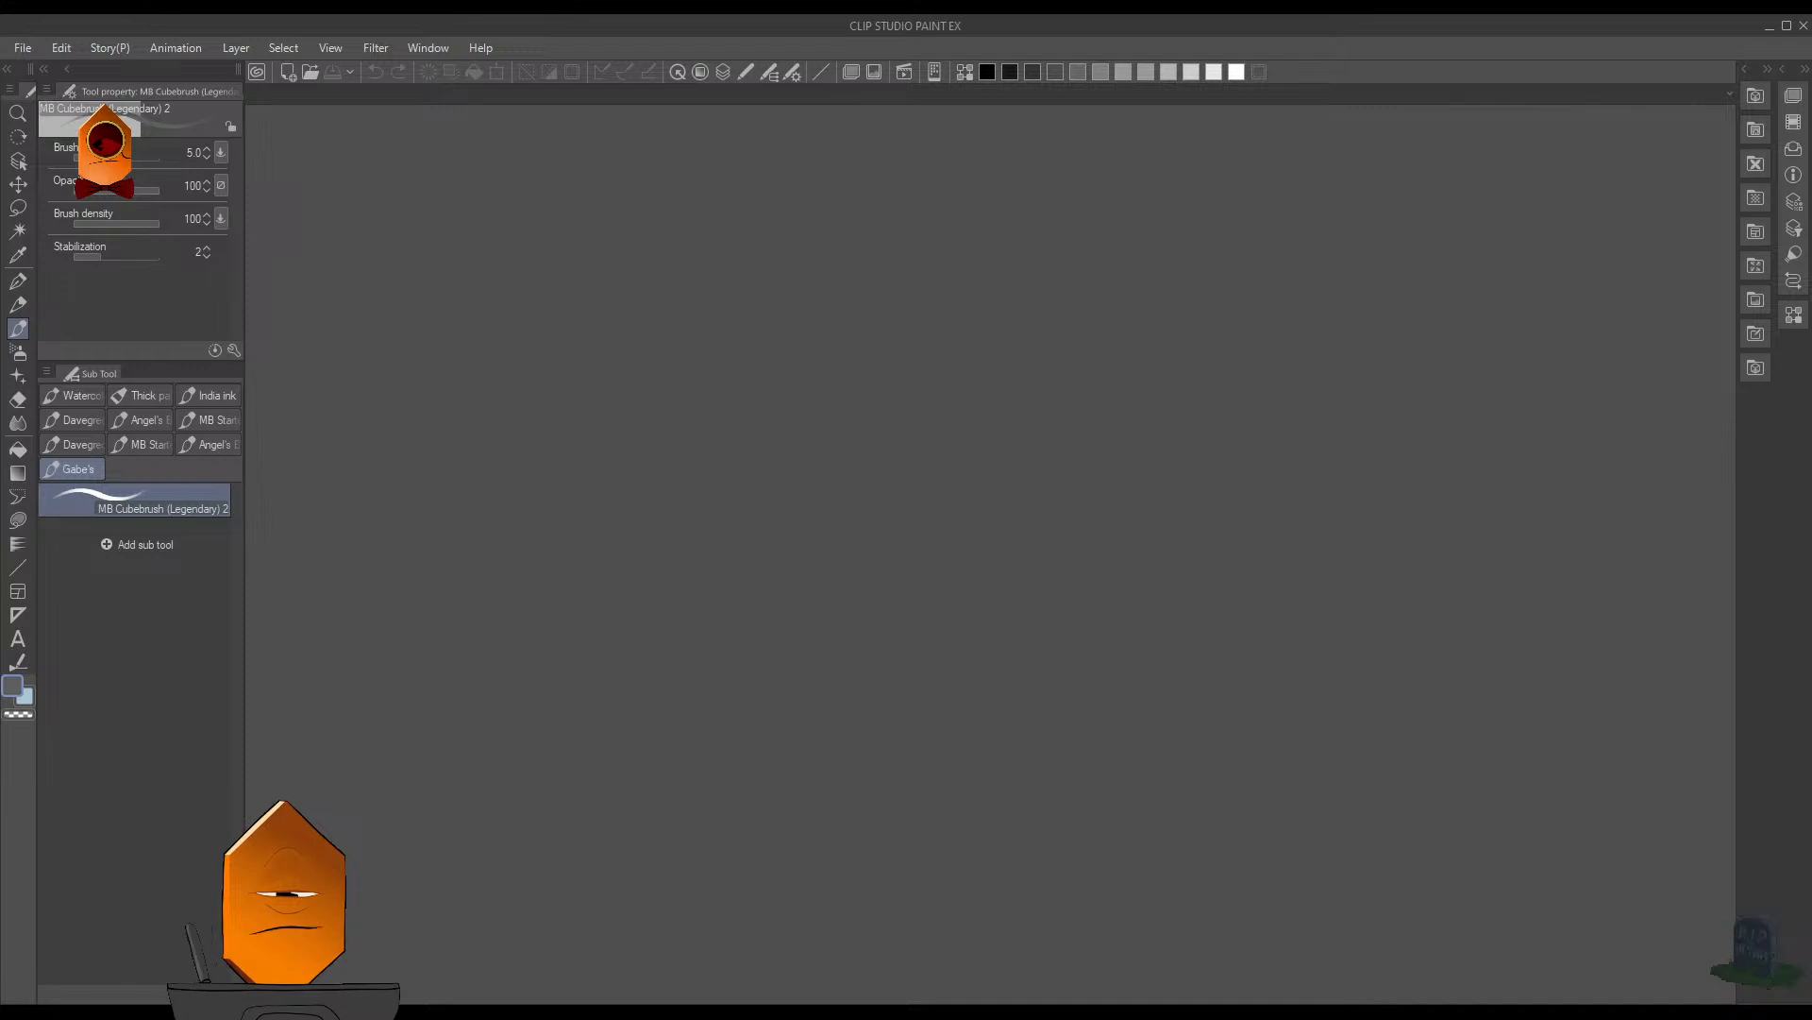
# - Create a new 5000 x 5000 px illustration canvas at 300 dpi
pyautogui.click(23, 48)
pyautogui.click(47, 72)
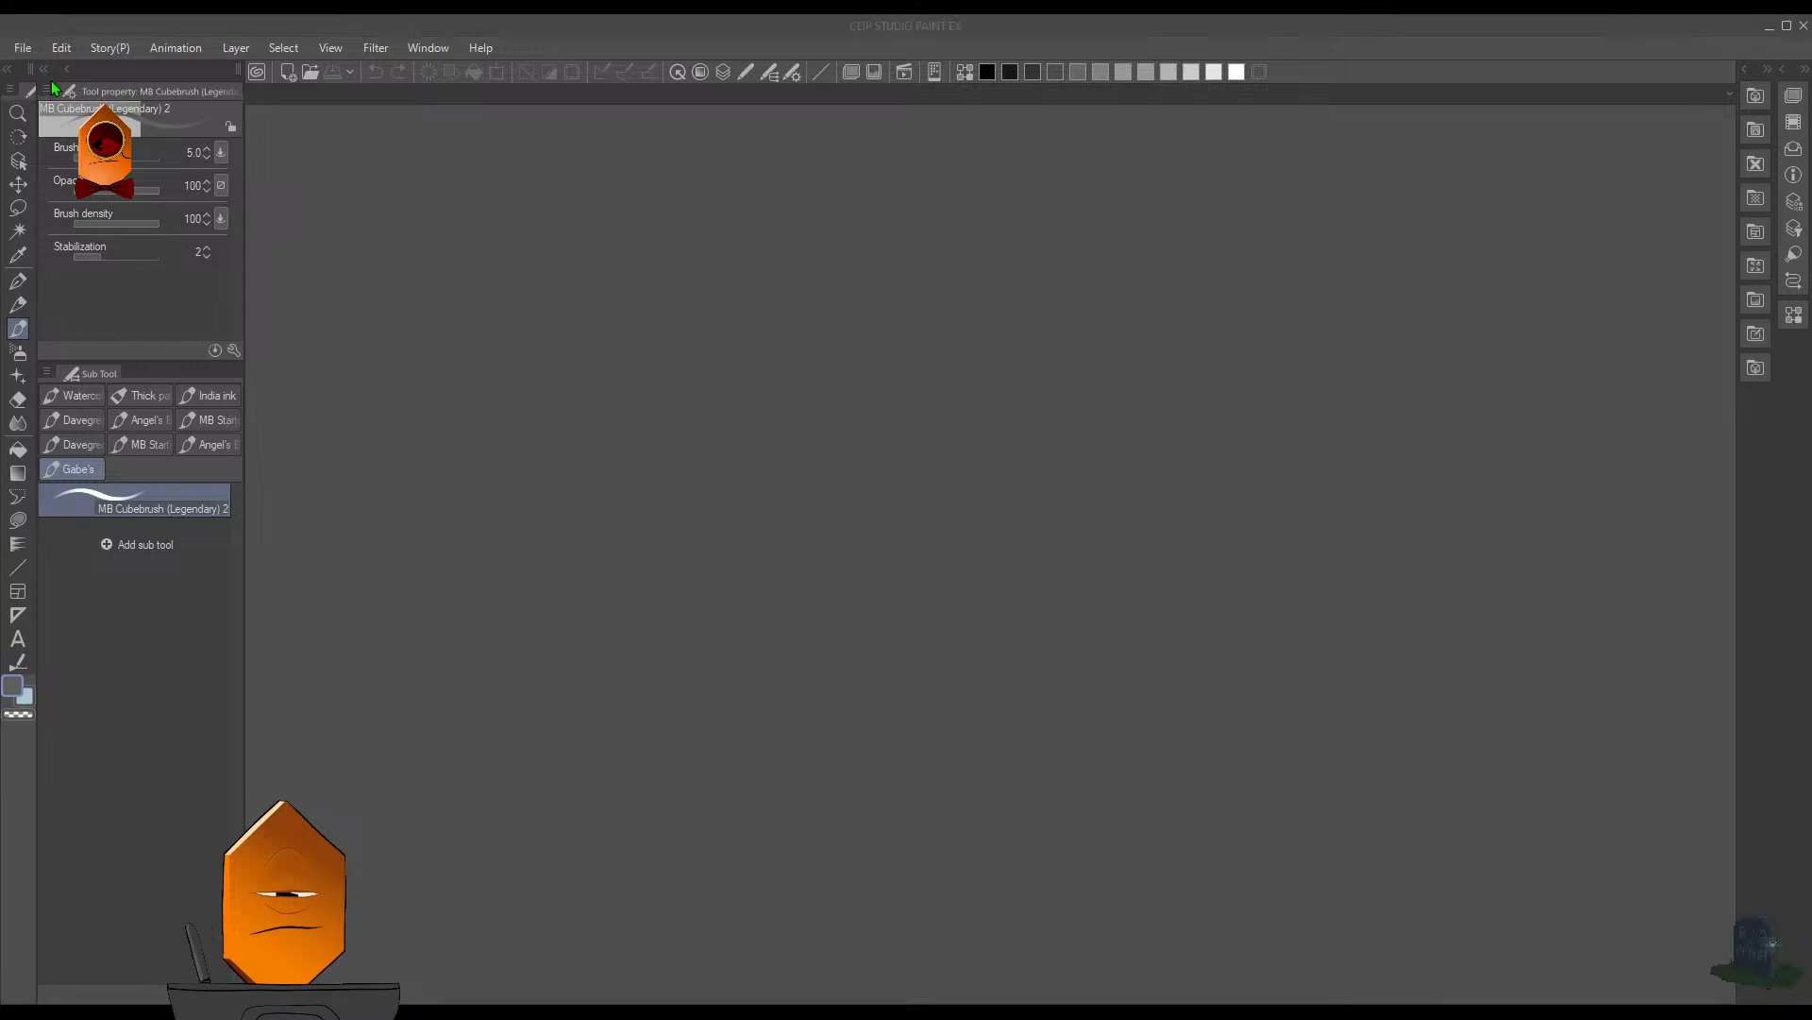
pyautogui.click(1072, 319)
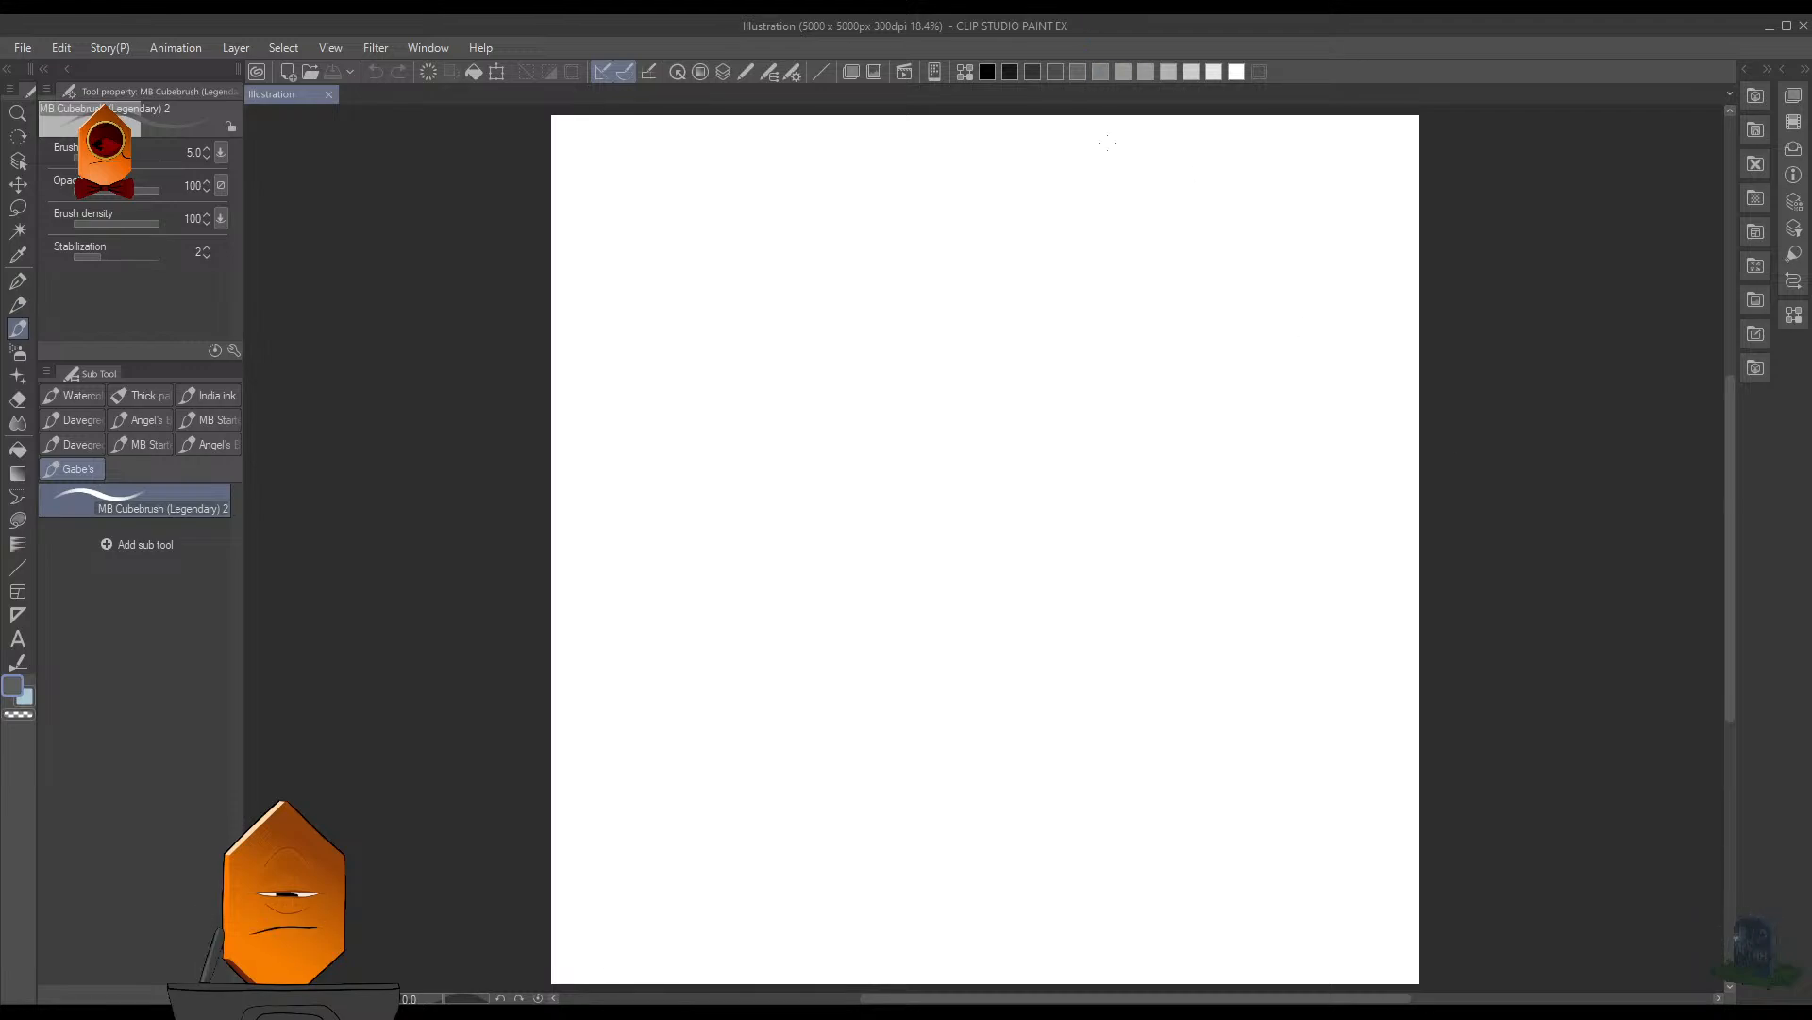
# - Make a circular selection in the canvas's upper-left area and fill it with dark gray
pyautogui.press('u')
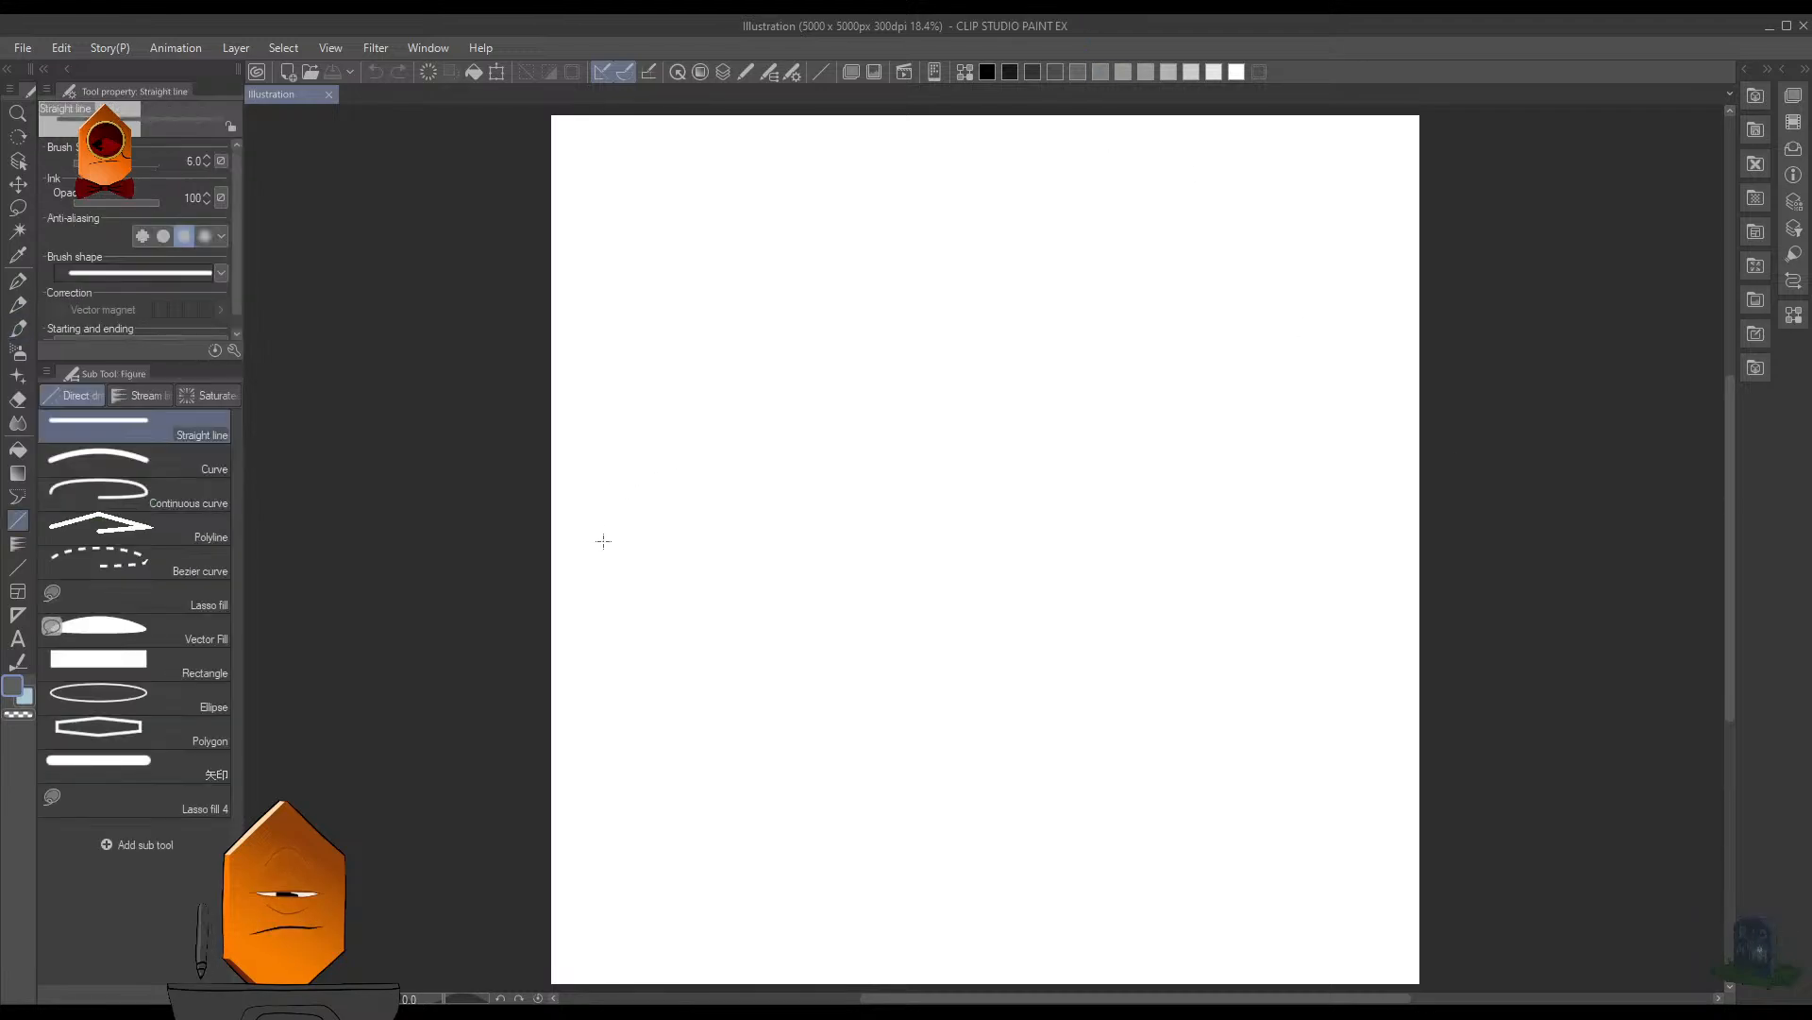
pyautogui.press('m')
pyautogui.click(193, 459)
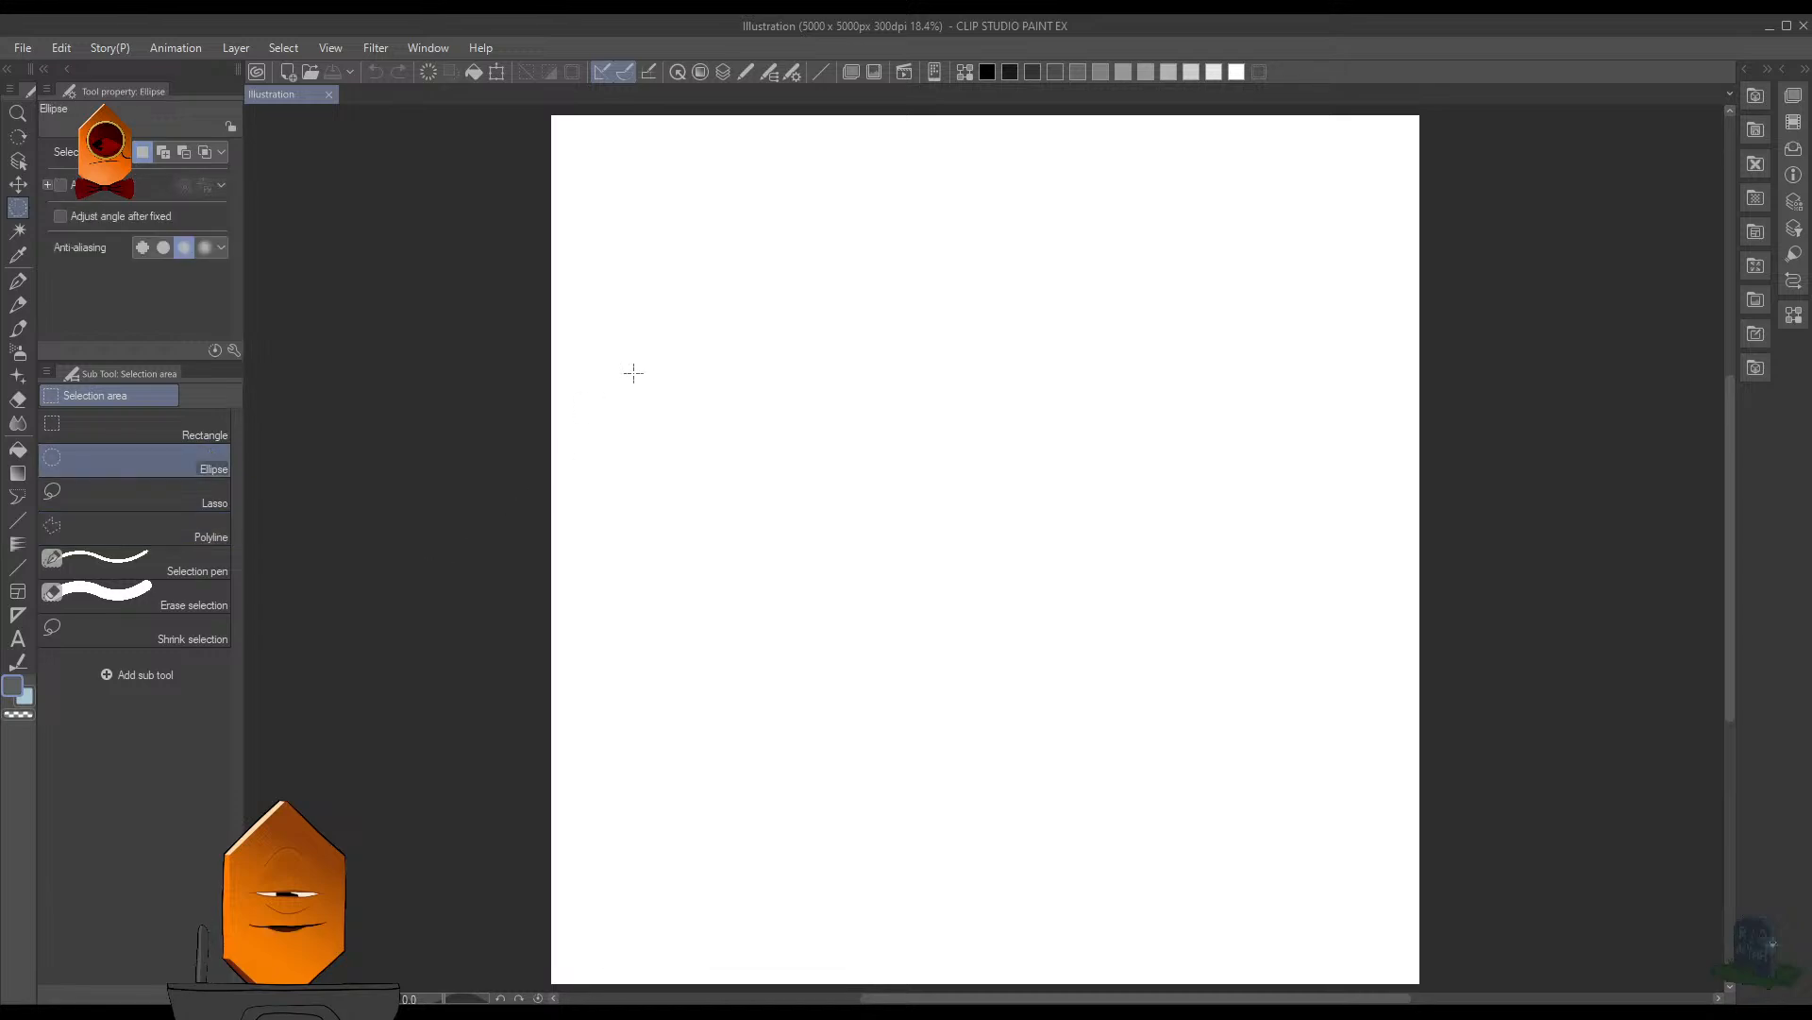
pyautogui.moveTo(652, 231); pyautogui.dragTo(913, 481)
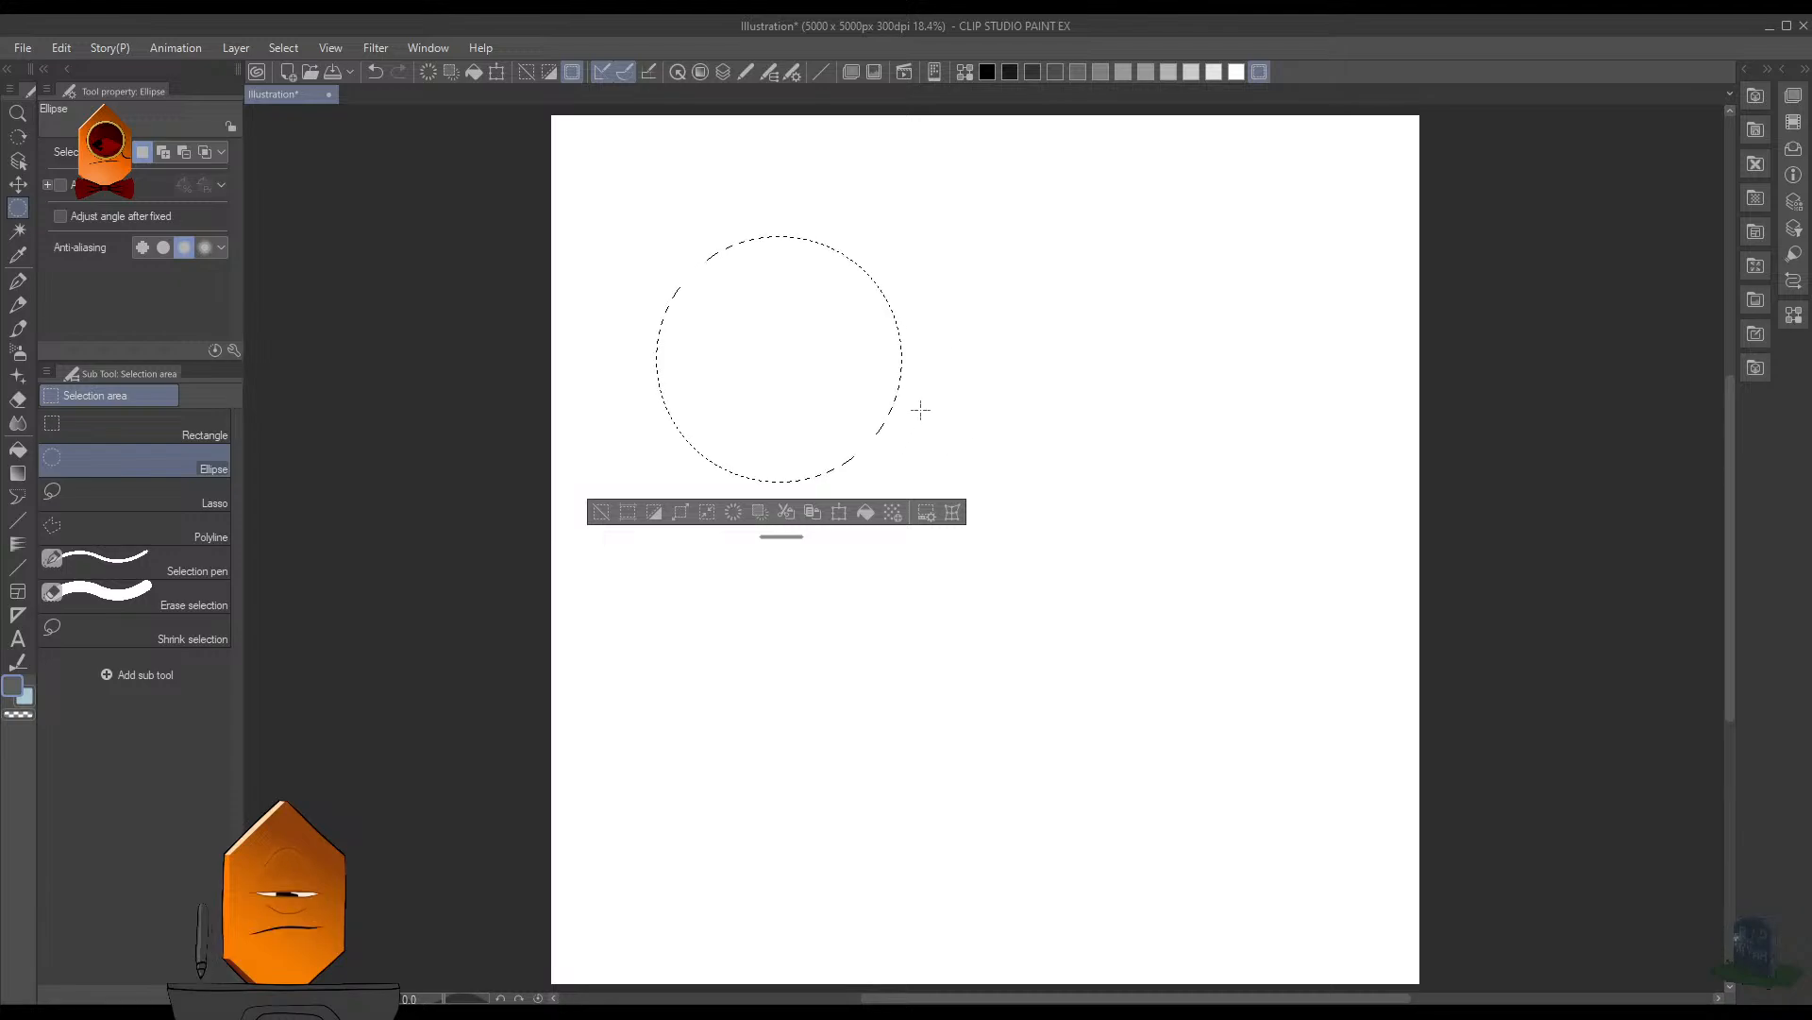
pyautogui.moveTo(1052, 261); pyautogui.dragTo(1282, 493)
pyautogui.hotkey('ctrl', 'z')
pyautogui.press('g')
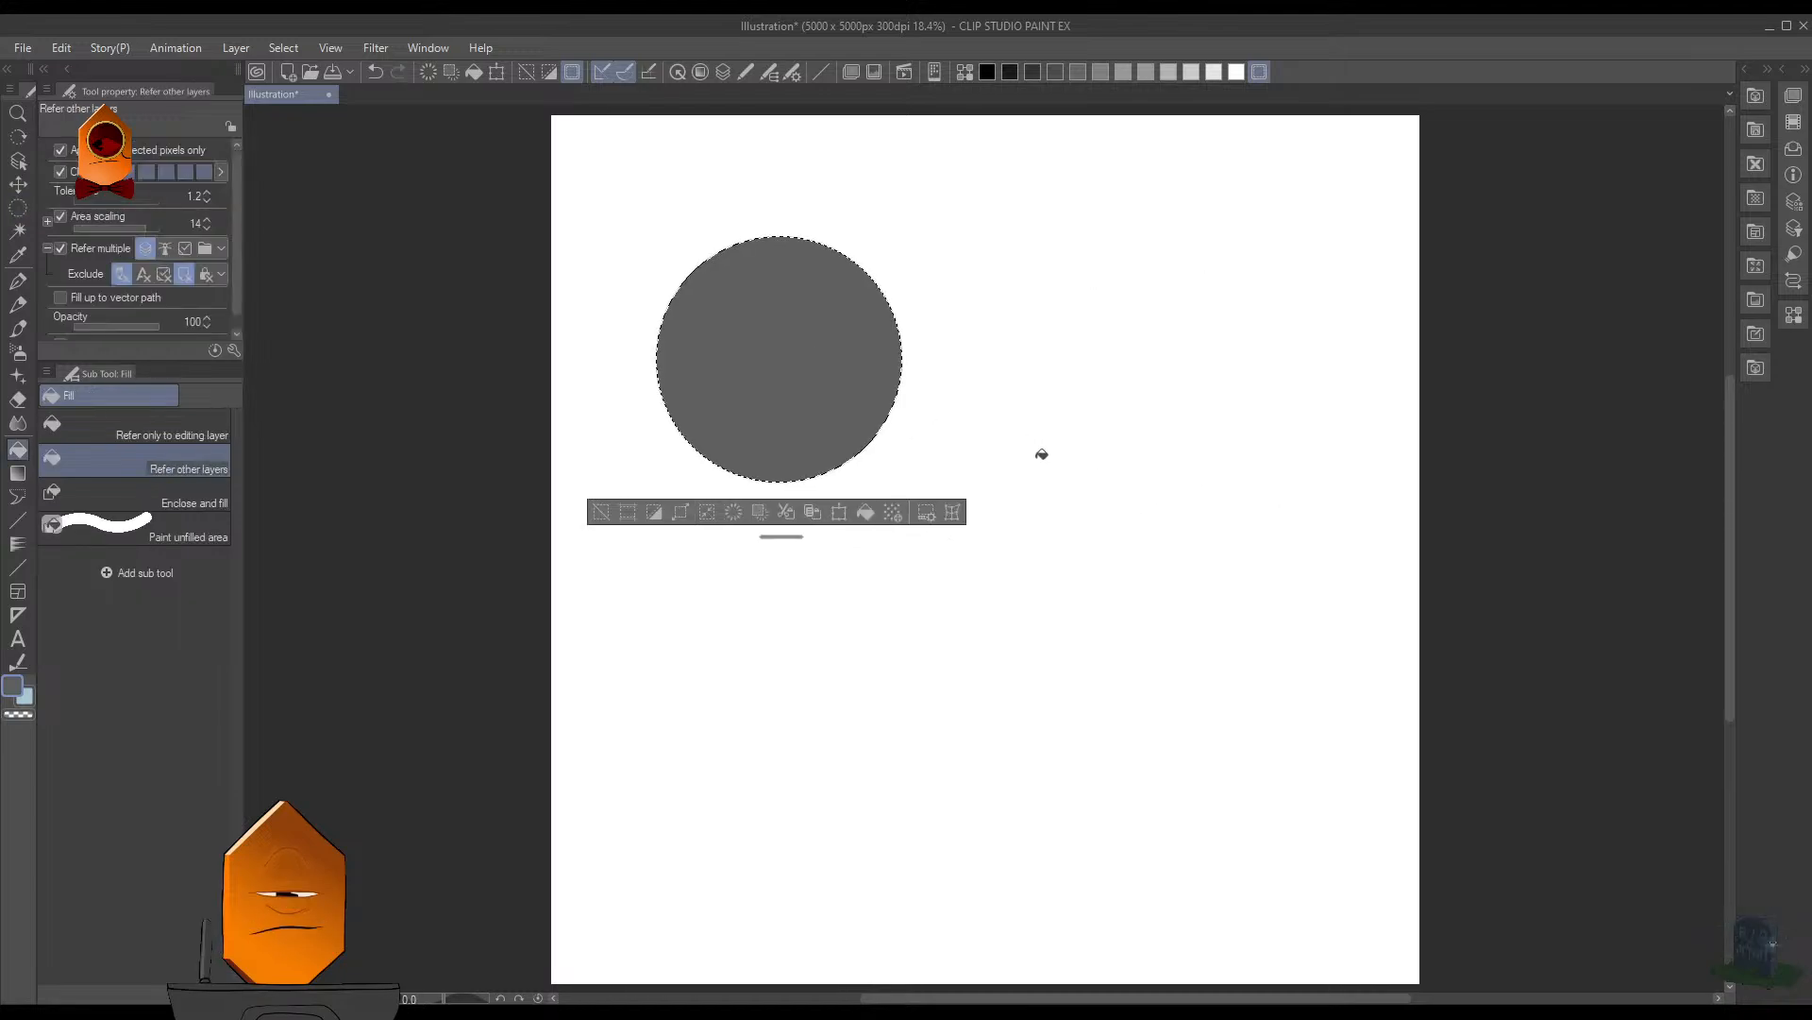
# - Duplicate the gray circle level with it on the right, and place another copy directly below that duplicate
pyautogui.hotkey('ctrl', 'c')
pyautogui.hotkey('ctrl', 'v')
pyautogui.hotkey('ctrl', 't')
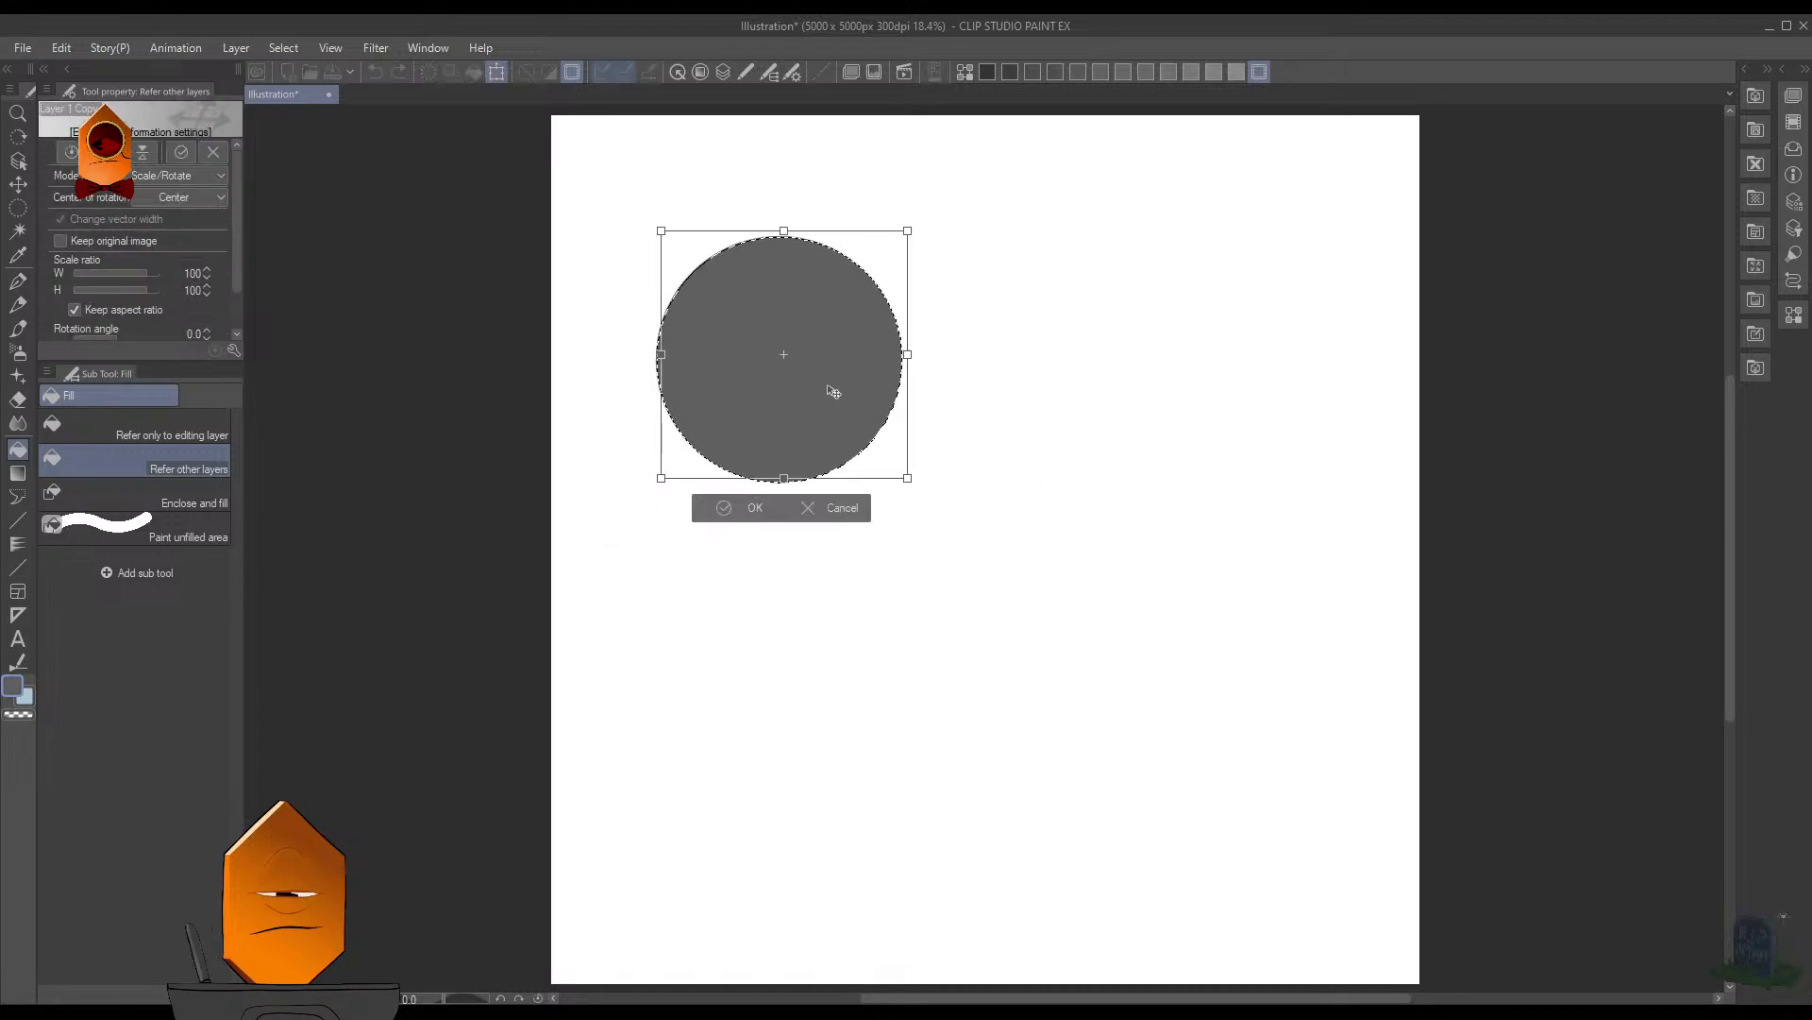
pyautogui.moveTo(832, 393); pyautogui.dragTo(1194, 415)
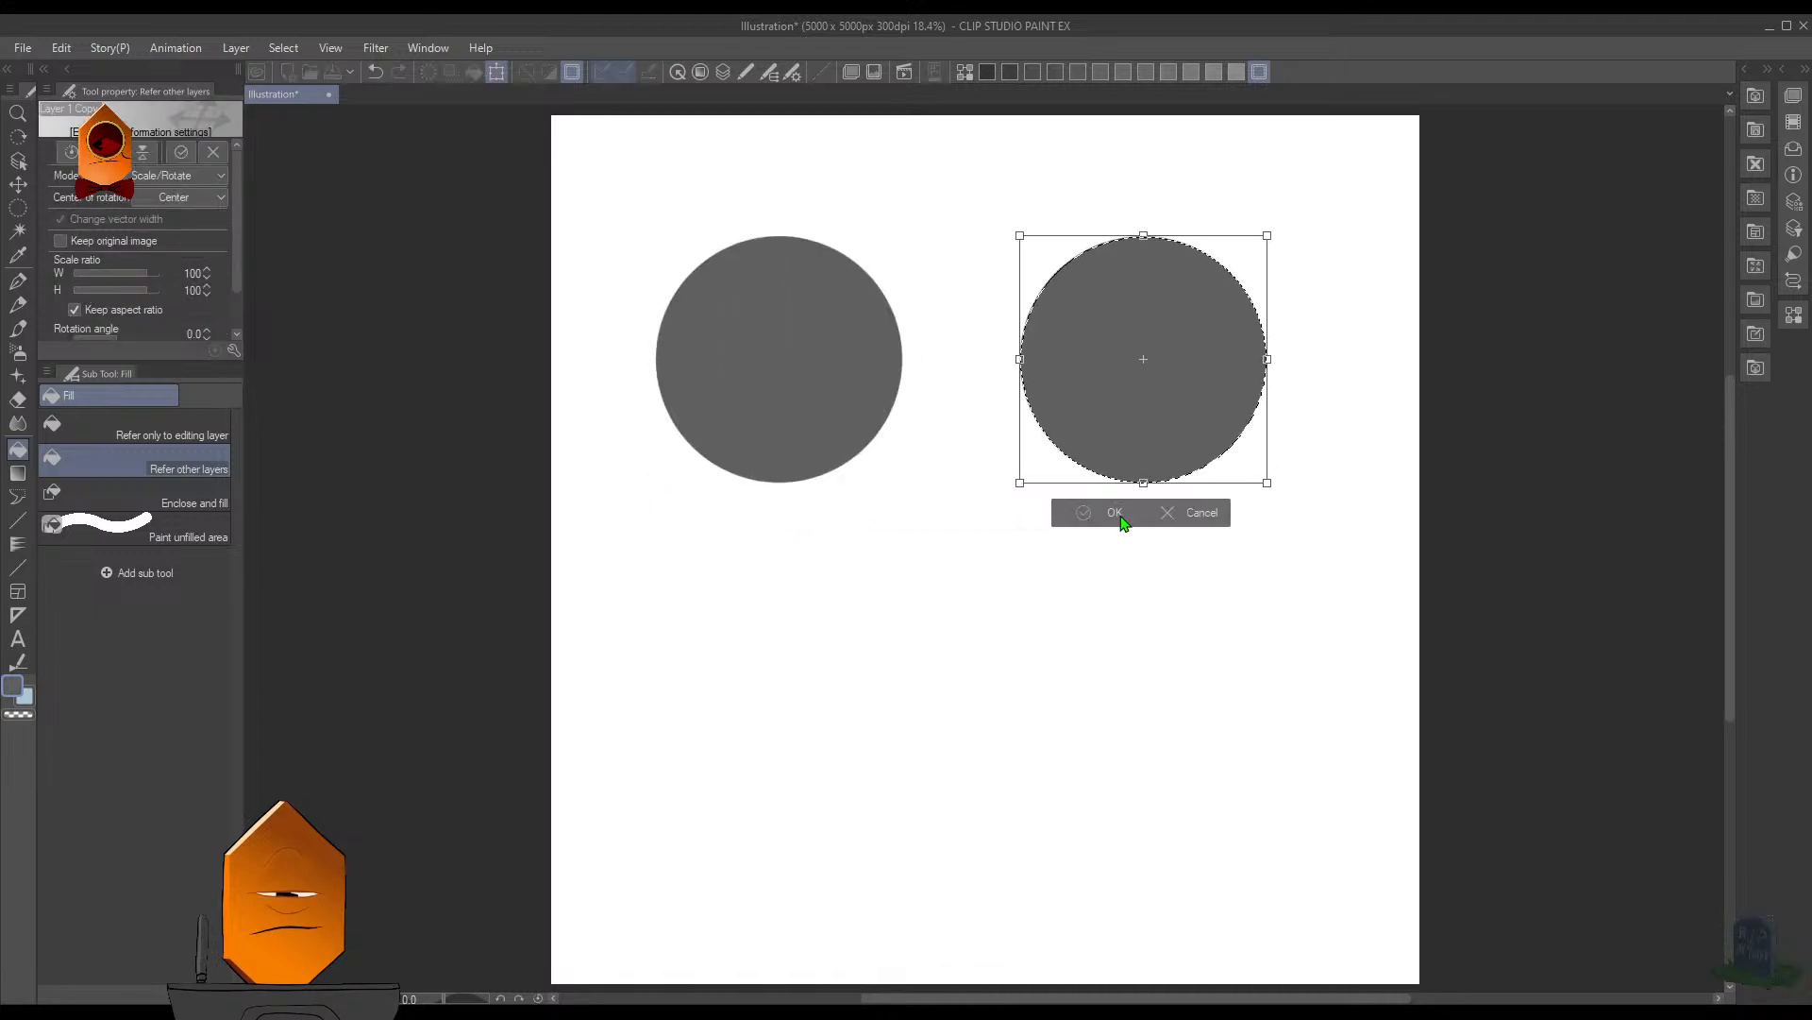
pyautogui.click(1114, 514)
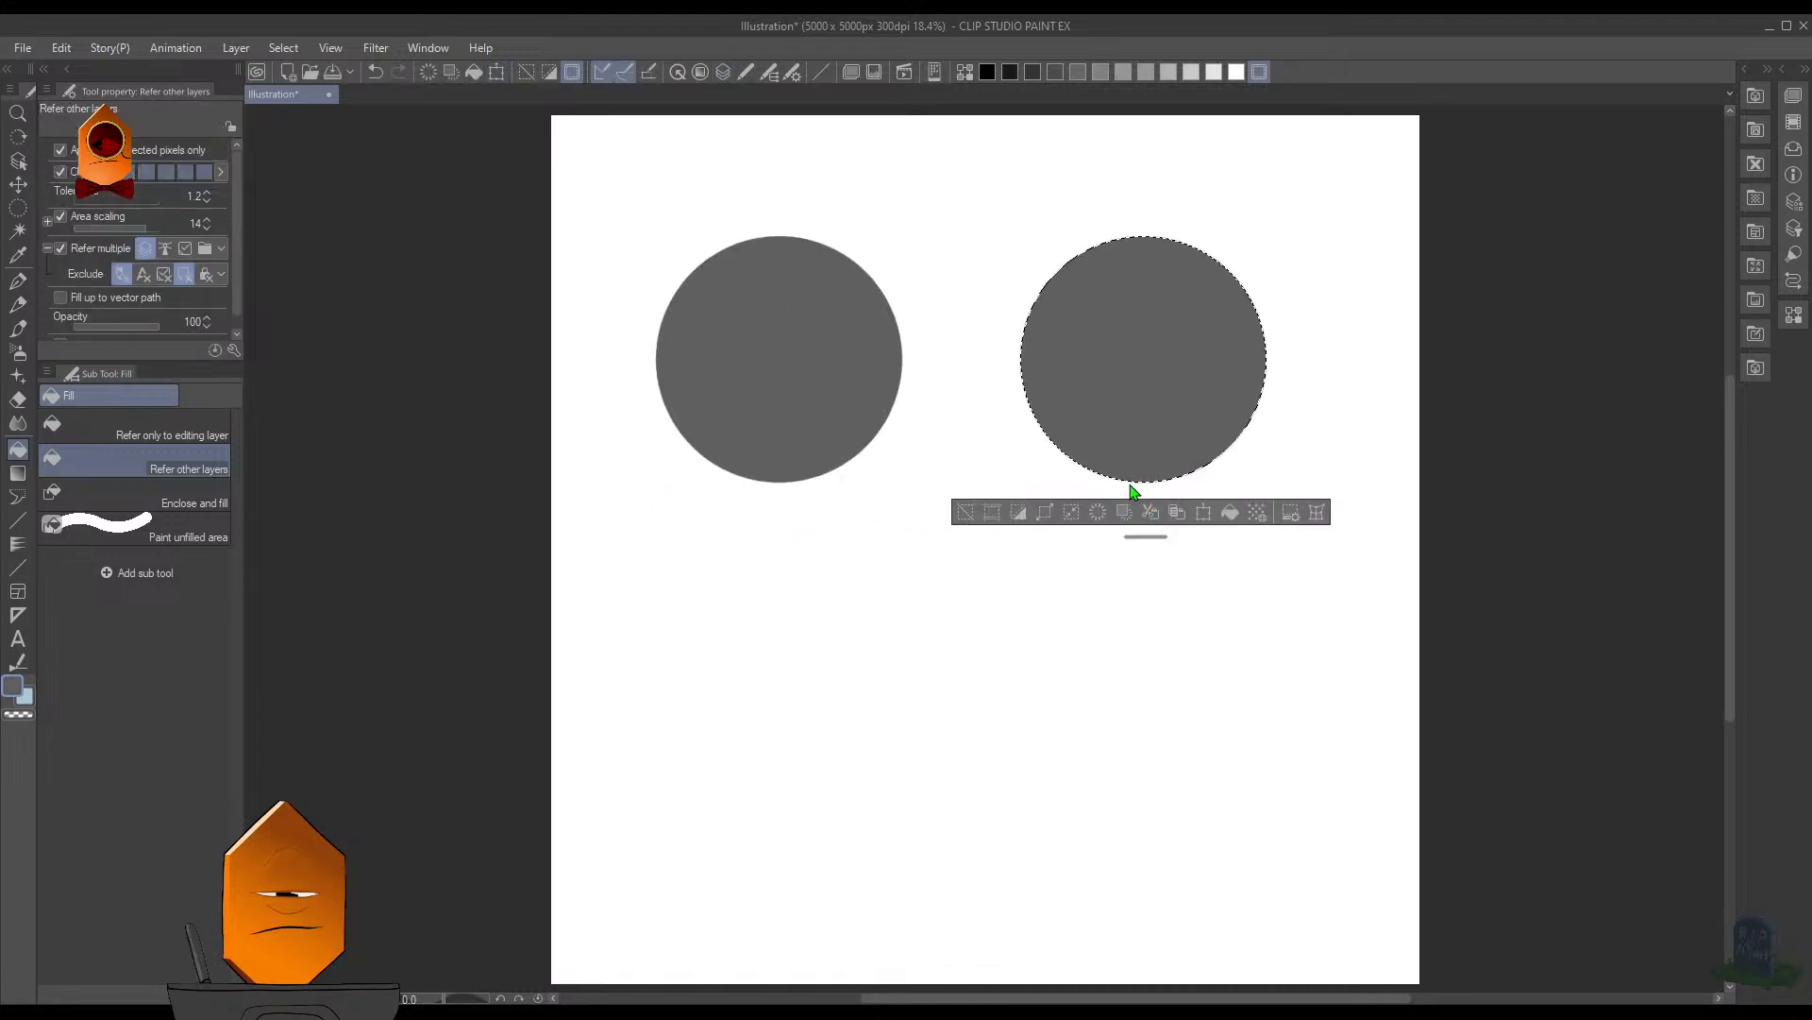
pyautogui.hotkey('ctrl', 't')
pyautogui.moveTo(1178, 495); pyautogui.dragTo(1175, 765)
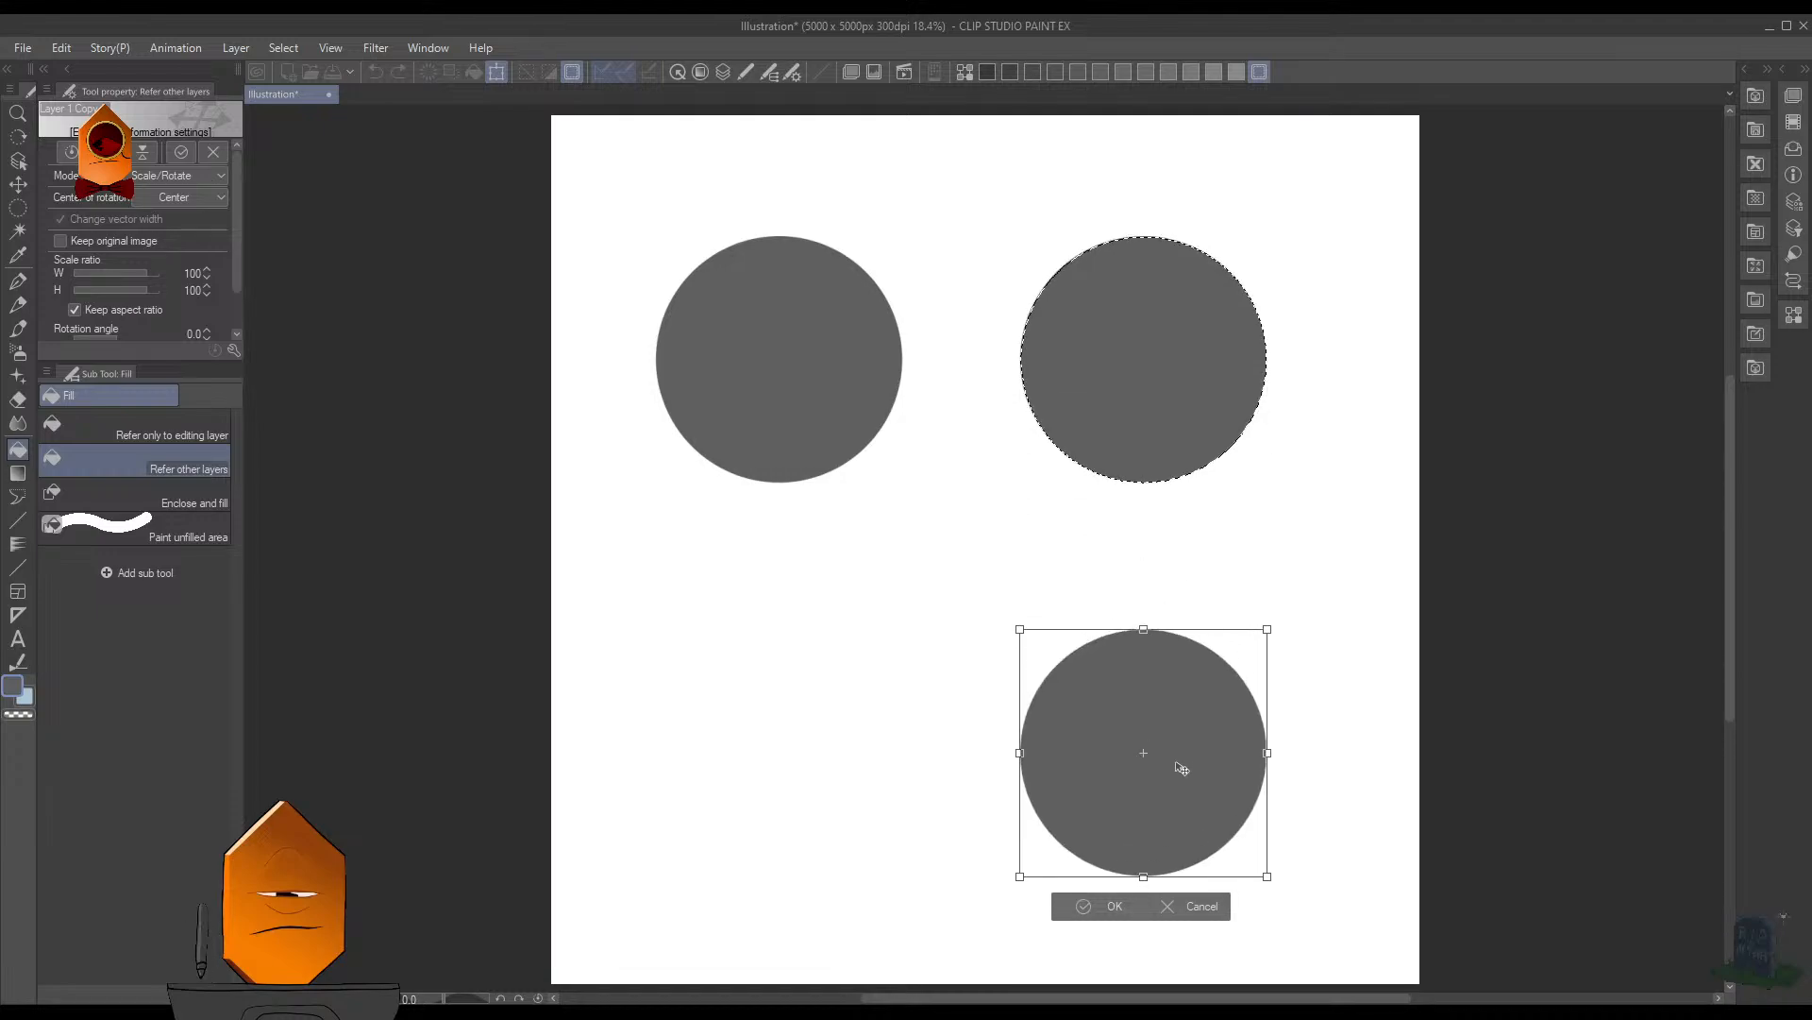
pyautogui.click(1117, 899)
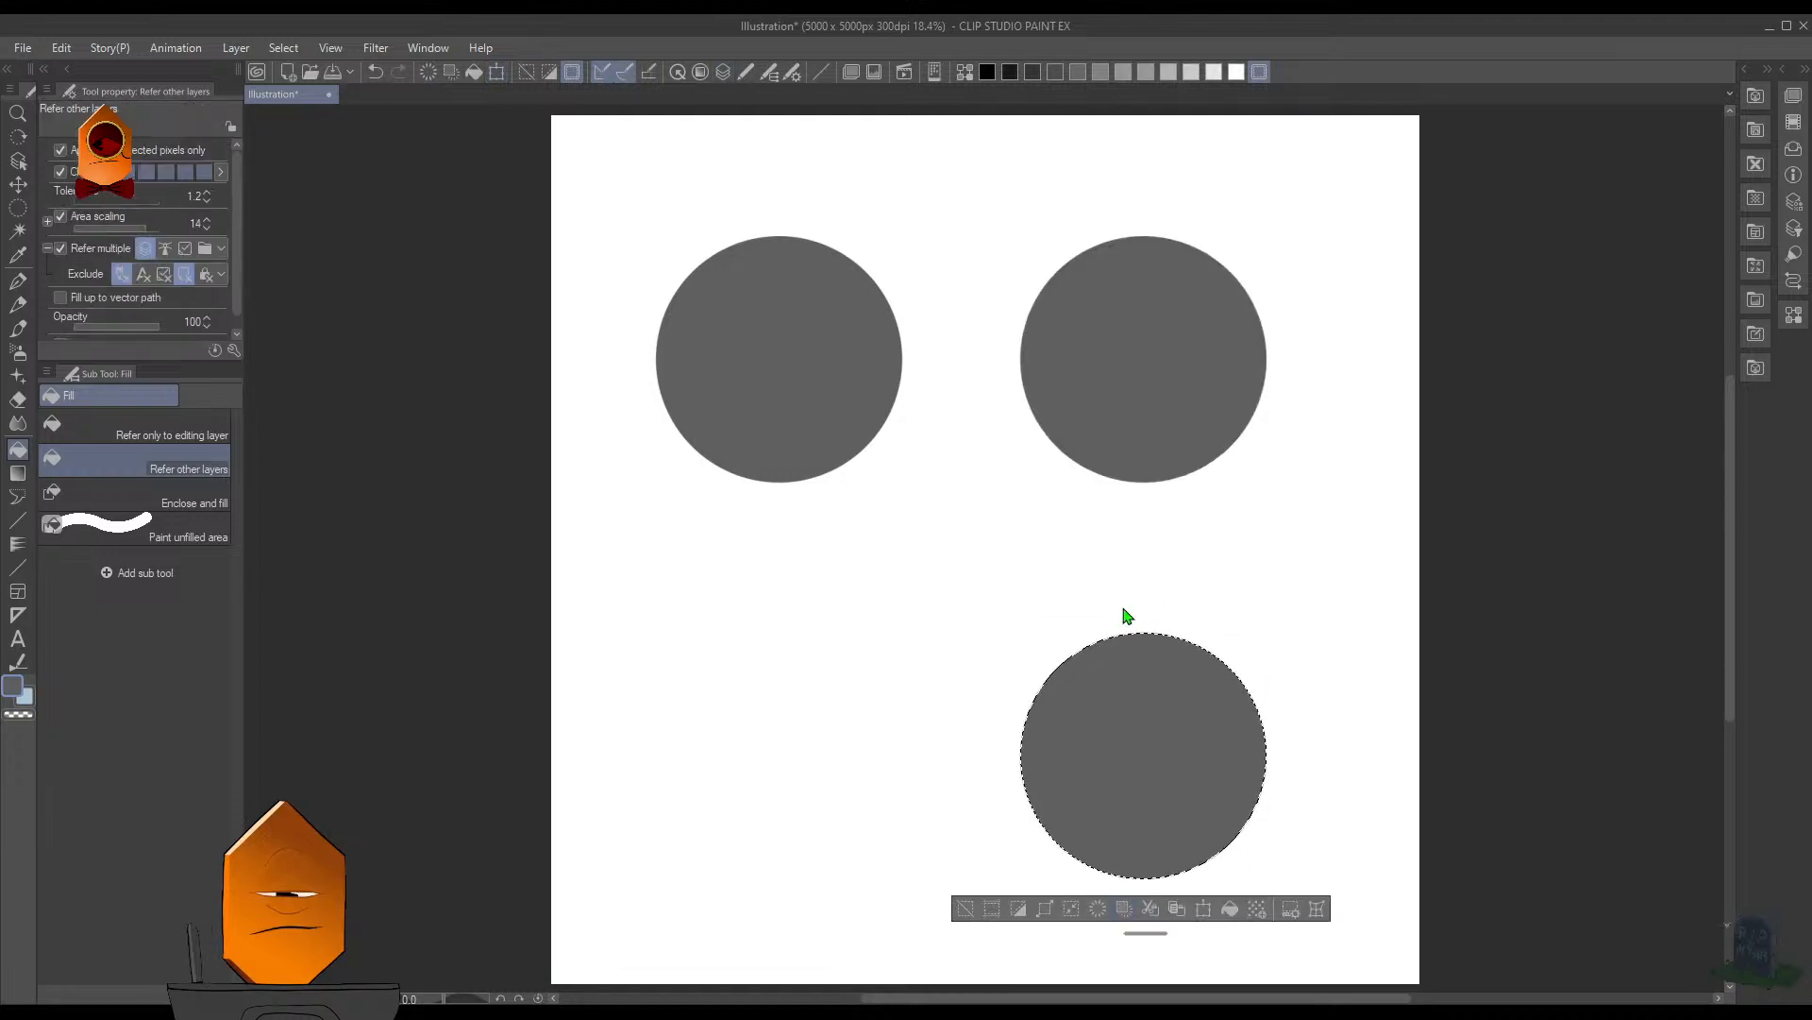
pyautogui.hotkey('ctrl', 't')
pyautogui.moveTo(1182, 774); pyautogui.dragTo(804, 755)
pyautogui.click(823, 906)
pyautogui.hotkey('ctrl', 'd')
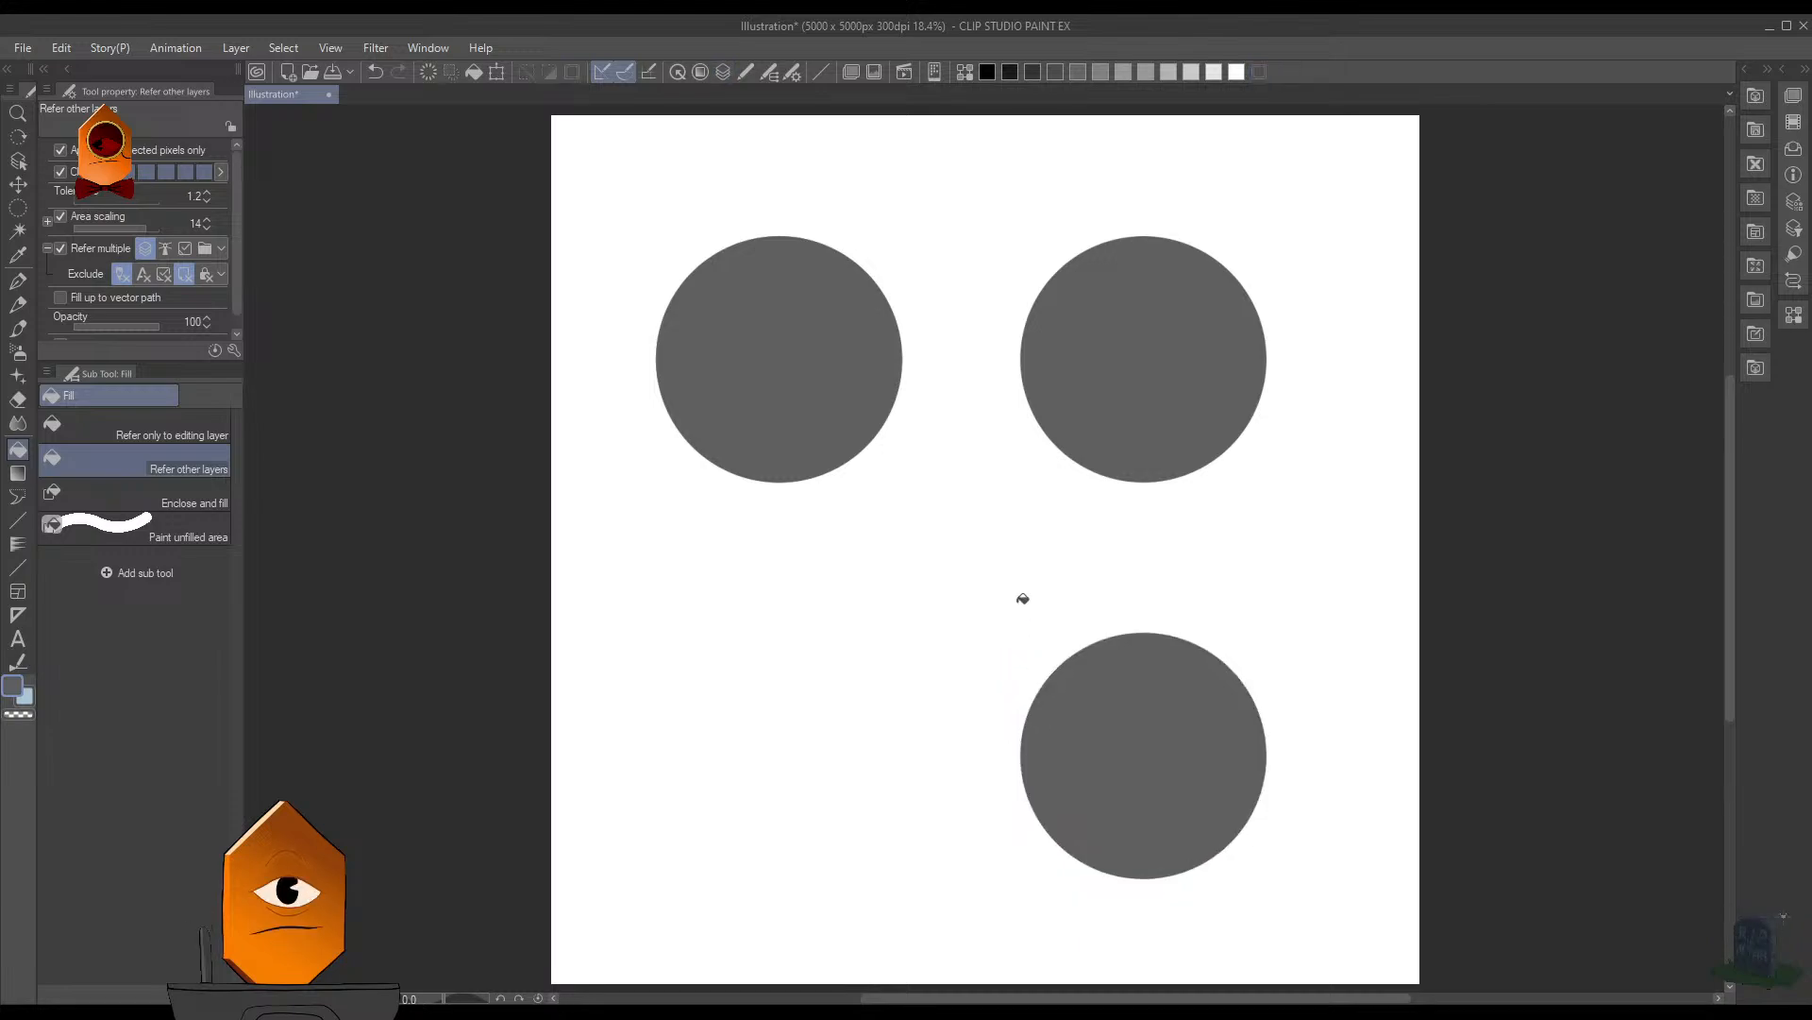
# - Duplicate the upper-left circle and place the copy straight below it in the canvas's lower-left area
pyautogui.hotkey('ctrl', 't')
pyautogui.moveTo(831, 407); pyautogui.dragTo(876, 789)
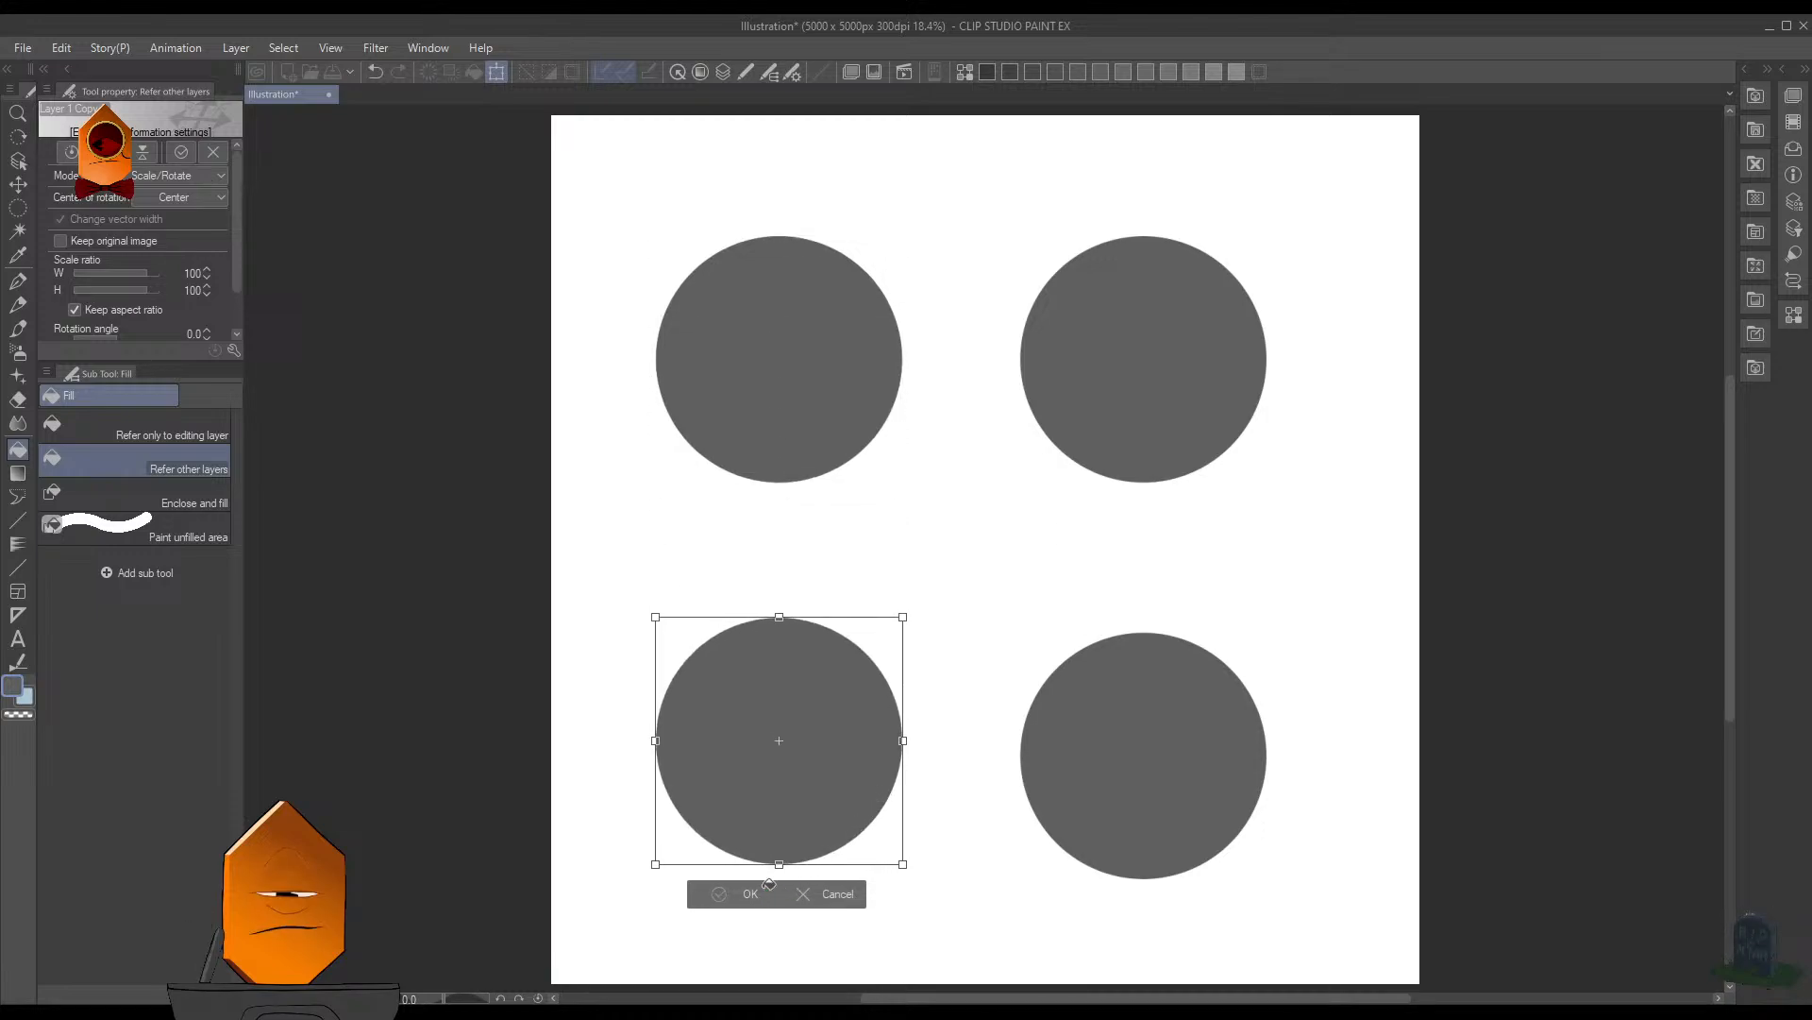
pyautogui.click(769, 886)
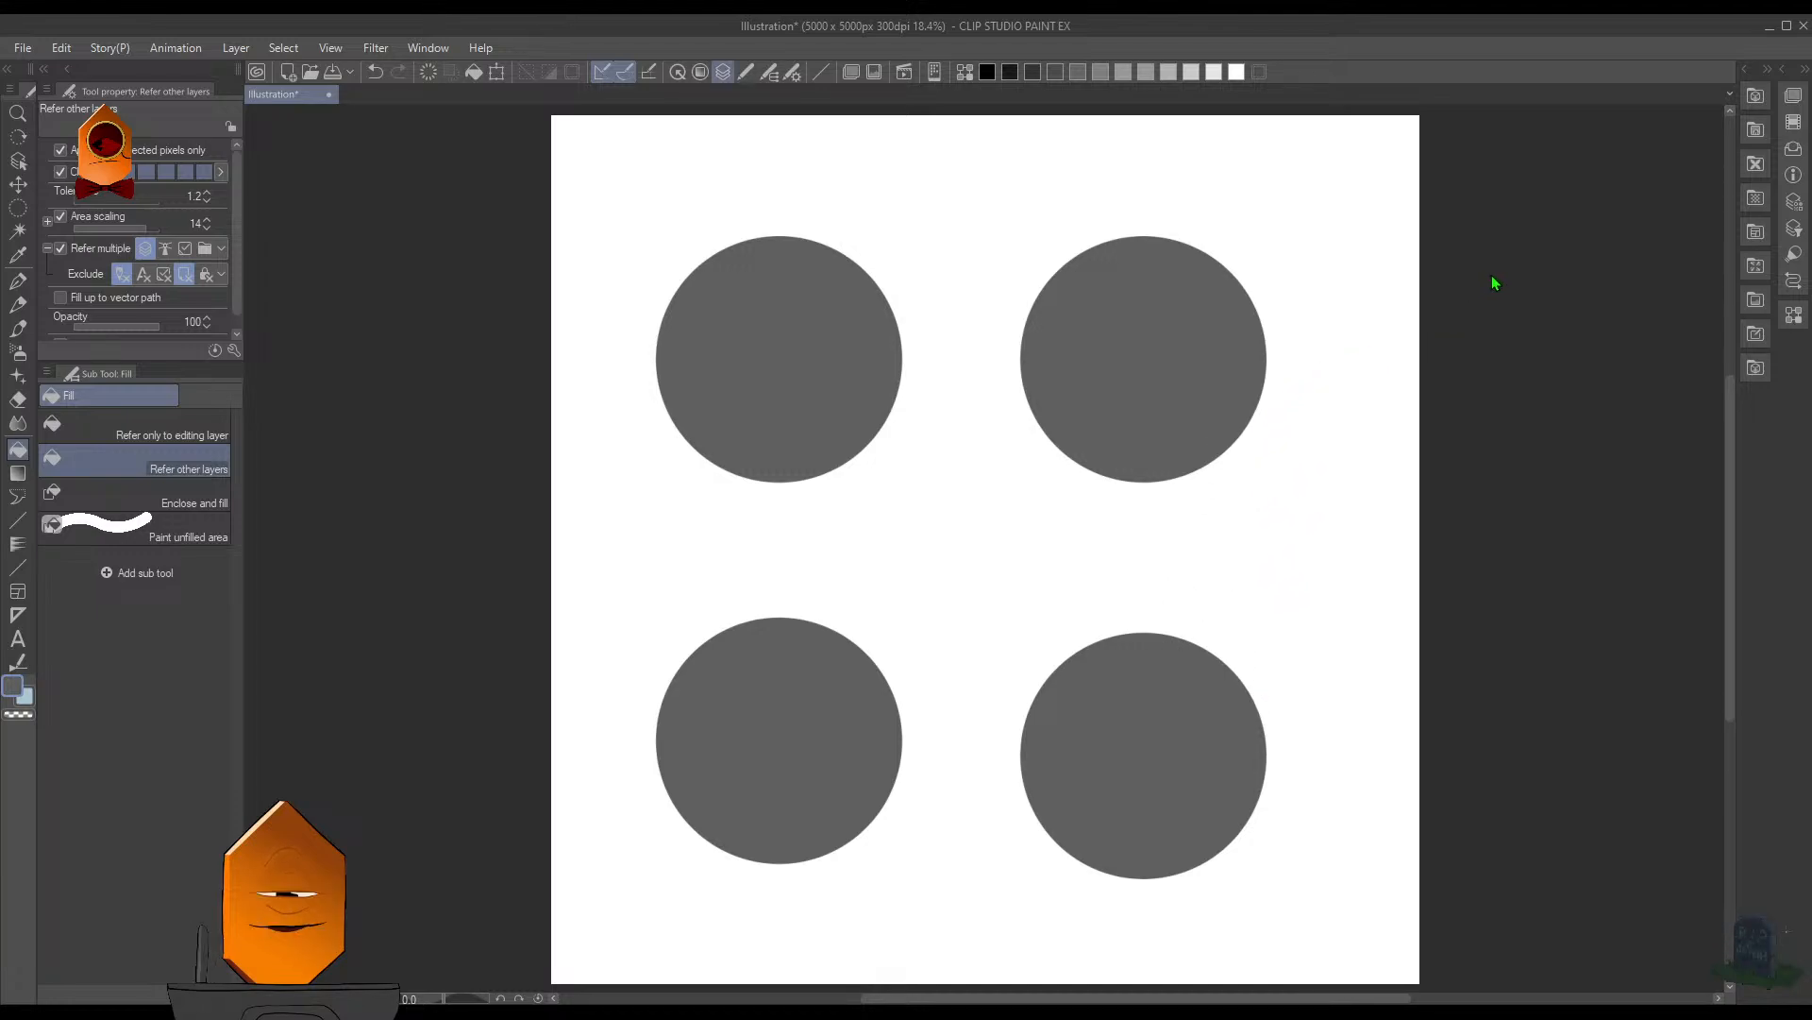
# - Remove the two right-hand circles and replace them with a level duplicate of the left column's pair
pyautogui.hotkey('ctrl', 'z')
pyautogui.hotkey('ctrl', 'z')
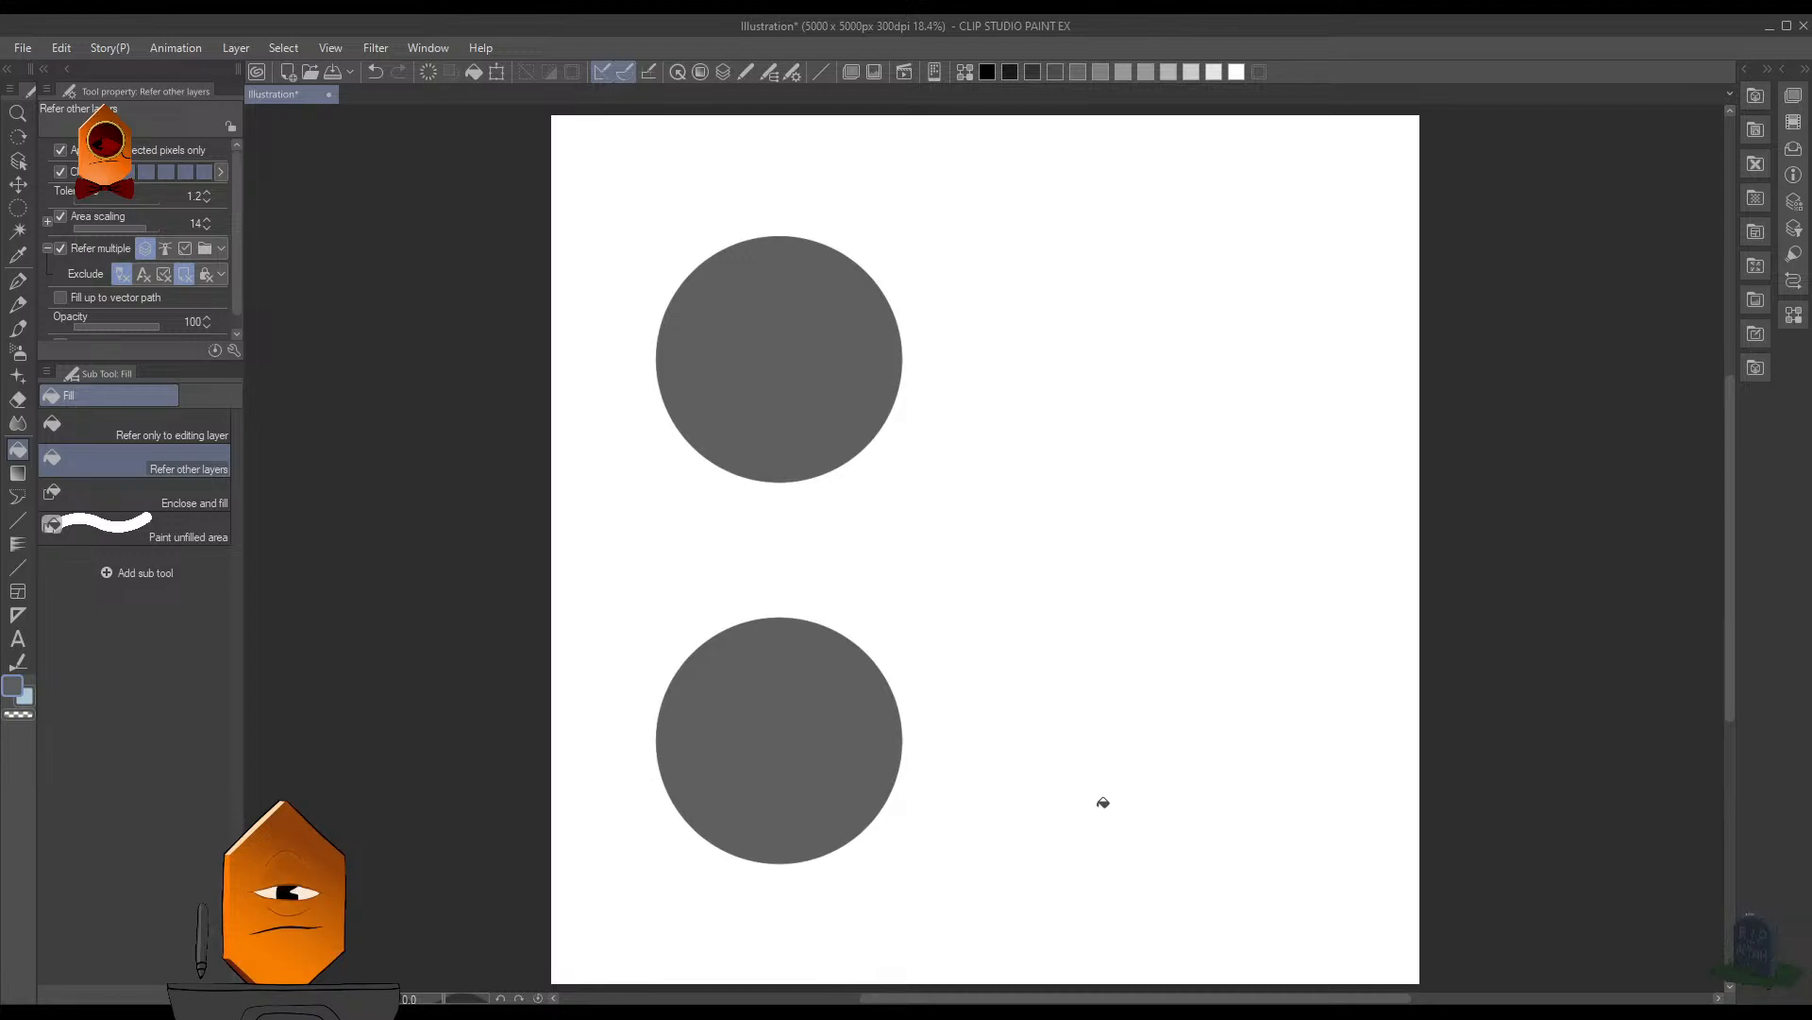
pyautogui.hotkey('ctrl', 't')
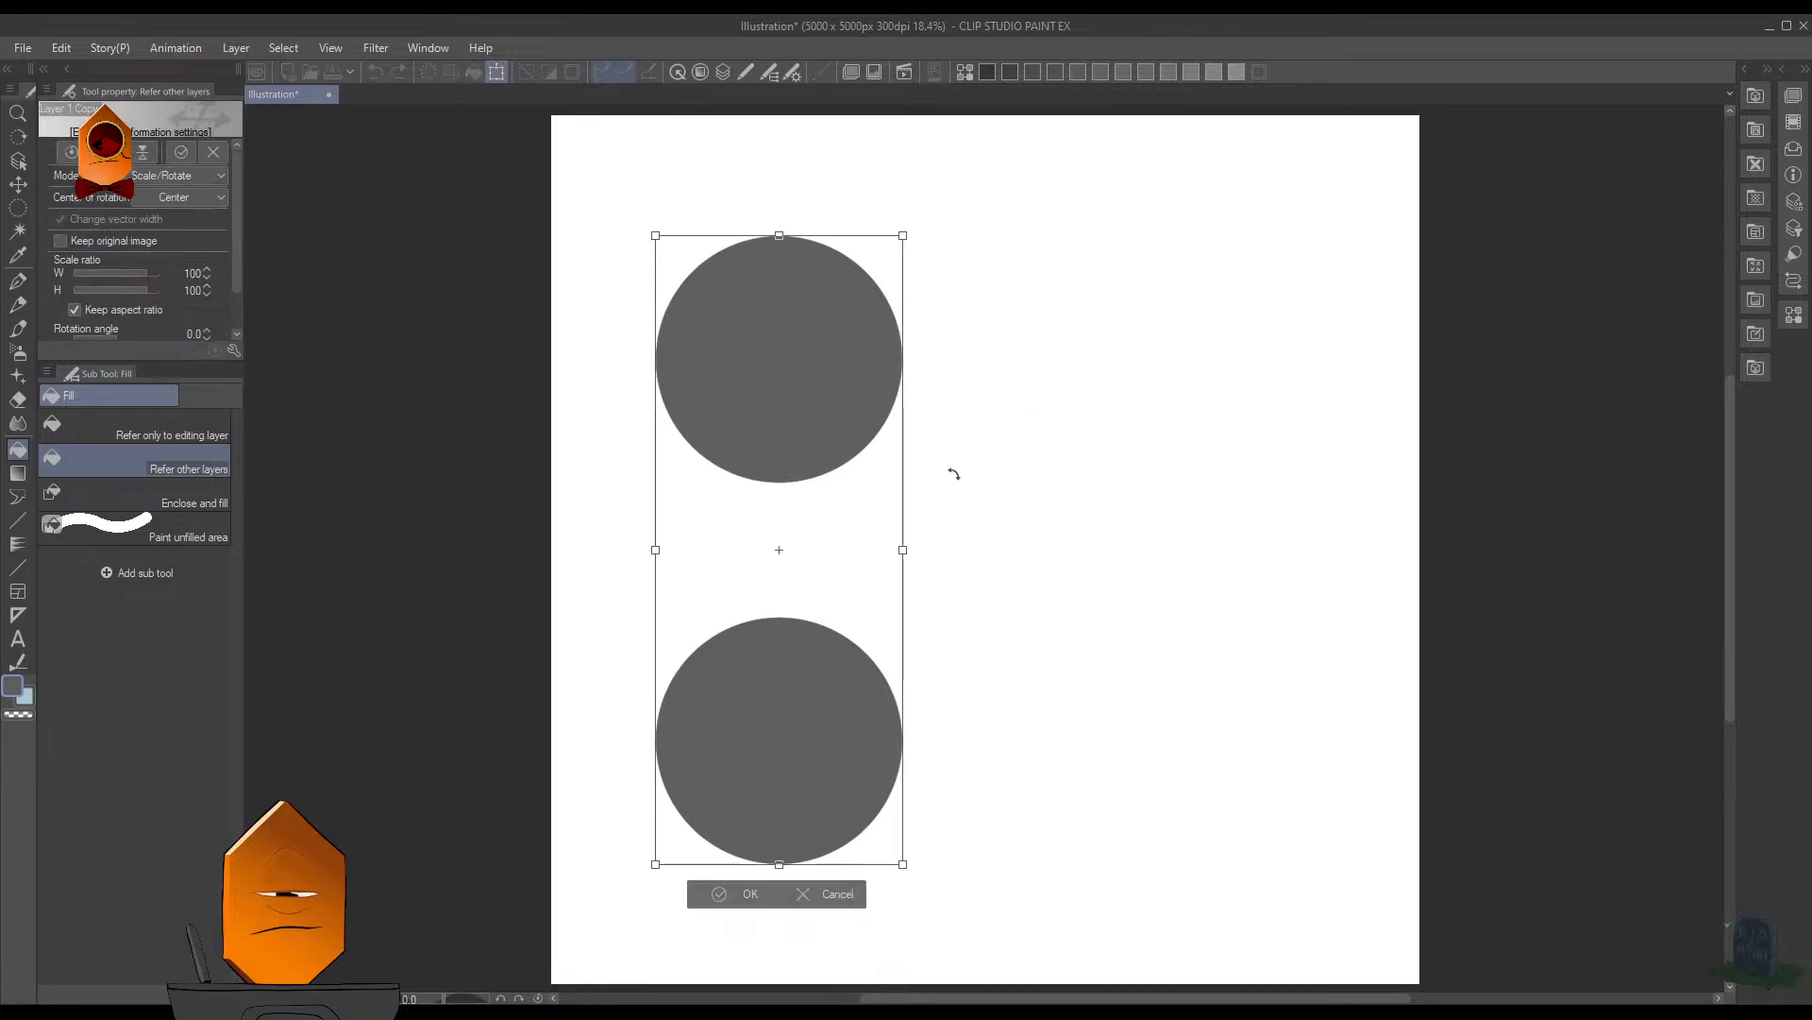
pyautogui.moveTo(951, 473); pyautogui.dragTo(1214, 498)
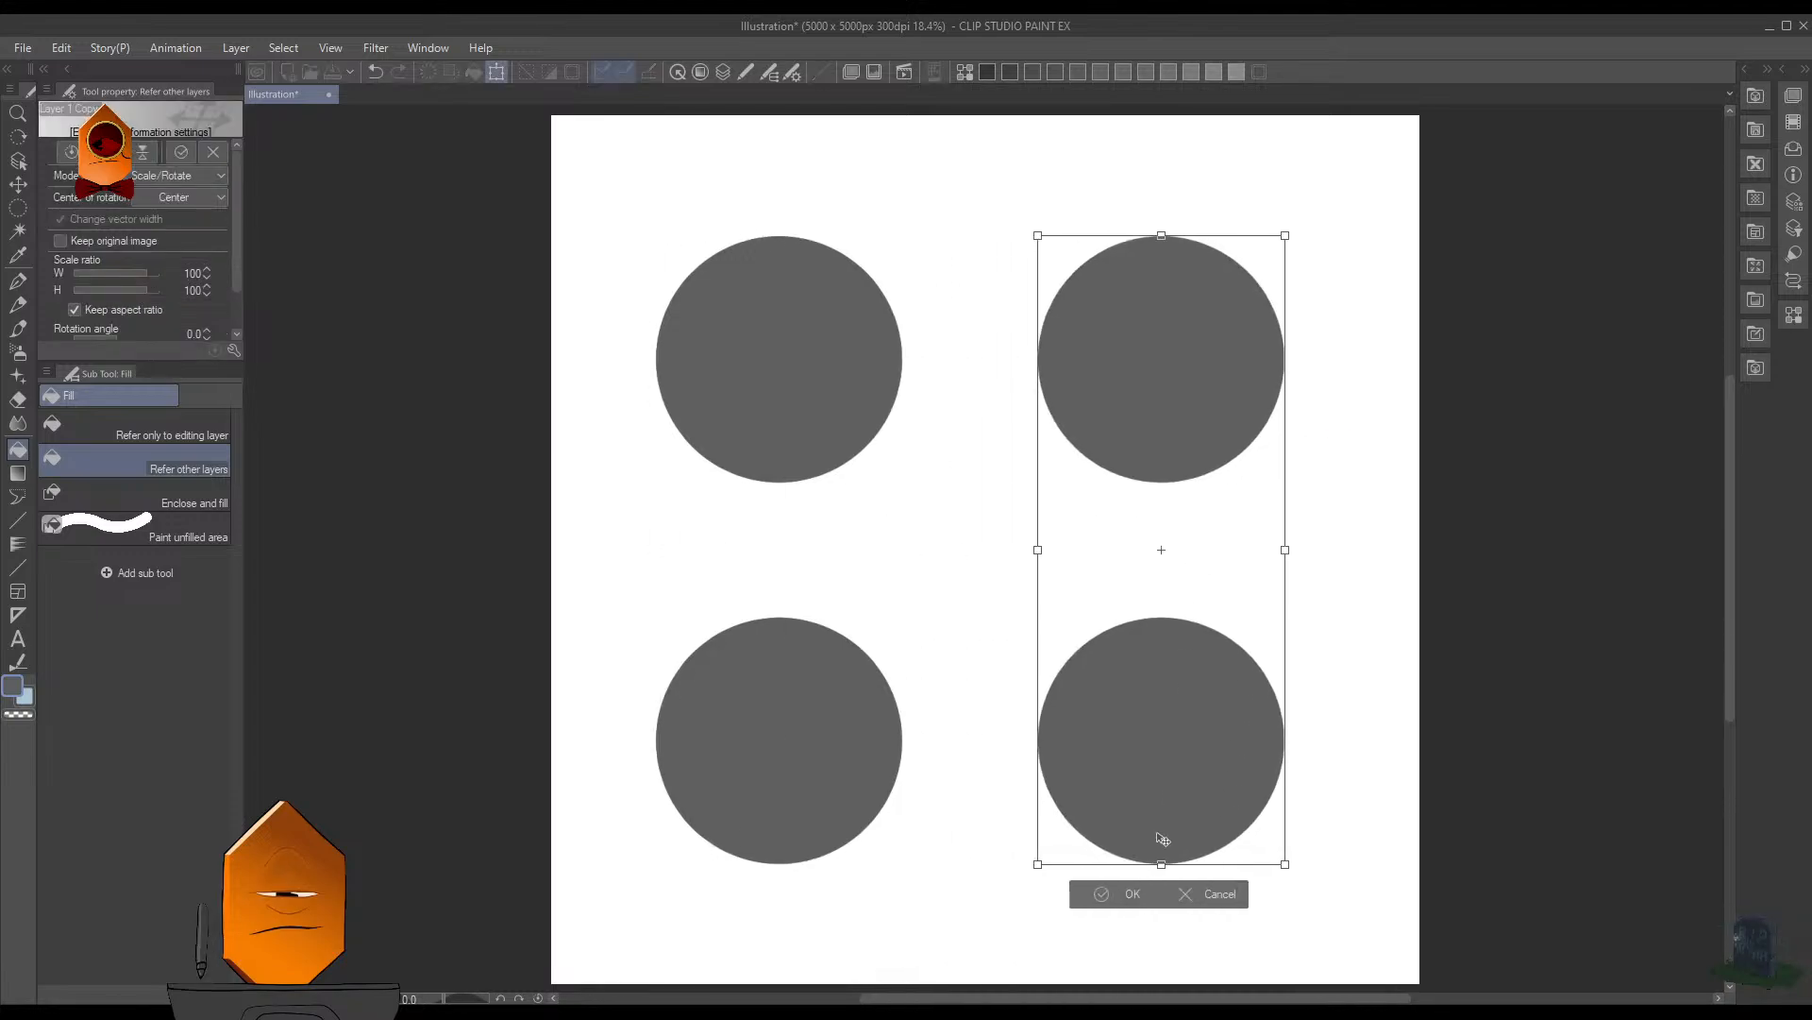
pyautogui.click(1130, 894)
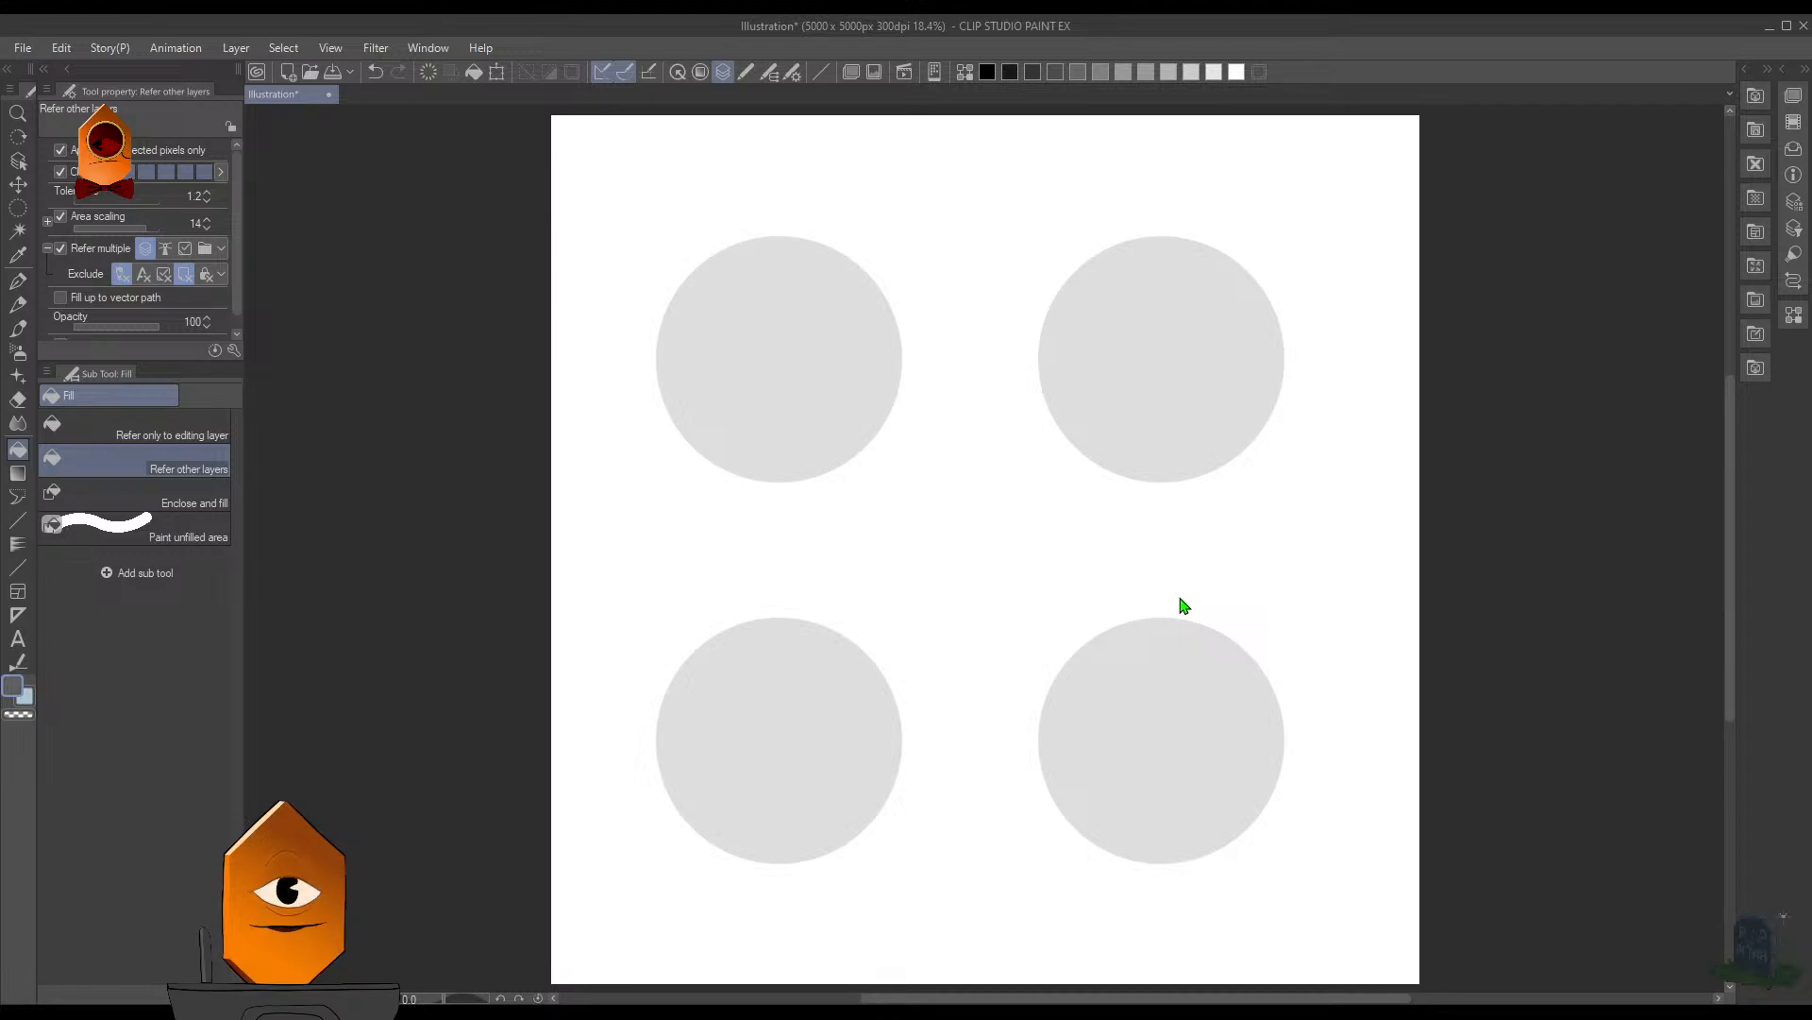
pyautogui.hotkey('ctrl', 'shift', 'd')
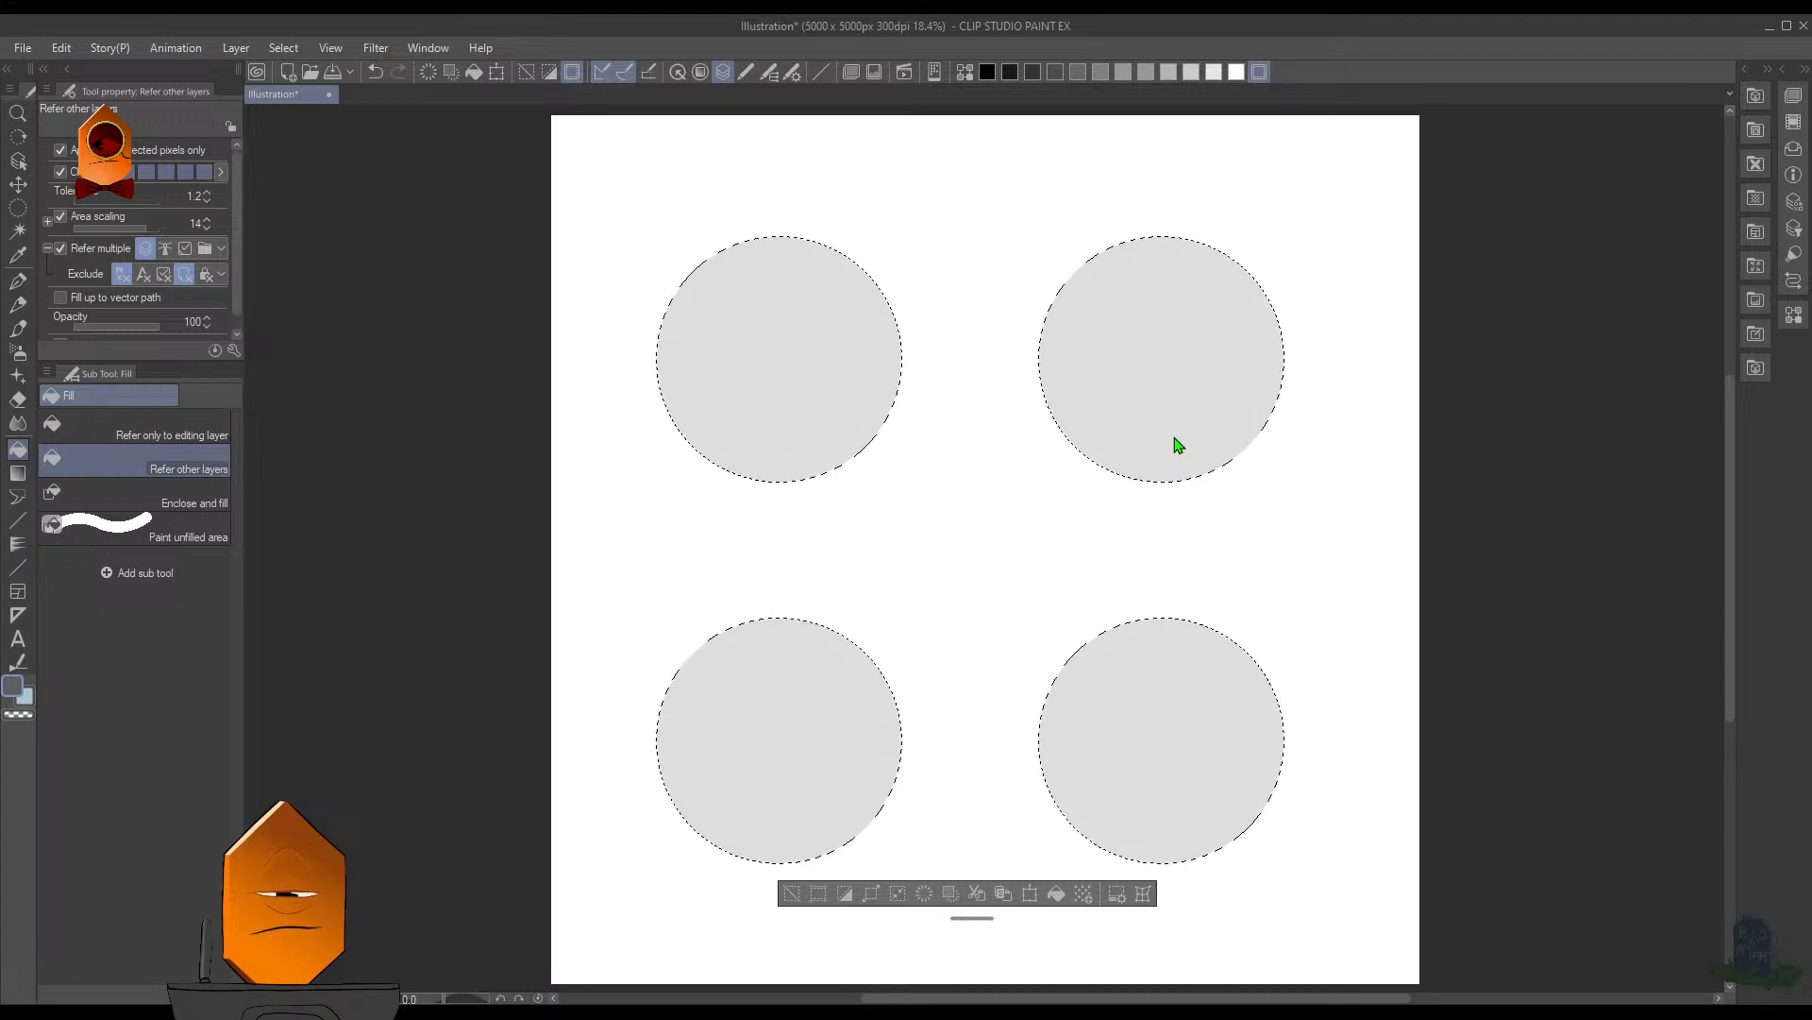
pyautogui.hotkey('ctrl', 'd')
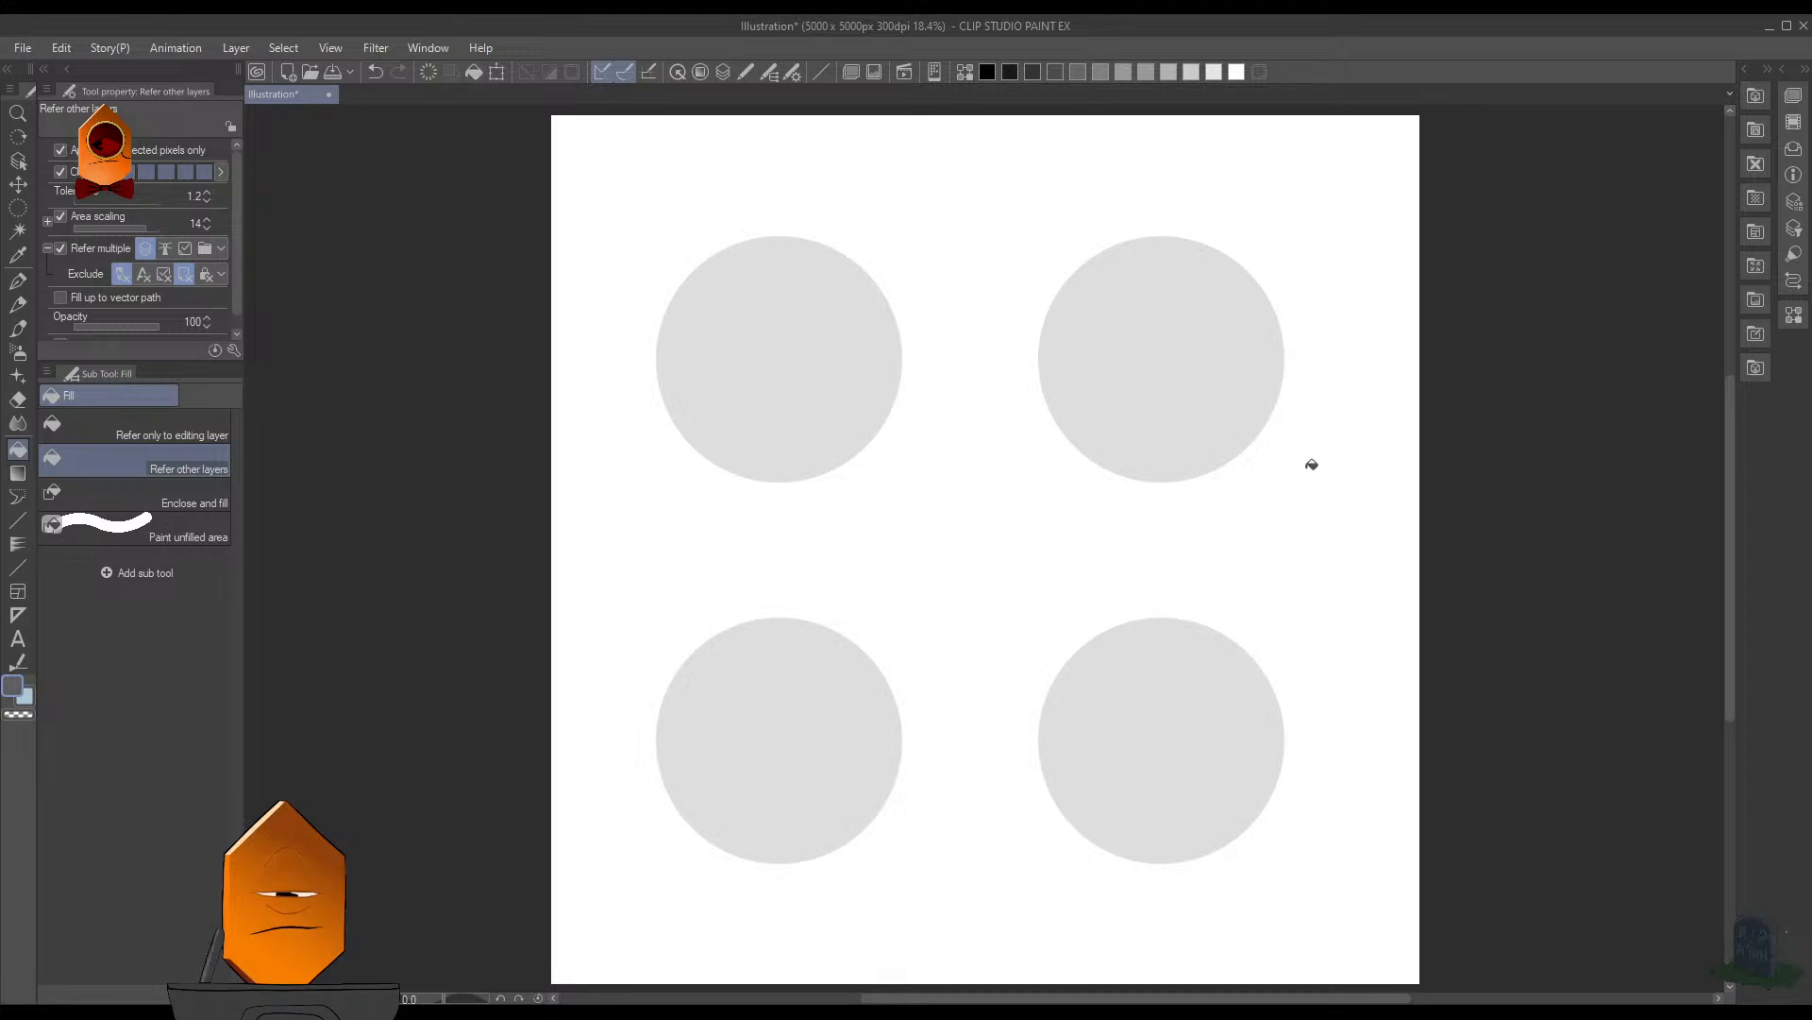
pyautogui.click(1339, 444)
pyautogui.hotkey('ctrl', 'z')
# - Switch to the MB Cubebrush (Legendary) 2 brush
pyautogui.press('b')
pyautogui.press('F8')
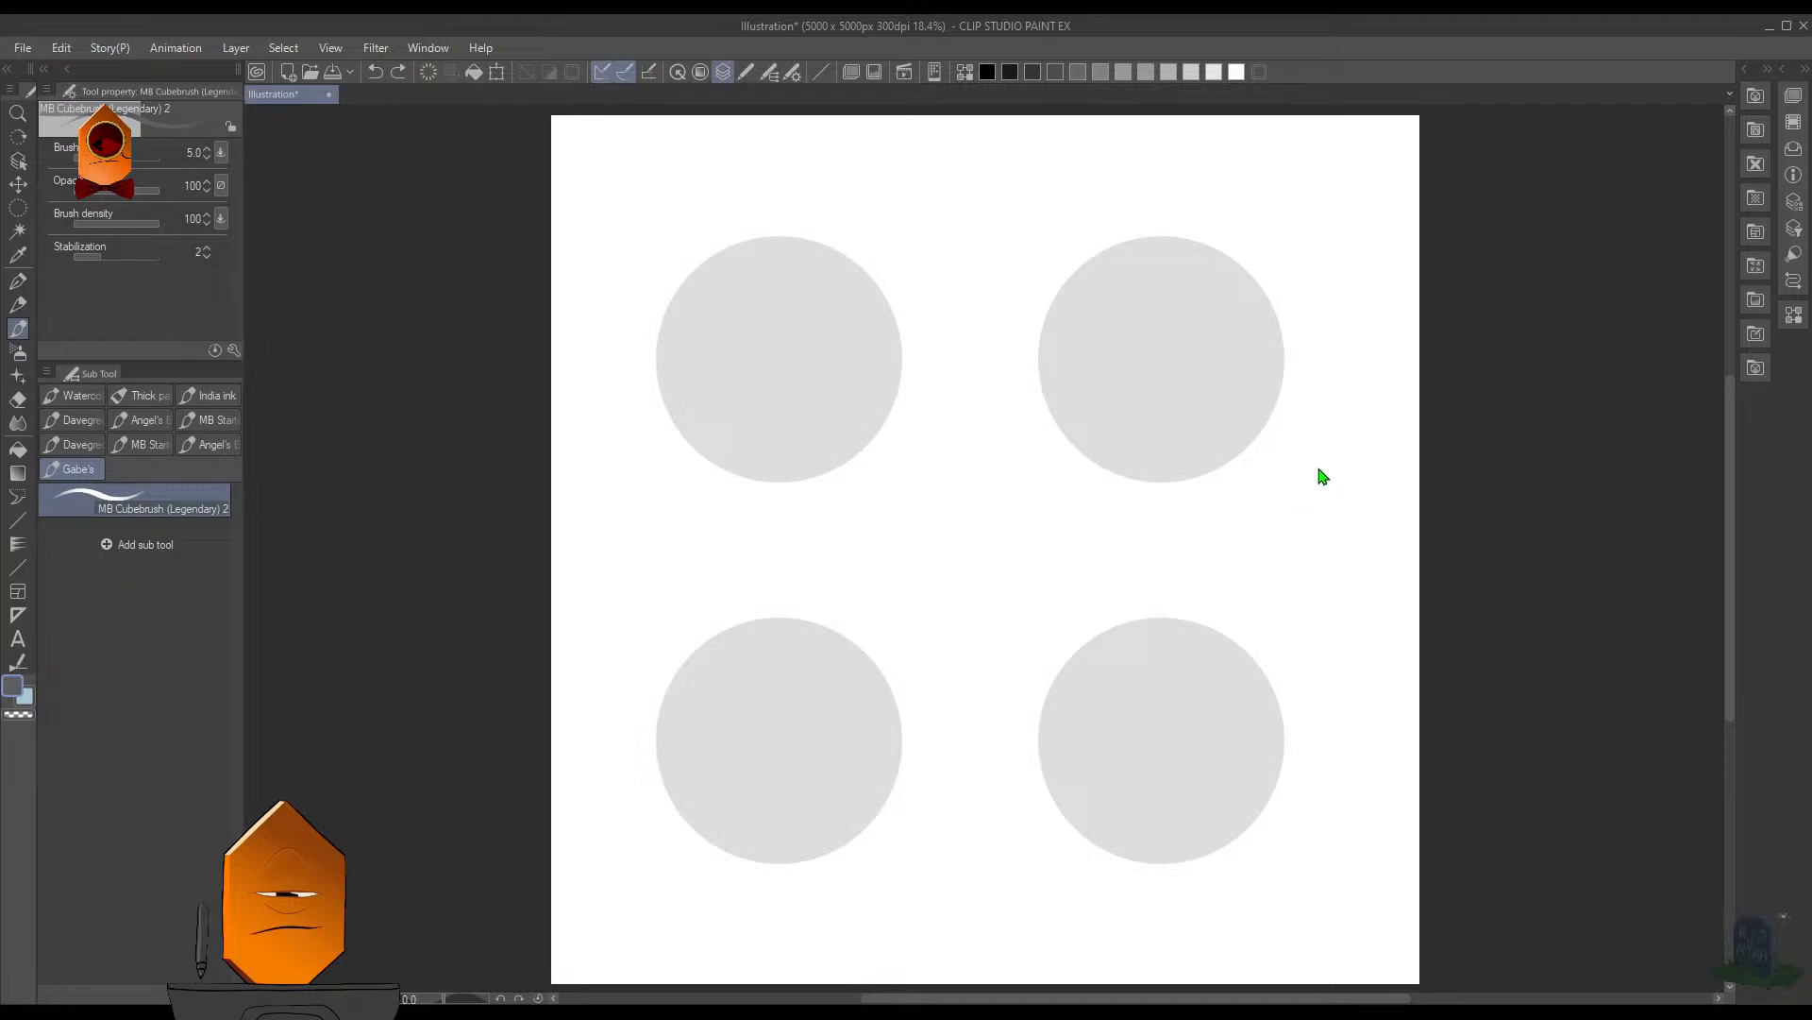
pyautogui.click(1400, 153)
pyautogui.click(1643, 464)
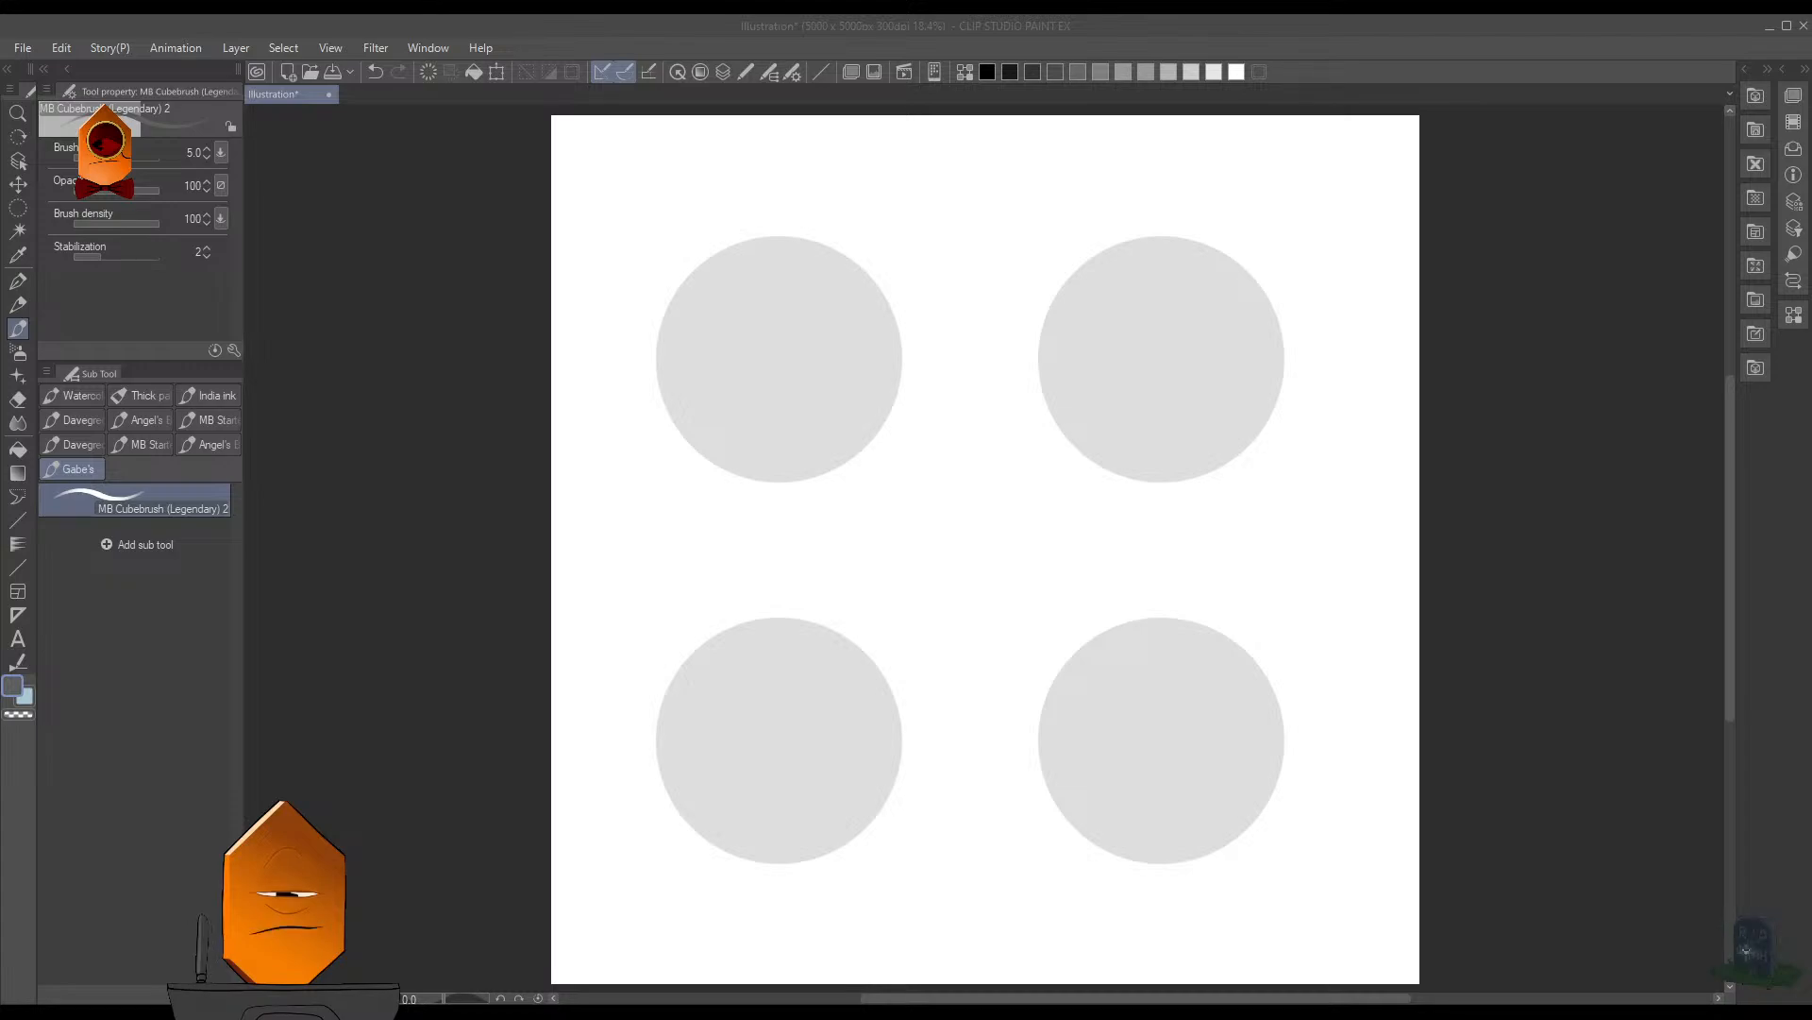
# - Try pasting the breastplate reference photo, scaled to 59%, between the two upper circles
pyautogui.click(990, 337)
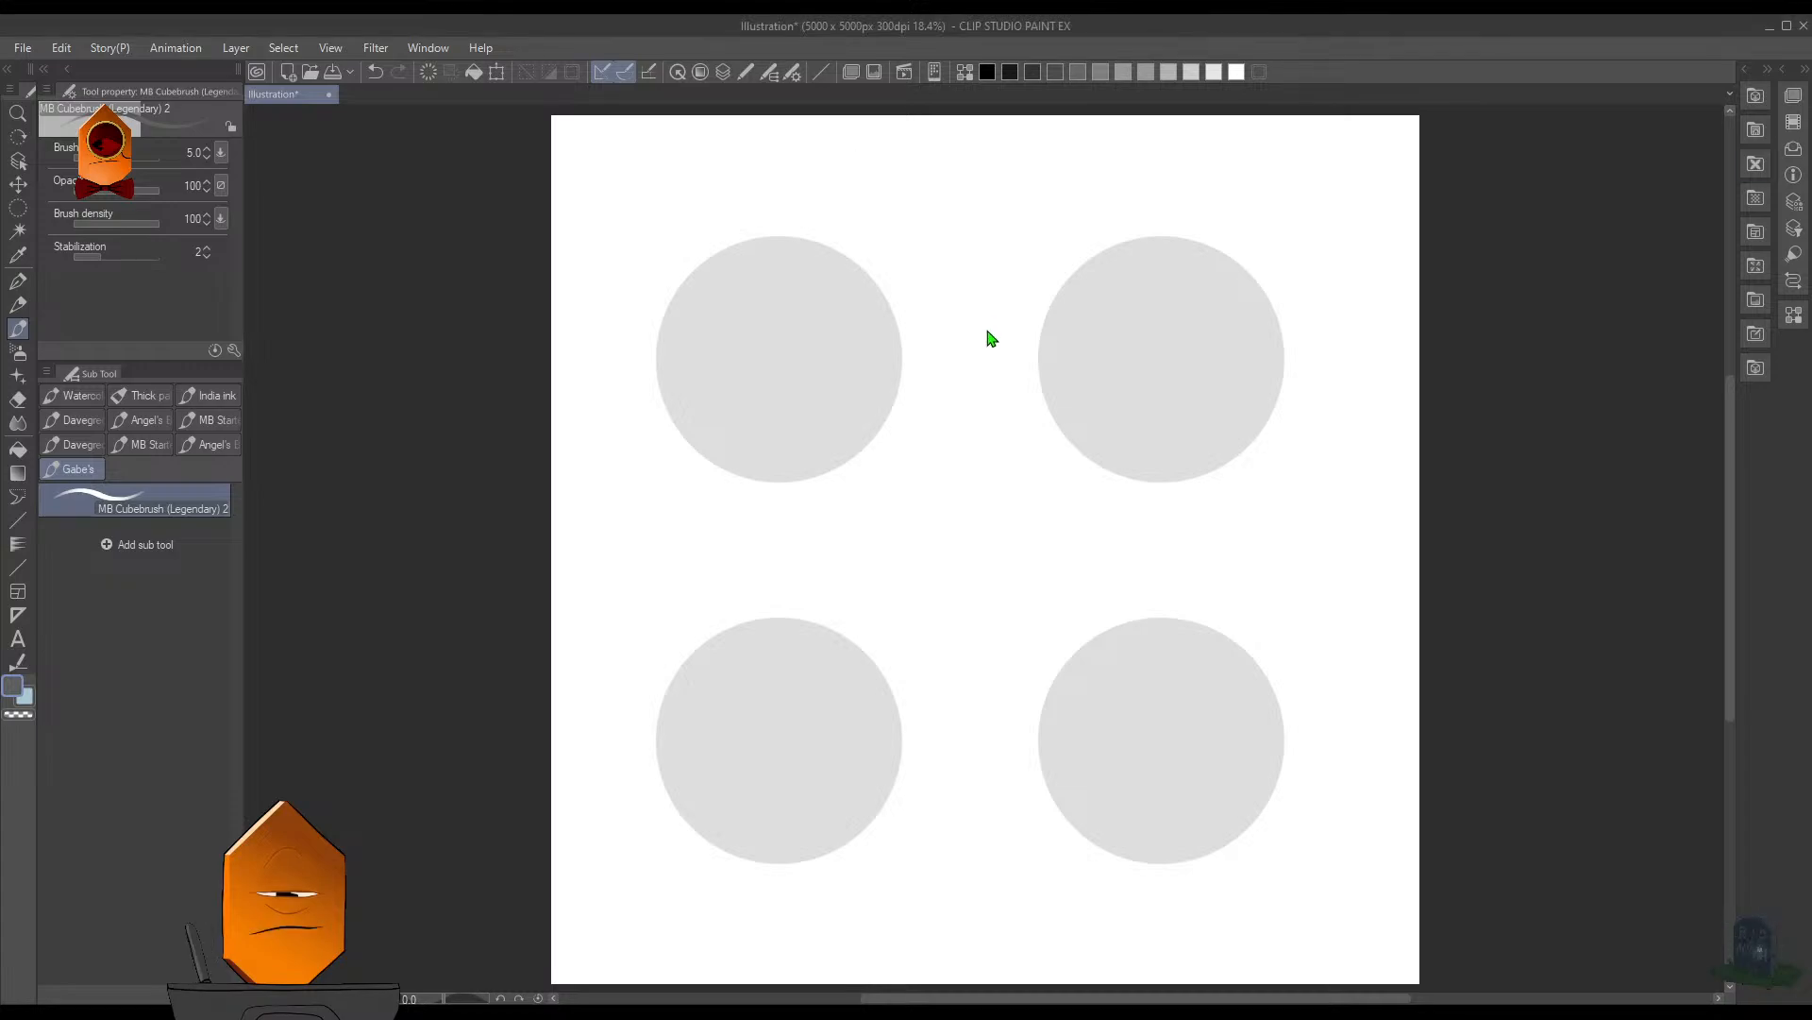
pyautogui.hotkey('ctrl', 'v')
pyautogui.hotkey('ctrl', 't')
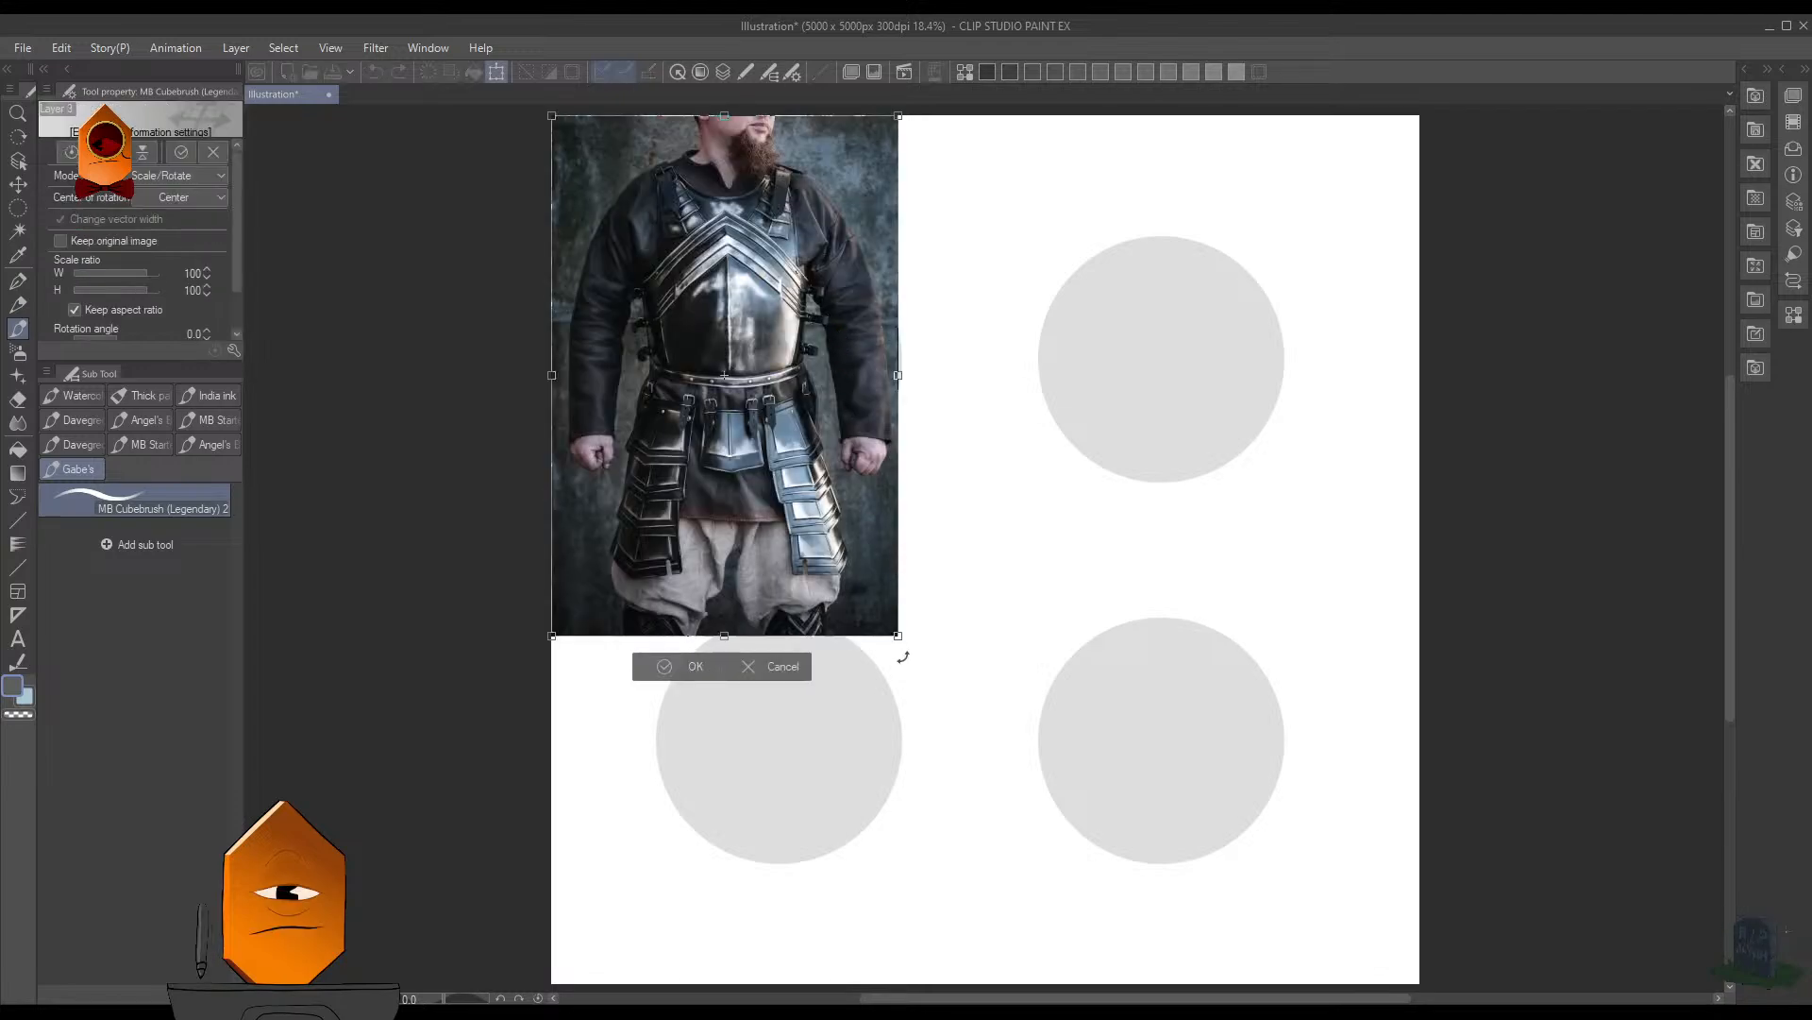
pyautogui.moveTo(897, 635); pyautogui.dragTo(754, 420)
pyautogui.moveTo(713, 352); pyautogui.dragTo(1084, 588)
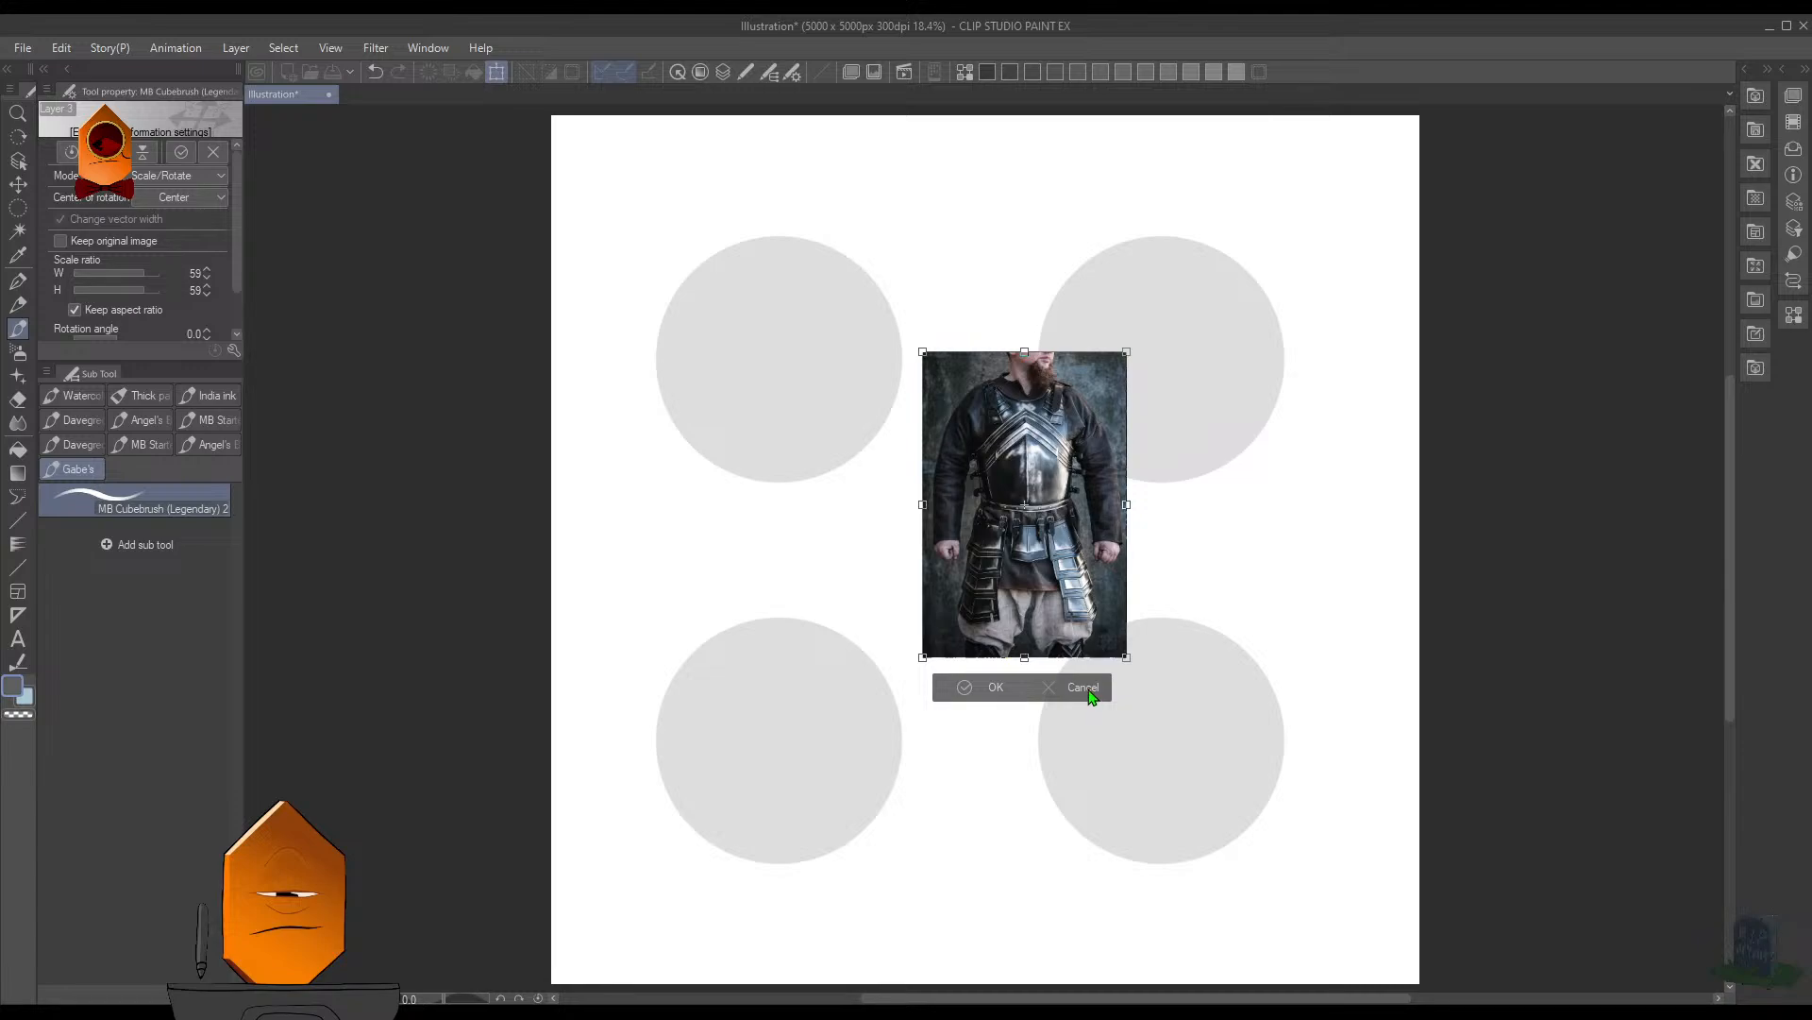
pyautogui.moveTo(1039, 545); pyautogui.dragTo(1059, 406)
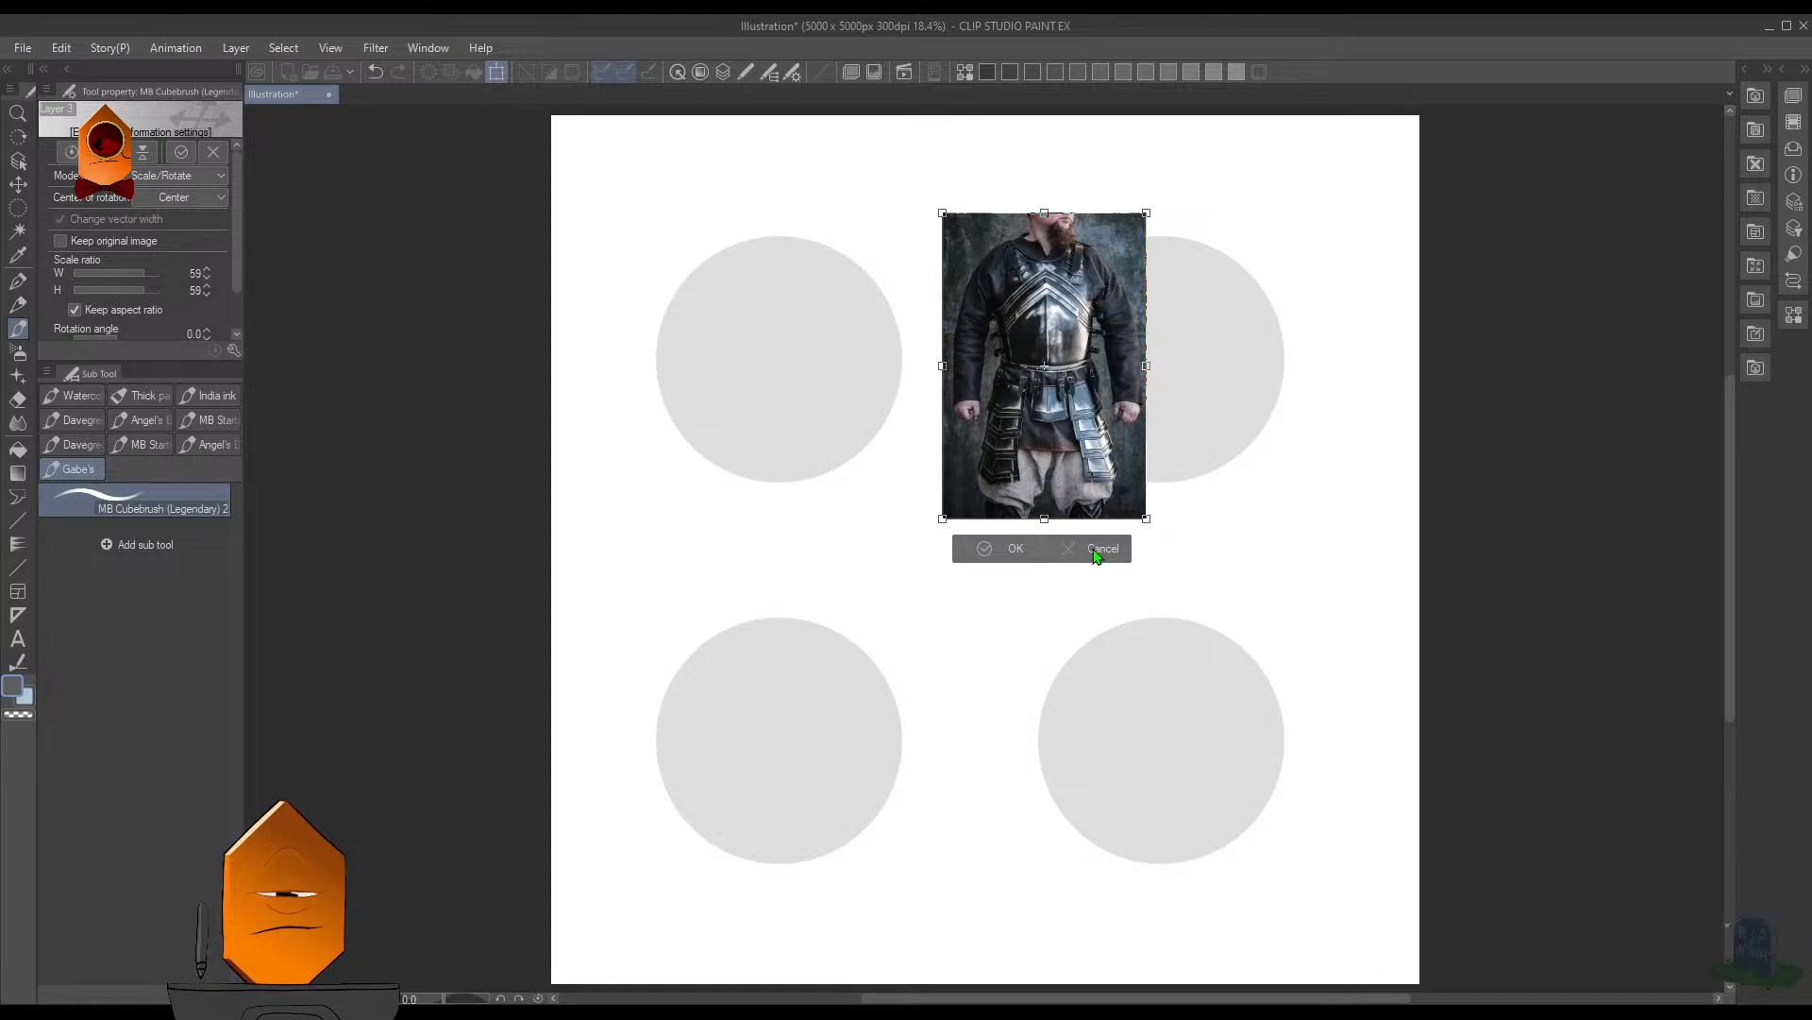
pyautogui.click(1097, 550)
pyautogui.hotkey('ctrl', 'z')
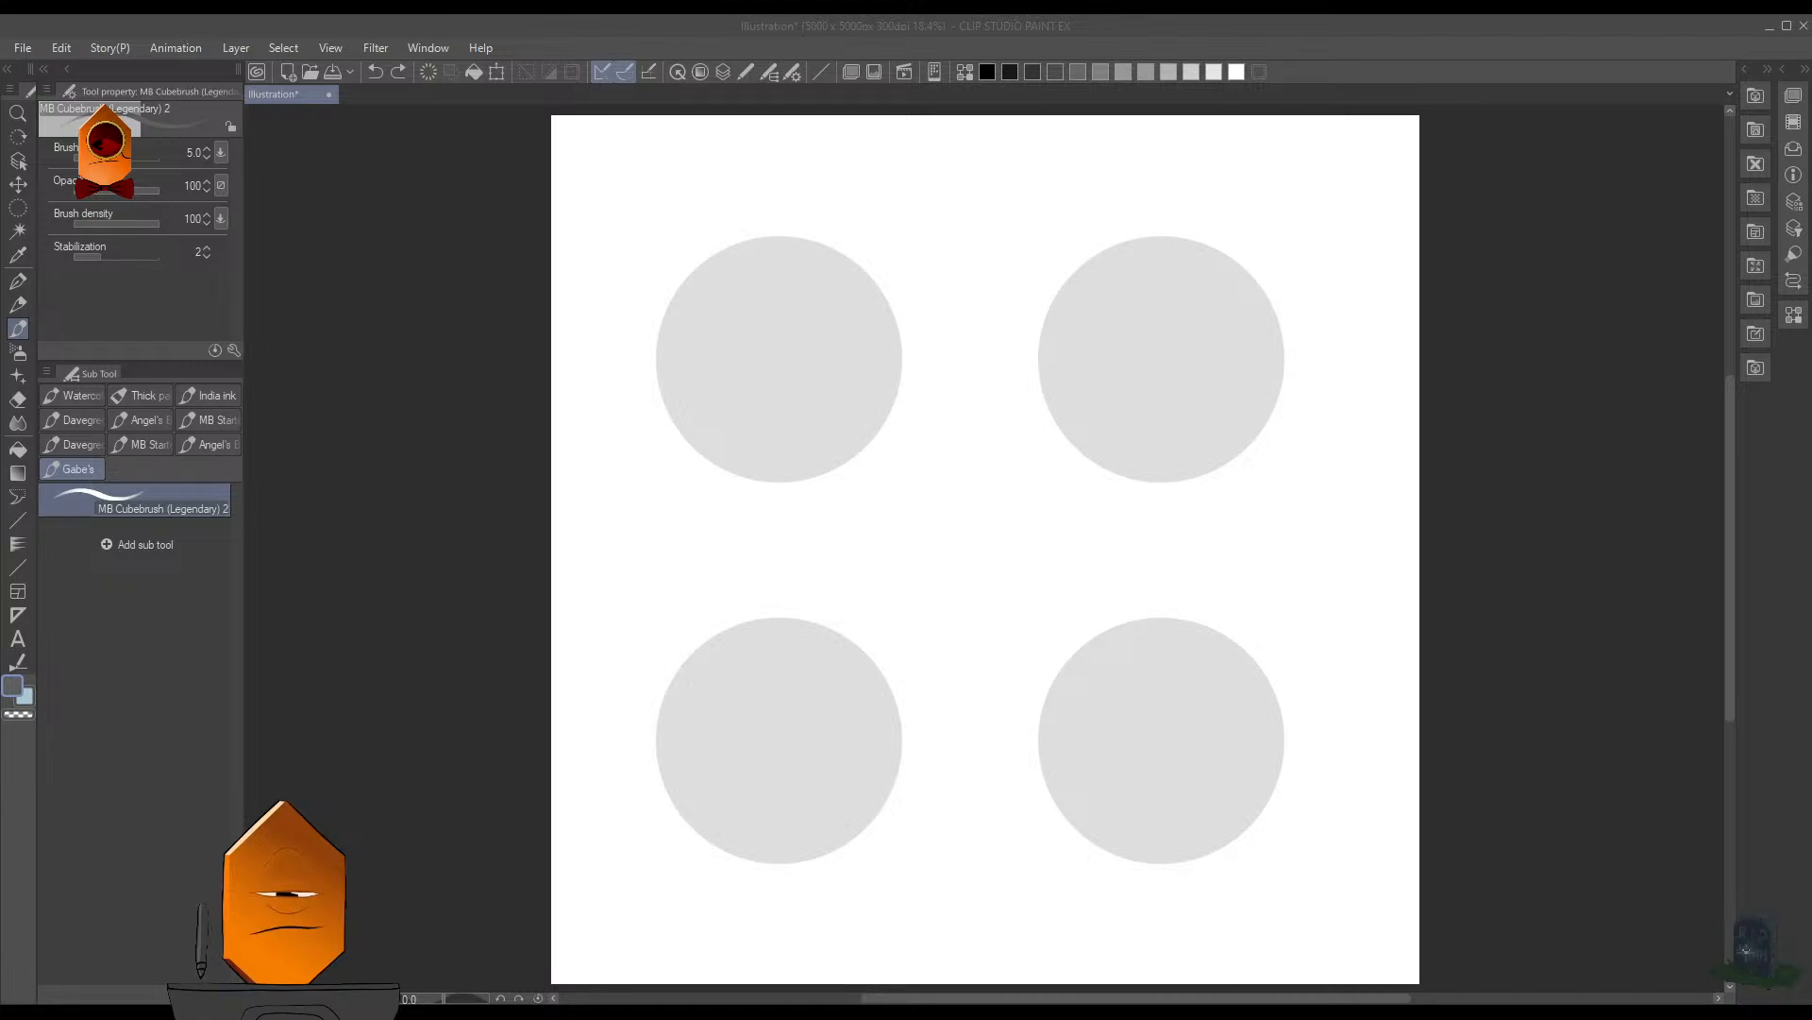
# - Paste the helmeted knight armor reference photo, scale it to 55%, and place it over the upper-right circle
pyautogui.click(936, 259)
pyautogui.hotkey('ctrl', 'v')
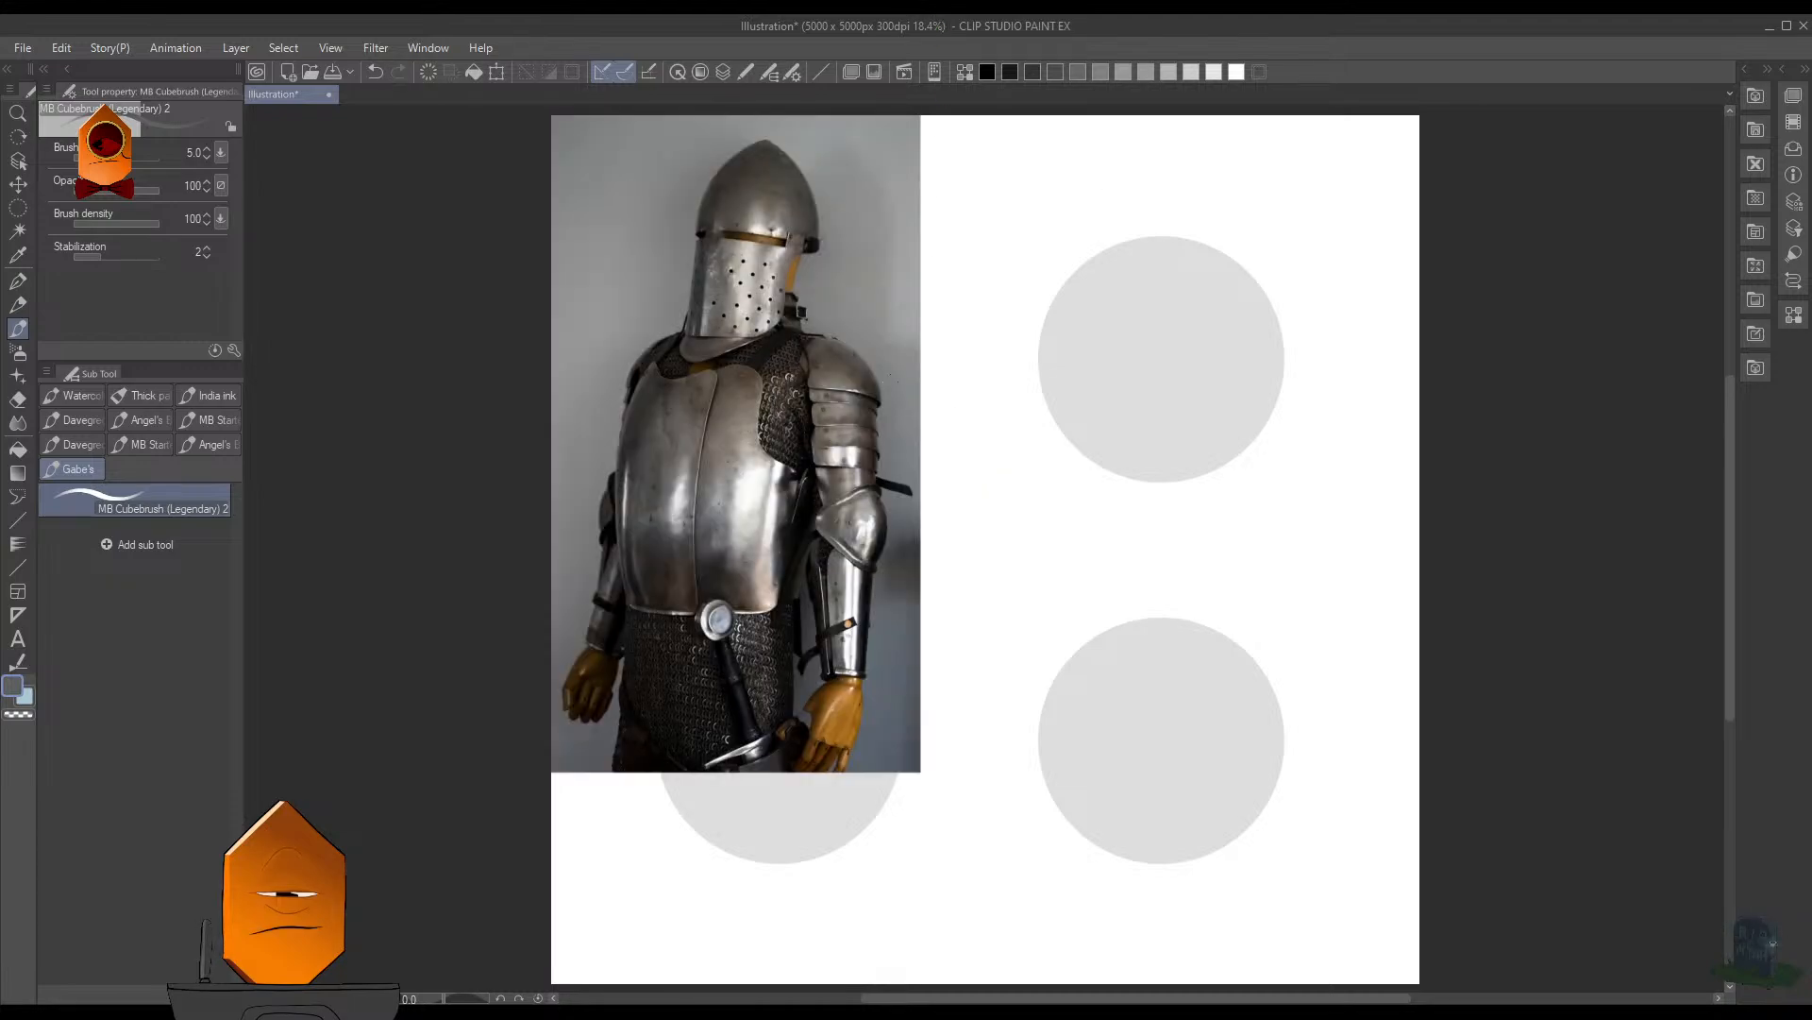
pyautogui.hotkey('ctrl', 't')
pyautogui.moveTo(921, 773); pyautogui.dragTo(754, 474)
pyautogui.moveTo(622, 376); pyautogui.dragTo(642, 436)
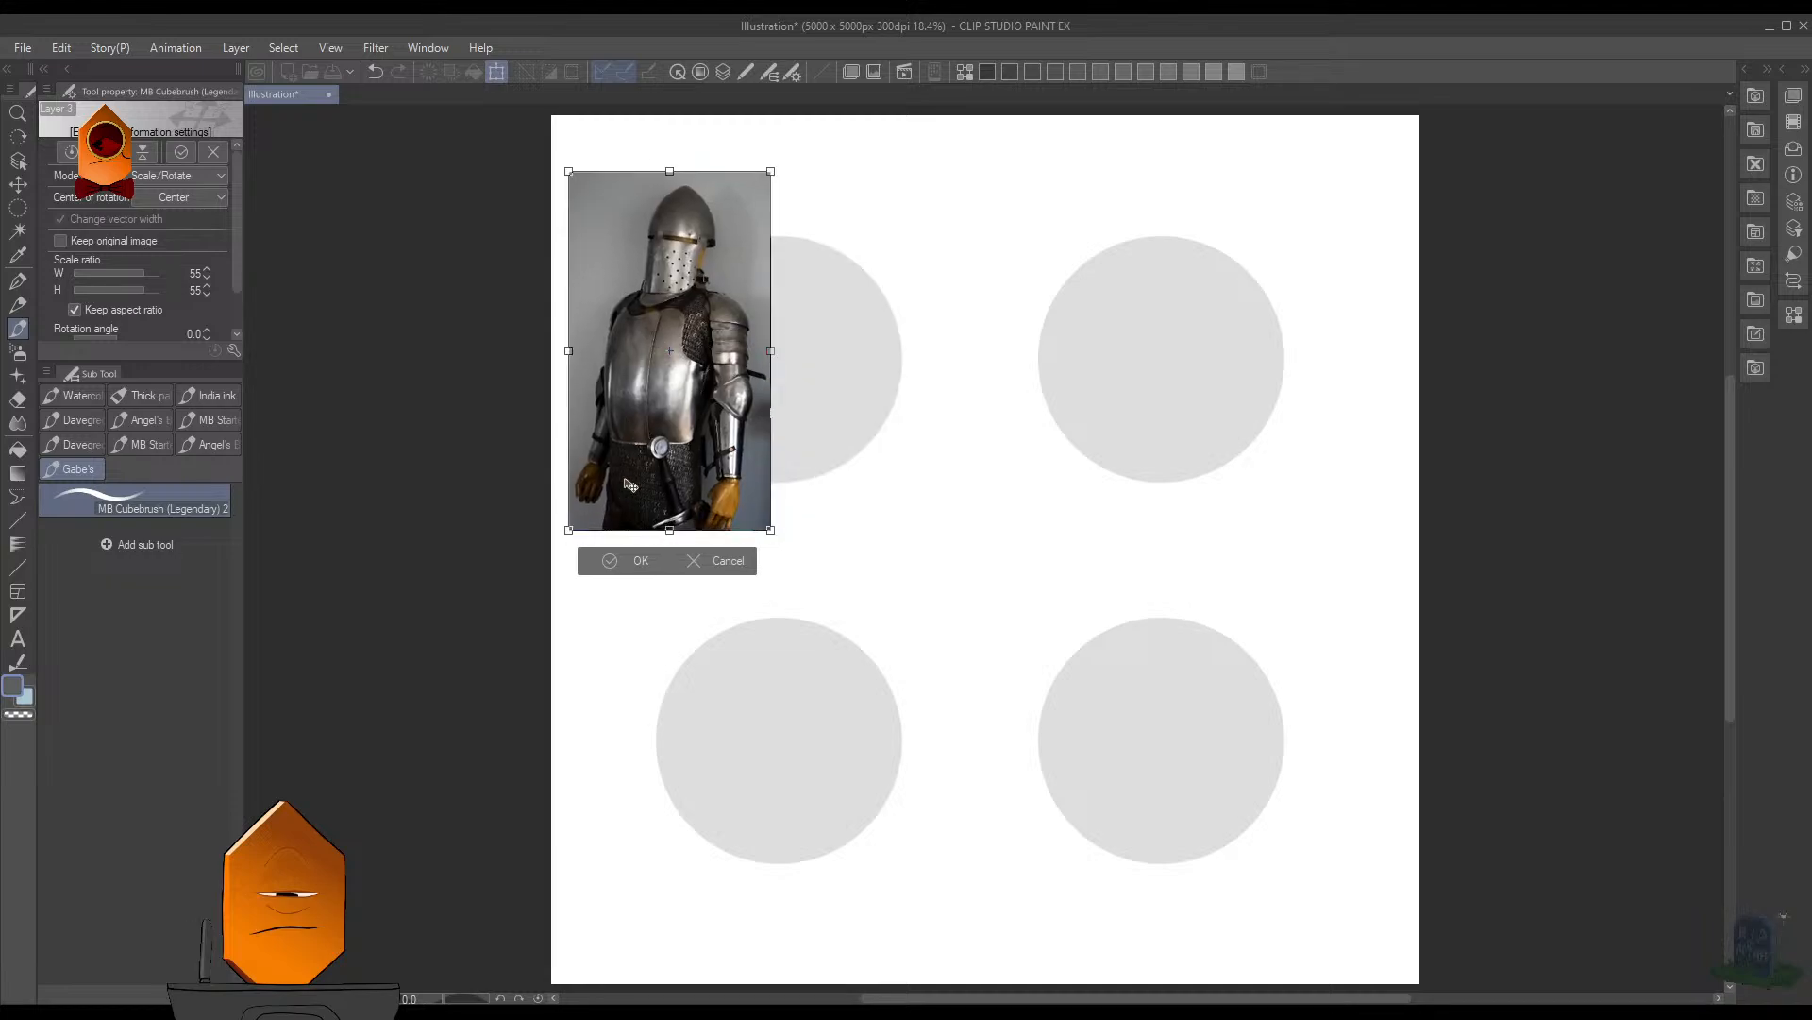
pyautogui.moveTo(741, 503); pyautogui.dragTo(1185, 509)
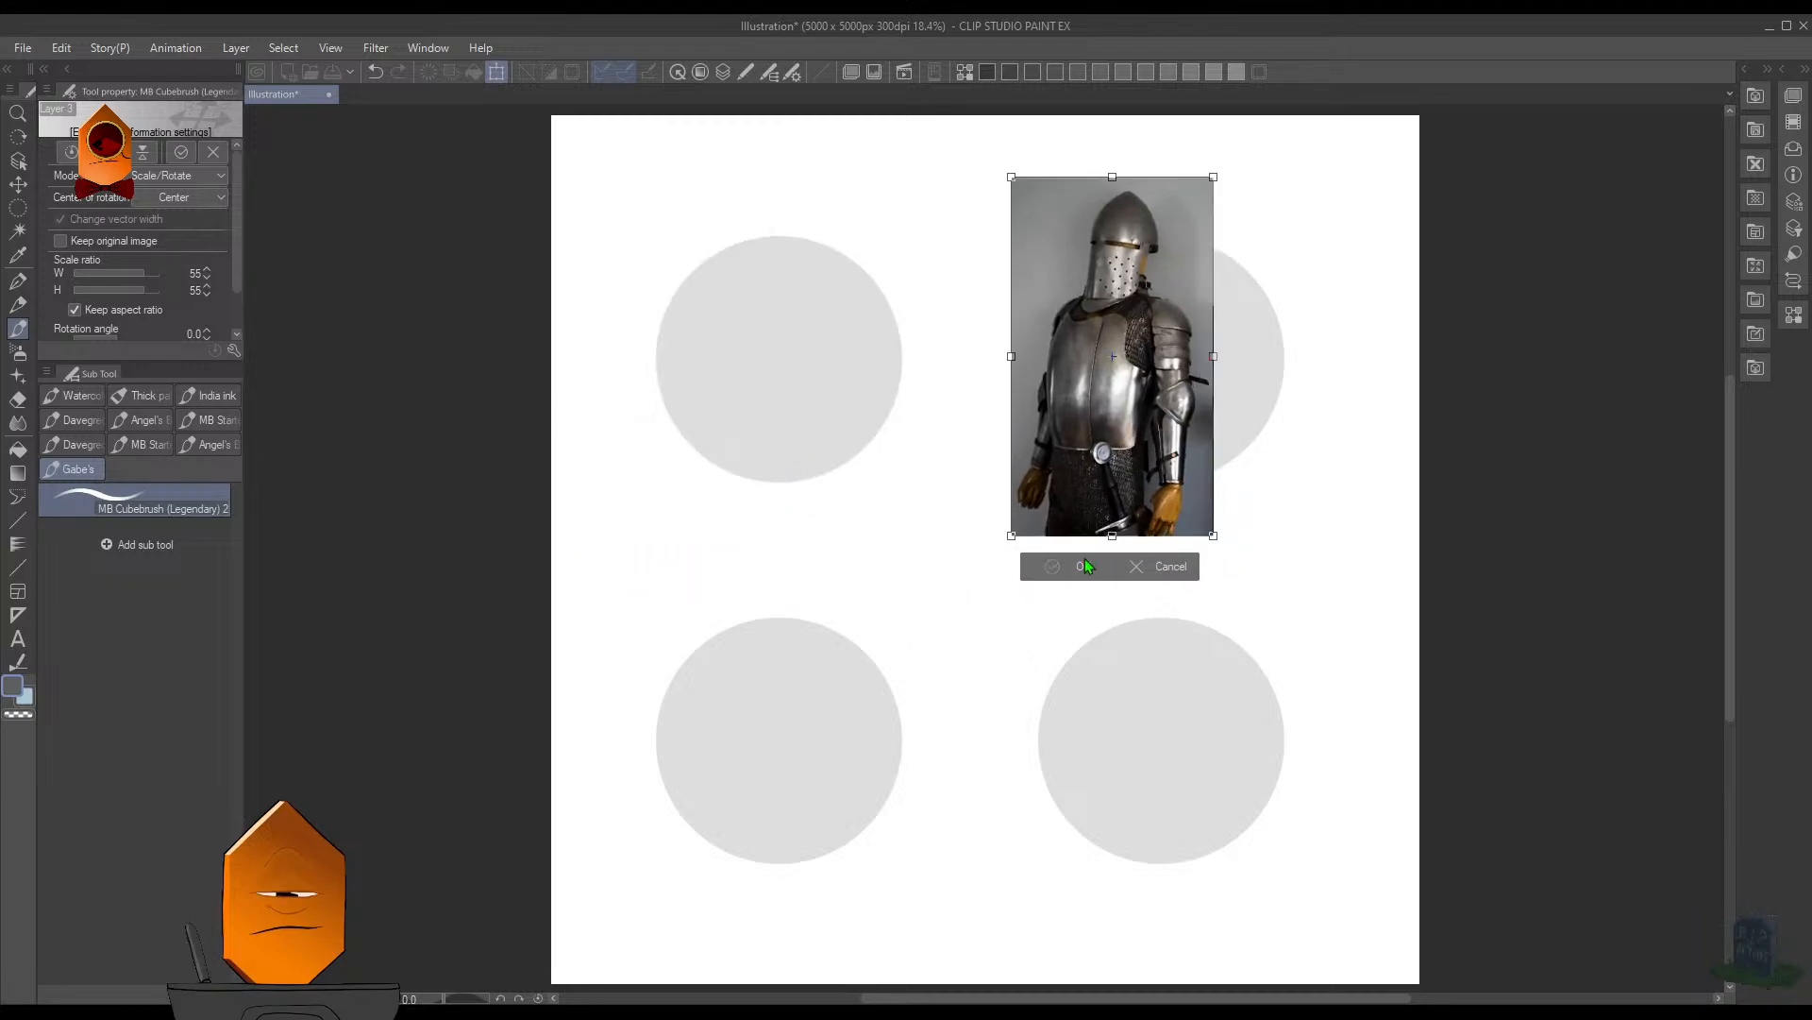
pyautogui.click(1084, 558)
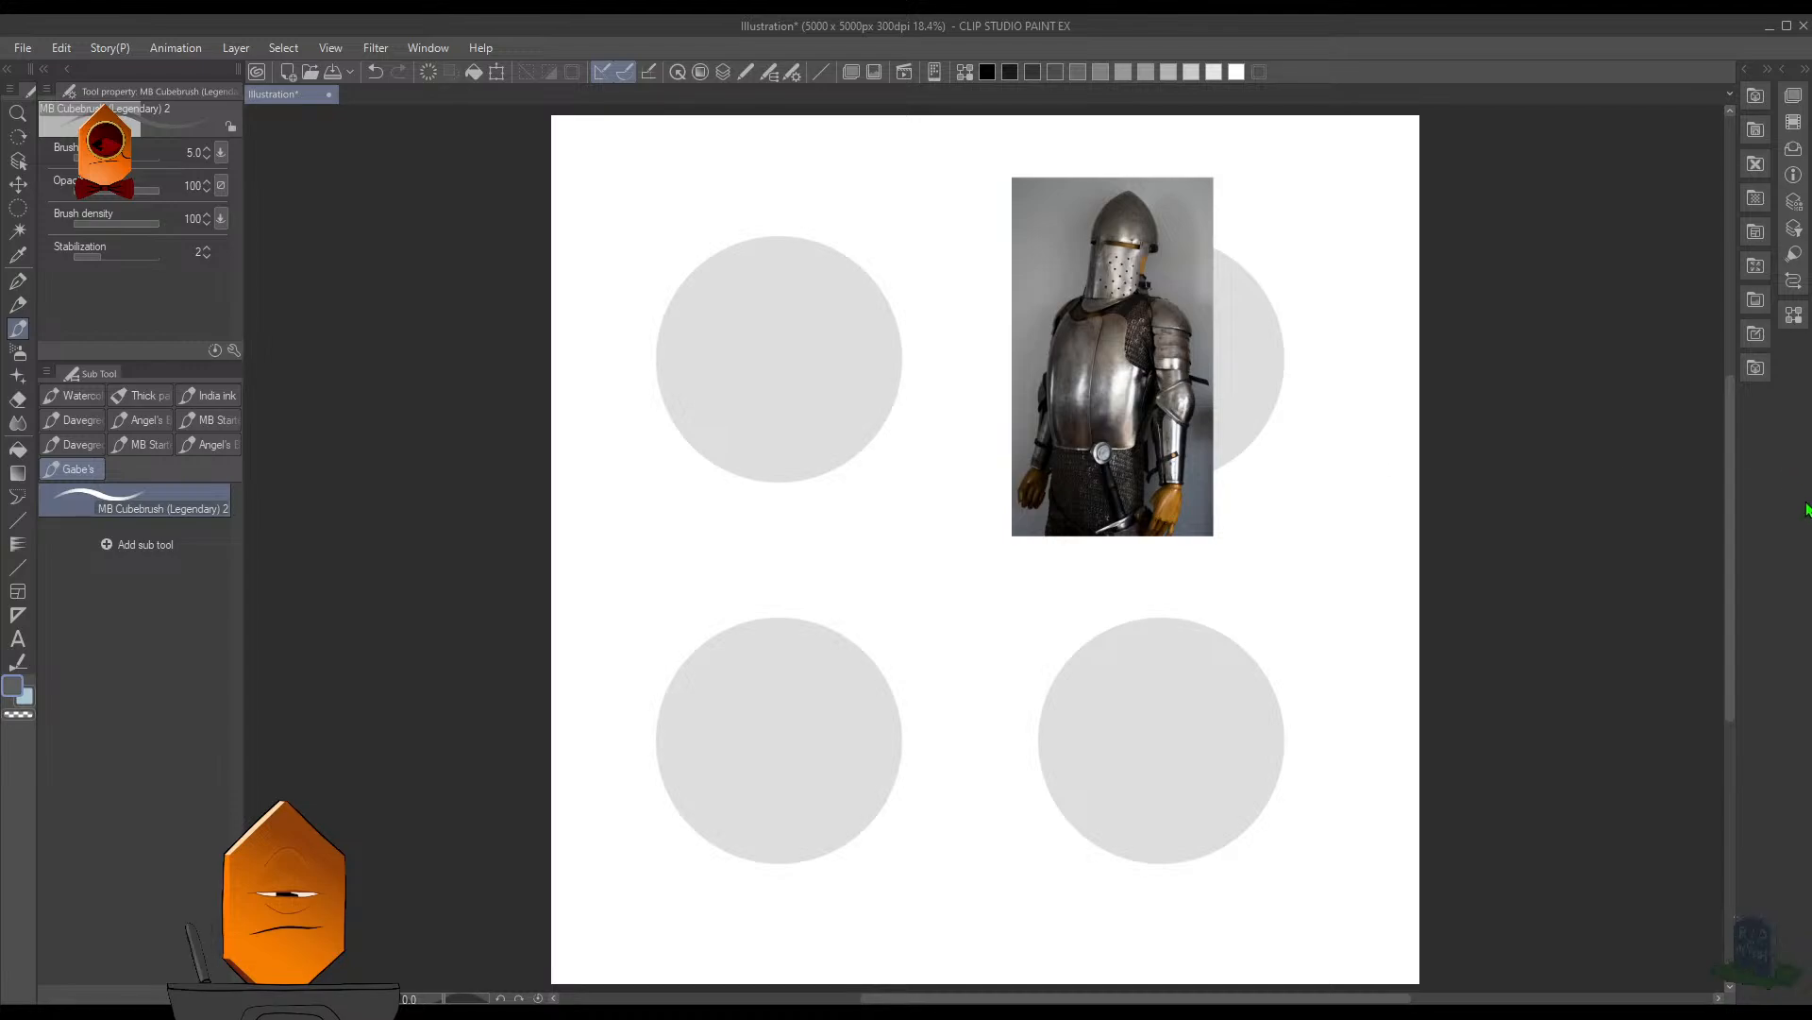
# - Lasso around the upper-left circle, clear the other three circles outside the selection, and return to the brush
pyautogui.press('F7')
pyautogui.press('m')
pyautogui.moveTo(674, 462); pyautogui.dragTo(661, 205)
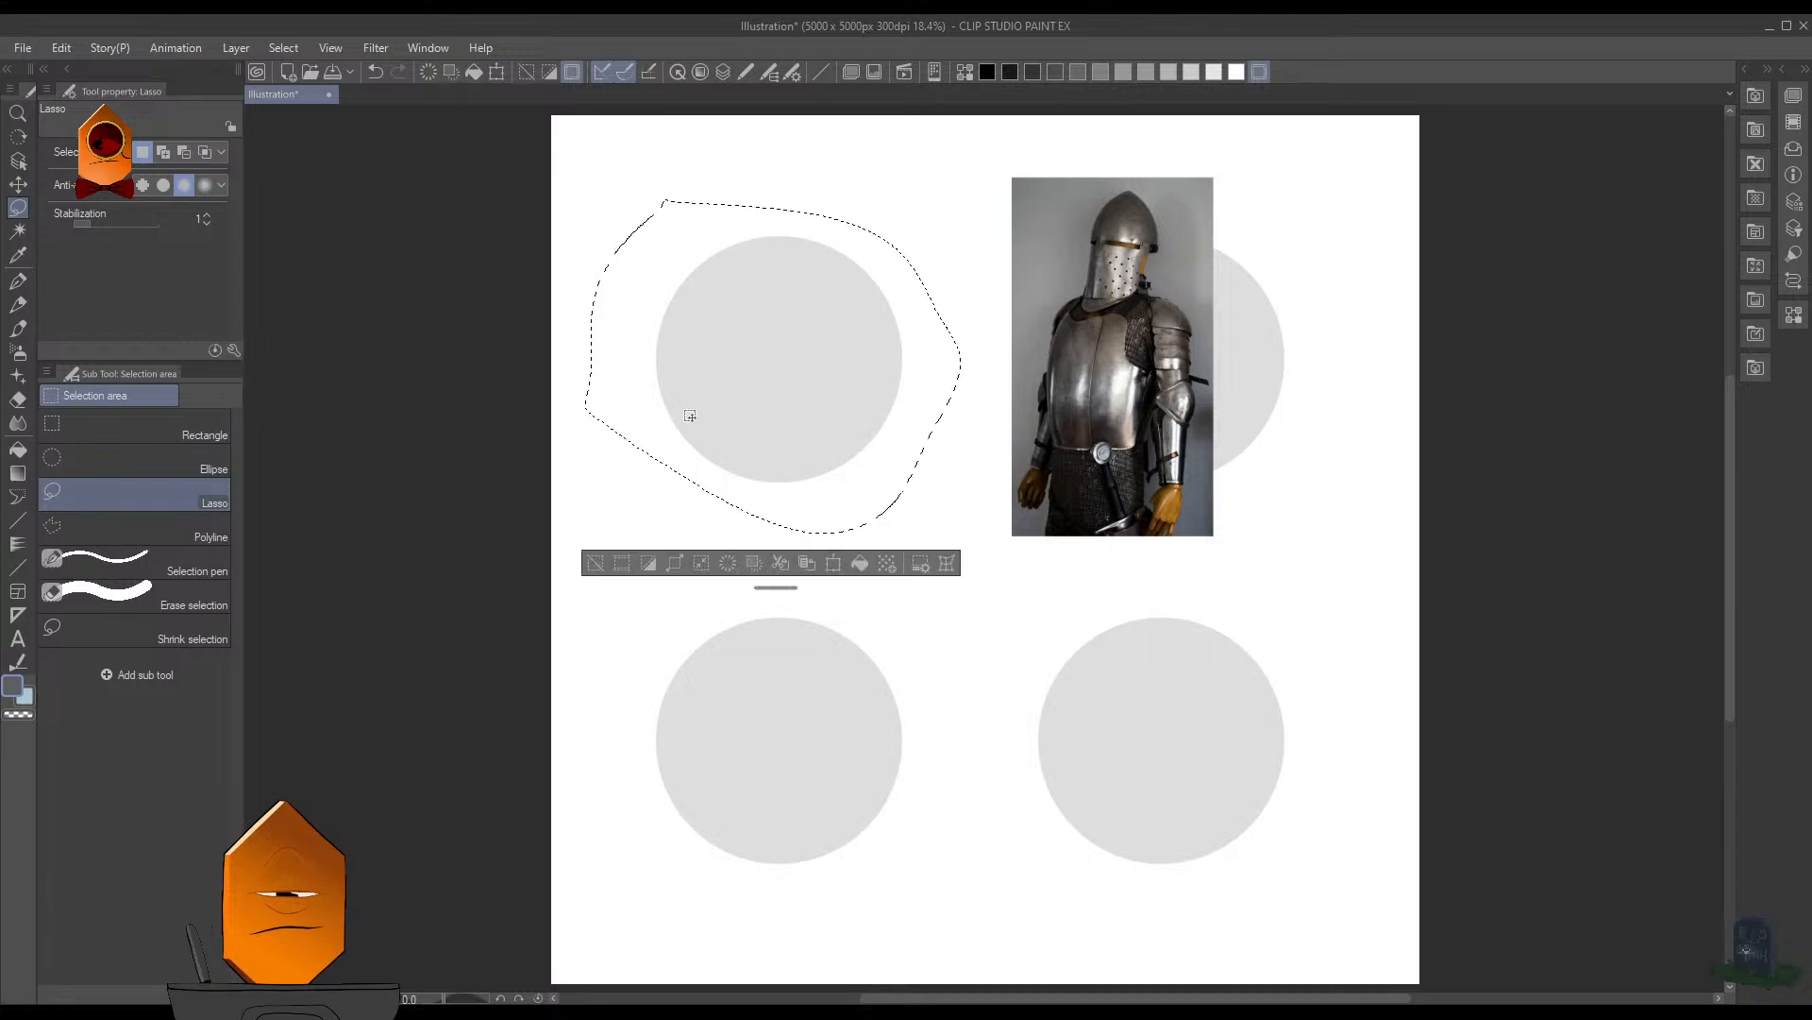
pyautogui.press('F7')
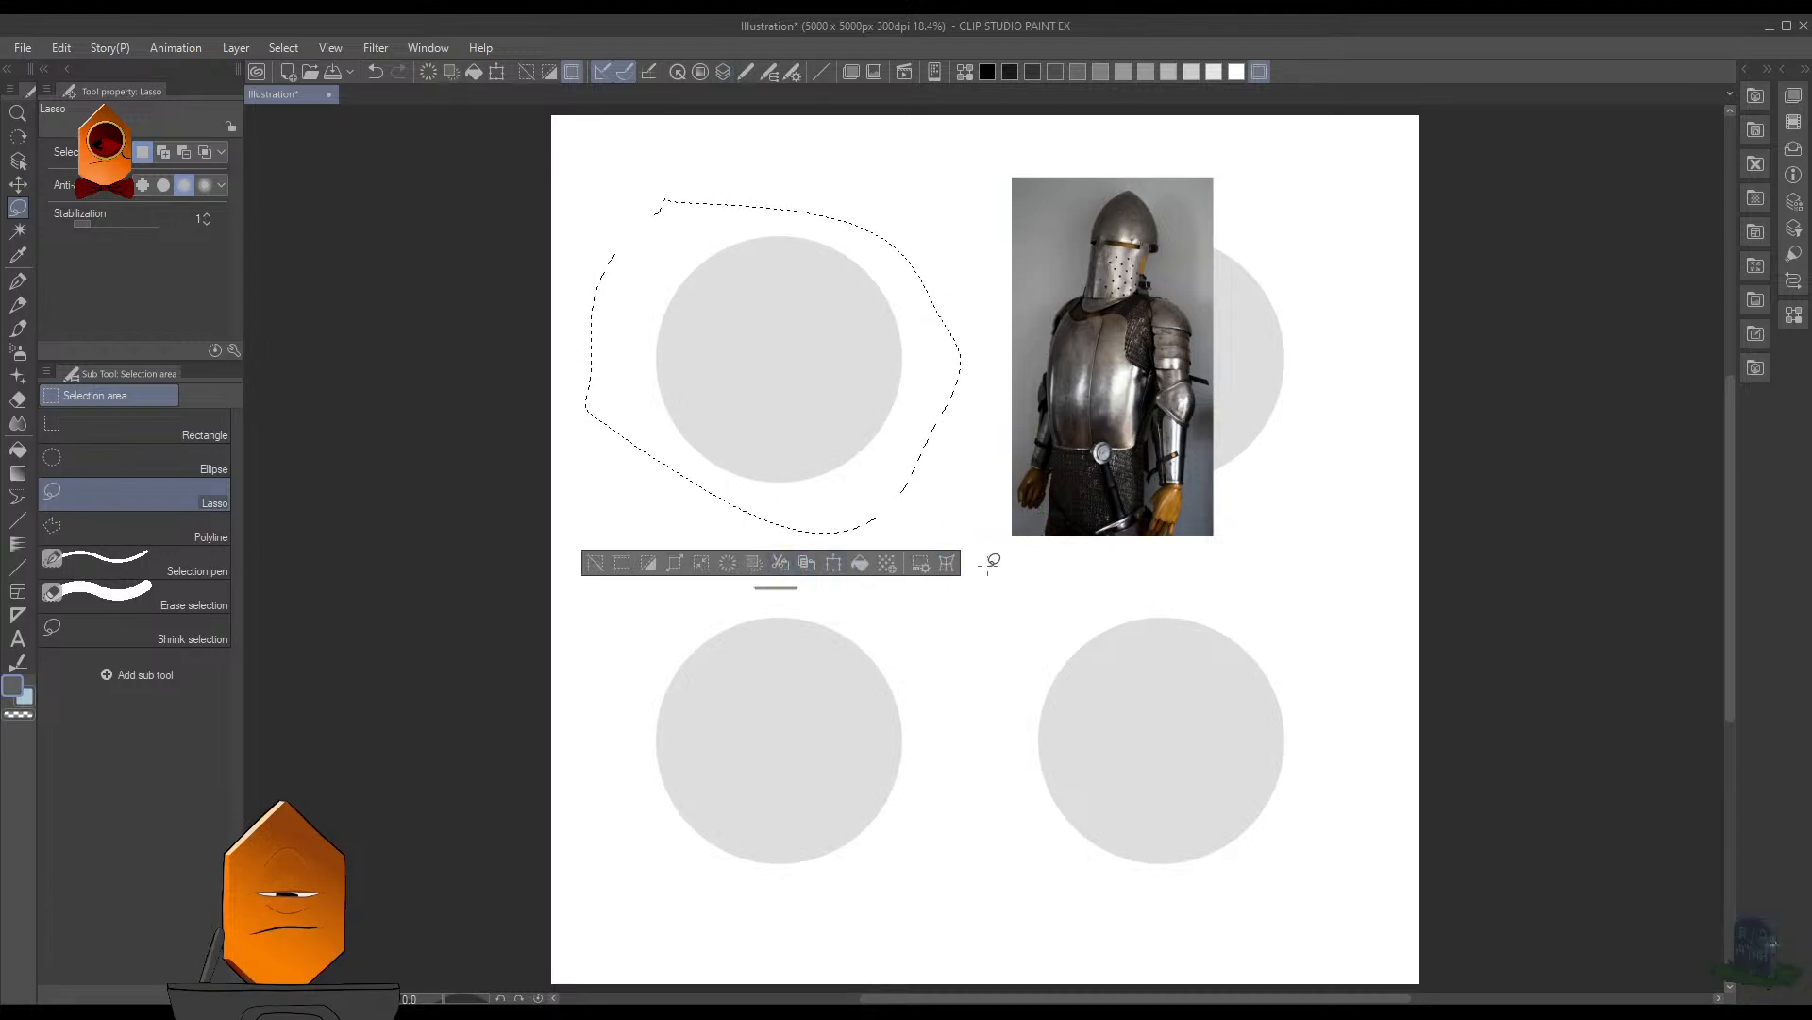
pyautogui.hotkey('shift', 'Delete')
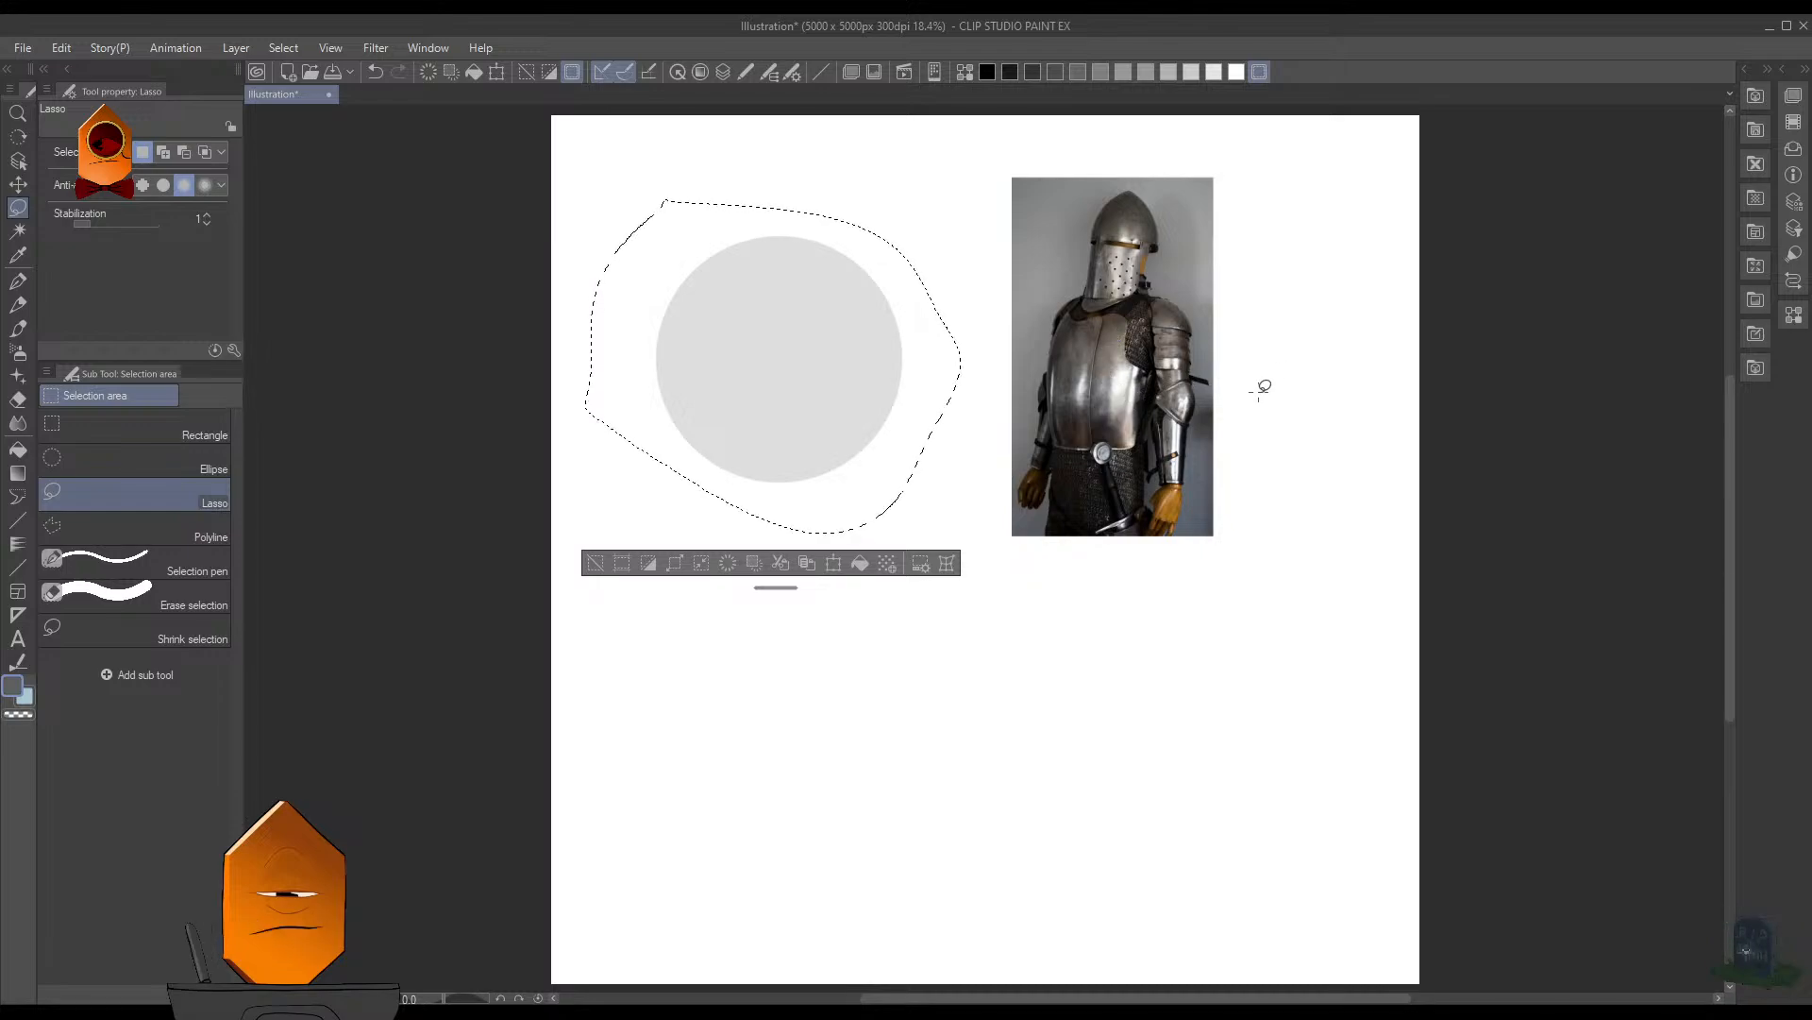
pyautogui.press('b')
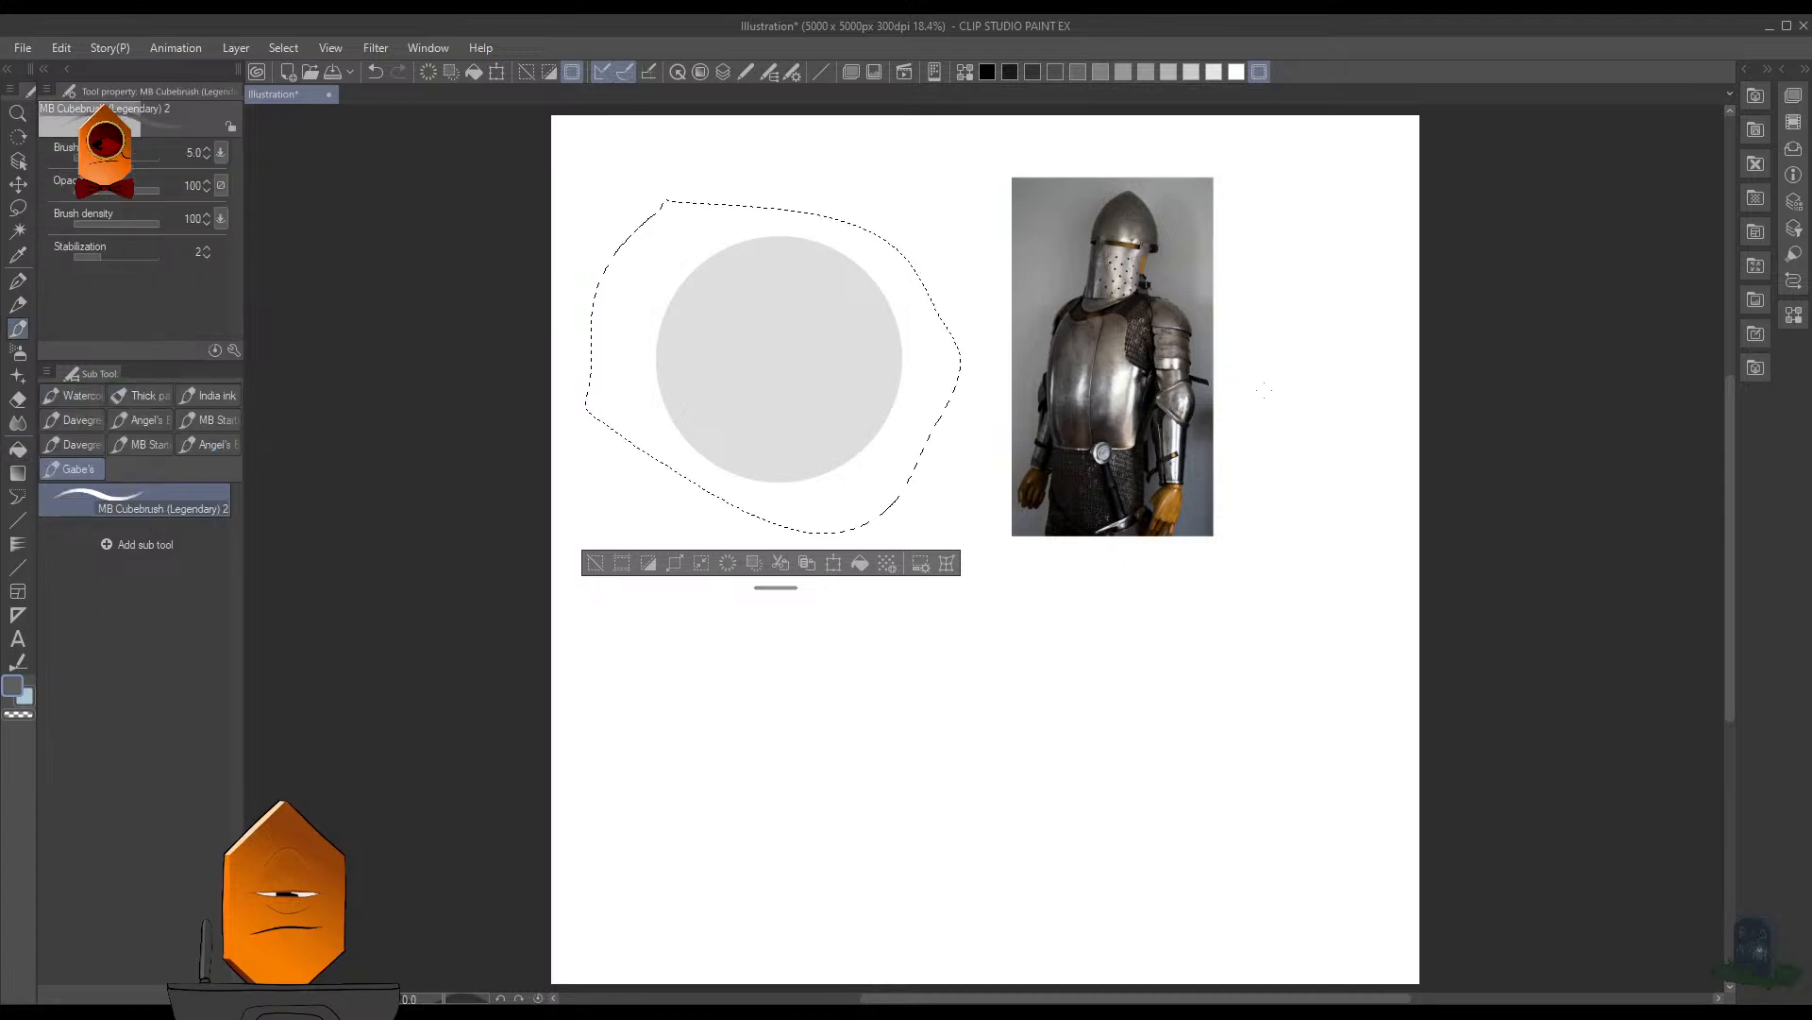
# - Clear the lasso selection around the gray circle
pyautogui.scroll(-2, 1266, 398)
pyautogui.hotkey('ctrl', 'd')
pyautogui.scroll(3, 1237, 438)
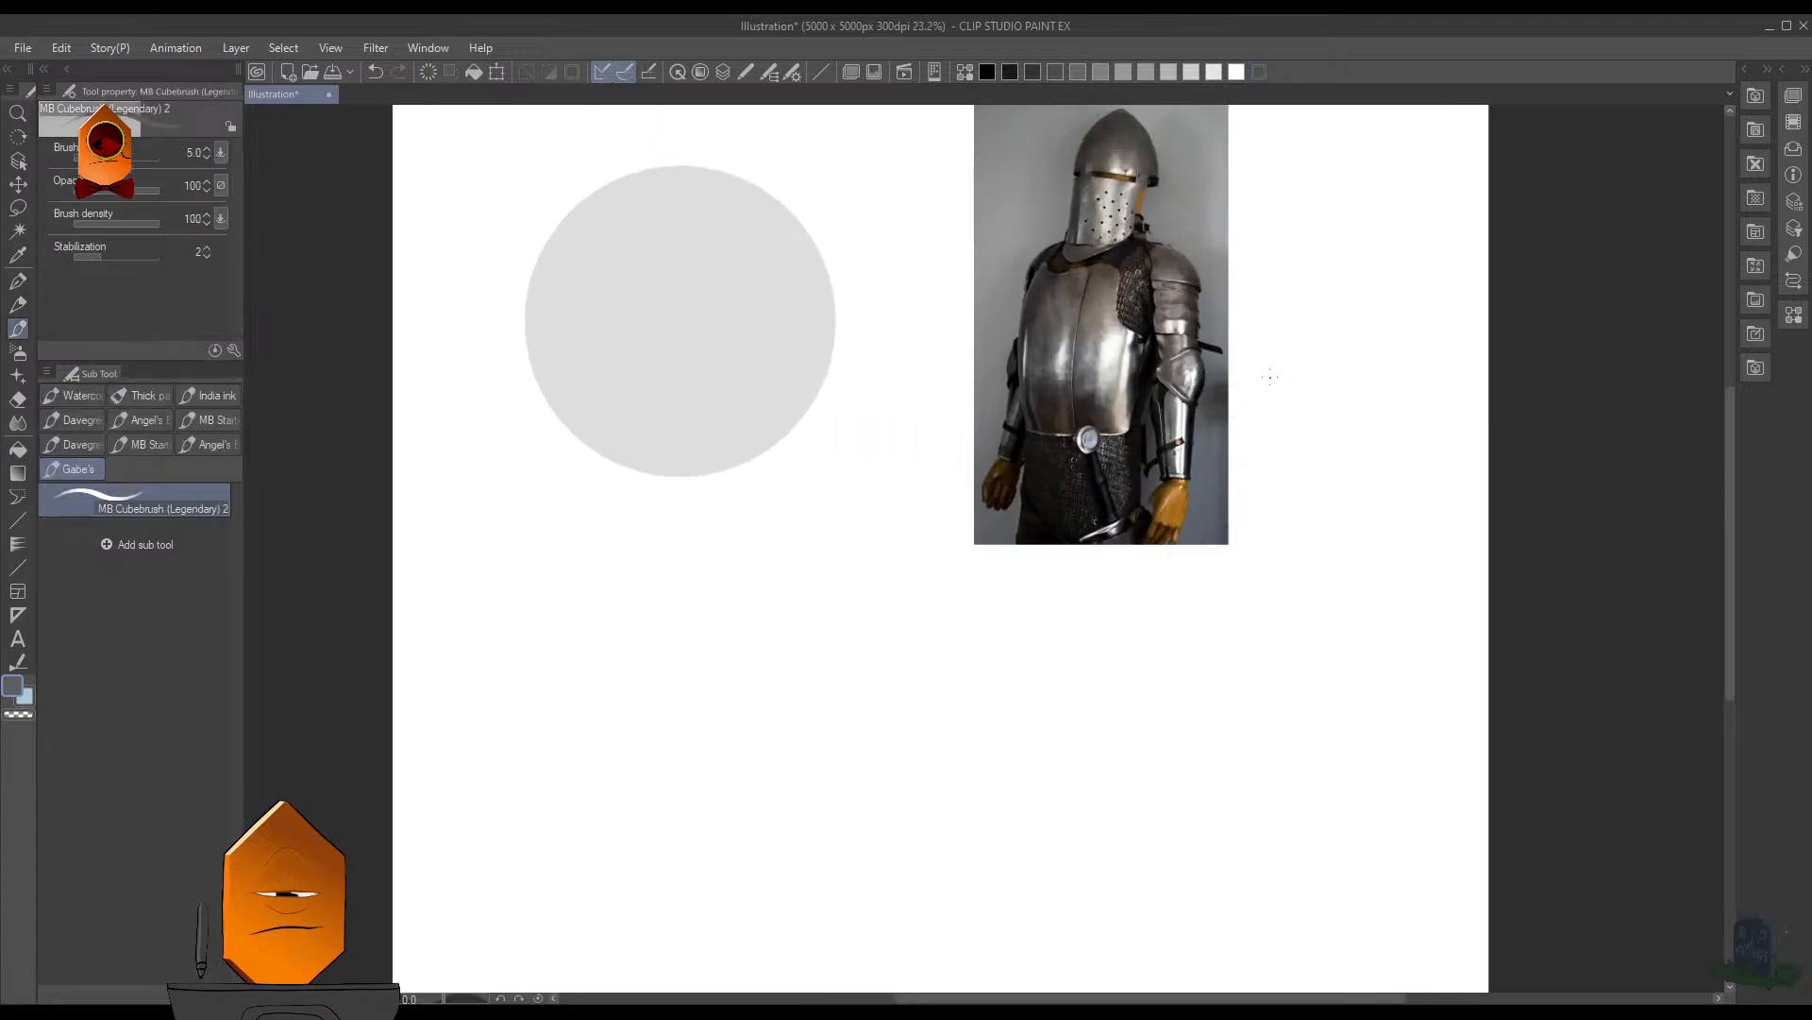
pyautogui.moveTo(1216, 420); pyautogui.dragTo(1255, 595)
pyautogui.scroll(2, 1212, 569)
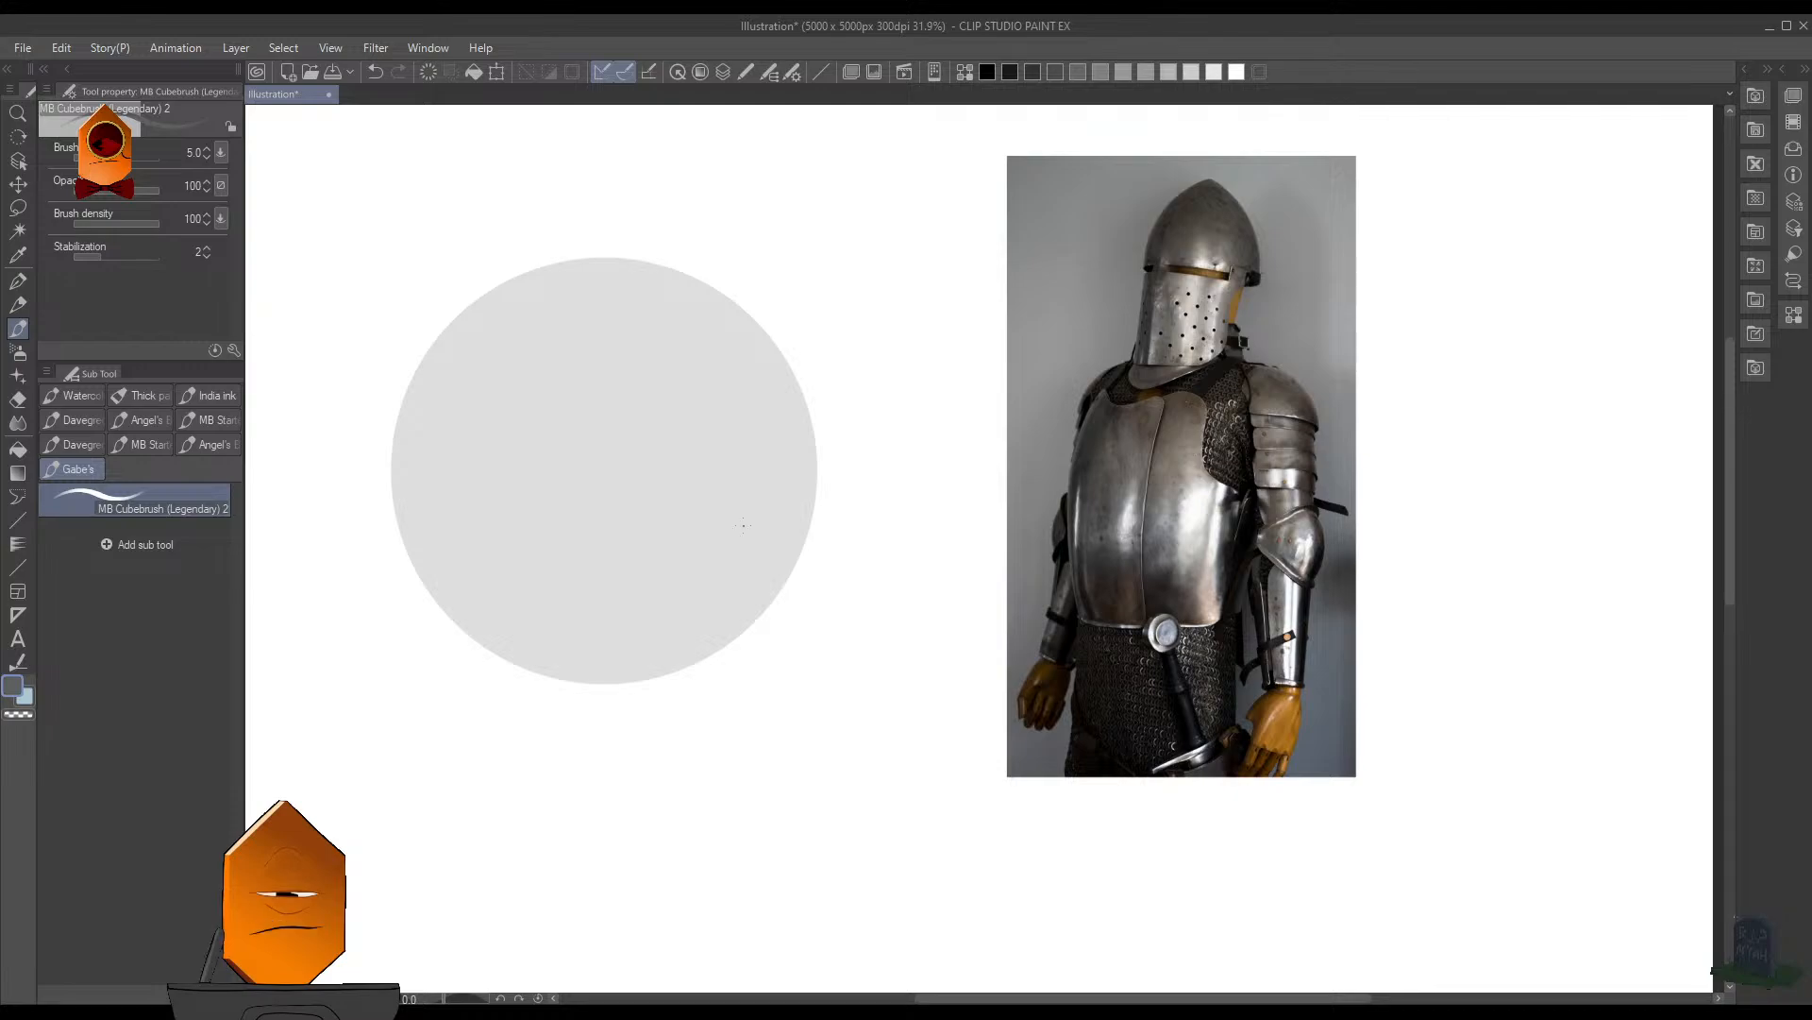
pyautogui.hotkey('ctrl', 'shift', 'd')
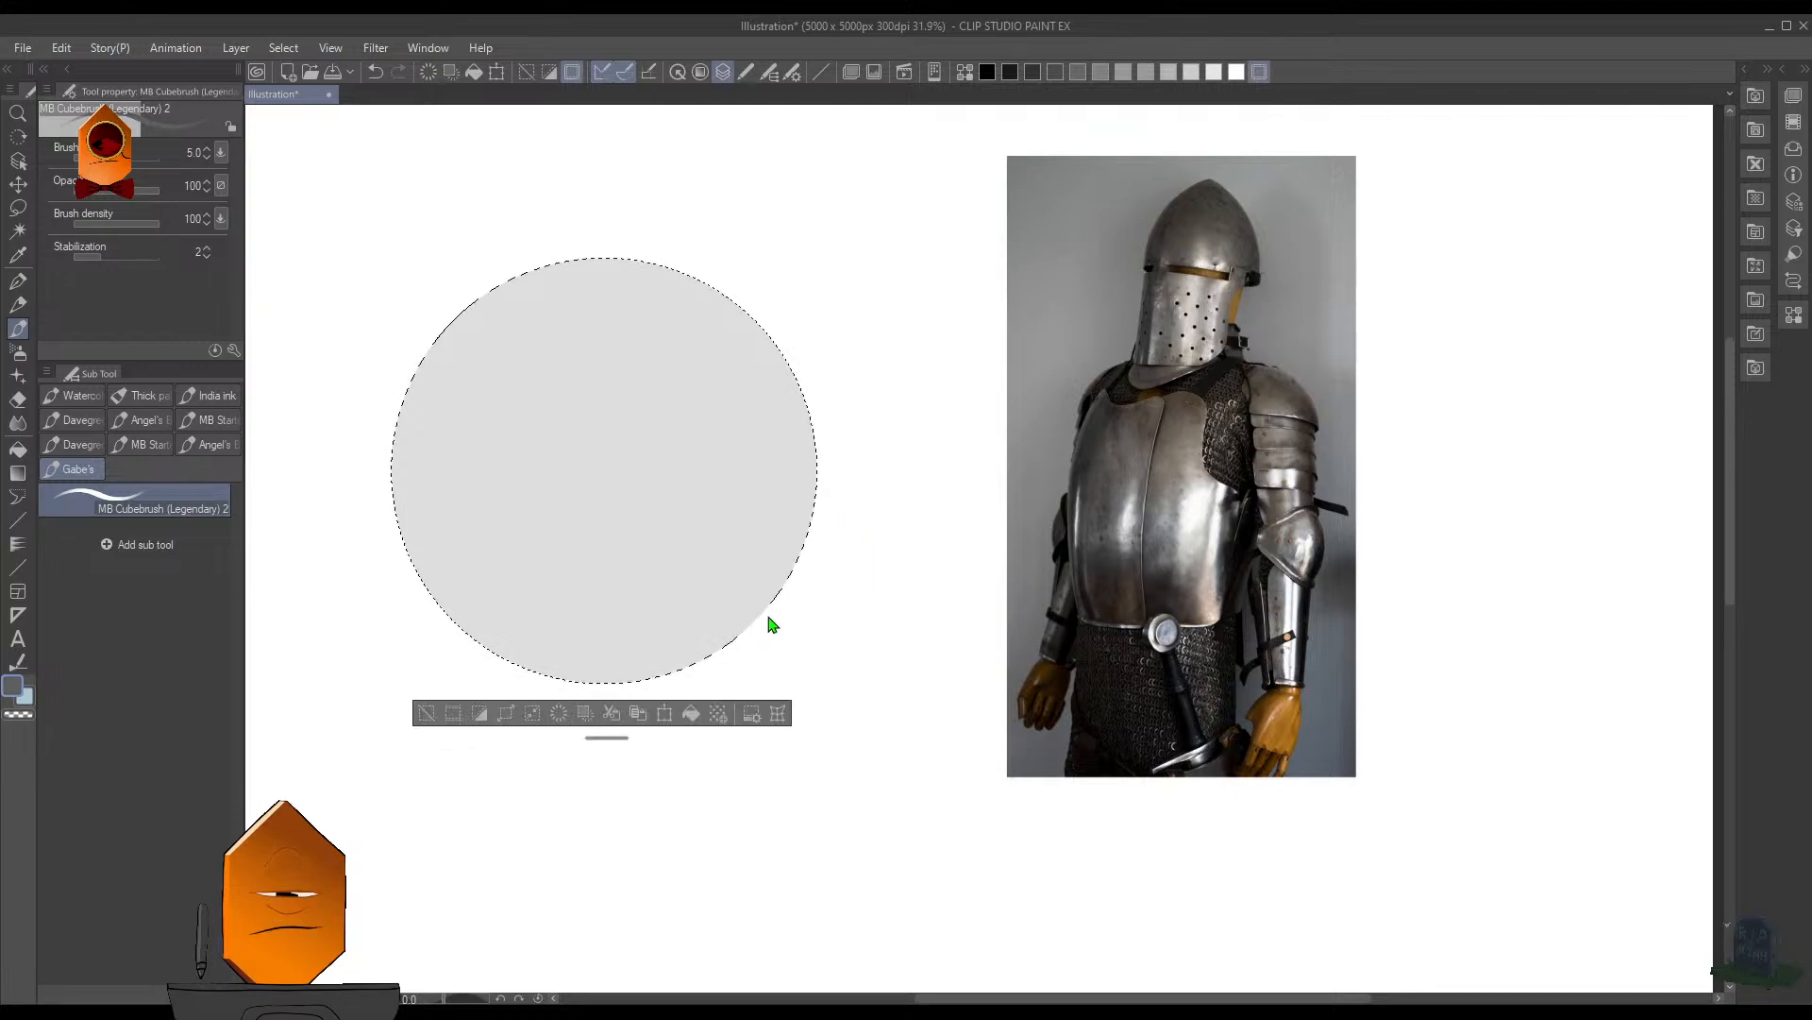
pyautogui.moveTo(1102, 545); pyautogui.dragTo(1102, 580)
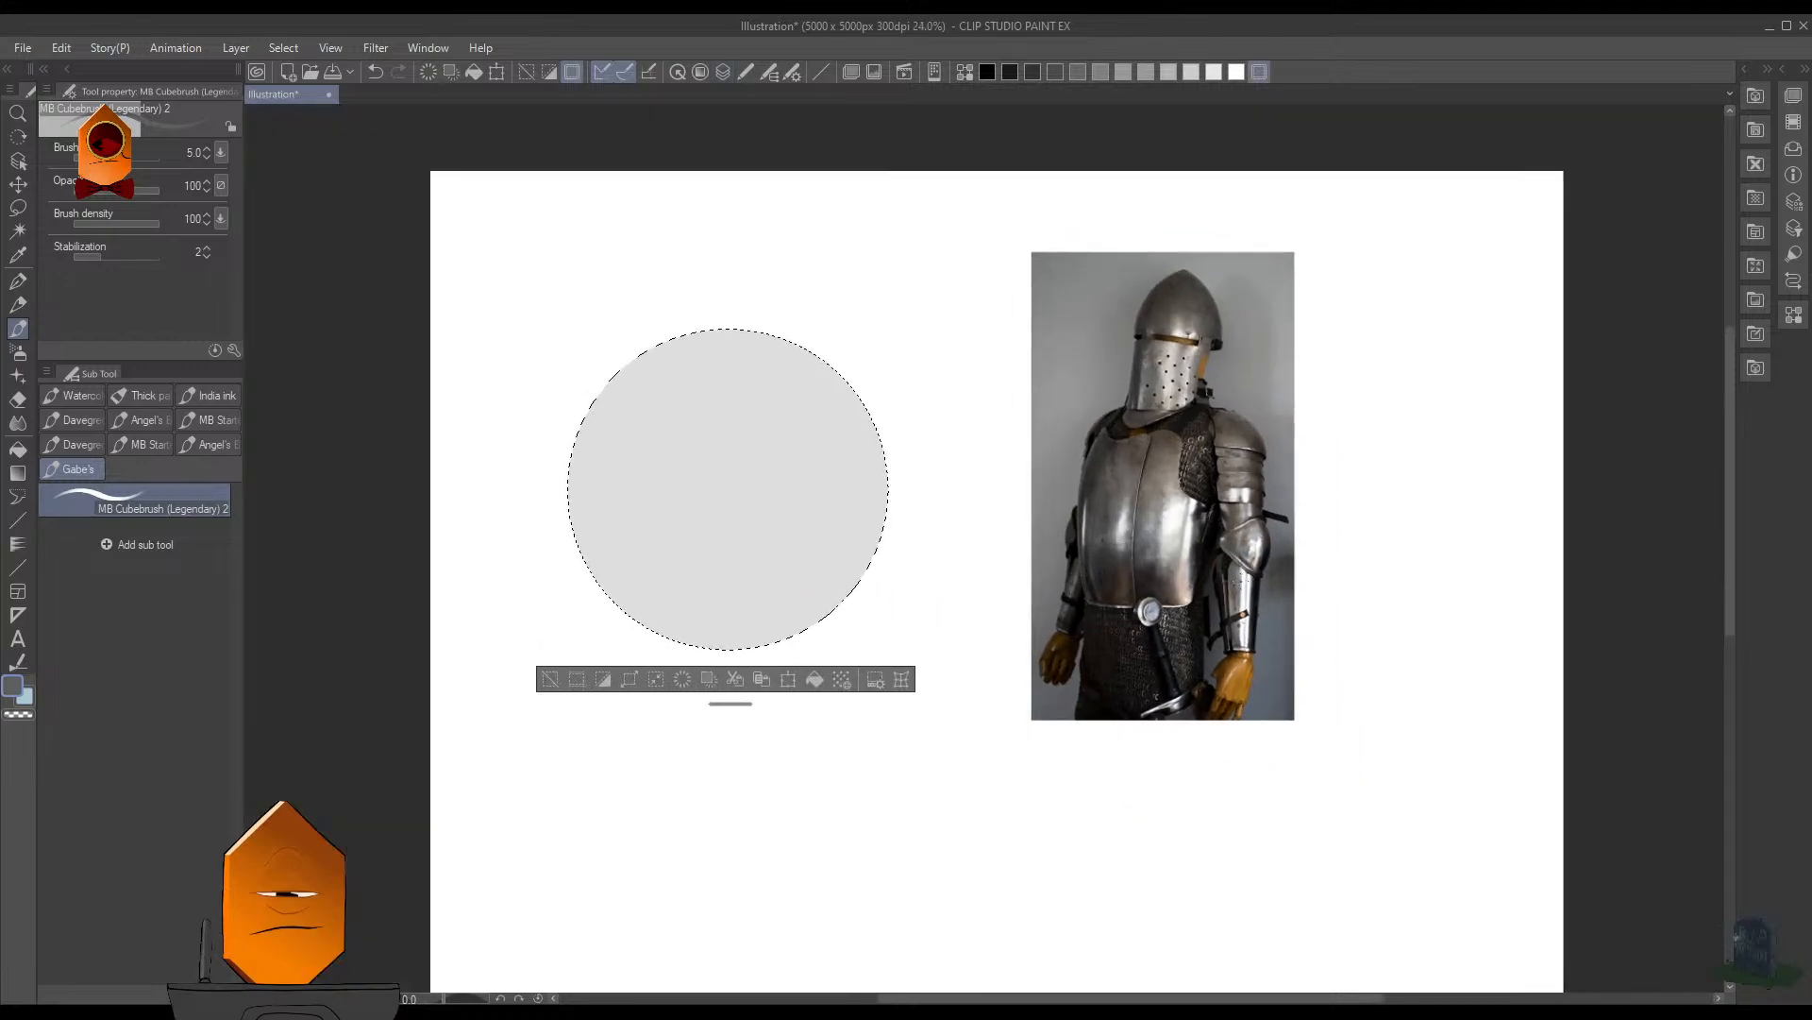
pyautogui.moveTo(1197, 571); pyautogui.dragTo(1197, 493)
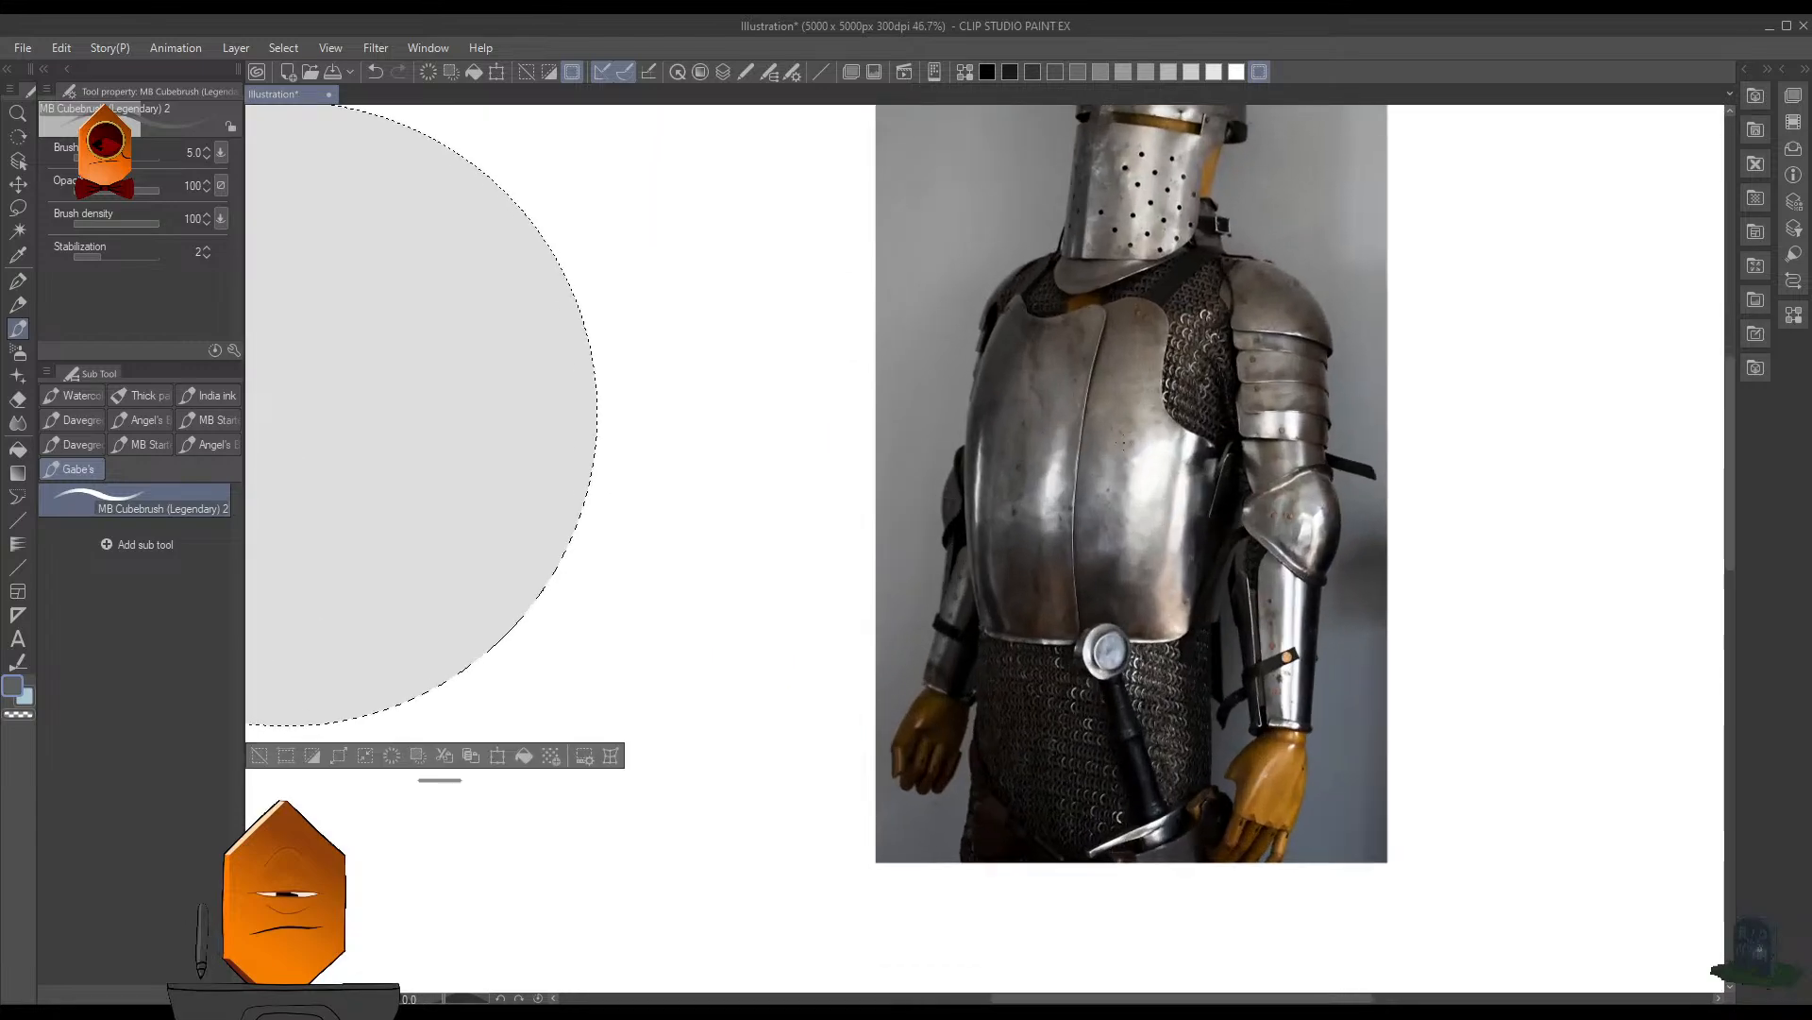
pyautogui.press(']')
pyautogui.press(']')
pyautogui.press(']')
pyautogui.press(']')
pyautogui.press(']')
pyautogui.press(']')
pyautogui.press(']')
pyautogui.press(']')
pyautogui.press(']')
pyautogui.press(']')
pyautogui.press(']')
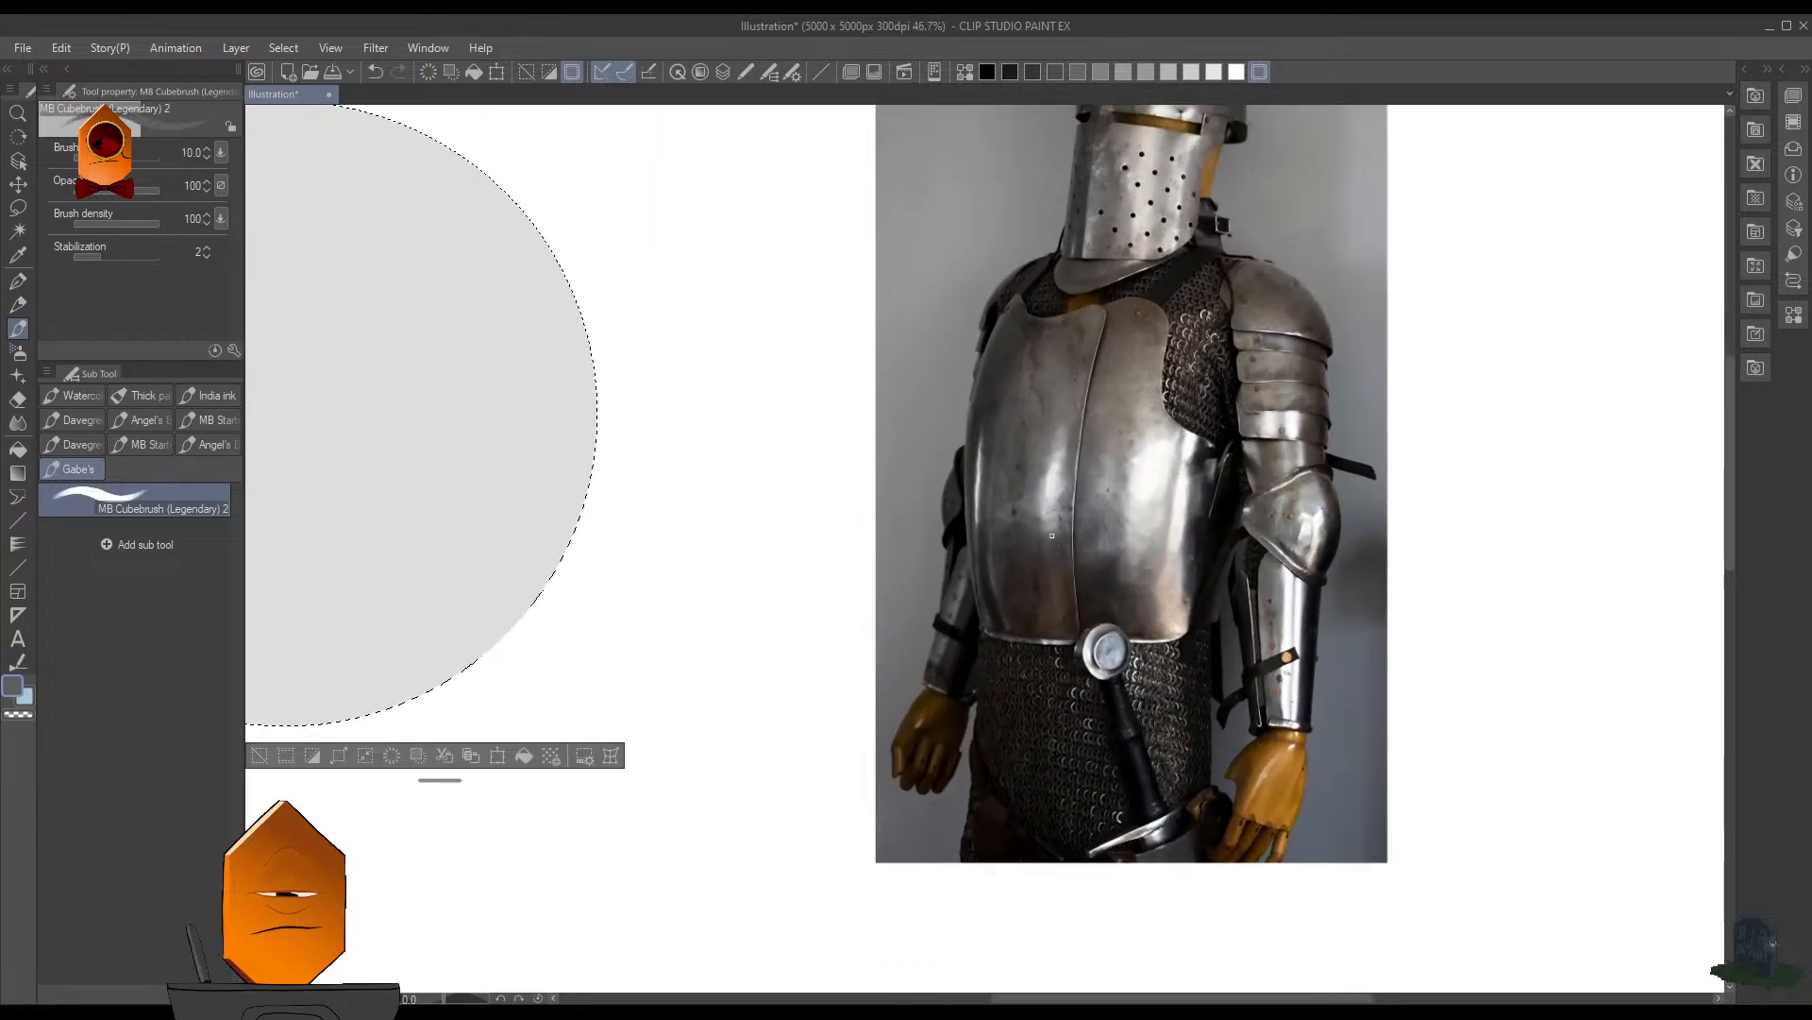
pyautogui.moveTo(1066, 522); pyautogui.dragTo(1060, 607)
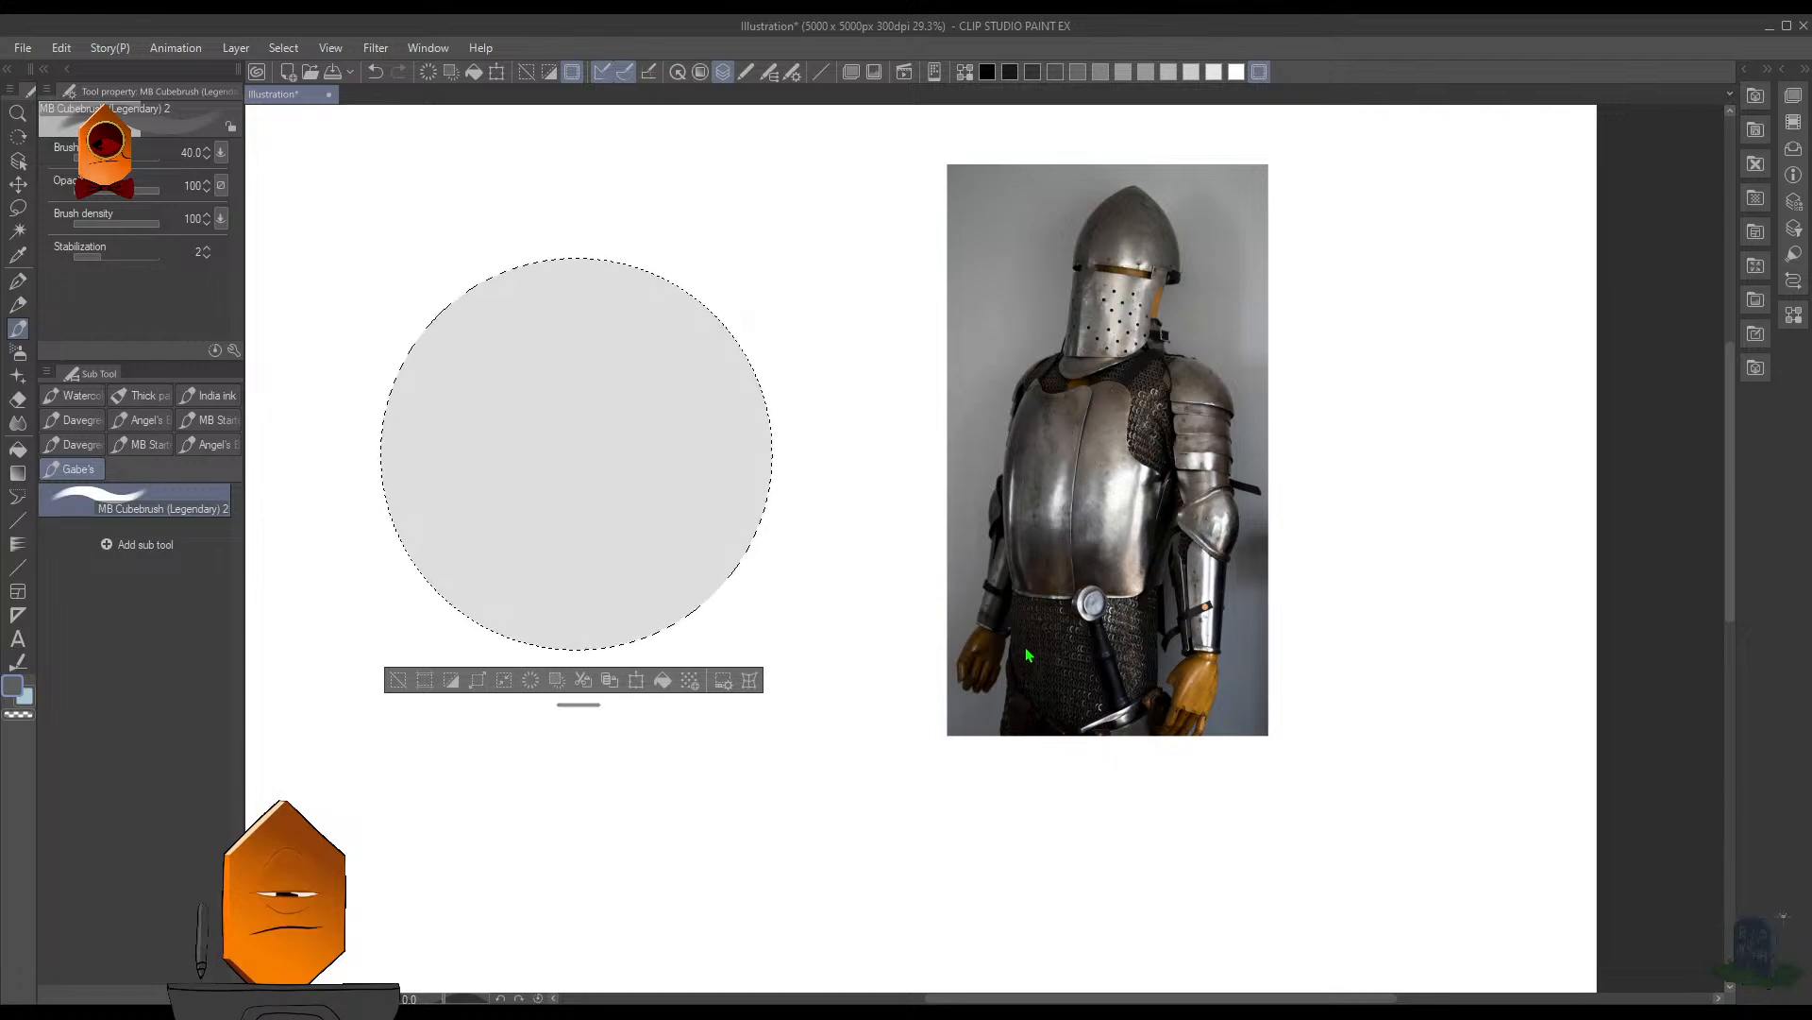
pyautogui.hotkey('ctrl', 'd')
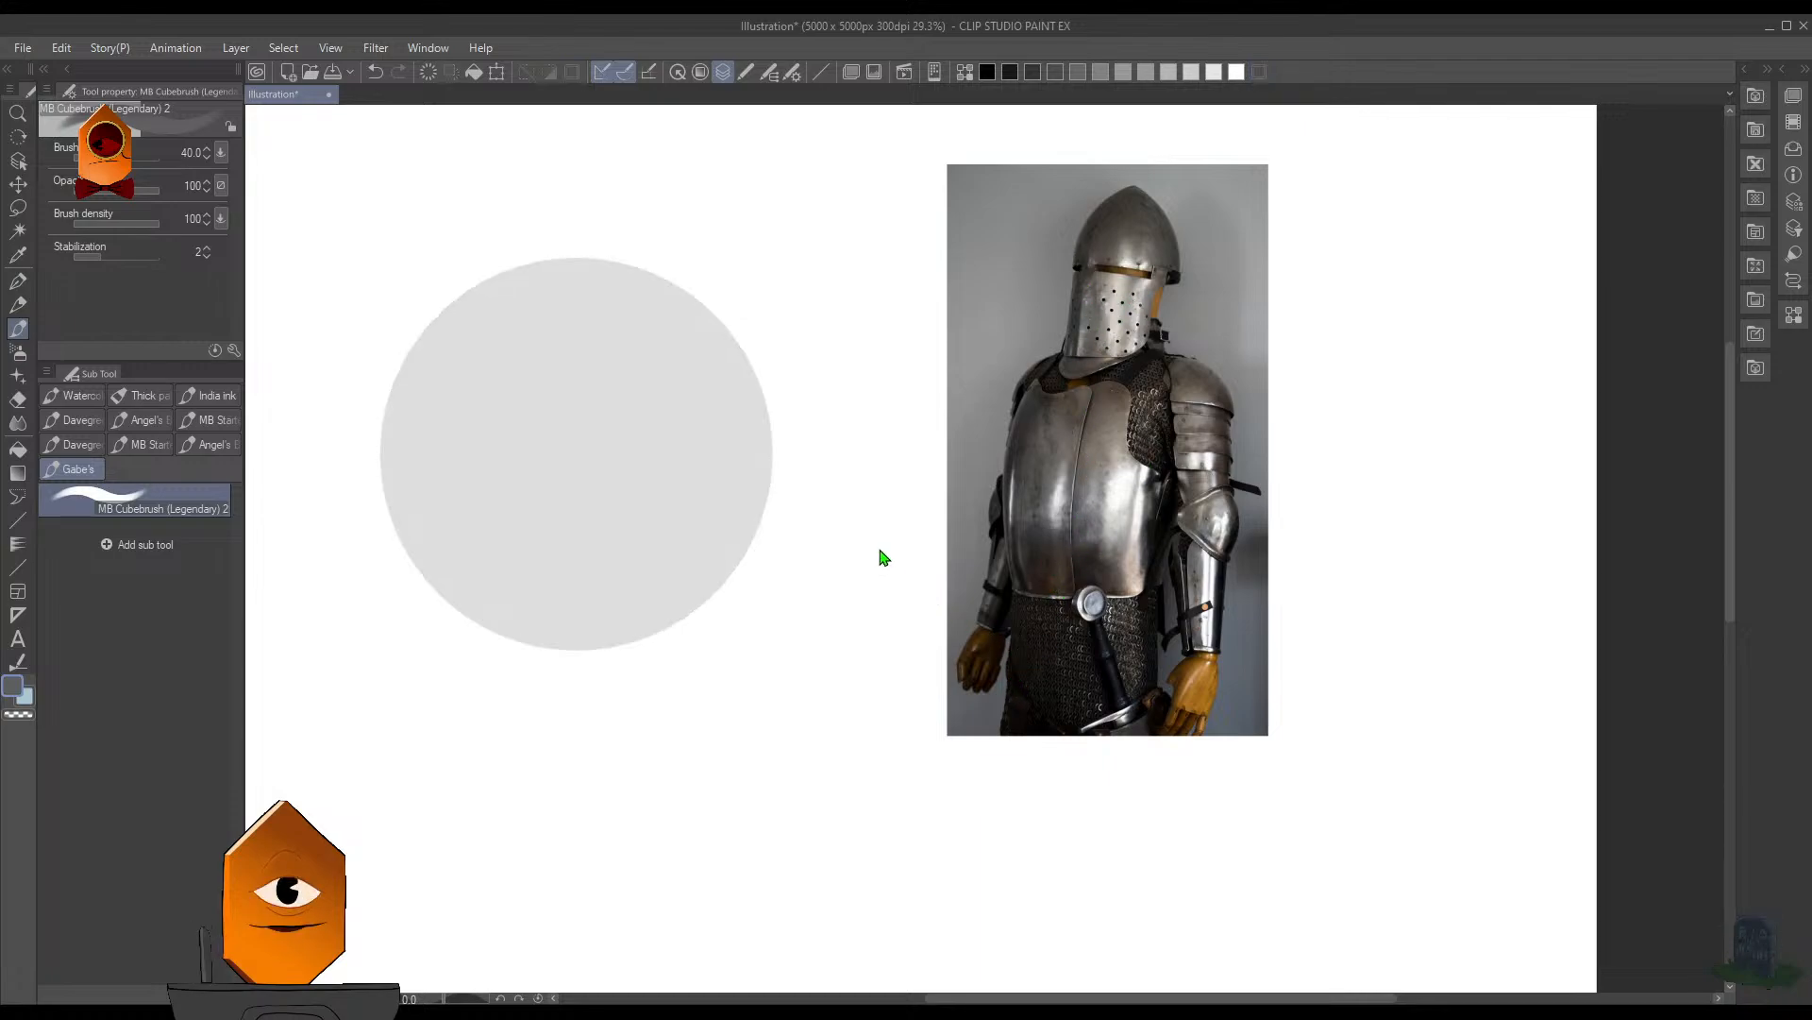
# - Try painting a broad diagonal shadow over the gray circle's lower-left half at brush size 300, and undo it
pyautogui.moveTo(853, 470); pyautogui.dragTo(830, 607)
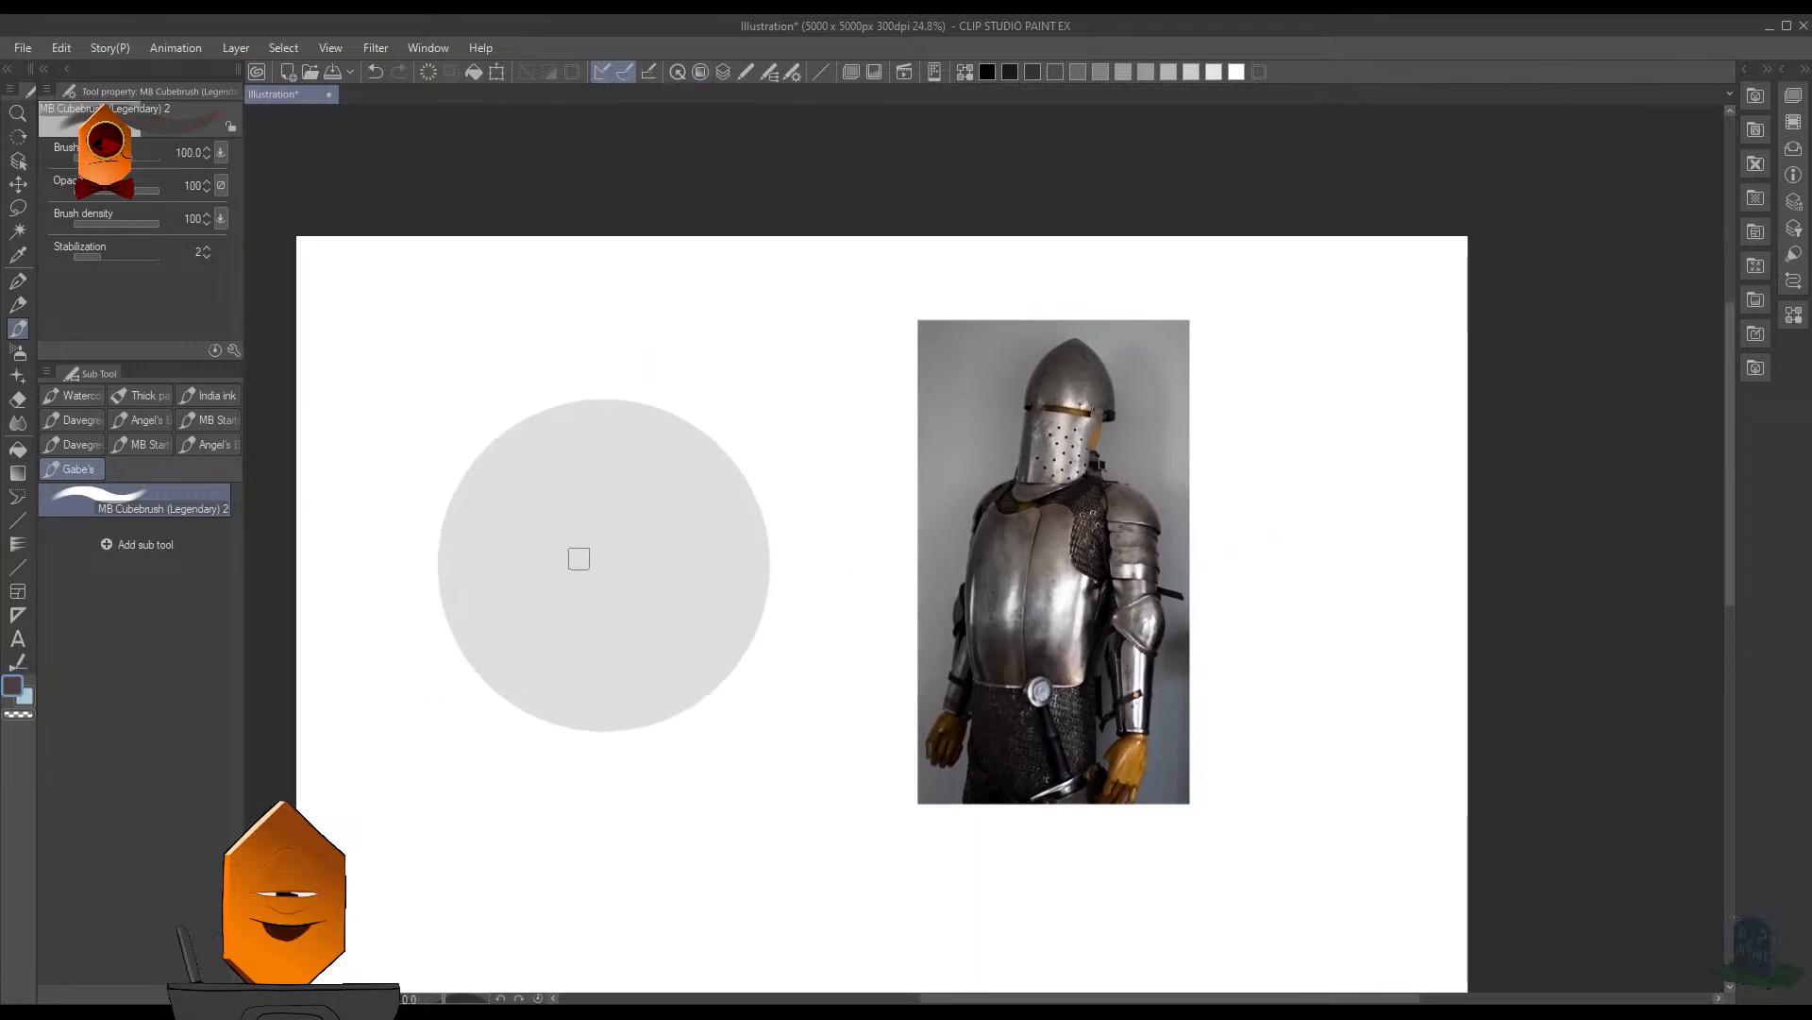
pyautogui.press(']')
pyautogui.press(']')
pyautogui.press(']')
pyautogui.press(']')
pyautogui.press(']')
pyautogui.press(']')
pyautogui.moveTo(451, 446); pyautogui.dragTo(774, 734)
pyautogui.hotkey('ctrl', 'z')
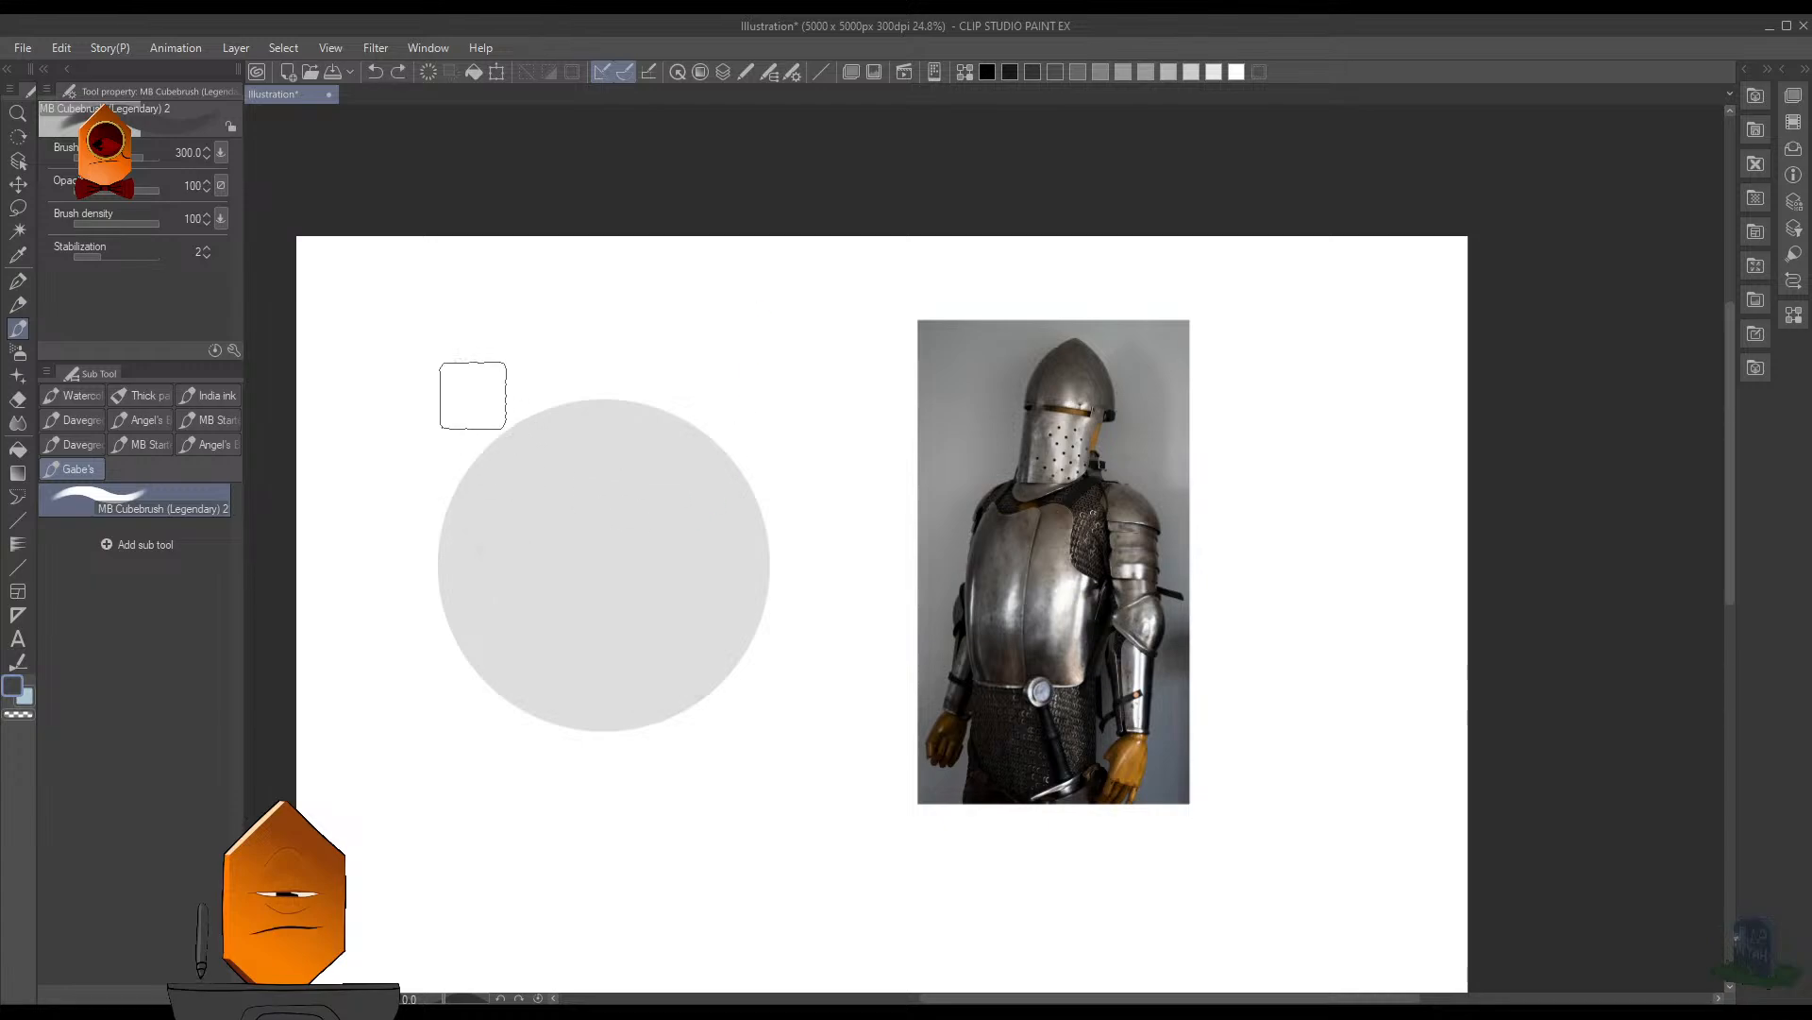
pyautogui.moveTo(473, 395); pyautogui.dragTo(736, 684)
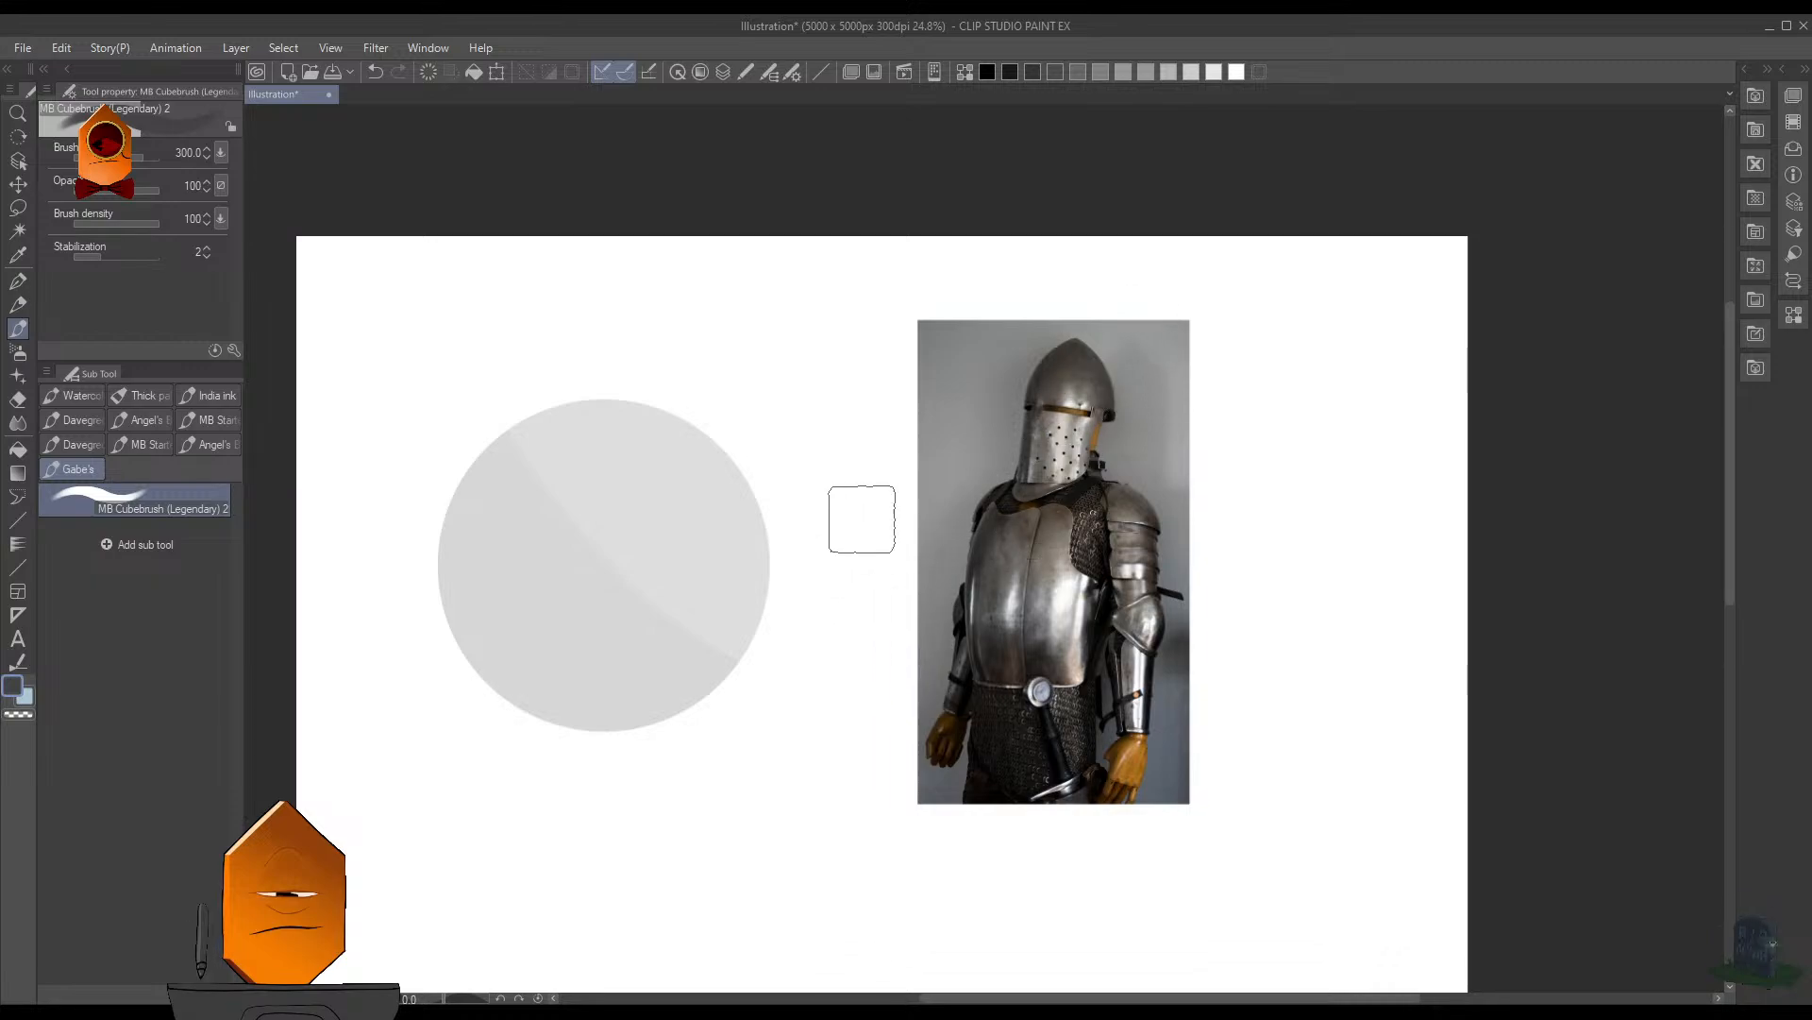
pyautogui.hotkey('ctrl', 'z')
pyautogui.hotkey('ctrl', 'z')
# - Reduce the brush size to 40 and sample the light gray of the circle
pyautogui.press('[')
pyautogui.press('[')
pyautogui.press('[')
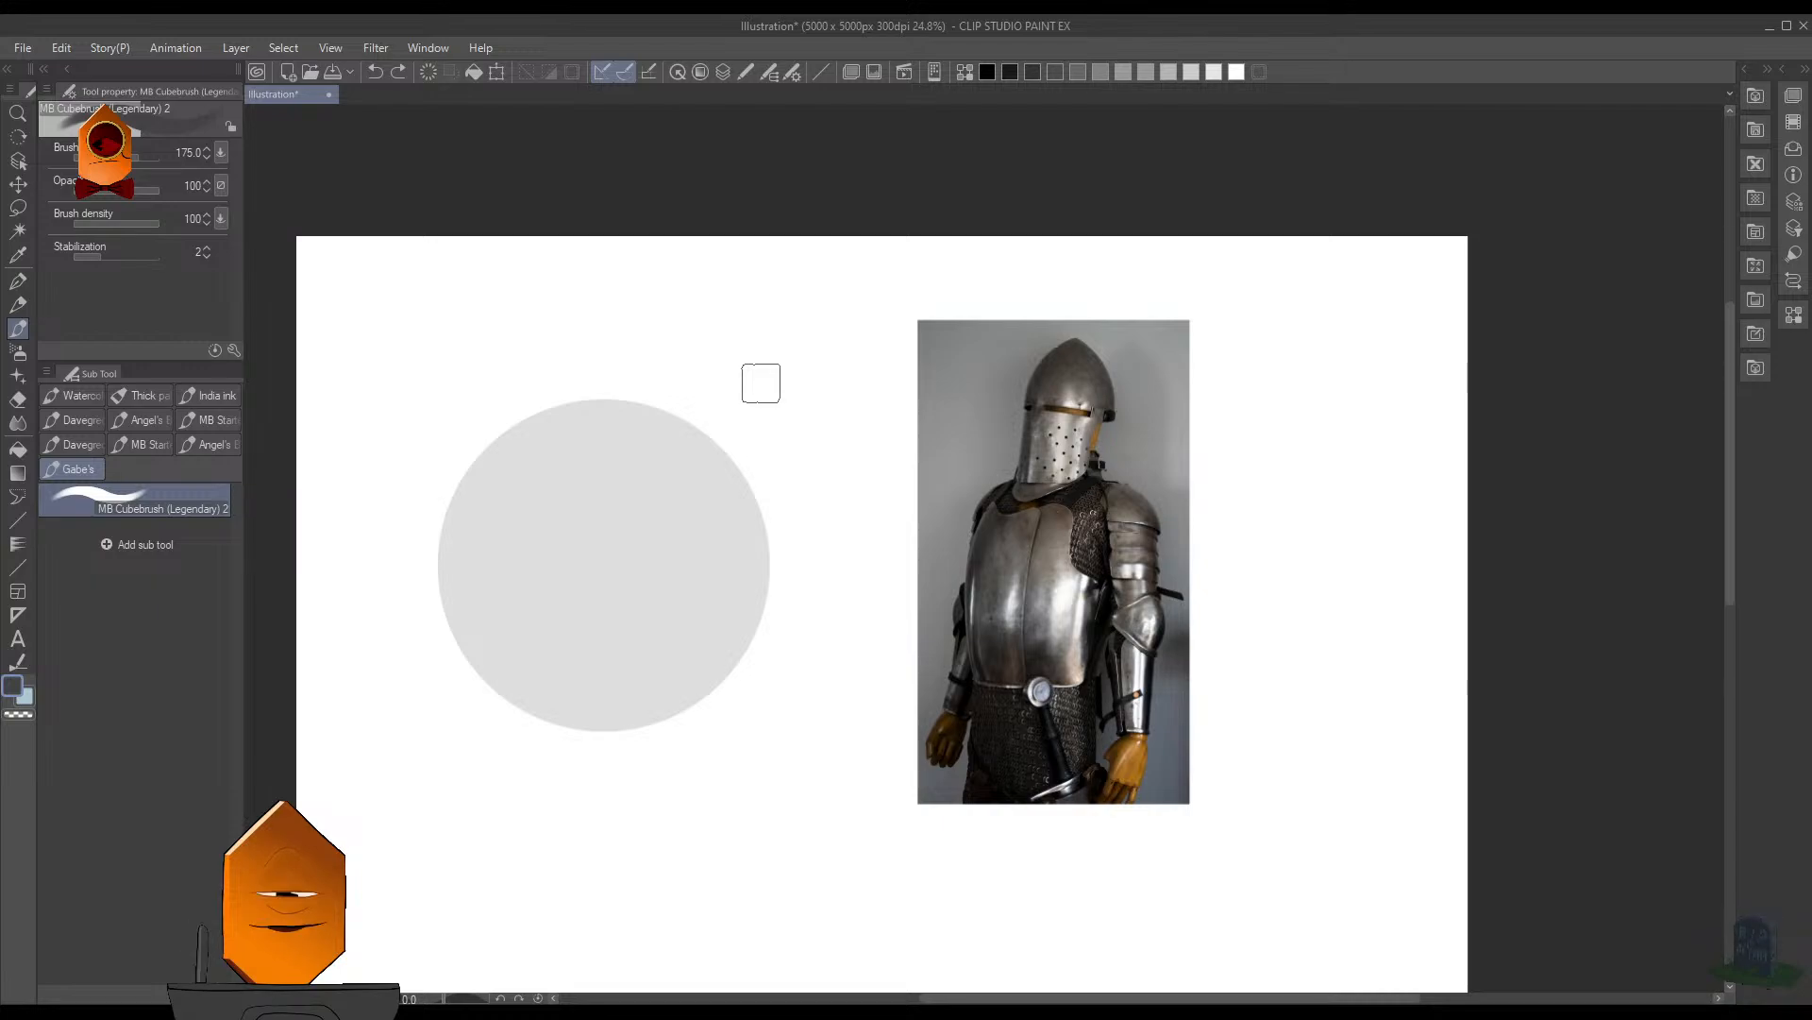
pyautogui.press('[')
pyautogui.press('[')
pyautogui.press('[')
pyautogui.press('[')
pyautogui.press('[')
pyautogui.press('[')
pyautogui.press('[')
pyautogui.press('[')
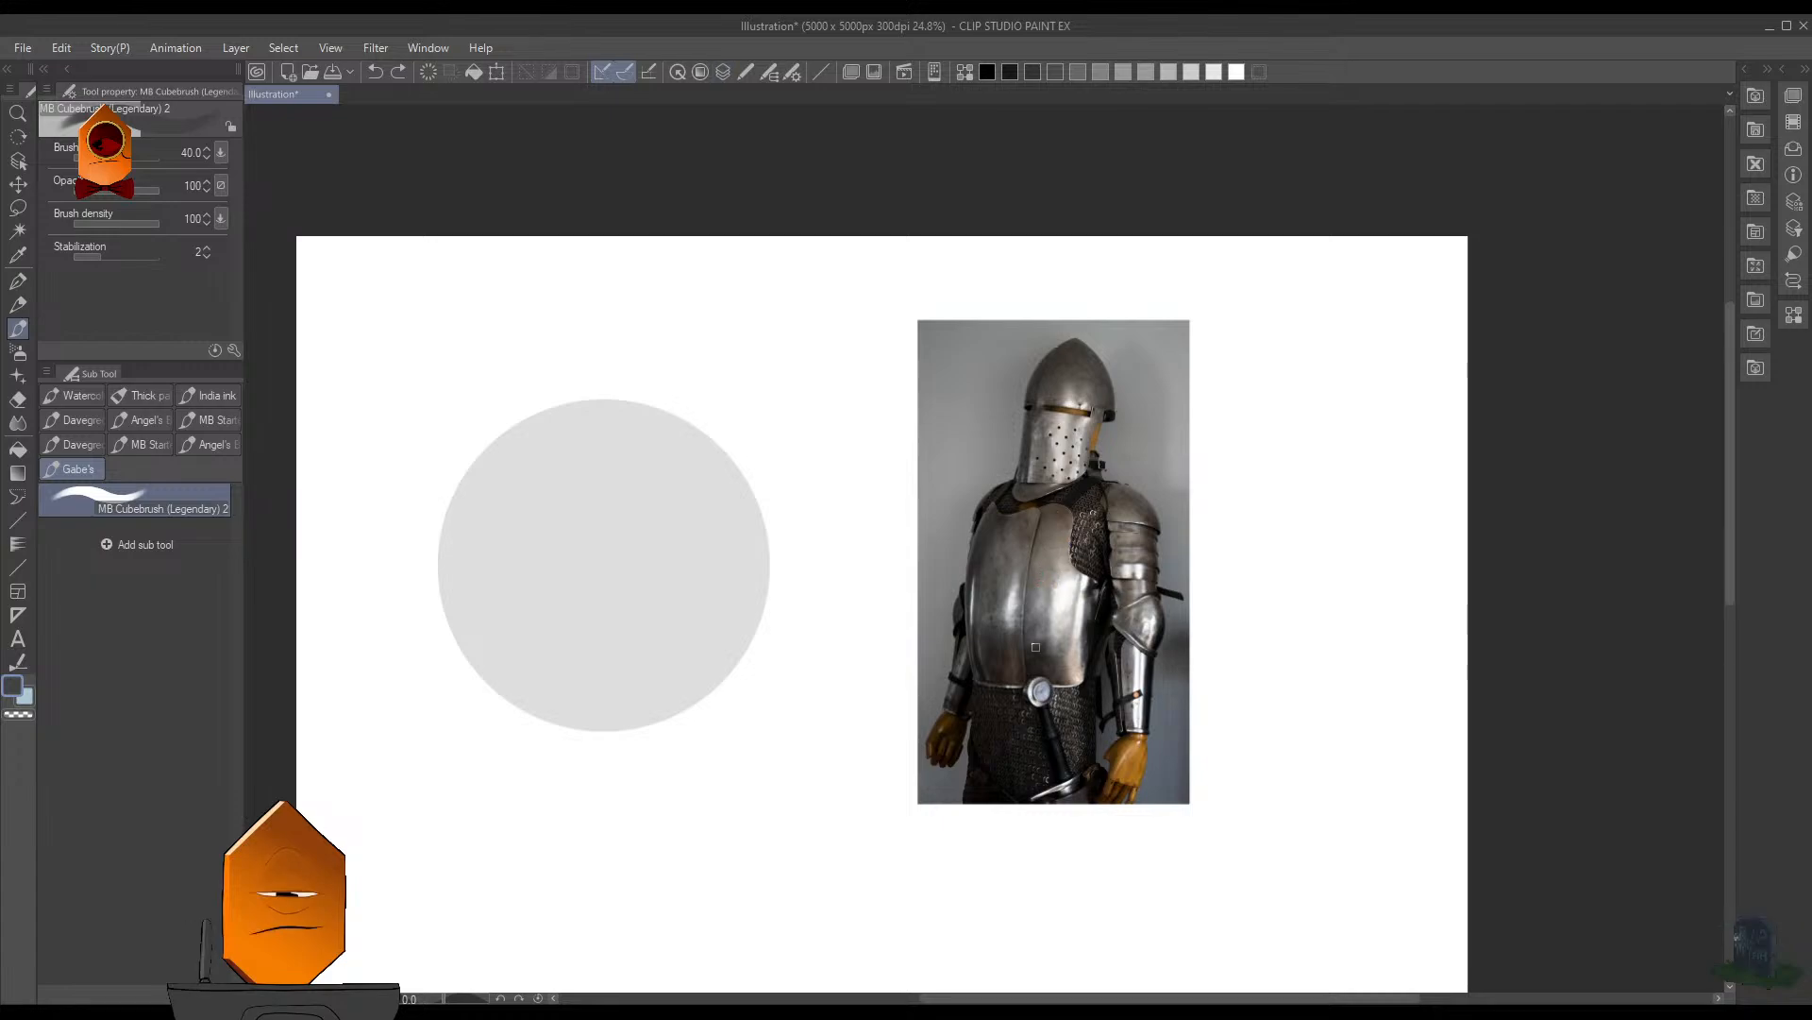
pyautogui.scroll(1, 1052, 577)
pyautogui.moveTo(1091, 526); pyautogui.dragTo(1097, 617)
pyautogui.moveTo(1031, 690); pyautogui.dragTo(1013, 674)
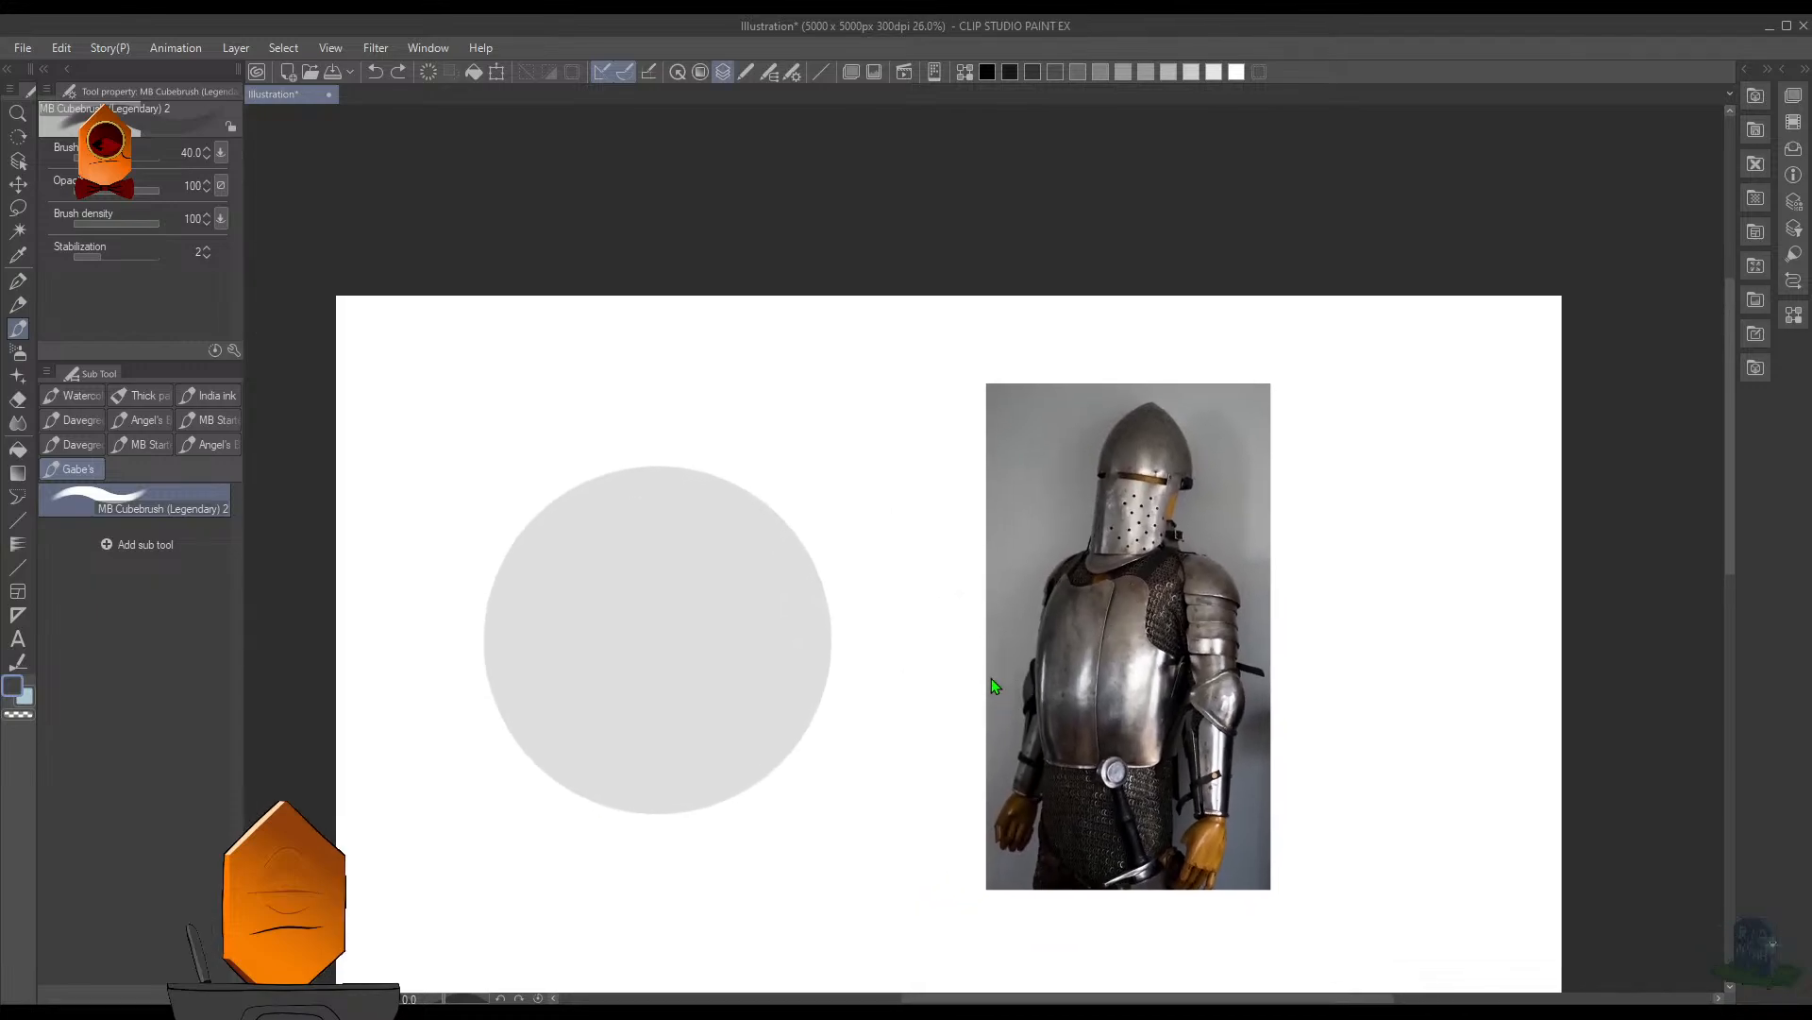
pyautogui.keyDown('alt'); pyautogui.click(761, 632); pyautogui.keyUp('alt')
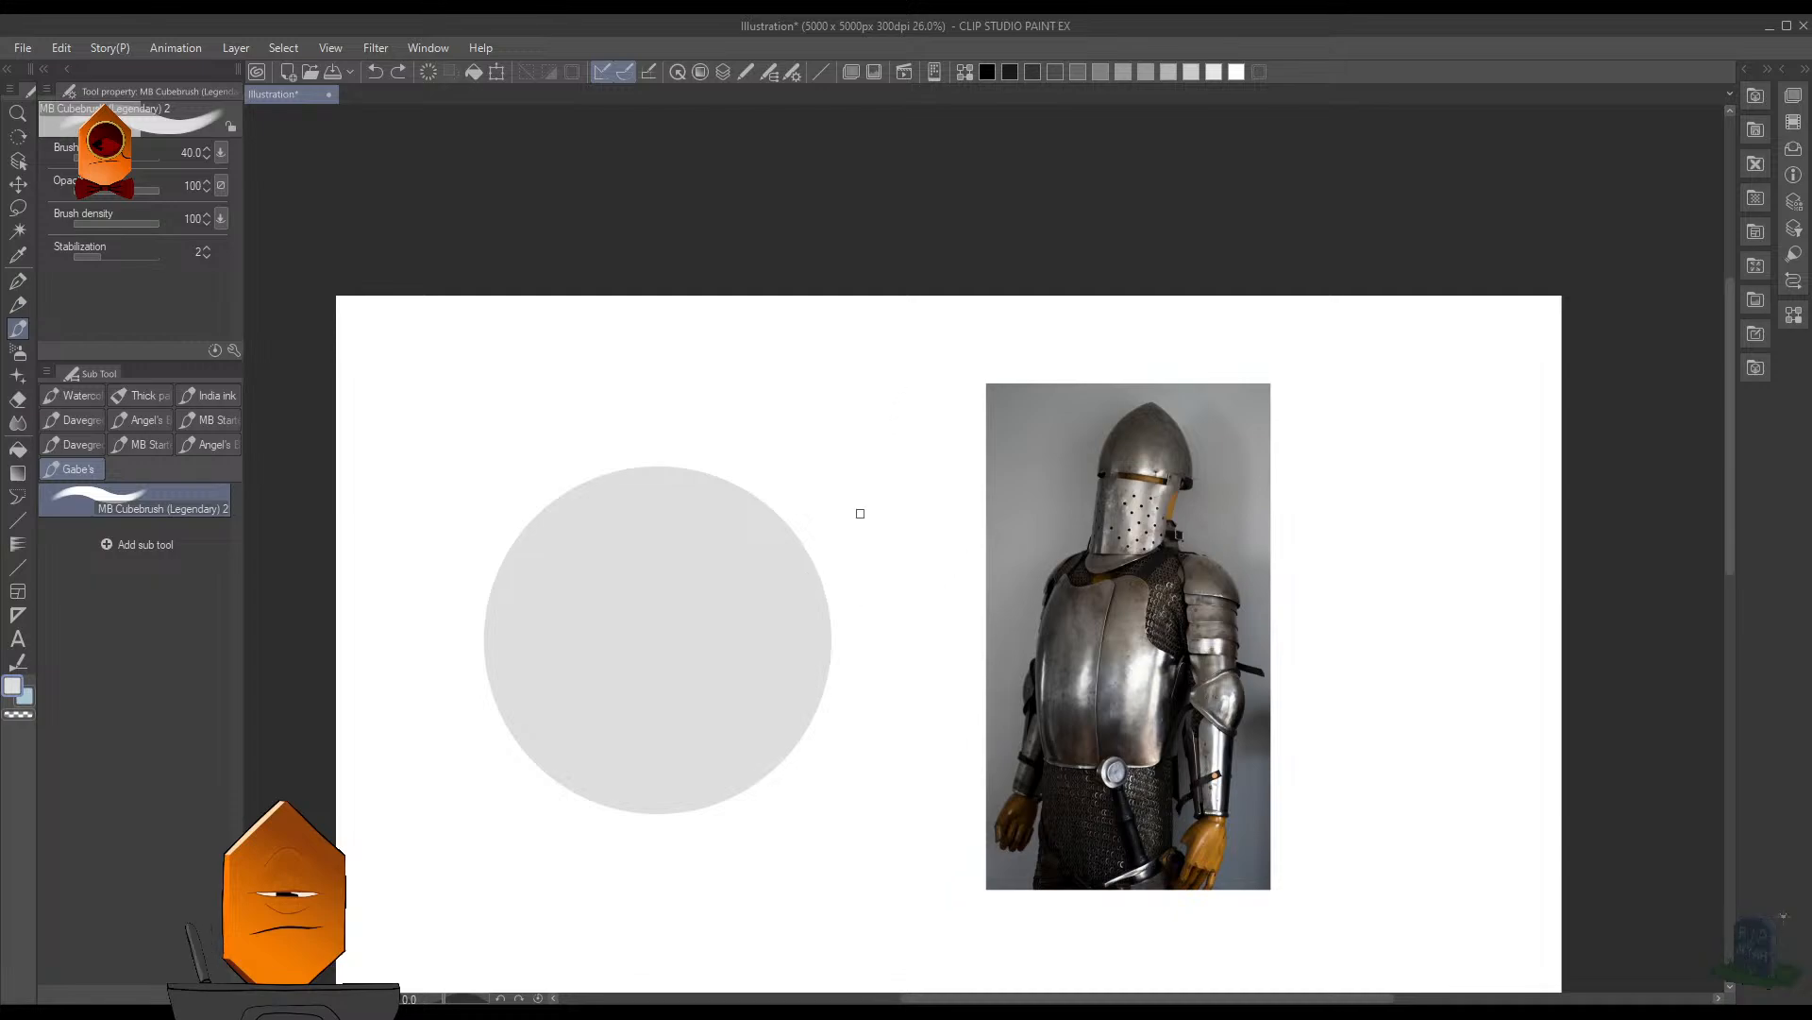
# - Set the brush size to 250 and choose a muted brownish gray as the painting color
pyautogui.press('F7')
pyautogui.press('F7')
pyautogui.press('F6')
pyautogui.moveTo(924, 592); pyautogui.dragTo(878, 604)
pyautogui.press('F6')
pyautogui.press(']')
pyautogui.press(']')
pyautogui.press(']')
pyautogui.press(']')
pyautogui.press(']')
pyautogui.press(']')
pyautogui.press(']')
pyautogui.press(']')
pyautogui.press(']')
pyautogui.press(']')
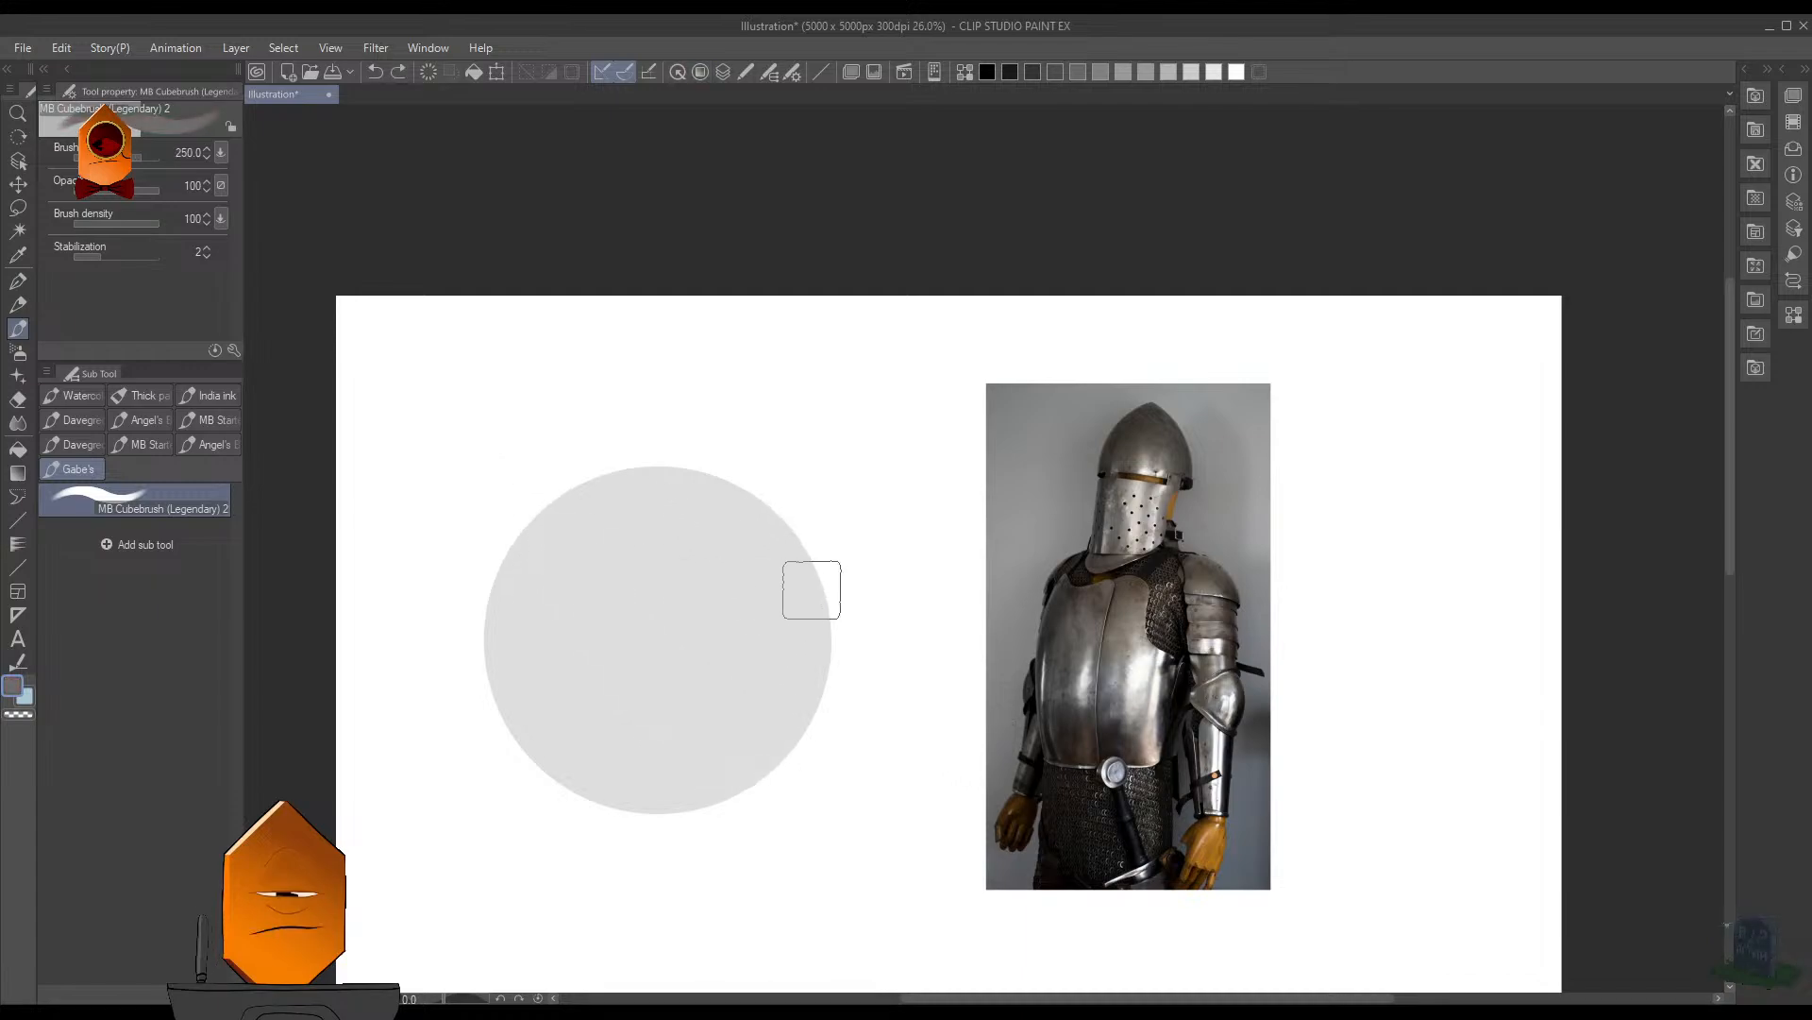
# - Switch to a dark blue-gray color and lay a faint shadow tone over the circle's lower-left half
pyautogui.keyDown('alt'); pyautogui.click(717, 639); pyautogui.keyUp('alt')
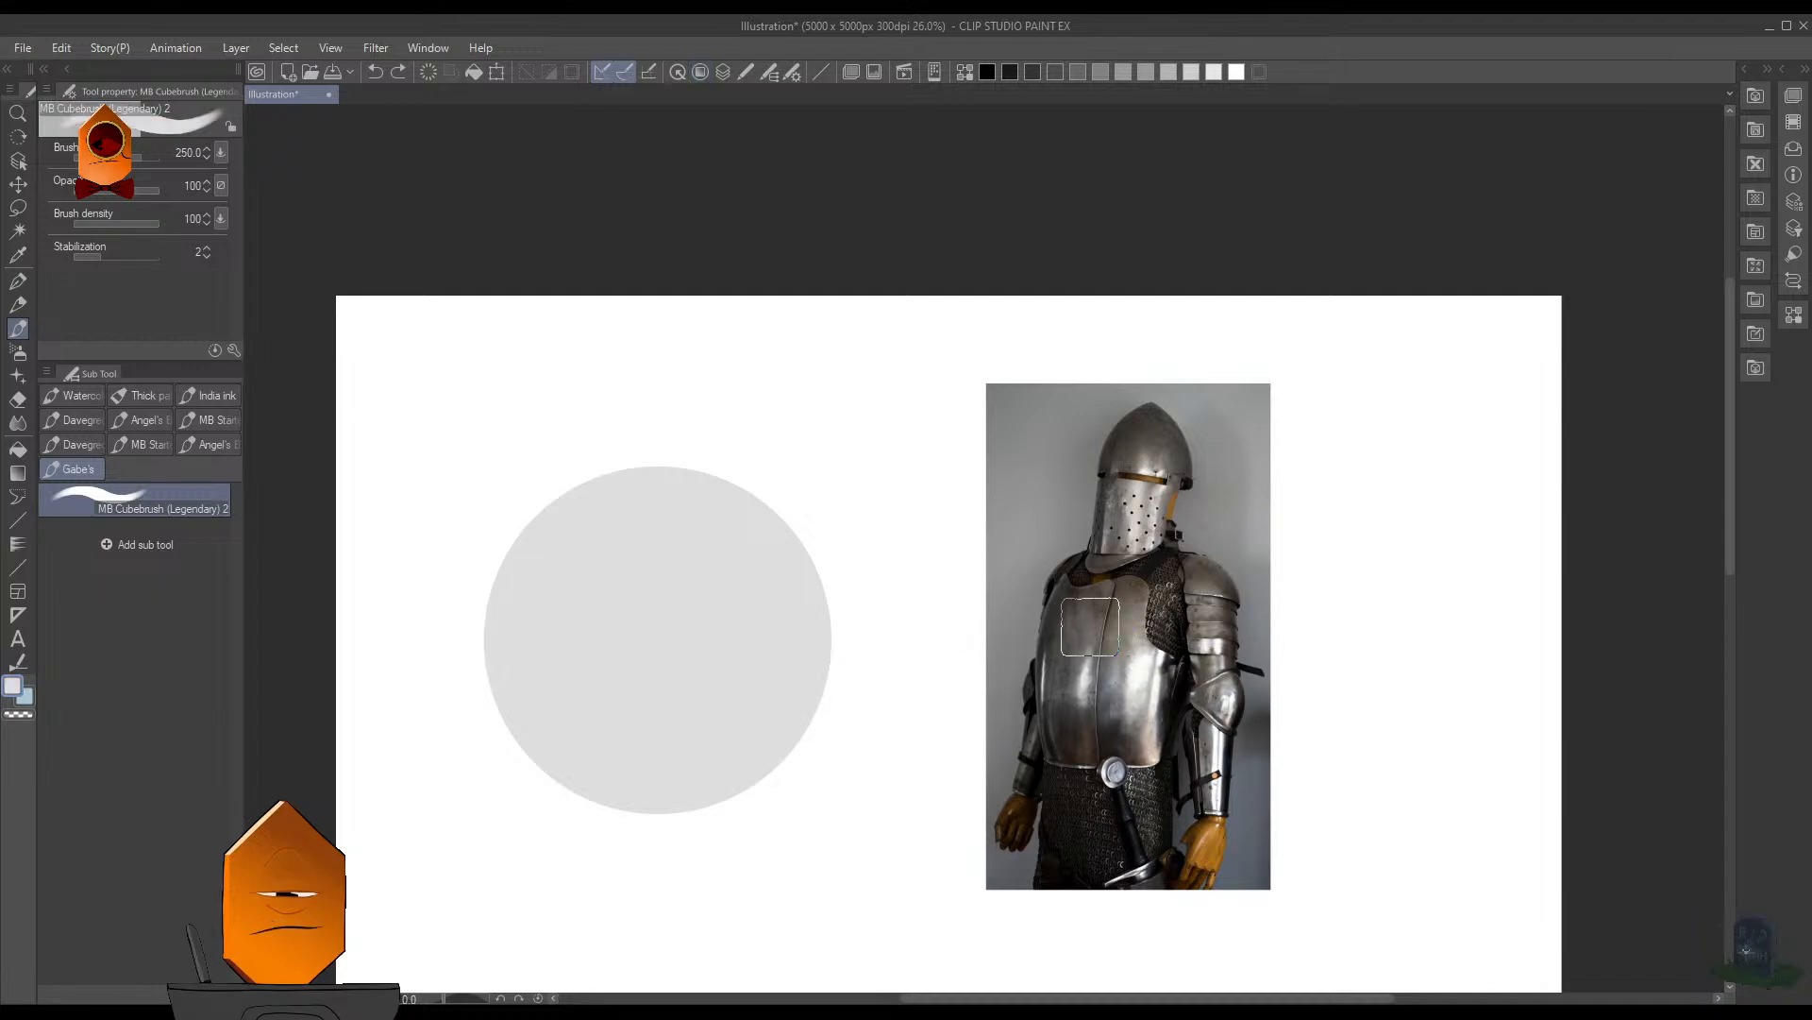
pyautogui.press('F6')
pyautogui.click(888, 622)
pyautogui.press('F6')
pyautogui.moveTo(733, 661)
pyautogui.mouseDown()
pyautogui.moveTo(662, 704)
pyautogui.moveTo(825, 800)
pyautogui.moveTo(662, 656)
pyautogui.moveTo(570, 538)
pyautogui.moveTo(788, 796)
pyautogui.moveTo(545, 489)
pyautogui.moveTo(647, 725)
pyautogui.moveTo(622, 752)
pyautogui.moveTo(480, 520)
pyautogui.moveTo(464, 633)
pyautogui.moveTo(688, 854)
pyautogui.mouseUp()
pyautogui.press('F6')
pyautogui.click(427, 661)
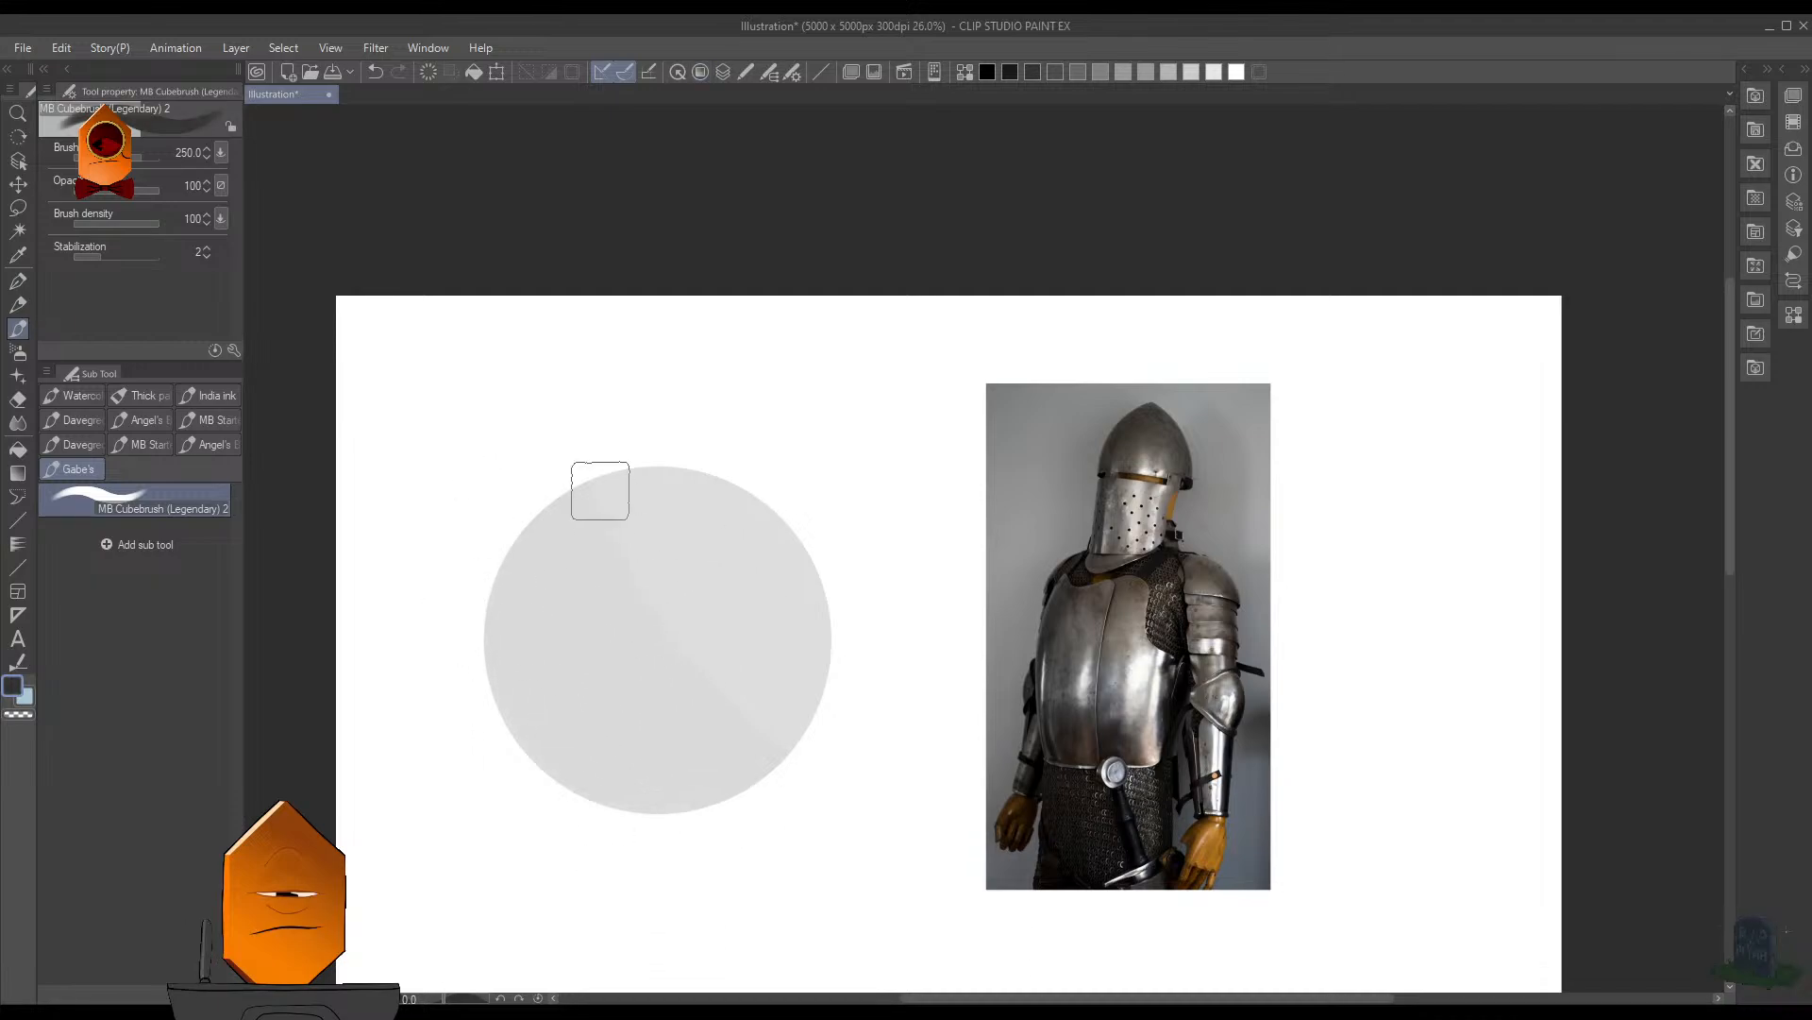
# - Paint a broad curved shadow across the circle's lower-left half, redoing strokes until its edge follows the sphere's form
pyautogui.moveTo(599, 489)
pyautogui.mouseDown()
pyautogui.moveTo(729, 747)
pyautogui.moveTo(553, 486)
pyautogui.moveTo(733, 773)
pyautogui.mouseUp()
pyautogui.hotkey('ctrl', 'z')
pyautogui.moveTo(555, 472); pyautogui.dragTo(805, 740)
pyautogui.hotkey('ctrl', 'z')
pyautogui.moveTo(546, 445); pyautogui.dragTo(791, 771)
pyautogui.hotkey('ctrl', 'y')
pyautogui.scroll(-1, 1133, 615)
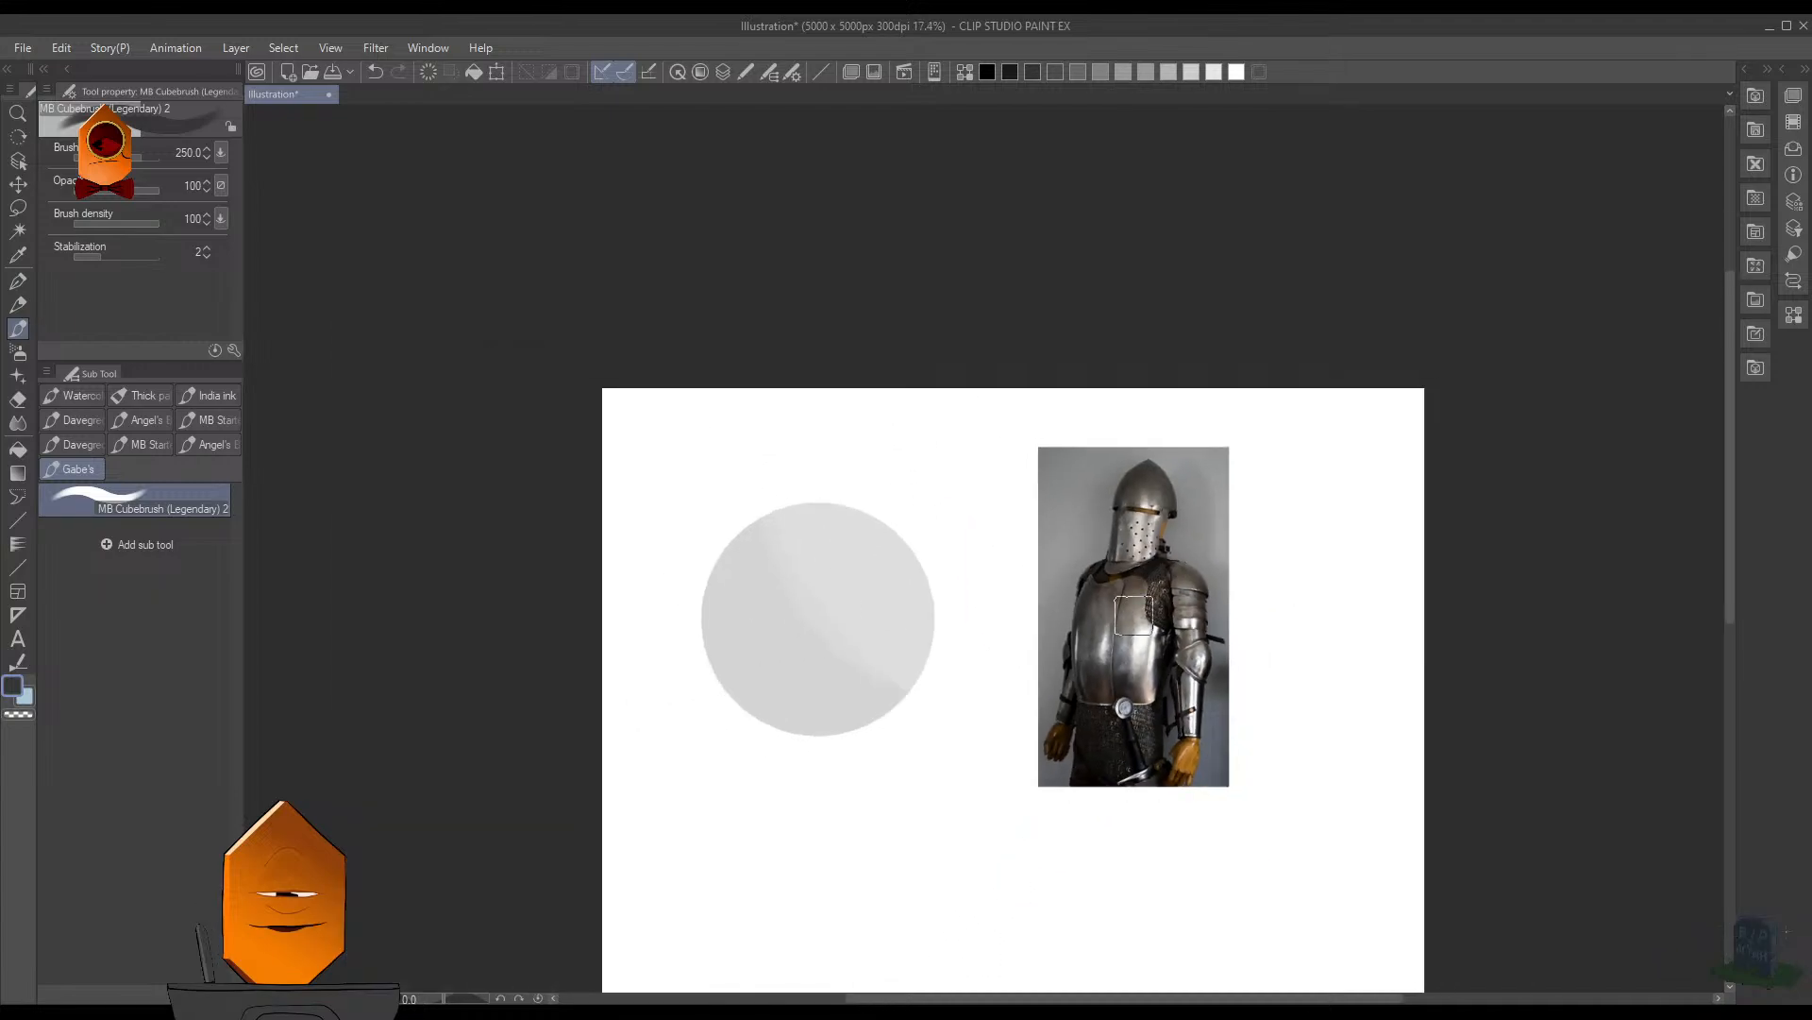
pyautogui.scroll(2, 1133, 615)
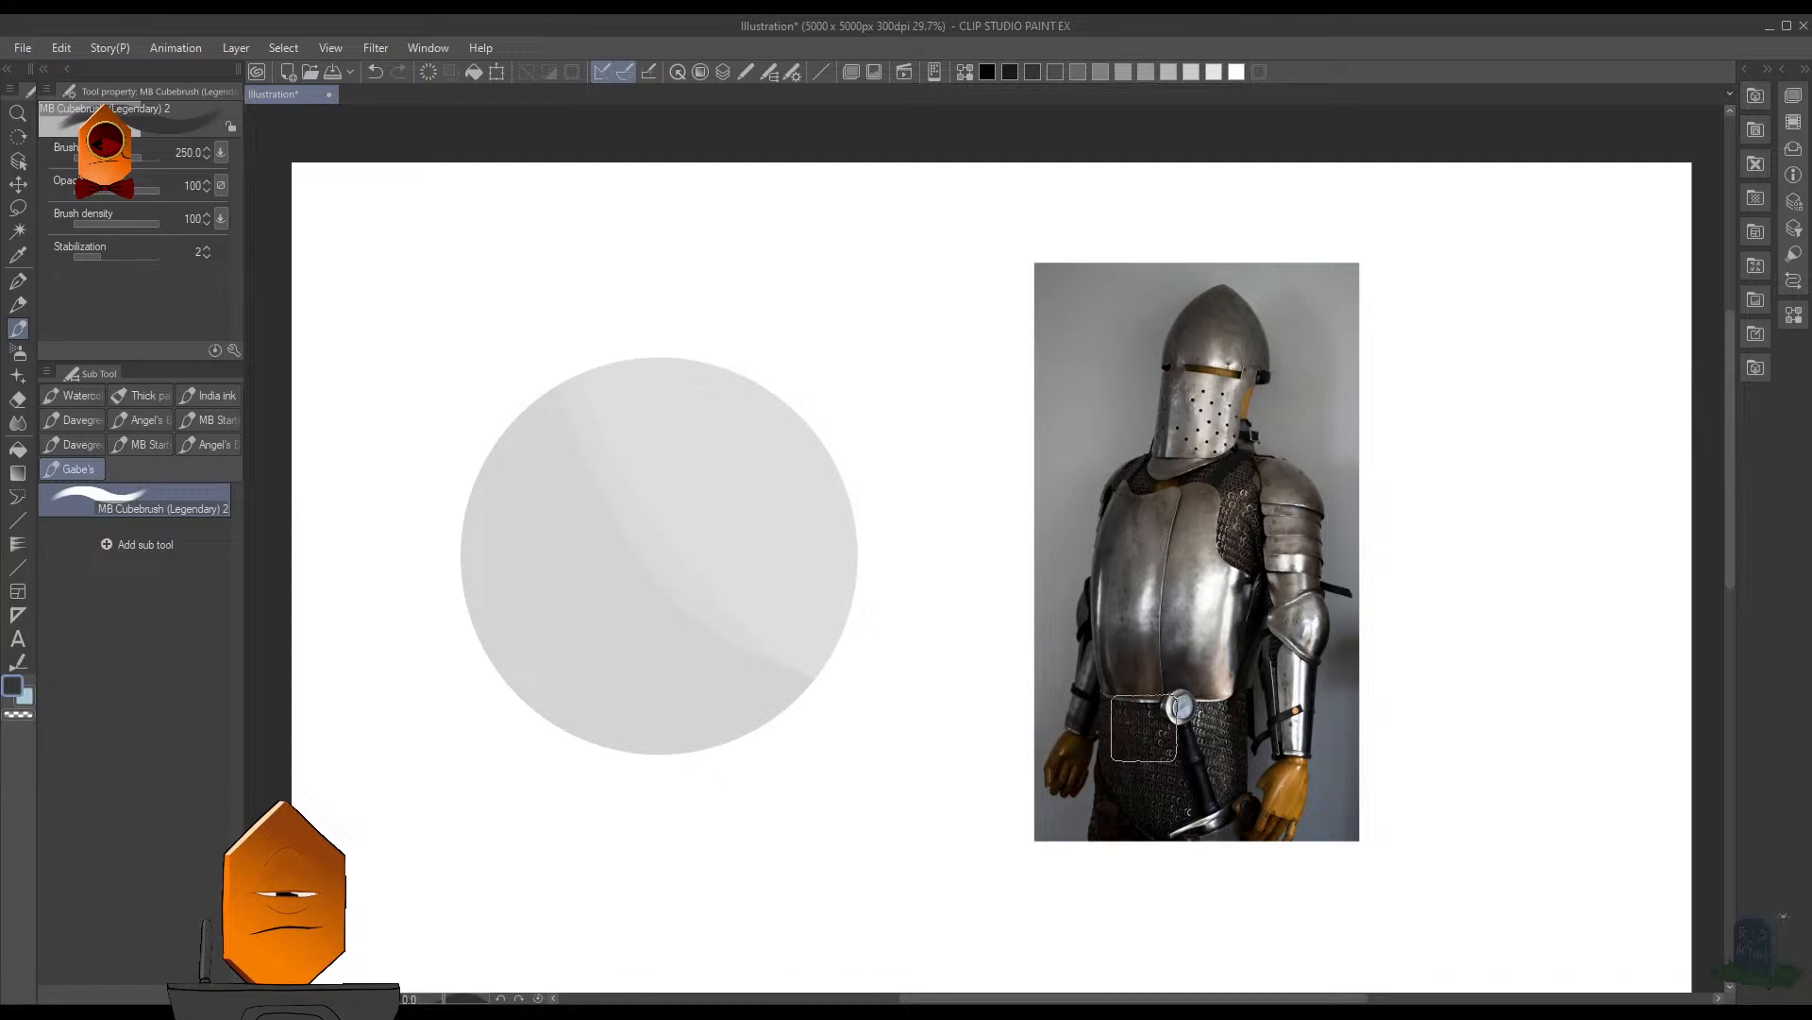
# - Hide the palettes and paint a broken white highlight along the circle's upper-right edge with the brush at size 100
pyautogui.press('Tab')
pyautogui.scroll(1, 973, 763)
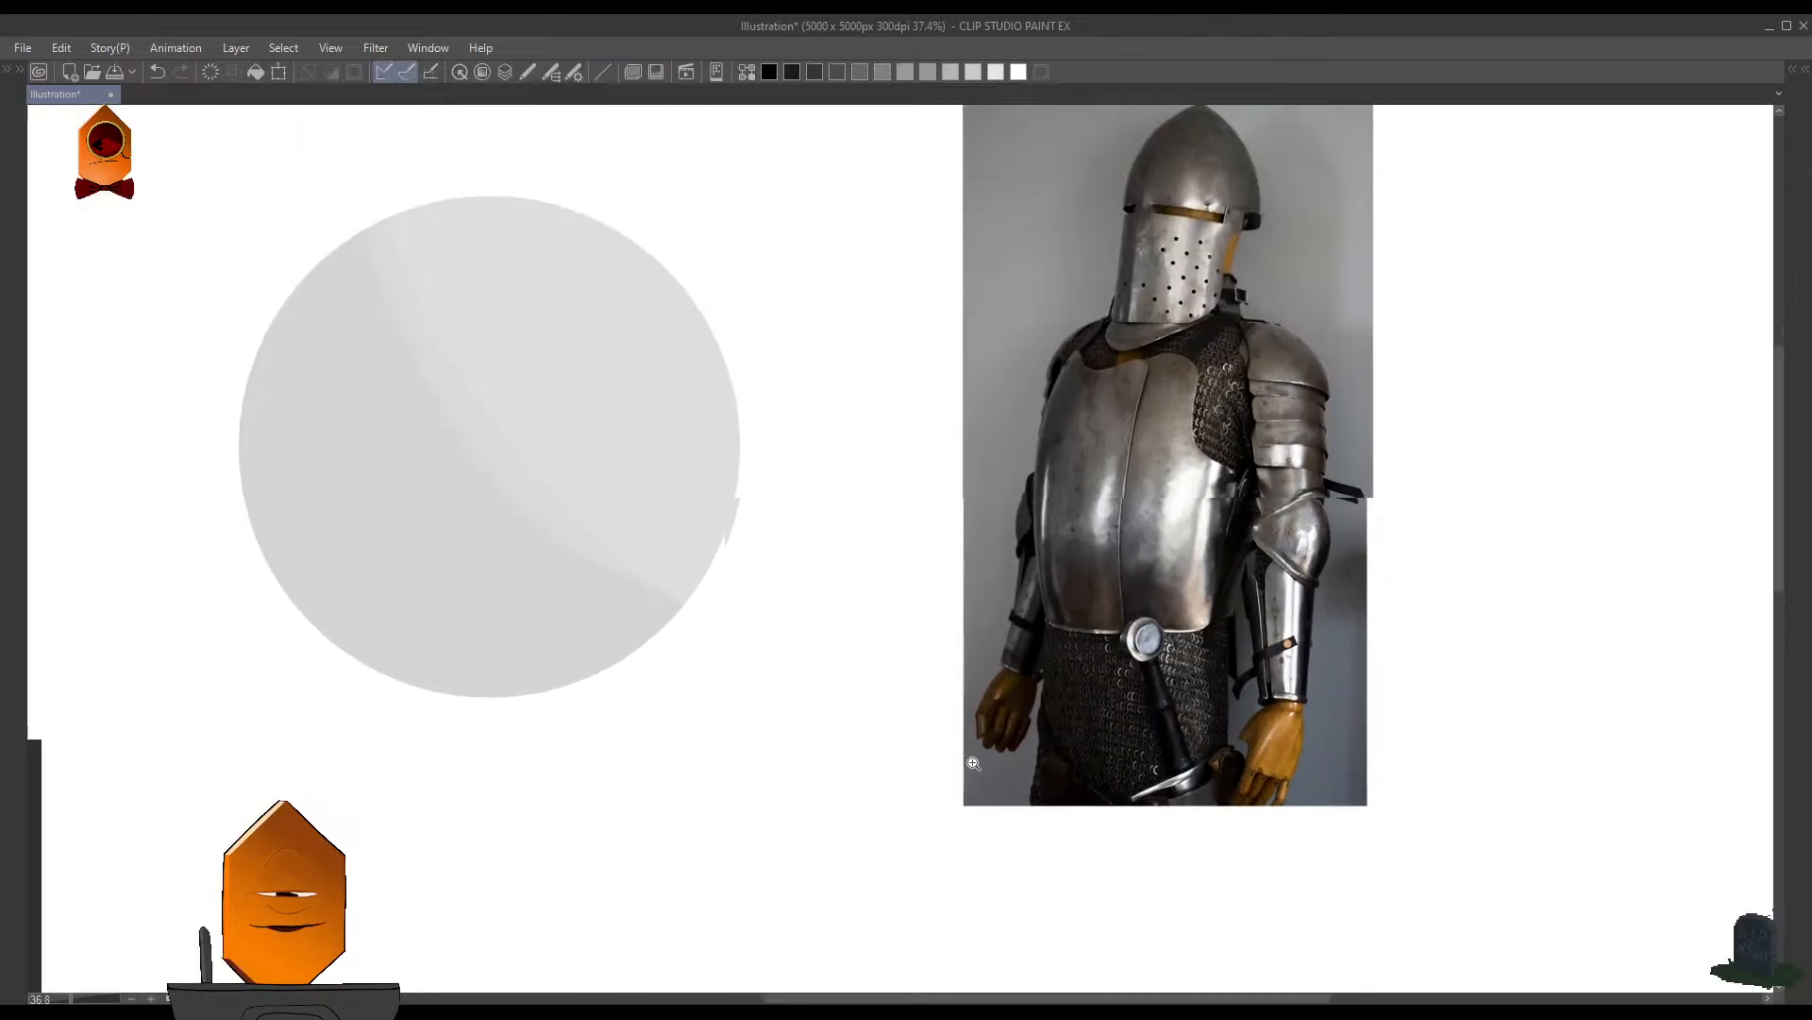
pyautogui.moveTo(1180, 595); pyautogui.dragTo(1199, 707)
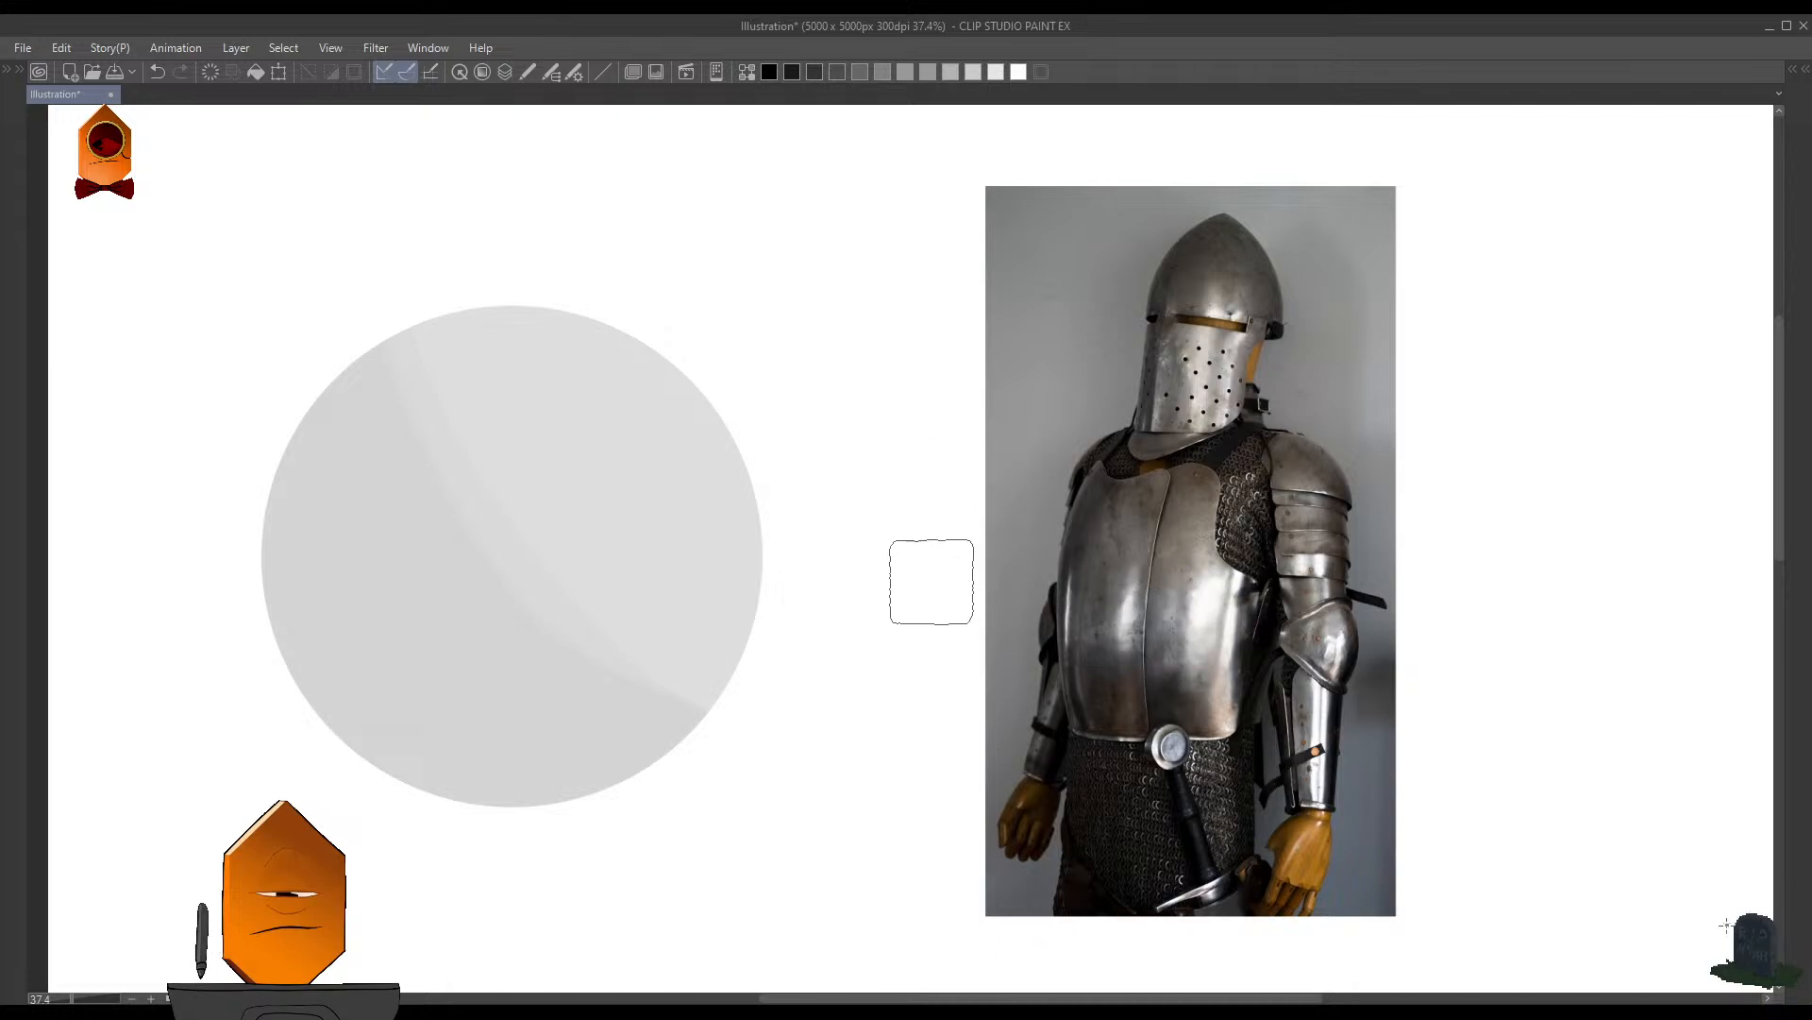
pyautogui.scroll(-1, 934, 585)
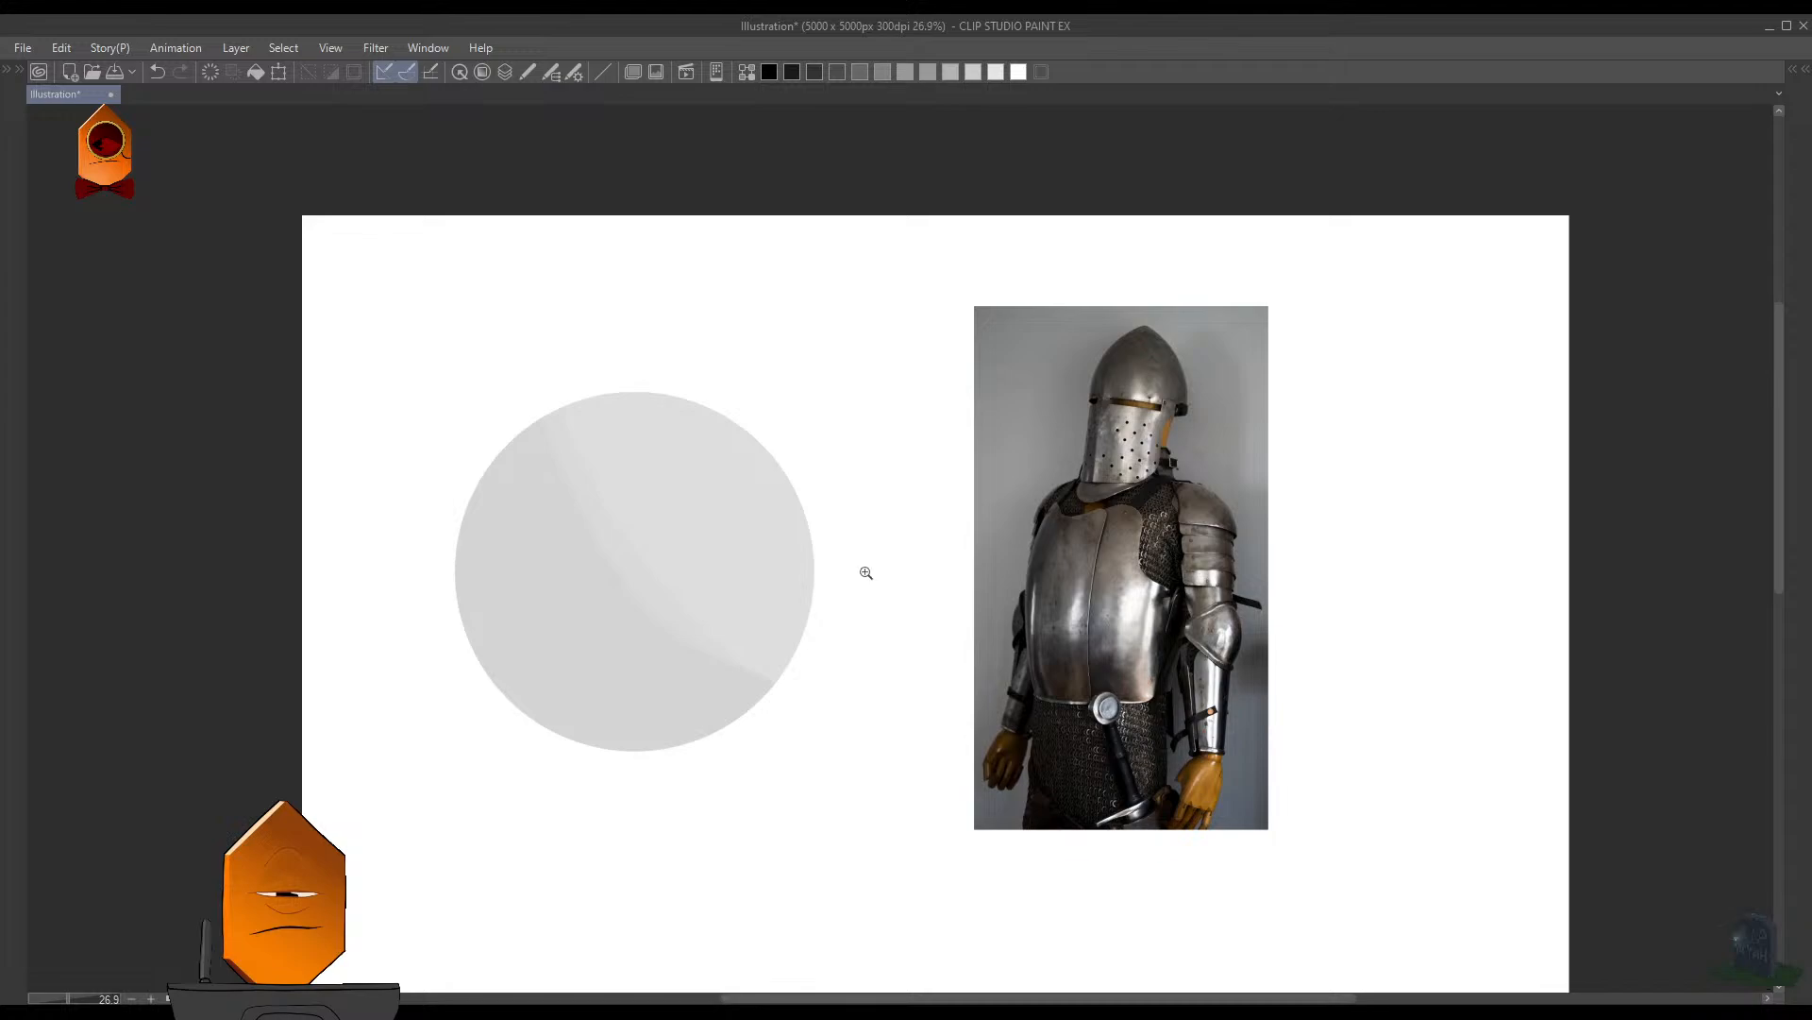
pyautogui.scroll(1, 865, 572)
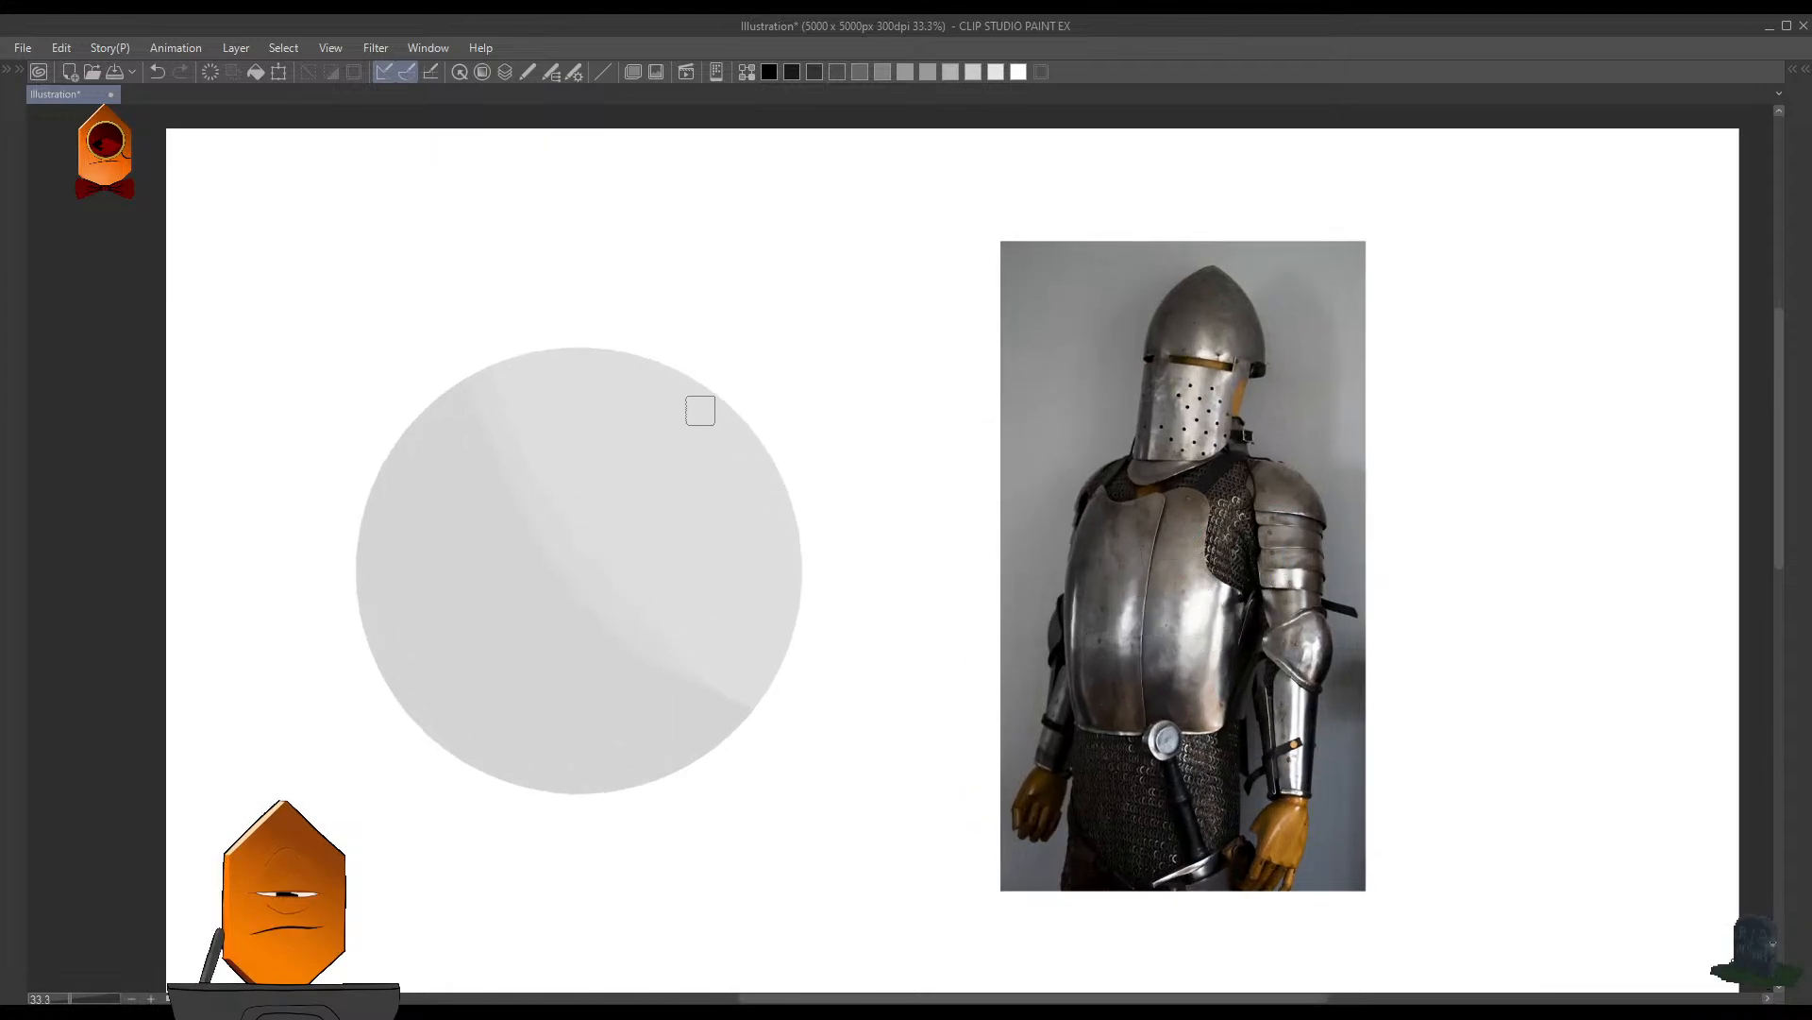
pyautogui.moveTo(699, 411); pyautogui.dragTo(767, 518)
pyautogui.hotkey('ctrl', 'z')
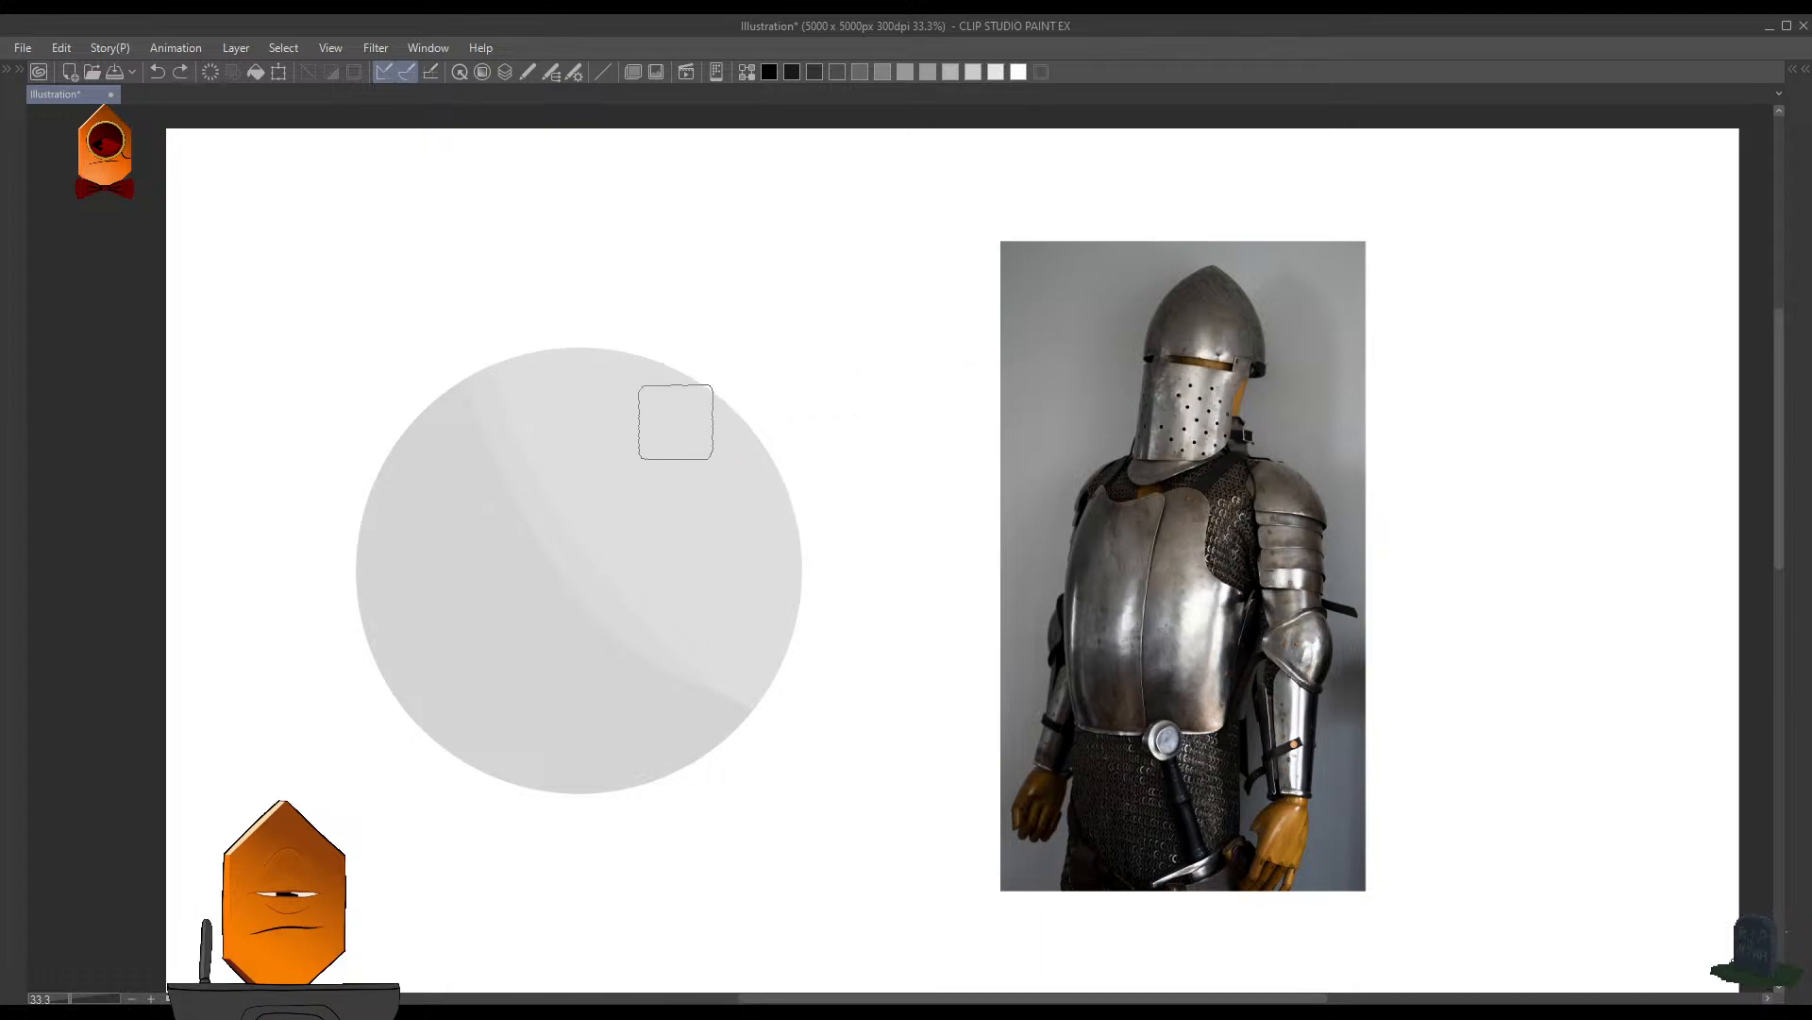
pyautogui.moveTo(687, 408)
pyautogui.mouseDown()
pyautogui.moveTo(714, 449)
pyautogui.moveTo(706, 435)
pyautogui.moveTo(792, 575)
pyautogui.moveTo(705, 423)
pyautogui.moveTo(719, 475)
pyautogui.moveTo(751, 499)
pyautogui.moveTo(731, 434)
pyautogui.moveTo(761, 482)
pyautogui.mouseUp()
pyautogui.press('j')
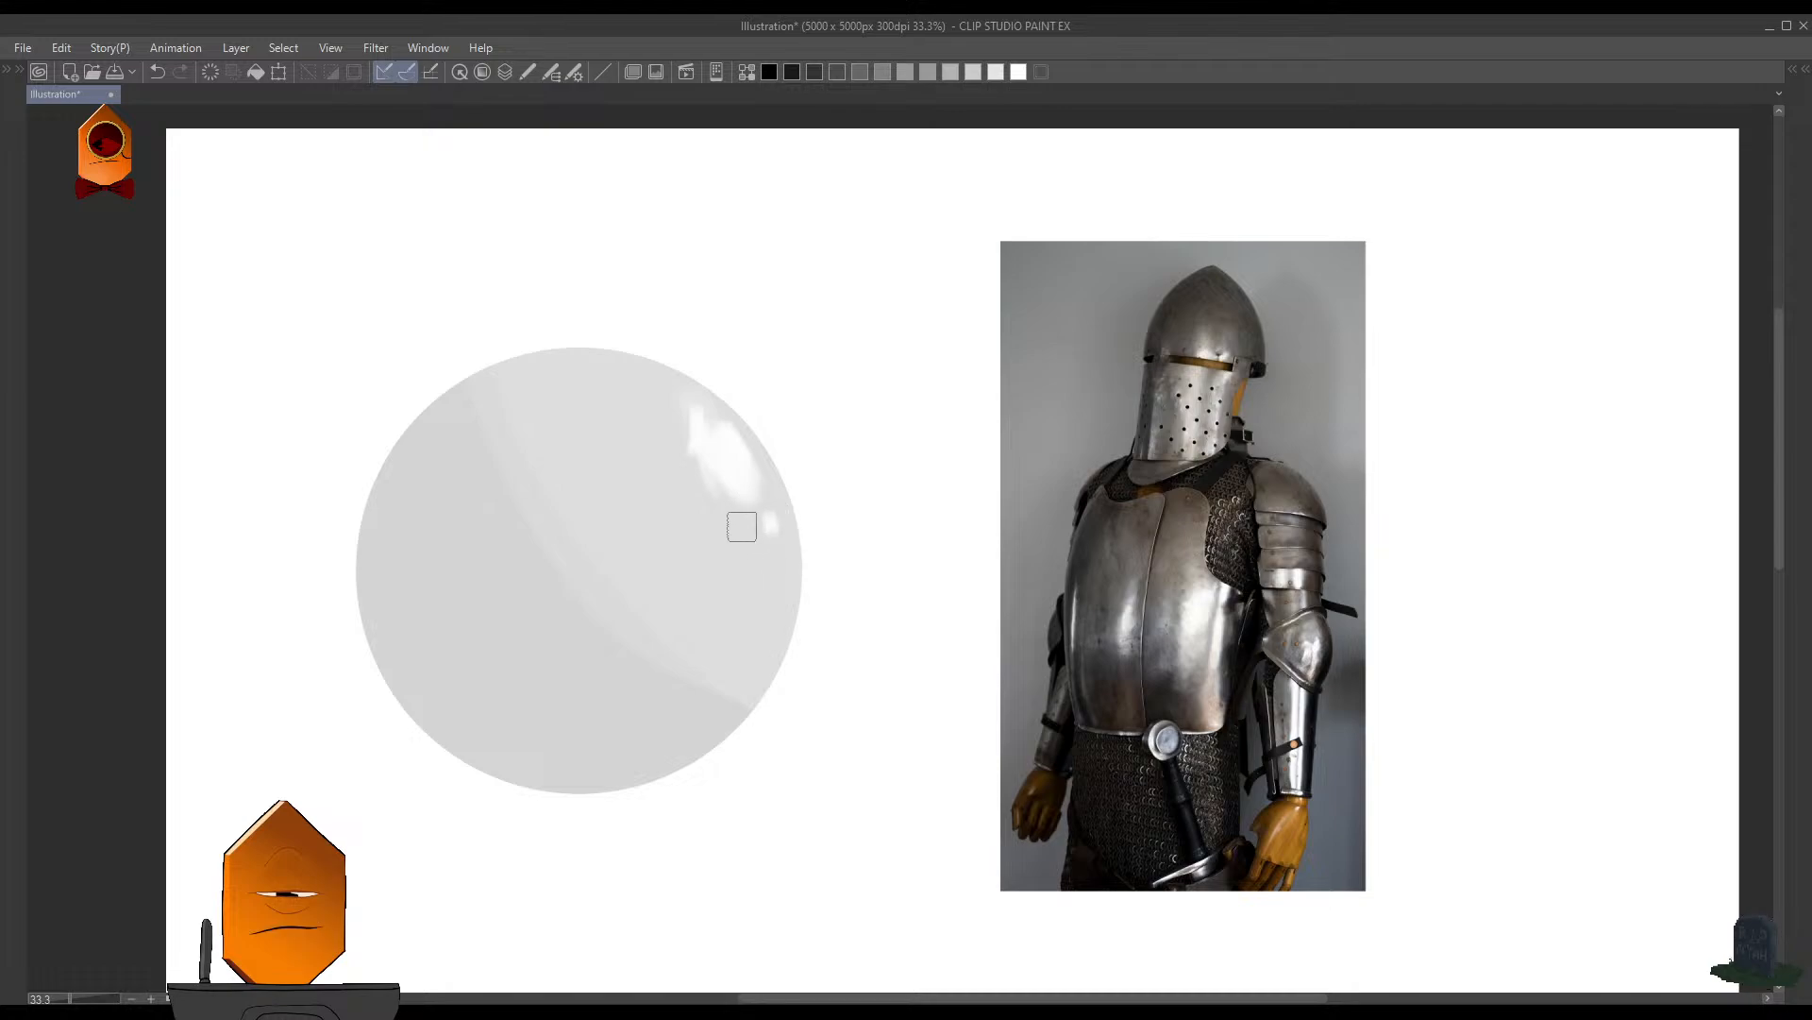
pyautogui.press('Tab')
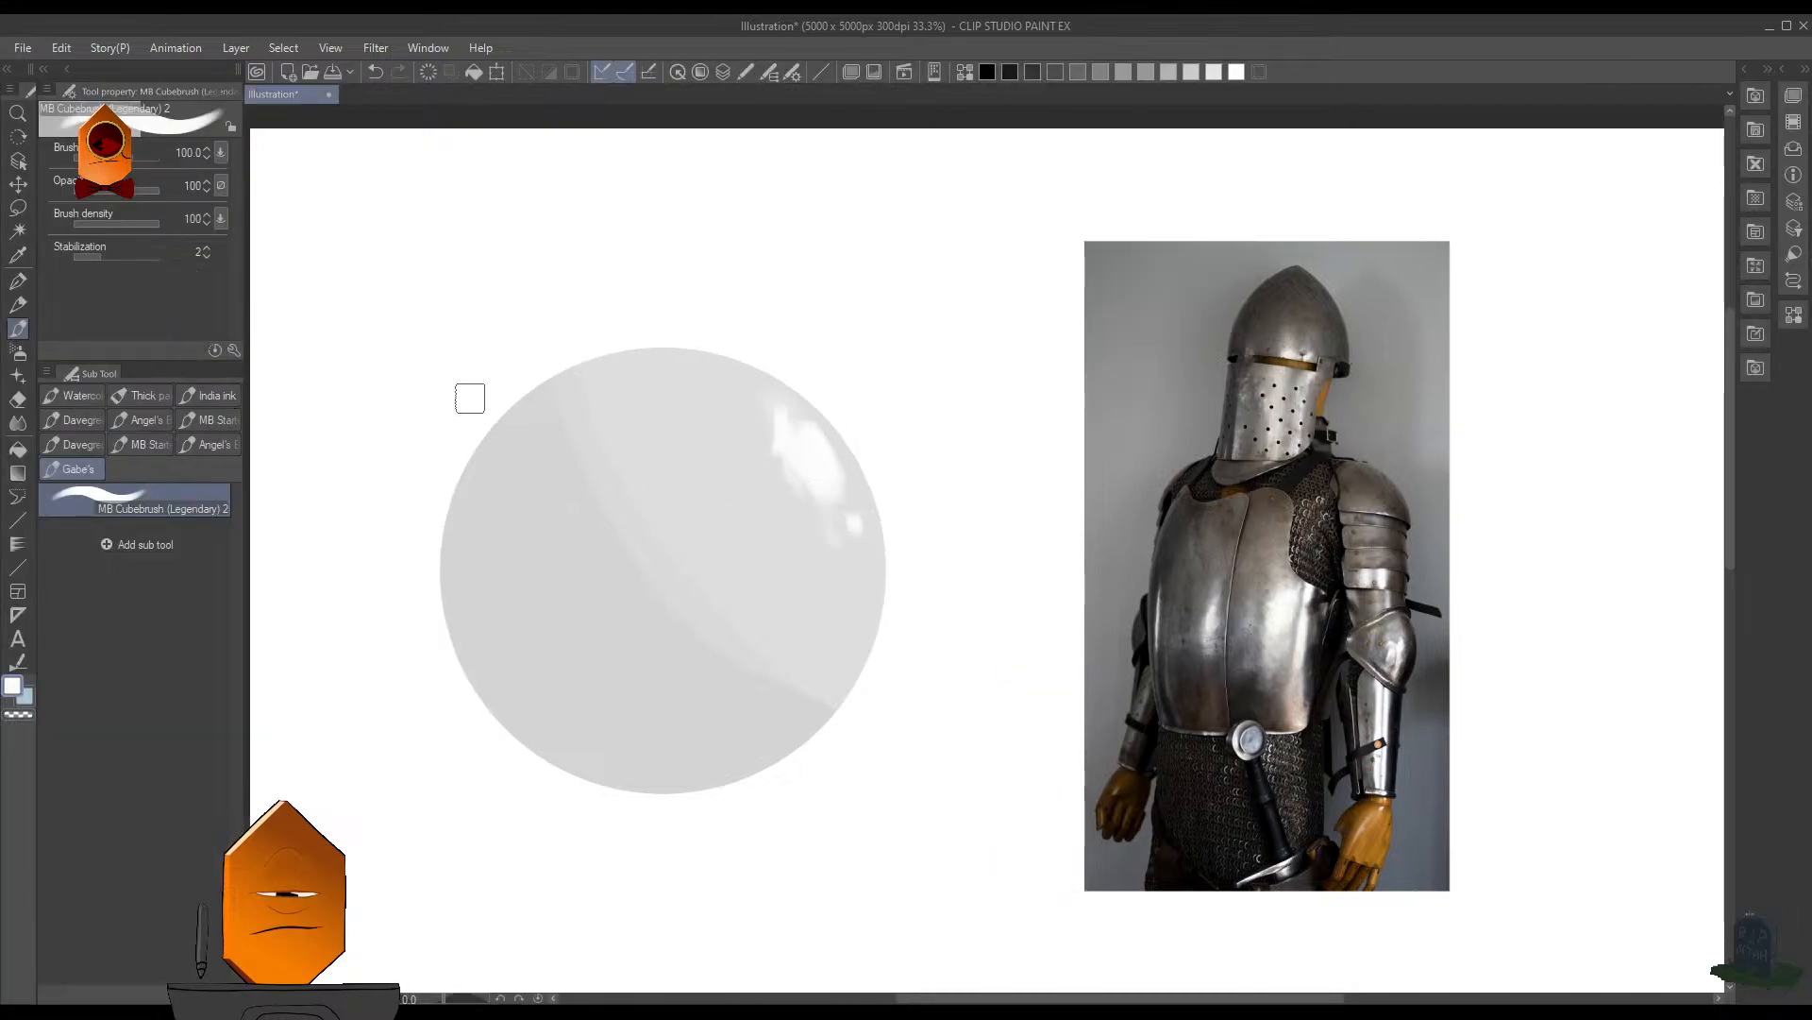
pyautogui.press('Tab')
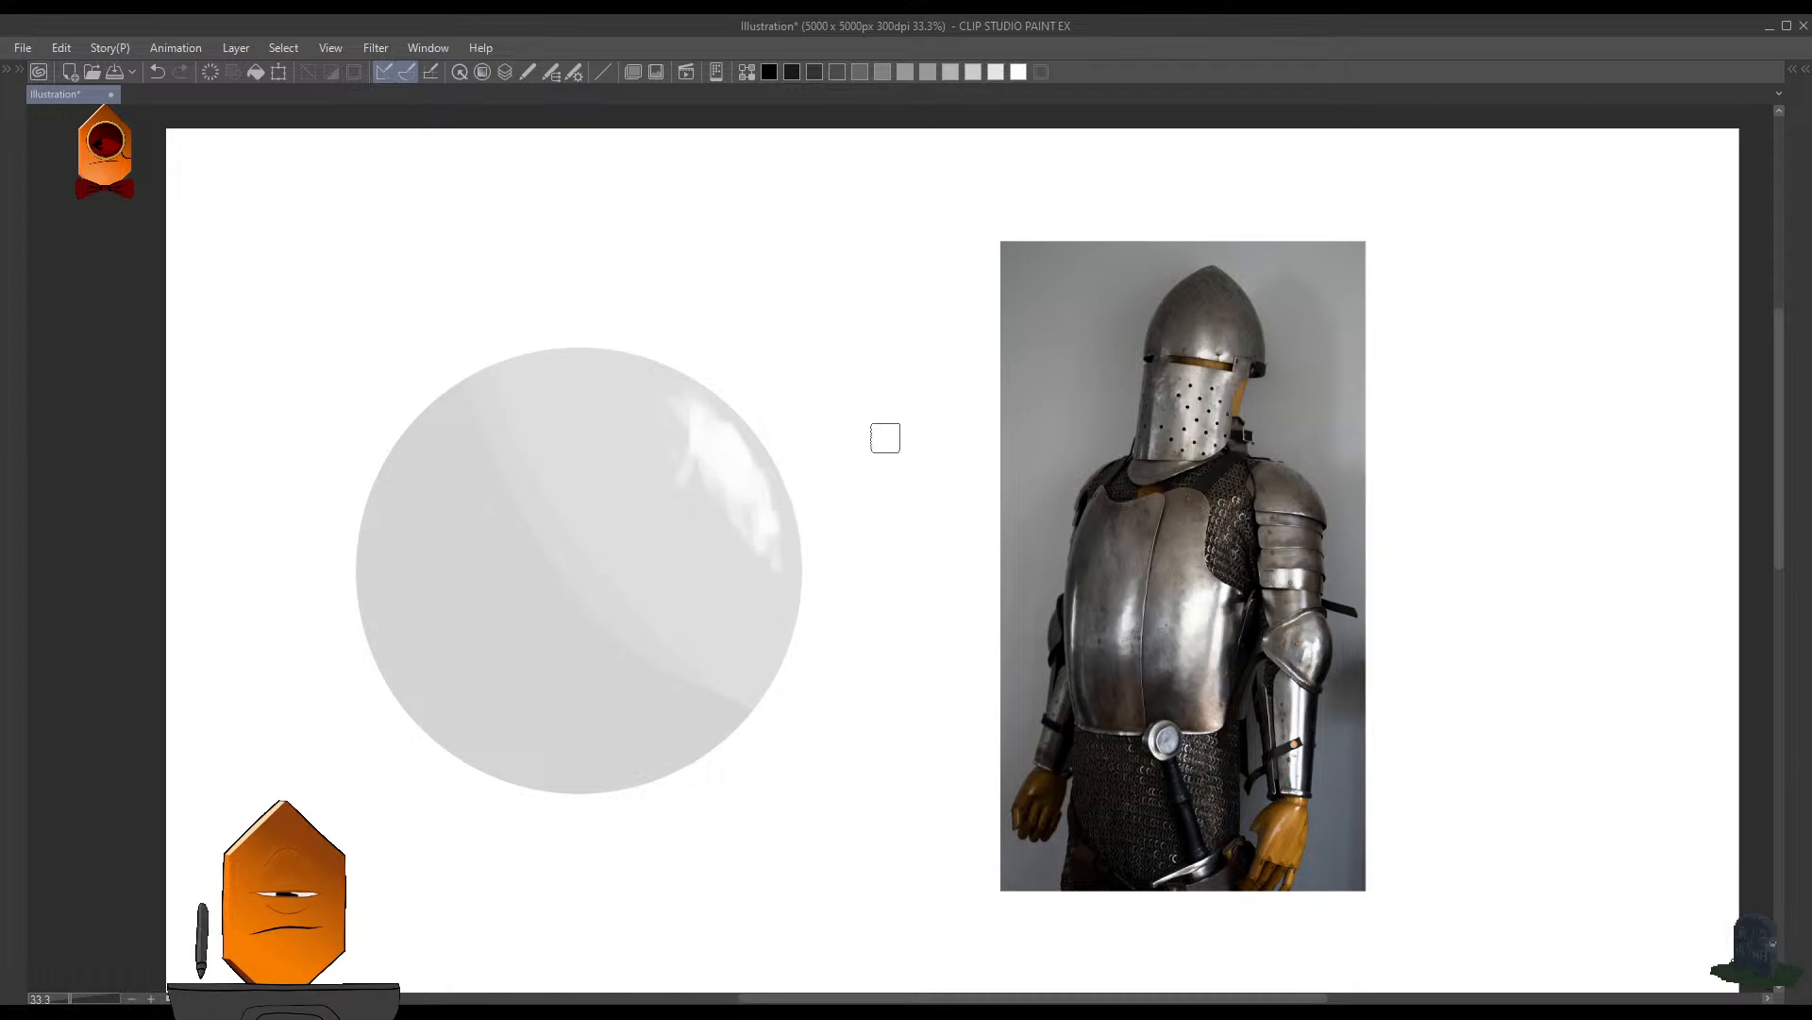
# - Sample grays from the circle and deepen the shadow along its curved boundary with large brush strokes
pyautogui.scroll(-2, 1097, 514)
pyautogui.moveTo(1121, 566)
pyautogui.mouseDown()
pyautogui.moveTo(995, 570)
pyautogui.moveTo(1115, 593)
pyautogui.mouseUp()
pyautogui.scroll(2, 994, 574)
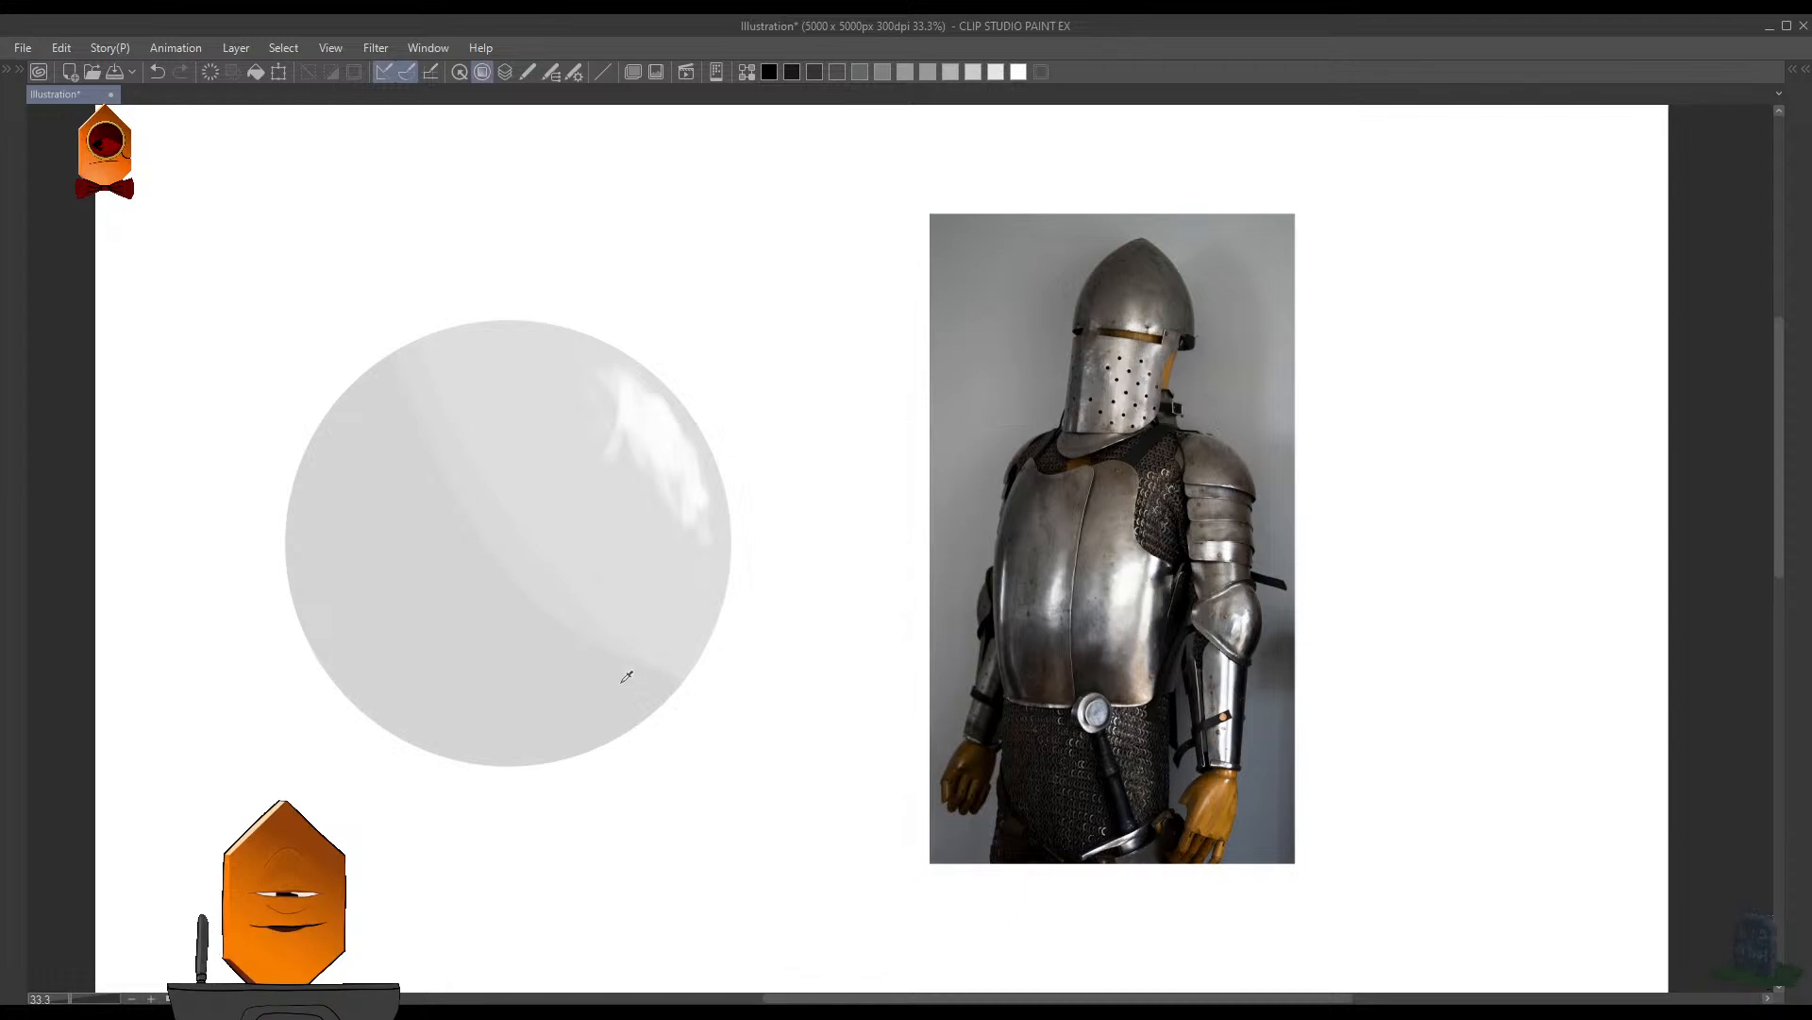
pyautogui.press('alt')
pyautogui.press('alt')
pyautogui.press('alt')
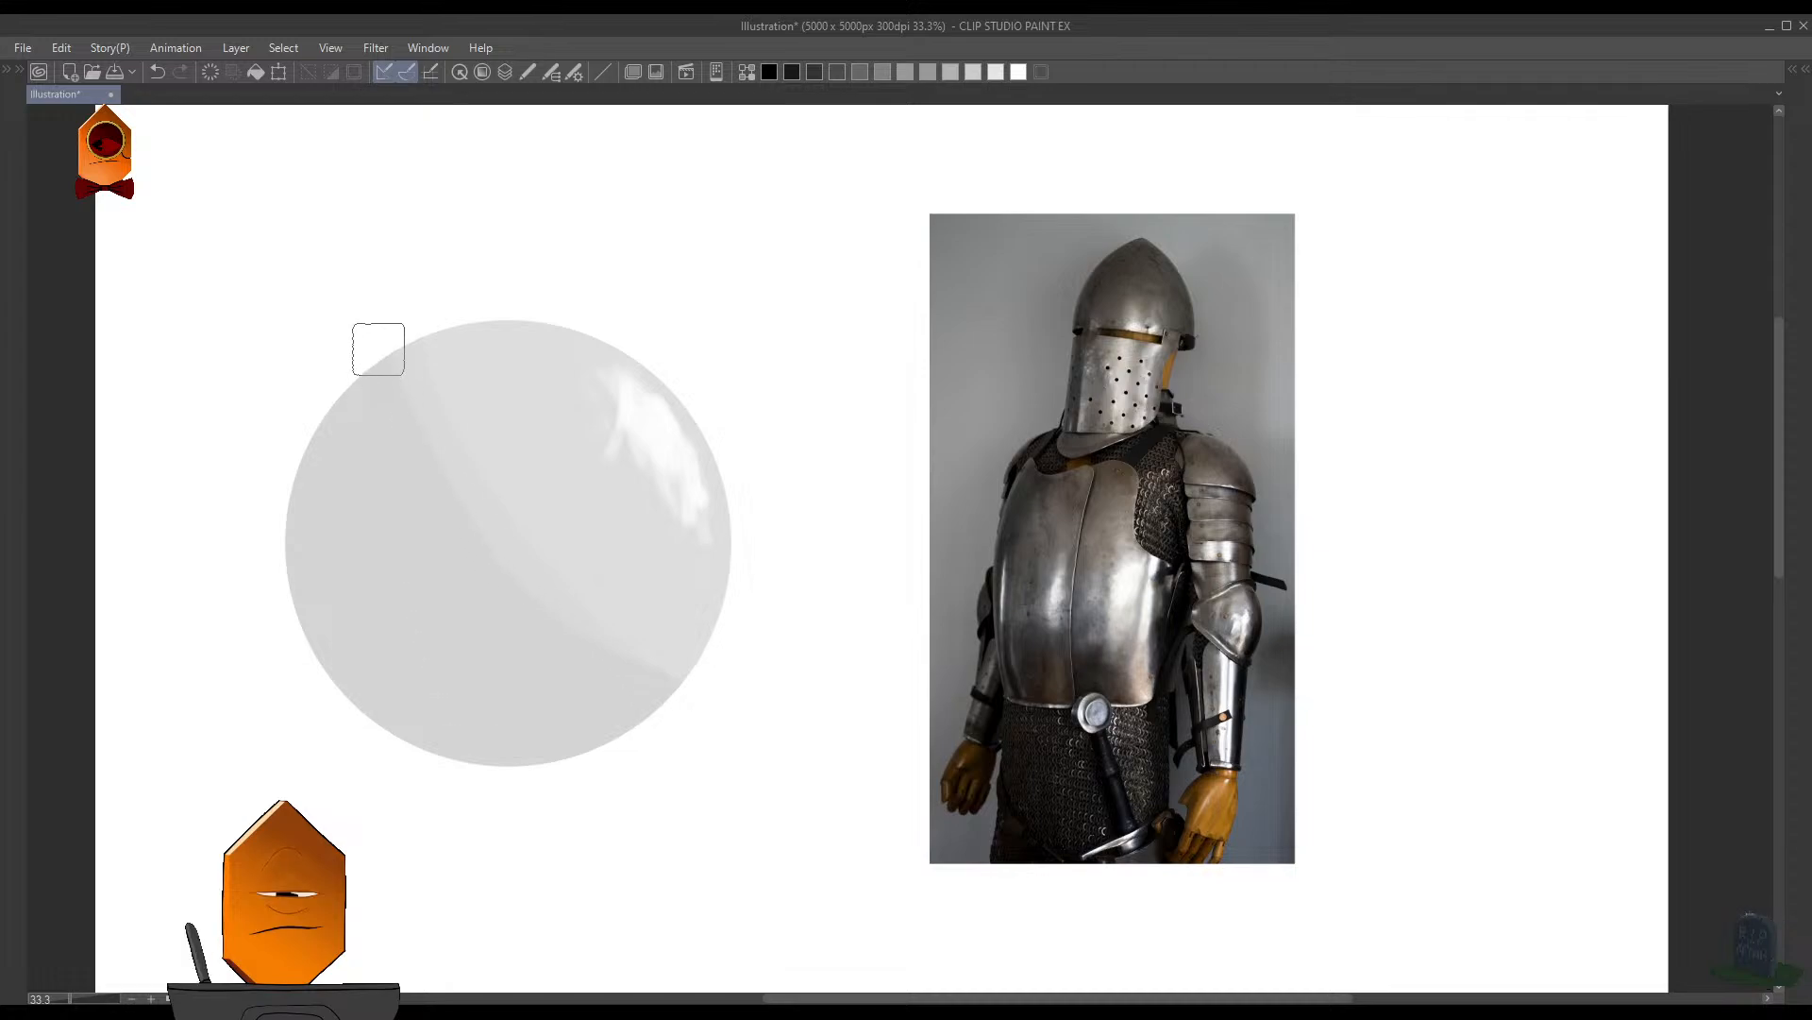
pyautogui.hotkey('ctrl', 'z')
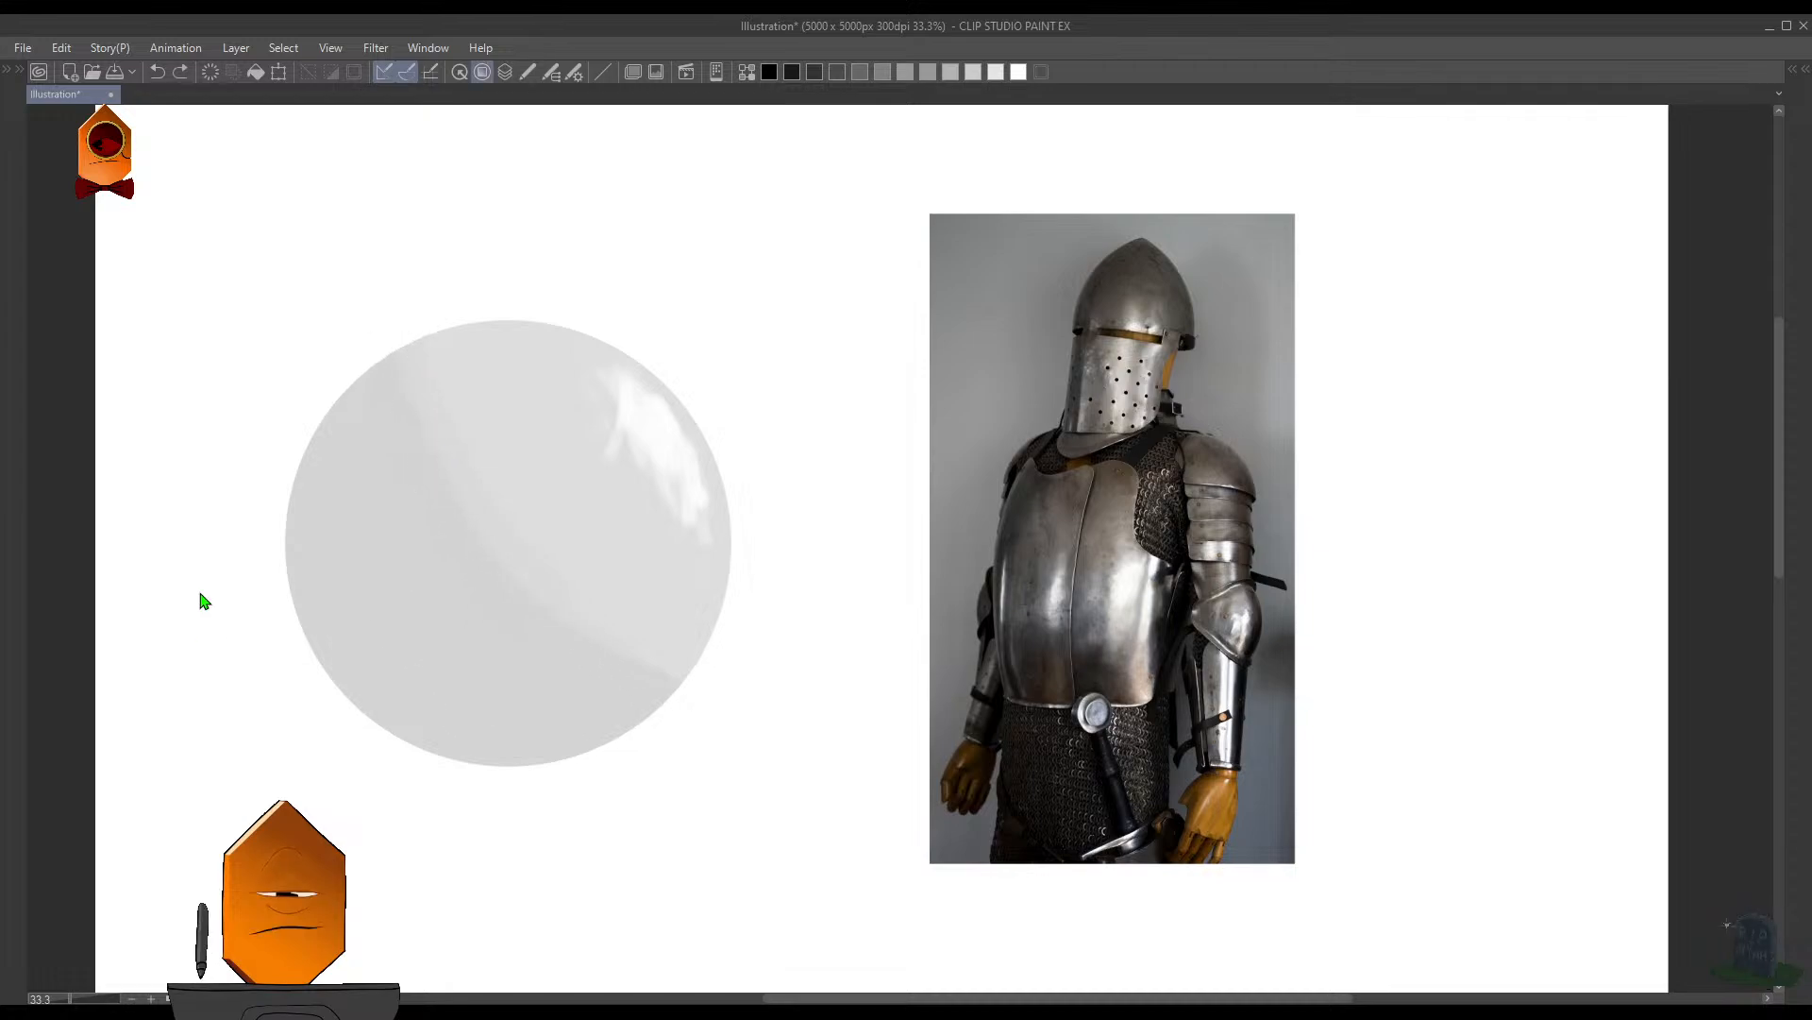
pyautogui.moveTo(366, 346); pyautogui.dragTo(483, 584)
pyautogui.moveTo(369, 314)
pyautogui.mouseDown()
pyautogui.moveTo(496, 607)
pyautogui.moveTo(525, 621)
pyautogui.mouseUp()
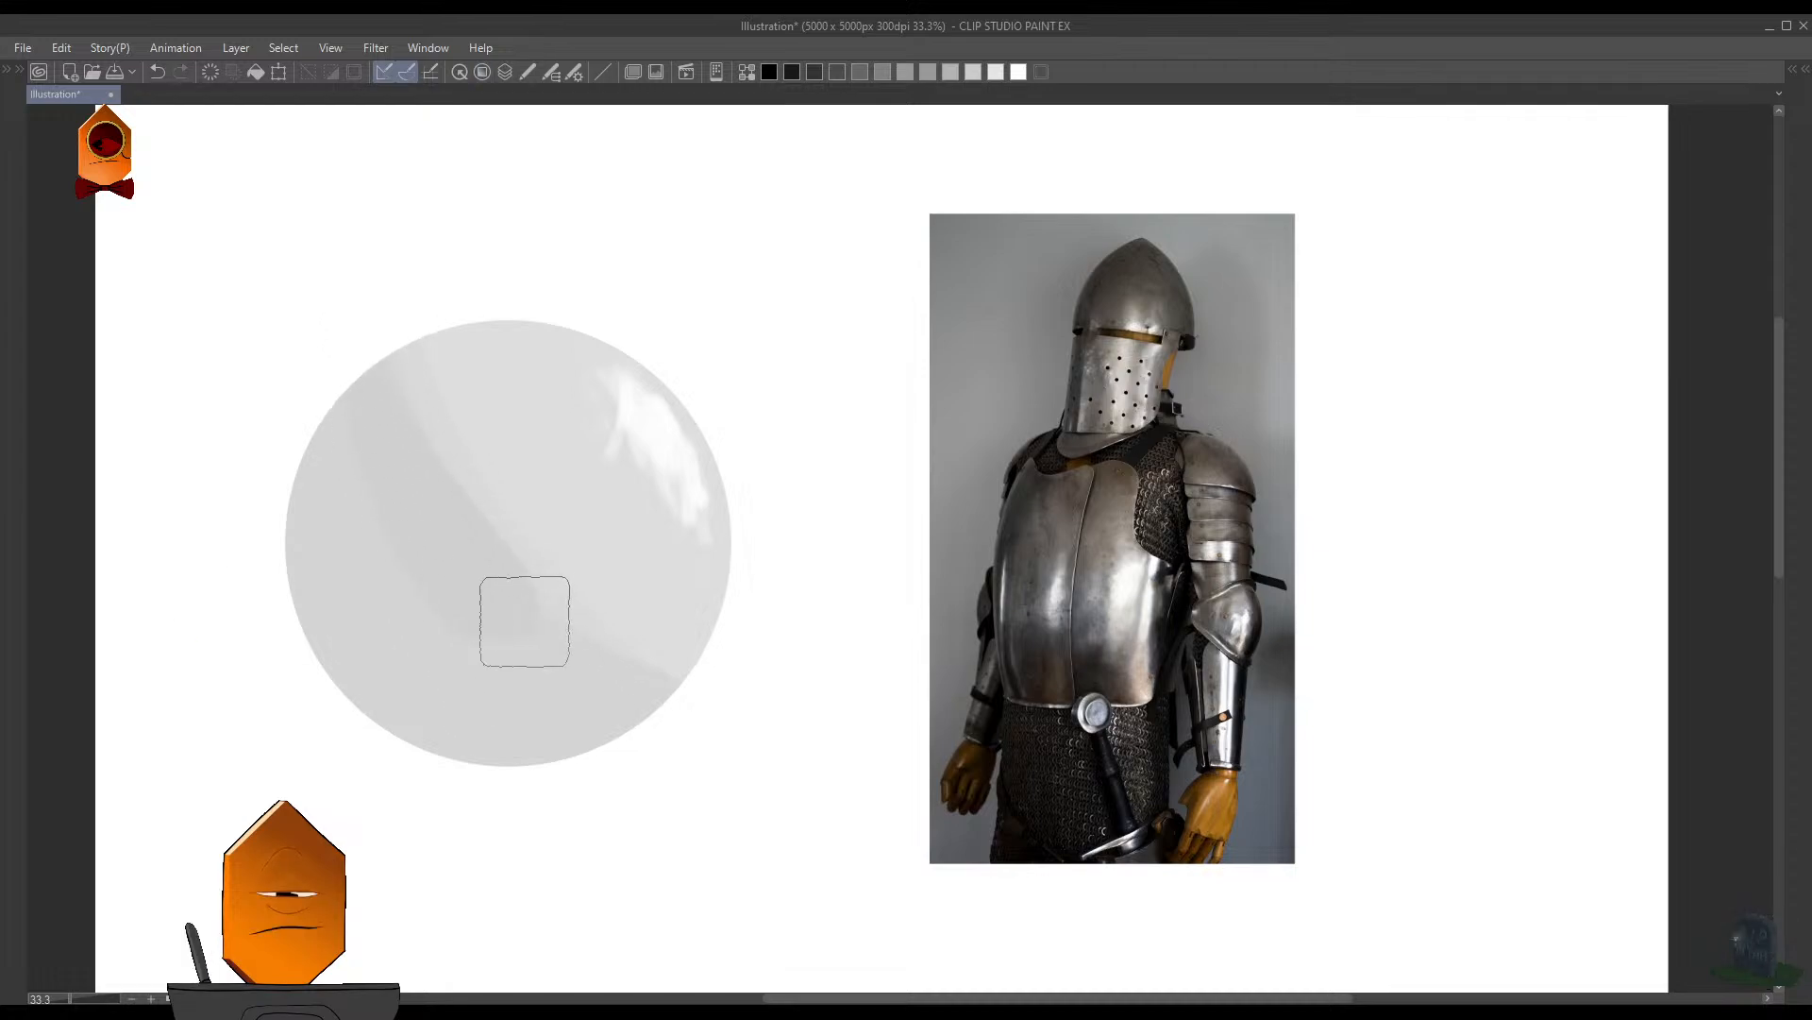
pyautogui.moveTo(437, 469); pyautogui.dragTo(470, 559)
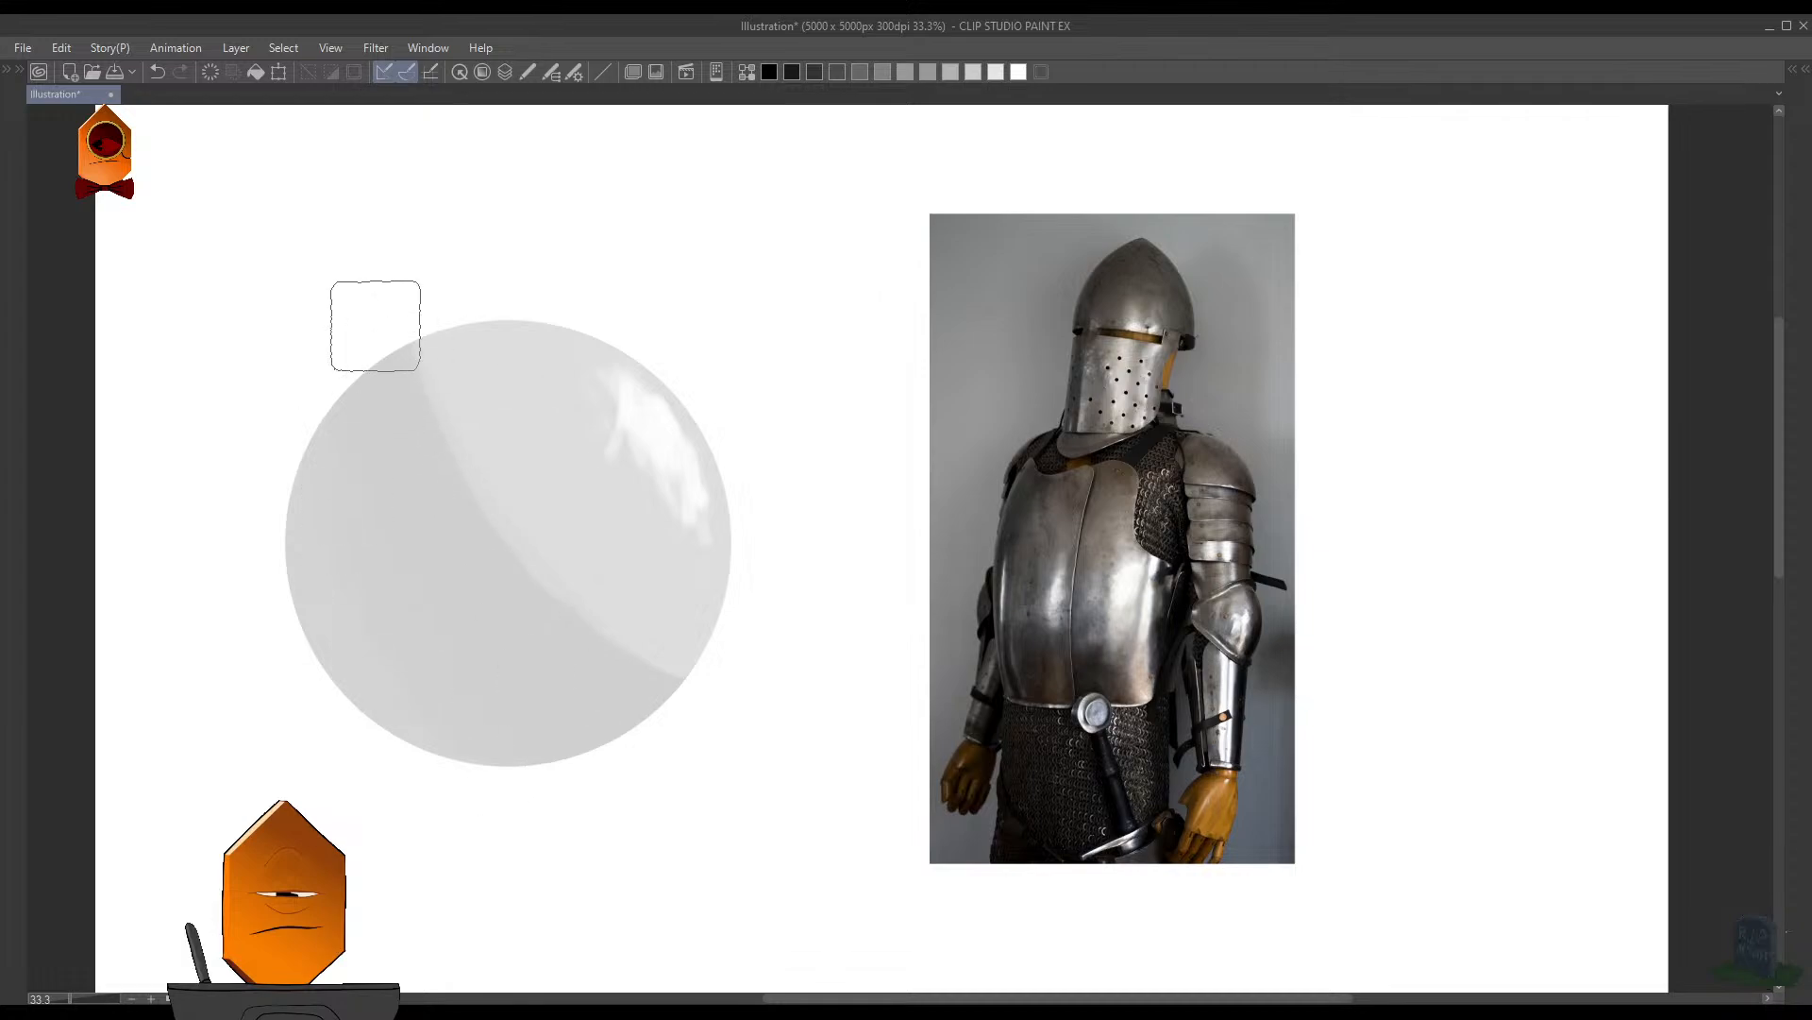
# - Try another stroke along the shadow's curved edge inside the circle, and undo it
pyautogui.moveTo(609, 523); pyautogui.dragTo(573, 373)
pyautogui.moveTo(551, 481); pyautogui.dragTo(555, 493)
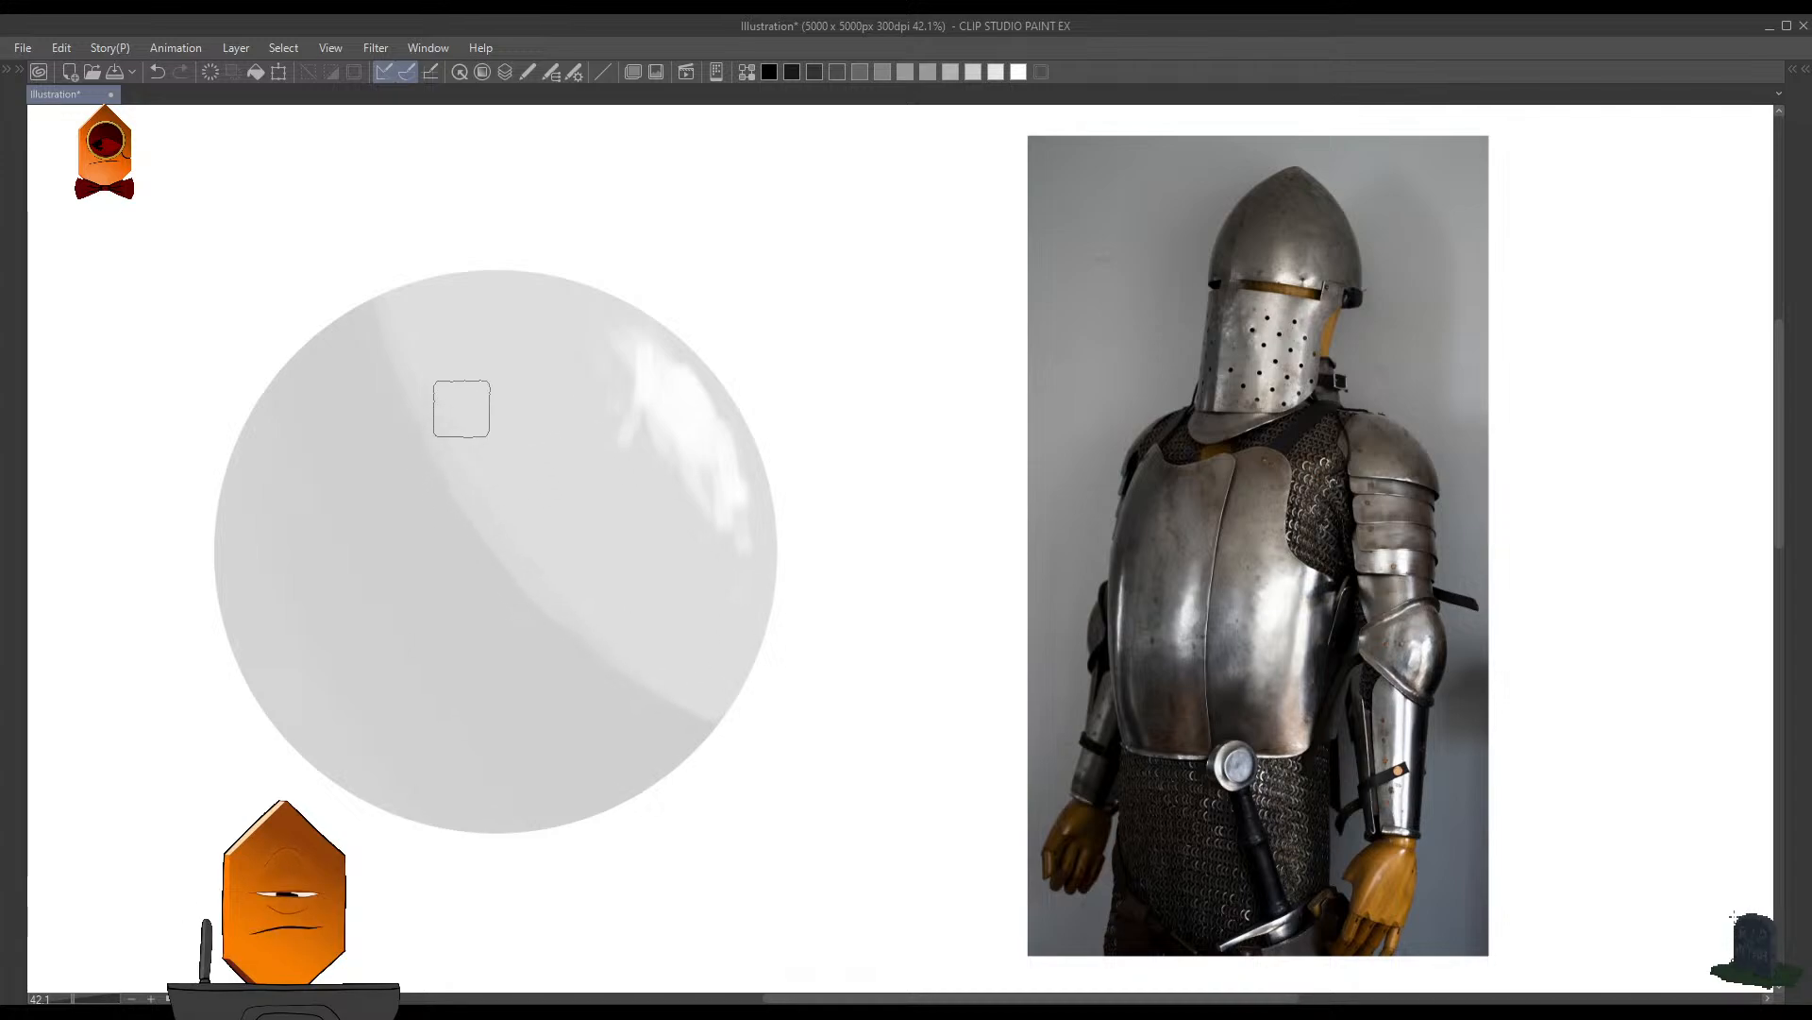
pyautogui.moveTo(389, 359); pyautogui.dragTo(540, 599)
pyautogui.hotkey('ctrl', 'z')
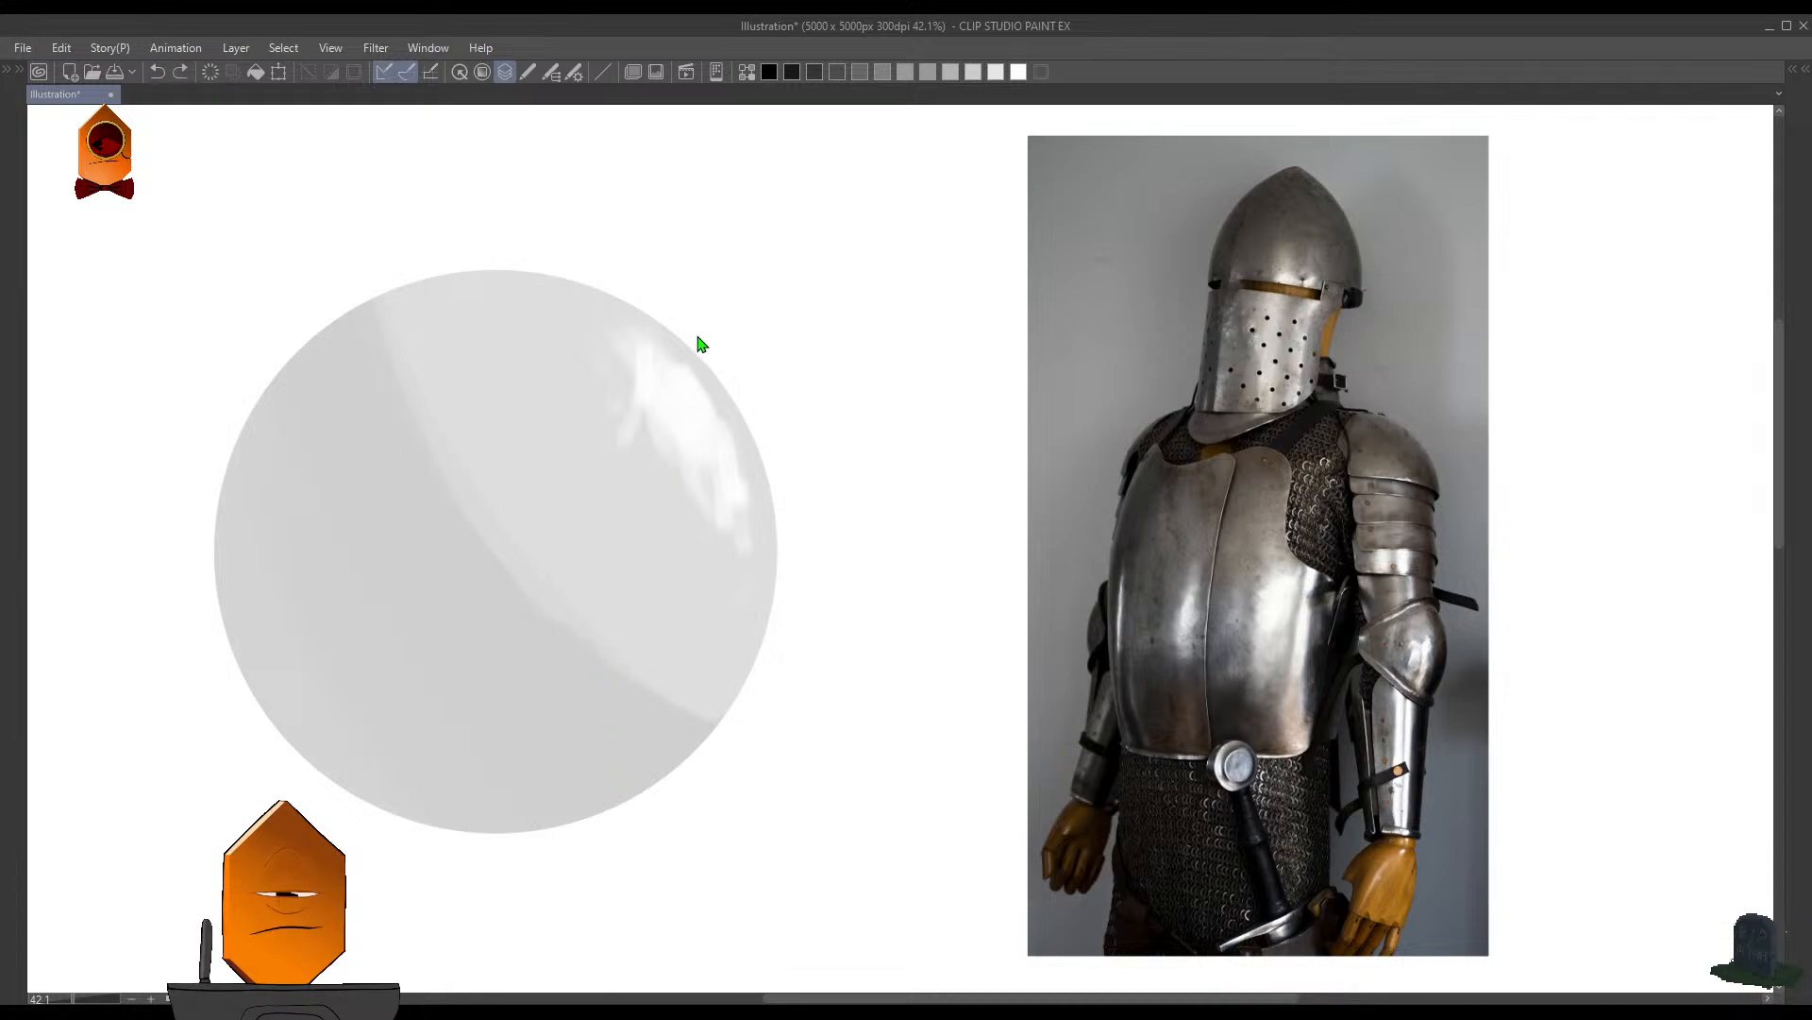
# - Try a much darker gray on the whole circle with tonal adjustments, and undo the change
pyautogui.moveTo(698, 337); pyautogui.dragTo(811, 329)
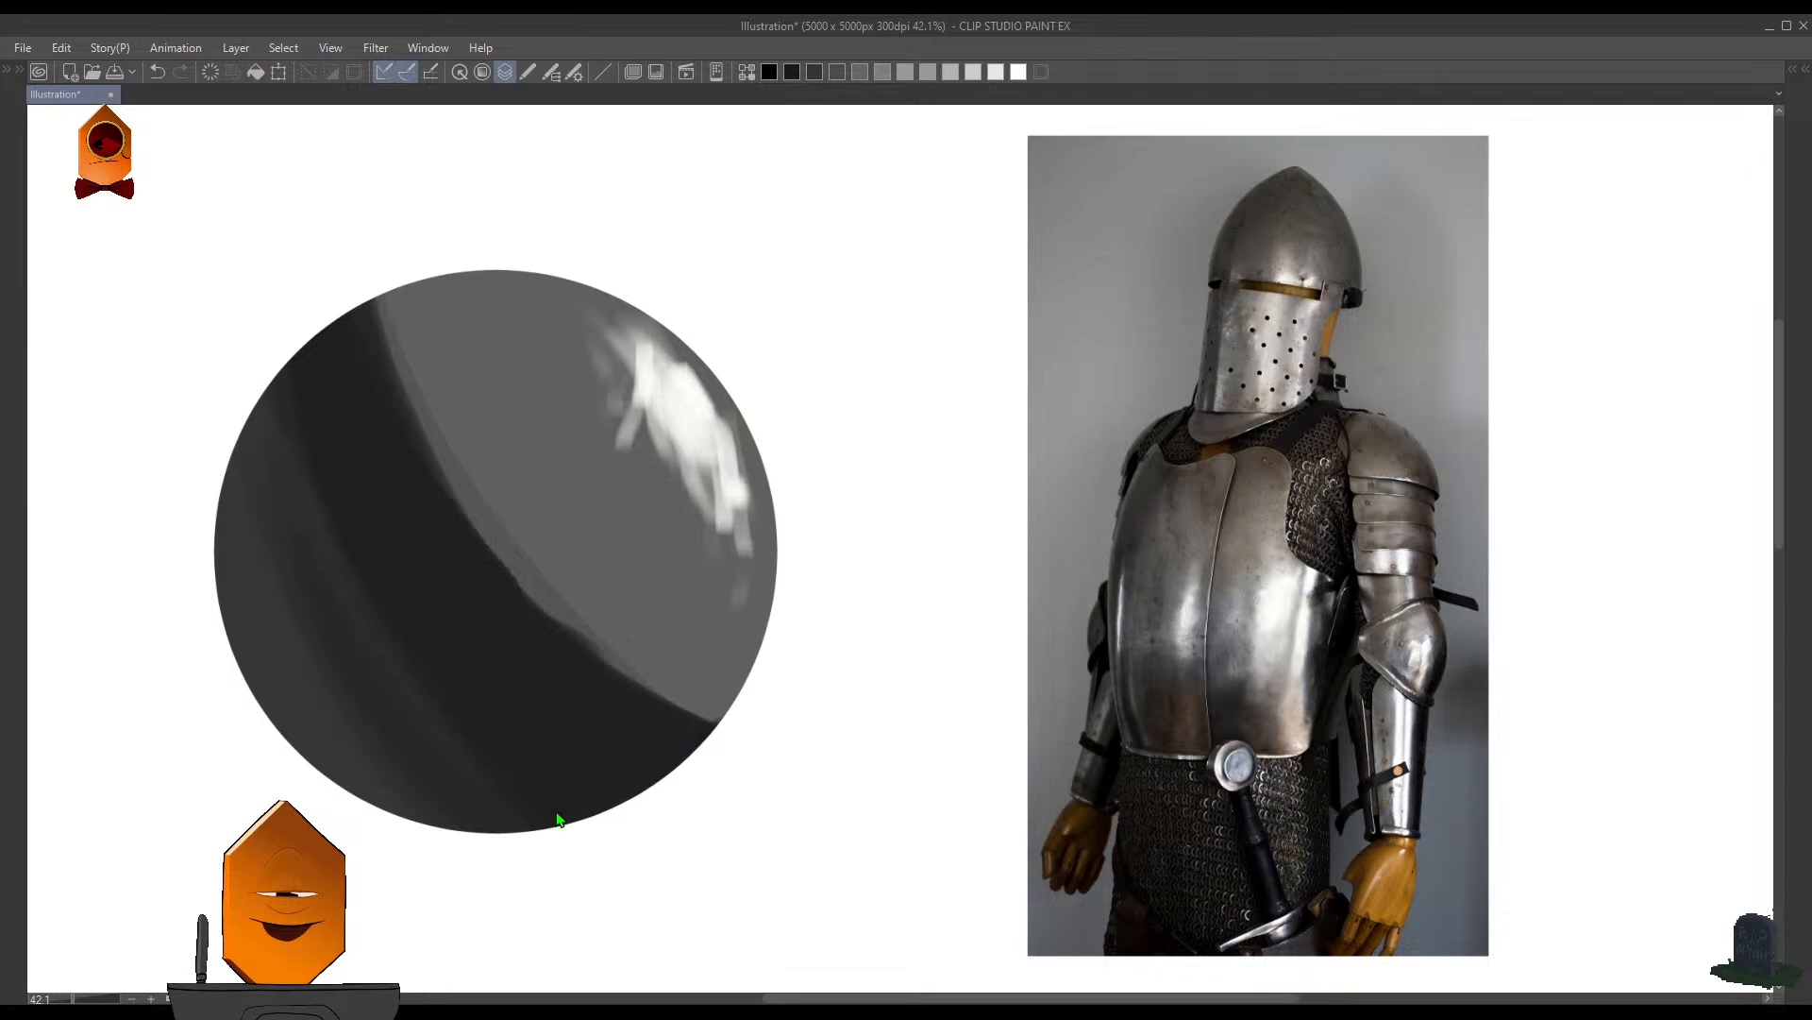
pyautogui.hotkey('ctrl', 'u')
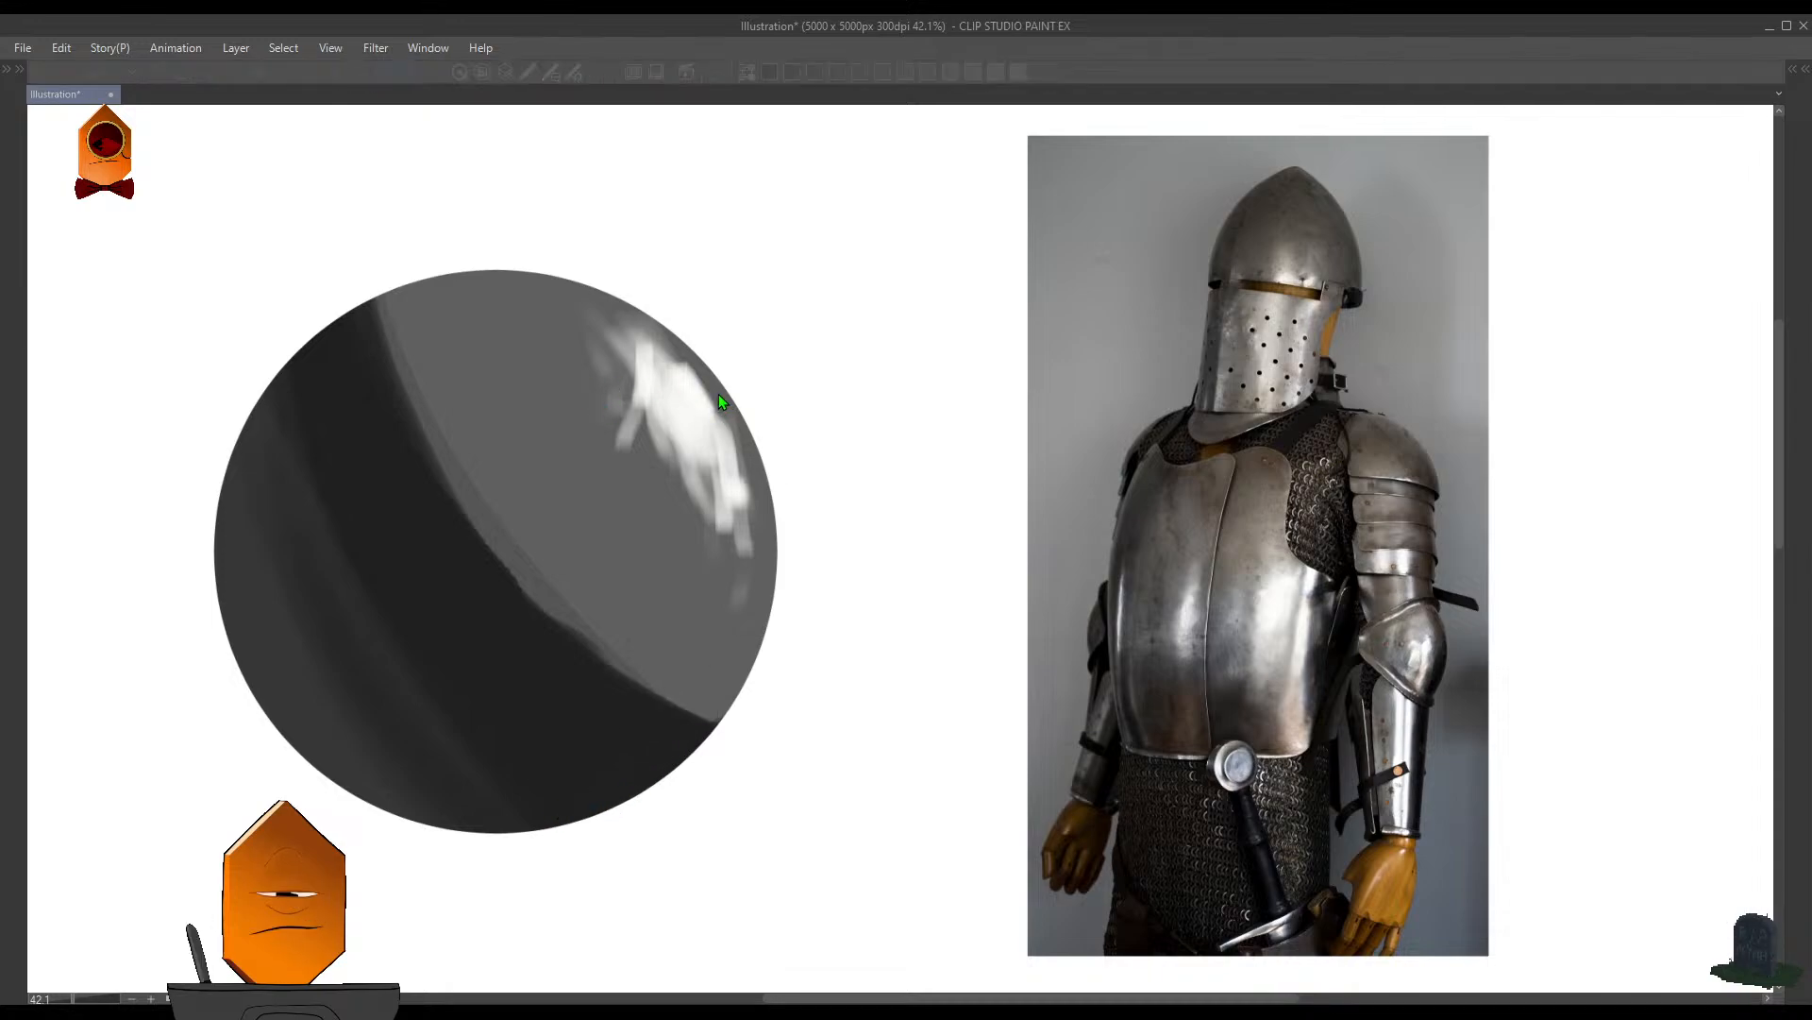
pyautogui.moveTo(719, 401); pyautogui.dragTo(772, 404)
pyautogui.click(821, 311)
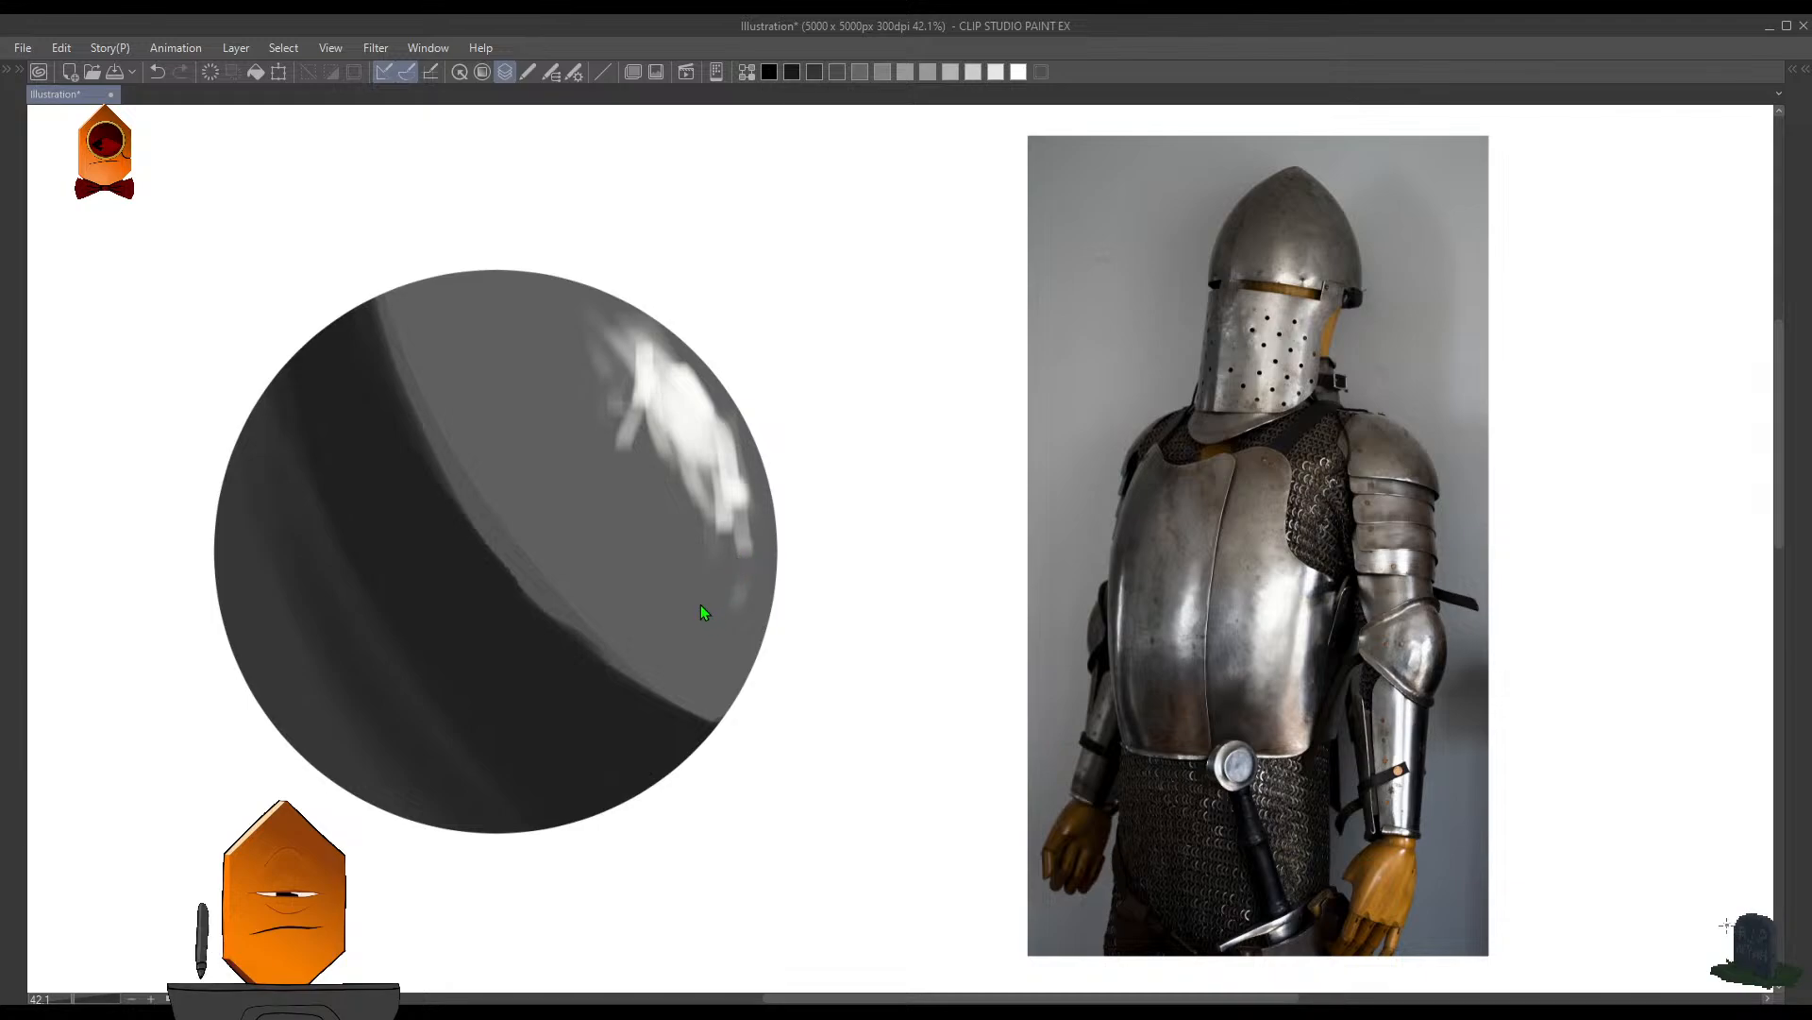
pyautogui.hotkey('ctrl', 'z')
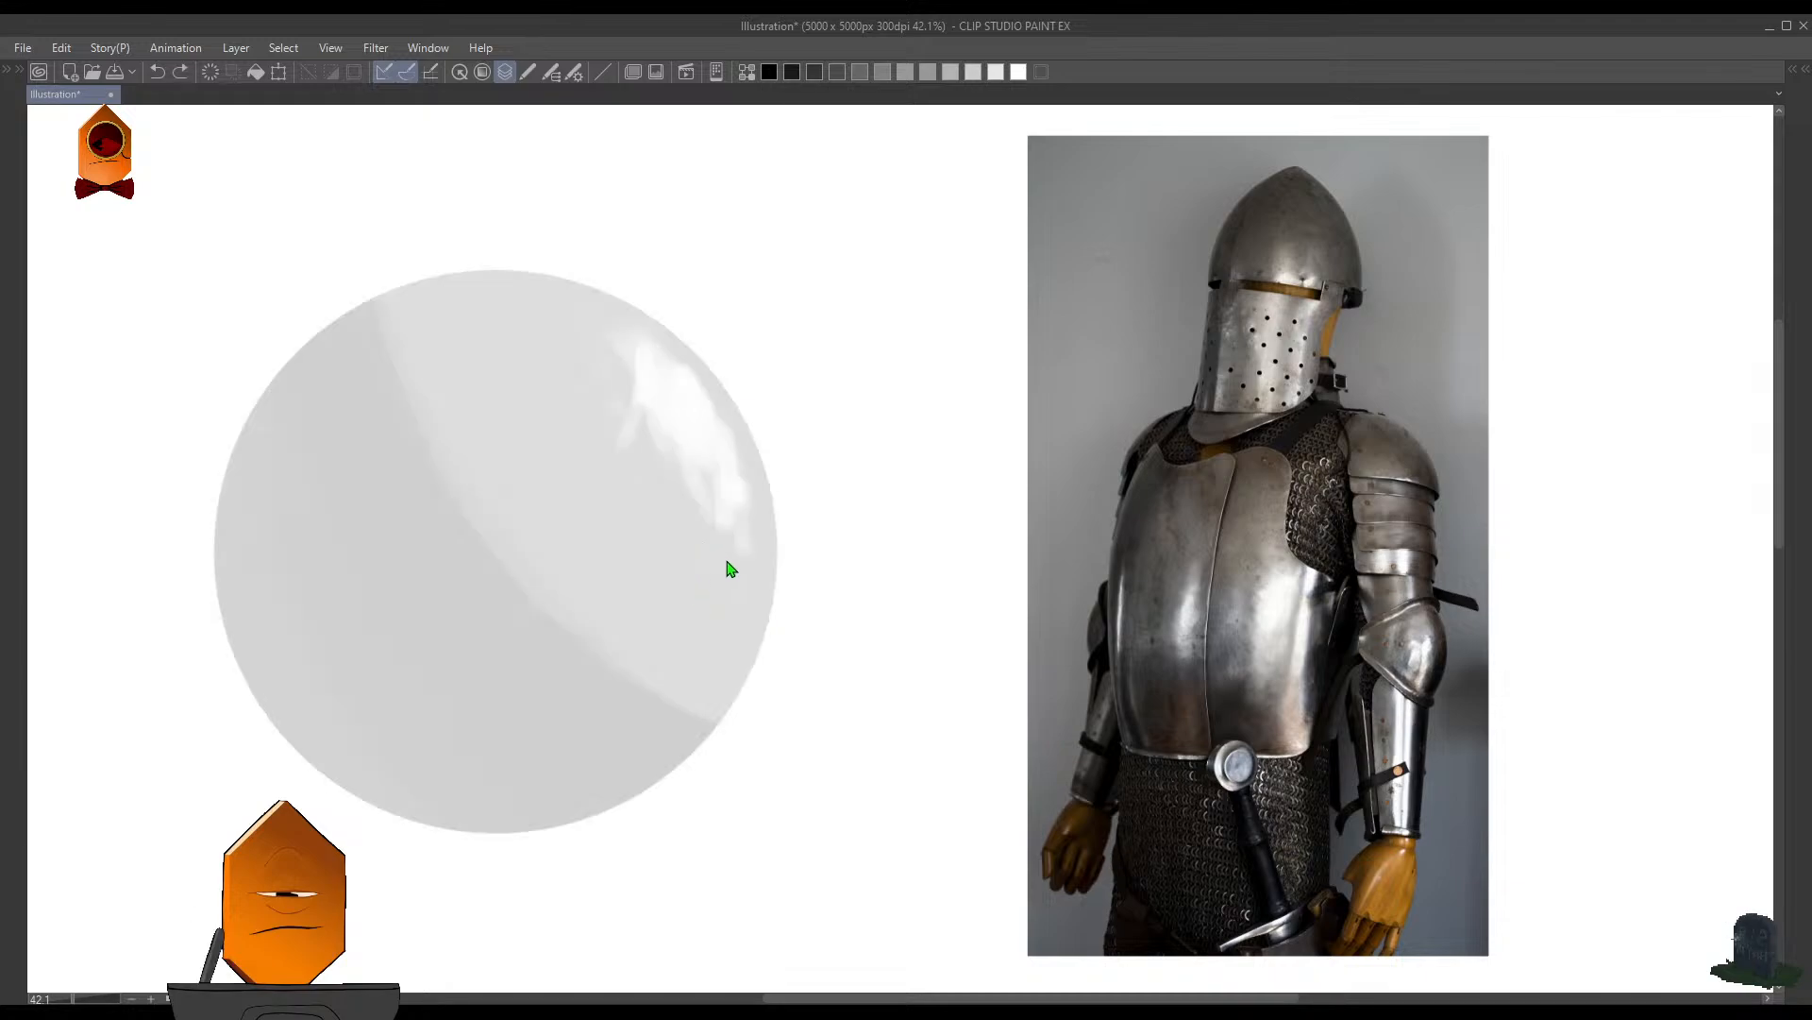
# - Darken the whole circle to a medium gray, keeping the shadow band distinct and the highlight white
pyautogui.scroll(-3, 793, 439)
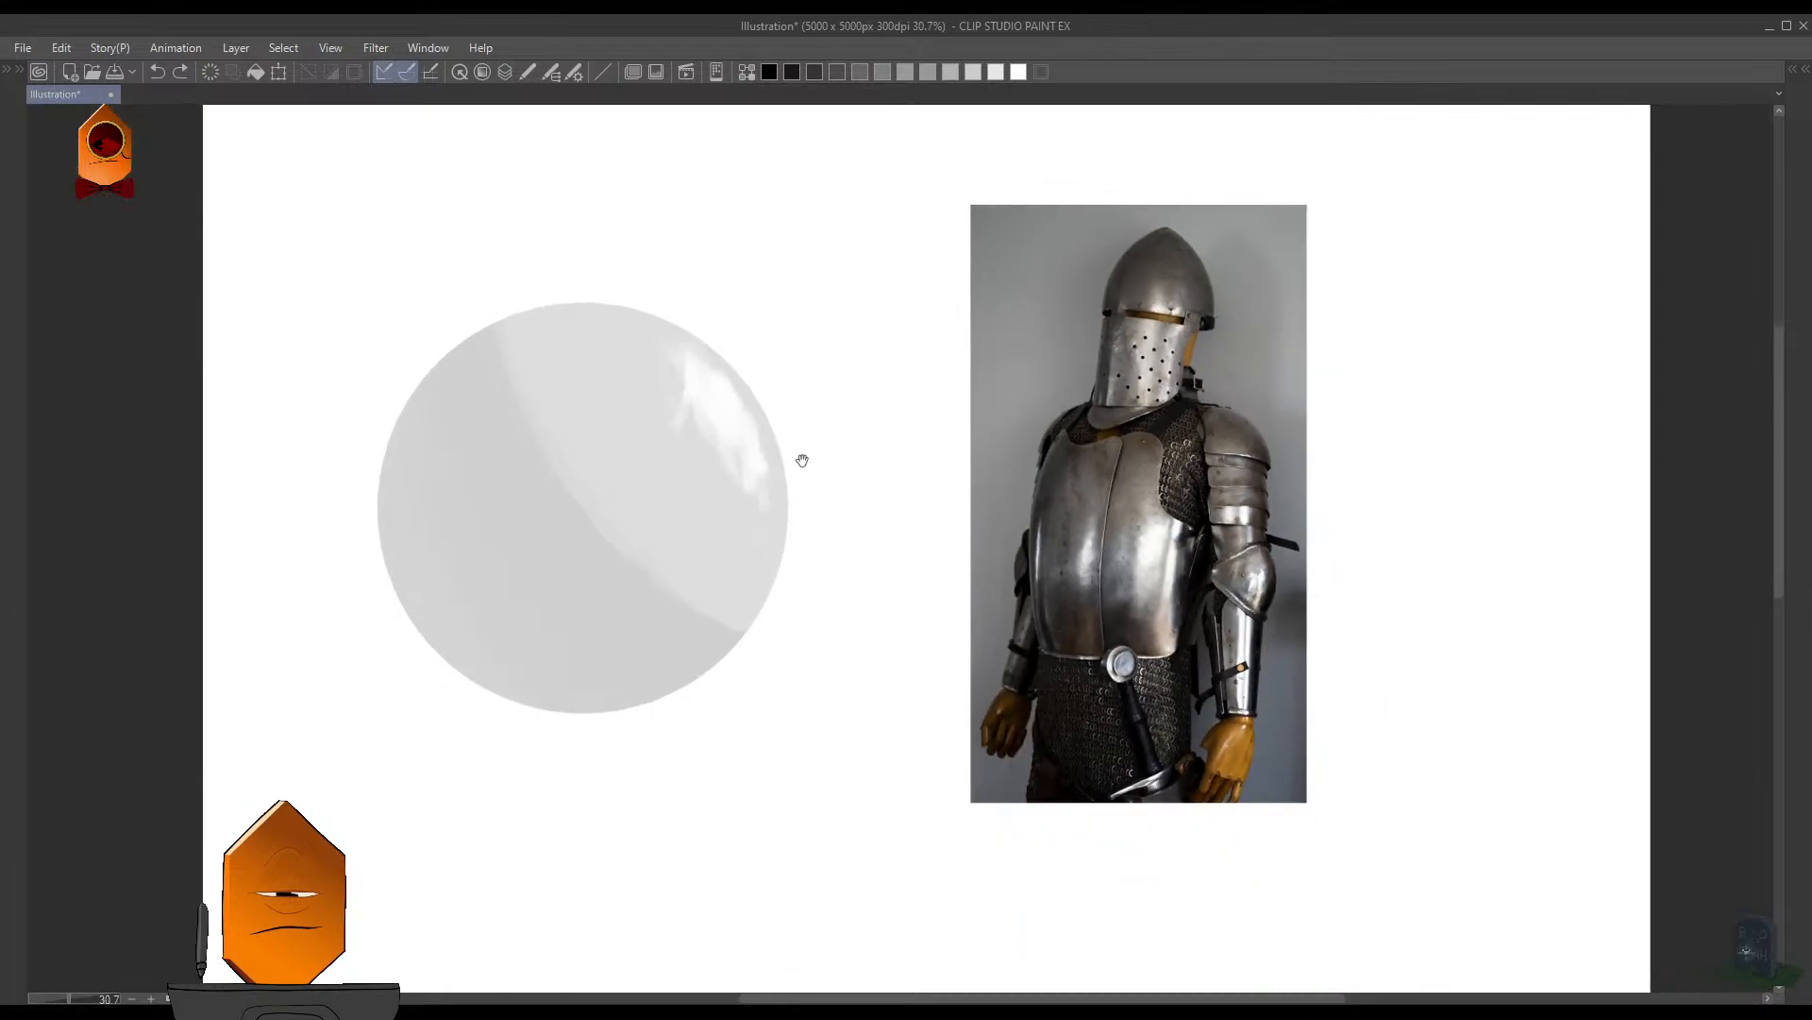
pyautogui.scroll(2, 801, 458)
pyautogui.press('F3')
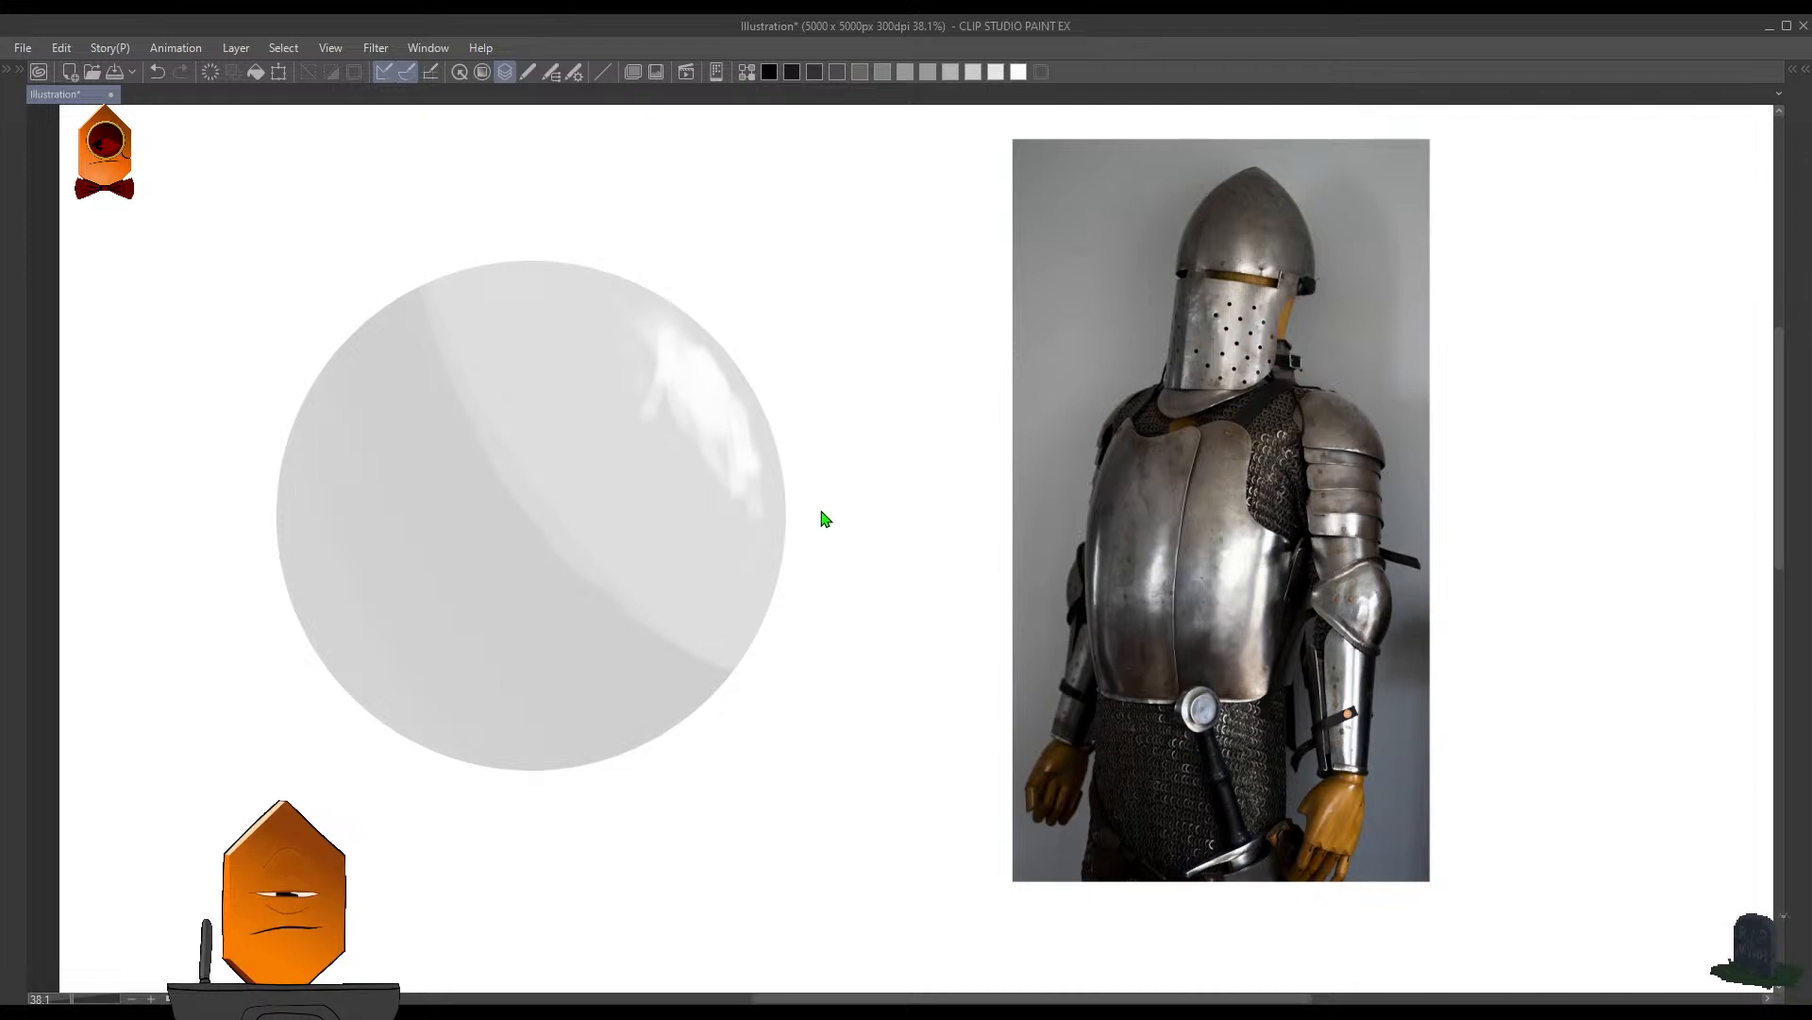
pyautogui.press('F3')
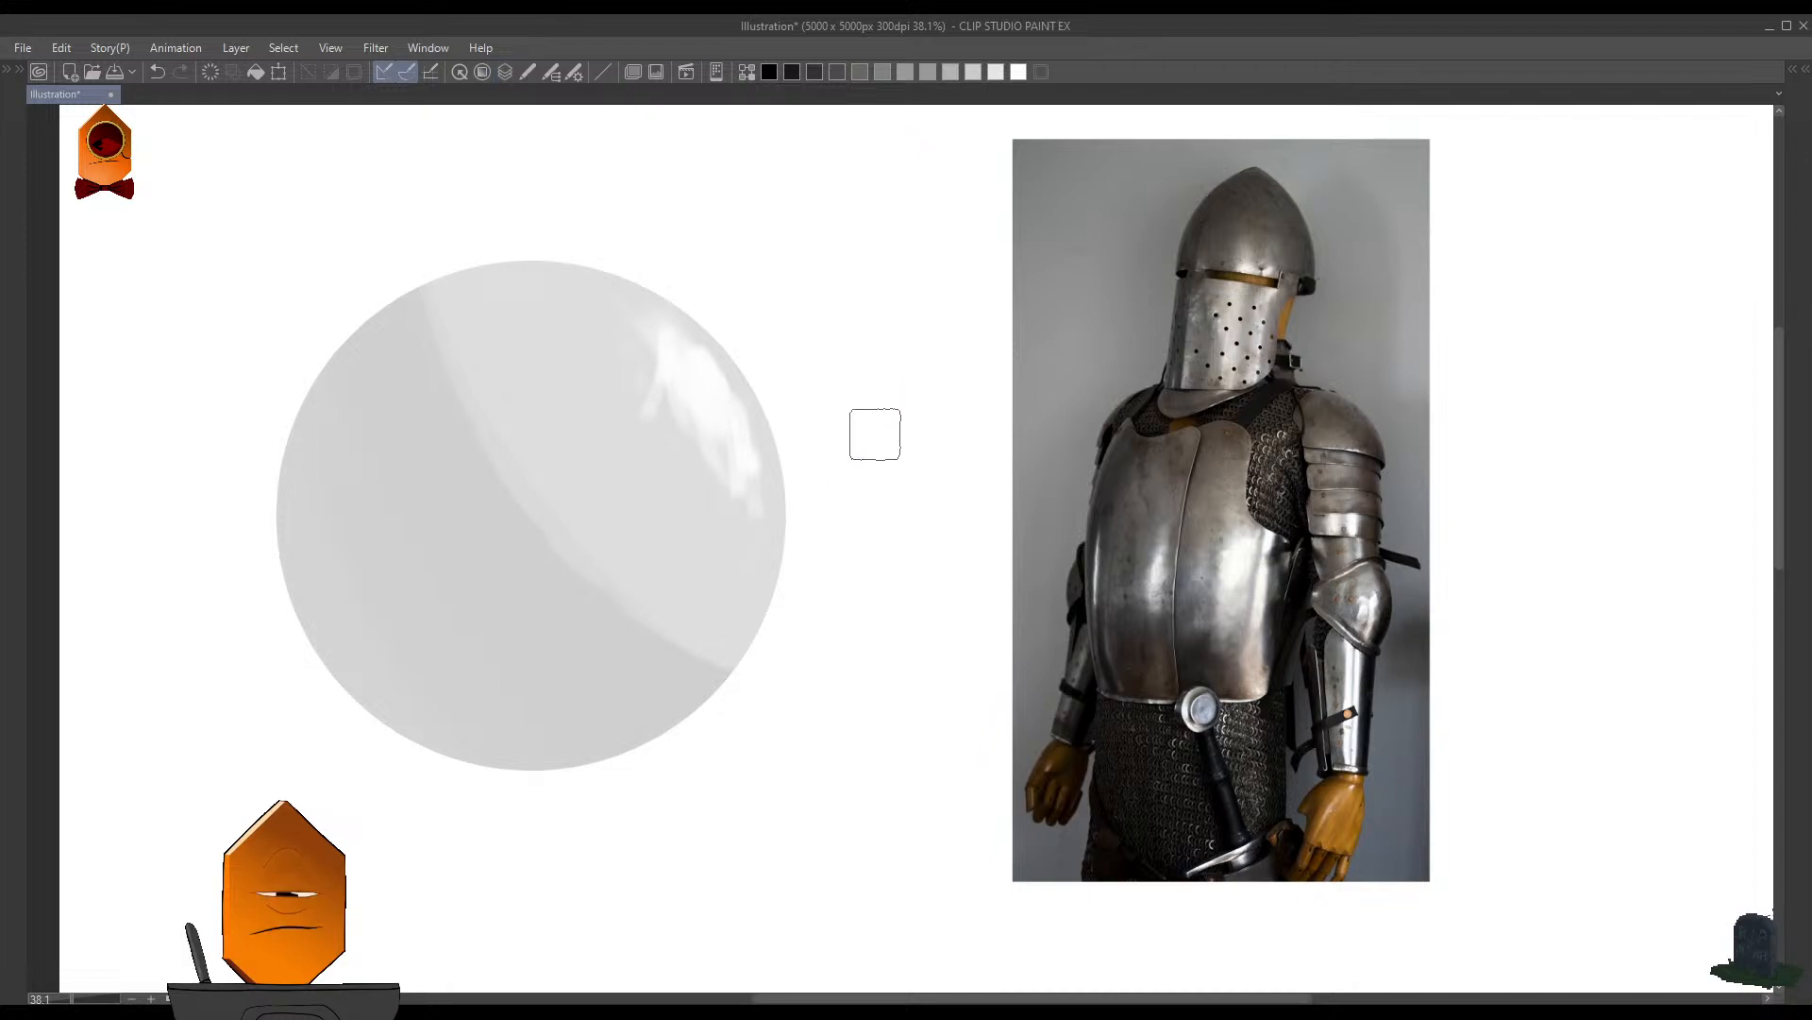
pyautogui.hotkey('shift', 'd')
pyautogui.hotkey('shift', 'd')
pyautogui.hotkey('shift', 'd')
pyautogui.hotkey('shift', 'd')
pyautogui.hotkey('shift', 'd')
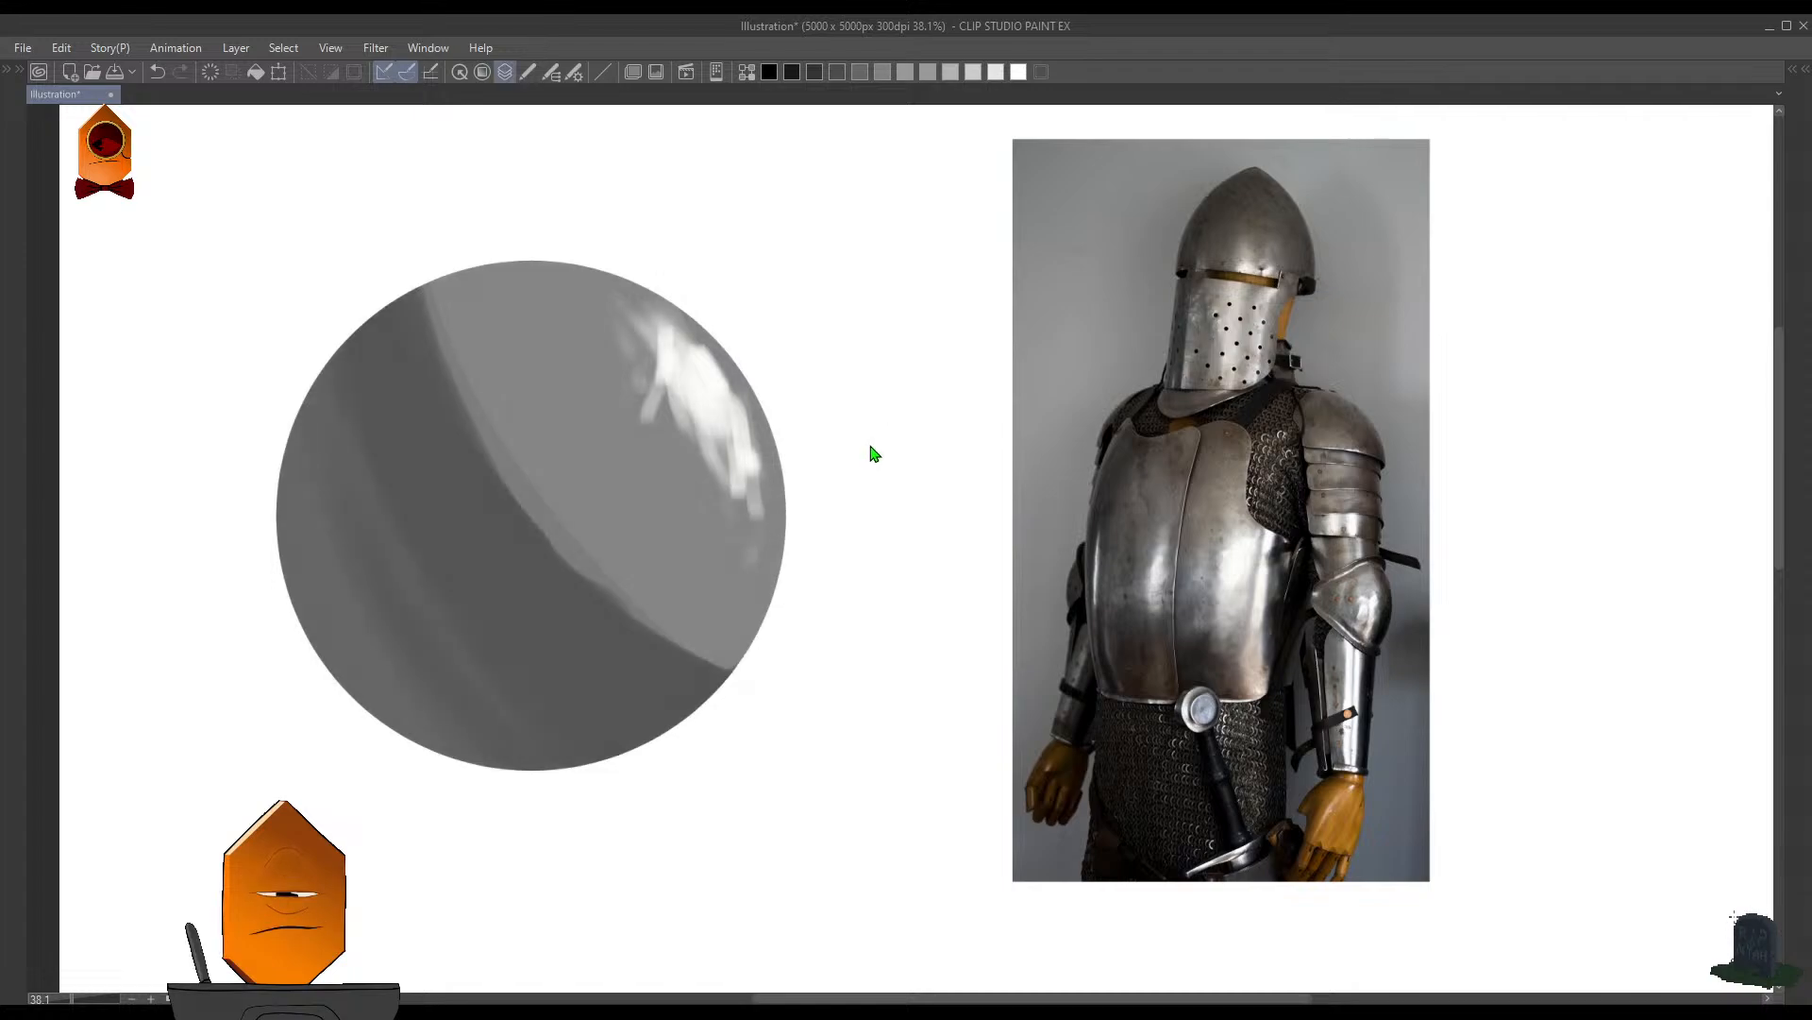
pyautogui.press('F3')
pyautogui.keyDown('ctrl'); pyautogui.moveTo(873, 446); pyautogui.dragTo(857, 494); pyautogui.keyUp('ctrl')
pyautogui.press('F3')
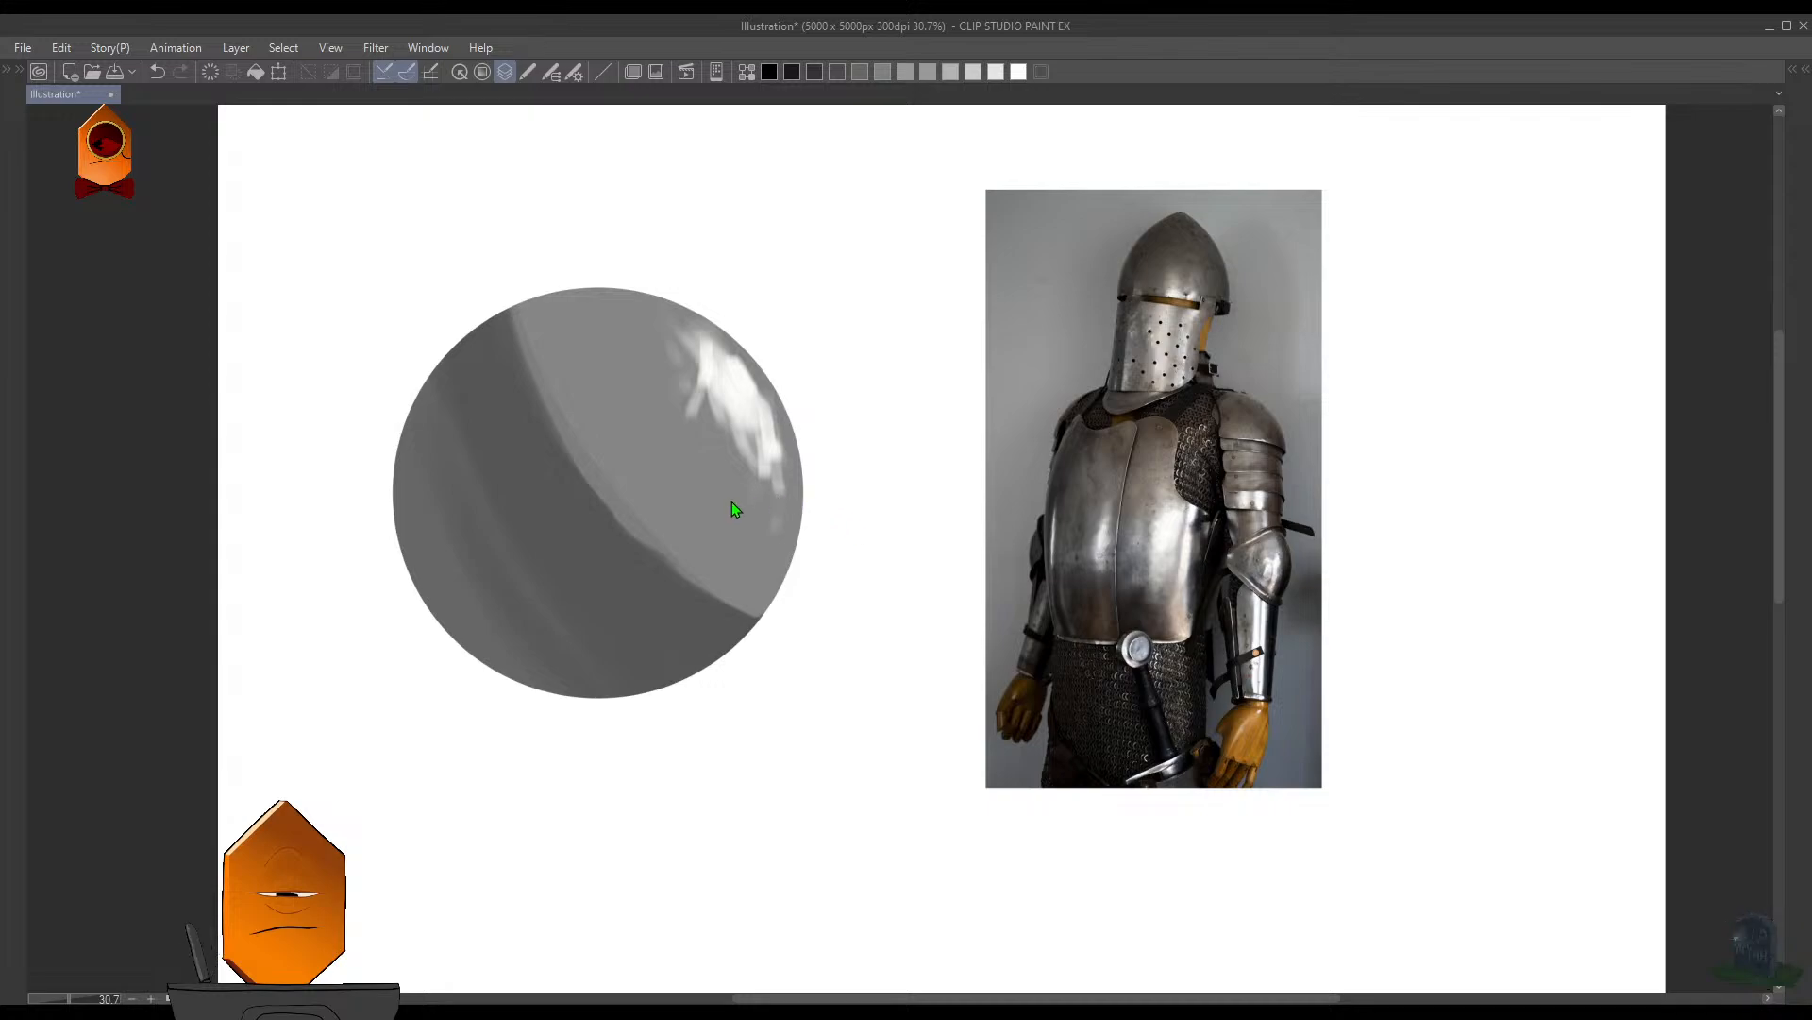
# - Reselect the circle, try a darker shade over it, and bring its tone back to medium gray
pyautogui.hotkey('ctrl', 'shift', 'd')
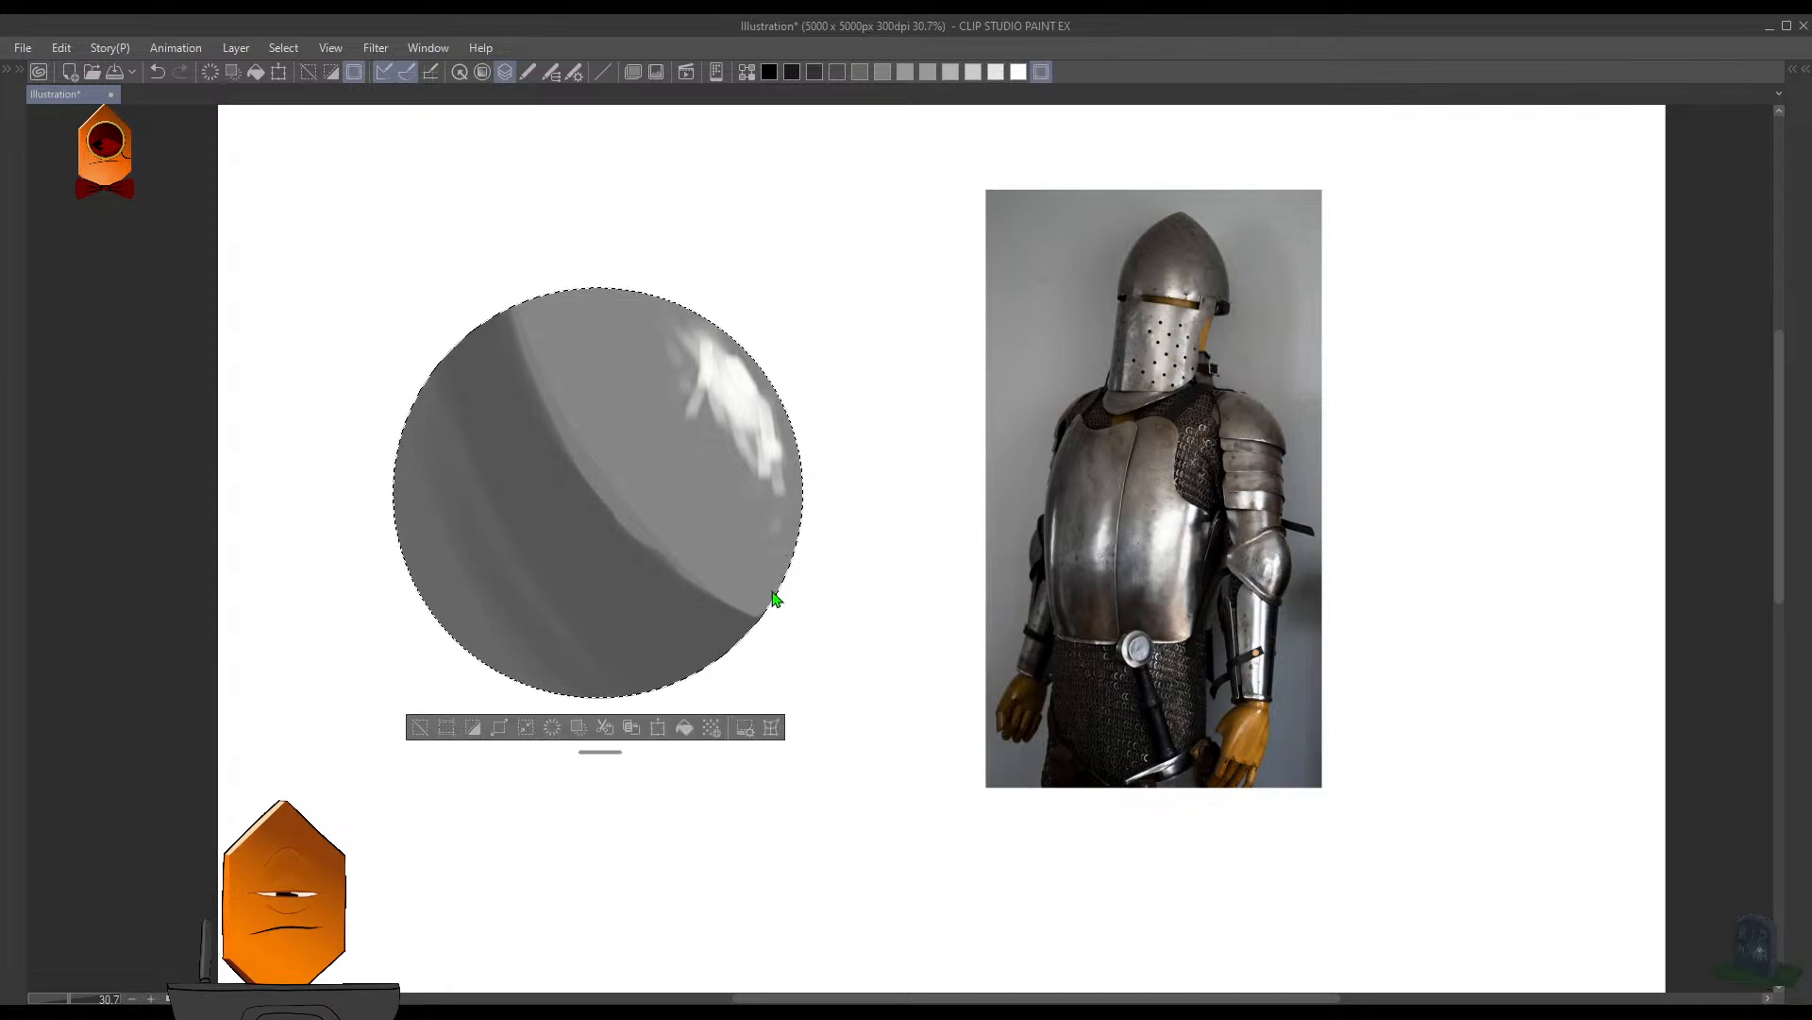
pyautogui.moveTo(595, 520); pyautogui.dragTo(472, 396)
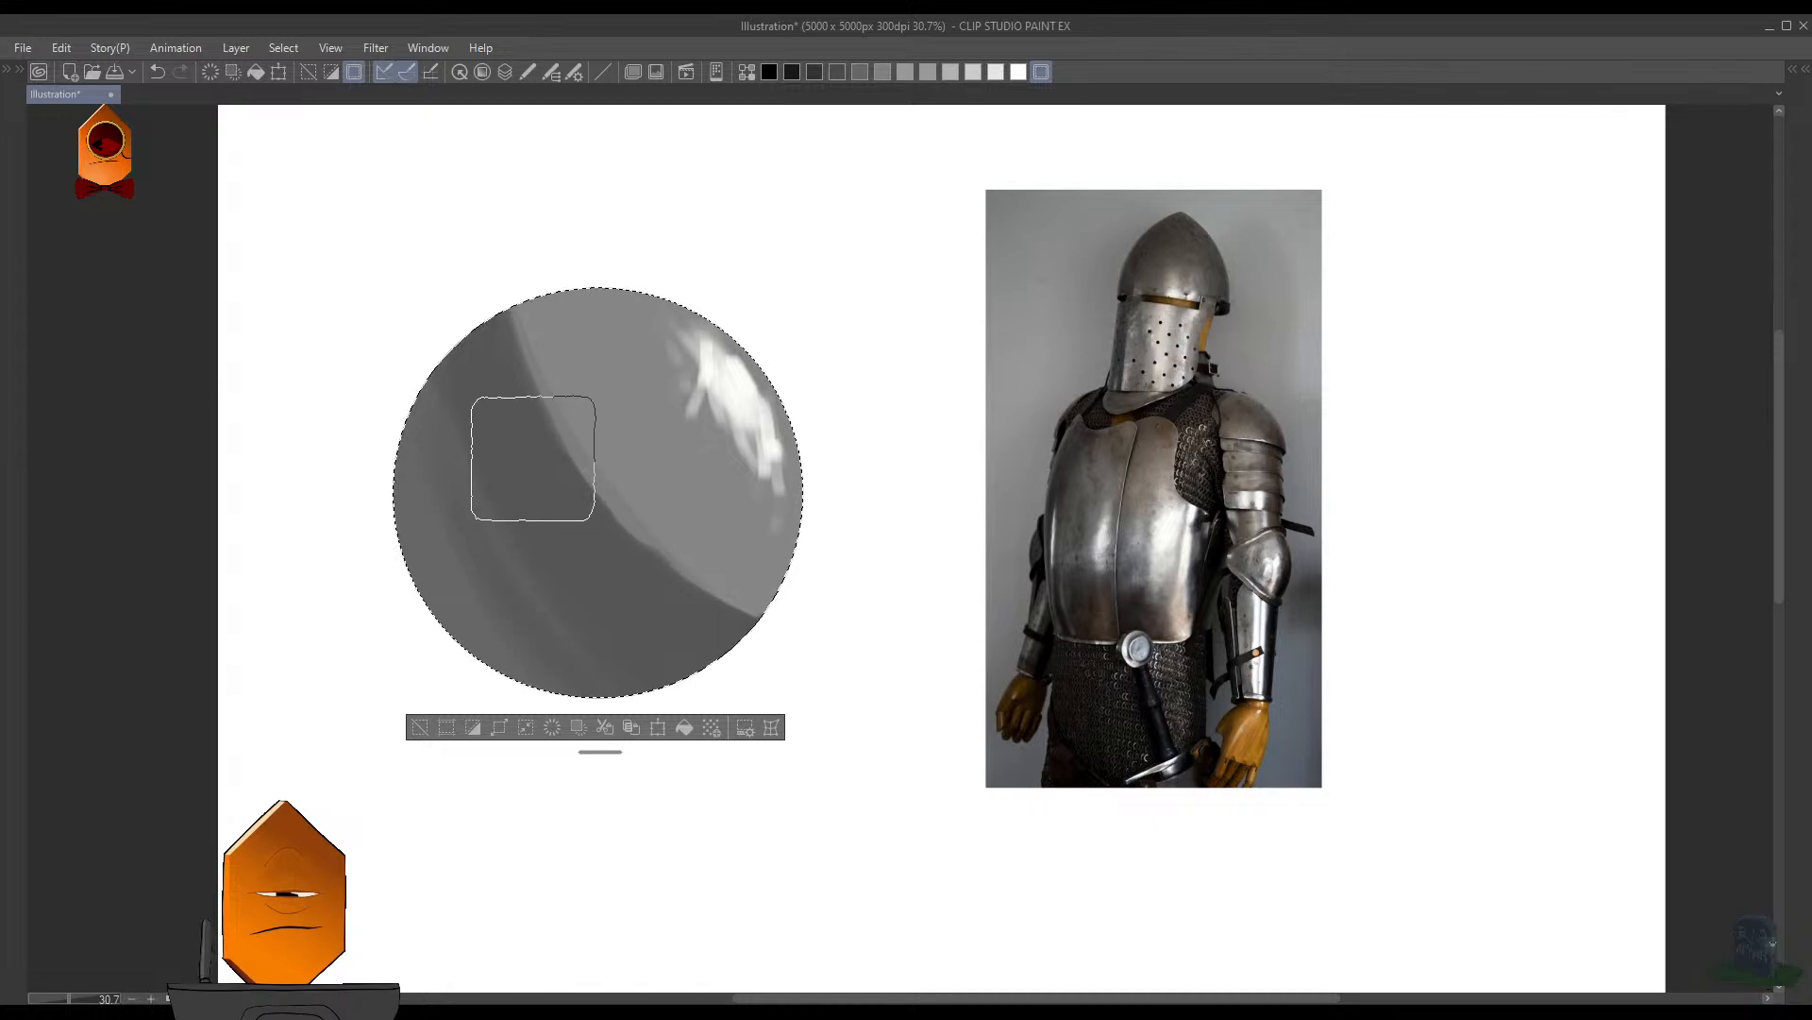
pyautogui.moveTo(533, 458)
pyautogui.mouseDown()
pyautogui.moveTo(544, 330)
pyautogui.moveTo(649, 320)
pyautogui.moveTo(671, 583)
pyautogui.moveTo(727, 720)
pyautogui.mouseUp()
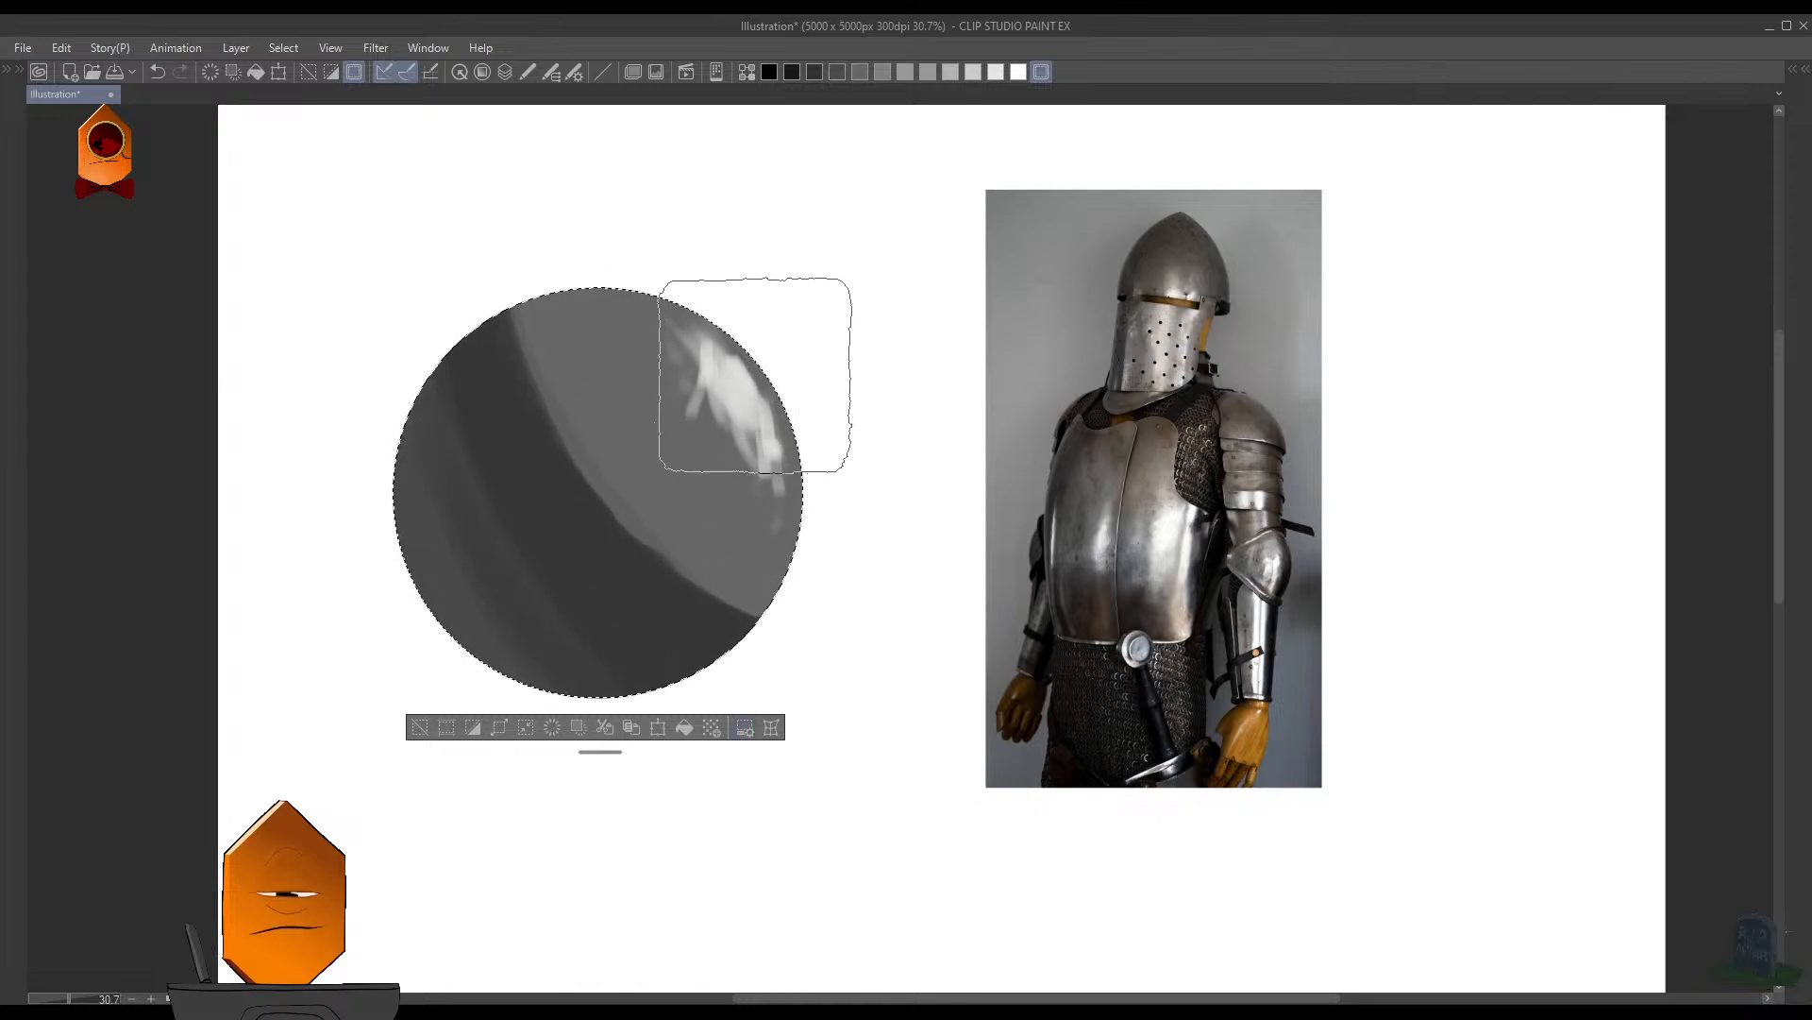
pyautogui.hotkey('ctrl', 'd')
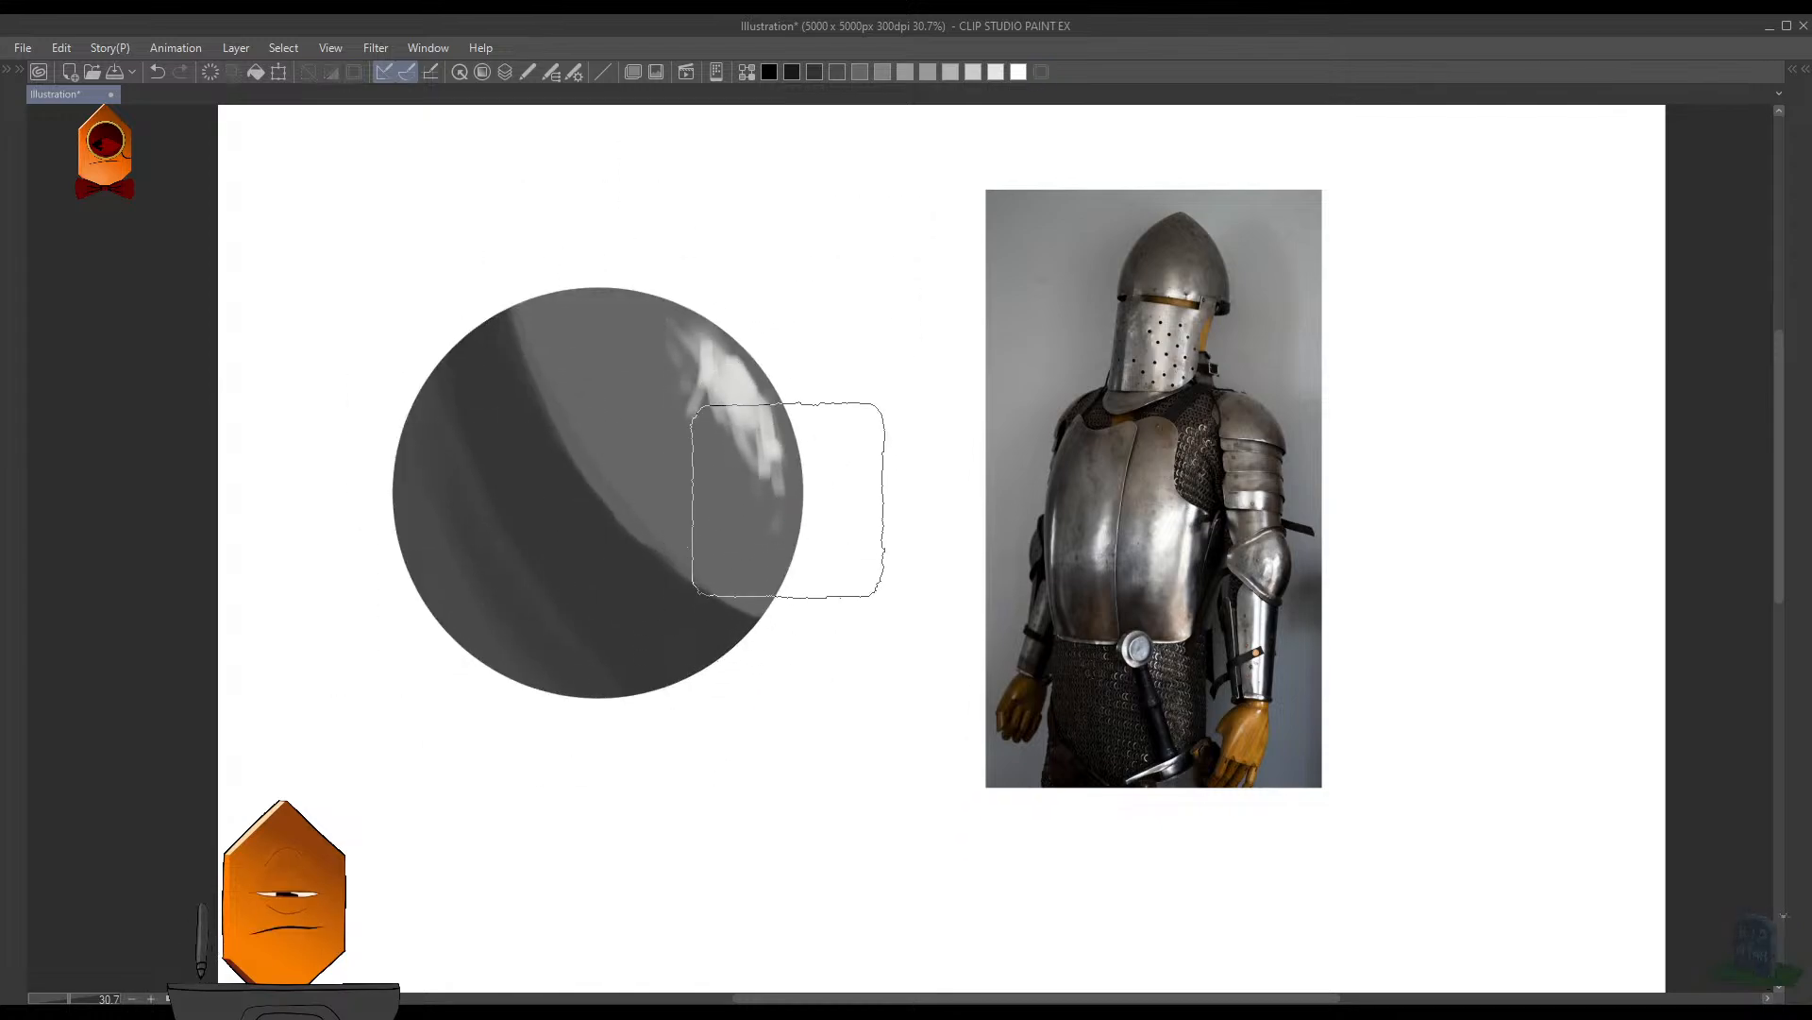
pyautogui.hotkey('ctrl', 'u')
pyautogui.moveTo(678, 396)
pyautogui.mouseDown()
pyautogui.moveTo(755, 408)
pyautogui.moveTo(827, 529)
pyautogui.moveTo(866, 425)
pyautogui.moveTo(839, 510)
pyautogui.mouseUp()
pyautogui.click(833, 281)
# - Select the circle's area and hide the selection border while keeping the selection active
pyautogui.press('w')
pyautogui.click(725, 612)
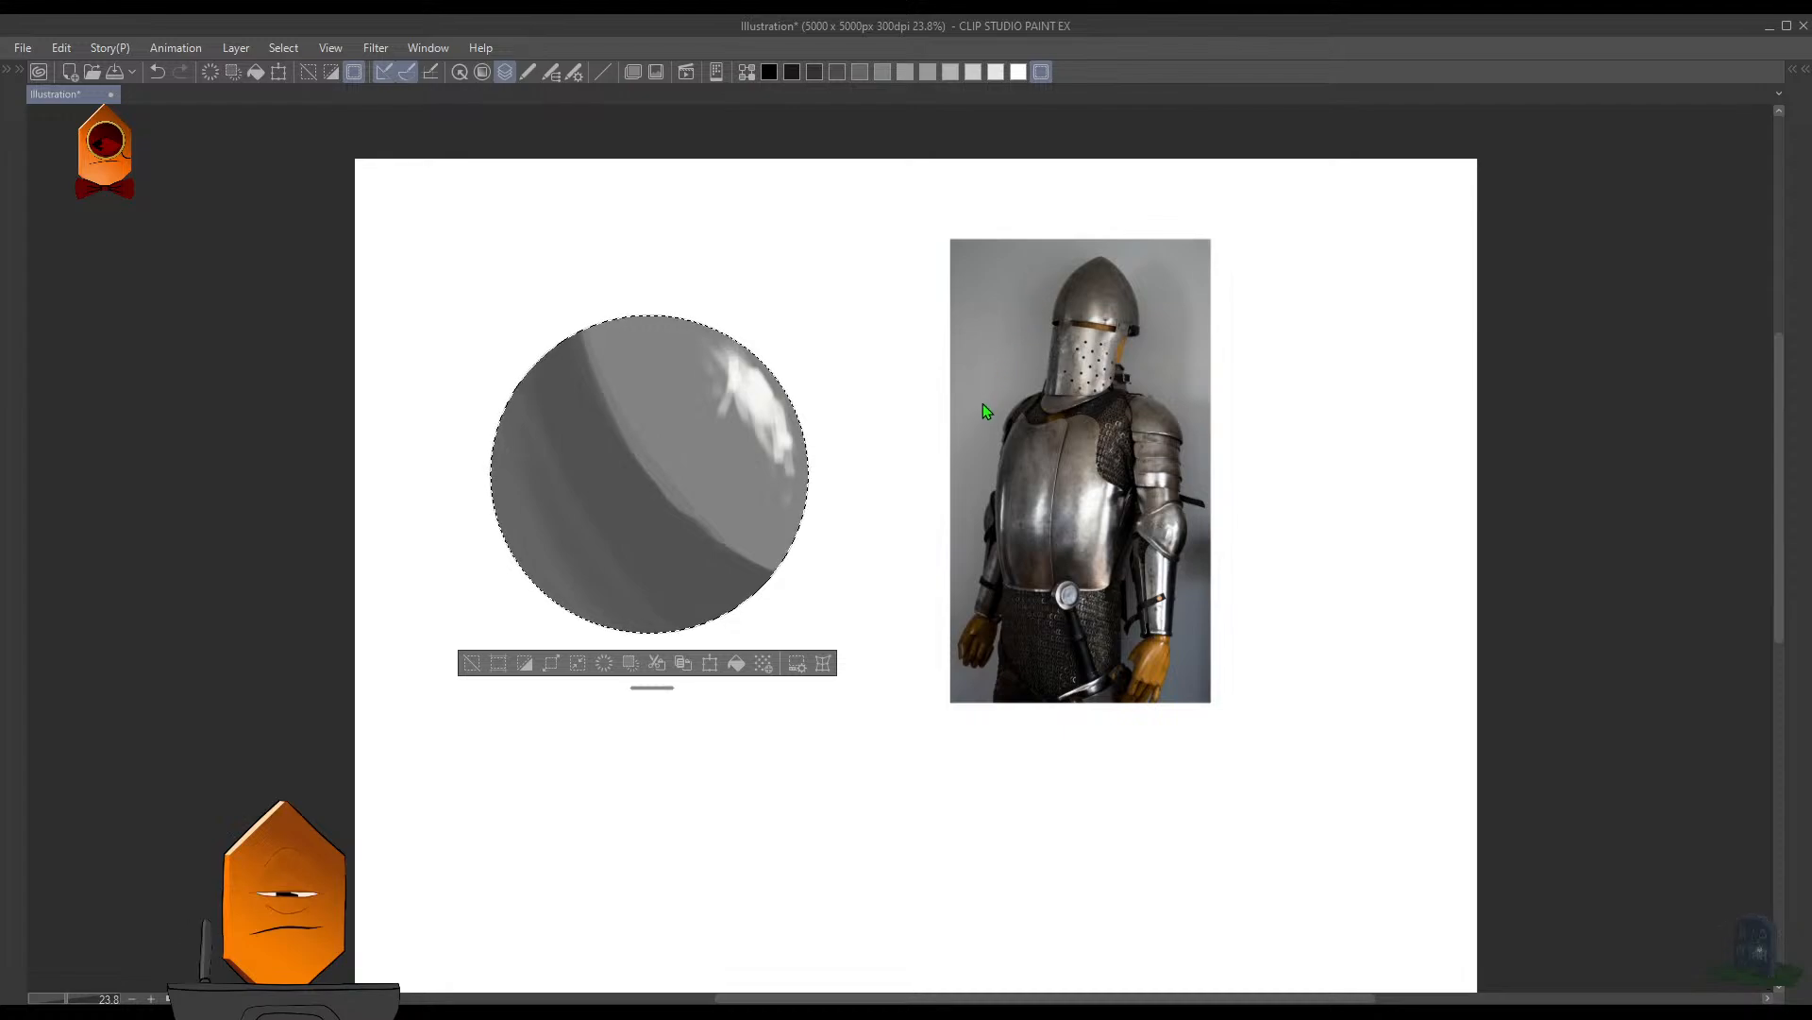
pyautogui.hotkey('ctrl', 'd')
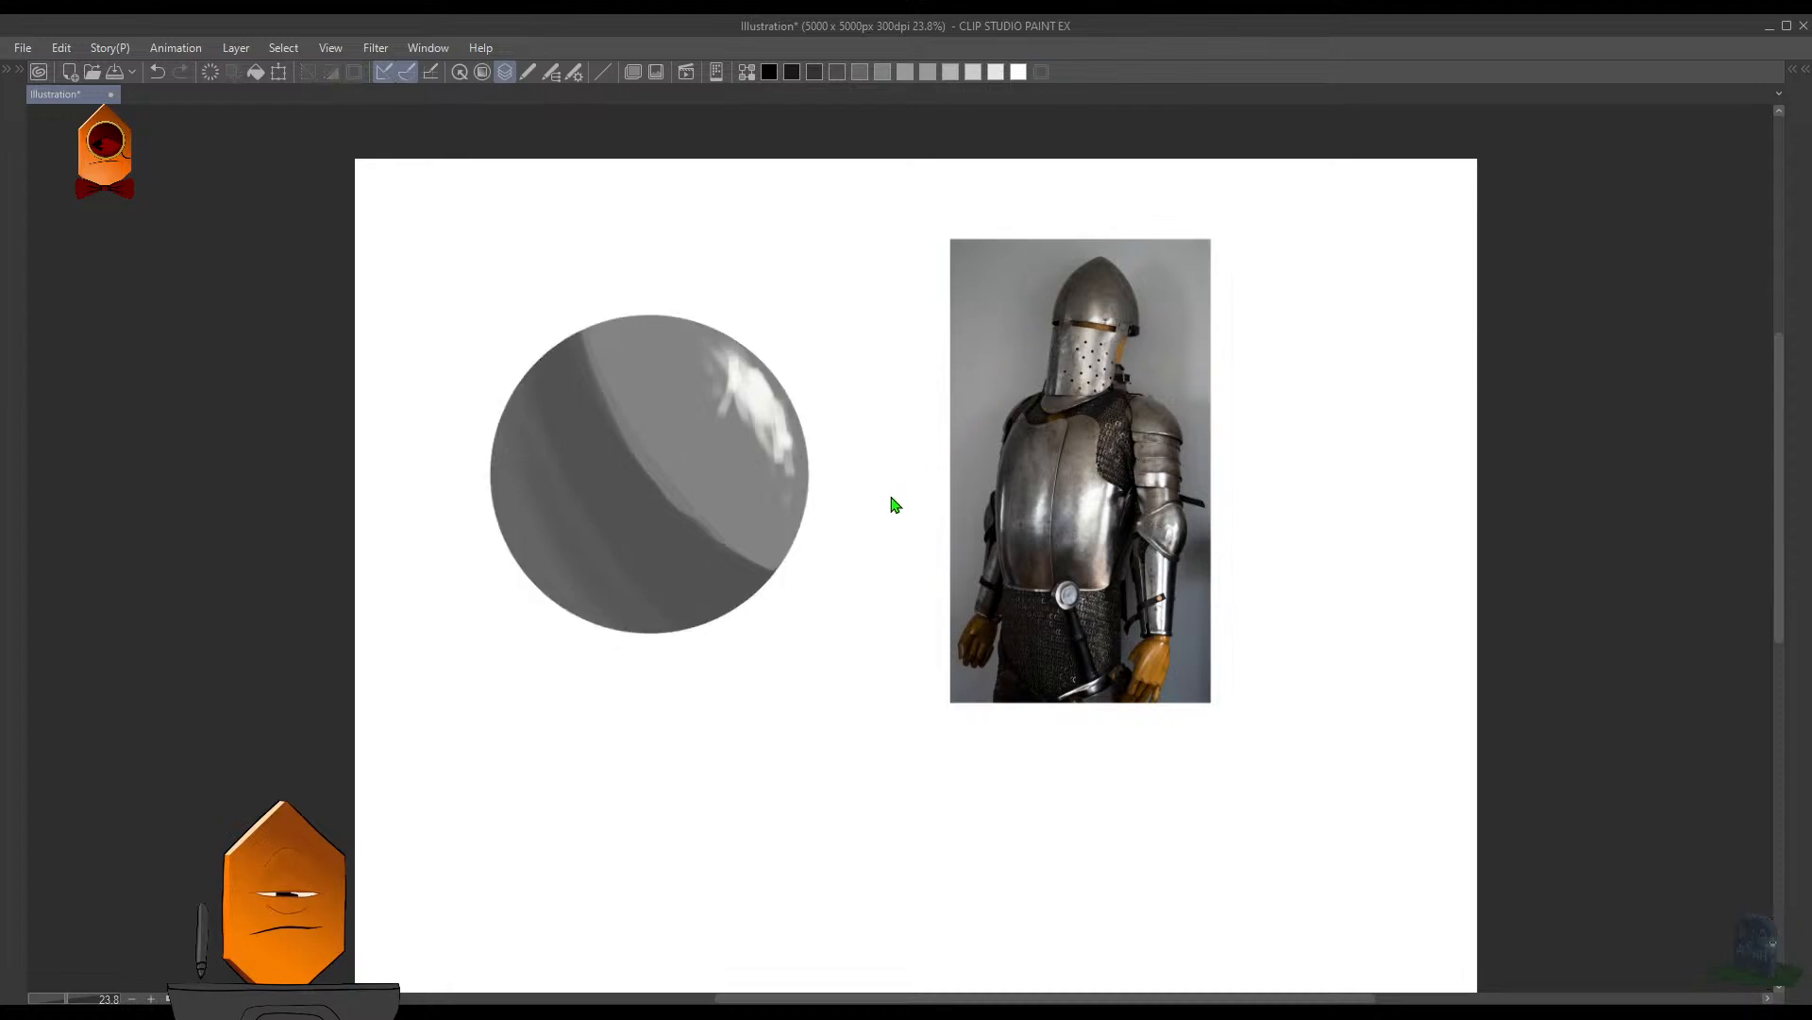
pyautogui.hotkey('ctrl', 'shift', 'd')
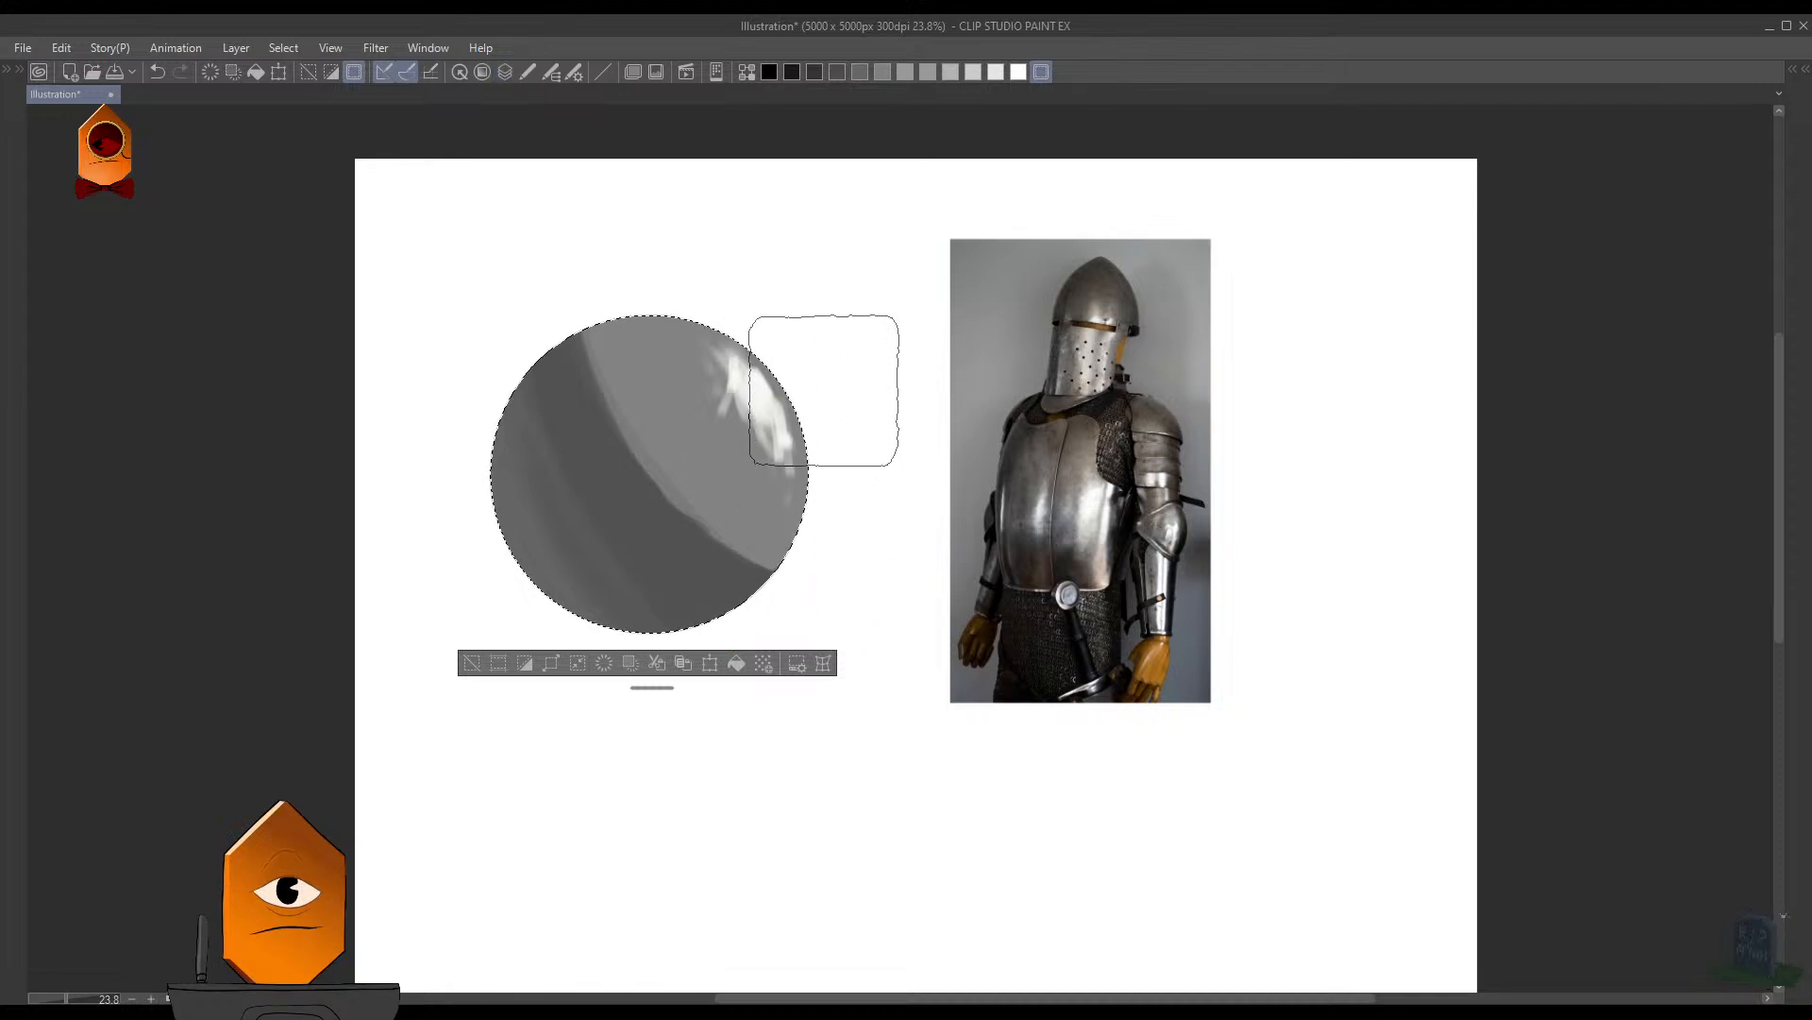
pyautogui.scroll(1, 835, 455)
pyautogui.click(356, 75)
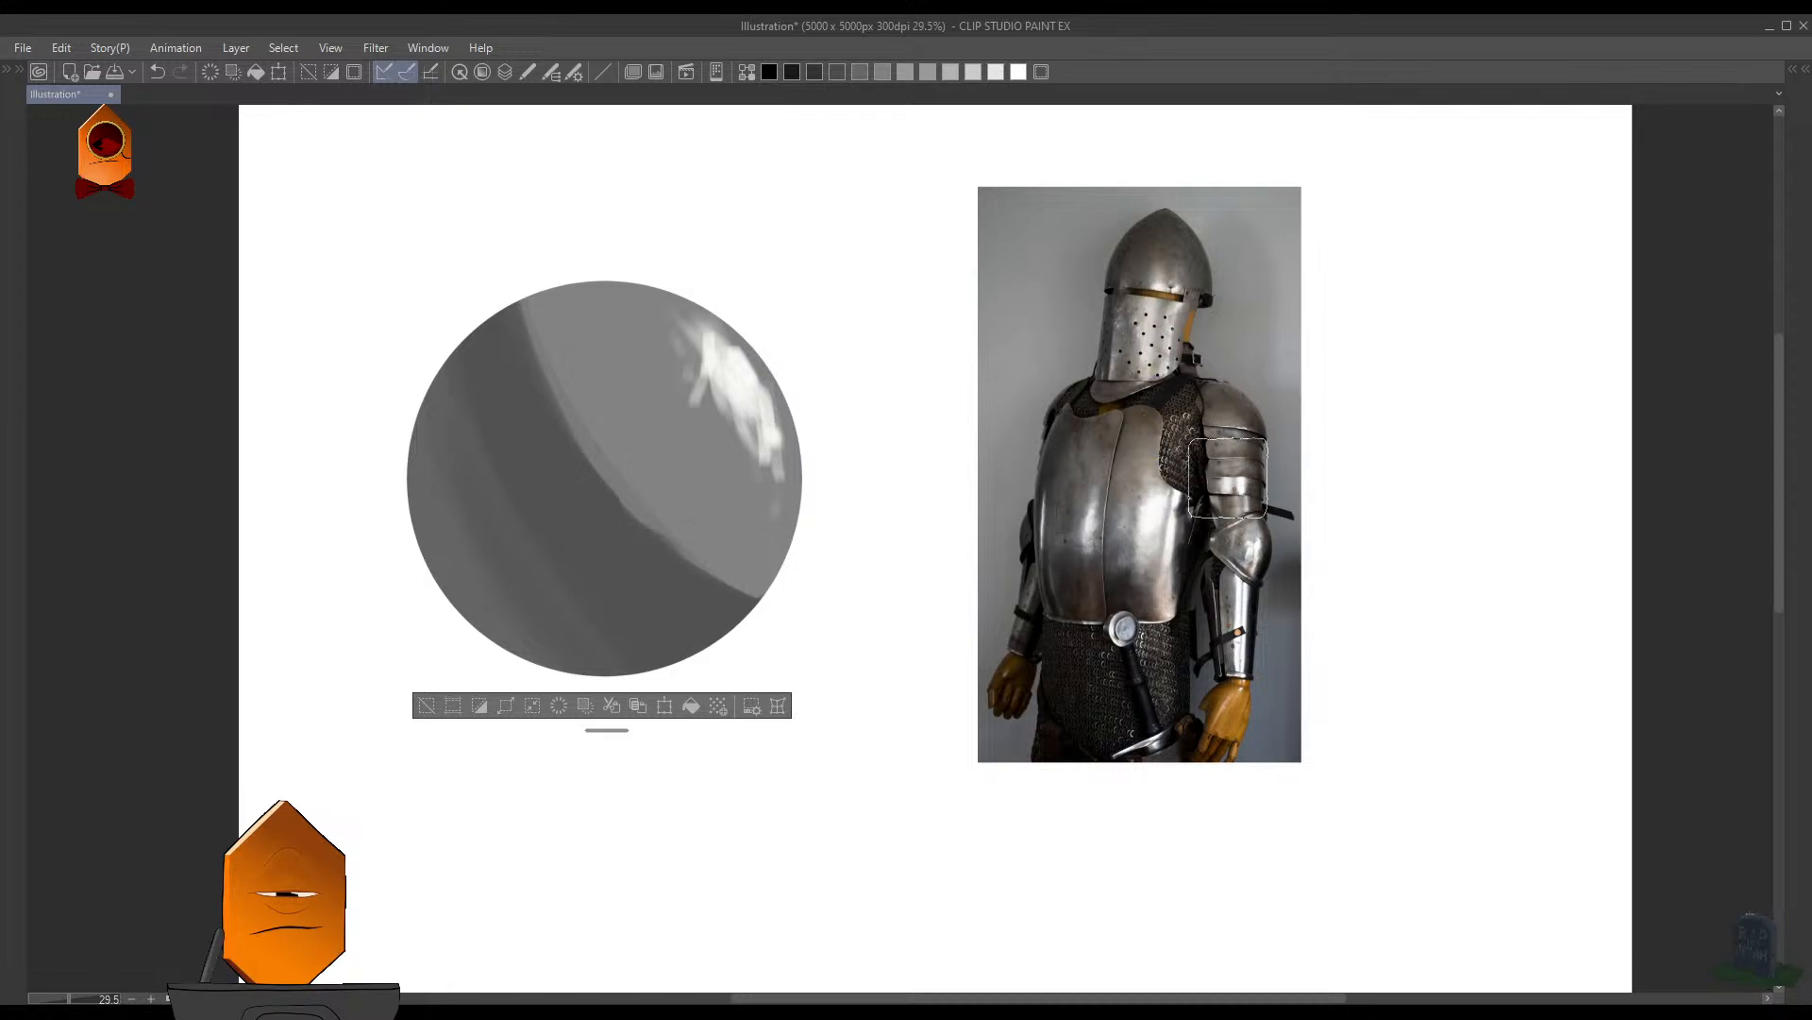
# - Examine the reflections and shadows on the helmet visor, breastplate and shoulder of the knight armor photo
pyautogui.scroll(4, 1182, 312)
pyautogui.moveTo(1127, 329); pyautogui.dragTo(1125, 316)
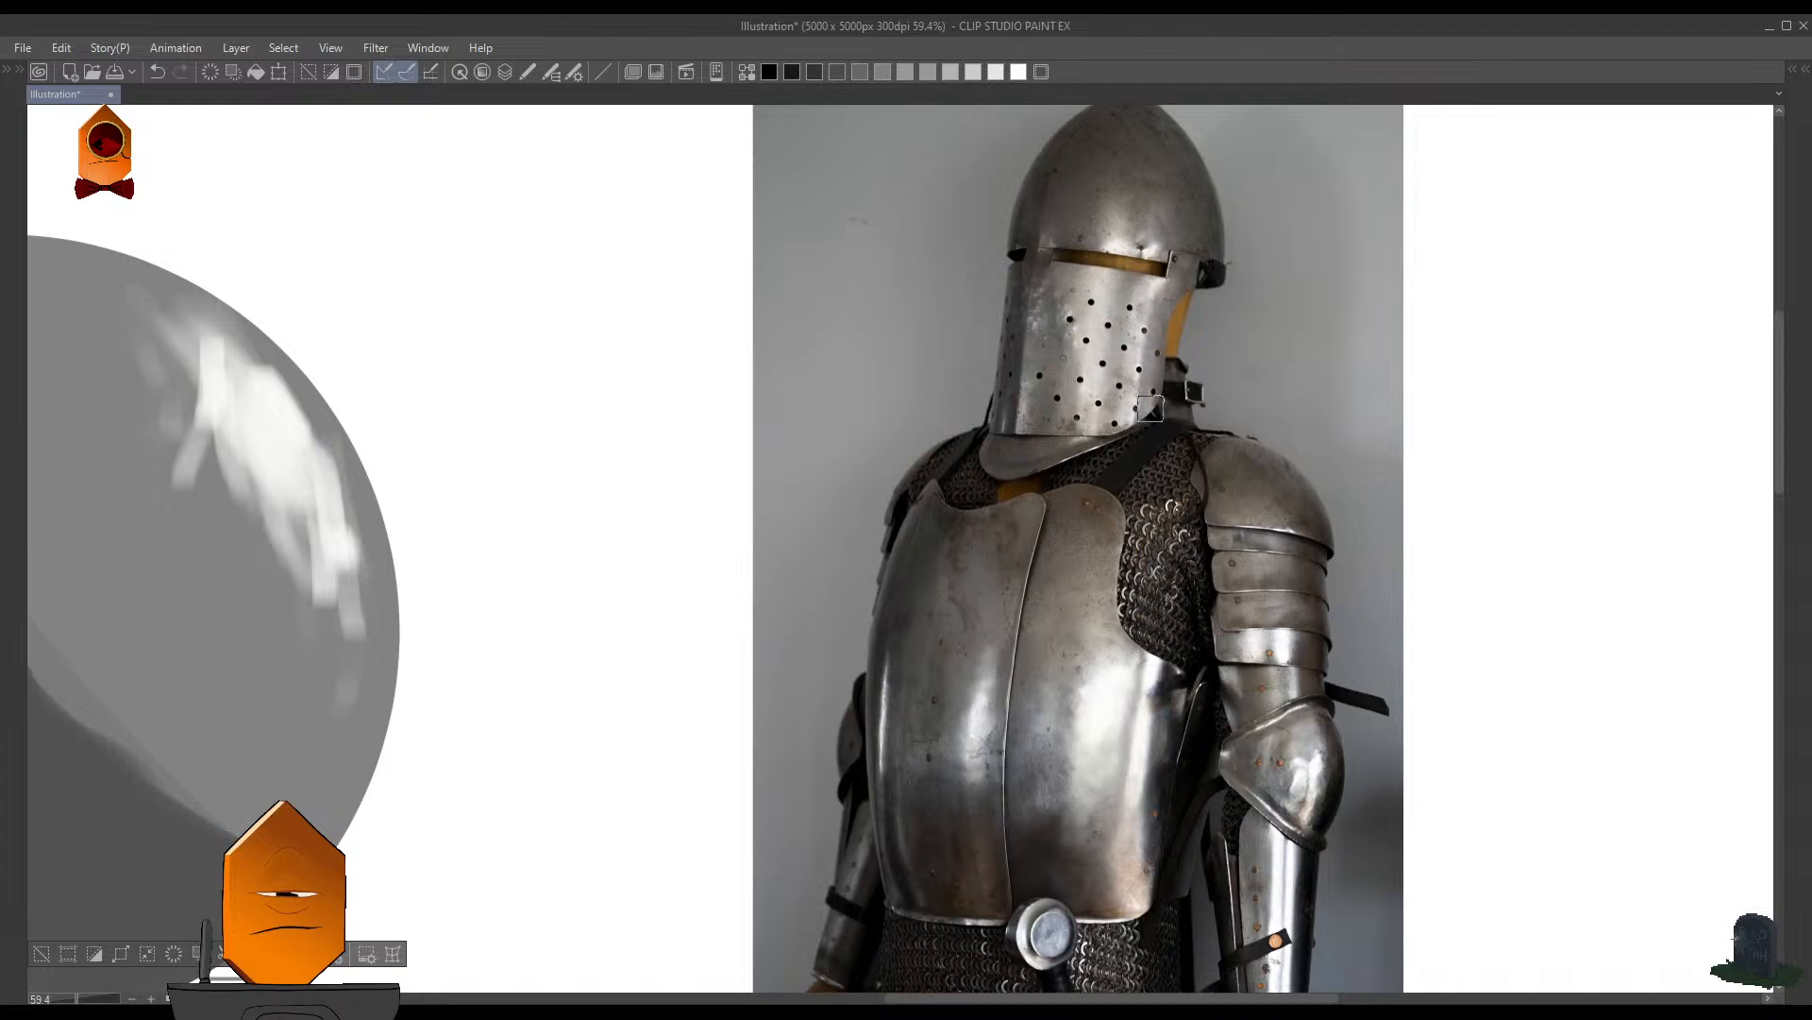
pyautogui.moveTo(1139, 487)
pyautogui.mouseDown()
pyautogui.moveTo(1093, 470)
pyautogui.moveTo(1093, 445)
pyautogui.mouseUp()
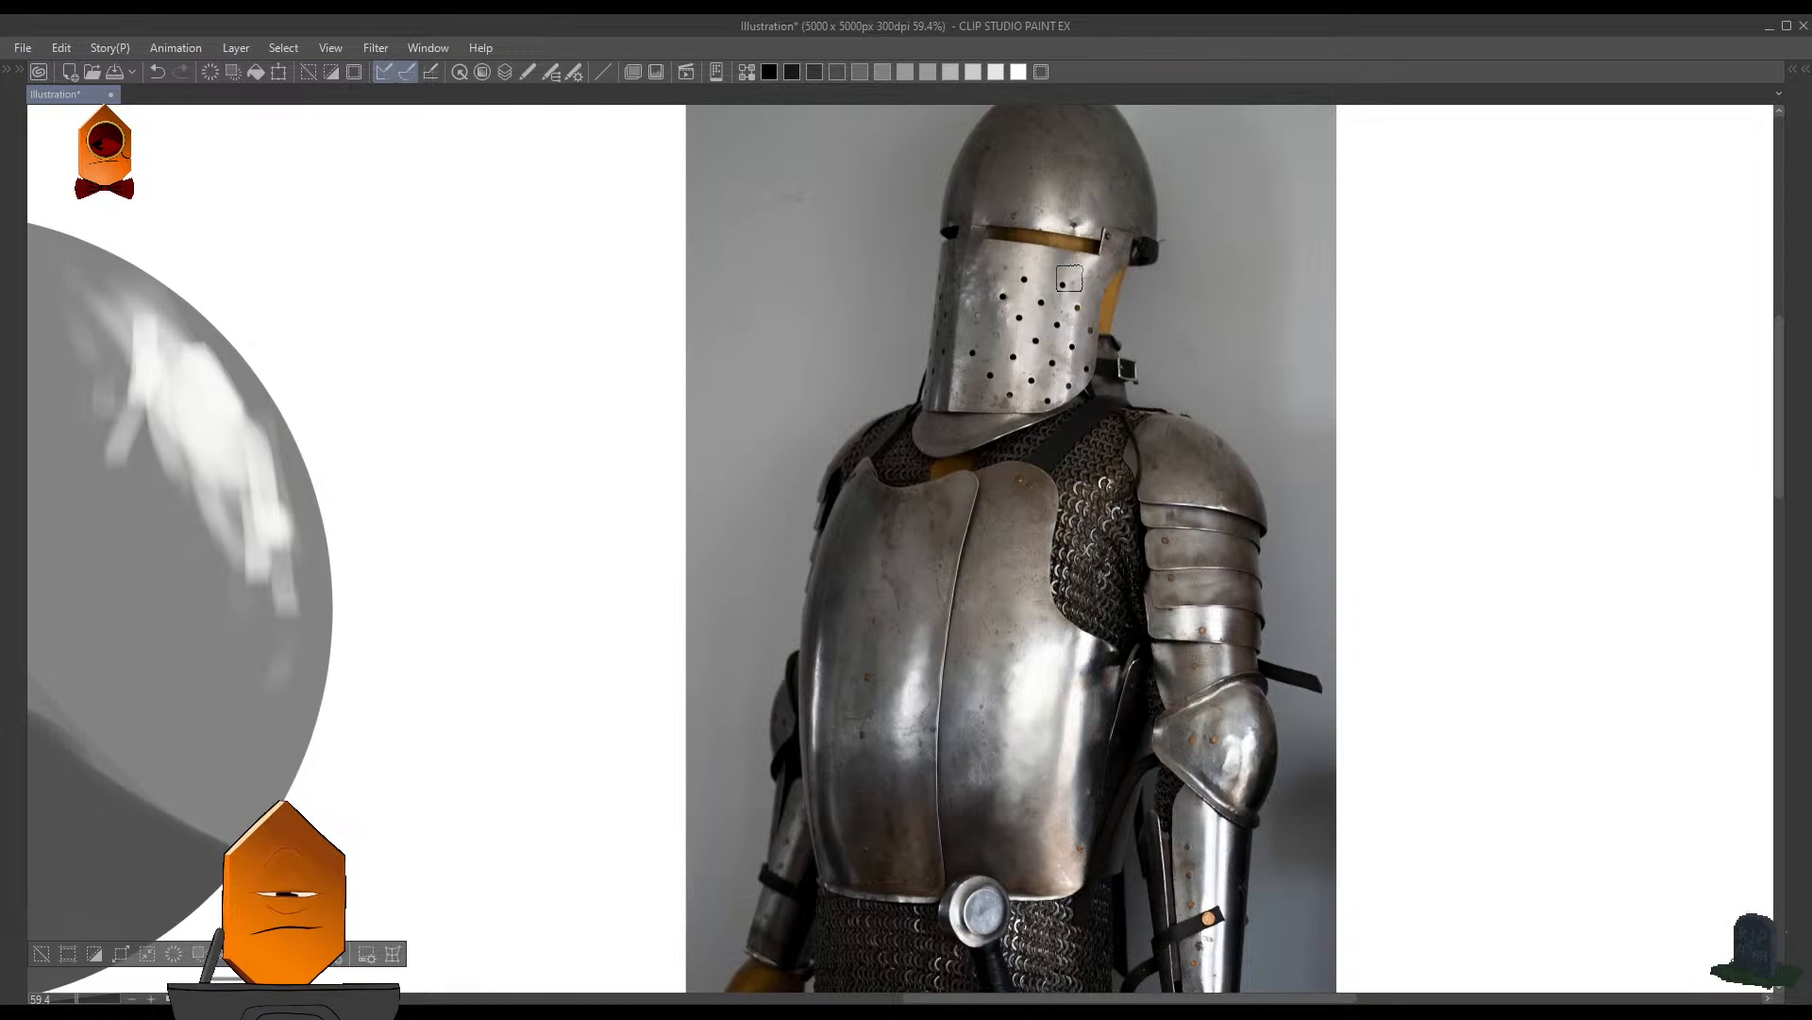
pyautogui.scroll(-2, 1056, 359)
pyautogui.scroll(1, 1054, 366)
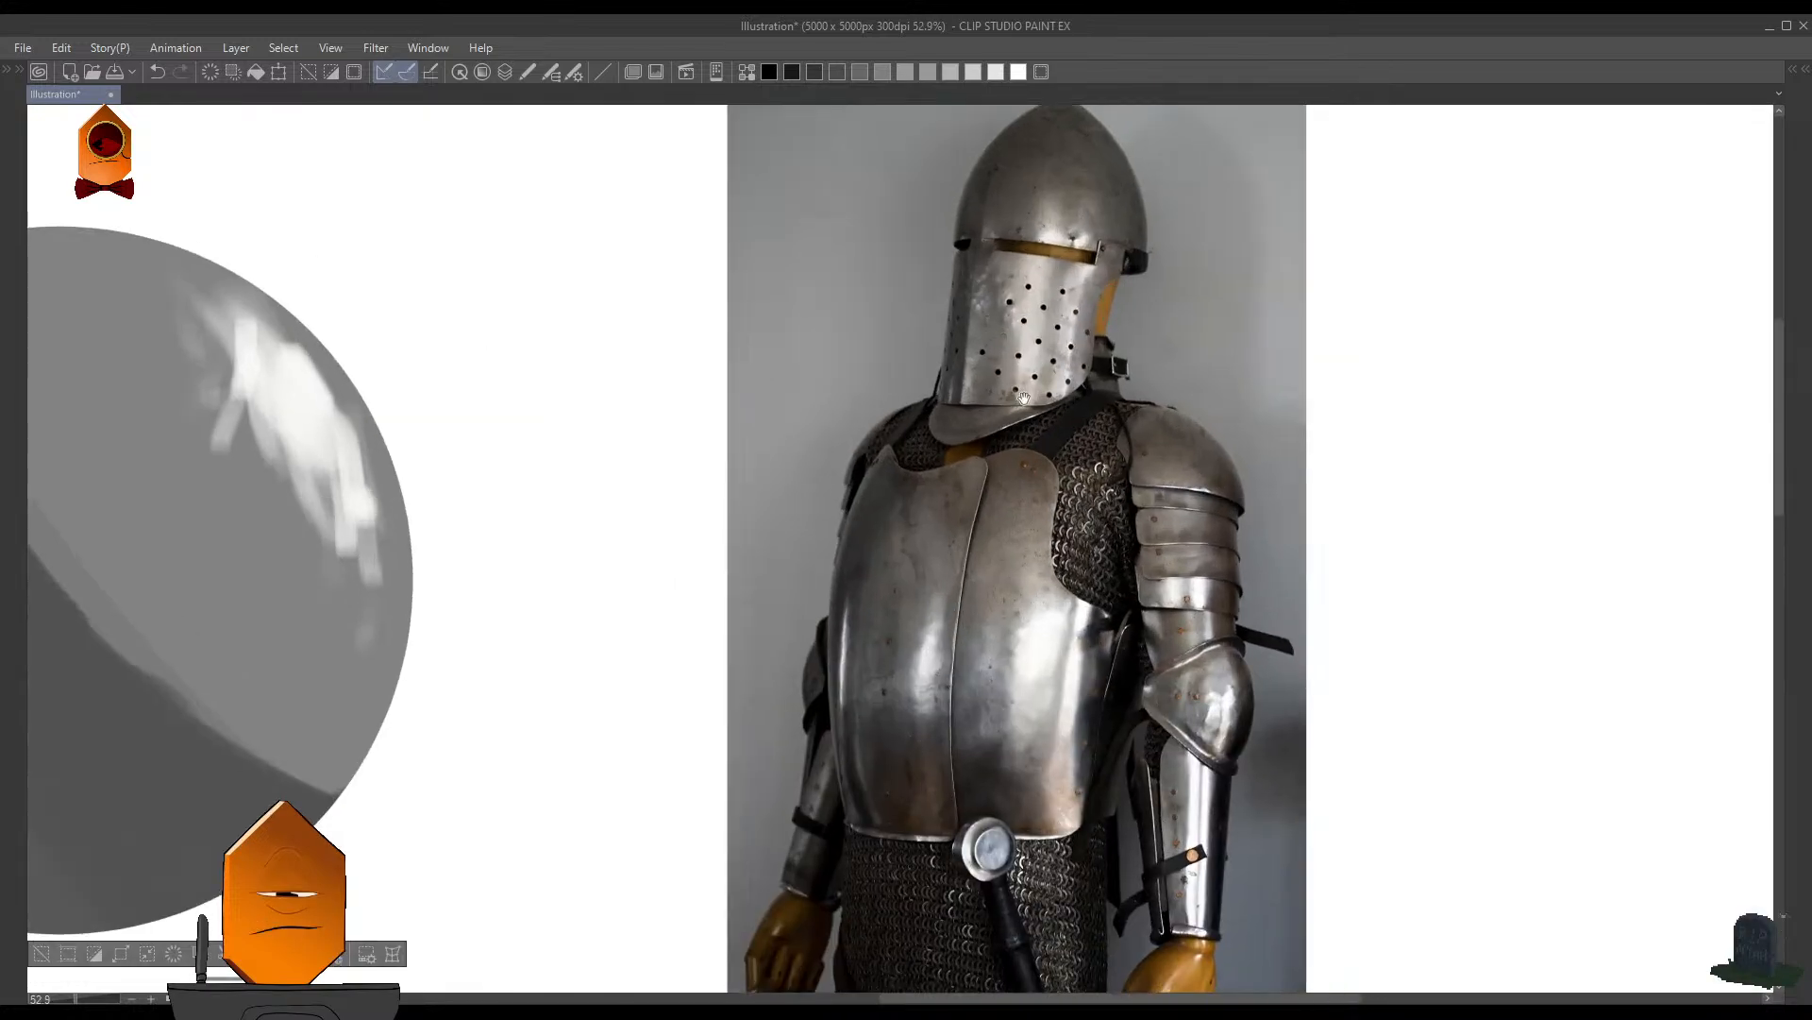
pyautogui.scroll(3, 1227, 439)
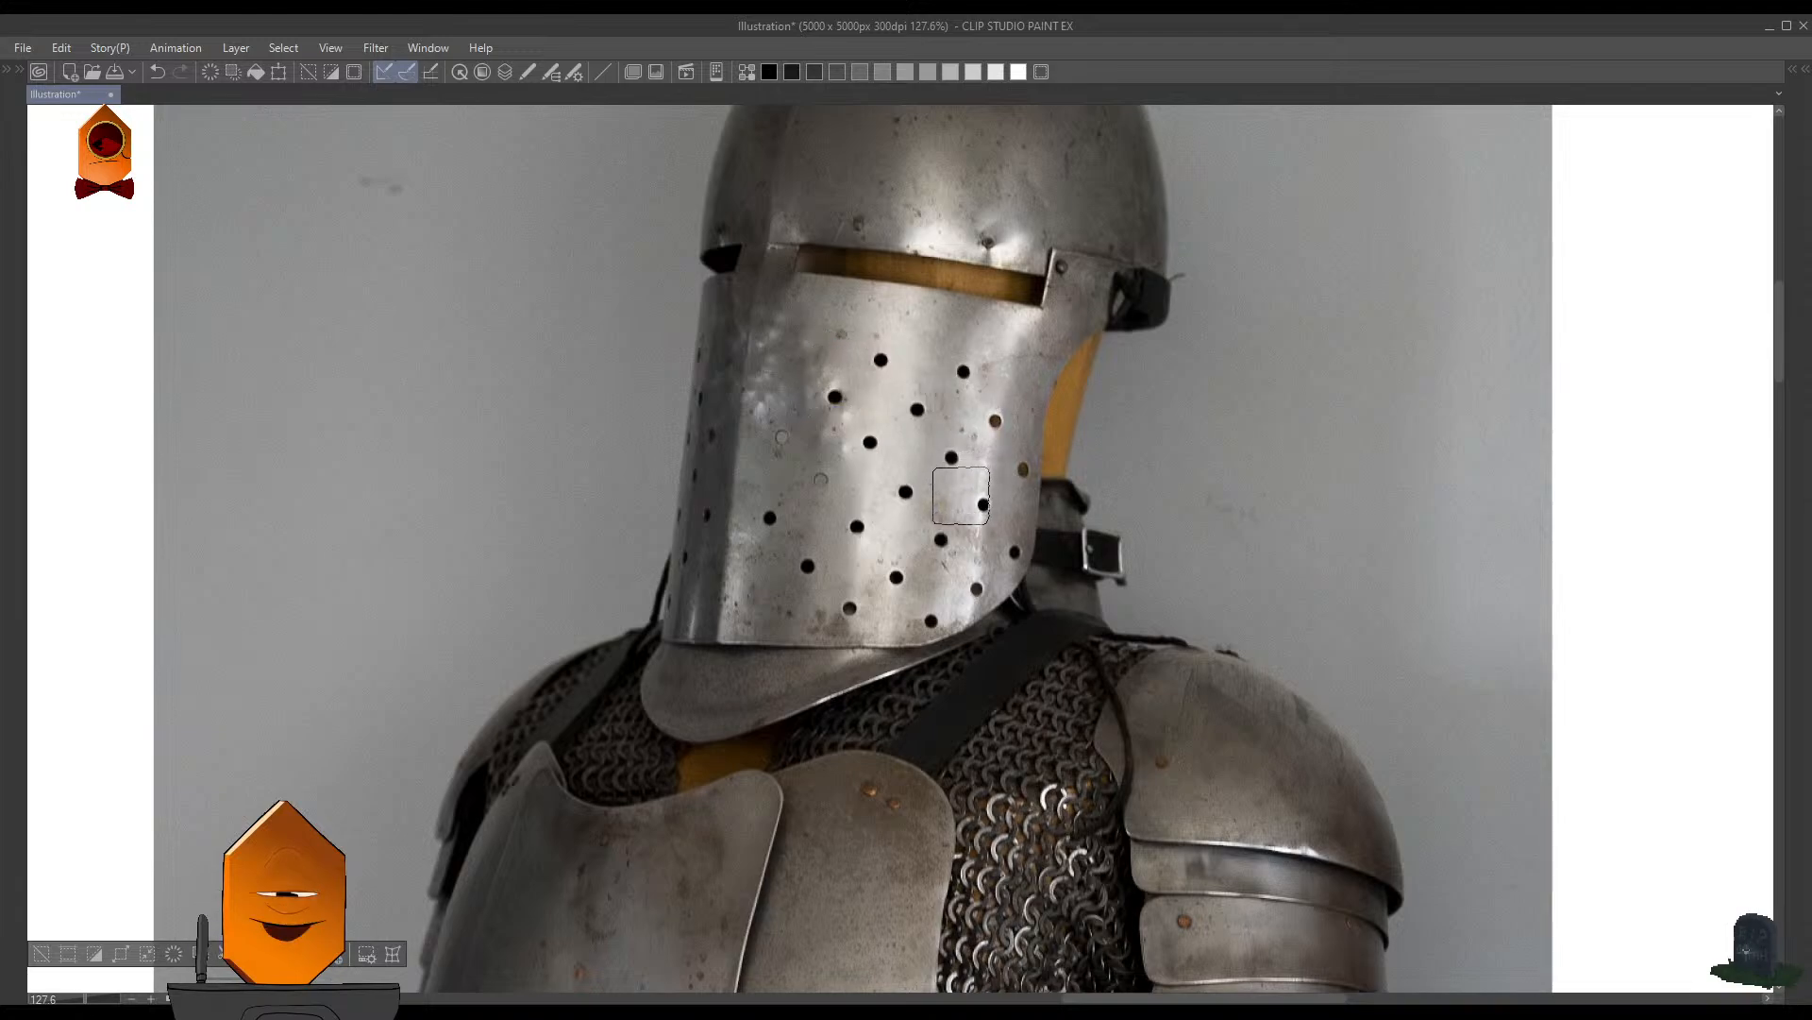
pyautogui.scroll(-5, 972, 436)
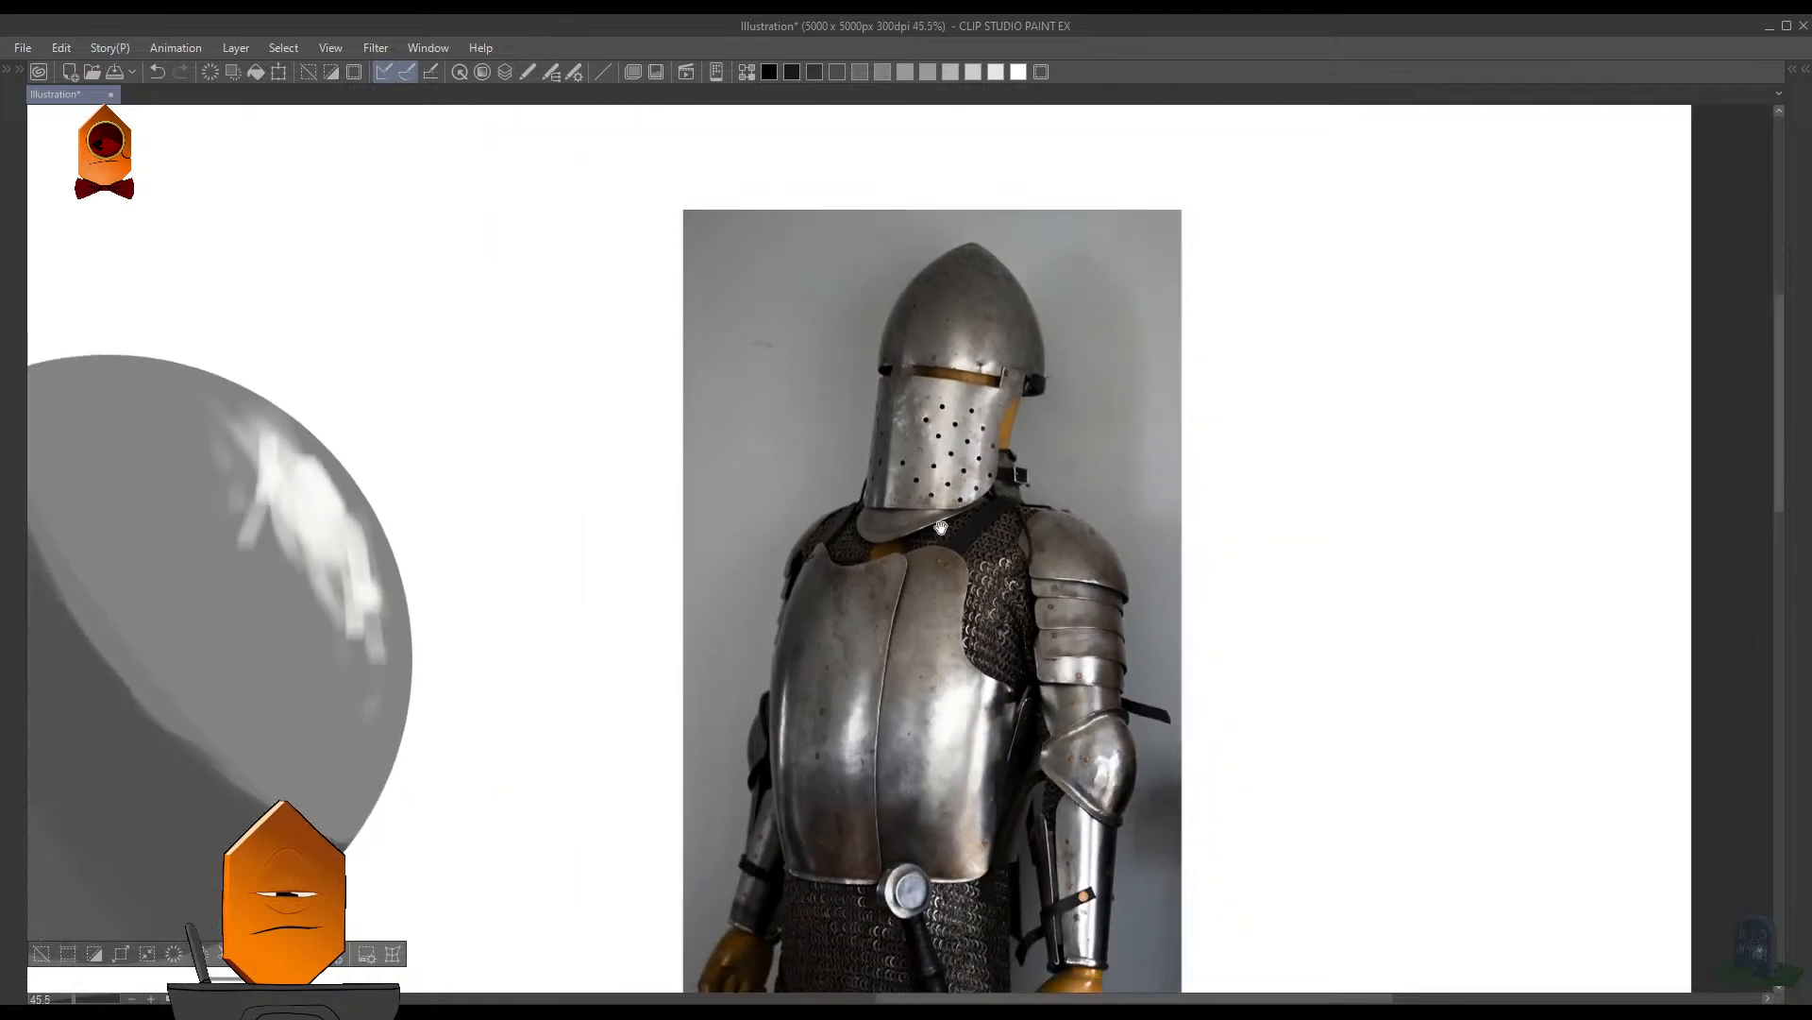
pyautogui.scroll(4, 1075, 408)
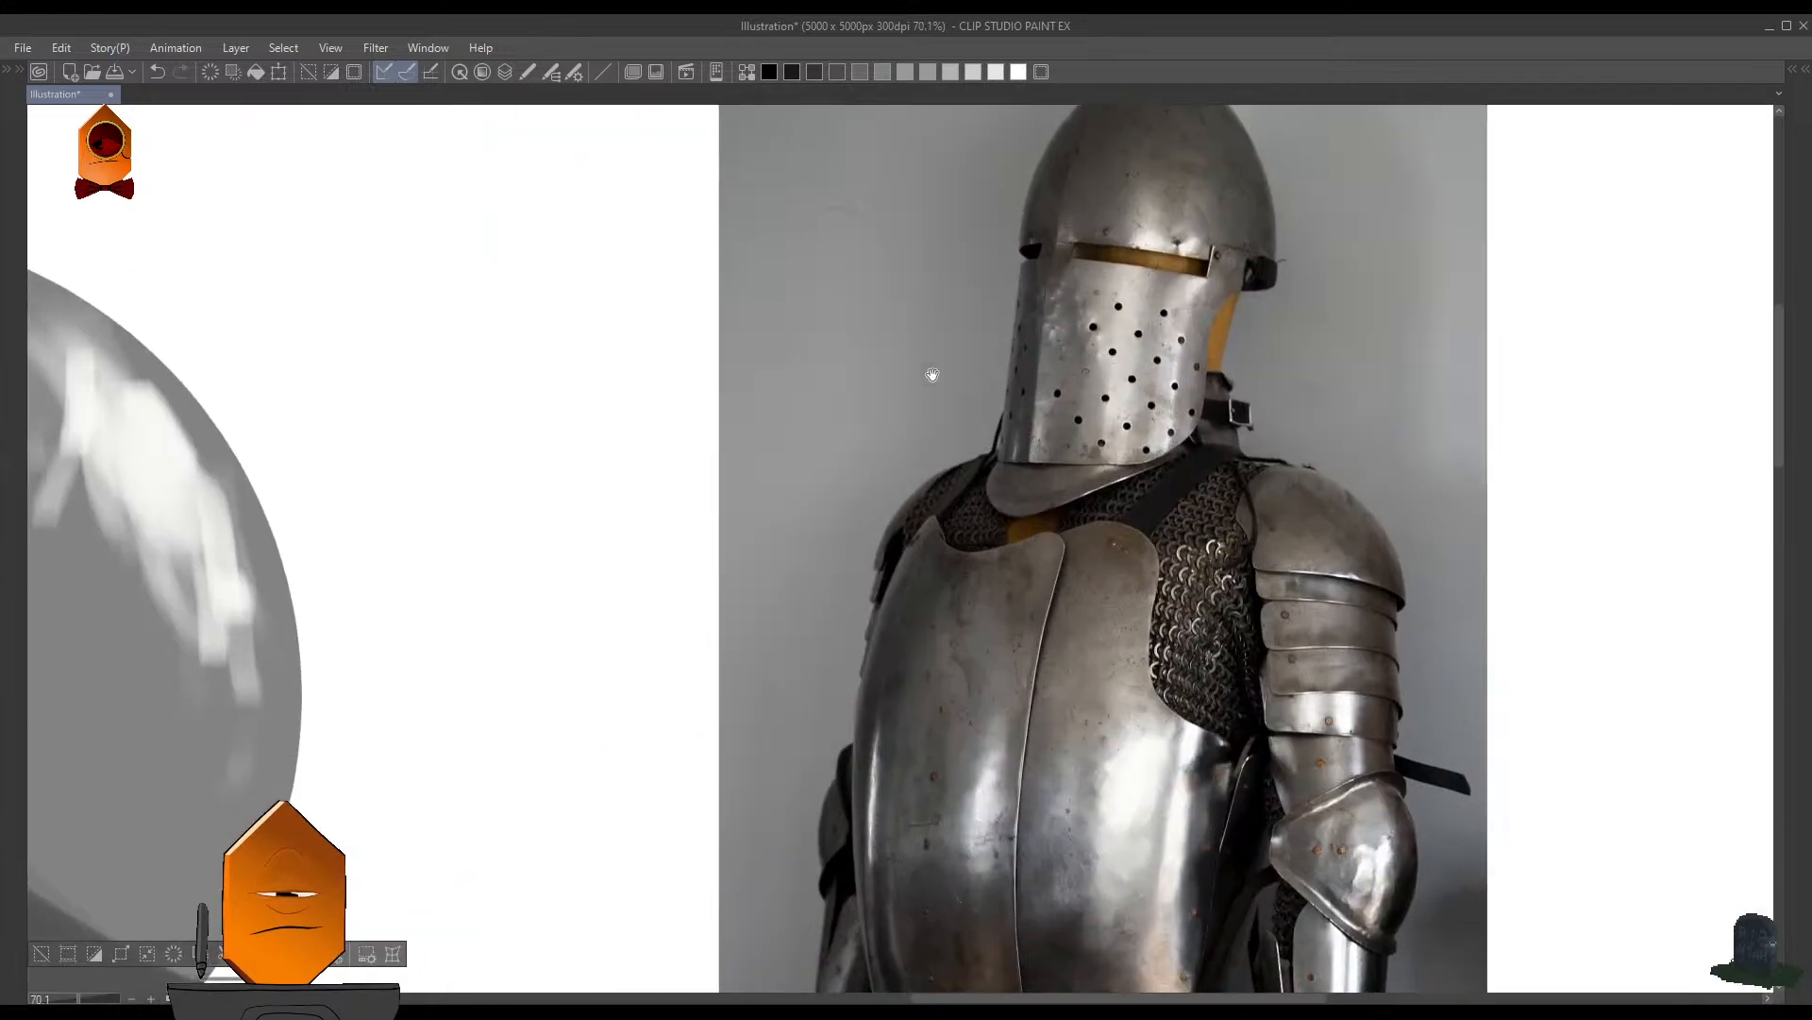
# - Extend the white highlight along the sphere's upper-right edge and fill its gaps with short brush strokes
pyautogui.moveTo(868, 406); pyautogui.dragTo(1226, 405)
pyautogui.scroll(-3, 1224, 404)
pyautogui.moveTo(750, 410)
pyautogui.mouseDown()
pyautogui.moveTo(726, 469)
pyautogui.moveTo(726, 433)
pyautogui.moveTo(761, 467)
pyautogui.moveTo(710, 372)
pyautogui.moveTo(806, 450)
pyautogui.mouseUp()
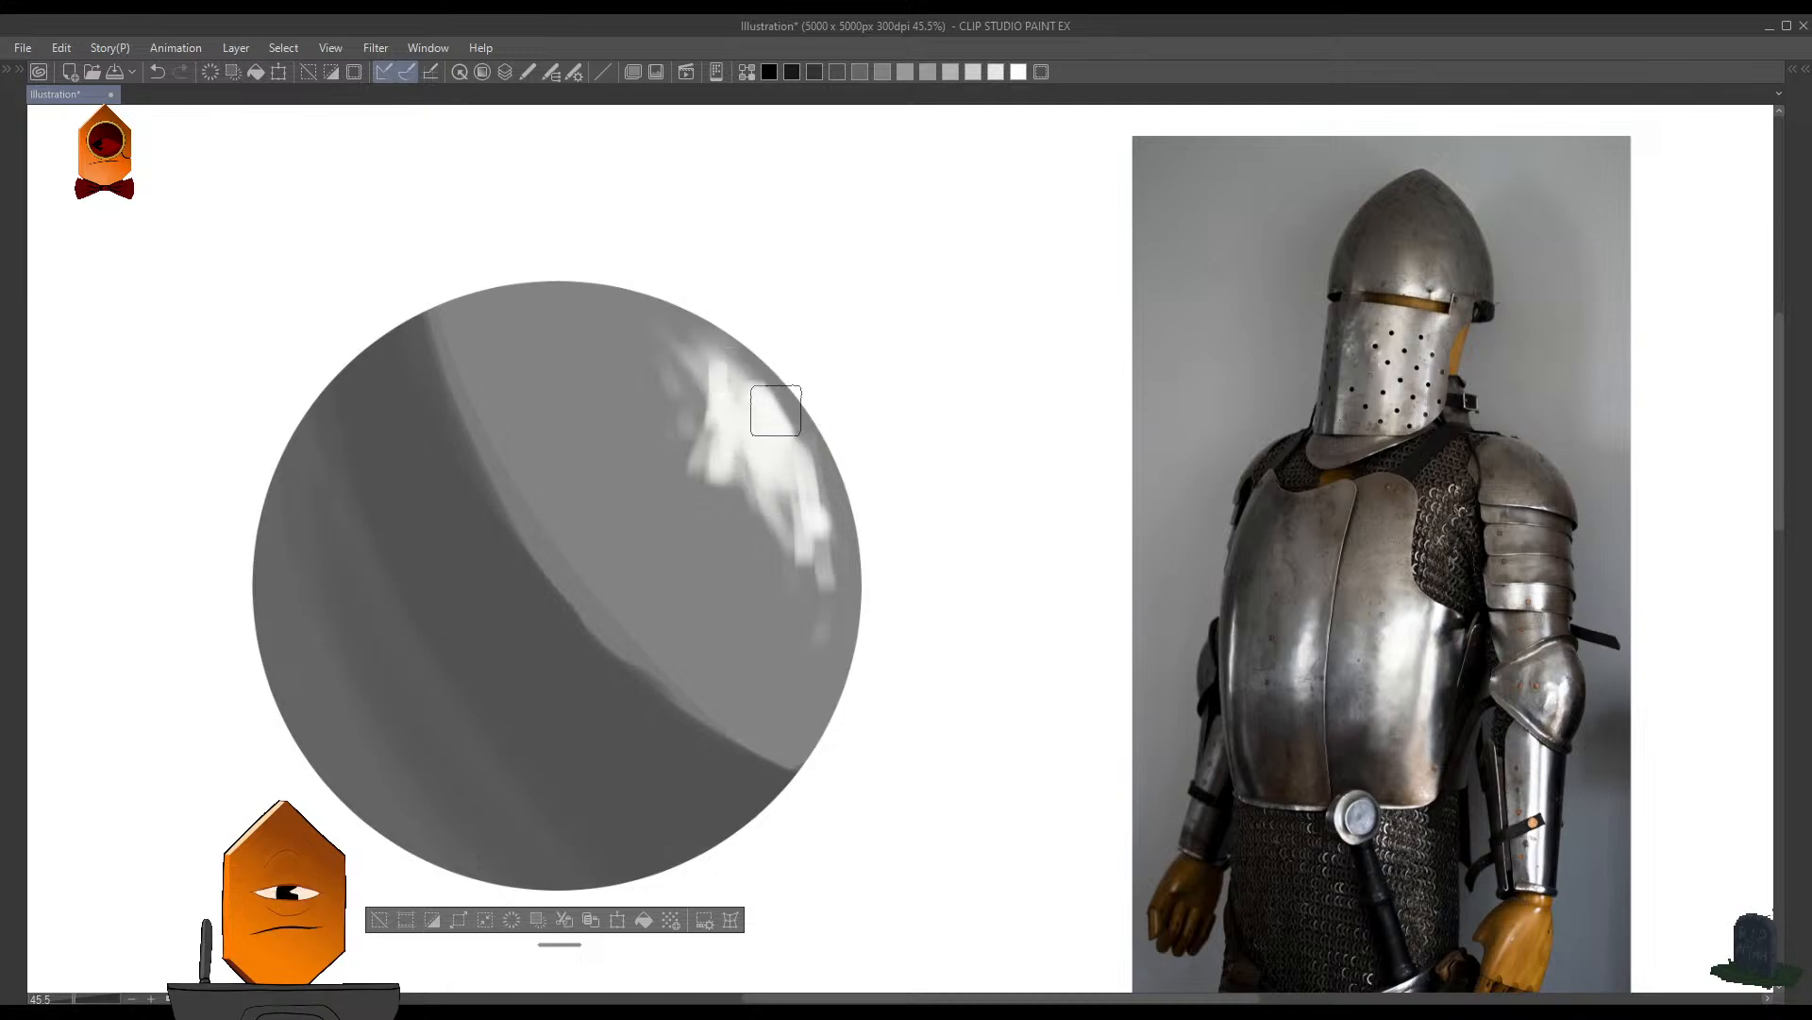
pyautogui.moveTo(751, 377); pyautogui.dragTo(828, 502)
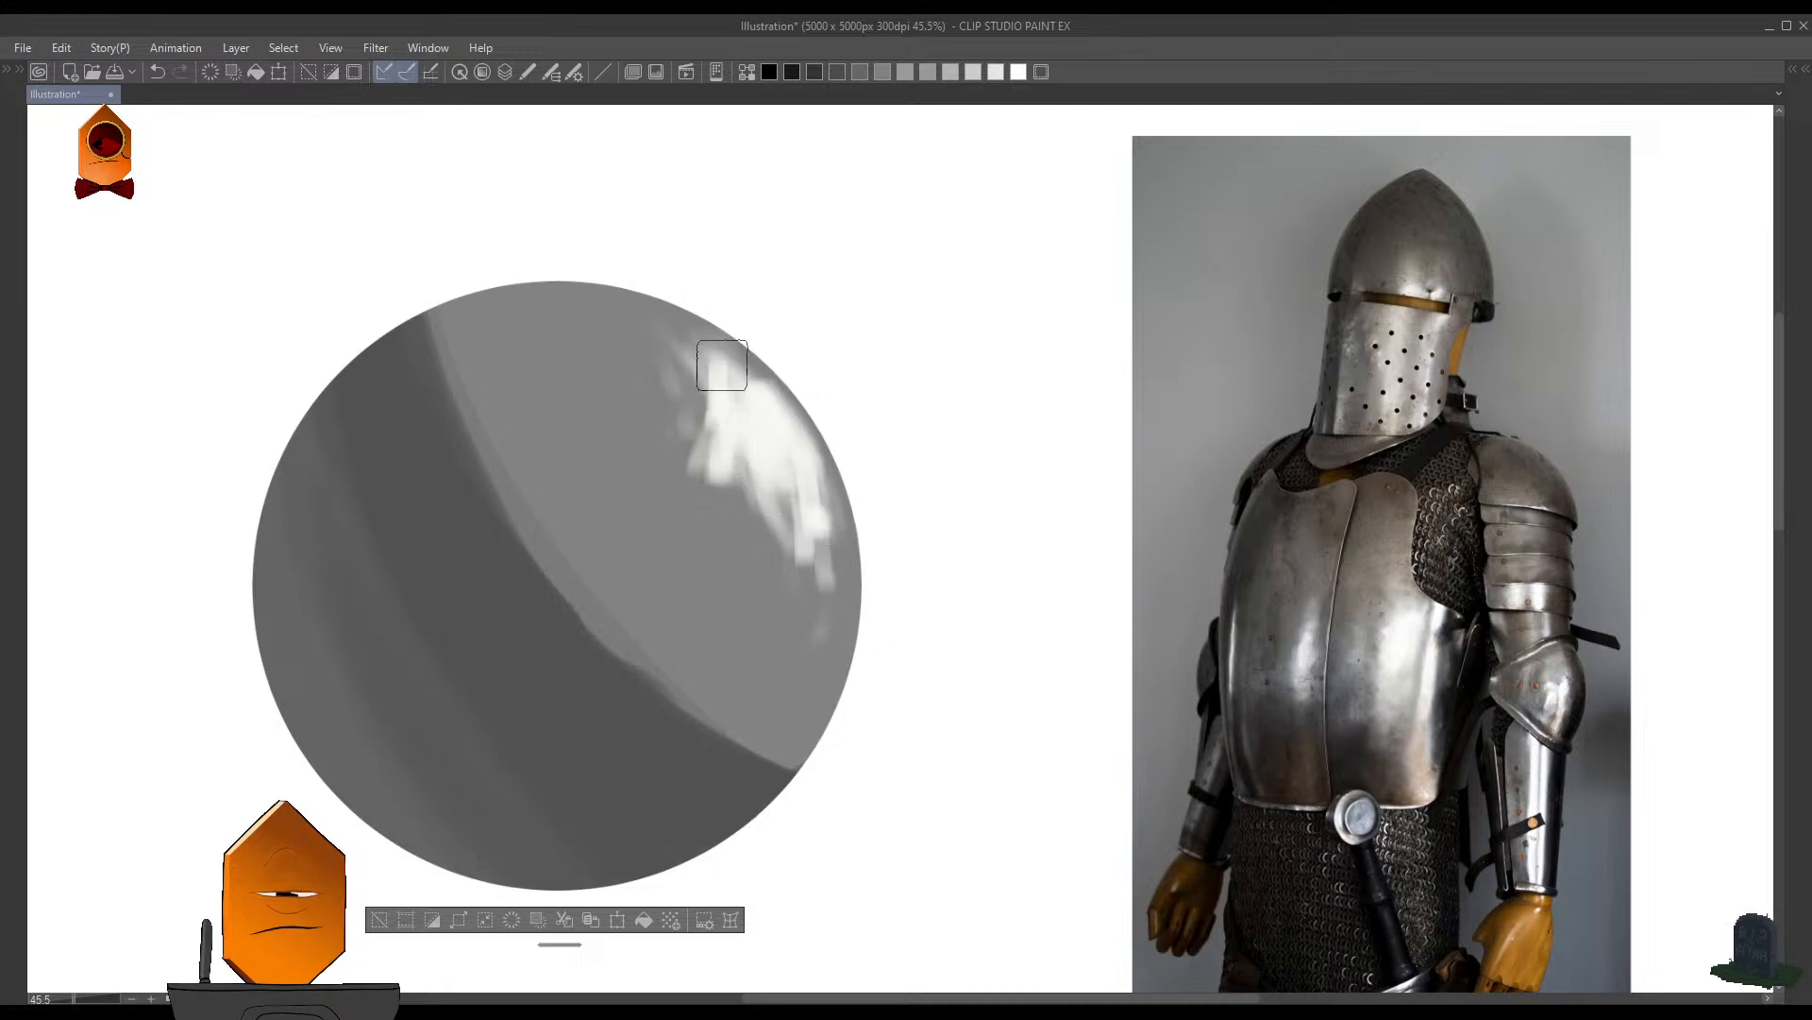
pyautogui.moveTo(686, 350); pyautogui.dragTo(678, 334)
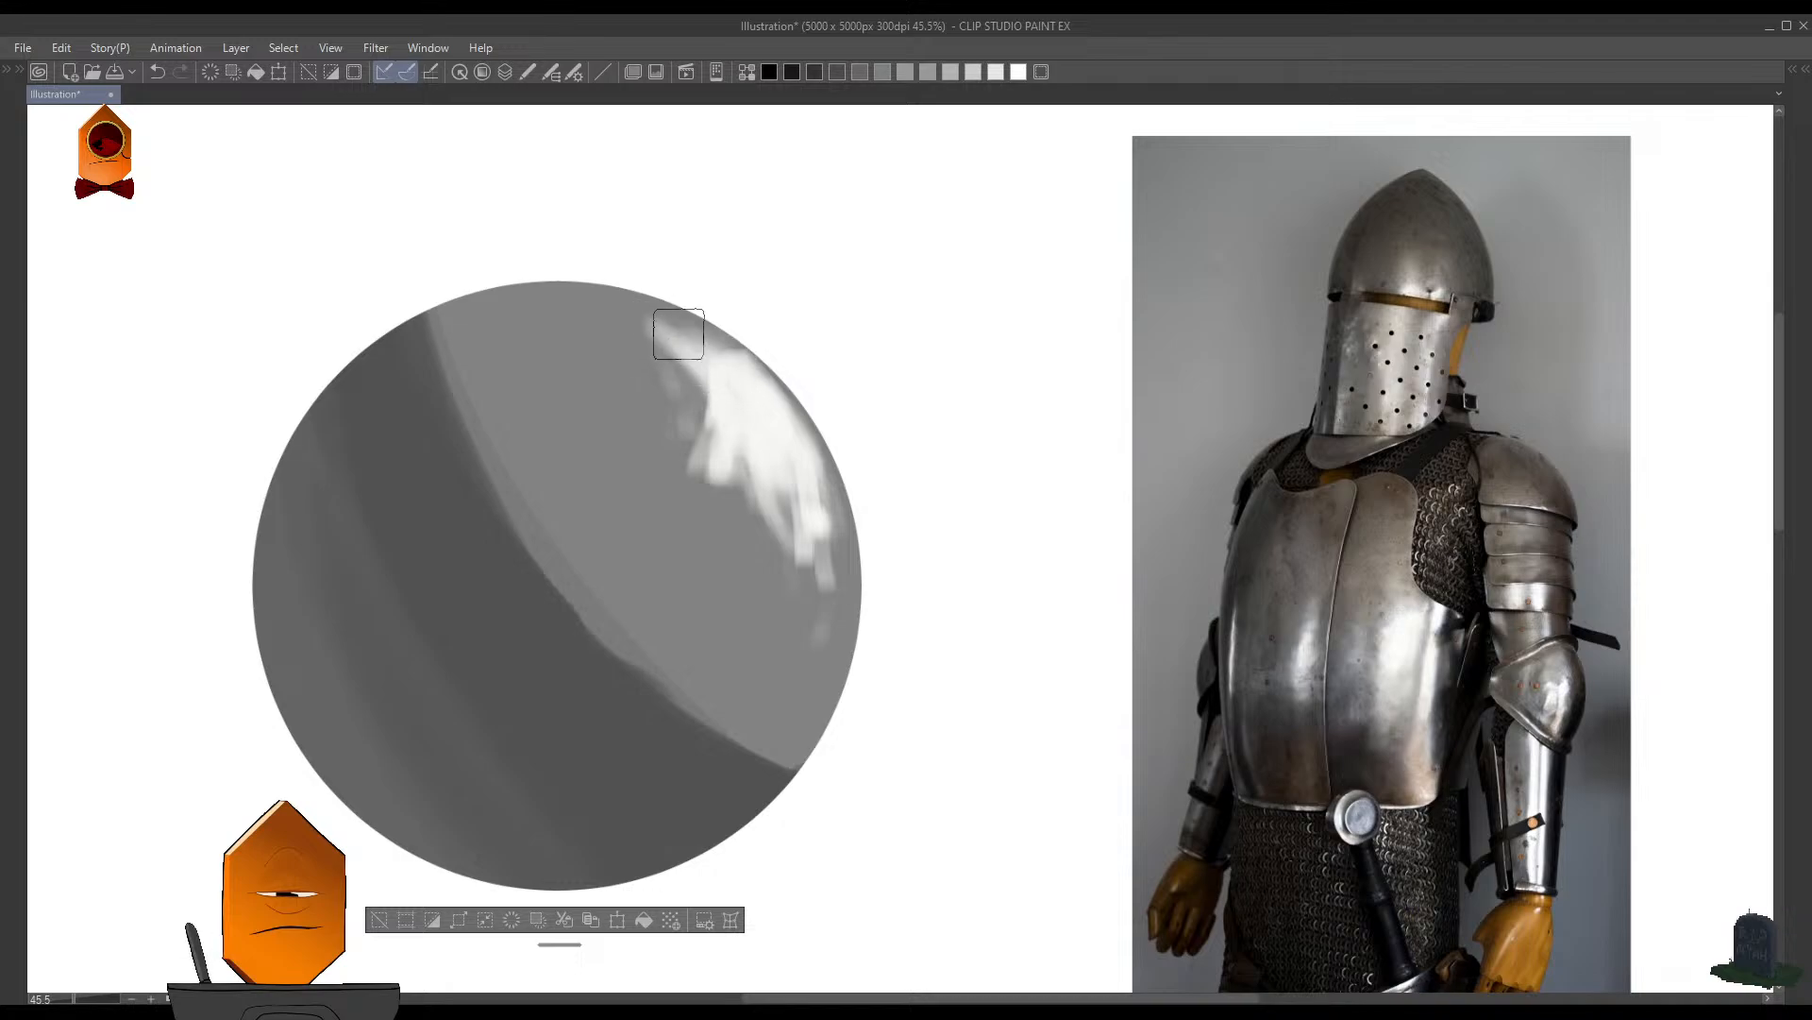
pyautogui.moveTo(689, 401)
pyautogui.mouseDown()
pyautogui.moveTo(645, 368)
pyautogui.moveTo(669, 350)
pyautogui.moveTo(679, 408)
pyautogui.moveTo(755, 436)
pyautogui.mouseUp()
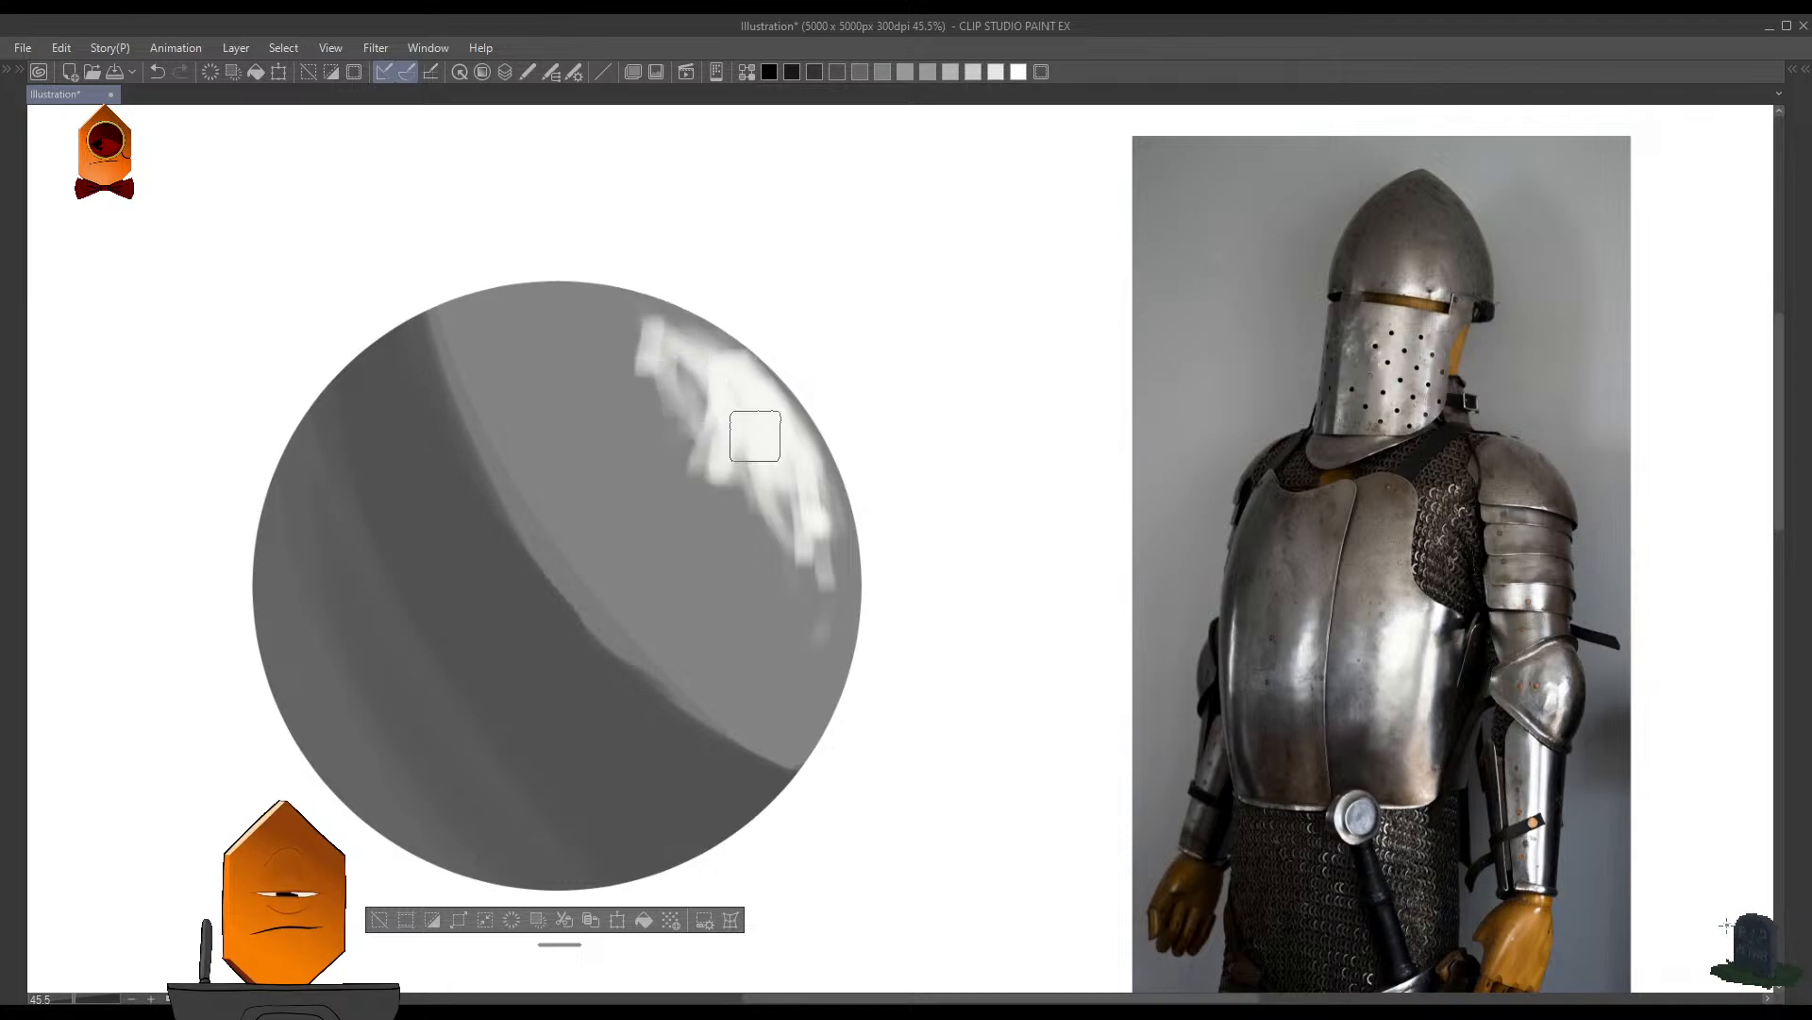
# - Replace the circle selection with a freehand selection of a curved band enclosing the shadow's upper edge
pyautogui.moveTo(1023, 524); pyautogui.dragTo(1008, 529)
pyautogui.moveTo(1057, 568)
pyautogui.mouseDown()
pyautogui.moveTo(968, 558)
pyautogui.moveTo(1089, 552)
pyautogui.moveTo(1043, 587)
pyautogui.mouseUp()
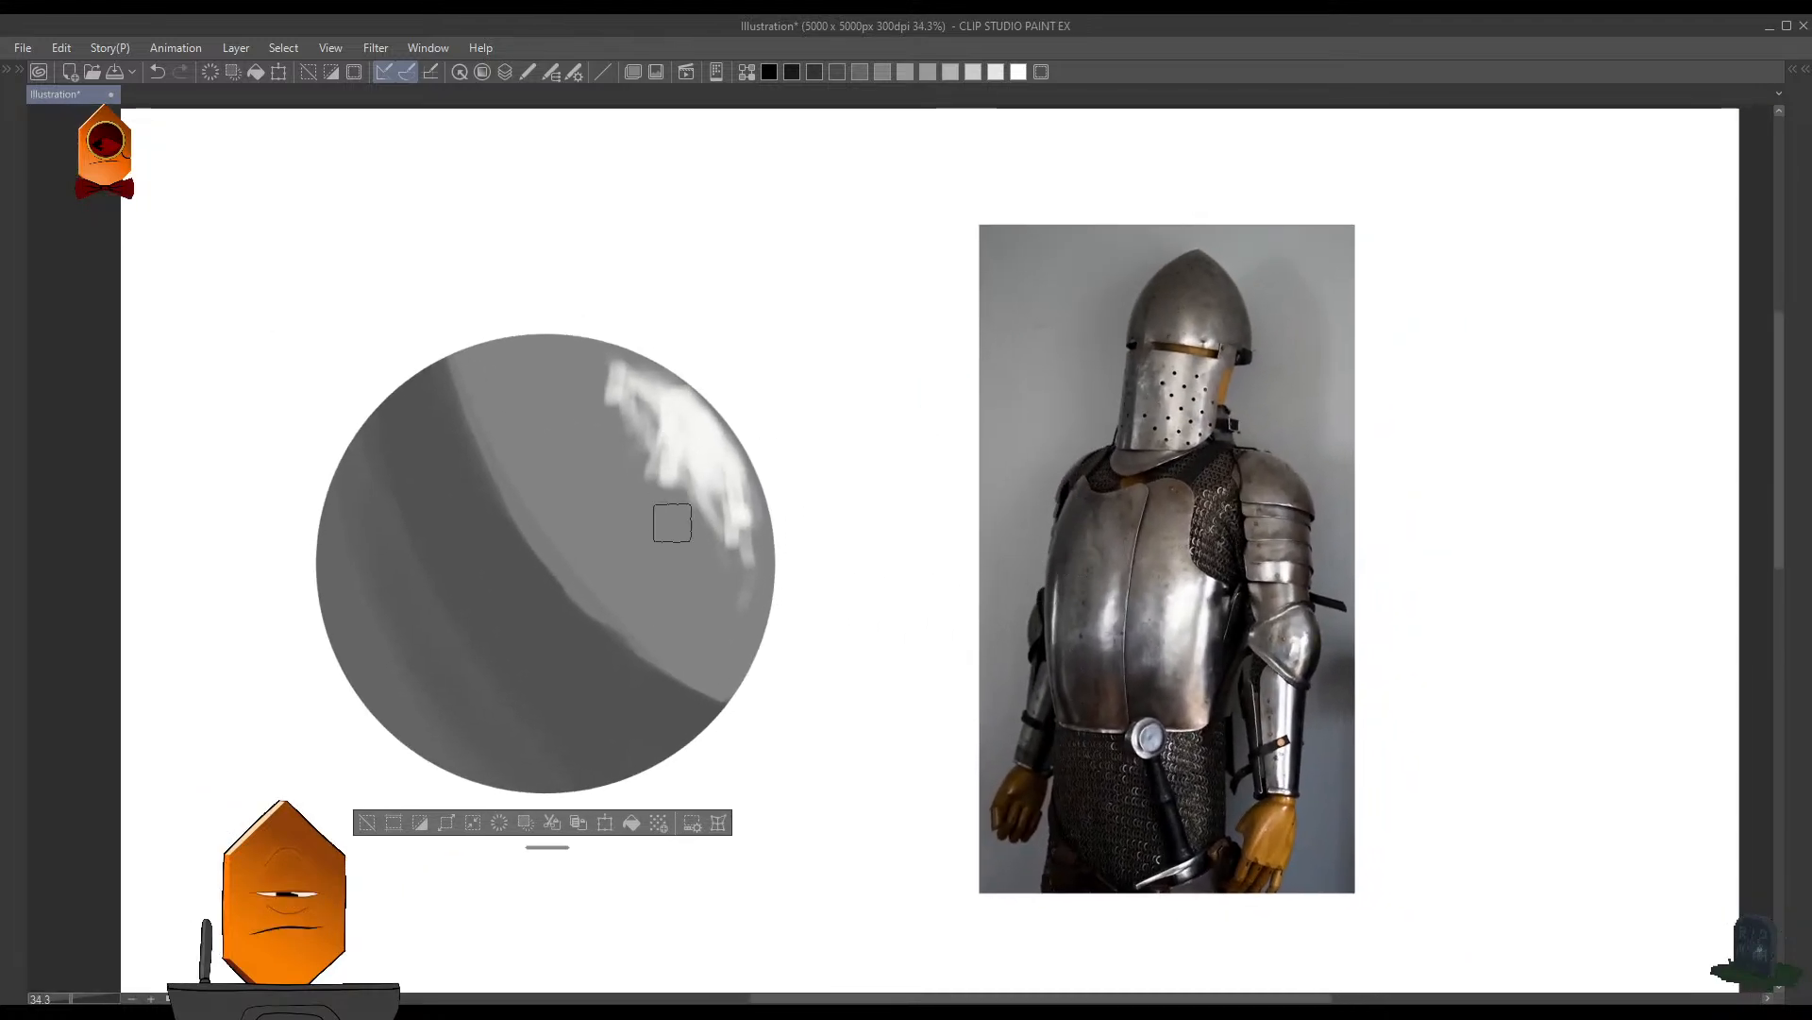
pyautogui.hotkey('ctrl', 'd')
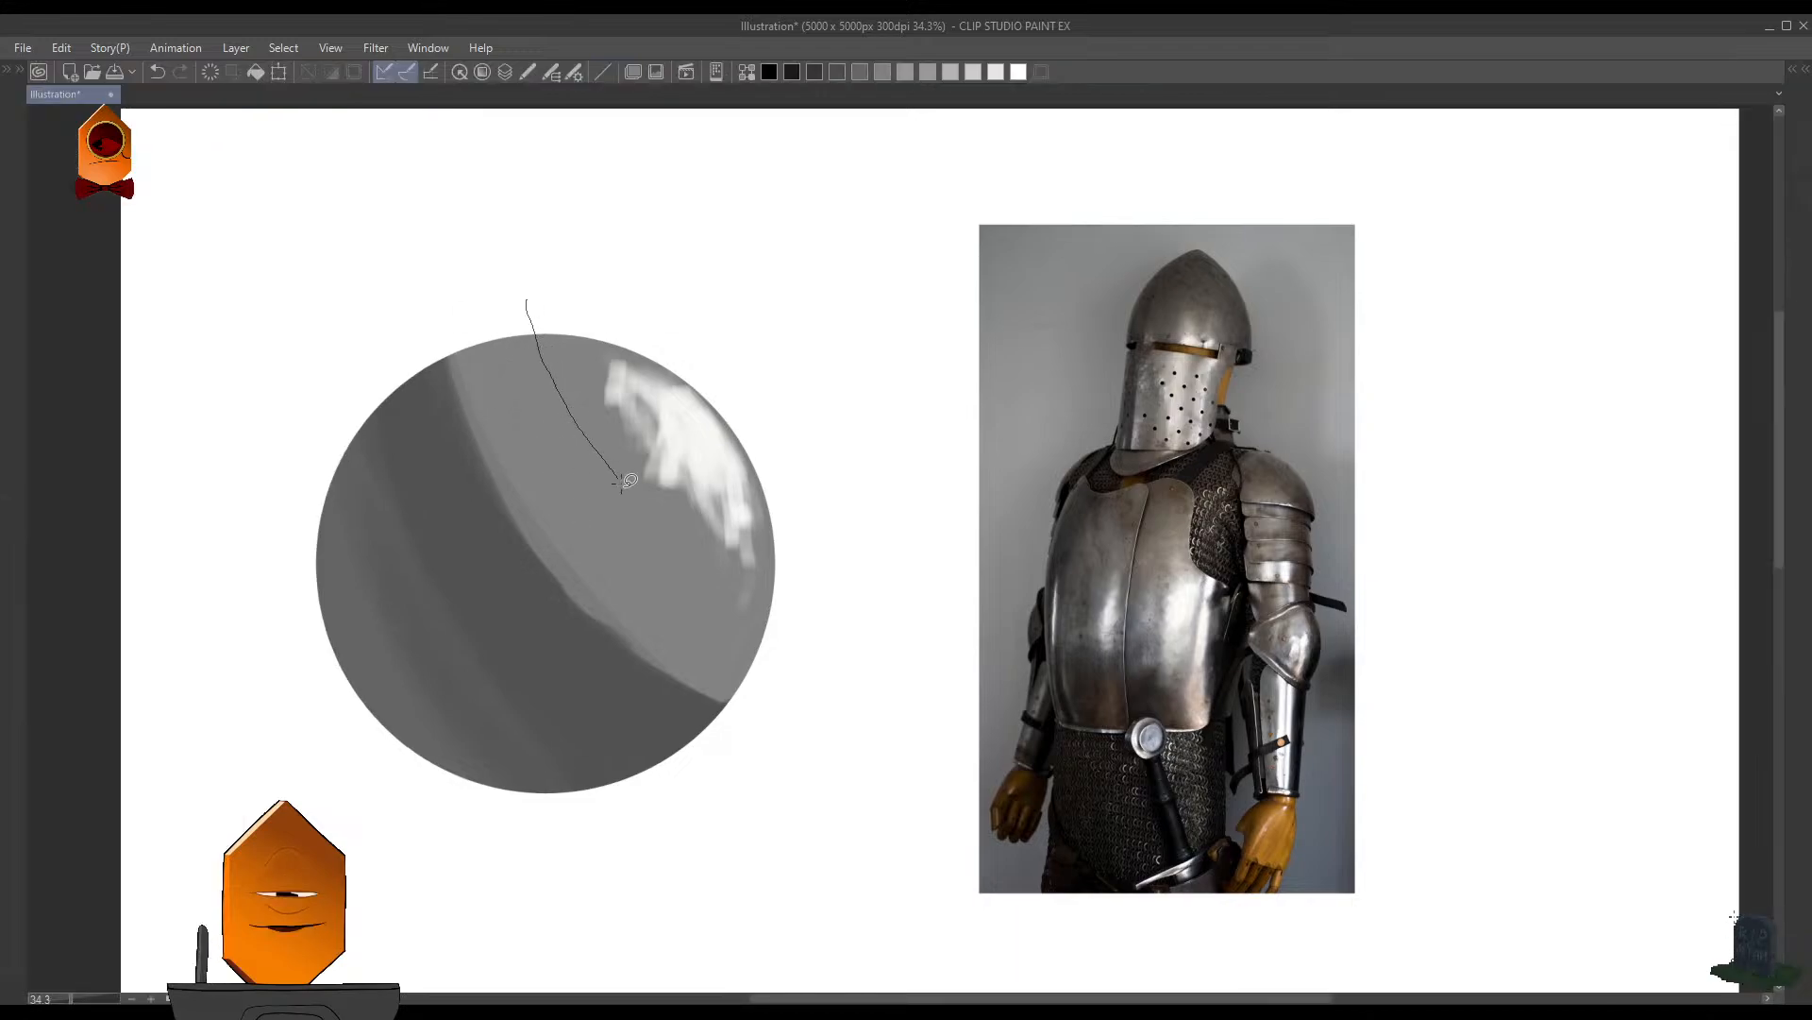
pyautogui.moveTo(623, 484)
pyautogui.mouseDown()
pyautogui.moveTo(793, 740)
pyautogui.moveTo(408, 415)
pyautogui.moveTo(526, 300)
pyautogui.mouseUp()
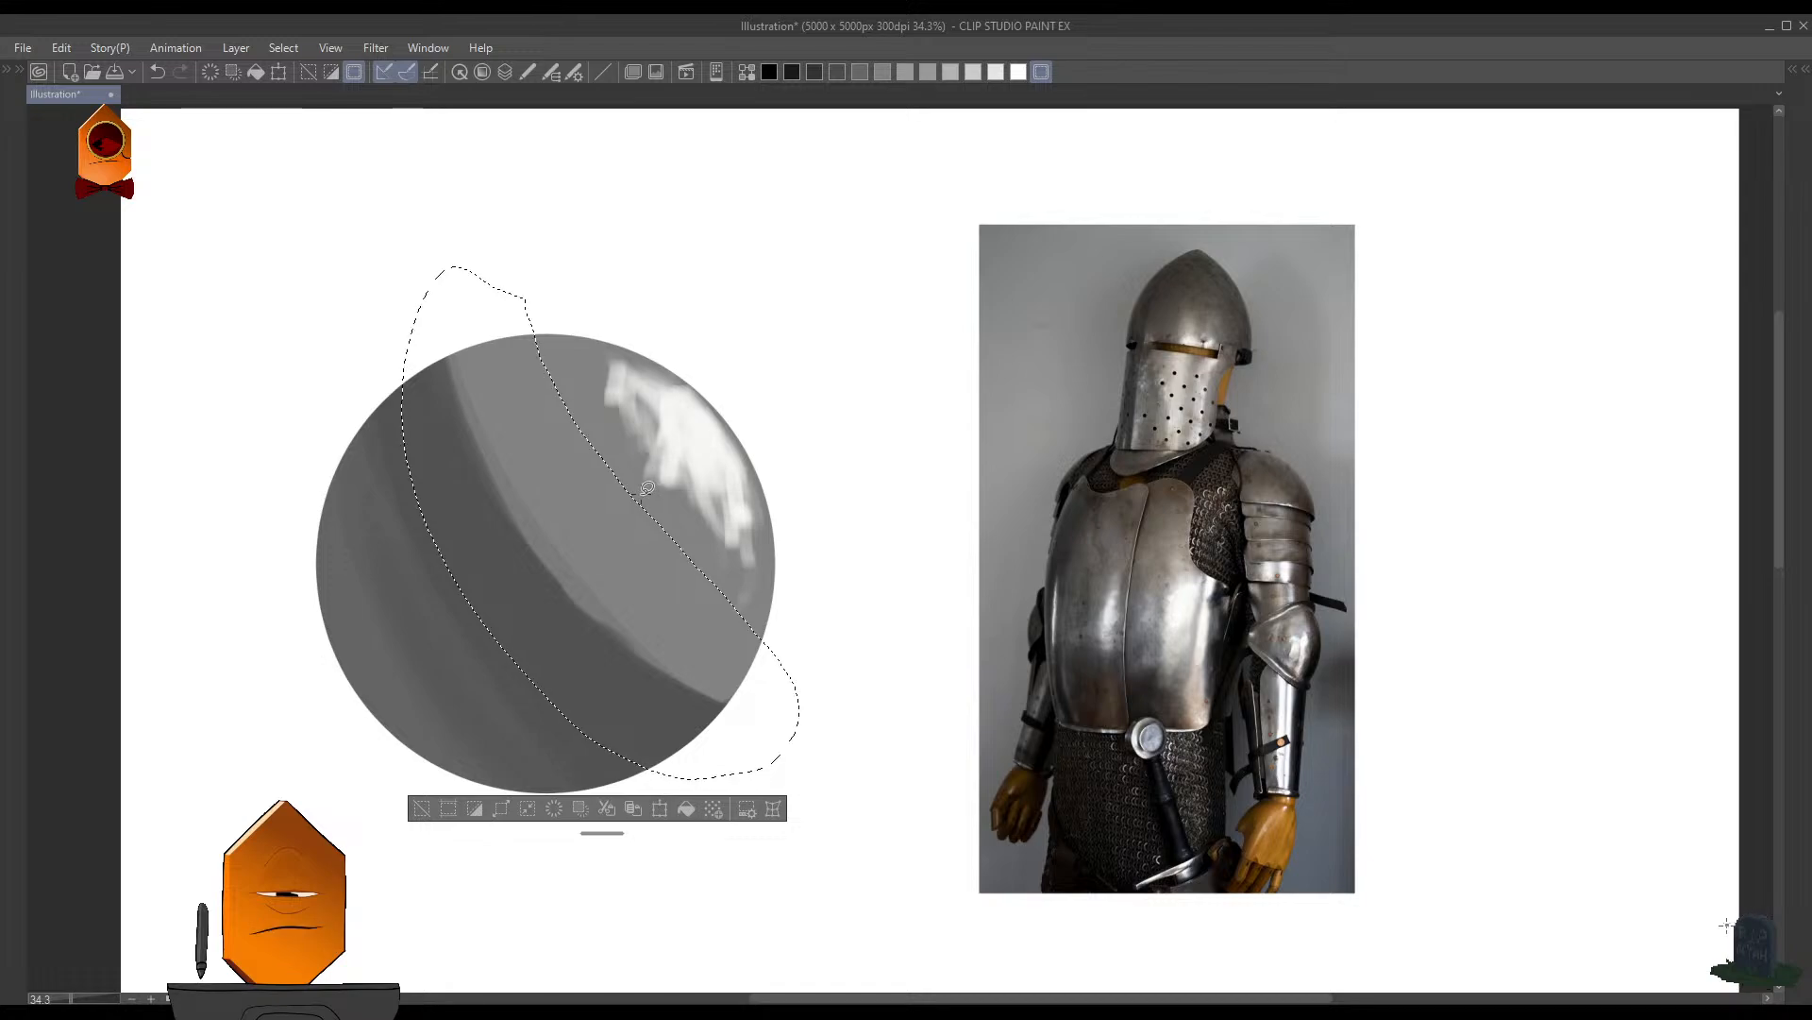
# - Try softening the shadow's edge inside the selected band with the Soft airbrush at size 500, and undo it
pyautogui.press('b')
pyautogui.press(']')
pyautogui.press(']')
pyautogui.press(']')
pyautogui.press(']')
pyautogui.press(']')
pyautogui.press(']')
pyautogui.press(']')
pyautogui.press(']')
pyautogui.press(']')
pyautogui.press(']')
pyautogui.press(']')
pyautogui.press(']')
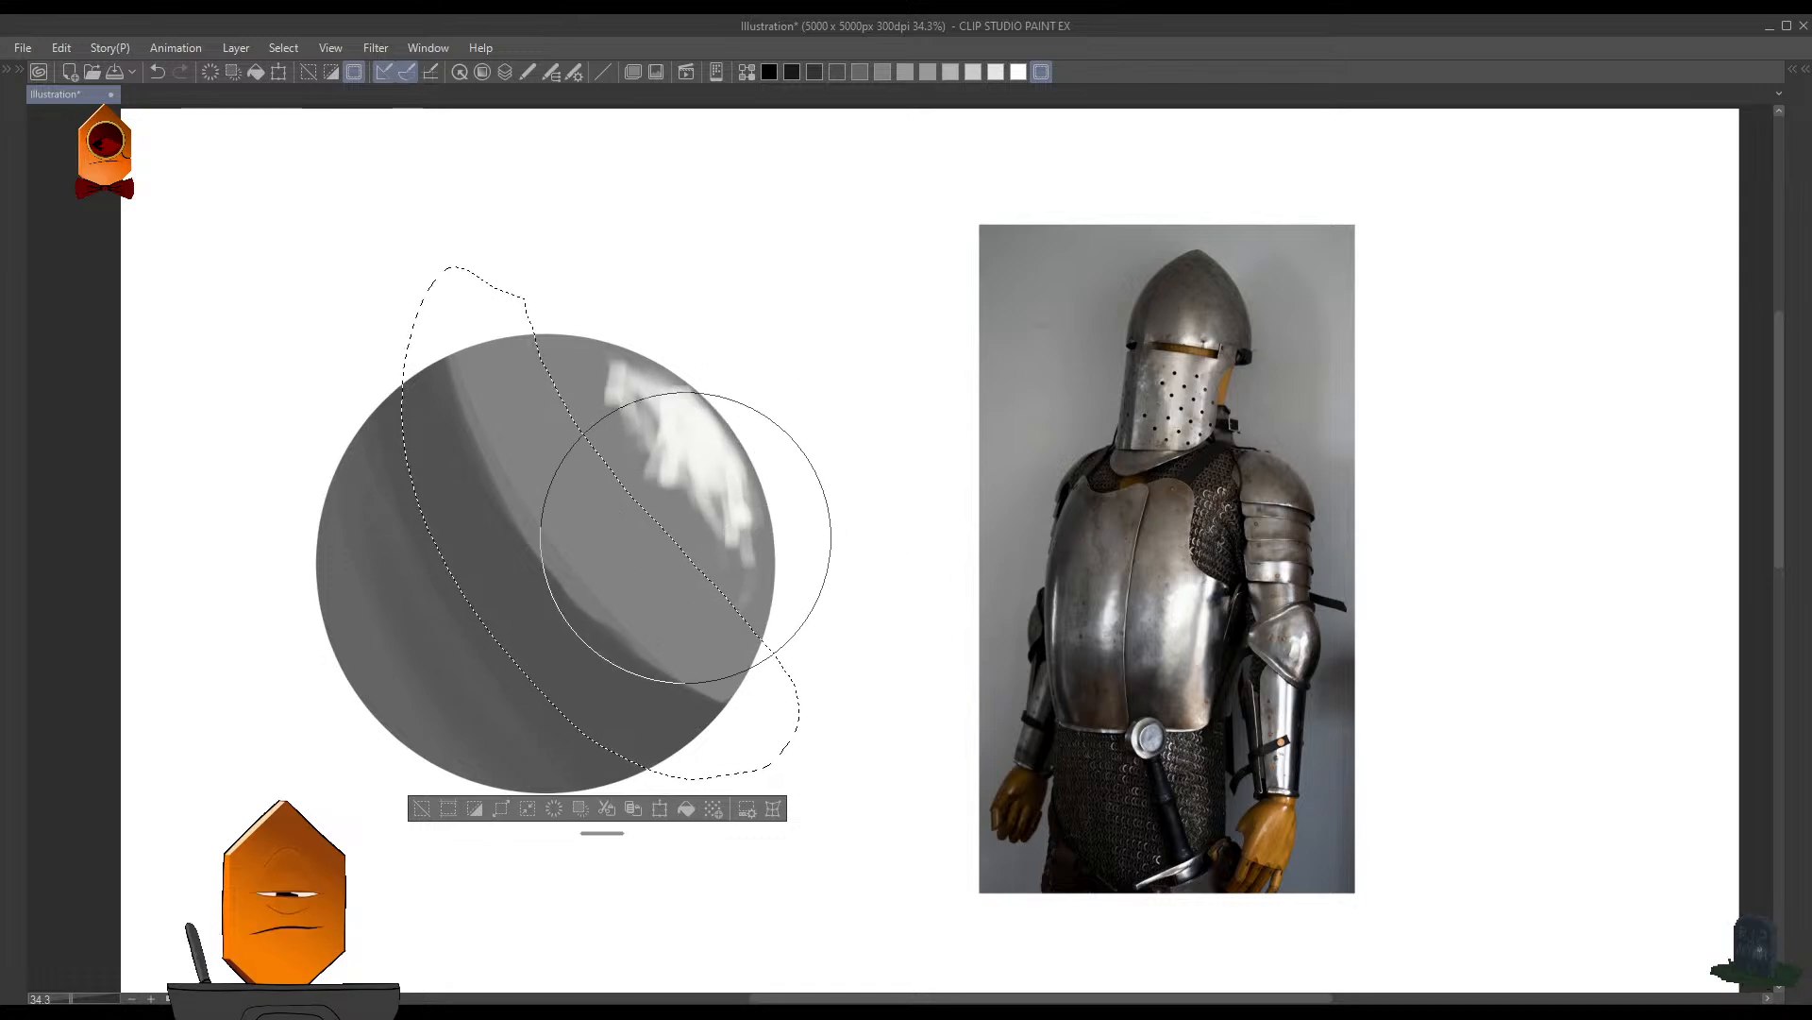
pyautogui.keyDown('alt'); pyautogui.click(502, 507); pyautogui.keyUp('alt')
pyautogui.moveTo(538, 555); pyautogui.dragTo(432, 384)
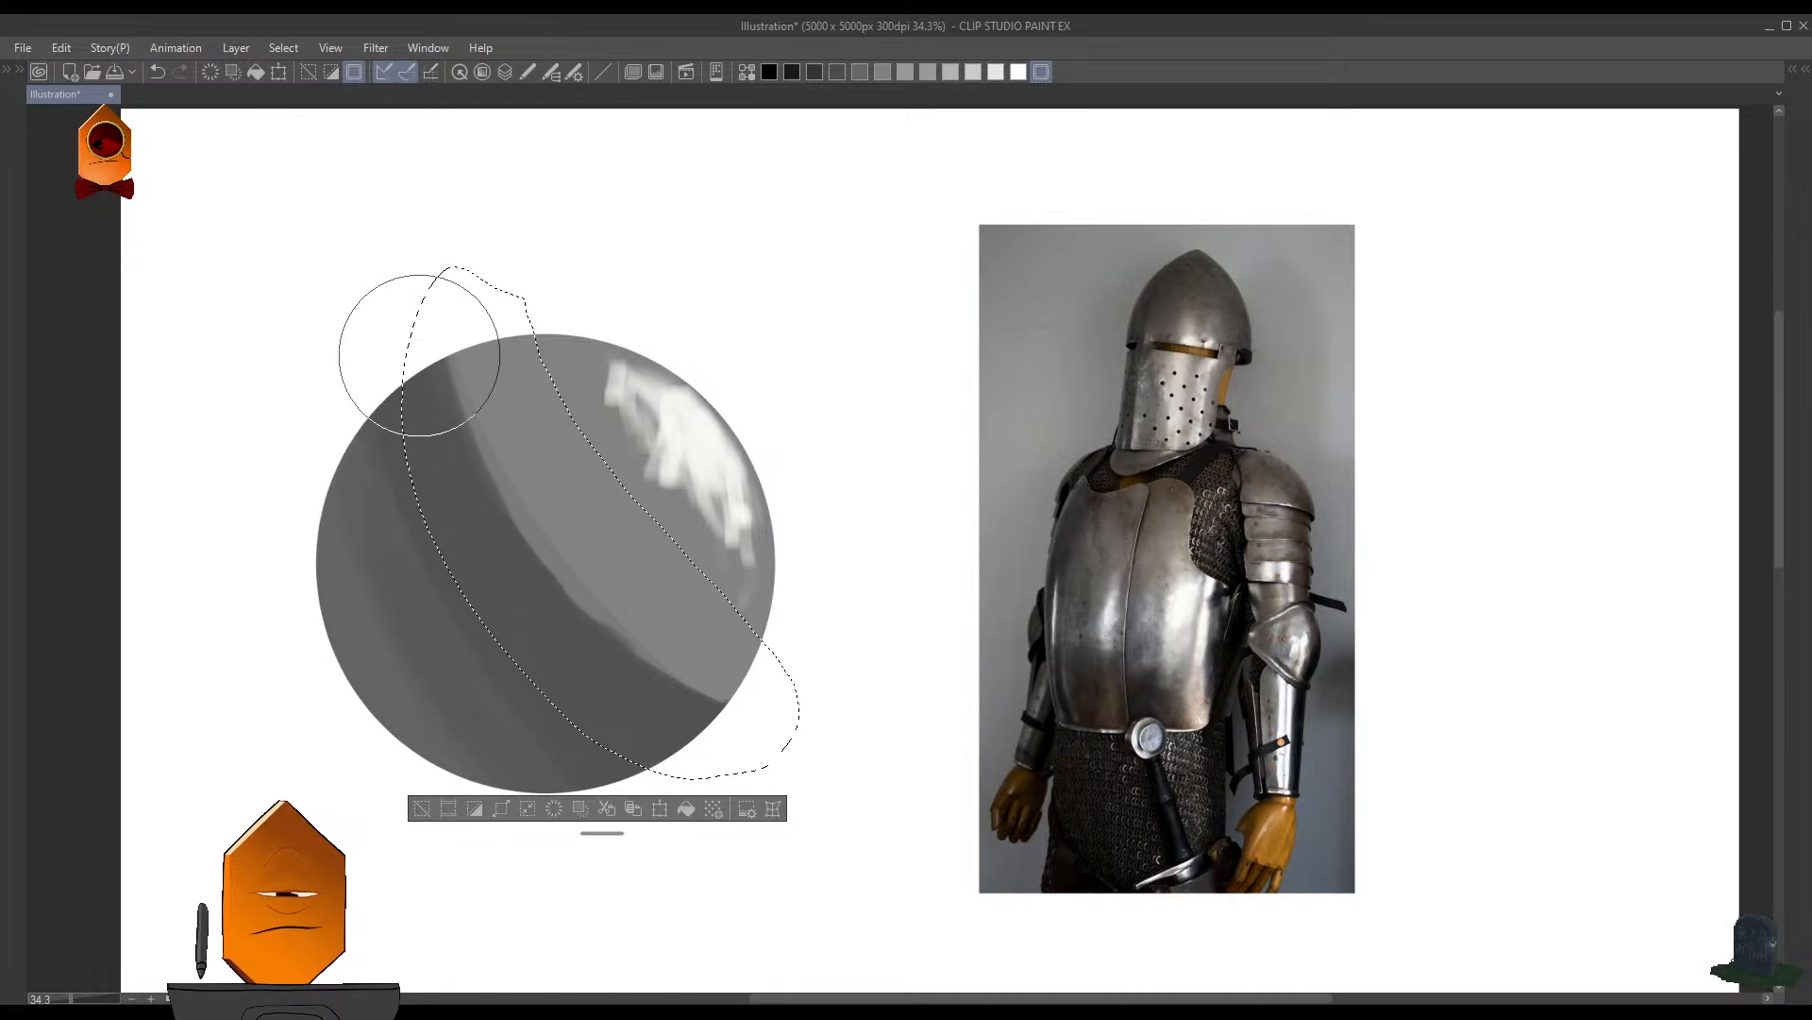
pyautogui.moveTo(429, 322)
pyautogui.mouseDown()
pyautogui.moveTo(576, 654)
pyautogui.moveTo(431, 364)
pyautogui.moveTo(669, 711)
pyautogui.moveTo(473, 457)
pyautogui.mouseUp()
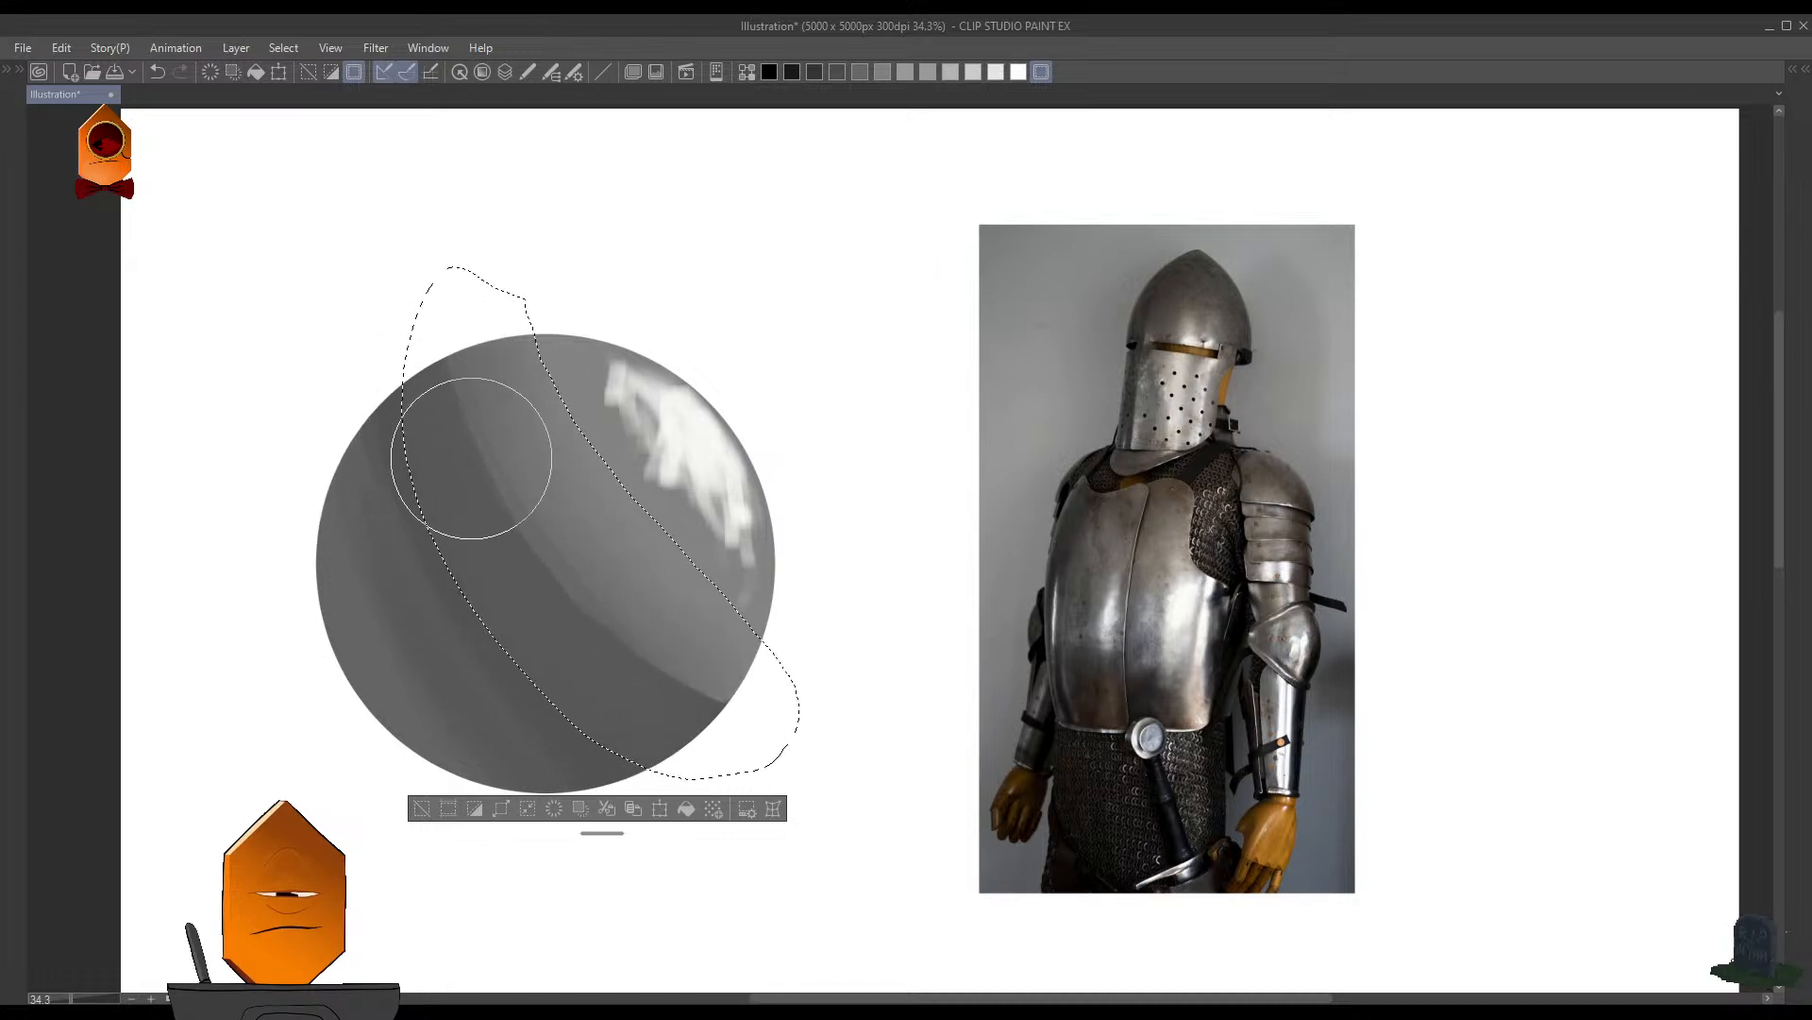
pyautogui.hotkey('ctrl', 'z')
# - Soften the shadow's upper edge inside the selected band with the Blend tool at size 200
pyautogui.press('Tab')
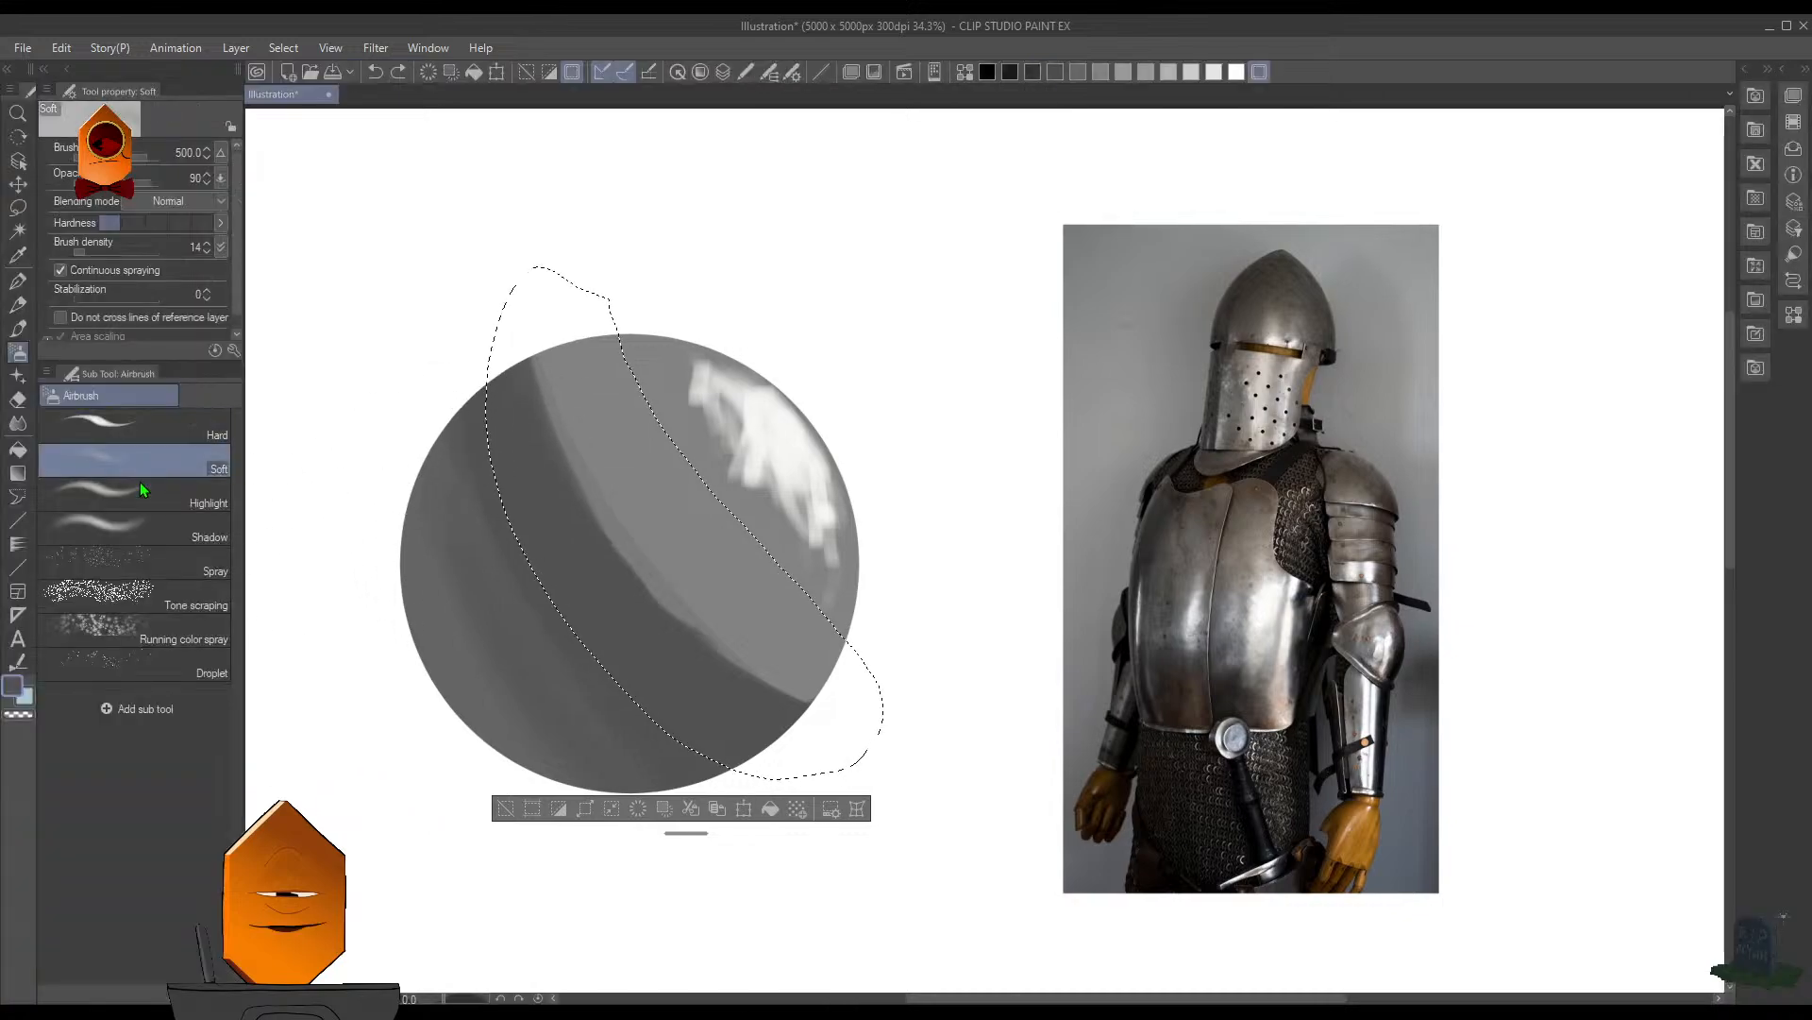
pyautogui.click(18, 424)
pyautogui.click(133, 426)
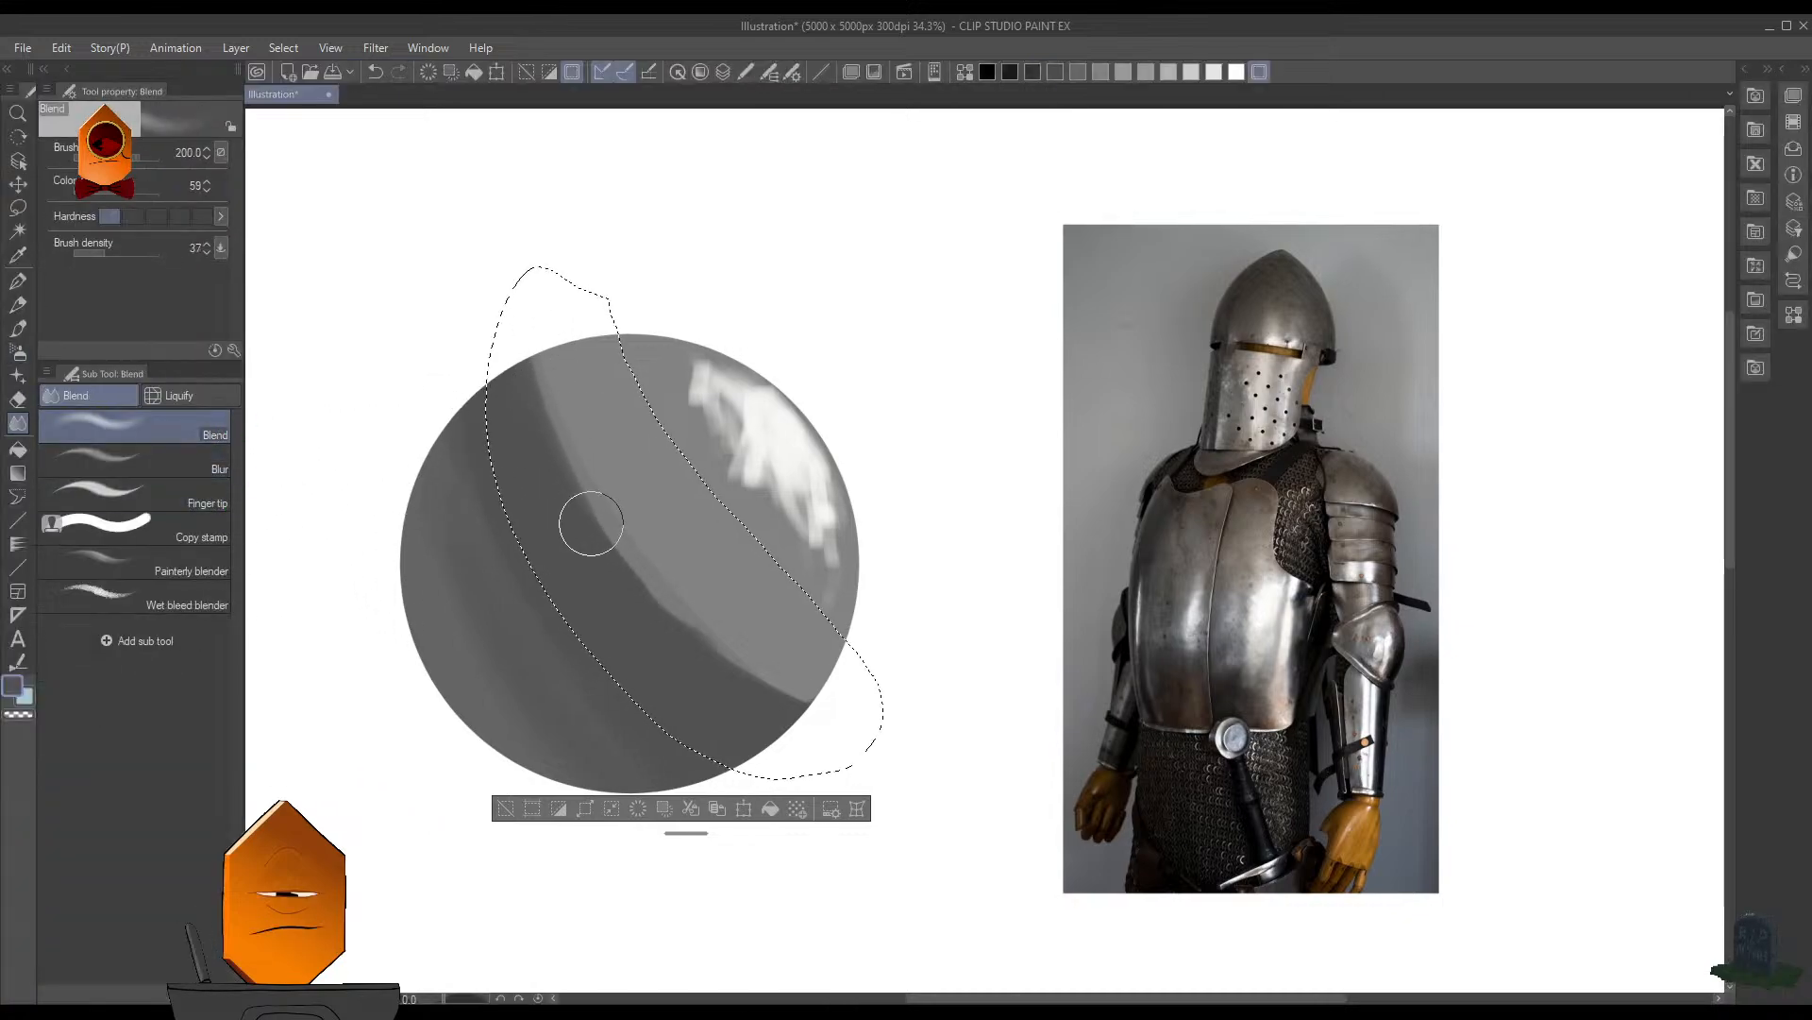
pyautogui.moveTo(538, 338)
pyautogui.mouseDown()
pyautogui.moveTo(565, 456)
pyautogui.moveTo(612, 499)
pyautogui.mouseUp()
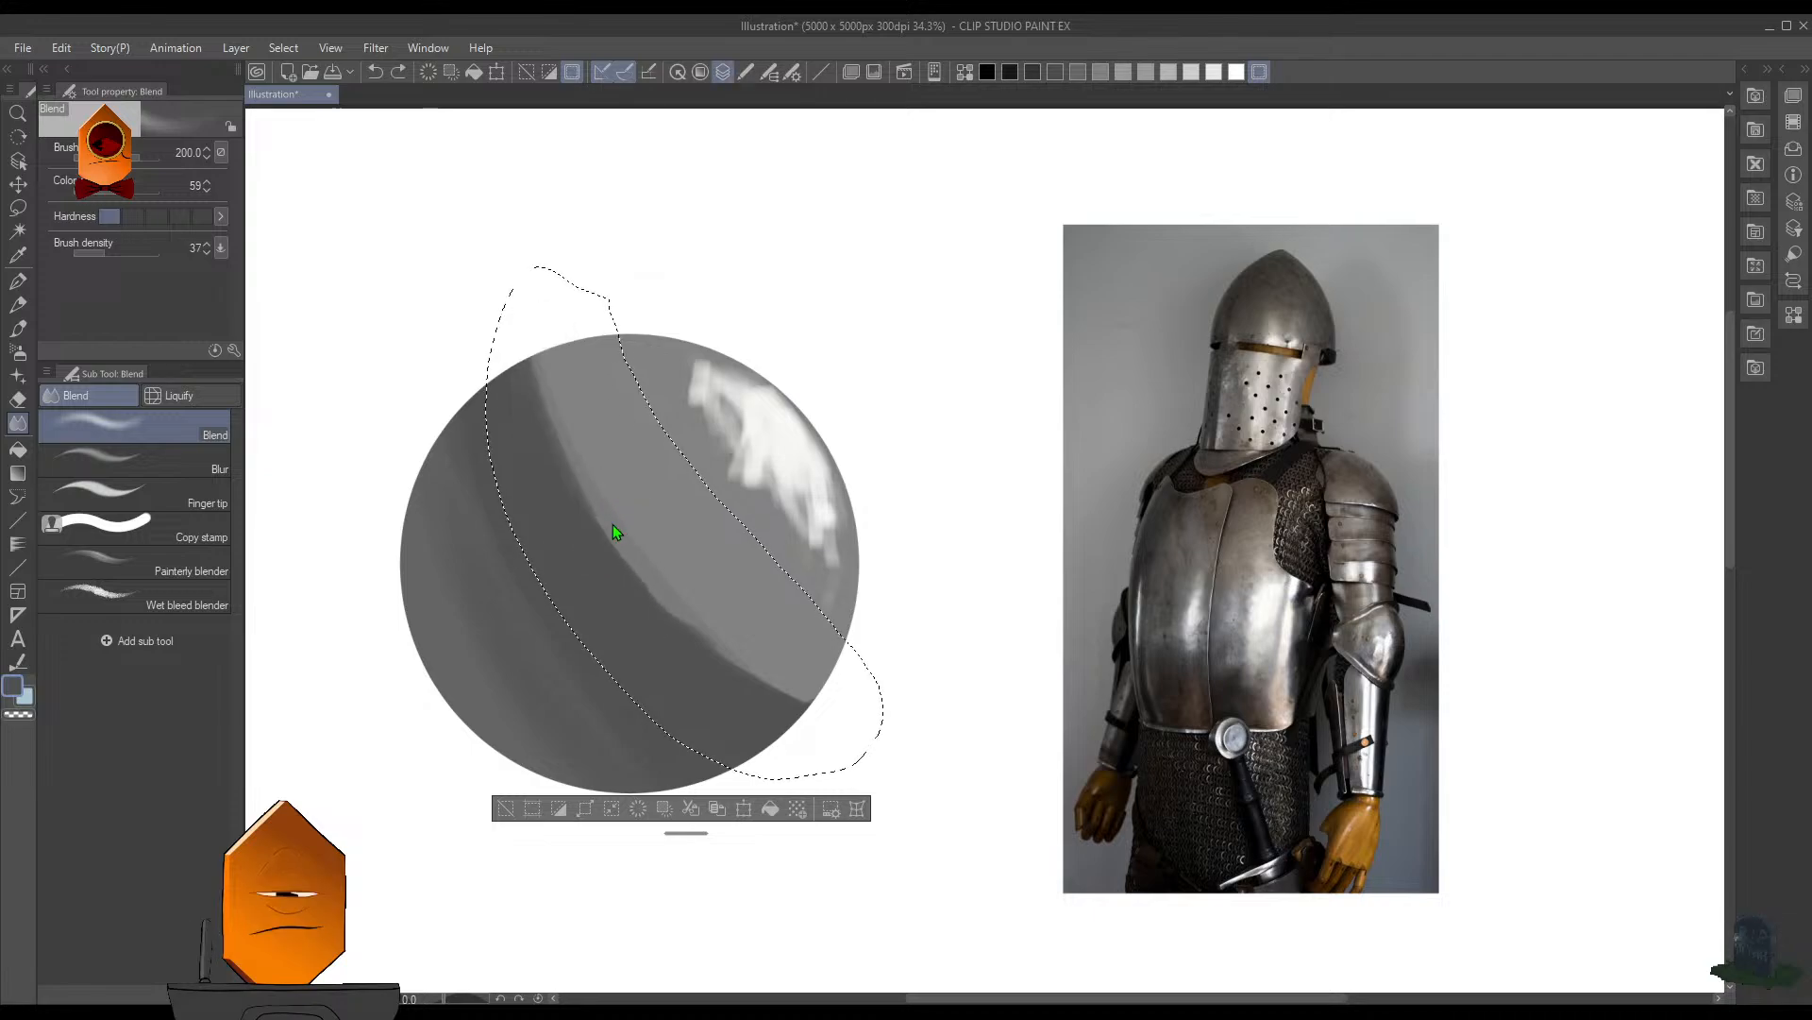
pyautogui.hotkey('ctrl', 'z')
pyautogui.hotkey('ctrl', 'z')
pyautogui.moveTo(530, 384)
pyautogui.mouseDown()
pyautogui.moveTo(631, 582)
pyautogui.moveTo(645, 564)
pyautogui.moveTo(576, 490)
pyautogui.moveTo(726, 655)
pyautogui.moveTo(811, 703)
pyautogui.moveTo(666, 593)
pyautogui.mouseUp()
pyautogui.moveTo(770, 687)
pyautogui.mouseDown()
pyautogui.moveTo(598, 464)
pyautogui.moveTo(572, 349)
pyautogui.mouseUp()
pyautogui.moveTo(572, 349)
pyautogui.mouseDown()
pyautogui.moveTo(597, 464)
pyautogui.moveTo(679, 605)
pyautogui.moveTo(672, 561)
pyautogui.moveTo(809, 677)
pyautogui.mouseUp()
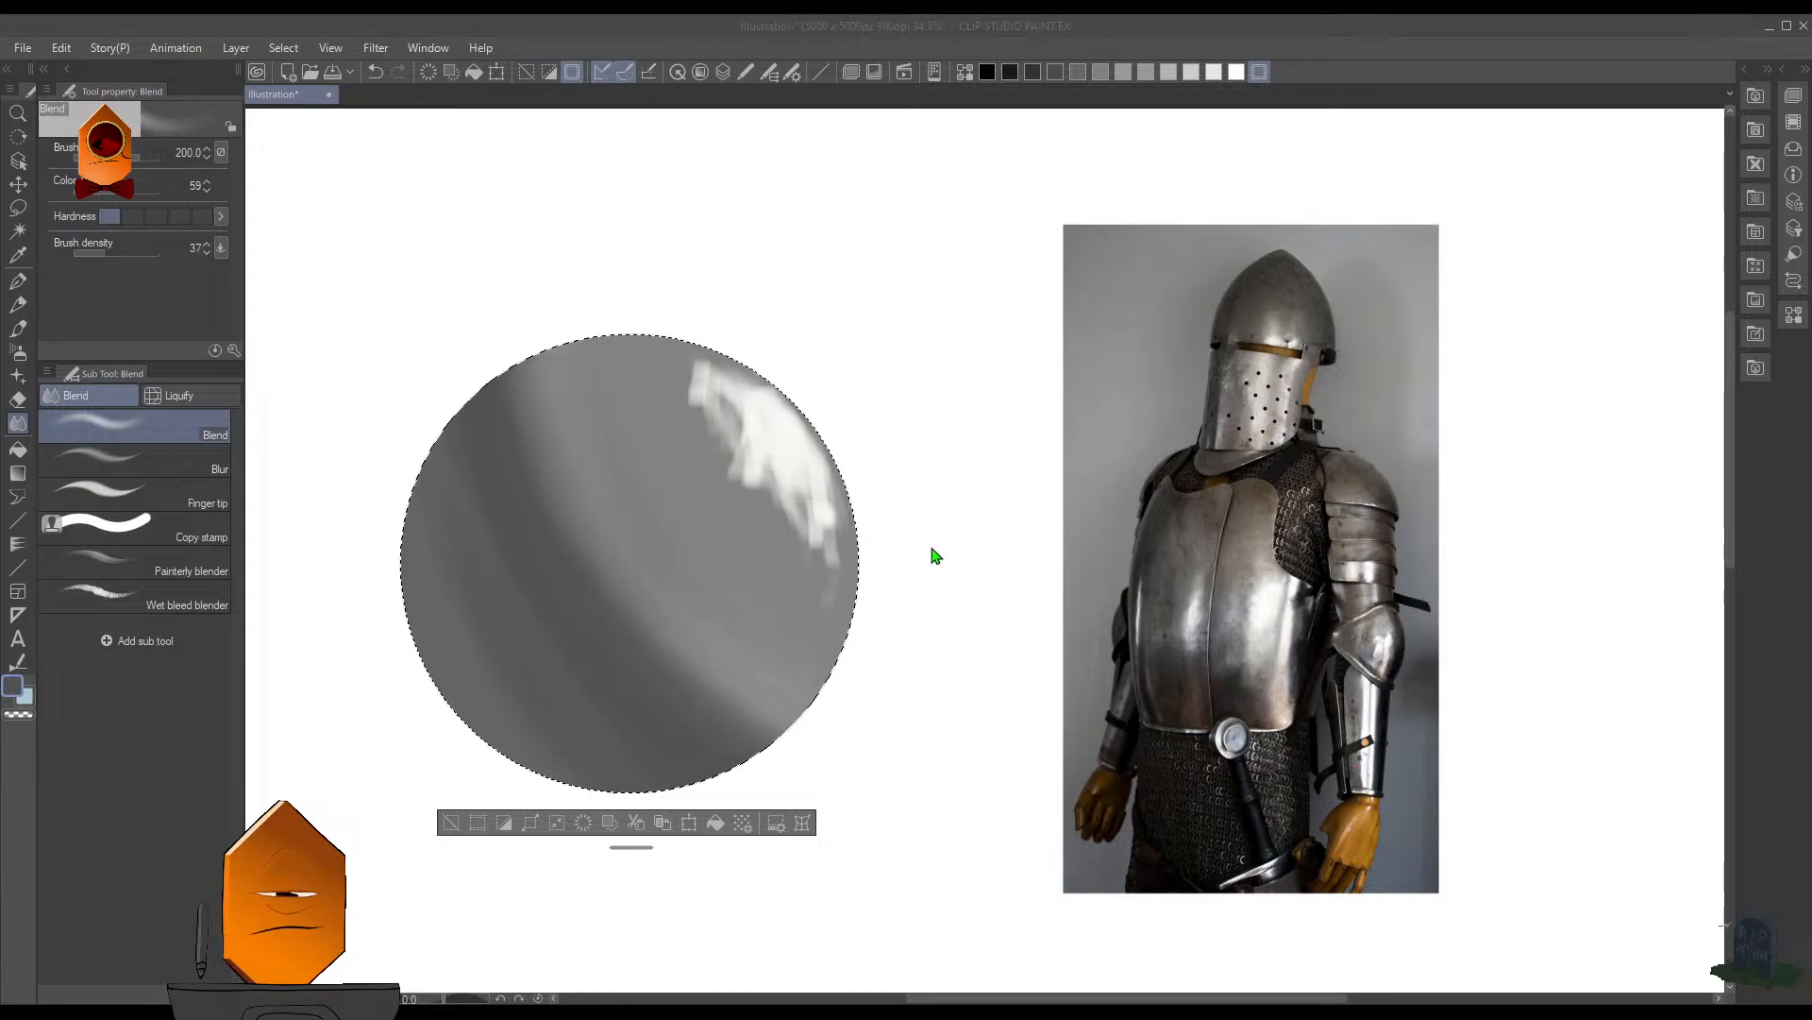
# - Clear the circular selection around the sphere
pyautogui.moveTo(884, 435); pyautogui.dragTo(847, 432)
pyautogui.moveTo(877, 514); pyautogui.dragTo(893, 518)
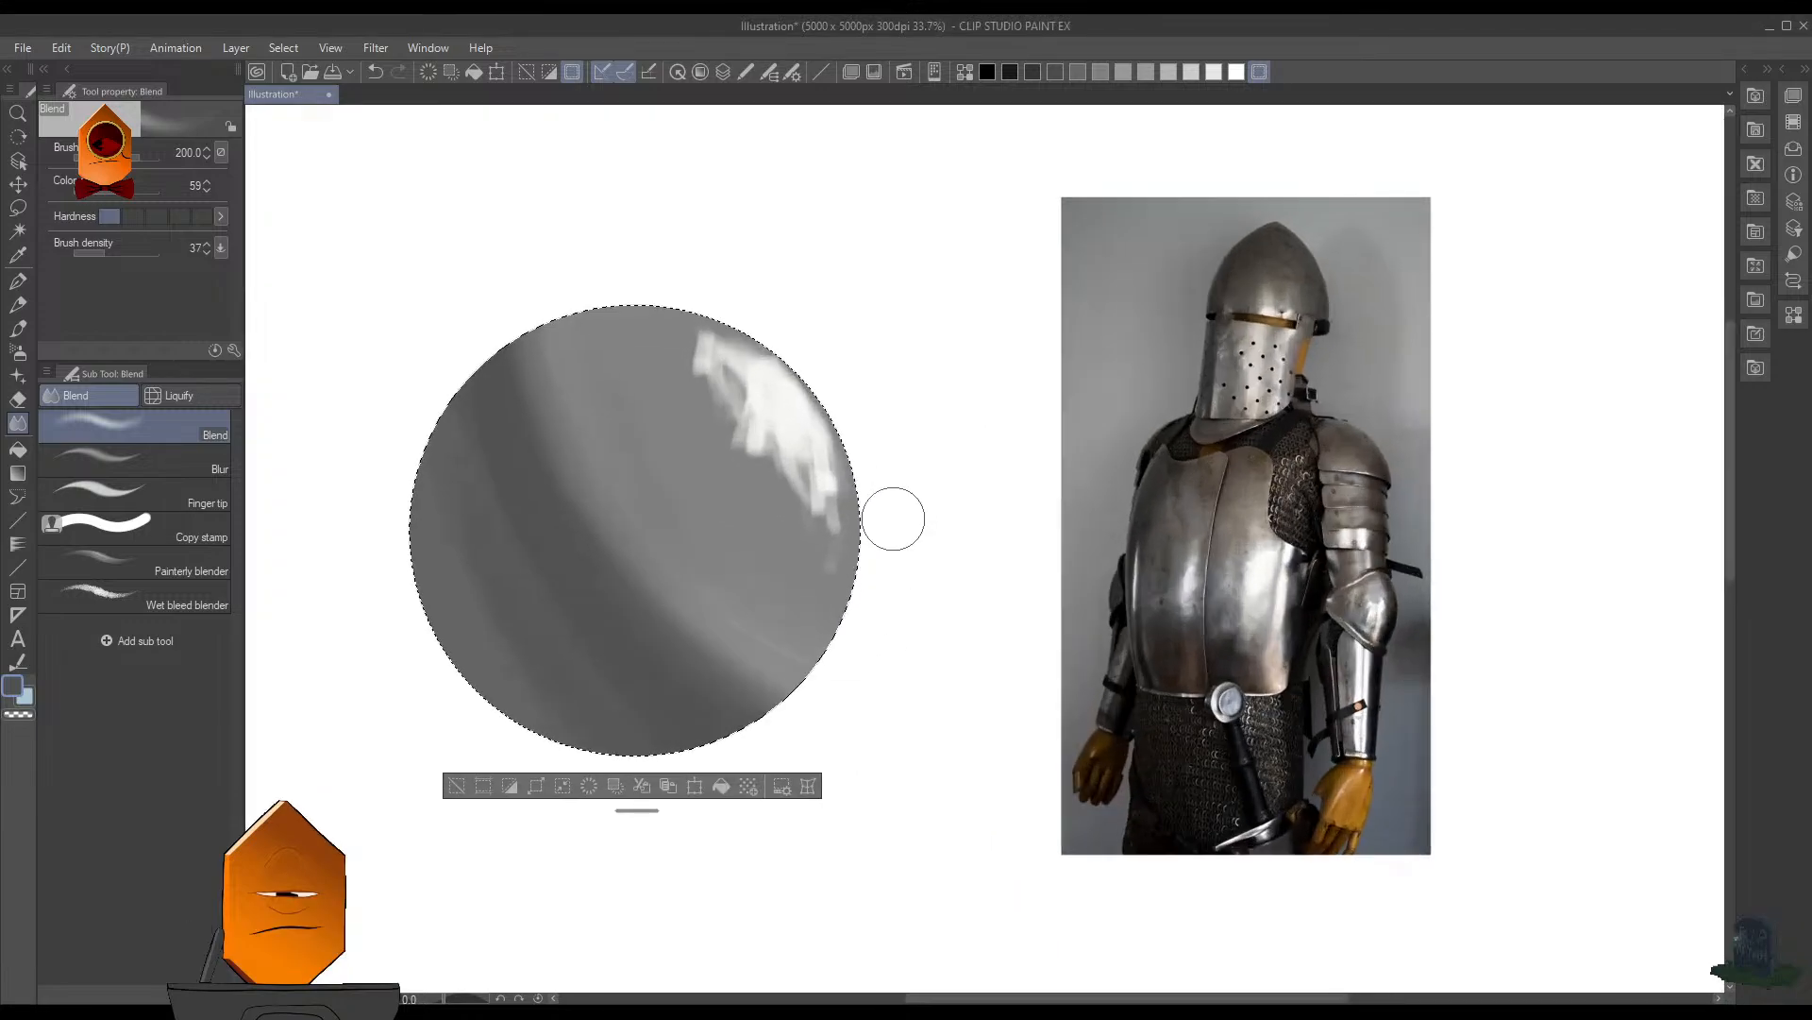
pyautogui.hotkey('ctrl', 'd')
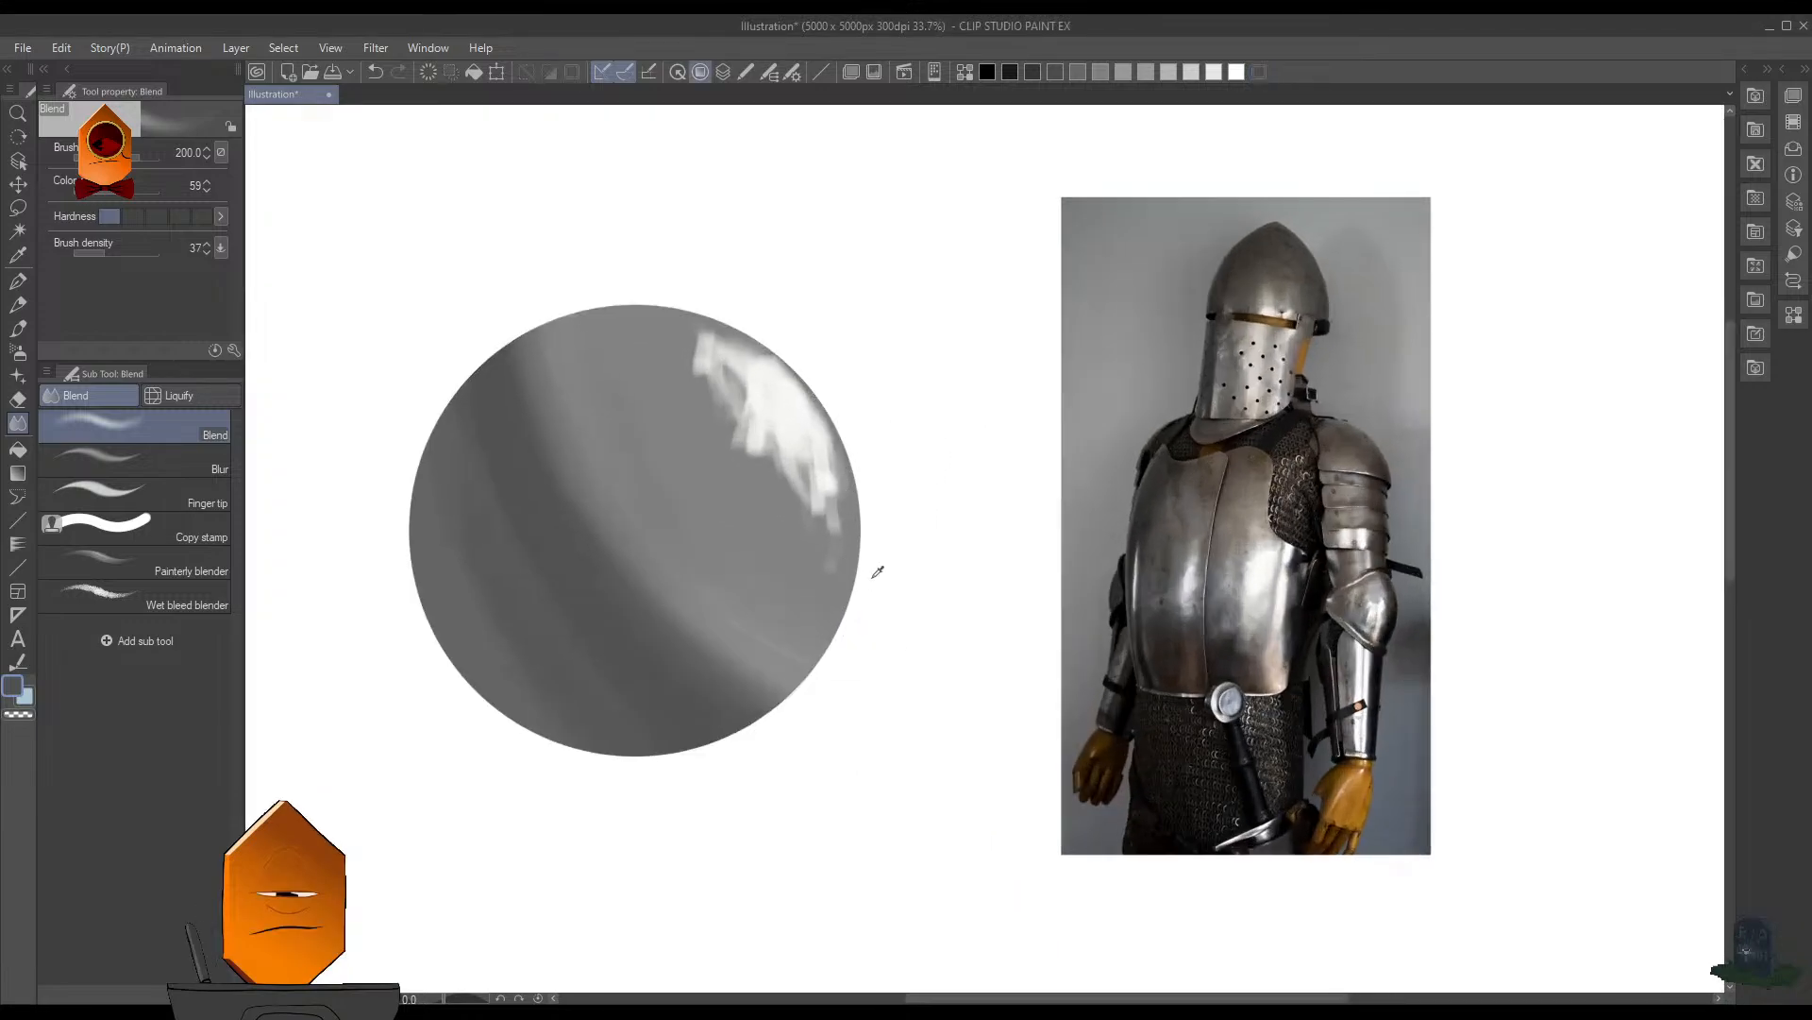
# - Darken the shadow band along its upper edge with curved MB Cubebrush strokes at size 250
pyautogui.press('b')
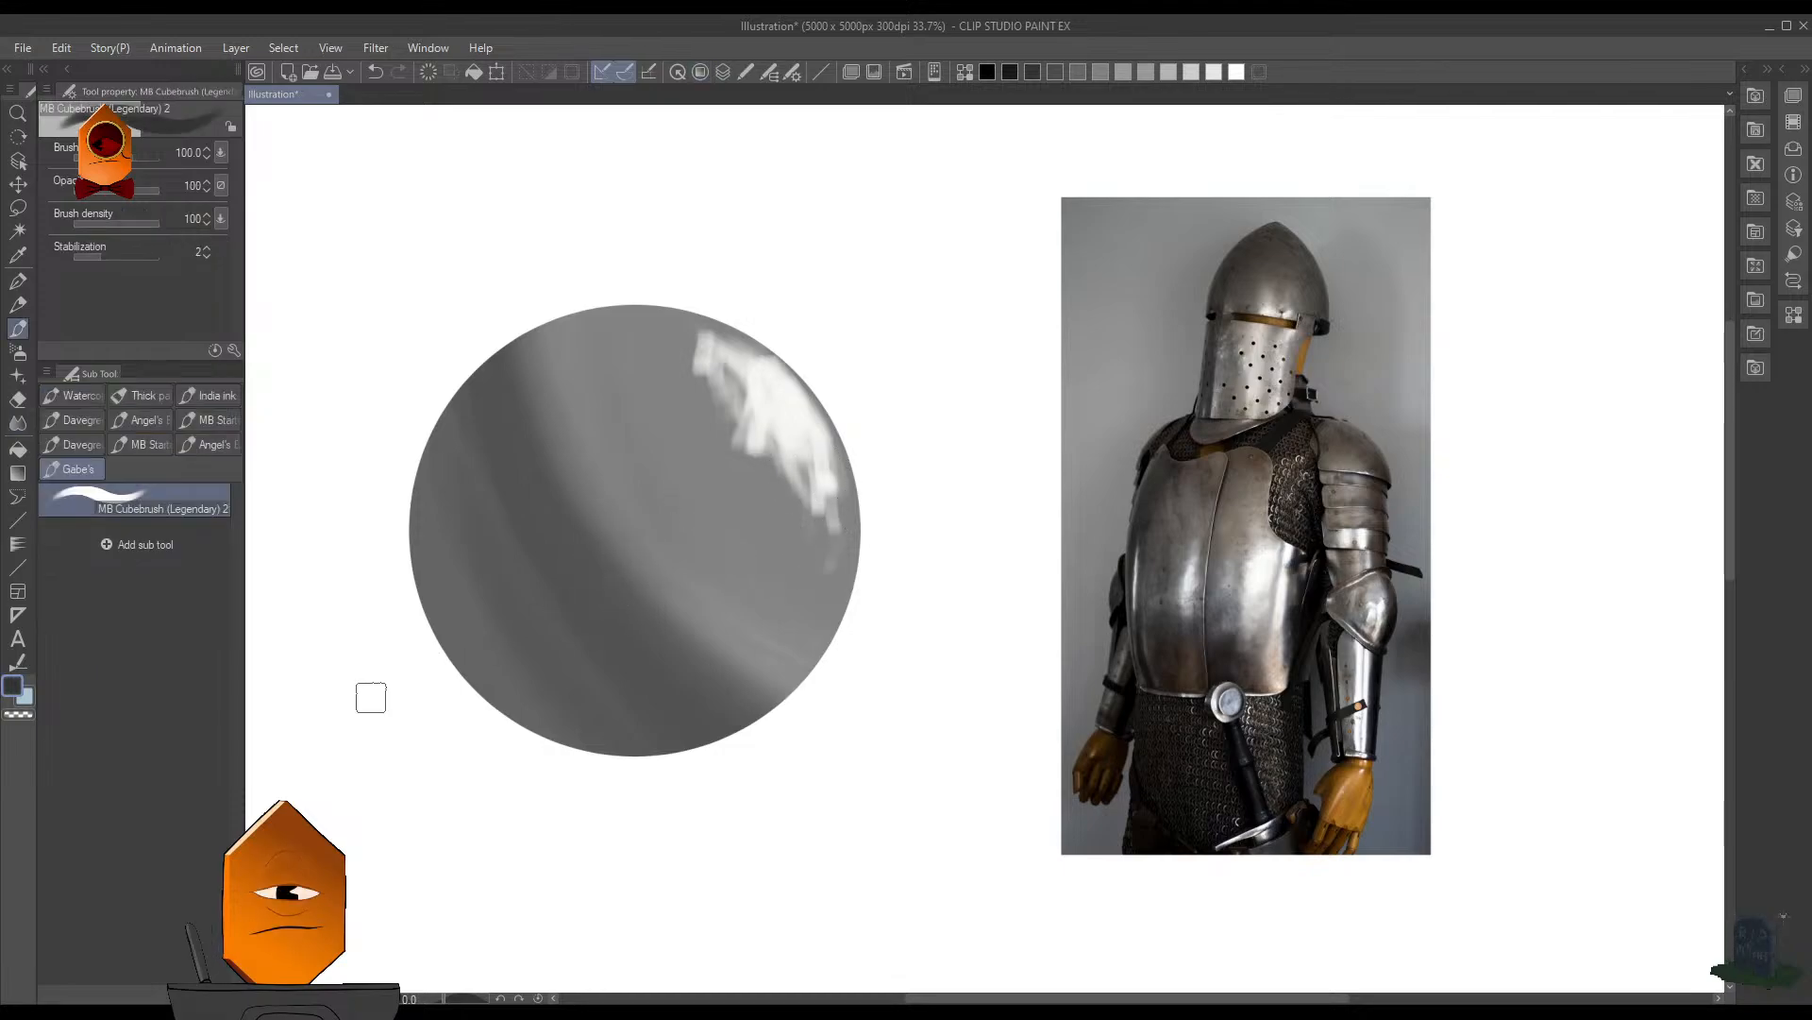
pyautogui.press(']')
pyautogui.press(']')
pyautogui.press(']')
pyautogui.press(']')
pyautogui.press(']')
pyautogui.moveTo(508, 345); pyautogui.dragTo(581, 538)
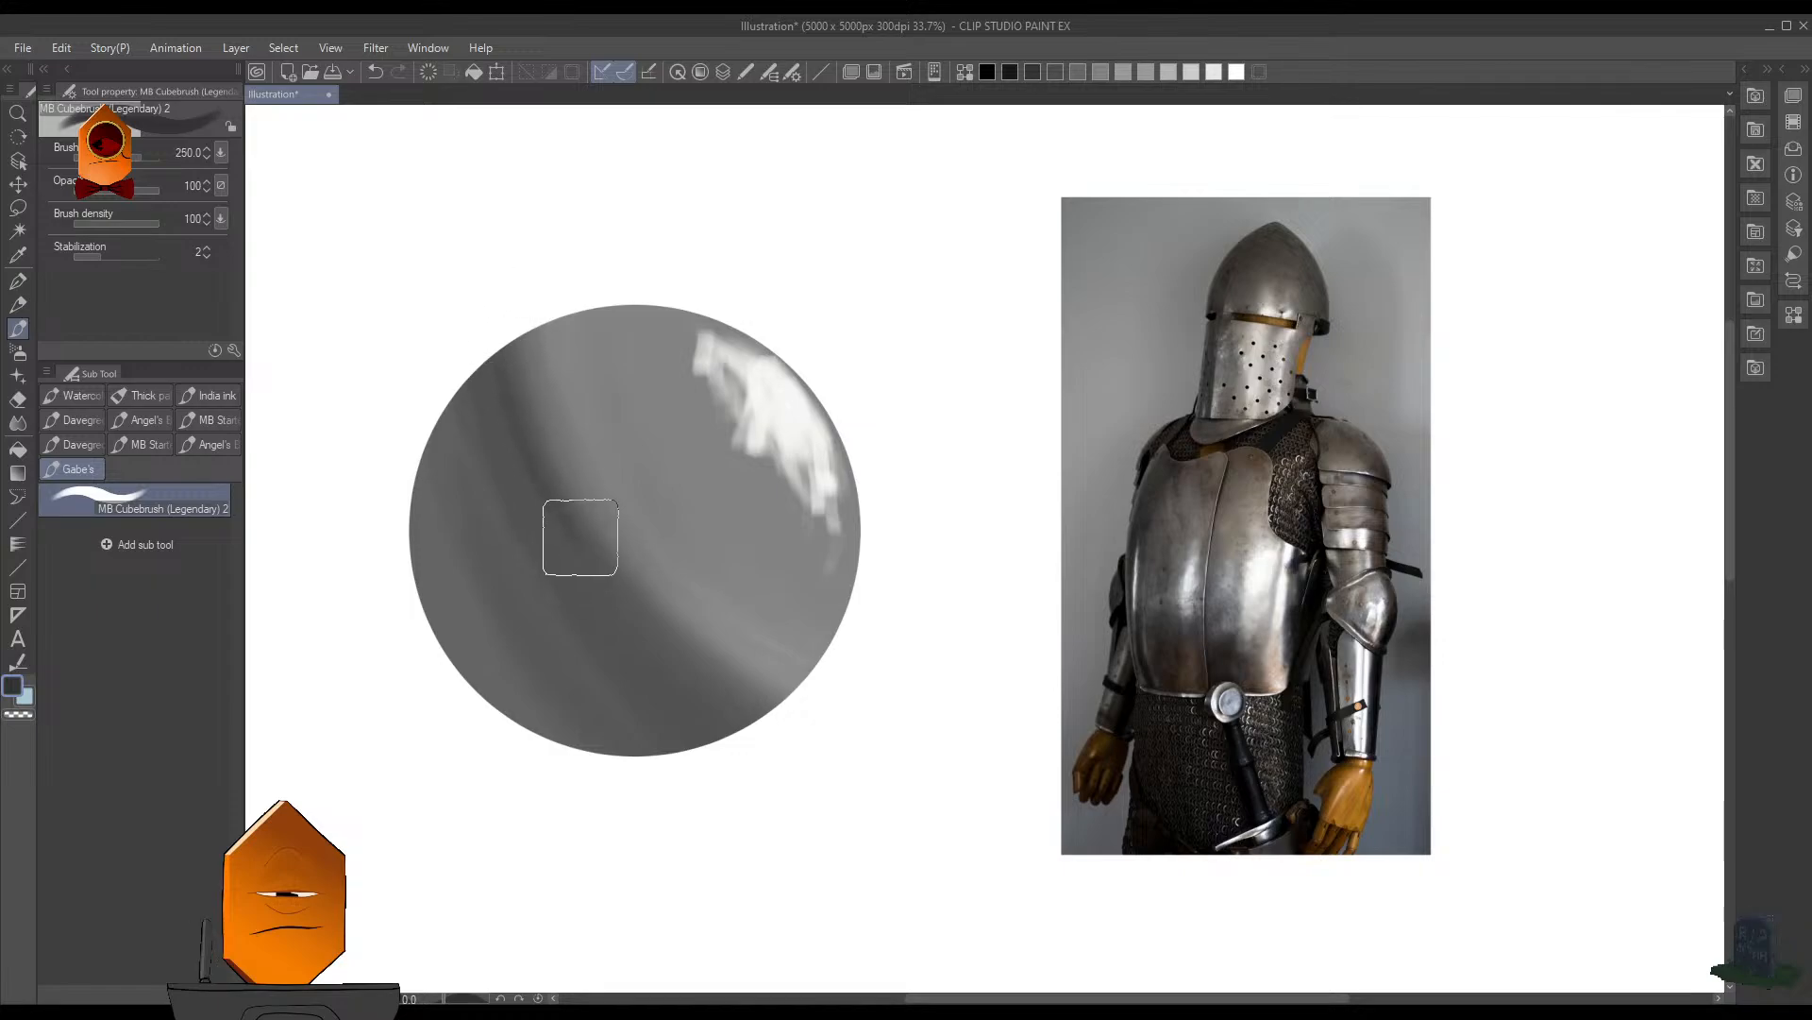
pyautogui.moveTo(488, 294)
pyautogui.mouseDown()
pyautogui.moveTo(601, 566)
pyautogui.moveTo(479, 298)
pyautogui.moveTo(537, 445)
pyautogui.moveTo(507, 420)
pyautogui.moveTo(554, 455)
pyautogui.moveTo(489, 312)
pyautogui.moveTo(551, 458)
pyautogui.mouseUp()
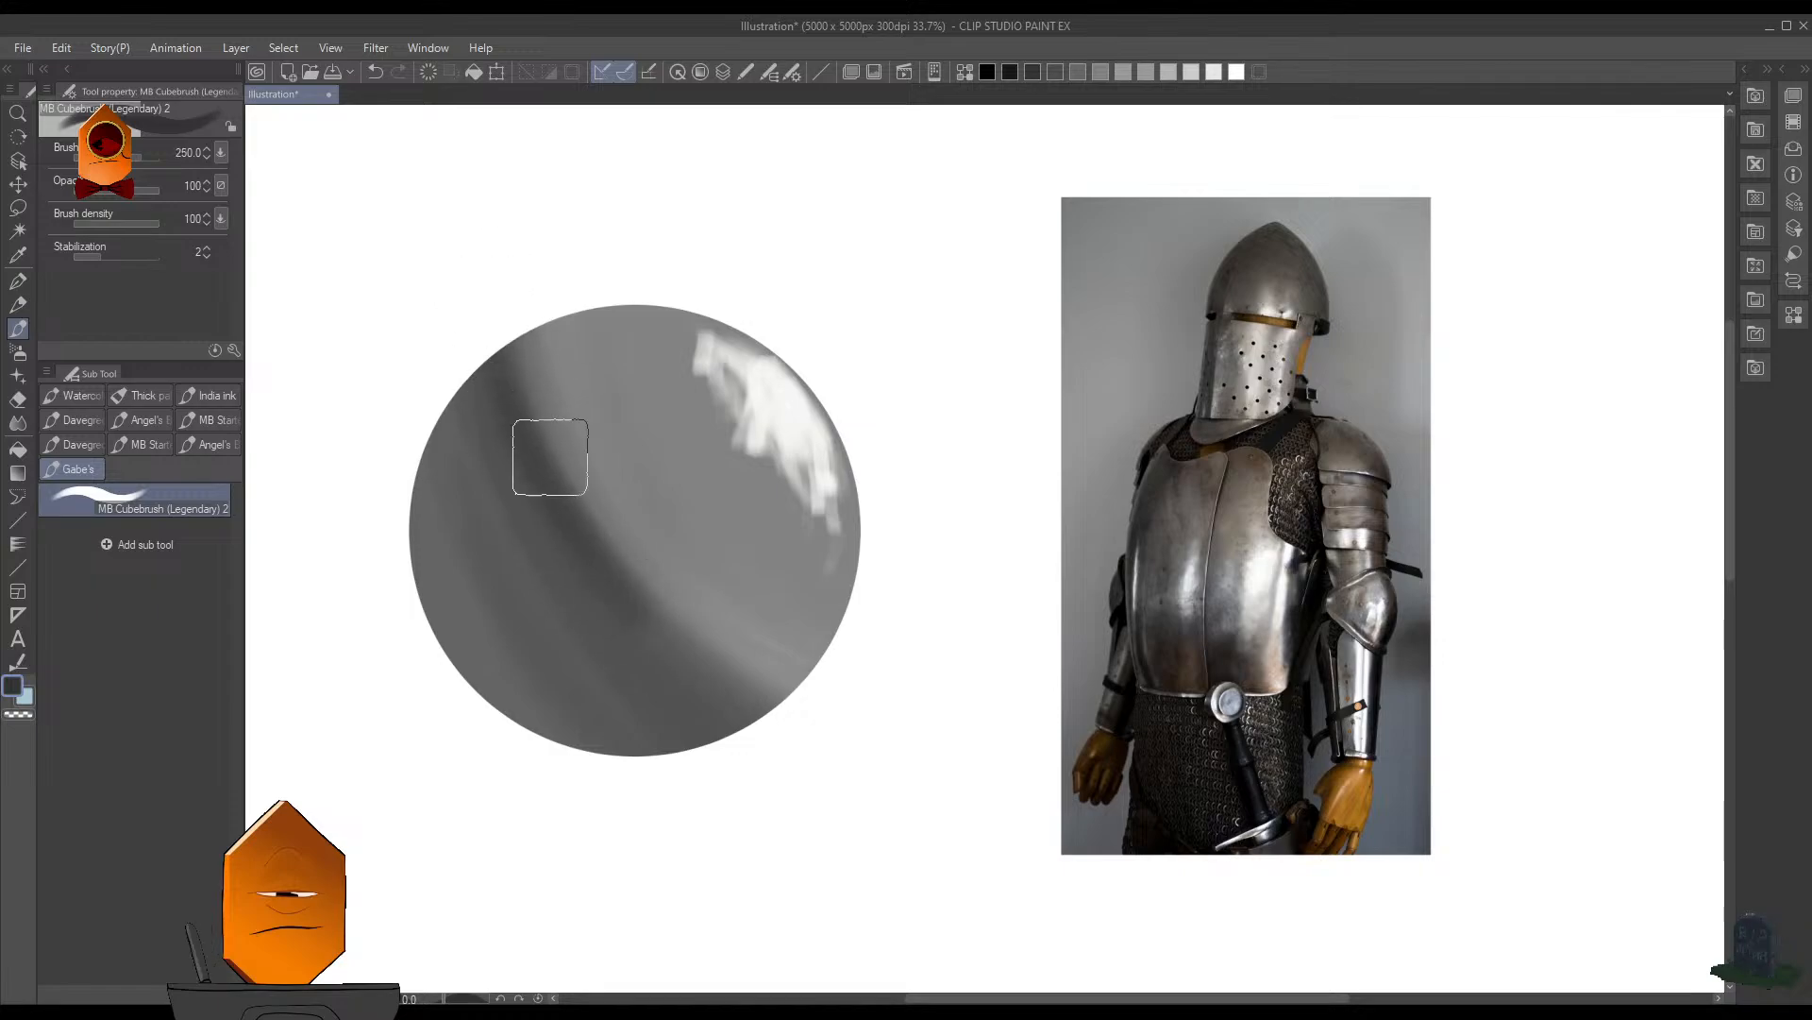
pyautogui.moveTo(496, 376); pyautogui.dragTo(586, 525)
pyautogui.moveTo(531, 450)
pyautogui.mouseDown()
pyautogui.moveTo(709, 653)
pyautogui.moveTo(715, 638)
pyautogui.moveTo(765, 648)
pyautogui.moveTo(836, 691)
pyautogui.mouseUp()
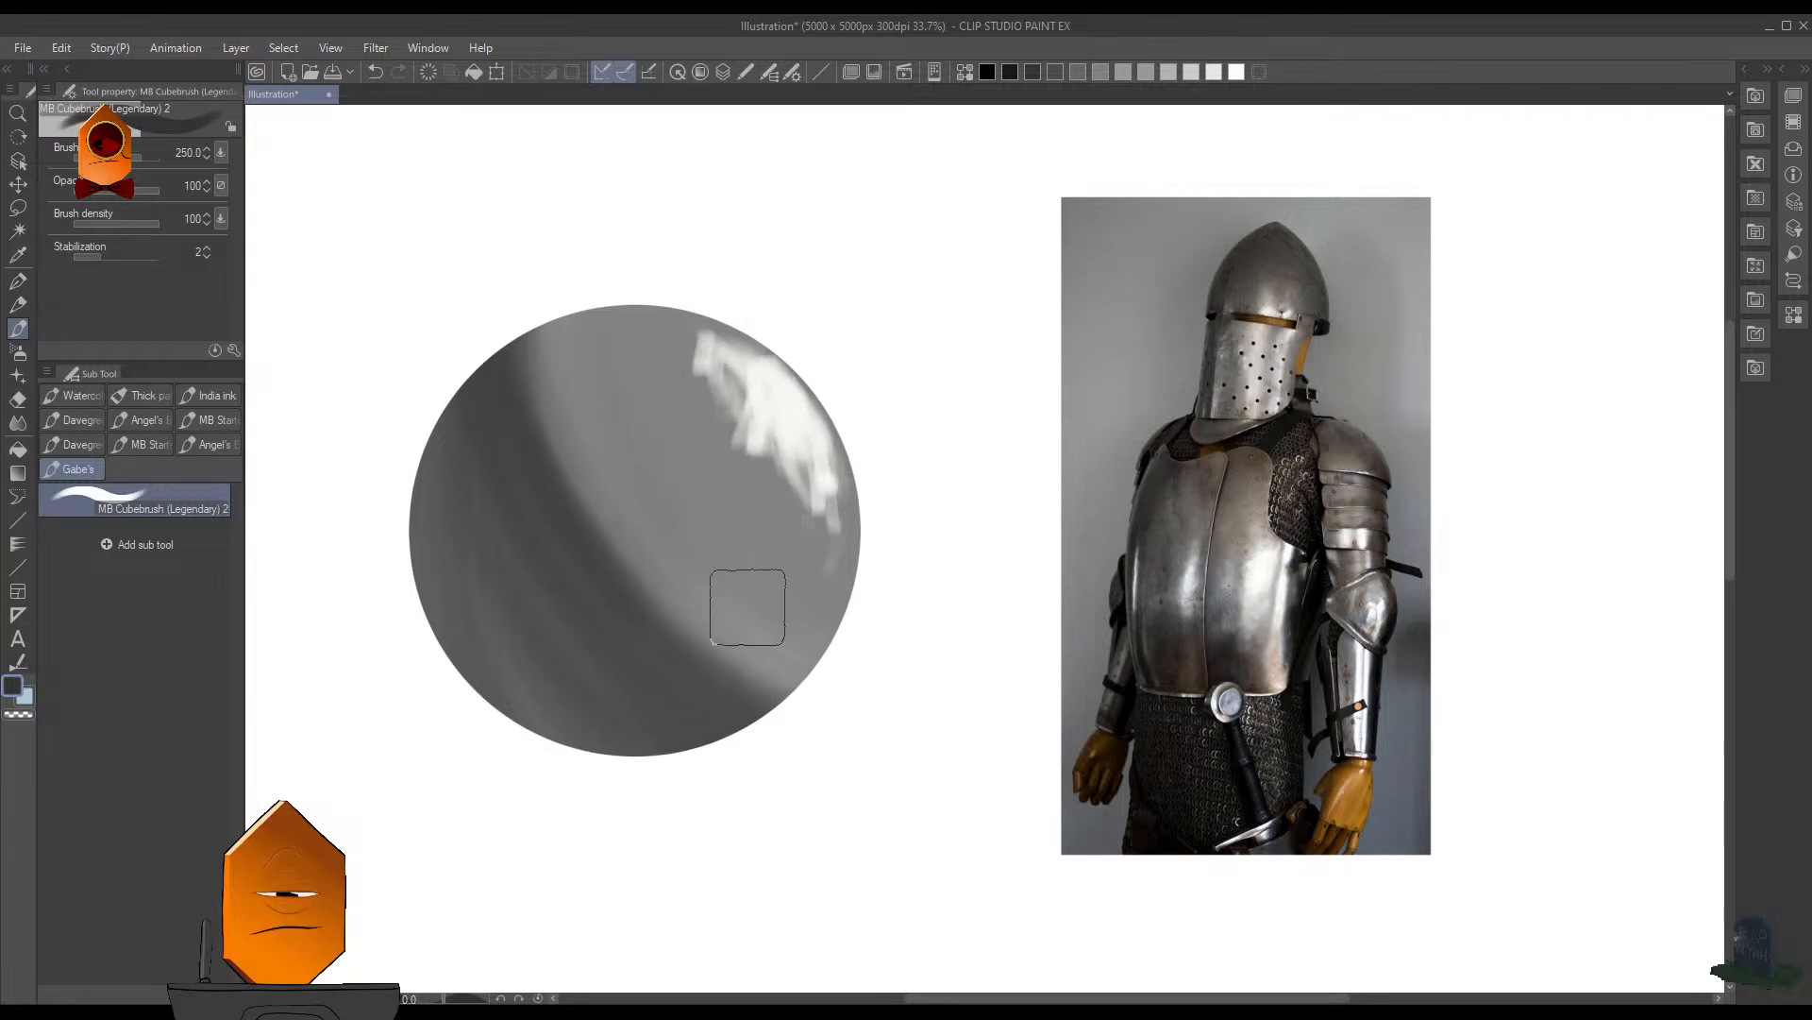
# - Widen the shadow toward the midtones with broad strokes at size 500, and even out its streaks at size 250
pyautogui.press(']')
pyautogui.press(']')
pyautogui.press(']')
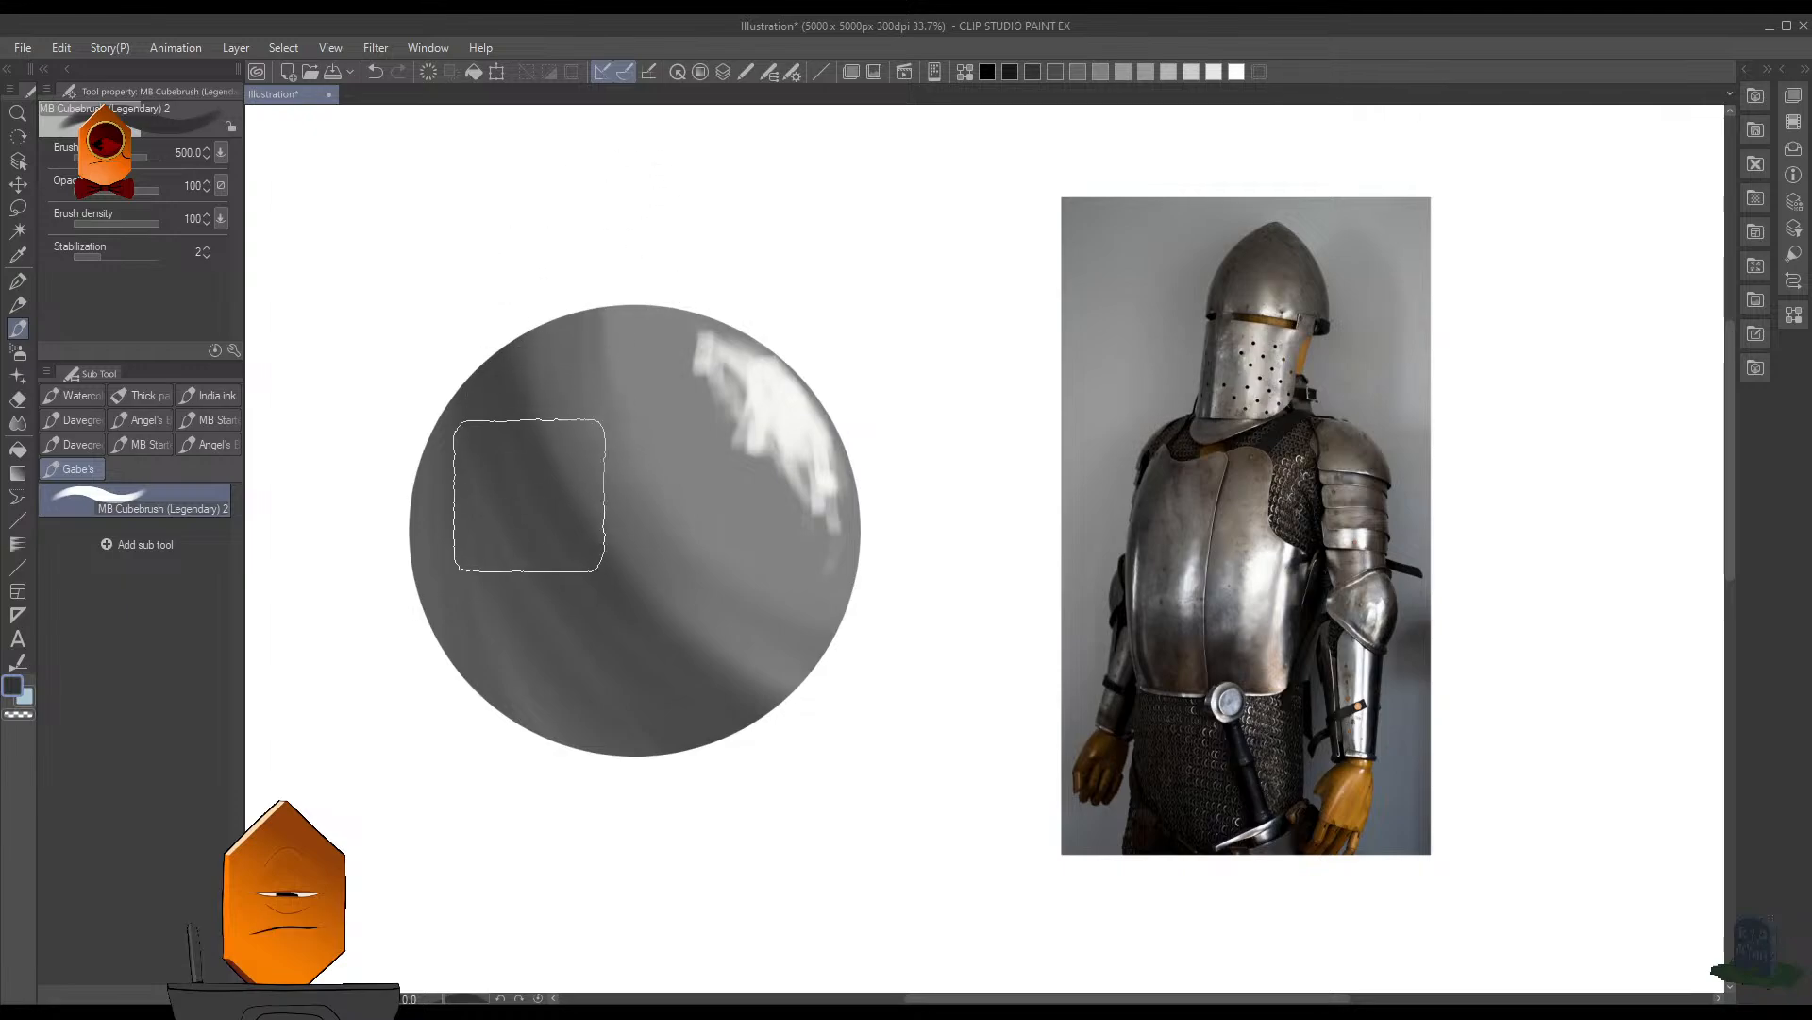
pyautogui.press('[')
pyautogui.press('[')
pyautogui.press('[')
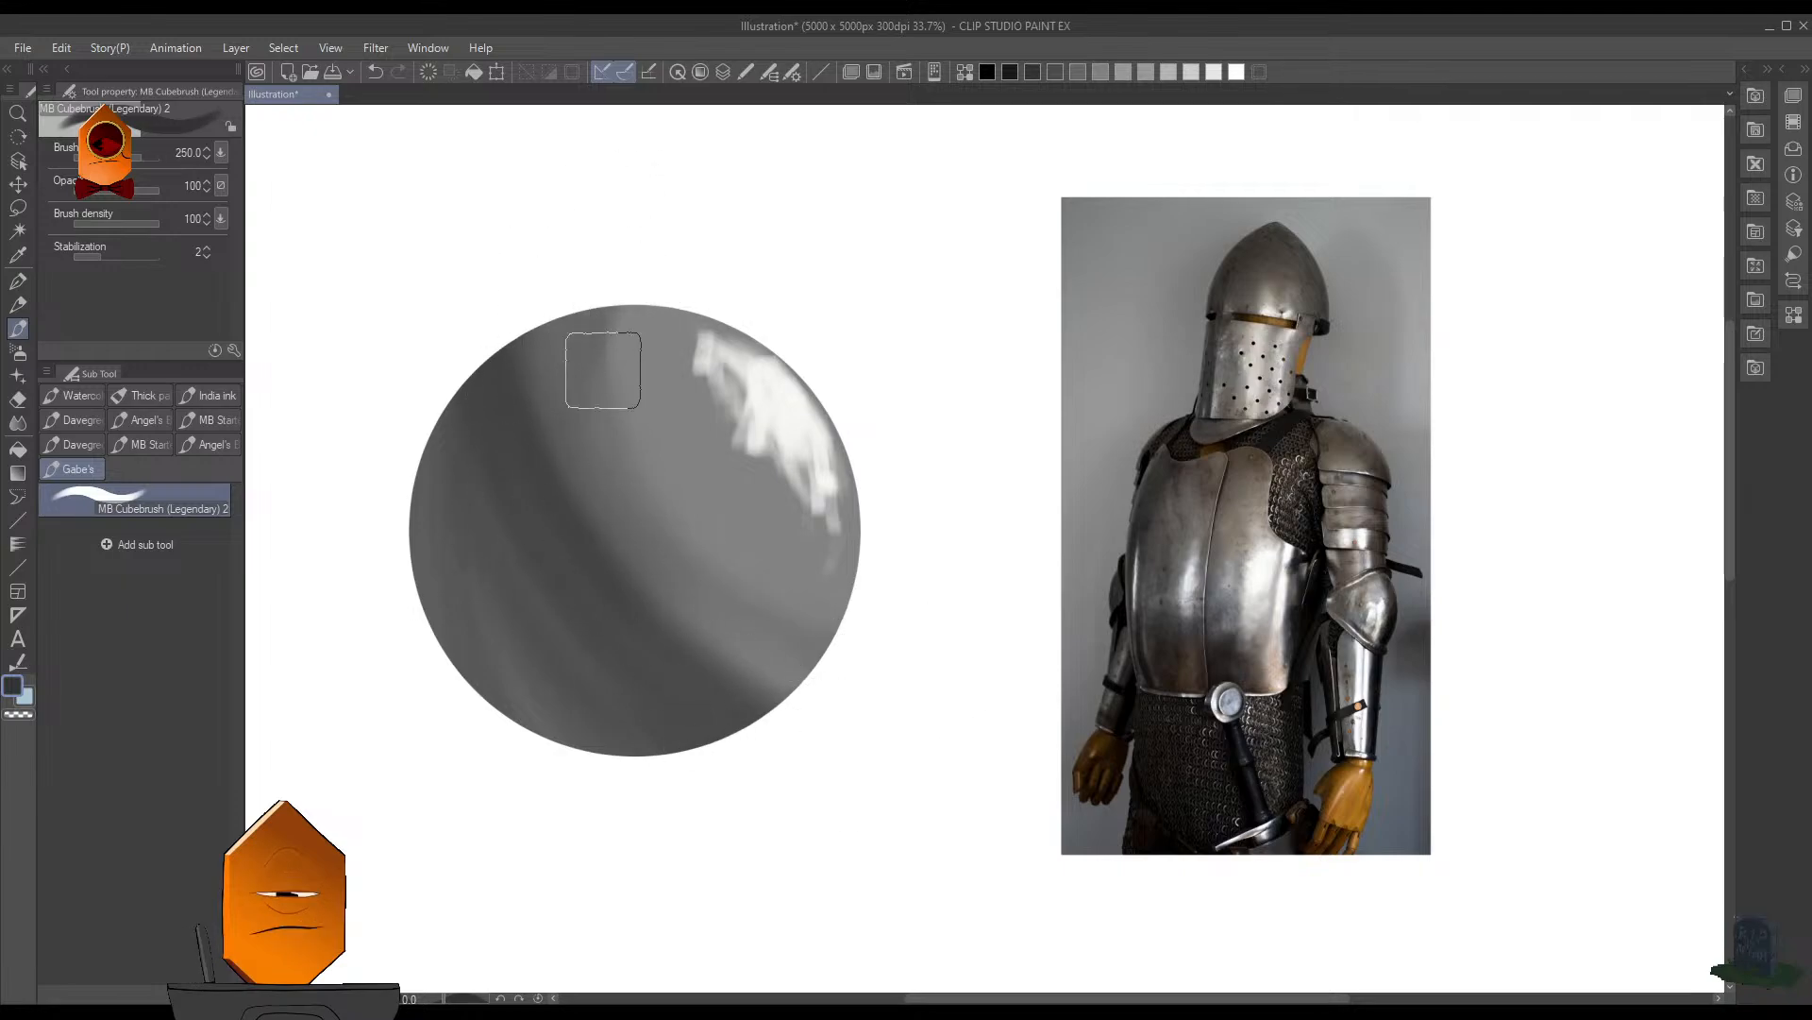
pyautogui.keyDown('alt'); pyautogui.click(581, 548); pyautogui.keyUp('alt')
pyautogui.keyDown('alt'); pyautogui.click(487, 615); pyautogui.keyUp('alt')
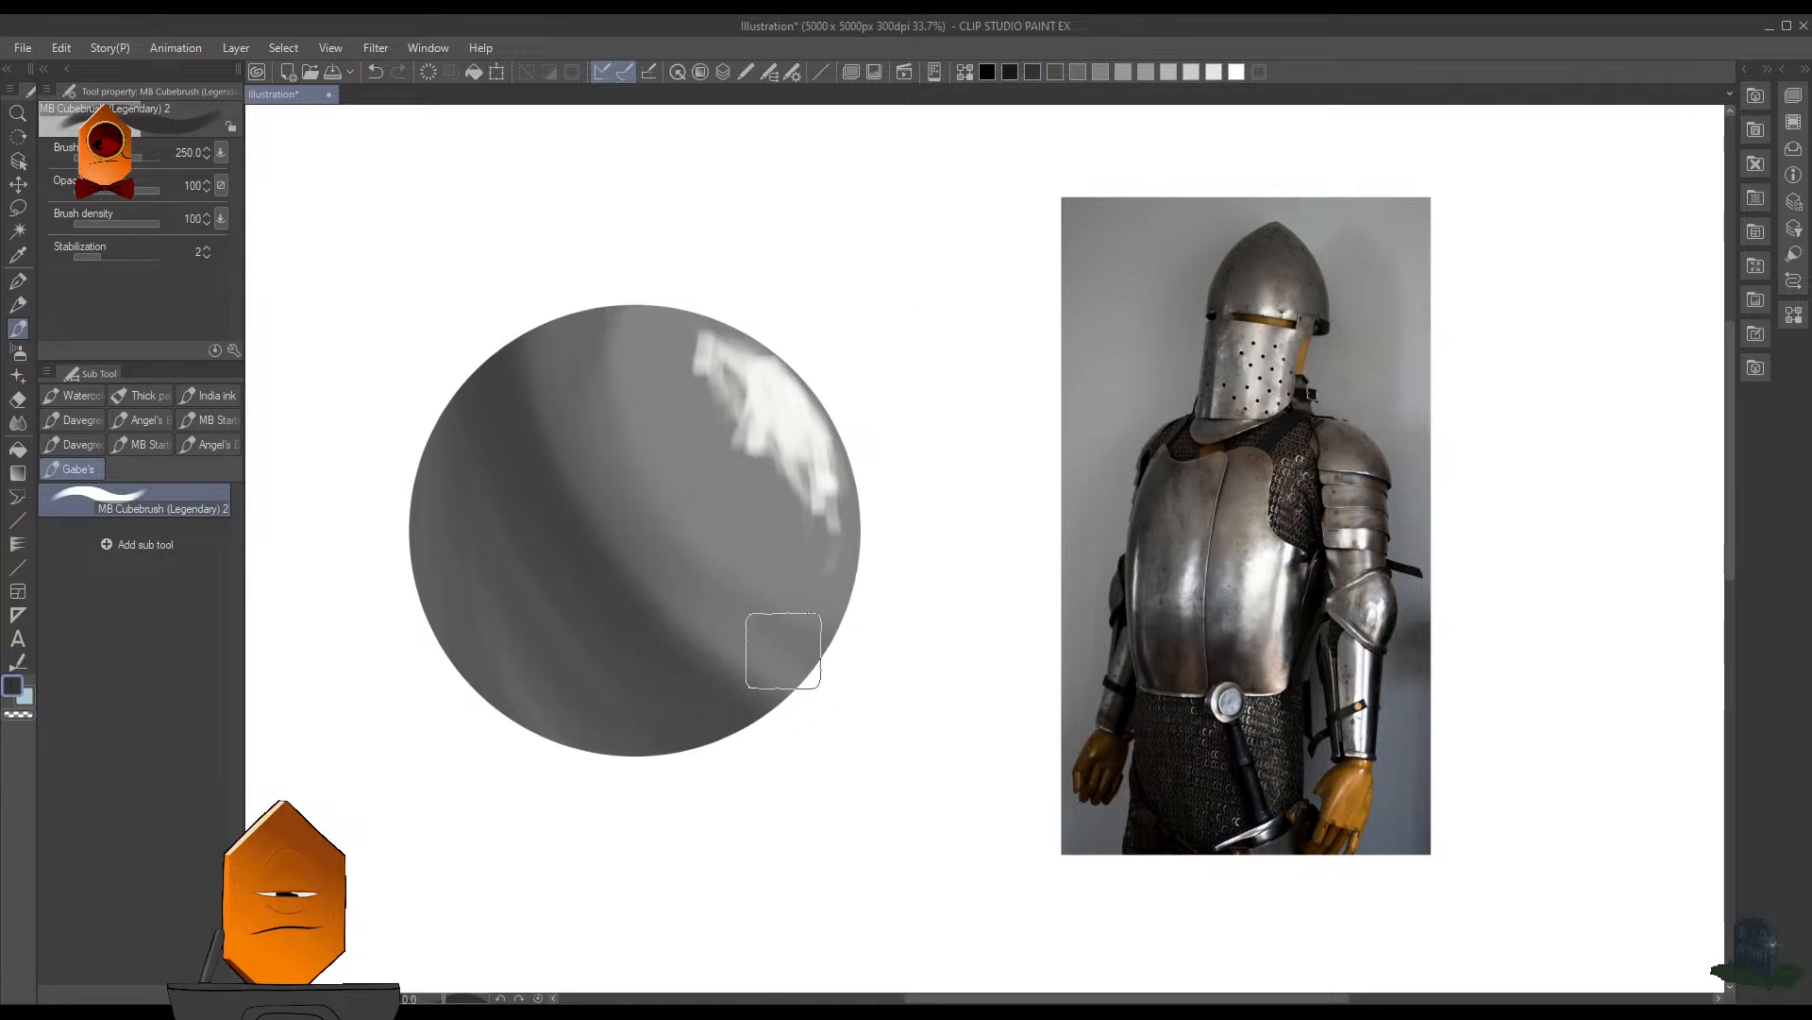
# - Deepen the shadow's core with curved strokes in darker grays, reducing the brush size from 250 to 150
pyautogui.click(1010, 80)
pyautogui.click(1036, 78)
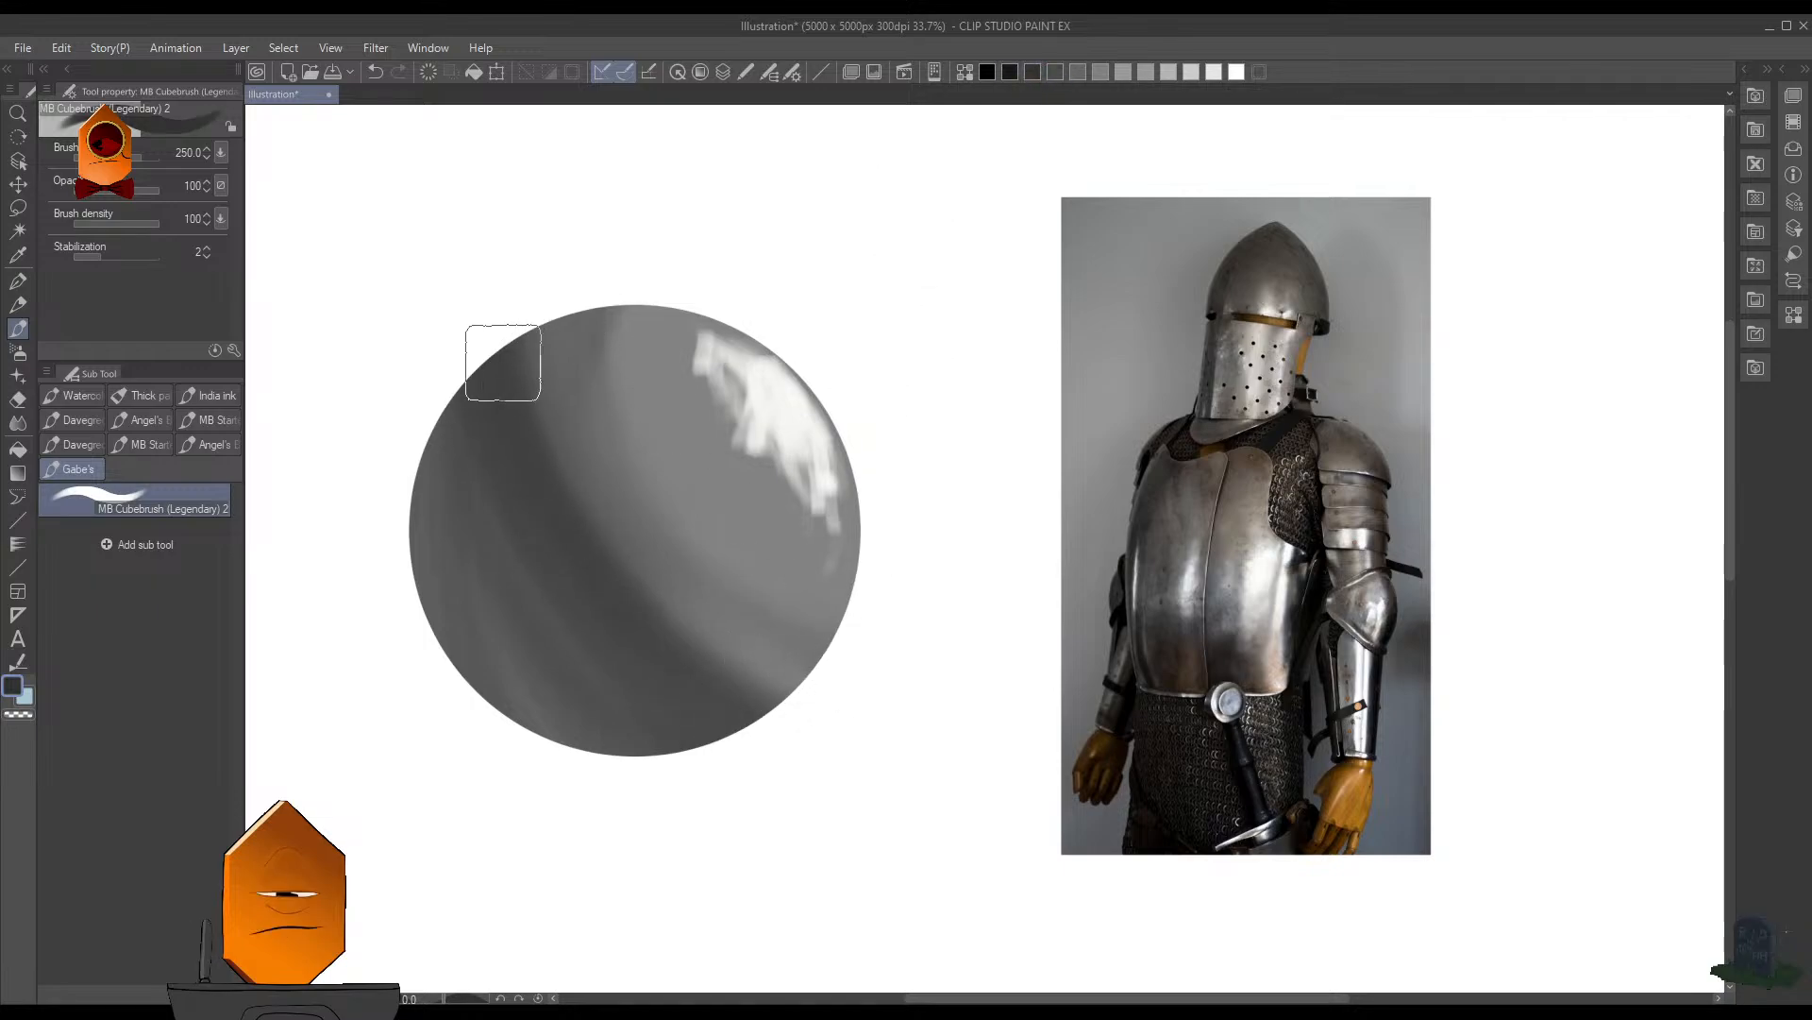
pyautogui.moveTo(475, 340); pyautogui.dragTo(658, 594)
pyautogui.press('[')
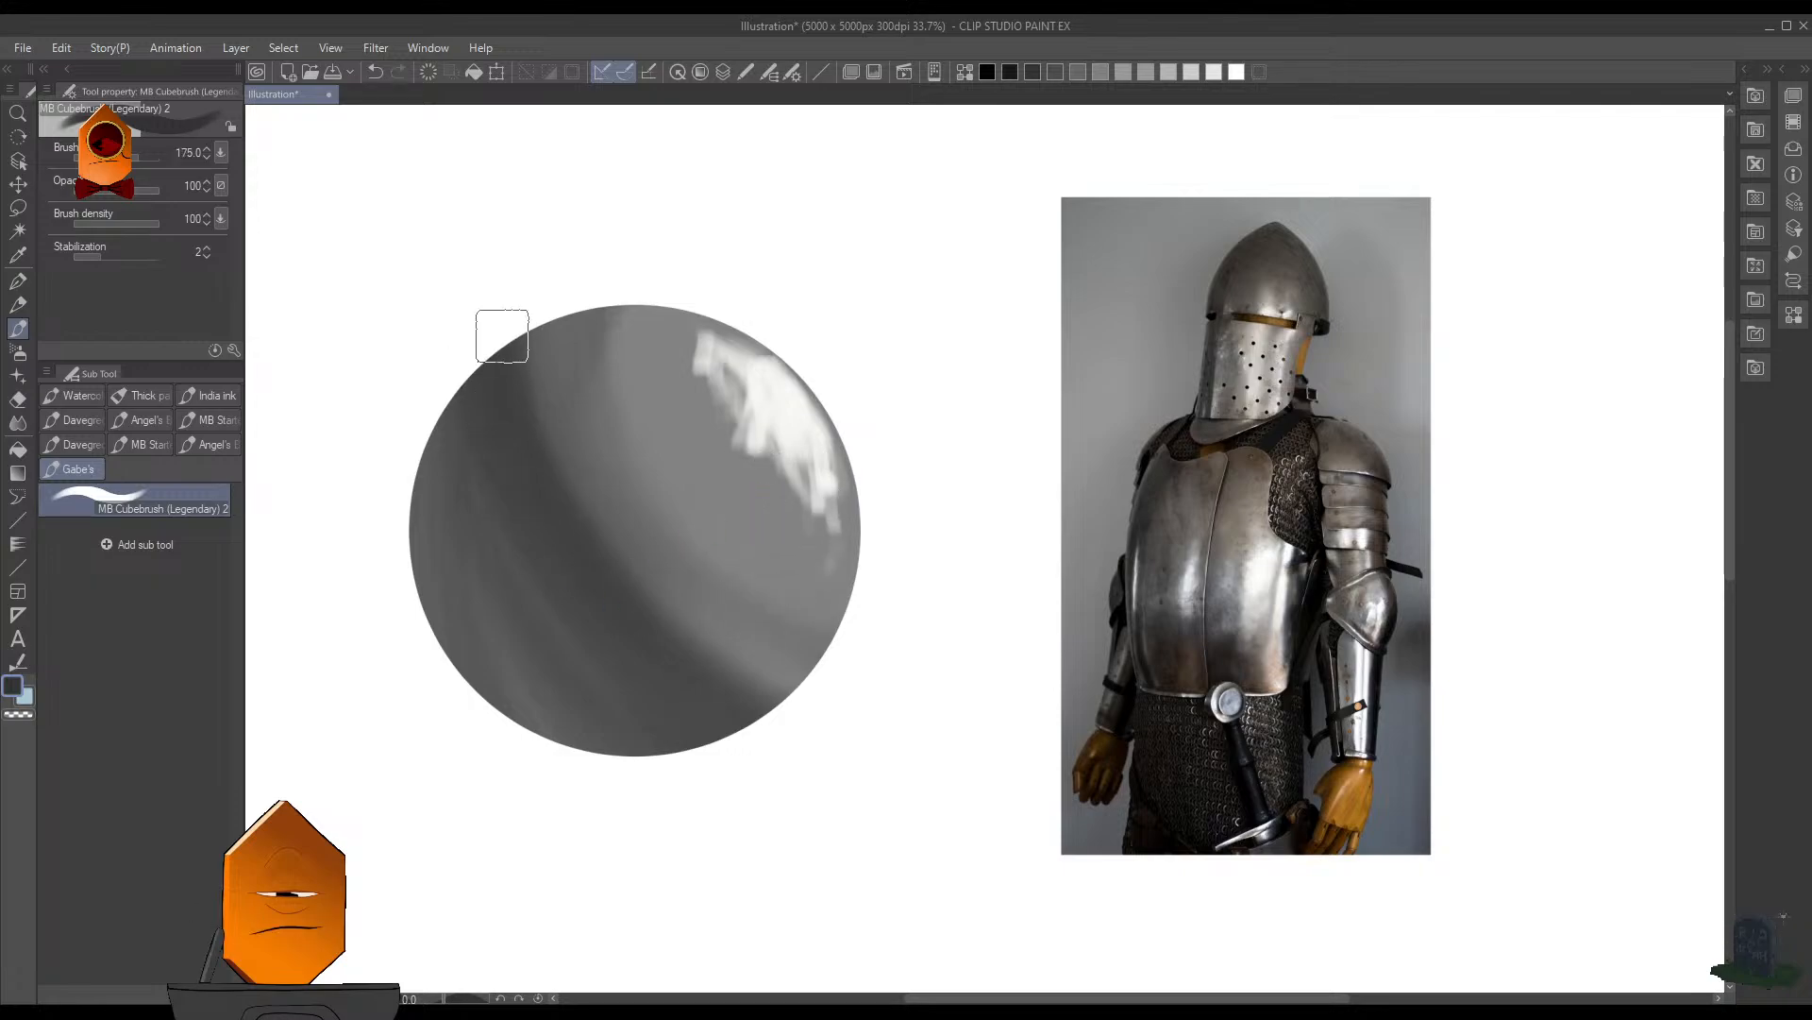
pyautogui.click(1010, 80)
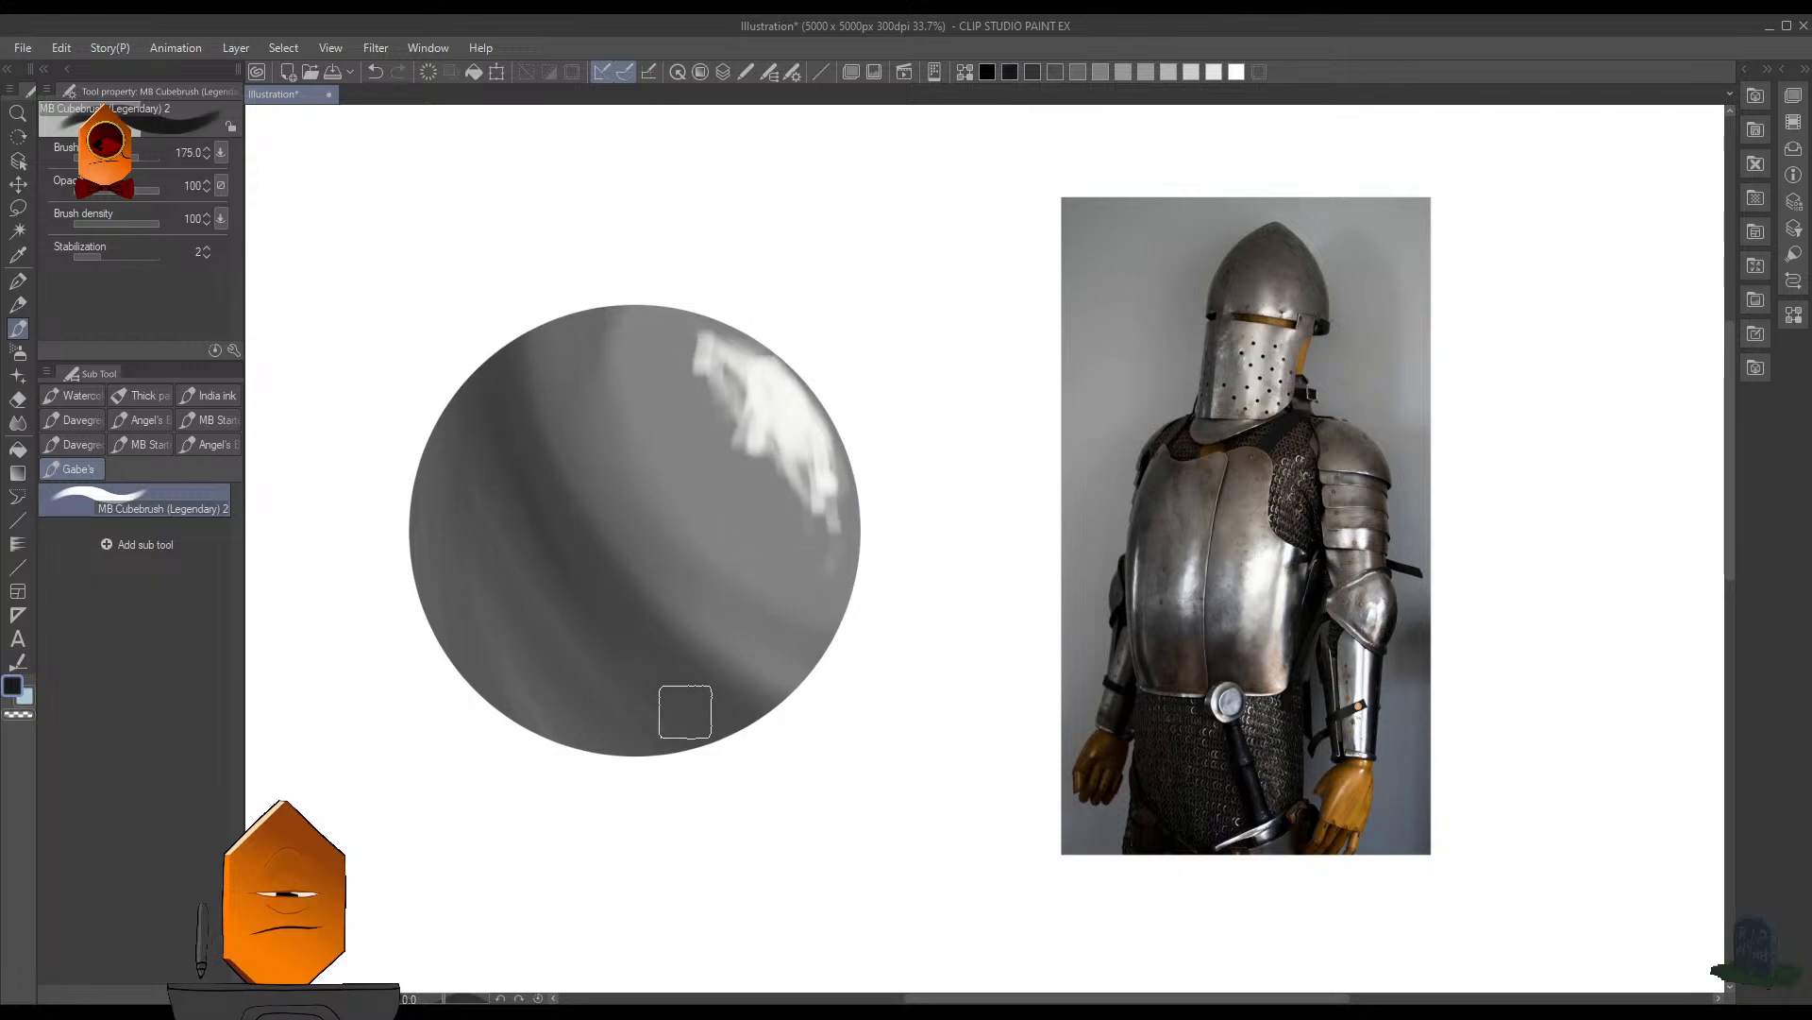
pyautogui.press(']')
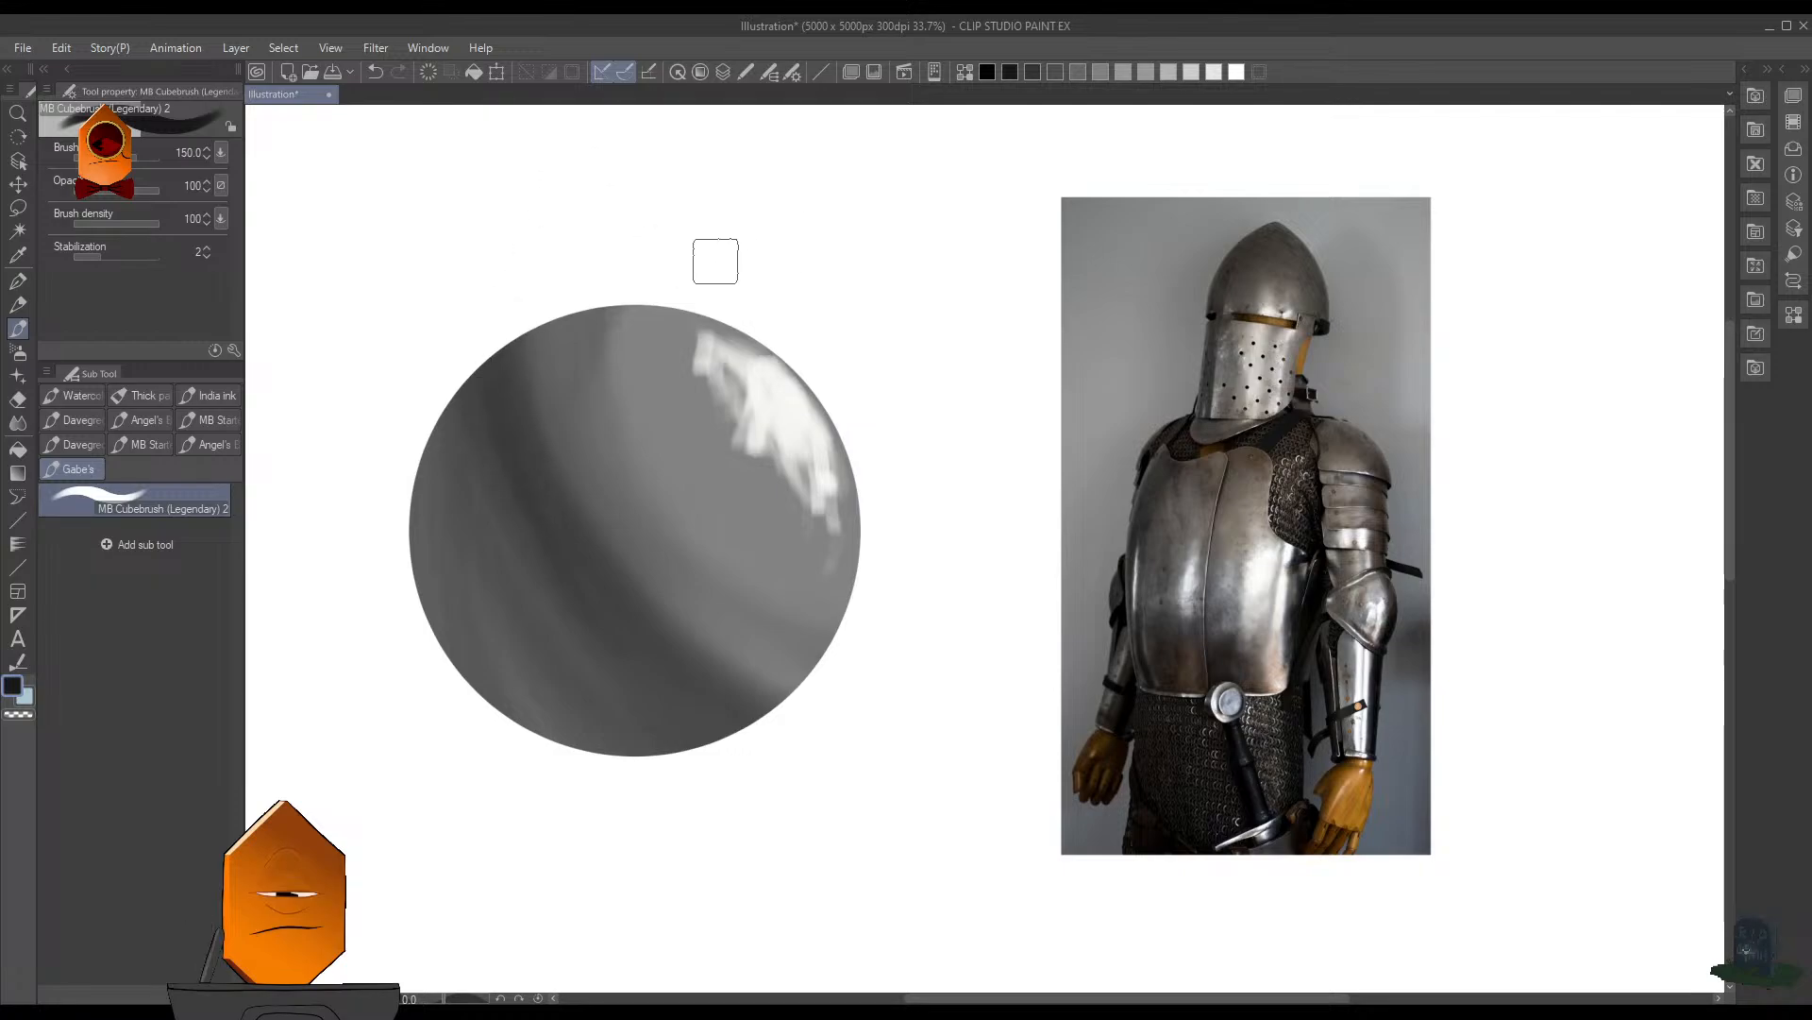
# - Retouch the transition between shadow and midtone with a gray sampled from the sphere at brush size 150
pyautogui.keyDown('alt'); pyautogui.click(593, 477); pyautogui.keyUp('alt')
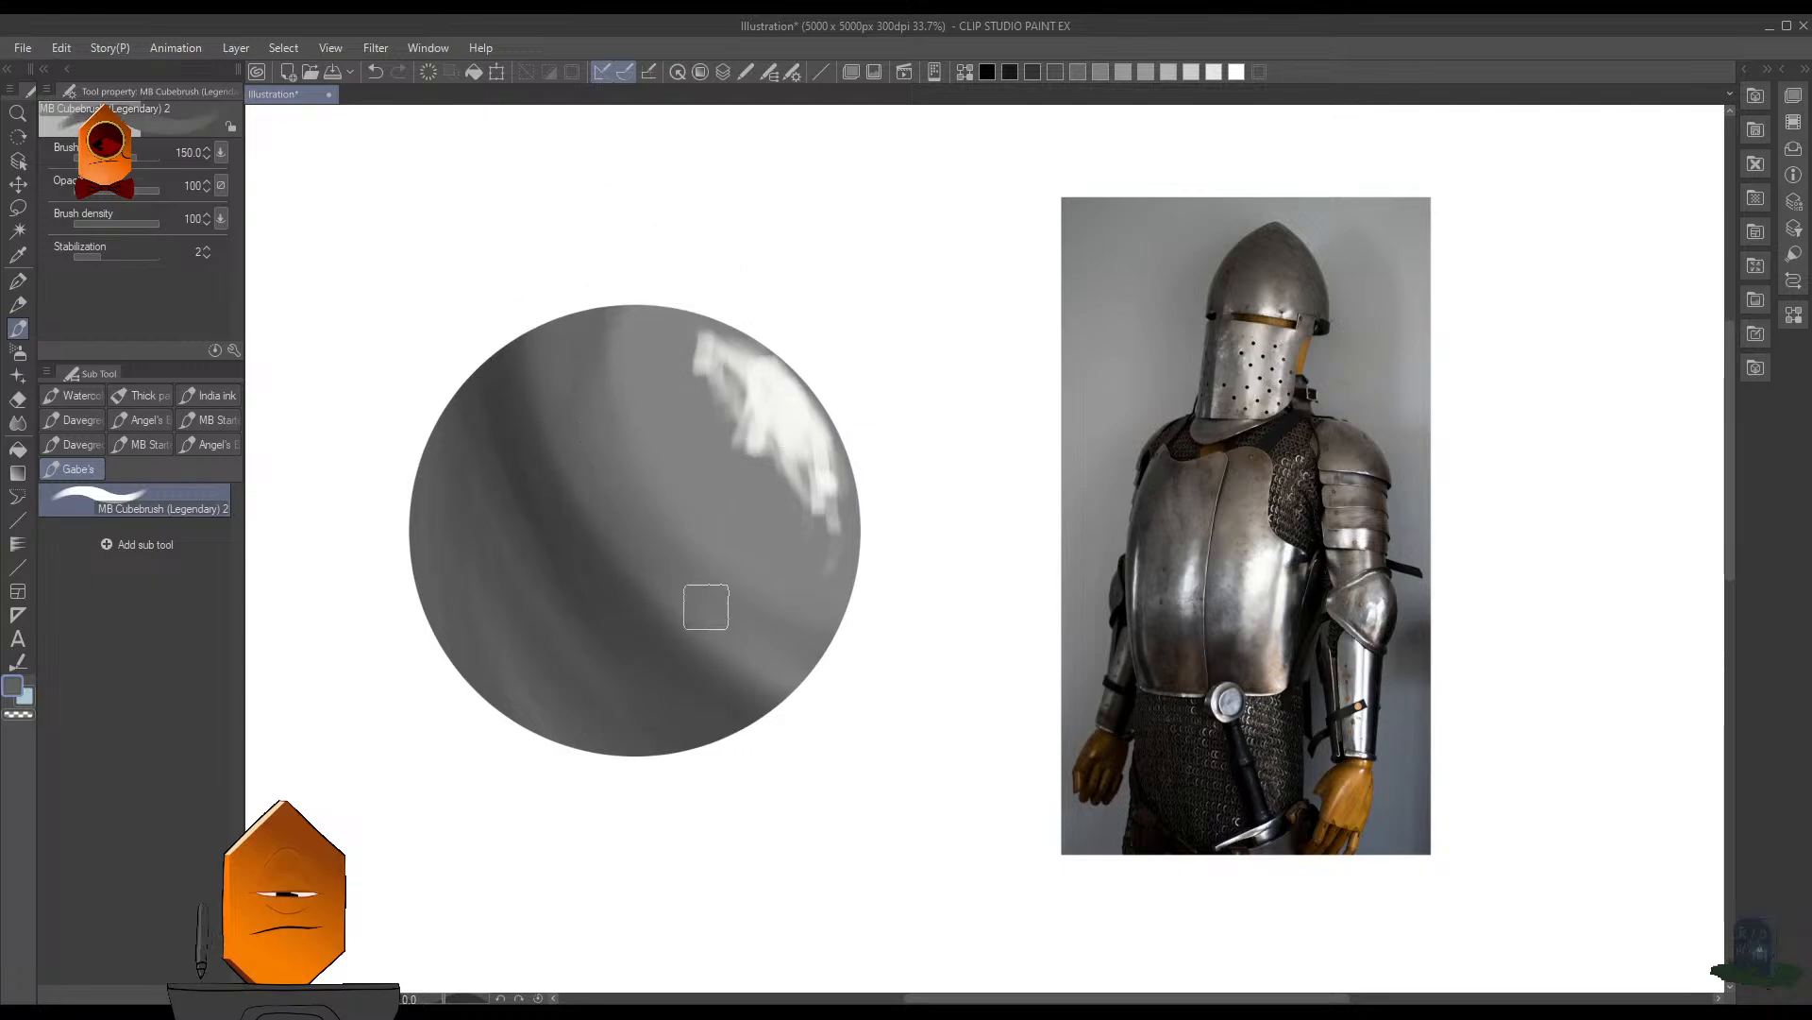
pyautogui.moveTo(706, 607); pyautogui.dragTo(549, 350)
pyautogui.hotkey('ctrl', 'z')
pyautogui.hotkey('ctrl', 'z')
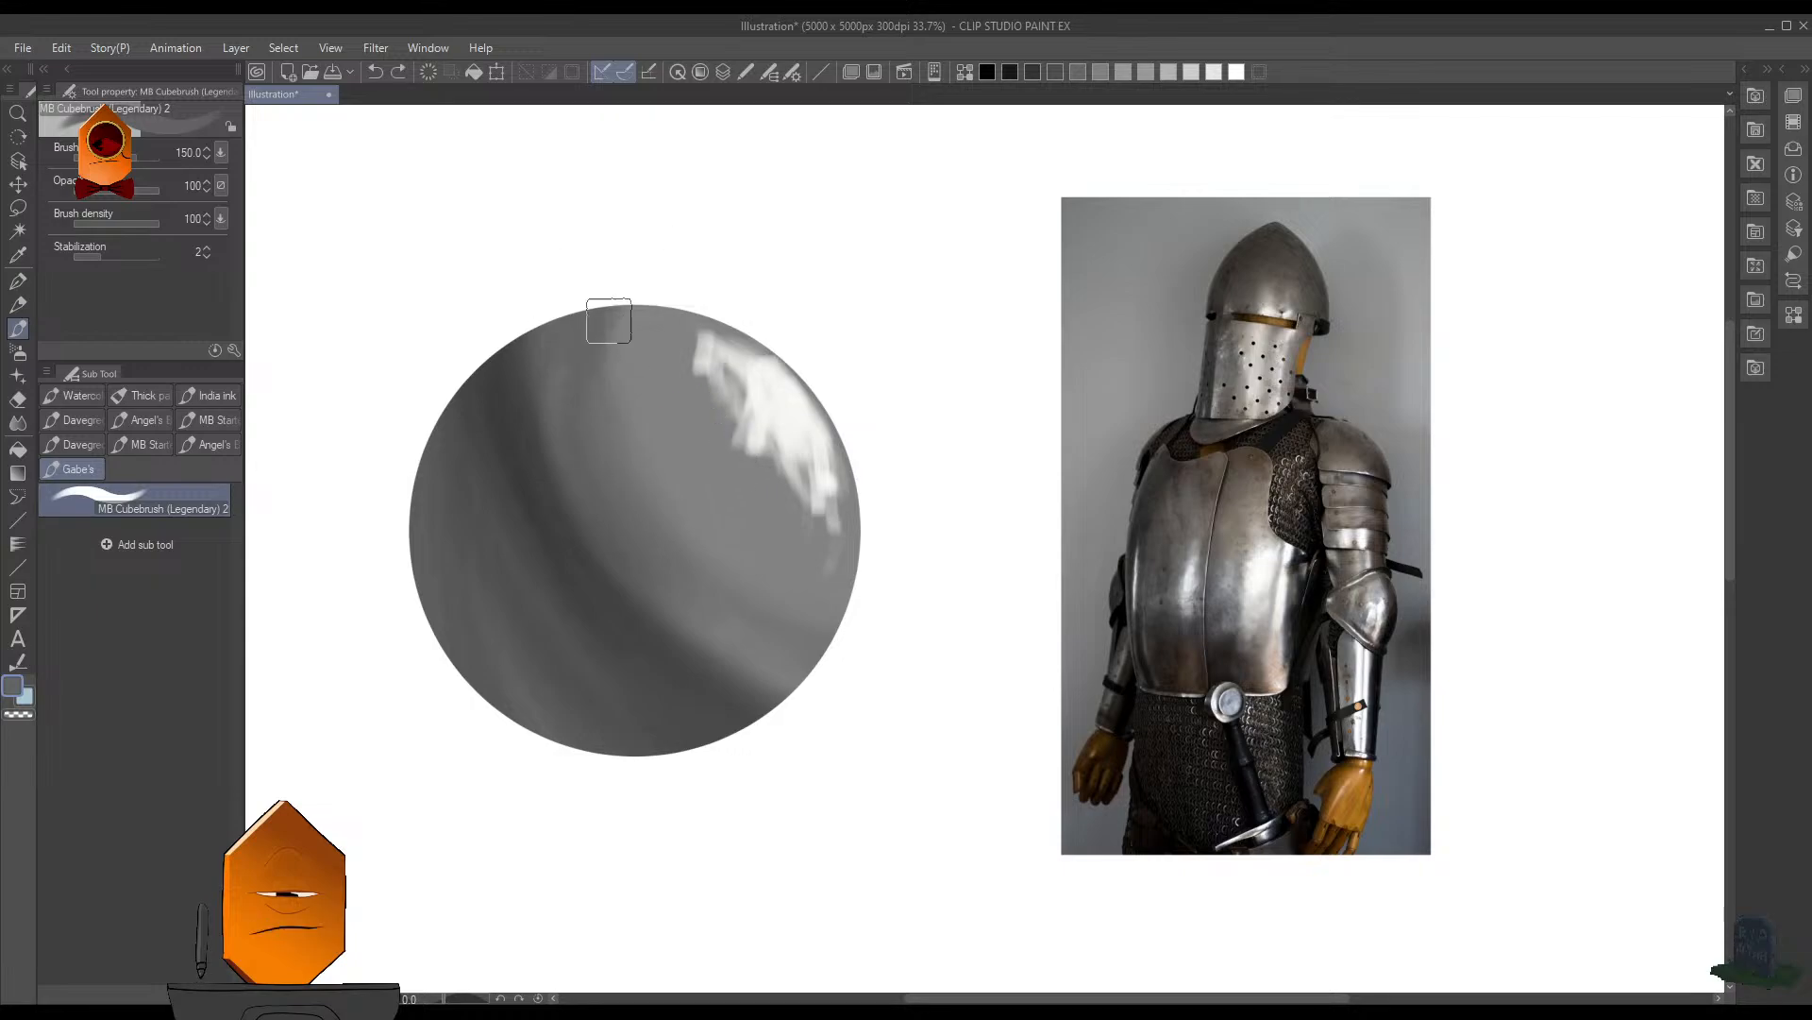
pyautogui.scroll(-1, 878, 513)
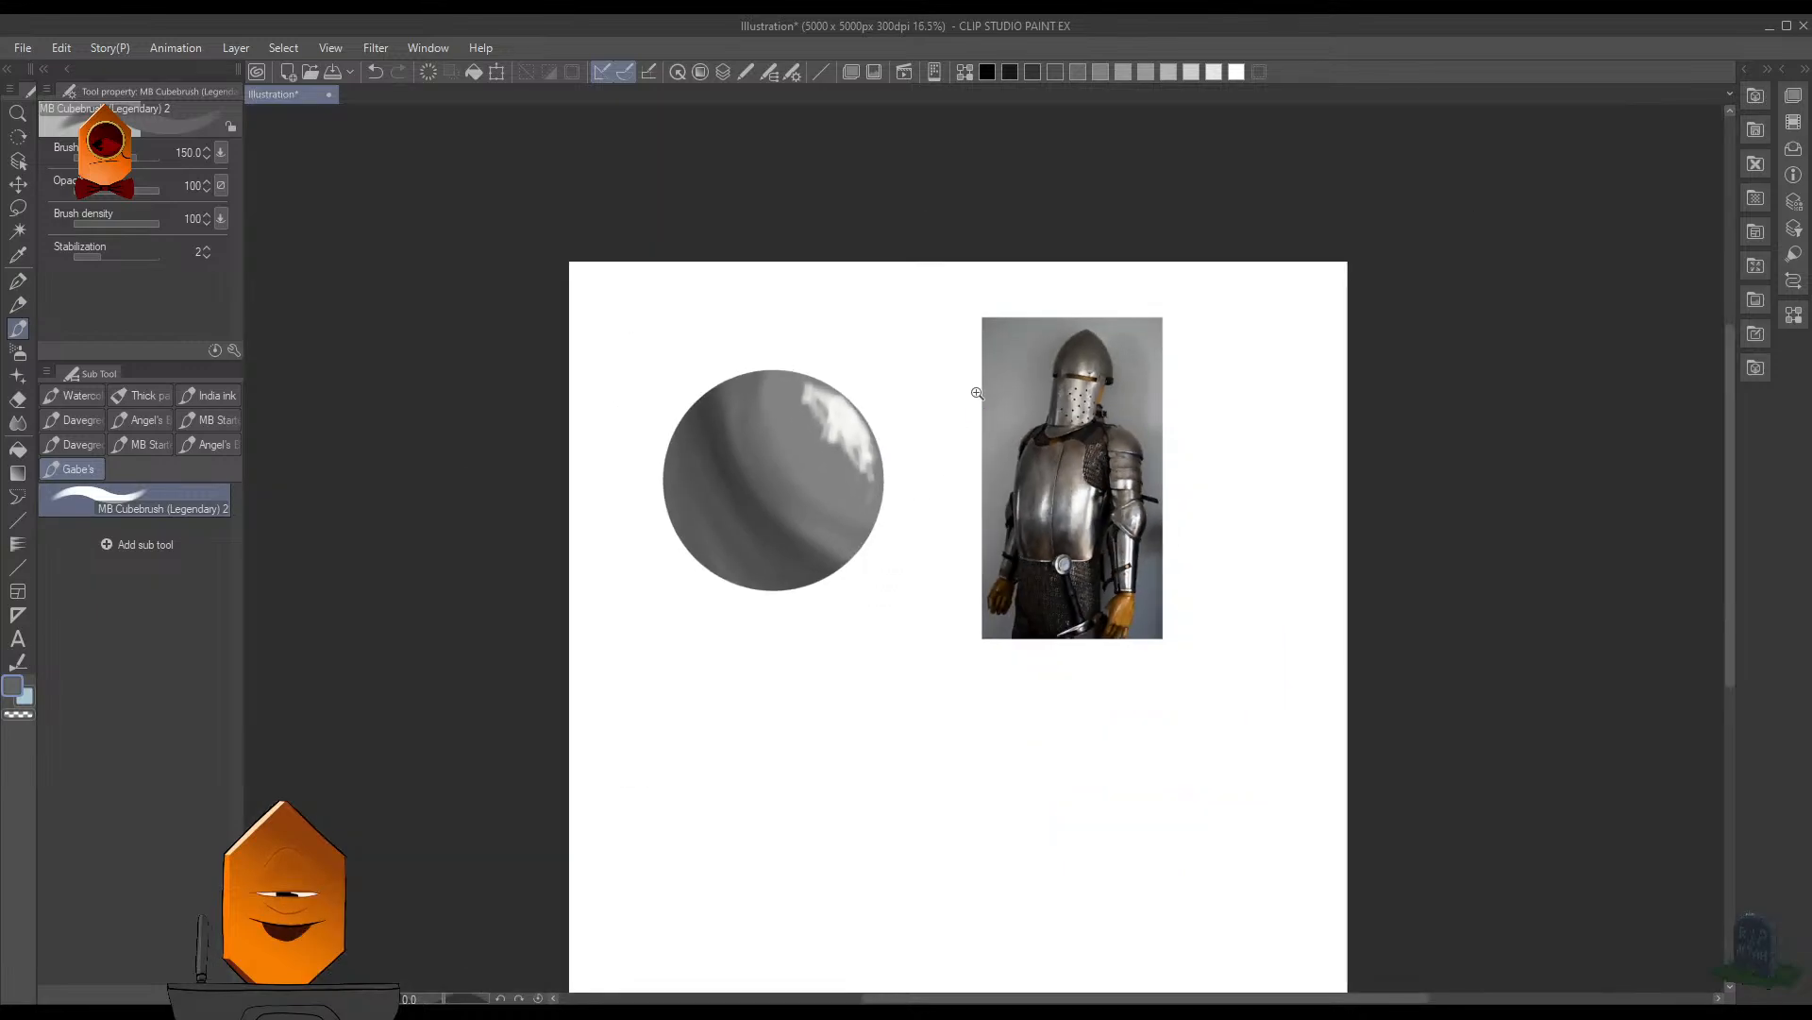
pyautogui.scroll(-1, 944, 434)
pyautogui.scroll(3, 991, 400)
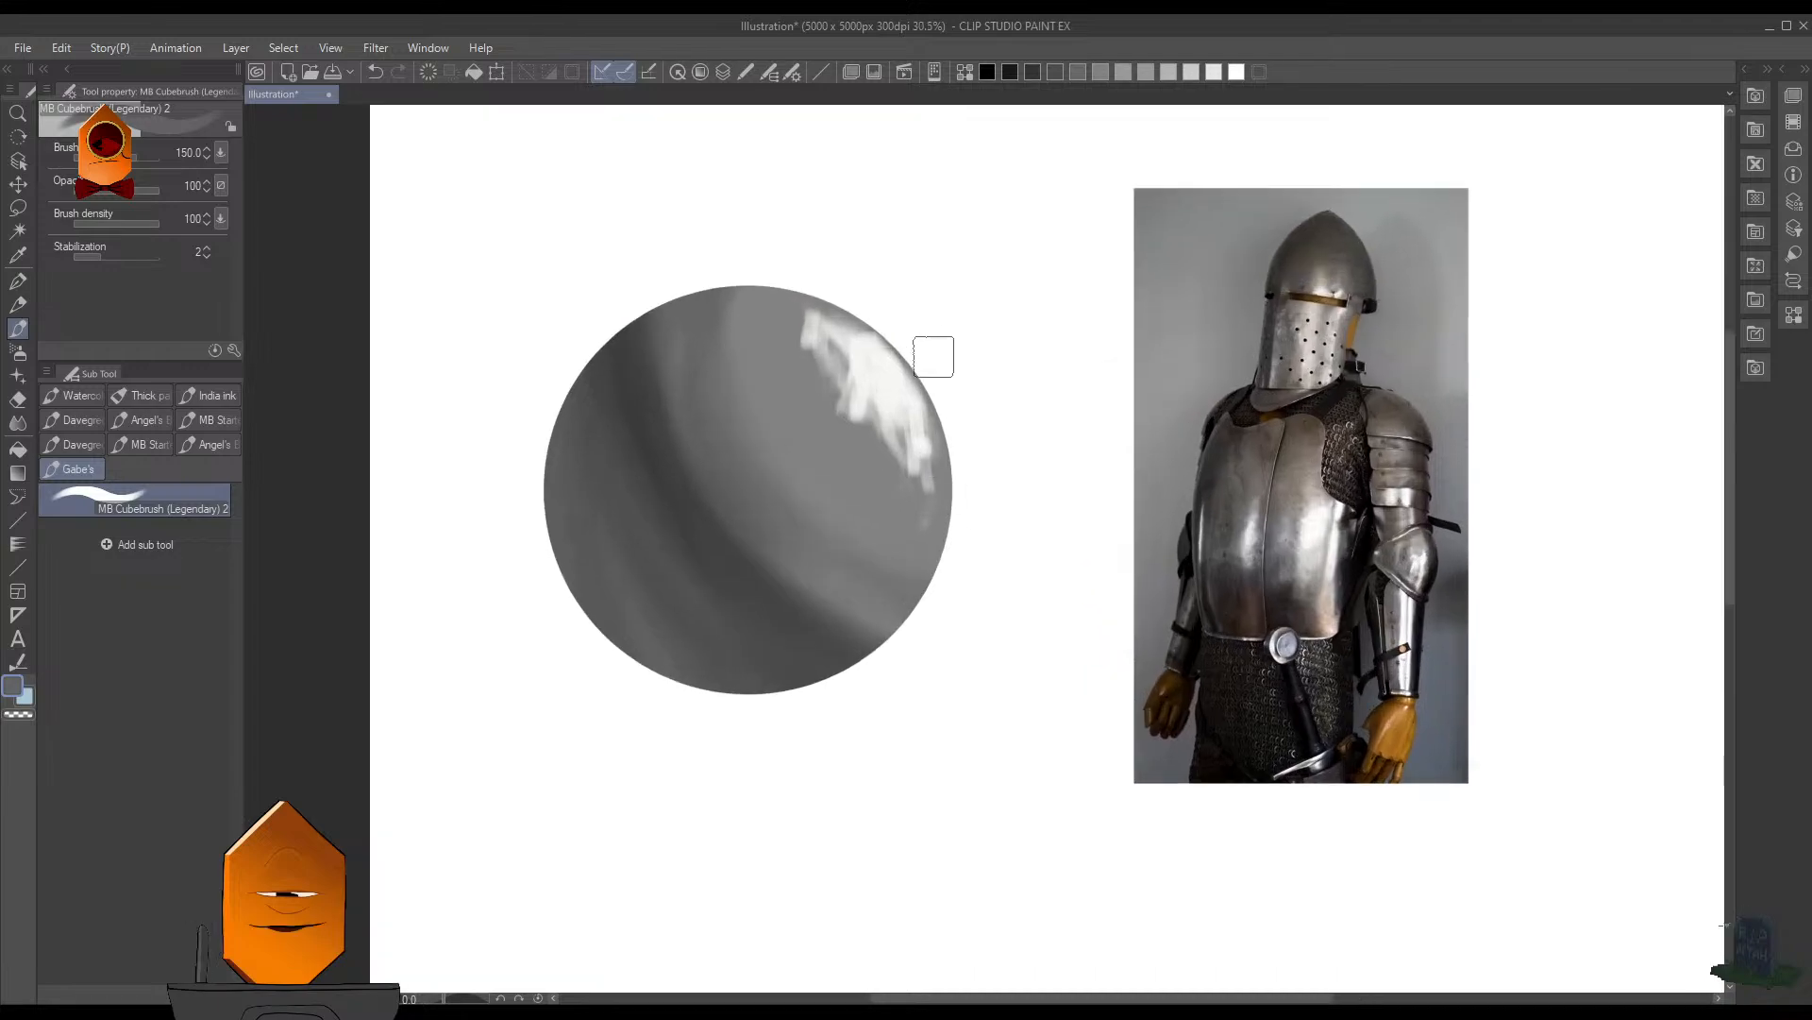
pyautogui.scroll(1, 922, 425)
# - Reselect the sphere, smooth its shadow and midtones with the Blend tool at size 350, and clear the selection
pyautogui.hotkey('ctrl', 'shift', 'd')
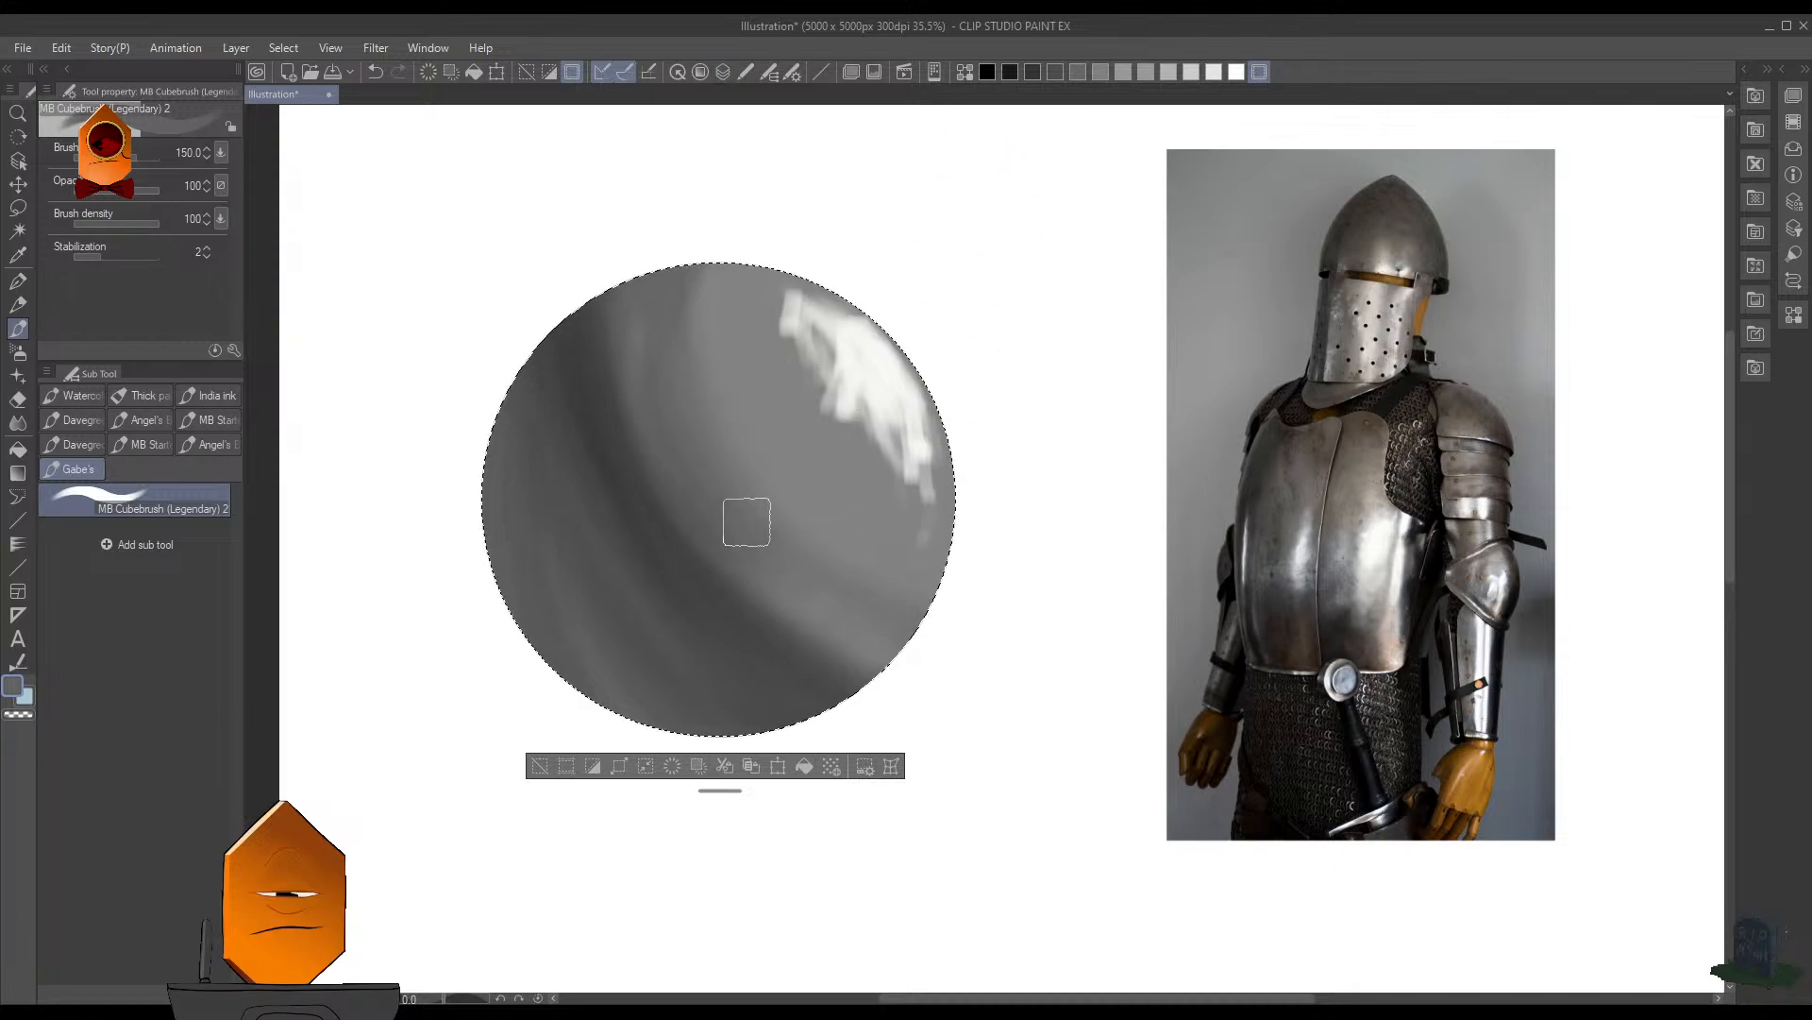
pyautogui.press('F8')
pyautogui.press('j')
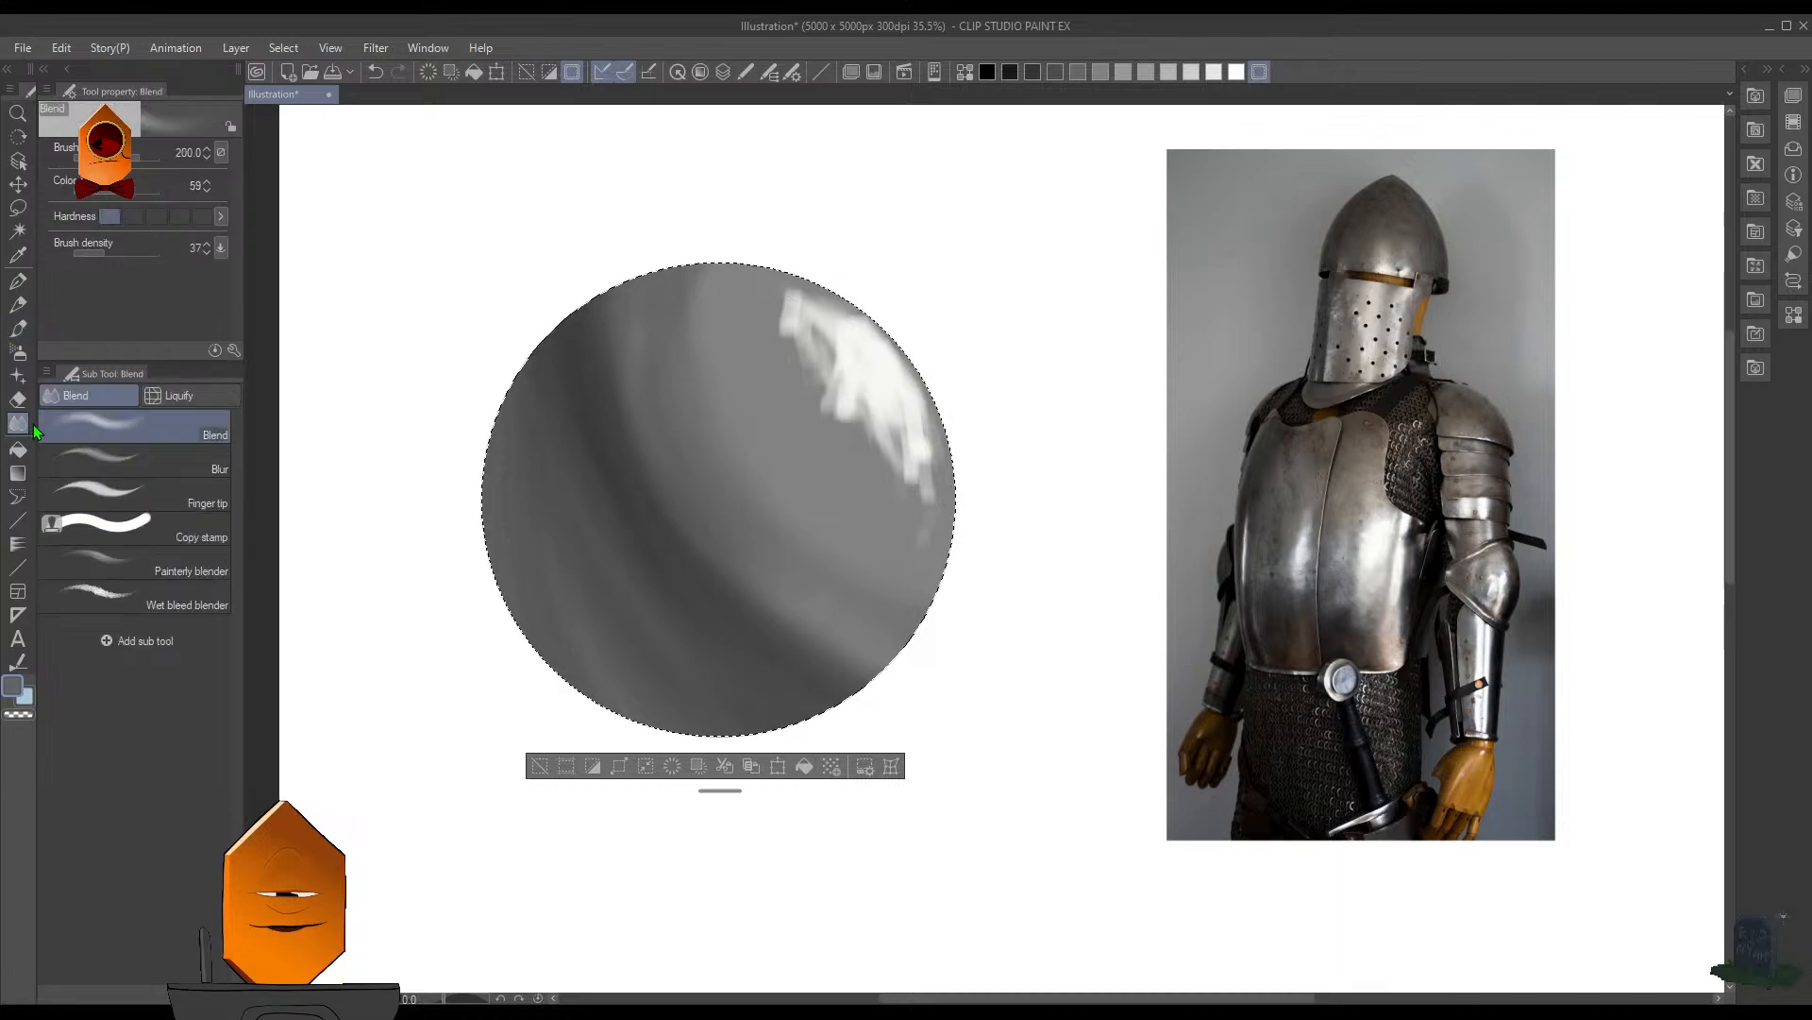
pyautogui.press('[')
pyautogui.press('[')
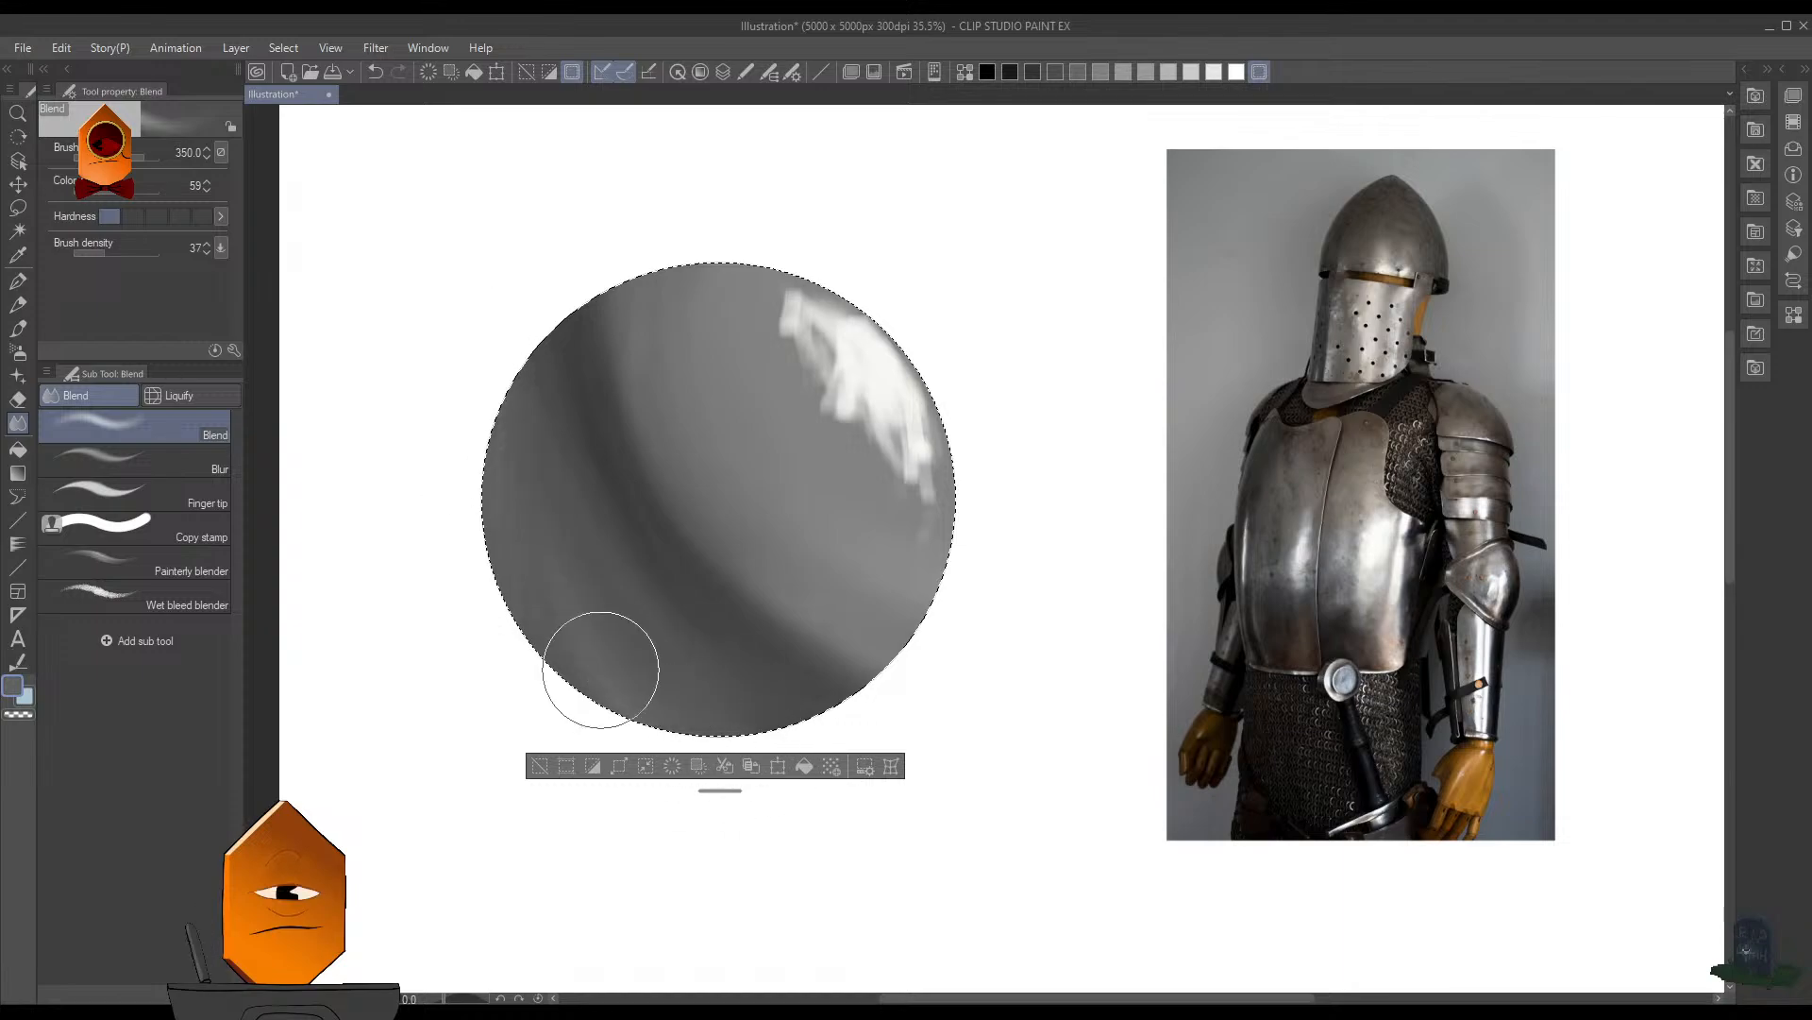
pyautogui.hotkey('ctrl', 'z')
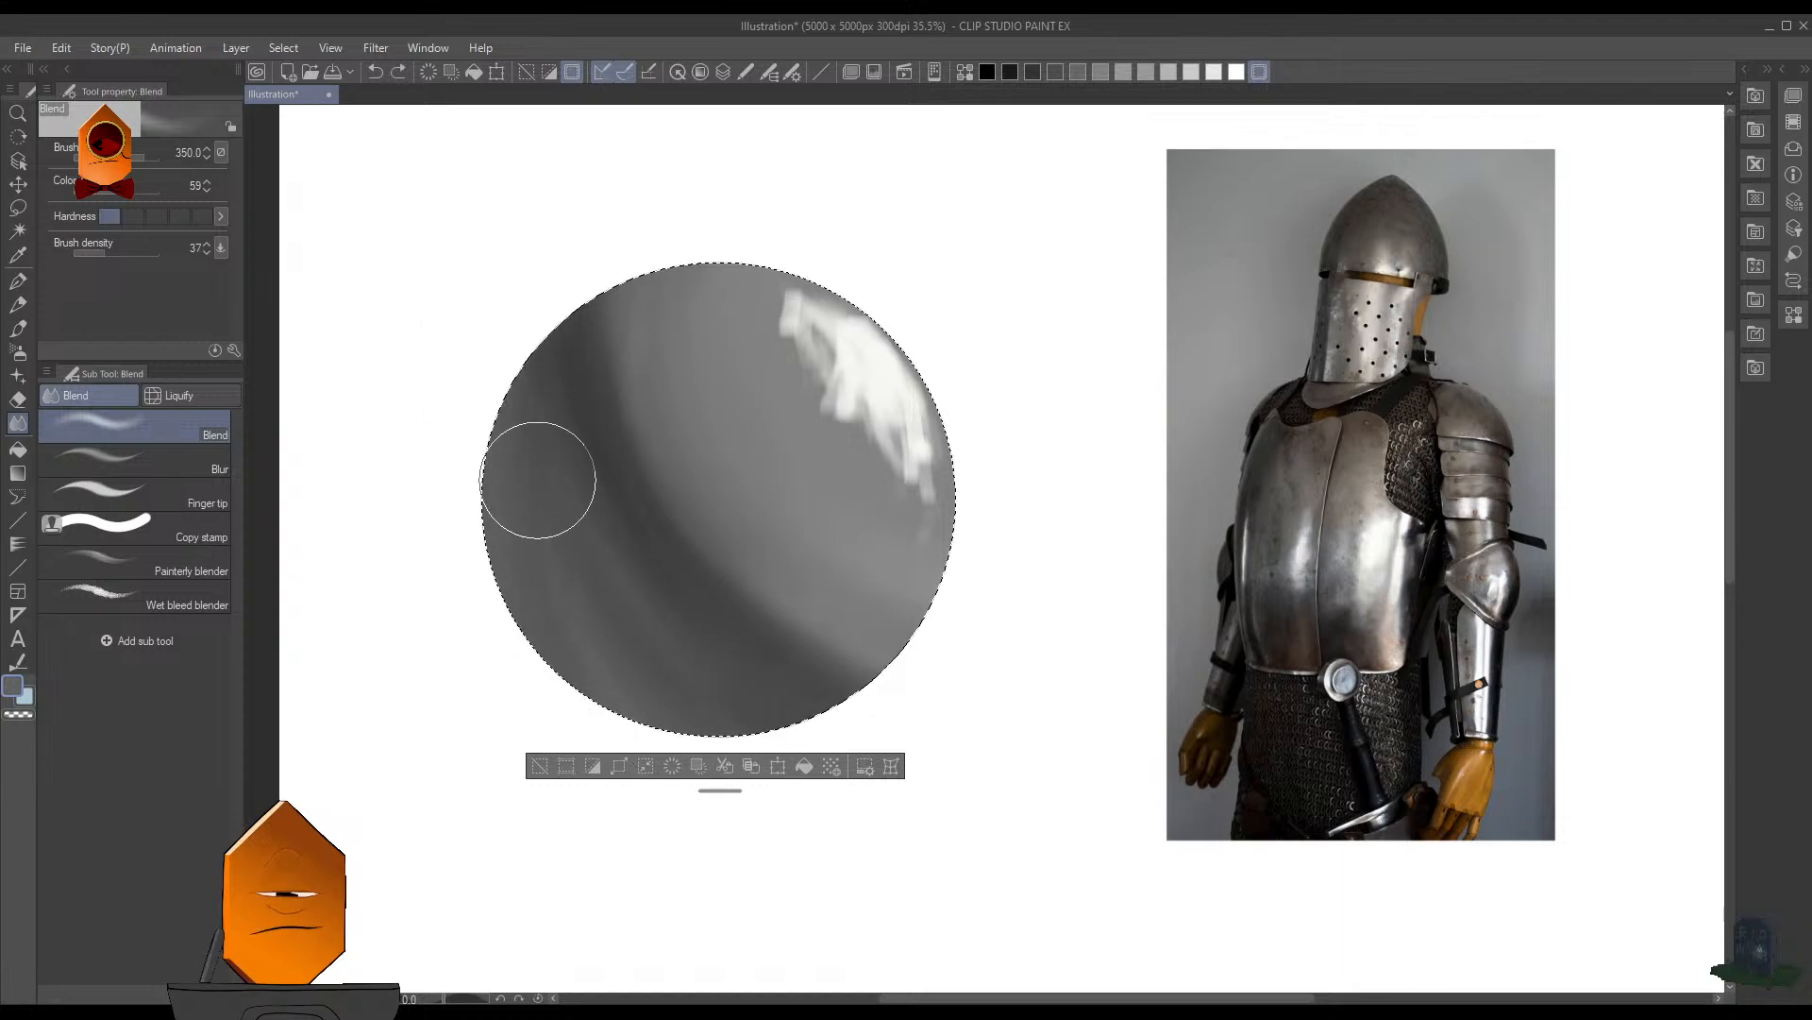
pyautogui.moveTo(564, 405); pyautogui.dragTo(749, 654)
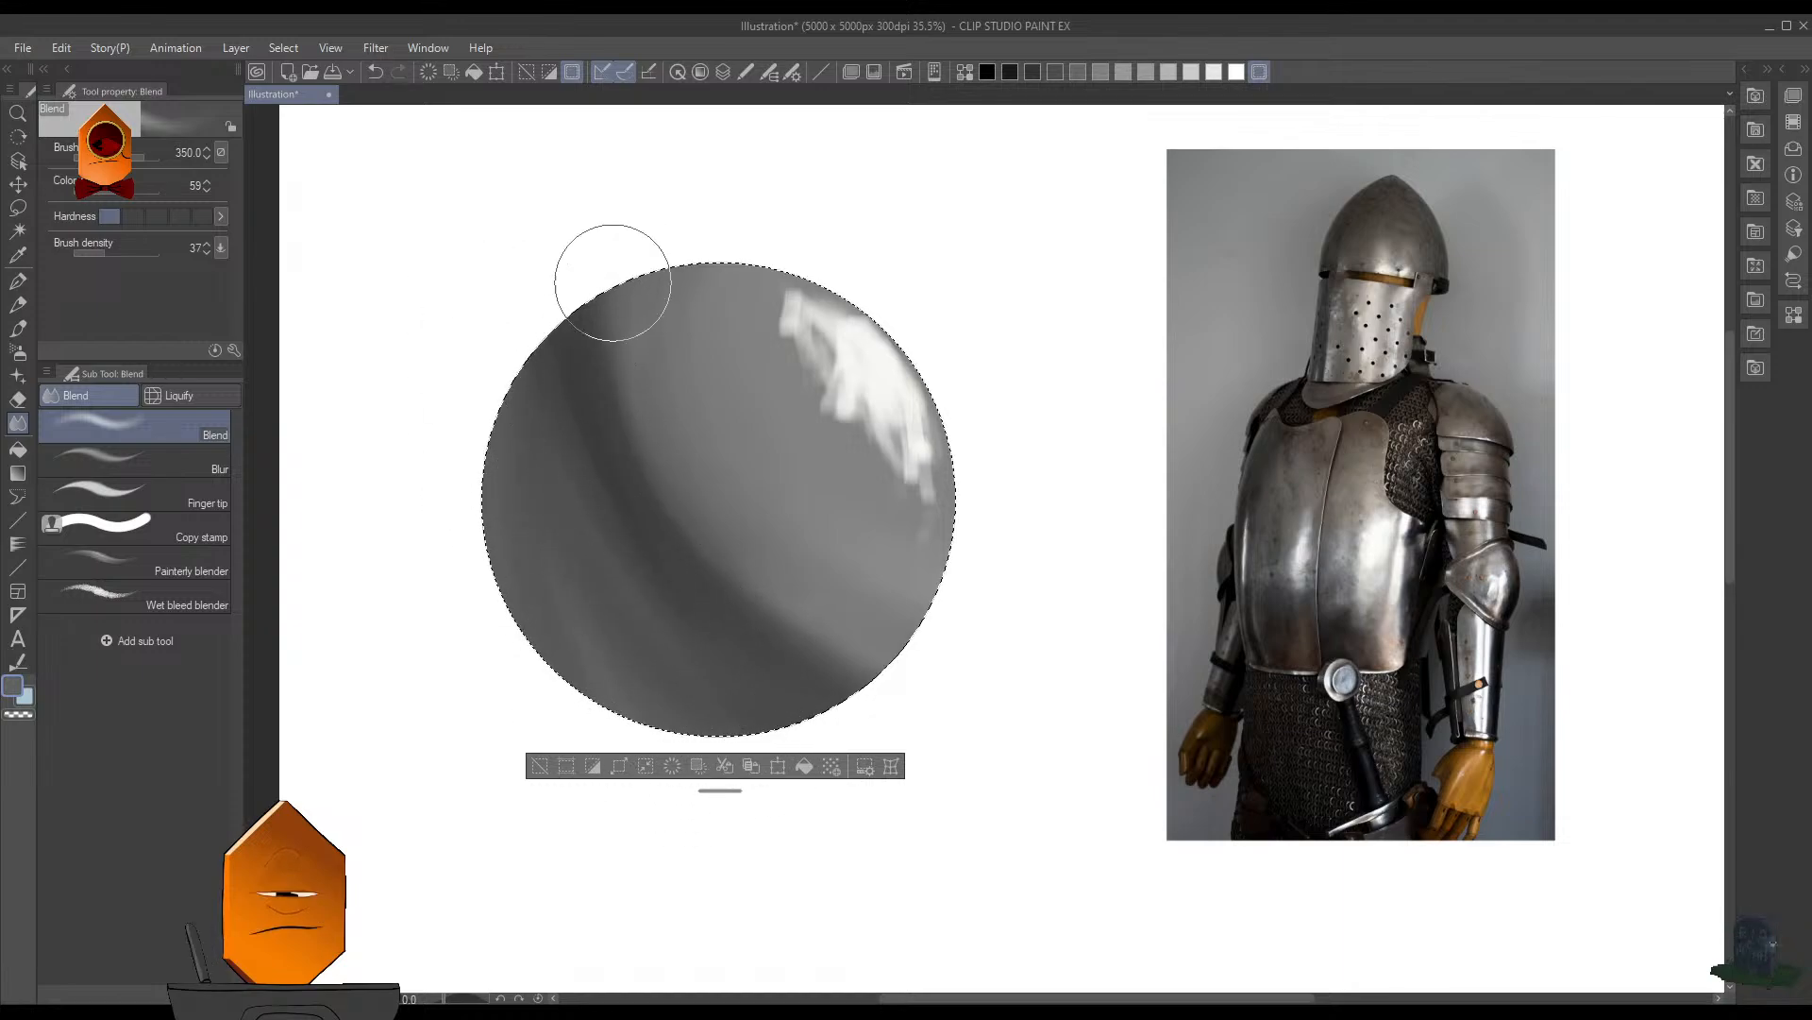
pyautogui.moveTo(595, 379); pyautogui.dragTo(785, 615)
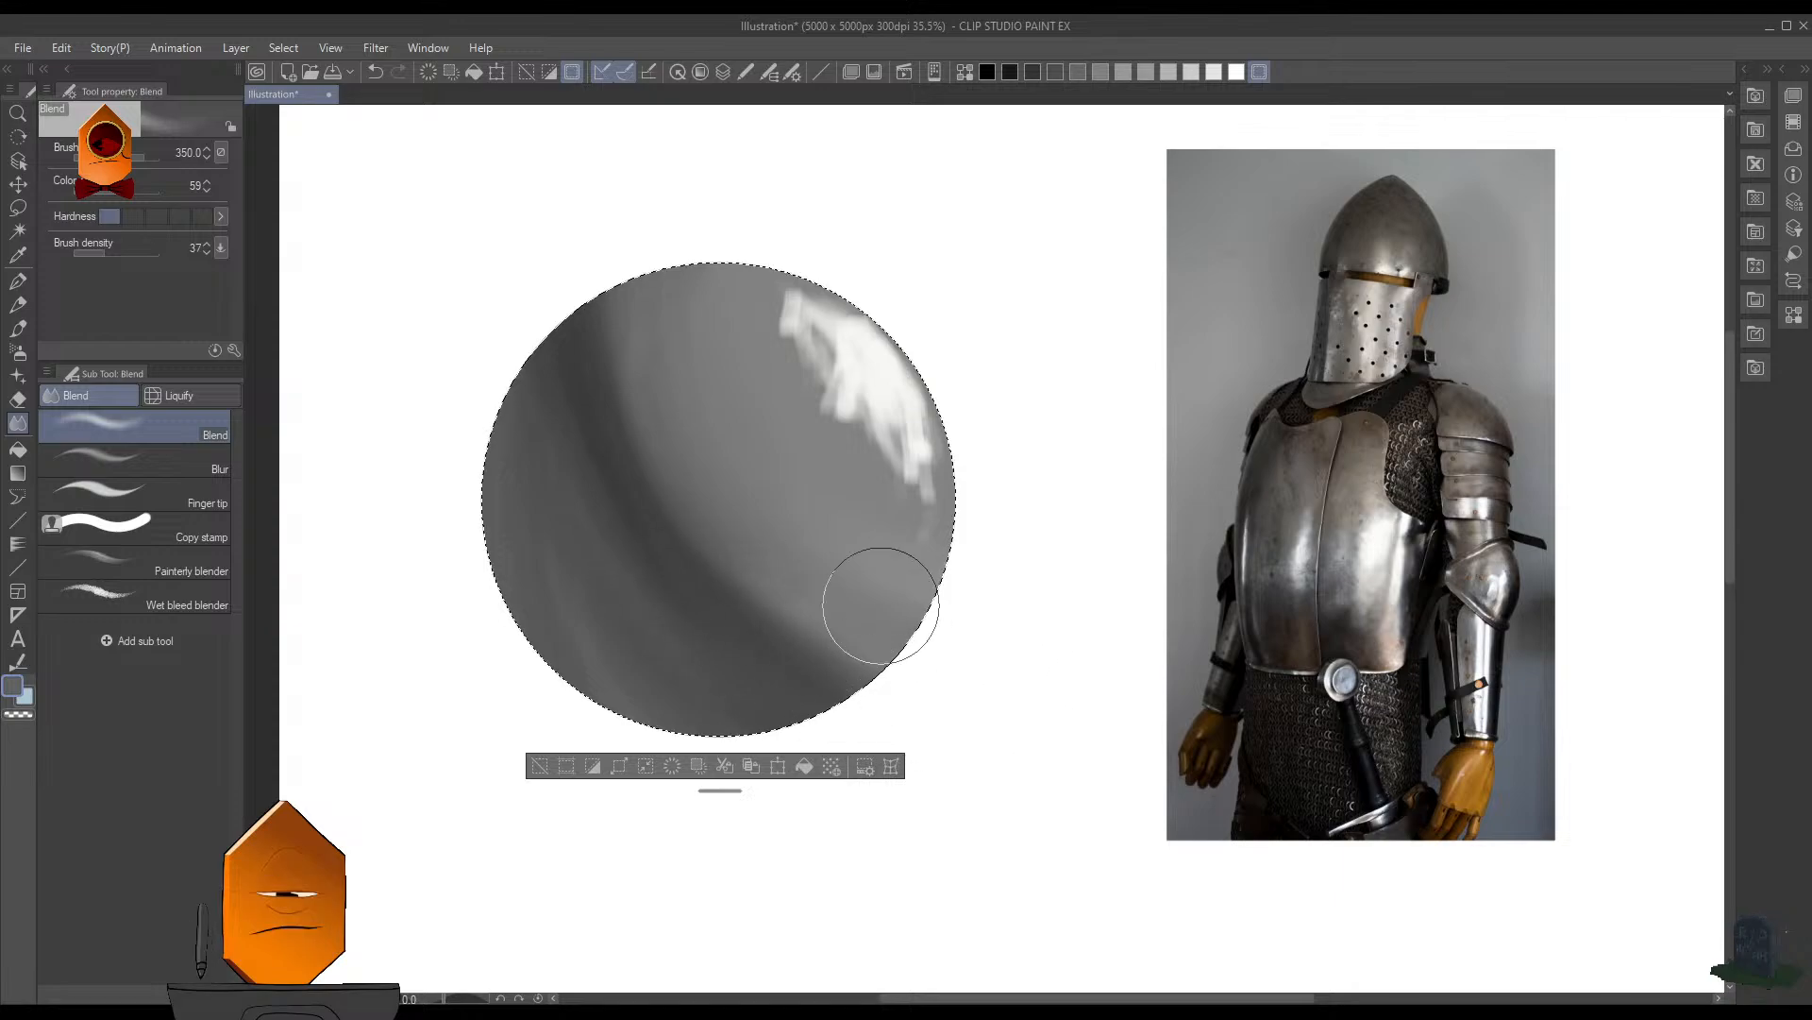
pyautogui.hotkey('ctrl', 'd')
pyautogui.scroll(-6, 971, 472)
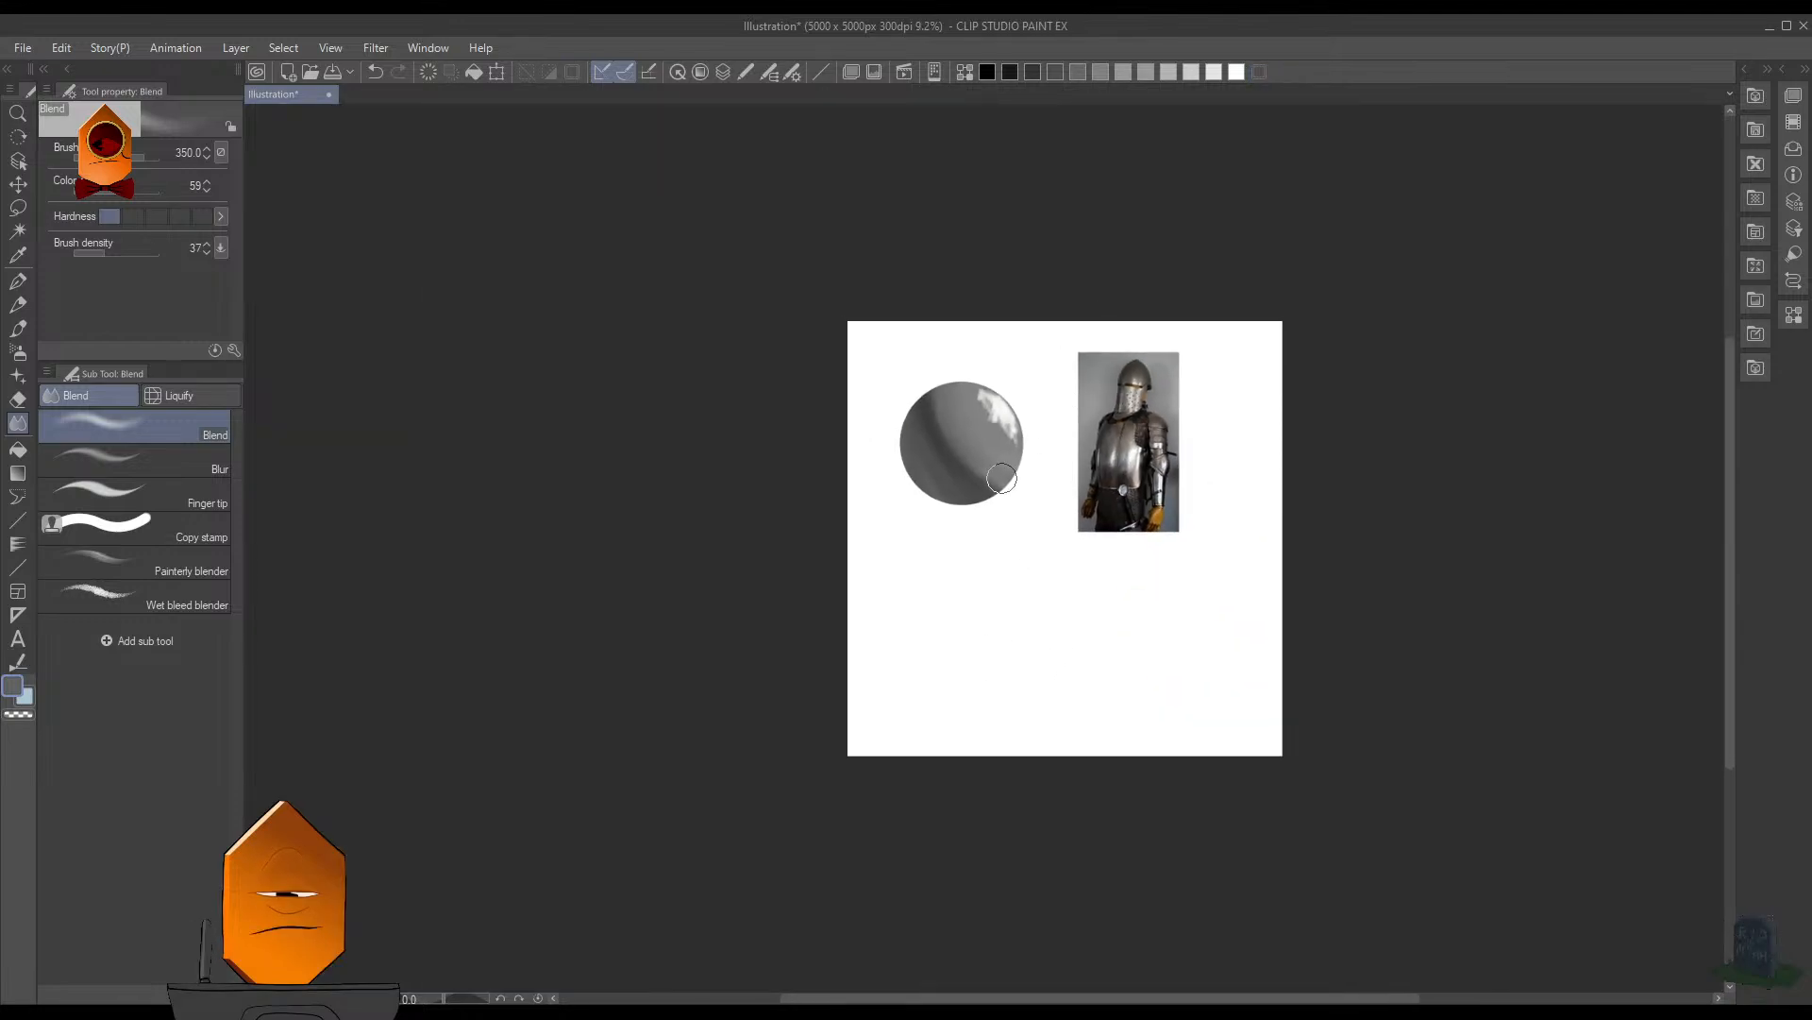
pyautogui.scroll(6, 1002, 478)
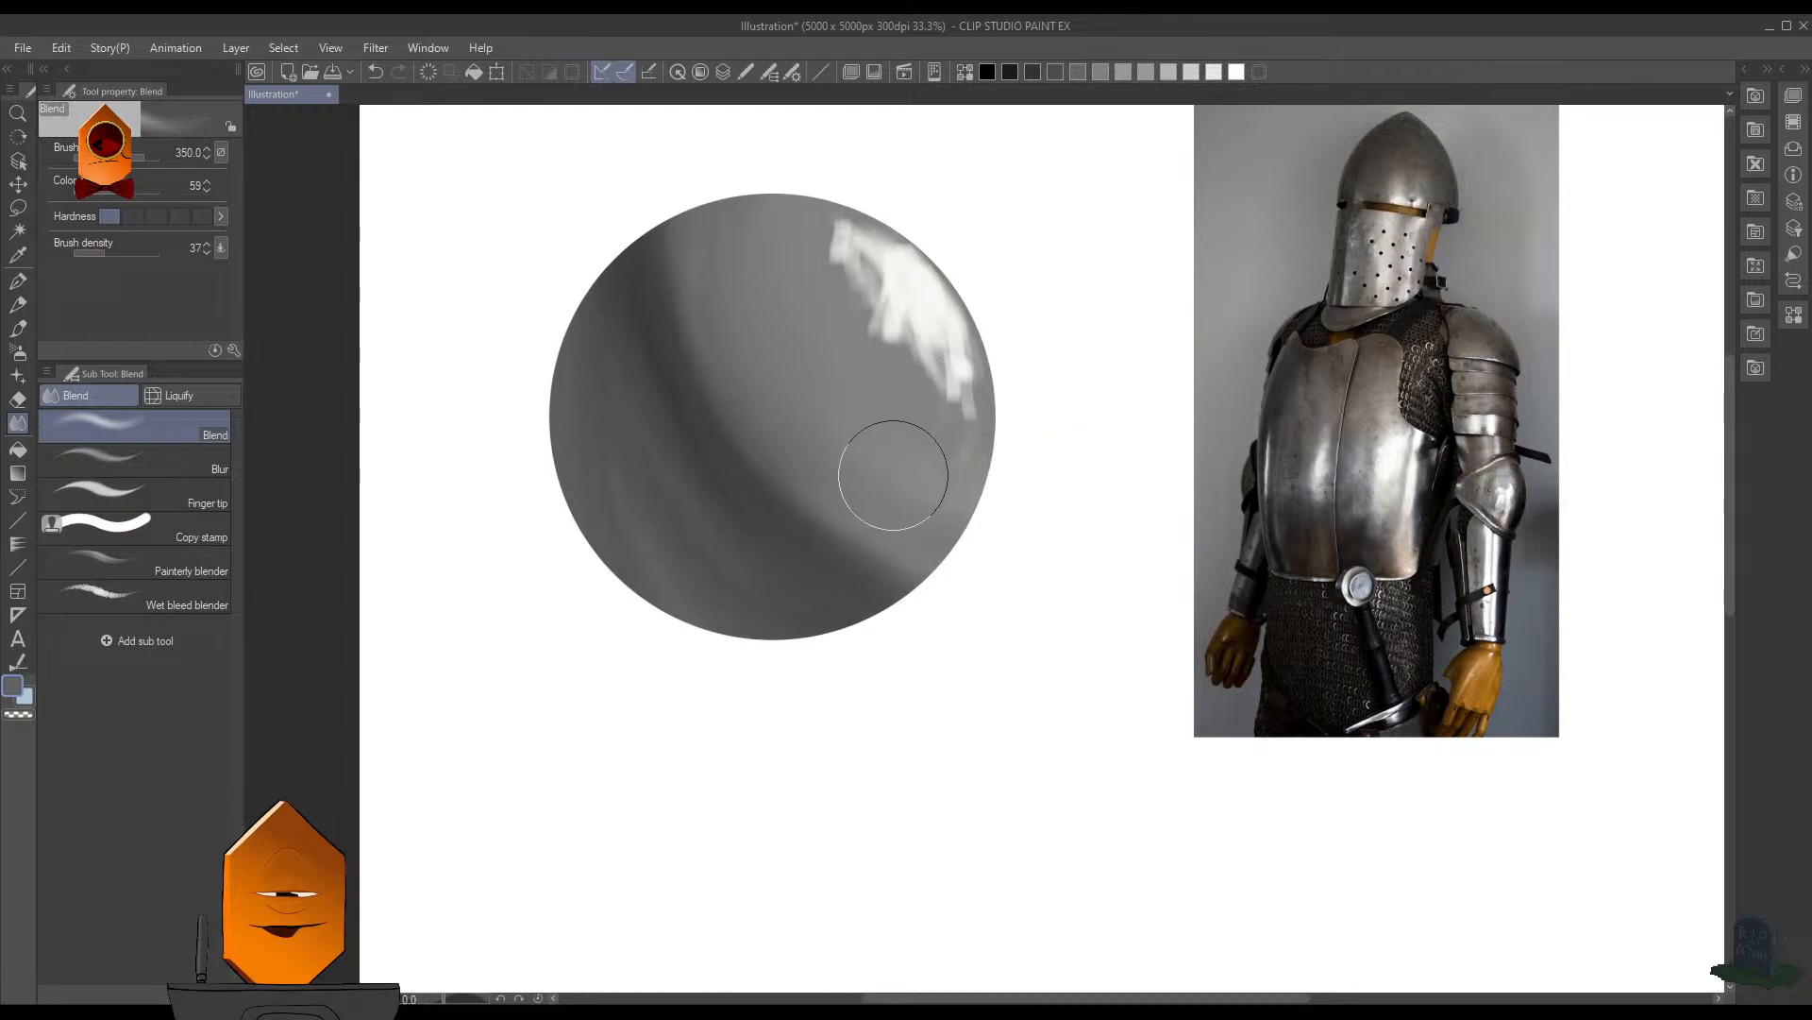
# - Reselect the sphere and lighten its lower-right area with lighter gray MB Cubebrush strokes at size 450
pyautogui.press('b')
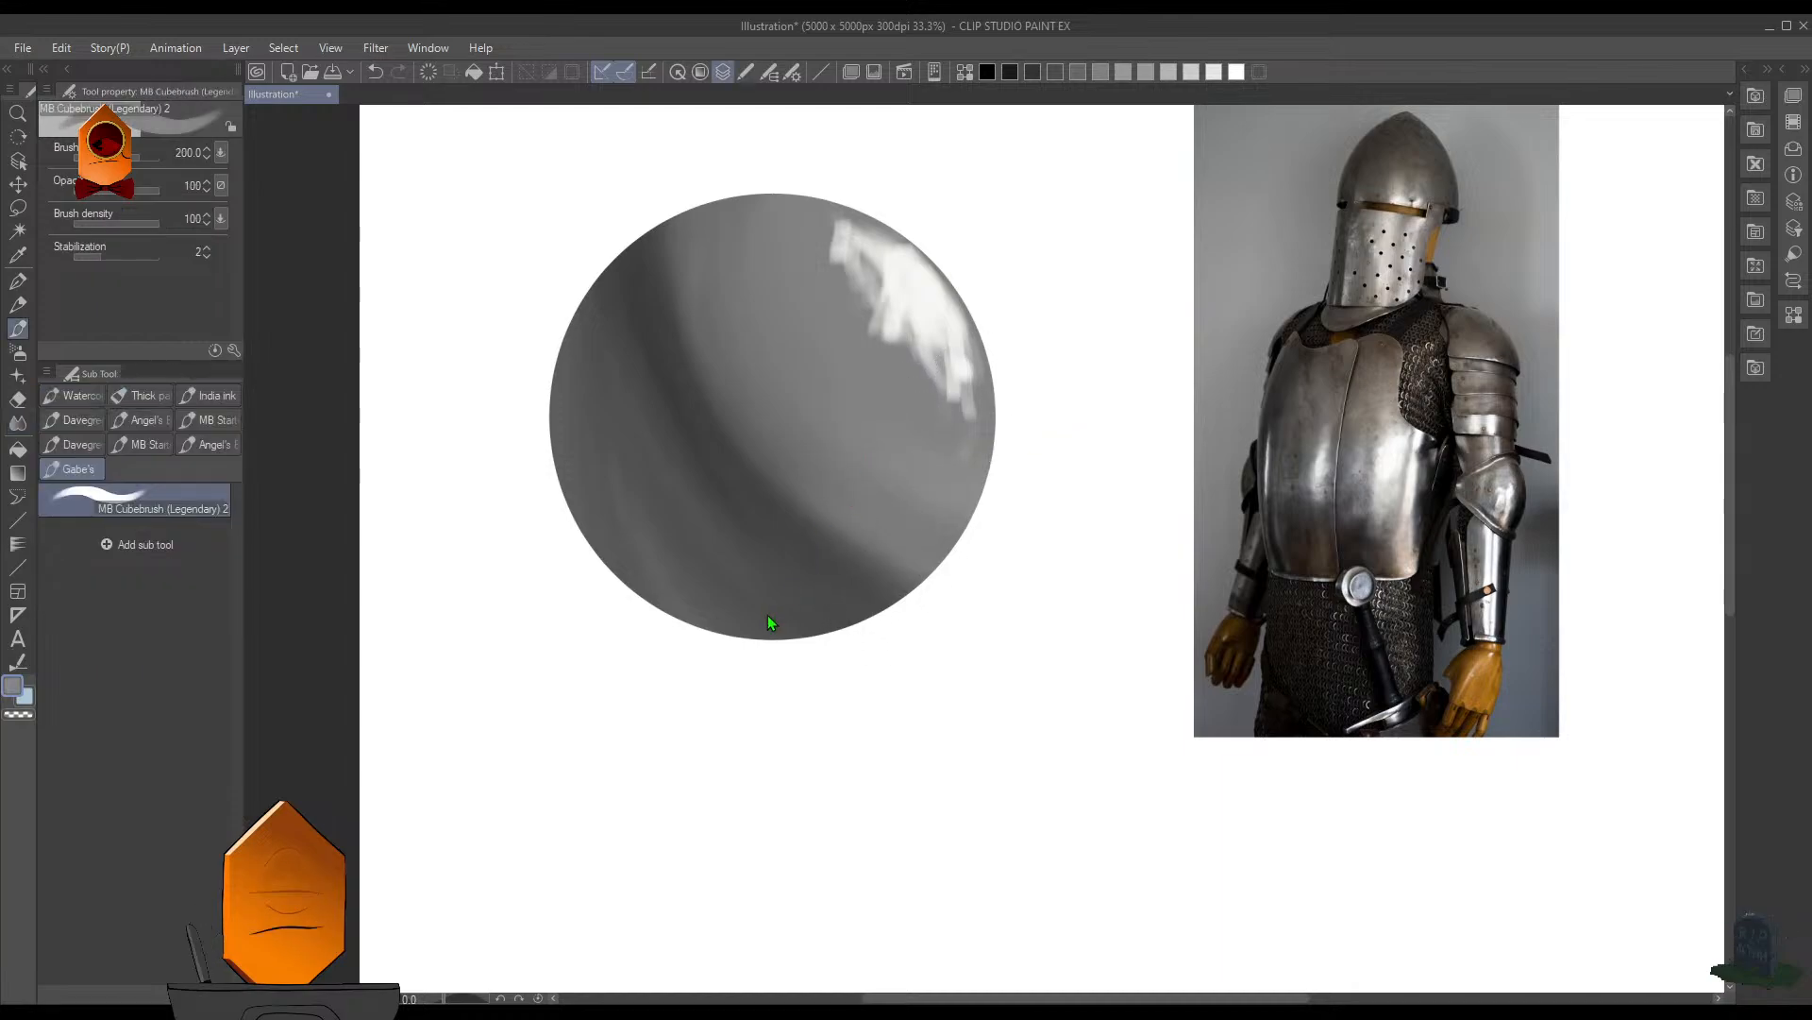
pyautogui.hotkey('ctrl', 'shift', 'd')
pyautogui.moveTo(892, 528); pyautogui.dragTo(899, 530)
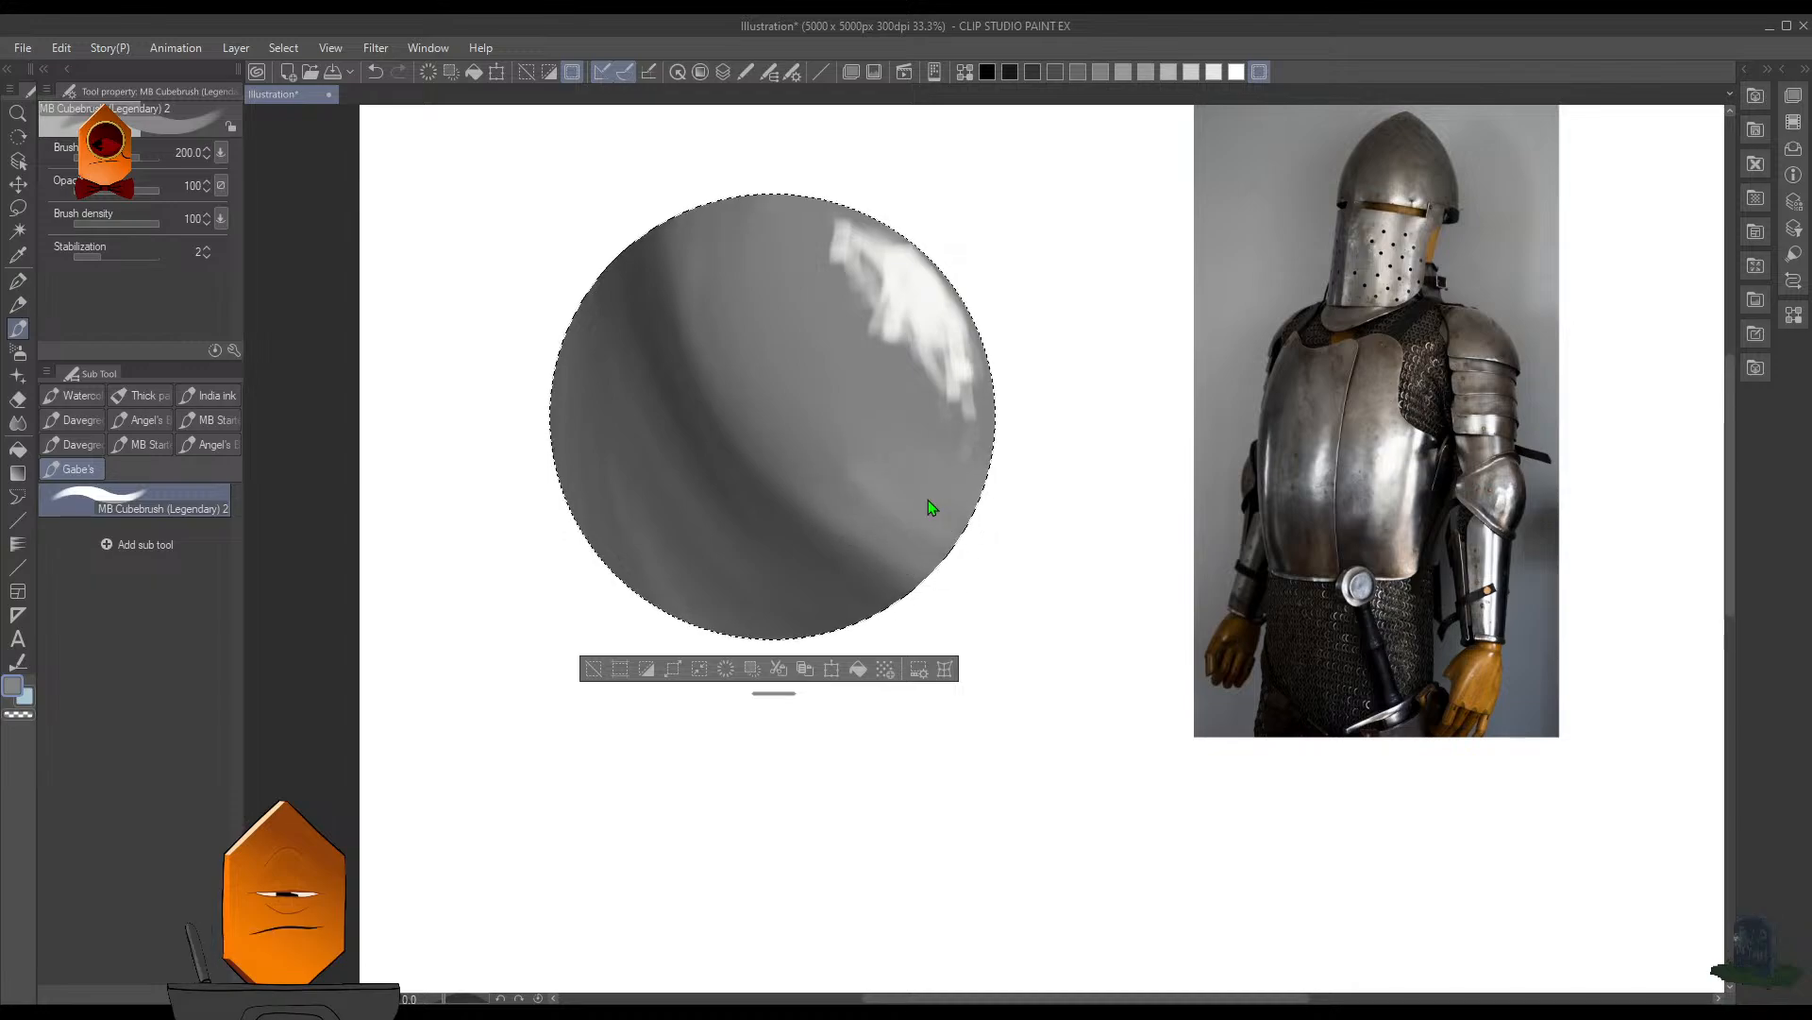
pyautogui.press(']')
pyautogui.press(']')
pyautogui.press(']')
pyautogui.press(']')
pyautogui.press(']')
pyautogui.moveTo(874, 478)
pyautogui.mouseDown()
pyautogui.moveTo(963, 510)
pyautogui.moveTo(910, 506)
pyautogui.moveTo(955, 548)
pyautogui.mouseUp()
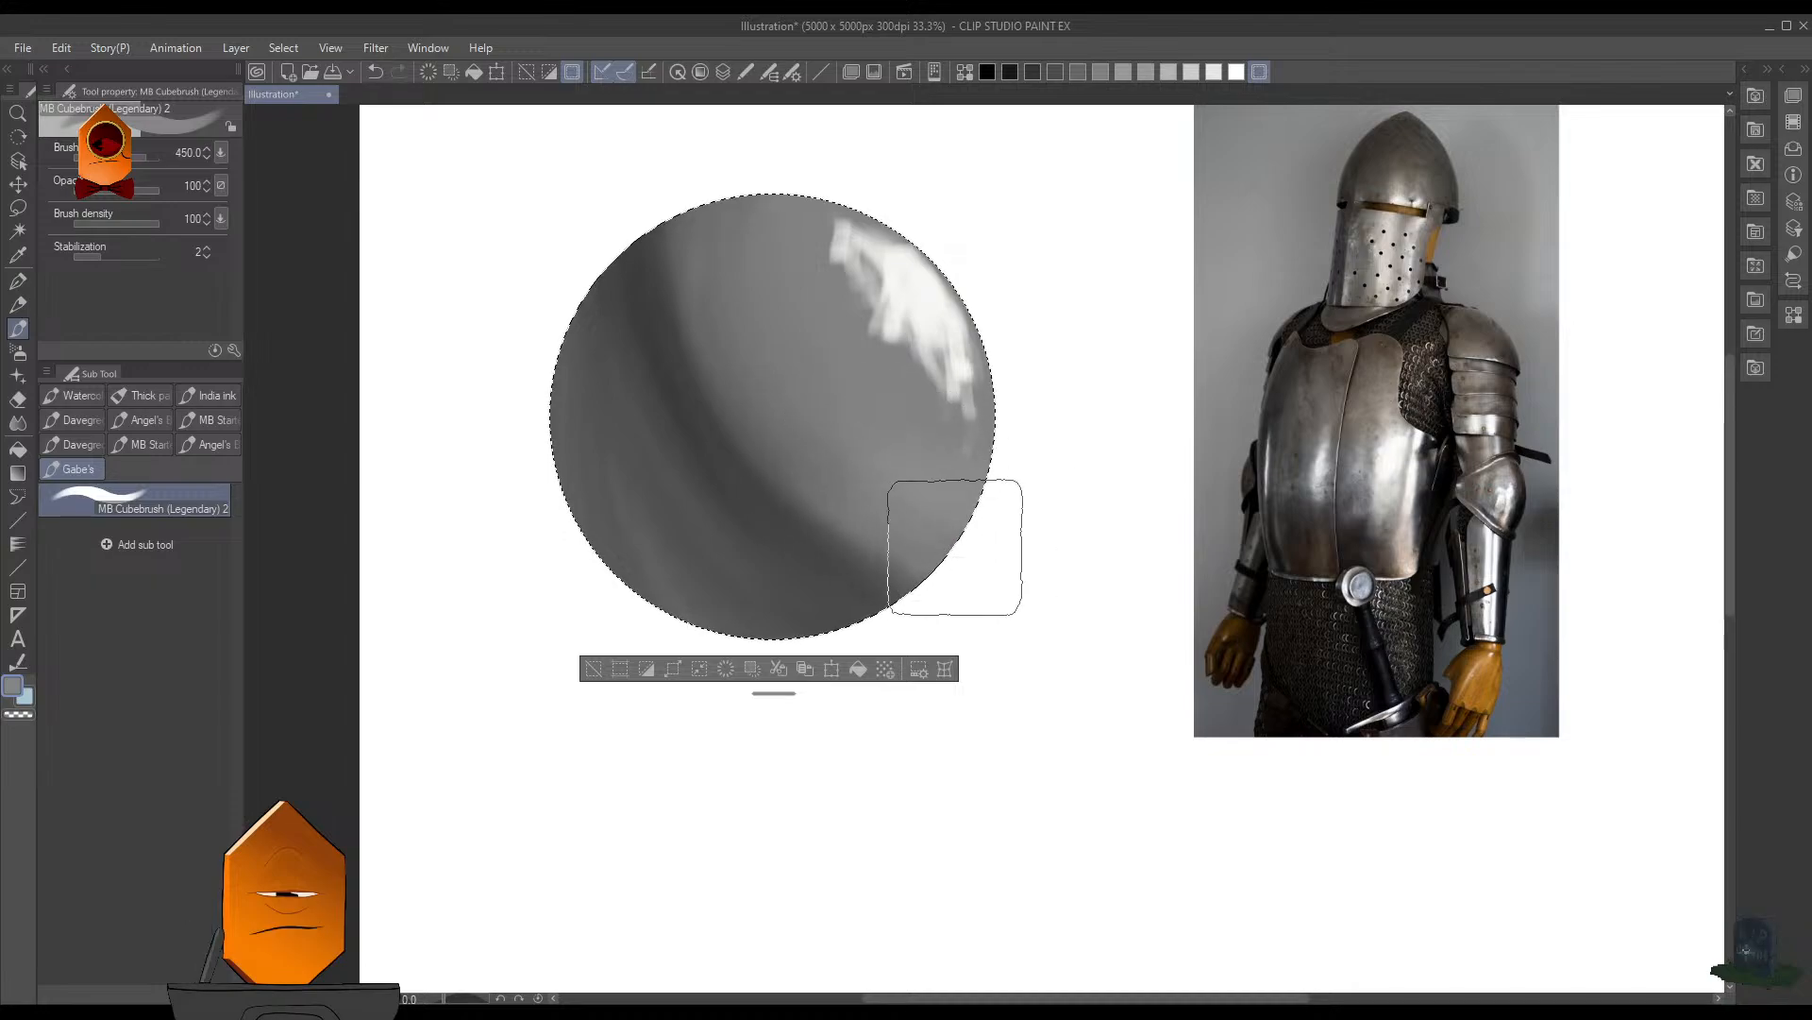
# - Sharpen the shadow's dark edge near the sphere's lower-right rim with thin dark gray strokes at brush size 100
pyautogui.scroll(-3, 1064, 332)
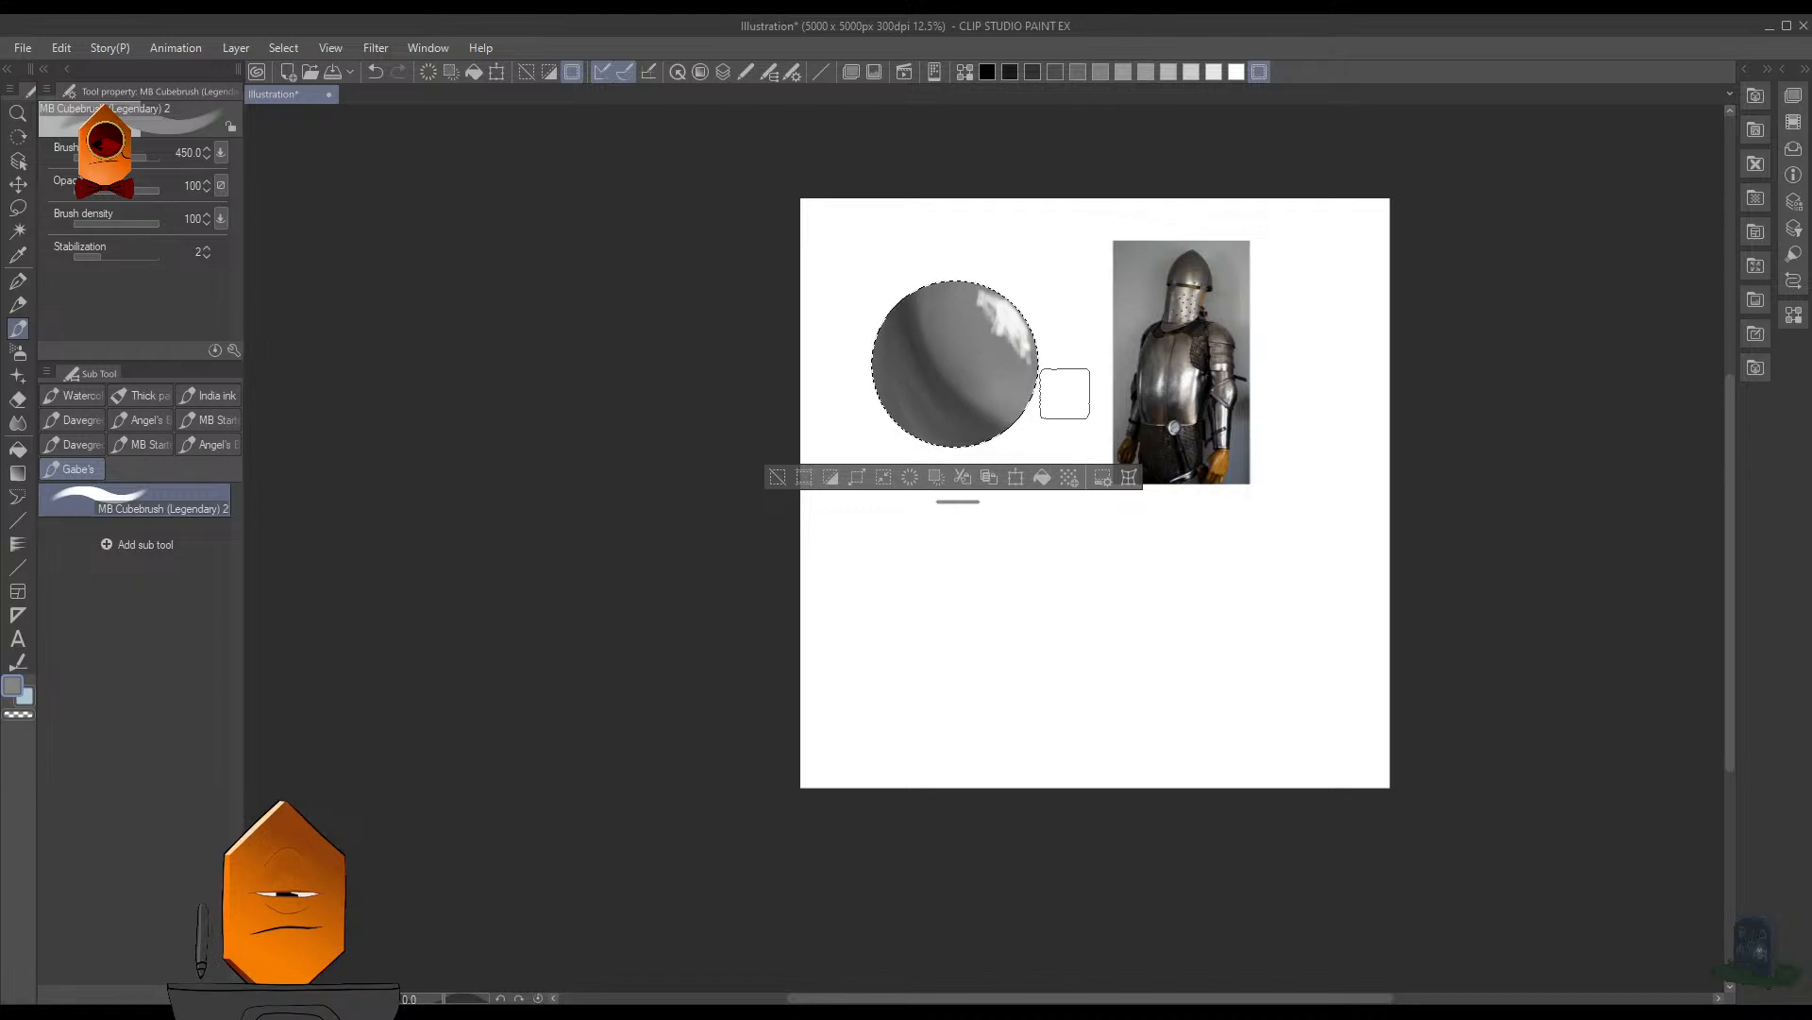
pyautogui.scroll(3, 1064, 392)
pyautogui.press('[')
pyautogui.press('[')
pyautogui.press('[')
pyautogui.press('[')
pyautogui.press('[')
pyautogui.press('[')
pyautogui.press('[')
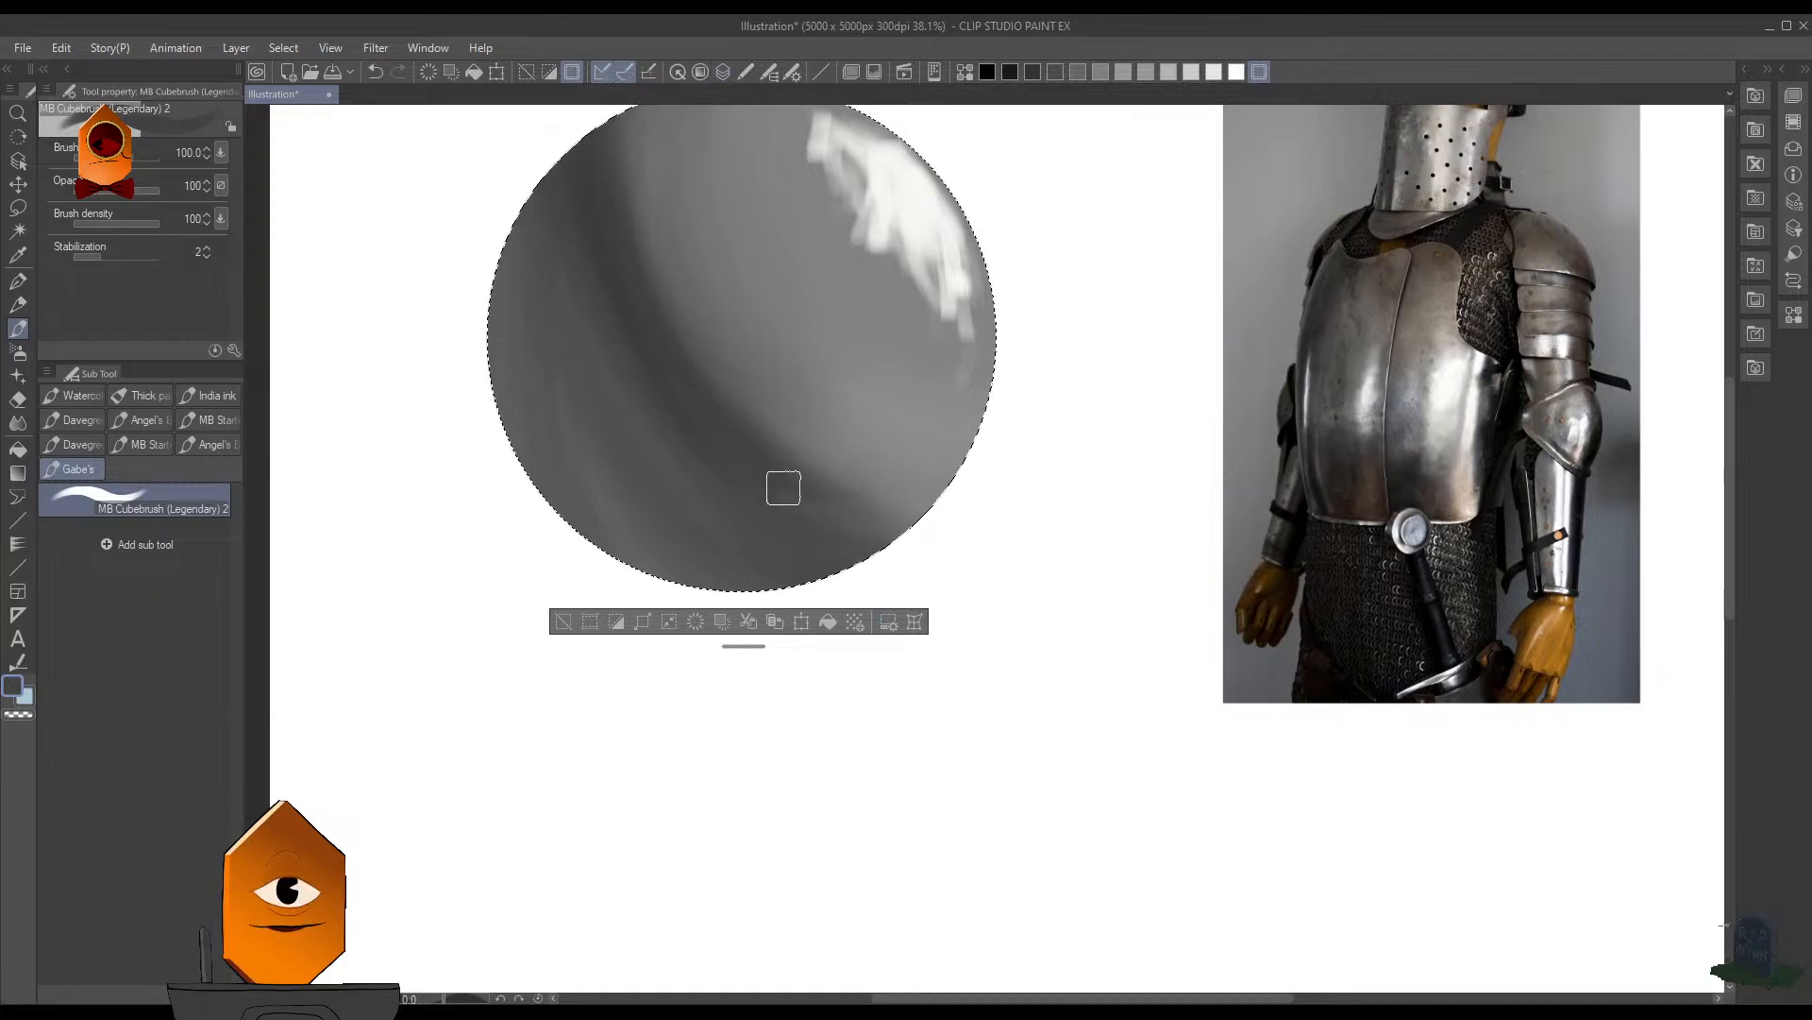
pyautogui.moveTo(782, 487); pyautogui.dragTo(892, 541)
pyautogui.hotkey('ctrl', 'z')
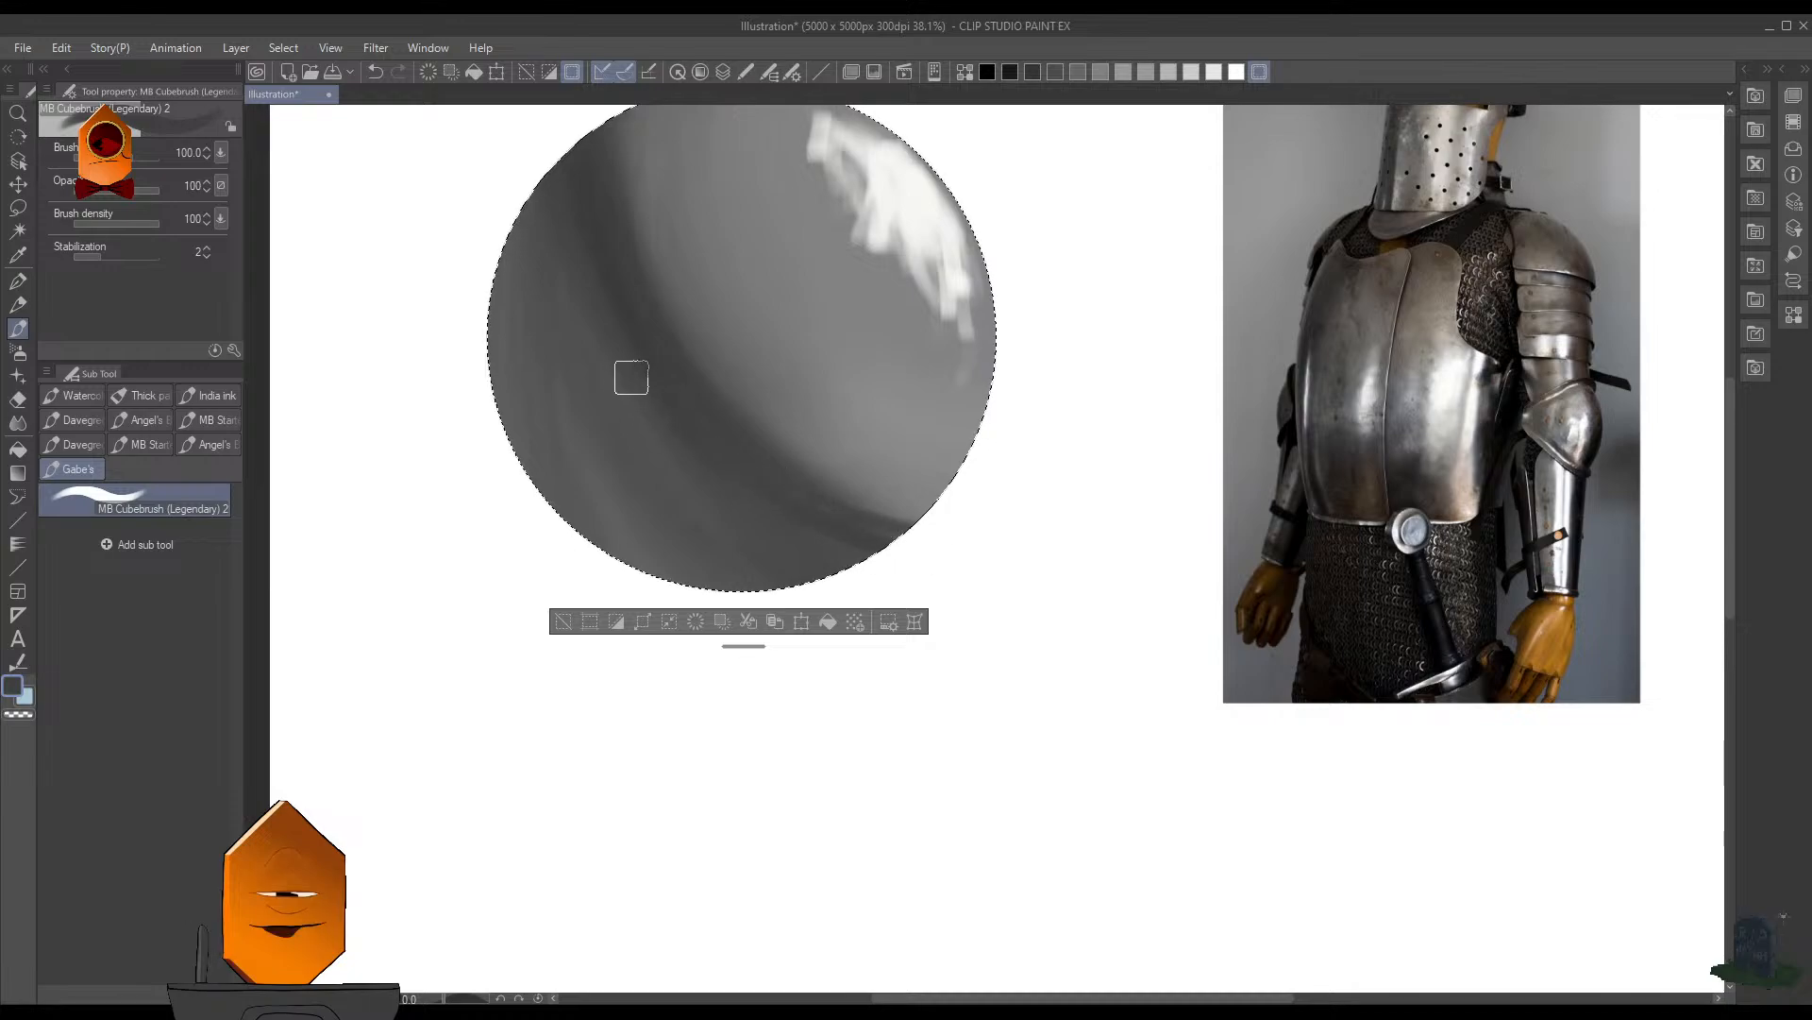
# - Darken and broaden the sphere's curved shadow band with dark gray MB Cubebrush strokes, raising the brush size to 175
pyautogui.moveTo(695, 225); pyautogui.dragTo(709, 370)
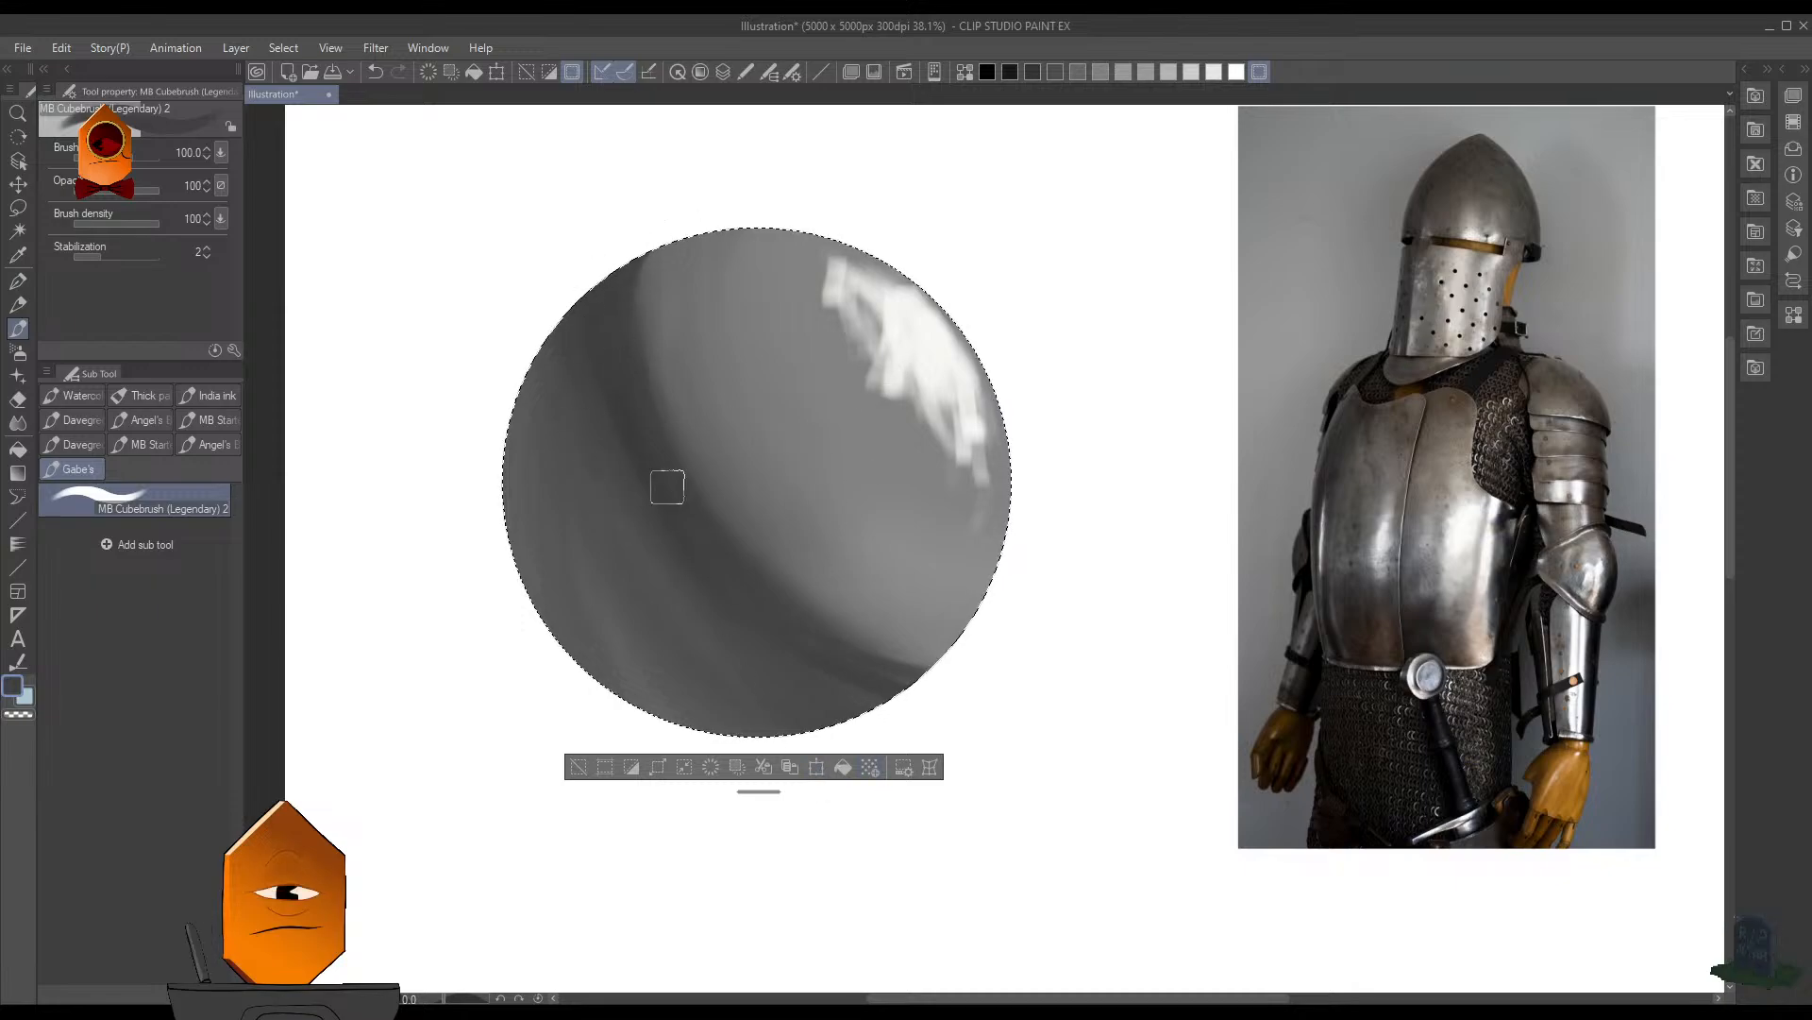
pyautogui.moveTo(626, 264); pyautogui.dragTo(819, 669)
pyautogui.press(']')
pyautogui.press(']')
pyautogui.press(']')
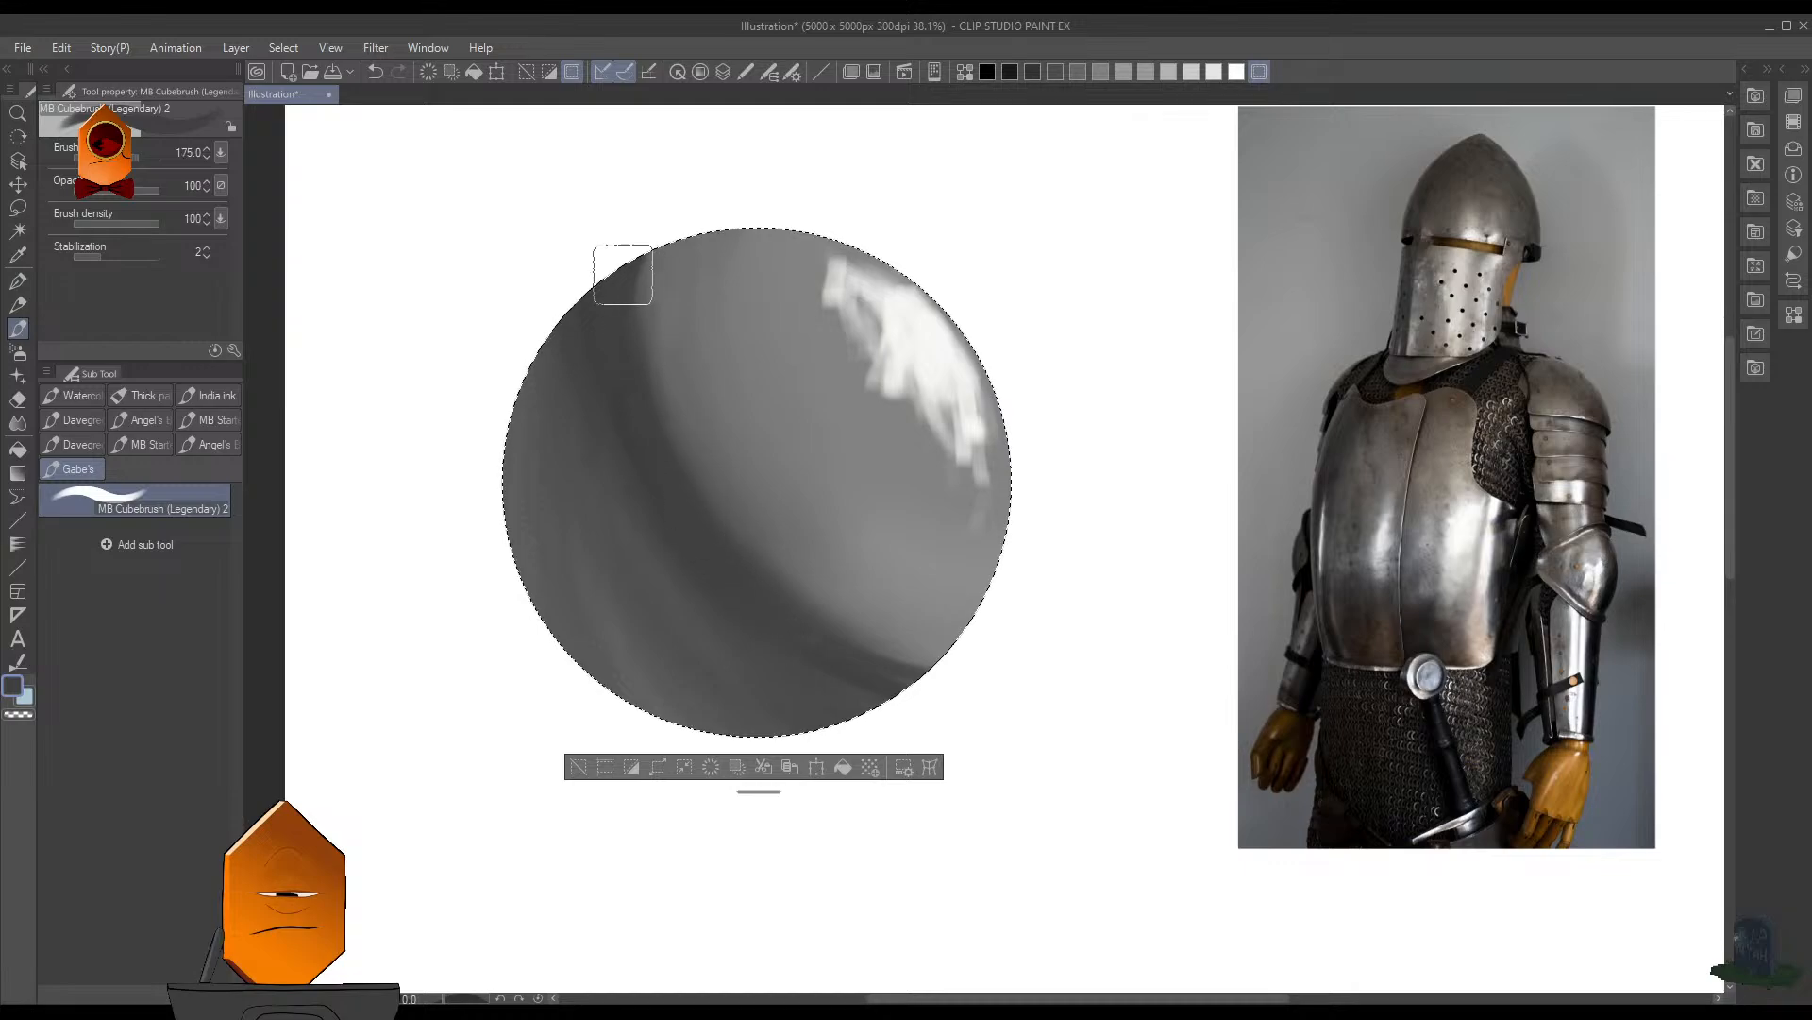
pyautogui.moveTo(623, 275)
pyautogui.mouseDown()
pyautogui.moveTo(821, 657)
pyautogui.moveTo(910, 692)
pyautogui.mouseUp()
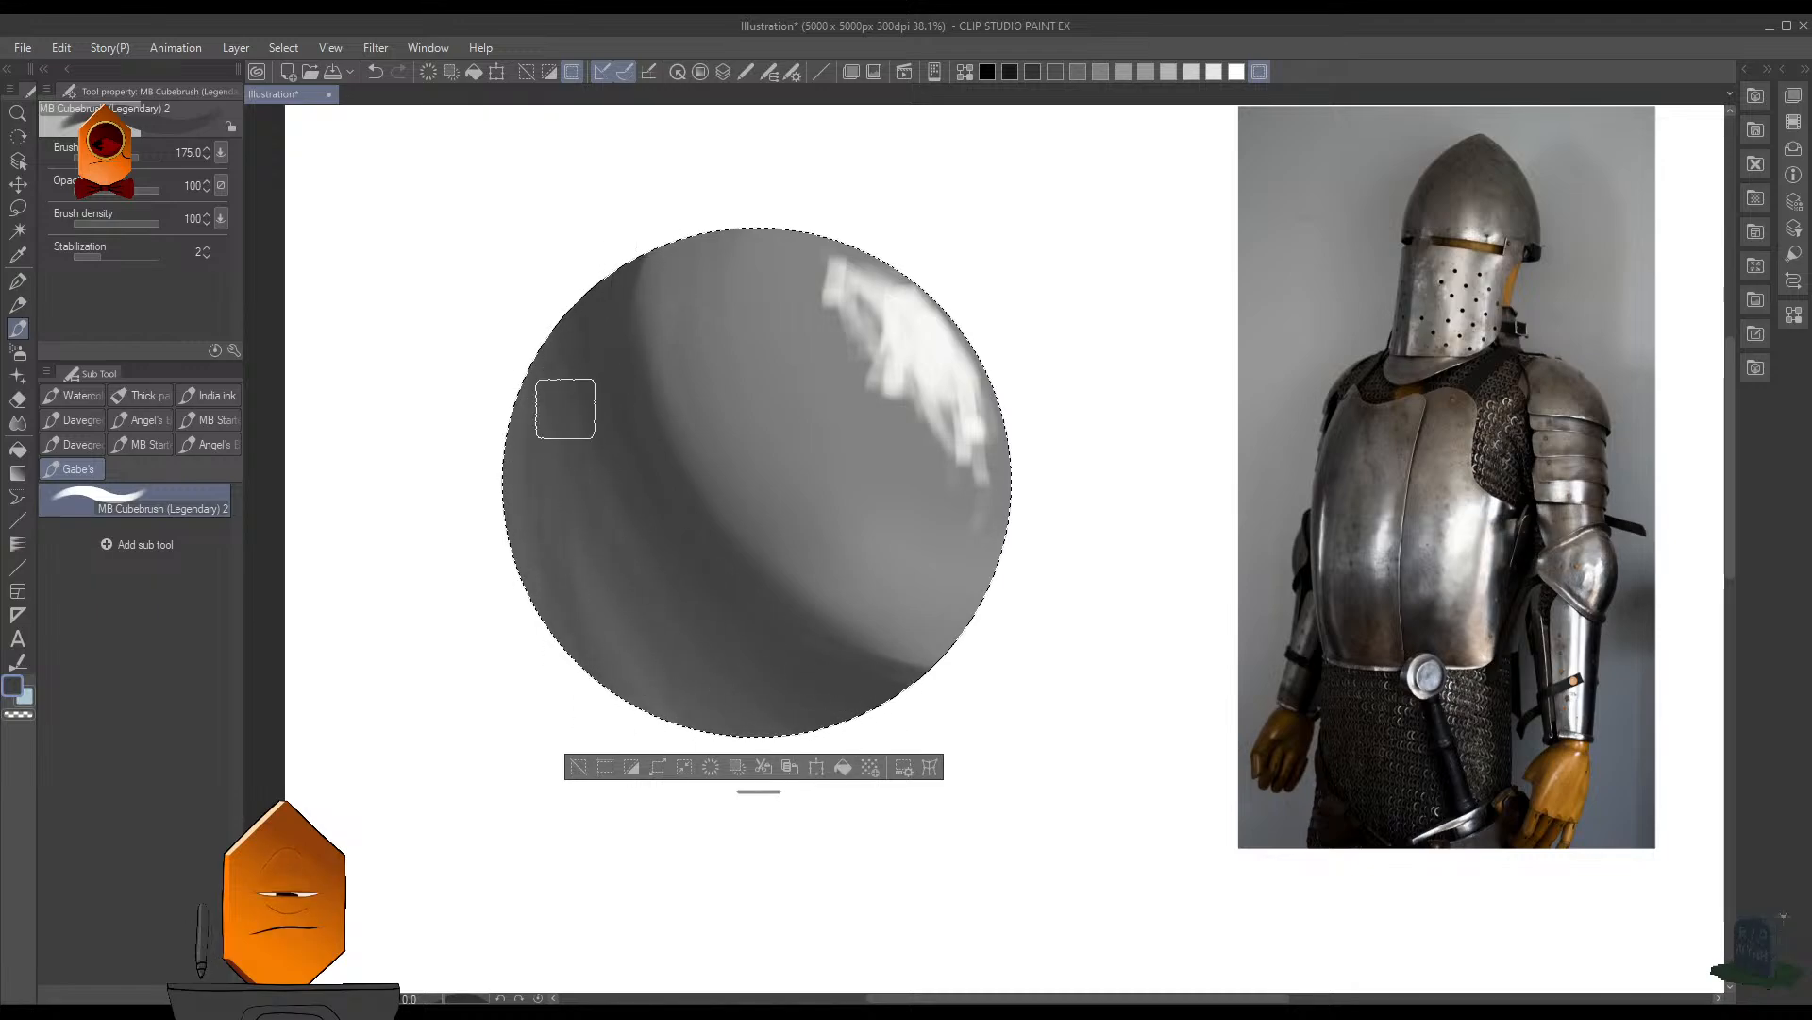
pyautogui.scroll(-5, 867, 415)
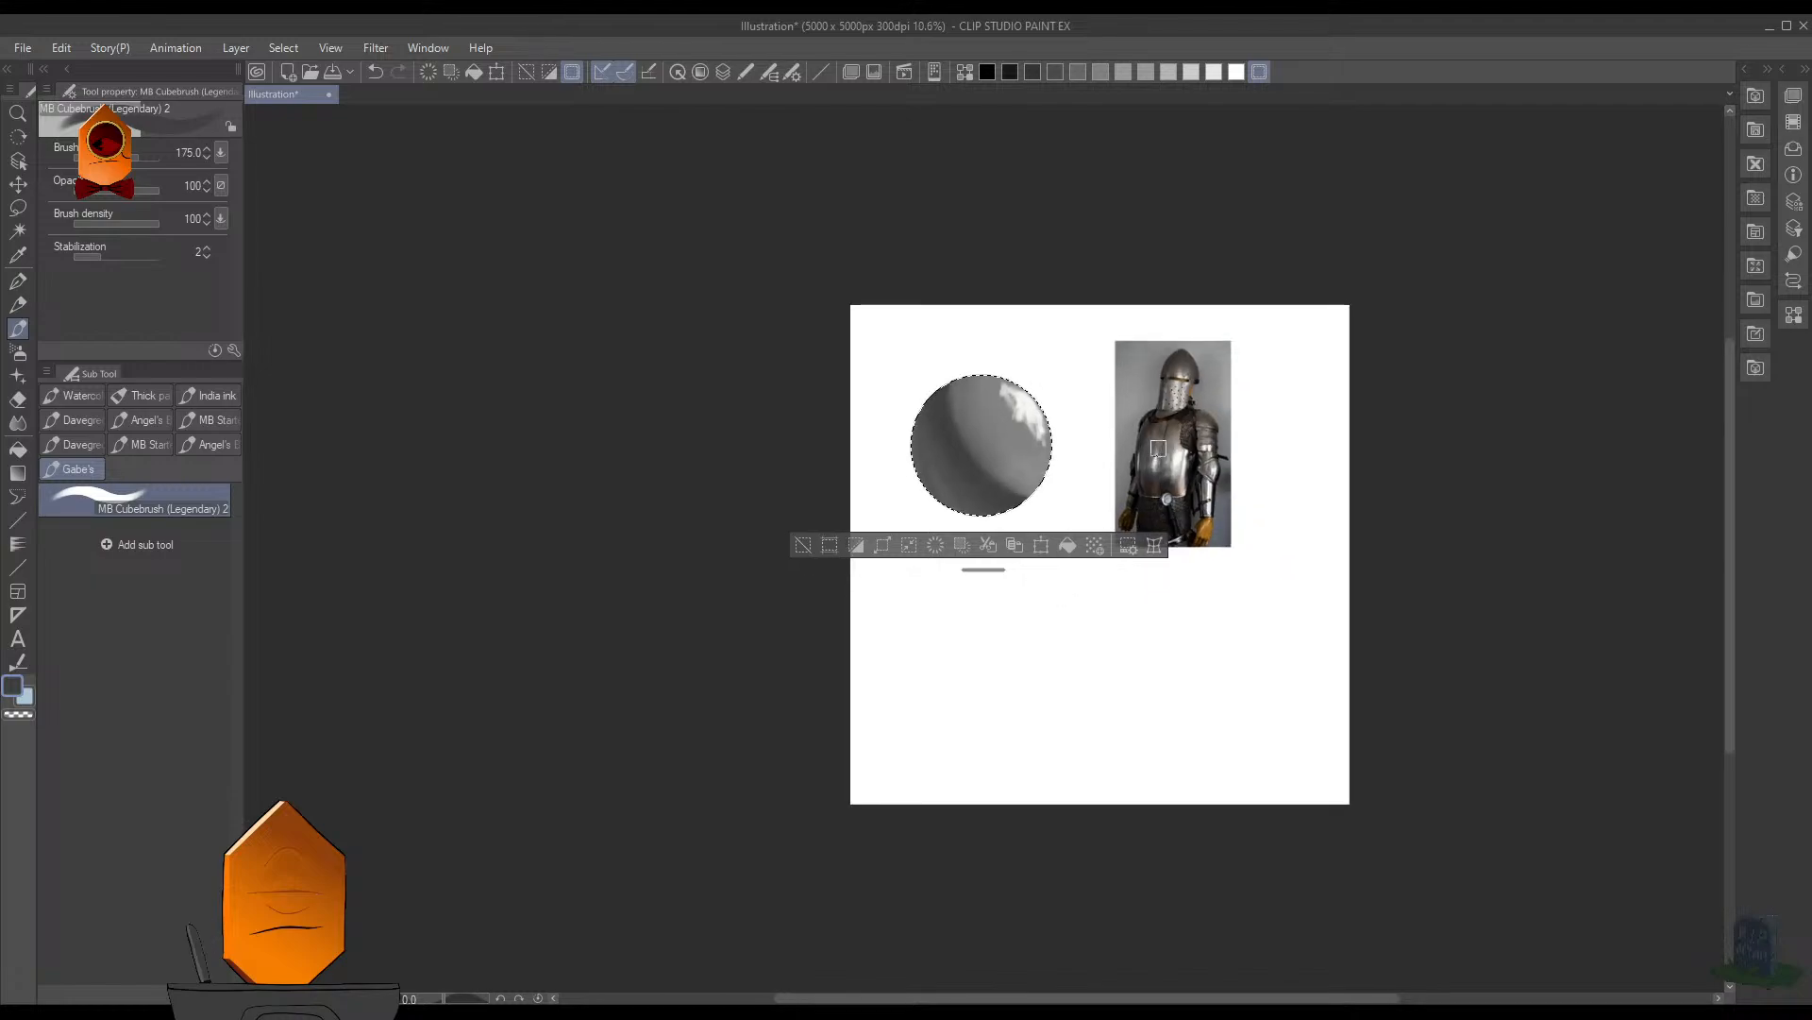
pyautogui.scroll(3, 1069, 412)
pyautogui.scroll(1, 1048, 402)
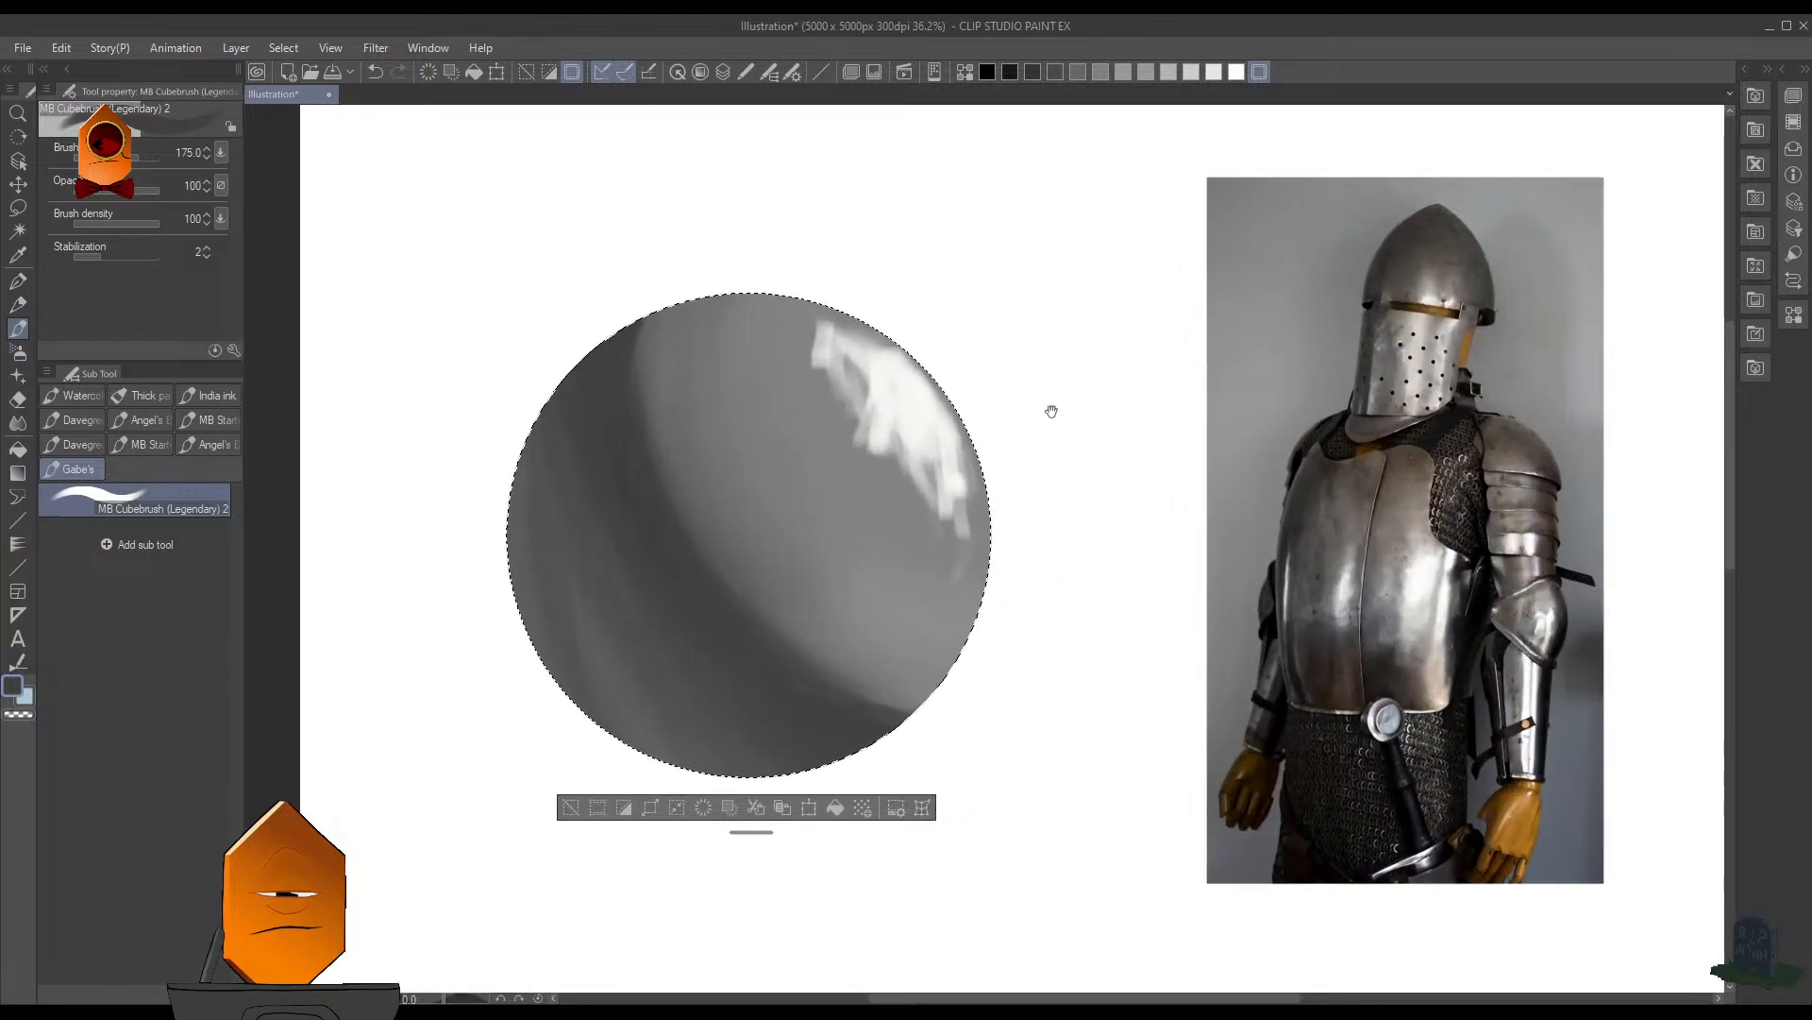
# - Break up the white highlight's inner edge with gray and white strokes at brush size 90, and clear the selection
pyautogui.press('[')
pyautogui.press('[')
pyautogui.press('[')
pyautogui.press('[')
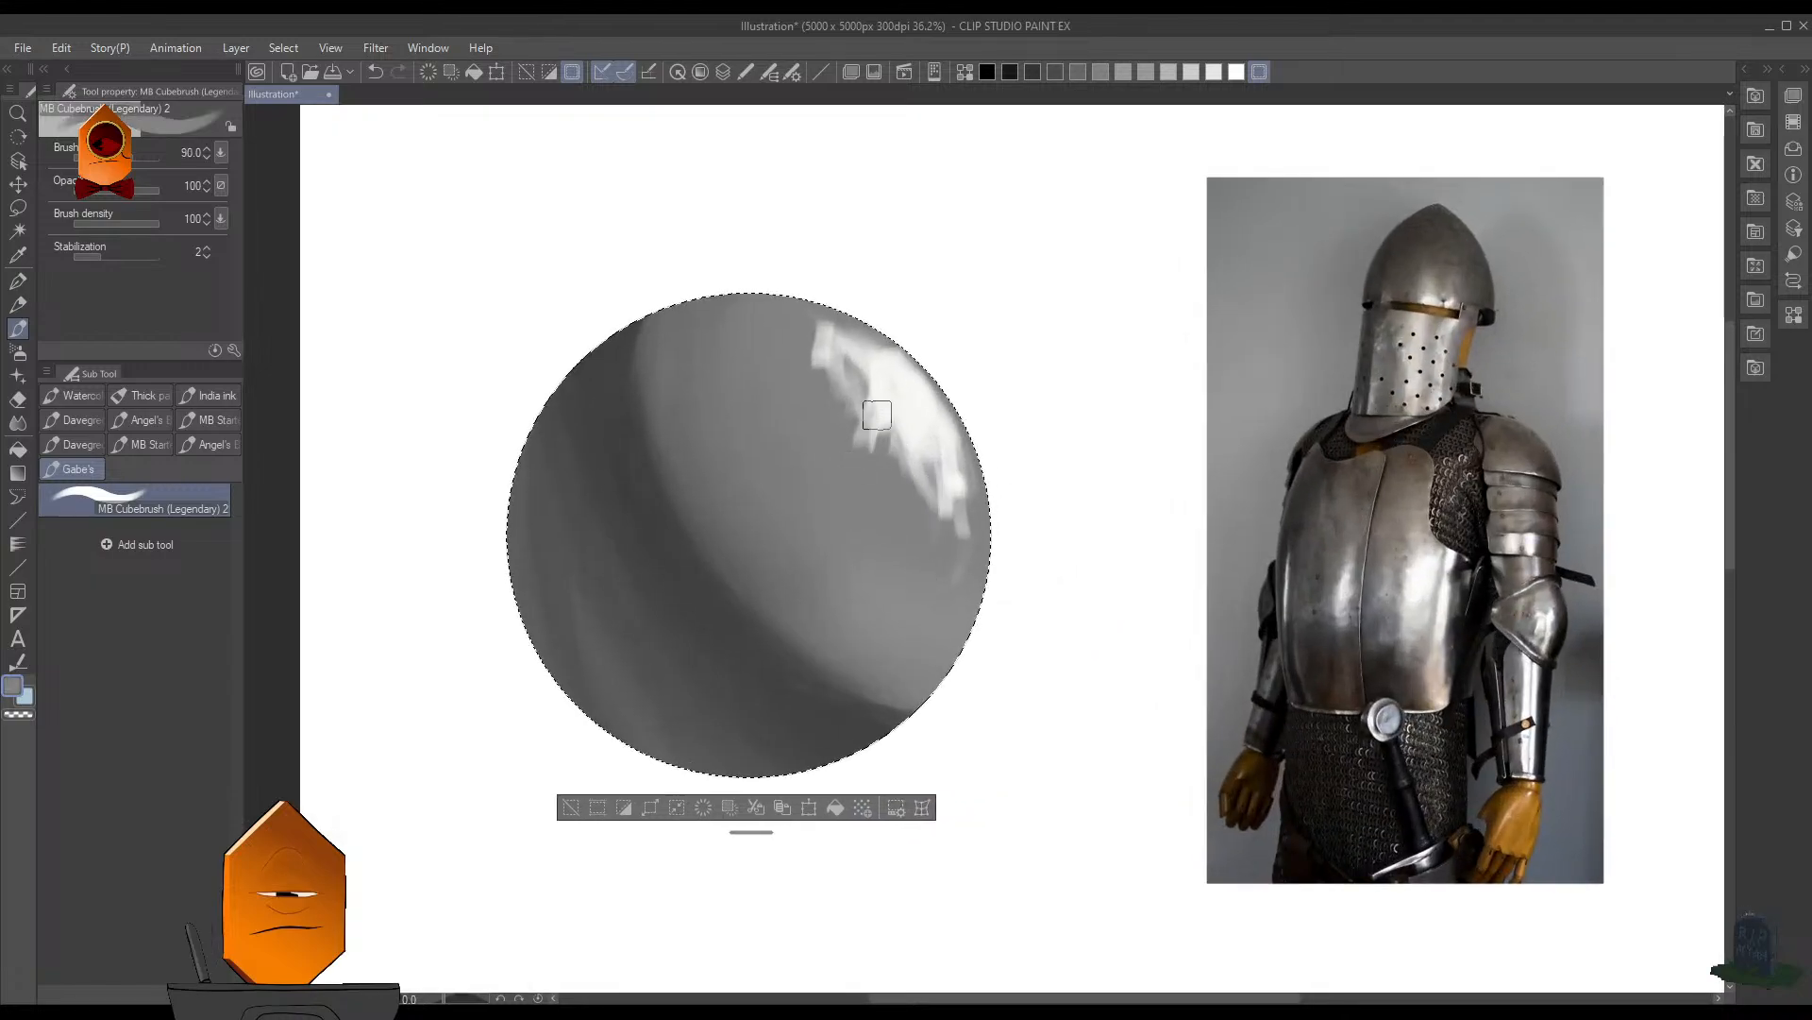
pyautogui.scroll(1, 894, 338)
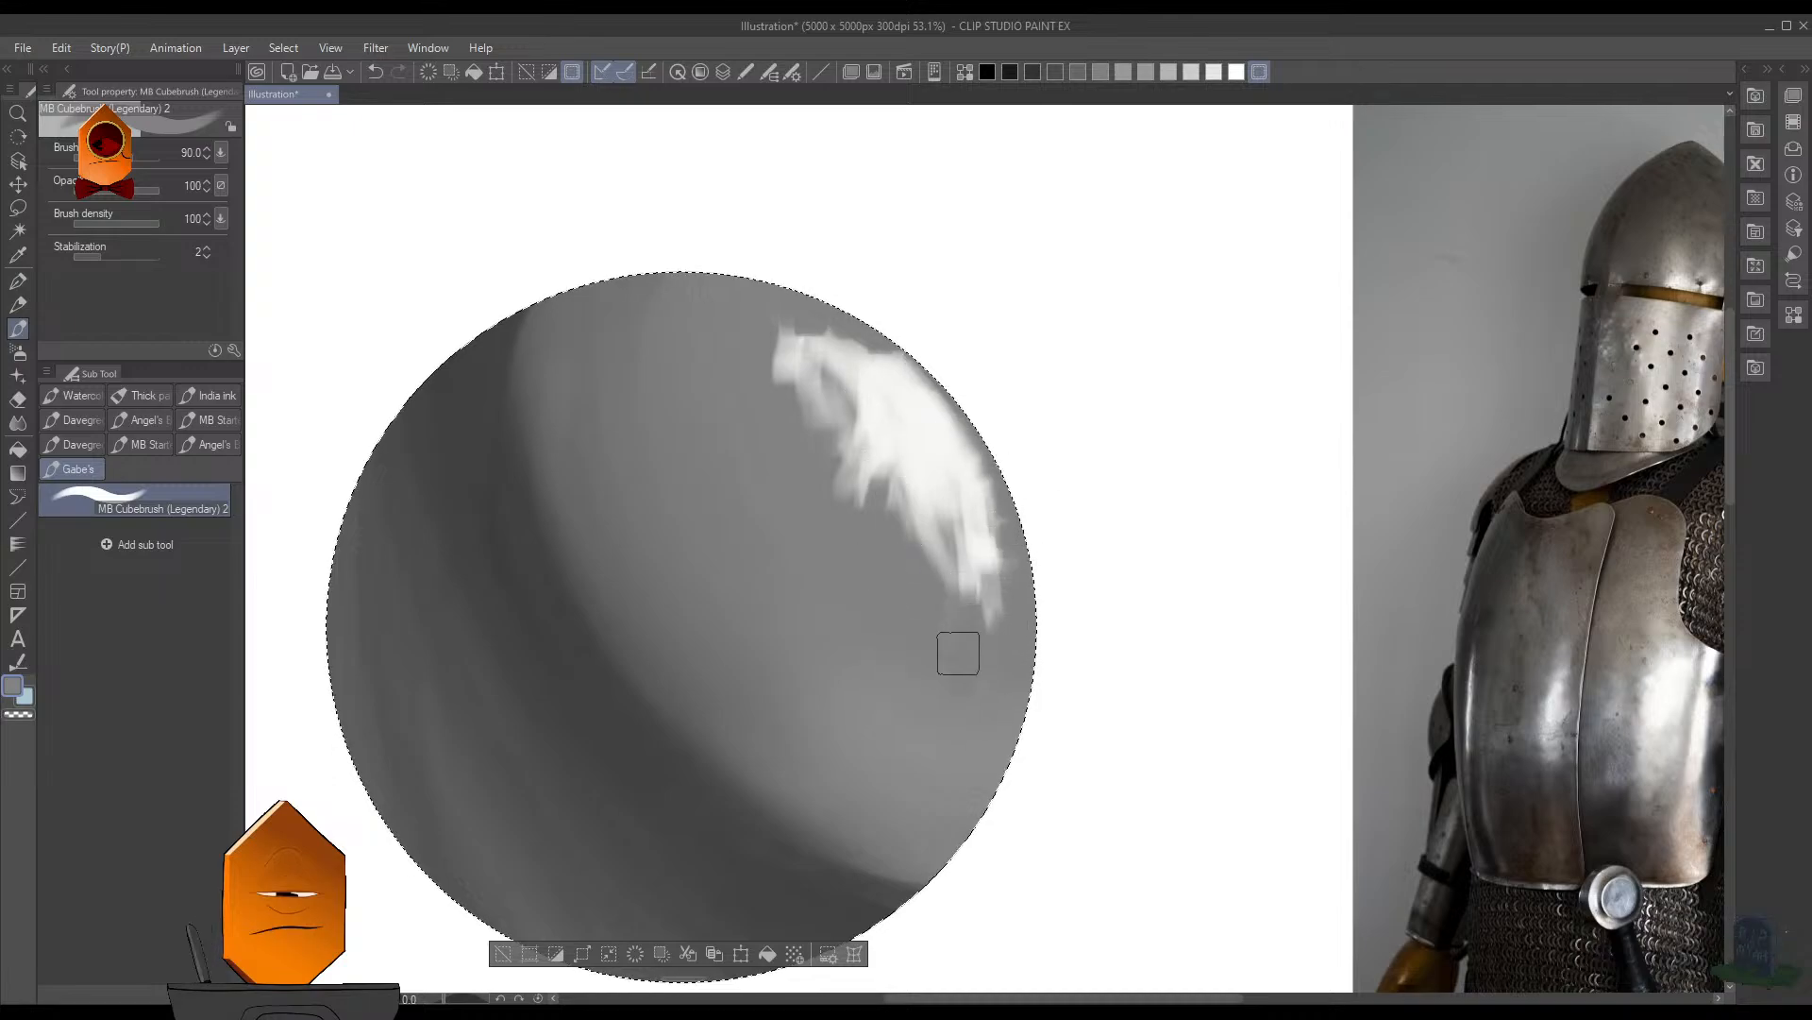
pyautogui.moveTo(902, 507)
pyautogui.mouseDown()
pyautogui.moveTo(880, 476)
pyautogui.moveTo(820, 503)
pyautogui.moveTo(849, 442)
pyautogui.moveTo(805, 436)
pyautogui.moveTo(806, 375)
pyautogui.moveTo(903, 400)
pyautogui.moveTo(899, 445)
pyautogui.moveTo(947, 473)
pyautogui.moveTo(963, 517)
pyautogui.moveTo(973, 455)
pyautogui.moveTo(925, 454)
pyautogui.moveTo(920, 490)
pyautogui.moveTo(898, 430)
pyautogui.moveTo(911, 403)
pyautogui.moveTo(967, 450)
pyautogui.moveTo(902, 381)
pyautogui.moveTo(873, 415)
pyautogui.moveTo(892, 414)
pyautogui.moveTo(914, 472)
pyautogui.moveTo(944, 457)
pyautogui.moveTo(900, 461)
pyautogui.mouseUp()
pyautogui.keyDown('alt'); pyautogui.click(930, 420); pyautogui.keyUp('alt')
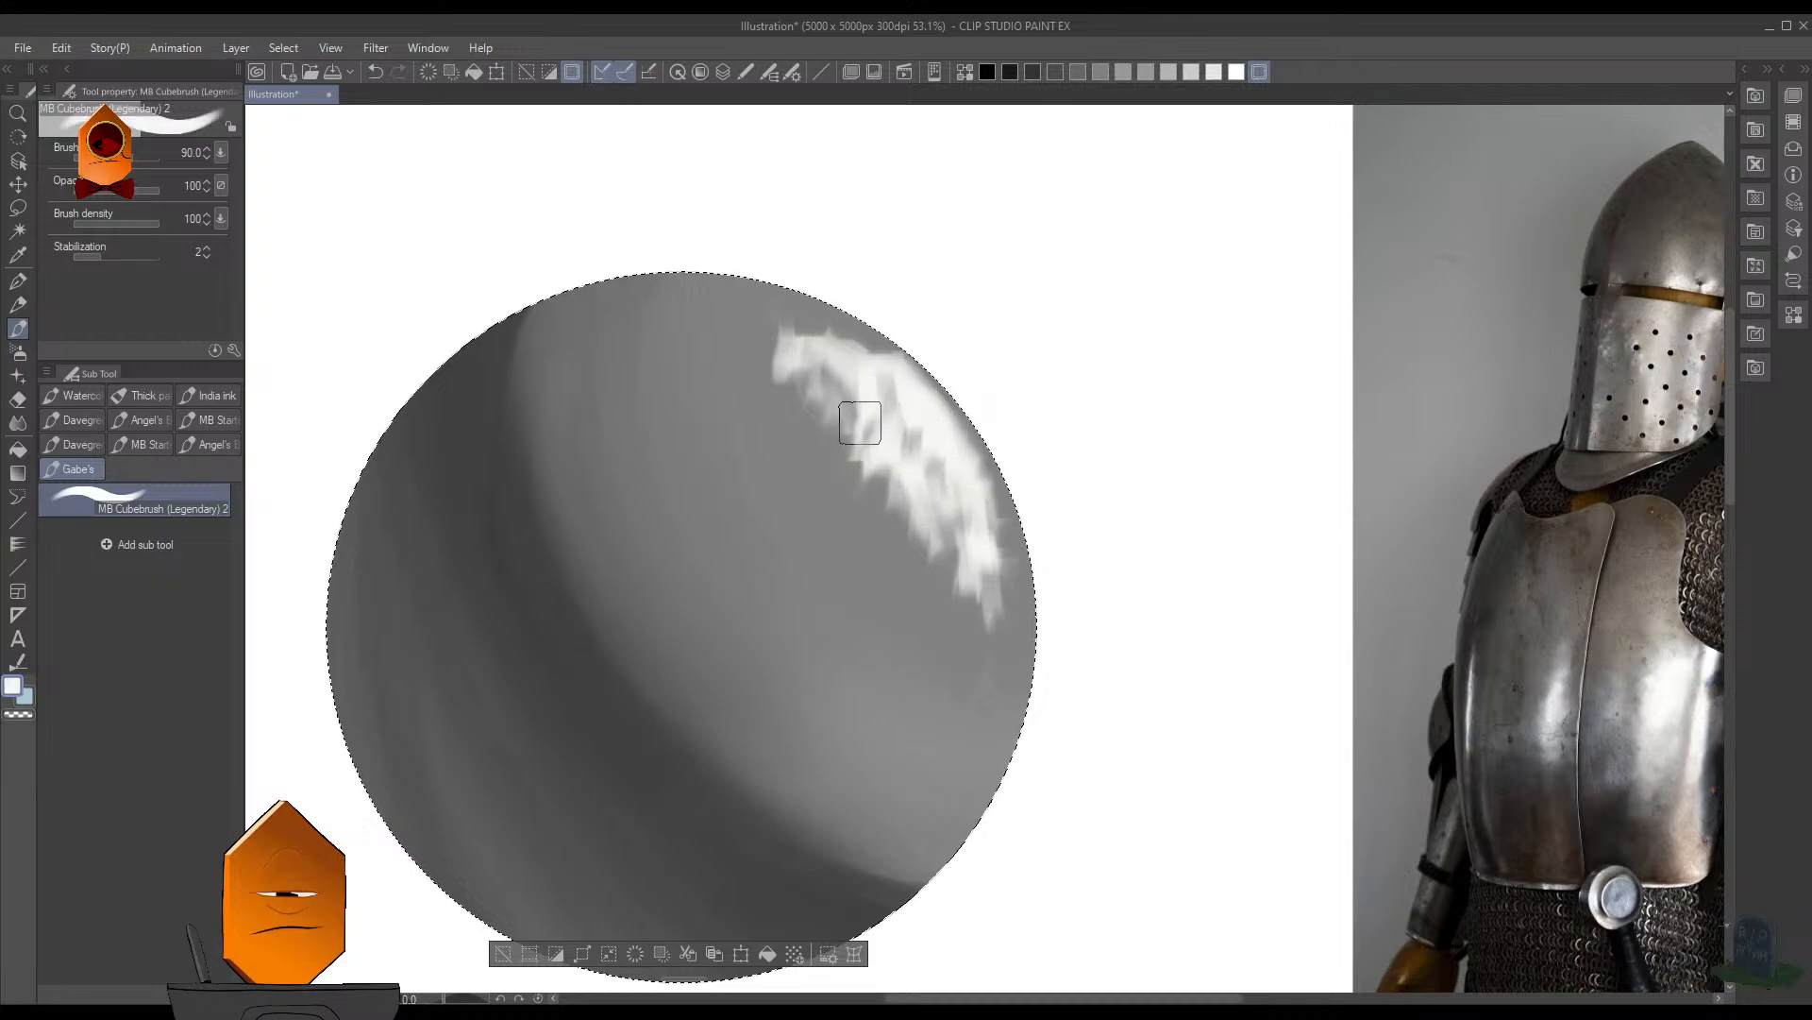
pyautogui.scroll(-5, 1023, 461)
pyautogui.scroll(2, 1133, 453)
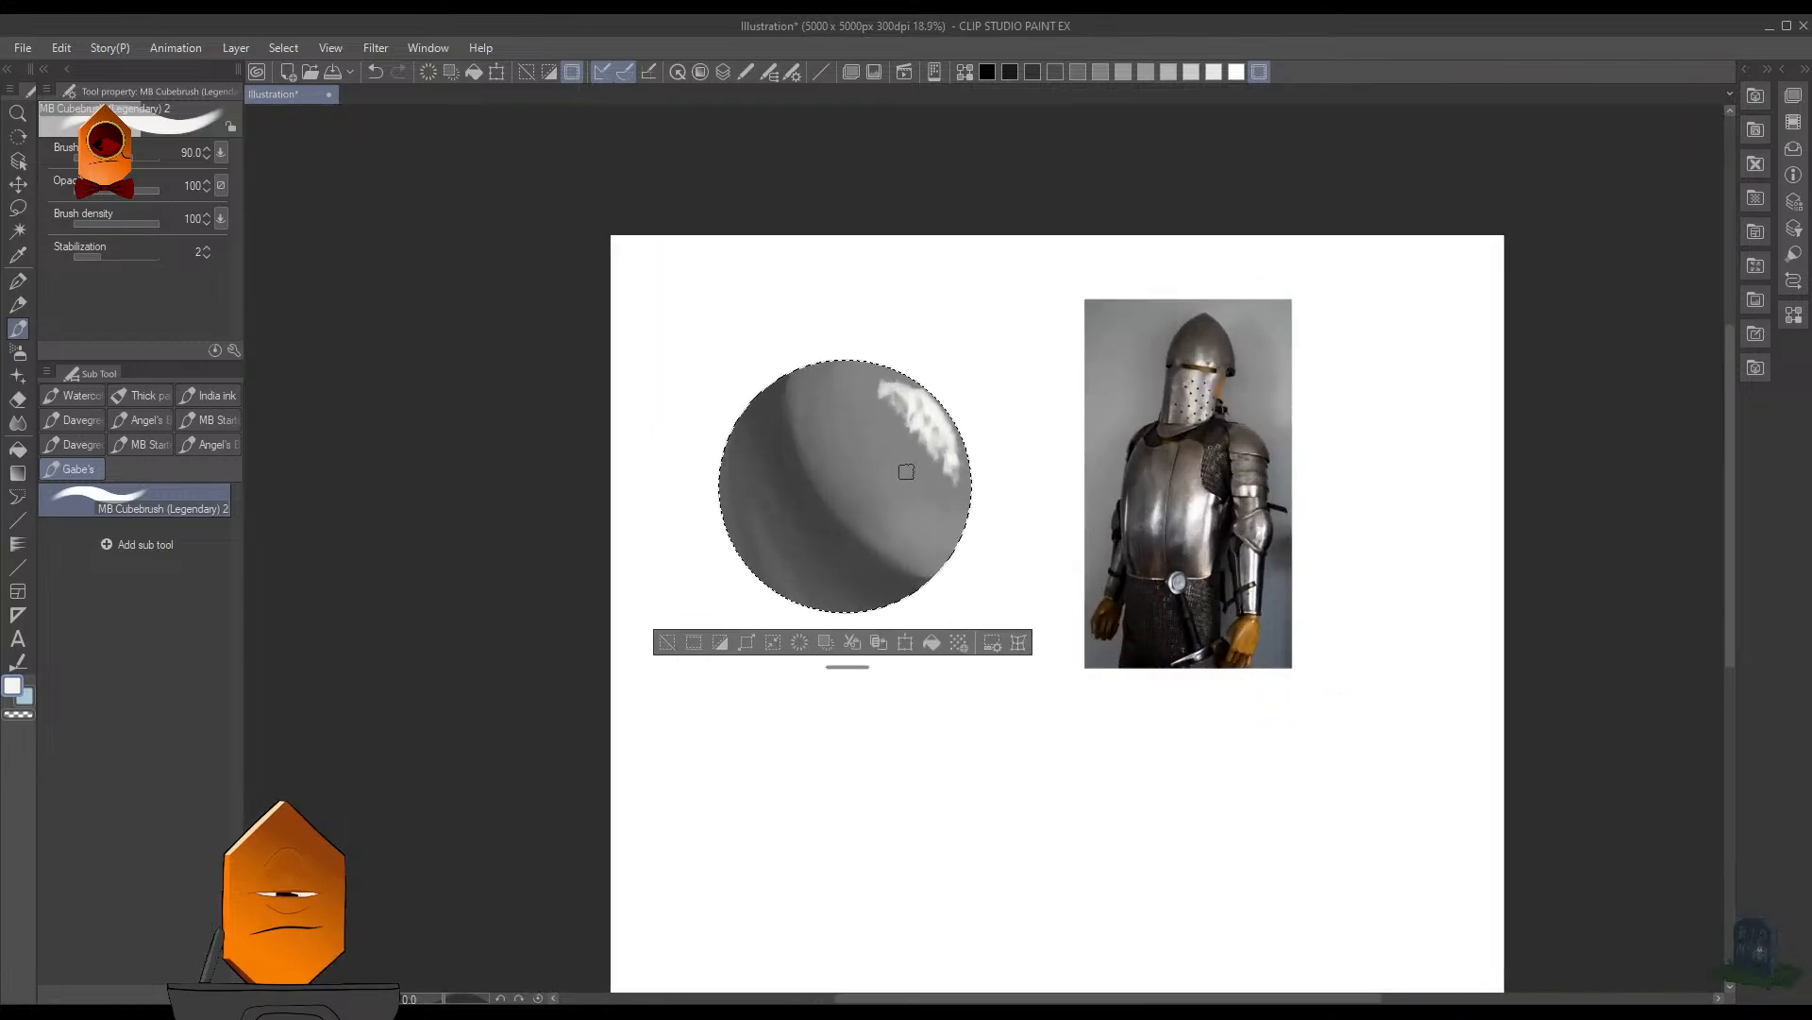
pyautogui.scroll(4, 906, 471)
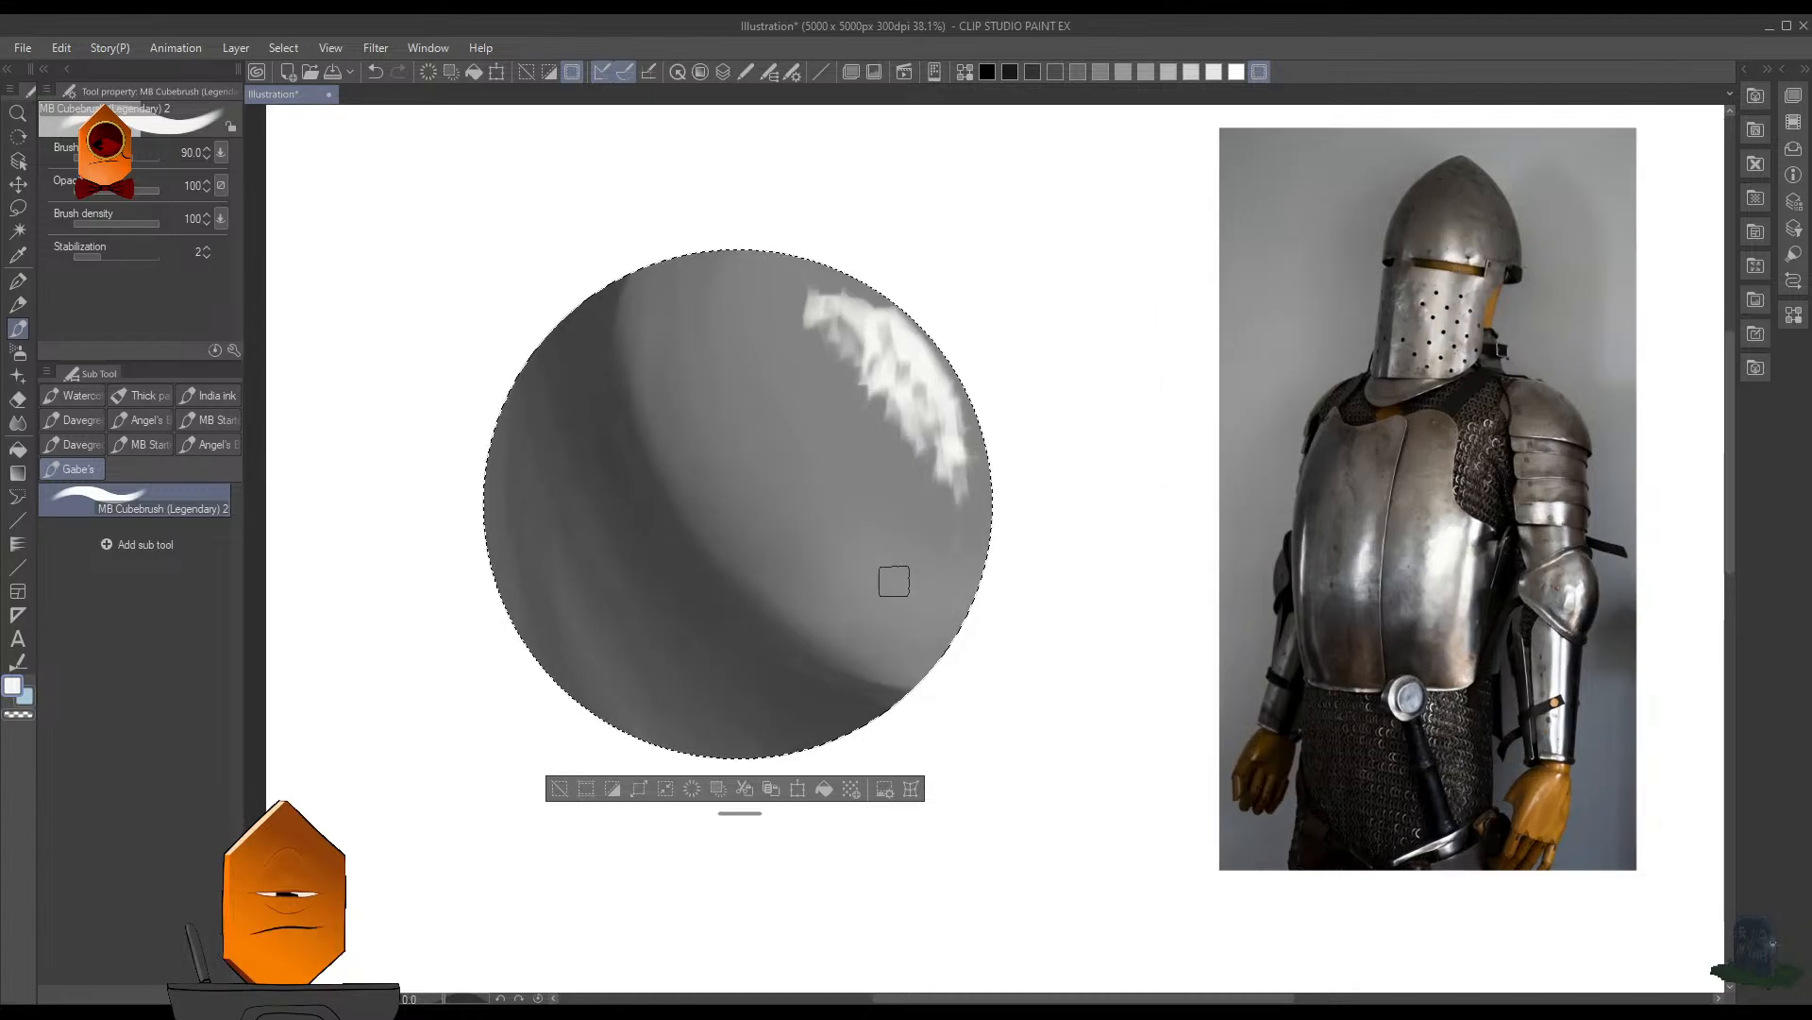
pyautogui.hotkey('ctrl', 'd')
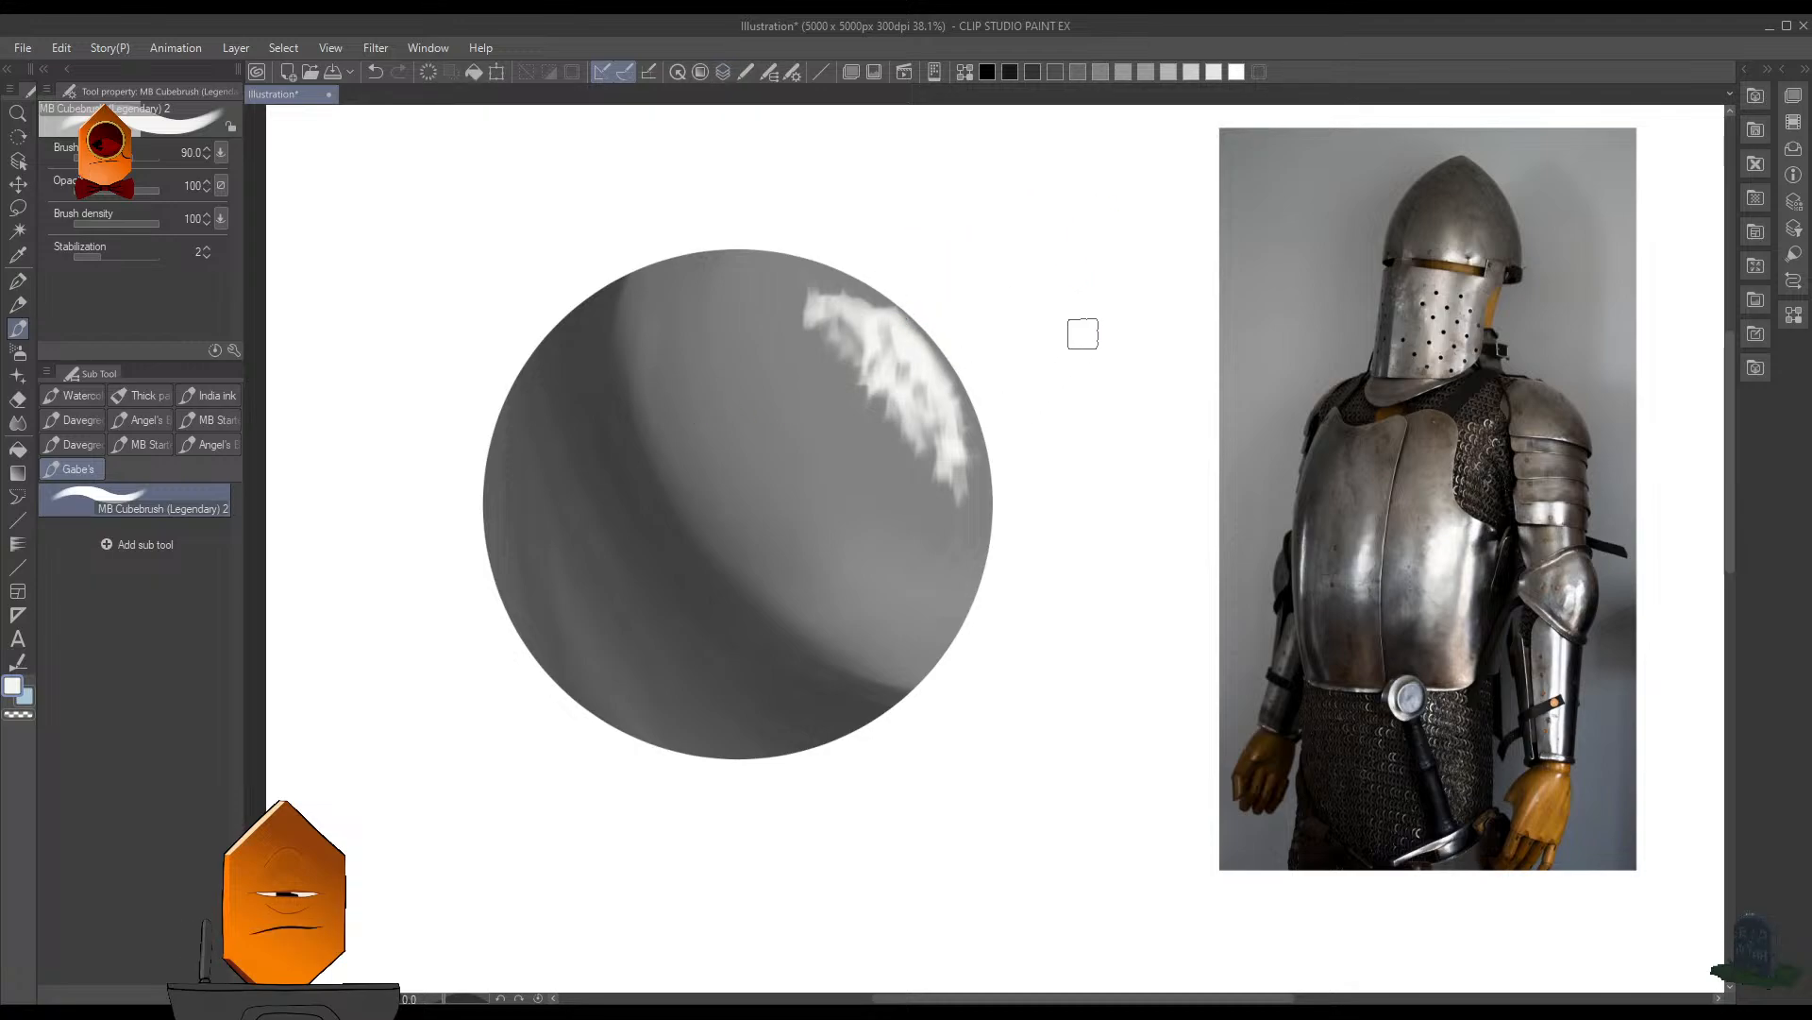
pyautogui.scroll(-2, 1083, 333)
pyautogui.scroll(1, 979, 477)
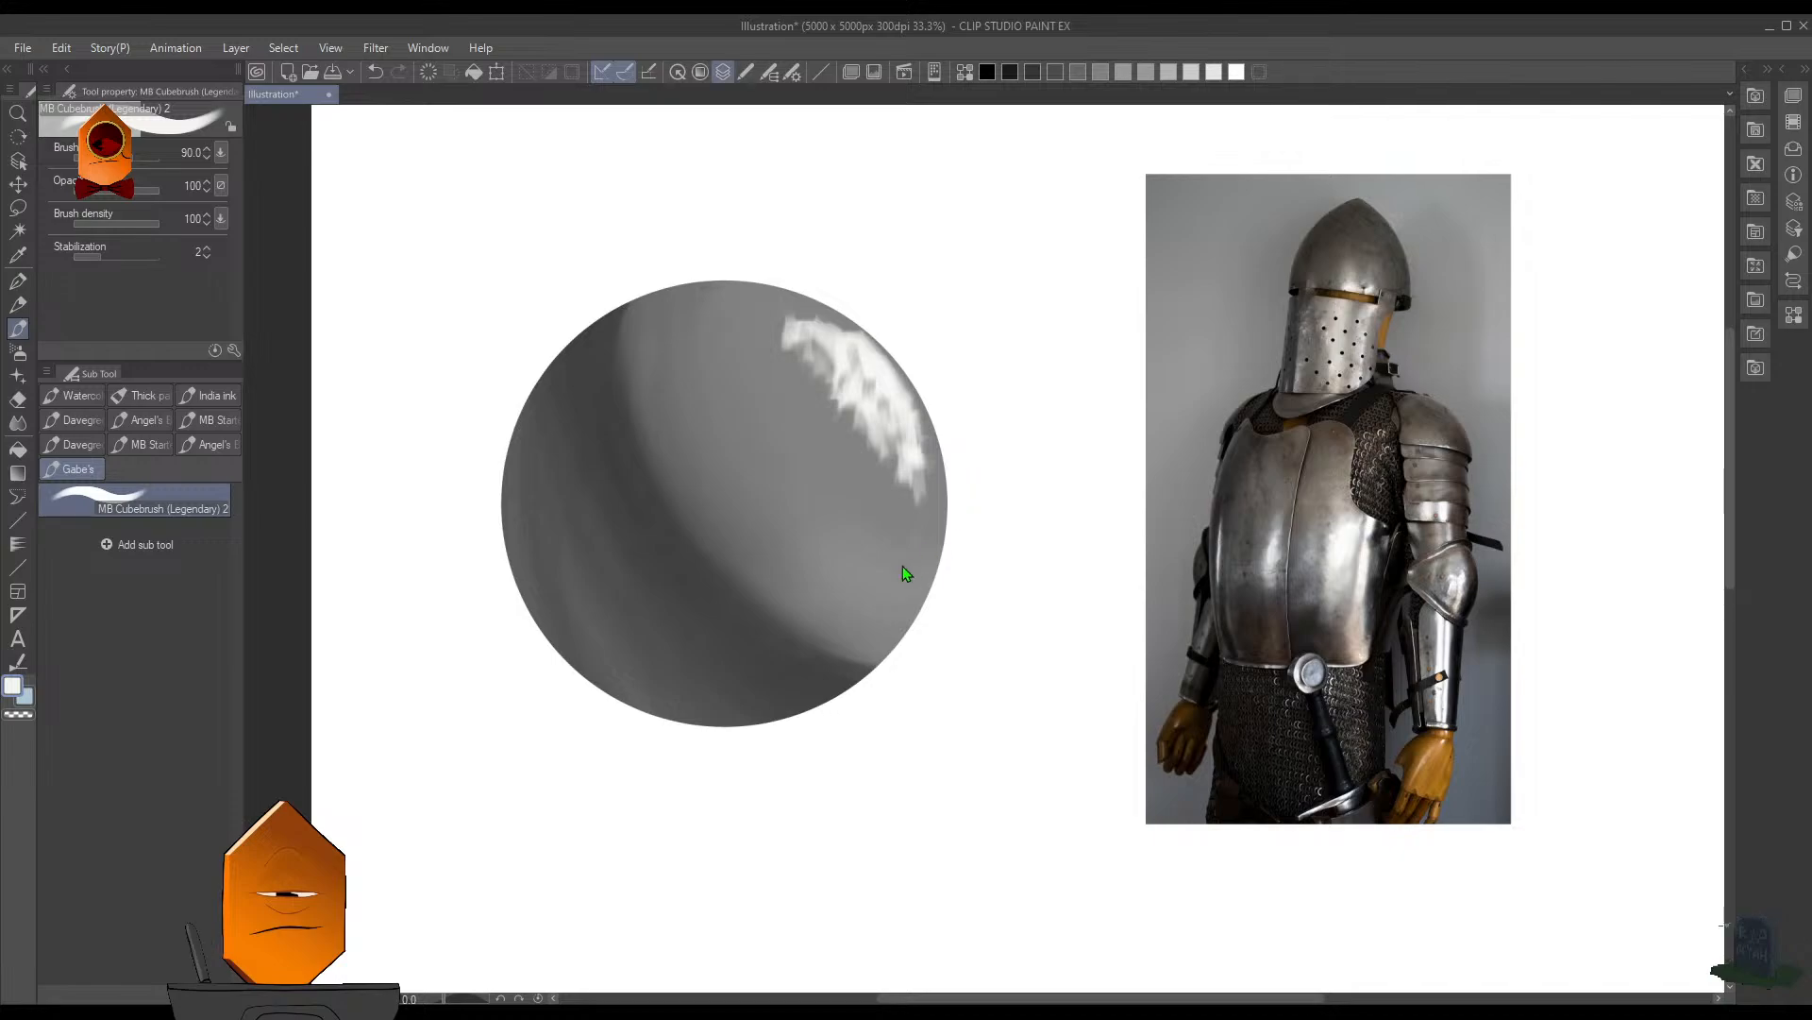
# - Lasso a curved strip of midtone along the shadow band's light-facing edge, leaving the shadow itself out of the selection
pyautogui.press('m')
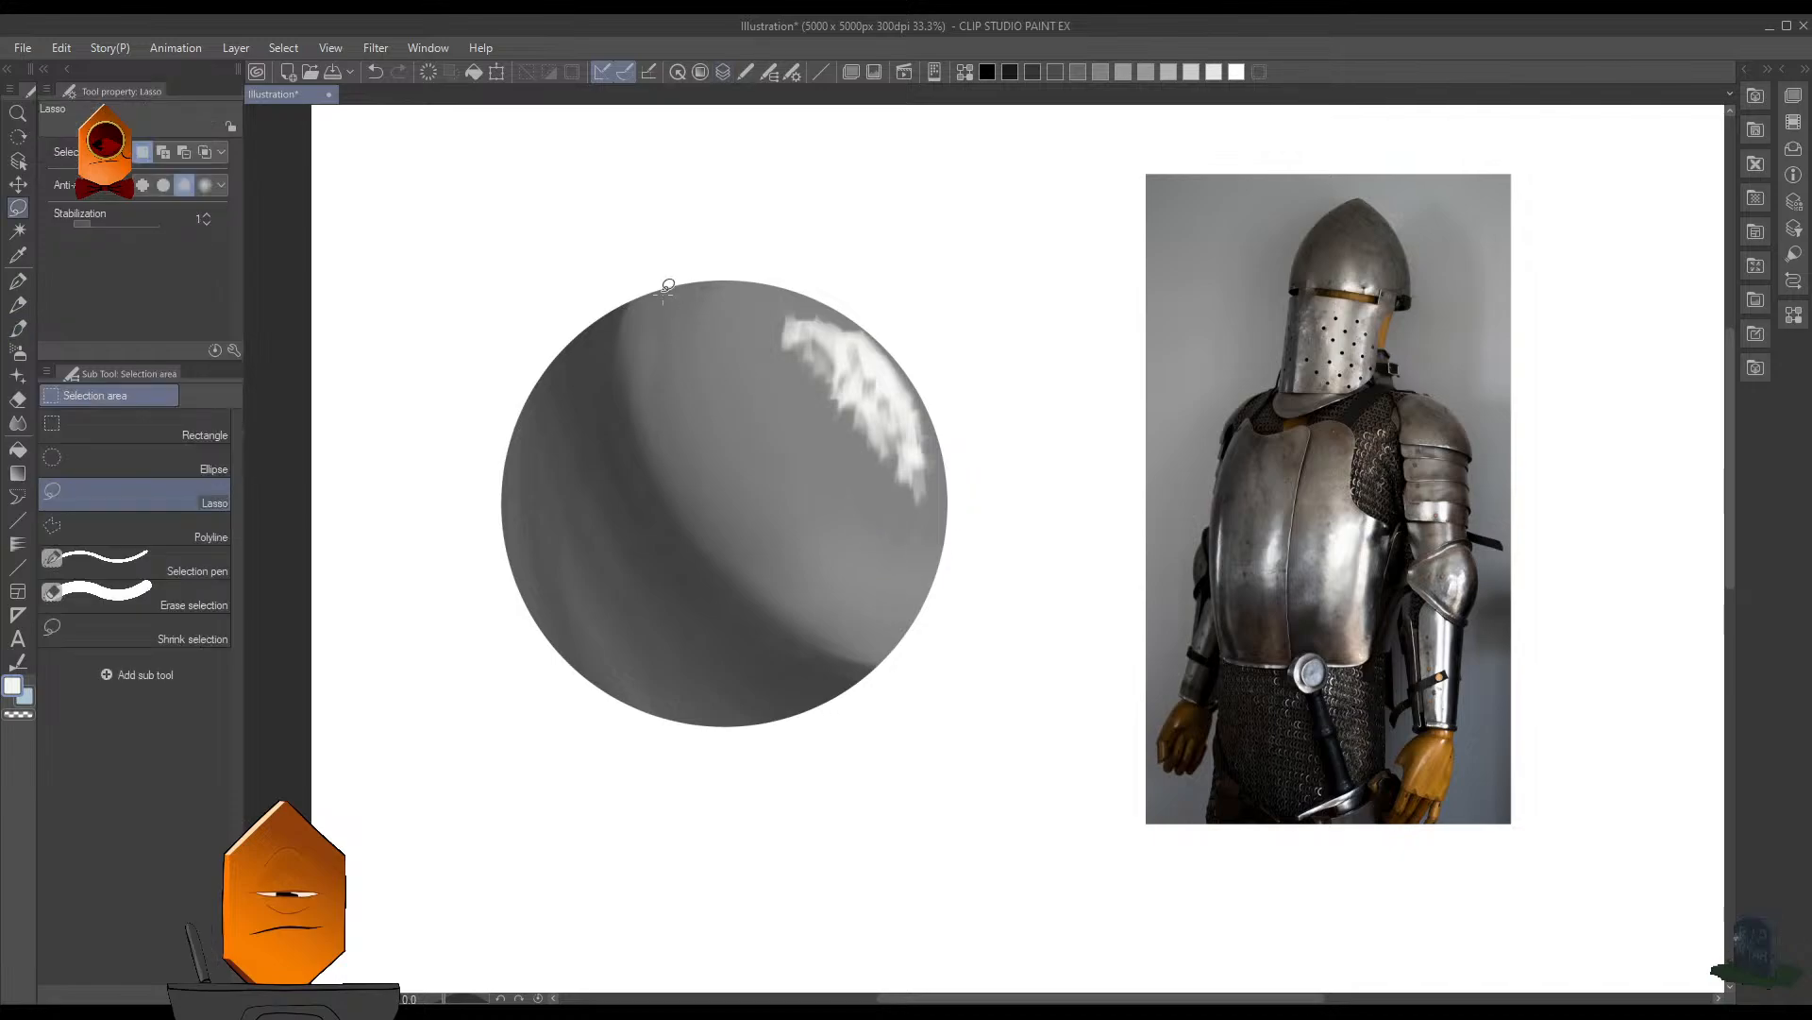
pyautogui.moveTo(699, 281)
pyautogui.mouseDown()
pyautogui.moveTo(806, 515)
pyautogui.moveTo(957, 621)
pyautogui.moveTo(837, 733)
pyautogui.moveTo(583, 422)
pyautogui.moveTo(644, 204)
pyautogui.moveTo(628, 375)
pyautogui.mouseUp()
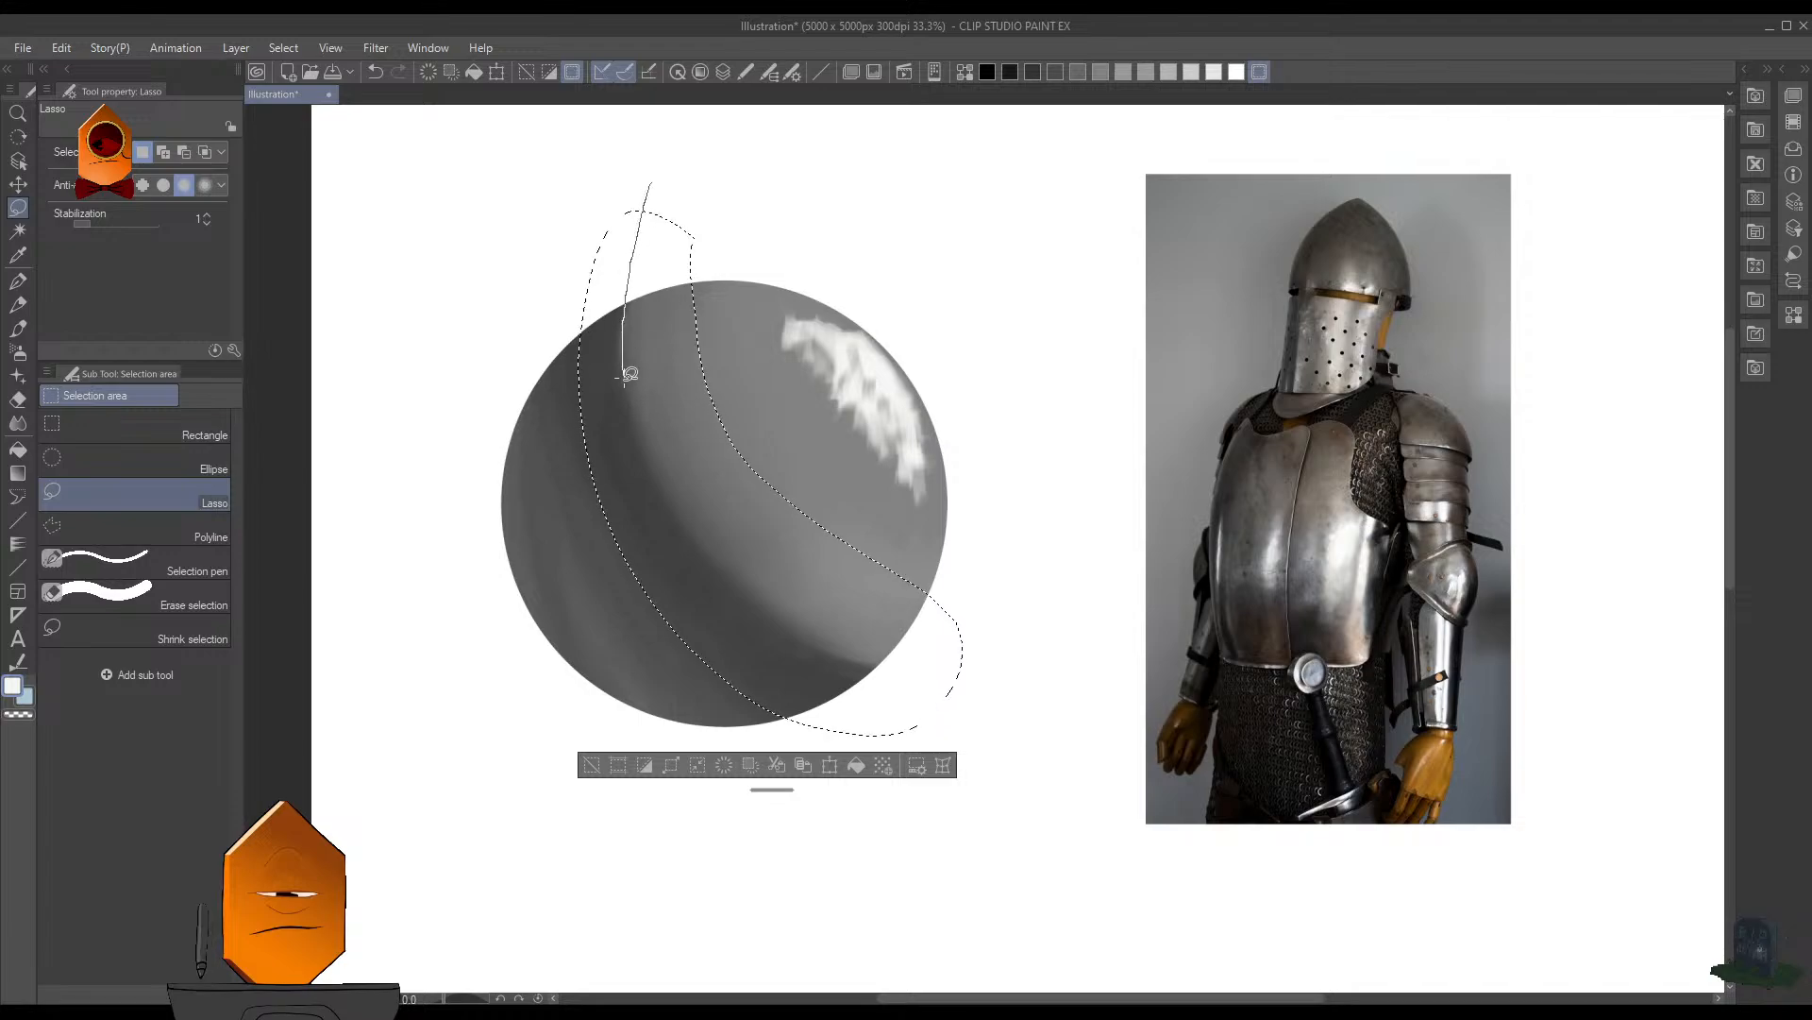
pyautogui.moveTo(649, 450); pyautogui.dragTo(686, 530)
pyautogui.moveTo(753, 594); pyautogui.dragTo(838, 646)
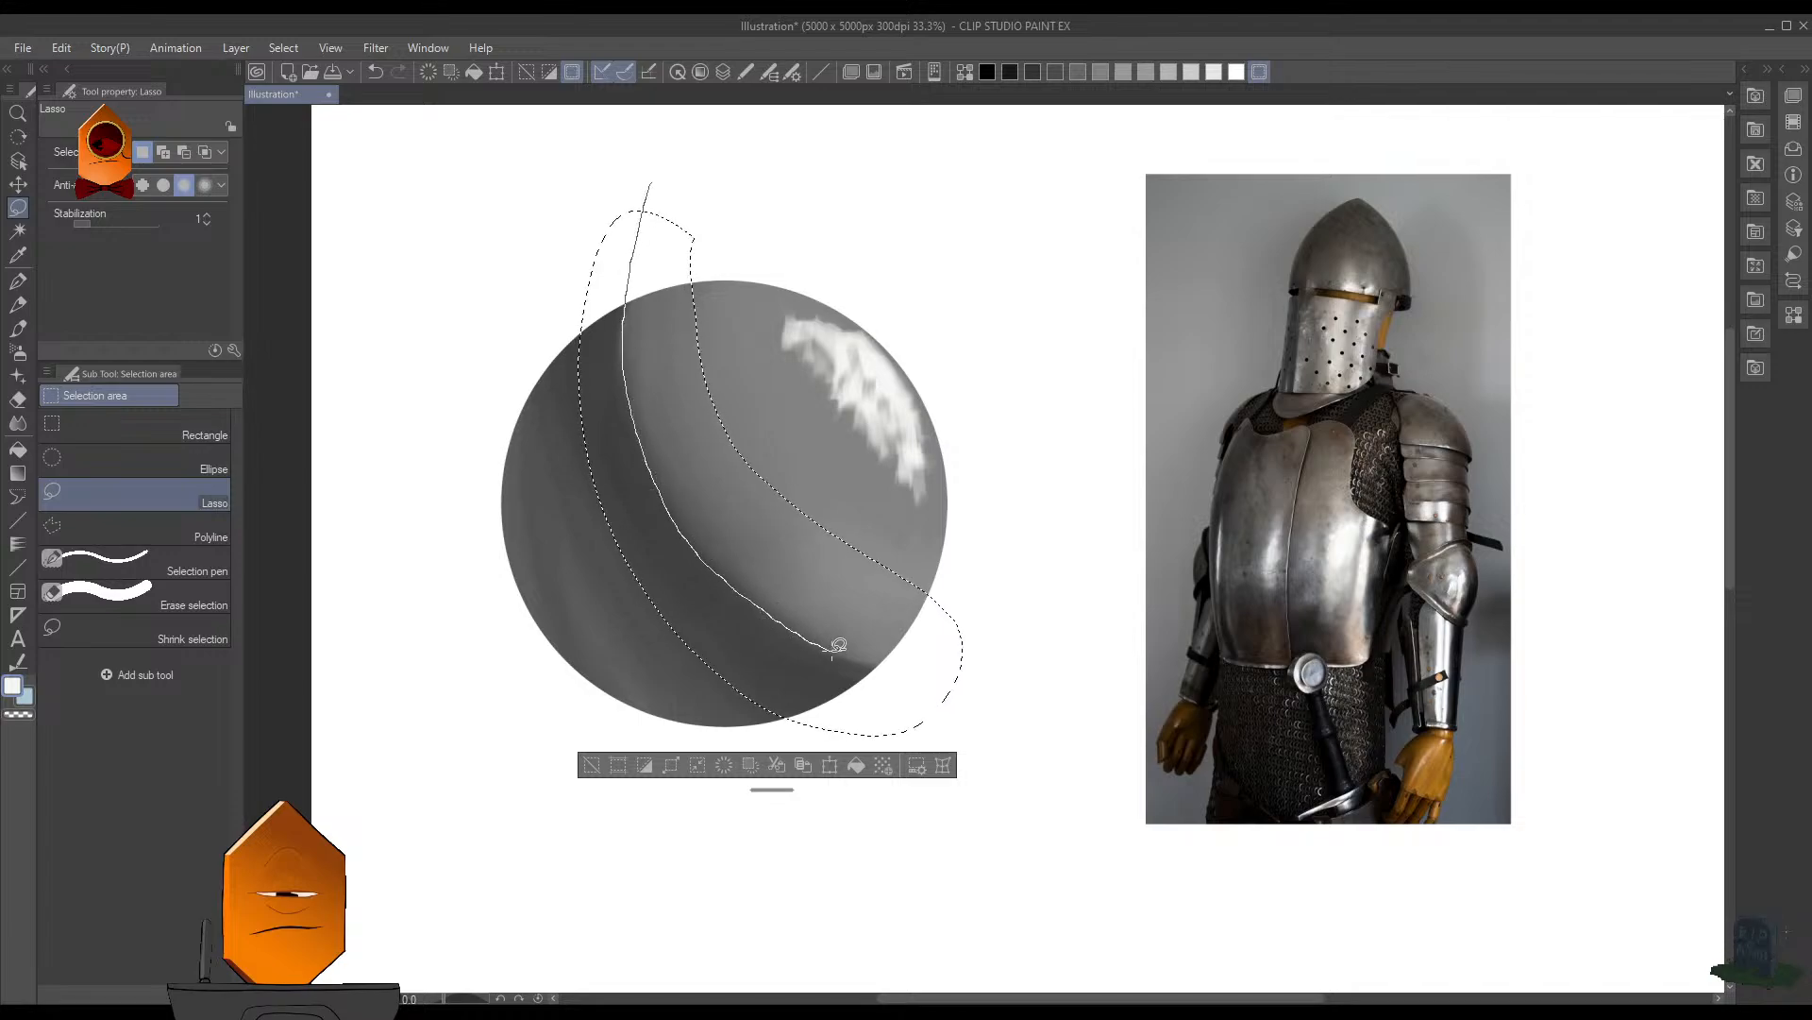
pyautogui.moveTo(961, 734); pyautogui.dragTo(961, 734)
# - Shade the lassoed strip along the shadow edge with the Soft airbrush in near-black at size 200, and clear the selection
pyautogui.press('b')
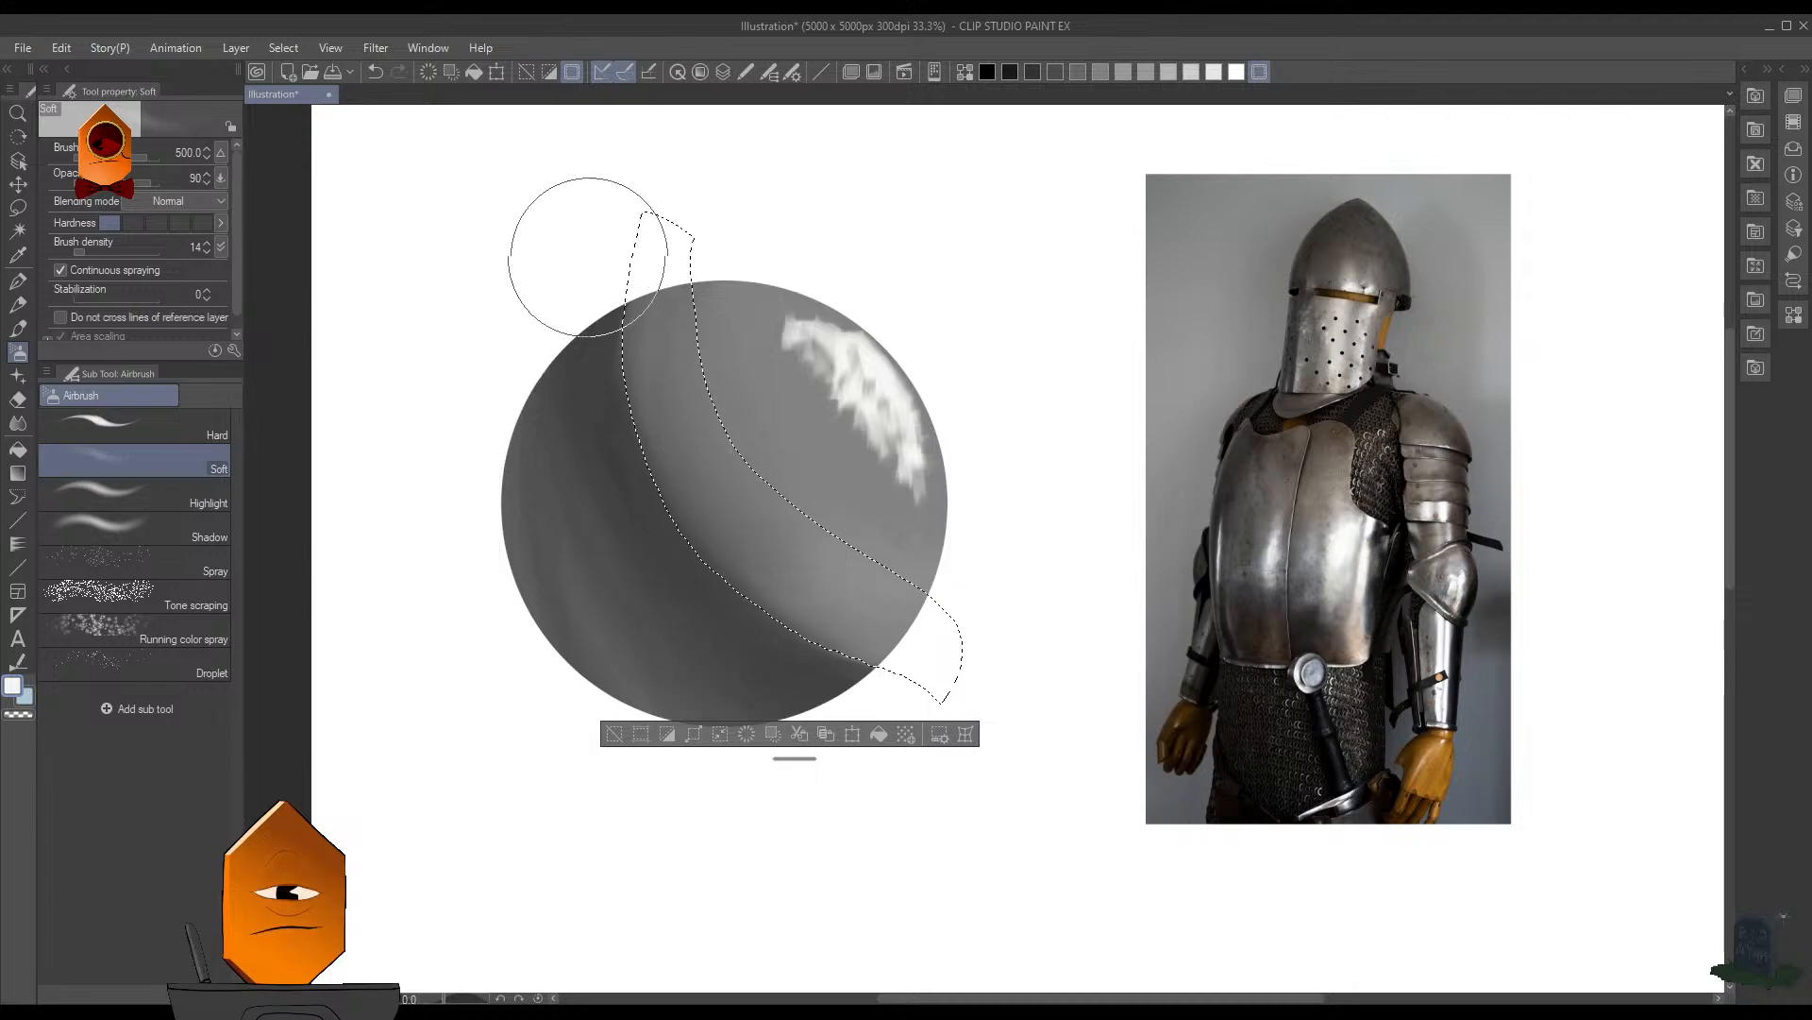
pyautogui.keyDown('alt'); pyautogui.click(603, 357); pyautogui.keyUp('alt')
pyautogui.press('[')
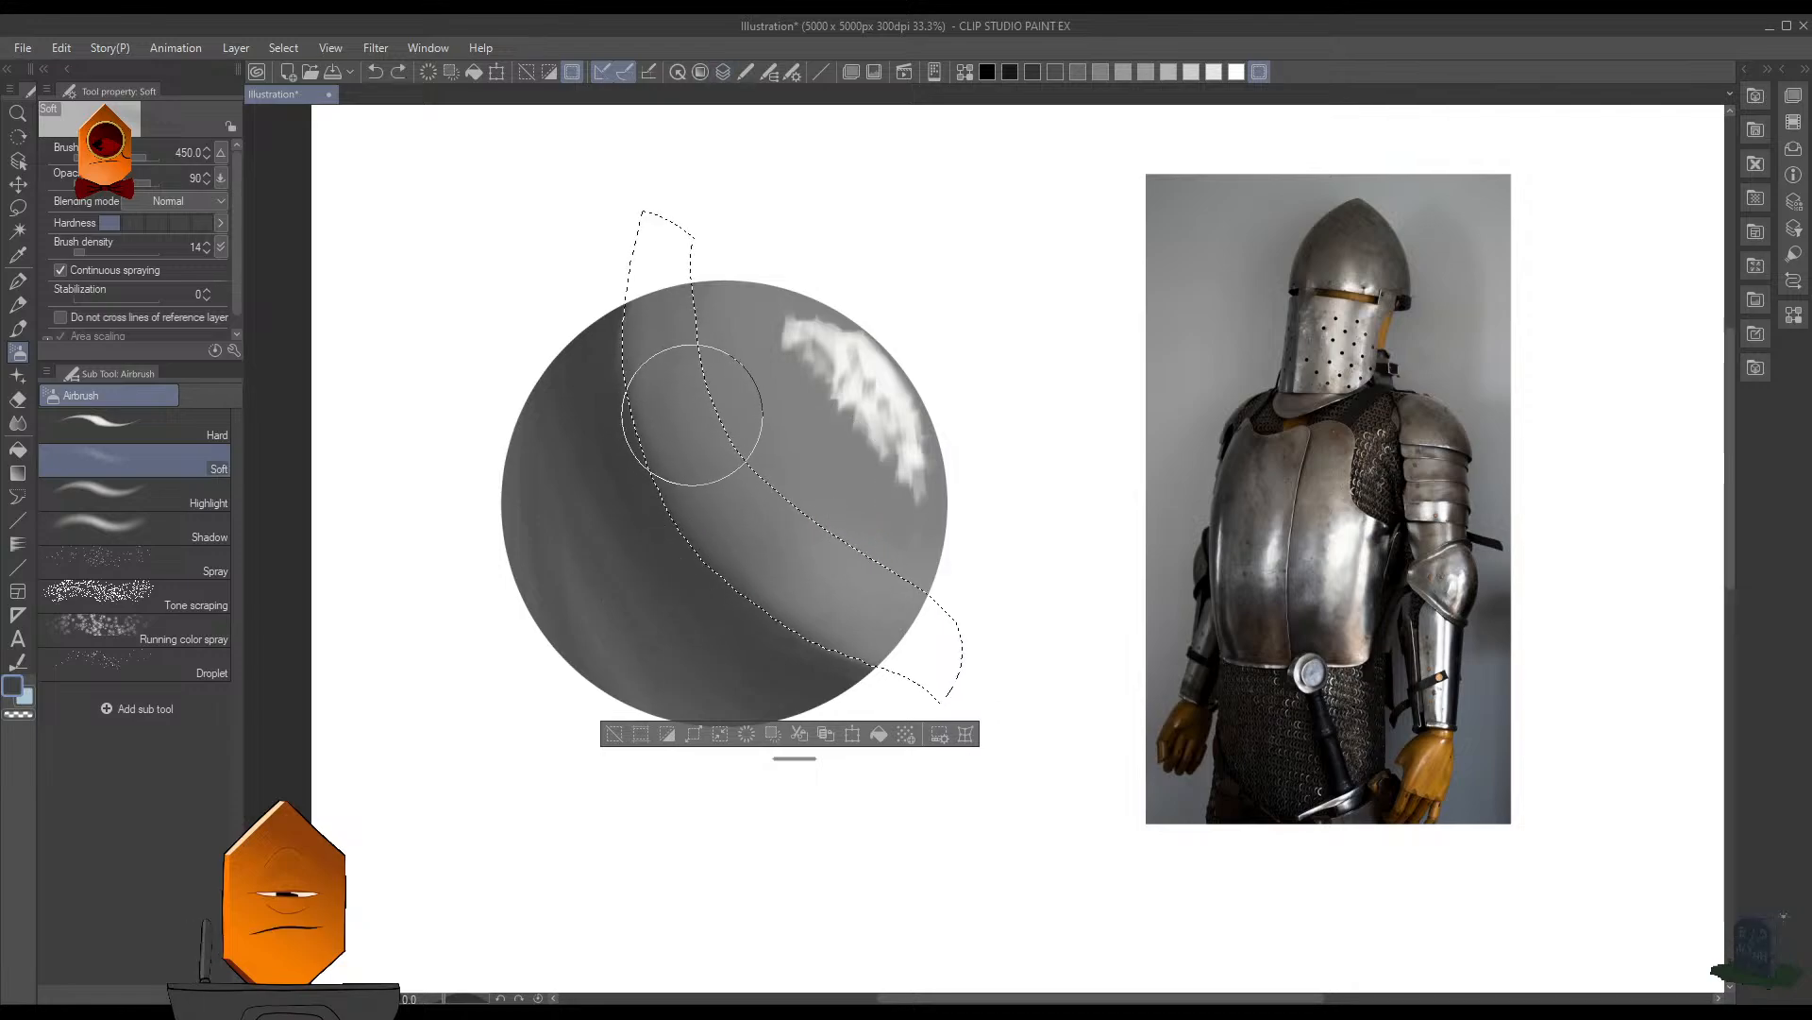
pyautogui.moveTo(709, 448)
pyautogui.mouseDown()
pyautogui.moveTo(797, 648)
pyautogui.moveTo(737, 578)
pyautogui.mouseUp()
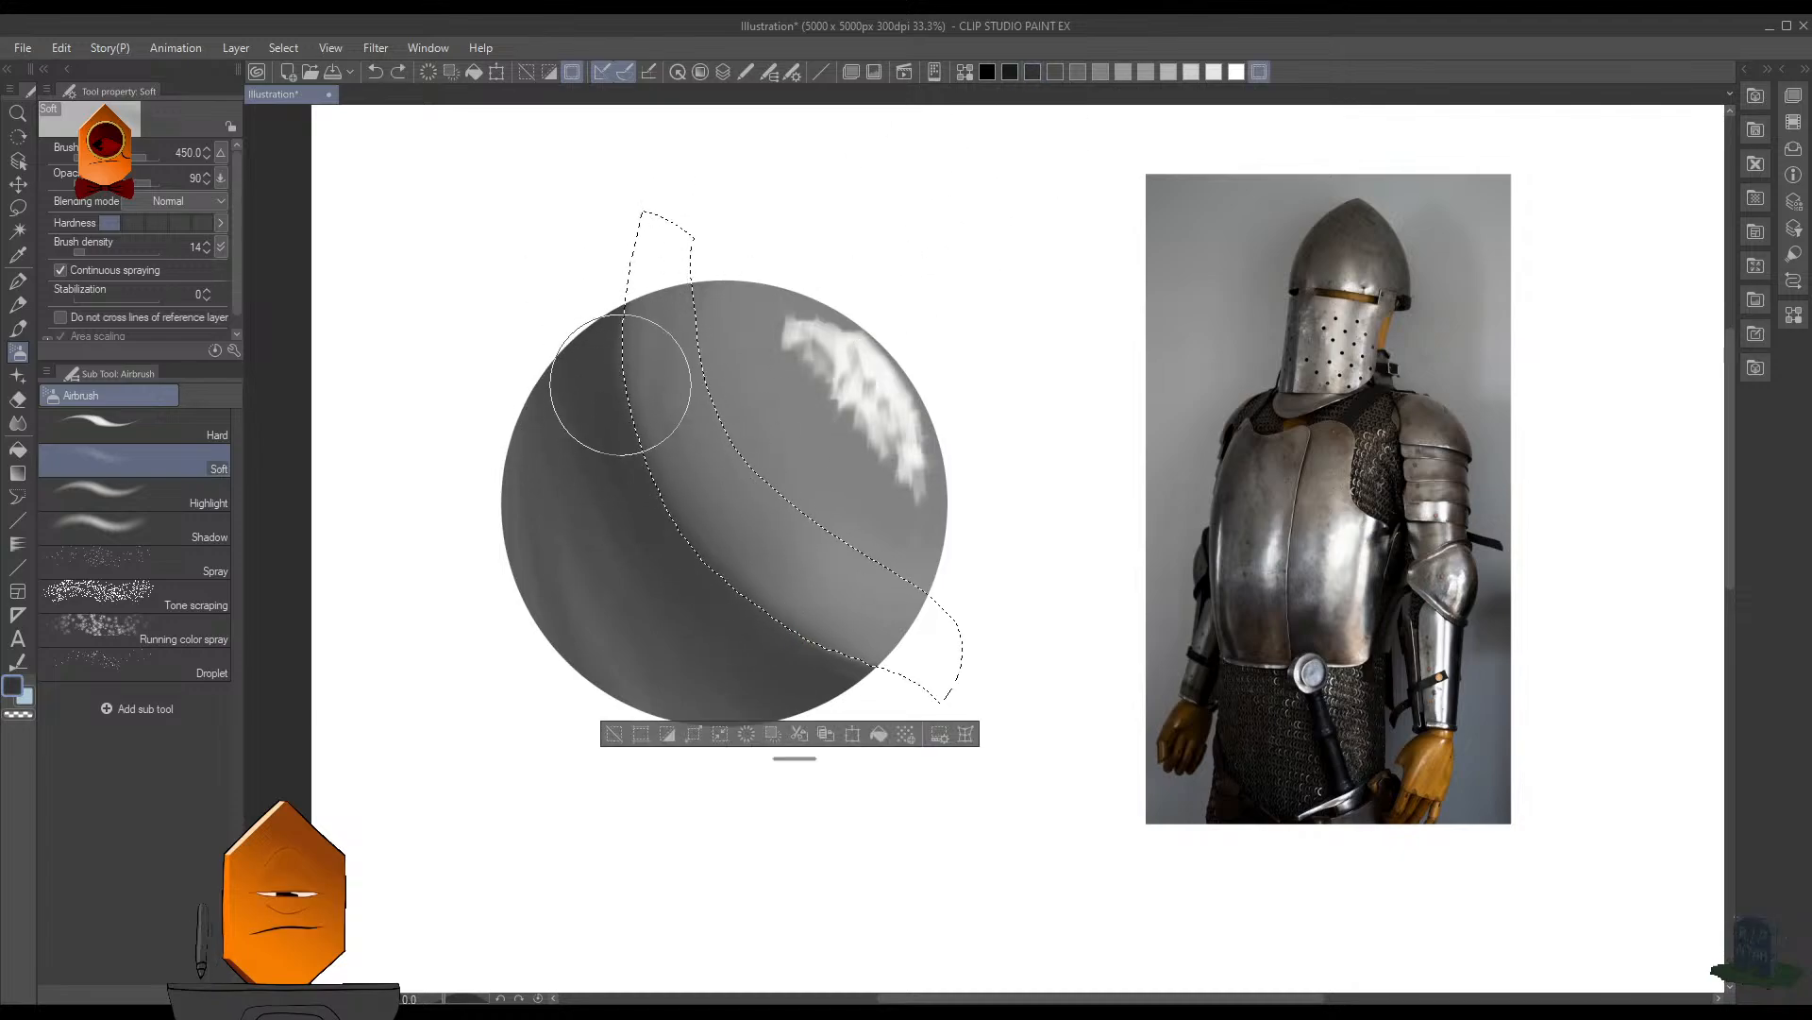
pyautogui.hotkey('ctrl', 'z')
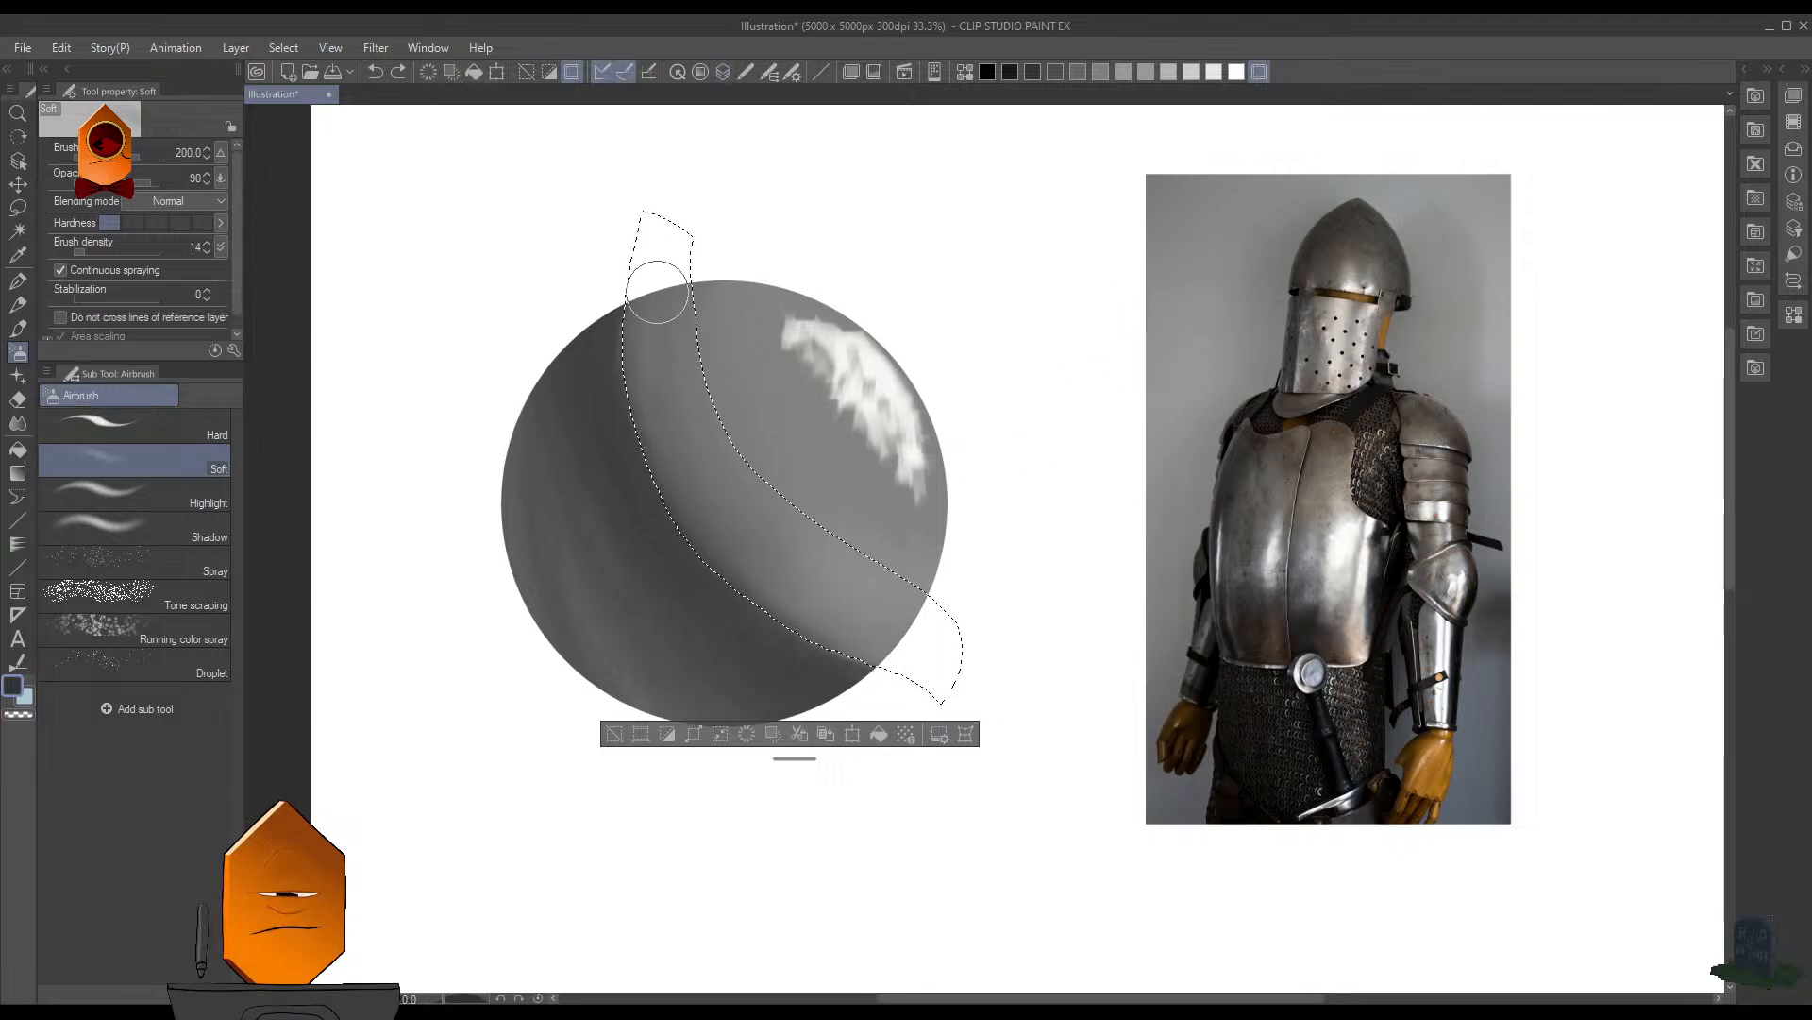
pyautogui.click(1009, 73)
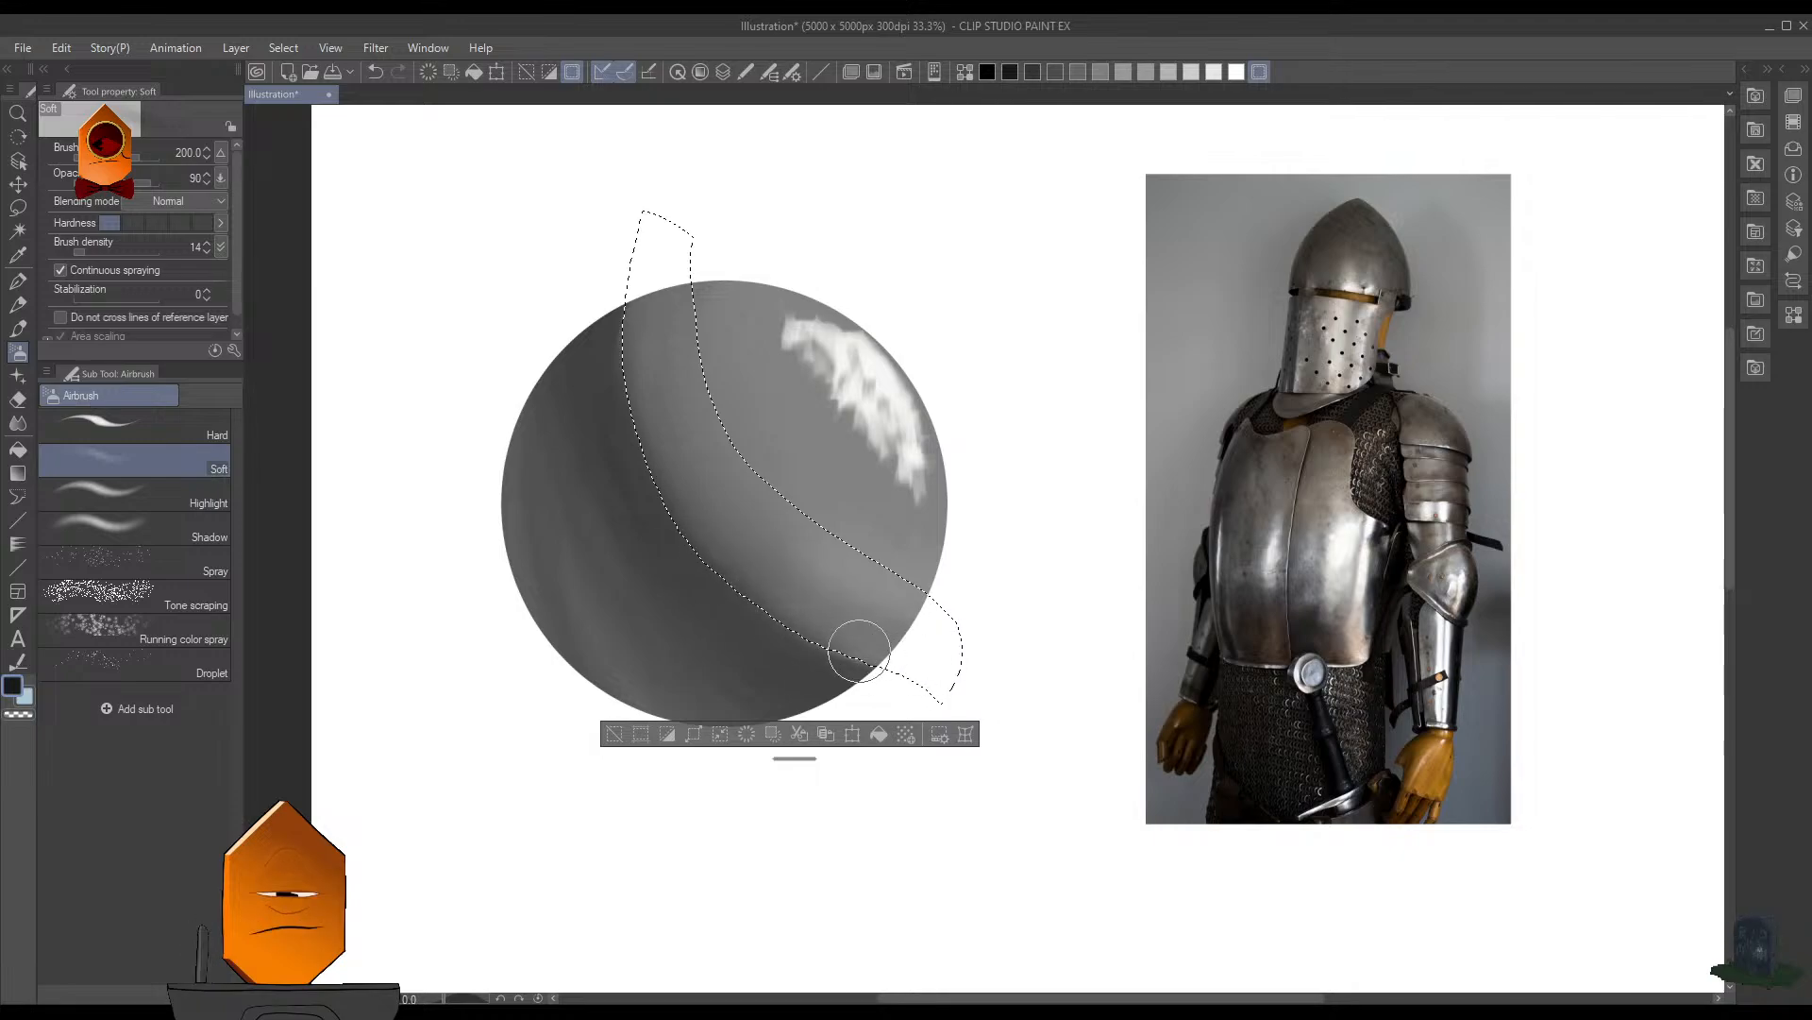
pyautogui.hotkey('ctrl', 'd')
# - Examine the sphere beside the armor photo at reduced size and with the canvas view flipped horizontally, and restore the view
pyautogui.moveTo(992, 389)
pyautogui.mouseDown()
pyautogui.moveTo(957, 500)
pyautogui.moveTo(1002, 399)
pyautogui.moveTo(1020, 536)
pyautogui.mouseUp()
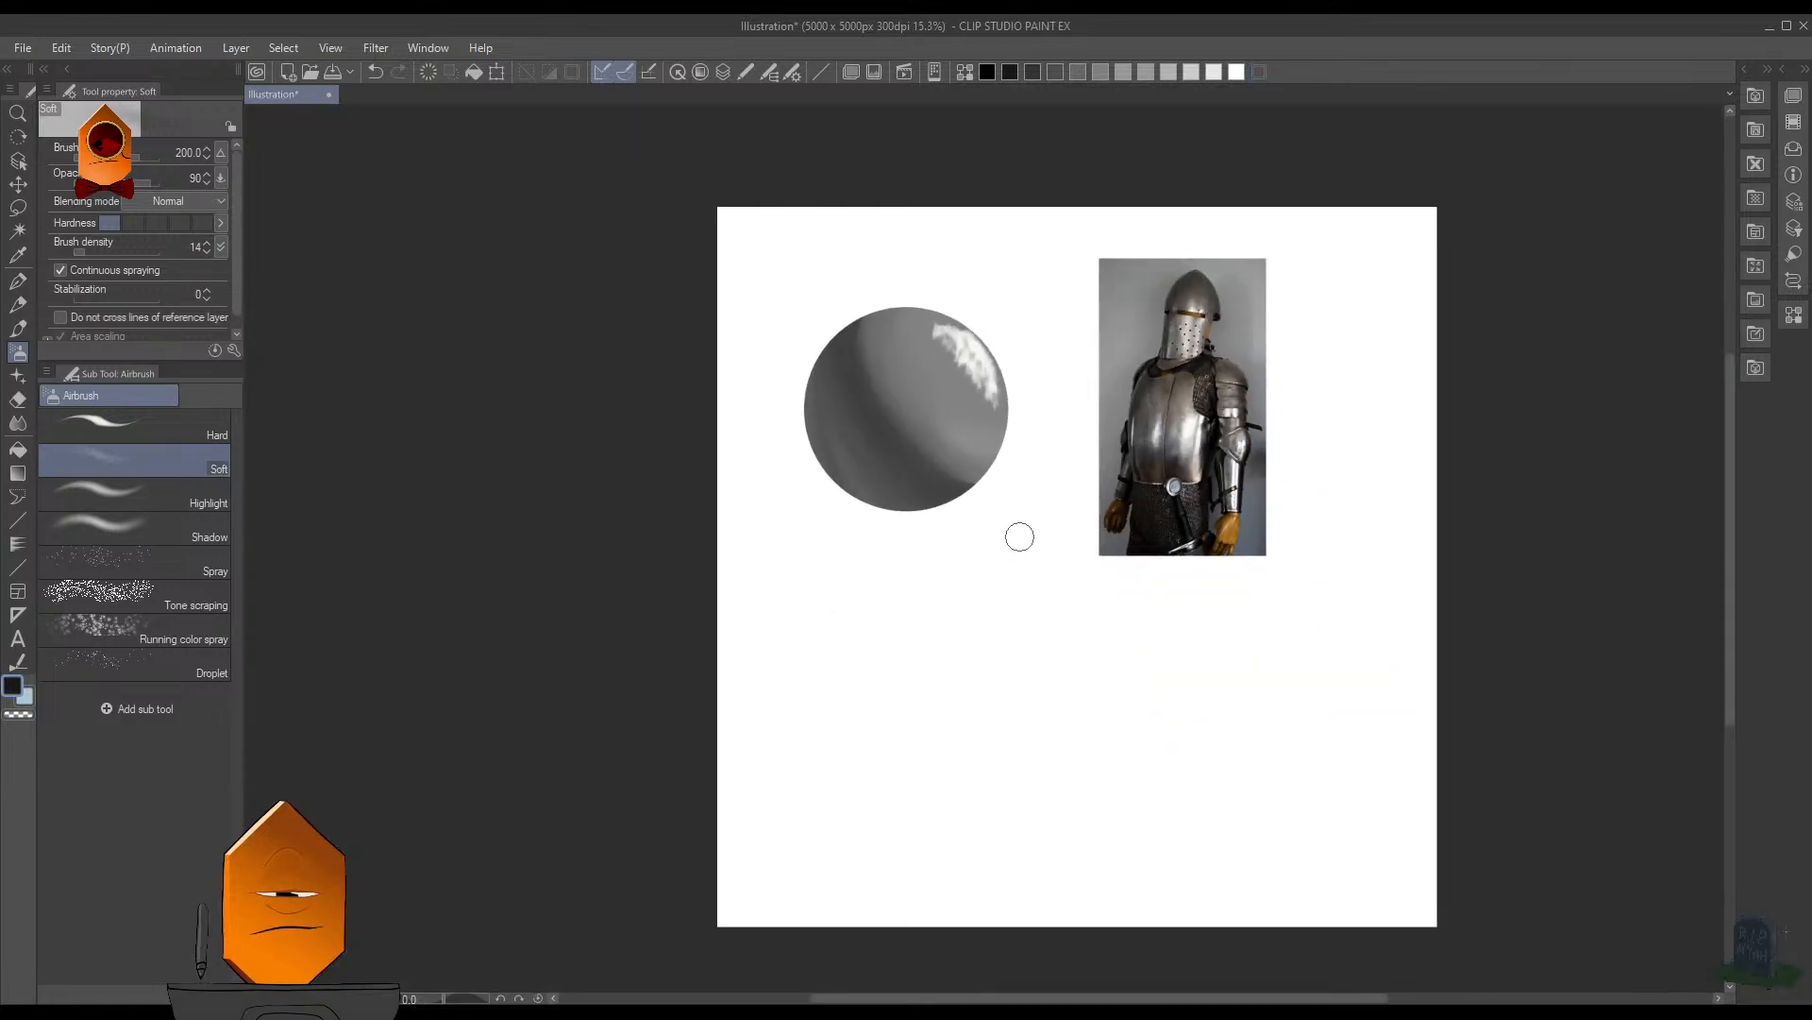
pyautogui.moveTo(1050, 445); pyautogui.dragTo(1021, 508)
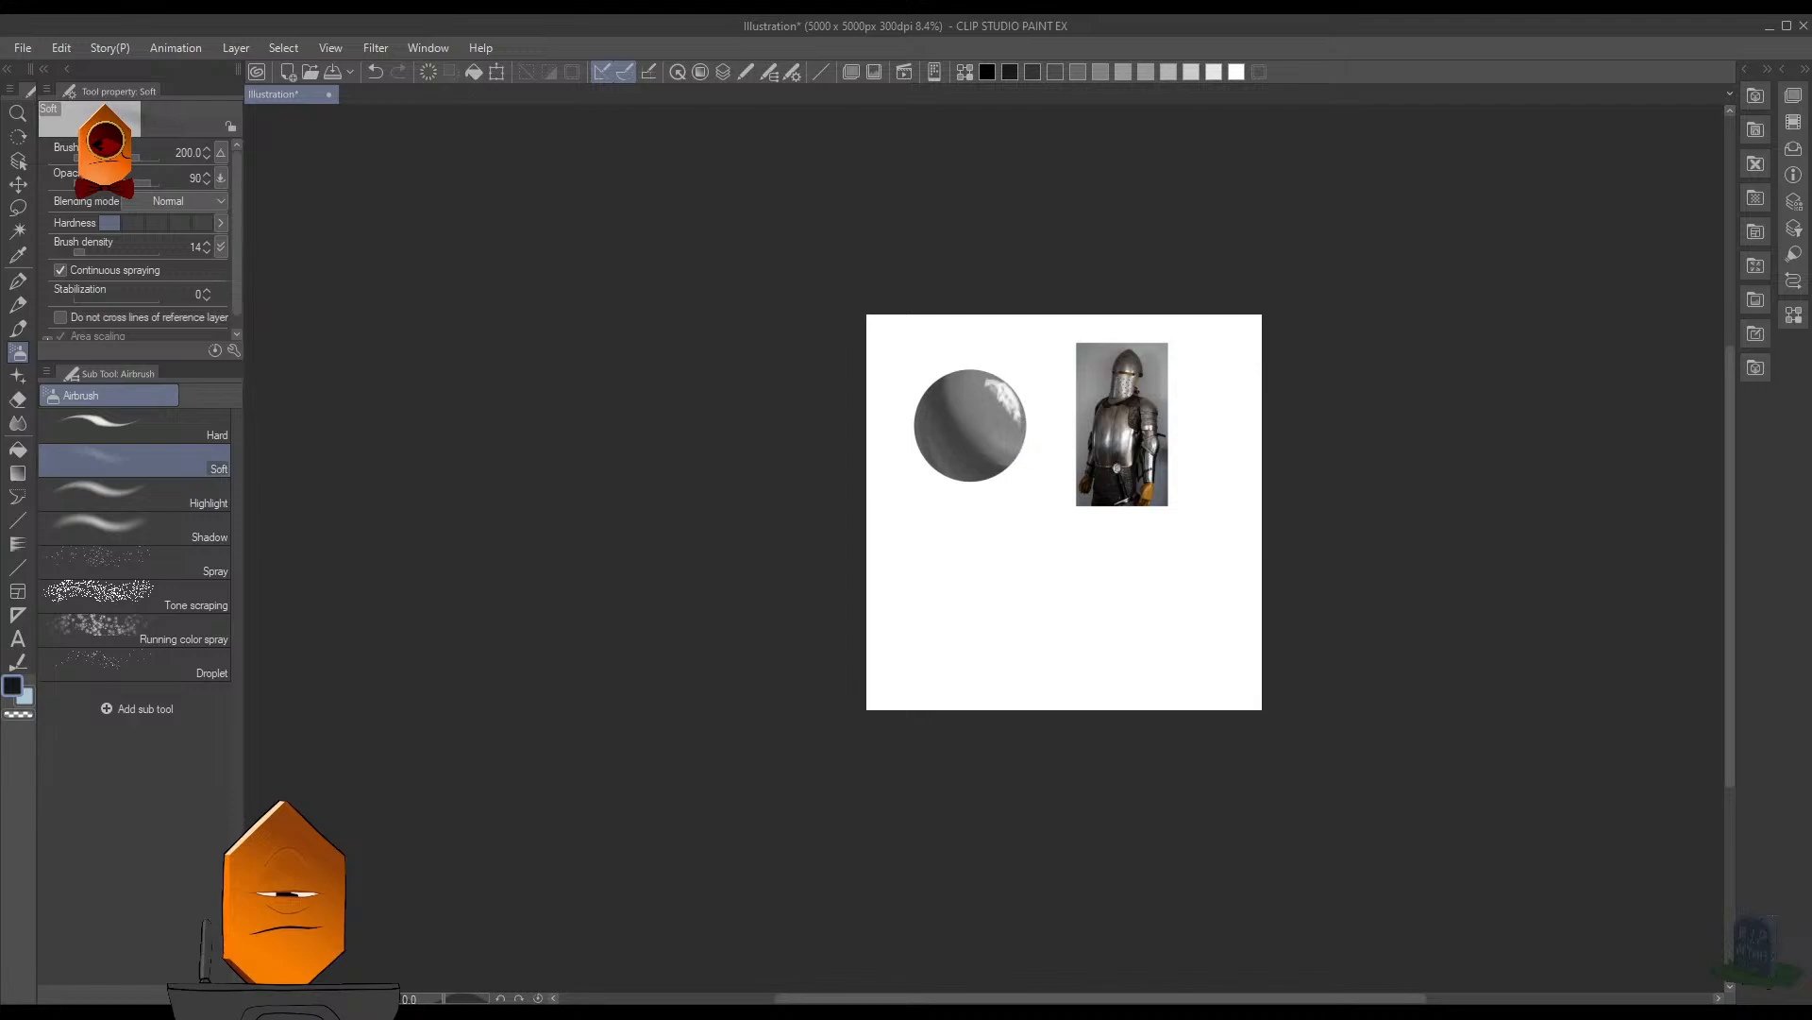
pyautogui.moveTo(988, 385); pyautogui.dragTo(1102, 440)
pyautogui.moveTo(1102, 440); pyautogui.dragTo(1026, 465)
pyautogui.press('h')
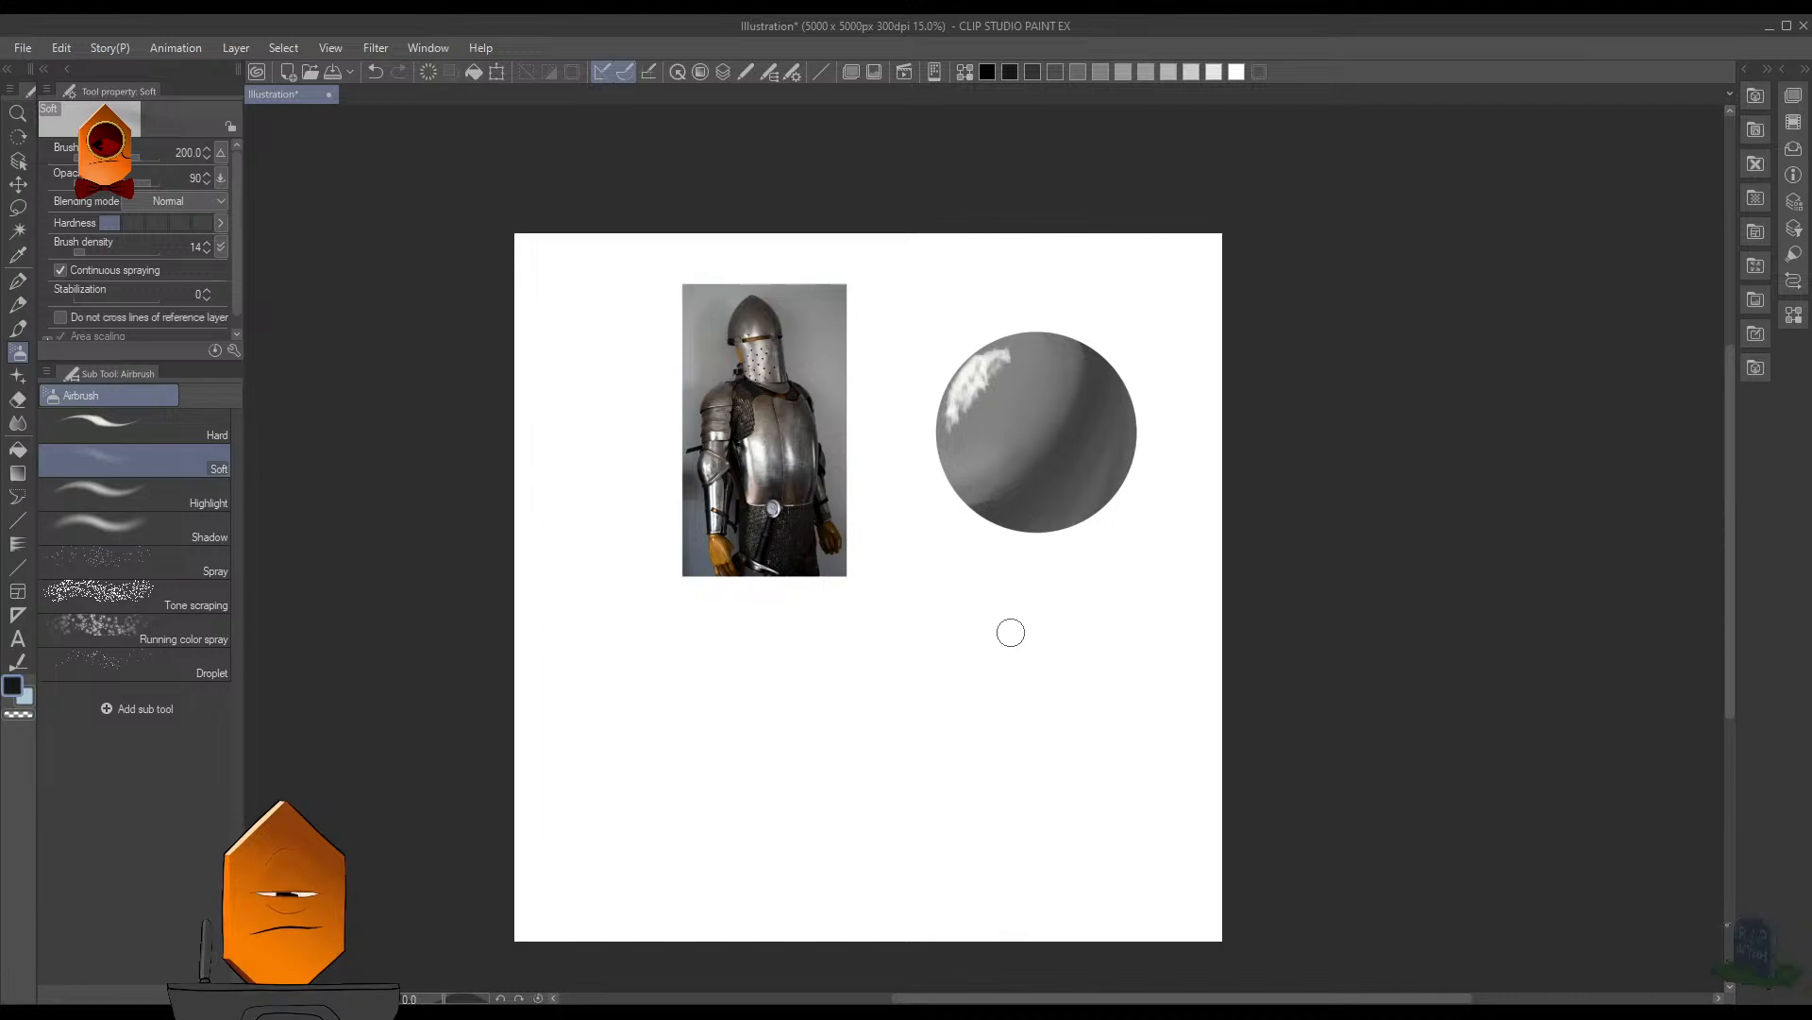
pyautogui.press('h')
# - Reselect the sphere and sharpen the shadow band's light-facing edge with dark gray MB Cubebrush strokes at size 90
pyautogui.scroll(5, 1010, 510)
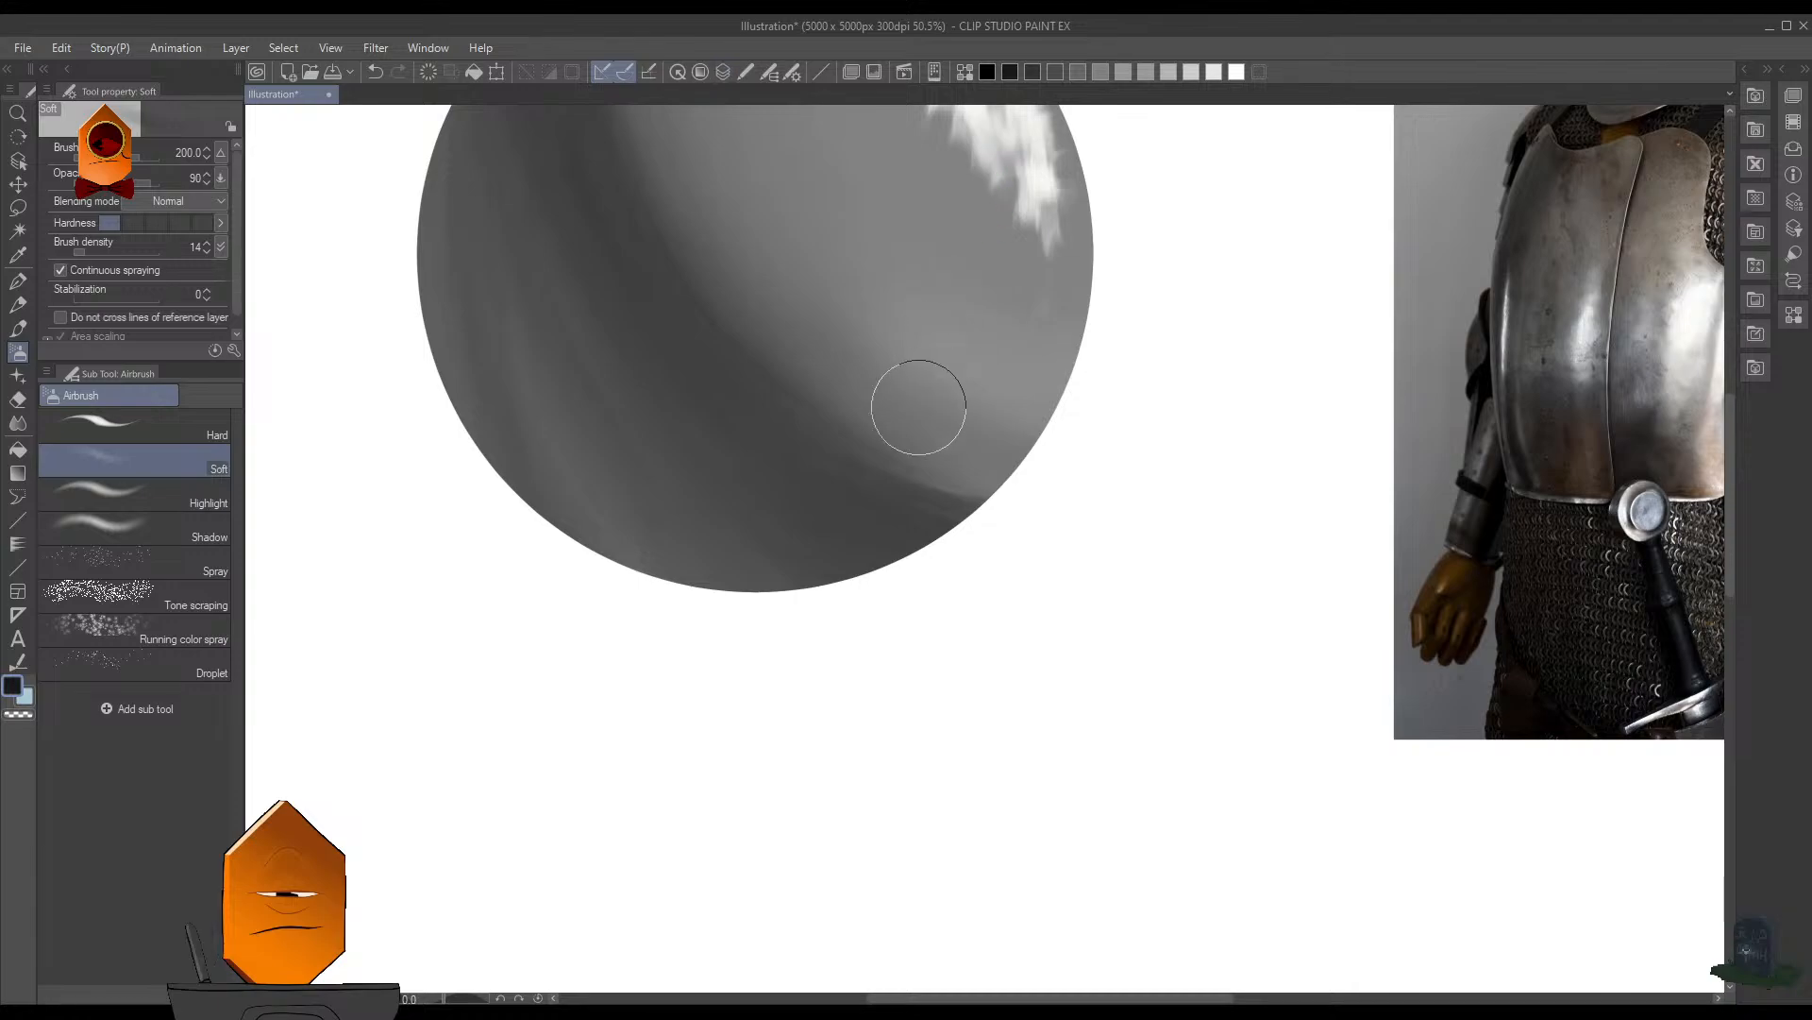
pyautogui.press('b')
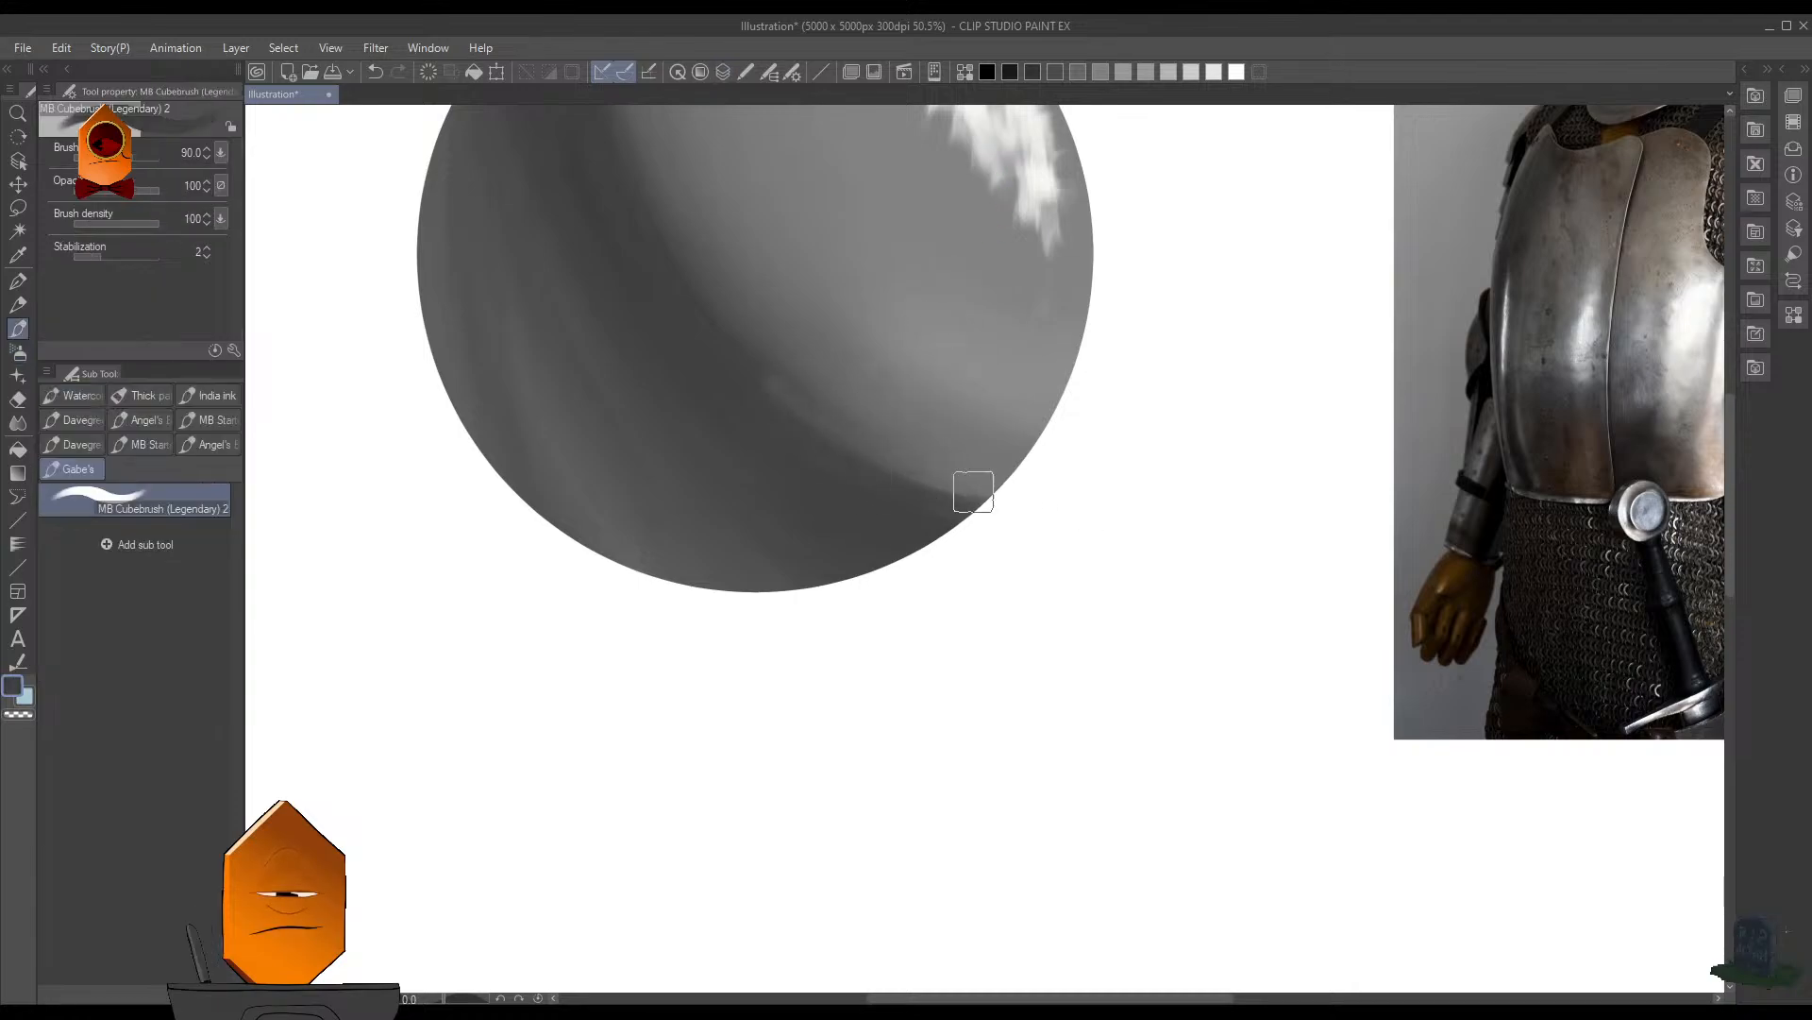
pyautogui.hotkey('ctrl', 'z')
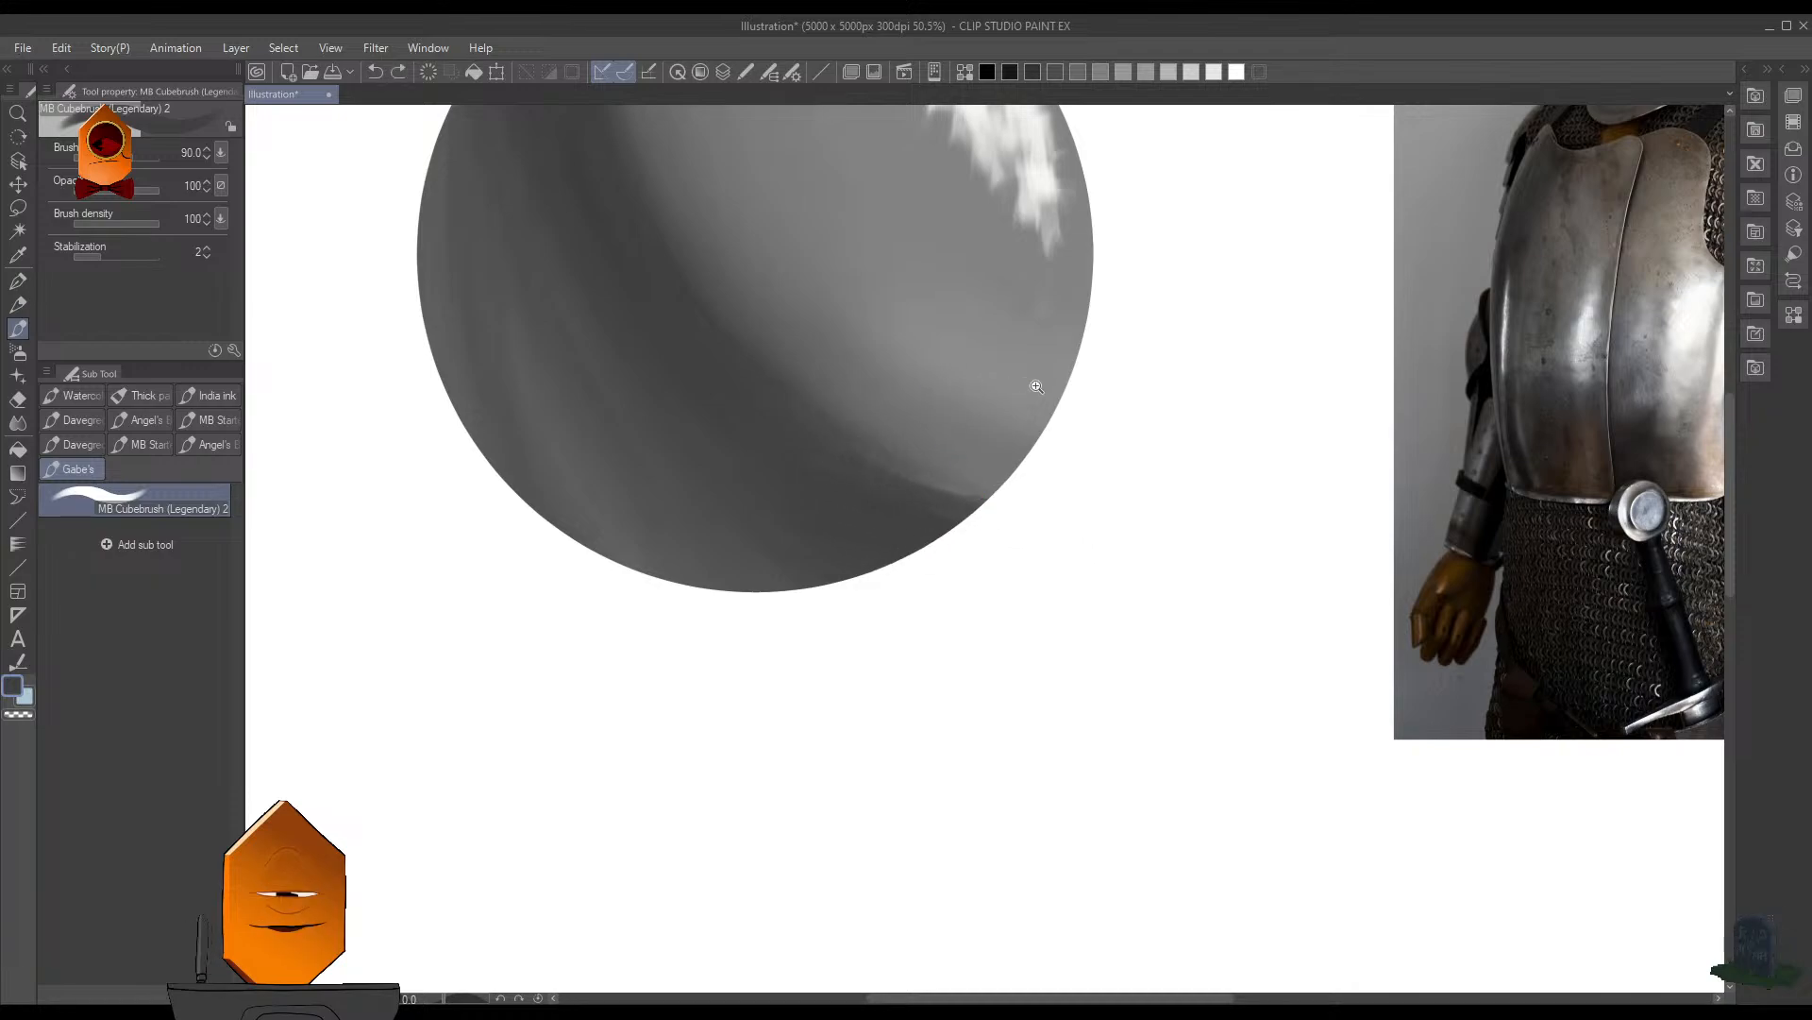
pyautogui.scroll(-3, 1048, 406)
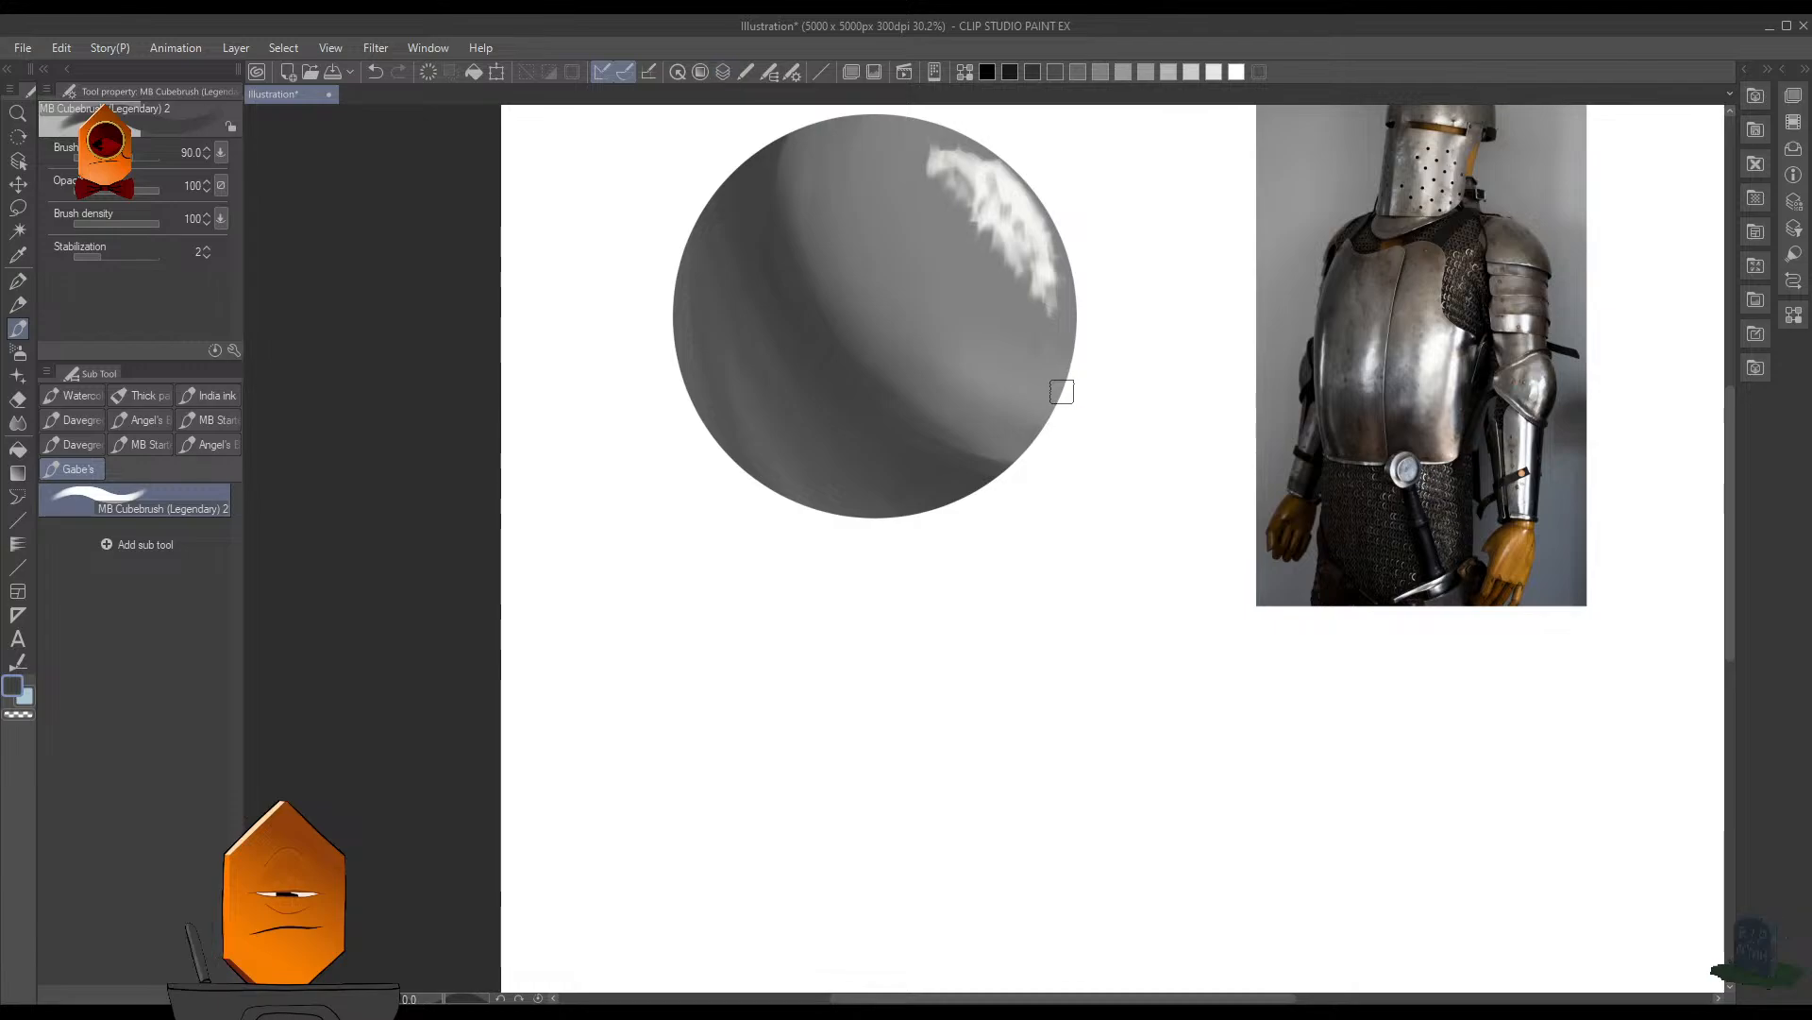
pyautogui.scroll(3, 1064, 388)
pyautogui.press('F7')
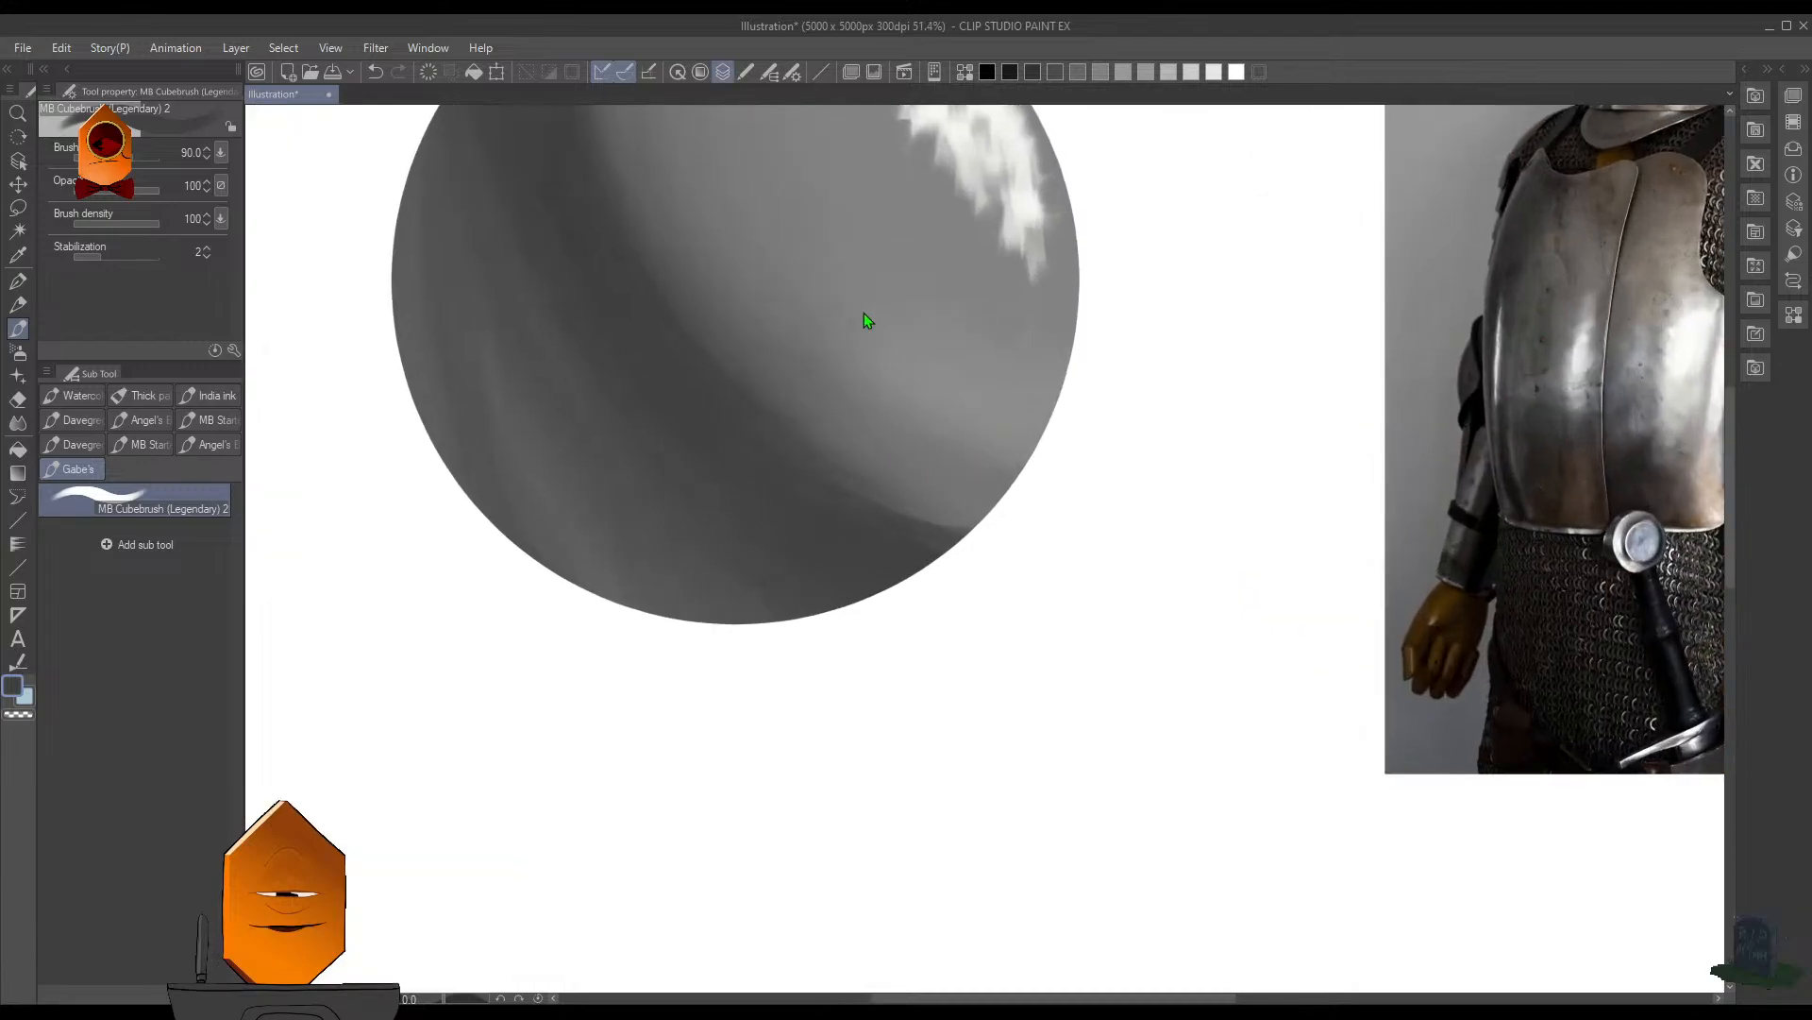
pyautogui.hotkey('ctrl', 'shift', 'd')
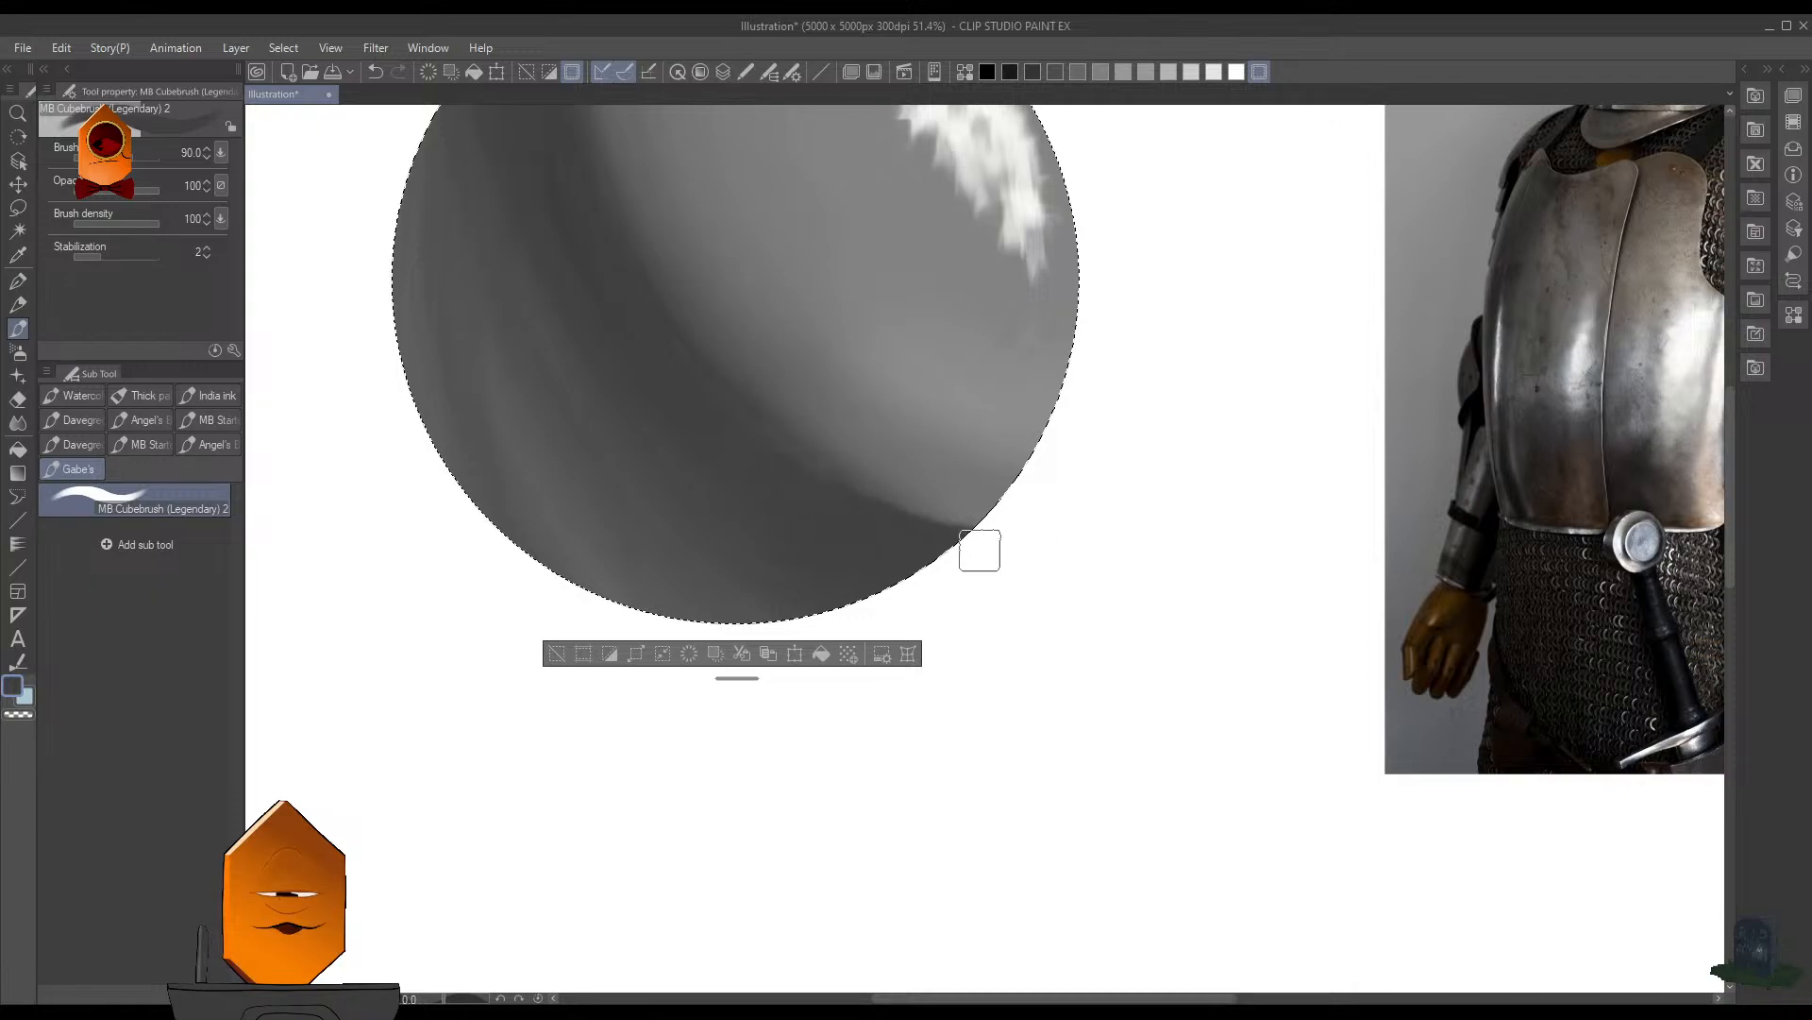
pyautogui.moveTo(698, 343); pyautogui.dragTo(779, 483)
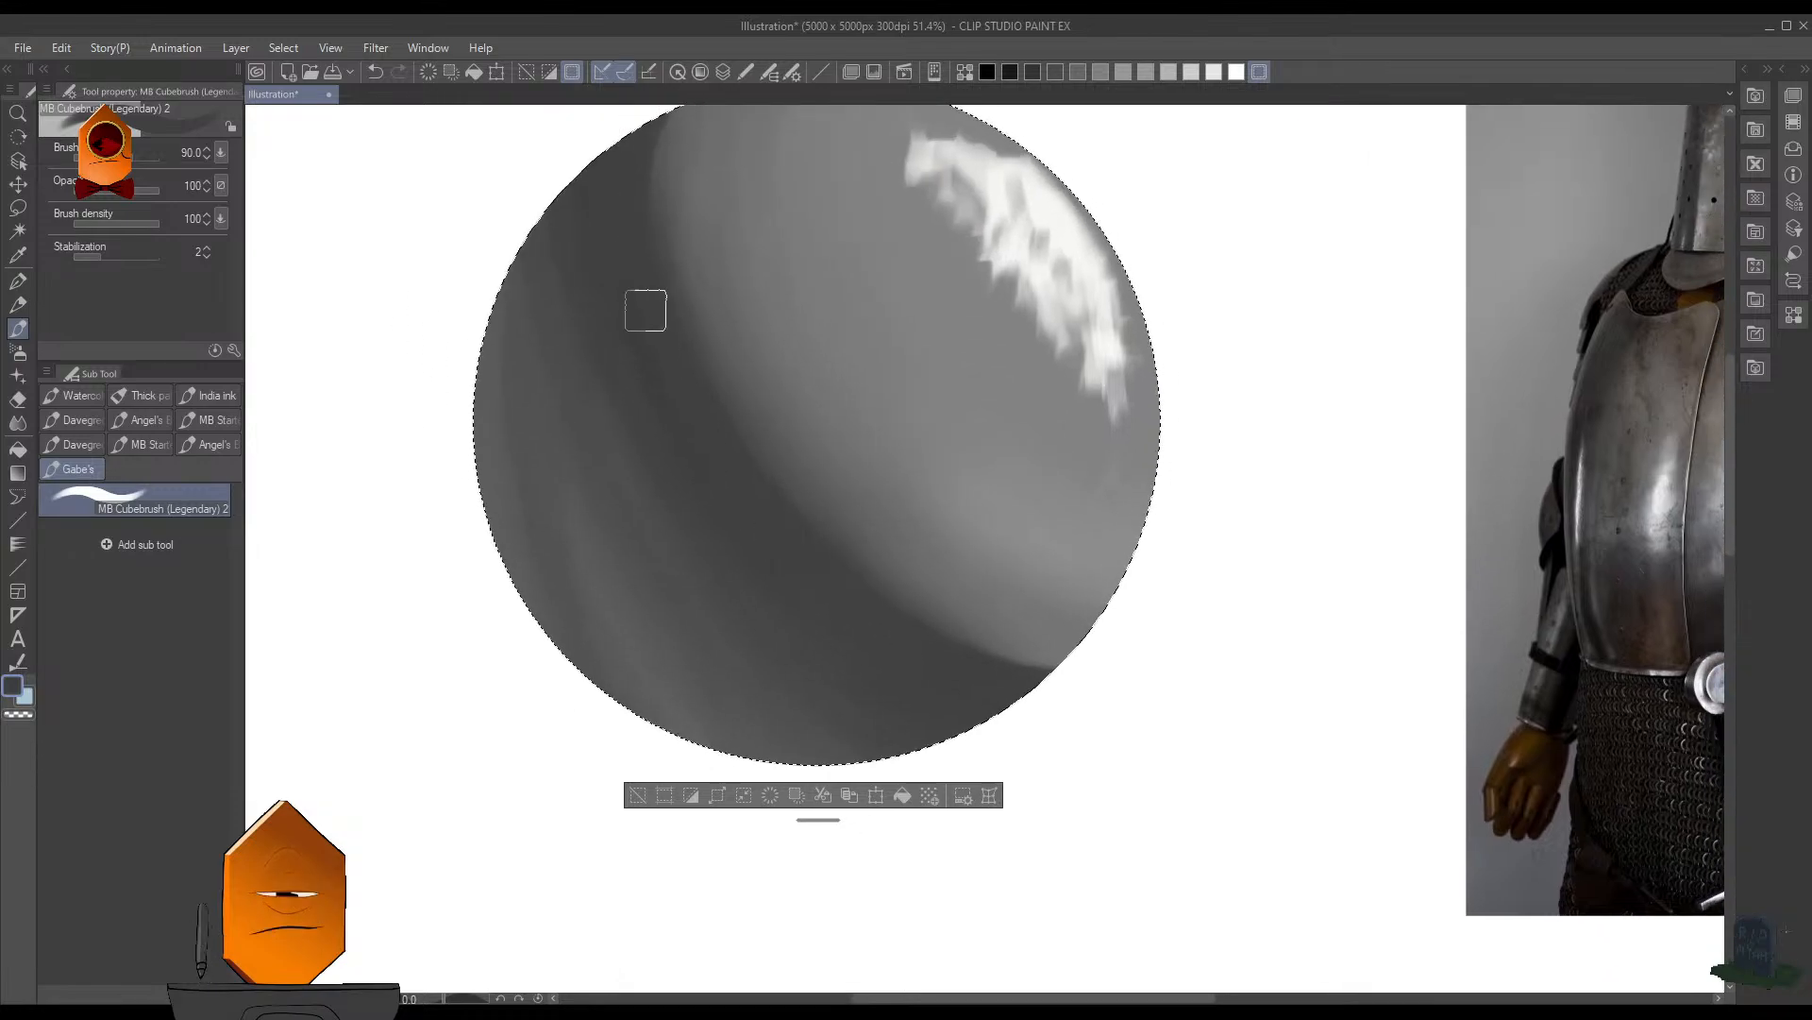
pyautogui.moveTo(801, 265); pyautogui.dragTo(790, 424)
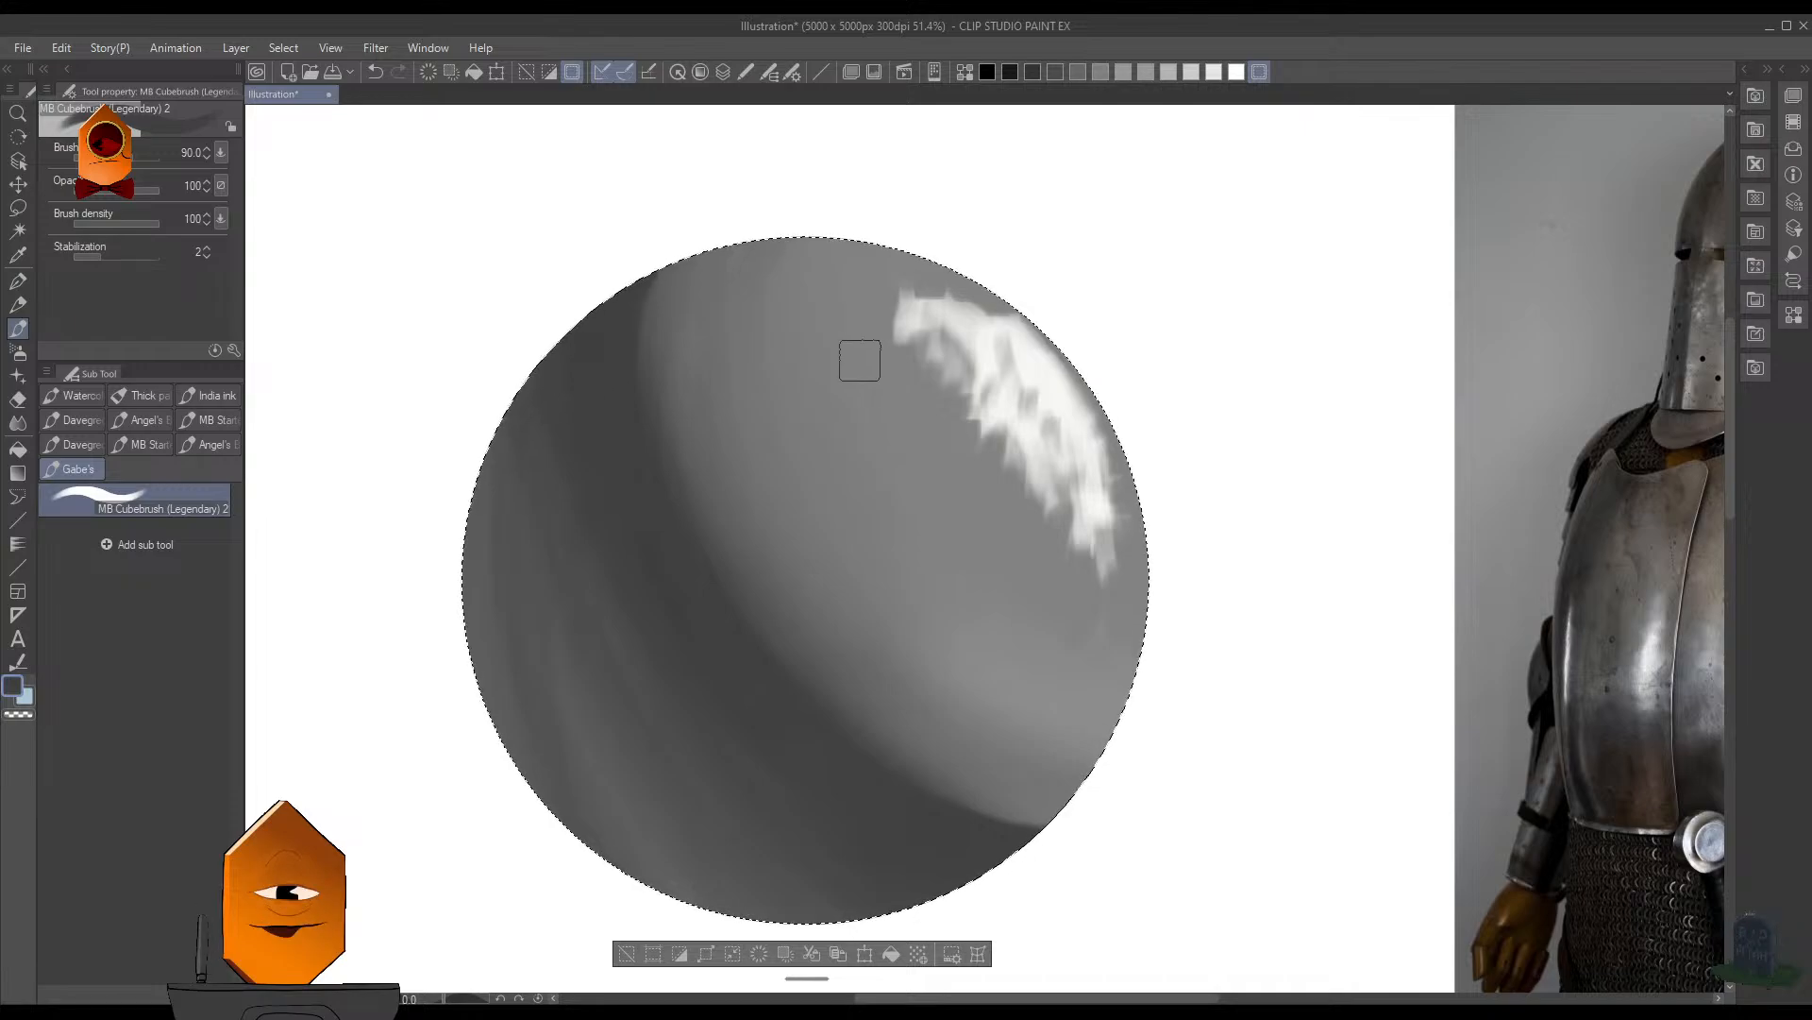
# - Refine the upper end of the shadow's edge with a midtone gray sampled from the sphere at brush size 90
pyautogui.moveTo(752, 342); pyautogui.dragTo(718, 320)
pyautogui.keyDown('alt'); pyautogui.click(676, 346); pyautogui.keyUp('alt')
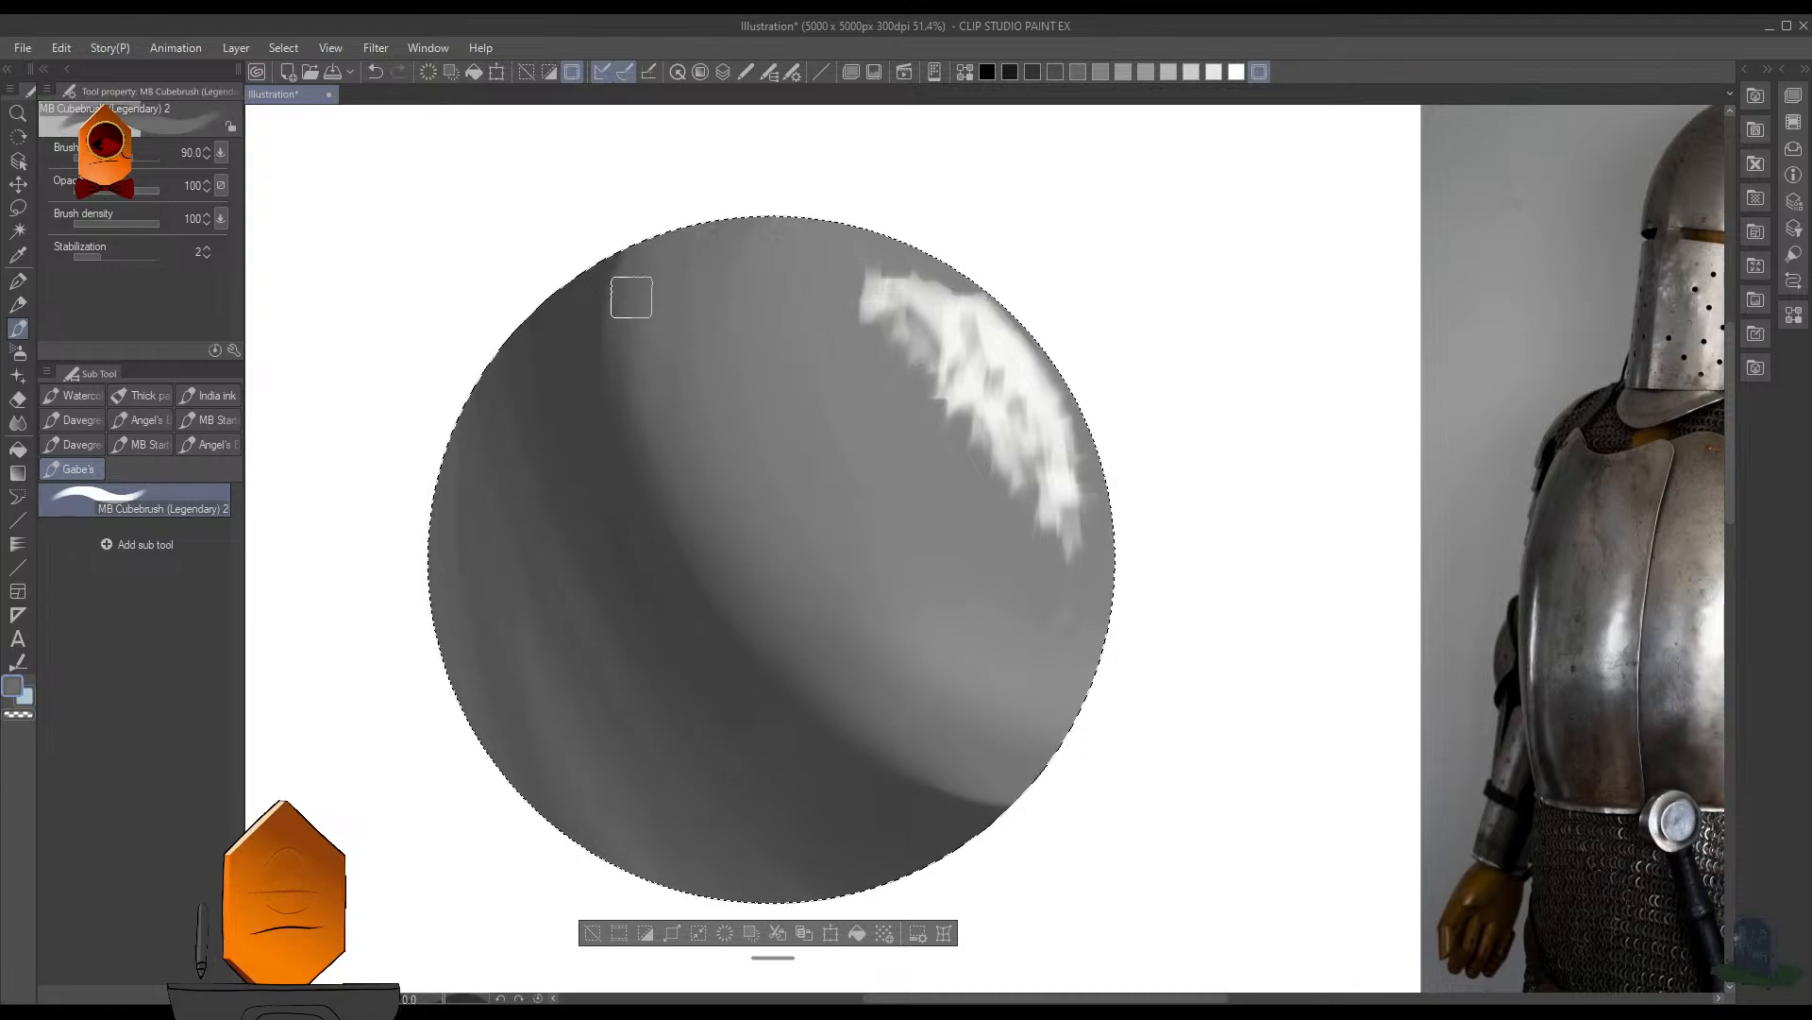
pyautogui.scroll(-2, 1126, 502)
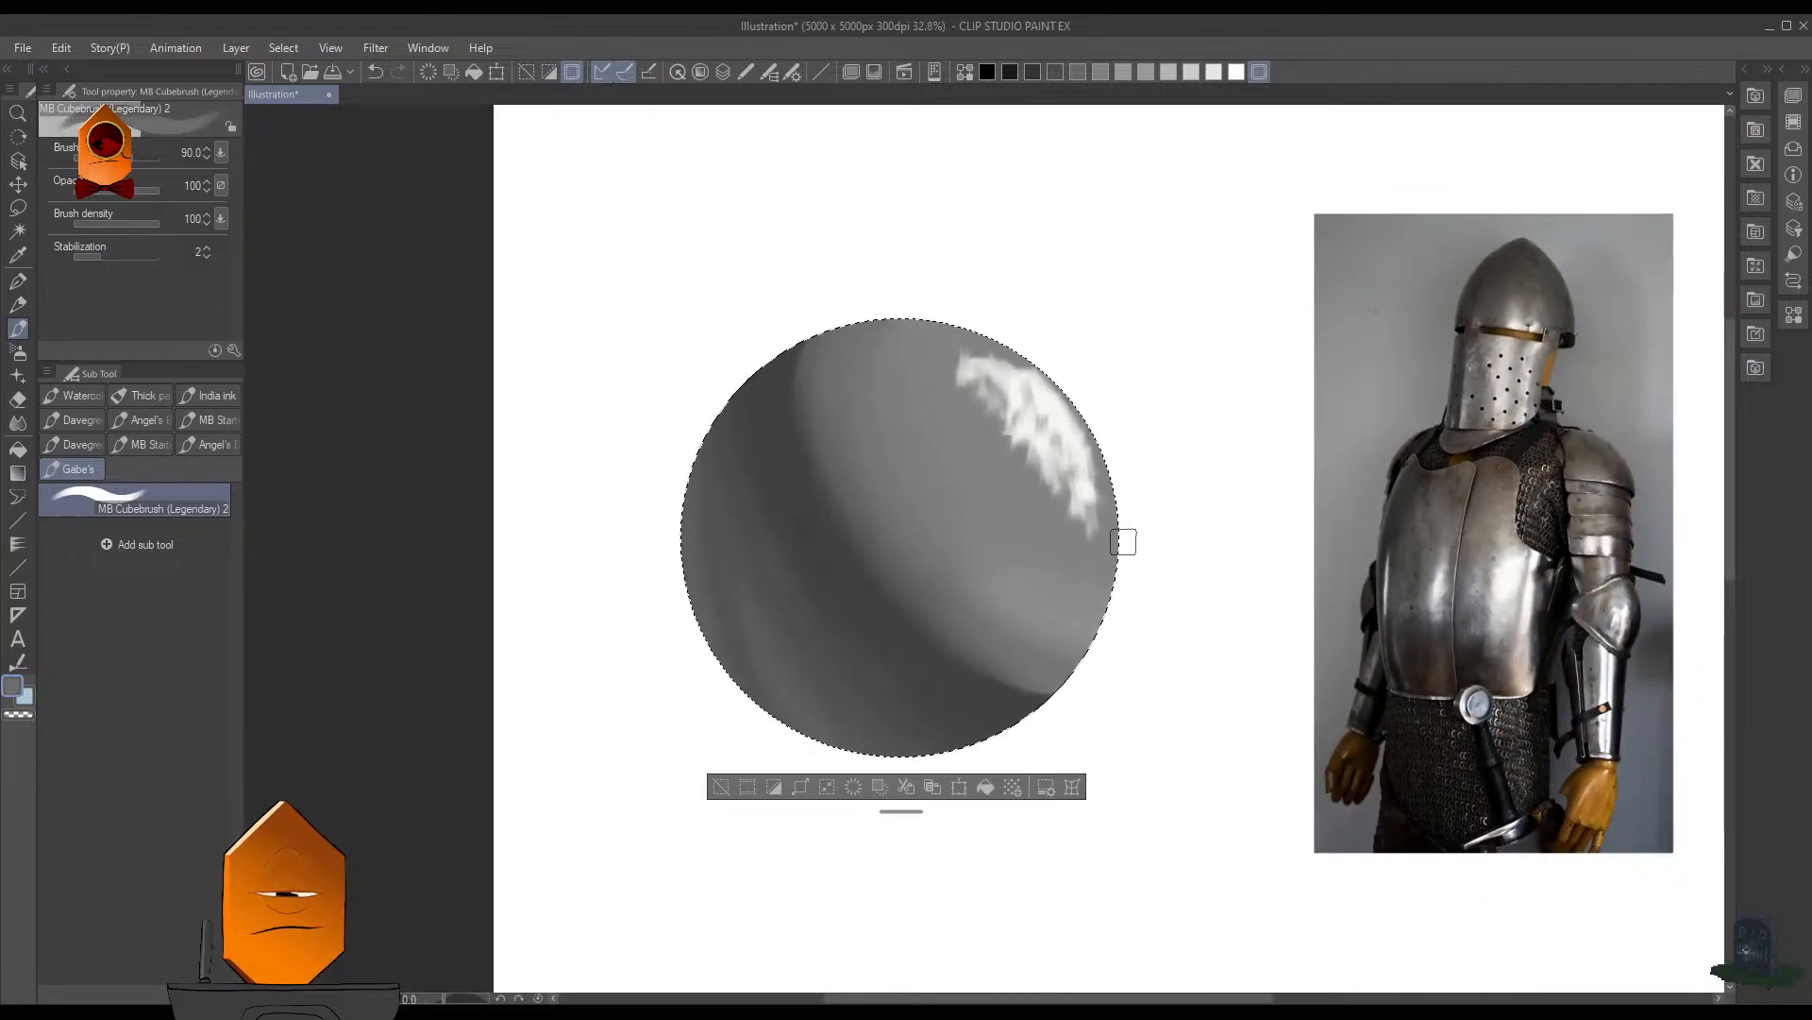
pyautogui.moveTo(1123, 541); pyautogui.dragTo(1060, 478)
pyautogui.scroll(2, 887, 399)
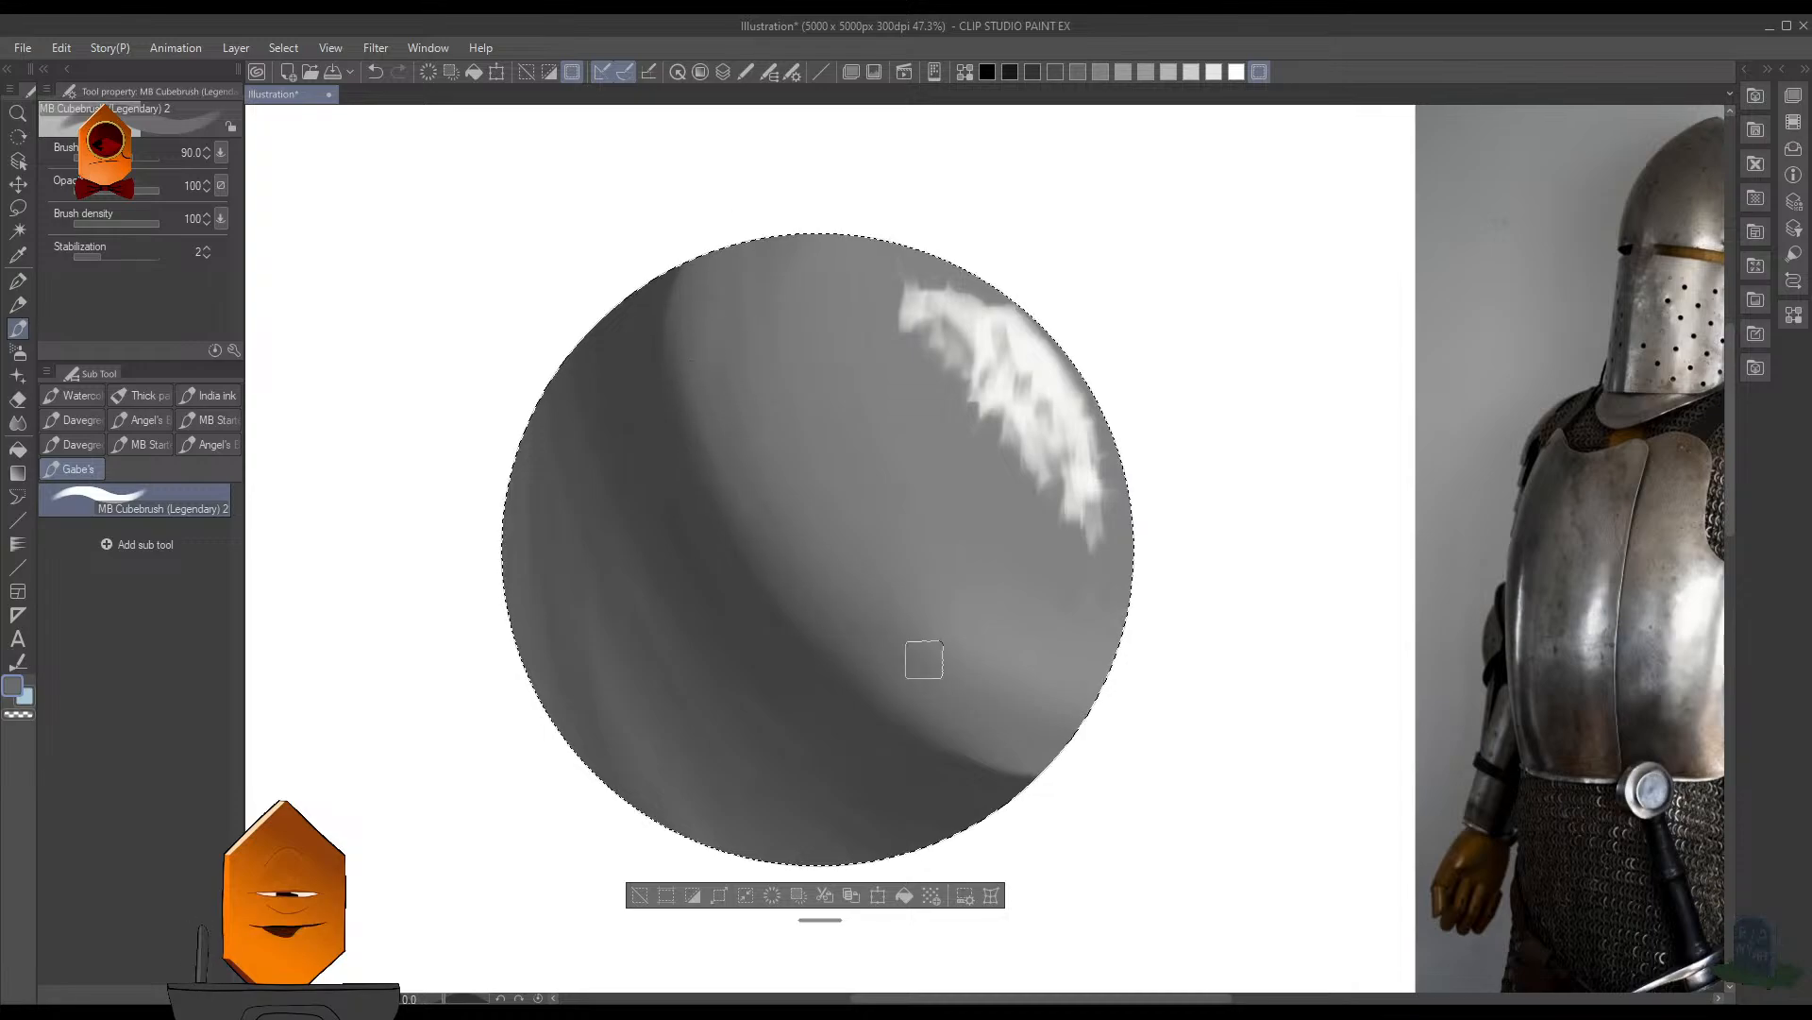
pyautogui.scroll(-5, 1156, 467)
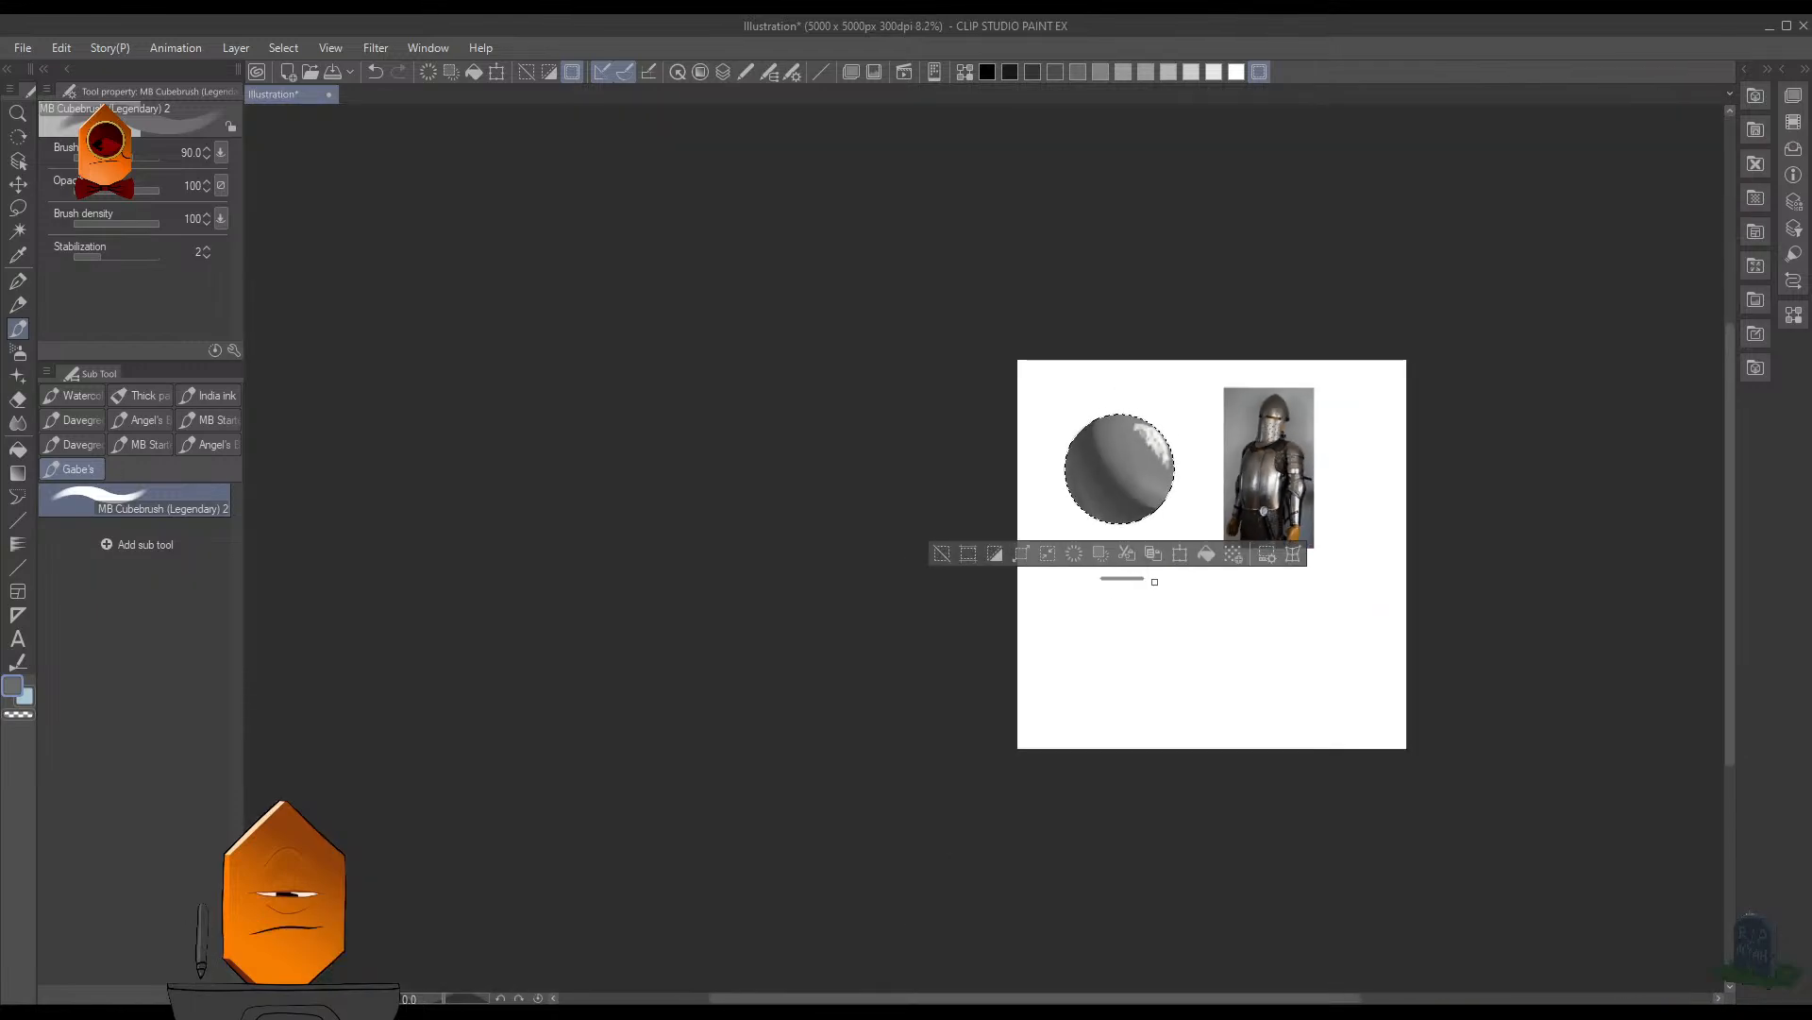
# - Try extending the upper end of the broken highlight with sampled white using the MB Cubebrush at size 175
pyautogui.scroll(3, 1194, 470)
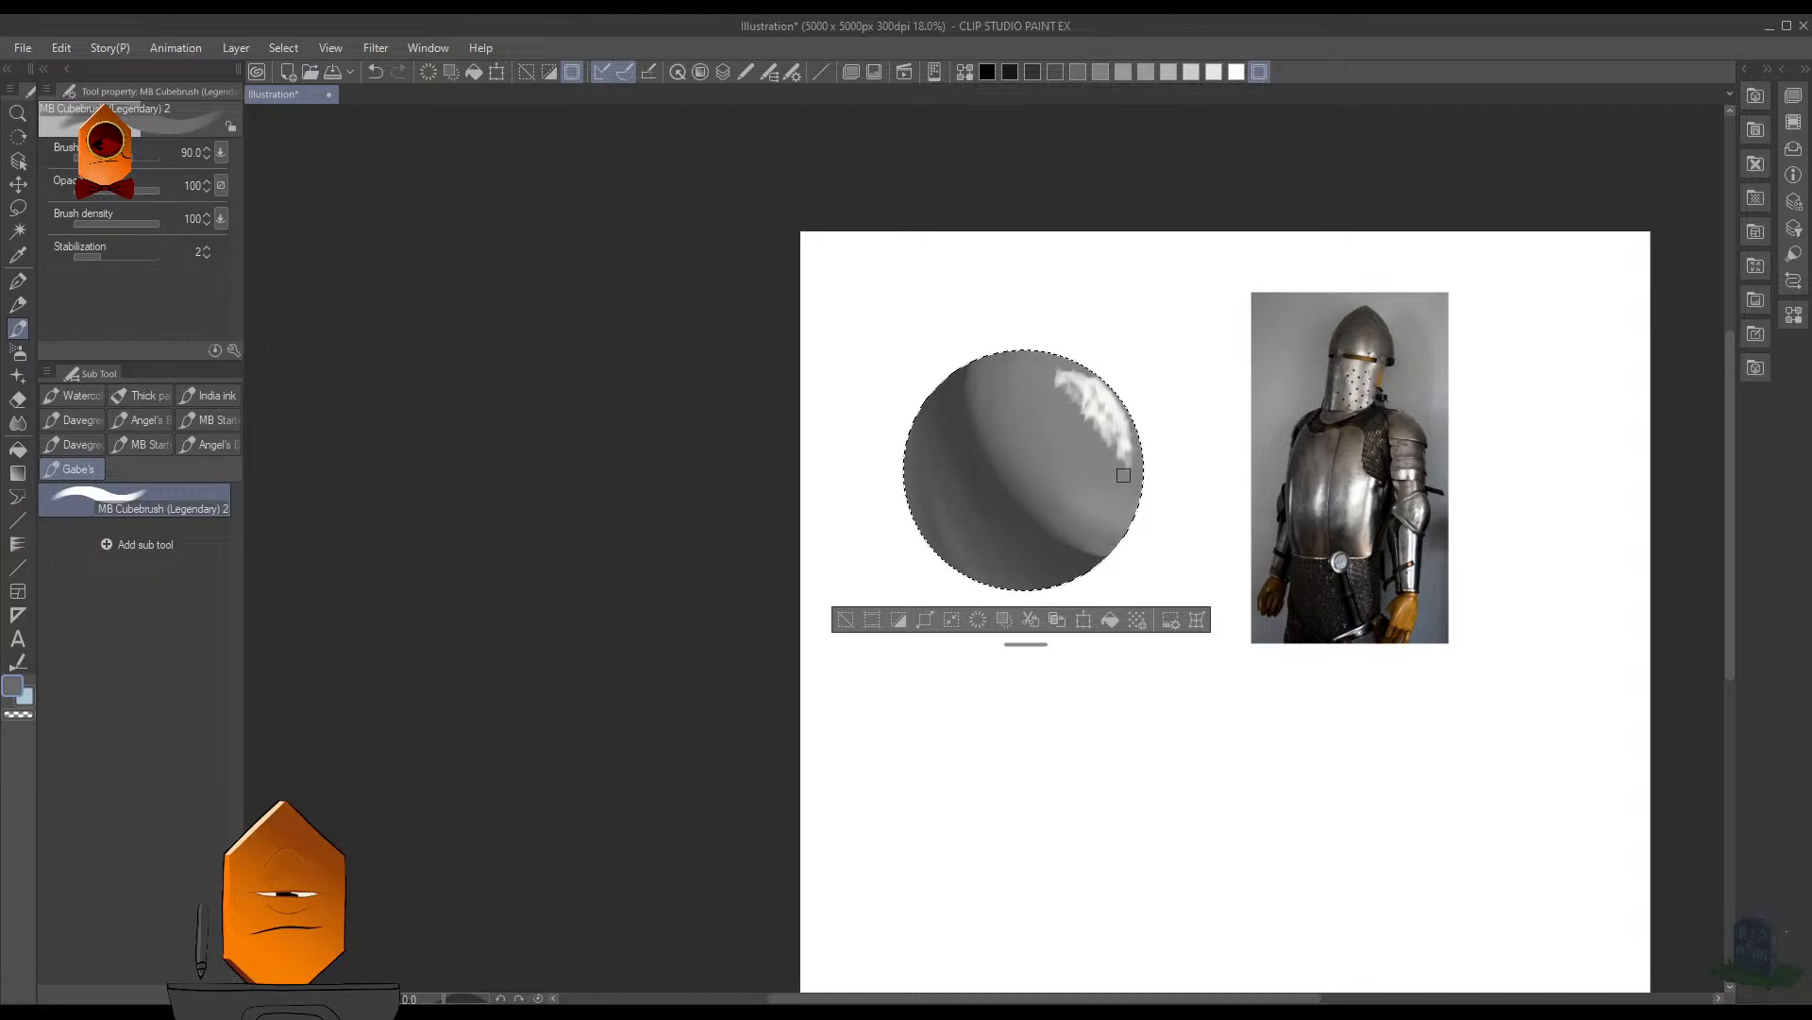
pyautogui.scroll(5, 1193, 340)
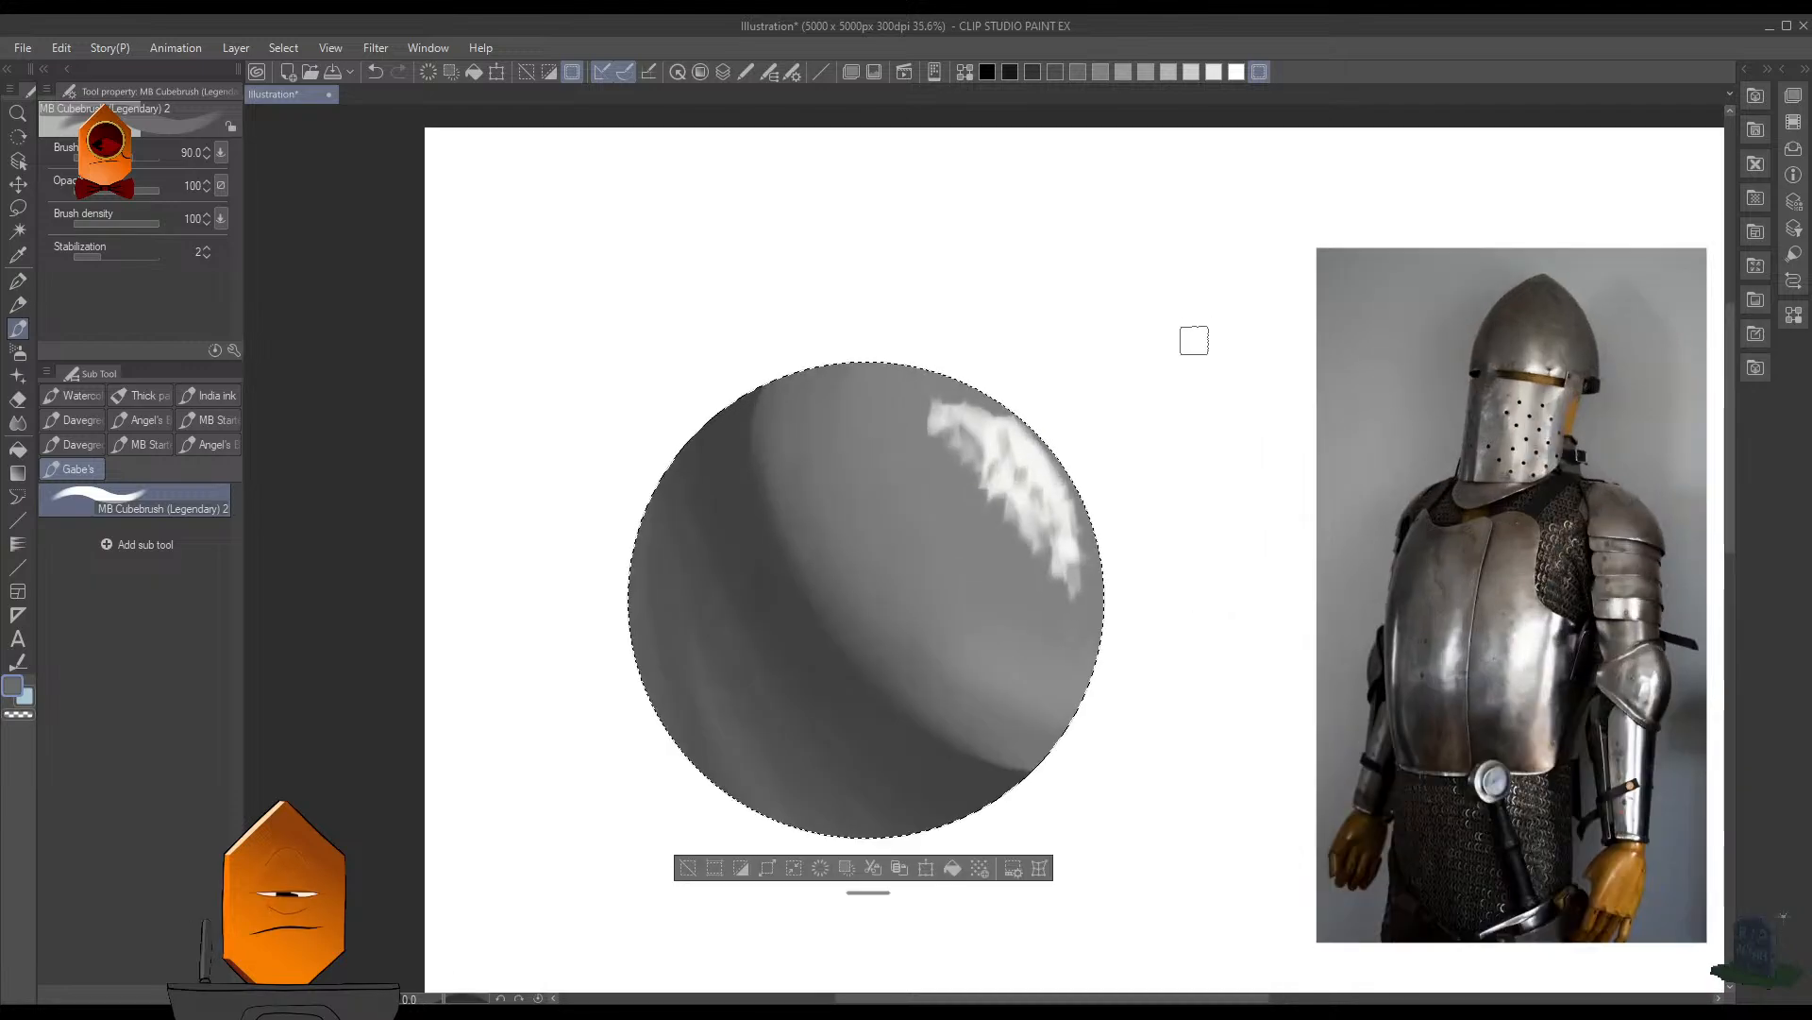
pyautogui.moveTo(1193, 339); pyautogui.dragTo(1212, 281)
pyautogui.keyDown('alt'); pyautogui.click(1067, 396); pyautogui.keyUp('alt')
pyautogui.press(']')
pyautogui.press(']')
pyautogui.press(']')
pyautogui.press(']')
pyautogui.moveTo(961, 363); pyautogui.dragTo(970, 408)
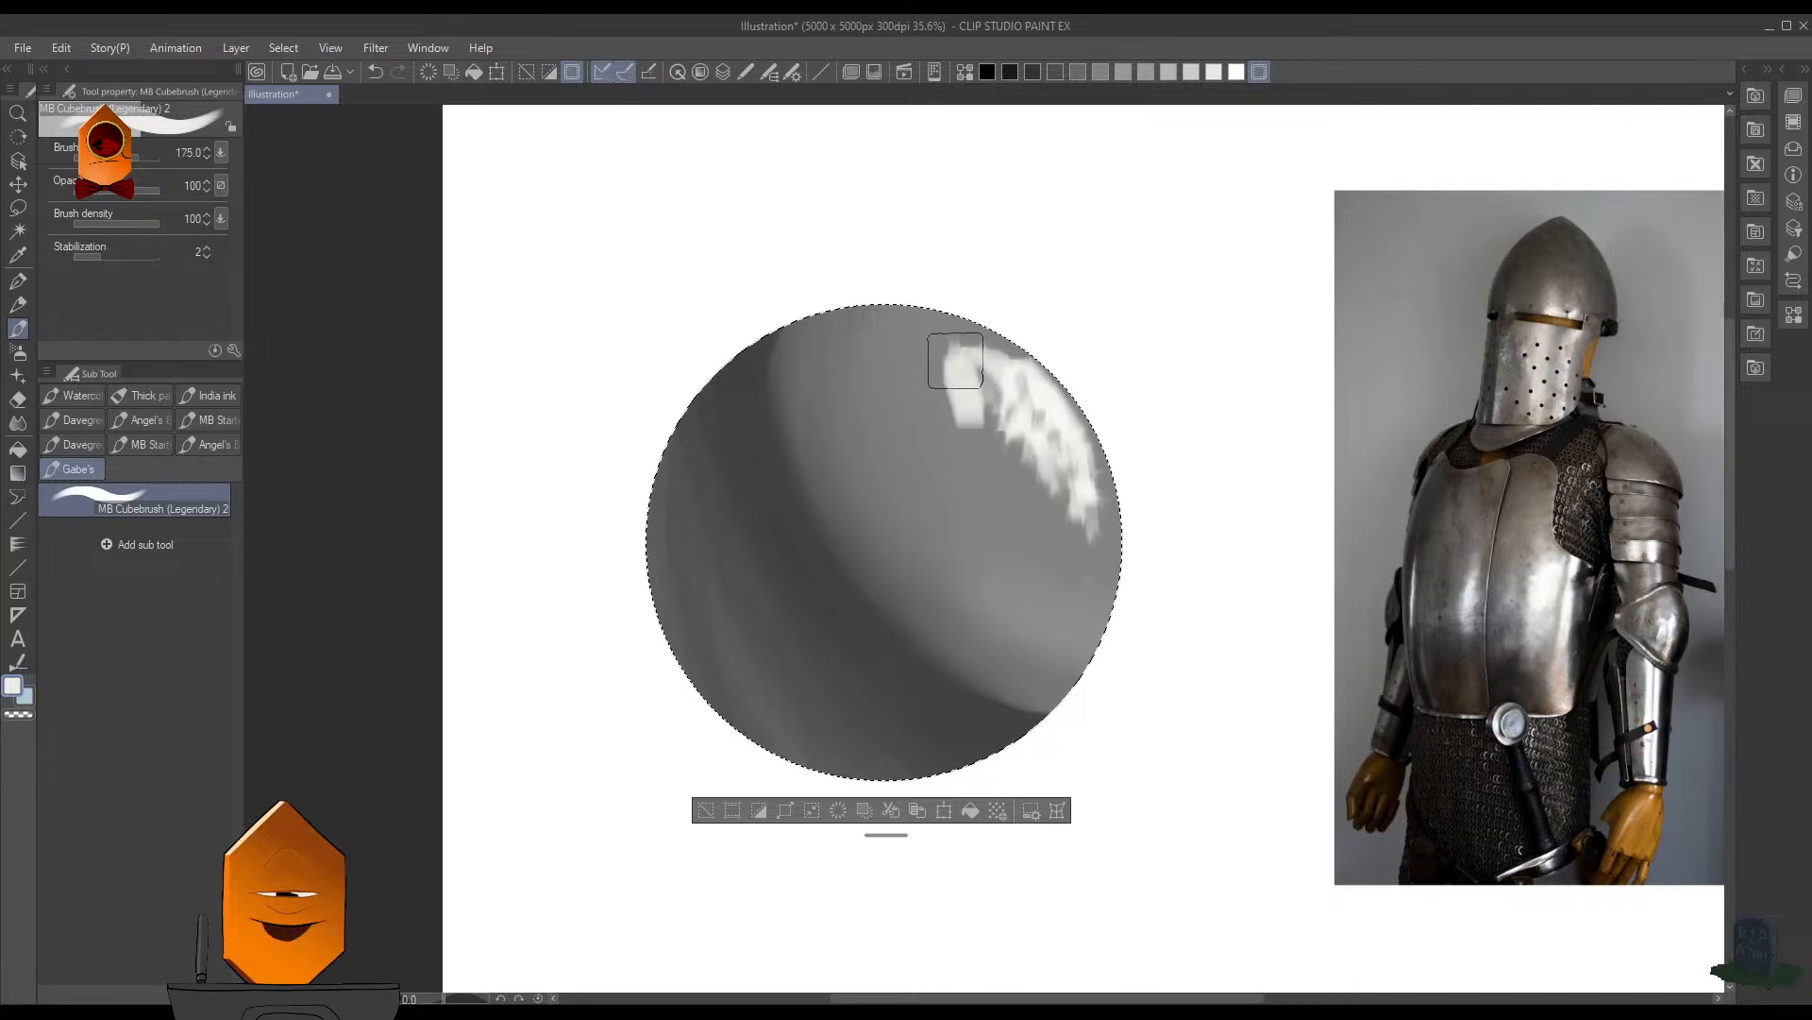
# - Paint out the sphere's entire white highlight with gray sampled from beside it at brush size 175
pyautogui.keyDown('alt'); pyautogui.click(932, 366); pyautogui.keyUp('alt')
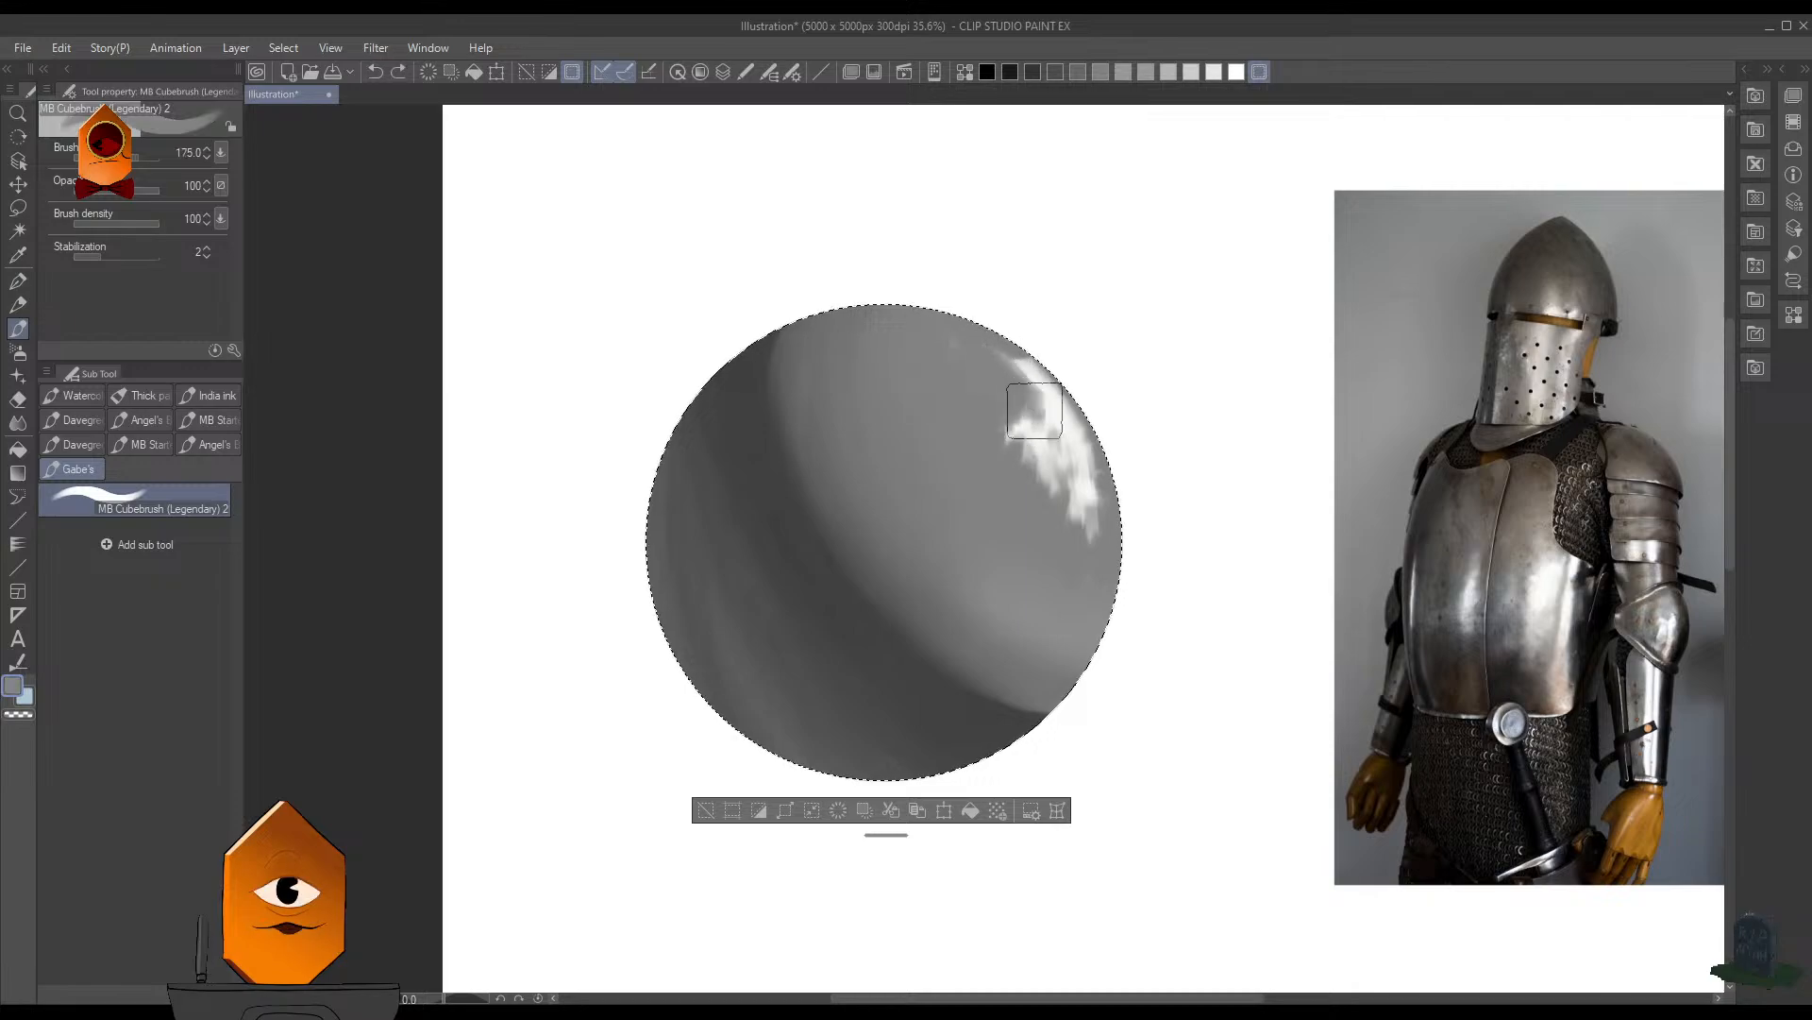
pyautogui.moveTo(1072, 416)
pyautogui.mouseDown()
pyautogui.moveTo(1056, 486)
pyautogui.moveTo(1076, 488)
pyautogui.moveTo(1037, 442)
pyautogui.moveTo(1064, 498)
pyautogui.mouseUp()
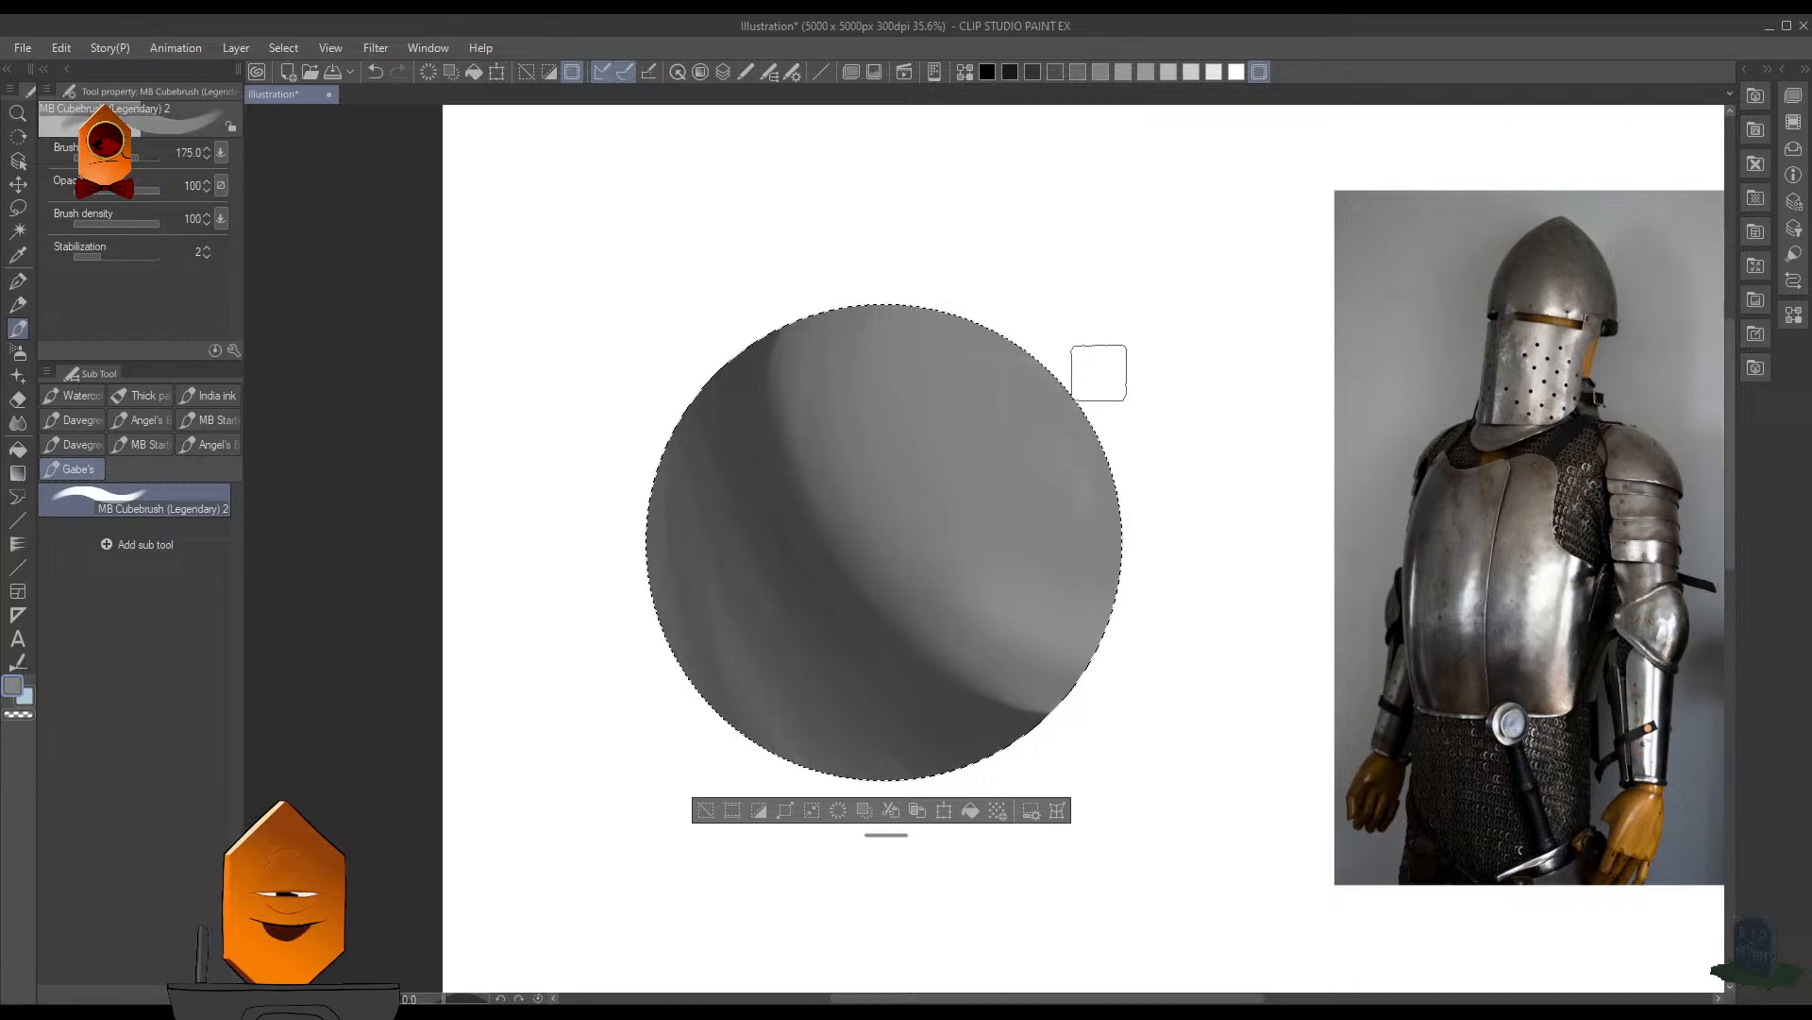
pyautogui.scroll(-2, 1099, 373)
pyautogui.scroll(1, 1177, 434)
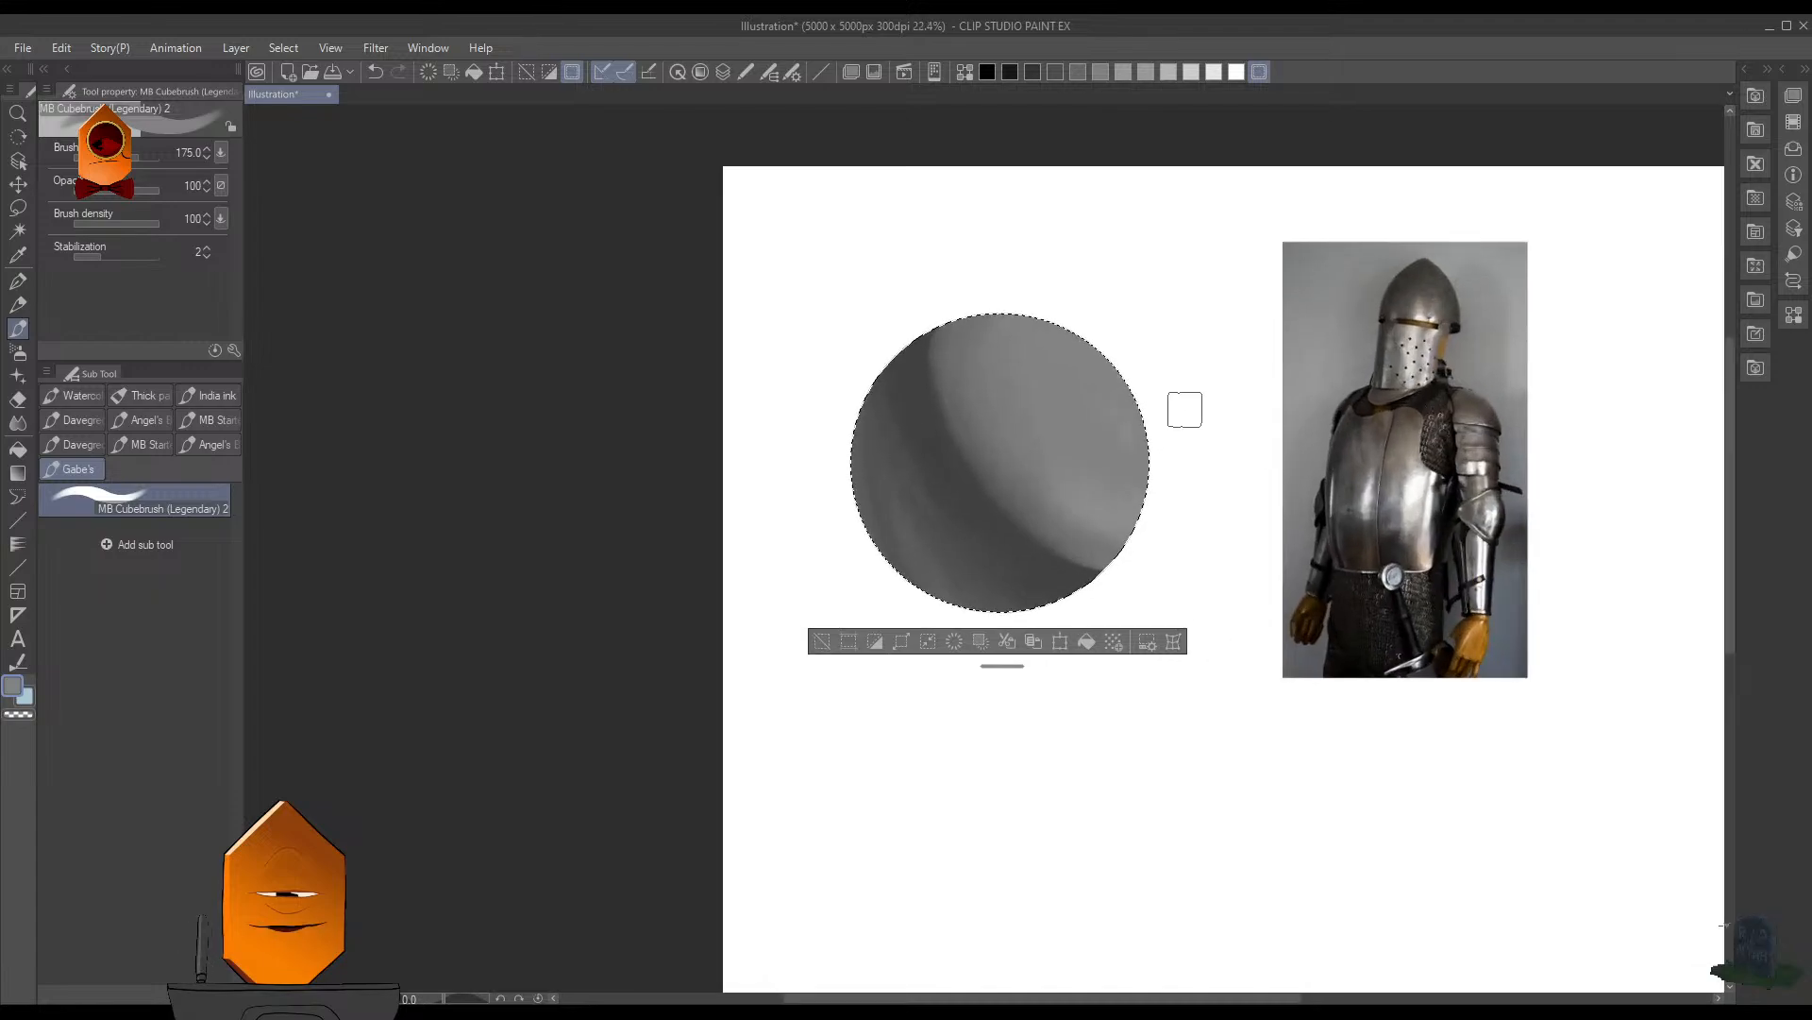
pyautogui.scroll(2, 1176, 416)
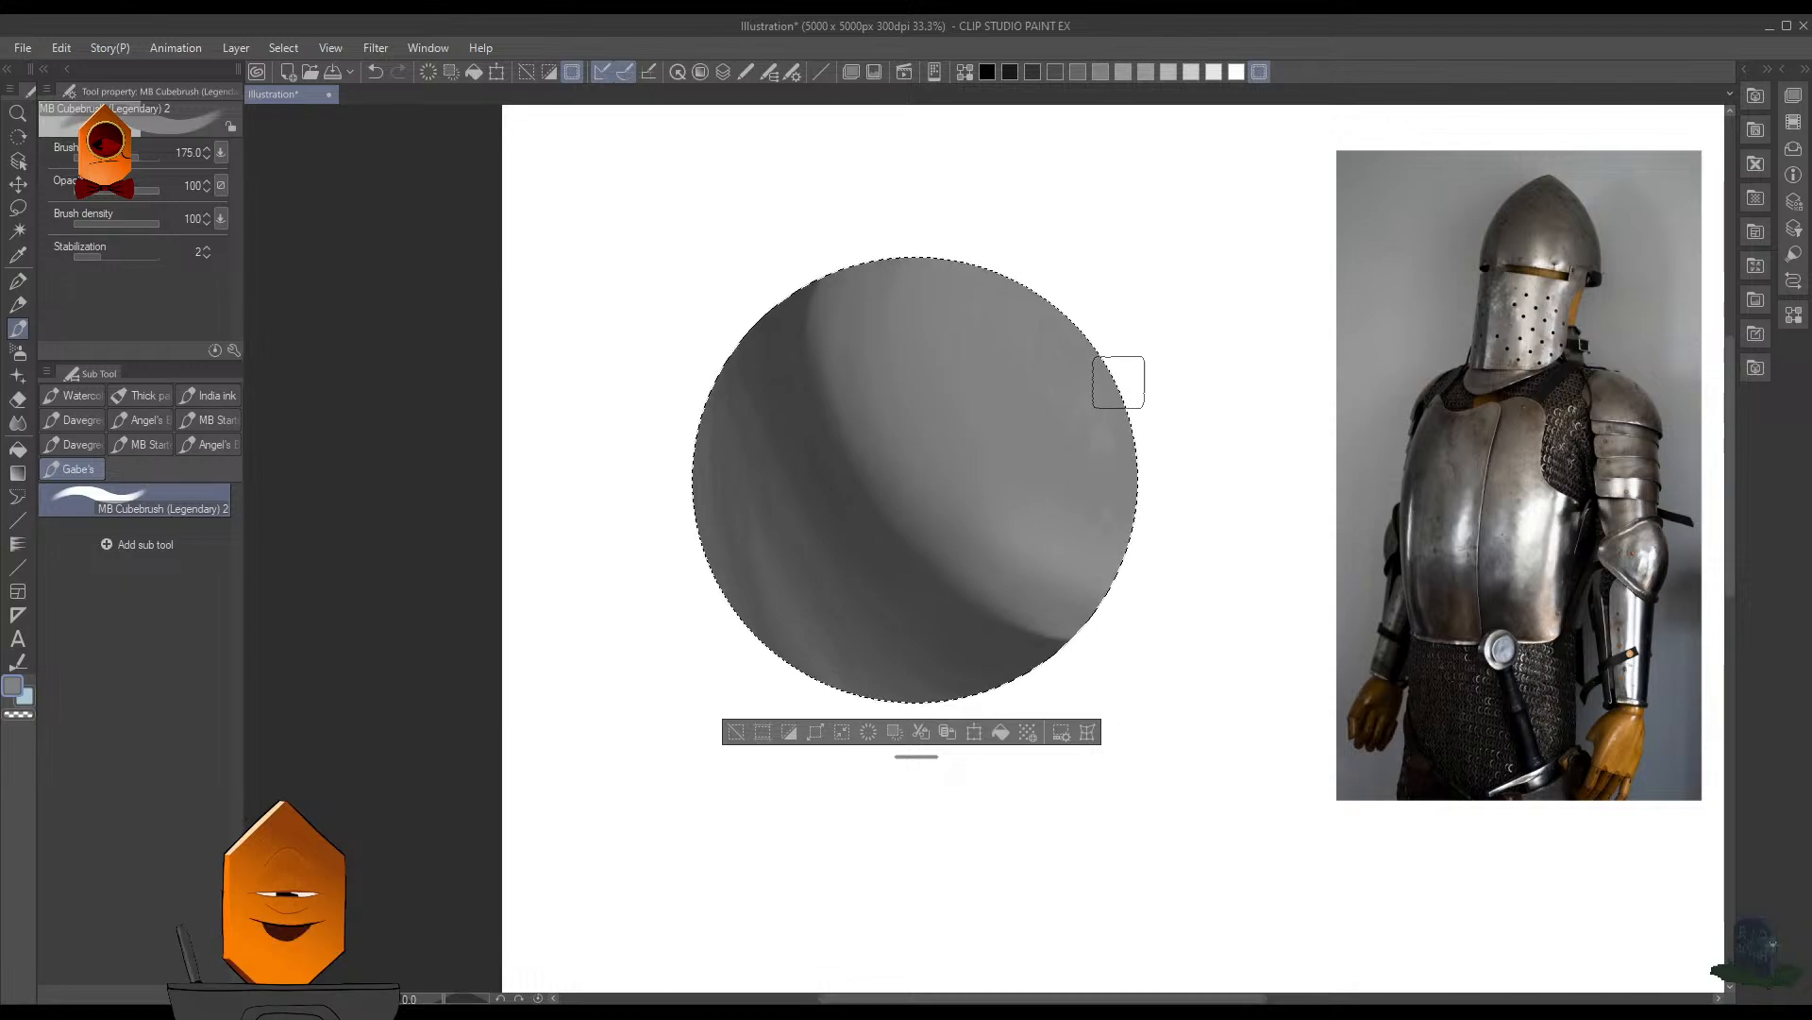
# - Clear the selection and try darkening the lower end of the shadow edge with the Soft airbrush in near-black at size 350
pyautogui.hotkey('ctrl', 'd')
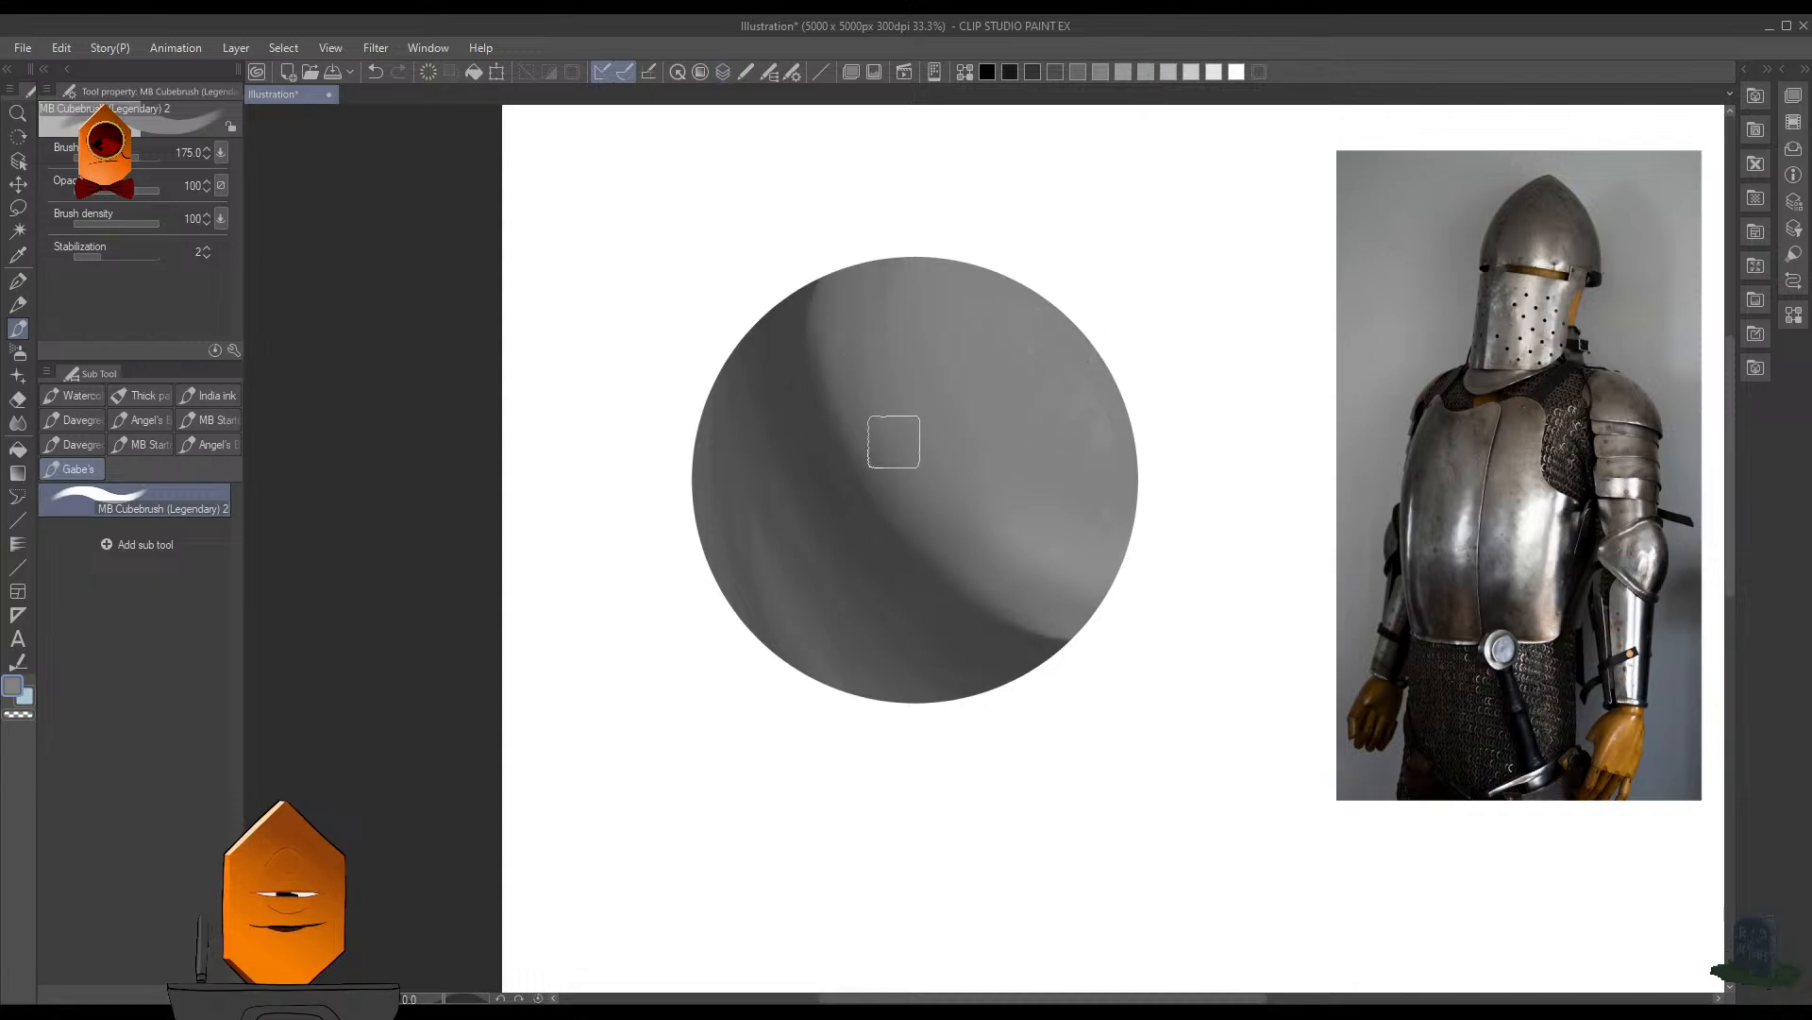
pyautogui.press('b')
pyautogui.press(']')
pyautogui.press(']')
pyautogui.press(']')
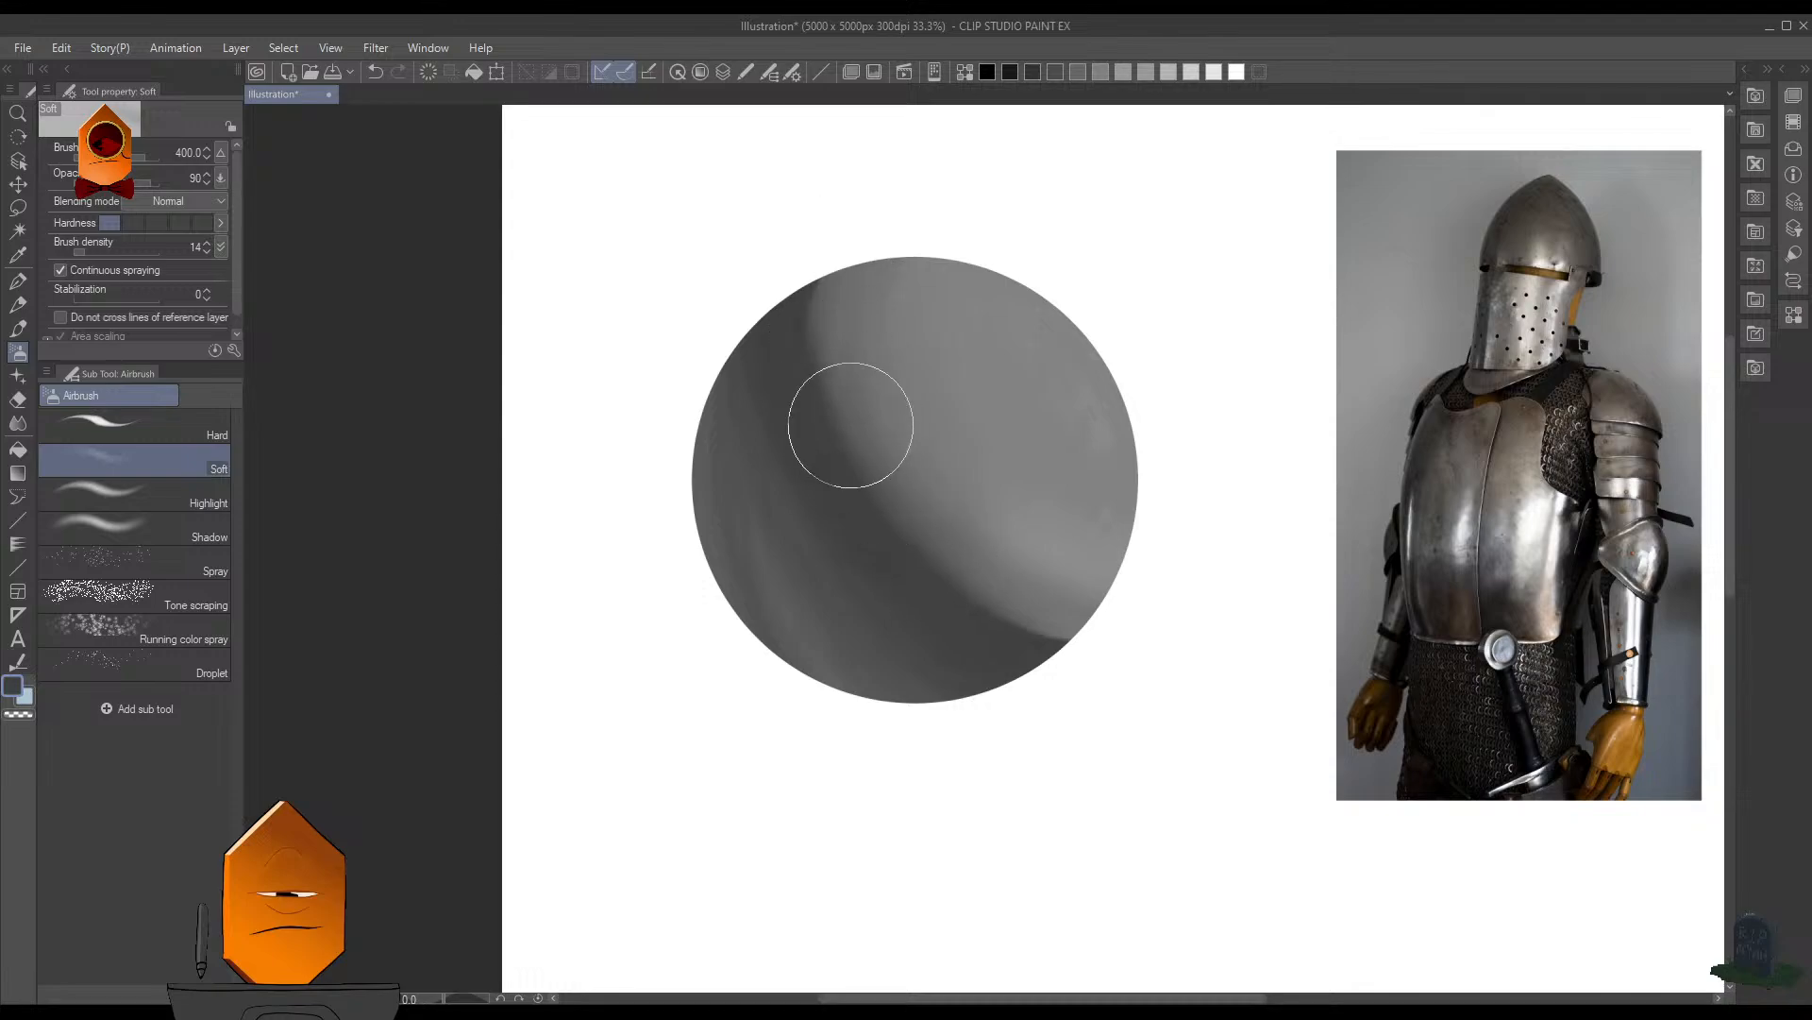
pyautogui.press('[')
pyautogui.press('[')
pyautogui.press('[')
pyautogui.press('[')
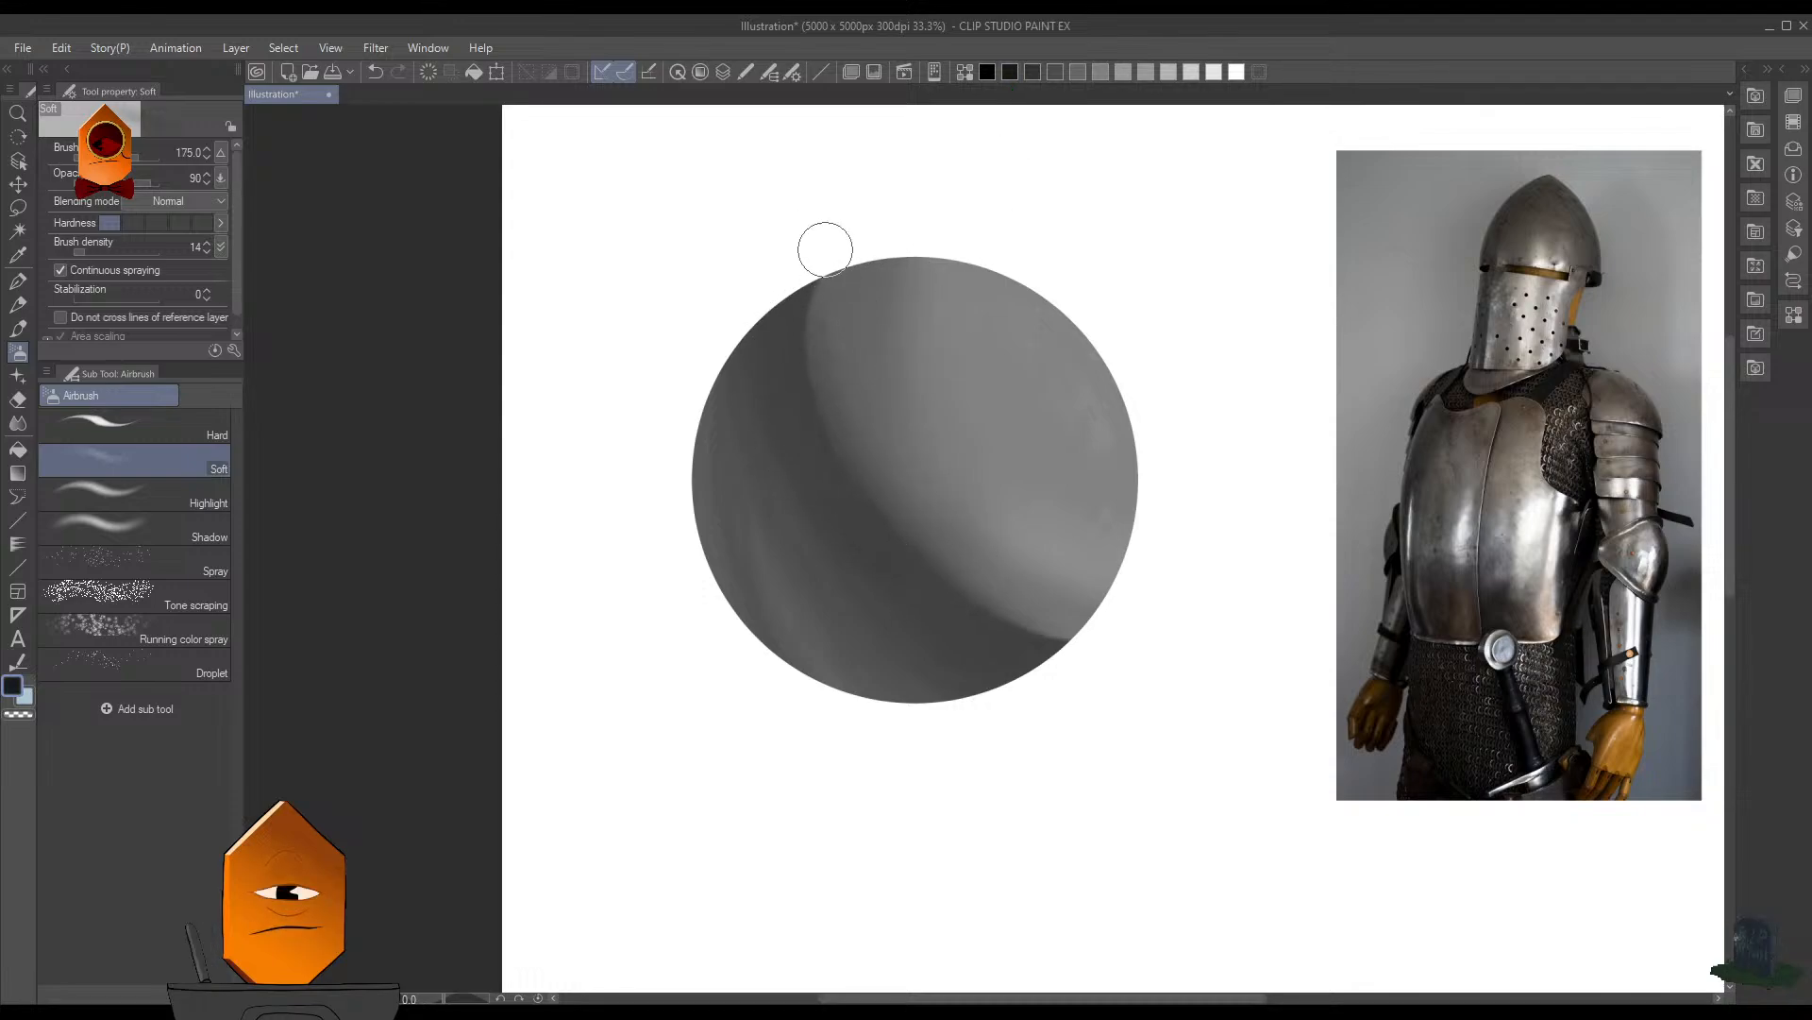
pyautogui.press(']')
pyautogui.press(']')
pyautogui.press(']')
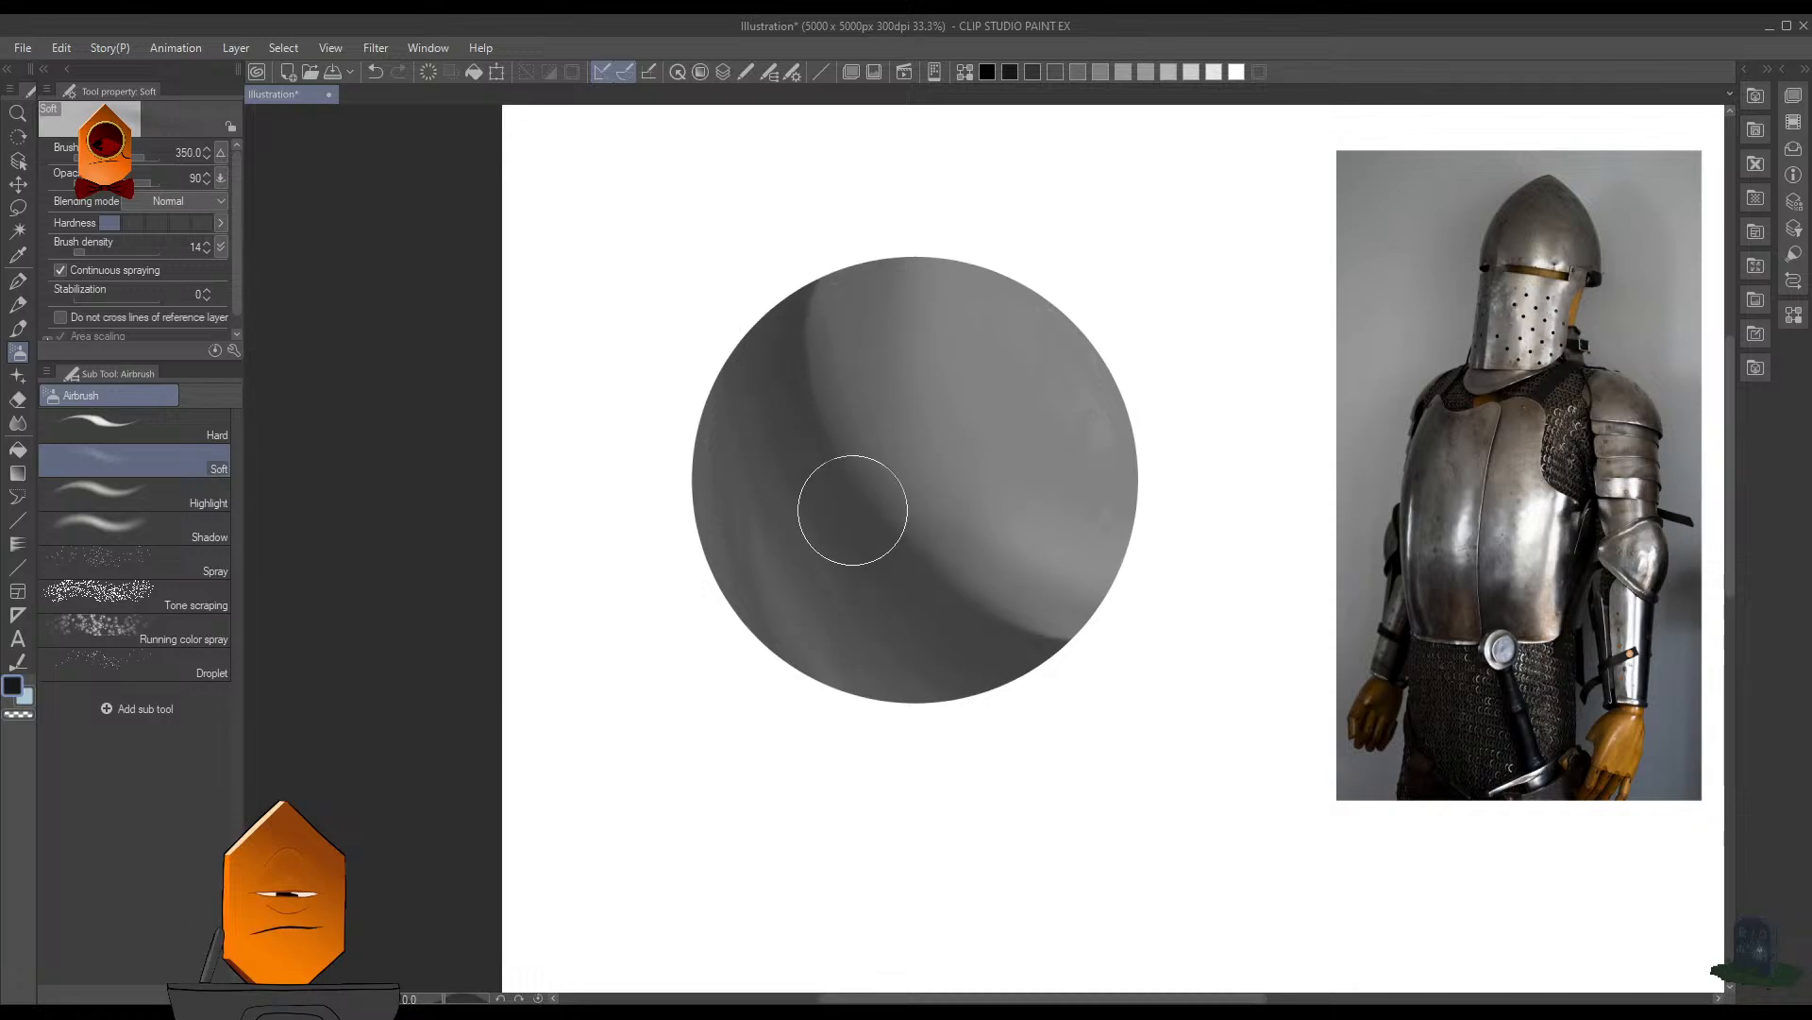
pyautogui.moveTo(1056, 613)
pyautogui.mouseDown()
pyautogui.moveTo(1126, 620)
pyautogui.moveTo(996, 609)
pyautogui.moveTo(1142, 644)
pyautogui.mouseUp()
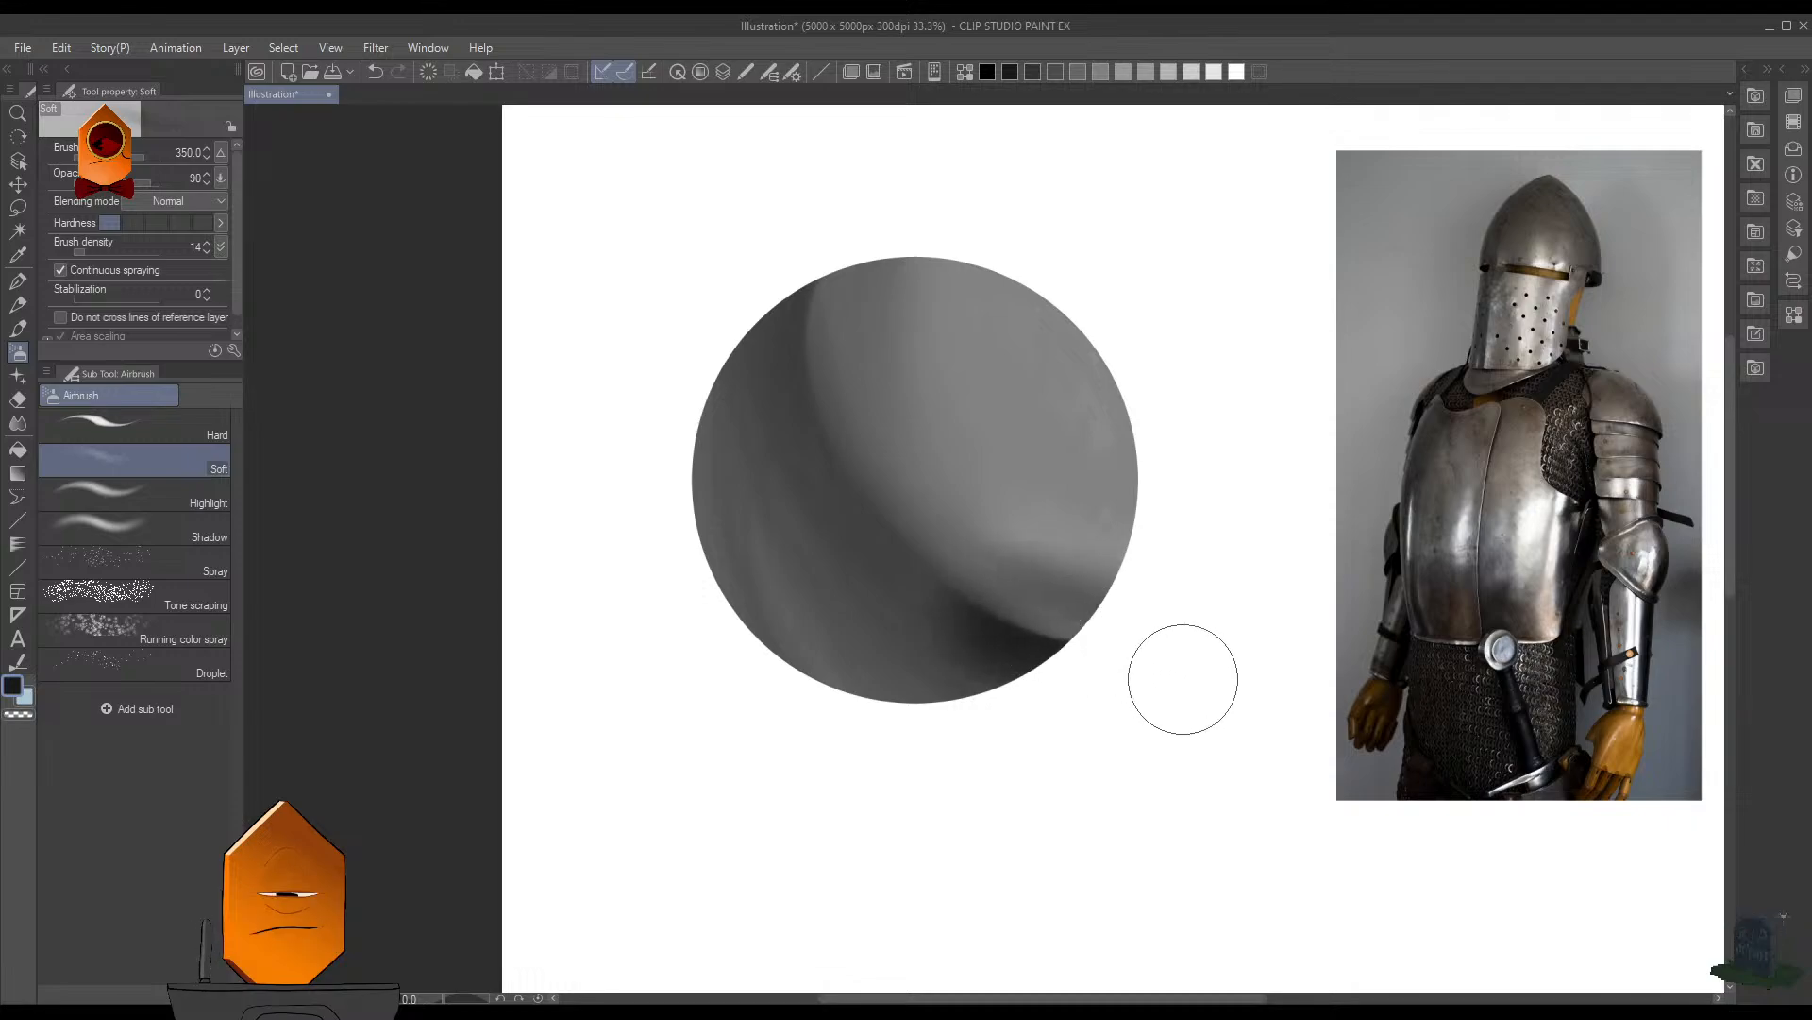
pyautogui.hotkey('ctrl', 'z')
pyautogui.hotkey('ctrl', 'z')
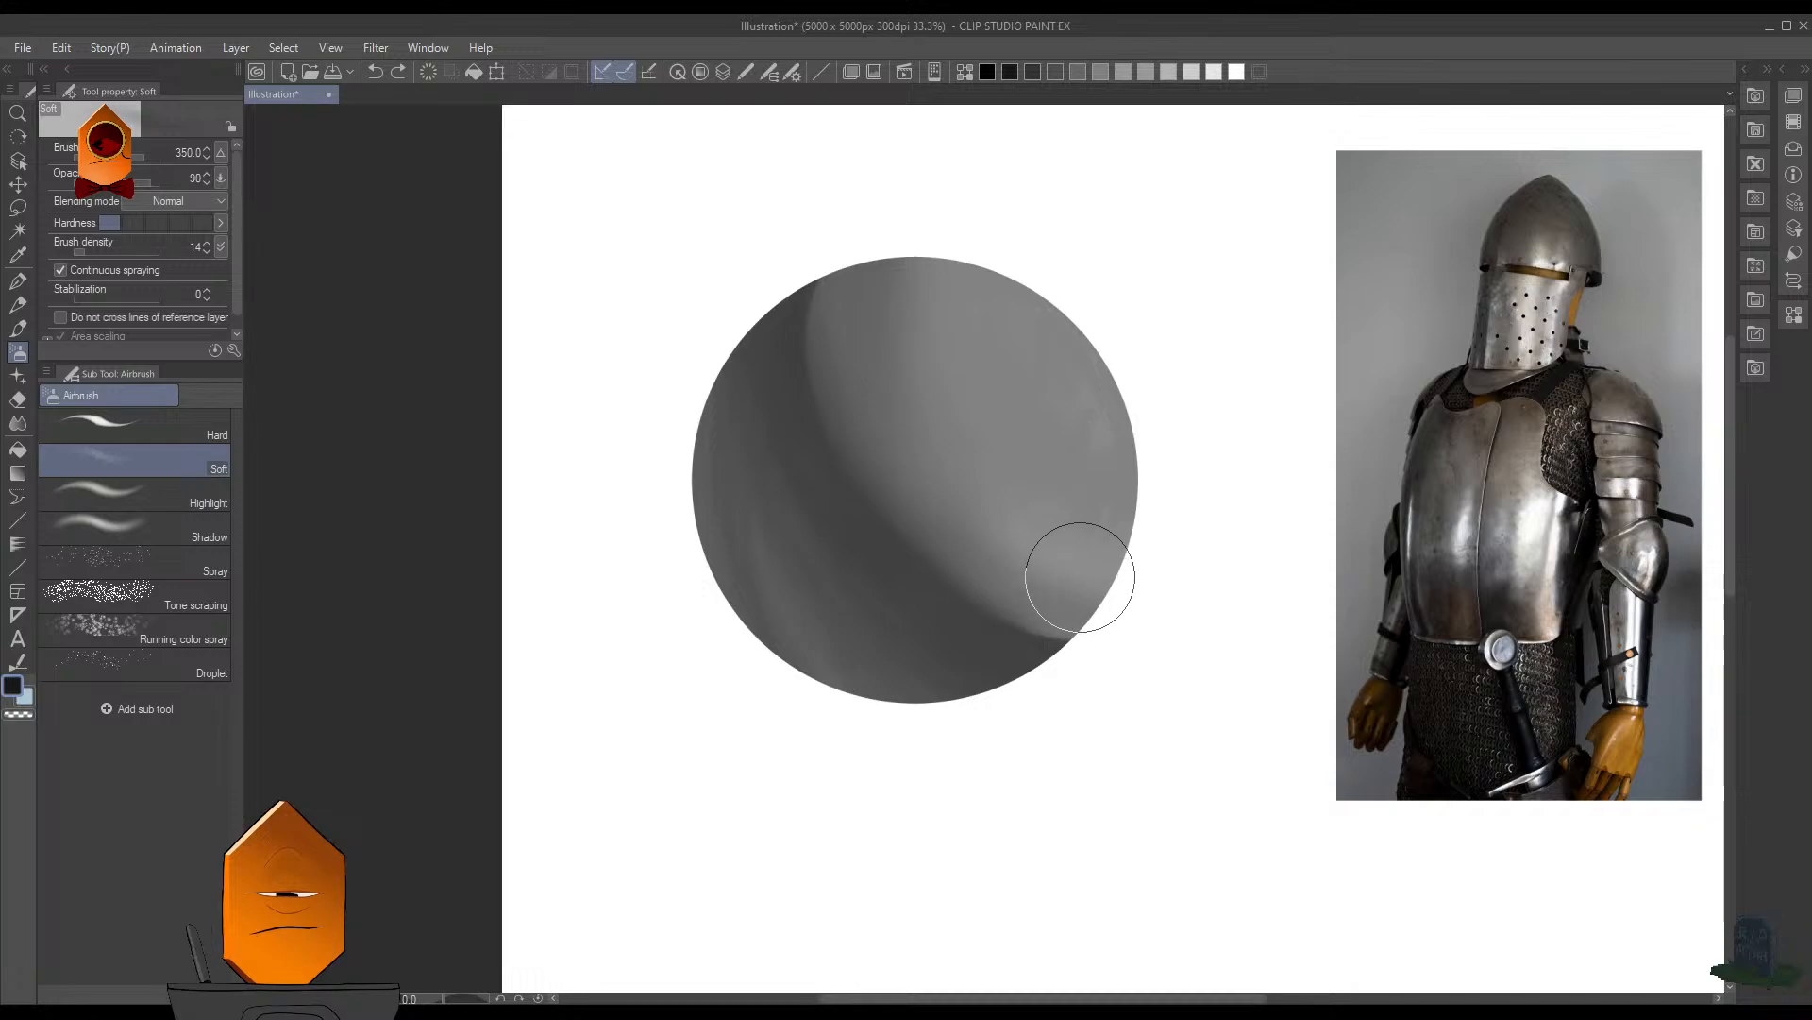
# - Try a dark Soft airbrush pass over the sphere's light side at opacity 96 and size 350, and undo it
pyautogui.keyDown('alt'); pyautogui.click(1043, 640); pyautogui.keyUp('alt')
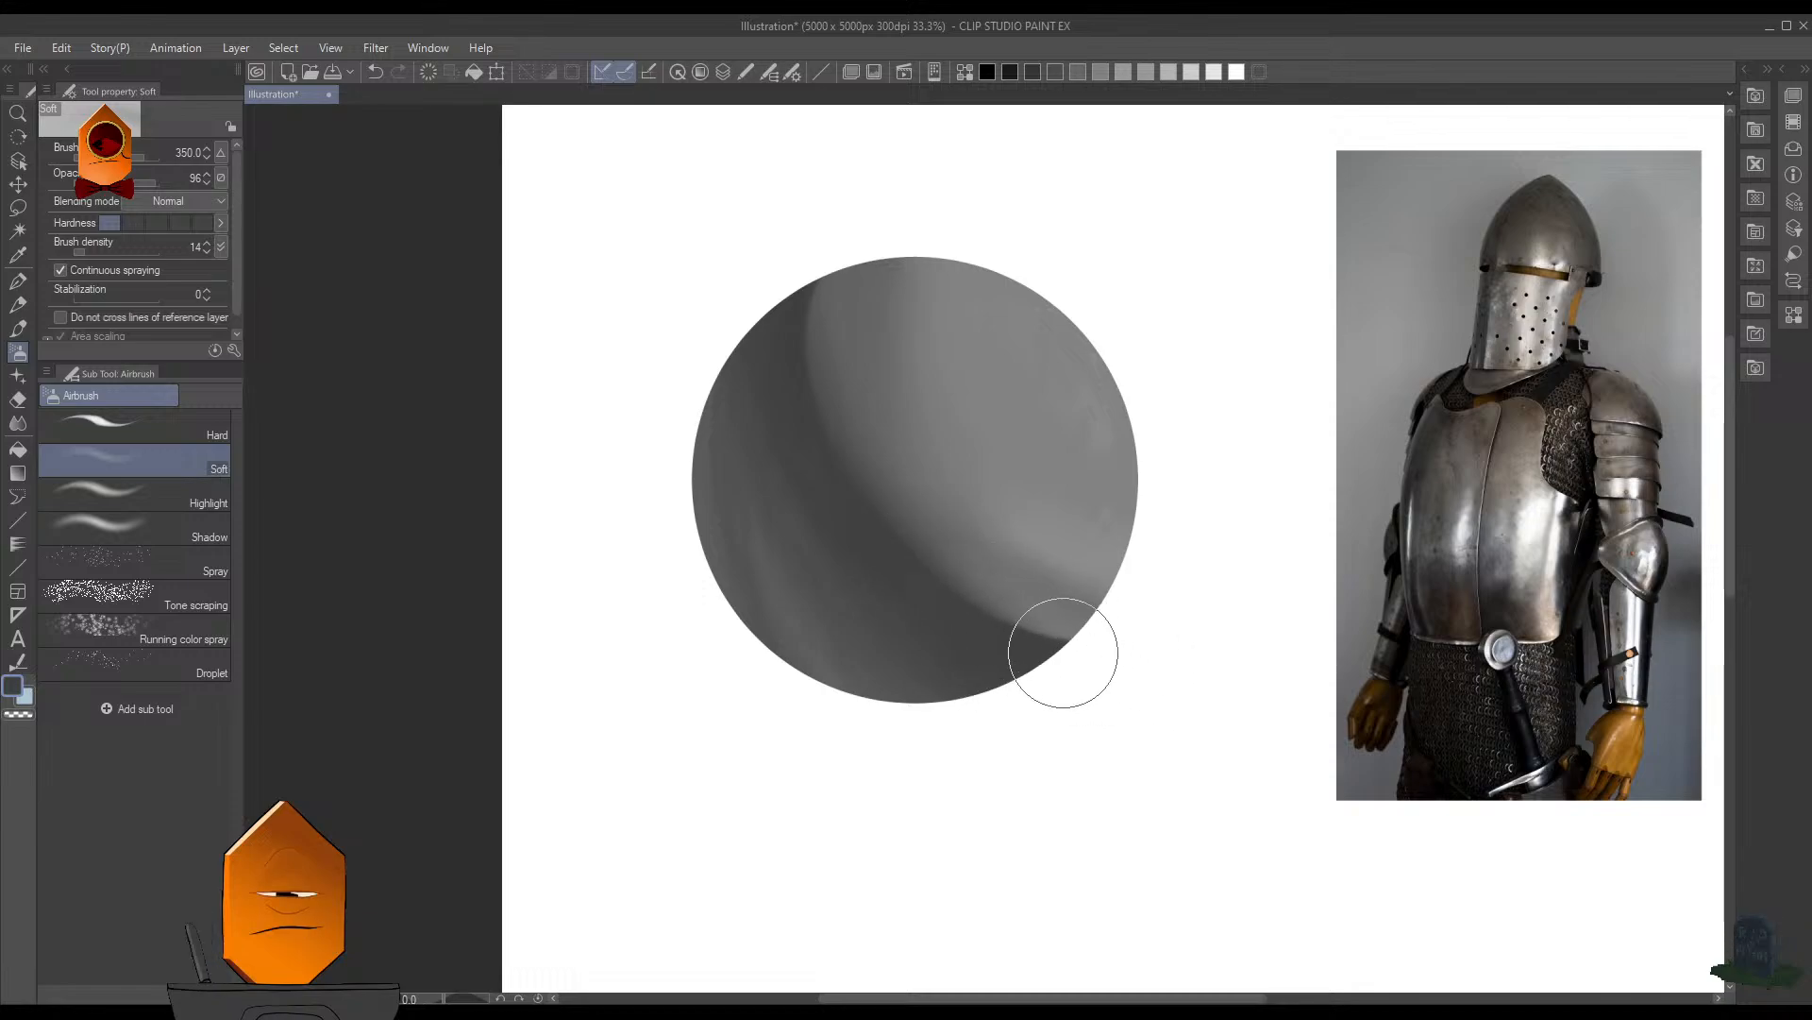
pyautogui.moveTo(1005, 545)
pyautogui.mouseDown()
pyautogui.moveTo(1053, 473)
pyautogui.moveTo(1061, 546)
pyautogui.moveTo(1039, 611)
pyautogui.moveTo(1048, 437)
pyautogui.mouseUp()
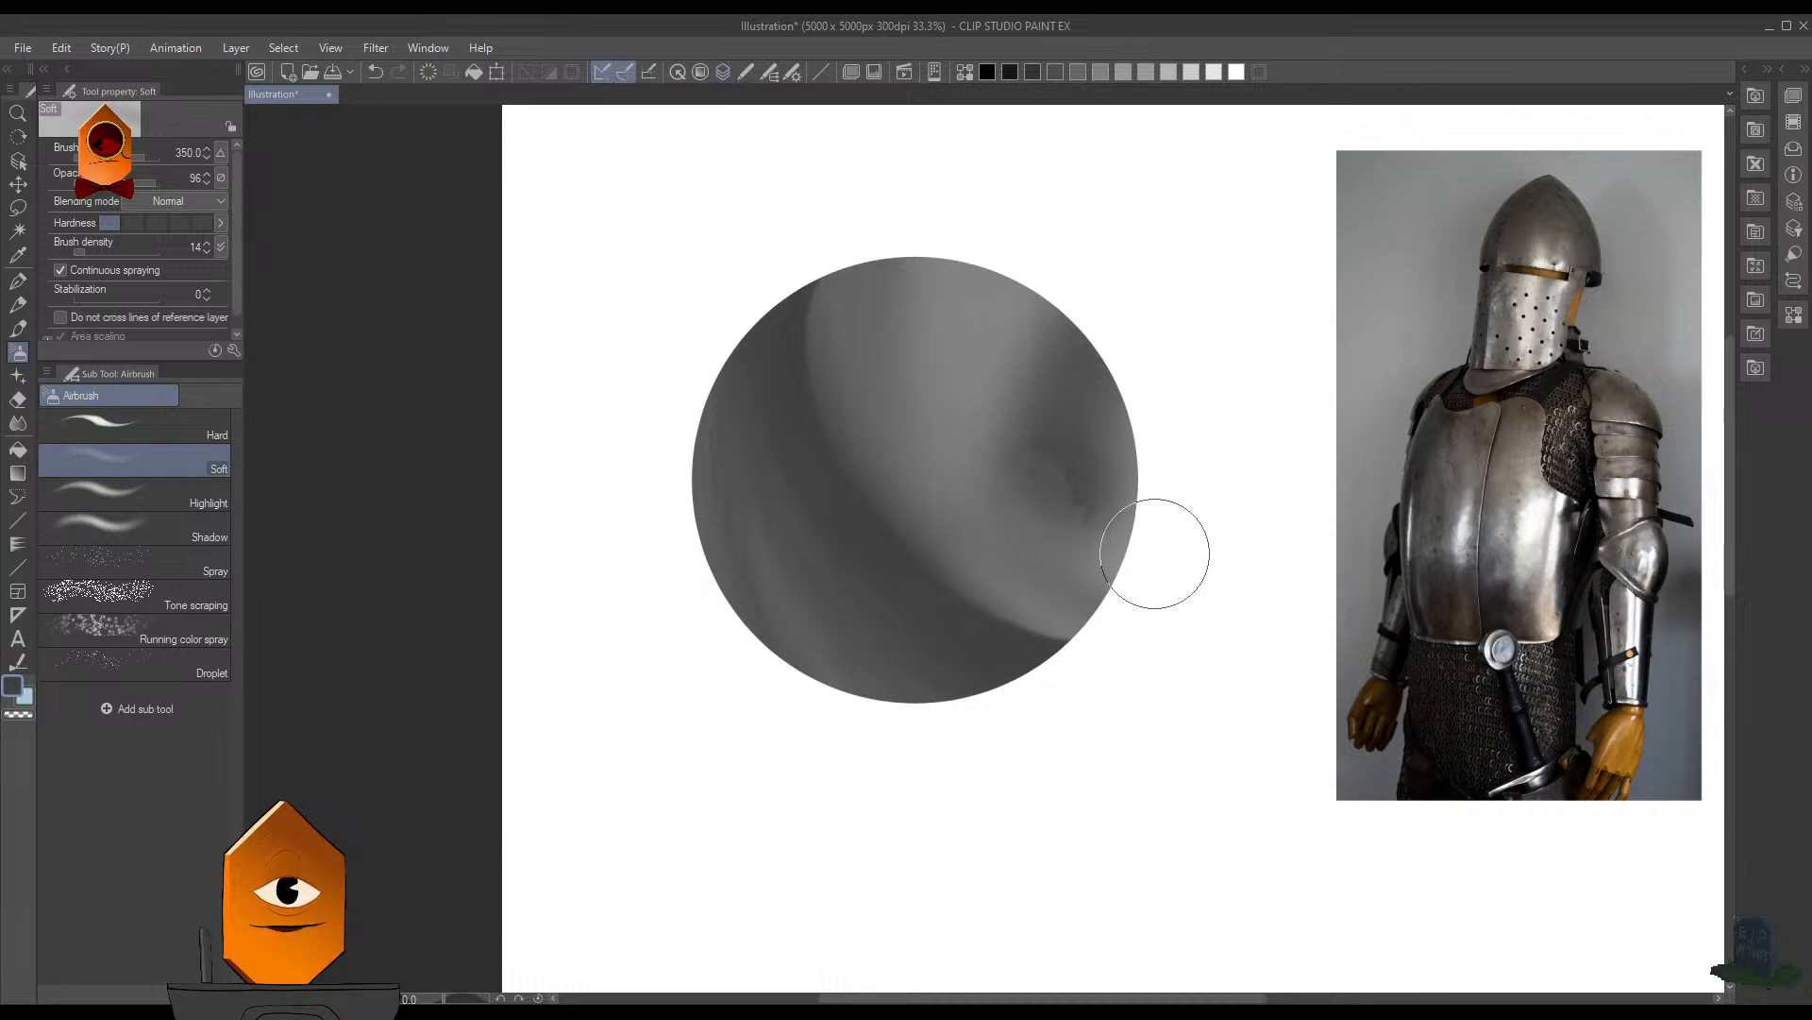
pyautogui.hotkey('ctrl', 'z')
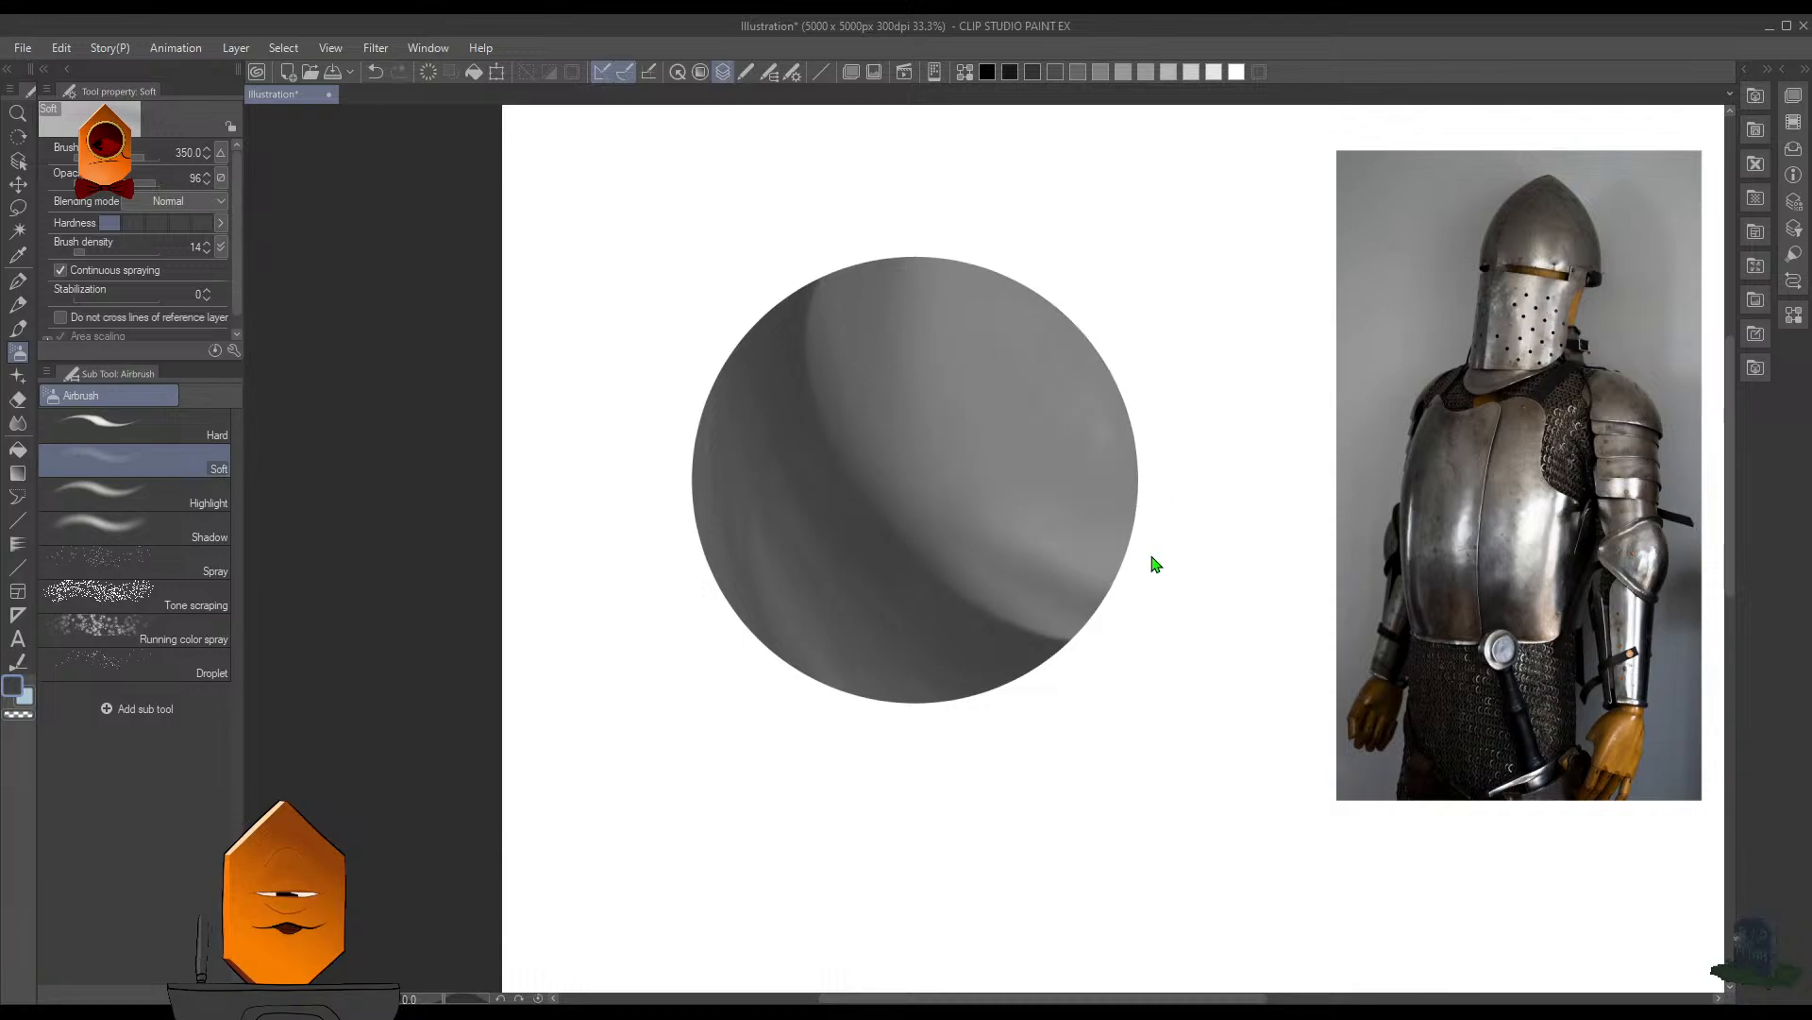
pyautogui.hotkey('ctrl', 'shift', 'd')
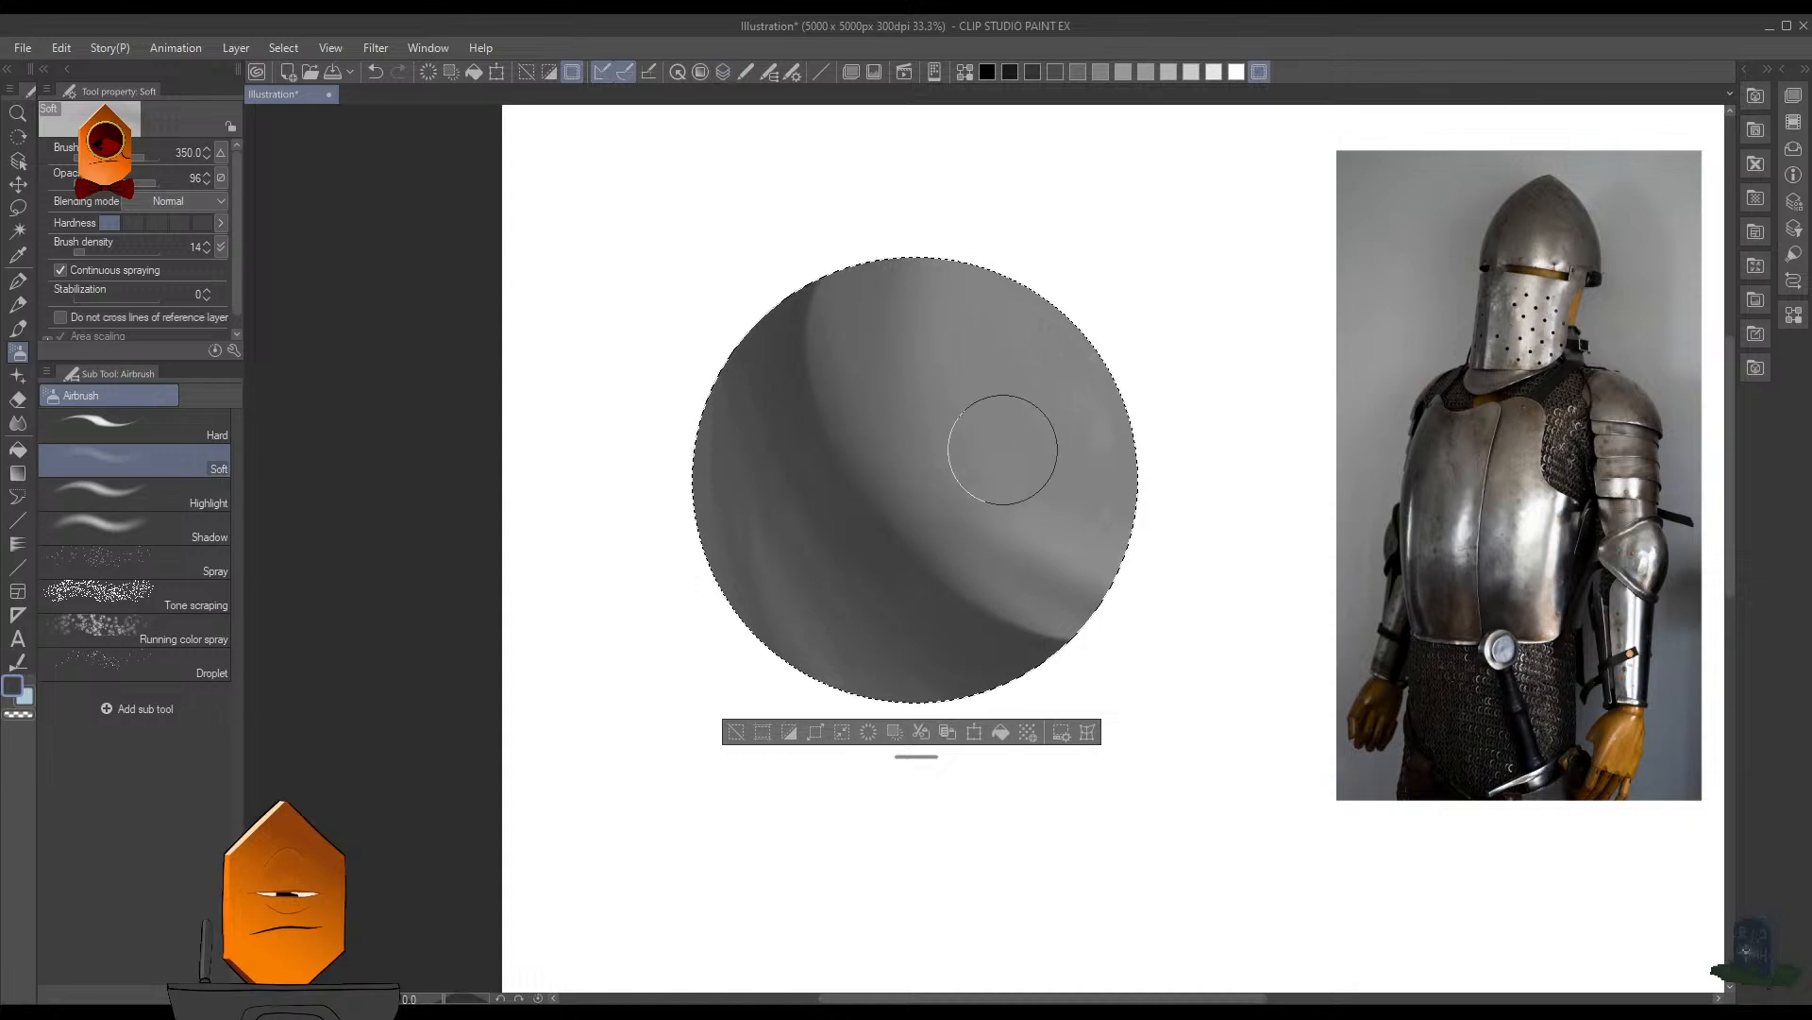
pyautogui.hotkey('ctrl', 'z')
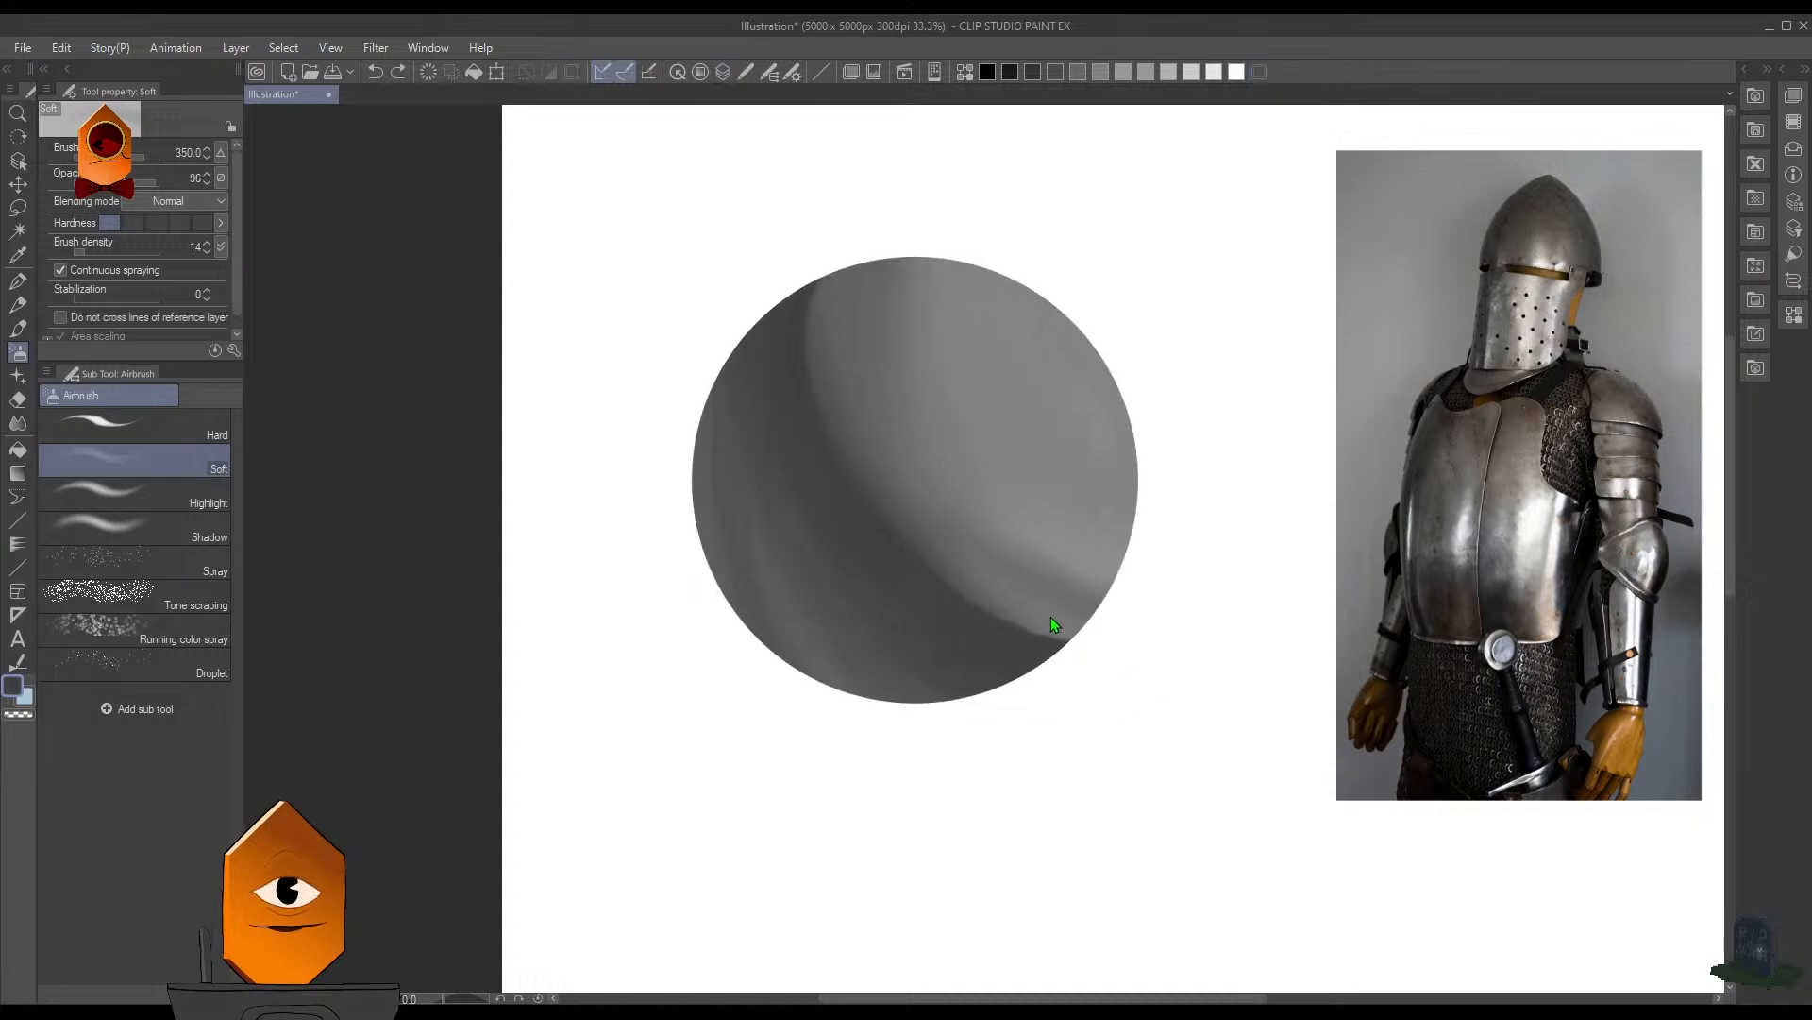
# - Set the airbrush opacity to 87 and try a size 400 stroke at the lower part of the shadow edge
pyautogui.click(149, 185)
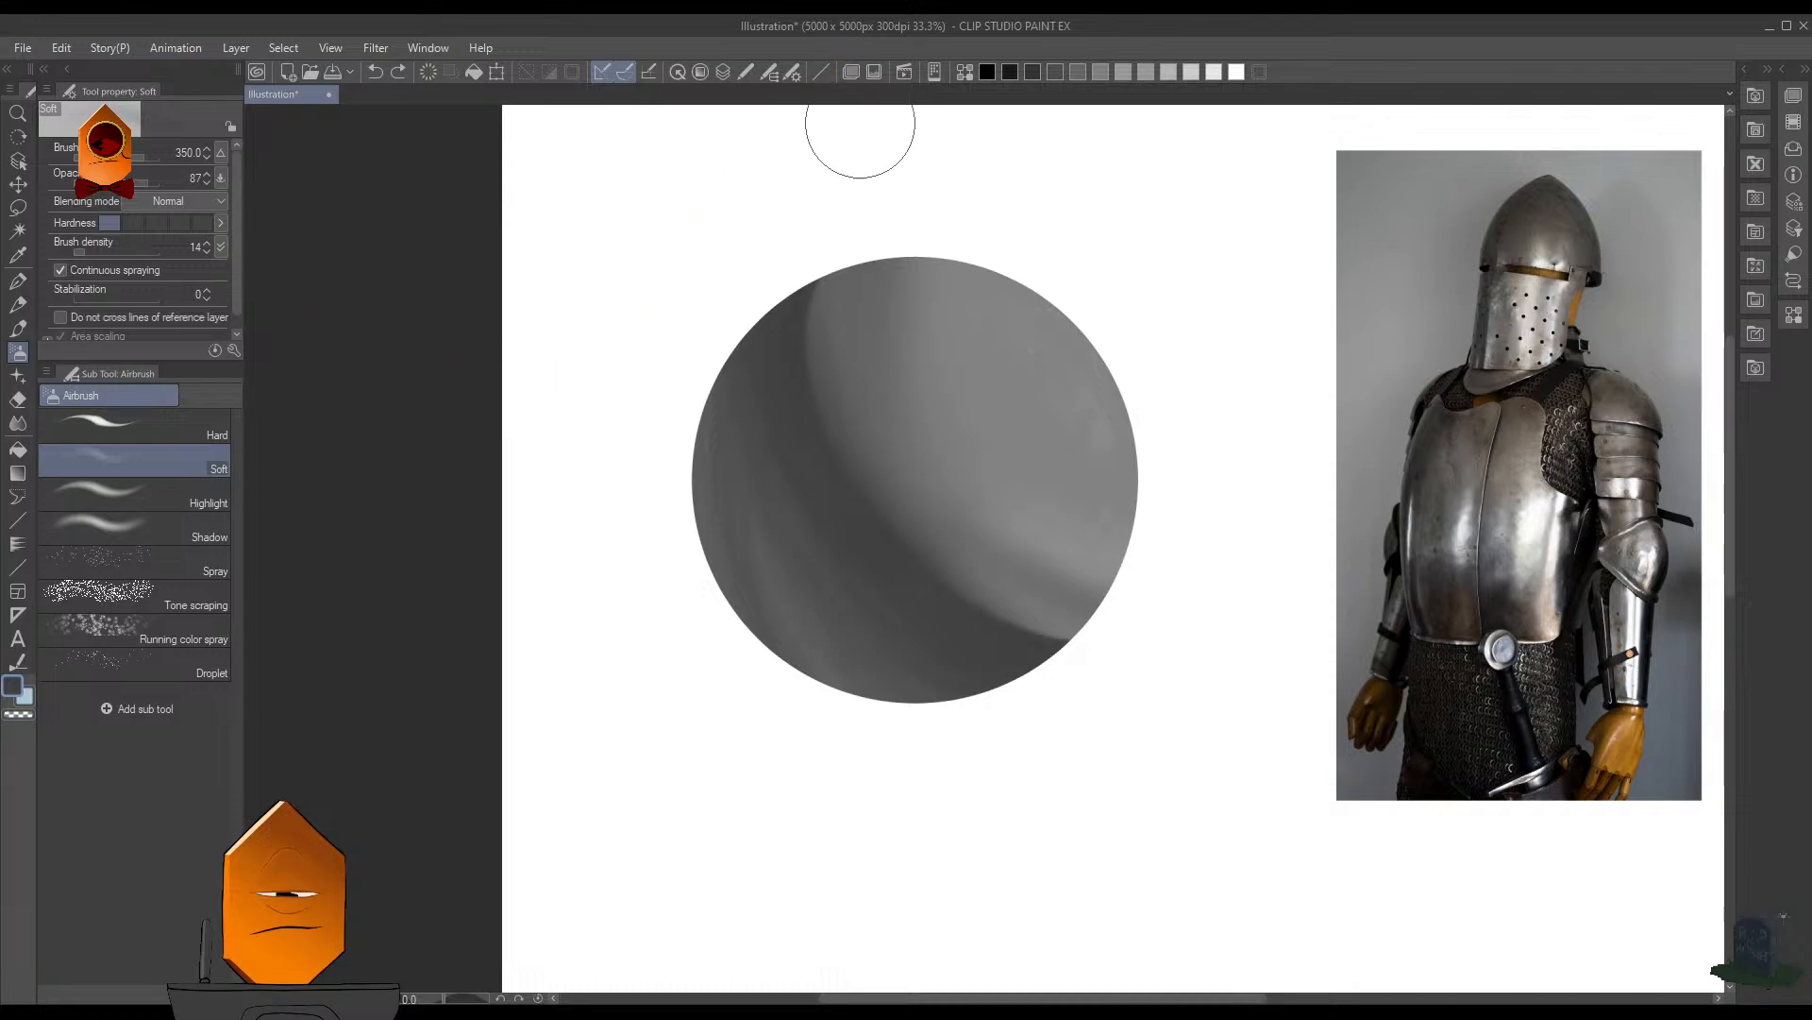
pyautogui.press(']')
pyautogui.moveTo(991, 594); pyautogui.dragTo(999, 610)
pyautogui.hotkey('ctrl', 'z')
pyautogui.press('l')
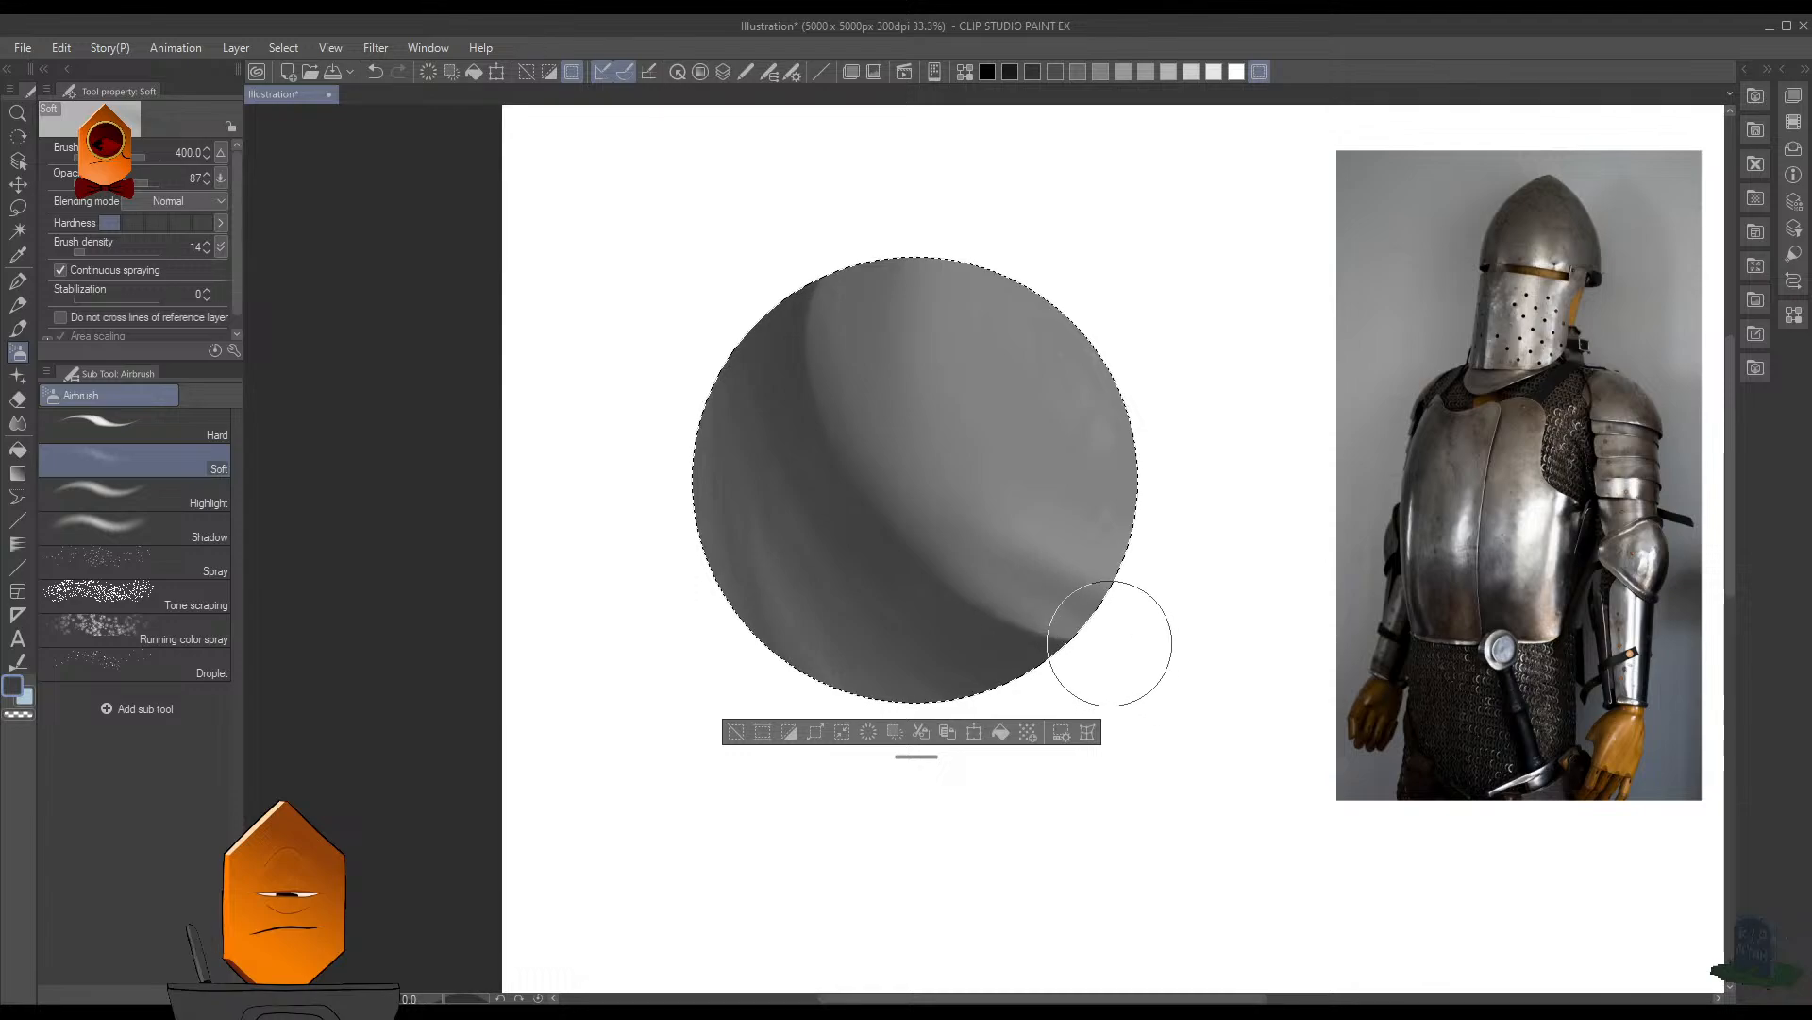
pyautogui.hotkey('ctrl', 'z')
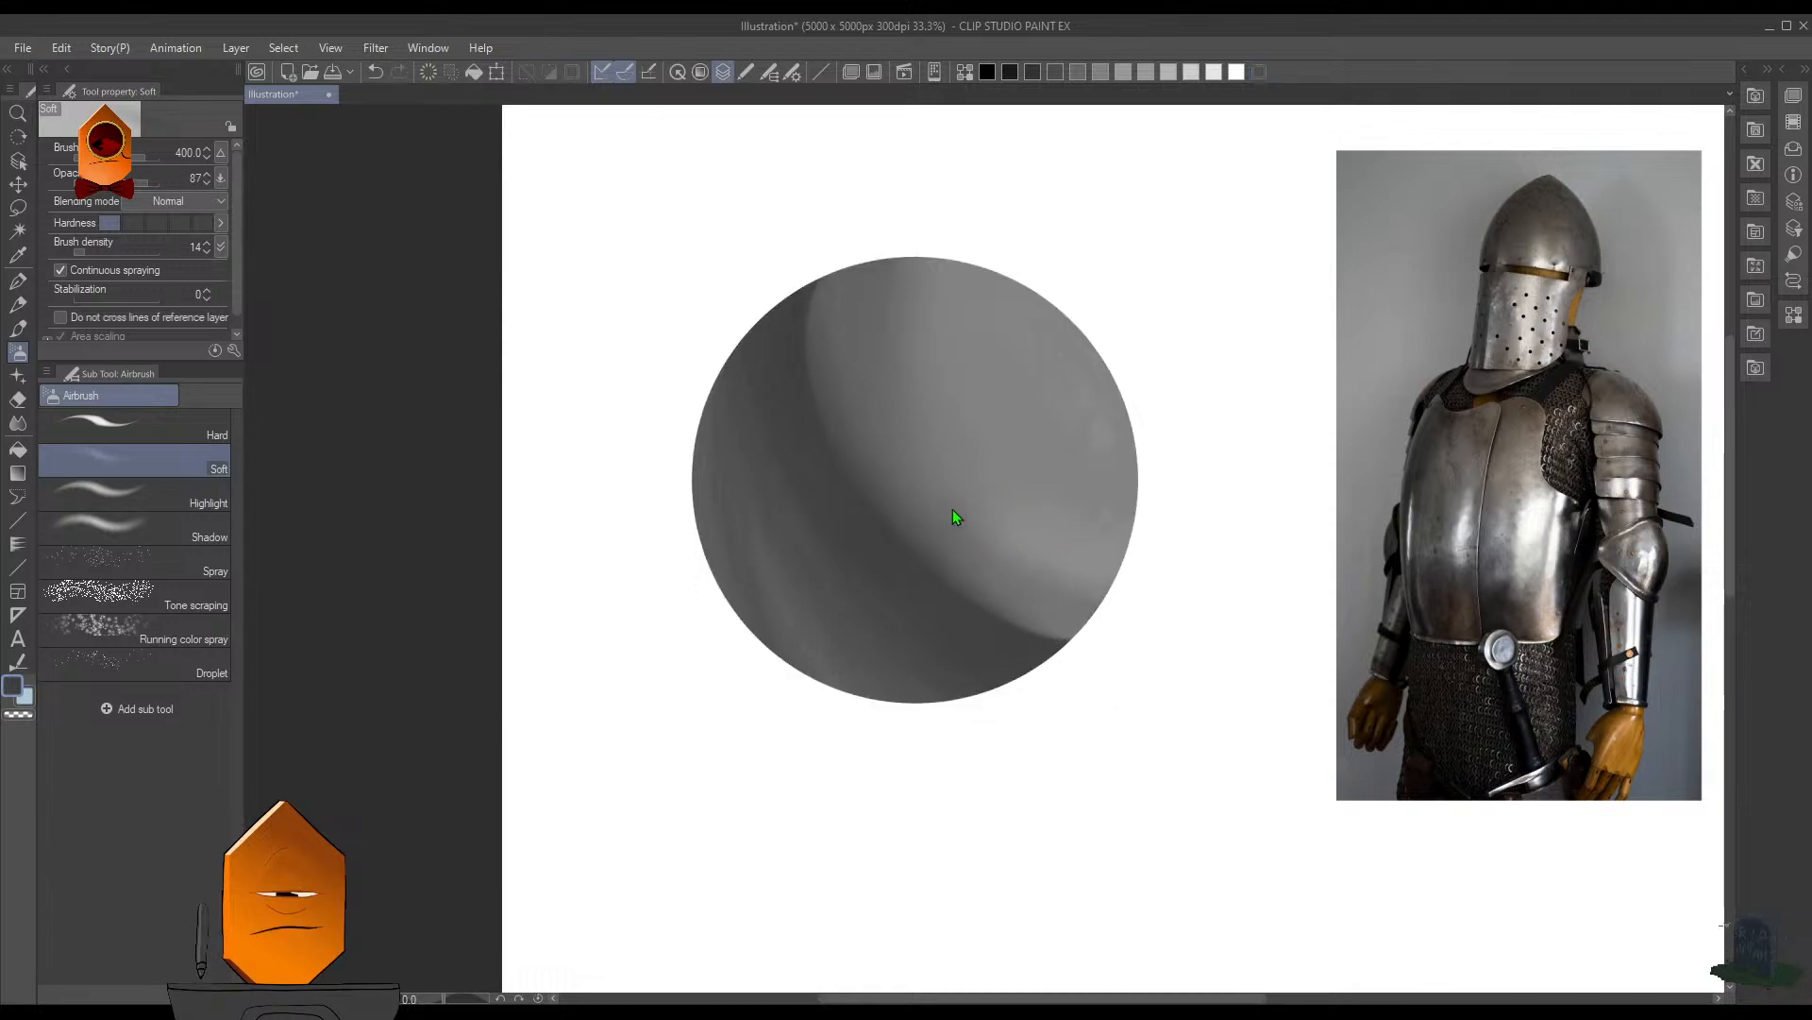
# - Reselect the sphere and soften the lower half of the shadow edge with dark Soft airbrush strokes at size 250
pyautogui.hotkey('ctrl', 'shift', 'd')
pyautogui.press('[')
pyautogui.press('[')
pyautogui.press('[')
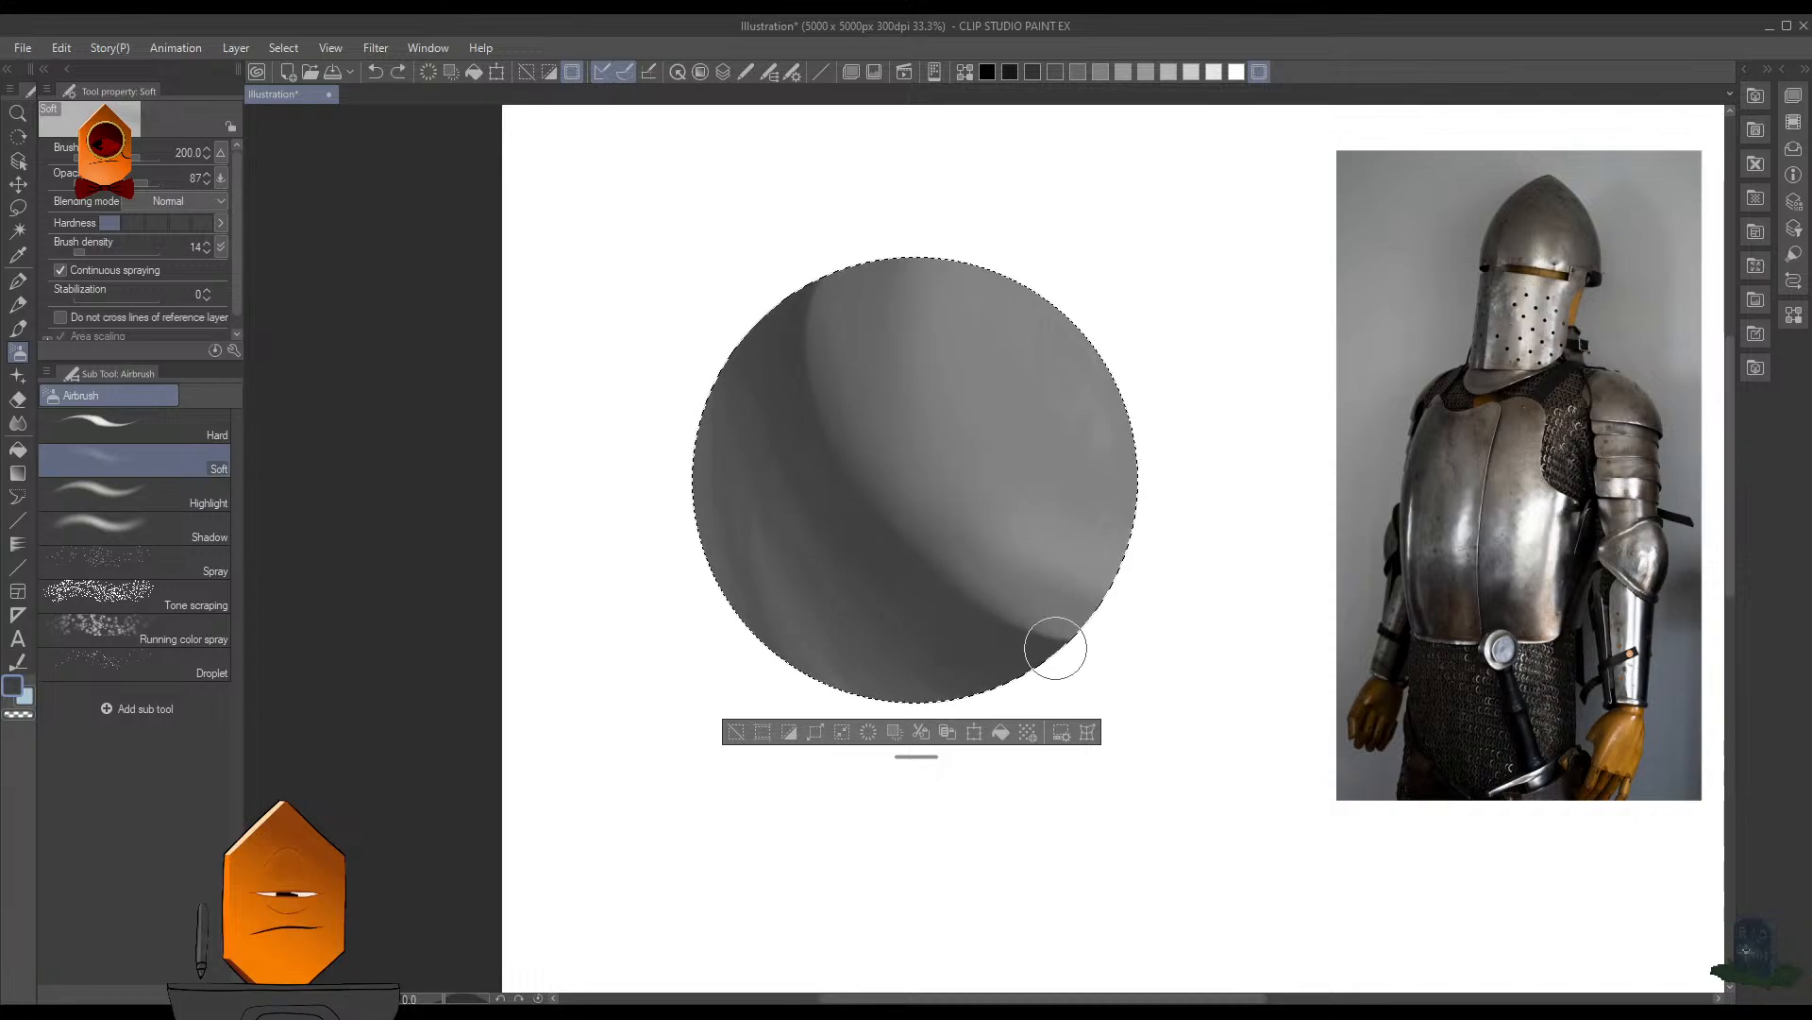
pyautogui.moveTo(982, 611)
pyautogui.mouseDown()
pyautogui.moveTo(1159, 674)
pyautogui.moveTo(1074, 624)
pyautogui.moveTo(1031, 618)
pyautogui.moveTo(1097, 642)
pyautogui.moveTo(1021, 619)
pyautogui.moveTo(1127, 657)
pyautogui.mouseUp()
pyautogui.hotkey('ctrl', 'z')
pyautogui.press(']')
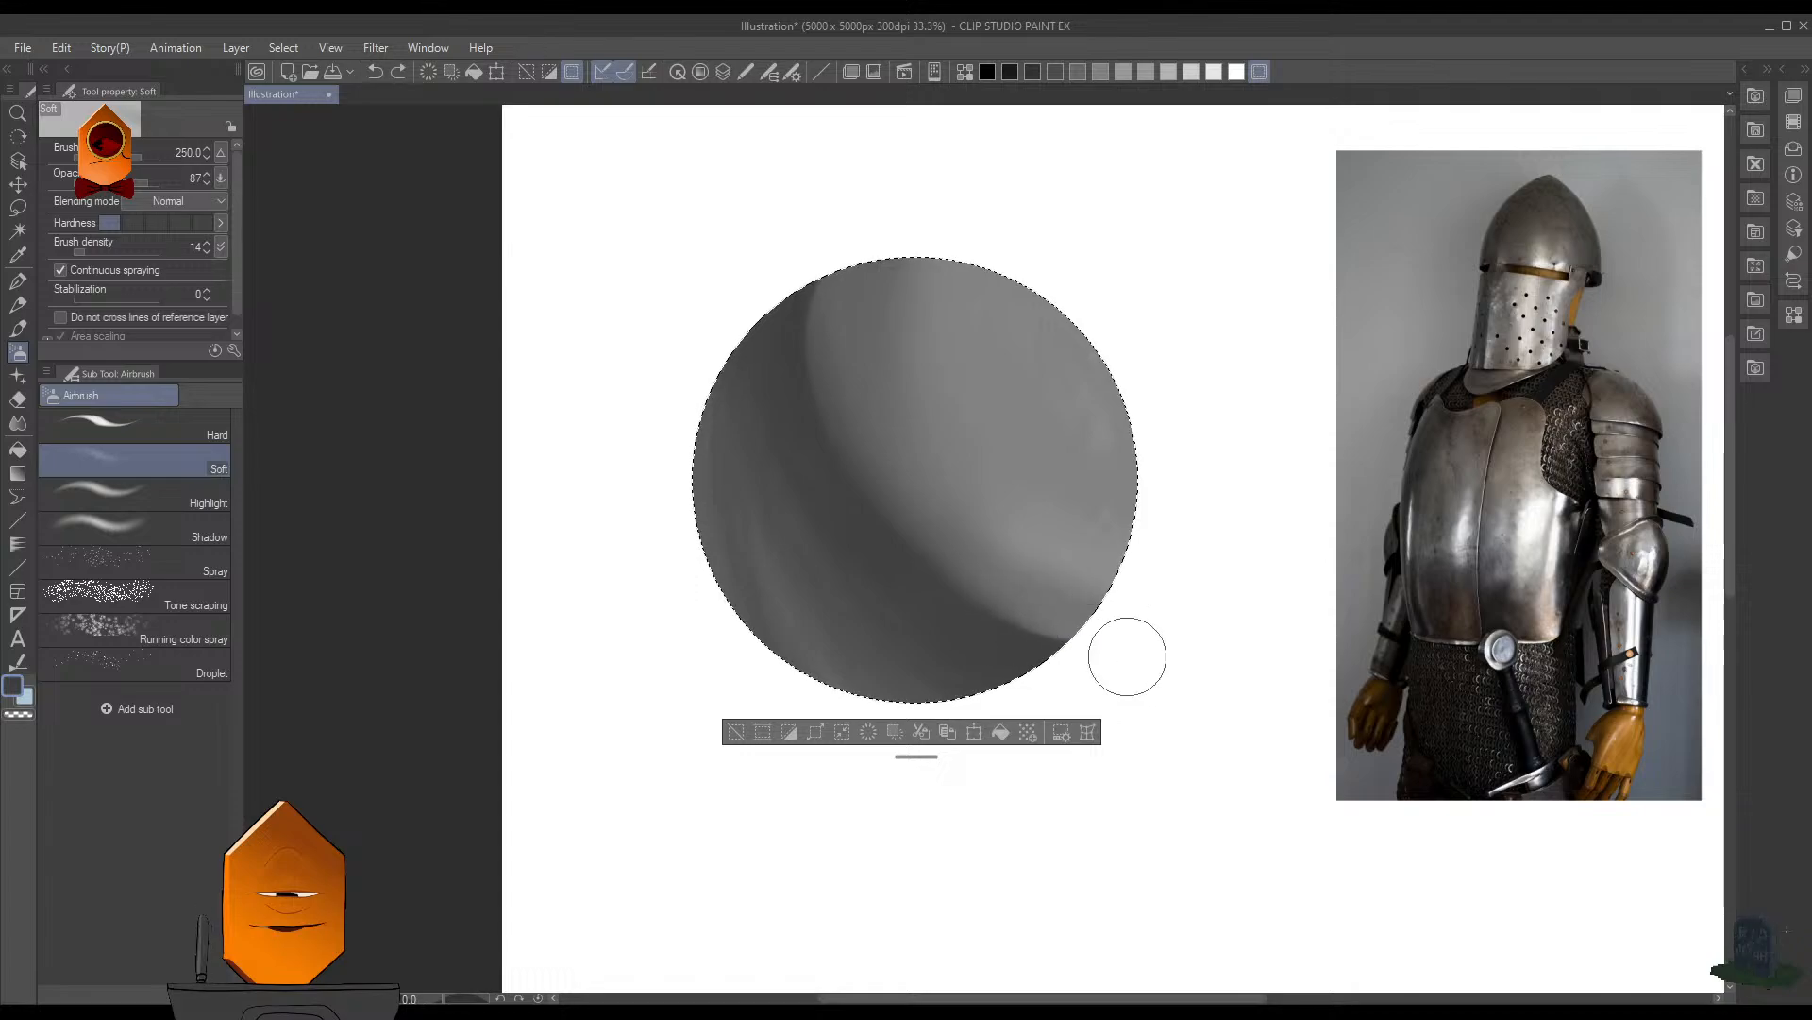
pyautogui.moveTo(1025, 619); pyautogui.dragTo(1097, 652)
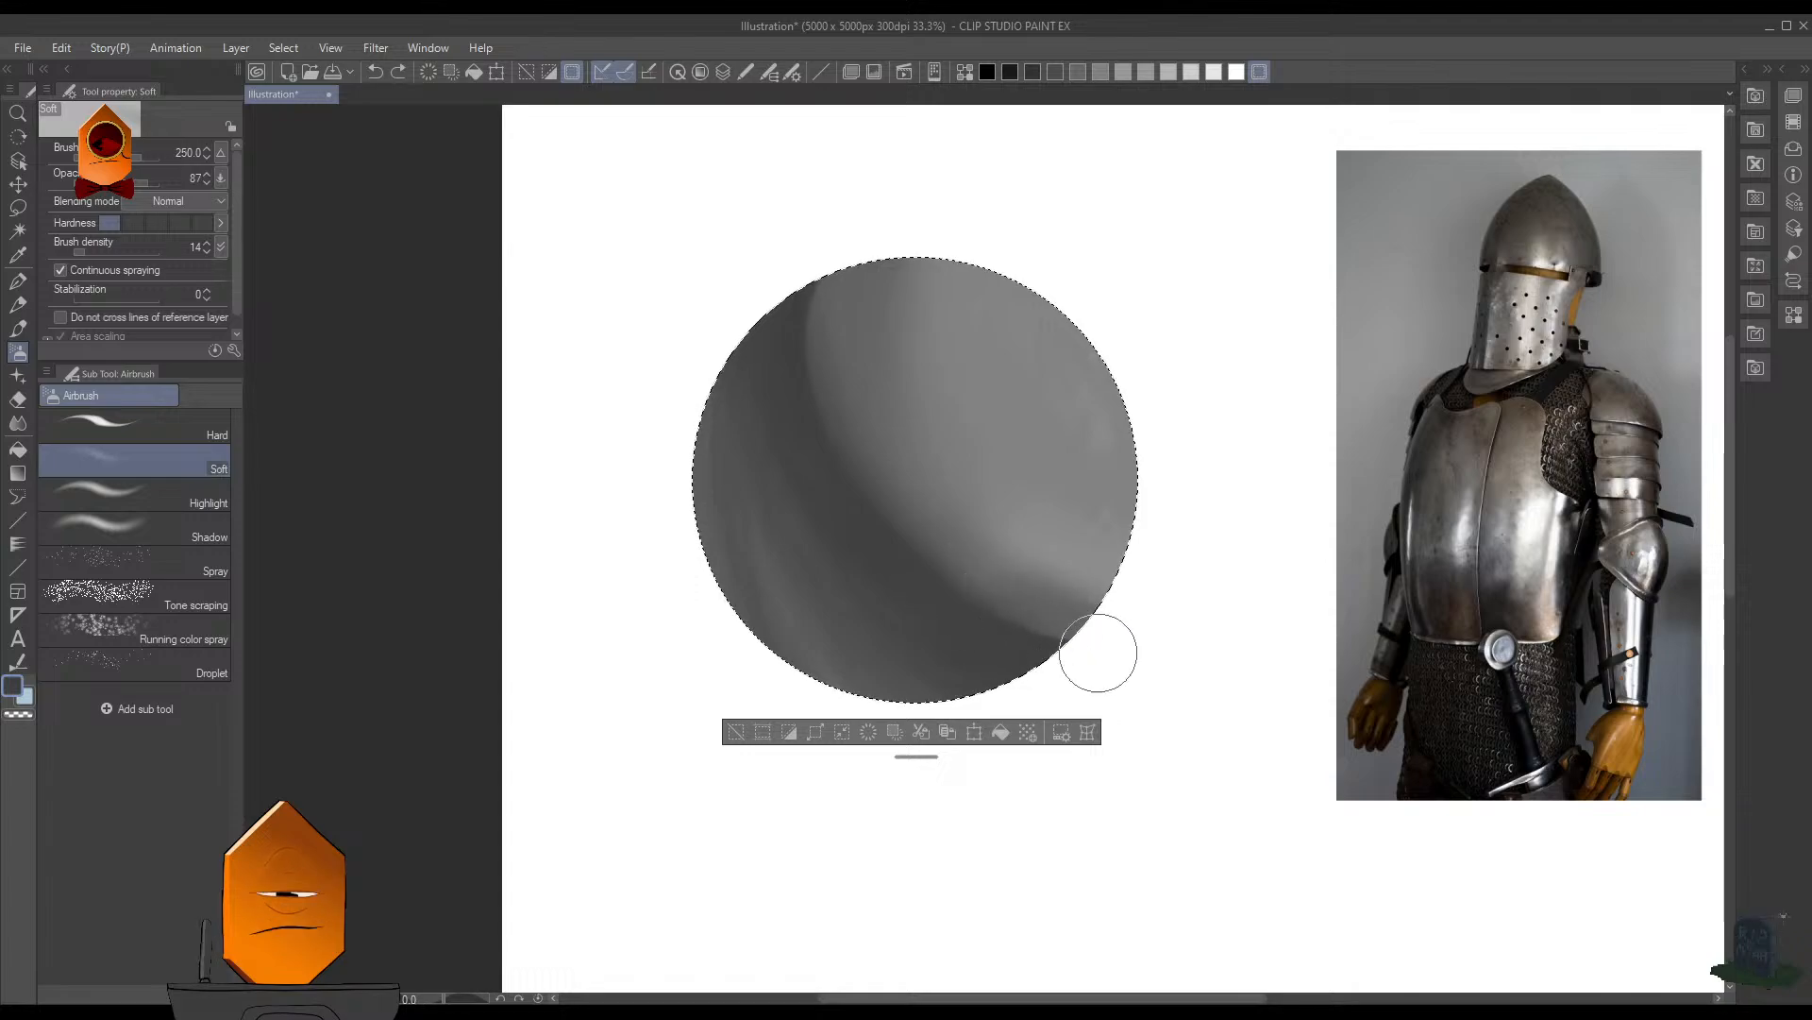
pyautogui.moveTo(989, 614)
pyautogui.mouseDown()
pyautogui.moveTo(1072, 662)
pyautogui.moveTo(928, 589)
pyautogui.moveTo(991, 631)
pyautogui.mouseUp()
pyautogui.moveTo(878, 536); pyautogui.dragTo(946, 612)
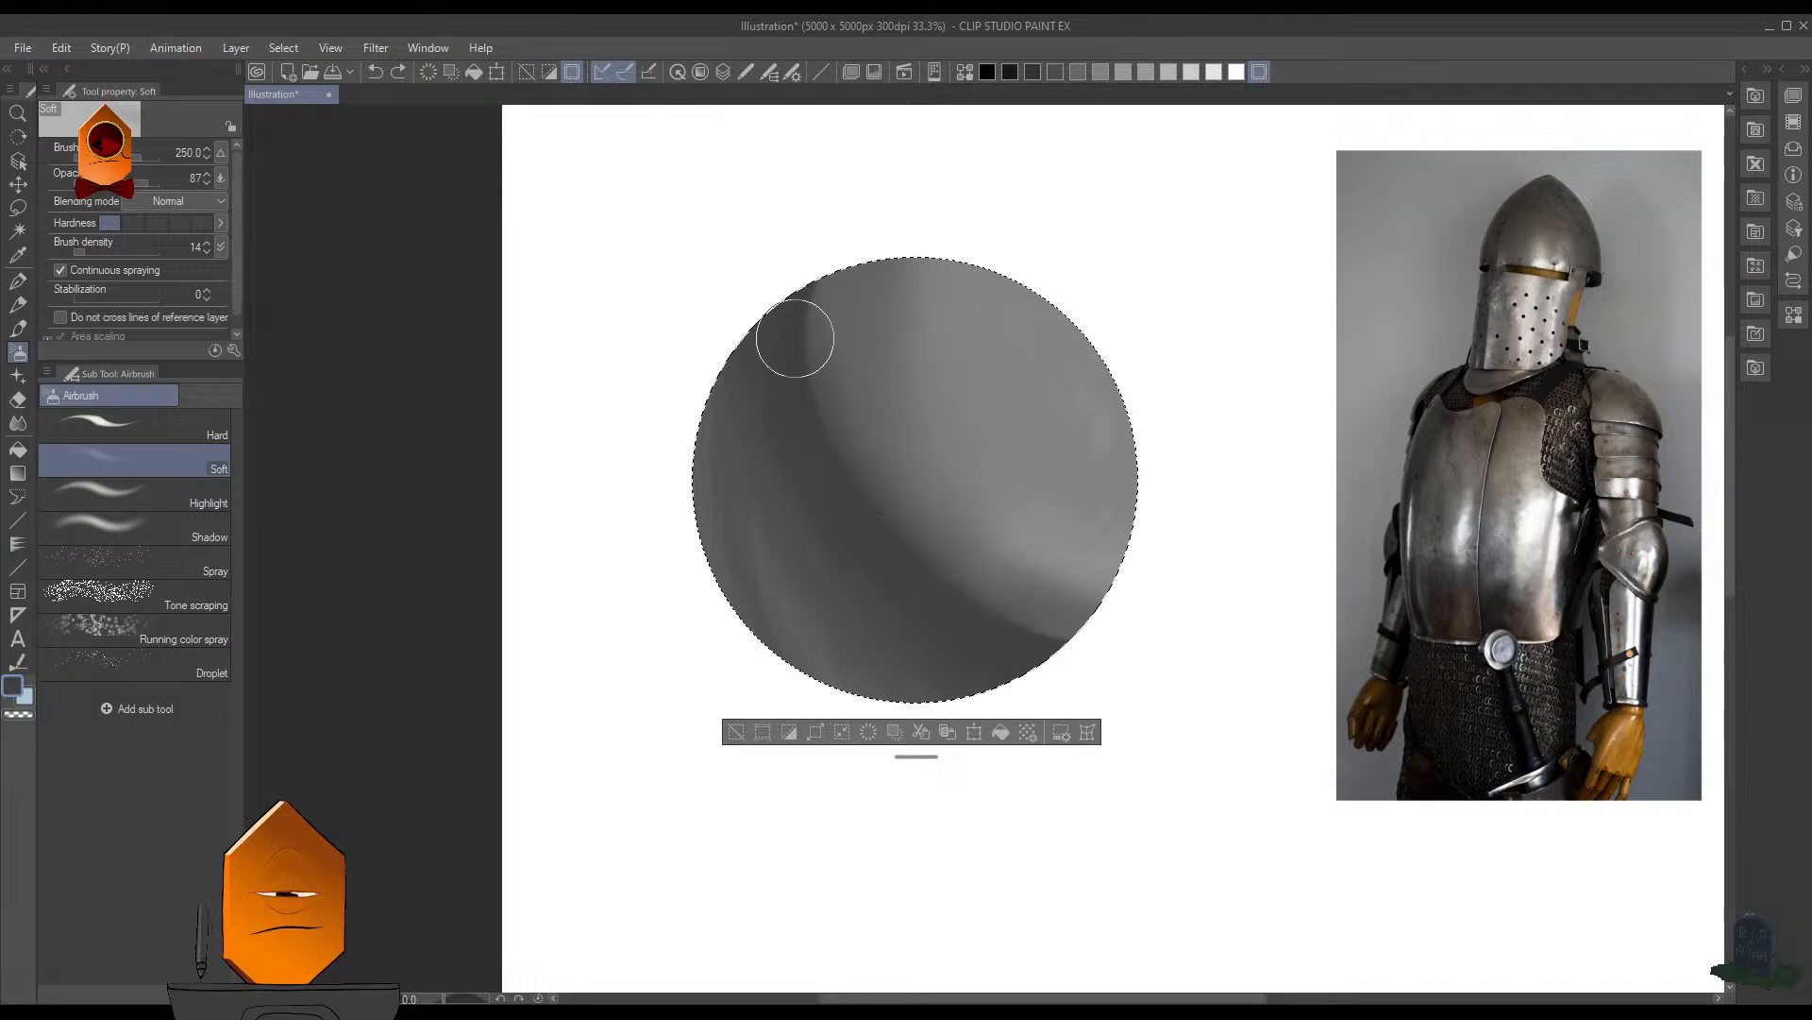
# - Blend the shadow's upper edge into the light side and darken its lower end with dark Soft airbrush strokes at size 250
pyautogui.moveTo(798, 252); pyautogui.dragTo(816, 413)
pyautogui.moveTo(829, 275)
pyautogui.mouseDown()
pyautogui.moveTo(810, 393)
pyautogui.moveTo(825, 481)
pyautogui.mouseUp()
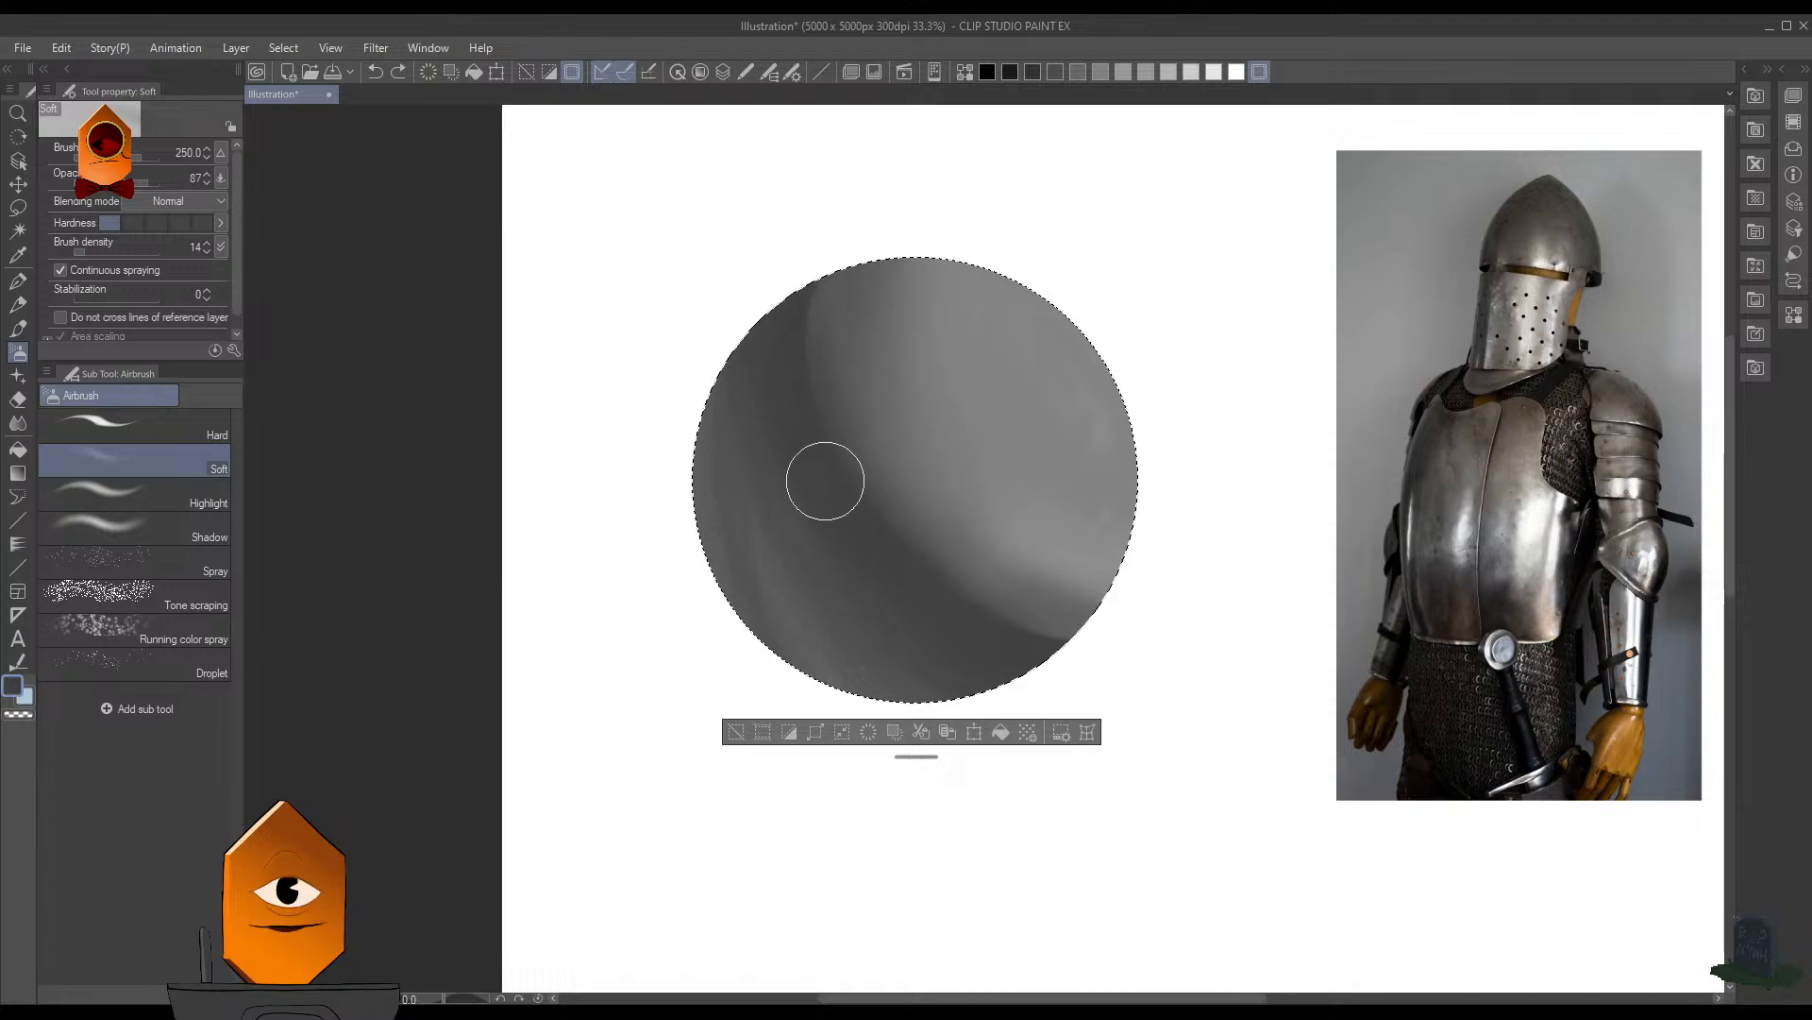
pyautogui.moveTo(821, 259); pyautogui.dragTo(810, 418)
pyautogui.moveTo(818, 313); pyautogui.dragTo(797, 368)
pyautogui.moveTo(822, 243)
pyautogui.mouseDown()
pyautogui.moveTo(803, 343)
pyautogui.moveTo(814, 468)
pyautogui.mouseUp()
pyautogui.moveTo(796, 334)
pyautogui.mouseDown()
pyautogui.moveTo(853, 502)
pyautogui.moveTo(900, 554)
pyautogui.moveTo(882, 556)
pyautogui.moveTo(1124, 635)
pyautogui.mouseUp()
pyautogui.moveTo(988, 619); pyautogui.dragTo(1161, 642)
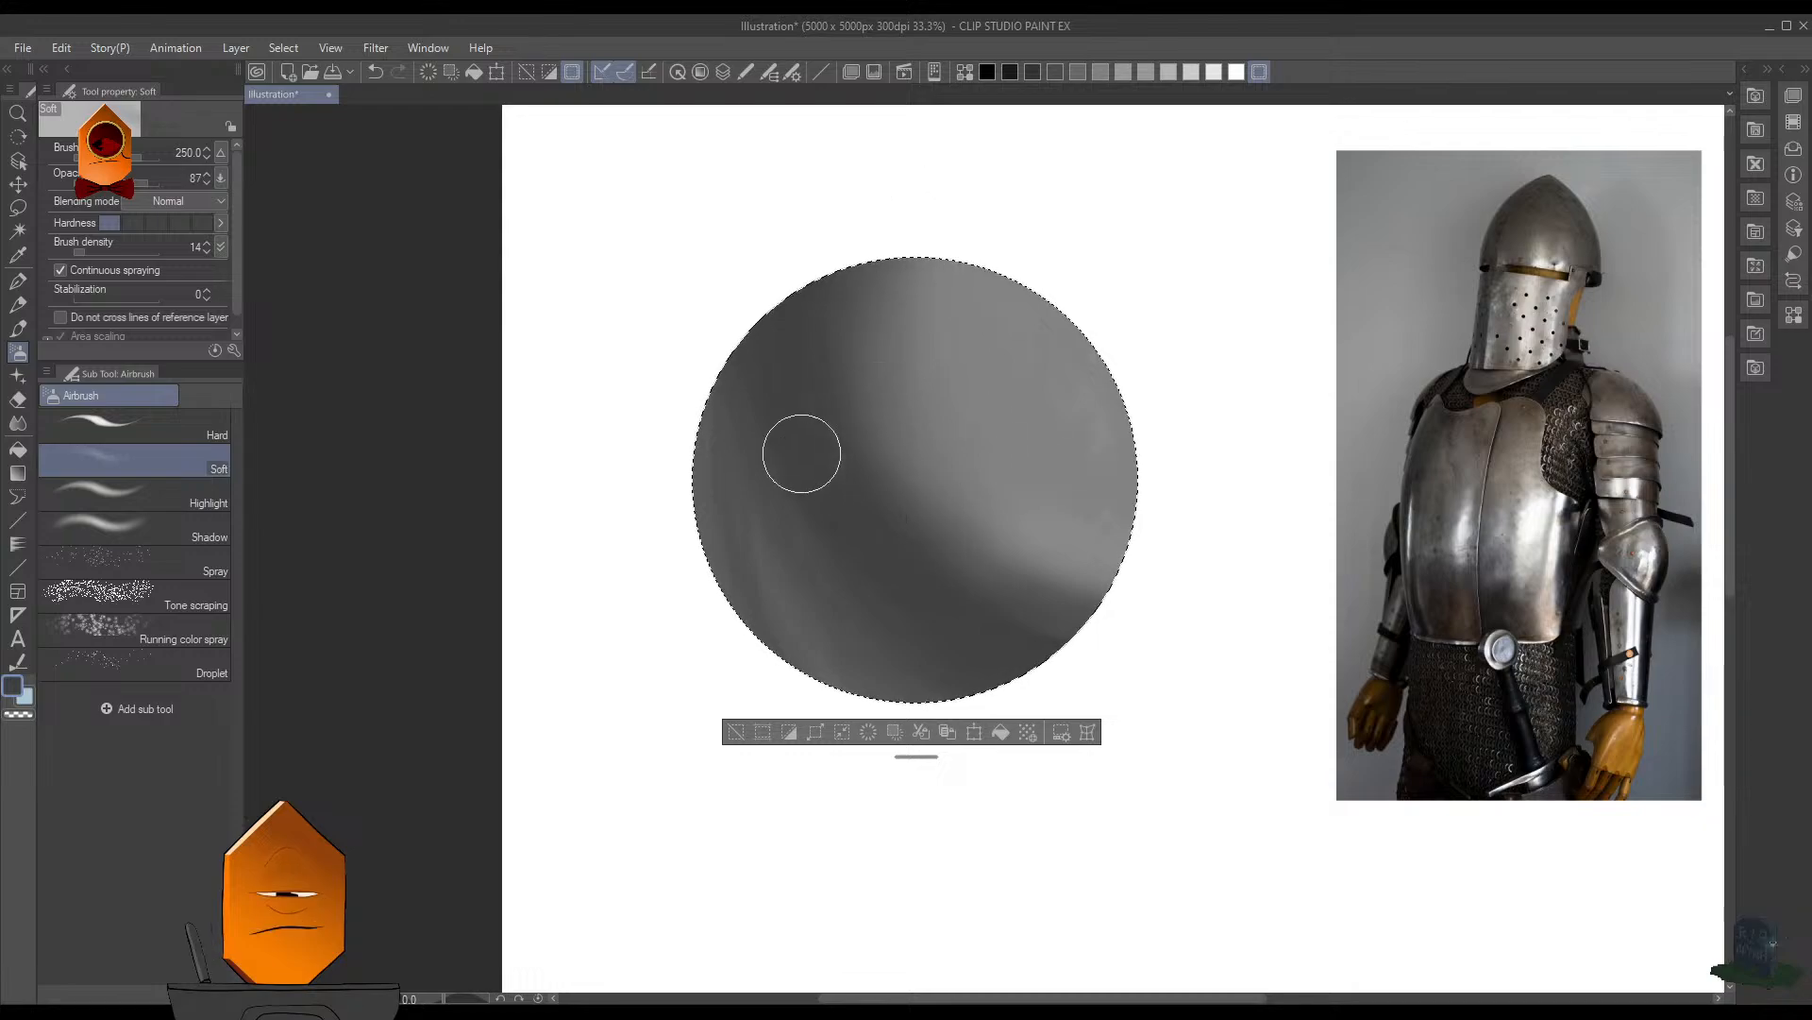
# - Add soft reflected light along the sphere's shaded outer side with the Soft airbrush in white at size 400
pyautogui.press('x')
pyautogui.press(']')
pyautogui.press(']')
pyautogui.moveTo(758, 482)
pyautogui.mouseDown()
pyautogui.moveTo(776, 548)
pyautogui.moveTo(799, 622)
pyautogui.moveTo(794, 561)
pyautogui.moveTo(759, 522)
pyautogui.moveTo(802, 611)
pyautogui.moveTo(774, 500)
pyautogui.mouseUp()
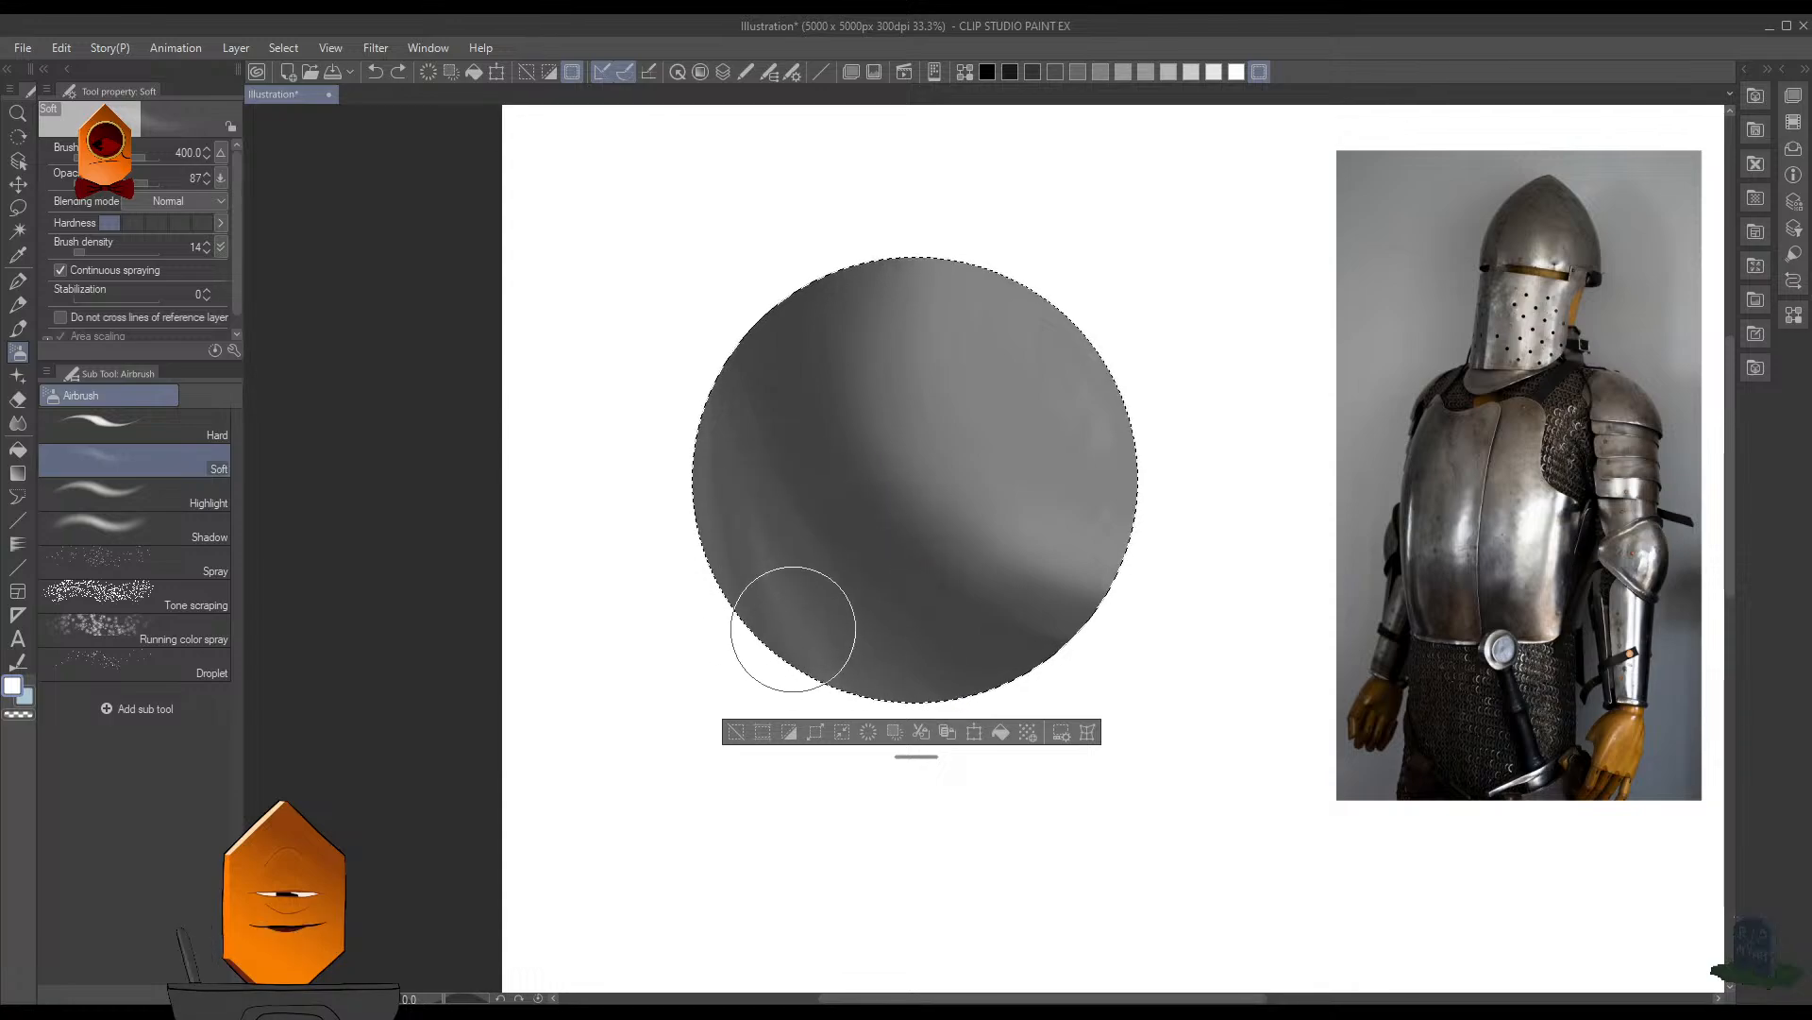
pyautogui.moveTo(793, 629)
pyautogui.mouseDown()
pyautogui.moveTo(983, 589)
pyautogui.moveTo(824, 630)
pyautogui.moveTo(963, 622)
pyautogui.mouseUp()
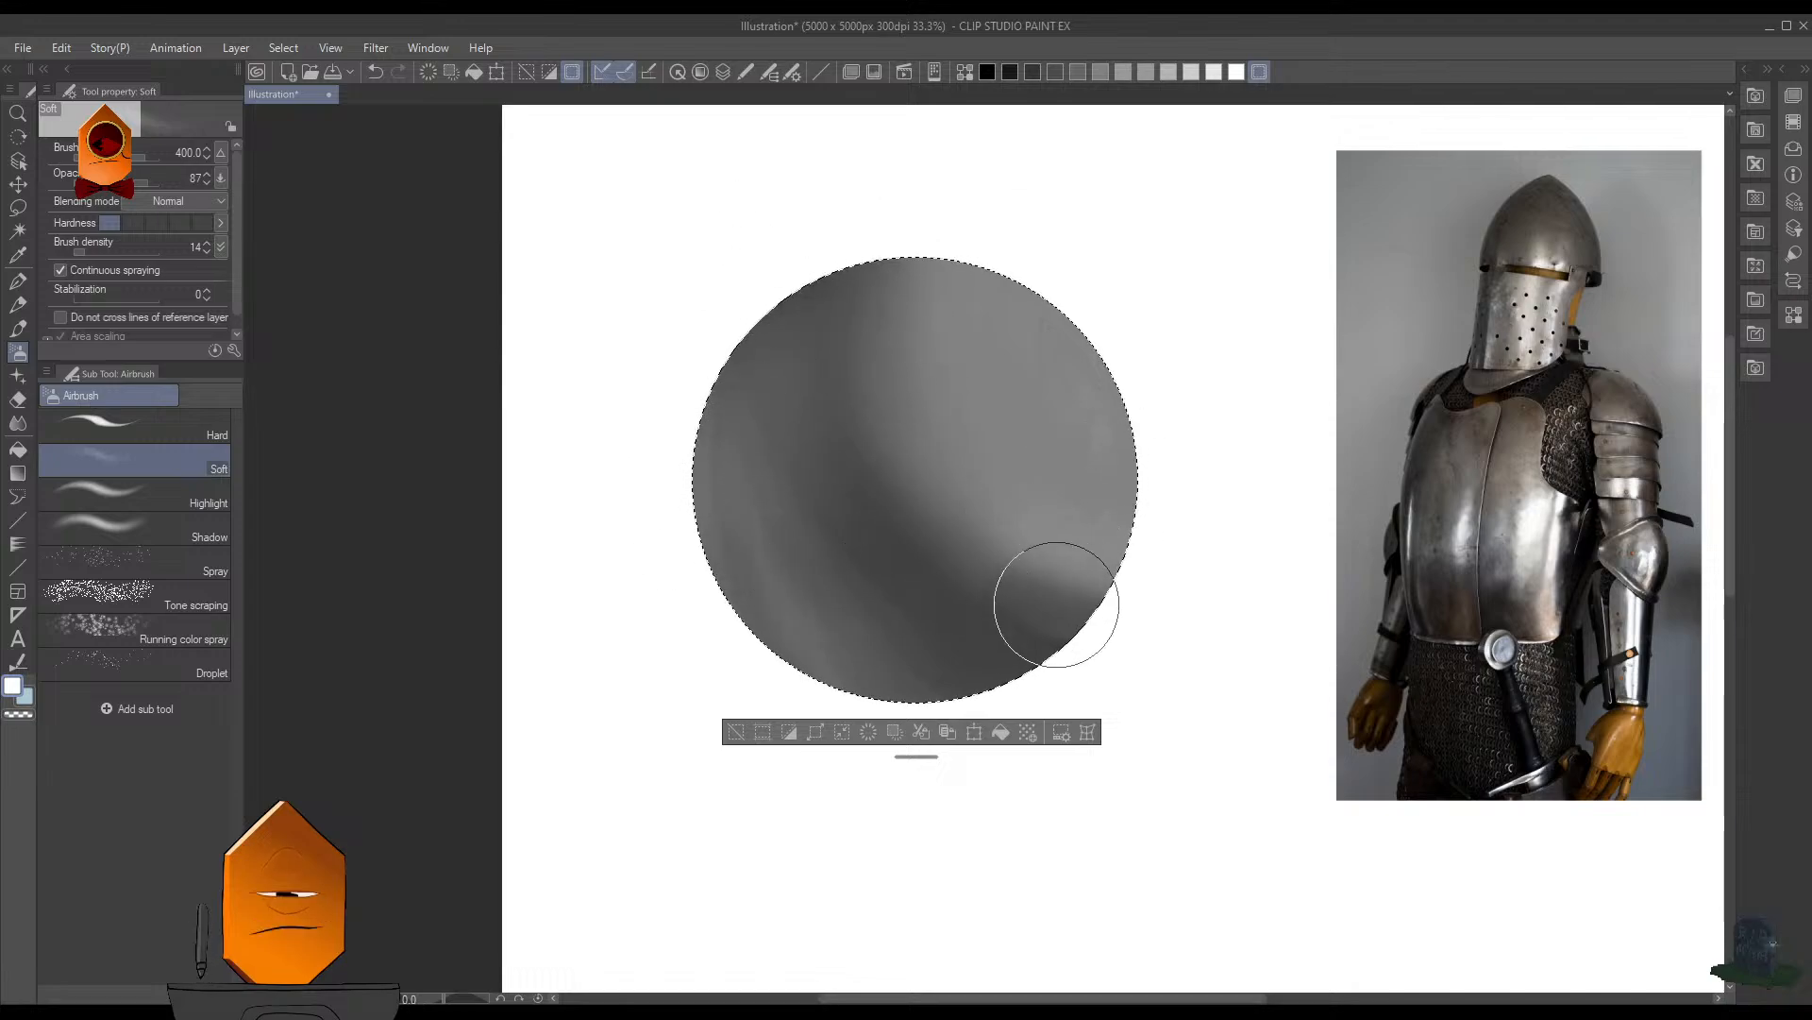
# - Try deepening the core of the shadow band with the Soft airbrush in near-black at size 250, and undo the stroke
pyautogui.keyDown('alt'); pyautogui.click(1022, 657); pyautogui.keyUp('alt')
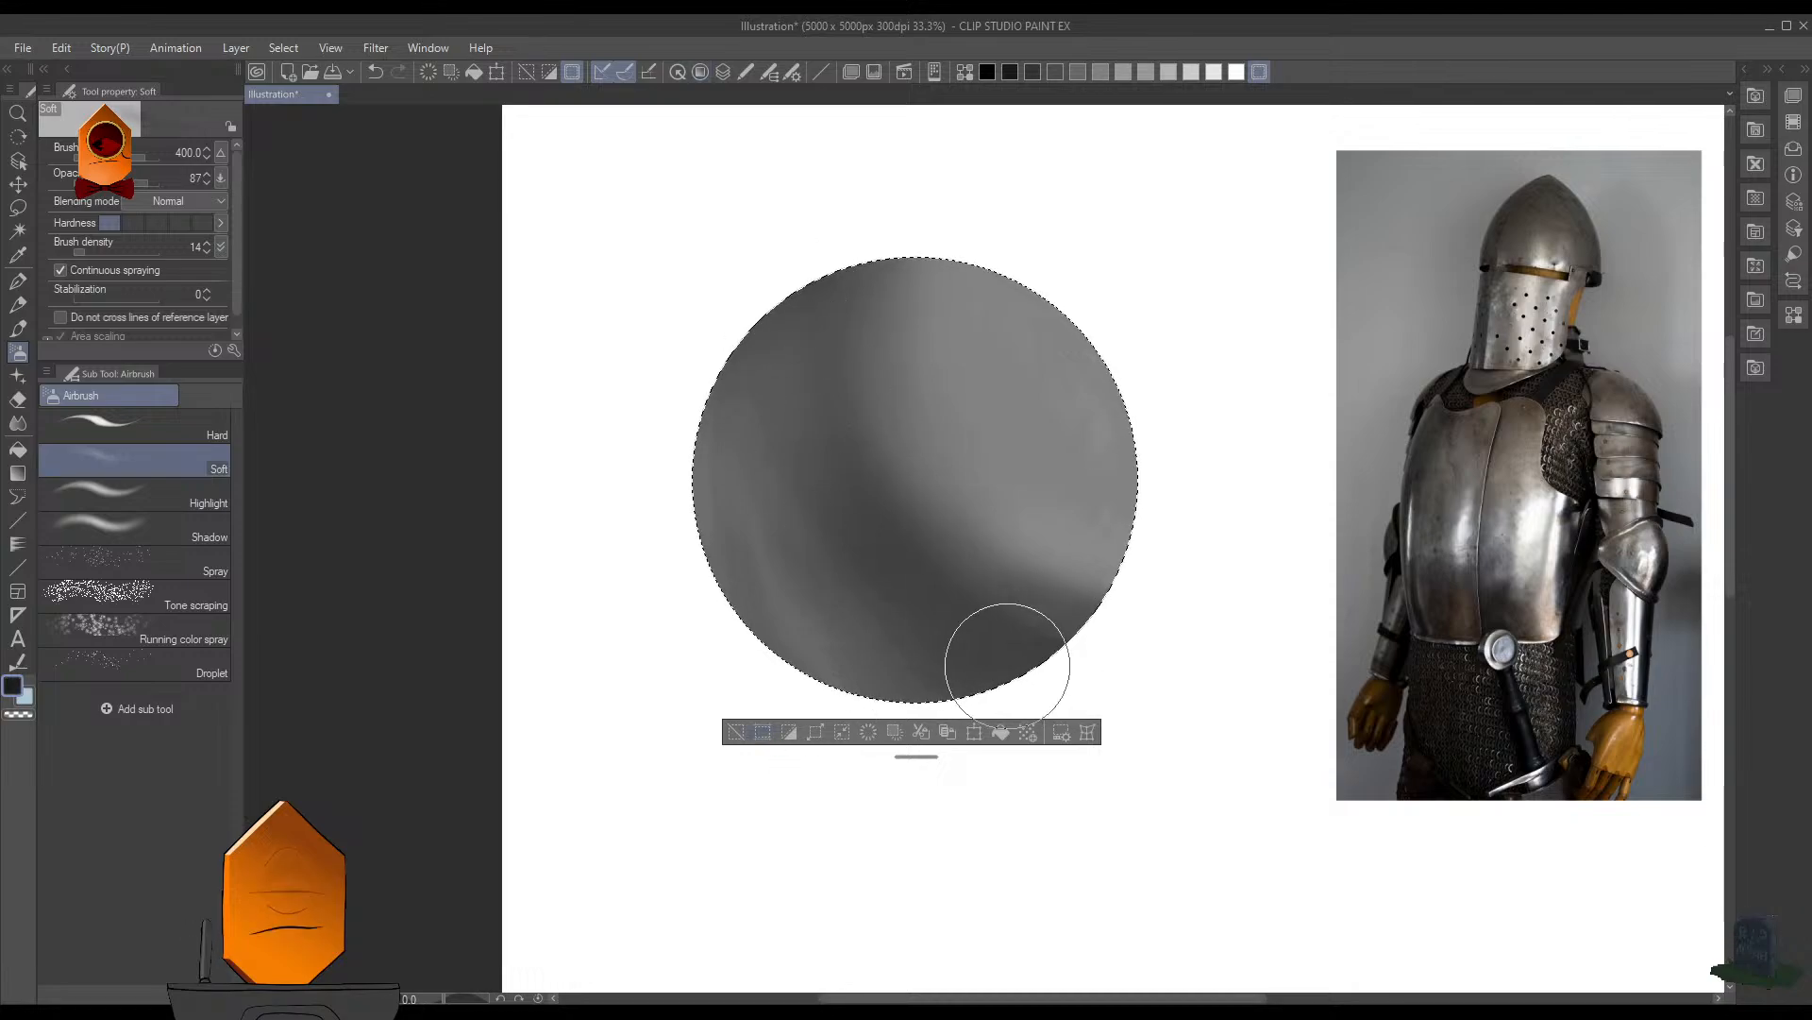
pyautogui.press('[')
pyautogui.press('[')
pyautogui.moveTo(827, 391)
pyautogui.mouseDown()
pyautogui.moveTo(843, 493)
pyautogui.moveTo(908, 580)
pyautogui.mouseUp()
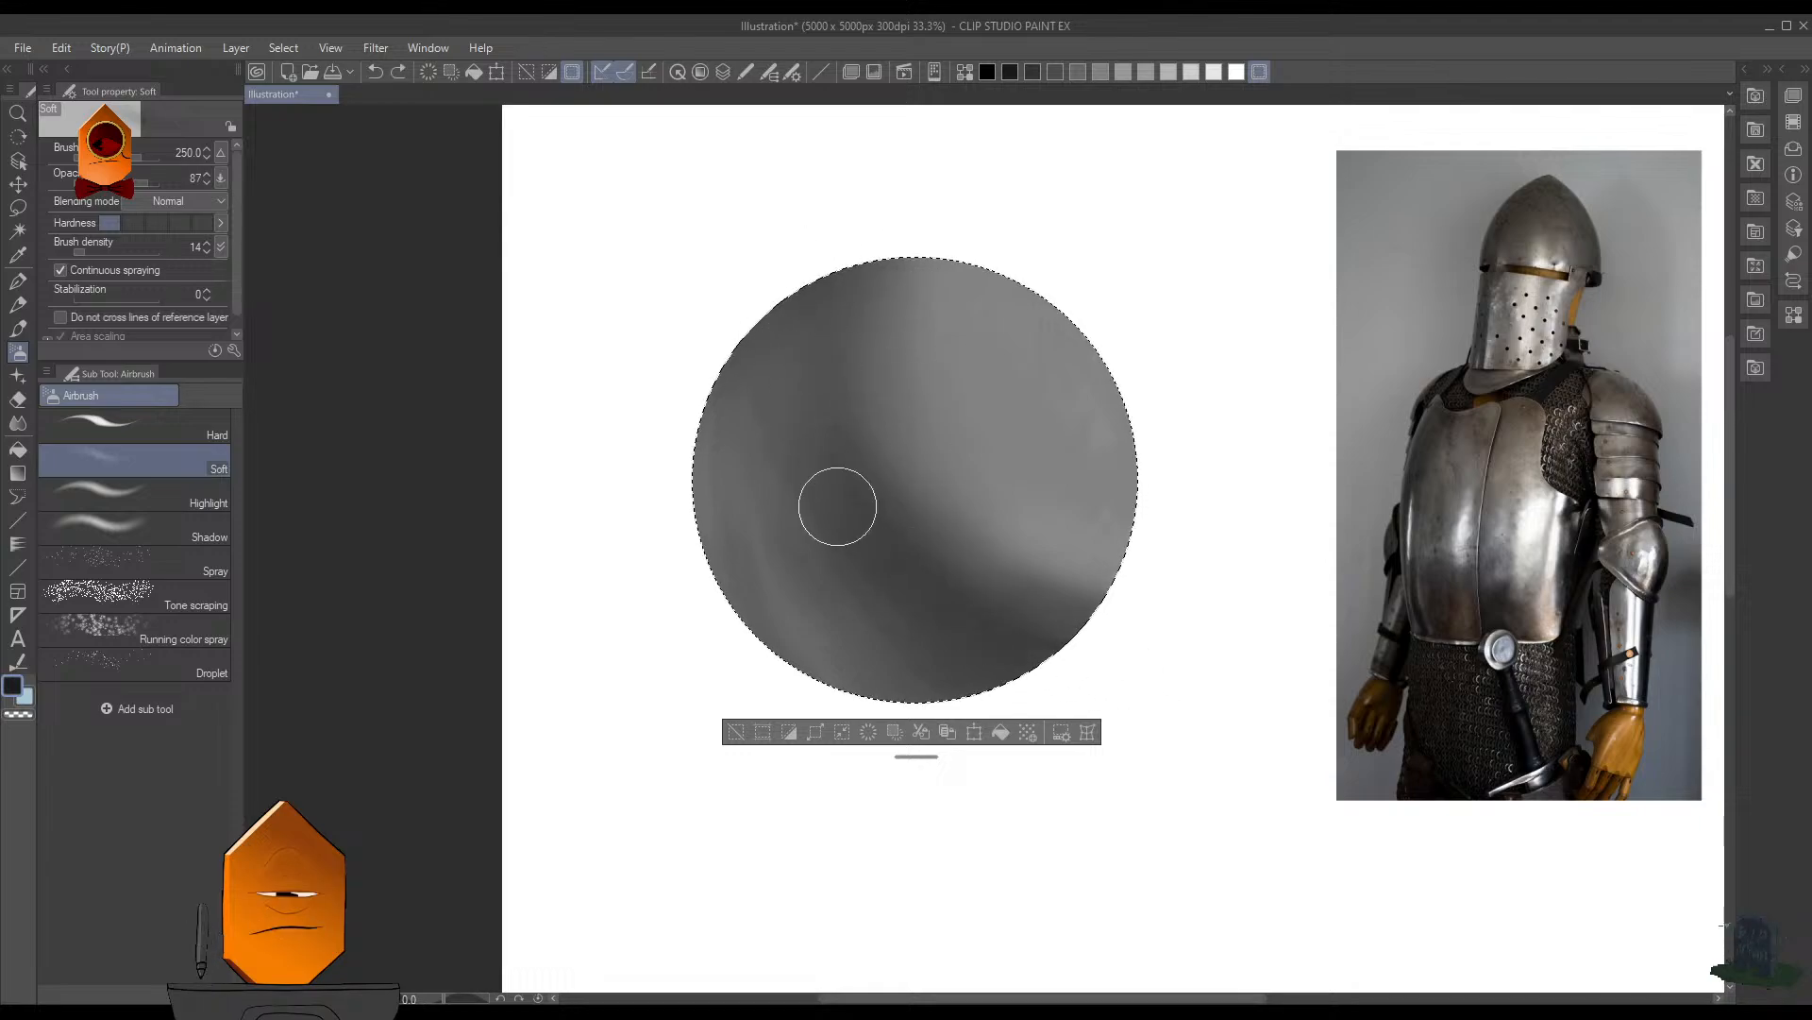
pyautogui.hotkey('ctrl', 'z')
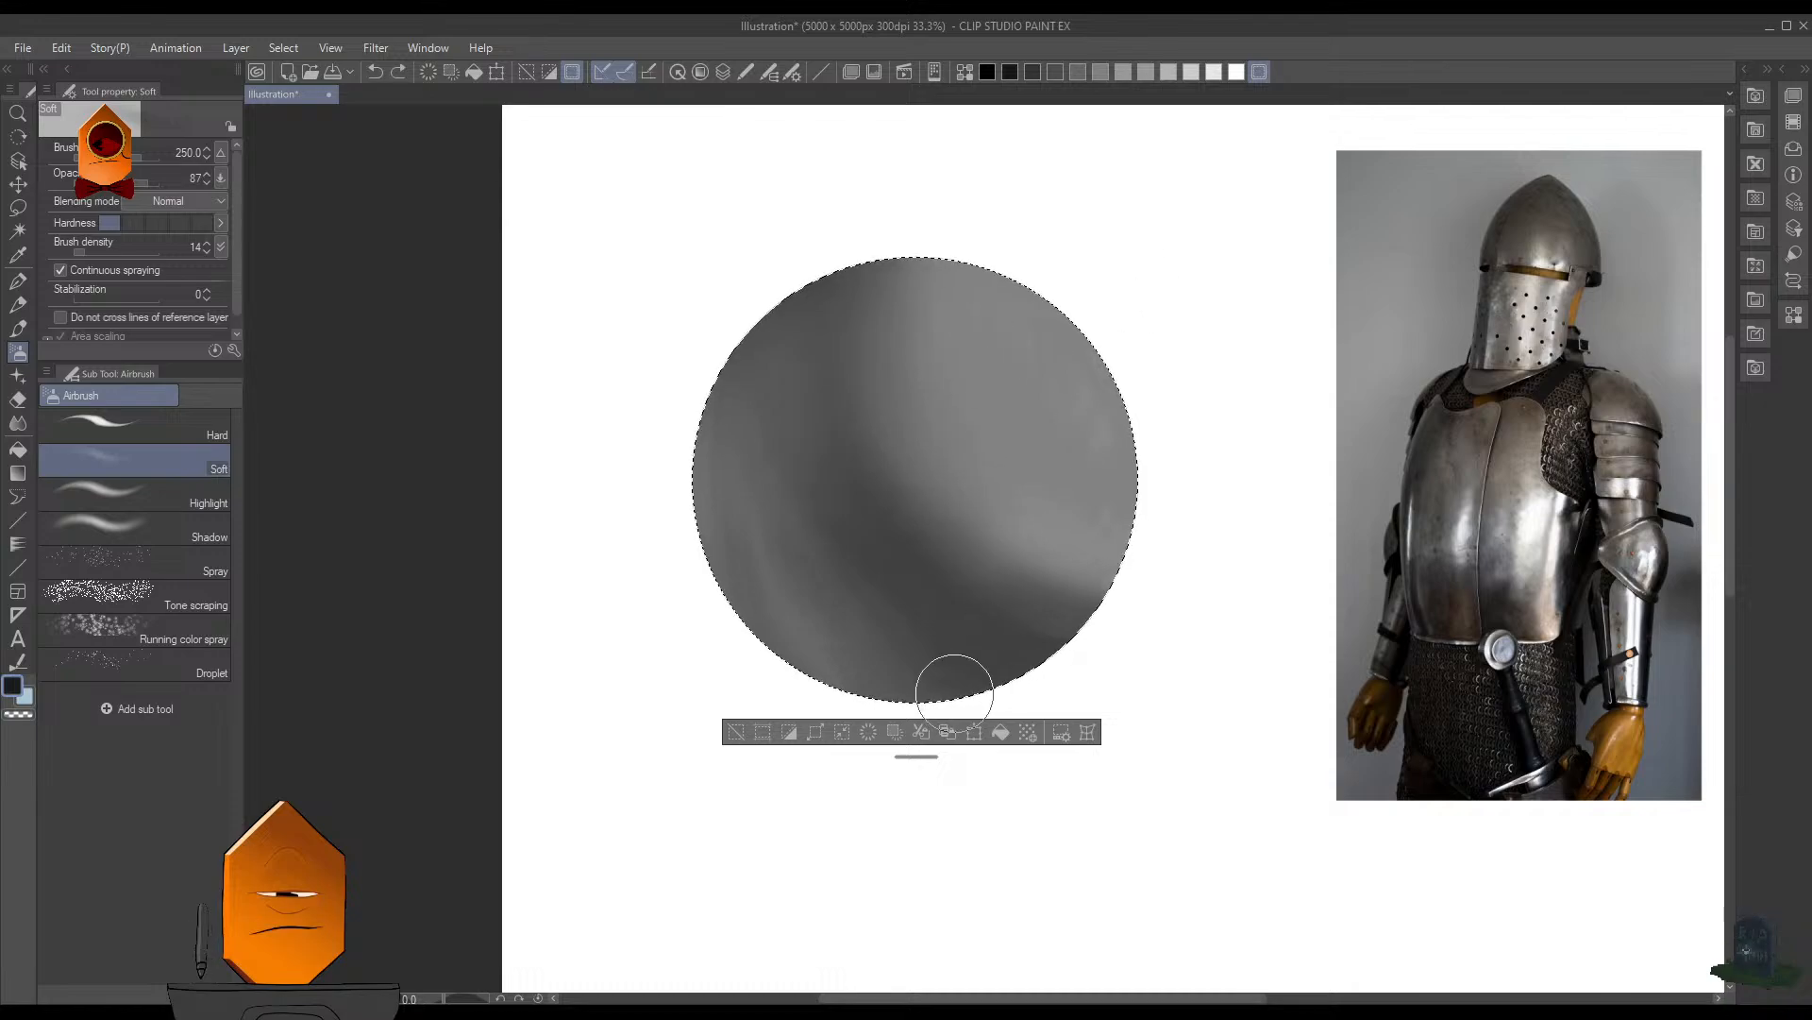
# - Try near-black MB Cubebrush strokes at size 175 down the shadow band, and undo them
pyautogui.press('p')
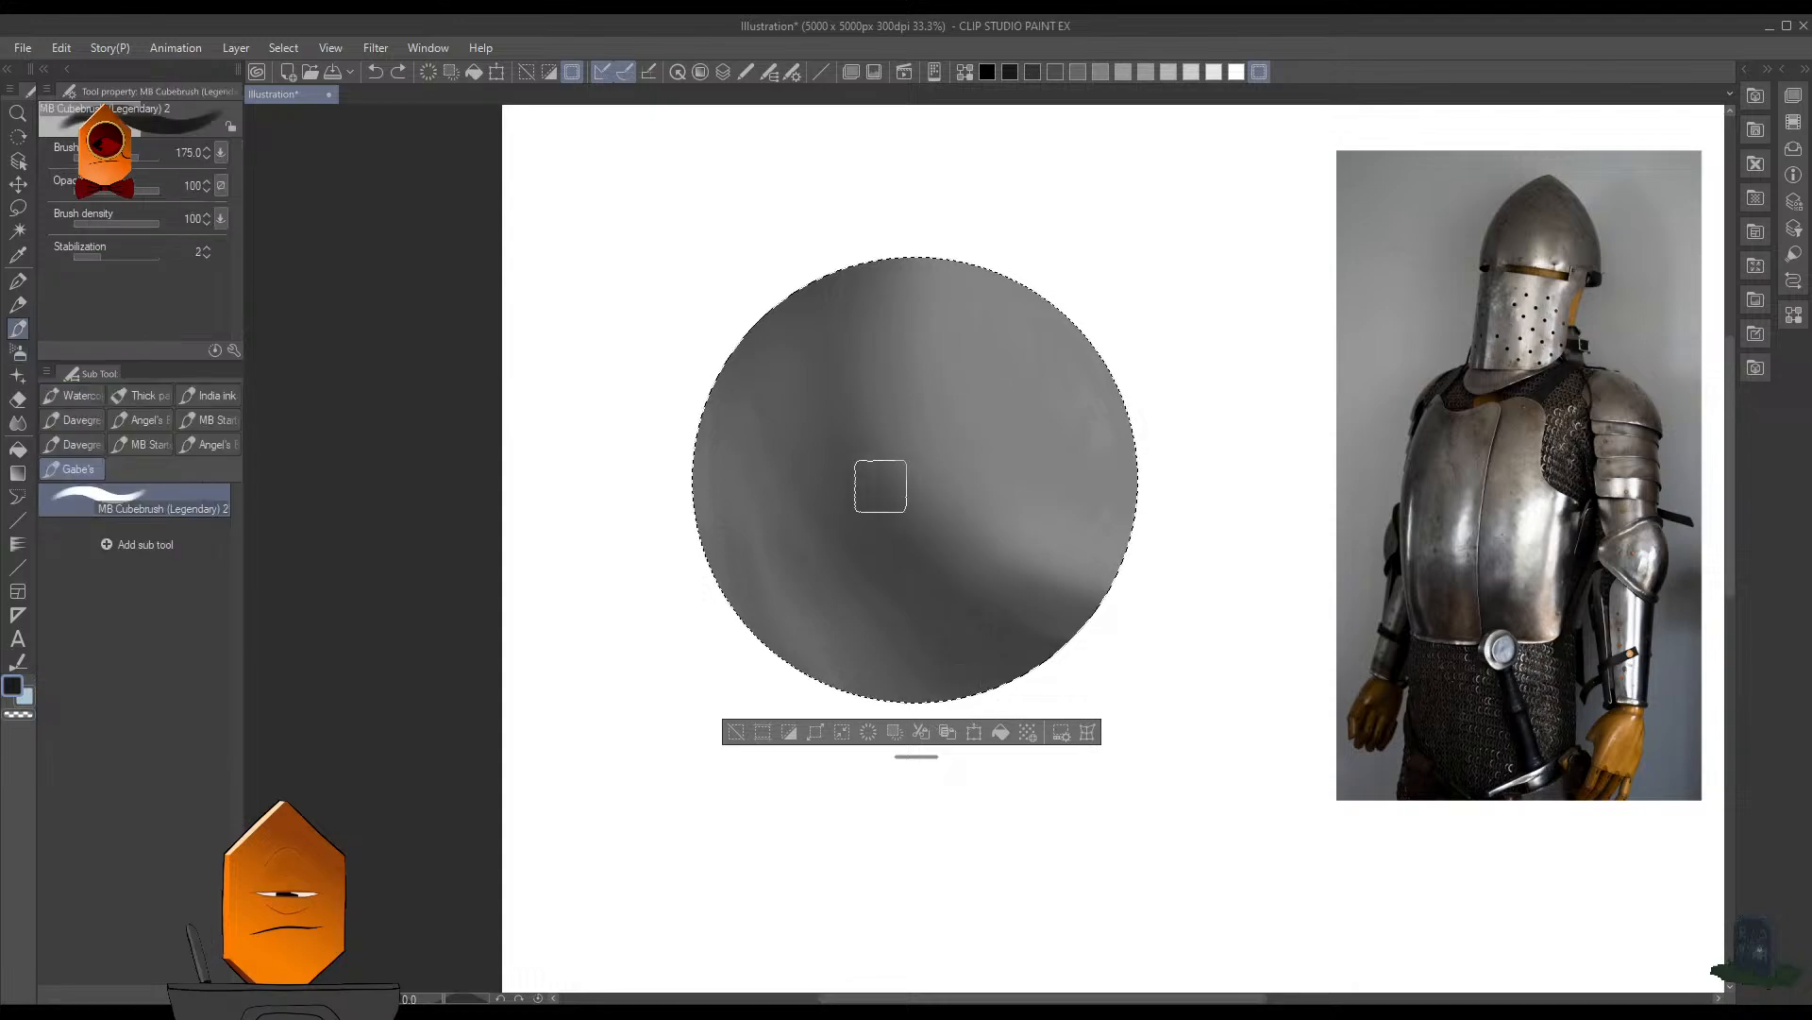
pyautogui.moveTo(809, 365); pyautogui.dragTo(822, 482)
pyautogui.hotkey('ctrl', 'z')
pyautogui.press('[')
pyautogui.press('[')
pyautogui.press('[')
pyautogui.press('[')
pyautogui.press('[')
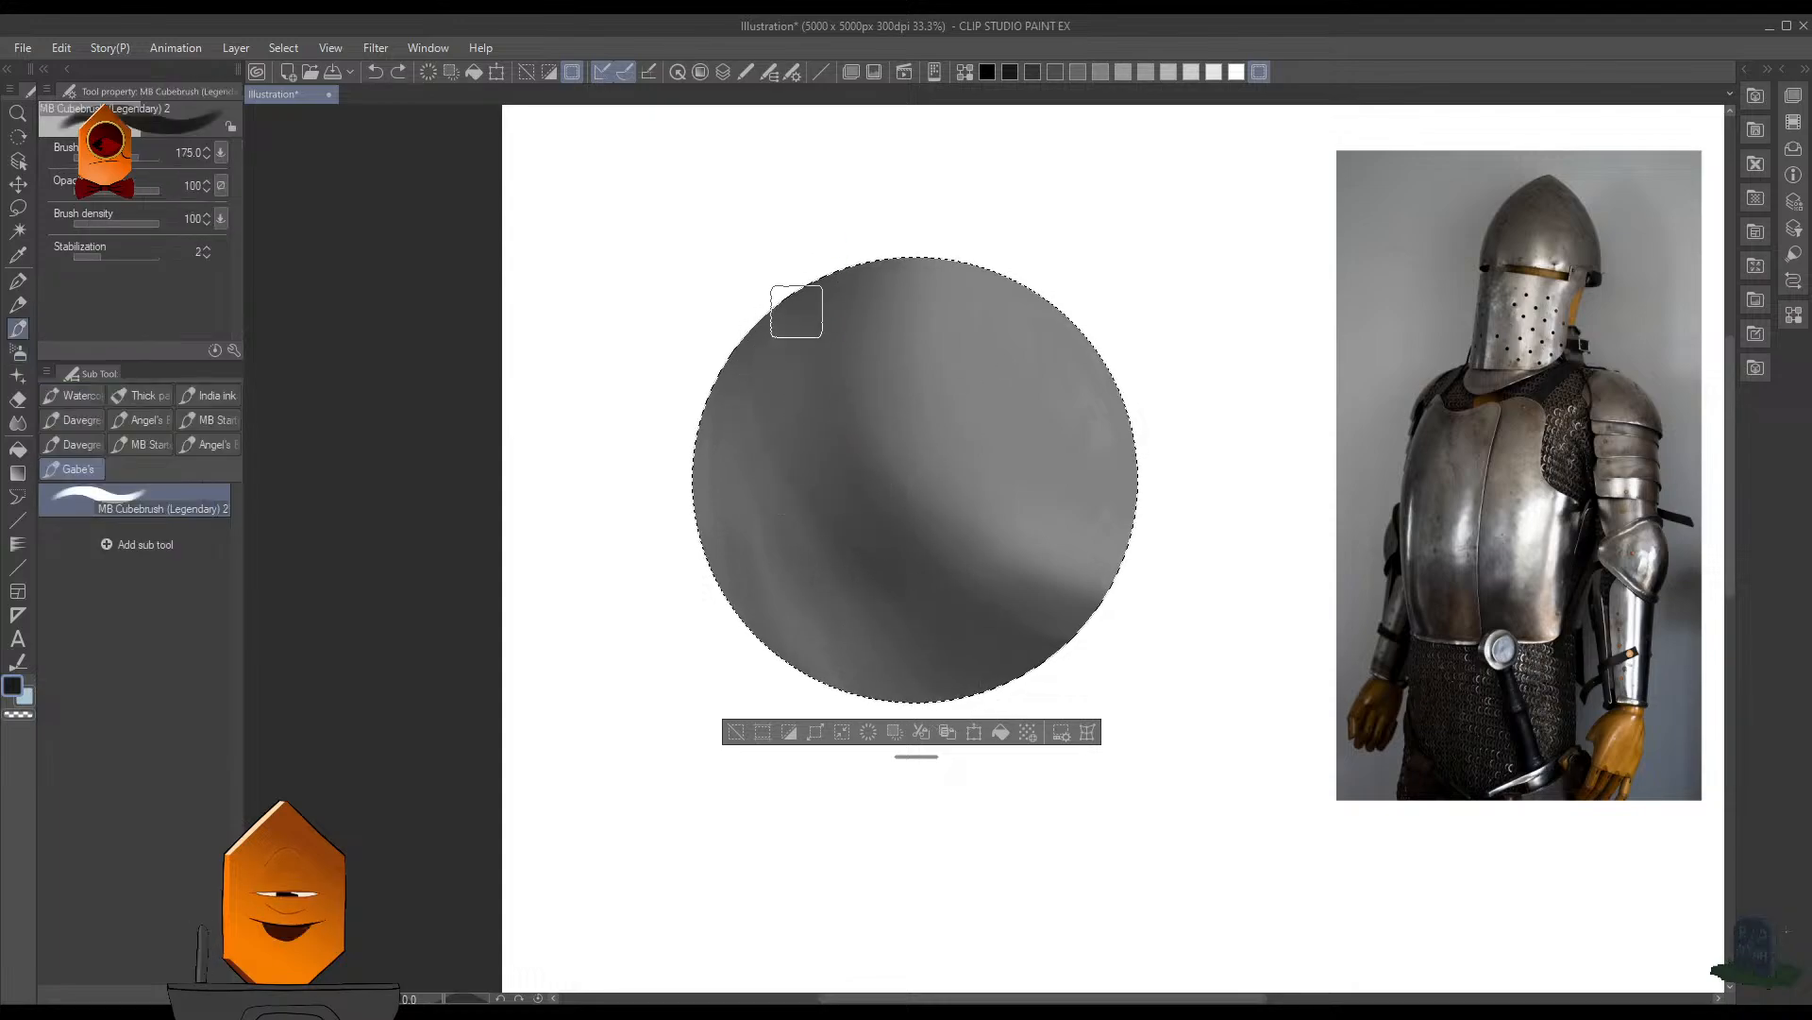
pyautogui.moveTo(793, 363); pyautogui.dragTo(918, 623)
pyautogui.hotkey('ctrl', 'z')
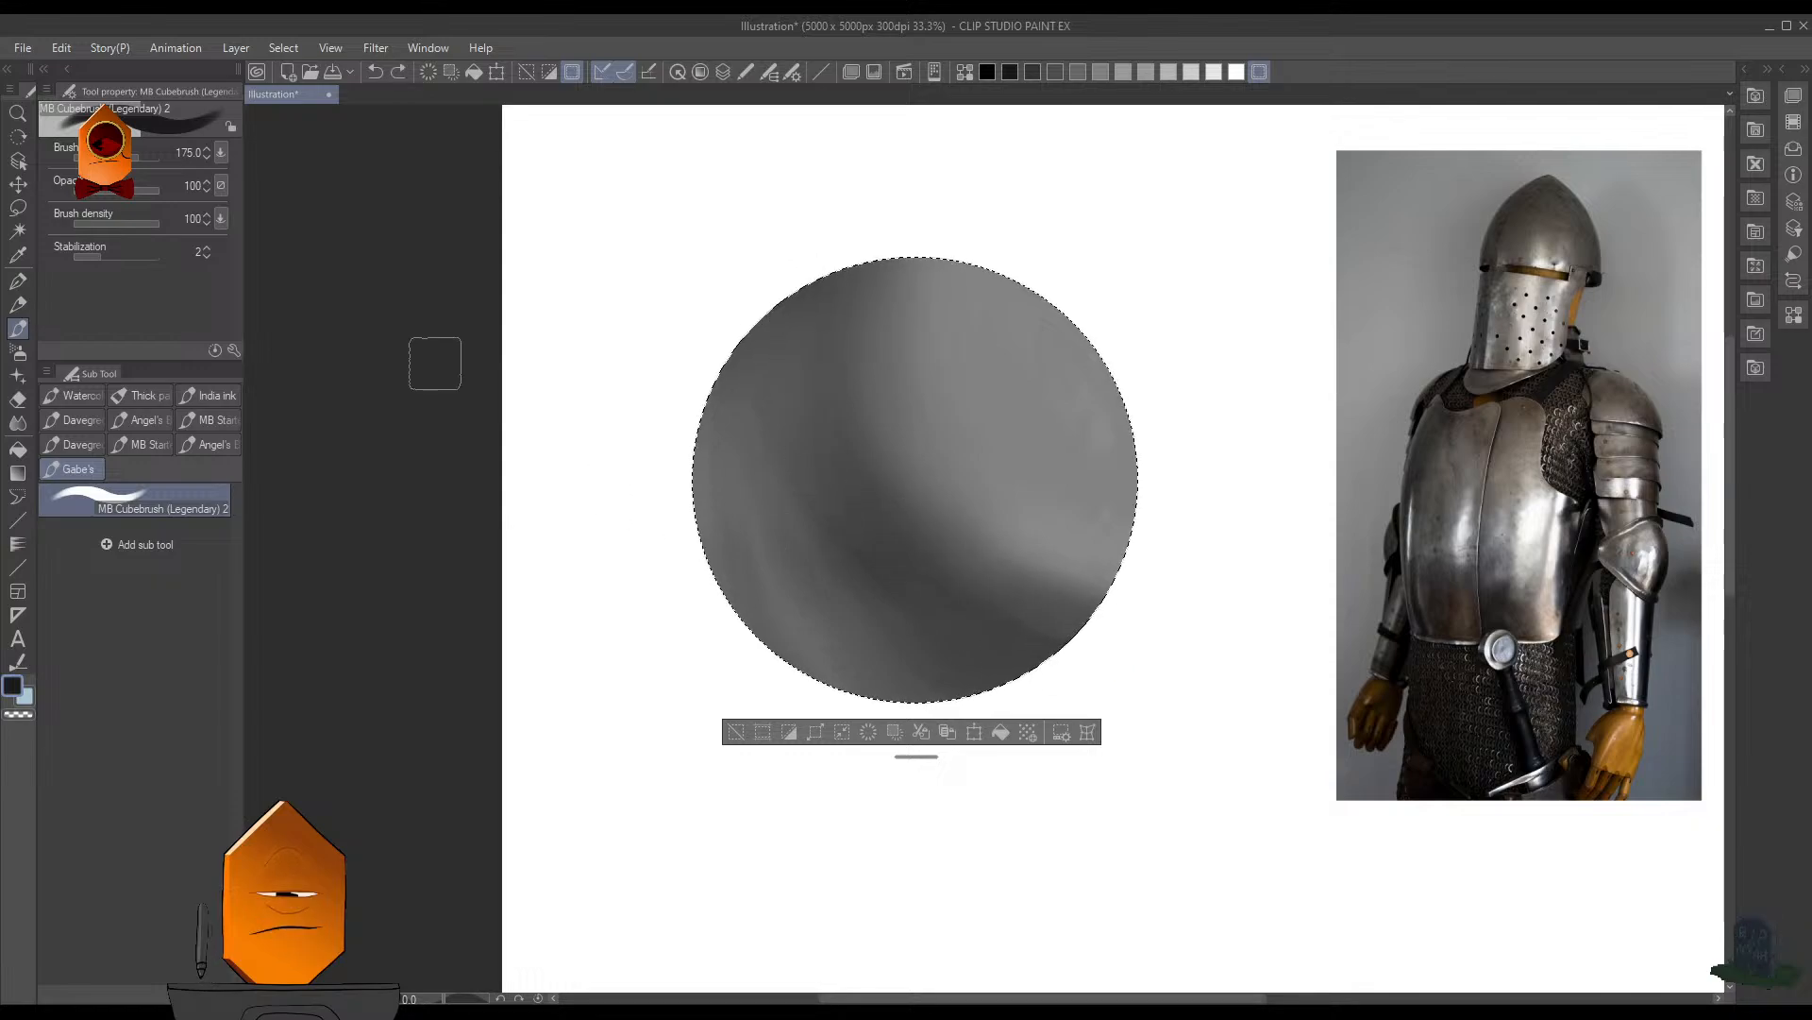
# - Try near-black MB Cubebrush strokes at size 175 up the shadow band with stabilization at 100, and undo them
pyautogui.moveTo(151, 258); pyautogui.dragTo(222, 283)
pyautogui.moveTo(1071, 658)
pyautogui.mouseDown()
pyautogui.moveTo(809, 356)
pyautogui.moveTo(809, 283)
pyautogui.mouseUp()
pyautogui.hotkey('ctrl', 'z')
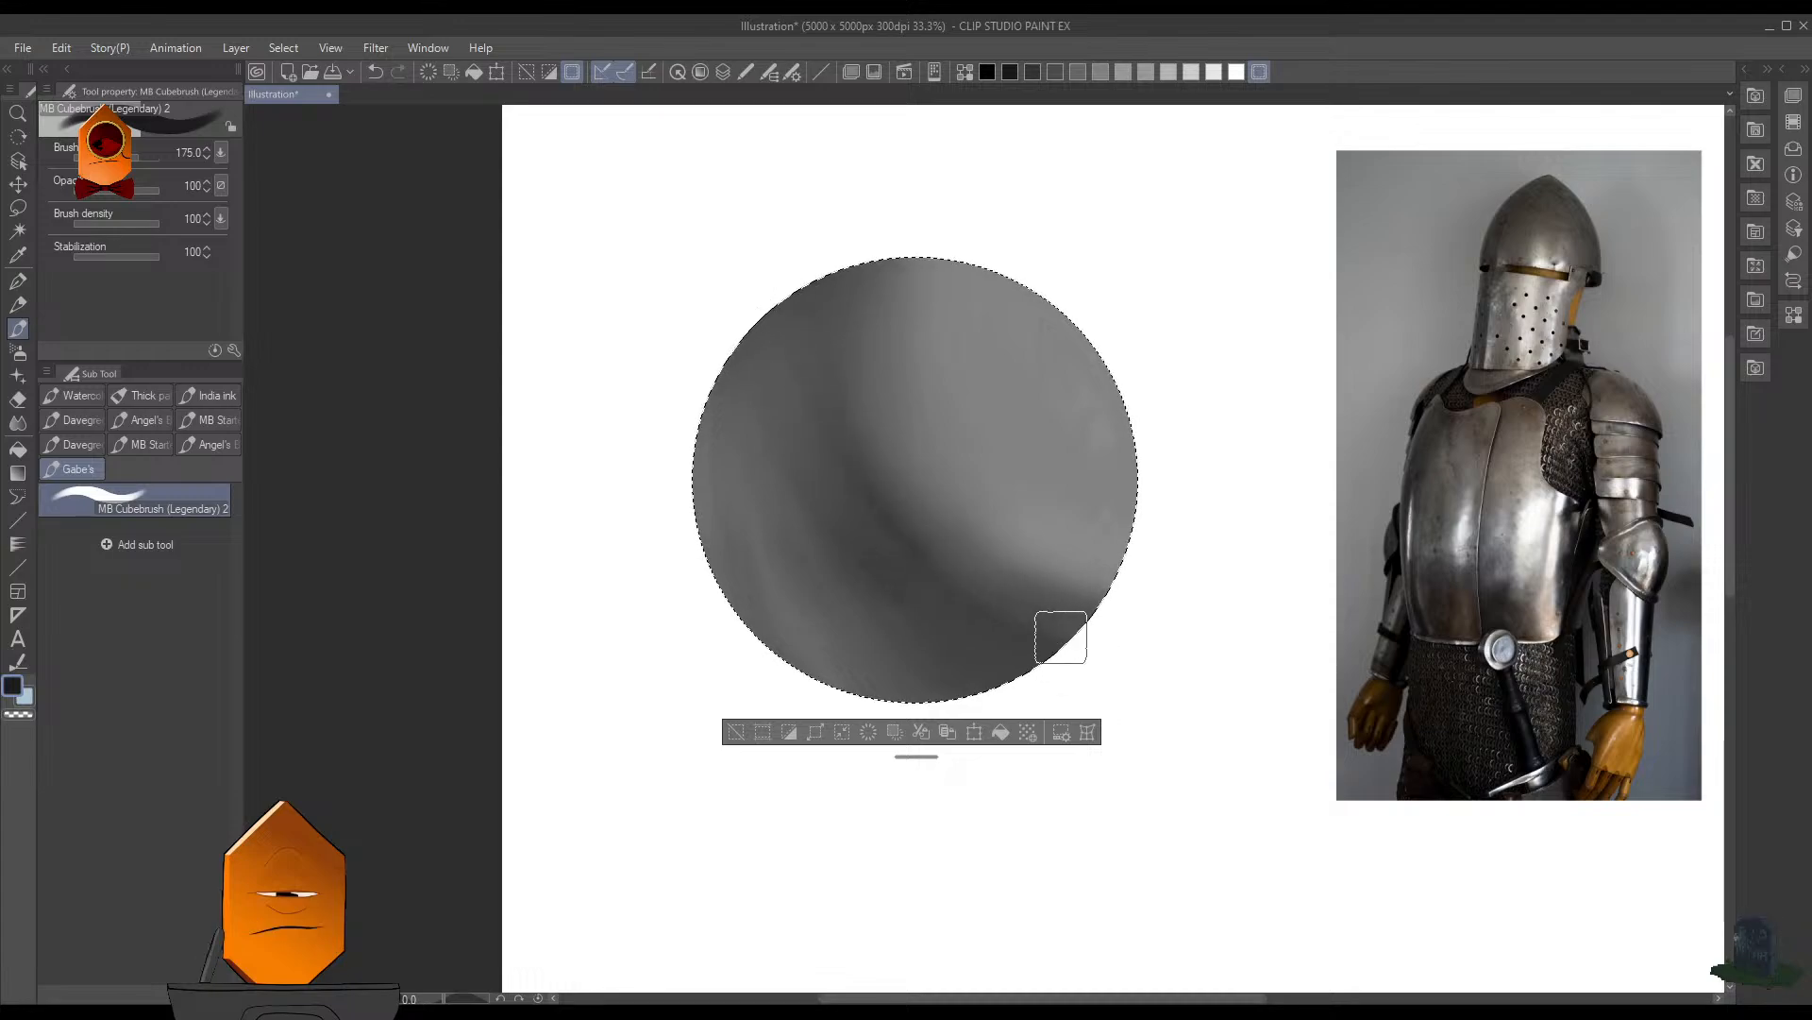
pyautogui.moveTo(1061, 638)
pyautogui.mouseDown()
pyautogui.moveTo(934, 602)
pyautogui.moveTo(785, 238)
pyautogui.mouseUp()
pyautogui.hotkey('ctrl', 'z')
pyautogui.moveTo(1097, 619)
pyautogui.mouseDown()
pyautogui.moveTo(1042, 591)
pyautogui.moveTo(913, 280)
pyautogui.mouseUp()
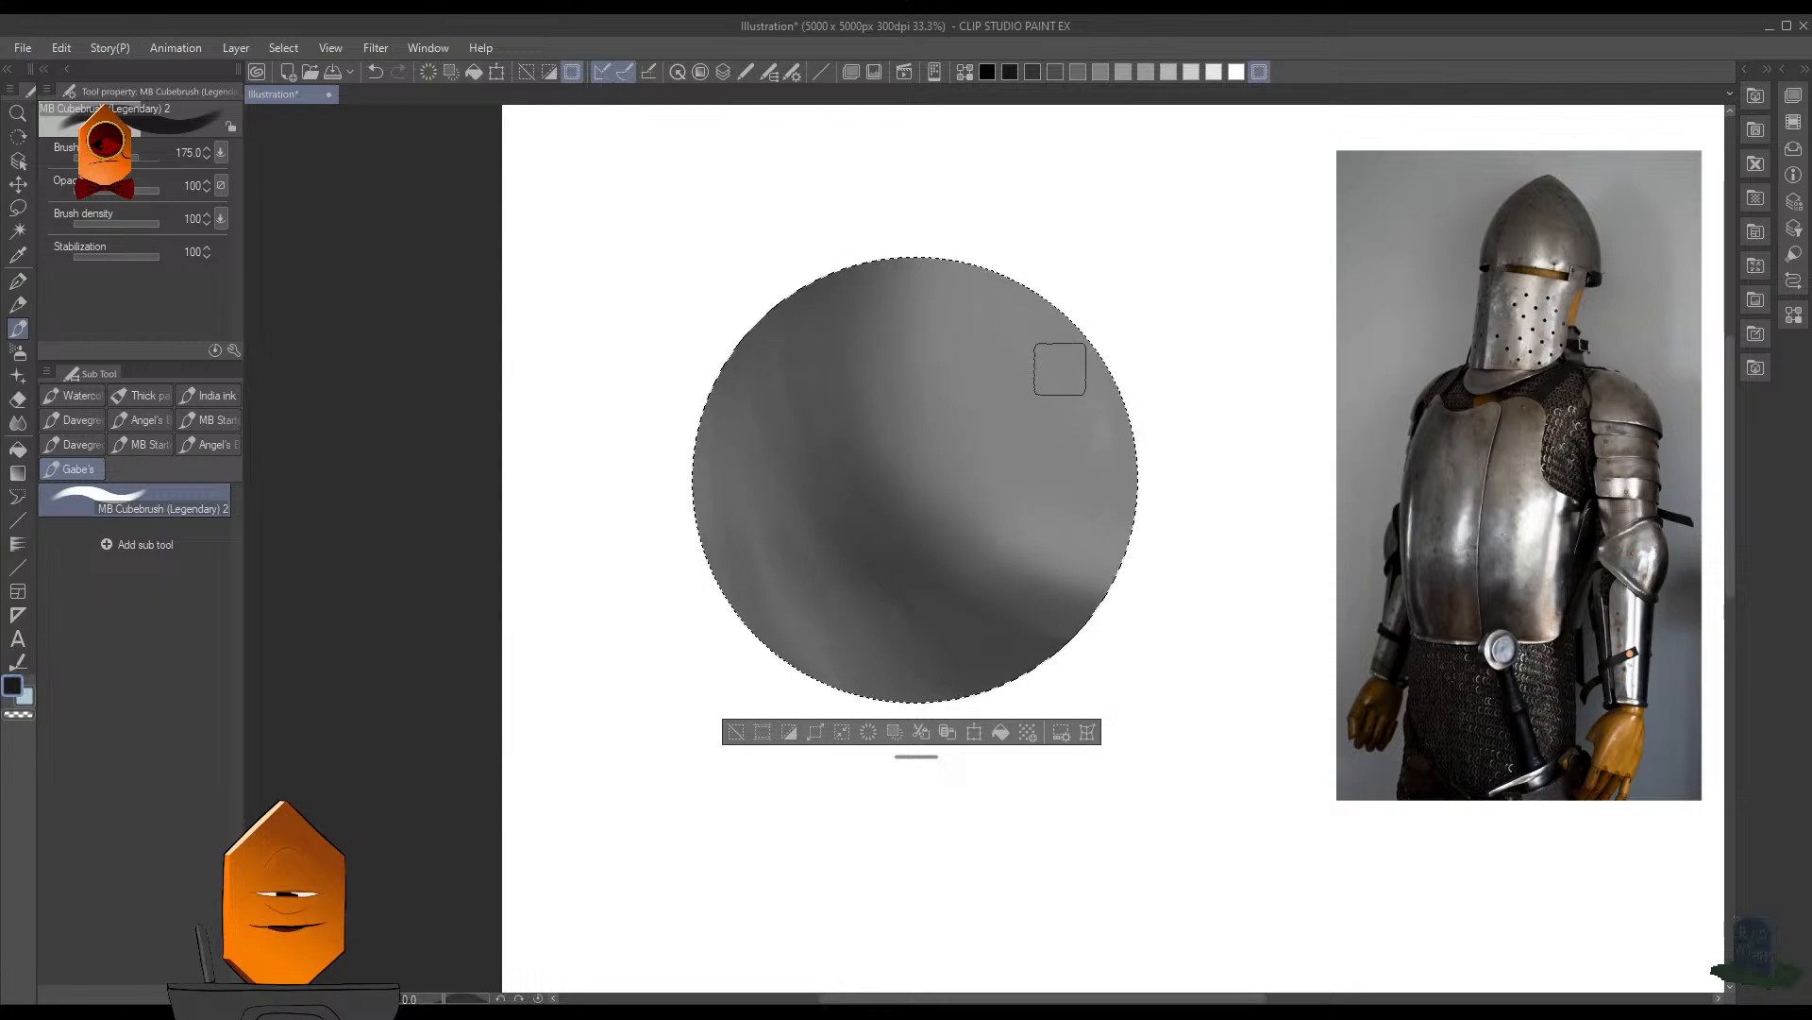
# - Paint a small square white highlight near the sphere's upper-right edge with the MB Cubebrush at size 175
pyautogui.keyDown('alt'); pyautogui.click(1058, 264); pyautogui.keyUp('alt')
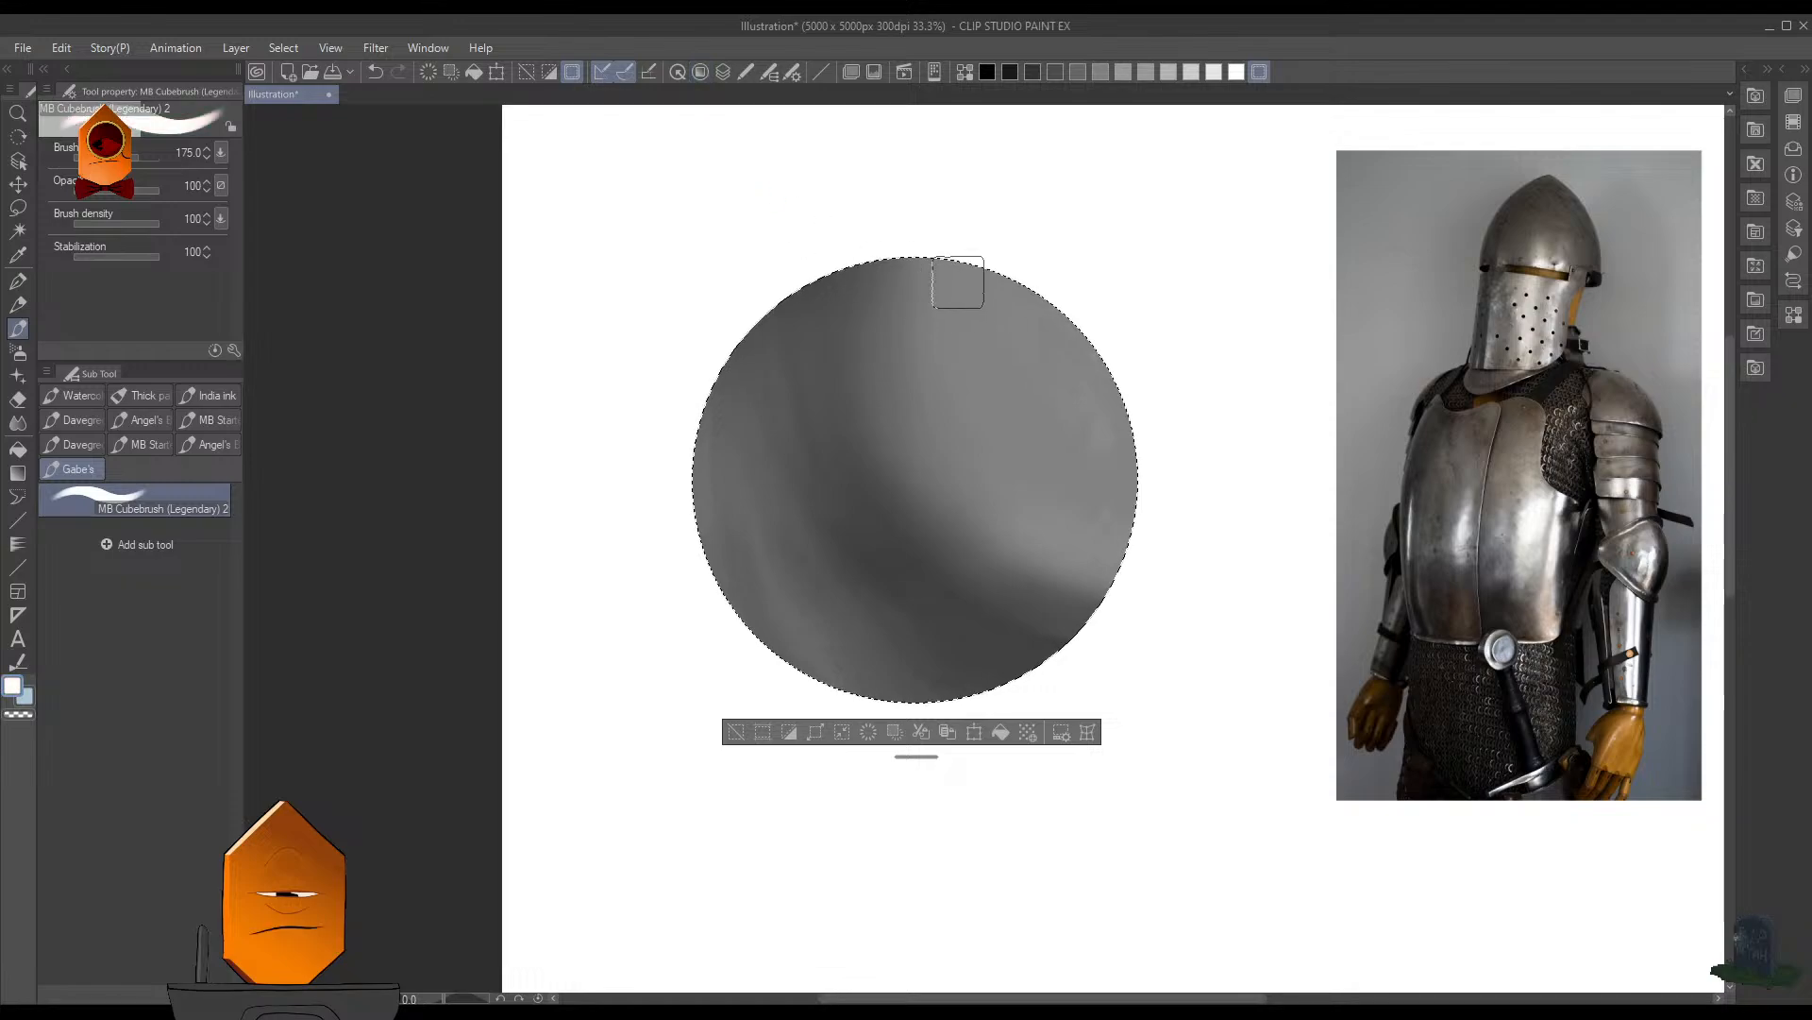
pyautogui.moveTo(1038, 354)
pyautogui.mouseDown()
pyautogui.moveTo(1045, 372)
pyautogui.moveTo(1056, 354)
pyautogui.mouseUp()
pyautogui.hotkey('ctrl', 'z')
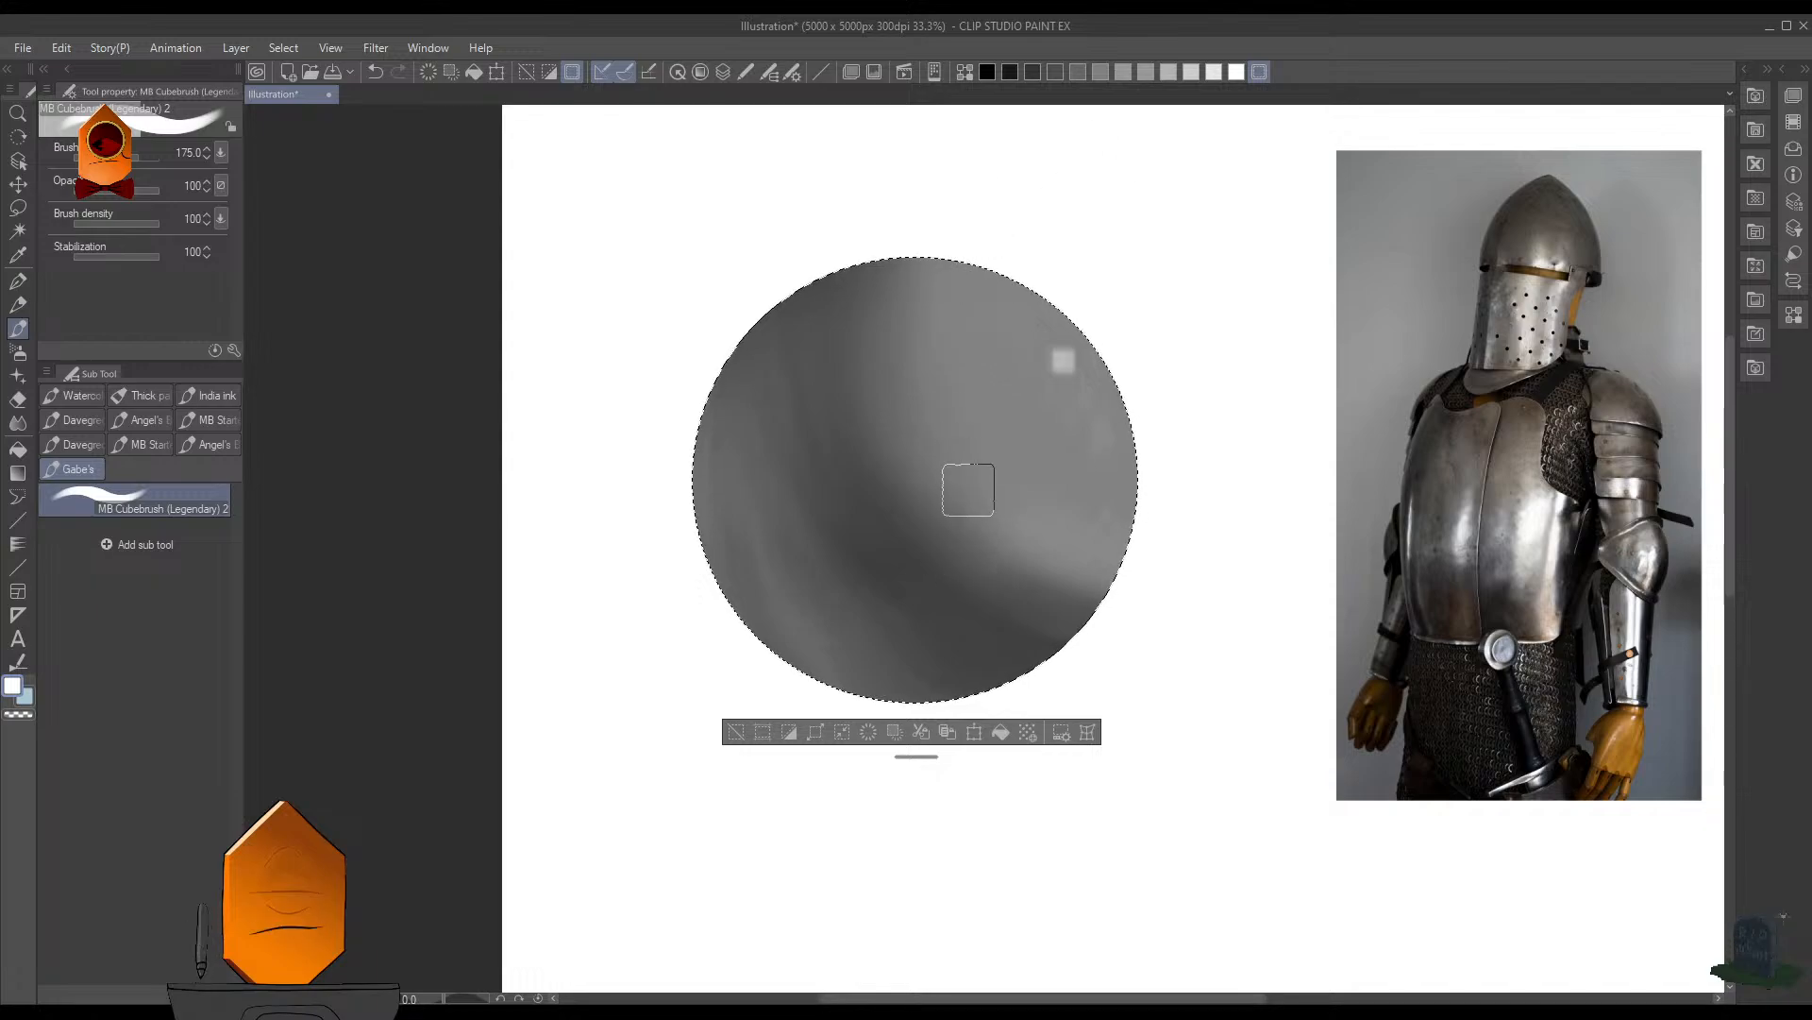
# - Paint a near-black core shadow curving from the sphere's upper left to its lower right with the MB Cubebrush at size 200 and stabilization 3
pyautogui.click(1014, 72)
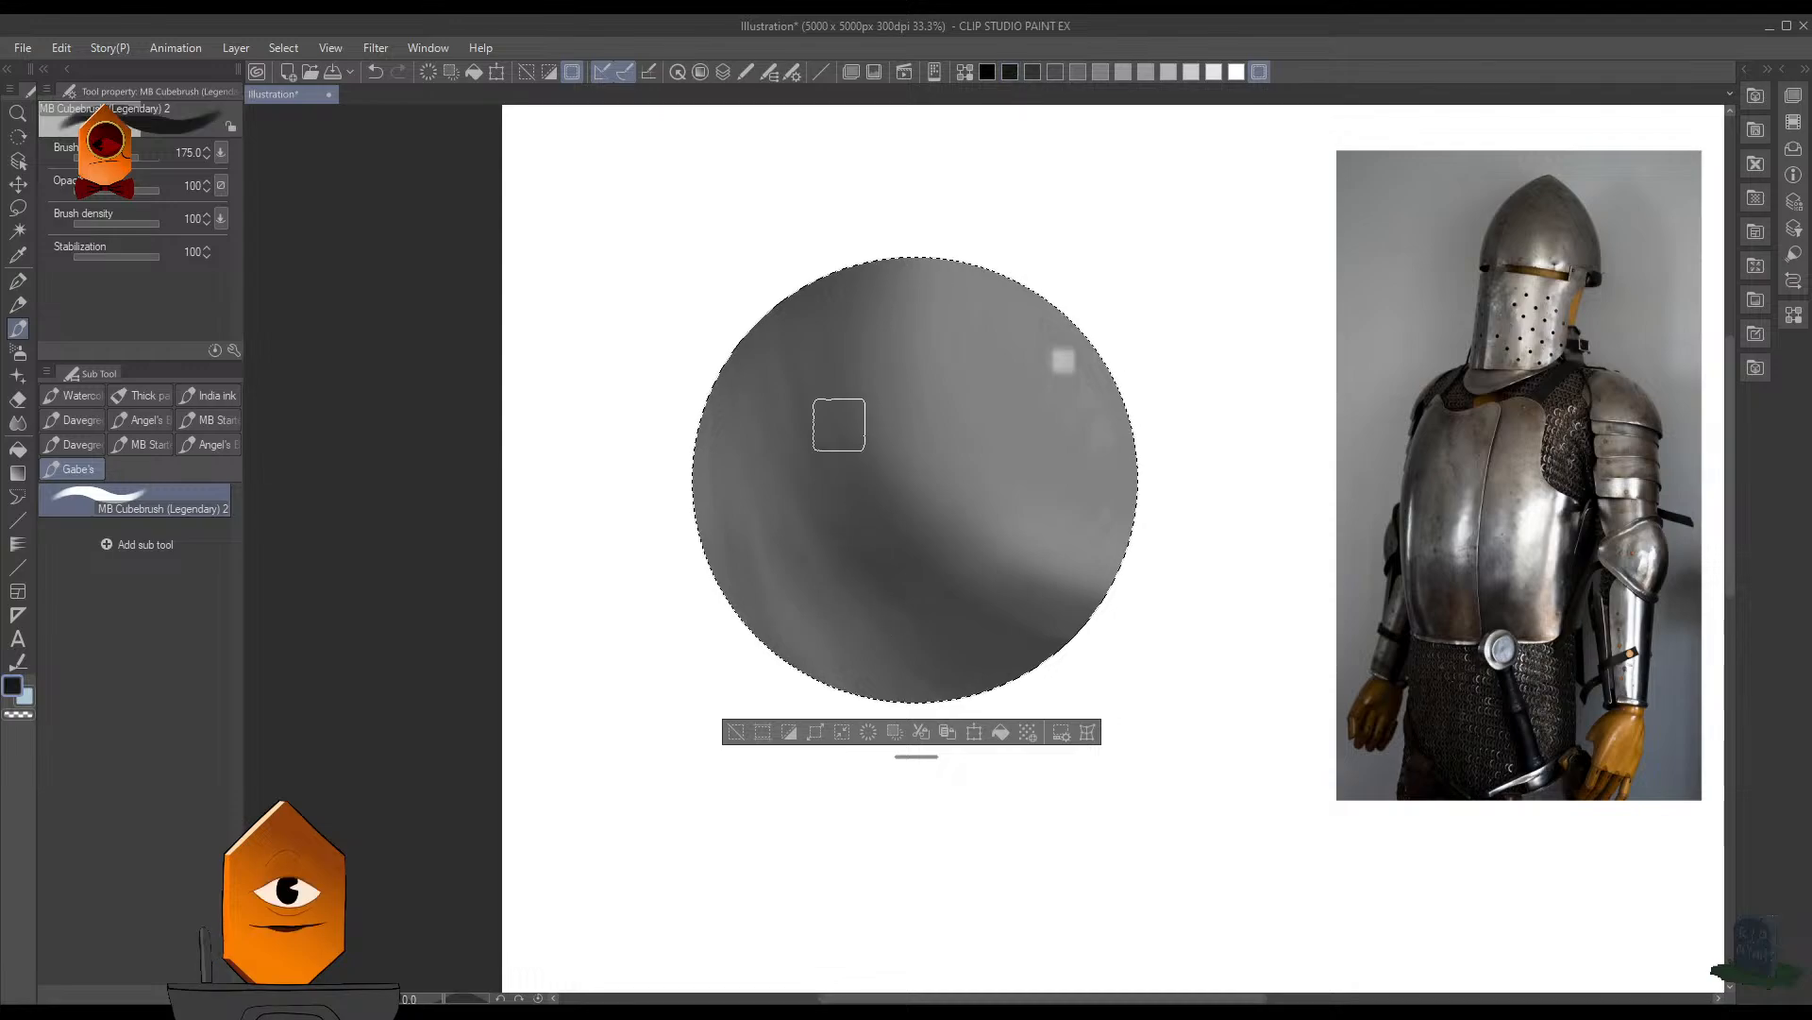
pyautogui.moveTo(800, 364); pyautogui.dragTo(818, 422)
pyautogui.hotkey('ctrl', 'z')
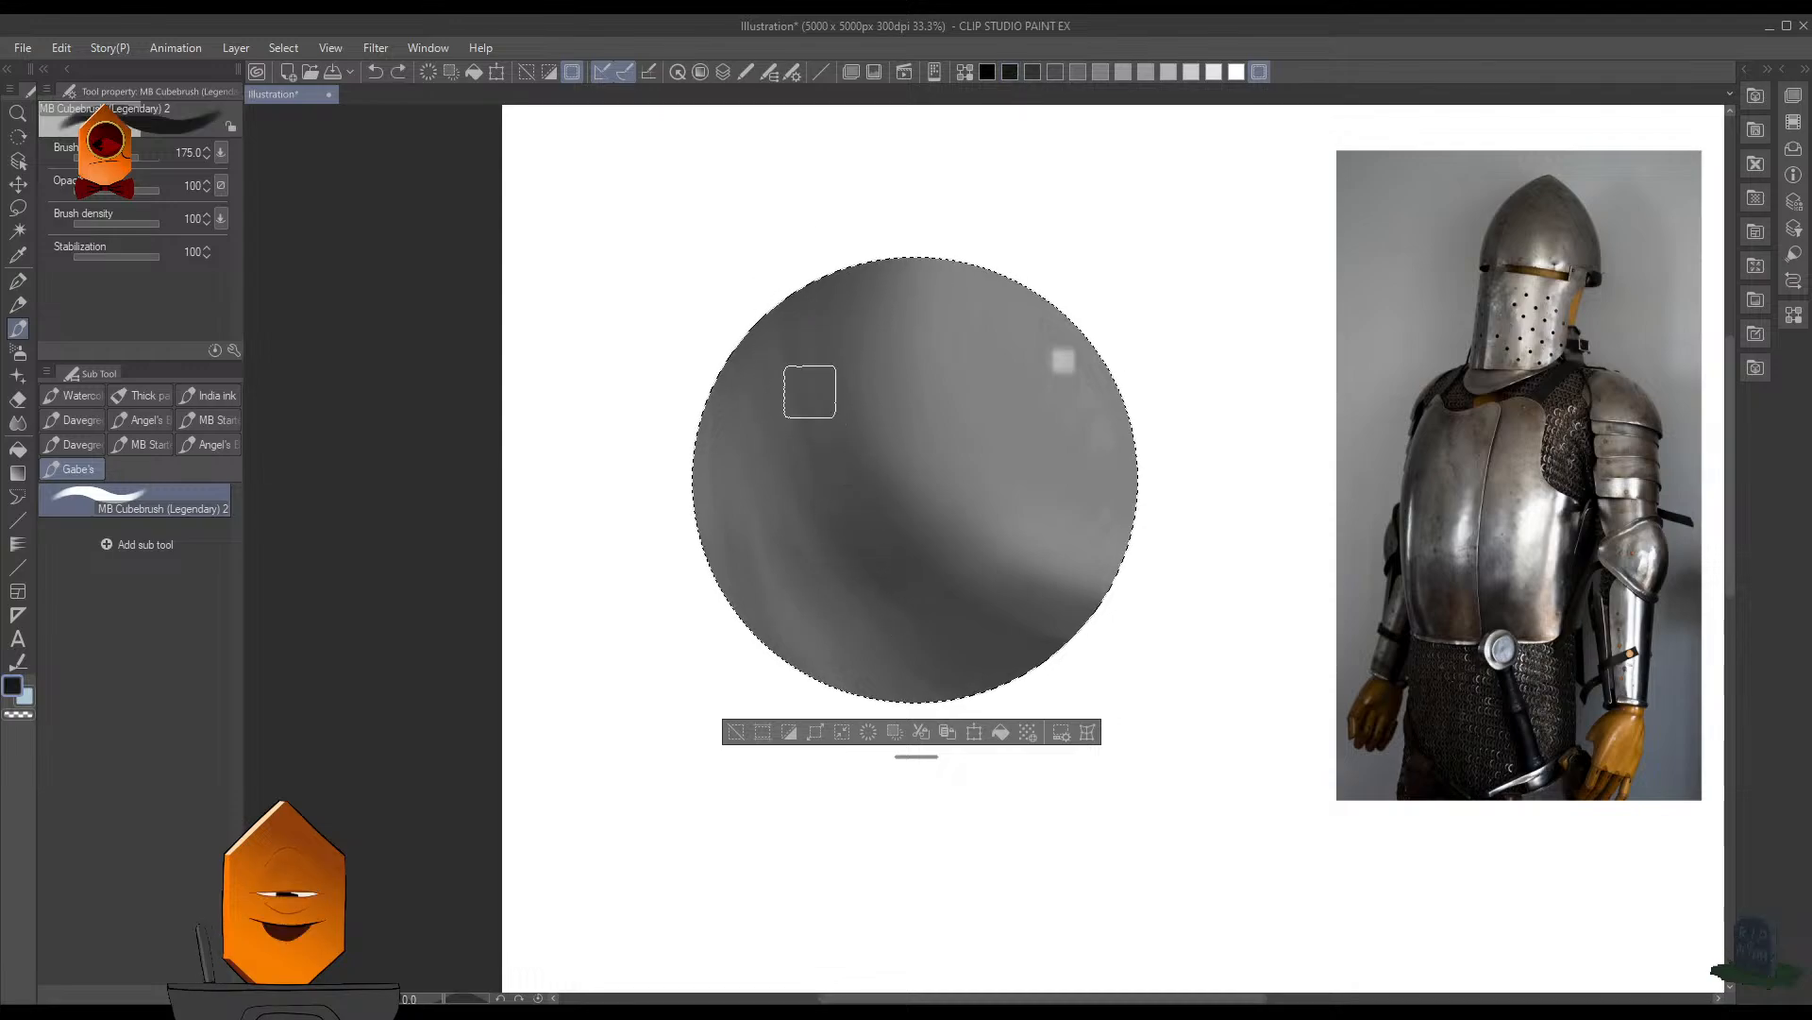
pyautogui.click(108, 256)
pyautogui.press(']')
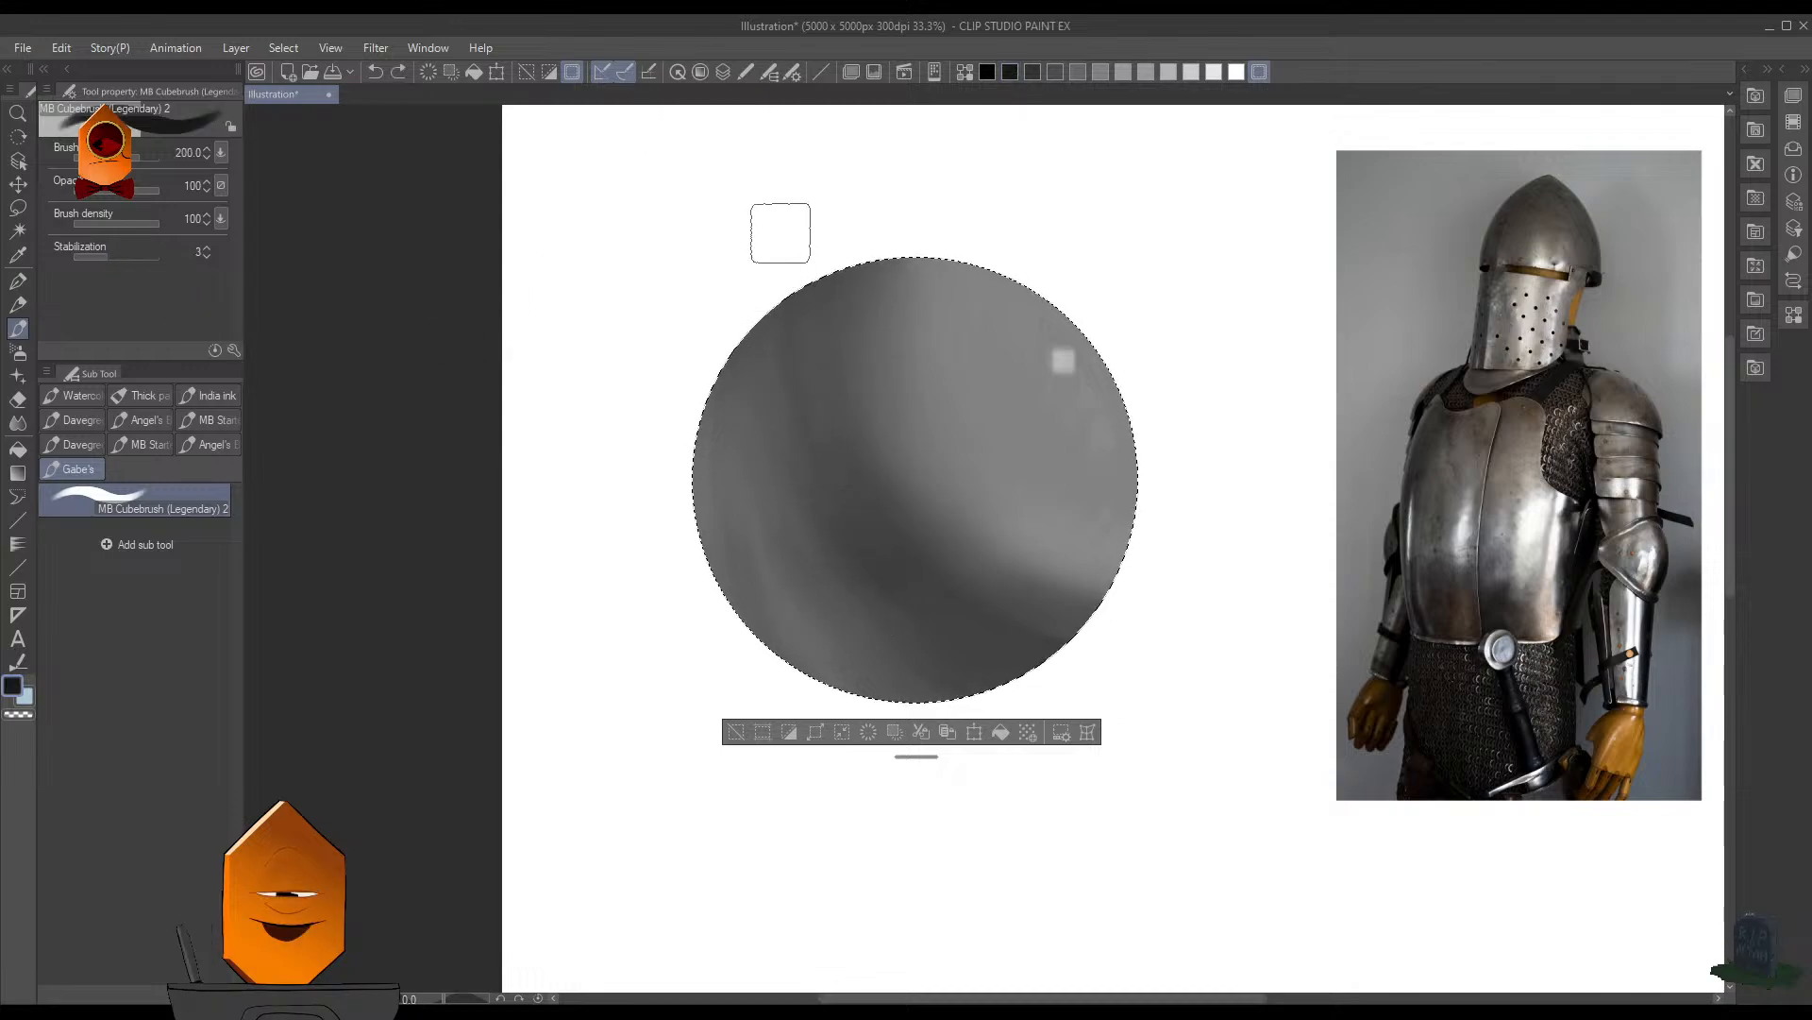
pyautogui.moveTo(791, 281); pyautogui.dragTo(798, 402)
pyautogui.hotkey('ctrl', 'z')
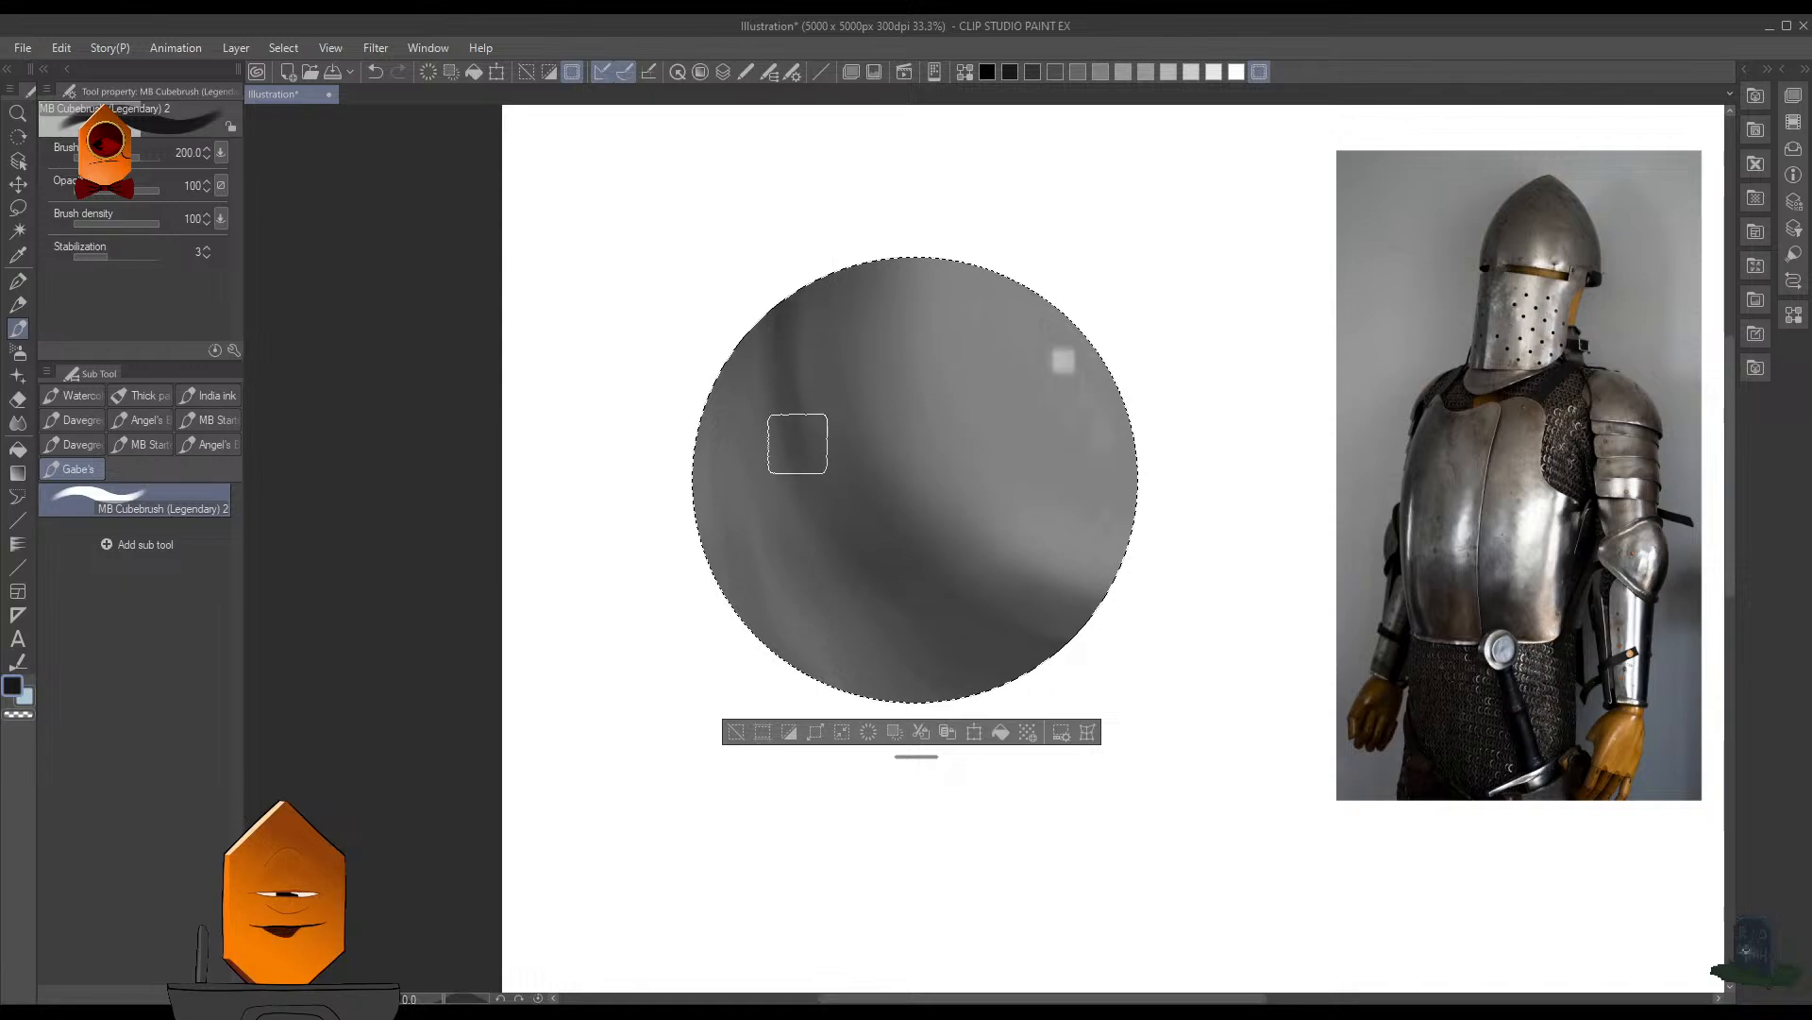
pyautogui.moveTo(791, 283)
pyautogui.mouseDown()
pyautogui.moveTo(796, 425)
pyautogui.moveTo(828, 470)
pyautogui.mouseUp()
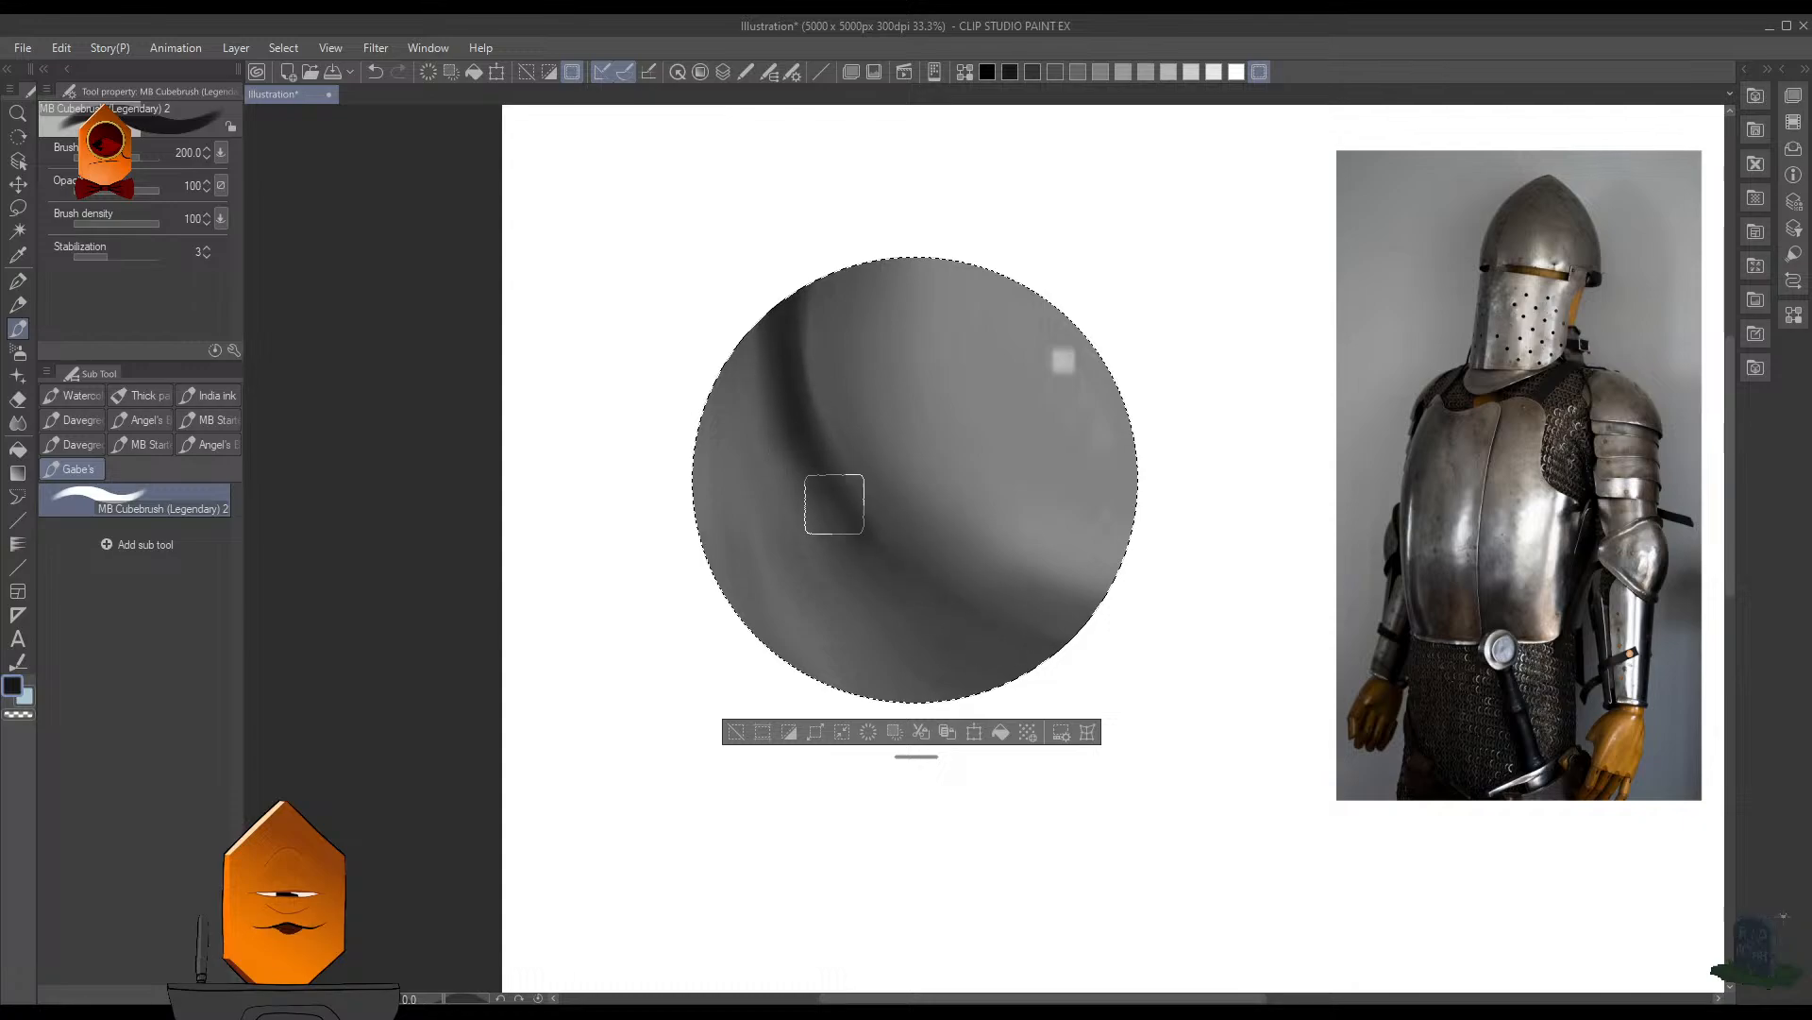
pyautogui.moveTo(836, 505)
pyautogui.mouseDown()
pyautogui.moveTo(1059, 632)
pyautogui.moveTo(983, 615)
pyautogui.moveTo(1135, 665)
pyautogui.mouseUp()
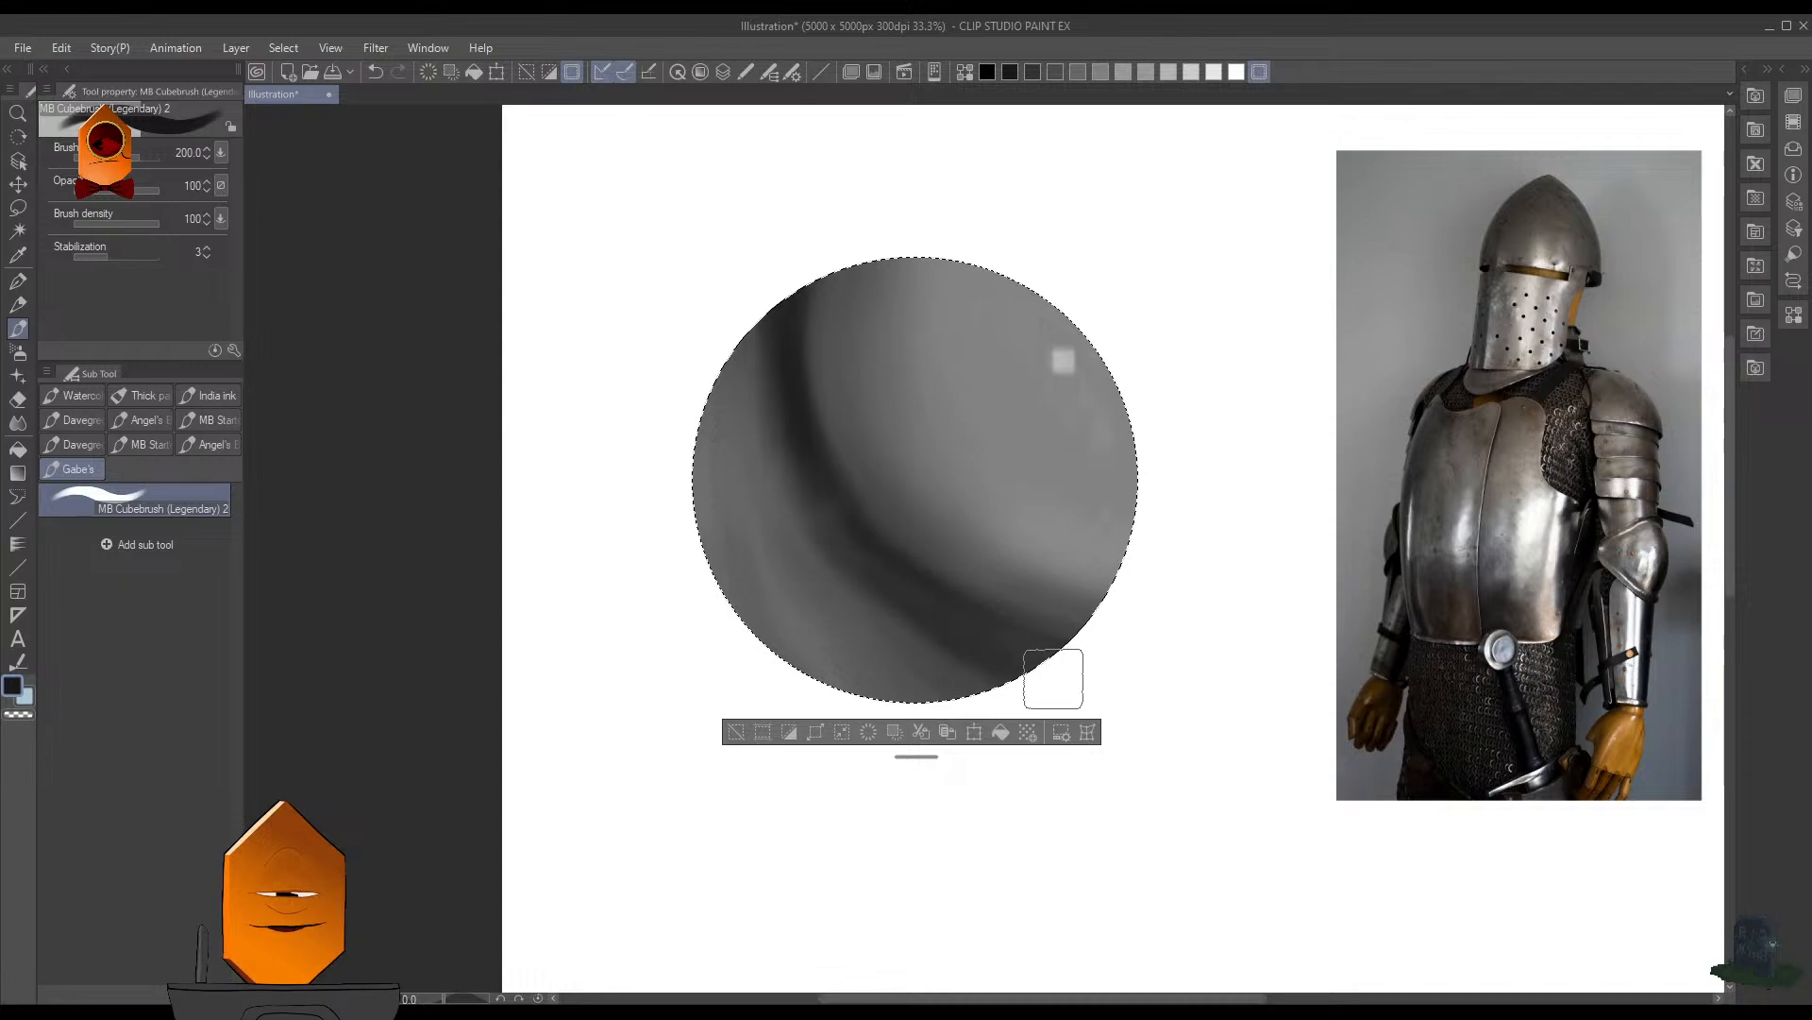
pyautogui.moveTo(927, 612); pyautogui.dragTo(1025, 668)
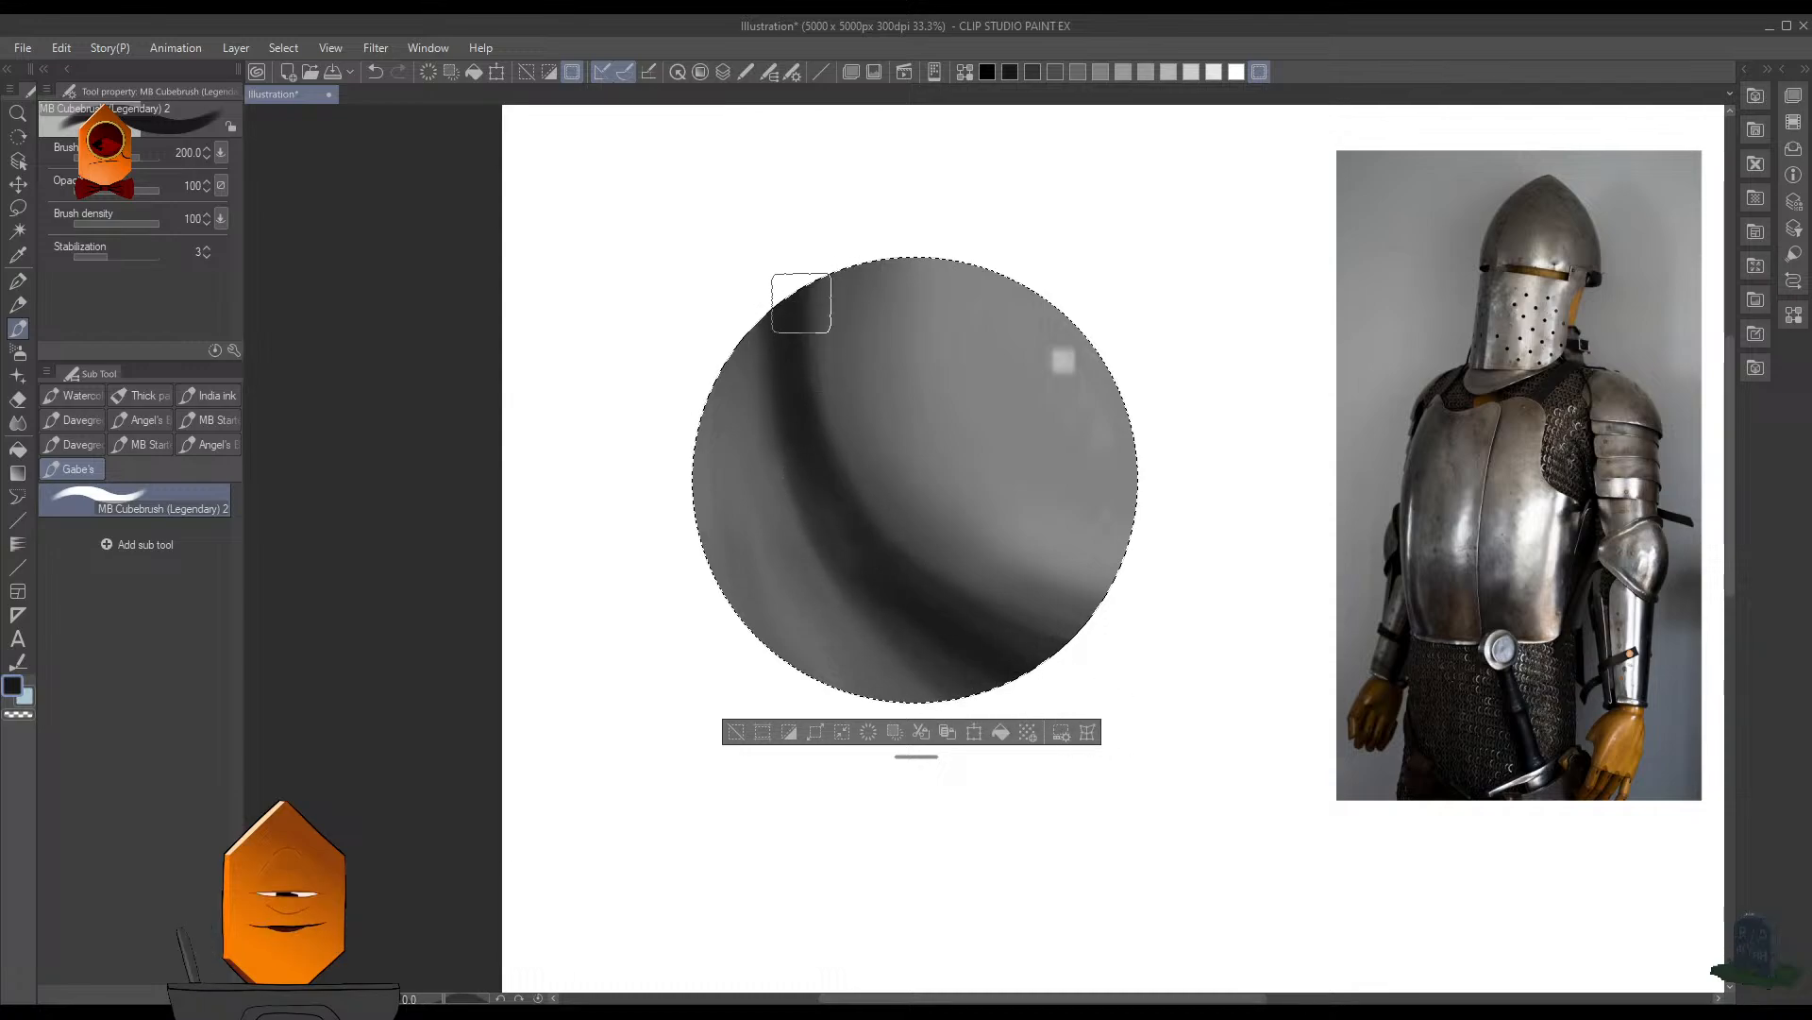
# - Soften the dark core shadow band and its outer lower edge with gray MB Cubebrush strokes at size 200
pyautogui.moveTo(1190, 334)
pyautogui.mouseDown()
pyautogui.moveTo(1118, 474)
pyautogui.moveTo(1202, 339)
pyautogui.mouseUp()
pyautogui.click(1202, 339)
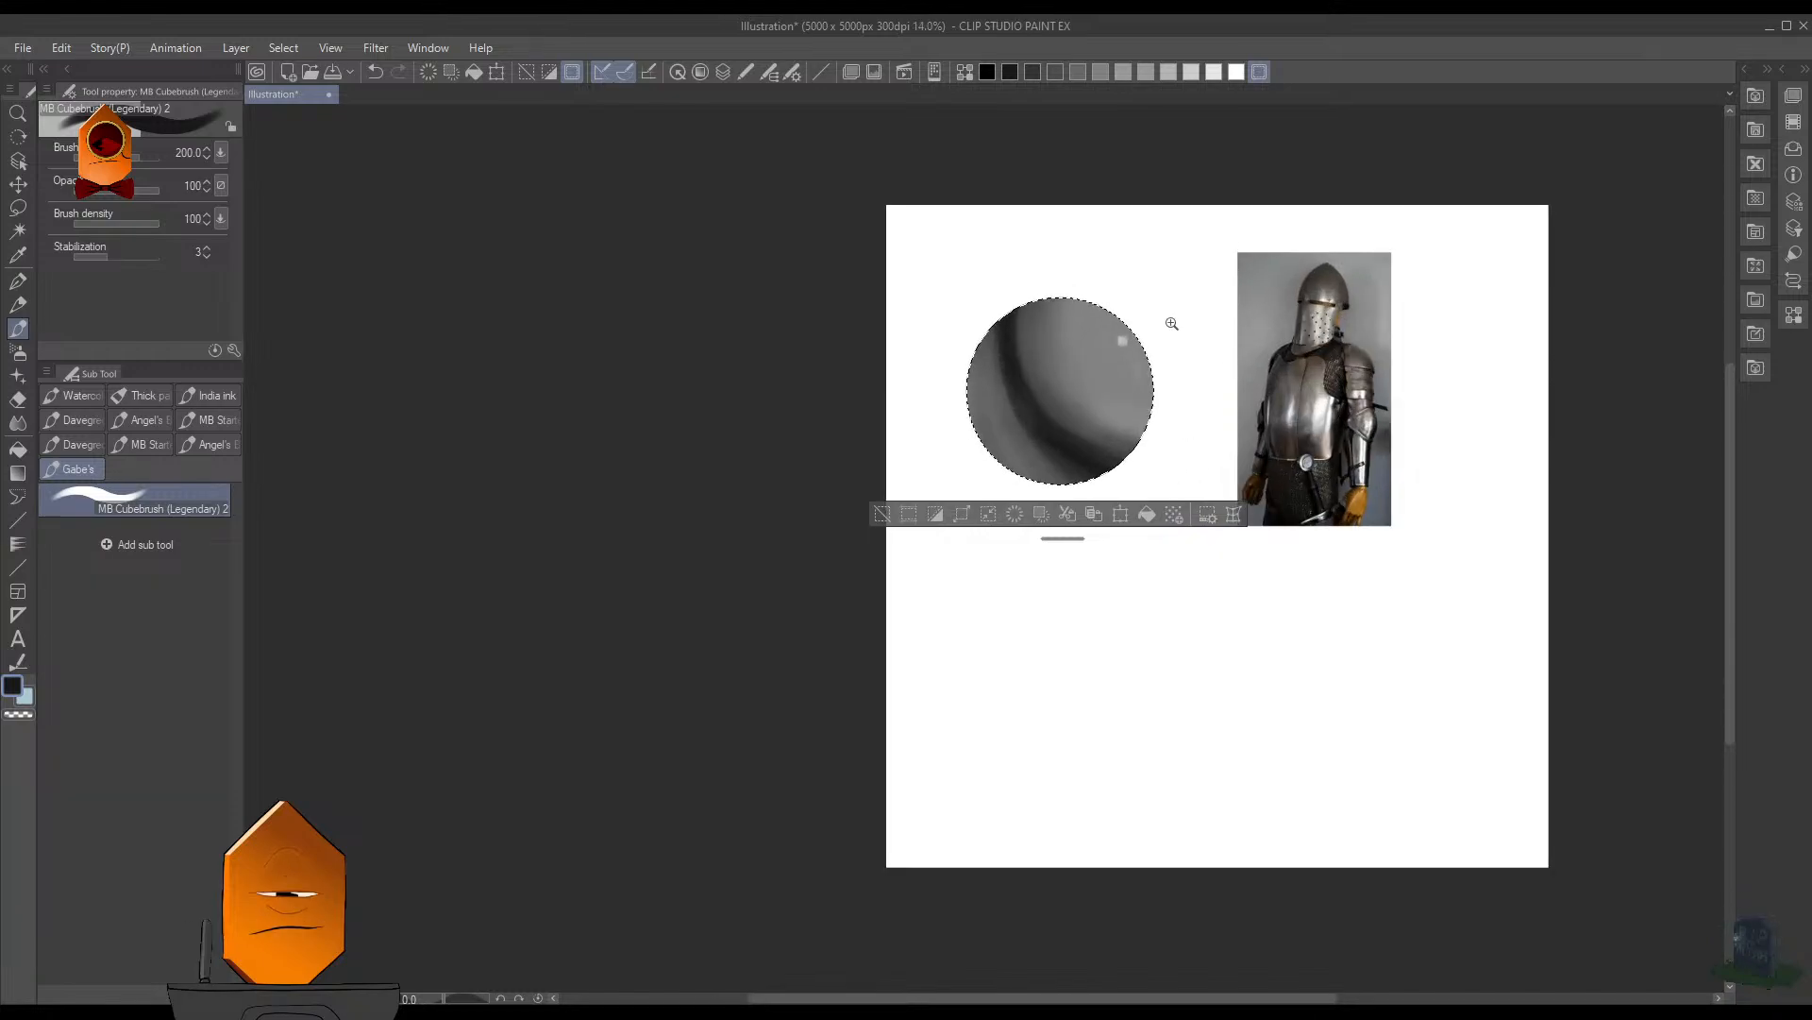
pyautogui.moveTo(1172, 323); pyautogui.dragTo(1171, 256)
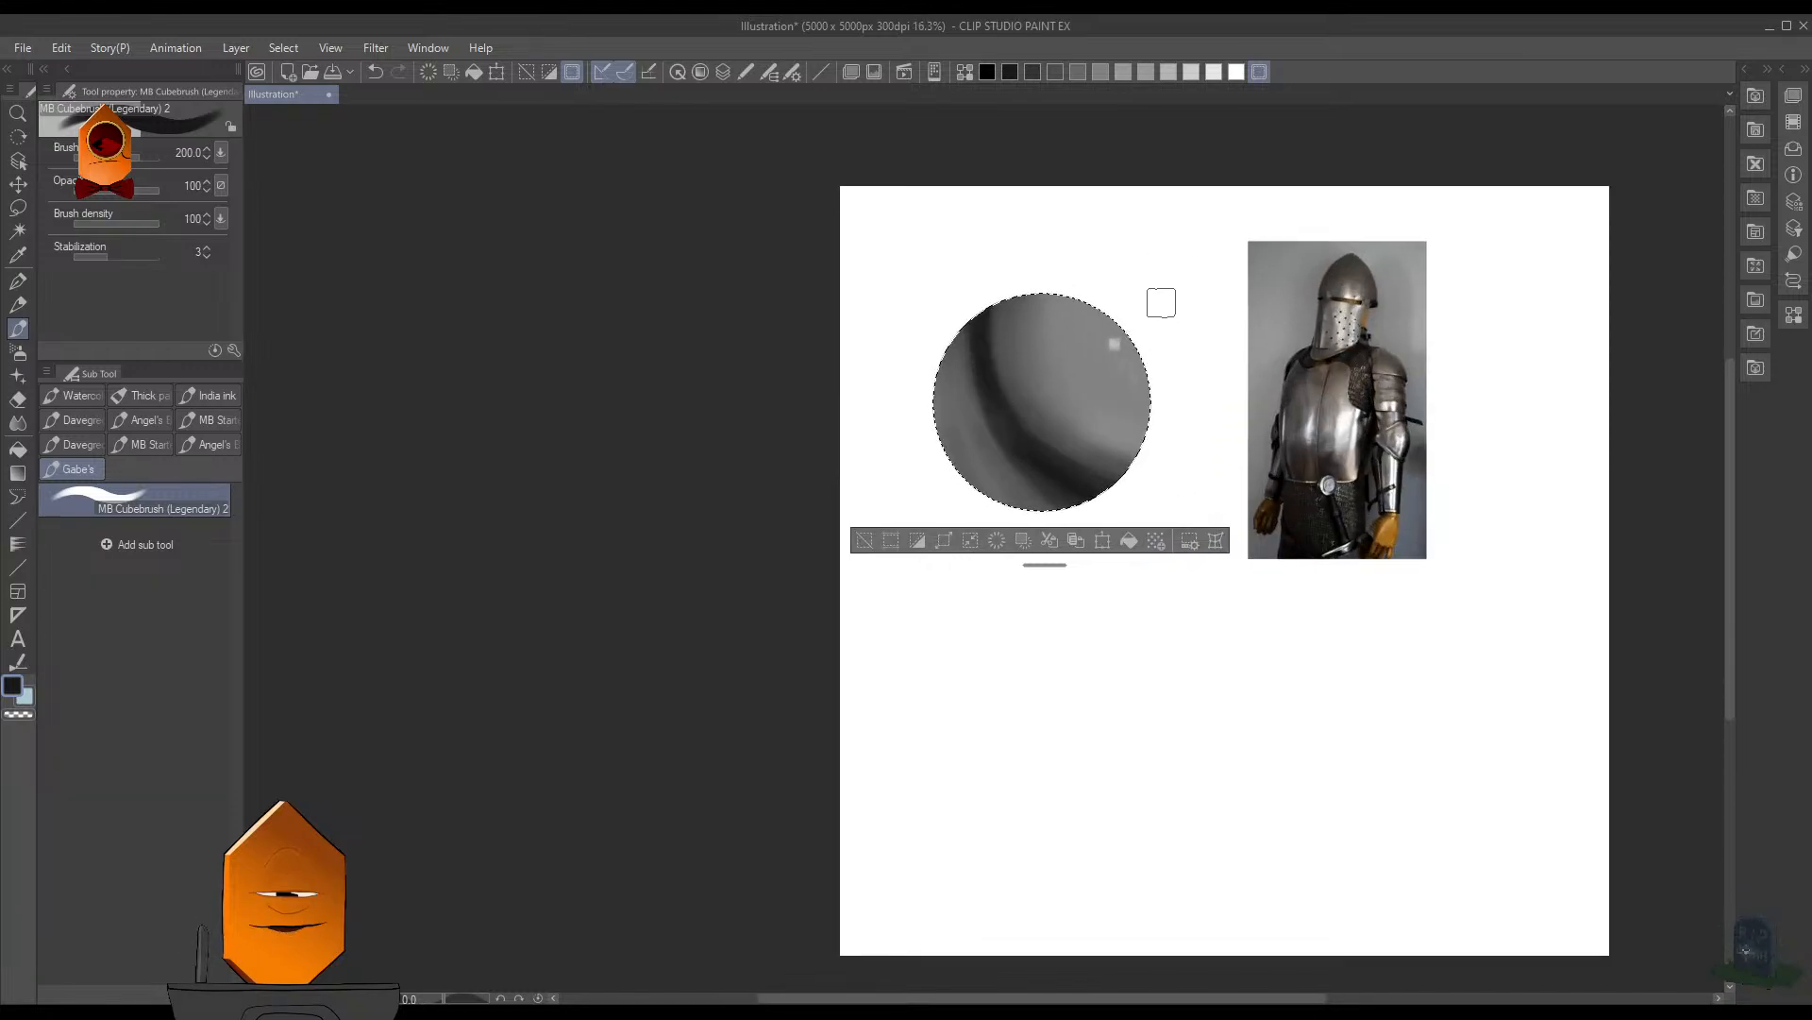
pyautogui.click(1123, 280)
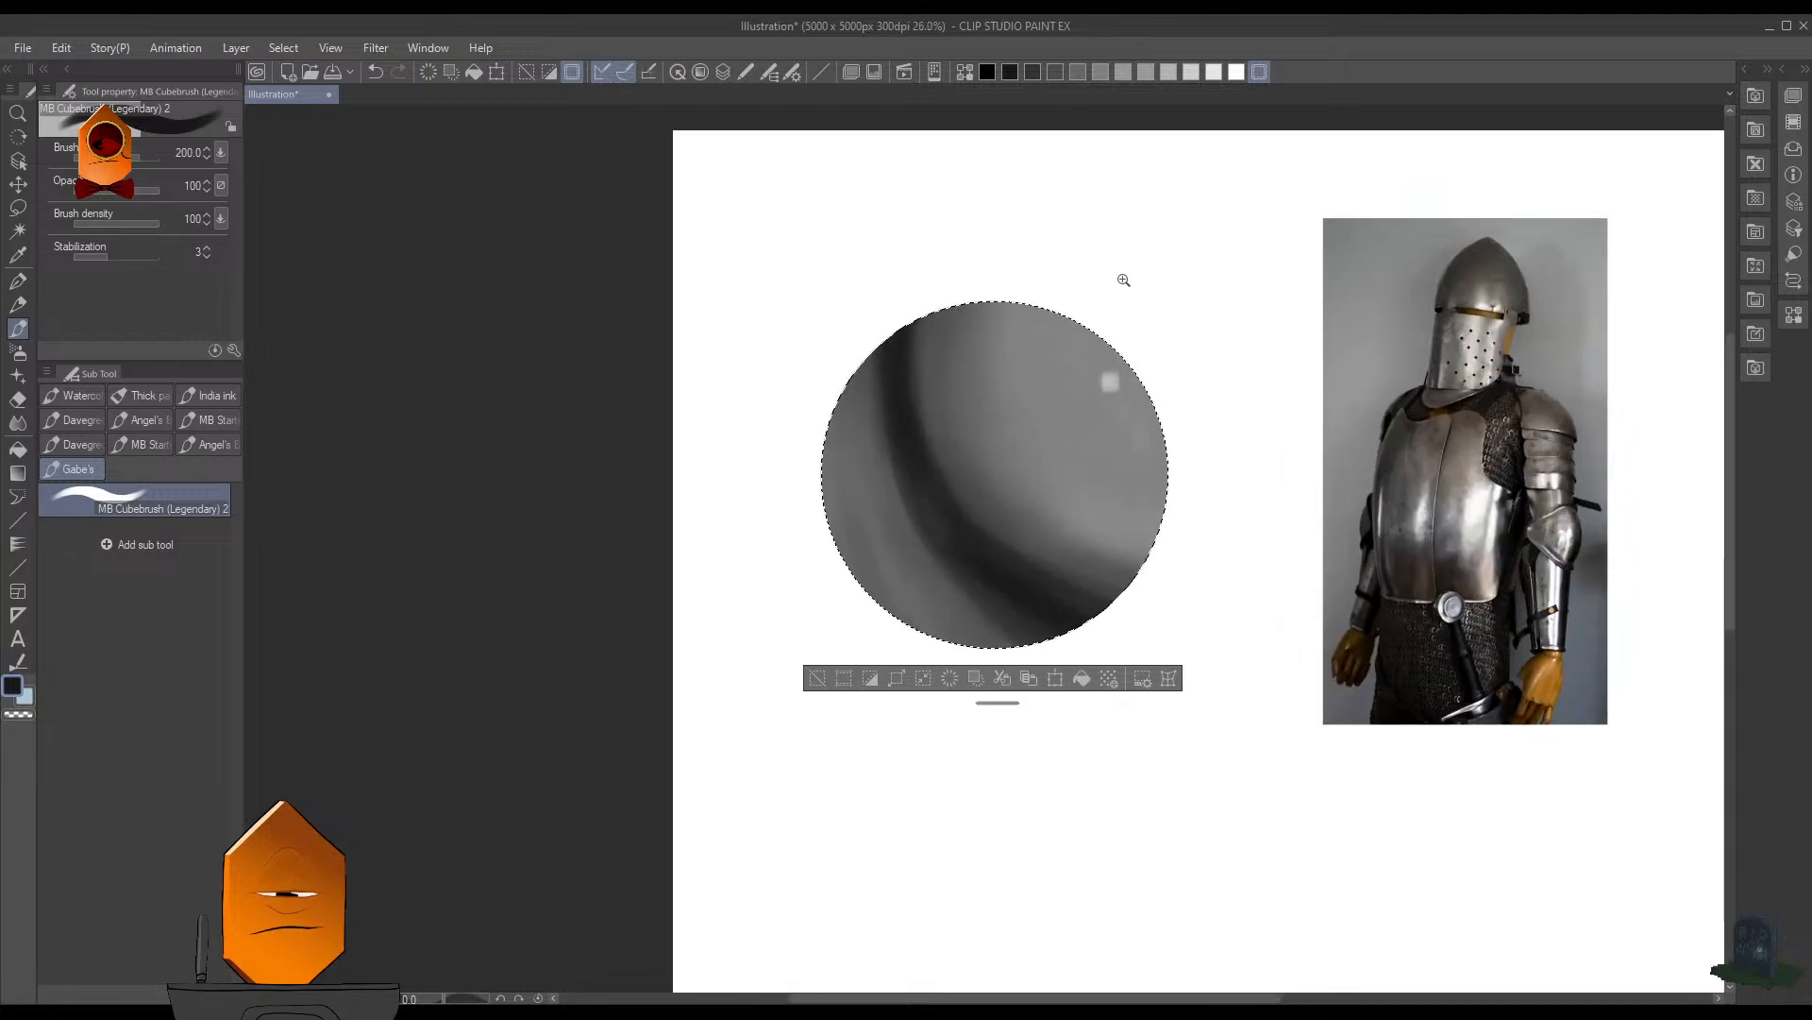
pyautogui.click(1019, 323)
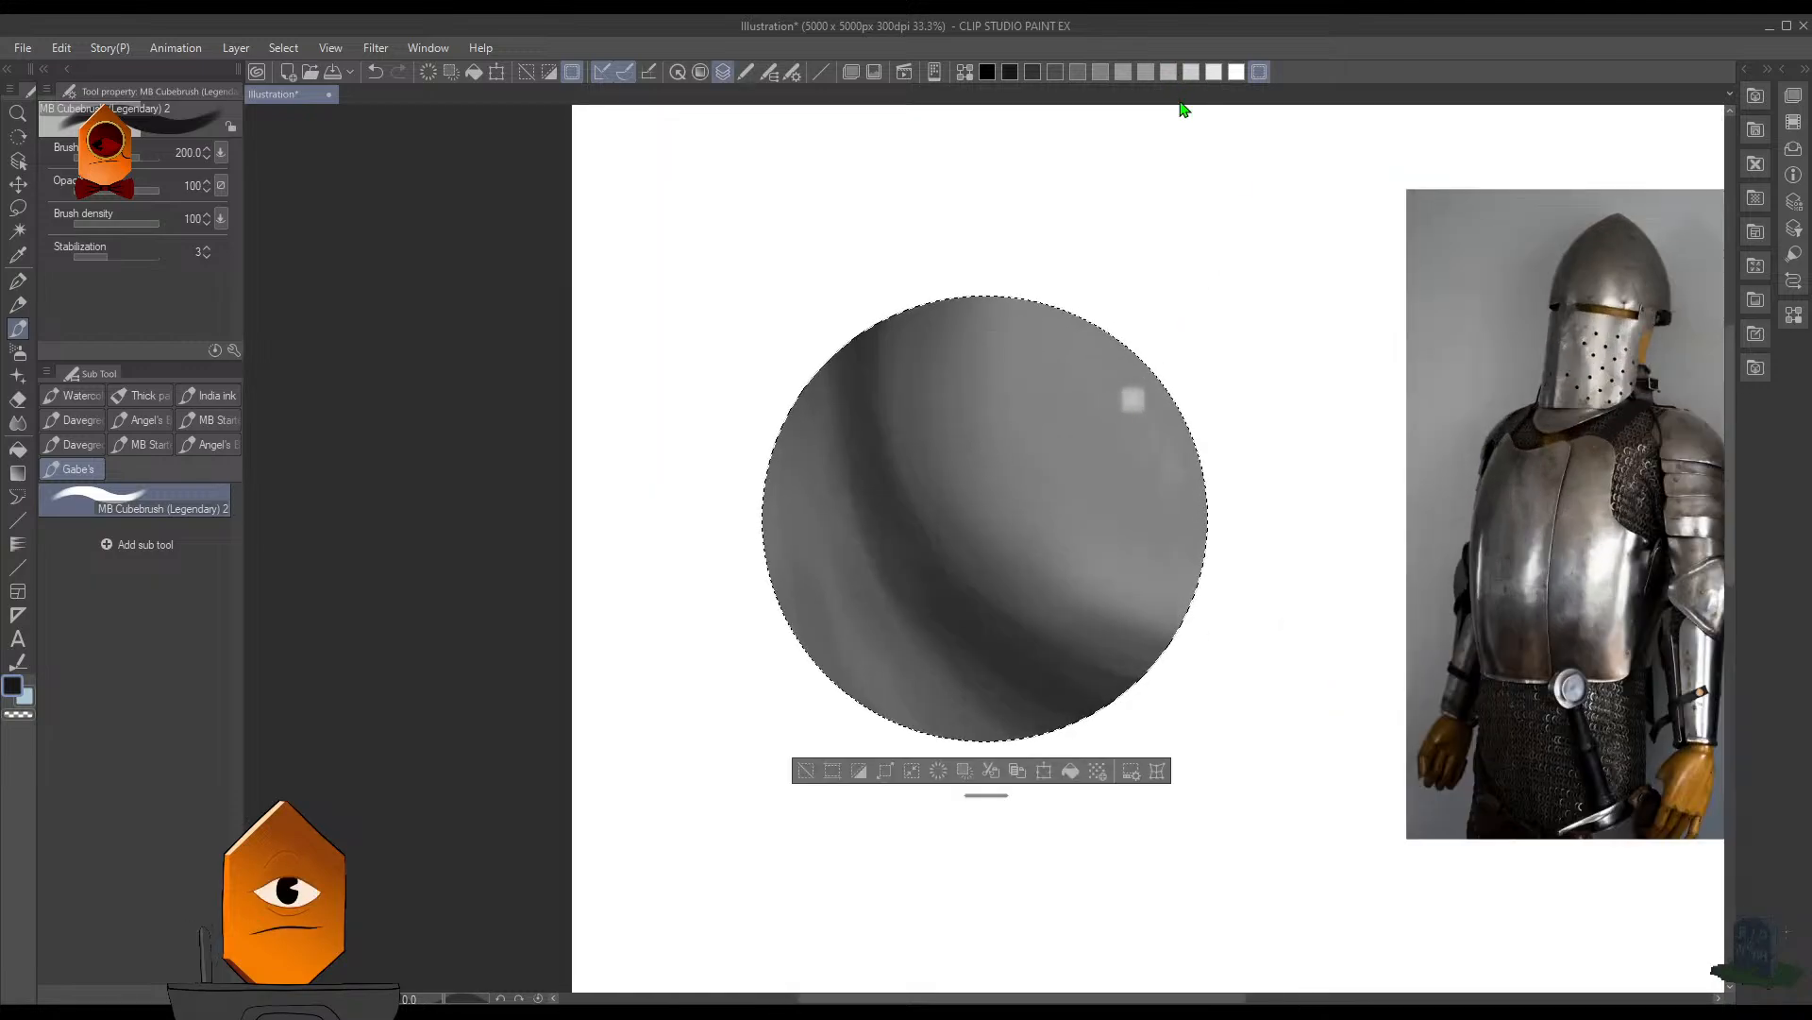
pyautogui.moveTo(1428, 379); pyautogui.dragTo(1096, 387)
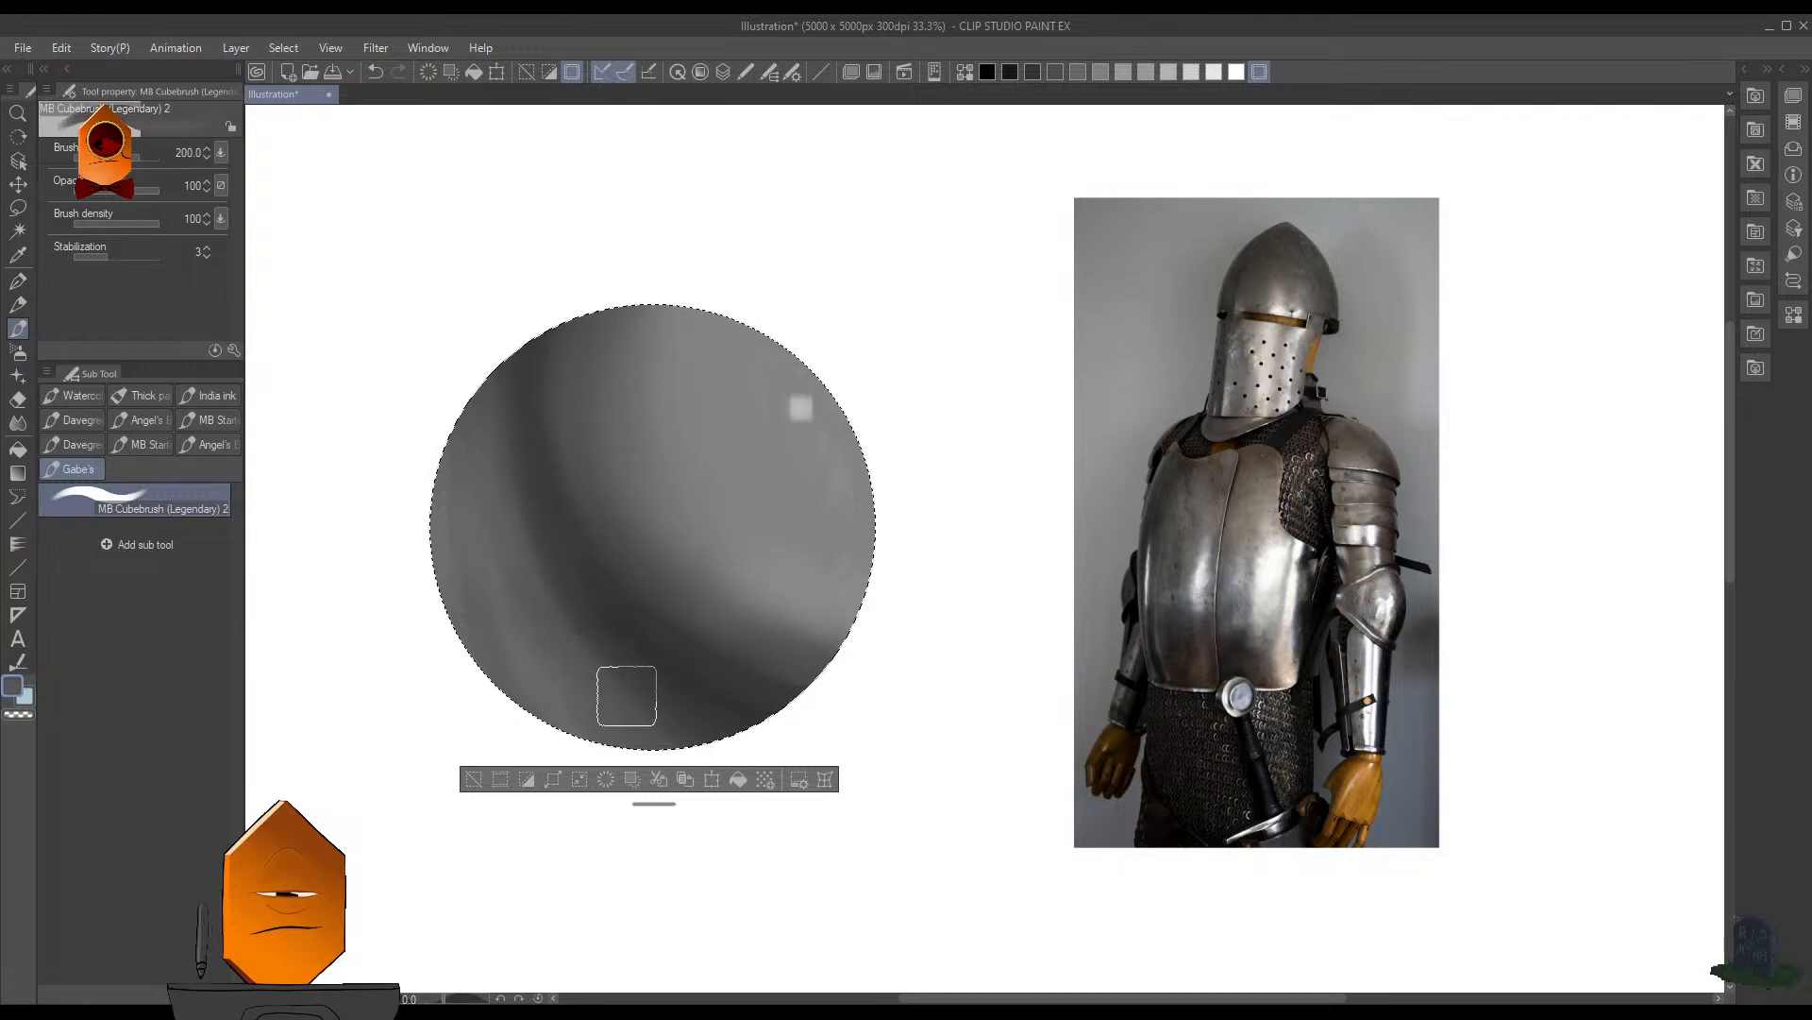
pyautogui.moveTo(605, 667); pyautogui.dragTo(726, 731)
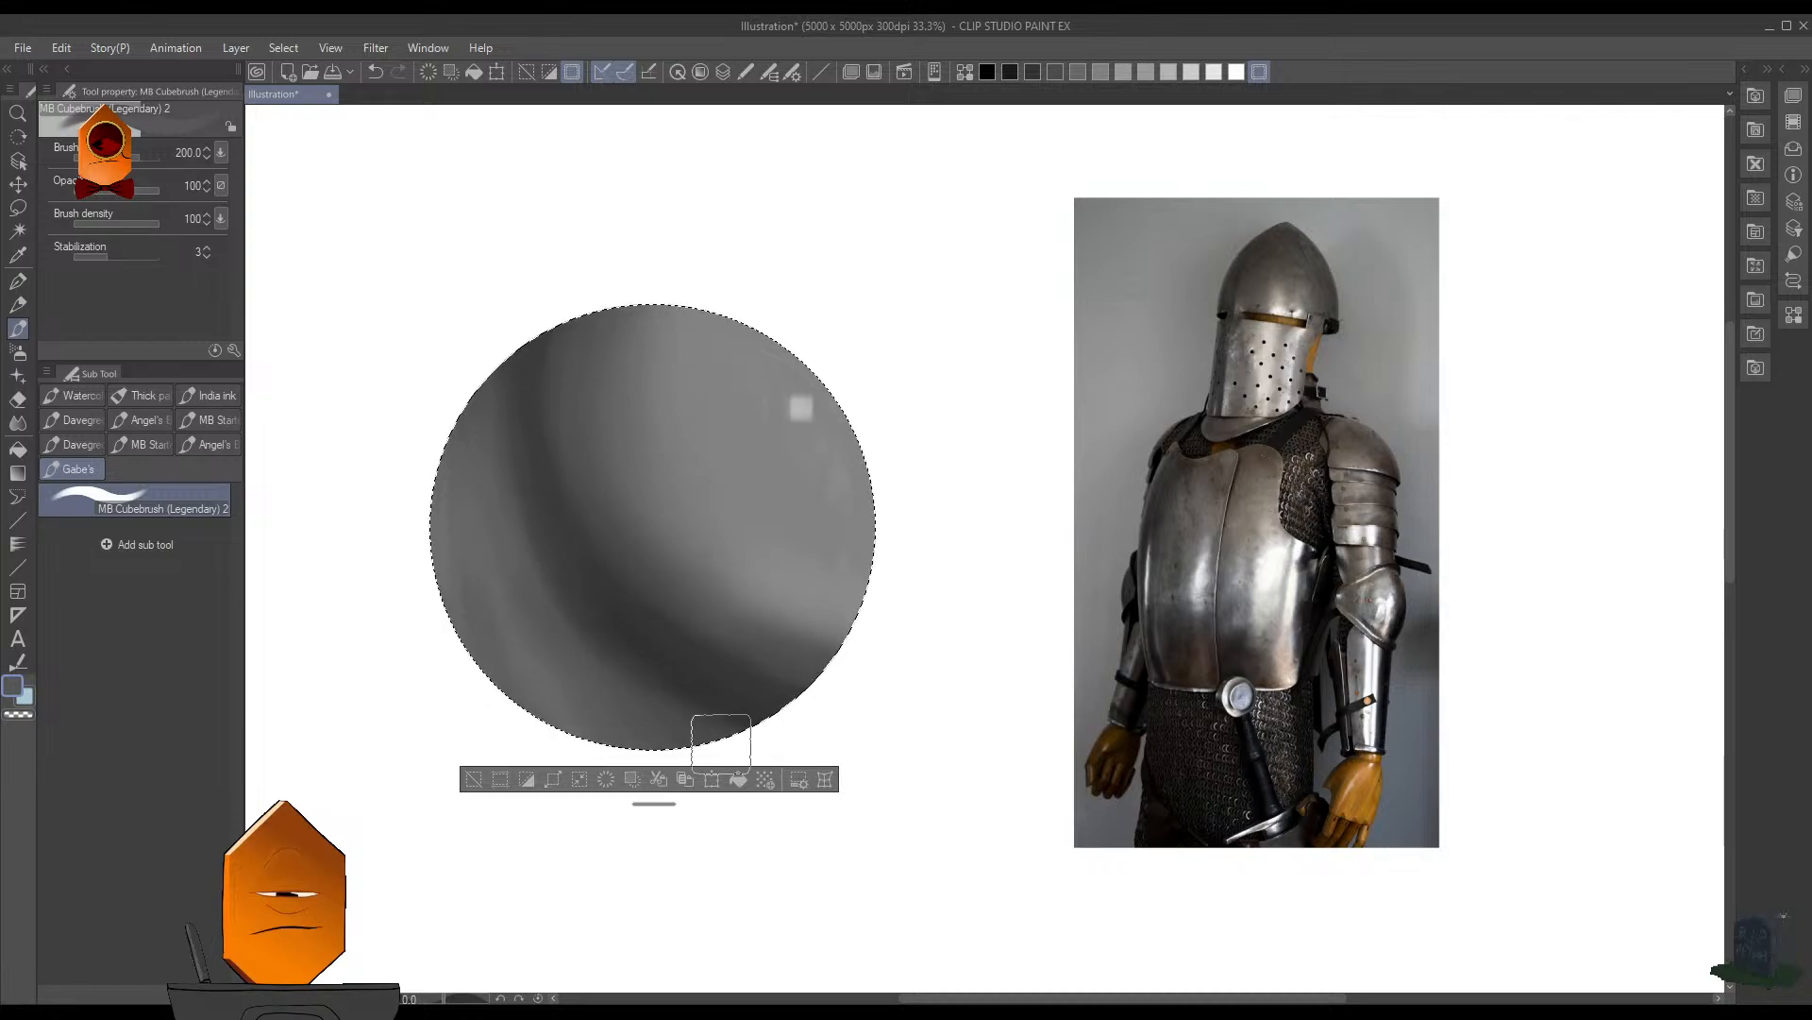
# - Try lightening the sphere's shaded side with the Soft airbrush in white at sizes 450 and 700, and undo the large strokes
pyautogui.scroll(-6, 831, 265)
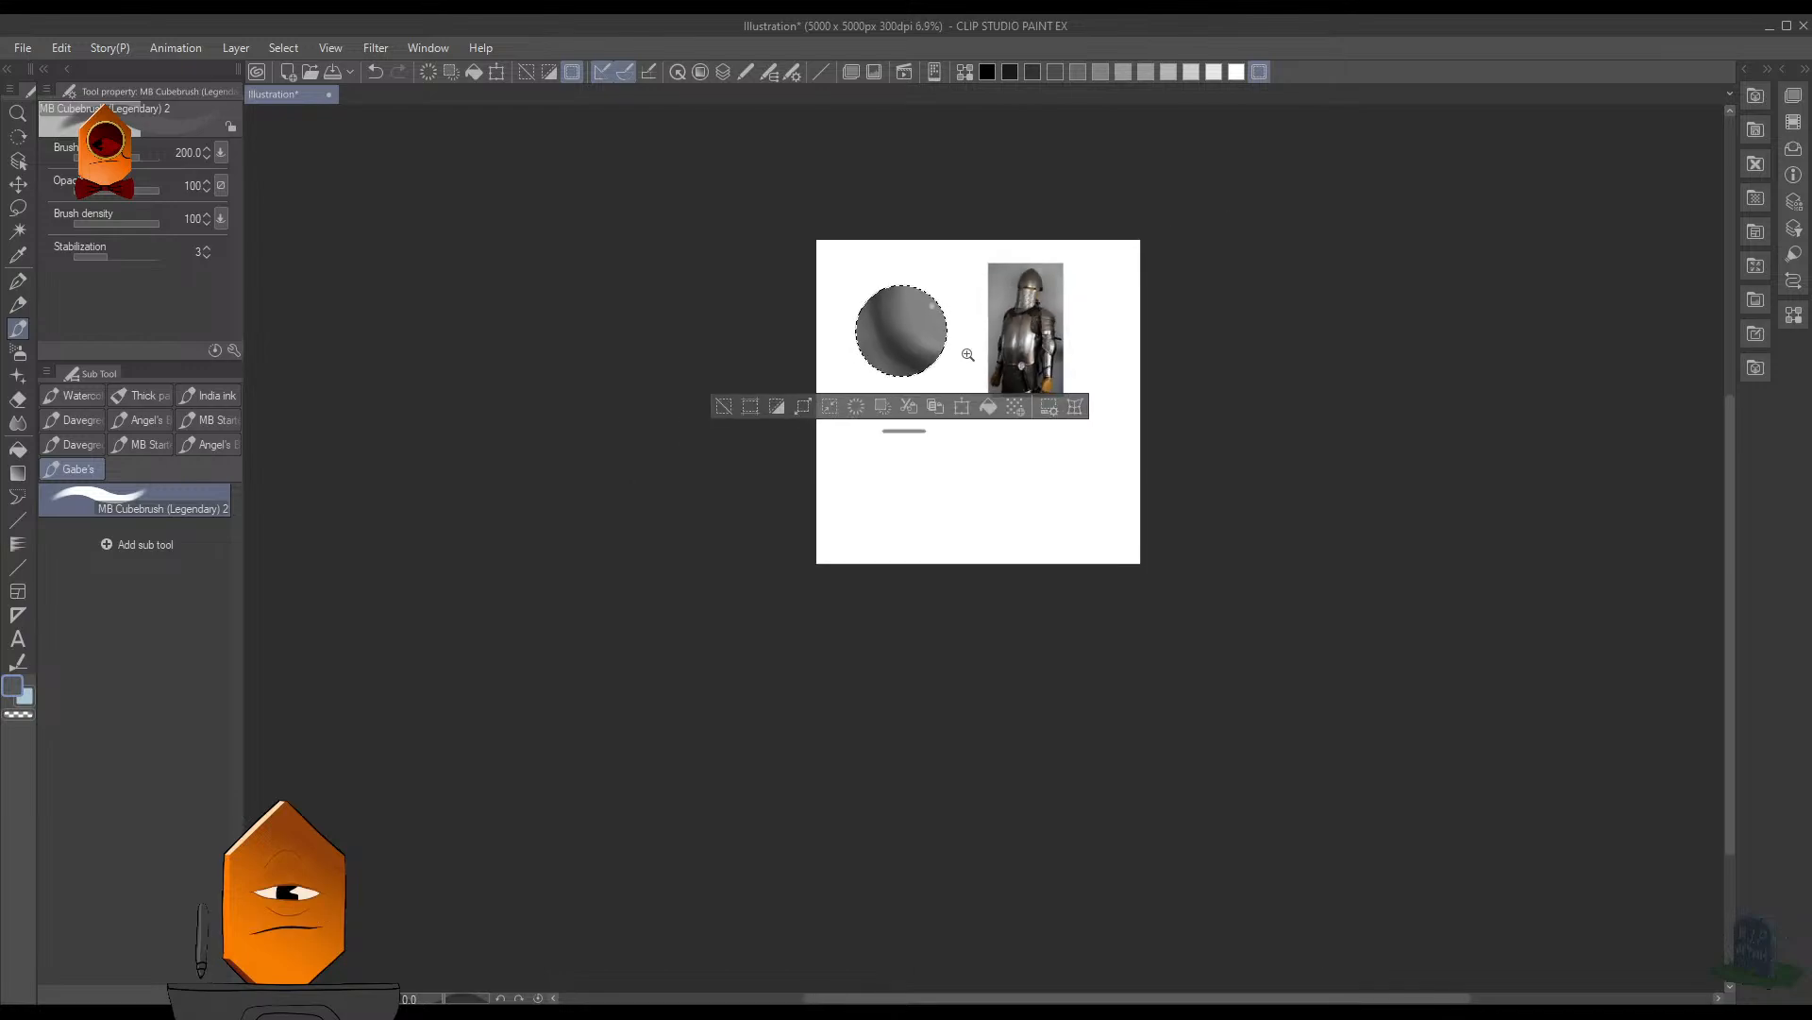
pyautogui.scroll(2, 1017, 326)
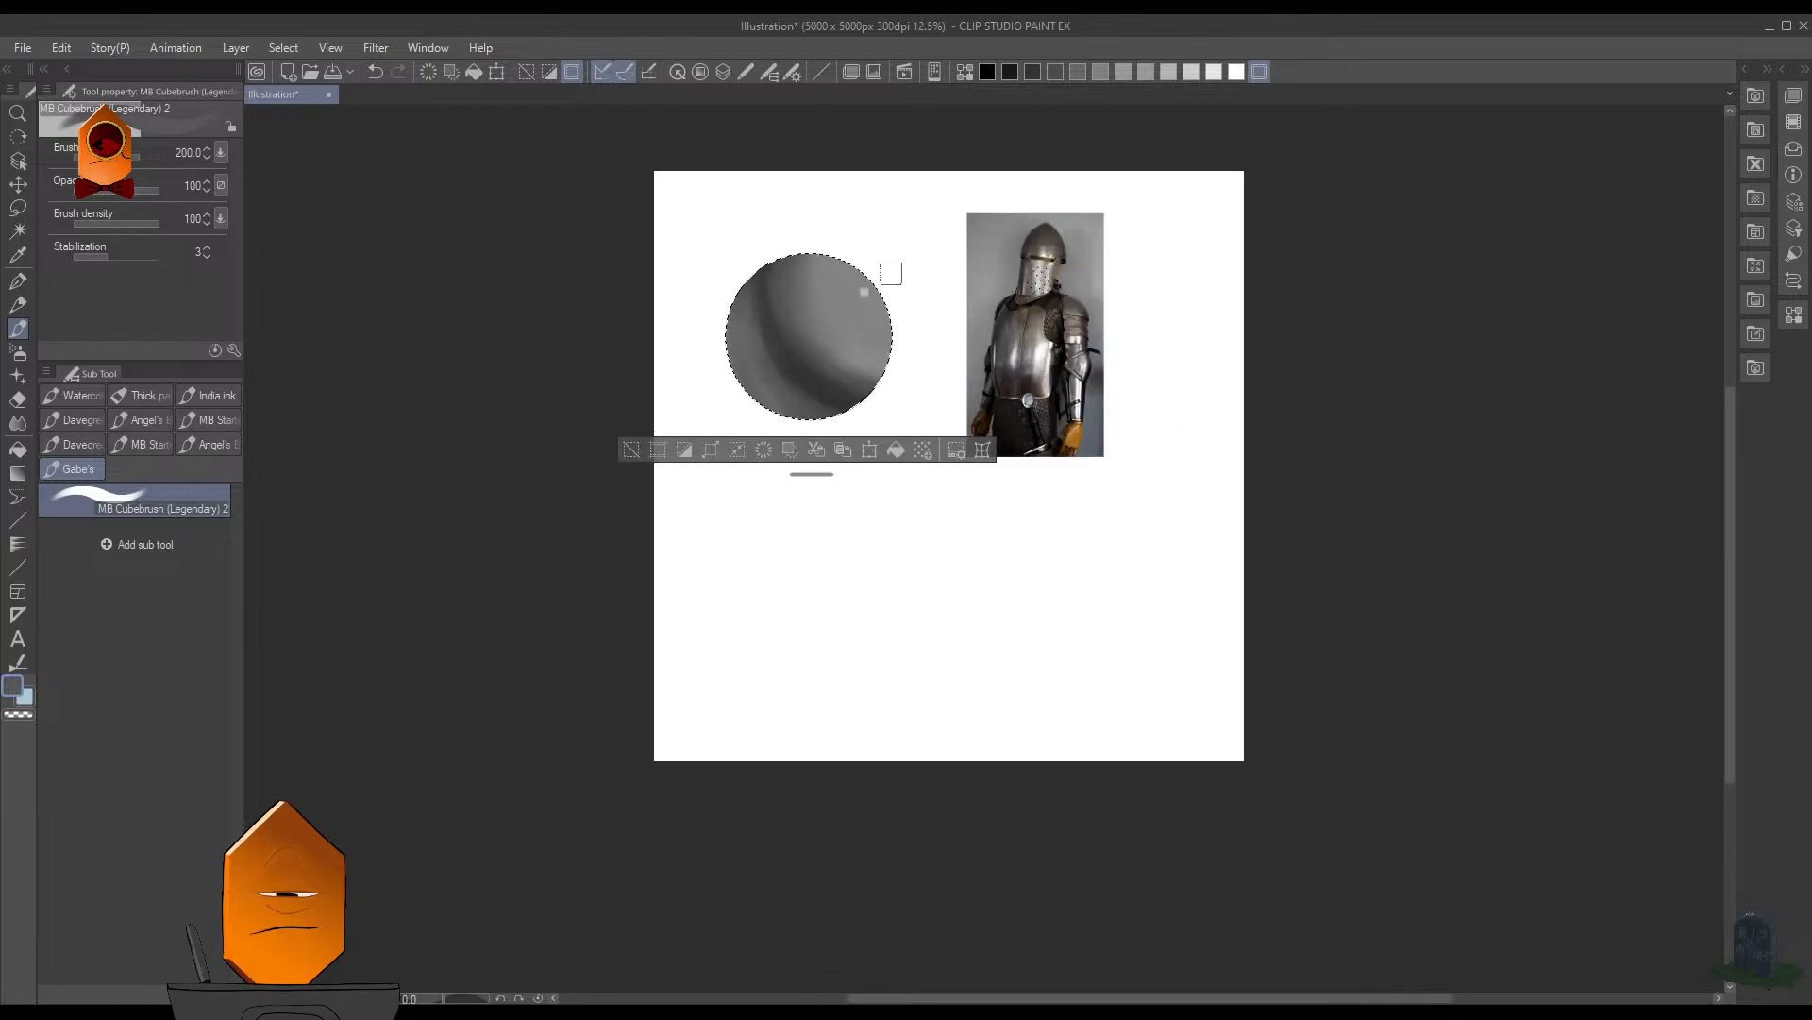
pyautogui.press('F7')
pyautogui.scroll(1, 889, 332)
pyautogui.scroll(1, 919, 328)
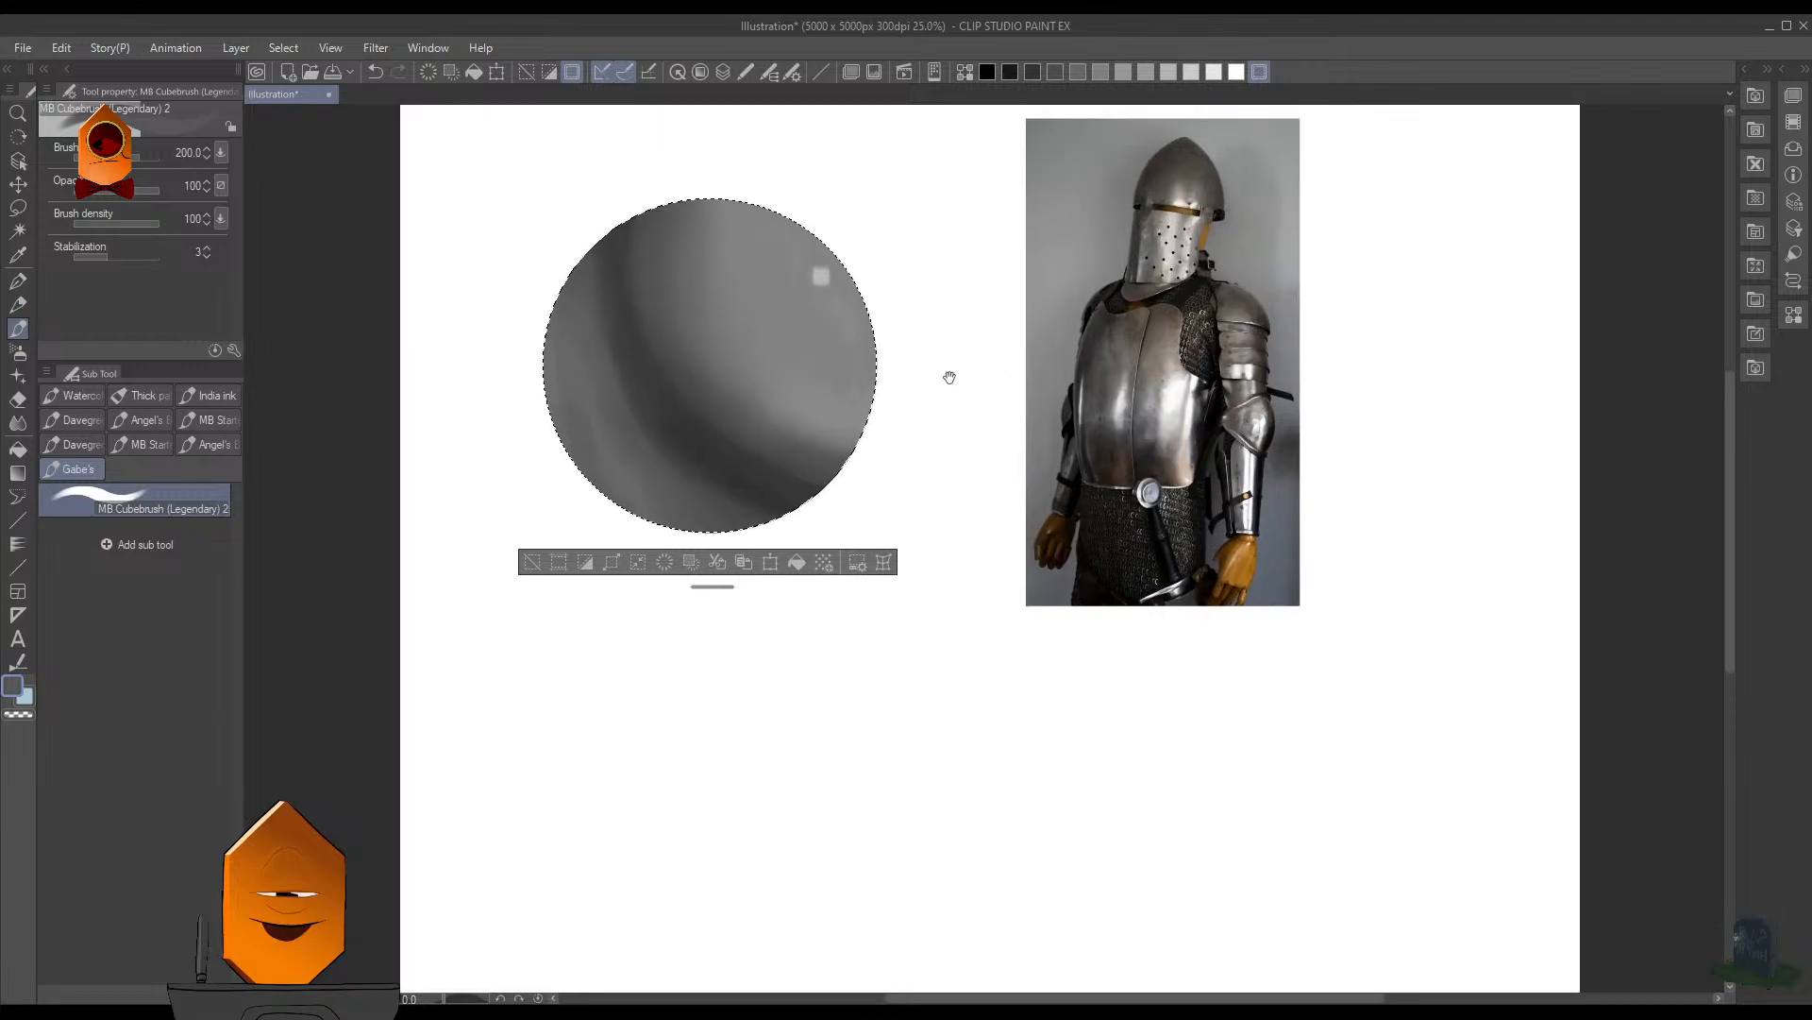
pyautogui.press('b')
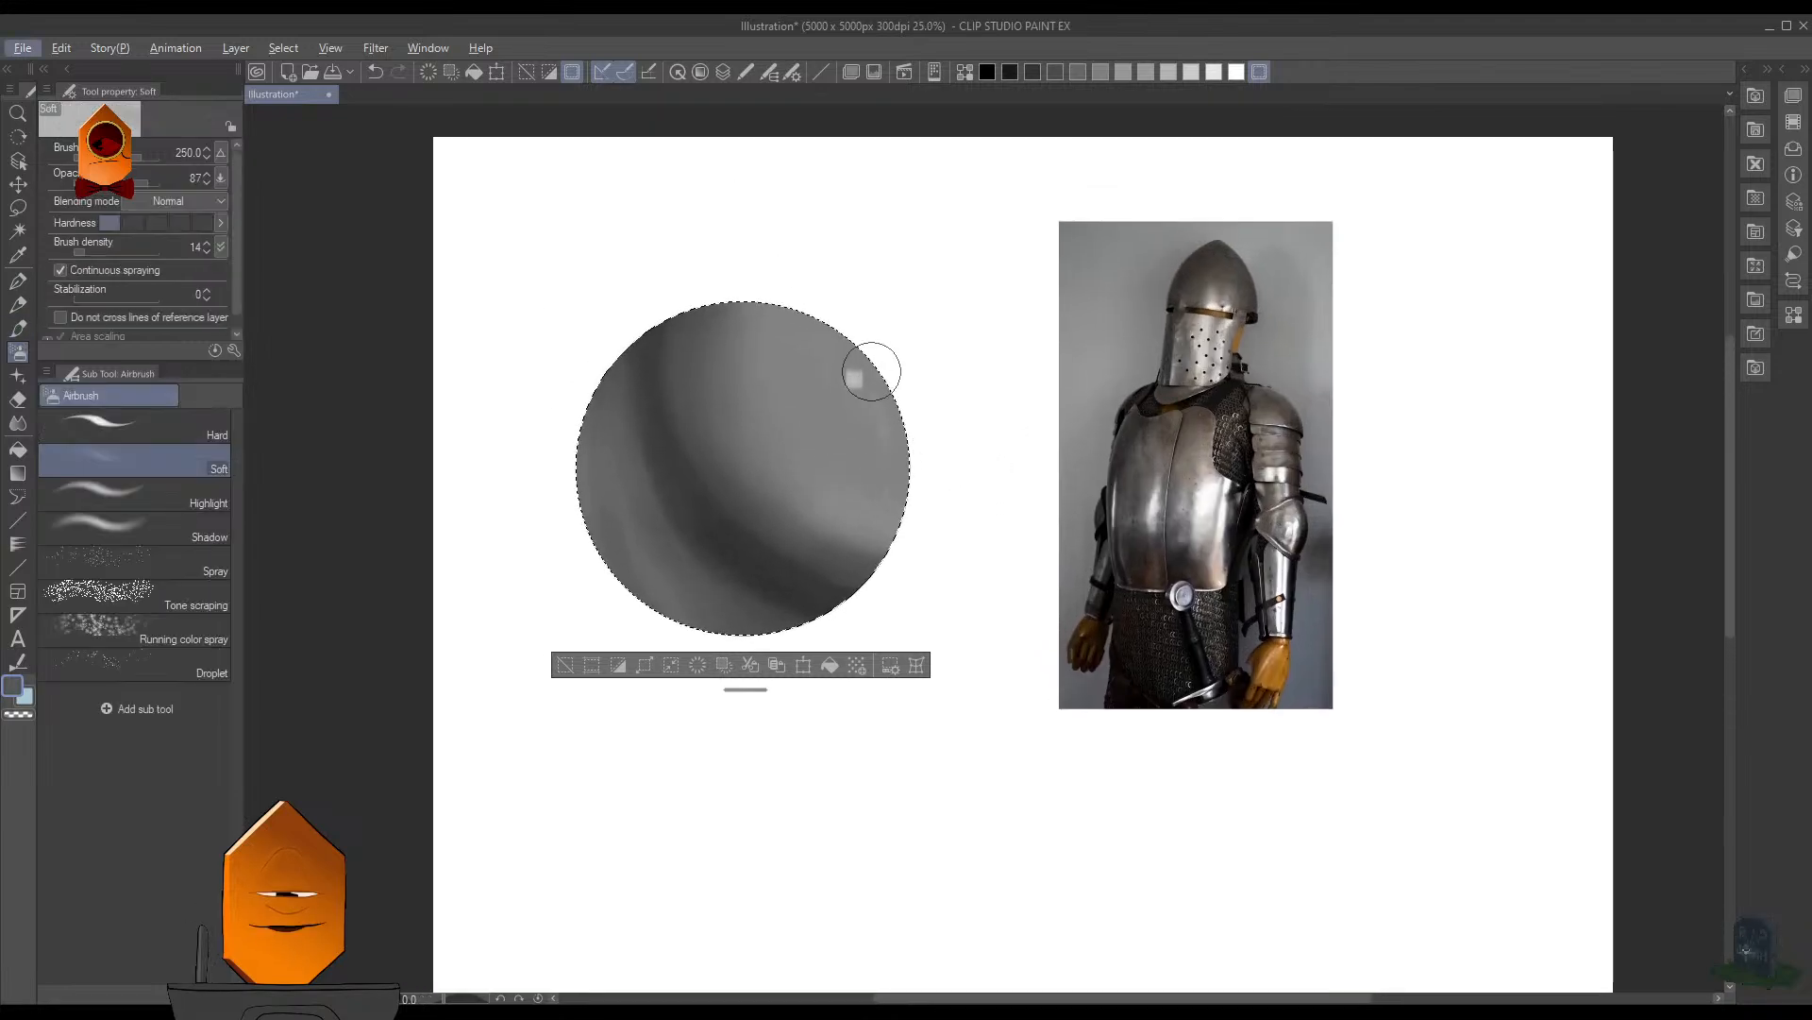
pyautogui.keyDown('alt'); pyautogui.click(856, 379); pyautogui.keyUp('alt')
pyautogui.press(']')
pyautogui.press(']')
pyautogui.press(']')
pyautogui.press(']')
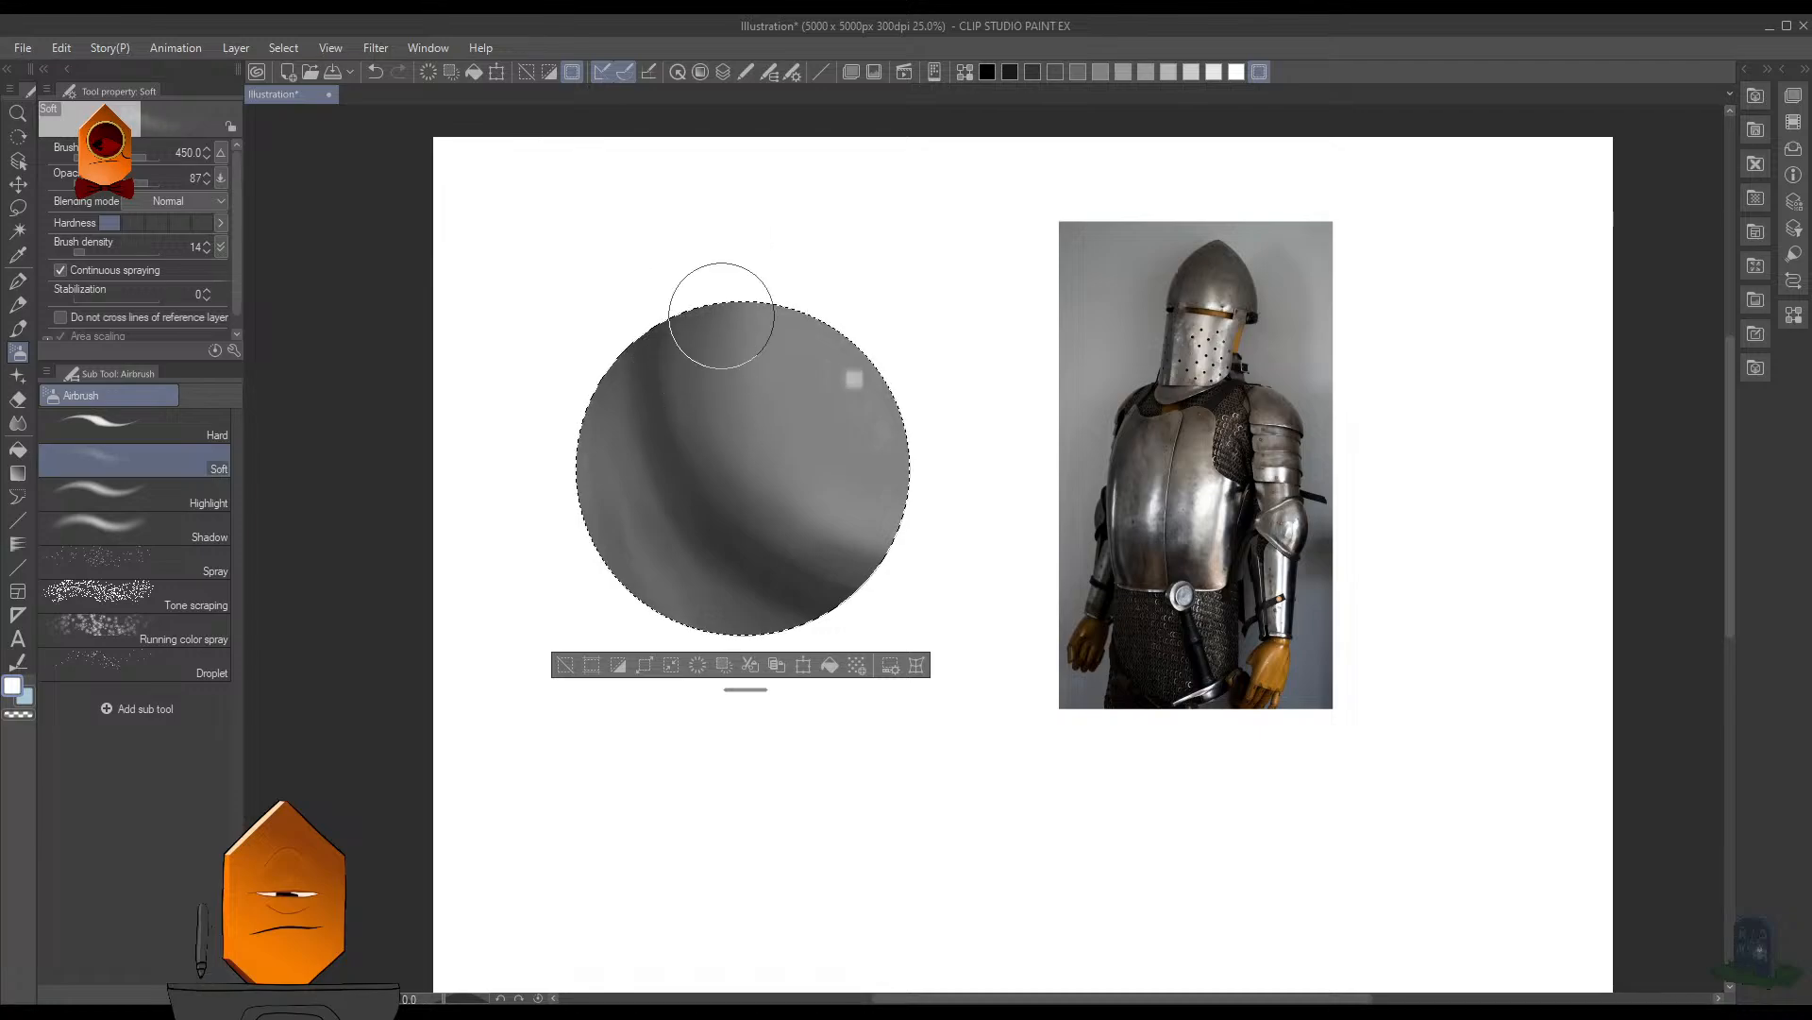
pyautogui.press(']')
pyautogui.press(']')
pyautogui.press(']')
pyautogui.press(']')
pyautogui.press(']')
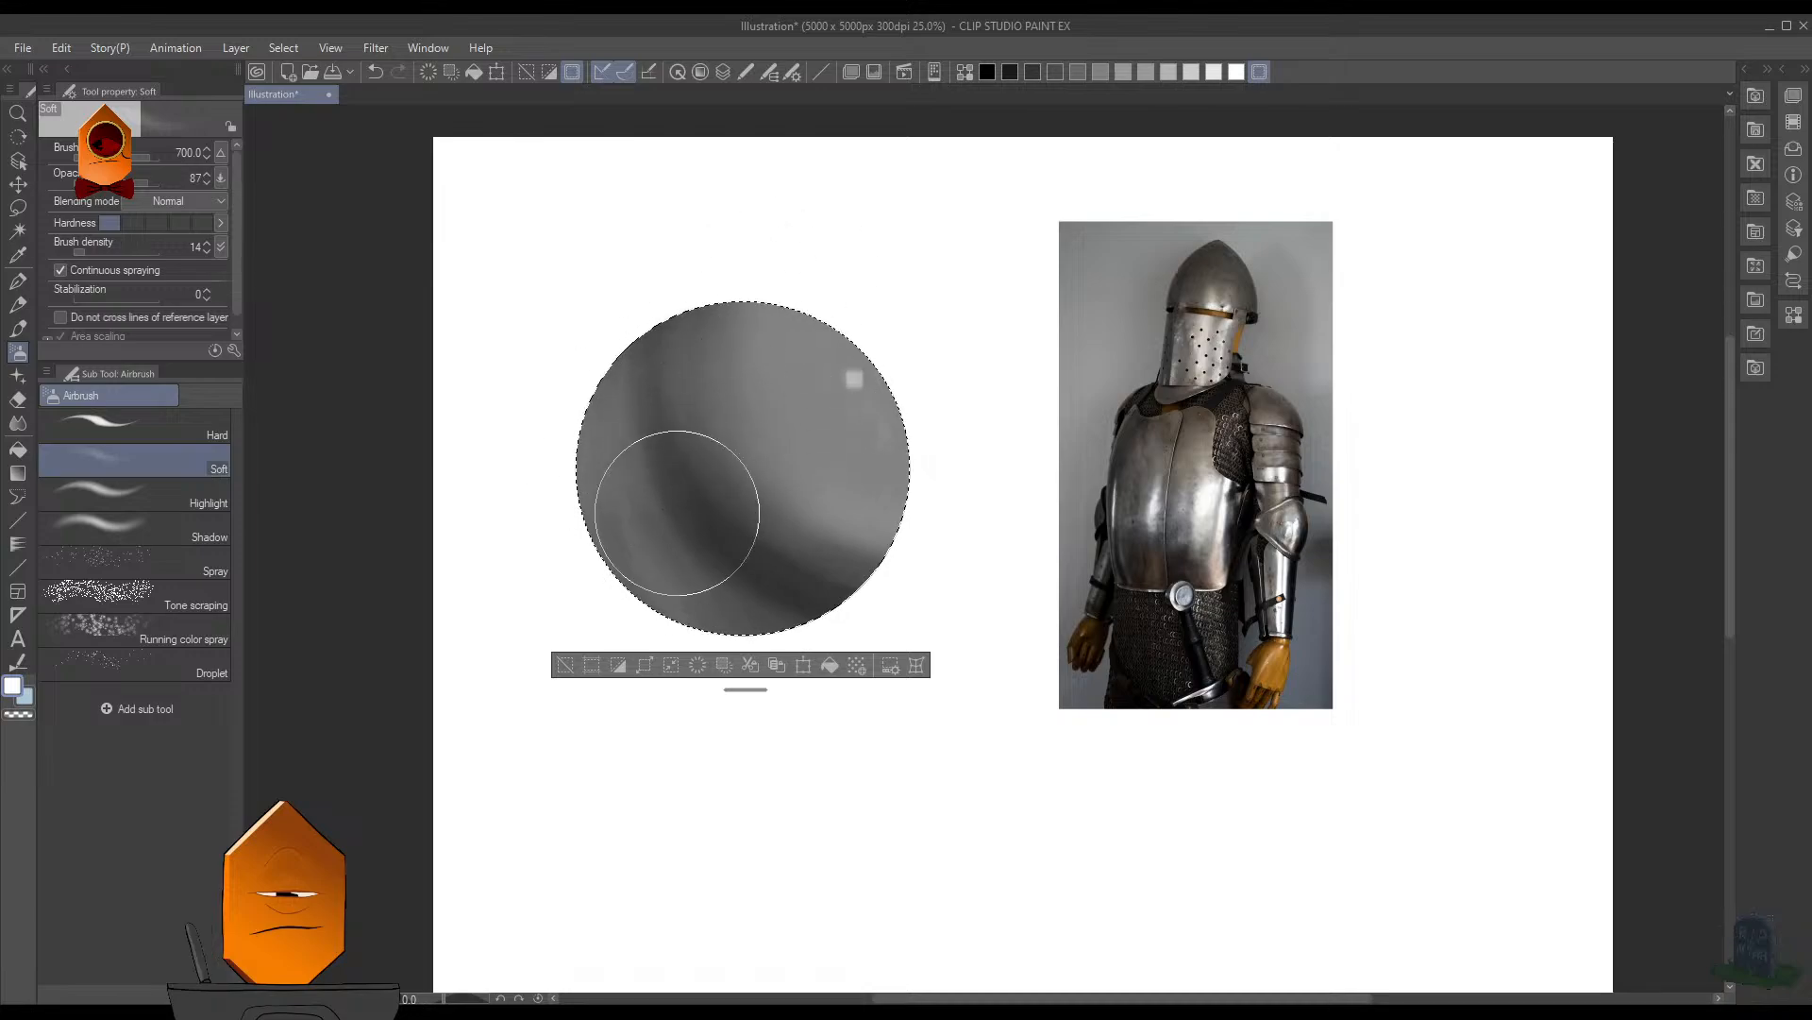
pyautogui.moveTo(680, 513)
pyautogui.mouseDown()
pyautogui.moveTo(627, 429)
pyautogui.moveTo(684, 483)
pyautogui.mouseUp()
pyautogui.hotkey('ctrl', 'z')
pyautogui.hotkey('ctrl', 'z')
pyautogui.press('[')
pyautogui.press('[')
pyautogui.press('[')
pyautogui.press('[')
pyautogui.press('[')
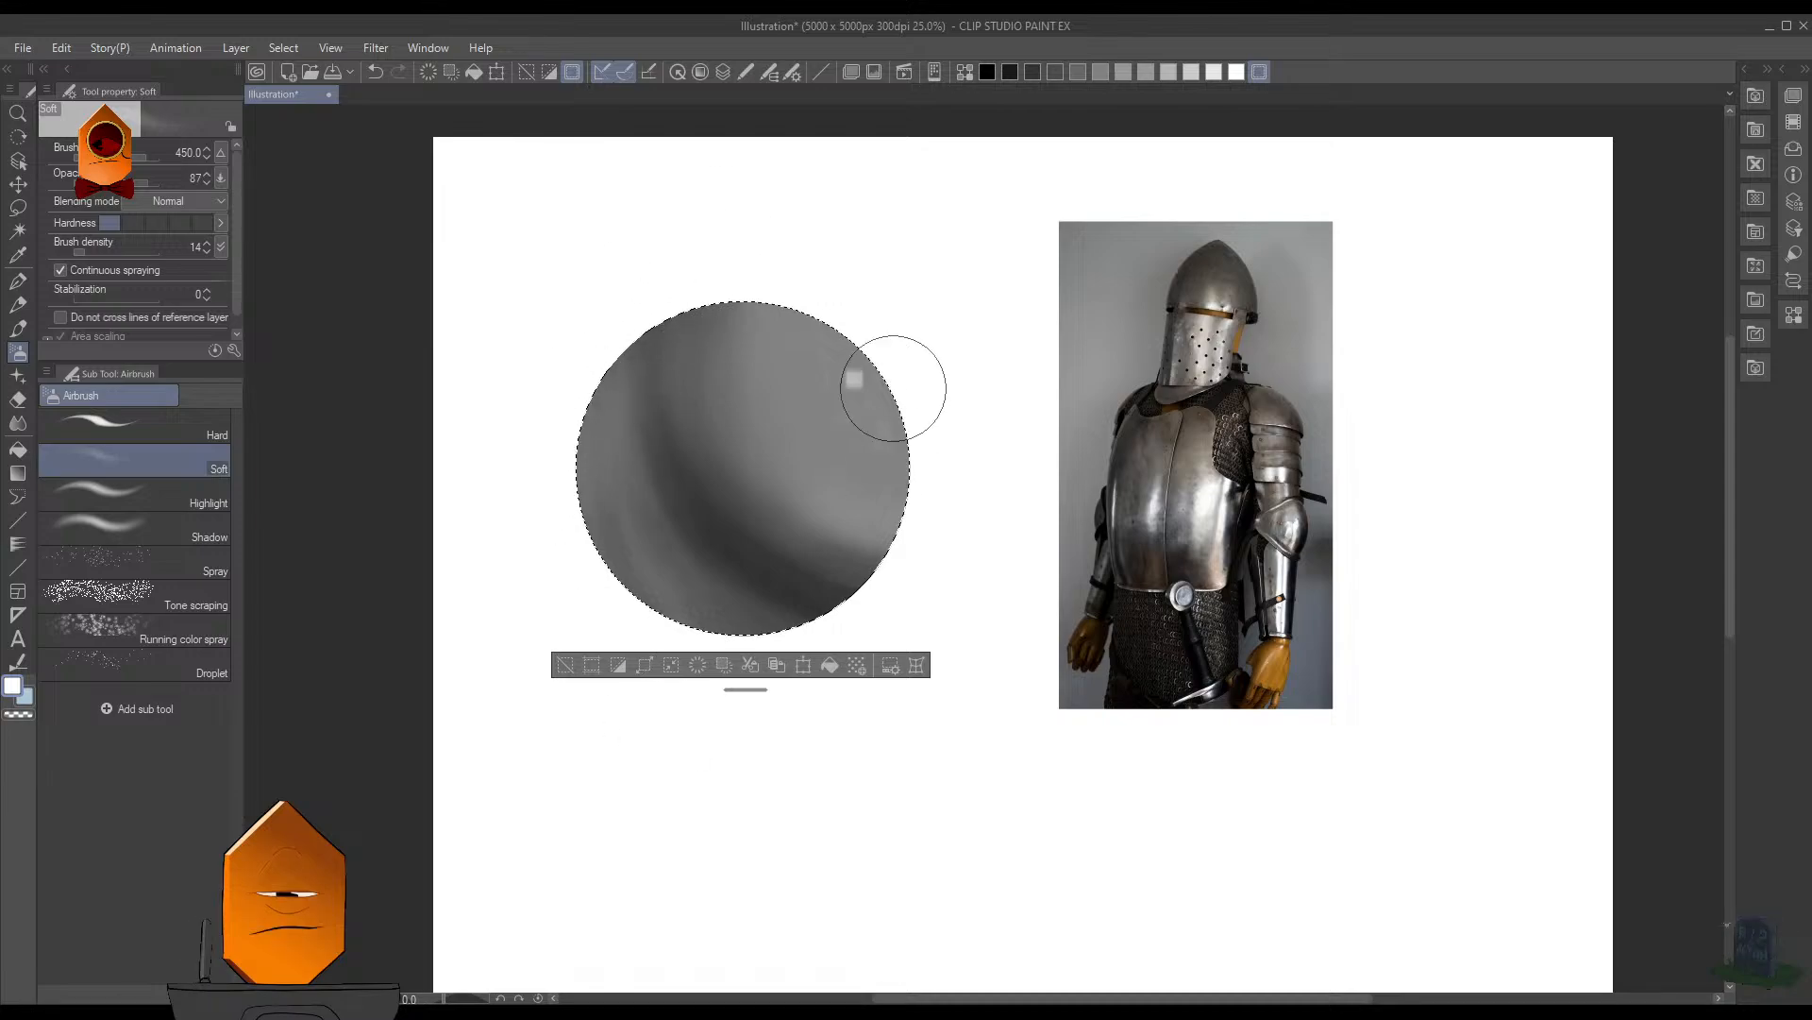
# - Step back through the last edits to the harder, darker core shadow for comparison, and restore the softened band
pyautogui.scroll(-2, 944, 396)
pyautogui.scroll(2, 943, 405)
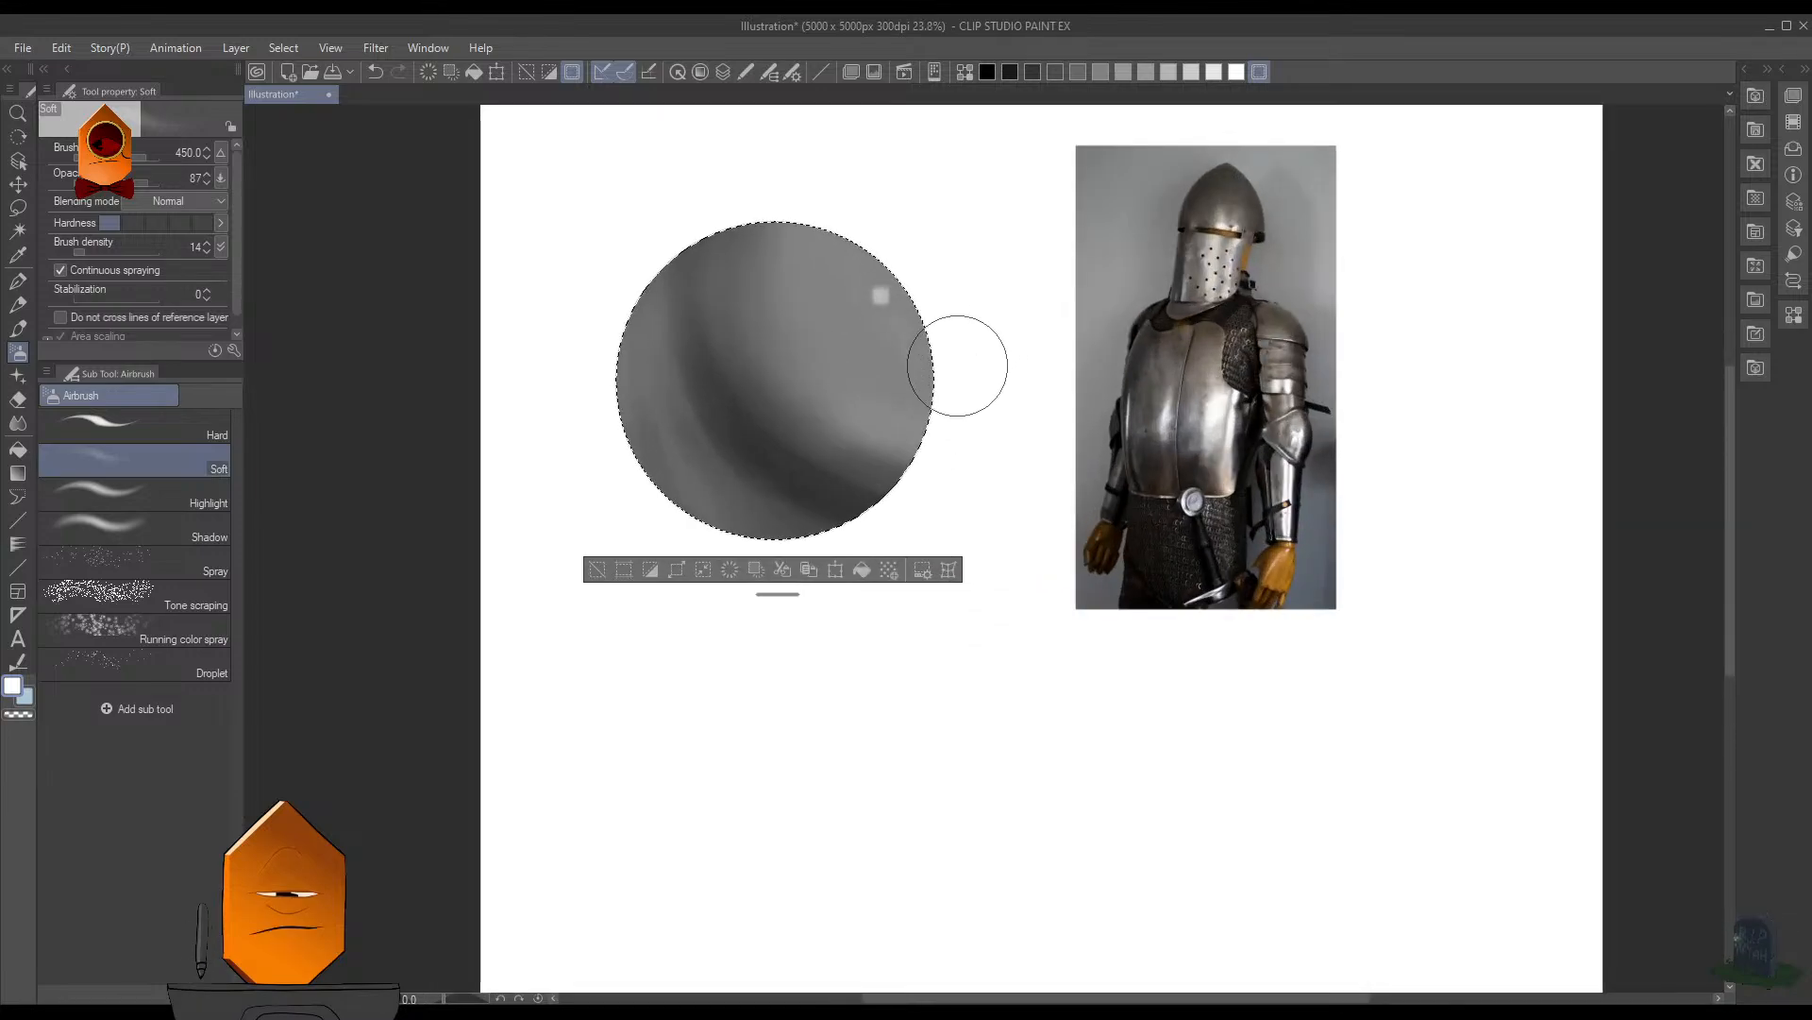
pyautogui.scroll(2, 965, 368)
pyautogui.hotkey('ctrl', 'z')
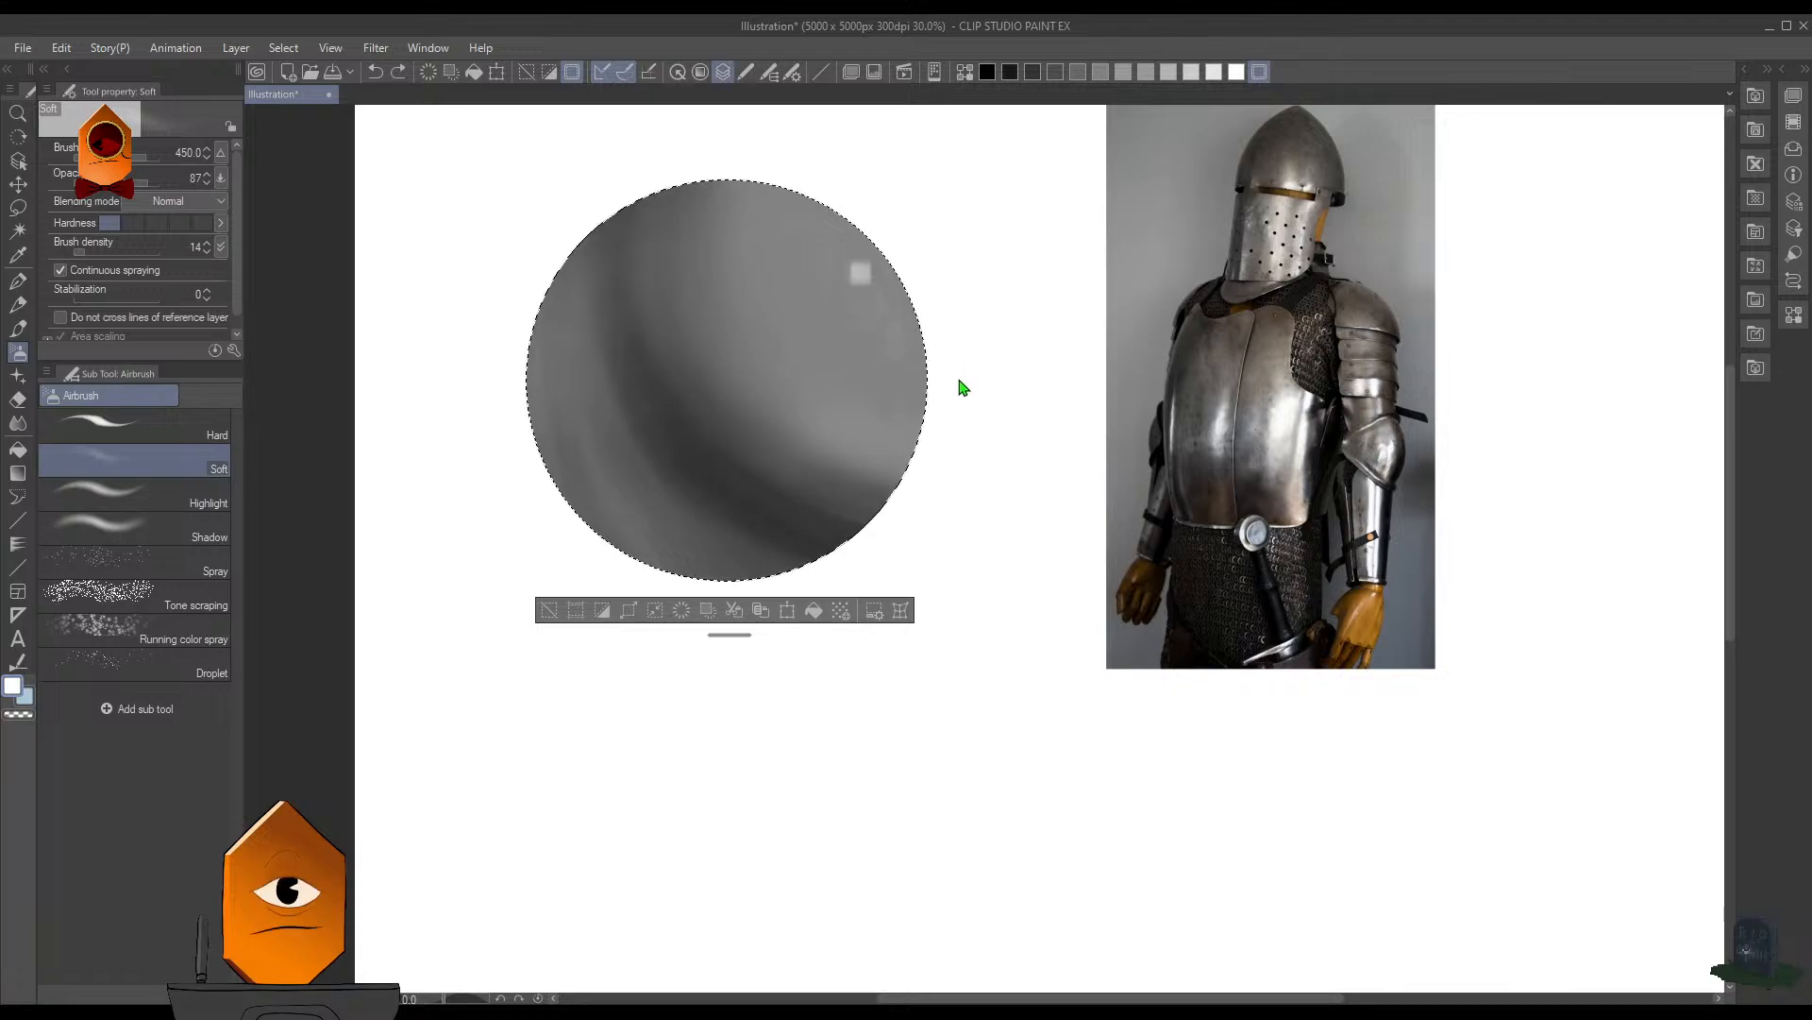
pyautogui.hotkey('ctrl', 'z')
pyautogui.hotkey('ctrl', 'z')
pyautogui.hotkey('ctrl', 'z')
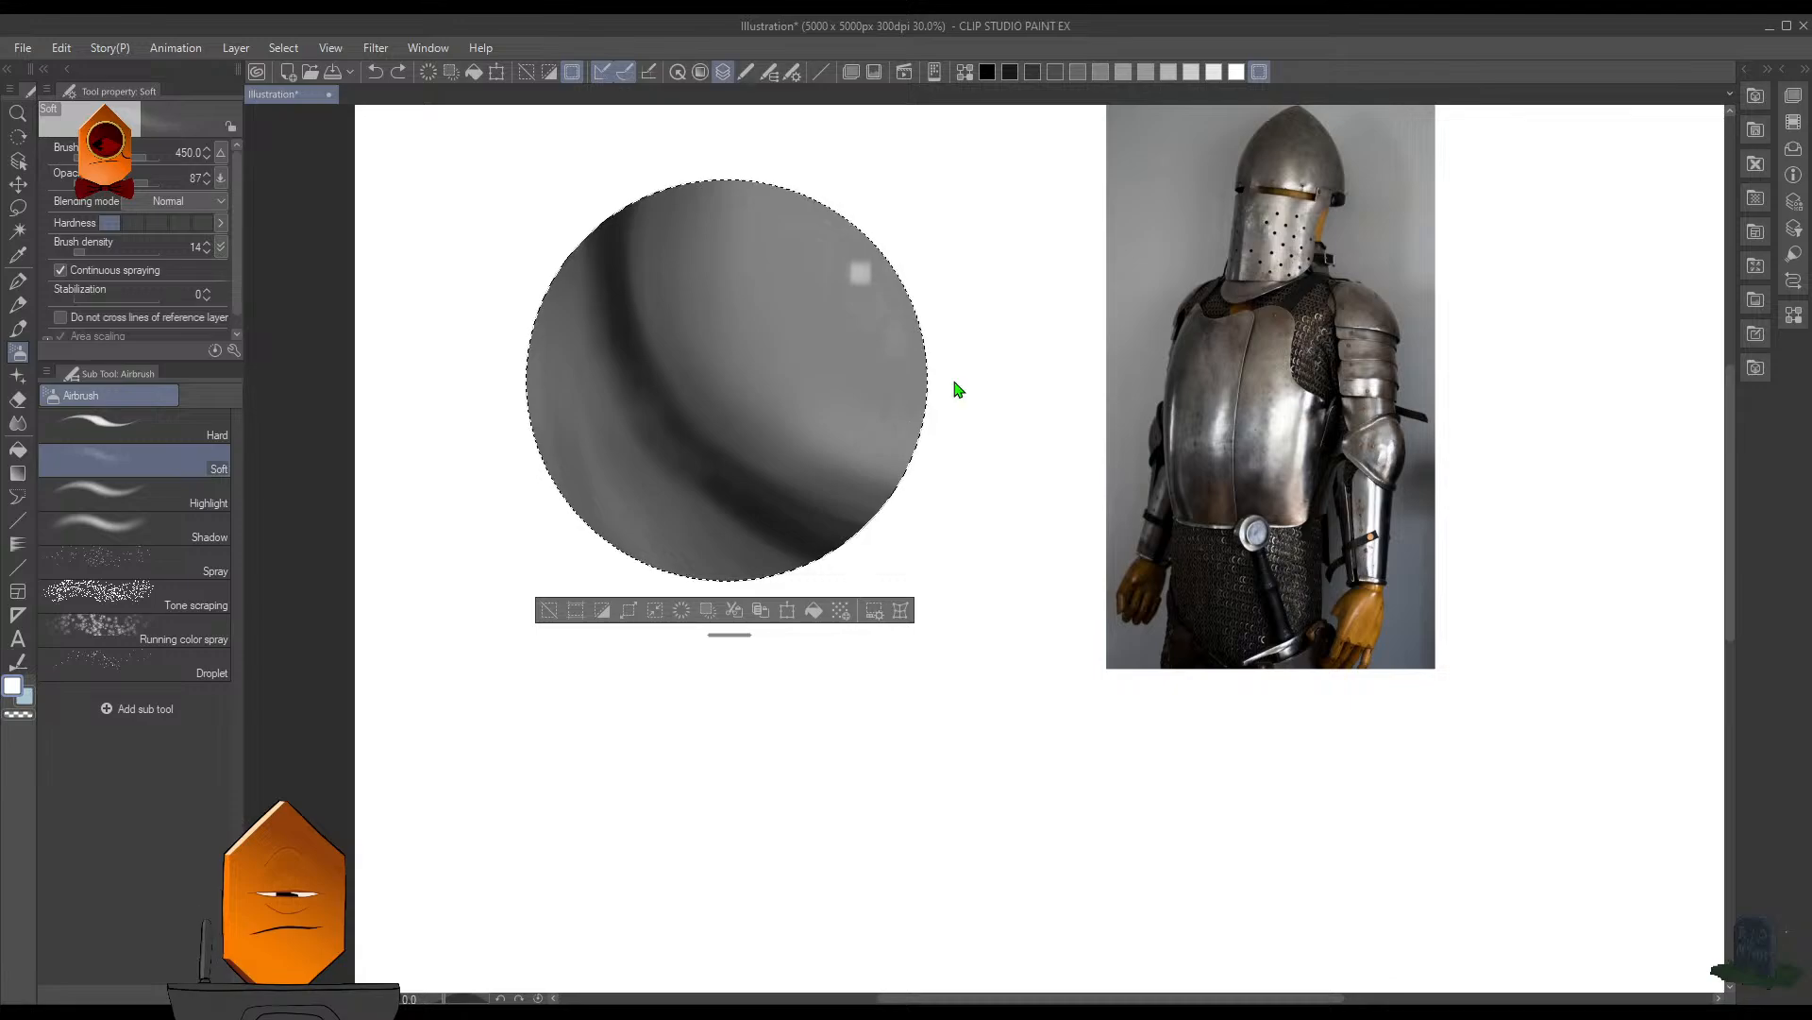
pyautogui.hotkey('ctrl', 'y')
pyautogui.hotkey('ctrl', 'y')
pyautogui.hotkey('ctrl', 'y')
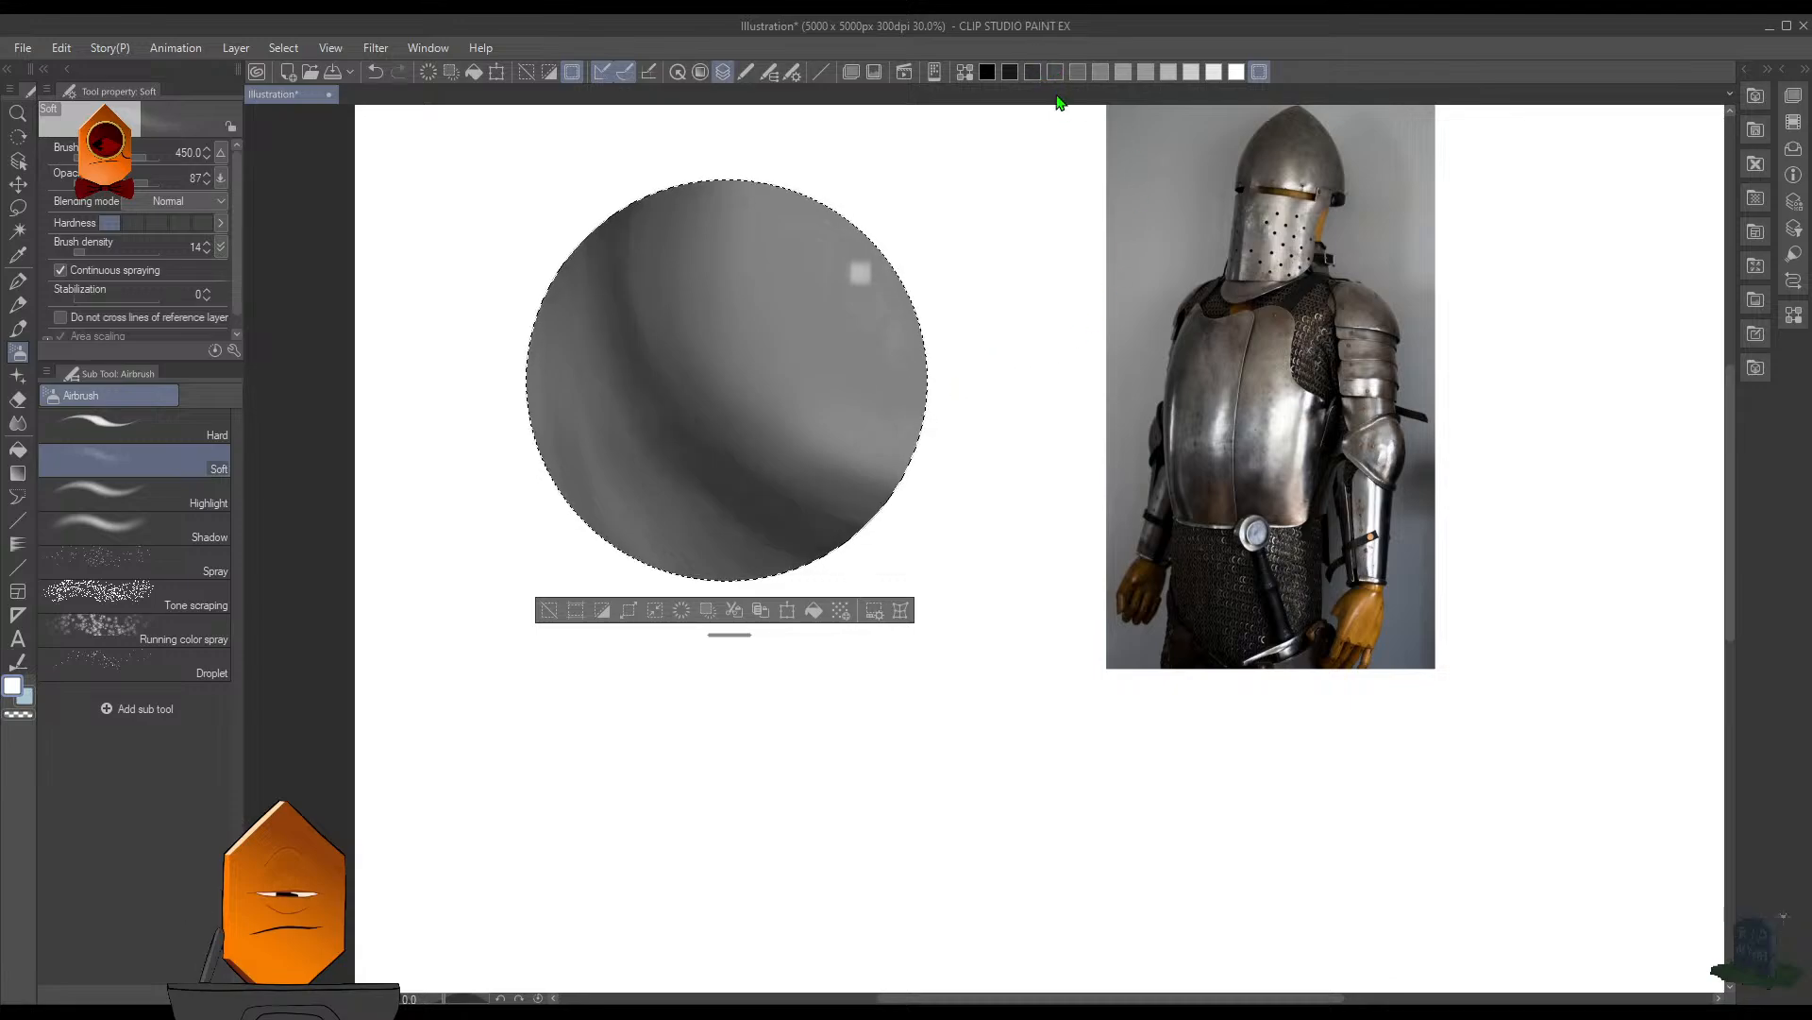
# - Darken the outer shaded side of the sphere with near-black MB Cubebrush strokes at size 125, and clear the circular selection
pyautogui.scroll(-2, 1068, 348)
pyautogui.scroll(2, 1015, 404)
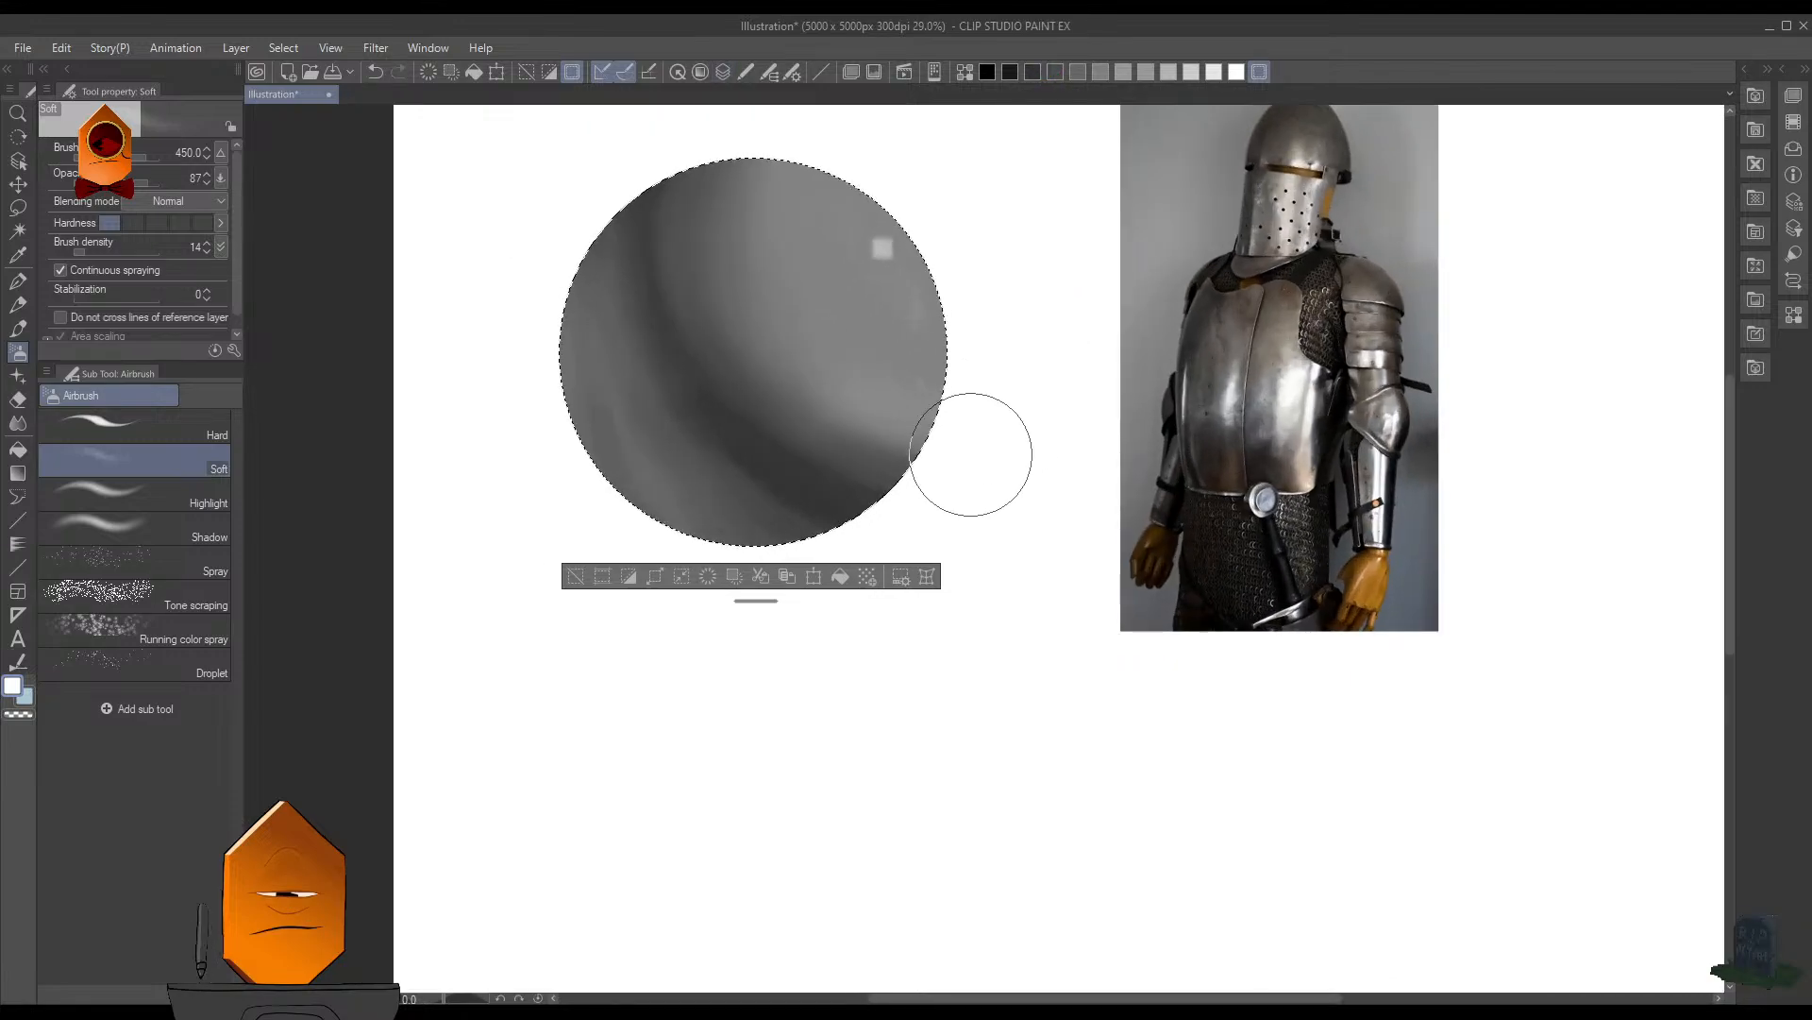
pyautogui.press('p')
pyautogui.scroll(2, 660, 264)
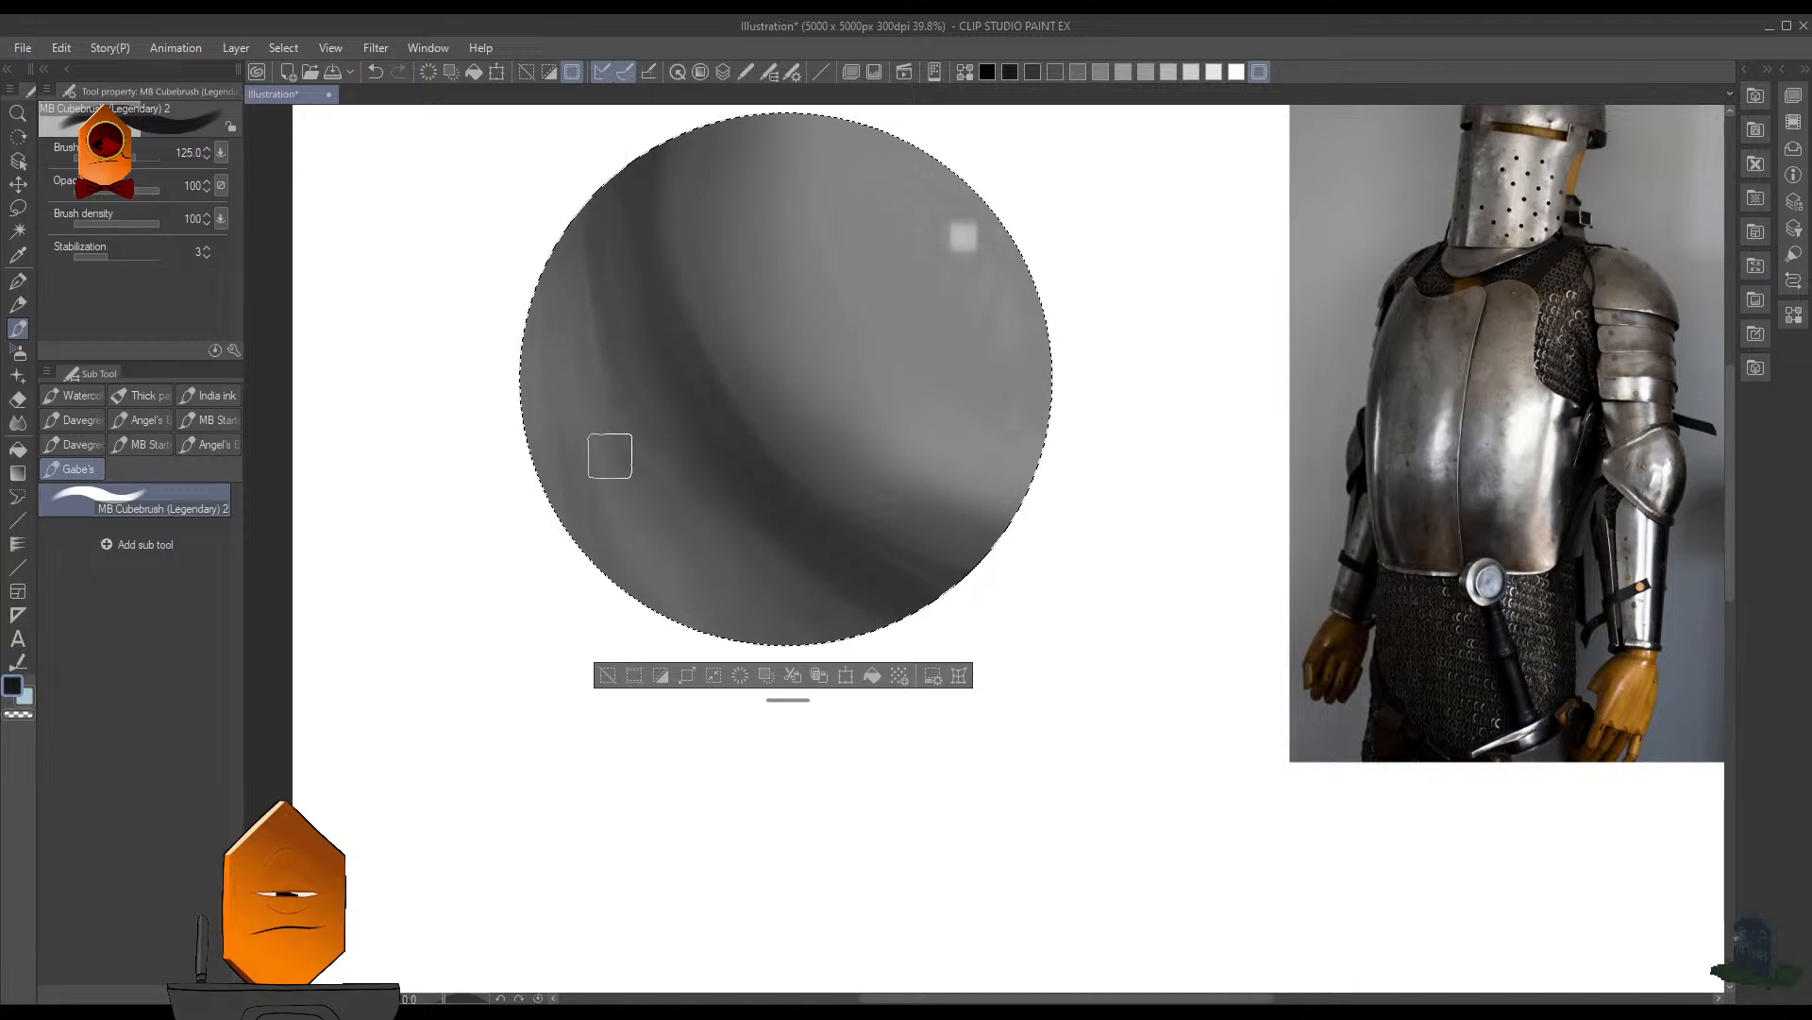
pyautogui.moveTo(586, 315)
pyautogui.mouseDown()
pyautogui.moveTo(586, 488)
pyautogui.moveTo(531, 297)
pyautogui.moveTo(519, 352)
pyautogui.mouseUp()
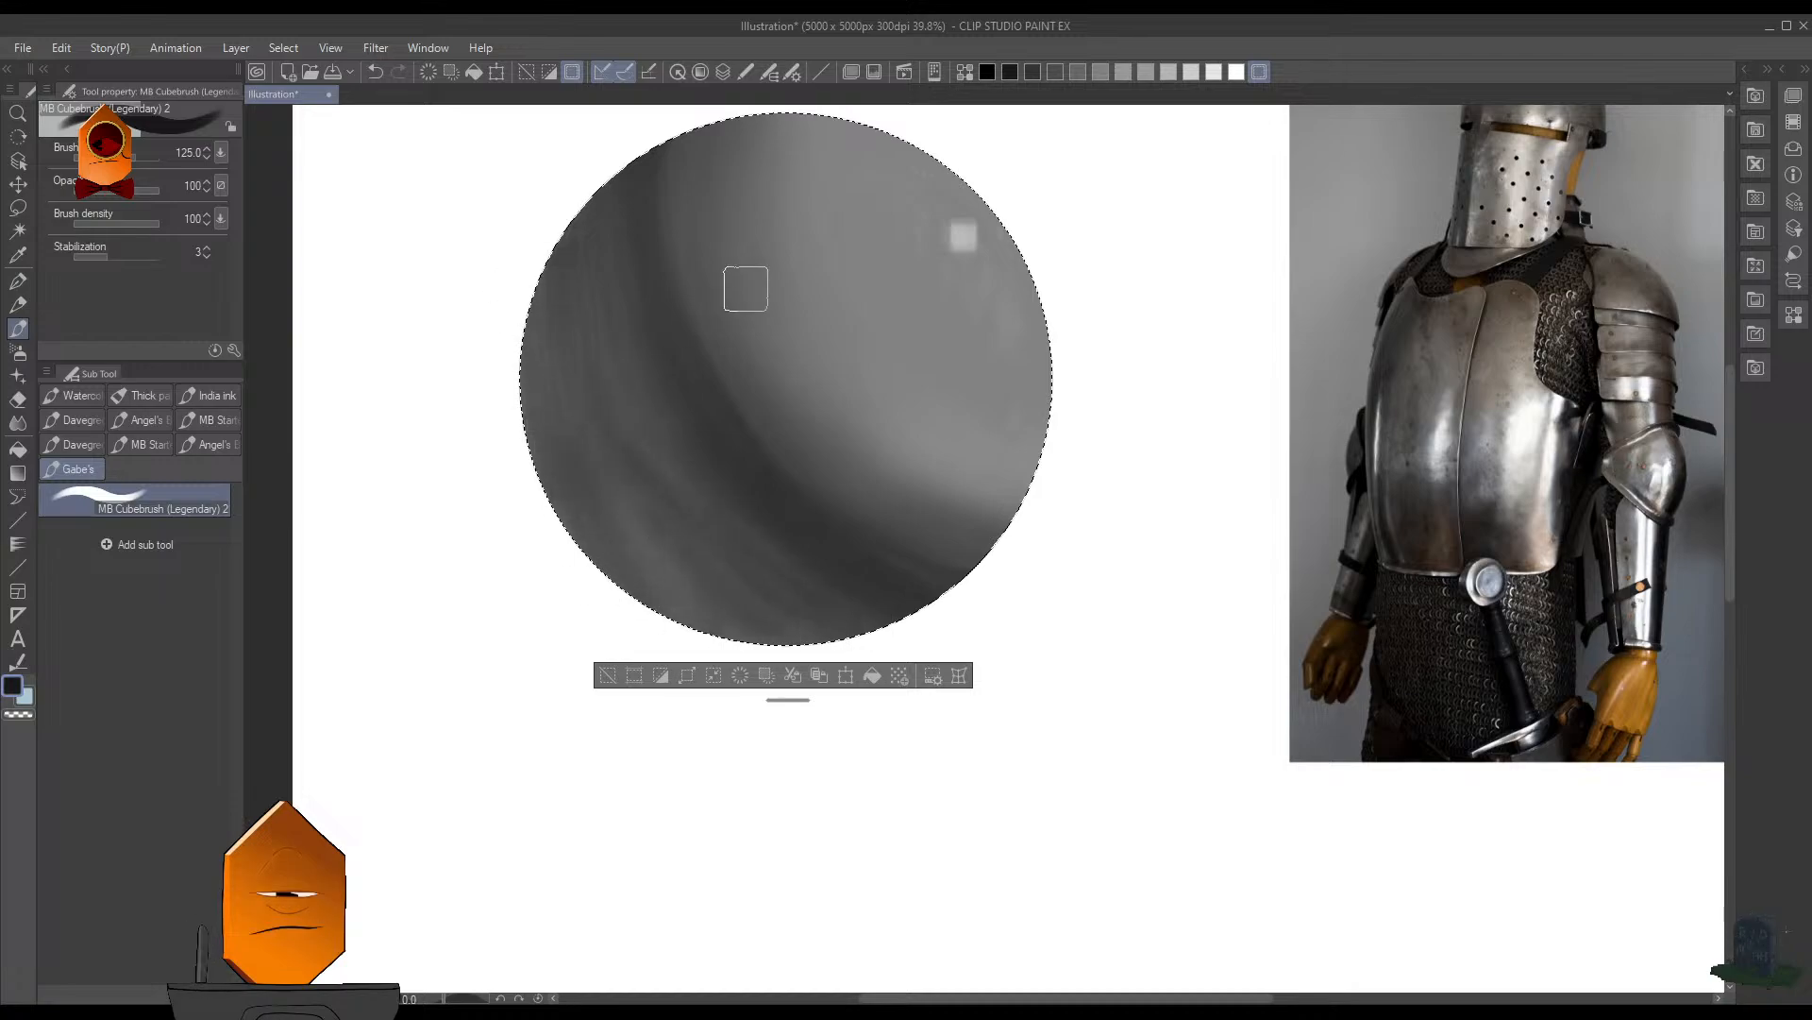
pyautogui.hotkey('ctrl', 'd')
pyautogui.scroll(-3, 1082, 341)
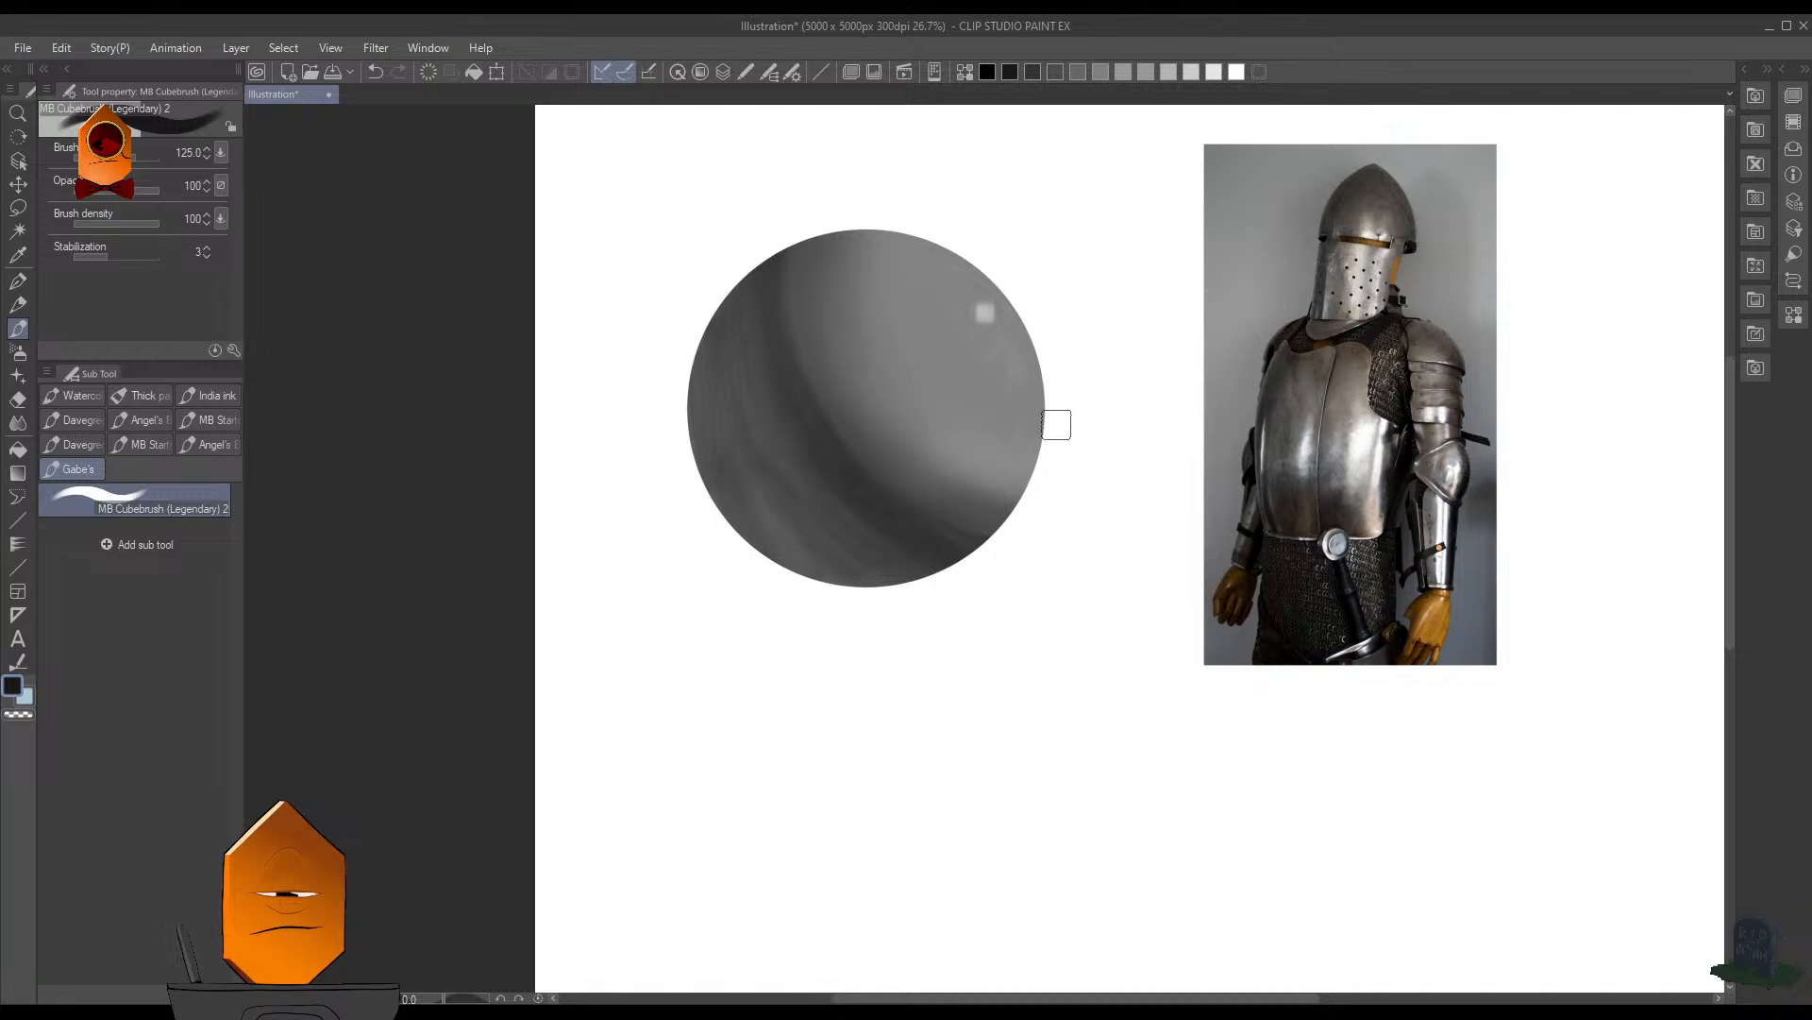
pyautogui.scroll(2, 1055, 420)
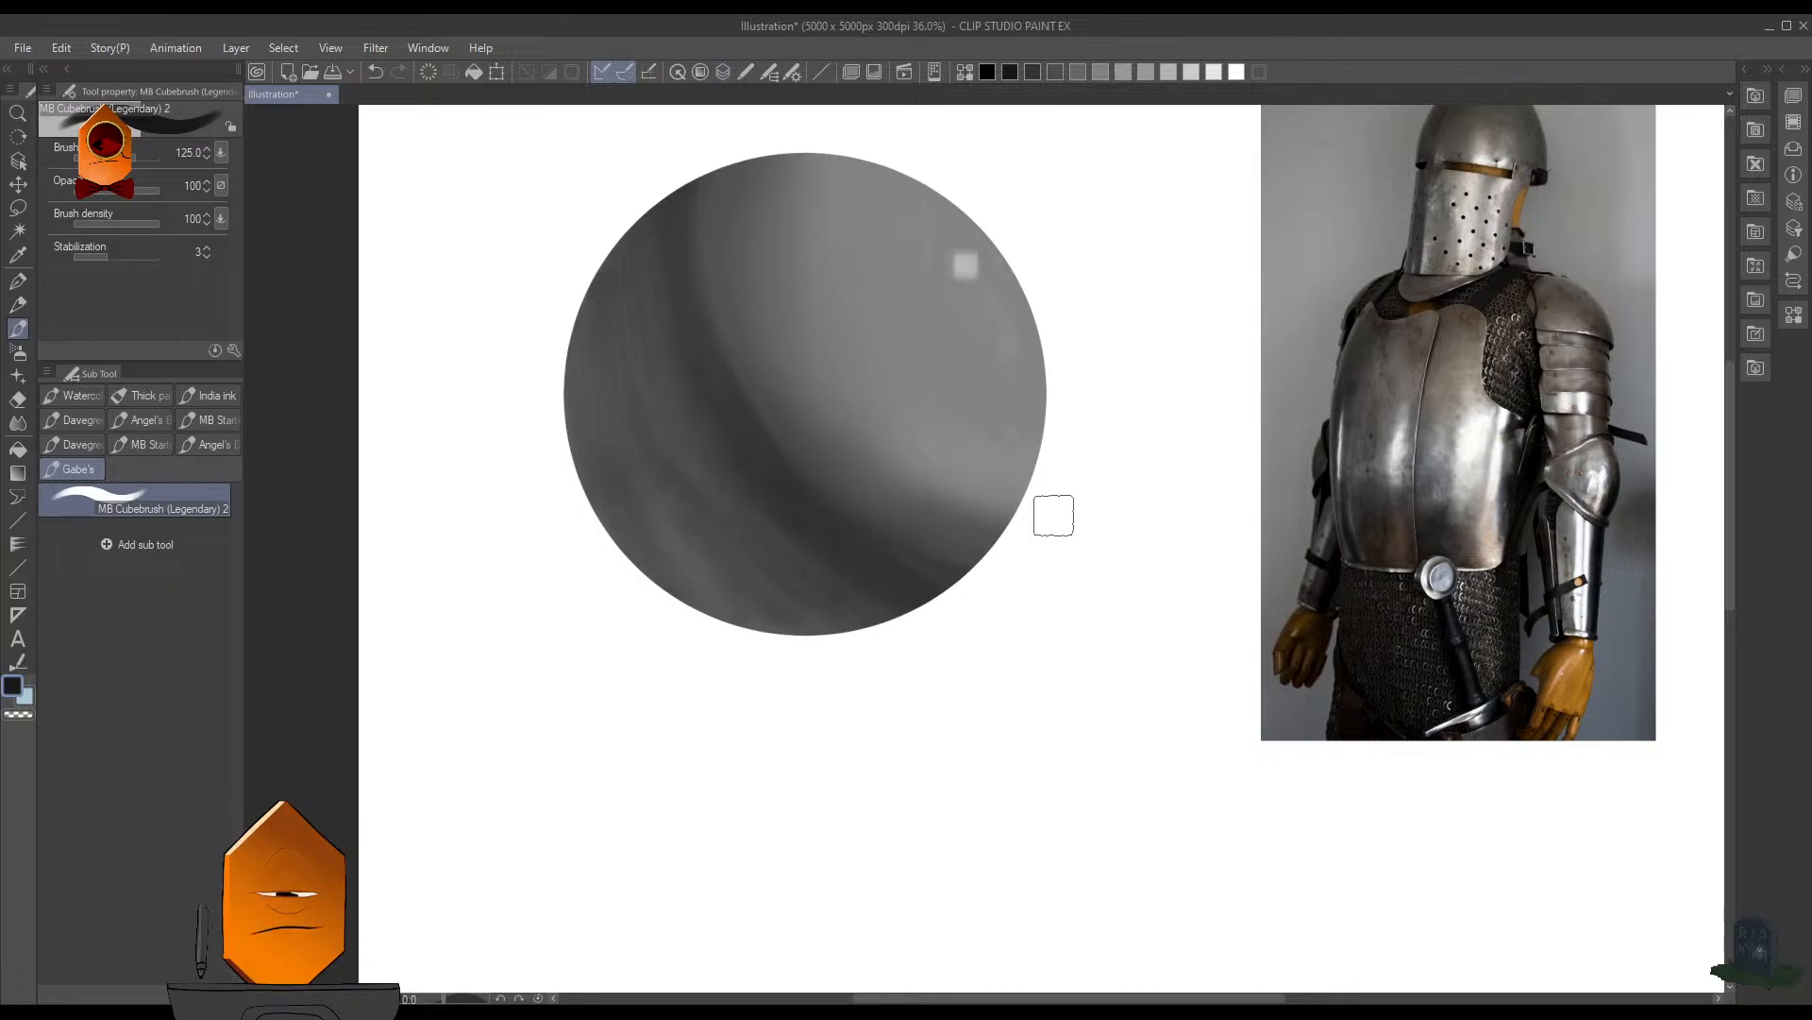
# - Turn the copied sphere layer nearly black by lowering its luminosity
pyautogui.hotkey('ctrl', 'z')
pyautogui.hotkey('ctrl', 't')
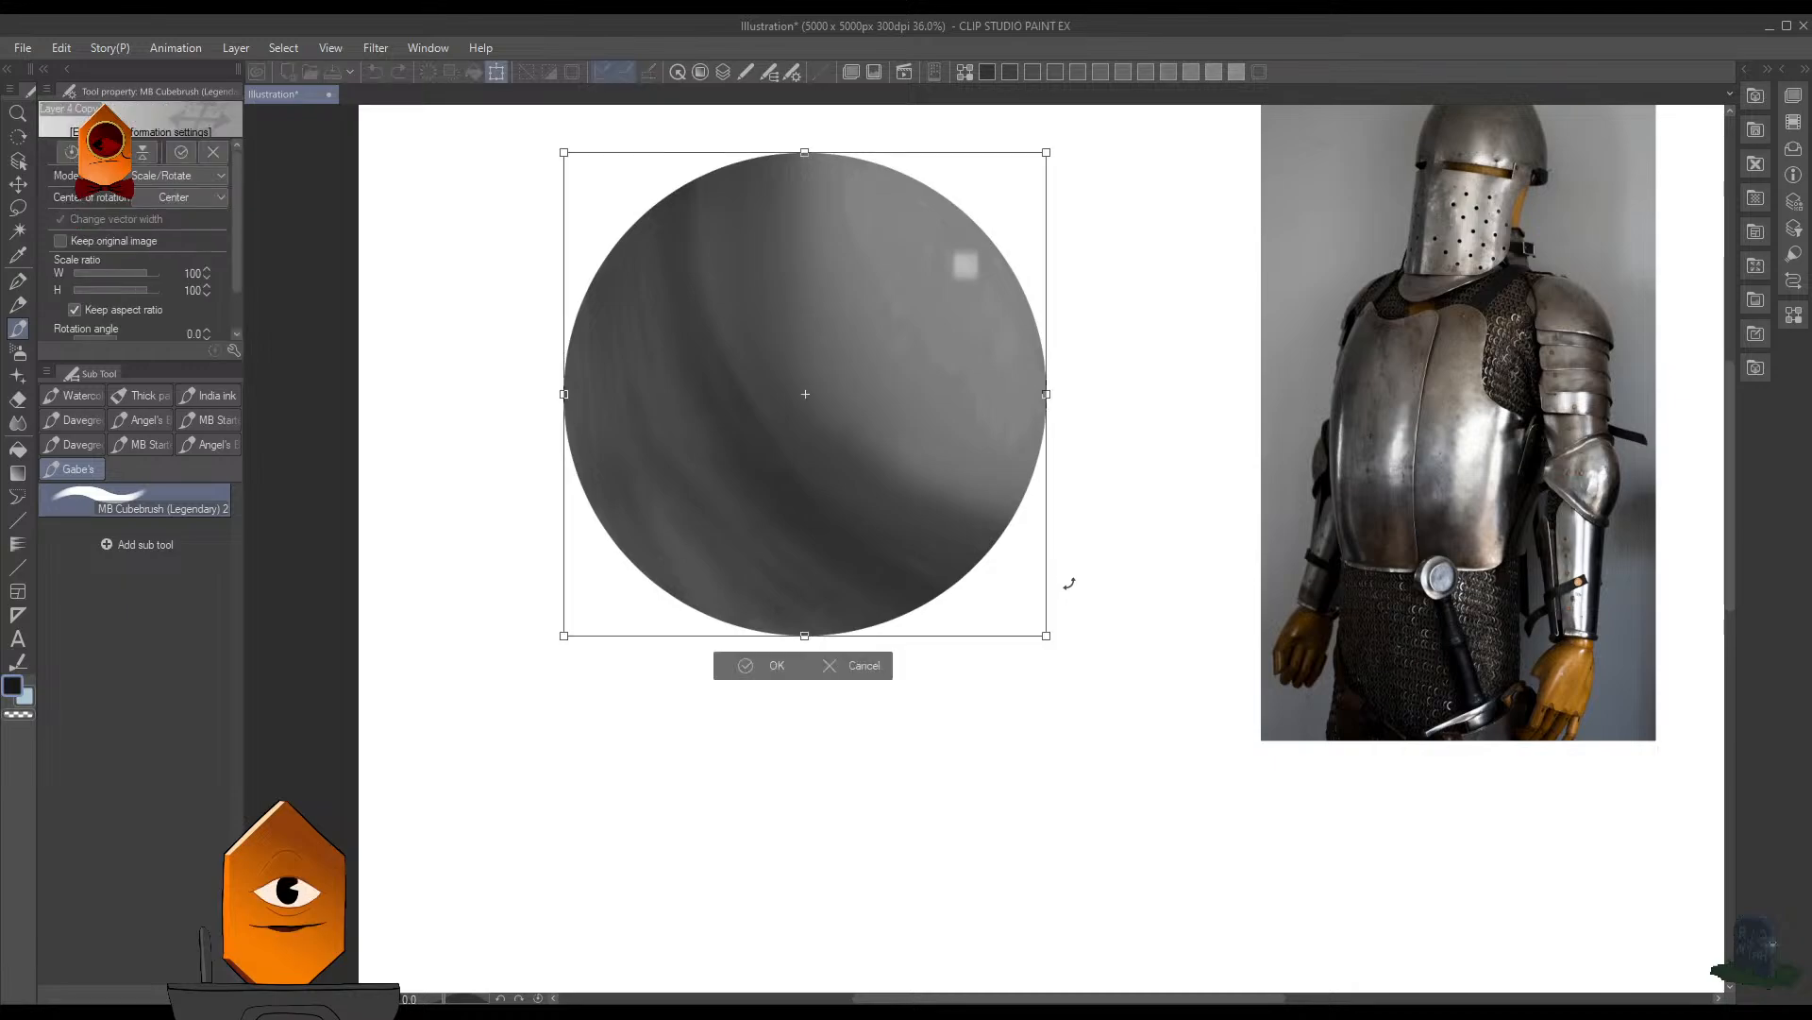
pyautogui.click(864, 669)
pyautogui.hotkey('ctrl', 'u')
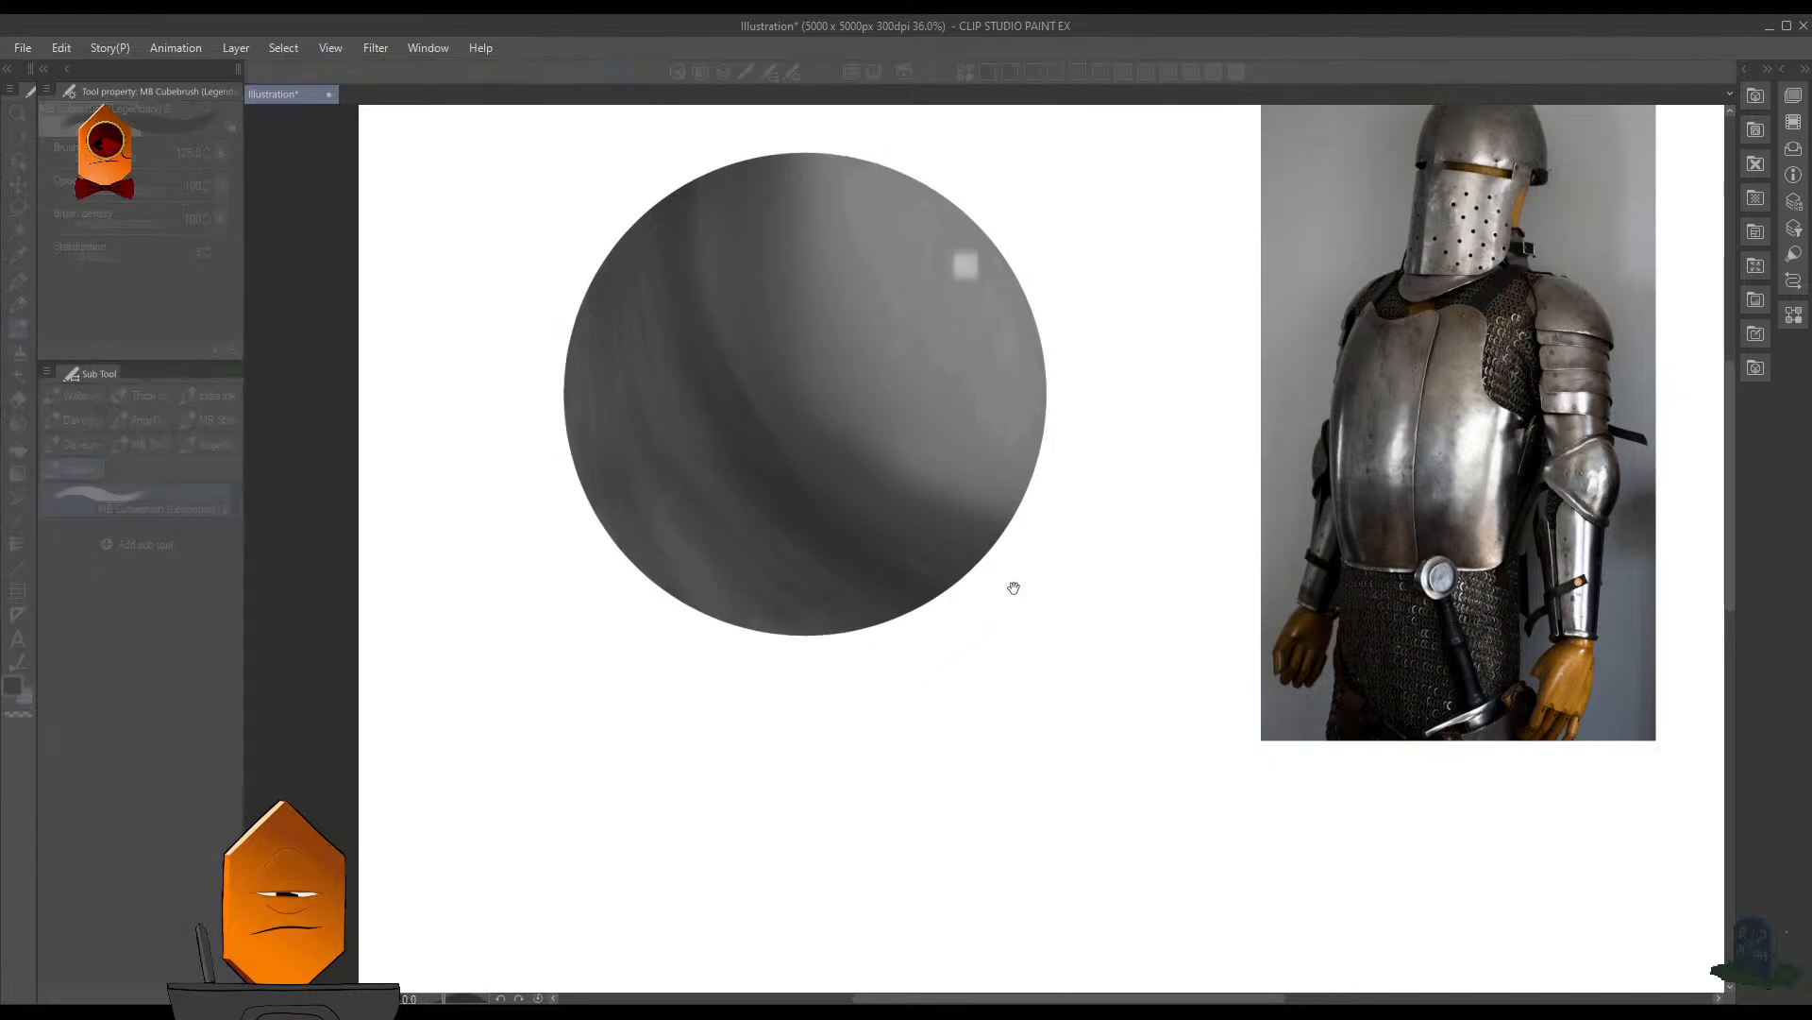
pyautogui.moveTo(532, 403); pyautogui.dragTo(579, 578)
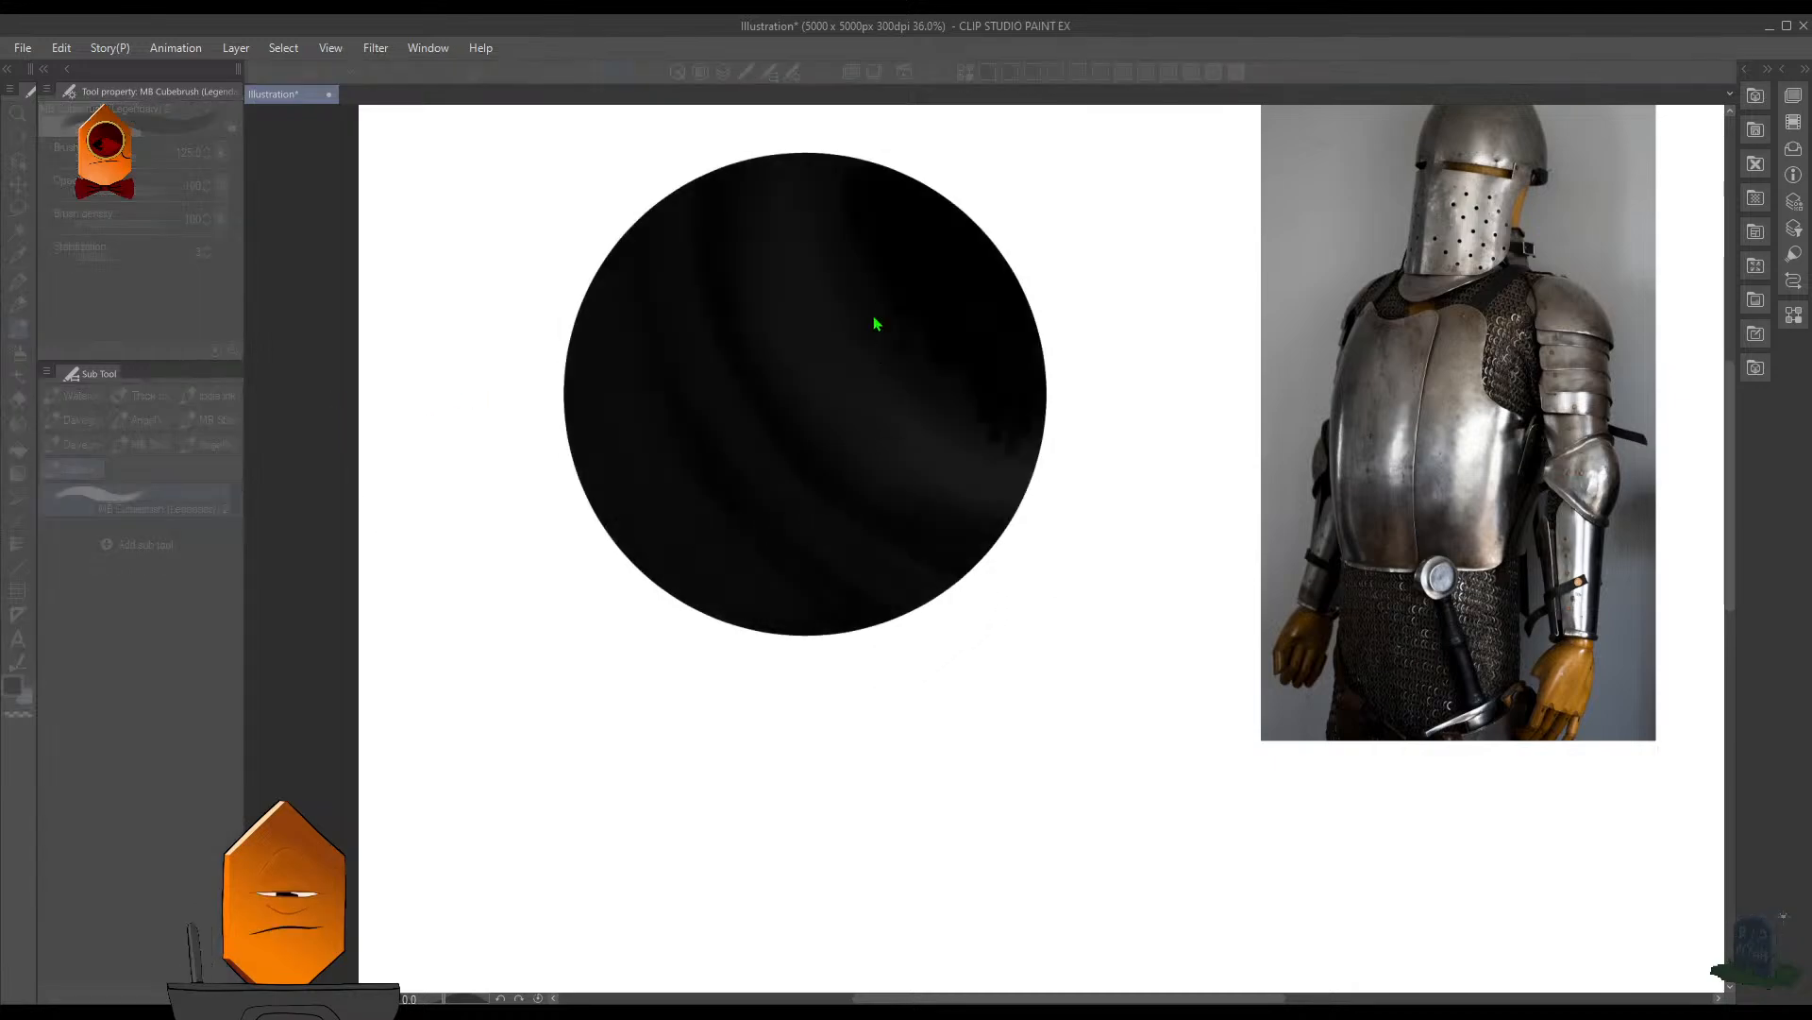
pyautogui.press('Return')
# - Flatten the black copy to 4% height, offset it under the sphere's base as a cast shadow, and place it behind the sphere
pyautogui.hotkey('ctrl', 't')
pyautogui.moveTo(804, 151); pyautogui.dragTo(797, 614)
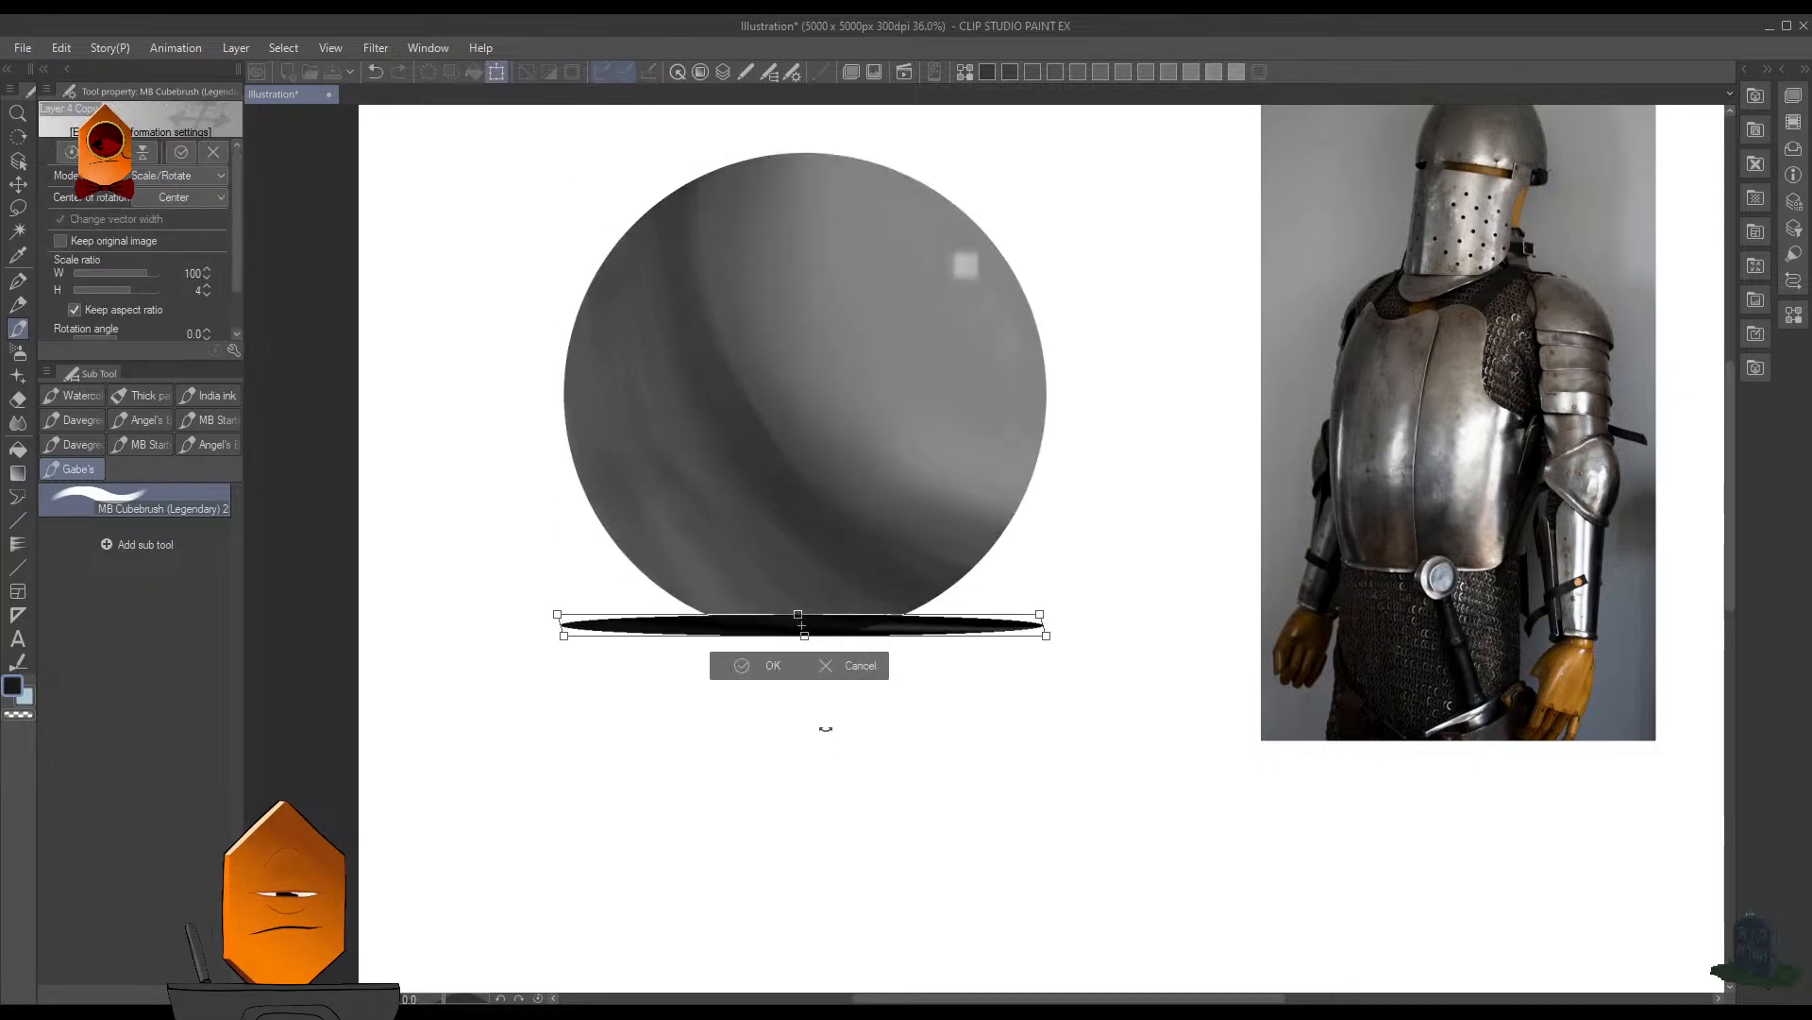
pyautogui.moveTo(901, 640); pyautogui.dragTo(838, 639)
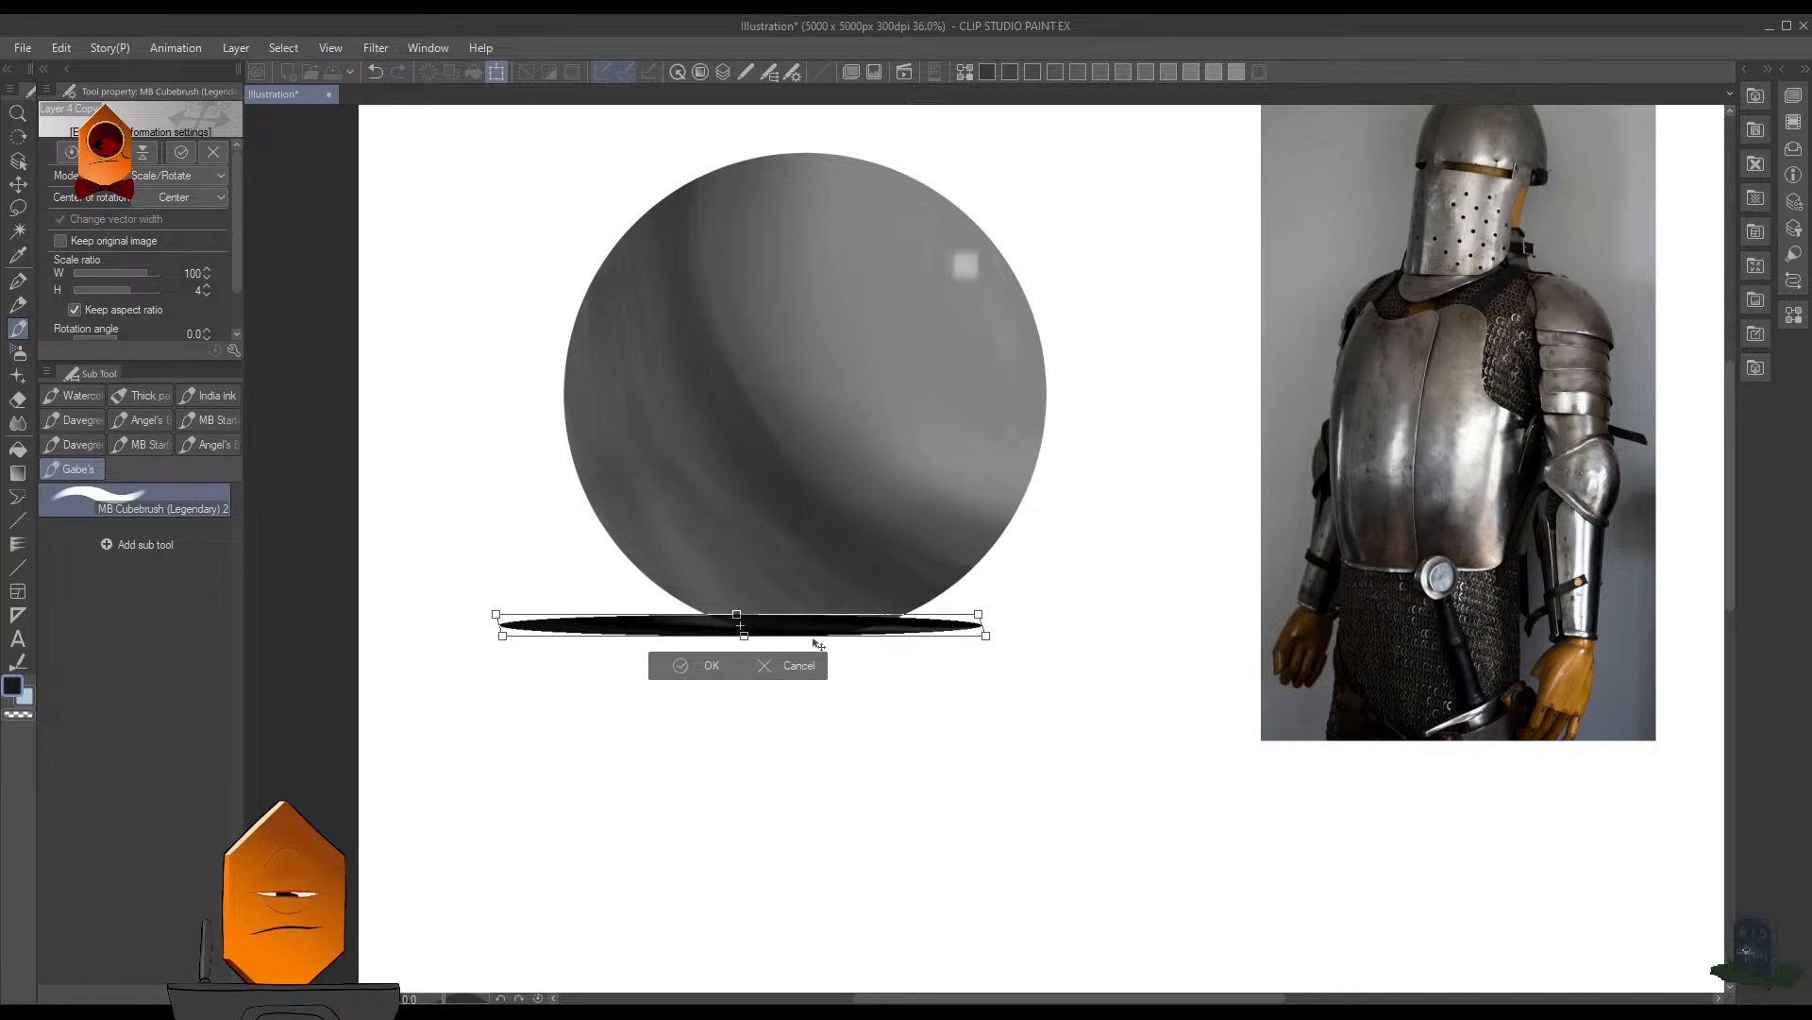
pyautogui.moveTo(817, 645); pyautogui.dragTo(813, 654)
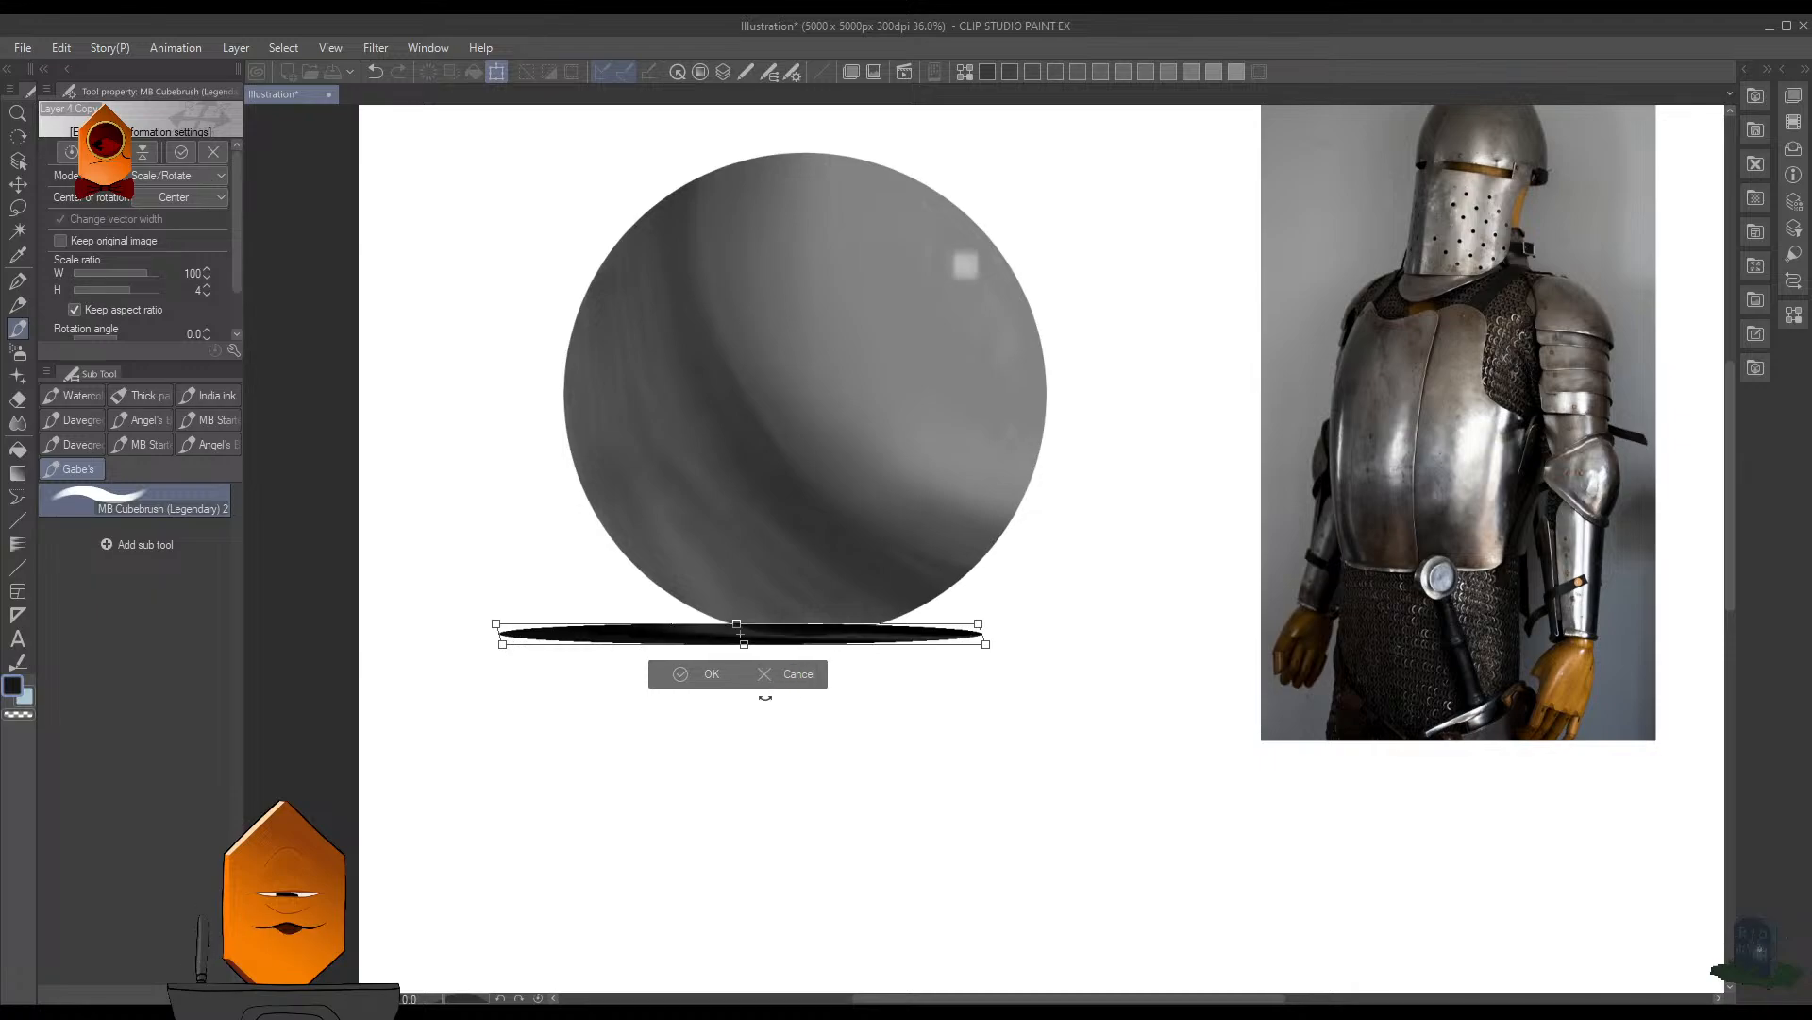
pyautogui.click(703, 674)
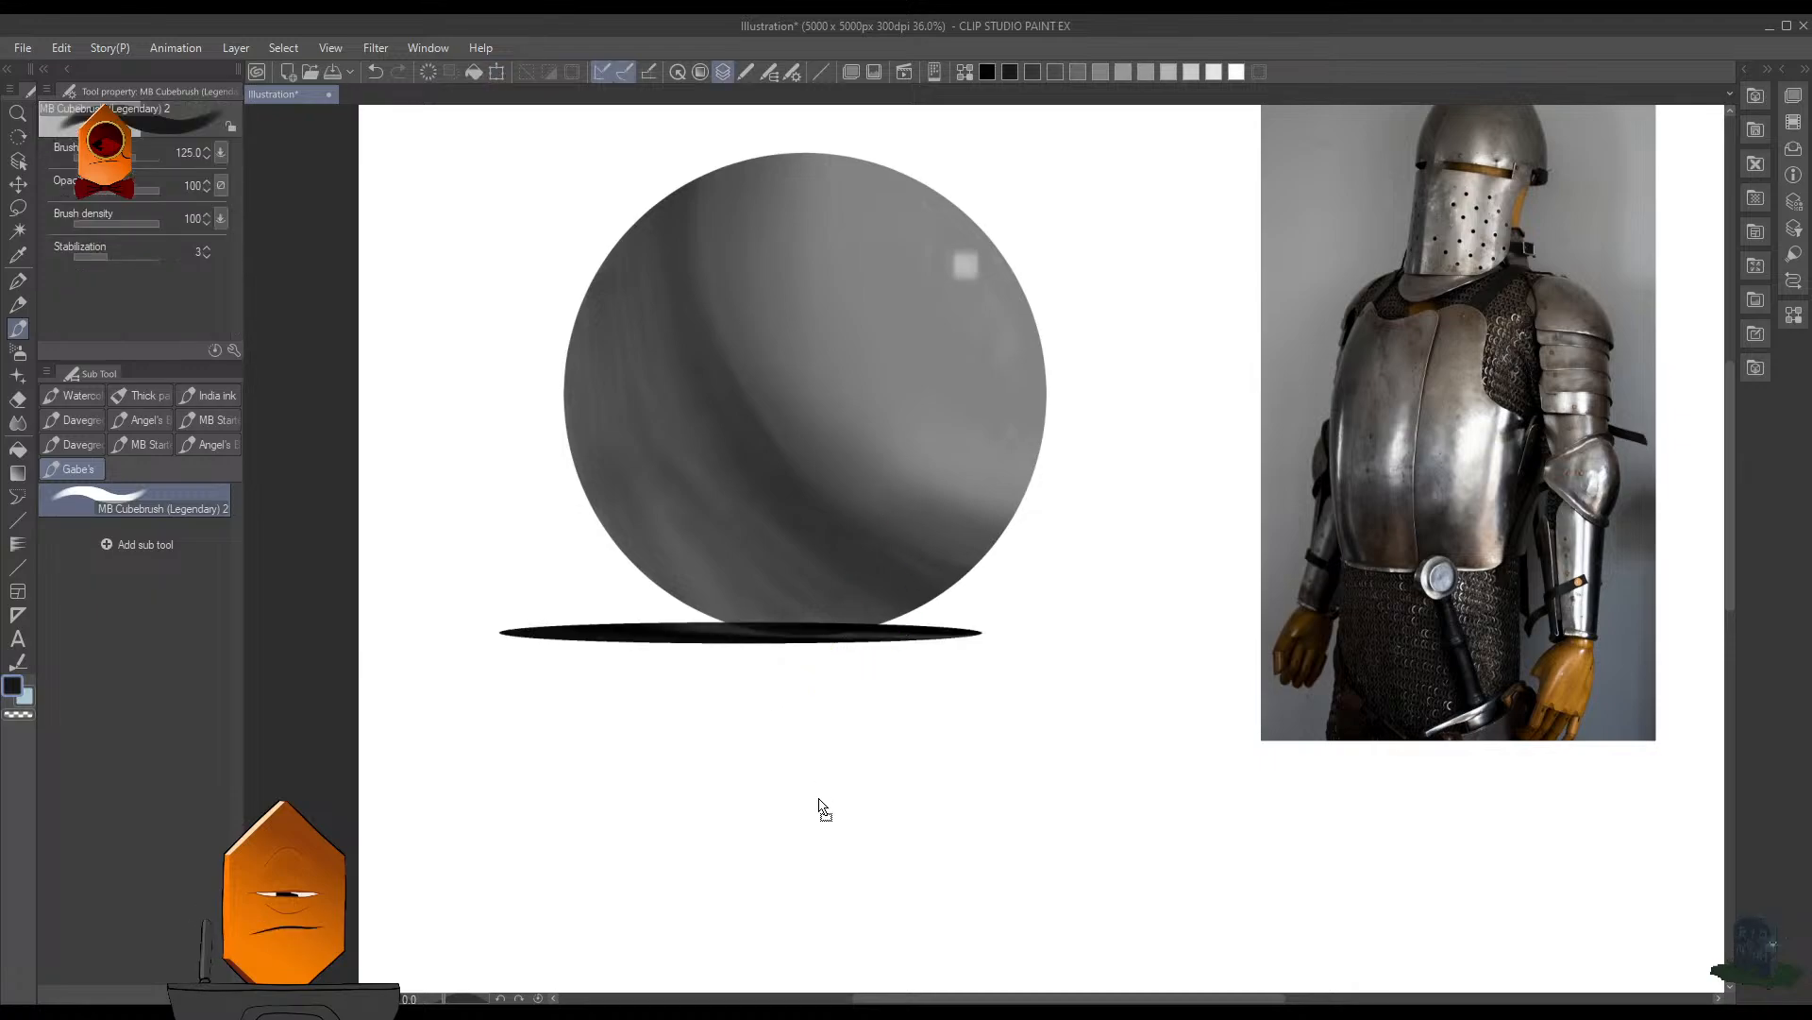
pyautogui.hotkey('ctrl', '[')
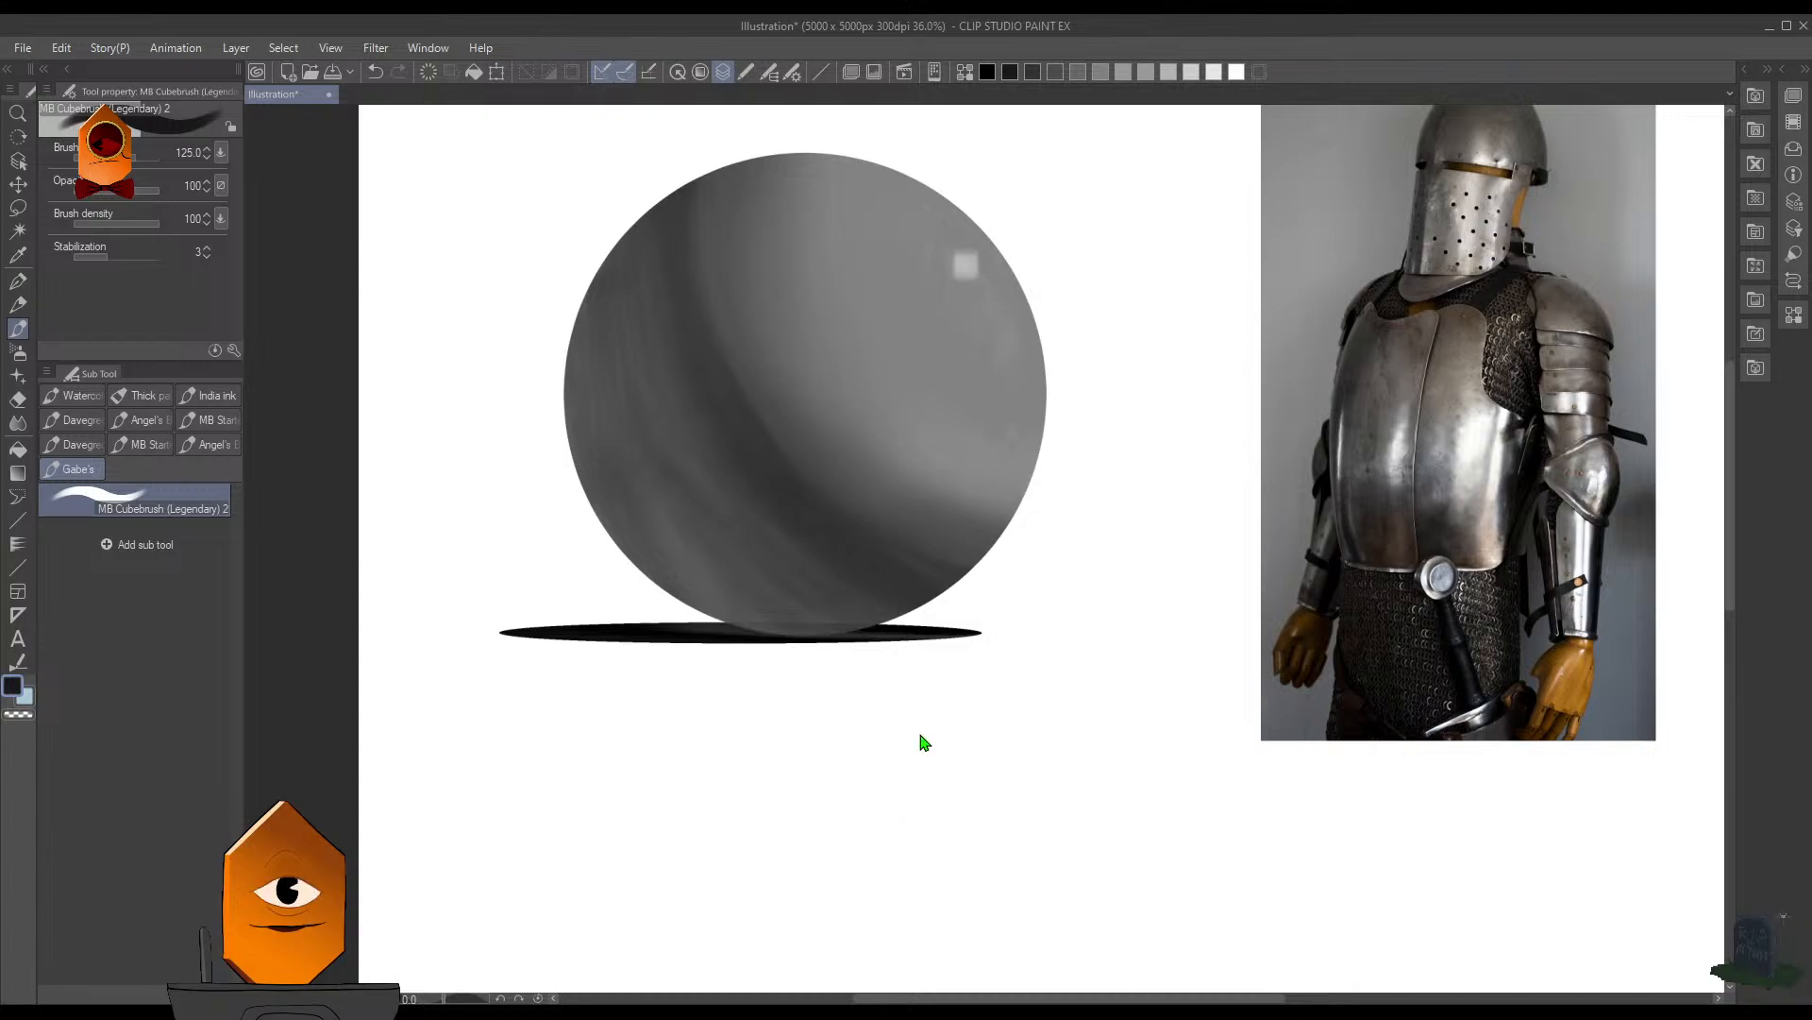
# - Reduce the opacity of the flattened cast shadow layer under the sphere
pyautogui.click(929, 303)
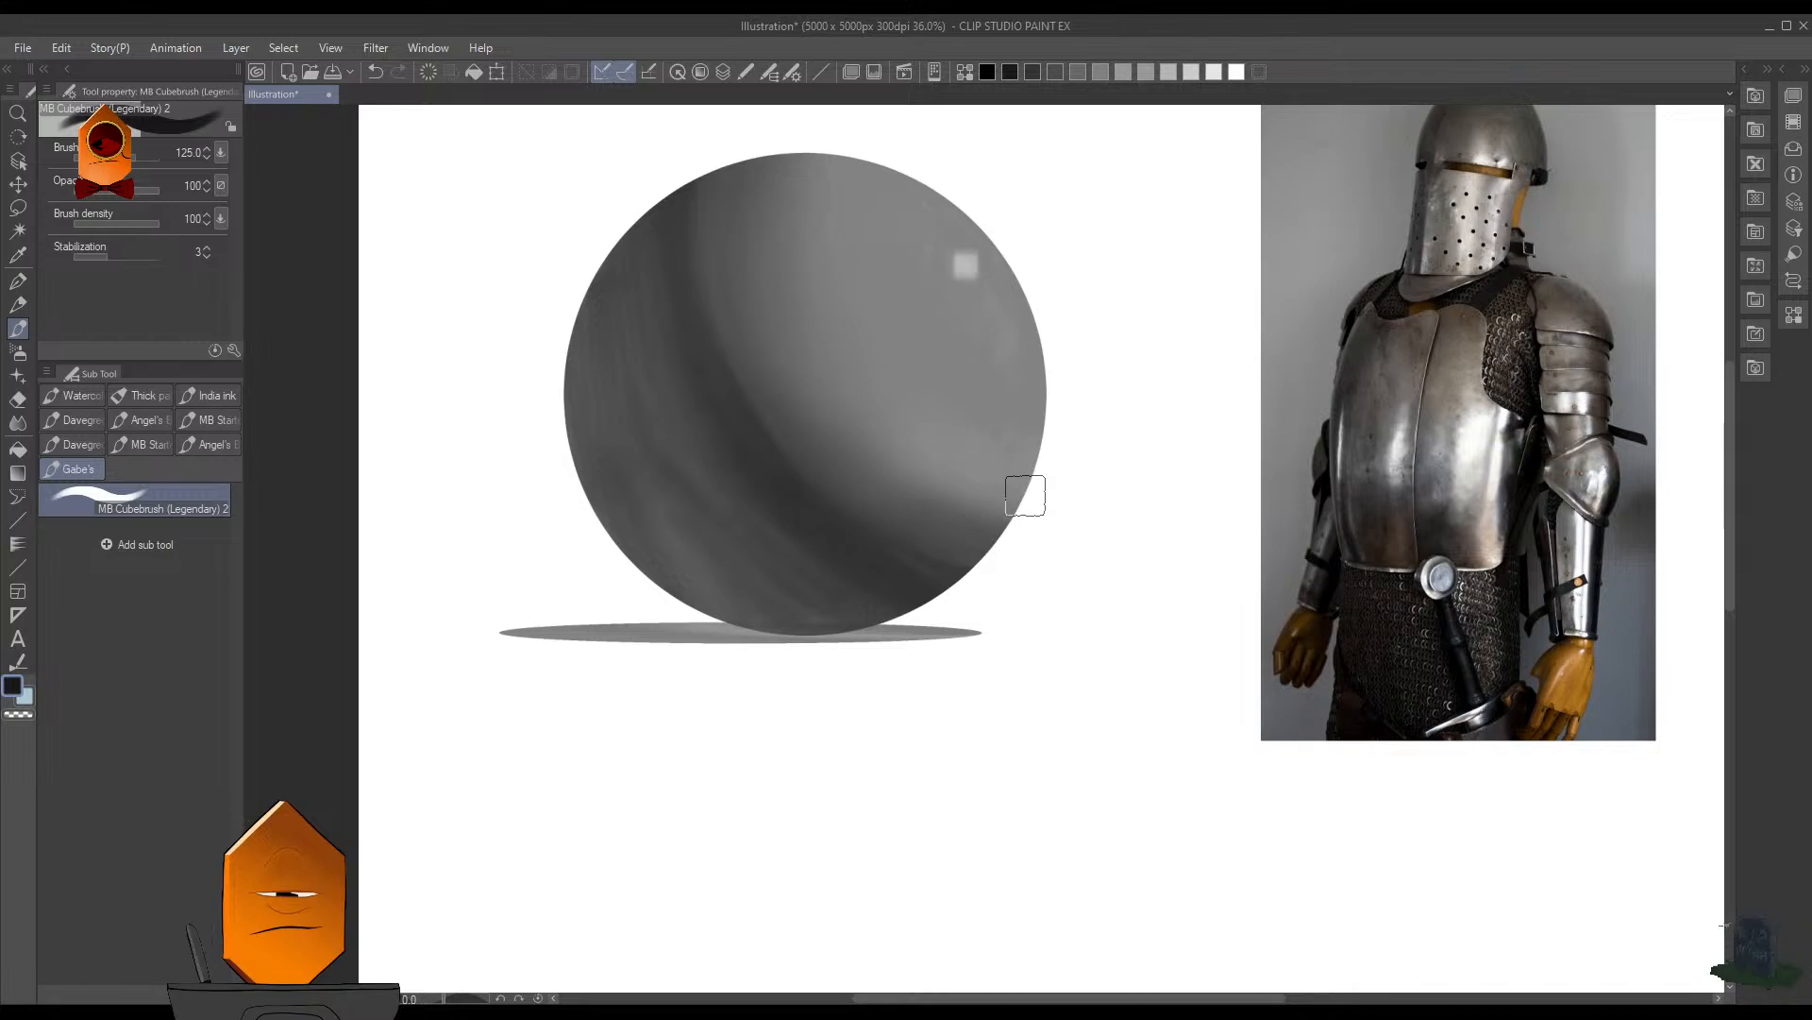
pyautogui.press('F7')
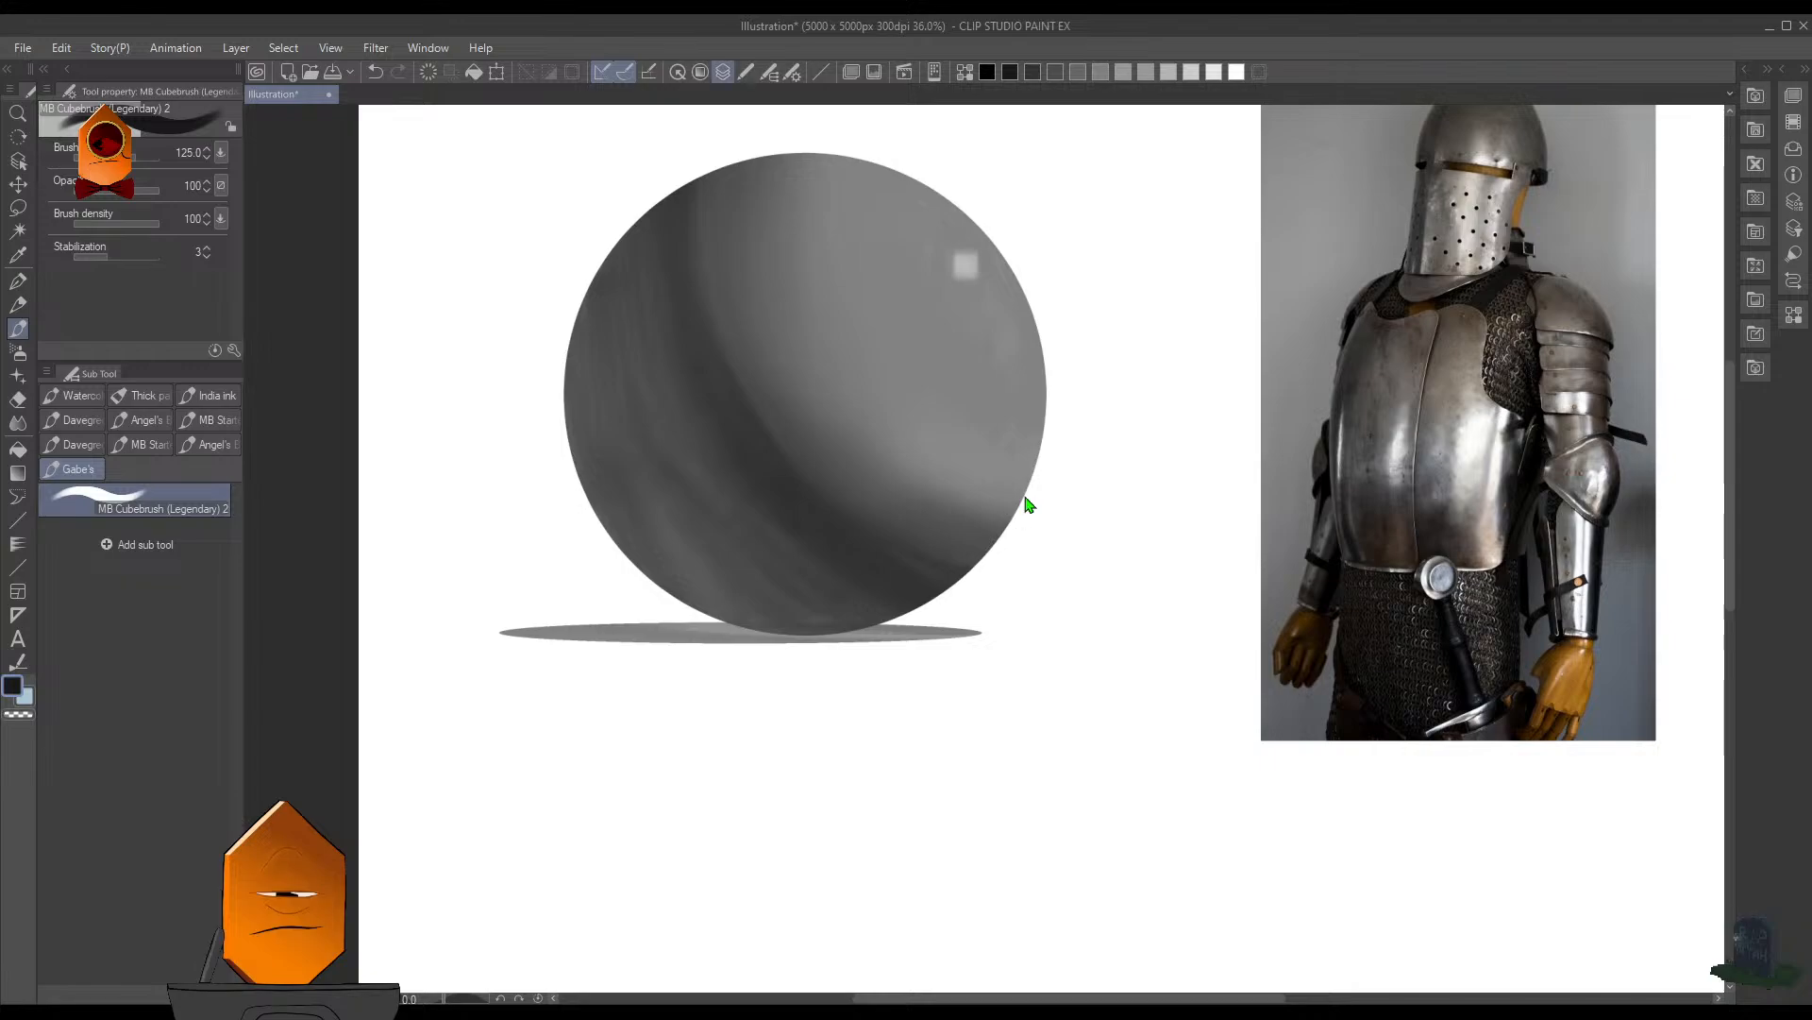
pyautogui.click(1123, 167)
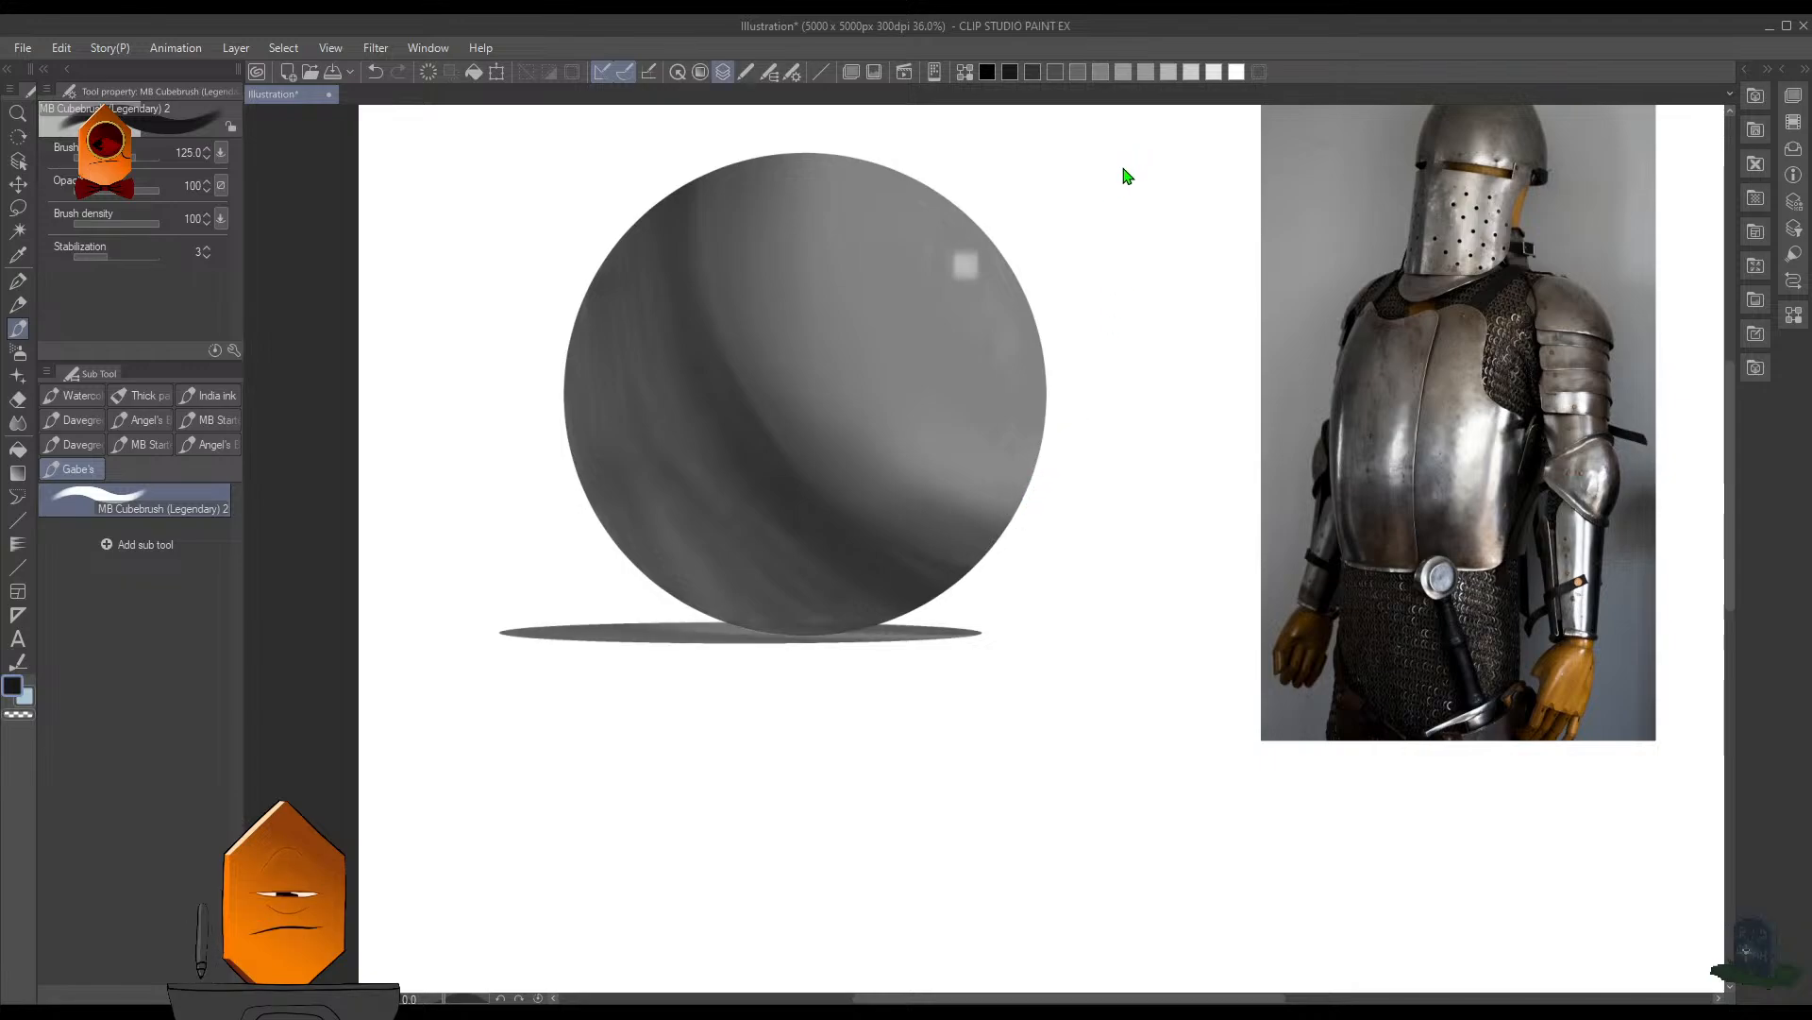
pyautogui.press('F7')
# - Clear the sphere's selection and select the outline of the flat cast shadow ellipse instead
pyautogui.press('F7')
pyautogui.keyDown('ctrl'); pyautogui.click(834, 693); pyautogui.keyUp('ctrl')
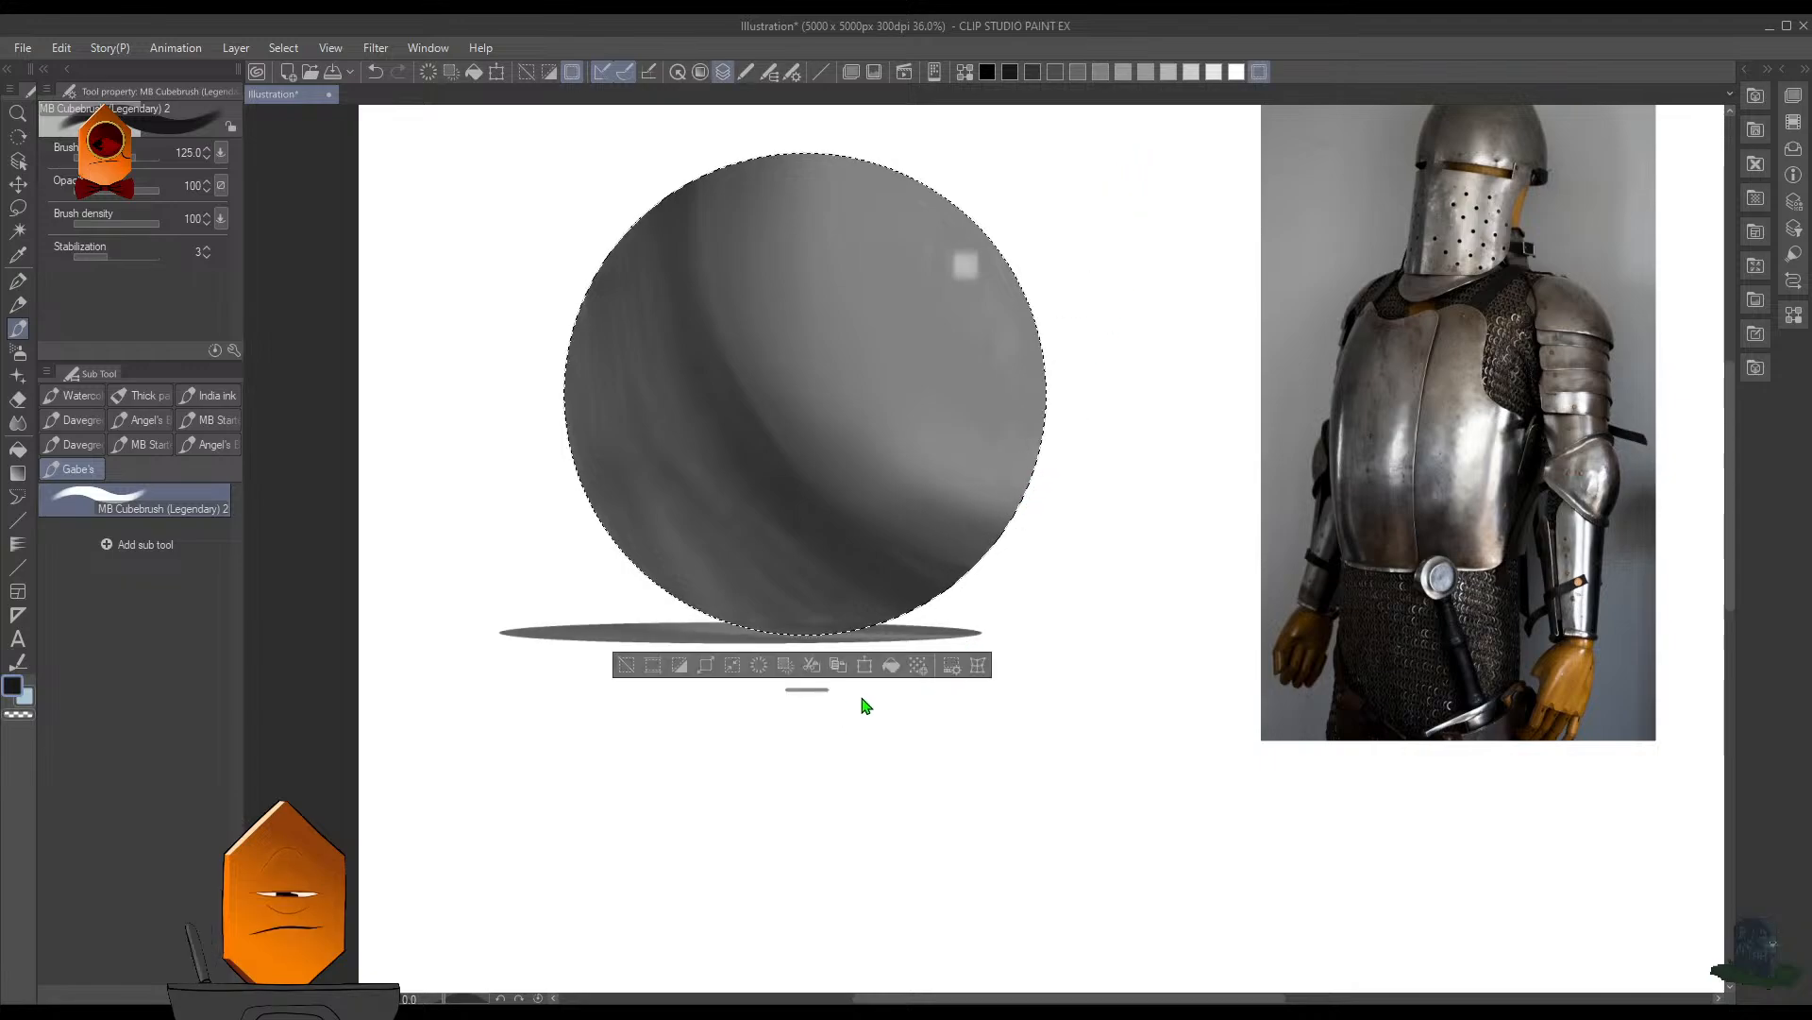
pyautogui.press('F7')
pyautogui.press('F7')
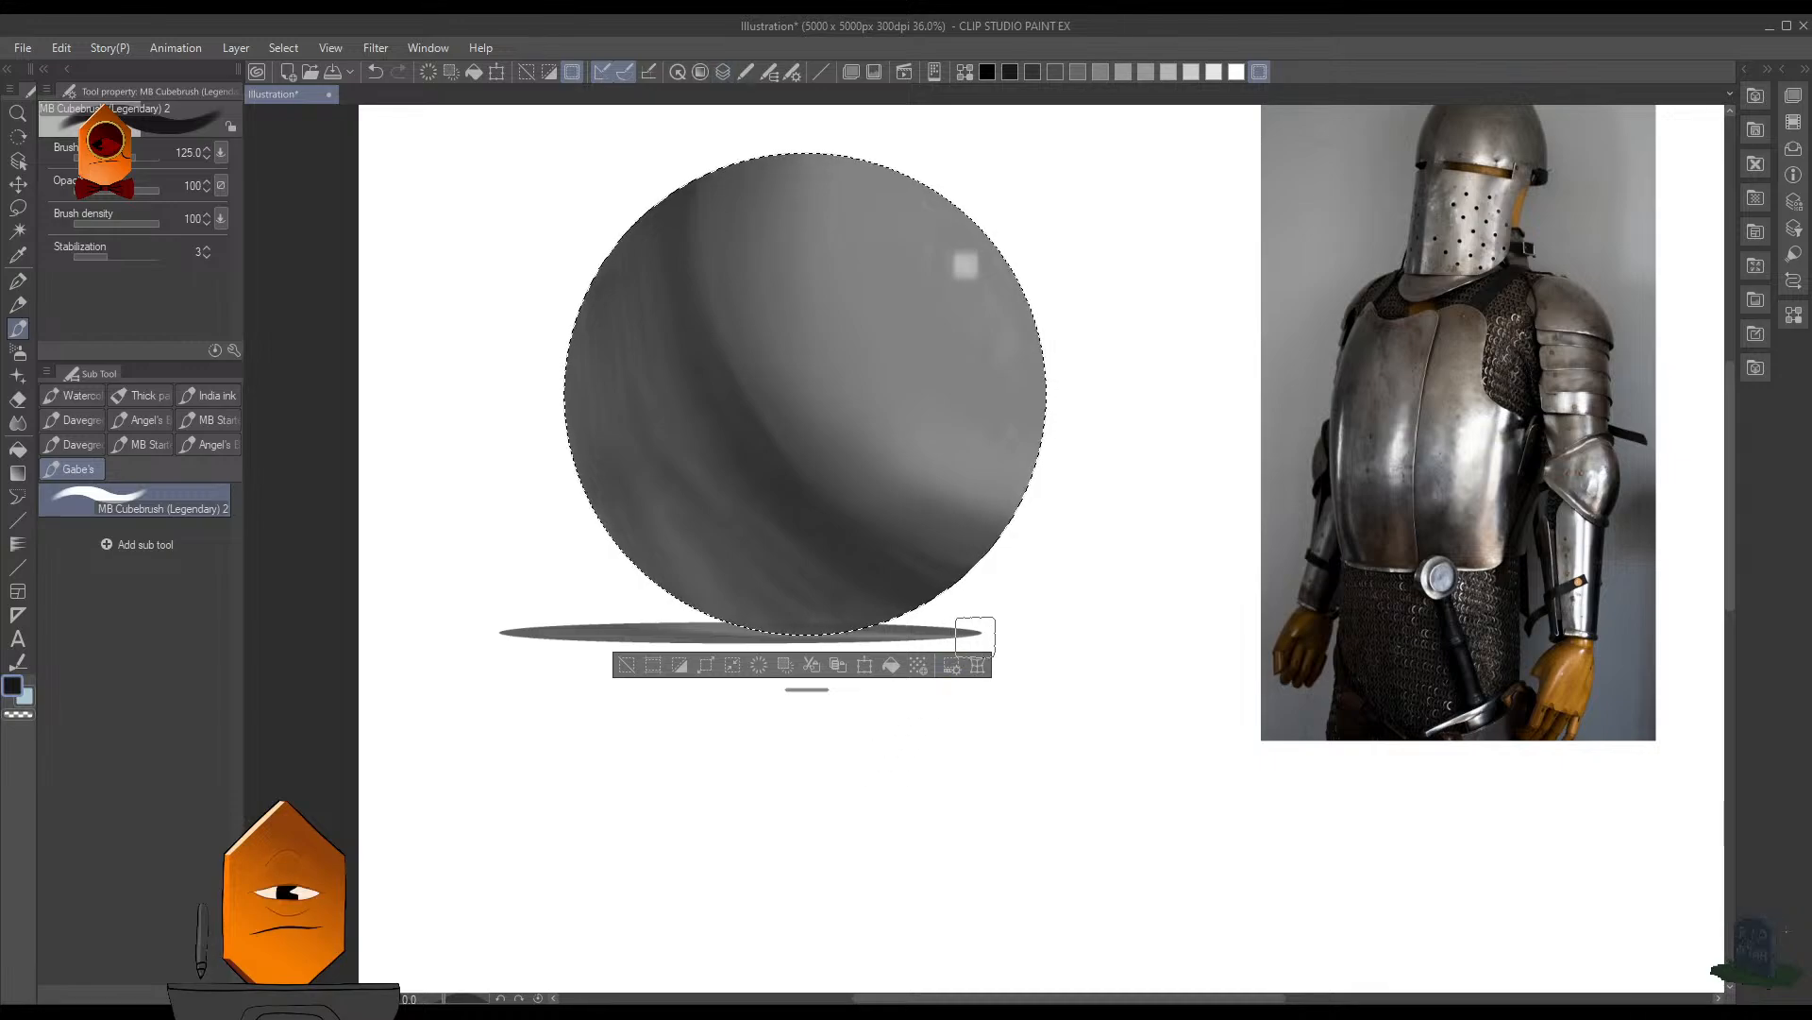
pyautogui.hotkey('ctrl', 'd')
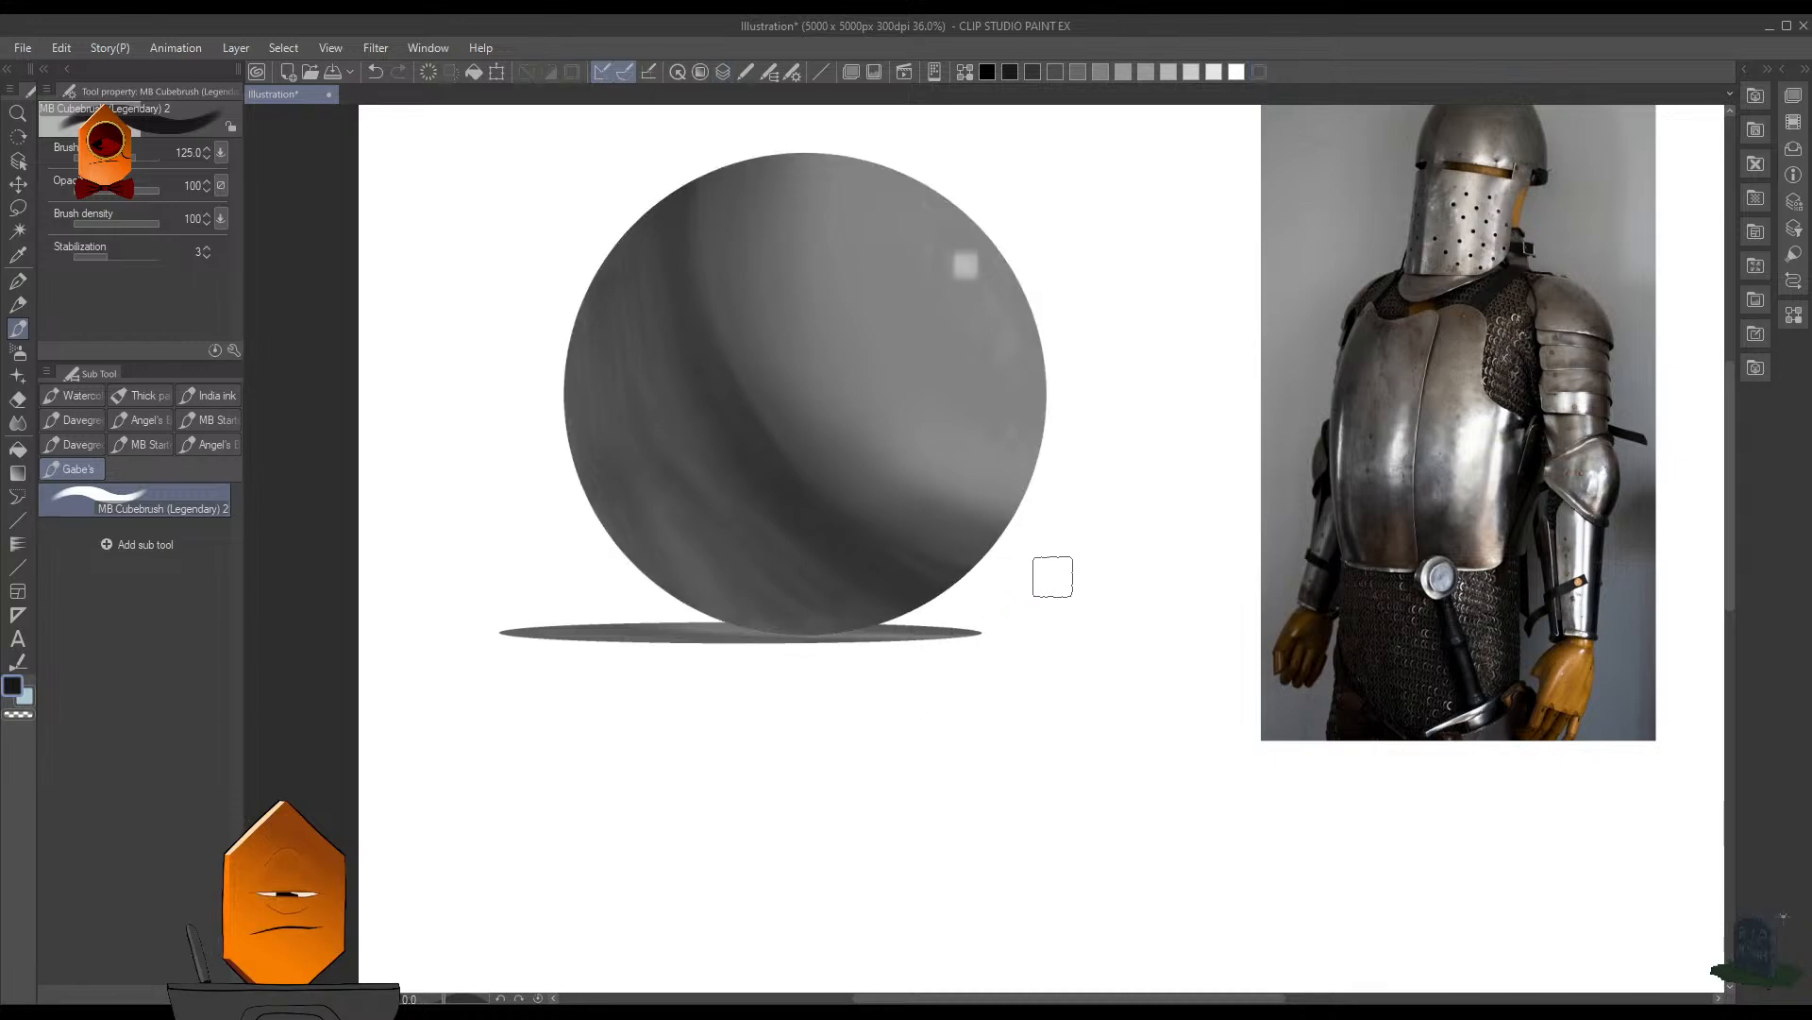
pyautogui.press('F7')
pyautogui.keyDown('ctrl'); pyautogui.click(934, 755); pyautogui.keyUp('ctrl')
pyautogui.press('F7')
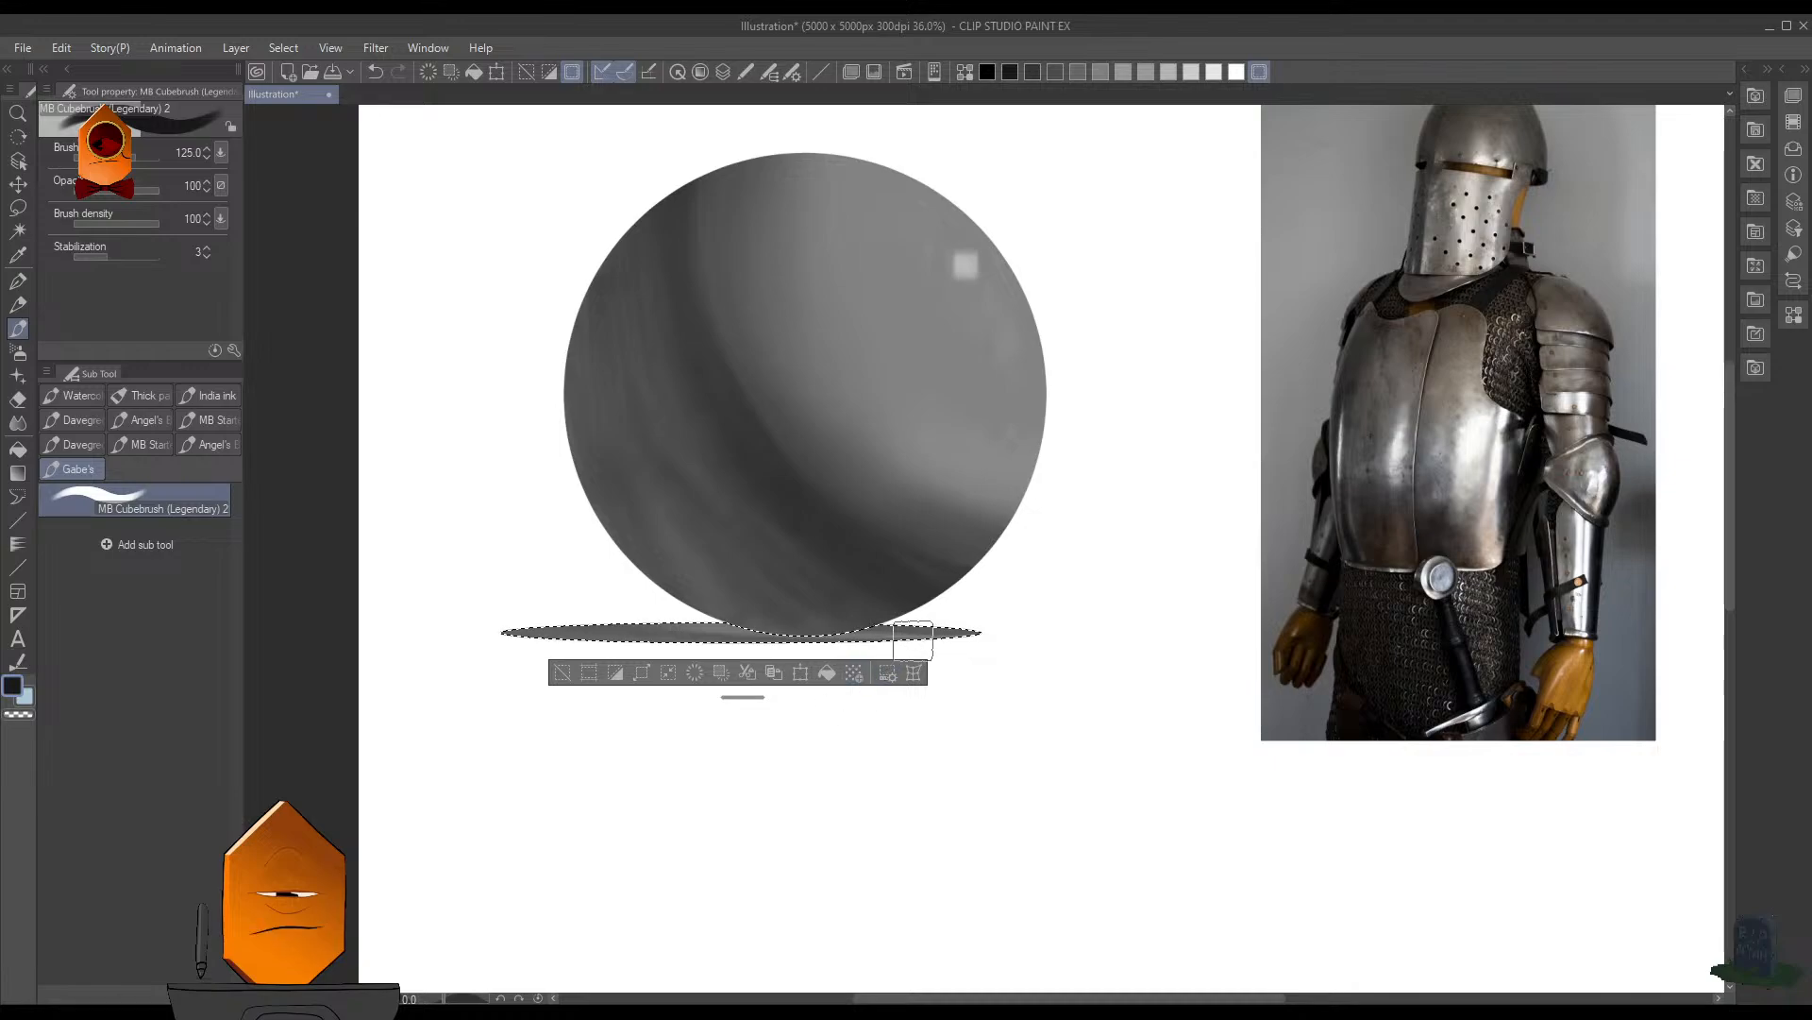
# - Try painting the shadow ellipse's far end with MB Cubebrush at size 200, and undo the stroke
pyautogui.keyDown('alt'); pyautogui.click(830, 536); pyautogui.keyUp('alt')
pyautogui.press(']')
pyautogui.press(']')
pyautogui.press(']')
pyautogui.moveTo(957, 629); pyautogui.dragTo(876, 658)
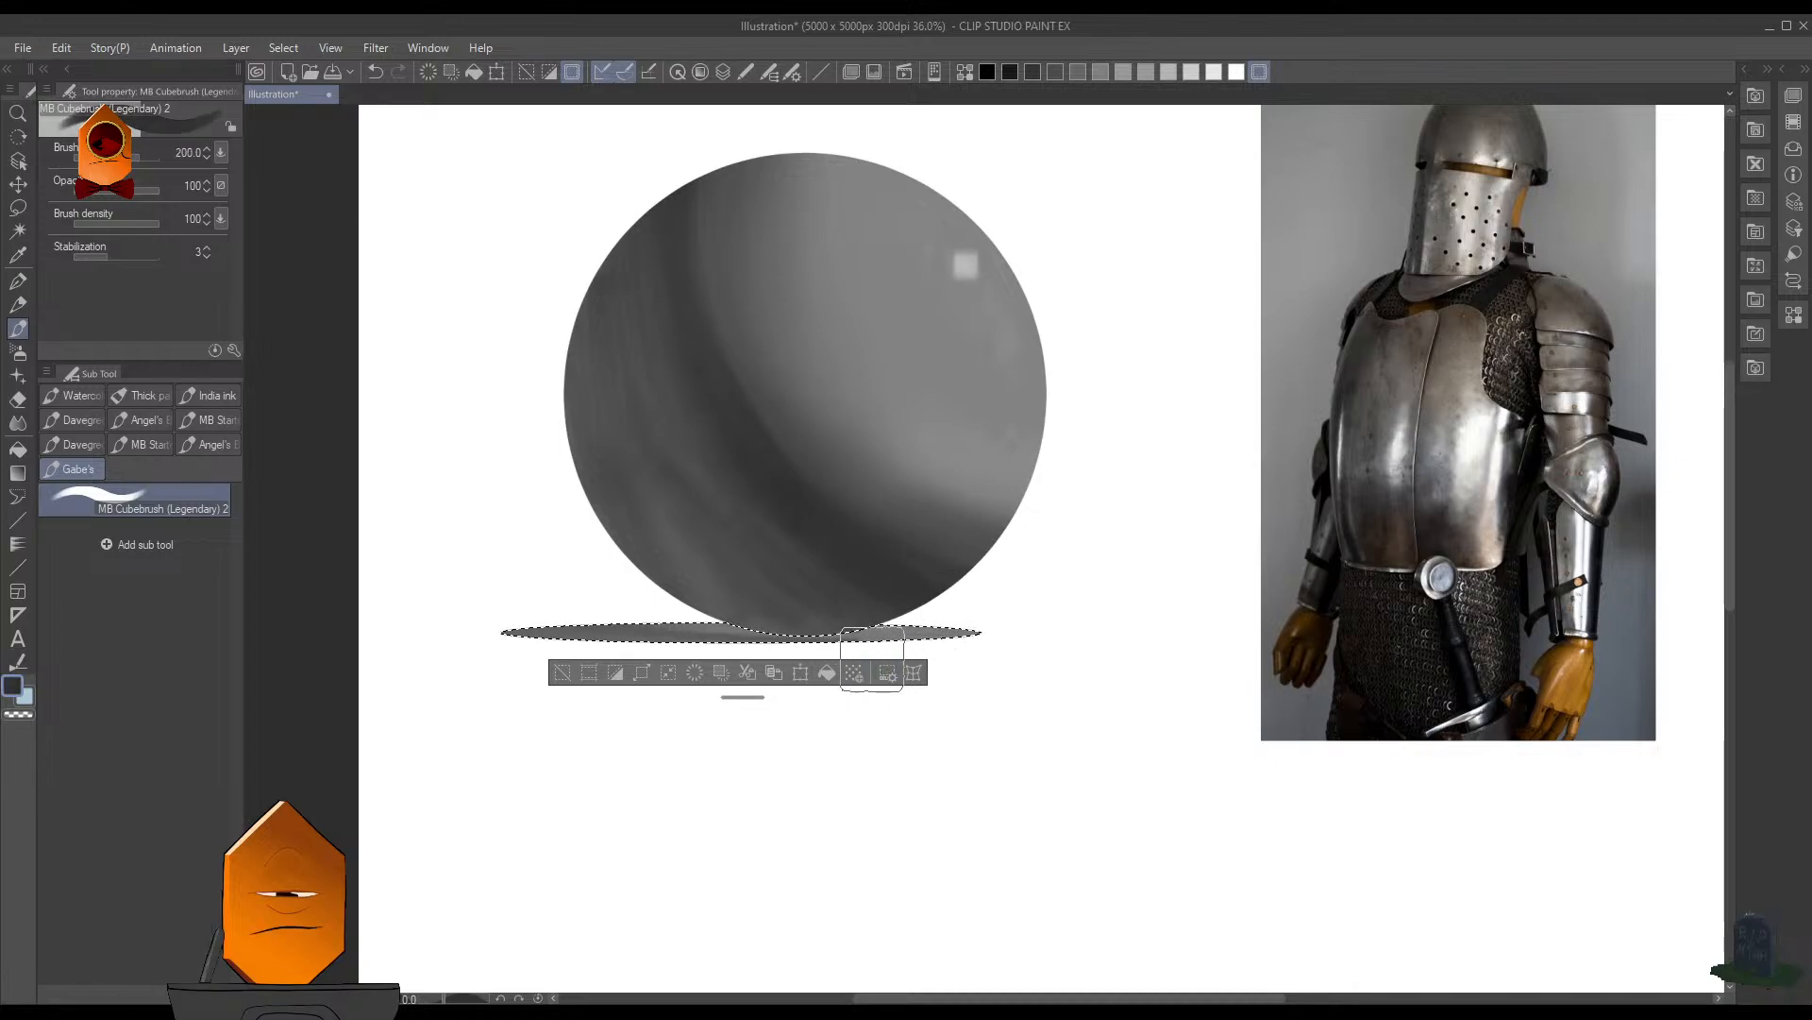
pyautogui.hotkey('ctrl', 'z')
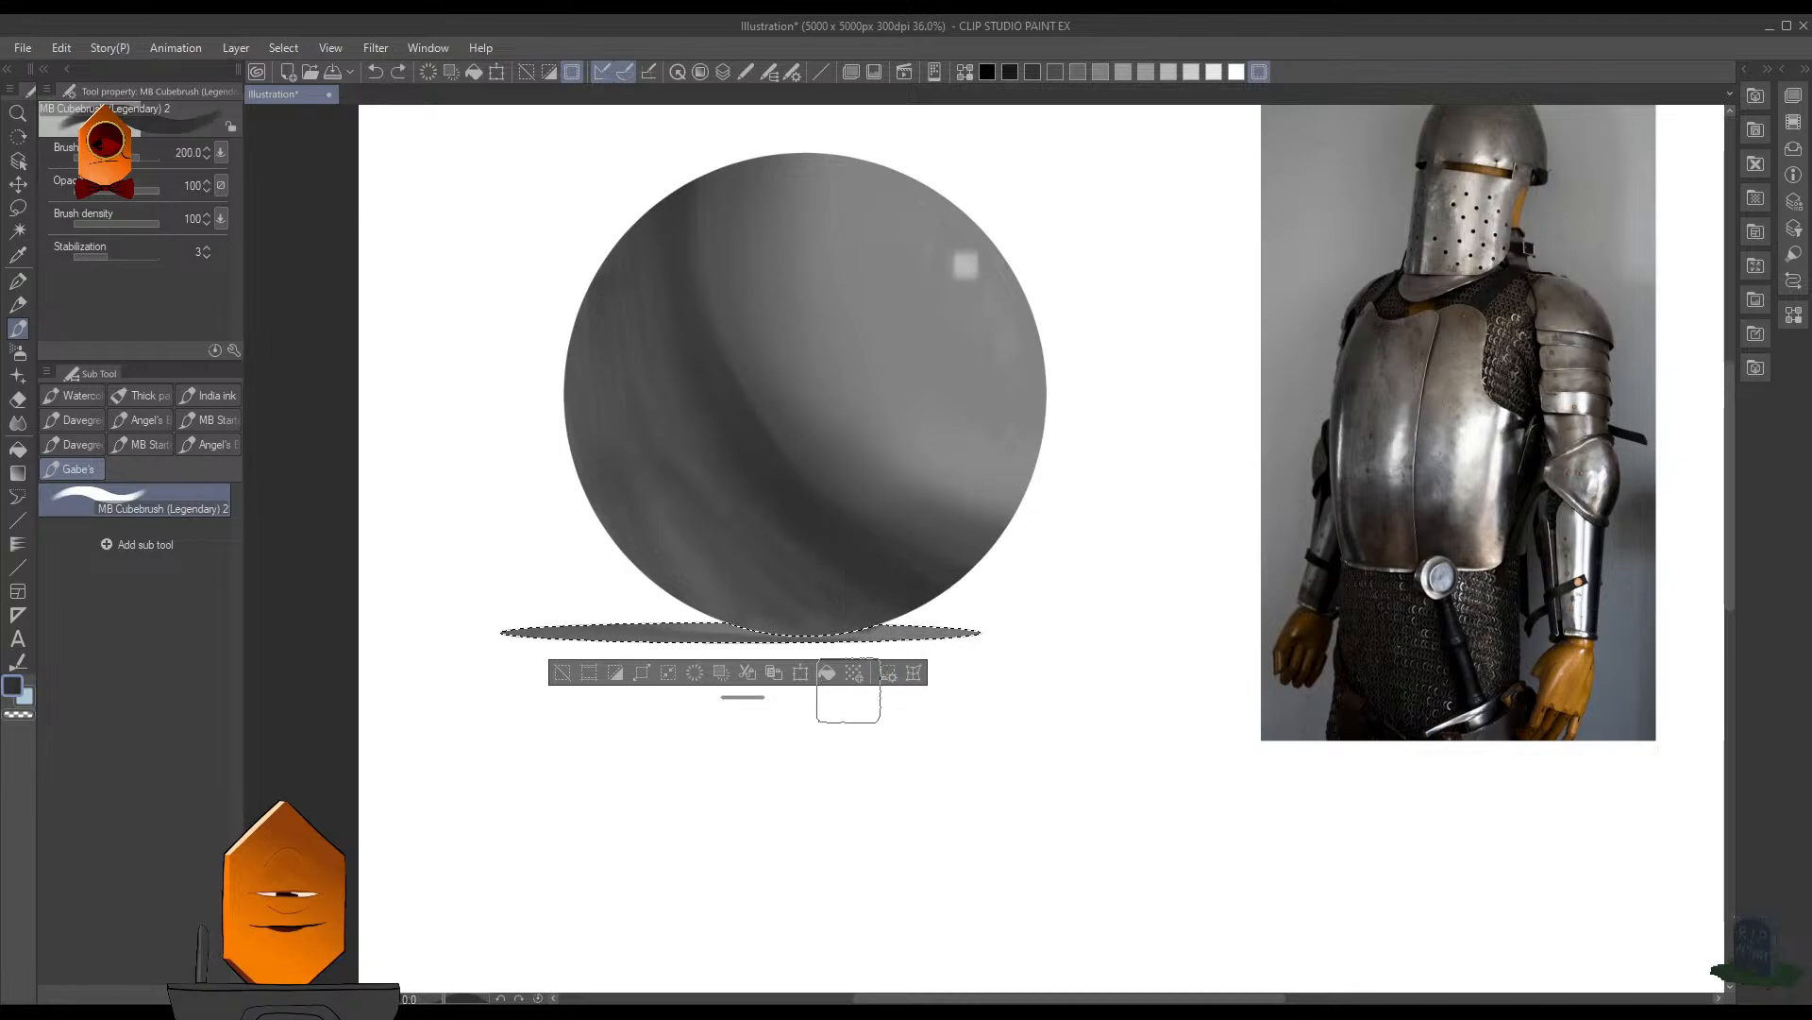
# - Try darkening the end of the shadow ellipse with smaller MB Cubebrush strokes at sizes 80 and 35, and undo them
pyautogui.scroll(2, 809, 527)
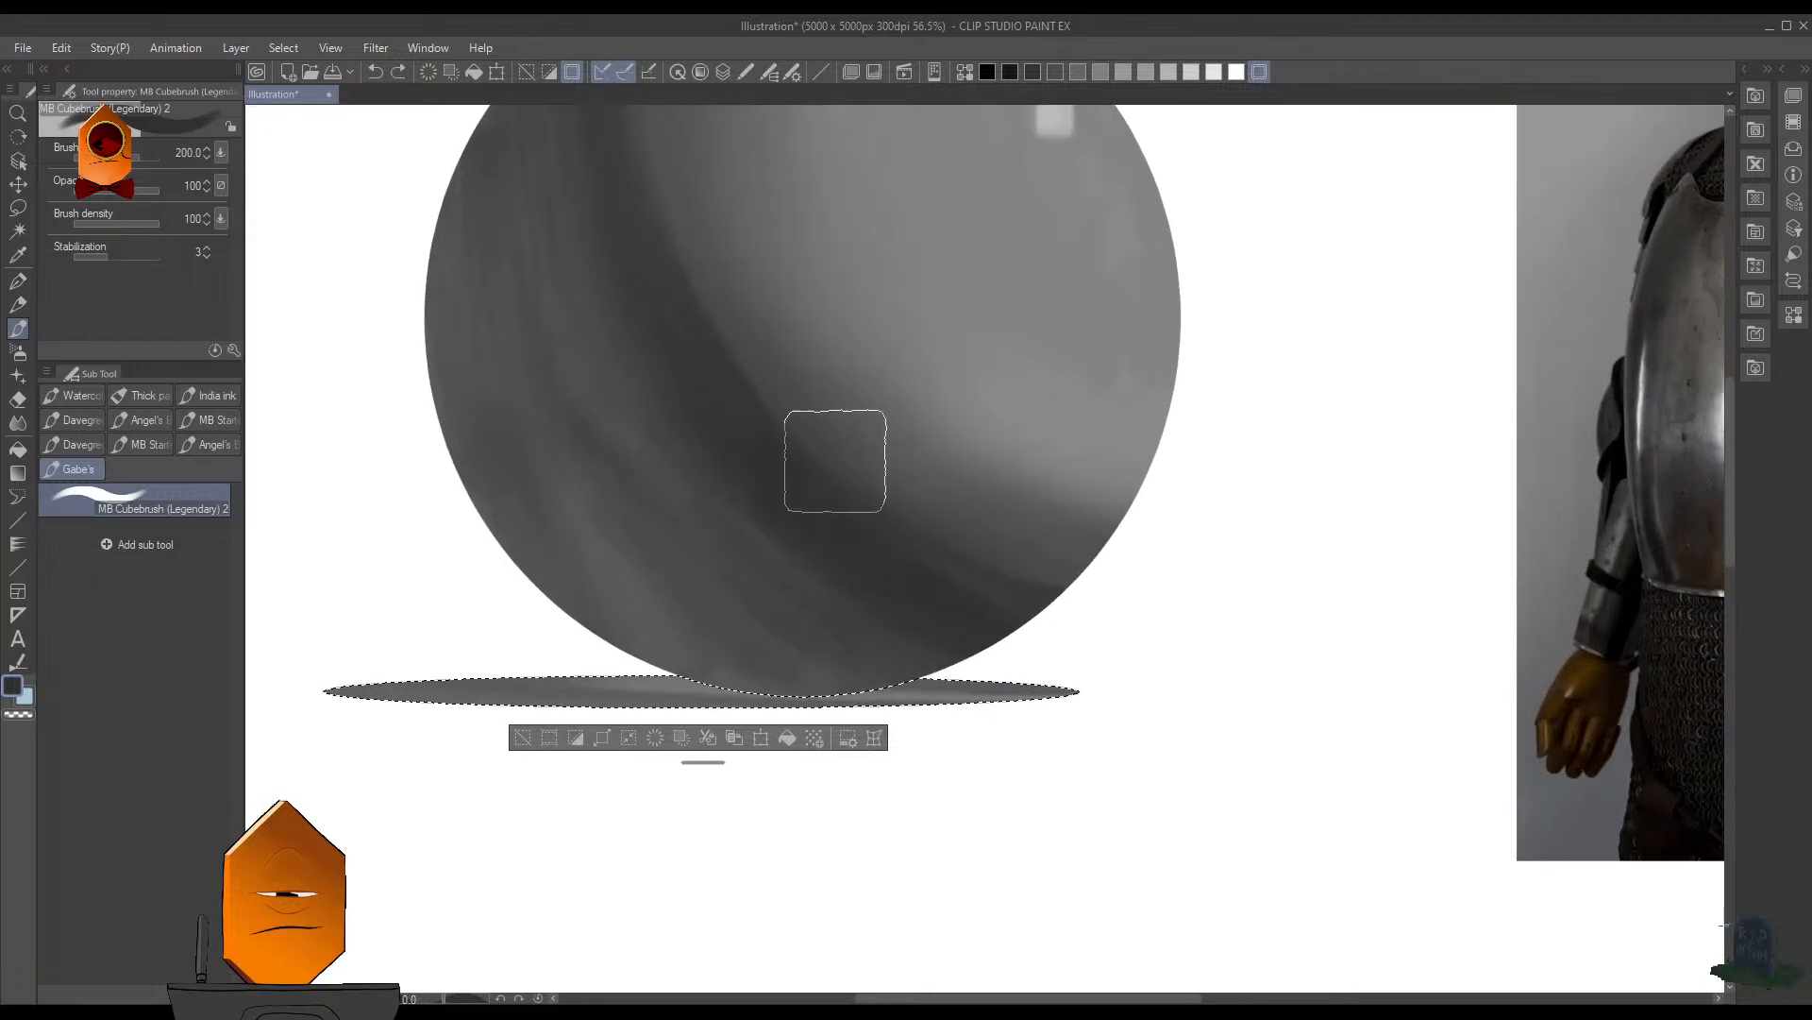
pyautogui.press('[')
pyautogui.press('[')
pyautogui.press('[')
pyautogui.press('[')
pyautogui.press('[')
pyautogui.moveTo(1005, 649); pyautogui.dragTo(987, 733)
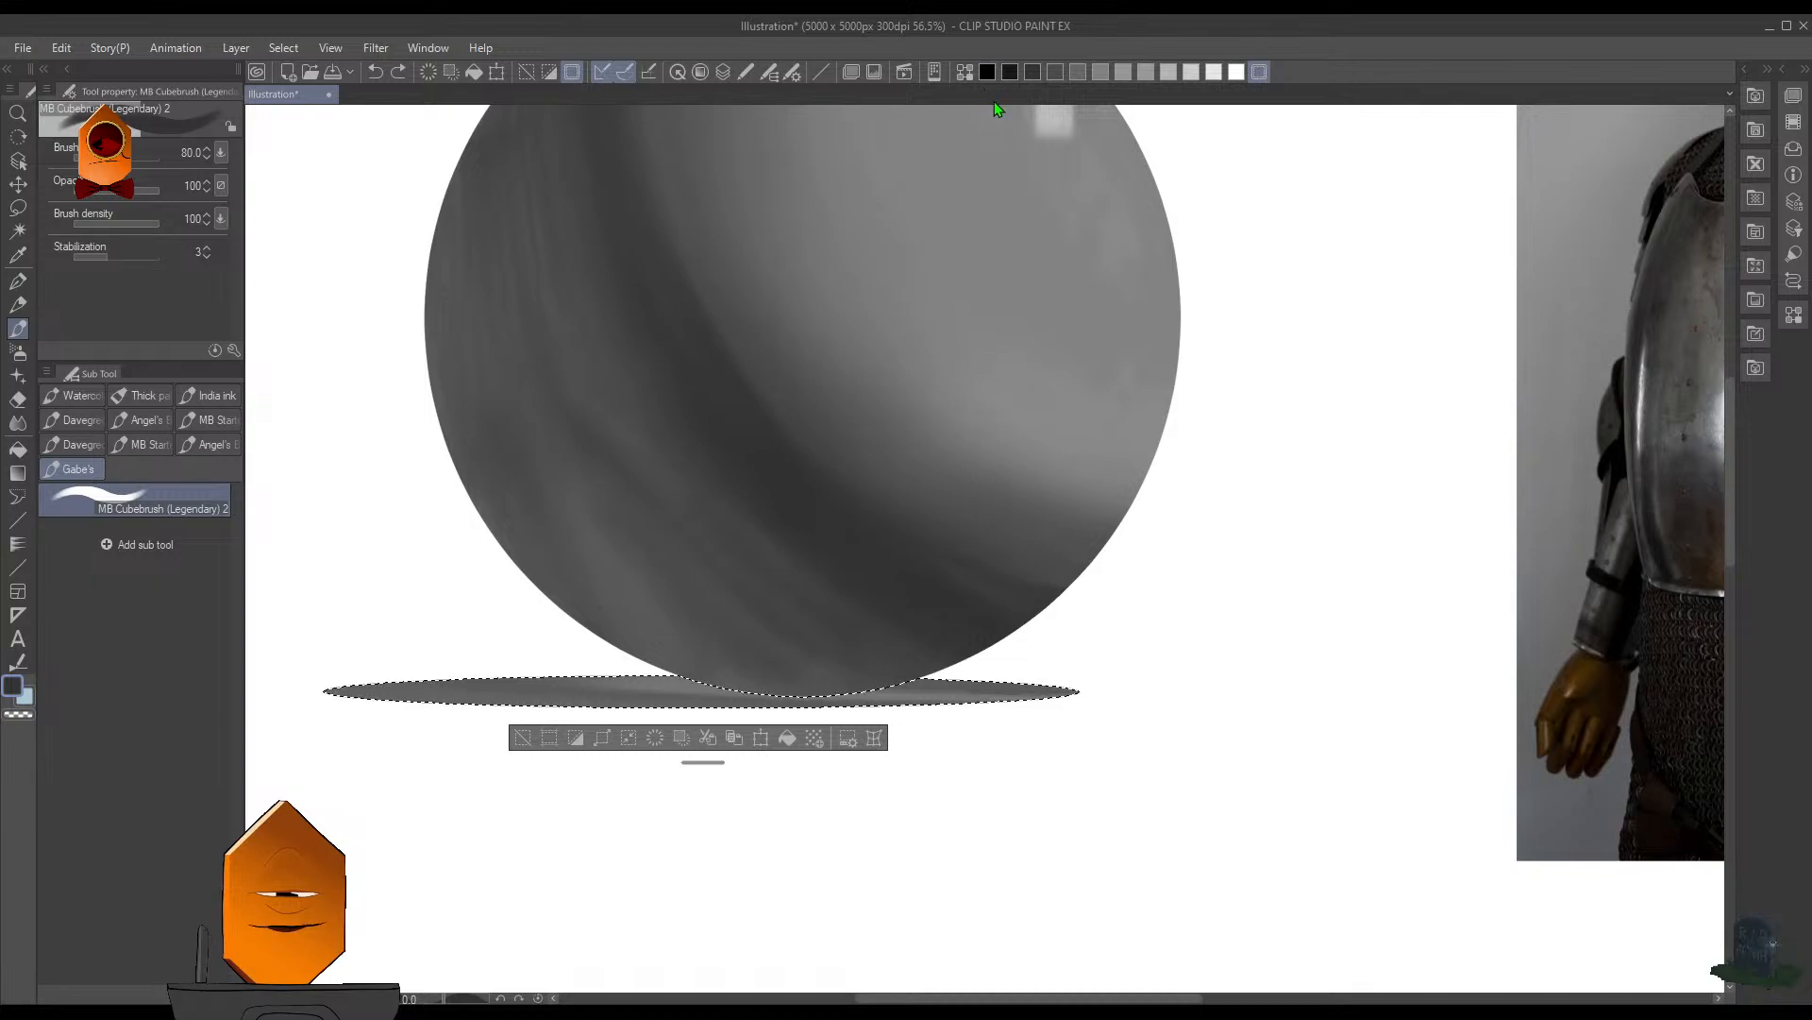
pyautogui.click(1011, 76)
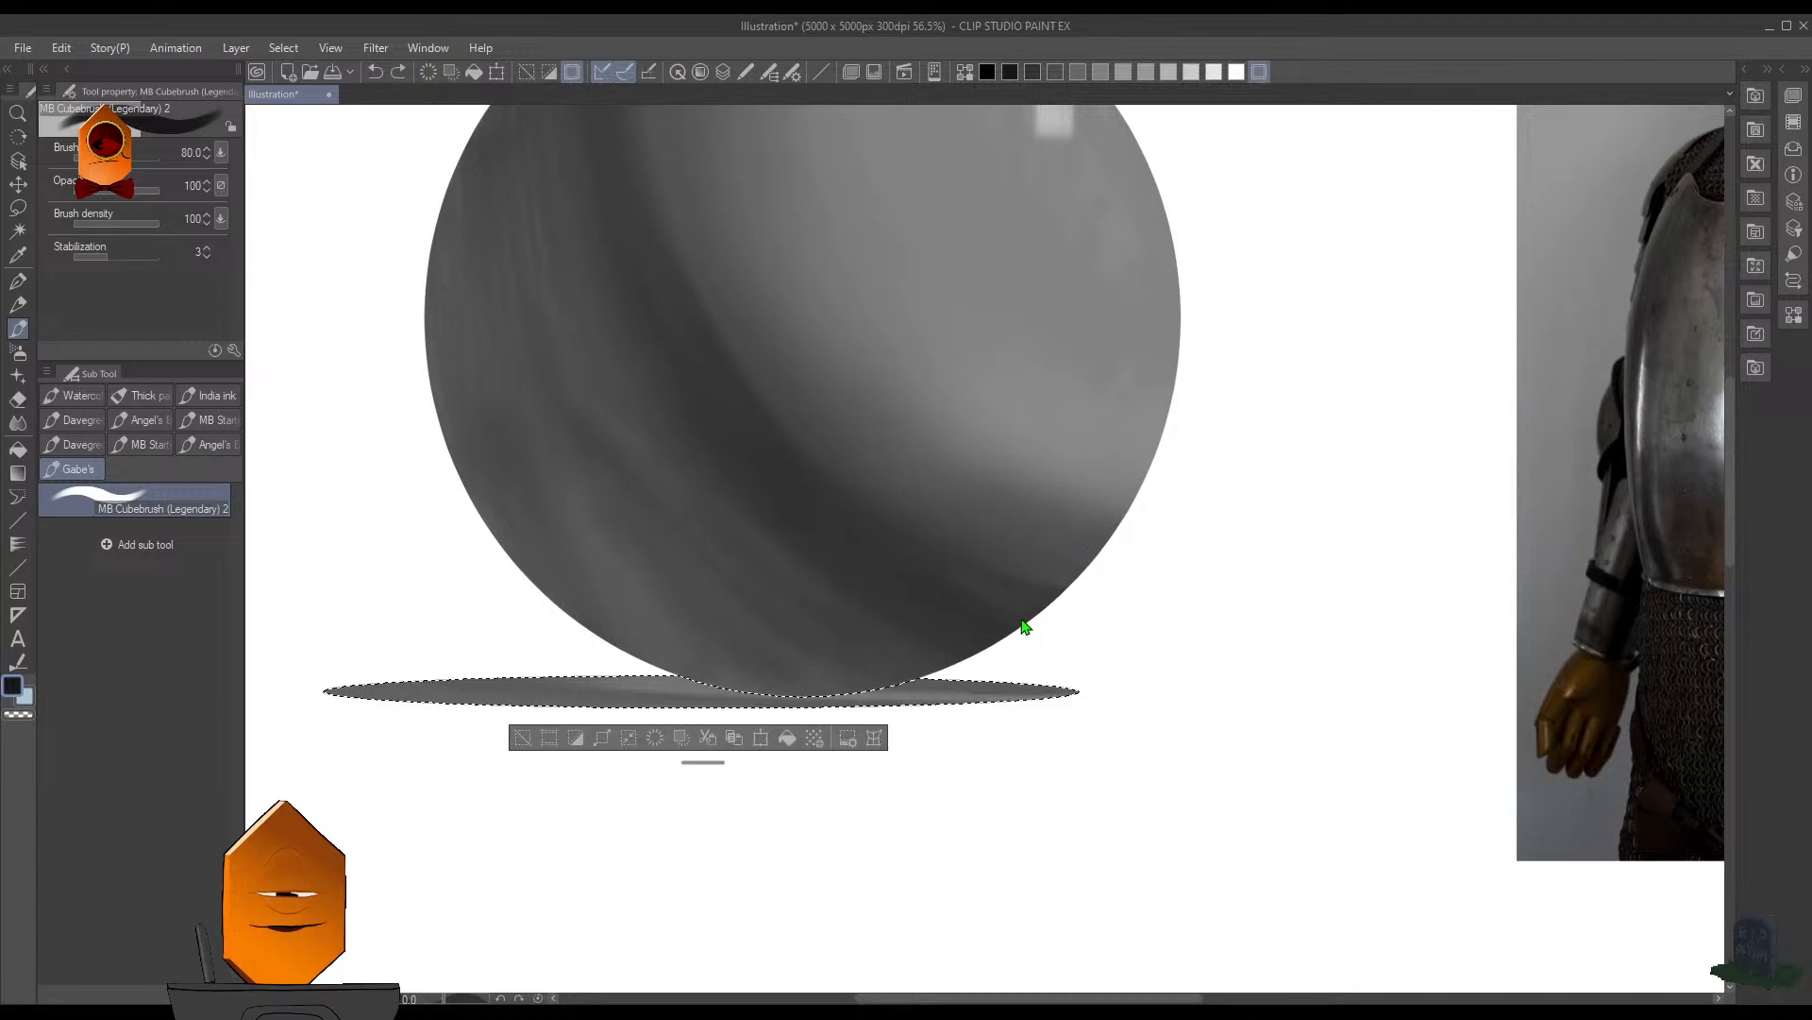
pyautogui.keyDown('alt'); pyautogui.click(813, 519); pyautogui.keyUp('alt')
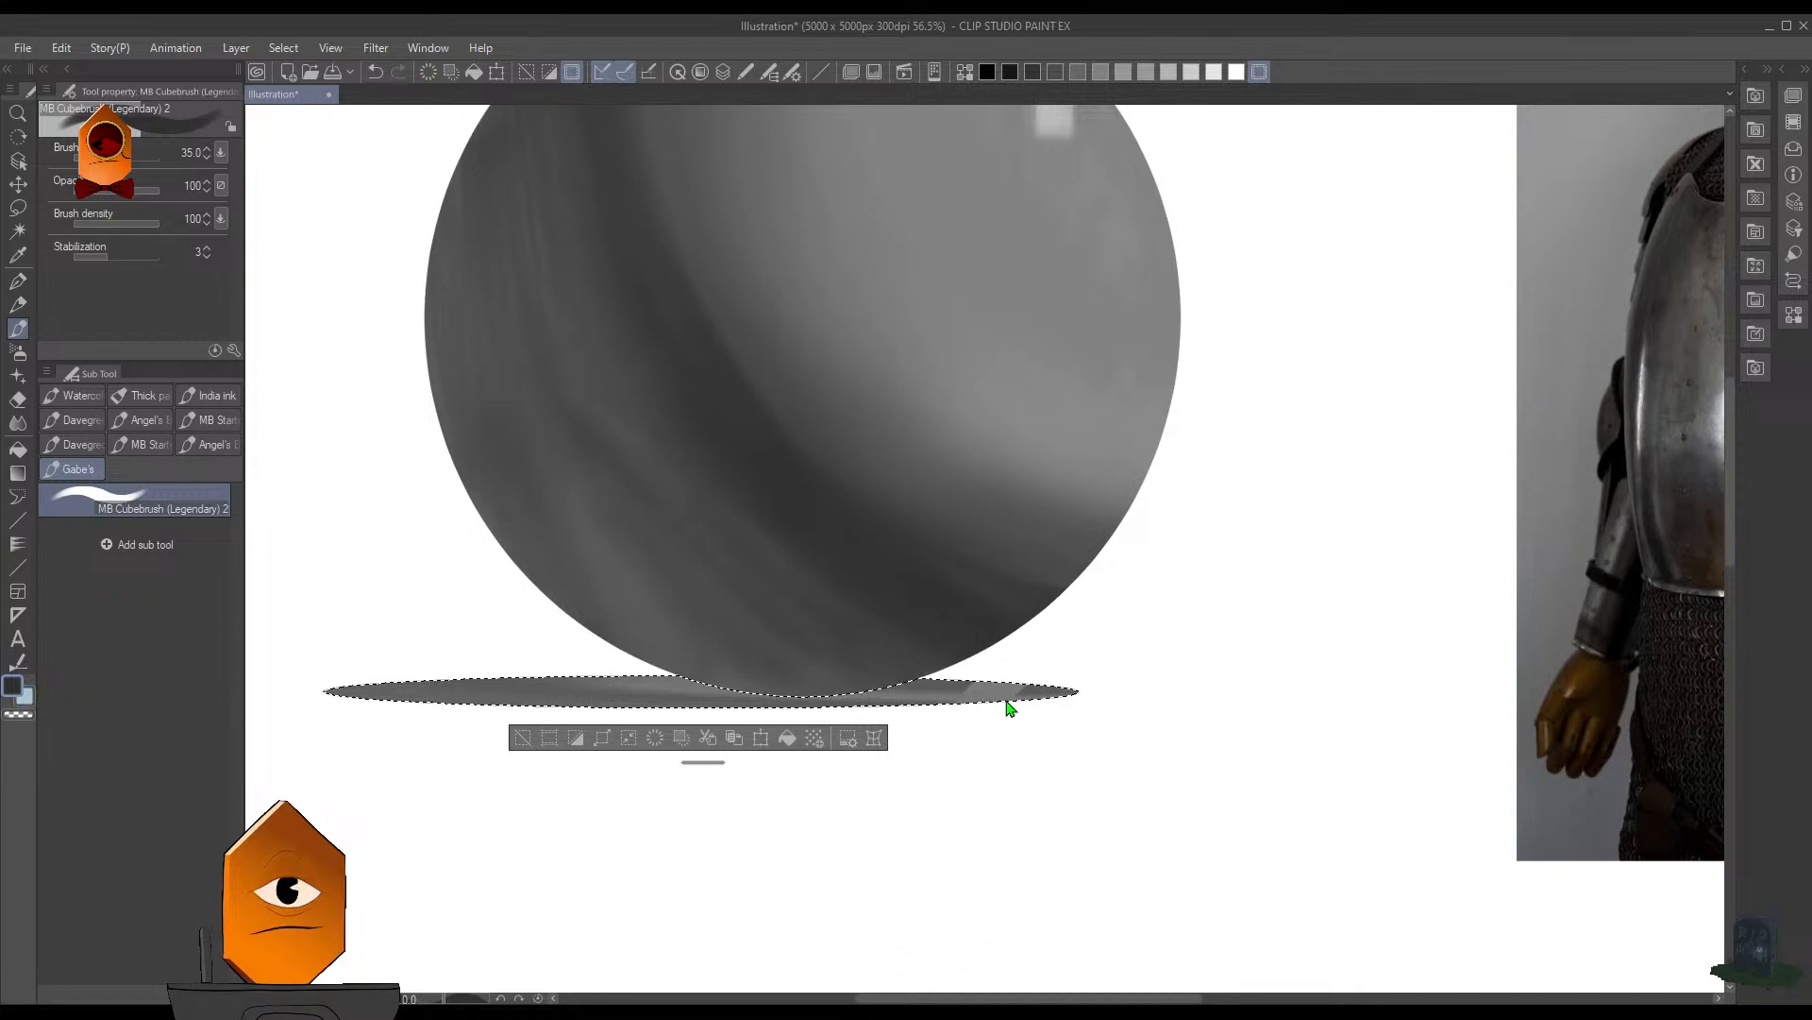
pyautogui.hotkey('ctrl', 'z')
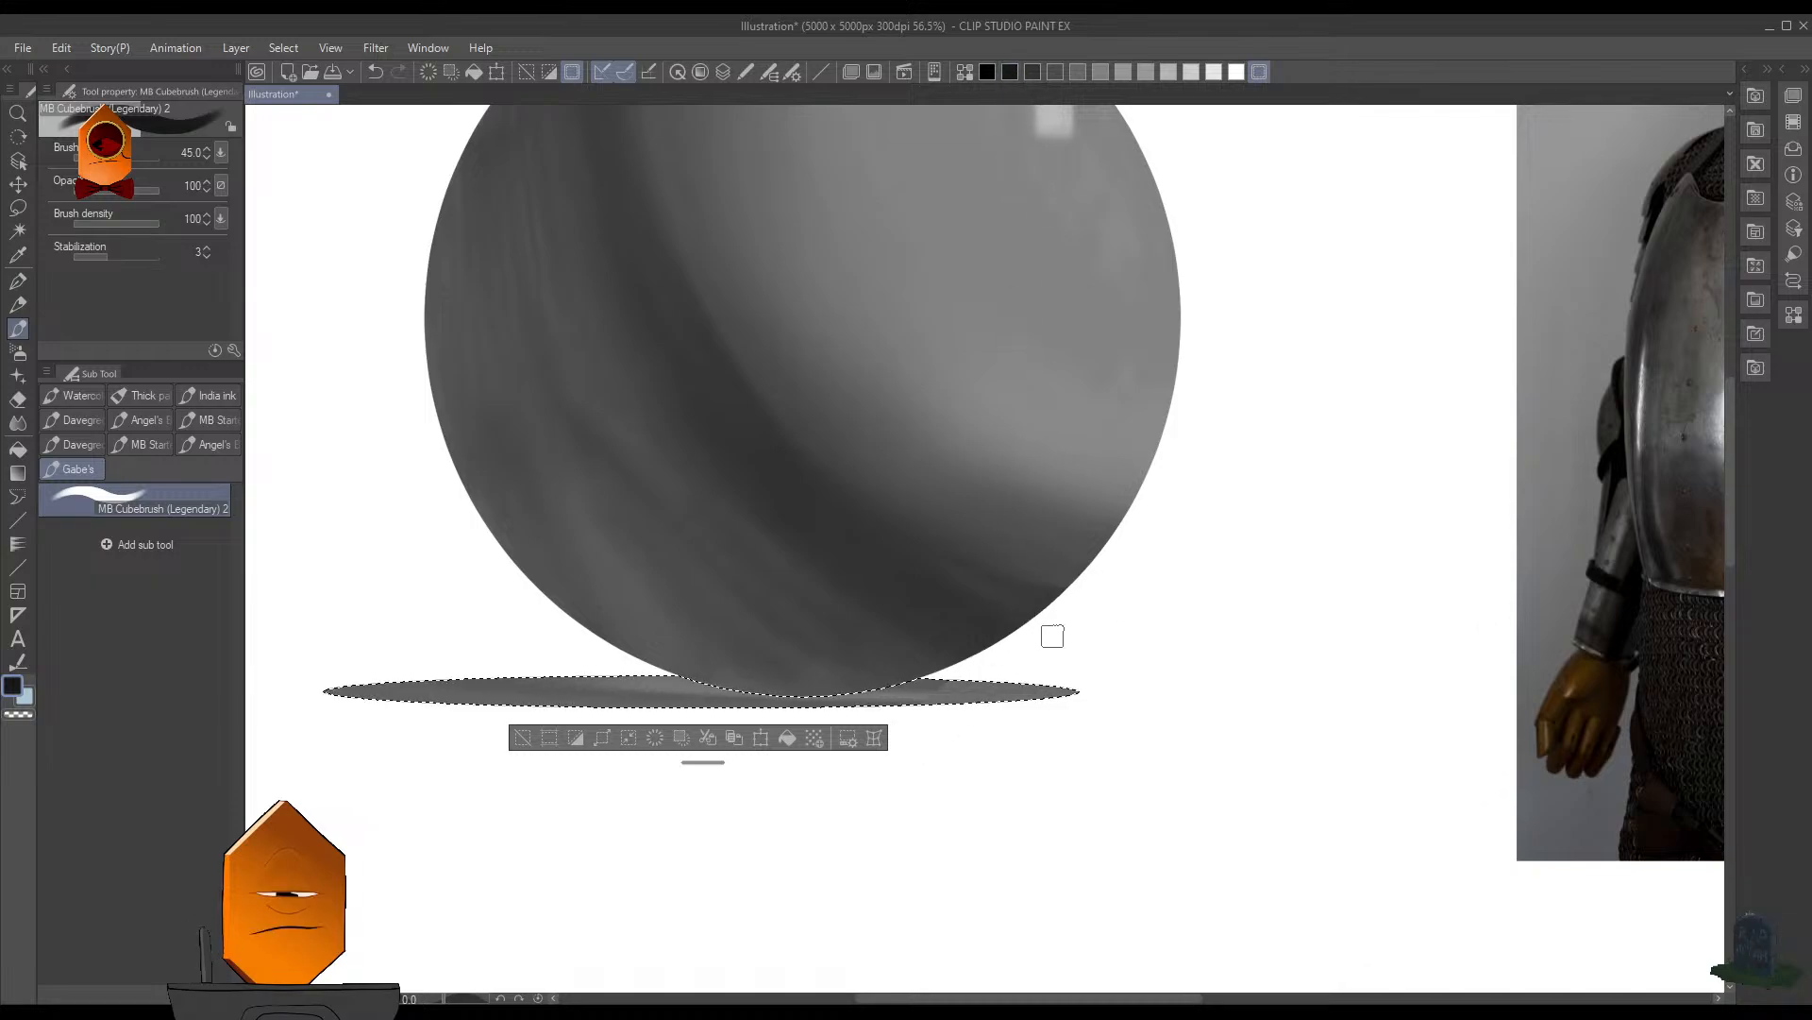
# - Restore the shadow layer's full opacity, paint the ellipse an even dark gray with MB Cubebrush at size 45, and clear the selection
pyautogui.press('l')
pyautogui.click(1220, 312)
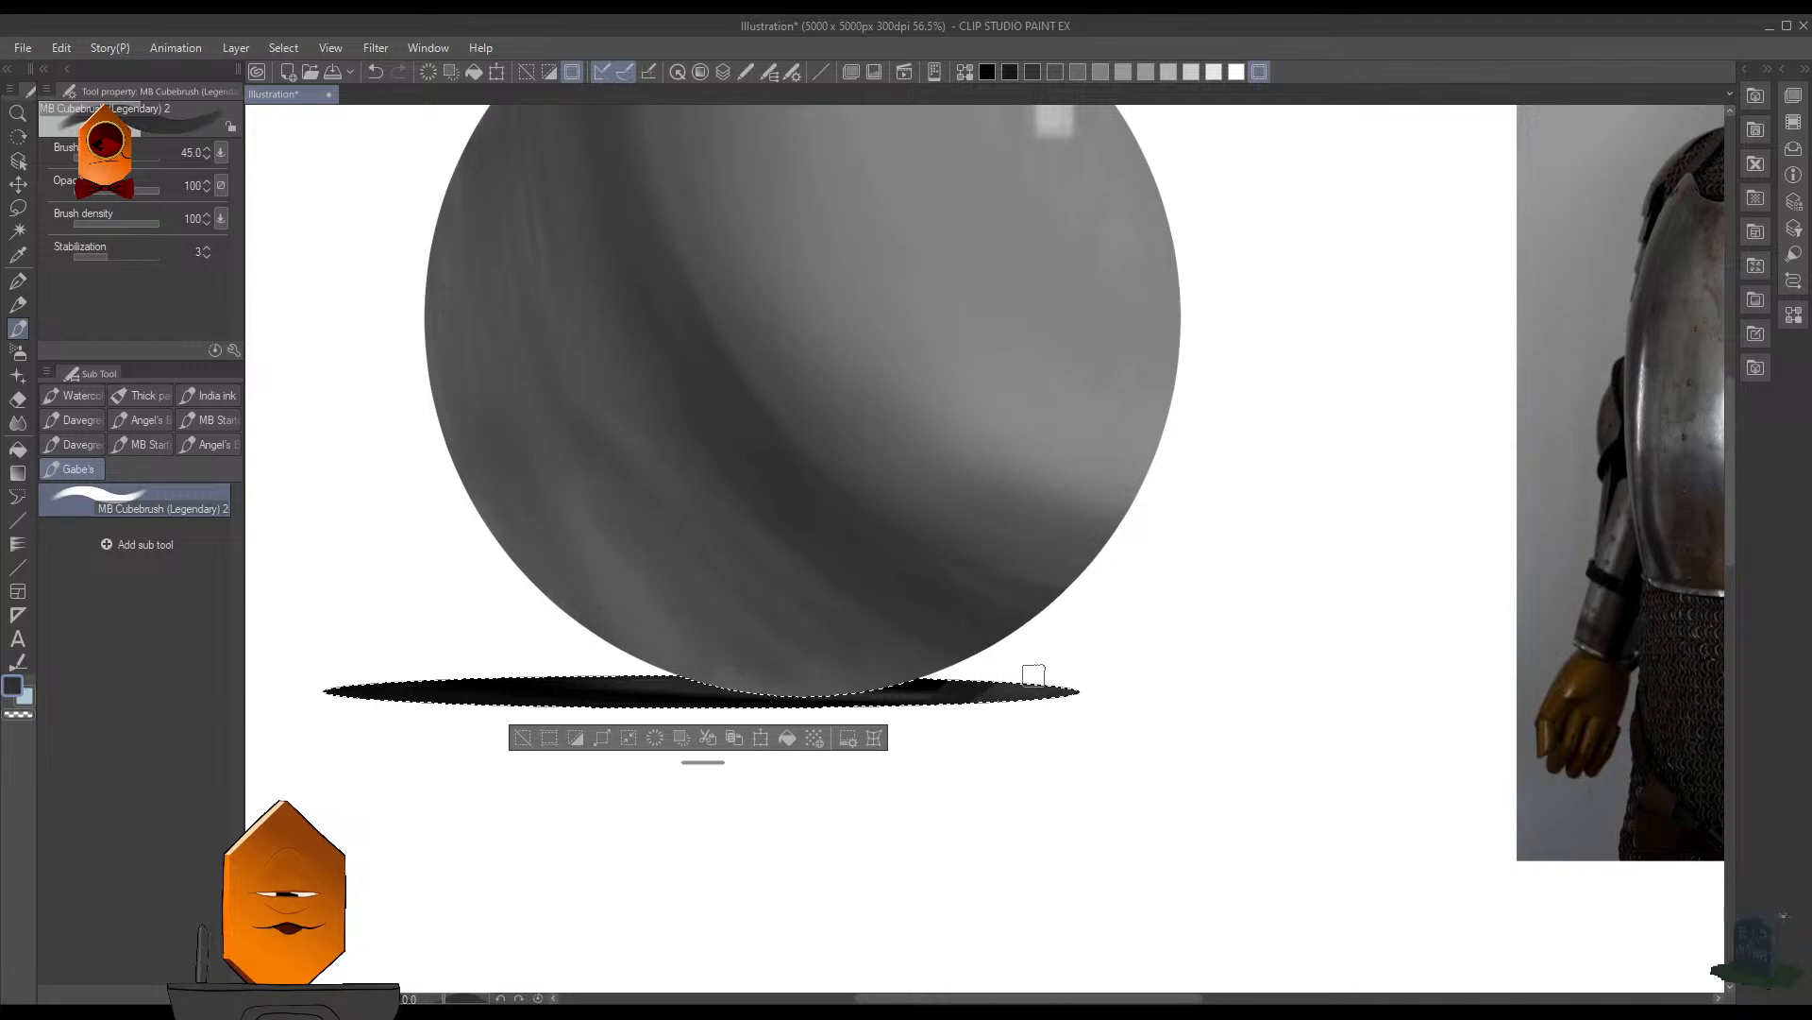
pyautogui.moveTo(765, 747)
pyautogui.mouseDown()
pyautogui.moveTo(729, 760)
pyautogui.moveTo(804, 673)
pyautogui.moveTo(648, 756)
pyautogui.moveTo(701, 631)
pyautogui.moveTo(568, 746)
pyautogui.moveTo(608, 616)
pyautogui.moveTo(462, 755)
pyautogui.moveTo(515, 617)
pyautogui.moveTo(500, 600)
pyautogui.moveTo(373, 732)
pyautogui.moveTo(382, 656)
pyautogui.moveTo(338, 661)
pyautogui.mouseUp()
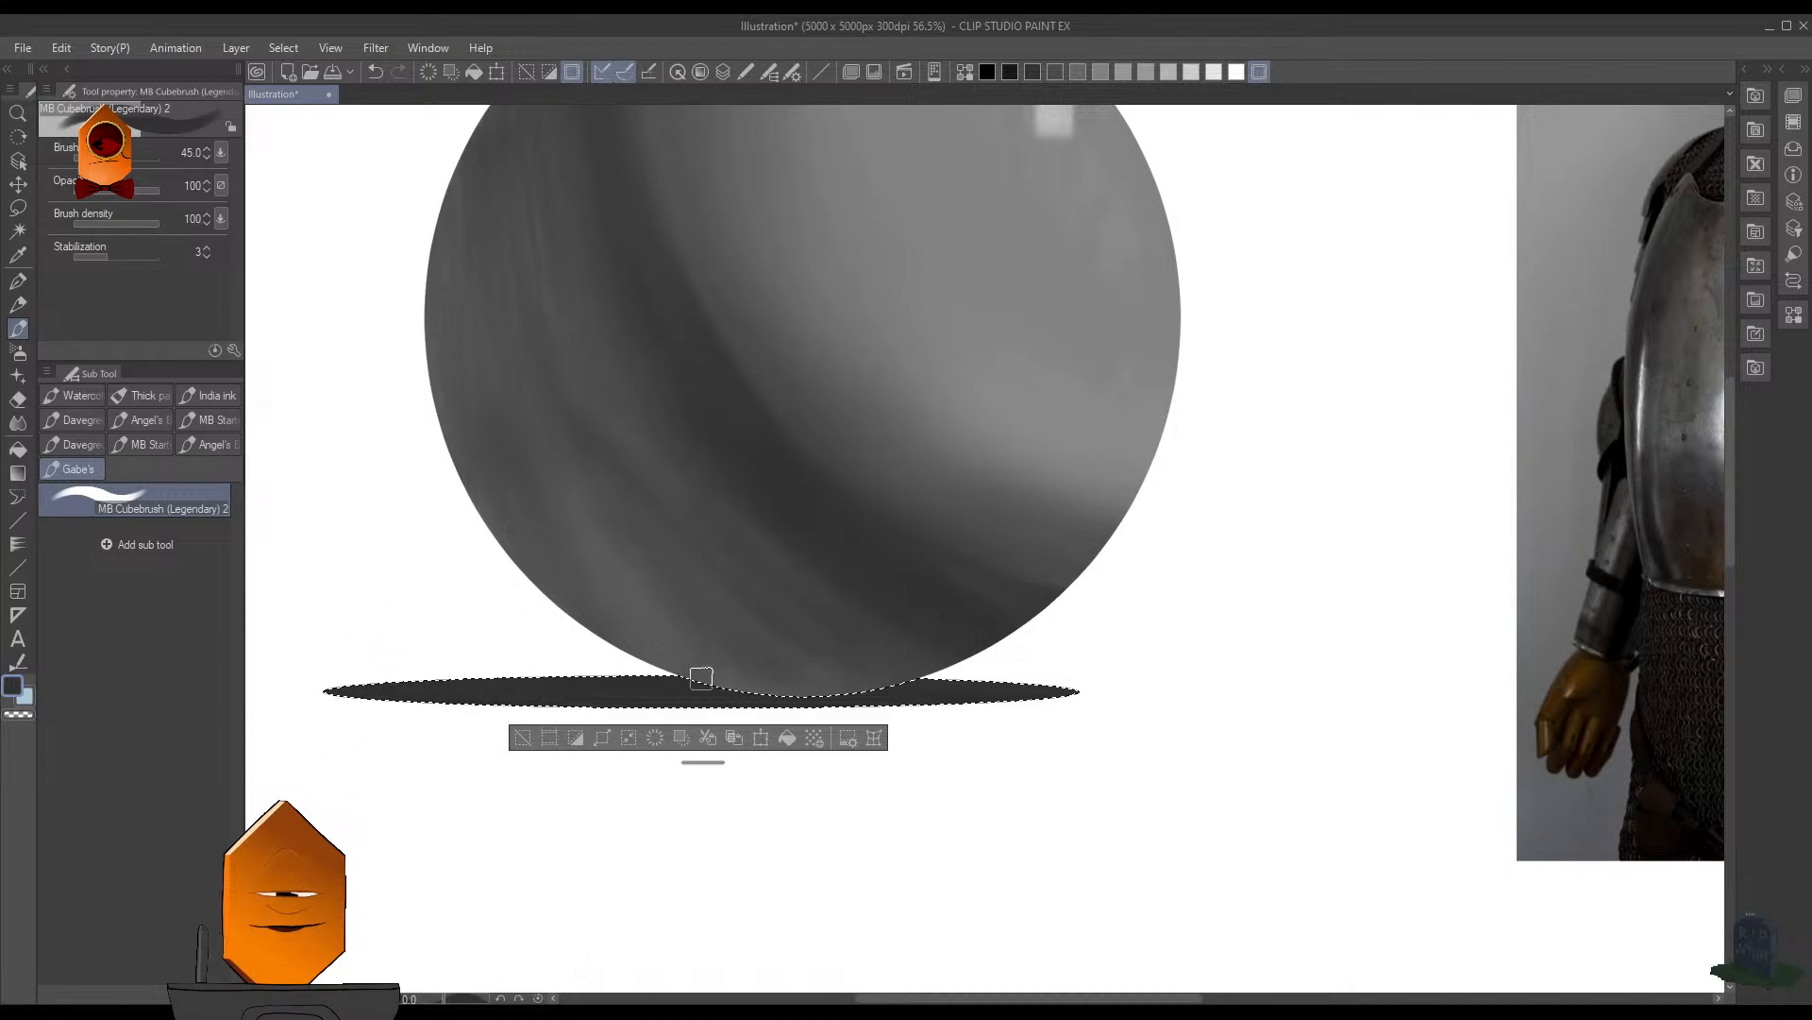
pyautogui.hotkey('ctrl', 'd')
# - Return to the sphere's layer and select the sphere's outline
pyautogui.scroll(-3, 1199, 511)
pyautogui.scroll(2, 1170, 538)
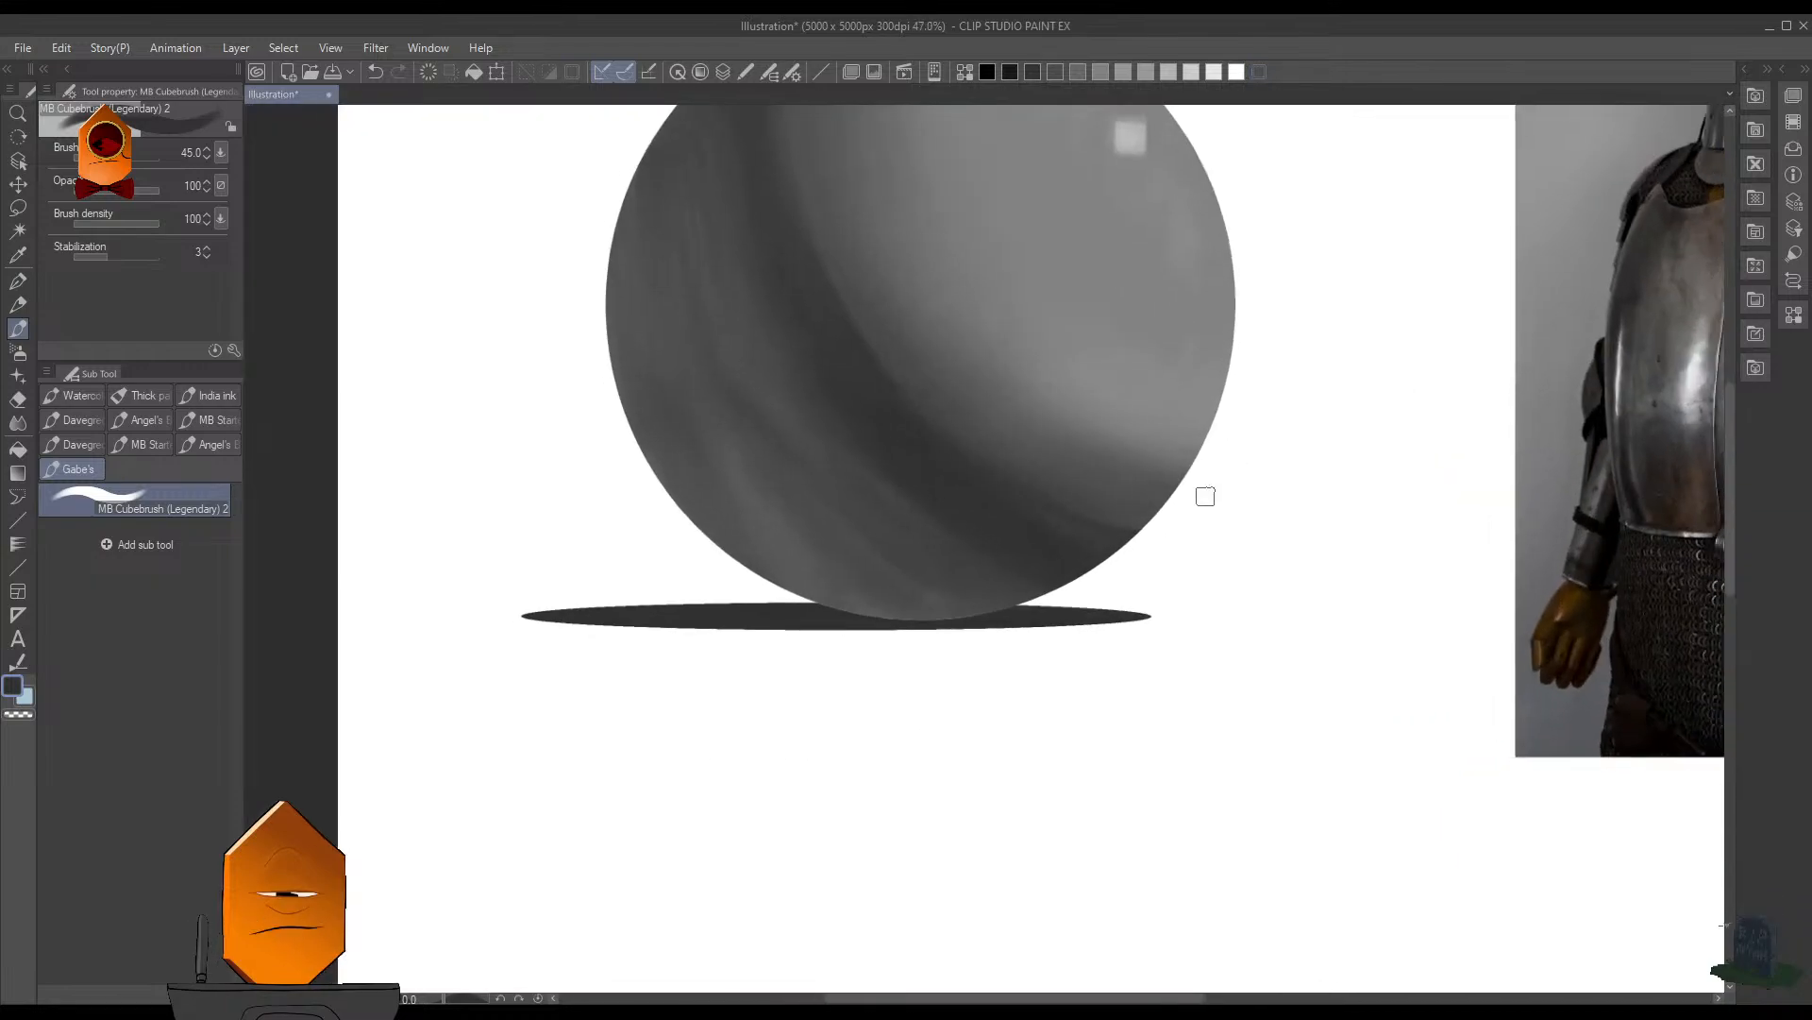
pyautogui.scroll(1, 1170, 548)
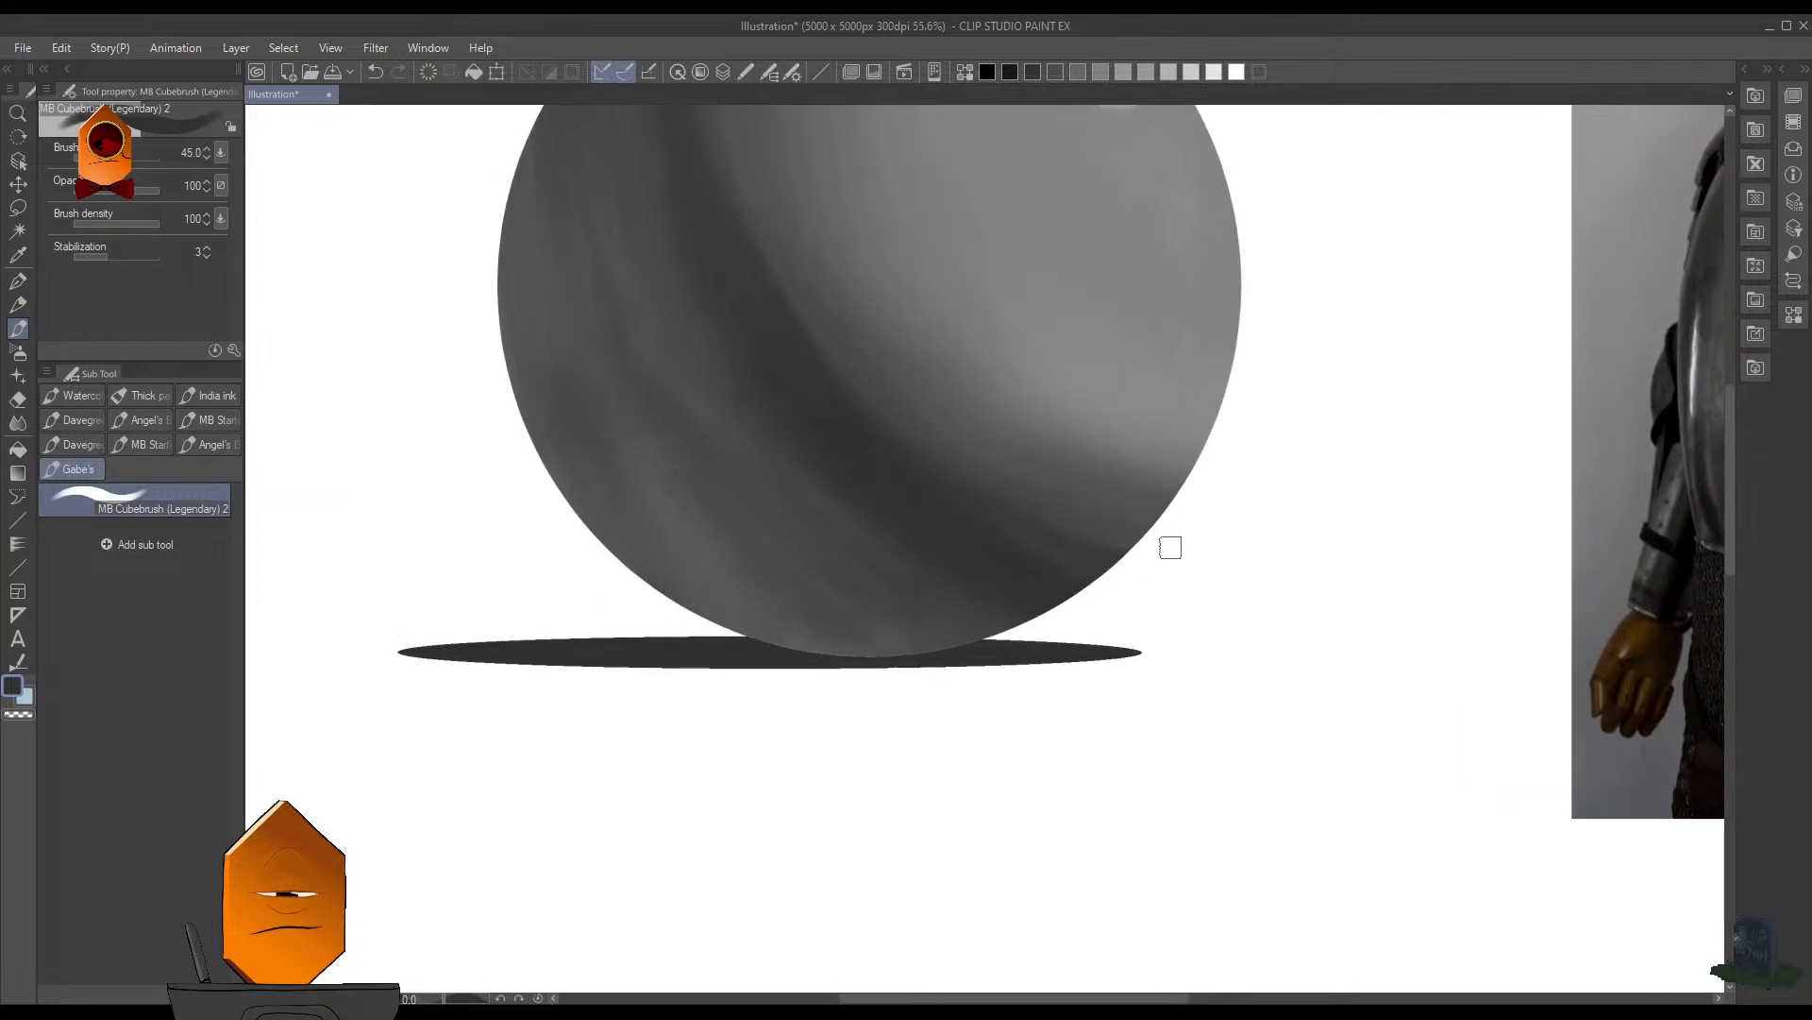
pyautogui.press('F8')
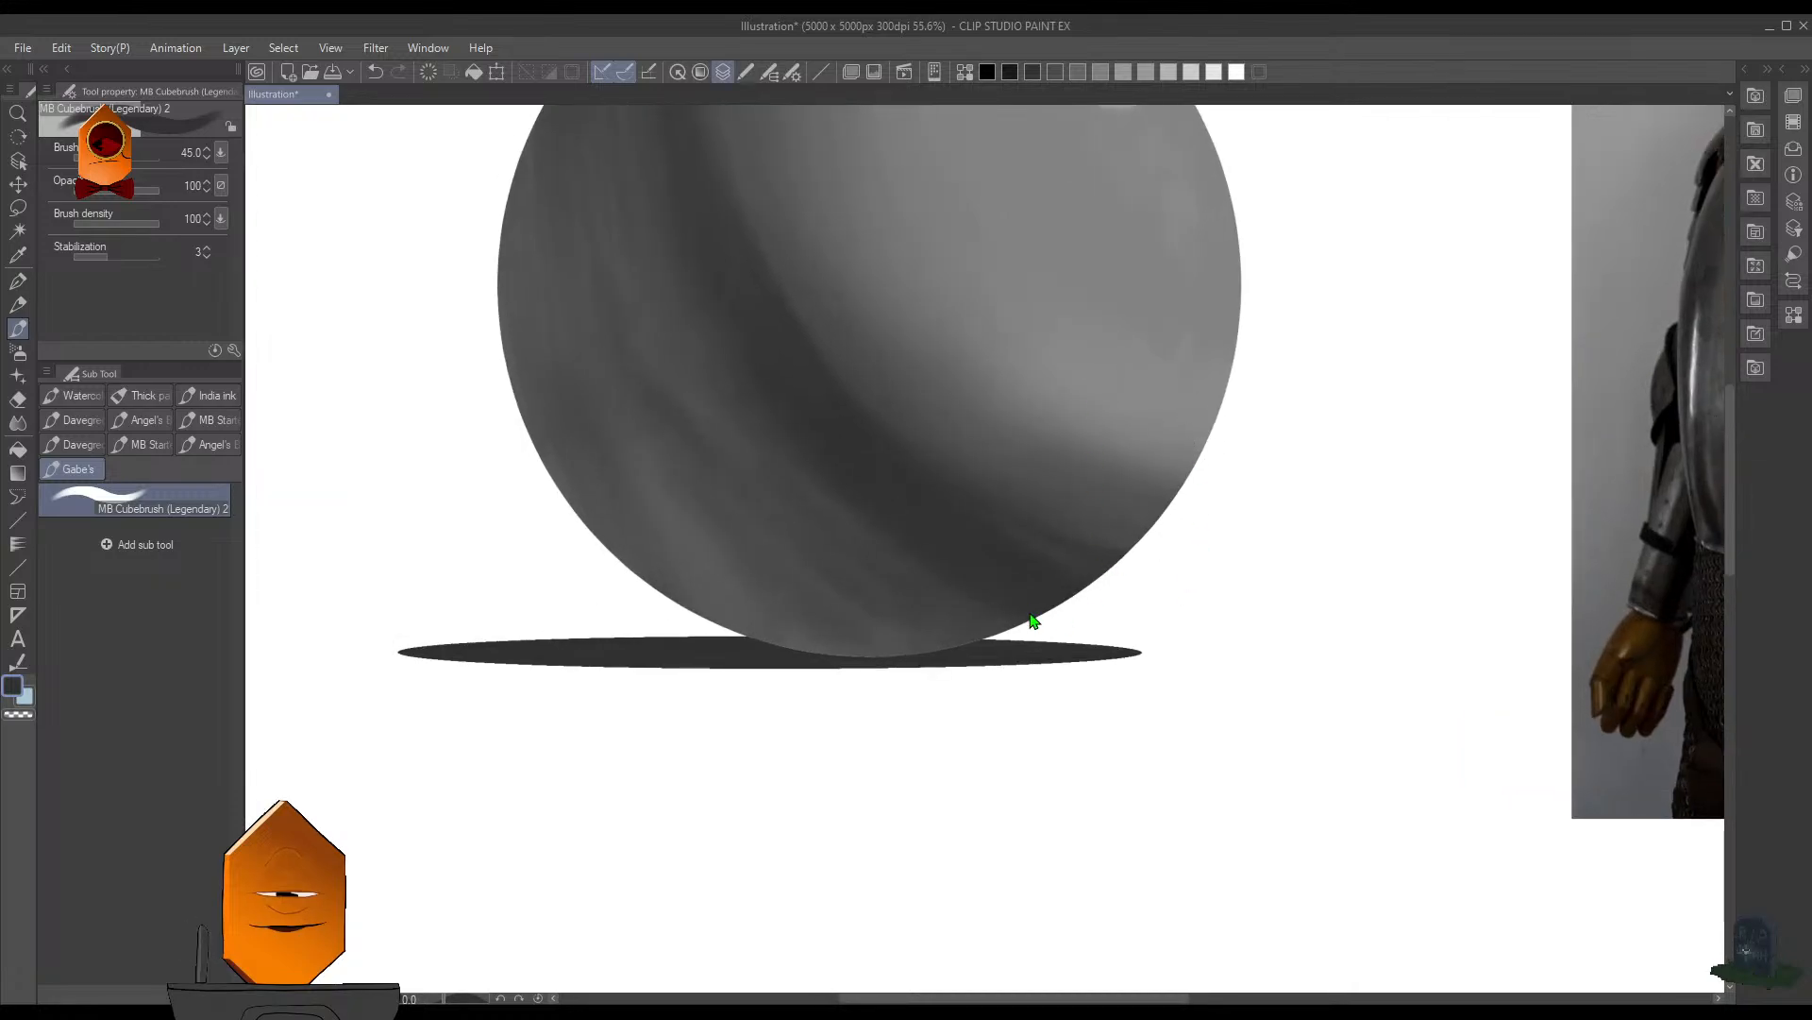
pyautogui.hotkey('ctrl', 'shift', 'd')
# - Set up the Soft airbrush at size 175 and opacity 100 with a higher brush density
pyautogui.press('b')
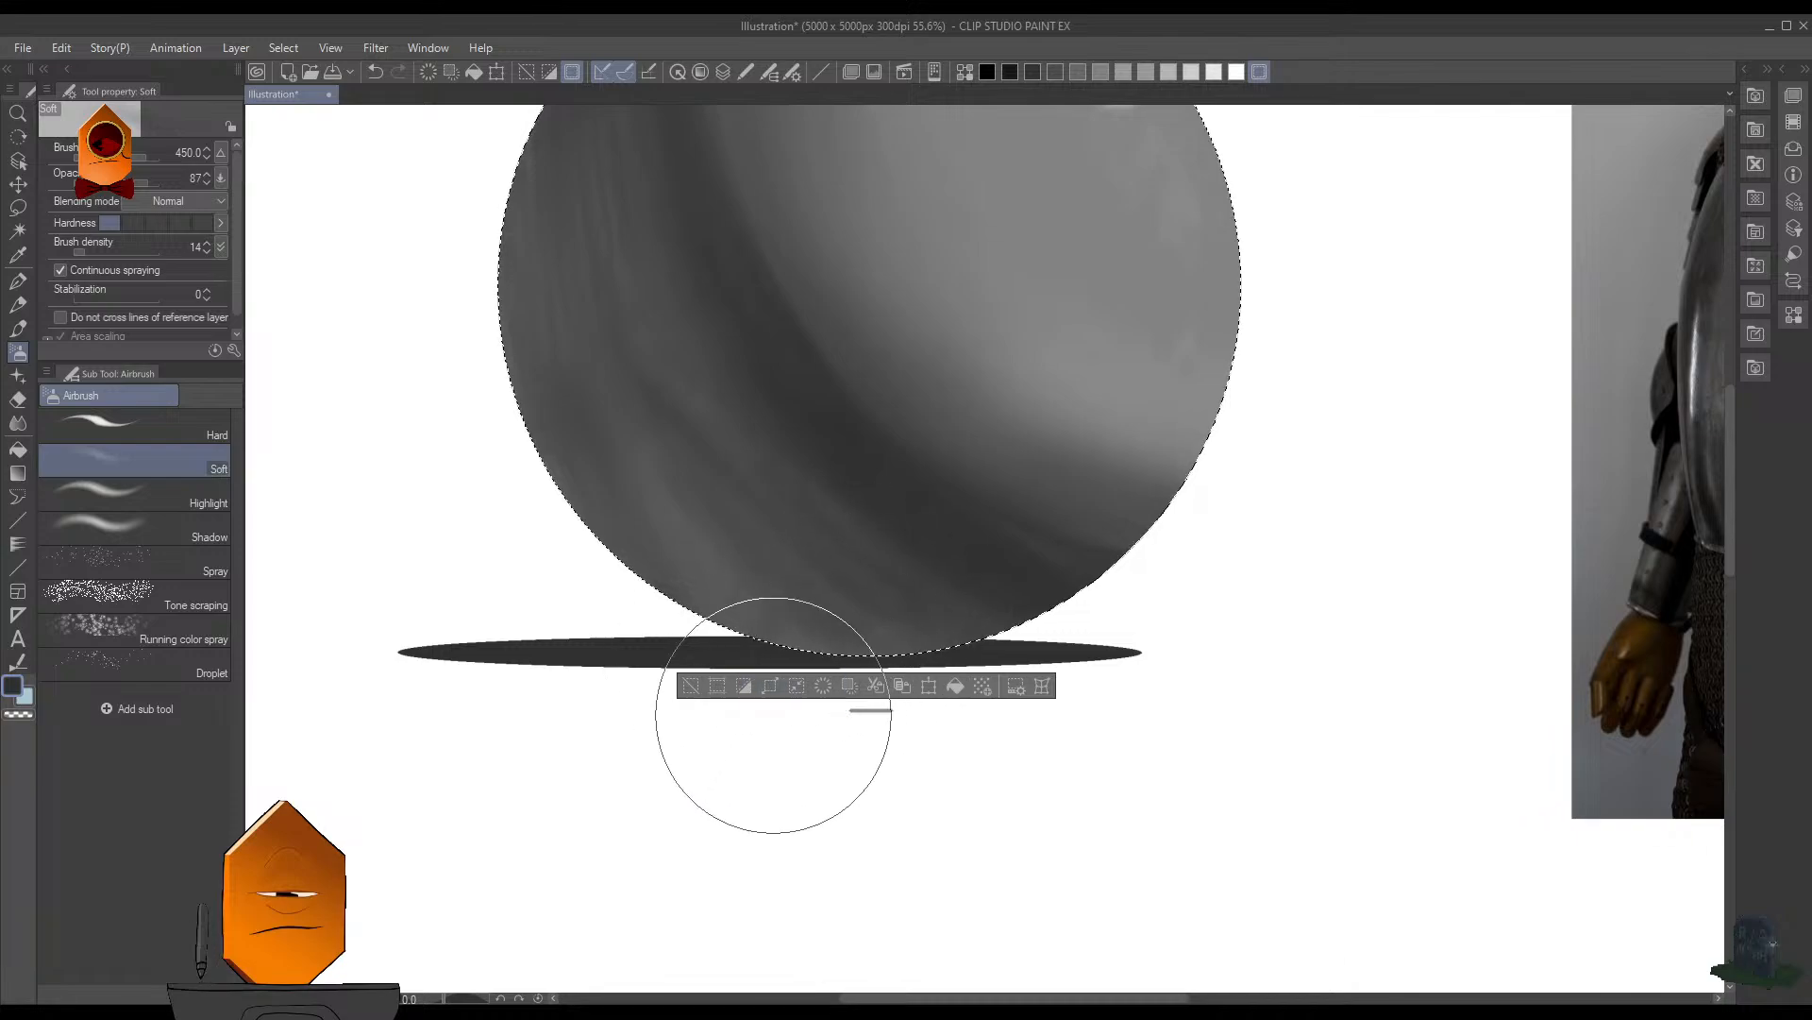
pyautogui.press('[')
pyautogui.press('[')
pyautogui.press('[')
pyautogui.press('[')
pyautogui.press('[')
pyautogui.press('[')
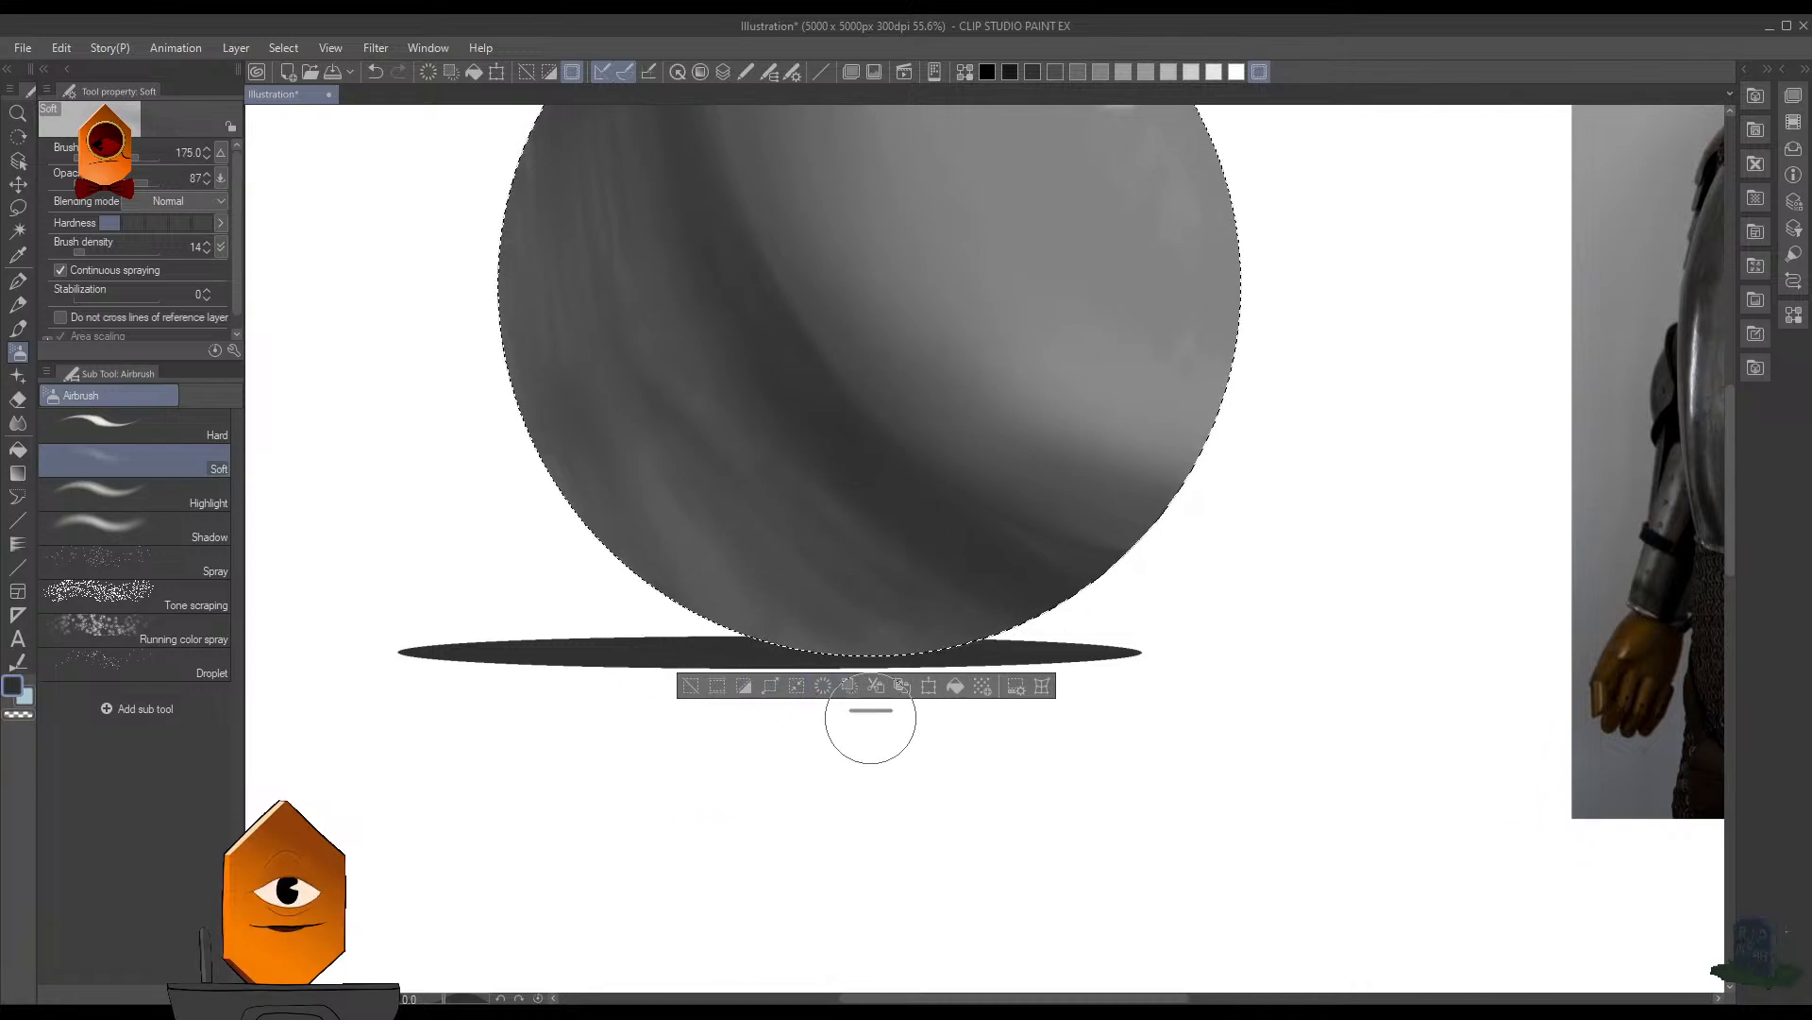
pyautogui.moveTo(869, 711); pyautogui.dragTo(867, 927)
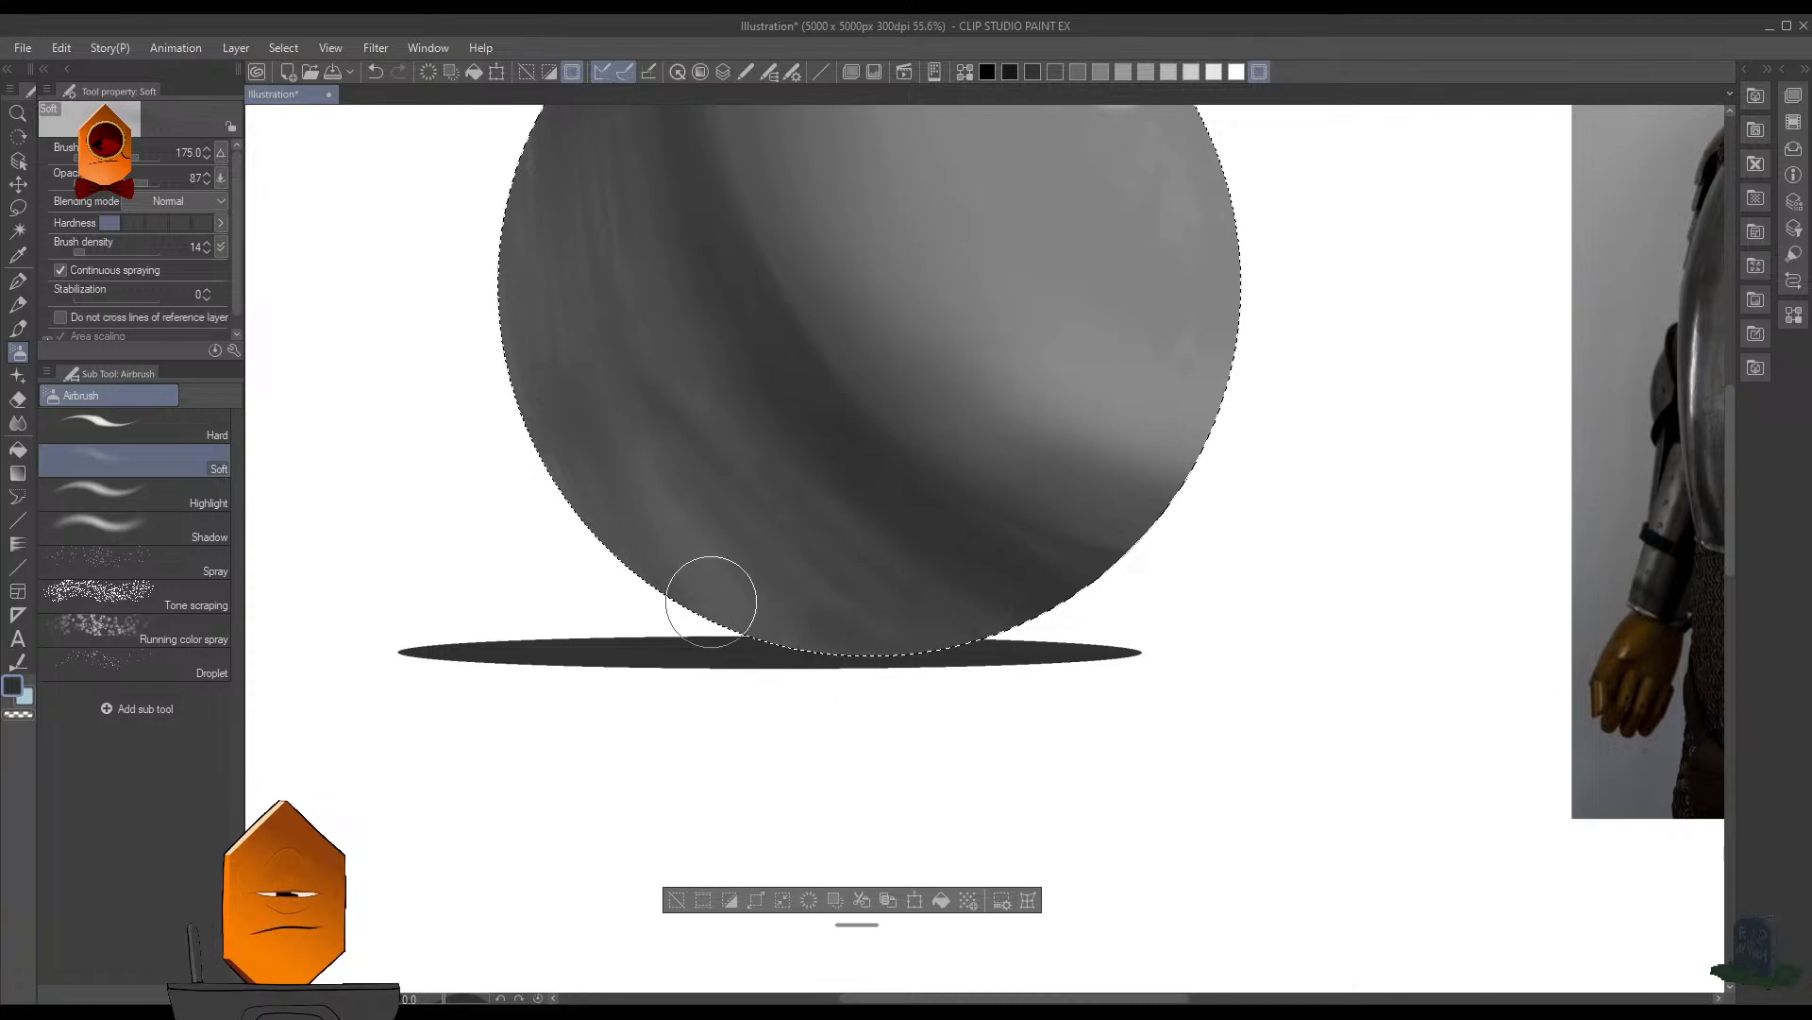
pyautogui.click(160, 183)
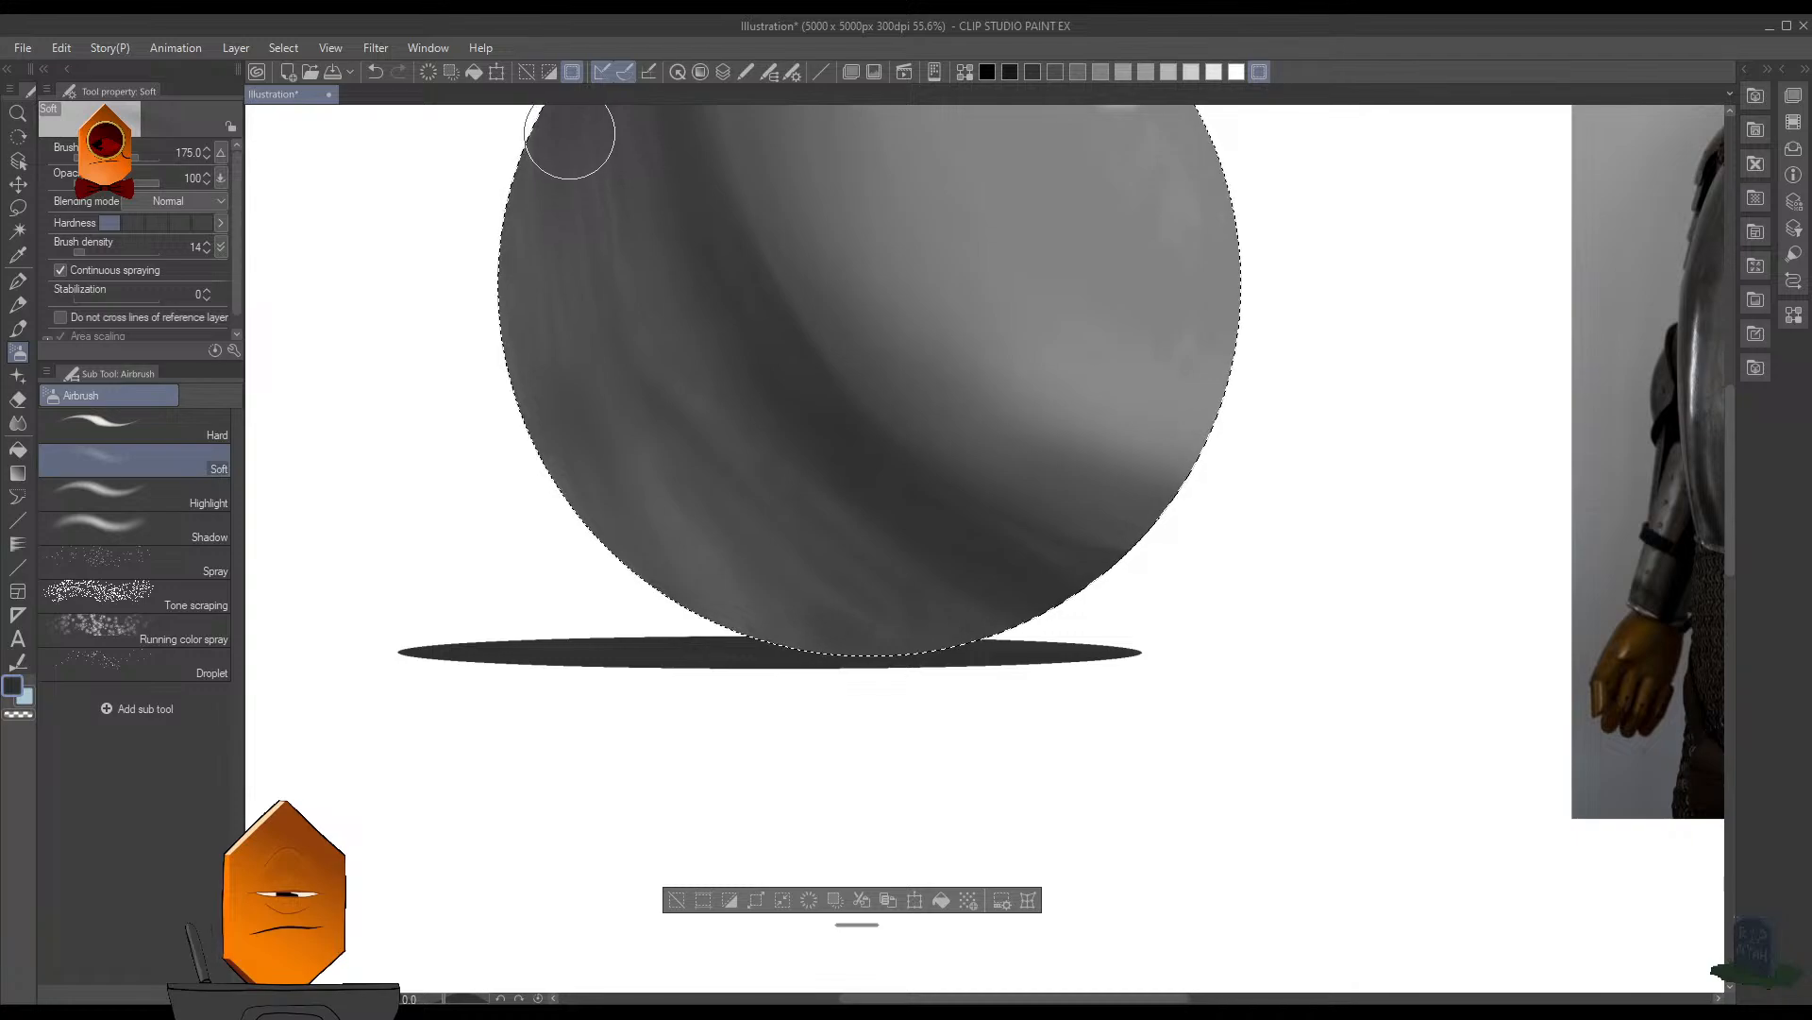
pyautogui.click(138, 250)
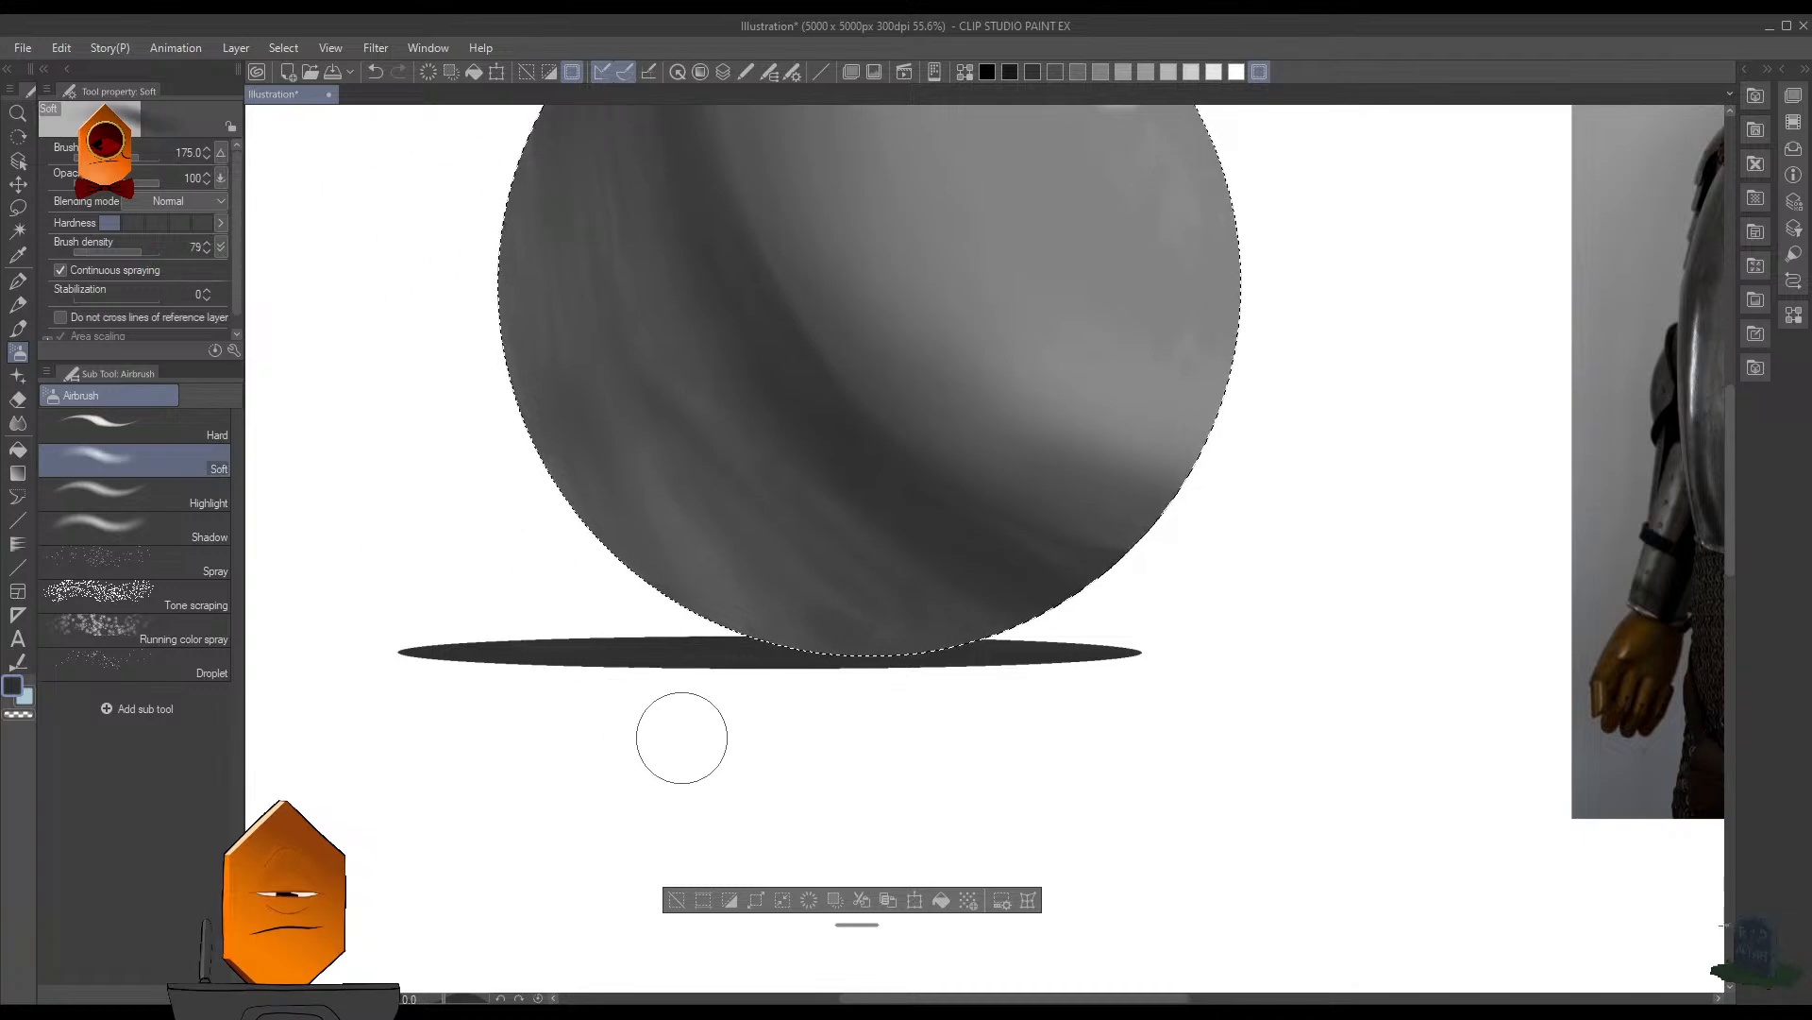
# - Try shading the sphere's underside with the Soft airbrush at size 175, and undo the strokes
pyautogui.moveTo(893, 600); pyautogui.dragTo(897, 651)
pyautogui.hotkey('ctrl', 'z')
pyautogui.hotkey('ctrl', 'z')
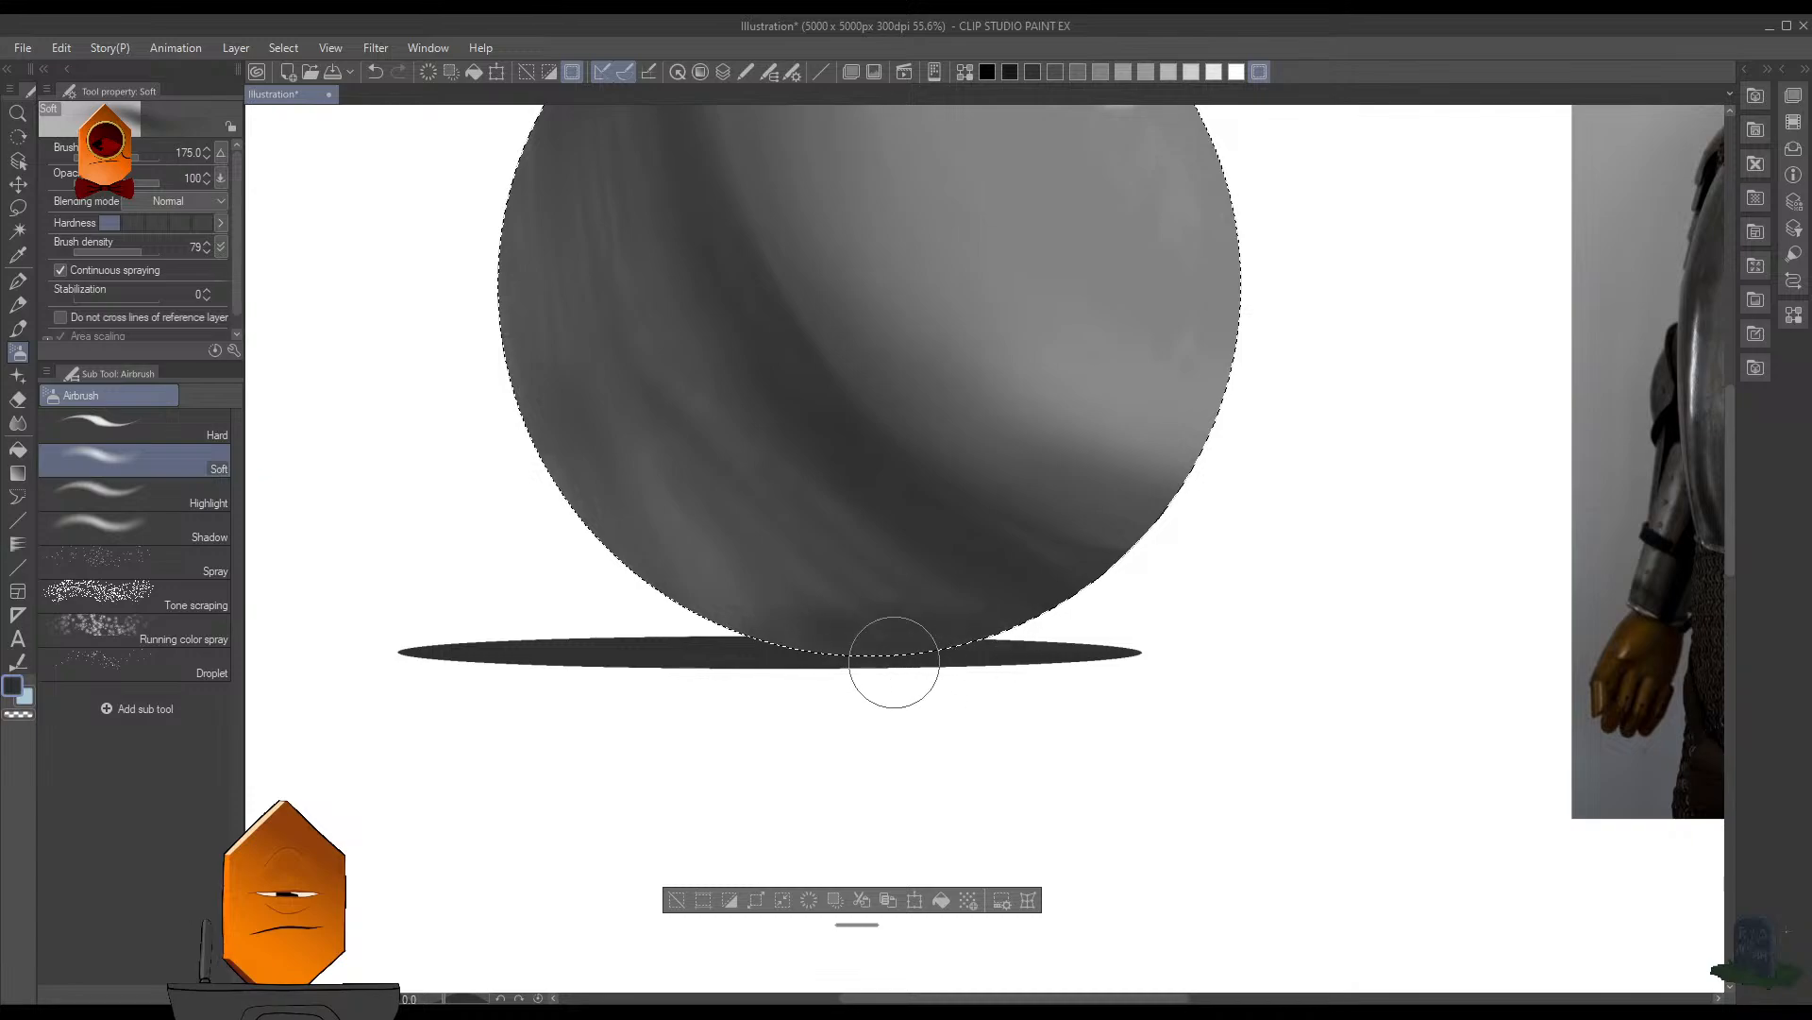
pyautogui.hotkey('ctrl', 'z')
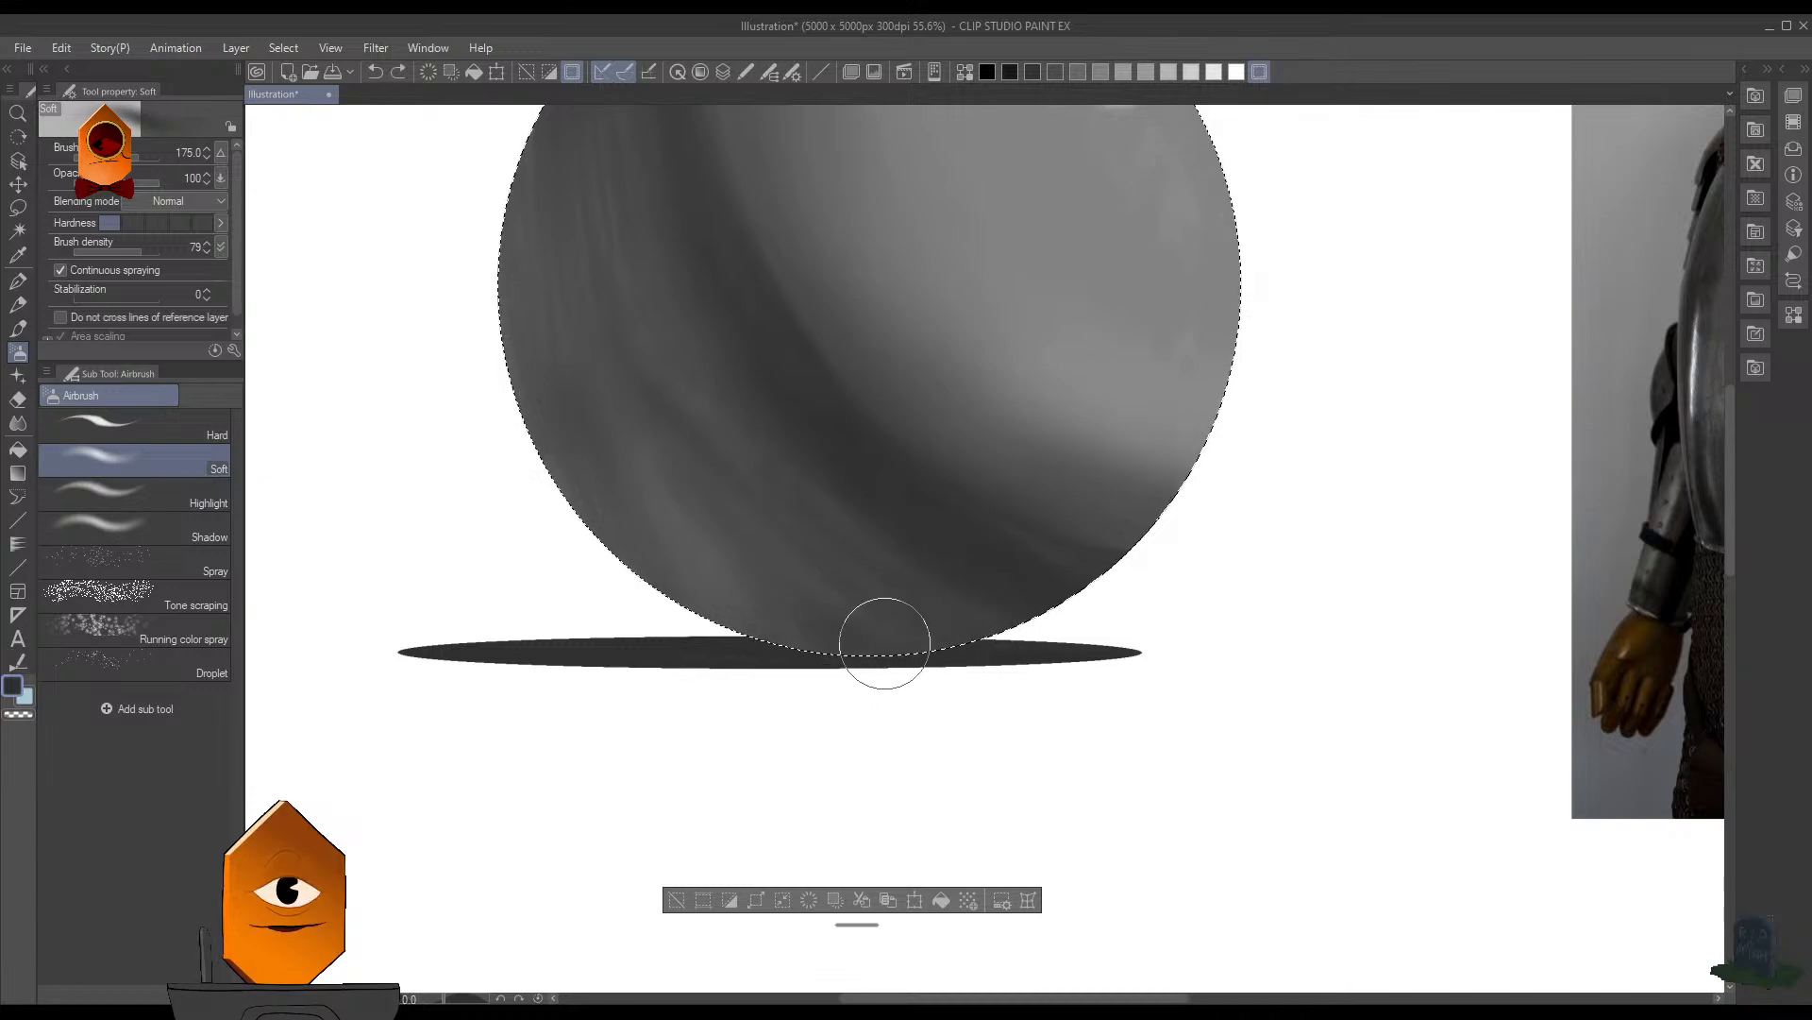
# - Darken the sphere's bottom edge where it meets the cast shadow with the Soft airbrush at size 90
pyautogui.press('[')
pyautogui.press('[')
pyautogui.press('[')
pyautogui.press('[')
pyautogui.moveTo(794, 642)
pyautogui.mouseDown()
pyautogui.moveTo(894, 660)
pyautogui.moveTo(825, 663)
pyautogui.mouseUp()
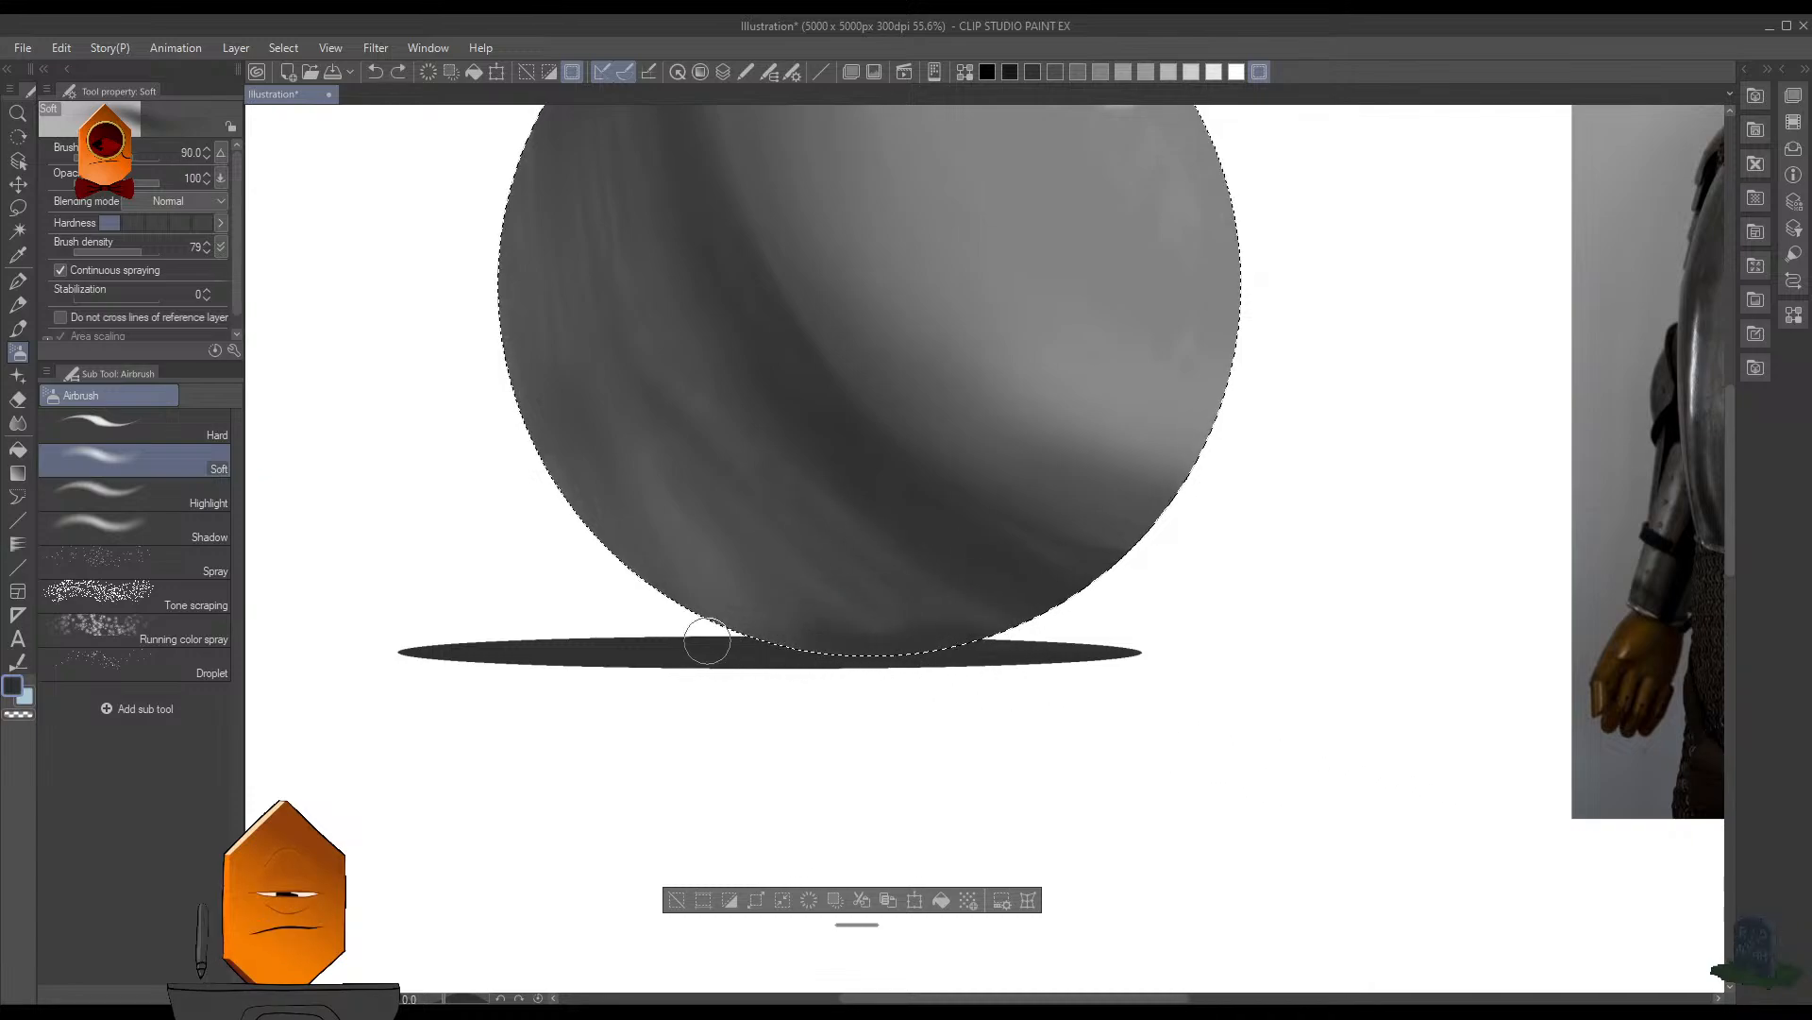
# - Extend the dark shading along the sphere's bottom edge above the cast shadow with the Soft airbrush, enlarging it to size 125 and 150
pyautogui.moveTo(707, 641)
pyautogui.mouseDown()
pyautogui.moveTo(837, 673)
pyautogui.moveTo(724, 624)
pyautogui.mouseUp()
pyautogui.press(']')
pyautogui.press(']')
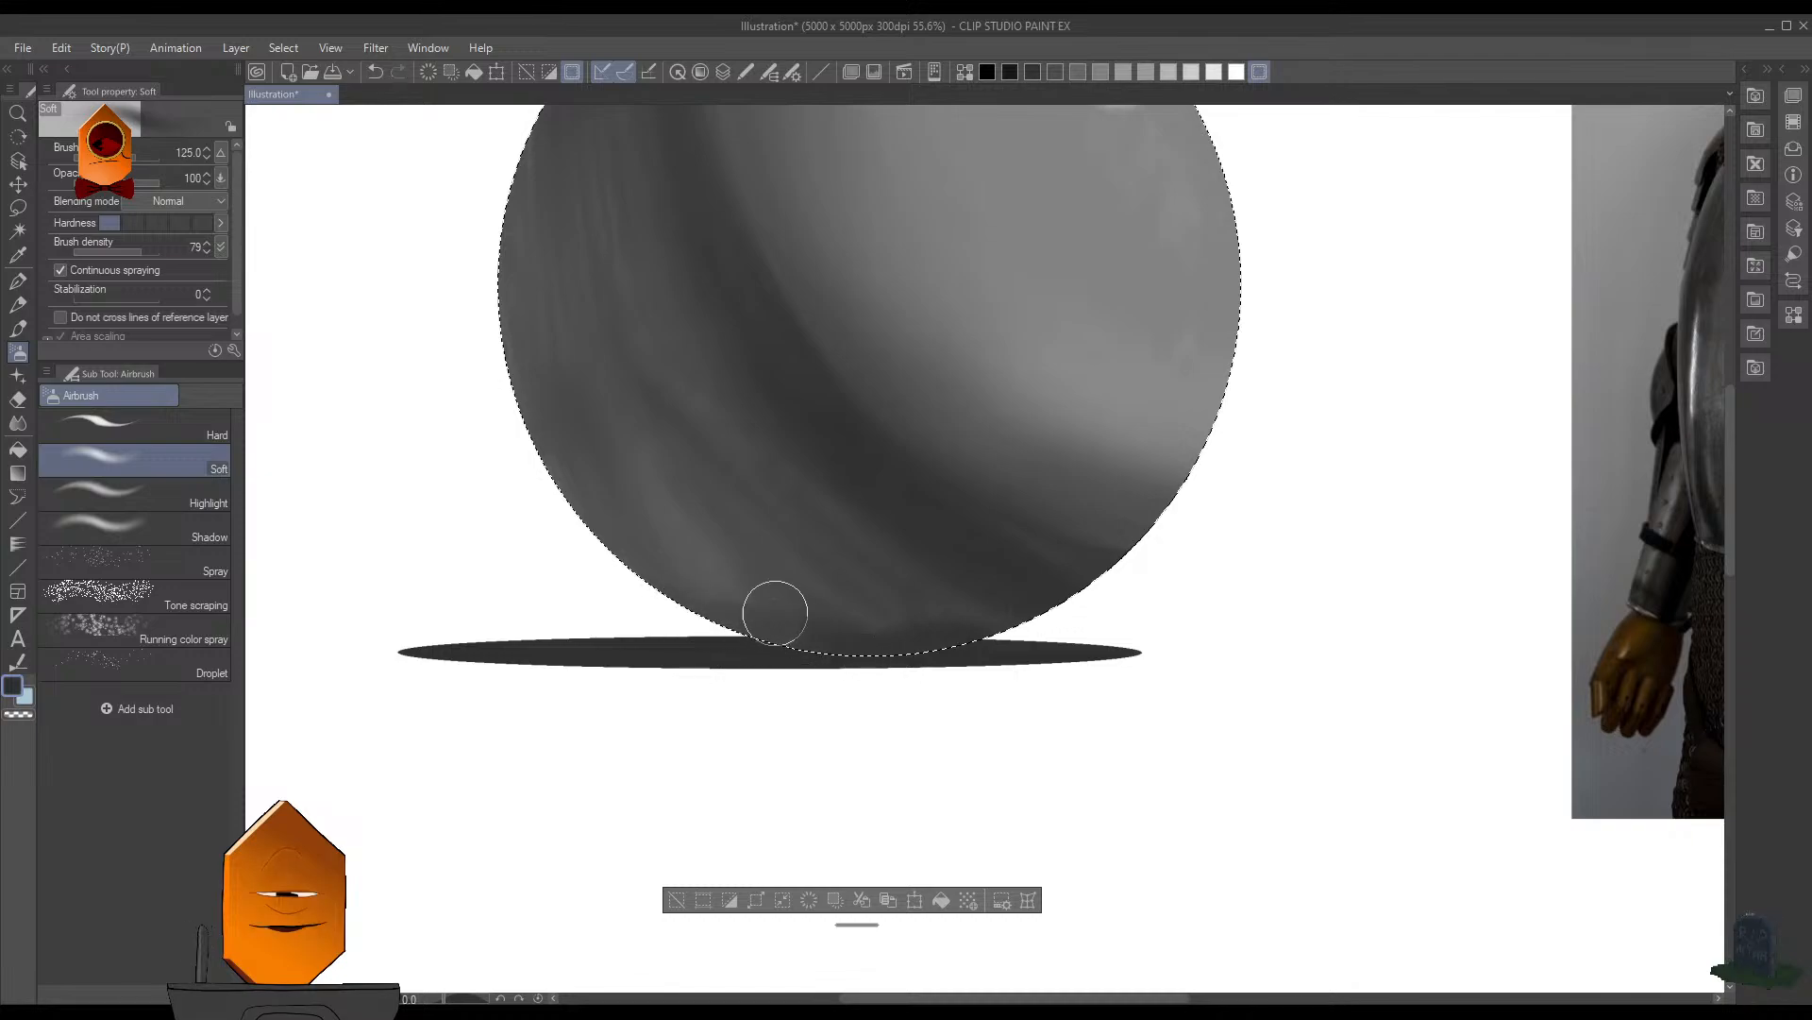
pyautogui.press(']')
pyautogui.moveTo(837, 673)
pyautogui.mouseDown()
pyautogui.moveTo(715, 649)
pyautogui.moveTo(857, 694)
pyautogui.moveTo(709, 654)
pyautogui.moveTo(910, 712)
pyautogui.mouseUp()
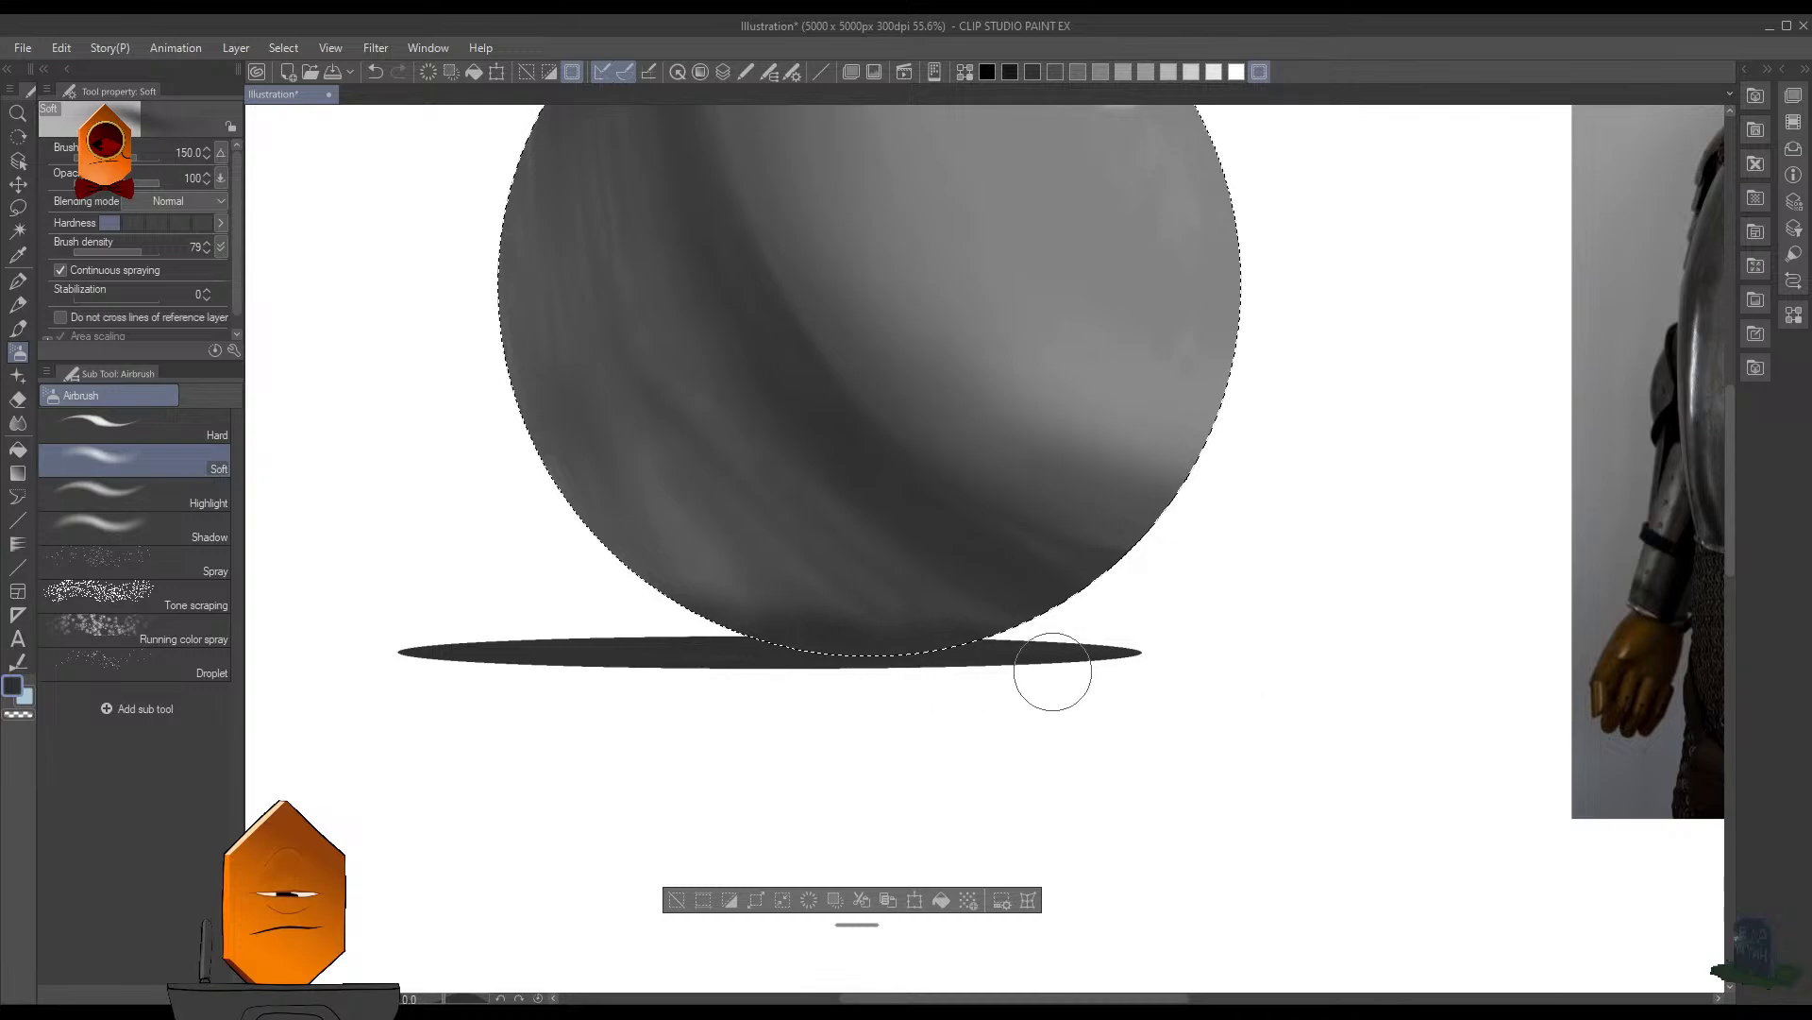
pyautogui.scroll(-3, 1248, 470)
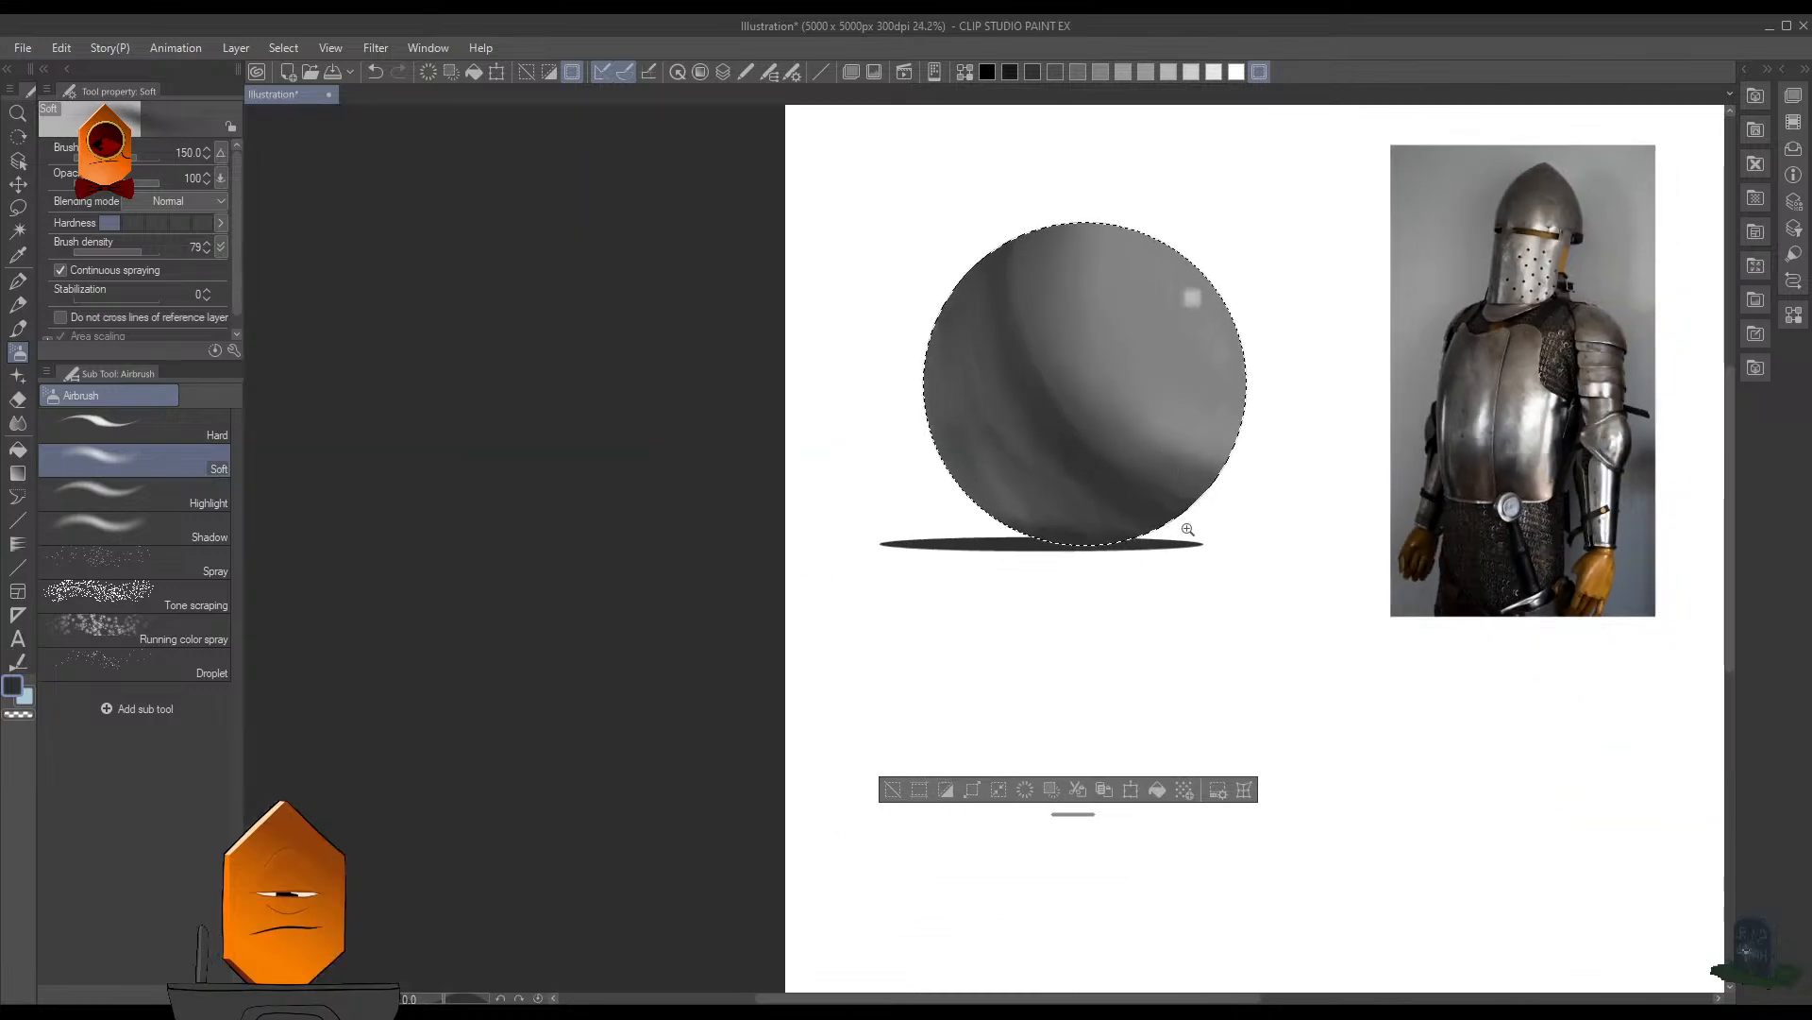
pyautogui.moveTo(1187, 530); pyautogui.dragTo(1214, 524)
pyautogui.hotkey('ctrl', 'd')
pyautogui.moveTo(1313, 377)
pyautogui.mouseDown()
pyautogui.moveTo(1254, 488)
pyautogui.moveTo(1225, 499)
pyautogui.mouseUp()
pyautogui.moveTo(1225, 498); pyautogui.dragTo(1283, 393)
pyautogui.hotkey('ctrl', 'z')
# - Enlarge the Soft airbrush to size 250 for shading the sphere's lower edge near the cast shadow
pyautogui.press(']')
pyautogui.press(']')
pyautogui.press(']')
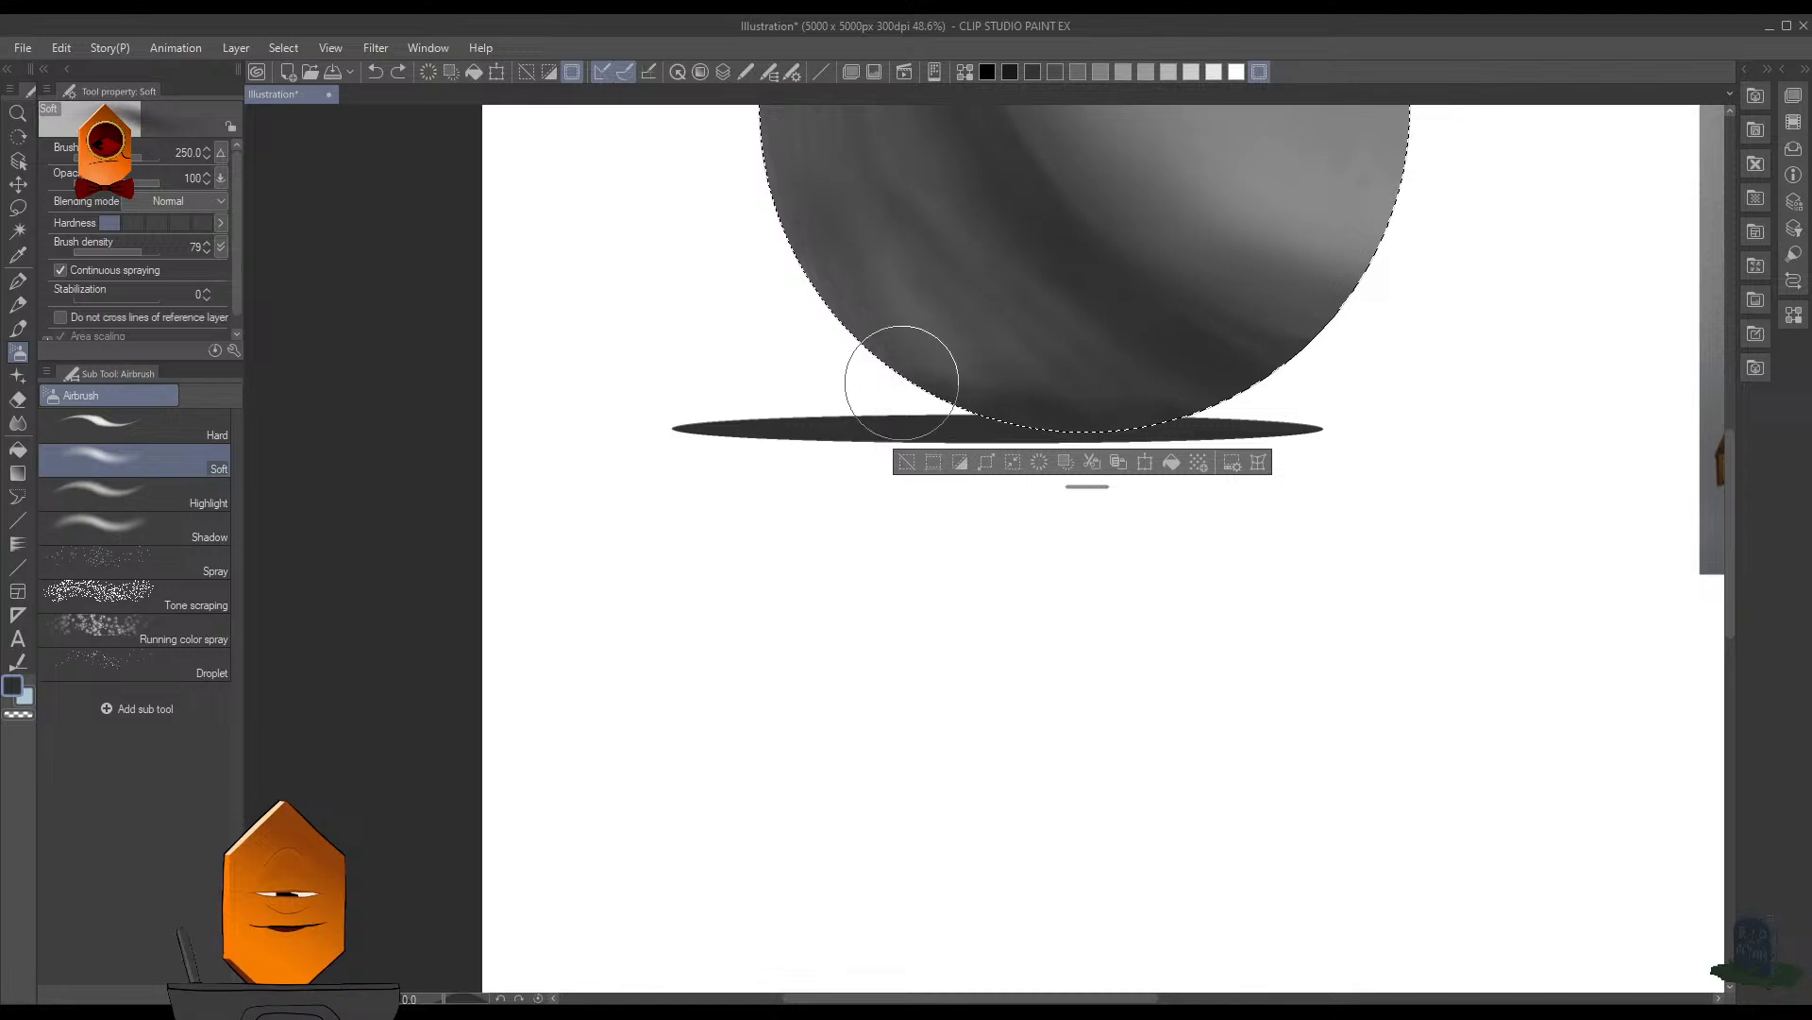
pyautogui.scroll(3, 953, 529)
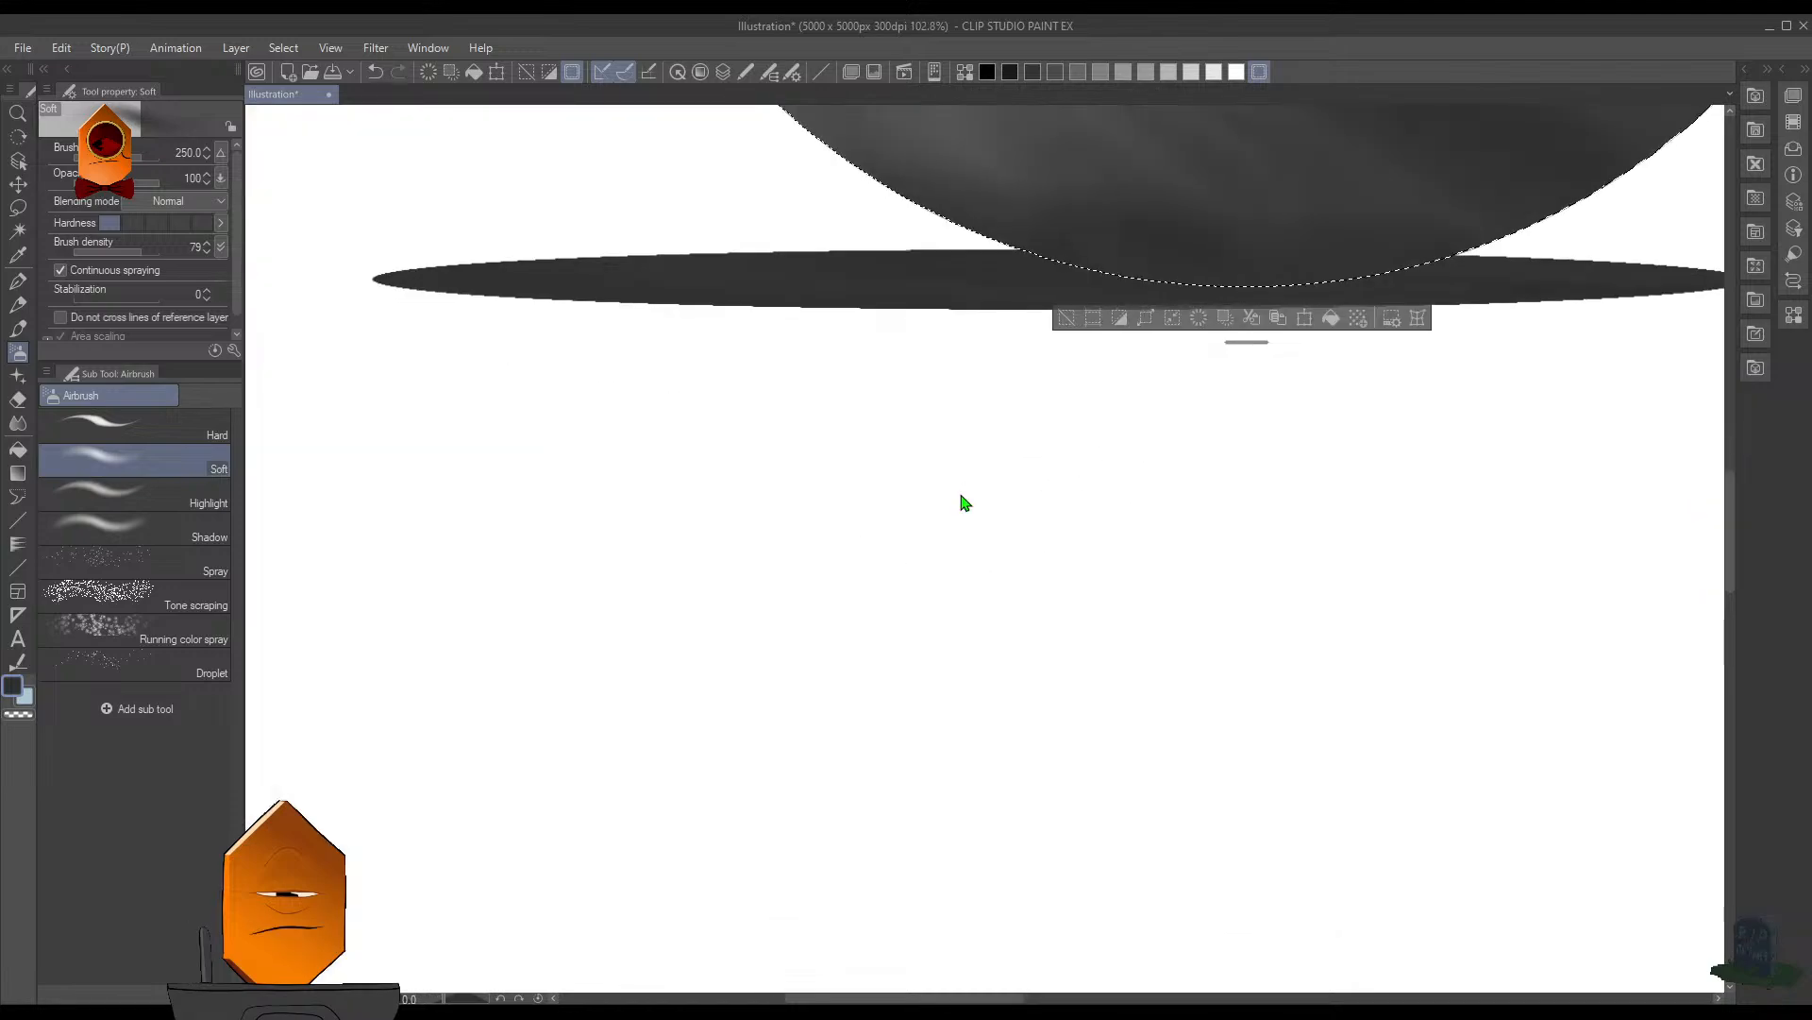
pyautogui.scroll(-3, 963, 503)
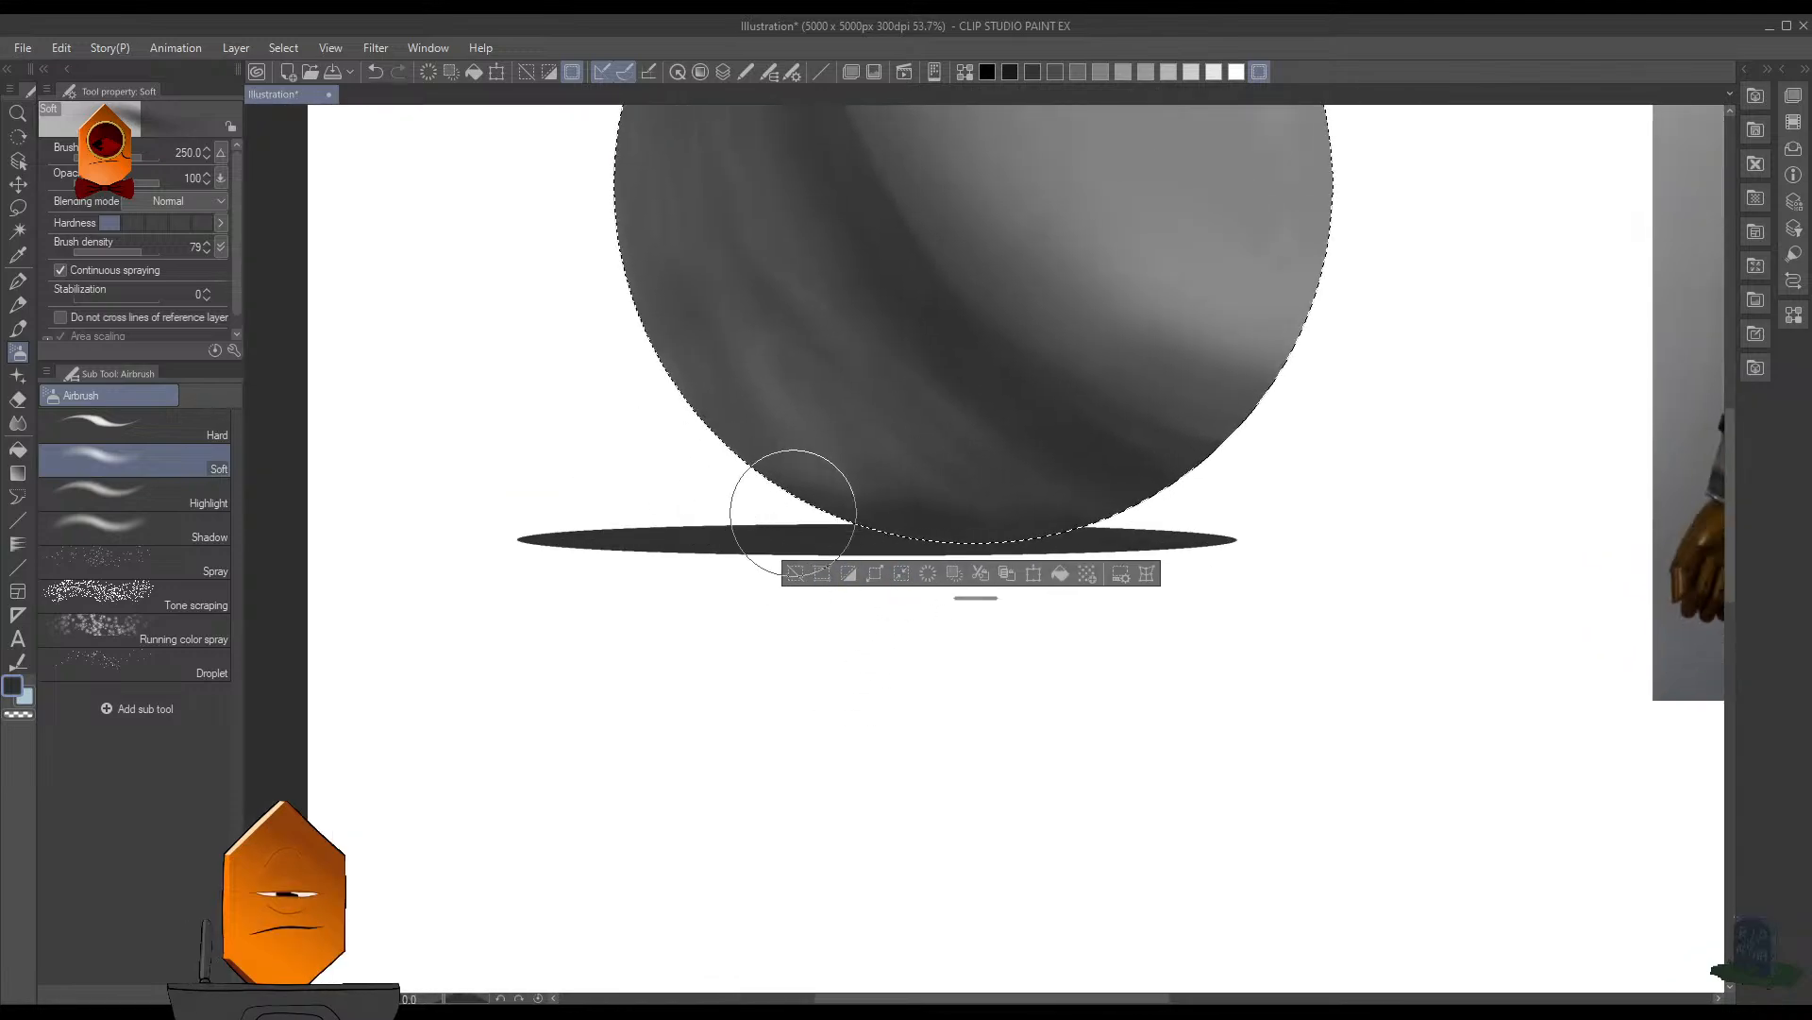
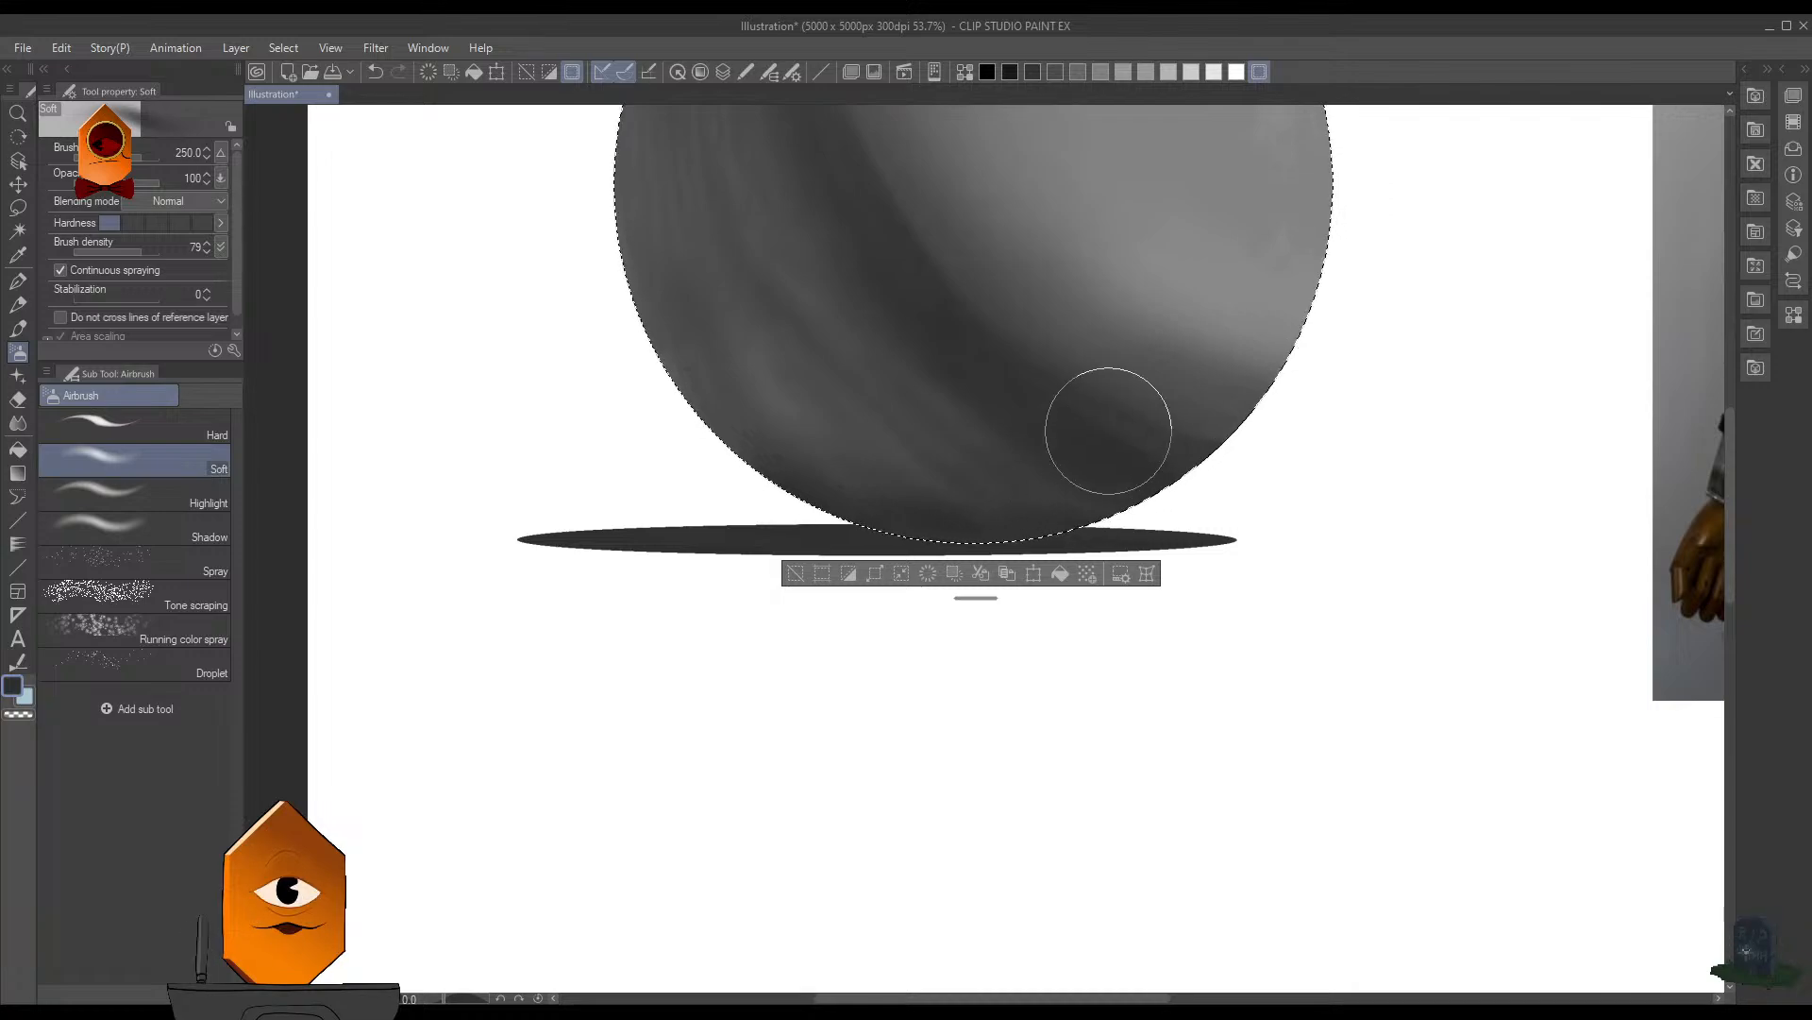
# - Set the Soft airbrush to size 200 at the sphere's bottom edge and clear the selection around the sphere
pyautogui.scroll(1, 1092, 627)
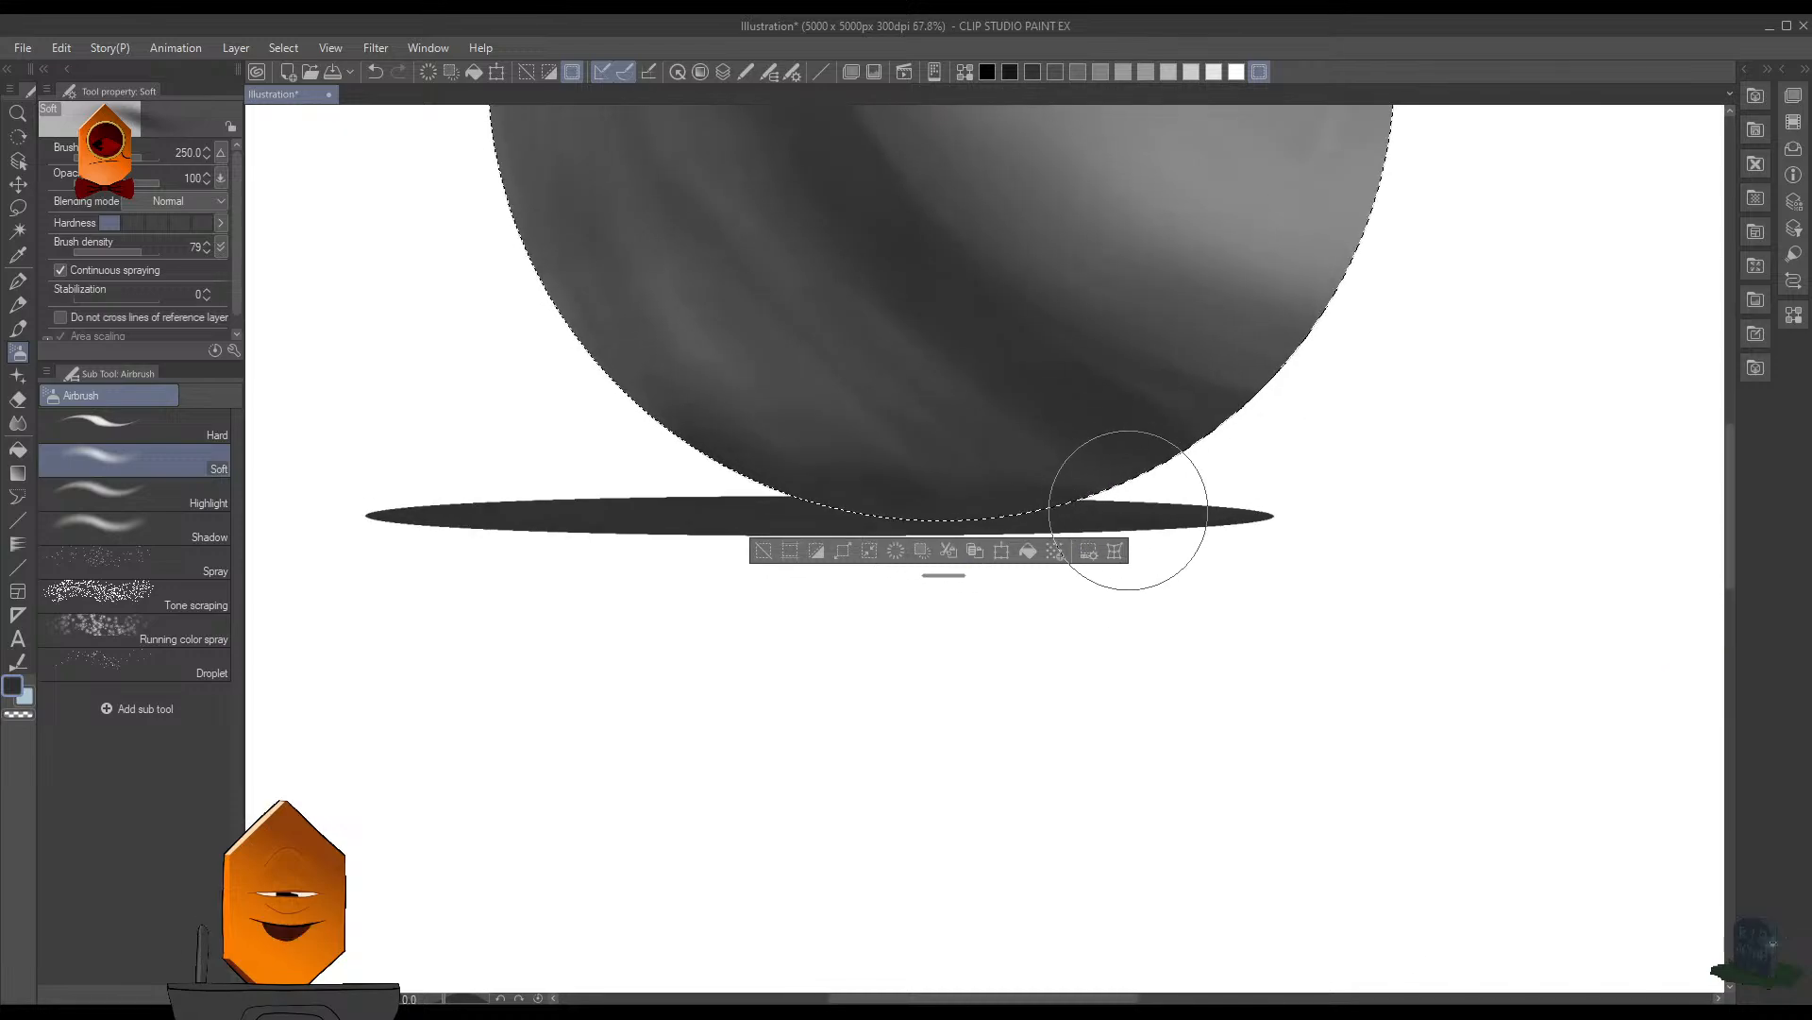
pyautogui.press('[')
pyautogui.press('[')
pyautogui.press('[')
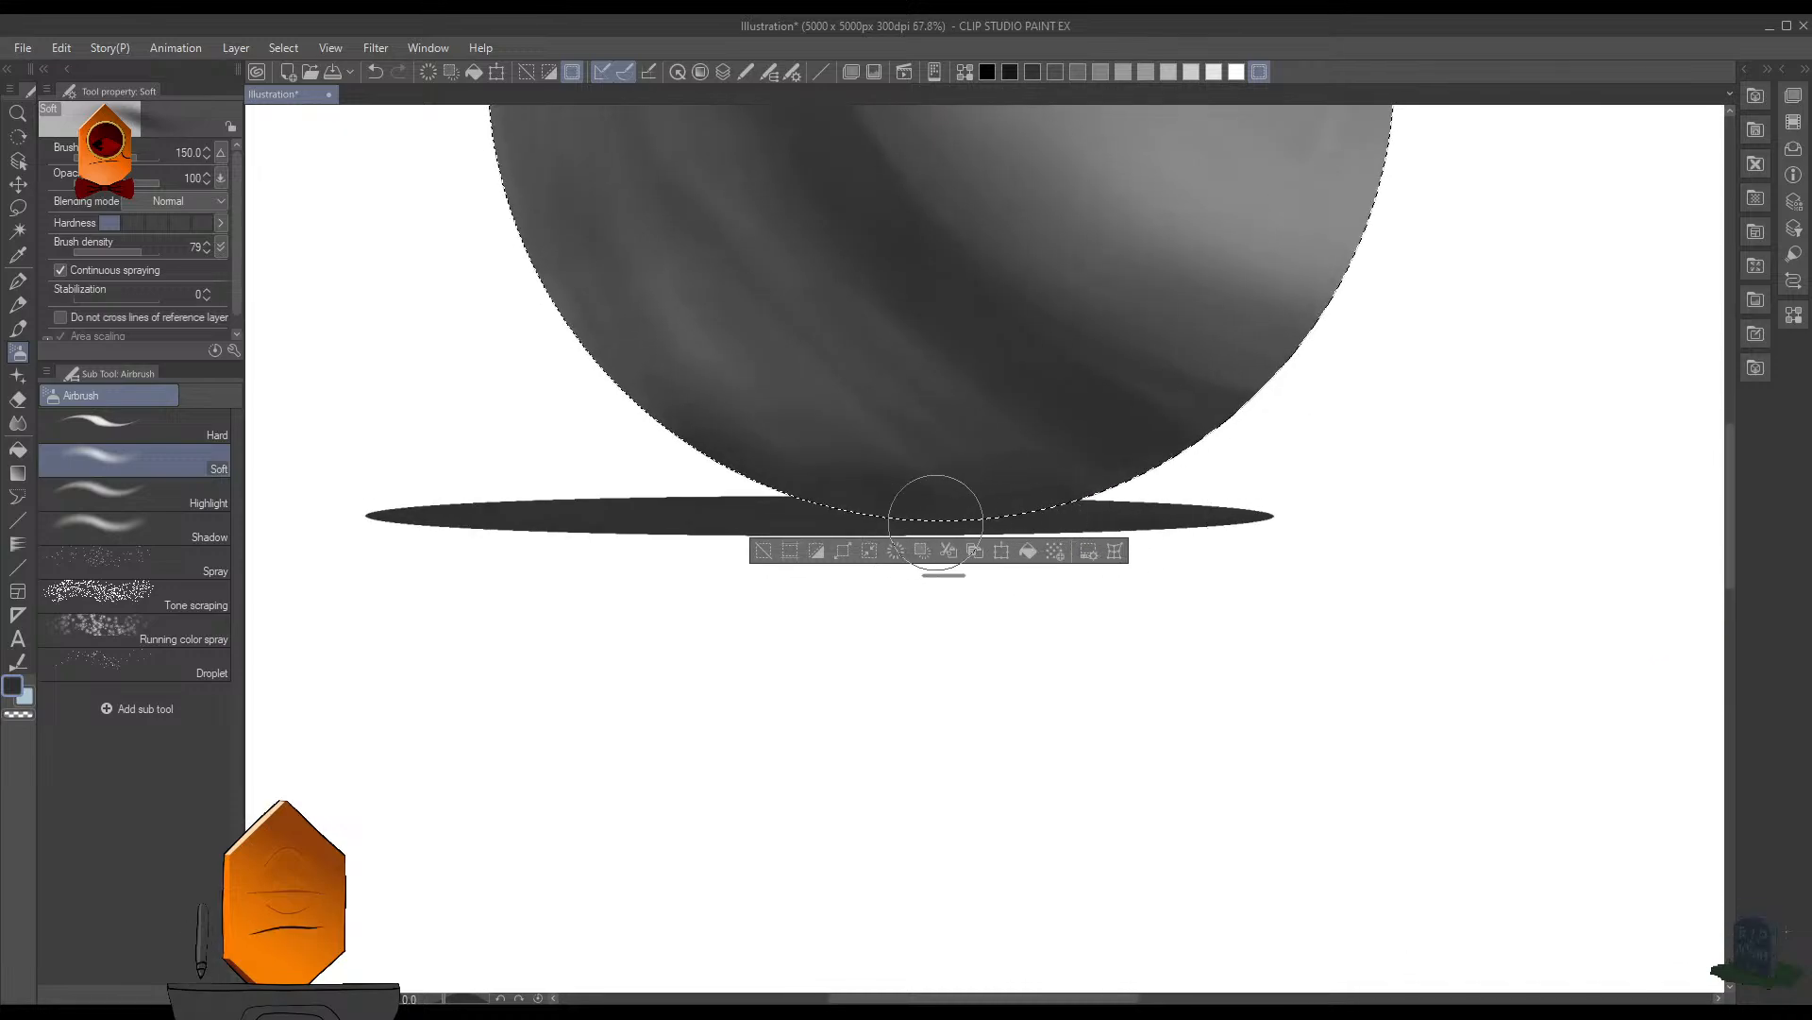
pyautogui.press(']')
pyautogui.press(']')
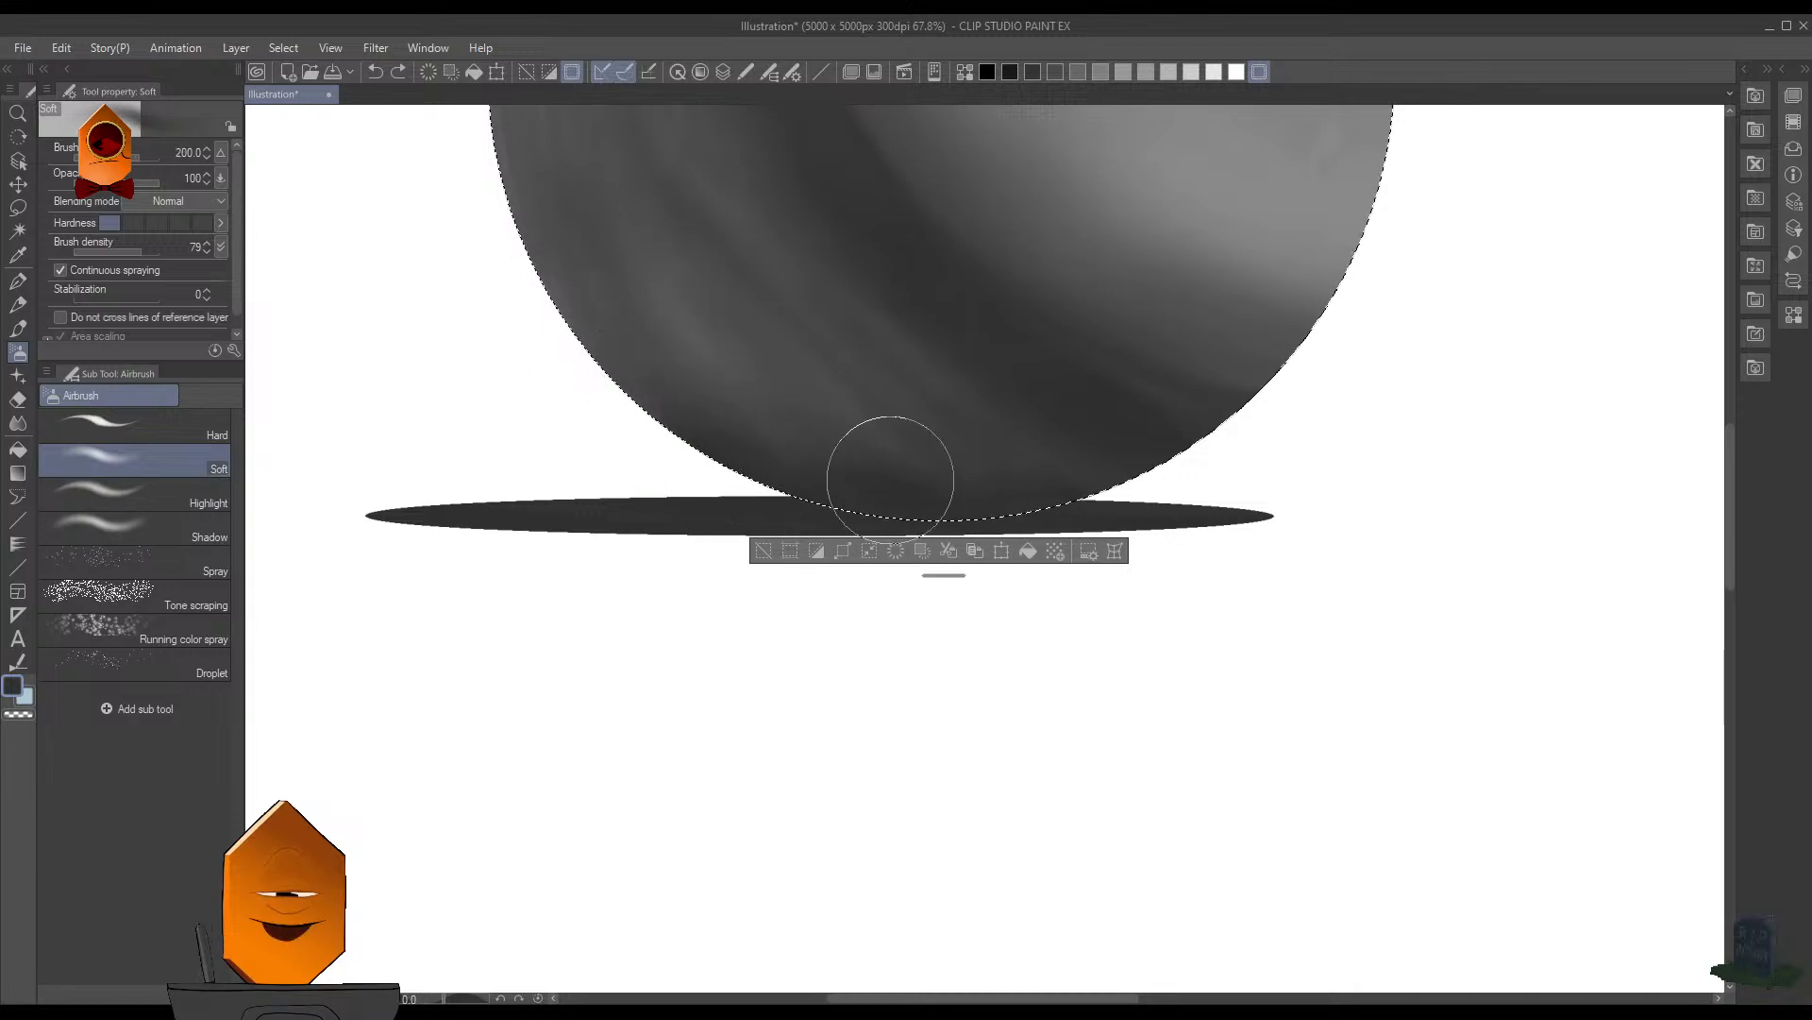
pyautogui.hotkey('ctrl', 'd')
pyautogui.moveTo(1424, 386); pyautogui.dragTo(1321, 538)
pyautogui.moveTo(1392, 484); pyautogui.dragTo(891, 568)
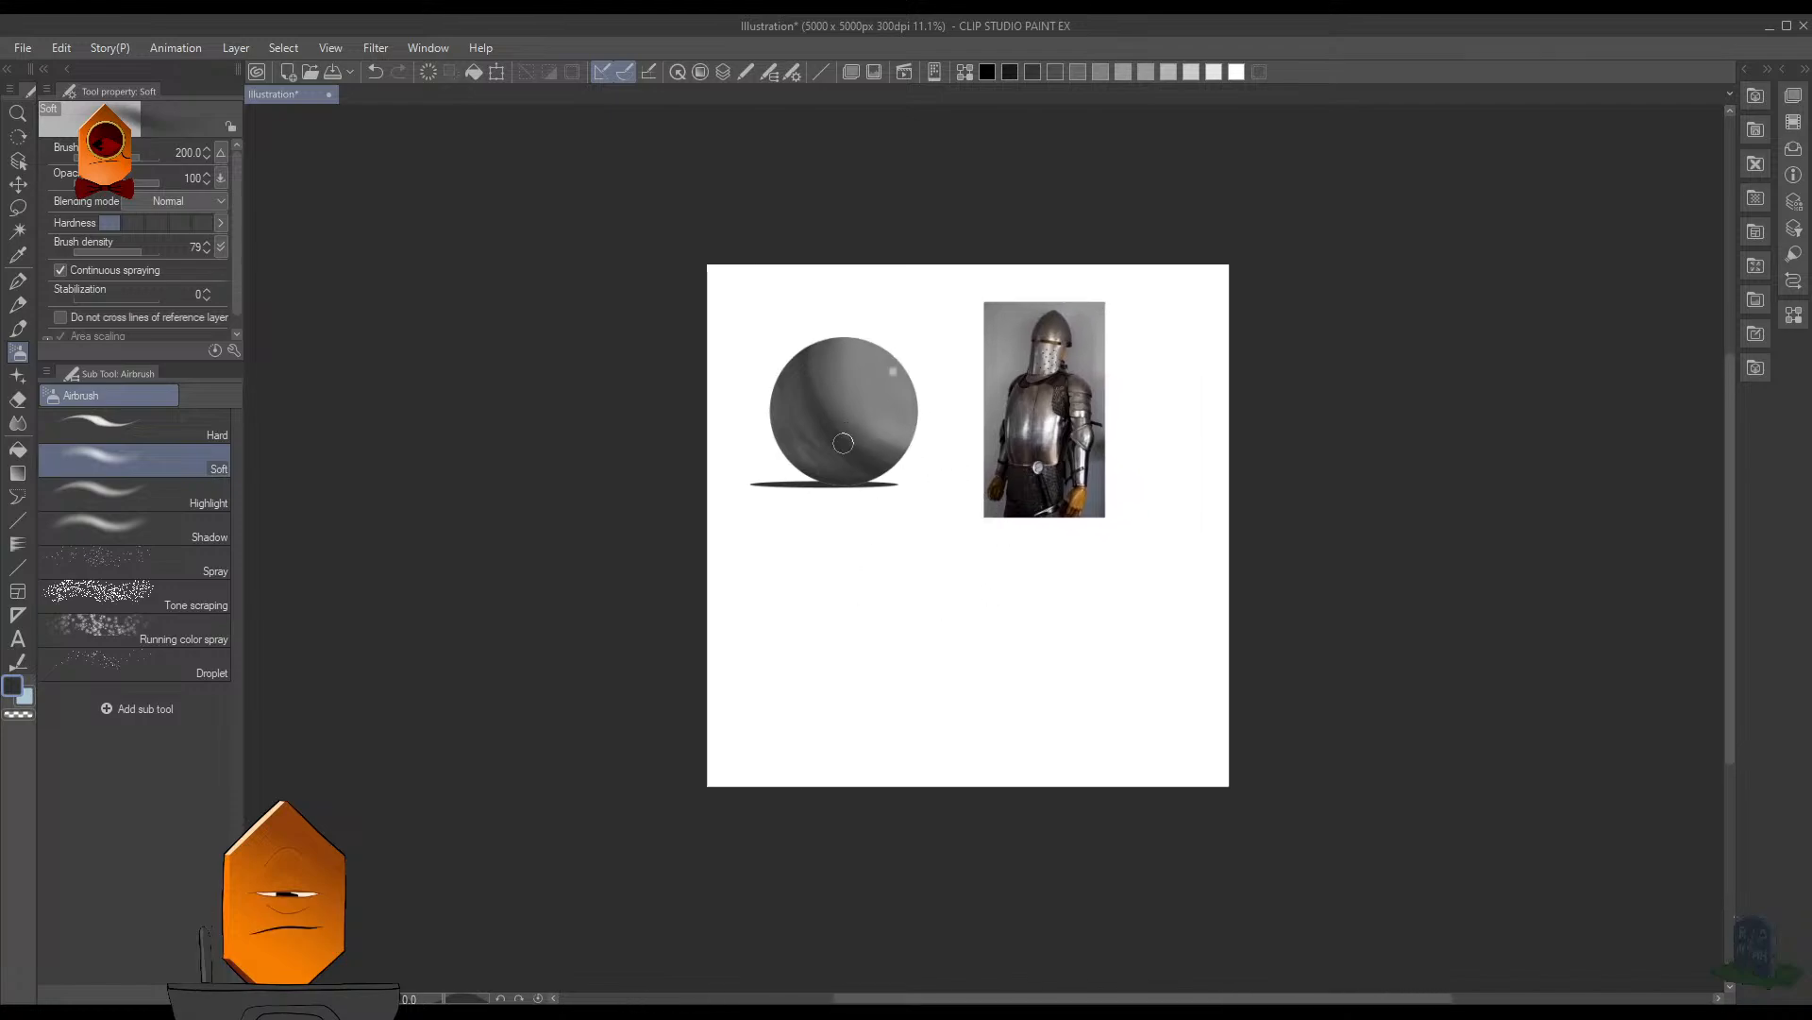
pyautogui.scroll(1, 883, 543)
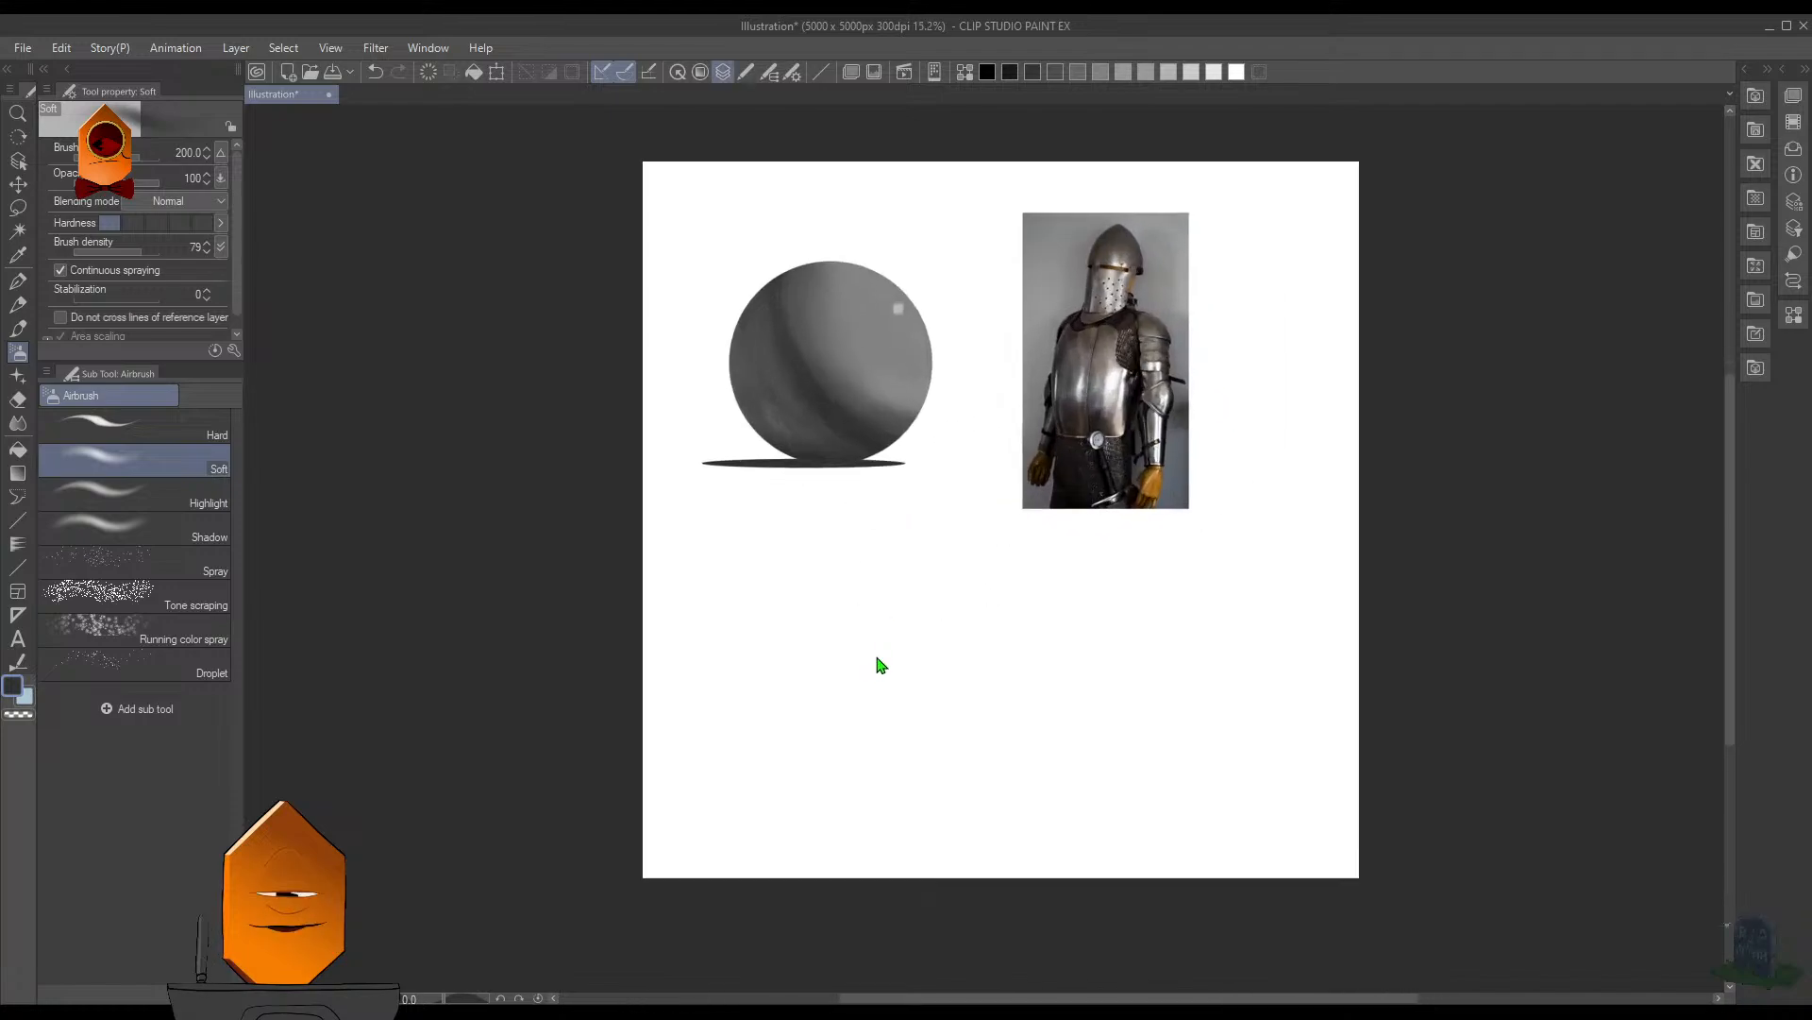
# - Nudge the cast shadow ellipse slightly to the right beneath the sphere with a transform and apply it
pyautogui.hotkey('ctrl', 't')
pyautogui.press('Right')
pyautogui.press('Right')
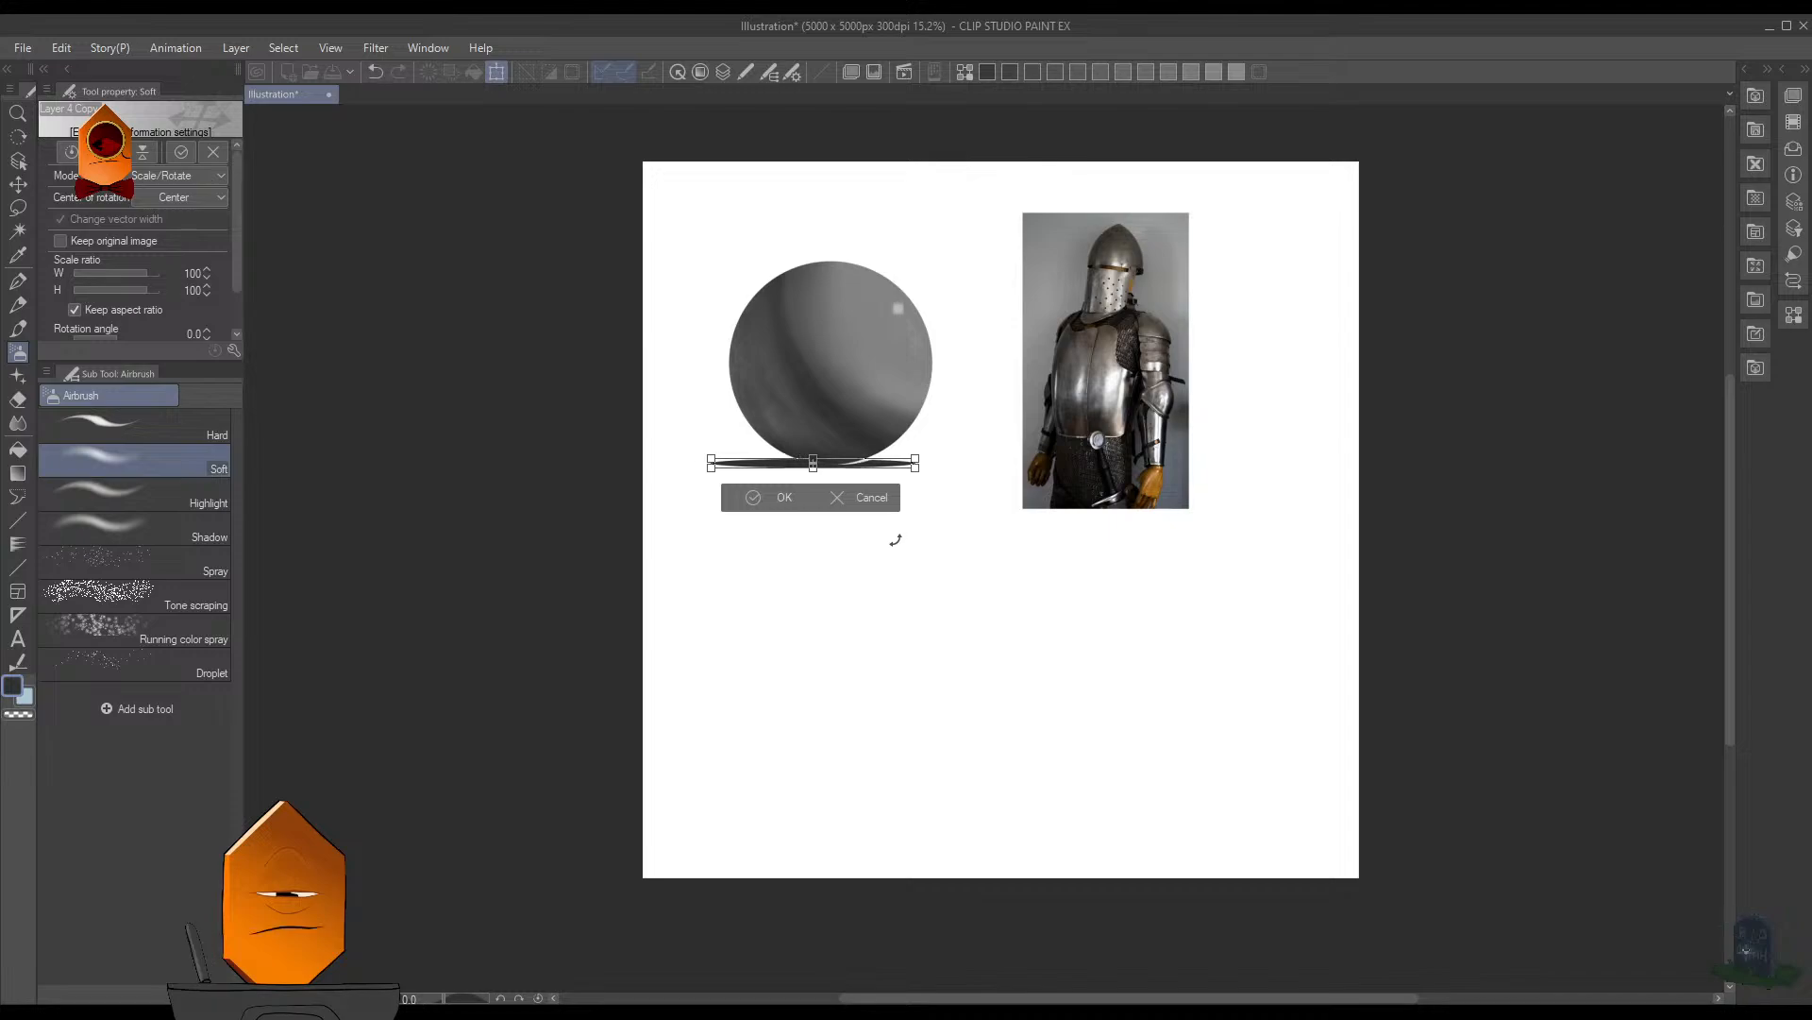
pyautogui.hotkey('shift', 'Left')
pyautogui.press('Right')
pyautogui.press('Right')
pyautogui.press('Right')
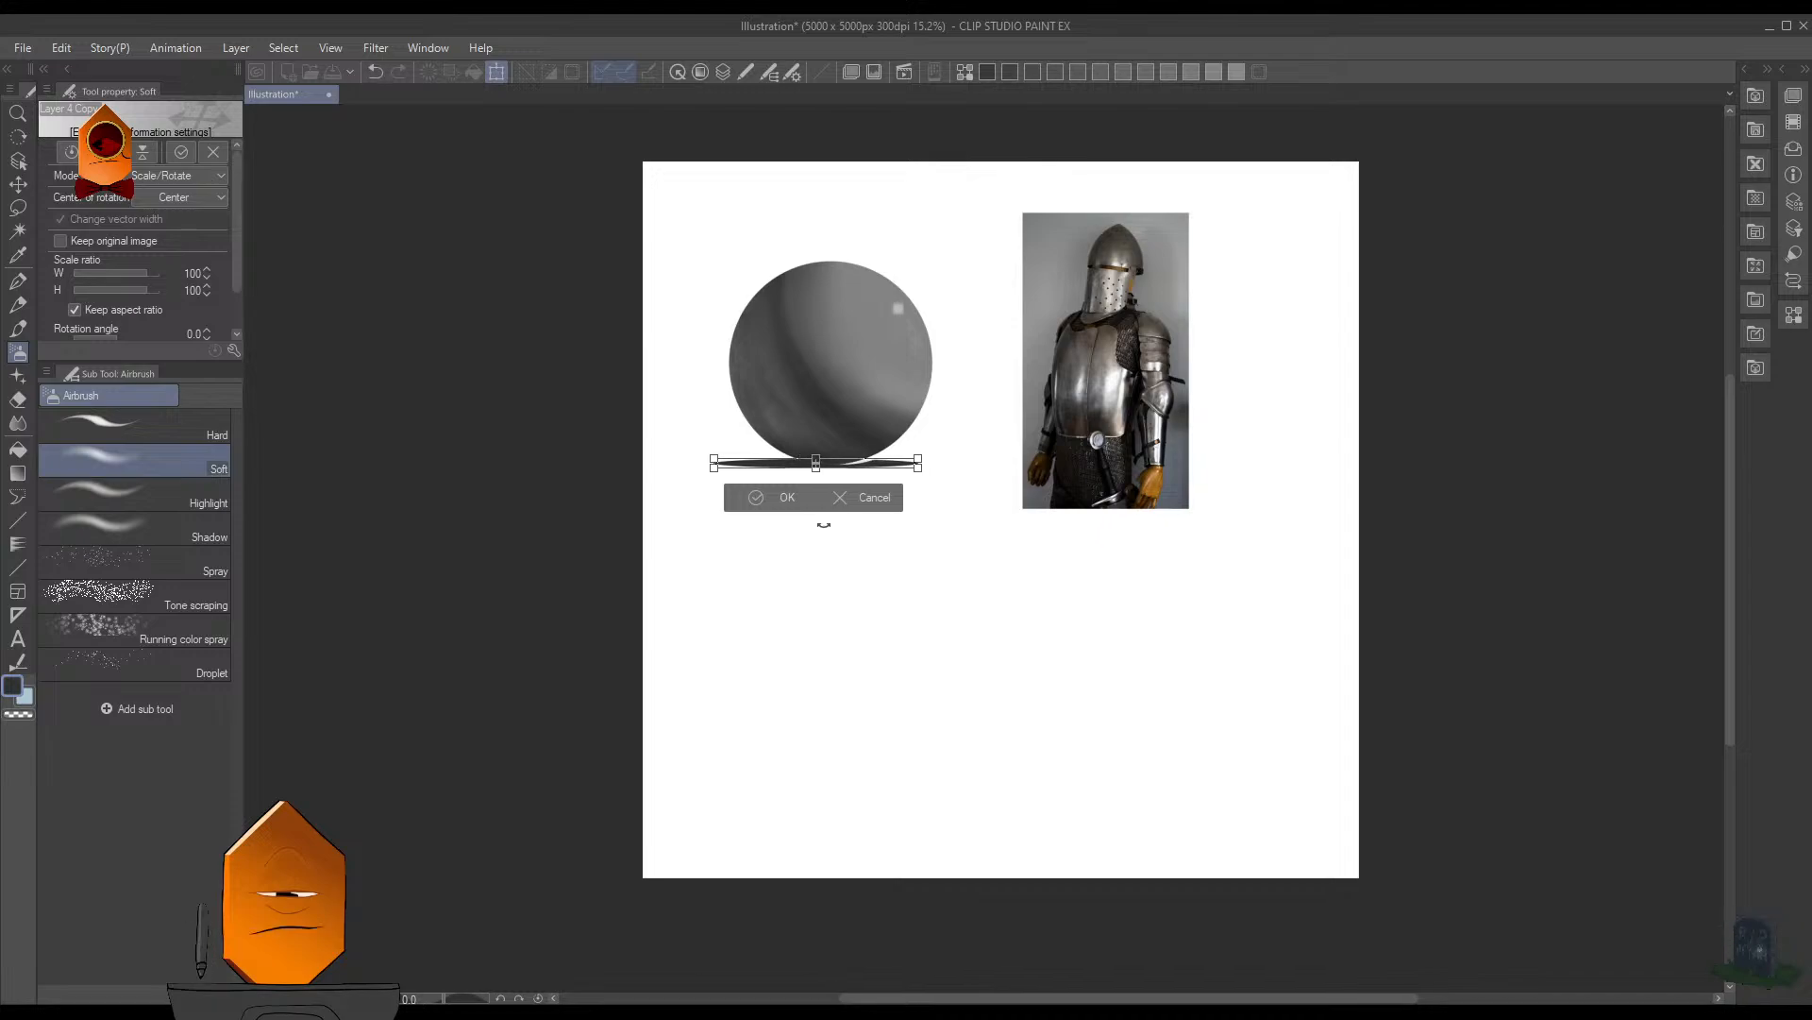
pyautogui.click(797, 501)
# - Try filling the white gap between the sphere's bottom edge and the cast shadow with the Fill tool, and undo it
pyautogui.moveTo(873, 499); pyautogui.dragTo(927, 424)
pyautogui.moveTo(884, 406)
pyautogui.mouseDown()
pyautogui.moveTo(881, 591)
pyautogui.moveTo(917, 557)
pyautogui.mouseUp()
pyautogui.moveTo(910, 643); pyautogui.dragTo(918, 628)
pyautogui.moveTo(904, 603); pyautogui.dragTo(1019, 578)
pyautogui.press('p')
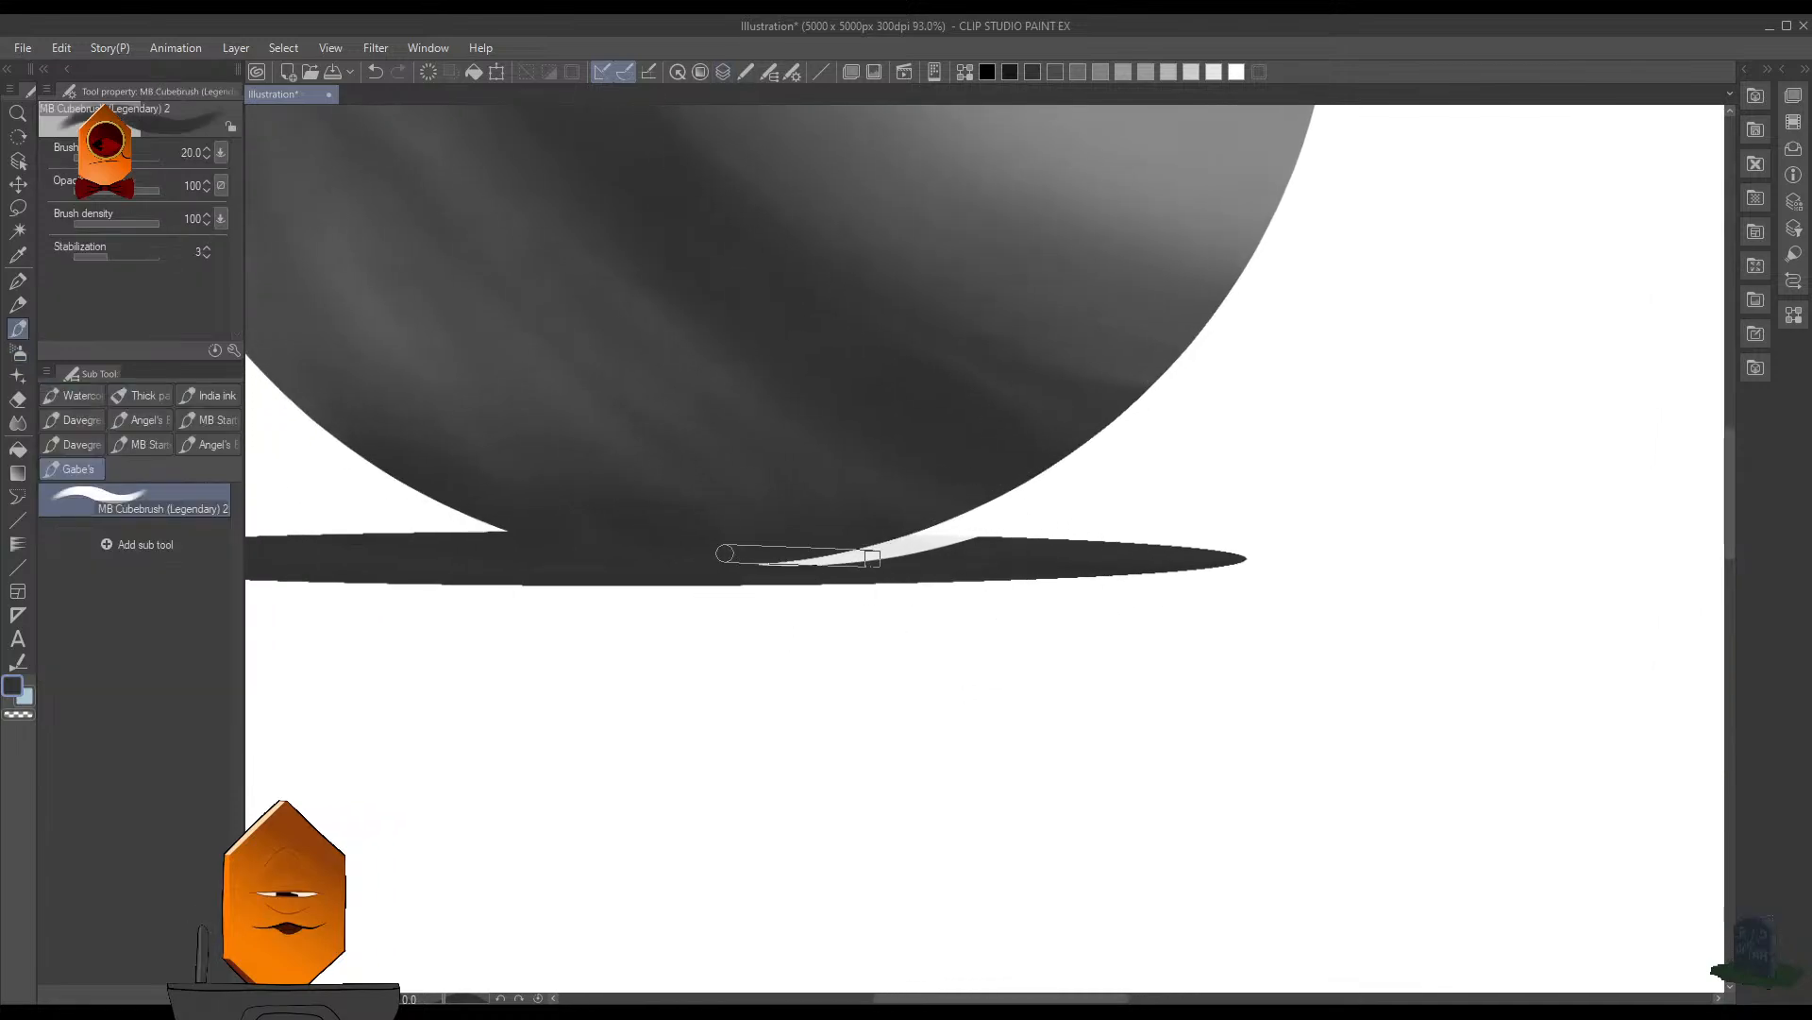
pyautogui.moveTo(871, 581); pyautogui.dragTo(907, 578)
pyautogui.press('g')
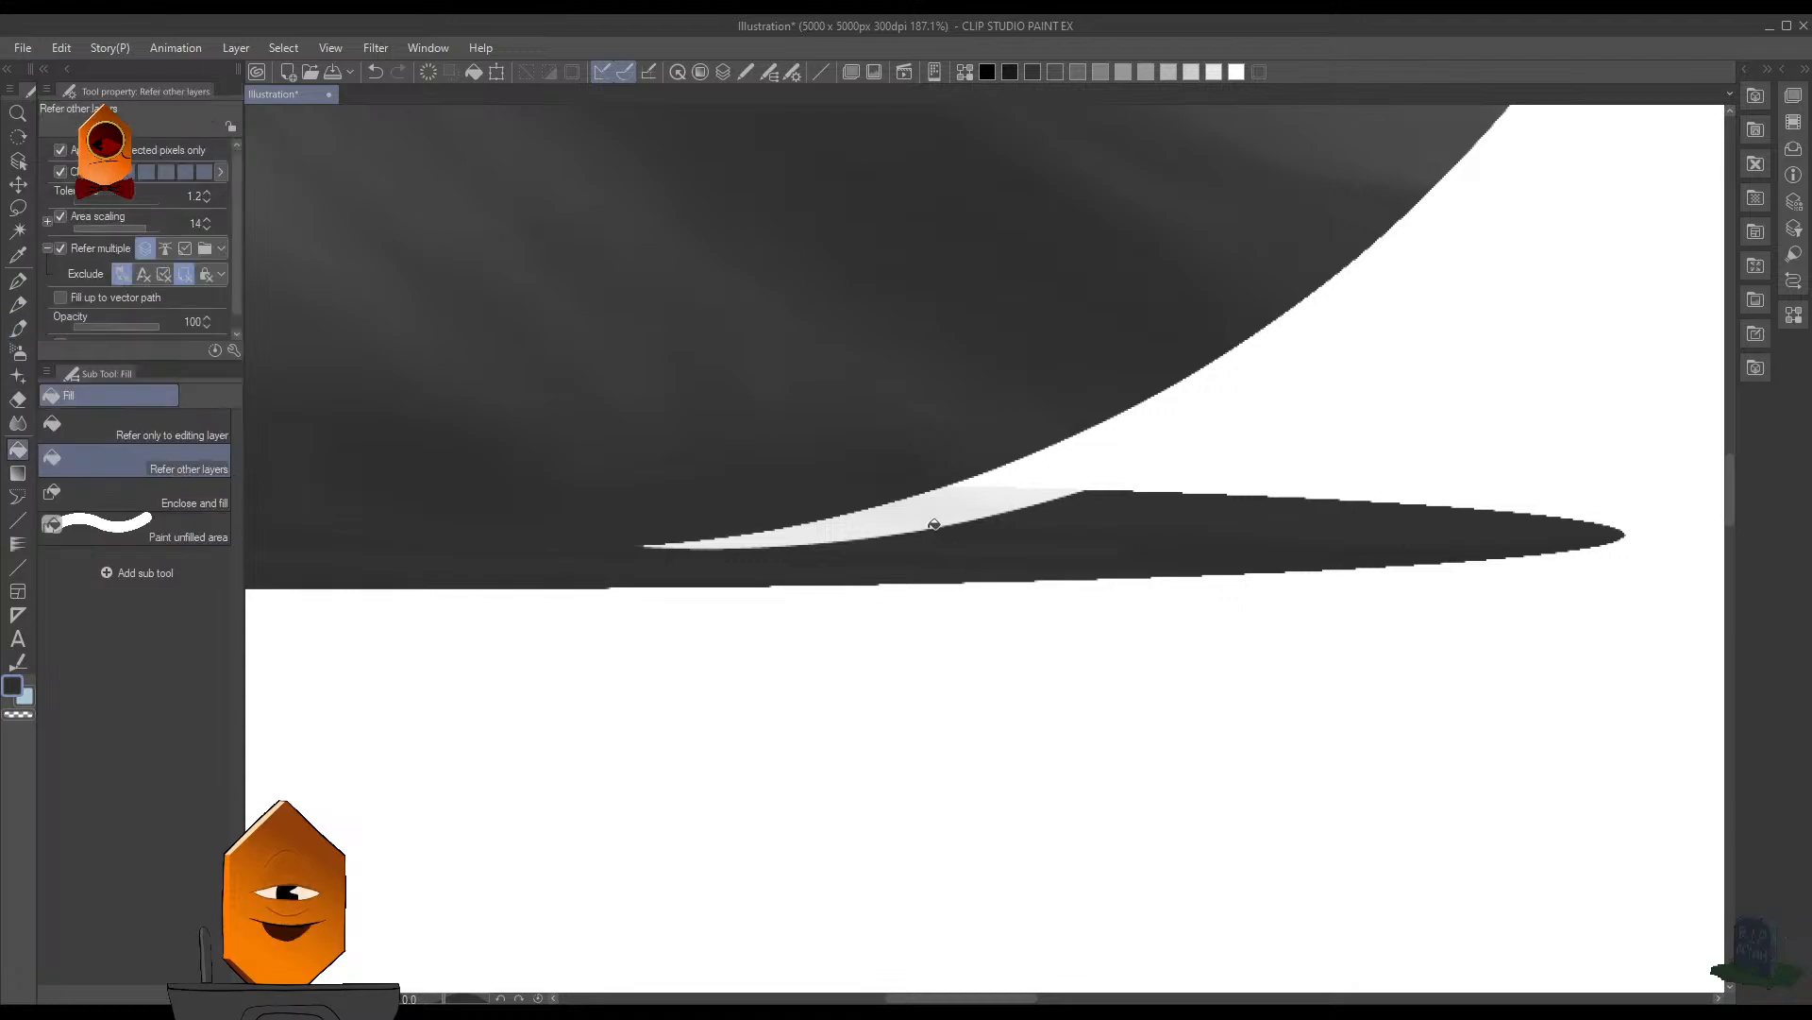
pyautogui.click(933, 532)
pyautogui.hotkey('ctrl', 'z')
# - Paint over the white gap between the sphere and the cast shadow with the MB Cubebrush (Legendary) 2 at size 10
pyautogui.press('p')
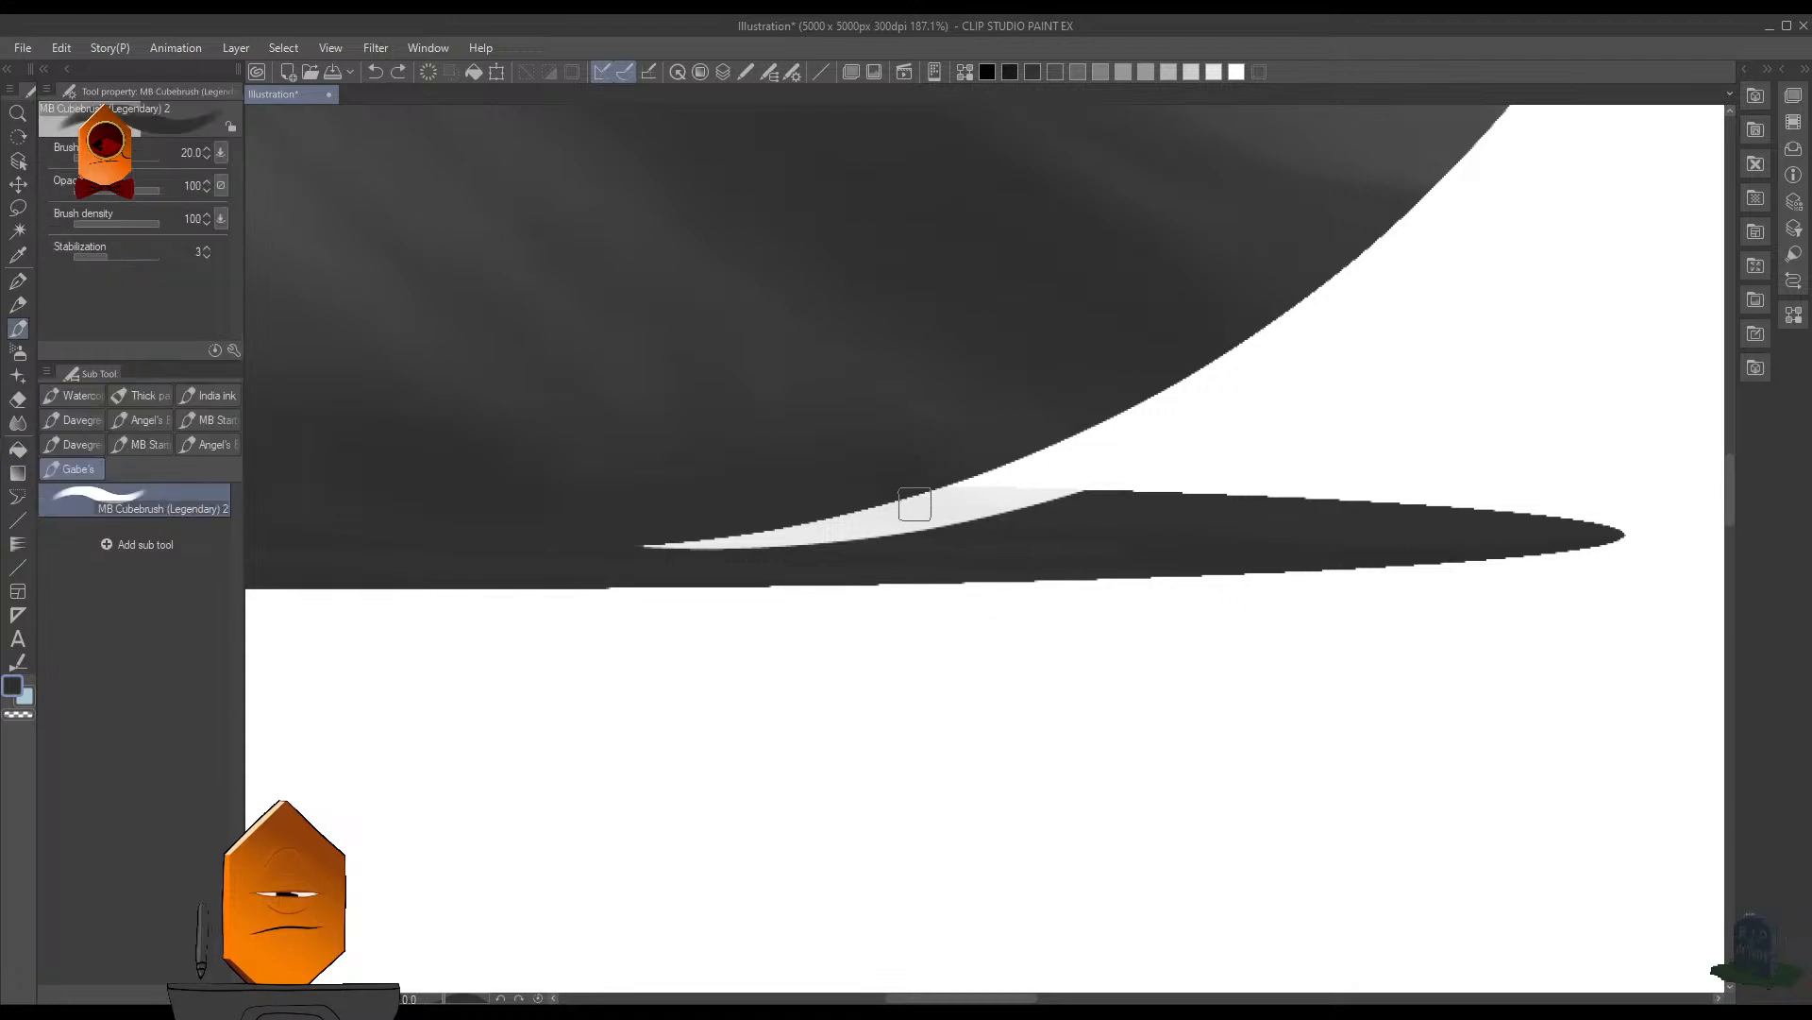
pyautogui.press('[')
pyautogui.press('[')
pyautogui.moveTo(916, 496)
pyautogui.mouseDown()
pyautogui.moveTo(1114, 507)
pyautogui.moveTo(879, 512)
pyautogui.moveTo(968, 510)
pyautogui.moveTo(947, 523)
pyautogui.moveTo(910, 498)
pyautogui.moveTo(867, 512)
pyautogui.moveTo(863, 535)
pyautogui.moveTo(915, 525)
pyautogui.moveTo(760, 539)
pyautogui.mouseUp()
pyautogui.moveTo(1104, 490); pyautogui.dragTo(1020, 575)
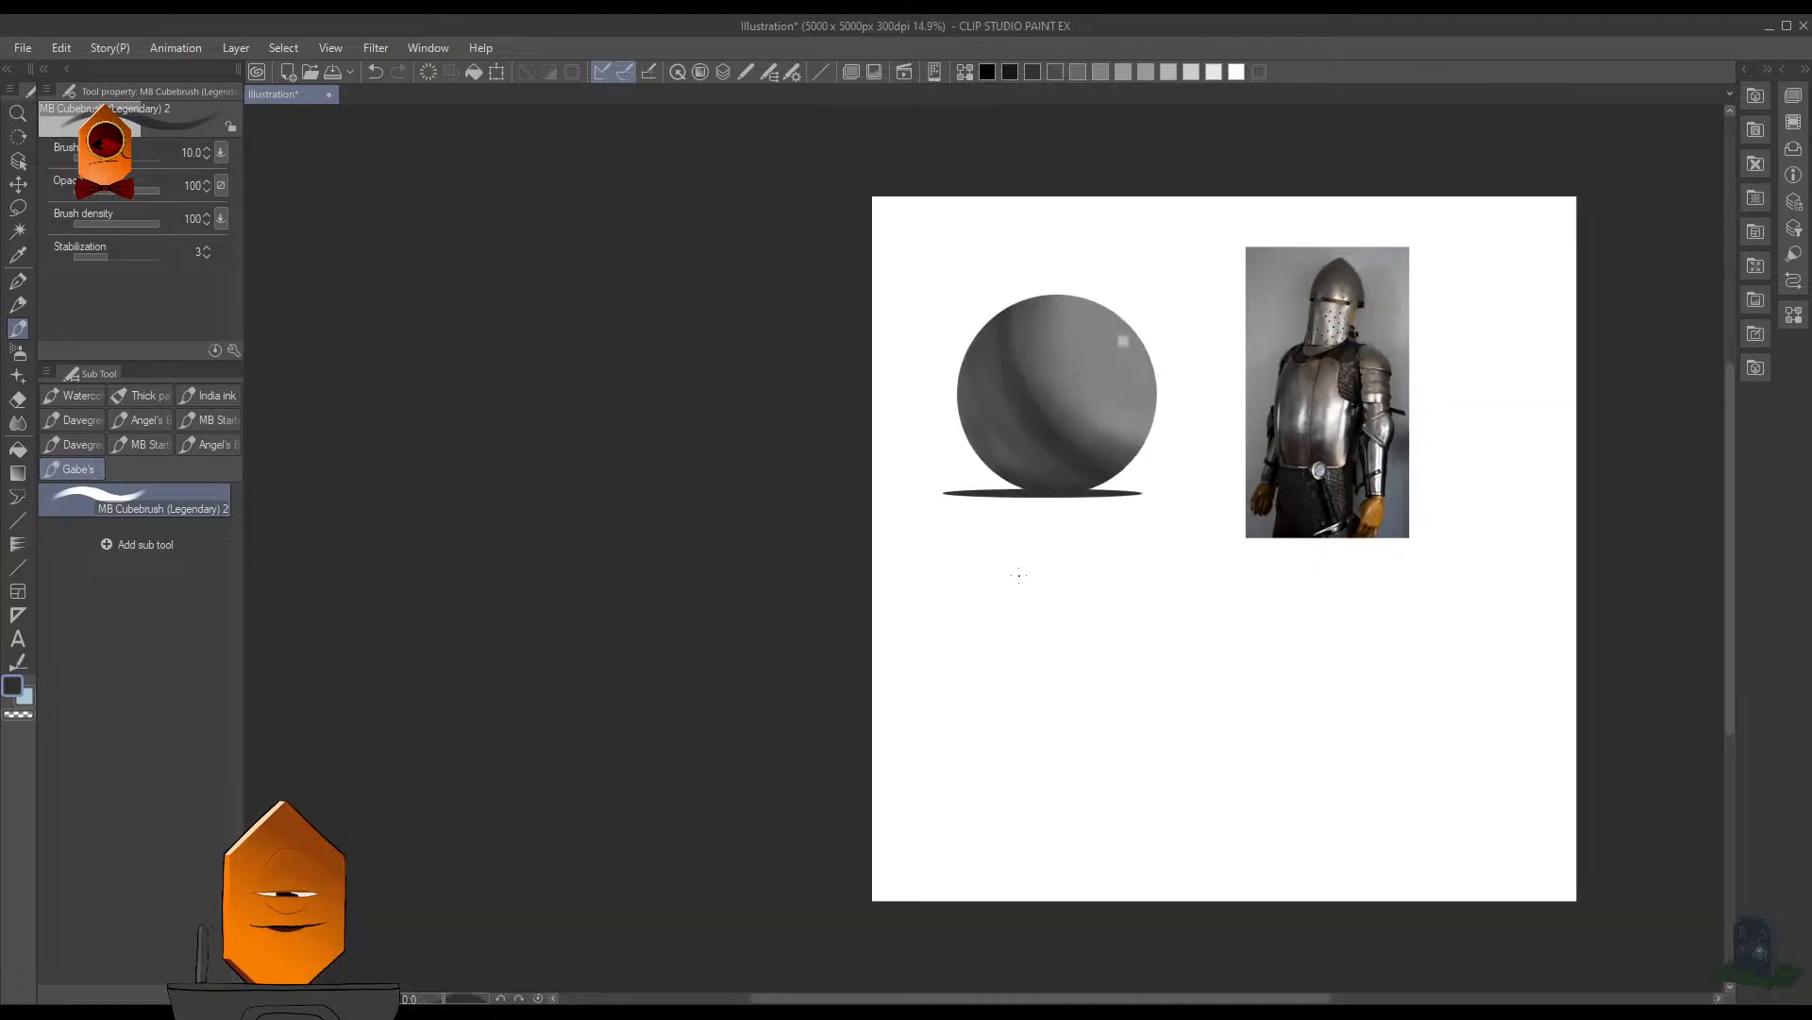
# - Examine the sphere and its cast shadow next to the knight armor photo at several magnifications
pyautogui.moveTo(1179, 471)
pyautogui.mouseDown()
pyautogui.moveTo(1040, 567)
pyautogui.moveTo(1058, 522)
pyautogui.mouseUp()
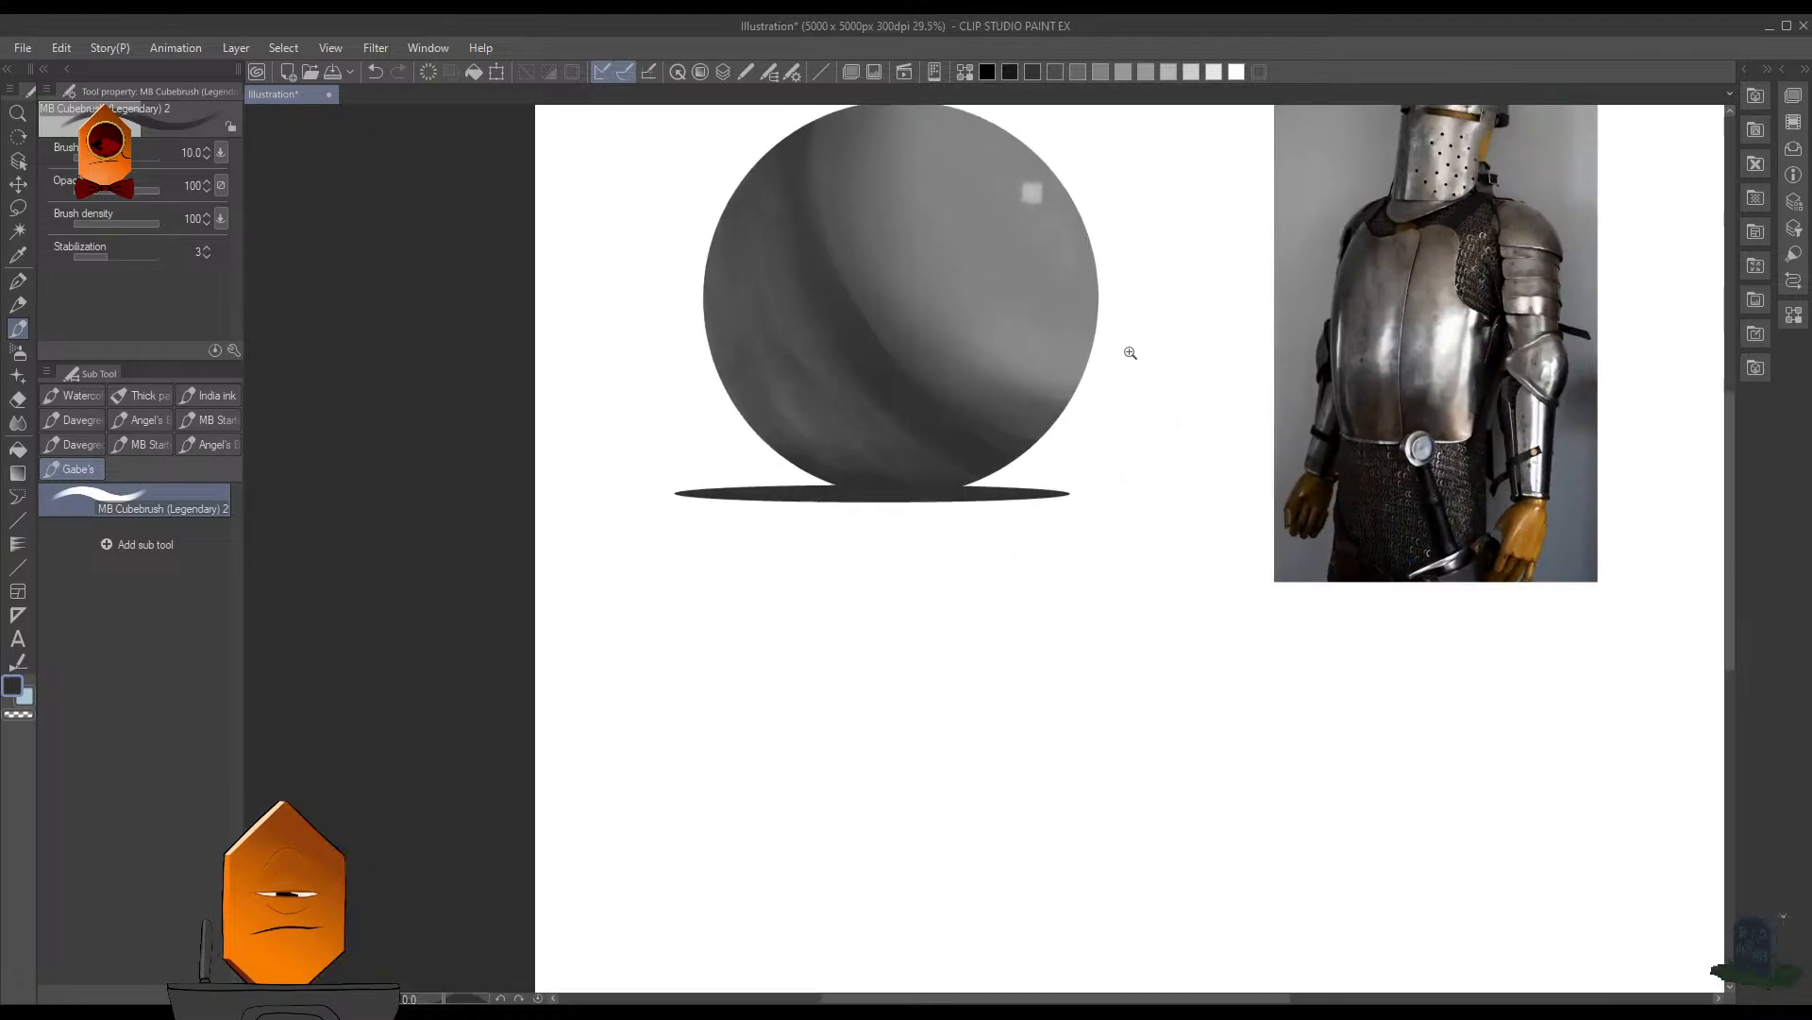
pyautogui.moveTo(1130, 353); pyautogui.dragTo(1091, 429)
pyautogui.moveTo(1092, 464); pyautogui.dragTo(1004, 648)
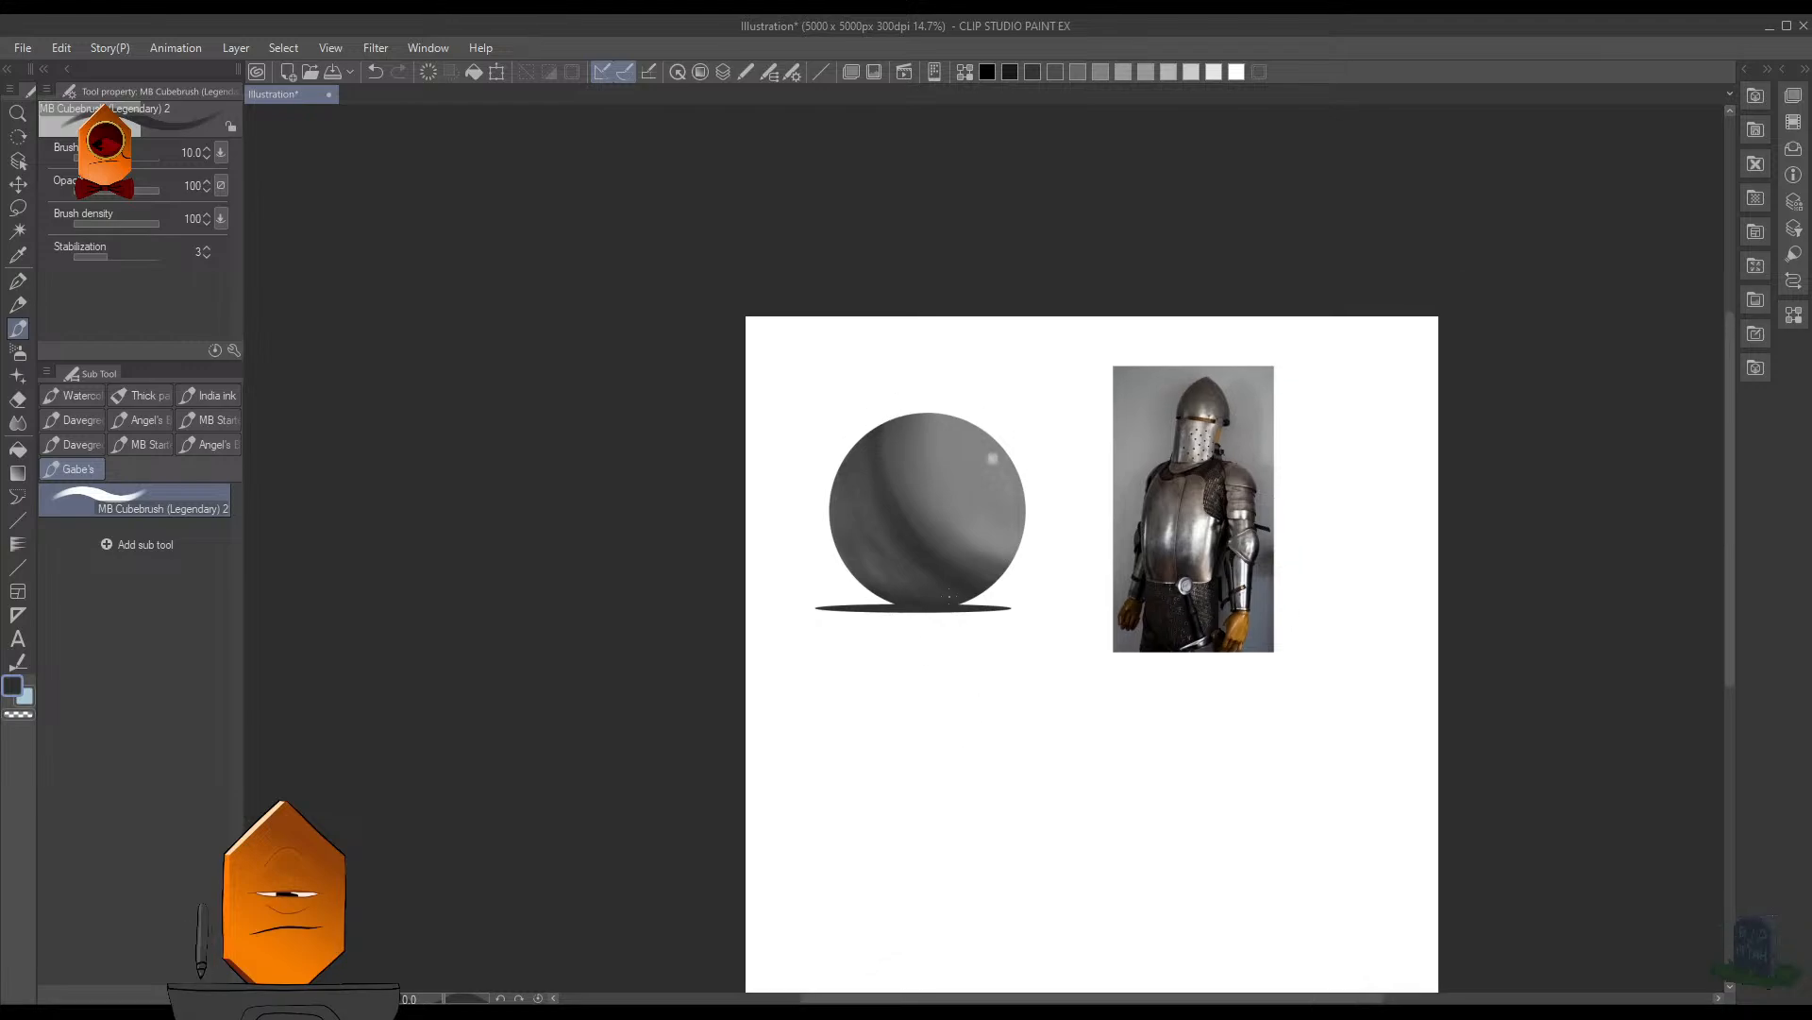
pyautogui.scroll(2, 1039, 572)
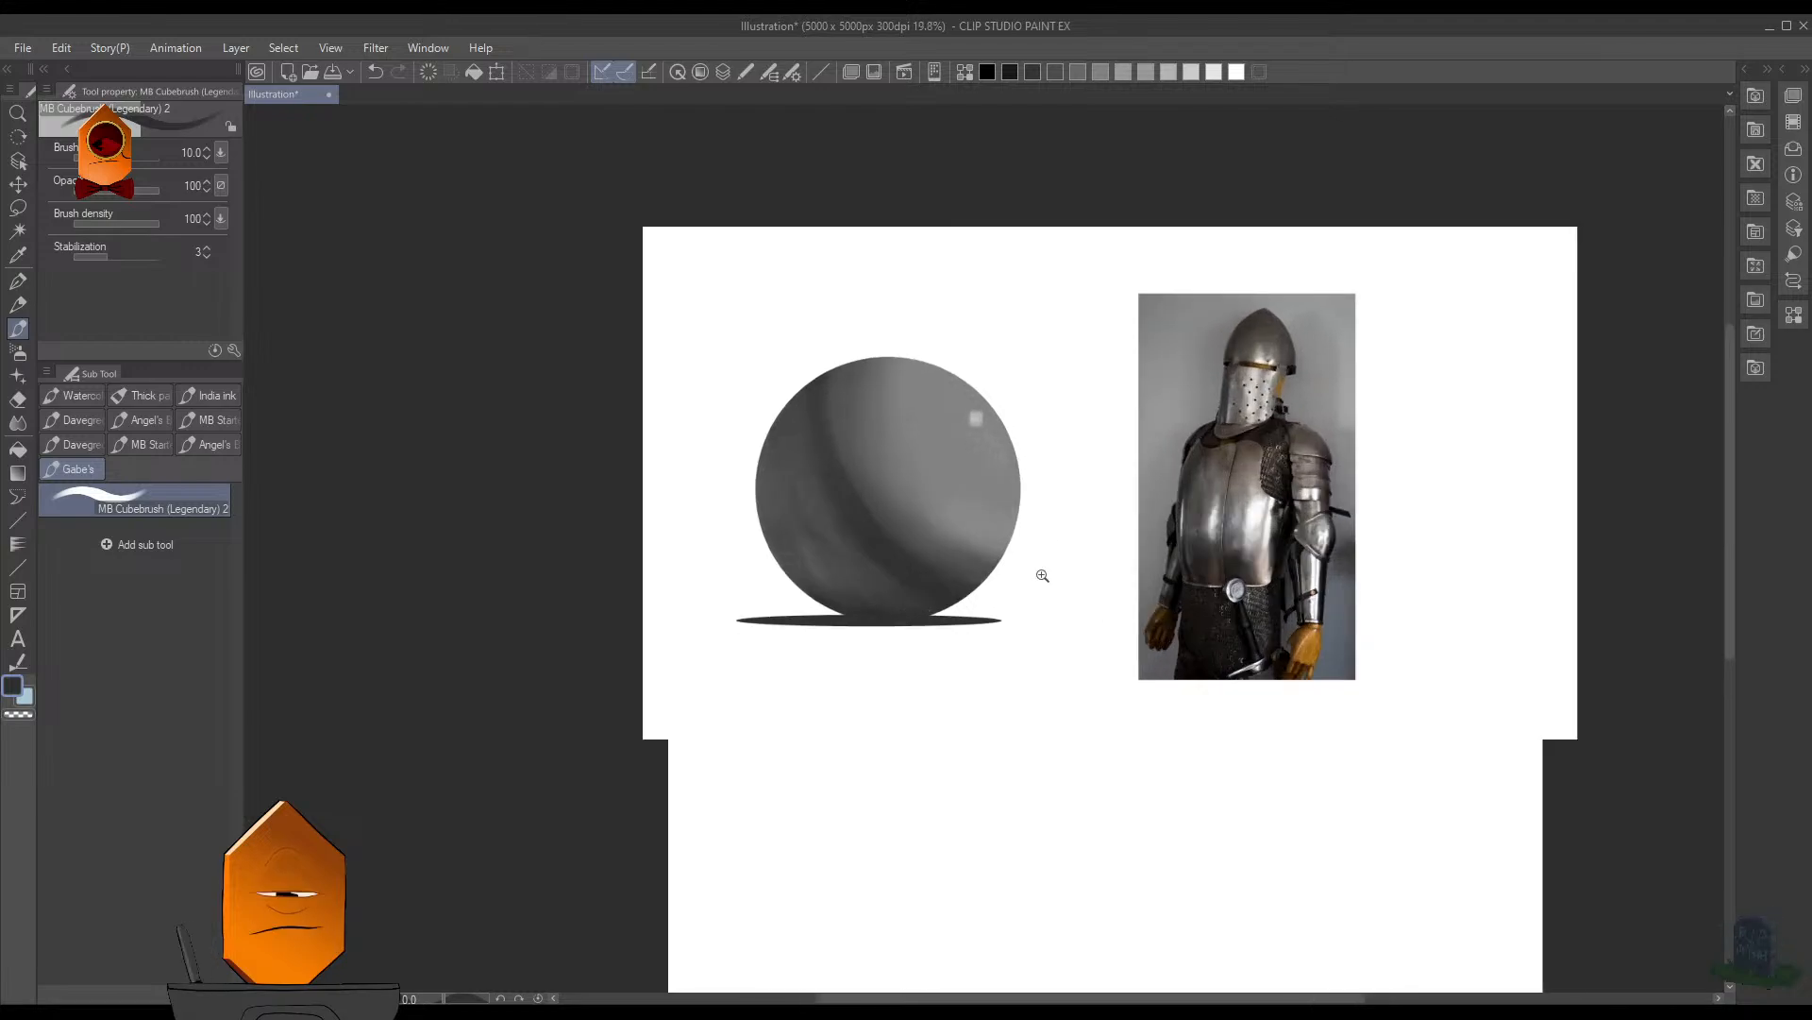
pyautogui.moveTo(939, 651)
pyautogui.mouseDown()
pyautogui.moveTo(1003, 574)
pyautogui.moveTo(952, 638)
pyautogui.mouseUp()
pyautogui.moveTo(1041, 544); pyautogui.dragTo(1015, 599)
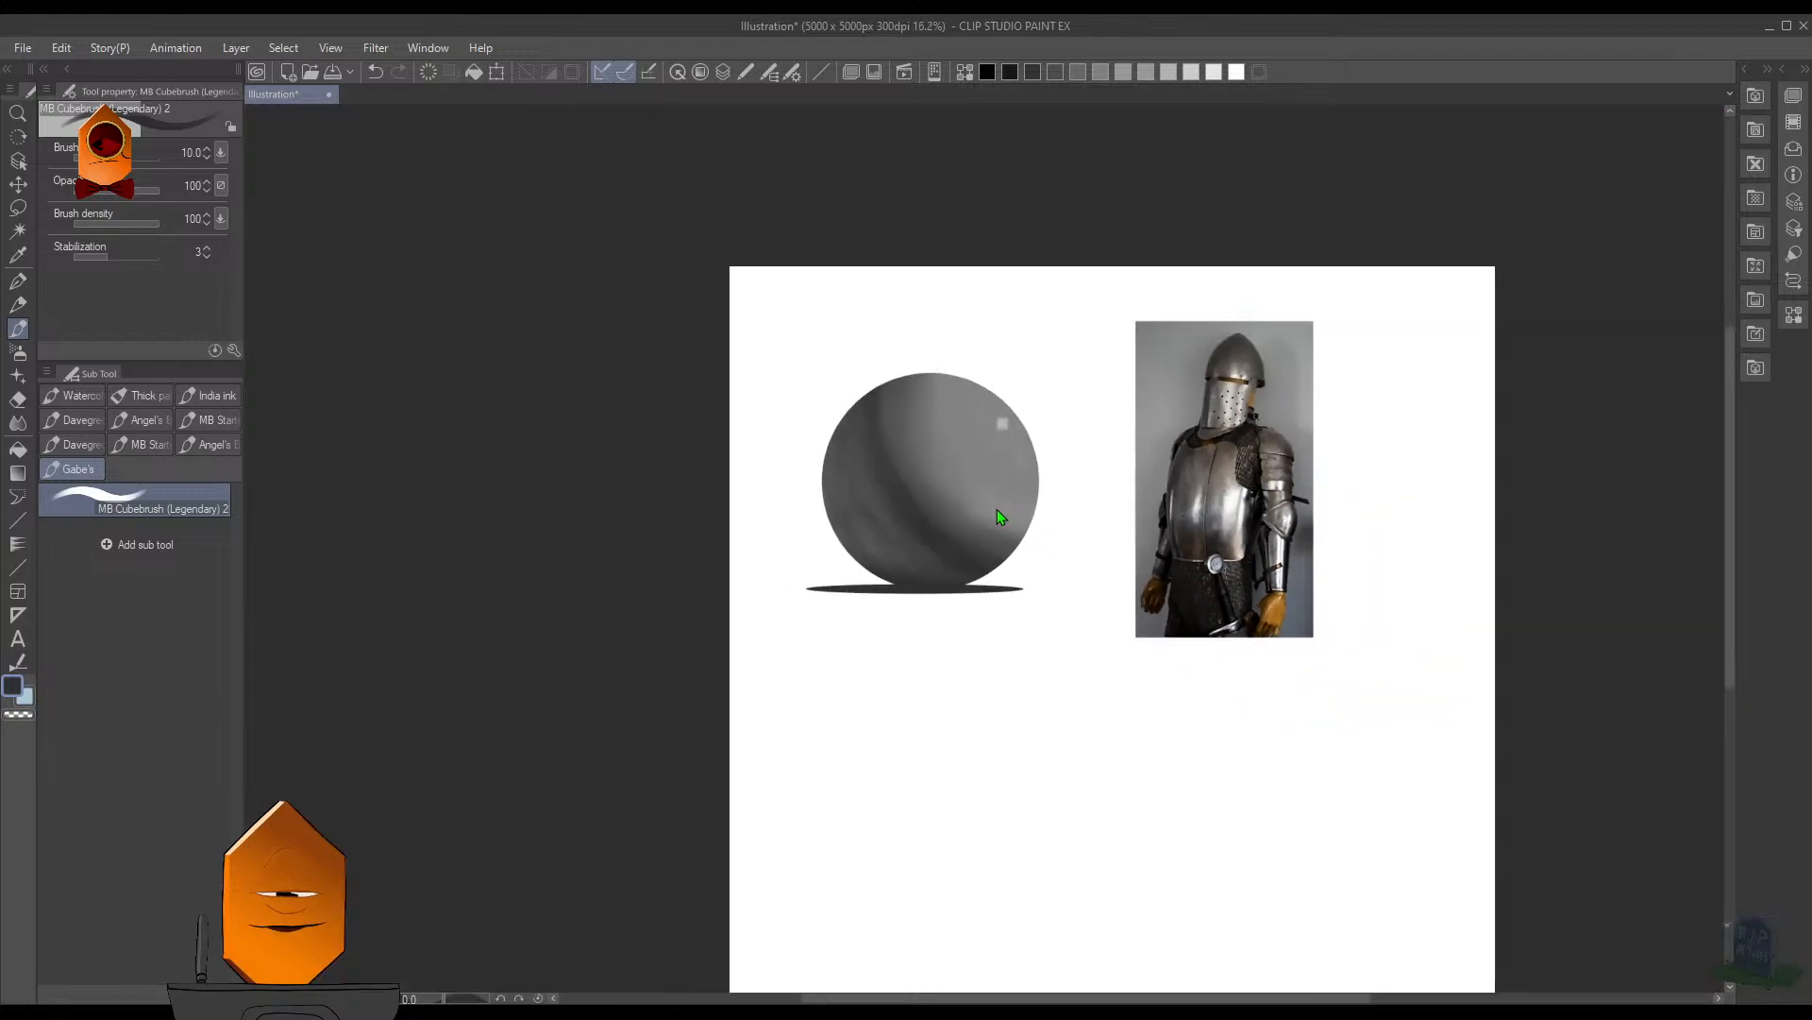
pyautogui.moveTo(1000, 514); pyautogui.dragTo(1029, 535)
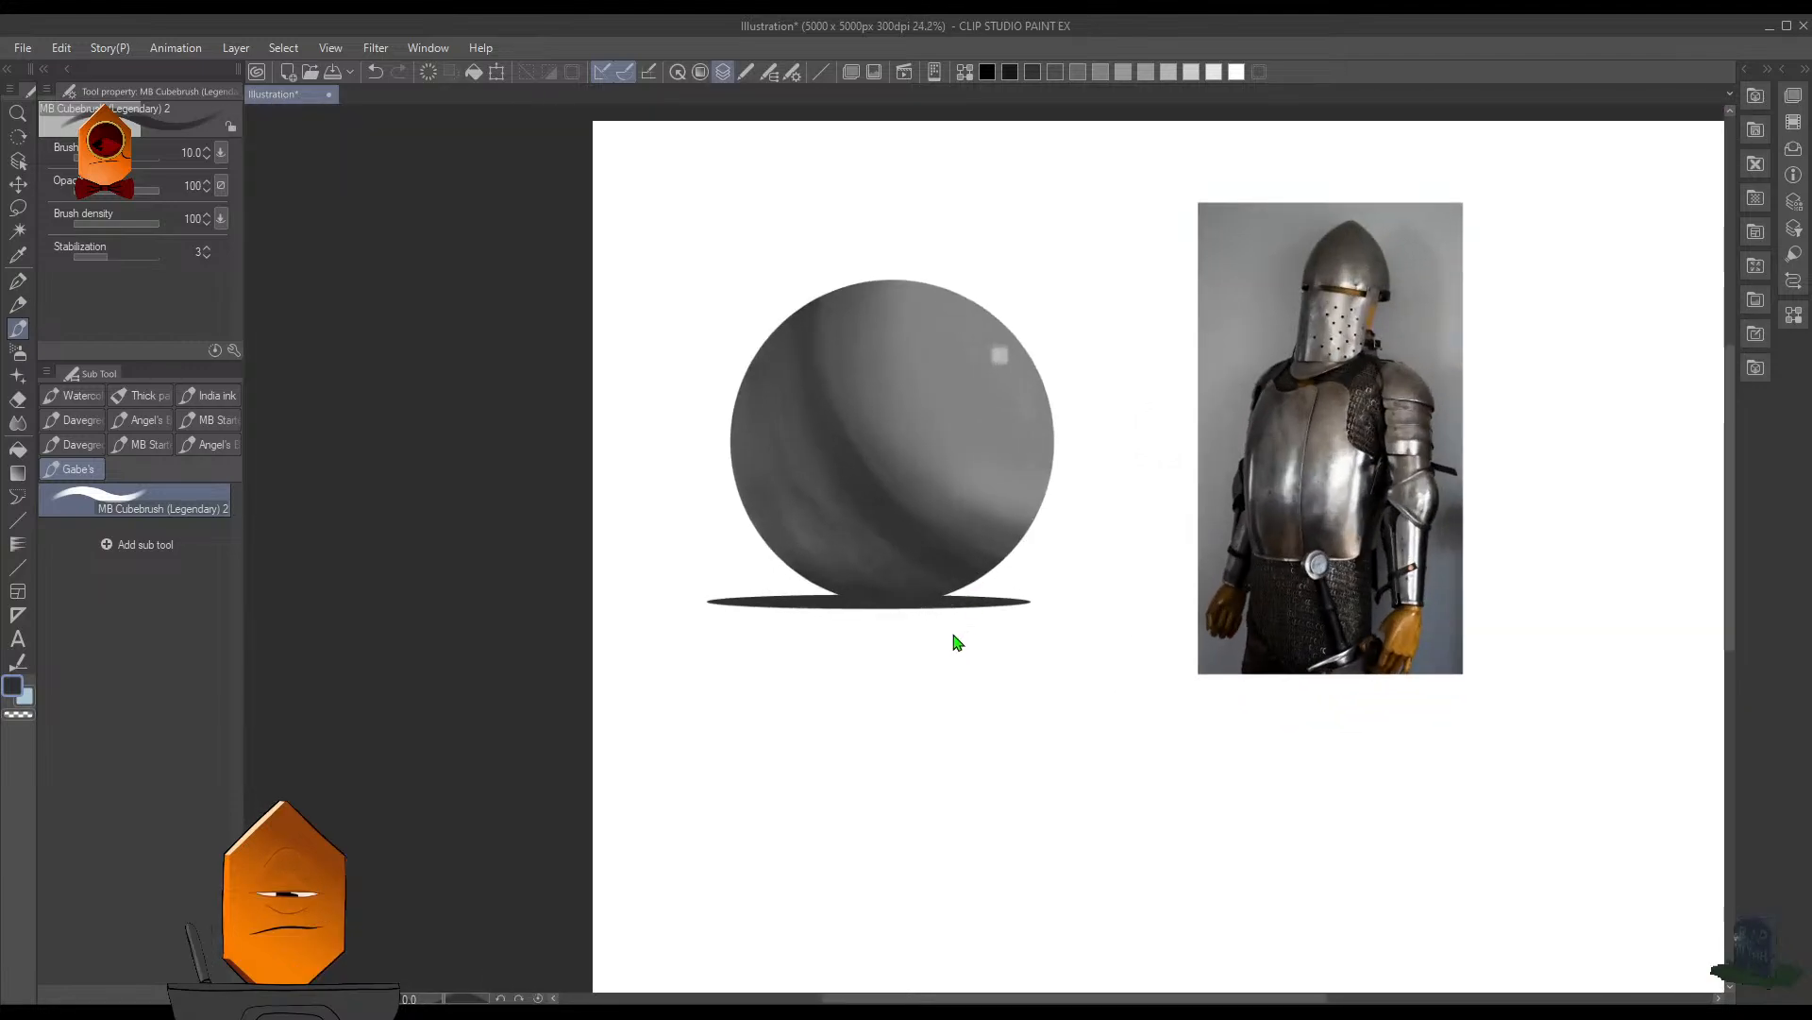
# - Reselect the sphere's outline and darken its lower part with the Soft airbrush at size 250
pyautogui.scroll(3, 939, 609)
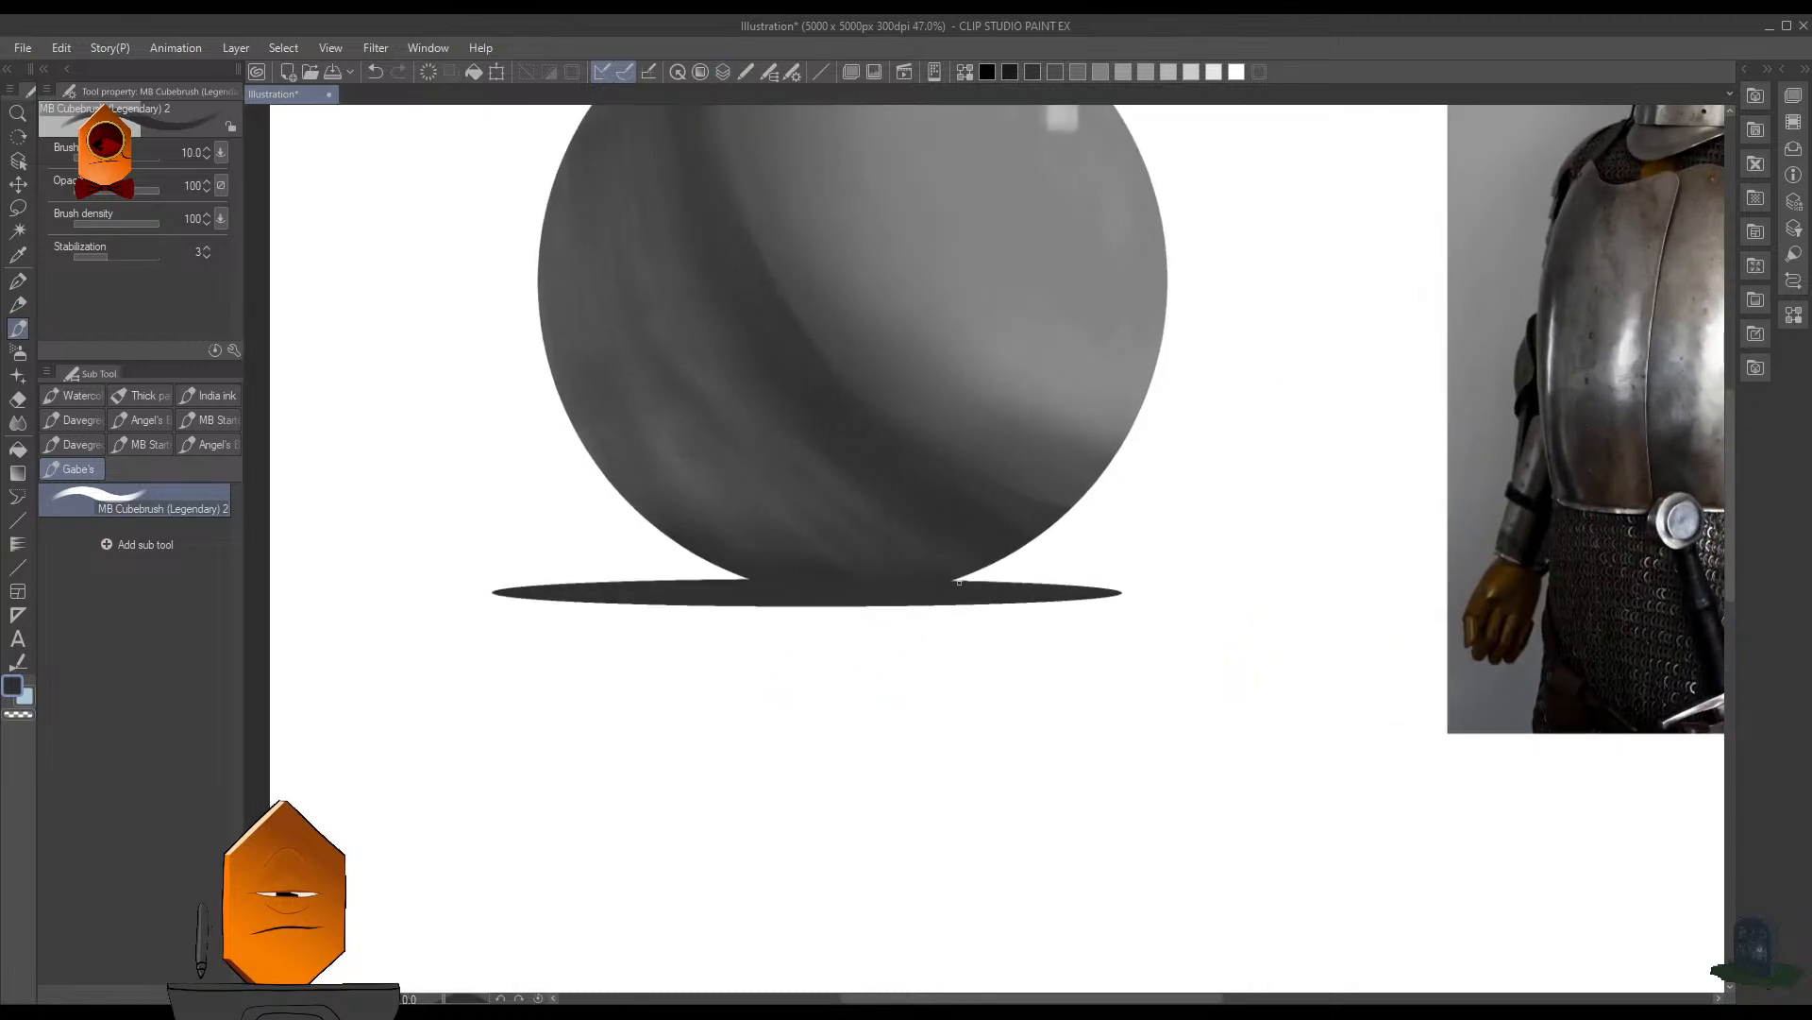
pyautogui.hotkey('ctrl', 'shift', 'd')
pyautogui.press('b')
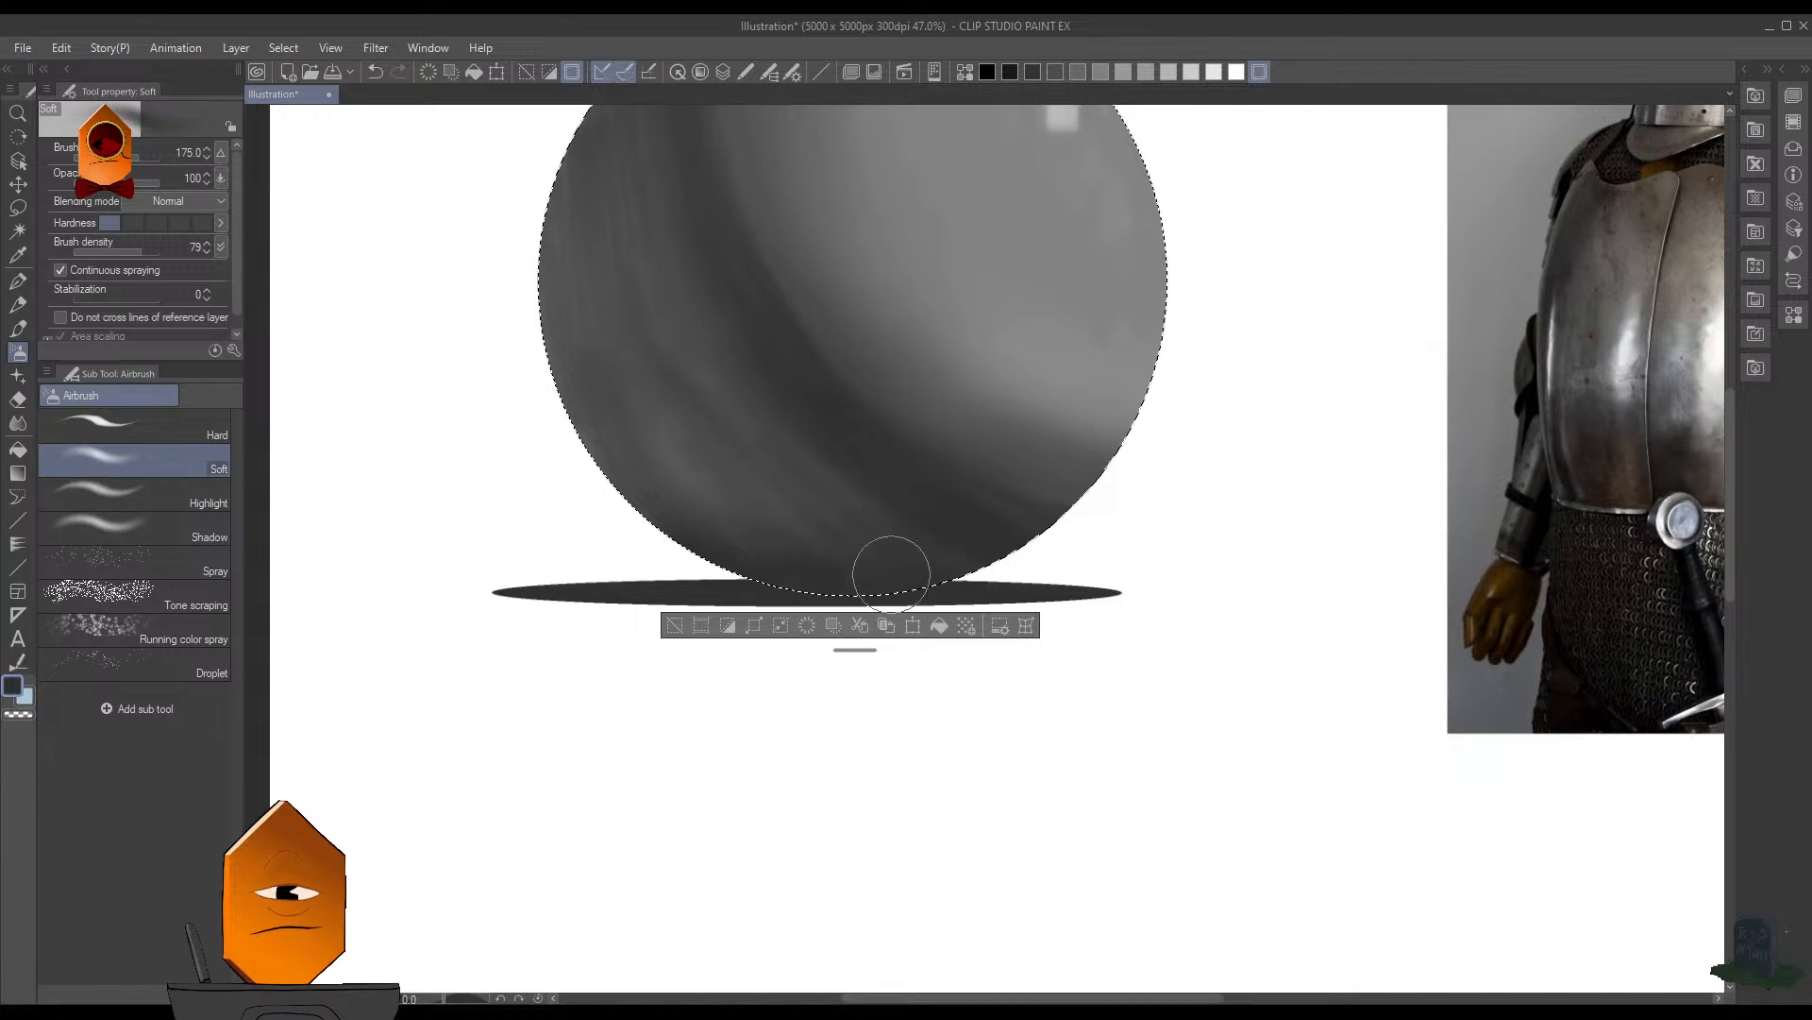
pyautogui.press(']')
pyautogui.press(']')
pyautogui.moveTo(634, 497)
pyautogui.mouseDown()
pyautogui.moveTo(733, 545)
pyautogui.moveTo(778, 513)
pyautogui.moveTo(920, 537)
pyautogui.moveTo(840, 471)
pyautogui.moveTo(936, 577)
pyautogui.moveTo(879, 527)
pyautogui.moveTo(943, 552)
pyautogui.moveTo(894, 501)
pyautogui.moveTo(951, 570)
pyautogui.moveTo(852, 520)
pyautogui.moveTo(923, 552)
pyautogui.moveTo(866, 520)
pyautogui.moveTo(859, 592)
pyautogui.moveTo(855, 488)
pyautogui.moveTo(838, 537)
pyautogui.moveTo(803, 537)
pyautogui.moveTo(830, 450)
pyautogui.moveTo(858, 496)
pyautogui.moveTo(686, 472)
pyautogui.moveTo(606, 482)
pyautogui.moveTo(886, 553)
pyautogui.moveTo(675, 539)
pyautogui.moveTo(608, 508)
pyautogui.moveTo(804, 607)
pyautogui.moveTo(736, 511)
pyautogui.moveTo(738, 433)
pyautogui.moveTo(1065, 349)
pyautogui.moveTo(1033, 539)
pyautogui.moveTo(1042, 438)
pyautogui.mouseUp()
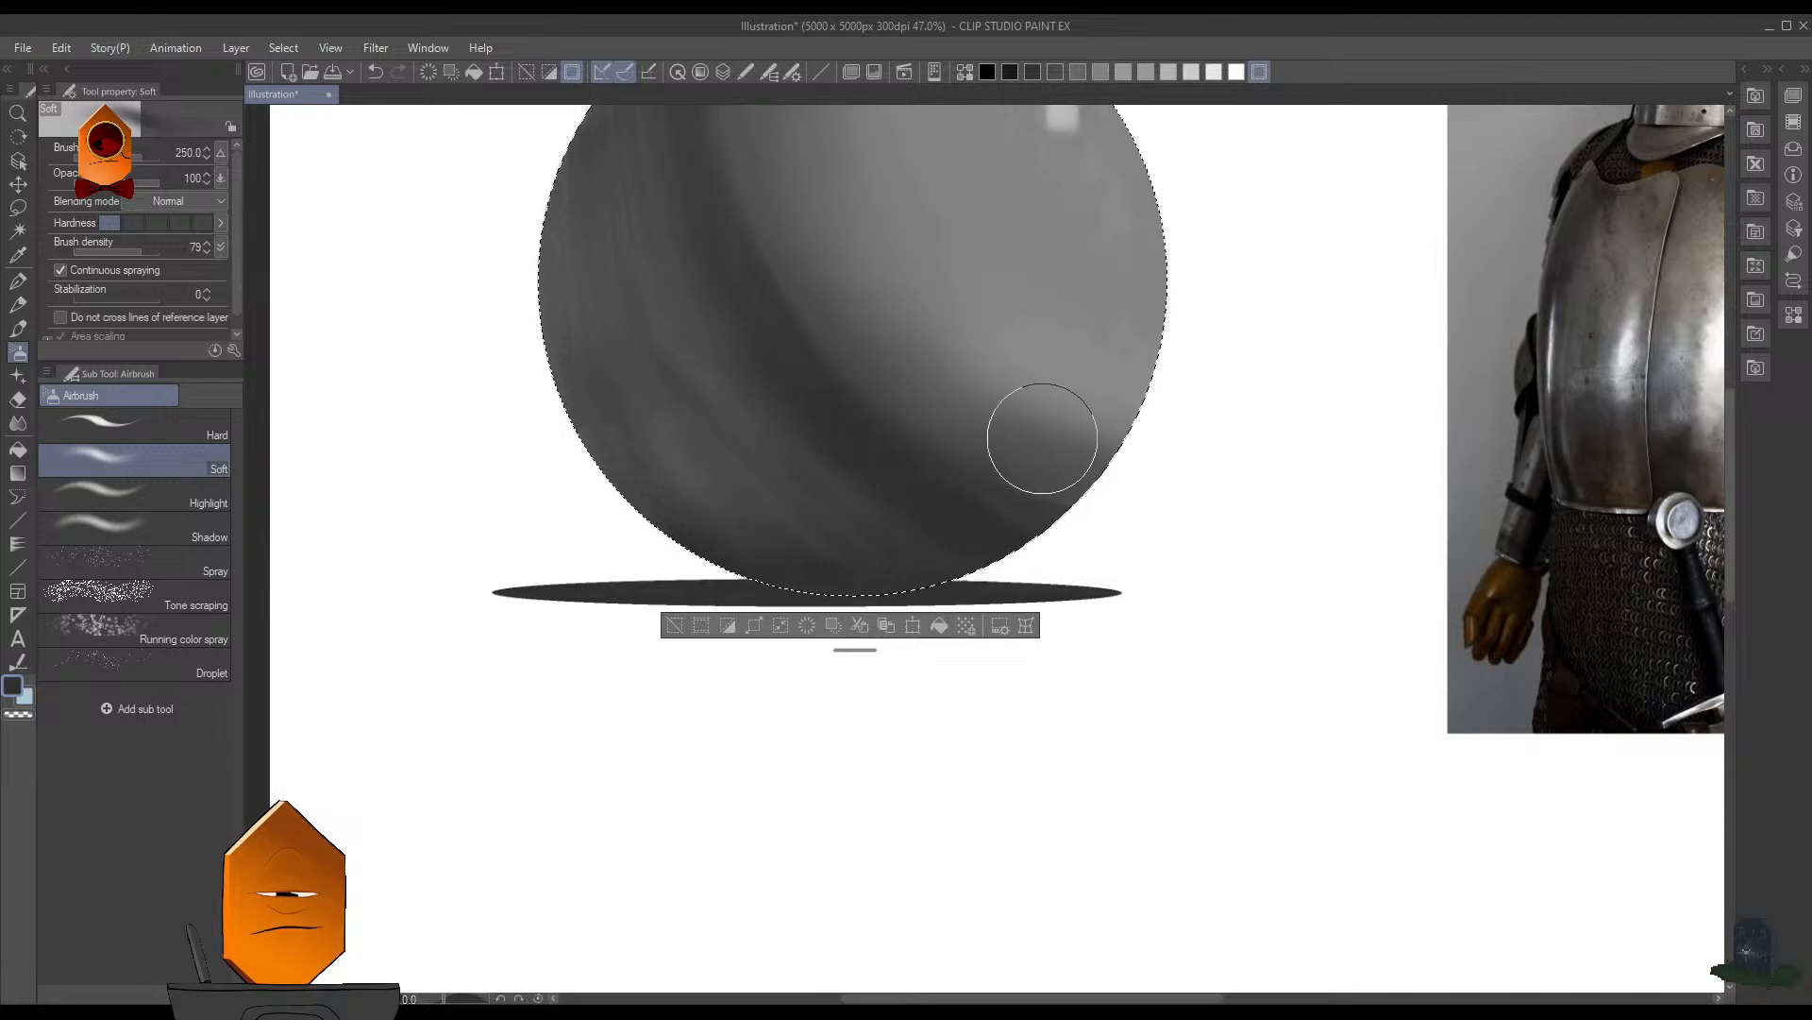
# - Try touching up the sphere's core shadow with the Soft airbrush at size 100, and undo the stroke
pyautogui.hotkey('ctrl', 'space')
pyautogui.scroll(-2, 1192, 281)
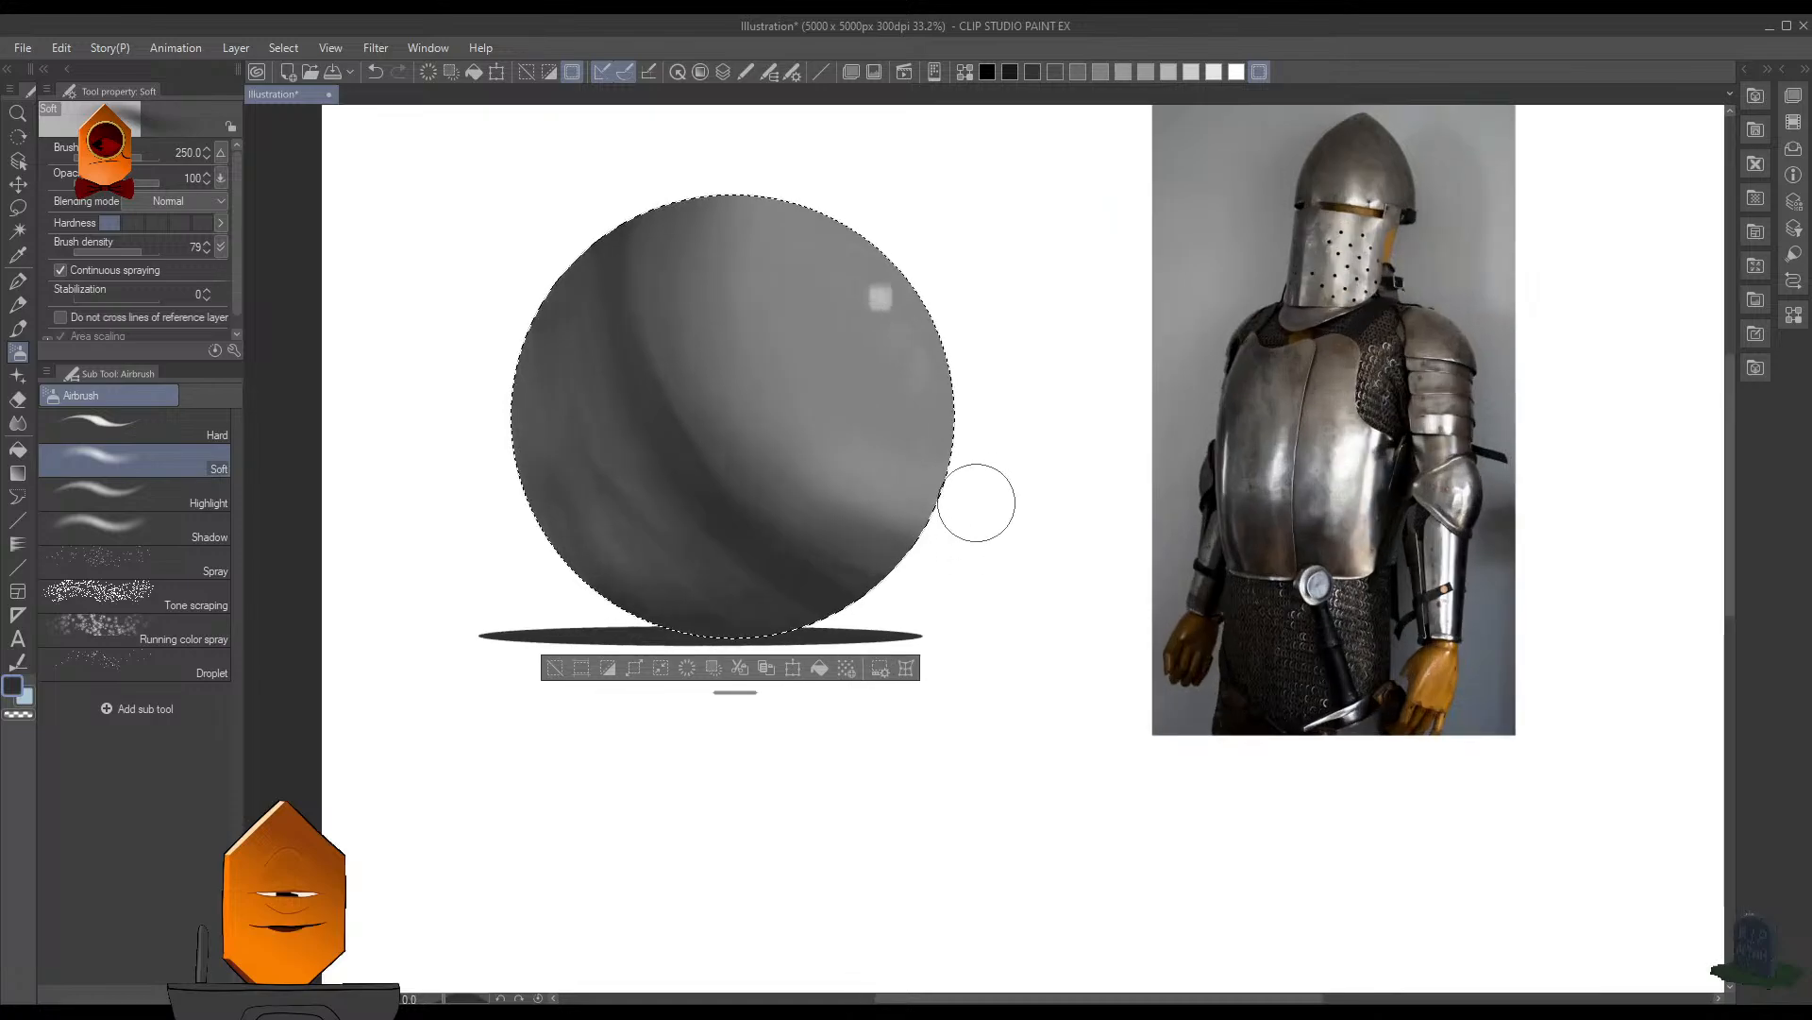
pyautogui.moveTo(802, 506); pyautogui.dragTo(856, 530)
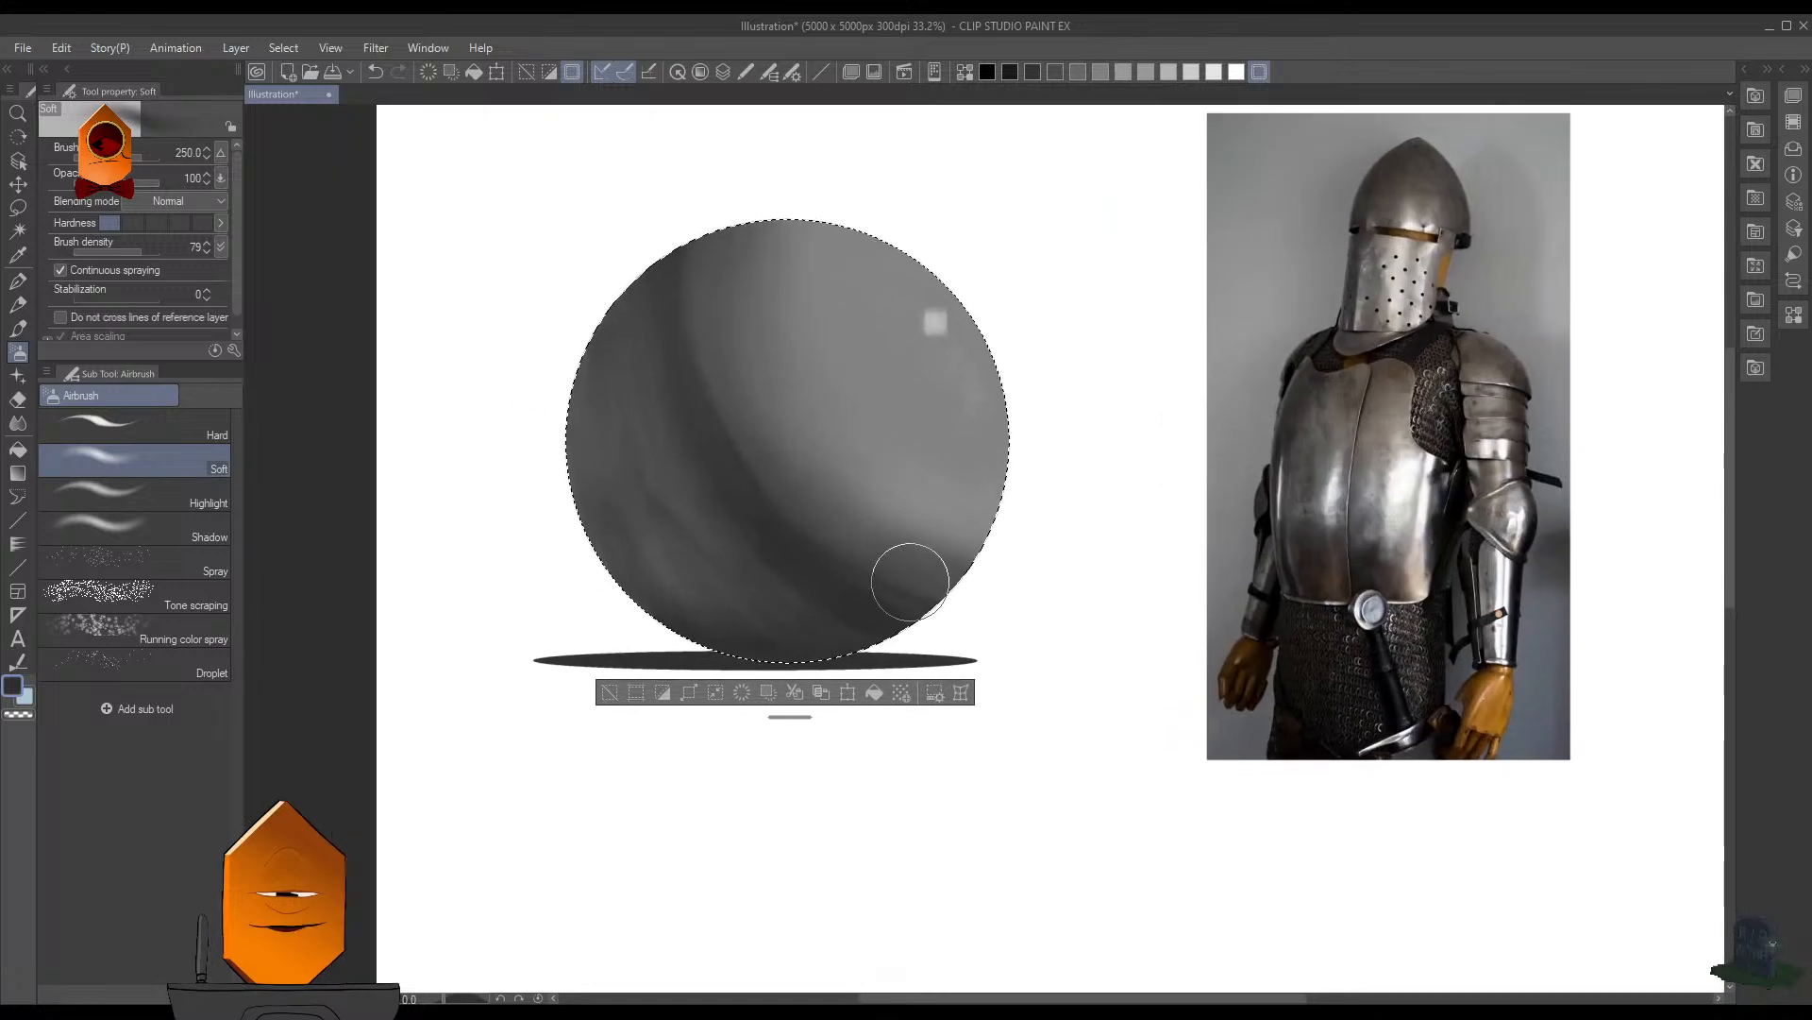
pyautogui.press('[')
pyautogui.press('[')
pyautogui.press('[')
pyautogui.press('[')
pyautogui.press('[')
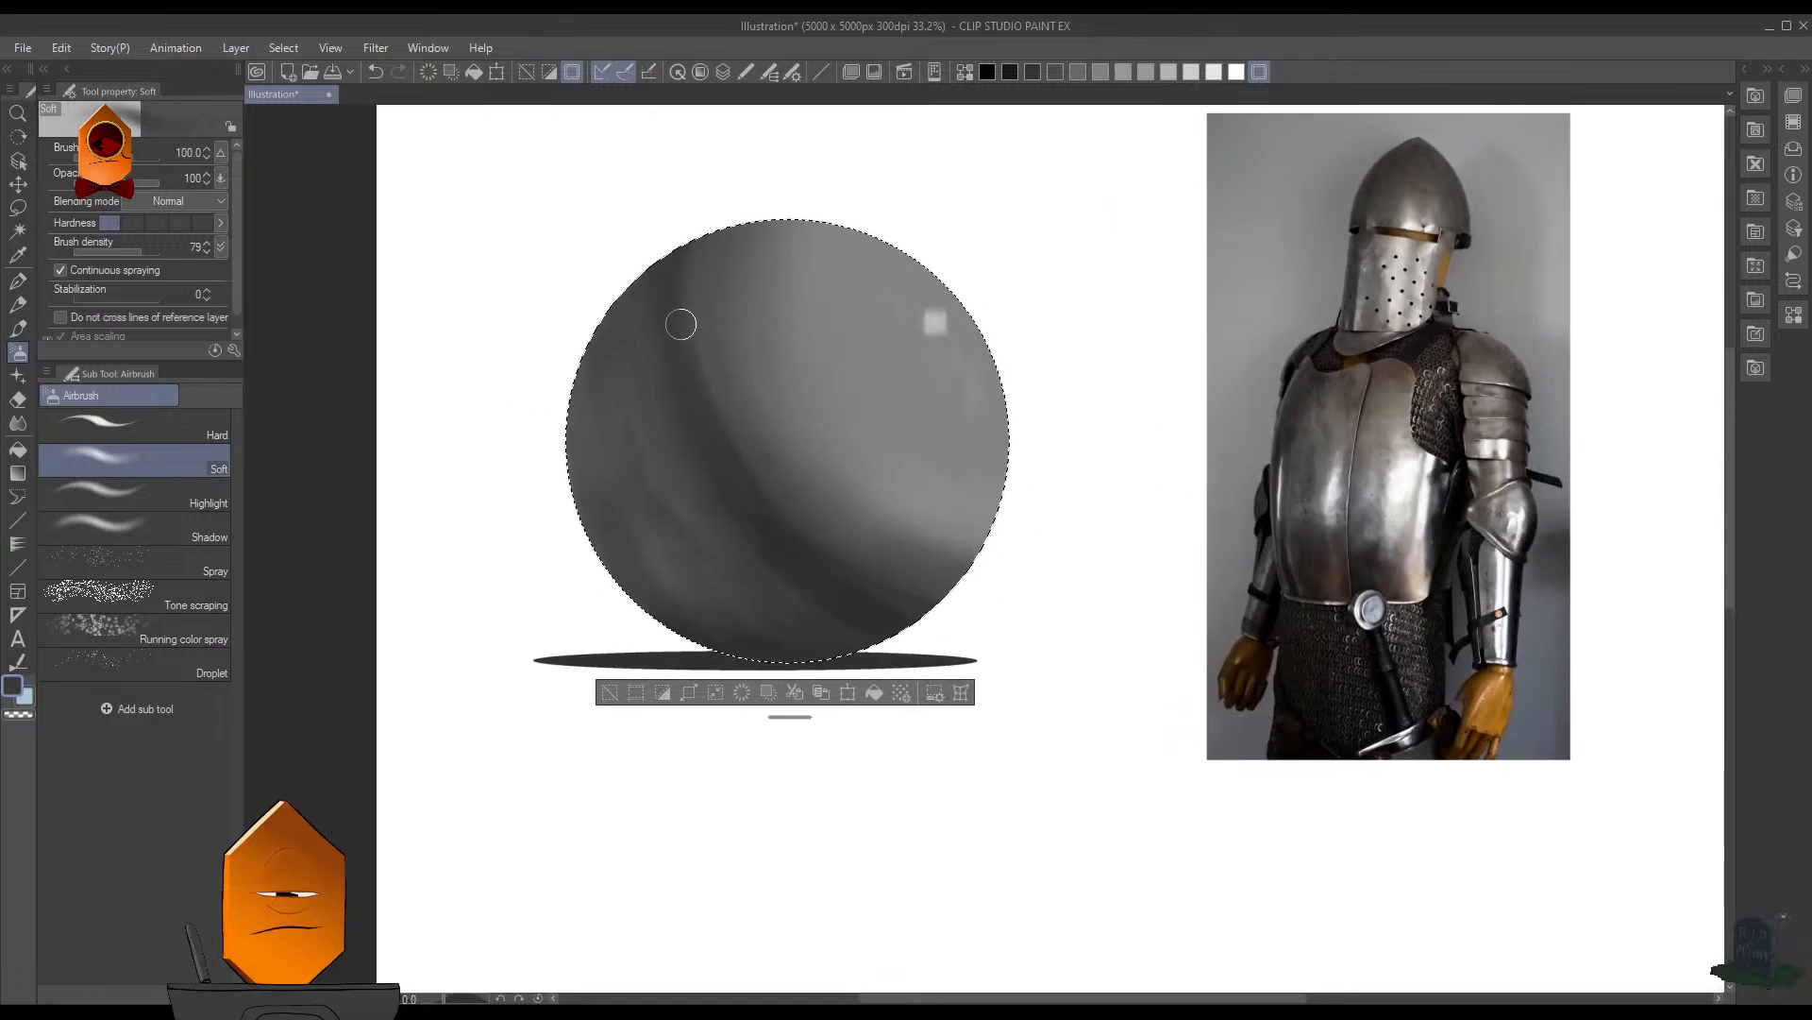
pyautogui.click(798, 501)
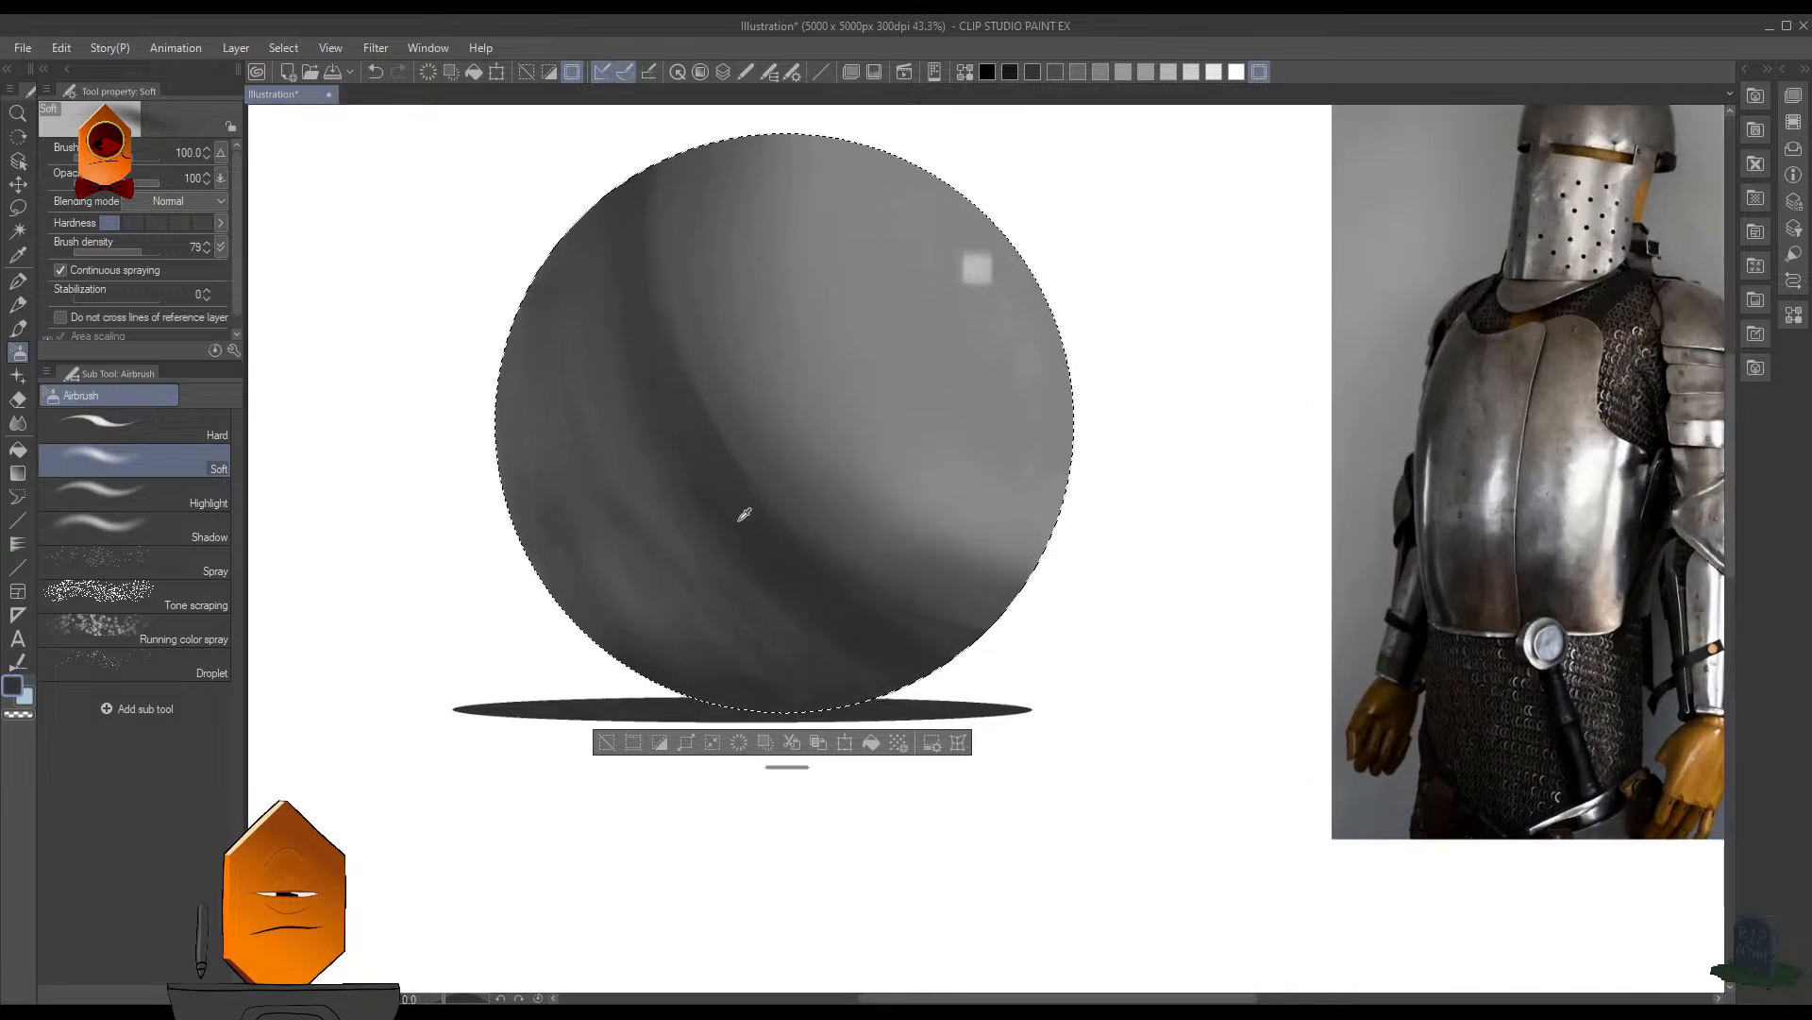
pyautogui.hotkey('ctrl', 'z')
pyautogui.press(']')
pyautogui.press('b')
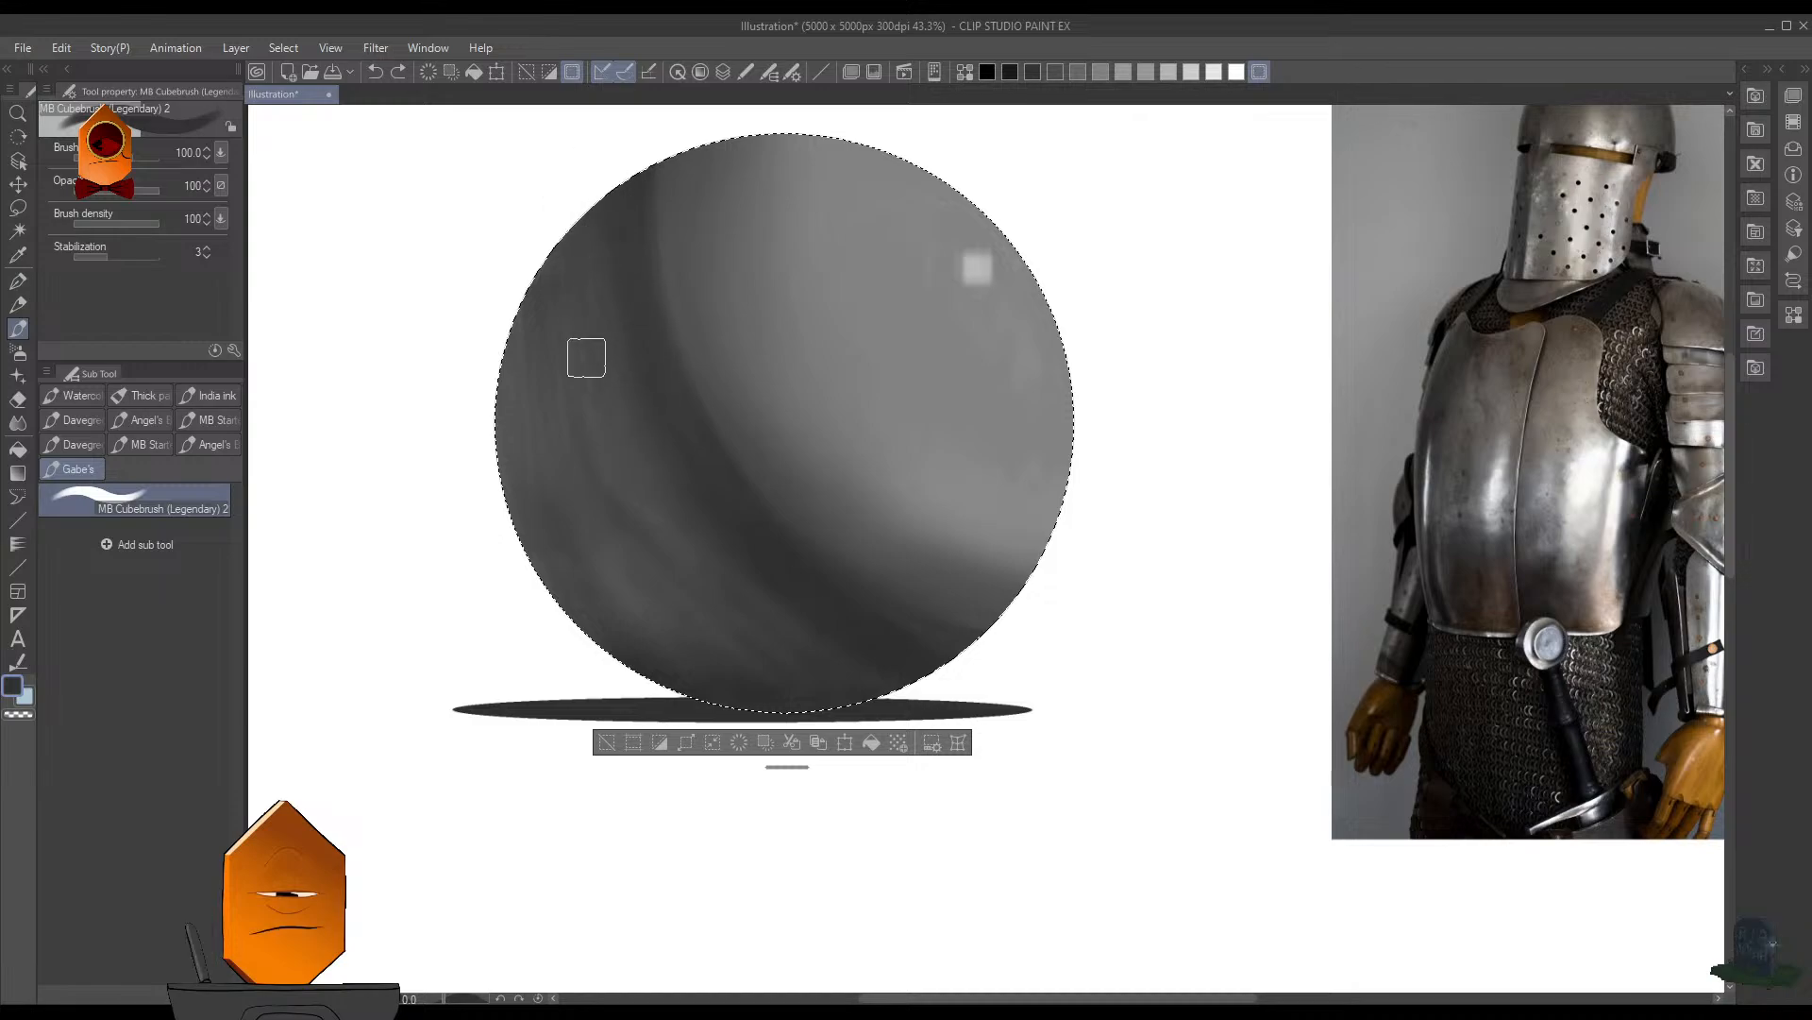
pyautogui.moveTo(865, 351); pyautogui.dragTo(789, 353)
pyautogui.moveTo(984, 376)
pyautogui.mouseDown()
pyautogui.moveTo(929, 376)
pyautogui.moveTo(1014, 326)
pyautogui.moveTo(996, 368)
pyautogui.mouseUp()
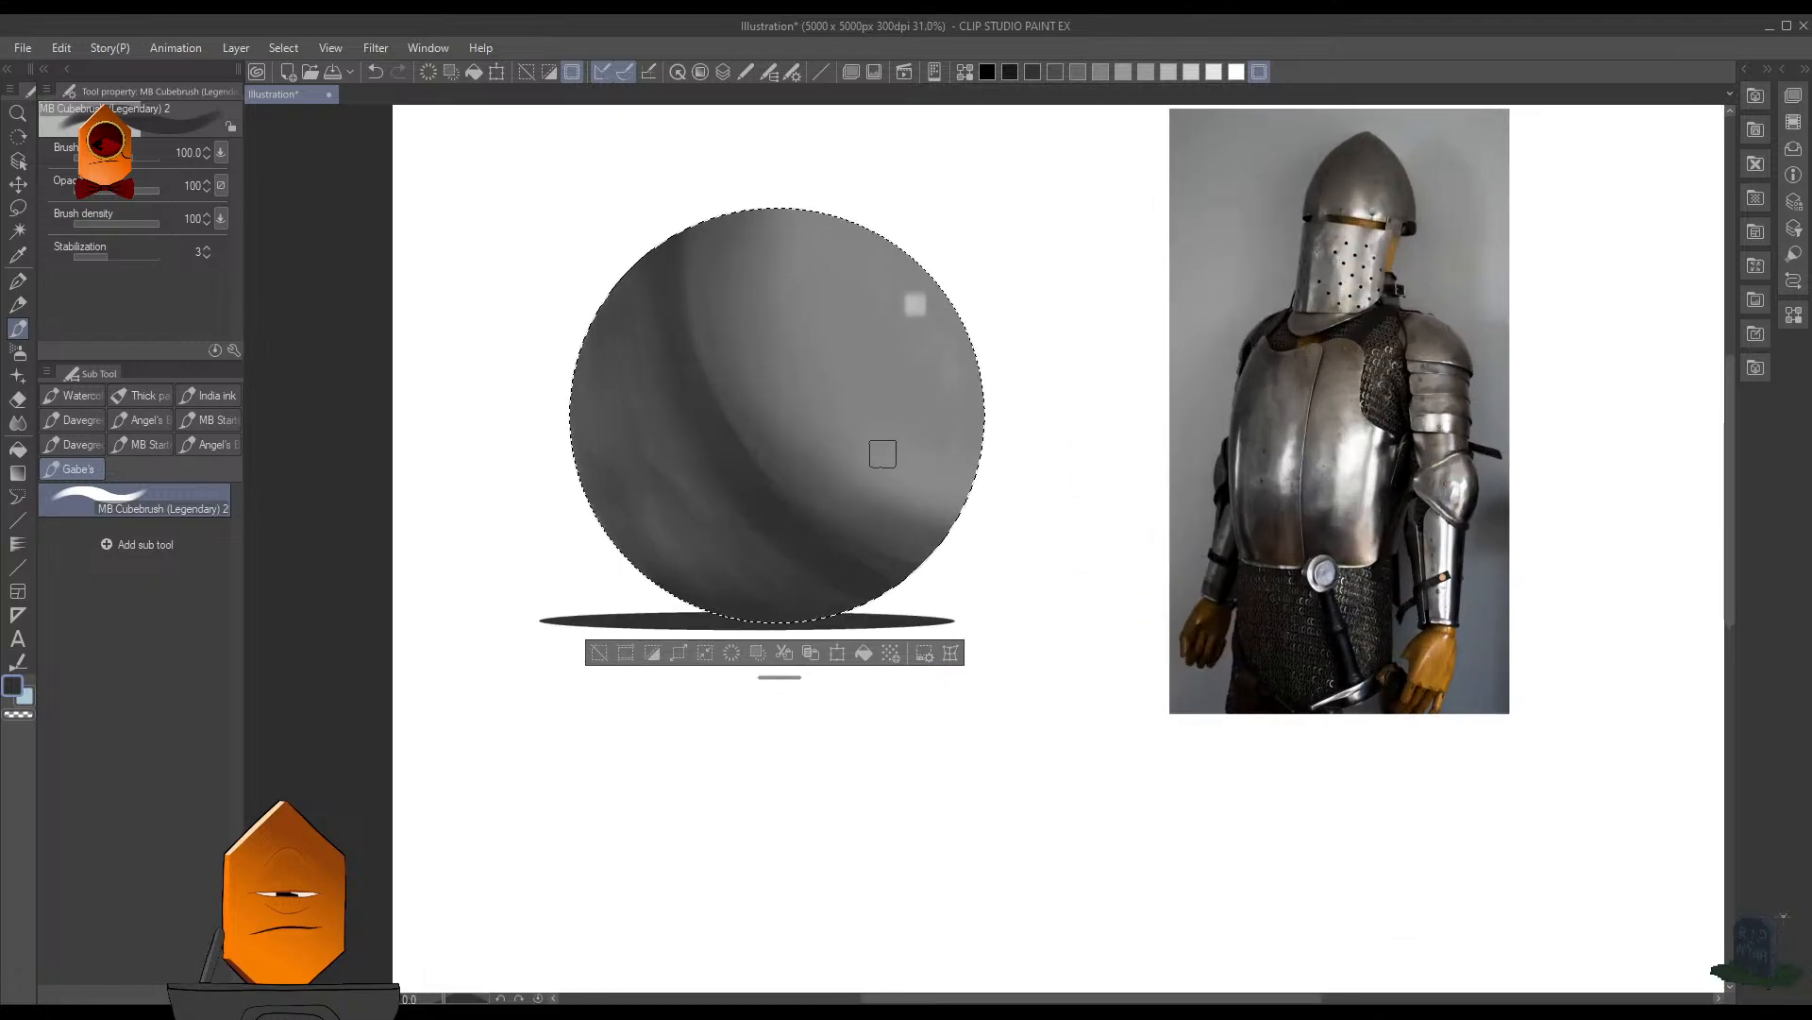
# - Try darkening the upper end of the core shadow in a near-black color with the Soft airbrush at size 175, and undo the stroke
pyautogui.press('b')
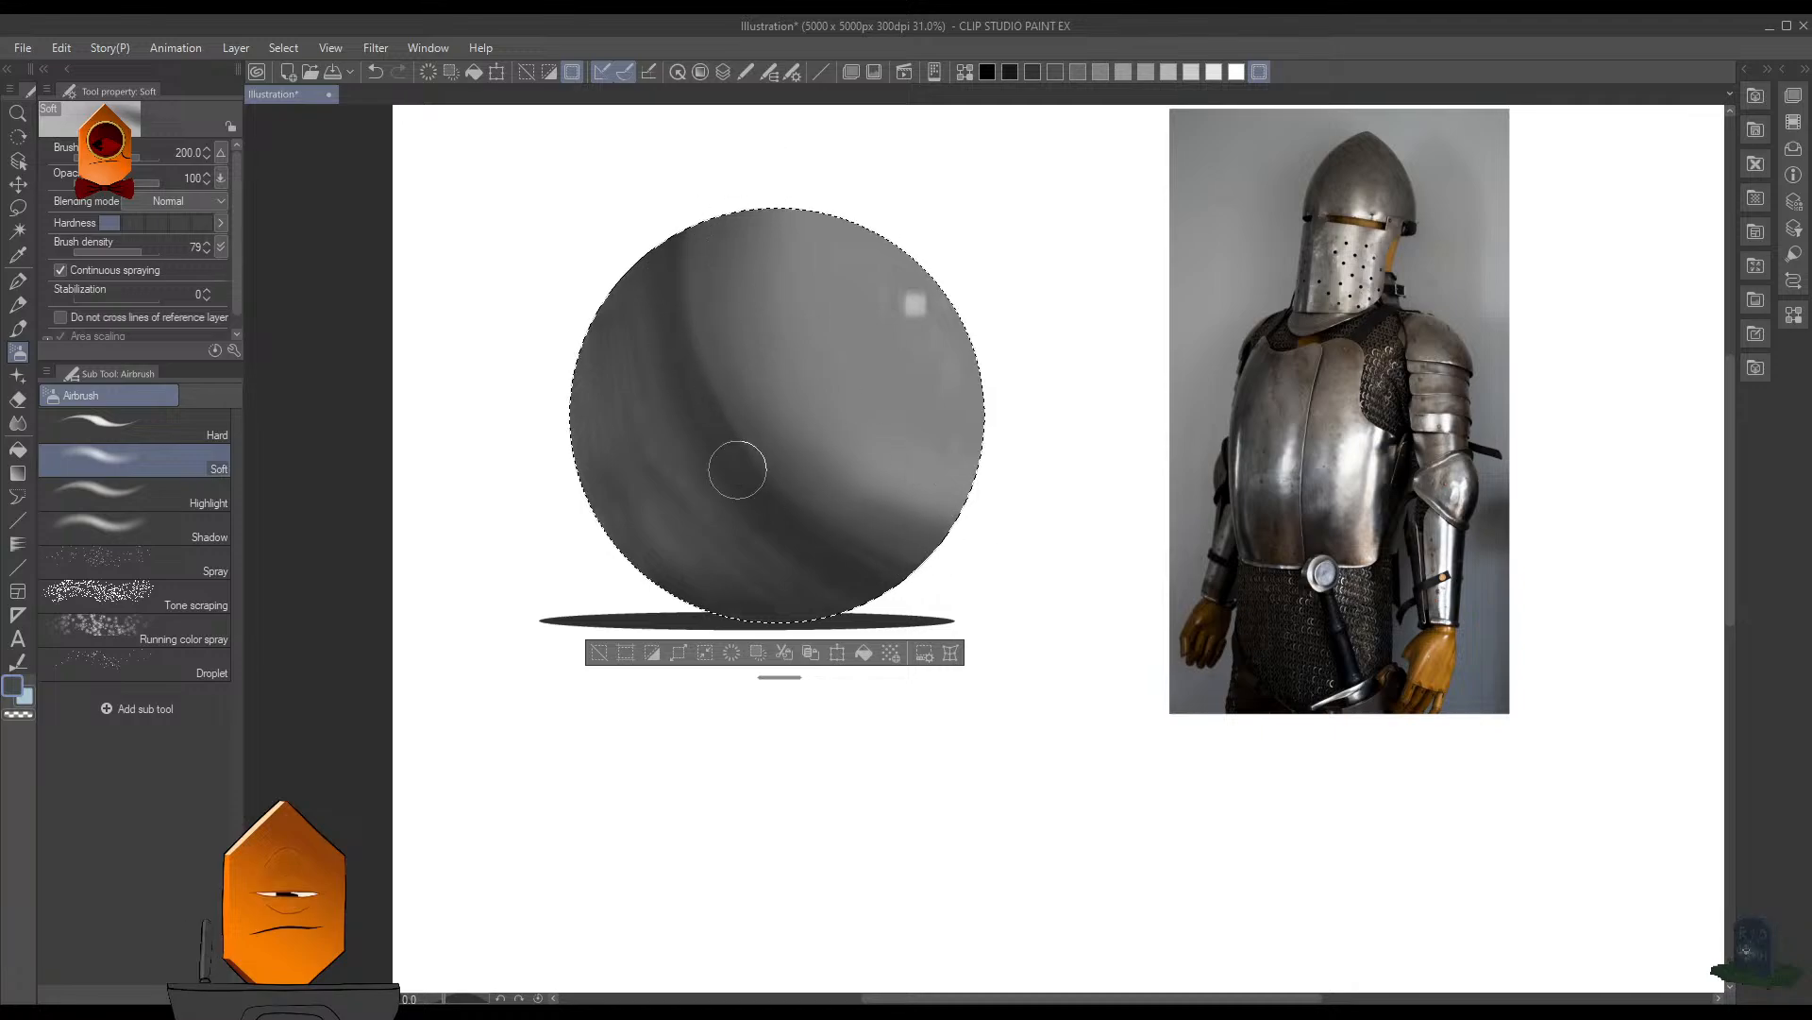
pyautogui.press(']')
pyautogui.press(']')
pyautogui.press(']')
pyautogui.click(1009, 73)
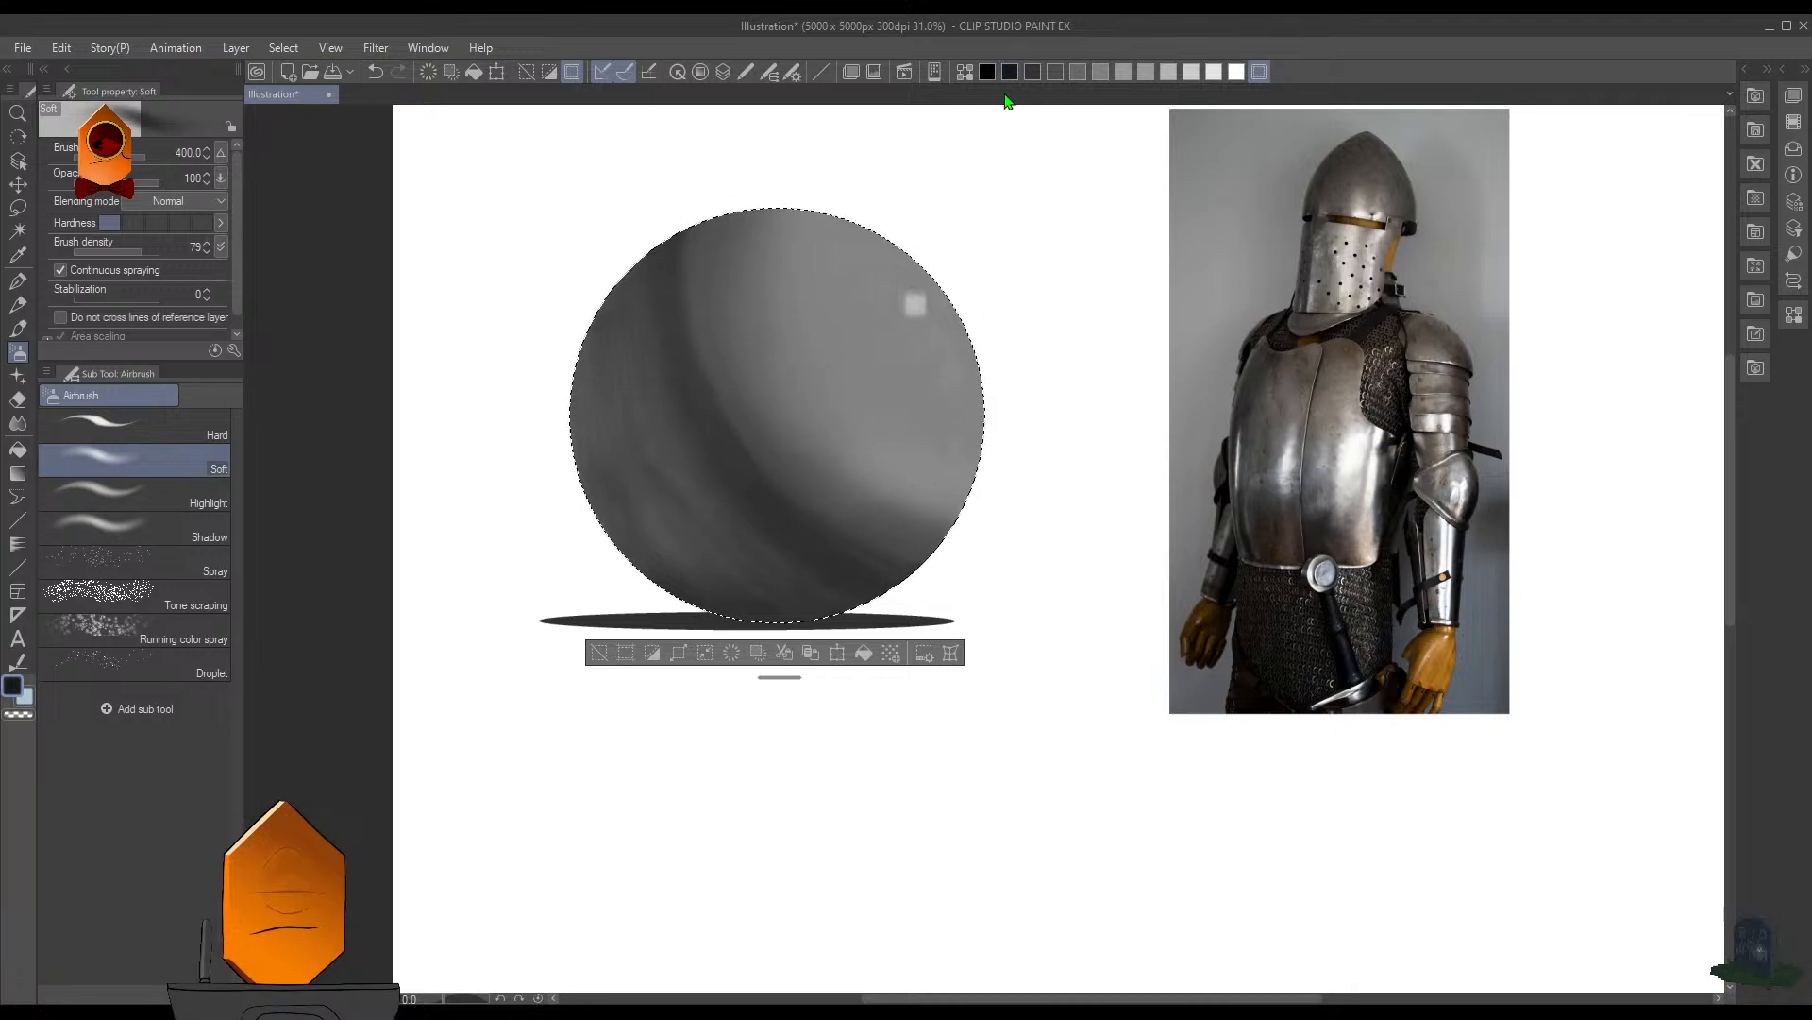
pyautogui.press('[')
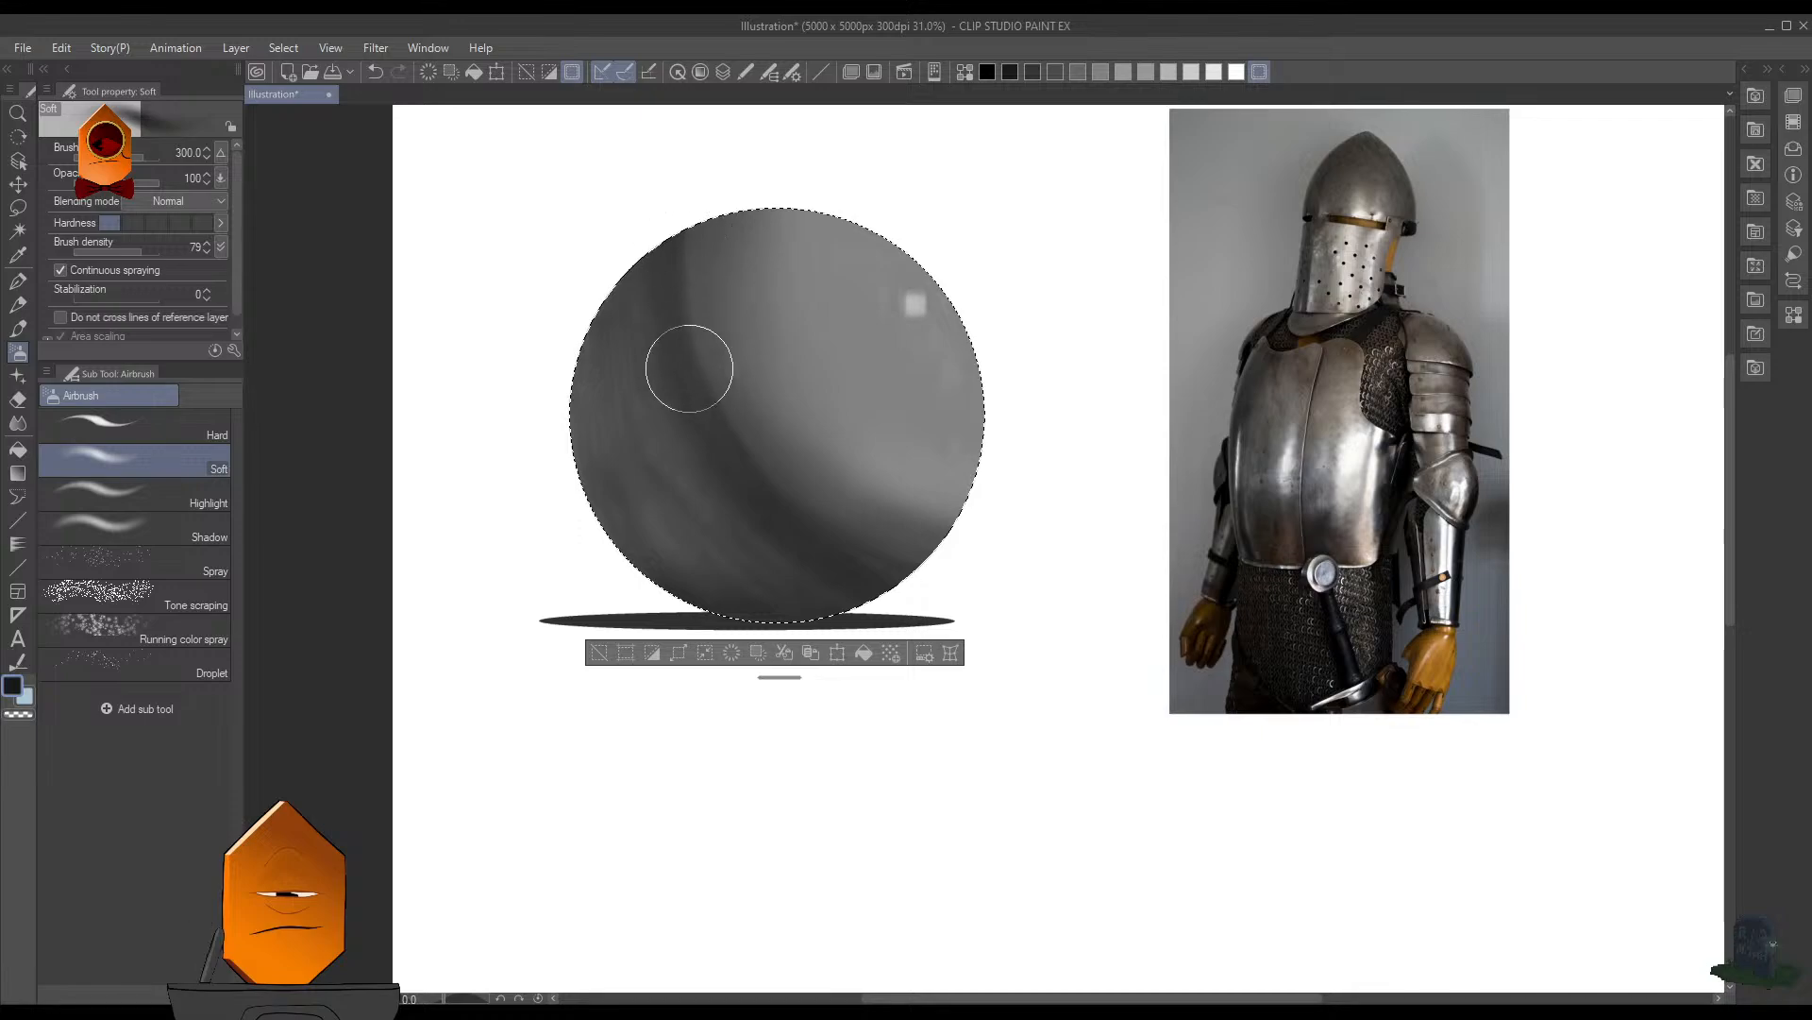
pyautogui.press('[')
pyautogui.press('[')
pyautogui.press('[')
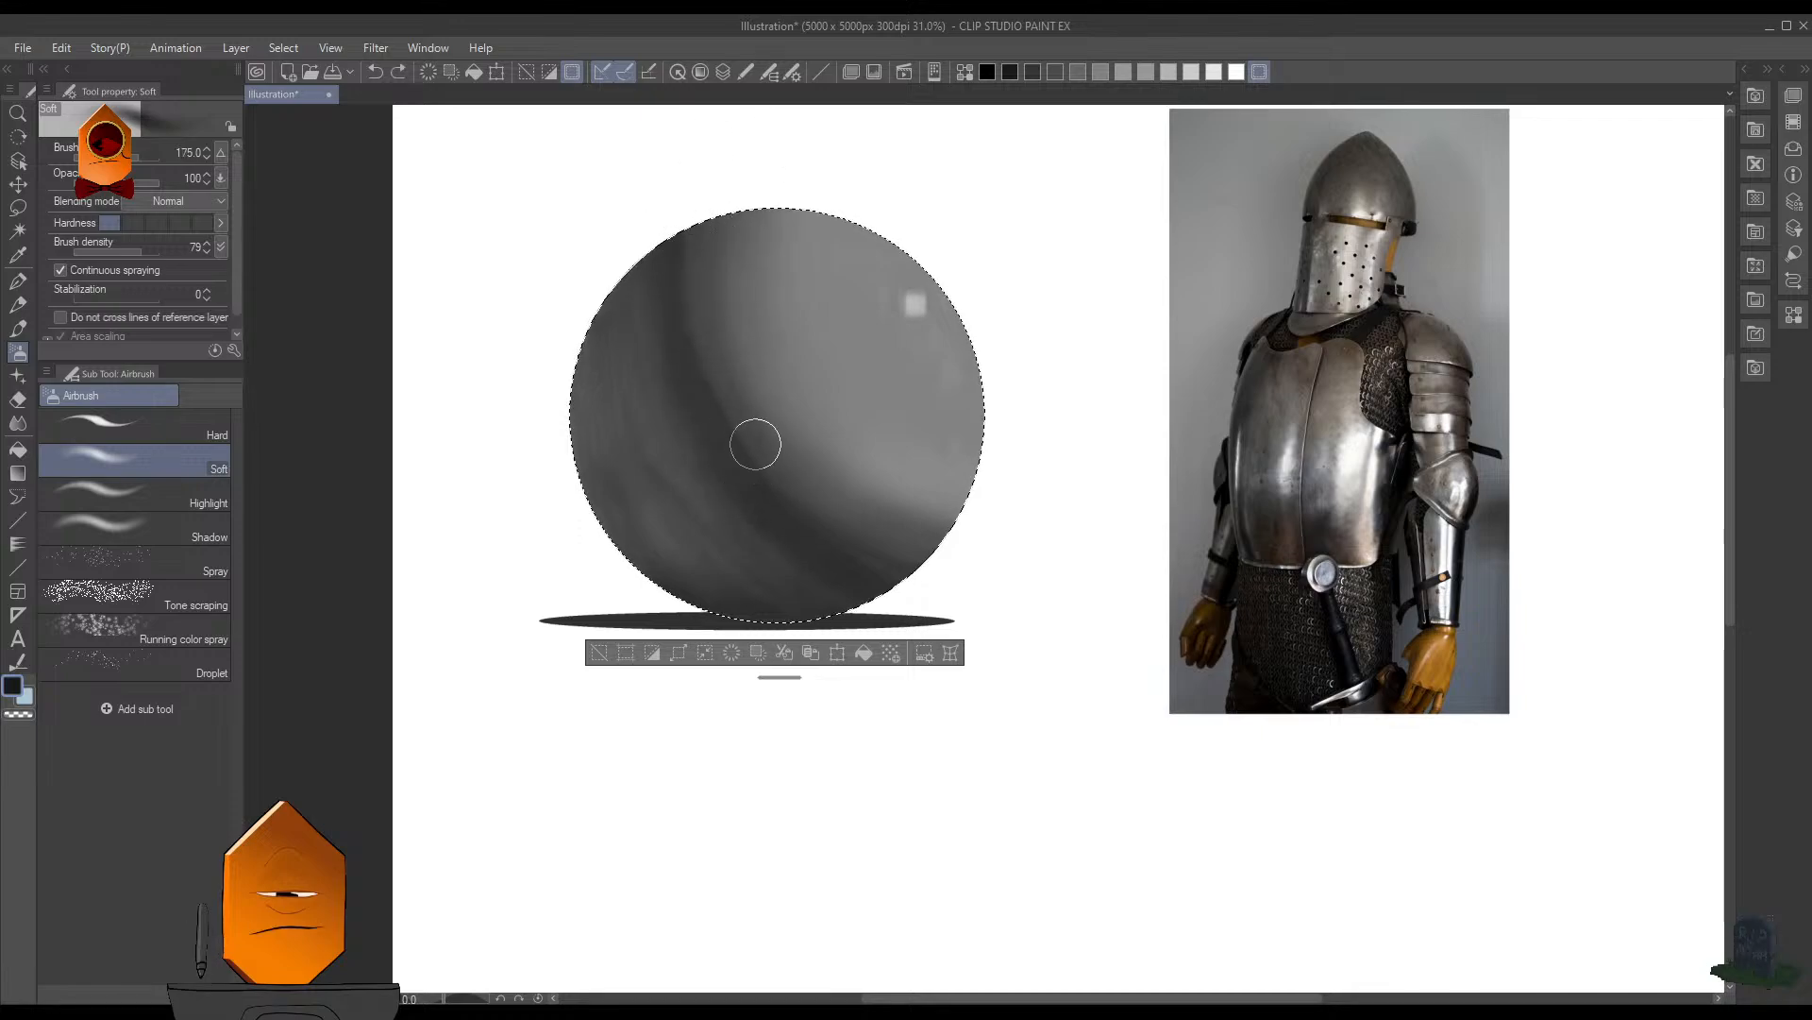
pyautogui.moveTo(676, 264); pyautogui.dragTo(693, 361)
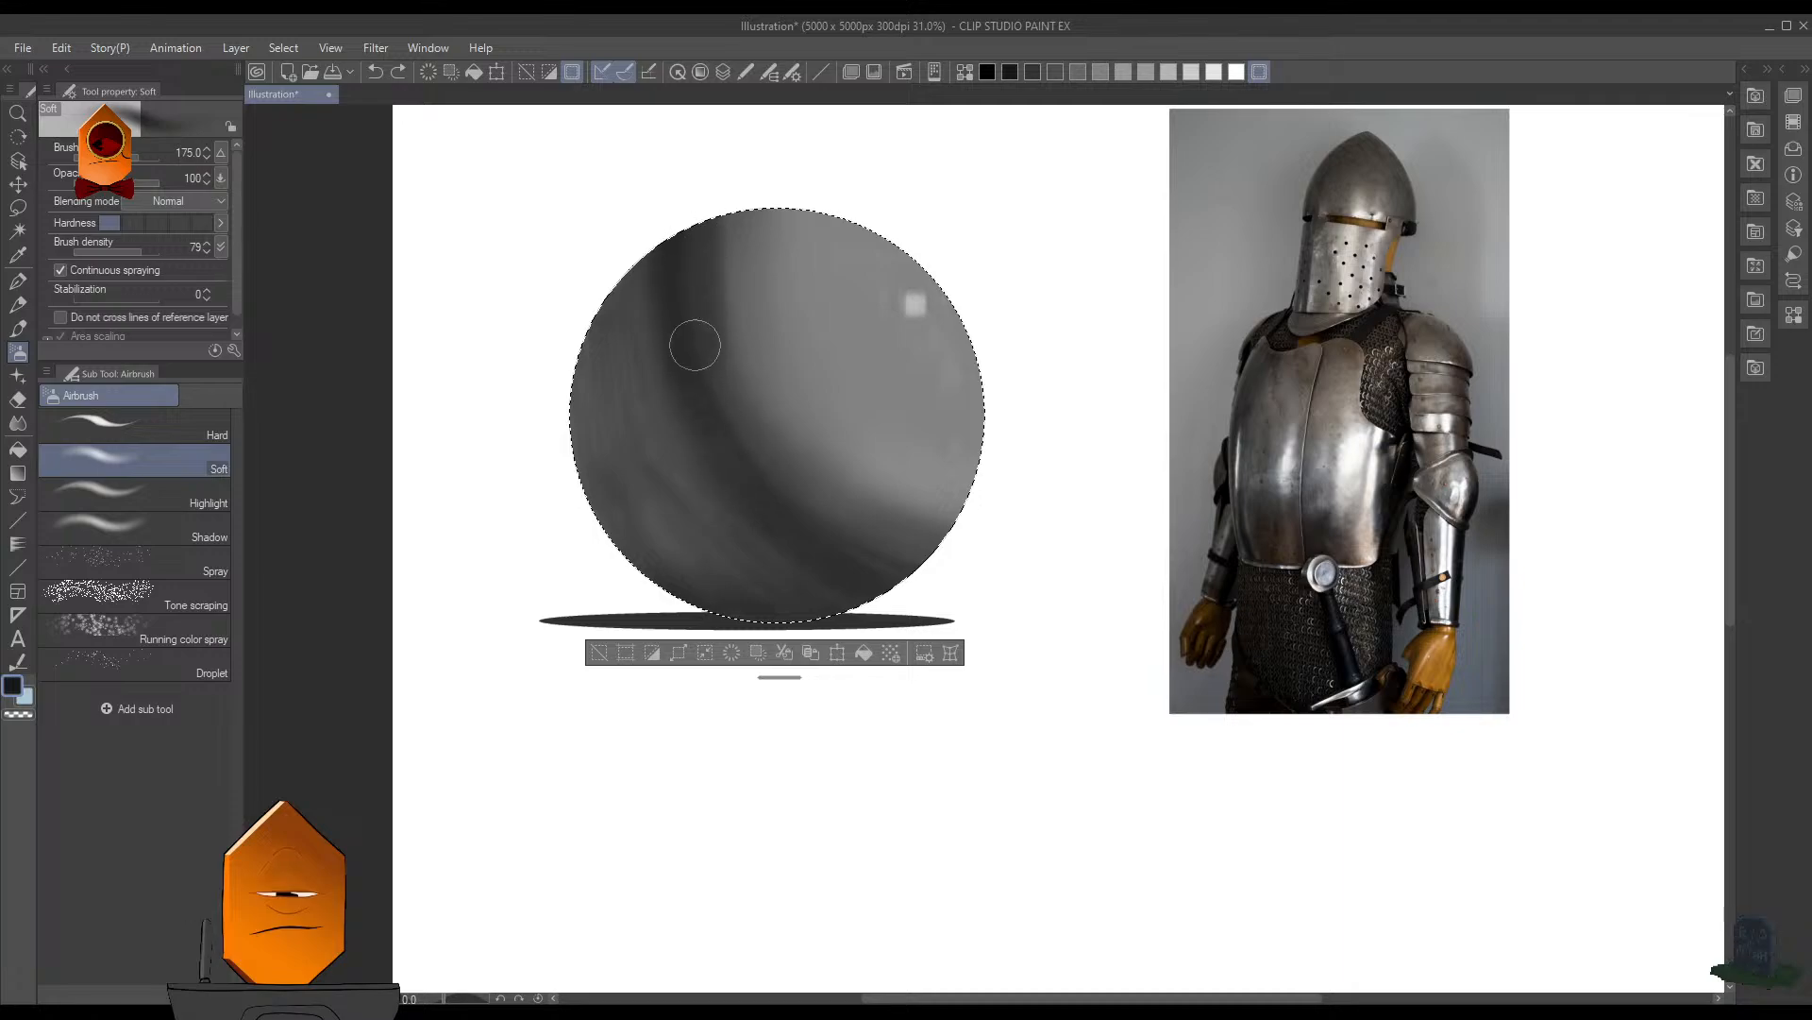
pyautogui.hotkey('ctrl', 'z')
# - Darken the core shadow near the sphere's upper edge with the Soft airbrush at size 200
pyautogui.press('[')
pyautogui.press('[')
pyautogui.press('[')
pyautogui.press(']')
pyautogui.press(']')
pyautogui.press(']')
pyautogui.press(']')
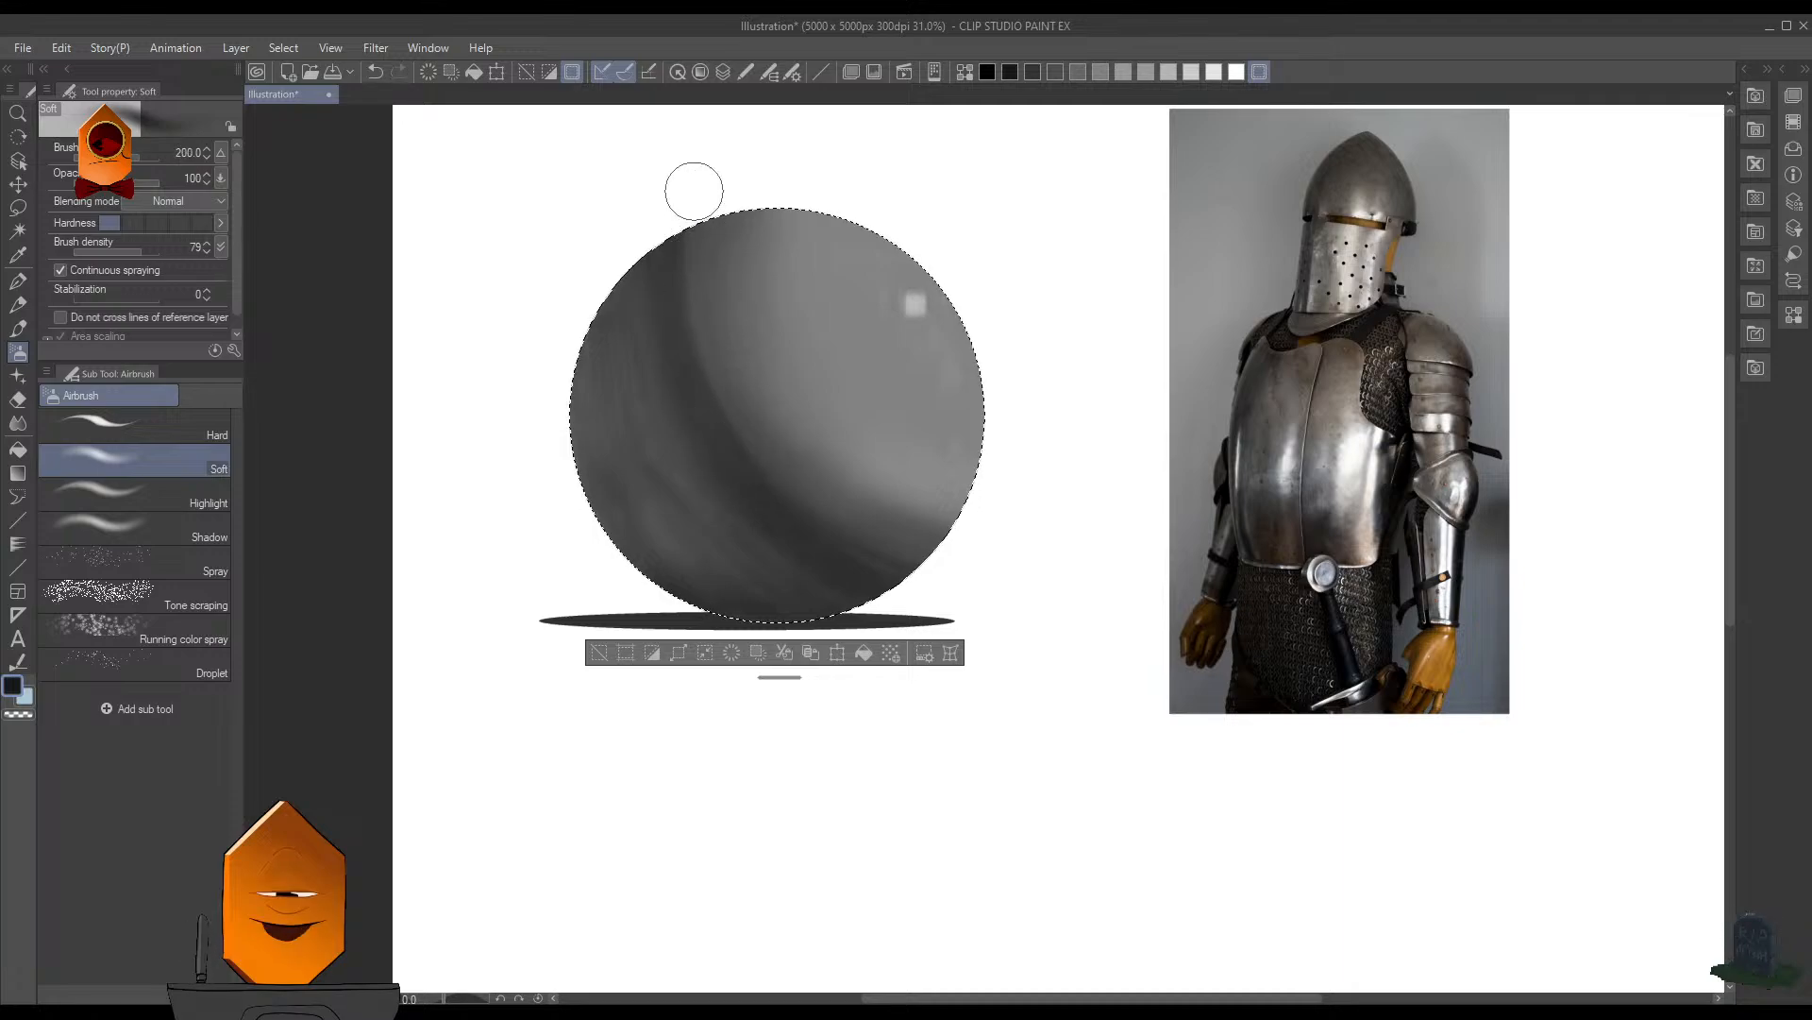
pyautogui.moveTo(695, 191); pyautogui.dragTo(697, 353)
pyautogui.moveTo(694, 227)
pyautogui.mouseDown()
pyautogui.moveTo(693, 346)
pyautogui.moveTo(692, 215)
pyautogui.mouseUp()
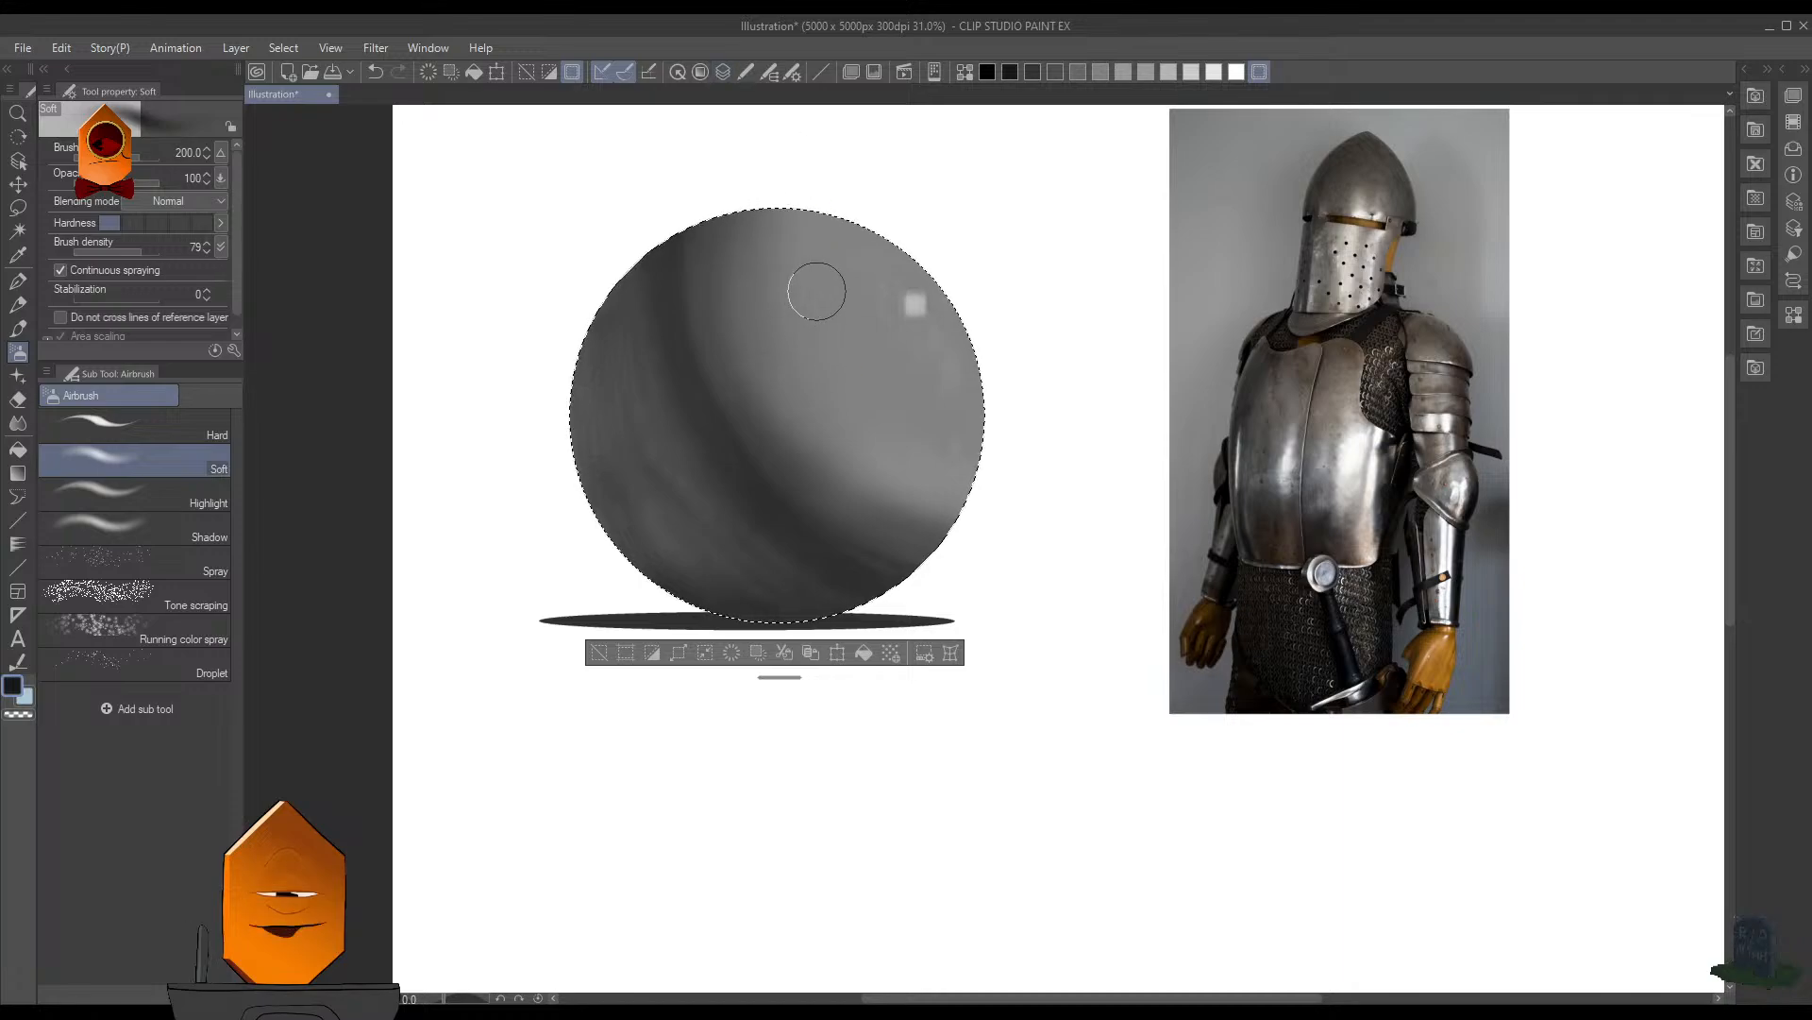
# - Try deepening the core shadow across the sphere's lower half with the Soft airbrush, and undo the stroke
pyautogui.press('F7')
pyautogui.moveTo(677, 497); pyautogui.dragTo(841, 598)
pyautogui.hotkey('ctrl', 'z')
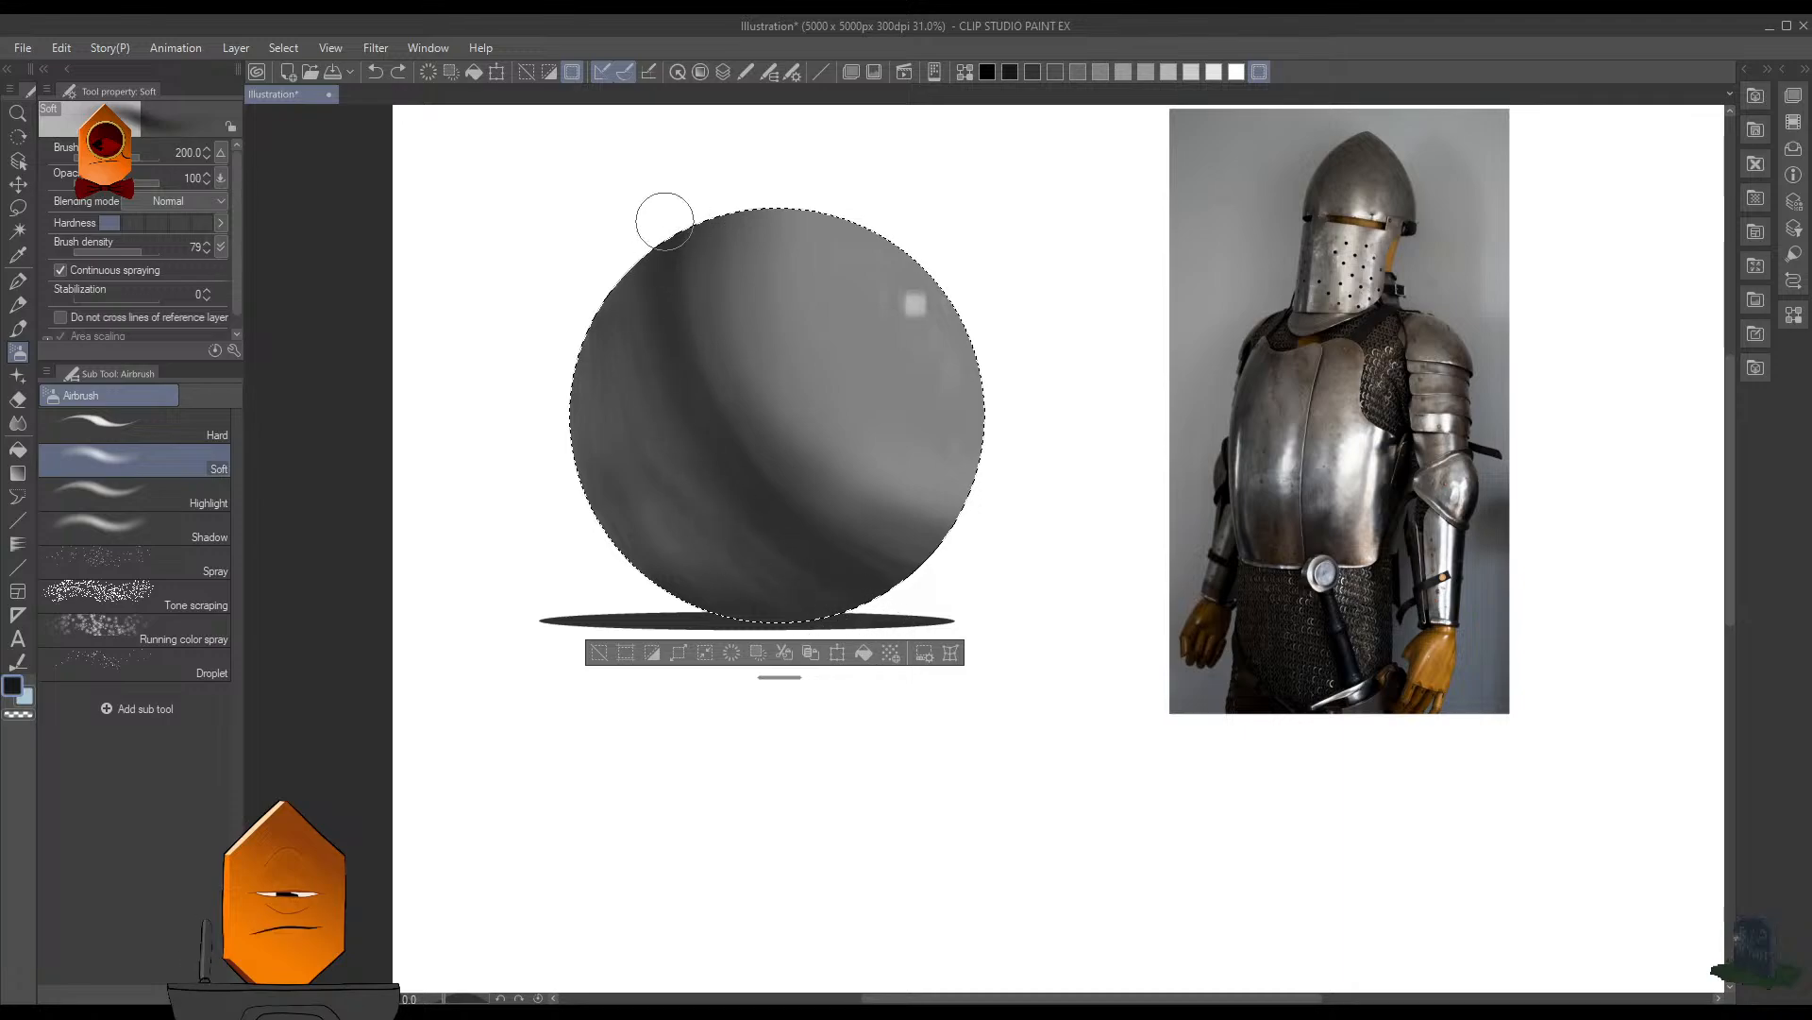
# - Widen and soften the core shadow from the sphere's upper edge down through its lower half with the Soft airbrush at size 200
pyautogui.press('[')
pyautogui.press('[')
pyautogui.press('[')
pyautogui.press('[')
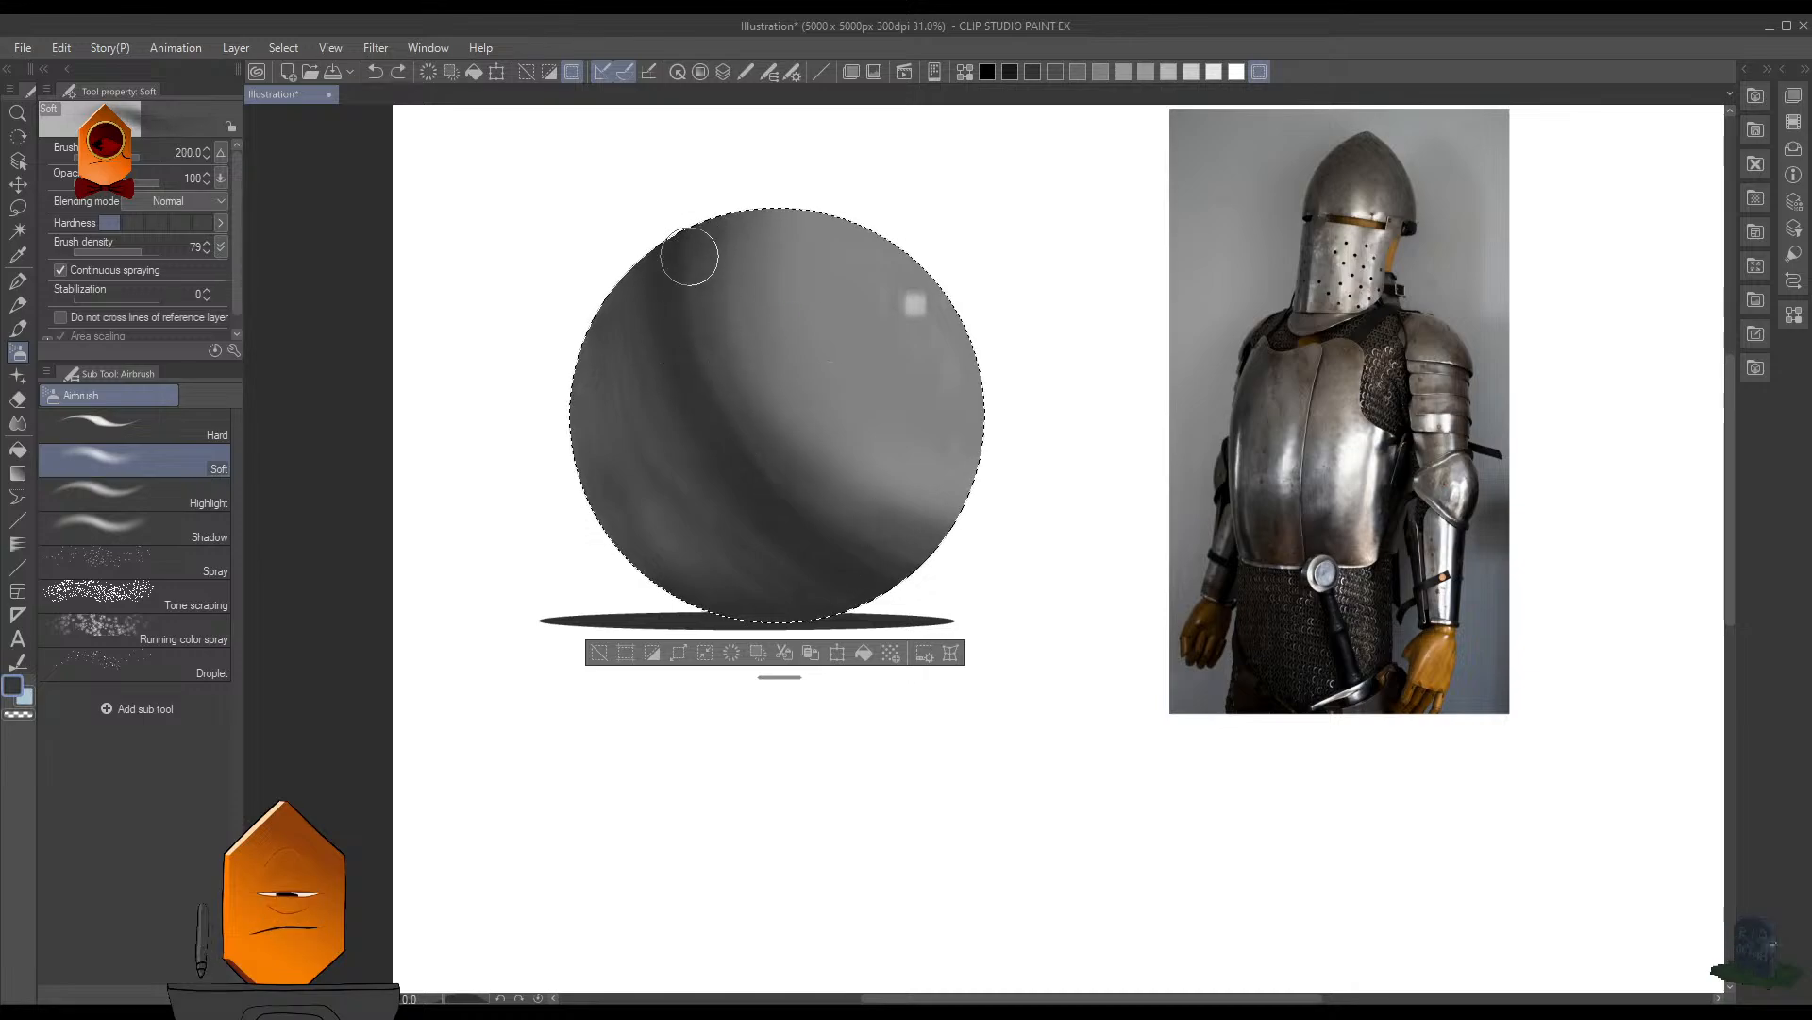
pyautogui.moveTo(689, 256)
pyautogui.mouseDown()
pyautogui.moveTo(692, 336)
pyautogui.moveTo(705, 322)
pyautogui.moveTo(757, 502)
pyautogui.mouseUp()
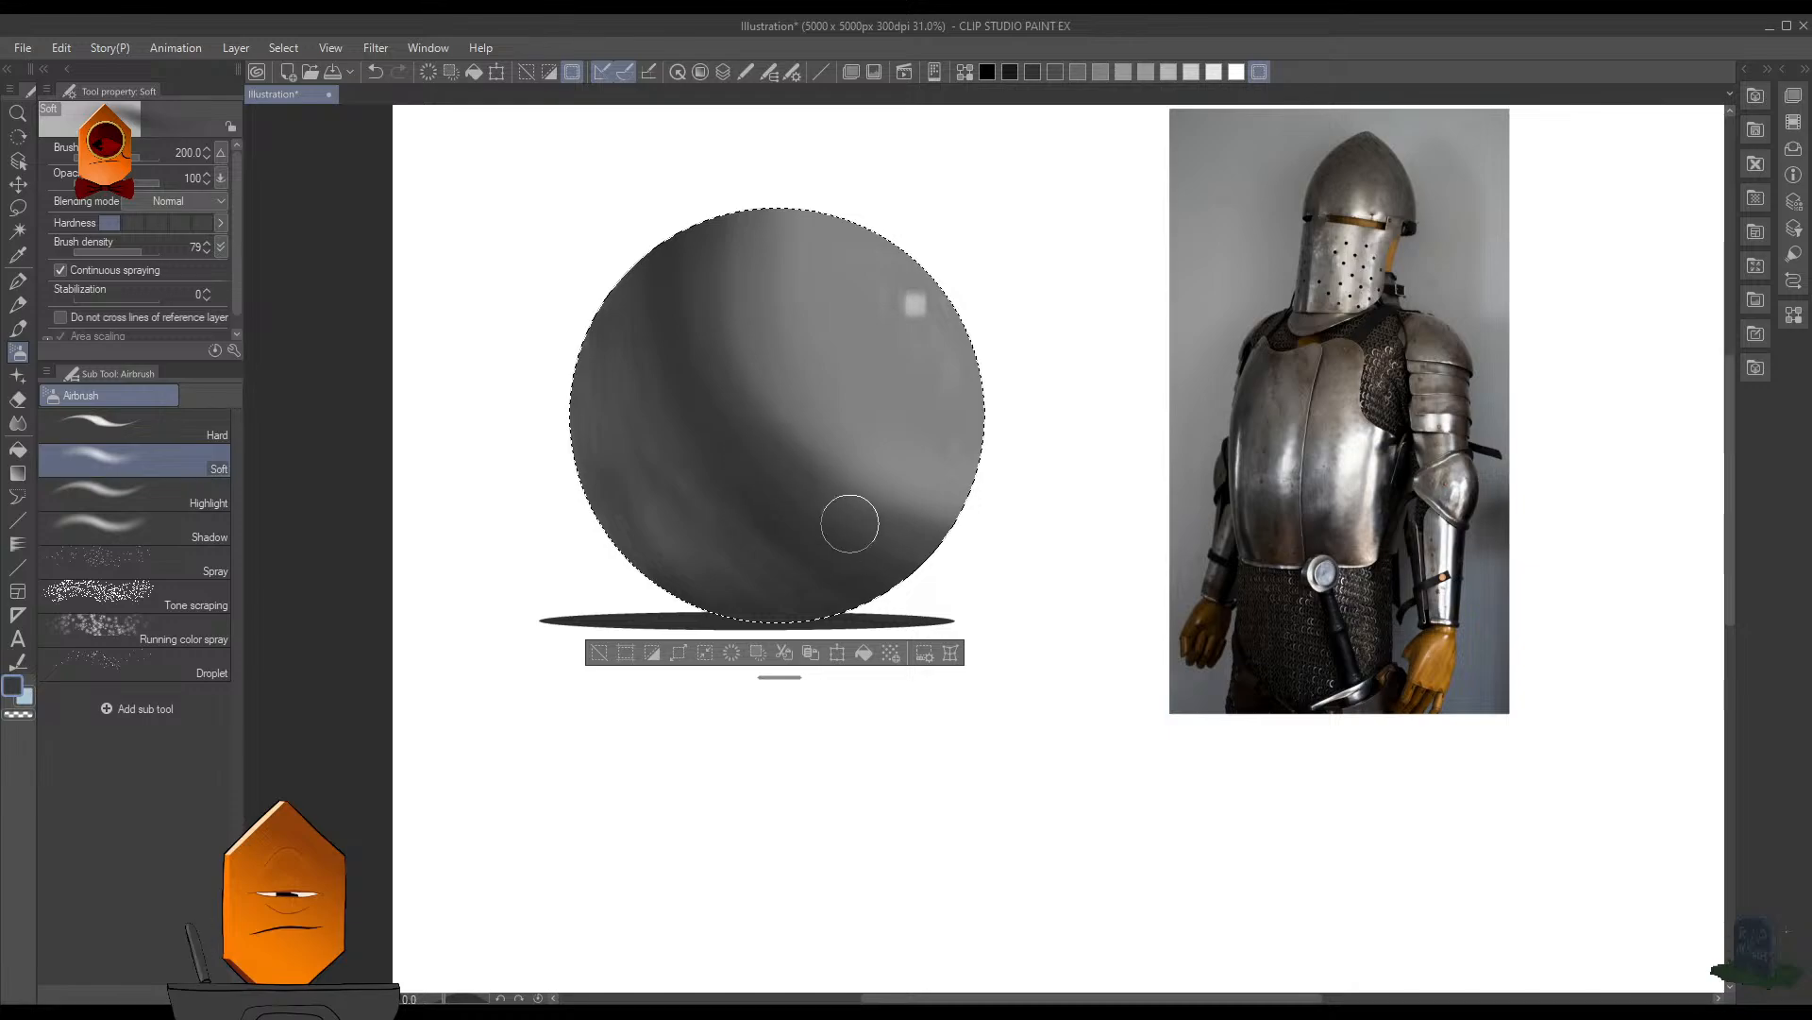
# - Undo the last airbrush stroke and darken the core shadow toward the sphere's lower edge with a smaller Soft airbrush
pyautogui.hotkey('ctrl', 'z')
pyautogui.scroll(2, 783, 494)
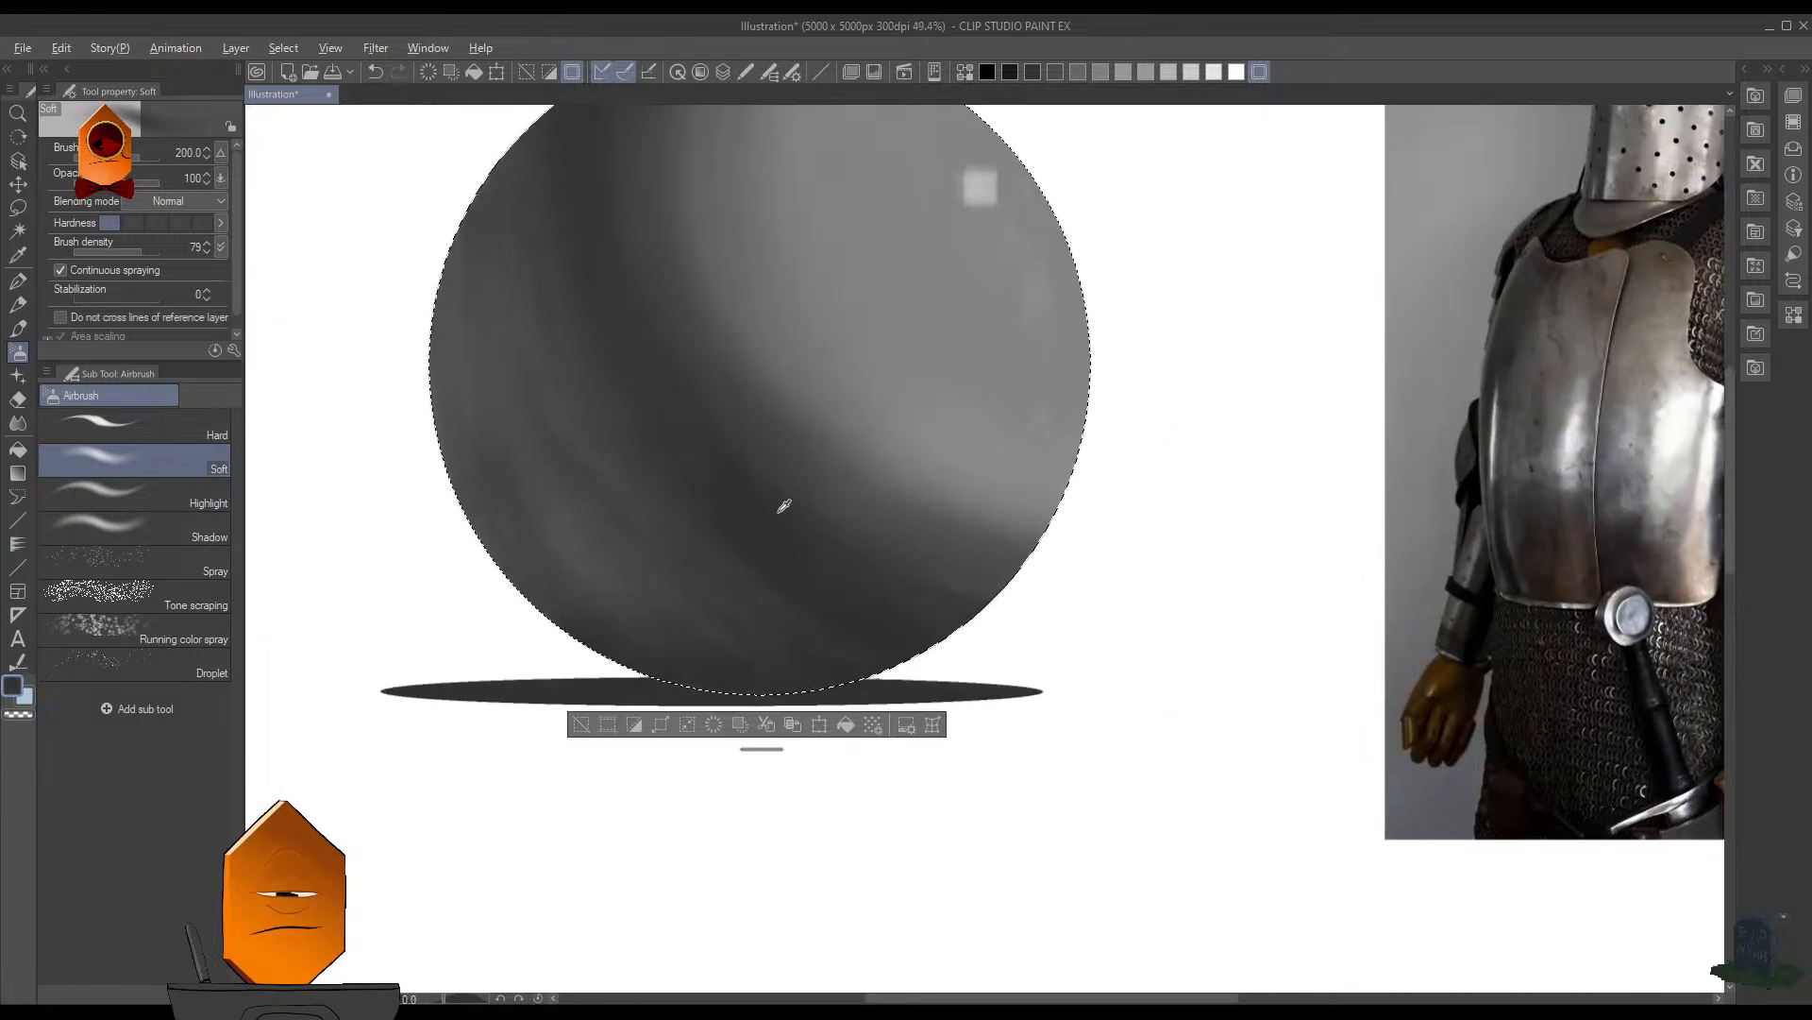
pyautogui.press('[')
pyautogui.press('[')
pyautogui.press('[')
pyautogui.moveTo(734, 452)
pyautogui.mouseDown()
pyautogui.moveTo(807, 526)
pyautogui.moveTo(964, 609)
pyautogui.mouseUp()
# - Widen the core shadow's inner edge toward the sphere's lit side with the Soft airbrush at size 300
pyautogui.press(']')
pyautogui.press(']')
pyautogui.press(']')
pyautogui.press(']')
pyautogui.press(']')
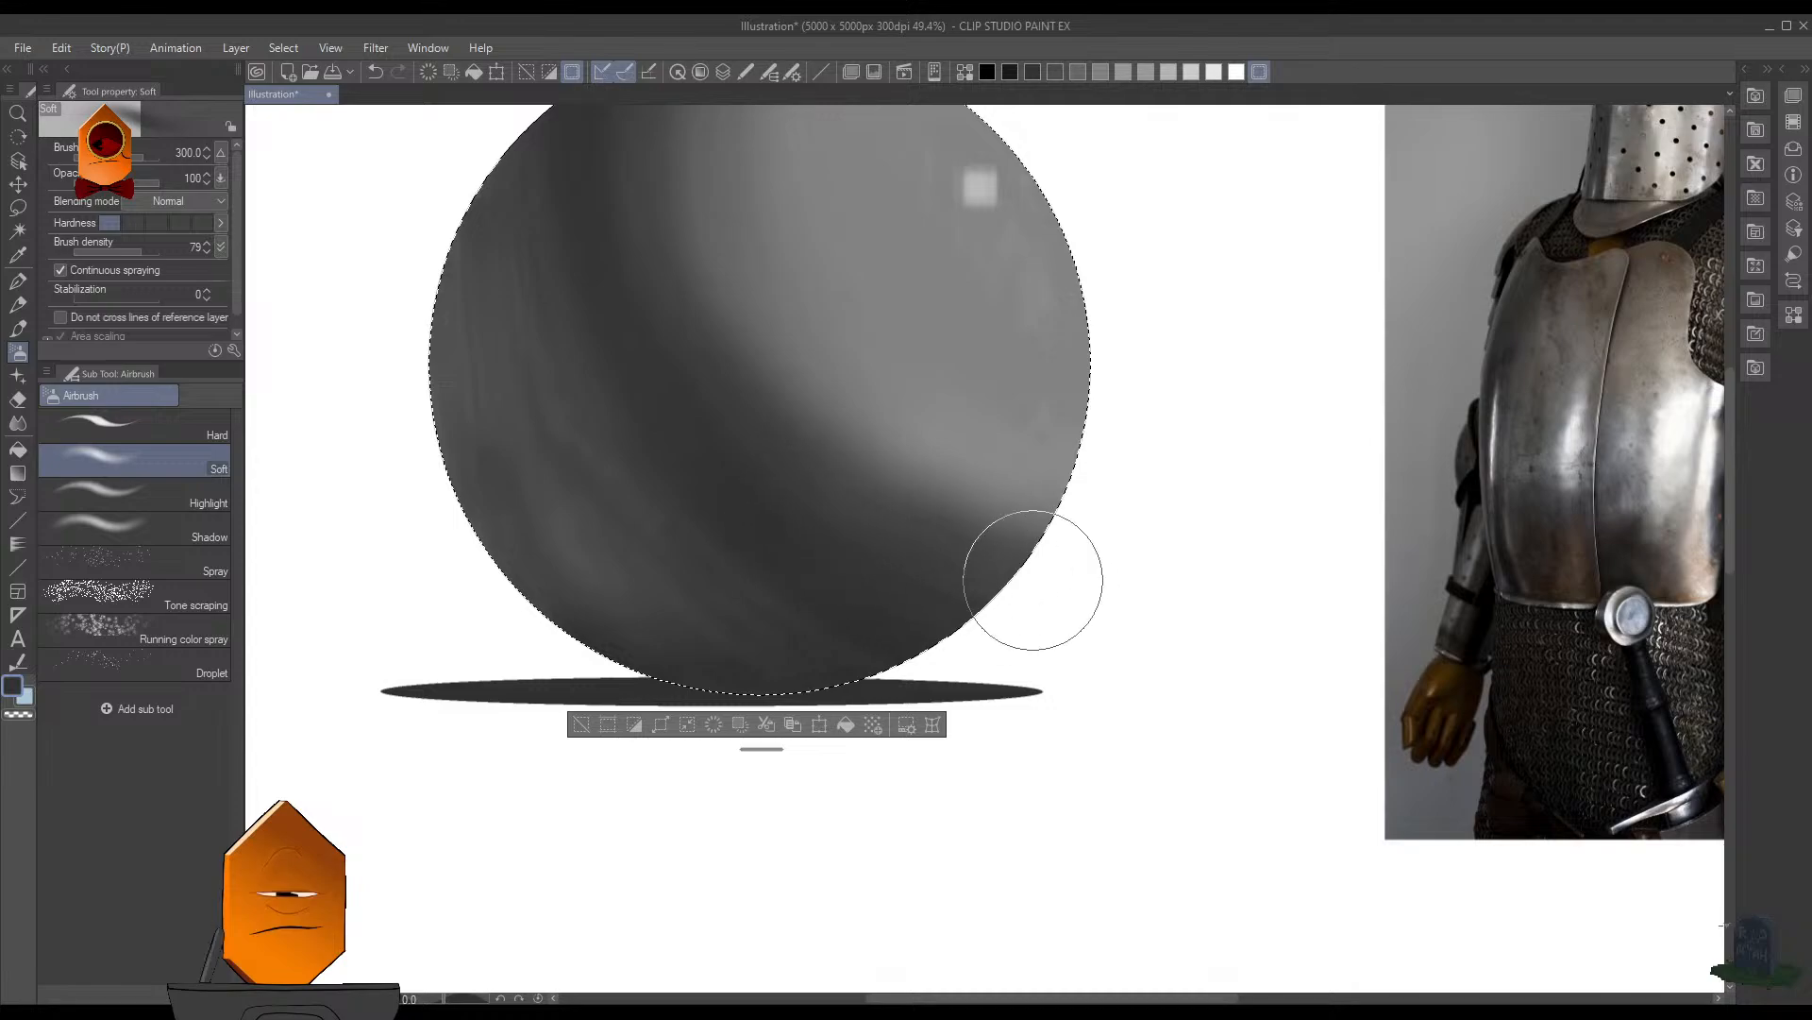
pyautogui.scroll(-2, 998, 462)
pyautogui.scroll(2, 963, 434)
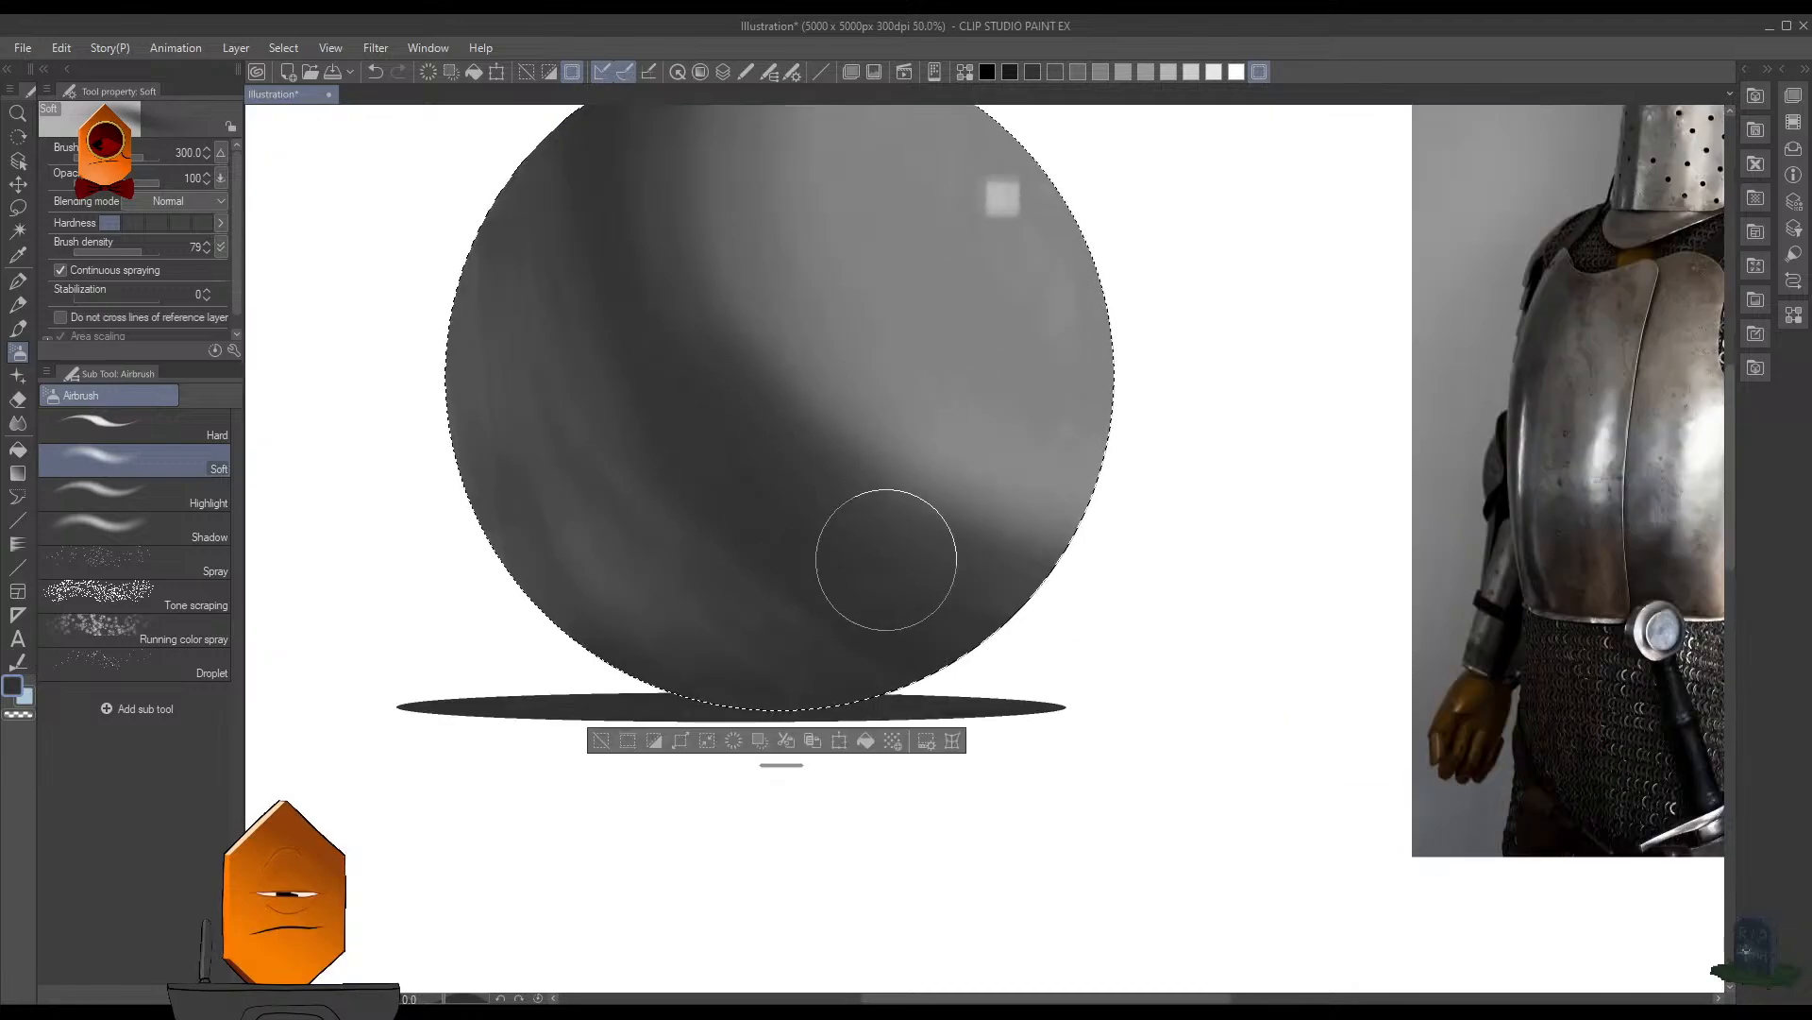
pyautogui.moveTo(783, 324)
pyautogui.mouseDown()
pyautogui.moveTo(842, 211)
pyautogui.moveTo(856, 461)
pyautogui.moveTo(952, 336)
pyautogui.moveTo(940, 377)
pyautogui.mouseUp()
pyautogui.scroll(-4, 991, 291)
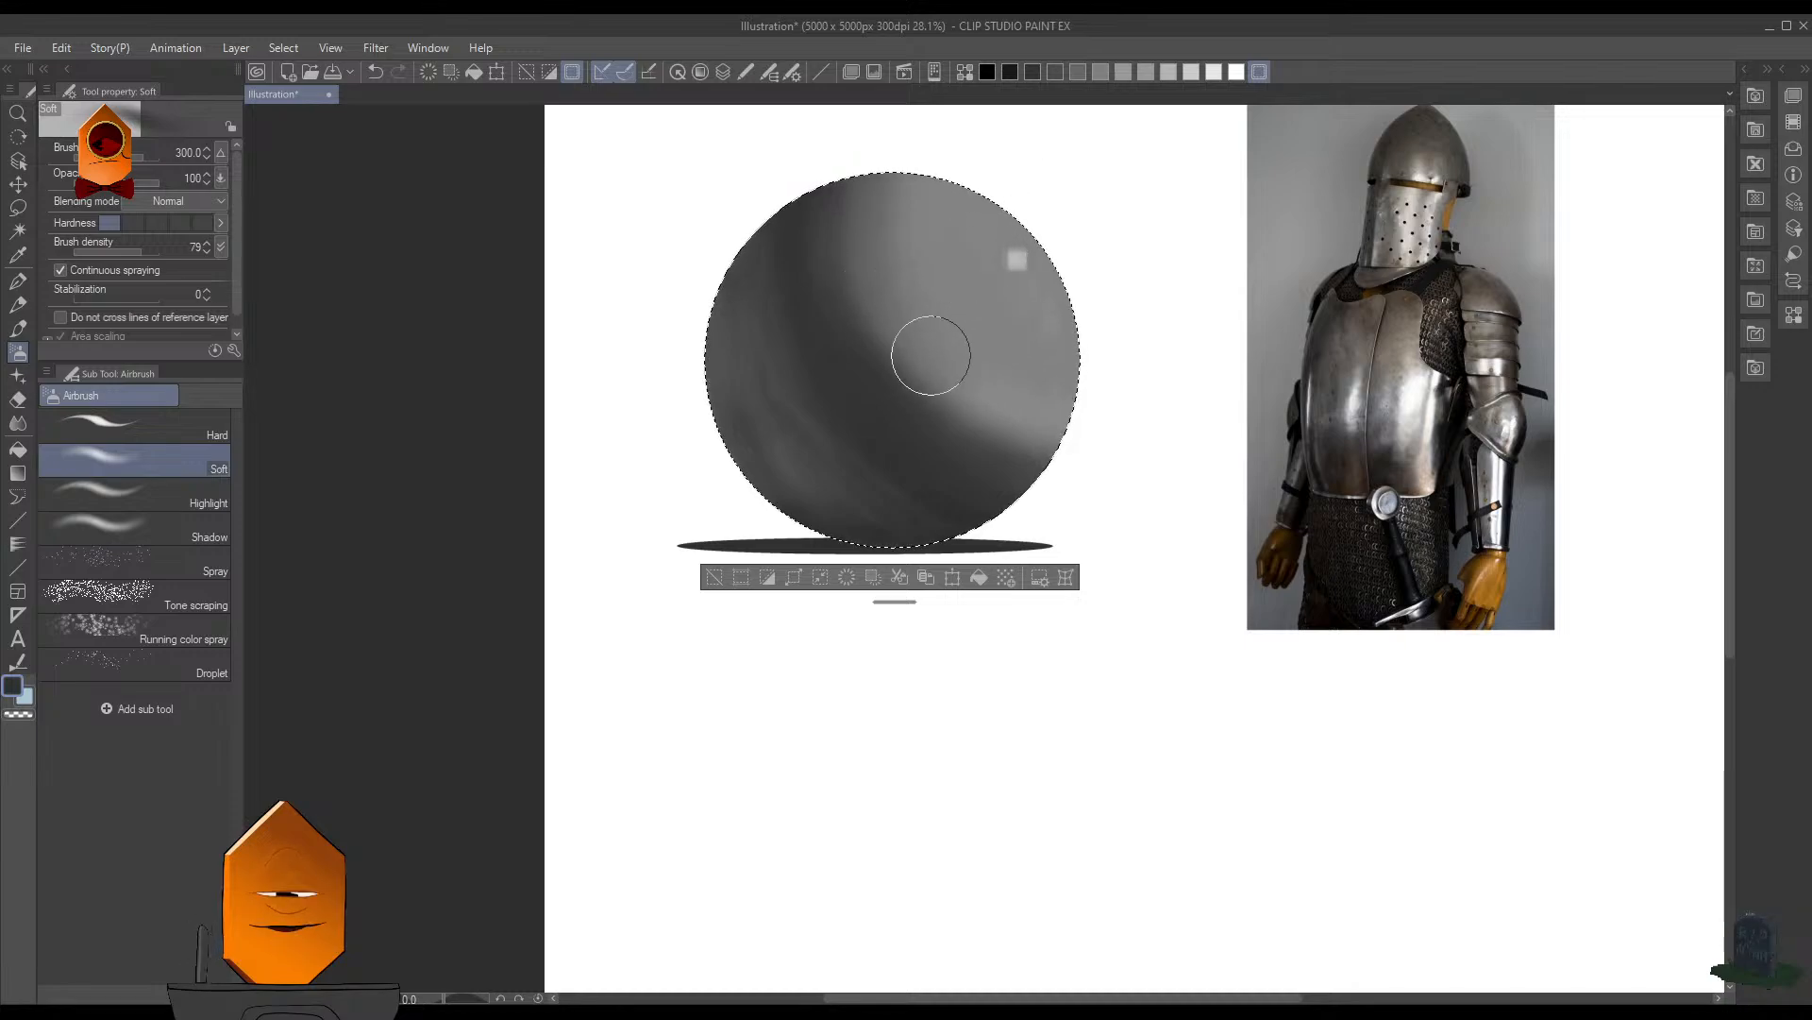
pyautogui.moveTo(985, 328); pyautogui.dragTo(1029, 316)
pyautogui.moveTo(964, 242); pyautogui.dragTo(1004, 332)
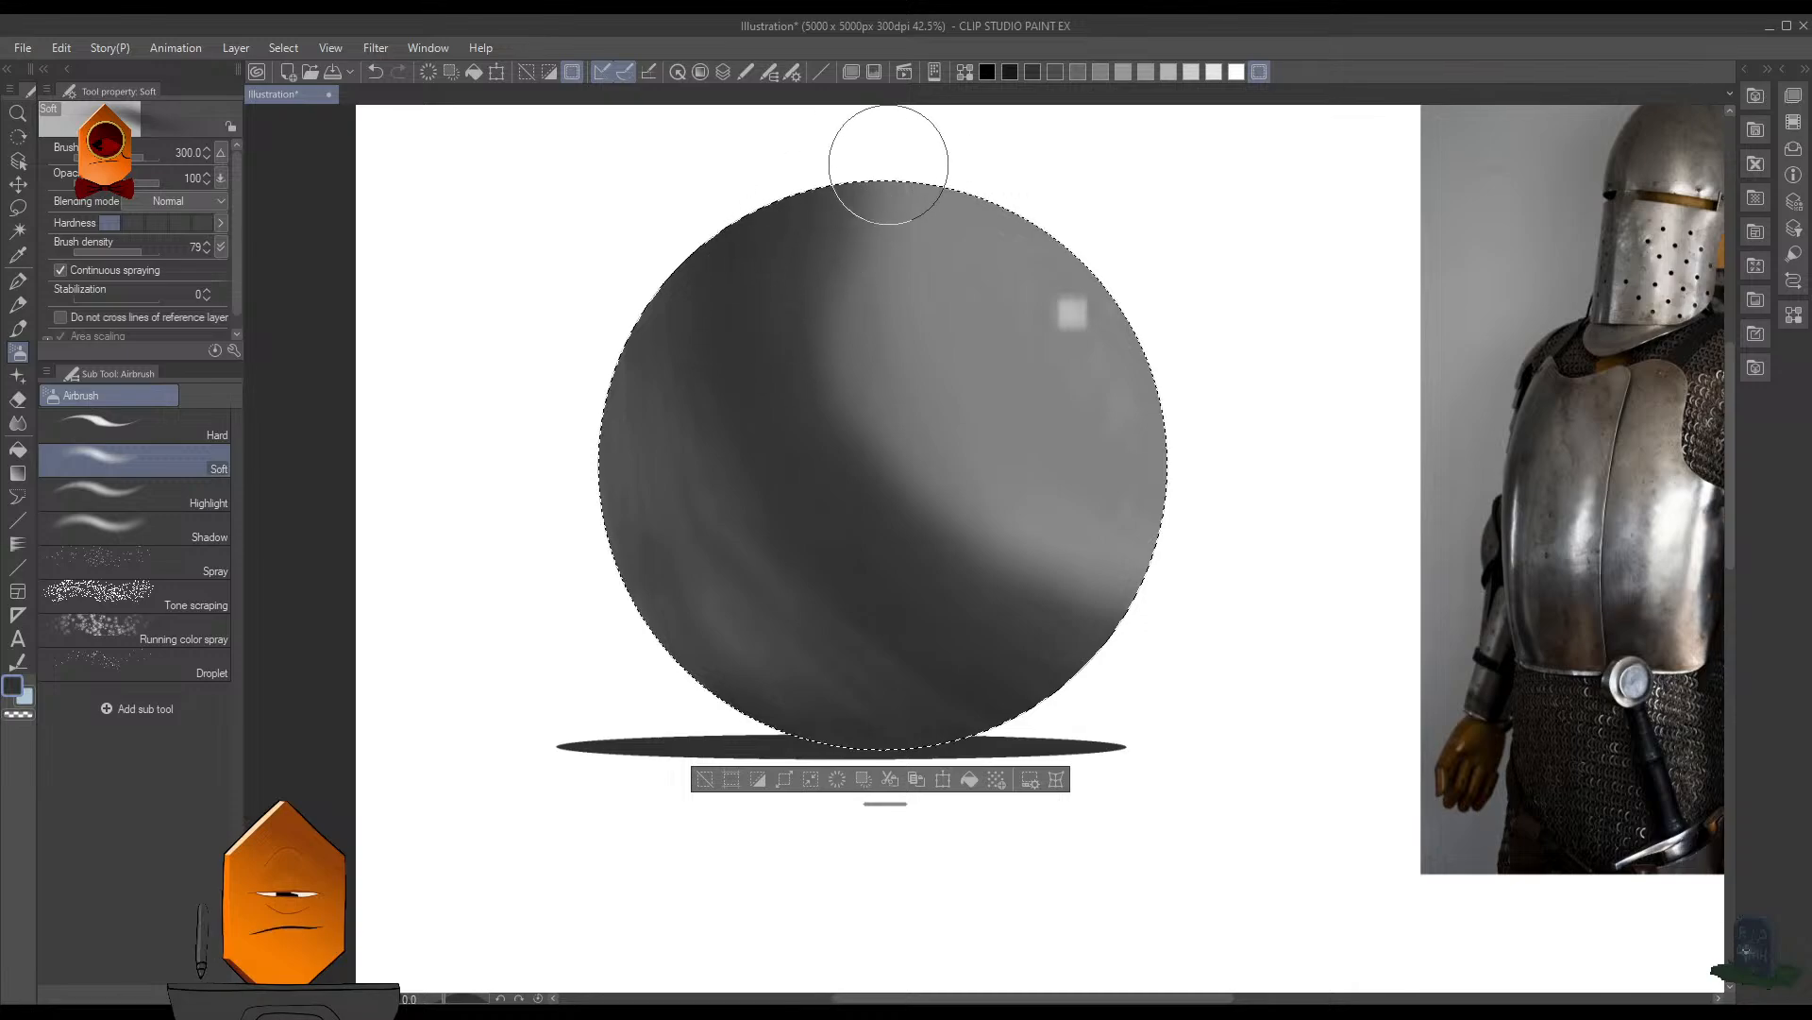
# - Push the core shadow's upper end back by spraying the lit side's gray with the Soft airbrush at size 175
pyautogui.press('[')
pyautogui.press('[')
pyautogui.press('[')
pyautogui.keyDown('alt'); pyautogui.click(902, 333); pyautogui.keyUp('alt')
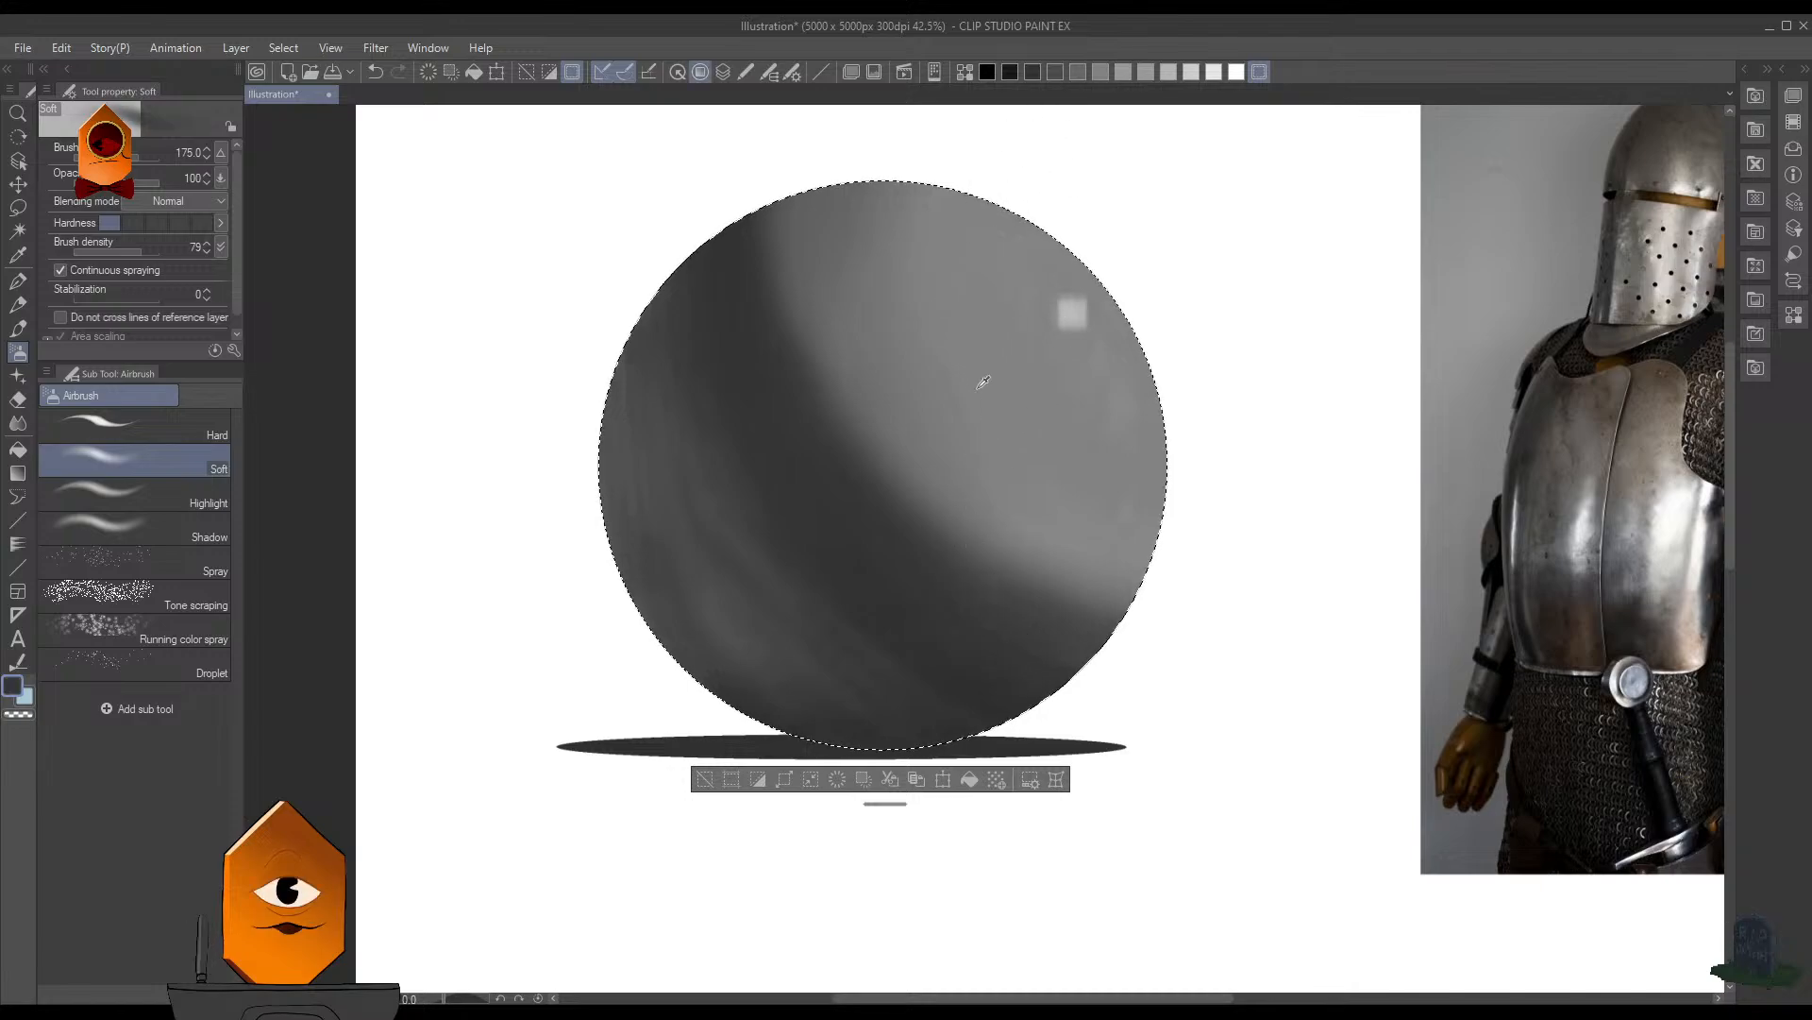
# - Deepen the core shadow and mute the reflected light beside it in dark gray with the Soft airbrush at size 200
pyautogui.keyDown('alt'); pyautogui.click(725, 618); pyautogui.keyUp('alt')
pyautogui.press(']')
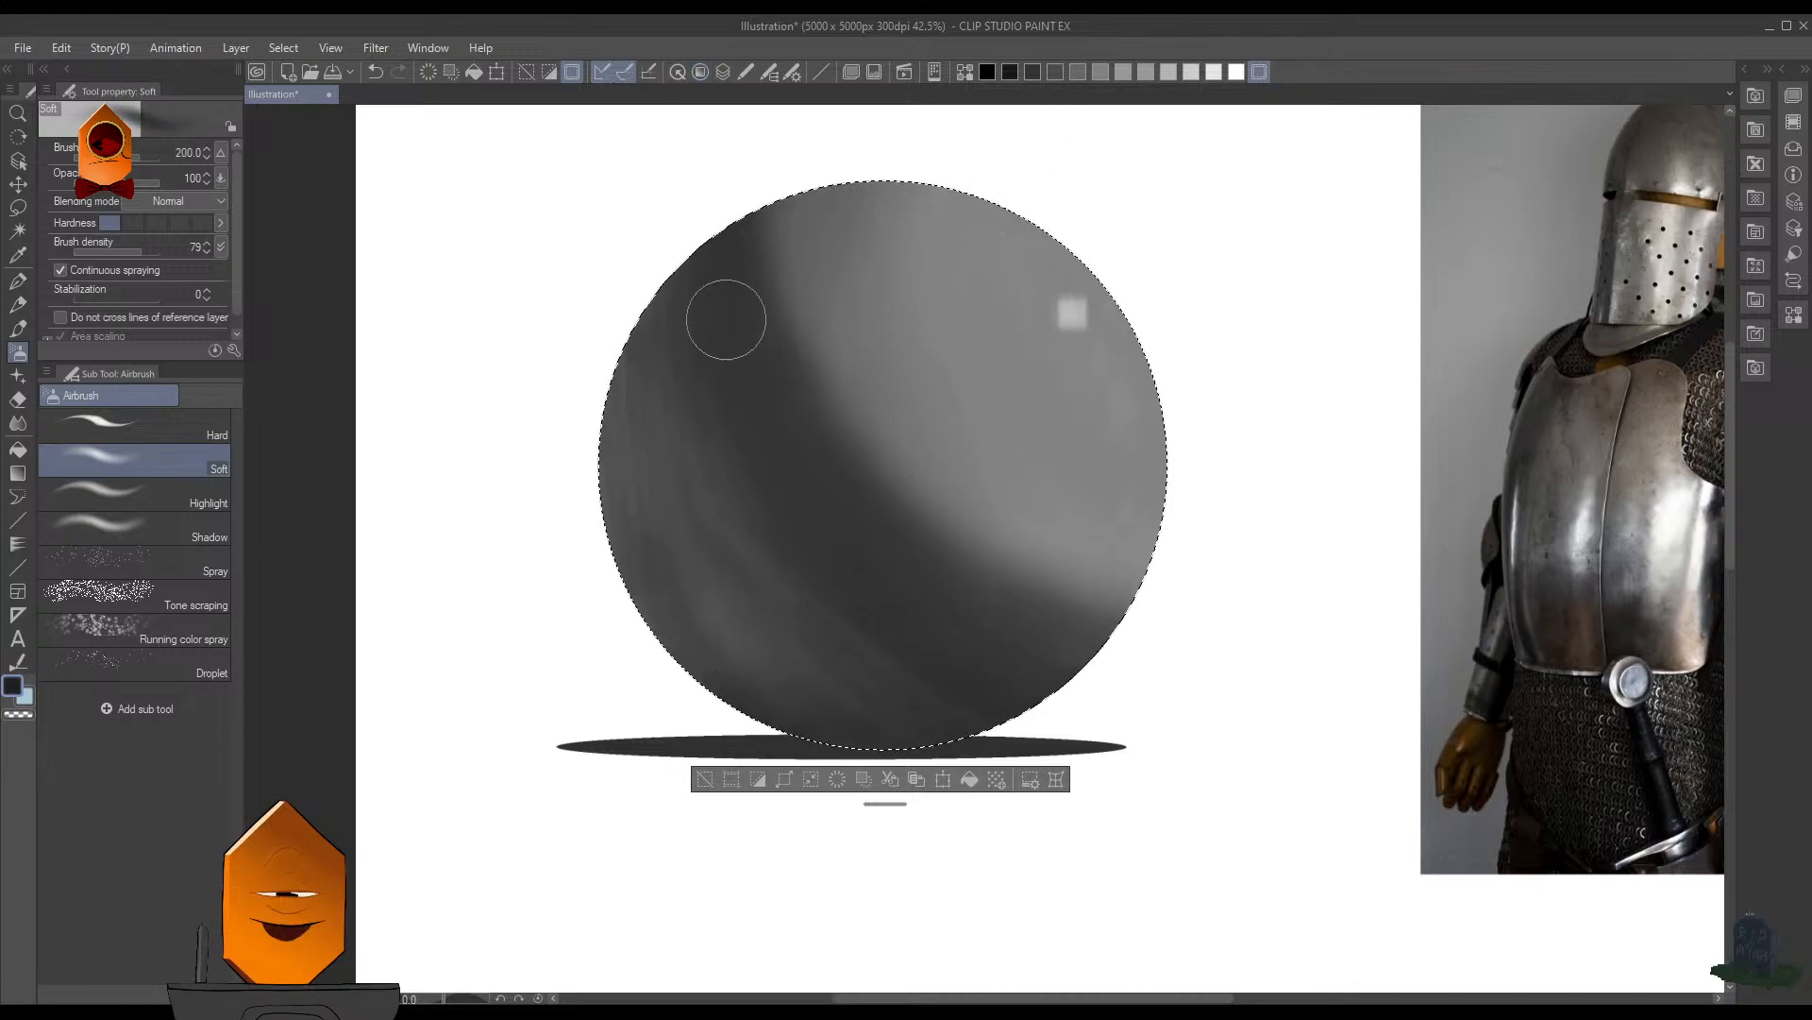
pyautogui.moveTo(713, 253)
pyautogui.mouseDown()
pyautogui.moveTo(773, 444)
pyautogui.moveTo(763, 434)
pyautogui.mouseUp()
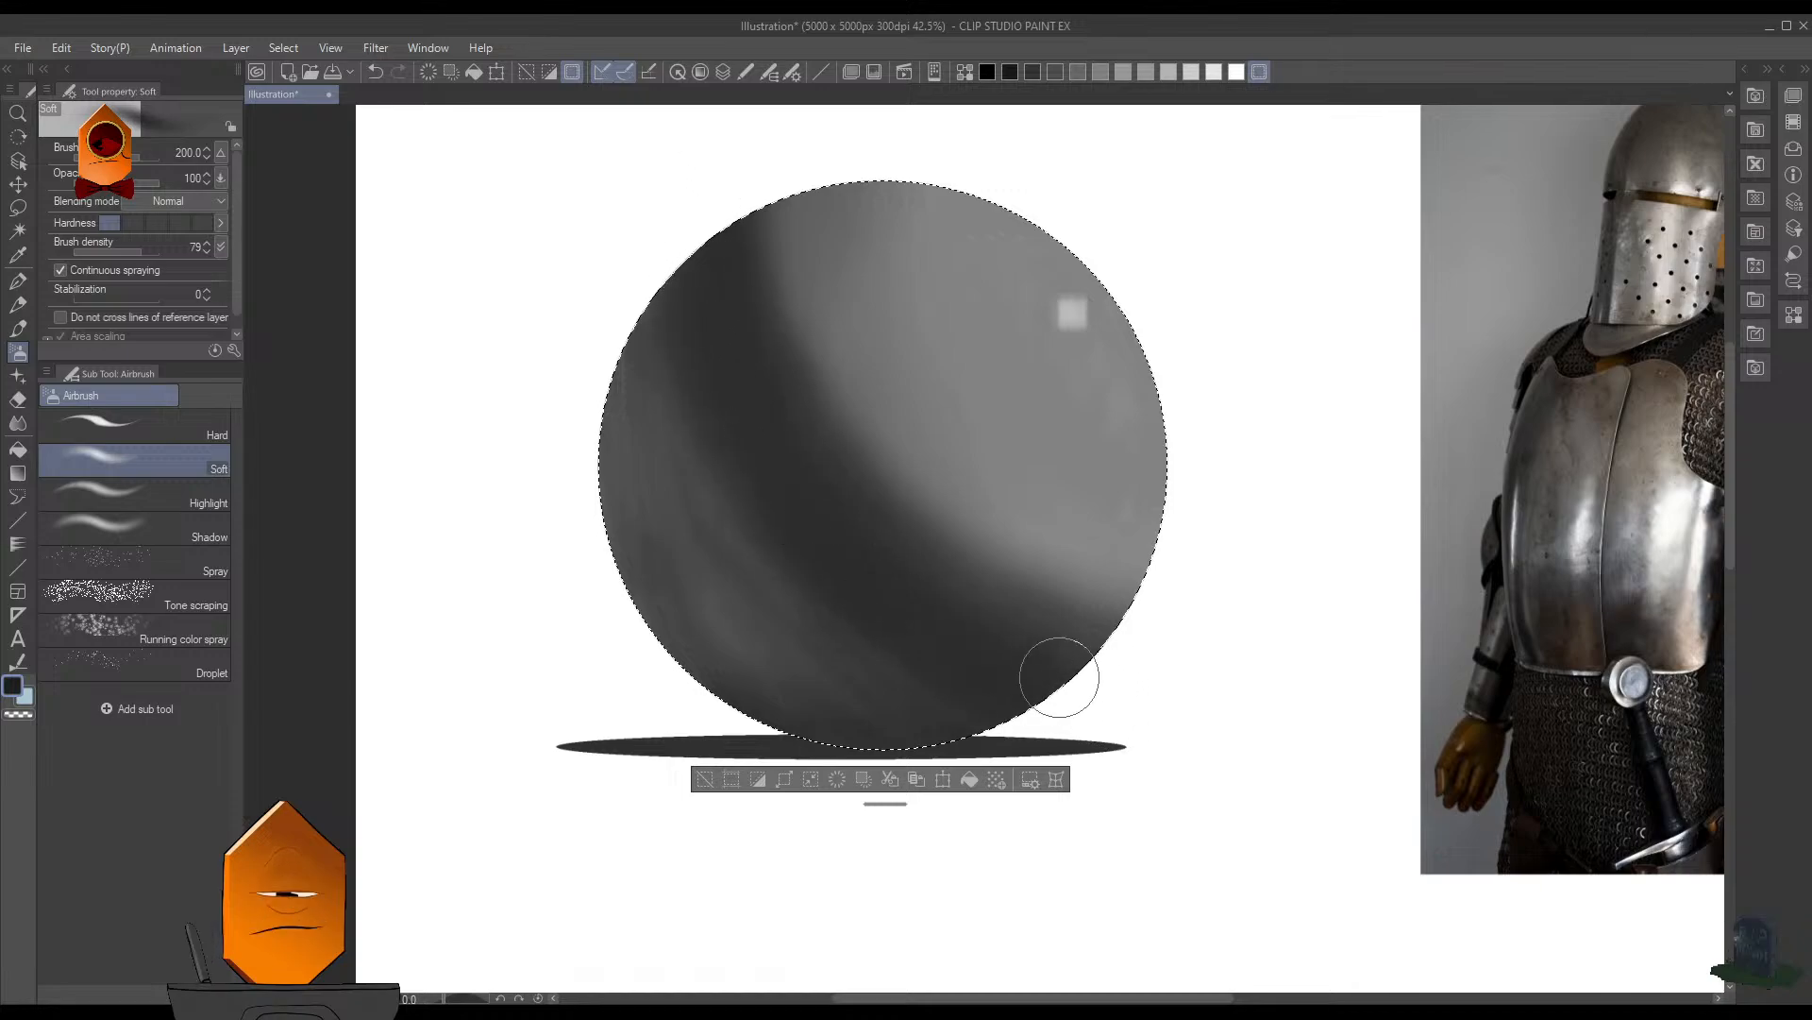
pyautogui.moveTo(798, 664); pyautogui.dragTo(683, 490)
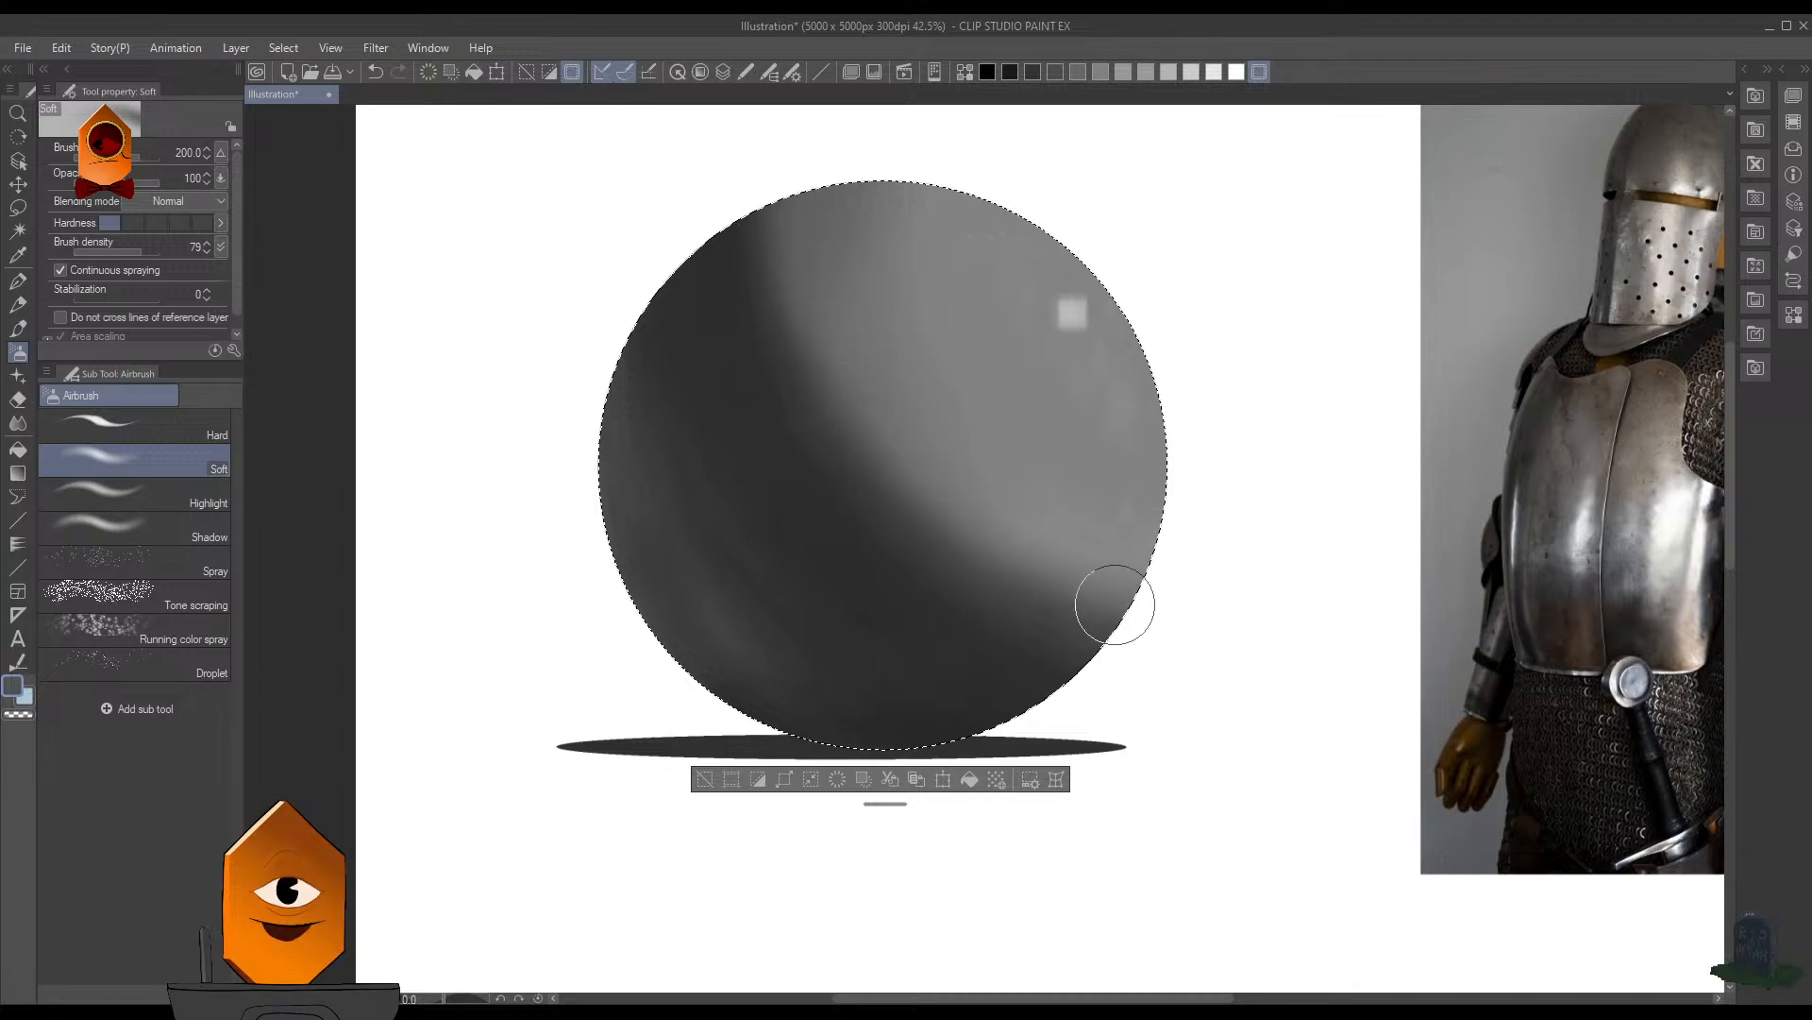
# - Compare the shaded sphere with the knight armor photo at several magnifications
pyautogui.scroll(-5, 1132, 531)
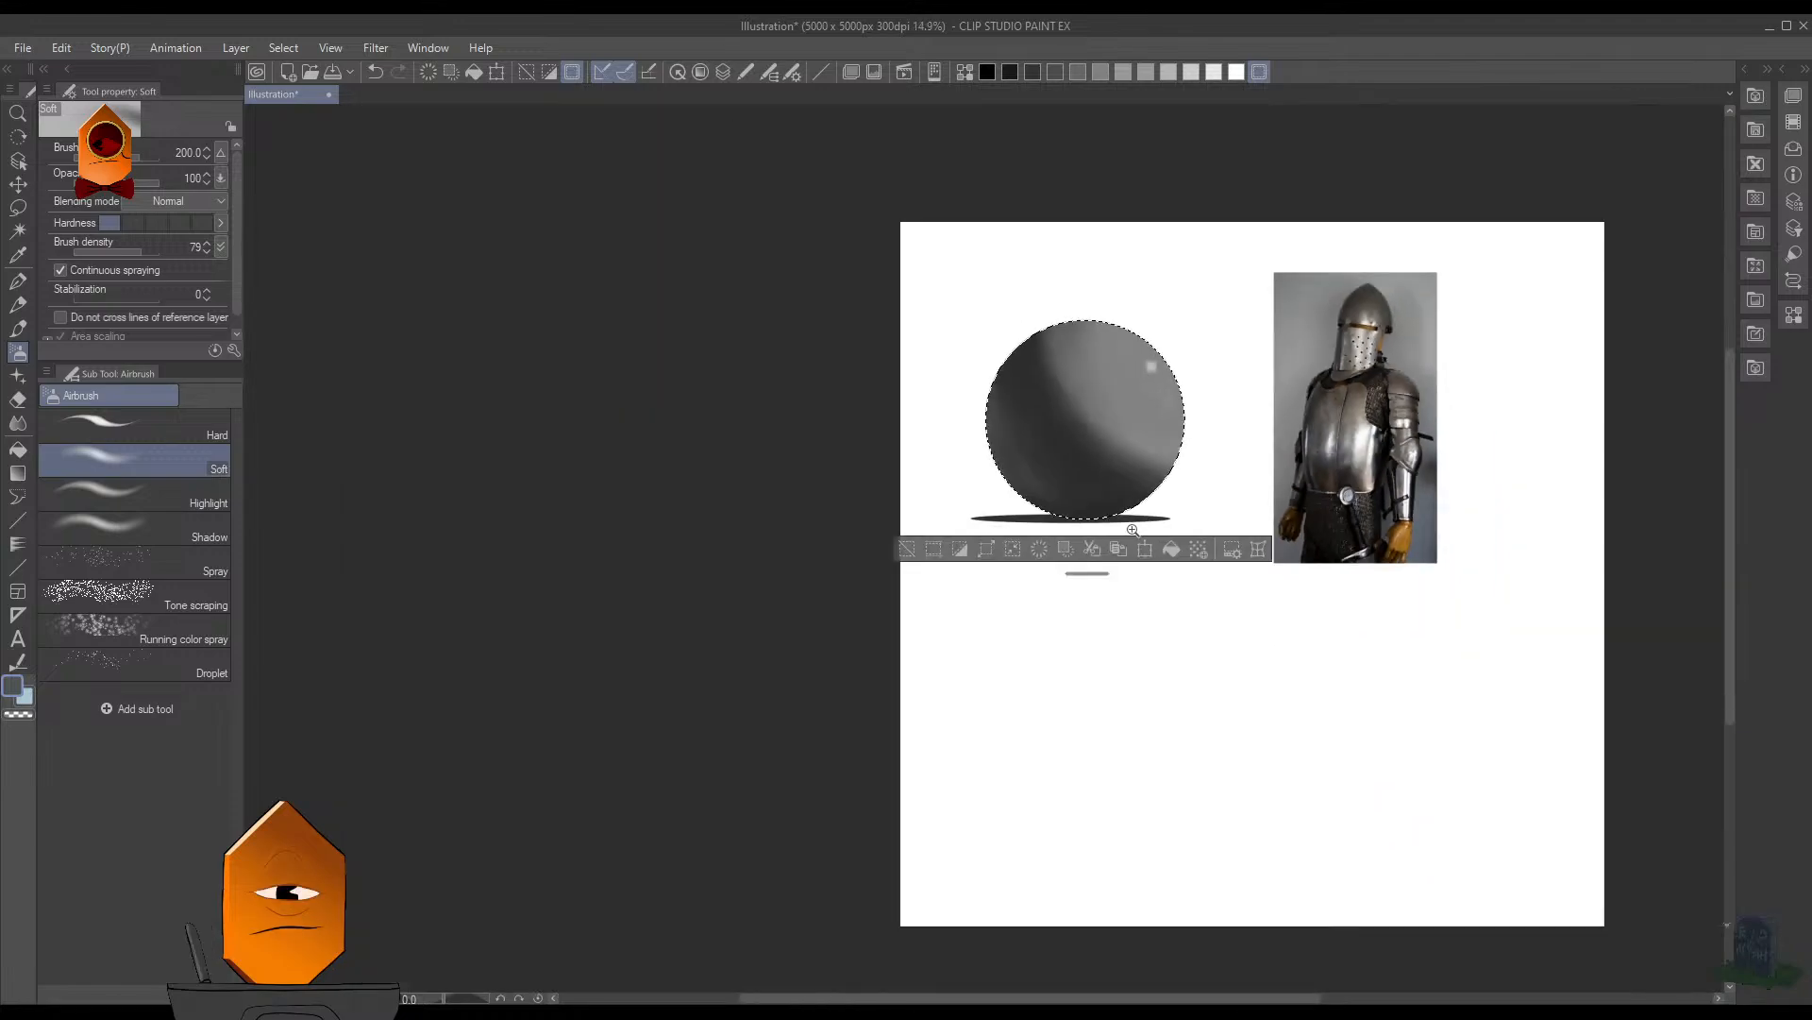
pyautogui.scroll(-2, 1238, 413)
pyautogui.scroll(3, 1240, 405)
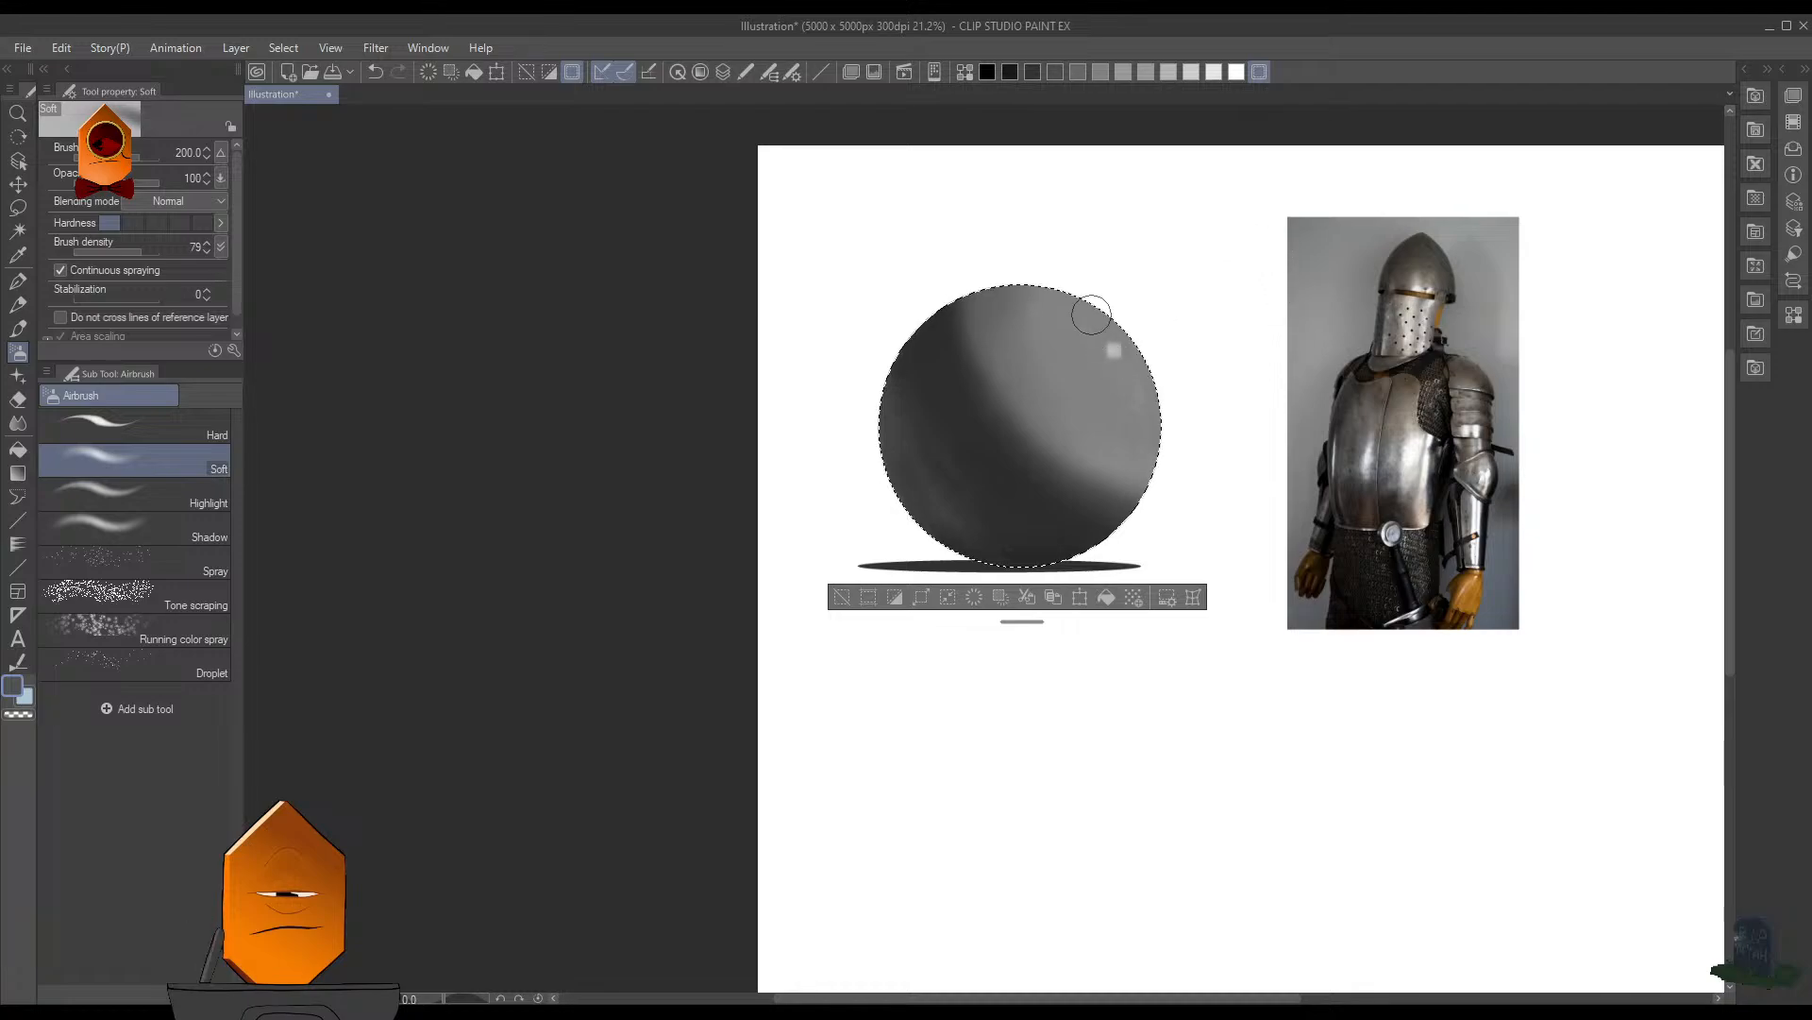
pyautogui.scroll(2, 1137, 320)
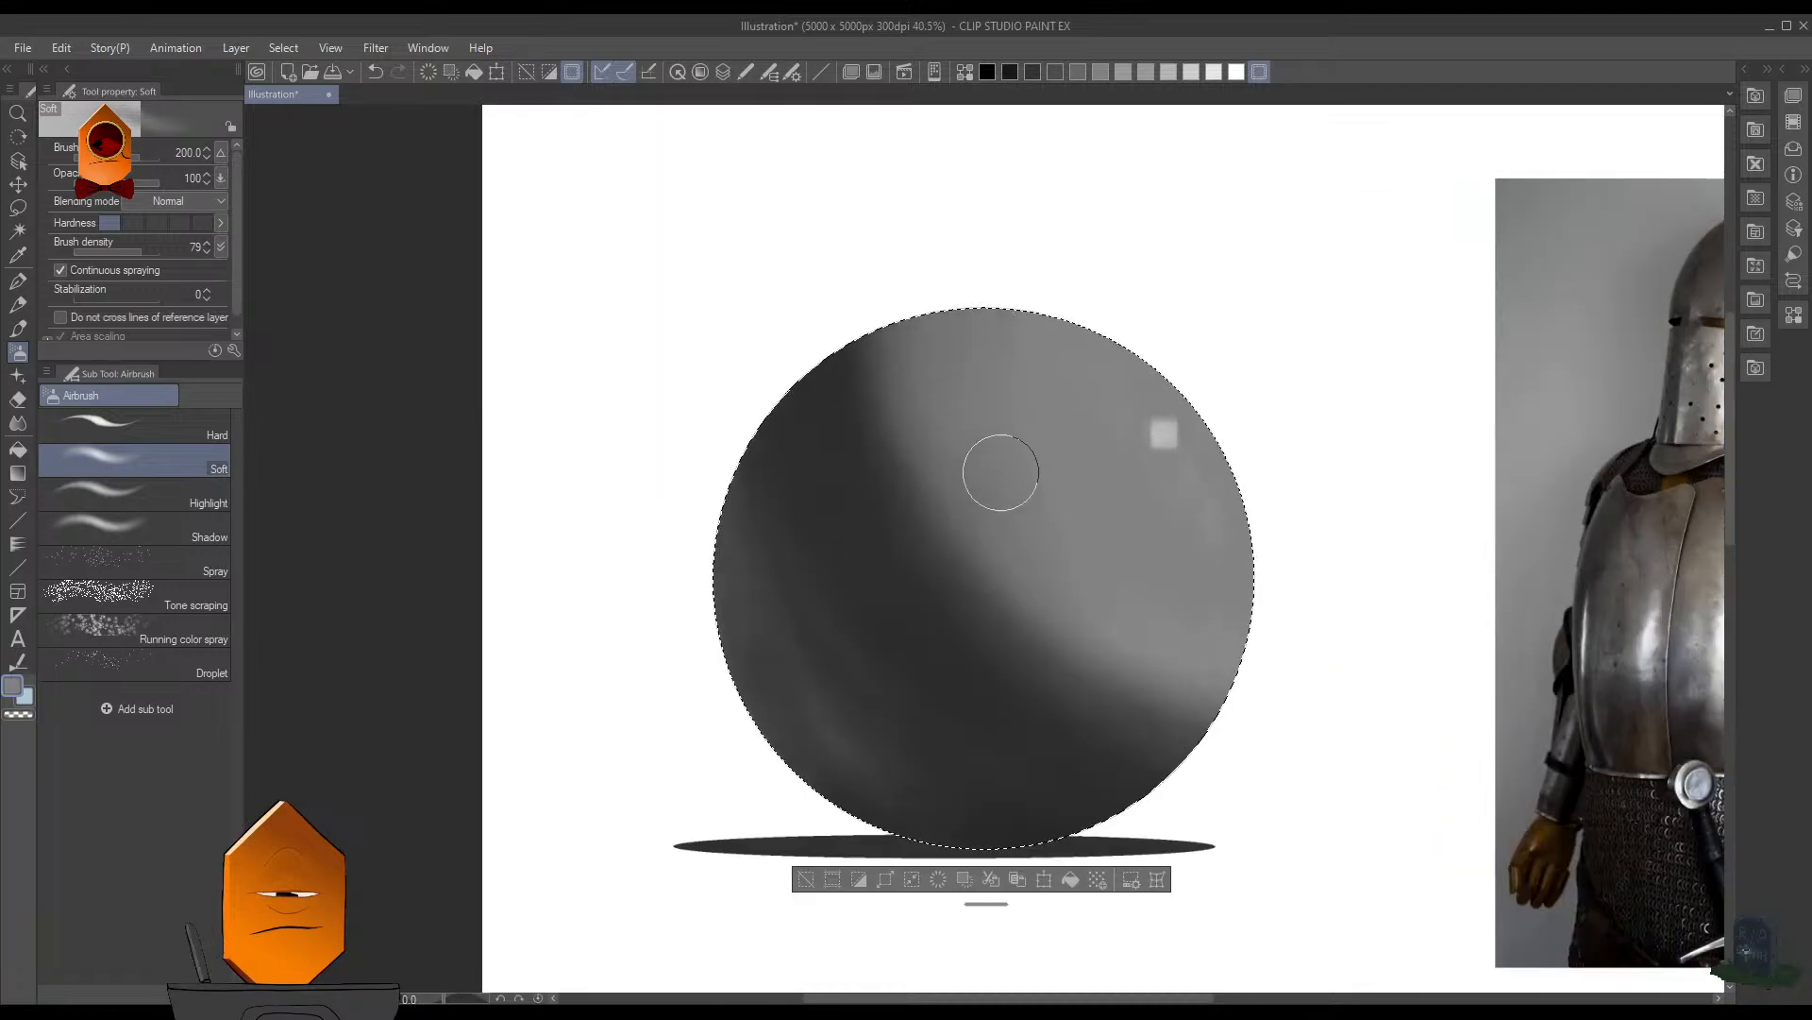
pyautogui.scroll(-3, 1219, 519)
pyautogui.scroll(2, 1268, 458)
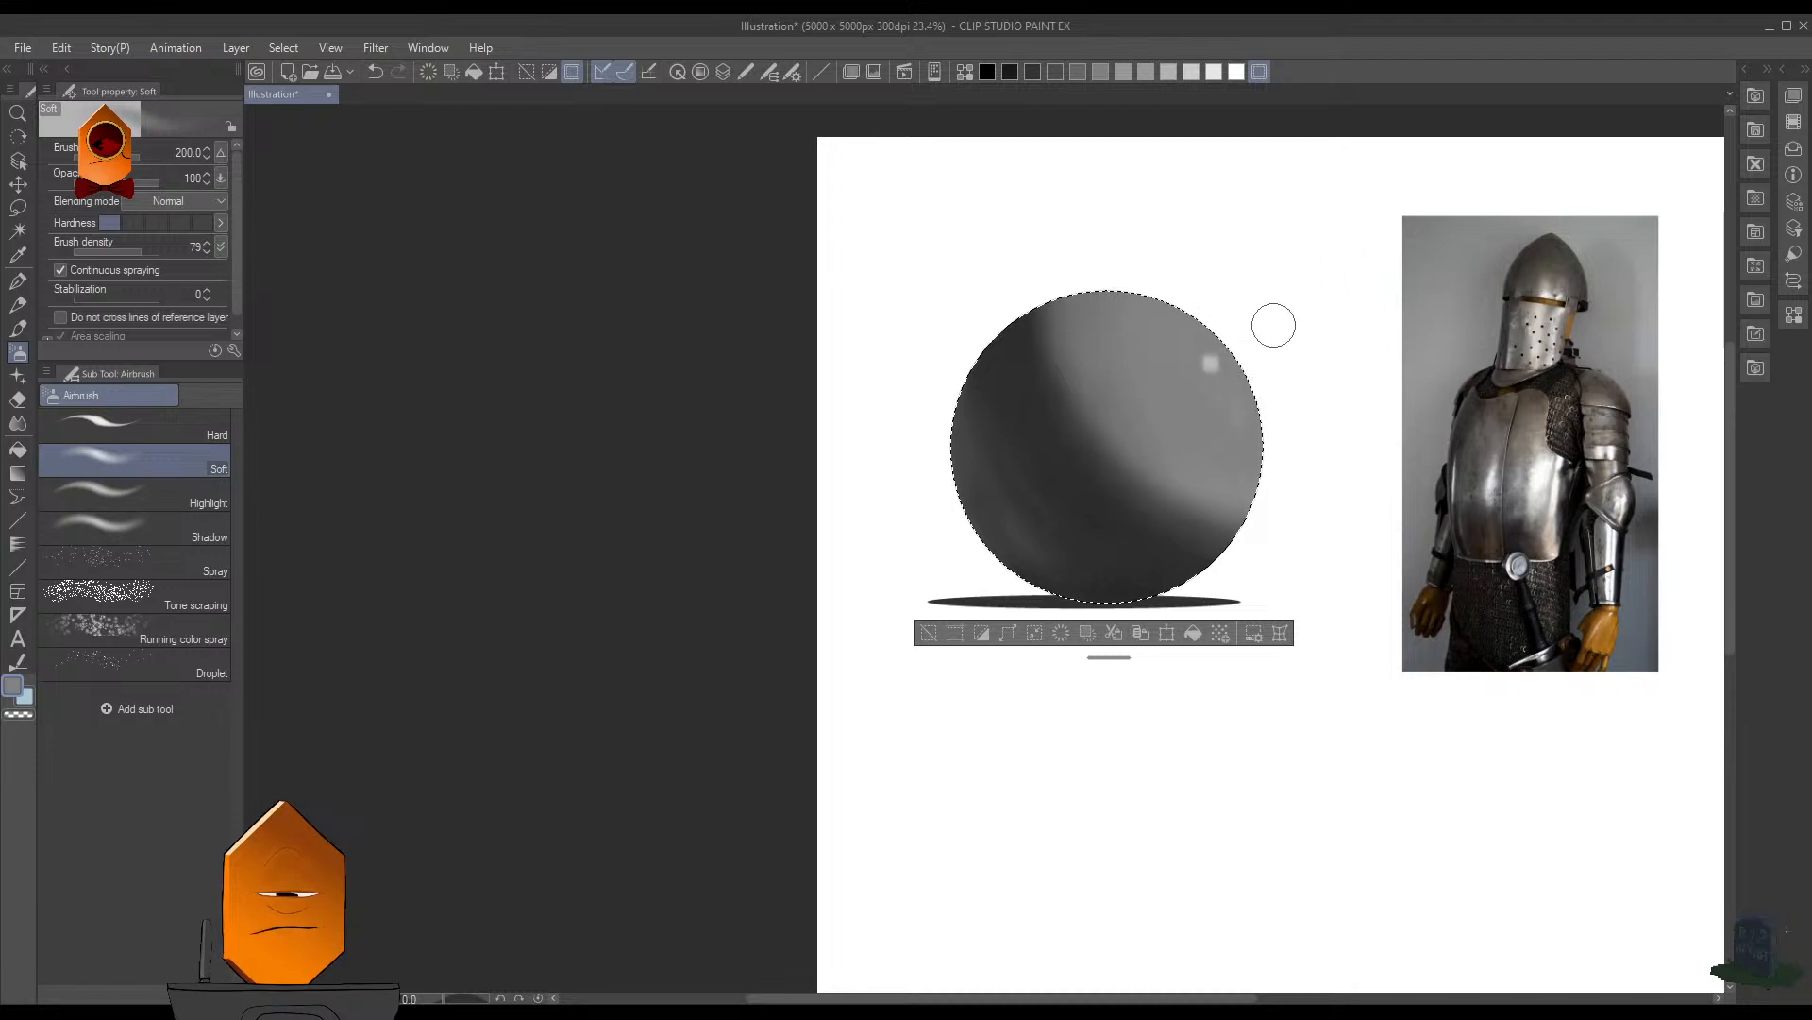
pyautogui.scroll(-2, 1292, 408)
pyautogui.scroll(-1, 1327, 370)
pyautogui.scroll(2, 1303, 393)
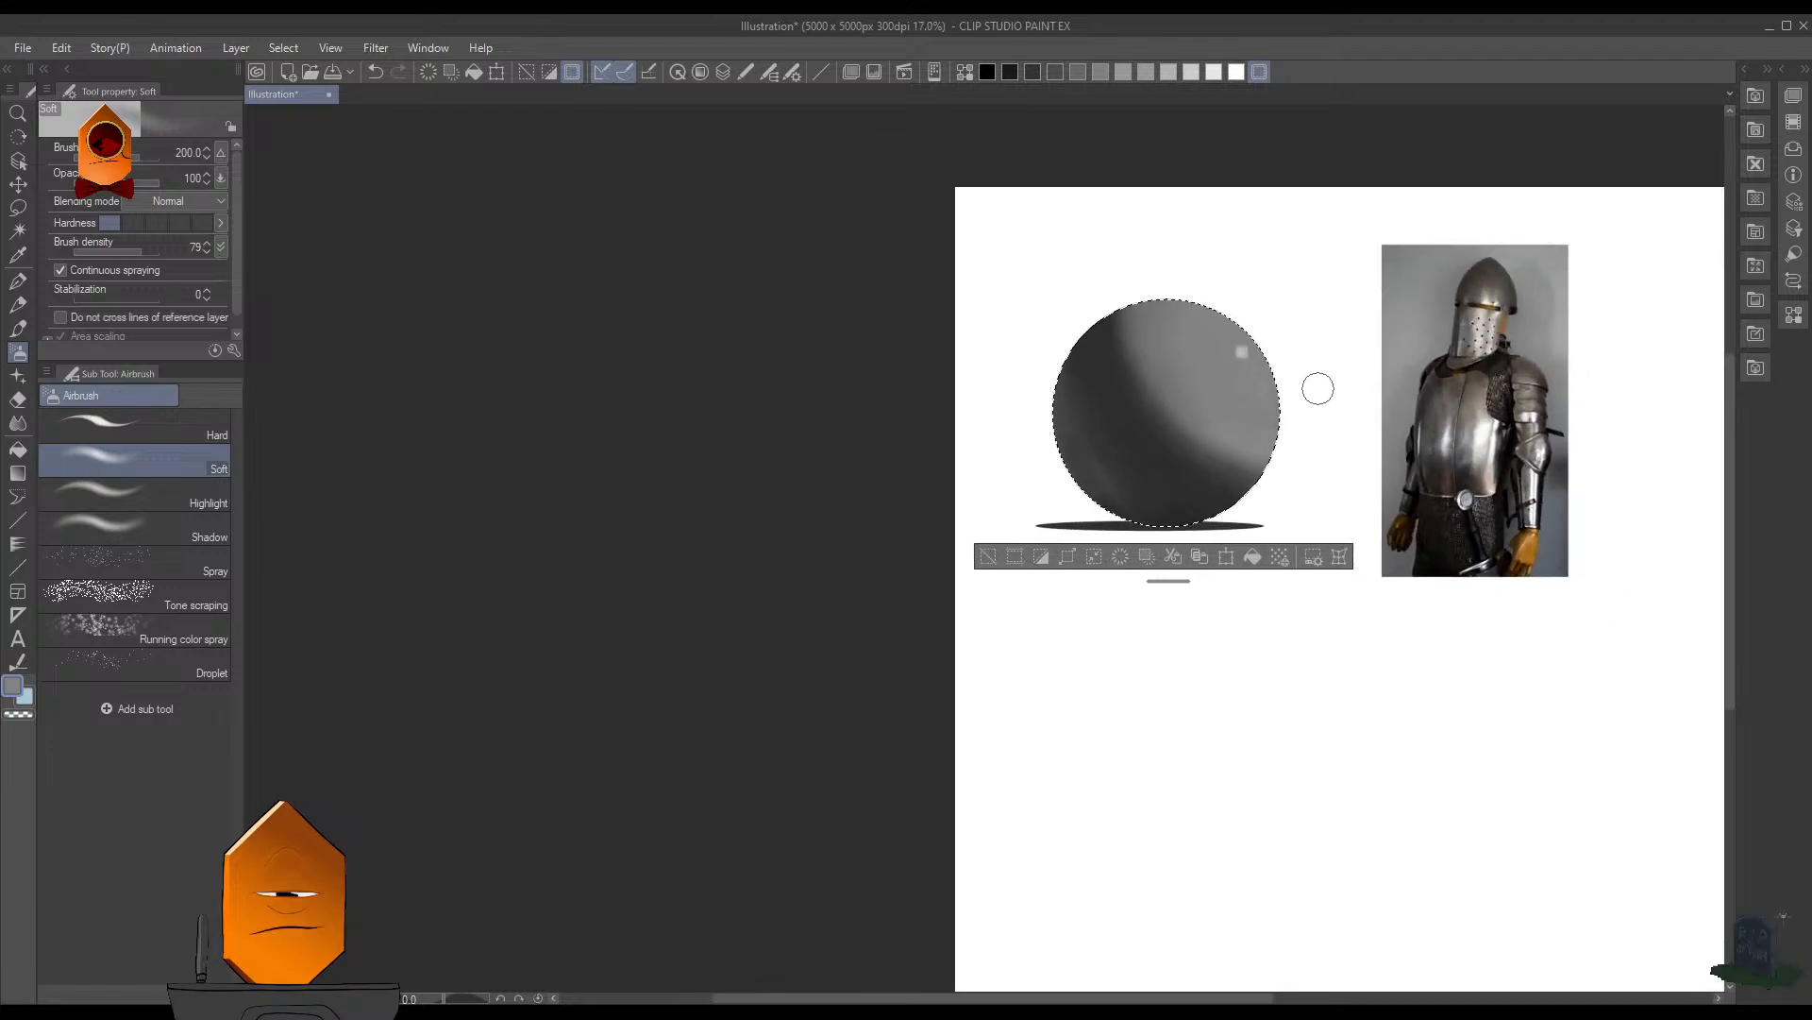
# - Deselect the sphere and cover its square highlight in gray with the MB Cubebrush (Legendary) 2 at size 100
pyautogui.hotkey('ctrl', 'd')
pyautogui.scroll(-1, 1318, 410)
pyautogui.moveTo(1313, 447); pyautogui.dragTo(1143, 465)
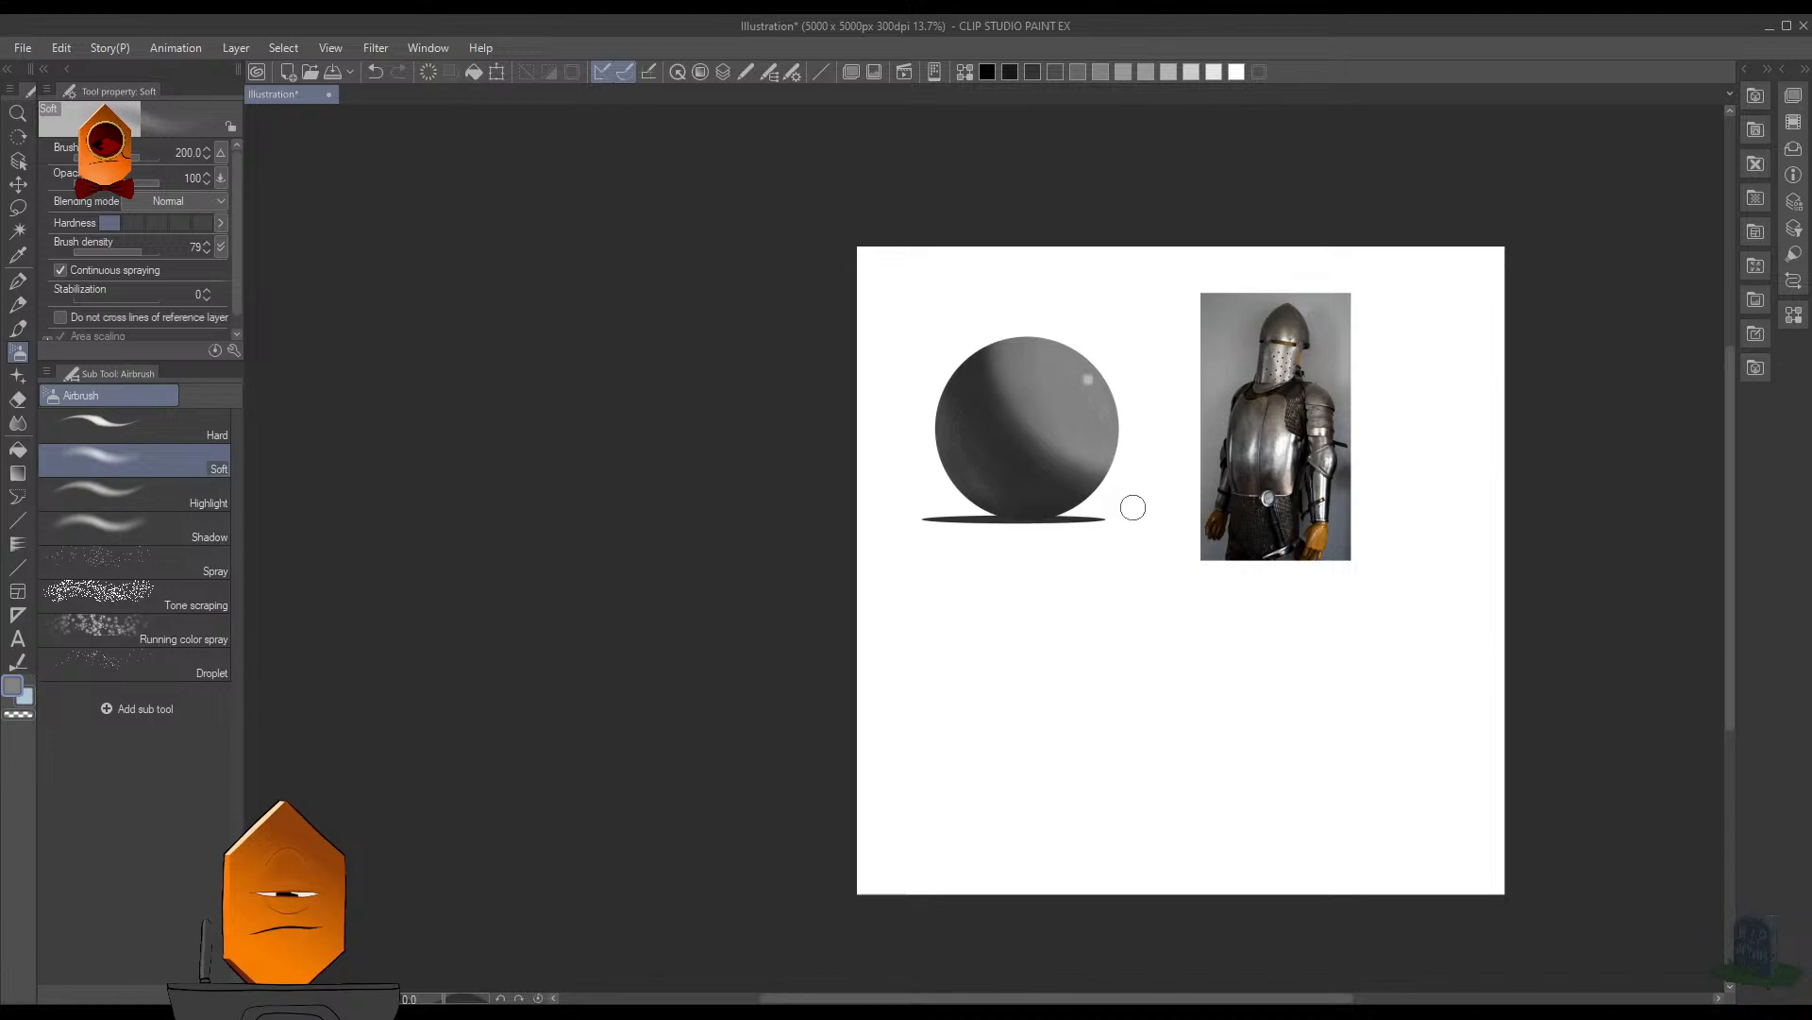
pyautogui.scroll(3, 1138, 509)
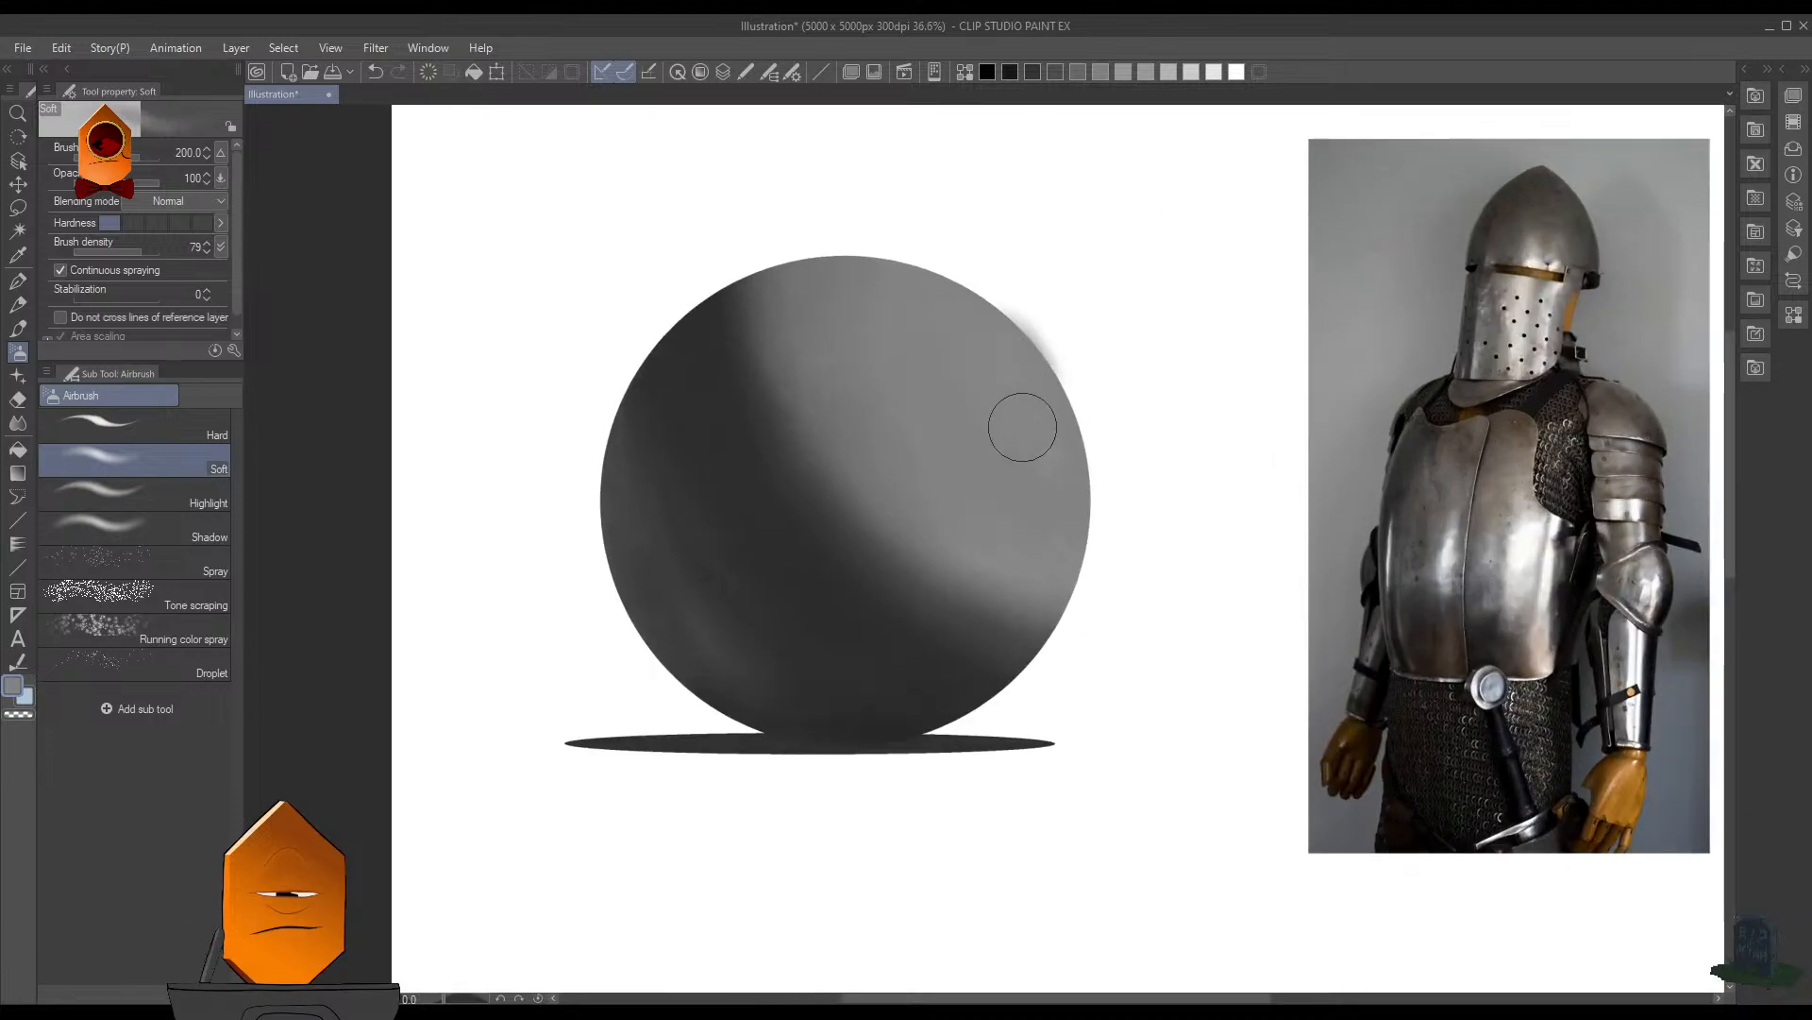
pyautogui.press('b')
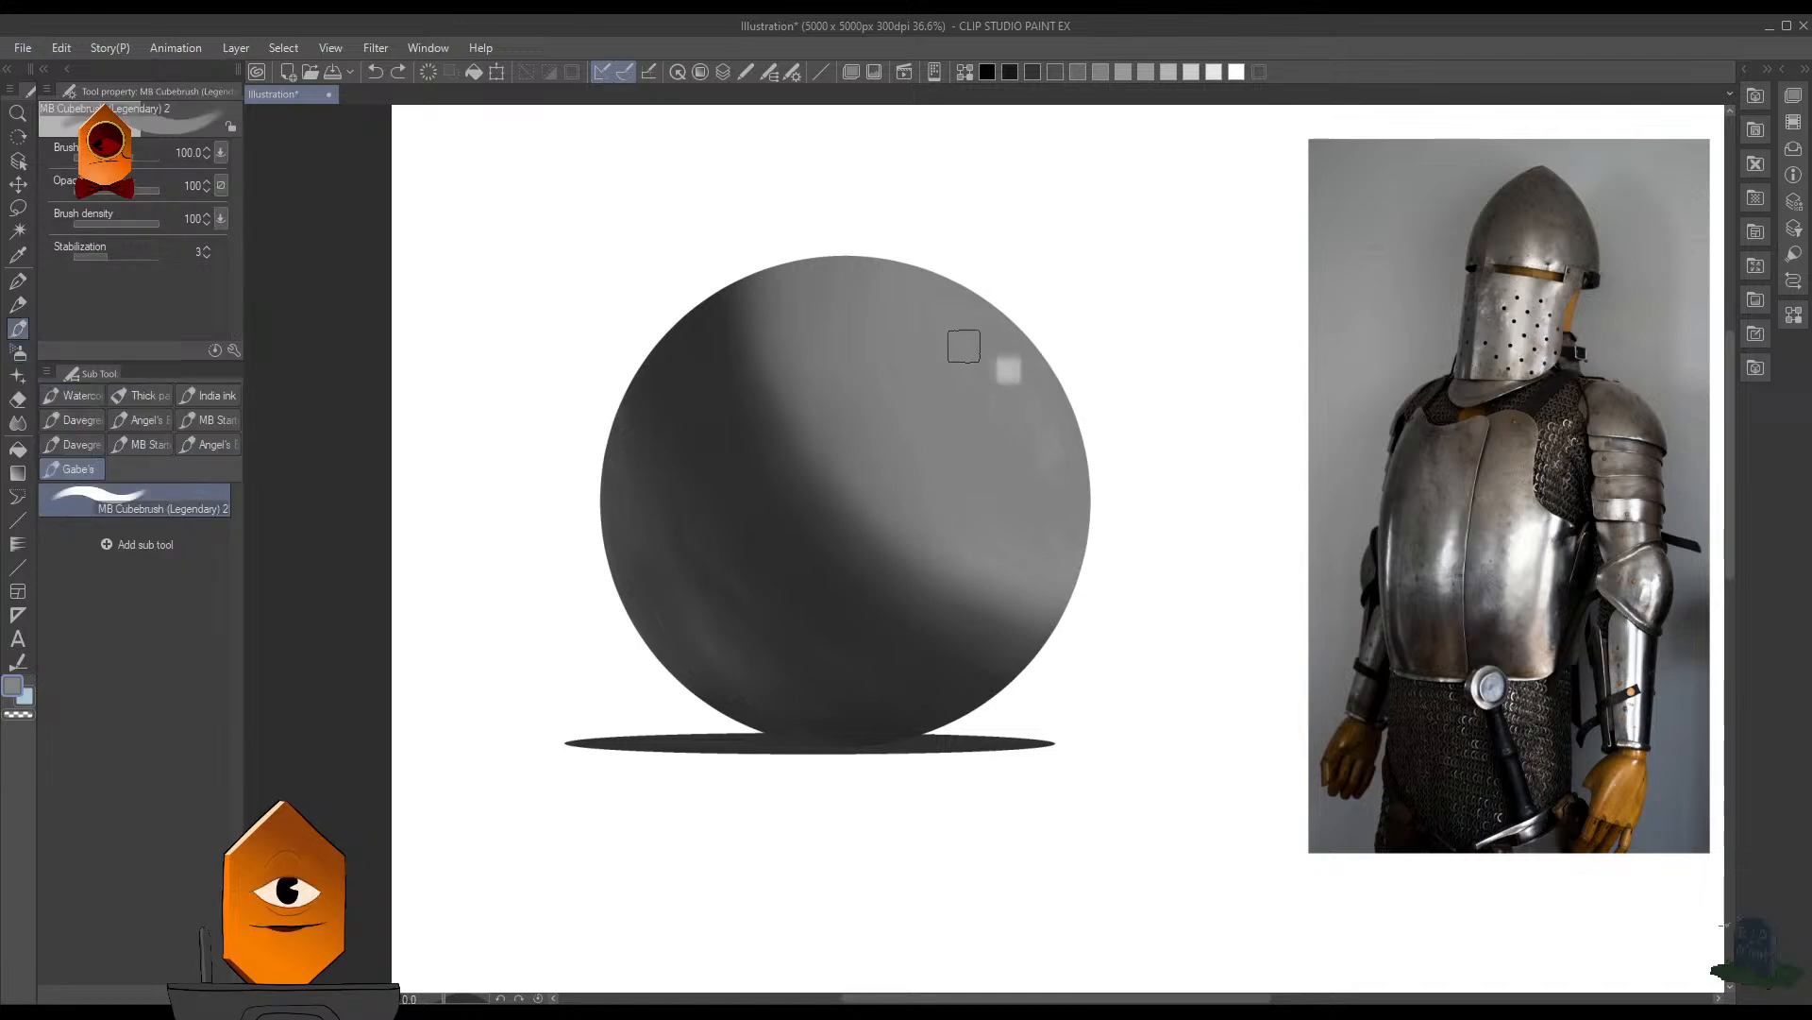
pyautogui.moveTo(965, 348); pyautogui.dragTo(1013, 391)
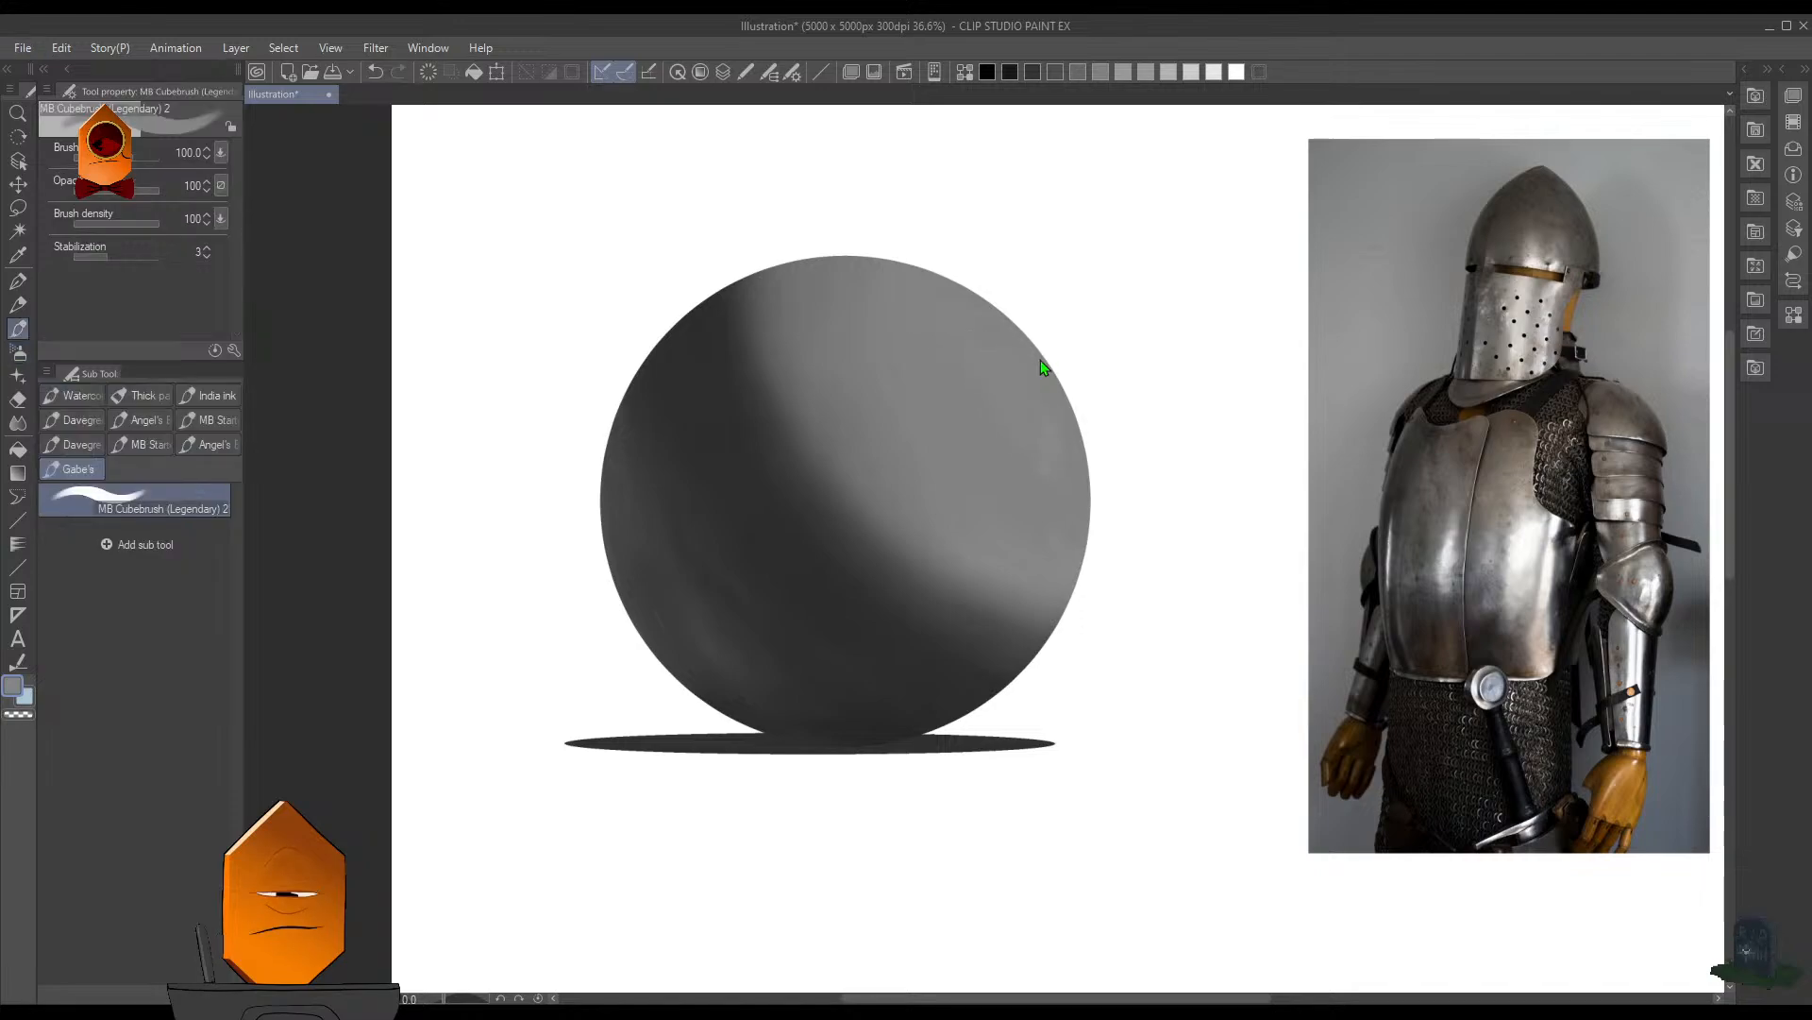
# - Paint streaky white highlights near the sphere's upper-right edge with the MB Cubebrush (Legendary) 2 at size 60
pyautogui.scroll(2, 1043, 368)
pyautogui.keyDown('alt'); pyautogui.click(1102, 269); pyautogui.keyUp('alt')
pyautogui.moveTo(1027, 370)
pyautogui.mouseDown()
pyautogui.moveTo(977, 303)
pyautogui.moveTo(998, 328)
pyautogui.moveTo(979, 328)
pyautogui.moveTo(1019, 348)
pyautogui.moveTo(997, 309)
pyautogui.moveTo(1048, 378)
pyautogui.mouseUp()
pyautogui.moveTo(1164, 368); pyautogui.dragTo(1106, 528)
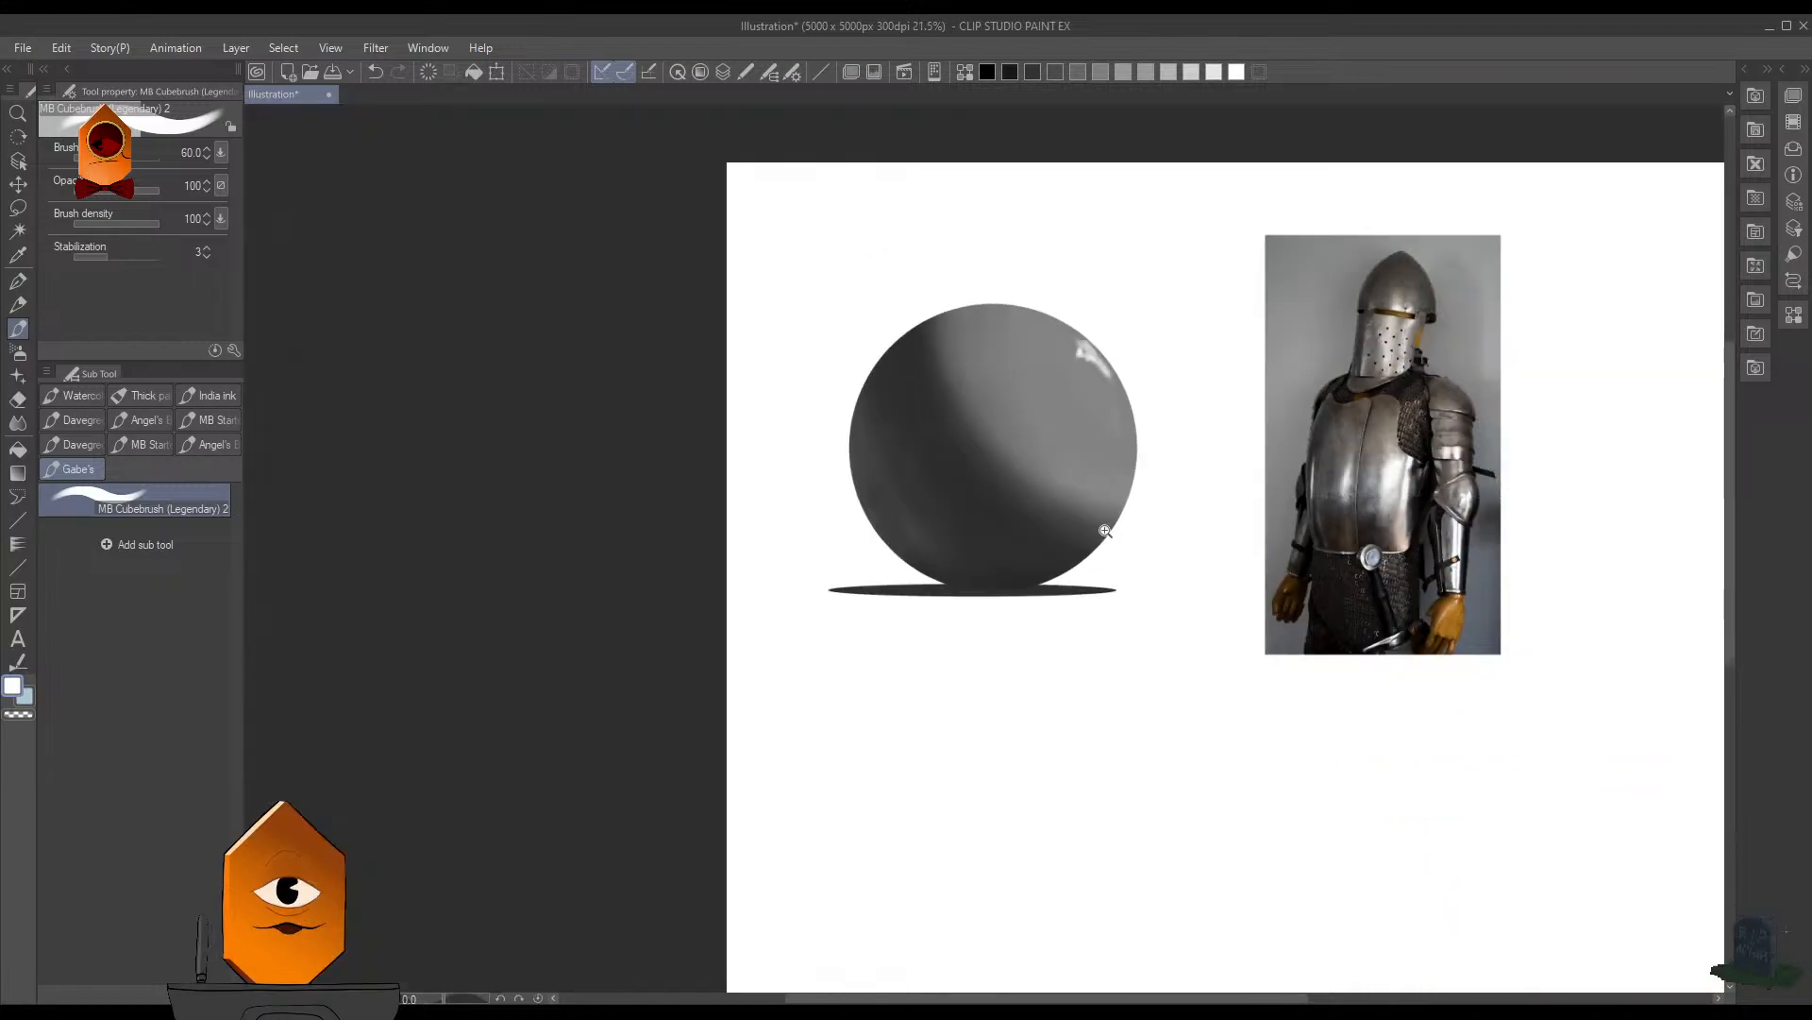
pyautogui.moveTo(1186, 401)
pyautogui.mouseDown()
pyautogui.moveTo(1157, 501)
pyautogui.moveTo(1135, 462)
pyautogui.moveTo(1124, 319)
pyautogui.mouseUp()
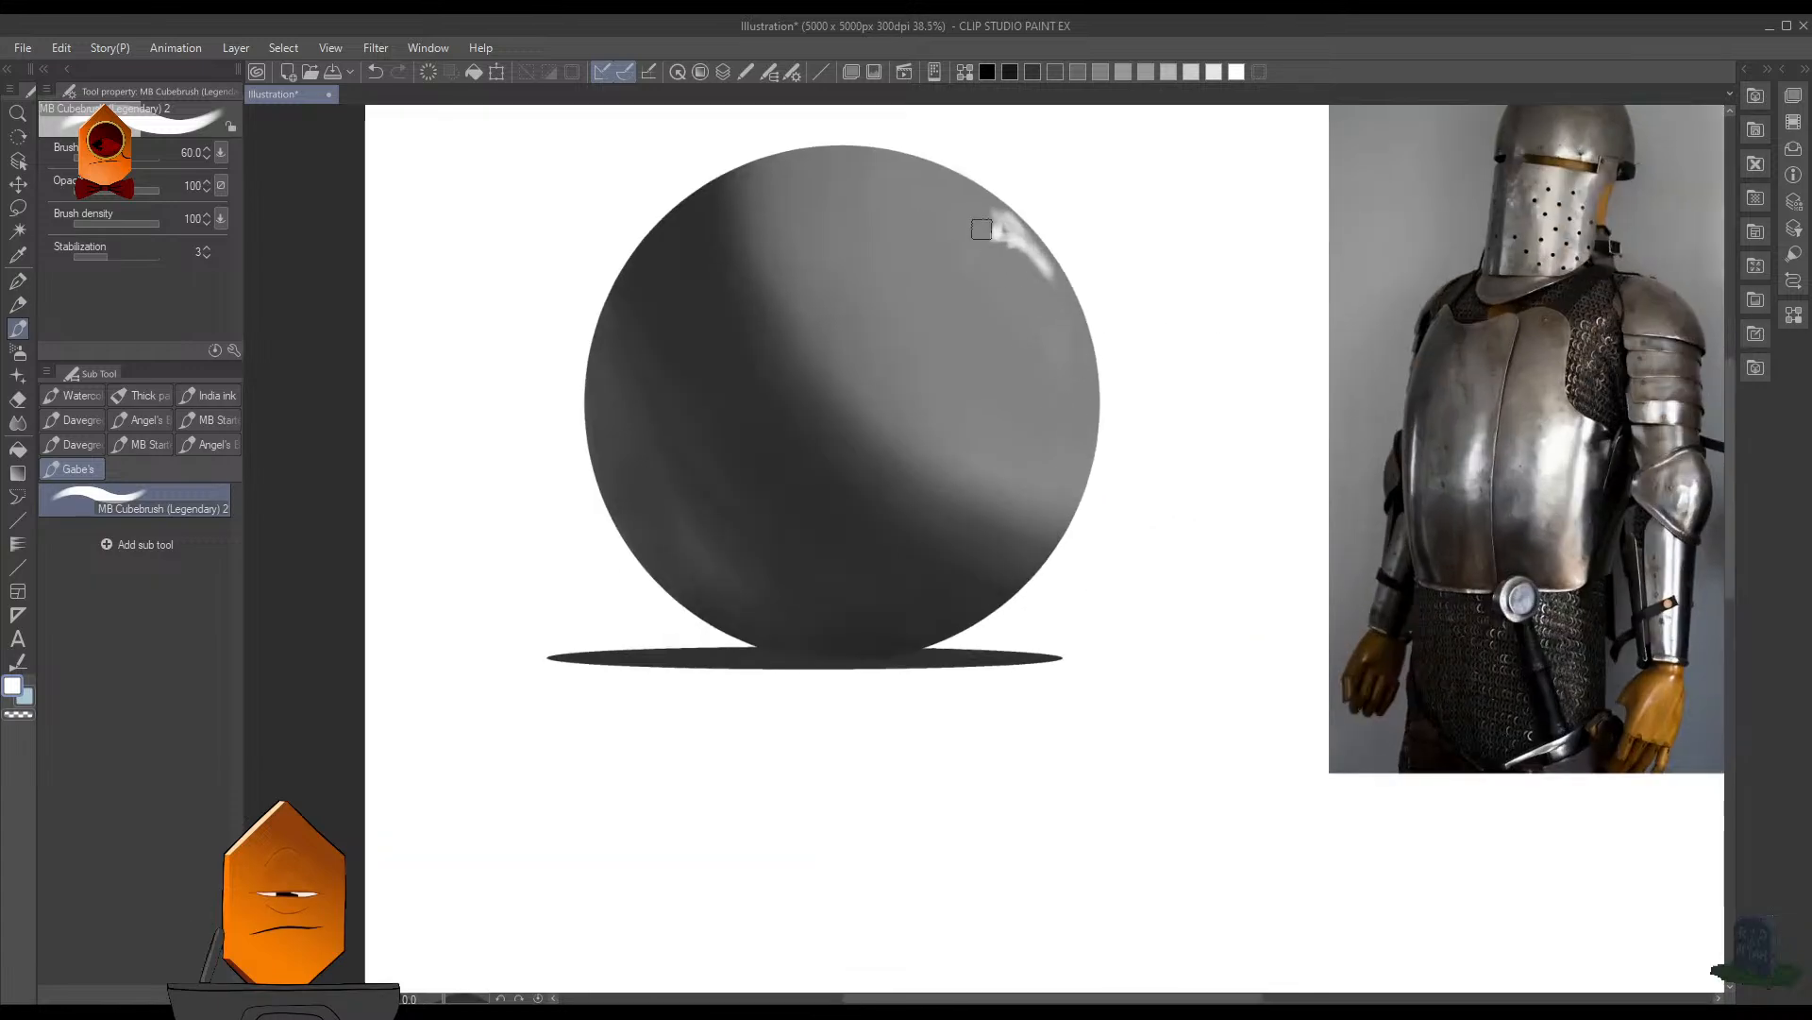
pyautogui.moveTo(990, 249)
pyautogui.mouseDown()
pyautogui.moveTo(936, 219)
pyautogui.moveTo(953, 189)
pyautogui.moveTo(981, 224)
pyautogui.mouseUp()
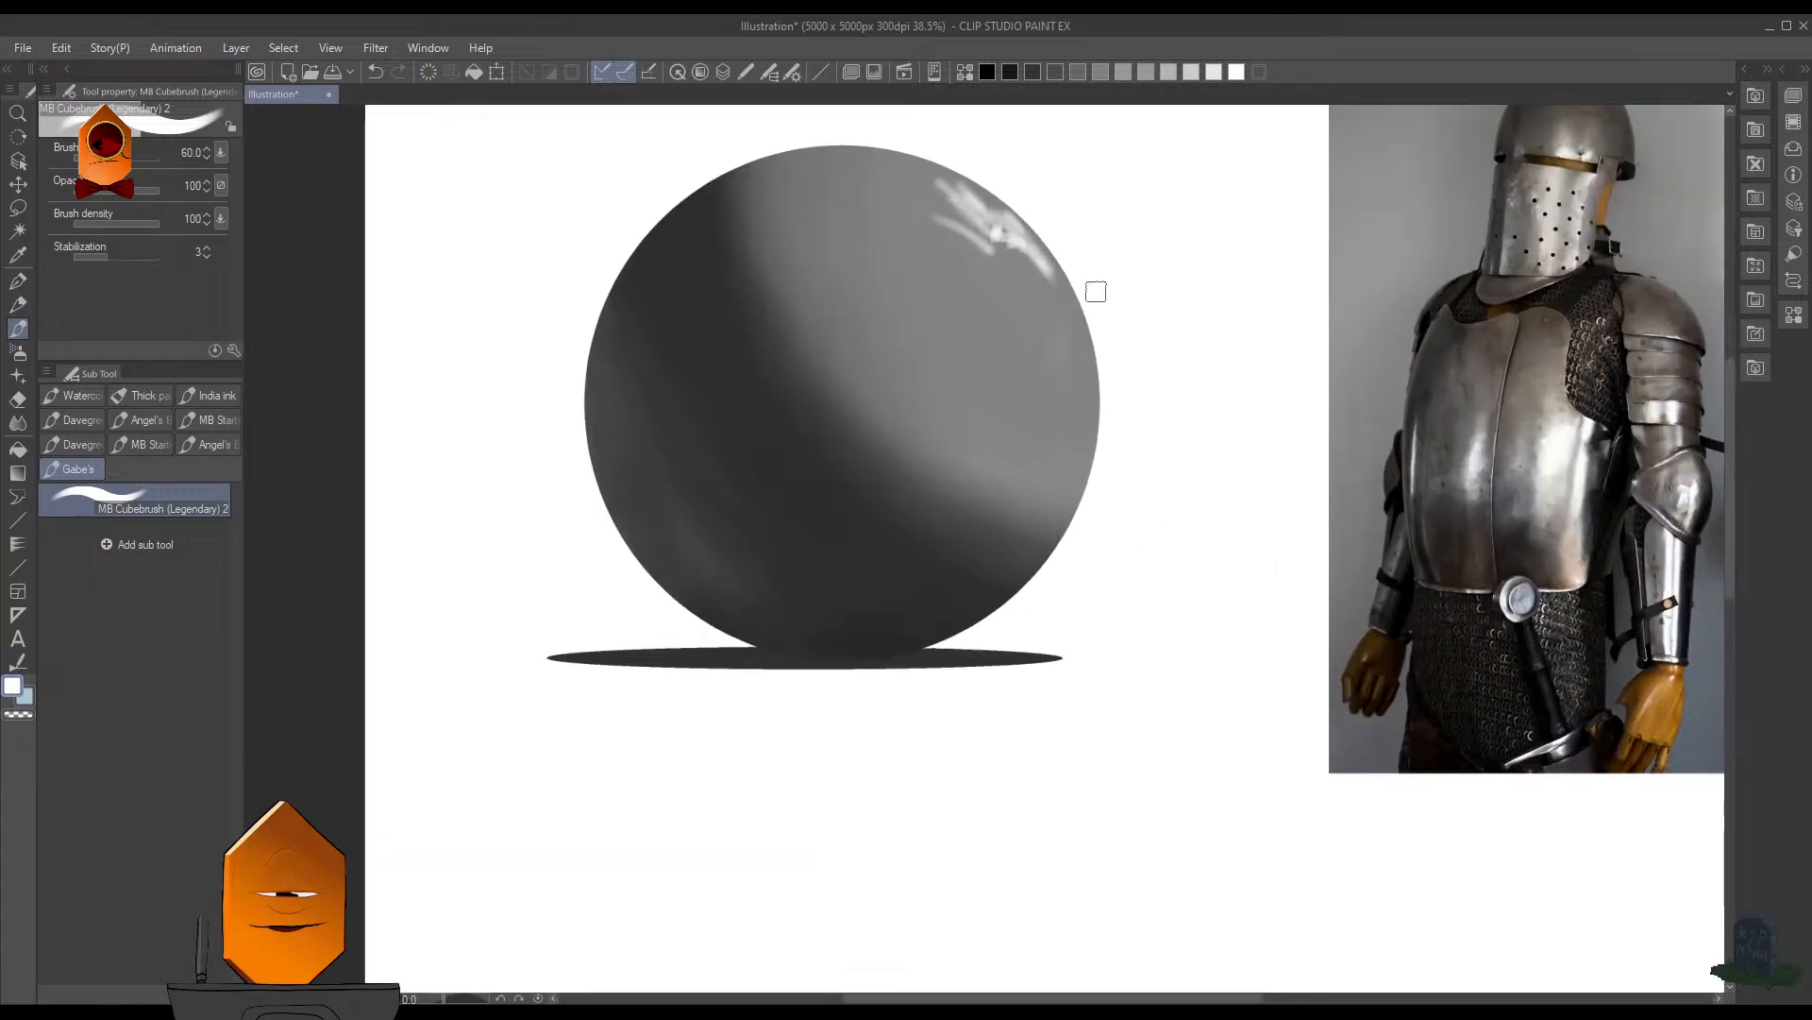
pyautogui.moveTo(1093, 287); pyautogui.dragTo(1123, 406)
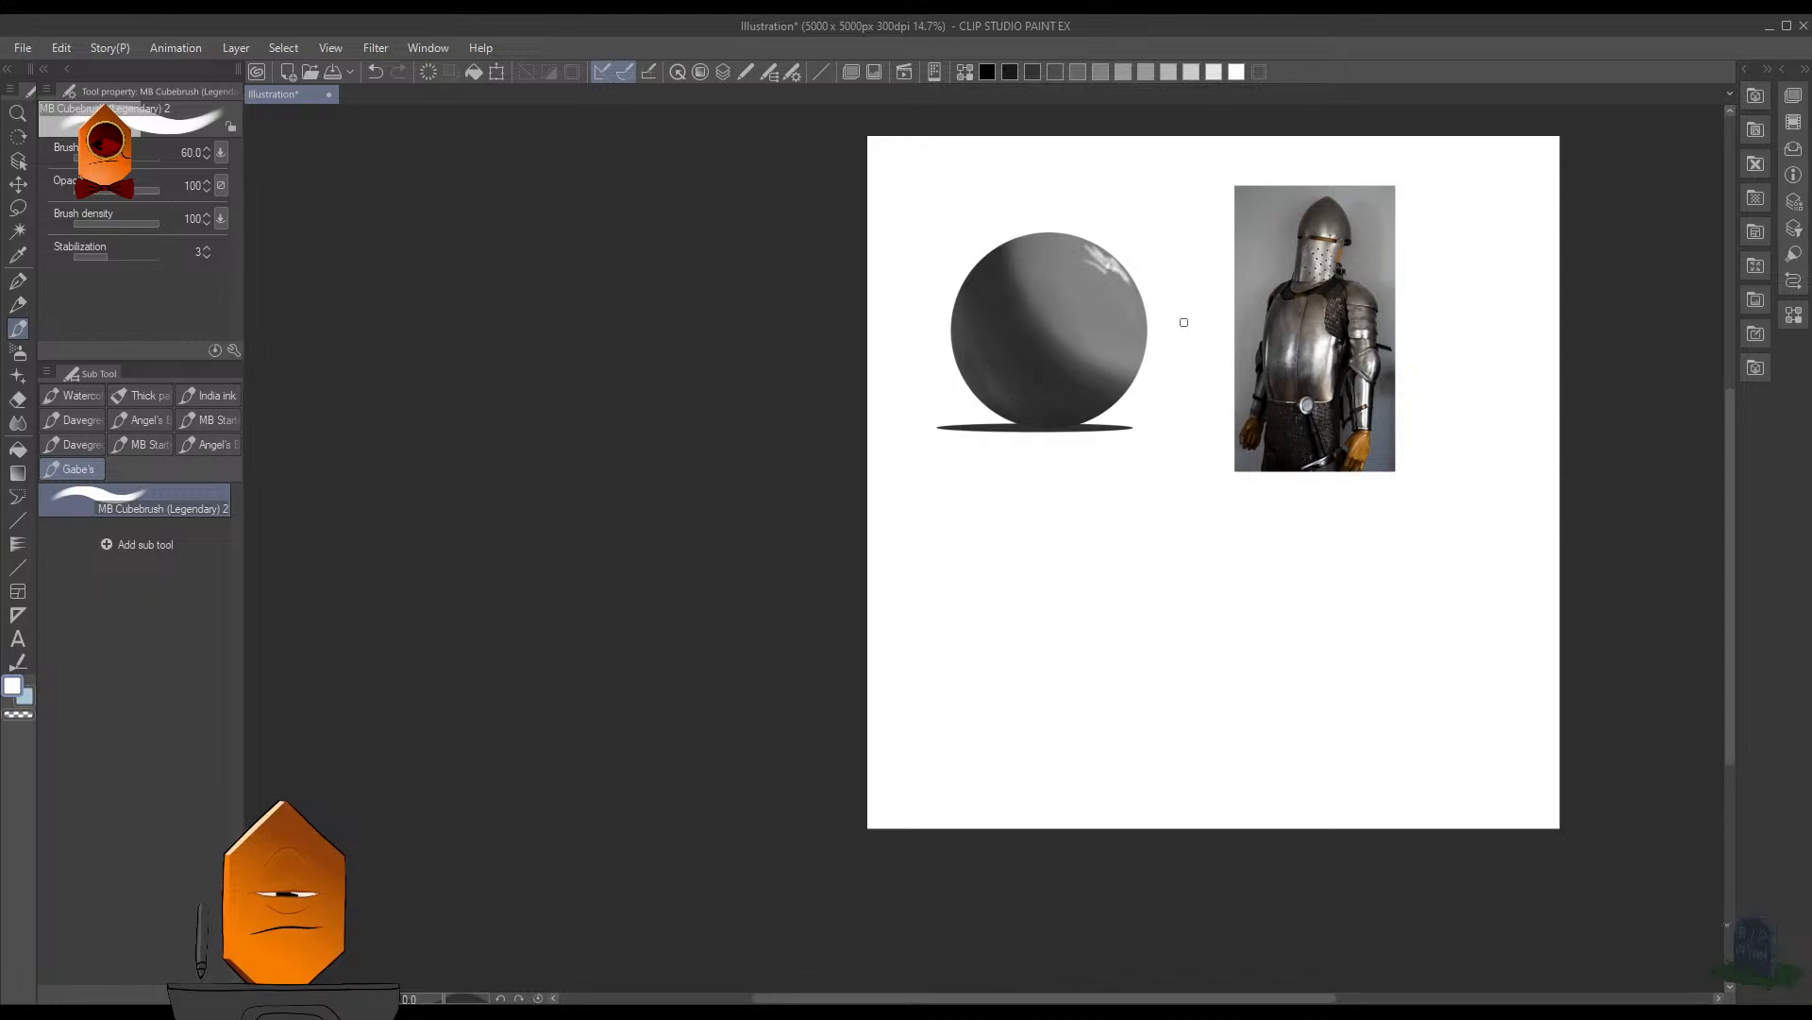
pyautogui.scroll(1, 1150, 336)
pyautogui.scroll(3, 1149, 338)
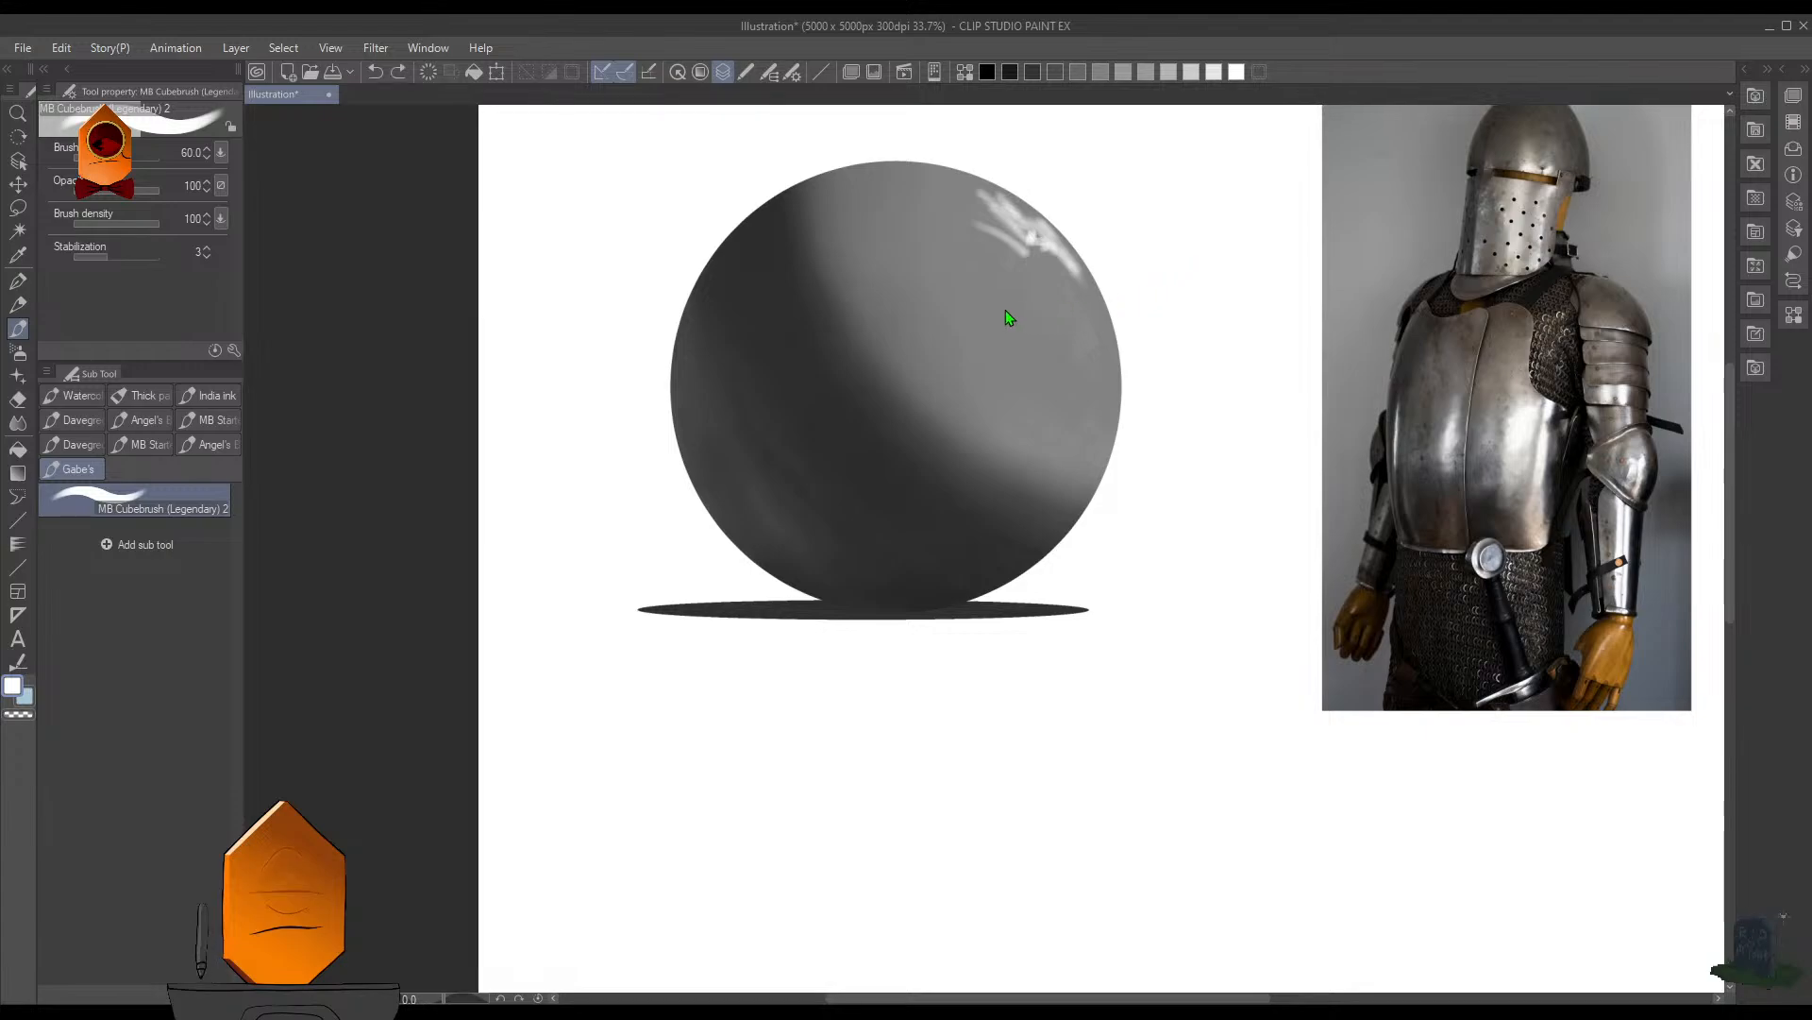
# - Reselect the sphere, try a gray reflected-light stroke near its lower-left edge with the MB Cubebrush at size 100, and undo it
pyautogui.hotkey('ctrl', 'shift', 'd')
pyautogui.press('b')
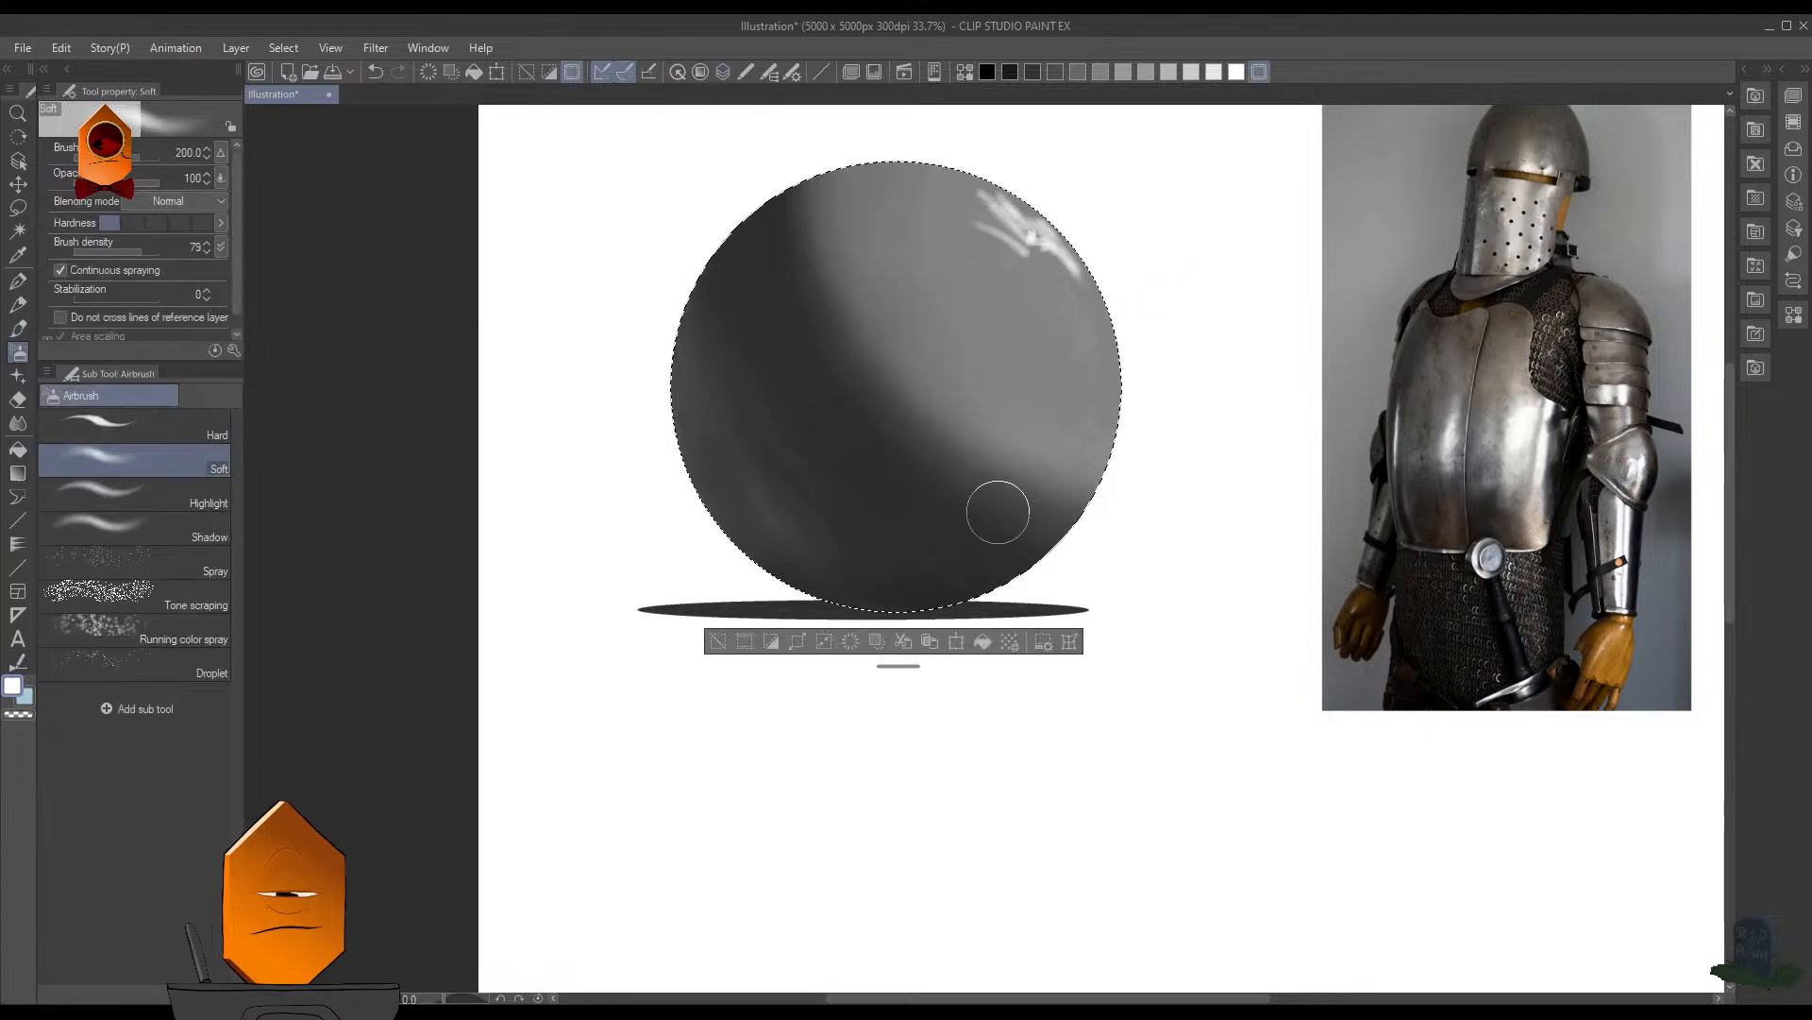
pyautogui.press('b')
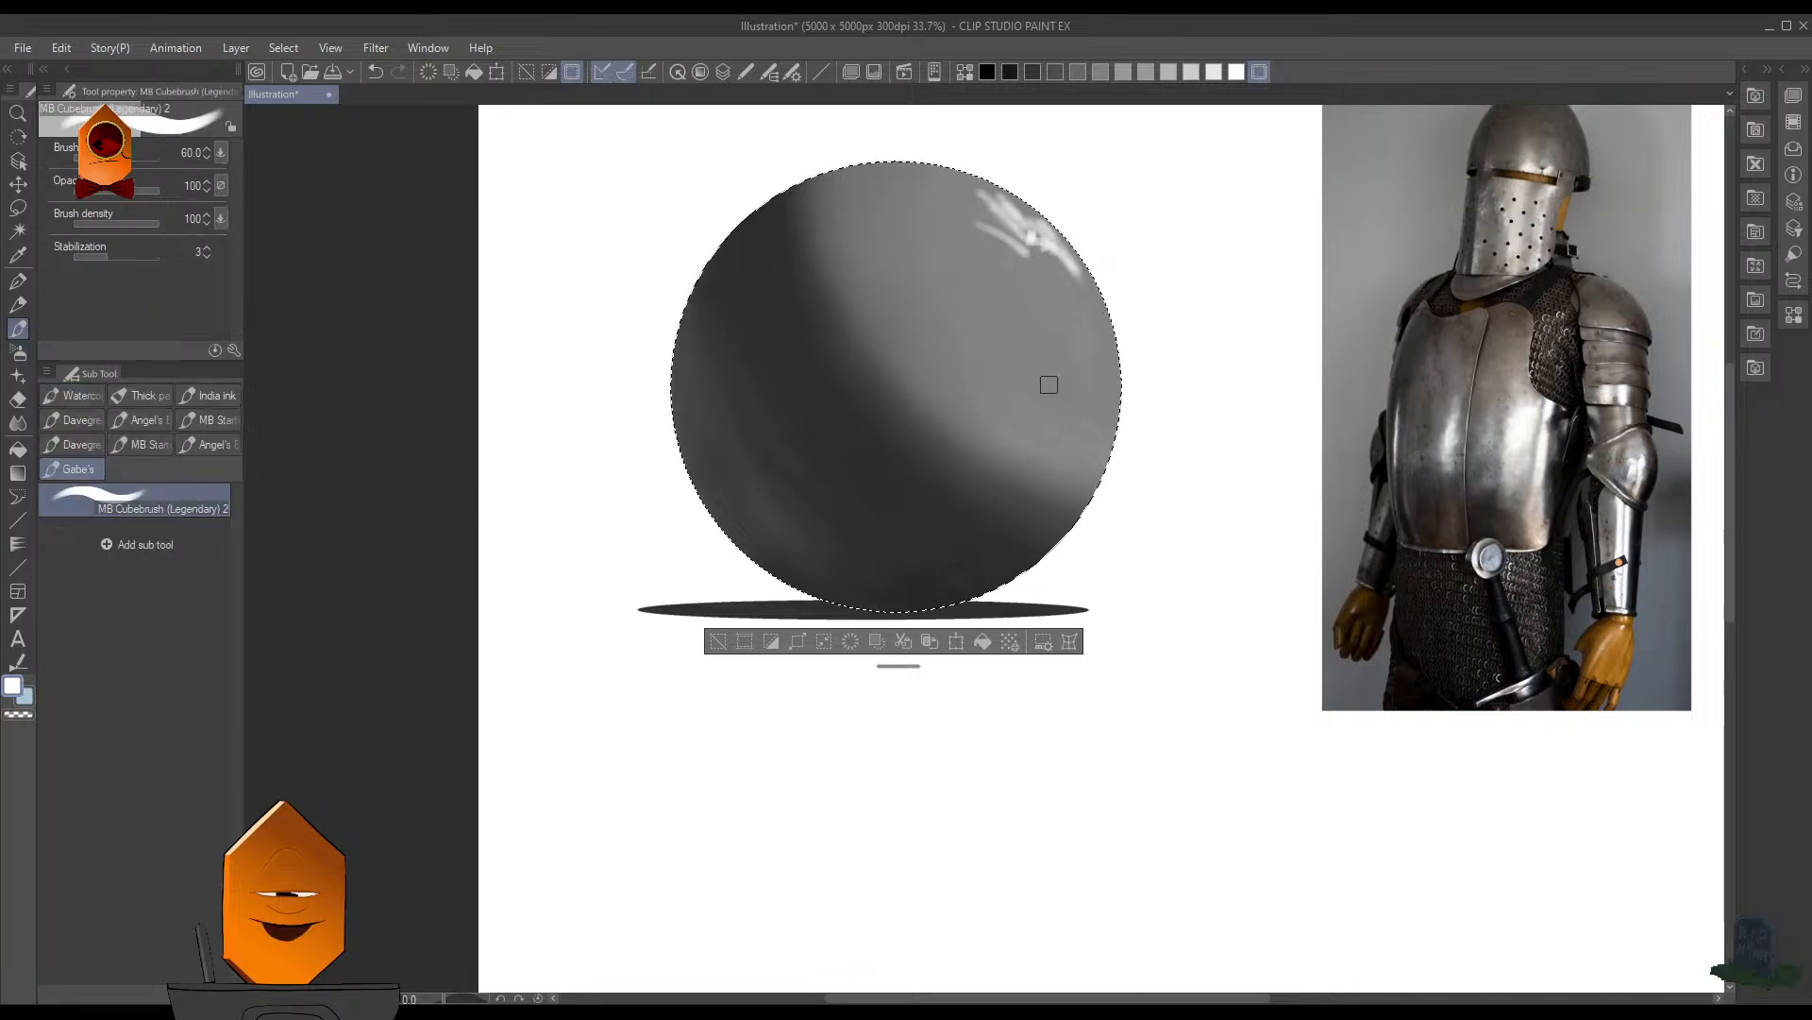
pyautogui.keyDown('alt'); pyautogui.click(1052, 389); pyautogui.keyUp('alt')
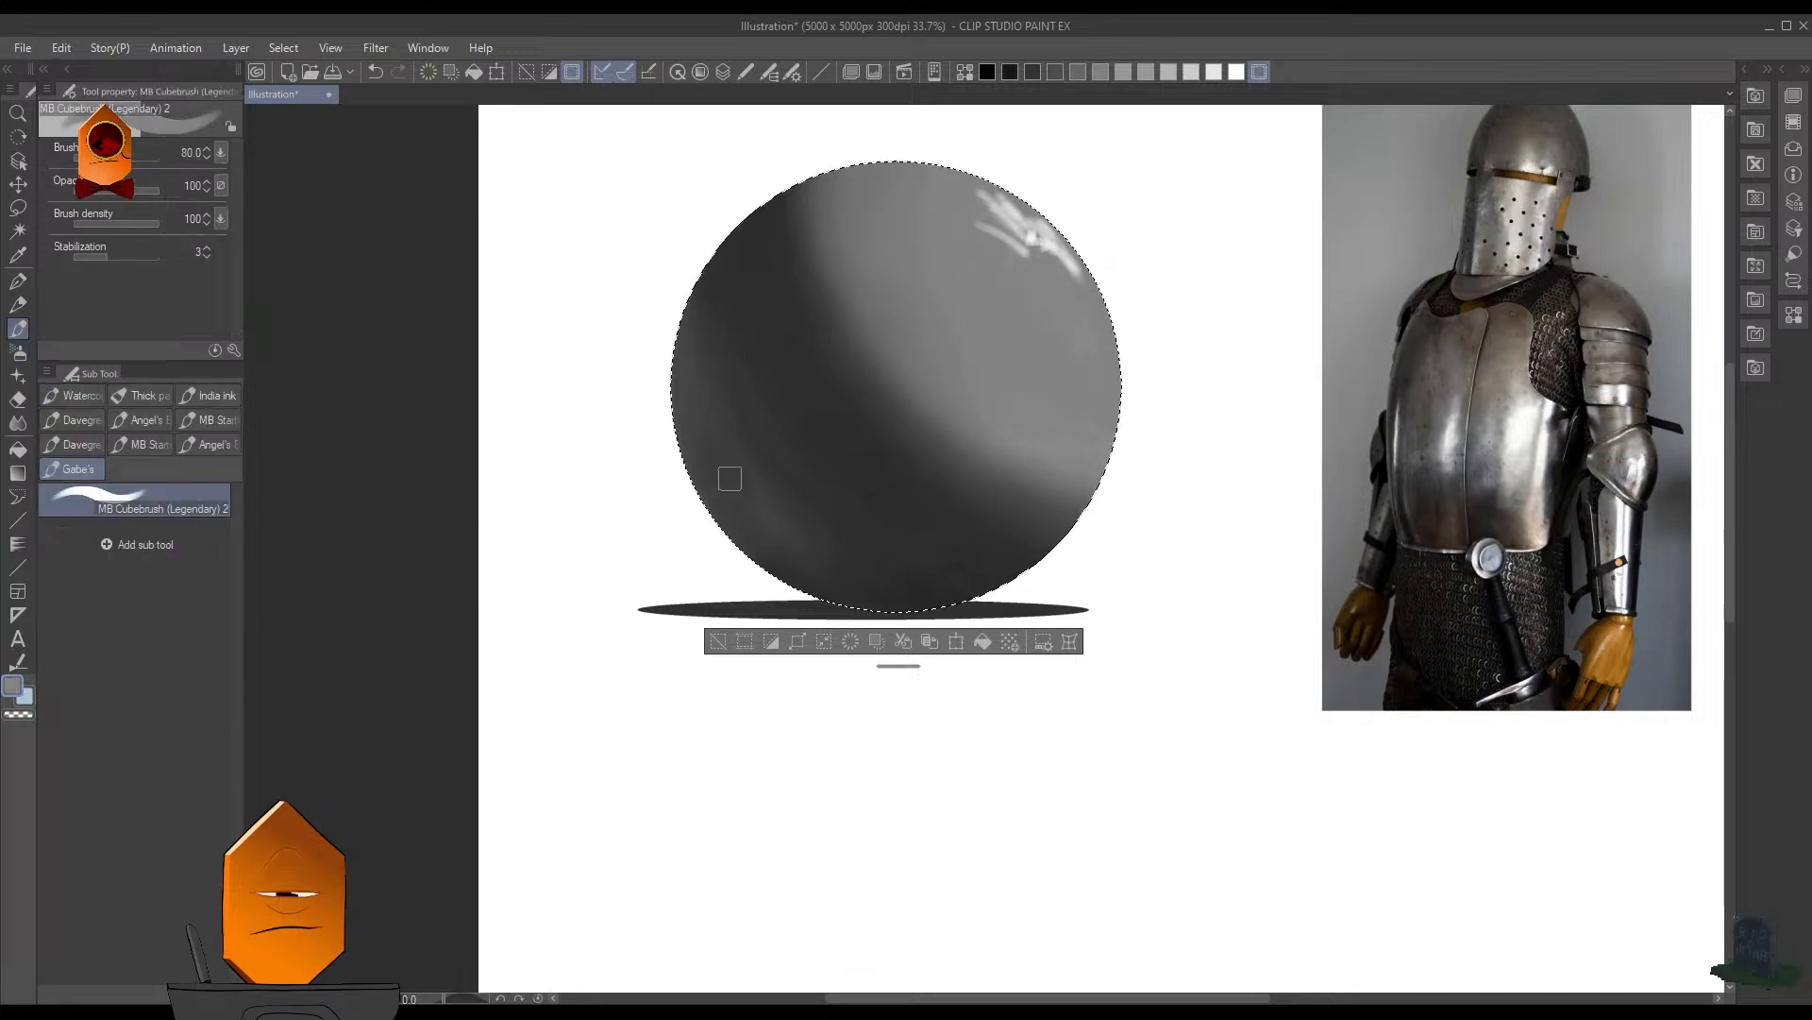
pyautogui.press(']')
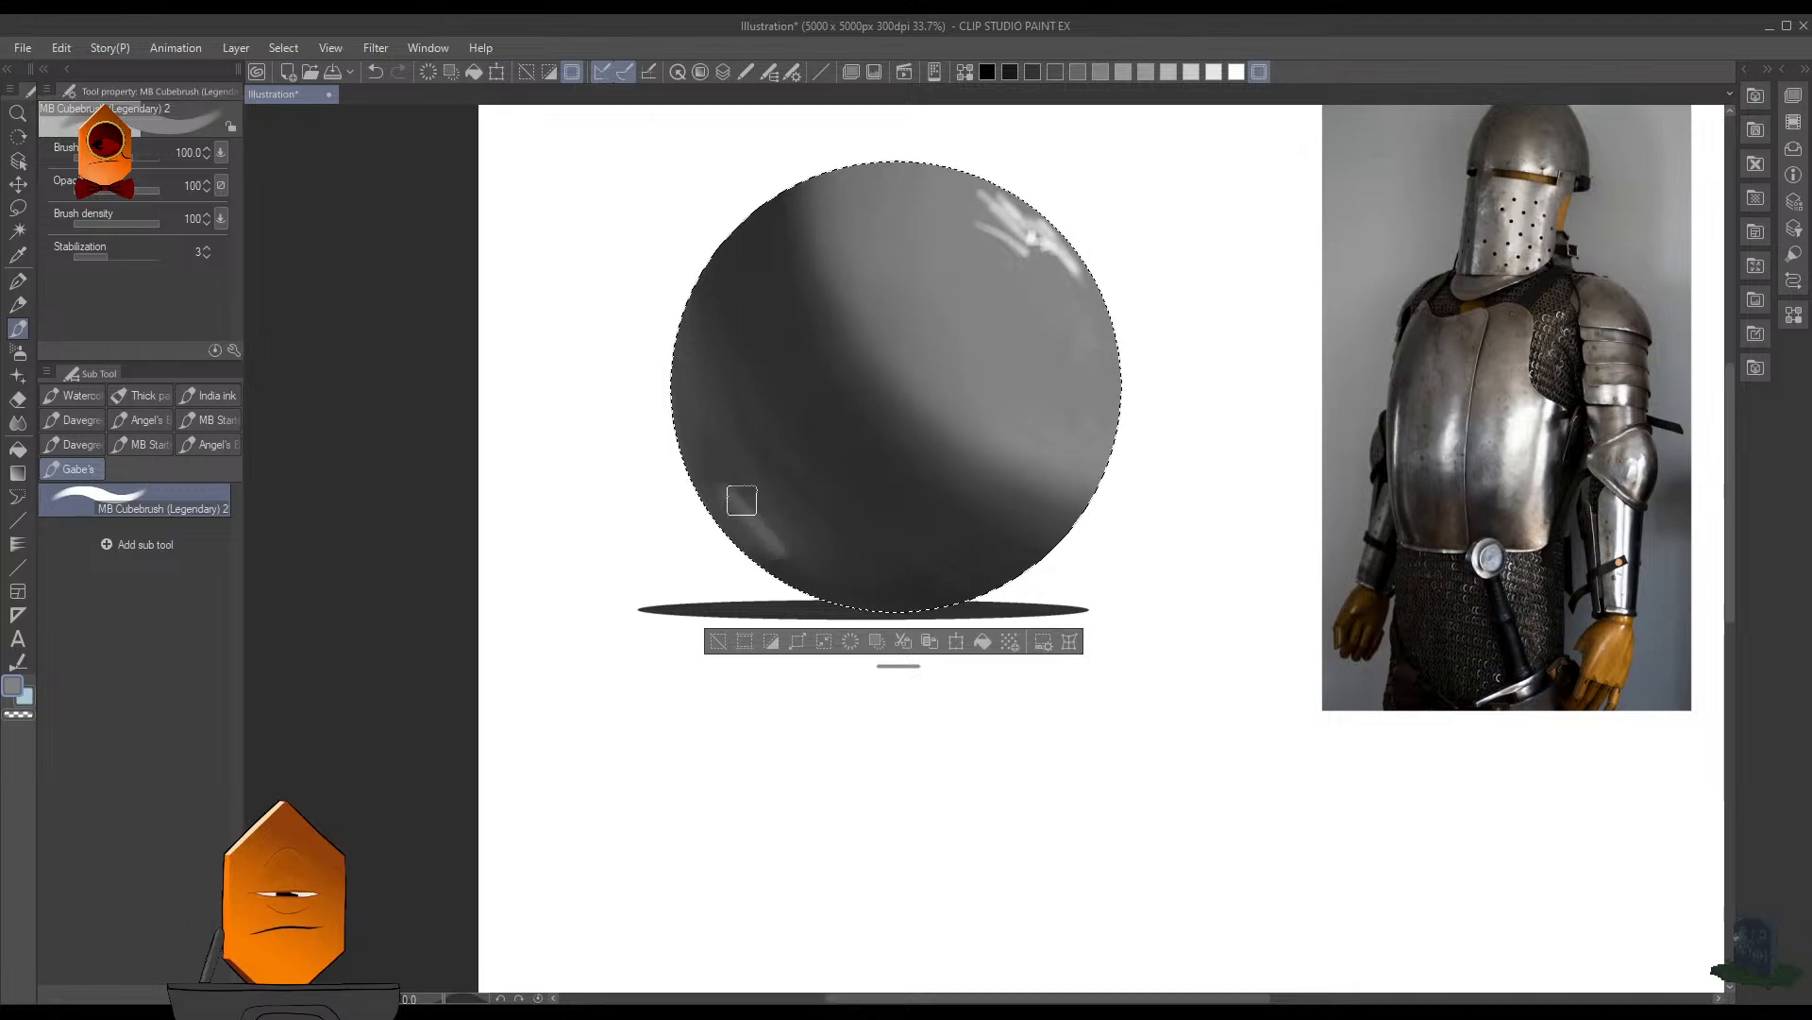
pyautogui.hotkey('ctrl', 'z')
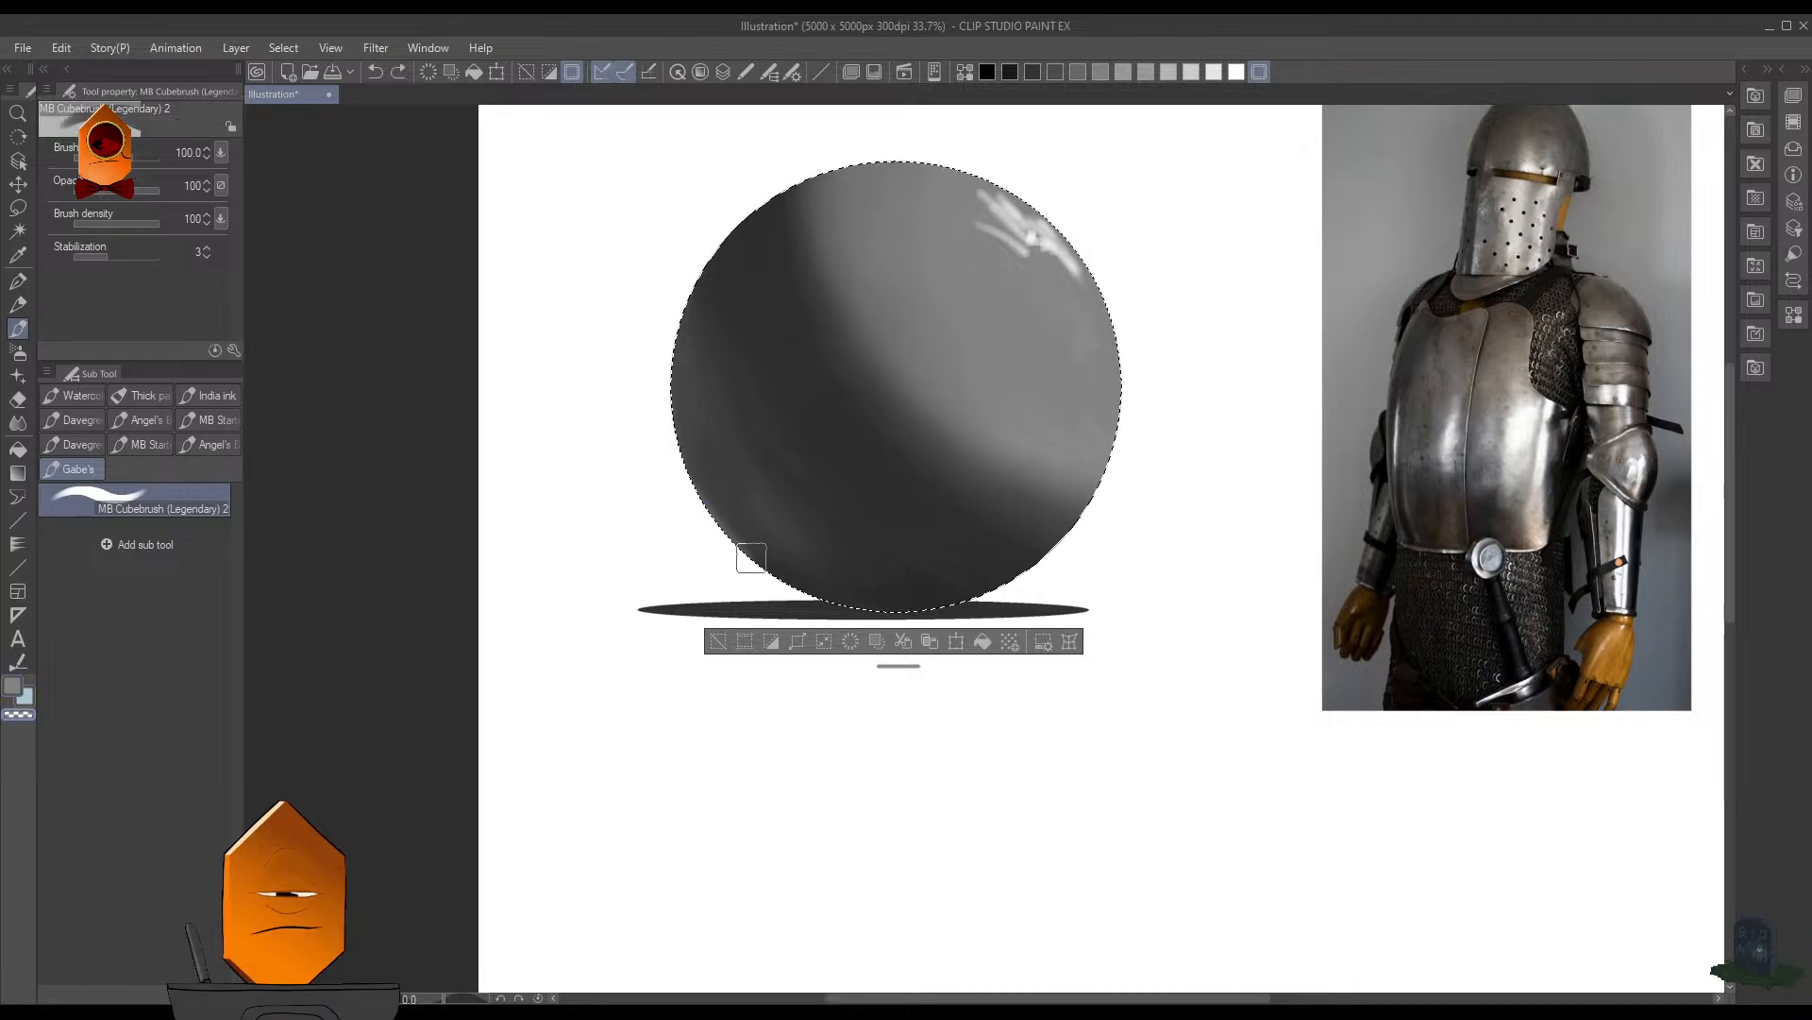
# - Rework the reflected light along the sphere's lower-left edge with the MB Cubebrush in transparent color at 58 opacity
pyautogui.moveTo(751, 557); pyautogui.dragTo(725, 515)
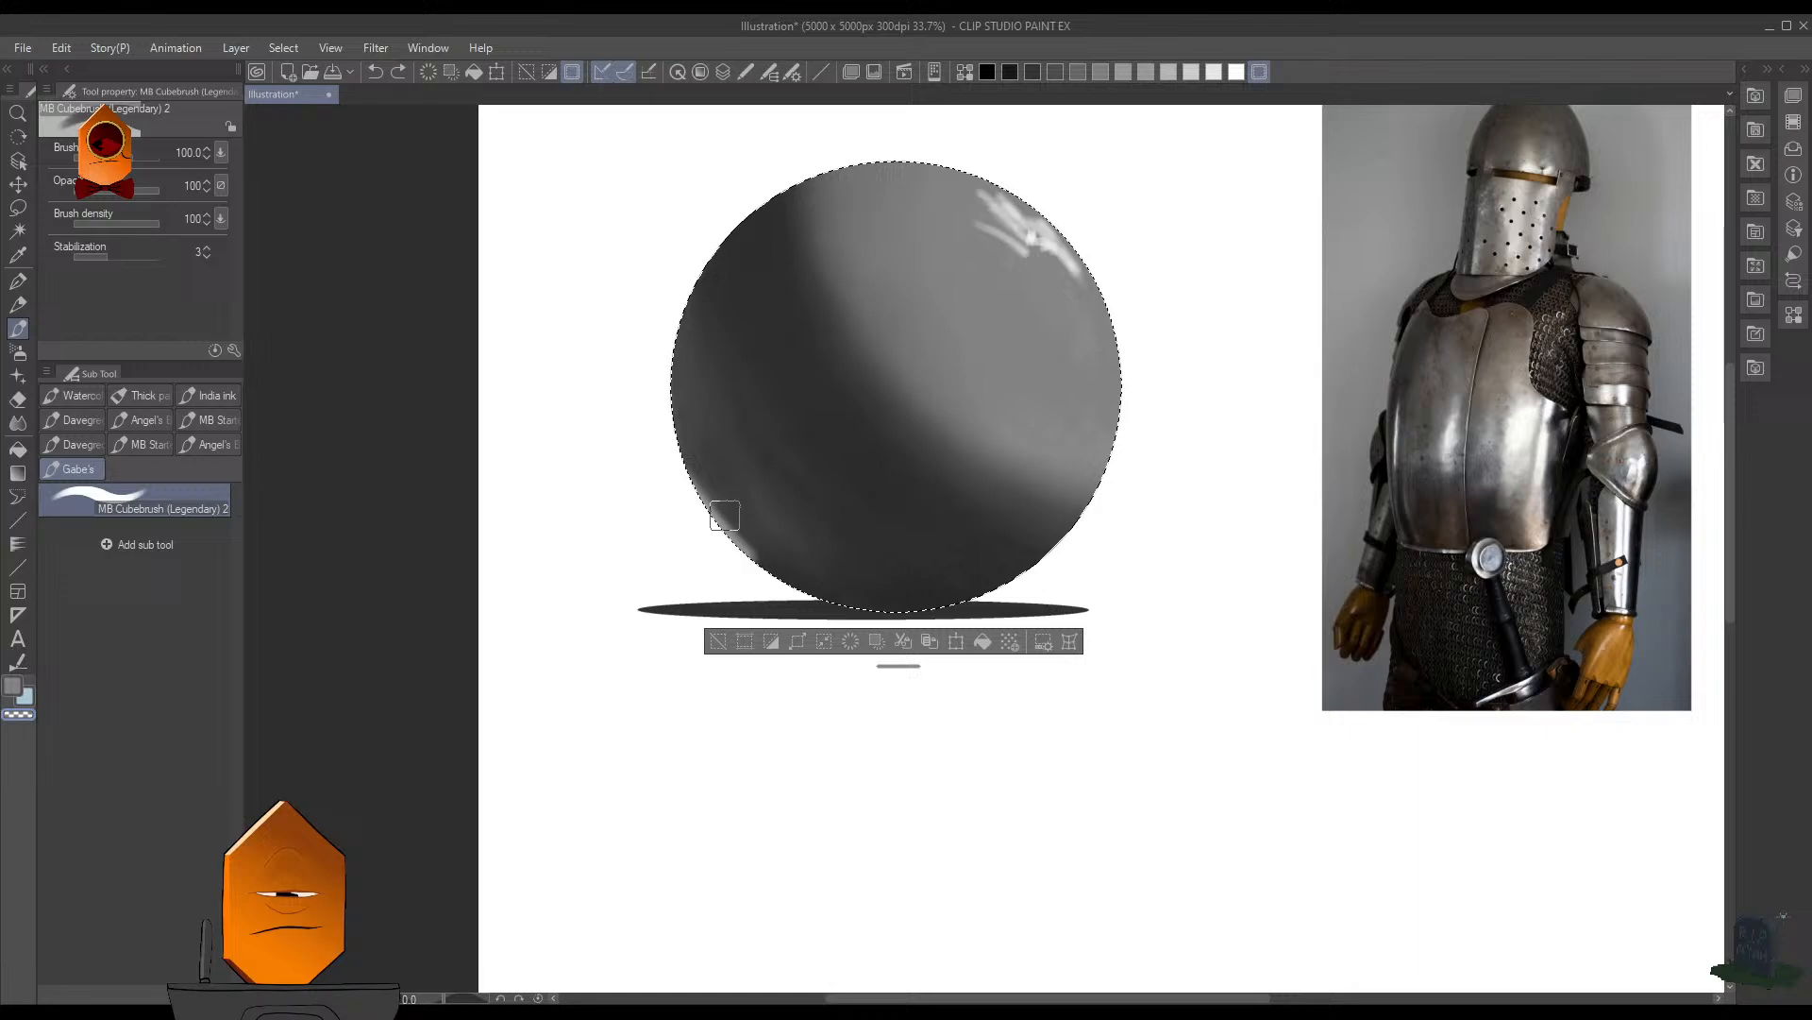
pyautogui.click(123, 190)
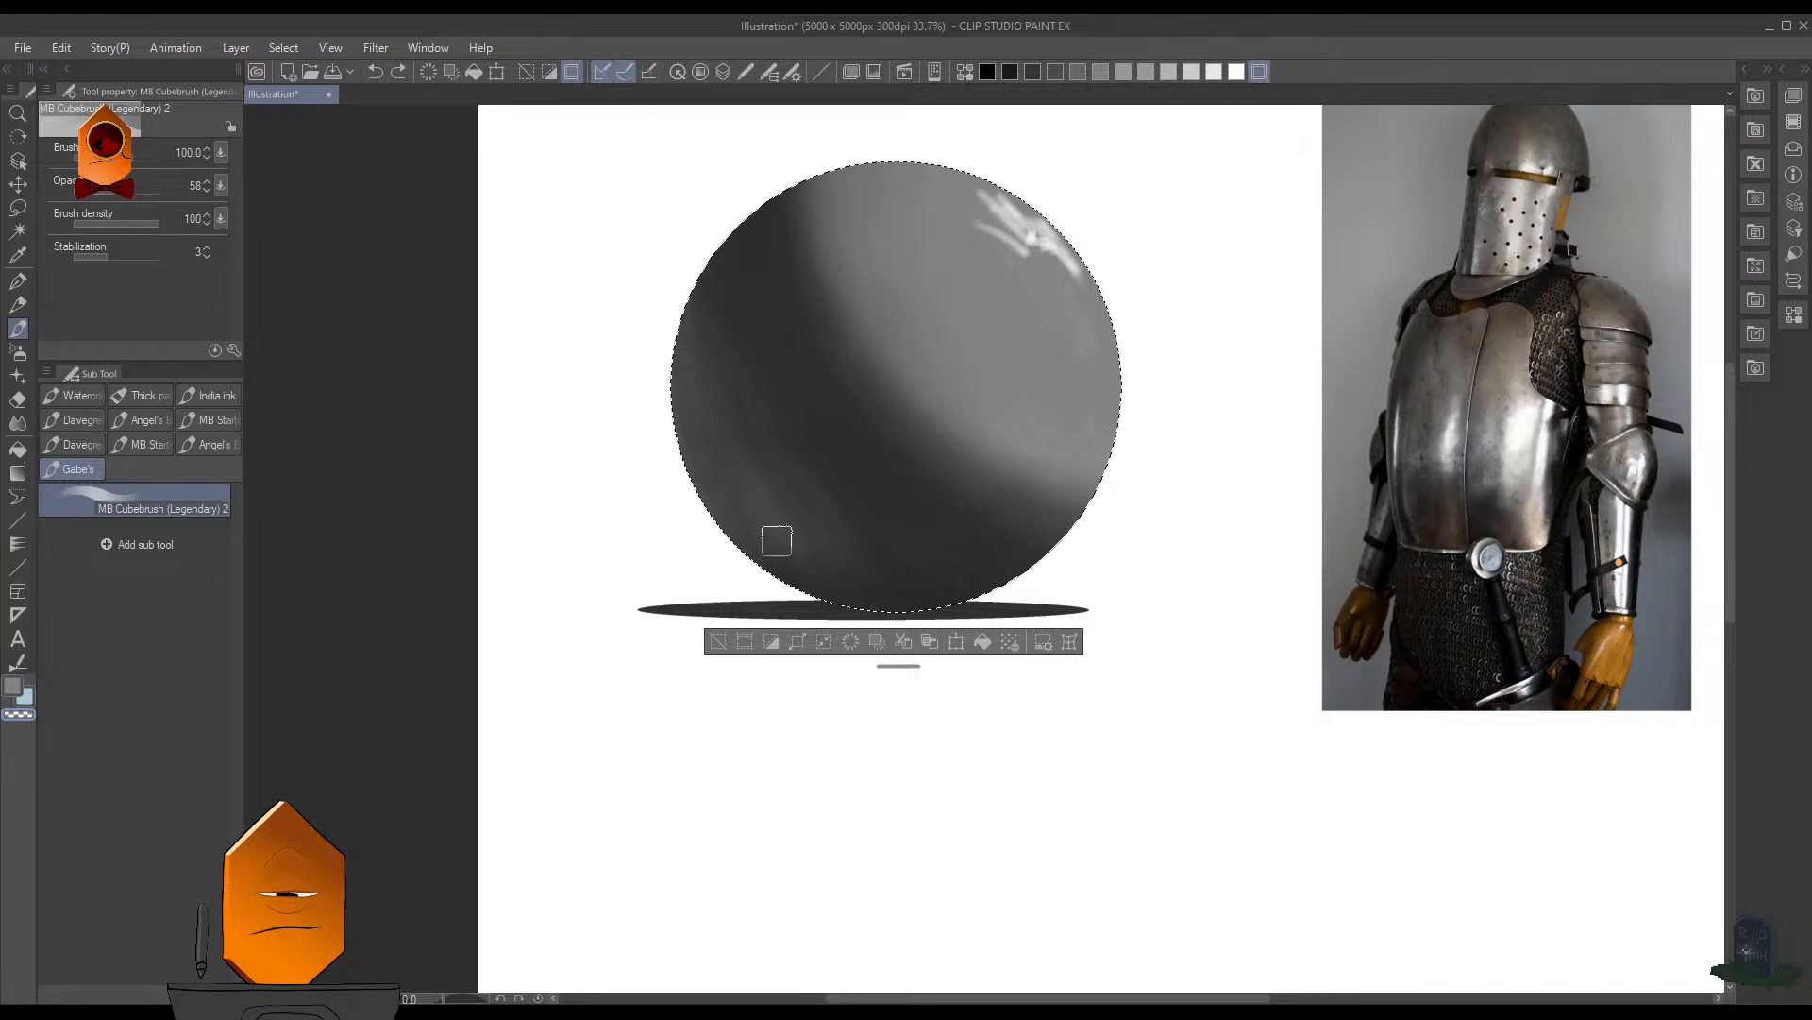
pyautogui.moveTo(704, 447)
pyautogui.mouseDown()
pyautogui.moveTo(833, 500)
pyautogui.moveTo(801, 490)
pyautogui.mouseUp()
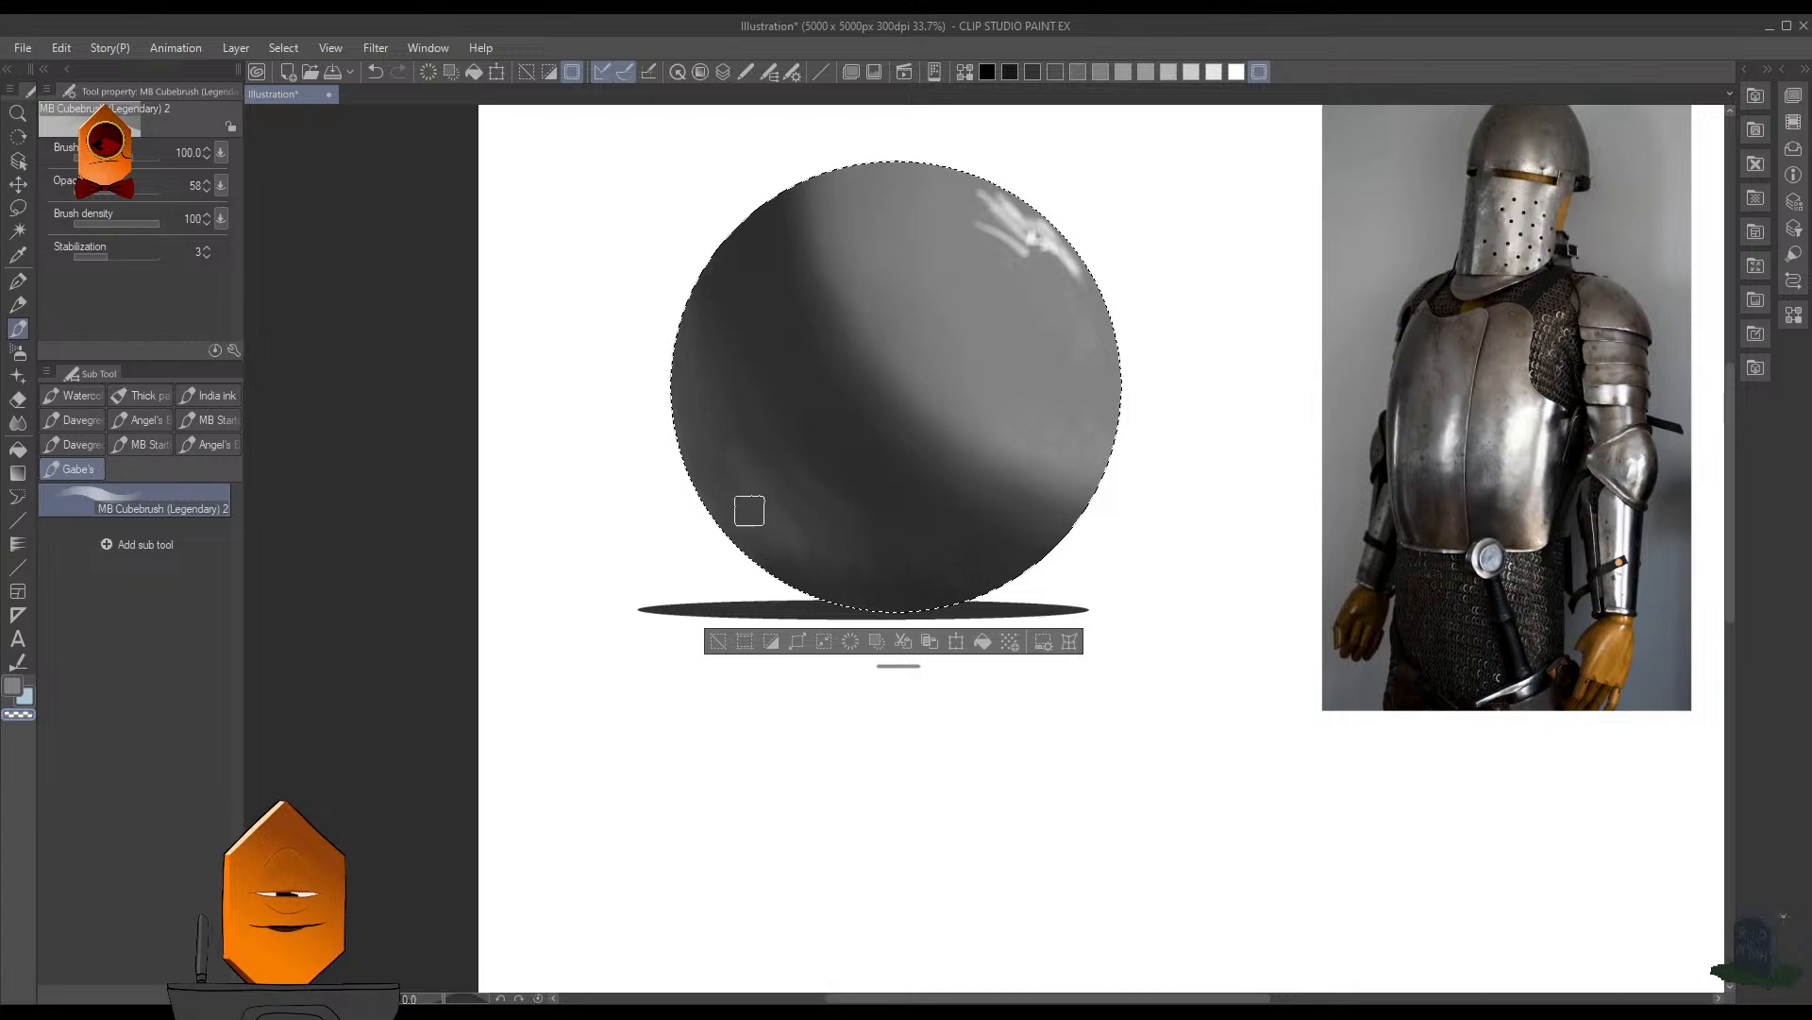
# - Examine the highlights and shadows on the knight's helmet and visor in the reference photo
pyautogui.moveTo(1205, 267); pyautogui.dragTo(988, 479)
pyautogui.scroll(3, 1119, 430)
pyautogui.scroll(2, 1175, 349)
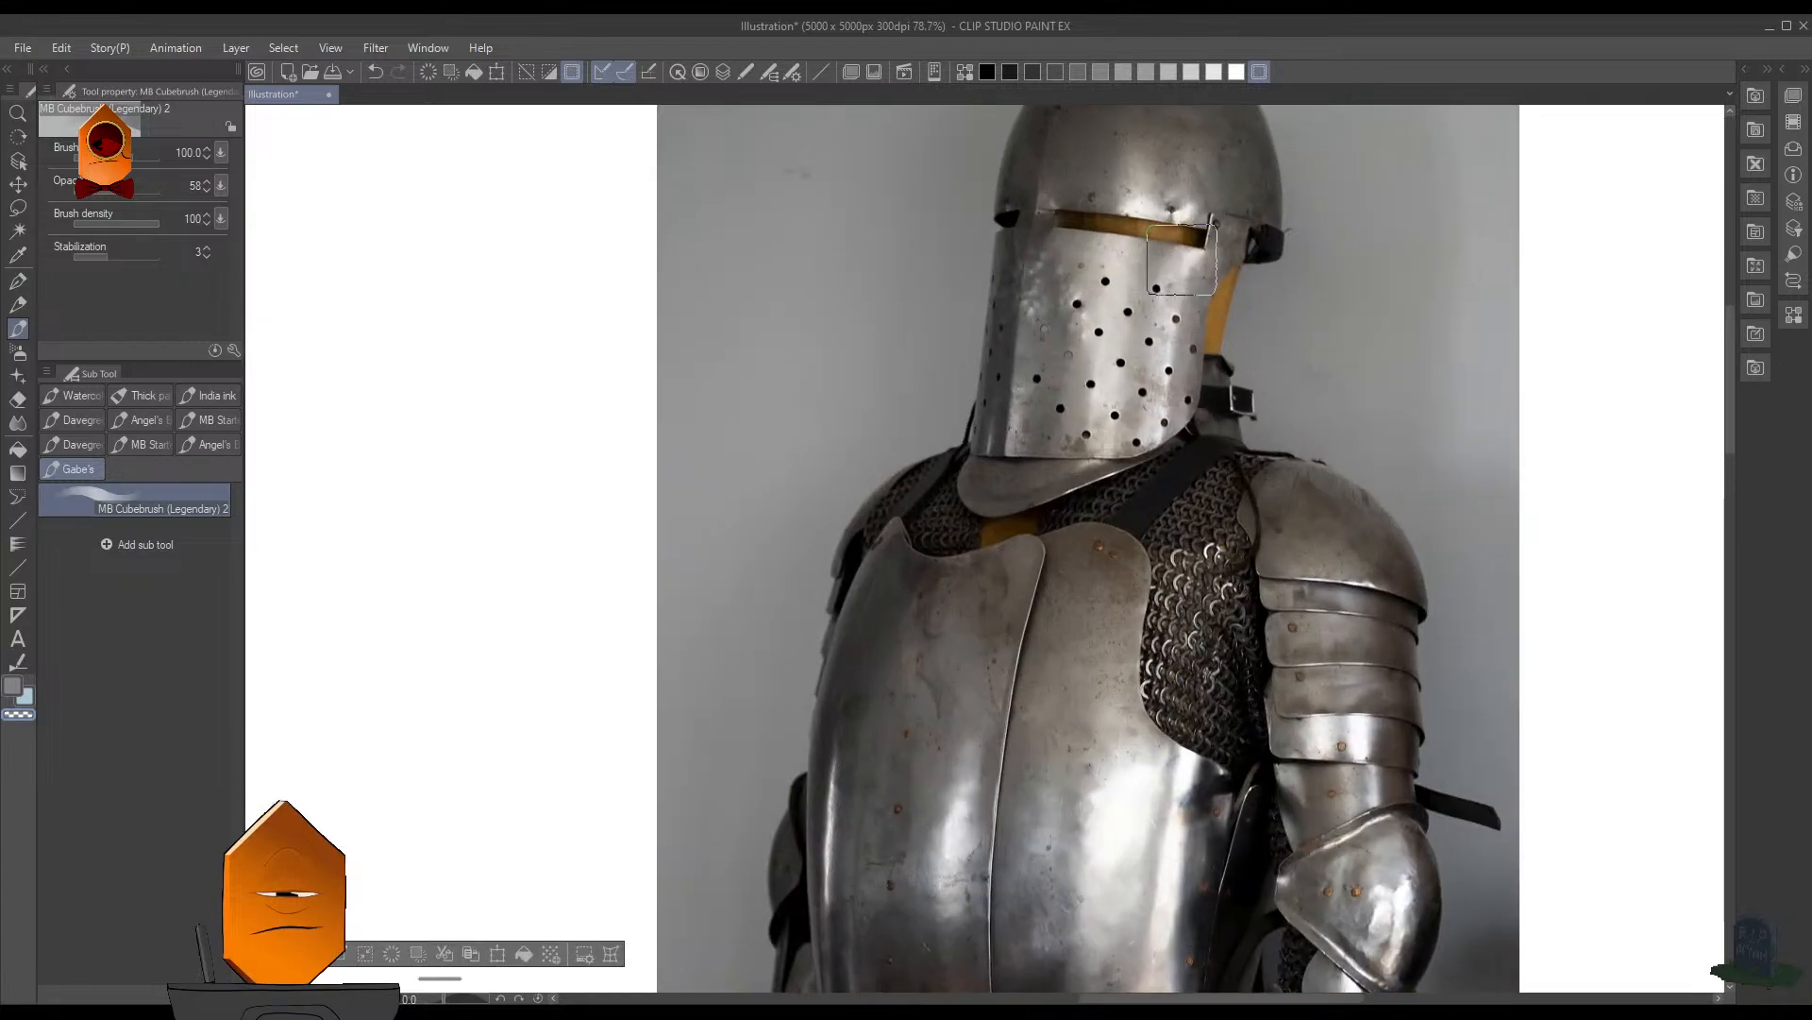
pyautogui.scroll(2, 1193, 272)
pyautogui.scroll(-3, 1228, 302)
pyautogui.scroll(2, 1250, 344)
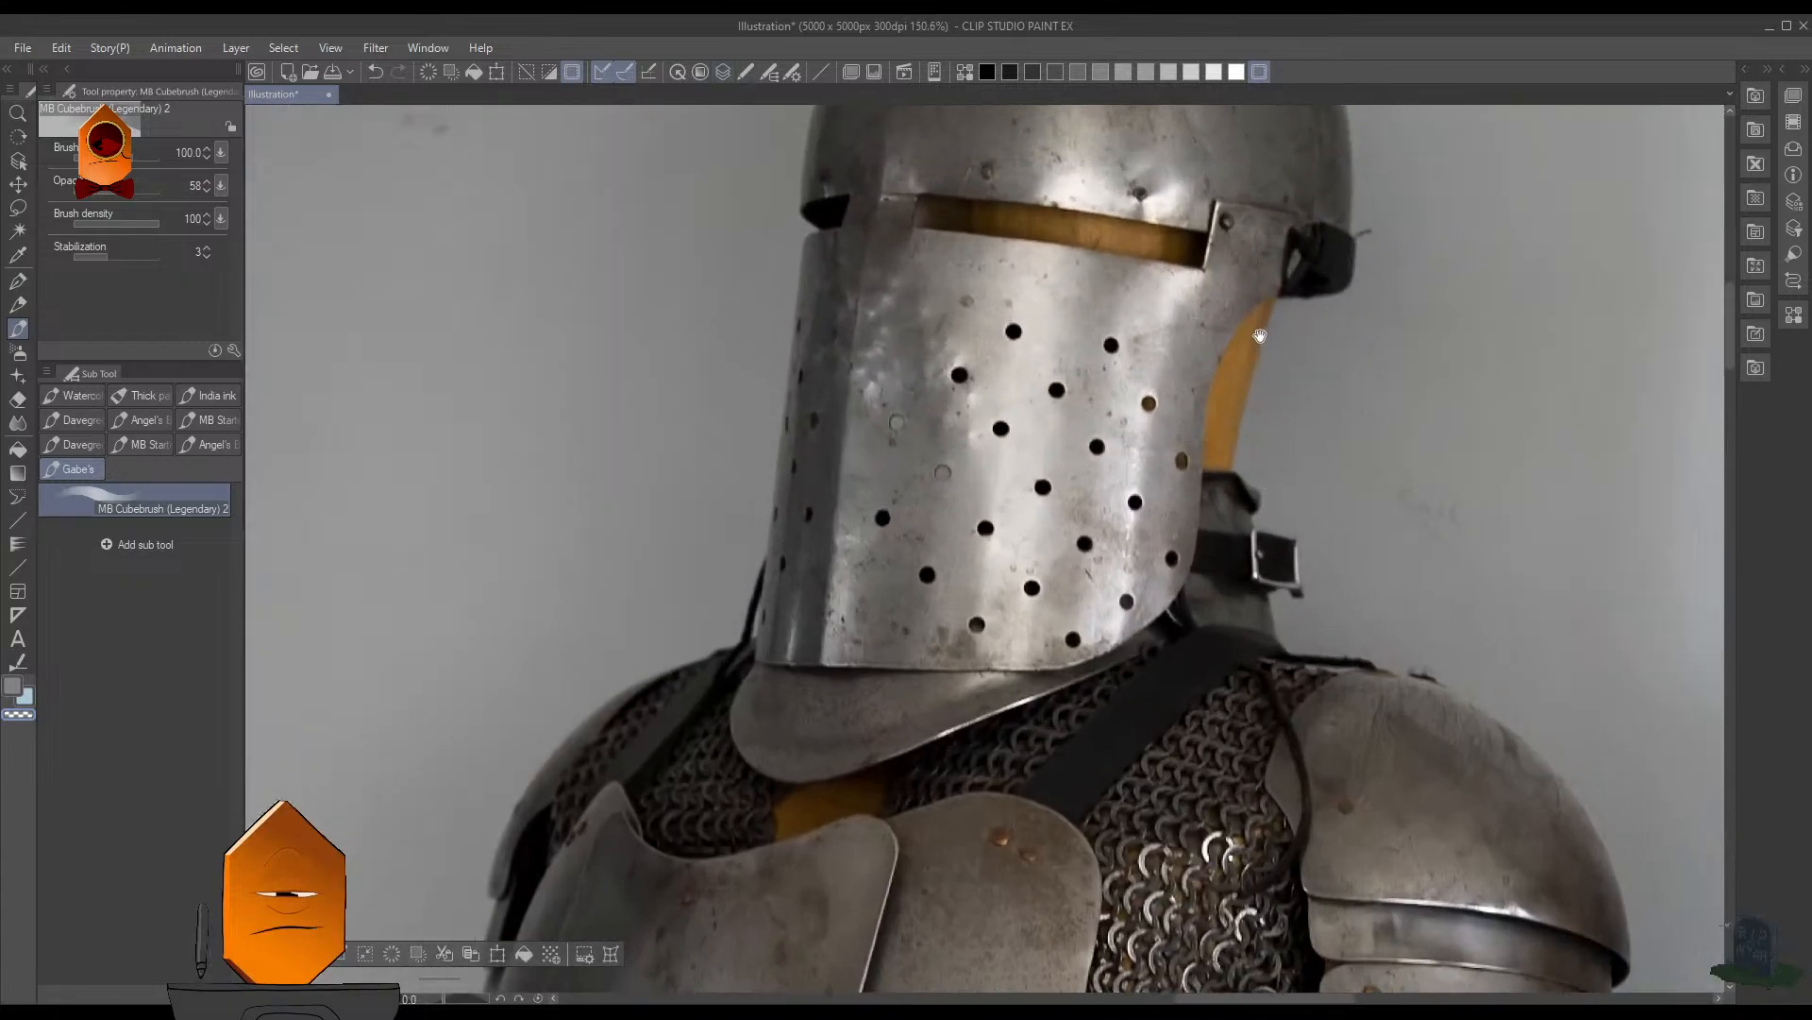
pyautogui.moveTo(1263, 330); pyautogui.dragTo(1105, 508)
pyautogui.moveTo(1152, 433); pyautogui.dragTo(1404, 133)
# - Set the MB Cubebrush (Legendary) 2 to red at size 8 and clear the sphere selection
pyautogui.press('[')
pyautogui.press('[')
pyautogui.press('[')
pyautogui.press('[')
pyautogui.press('[')
pyautogui.press('[')
pyautogui.press('[')
pyautogui.press('[')
pyautogui.press('[')
pyautogui.press('[')
pyautogui.press('[')
pyautogui.press('[')
pyautogui.press('[')
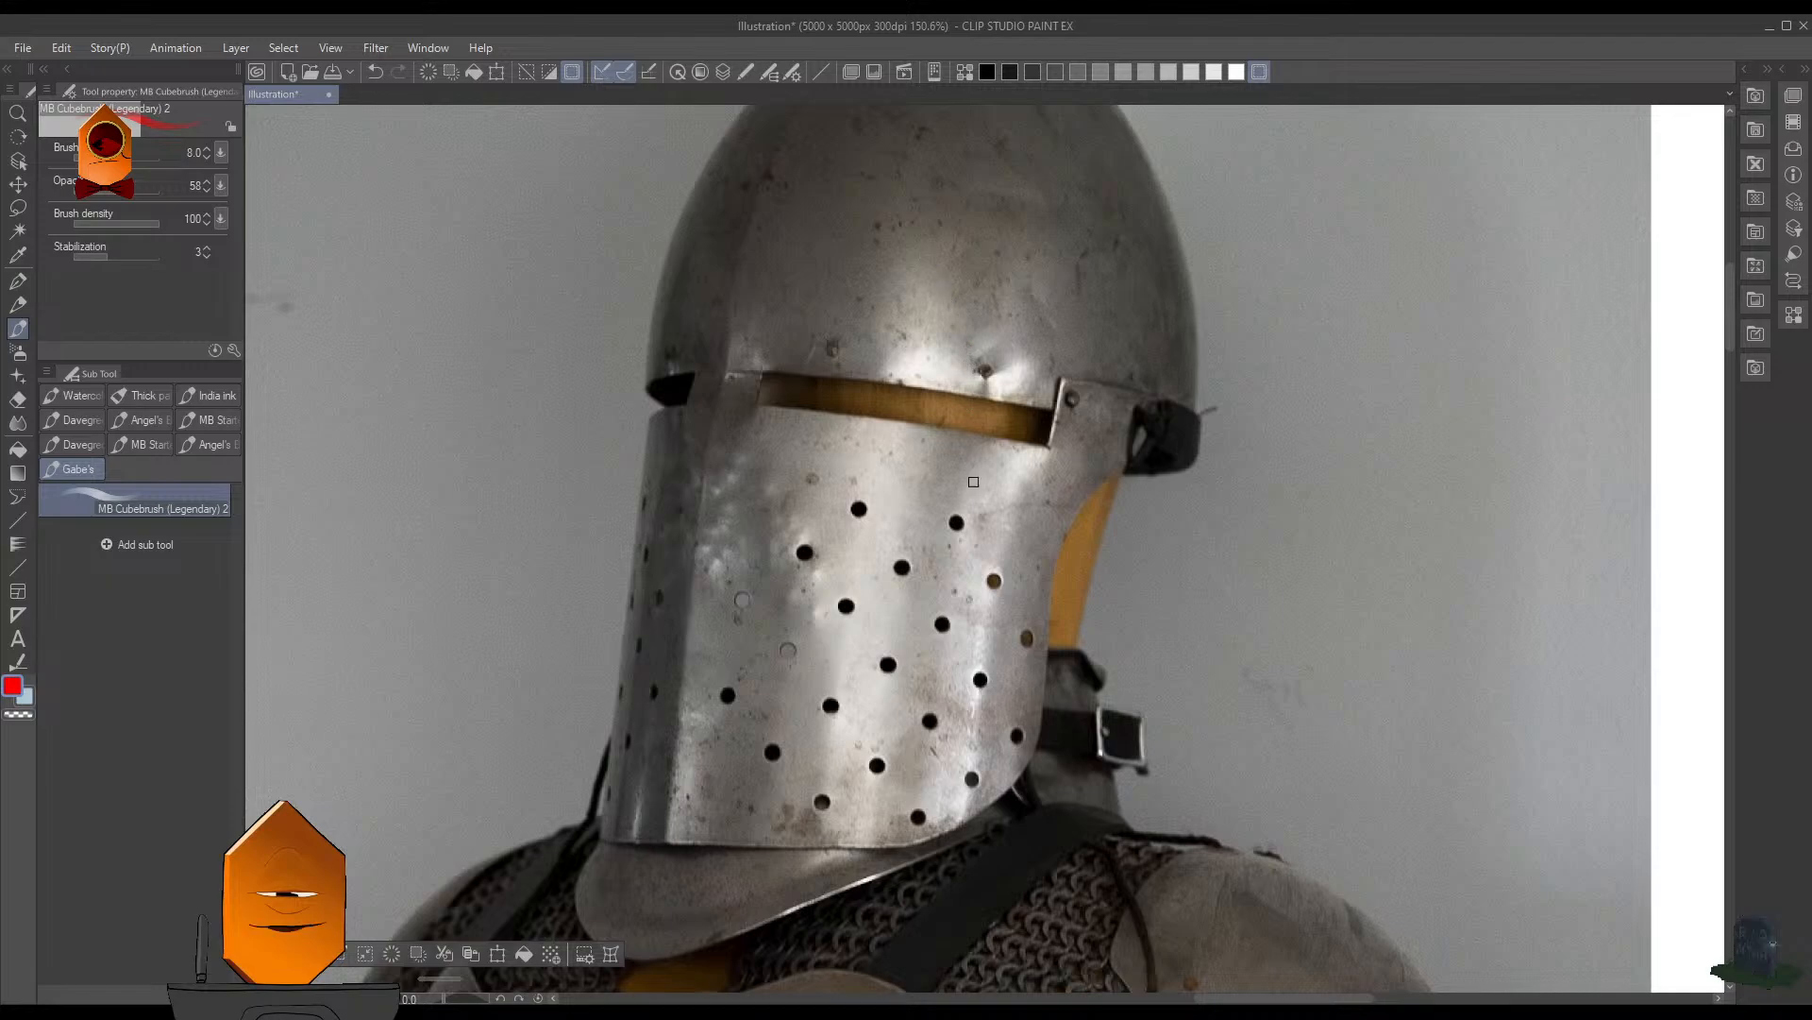
pyautogui.press('F7')
pyautogui.press('F7')
pyautogui.press('F7')
pyautogui.press('F7')
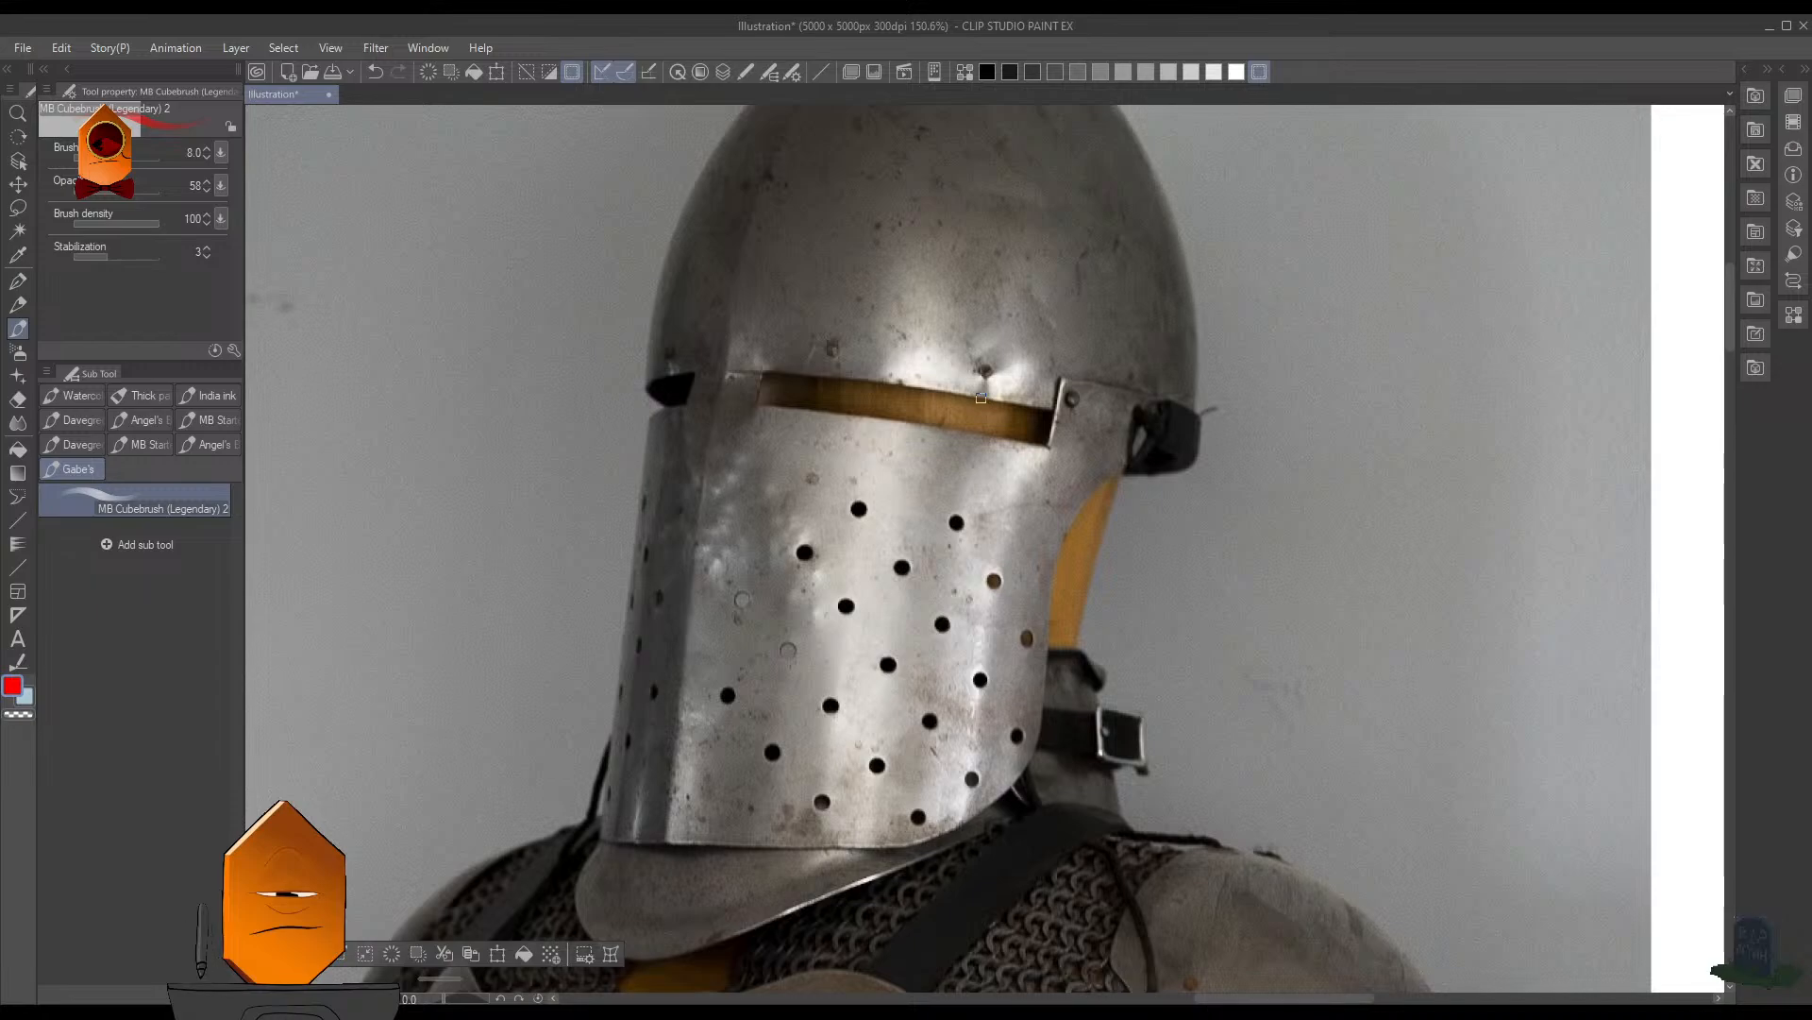
pyautogui.press('F7')
pyautogui.hotkey('ctrl', 'd')
pyautogui.press('F7')
# - Try a red stroke above the helmet's visor slit, undo it, and set the brush opacity to 100
pyautogui.moveTo(897, 381); pyautogui.dragTo(952, 370)
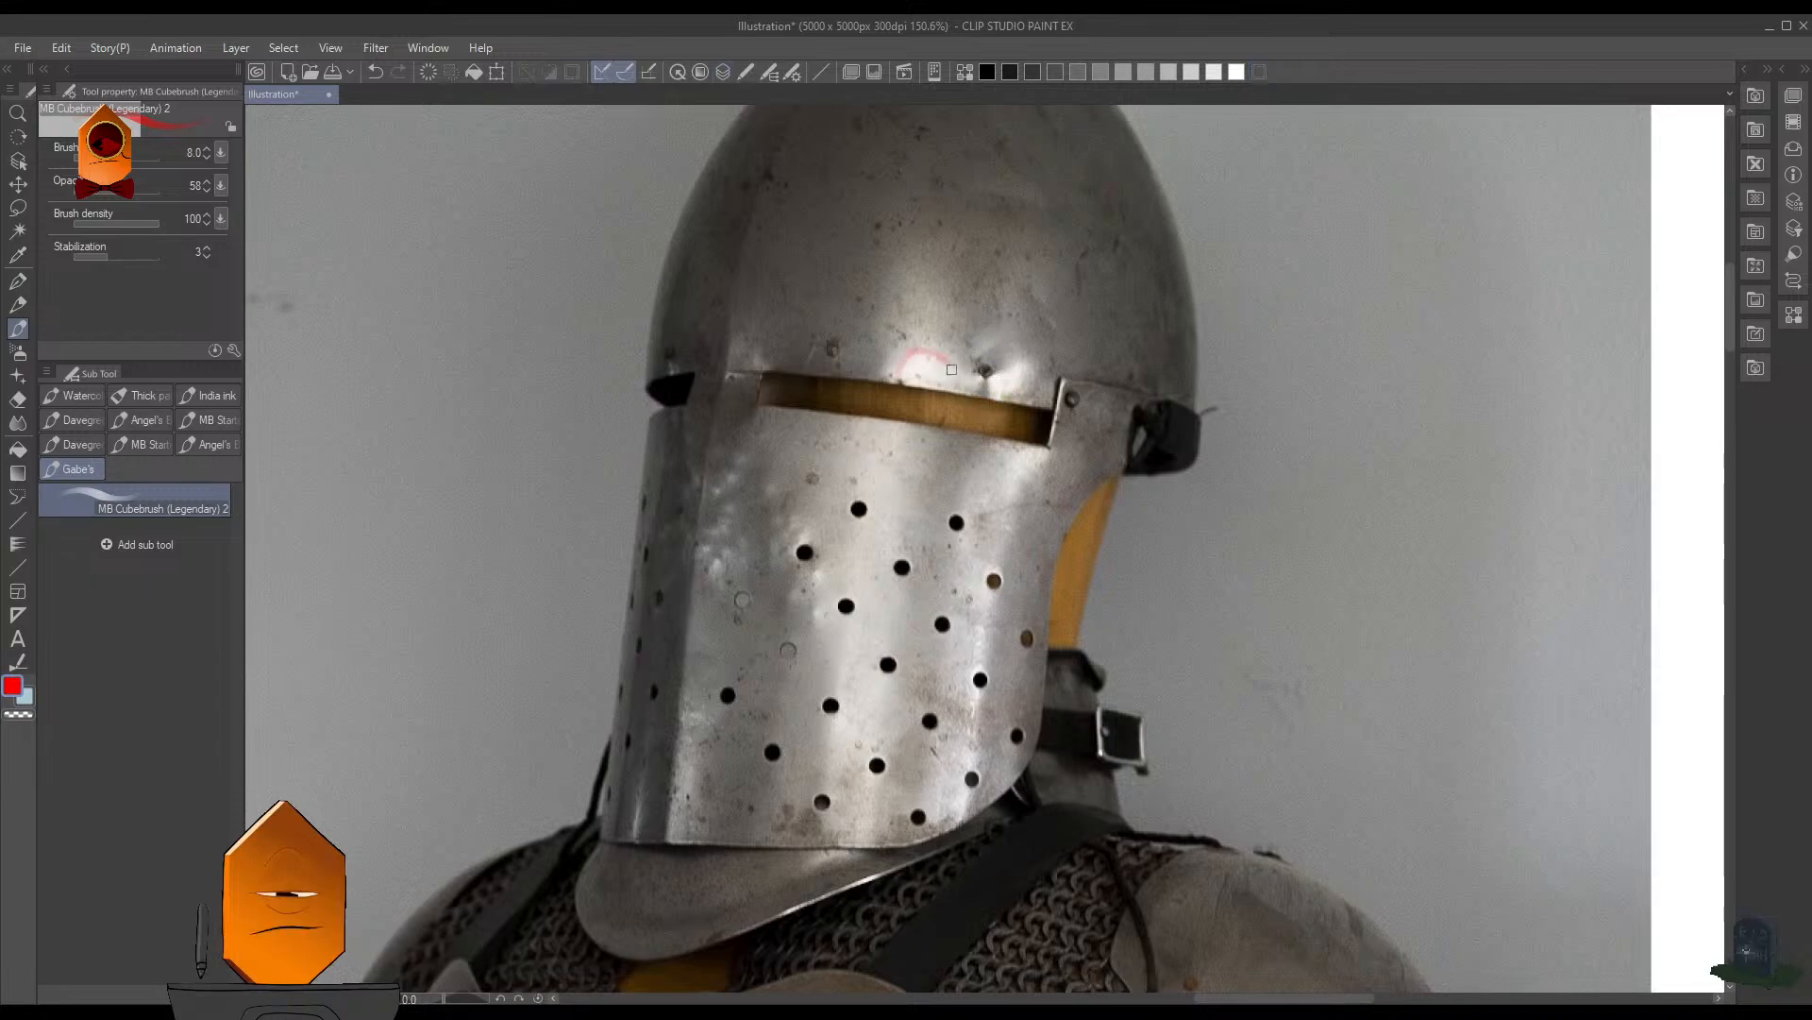
pyautogui.hotkey('ctrl', 'z')
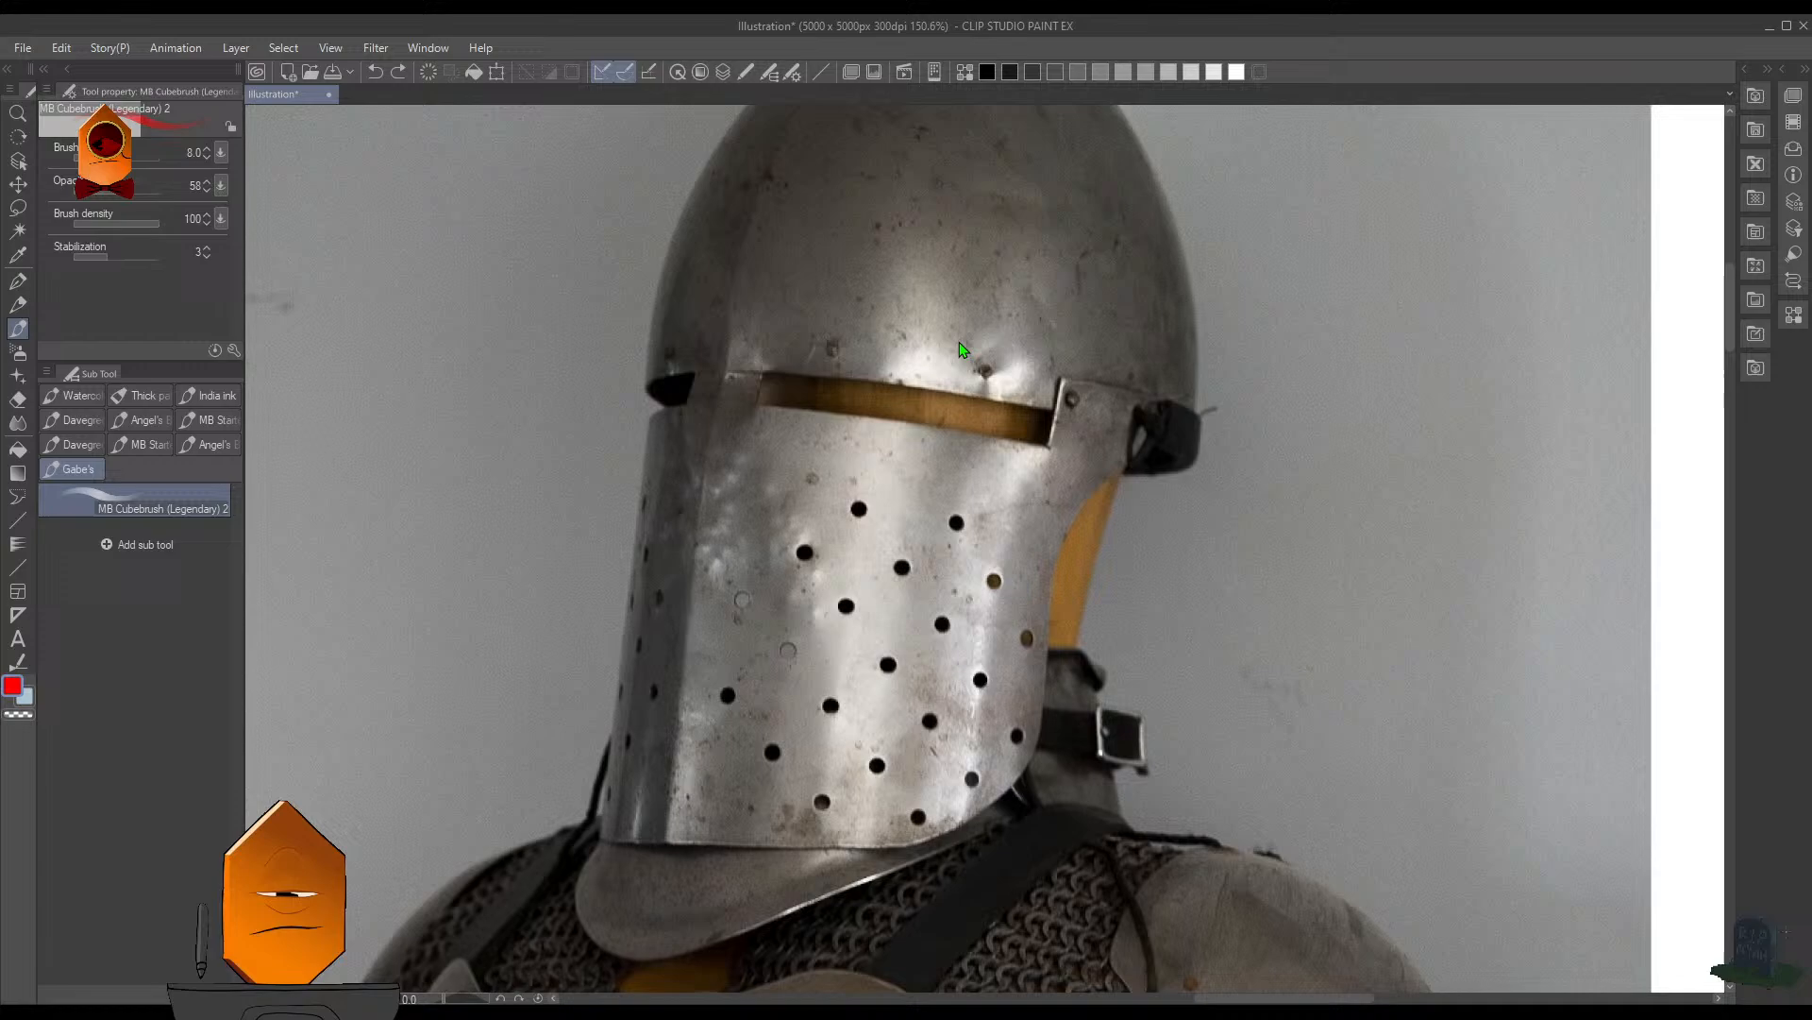
pyautogui.click(229, 235)
pyautogui.moveTo(124, 191); pyautogui.dragTo(175, 191)
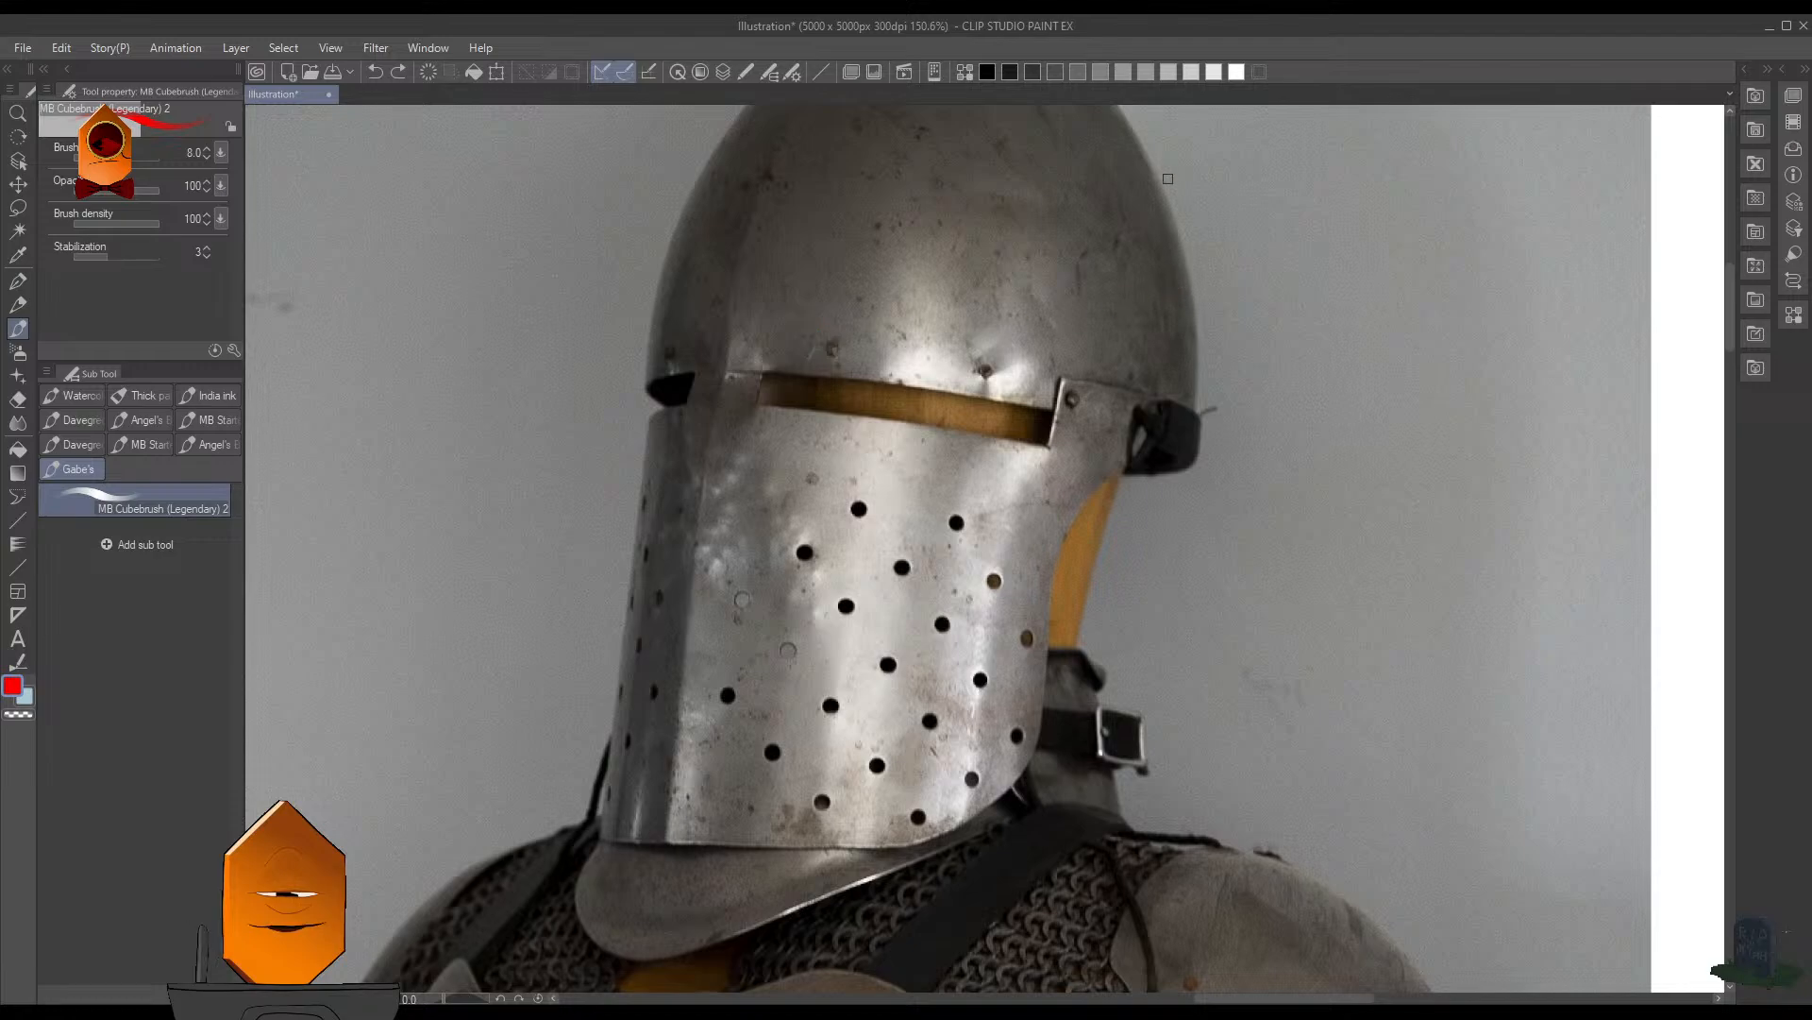
# - Outline the helmet's highlights in red above the visor slit and along the back side of the perforated visor
pyautogui.moveTo(884, 383)
pyautogui.mouseDown()
pyautogui.moveTo(941, 349)
pyautogui.moveTo(953, 382)
pyautogui.moveTo(1032, 376)
pyautogui.mouseUp()
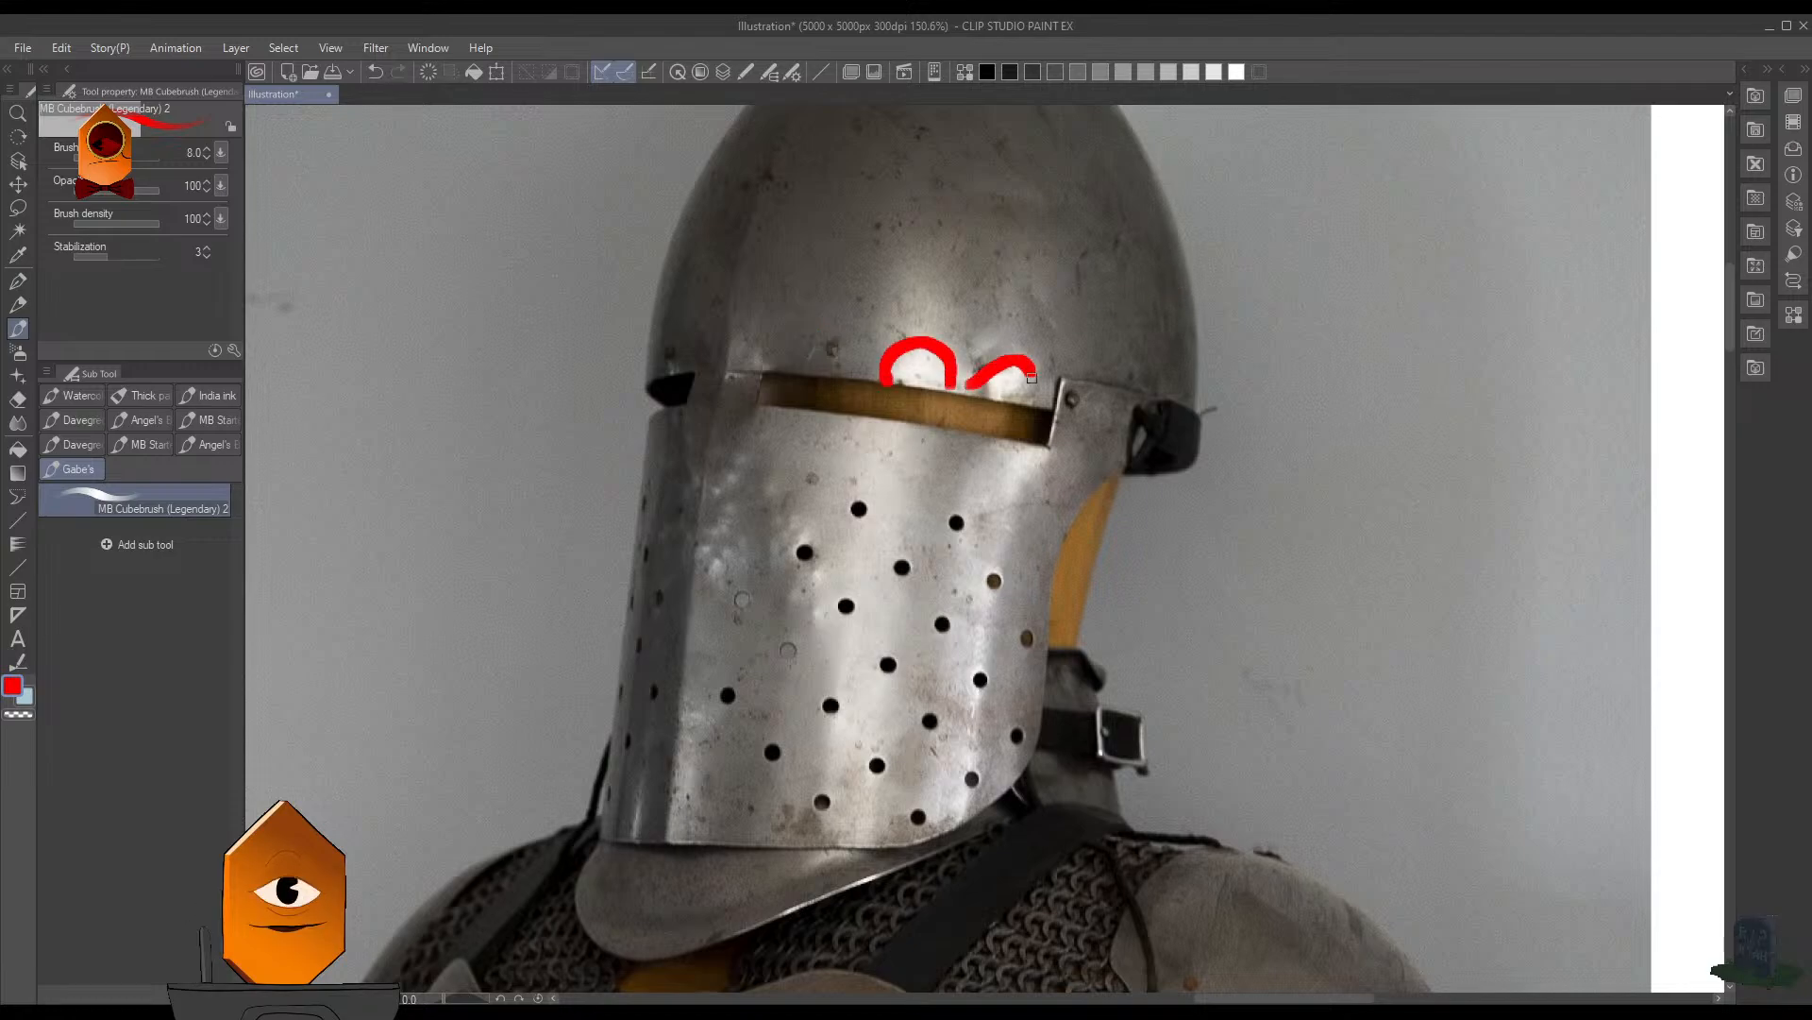
pyautogui.moveTo(878, 269)
pyautogui.mouseDown()
pyautogui.moveTo(930, 231)
pyautogui.moveTo(958, 347)
pyautogui.moveTo(1030, 315)
pyautogui.moveTo(1024, 397)
pyautogui.mouseUp()
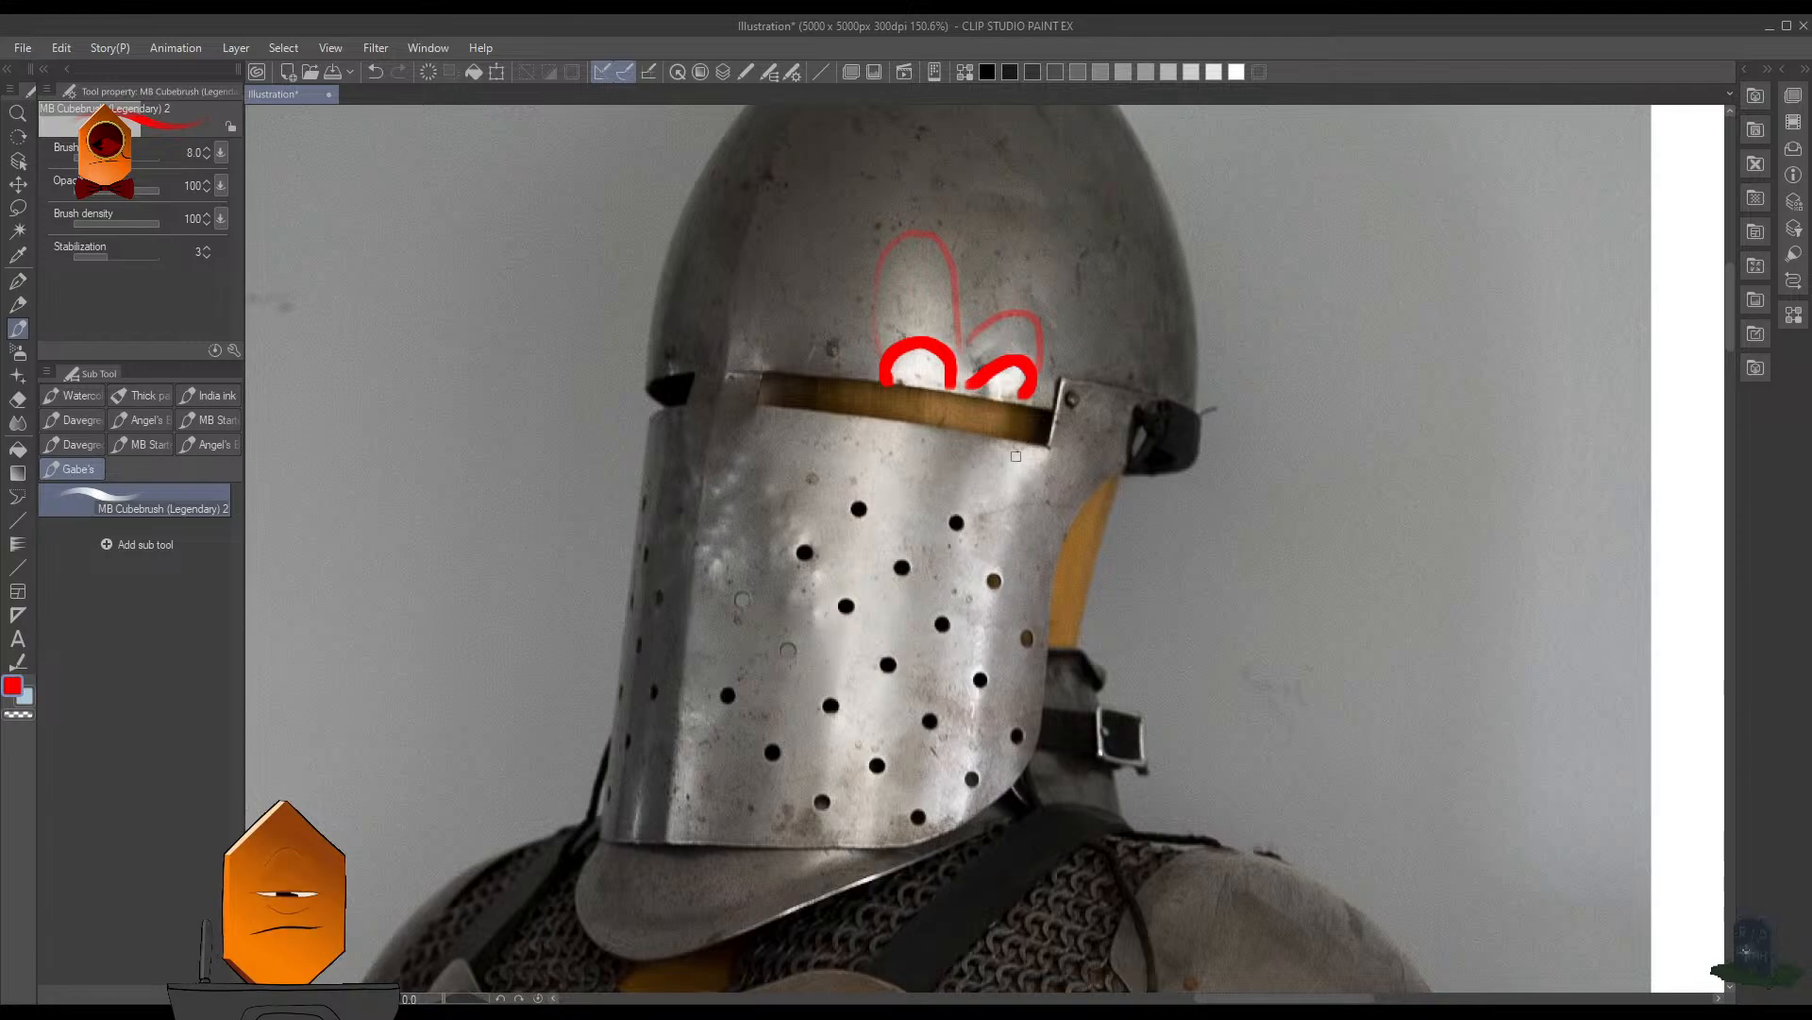
pyautogui.moveTo(1023, 453); pyautogui.dragTo(965, 797)
pyautogui.moveTo(1000, 553); pyautogui.dragTo(986, 798)
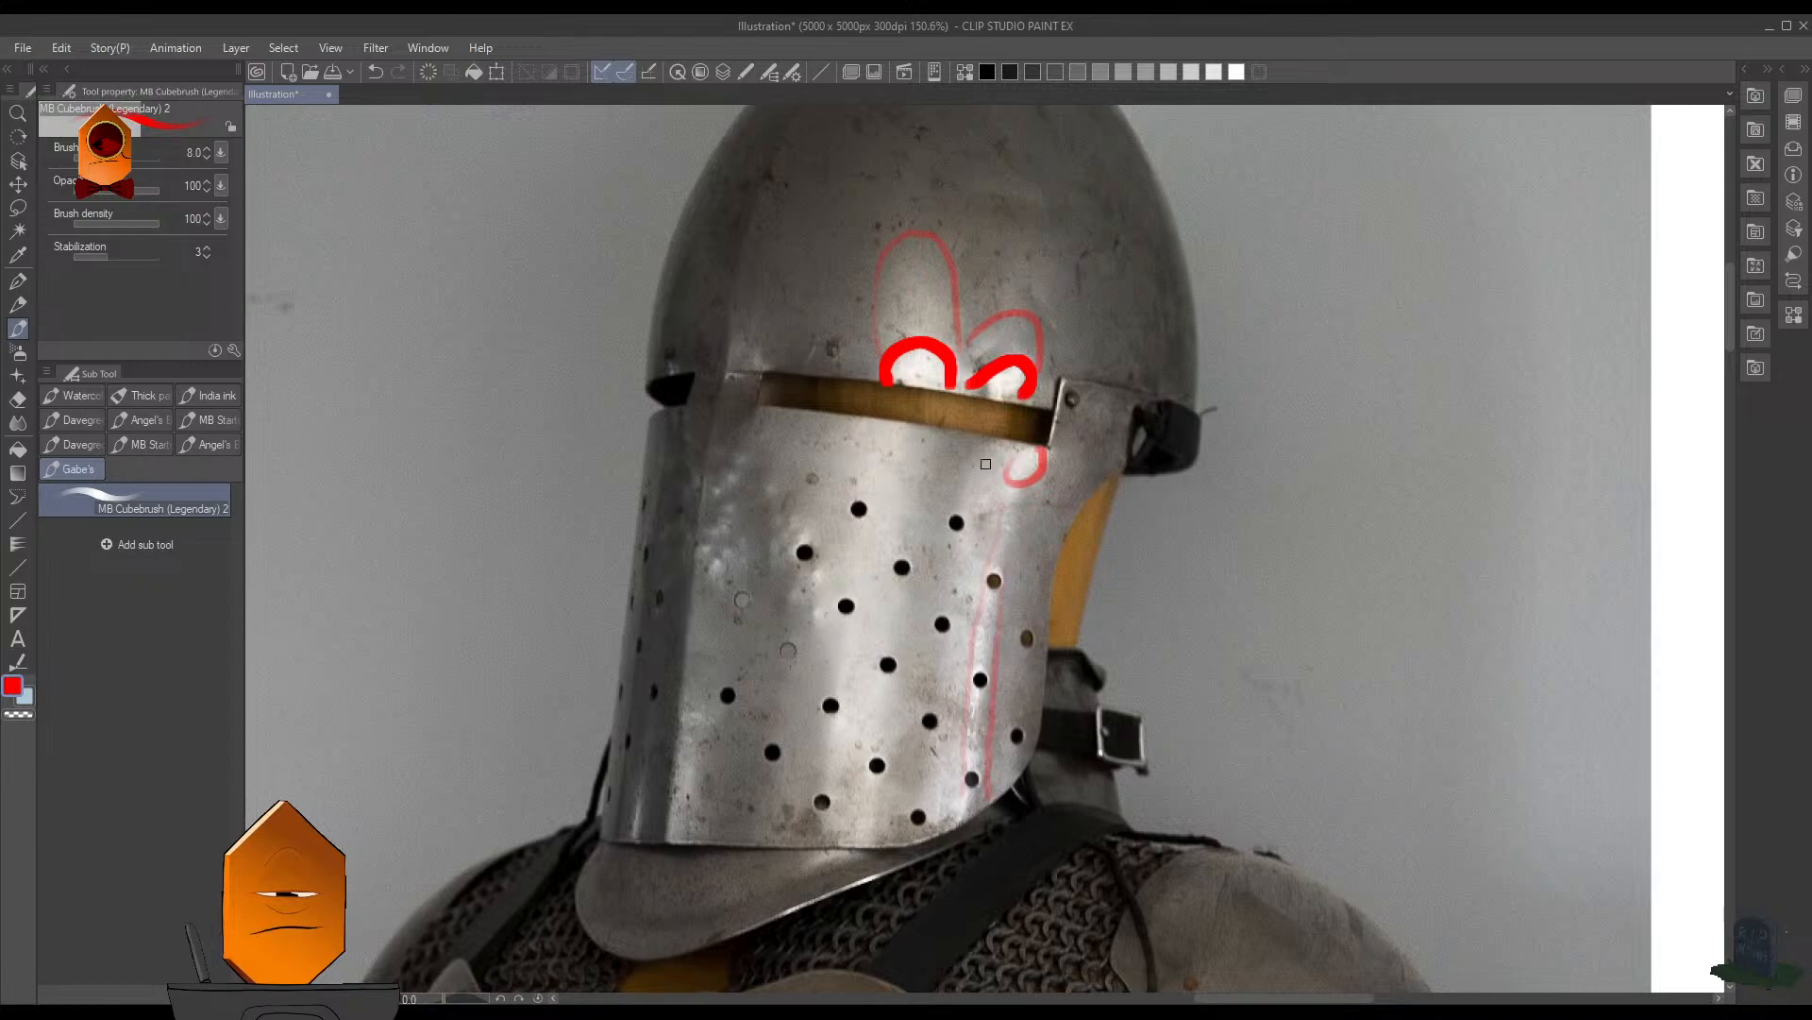
pyautogui.moveTo(961, 493); pyautogui.dragTo(996, 511)
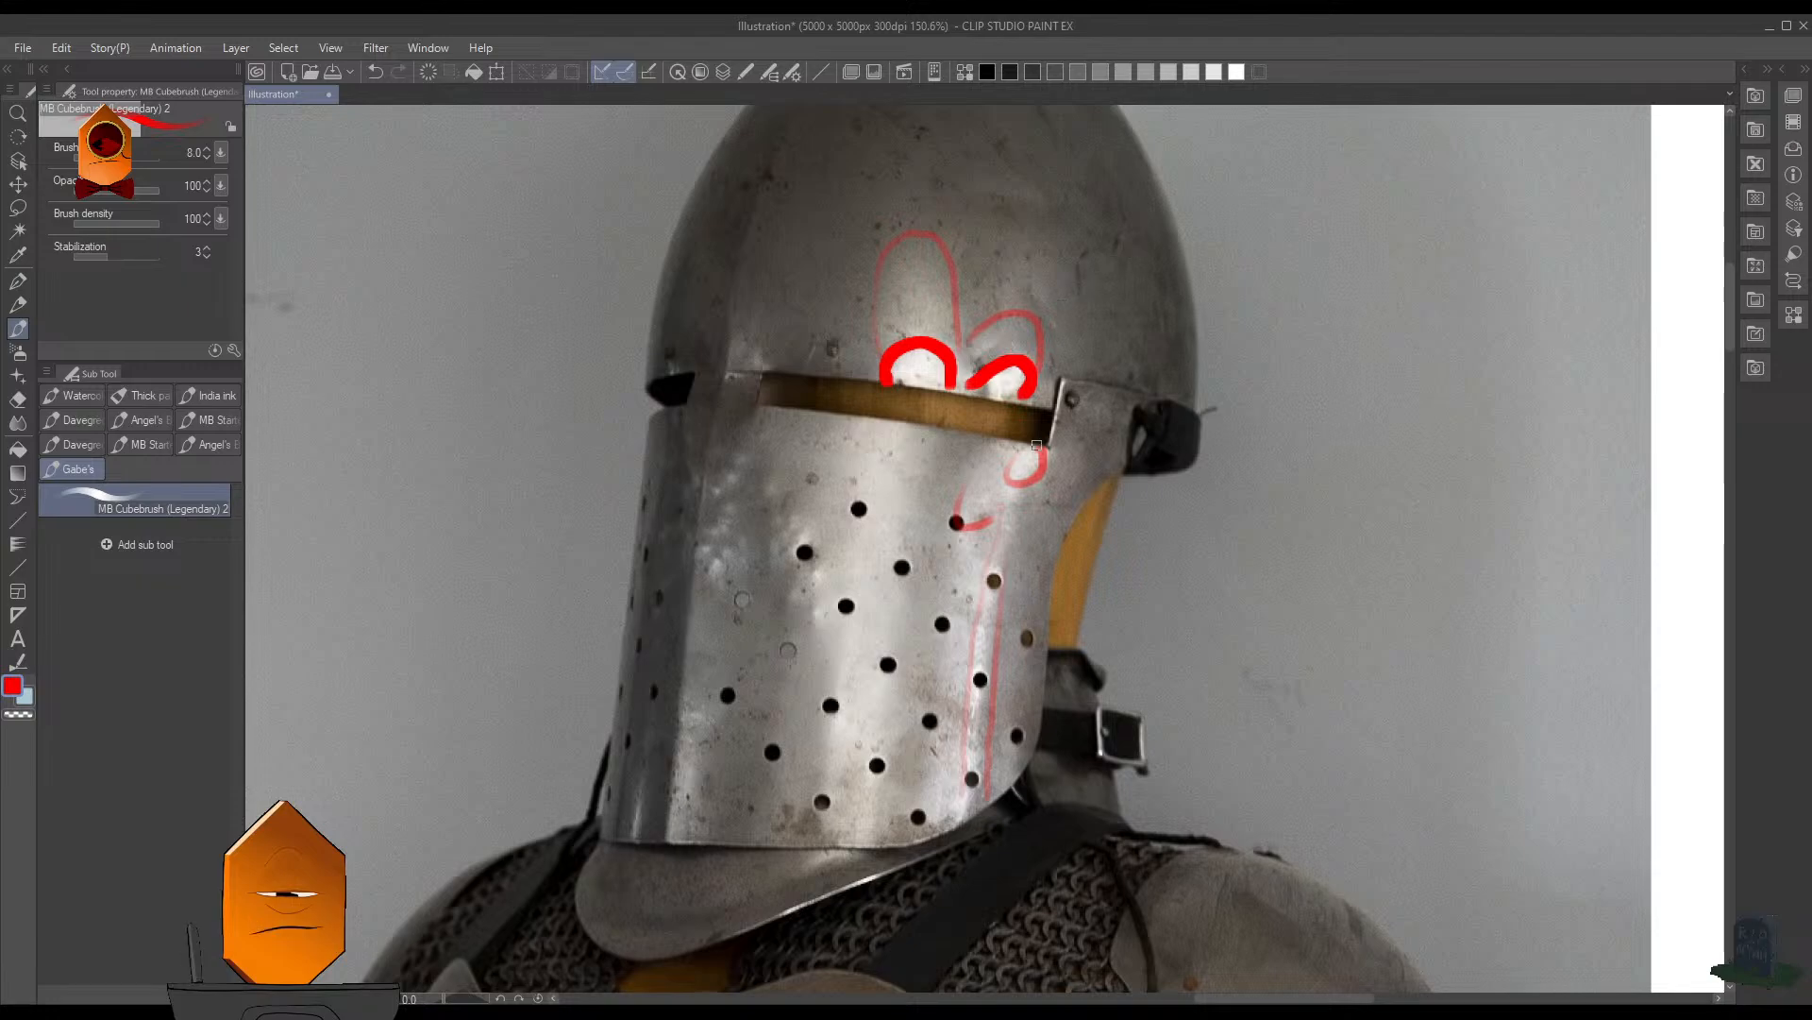
pyautogui.scroll(-10, 1036, 444)
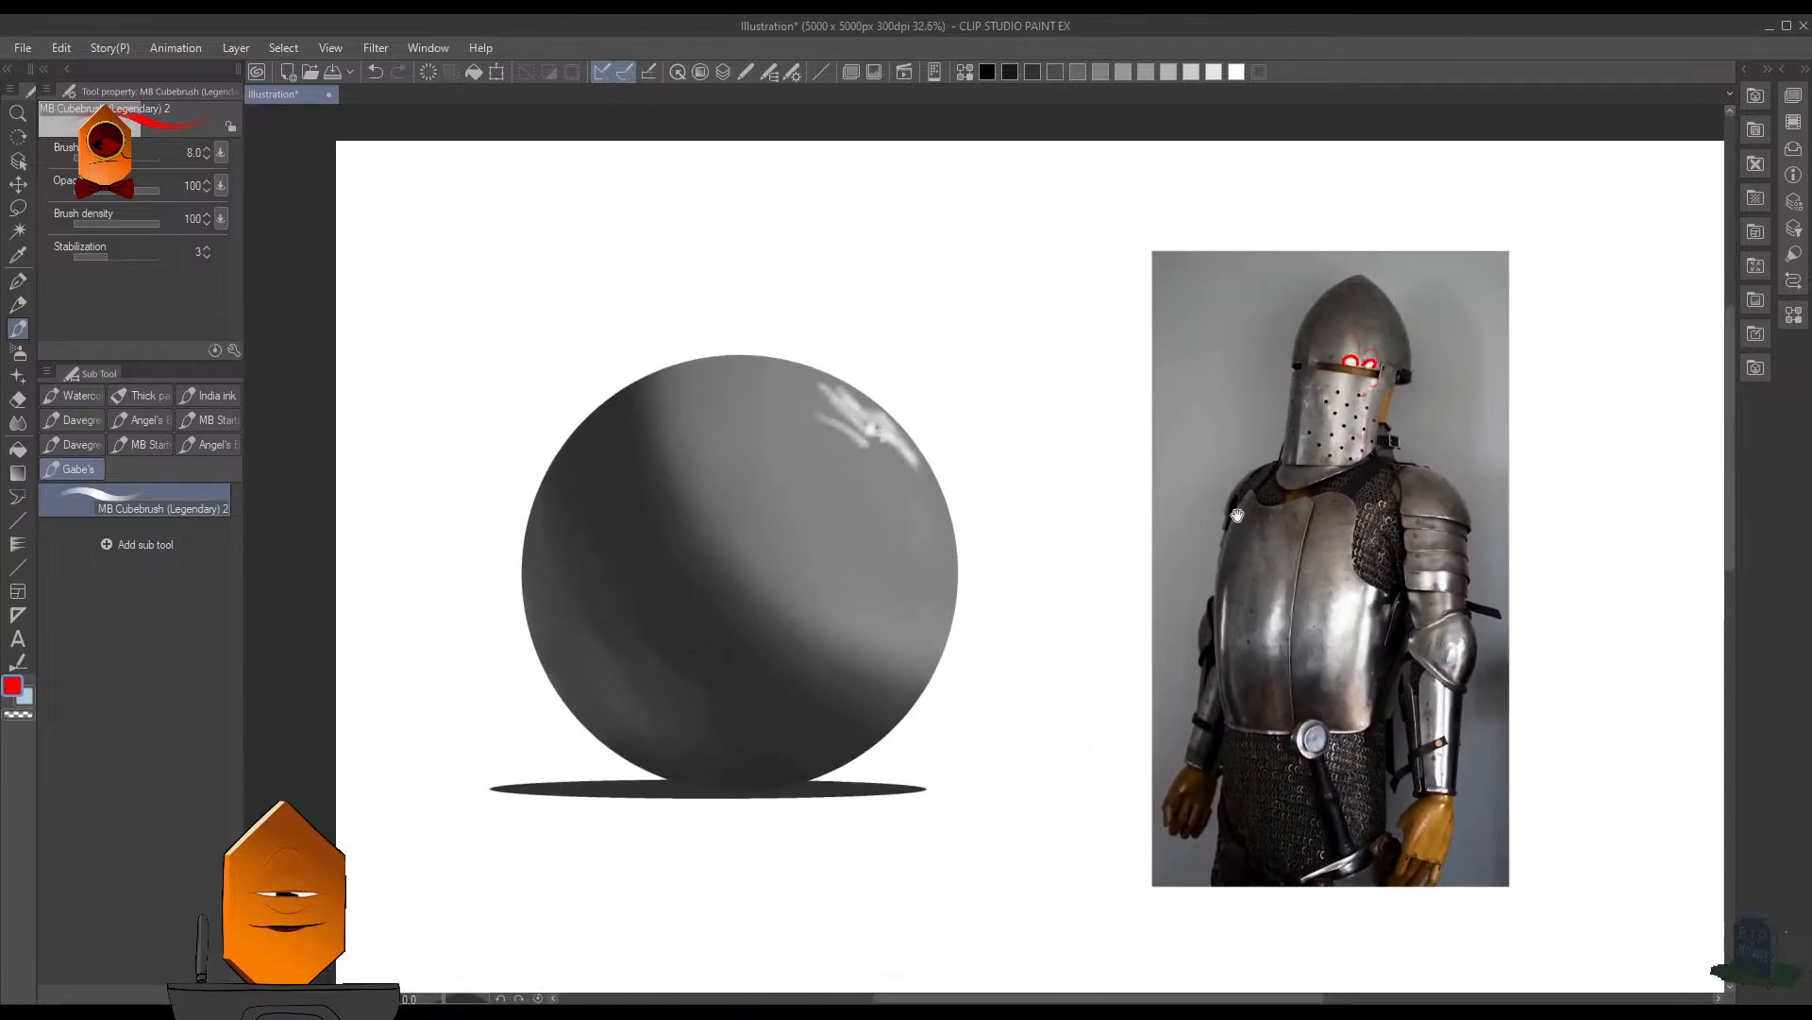
pyautogui.moveTo(1210, 499)
pyautogui.mouseDown()
pyautogui.moveTo(1225, 507)
pyautogui.moveTo(1048, 514)
pyautogui.moveTo(1061, 500)
pyautogui.mouseUp()
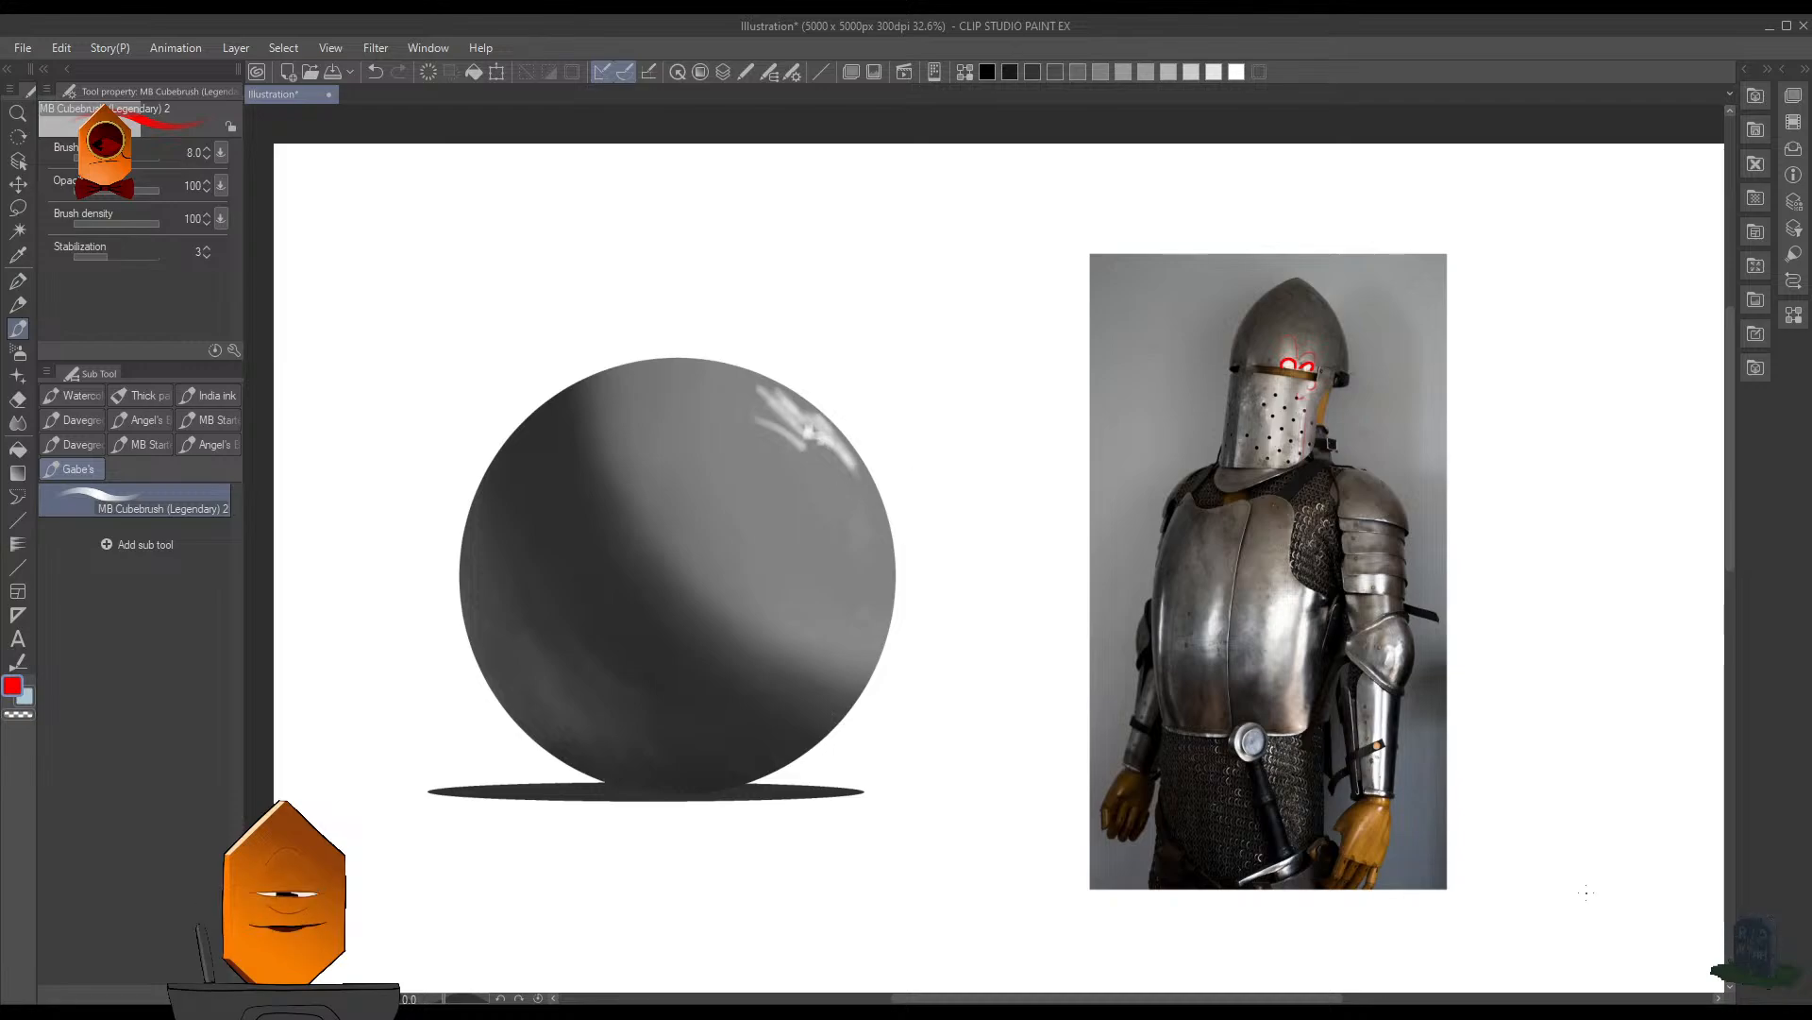
# - Switch to Blender and add a UV sphere at the world origin
pyautogui.hotkey('alt', 'Tab')
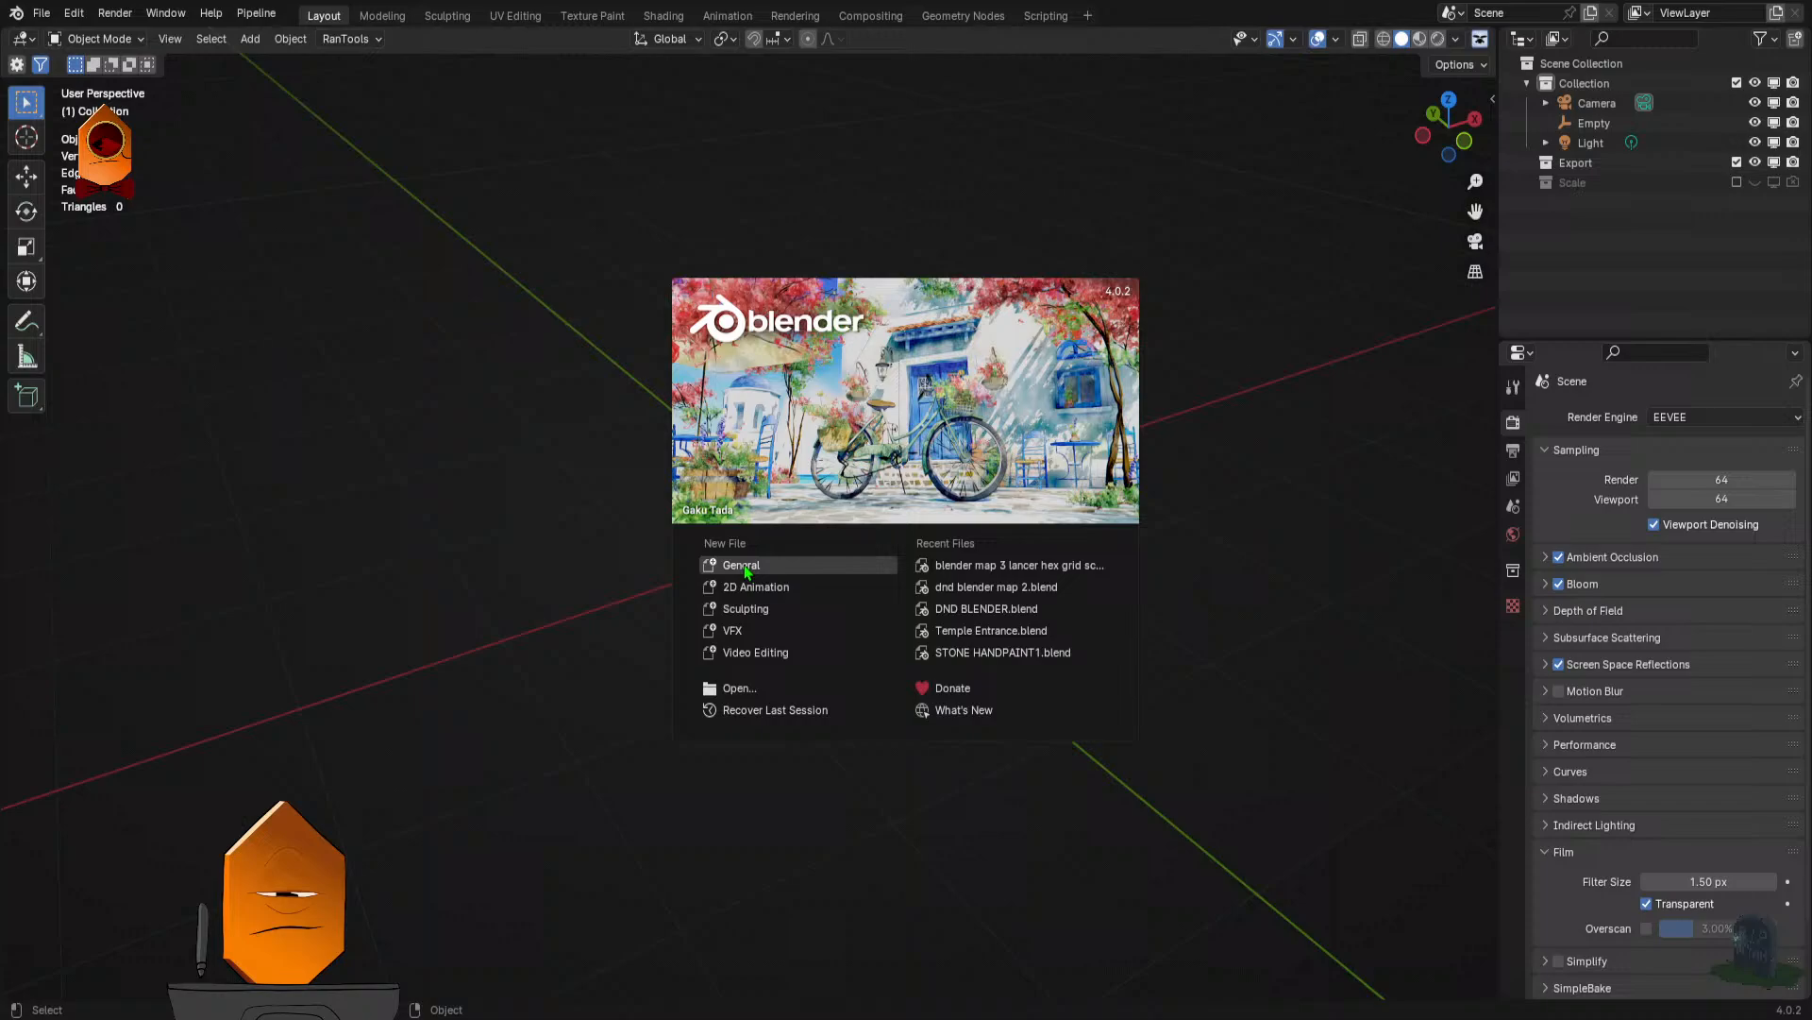
pyautogui.click(745, 567)
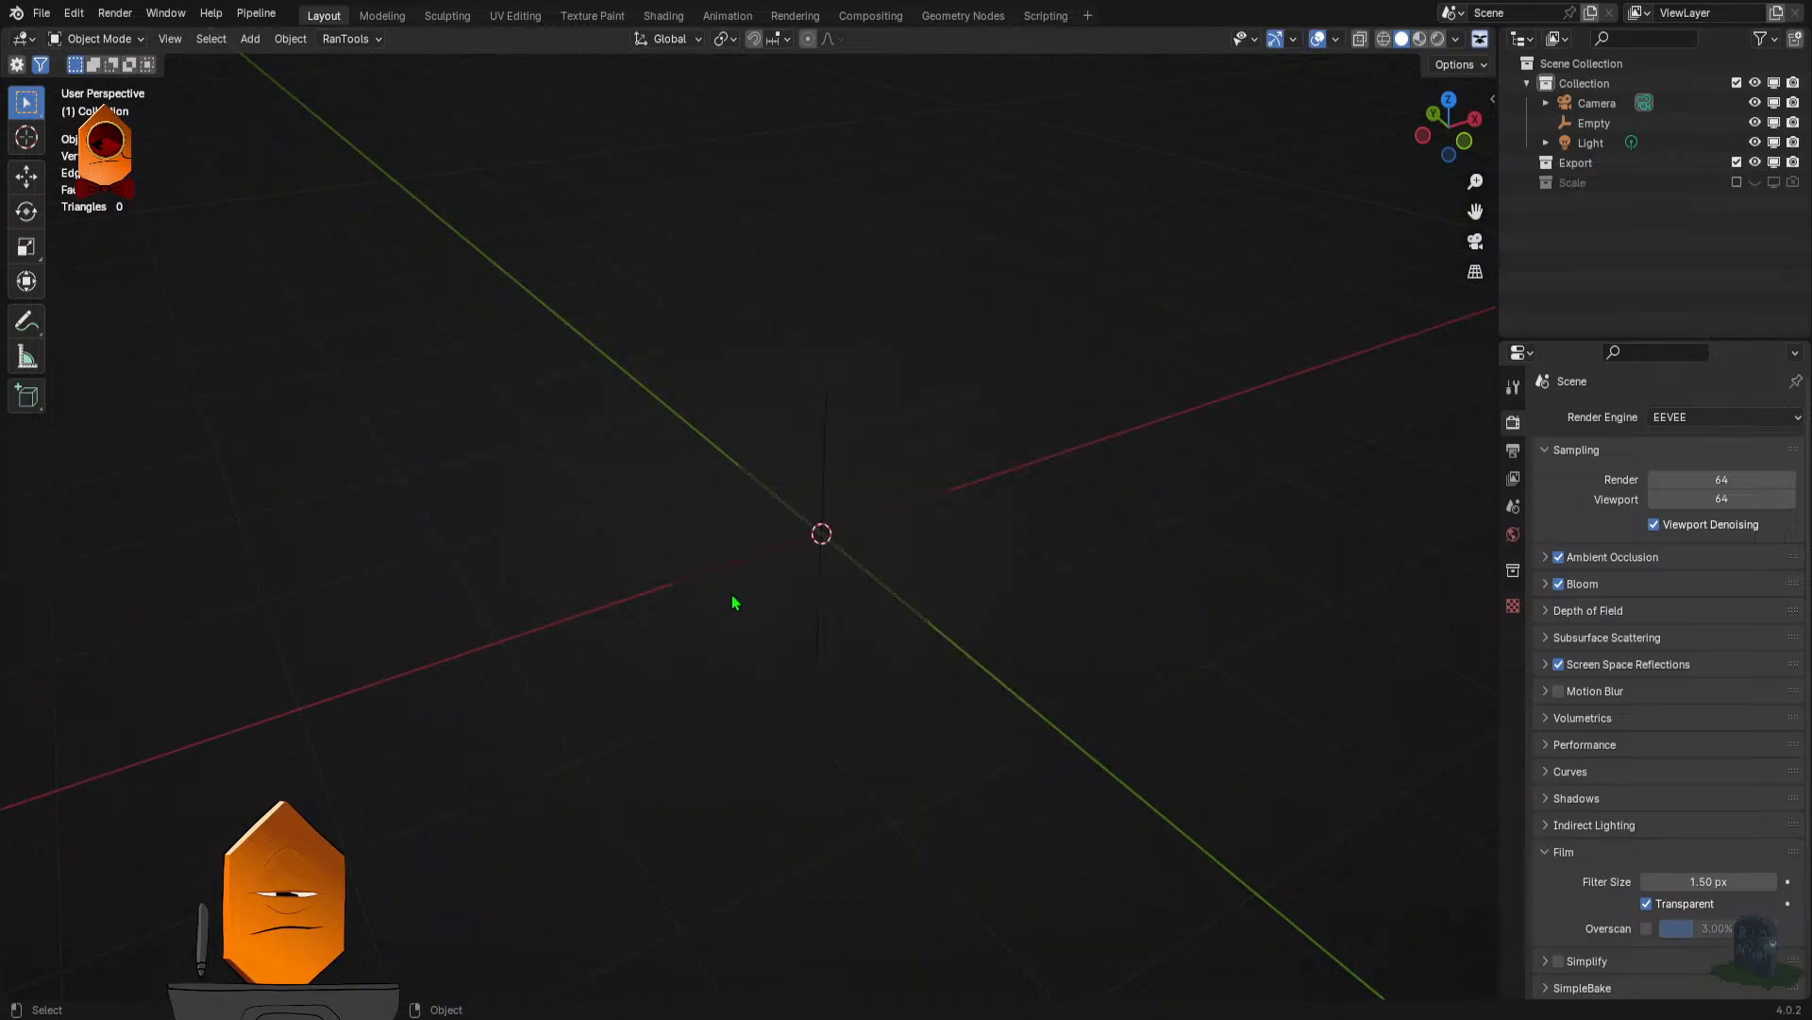
pyautogui.hotkey('ctrl', 'a')
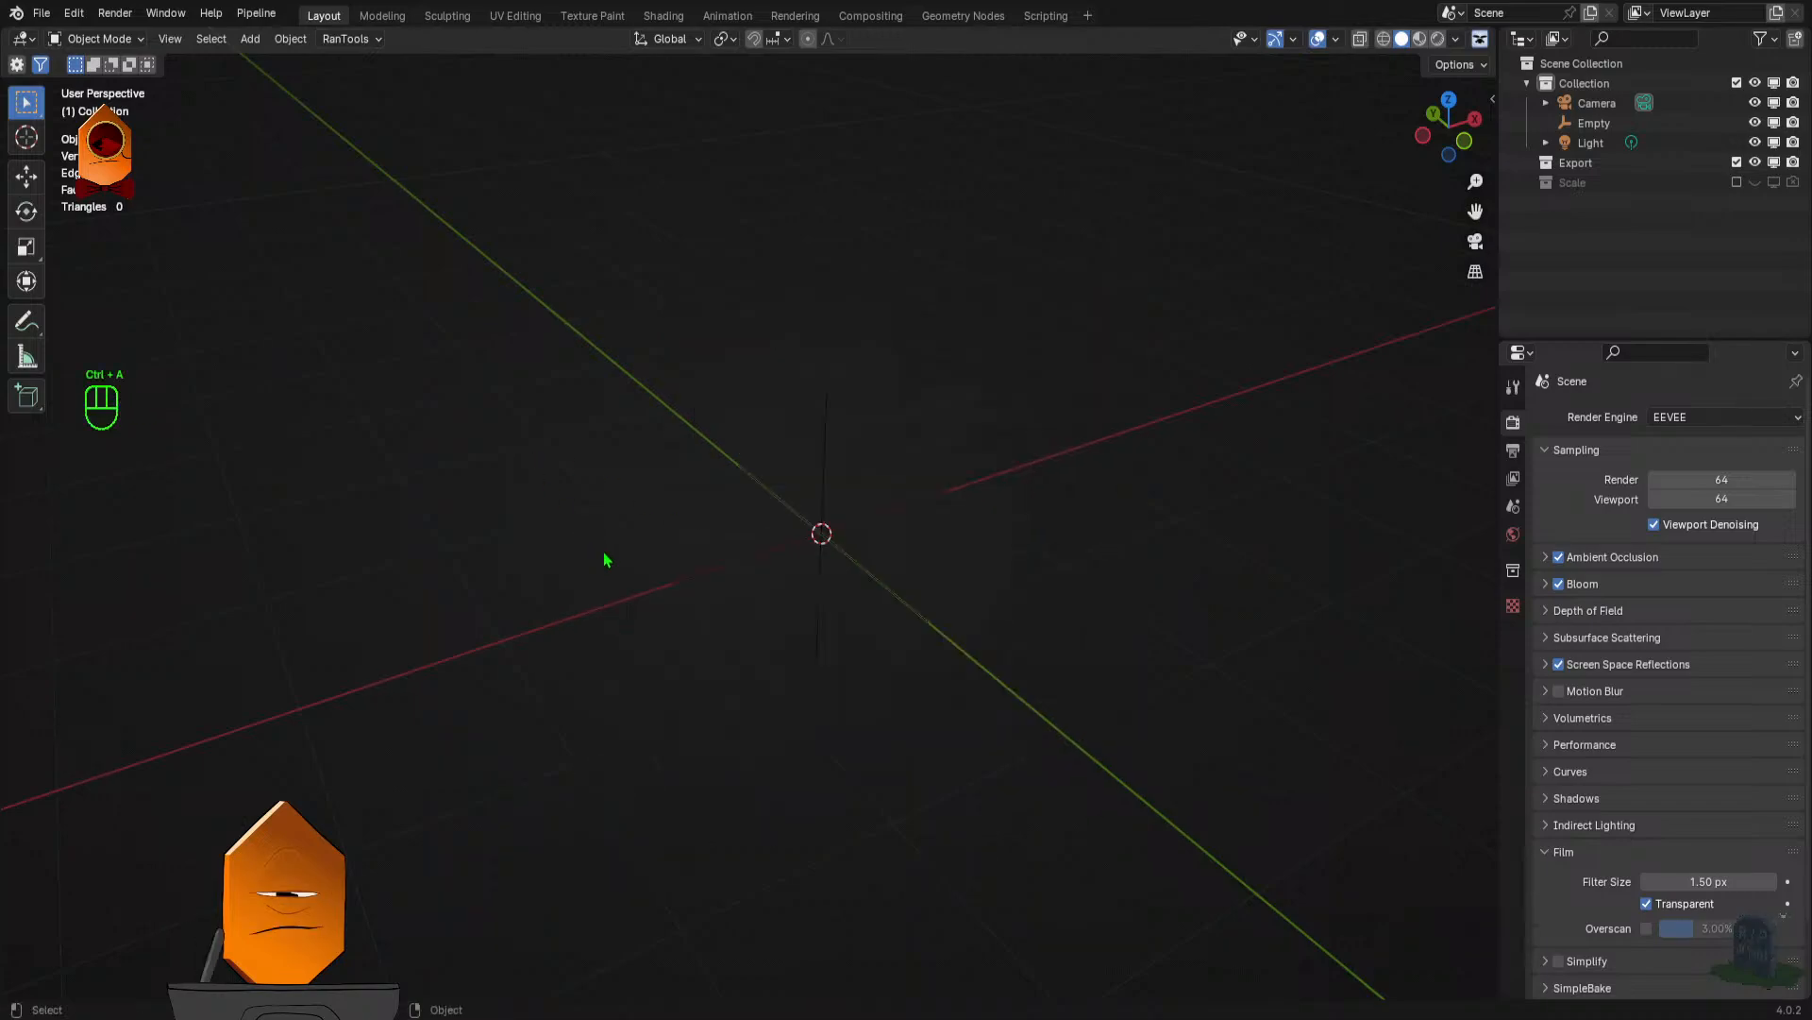
pyautogui.hotkey('shift', 'a')
pyautogui.moveTo(613, 577)
pyautogui.click(741, 61)
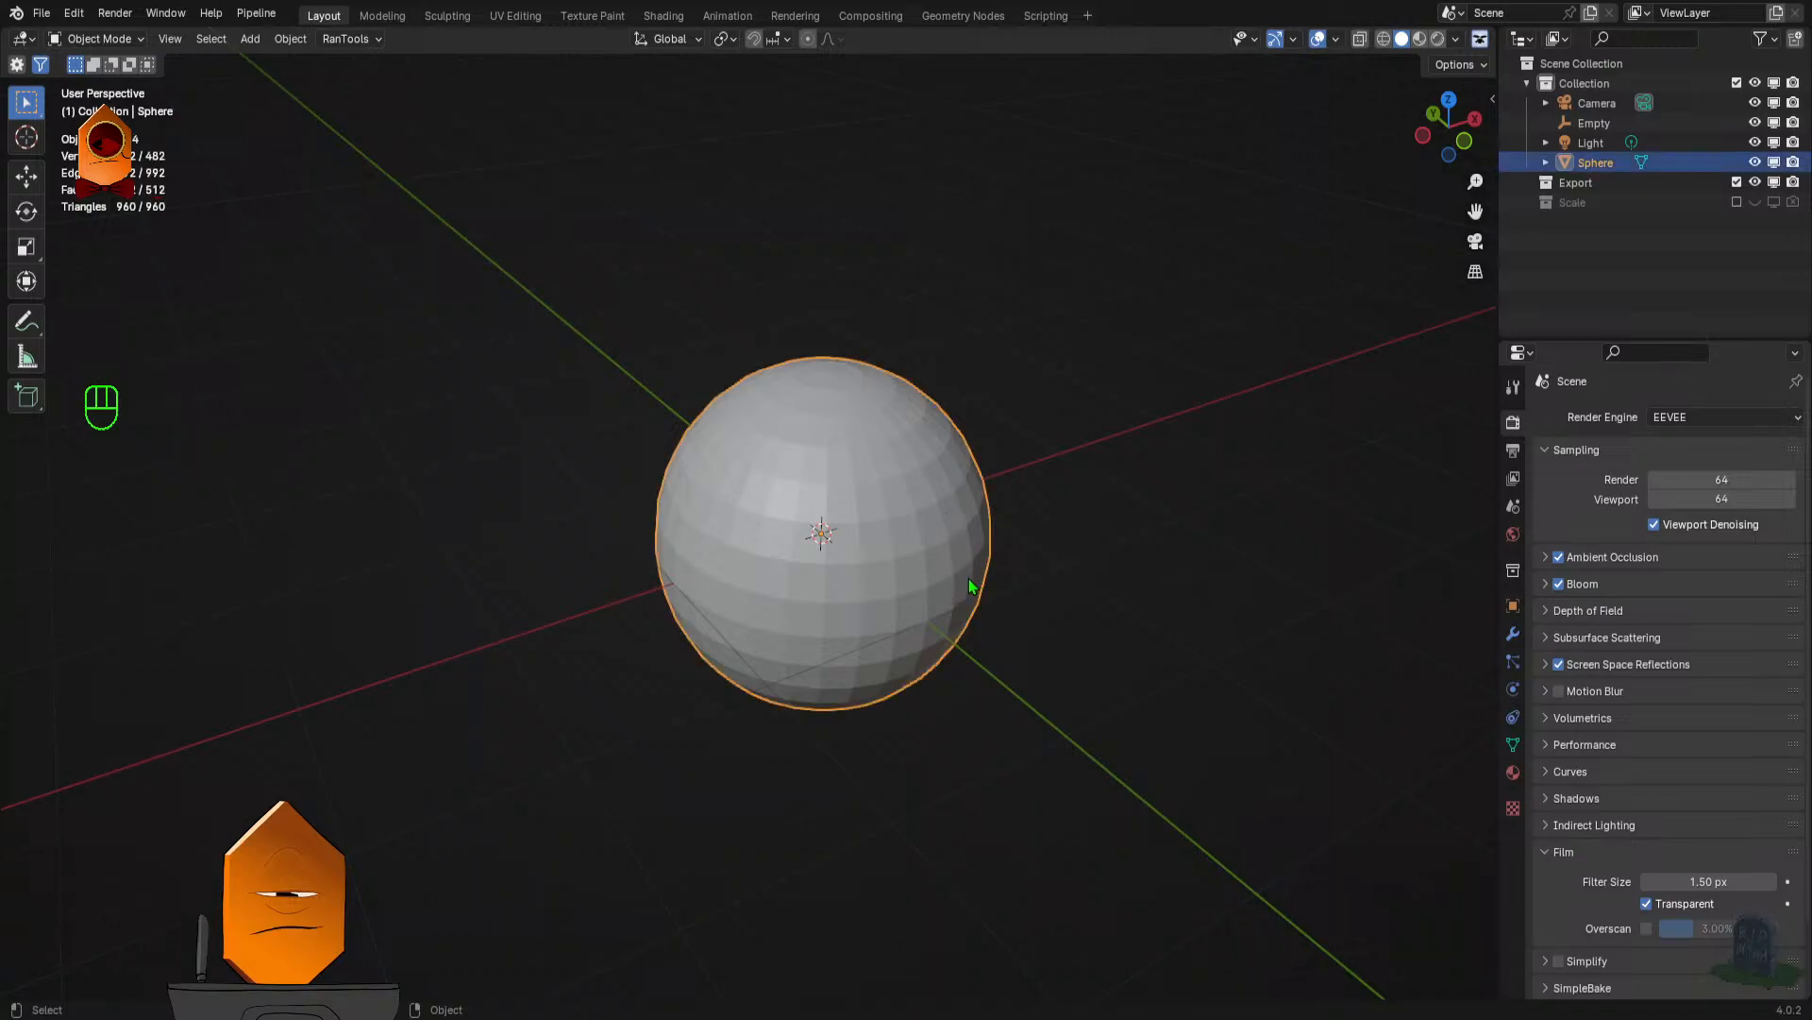
pyautogui.press('F7')
pyautogui.click(1048, 695)
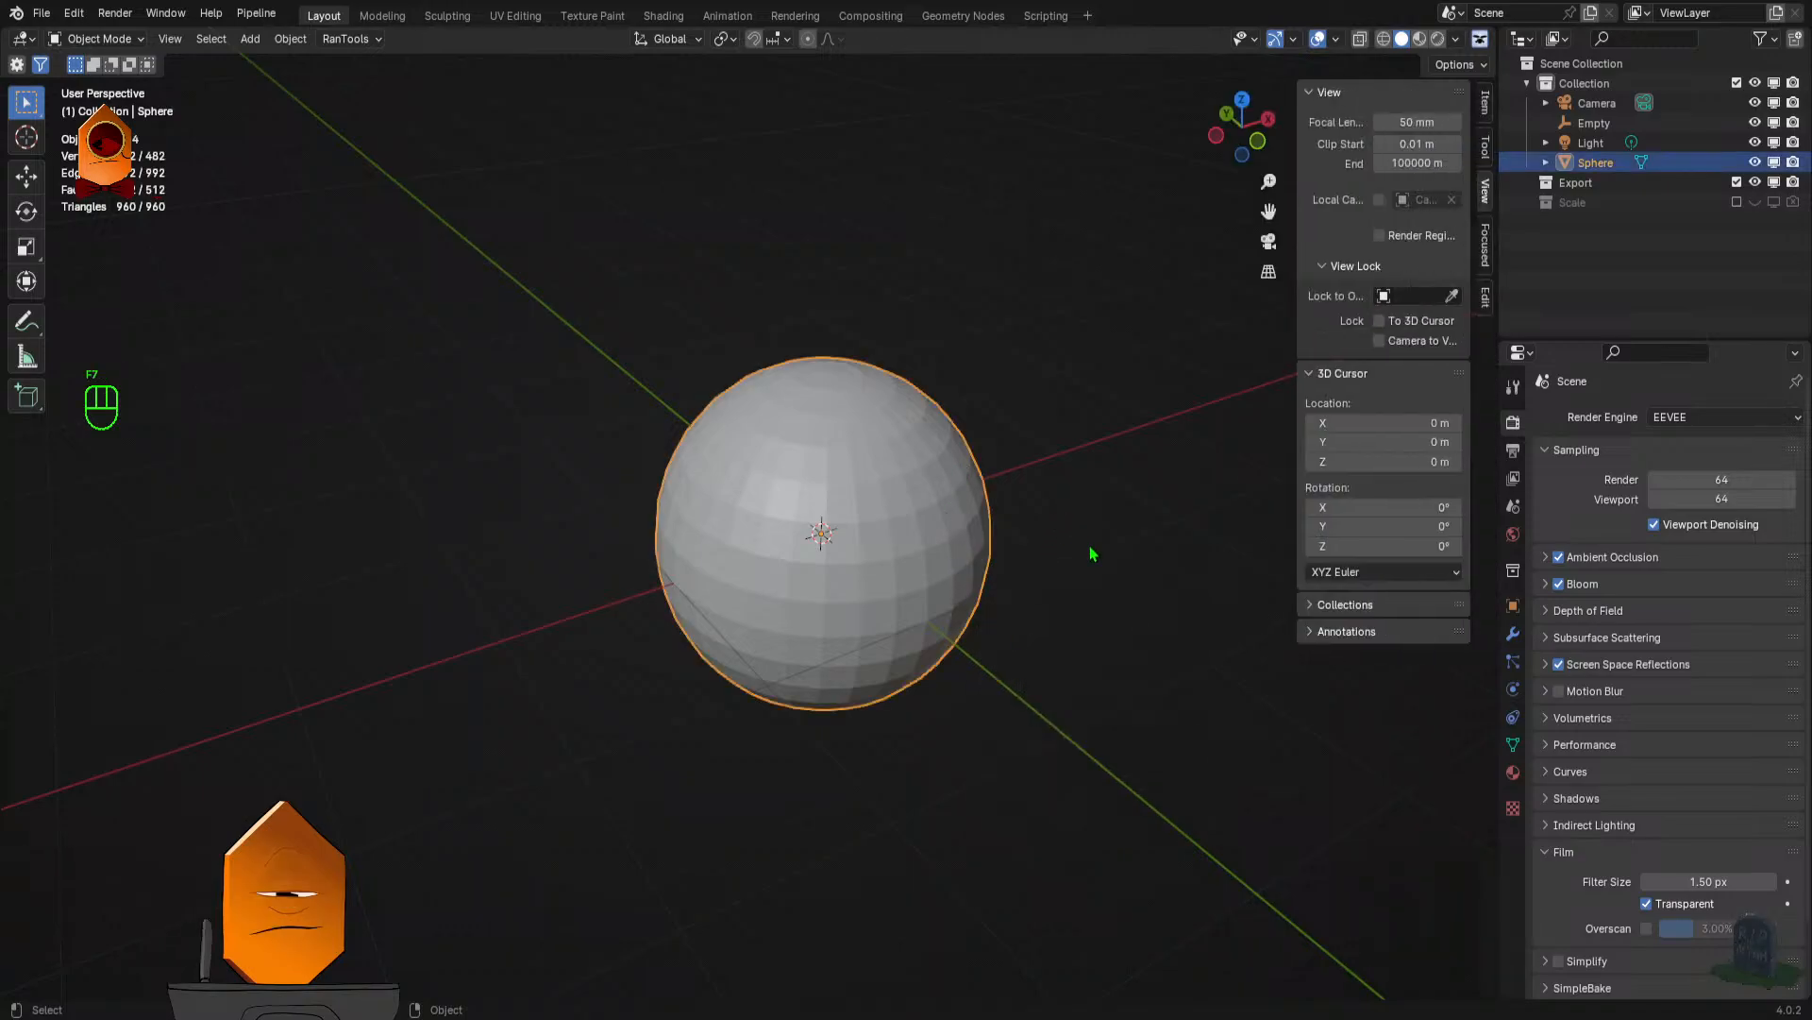
# - Display the sphere in Material Preview and give it a Quick Ucupaint Node Setup
pyautogui.press('z')
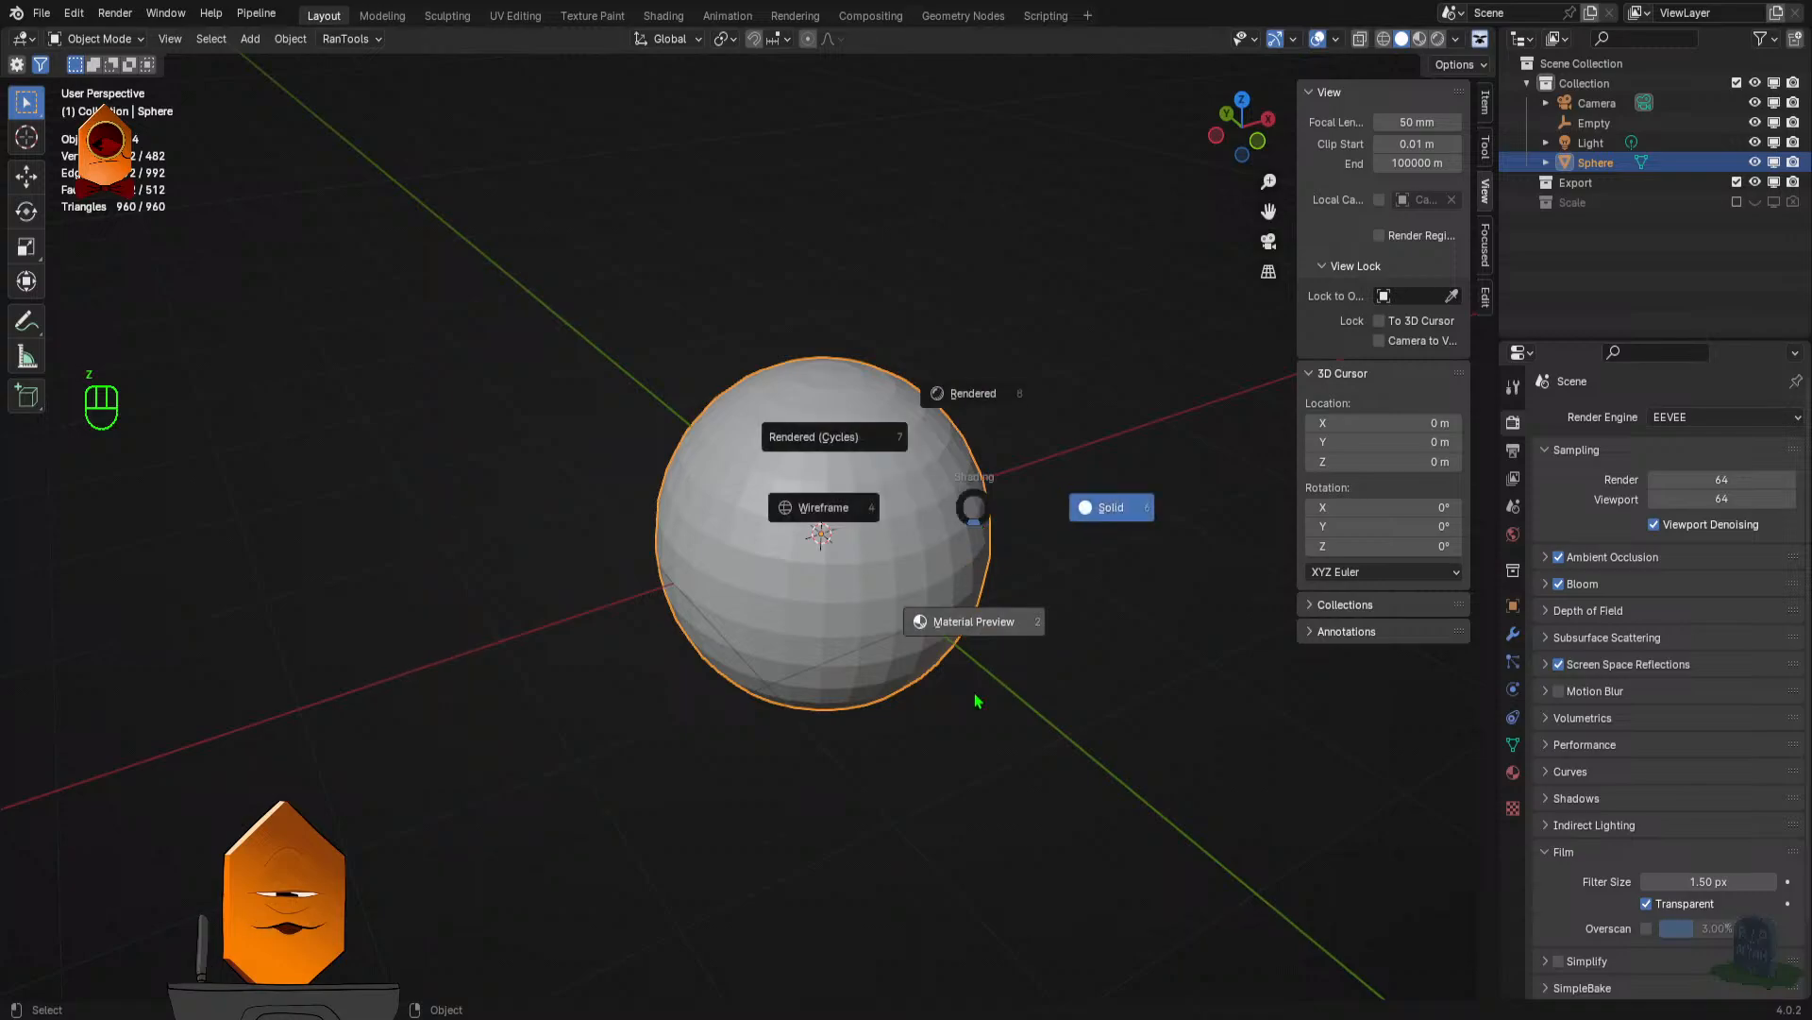
pyautogui.click(976, 697)
pyautogui.click(1483, 255)
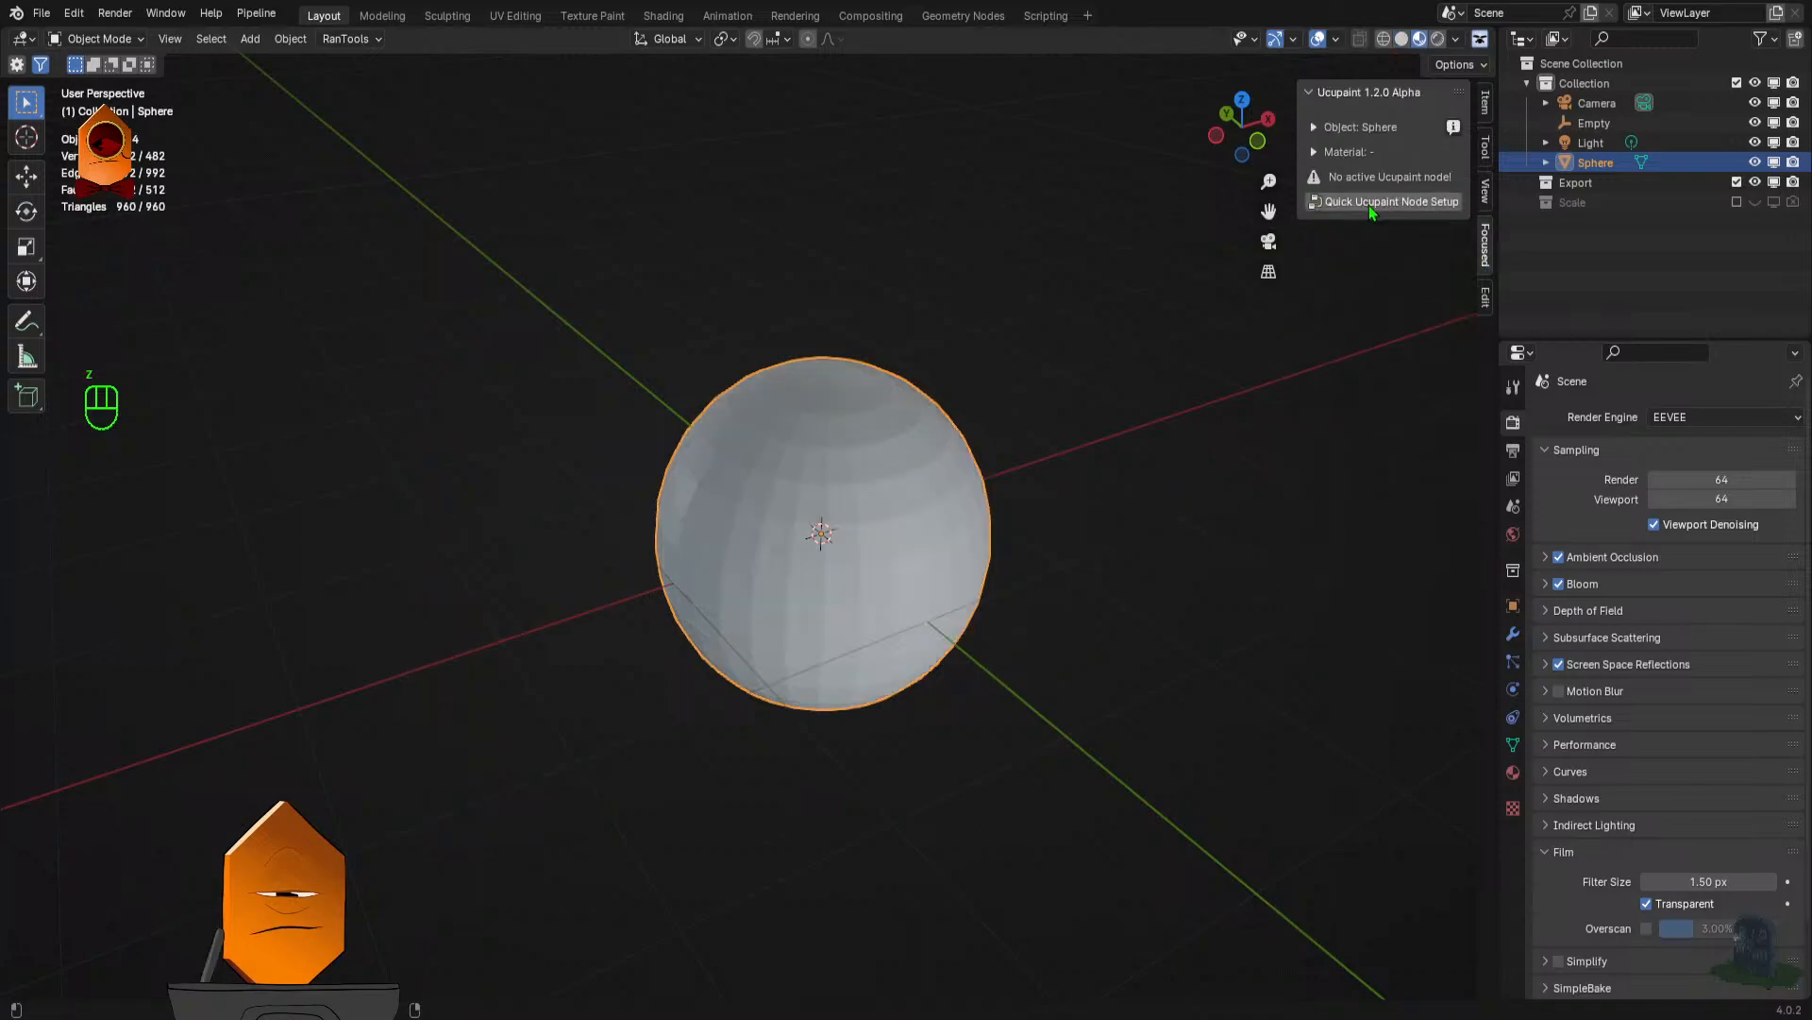
pyautogui.click(1382, 201)
pyautogui.click(1369, 416)
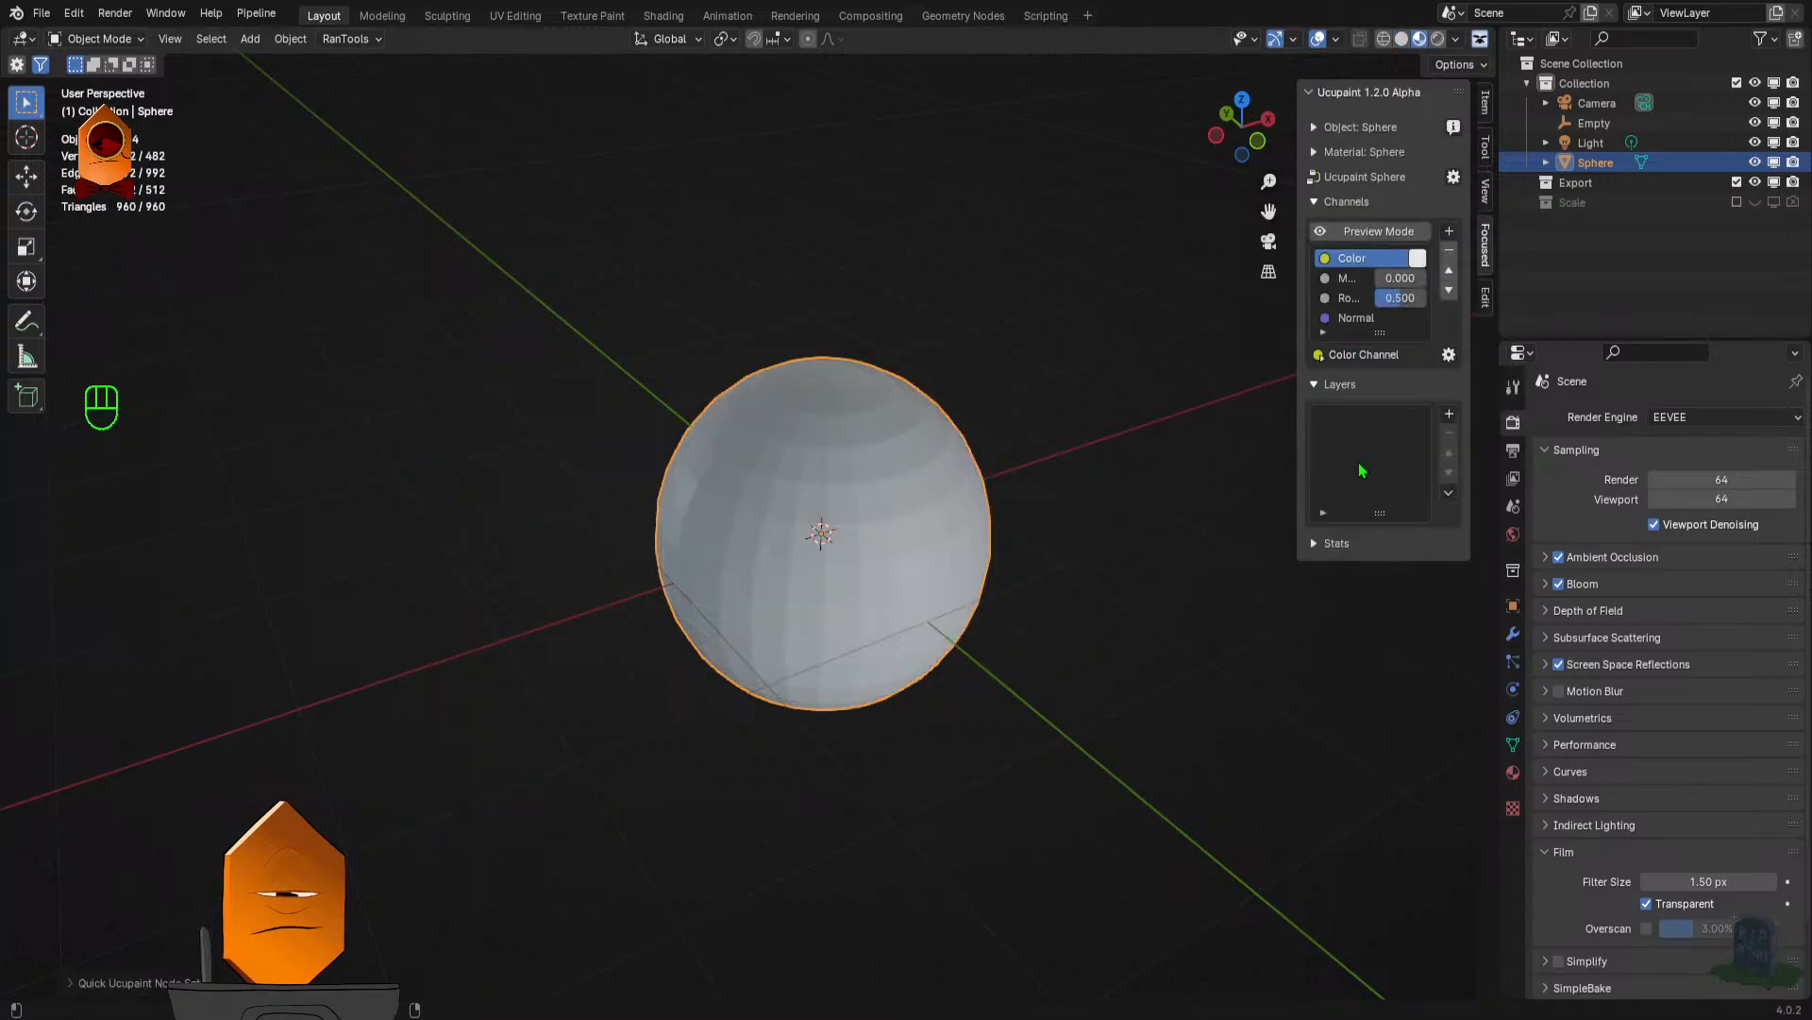
# - Add a blue Solid Color layer to the sphere's Ucupaint layers
pyautogui.click(1449, 413)
pyautogui.click(1085, 620)
pyautogui.click(1084, 697)
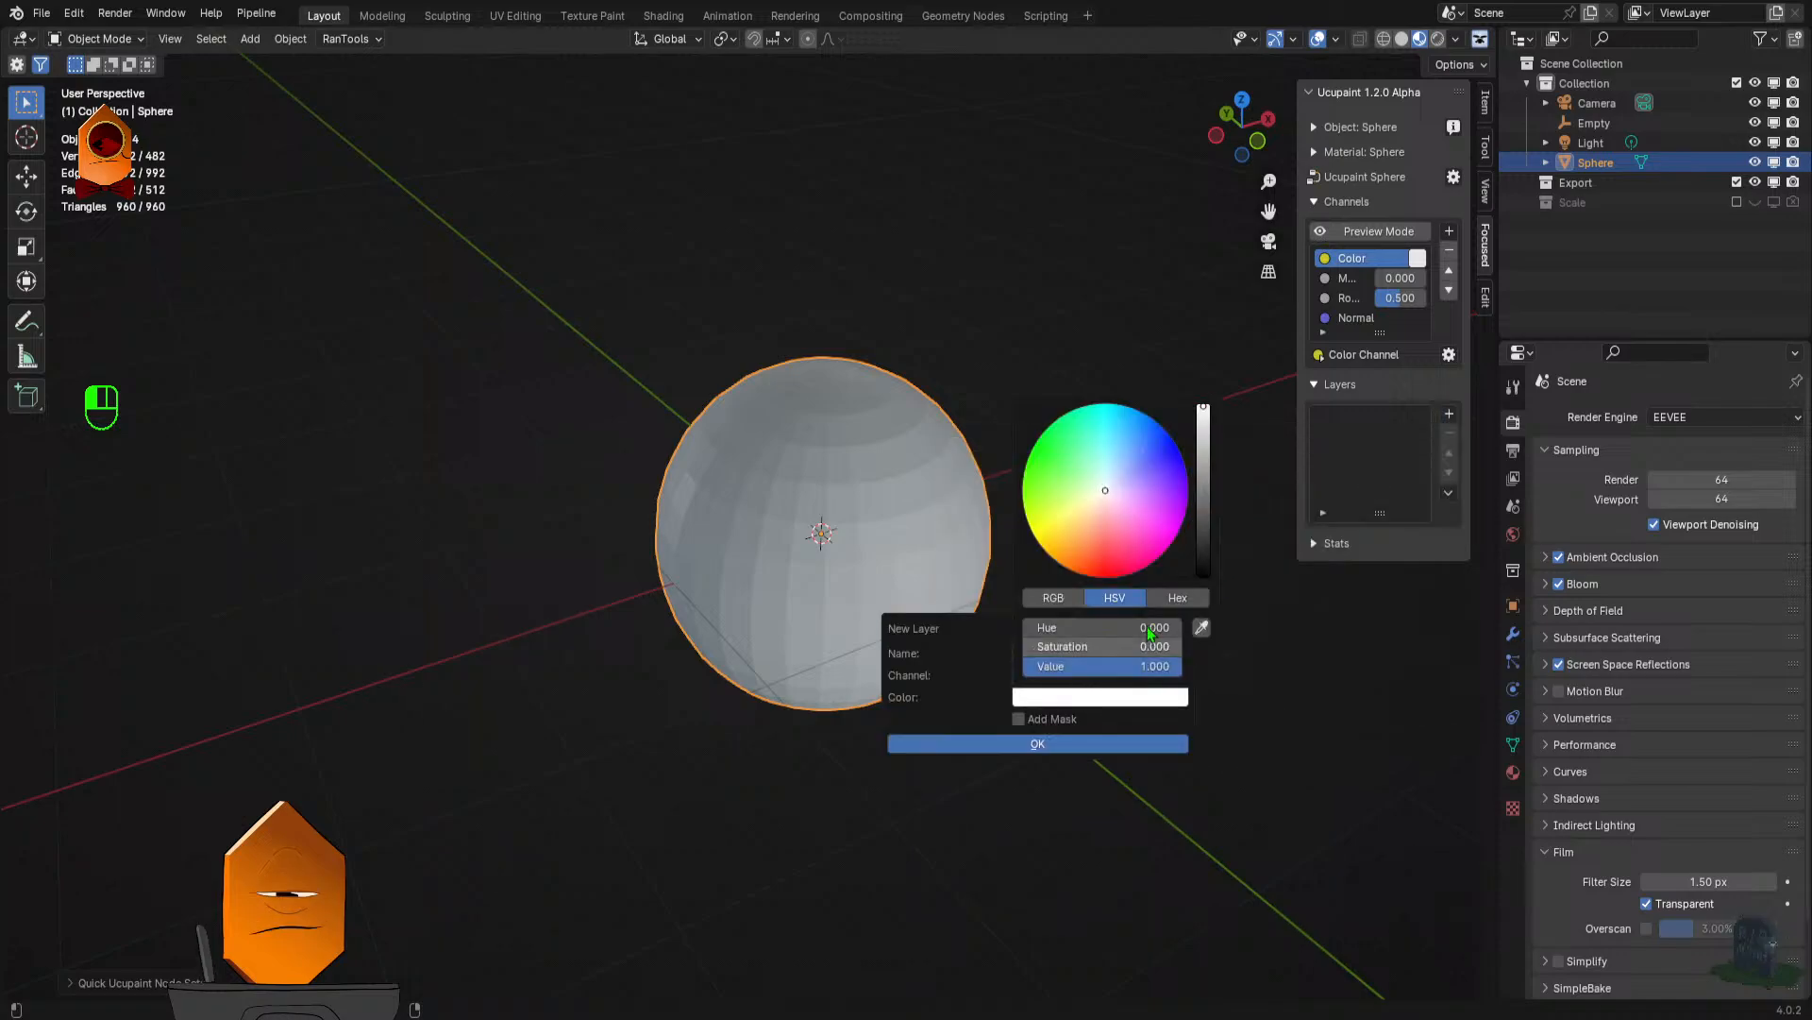
pyautogui.moveTo(1157, 474); pyautogui.dragTo(1167, 458)
pyautogui.click(1071, 743)
# - Shade the blue sphere smooth and deselect it
pyautogui.moveTo(1108, 600); pyautogui.dragTo(913, 530)
pyautogui.rightClick(849, 474)
pyautogui.click(876, 490)
pyautogui.click(1088, 501)
pyautogui.scroll(1, 1062, 490)
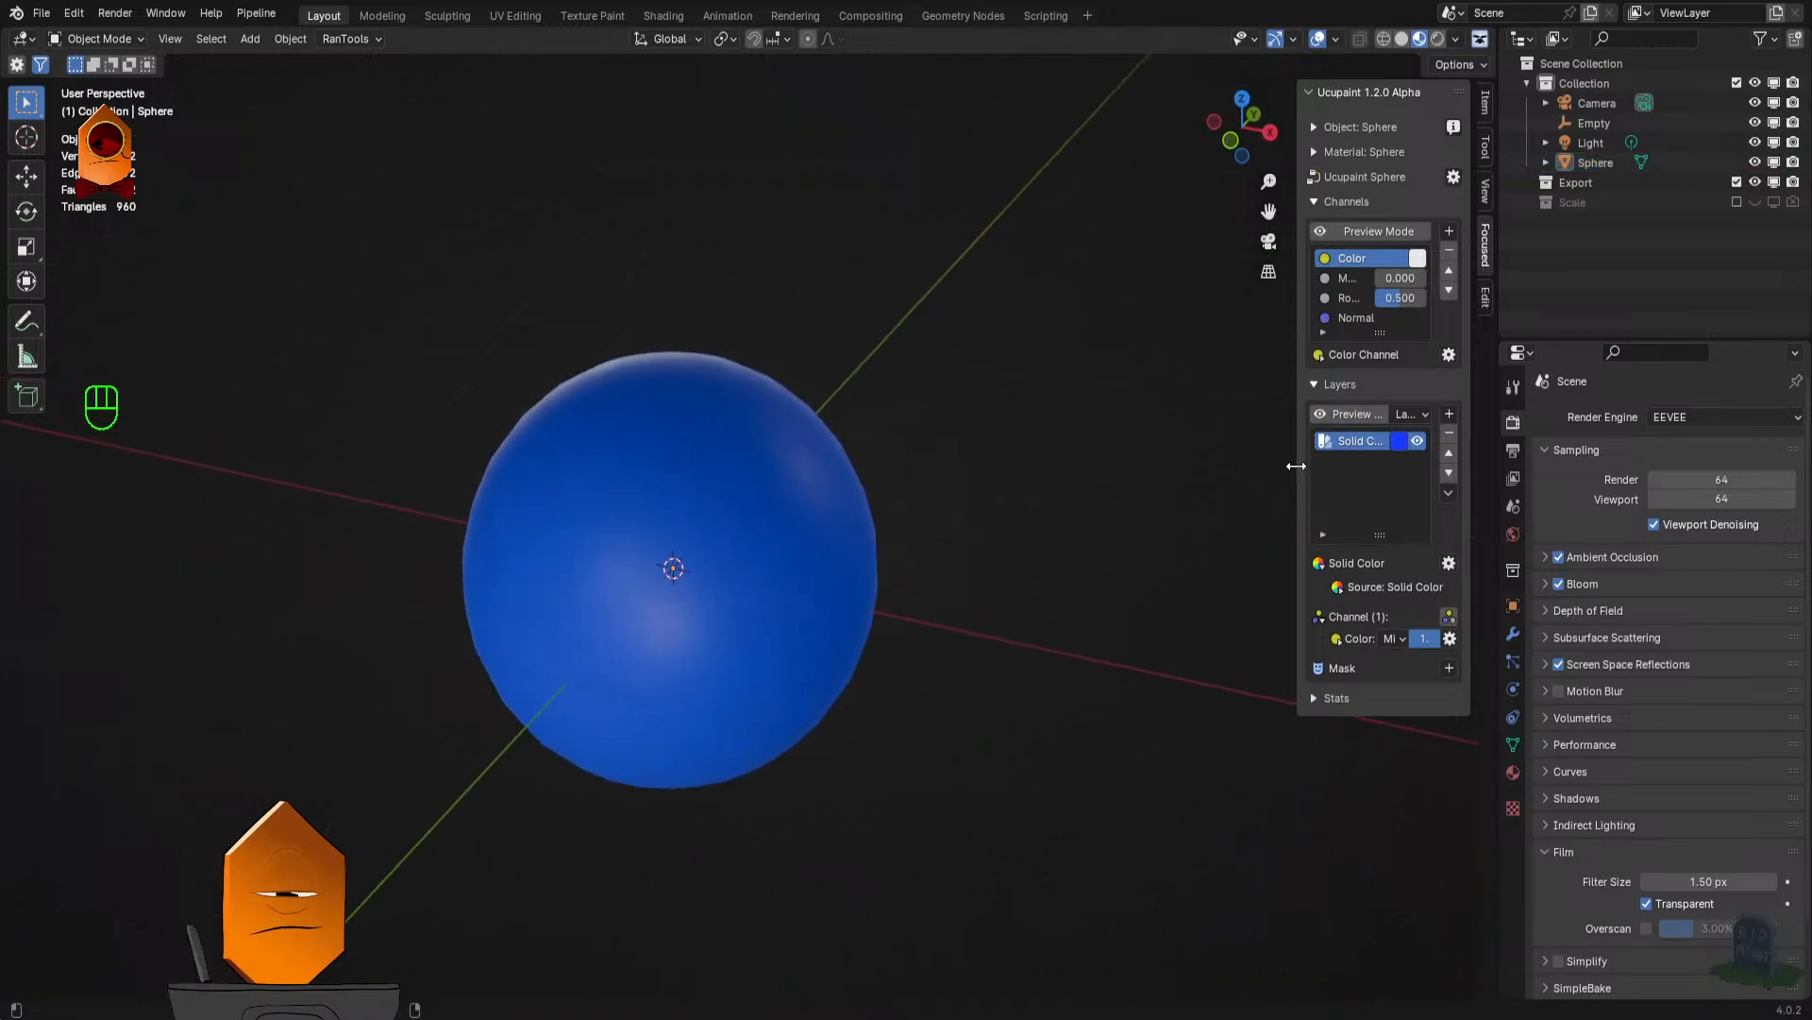
# - Widen the Ucupaint panel, review the Bake All Channels settings, and cancel without baking
pyautogui.moveTo(1296, 469); pyautogui.dragTo(1100, 476)
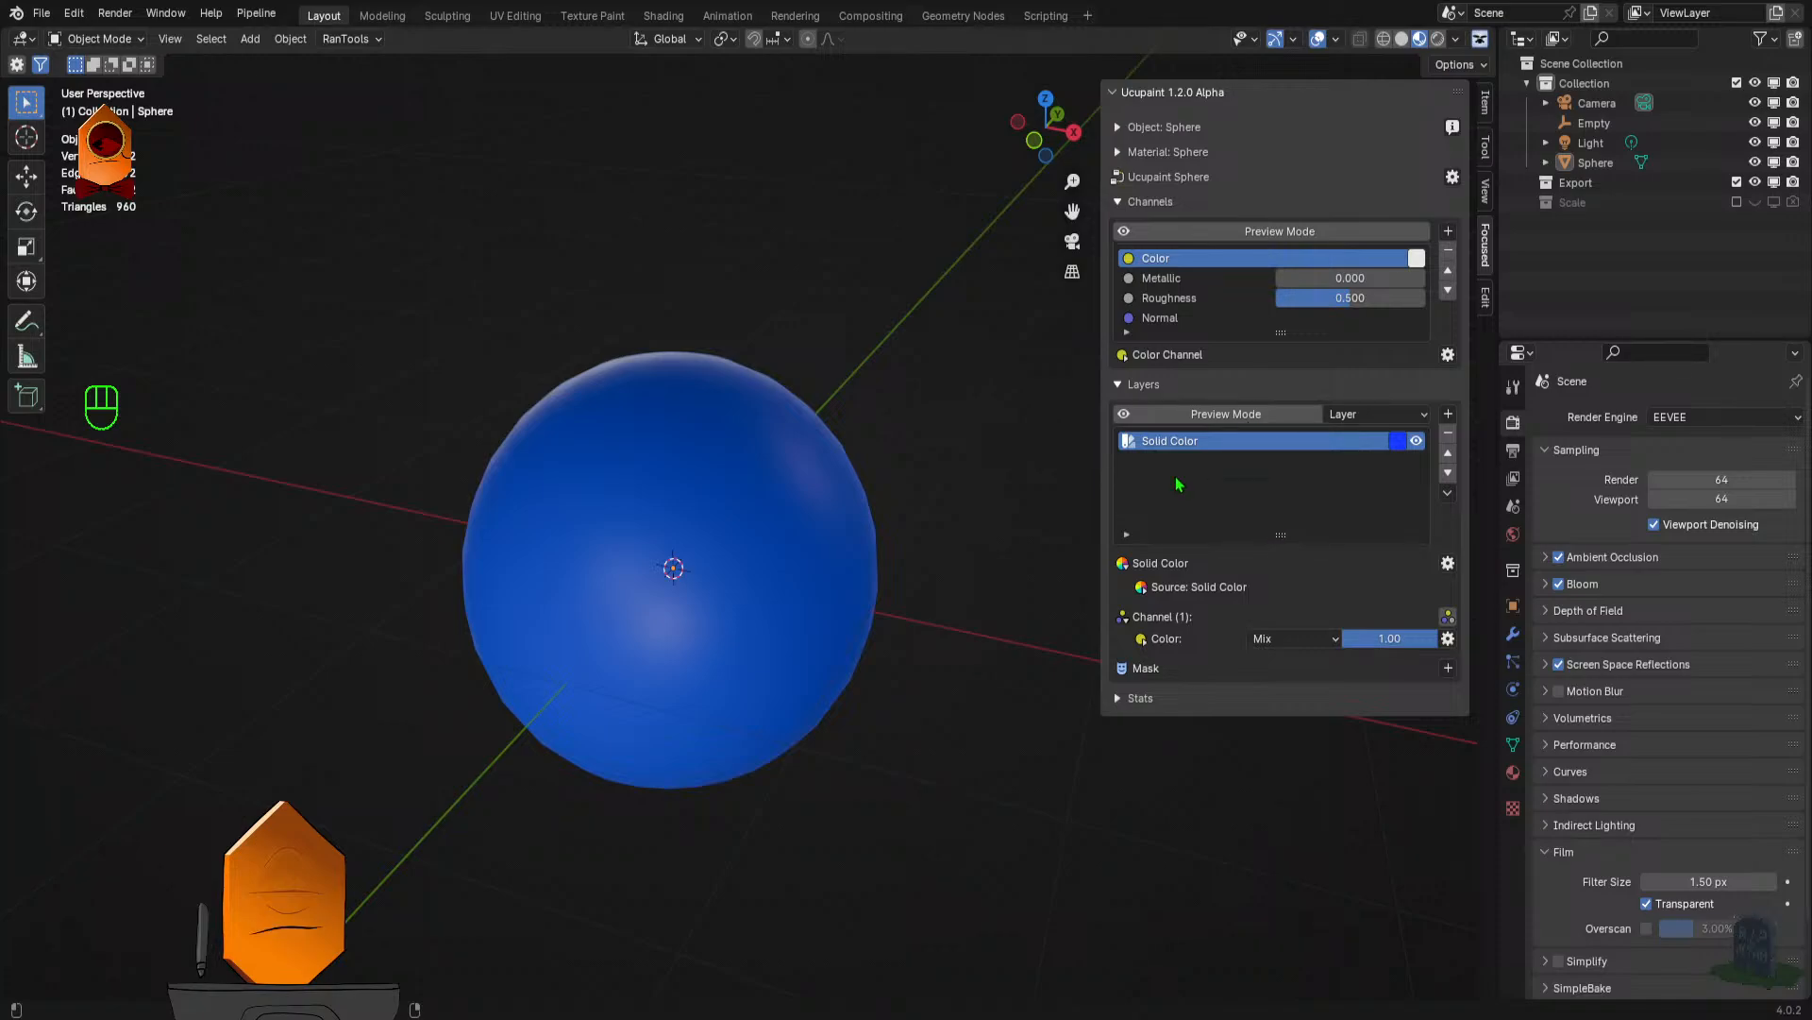
pyautogui.click(1453, 178)
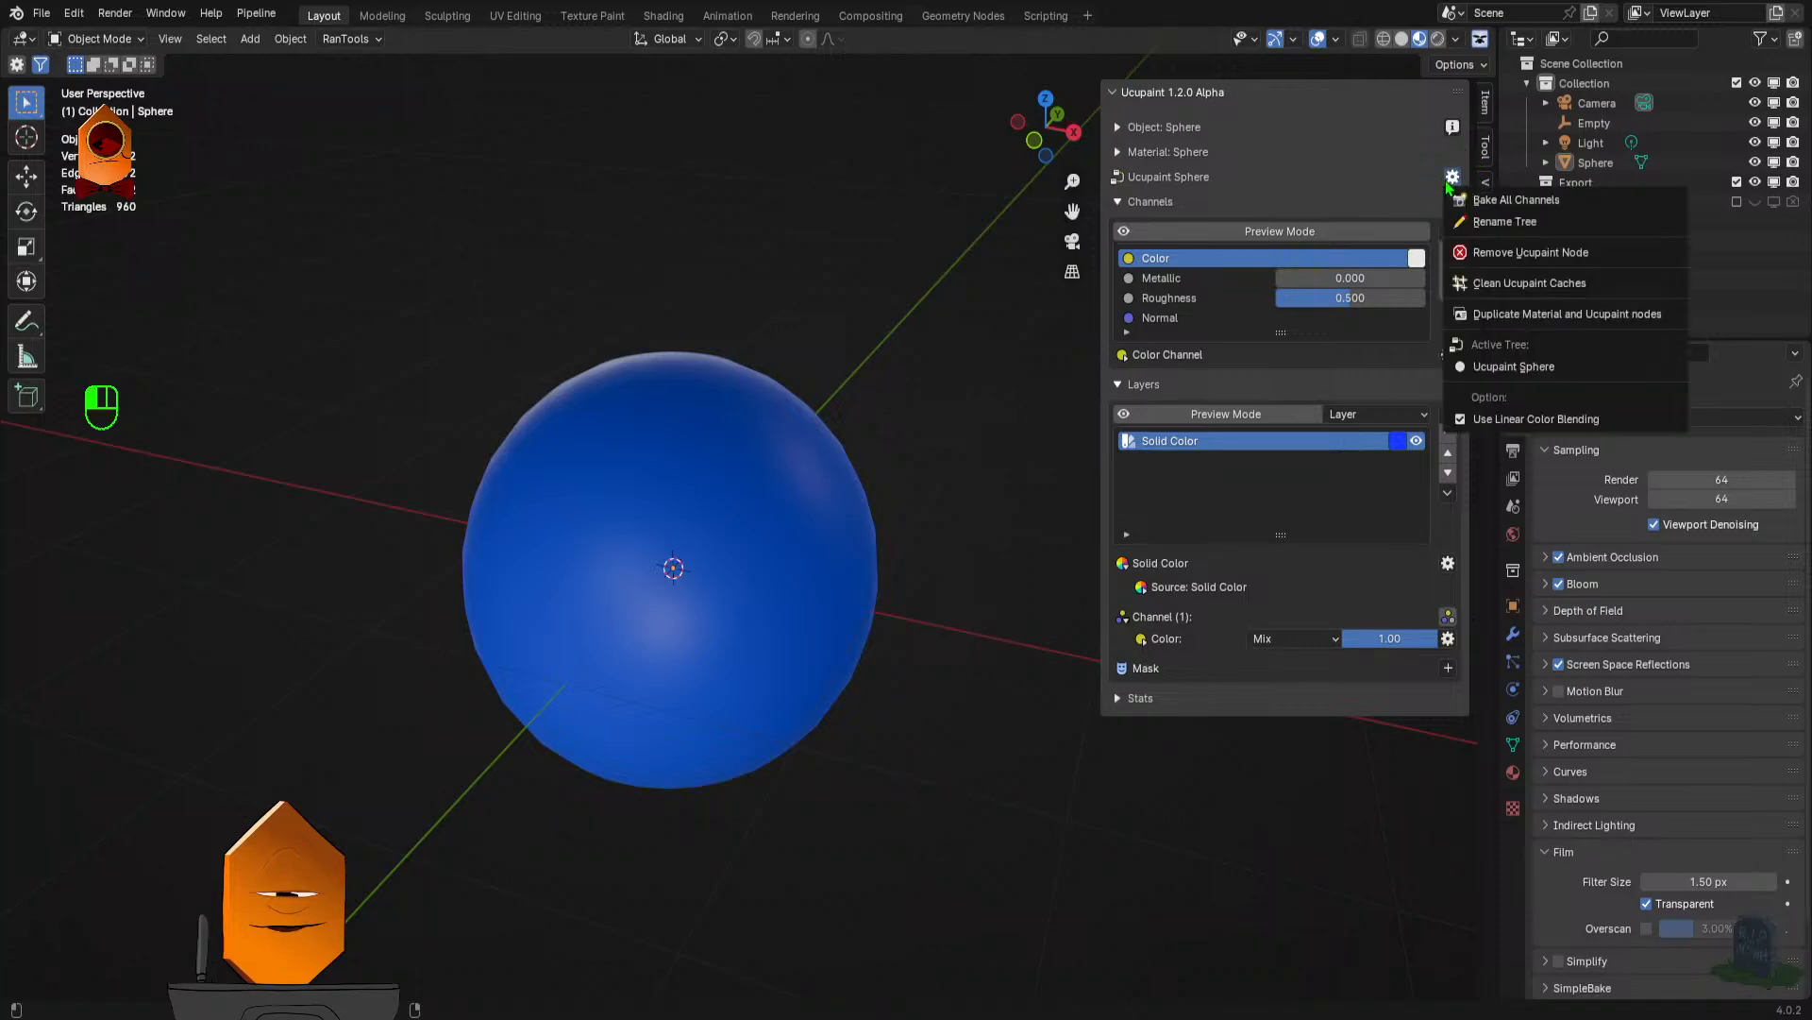
pyautogui.click(1496, 202)
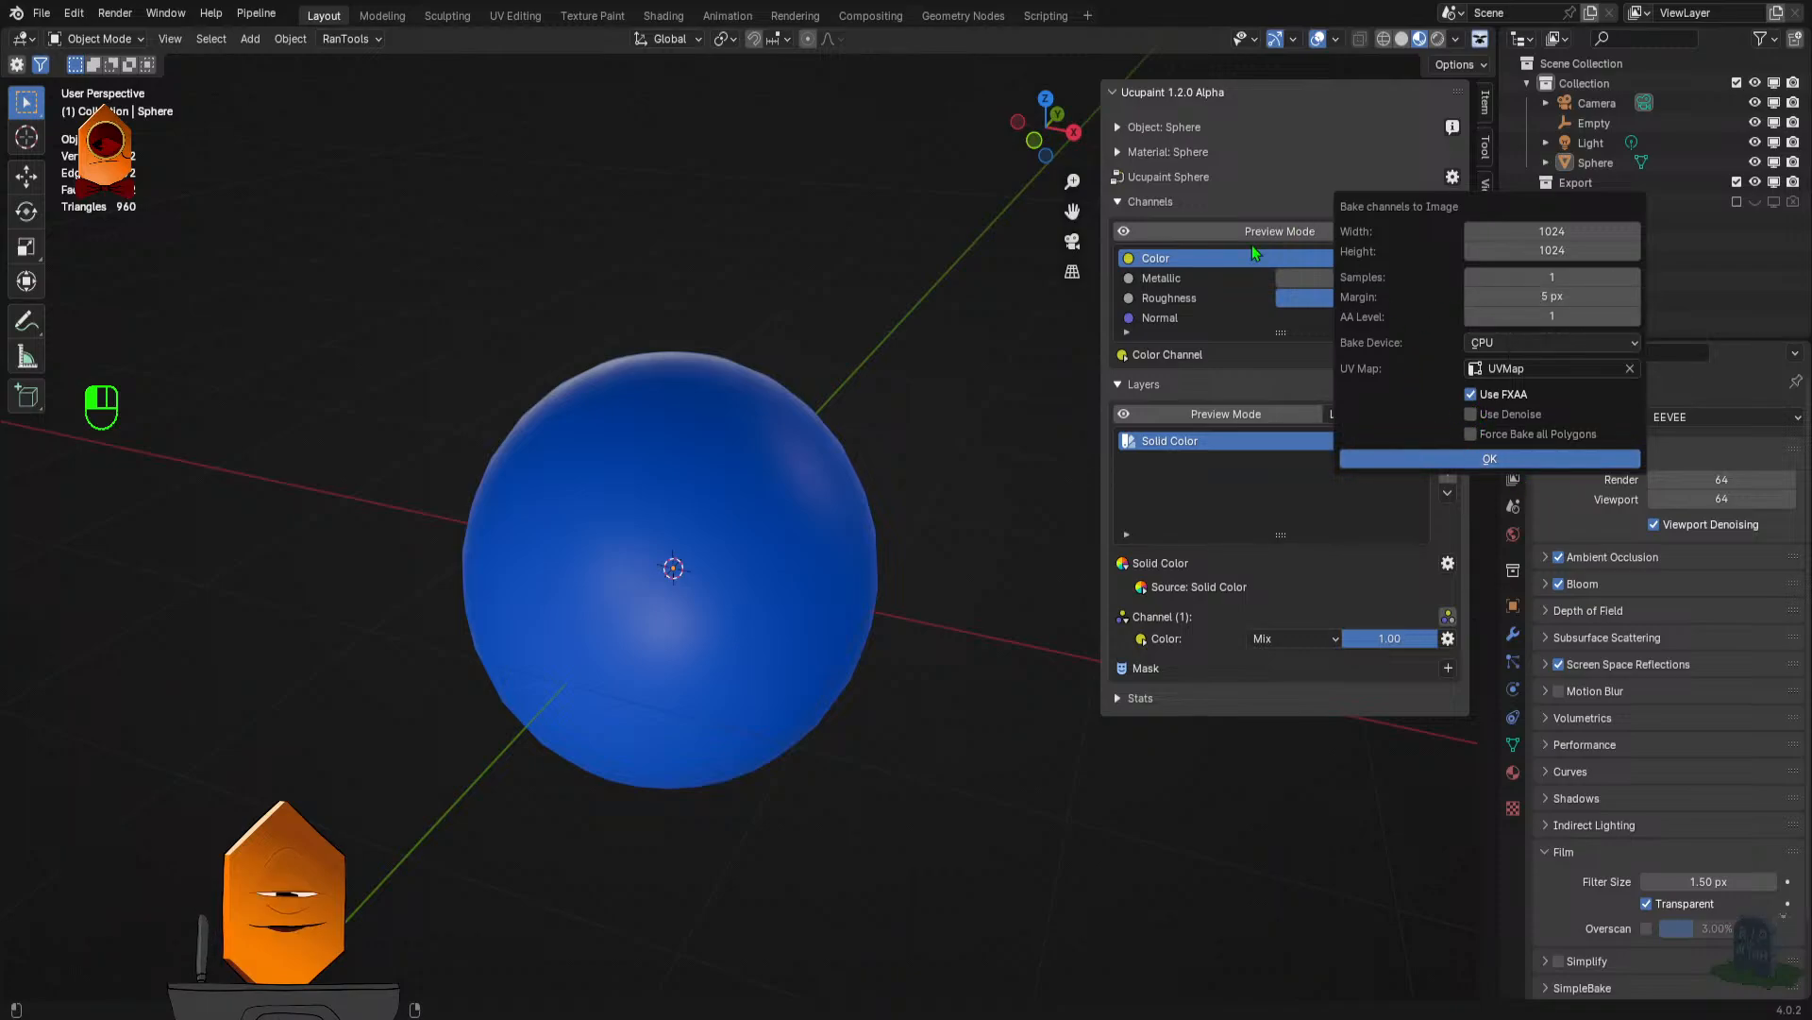
pyautogui.click(1452, 178)
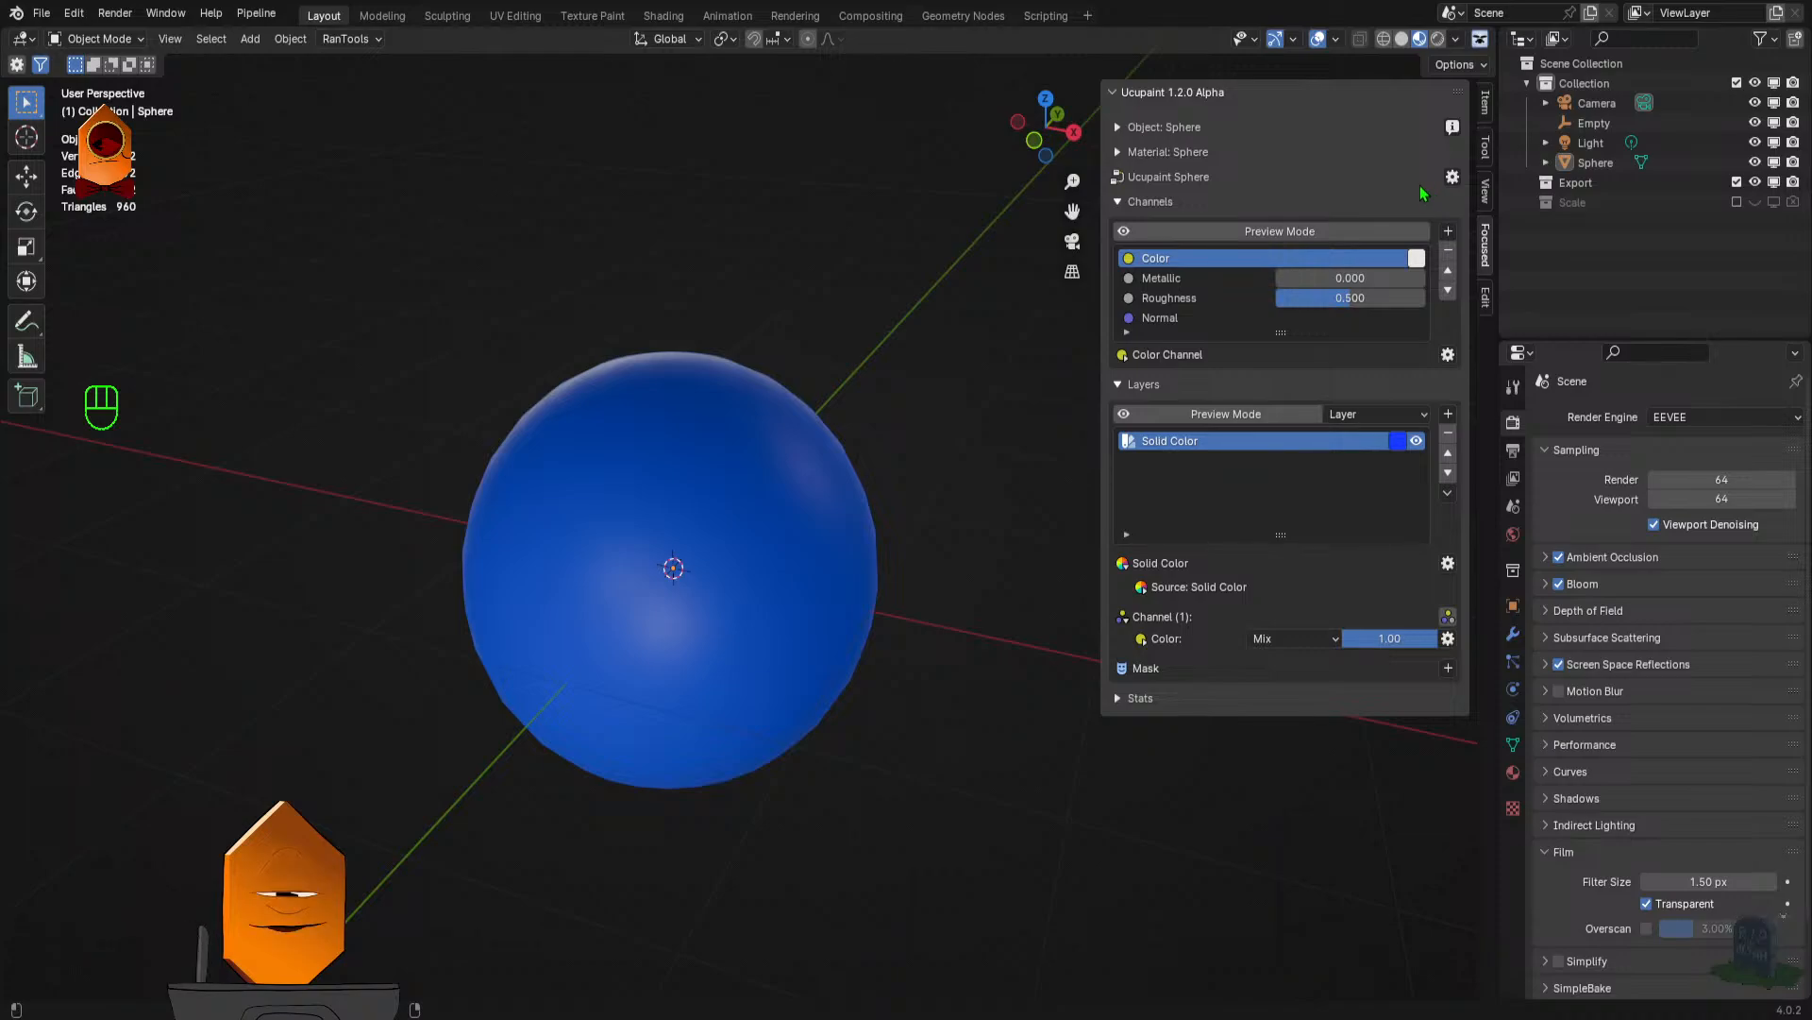
pyautogui.click(1021, 276)
# - Close Blender without saving the changes to untitled.blend
pyautogui.press('n')
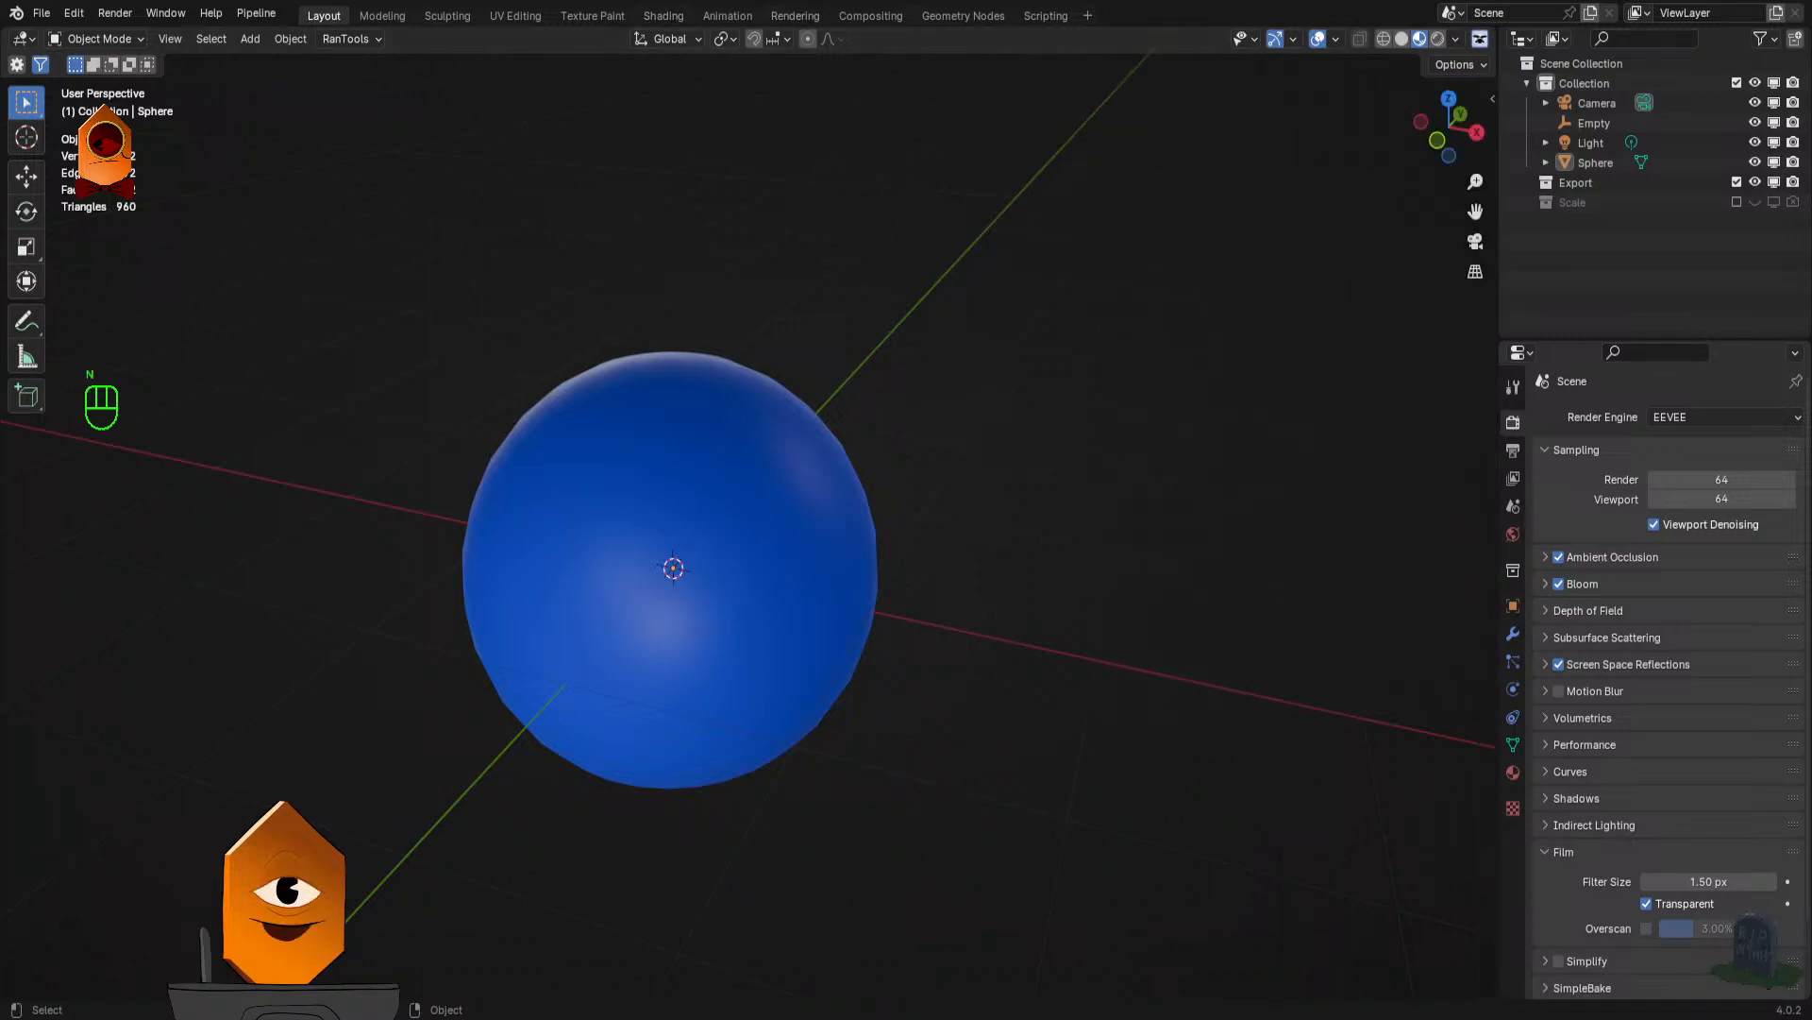
pyautogui.click(1791, 0)
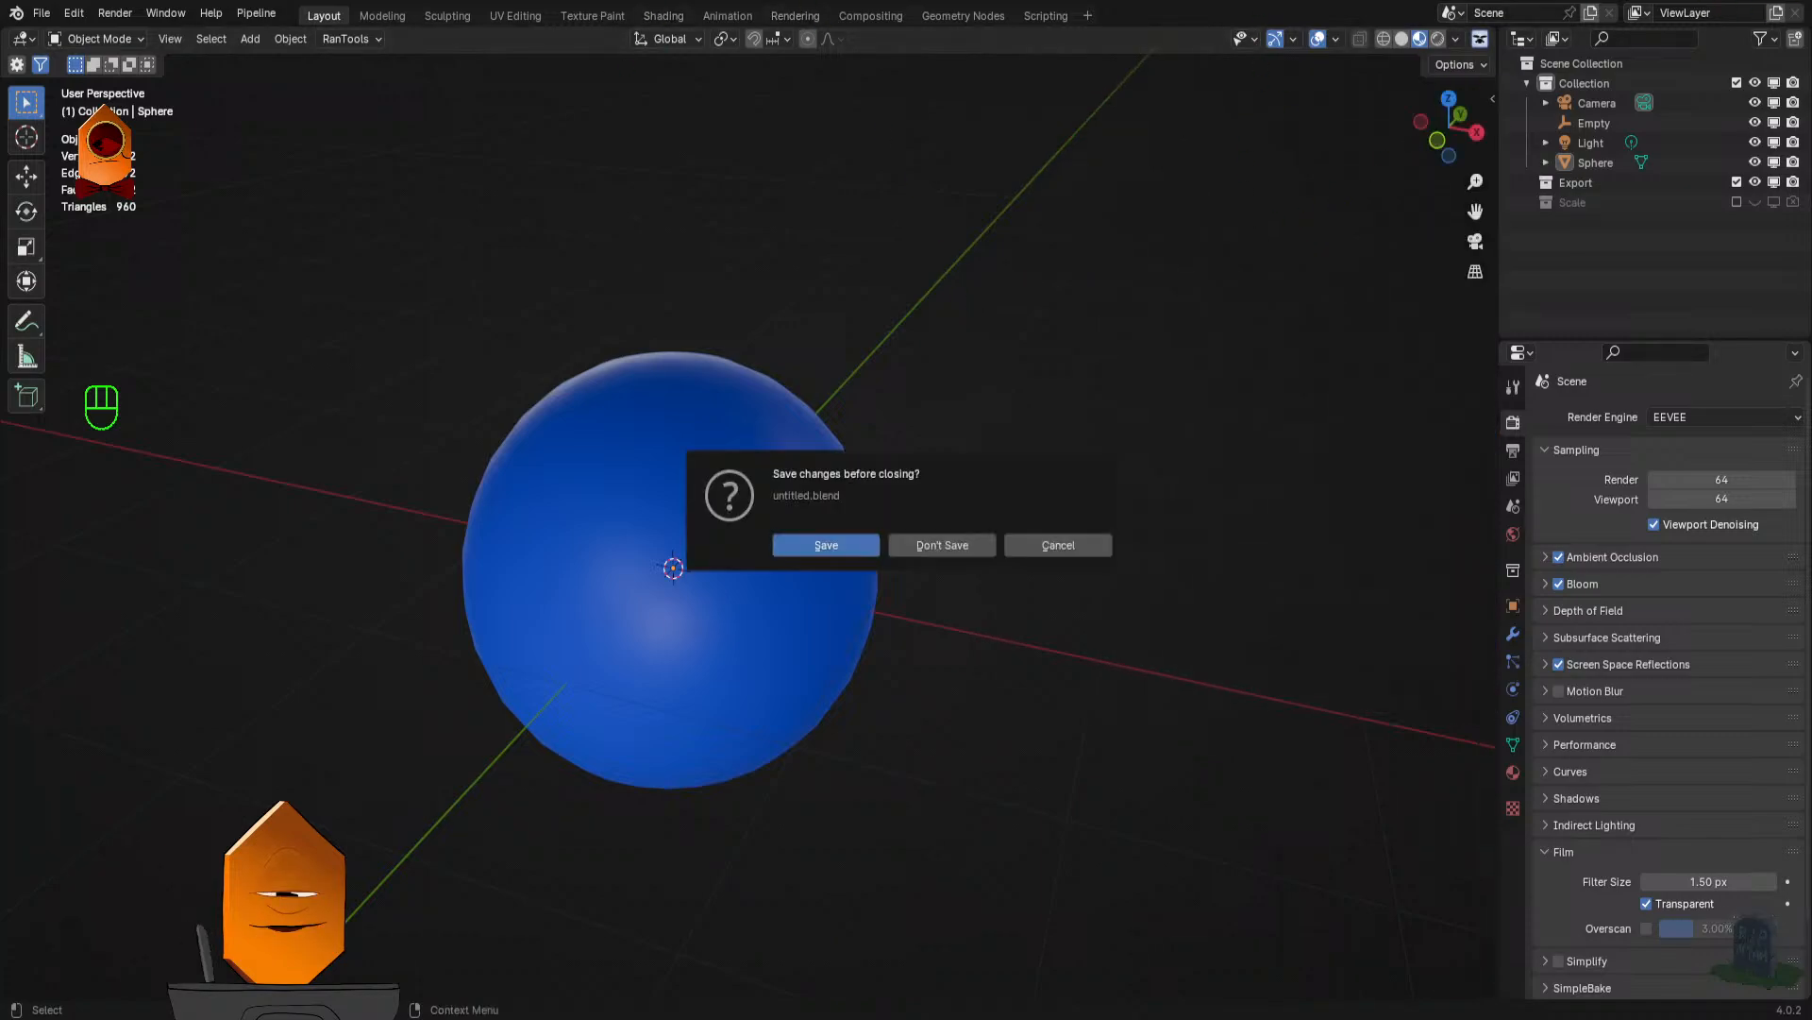
pyautogui.click(944, 546)
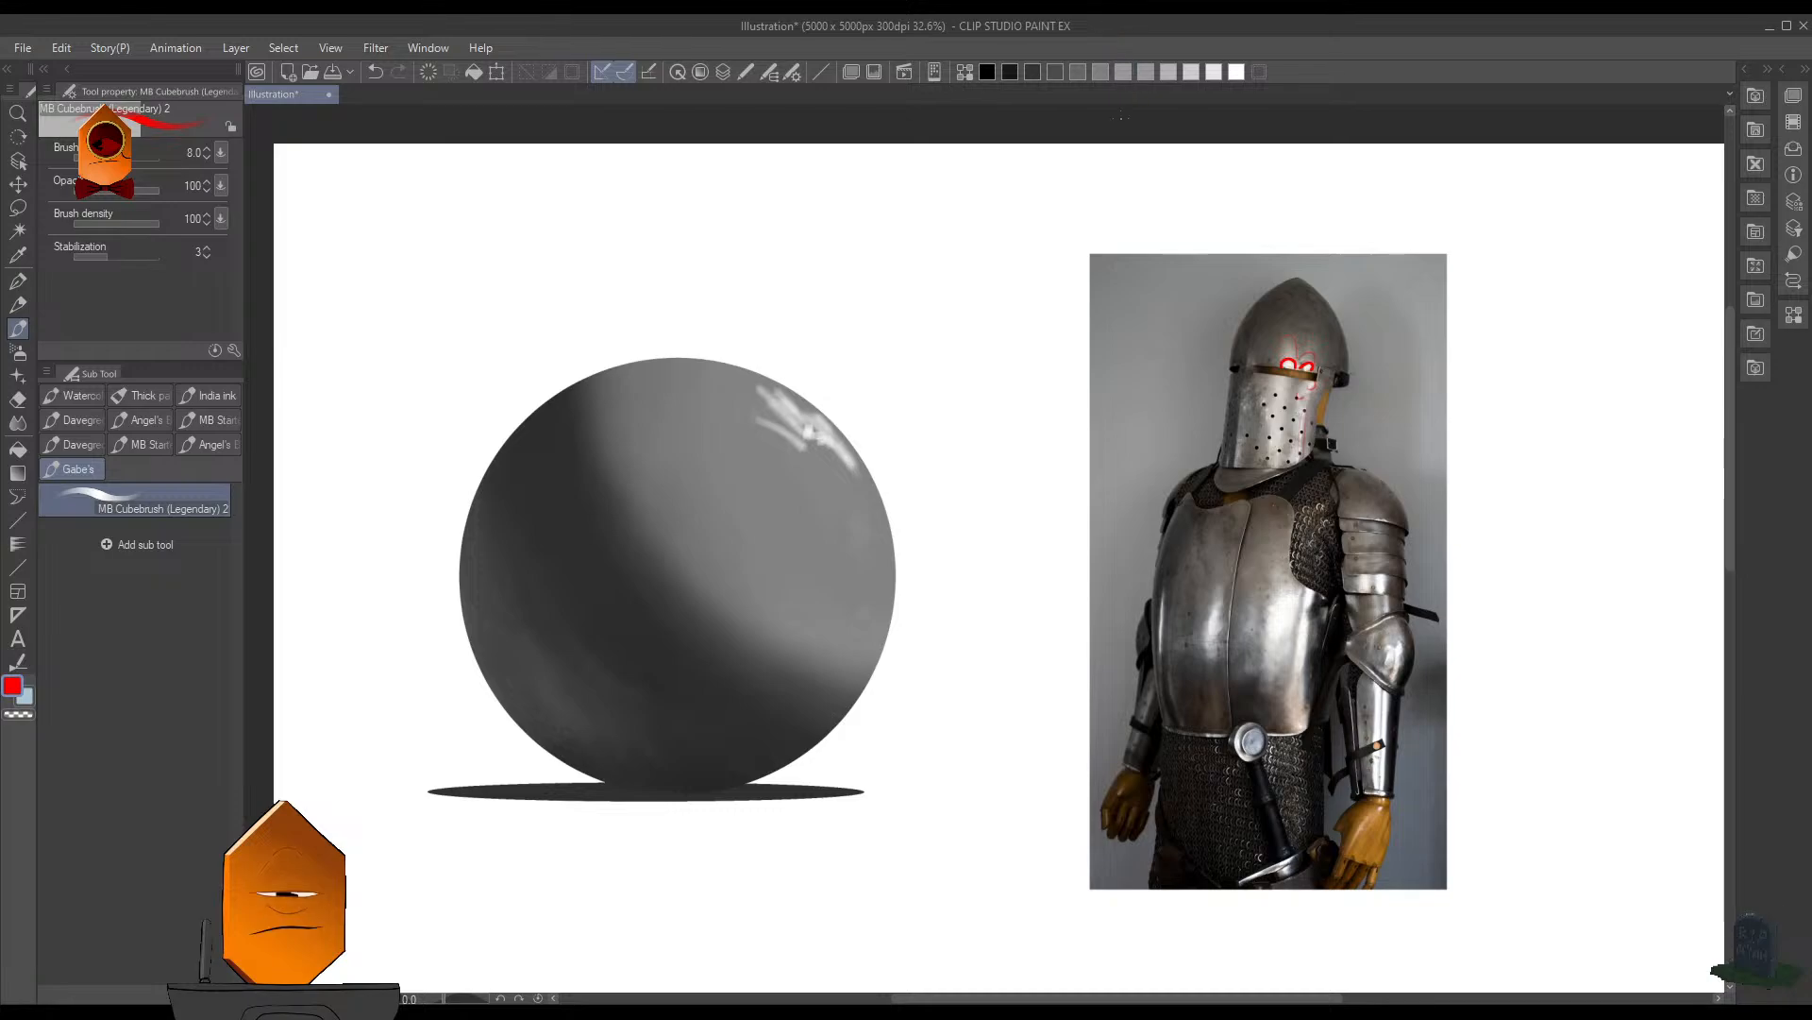
# - Save the illustration under the name "mat studies feb 19"
pyautogui.hotkey('alt', 'Tab')
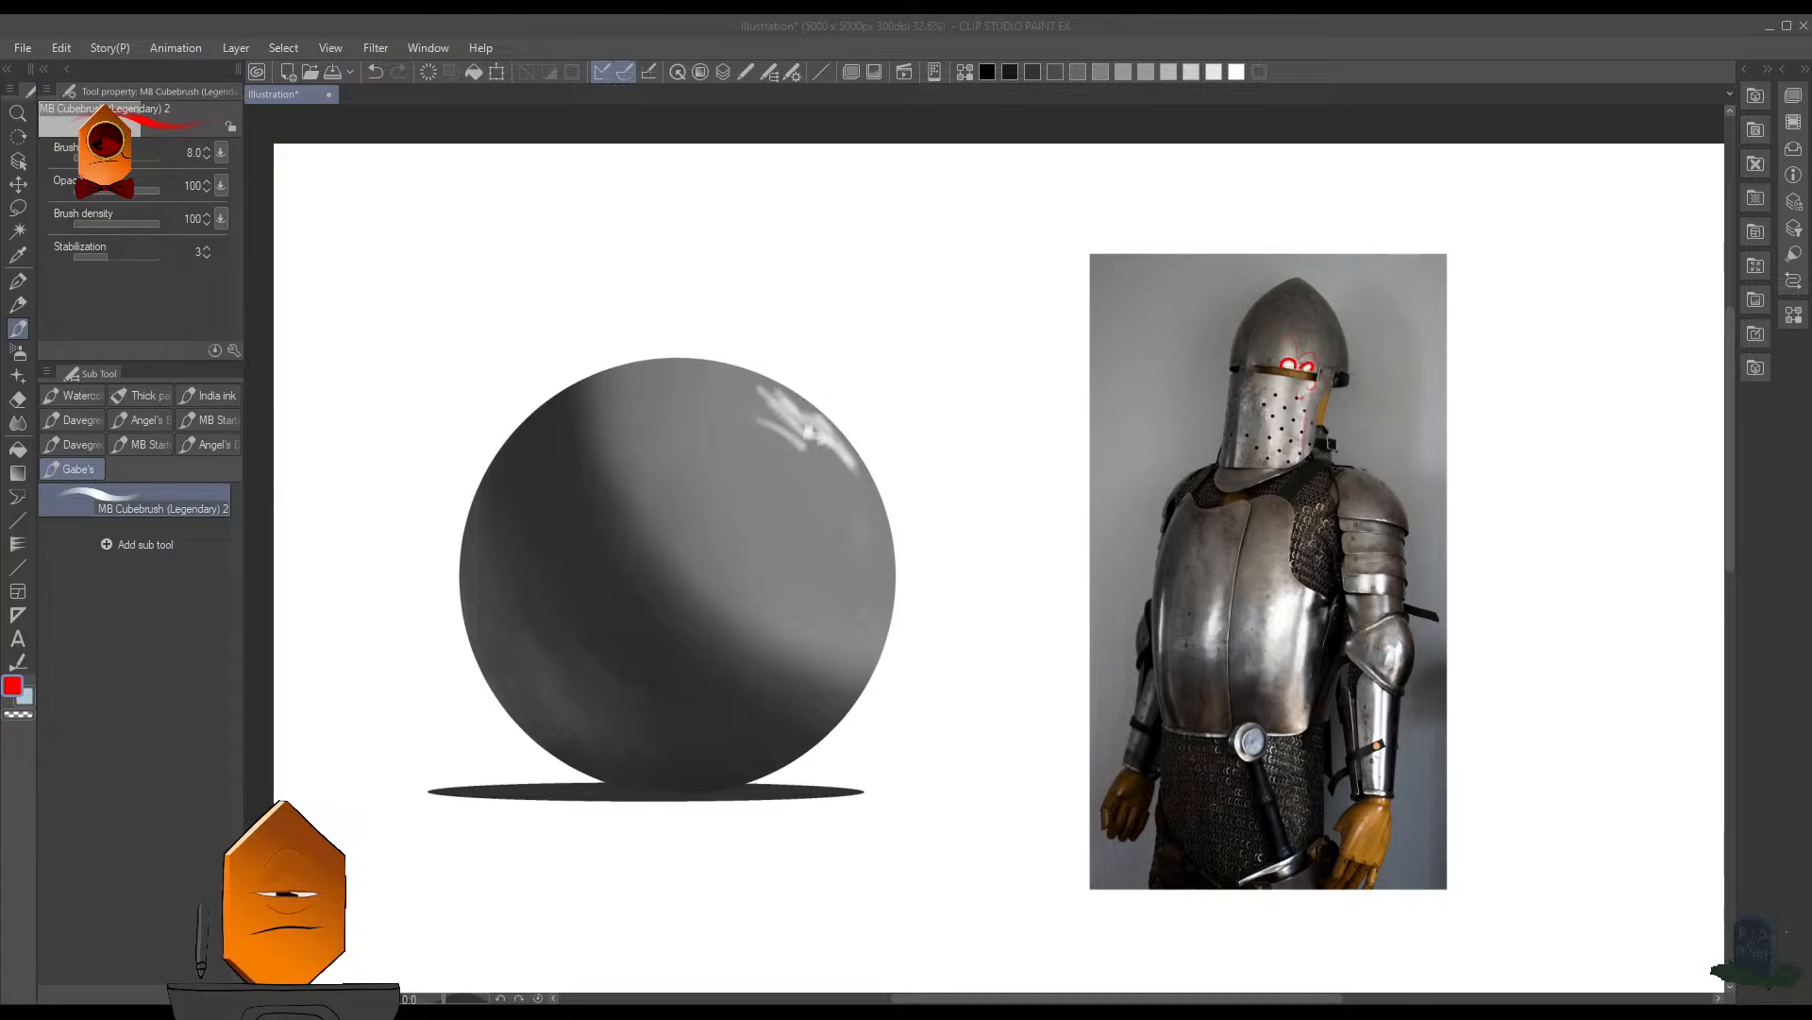
pyautogui.press('Return')
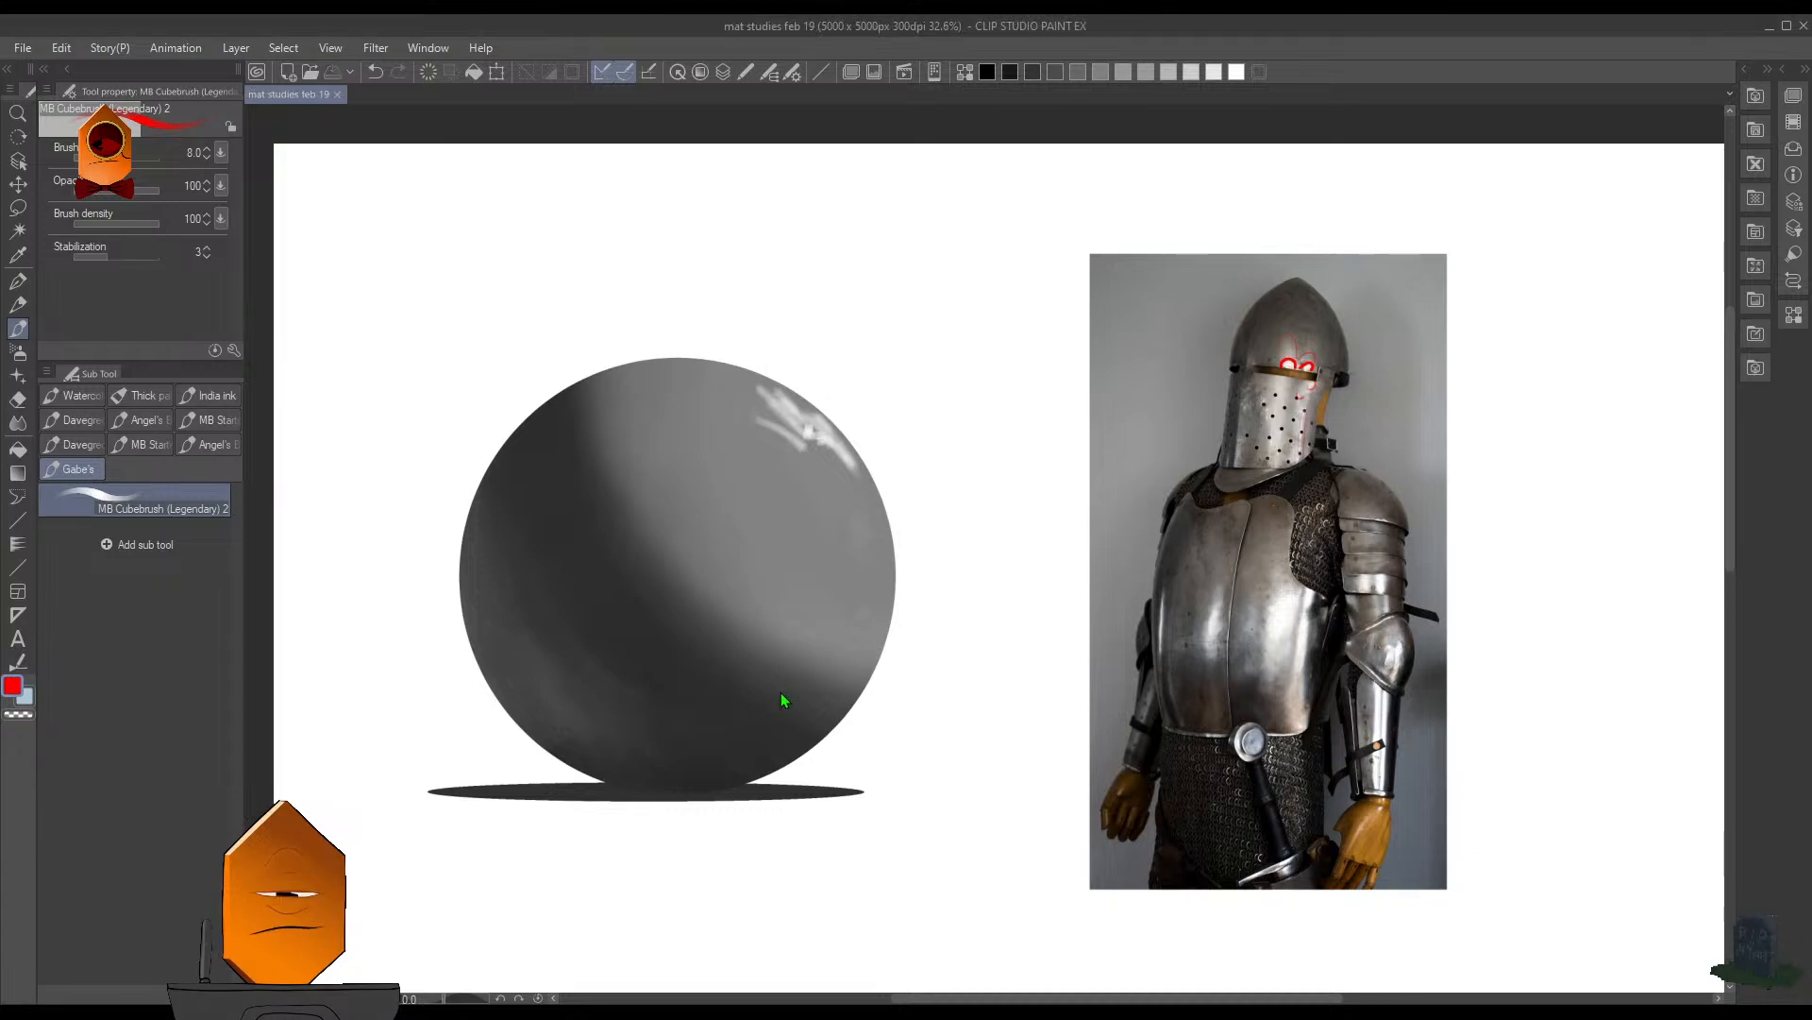
# - Reselect the sphere, paint over its white highlights with sampled gray using the MB Cubebrush at size 125, and deselect
pyautogui.scroll(-3, 991, 550)
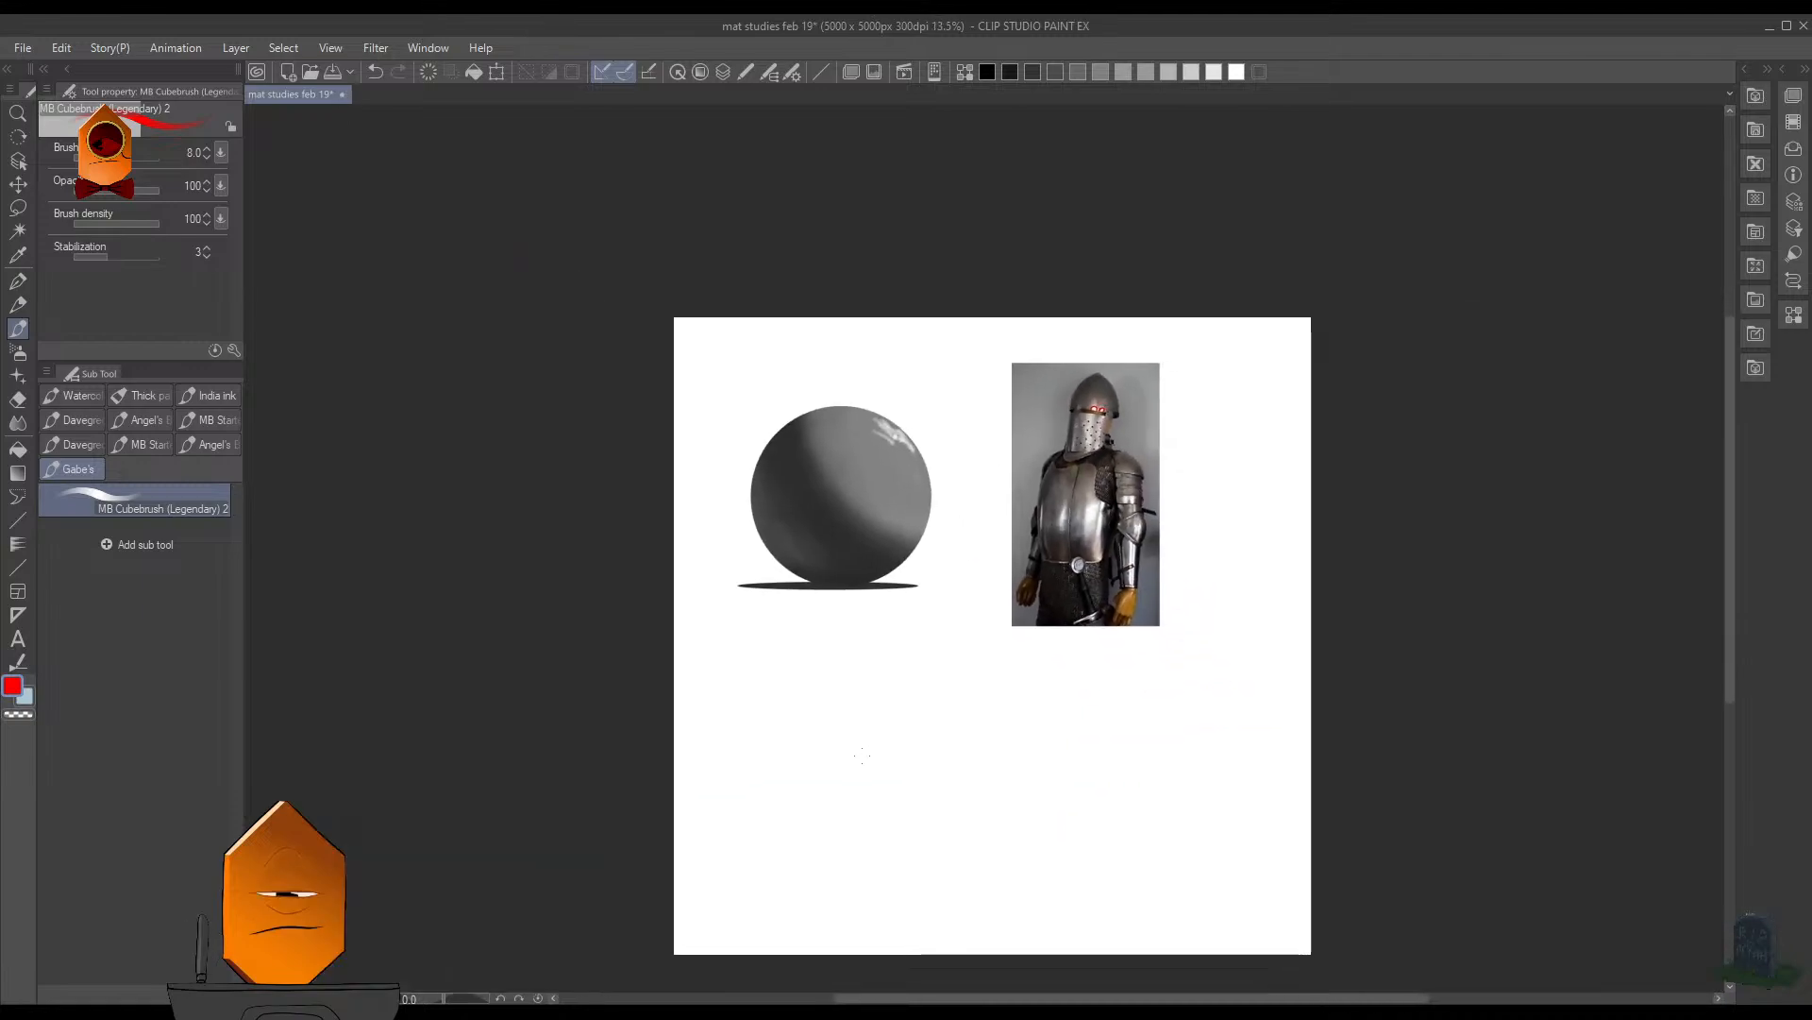
pyautogui.scroll(2, 1004, 512)
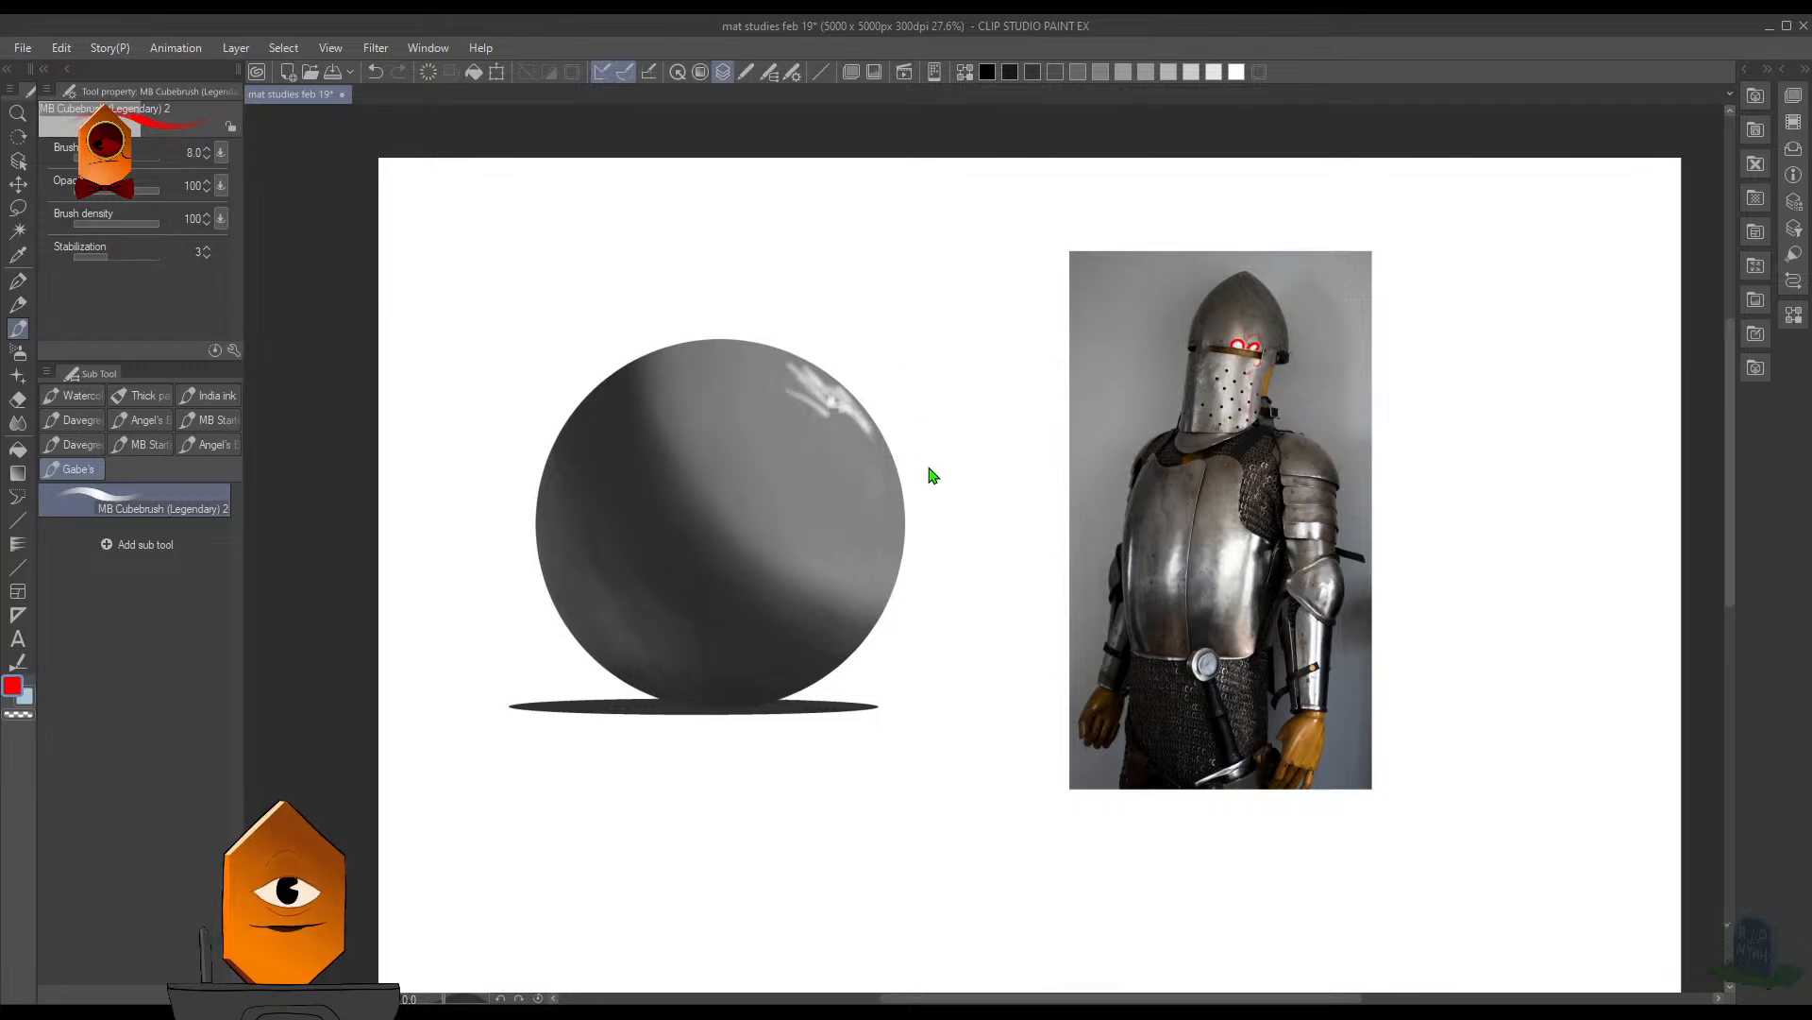
pyautogui.hotkey('ctrl', 'shift', 'd')
pyautogui.keyDown('alt'); pyautogui.click(813, 406); pyautogui.keyUp('alt')
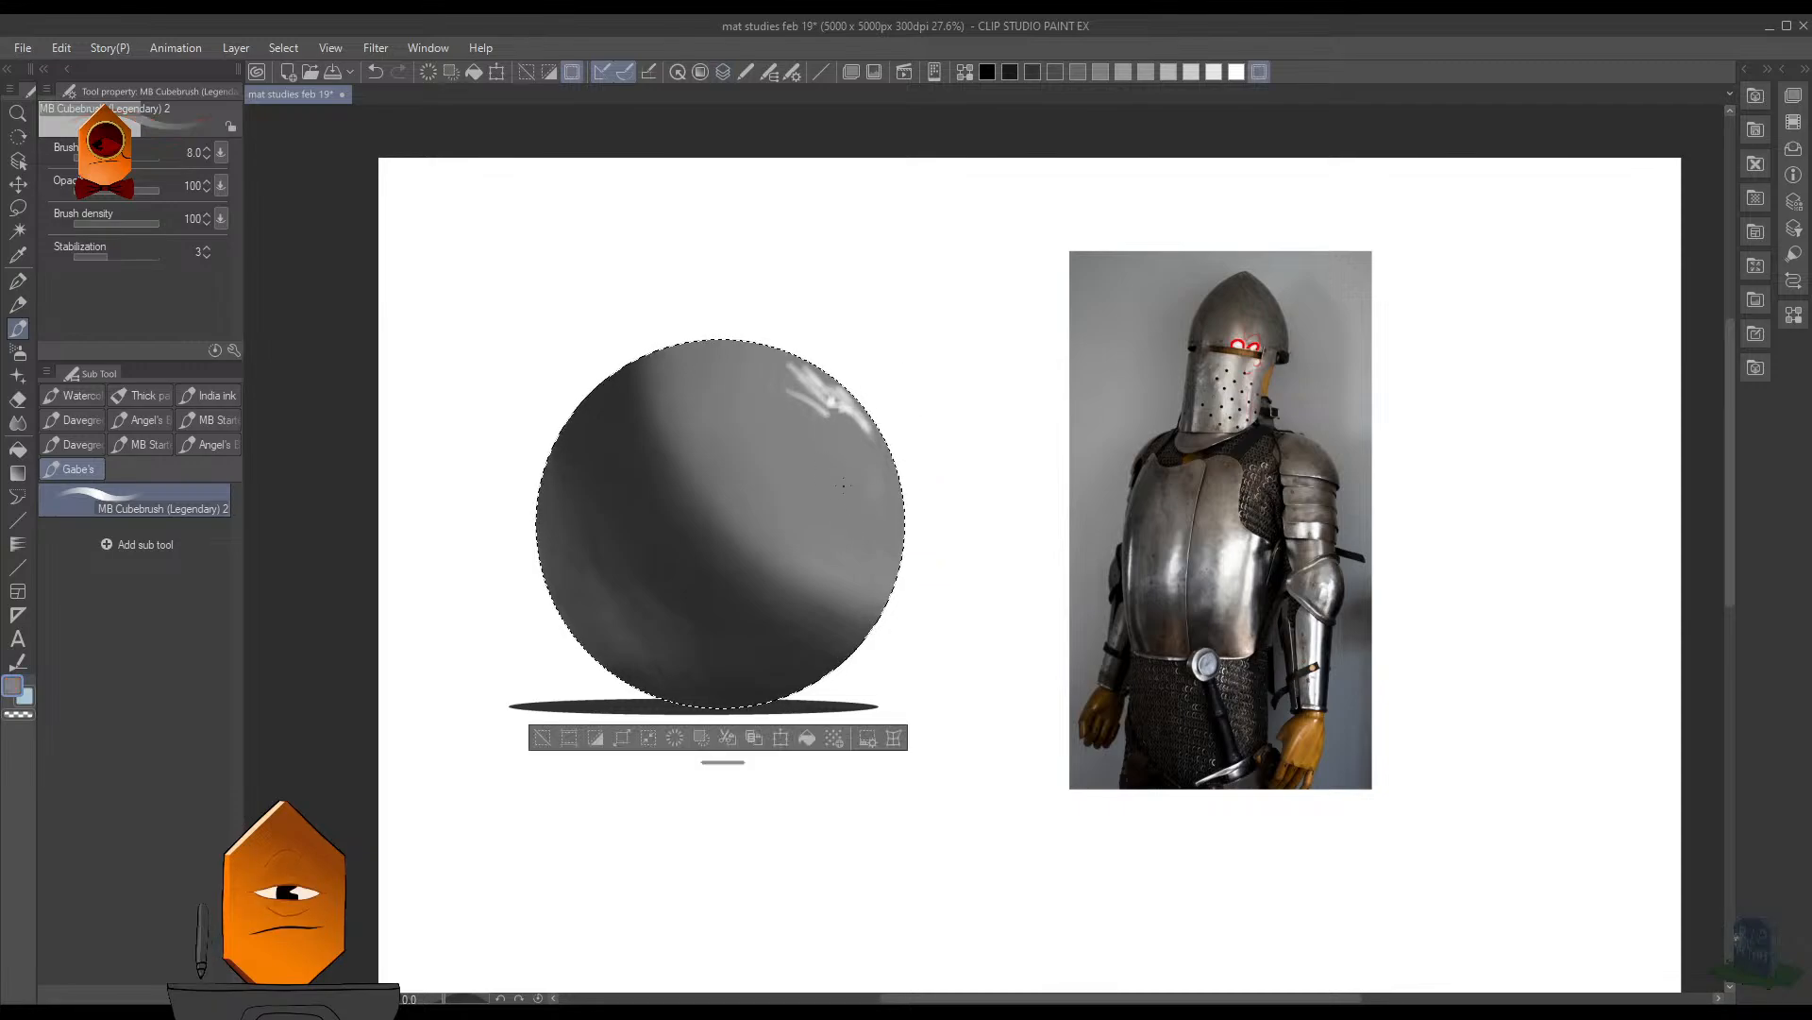
pyautogui.press(']')
pyautogui.press(']')
pyautogui.press(']')
pyautogui.press(']')
pyautogui.press(']')
pyautogui.press(']')
pyautogui.press(']')
pyautogui.press(']')
pyautogui.press(']')
pyautogui.press(']')
pyautogui.press(']')
pyautogui.press(']')
pyautogui.press(']')
pyautogui.press(']')
pyautogui.press(']')
pyautogui.press(']')
pyautogui.press(']')
pyautogui.moveTo(798, 400)
pyautogui.mouseDown()
pyautogui.moveTo(777, 371)
pyautogui.moveTo(854, 418)
pyautogui.mouseUp()
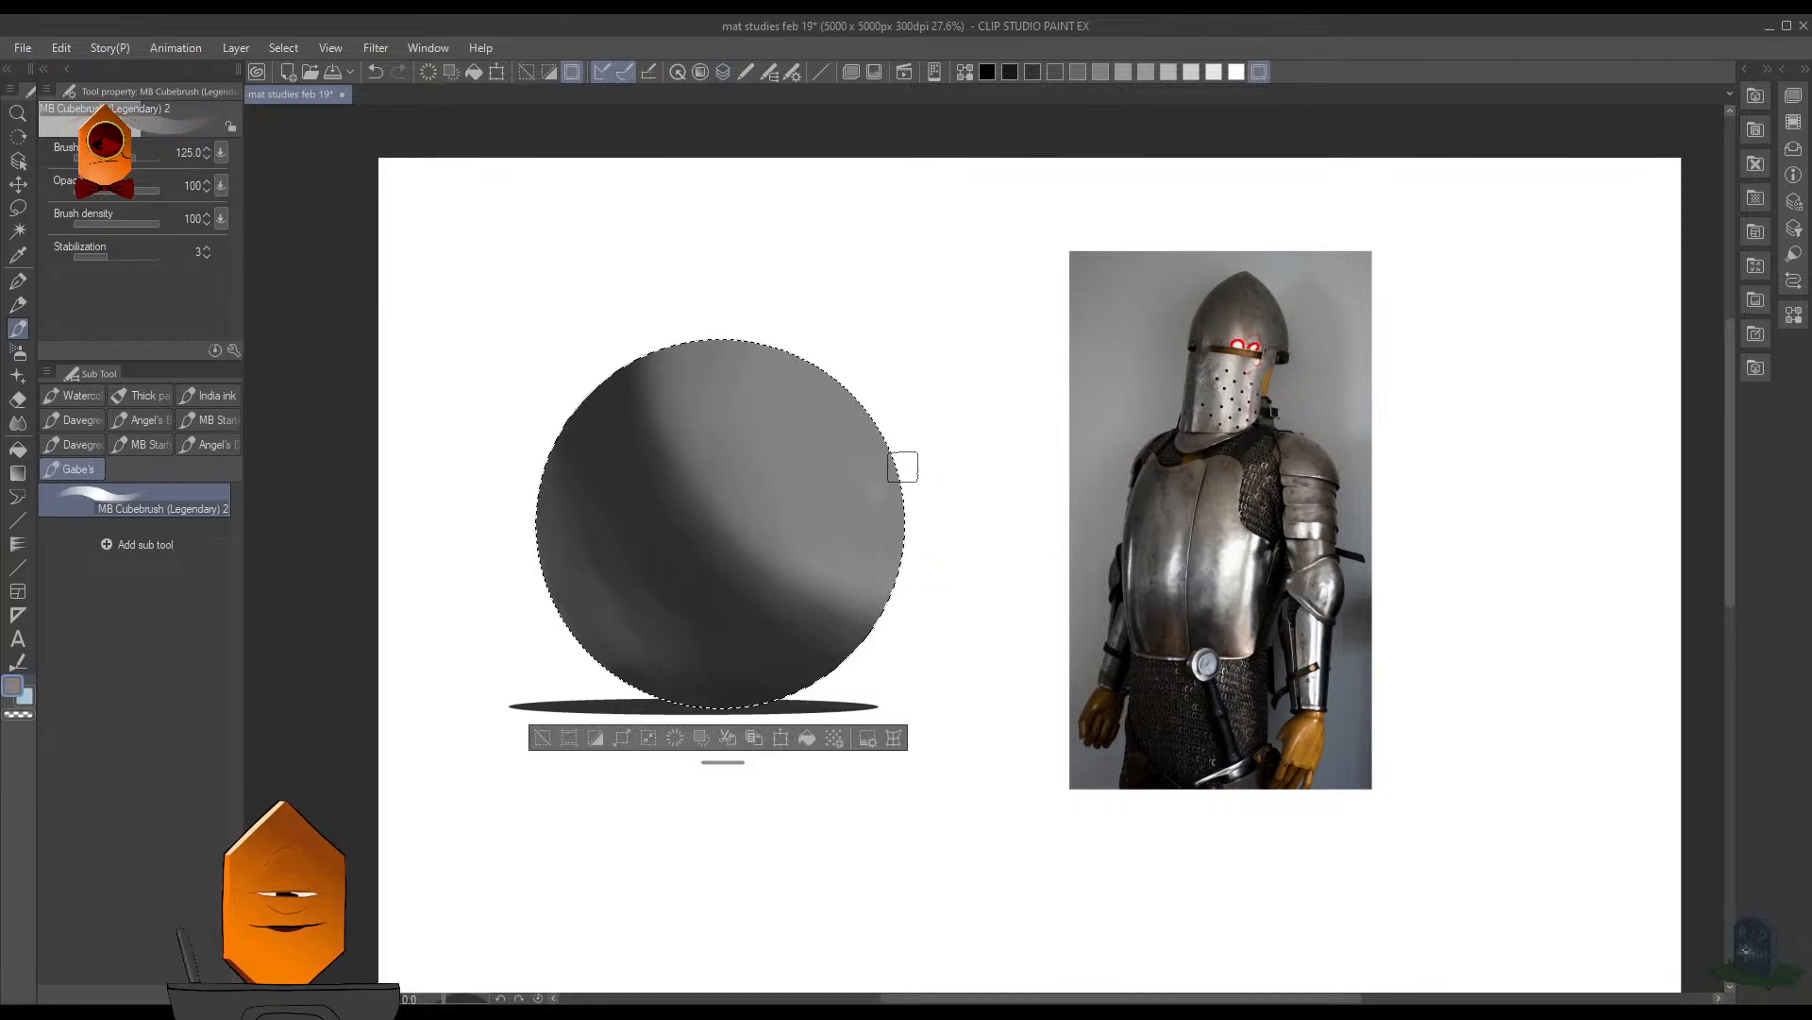
pyautogui.hotkey('ctrl', 'd')
pyautogui.scroll(-2, 1012, 467)
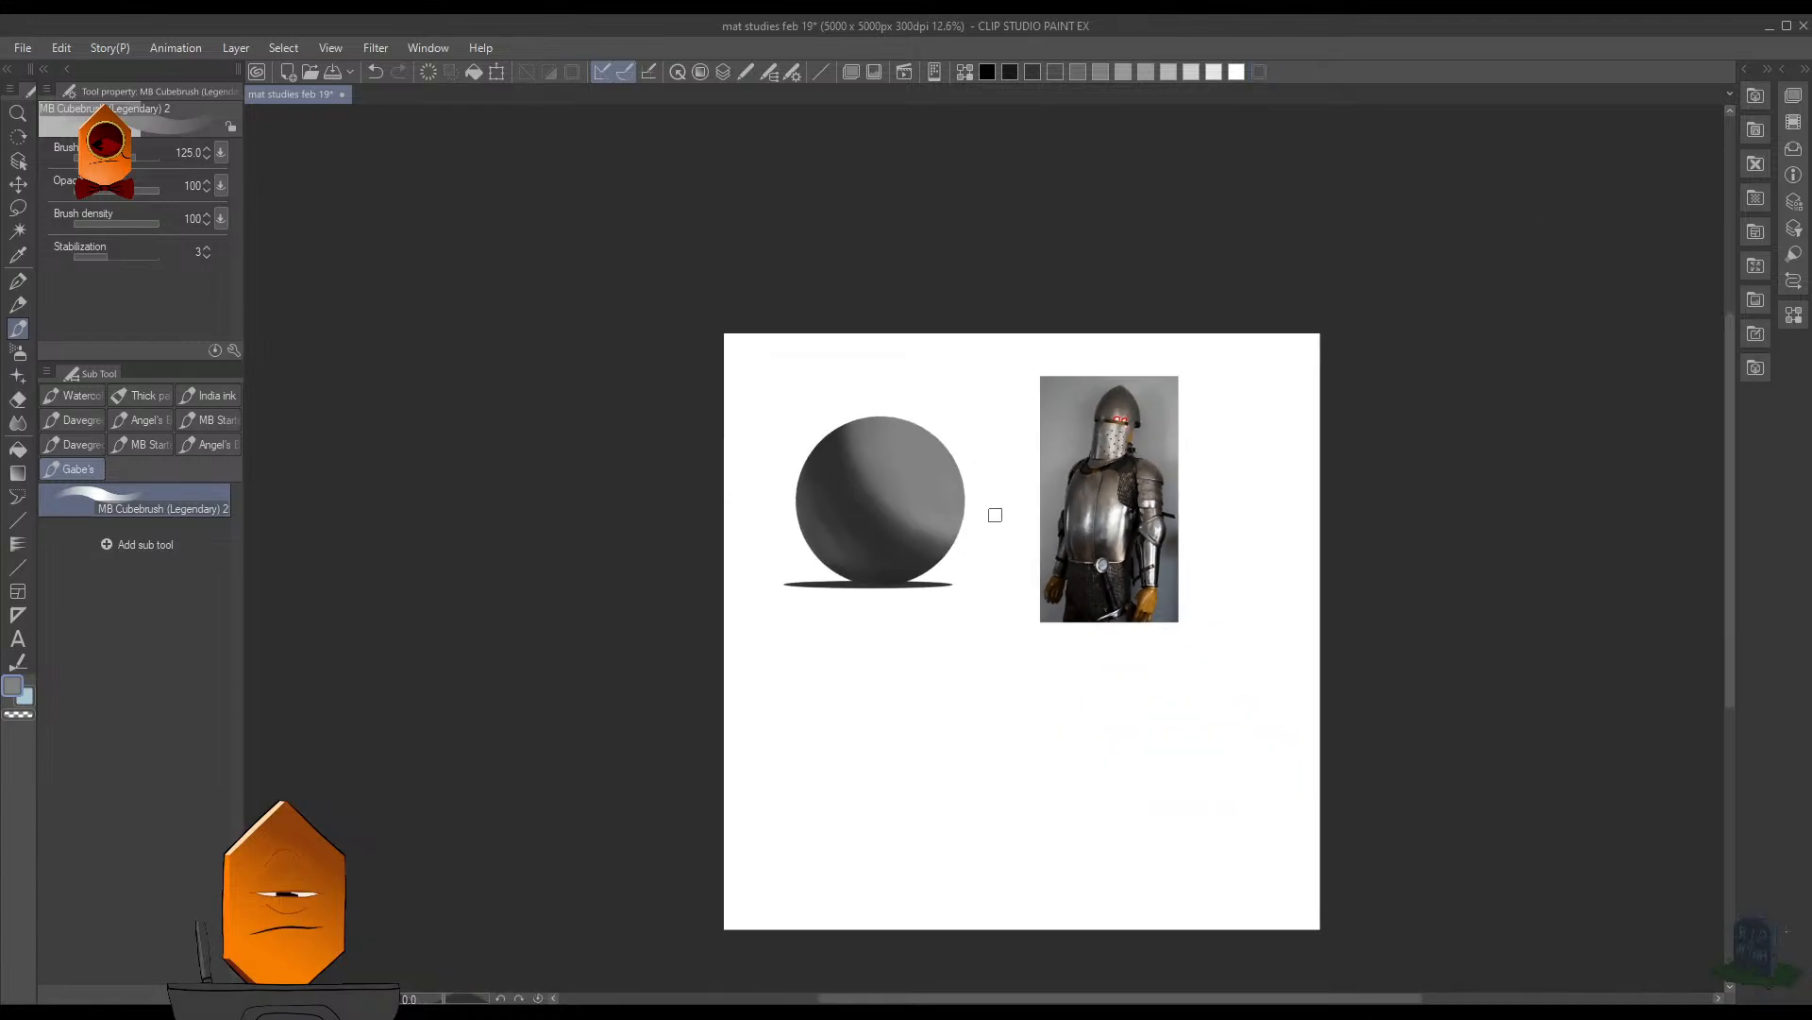
pyautogui.scroll(1, 995, 514)
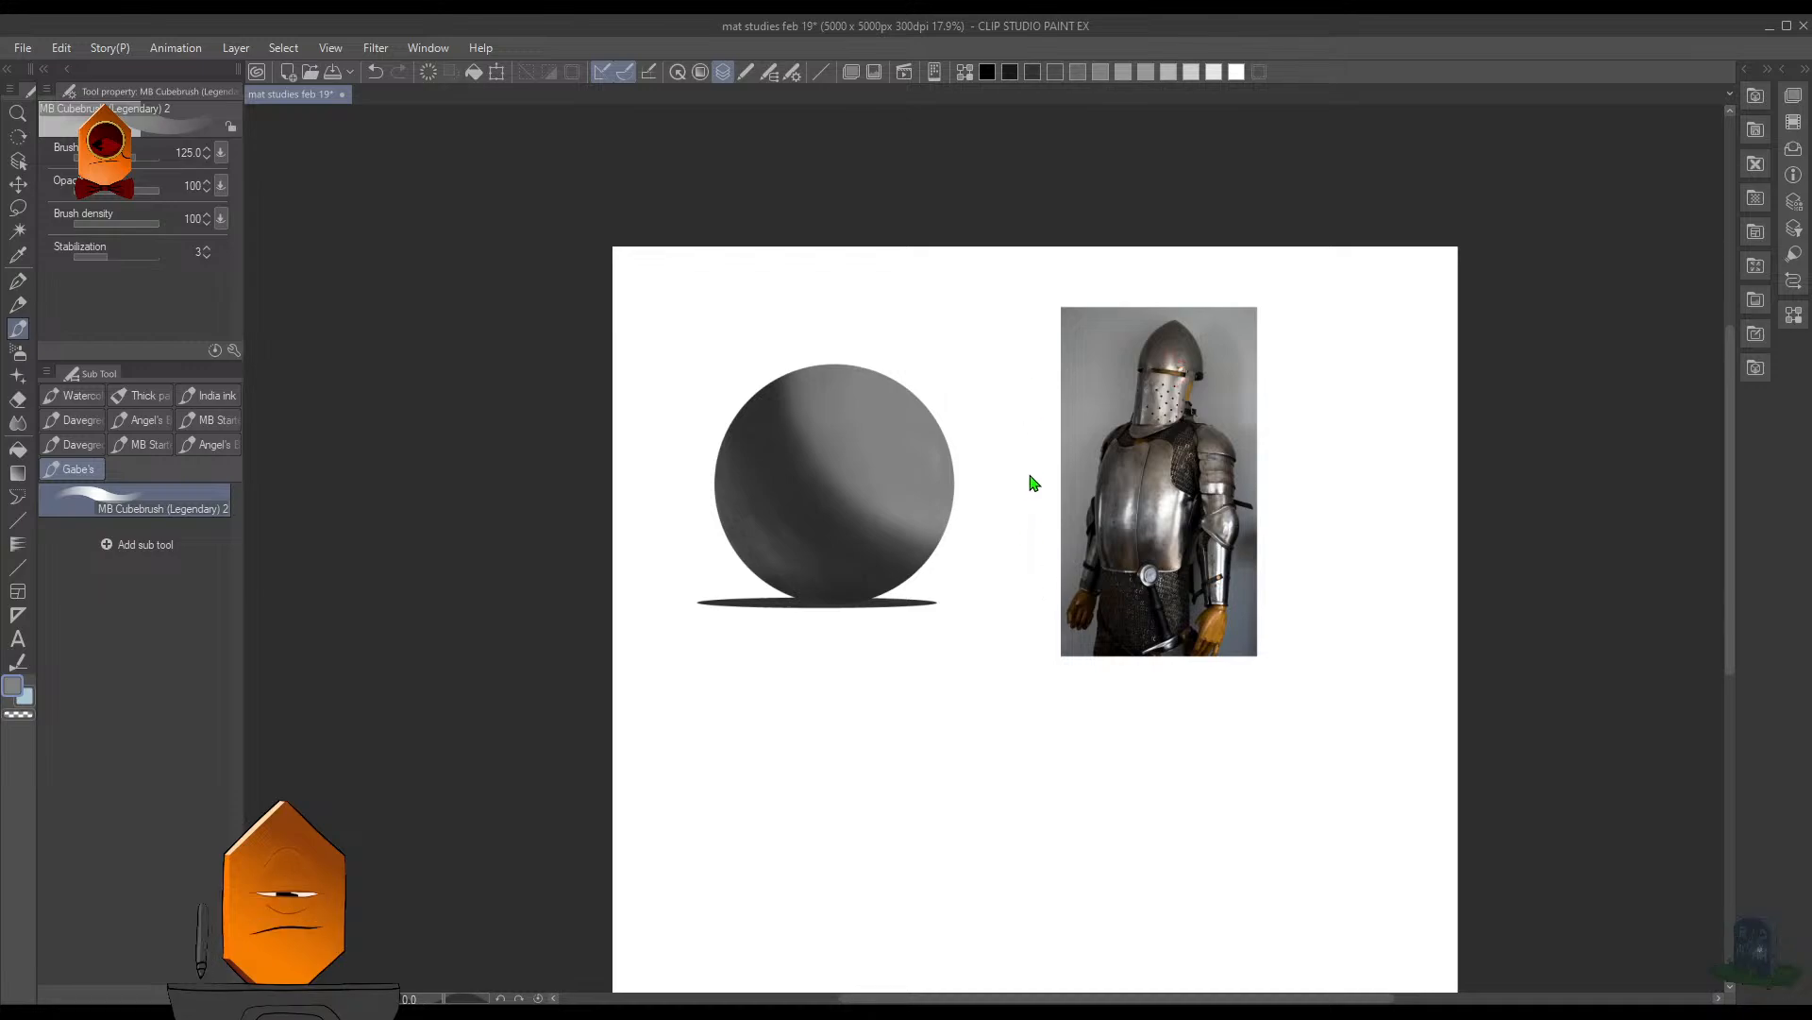
pyautogui.press('e')
pyautogui.press(']')
pyautogui.press(']')
pyautogui.press(']')
pyautogui.press(']')
pyautogui.press(']')
pyautogui.press(']')
pyautogui.press(']')
pyautogui.press(']')
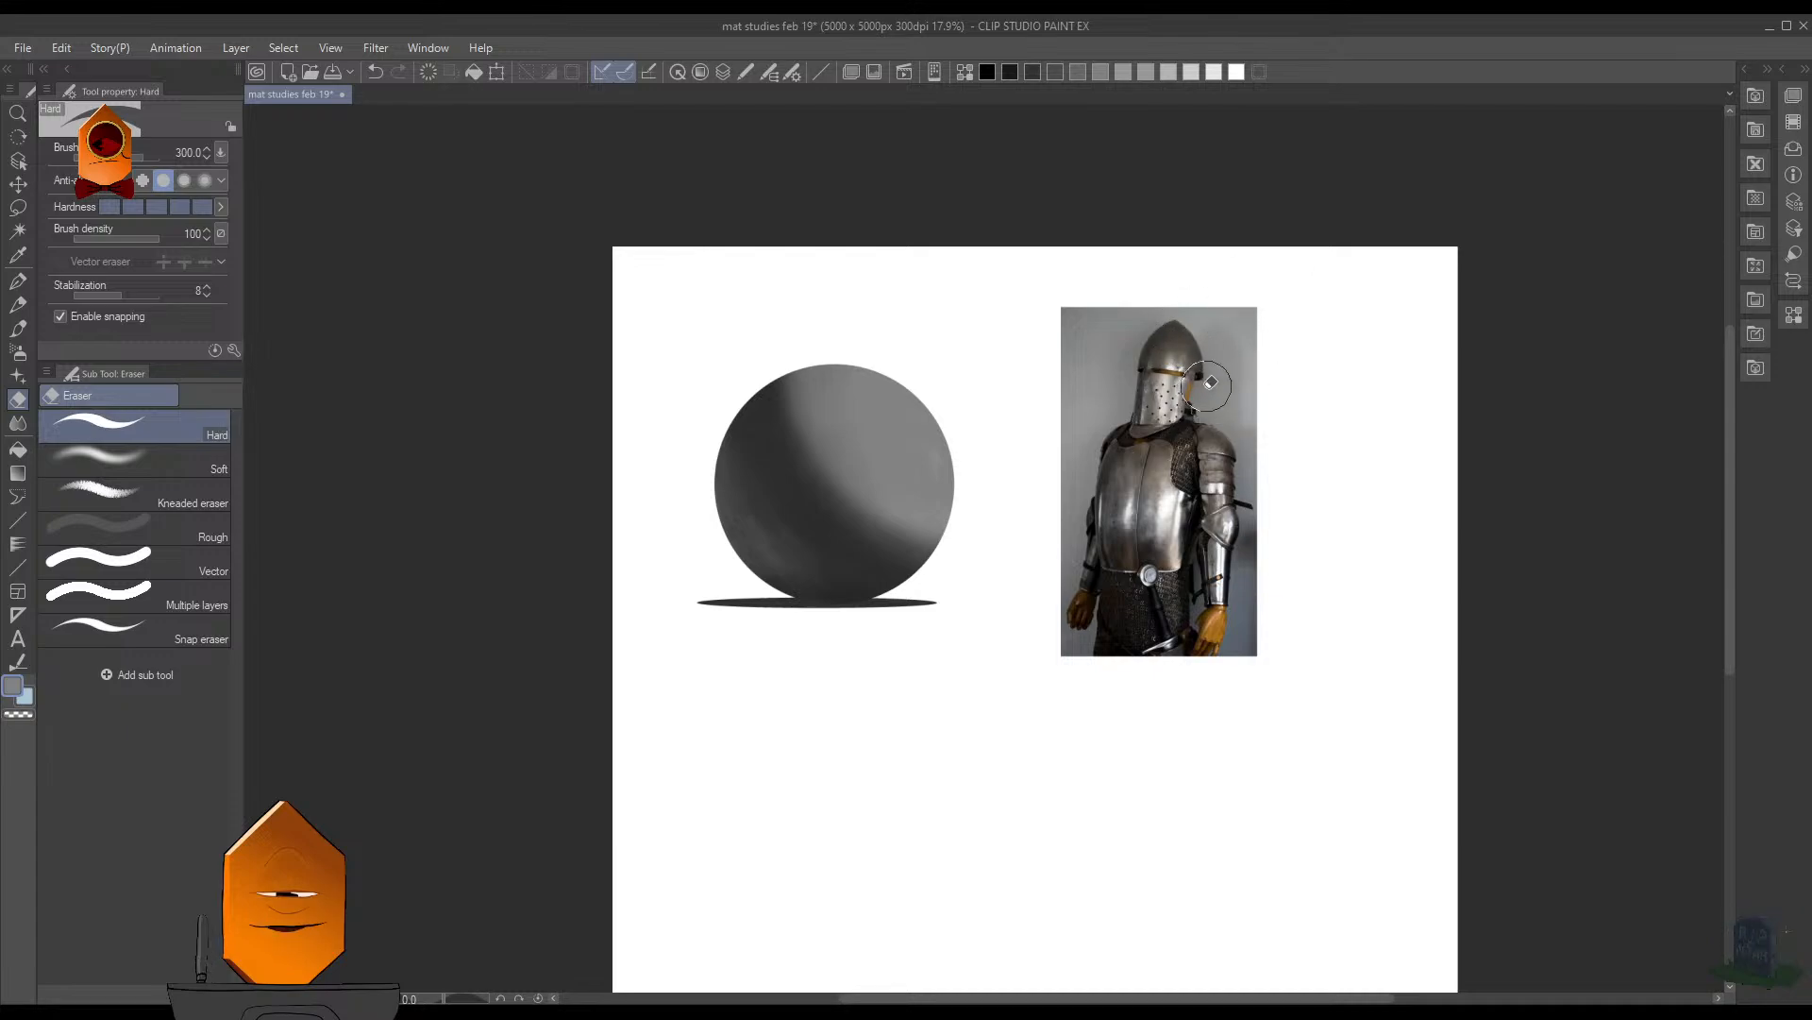
pyautogui.hotkey('ctrl', 'shift')
pyautogui.press('g')
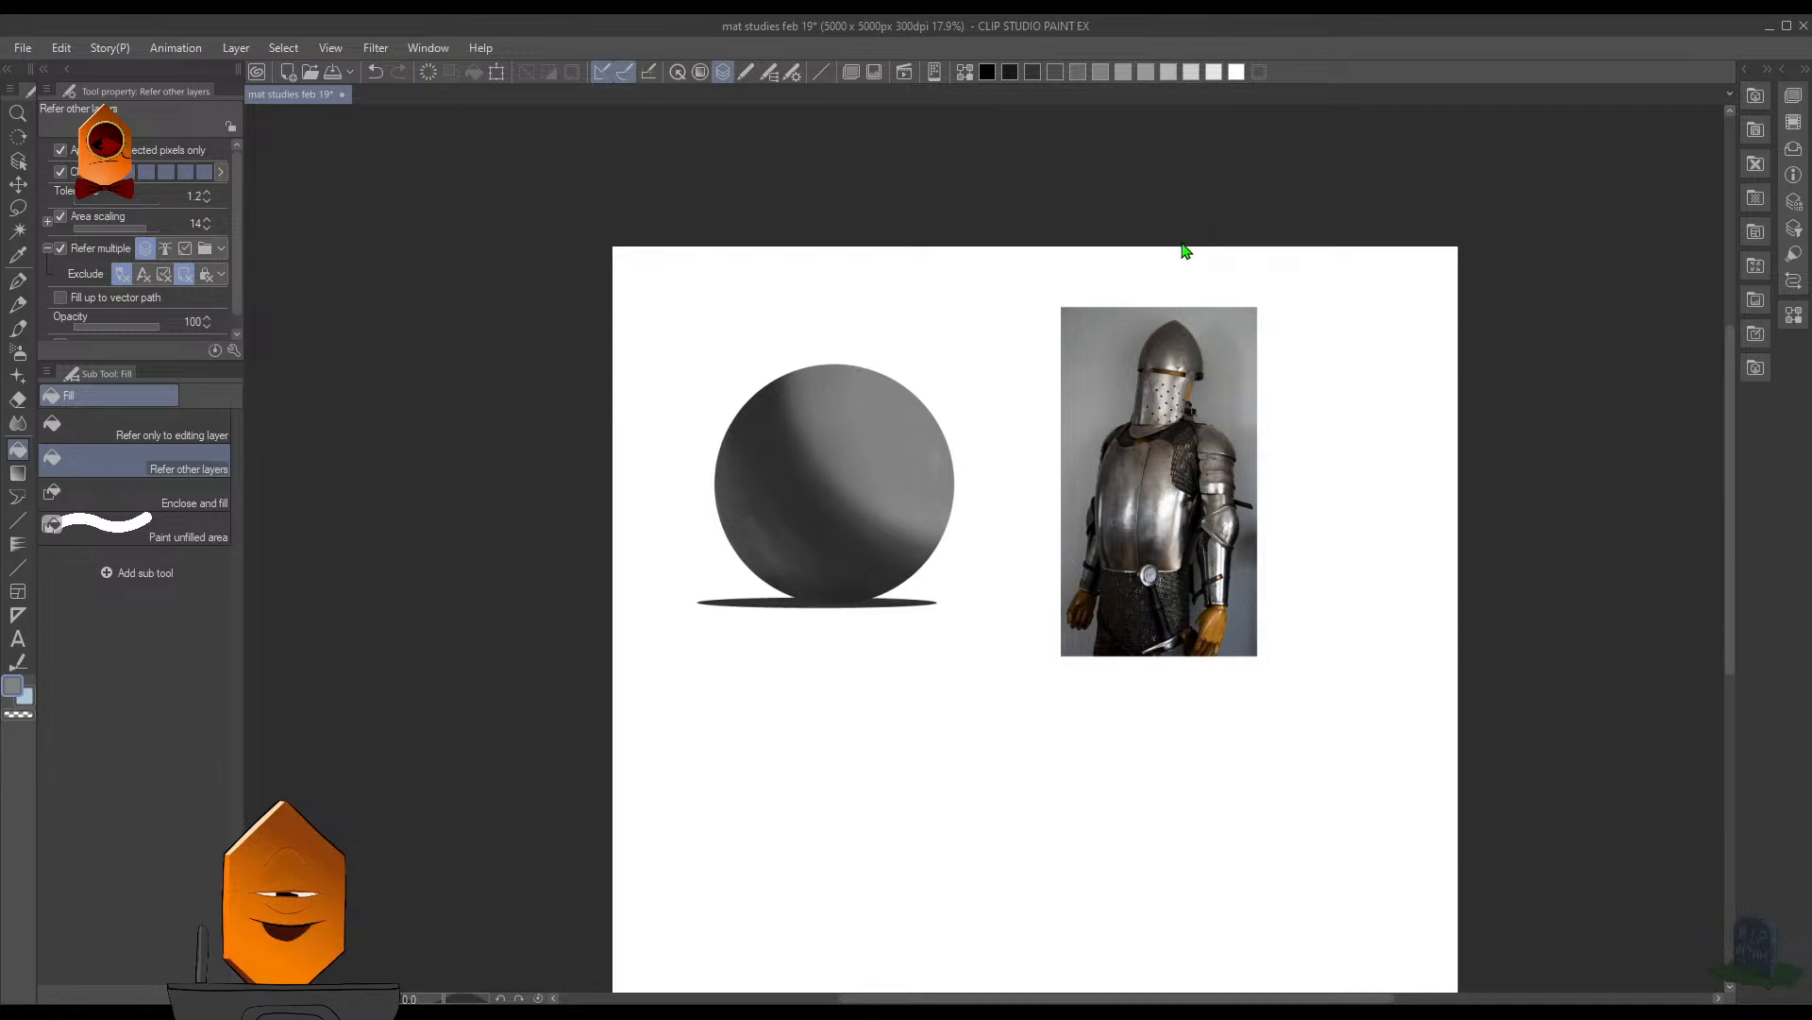
pyautogui.press('F7')
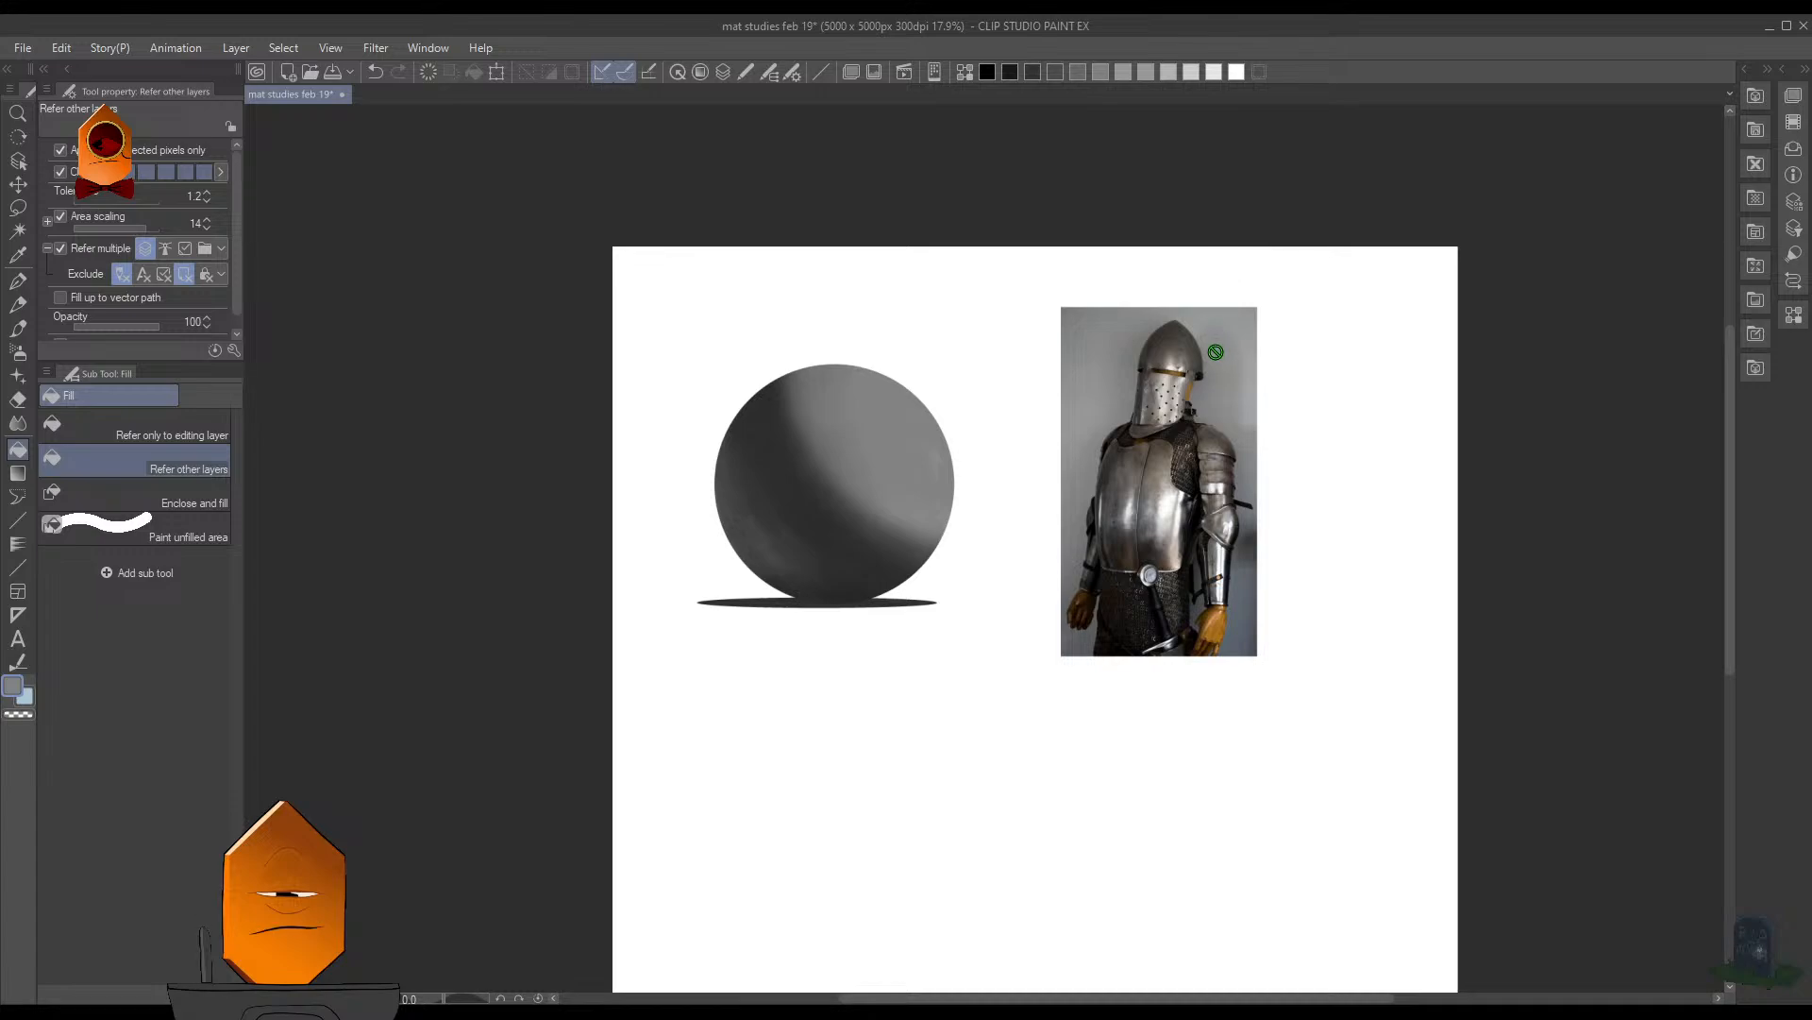
# - Place two copies of the sphere and its cast shadow, one behind the armor photo and one below the photo
pyautogui.scroll(2, 1215, 378)
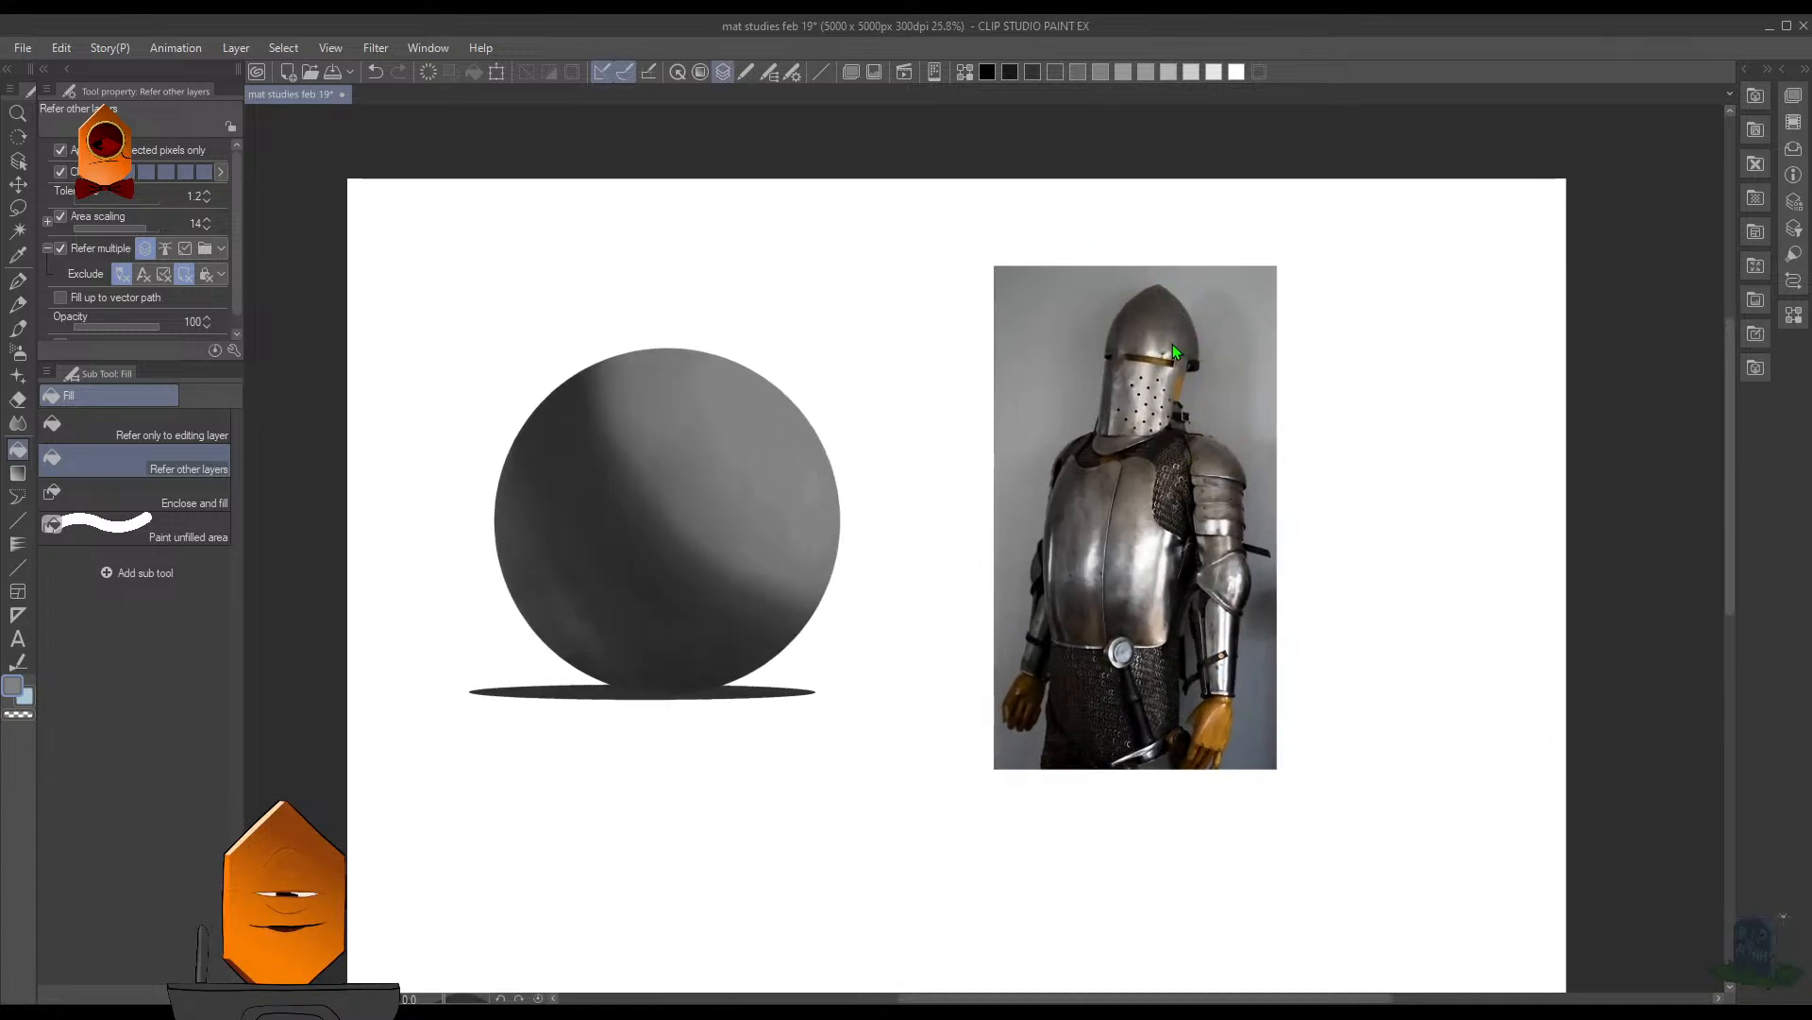
pyautogui.hotkey('ctrl', 't')
pyautogui.moveTo(900, 575); pyautogui.dragTo(1289, 586)
pyautogui.click(1168, 717)
pyautogui.press('F7')
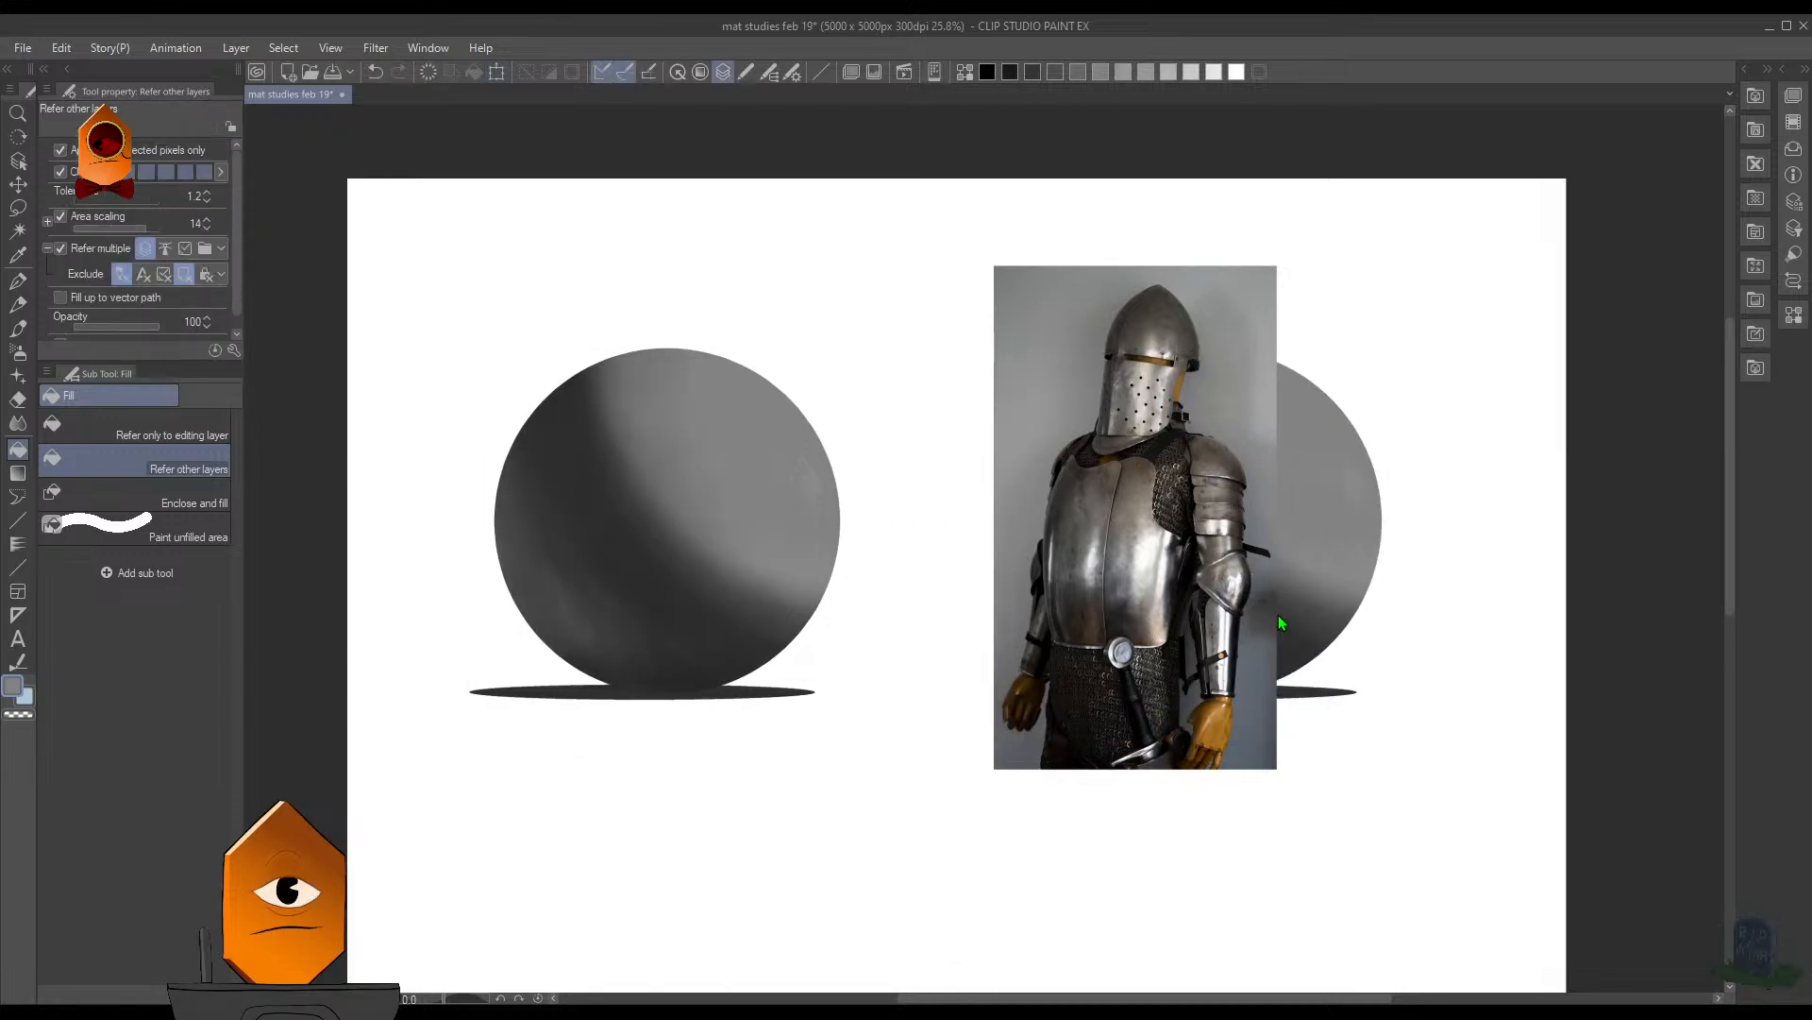
pyautogui.moveTo(1299, 546); pyautogui.dragTo(1180, 506)
pyautogui.hotkey('ctrl', 't')
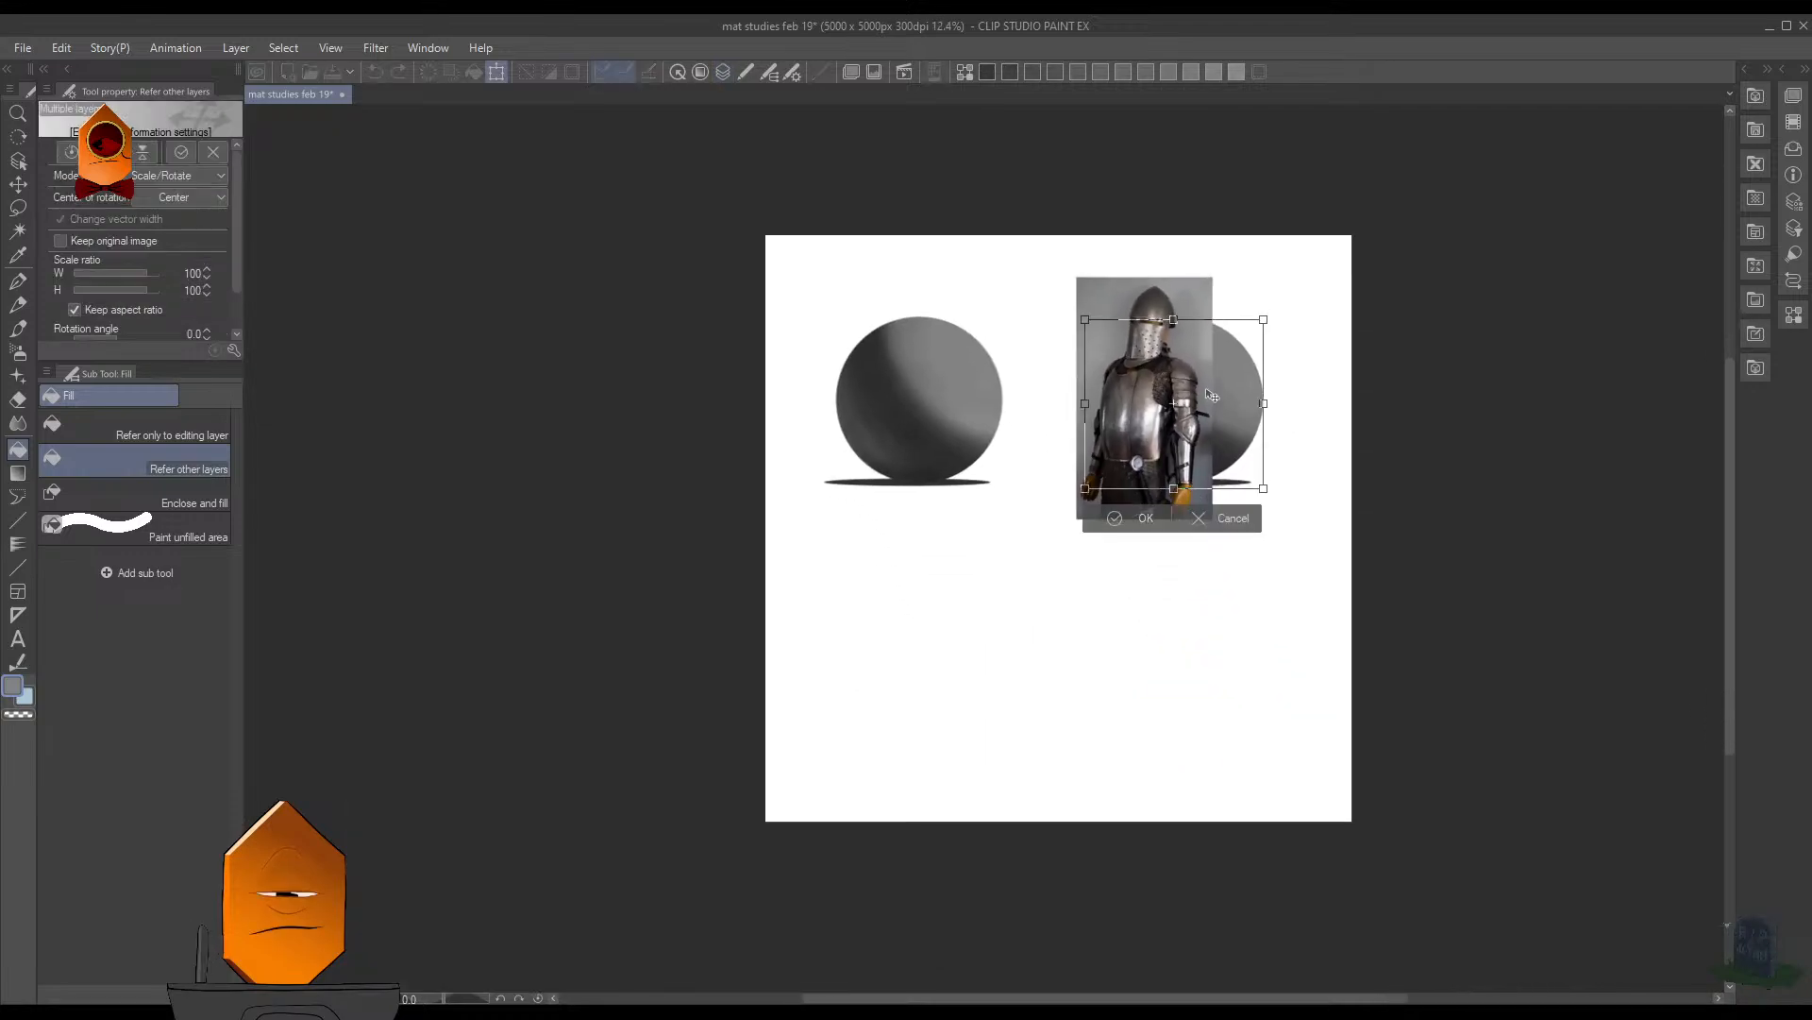
pyautogui.moveTo(1213, 397); pyautogui.dragTo(1211, 660)
pyautogui.press('Return')
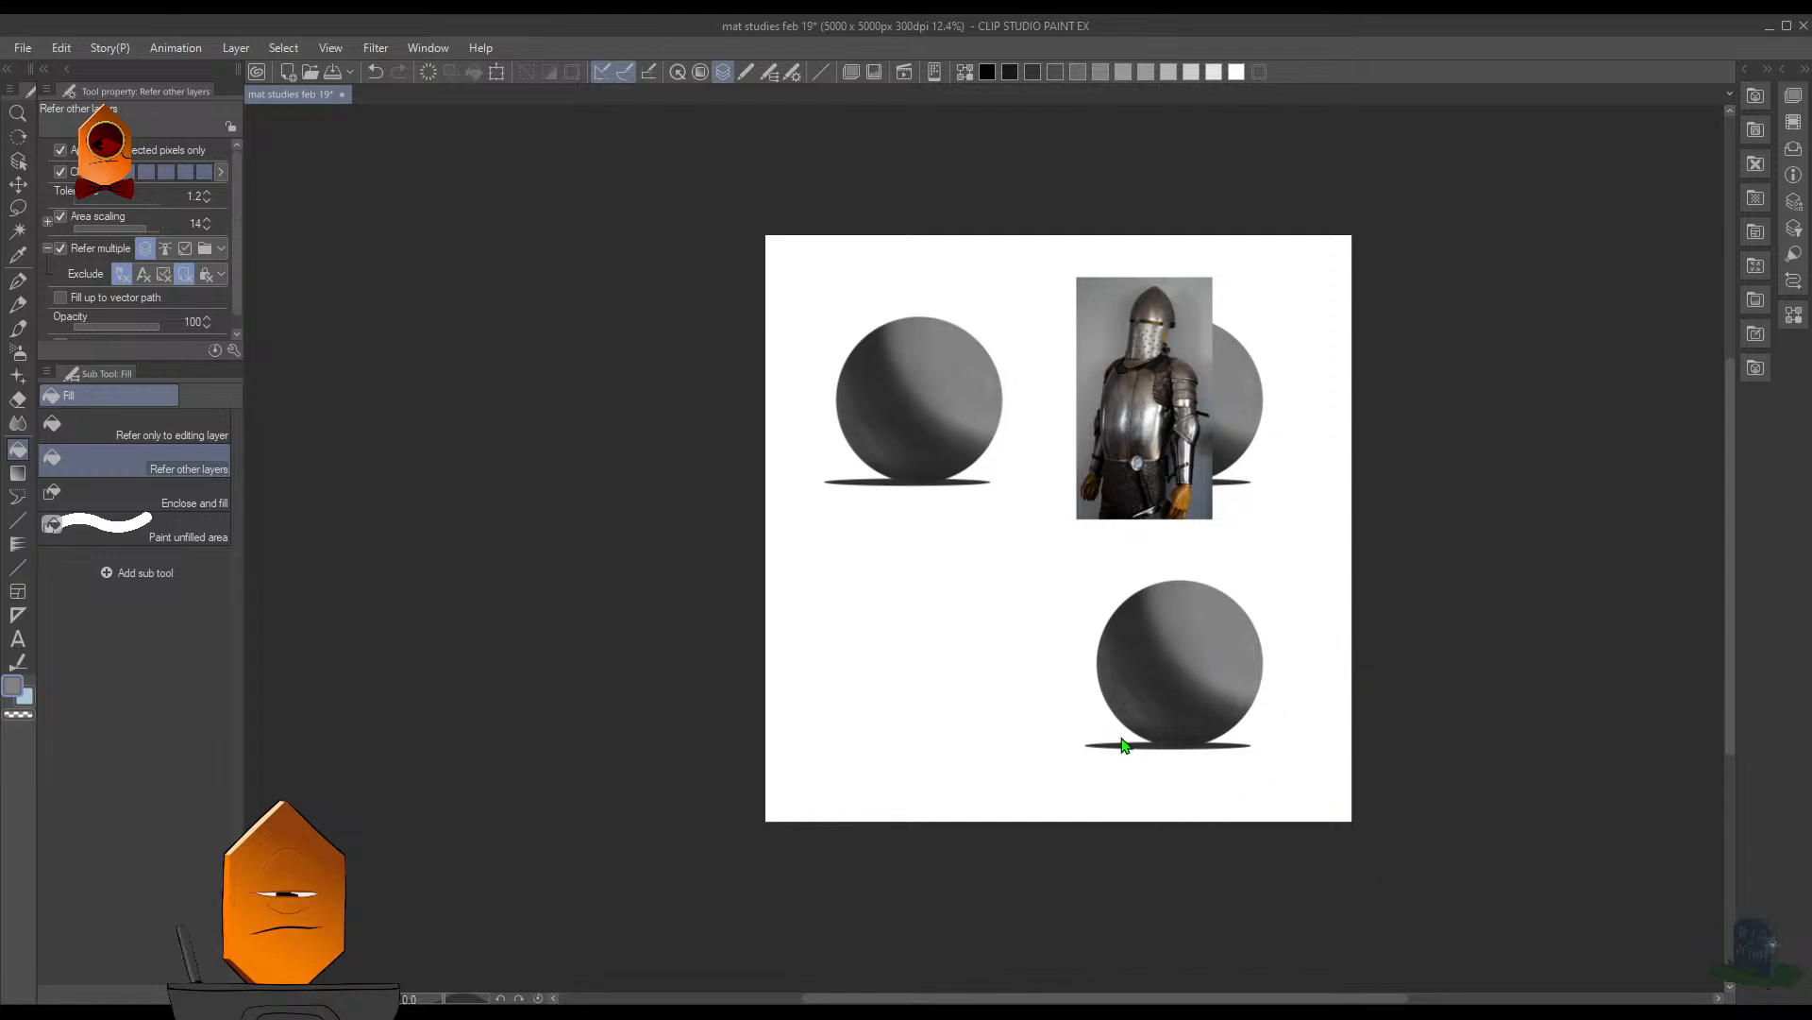
# - Place another copy of the sphere and shadow below the original, and remove all the copies from the canvas
pyautogui.hotkey('ctrl', 't')
pyautogui.moveTo(941, 413); pyautogui.dragTo(975, 705)
pyautogui.click(884, 779)
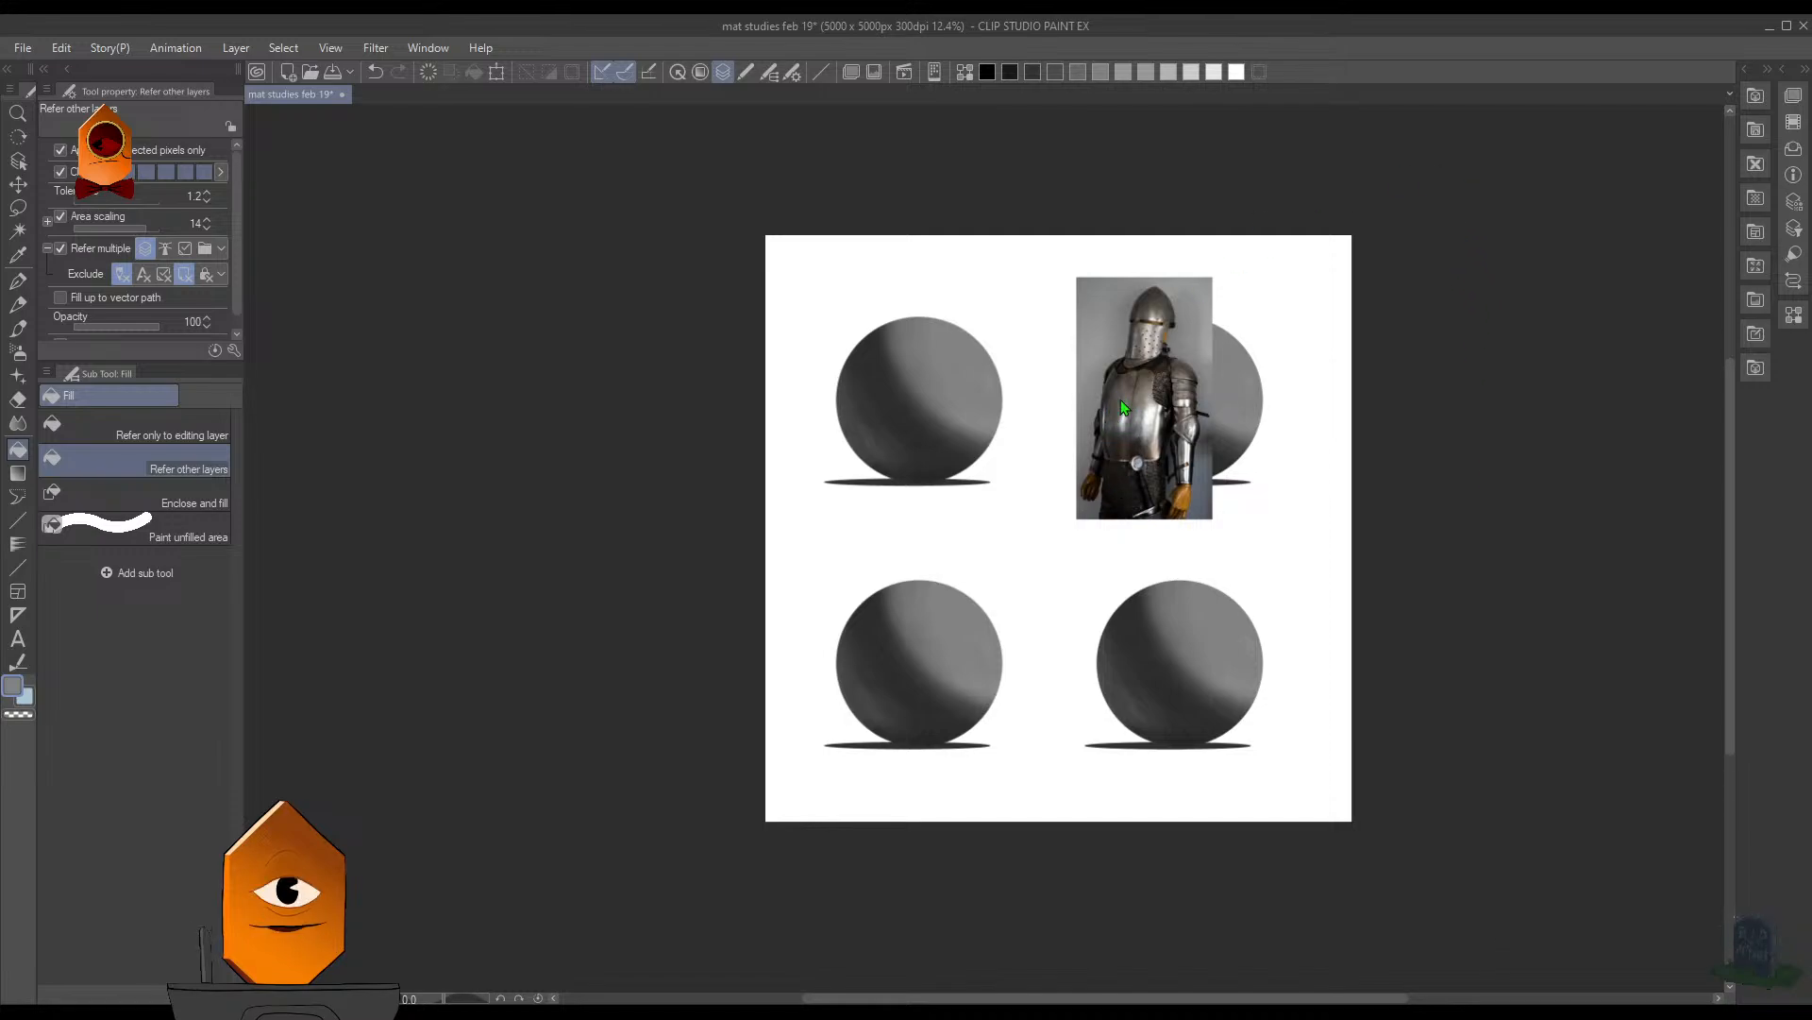
pyautogui.press('Delete')
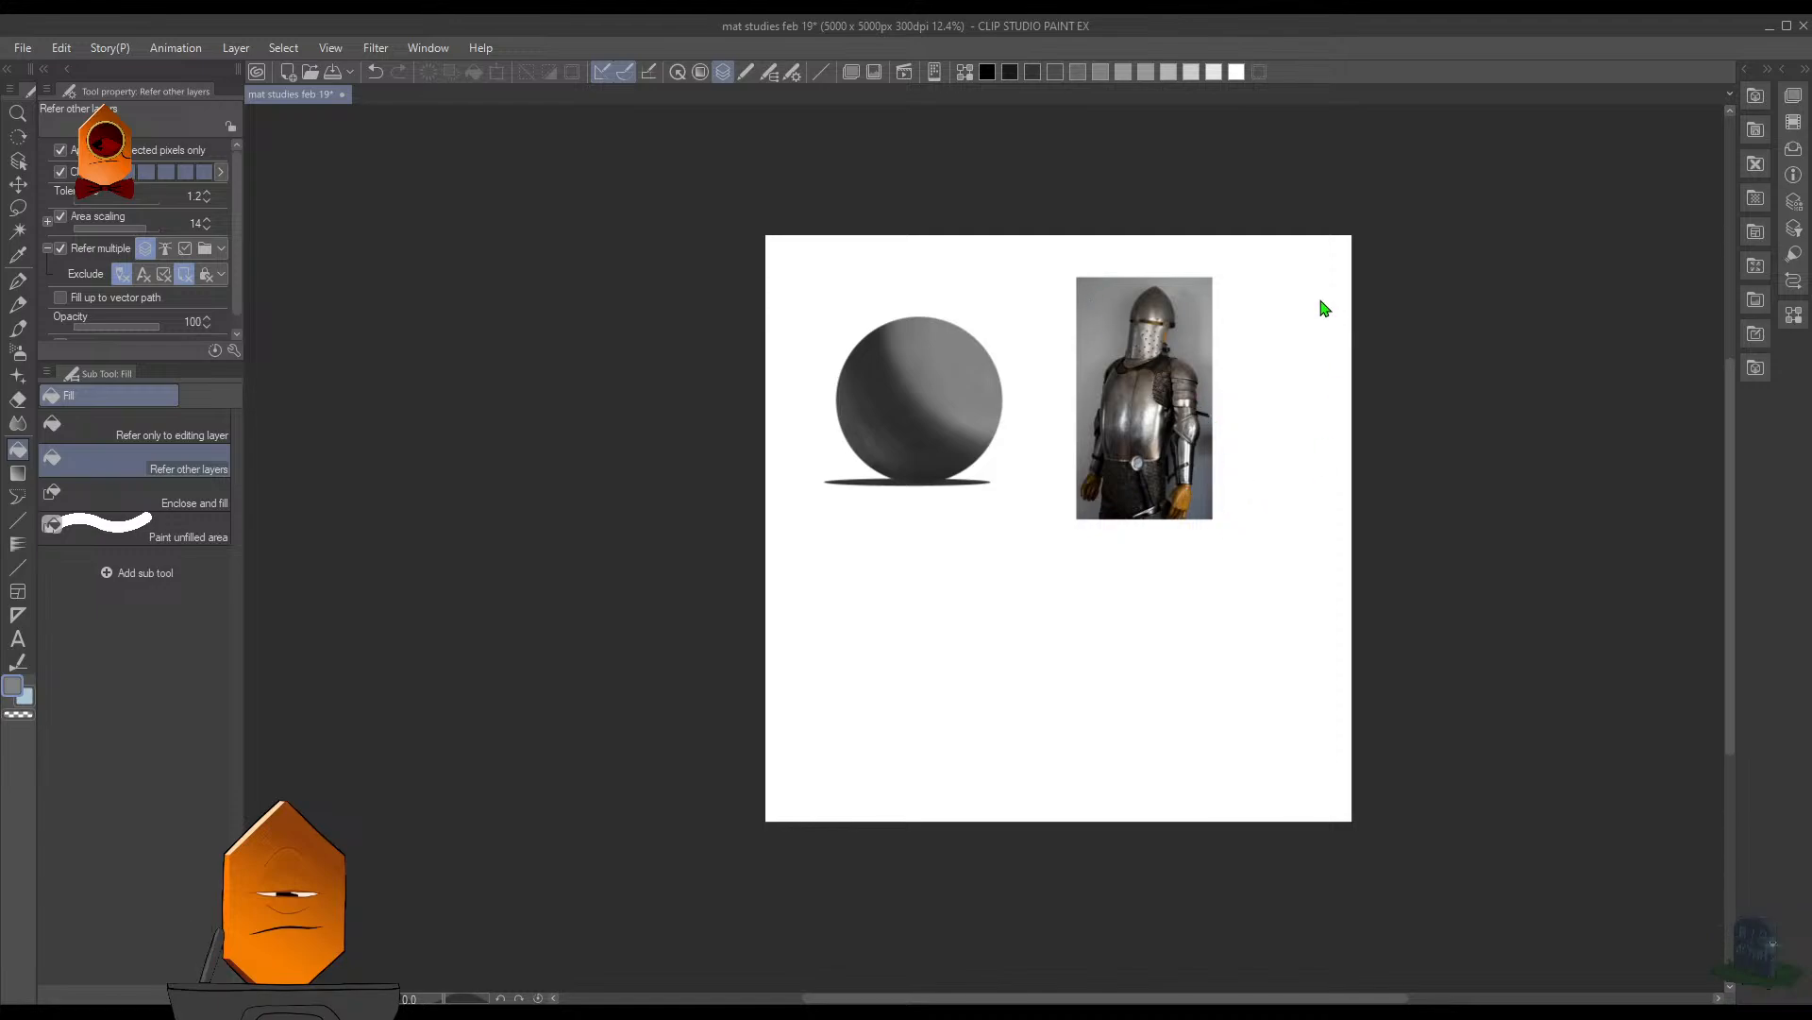
# - Reselect the sphere as the painting area and hide the selection border
pyautogui.click(1161, 517)
pyautogui.scroll(2, 1207, 451)
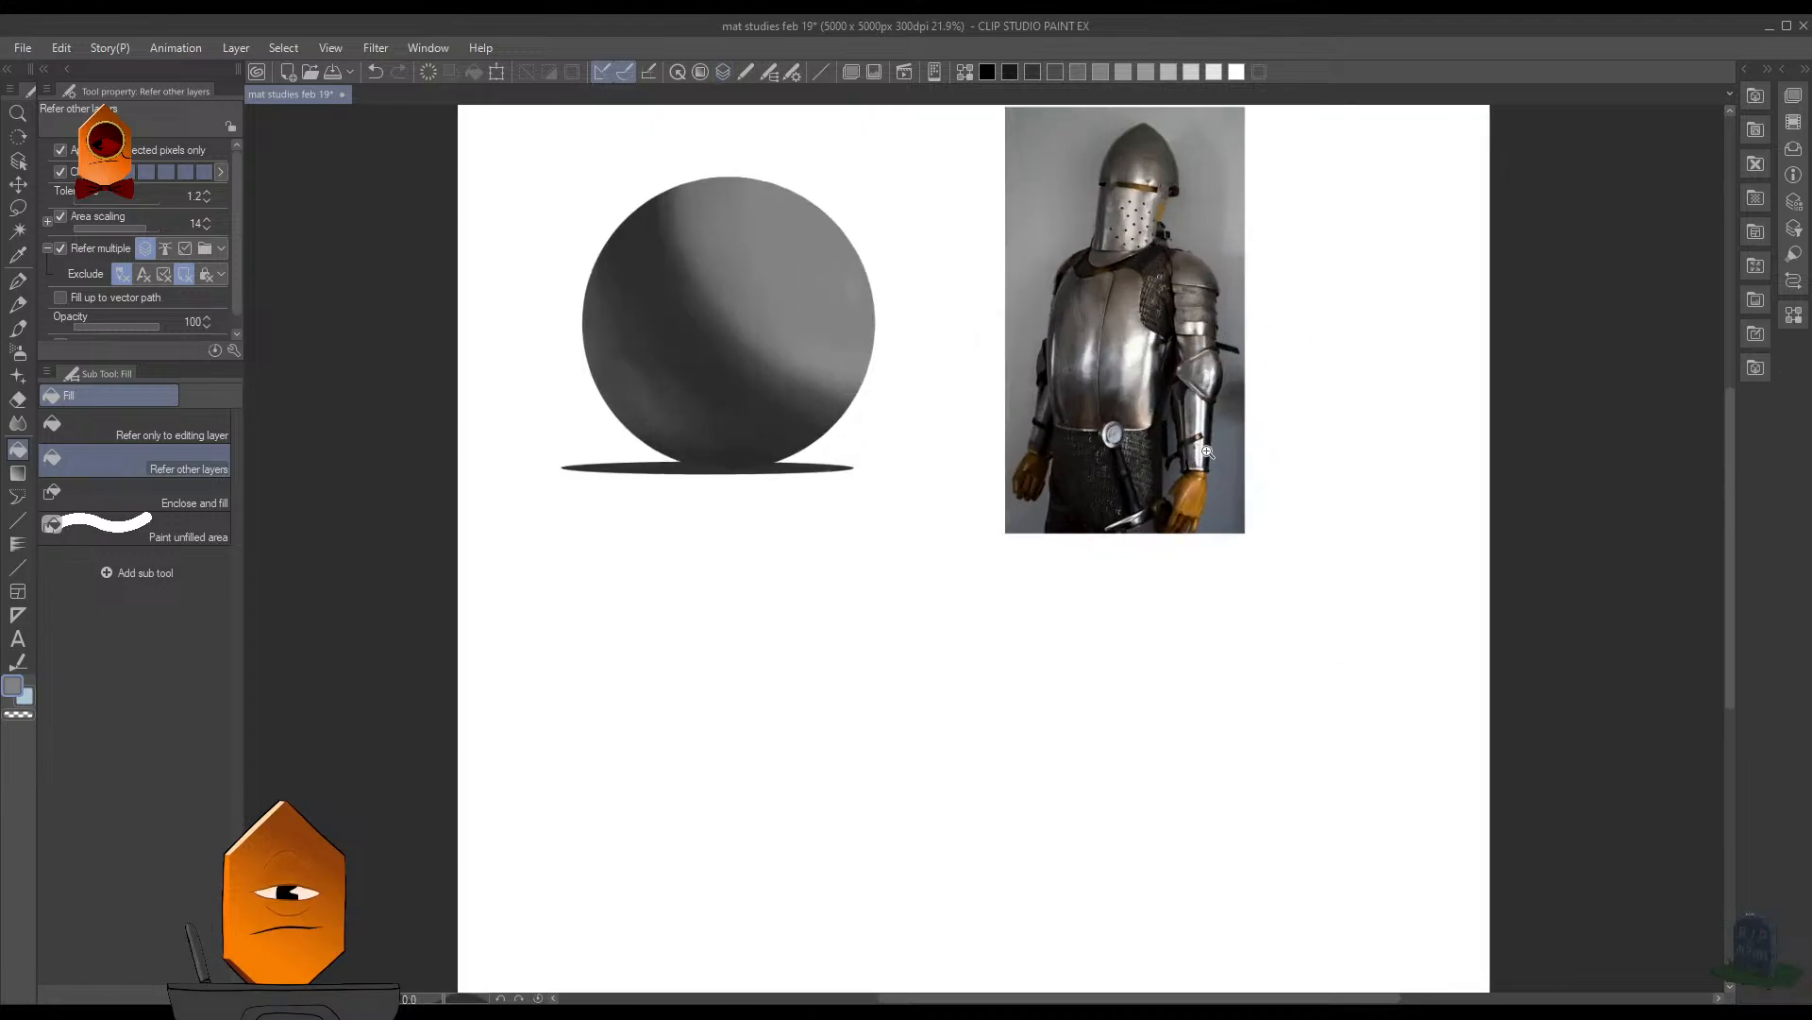
pyautogui.scroll(1, 1208, 452)
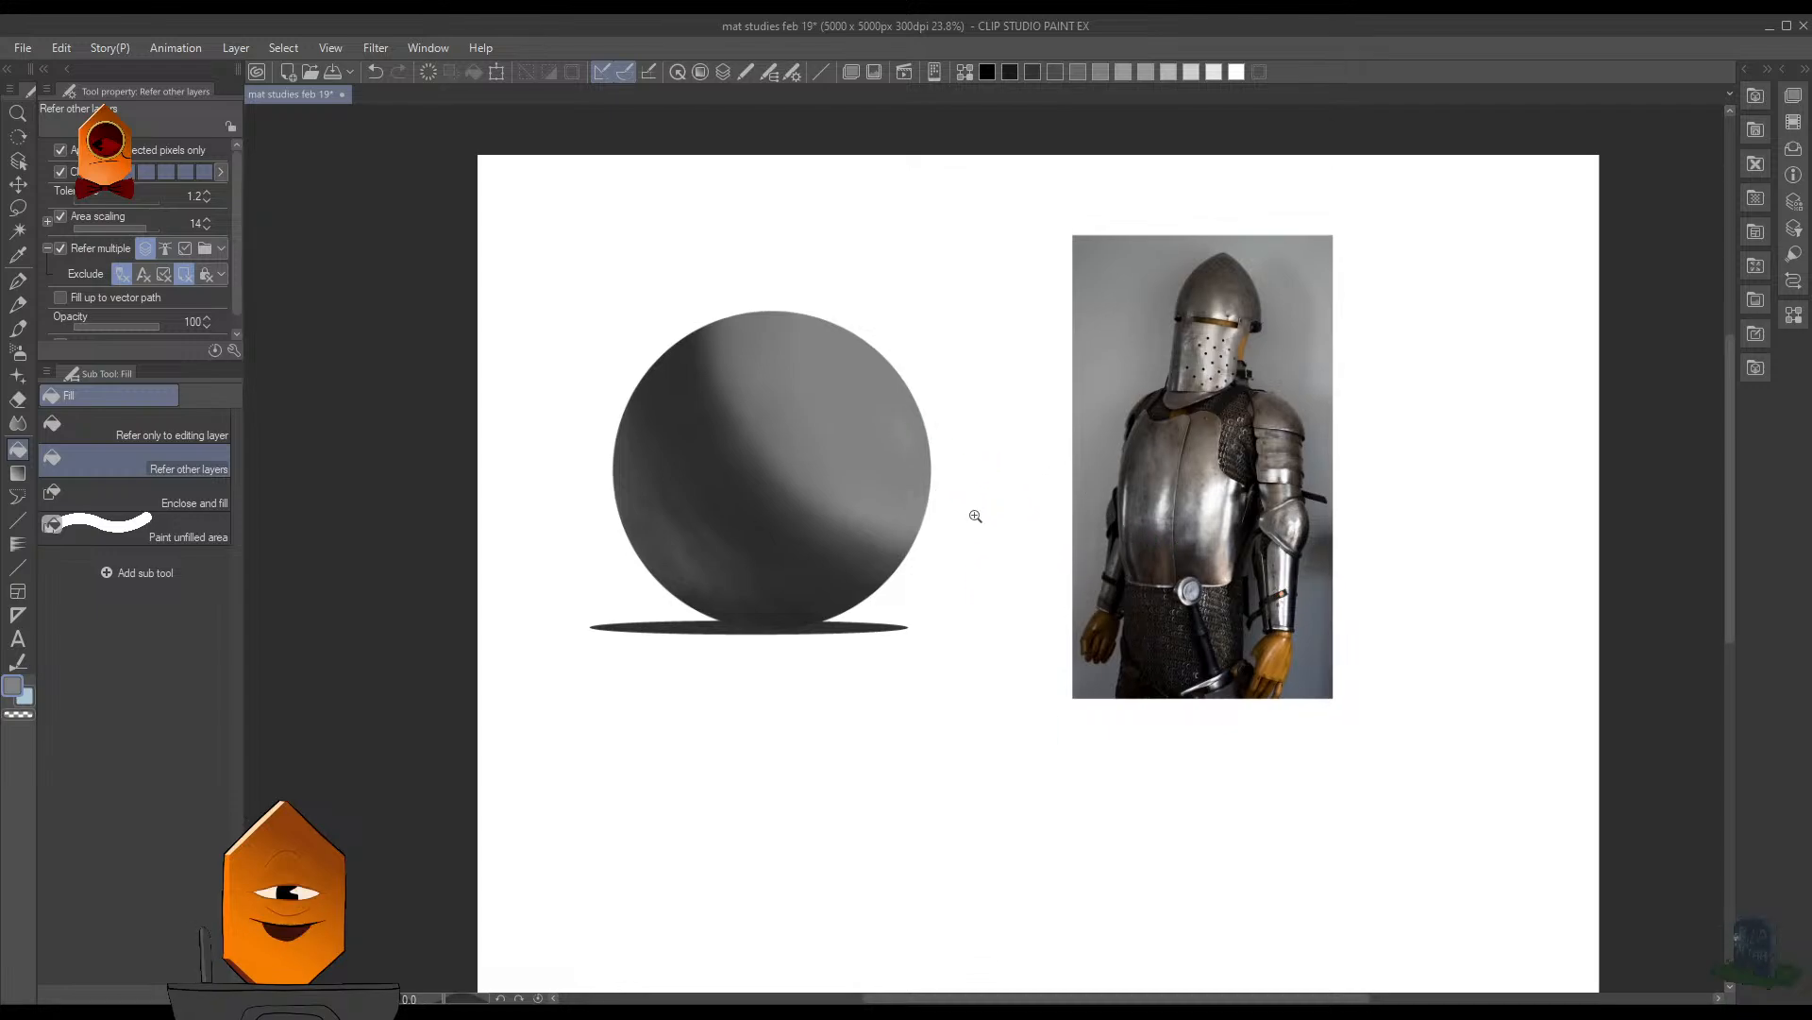
pyautogui.scroll(3, 975, 516)
pyautogui.scroll(-2, 1201, 498)
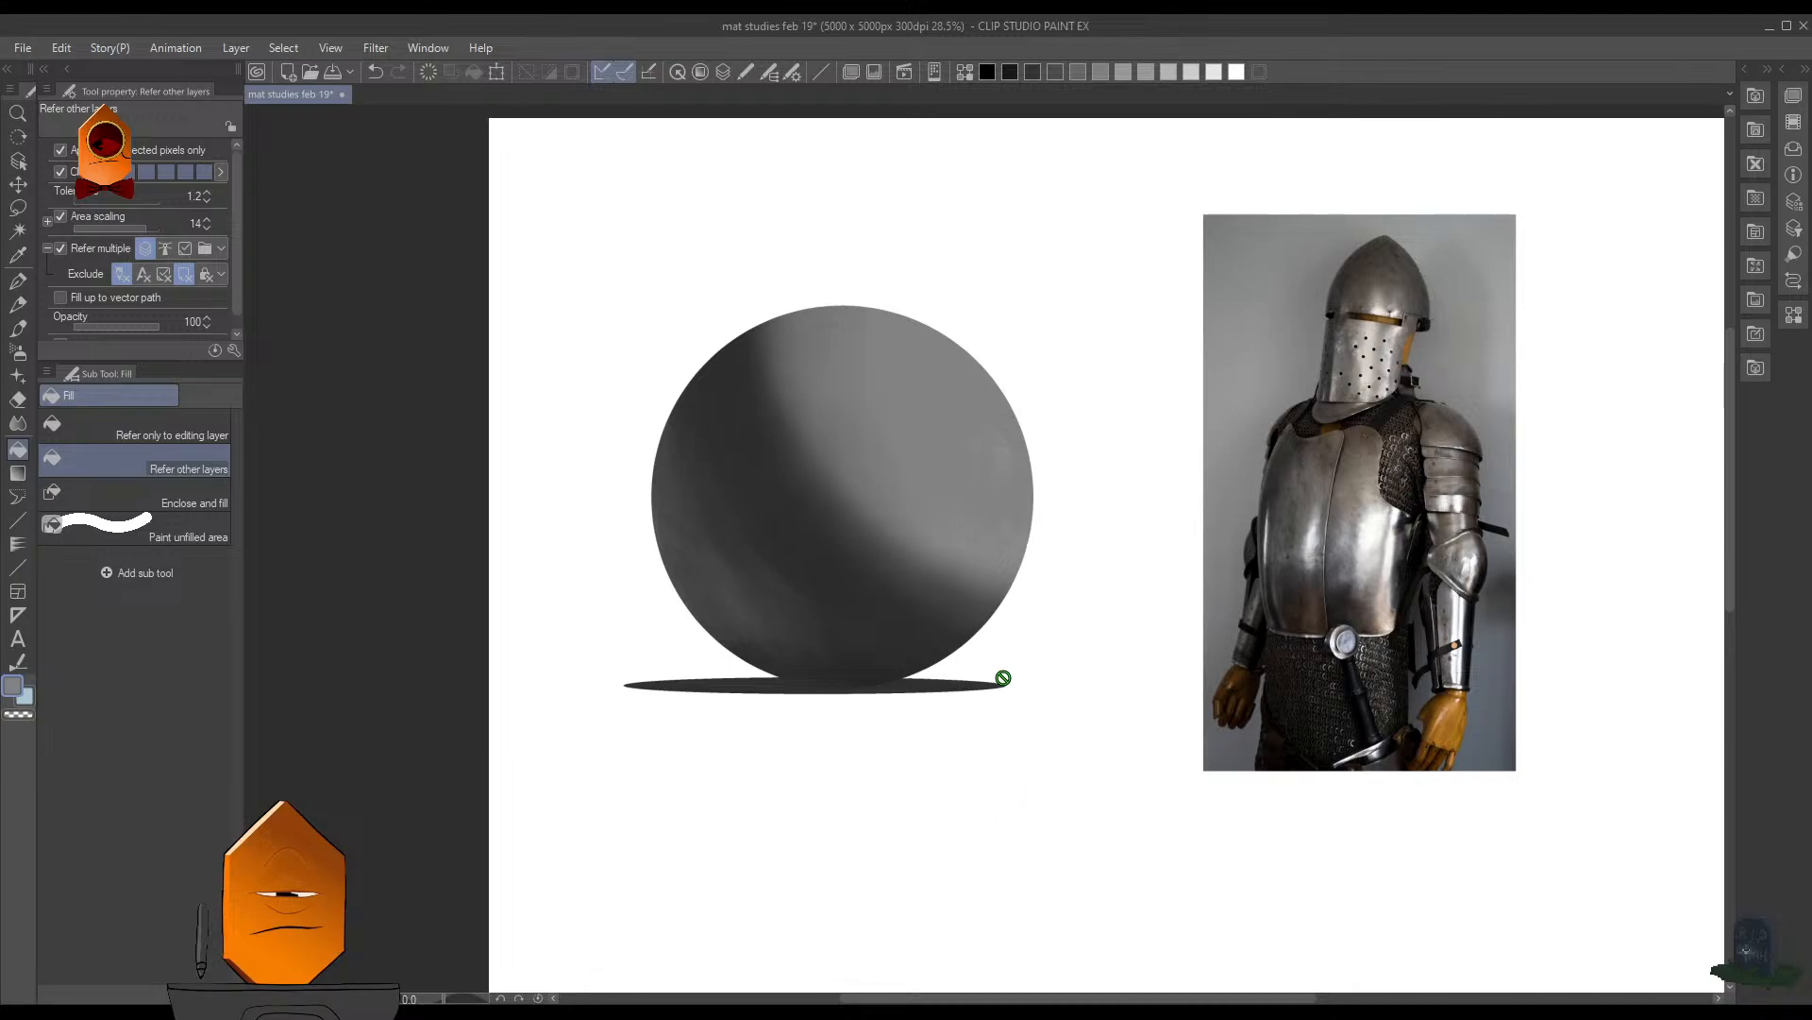
pyautogui.scroll(1, 1136, 593)
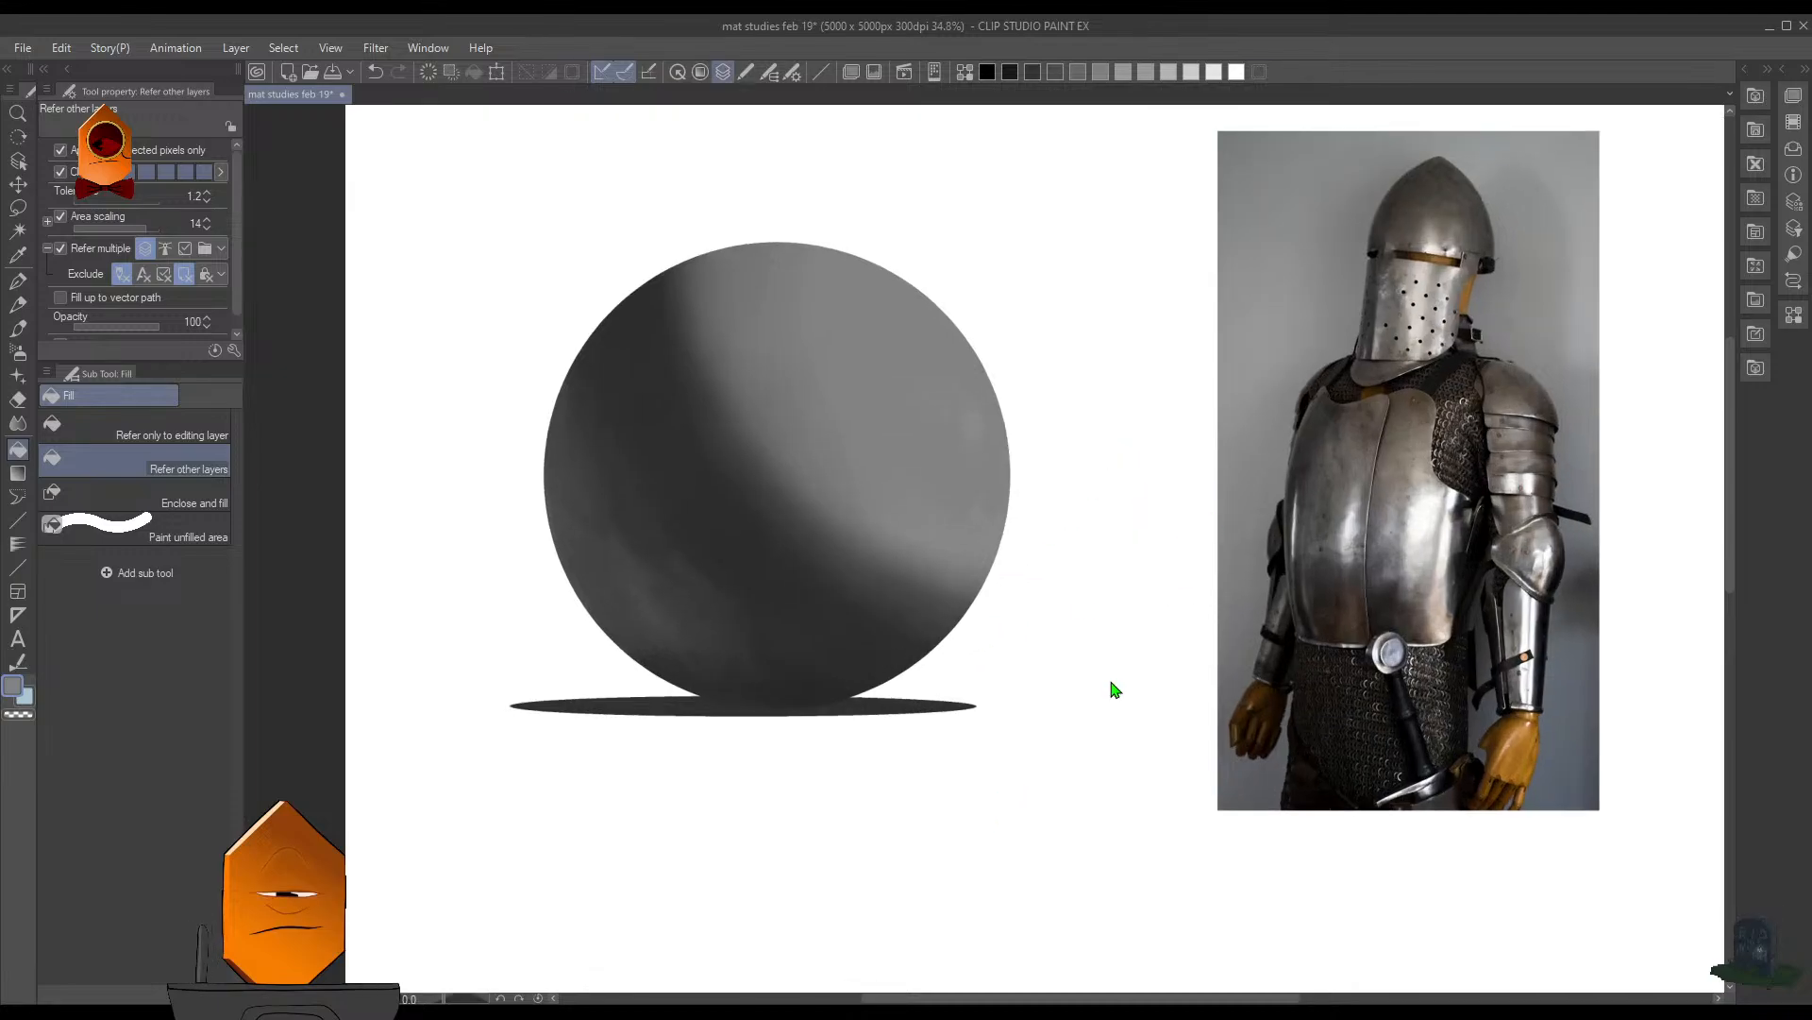
pyautogui.hotkey('ctrl', 'shift', 'd')
pyautogui.press('b')
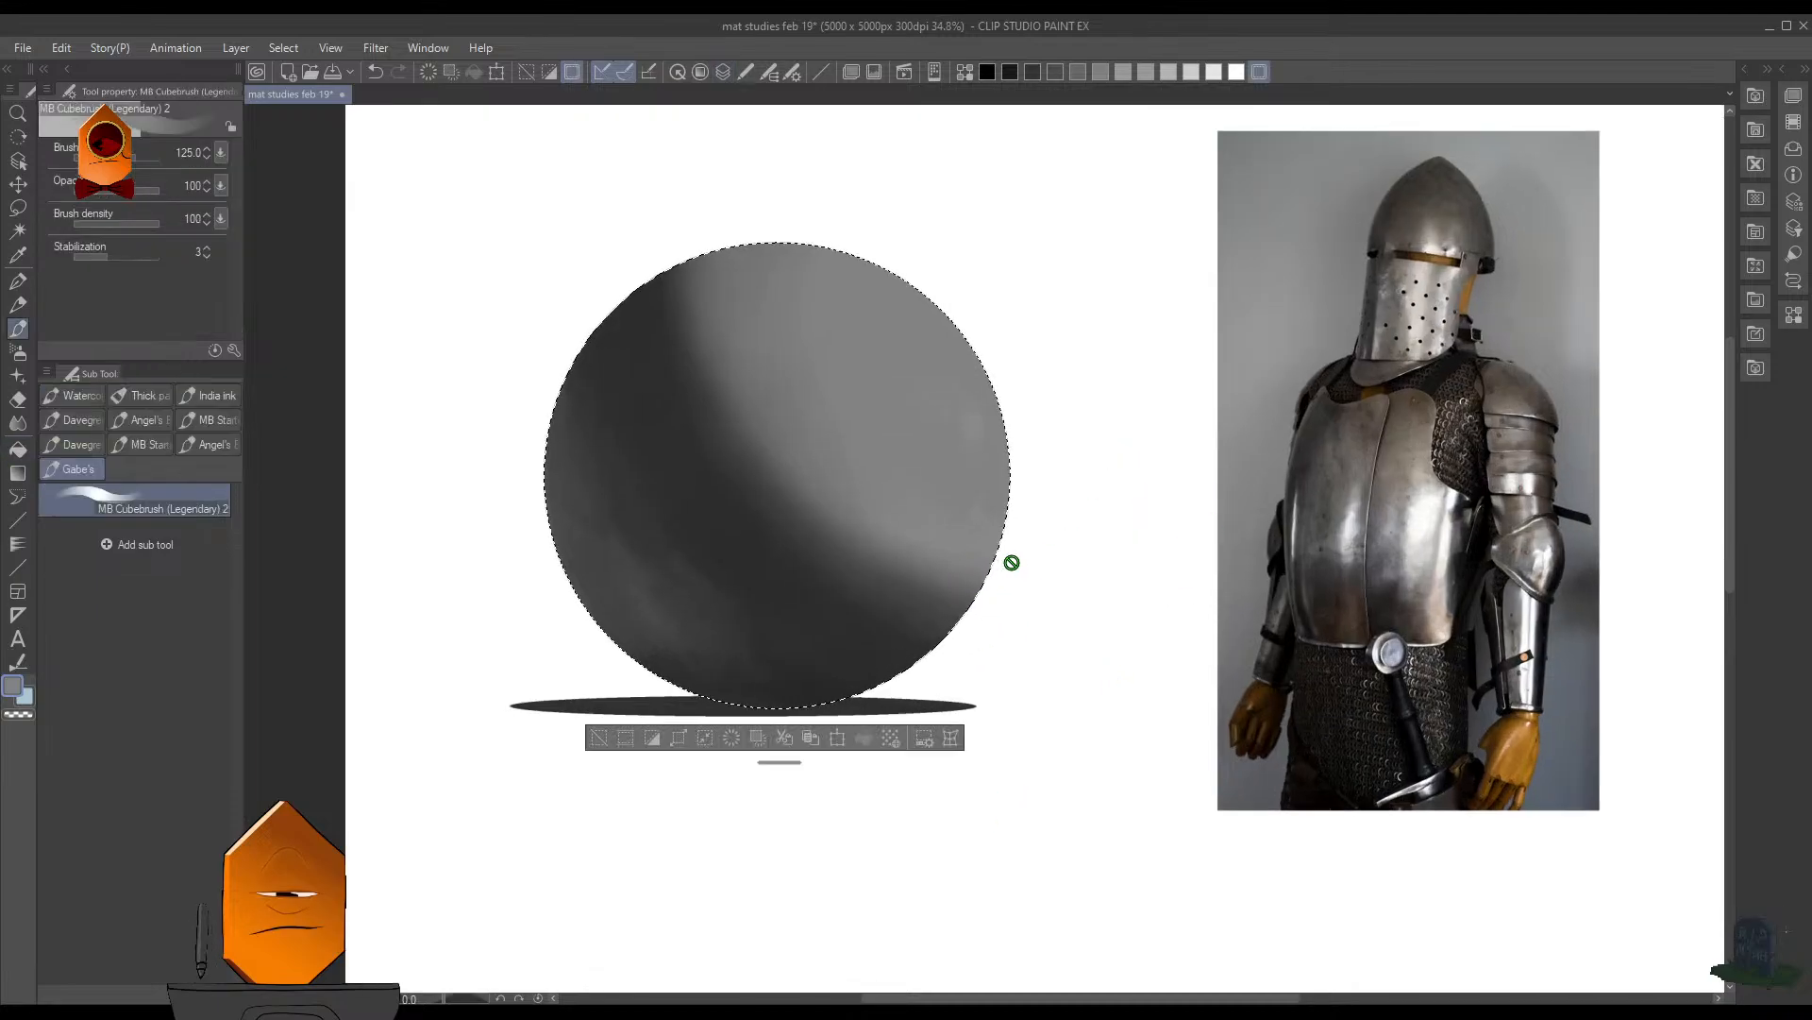
pyautogui.moveTo(979, 575); pyautogui.dragTo(1100, 564)
pyautogui.click(1260, 73)
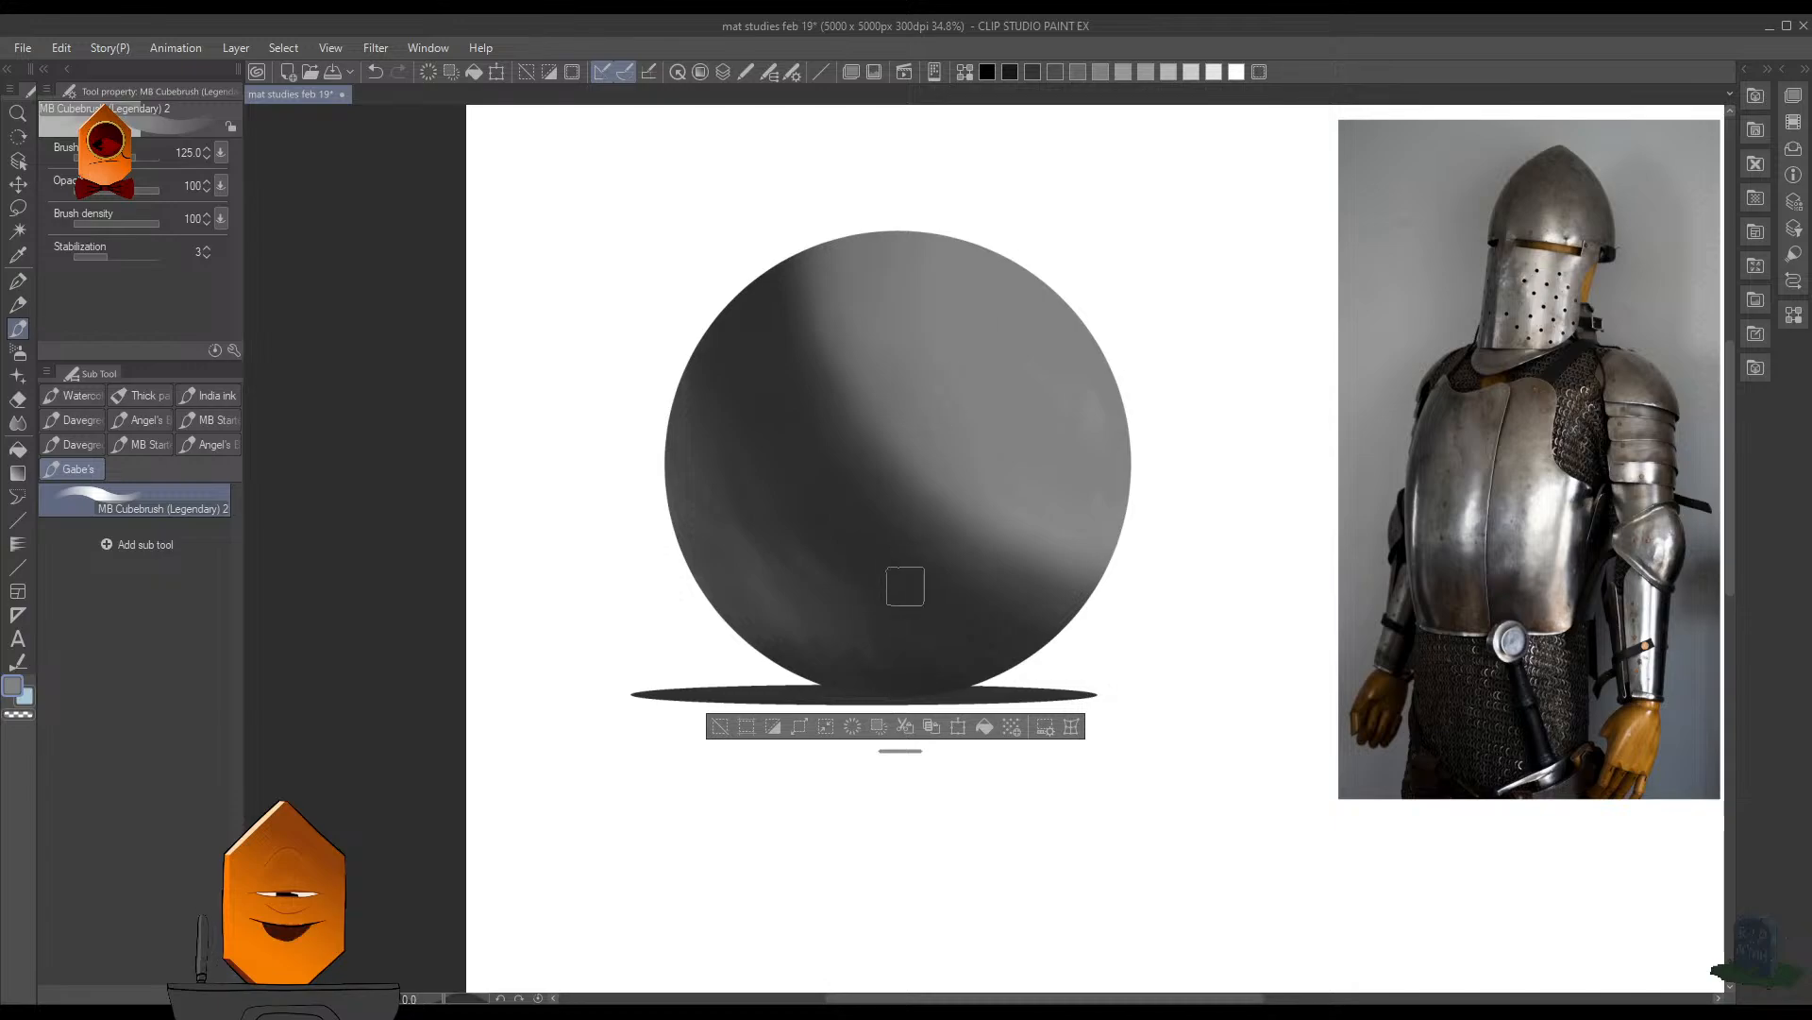
# - Softly blend the sphere's shaded side using the Soft airbrush at large sizes between 400 and 900
pyautogui.press('b')
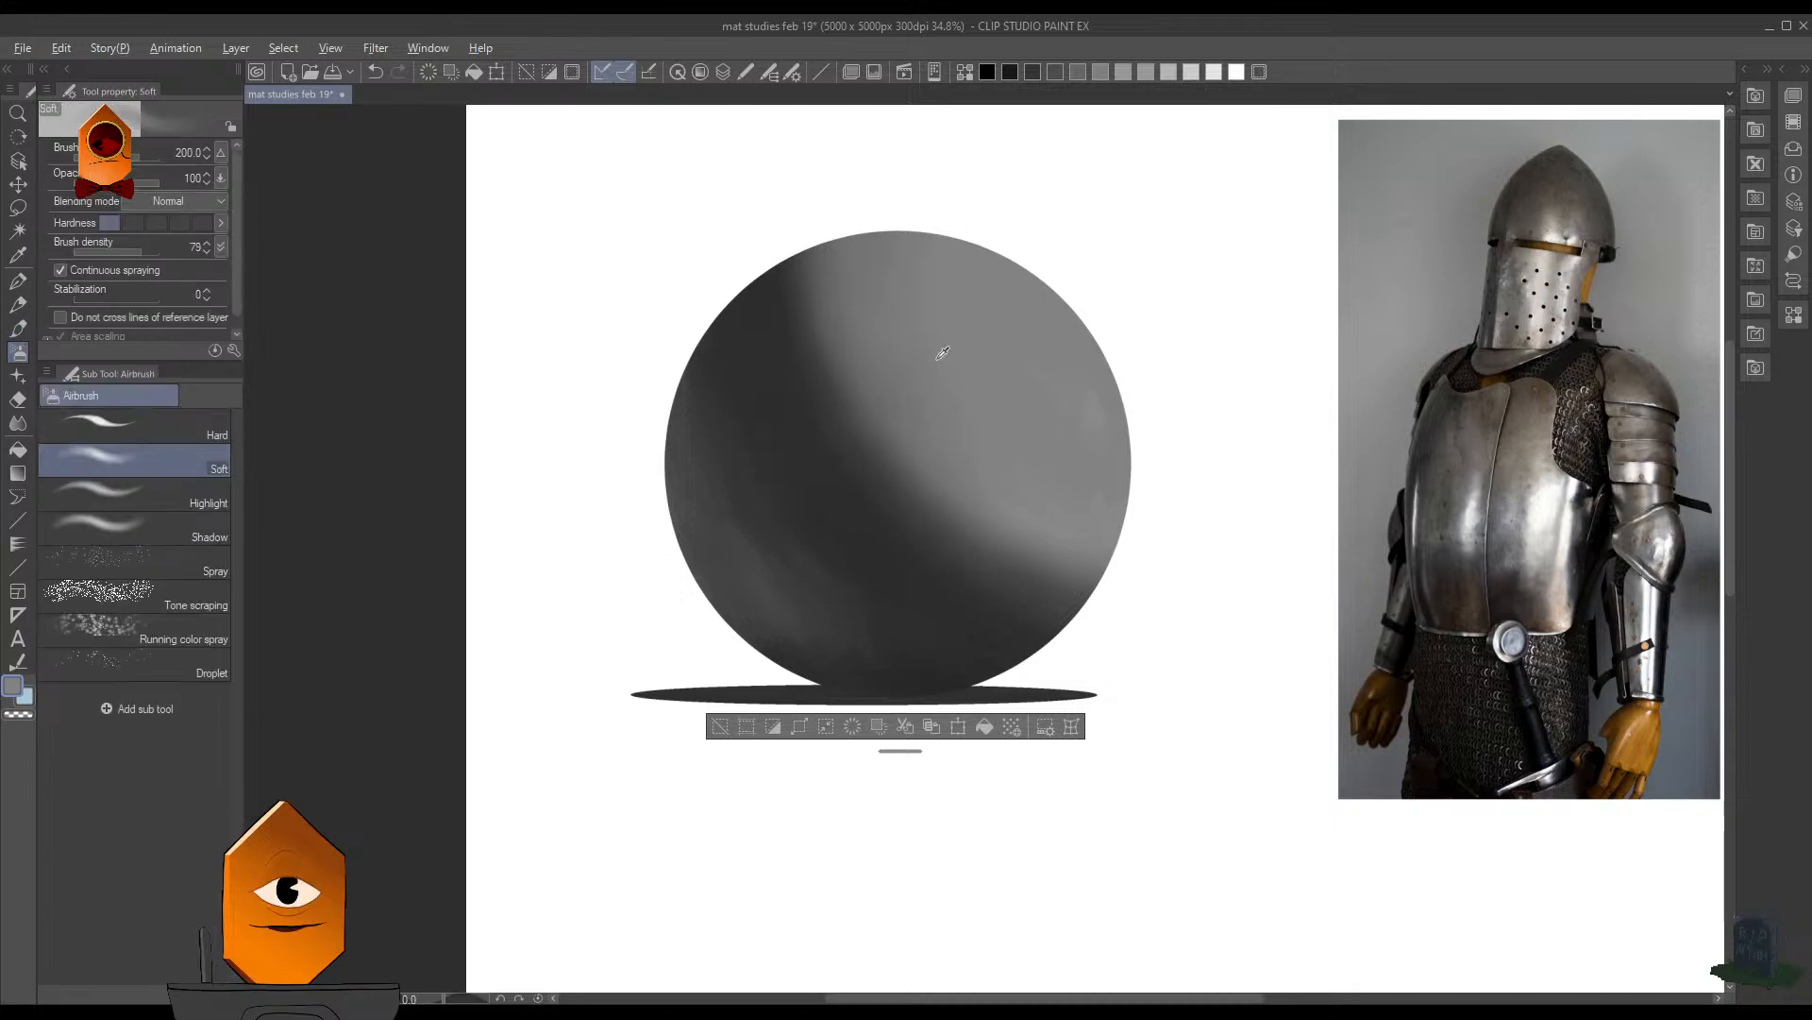
pyautogui.press(']')
pyautogui.press(']')
pyautogui.press(']')
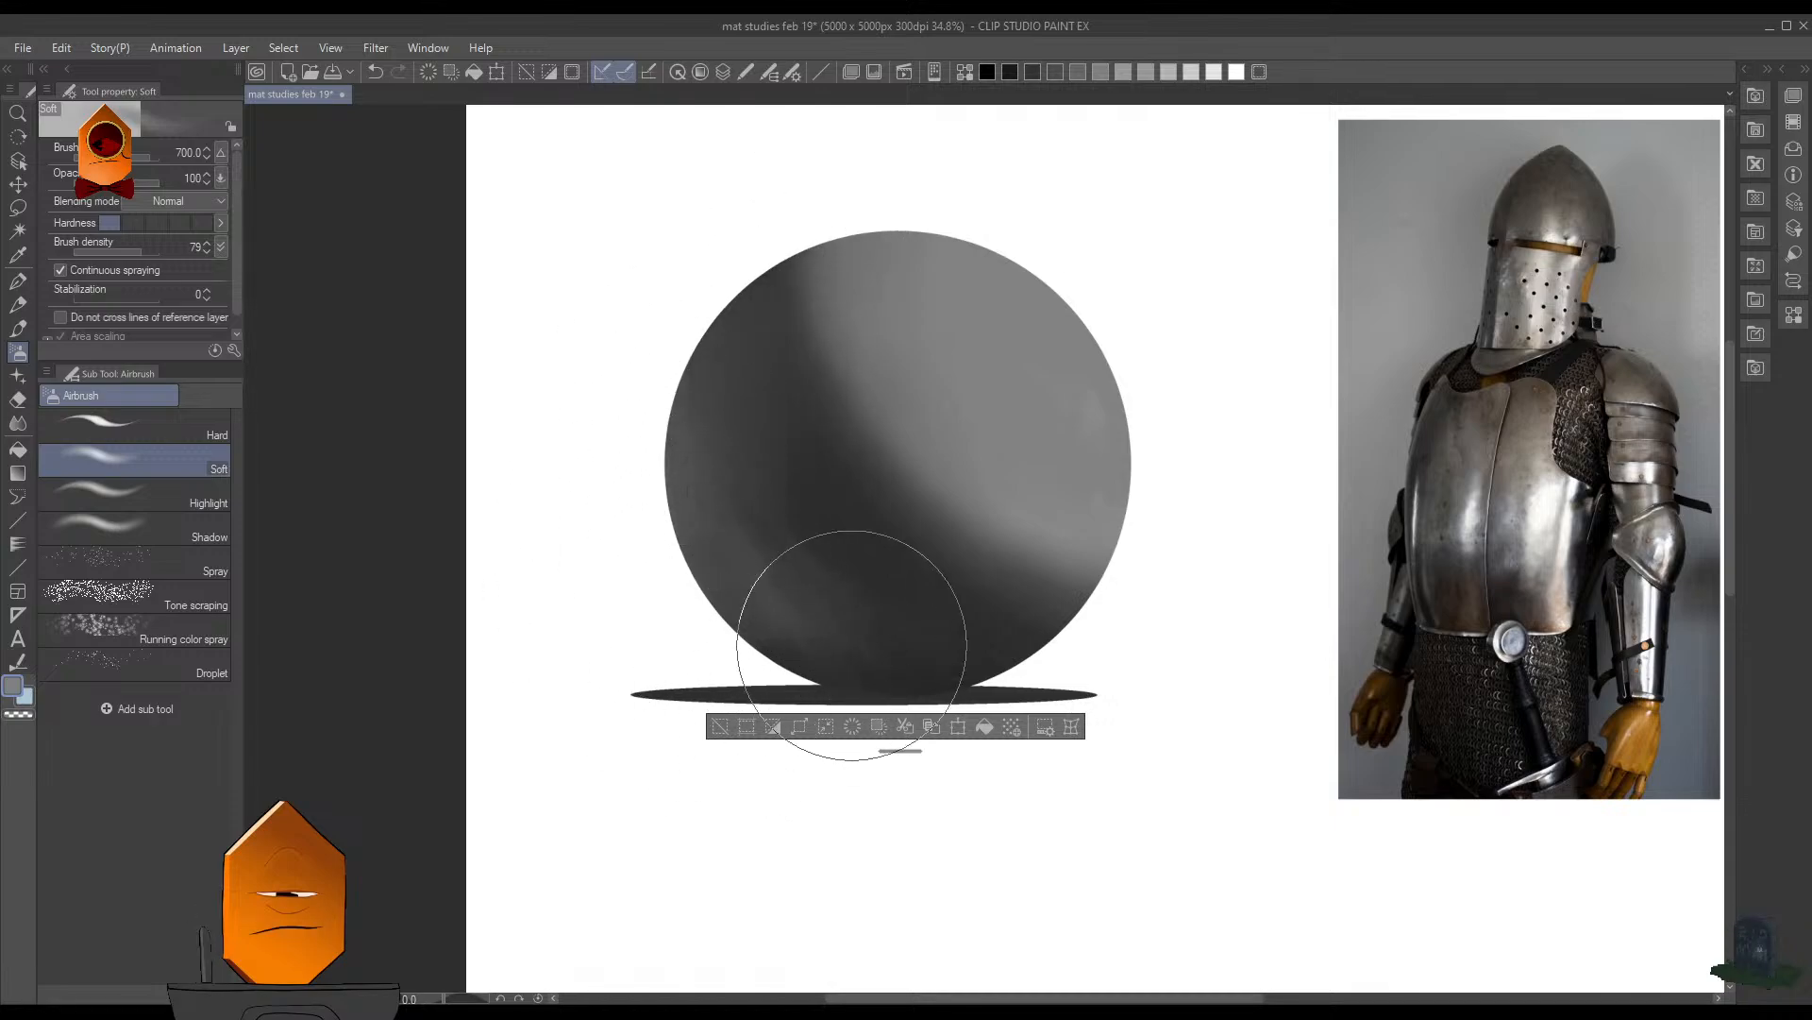
pyautogui.scroll(-3, 1115, 348)
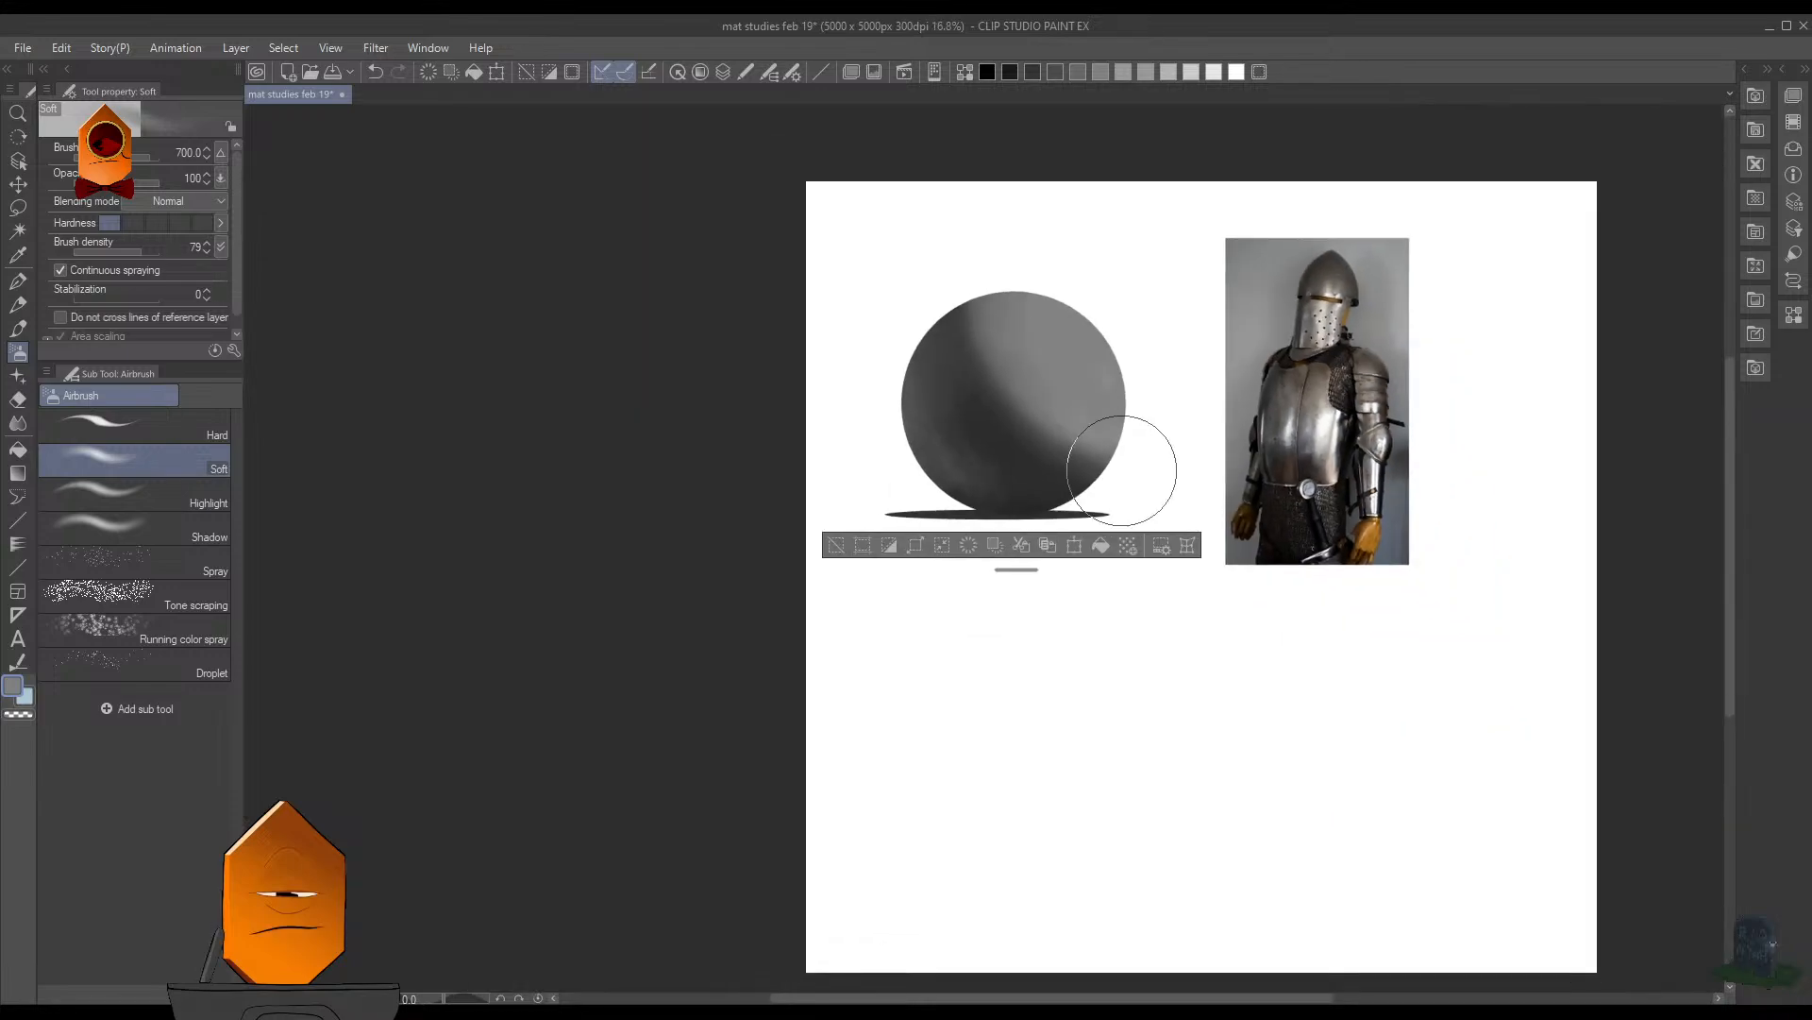
pyautogui.scroll(1, 1125, 327)
pyautogui.press('[')
pyautogui.press('[')
pyautogui.press('[')
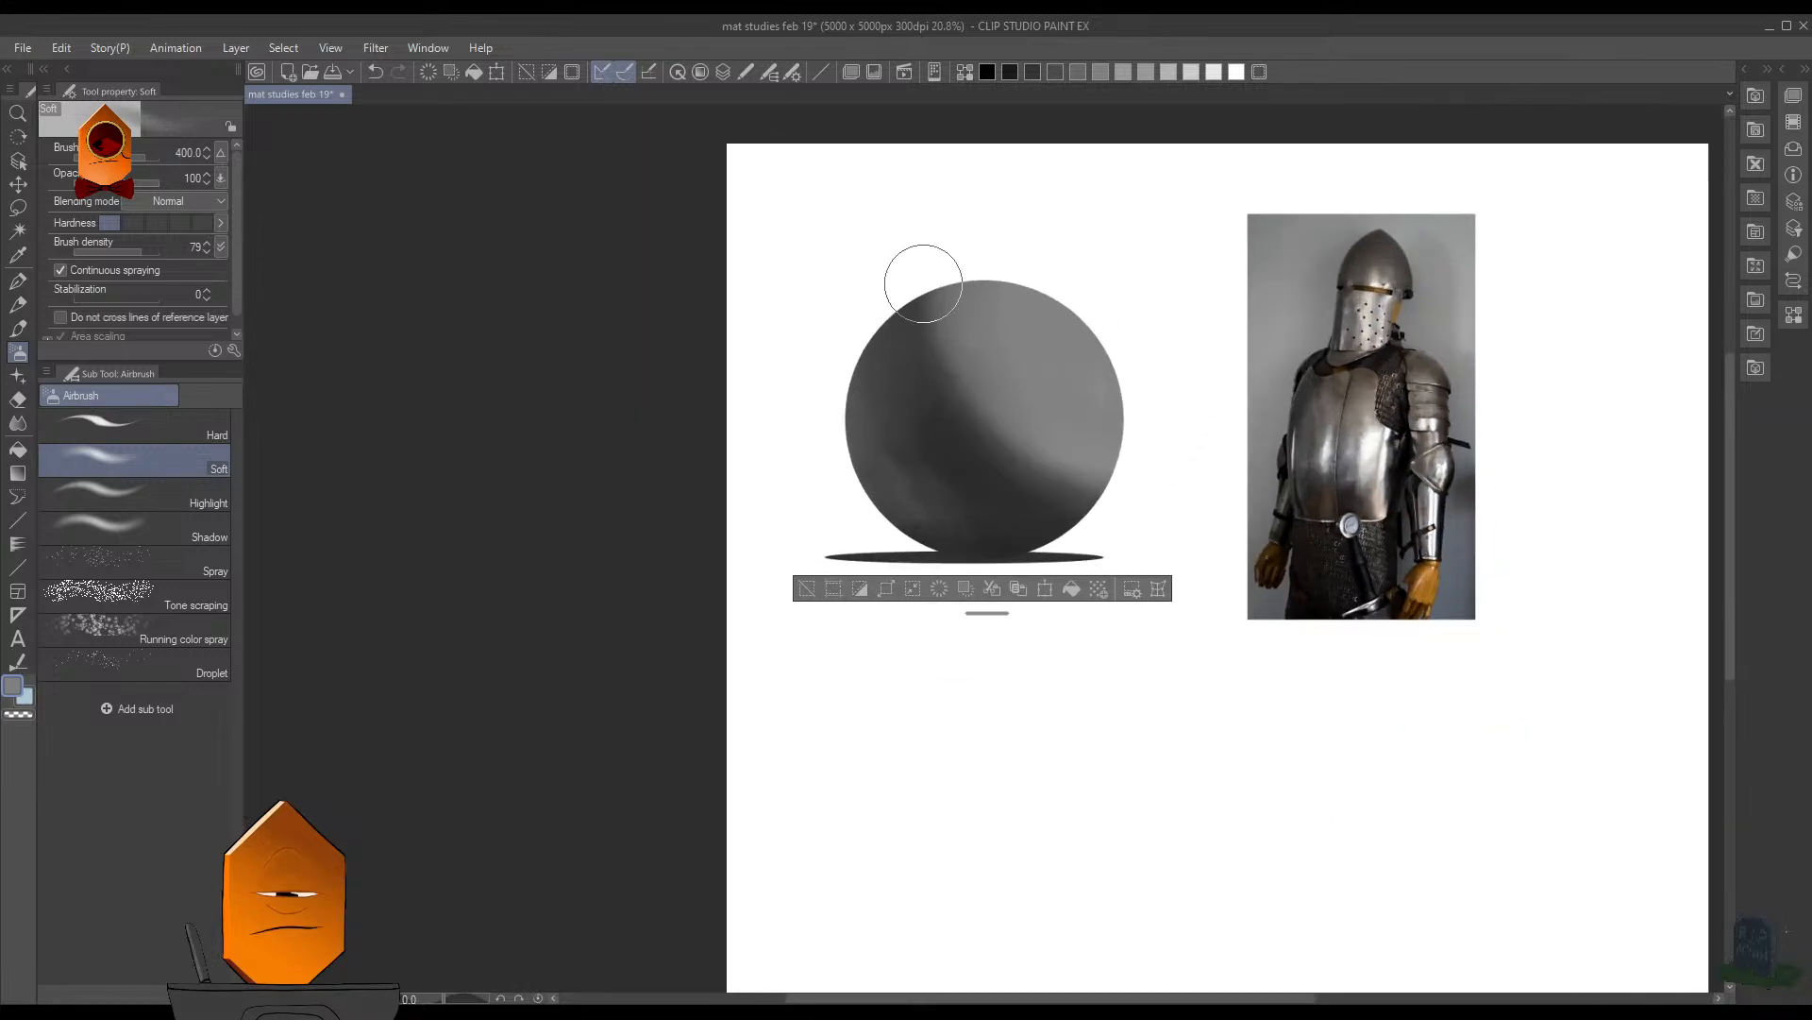
pyautogui.press(']')
pyautogui.press(']')
pyautogui.press(']')
pyautogui.press(']')
pyautogui.press(']')
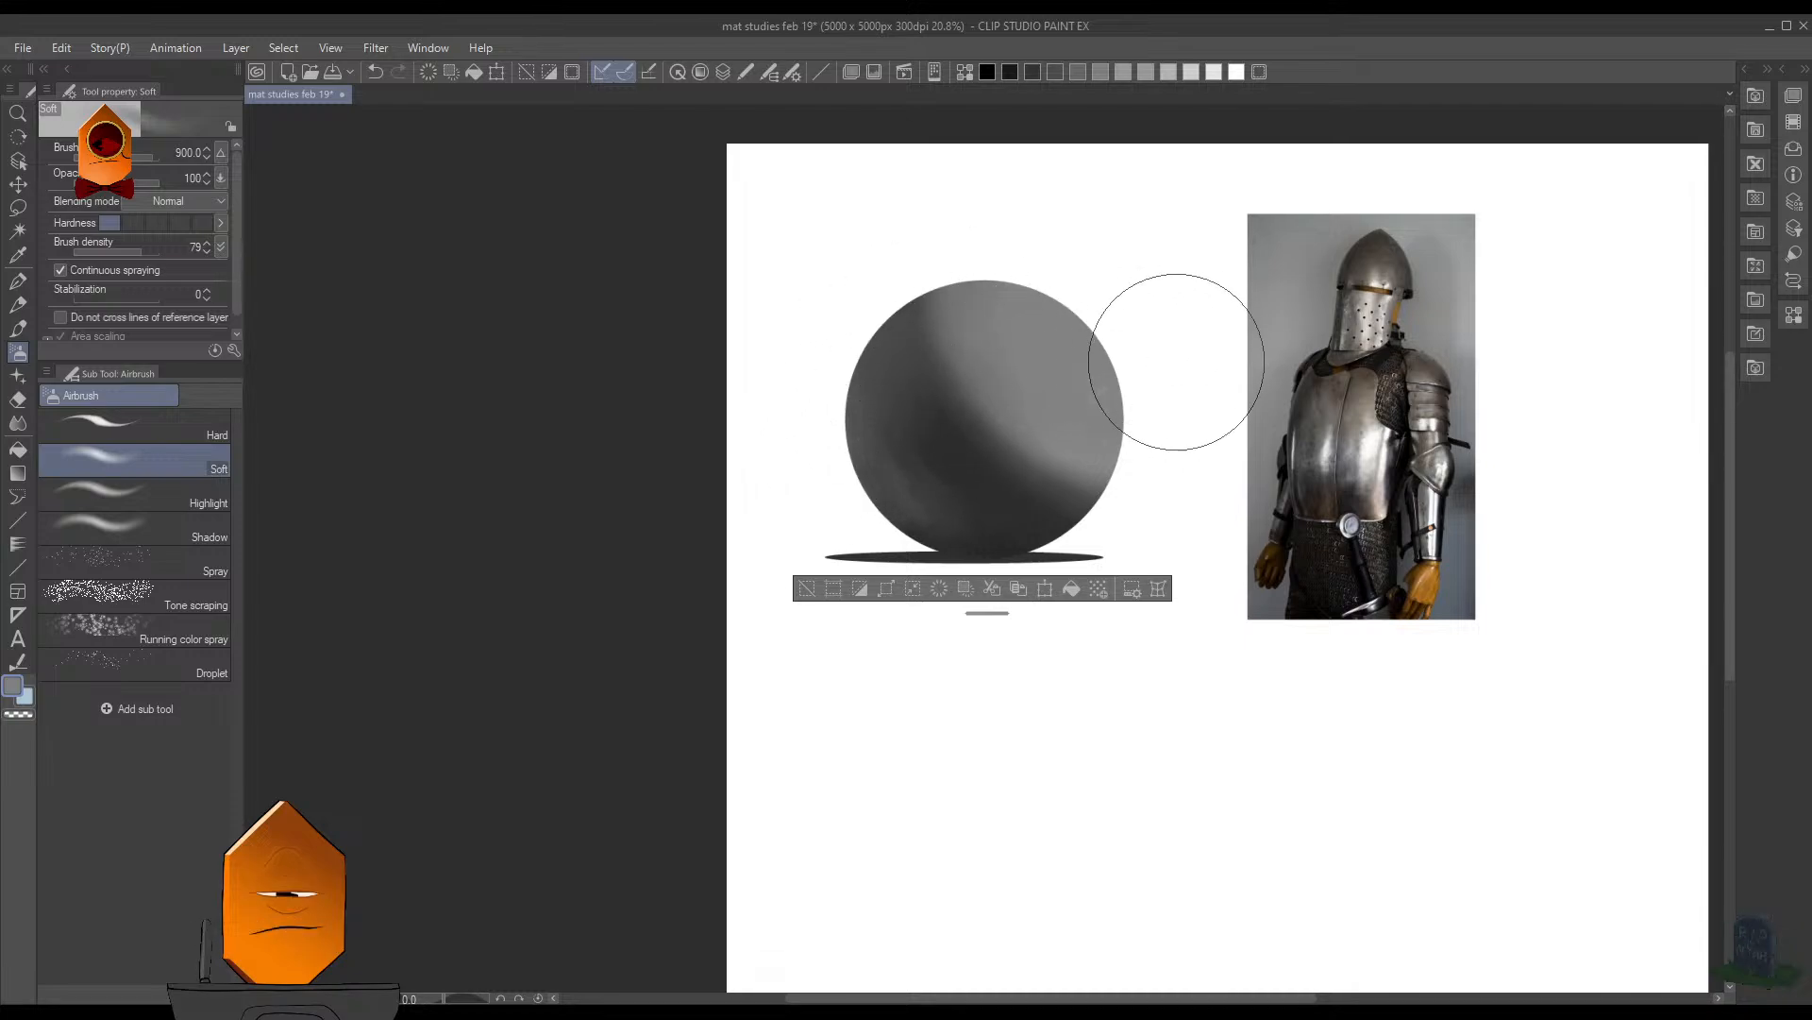
# - Airbrush the reflected light along the sphere's shaded lower-left edge with the Soft airbrush at size 250
pyautogui.scroll(2, 1011, 453)
pyautogui.press('[')
pyautogui.press('[')
pyautogui.press('[')
pyautogui.press('[')
pyautogui.press('[')
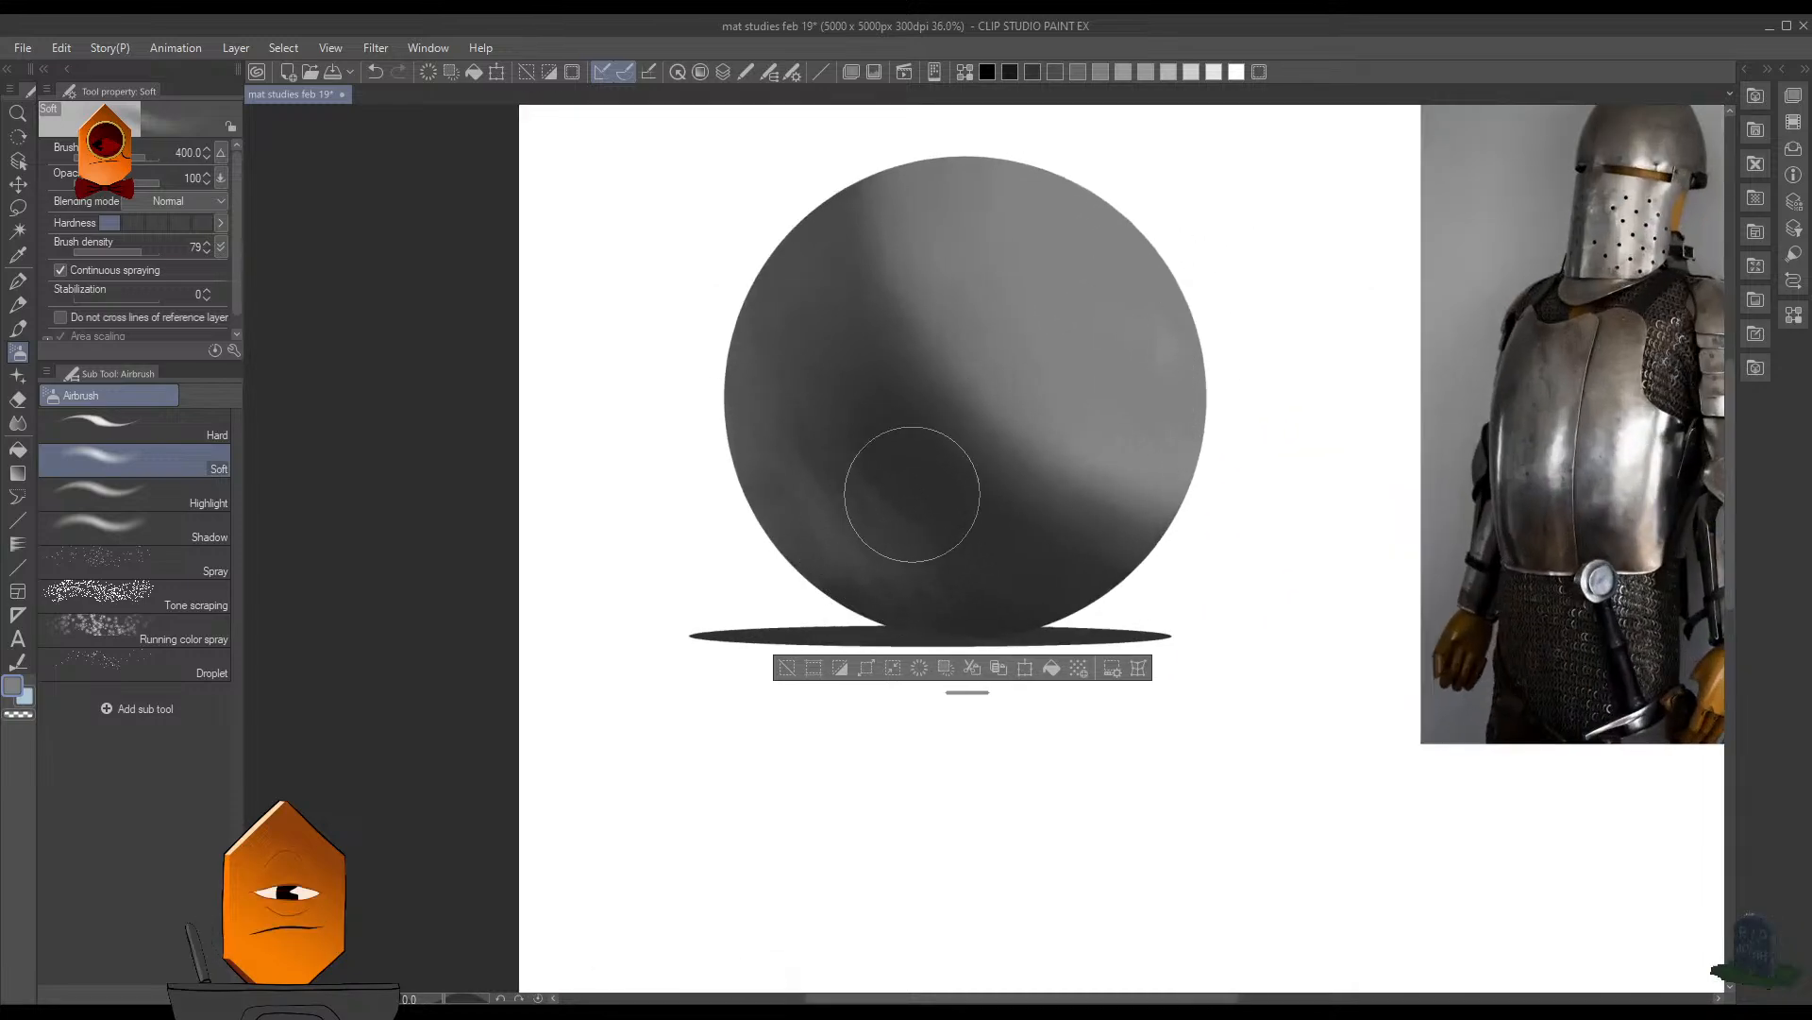
pyautogui.press('[')
pyautogui.press('[')
pyautogui.press('[')
pyautogui.press('[')
pyautogui.moveTo(820, 557); pyautogui.dragTo(738, 400)
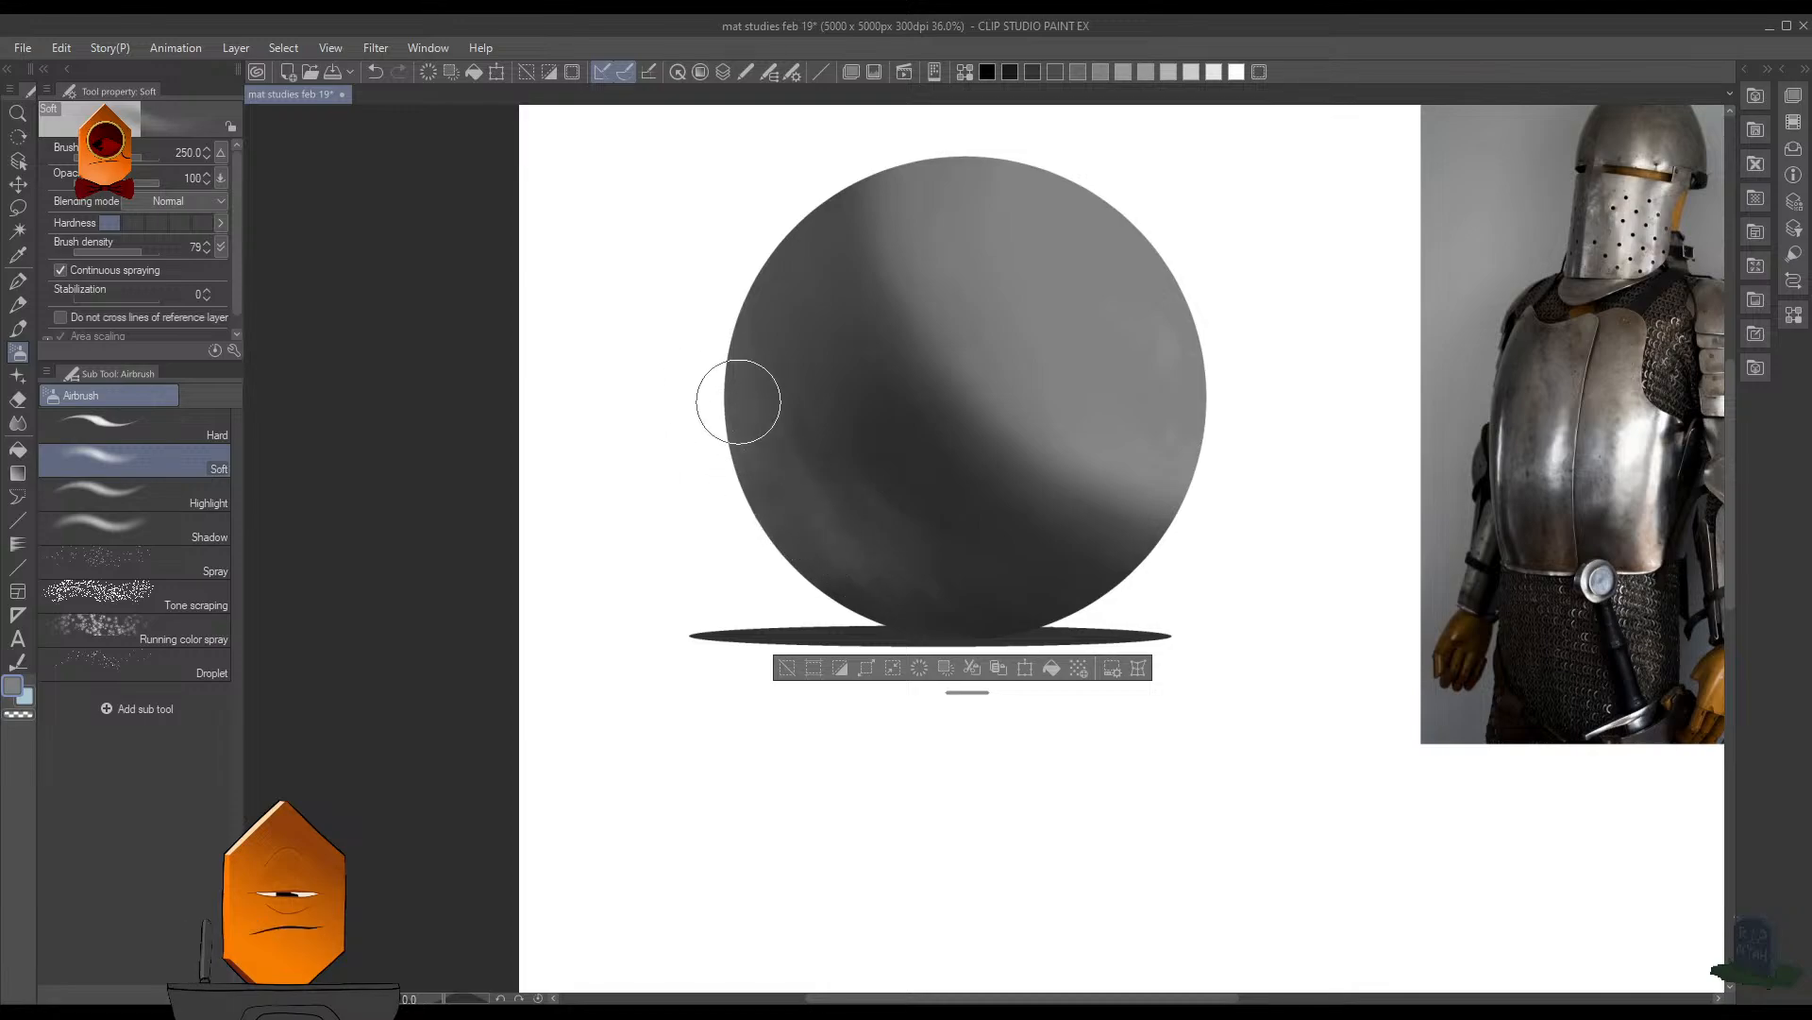
pyautogui.moveTo(1165, 345); pyautogui.dragTo(1109, 546)
pyautogui.moveTo(1109, 370); pyautogui.dragTo(1176, 205)
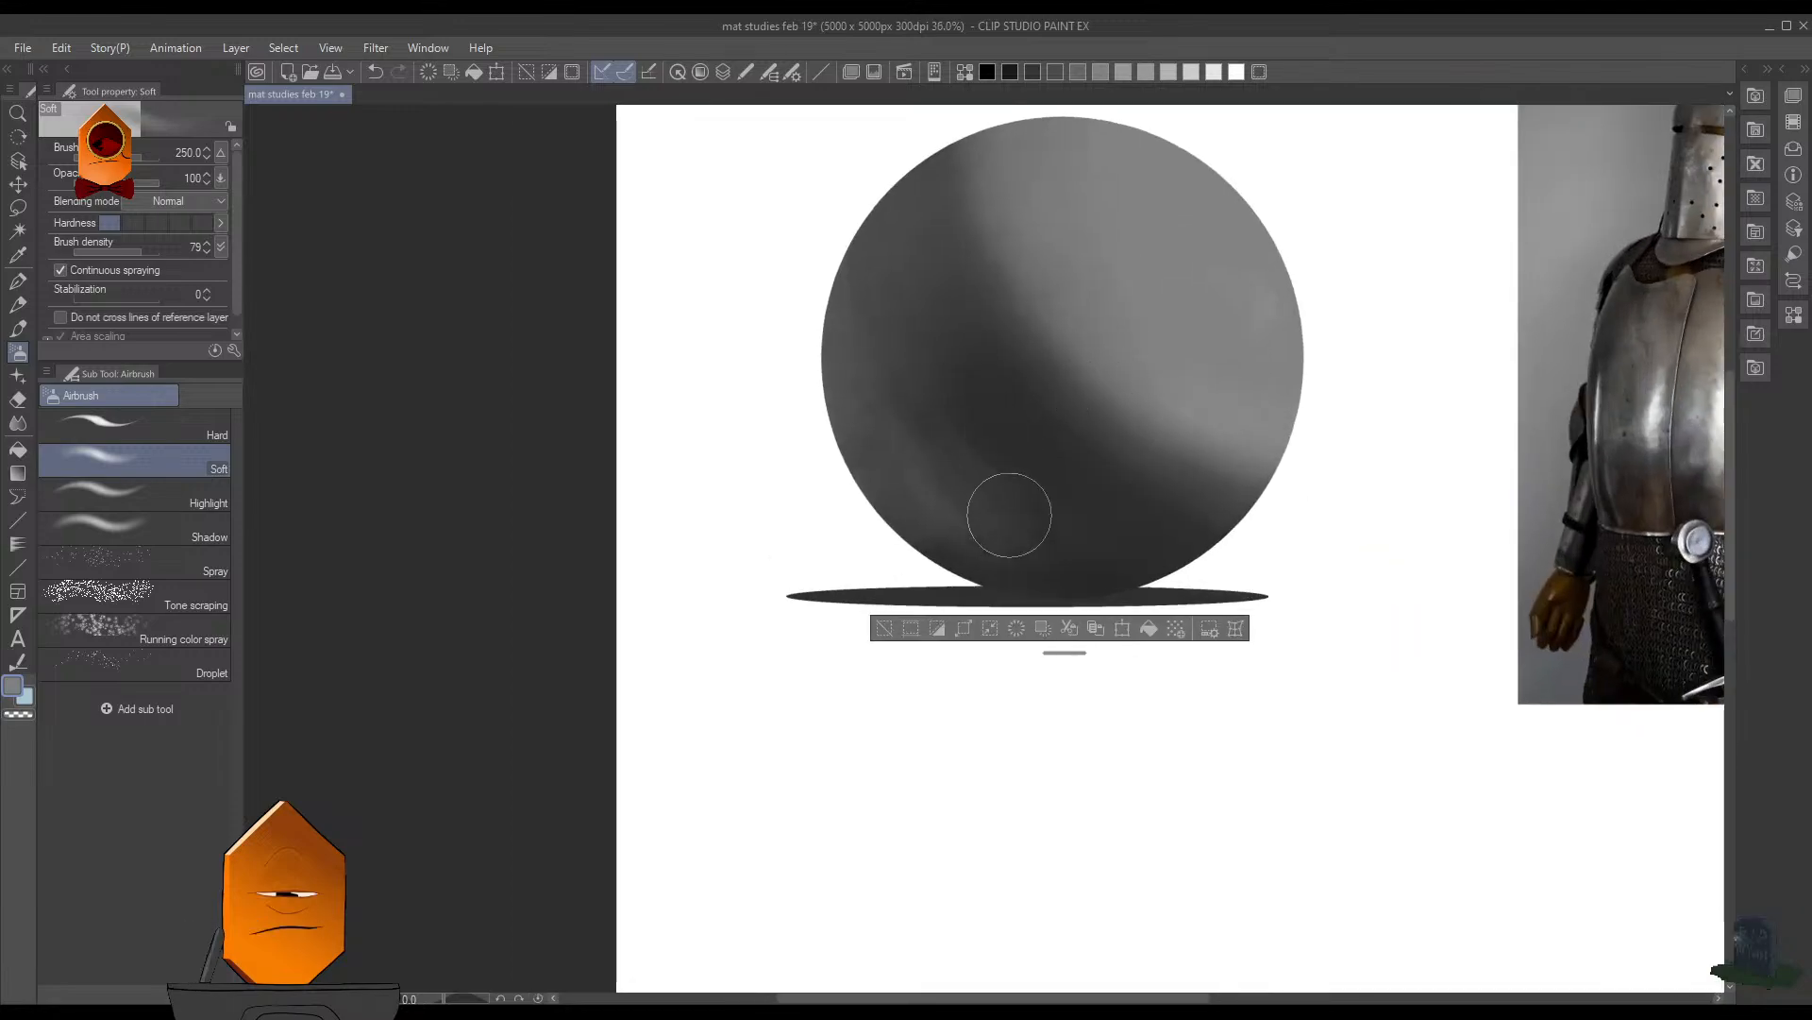
pyautogui.moveTo(1269, 280)
pyautogui.mouseDown()
pyautogui.moveTo(1239, 401)
pyautogui.moveTo(1263, 286)
pyautogui.moveTo(1278, 455)
pyautogui.moveTo(1018, 600)
pyautogui.mouseUp()
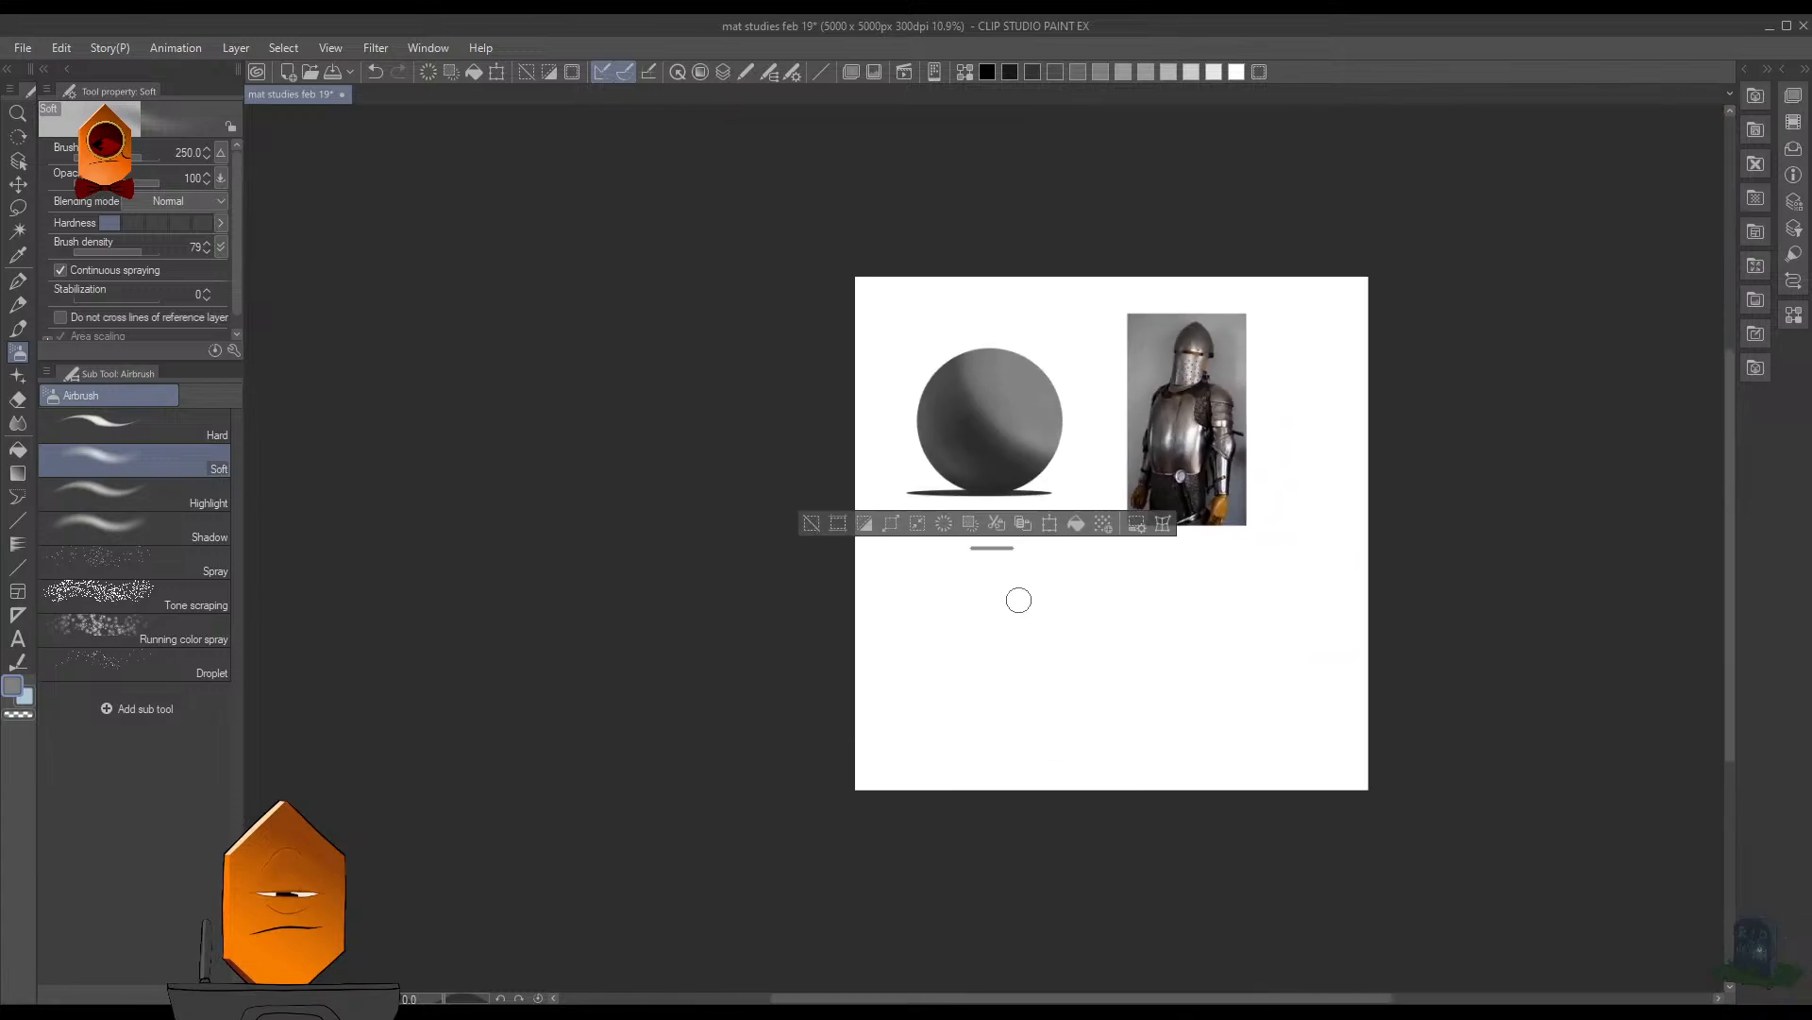
pyautogui.moveTo(1036, 408); pyautogui.dragTo(1096, 384)
pyautogui.click(1029, 508)
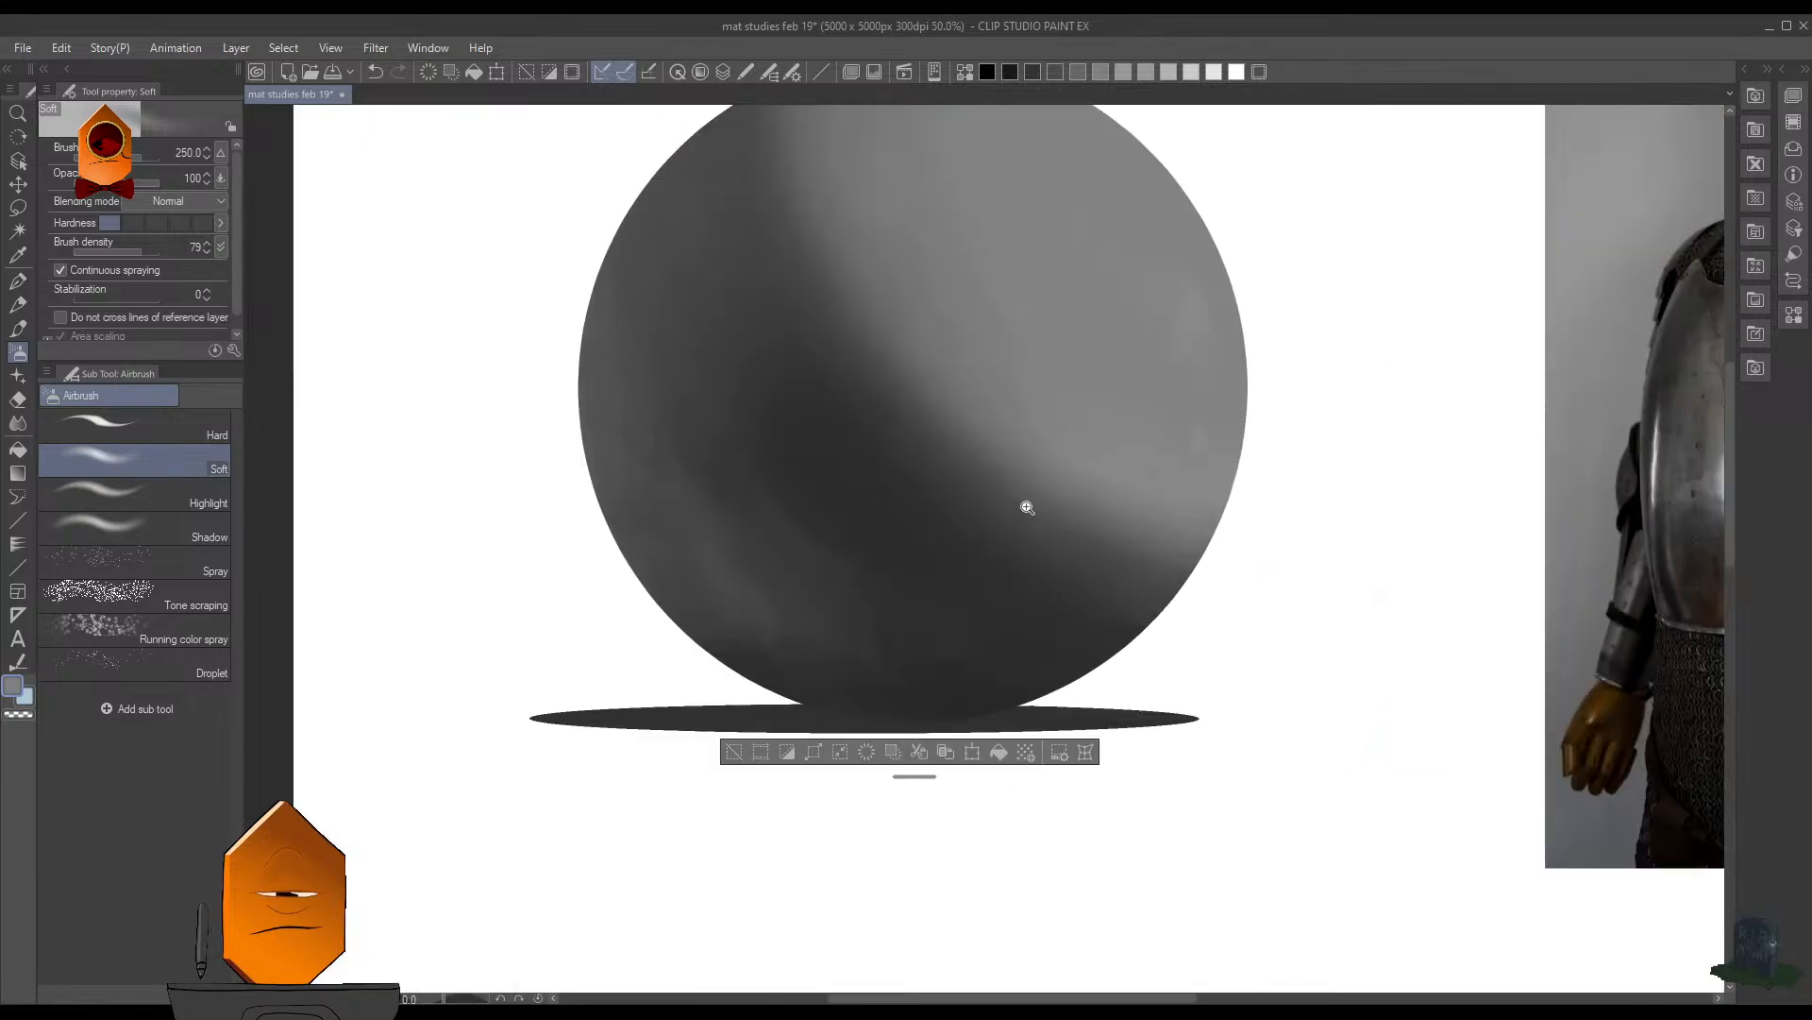
# - Refine the reflected light patches on the sphere's lower left with the Soft airbrush reduced to size 175
pyautogui.moveTo(1028, 508); pyautogui.dragTo(1008, 552)
pyautogui.press(']')
pyautogui.press(']')
pyautogui.moveTo(881, 556)
pyautogui.mouseDown()
pyautogui.moveTo(844, 531)
pyautogui.moveTo(844, 565)
pyautogui.moveTo(859, 525)
pyautogui.moveTo(826, 523)
pyautogui.moveTo(907, 616)
pyautogui.moveTo(833, 563)
pyautogui.moveTo(864, 526)
pyautogui.moveTo(820, 501)
pyautogui.moveTo(810, 532)
pyautogui.moveTo(821, 495)
pyautogui.moveTo(776, 523)
pyautogui.moveTo(818, 587)
pyautogui.moveTo(1056, 443)
pyautogui.moveTo(997, 522)
pyautogui.moveTo(776, 579)
pyautogui.moveTo(782, 542)
pyautogui.moveTo(820, 576)
pyautogui.moveTo(859, 501)
pyautogui.moveTo(783, 526)
pyautogui.moveTo(826, 594)
pyautogui.moveTo(889, 516)
pyautogui.moveTo(835, 634)
pyautogui.moveTo(832, 568)
pyautogui.moveTo(810, 648)
pyautogui.moveTo(931, 410)
pyautogui.moveTo(855, 604)
pyautogui.moveTo(788, 638)
pyautogui.moveTo(833, 570)
pyautogui.moveTo(771, 650)
pyautogui.moveTo(844, 594)
pyautogui.mouseUp()
pyautogui.scroll(2, 871, 582)
pyautogui.press('[')
pyautogui.press('[')
pyautogui.press('[')
pyautogui.press('[')
pyautogui.press('[')
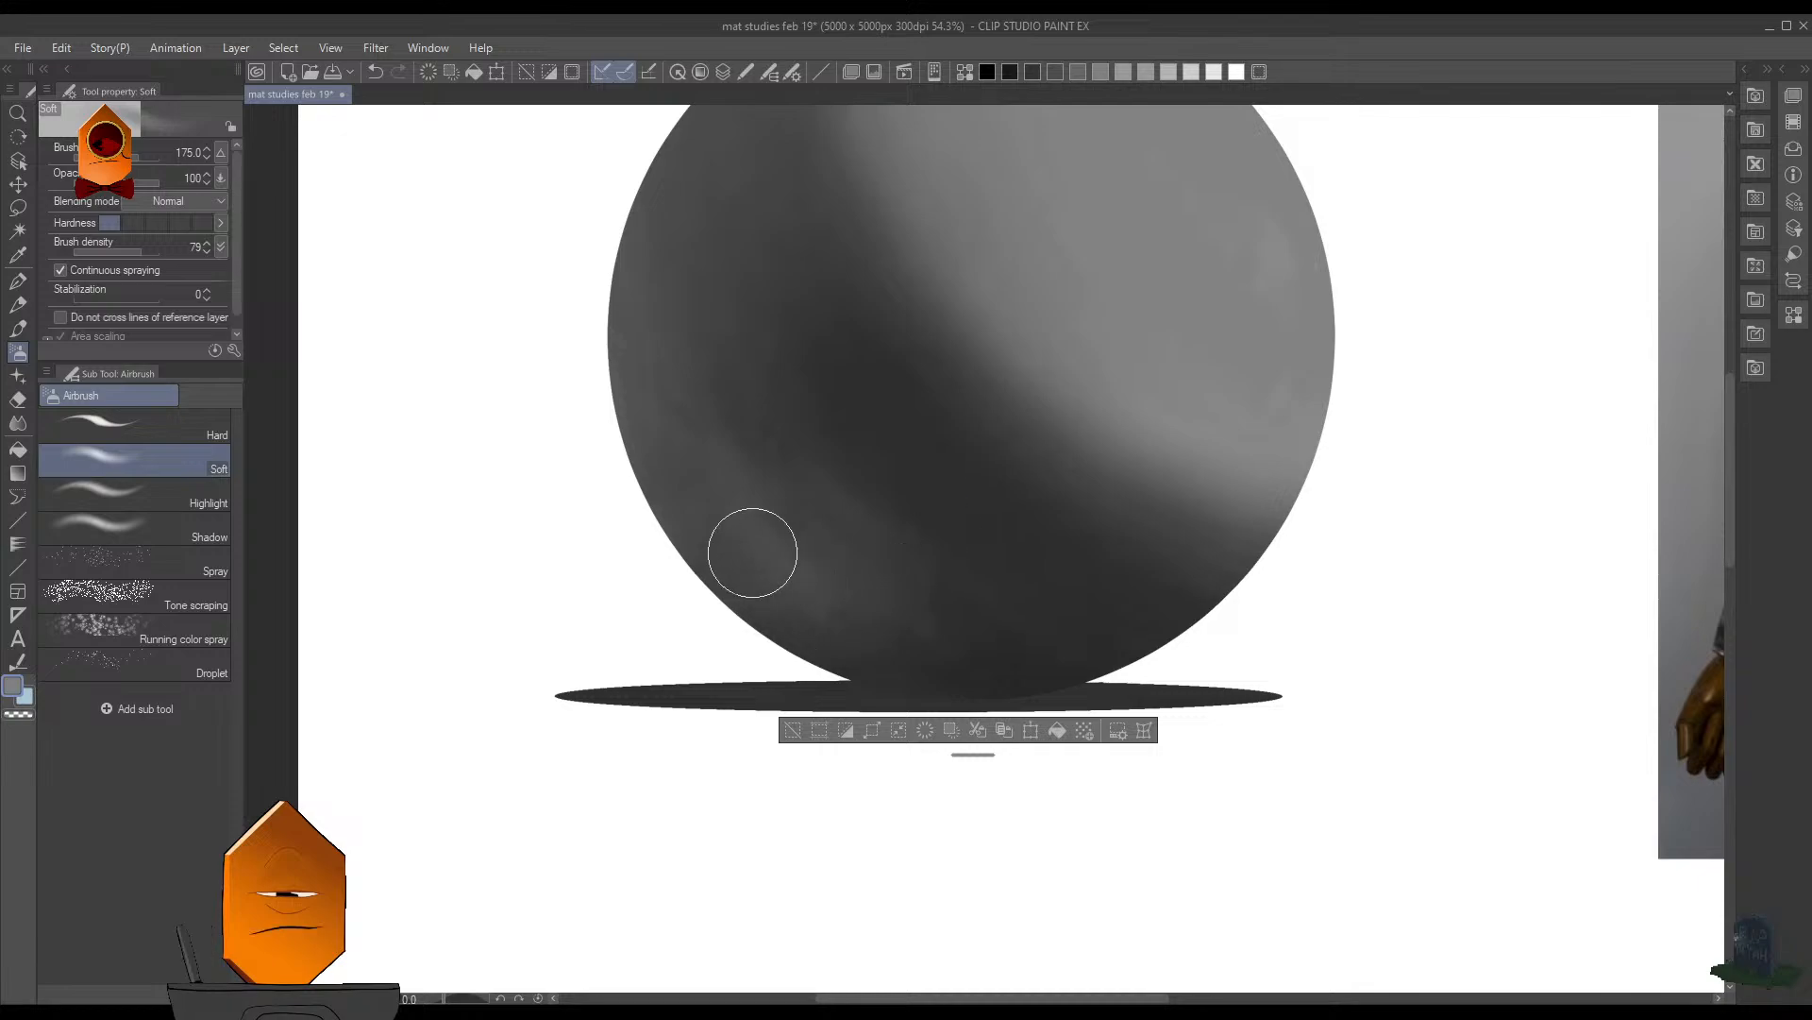
pyautogui.scroll(-2, 945, 382)
pyautogui.scroll(-1, 945, 382)
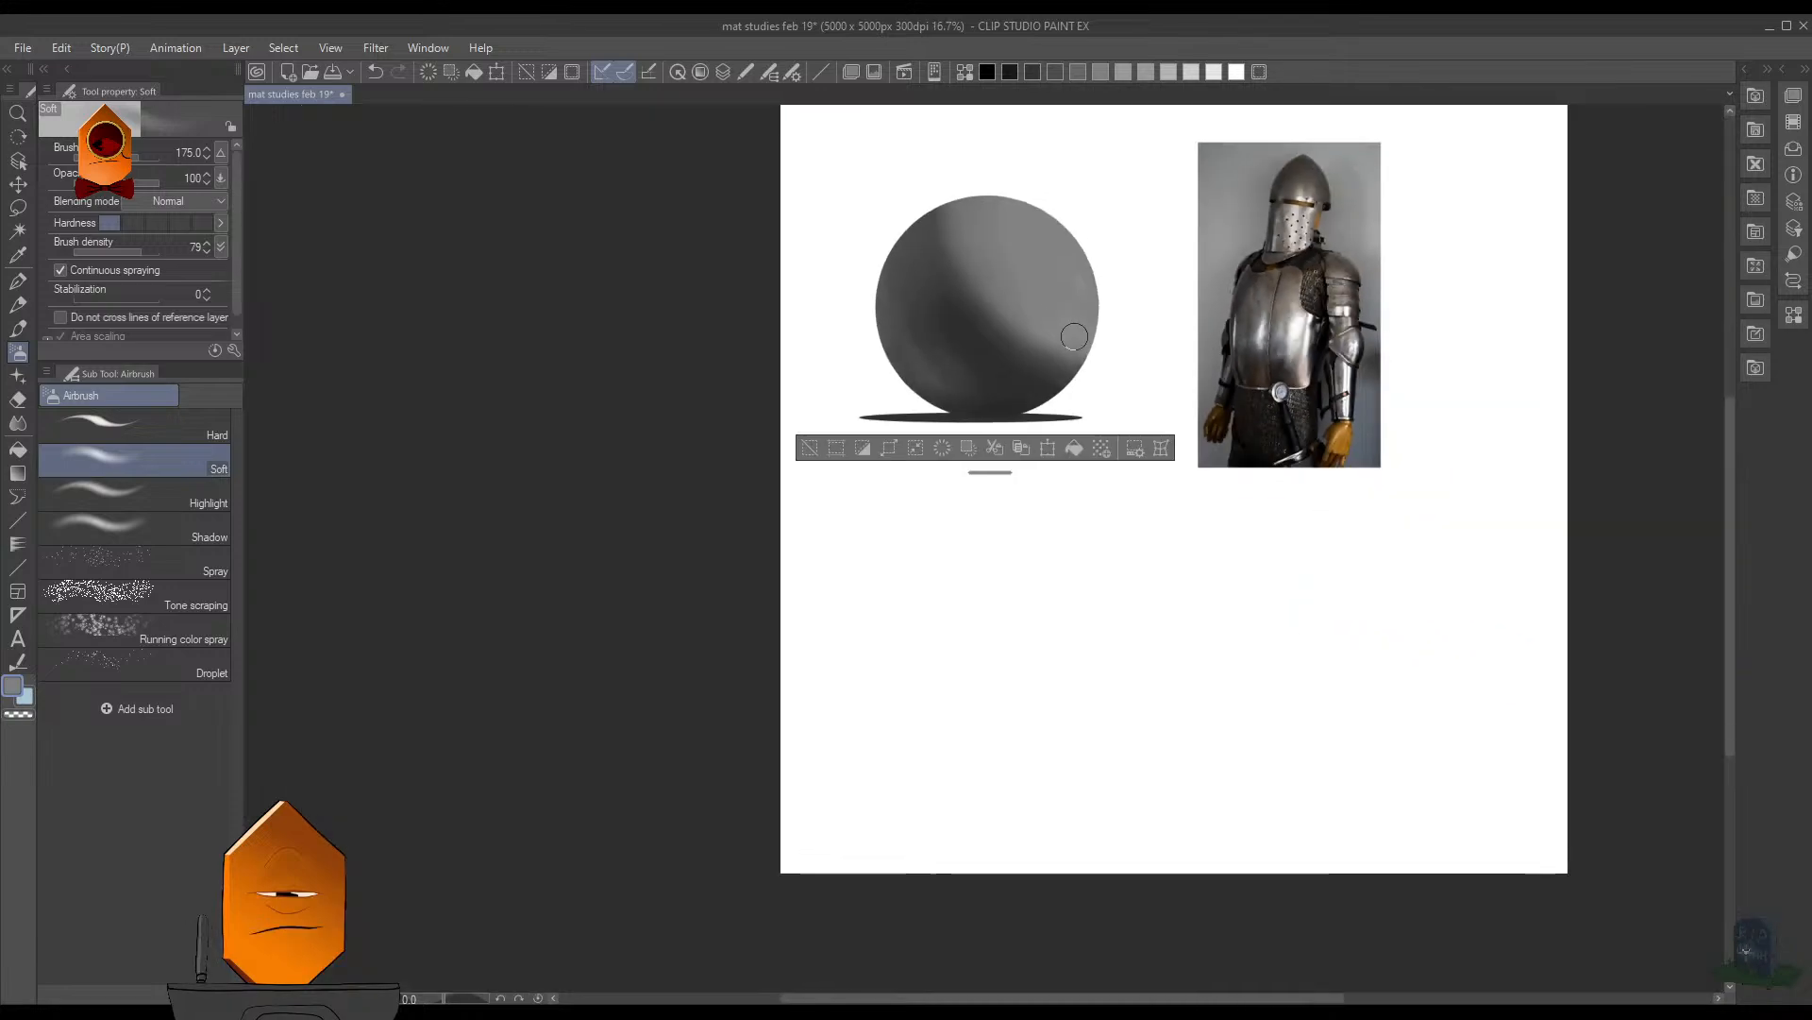
pyautogui.scroll(3, 1068, 335)
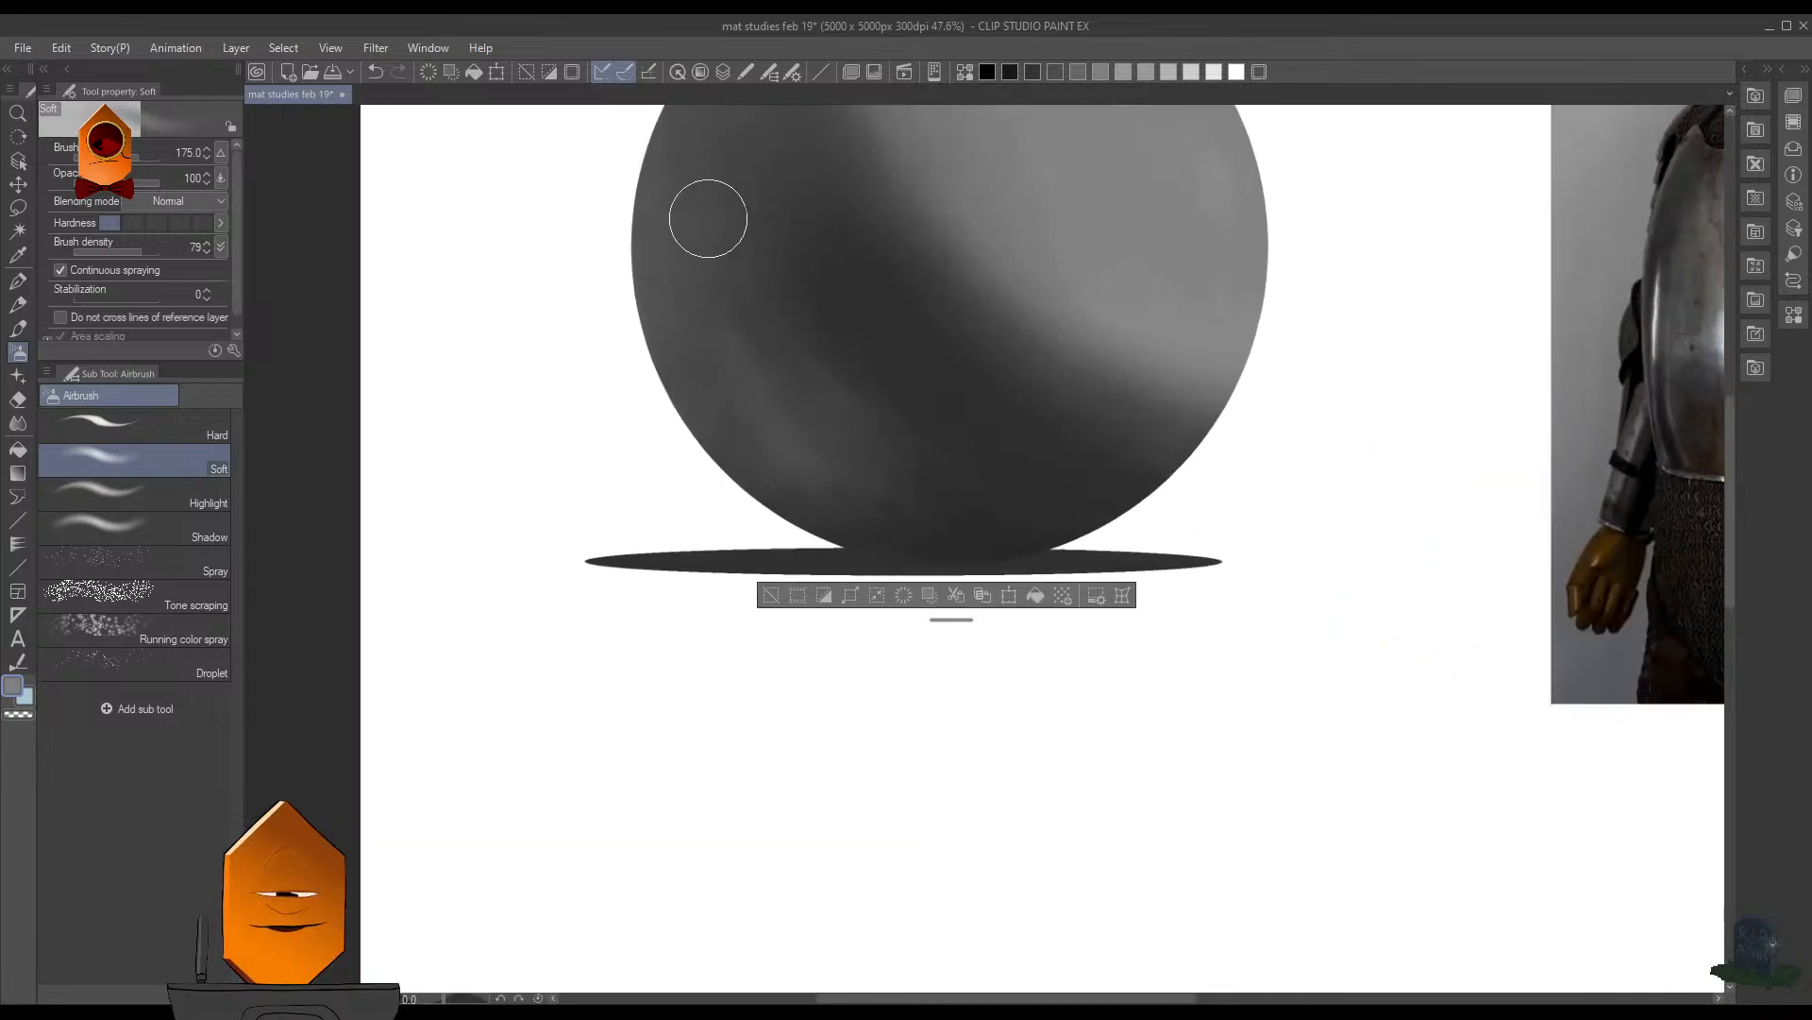
# - Smooth the sphere's shaded left side with the Soft airbrush at size 600, and return the brush to size 175
pyautogui.press(']')
pyautogui.press(']')
pyautogui.press(']')
pyautogui.press(']')
pyautogui.press(']')
pyautogui.press(']')
pyautogui.press(']')
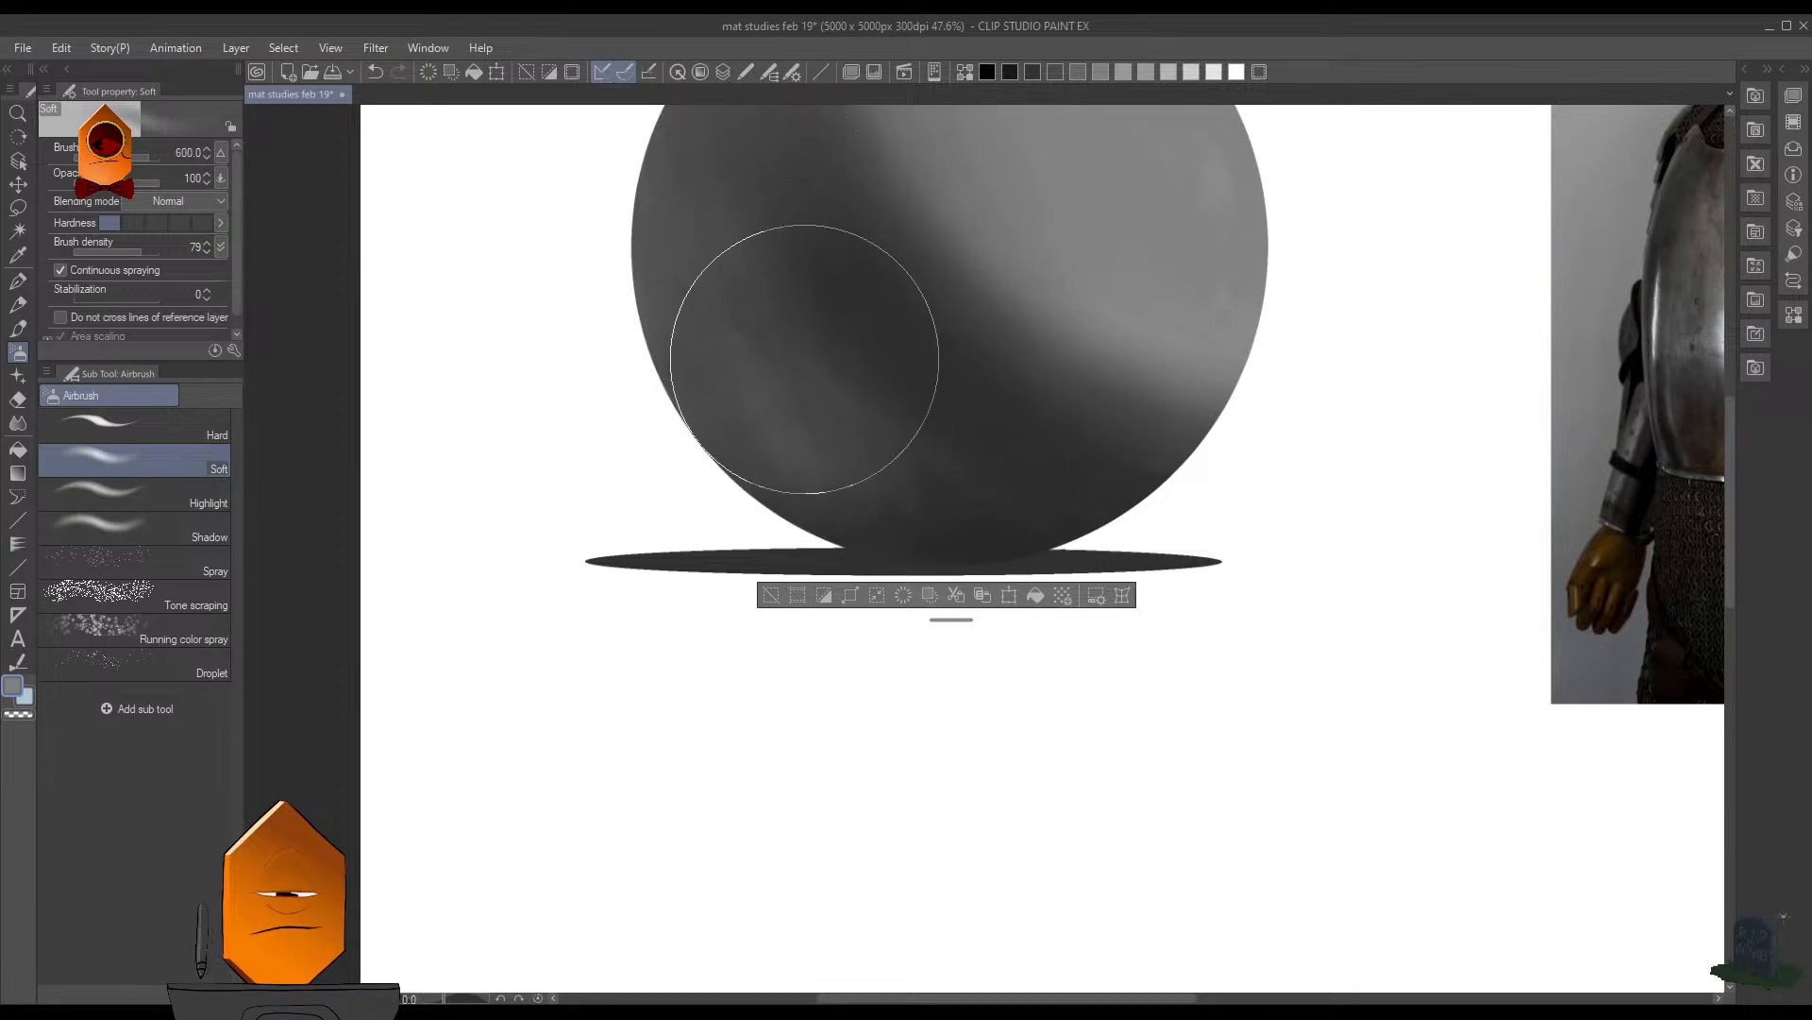
pyautogui.press('[')
pyautogui.press('[')
pyautogui.press('[')
pyautogui.press('[')
pyautogui.press('[')
pyautogui.press('[')
pyautogui.press('[')
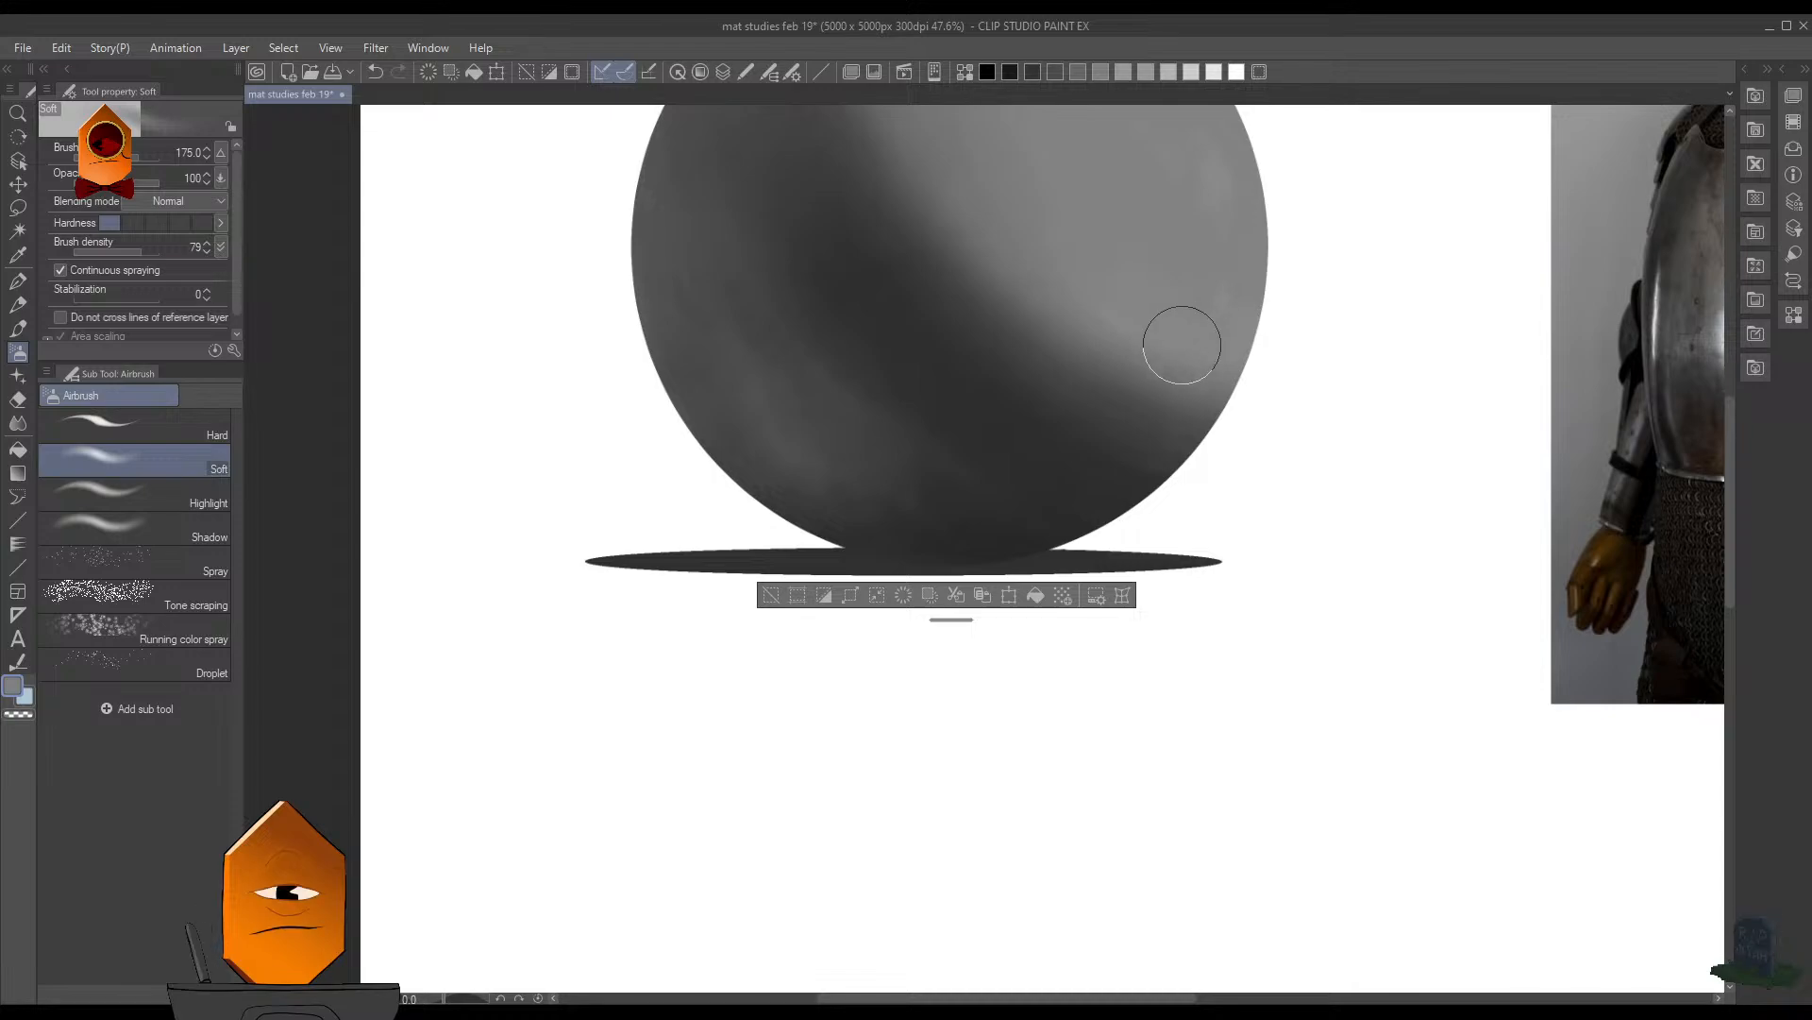
# - Sample a dark gray, airbrush it over the sphere's lower-left reflected light at size 175, and save the illustration
pyautogui.keyDown('alt'); pyautogui.click(922, 503); pyautogui.keyUp('alt')
pyautogui.moveTo(878, 478)
pyautogui.mouseDown()
pyautogui.moveTo(821, 496)
pyautogui.moveTo(969, 536)
pyautogui.moveTo(781, 493)
pyautogui.moveTo(737, 463)
pyautogui.moveTo(801, 468)
pyautogui.moveTo(890, 512)
pyautogui.moveTo(789, 468)
pyautogui.moveTo(879, 525)
pyautogui.moveTo(1063, 561)
pyautogui.moveTo(848, 509)
pyautogui.moveTo(1017, 523)
pyautogui.moveTo(943, 436)
pyautogui.moveTo(960, 387)
pyautogui.moveTo(945, 489)
pyautogui.moveTo(990, 493)
pyautogui.moveTo(778, 304)
pyautogui.moveTo(890, 434)
pyautogui.moveTo(1000, 498)
pyautogui.moveTo(908, 453)
pyautogui.mouseUp()
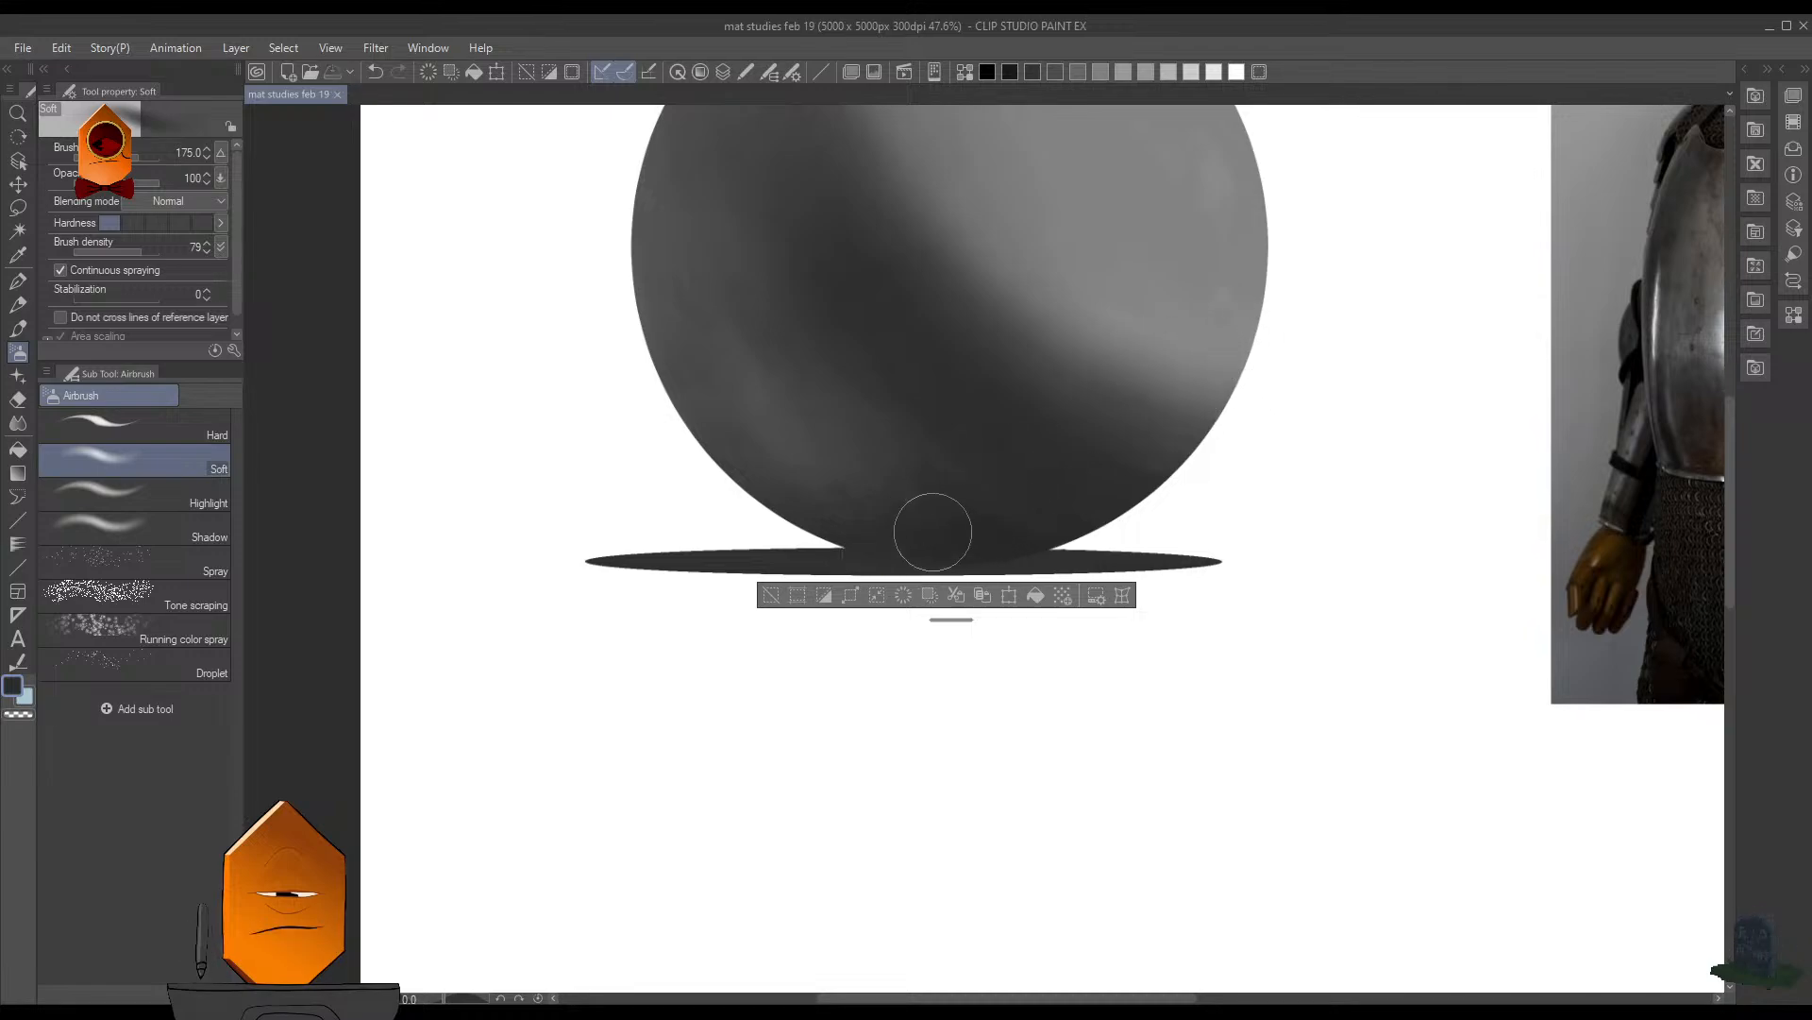
pyautogui.moveTo(875, 487); pyautogui.dragTo(768, 429)
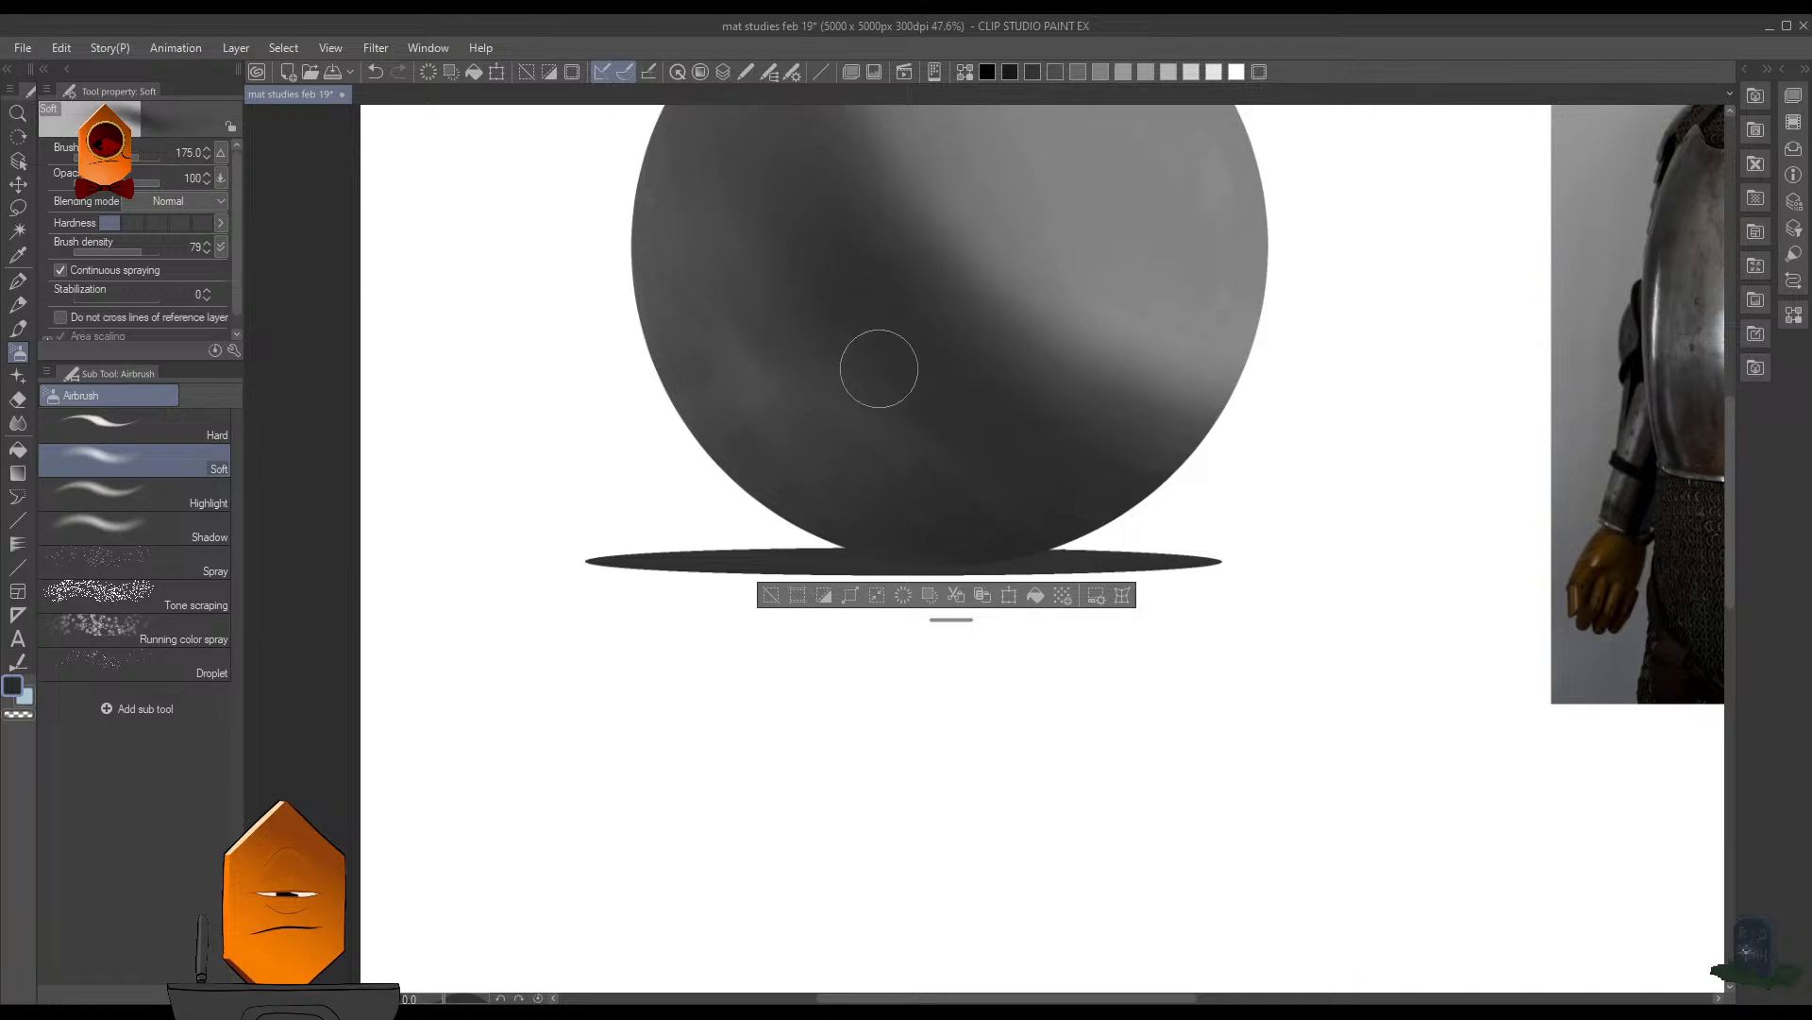
pyautogui.scroll(-5, 1121, 535)
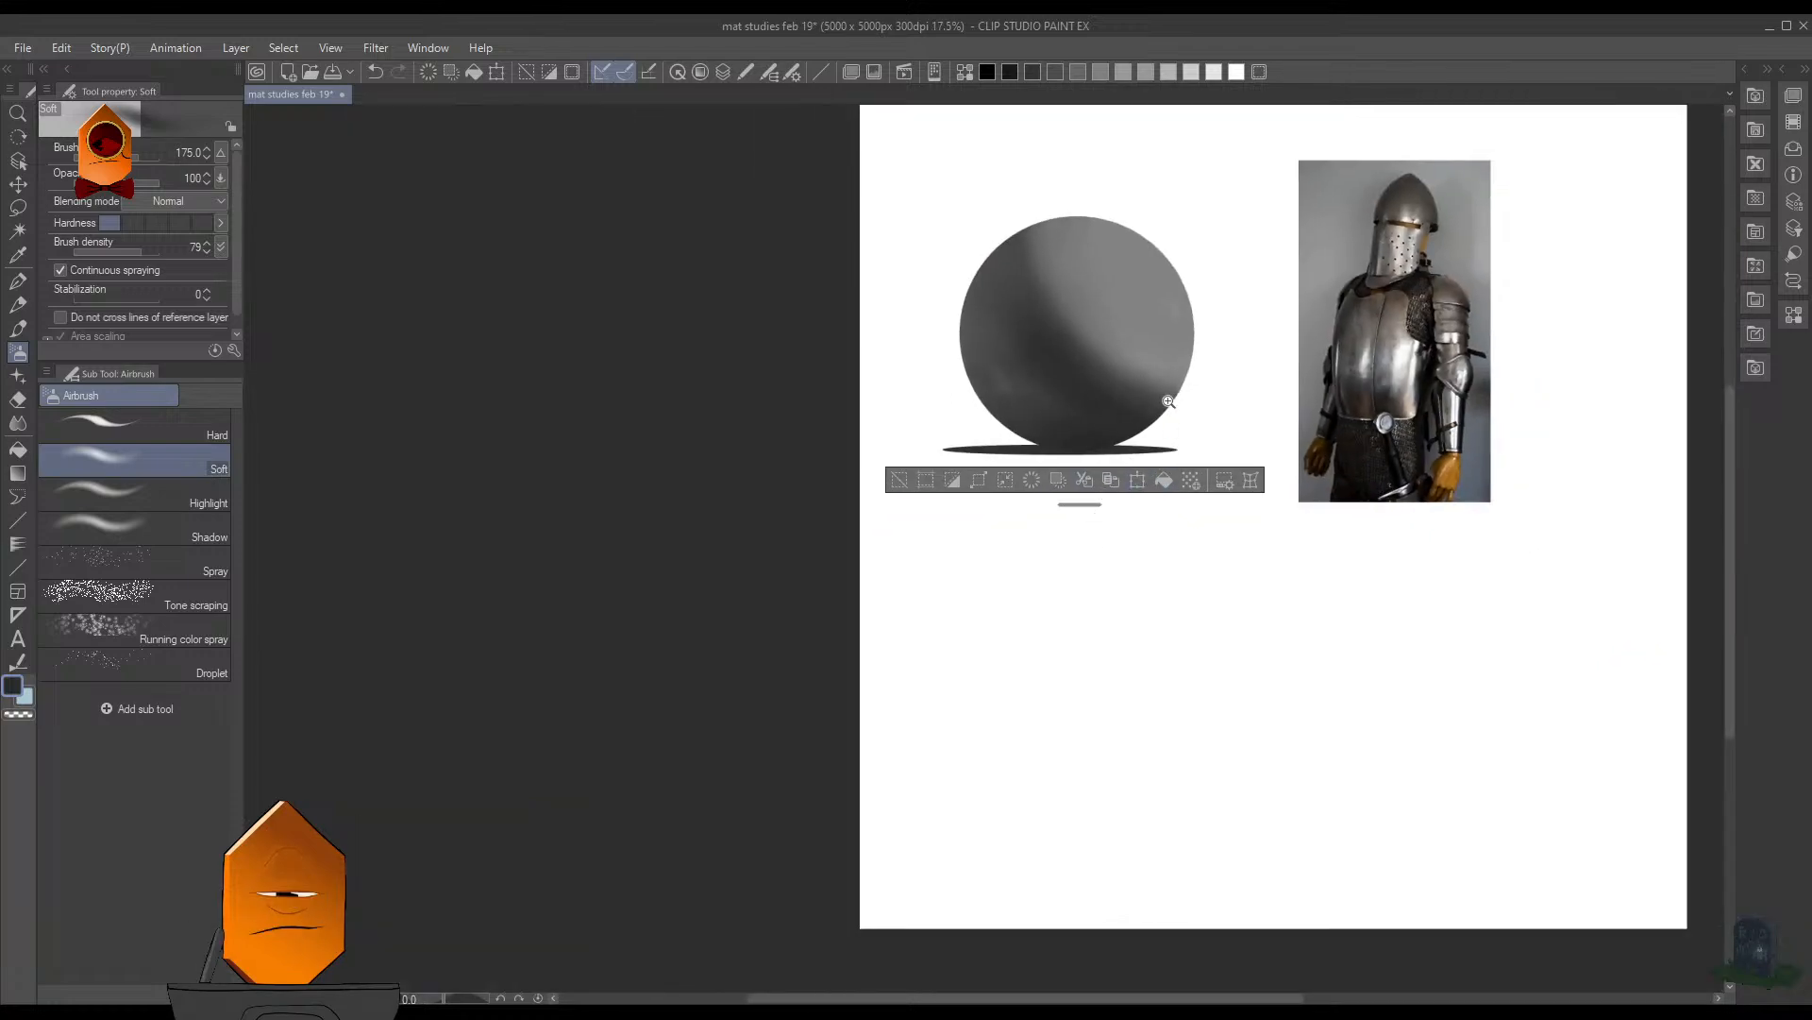
pyautogui.scroll(2, 1169, 401)
pyautogui.scroll(-2, 1202, 400)
pyautogui.moveTo(1202, 400); pyautogui.dragTo(1052, 582)
pyautogui.scroll(1, 981, 531)
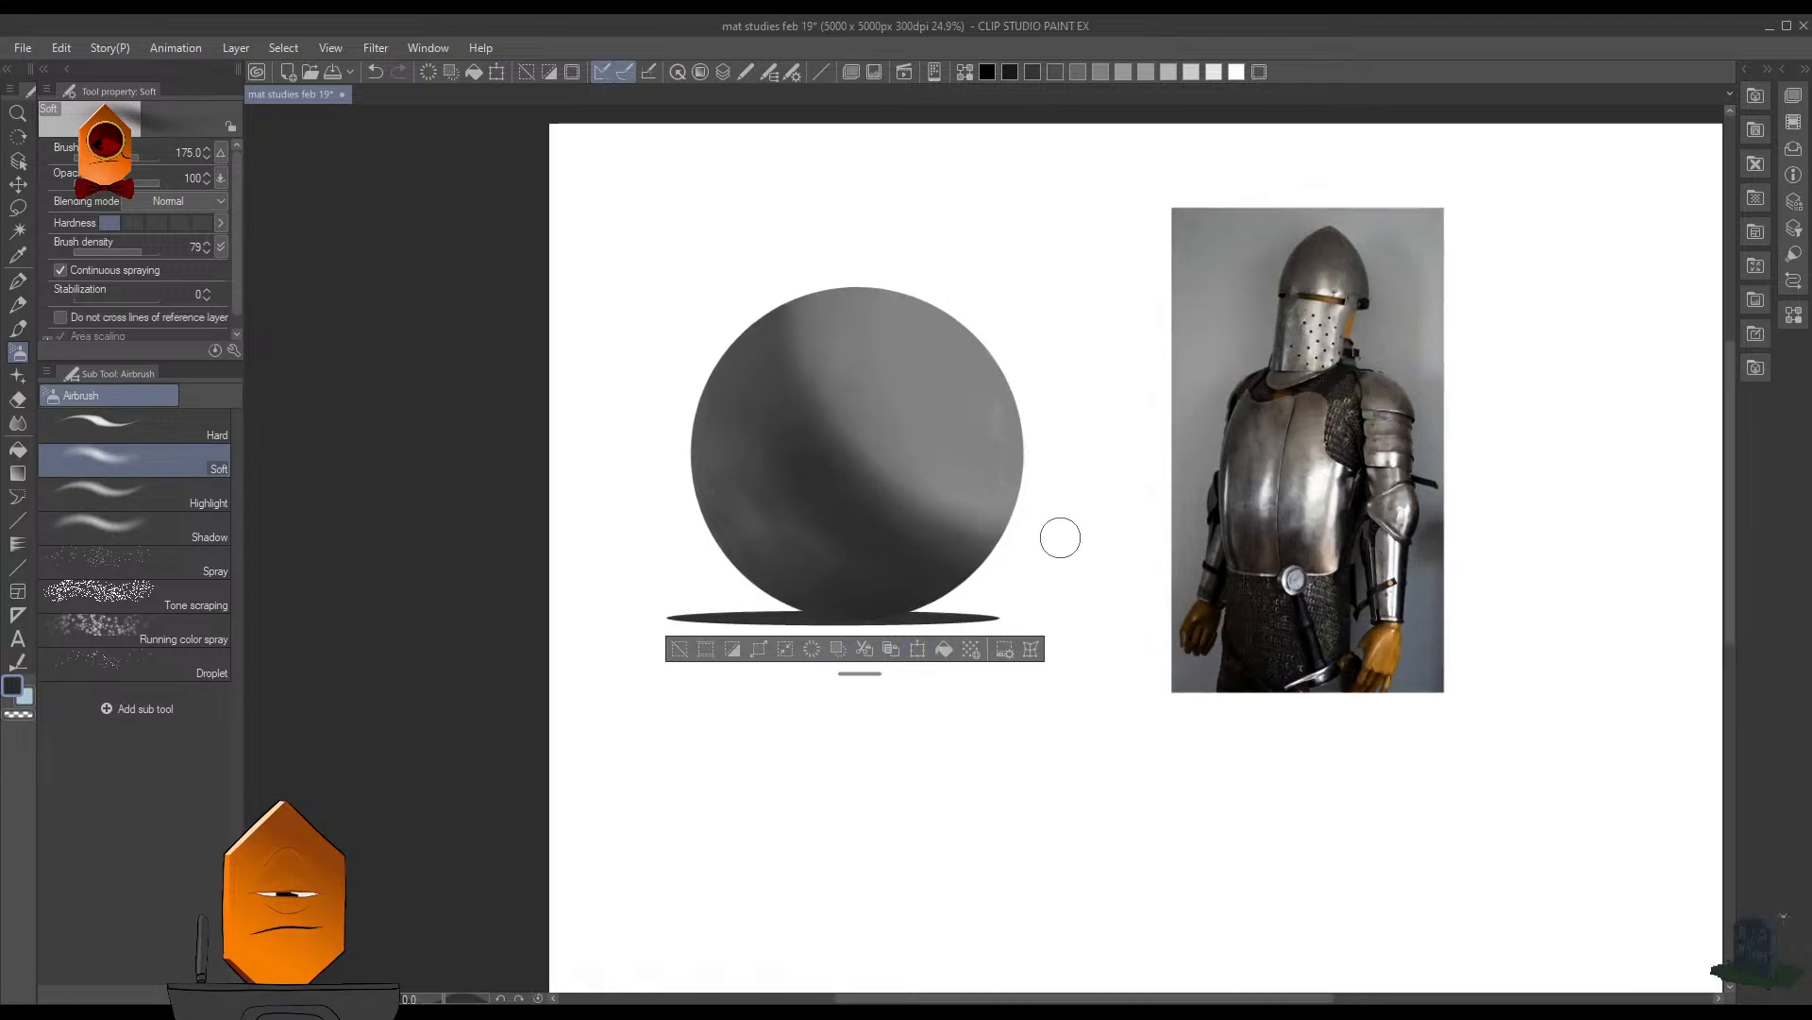
pyautogui.hotkey('ctrl', 's')
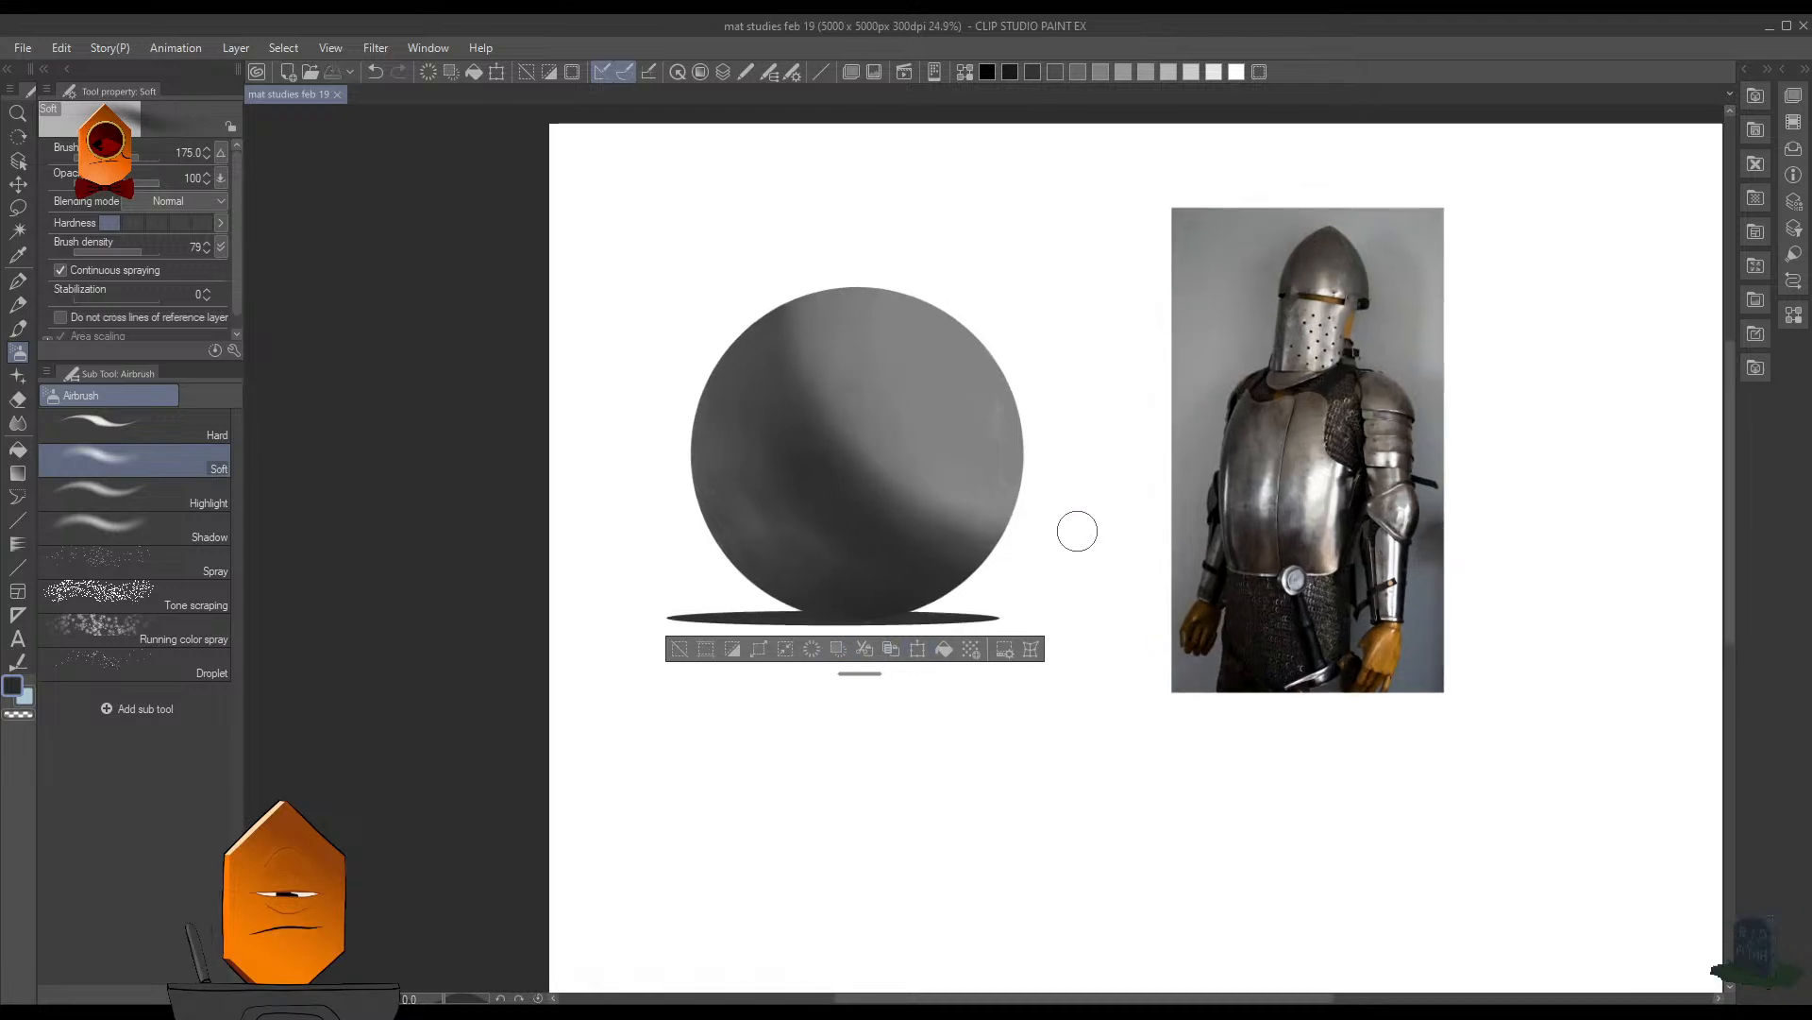
# - Switch to the MB Cubebrush (Legendary) 2 brush, colored red and reduced to size 25
pyautogui.scroll(5, 1001, 552)
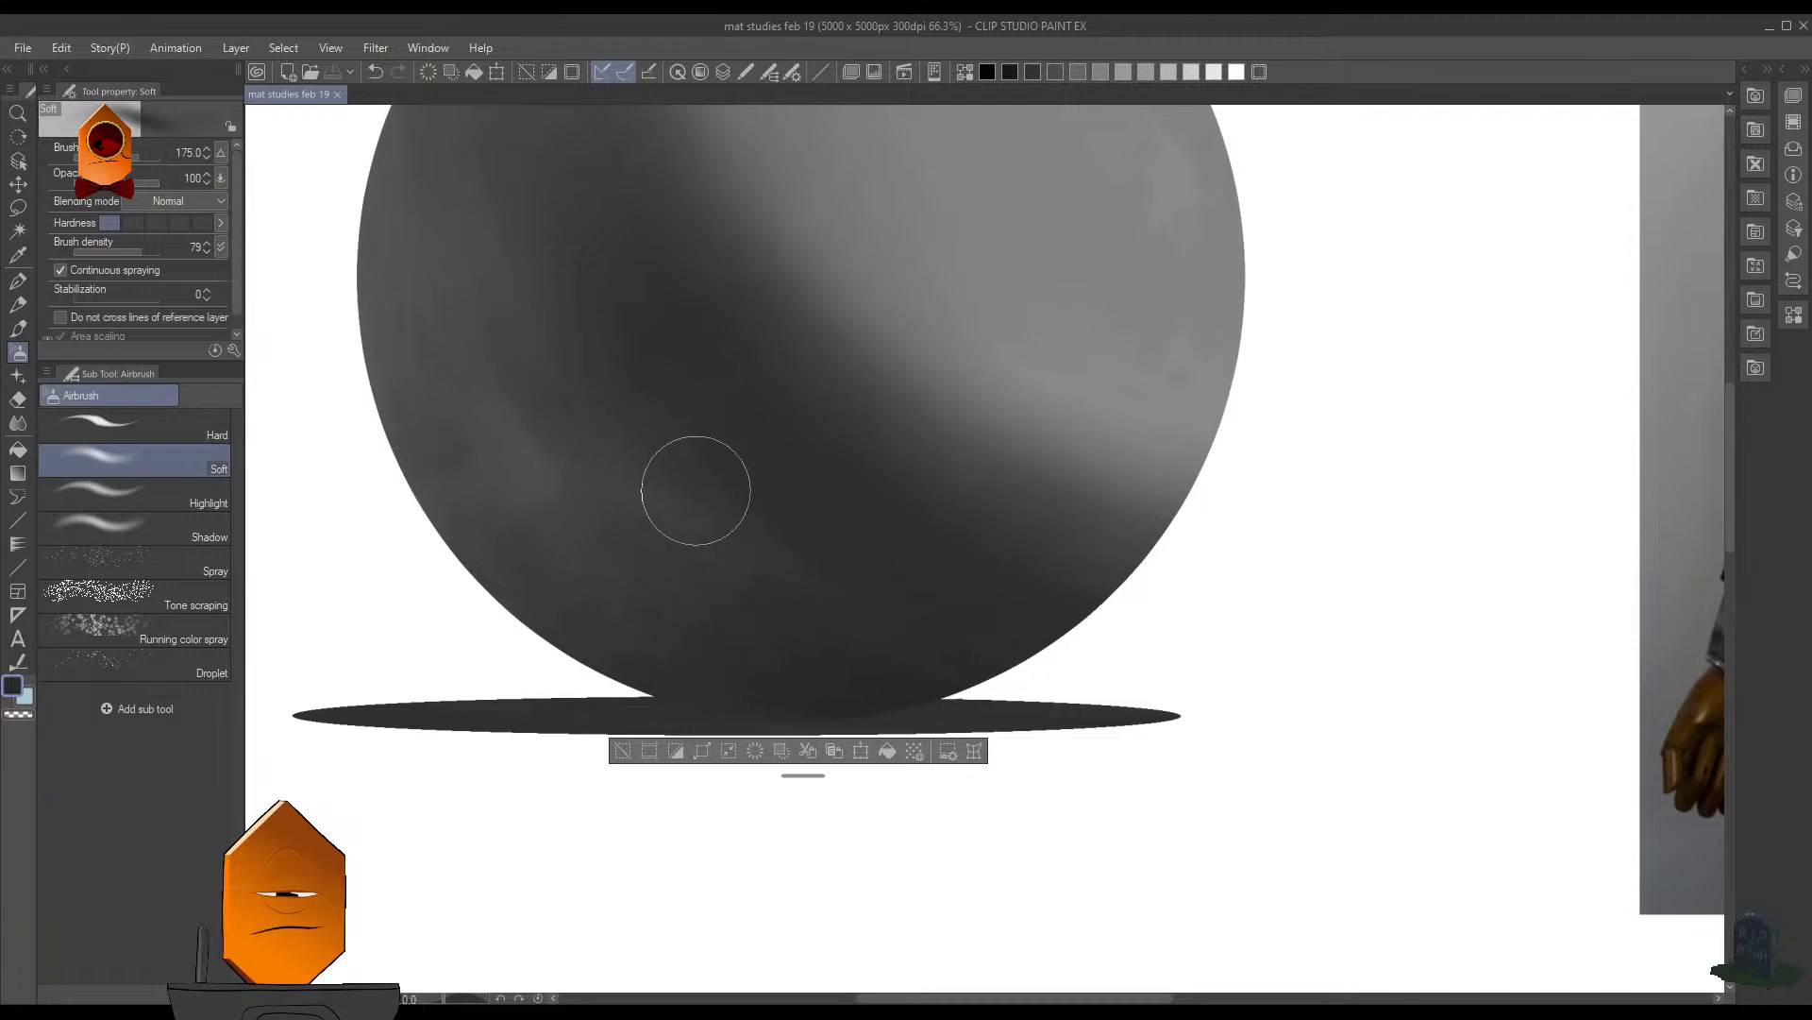
pyautogui.moveTo(680, 437); pyautogui.dragTo(809, 604)
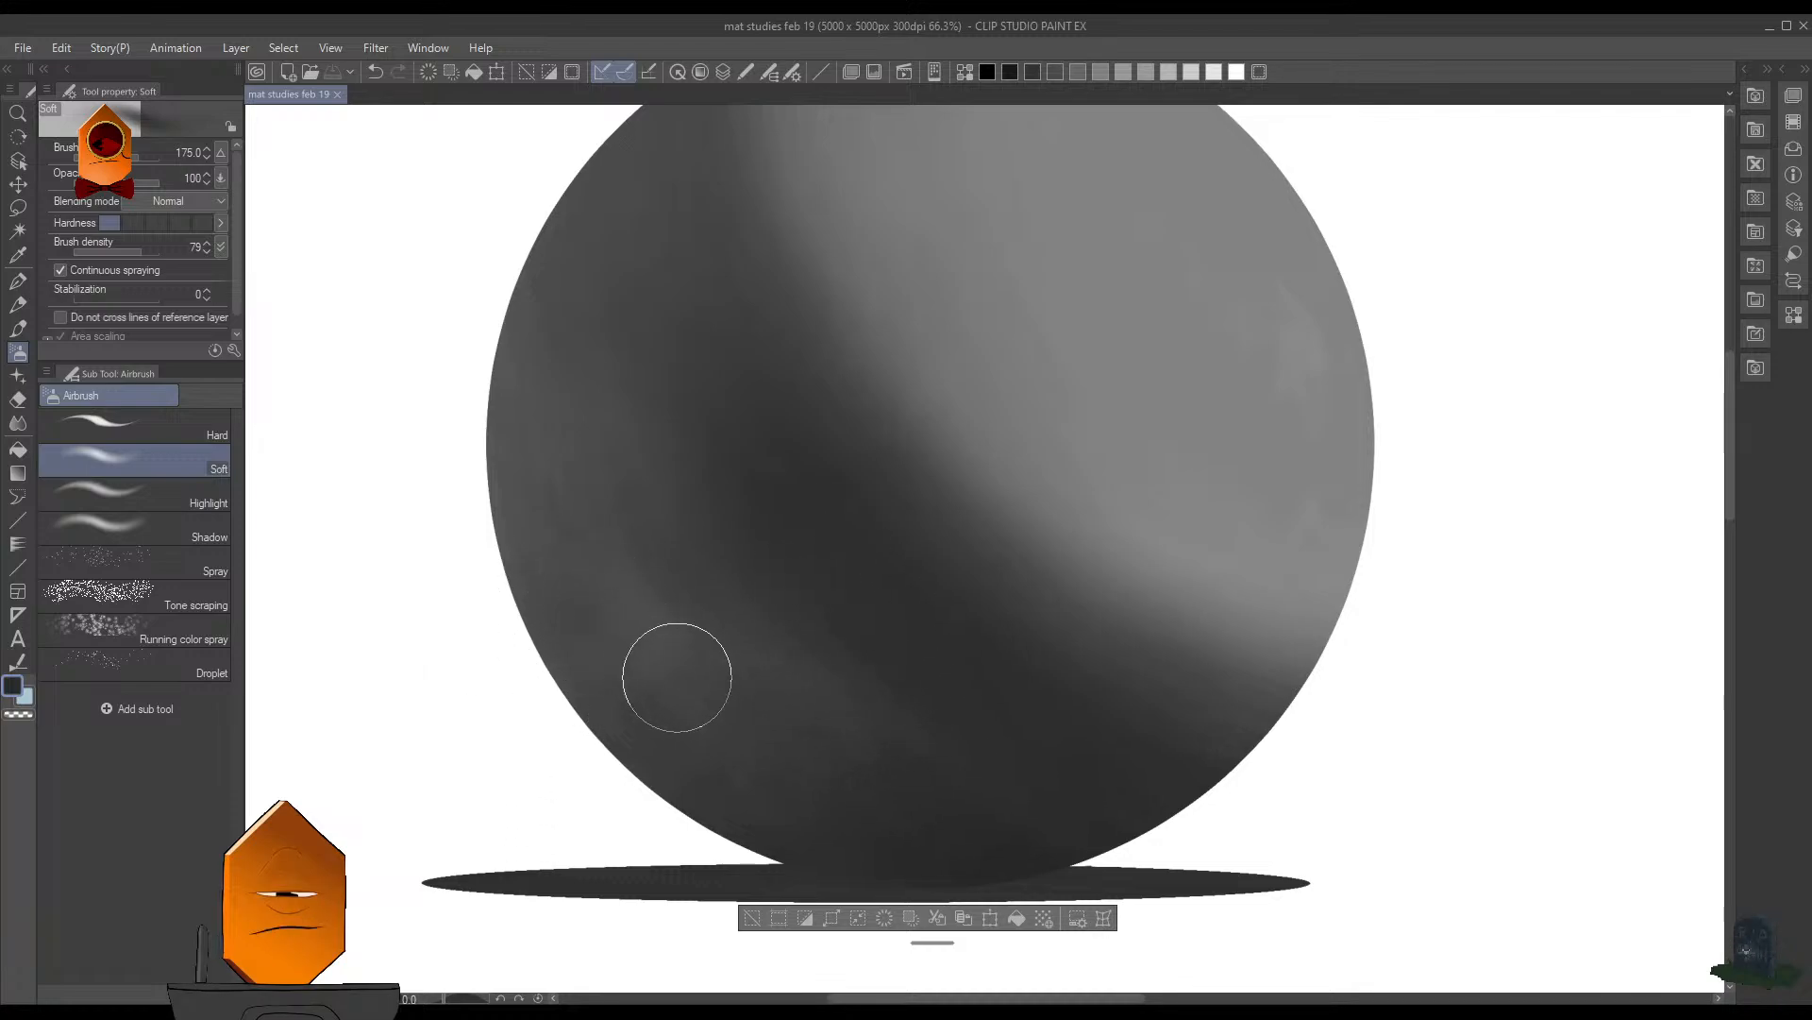
pyautogui.press('b')
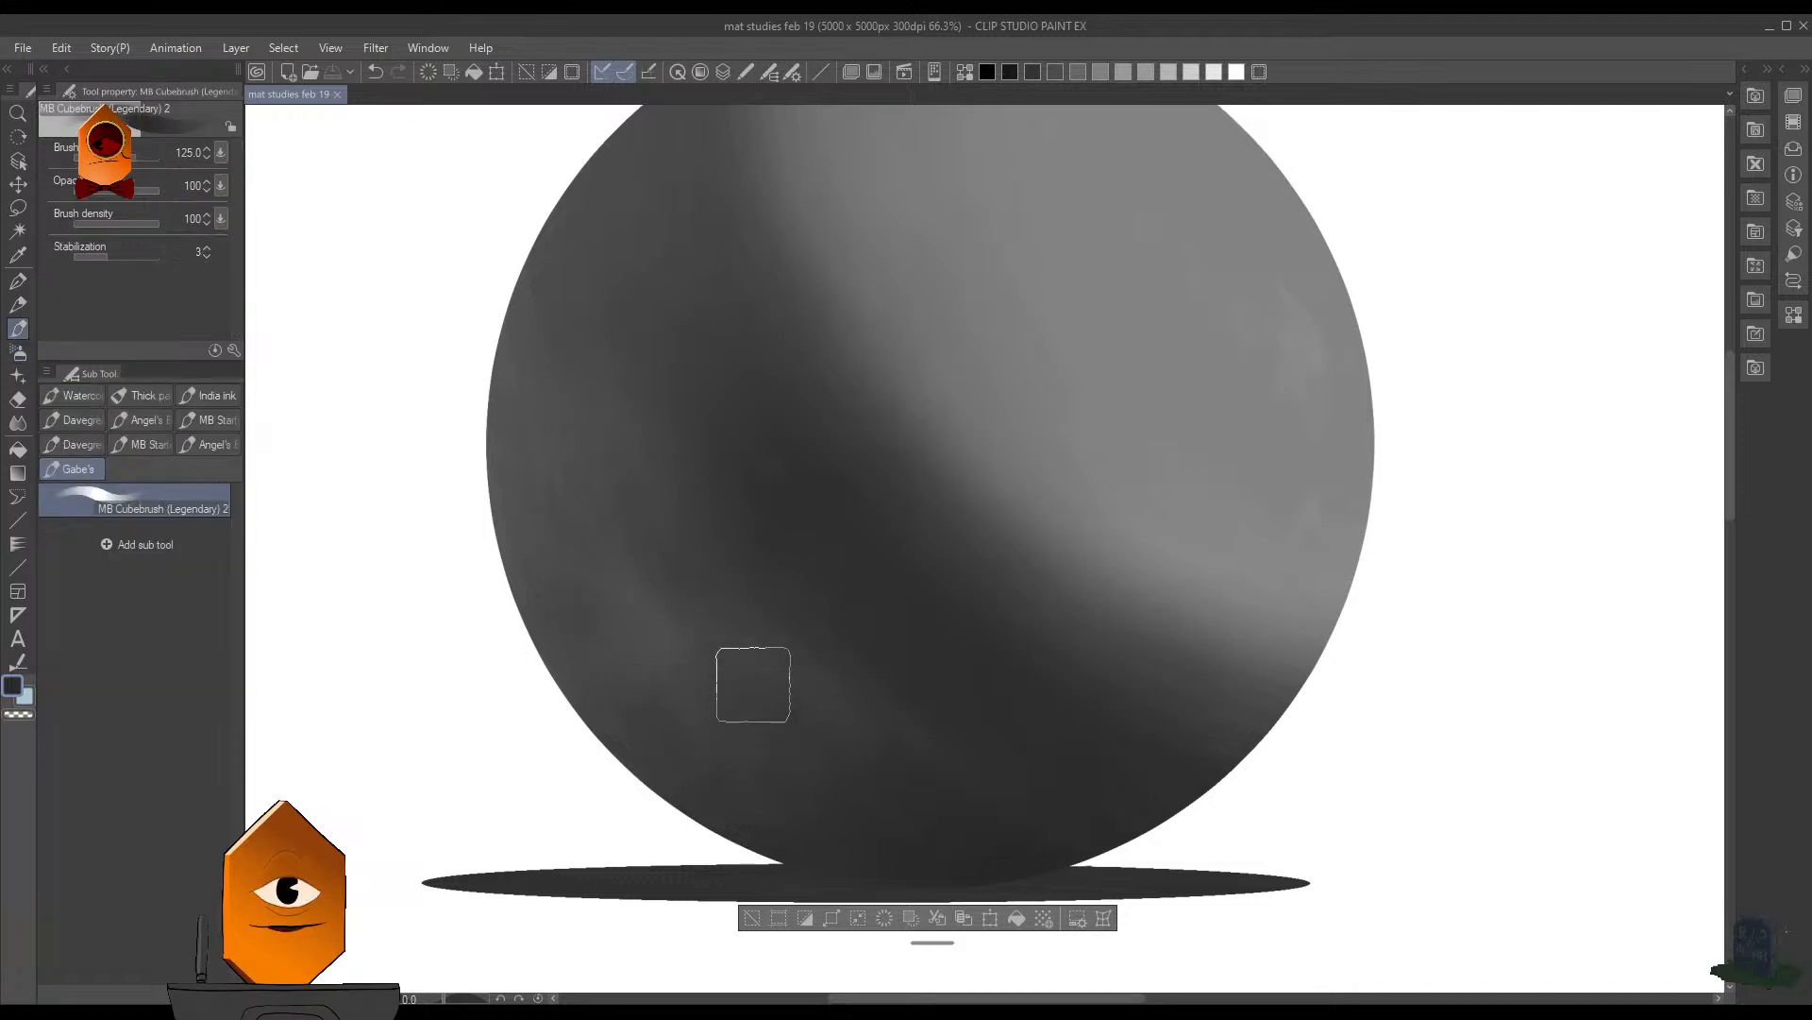
pyautogui.scroll(-3, 753, 684)
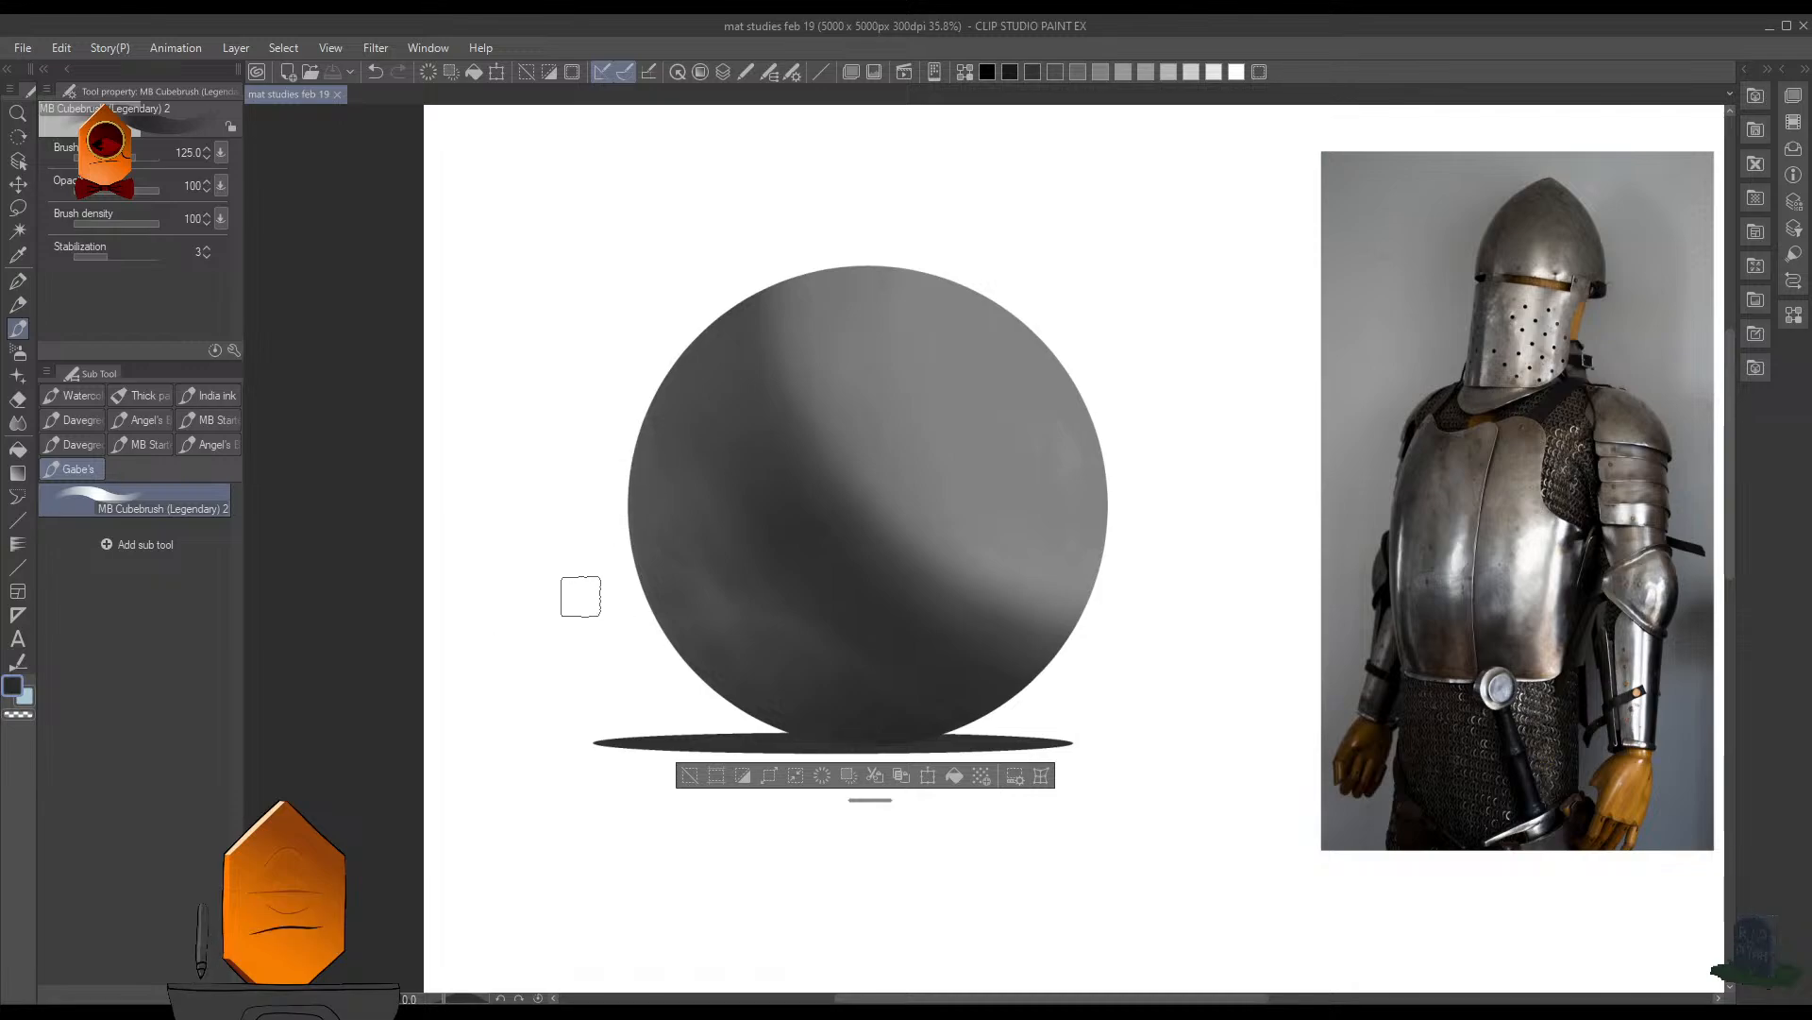
pyautogui.press('[')
pyautogui.press('[')
pyautogui.press('[')
pyautogui.hotkey('ctrl', 'b')
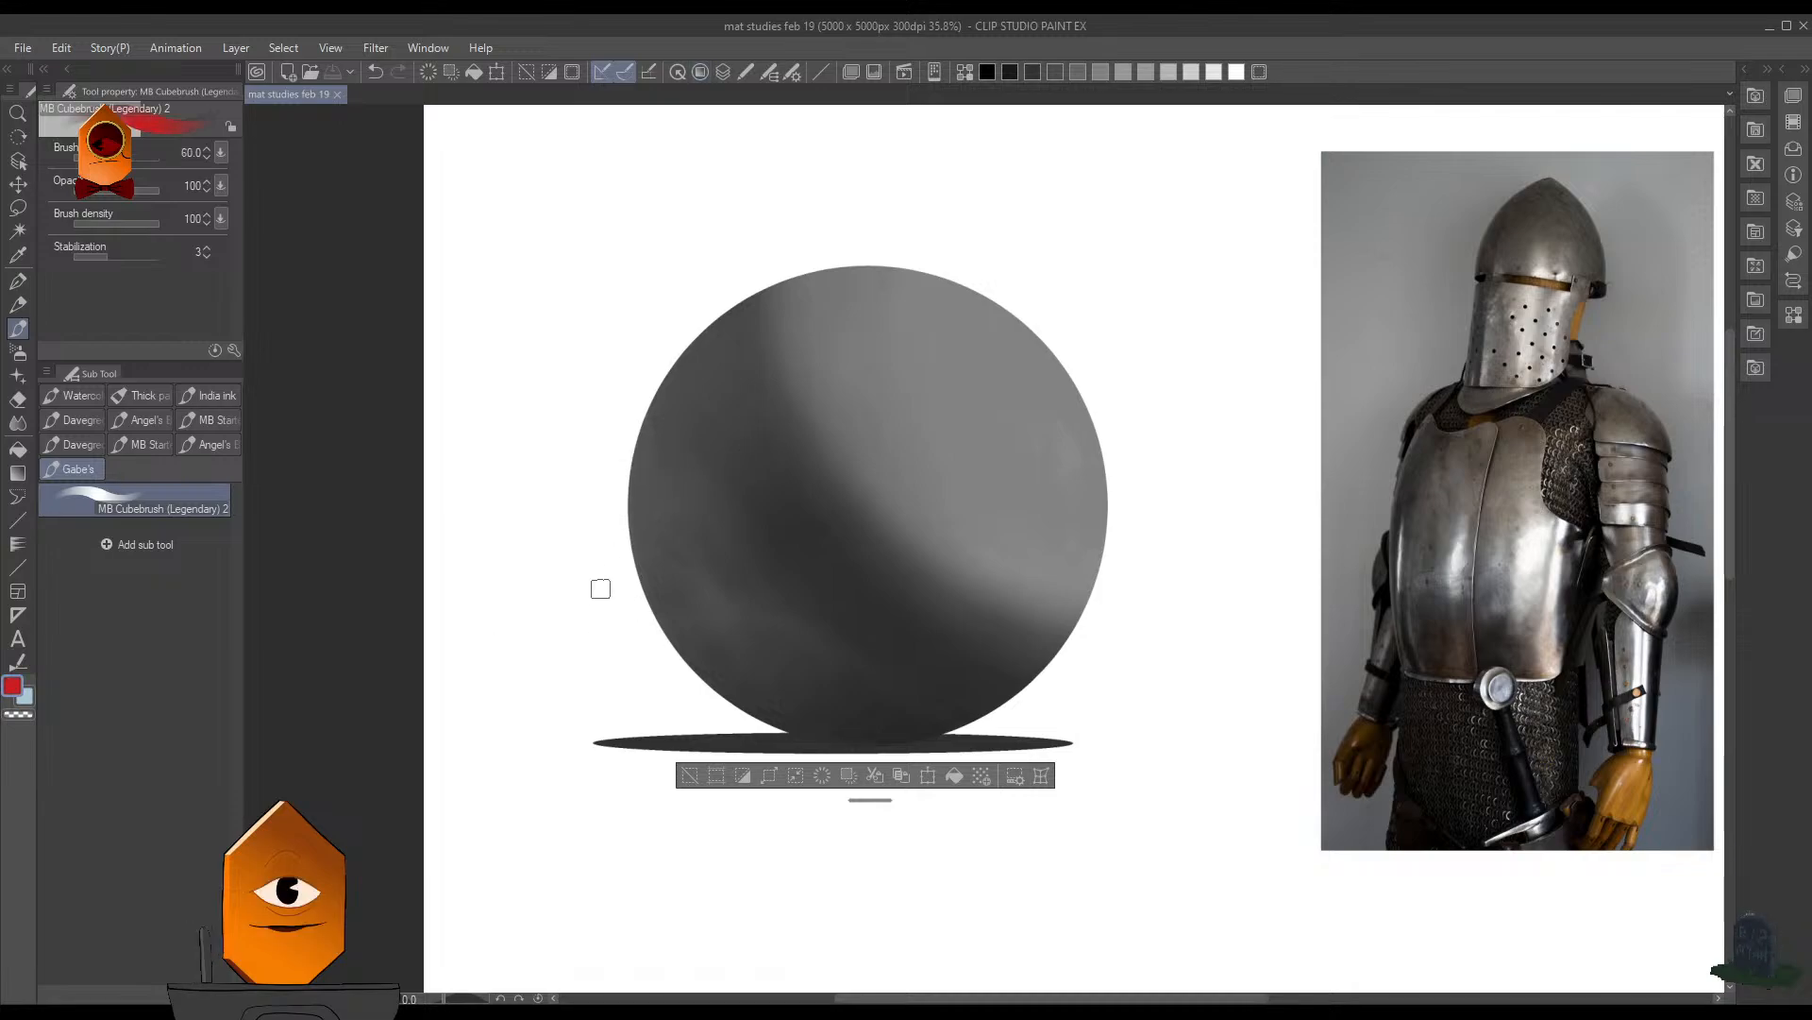
pyautogui.press('[')
pyautogui.press('[')
pyautogui.press('[')
pyautogui.press('[')
pyautogui.press('[')
# - Clear the selection and draw red light-direction arrows on a new layer, aimed at the sphere's lower left, upper left and upper right
pyautogui.hotkey('ctrl', 'shift', 'n')
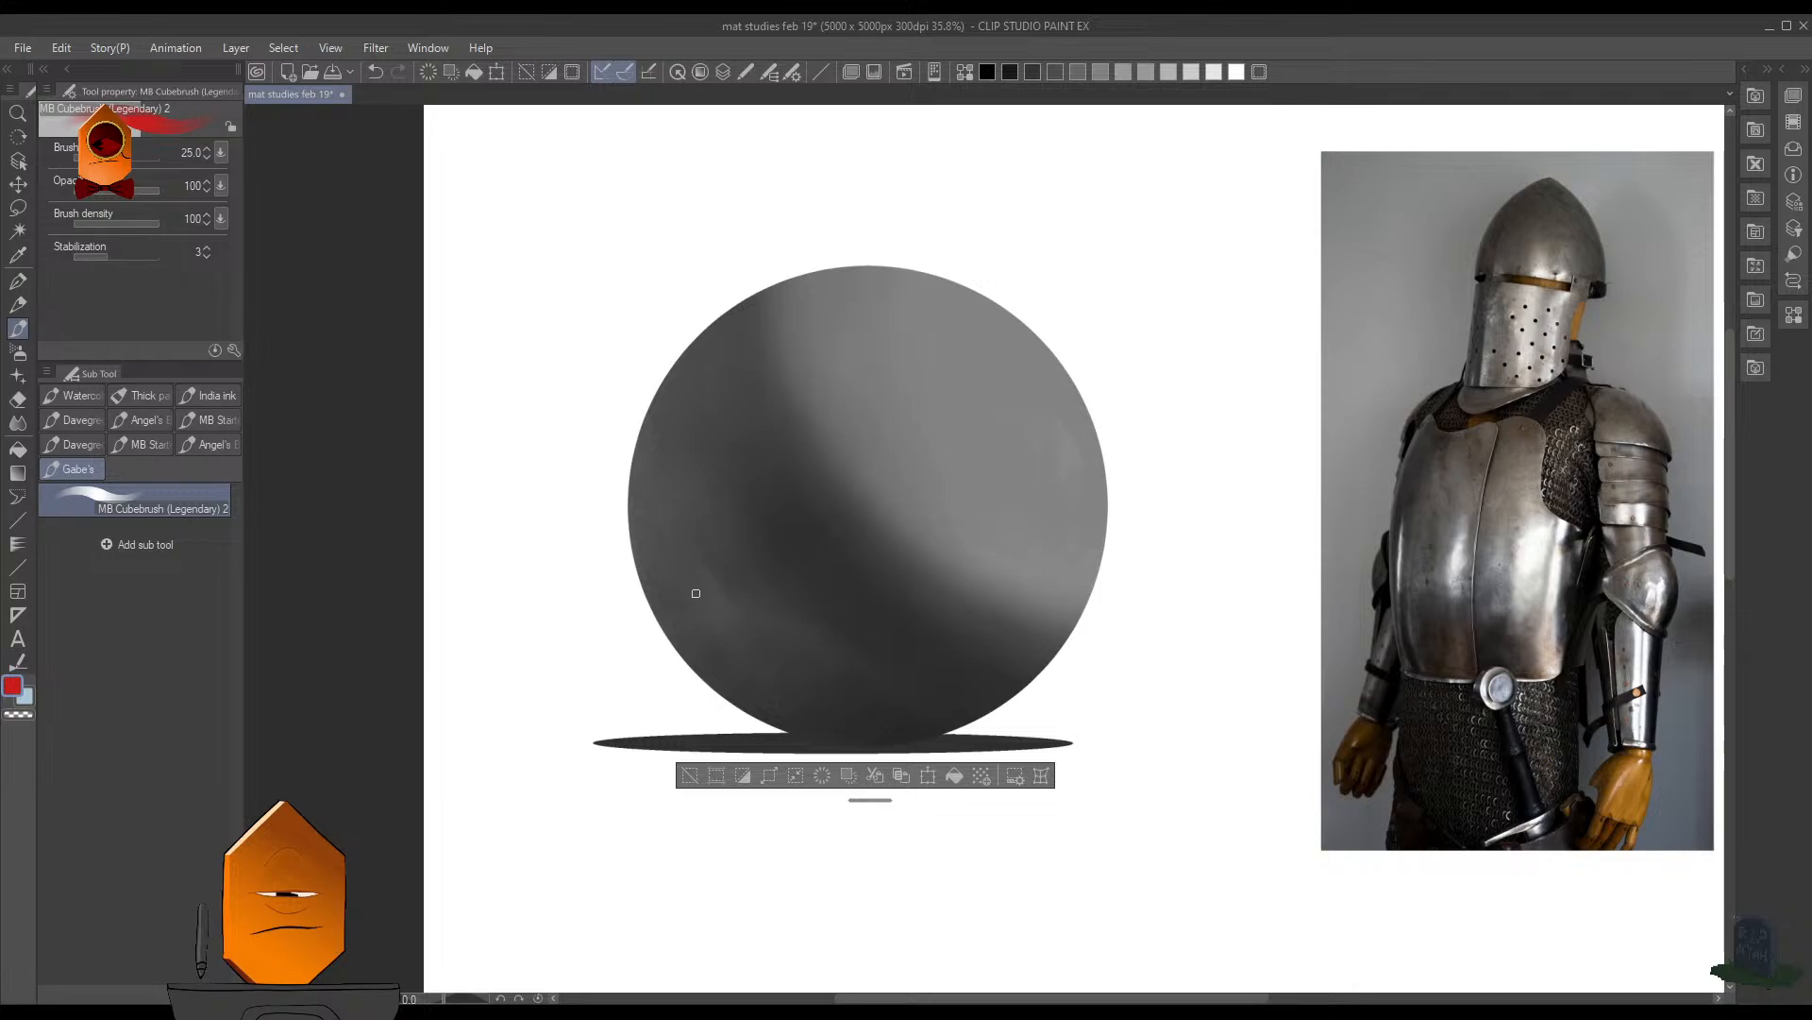
pyautogui.hotkey('ctrl', 'd')
pyautogui.moveTo(592, 579)
pyautogui.mouseDown()
pyautogui.moveTo(472, 741)
pyautogui.moveTo(629, 639)
pyautogui.mouseUp()
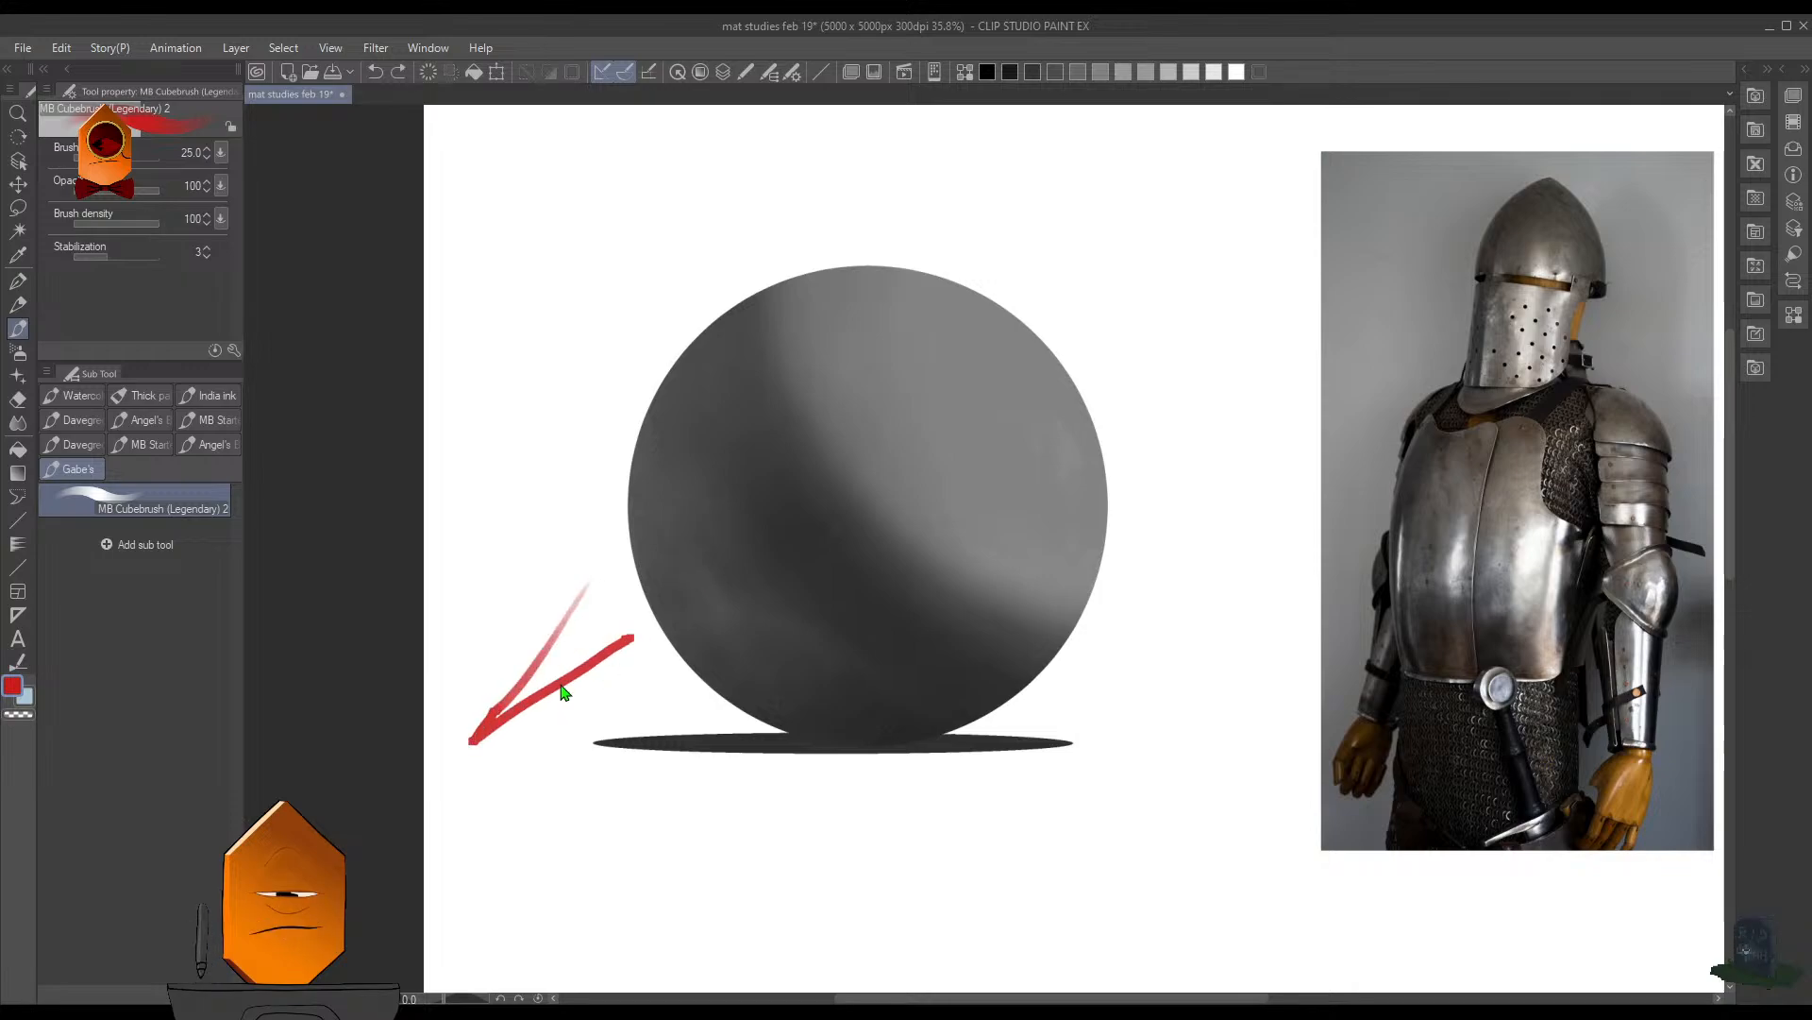
pyautogui.hotkey('ctrl', 'z')
pyautogui.moveTo(552, 510)
pyautogui.mouseDown()
pyautogui.moveTo(451, 736)
pyautogui.moveTo(634, 649)
pyautogui.mouseUp()
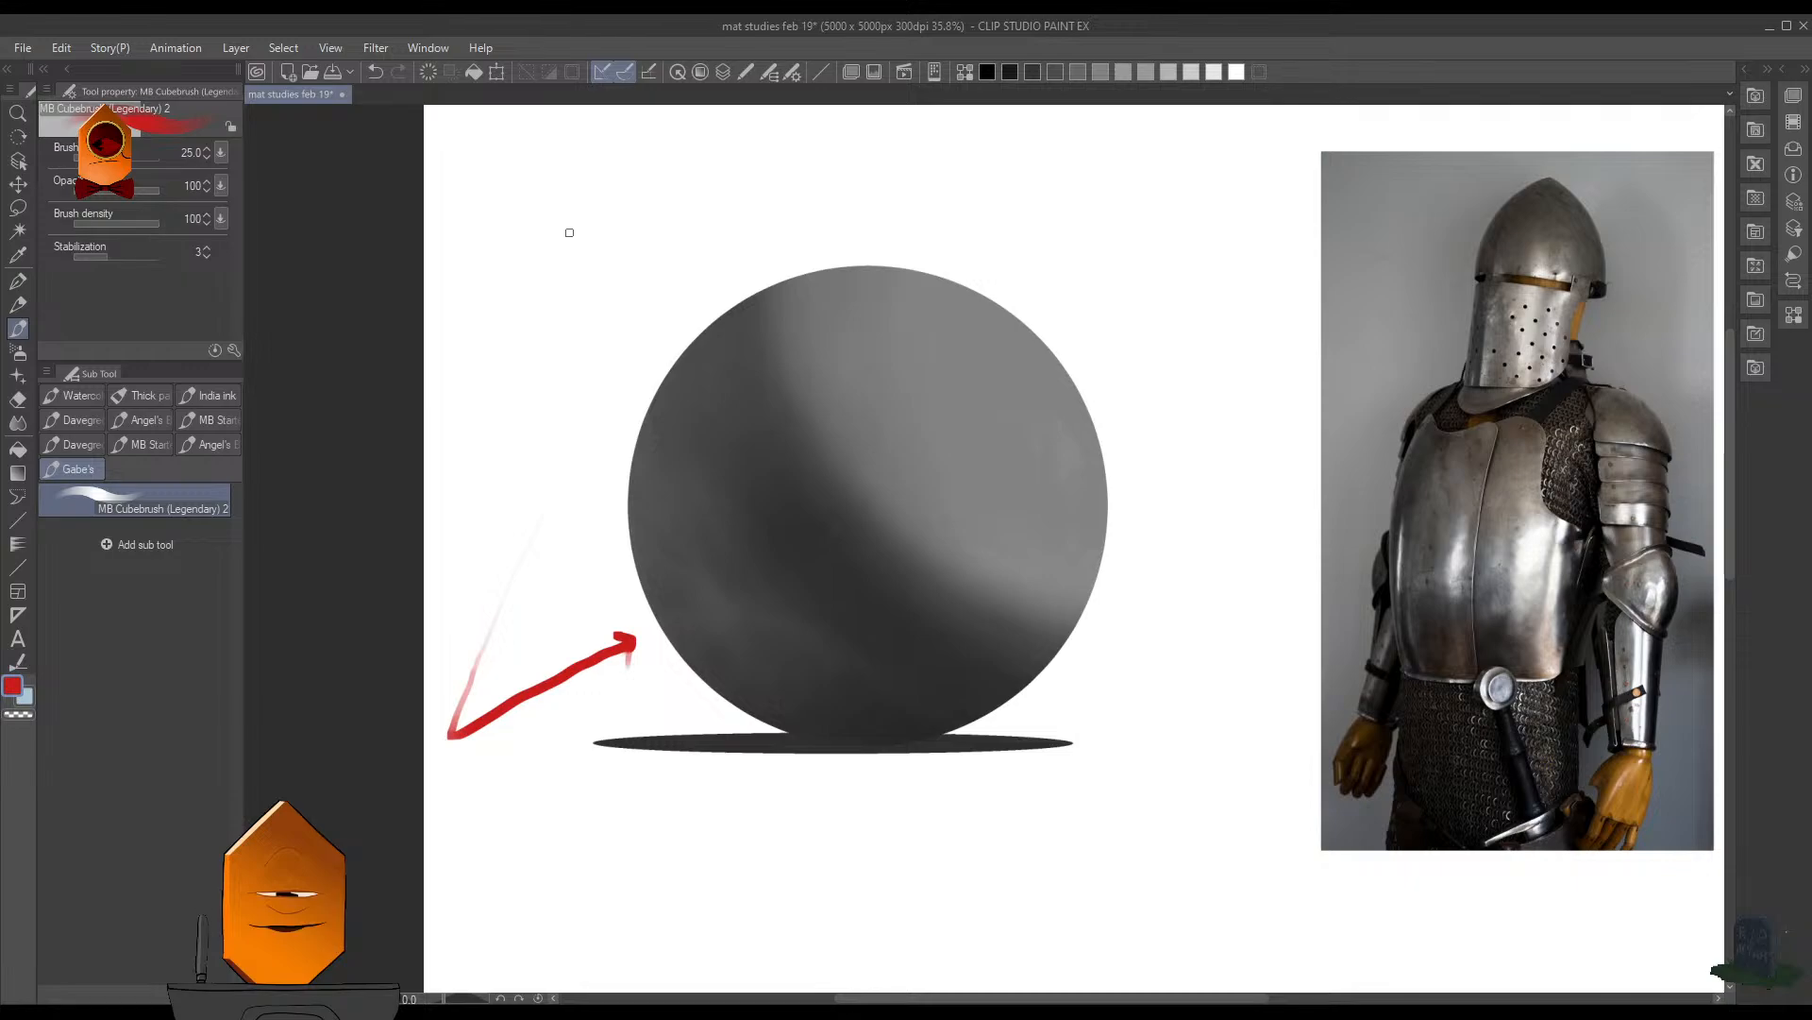
pyautogui.moveTo(586, 179); pyautogui.dragTo(641, 272)
pyautogui.moveTo(1272, 186); pyautogui.dragTo(1126, 302)
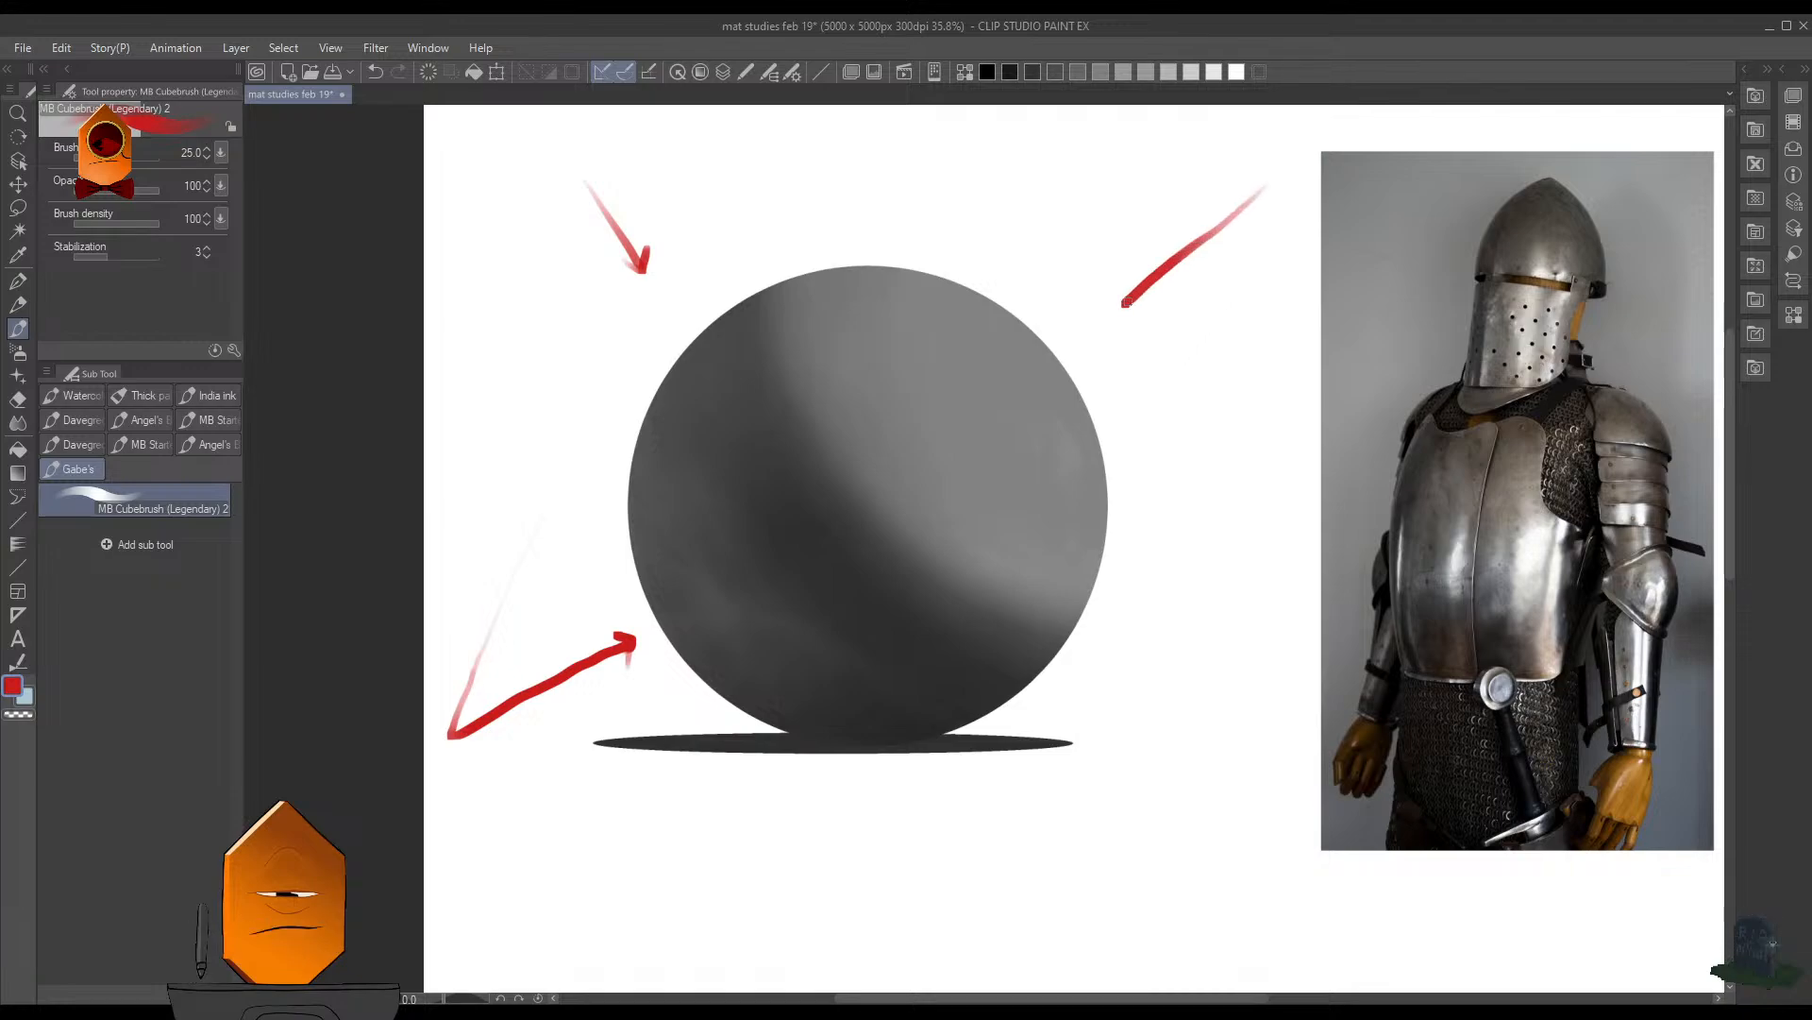
# - Try small white highlight dabs near the sphere's upper-right edge, and undo them together with the red arrows
pyautogui.keyDown('alt'); pyautogui.click(1161, 419); pyautogui.keyUp('alt')
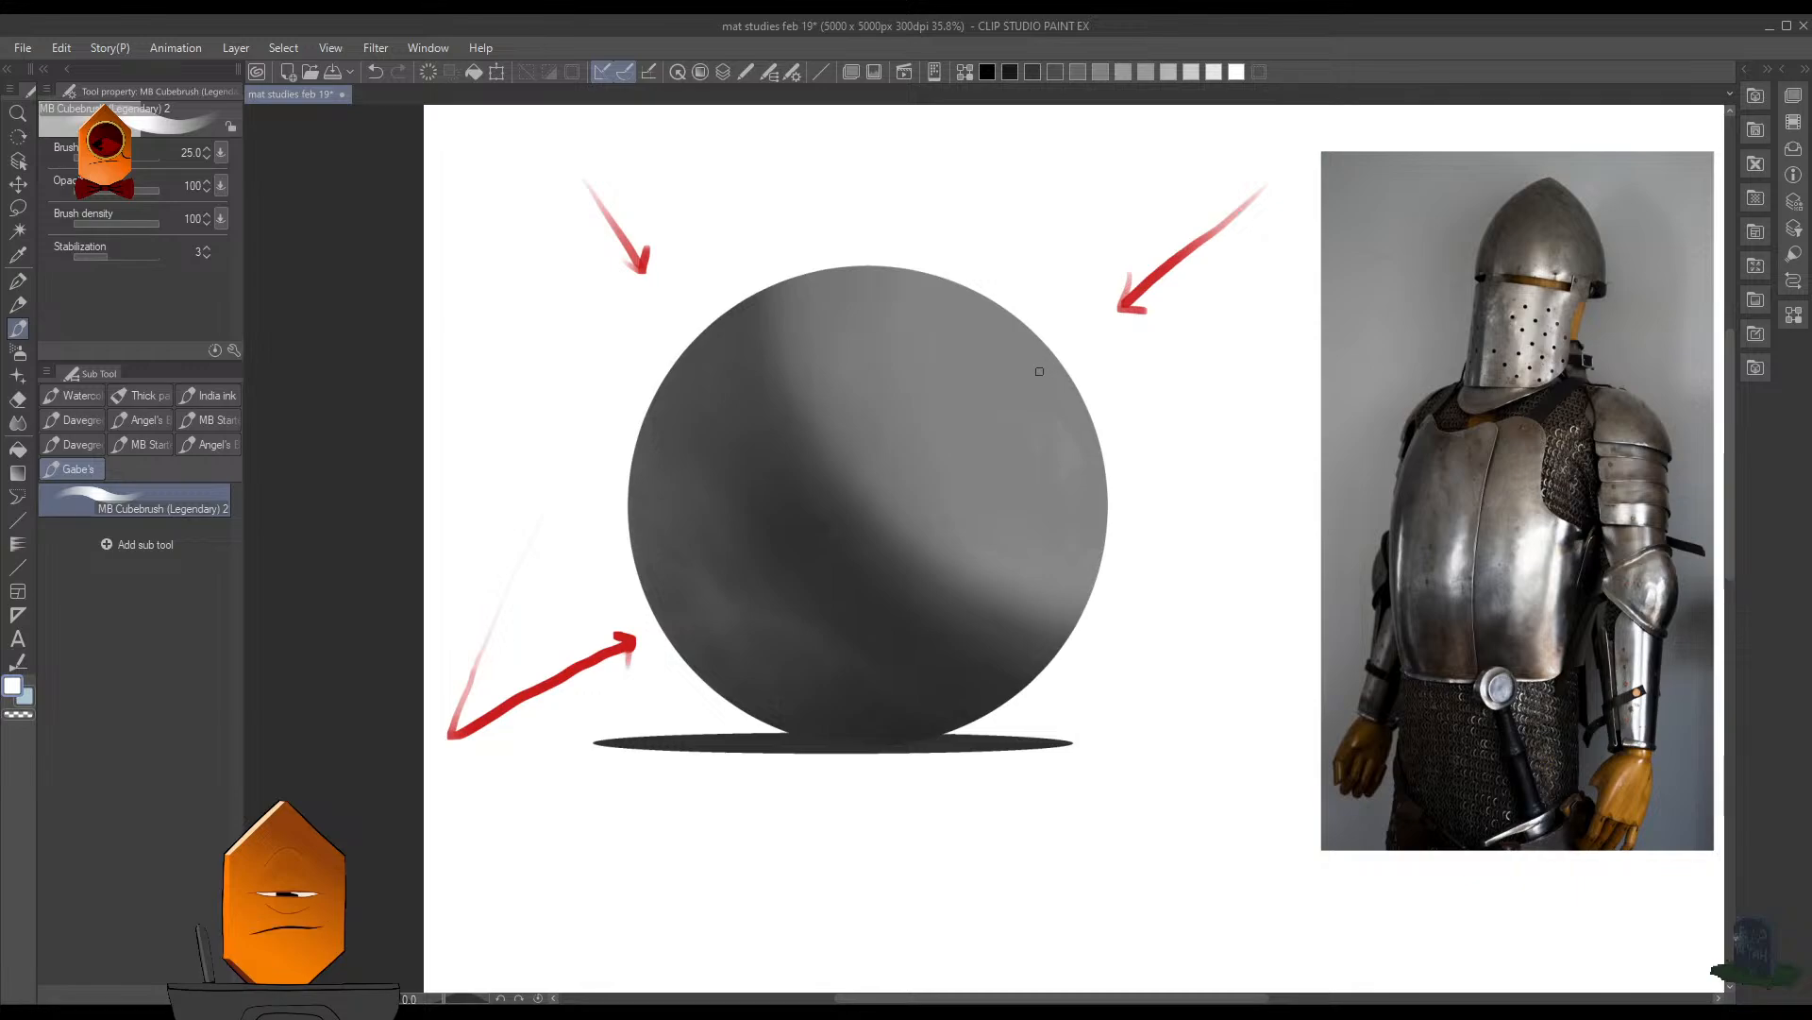
pyautogui.moveTo(1031, 360); pyautogui.dragTo(1043, 374)
pyautogui.hotkey('ctrl', 'z')
pyautogui.moveTo(1048, 386); pyautogui.dragTo(1029, 362)
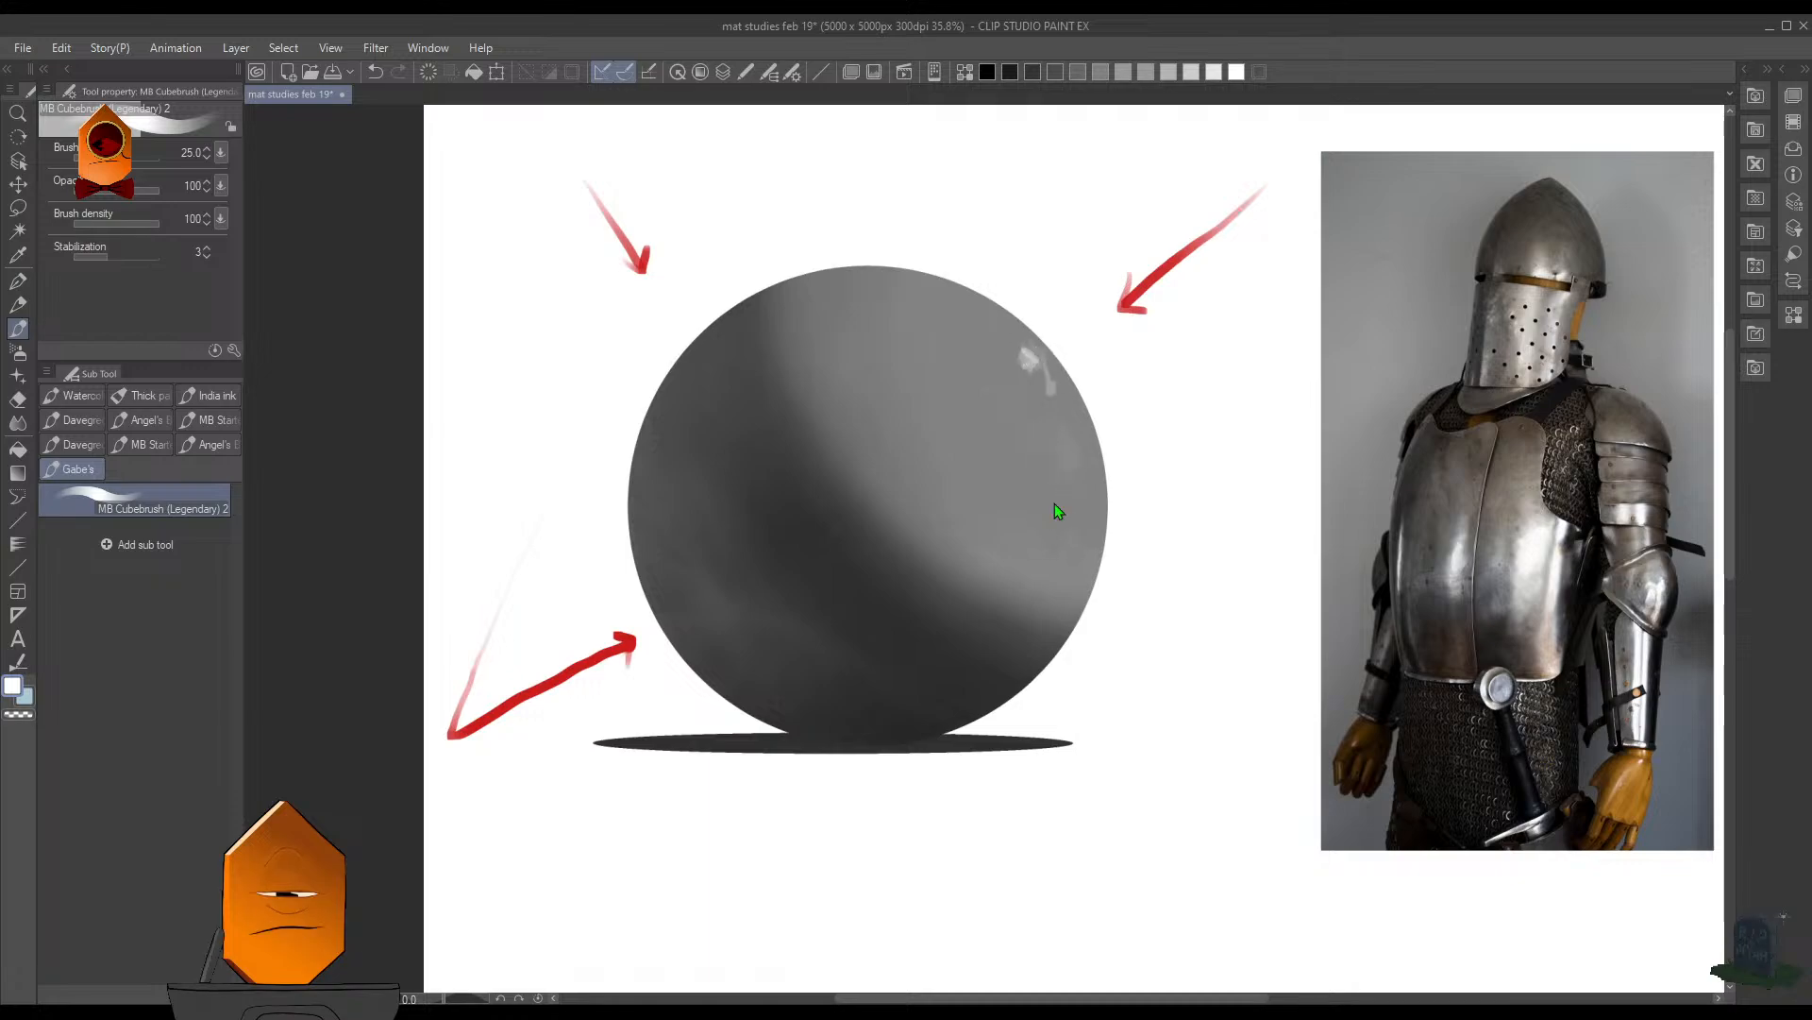
pyautogui.hotkey('ctrl', 'z')
pyautogui.hotkey('ctrl', 'z')
pyautogui.hotkey('ctrl', 'z')
pyautogui.hotkey('ctrl', 'z')
pyautogui.hotkey('ctrl', 'z')
pyautogui.hotkey('ctrl', 'z')
pyautogui.hotkey('ctrl', 'z')
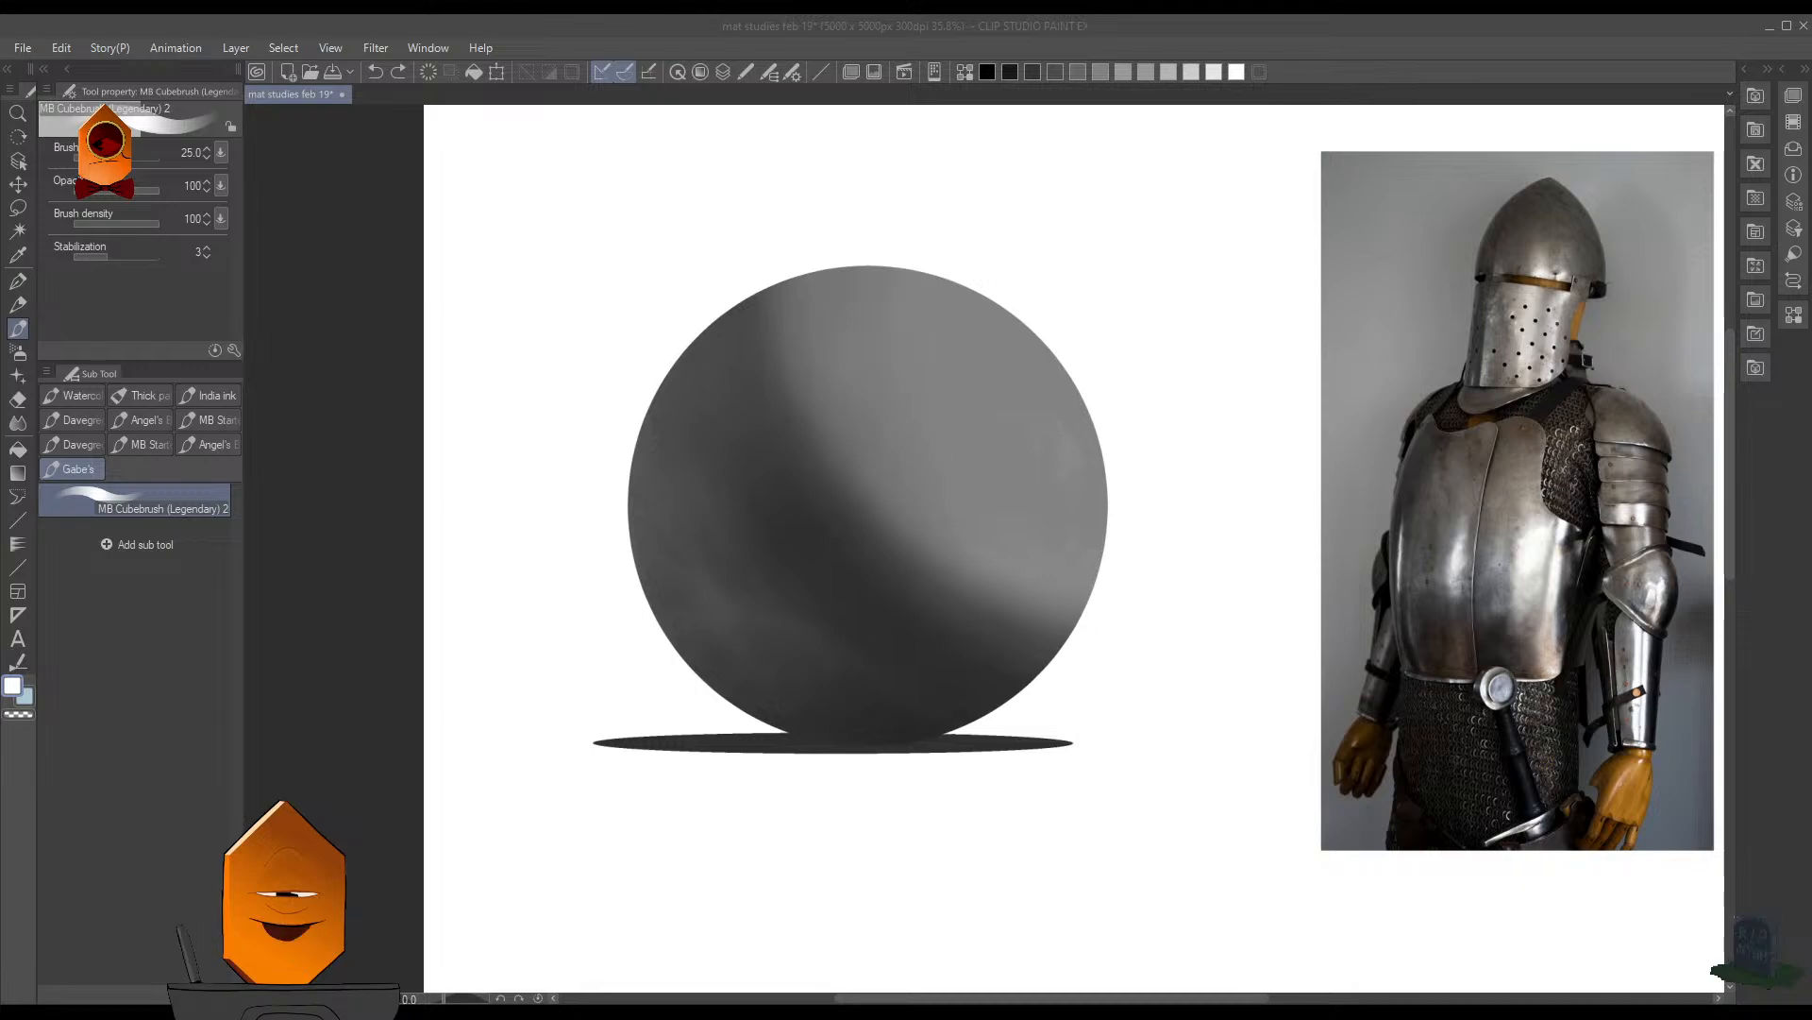
# - Save the illustration
pyautogui.click(1149, 56)
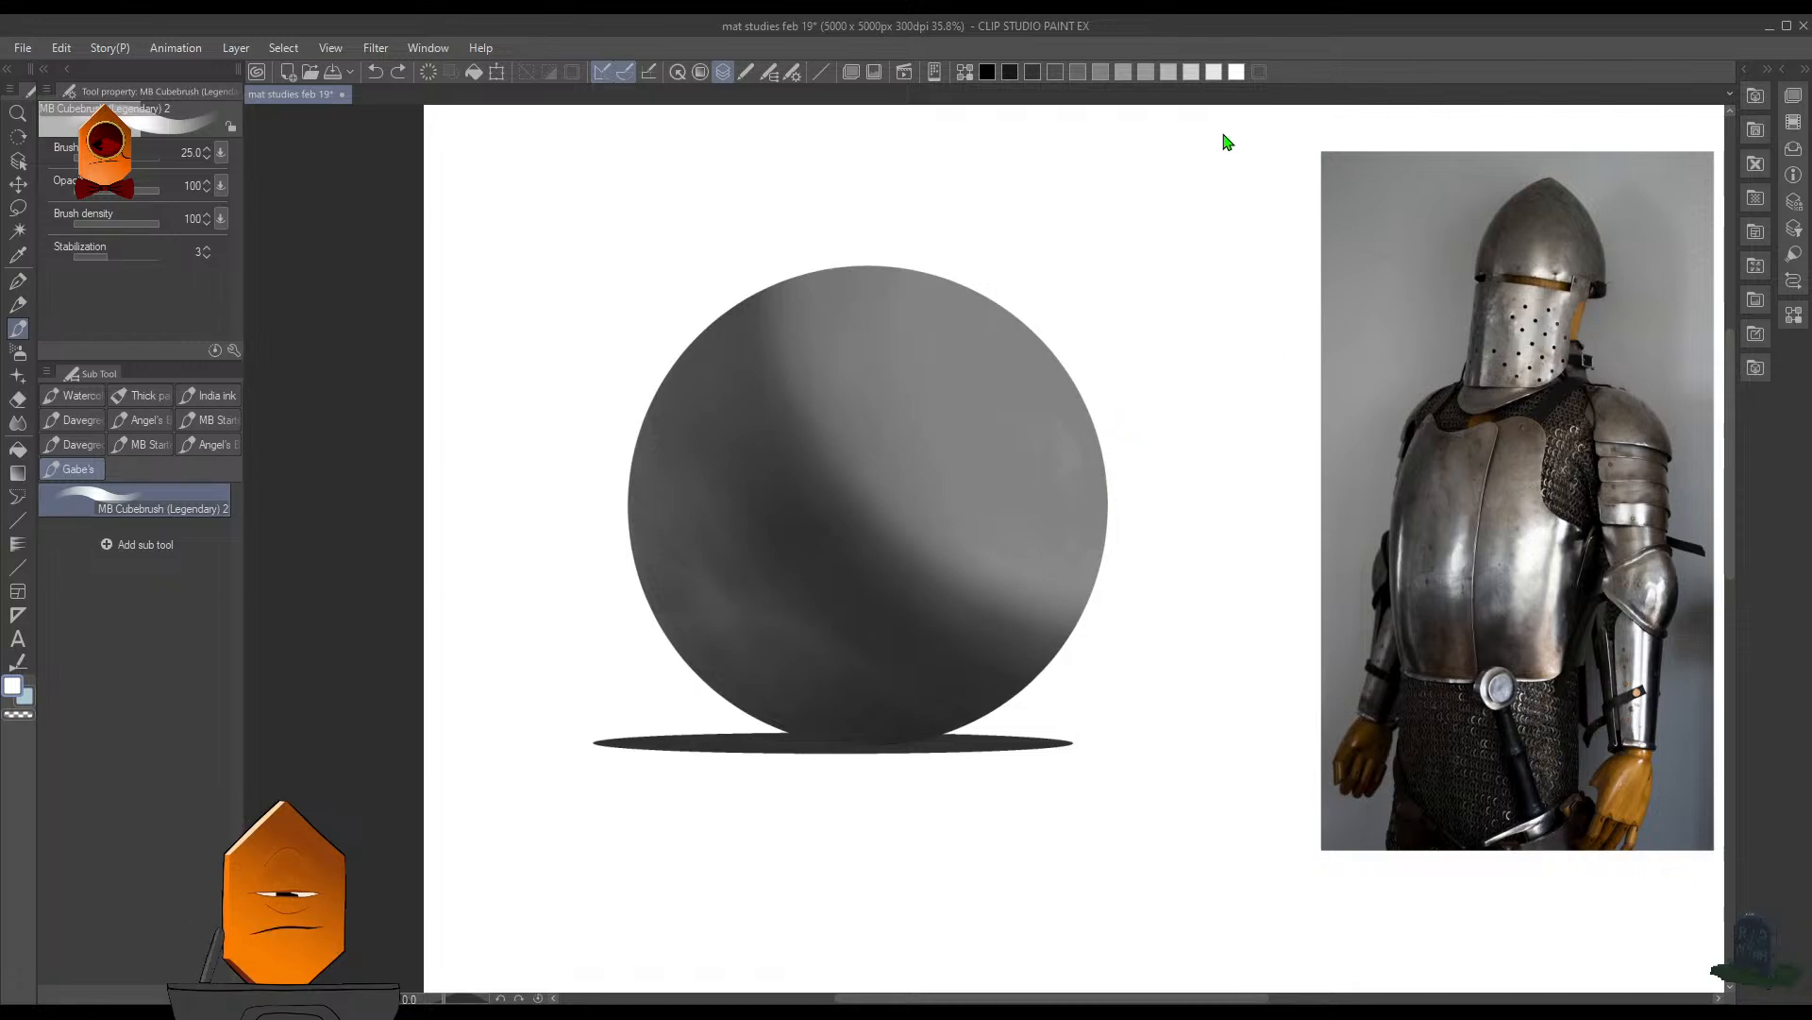
pyautogui.press('F7')
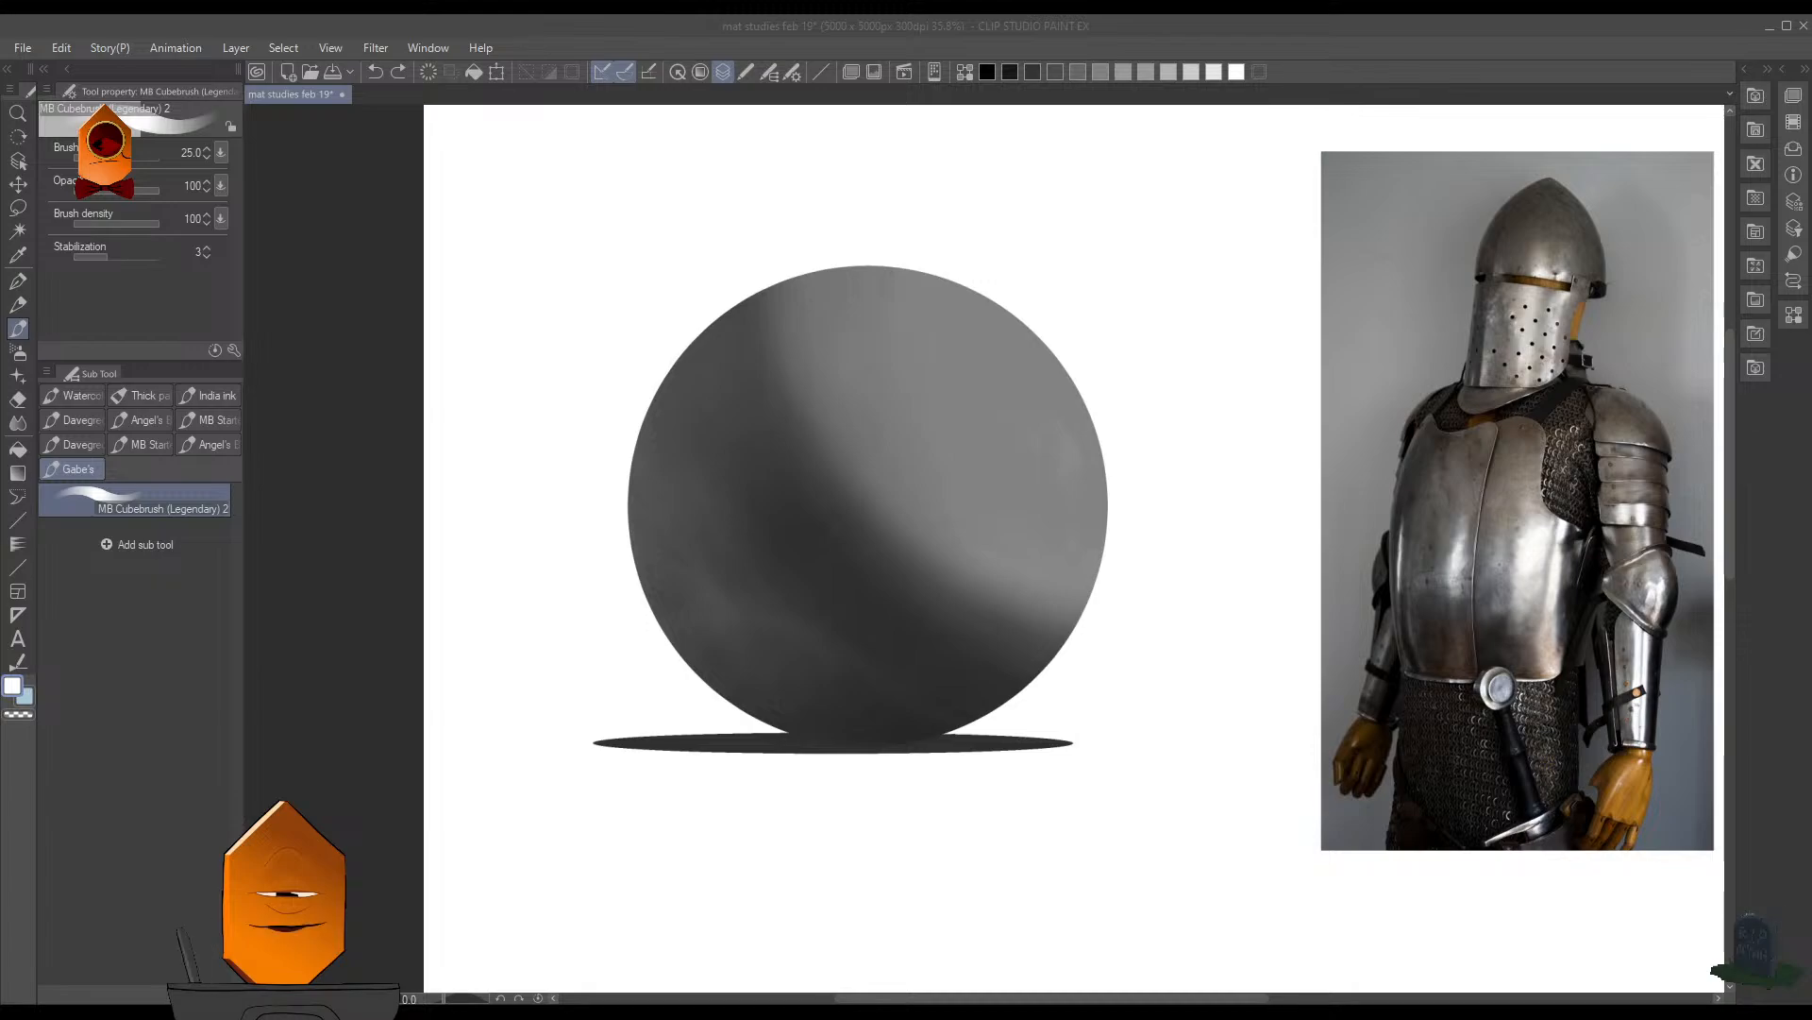
pyautogui.click(1110, 41)
pyautogui.hotkey('ctrl', 's')
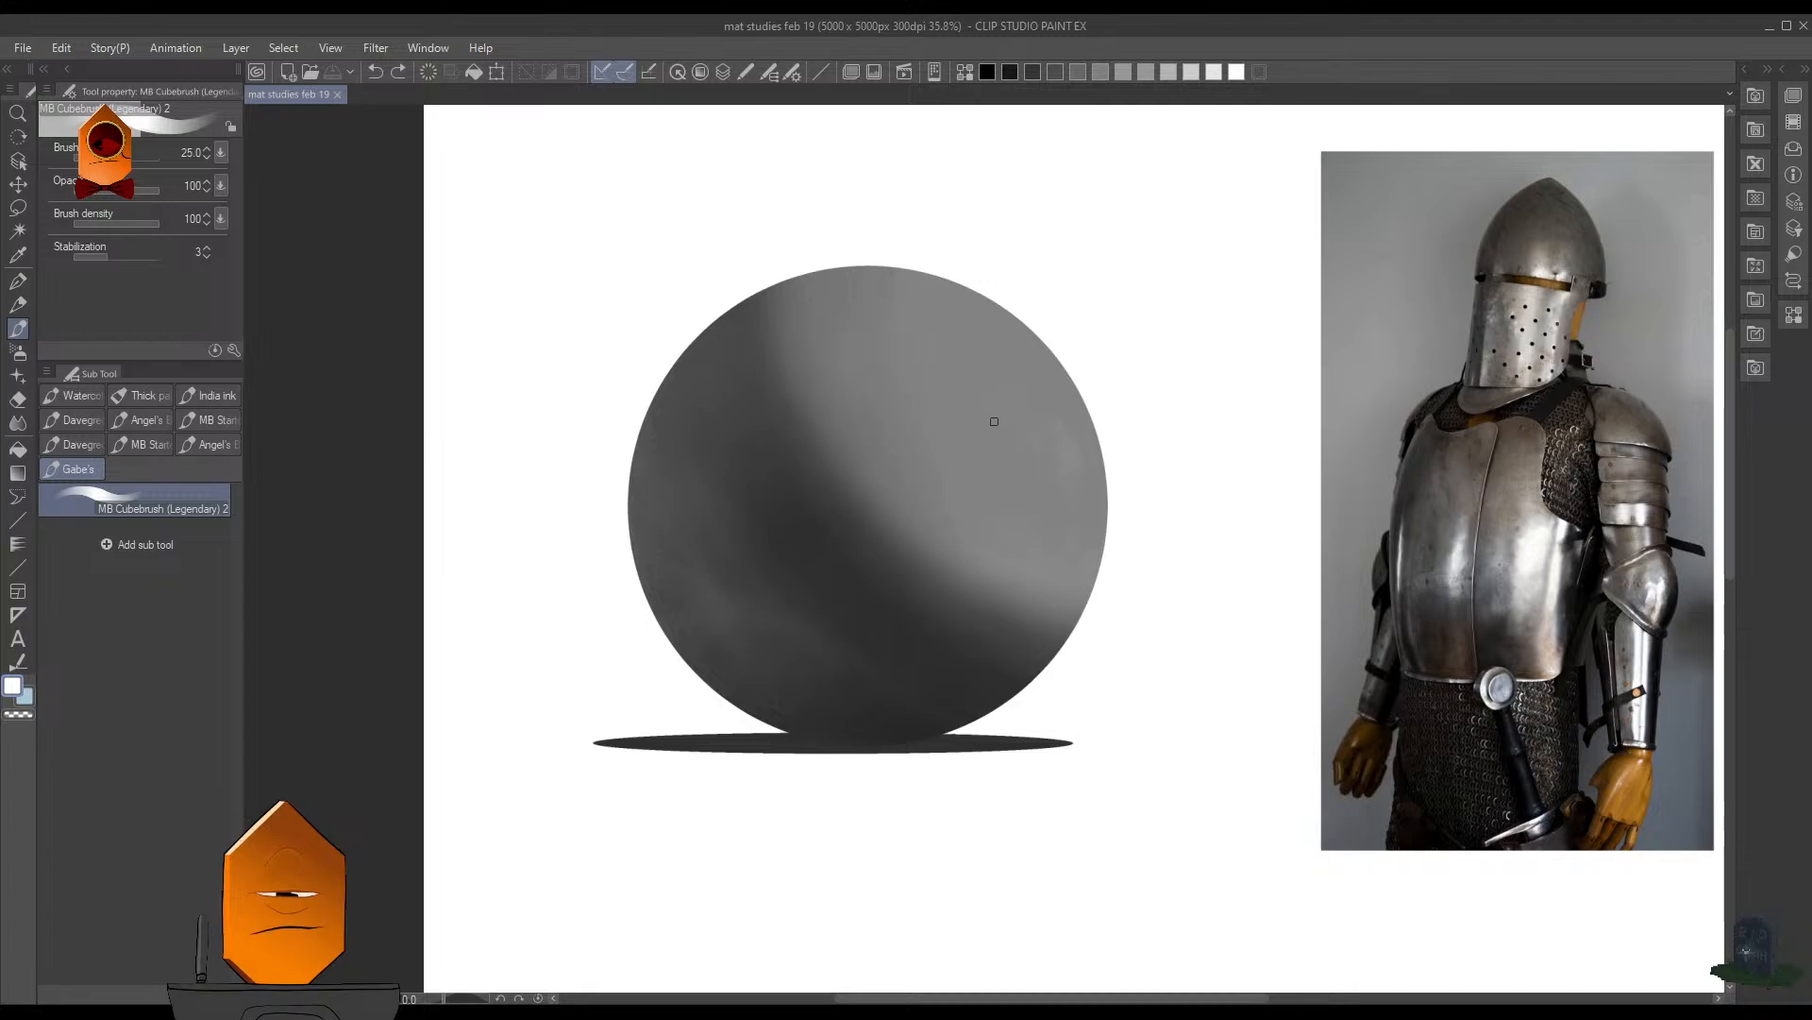
# - Compare the sphere's overall shading with the armor photo beside it
pyautogui.scroll(1, 1170, 401)
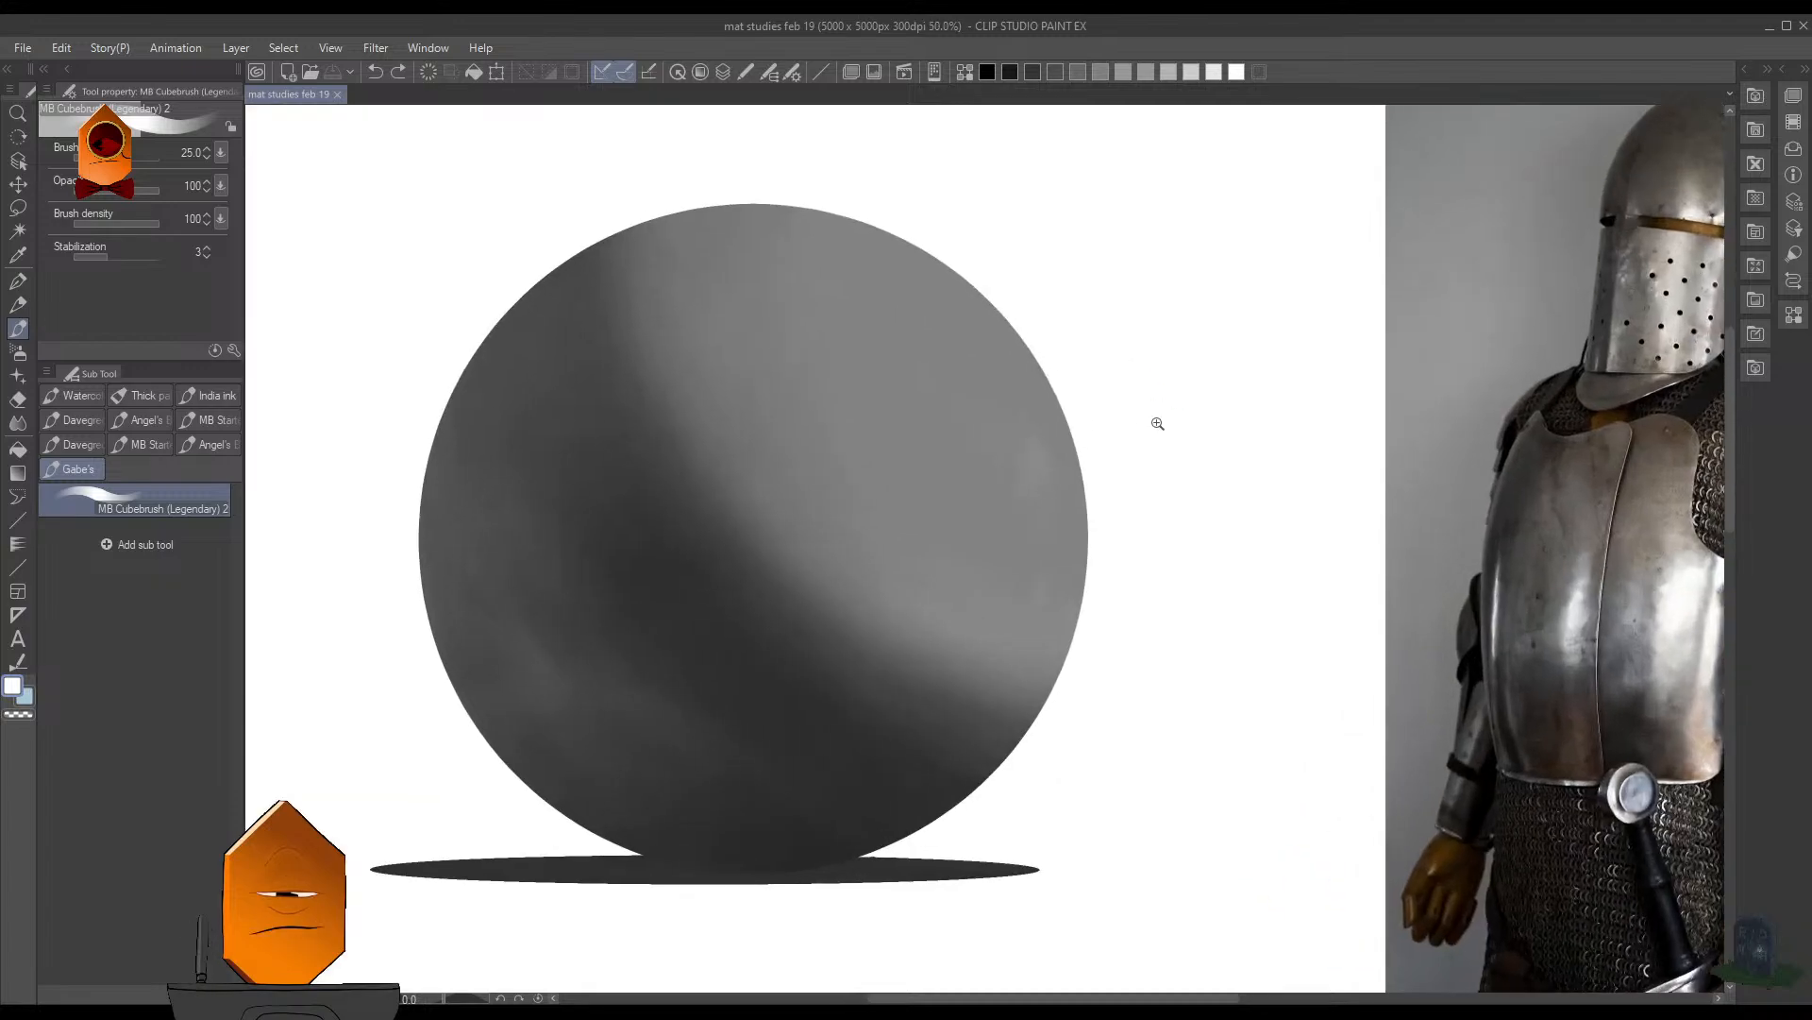
pyautogui.scroll(-3, 1189, 406)
pyautogui.scroll(-3, 1189, 491)
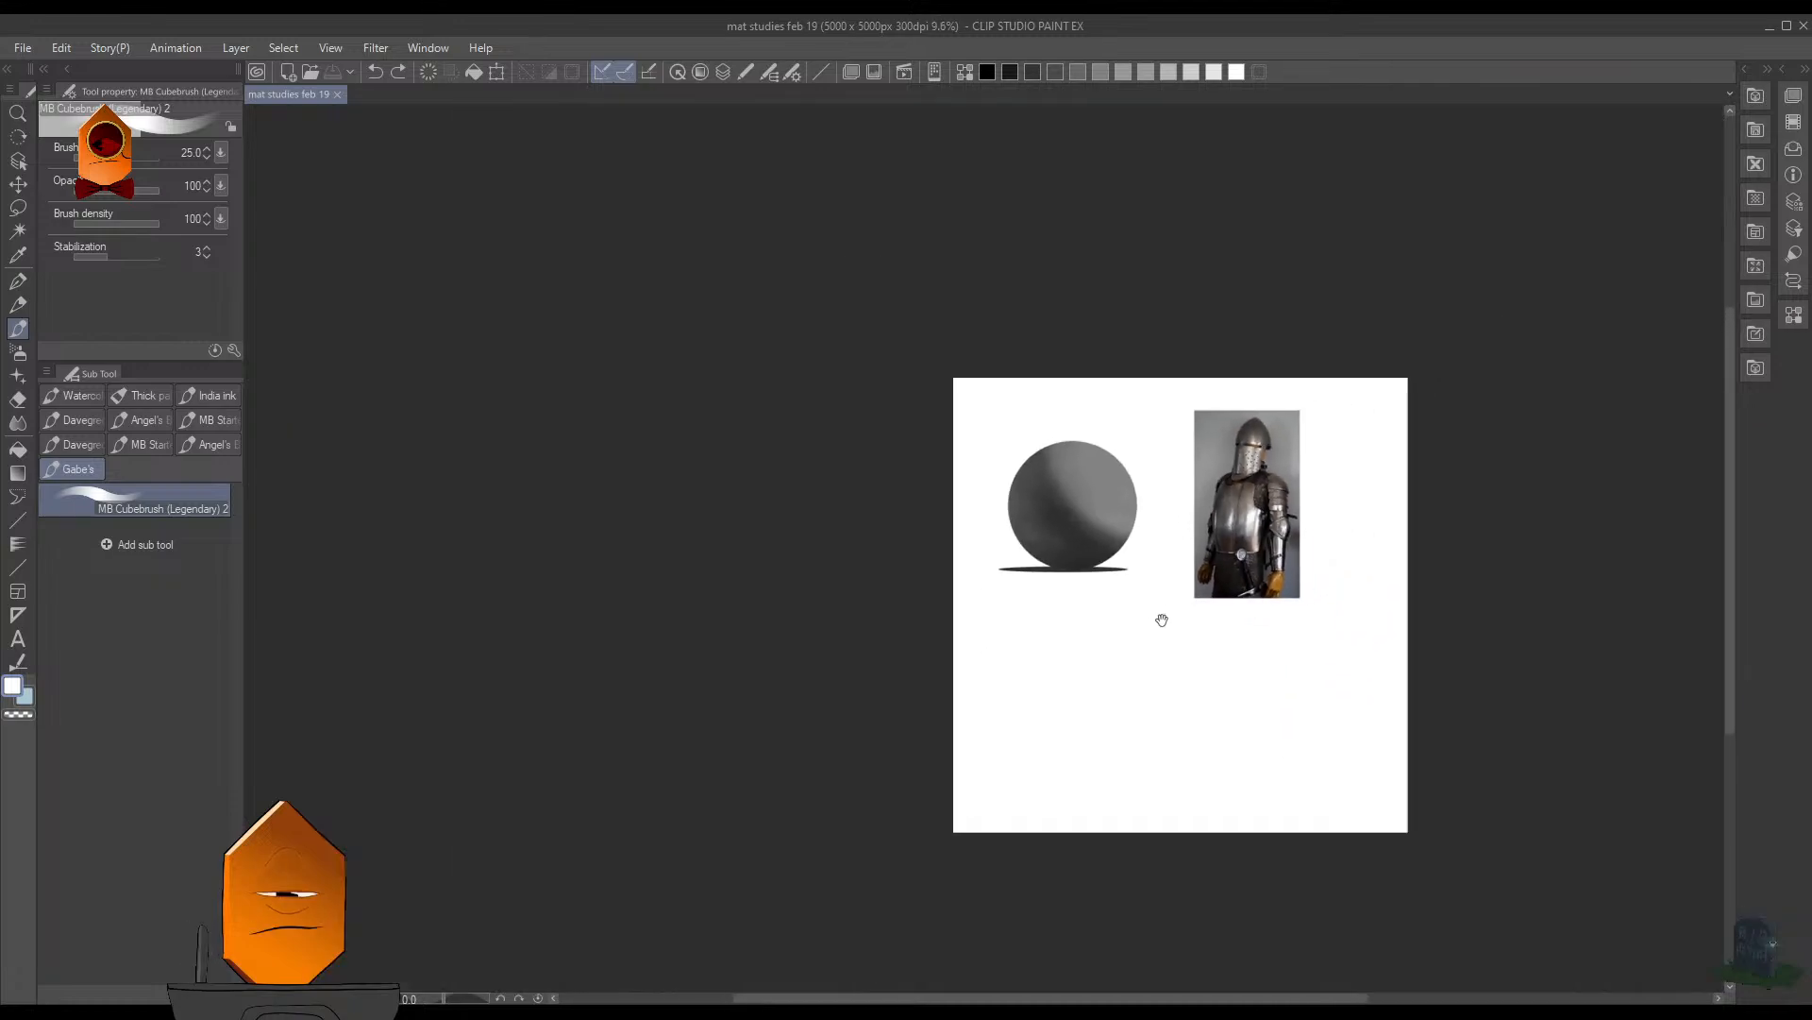
pyautogui.scroll(1, 1076, 623)
pyautogui.scroll(2, 1123, 529)
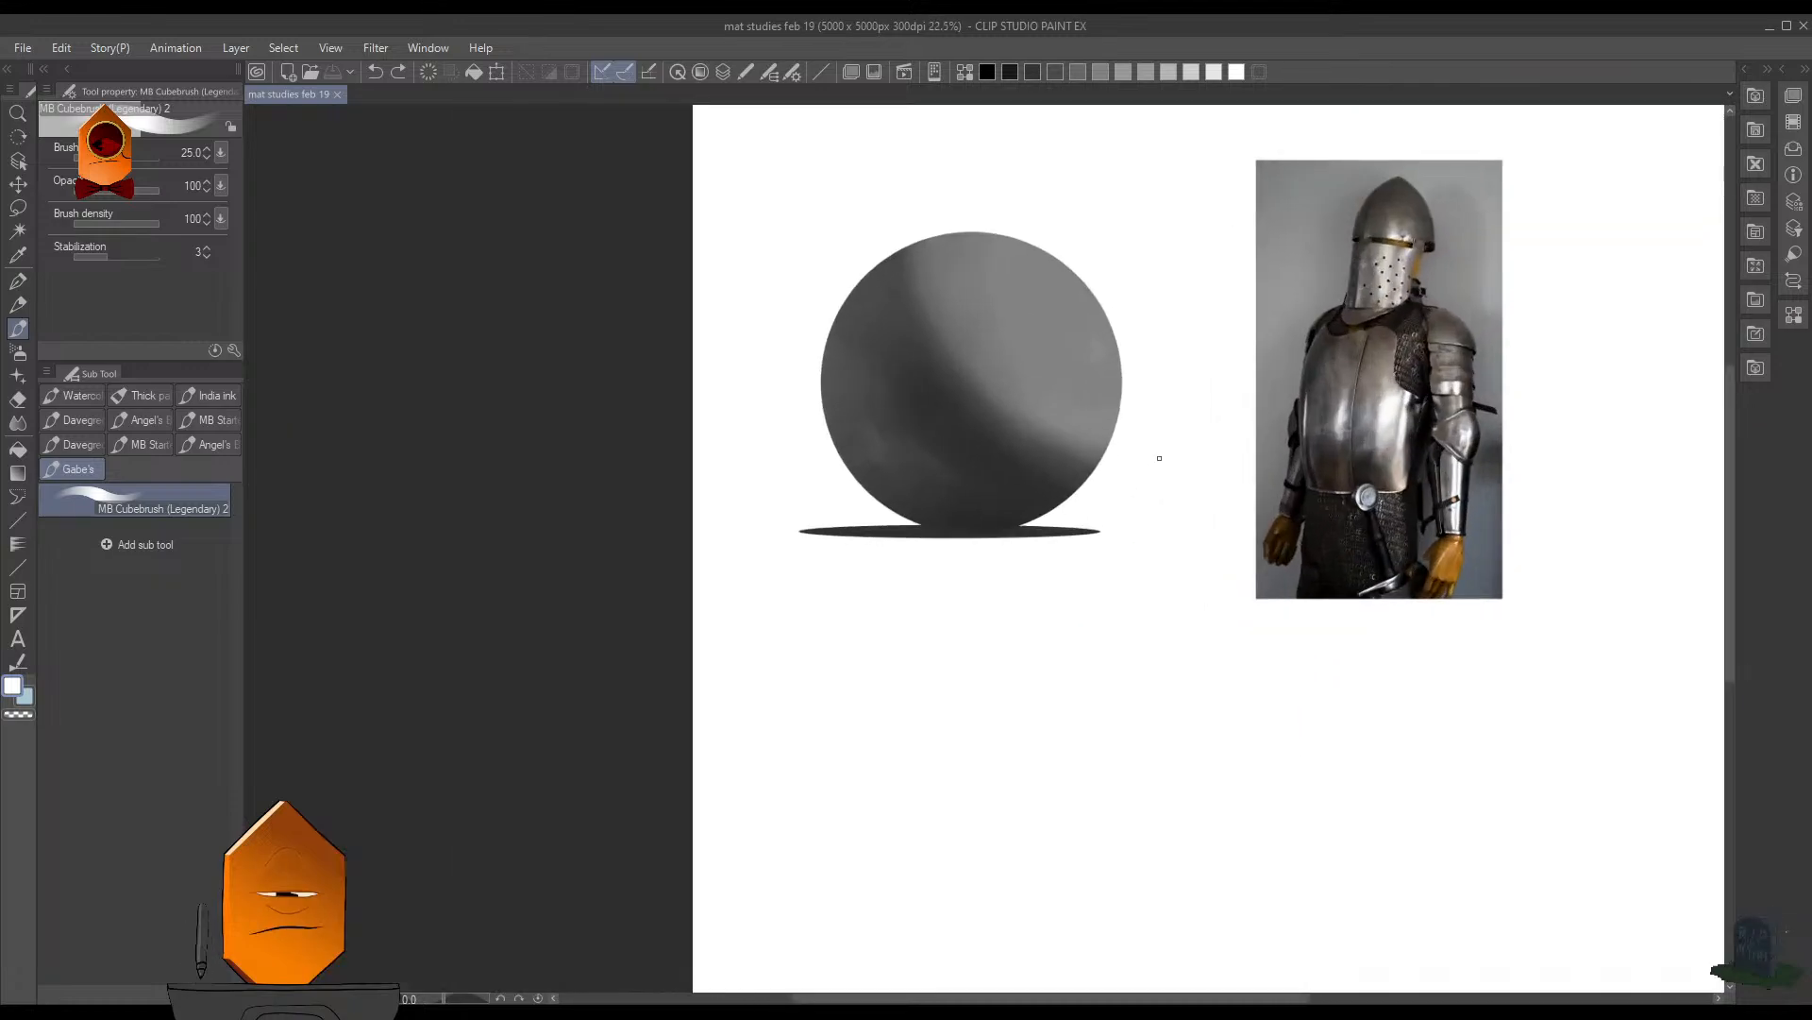
pyautogui.scroll(-2, 1133, 535)
pyautogui.scroll(2, 1153, 497)
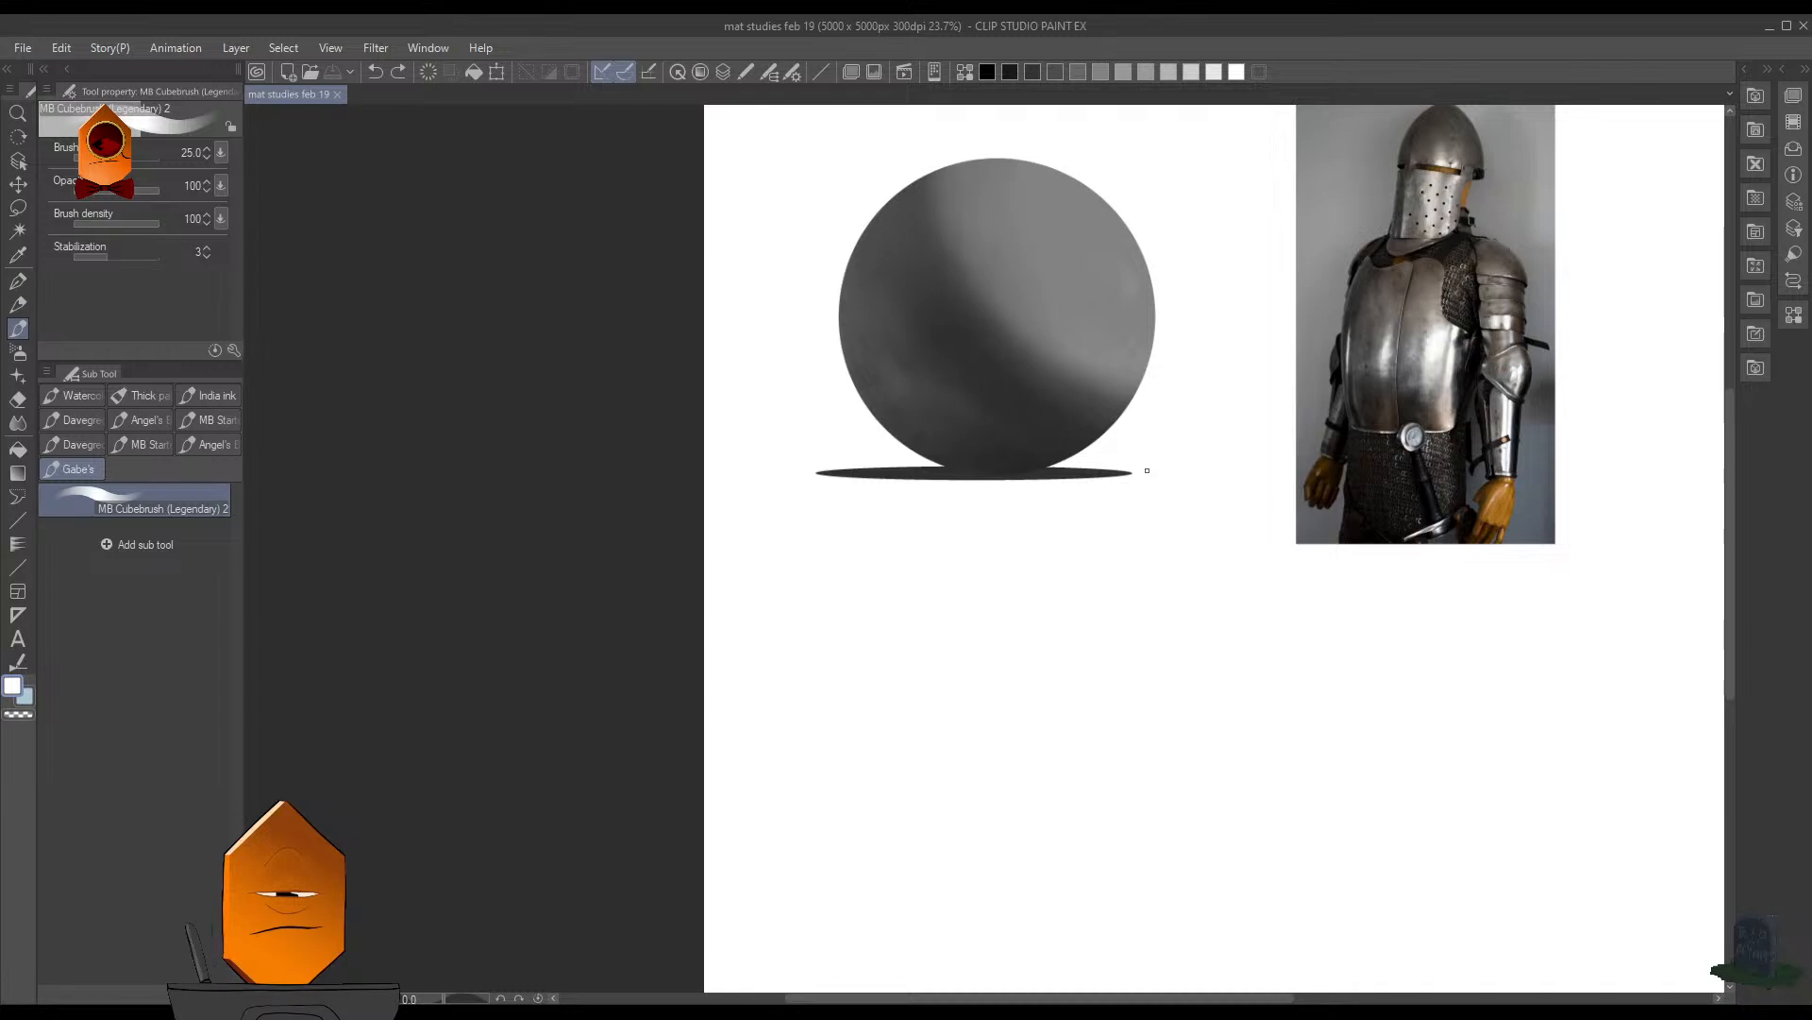
pyautogui.scroll(-3, 1178, 436)
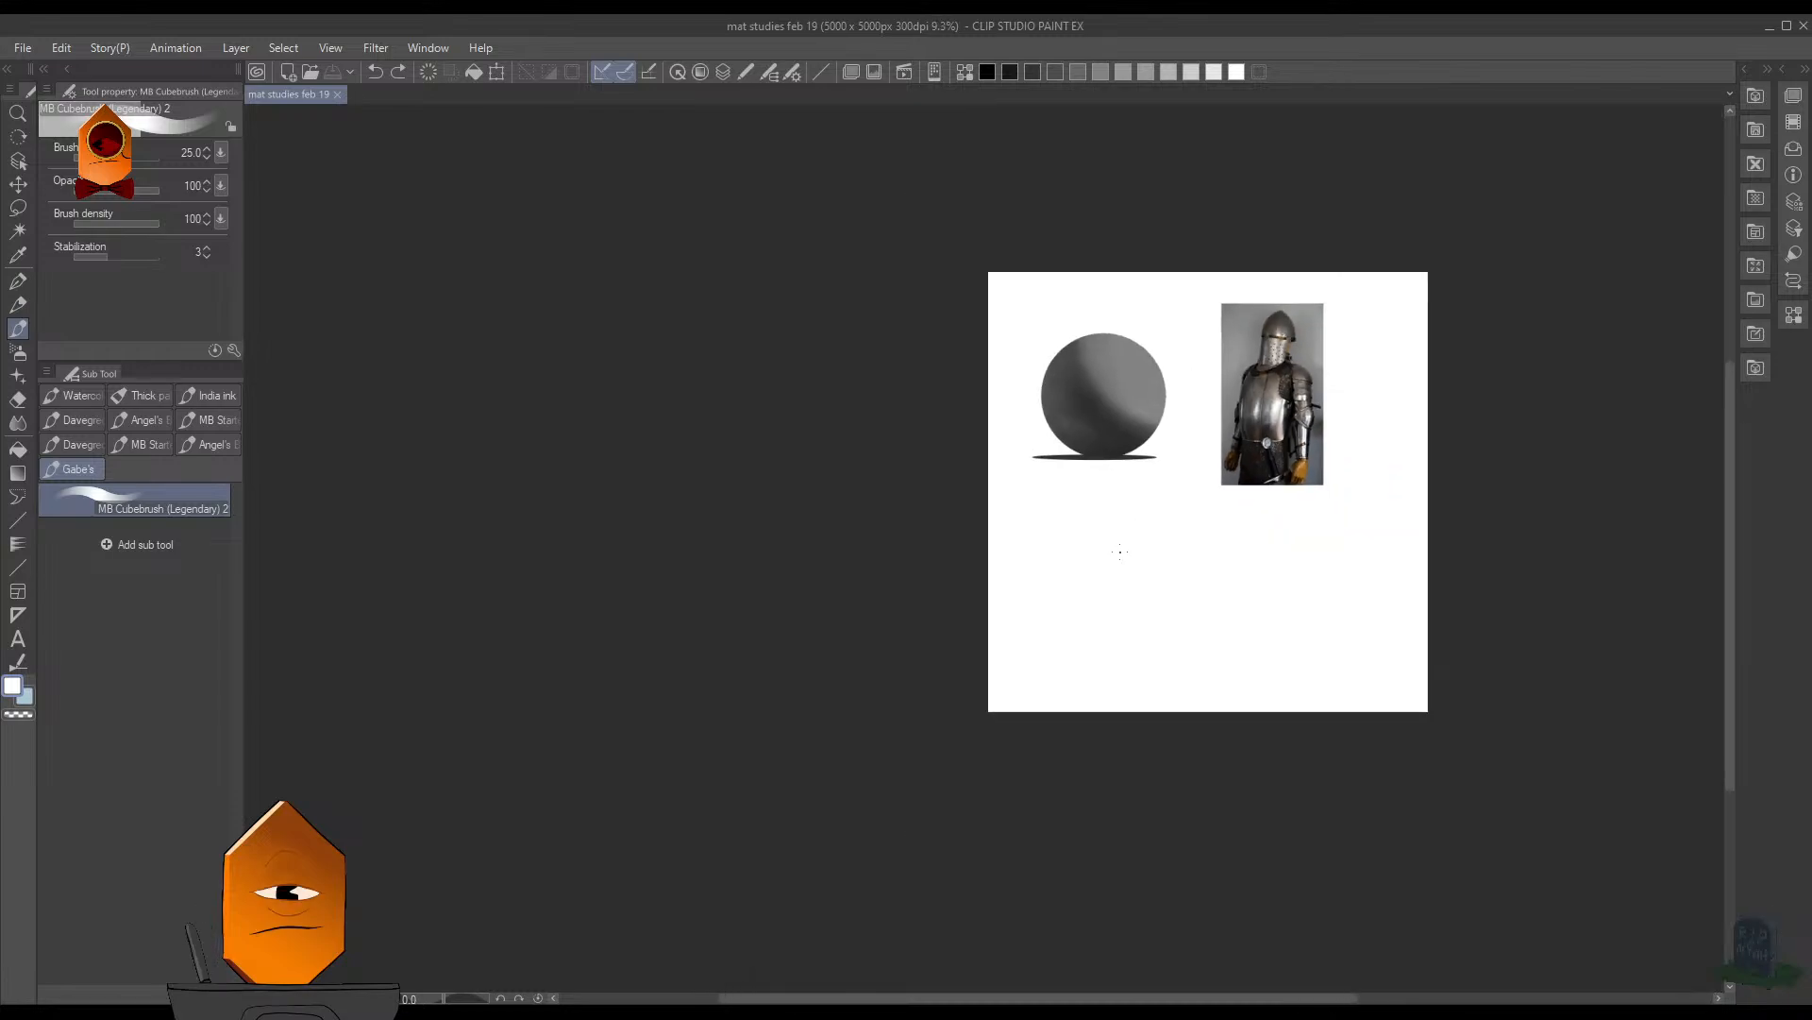
pyautogui.scroll(-2, 1148, 490)
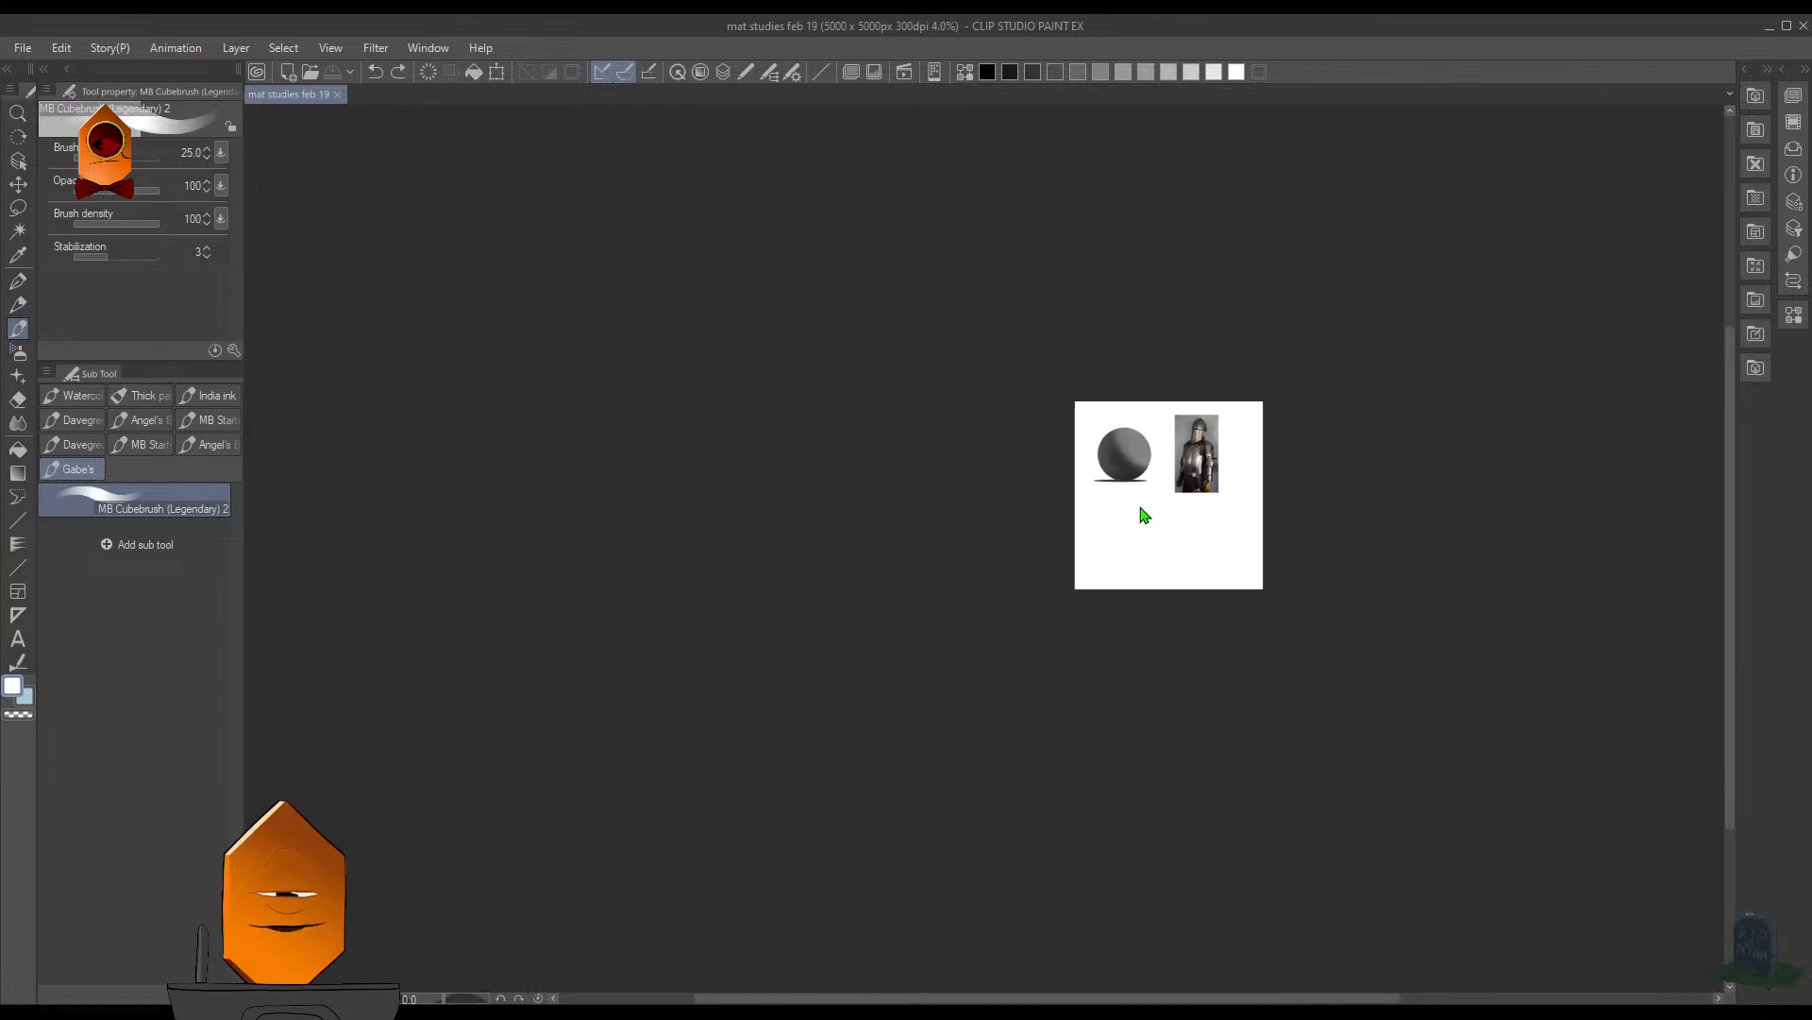
pyautogui.scroll(5, 1141, 514)
pyautogui.moveTo(1230, 368); pyautogui.dragTo(963, 676)
pyautogui.scroll(5, 1134, 558)
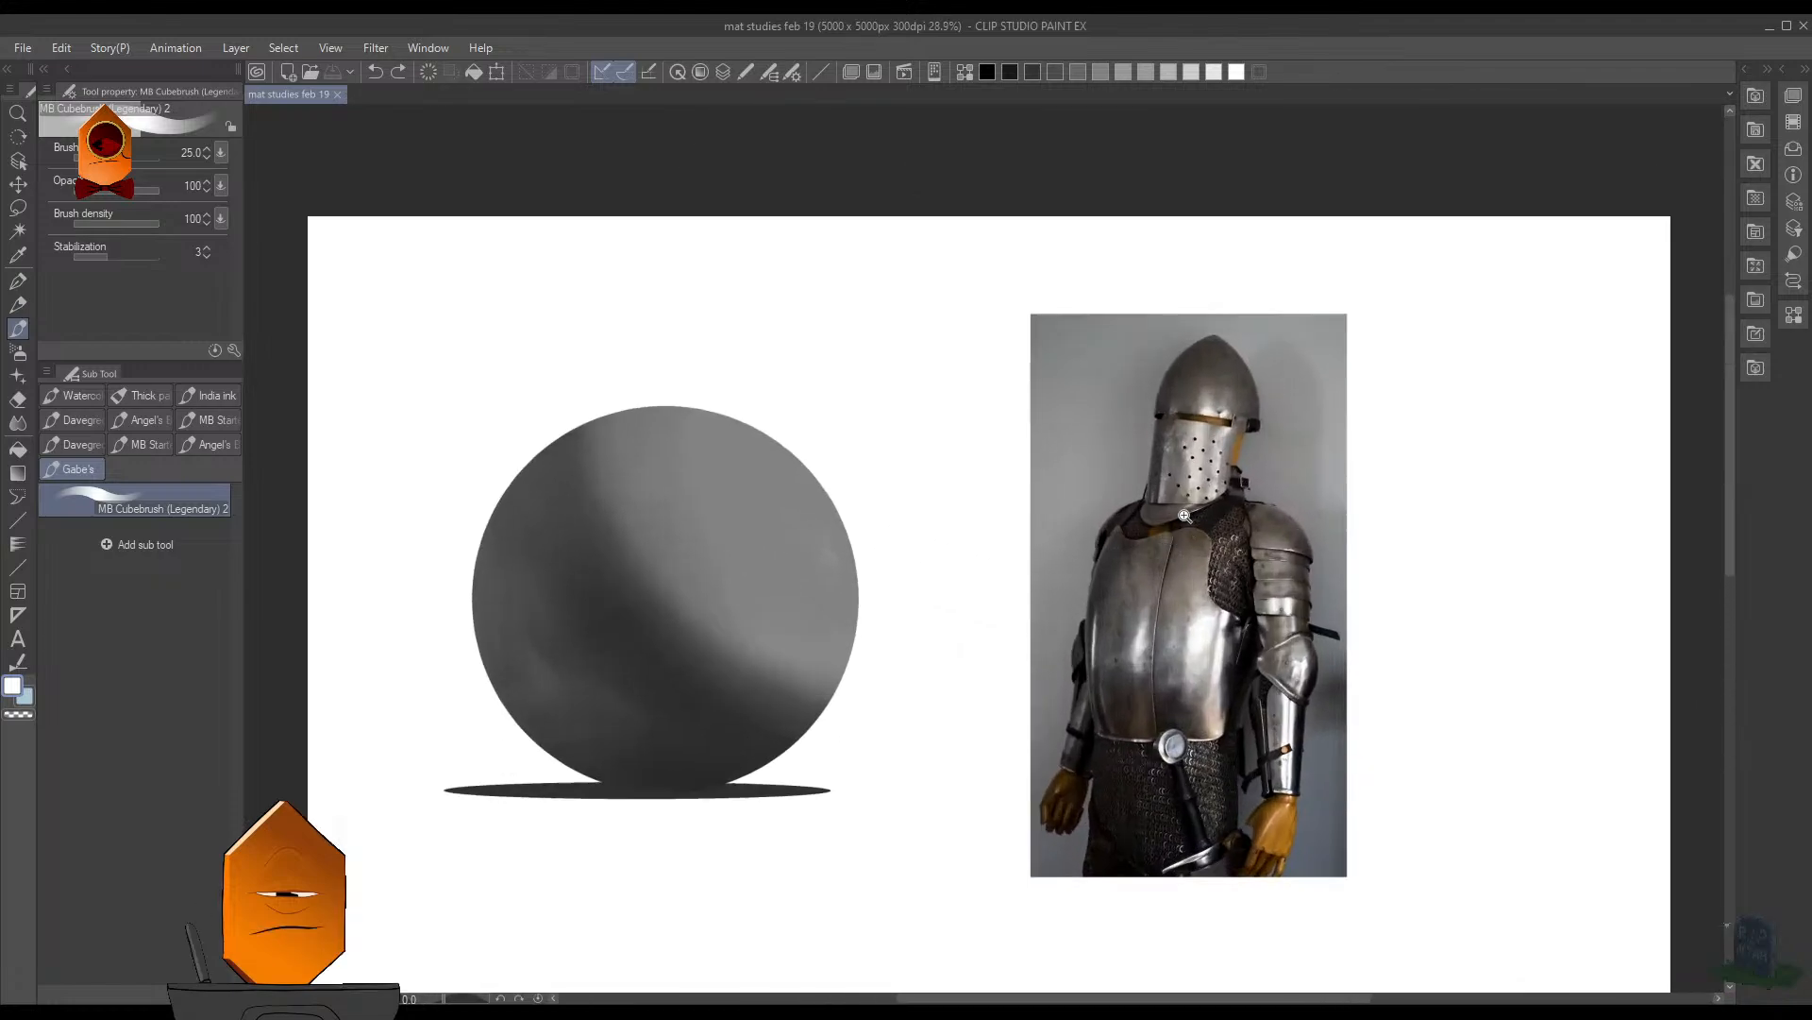
# - Examine the highlights and reflections on the helmet and breastplate in the armor photo
pyautogui.scroll(1, 1195, 481)
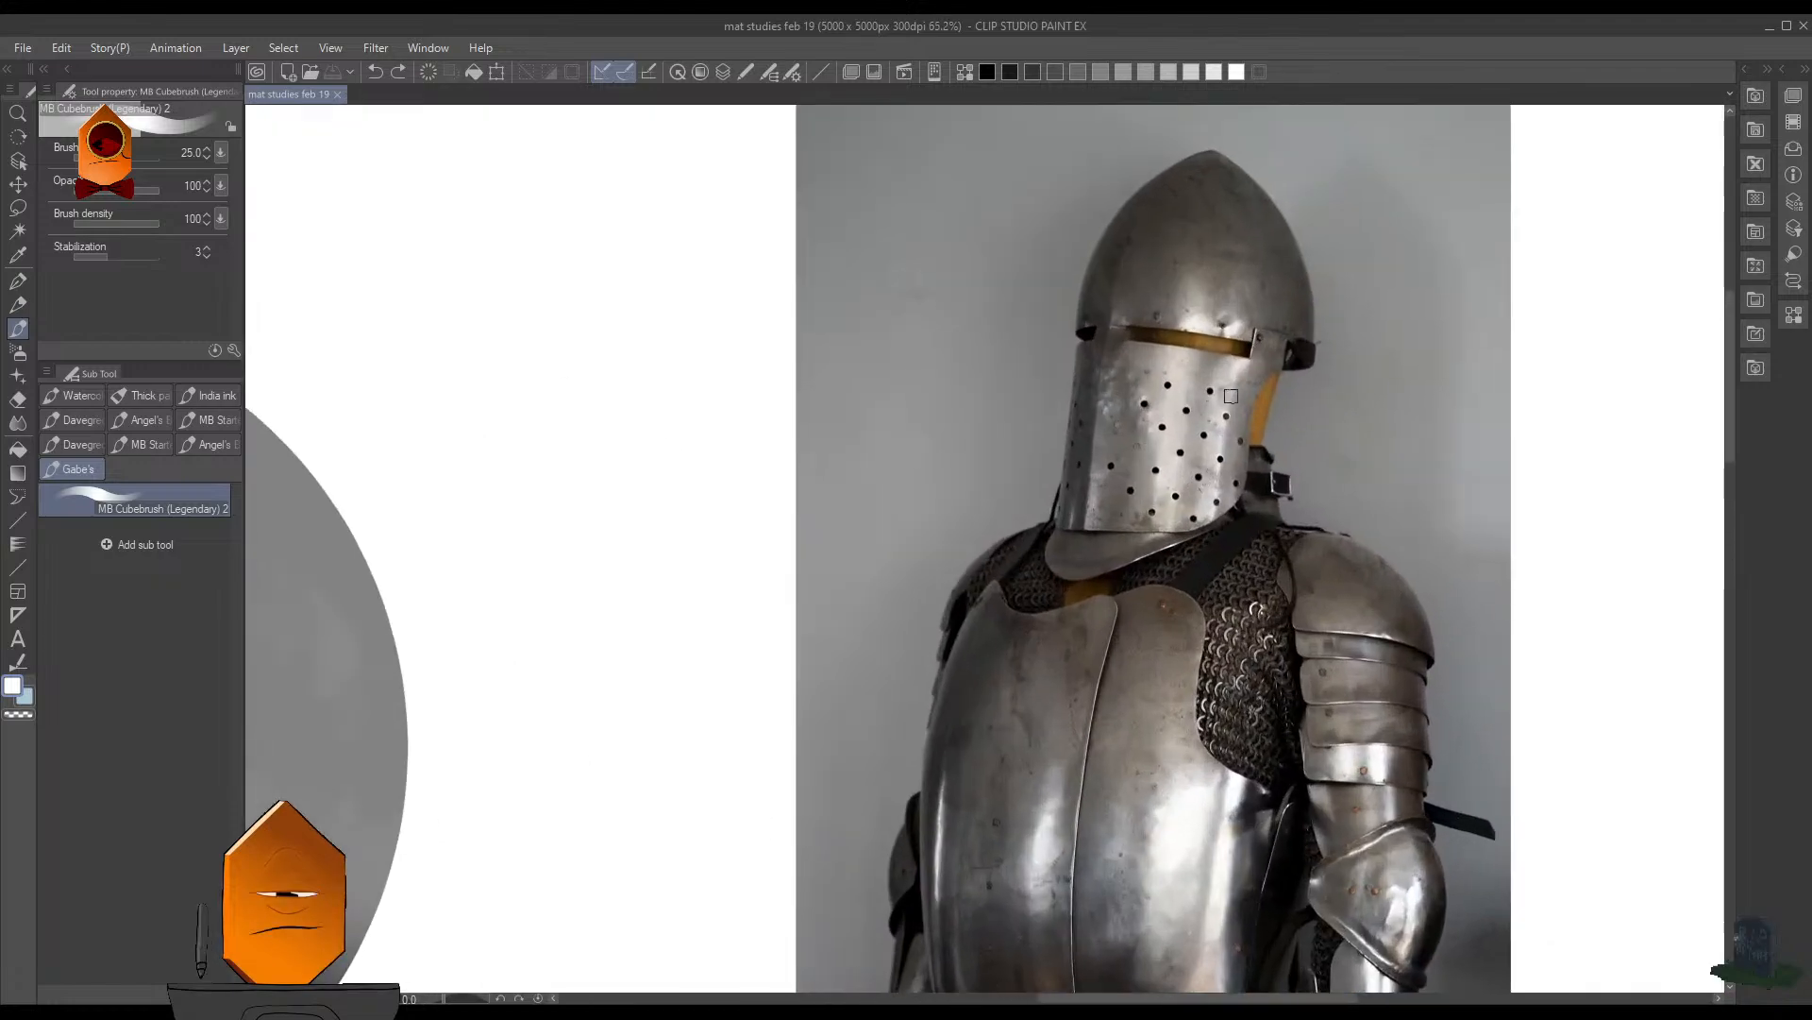
pyautogui.scroll(-3, 1196, 481)
pyautogui.moveTo(1161, 532); pyautogui.dragTo(1226, 506)
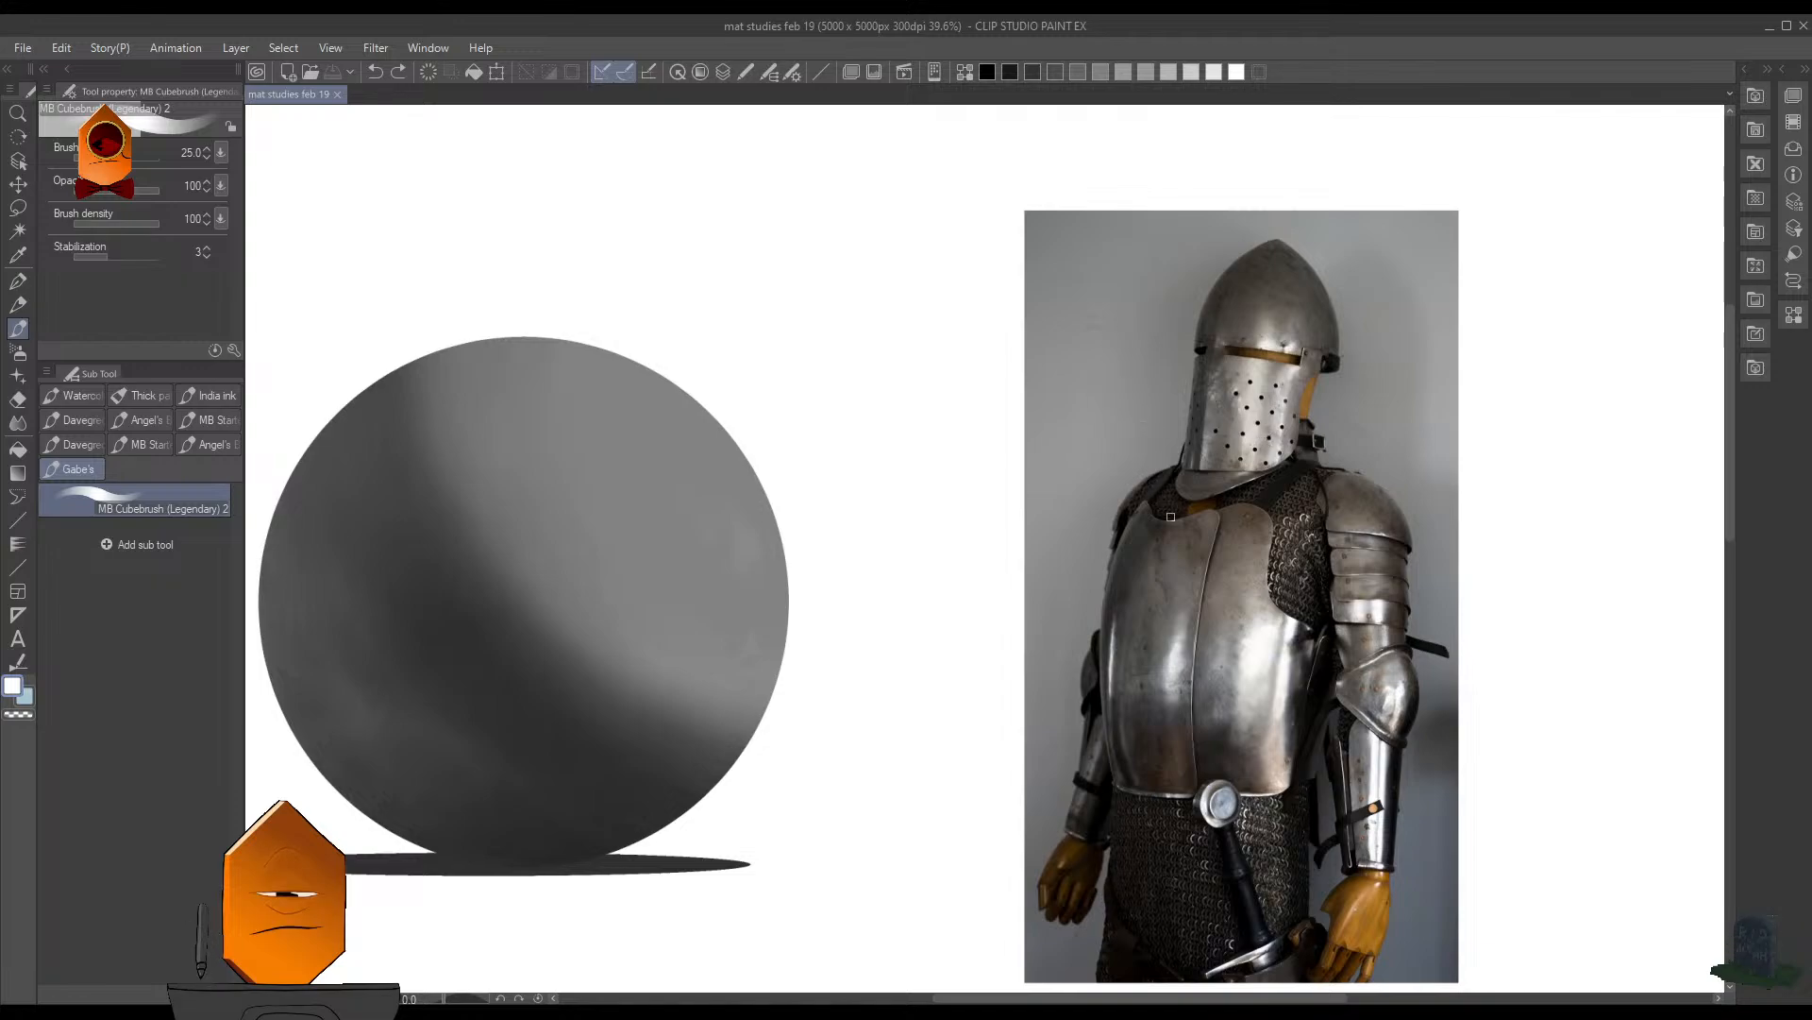
pyautogui.scroll(3, 1255, 415)
pyautogui.moveTo(1301, 410); pyautogui.dragTo(1232, 427)
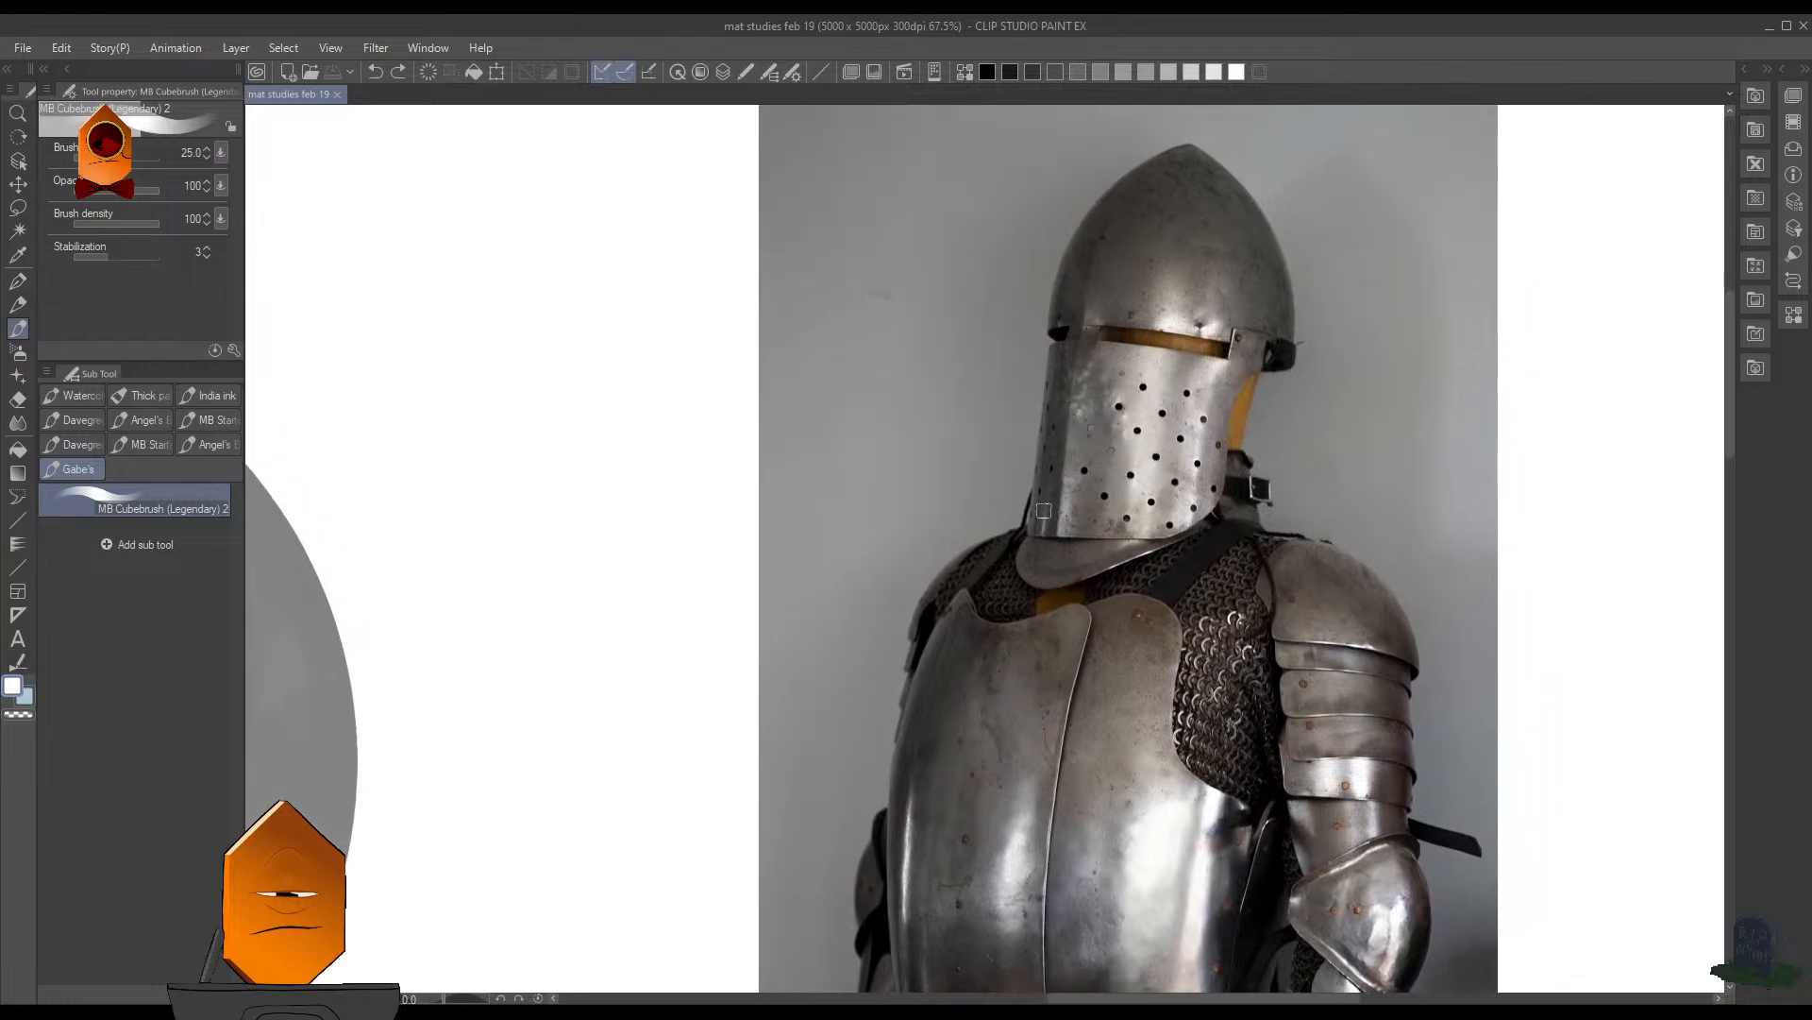
pyautogui.moveTo(1057, 544); pyautogui.dragTo(1264, 449)
pyautogui.scroll(-2, 1115, 469)
pyautogui.scroll(4, 1329, 386)
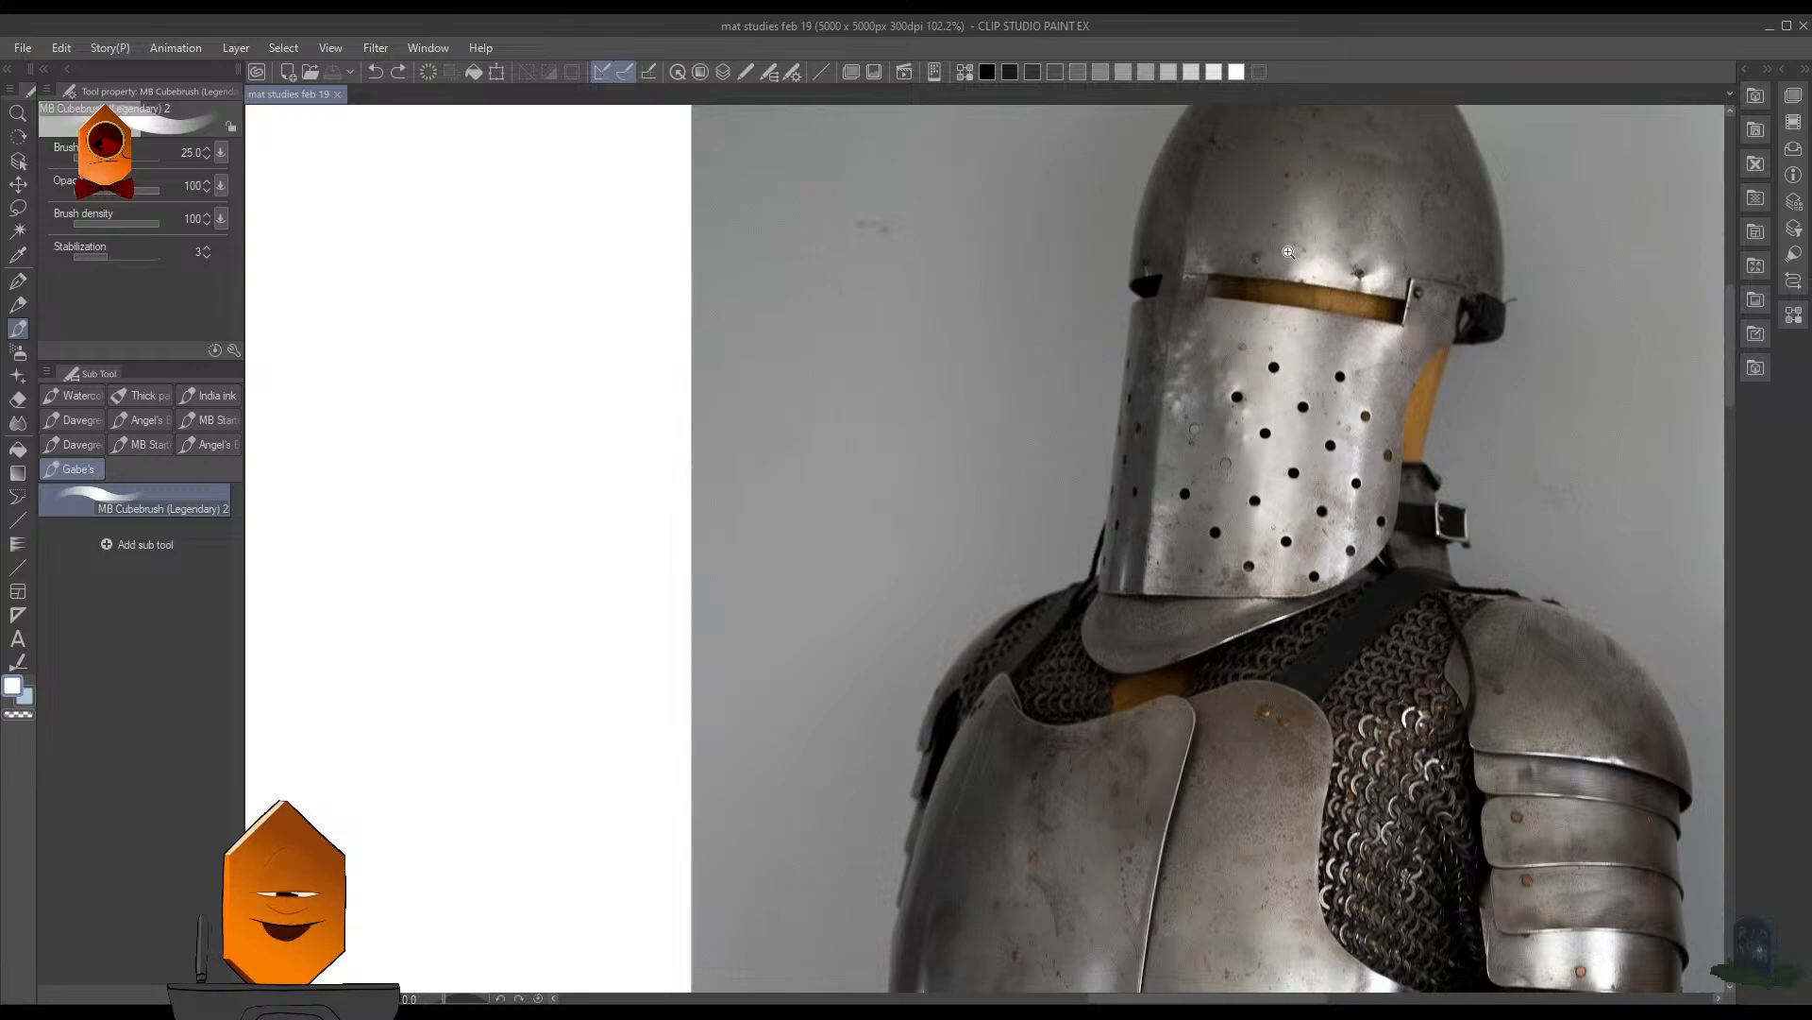
pyautogui.moveTo(1288, 252); pyautogui.dragTo(1100, 384)
pyautogui.moveTo(947, 430)
pyautogui.mouseDown()
pyautogui.moveTo(1050, 526)
pyautogui.moveTo(934, 498)
pyautogui.mouseUp()
pyautogui.click(1108, 209)
pyautogui.moveTo(978, 507); pyautogui.dragTo(1057, 503)
# - Reselect the sphere with its selection border hidden, and switch to the Soft airbrush at size 80
pyautogui.hotkey('ctrl', 'shift', 'd')
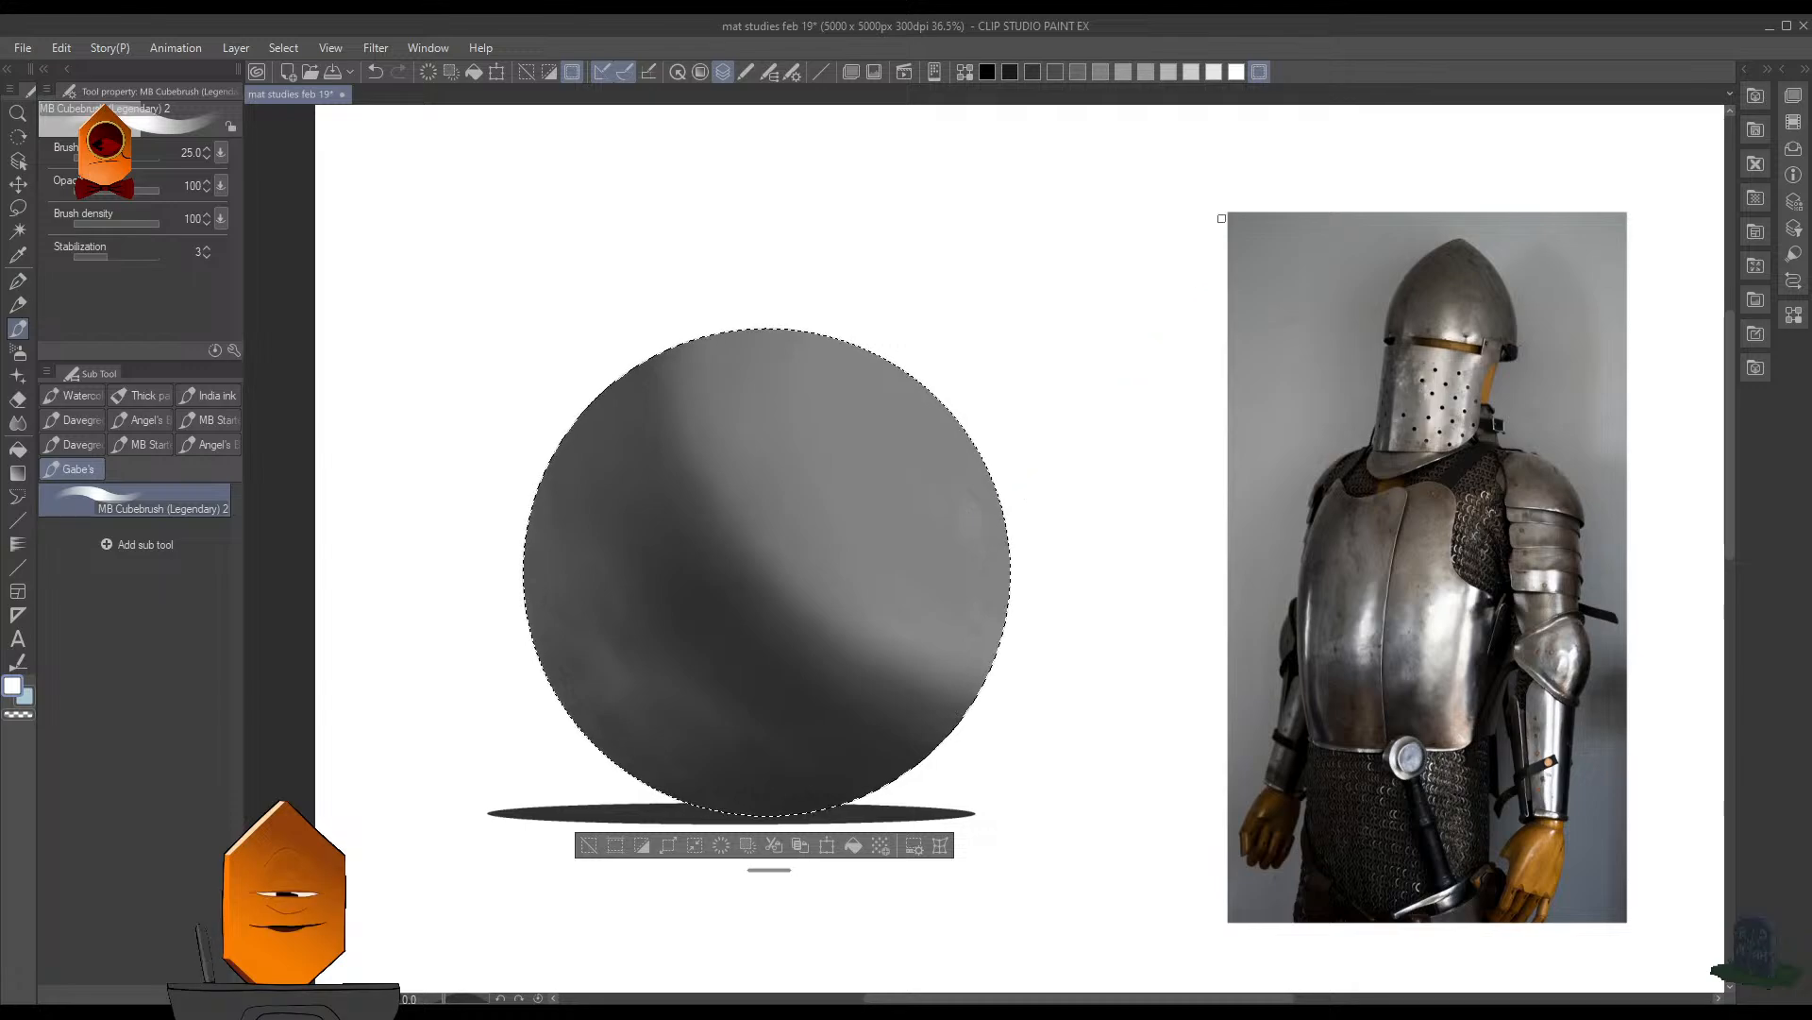
pyautogui.click(1259, 72)
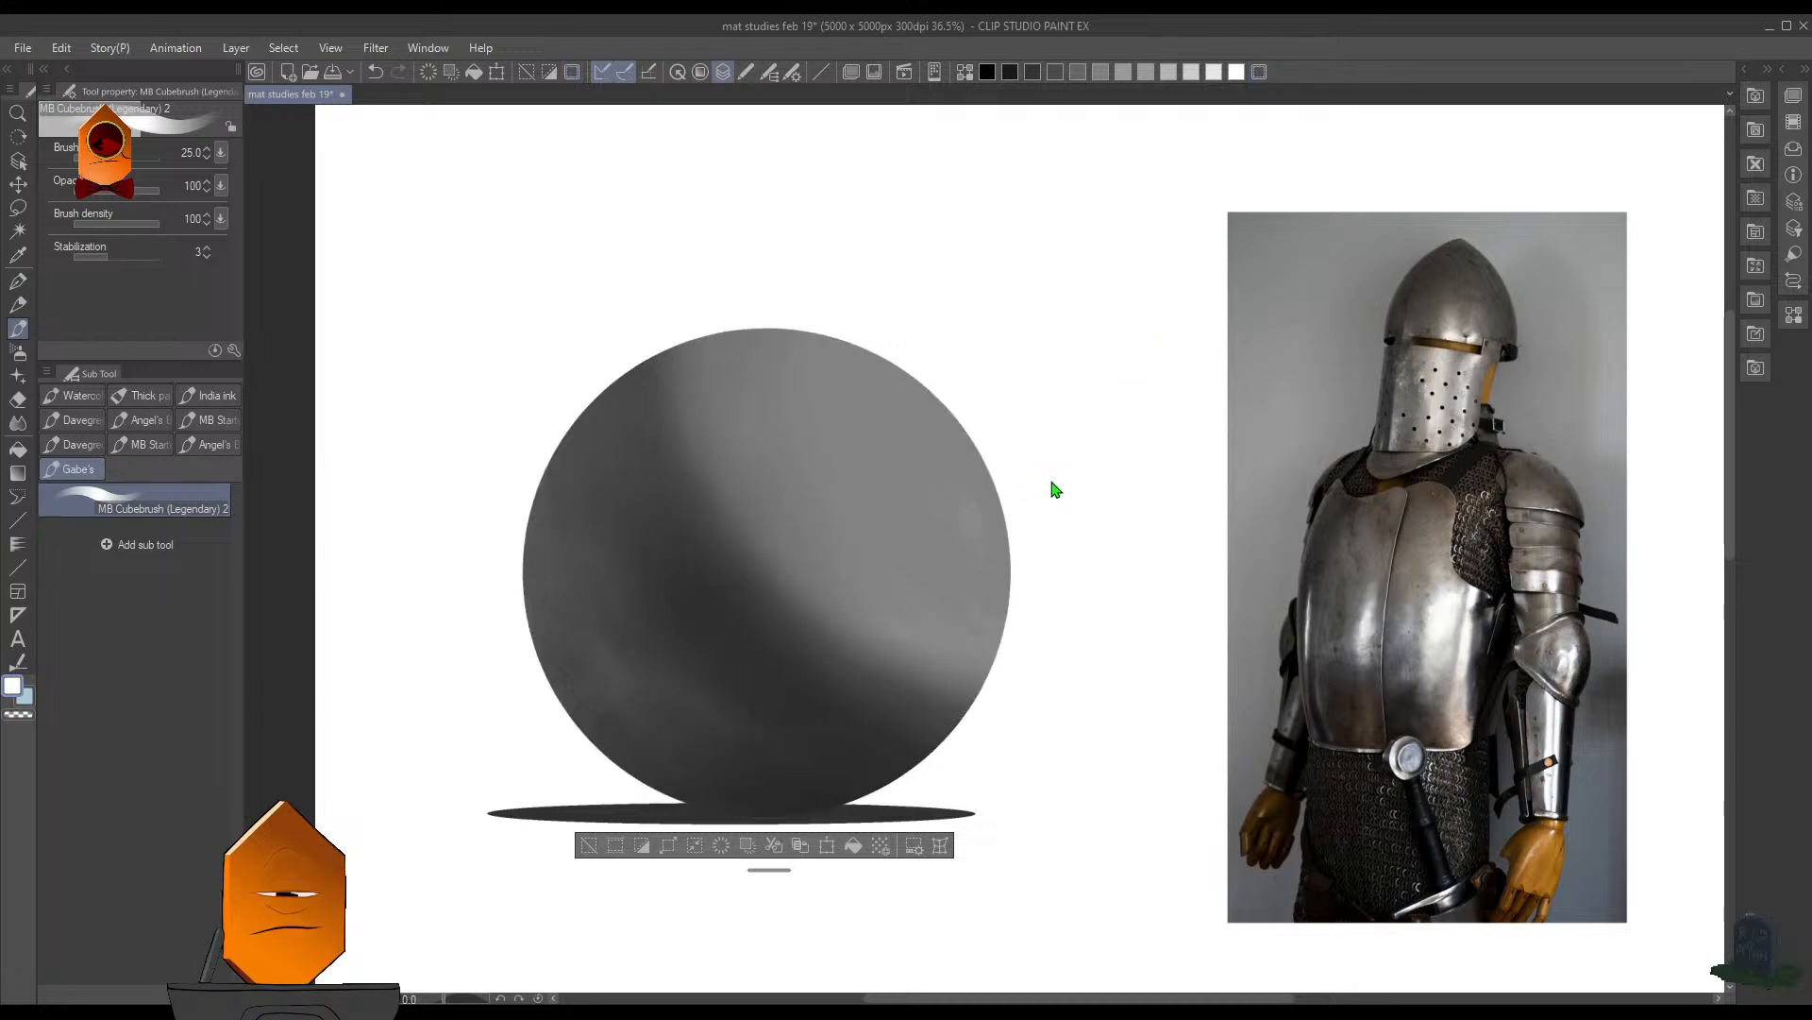
pyautogui.click(1259, 80)
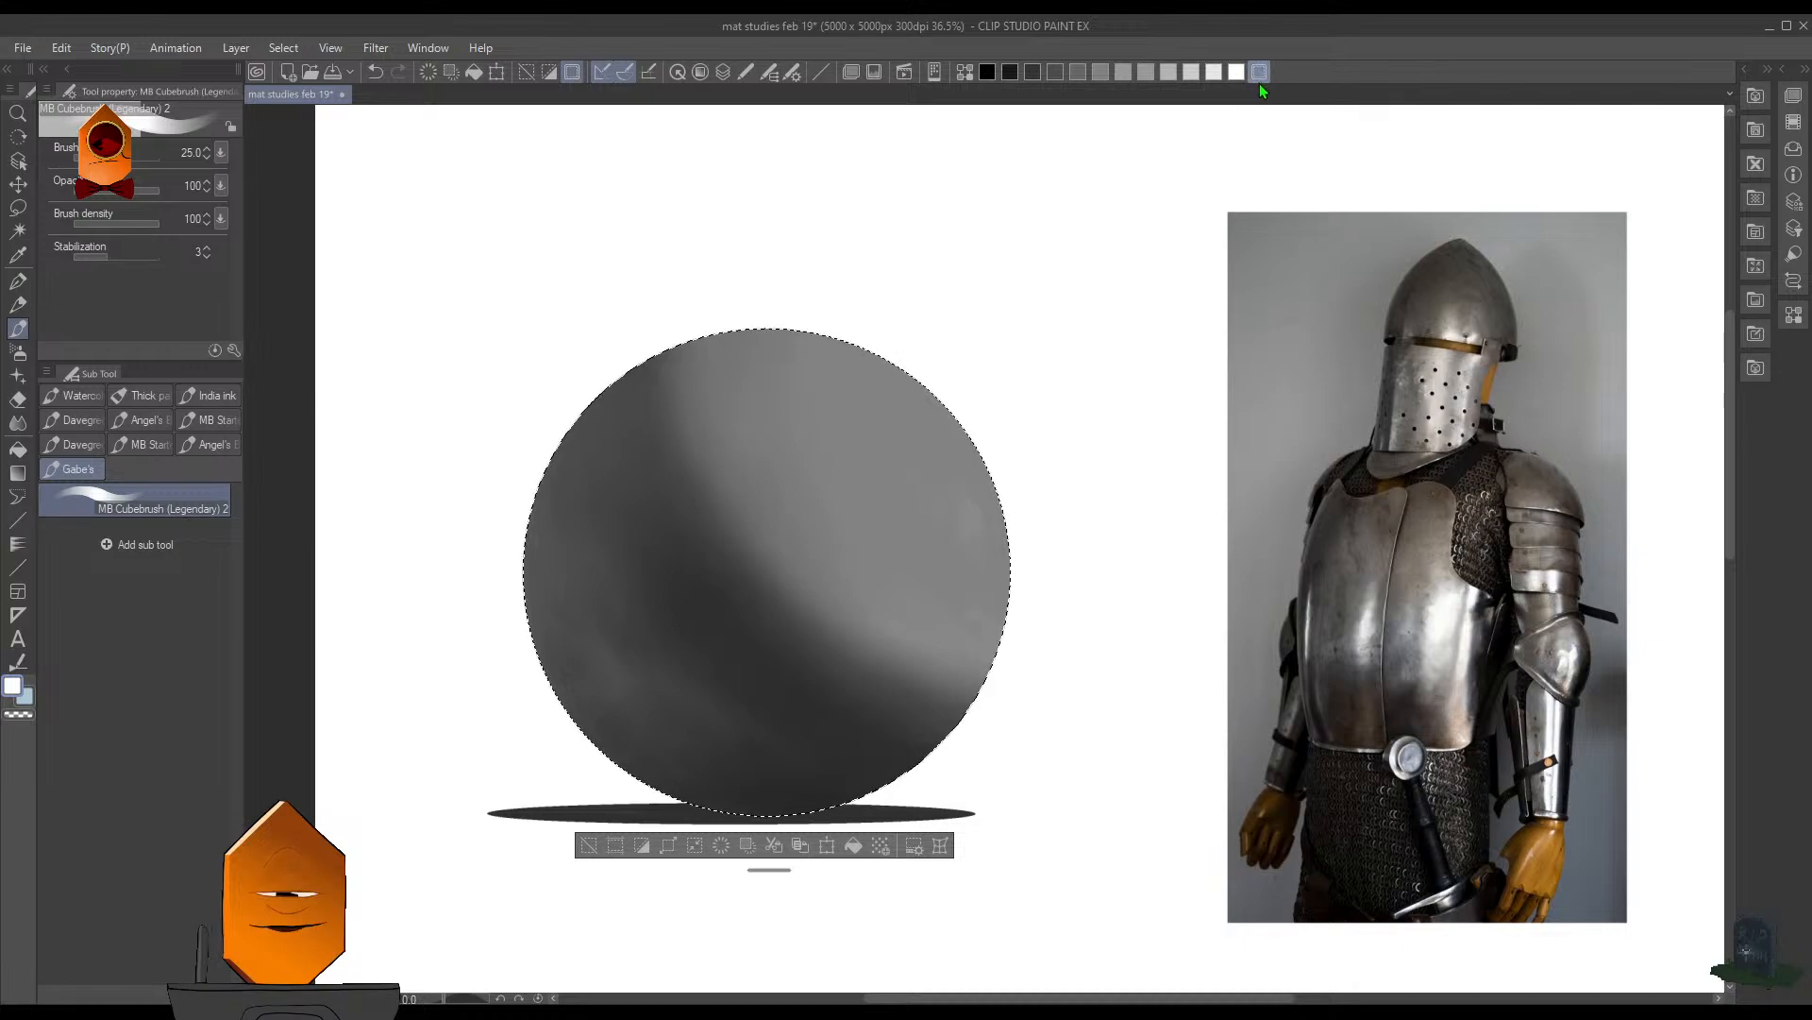
pyautogui.click(1259, 81)
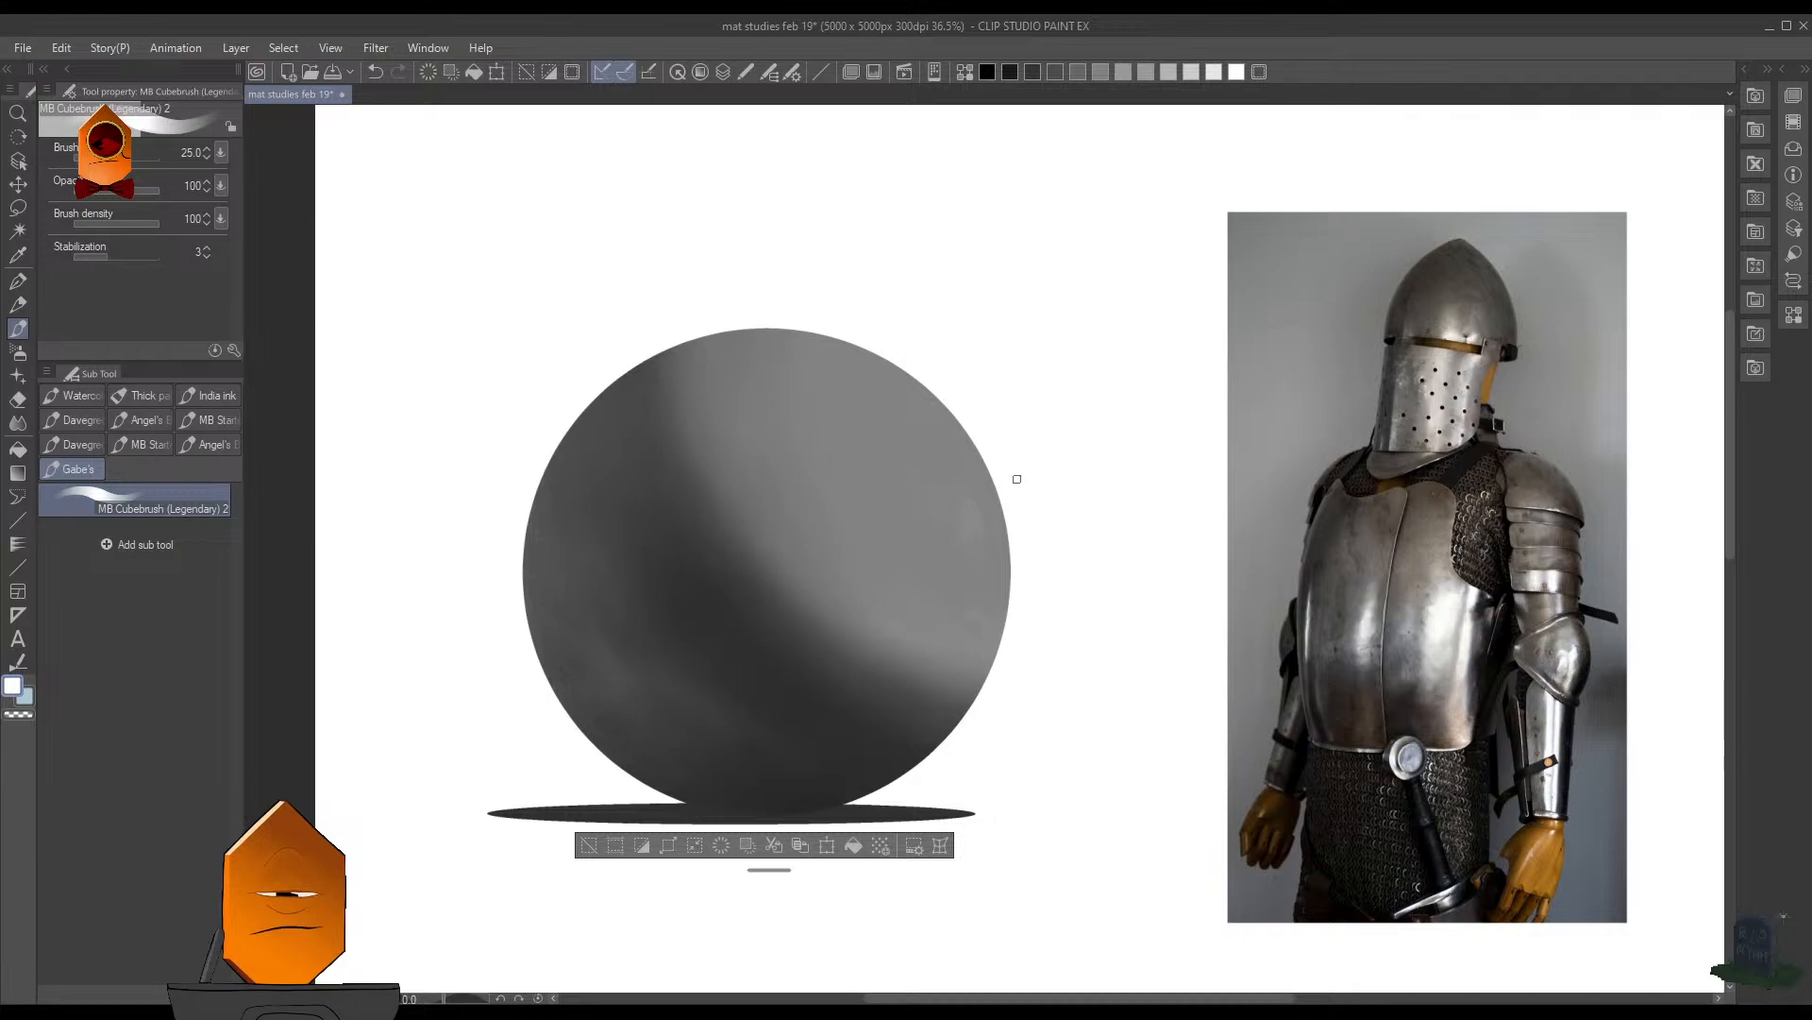
pyautogui.press('b')
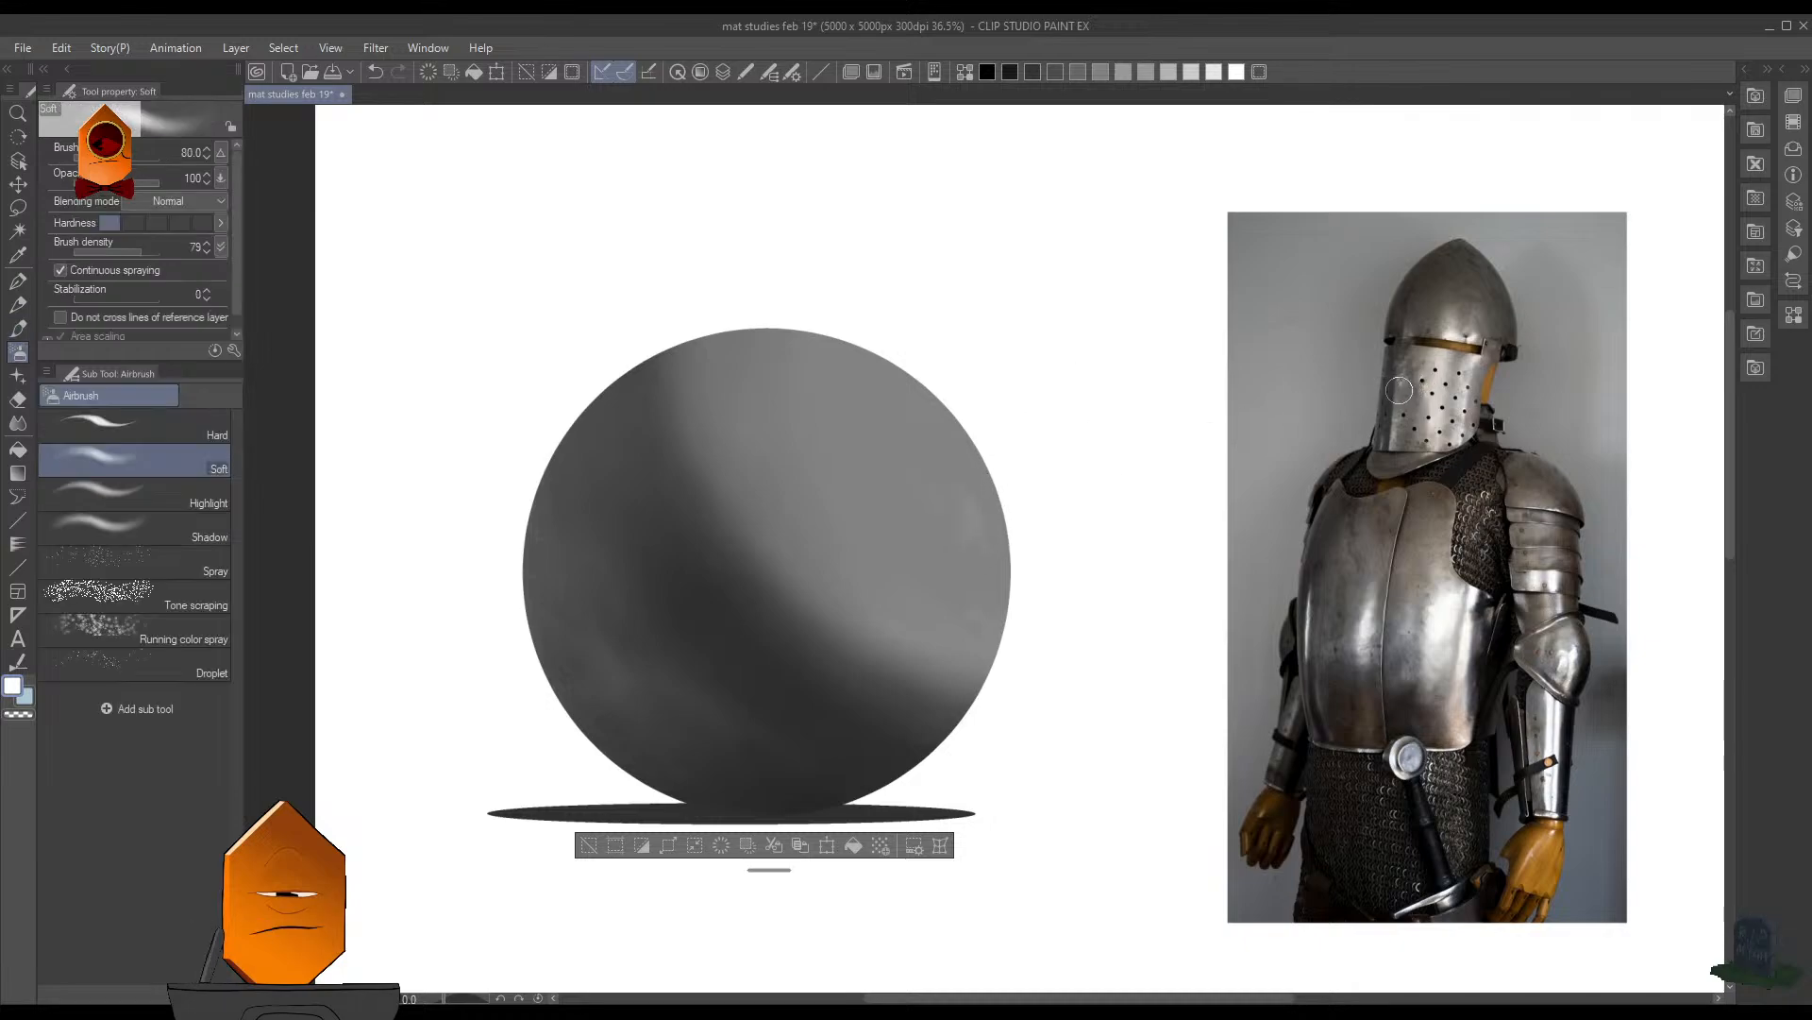
pyautogui.moveTo(1412, 379)
pyautogui.mouseDown()
pyautogui.moveTo(1548, 380)
pyautogui.moveTo(1475, 384)
pyautogui.mouseUp()
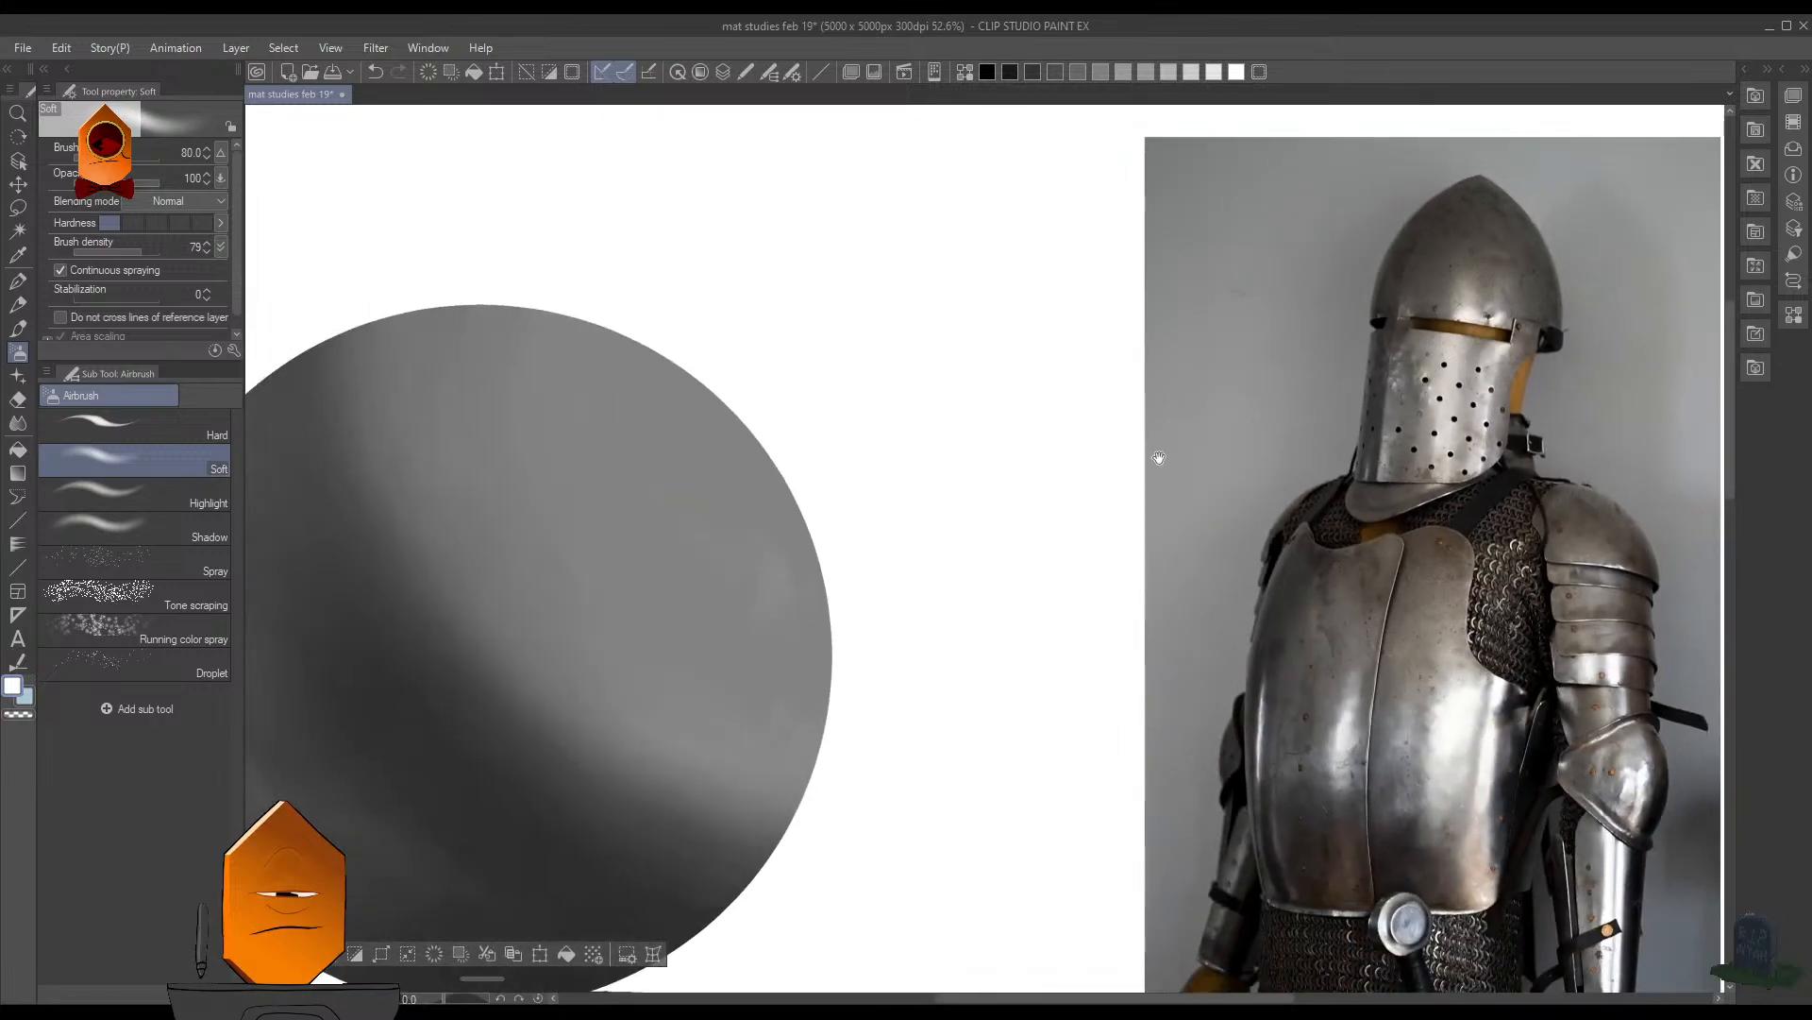
pyautogui.moveTo(1158, 459); pyautogui.dragTo(1348, 421)
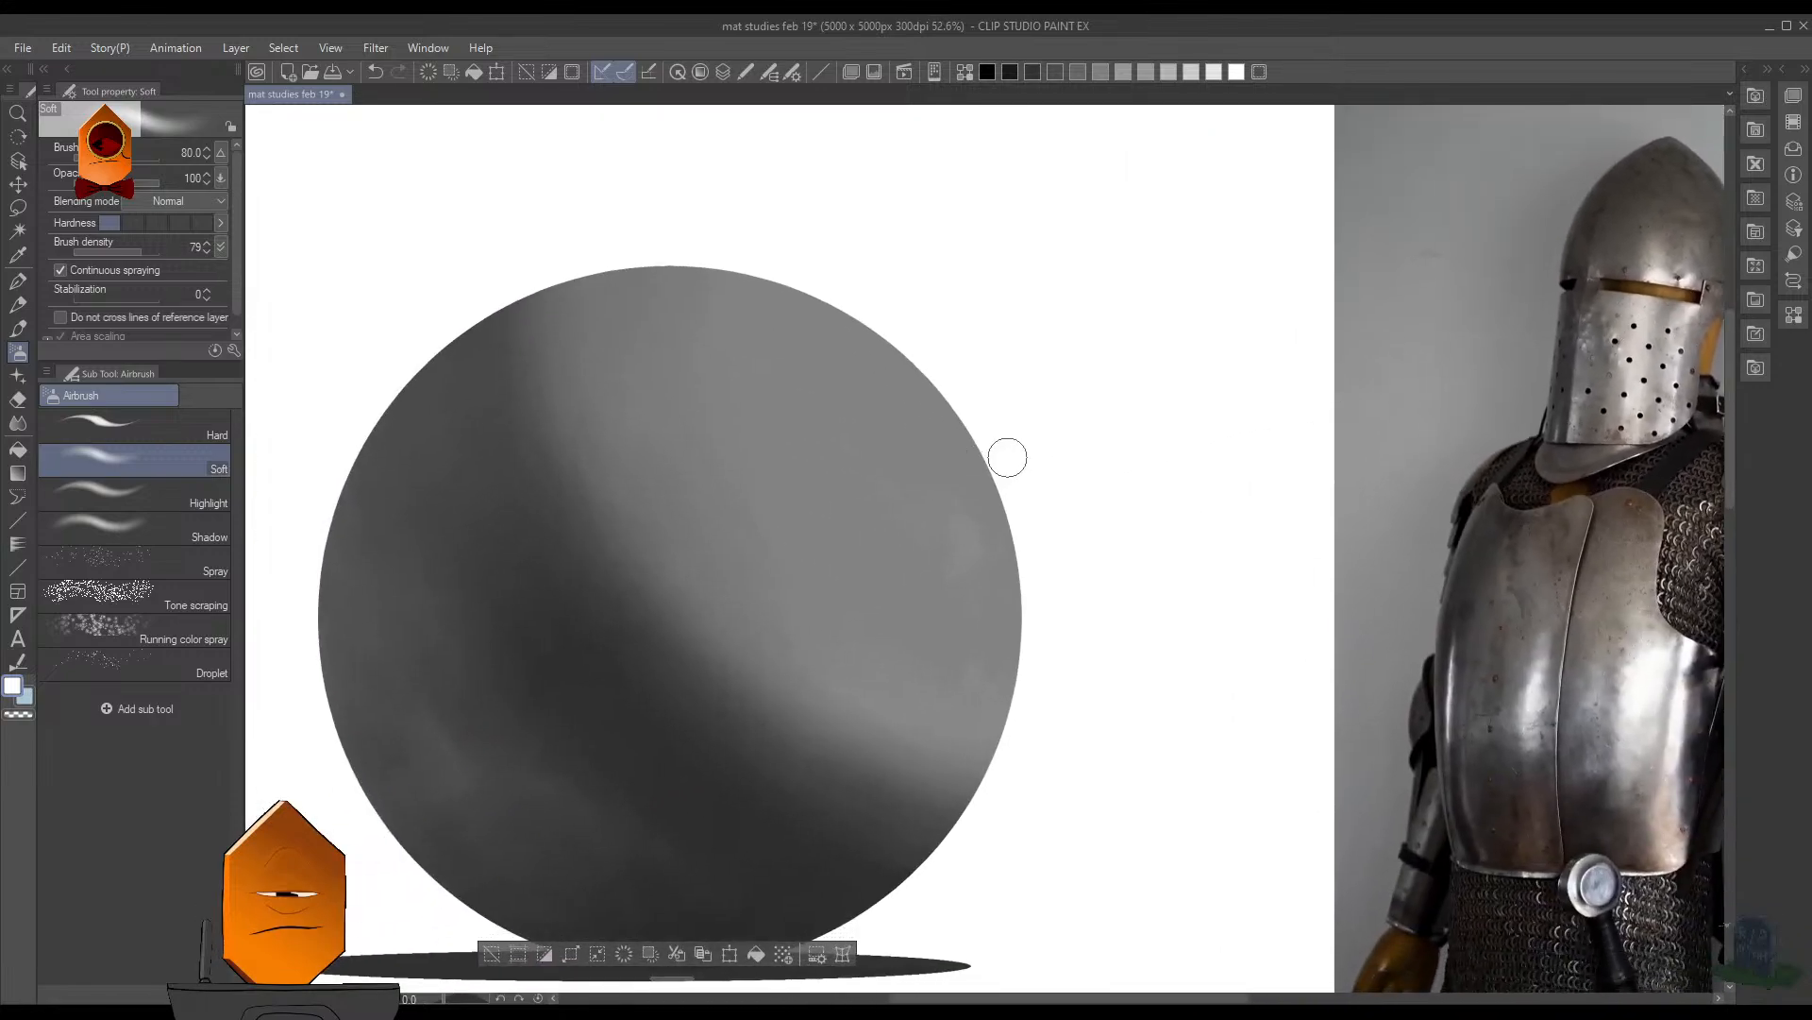
# - Replace the sphere selection with a freehand lasso around an elongated highlight area at the sphere's upper right, using the armor photo as reference
pyautogui.hotkey('ctrl', 'd')
pyautogui.press('m')
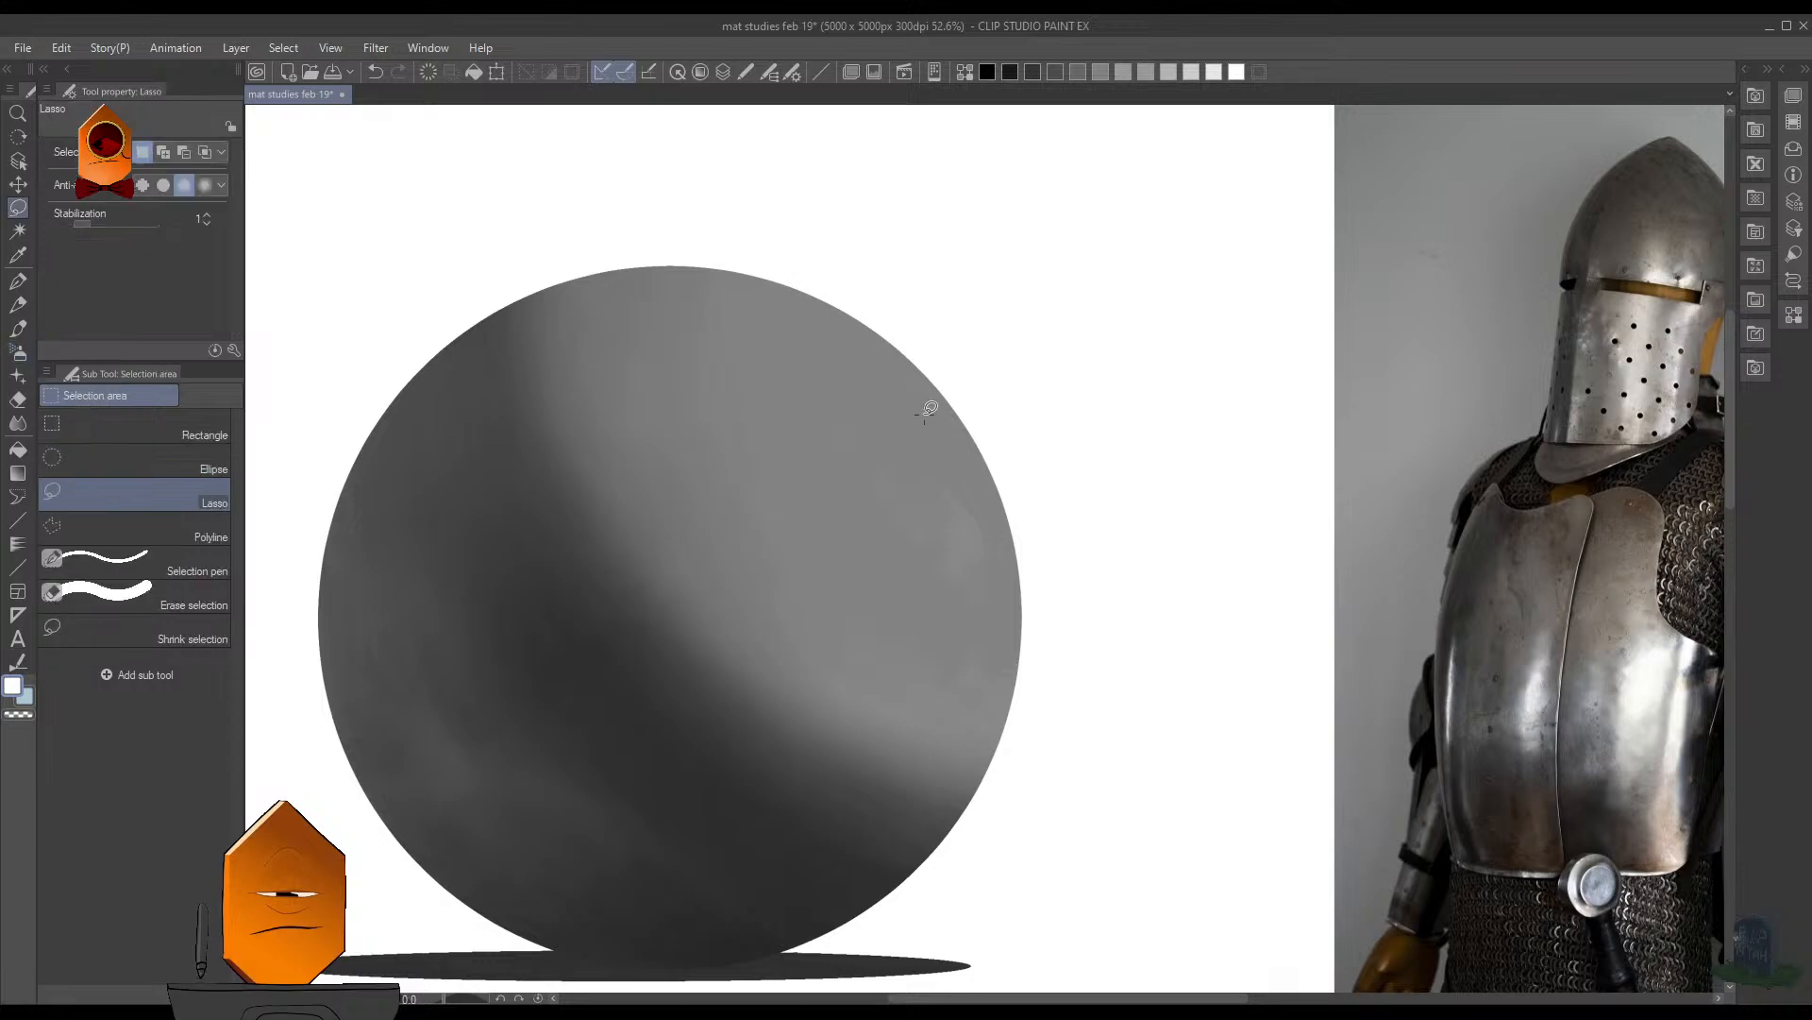
pyautogui.moveTo(1143, 379); pyautogui.dragTo(1109, 387)
pyautogui.moveTo(1447, 355); pyautogui.dragTo(1171, 448)
pyautogui.moveTo(1171, 447); pyautogui.dragTo(1186, 376)
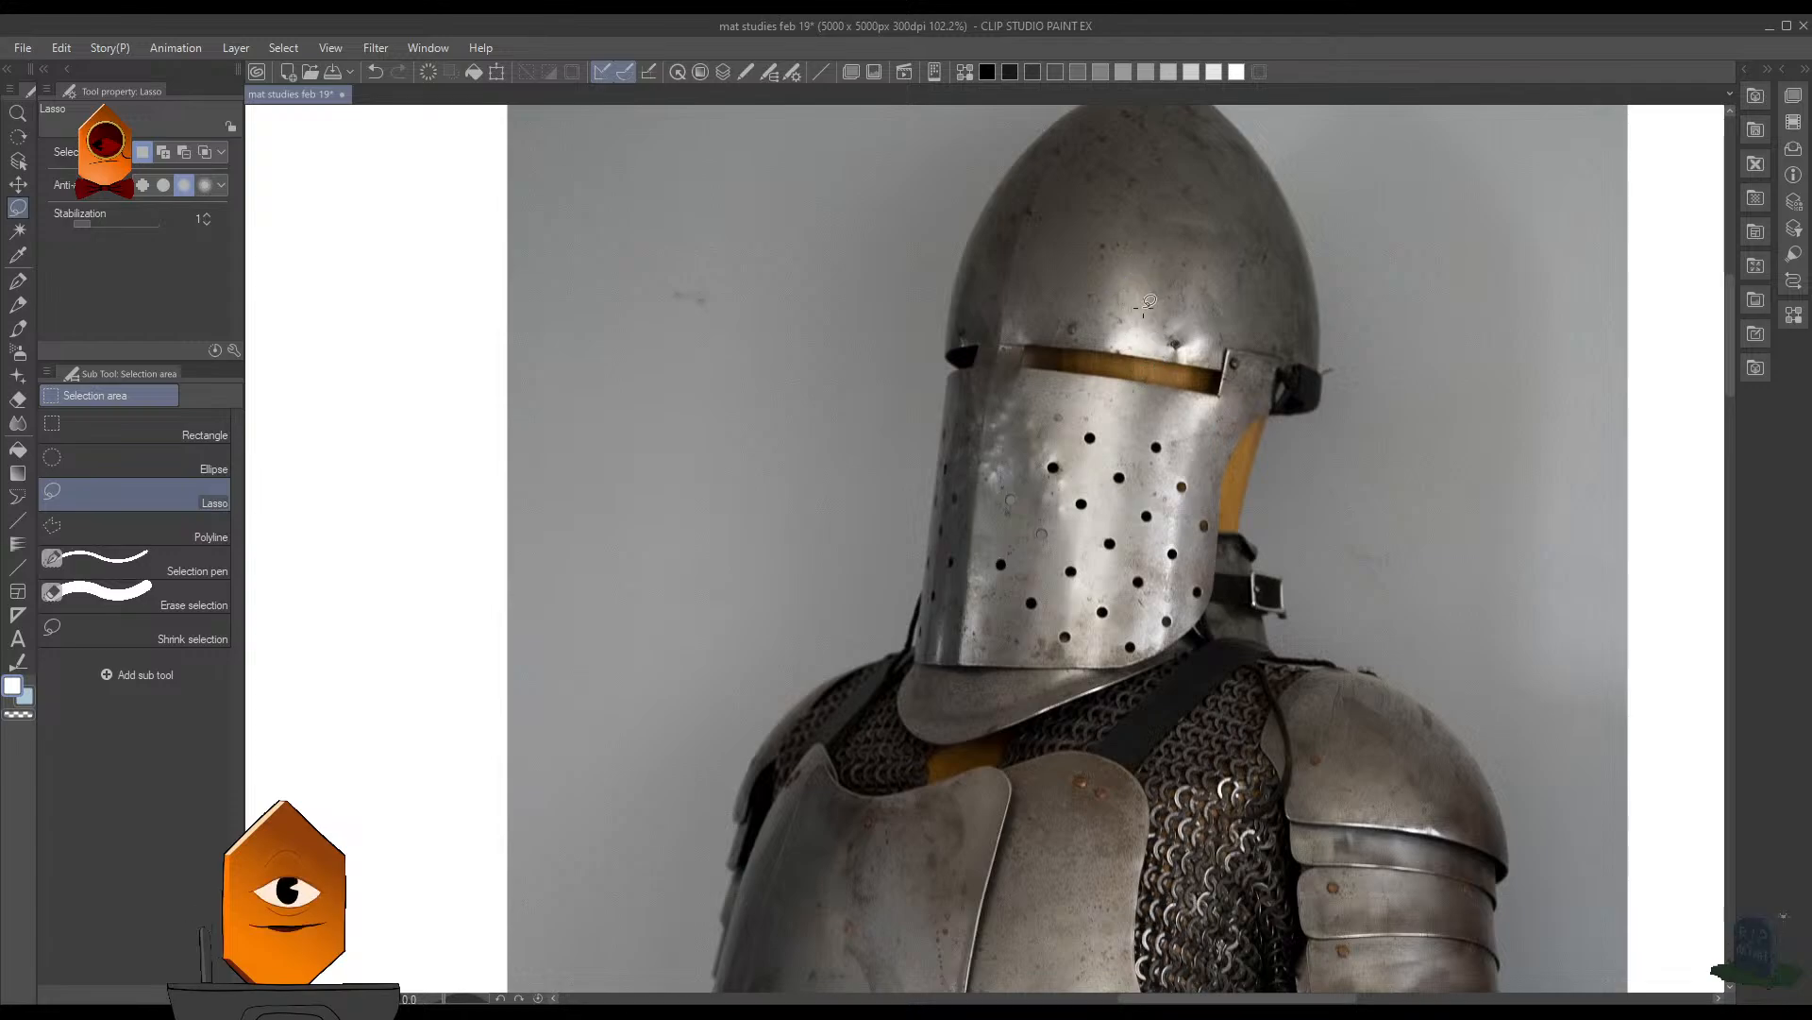
pyautogui.moveTo(1159, 285); pyautogui.dragTo(1002, 415)
pyautogui.moveTo(995, 425); pyautogui.dragTo(1446, 354)
pyautogui.moveTo(1031, 393); pyautogui.dragTo(1018, 408)
pyautogui.moveTo(1017, 407)
pyautogui.mouseDown()
pyautogui.moveTo(1089, 473)
pyautogui.moveTo(967, 394)
pyautogui.moveTo(992, 385)
pyautogui.moveTo(1003, 445)
pyautogui.moveTo(984, 525)
pyautogui.moveTo(915, 595)
pyautogui.moveTo(781, 629)
pyautogui.moveTo(680, 483)
pyautogui.moveTo(862, 393)
pyautogui.moveTo(953, 396)
pyautogui.mouseUp()
# - Paint a white highlight inside the lassoed area with the Soft airbrush, settling on brush size 200, and clear the selection
pyautogui.press('b')
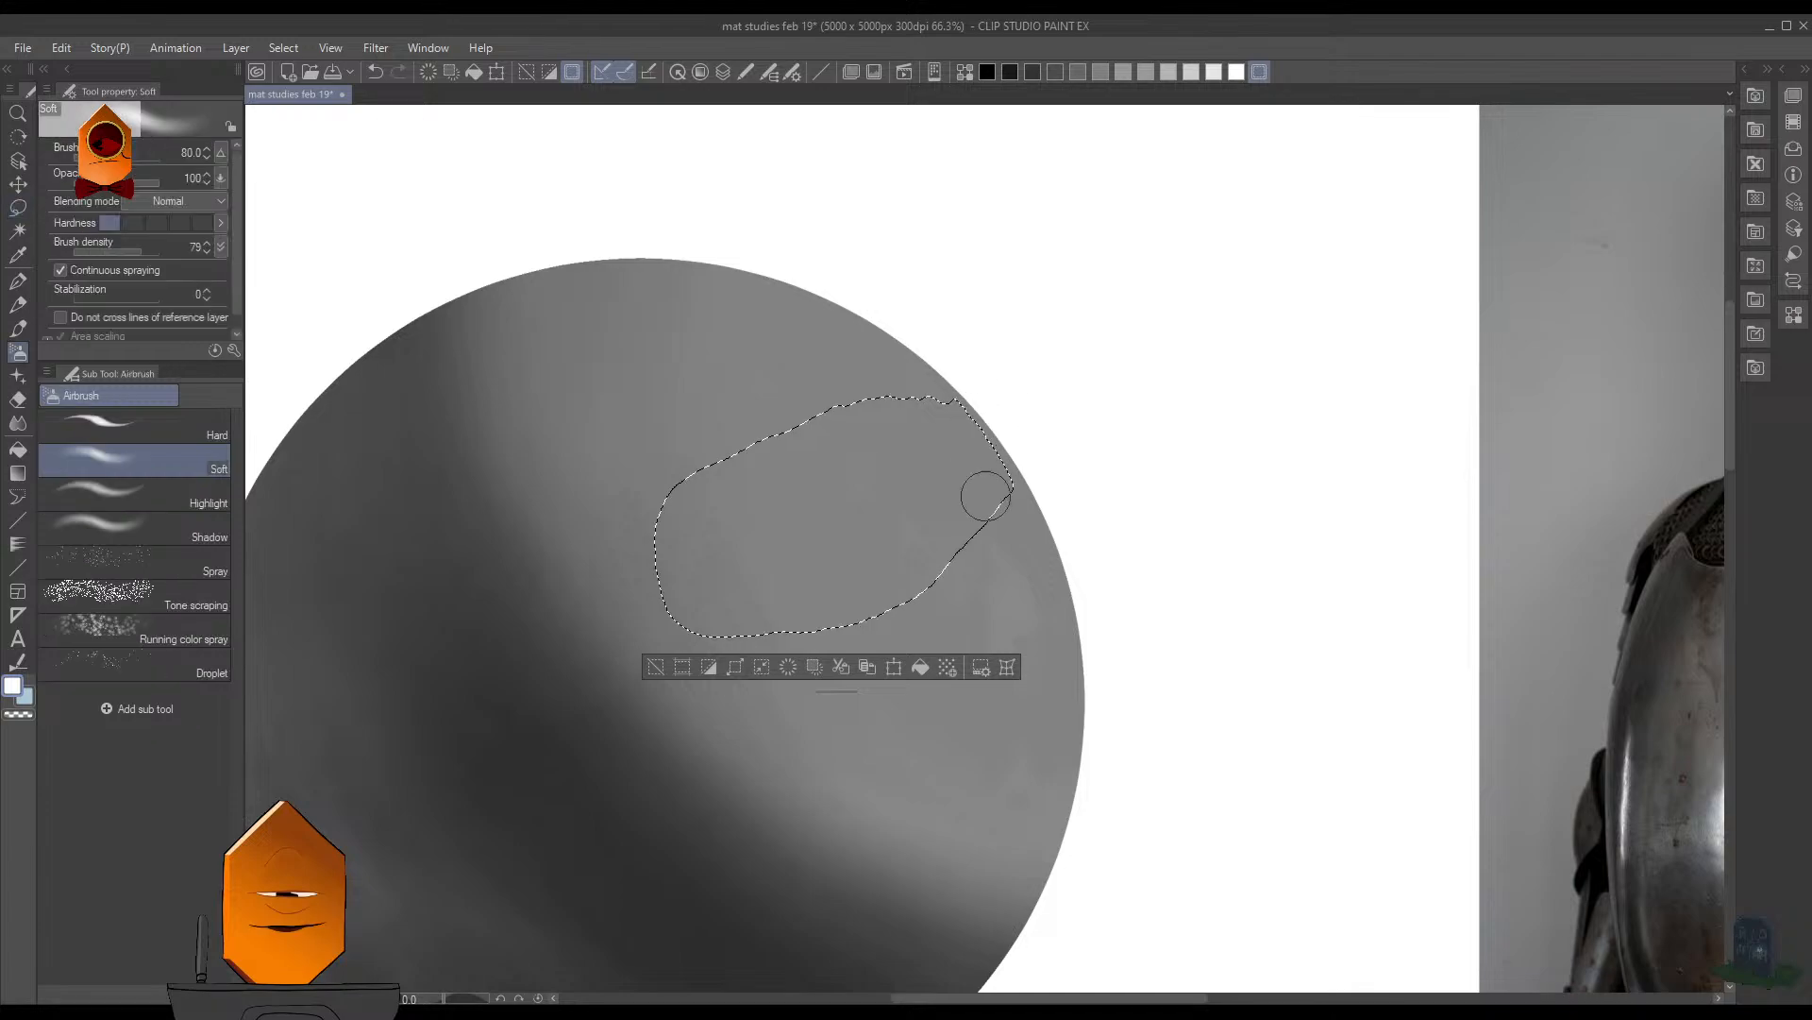
pyautogui.press(']')
pyautogui.press(']')
pyautogui.press(']')
pyautogui.press(']')
pyautogui.scroll(-2, 1152, 372)
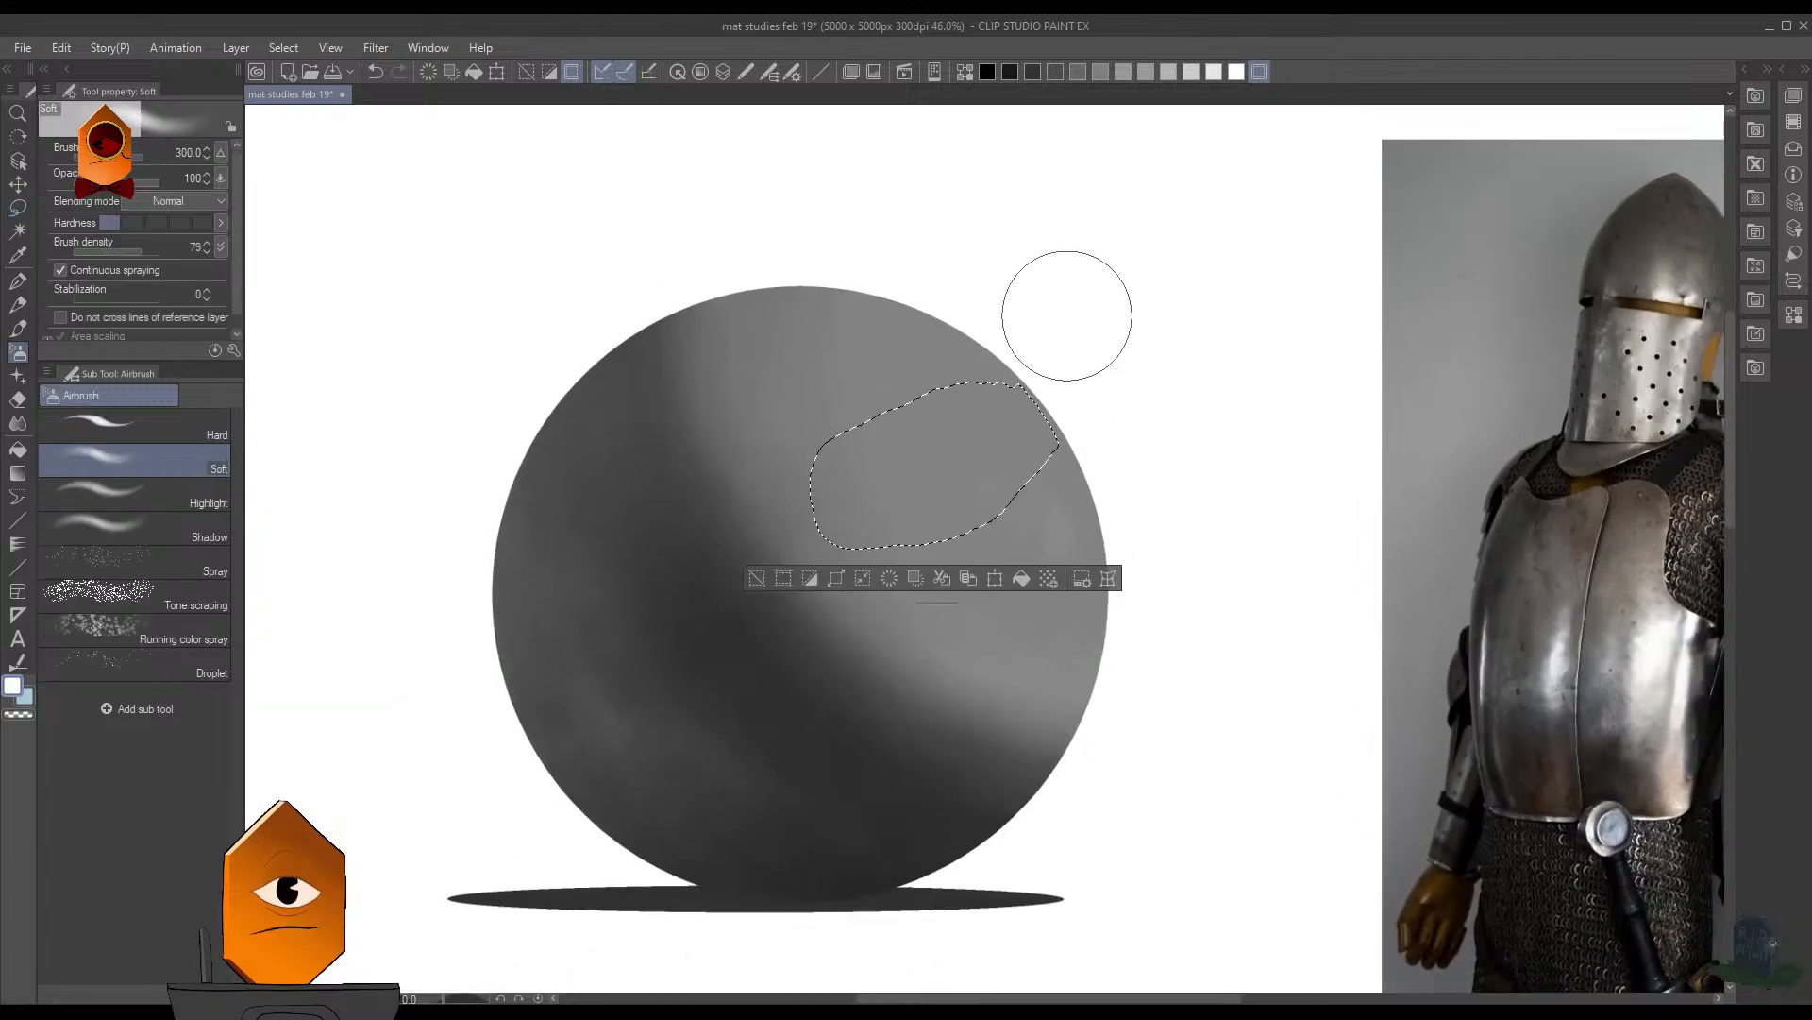
pyautogui.press(']')
pyautogui.moveTo(1060, 384)
pyautogui.mouseDown()
pyautogui.moveTo(1094, 455)
pyautogui.moveTo(1051, 395)
pyautogui.moveTo(1090, 454)
pyautogui.moveTo(1047, 402)
pyautogui.moveTo(1055, 429)
pyautogui.moveTo(990, 449)
pyautogui.moveTo(983, 476)
pyautogui.moveTo(949, 427)
pyautogui.moveTo(967, 502)
pyautogui.moveTo(915, 438)
pyautogui.moveTo(945, 515)
pyautogui.moveTo(891, 440)
pyautogui.moveTo(909, 535)
pyautogui.moveTo(863, 427)
pyautogui.moveTo(934, 572)
pyautogui.moveTo(929, 488)
pyautogui.moveTo(949, 452)
pyautogui.moveTo(1001, 470)
pyautogui.moveTo(990, 385)
pyautogui.moveTo(1032, 434)
pyautogui.moveTo(1026, 390)
pyautogui.moveTo(1070, 405)
pyautogui.moveTo(1075, 420)
pyautogui.moveTo(999, 389)
pyautogui.moveTo(1023, 463)
pyautogui.moveTo(915, 422)
pyautogui.moveTo(995, 376)
pyautogui.moveTo(1064, 463)
pyautogui.moveTo(1028, 399)
pyautogui.moveTo(1026, 484)
pyautogui.moveTo(934, 388)
pyautogui.moveTo(993, 517)
pyautogui.moveTo(943, 458)
pyautogui.moveTo(939, 413)
pyautogui.moveTo(979, 511)
pyautogui.moveTo(880, 449)
pyautogui.moveTo(1028, 502)
pyautogui.moveTo(1023, 462)
pyautogui.moveTo(1027, 484)
pyautogui.moveTo(950, 400)
pyautogui.moveTo(938, 493)
pyautogui.mouseUp()
pyautogui.hotkey('ctrl', 'z')
pyautogui.press('[')
pyautogui.press('[')
pyautogui.press('[')
pyautogui.hotkey('ctrl', 'd')
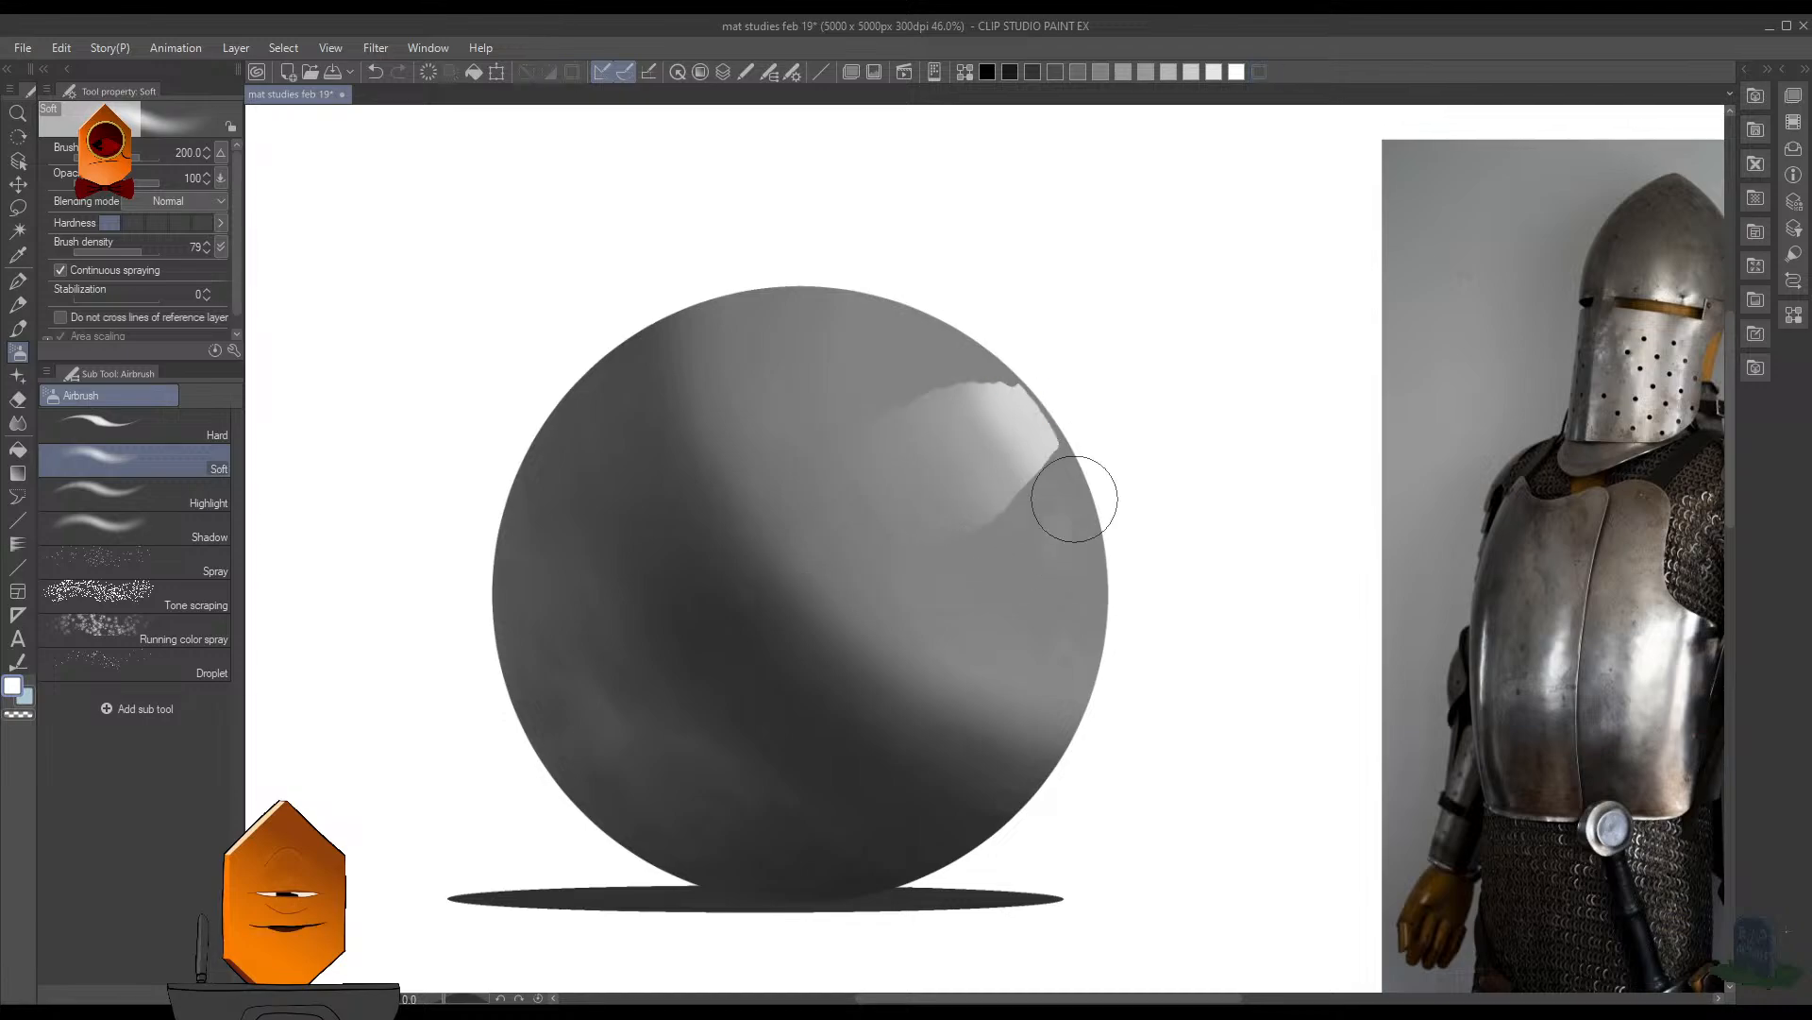
# - Try to soften the highlight's lower edge near the sphere's rim with the Blend tool at size 90
pyautogui.scroll(-2, 1111, 495)
pyautogui.scroll(2, 1110, 494)
pyautogui.press('b')
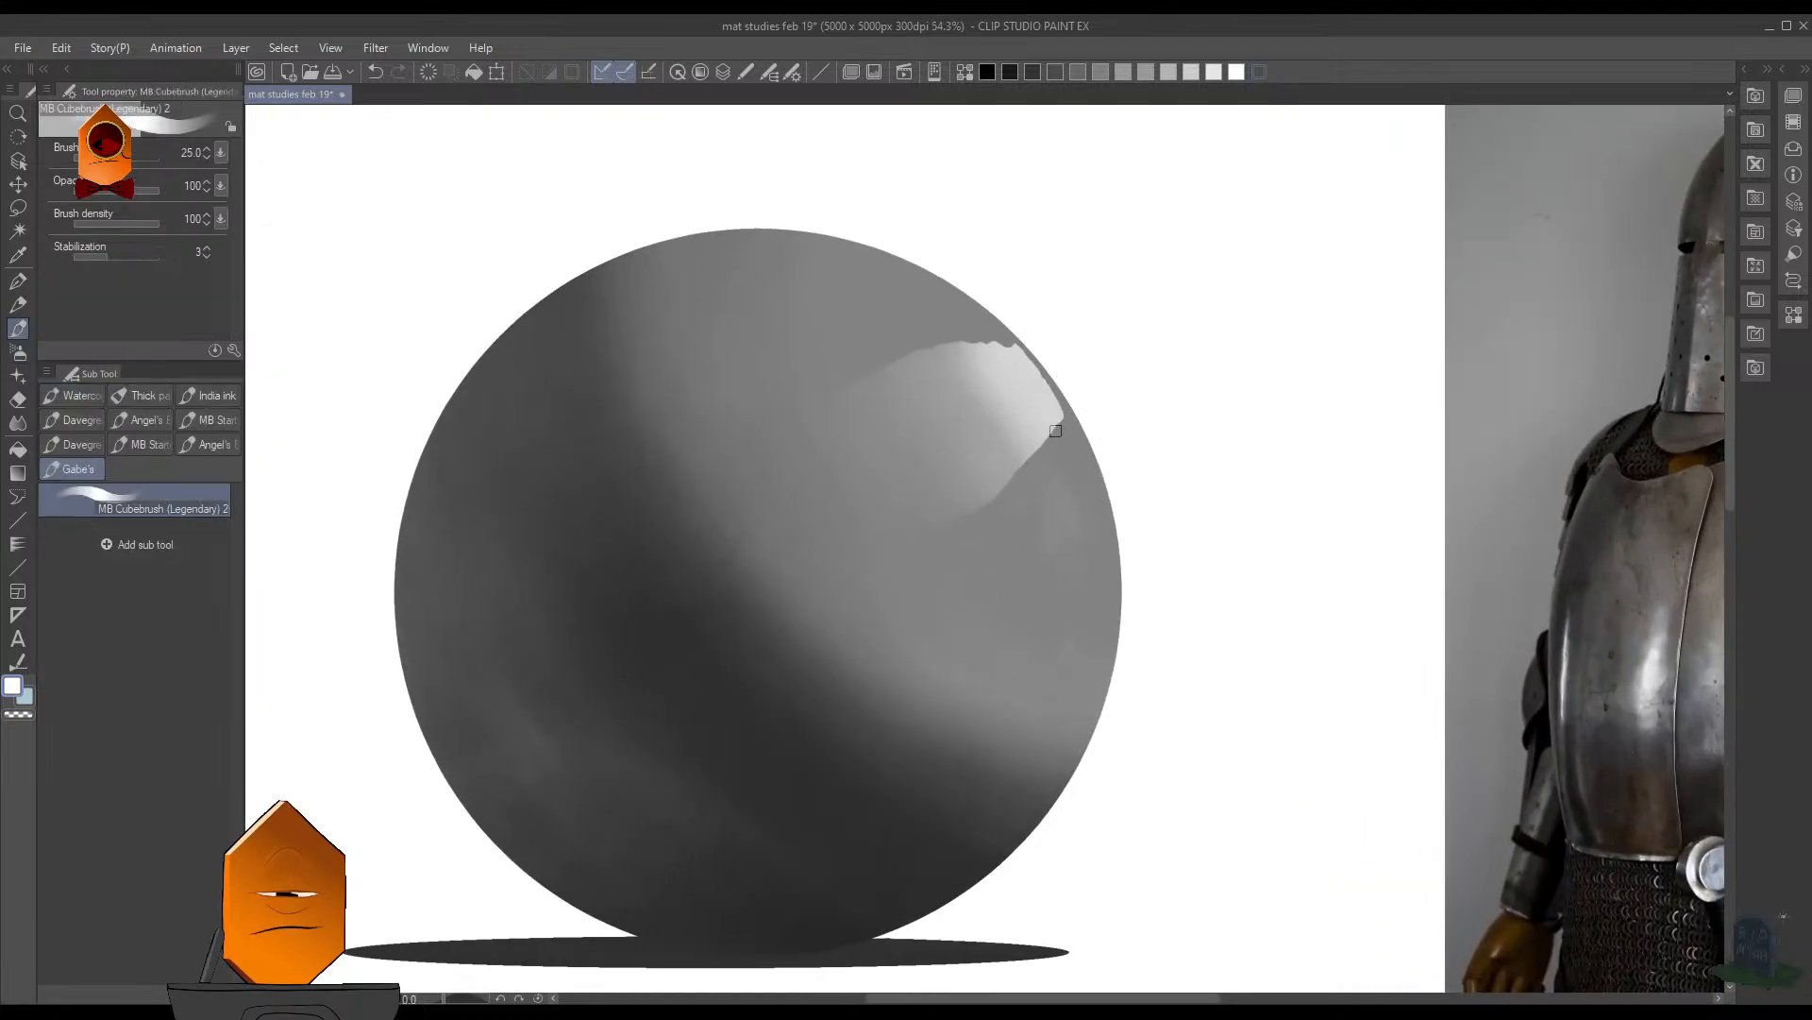
pyautogui.click(18, 422)
pyautogui.press('[')
pyautogui.press('[')
pyautogui.press('[')
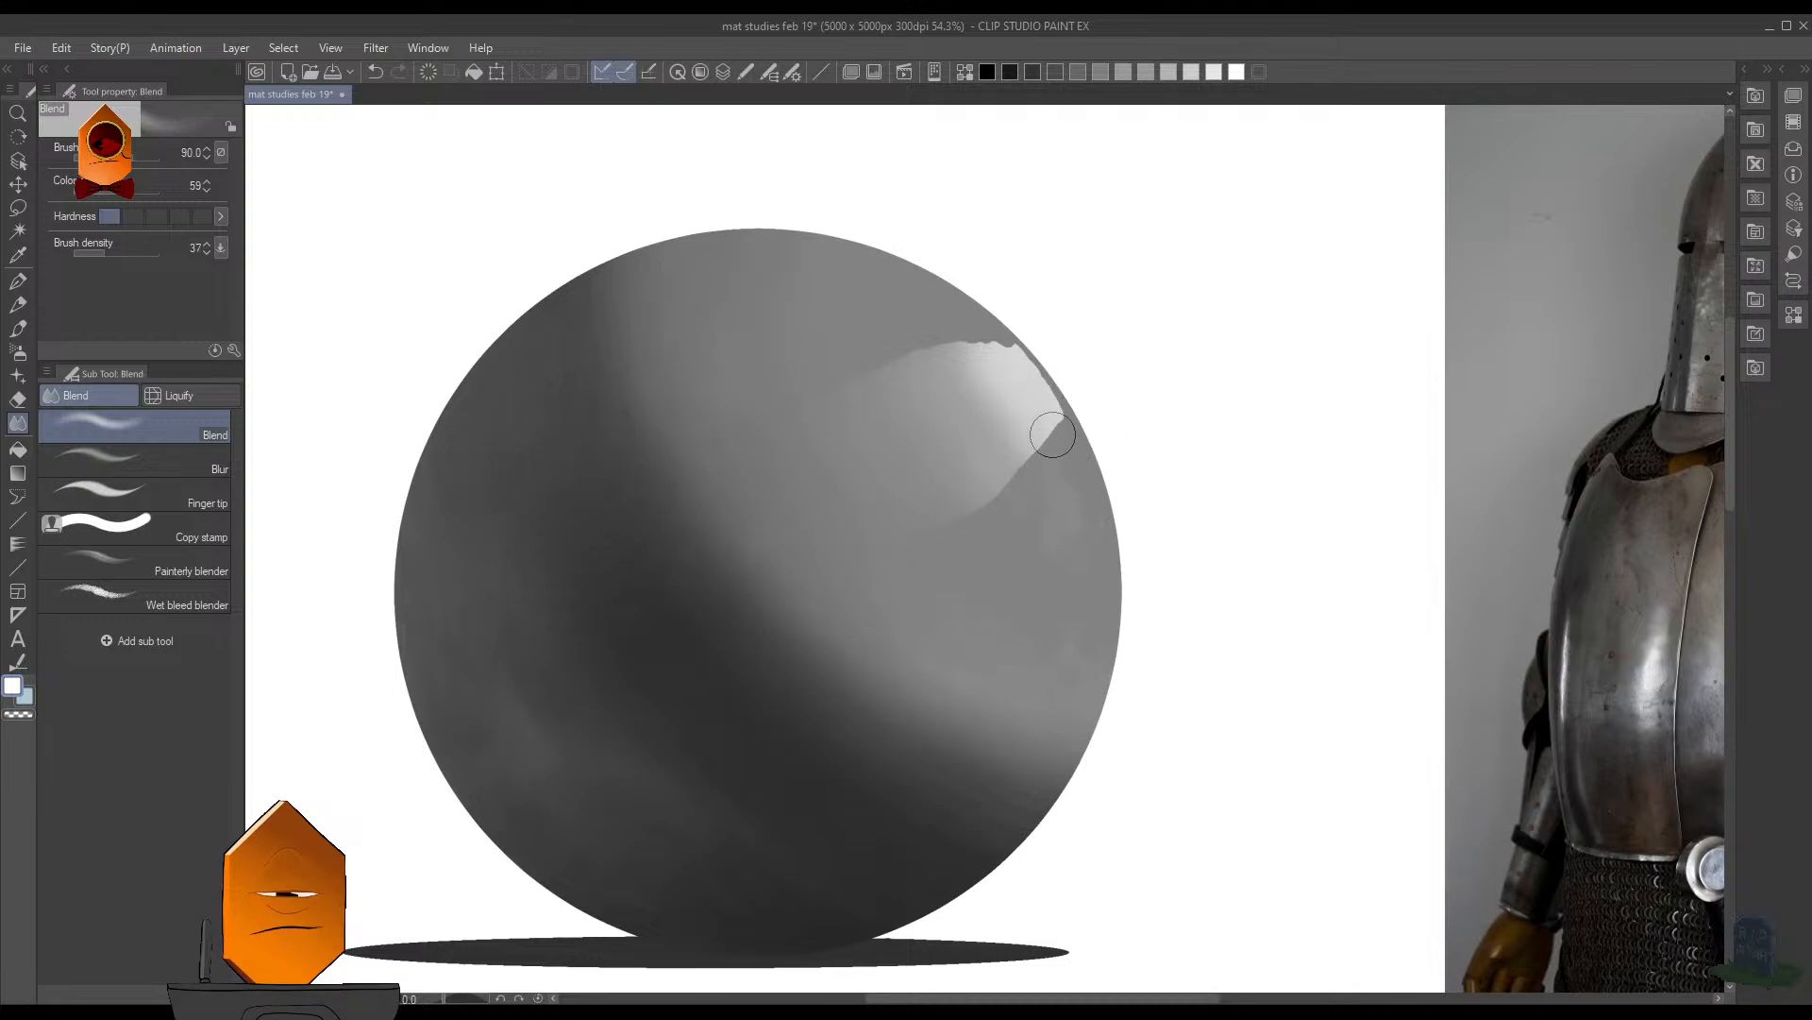
pyautogui.moveTo(1054, 435); pyautogui.dragTo(1052, 444)
pyautogui.hotkey('ctrl', 'z')
pyautogui.hotkey('ctrl', 'z')
# - Smudge the highlight's lower edge into the surrounding gray with the Finger tip tool, enlarging its brush to 175
pyautogui.click(132, 493)
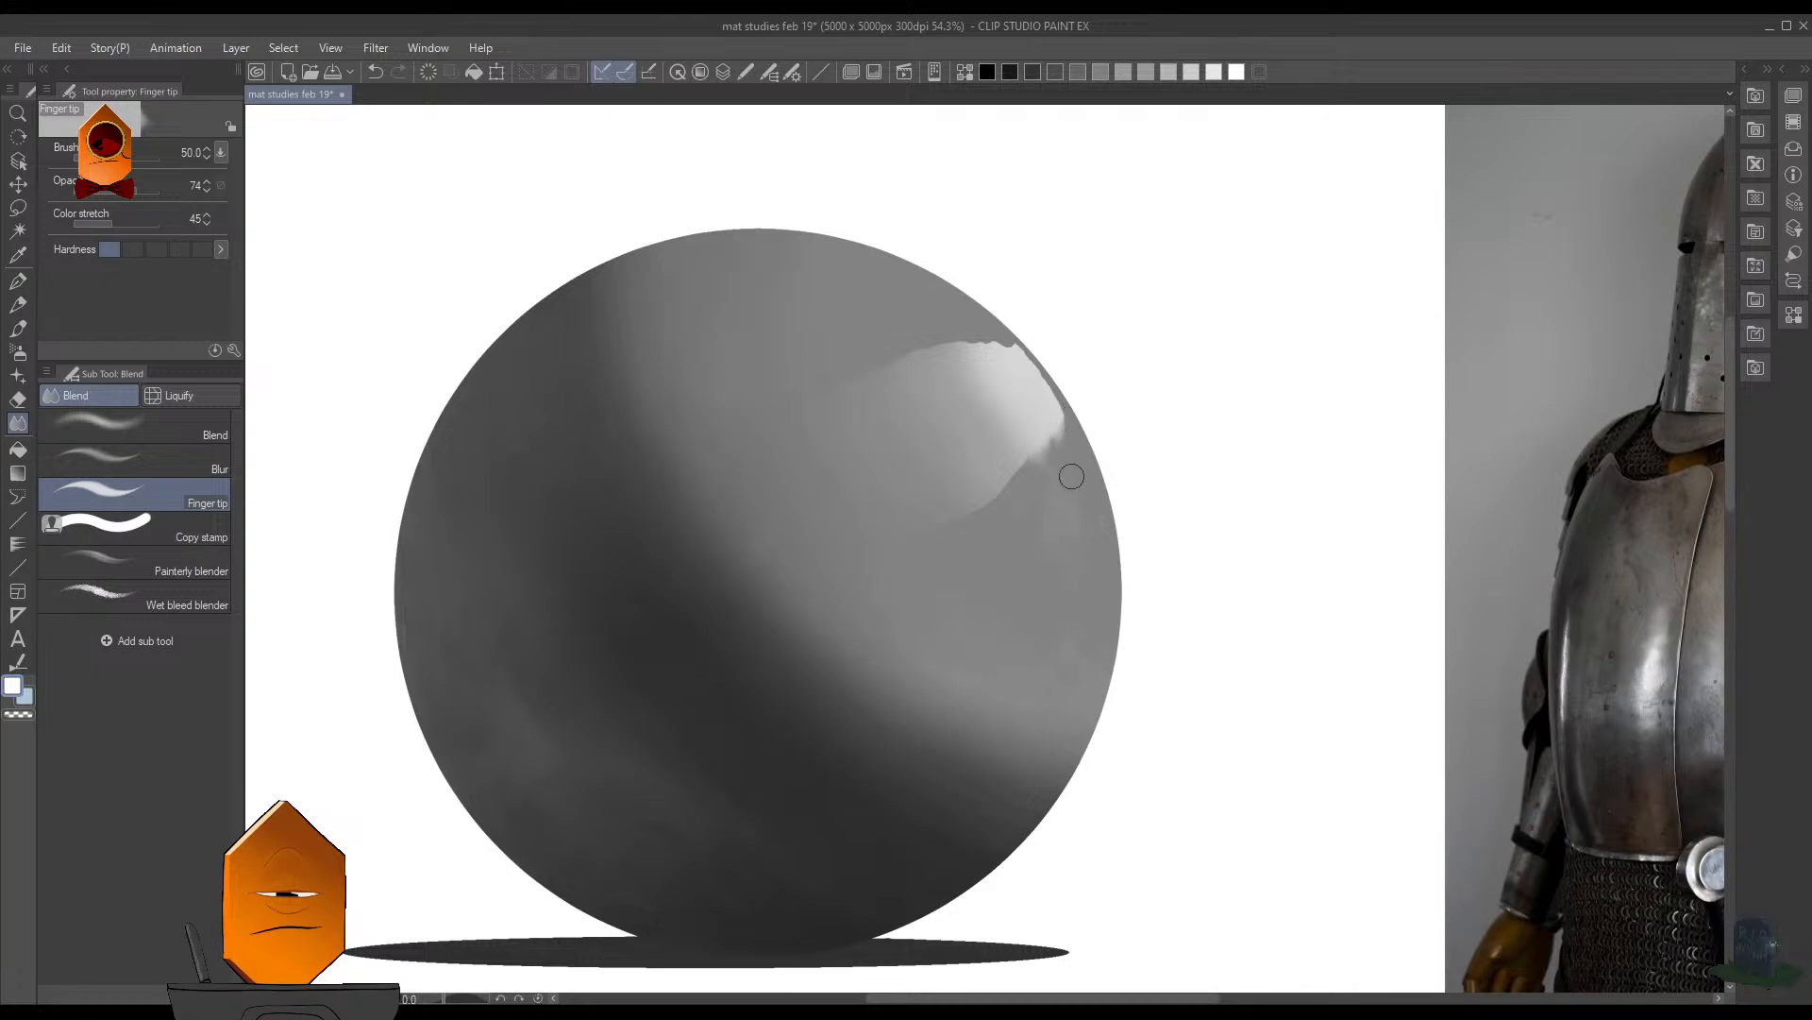
pyautogui.press(']')
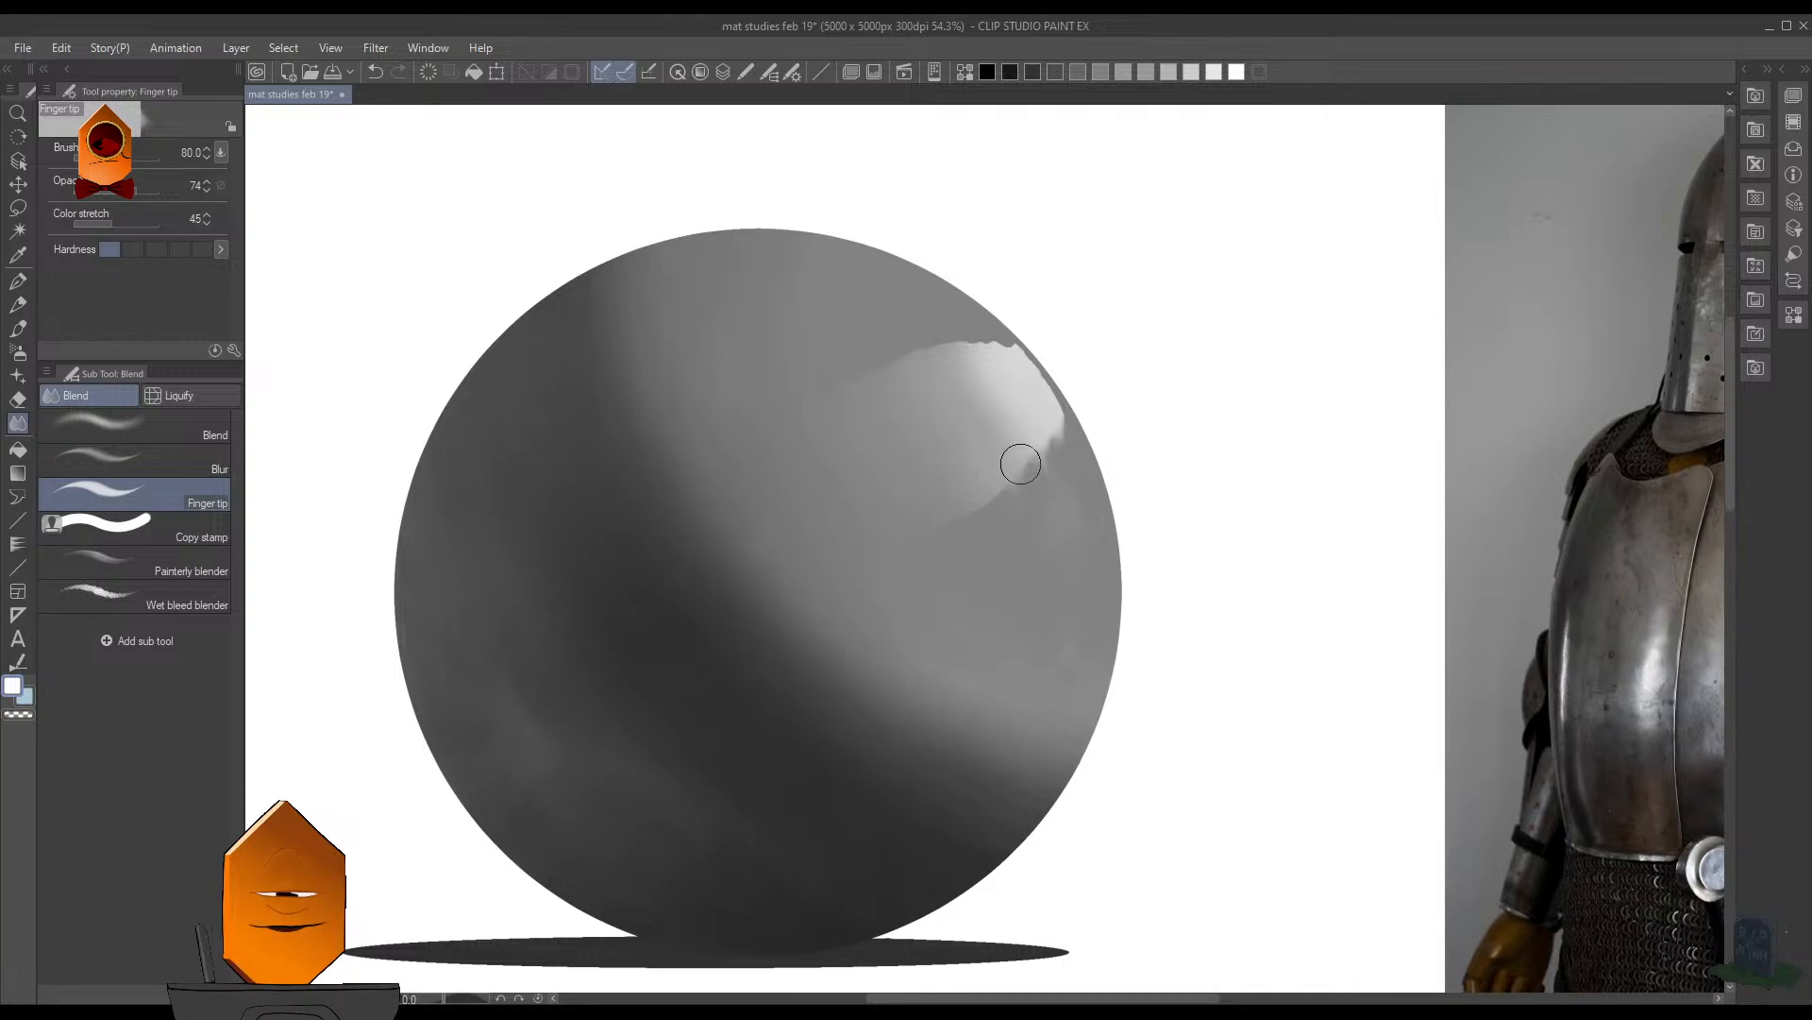
pyautogui.press(']')
pyautogui.press(']')
pyautogui.press(']')
pyautogui.press(']')
pyautogui.moveTo(1003, 471); pyautogui.dragTo(982, 501)
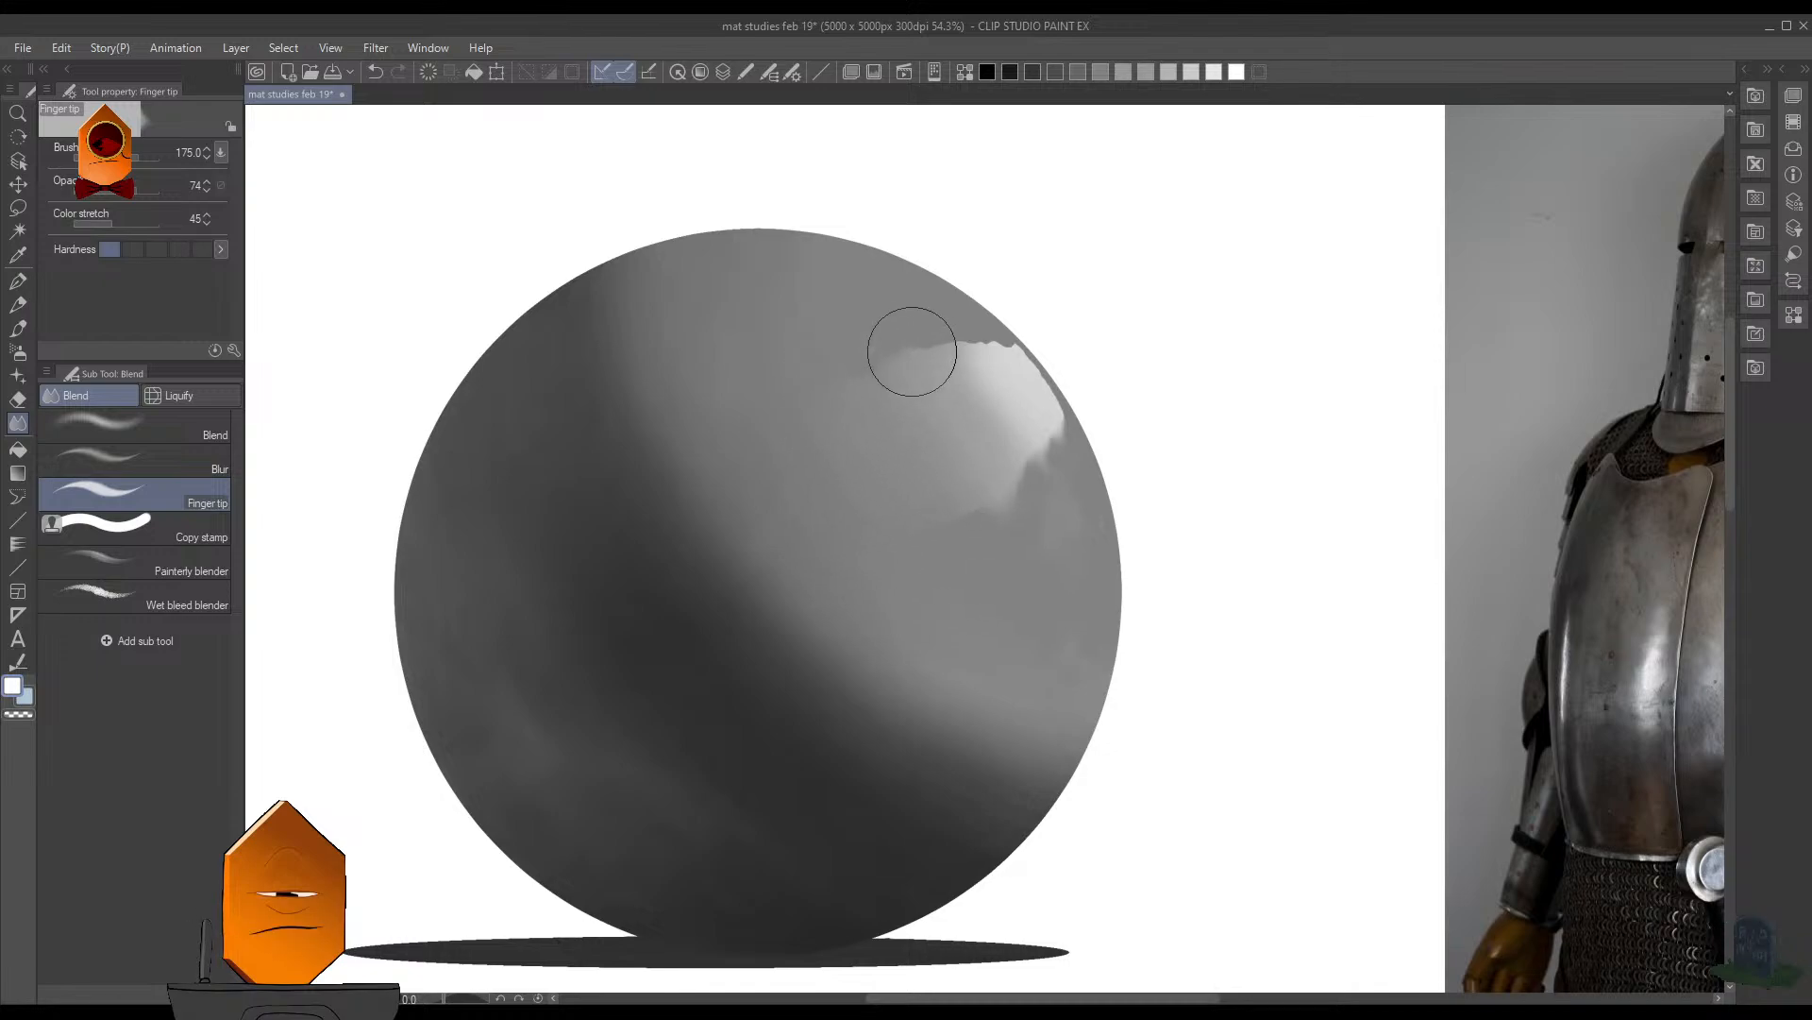
# - Smear the highlight's upper edge upward and its outer edge out to the sphere's rim with the size 175 Finger tip tool
pyautogui.moveTo(993, 357); pyautogui.dragTo(977, 323)
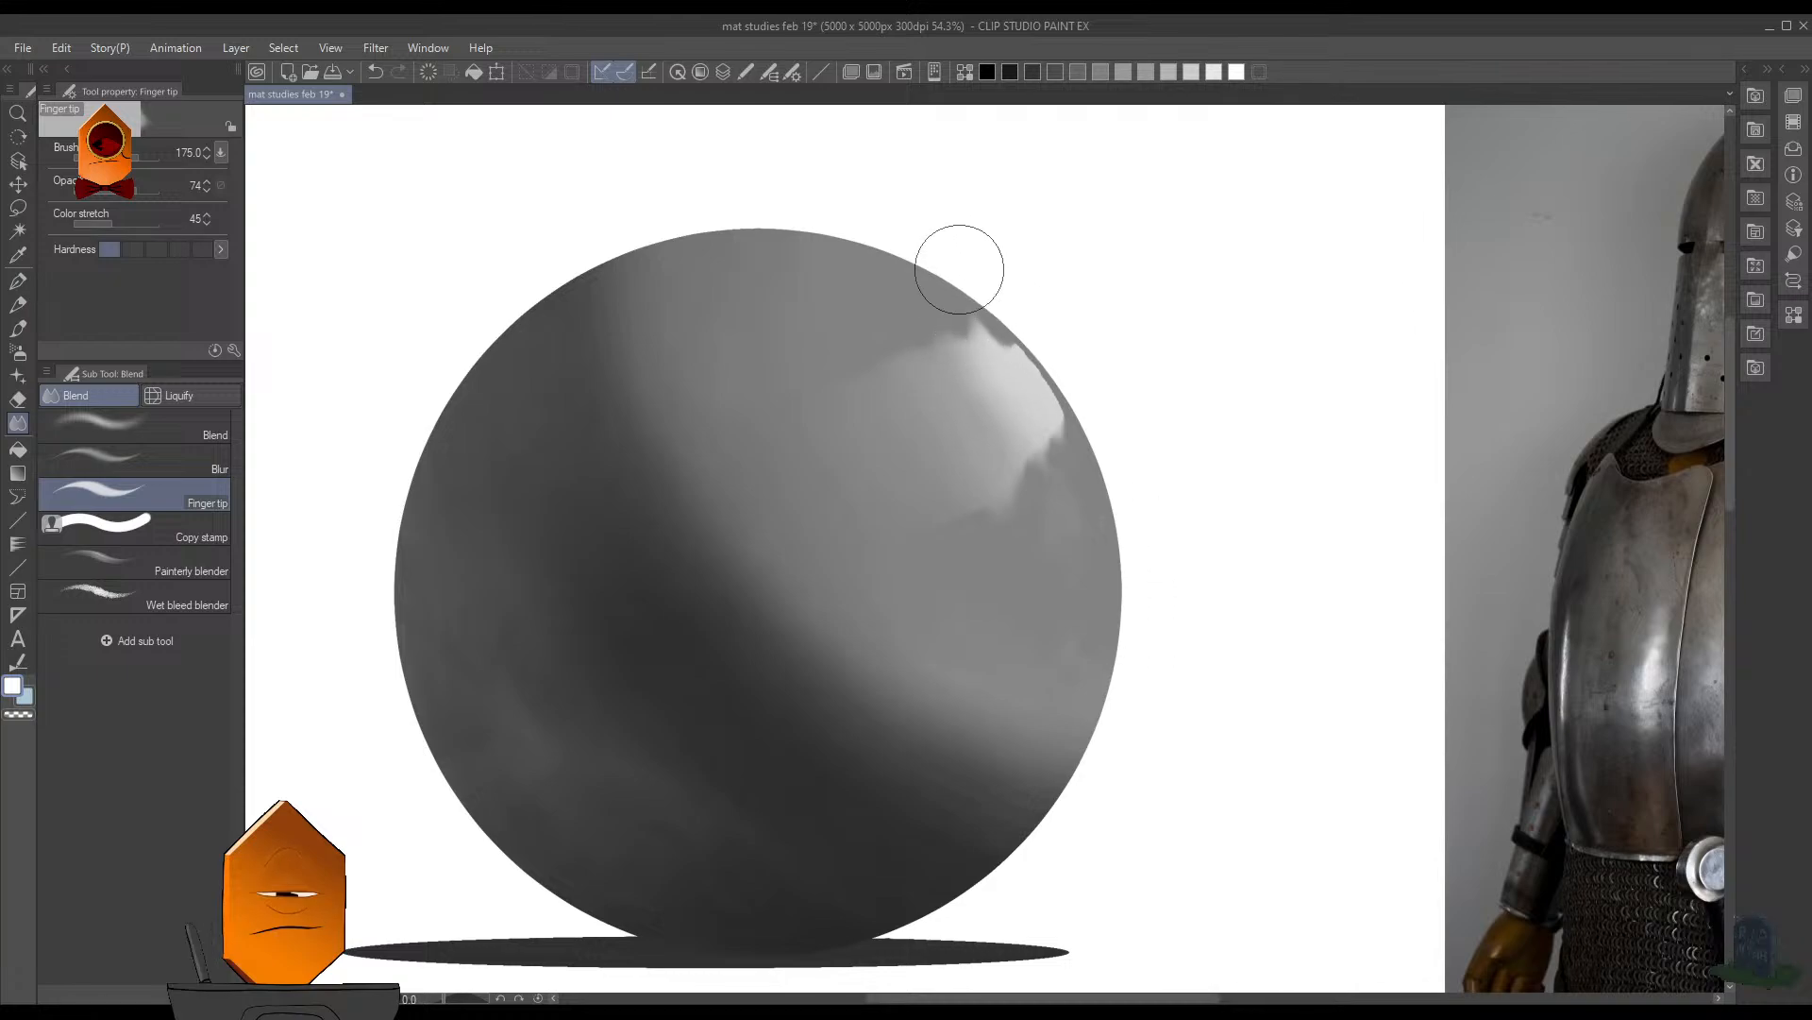
pyautogui.moveTo(994, 338)
pyautogui.mouseDown()
pyautogui.moveTo(980, 317)
pyautogui.moveTo(1029, 363)
pyautogui.mouseUp()
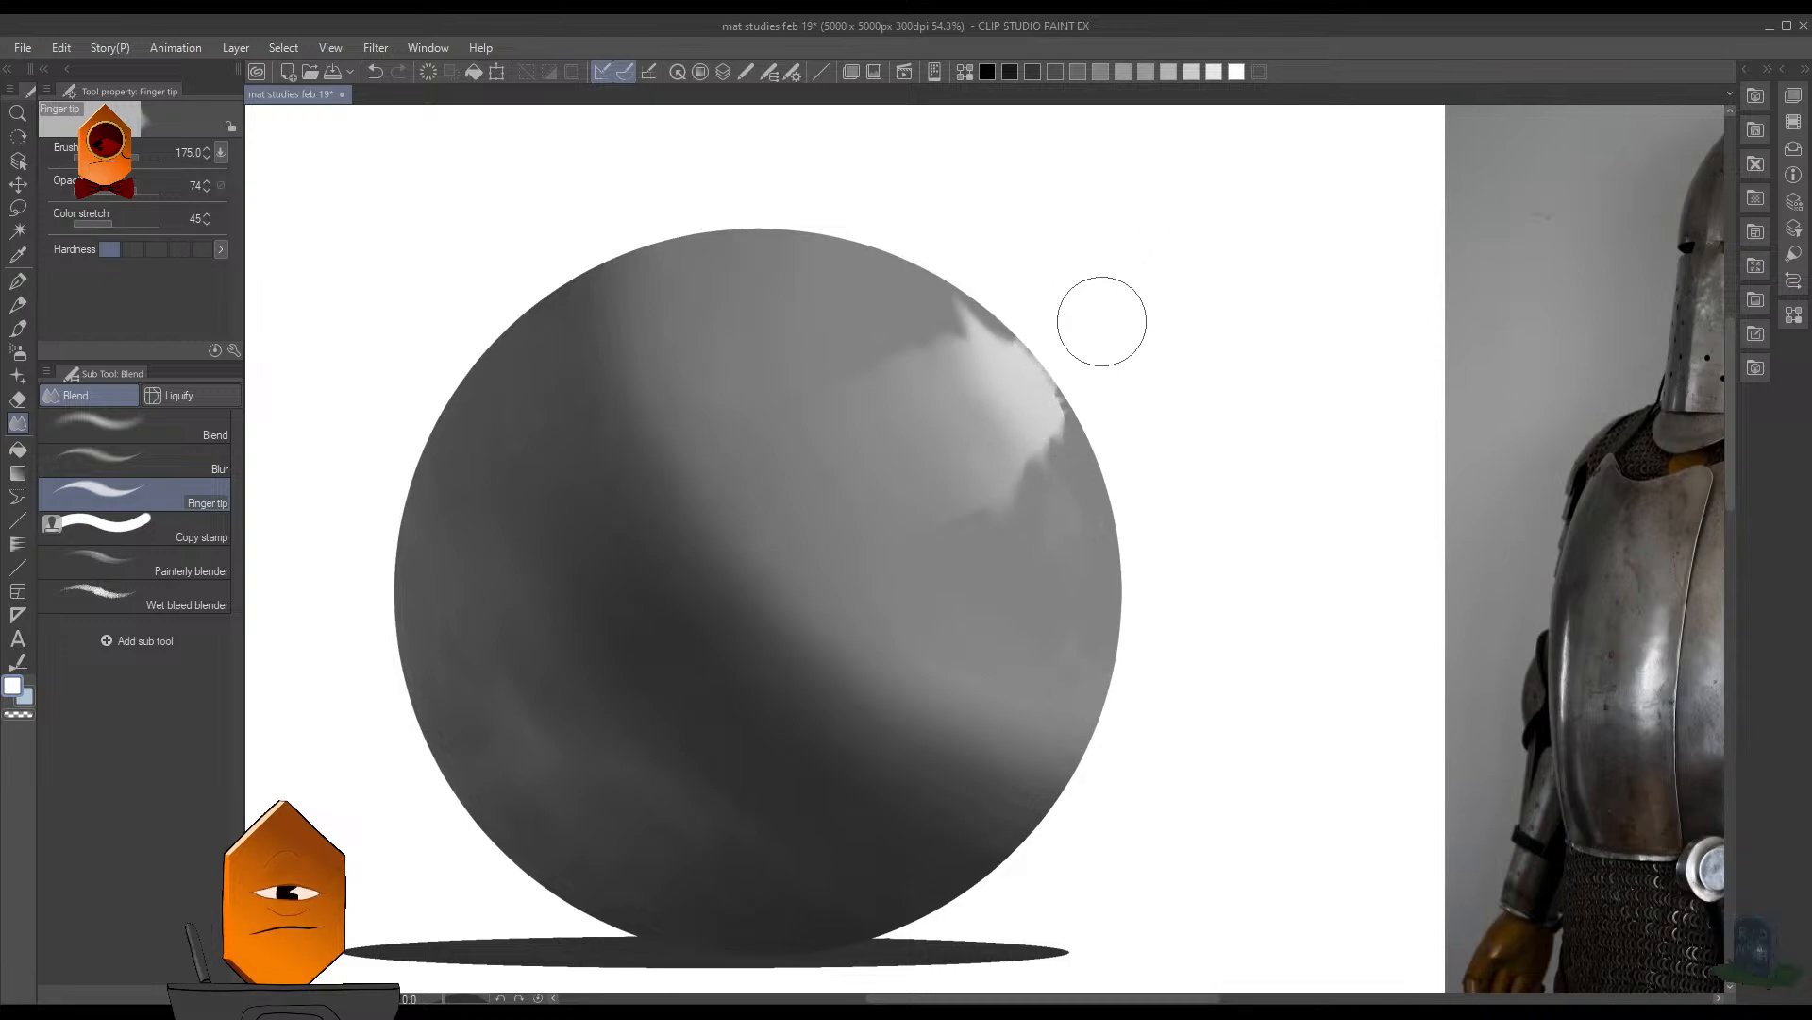
pyautogui.moveTo(1082, 426)
pyautogui.mouseDown()
pyautogui.moveTo(1131, 479)
pyautogui.moveTo(1090, 494)
pyautogui.mouseUp()
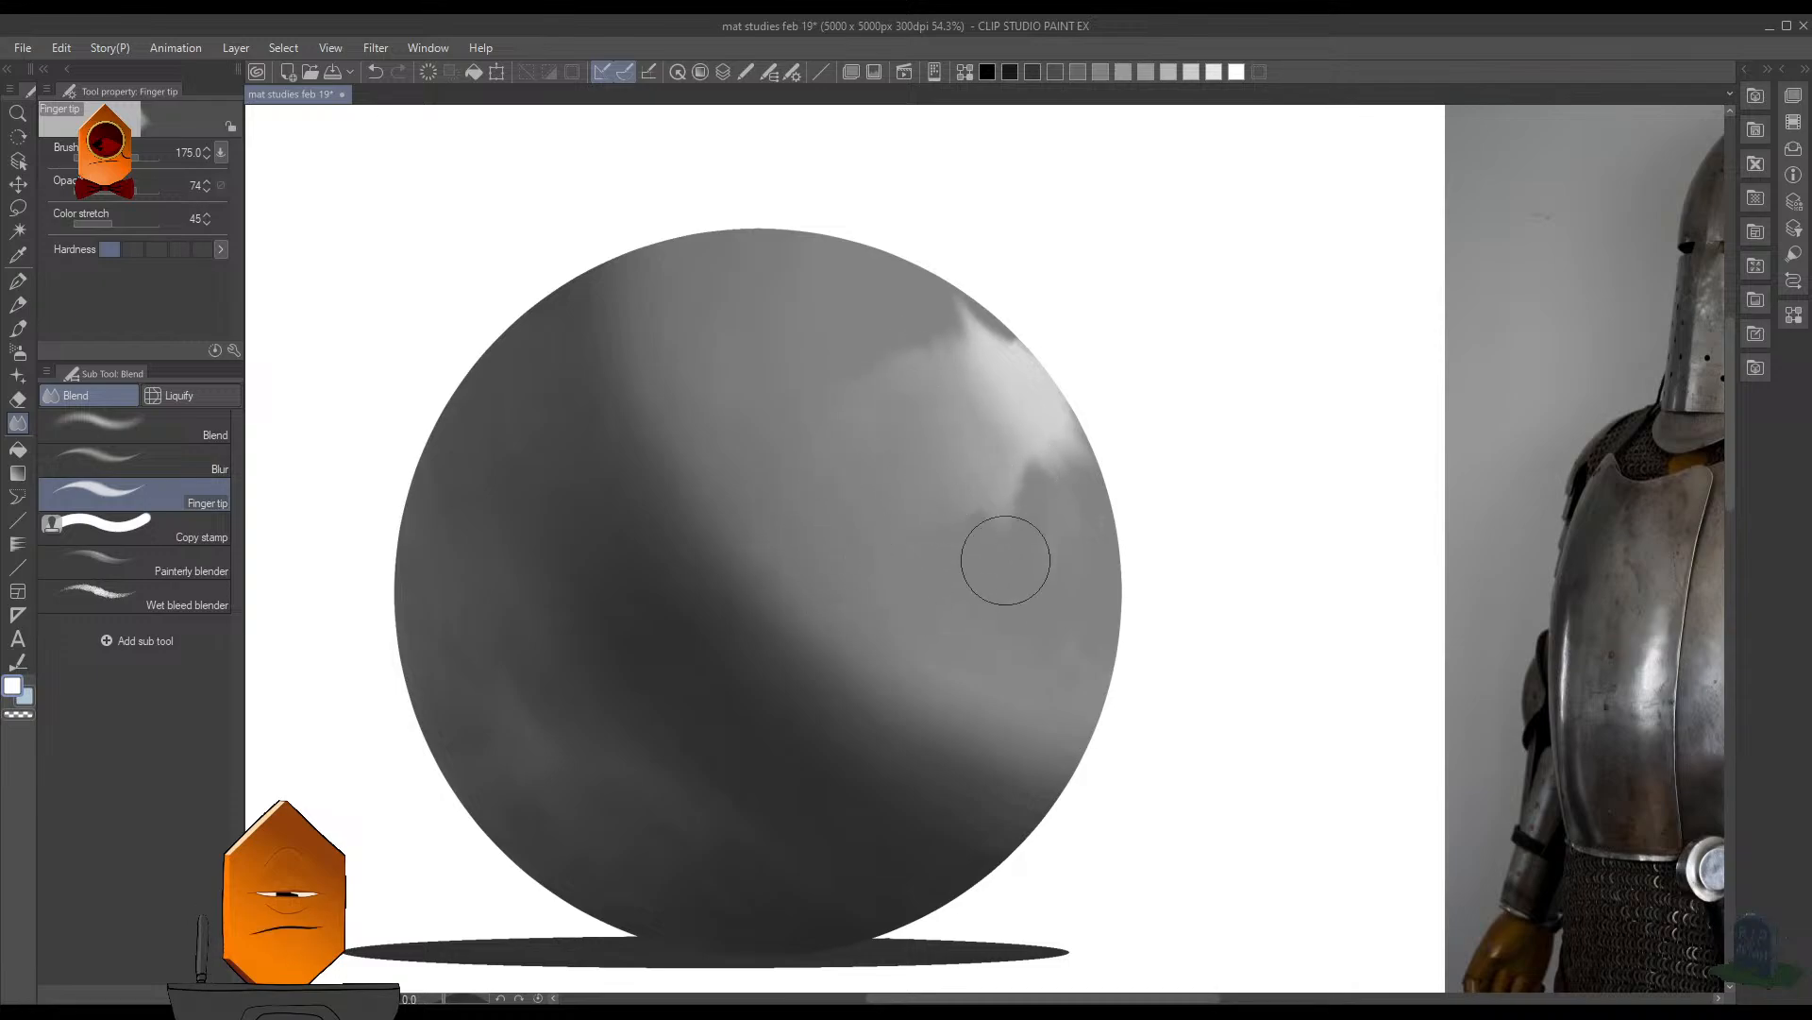
pyautogui.moveTo(1060, 474)
pyautogui.mouseDown()
pyautogui.moveTo(985, 292)
pyautogui.moveTo(955, 339)
pyautogui.moveTo(960, 306)
pyautogui.mouseUp()
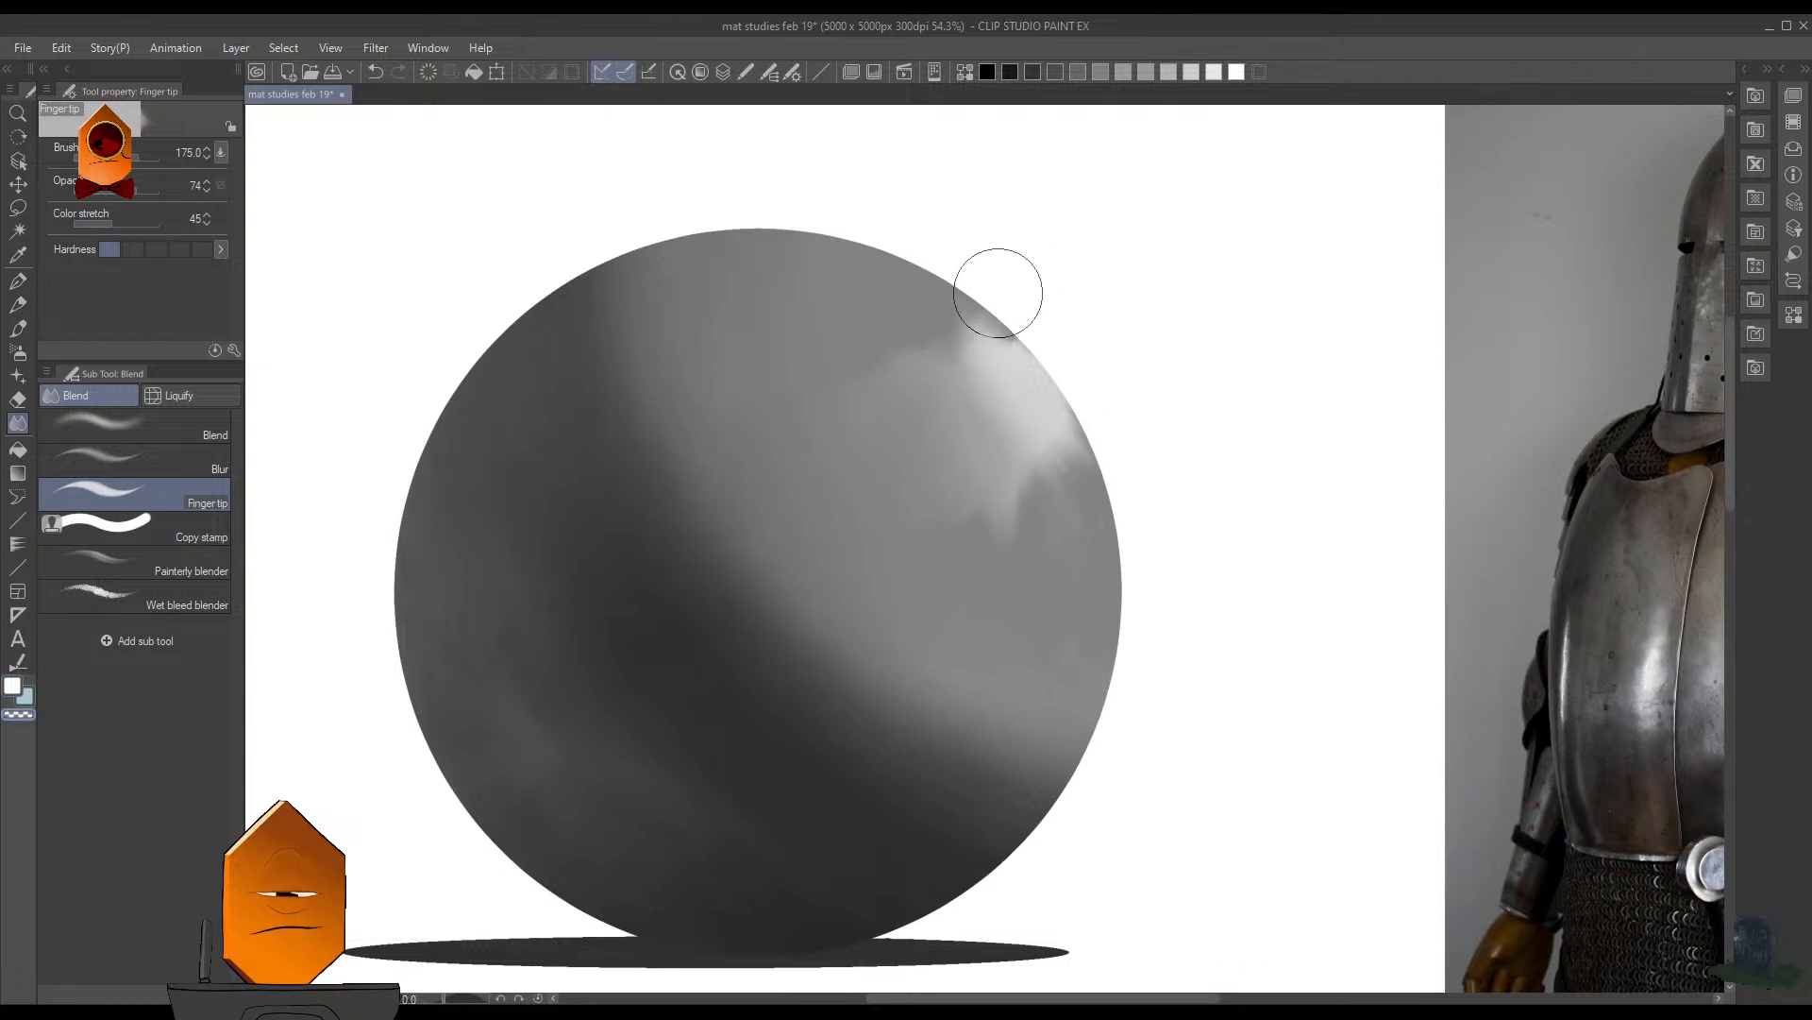
# - Trim the highlight's upper tip and lower edge using transparent color with the Soft airbrush at size 90, and enlarge the brush to 175
pyautogui.press('b')
pyautogui.press('b')
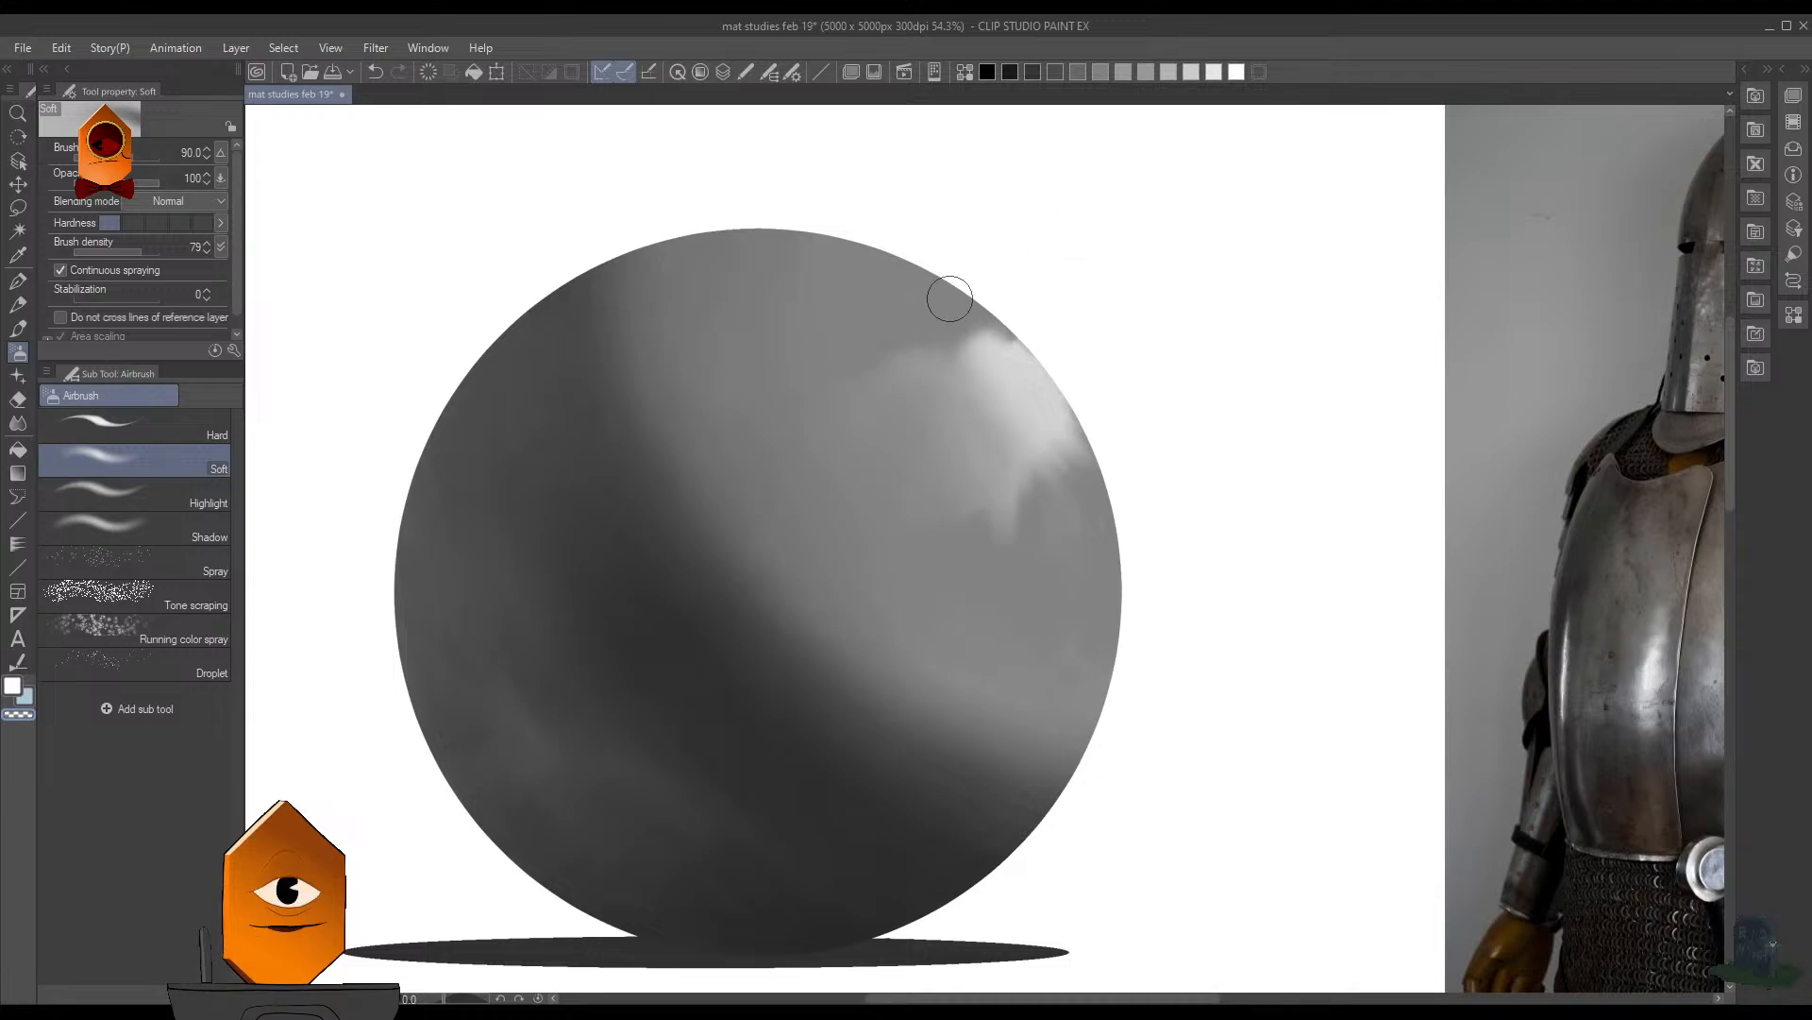
pyautogui.moveTo(970, 556)
pyautogui.mouseDown()
pyautogui.moveTo(1083, 481)
pyautogui.moveTo(1071, 517)
pyautogui.moveTo(1101, 448)
pyautogui.mouseUp()
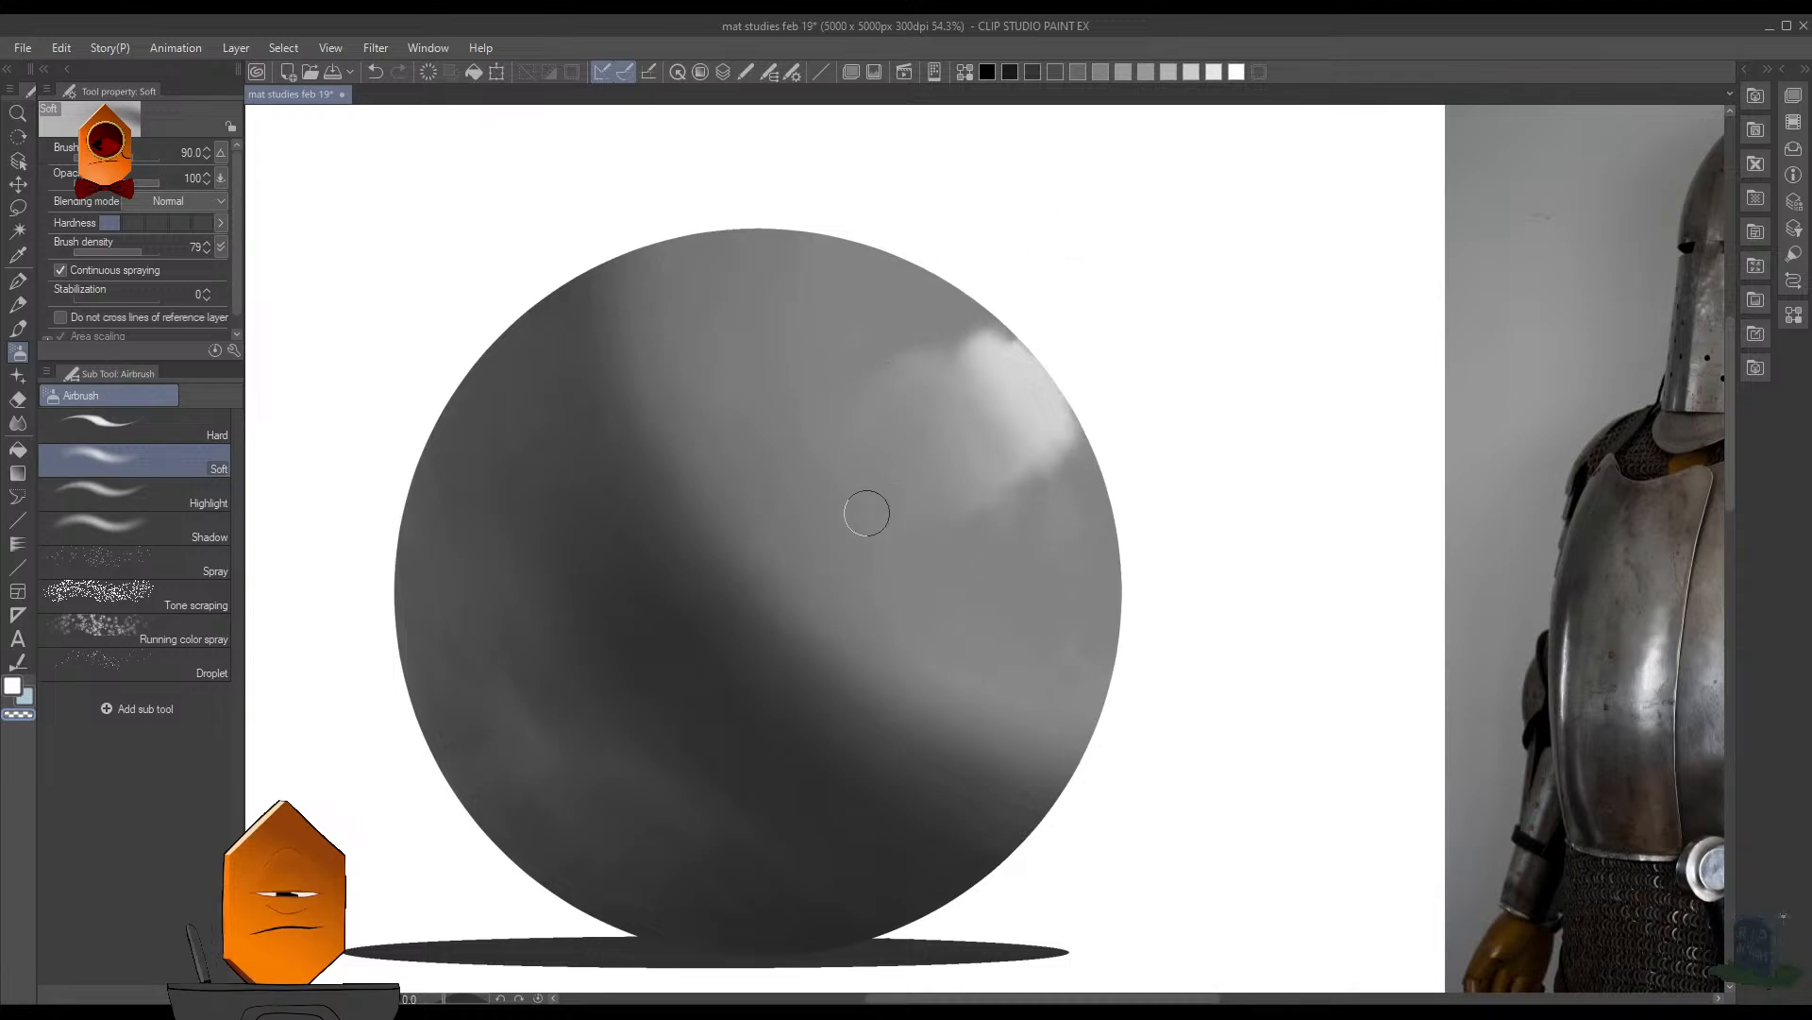
pyautogui.press(']')
pyautogui.press(']')
pyautogui.press(']')
pyautogui.press(']')
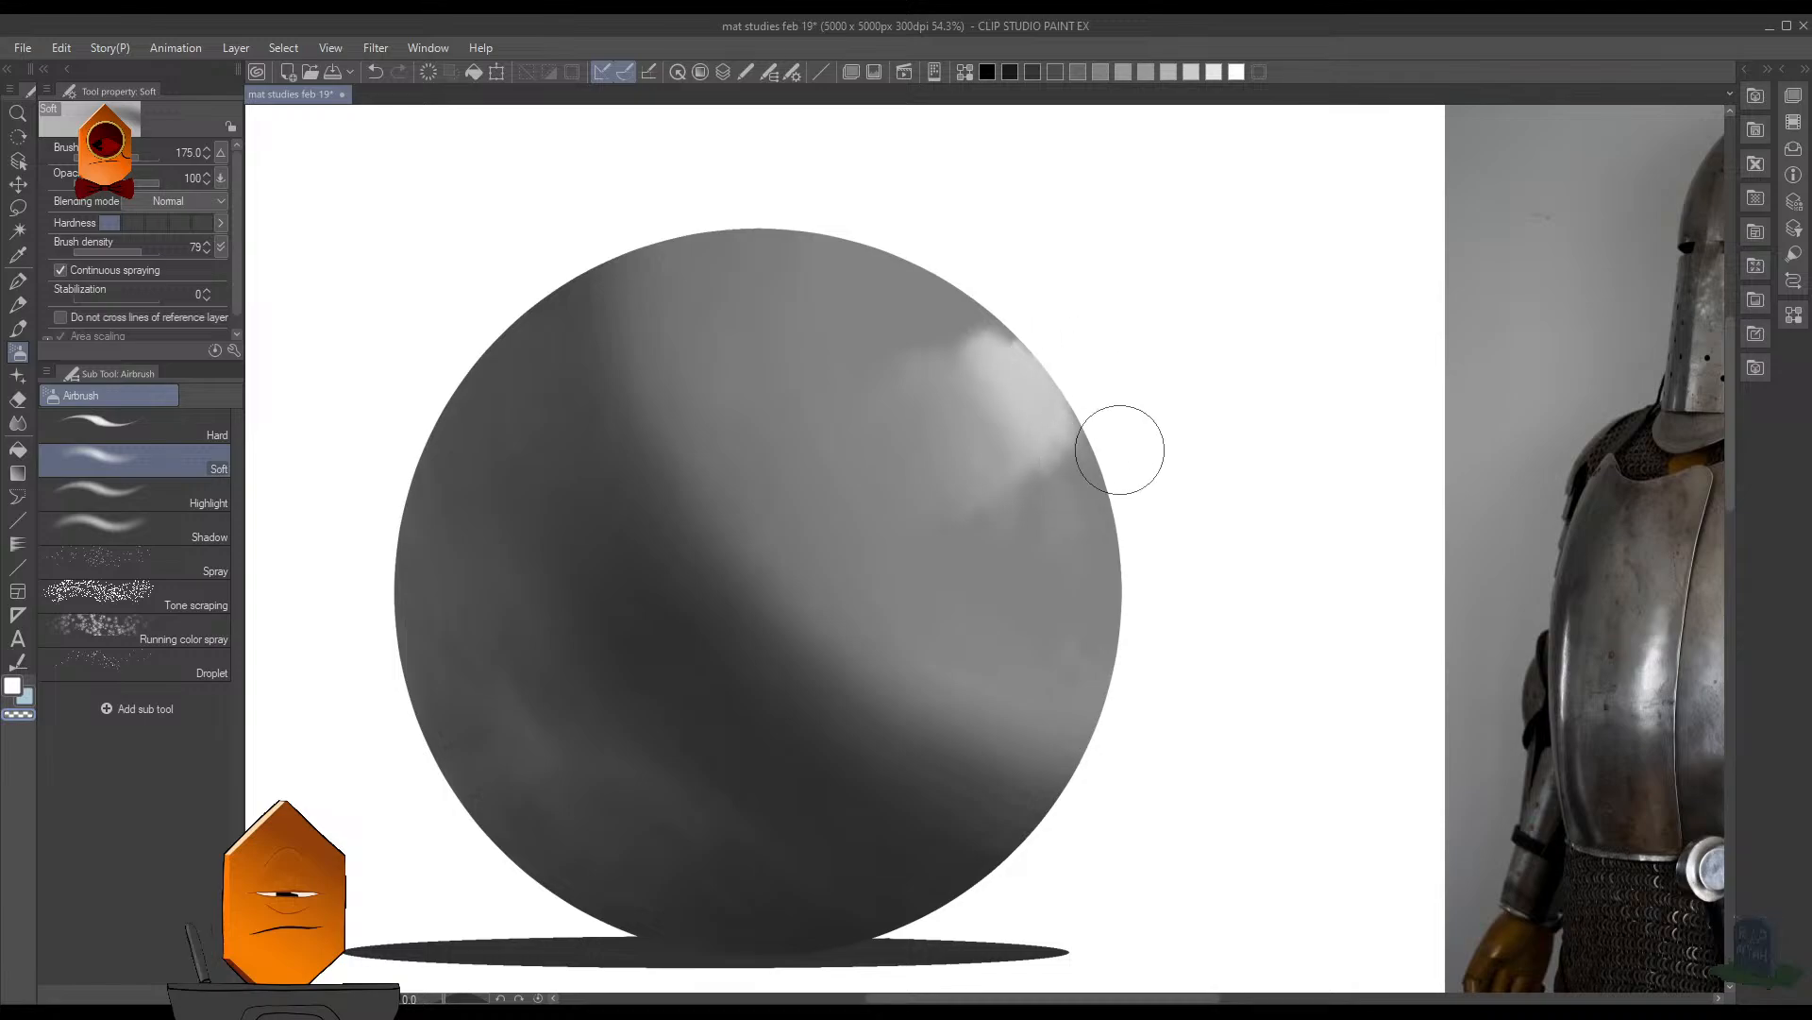
# - Compare the sphere and its new highlight with the full armor photo
pyautogui.scroll(-5, 1232, 491)
pyautogui.moveTo(1225, 447); pyautogui.dragTo(1077, 534)
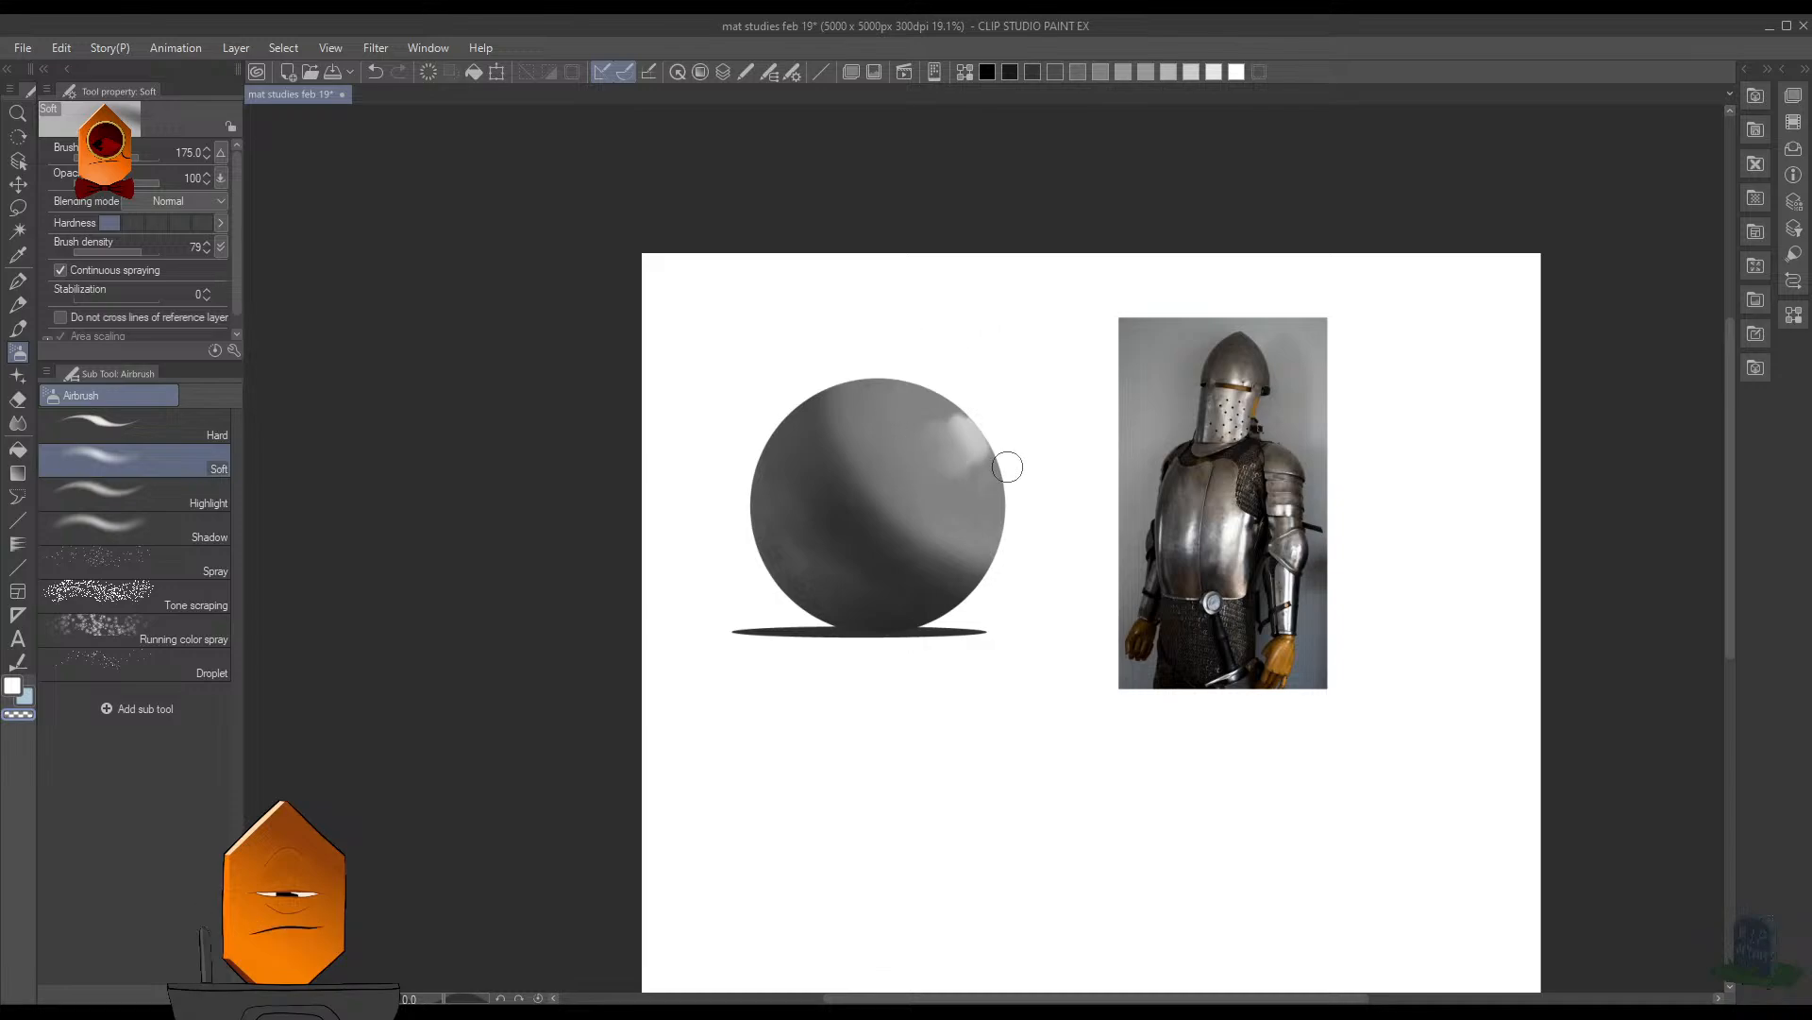
pyautogui.scroll(5, 1007, 466)
pyautogui.scroll(-3, 1068, 365)
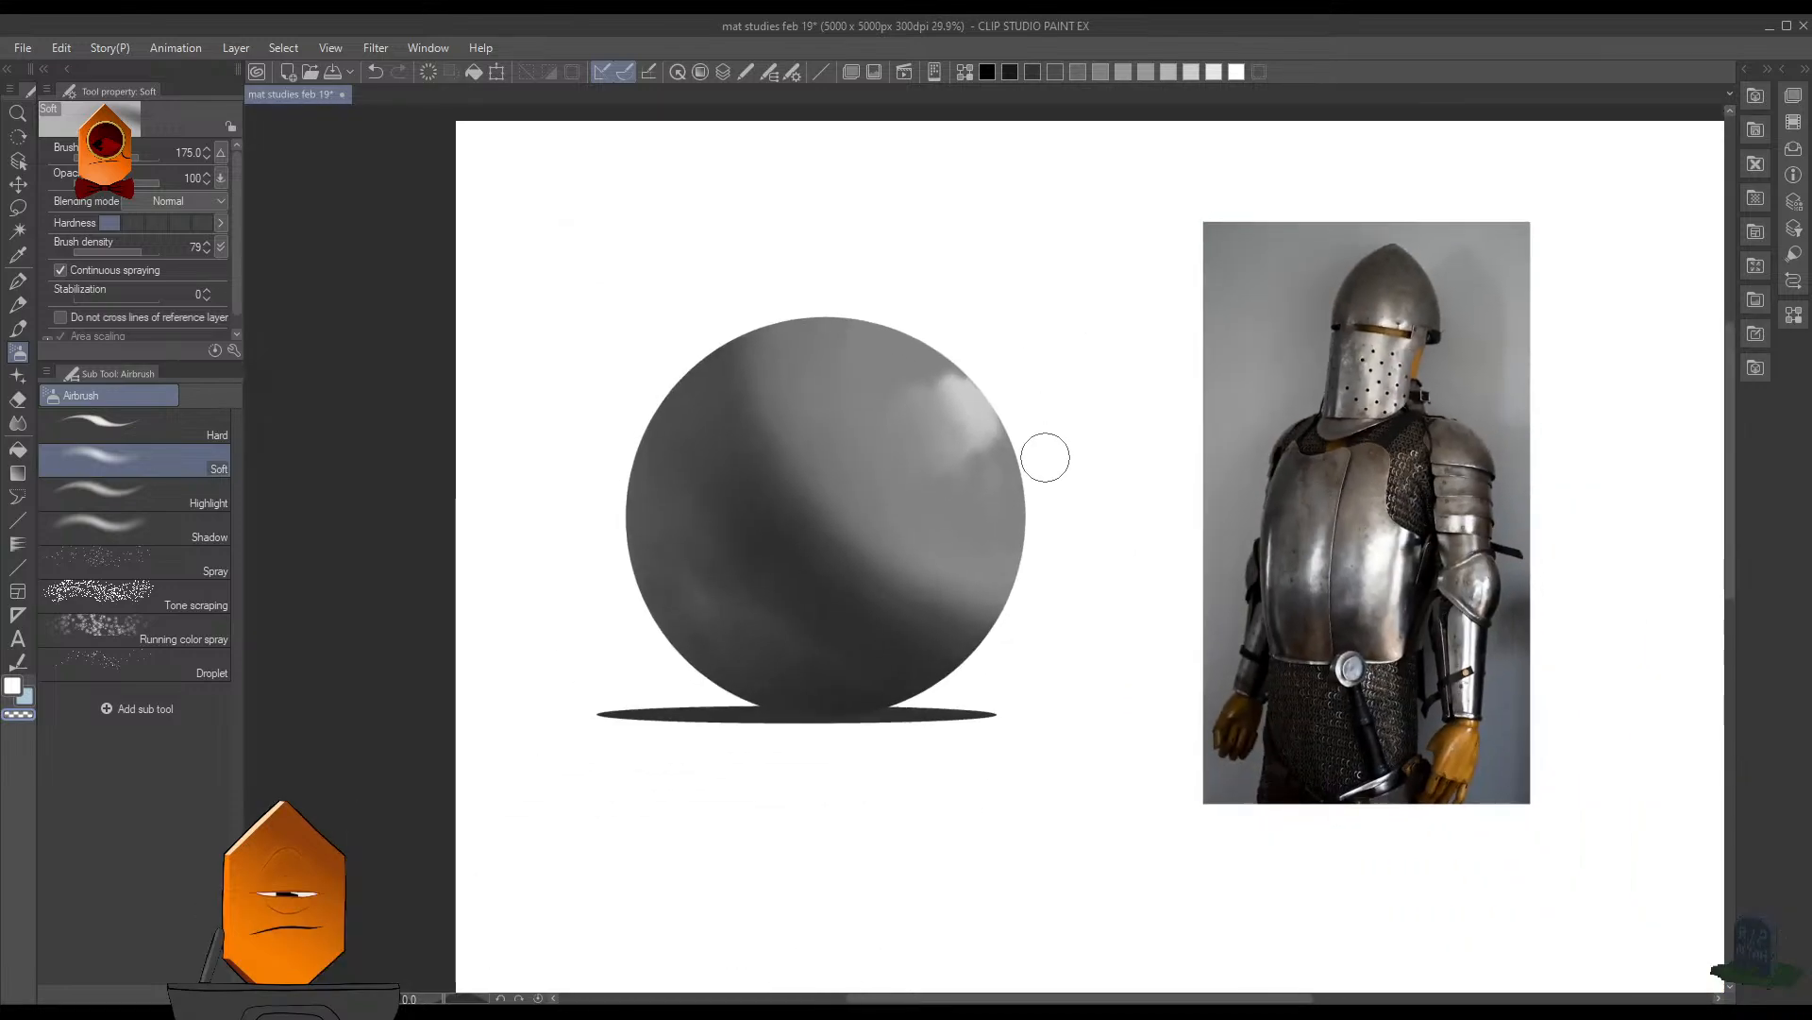
pyautogui.press('F7')
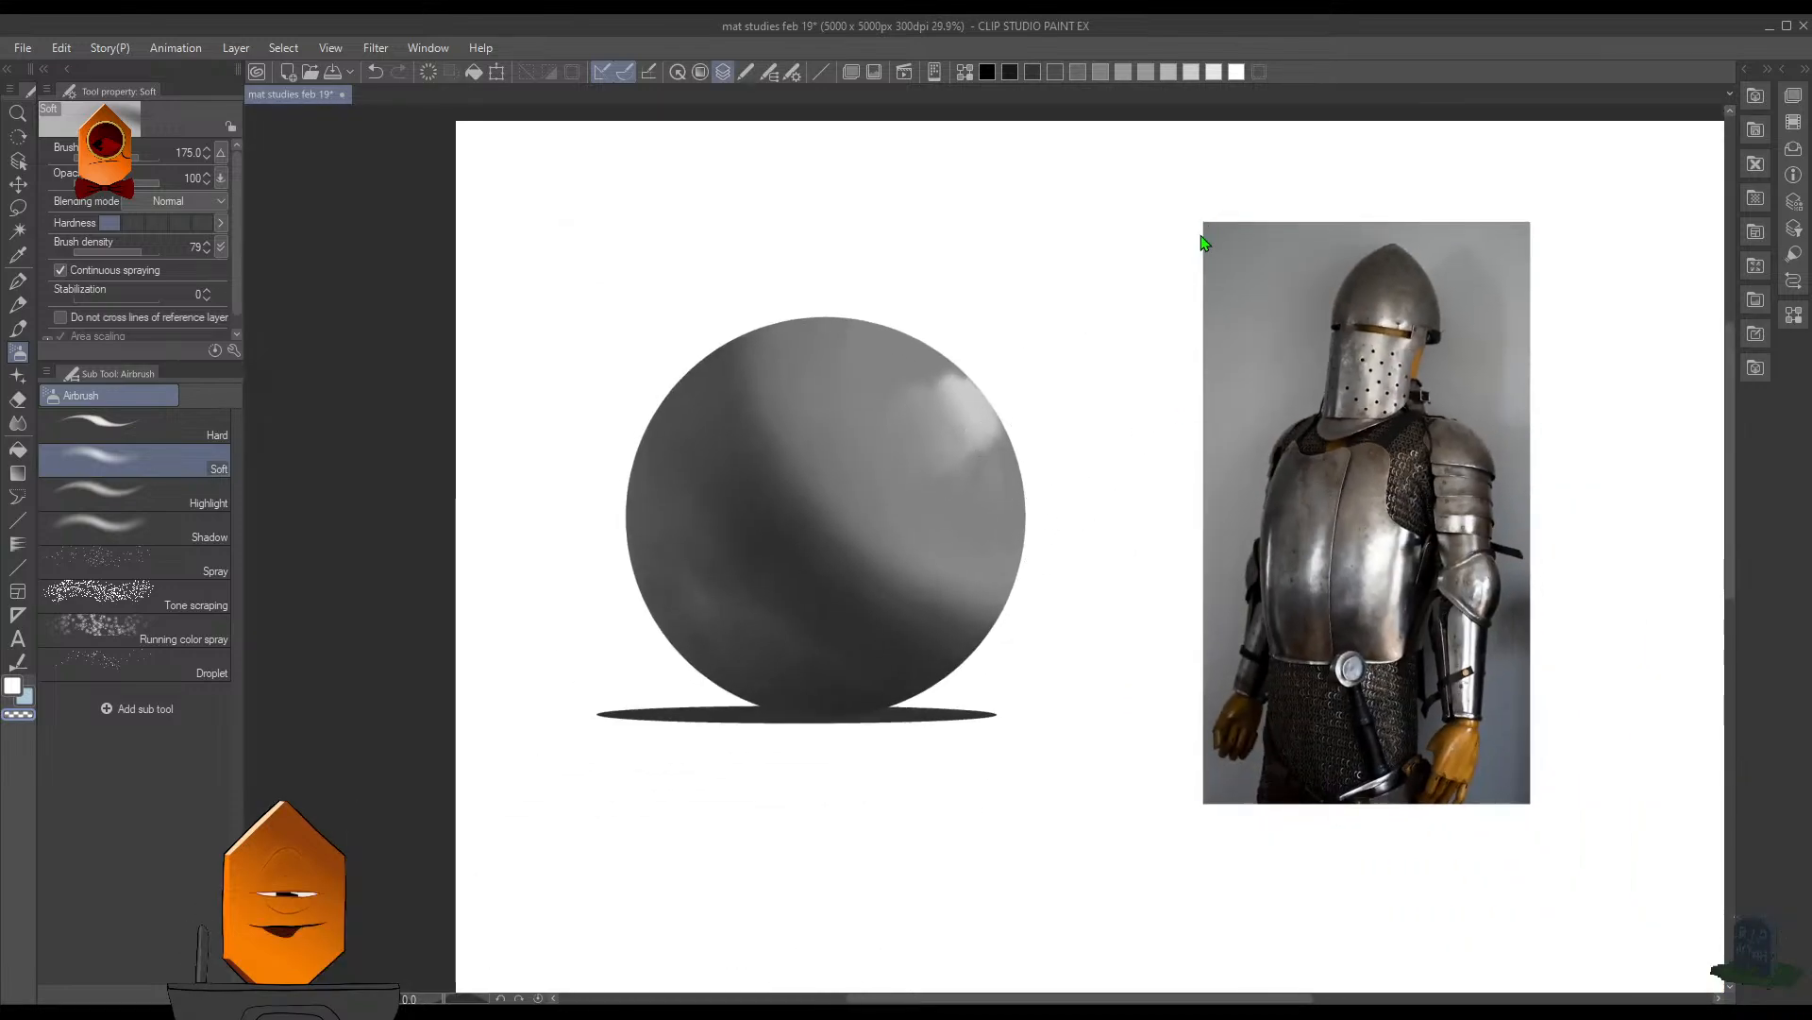
pyautogui.press('F7')
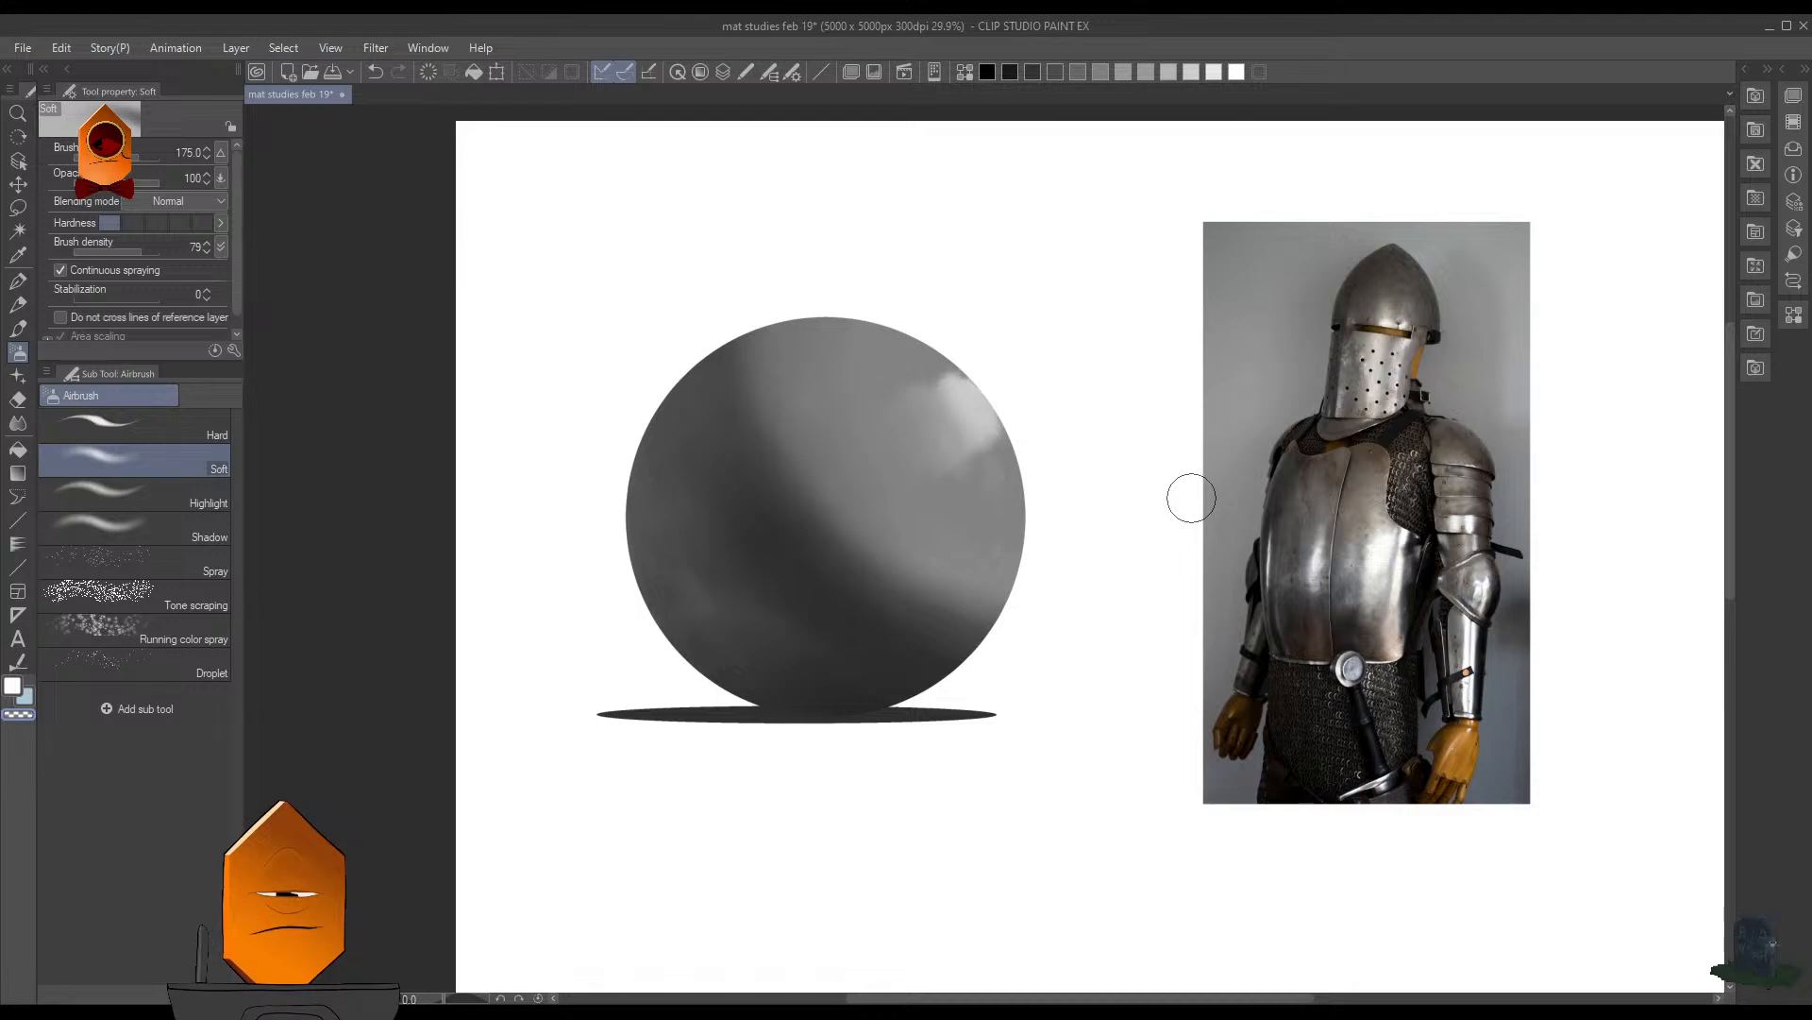
# - Sample the gray just above the highlight, and switch to the MB Cubebrush (Legendary) 2 brush at size 40
pyautogui.scroll(5, 1136, 397)
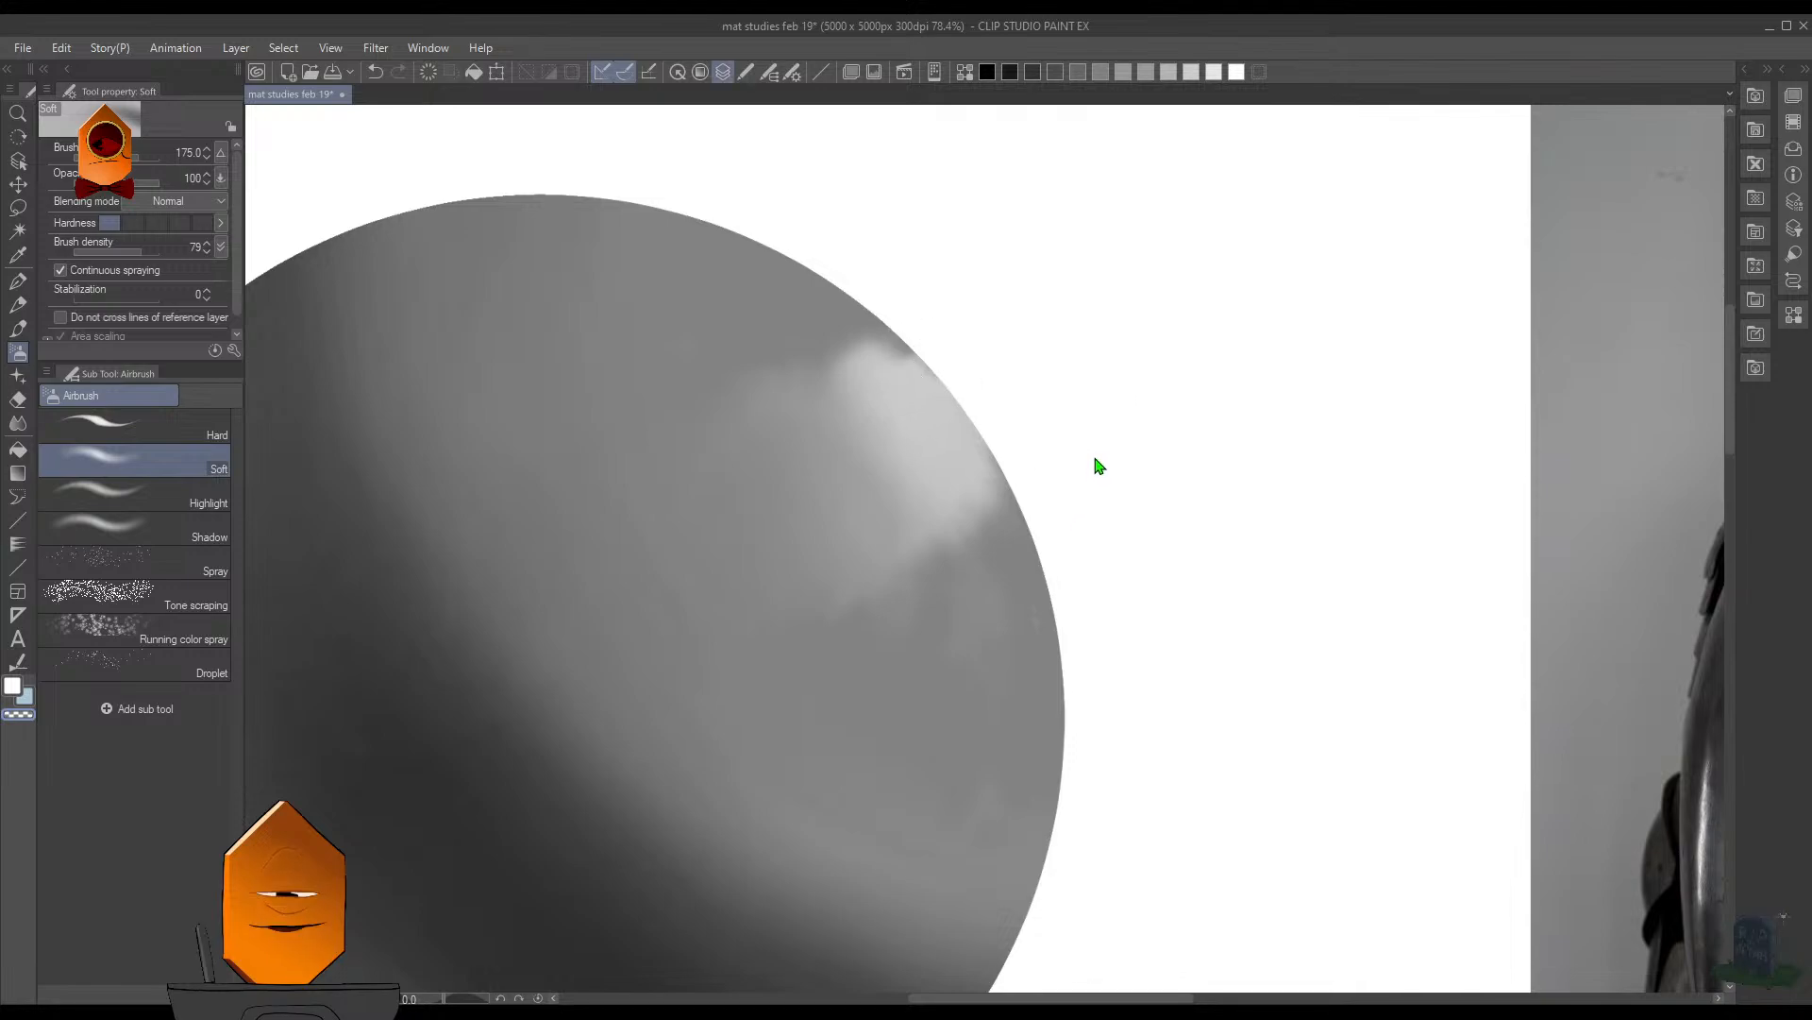
pyautogui.keyDown('alt'); pyautogui.click(882, 327); pyautogui.keyUp('alt')
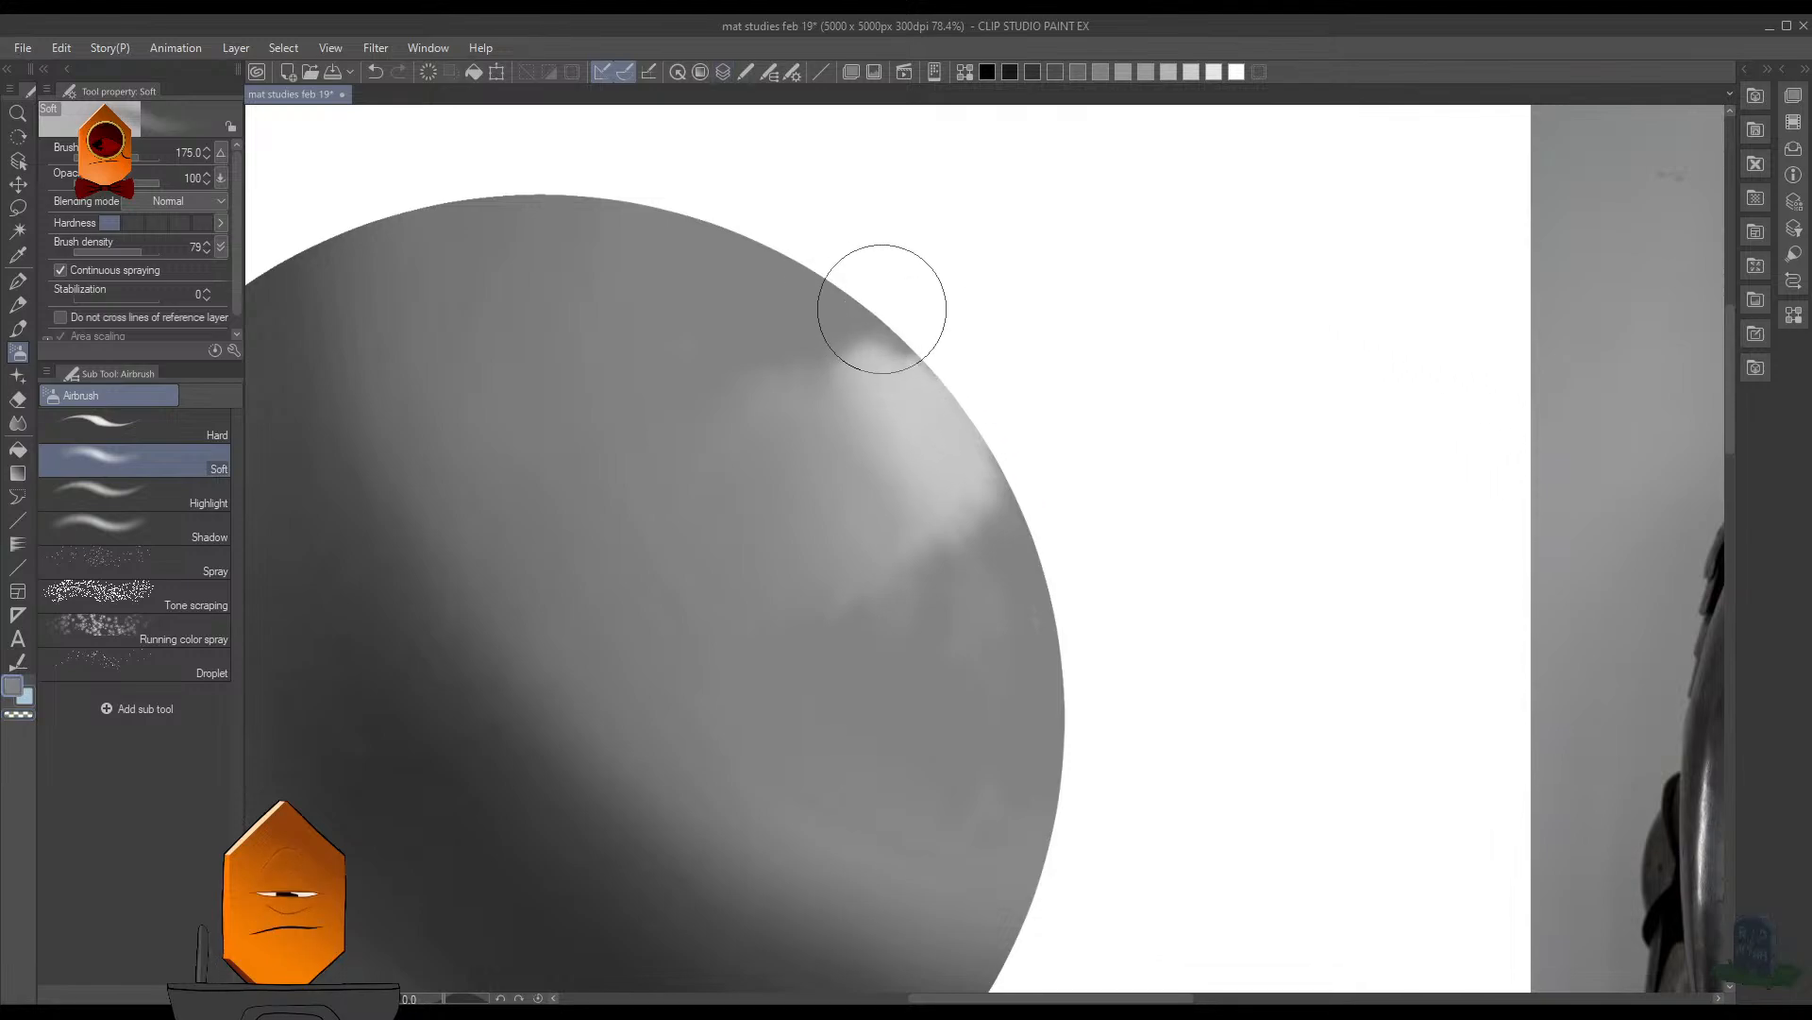
pyautogui.press('b')
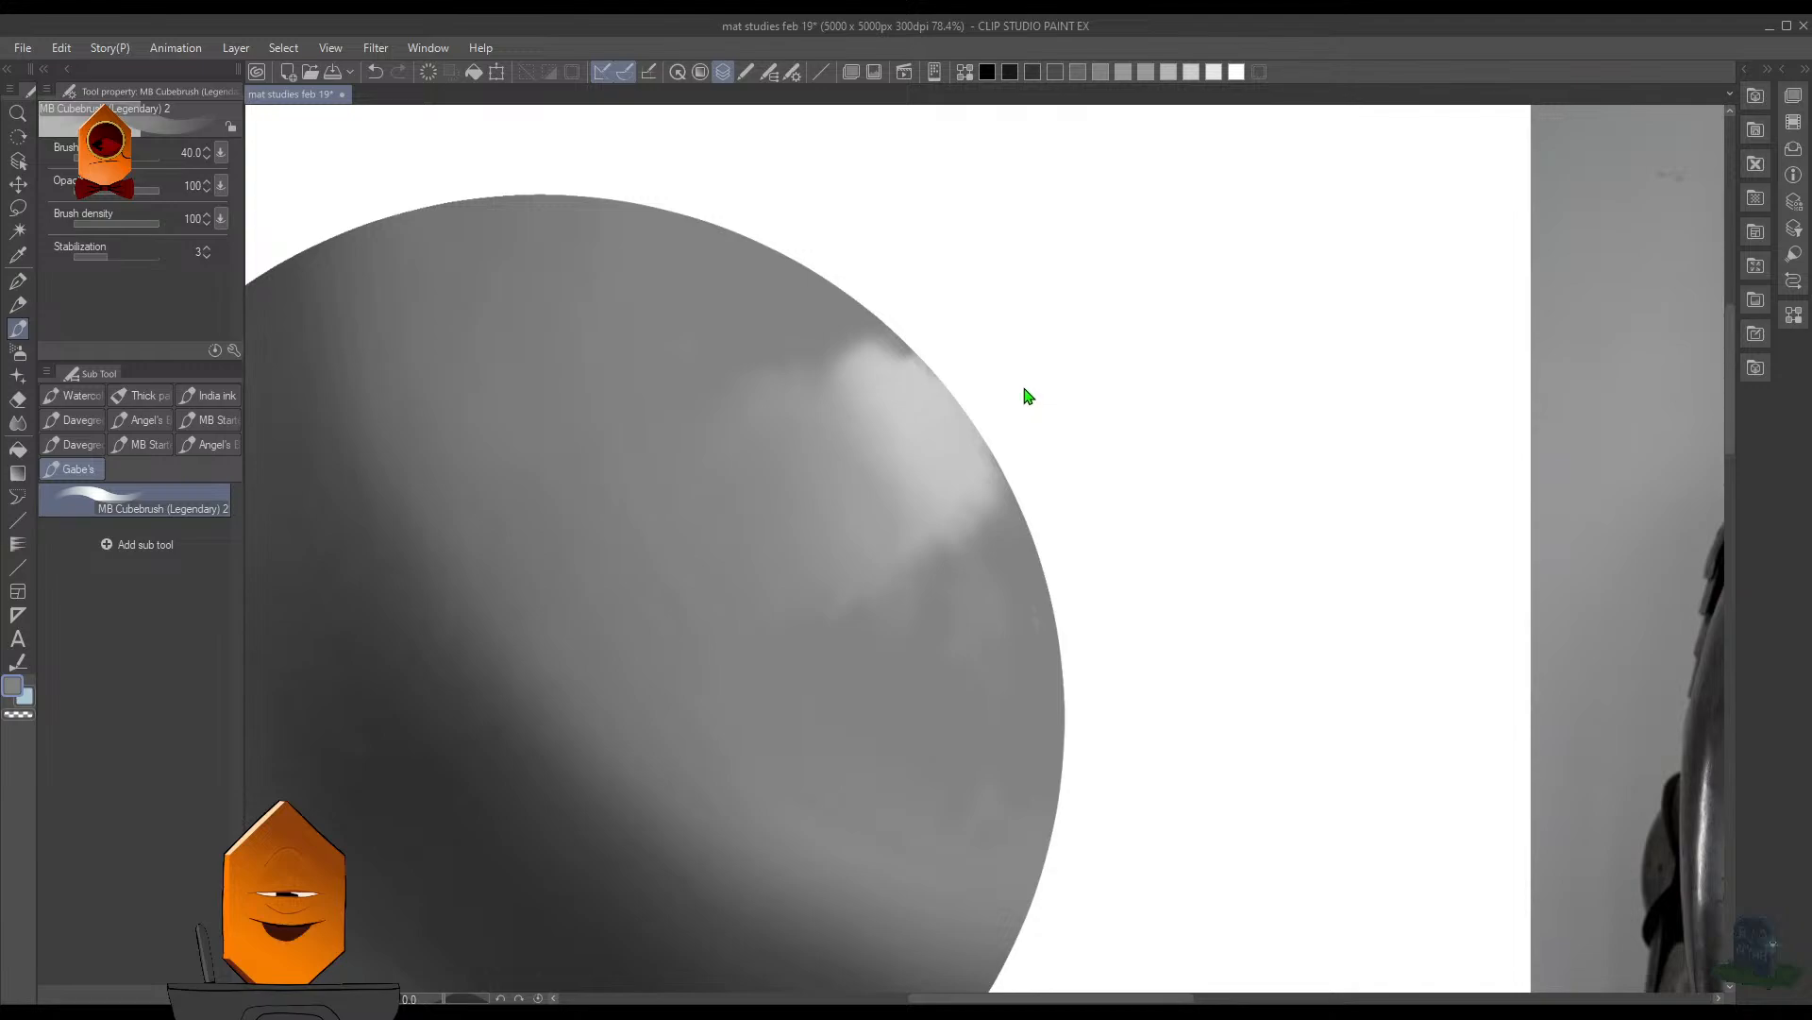
# - Save the illustration with the sphere and the armor photo both in view
pyautogui.moveTo(1103, 350); pyautogui.dragTo(1084, 481)
pyautogui.moveTo(1136, 418)
pyautogui.mouseDown()
pyautogui.moveTo(1118, 486)
pyautogui.moveTo(1072, 525)
pyautogui.moveTo(951, 518)
pyautogui.mouseUp()
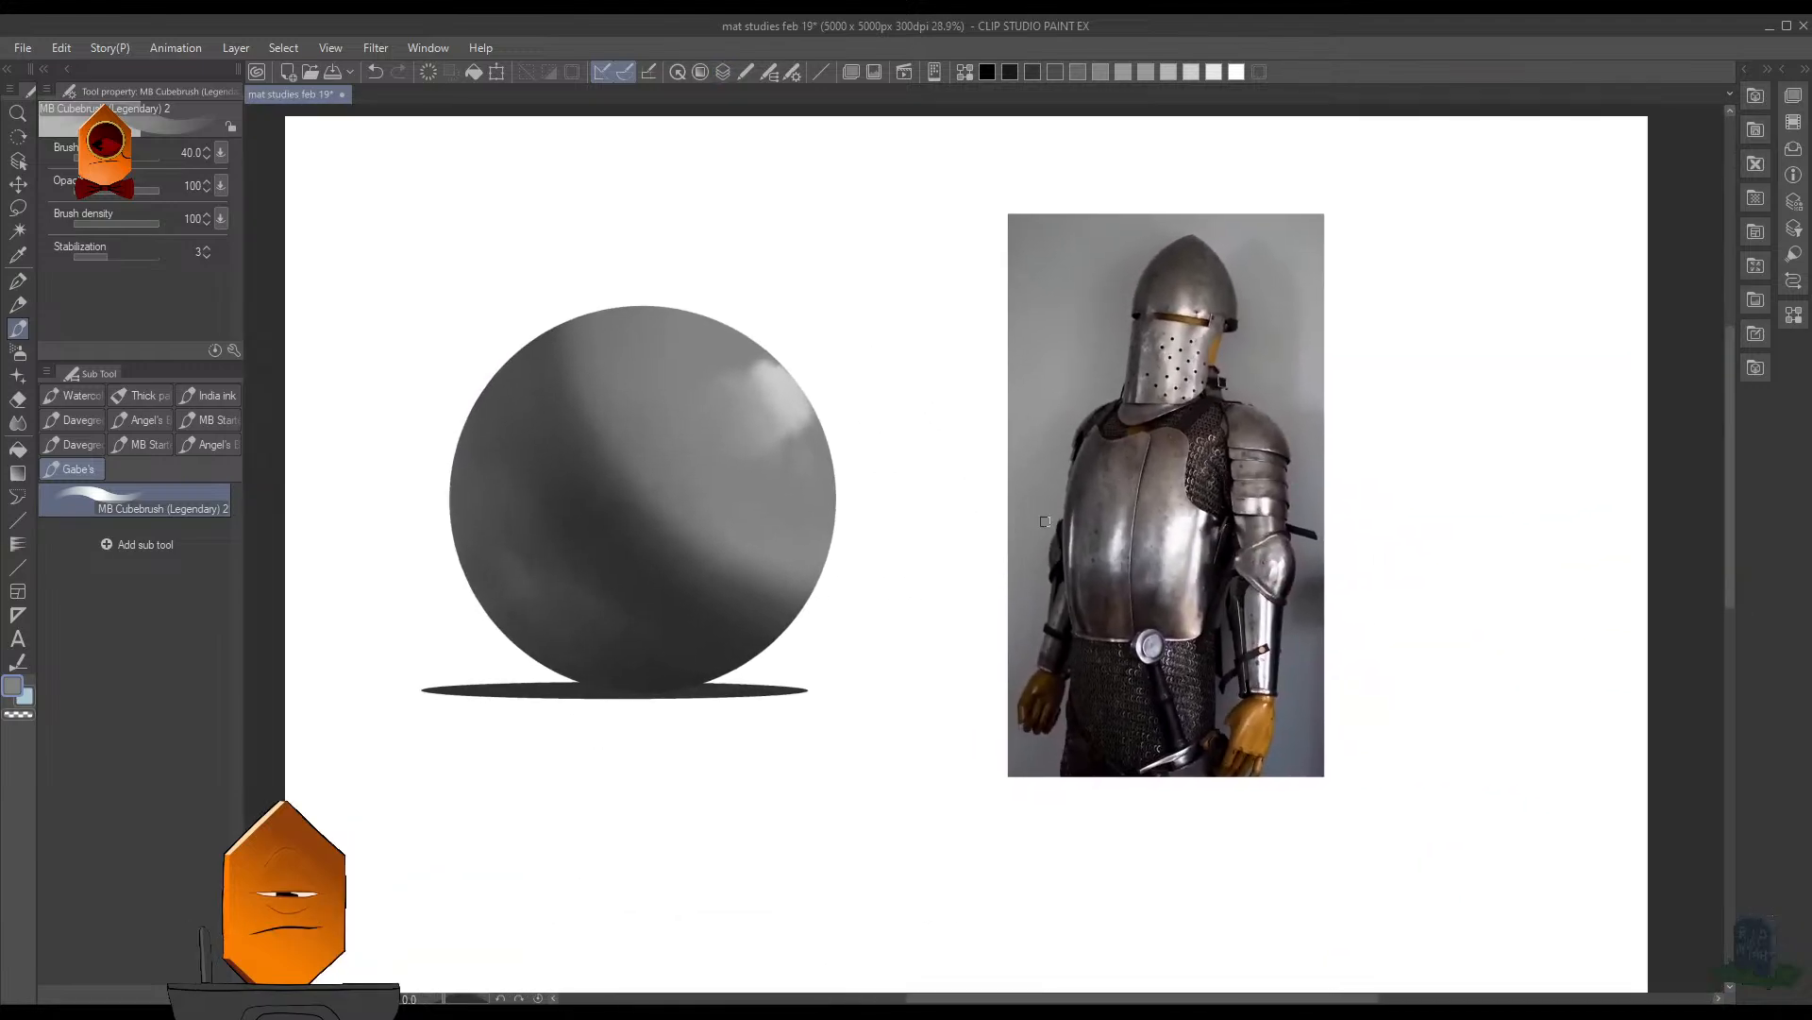
pyautogui.hotkey('ctrl', 's')
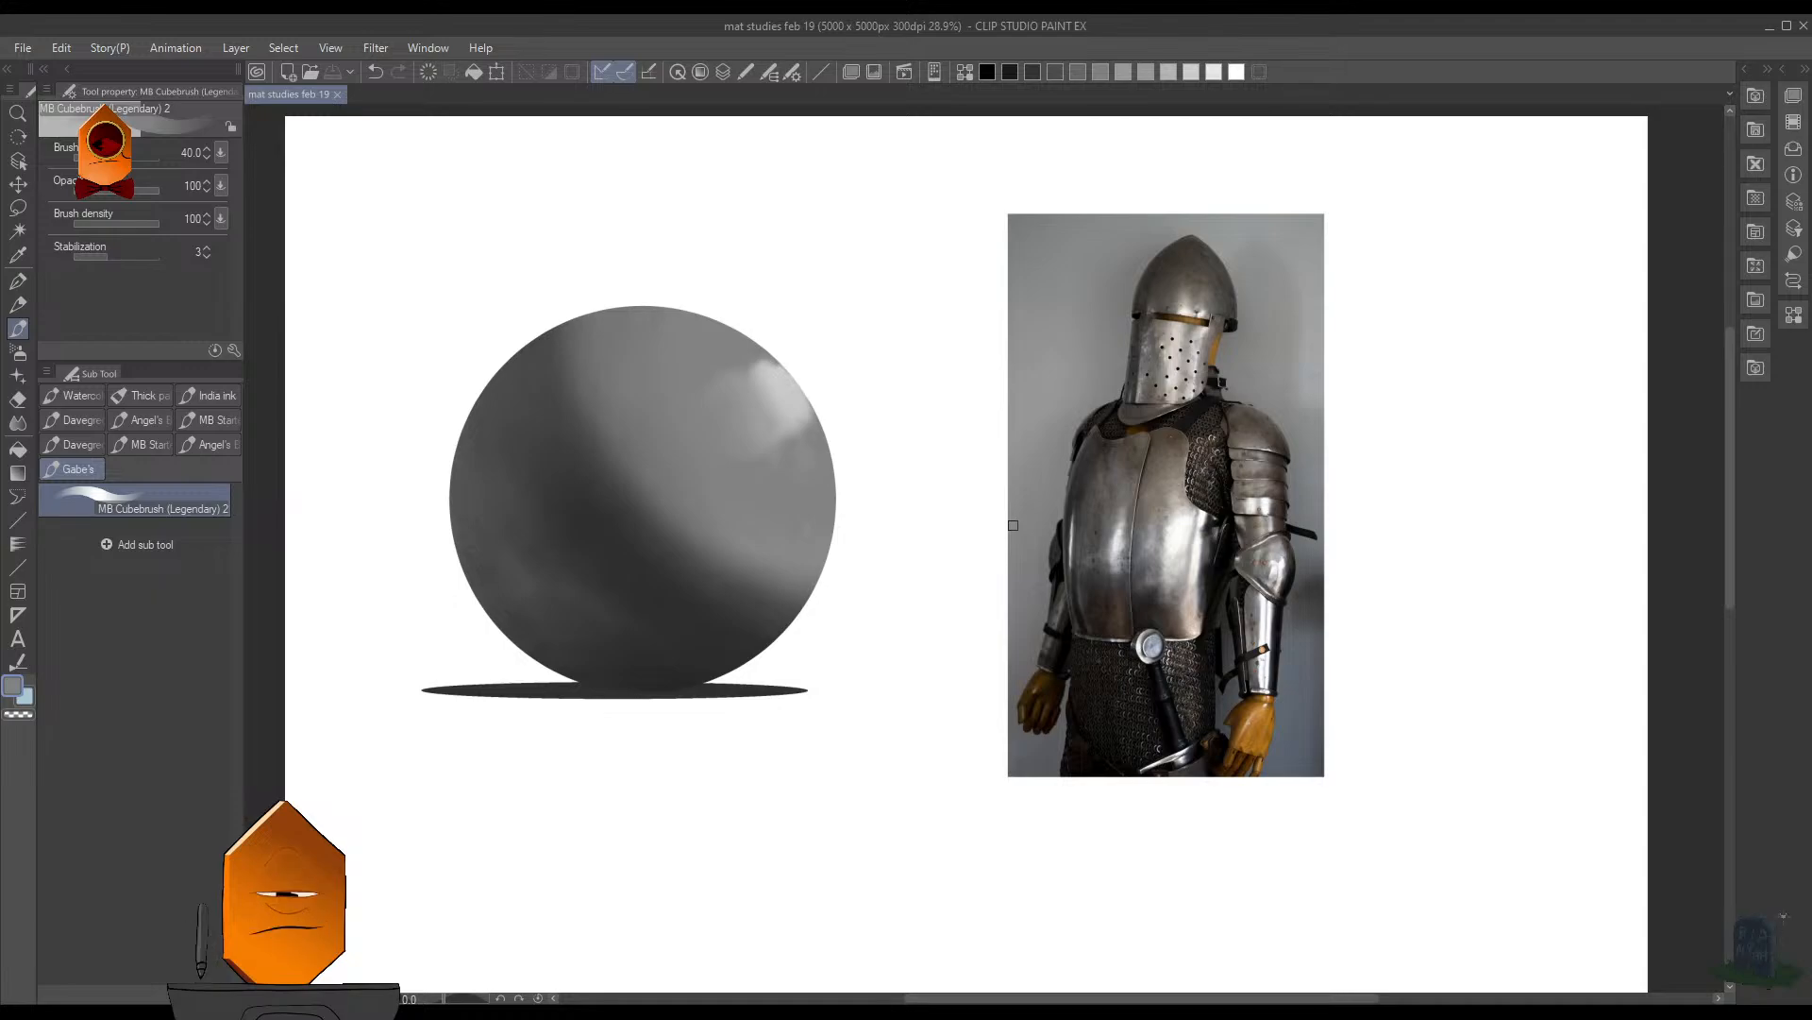
# - Select the sphere, and paint the sampled gray along the highlight's lower edge with the size 40 brush
pyautogui.moveTo(877, 487); pyautogui.dragTo(964, 534)
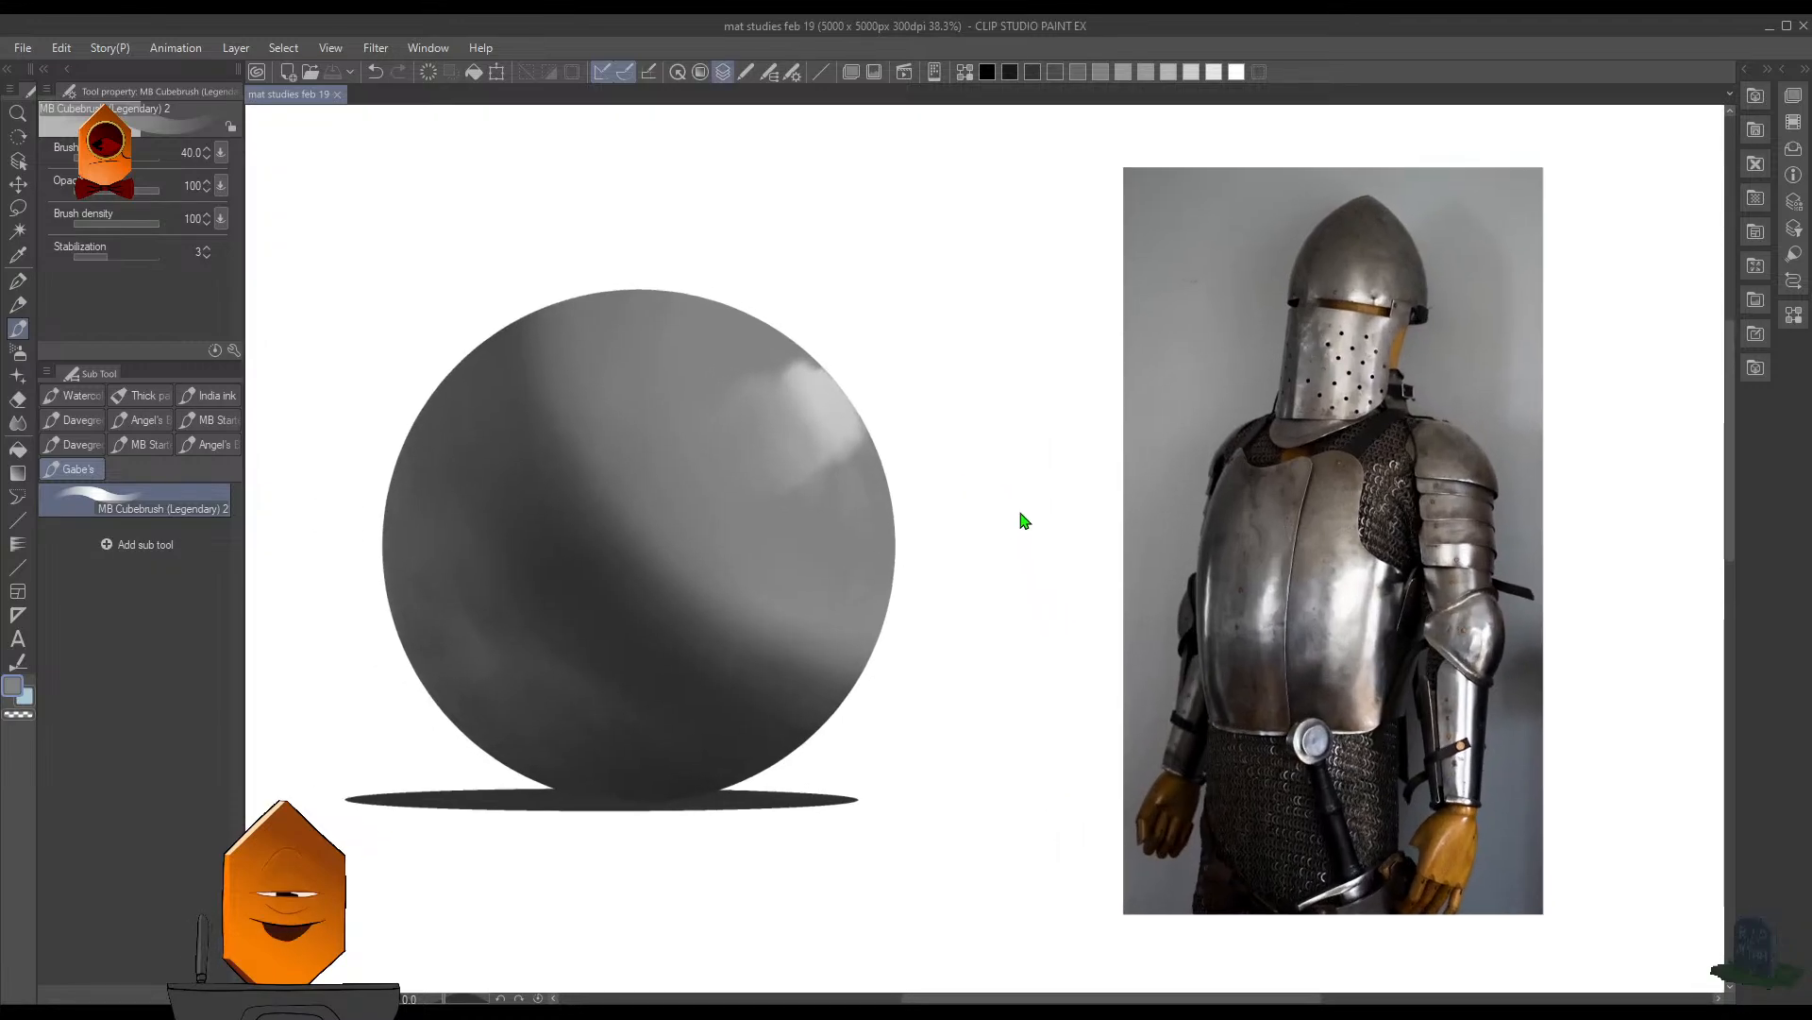
pyautogui.keyDown('ctrl'); pyautogui.keyDown('shift'); pyautogui.click(877, 467); pyautogui.keyUp('shift'); pyautogui.keyUp('ctrl')
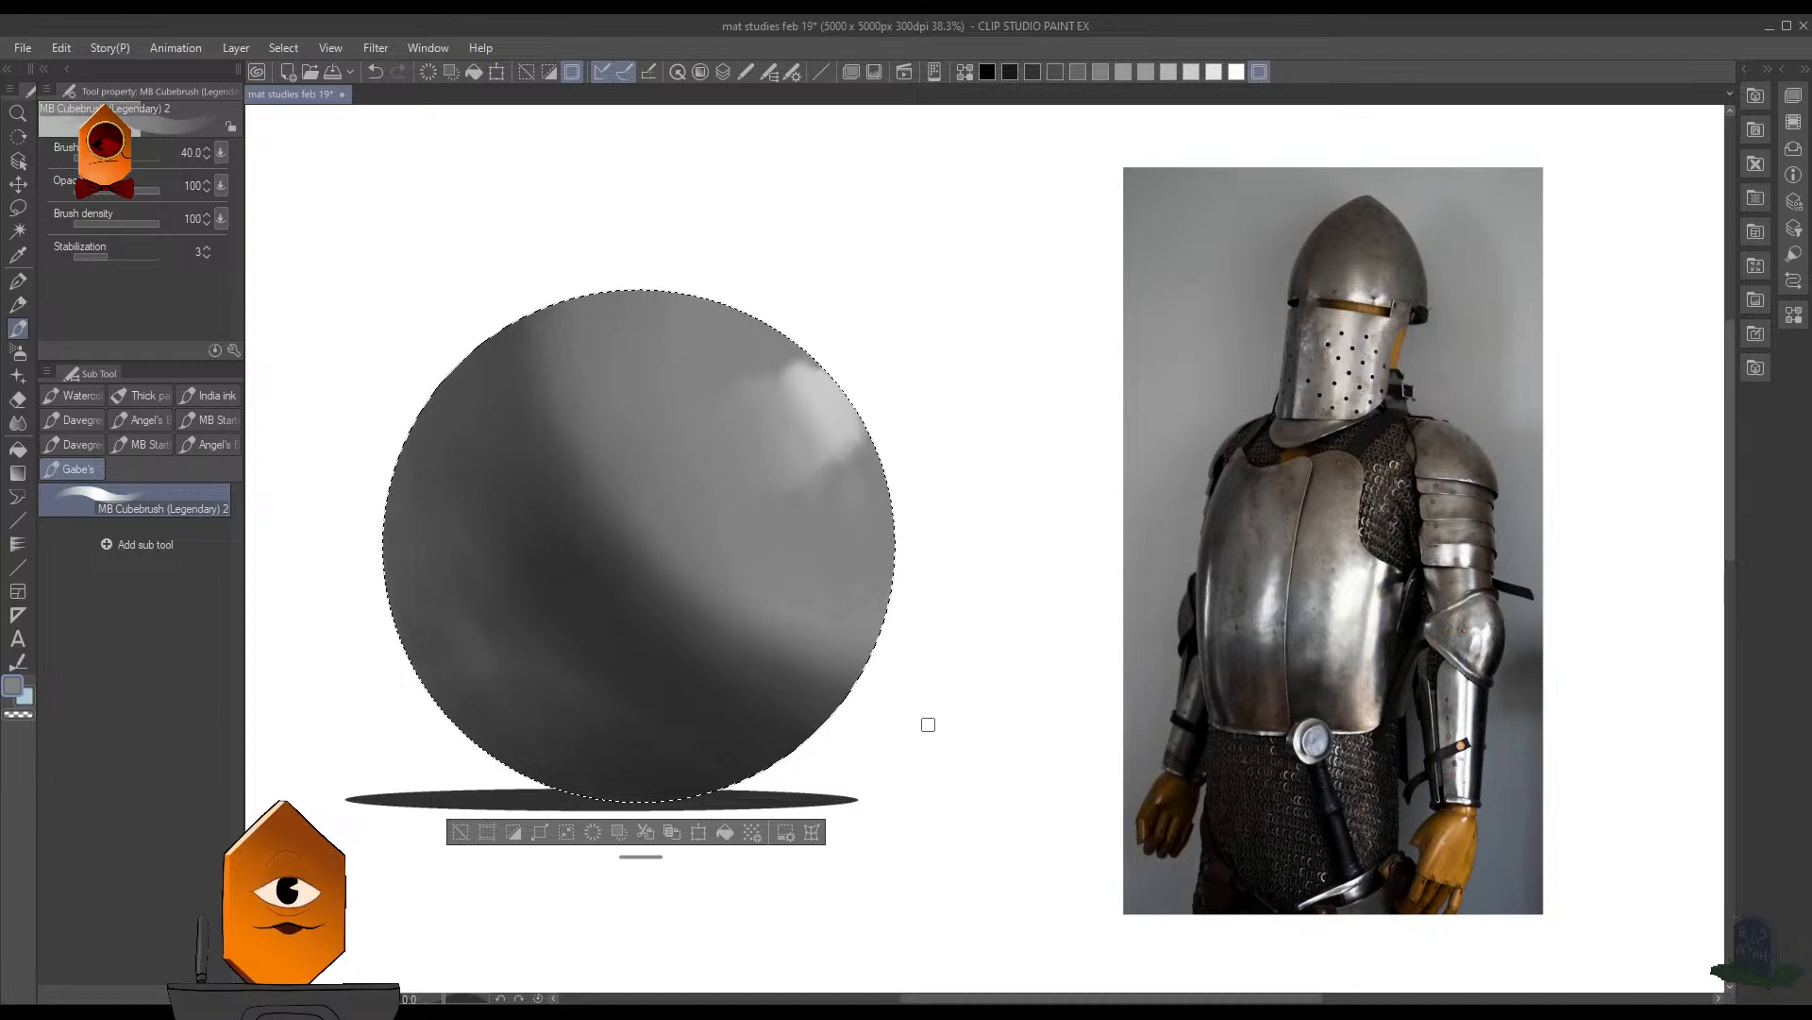
pyautogui.moveTo(973, 411); pyautogui.dragTo(1015, 401)
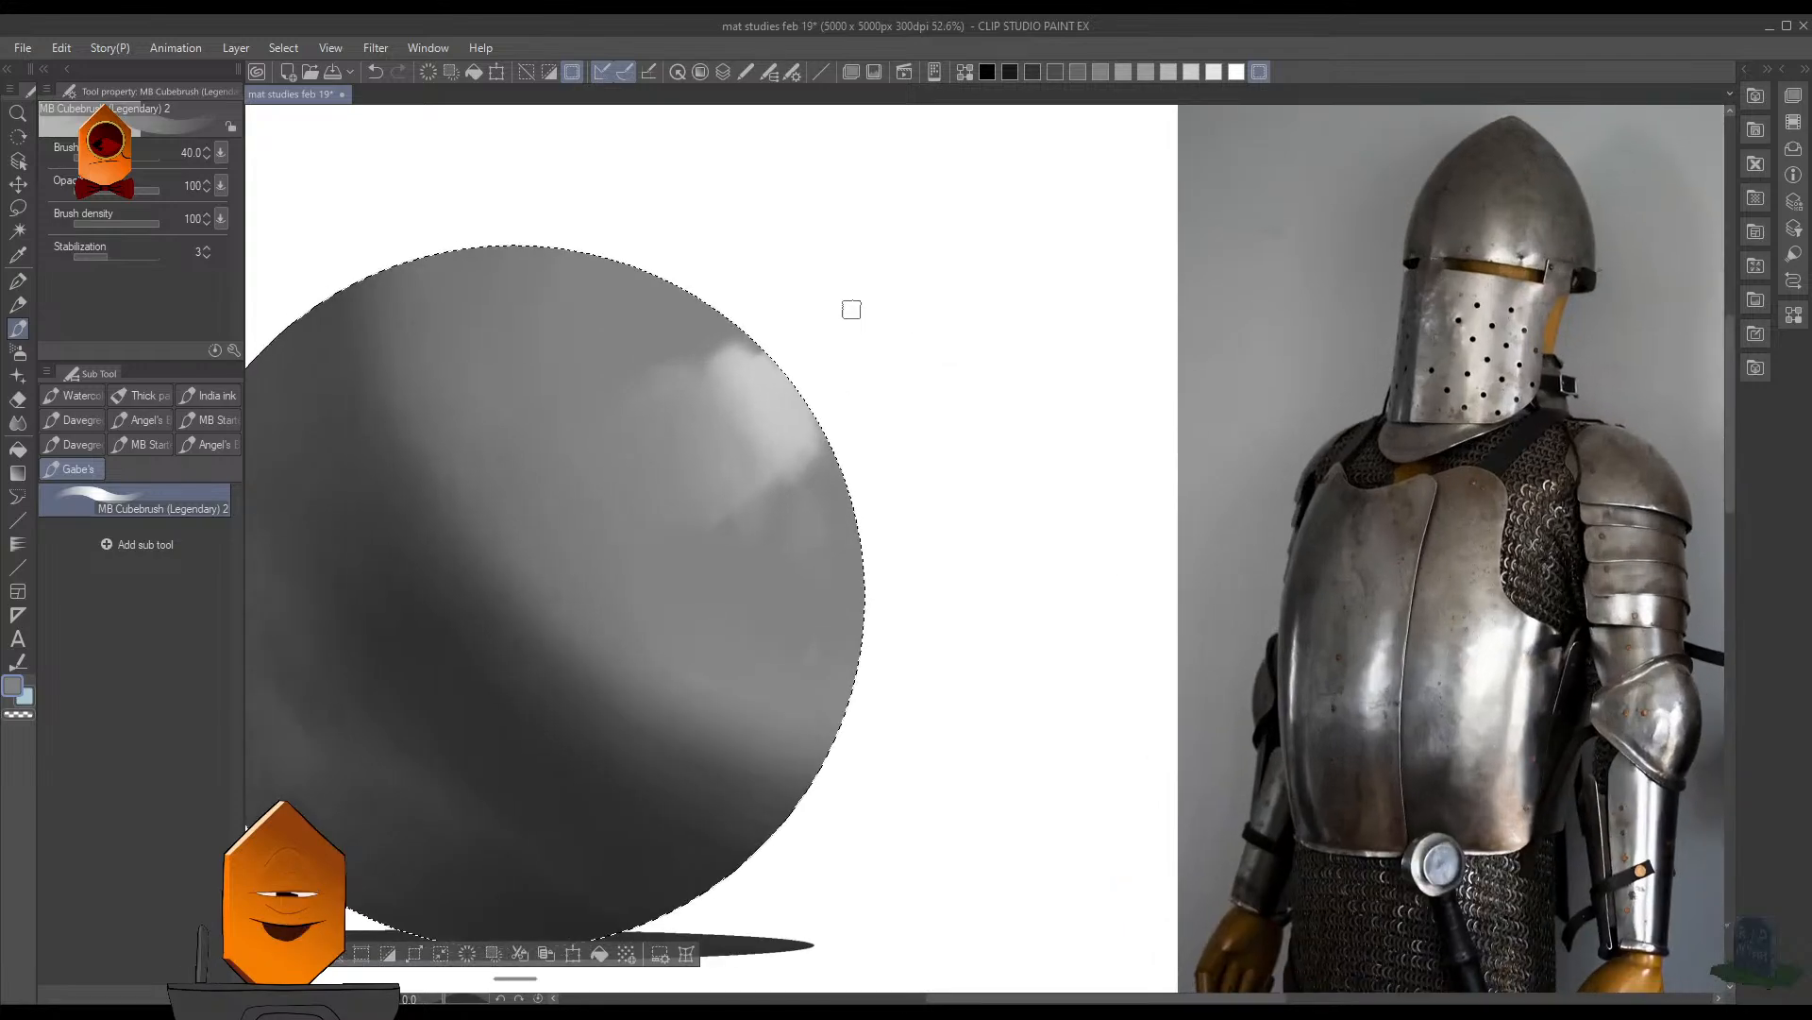
pyautogui.moveTo(820, 440); pyautogui.dragTo(831, 474)
# - Enlarge the brush to 70, paint gray over the highlight's upper tip near the rim, and clear the selection
pyautogui.press(']')
pyautogui.press(']')
pyautogui.press(']')
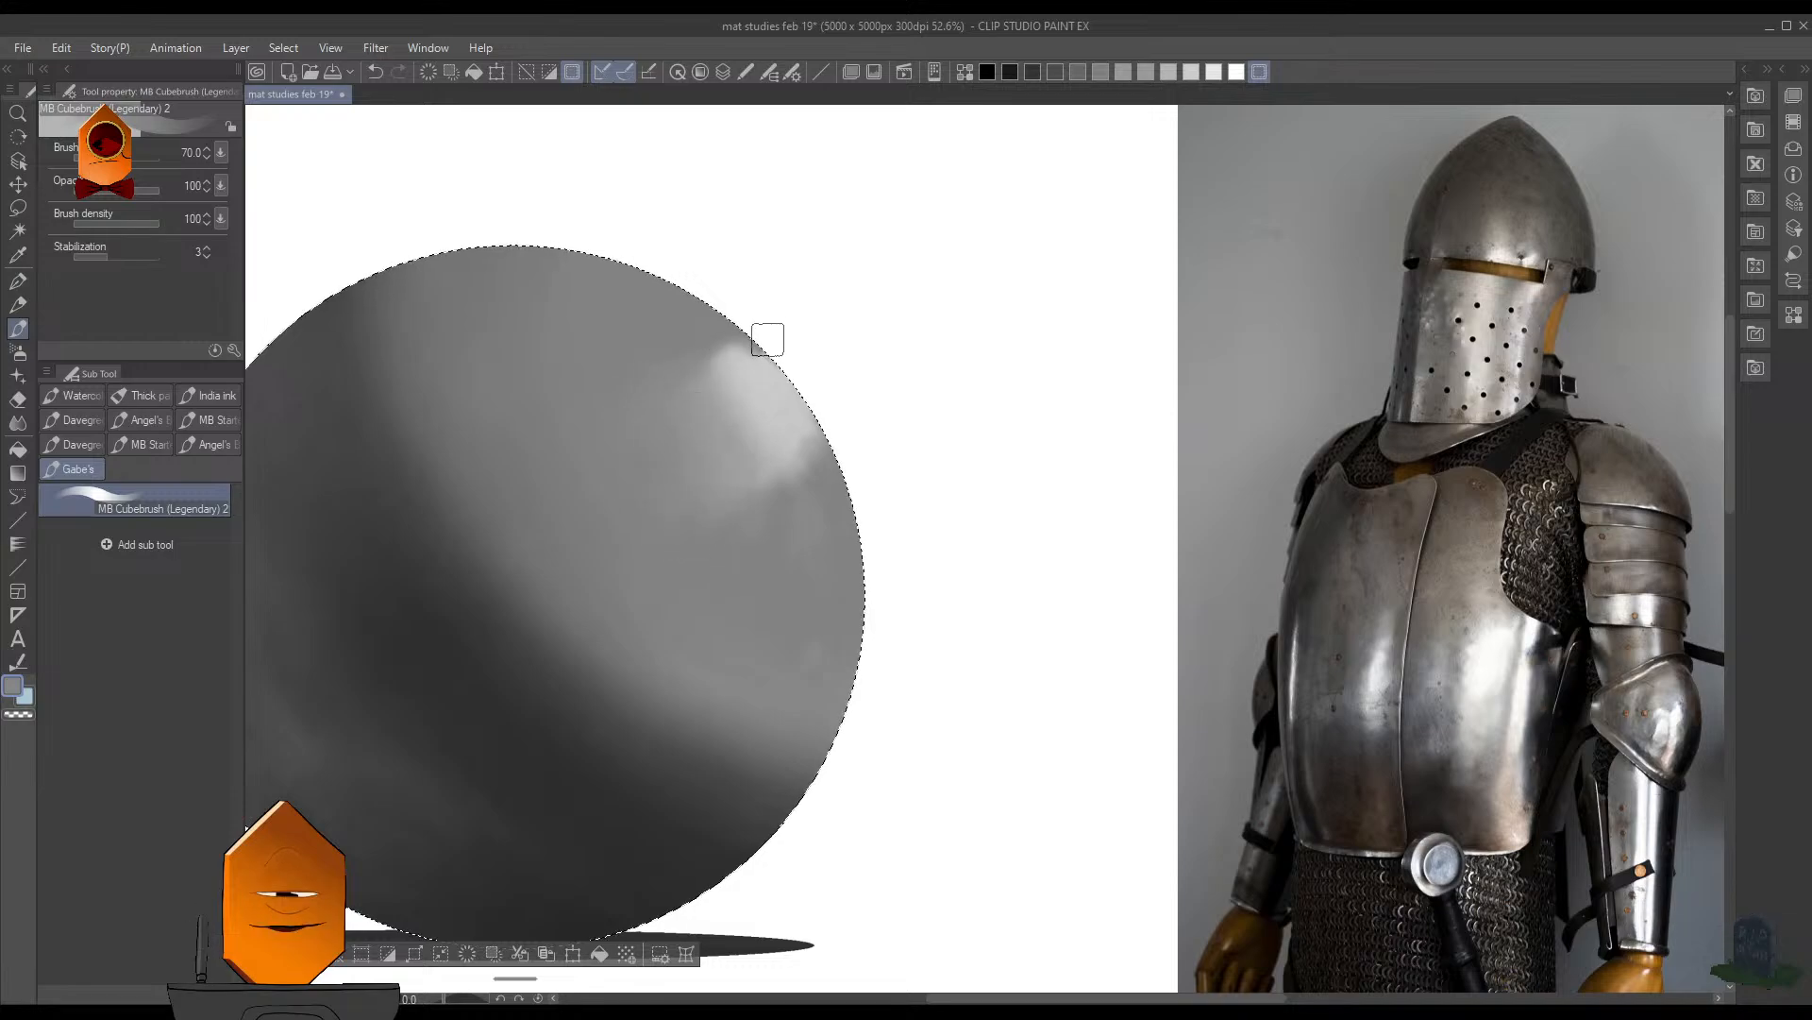
pyautogui.moveTo(738, 349); pyautogui.dragTo(740, 326)
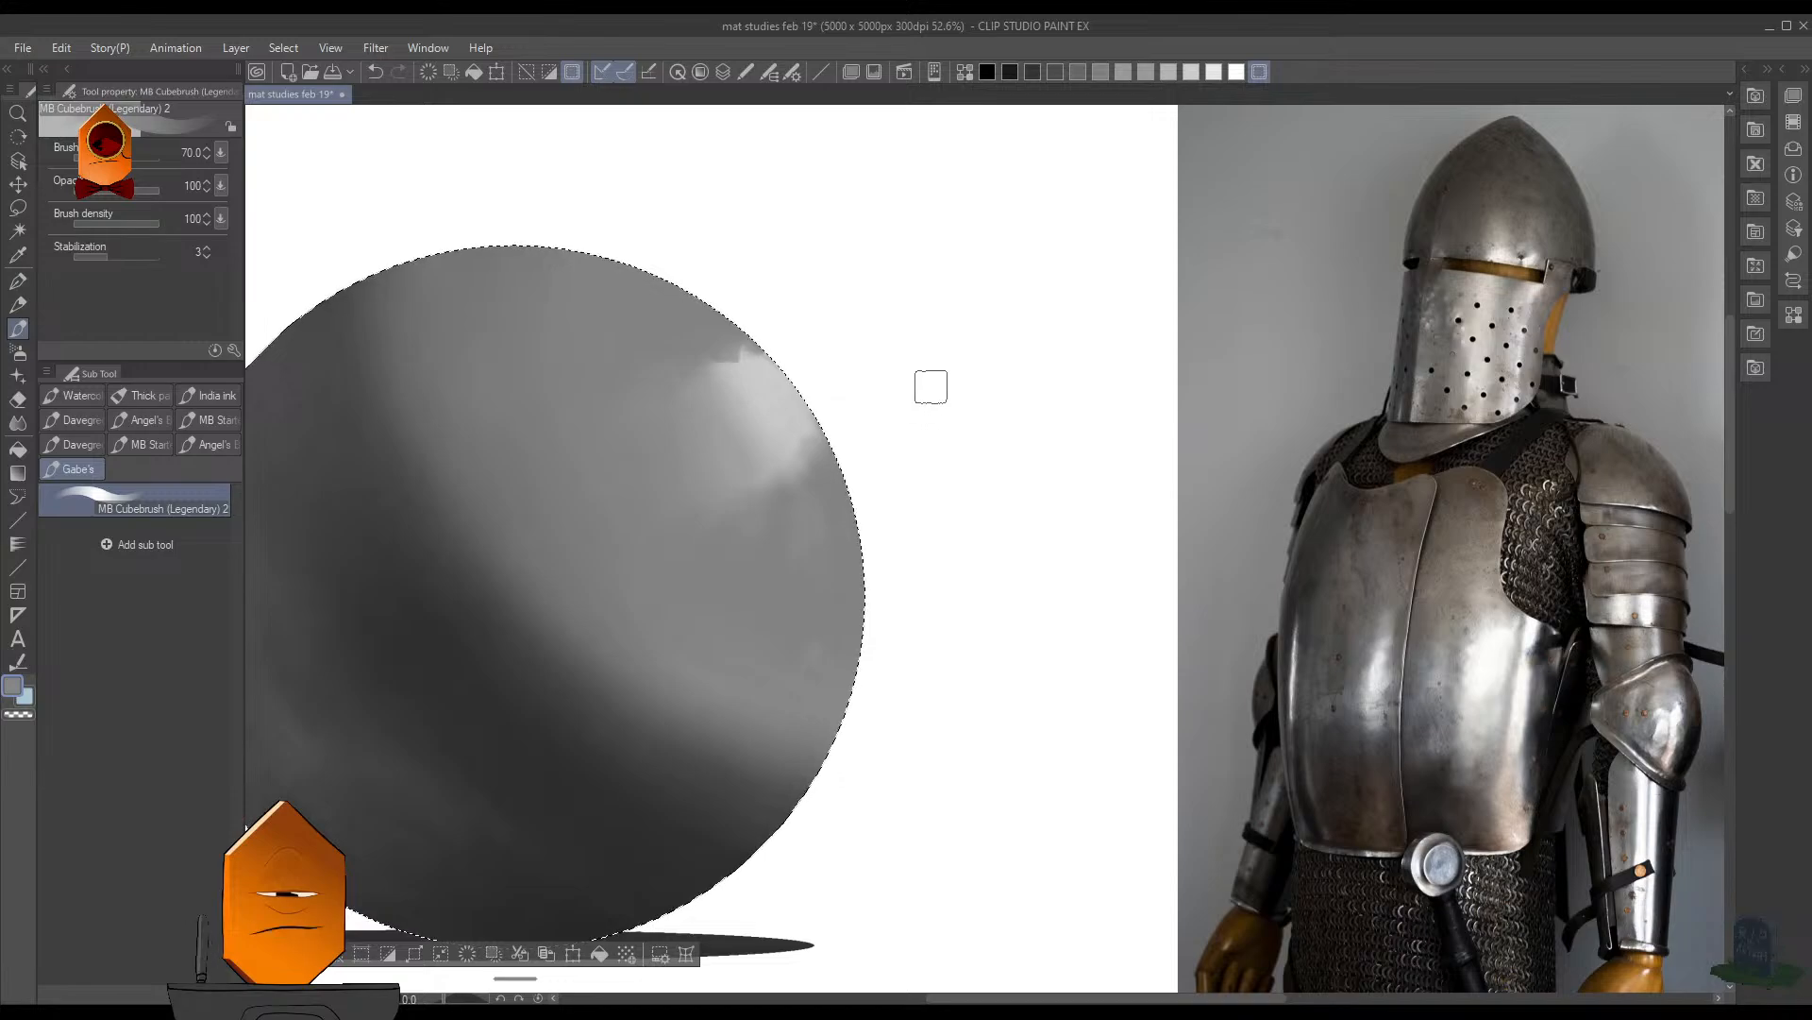
pyautogui.scroll(-2, 982, 466)
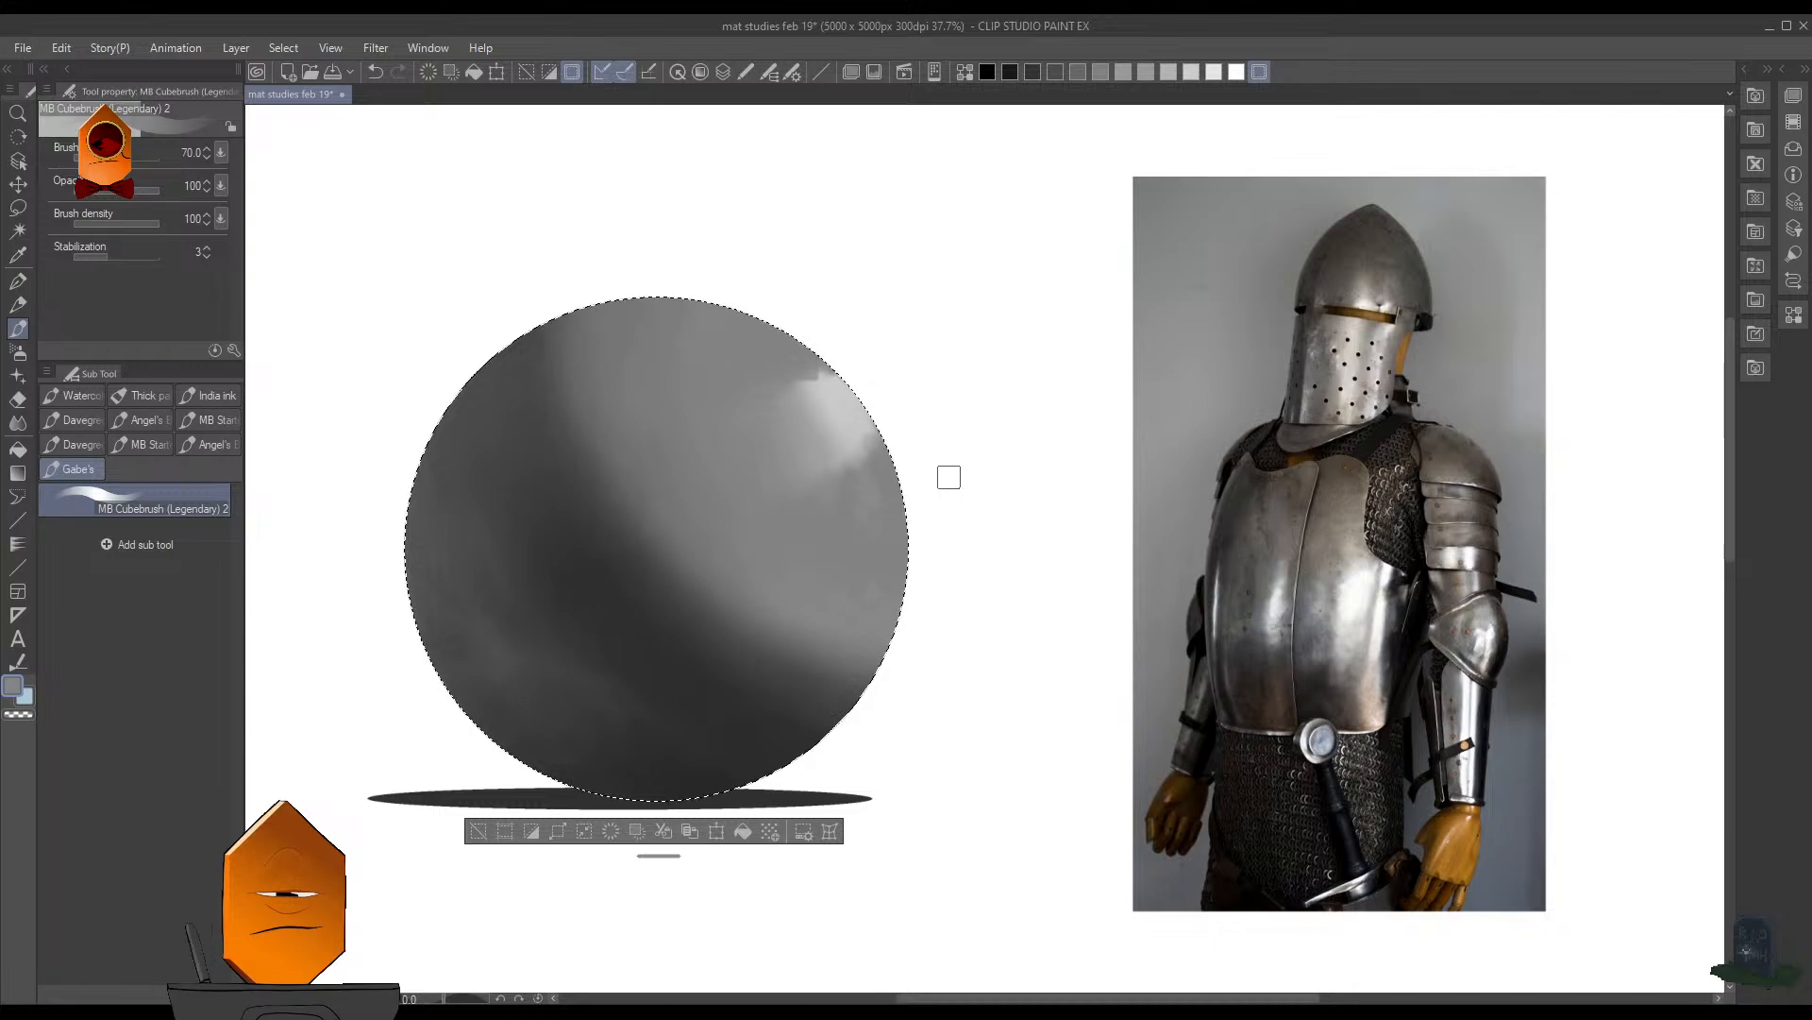
pyautogui.hotkey('ctrl', 'd')
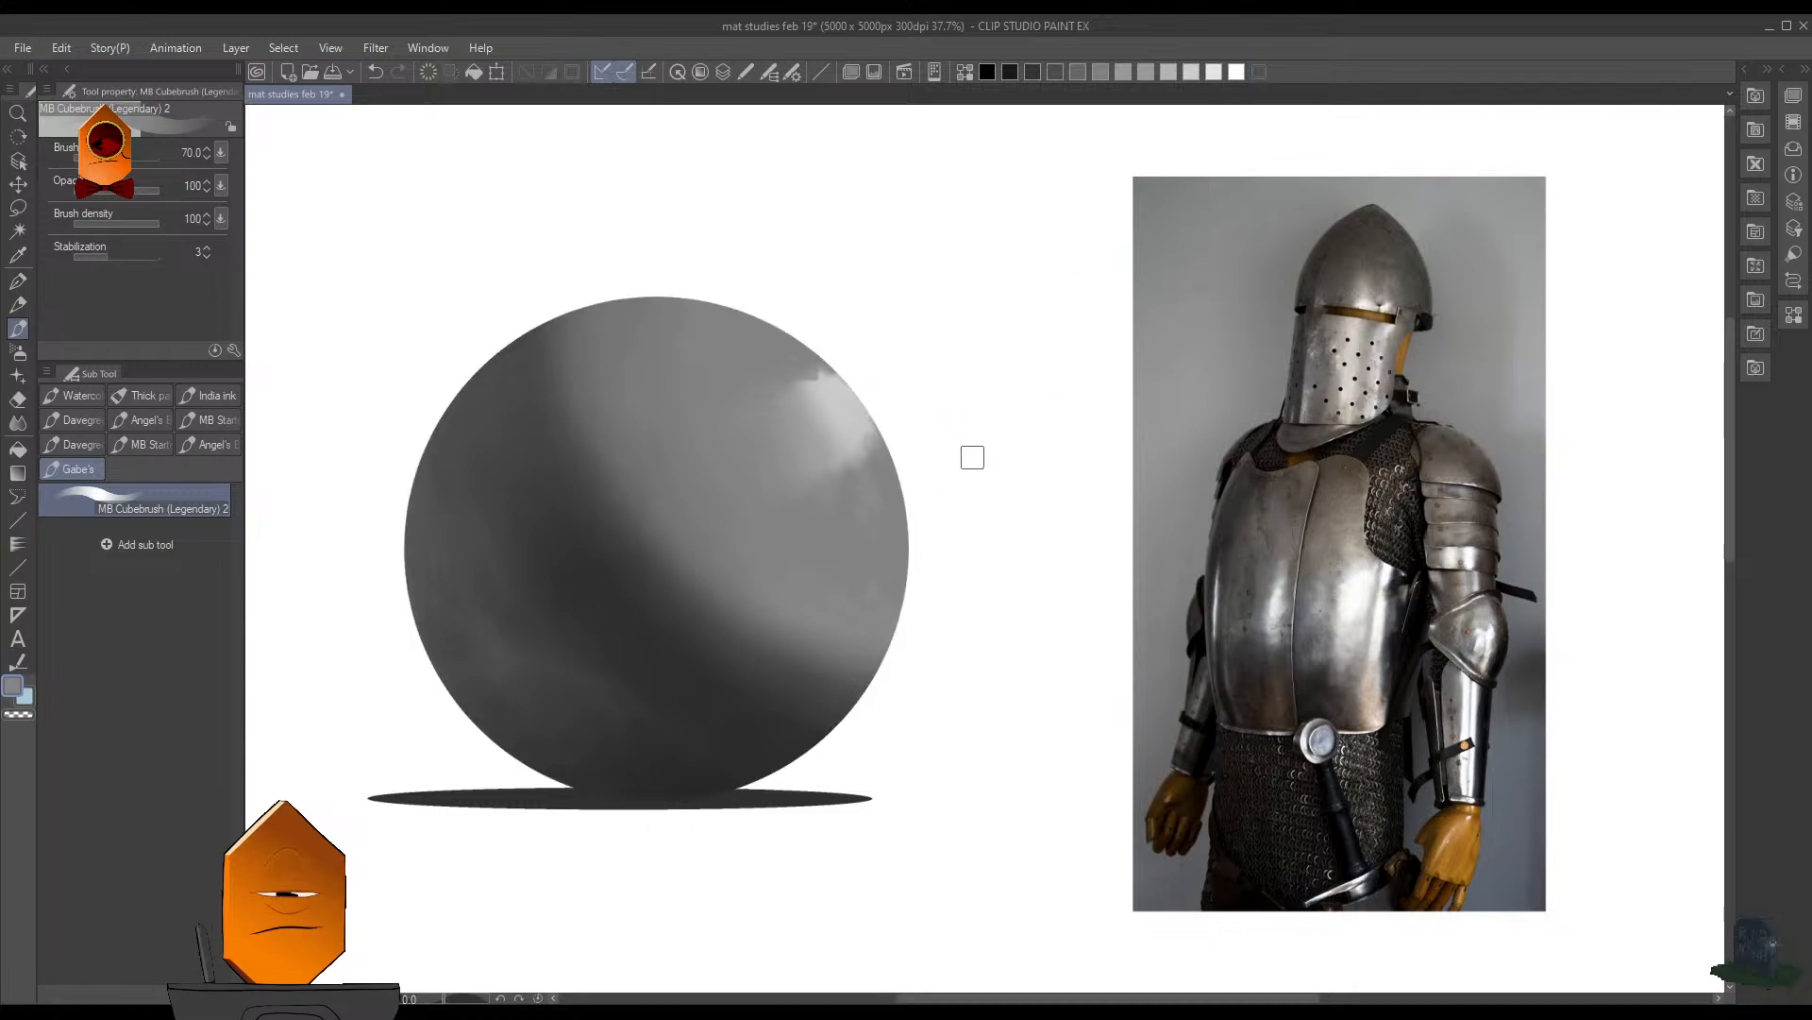
pyautogui.scroll(-1, 972, 457)
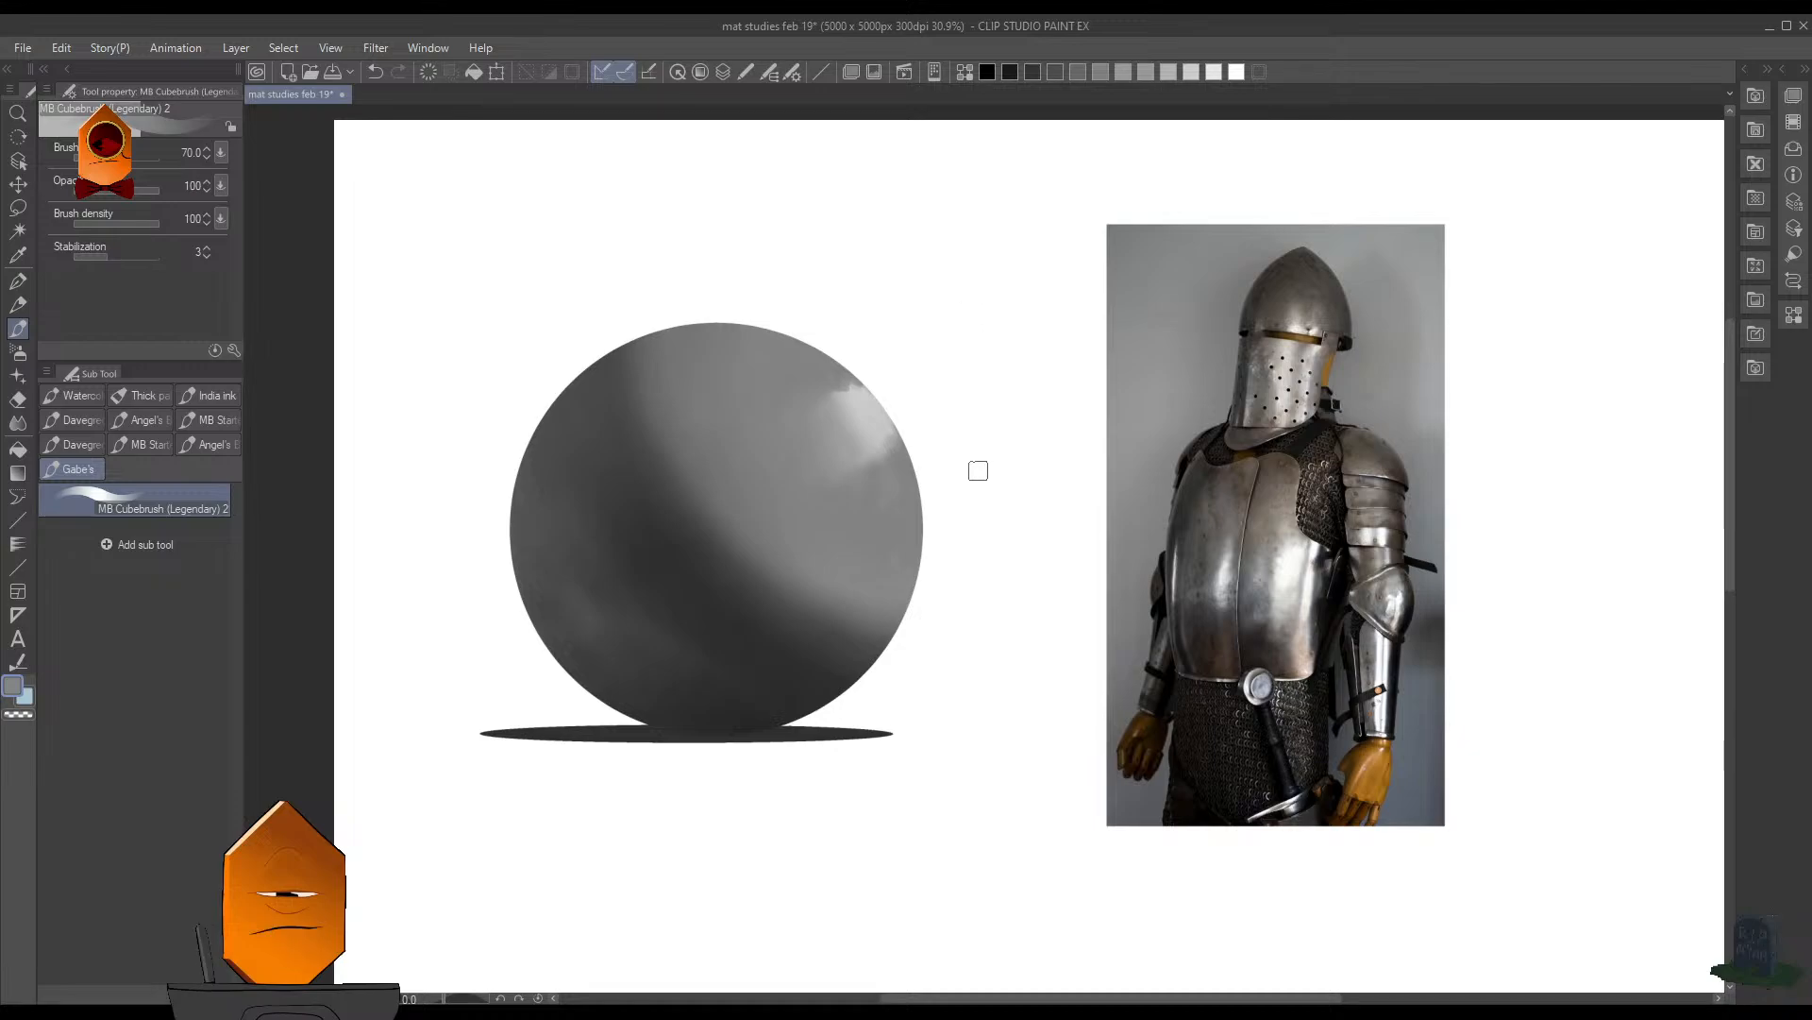
# - Save the illustration, then reselect the sphere and paint gray over the highlight's upper tip beside the rim
pyautogui.hotkey('ctrl', 's')
pyautogui.moveTo(1052, 444)
pyautogui.mouseDown()
pyautogui.moveTo(1011, 551)
pyautogui.moveTo(1022, 405)
pyautogui.moveTo(1032, 449)
pyautogui.moveTo(1023, 429)
pyautogui.moveTo(1043, 438)
pyautogui.mouseUp()
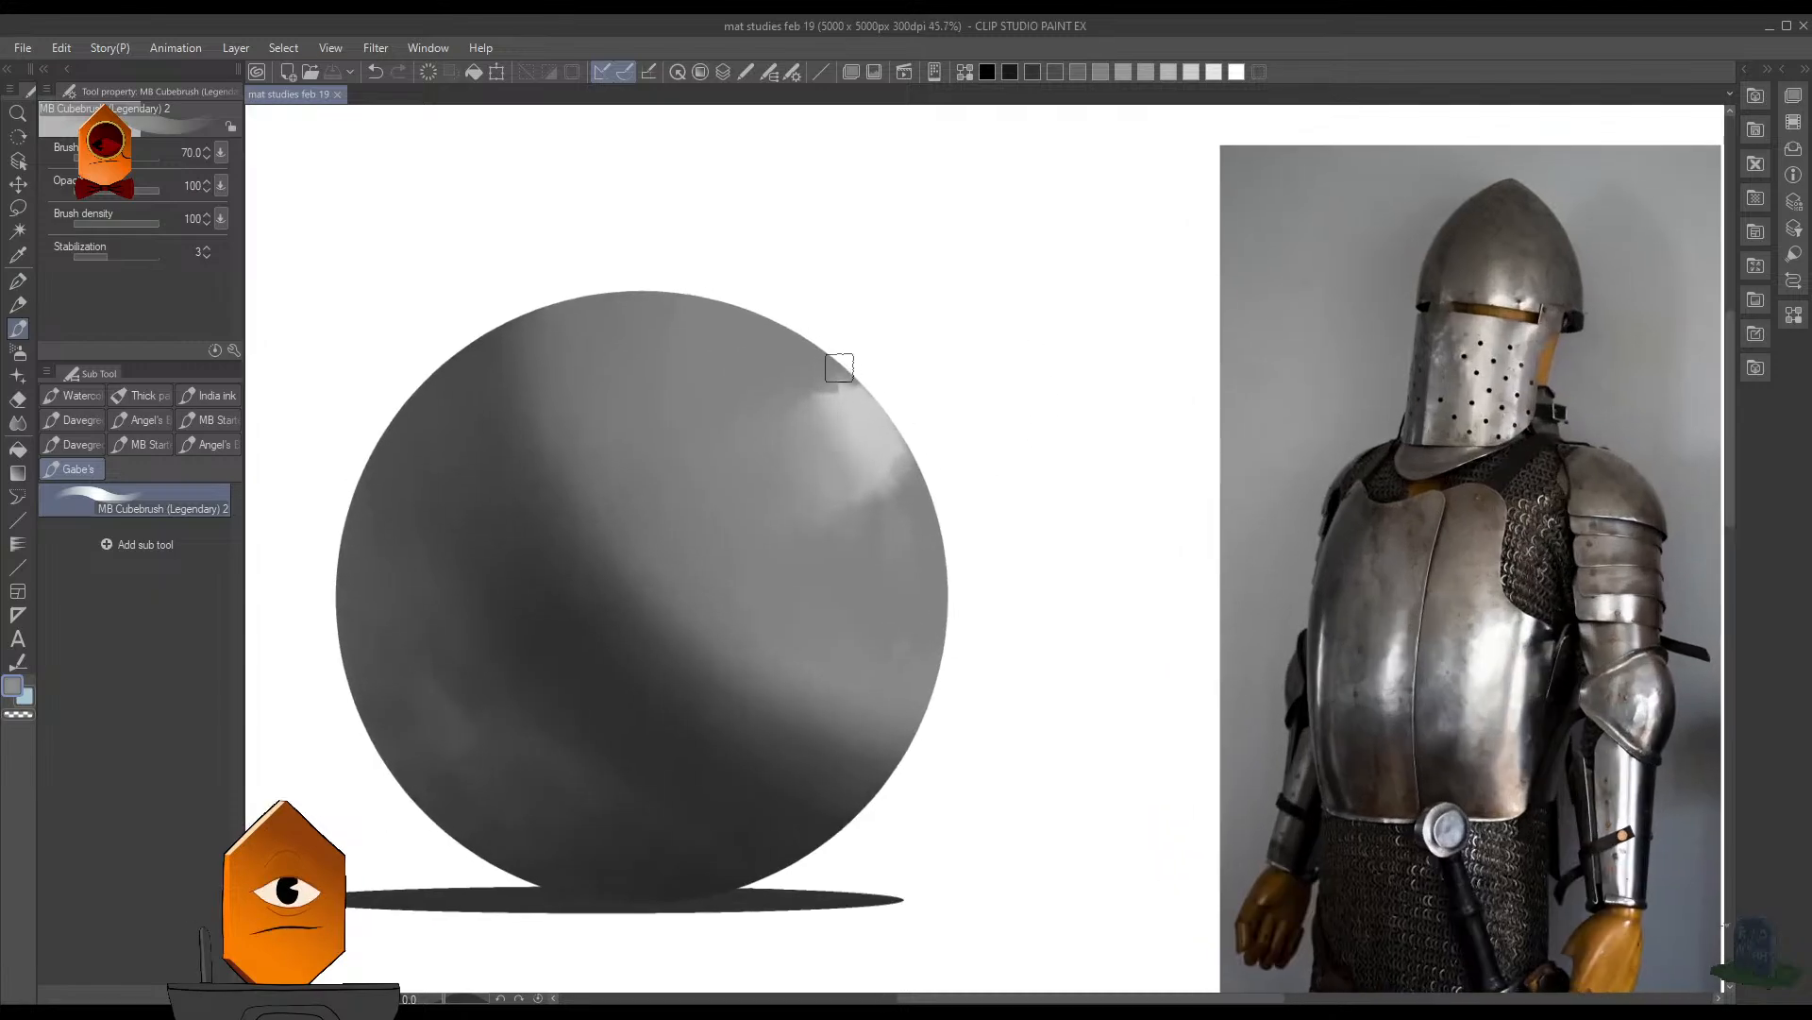
pyautogui.hotkey('ctrl', 'shift', 'd')
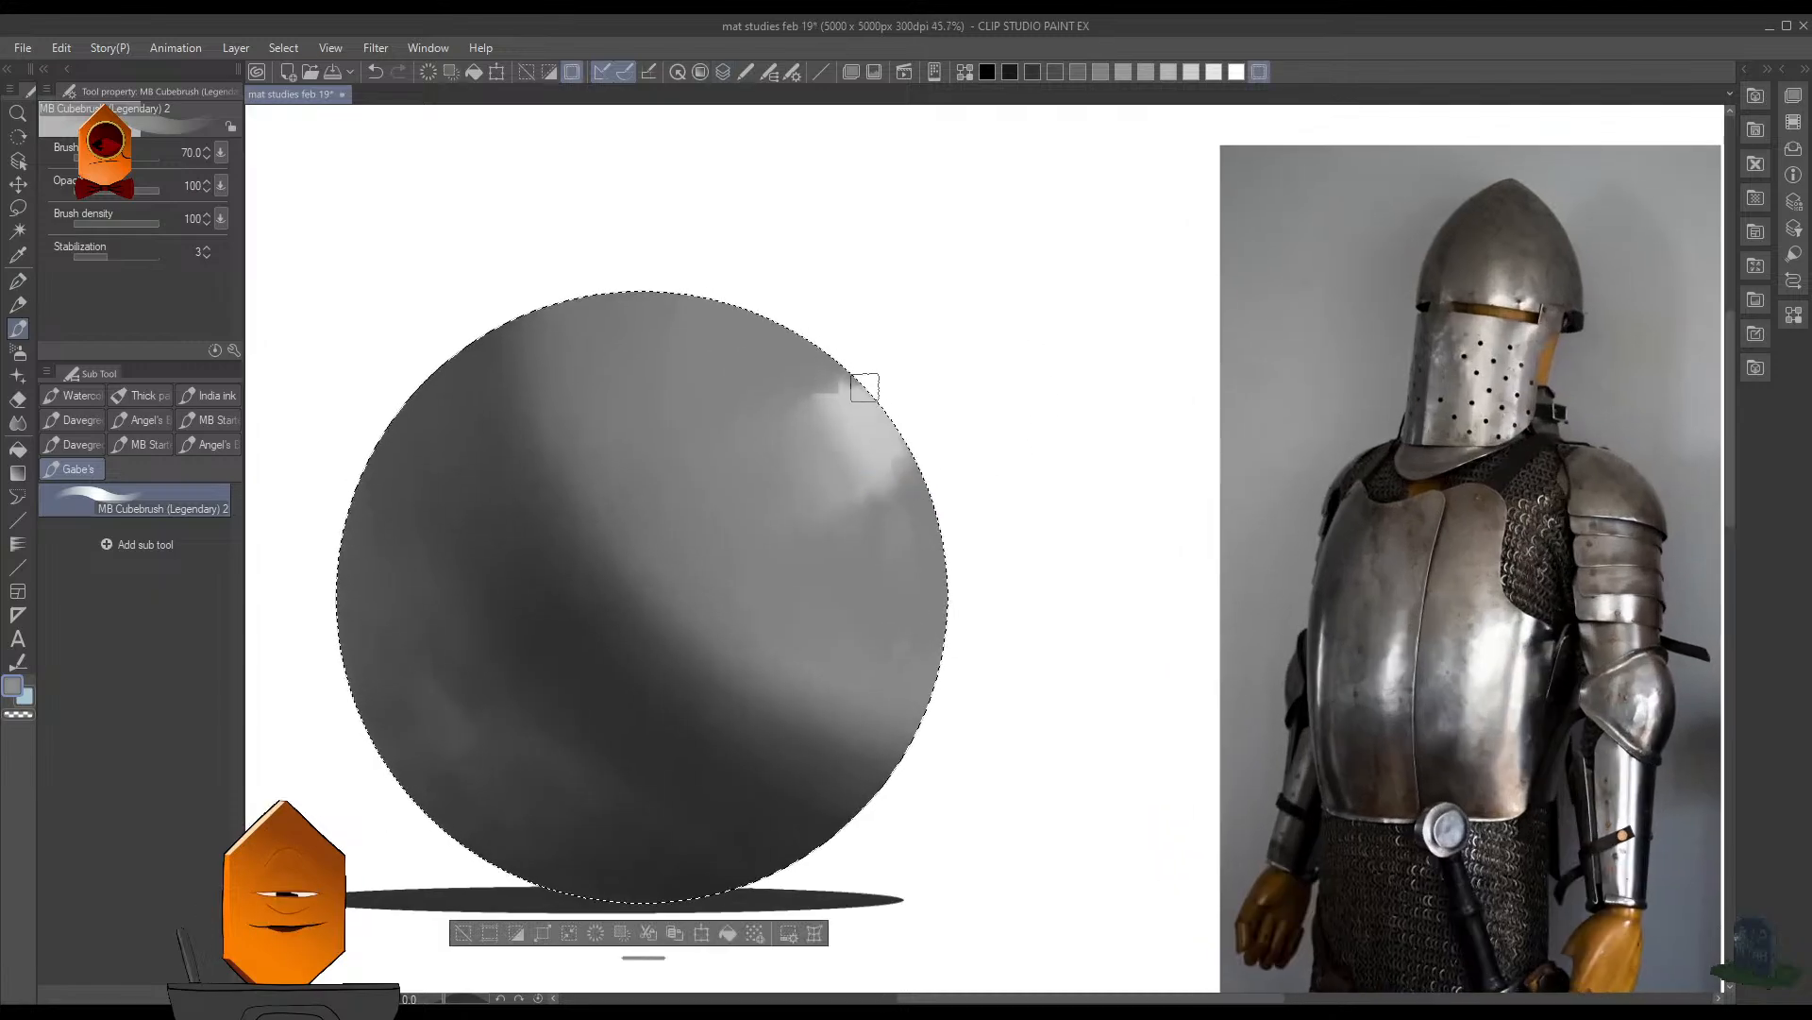
pyautogui.moveTo(877, 387); pyautogui.dragTo(823, 383)
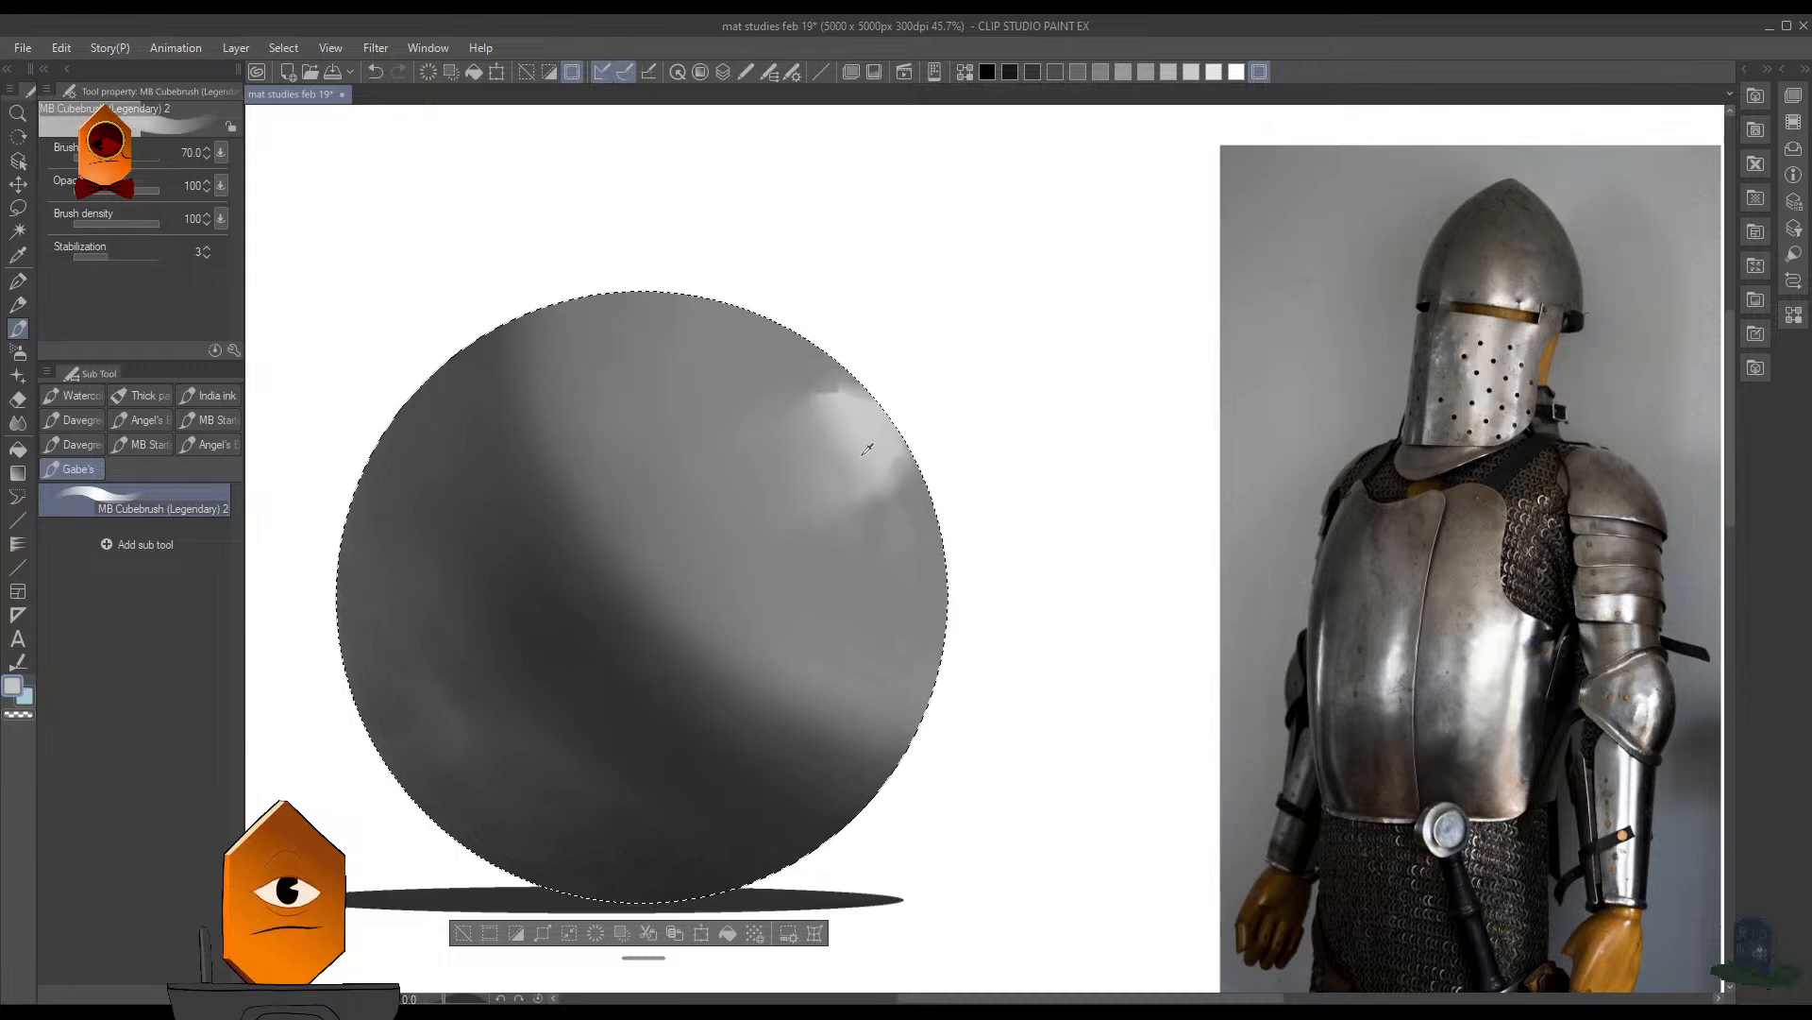
# - Paint a light gray reflection just below the highlight near the rim, and blend it with the surrounding gray
pyautogui.moveTo(887, 562)
pyautogui.mouseDown()
pyautogui.moveTo(890, 535)
pyautogui.moveTo(877, 610)
pyautogui.mouseUp()
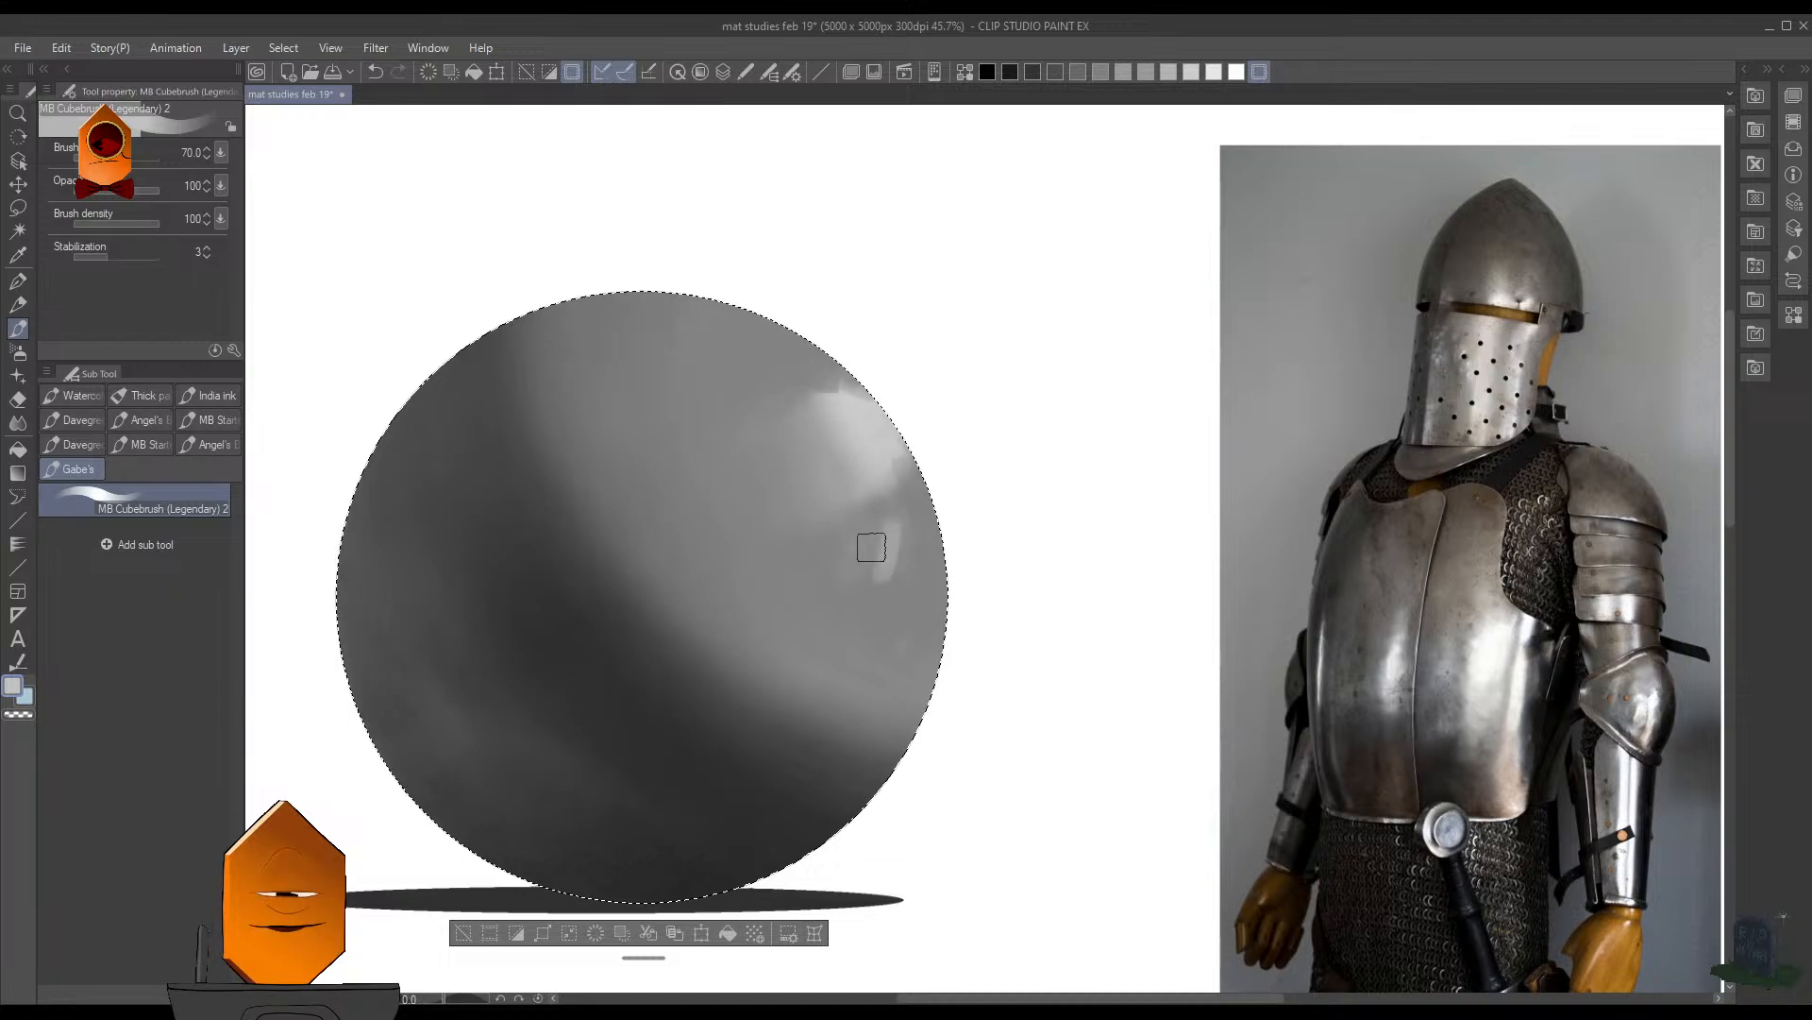
pyautogui.moveTo(870, 547); pyautogui.dragTo(868, 604)
pyautogui.moveTo(855, 553)
pyautogui.mouseDown()
pyautogui.moveTo(910, 524)
pyautogui.moveTo(891, 586)
pyautogui.moveTo(840, 530)
pyautogui.moveTo(885, 646)
pyautogui.moveTo(888, 527)
pyautogui.moveTo(900, 610)
pyautogui.moveTo(868, 608)
pyautogui.moveTo(897, 655)
pyautogui.moveTo(908, 447)
pyautogui.moveTo(908, 579)
pyautogui.mouseUp()
pyautogui.keyDown('alt'); pyautogui.click(921, 534); pyautogui.keyUp('alt')
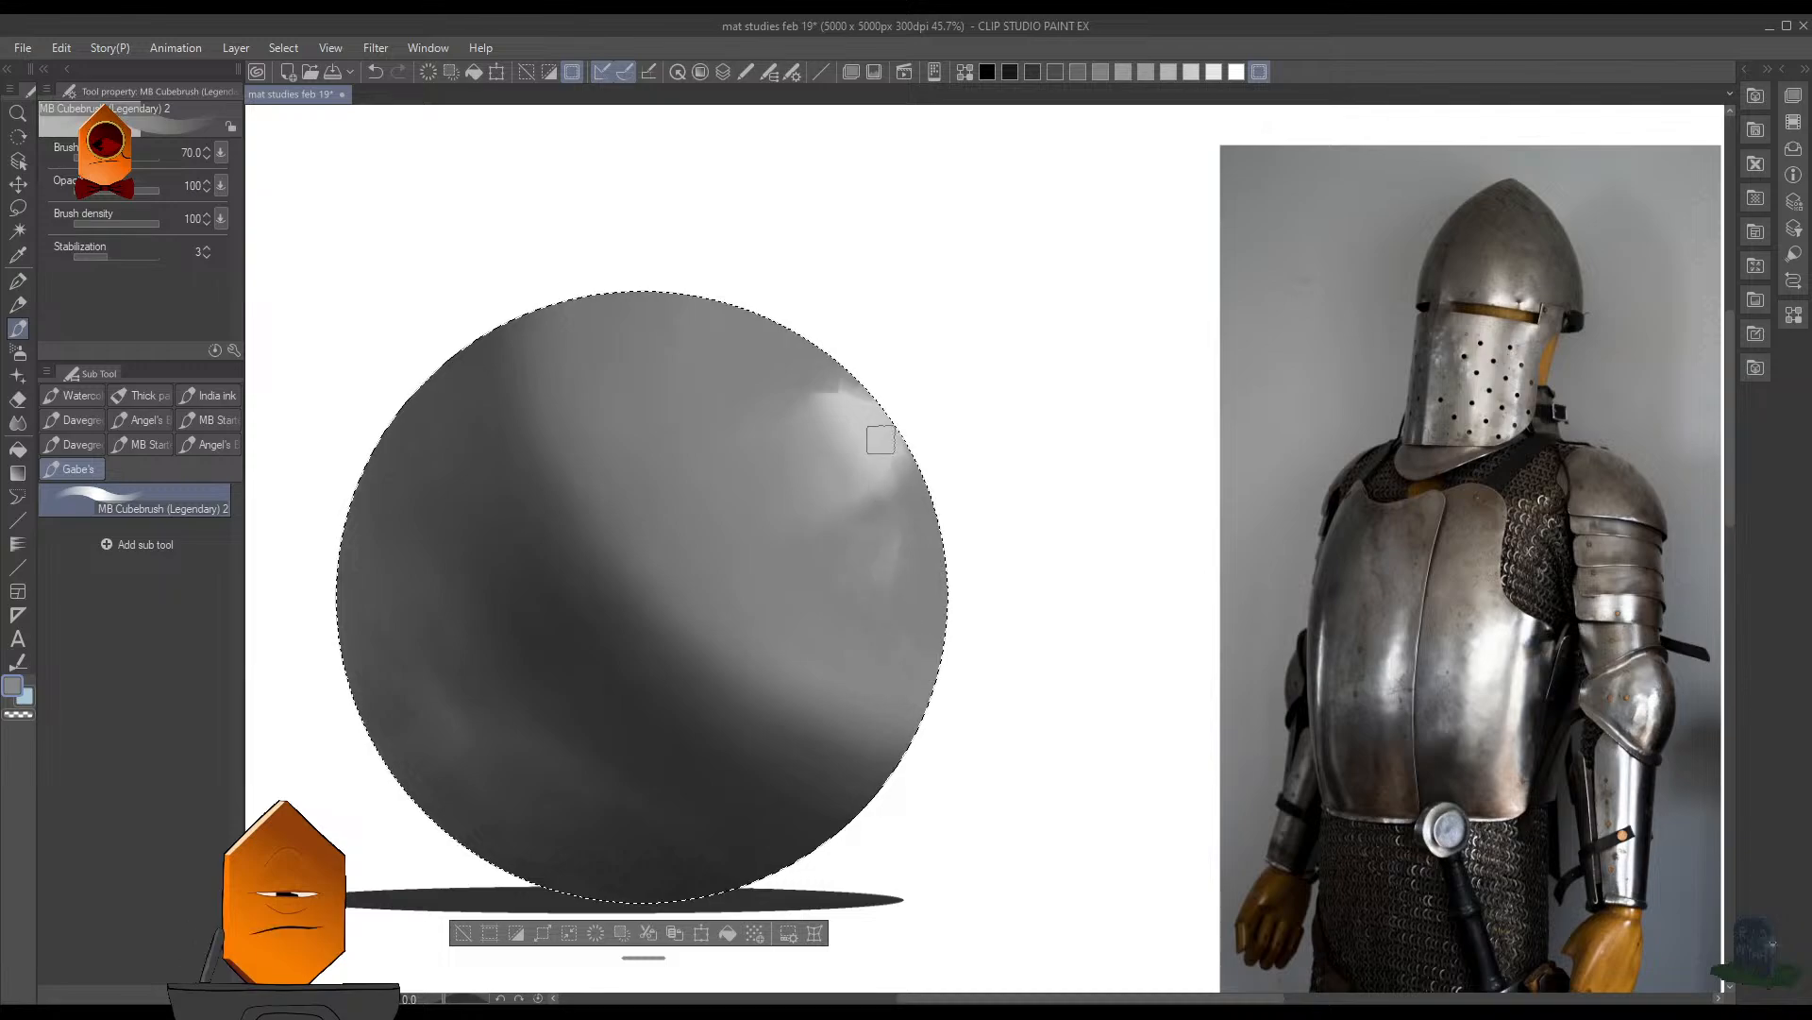
# - Touch up the highlight's inner edge and the faint reflection below it with grays sampled from the sphere
pyautogui.keyDown('alt'); pyautogui.click(856, 434); pyautogui.keyUp('alt')
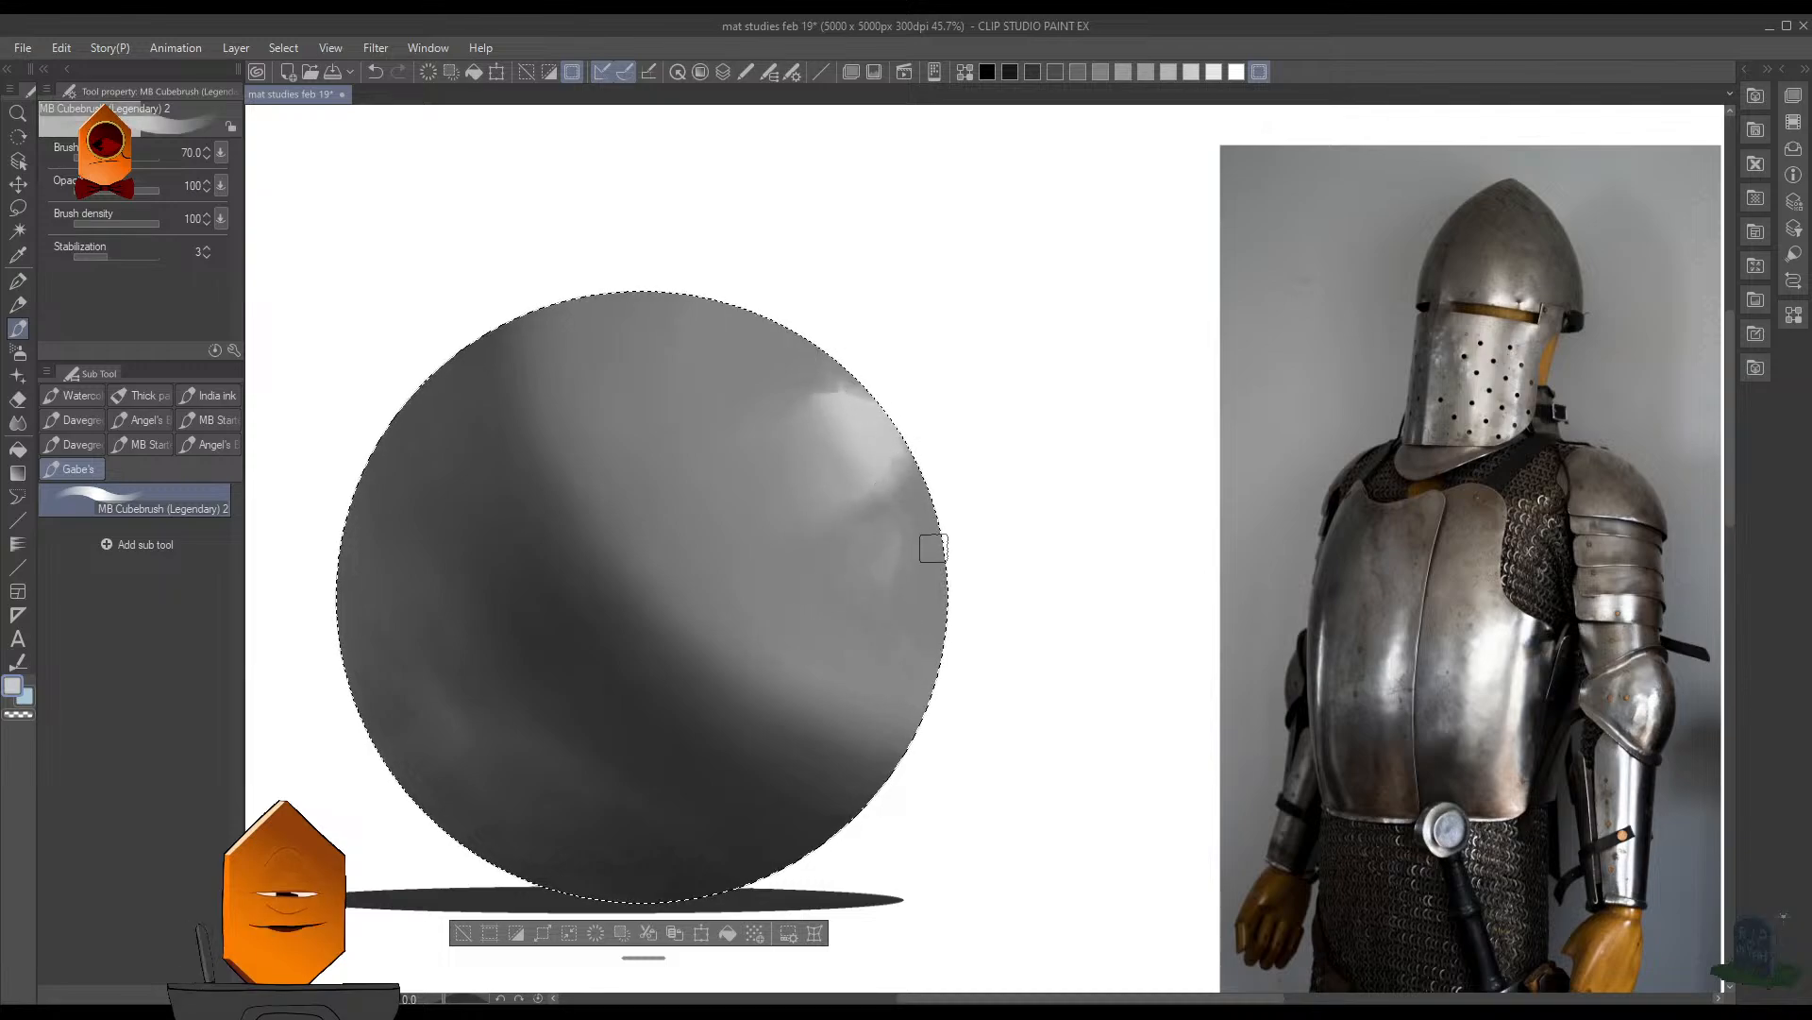
pyautogui.keyDown('alt'); pyautogui.click(902, 560); pyautogui.keyUp('alt')
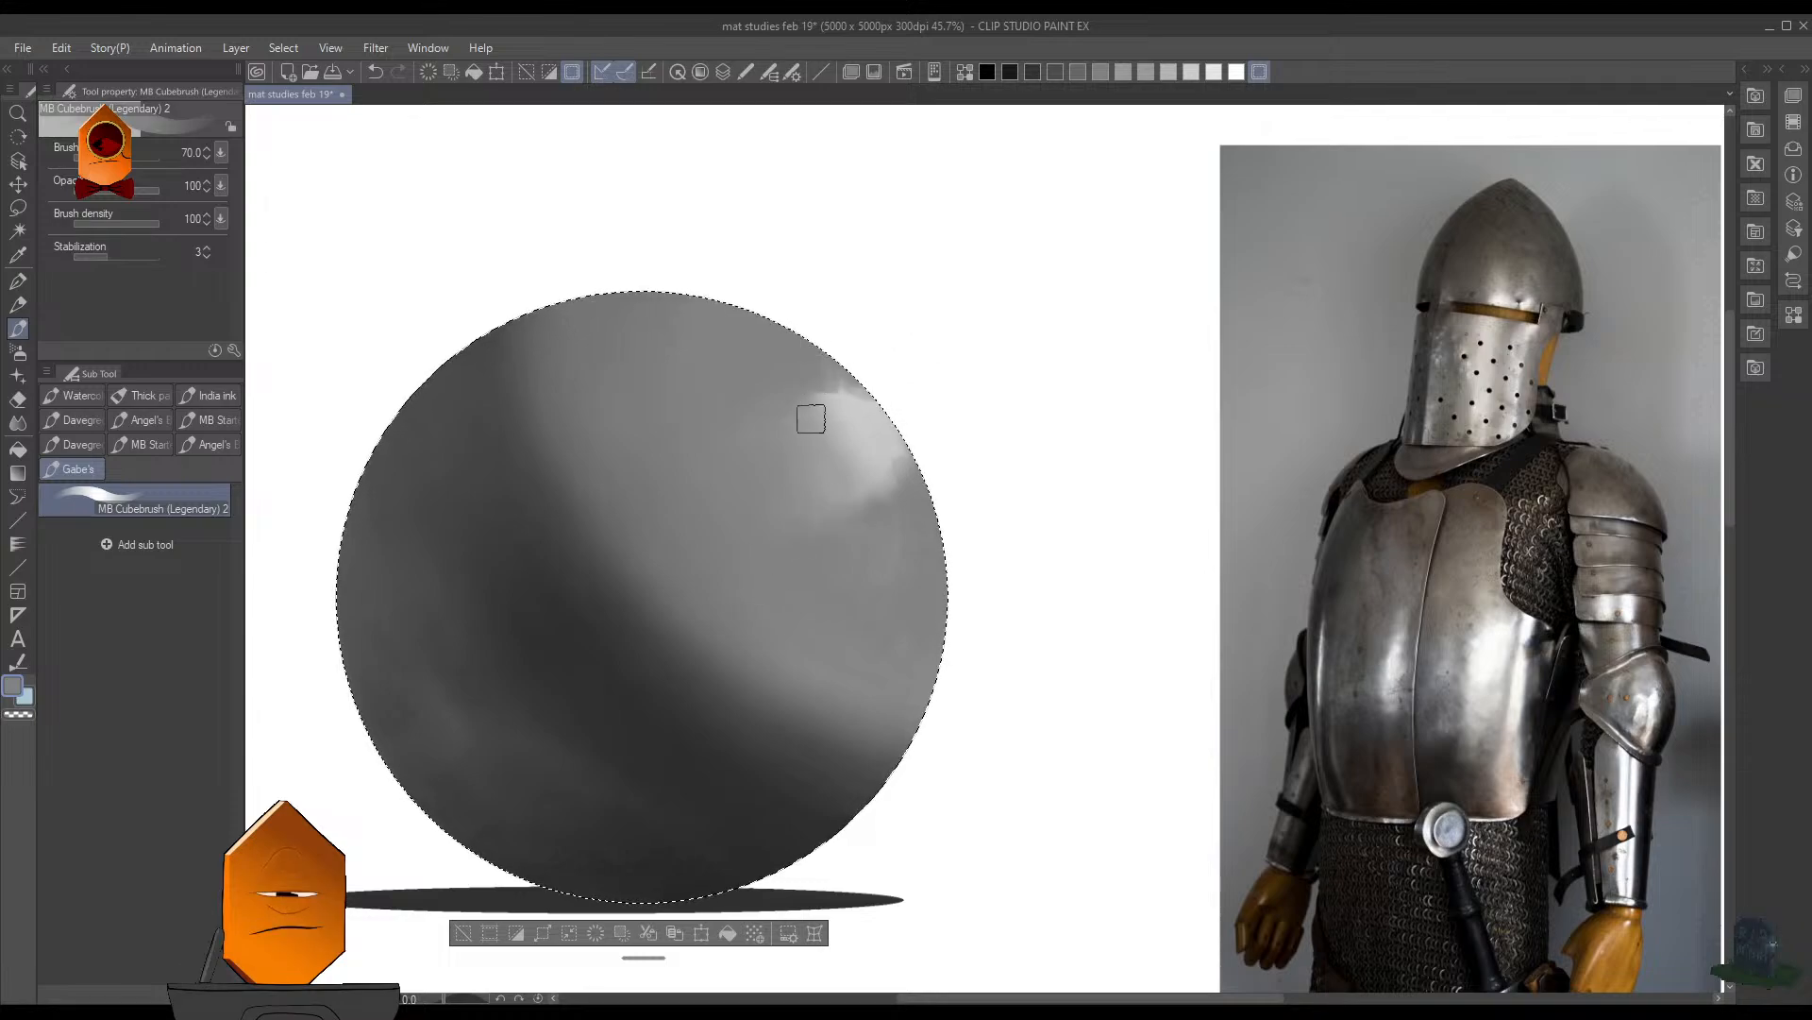
pyautogui.keyDown('alt'); pyautogui.click(866, 424); pyautogui.keyUp('alt')
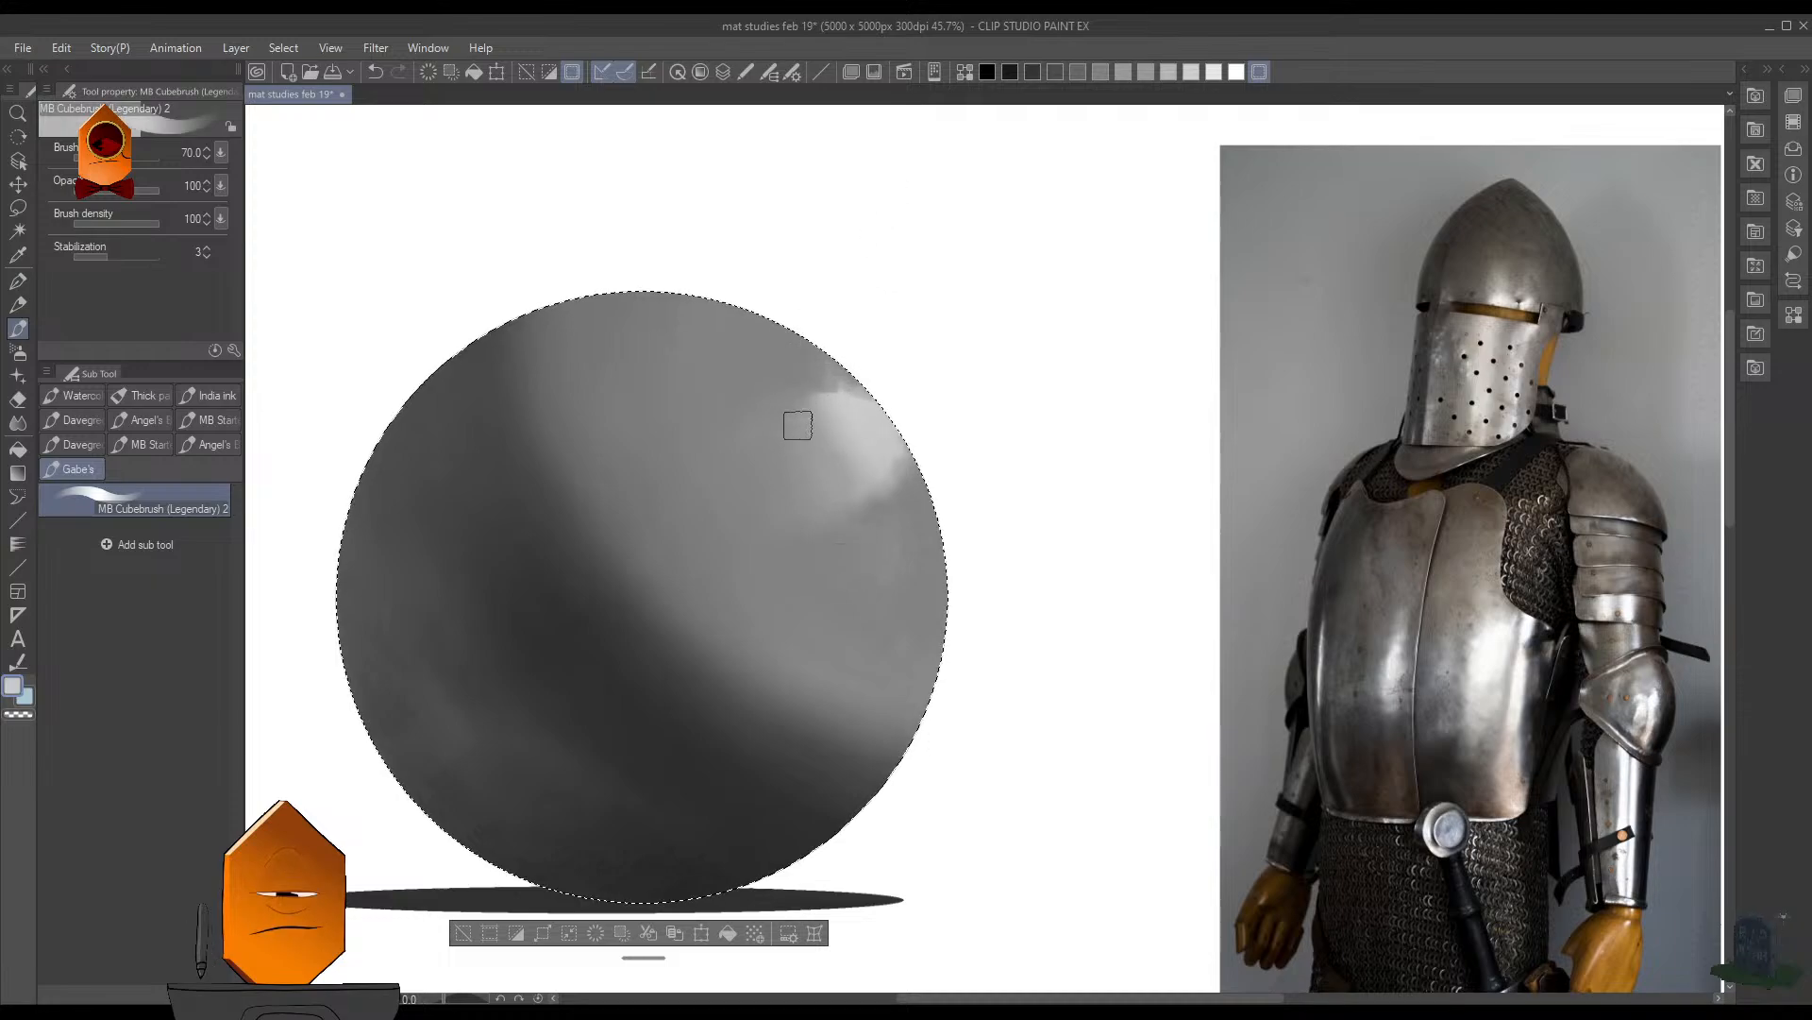
pyautogui.moveTo(1015, 530); pyautogui.dragTo(973, 519)
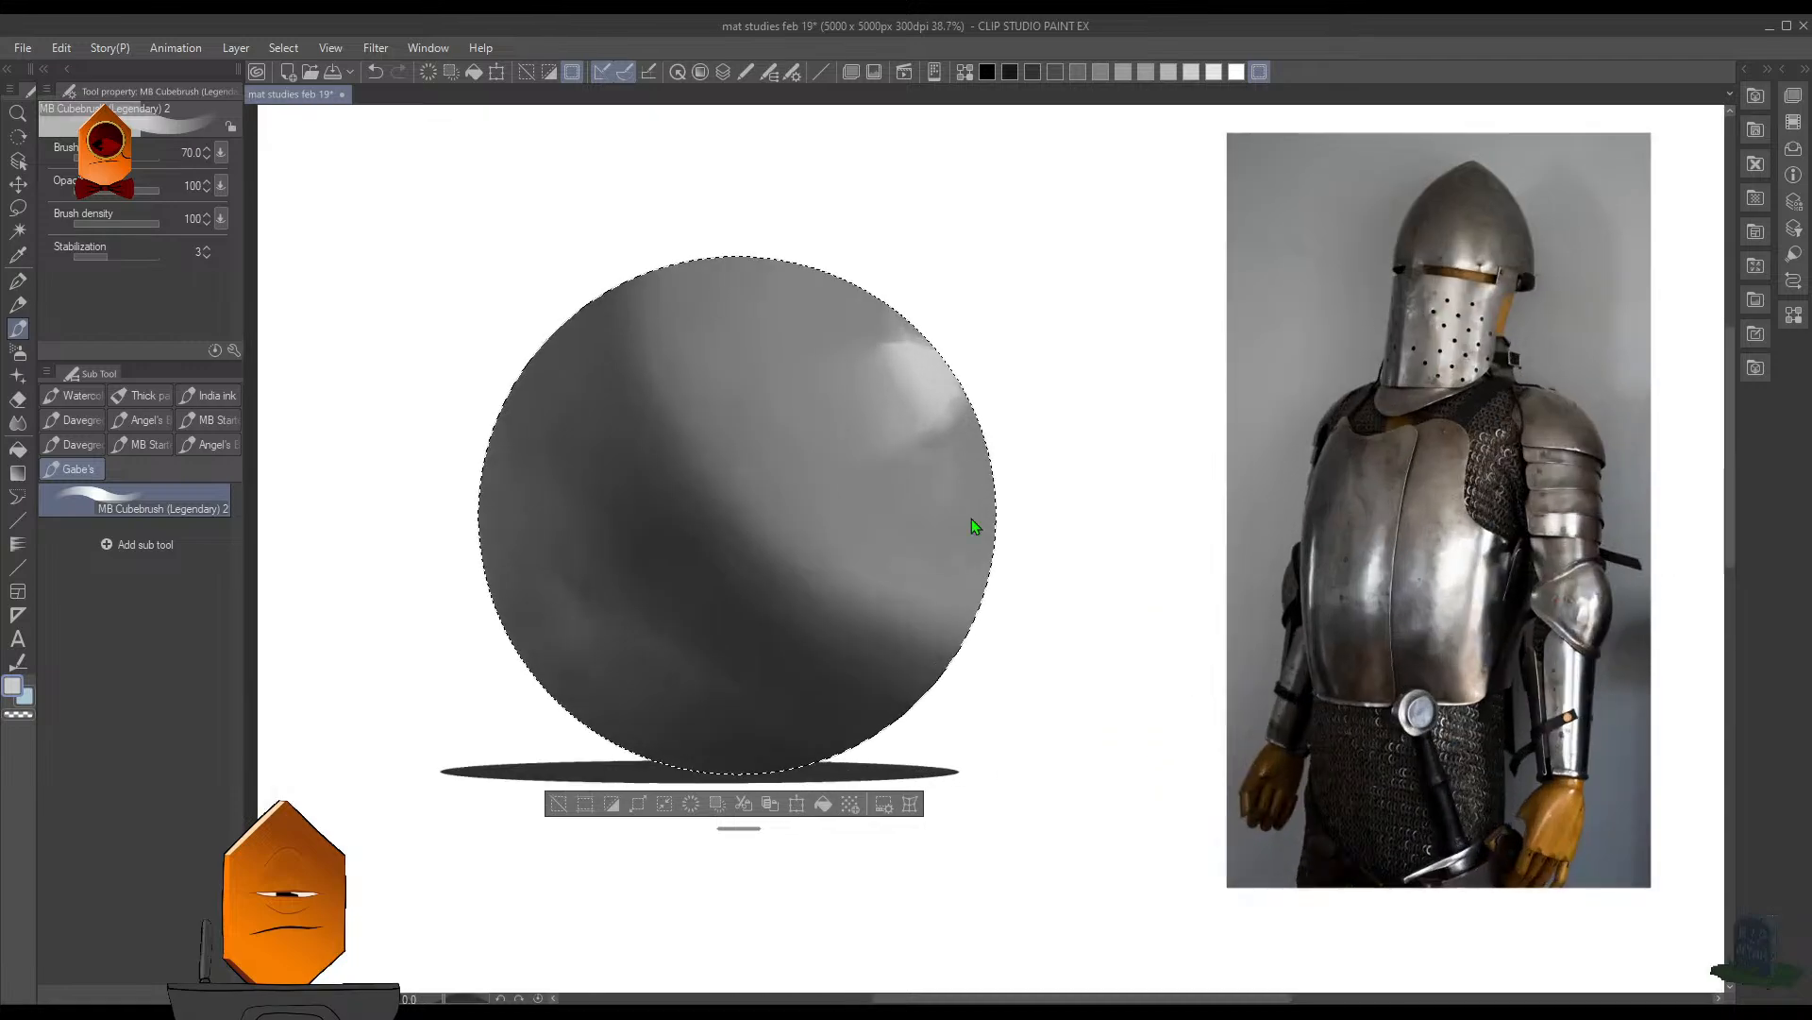
# - Touch up the lower-left shadow area with a sampled dark gray, then clear the selection and save the illustration
pyautogui.keyDown('alt'); pyautogui.click(600, 634); pyautogui.keyUp('alt')
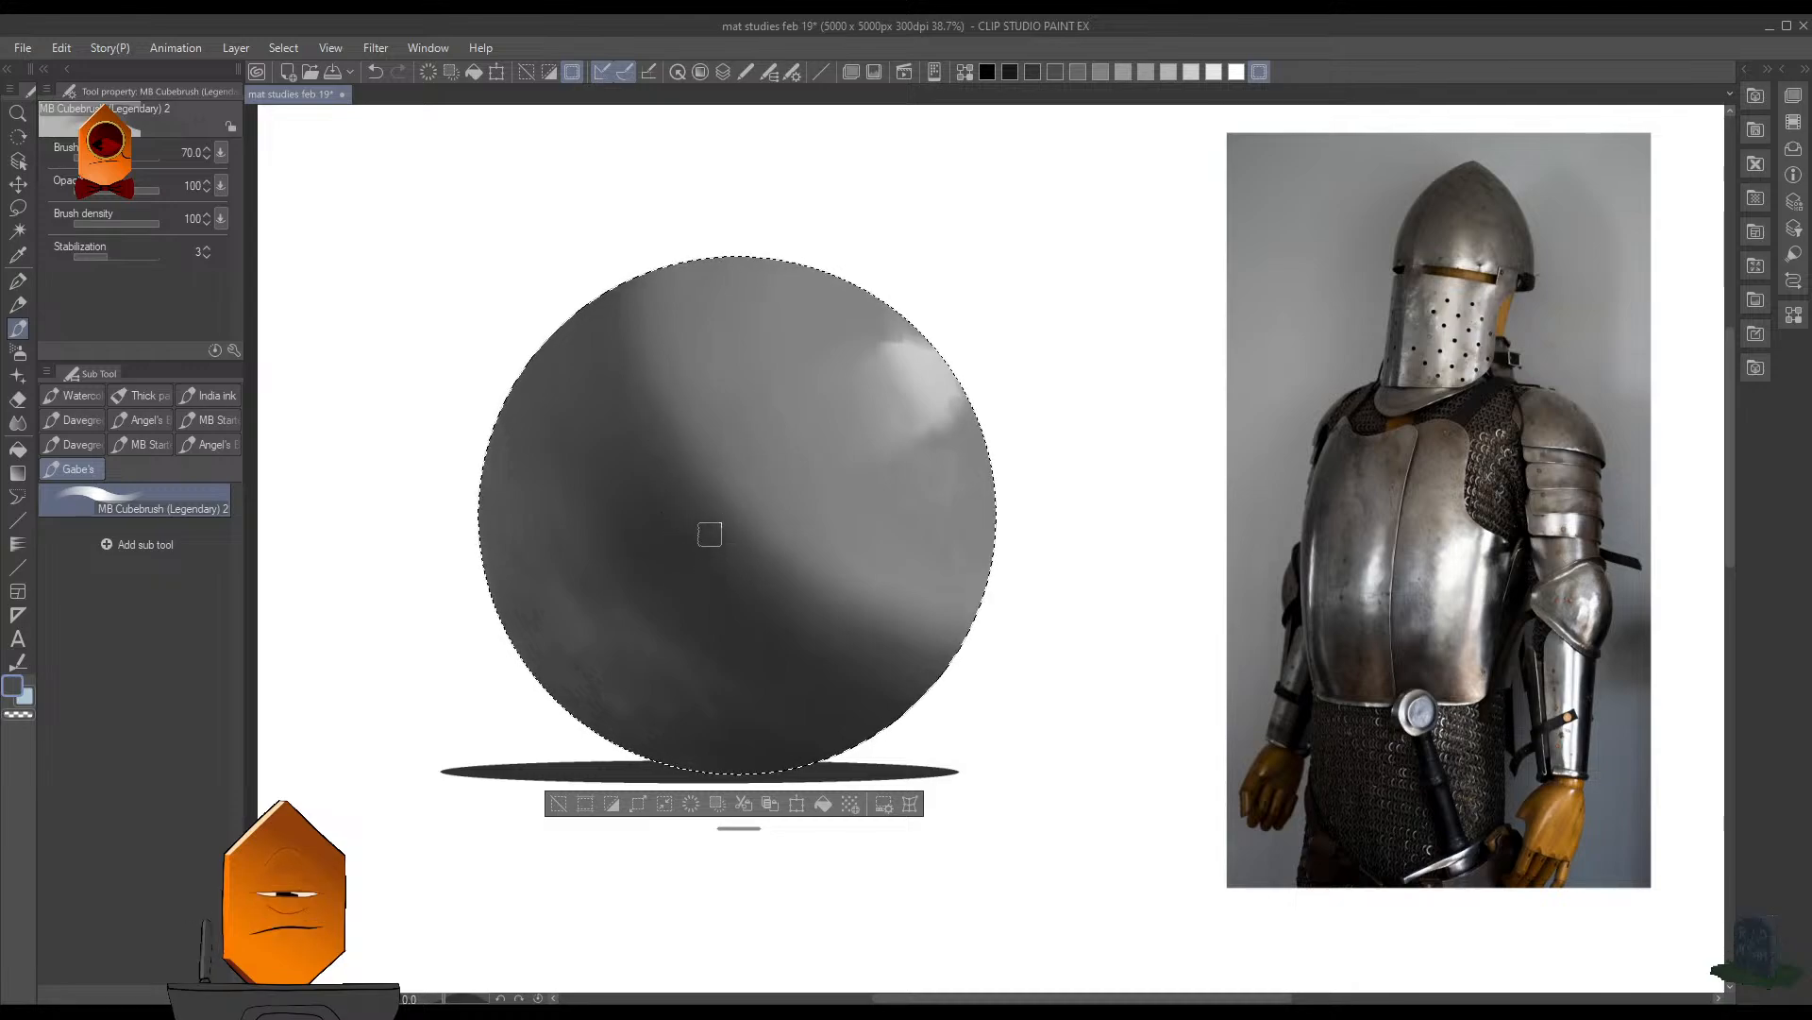
pyautogui.hotkey('ctrl', 'd')
pyautogui.scroll(-3, 1085, 426)
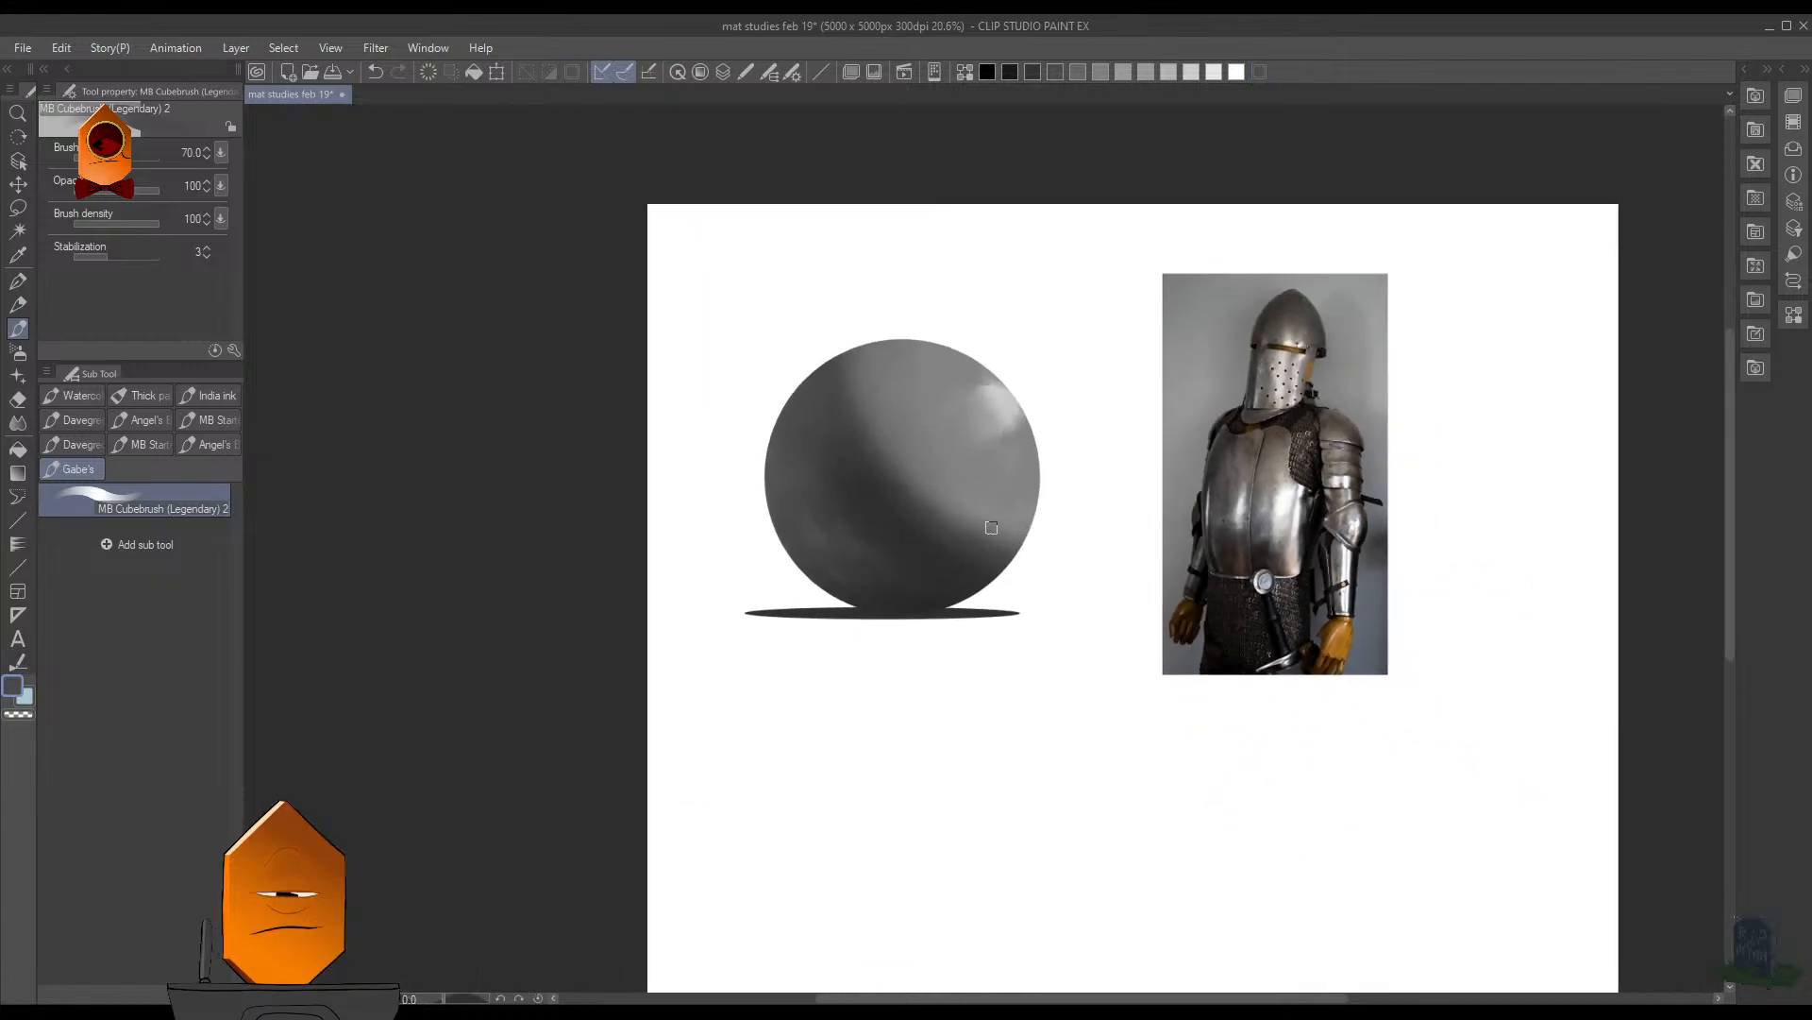
pyautogui.scroll(1, 991, 519)
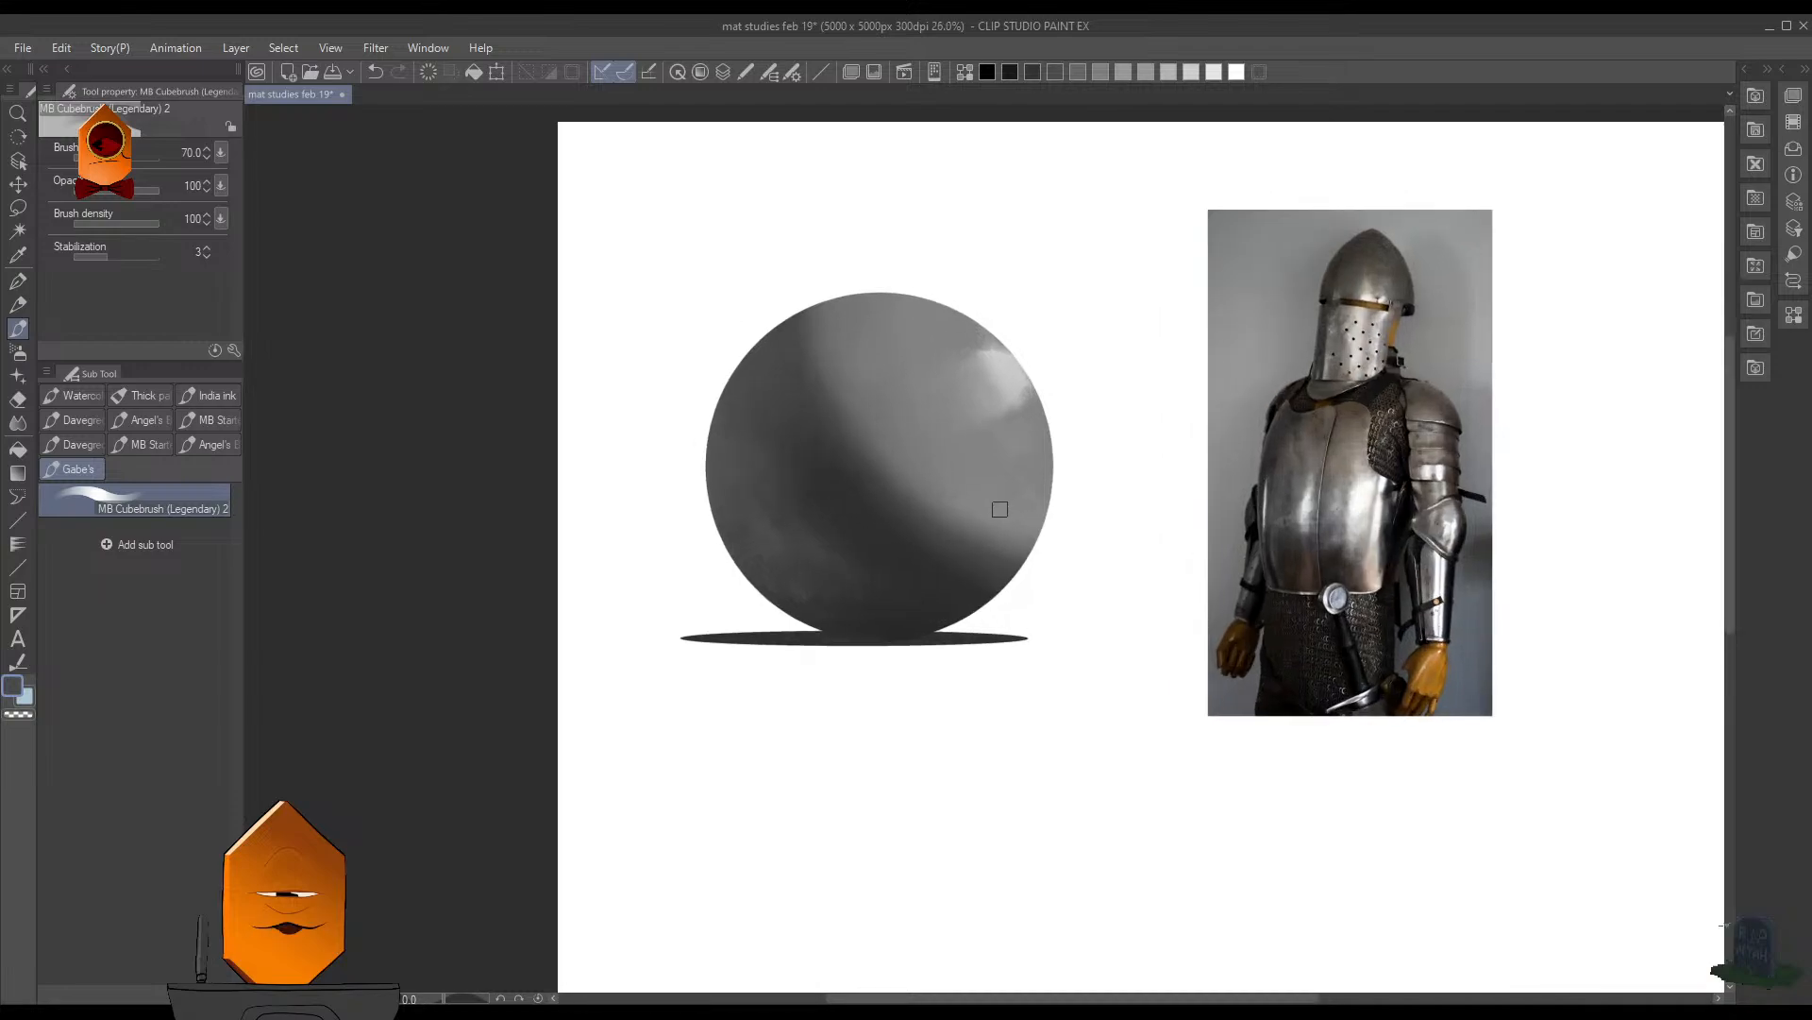
pyautogui.hotkey('ctrl', 's')
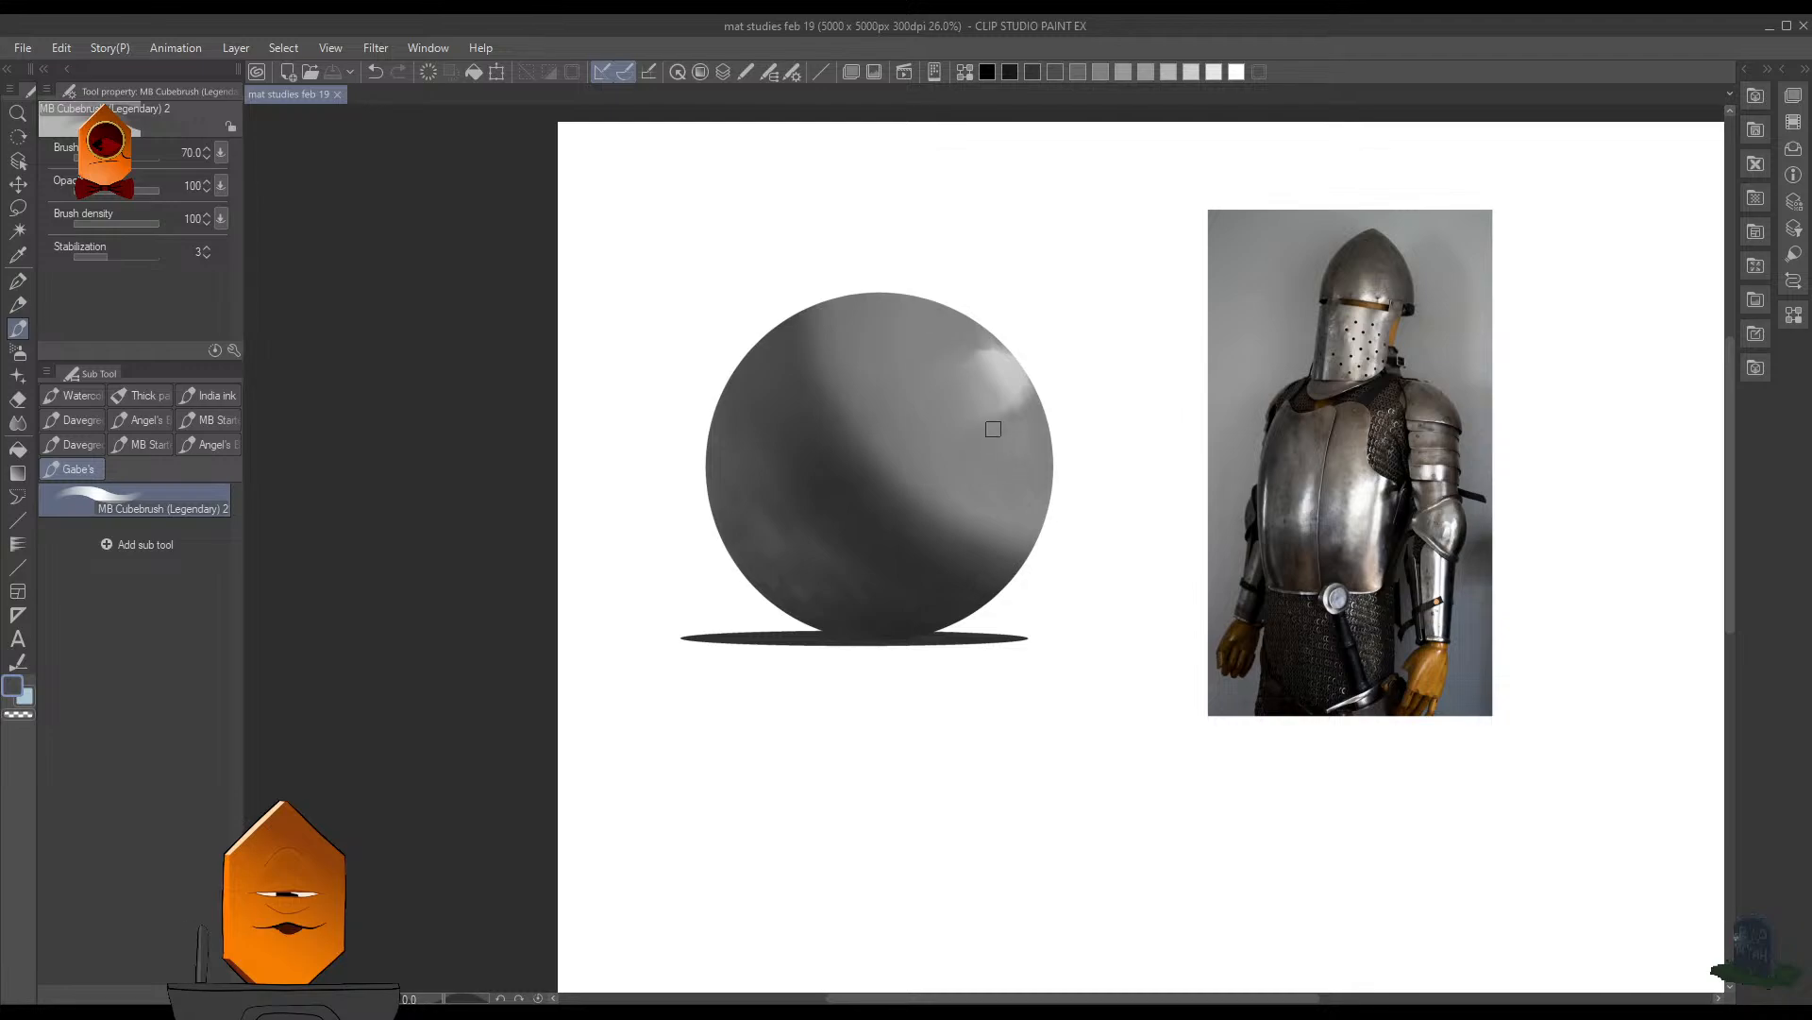
# - Reselect the sphere, paint sampled gray over the highlight's ends along the rim, and clear the selection
pyautogui.scroll(4, 993, 429)
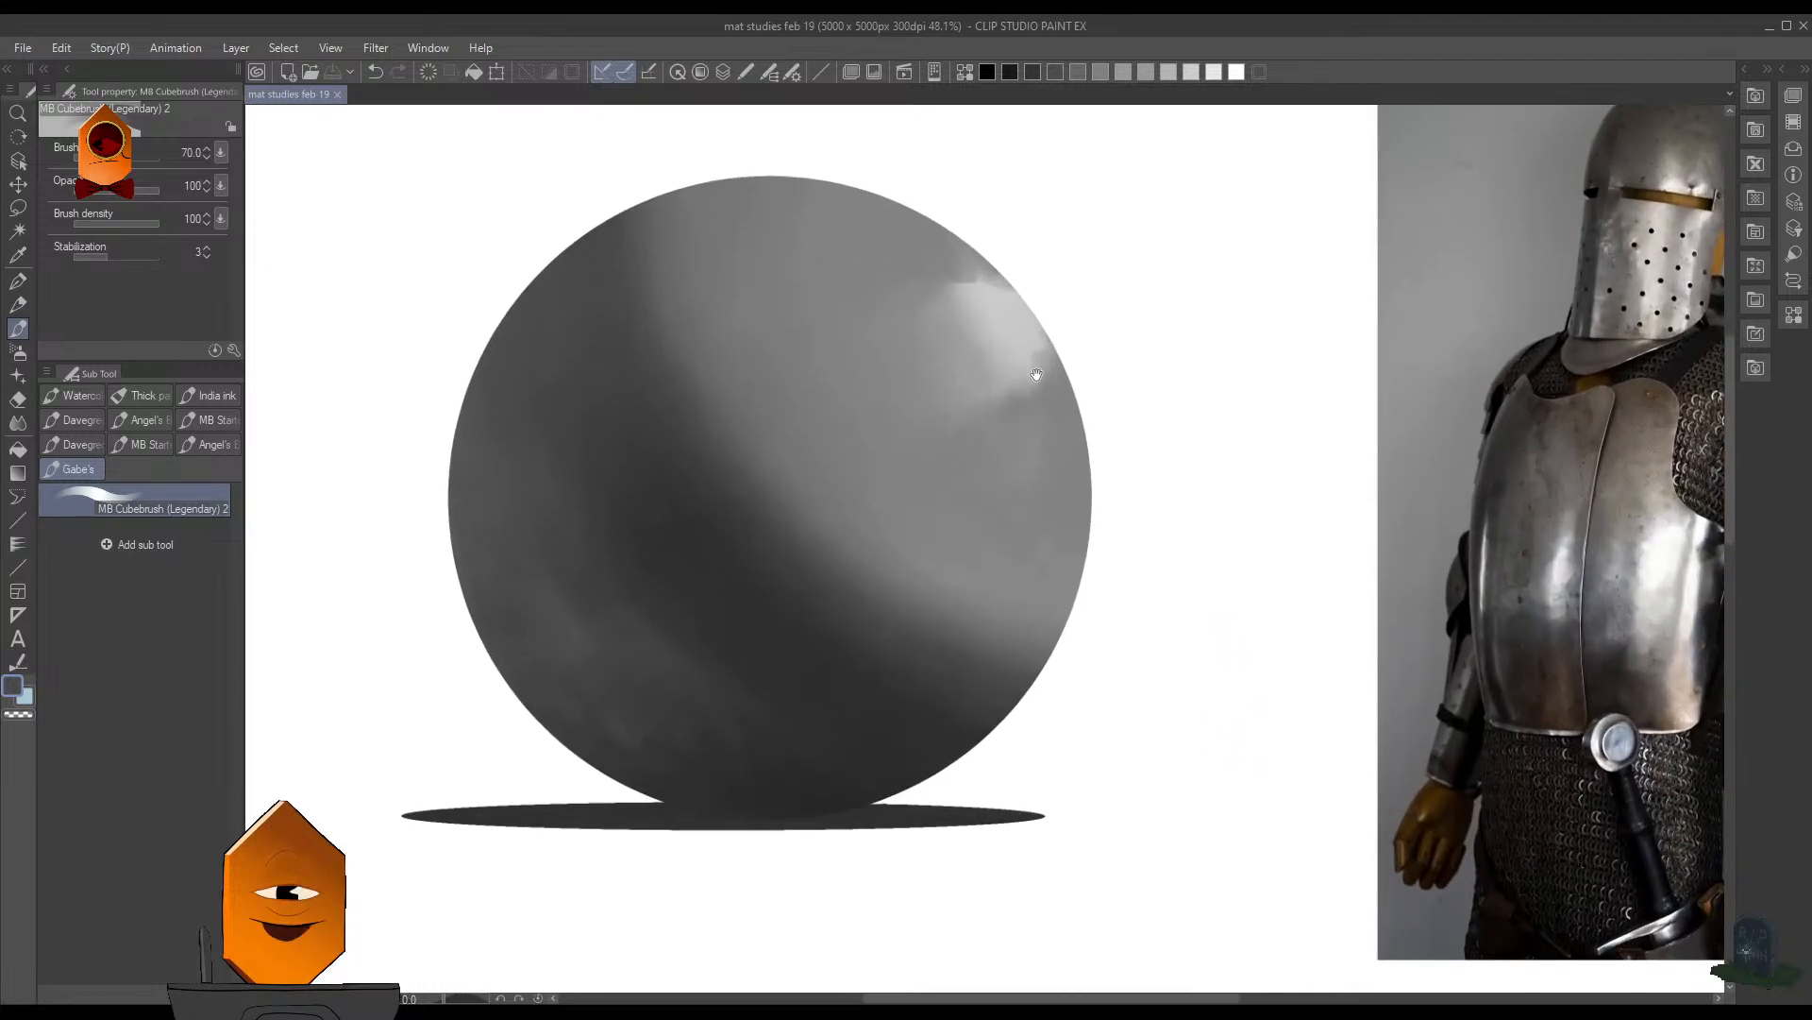
pyautogui.hotkey('ctrl', 'shift', 'd')
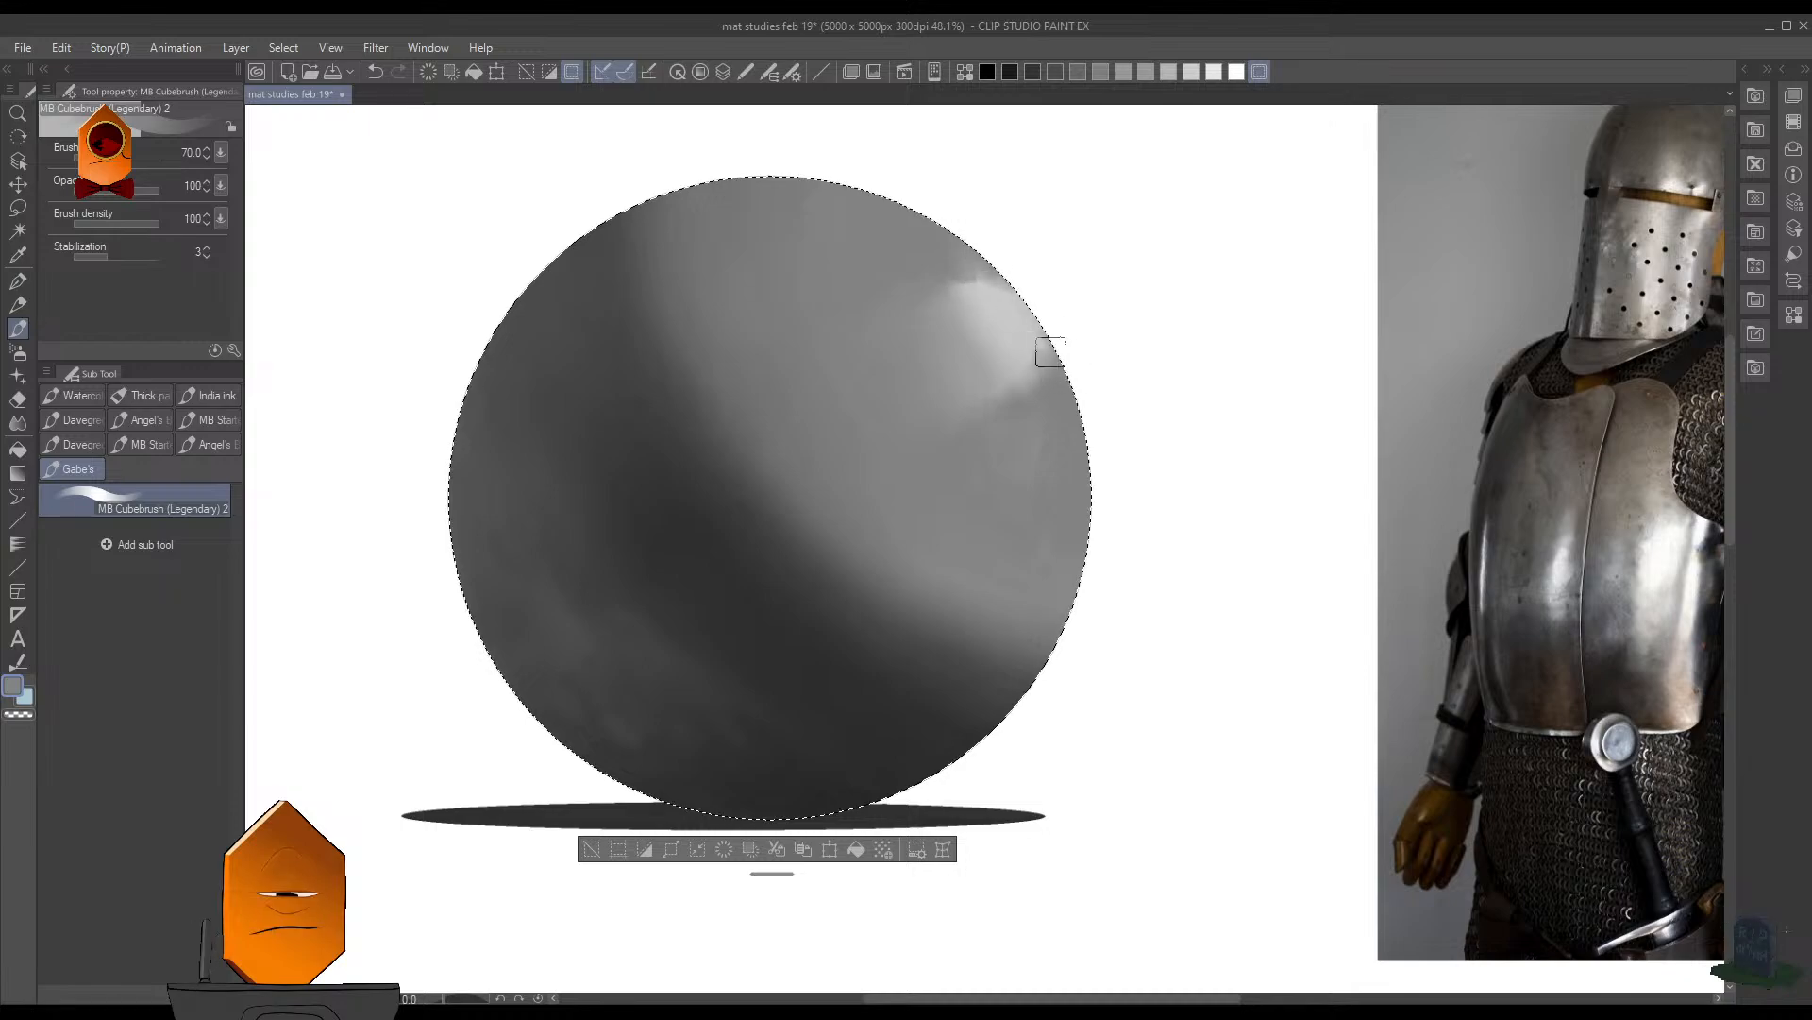
pyautogui.hotkey('ctrl', 'z')
pyautogui.press(']')
pyautogui.press(']')
pyautogui.press(']')
pyautogui.press(']')
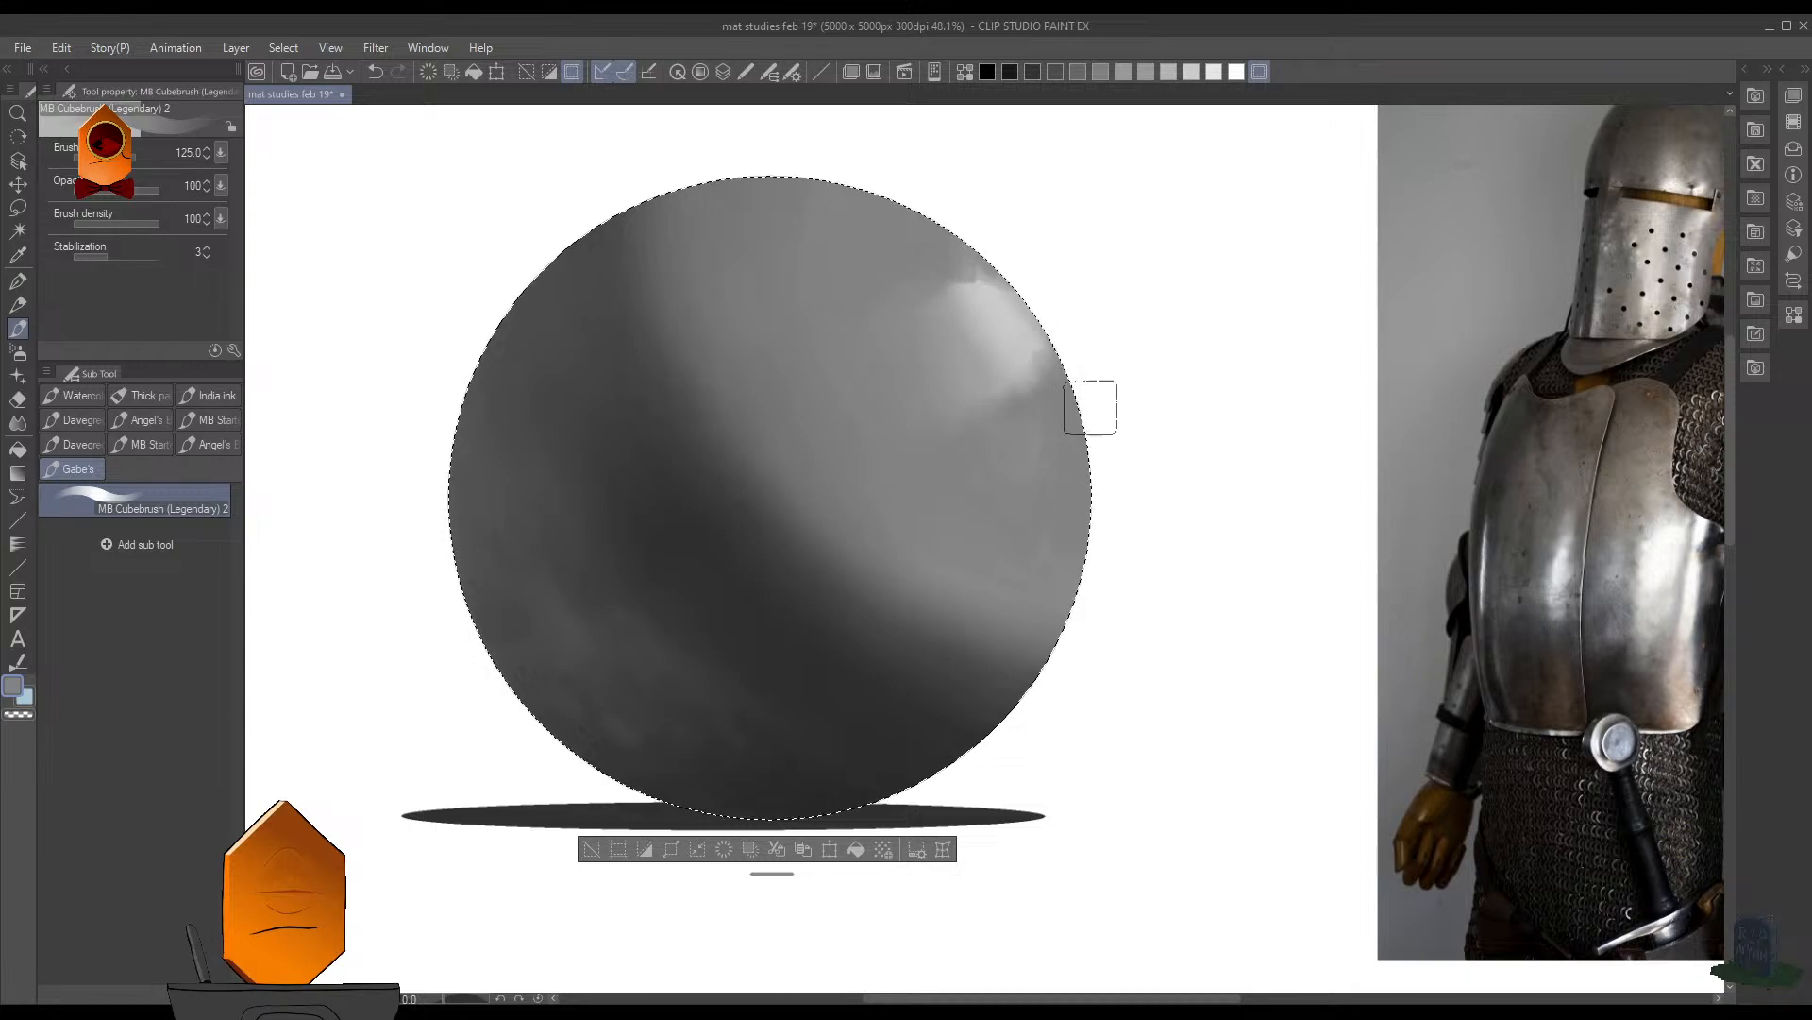
pyautogui.moveTo(997, 265); pyautogui.dragTo(1015, 279)
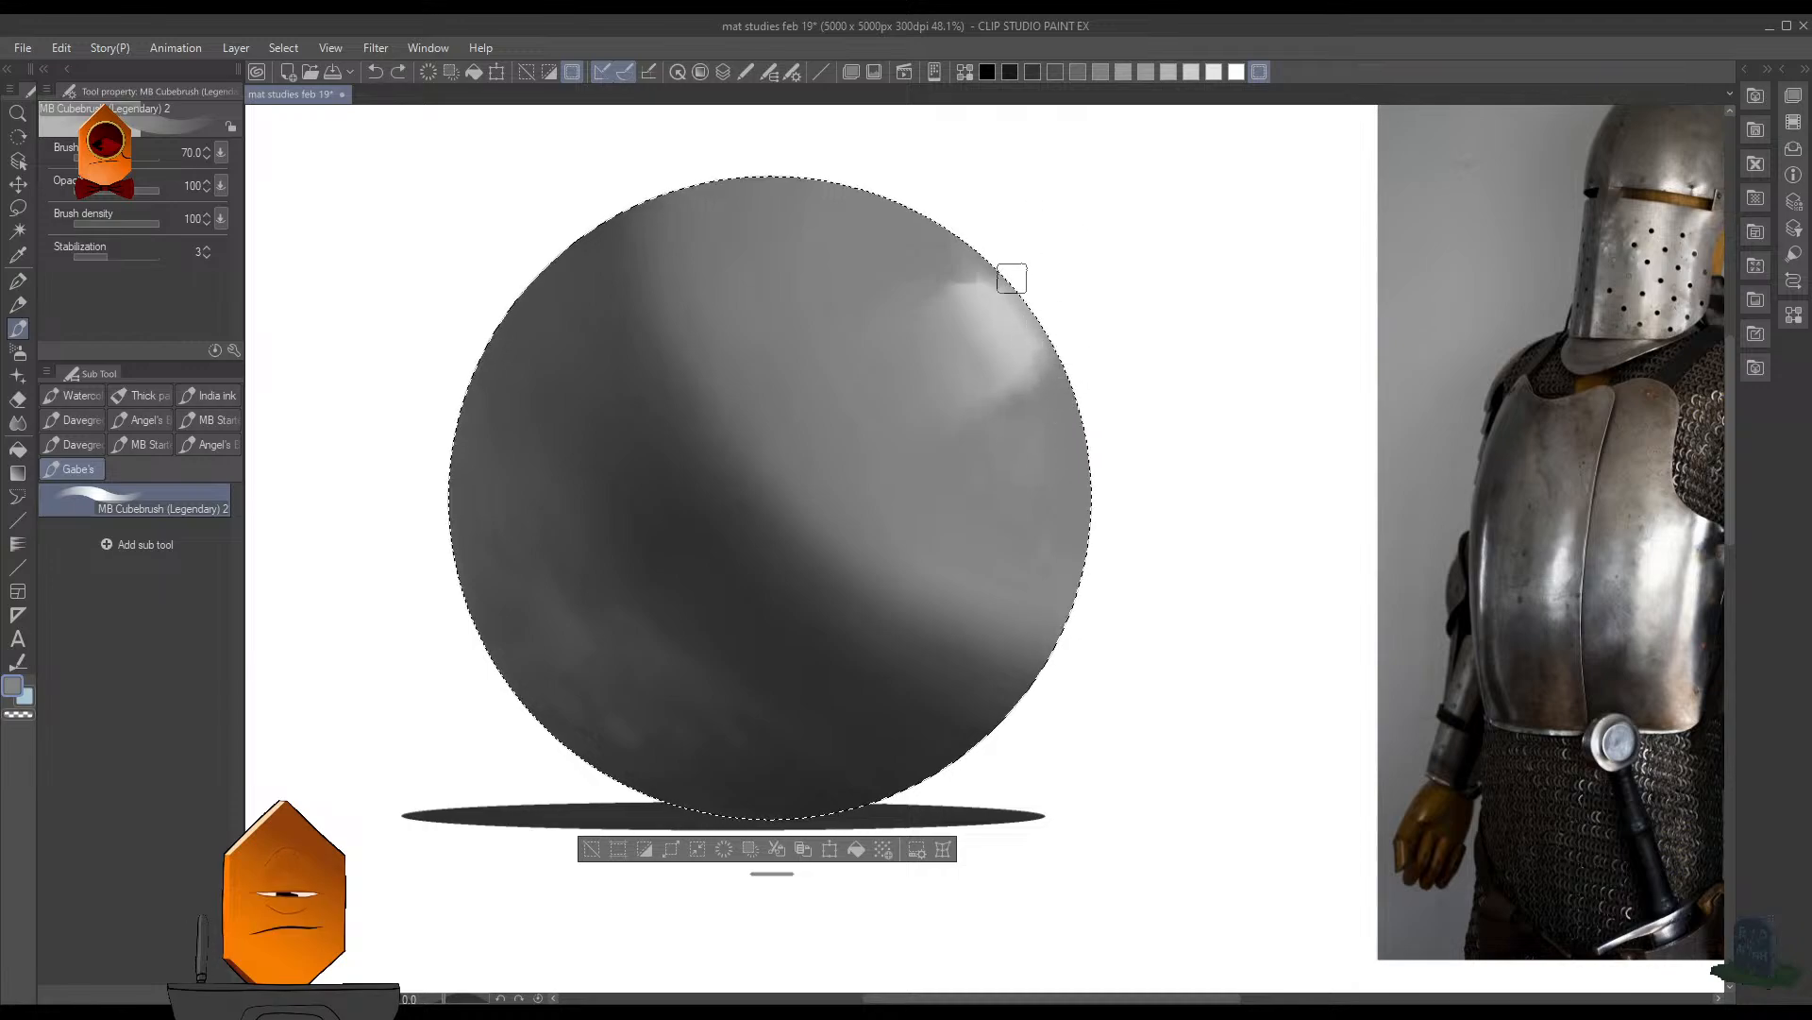
pyautogui.scroll(-3, 1180, 472)
pyautogui.hotkey('ctrl', 'd')
# - Restore the sphere selection and extend the highlight in light gray up along the rim and faintly below it
pyautogui.scroll(-1, 1255, 425)
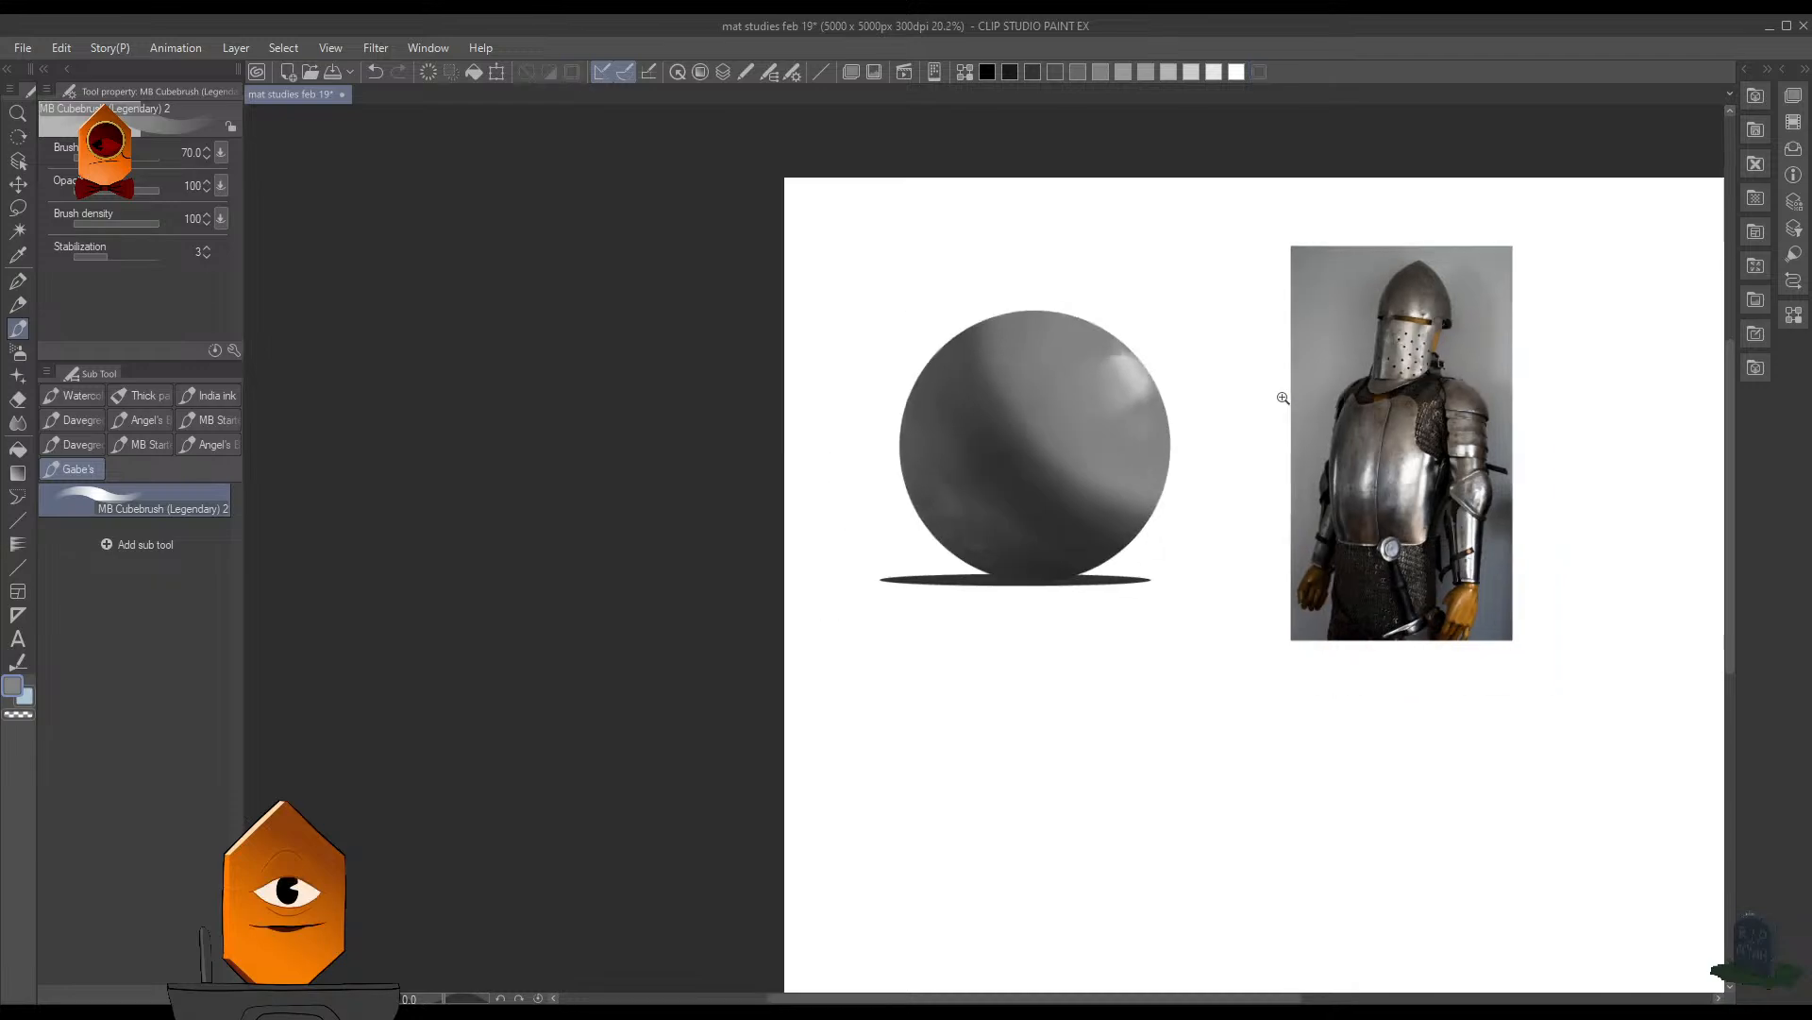
pyautogui.scroll(-1, 1283, 397)
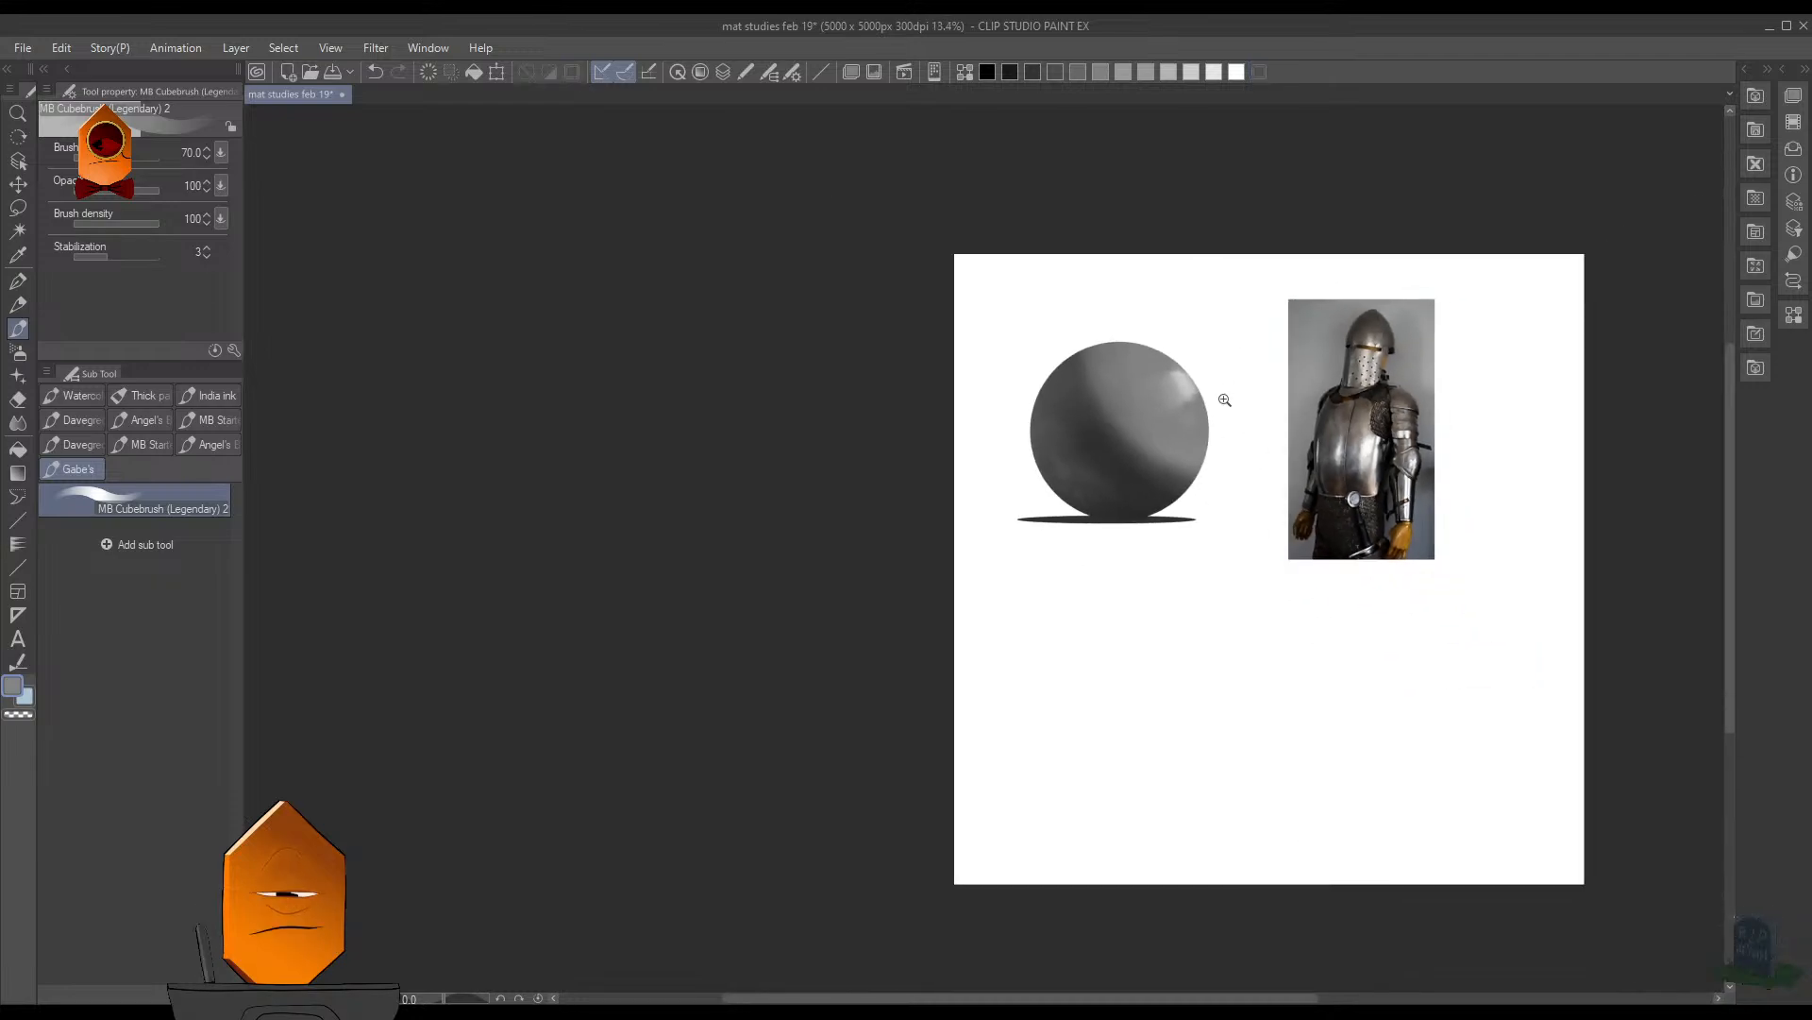
pyautogui.scroll(3, 1224, 399)
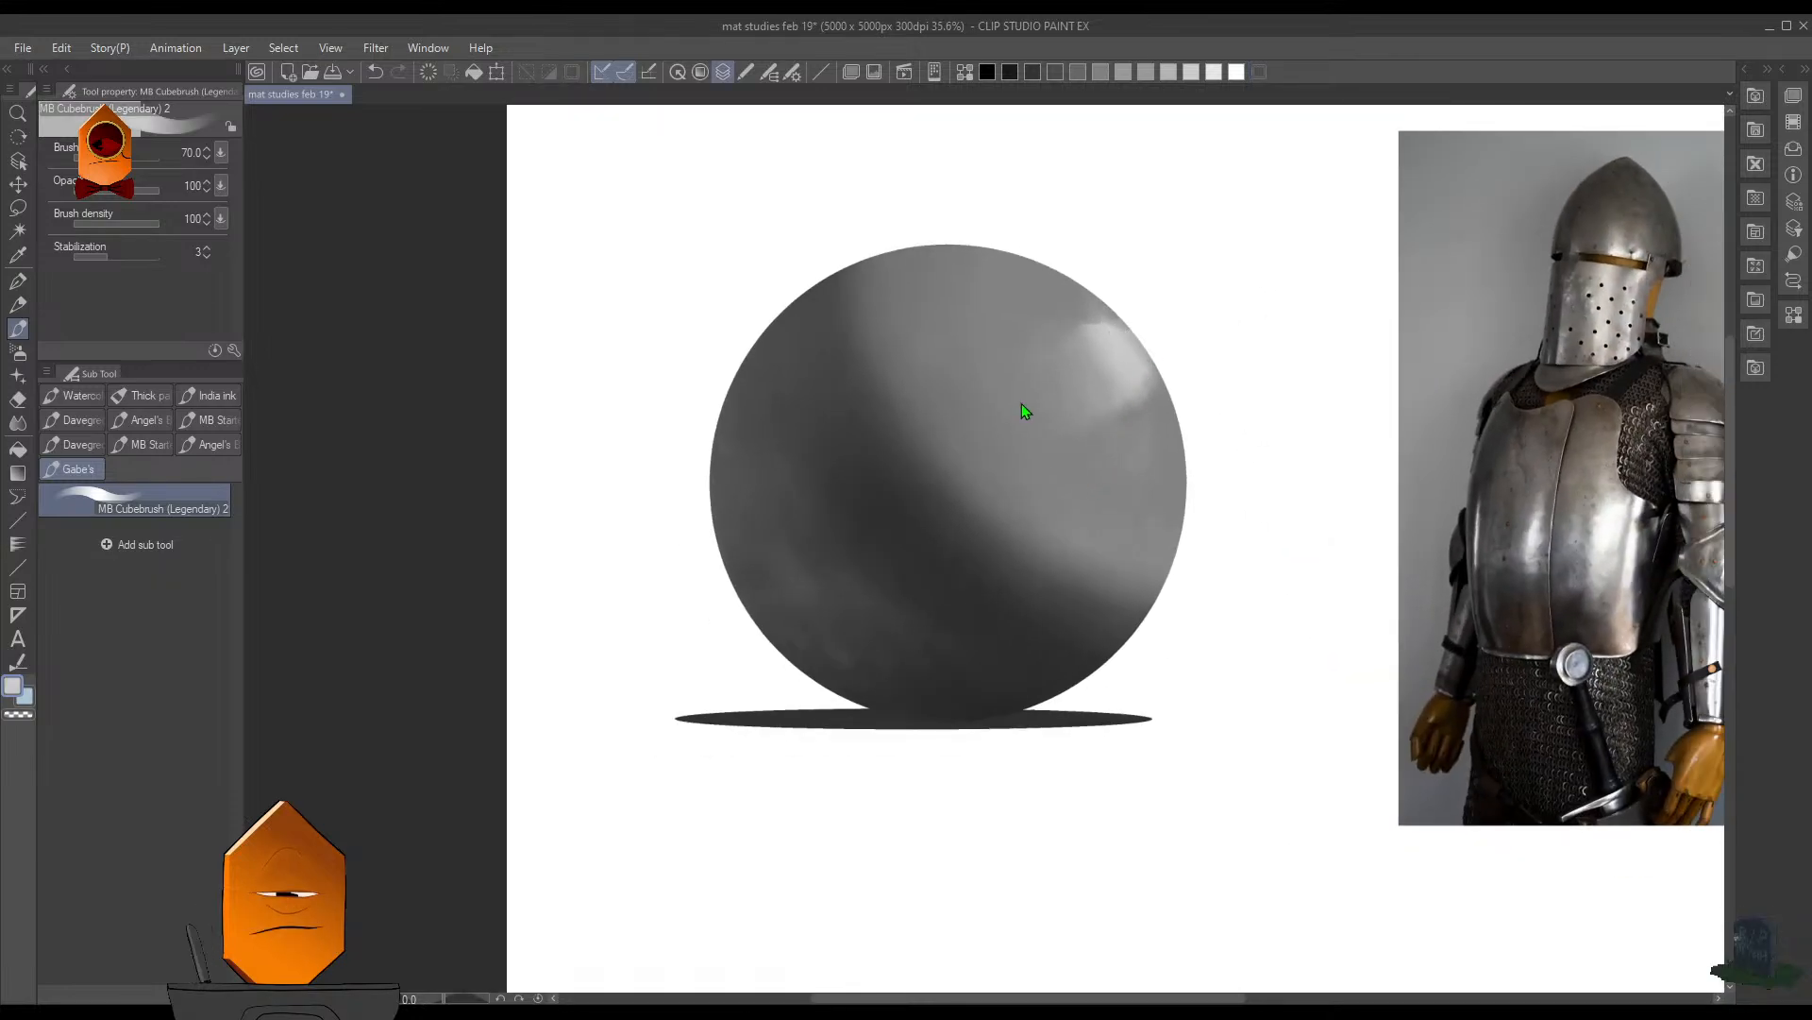
pyautogui.hotkey('ctrl', 'z')
pyautogui.scroll(1, 1173, 283)
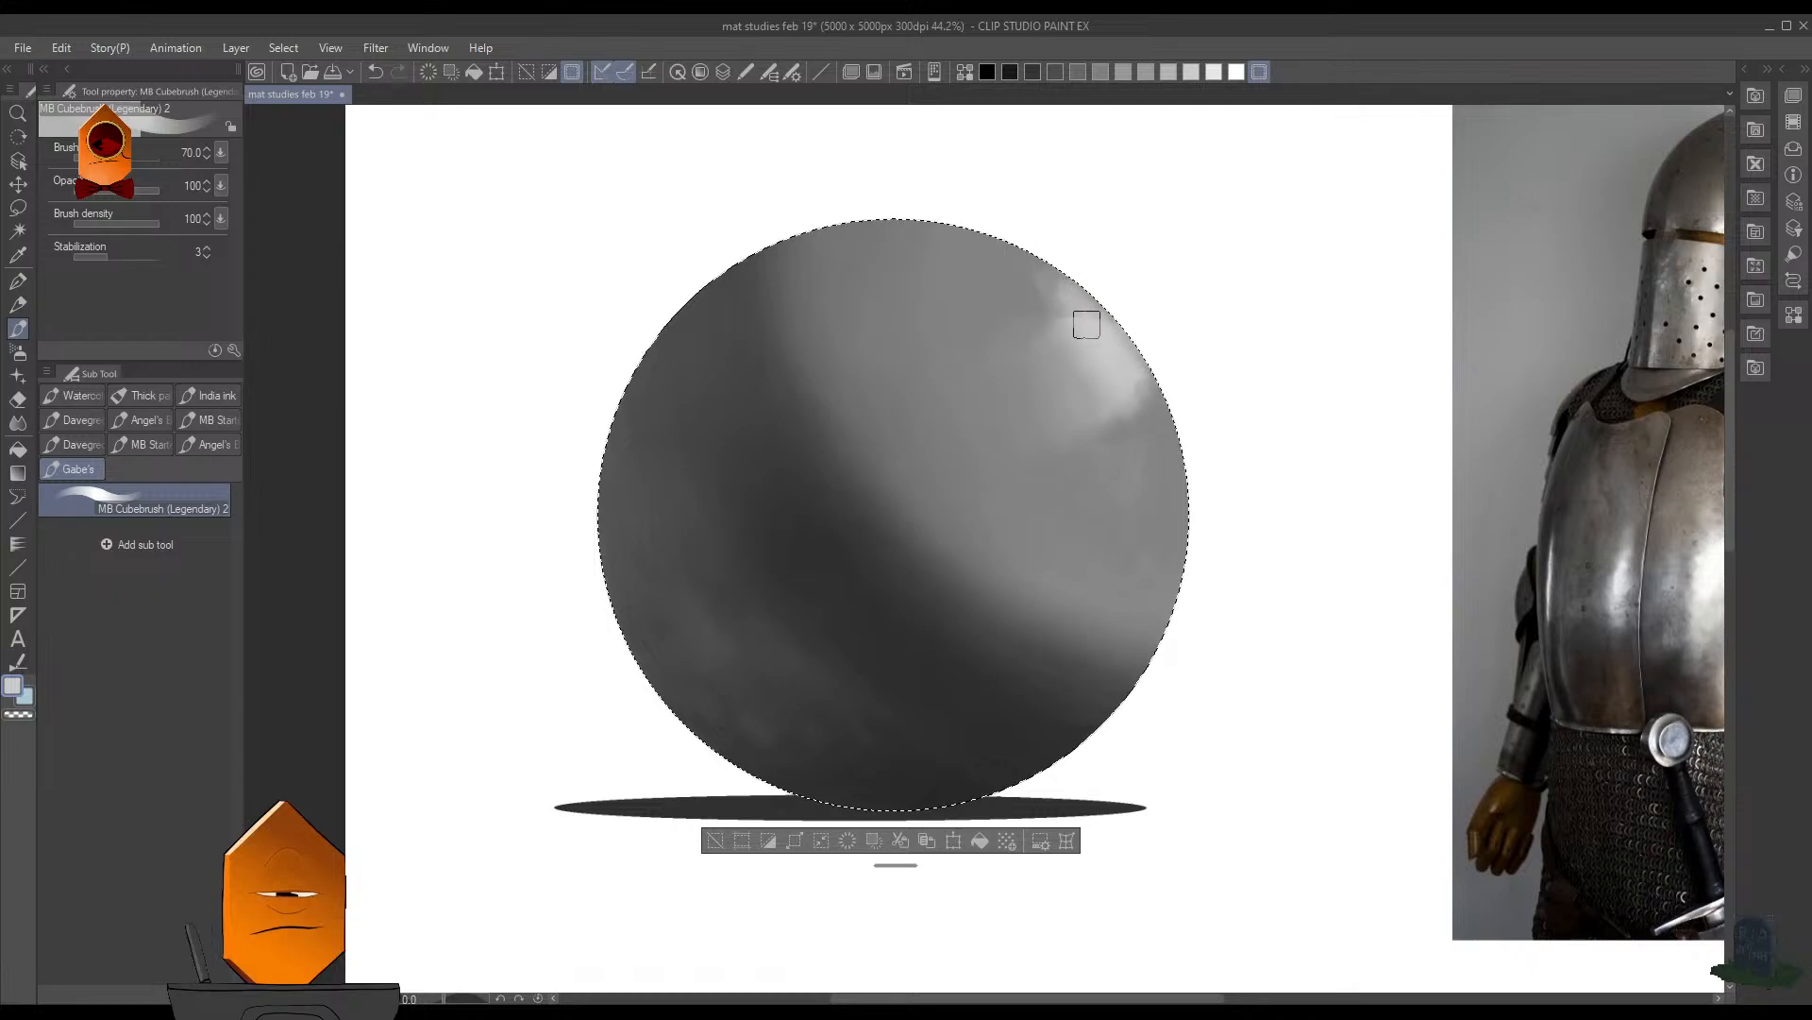
pyautogui.scroll(-3, 1151, 465)
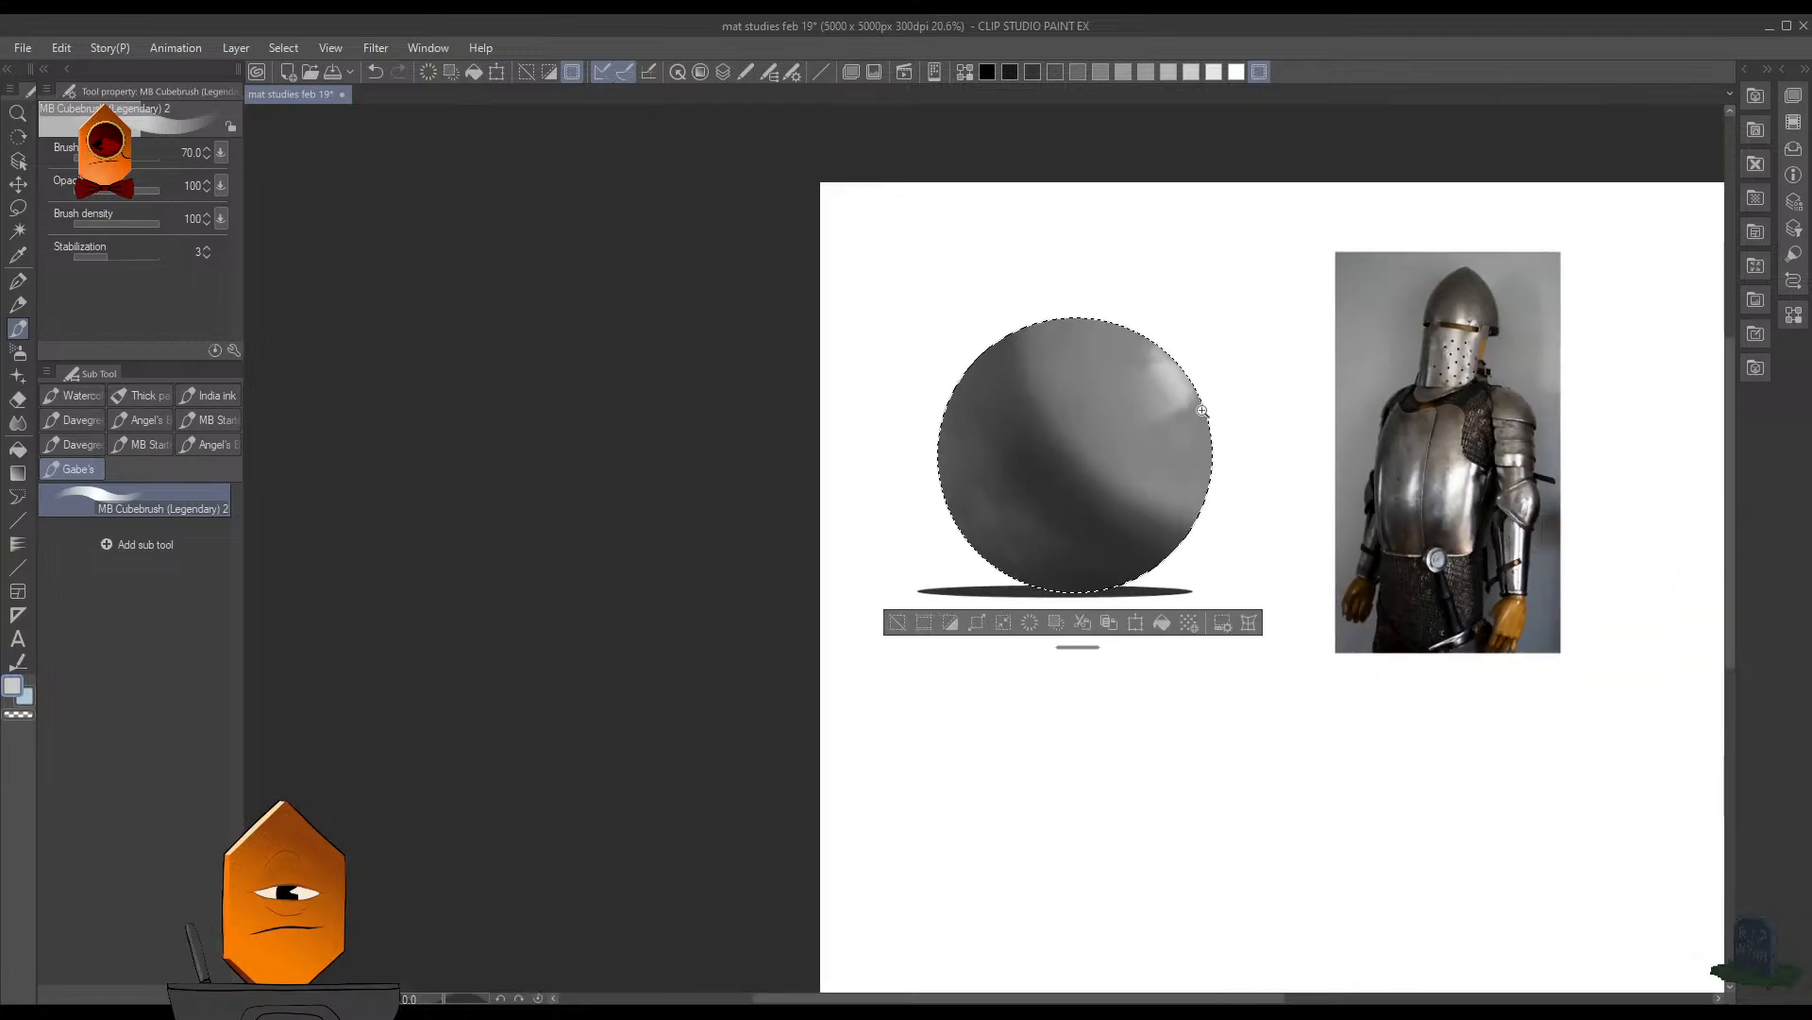
pyautogui.scroll(5, 1171, 454)
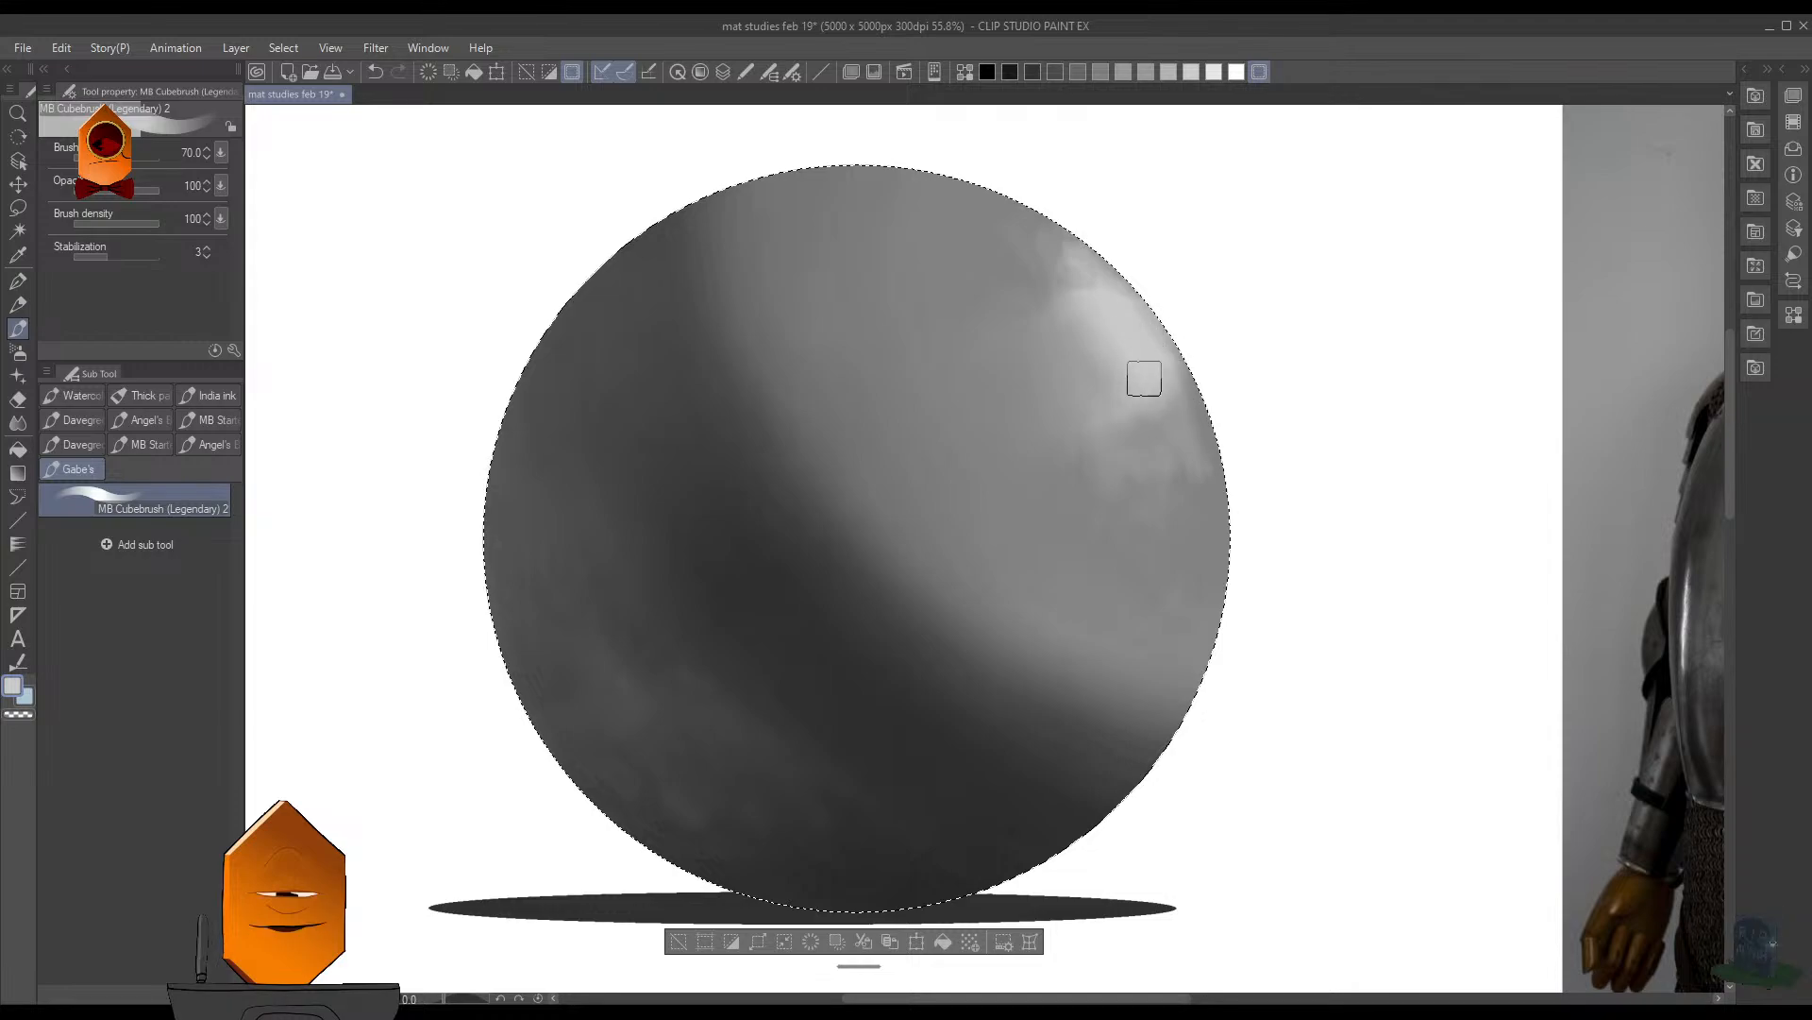
# - Sample white from the background and paint a soft bright core inside the highlight, undoing the first hard stroke
pyautogui.keyDown('alt'); pyautogui.click(1236, 318); pyautogui.keyUp('alt')
pyautogui.moveTo(1136, 335); pyautogui.dragTo(1165, 380)
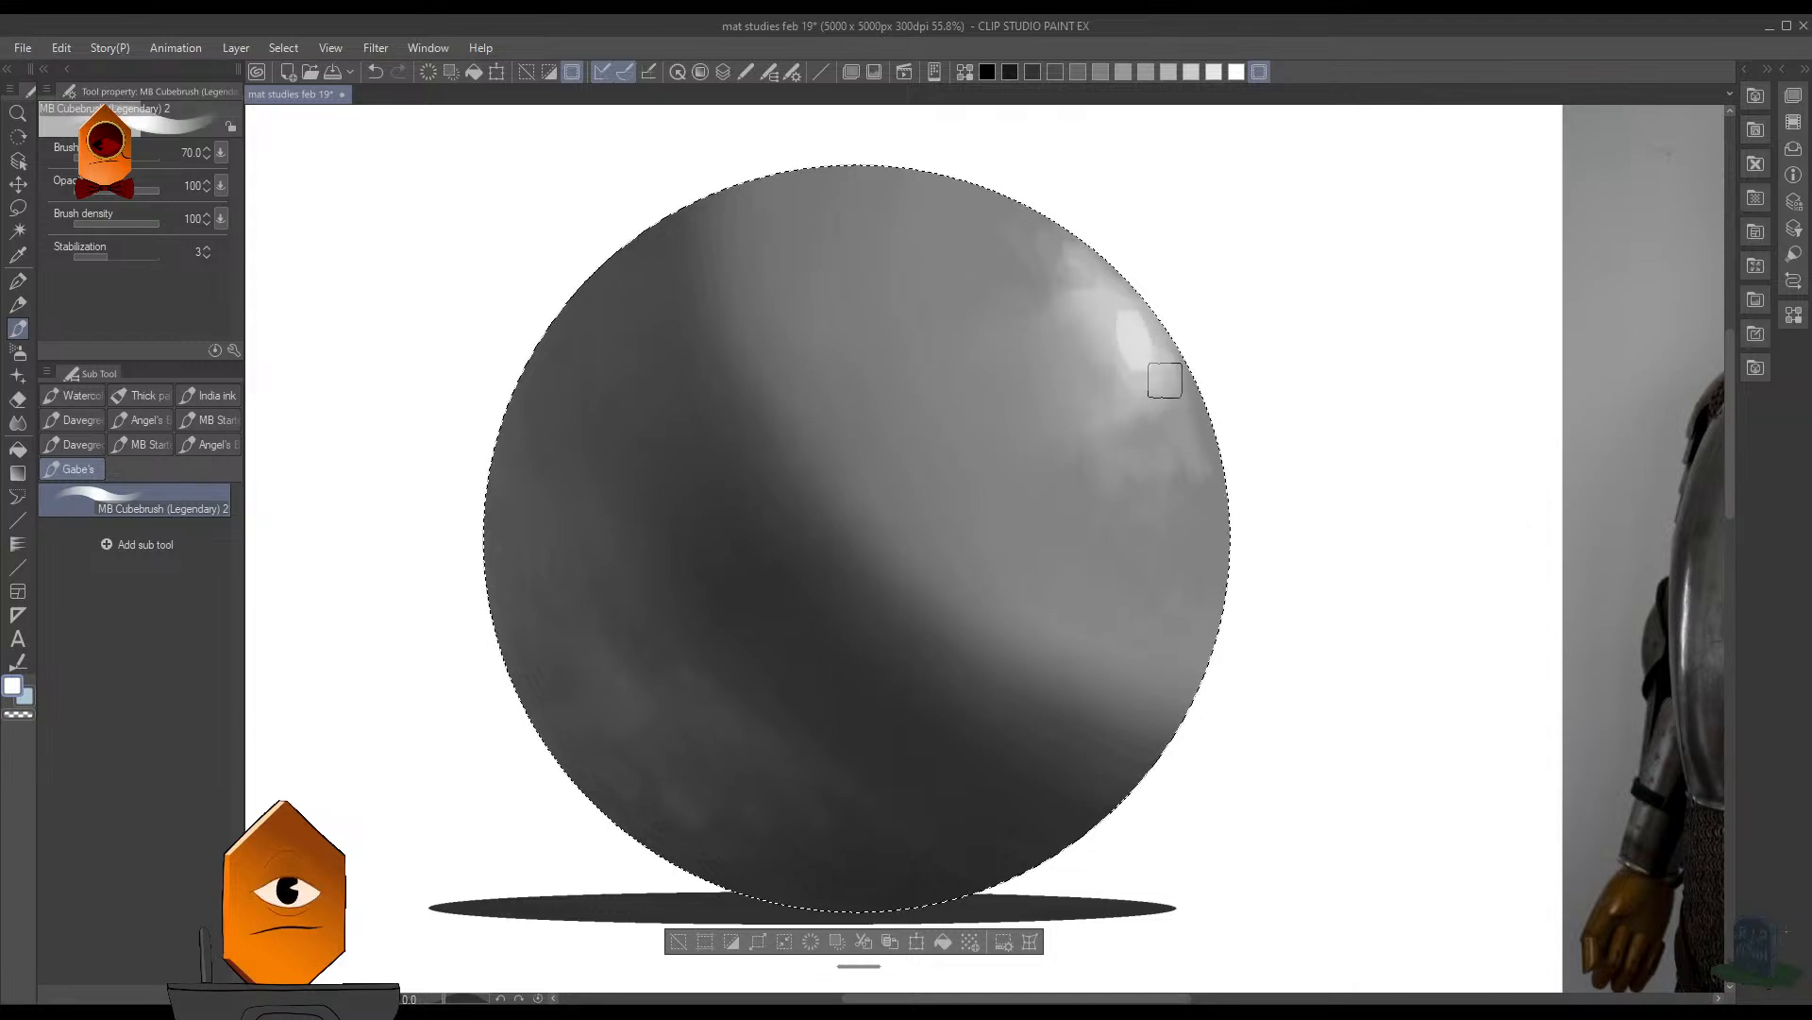
pyautogui.hotkey('ctrl', 'z')
pyautogui.moveTo(1125, 318)
pyautogui.mouseDown()
pyautogui.moveTo(1160, 374)
pyautogui.moveTo(1121, 305)
pyautogui.moveTo(1145, 336)
pyautogui.moveTo(1116, 307)
pyautogui.mouseUp()
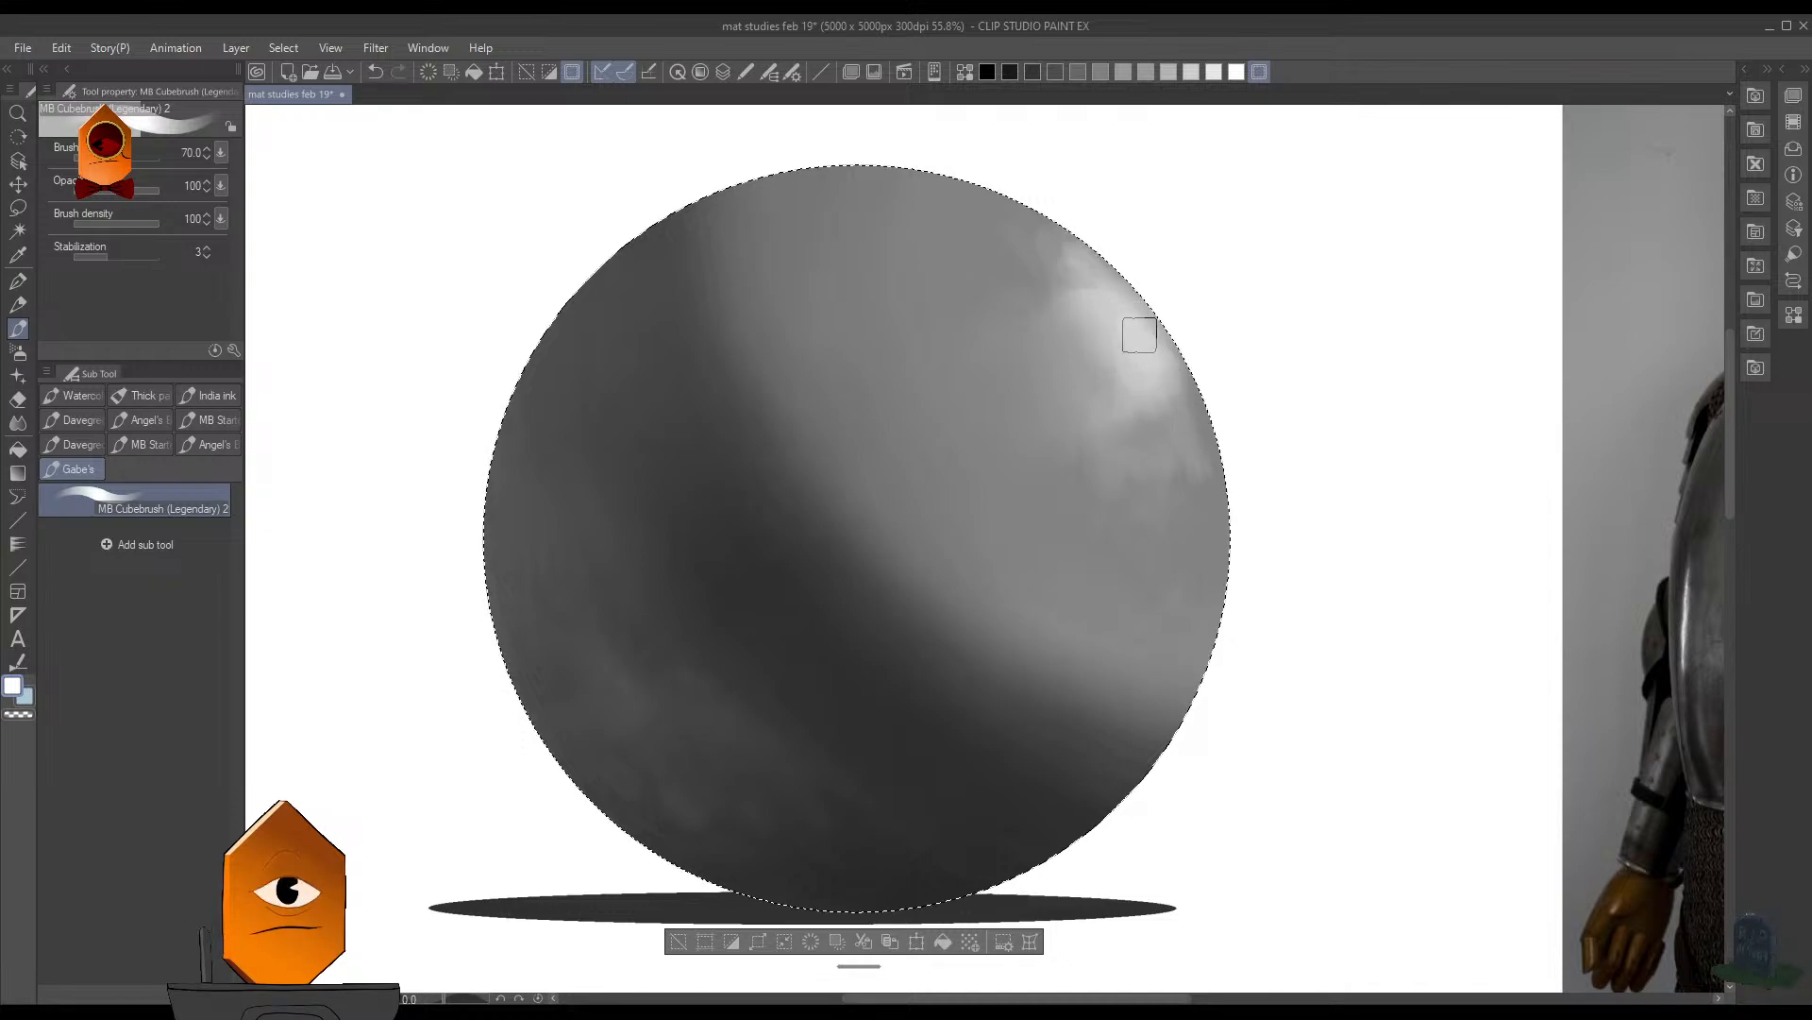
# - Undo the latest strokes on the highlight, sample the gray beside it, and enlarge the brush to 90
pyautogui.scroll(-5, 1350, 357)
pyautogui.scroll(-2, 1347, 397)
pyautogui.moveTo(1333, 471); pyautogui.dragTo(1217, 503)
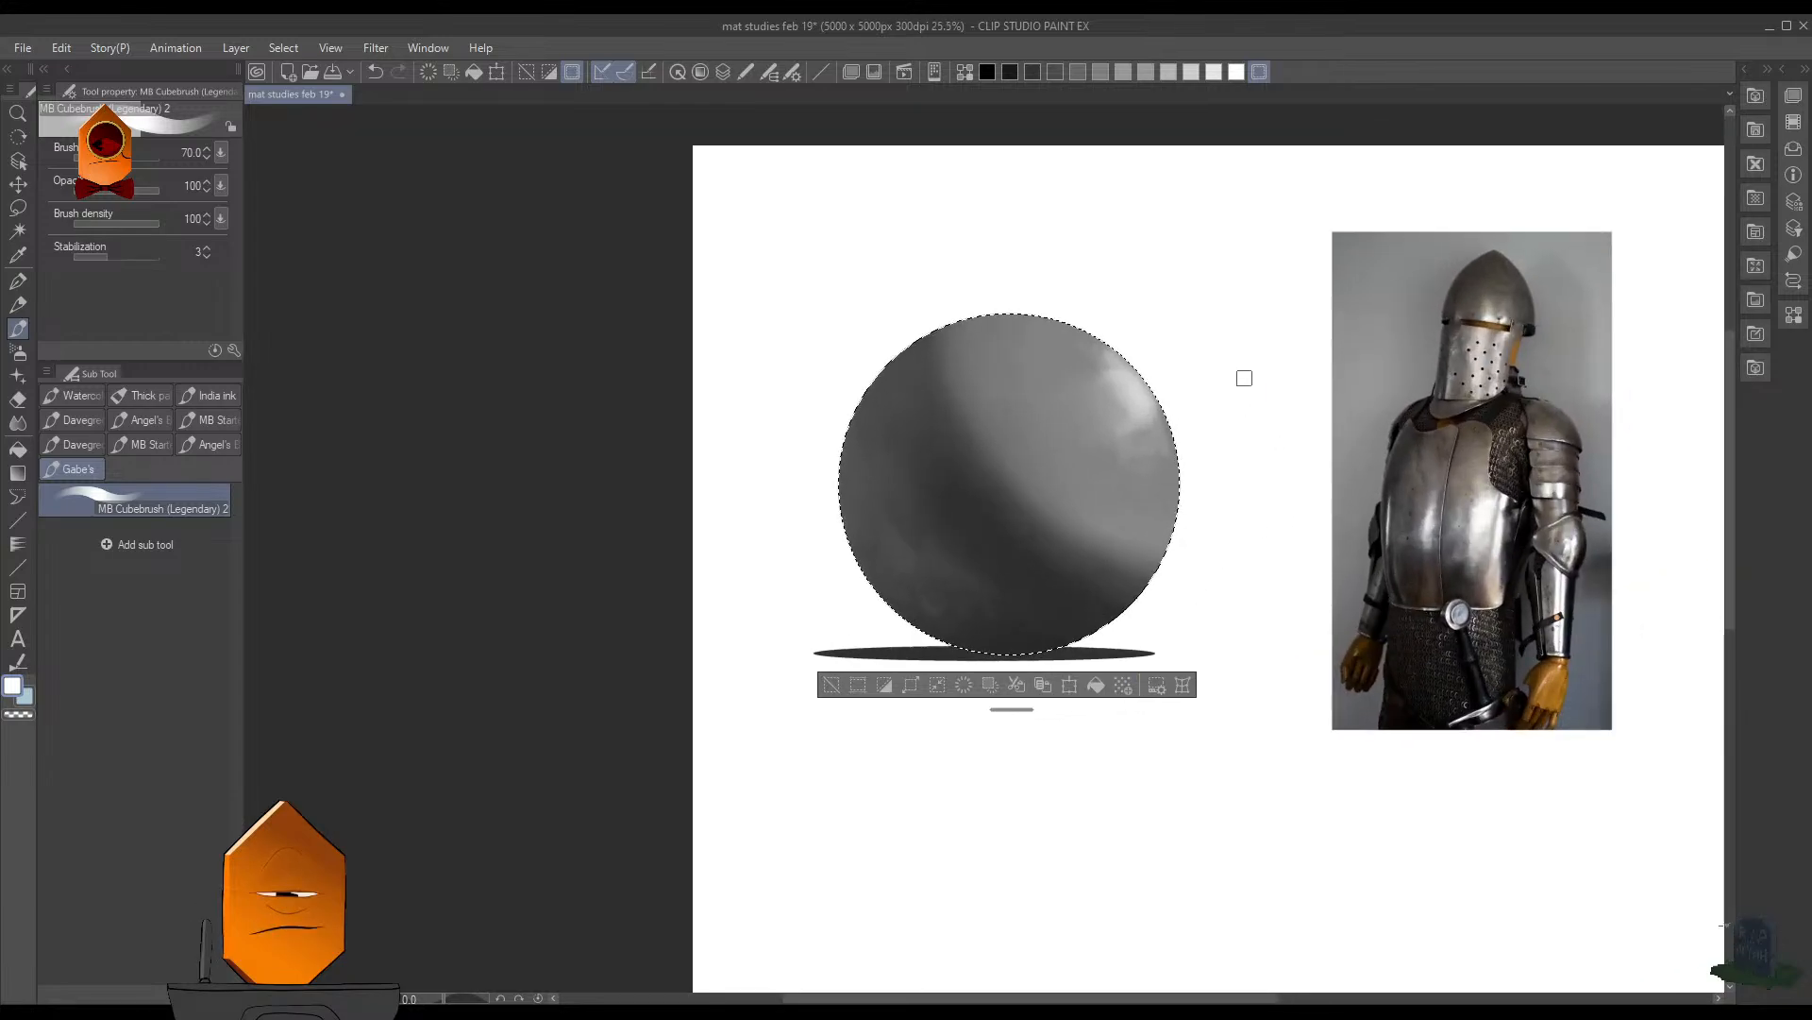
pyautogui.scroll(3, 1227, 392)
pyautogui.scroll(2, 1149, 370)
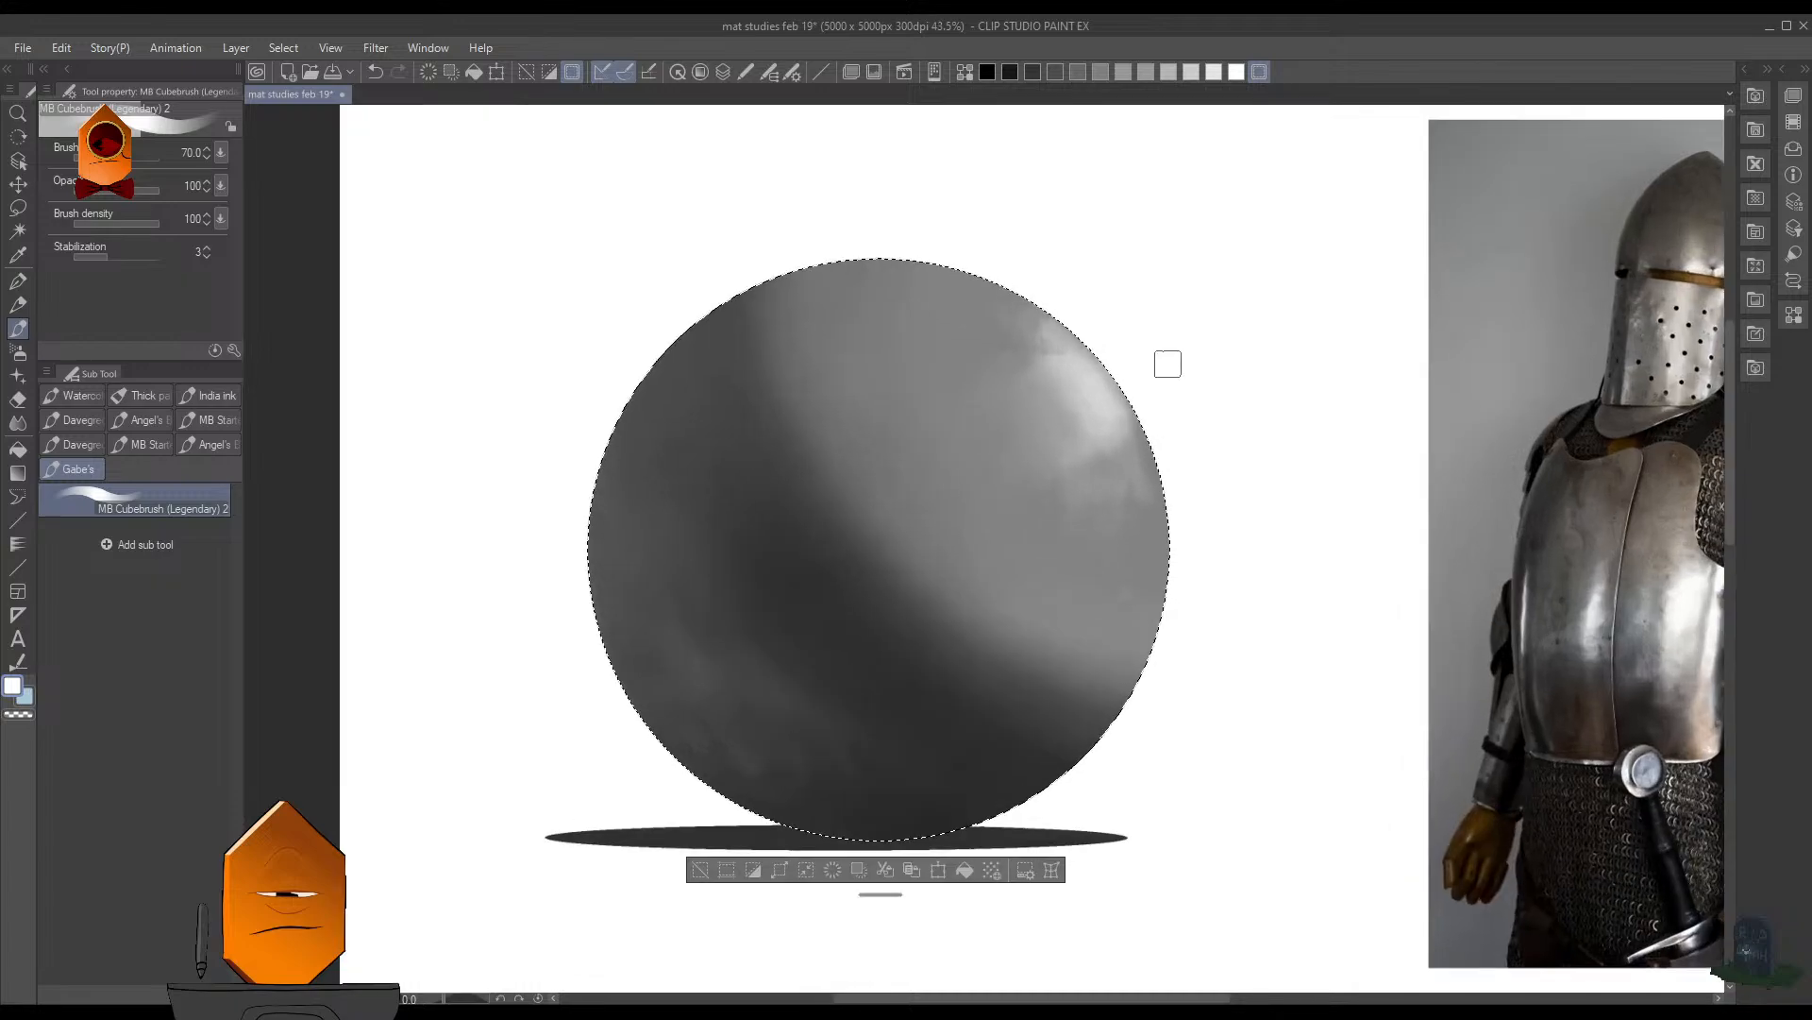
pyautogui.moveTo(1131, 424)
pyautogui.mouseDown()
pyautogui.moveTo(1044, 315)
pyautogui.moveTo(1124, 449)
pyautogui.mouseUp()
pyautogui.keyDown('alt'); pyautogui.click(1064, 412); pyautogui.keyUp('alt')
pyautogui.press(']')
pyautogui.press(']')
pyautogui.hotkey('ctrl', 'z')
pyautogui.hotkey('ctrl', 'z')
pyautogui.hotkey('ctrl', 'z')
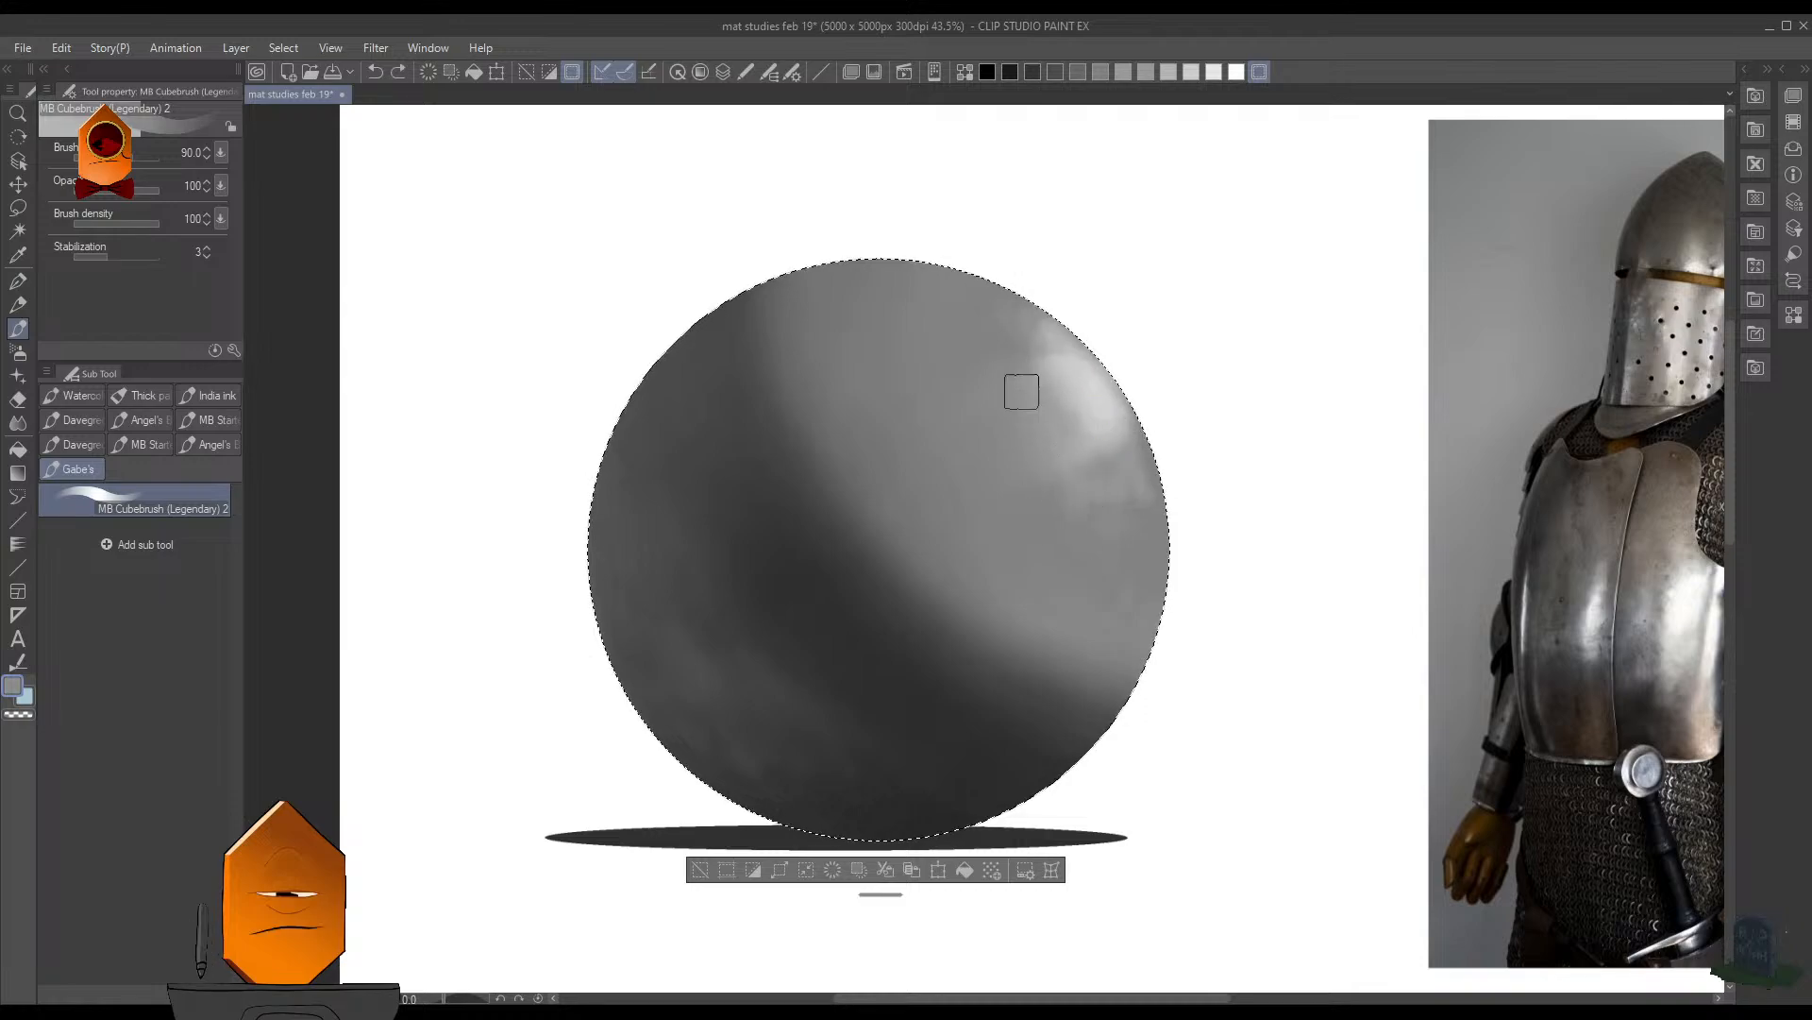
# - Brush gray across the highlight and its lower edge to tone it down, and restore its center with light gray
pyautogui.moveTo(1077, 342); pyautogui.dragTo(1133, 471)
pyautogui.moveTo(1101, 393); pyautogui.dragTo(1114, 479)
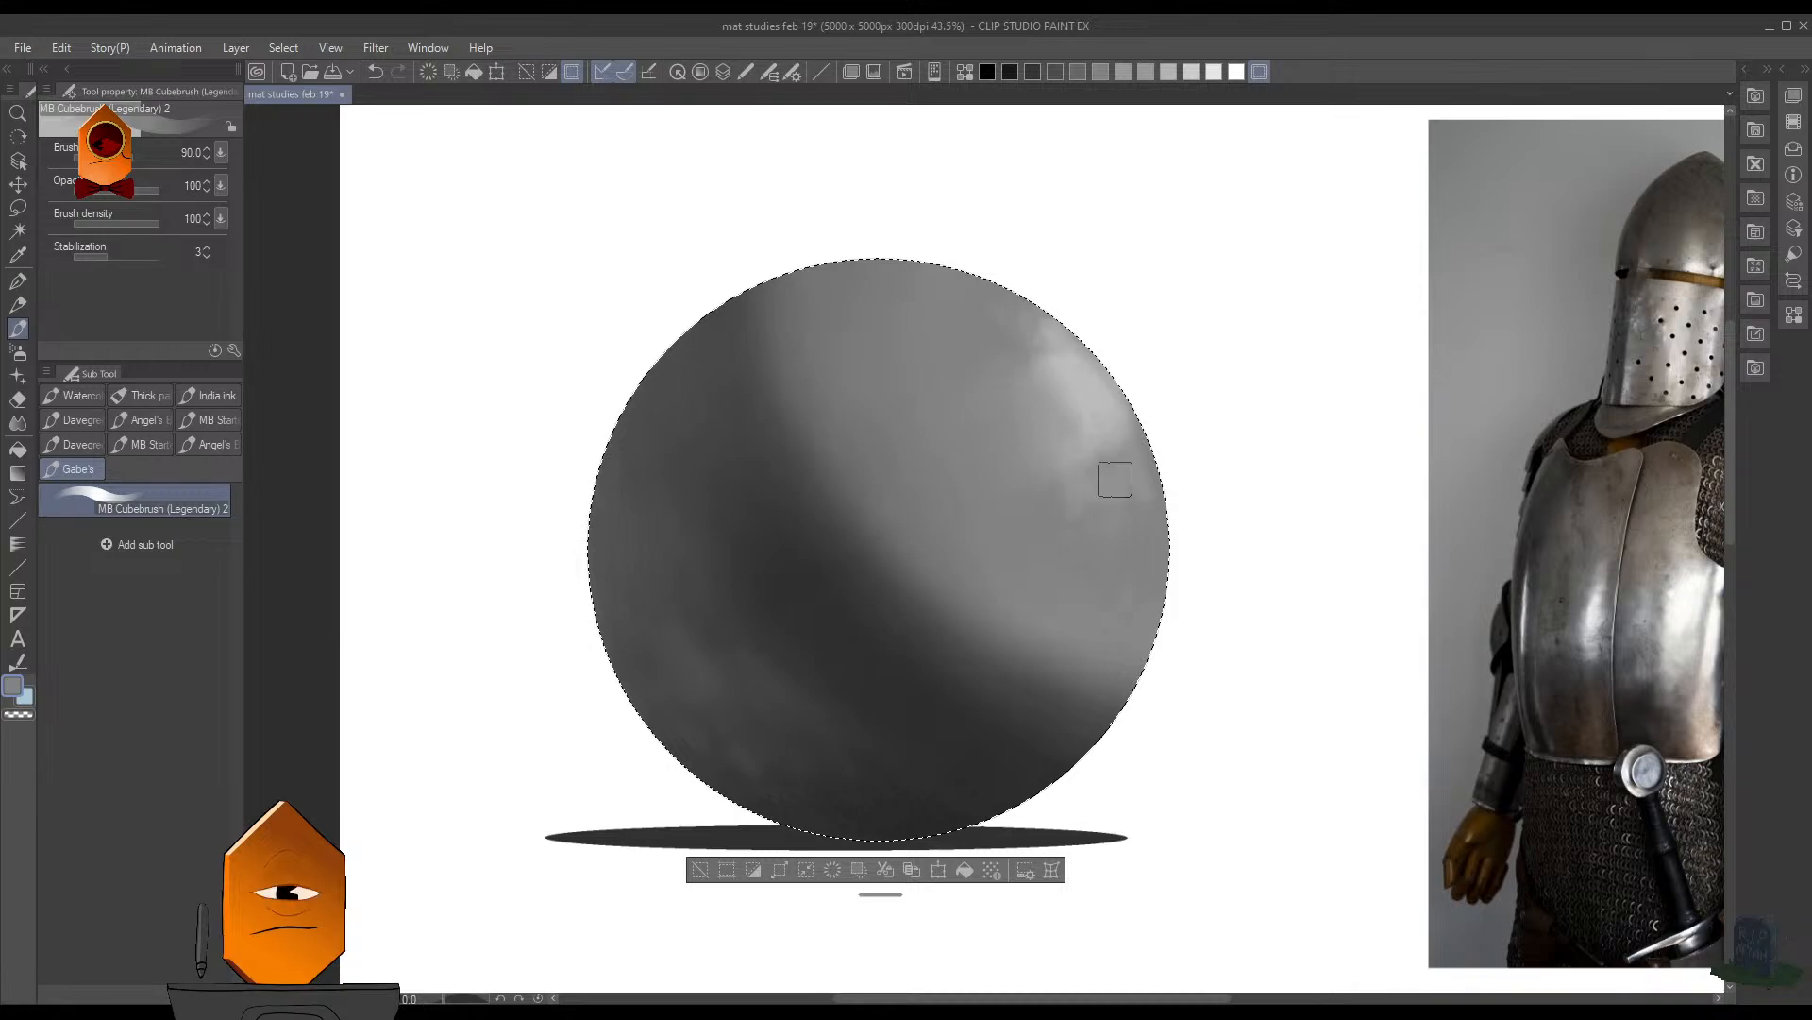
pyautogui.moveTo(1043, 335); pyautogui.dragTo(1088, 498)
pyautogui.moveTo(1031, 424); pyautogui.dragTo(1062, 457)
pyautogui.moveTo(1052, 339)
pyautogui.mouseDown()
pyautogui.moveTo(1129, 434)
pyautogui.moveTo(1112, 546)
pyautogui.mouseUp()
pyautogui.keyDown('alt'); pyautogui.click(1093, 394); pyautogui.keyUp('alt')
pyautogui.moveTo(1099, 396); pyautogui.dragTo(1114, 414)
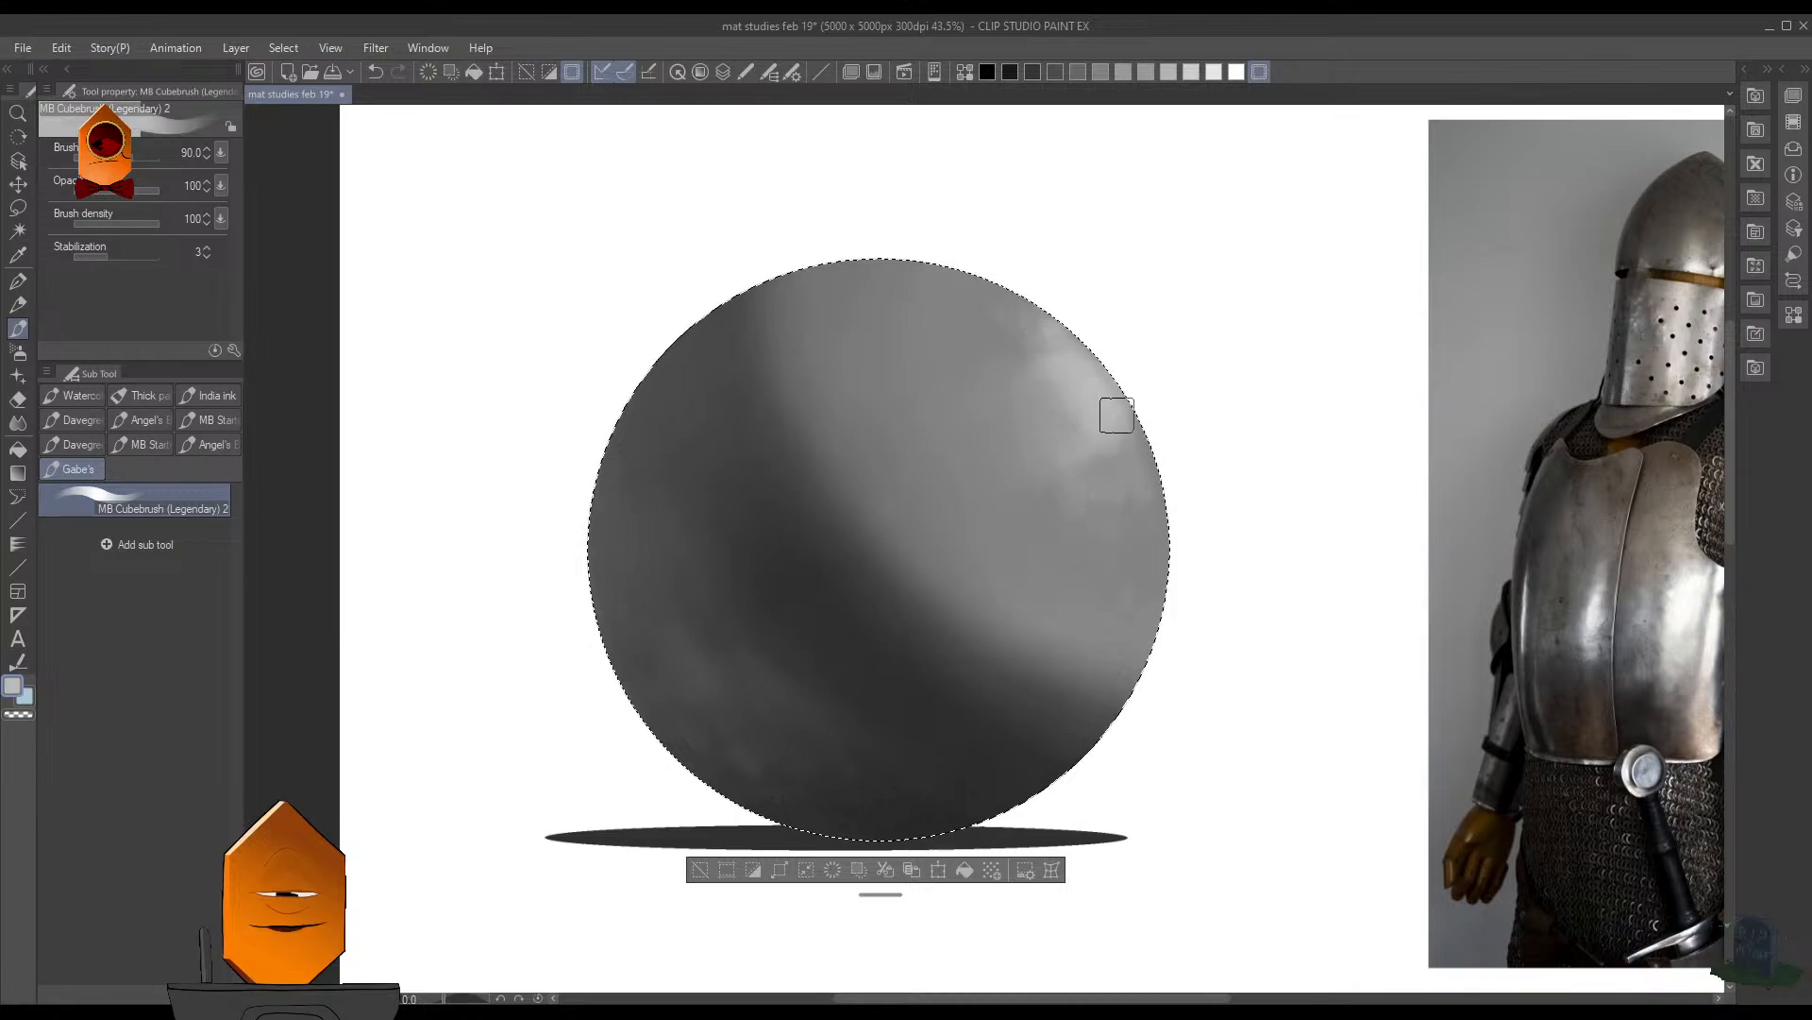
# - Extend the highlight in white up to the upper rim, and rework its inner edge with light gray at brush size 60
pyautogui.keyDown('alt'); pyautogui.click(1165, 392); pyautogui.keyUp('alt')
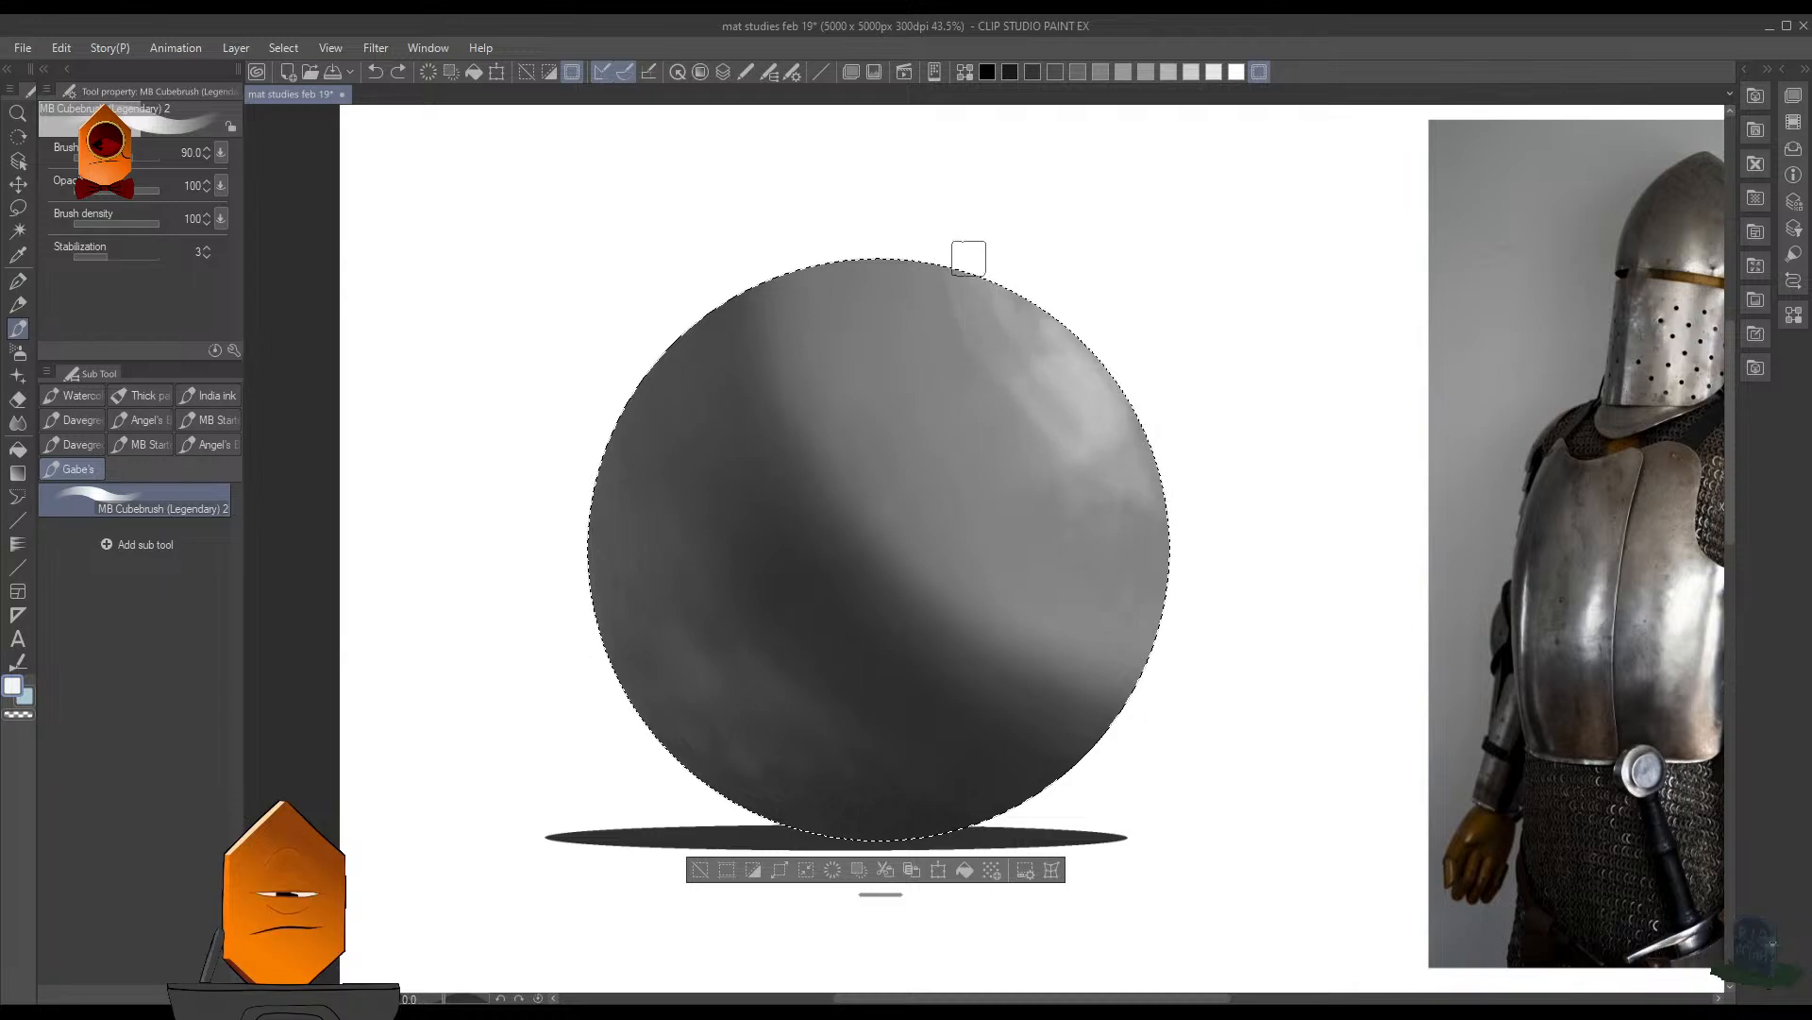
pyautogui.moveTo(983, 289); pyautogui.dragTo(1005, 333)
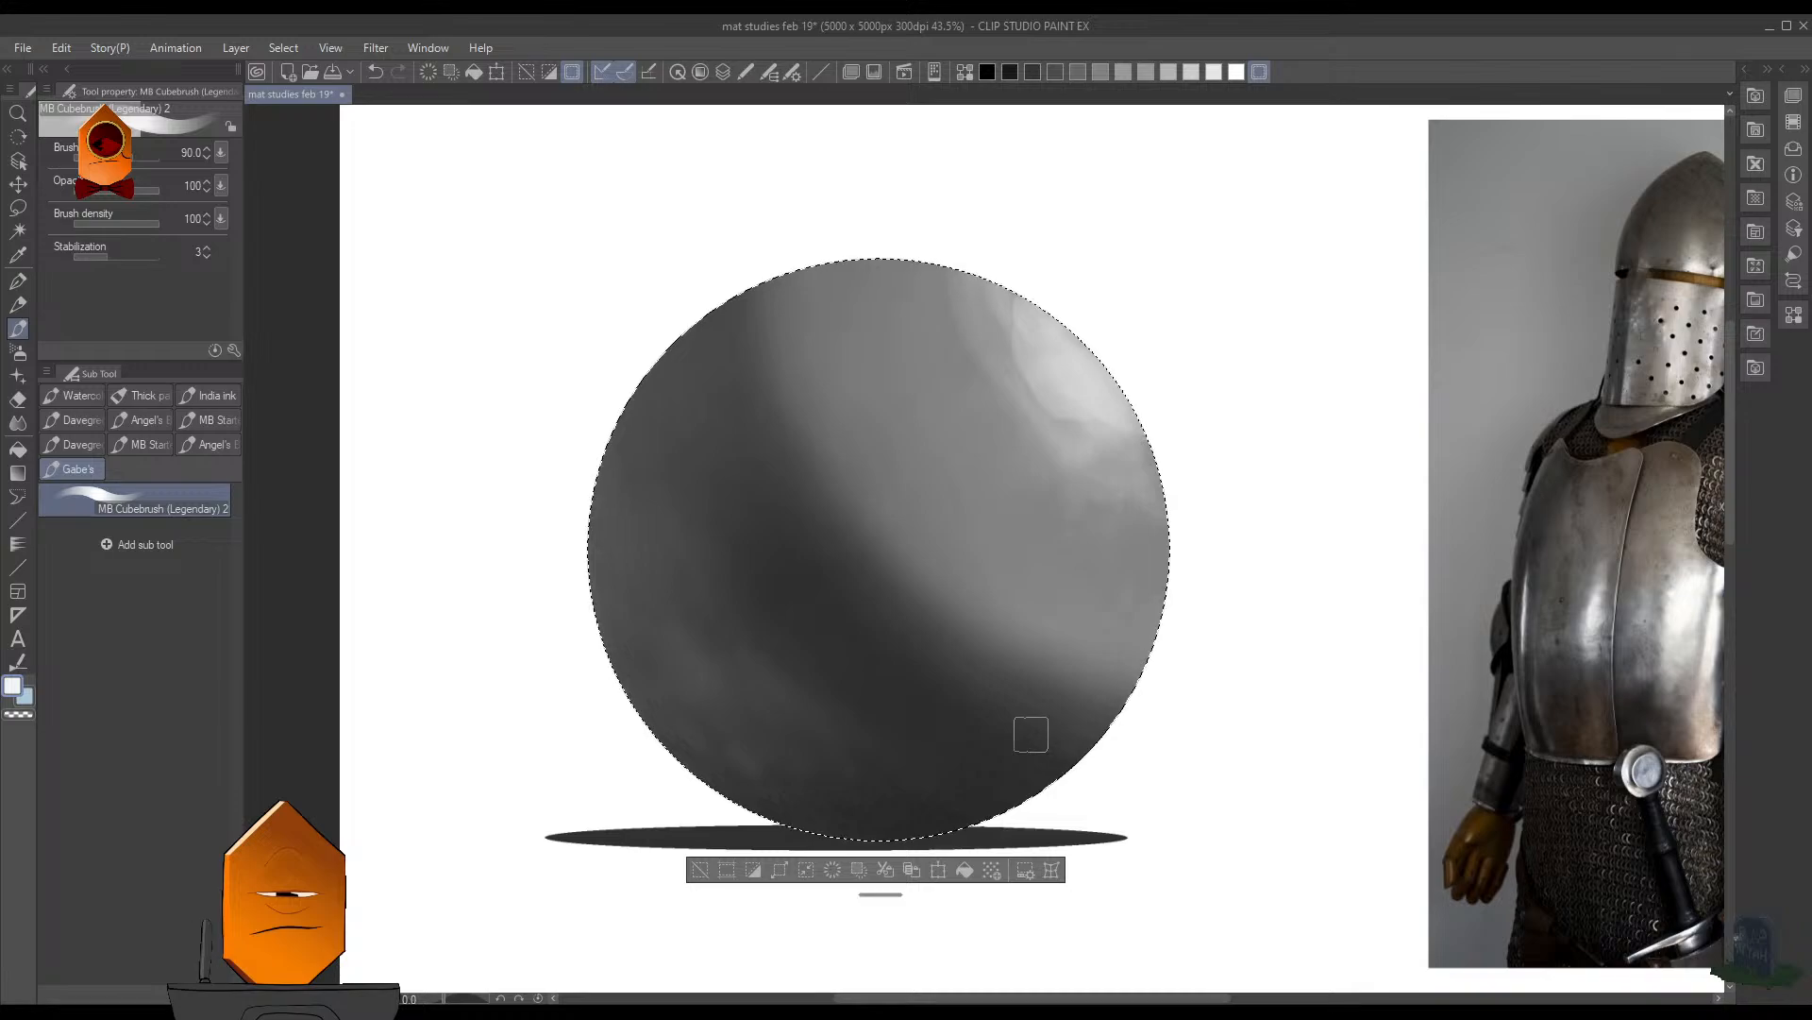
pyautogui.keyDown('alt'); pyautogui.click(966, 328); pyautogui.keyUp('alt')
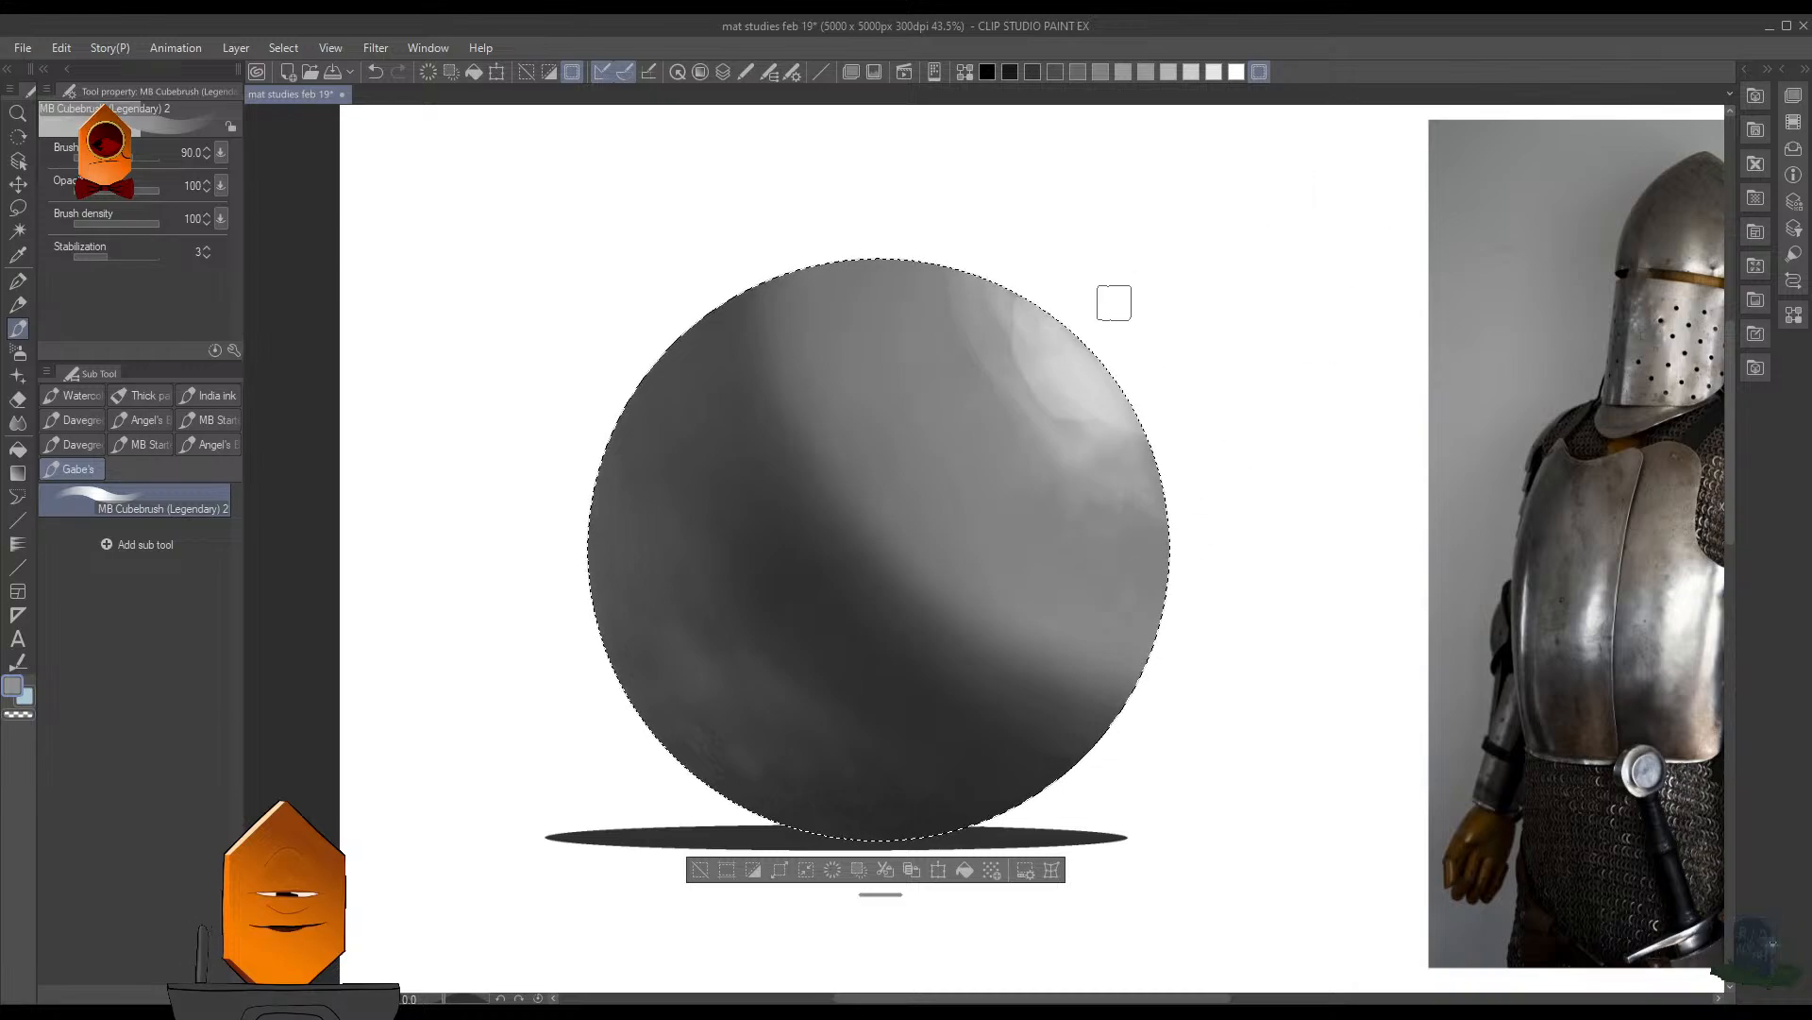
pyautogui.keyDown('alt'); pyautogui.click(1054, 389); pyautogui.keyUp('alt')
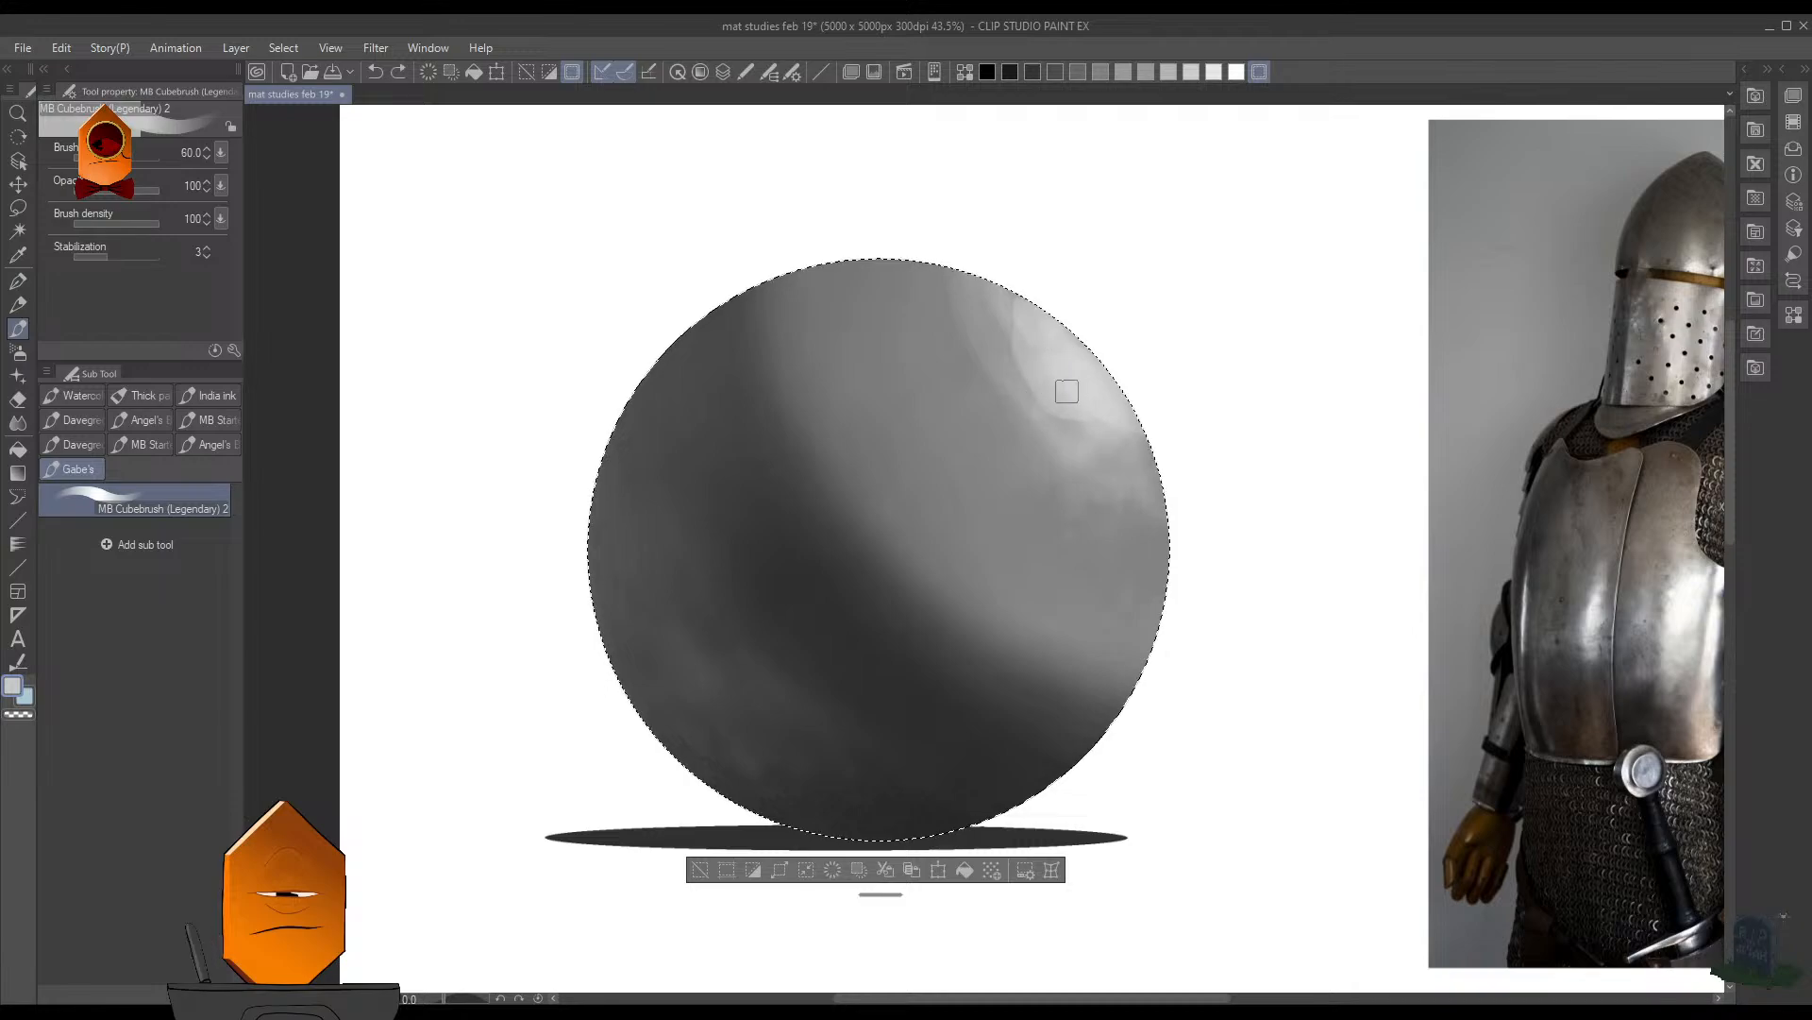
pyautogui.moveTo(1067, 390); pyautogui.dragTo(1074, 433)
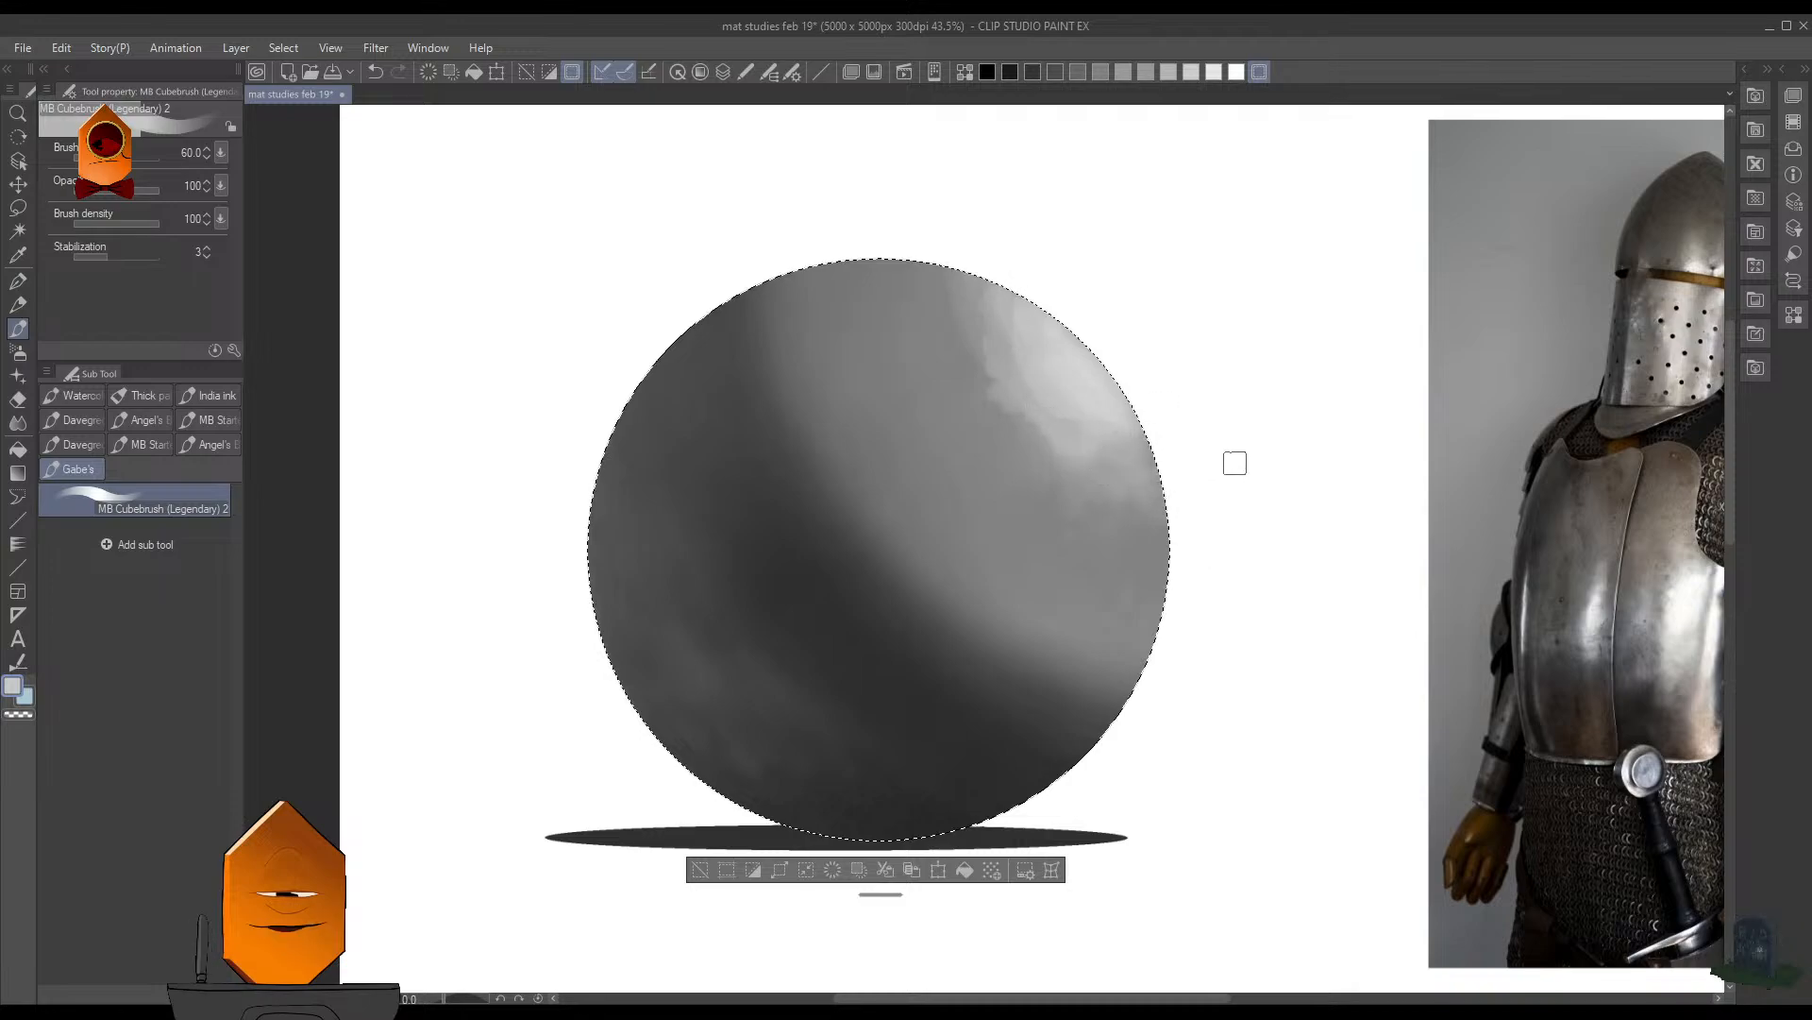
# - Soften the highlight's inner and lower edges with the Finger tip blender at brush size 100
pyautogui.scroll(2, 1102, 430)
pyautogui.click(18, 422)
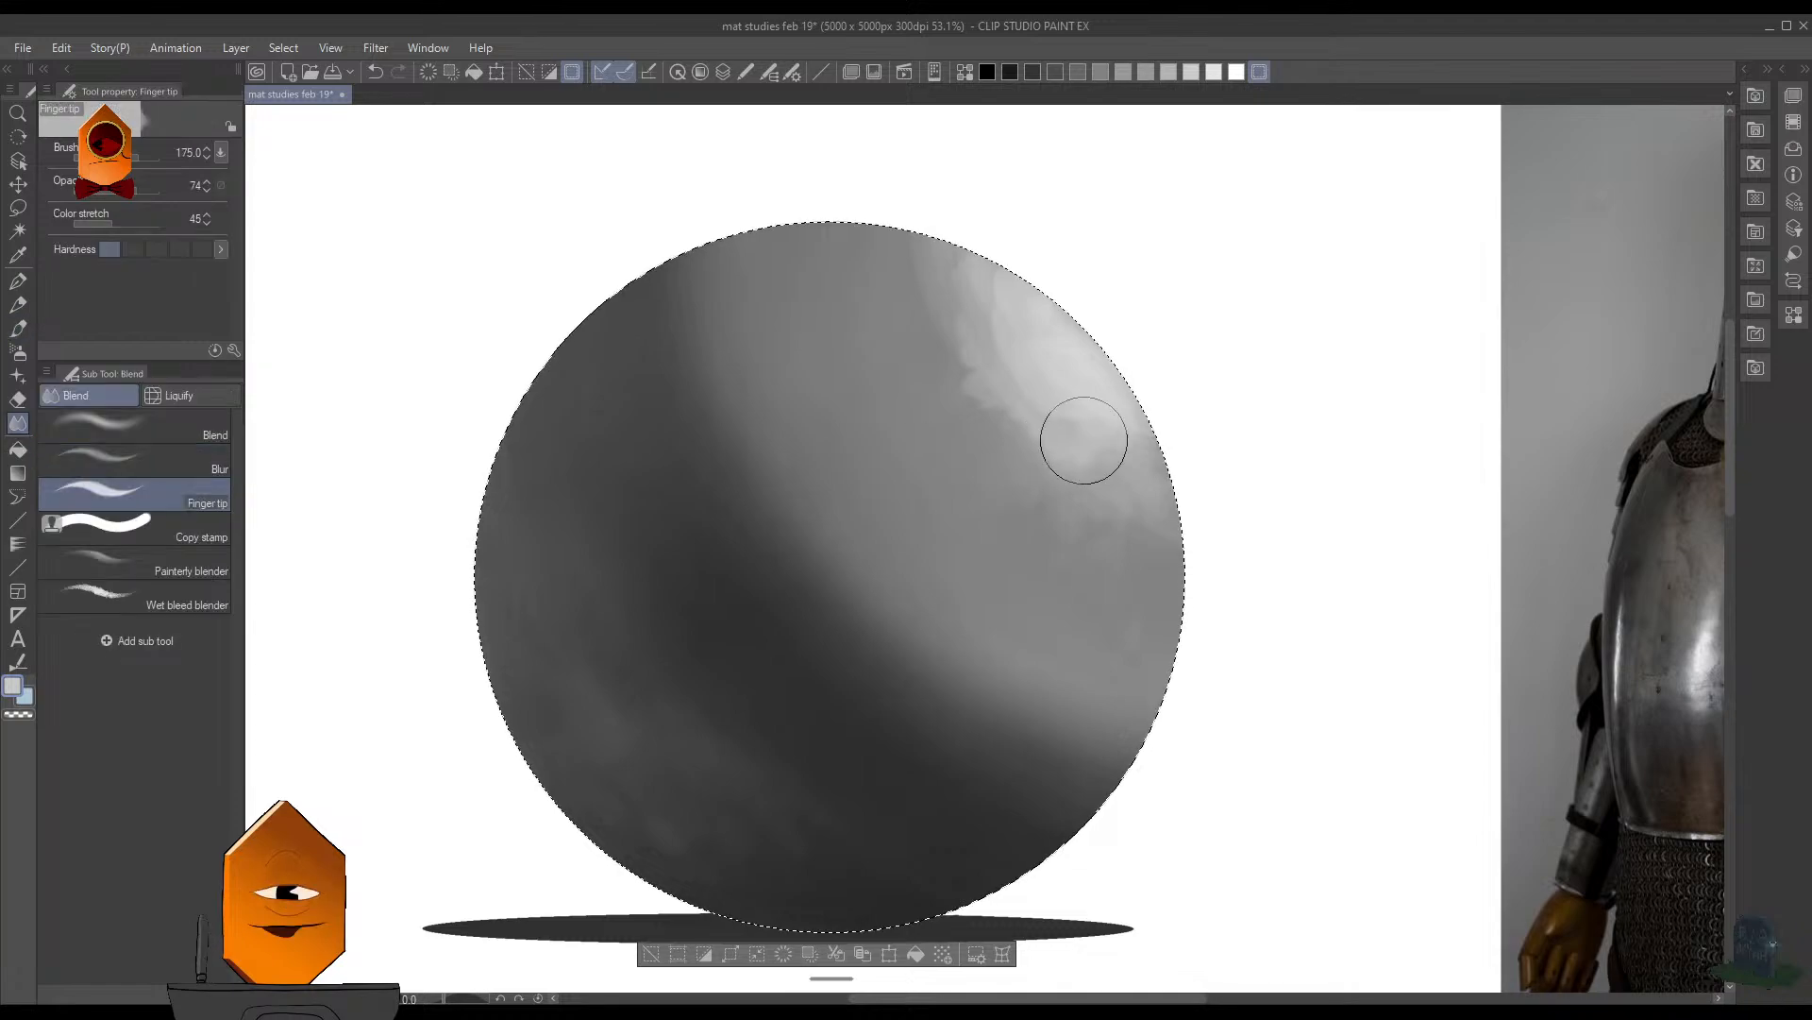
pyautogui.press('[')
pyautogui.press('[')
pyautogui.press('[')
pyautogui.moveTo(1020, 388); pyautogui.dragTo(997, 337)
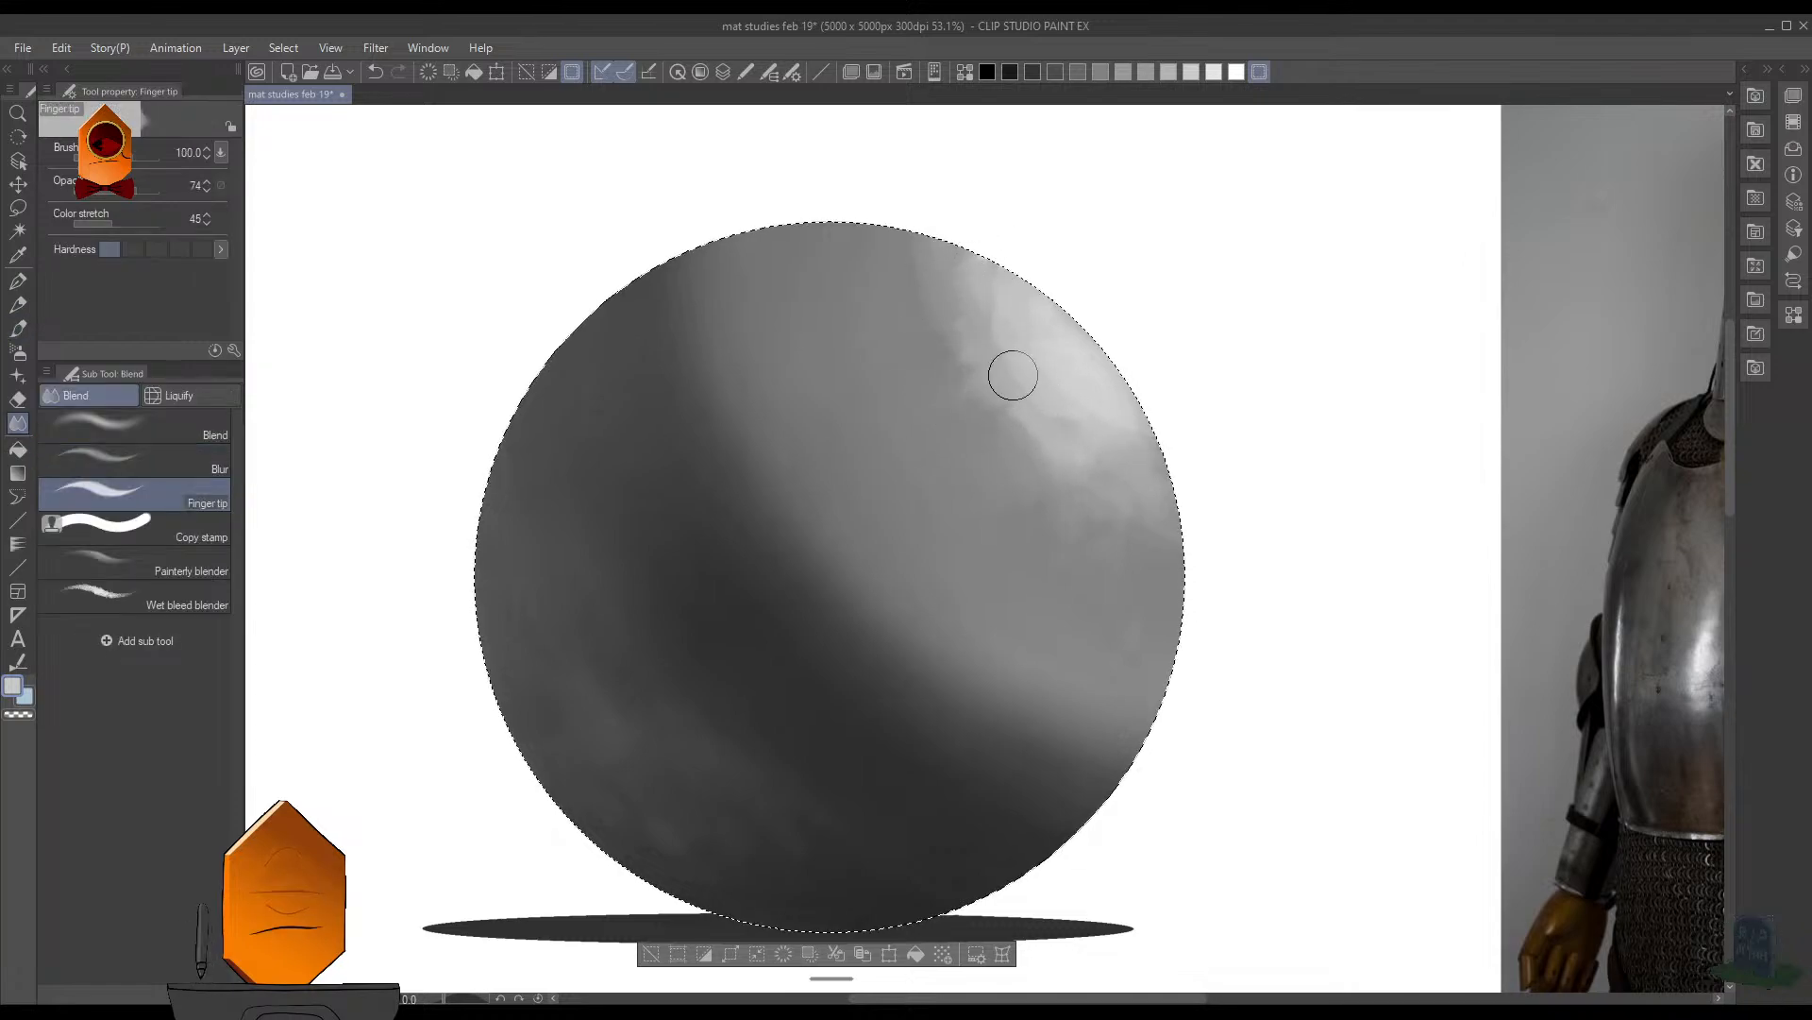
pyautogui.moveTo(1012, 375)
pyautogui.mouseDown()
pyautogui.moveTo(992, 434)
pyautogui.moveTo(1041, 409)
pyautogui.moveTo(1058, 487)
pyautogui.moveTo(1097, 467)
pyautogui.moveTo(1136, 520)
pyautogui.moveTo(1149, 433)
pyautogui.moveTo(1166, 536)
pyautogui.mouseUp()
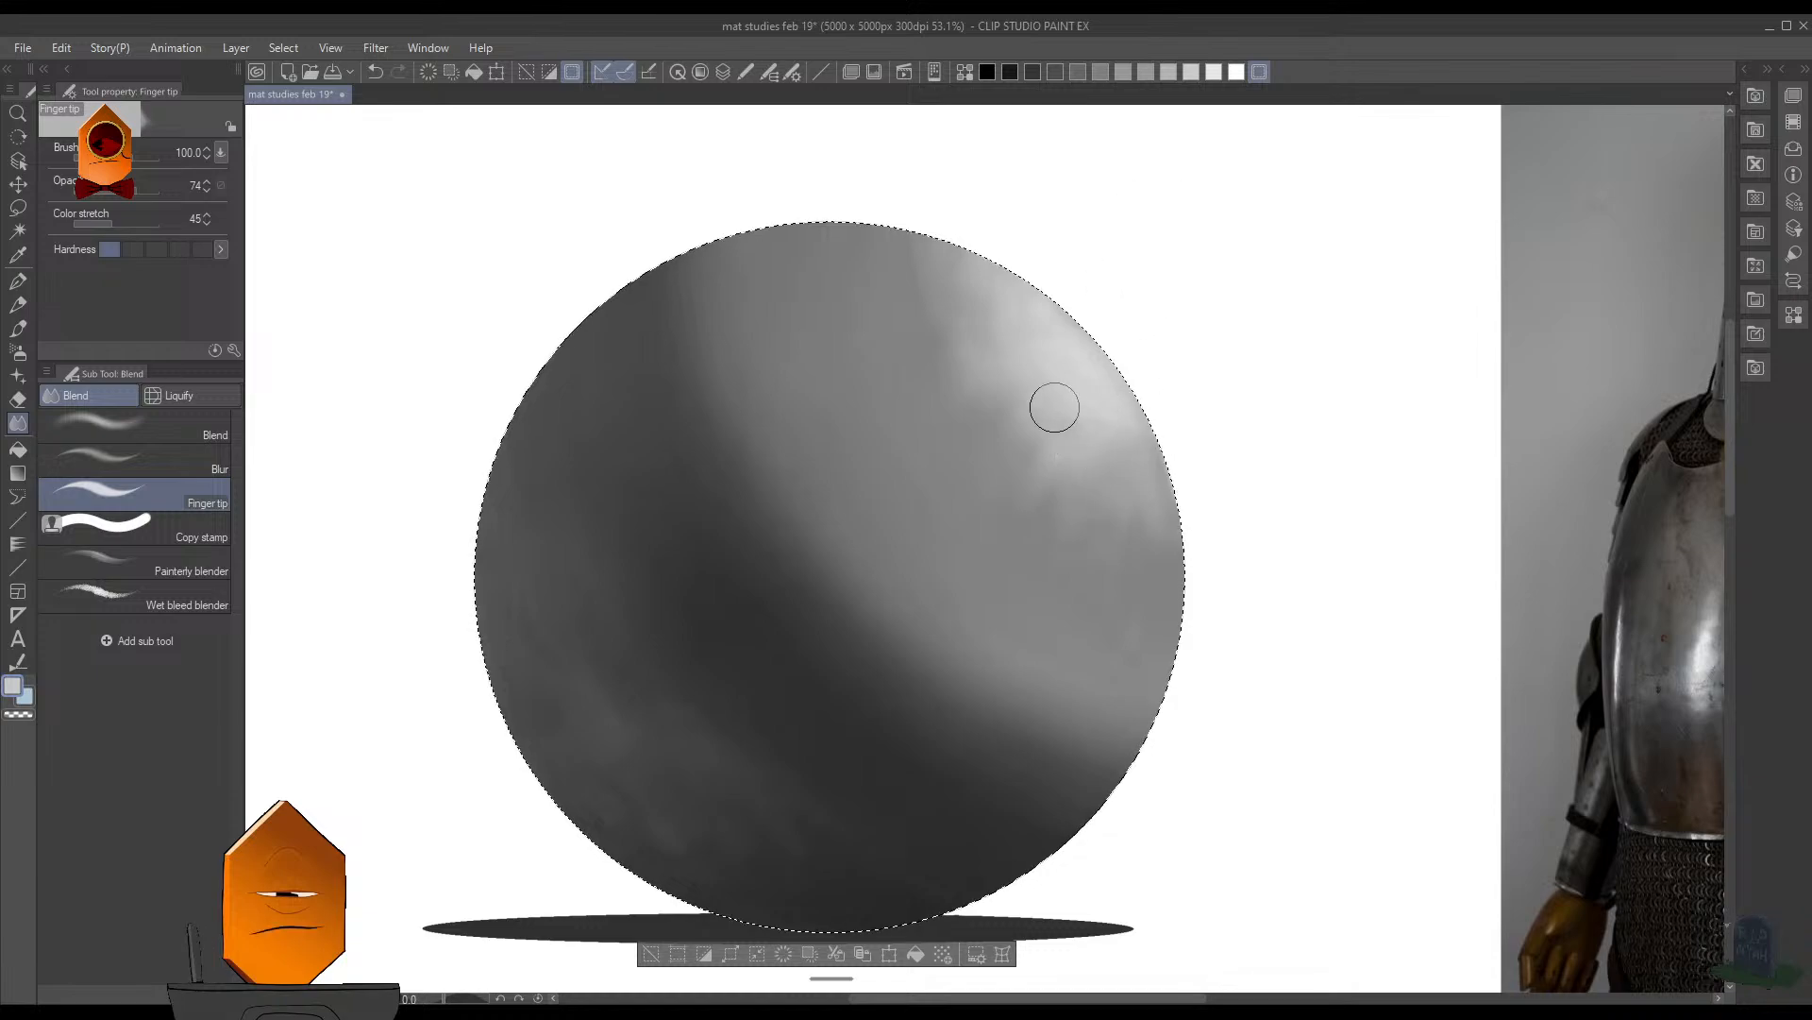
# - Return to the MB Cubebrush brush, sample gray near the sphere's right rim, and clear the selection
pyautogui.press('b')
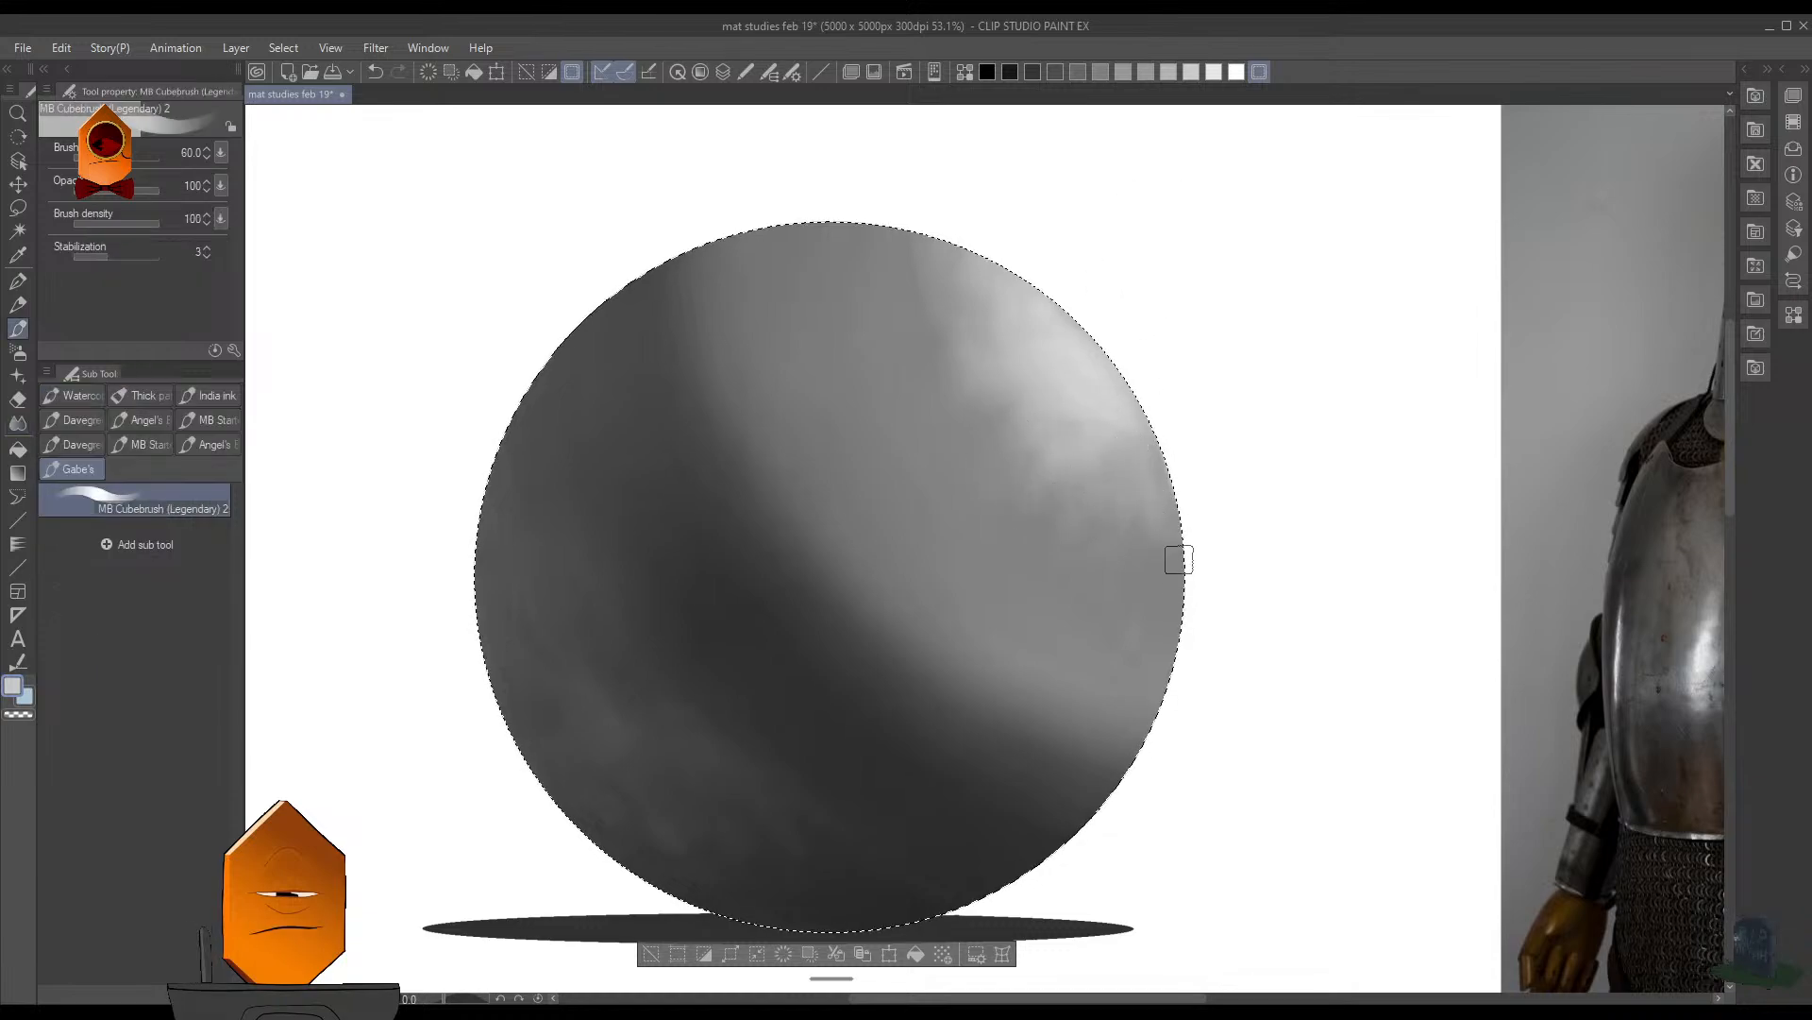
pyautogui.keyDown('alt'); pyautogui.click(1179, 559); pyautogui.keyUp('alt')
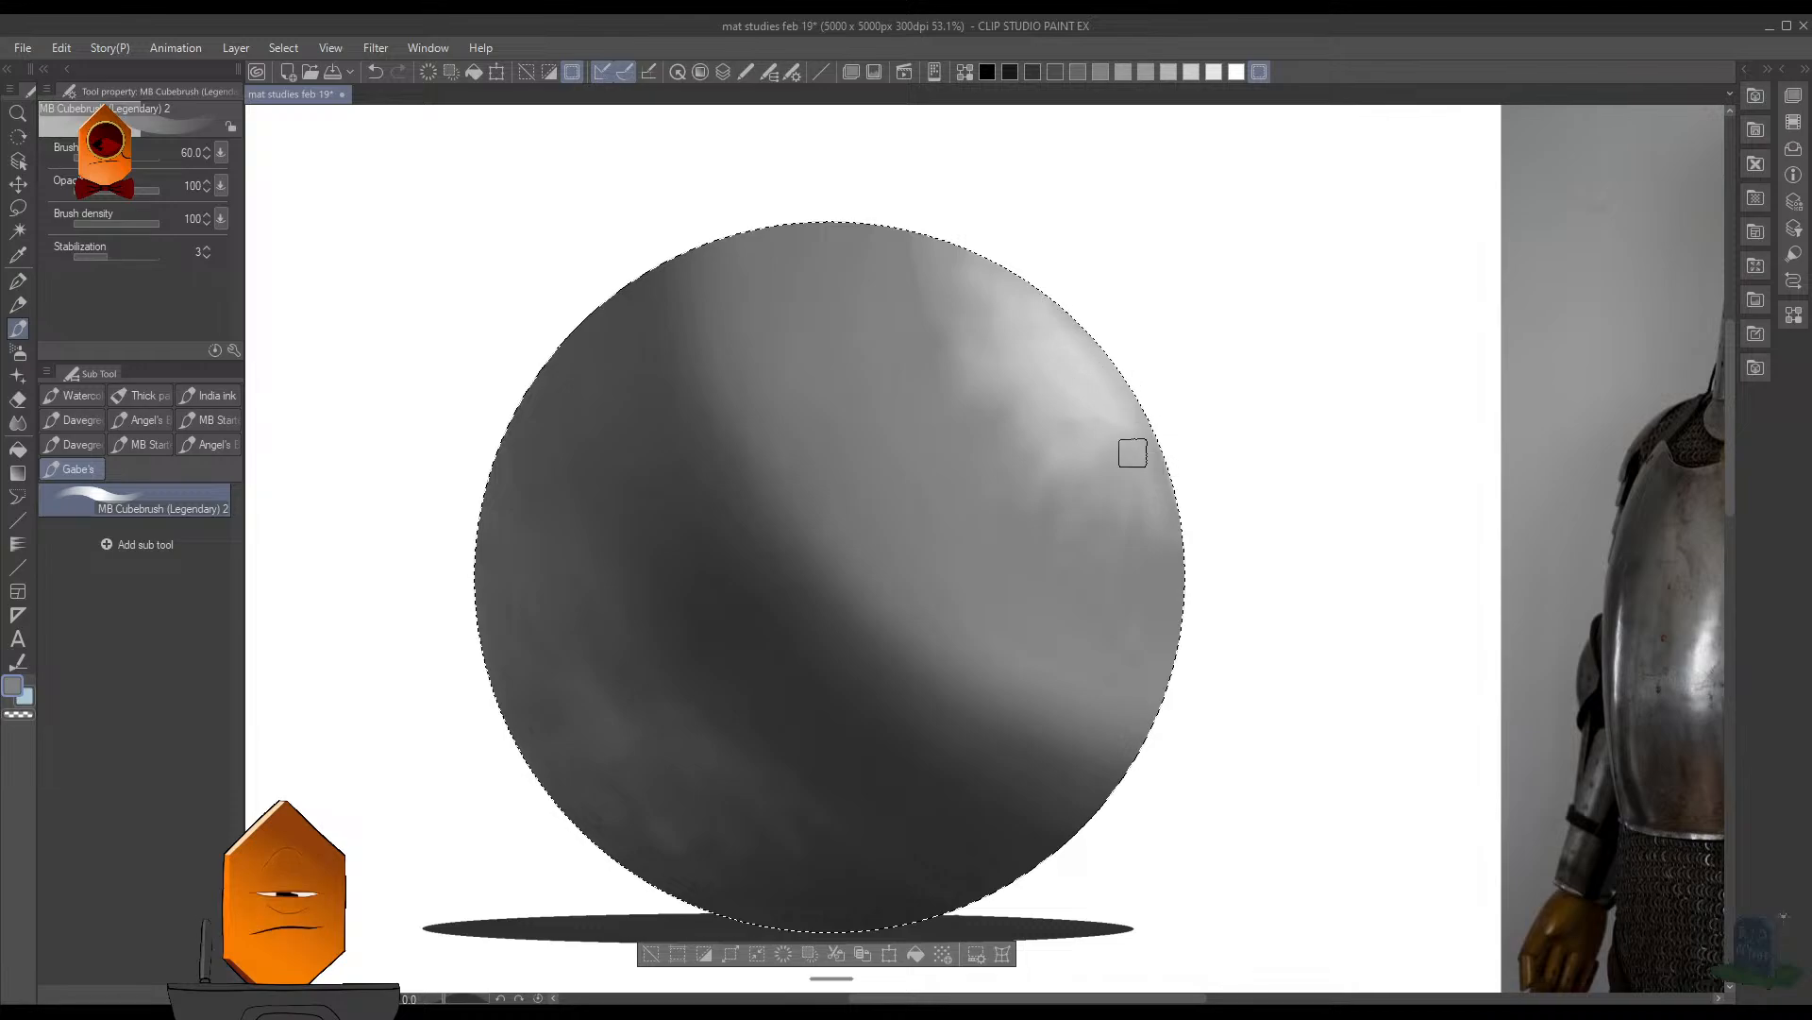
pyautogui.moveTo(1315, 388); pyautogui.dragTo(1299, 534)
pyautogui.hotkey('ctrl', 'd')
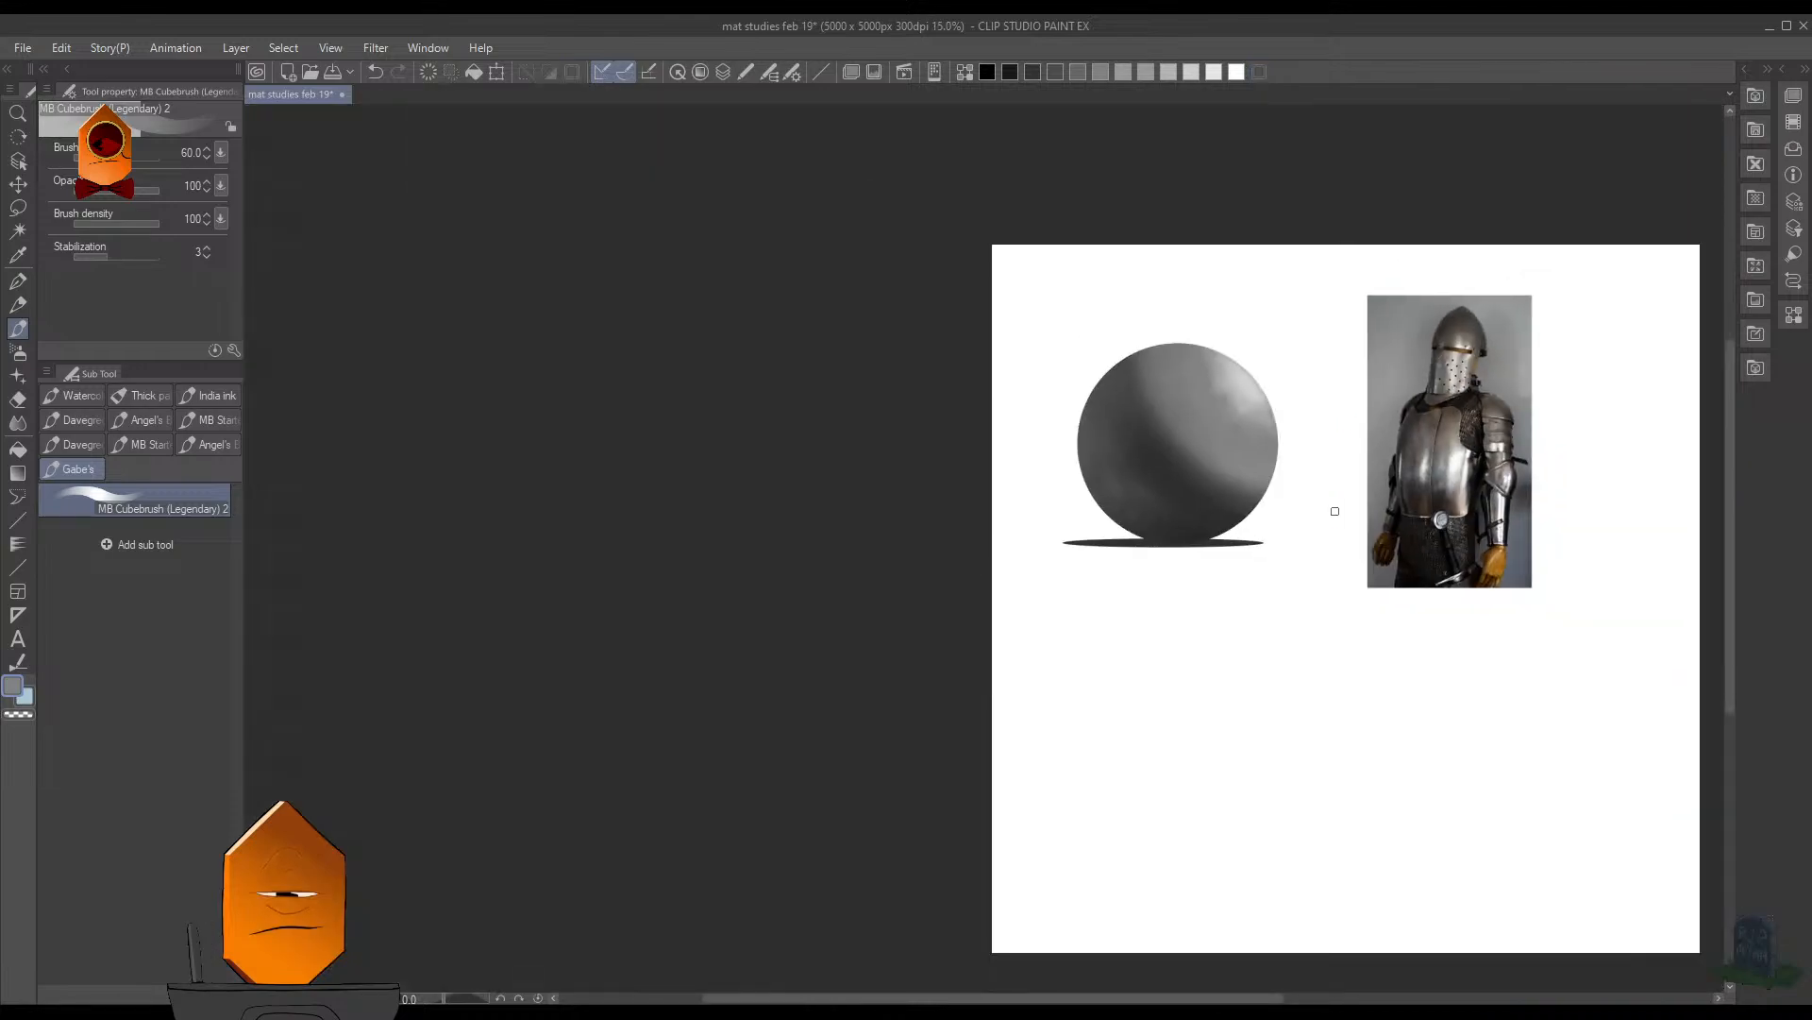
pyautogui.moveTo(1400, 457); pyautogui.dragTo(1148, 623)
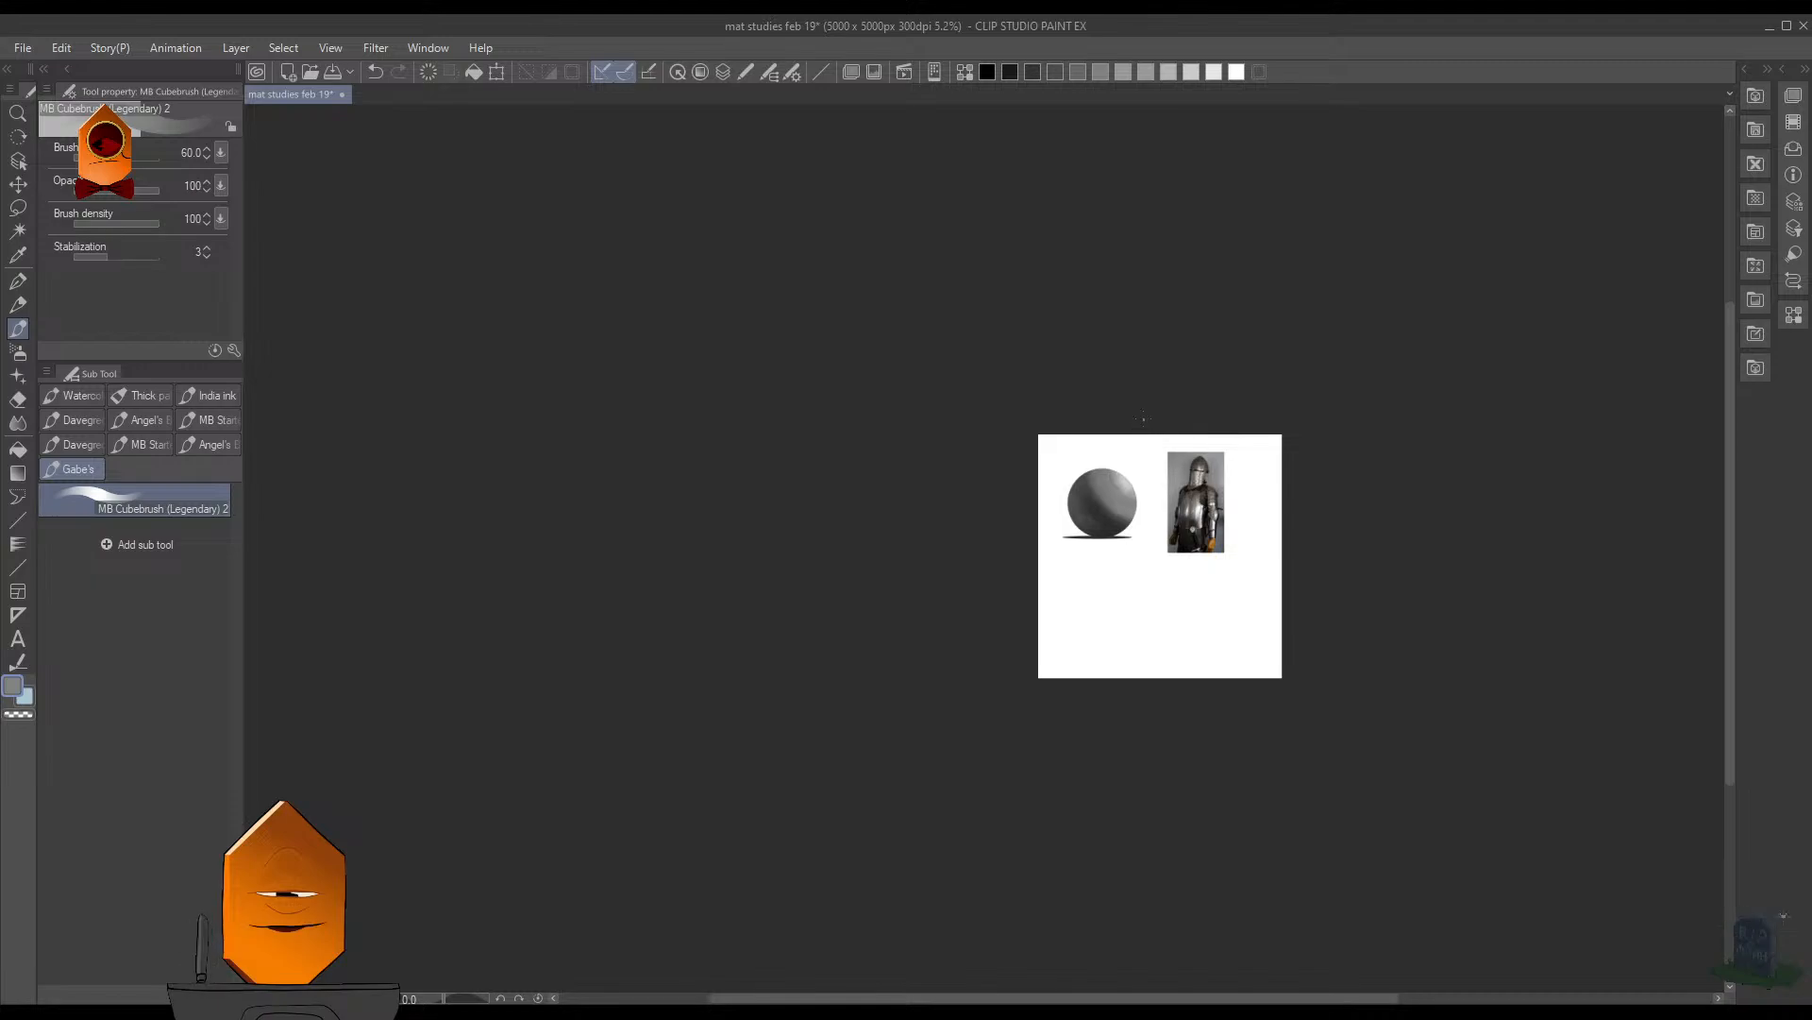
pyautogui.scroll(4, 1204, 510)
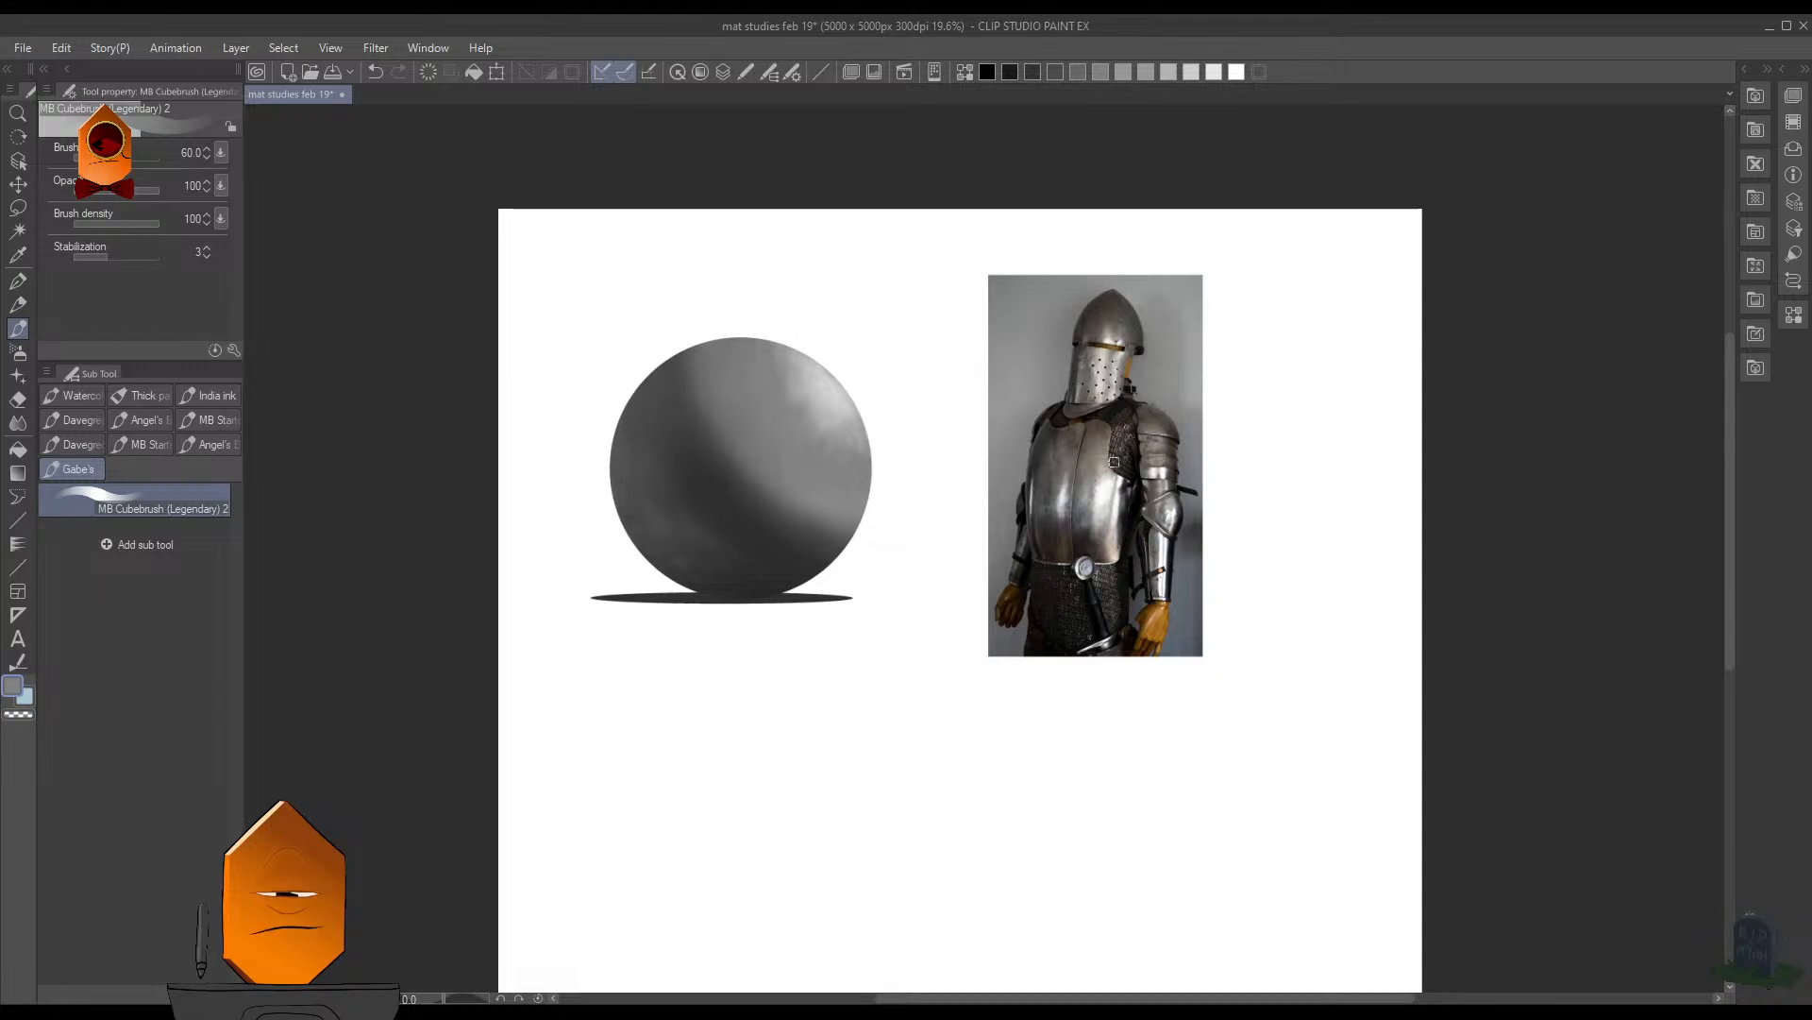
pyautogui.scroll(3, 1008, 493)
pyautogui.moveTo(921, 461)
pyautogui.mouseDown()
pyautogui.moveTo(1327, 506)
pyautogui.moveTo(1343, 534)
pyautogui.moveTo(1137, 555)
pyautogui.mouseUp()
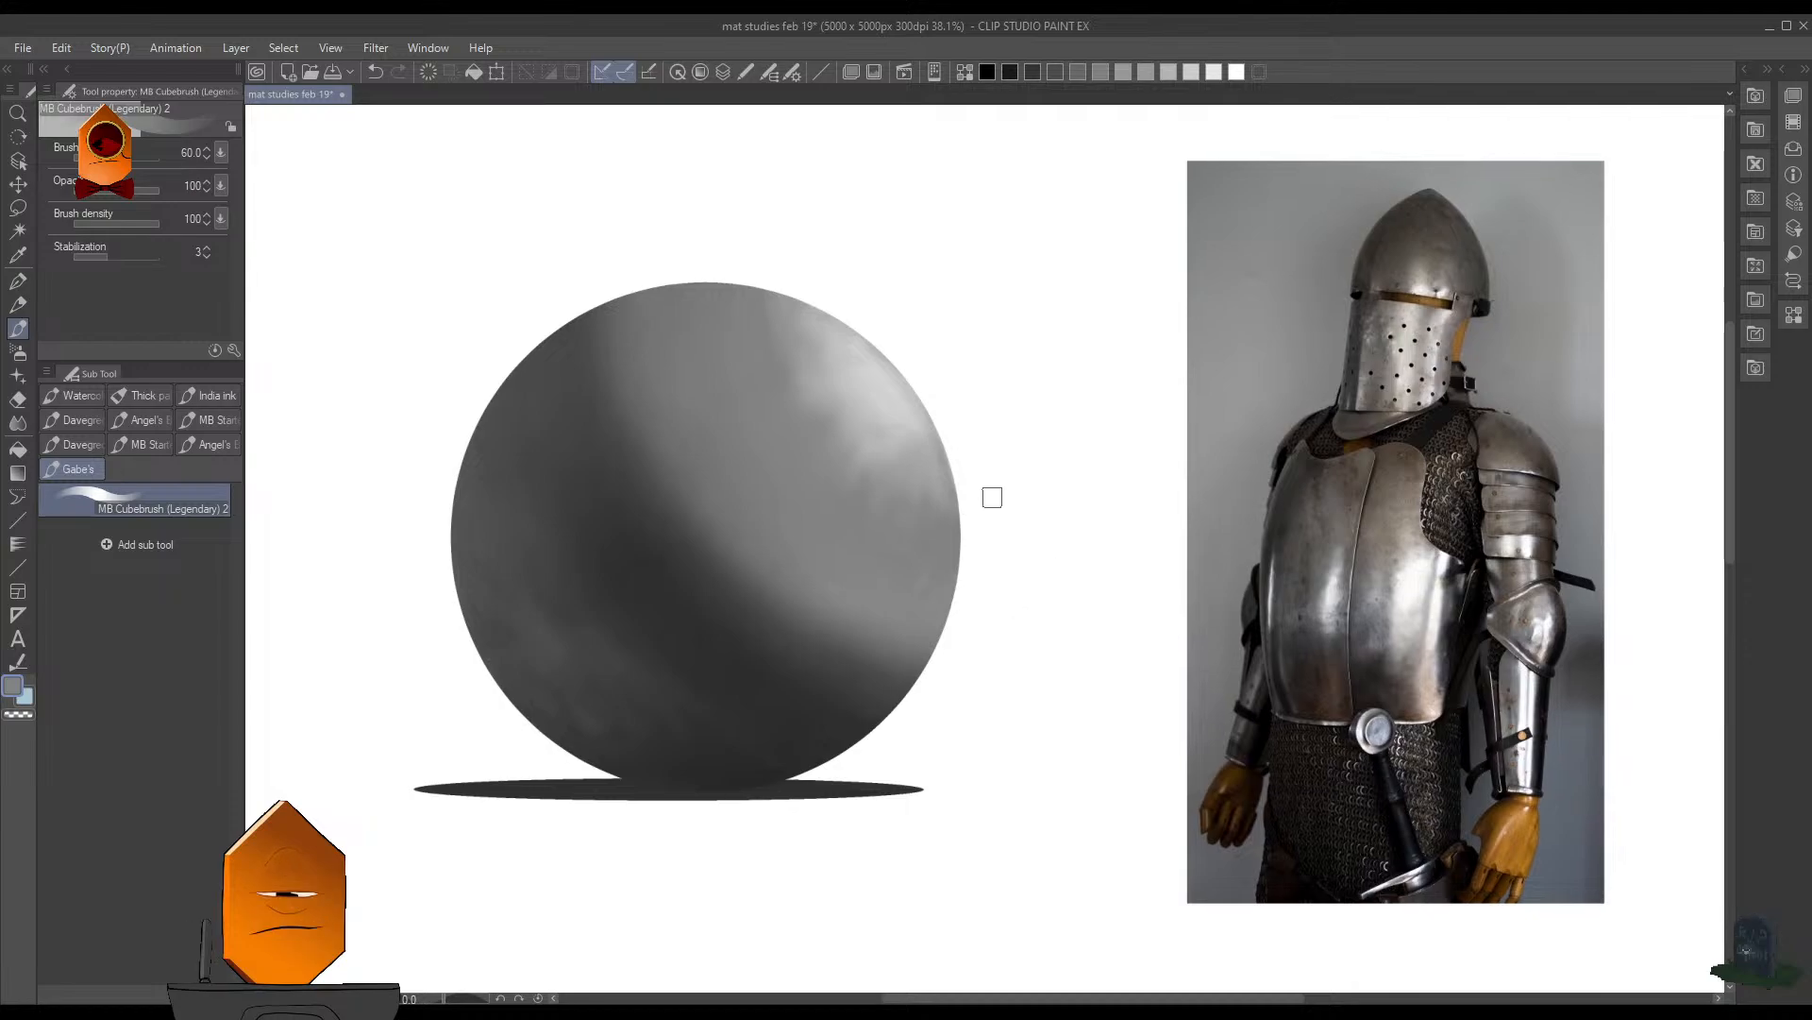
# - Sample white from the background and brush a curved band through the highlight at brush size 80, from the upper rim toward the right rim
pyautogui.keyDown('alt'); pyautogui.click(897, 423); pyautogui.keyUp('alt')
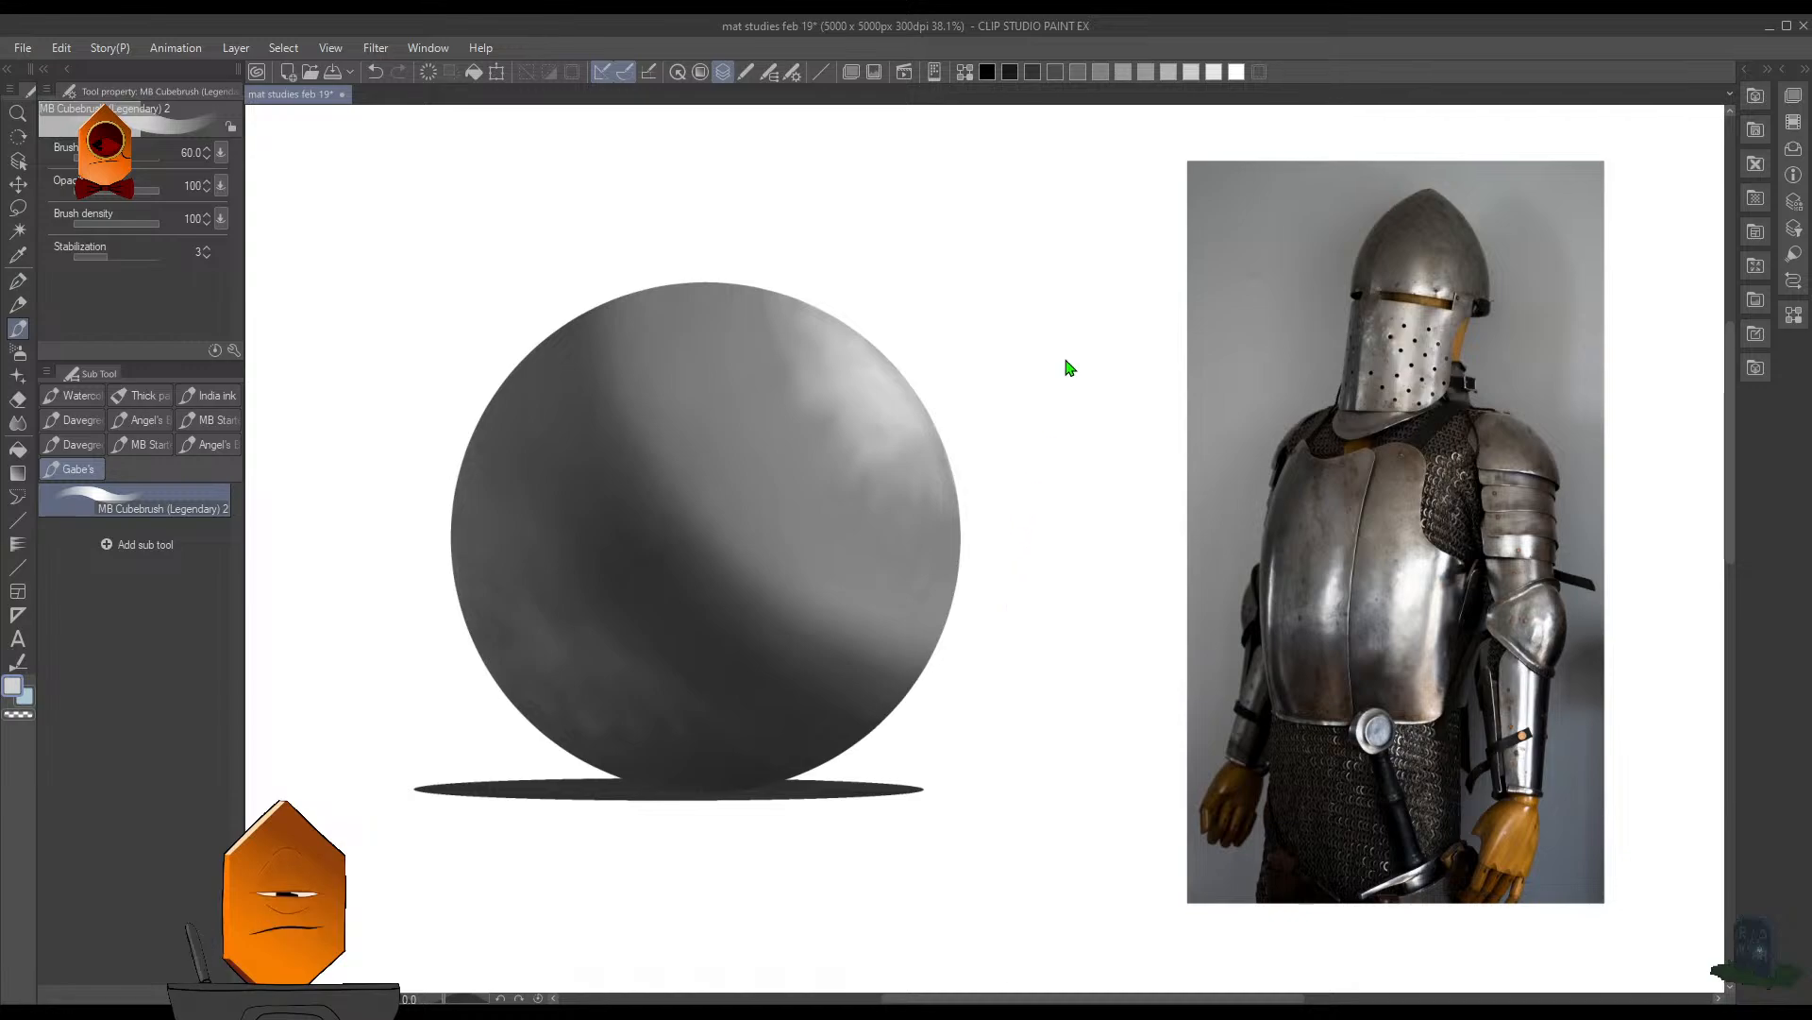
pyautogui.press('alt')
pyautogui.keyDown('alt'); pyautogui.click(677, 283); pyautogui.keyUp('alt')
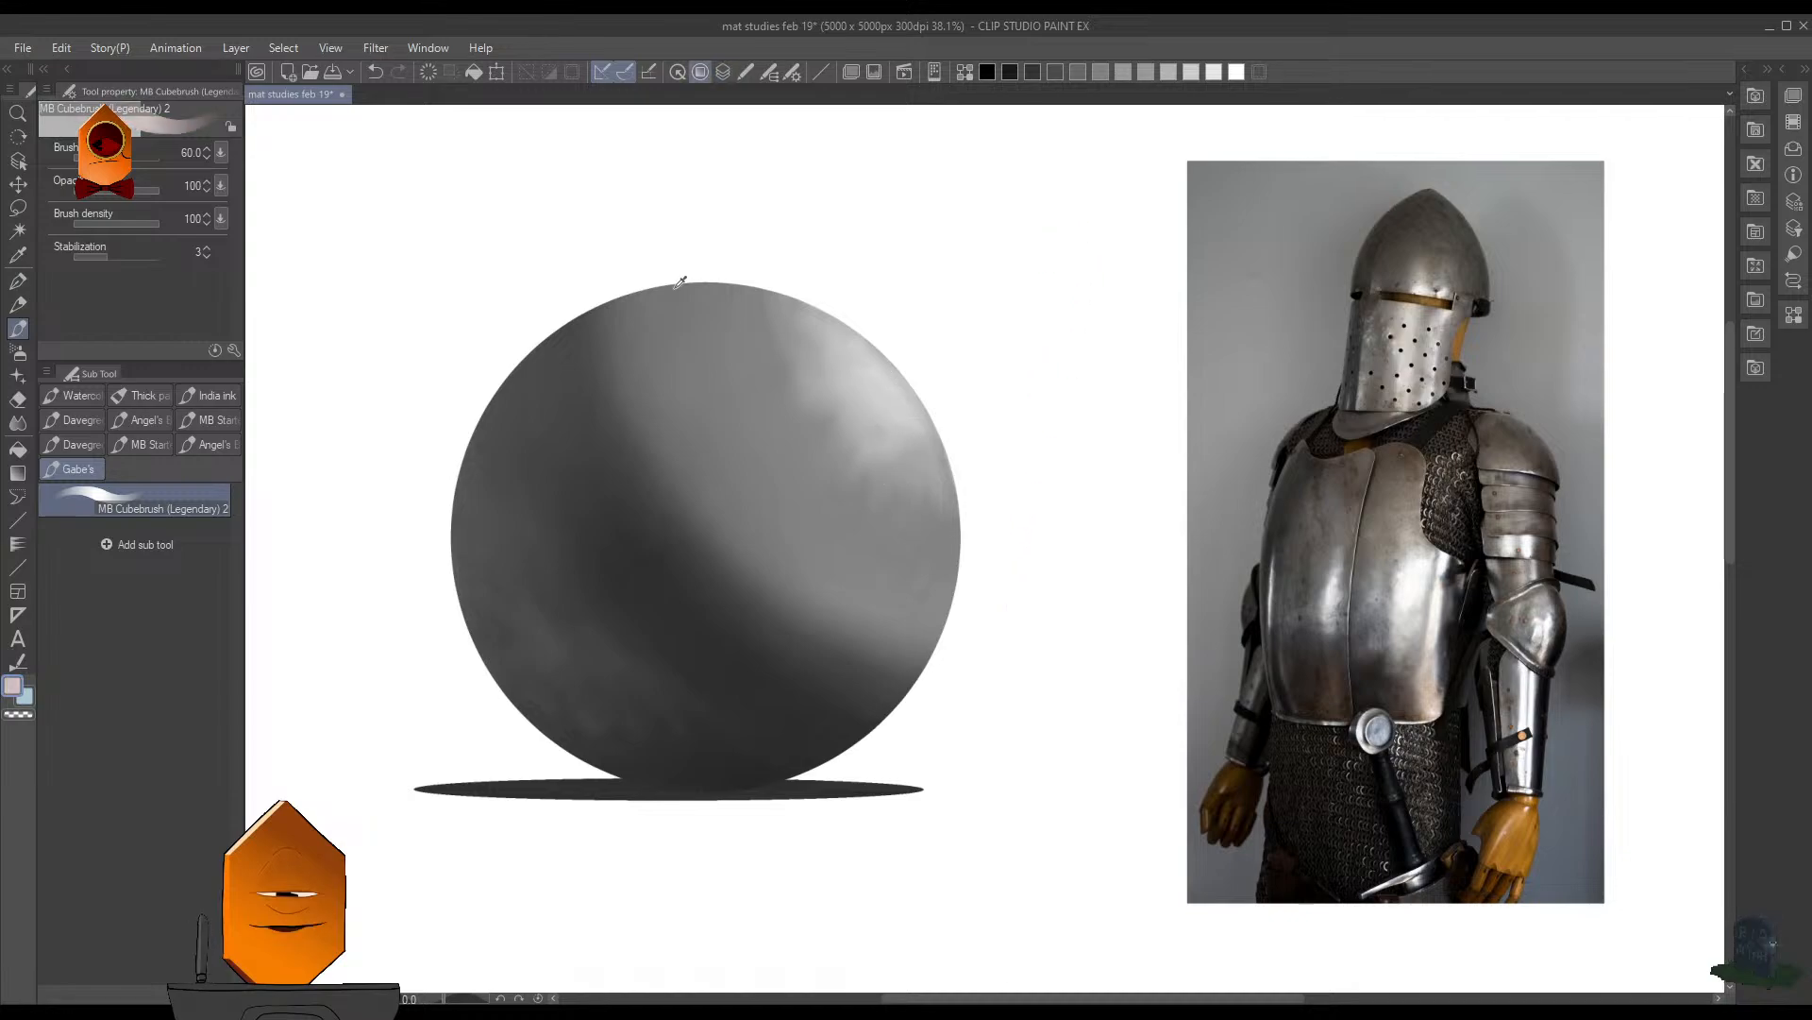
pyautogui.keyDown('alt'); pyautogui.click(672, 277); pyautogui.keyUp('alt')
pyautogui.press(']')
pyautogui.press(']')
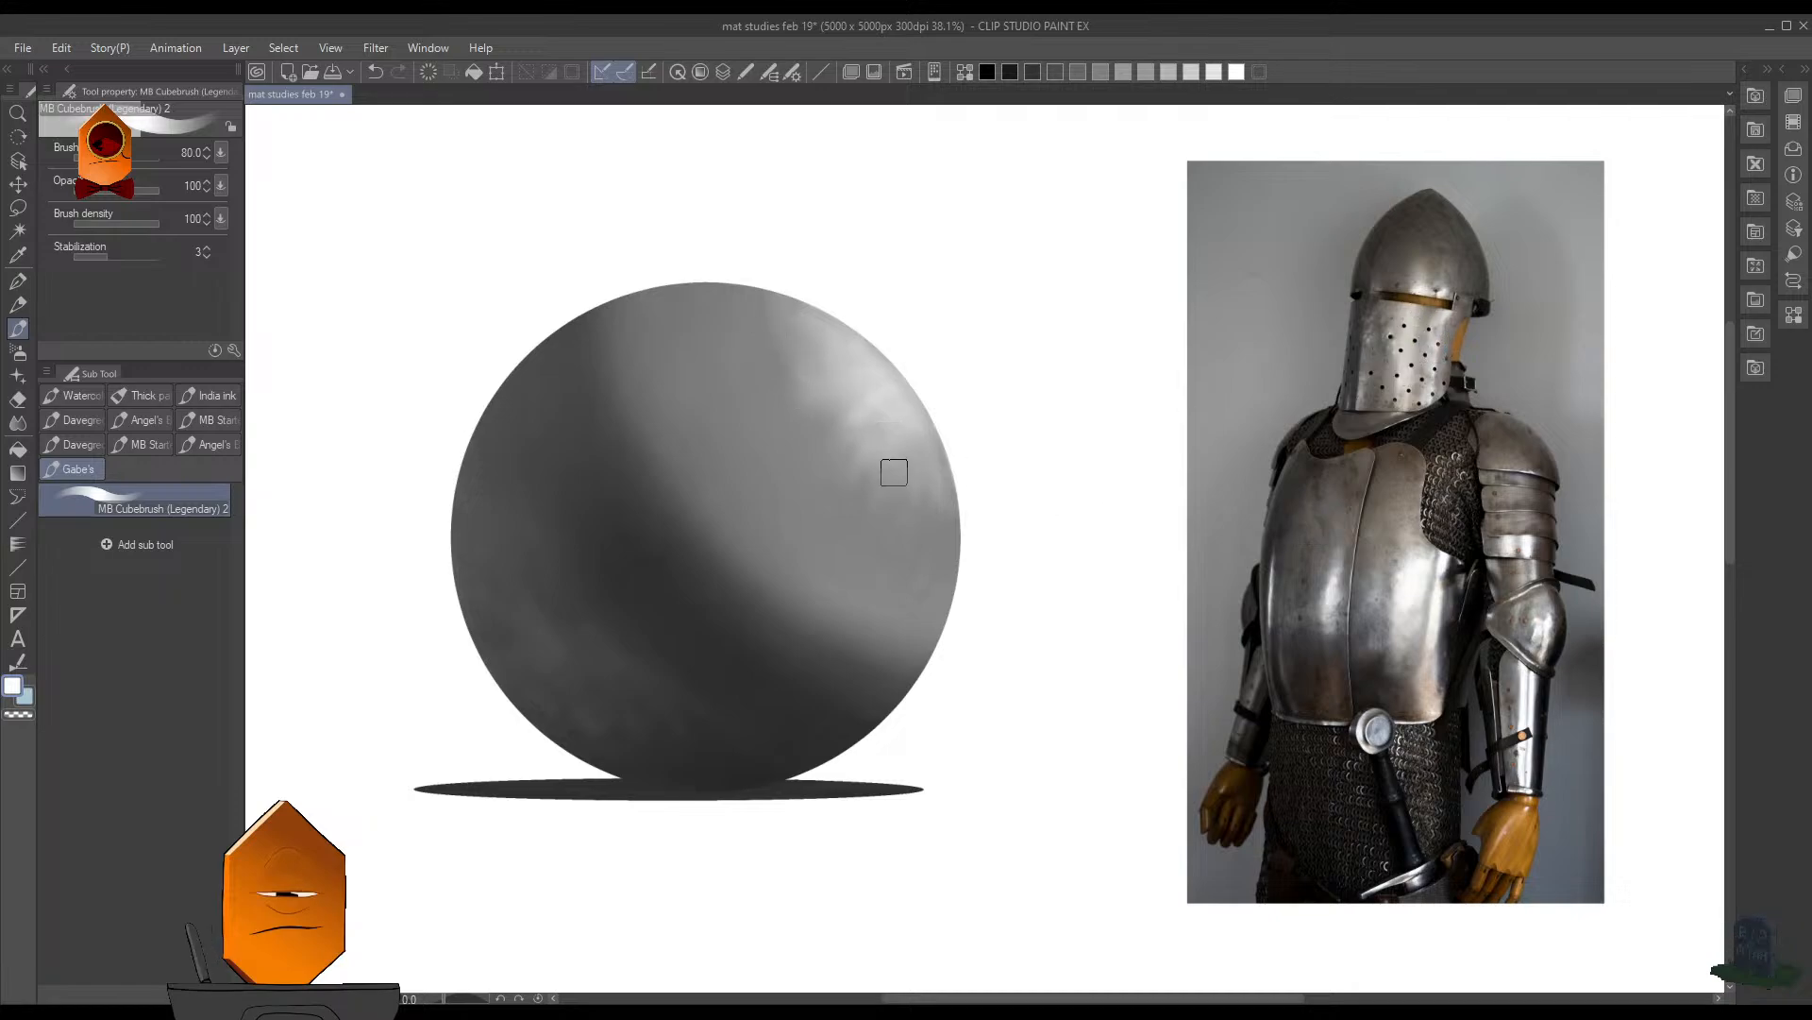
pyautogui.moveTo(752, 325); pyautogui.dragTo(919, 518)
pyautogui.moveTo(869, 429); pyautogui.dragTo(898, 529)
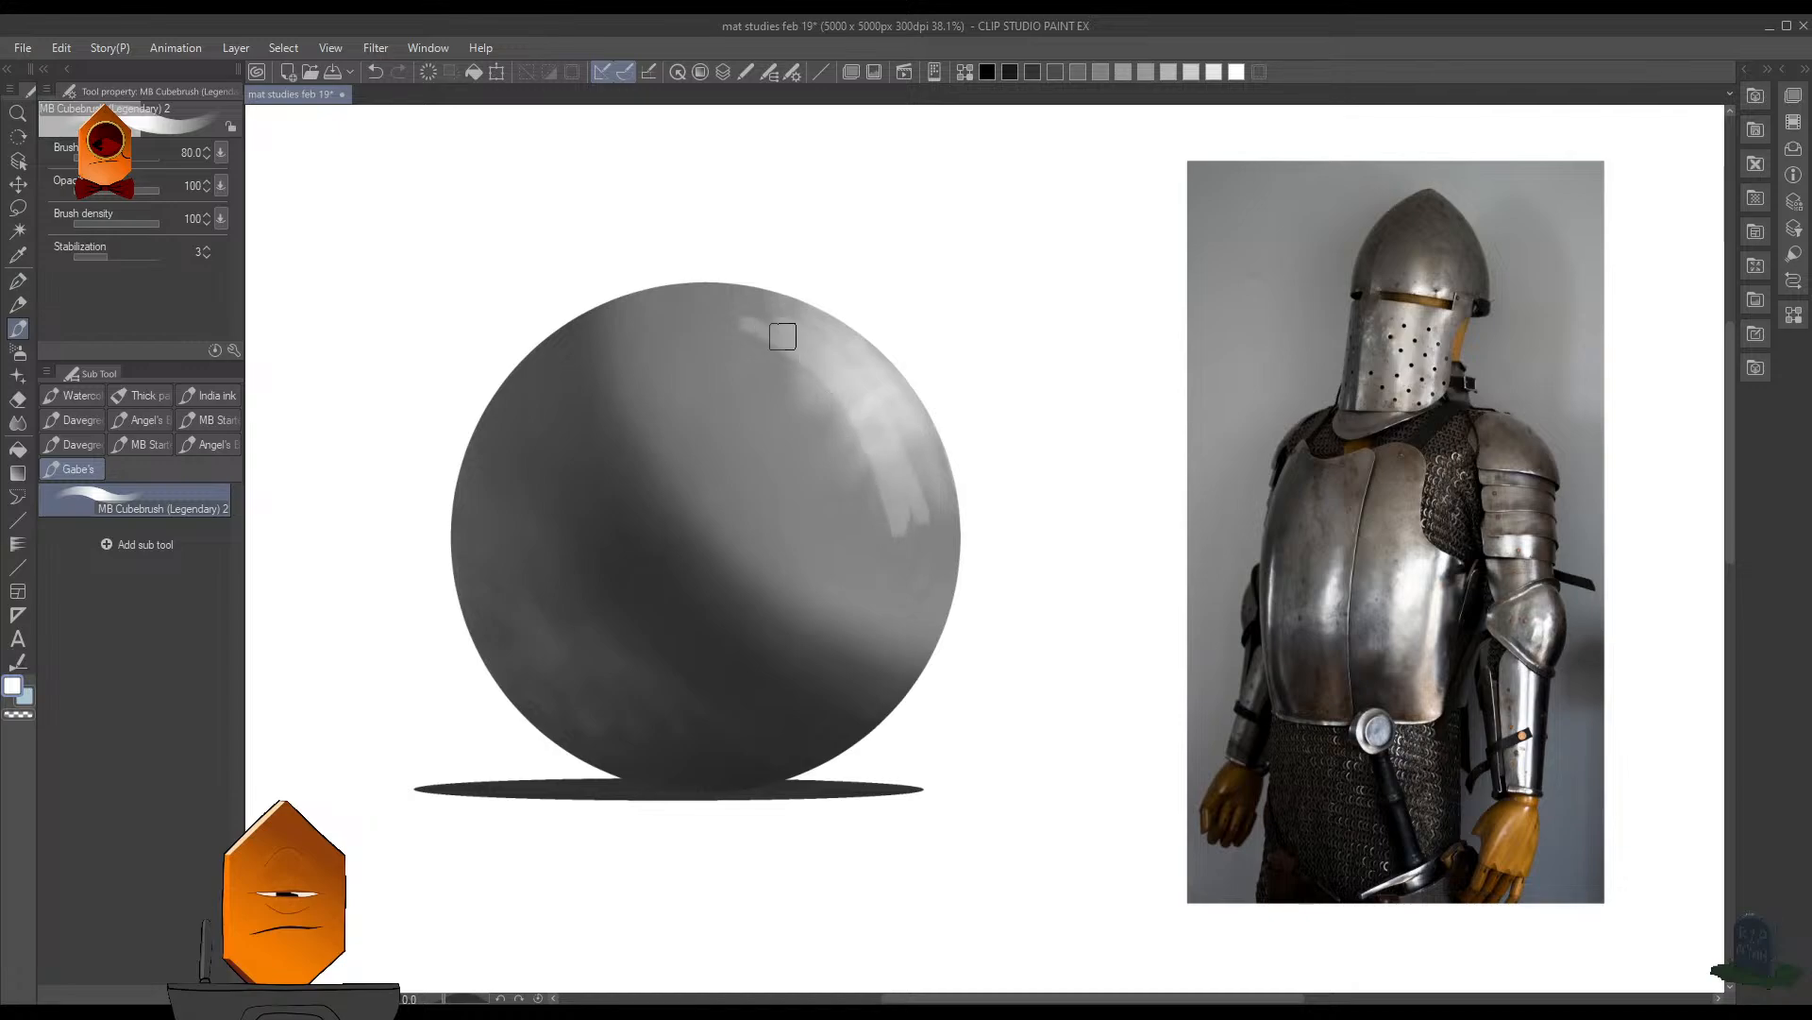
pyautogui.moveTo(783, 337); pyautogui.dragTo(849, 377)
pyautogui.moveTo(911, 504)
pyautogui.mouseDown()
pyautogui.moveTo(929, 542)
pyautogui.moveTo(882, 459)
pyautogui.moveTo(926, 492)
pyautogui.moveTo(892, 410)
pyautogui.moveTo(801, 333)
pyautogui.moveTo(731, 320)
pyautogui.moveTo(782, 314)
pyautogui.mouseUp()
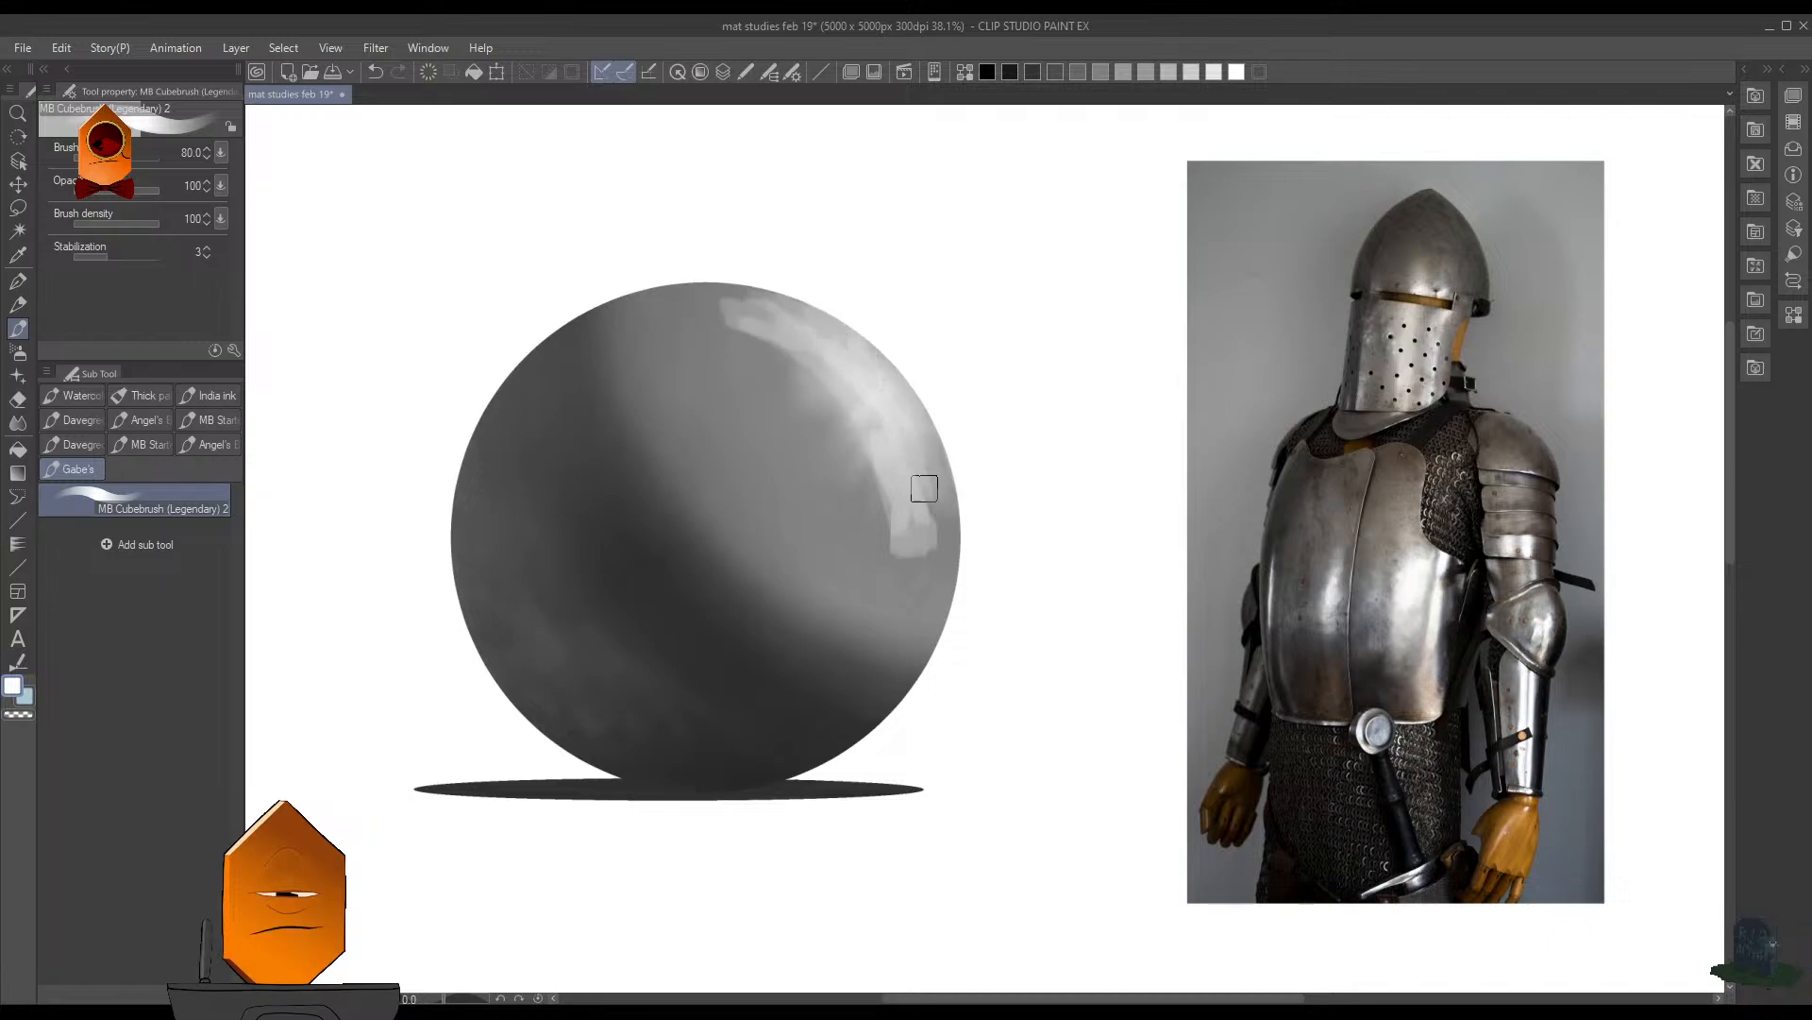
# - Extend the white highlight downward along the sphere's right rim and the band's inner edge
pyautogui.hotkey('ctrl', 'shift', 'd')
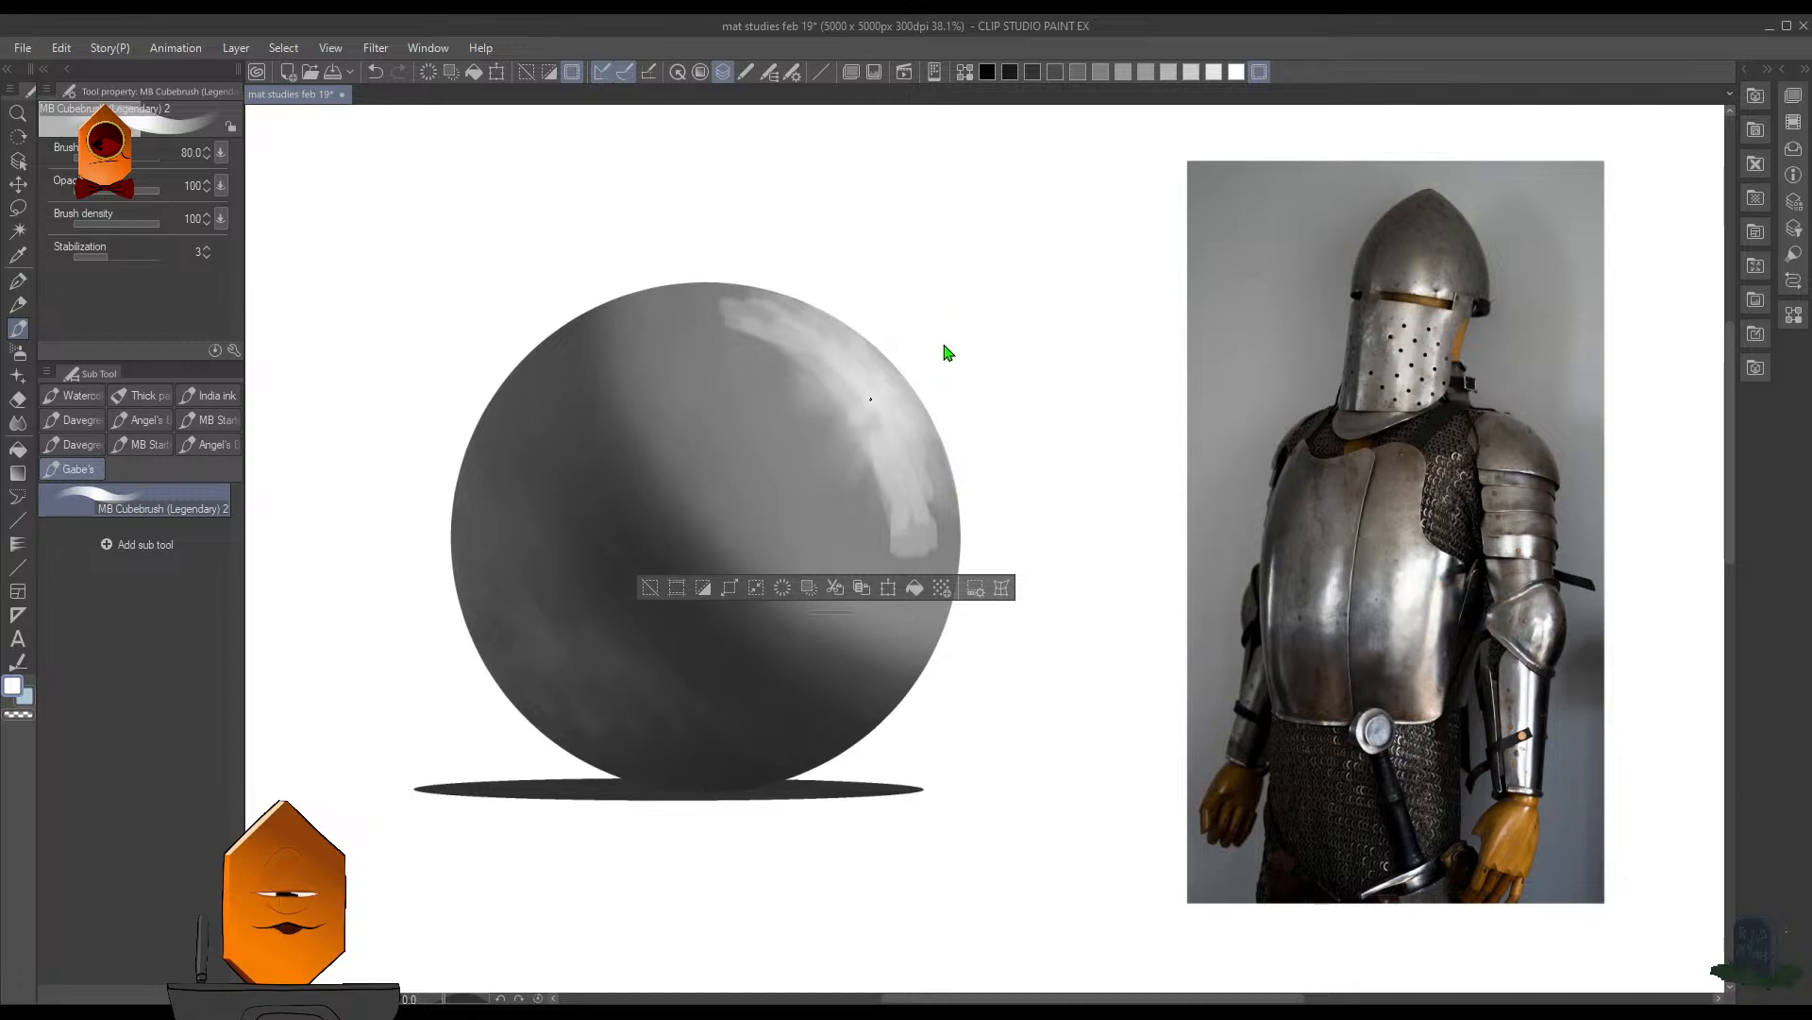
pyautogui.hotkey('ctrl', 'd')
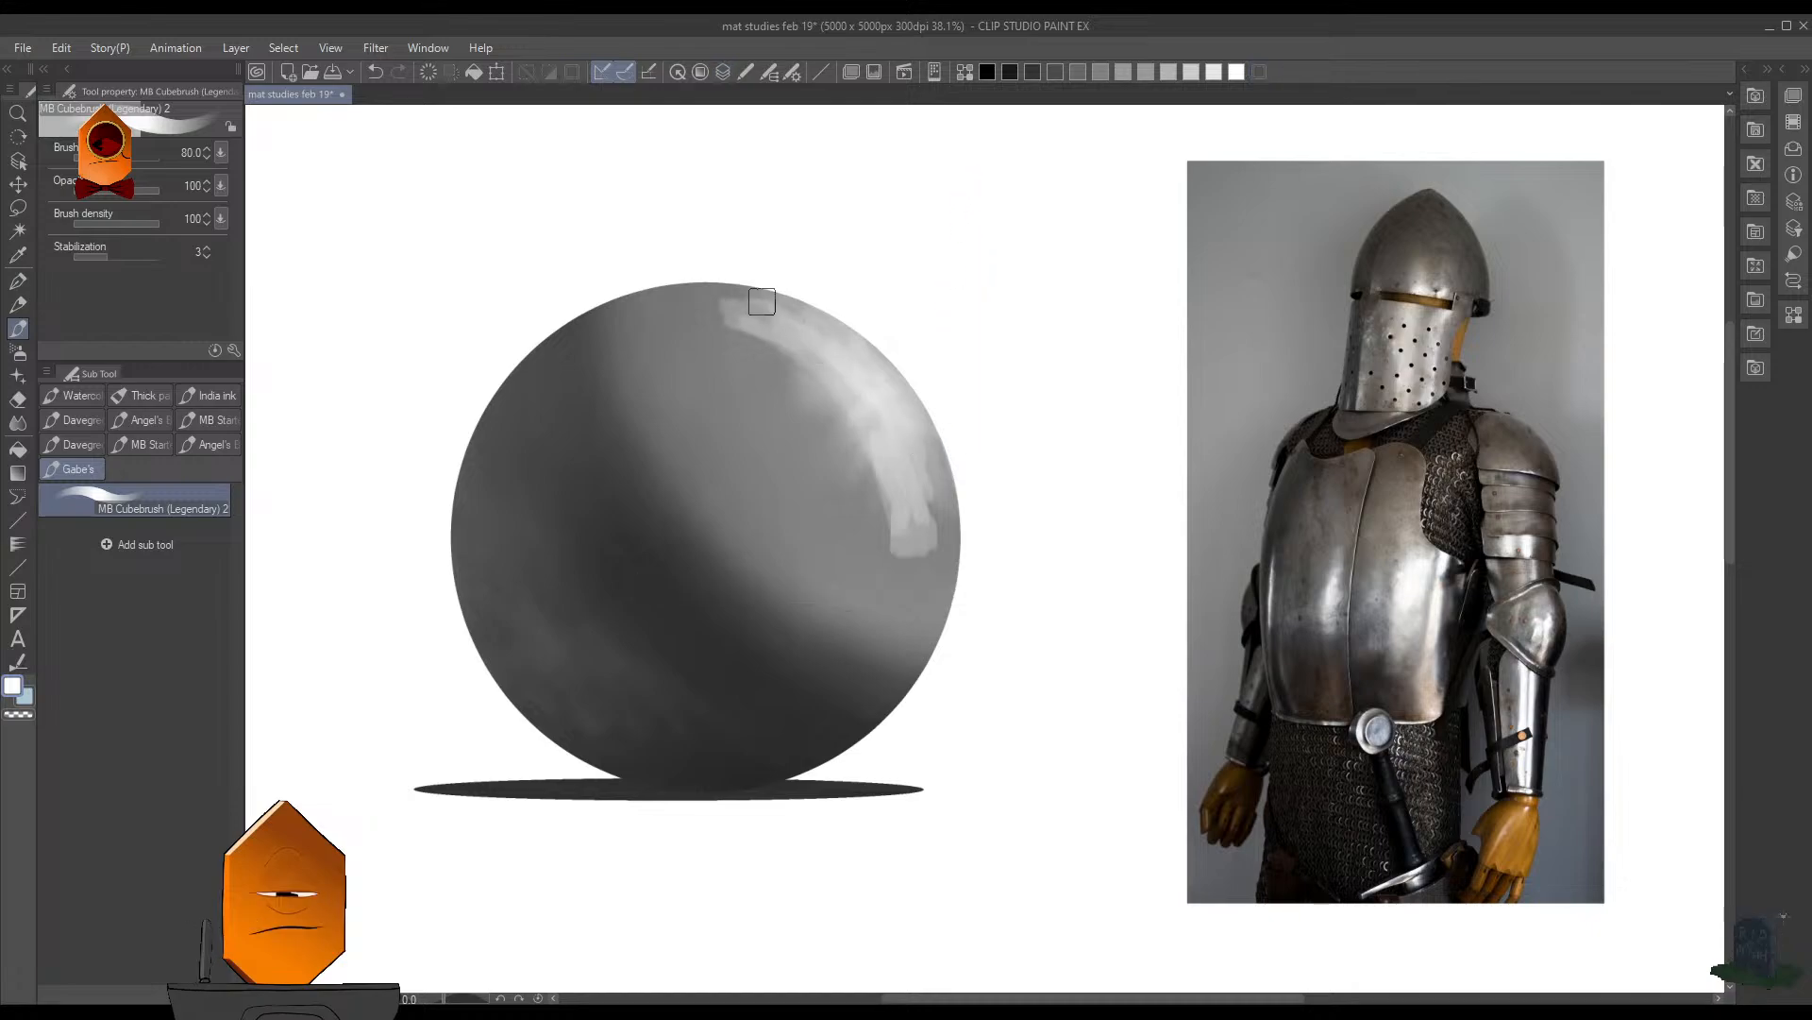
pyautogui.moveTo(929, 455); pyautogui.dragTo(938, 540)
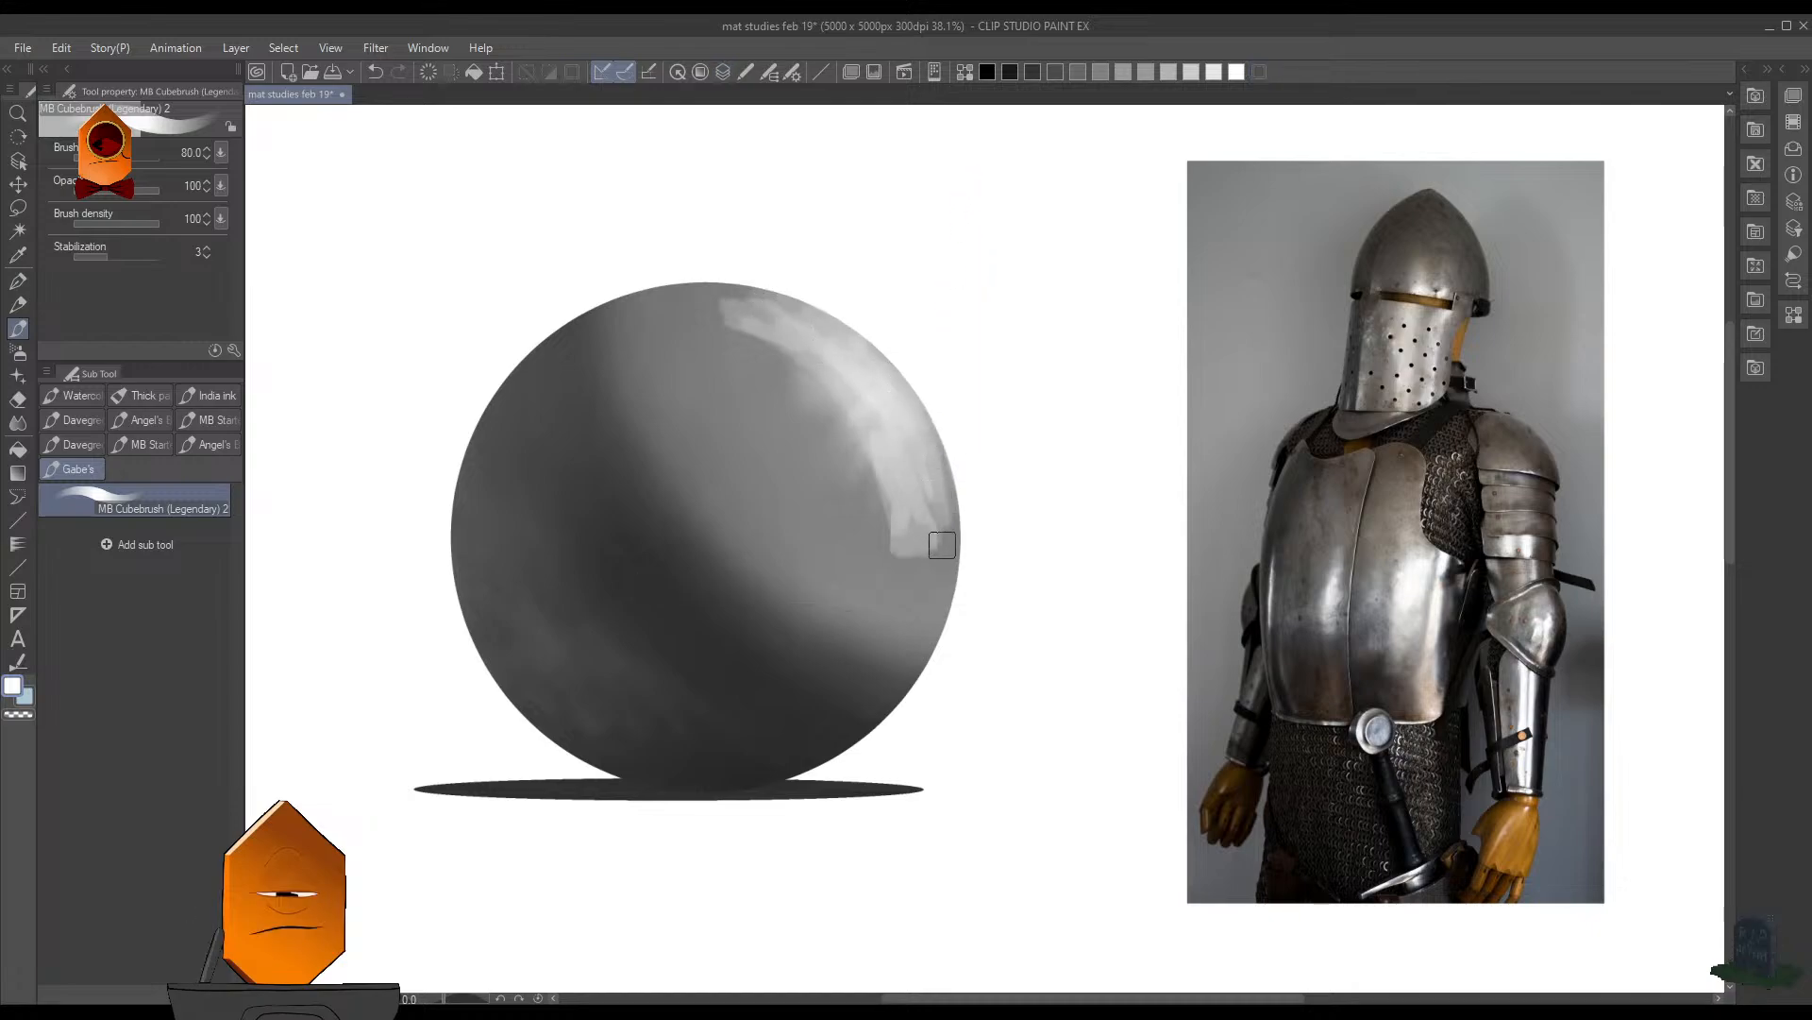
pyautogui.moveTo(882, 443); pyautogui.dragTo(870, 566)
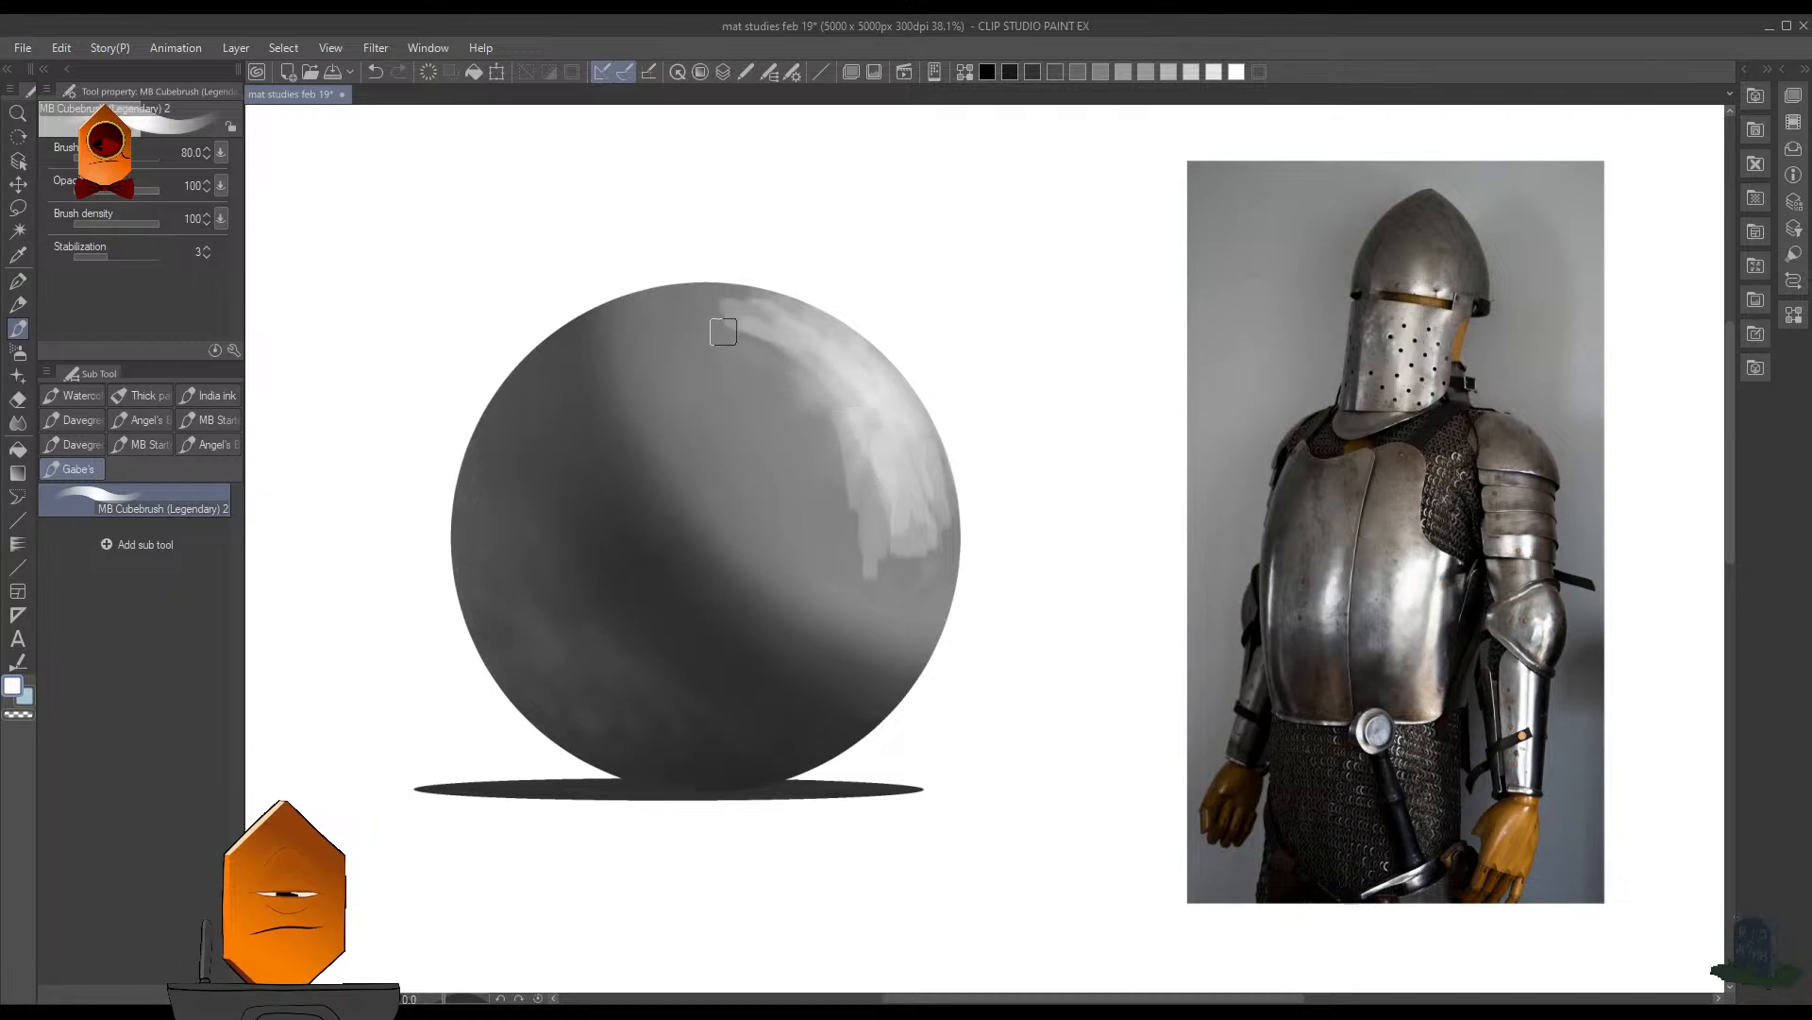
pyautogui.scroll(-5, 1032, 416)
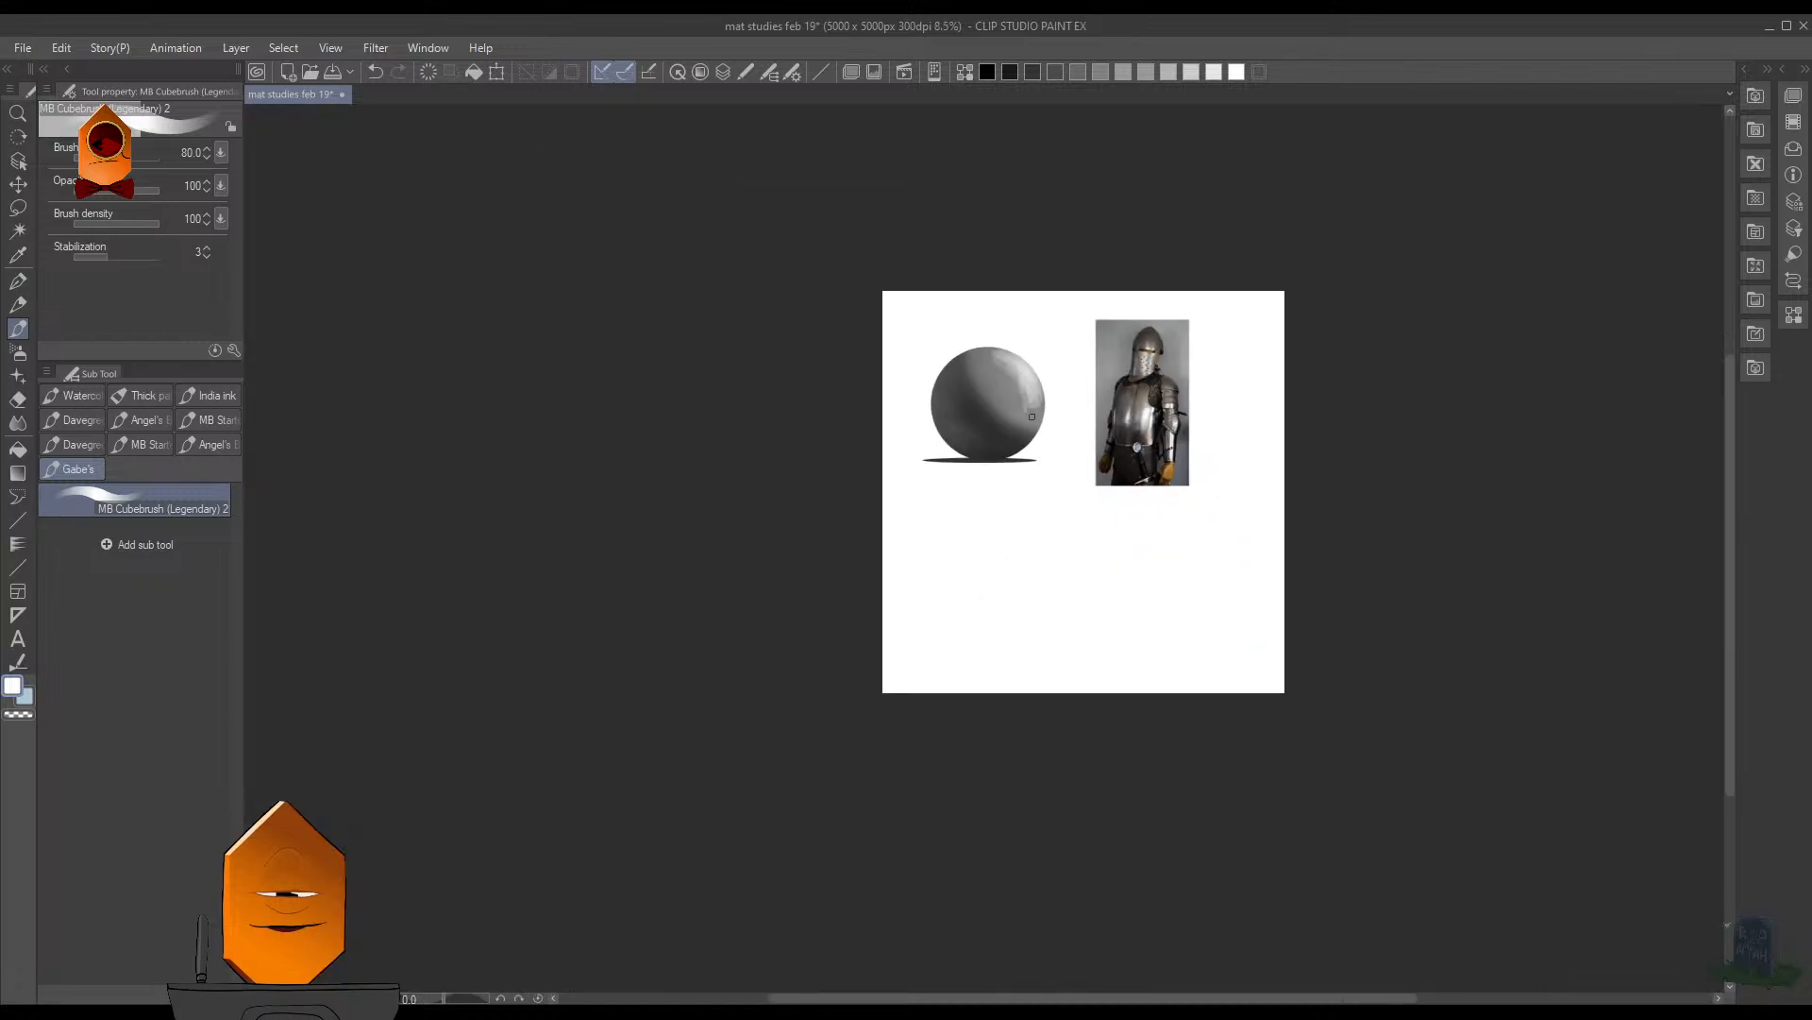
pyautogui.scroll(5, 1047, 358)
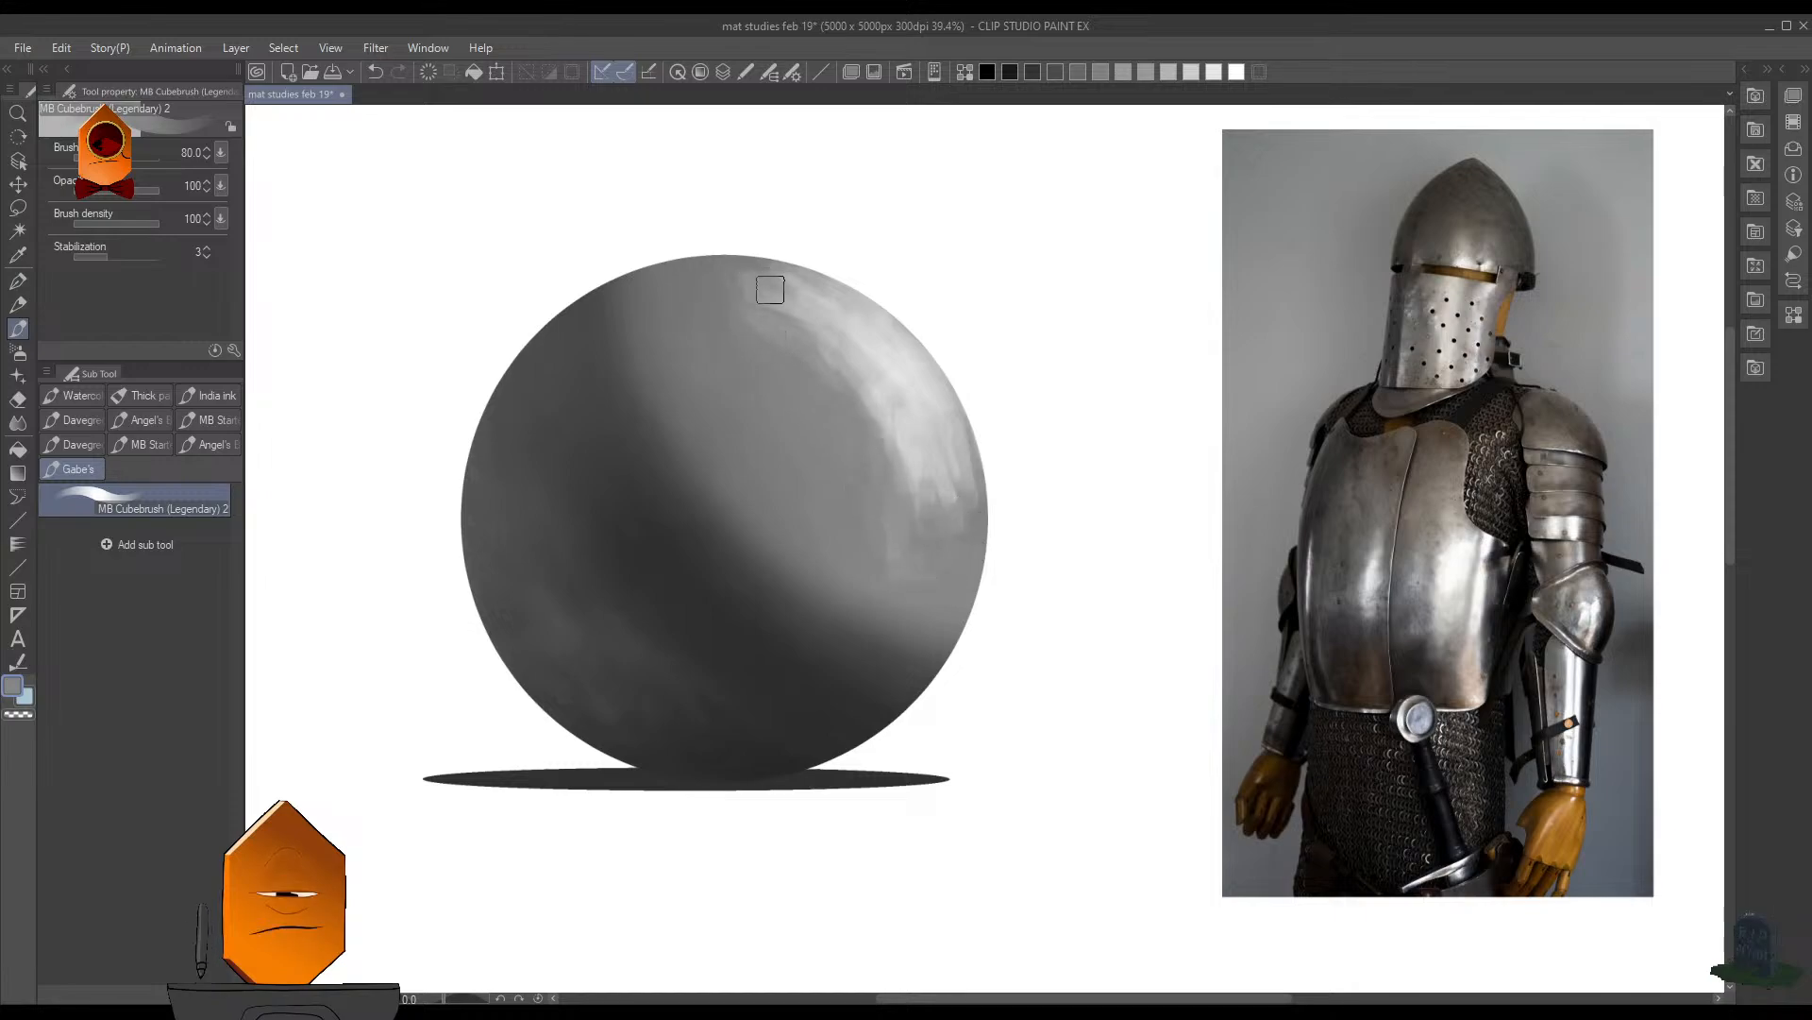
pyautogui.scroll(-10, 982, 371)
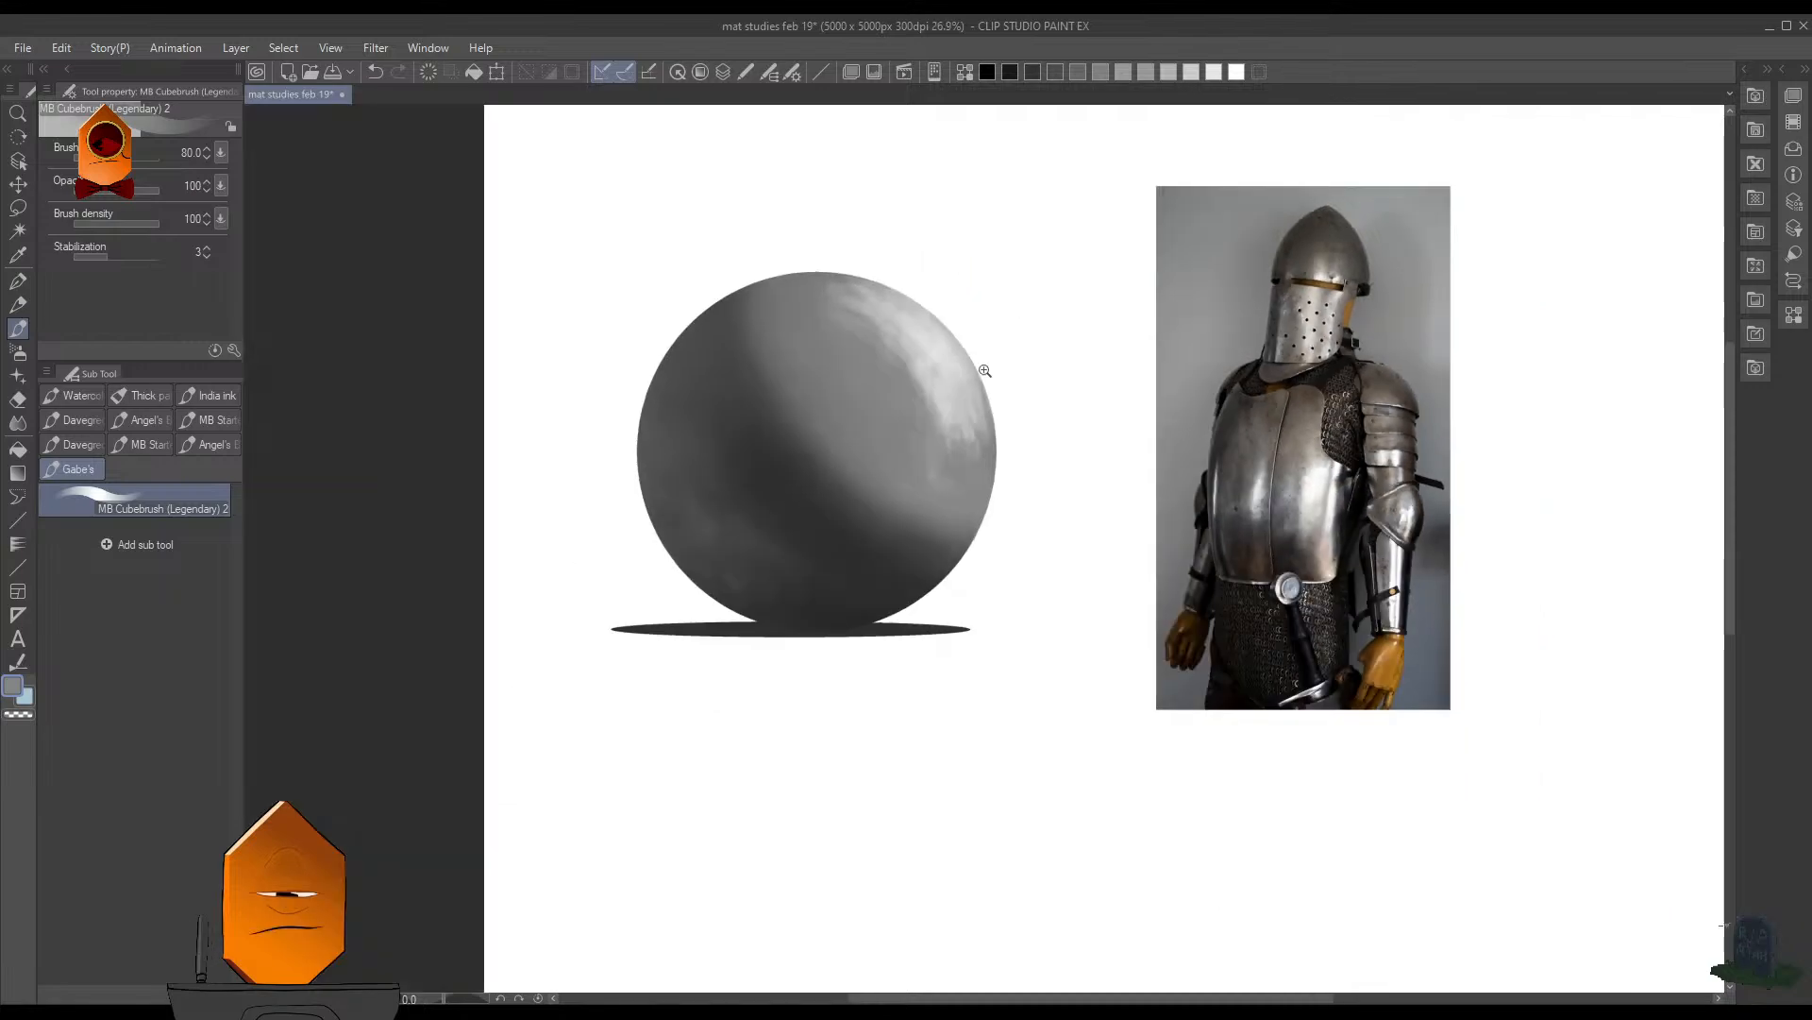
pyautogui.scroll(5, 996, 431)
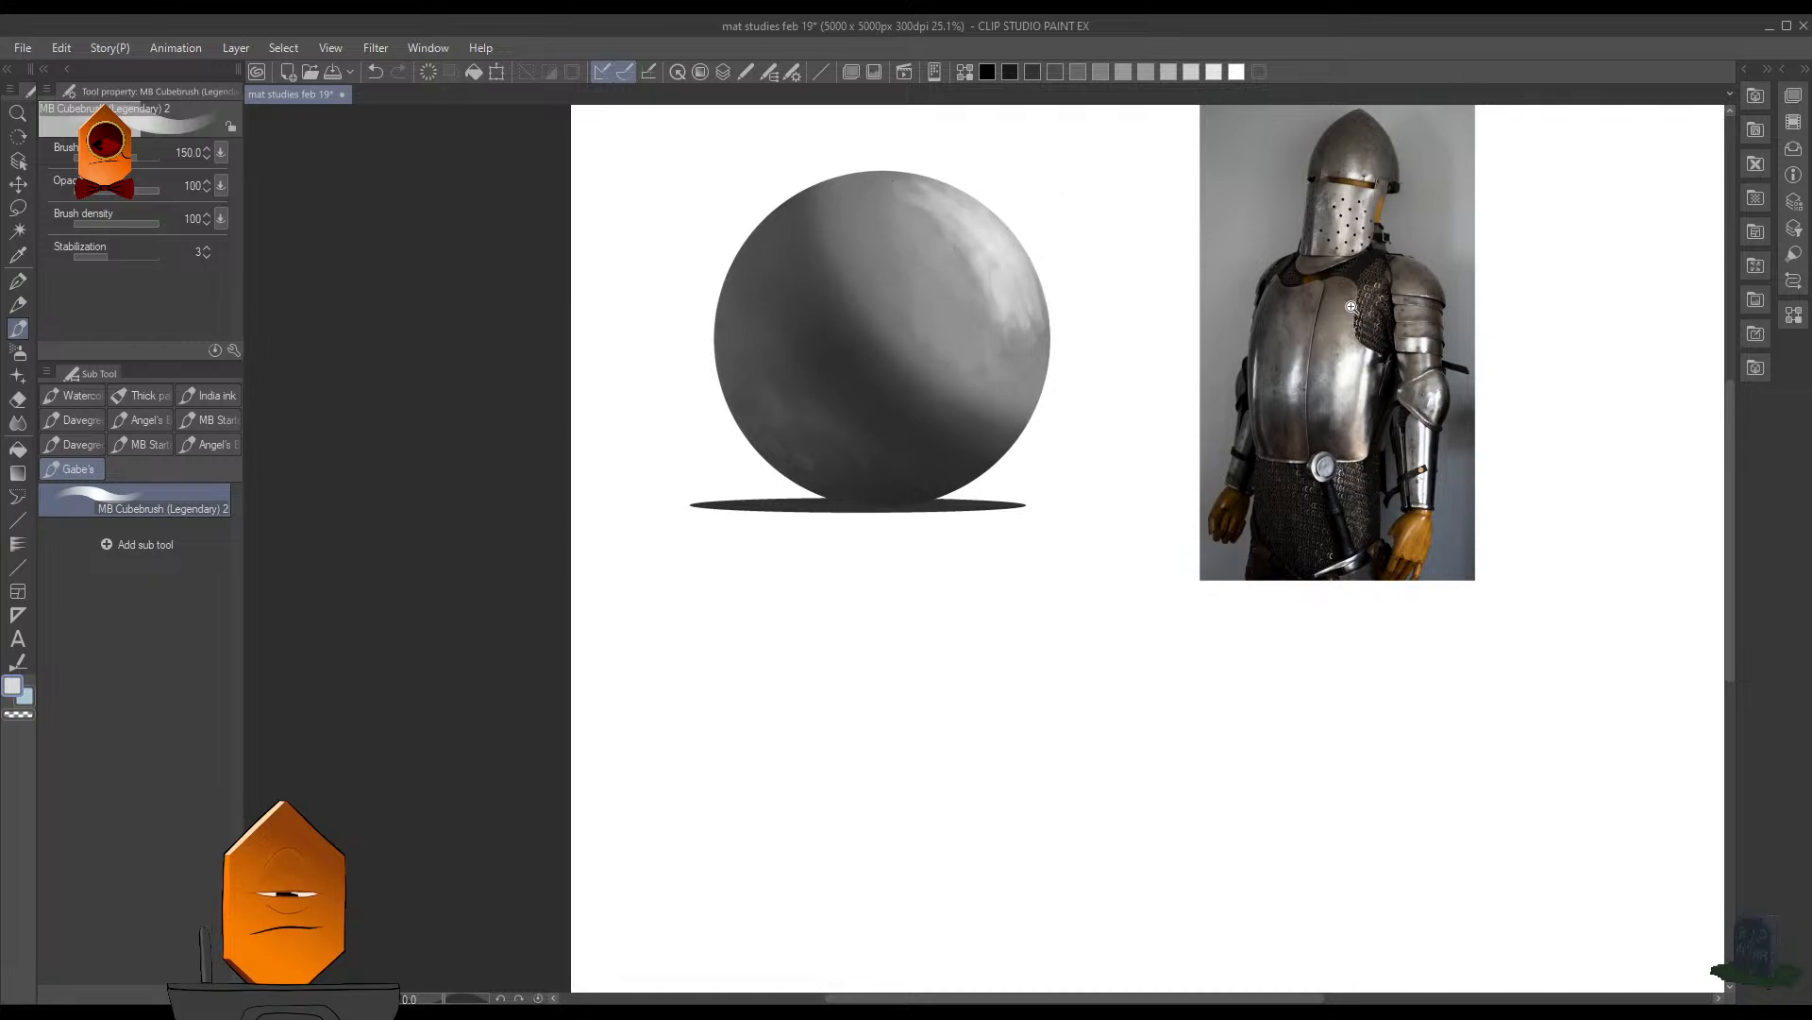
# - Save the document and reduce the brush size to 30
pyautogui.moveTo(1354, 308); pyautogui.dragTo(1404, 184)
pyautogui.moveTo(1405, 184); pyautogui.dragTo(1108, 450)
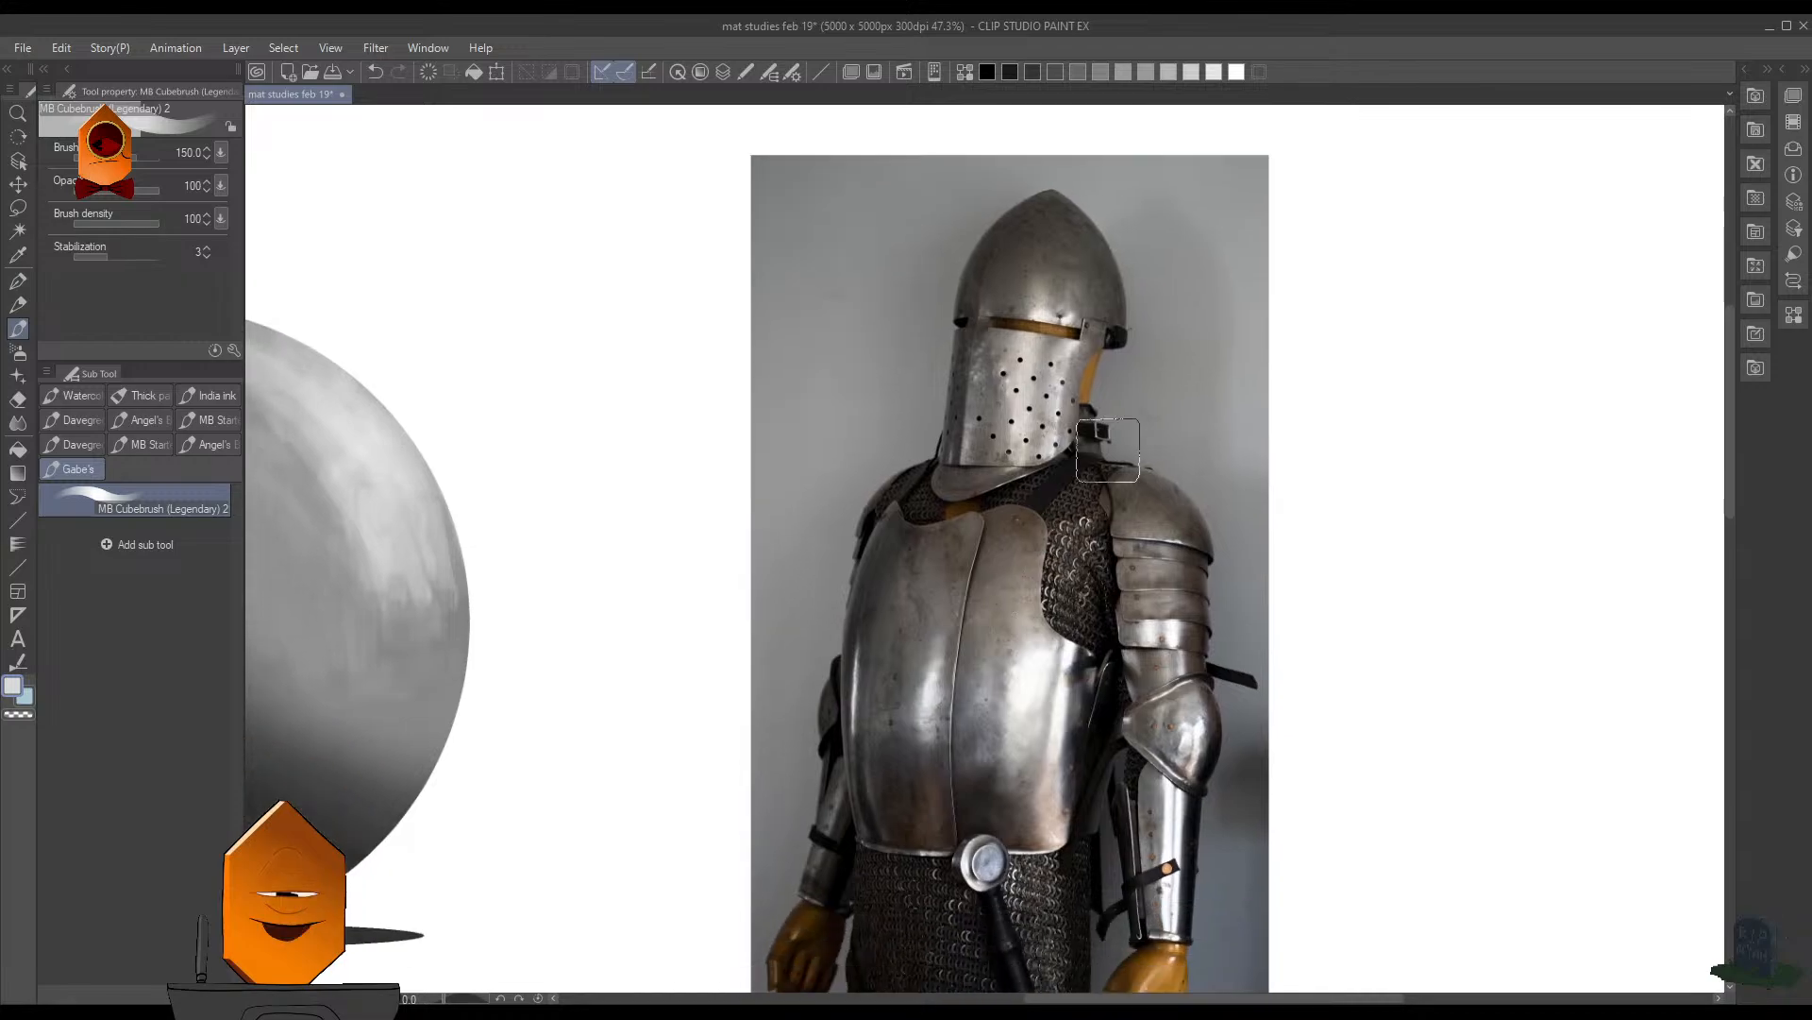
pyautogui.moveTo(1095, 616)
pyautogui.mouseDown()
pyautogui.moveTo(1148, 543)
pyautogui.moveTo(1100, 609)
pyautogui.moveTo(1048, 580)
pyautogui.mouseUp()
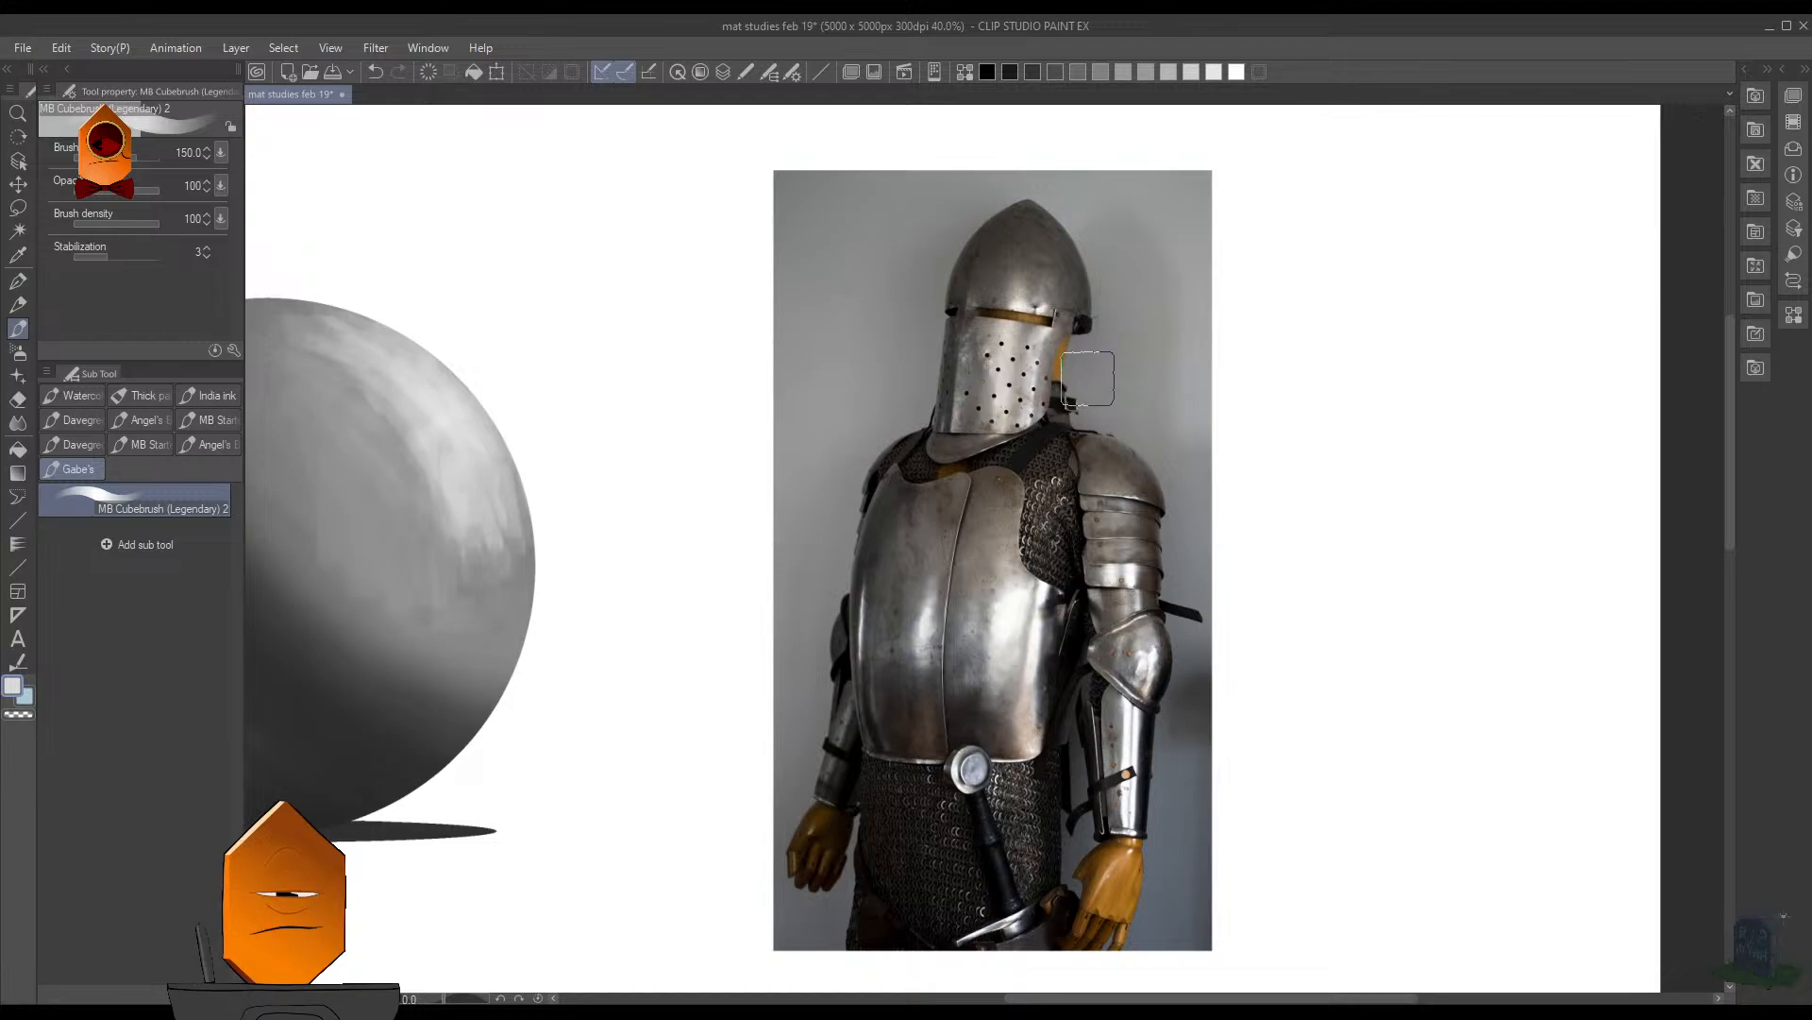
pyautogui.press('[')
pyautogui.press('[')
pyautogui.press('[')
pyautogui.hotkey('ctrl', 's')
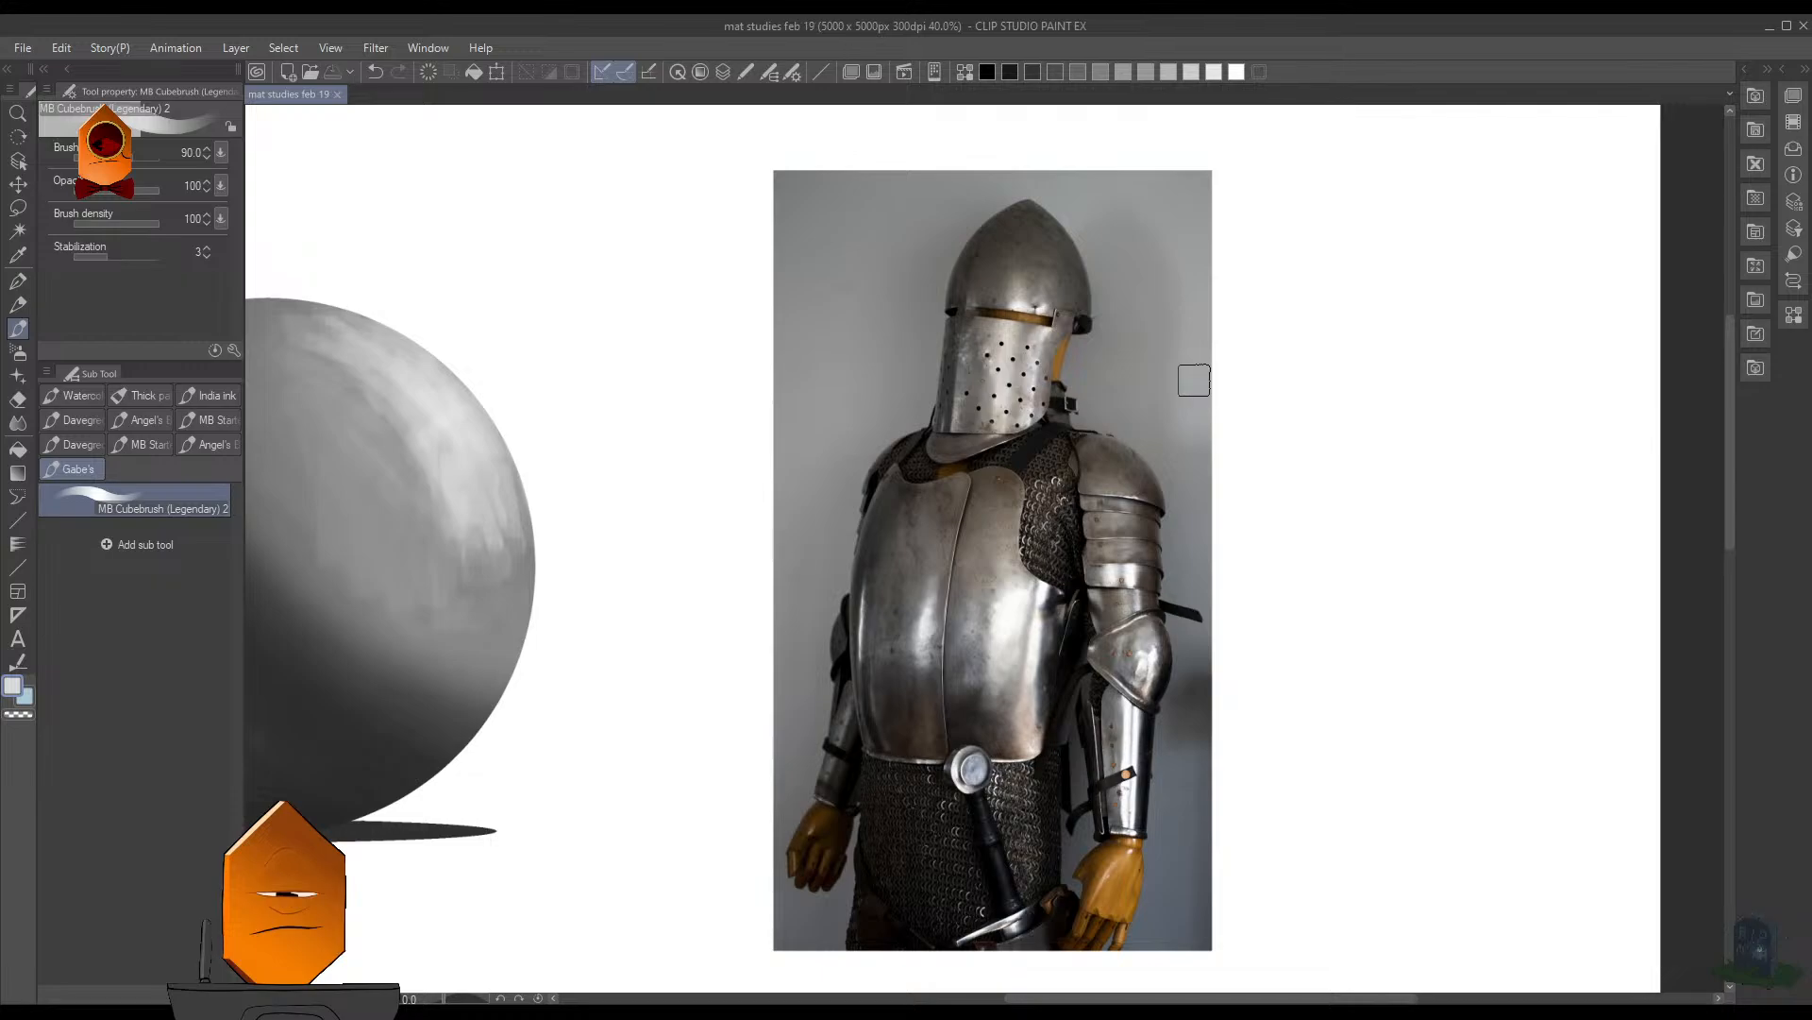
pyautogui.press('[')
pyautogui.press('[')
pyautogui.press('[')
pyautogui.press('[')
pyautogui.press(']')
pyautogui.press(']')
pyautogui.moveTo(1264, 322); pyautogui.dragTo(1362, 340)
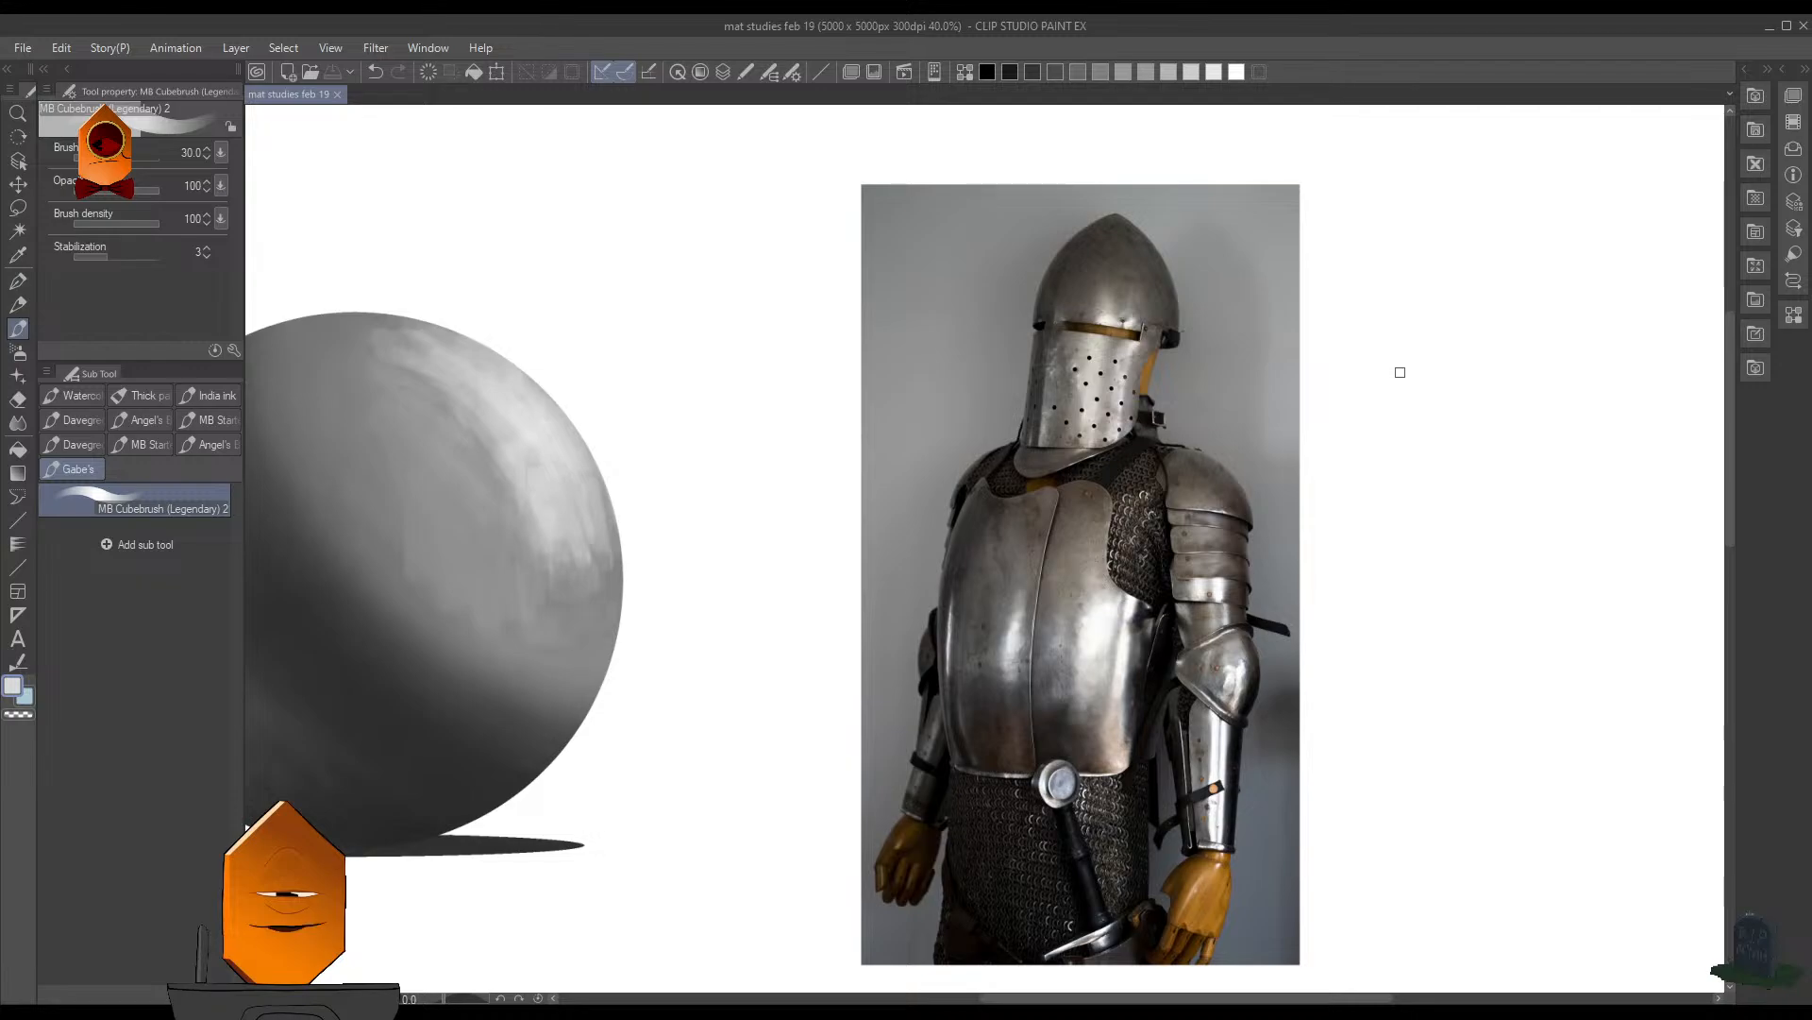
# - Sample gray from the sphere's light area and brush along the shadow border, undoing two strokes and enlarging the brush to 100
pyautogui.scroll(-5, 1324, 356)
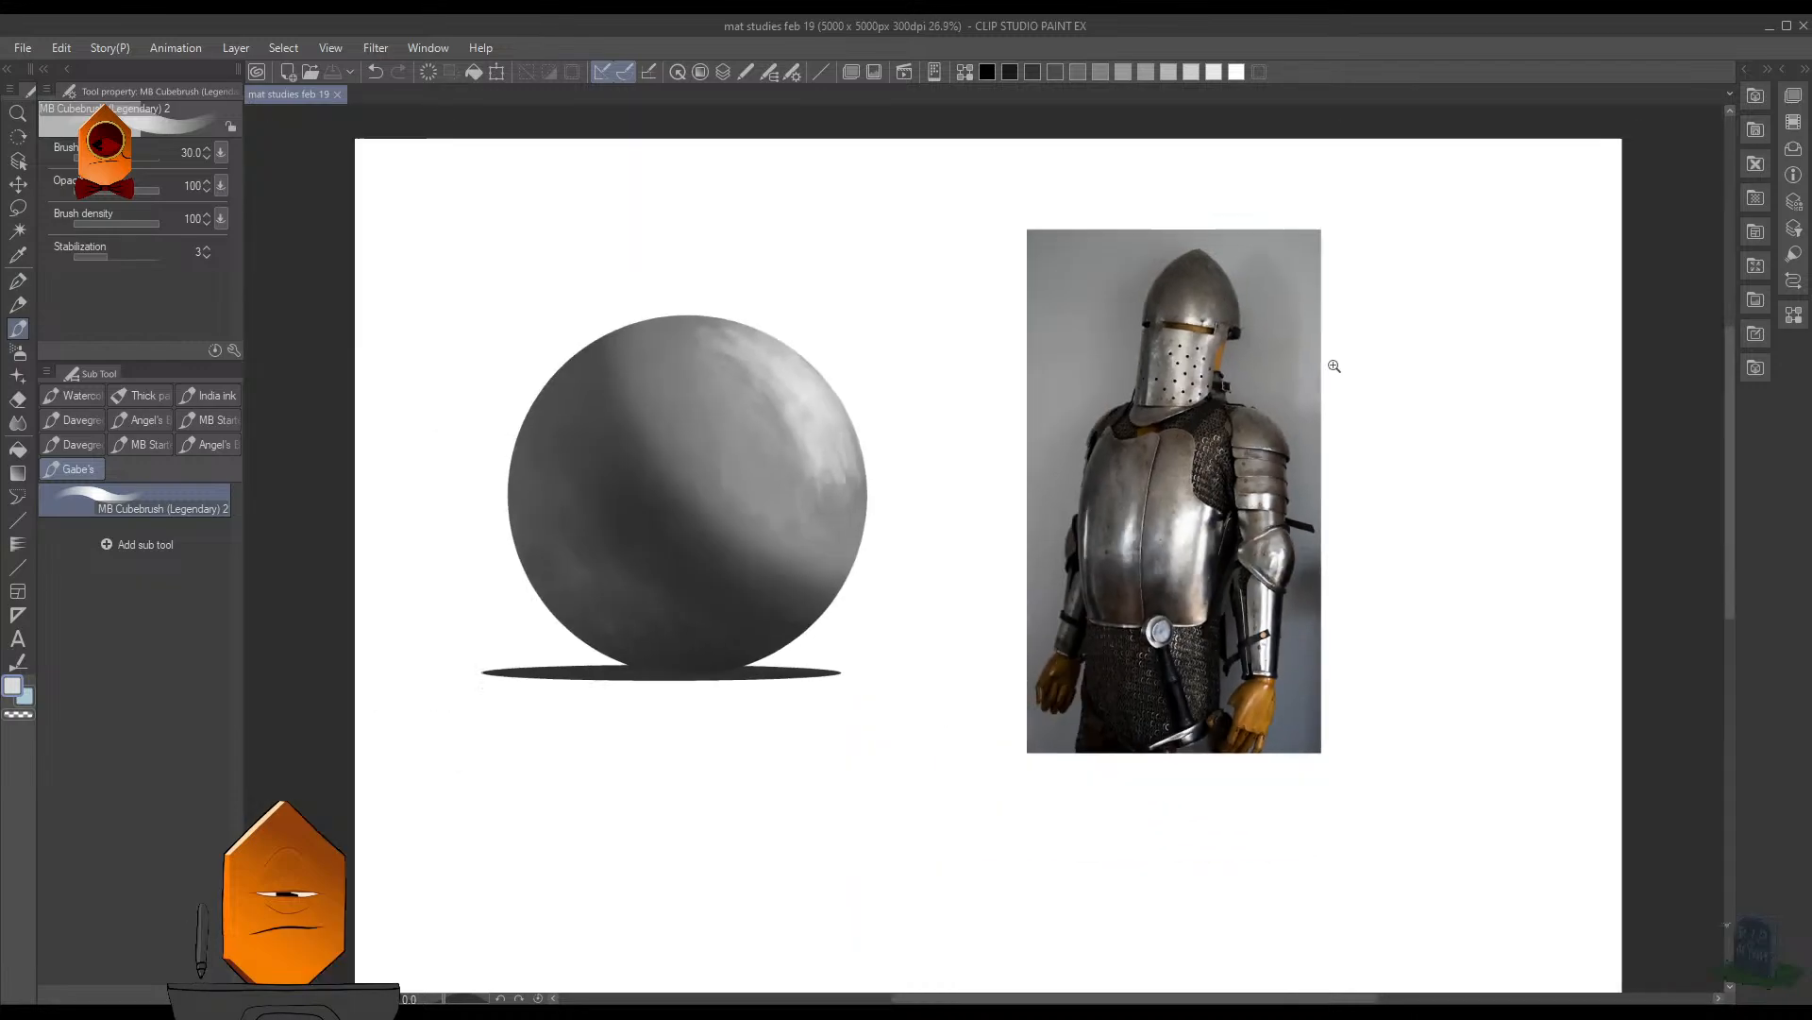
pyautogui.scroll(6, 996, 523)
pyautogui.keyDown('alt'); pyautogui.click(844, 456); pyautogui.keyUp('alt')
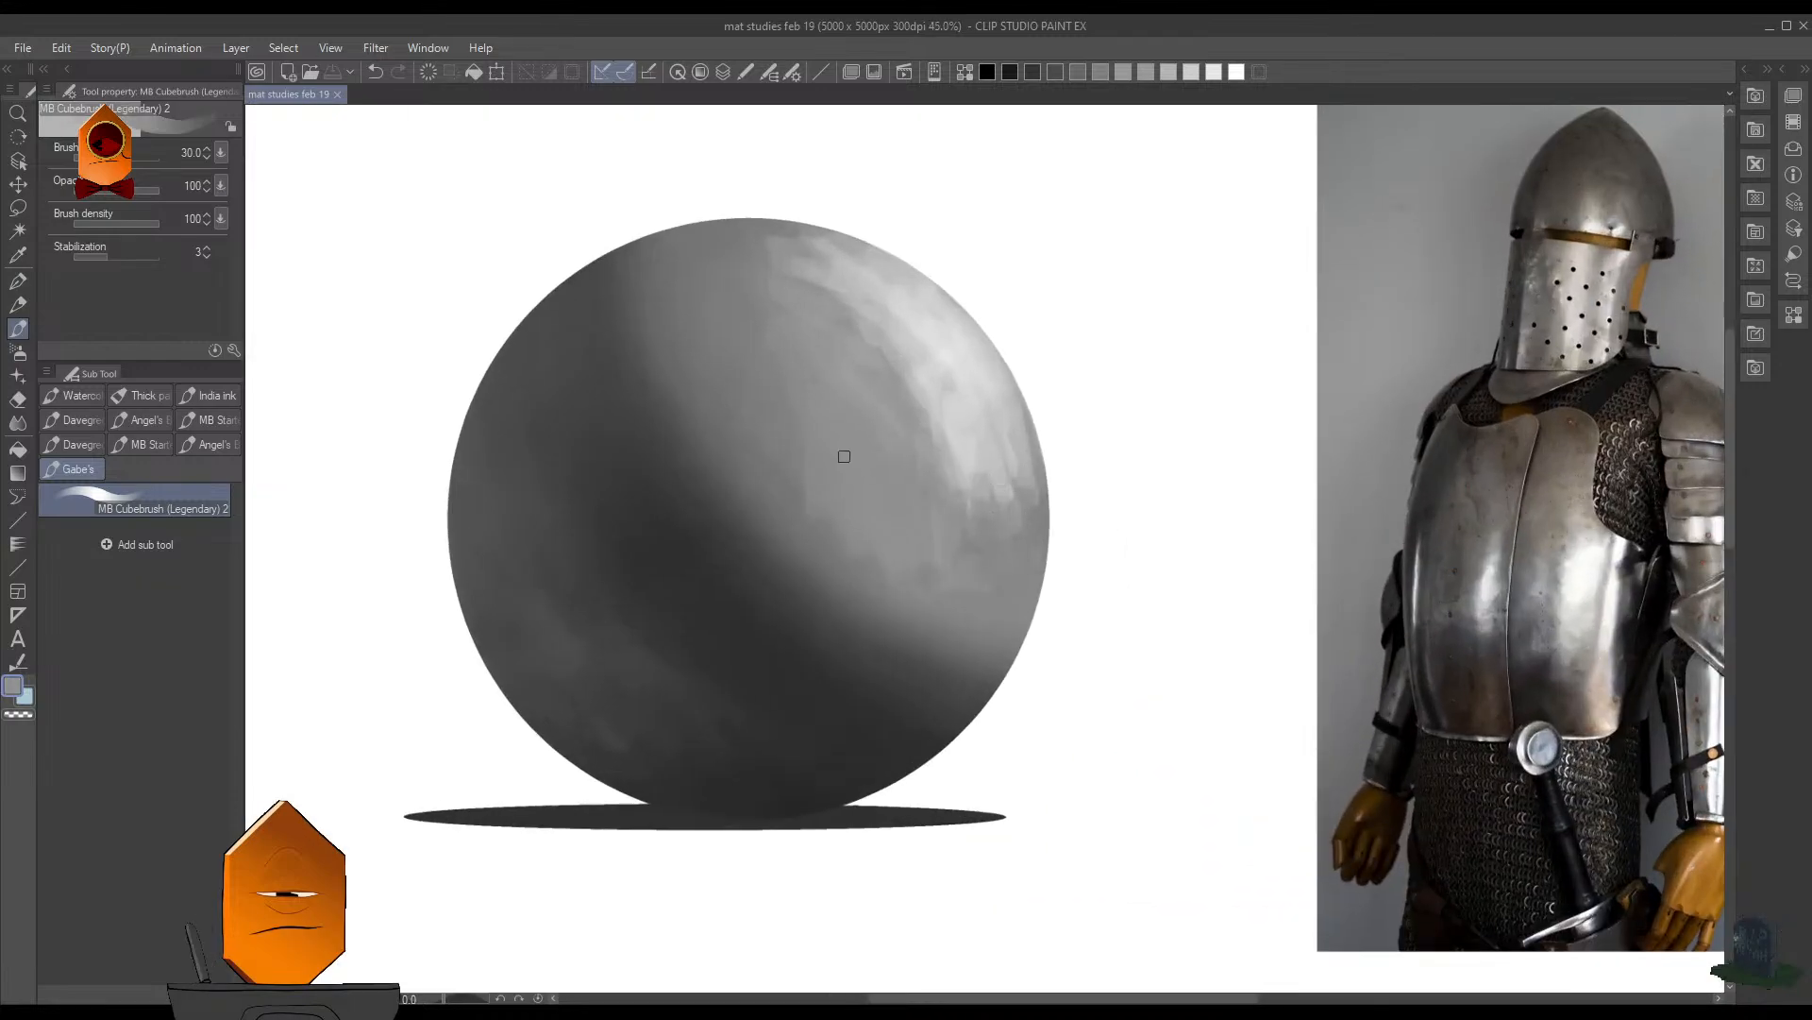
pyautogui.moveTo(781, 425); pyautogui.dragTo(867, 570)
pyautogui.moveTo(769, 445)
pyautogui.mouseDown()
pyautogui.moveTo(815, 517)
pyautogui.moveTo(784, 486)
pyautogui.moveTo(864, 544)
pyautogui.mouseUp()
pyautogui.hotkey('ctrl', 'z')
pyautogui.hotkey('ctrl', 'z')
pyautogui.press(']')
pyautogui.press(']')
pyautogui.press(']')
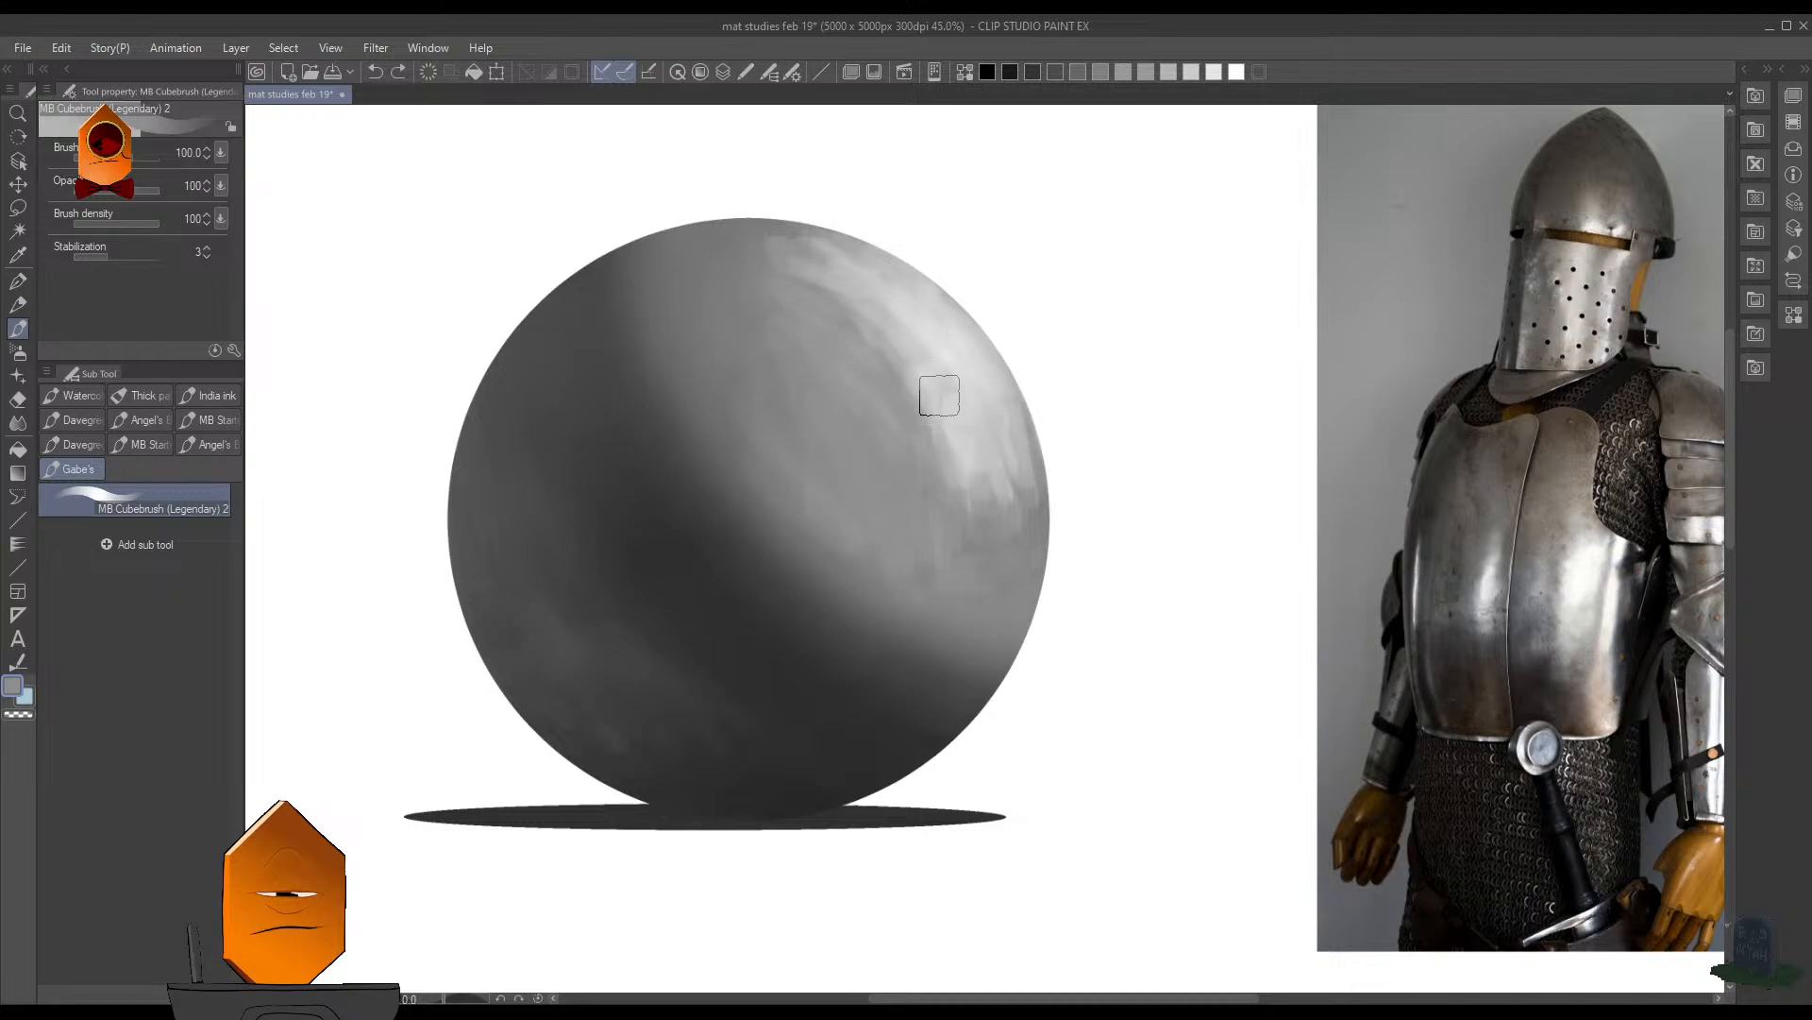
# - Undo the last stroke, sample light gray from the highlight, and rework its lower end near the right rim
pyautogui.hotkey('ctrl', 'z')
pyautogui.keyDown('alt'); pyautogui.click(932, 364); pyautogui.keyUp('alt')
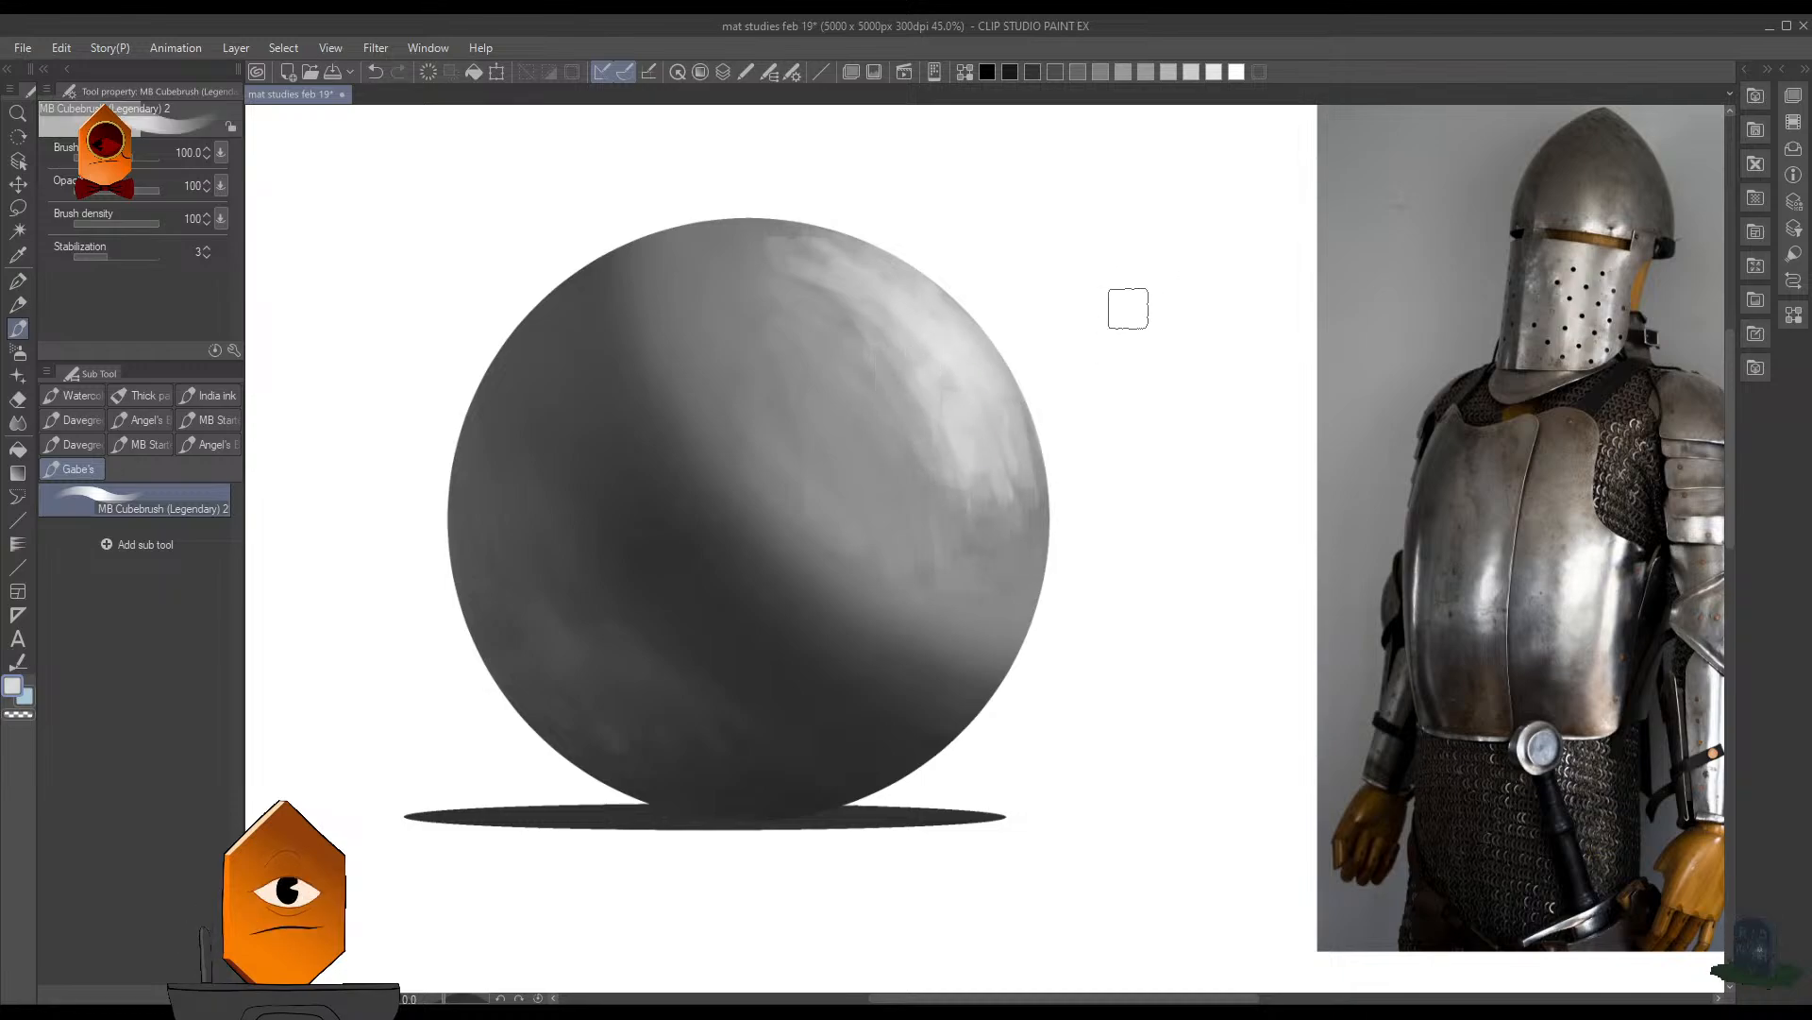
pyautogui.moveTo(1001, 462)
pyautogui.mouseDown()
pyautogui.moveTo(1015, 495)
pyautogui.moveTo(997, 555)
pyautogui.moveTo(987, 459)
pyautogui.moveTo(971, 544)
pyautogui.moveTo(973, 456)
pyautogui.moveTo(933, 550)
pyautogui.mouseUp()
pyautogui.hotkey('ctrl', 'z')
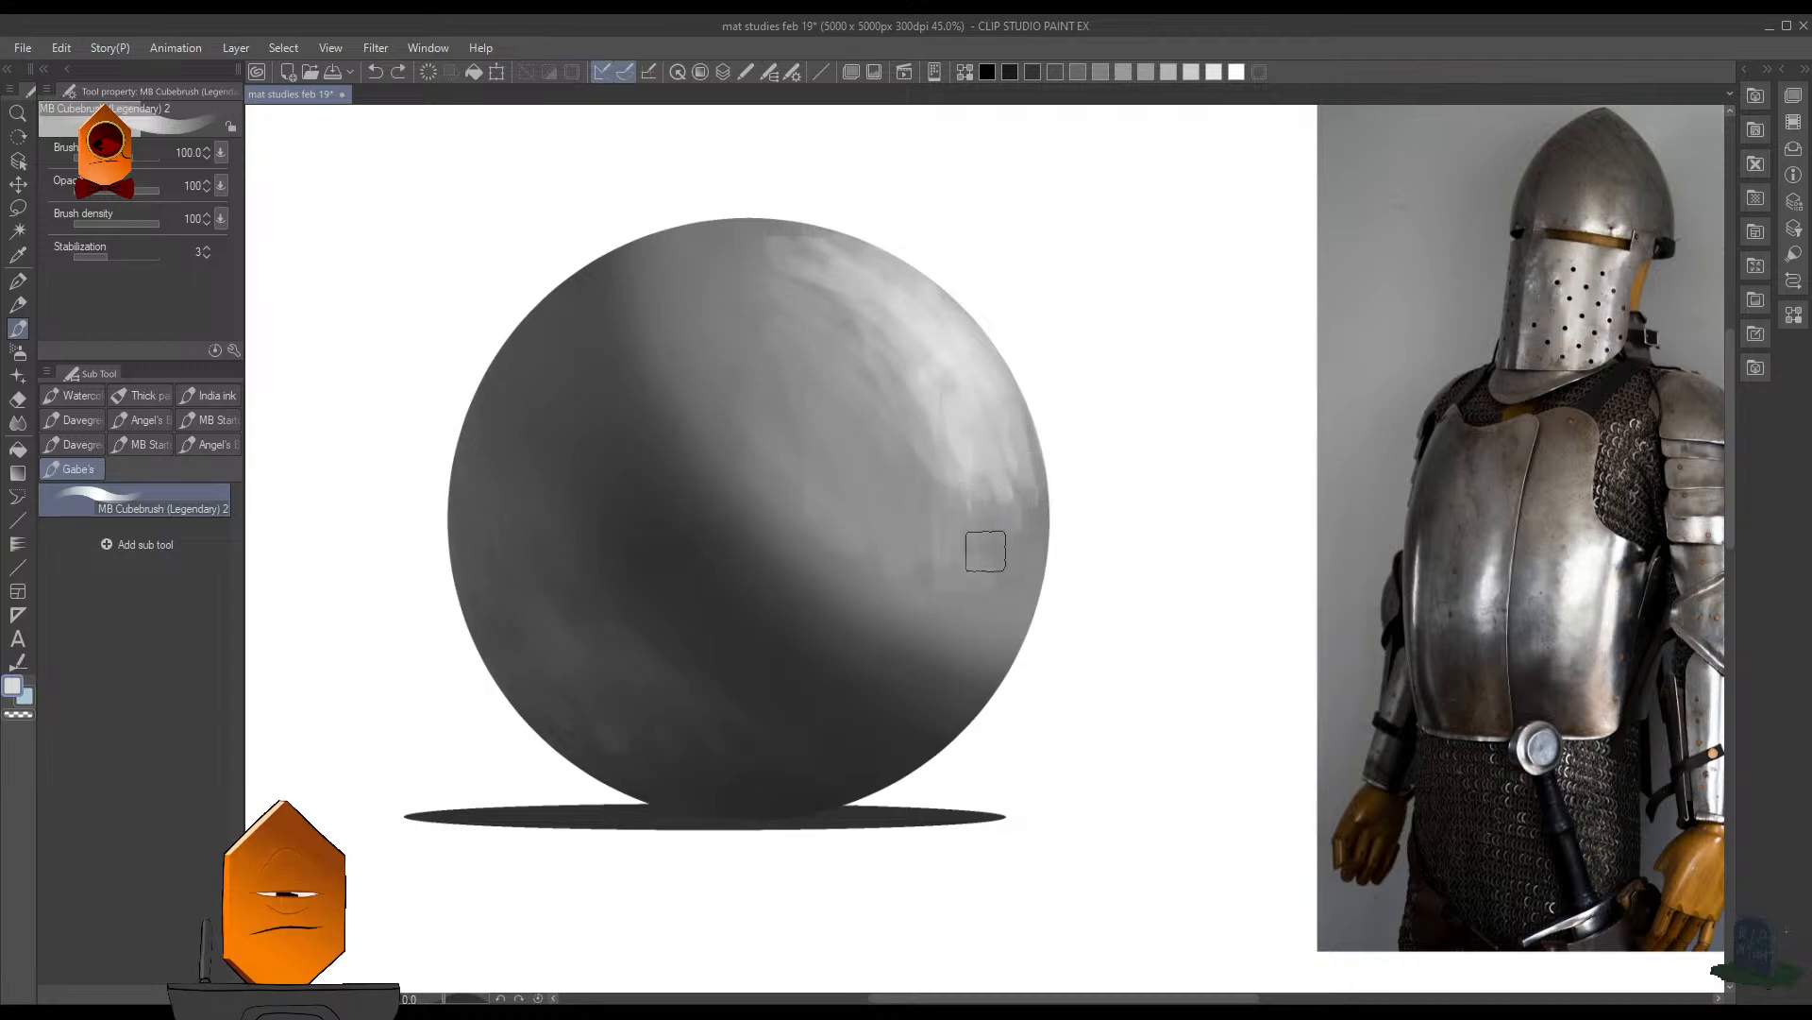
pyautogui.moveTo(1024, 435); pyautogui.dragTo(1035, 509)
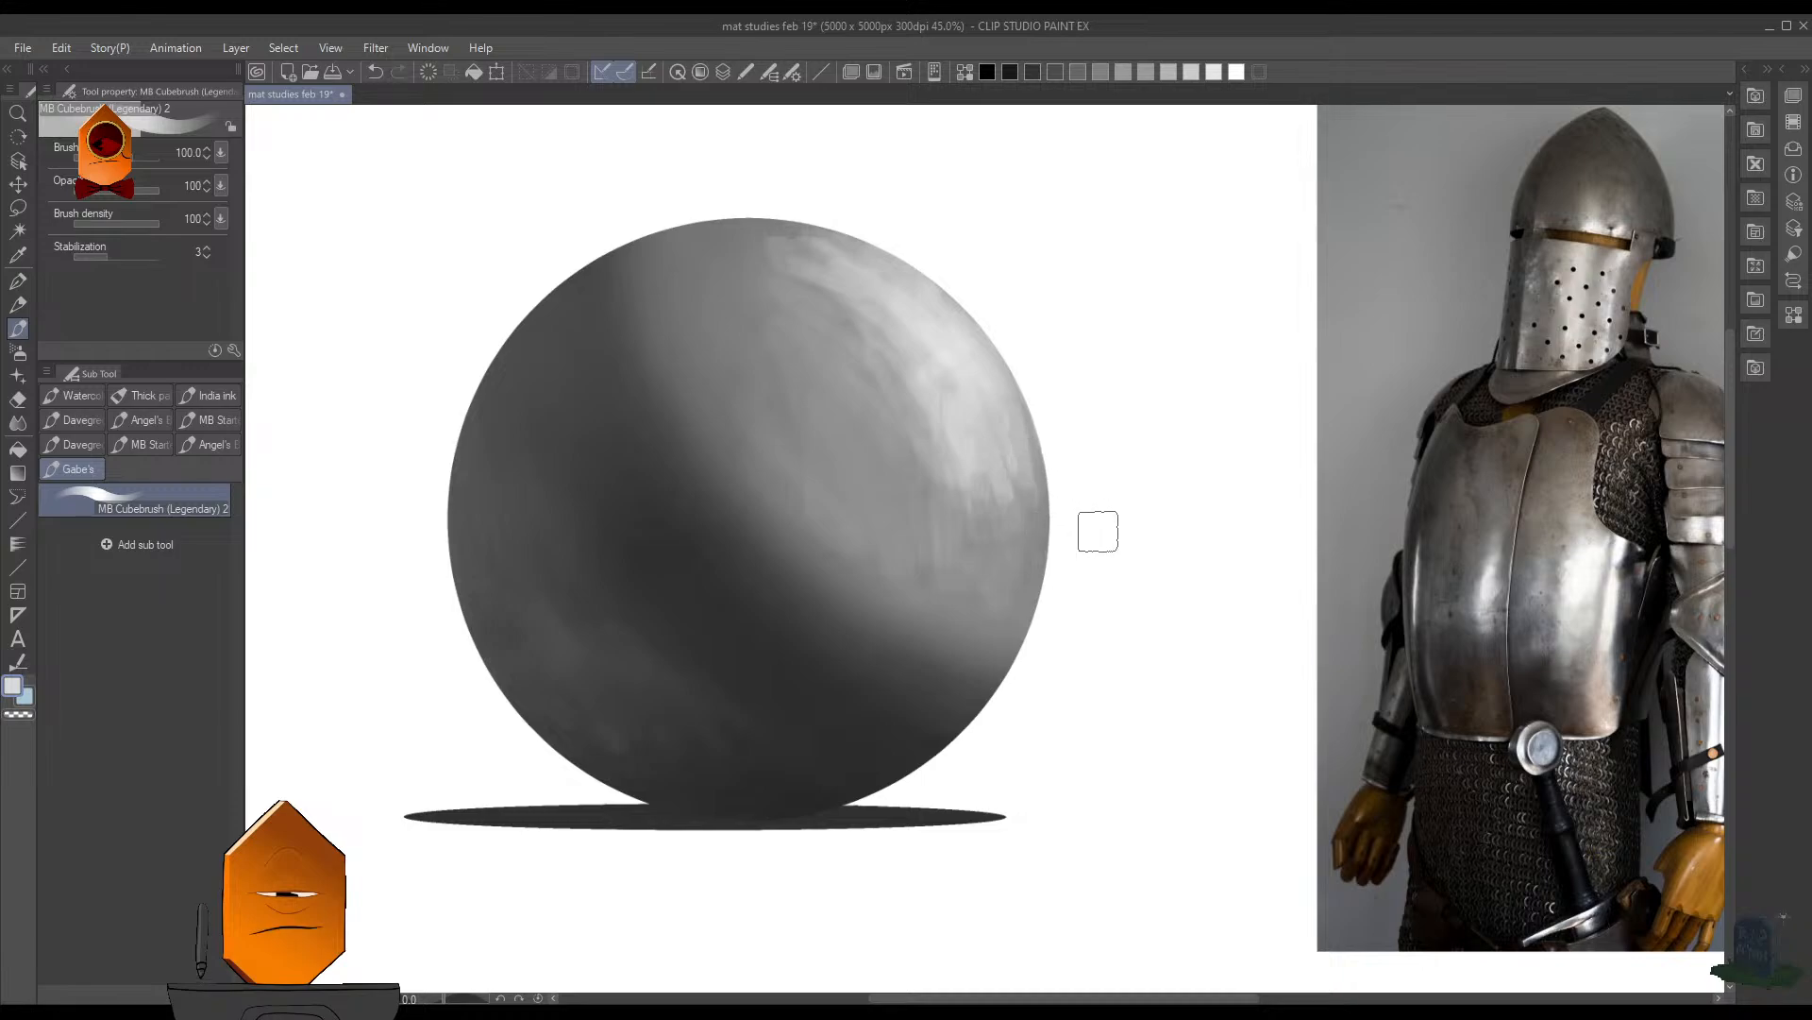
pyautogui.hotkey('ctrl', 'shift')
pyautogui.scroll(-4, 1152, 405)
pyautogui.scroll(4, 1141, 432)
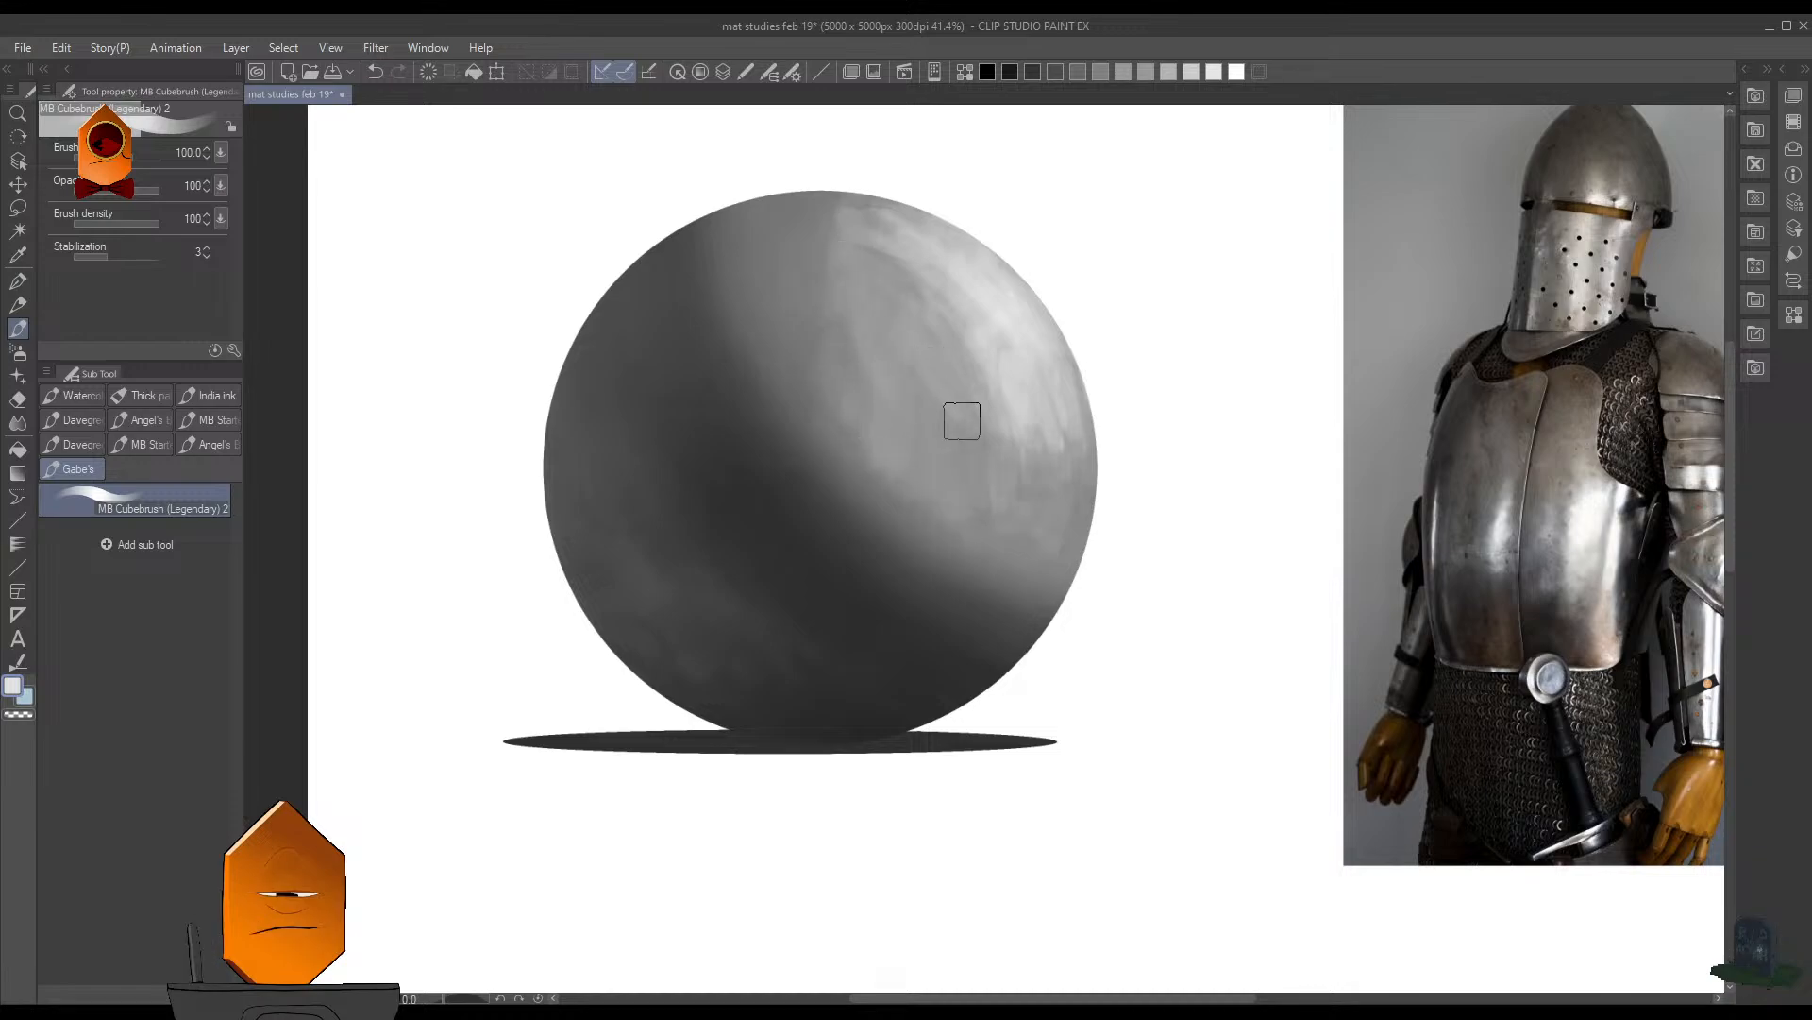
# - Undo the last stroke and rework the highlight's upper end at brush size 150, sampling the gray beside it
pyautogui.hotkey('ctrl', 'z')
pyautogui.press(']')
pyautogui.moveTo(867, 215); pyautogui.dragTo(838, 246)
pyautogui.keyDown('alt'); pyautogui.click(838, 247); pyautogui.keyUp('alt')
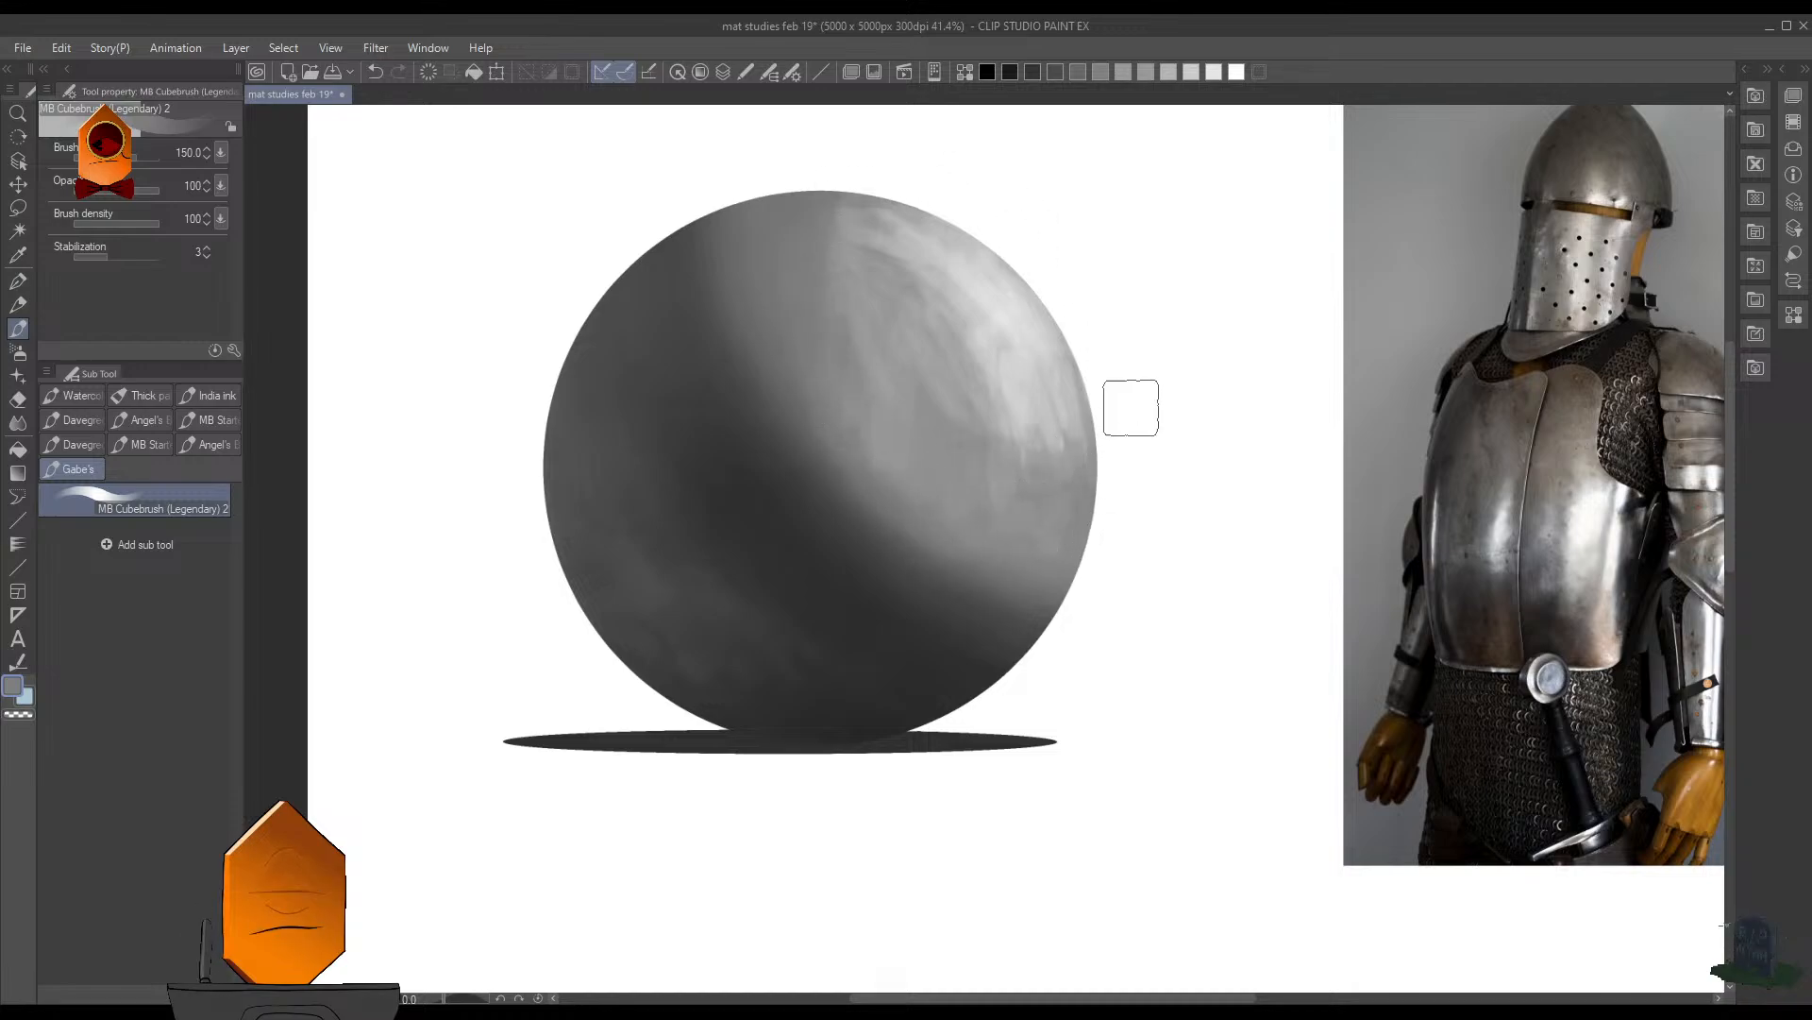
pyautogui.scroll(-4, 1147, 359)
pyautogui.scroll(-2, 1036, 506)
pyautogui.scroll(3, 1036, 506)
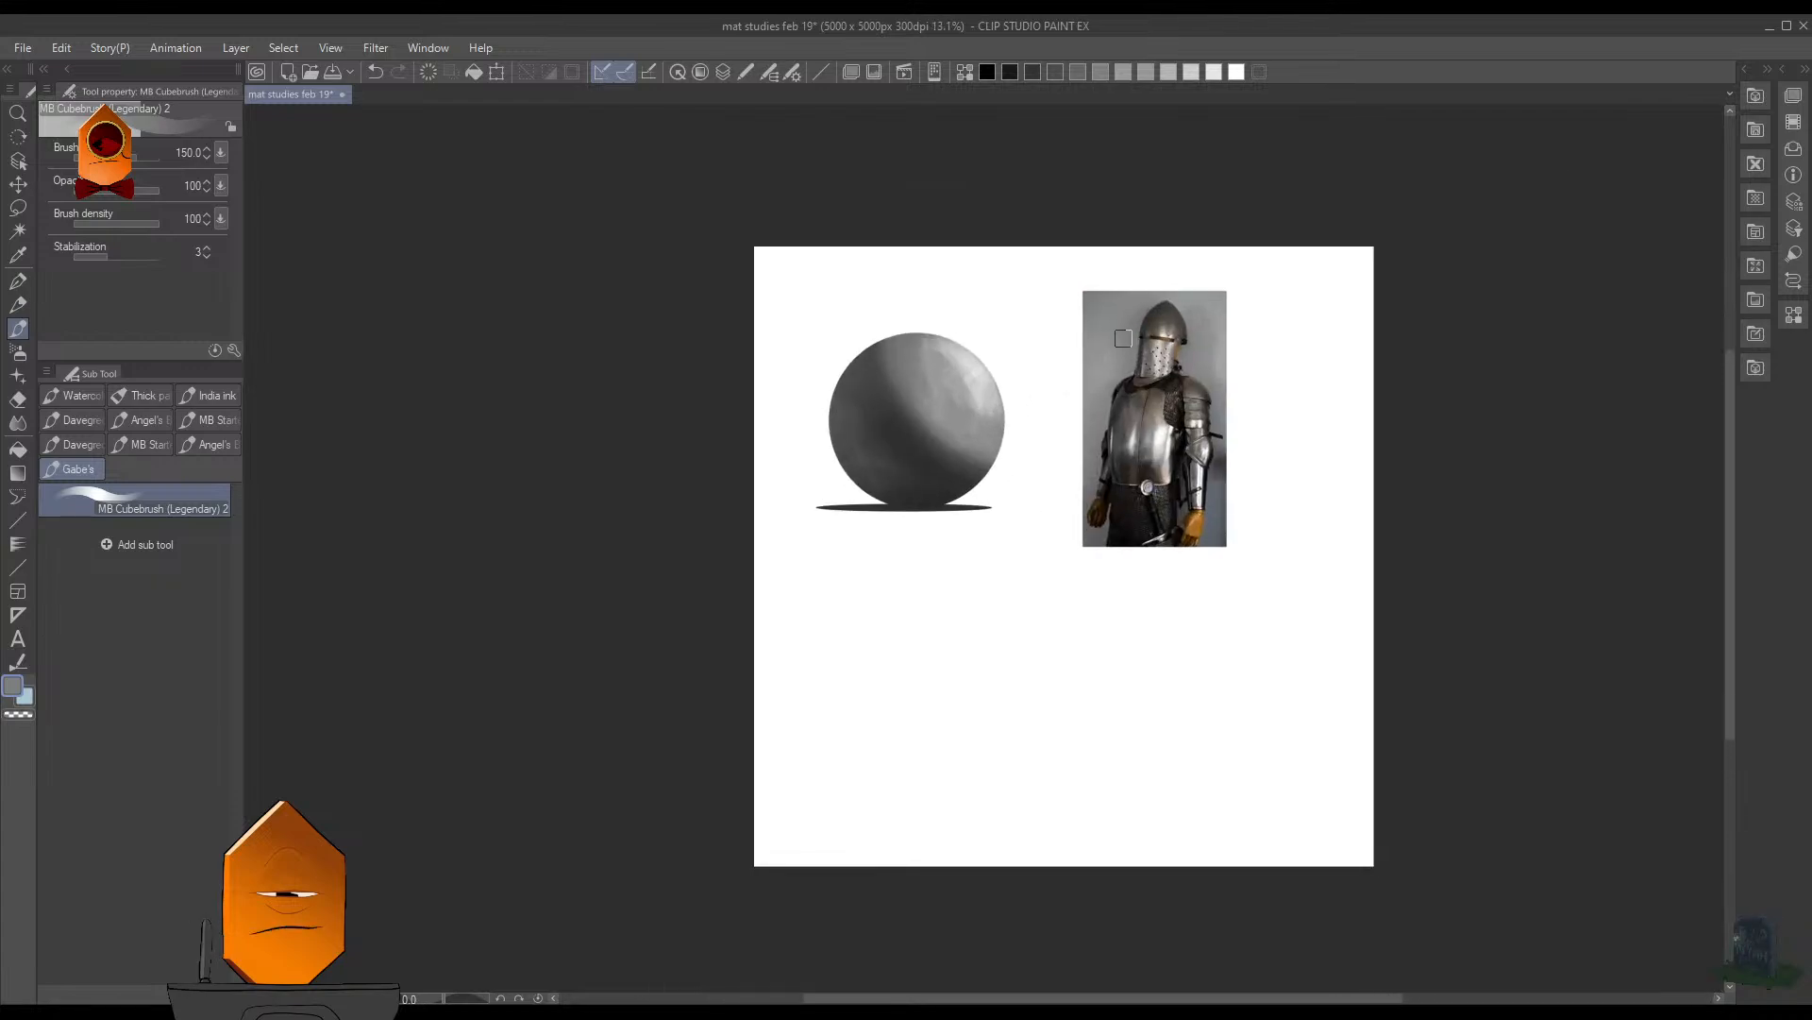
# - Save the document
pyautogui.scroll(2, 1022, 400)
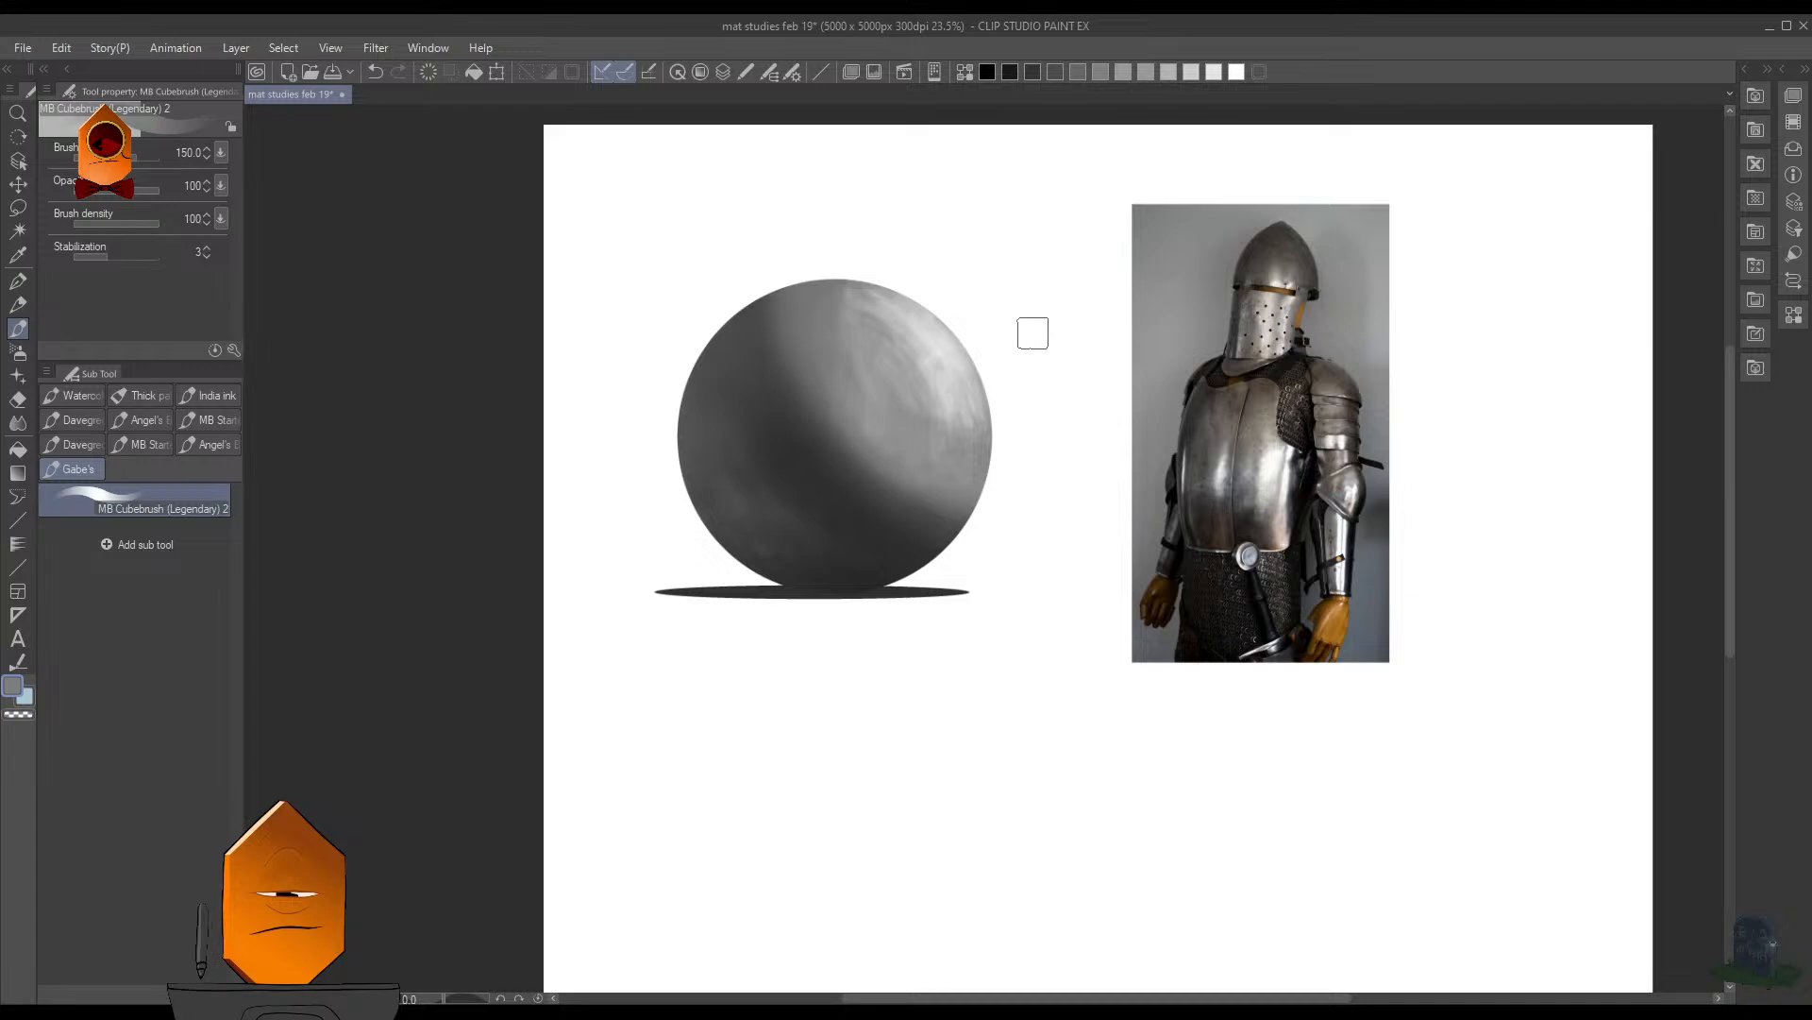
pyautogui.moveTo(1029, 378); pyautogui.dragTo(1061, 456)
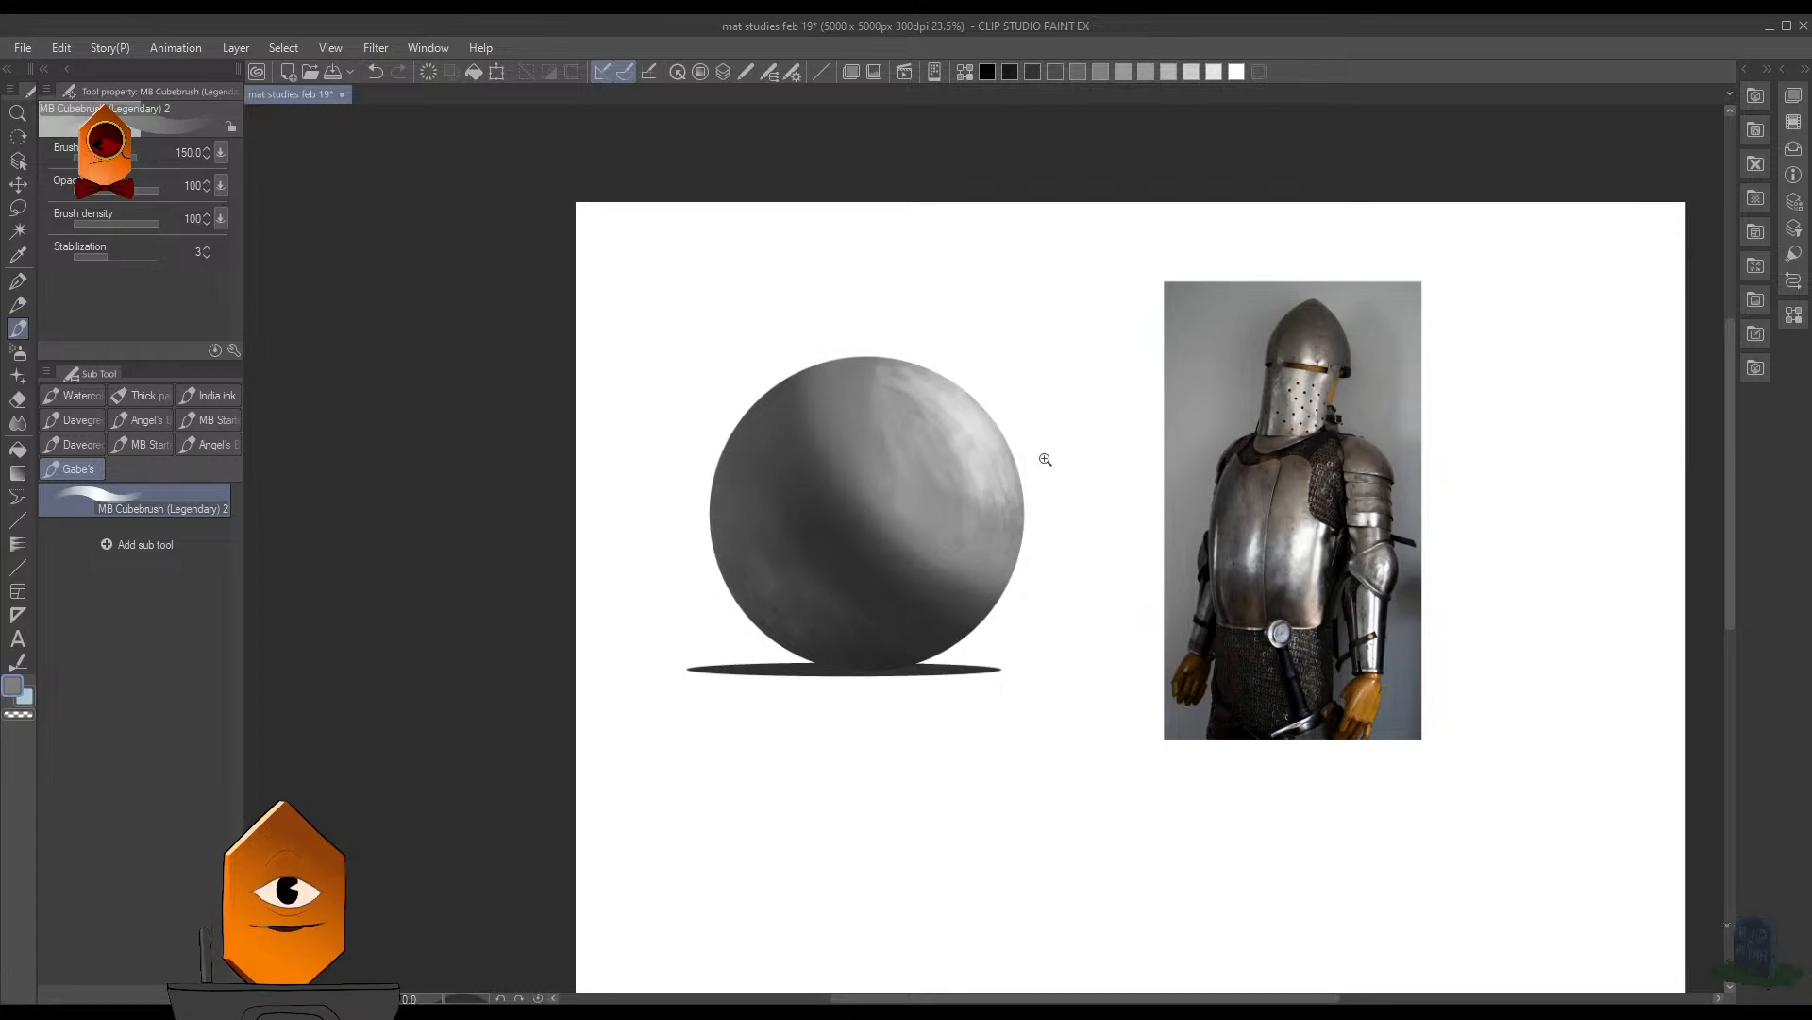
pyautogui.scroll(1, 1046, 459)
pyautogui.hotkey('ctrl', 's')
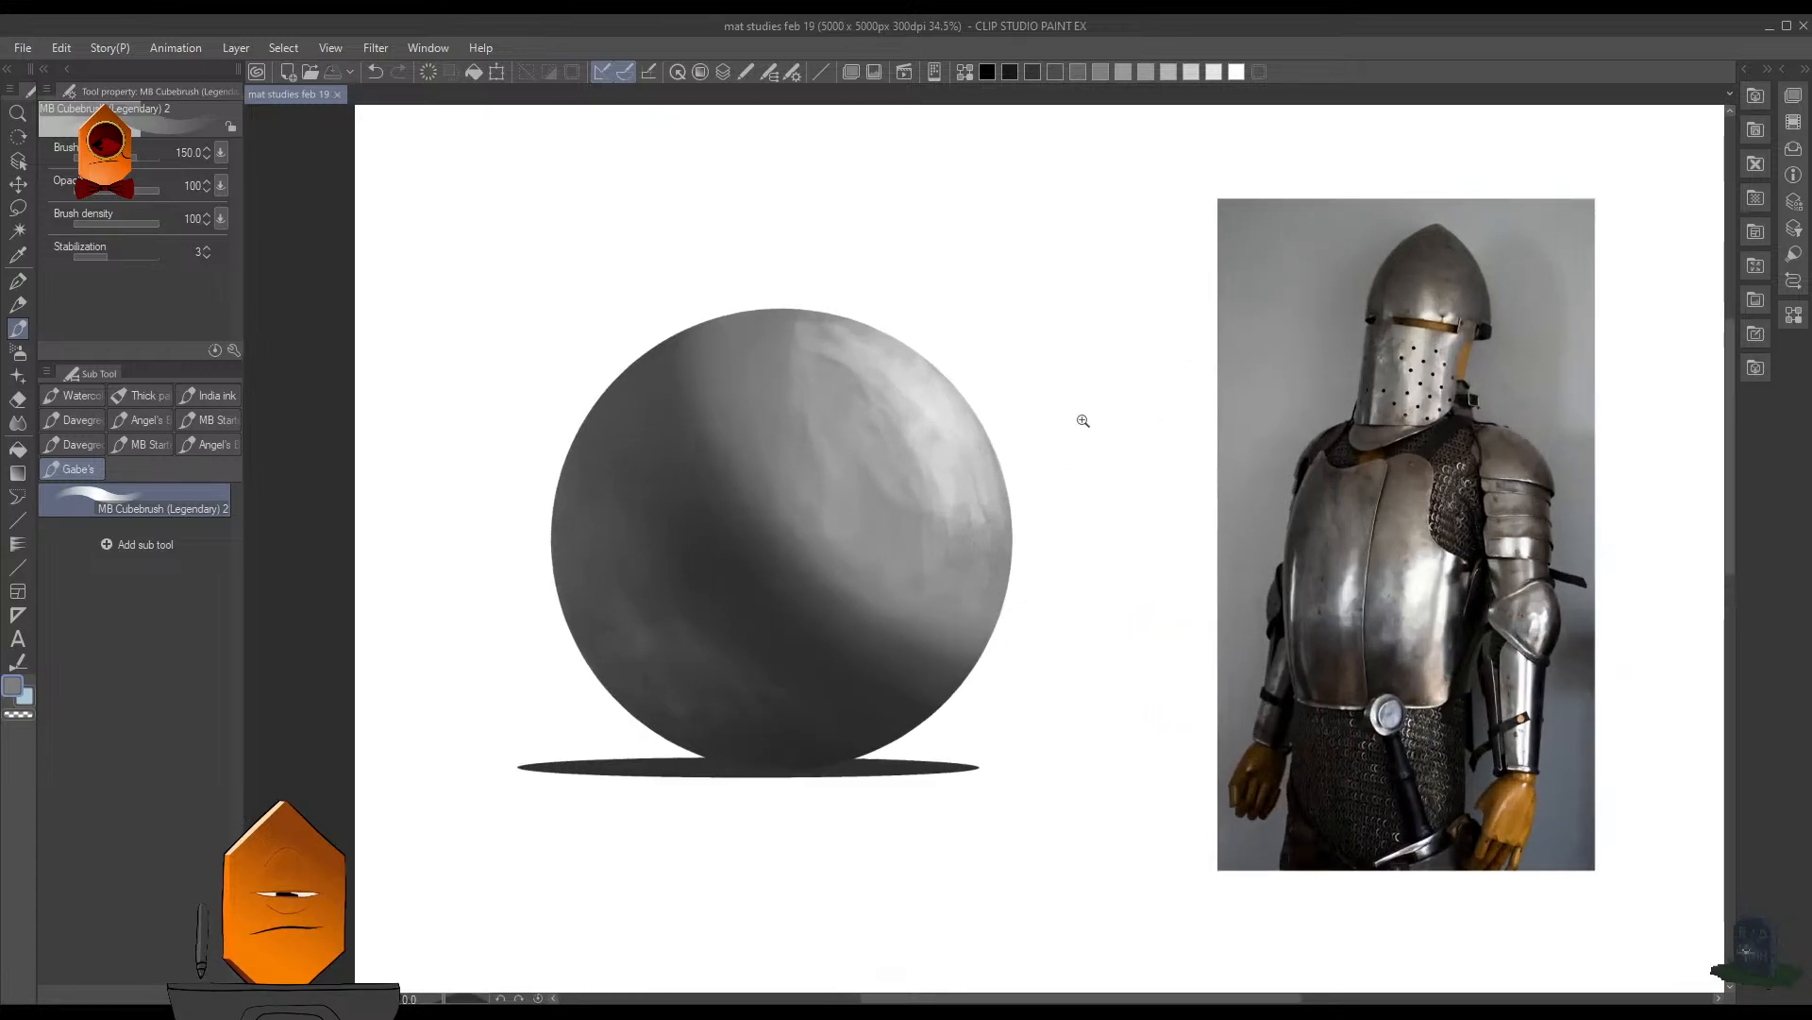
# - Sample light gray from the highlight and brush it along the sphere's right rim, undoing the first stroke
pyautogui.scroll(-1, 1083, 420)
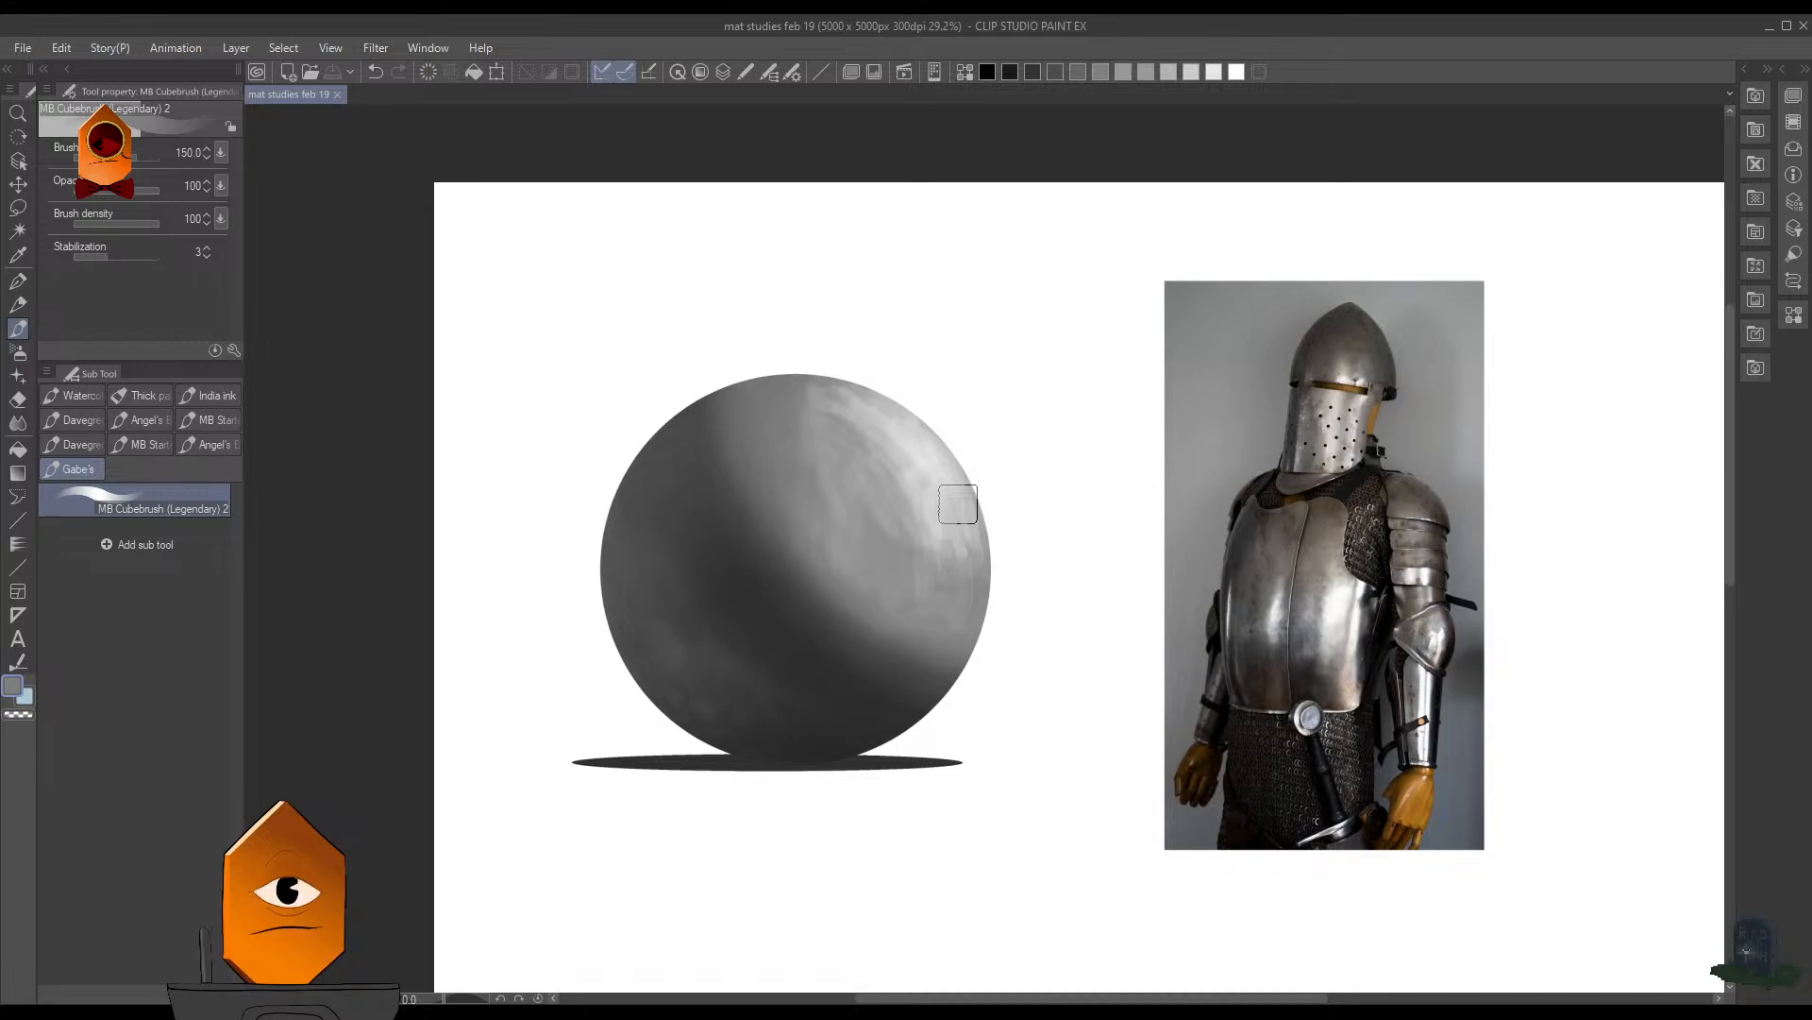
pyautogui.keyDown('ctrl'); pyautogui.click(1052, 490); pyautogui.keyUp('ctrl')
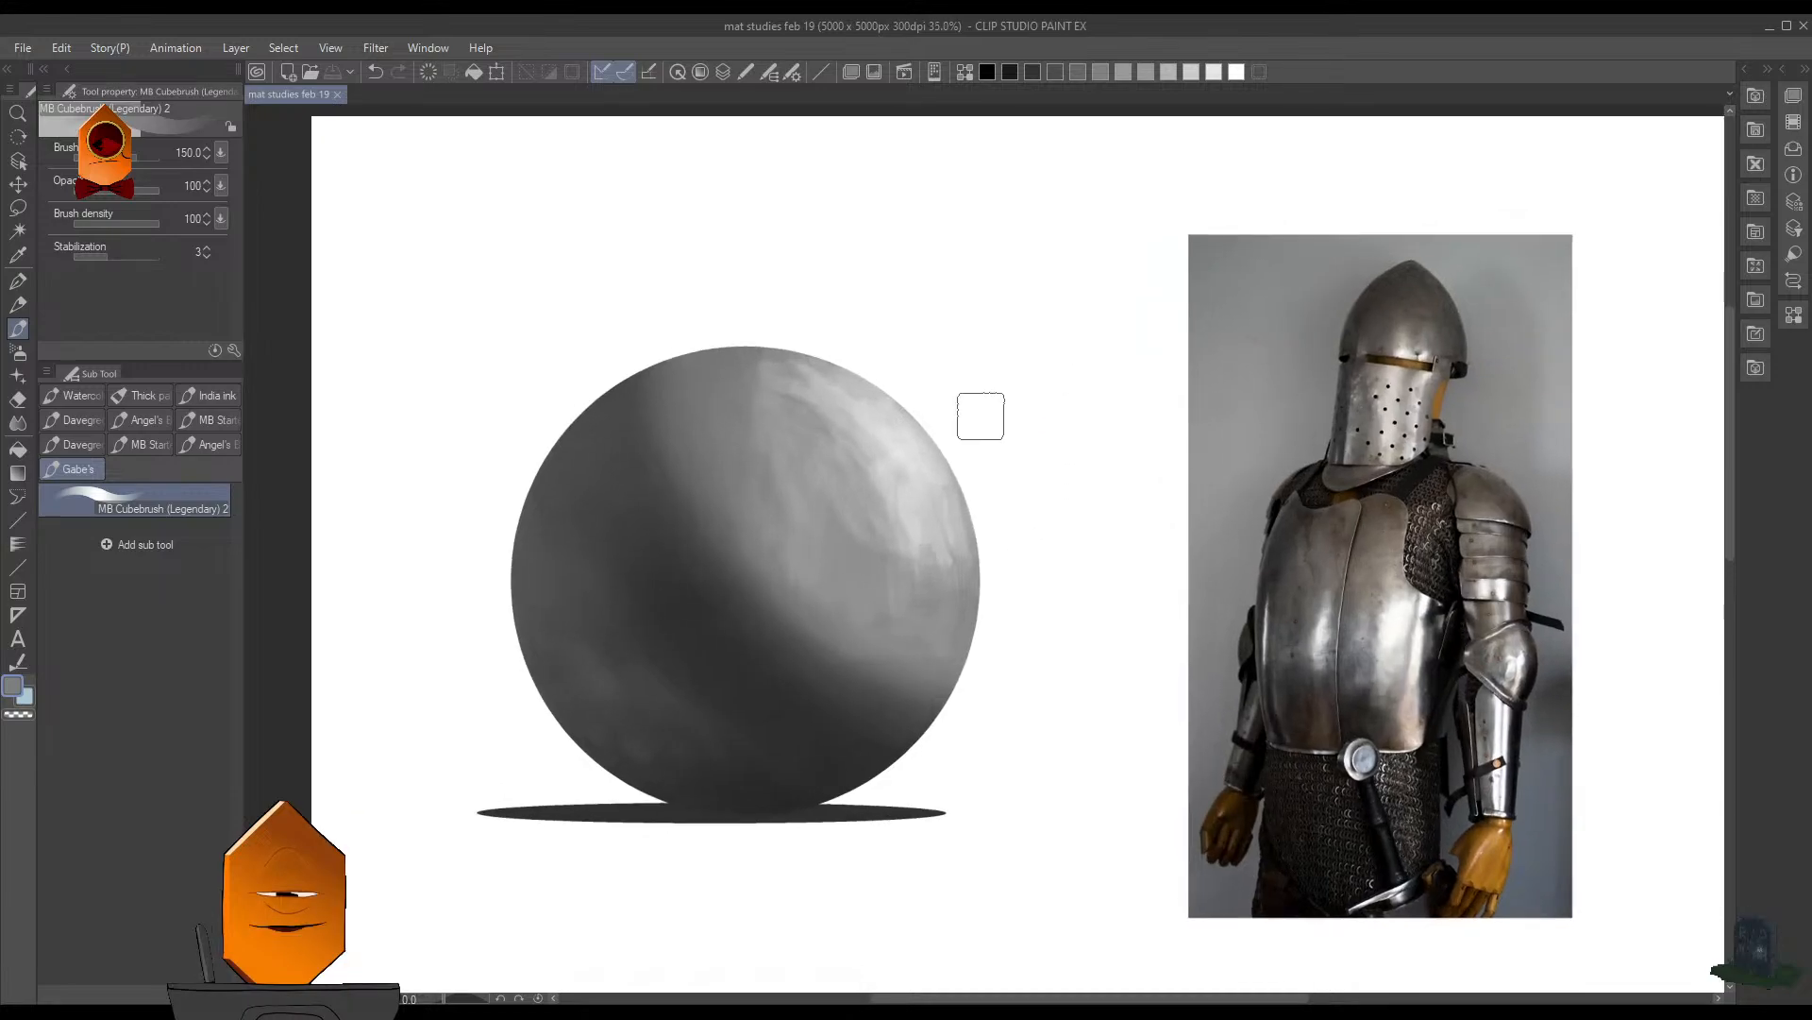
pyautogui.moveTo(957, 503); pyautogui.dragTo(980, 551)
pyautogui.hotkey('ctrl', 'z')
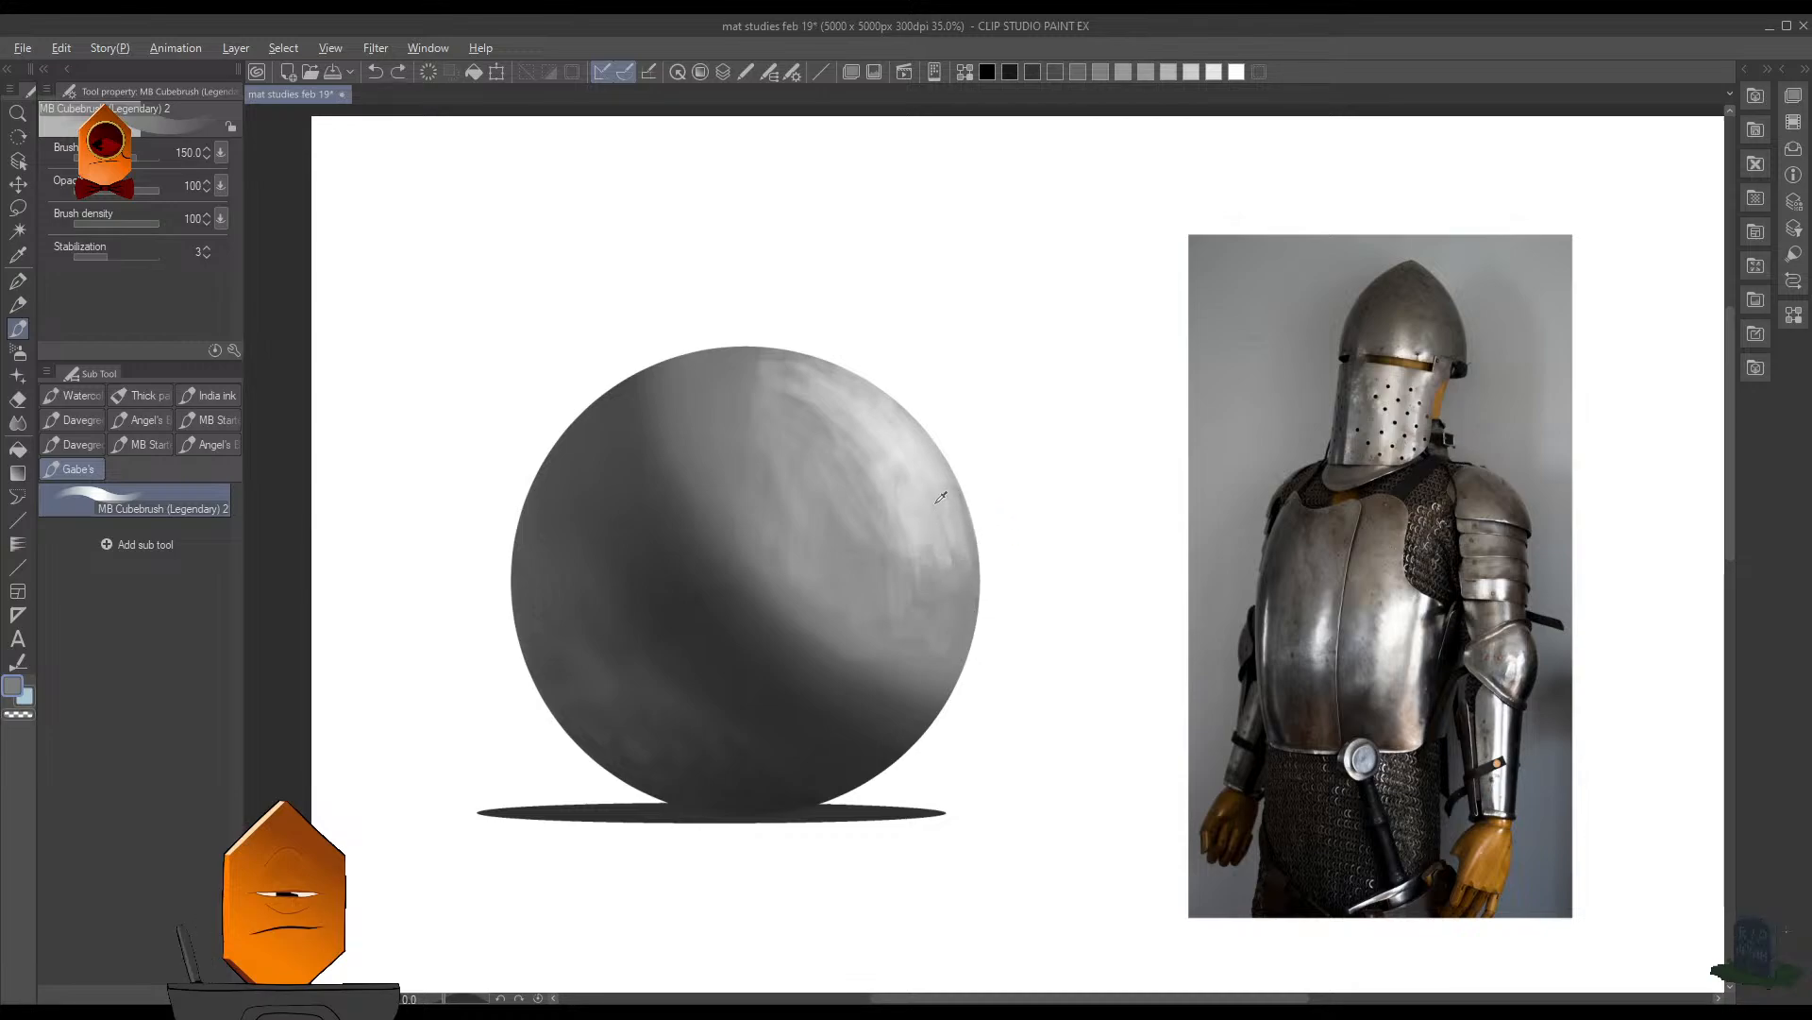
pyautogui.keyDown('alt'); pyautogui.click(945, 497); pyautogui.keyUp('alt')
pyautogui.moveTo(959, 485); pyautogui.dragTo(986, 566)
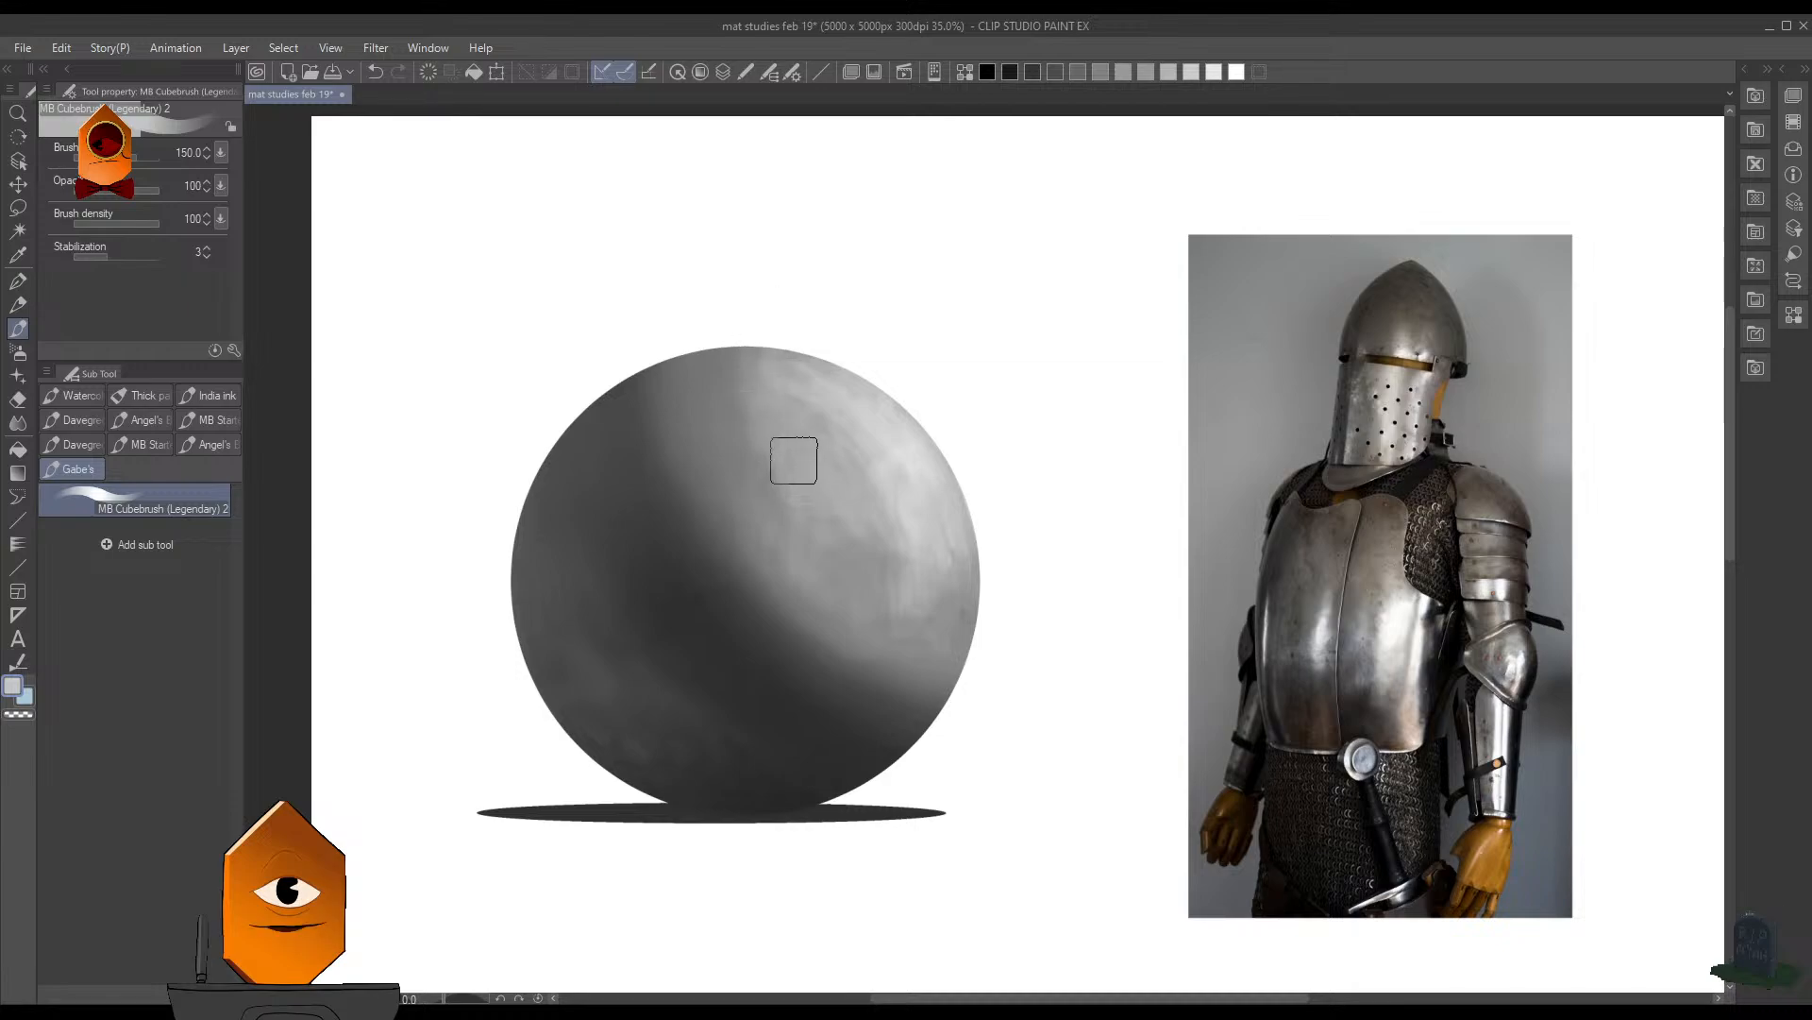
# - Compare the sphere's highlight and midtones with the helmet and breastplate in the armor photo at several distances
pyautogui.scroll(-2, 995, 356)
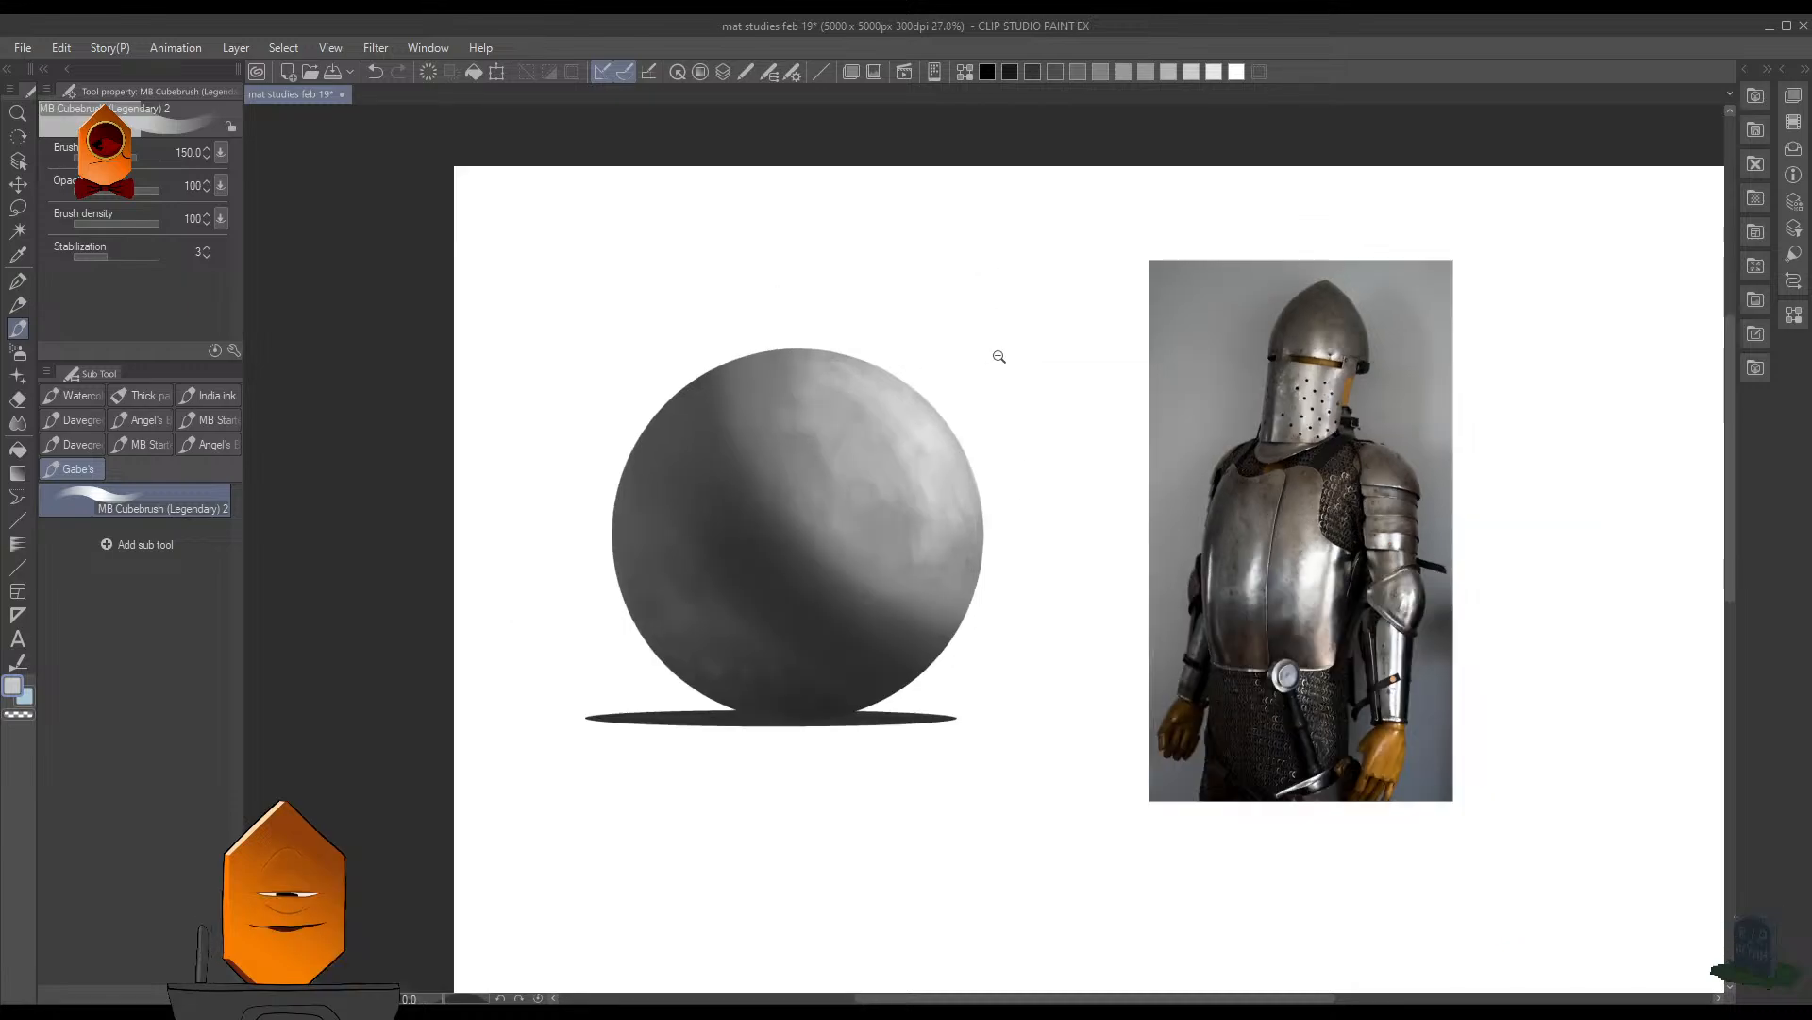
pyautogui.scroll(3, 984, 493)
pyautogui.scroll(-3, 983, 381)
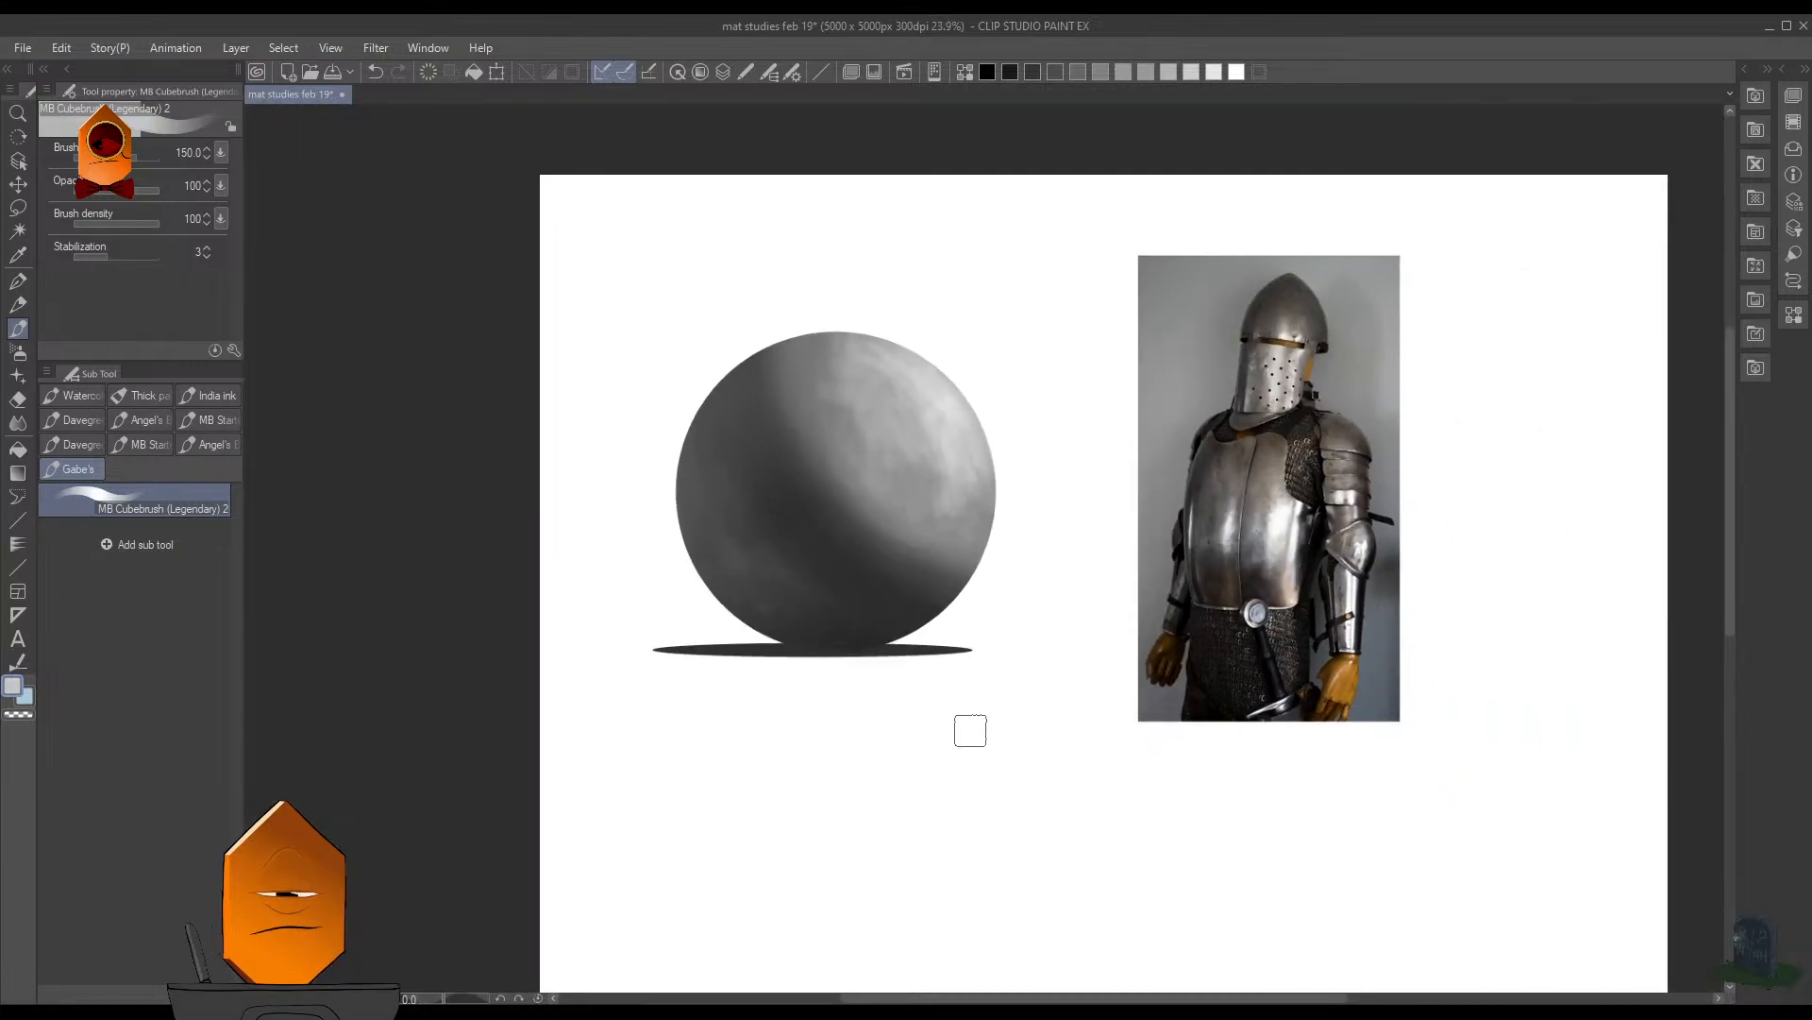
pyautogui.scroll(3, 948, 371)
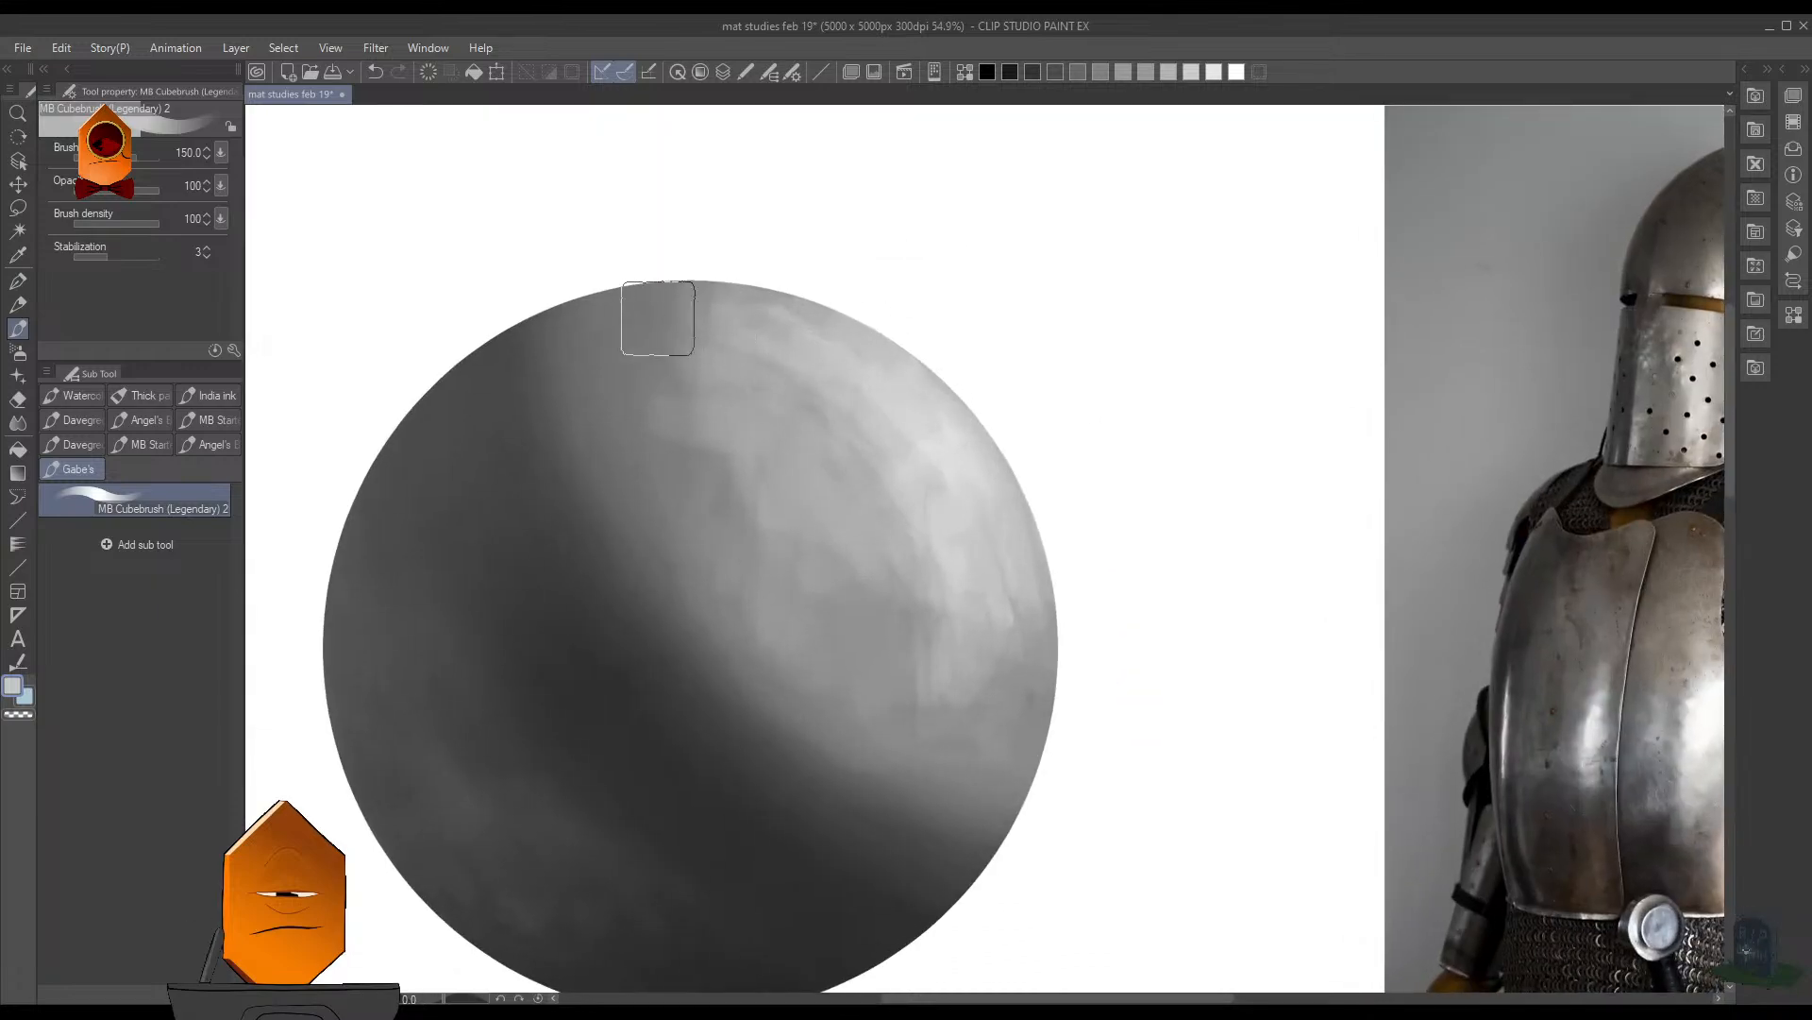
pyautogui.scroll(-6, 951, 364)
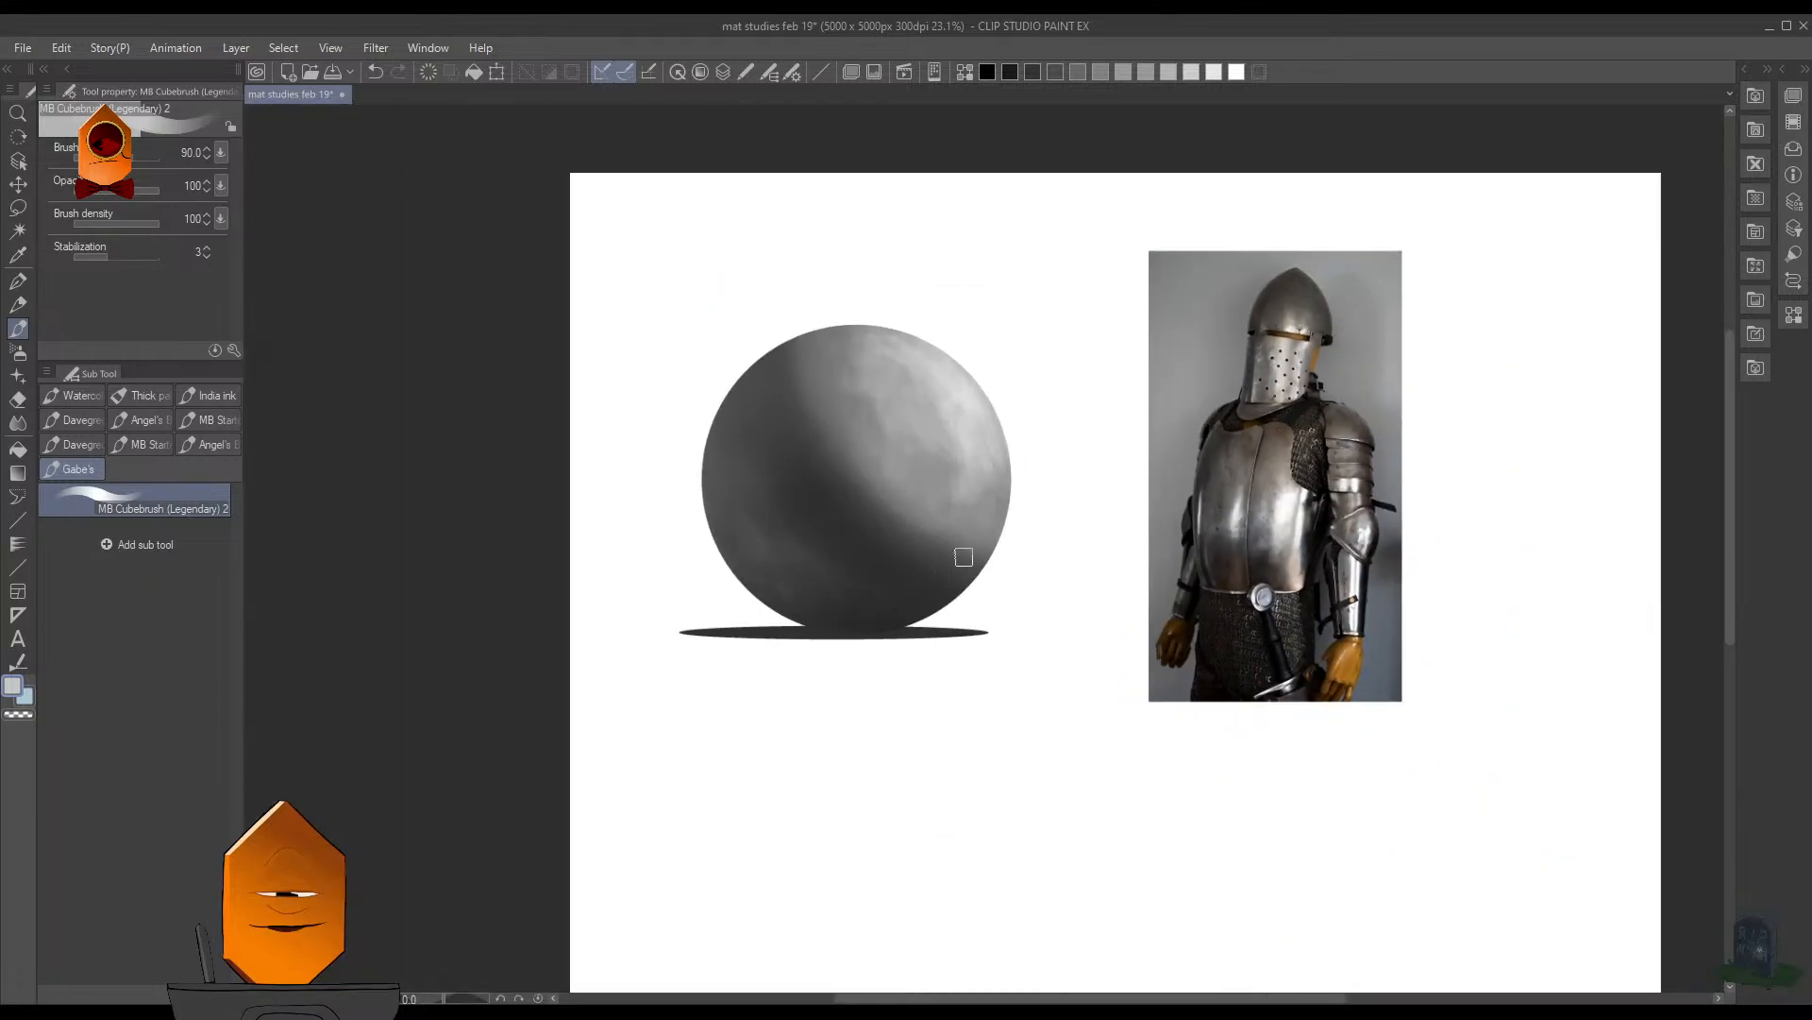
pyautogui.scroll(2, 1047, 528)
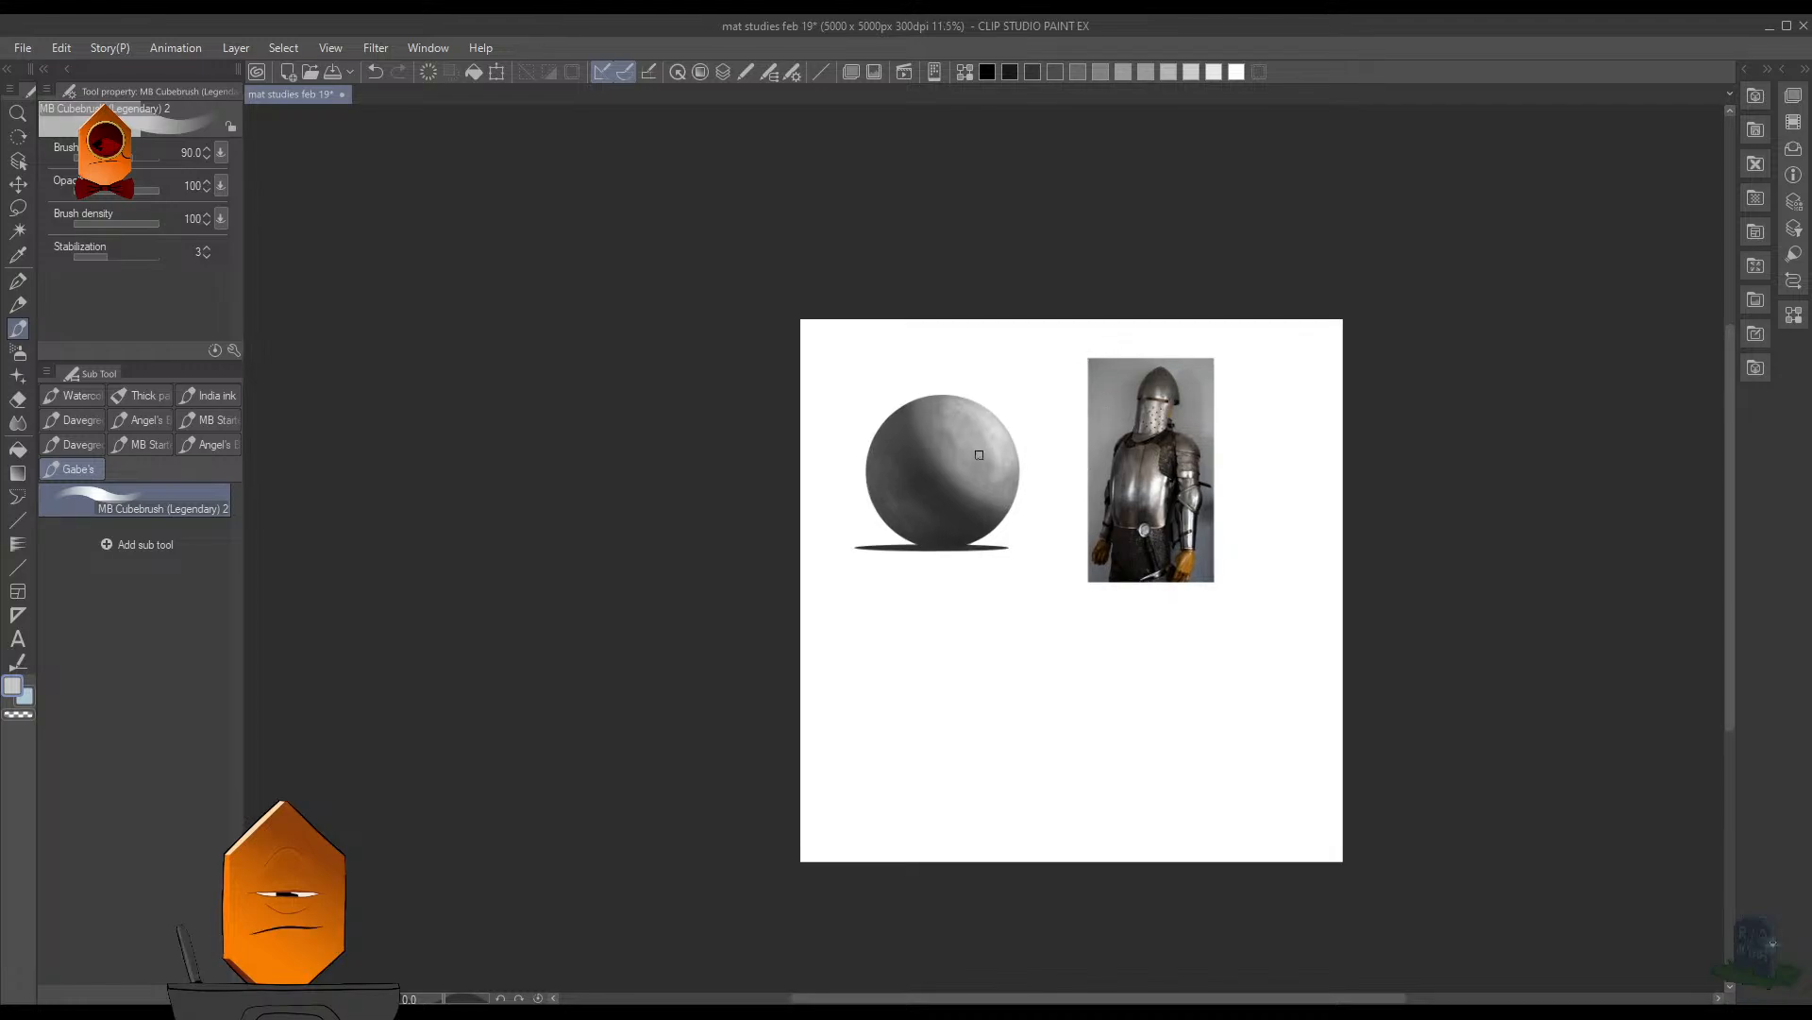
pyautogui.scroll(3, 1057, 482)
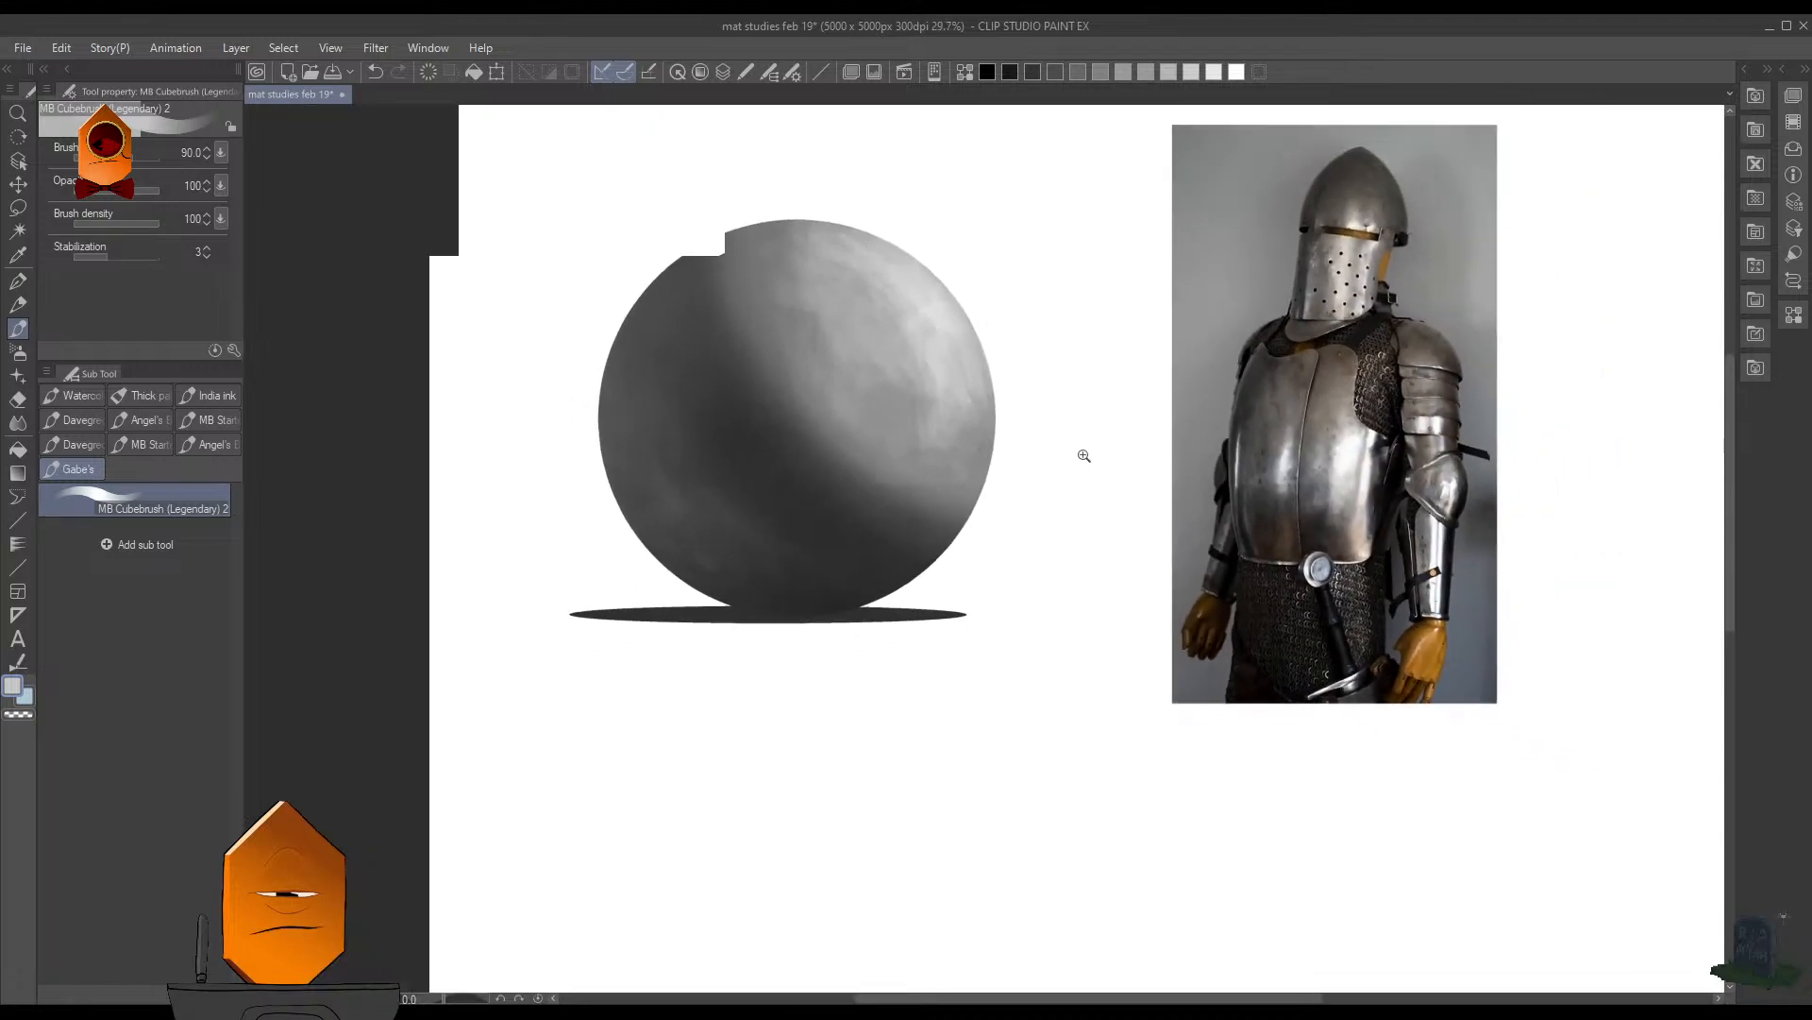
pyautogui.scroll(-2, 1086, 425)
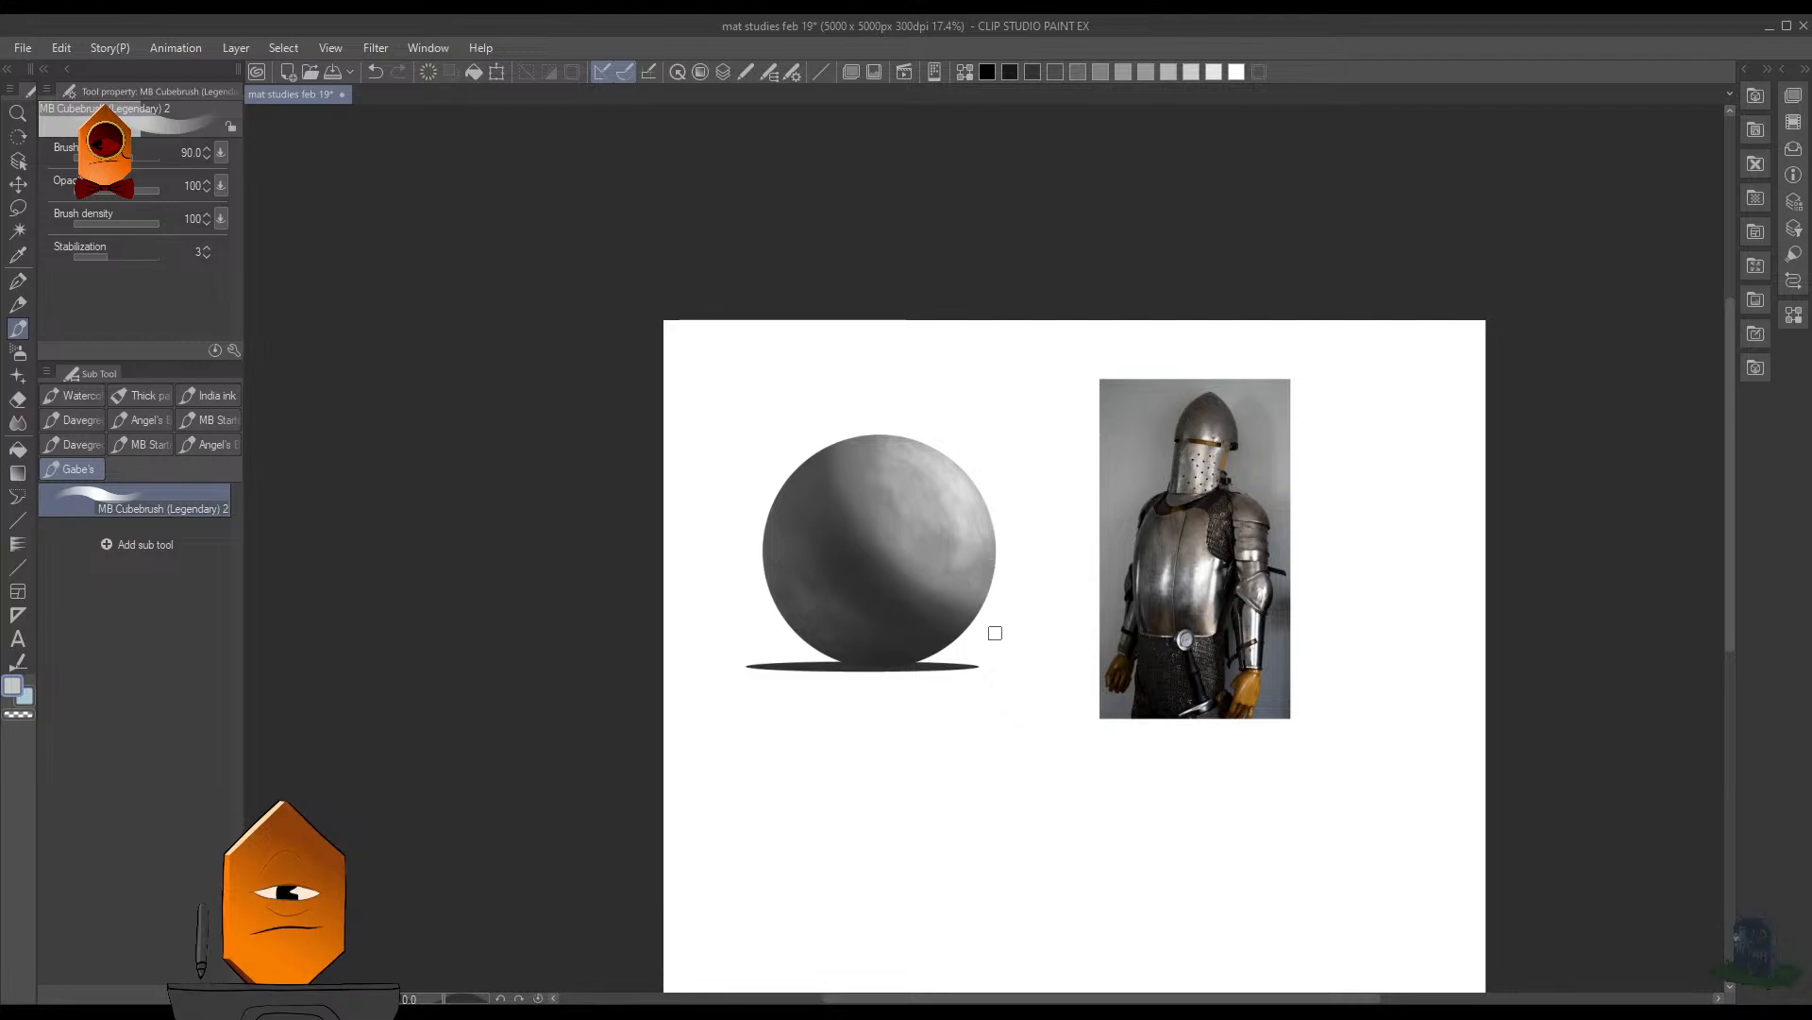
pyautogui.moveTo(1250, 430); pyautogui.dragTo(1355, 338)
pyautogui.moveTo(1113, 574); pyautogui.dragTo(1130, 559)
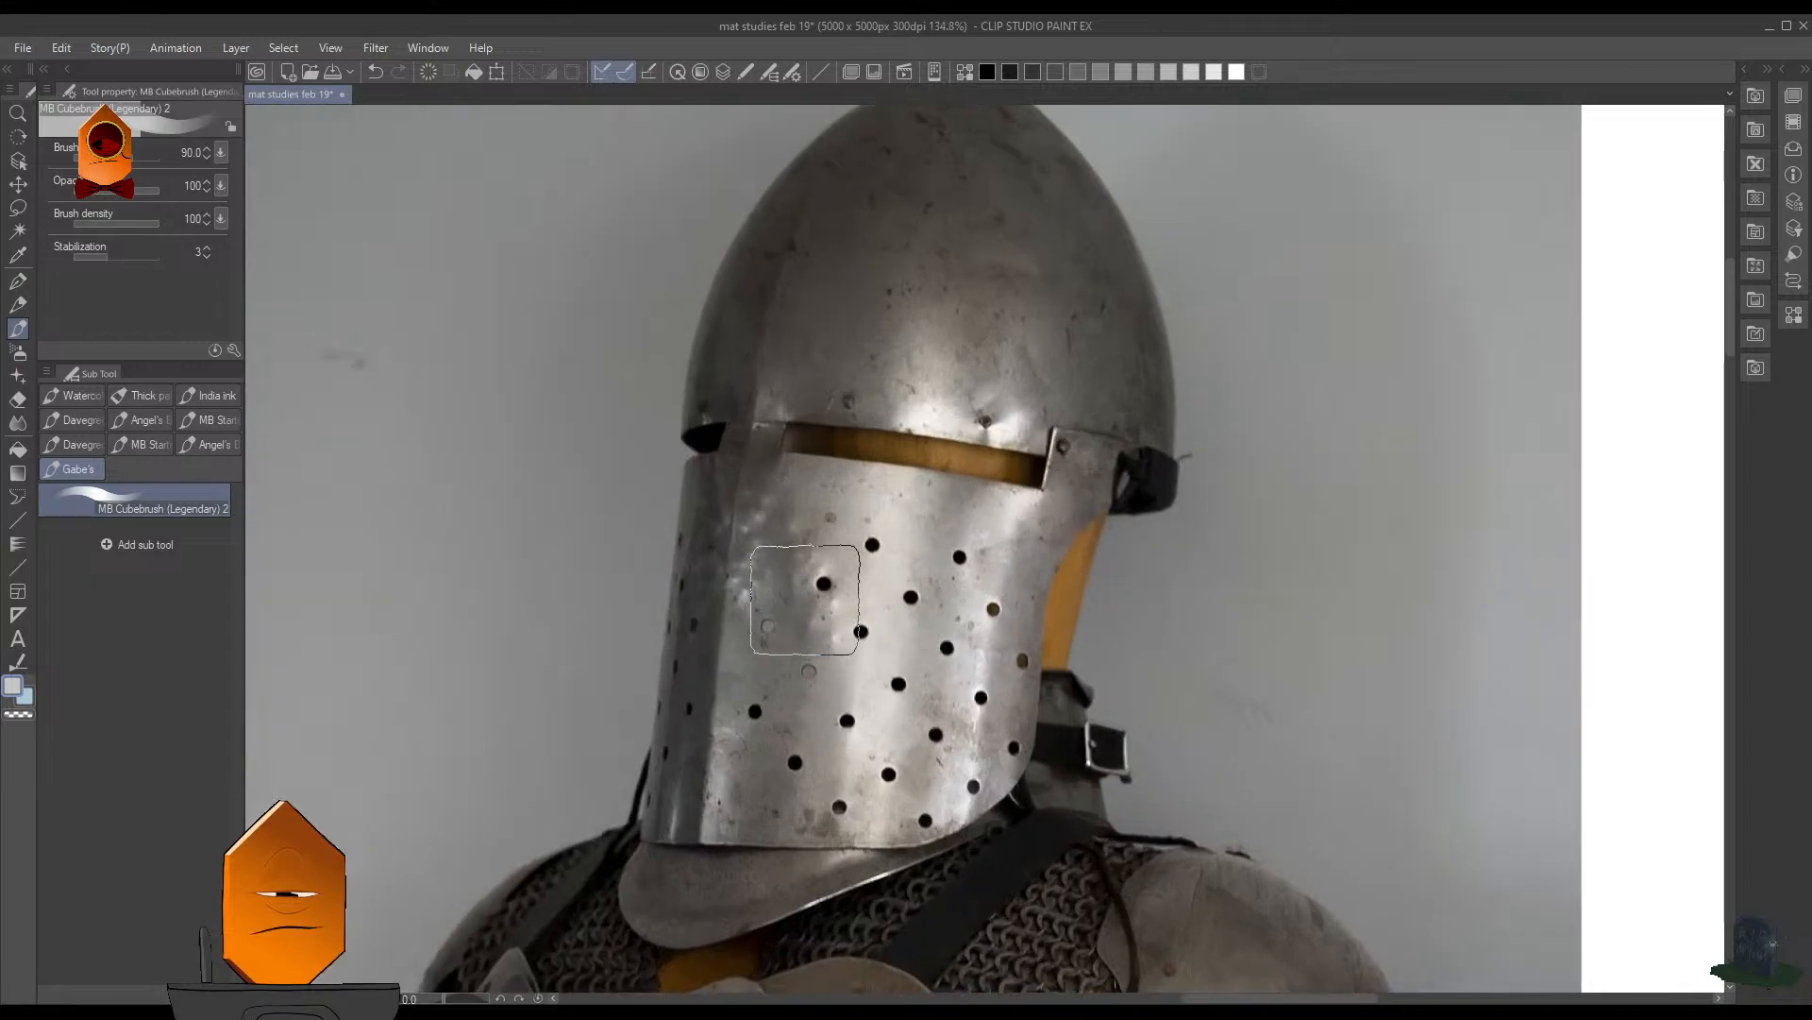
pyautogui.moveTo(1095, 426)
pyautogui.mouseDown()
pyautogui.moveTo(896, 576)
pyautogui.moveTo(1220, 532)
pyautogui.mouseUp()
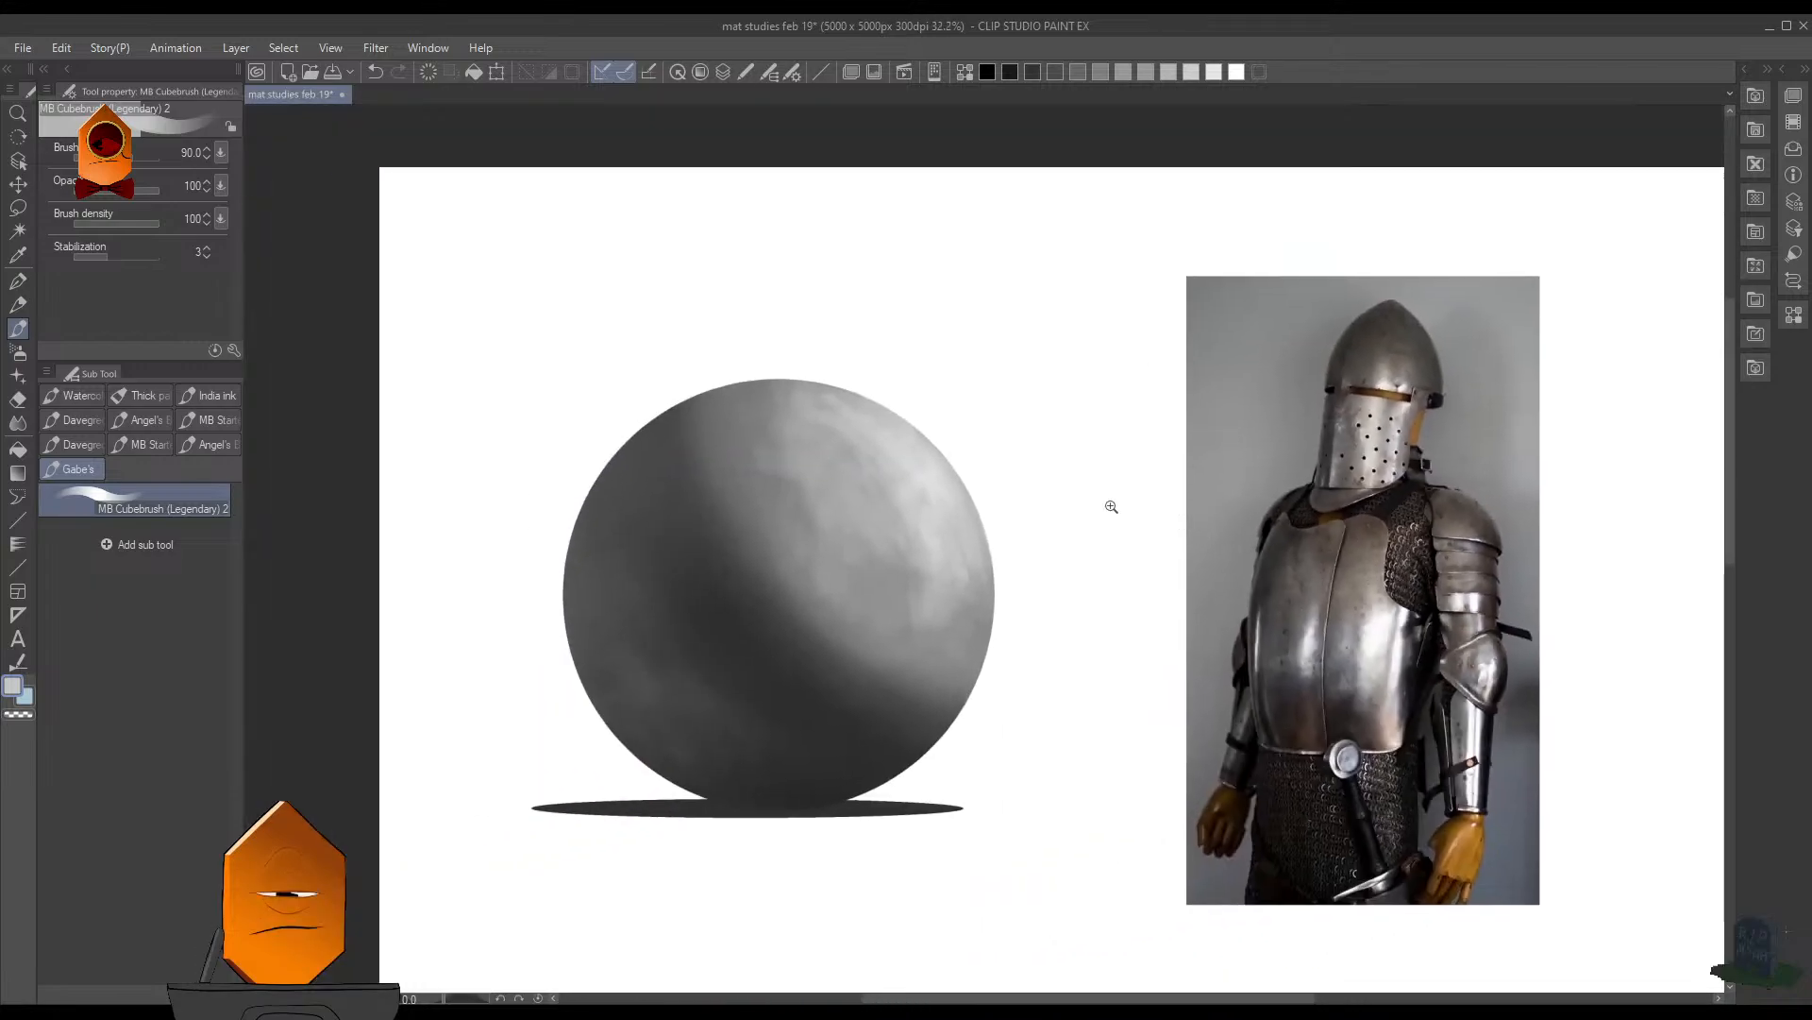
pyautogui.moveTo(1112, 507)
pyautogui.mouseDown()
pyautogui.moveTo(1089, 593)
pyautogui.moveTo(1053, 578)
pyautogui.mouseUp()
pyautogui.moveTo(972, 458); pyautogui.dragTo(1035, 538)
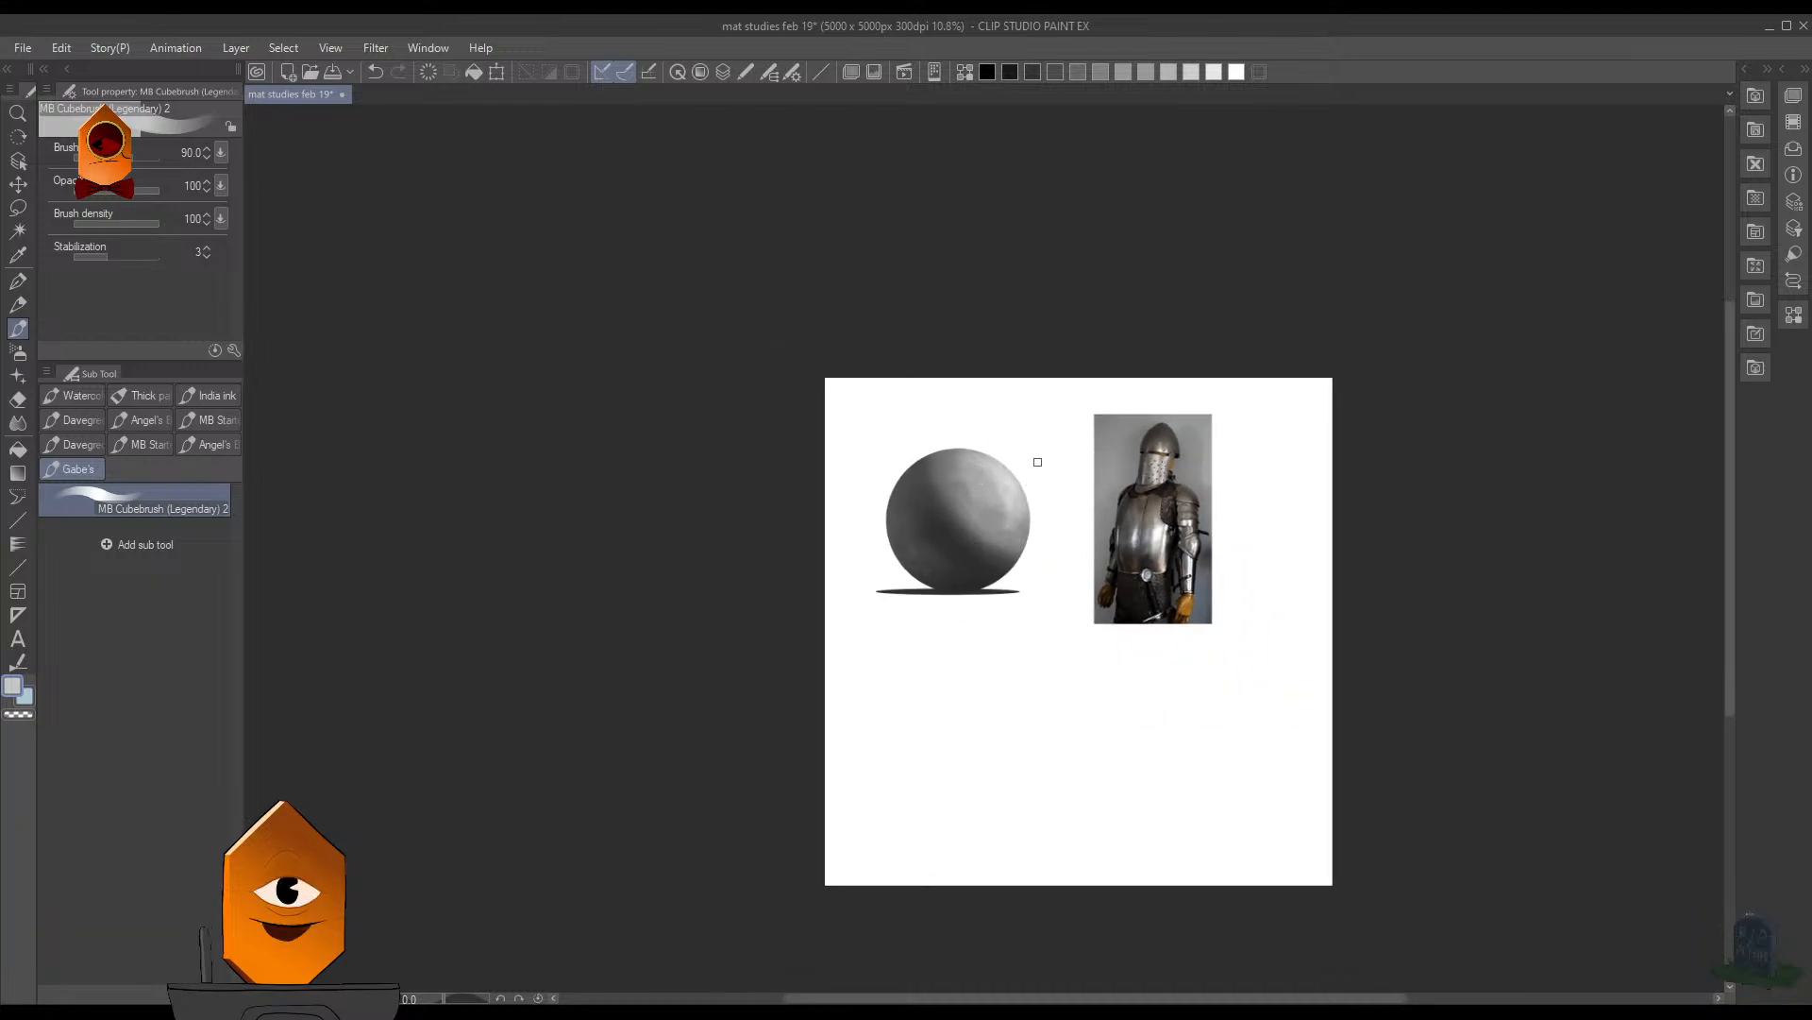
# - Sample white beside the sphere's right rim, lighten a patch in the upper lit area, and enlarge the brush to 90
pyautogui.scroll(5, 1048, 476)
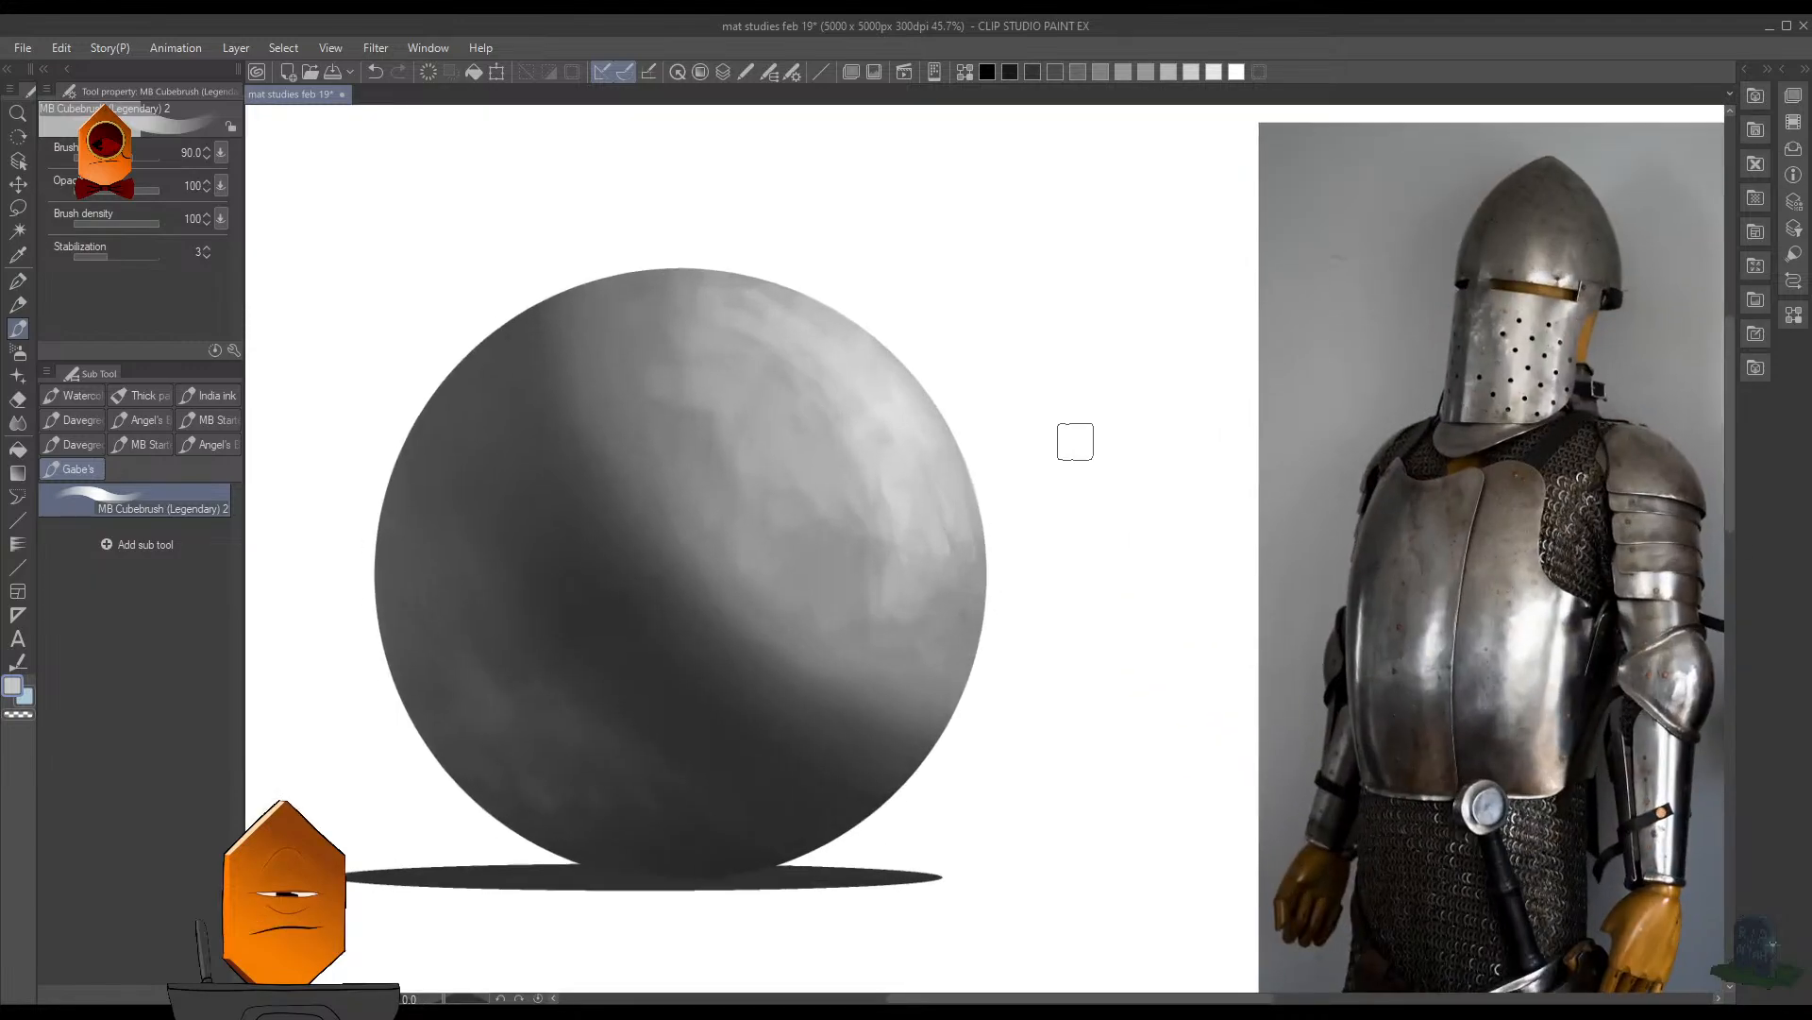
pyautogui.keyDown('alt'); pyautogui.click(993, 515); pyautogui.keyUp('alt')
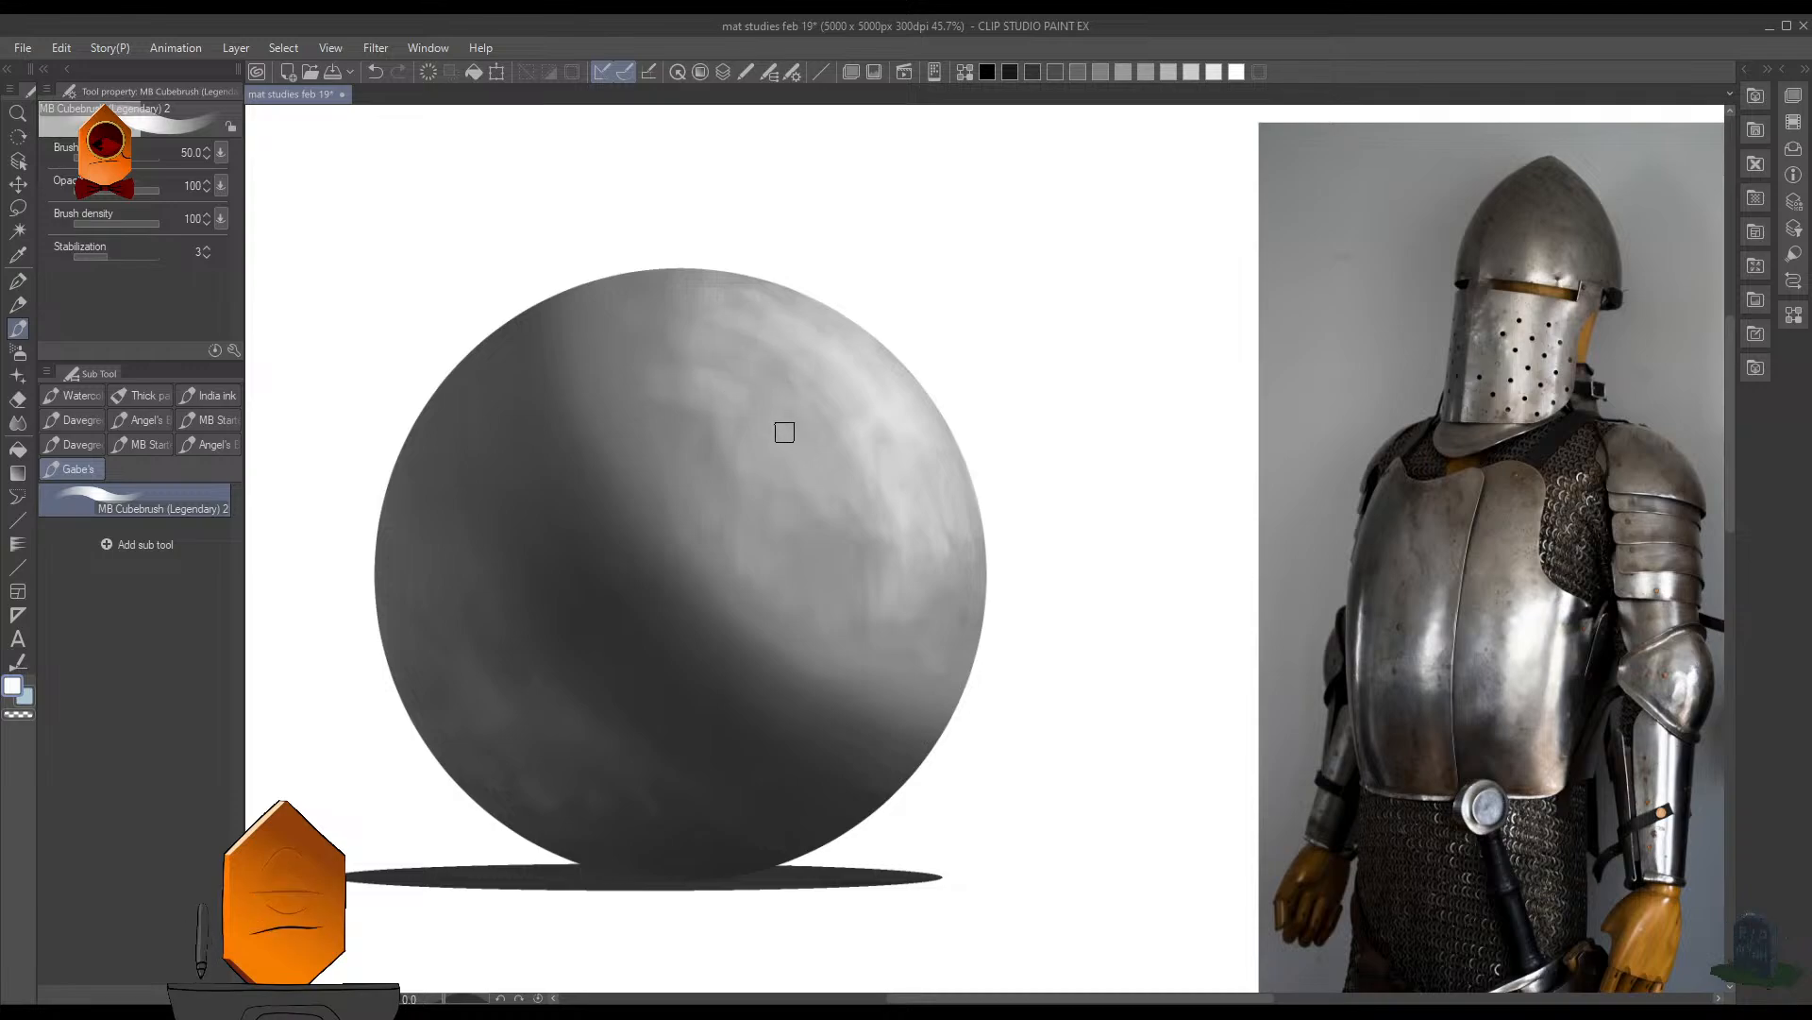
pyautogui.press(']')
pyautogui.press(']')
pyautogui.press(']')
pyautogui.press(']')
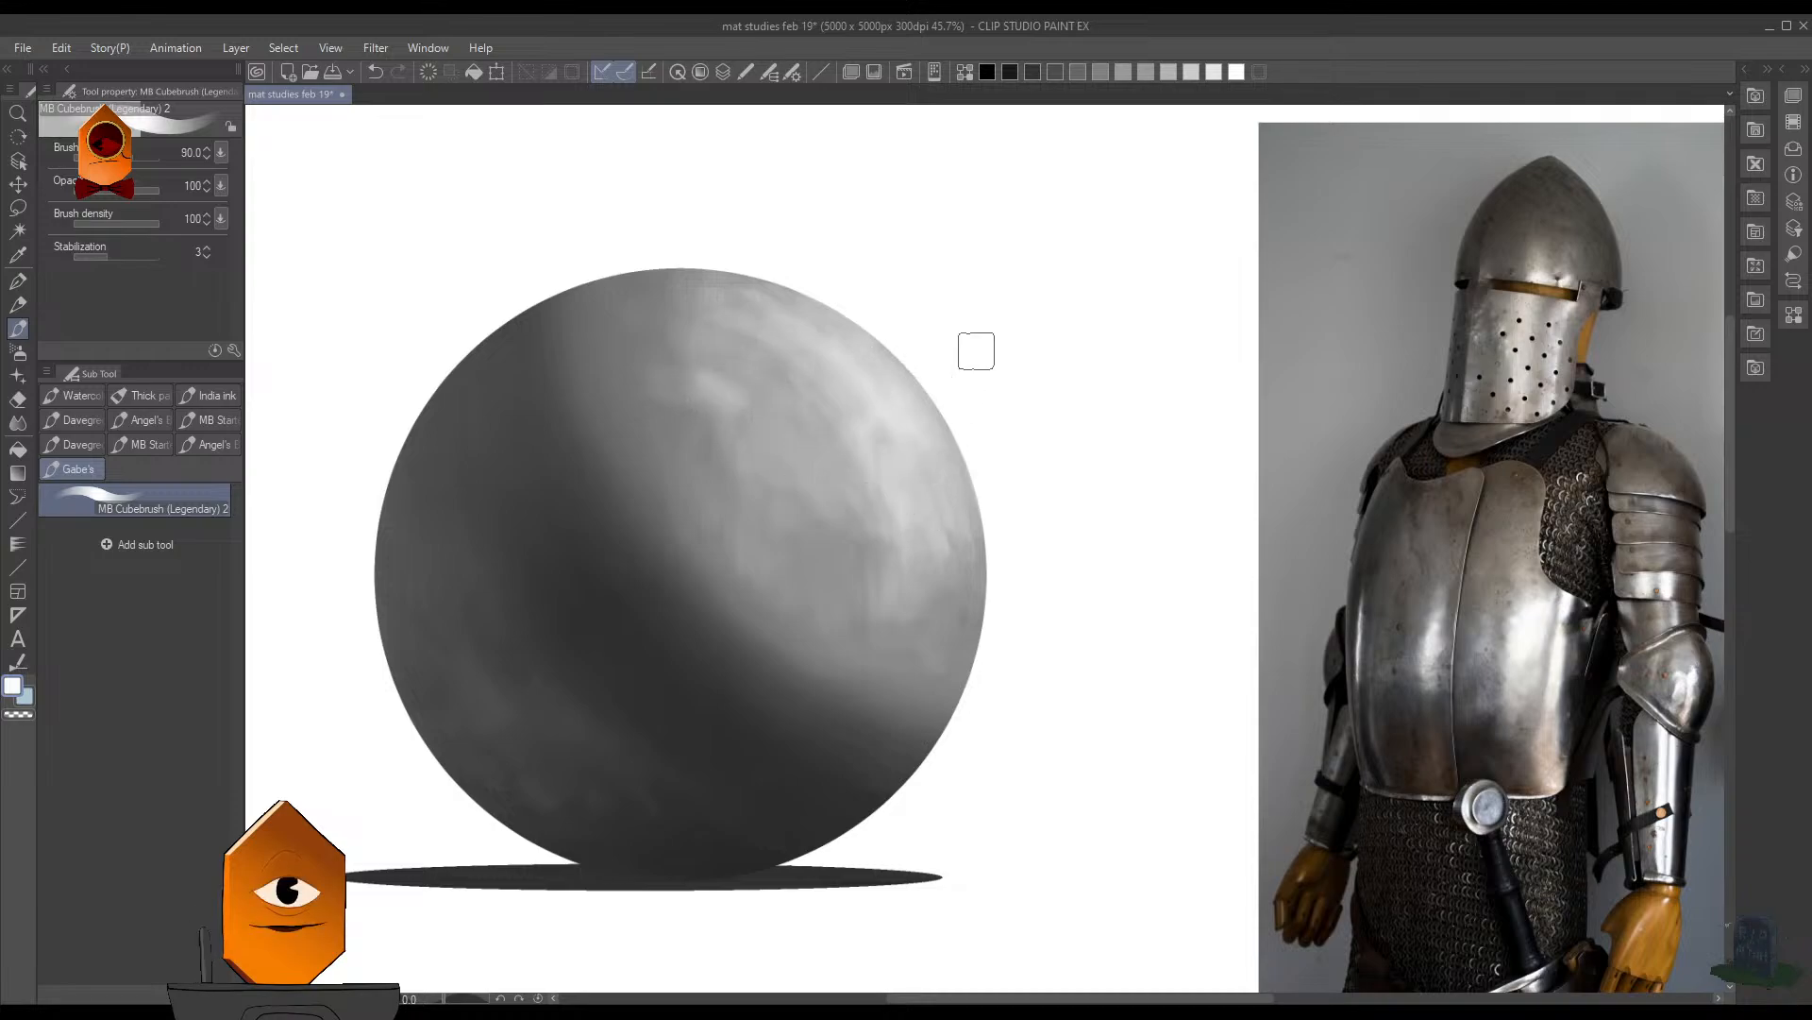
# - Enlarge the brush to 175, undo the last stroke, and rework the light patch, sampling the gray there
pyautogui.moveTo(1022, 306)
pyautogui.mouseDown()
pyautogui.moveTo(975, 591)
pyautogui.moveTo(1008, 323)
pyautogui.moveTo(913, 274)
pyautogui.mouseUp()
pyautogui.press(']')
pyautogui.press(']')
pyautogui.press(']')
pyautogui.press(']')
pyautogui.hotkey('ctrl', 'z')
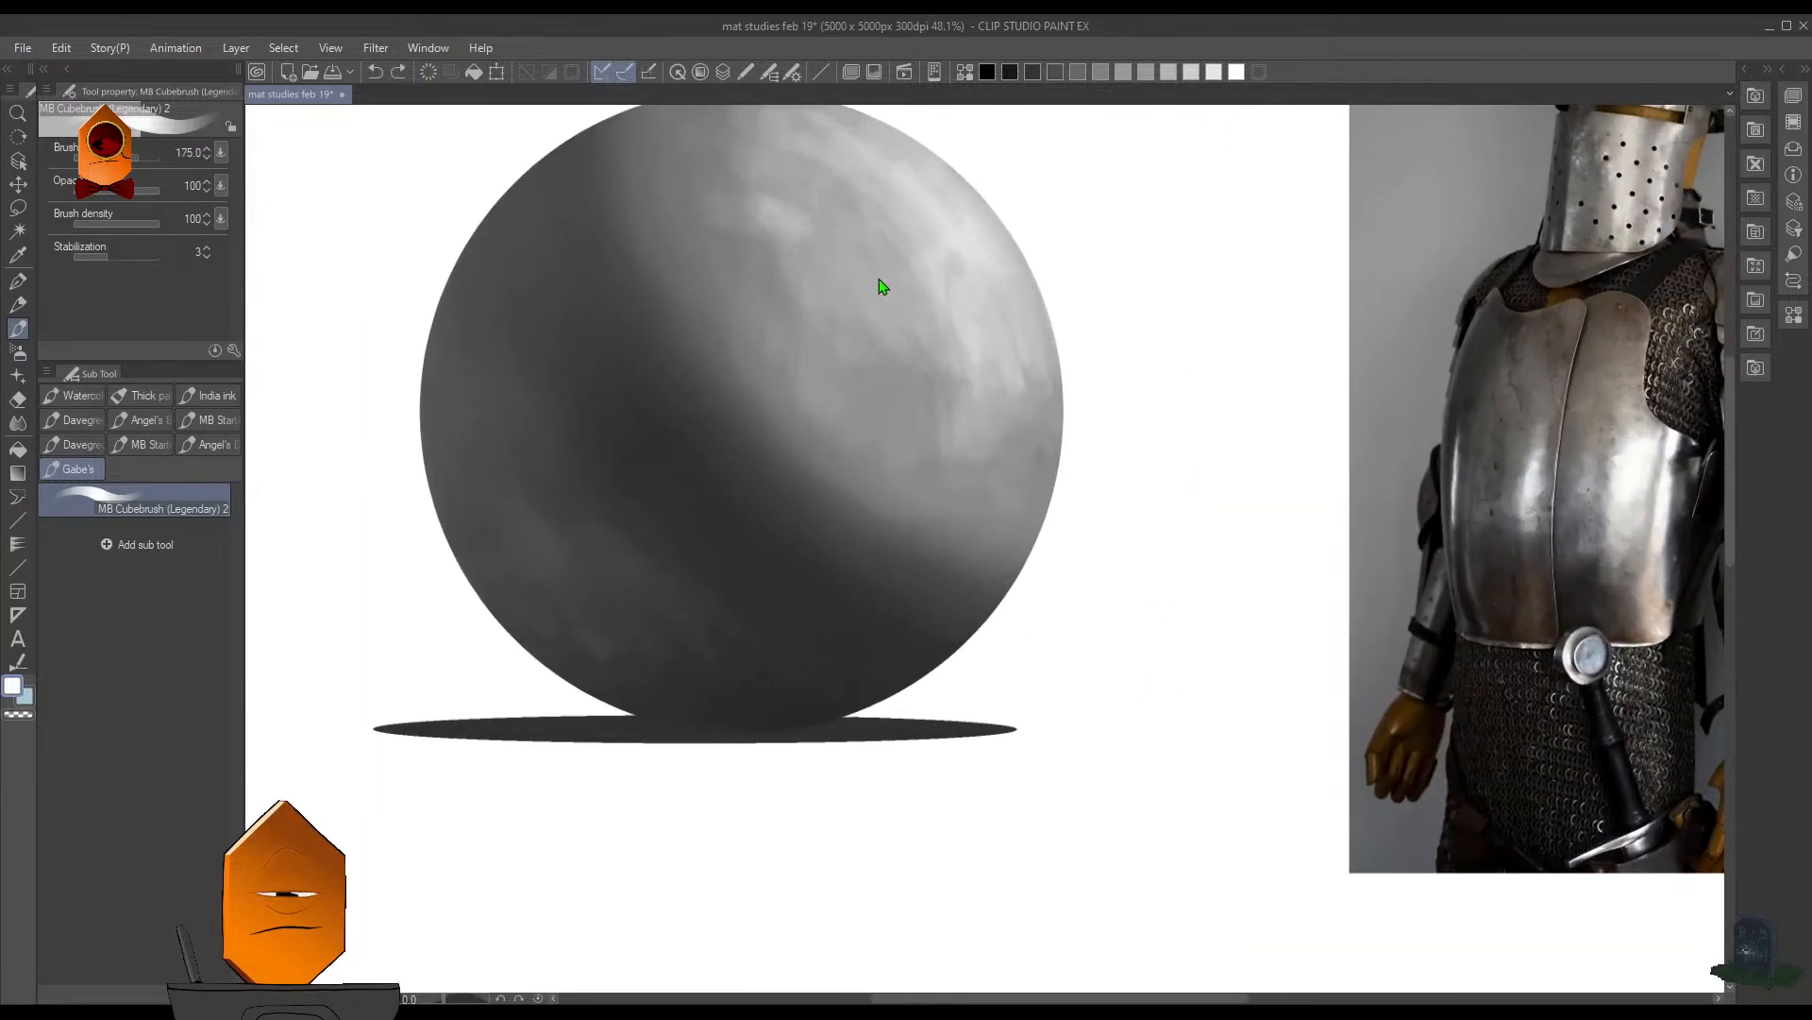
pyautogui.moveTo(802, 224); pyautogui.dragTo(781, 237)
pyautogui.keyDown('alt'); pyautogui.click(757, 209); pyautogui.keyUp('alt')
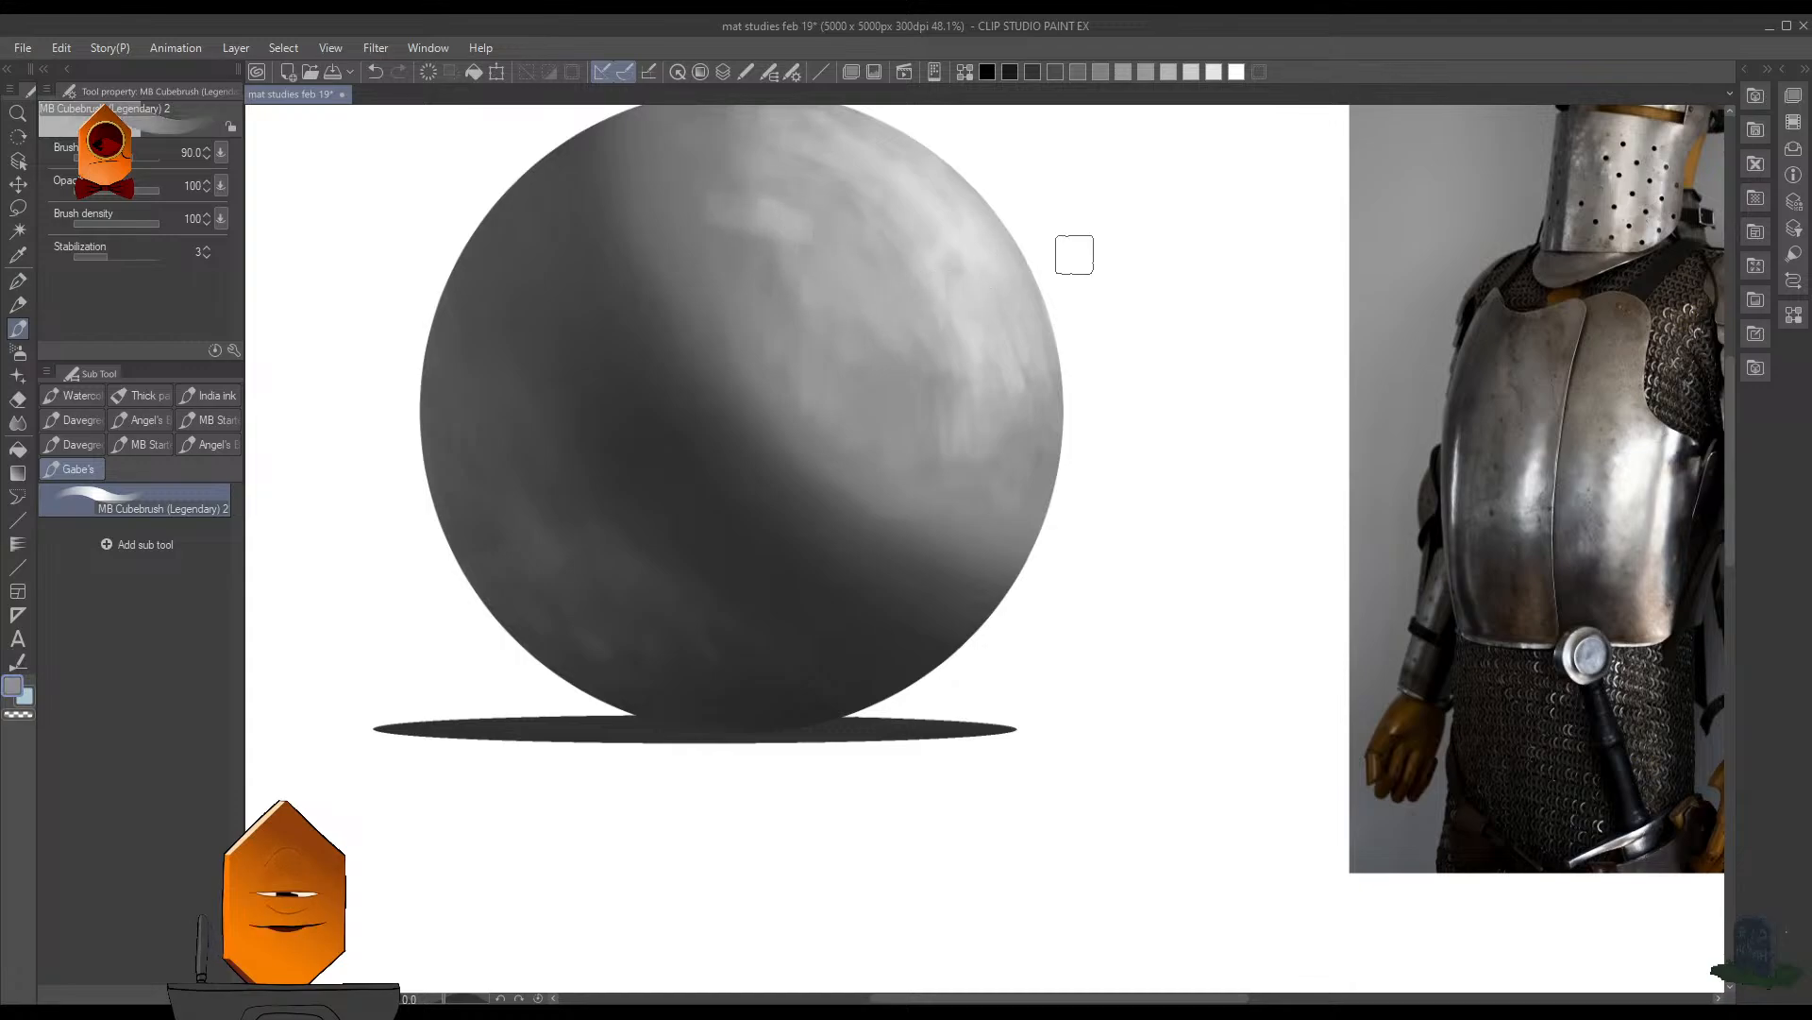
# - Sample white from the canvas and brush light strokes near the sphere's top edge and the lower end of its lit area
pyautogui.moveTo(1119, 253); pyautogui.dragTo(1064, 490)
pyautogui.moveTo(1140, 293)
pyautogui.mouseDown()
pyautogui.moveTo(1117, 398)
pyautogui.moveTo(1064, 464)
pyautogui.mouseUp()
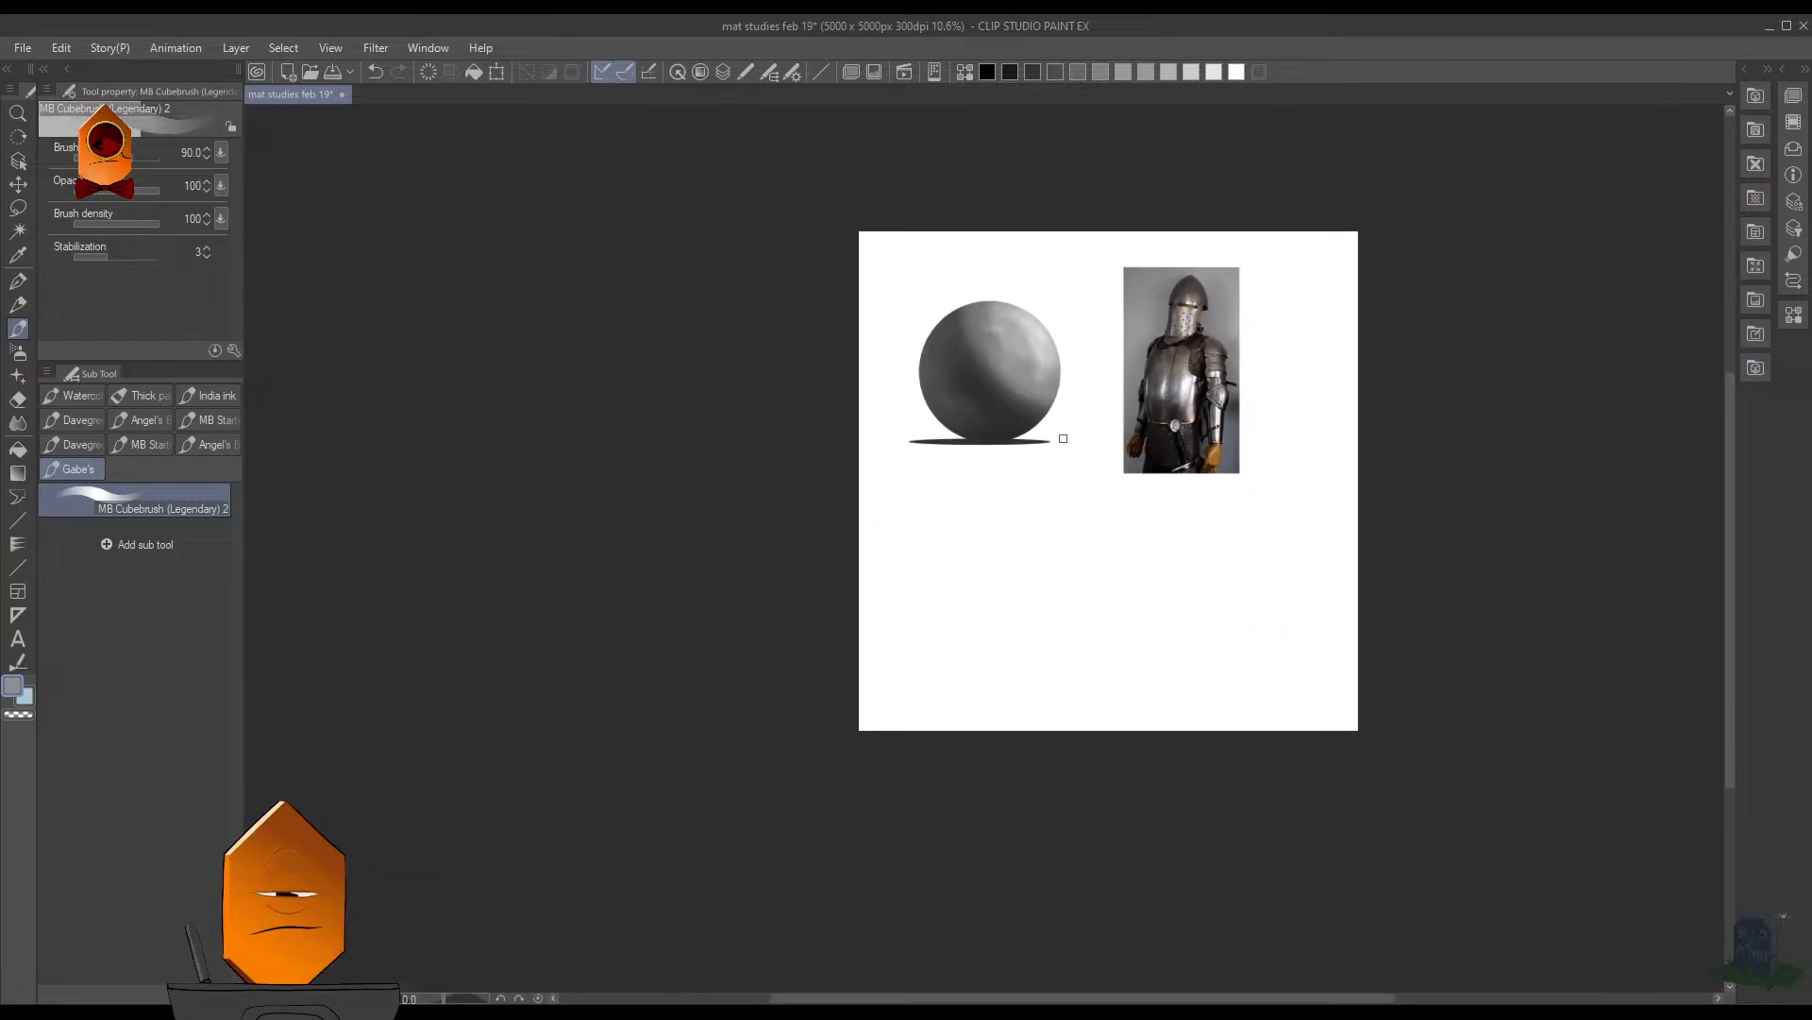
pyautogui.moveTo(1072, 396)
pyautogui.mouseDown()
pyautogui.moveTo(1111, 332)
pyautogui.moveTo(1092, 303)
pyautogui.moveTo(1124, 421)
pyautogui.moveTo(1137, 397)
pyautogui.mouseUp()
pyautogui.keyDown('alt'); pyautogui.click(1133, 349); pyautogui.keyUp('alt')
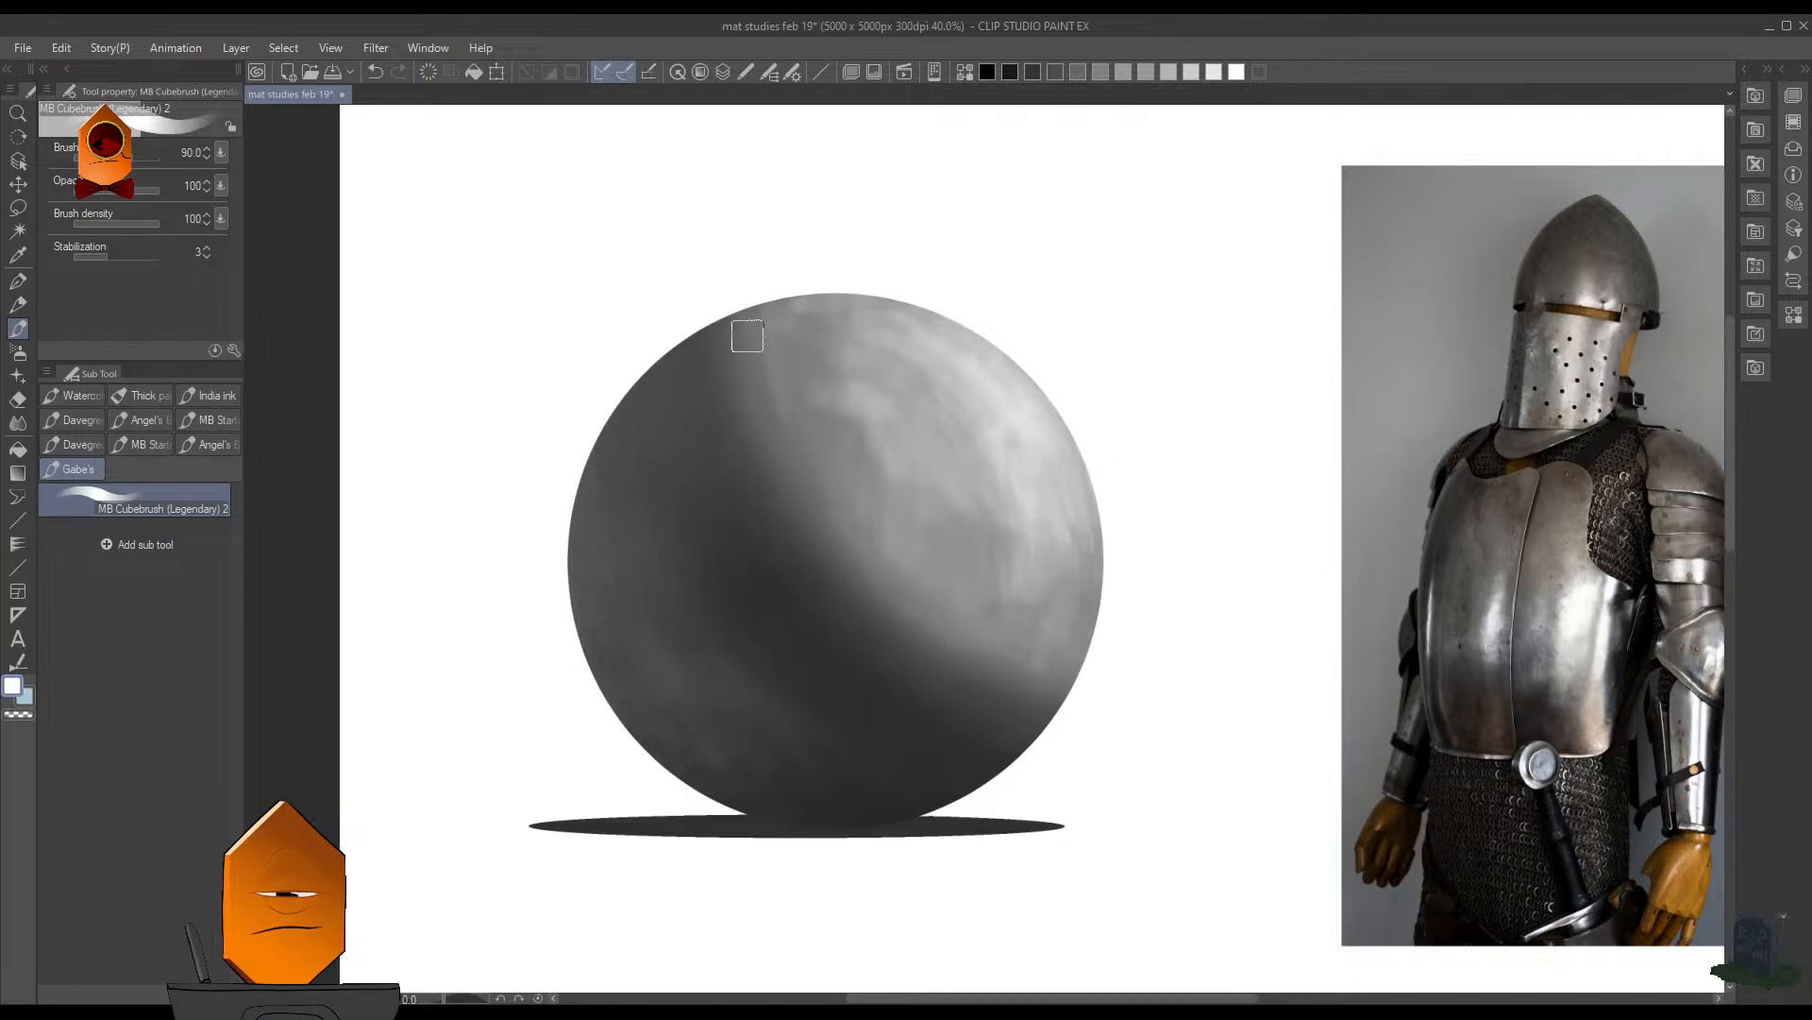
# - Sample gray from the upper lit area and brush it over the transition beside the shadow border's upper end
pyautogui.scroll(-3, 1103, 498)
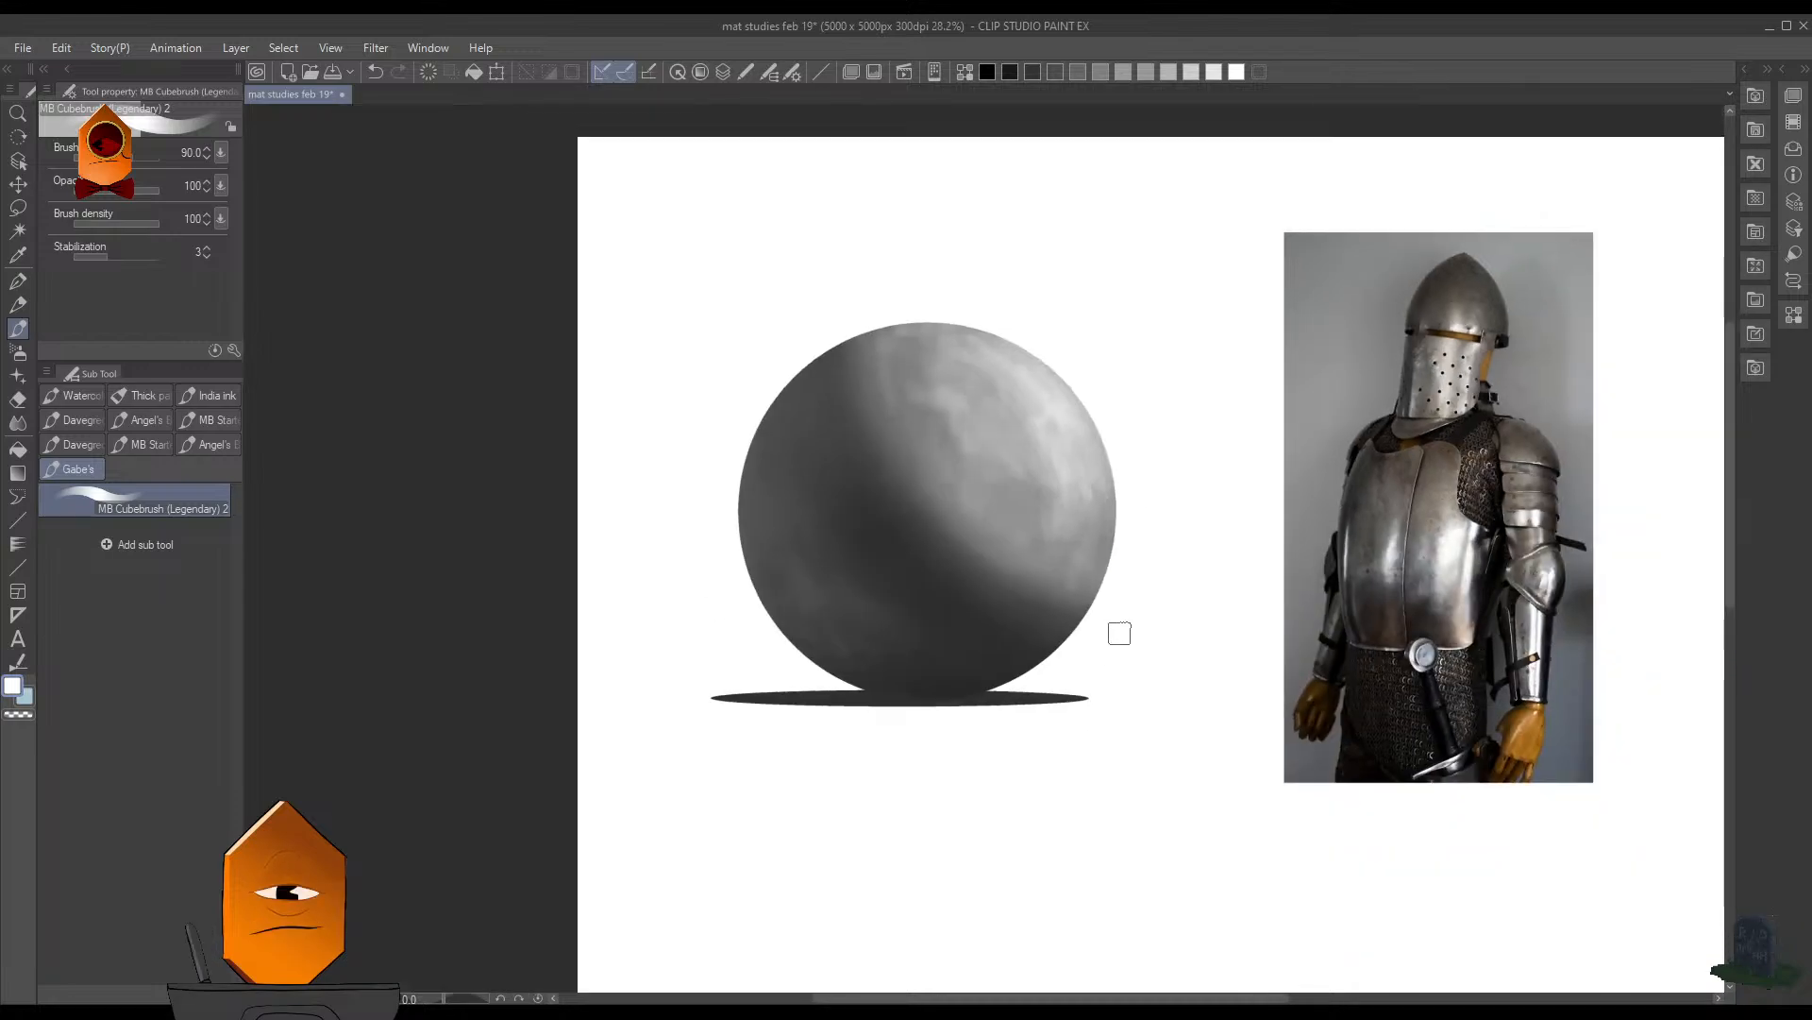
pyautogui.scroll(3, 1136, 413)
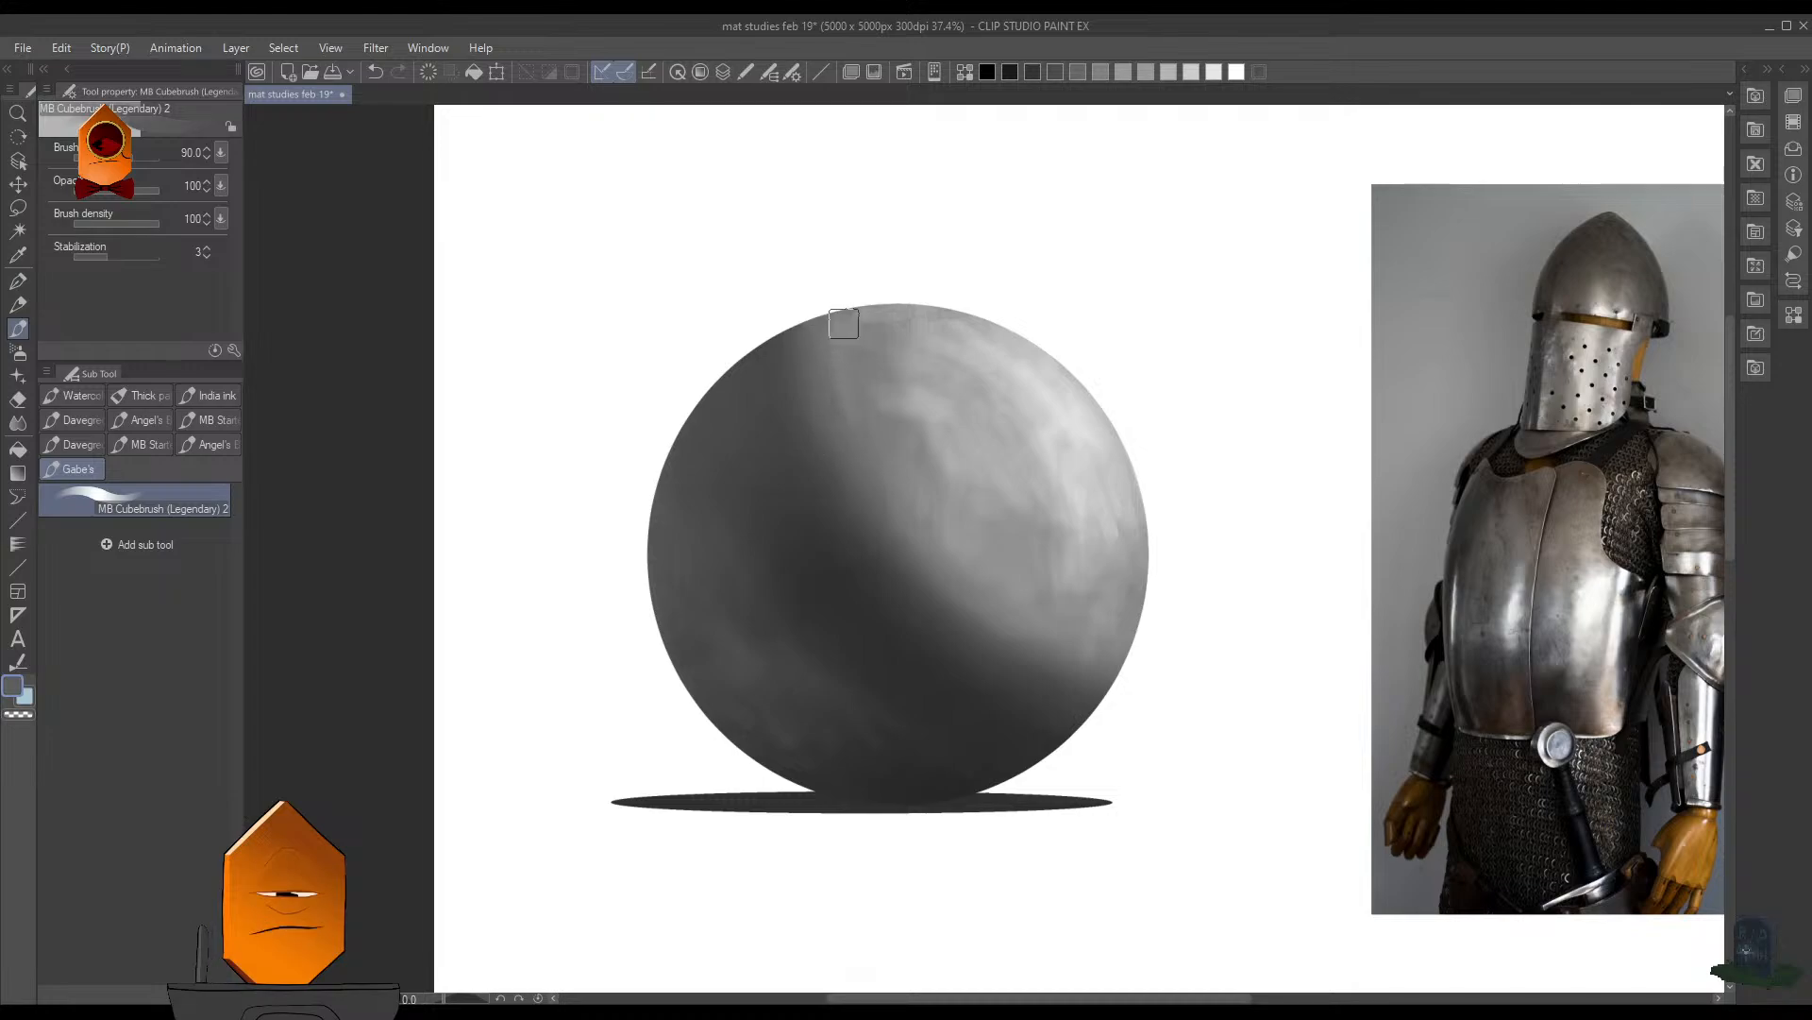
pyautogui.moveTo(1158, 302); pyautogui.dragTo(1082, 446)
pyautogui.moveTo(1102, 329); pyautogui.dragTo(1180, 323)
pyautogui.moveTo(991, 331); pyautogui.dragTo(1027, 326)
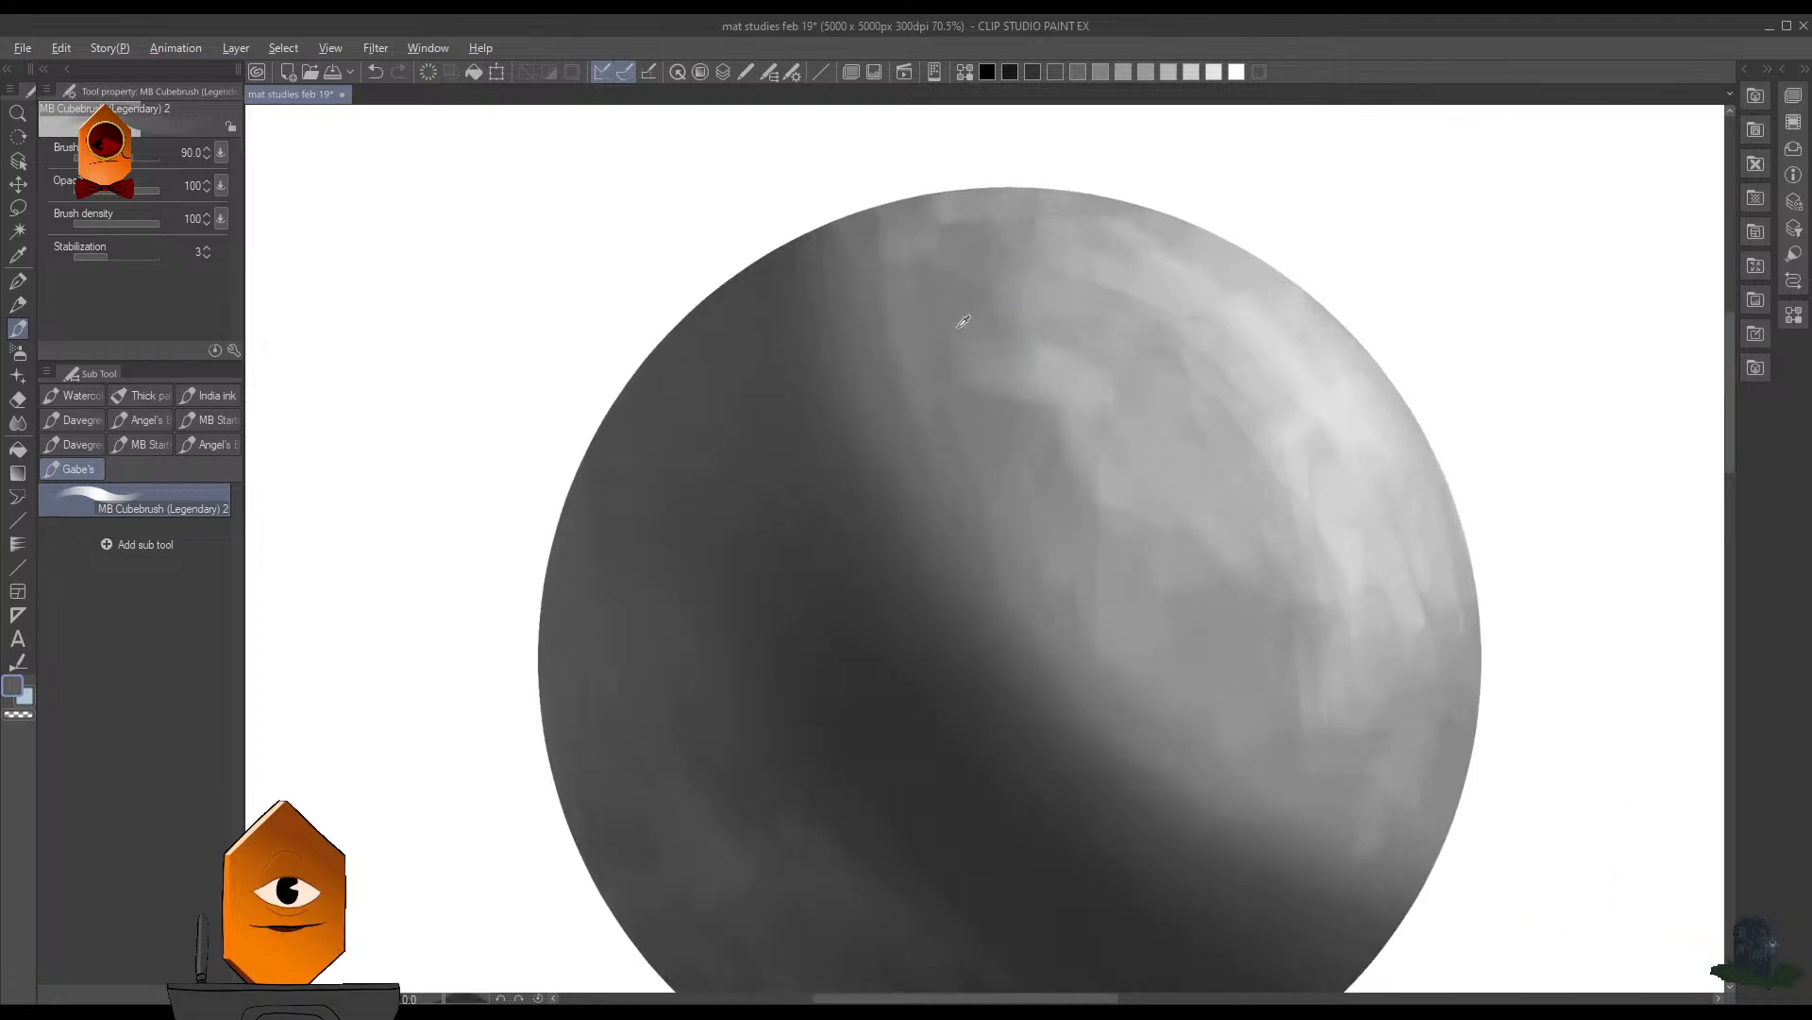
pyautogui.keyDown('alt'); pyautogui.click(957, 330); pyautogui.keyUp('alt')
pyautogui.moveTo(911, 356); pyautogui.dragTo(959, 336)
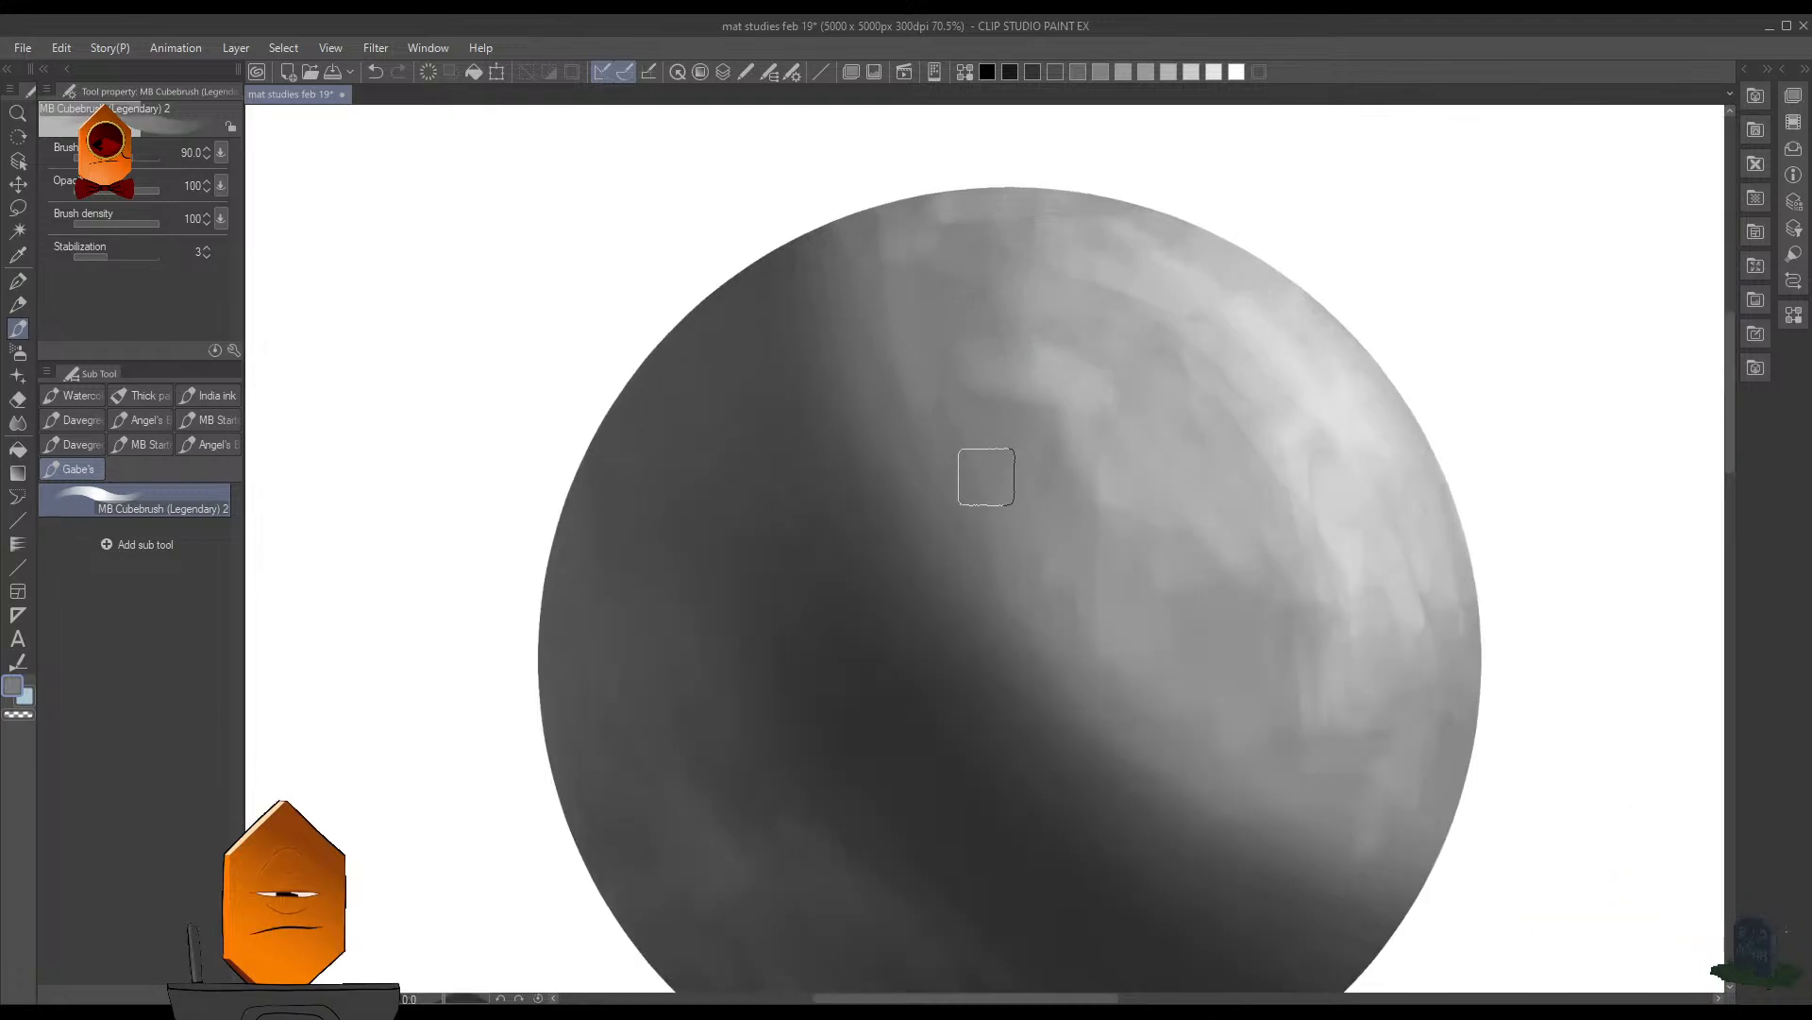
# - Reduce the brush size to 60, soften the surroundings of the light patch, and save the document
pyautogui.press('[')
pyautogui.press('[')
pyautogui.press('[')
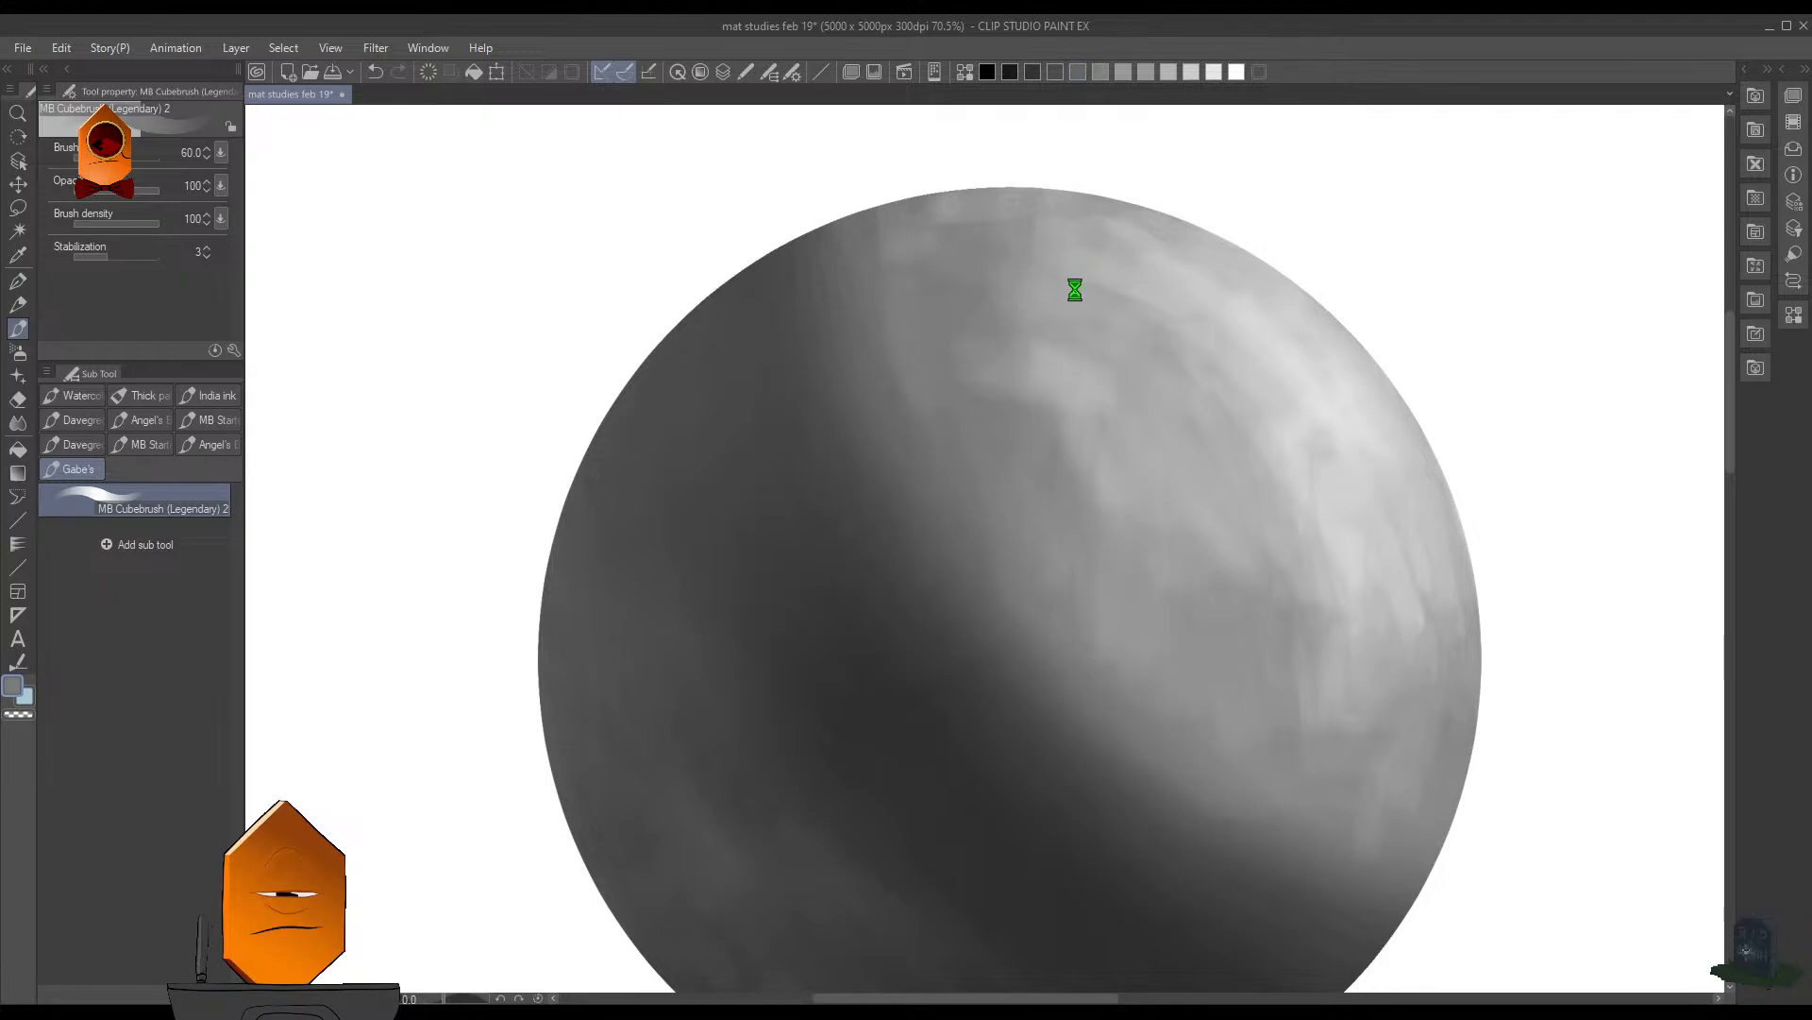
pyautogui.scroll(-3, 1139, 302)
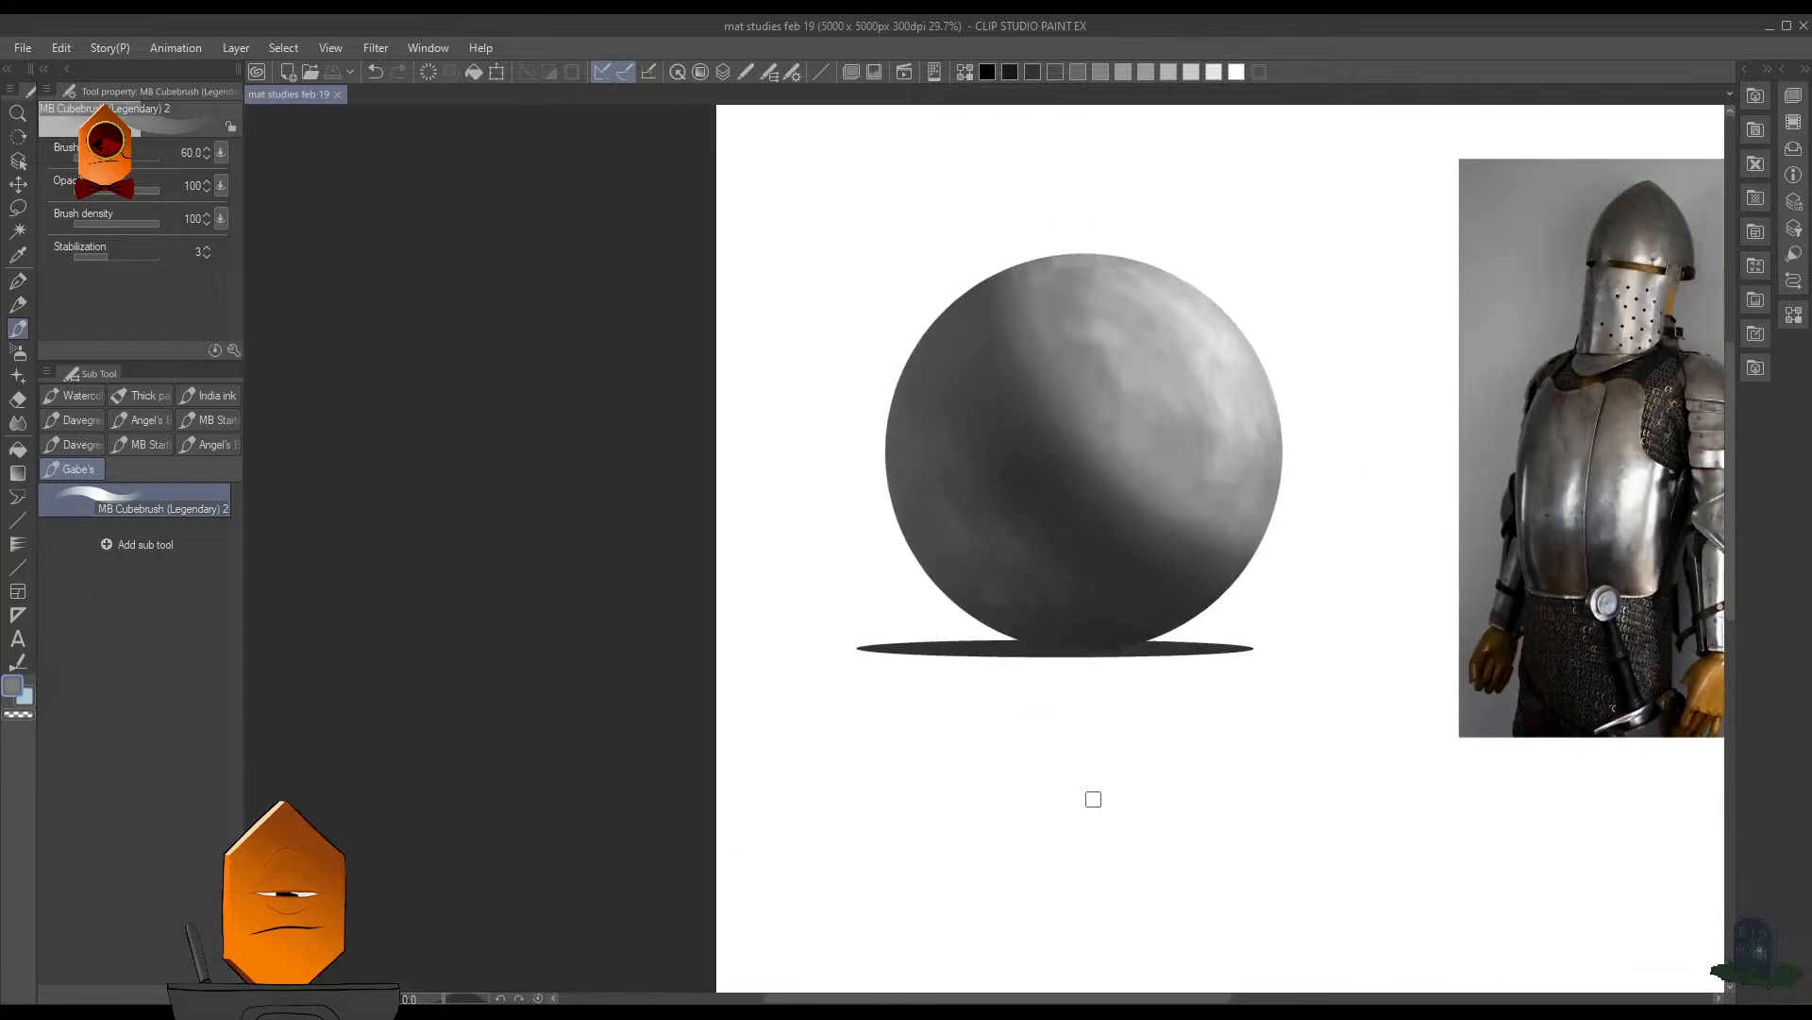
# - Smooth the upper end of the shadow border, enlarging the brush from 35 to 60, and save the document
pyautogui.scroll(3, 1083, 364)
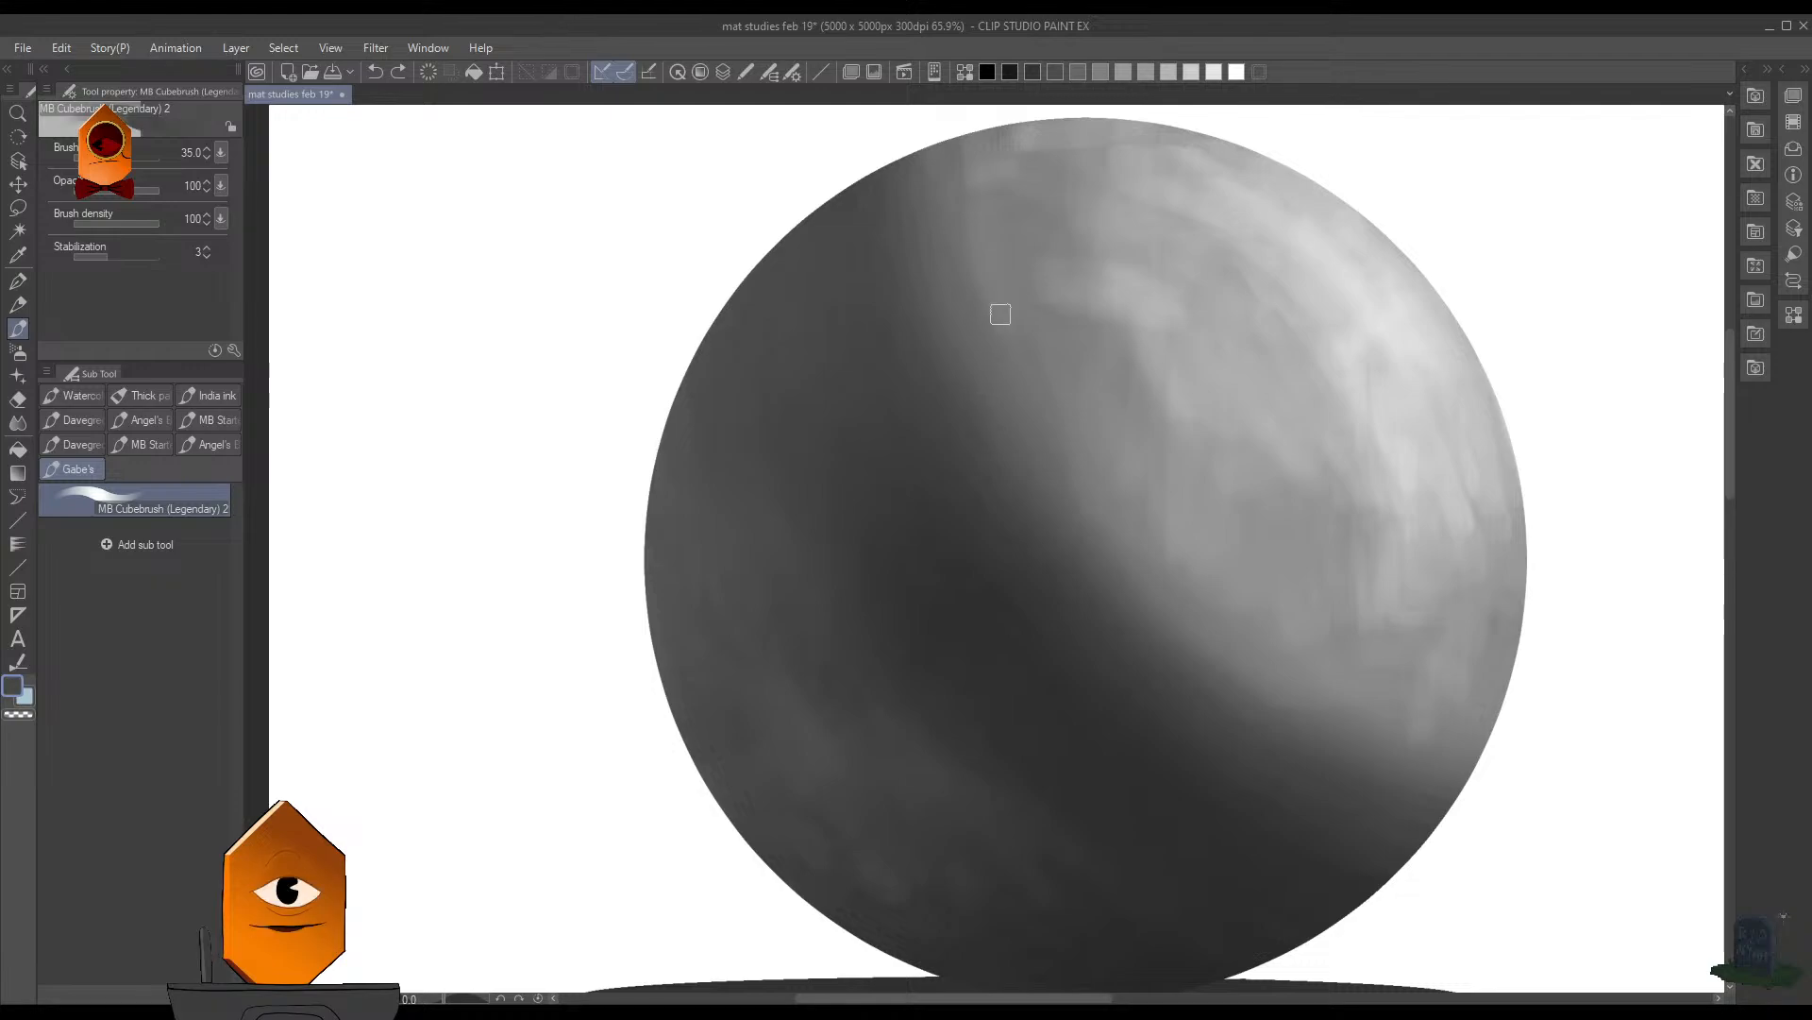
pyautogui.press(']')
pyautogui.press(']')
pyautogui.press(']')
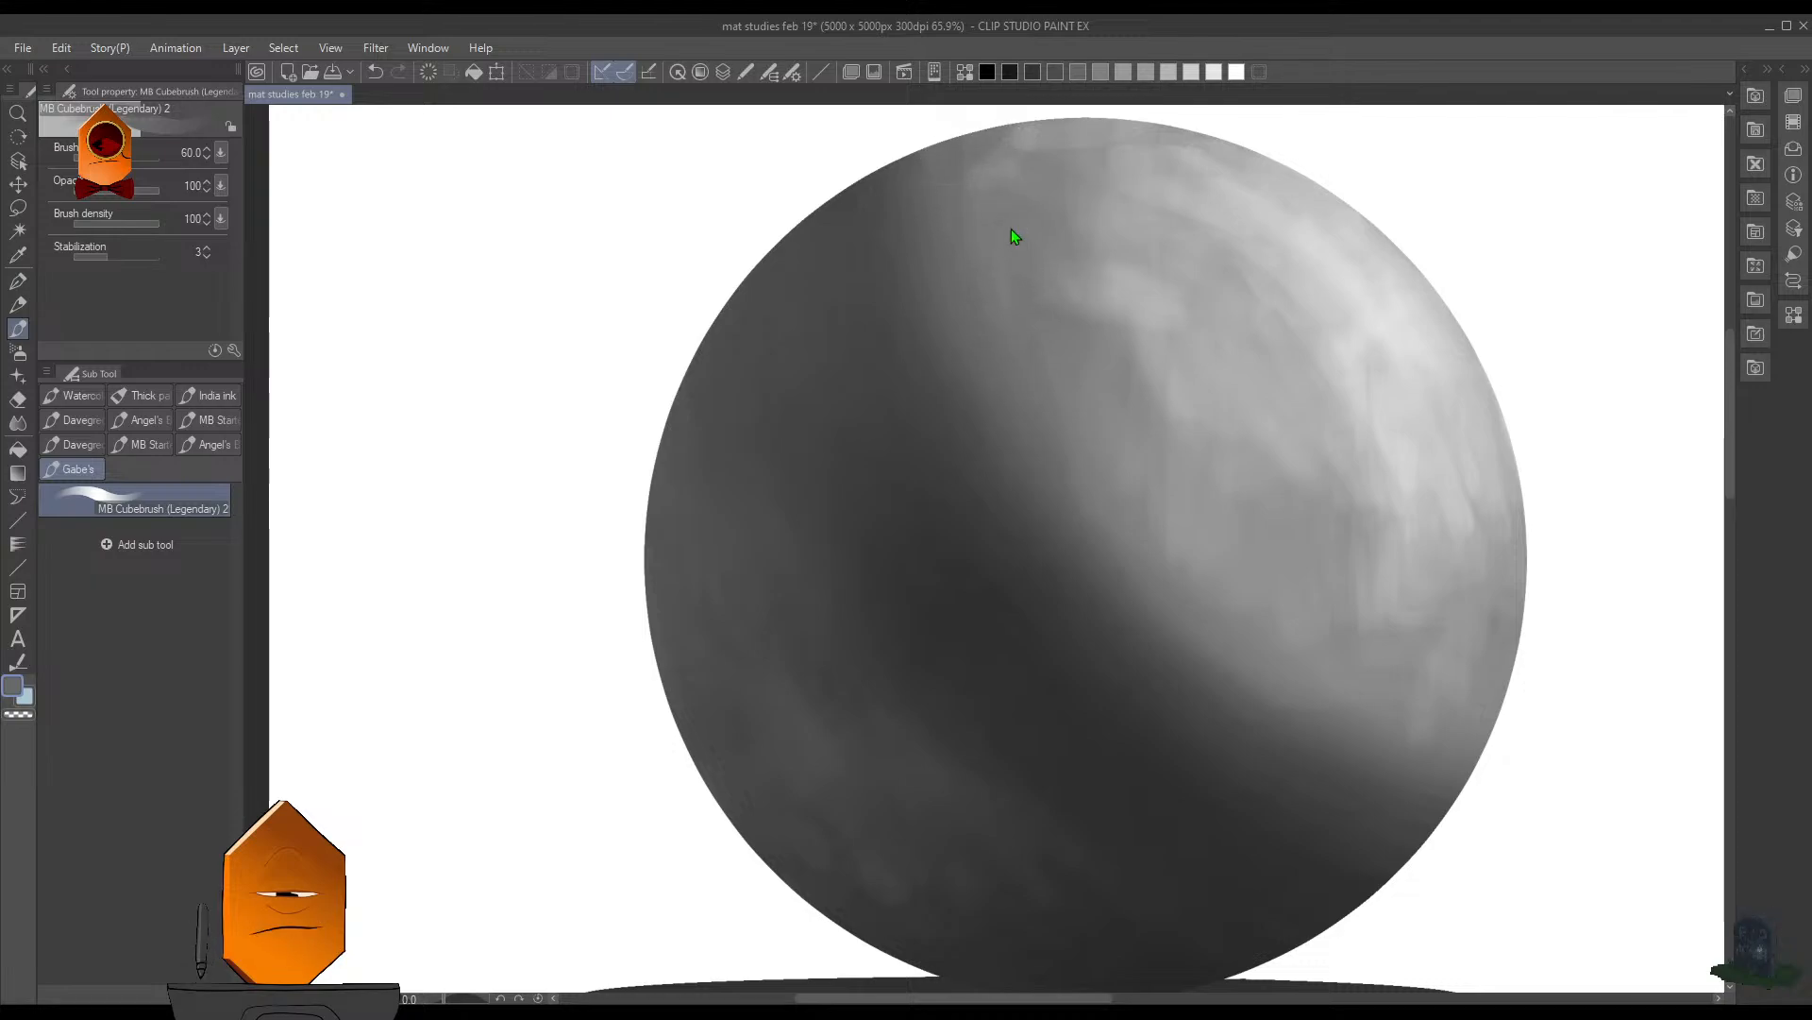
pyautogui.scroll(-6, 1242, 391)
pyautogui.moveTo(1318, 483)
pyautogui.mouseDown()
pyautogui.moveTo(1130, 469)
pyautogui.moveTo(1245, 321)
pyautogui.mouseUp()
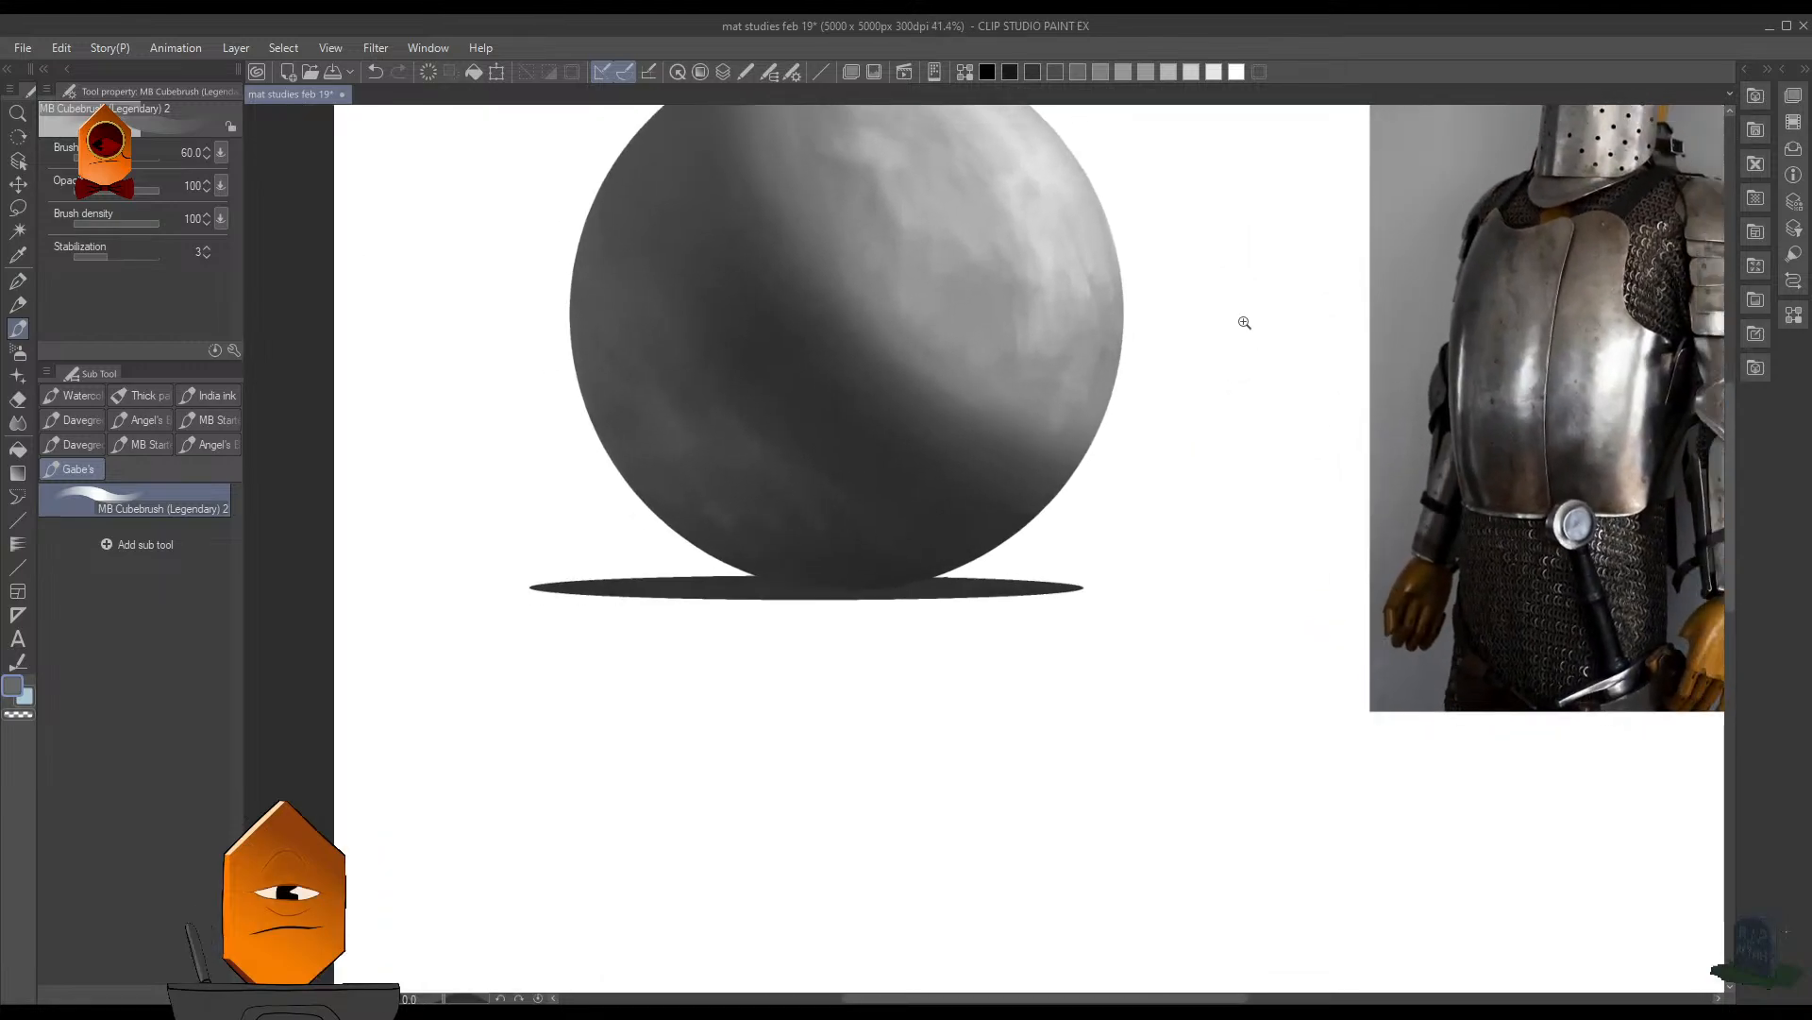
# - Sample light gray from the highlight, brighten the lower right rim with a brush reduced to 70, and sample the gray there
pyautogui.keyDown('alt'); pyautogui.click(1058, 187); pyautogui.keyUp('alt')
pyautogui.press(']')
pyautogui.press(']')
pyautogui.press(']')
pyautogui.moveTo(1098, 414); pyautogui.dragTo(1122, 361)
pyautogui.press('[')
pyautogui.press('[')
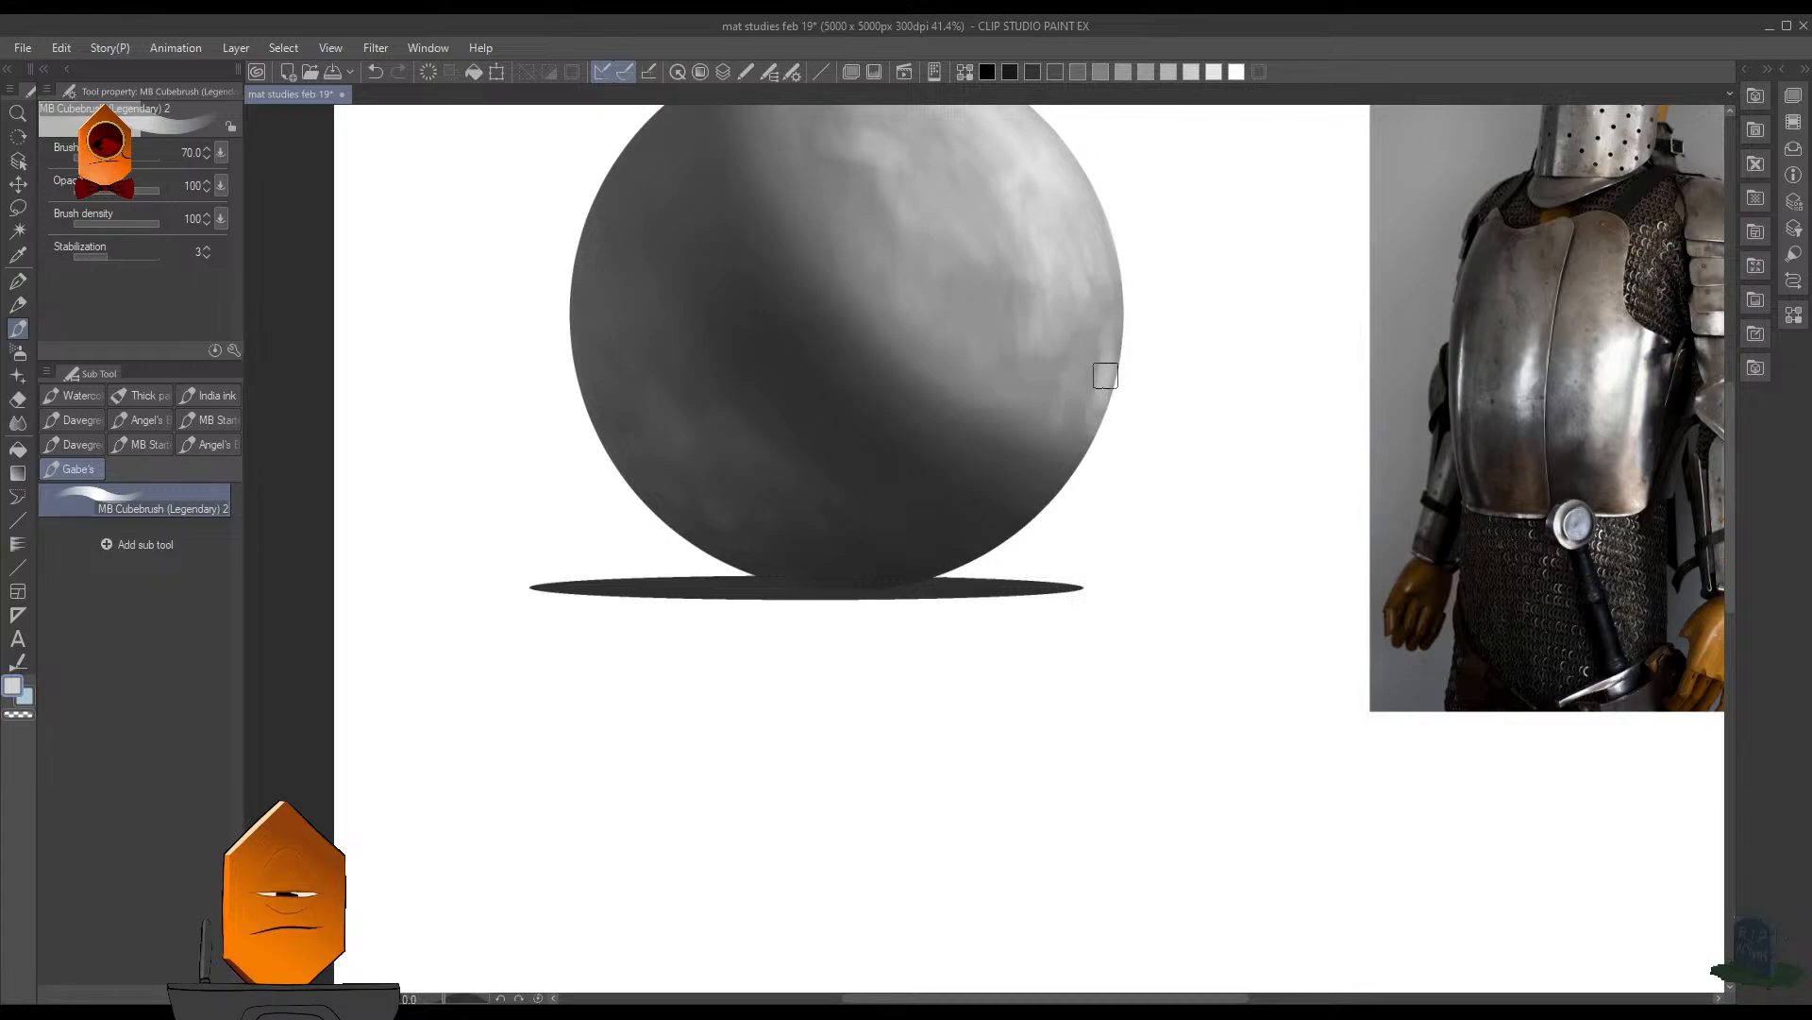
pyautogui.keyDown('alt'); pyautogui.click(1103, 401); pyautogui.keyUp('alt')
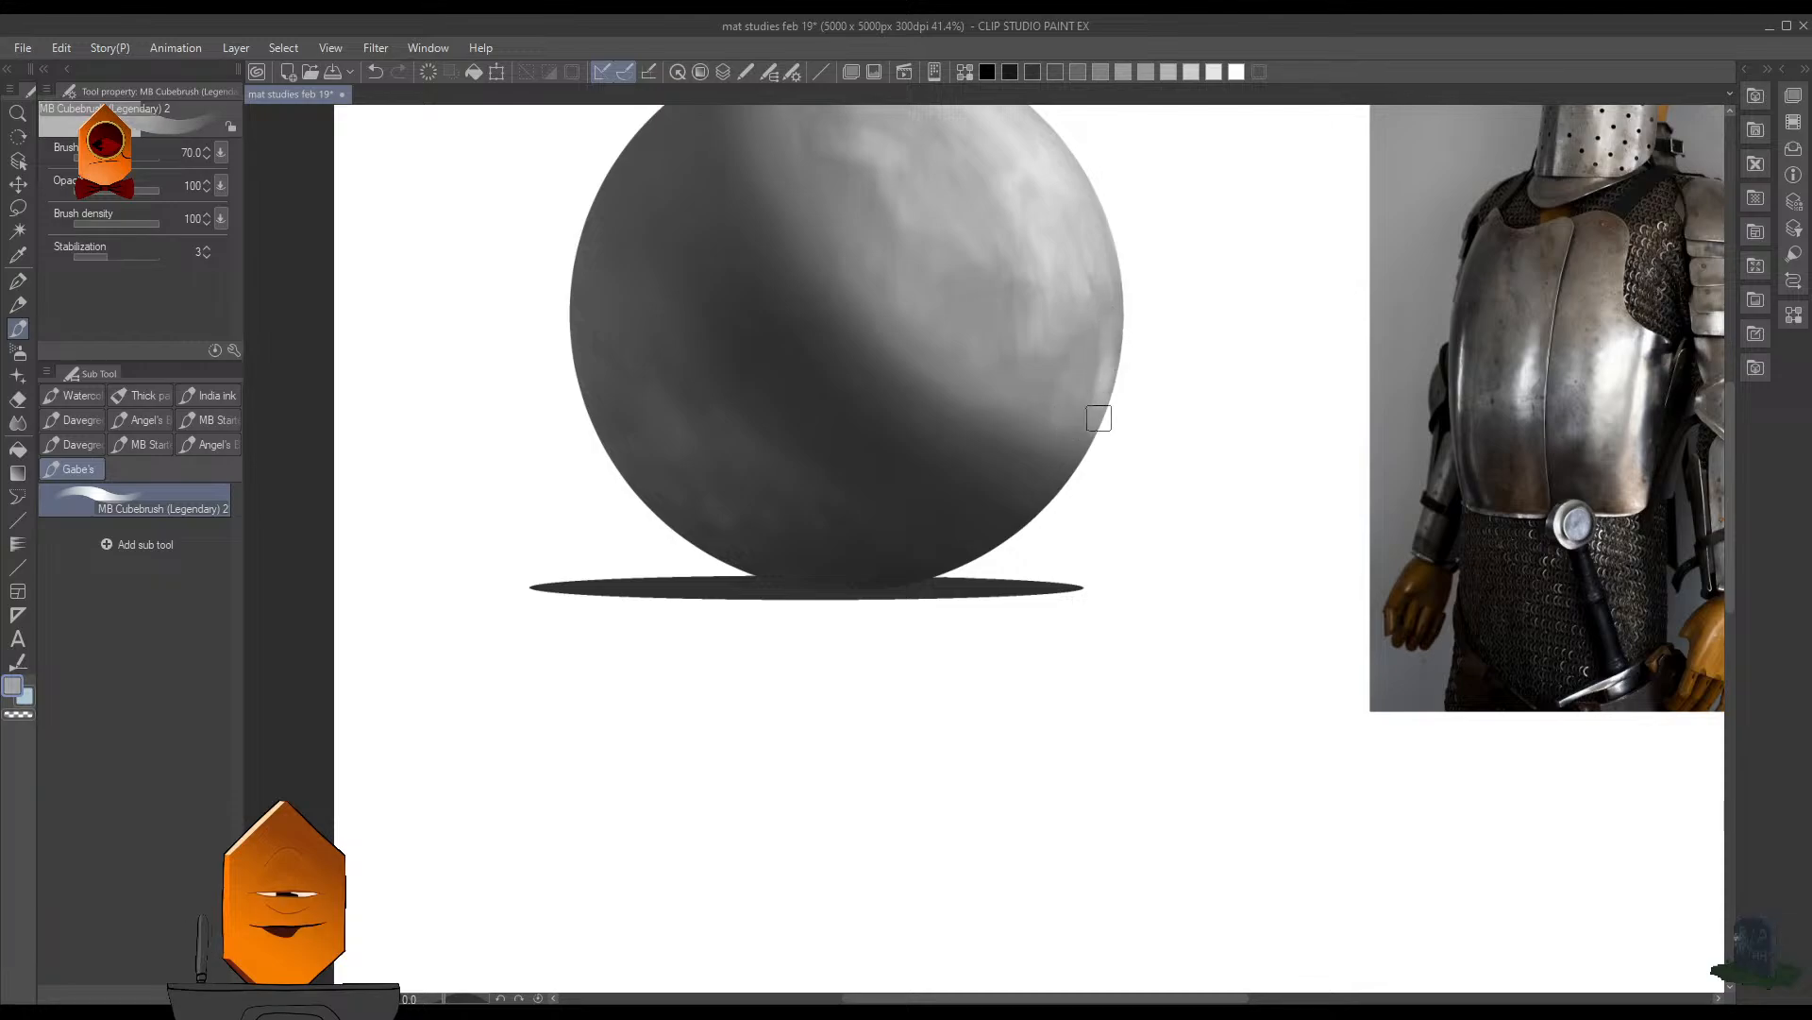
# - Brush the sampled gray along the sphere's lower right rim and save the document
pyautogui.keyDown('alt'); pyautogui.click(1097, 416); pyautogui.keyUp('alt')
pyautogui.moveTo(1099, 406); pyautogui.dragTo(1097, 371)
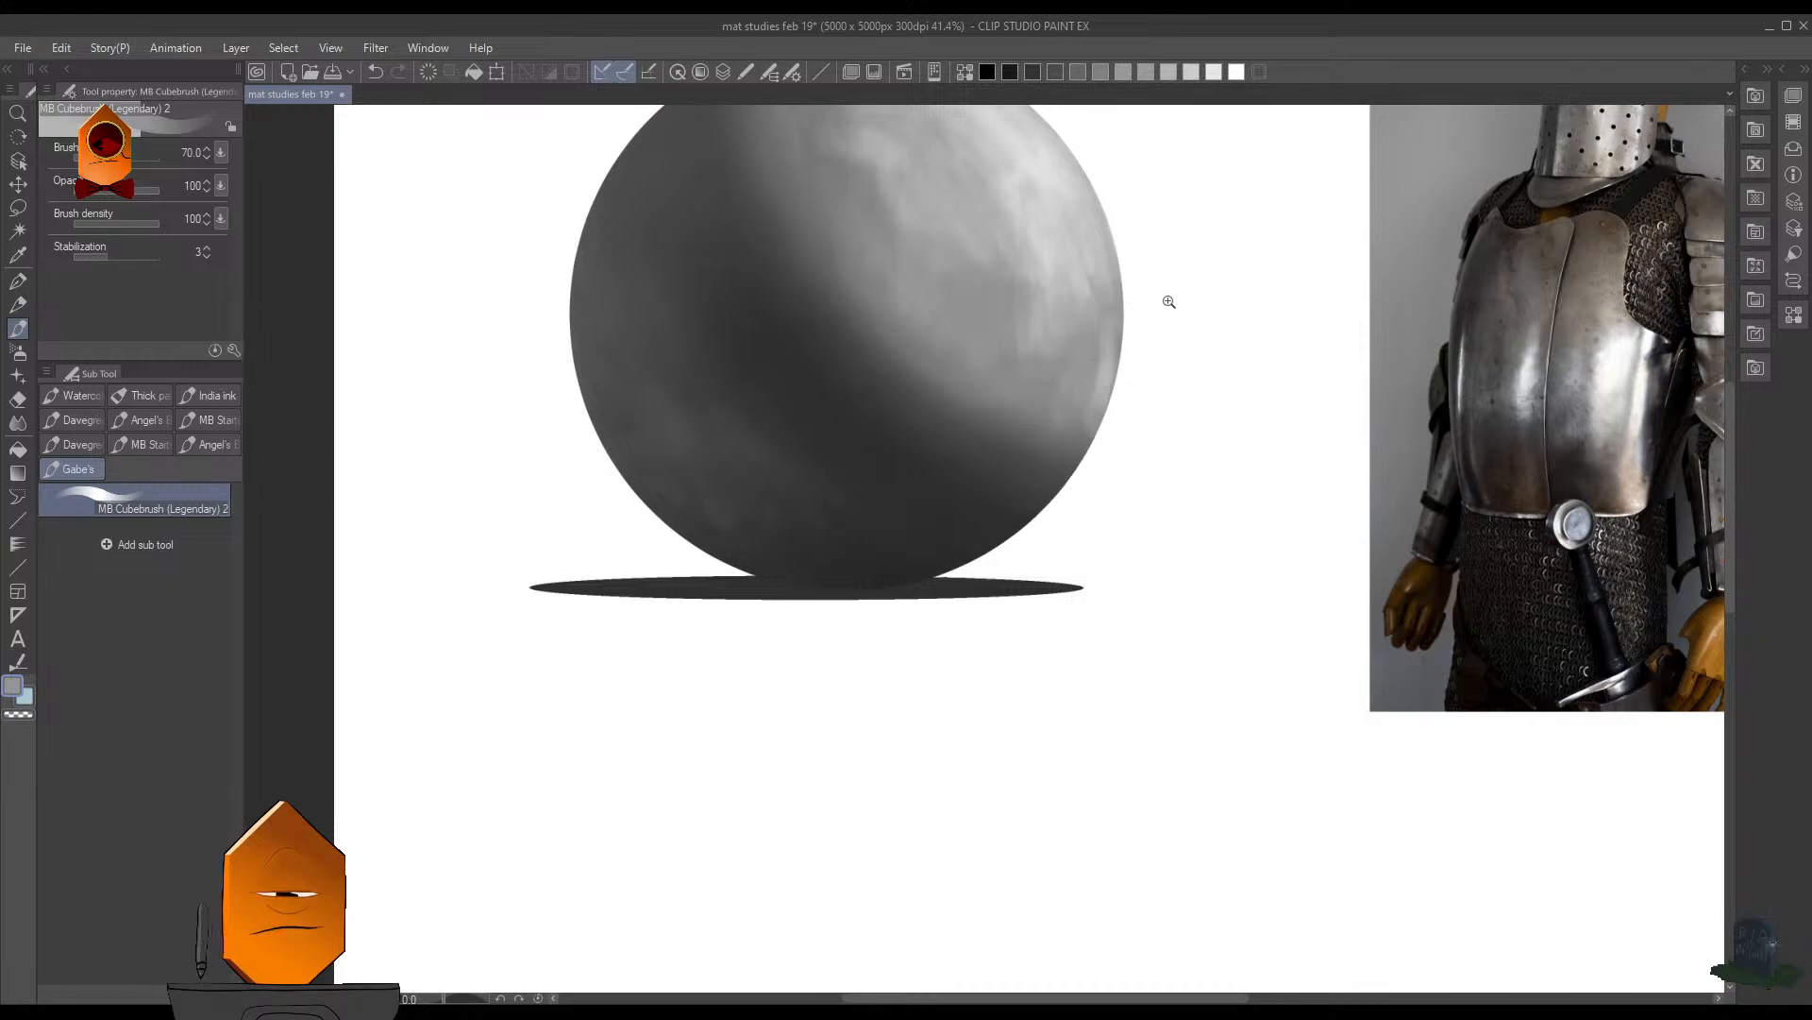
pyautogui.scroll(-3, 1169, 301)
pyautogui.hotkey('ctrl', 's')
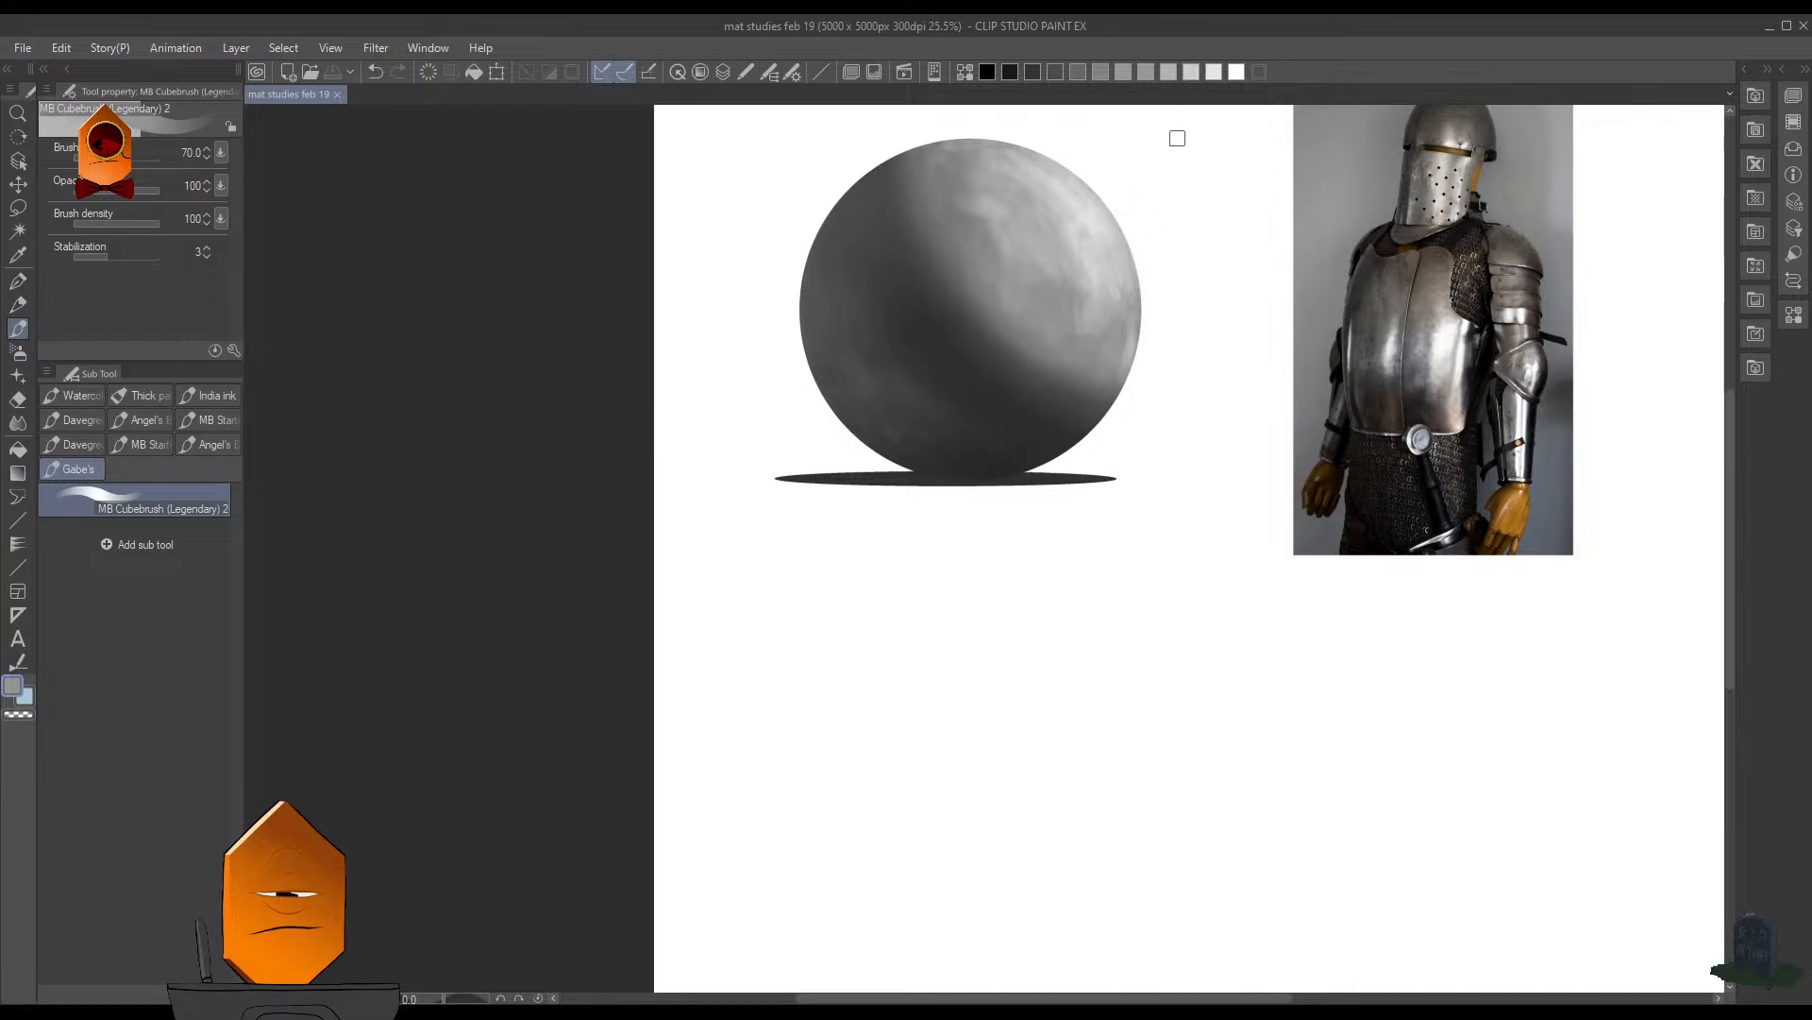
pyautogui.scroll(2, 1150, 222)
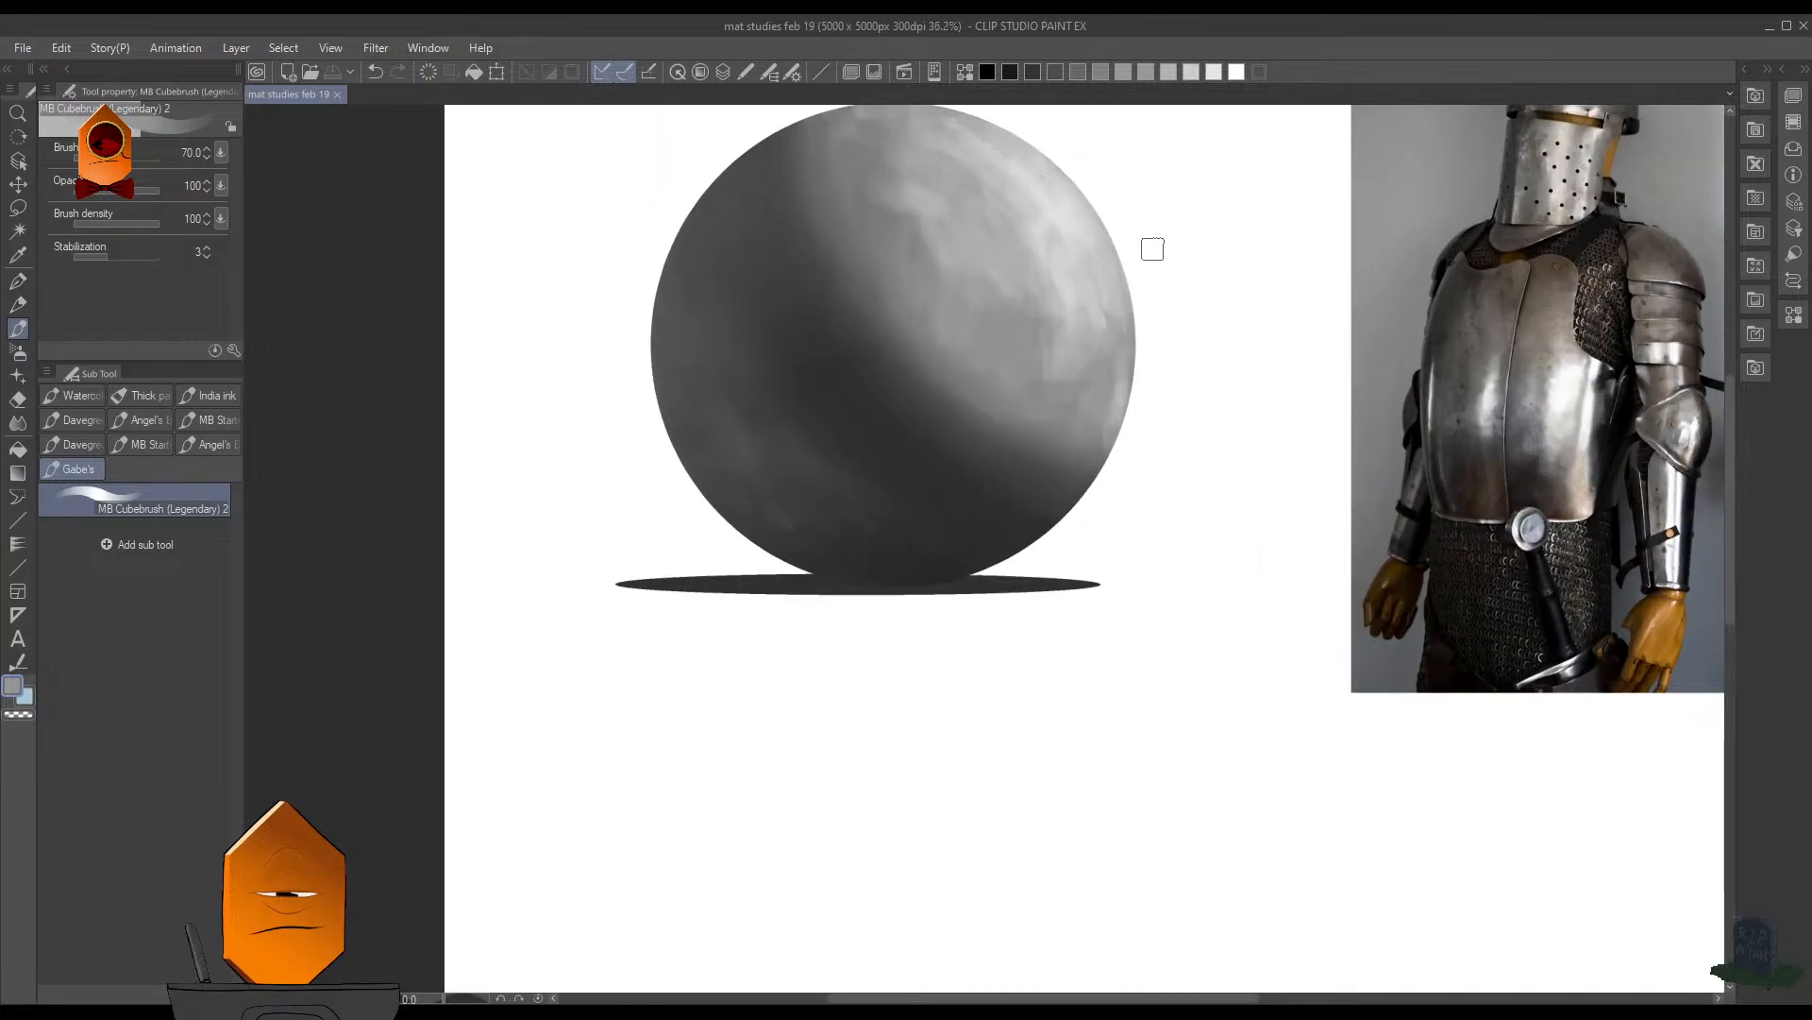
pyautogui.scroll(-2, 1191, 228)
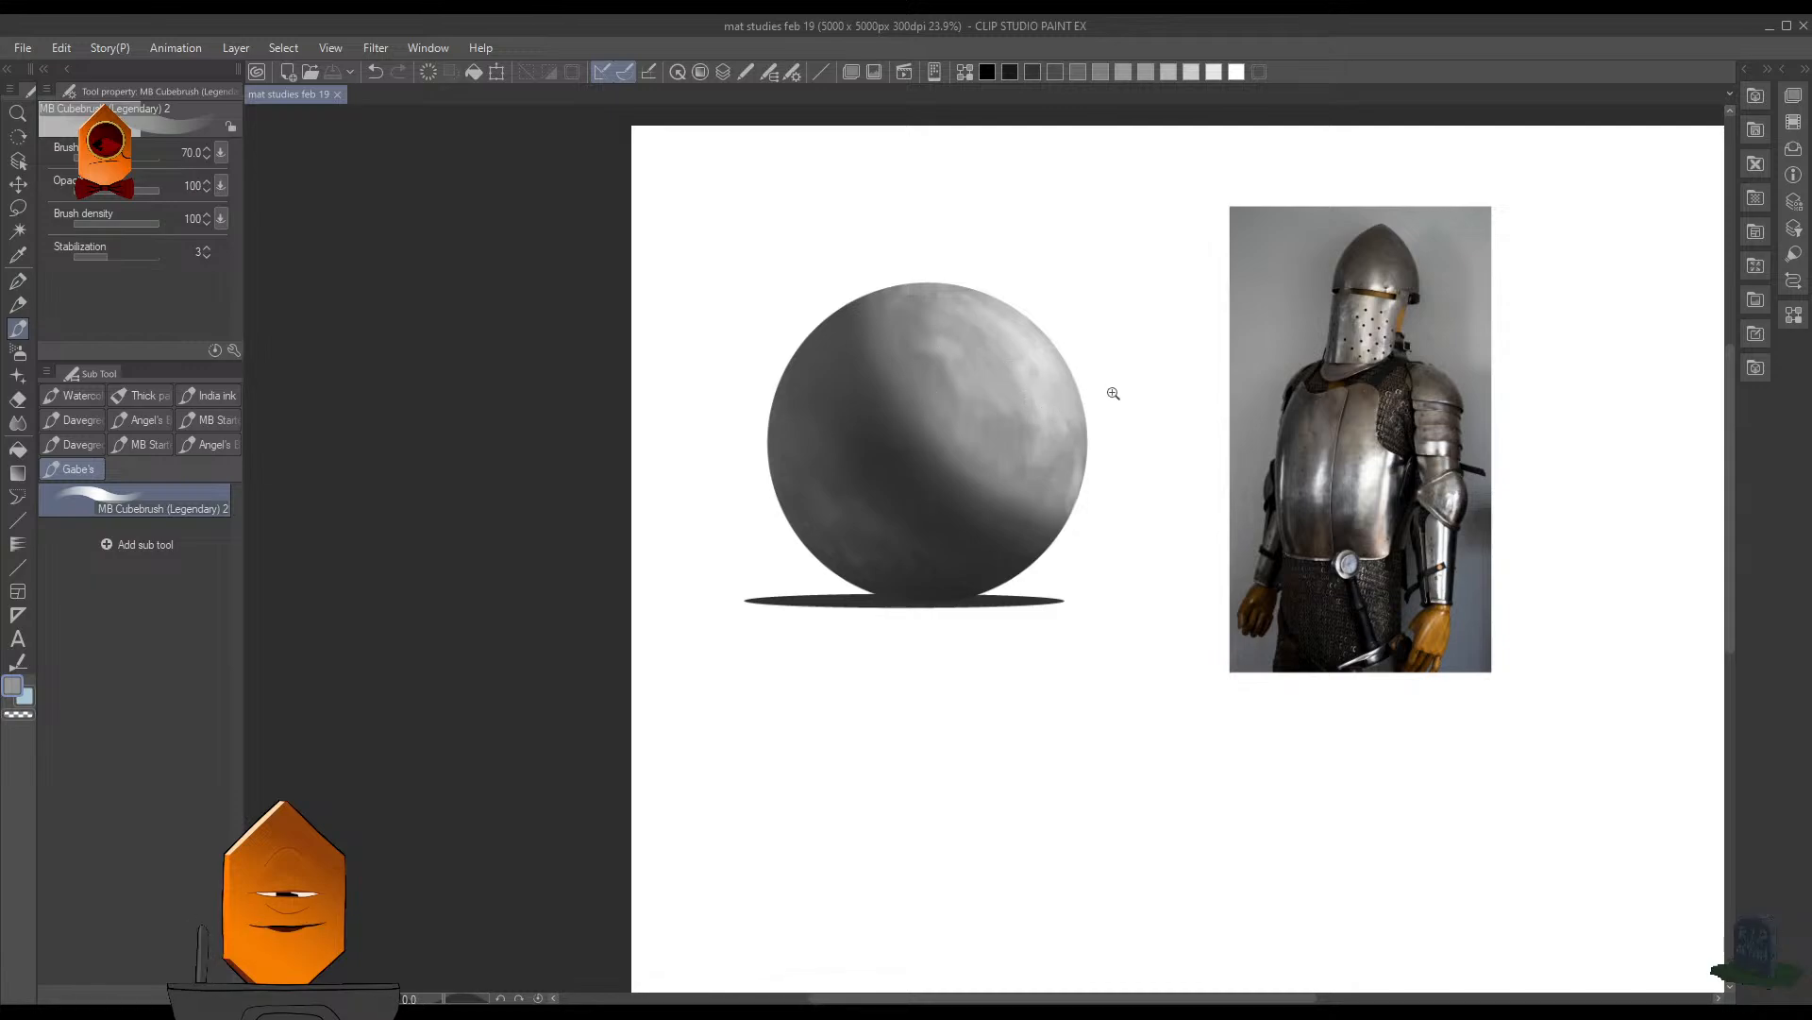
pyautogui.moveTo(1113, 392); pyautogui.dragTo(1114, 566)
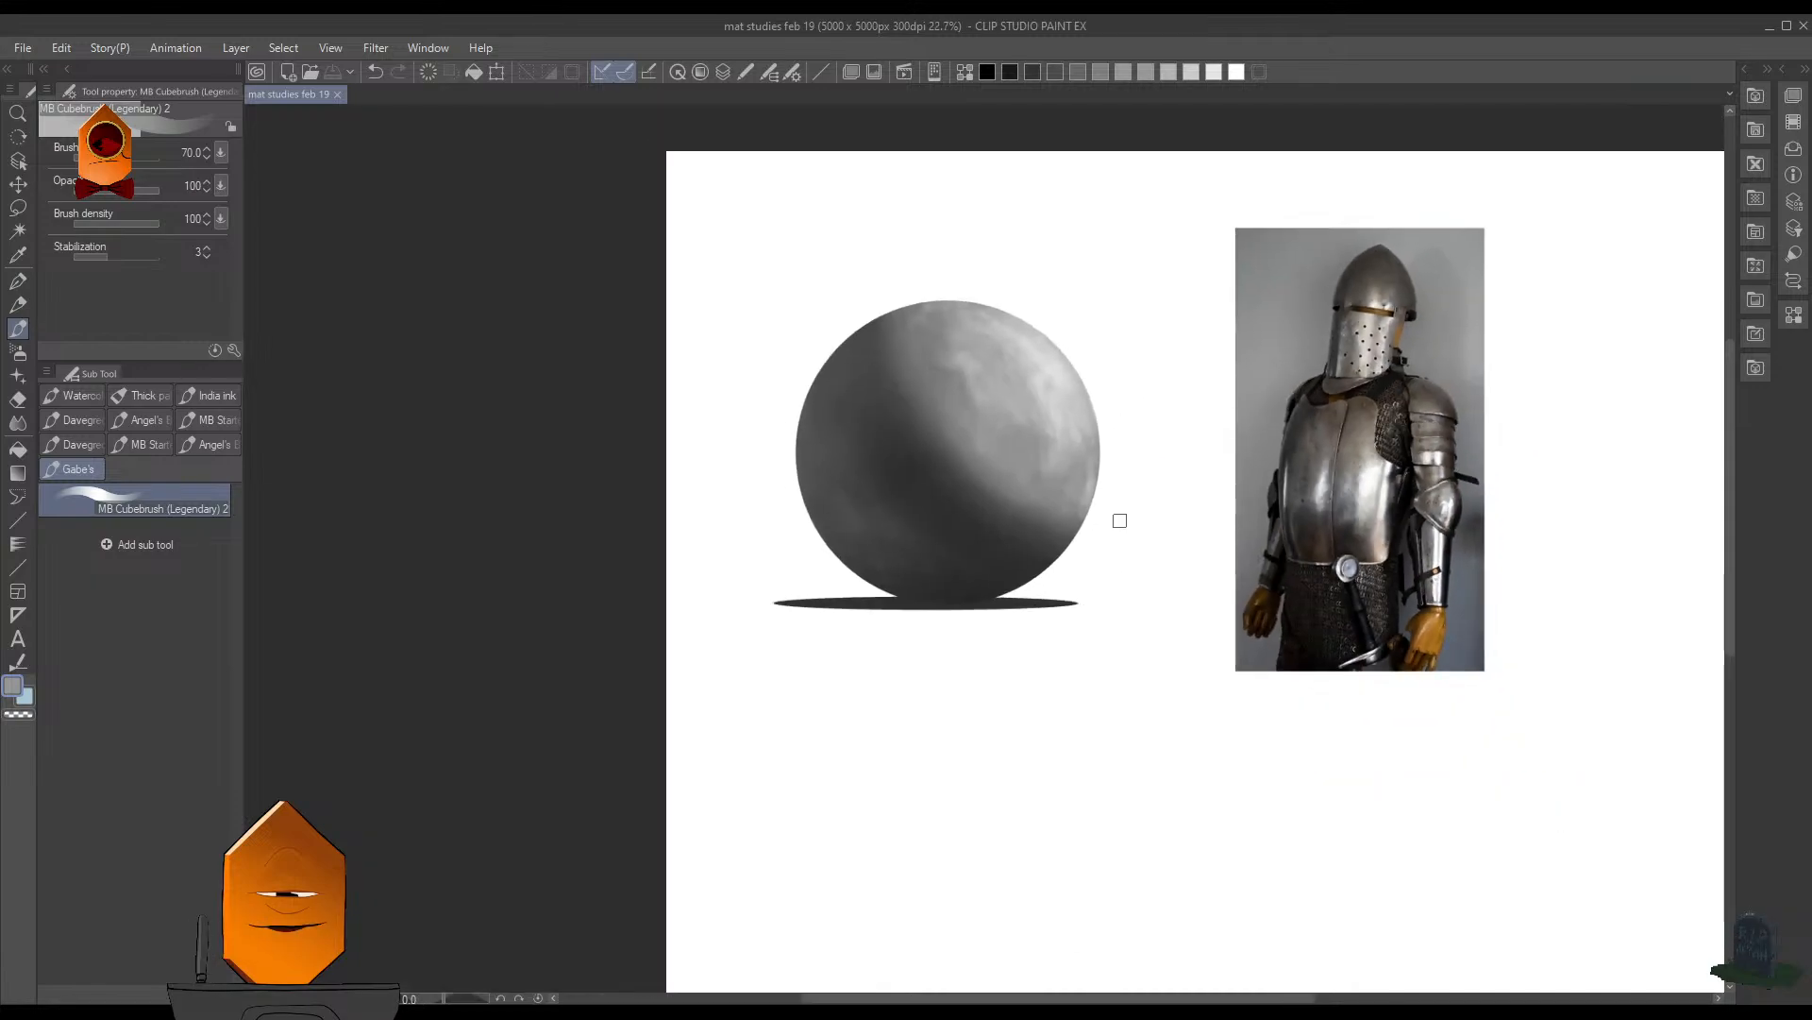
pyautogui.scroll(-2, 1153, 466)
pyautogui.scroll(2, 1165, 421)
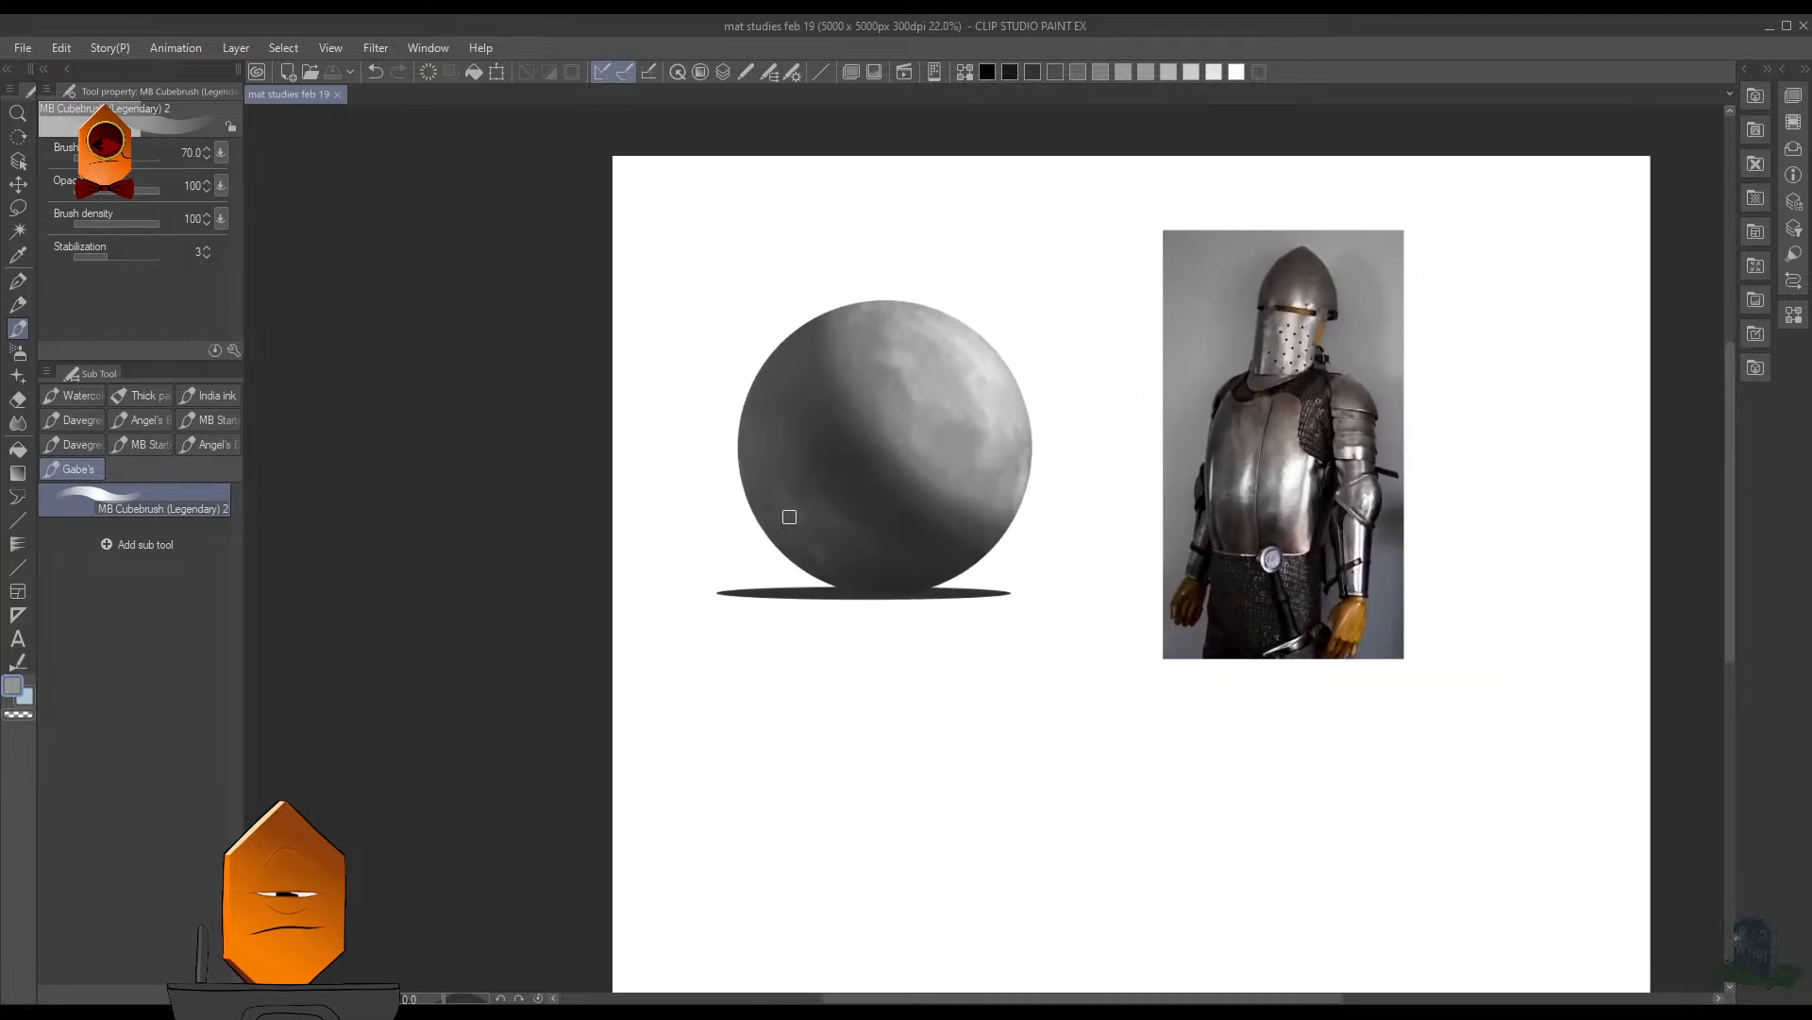
# - Reduce the brush size to 45 and brush dark gray along the sphere's lower left edge
pyautogui.scroll(2, 920, 483)
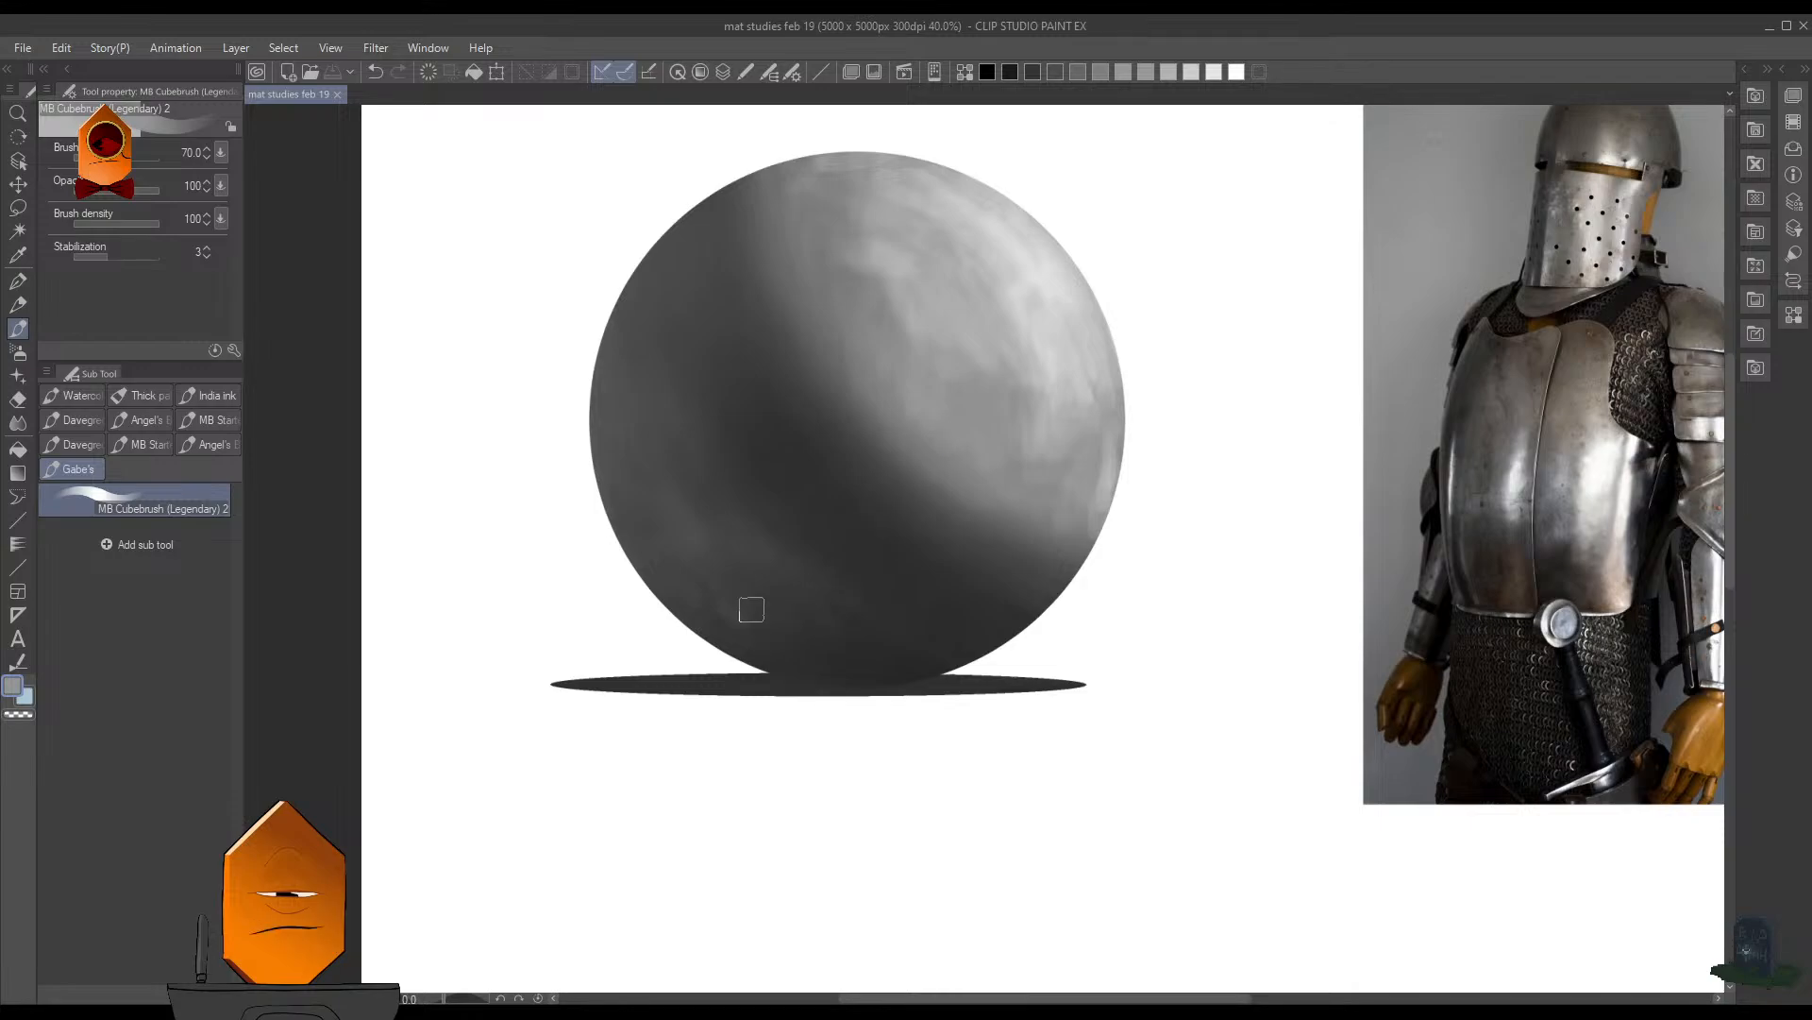
pyautogui.scroll(1, 832, 603)
pyautogui.press('[')
pyautogui.press('[')
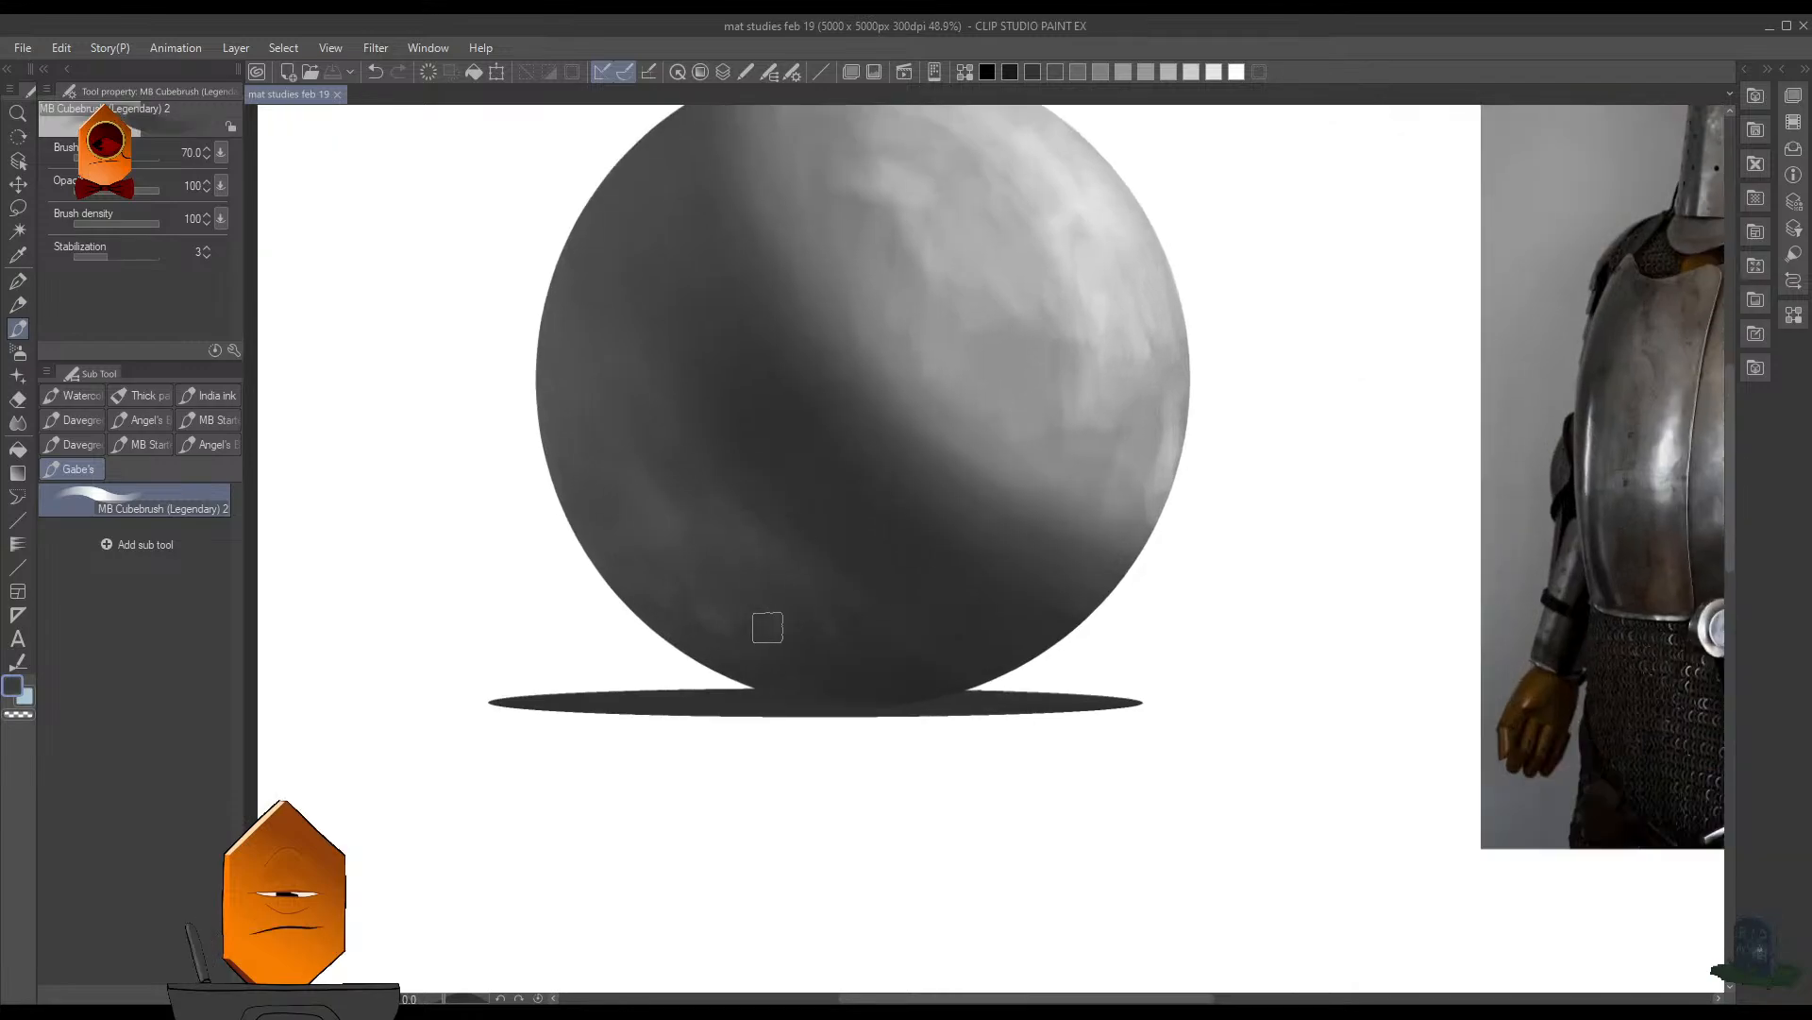
pyautogui.moveTo(690, 612); pyautogui.dragTo(740, 646)
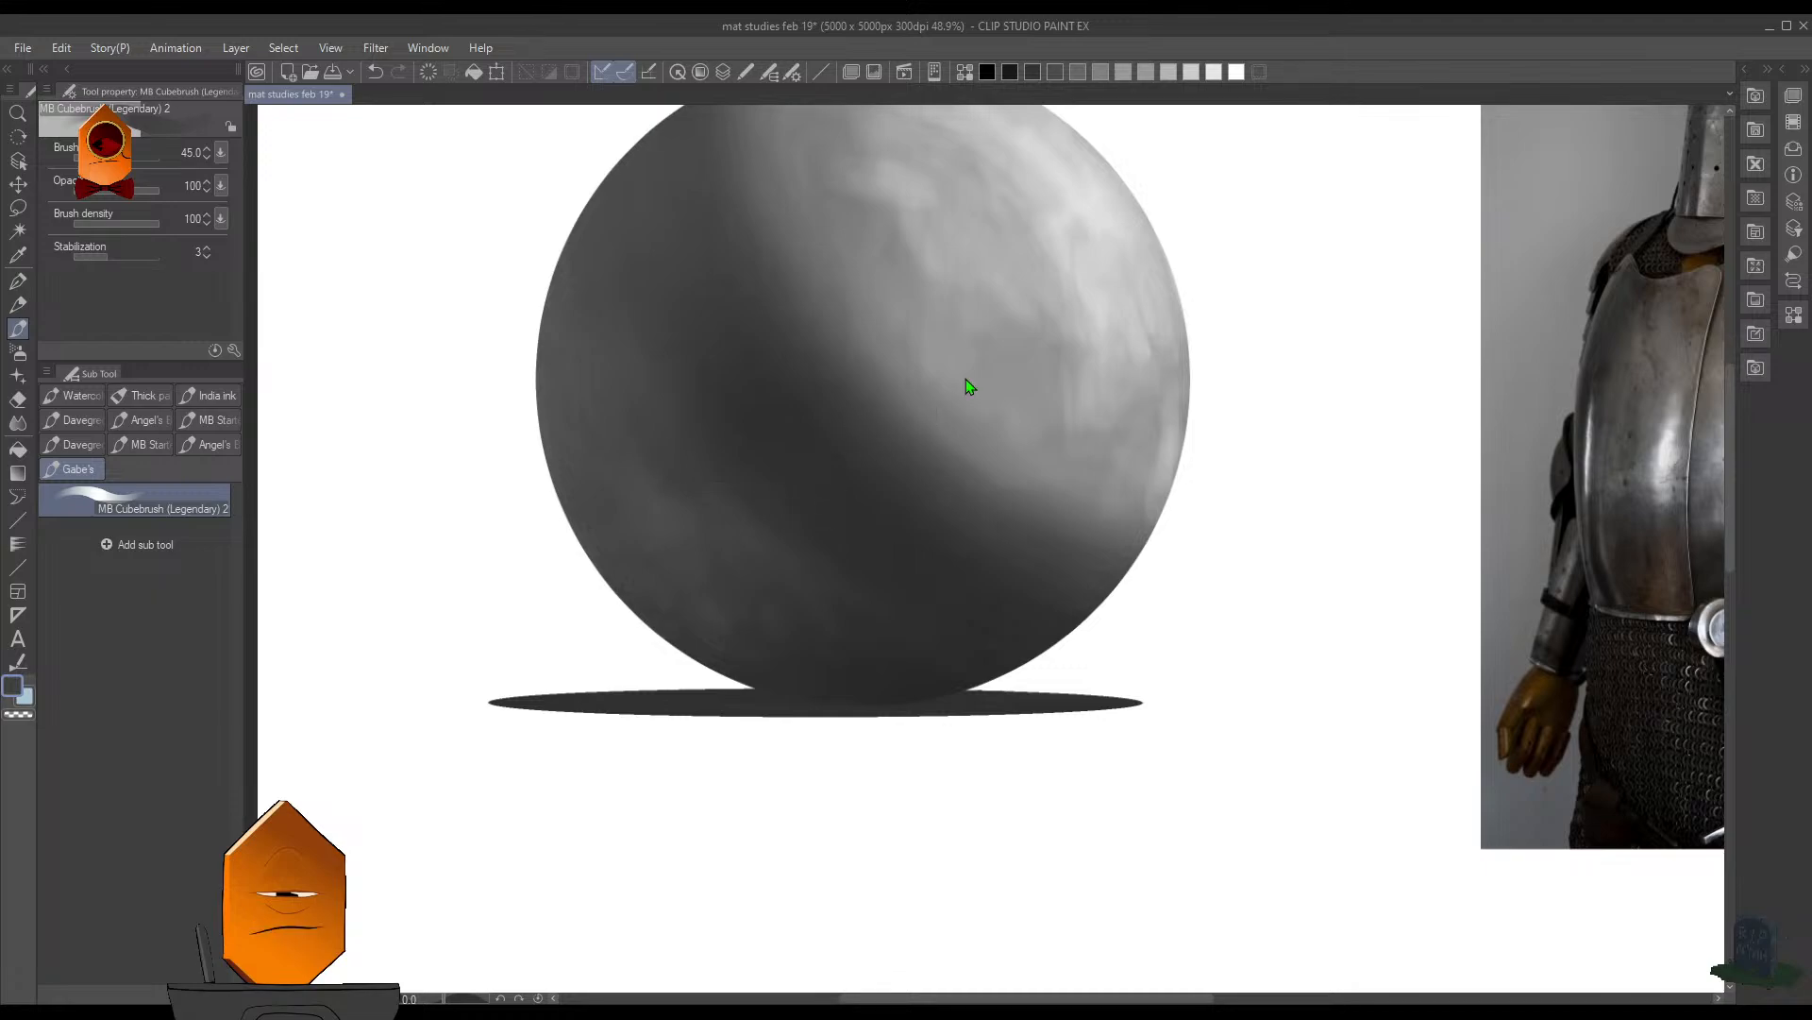
# - Sample light gray from the highlight, try bright reflection strokes on the sphere's lower left shadow side, and undo them
pyautogui.scroll(-5, 970, 386)
pyautogui.scroll(5, 1062, 338)
pyautogui.press('F7')
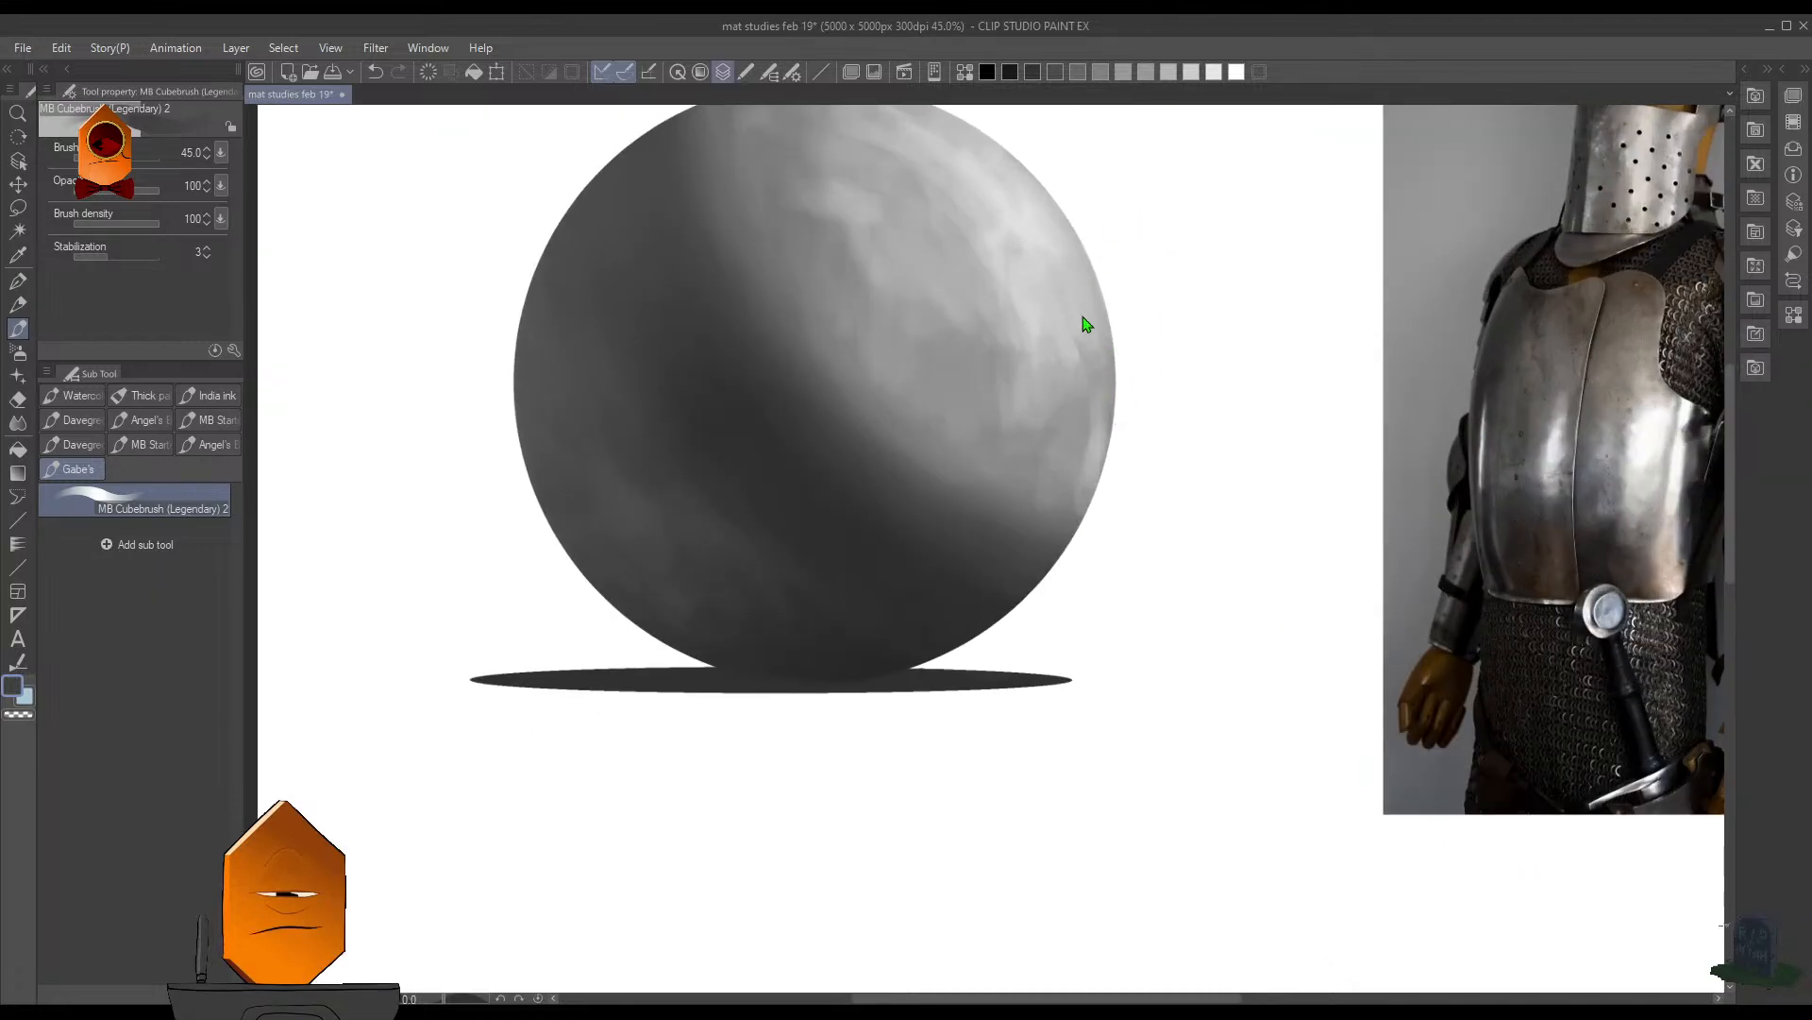
pyautogui.press('F7')
pyautogui.keyDown('alt'); pyautogui.click(1012, 245); pyautogui.keyUp('alt')
pyautogui.moveTo(659, 454); pyautogui.dragTo(716, 510)
pyautogui.moveTo(579, 327)
pyautogui.mouseDown()
pyautogui.moveTo(591, 368)
pyautogui.moveTo(566, 449)
pyautogui.mouseUp()
pyautogui.moveTo(628, 502); pyautogui.dragTo(722, 597)
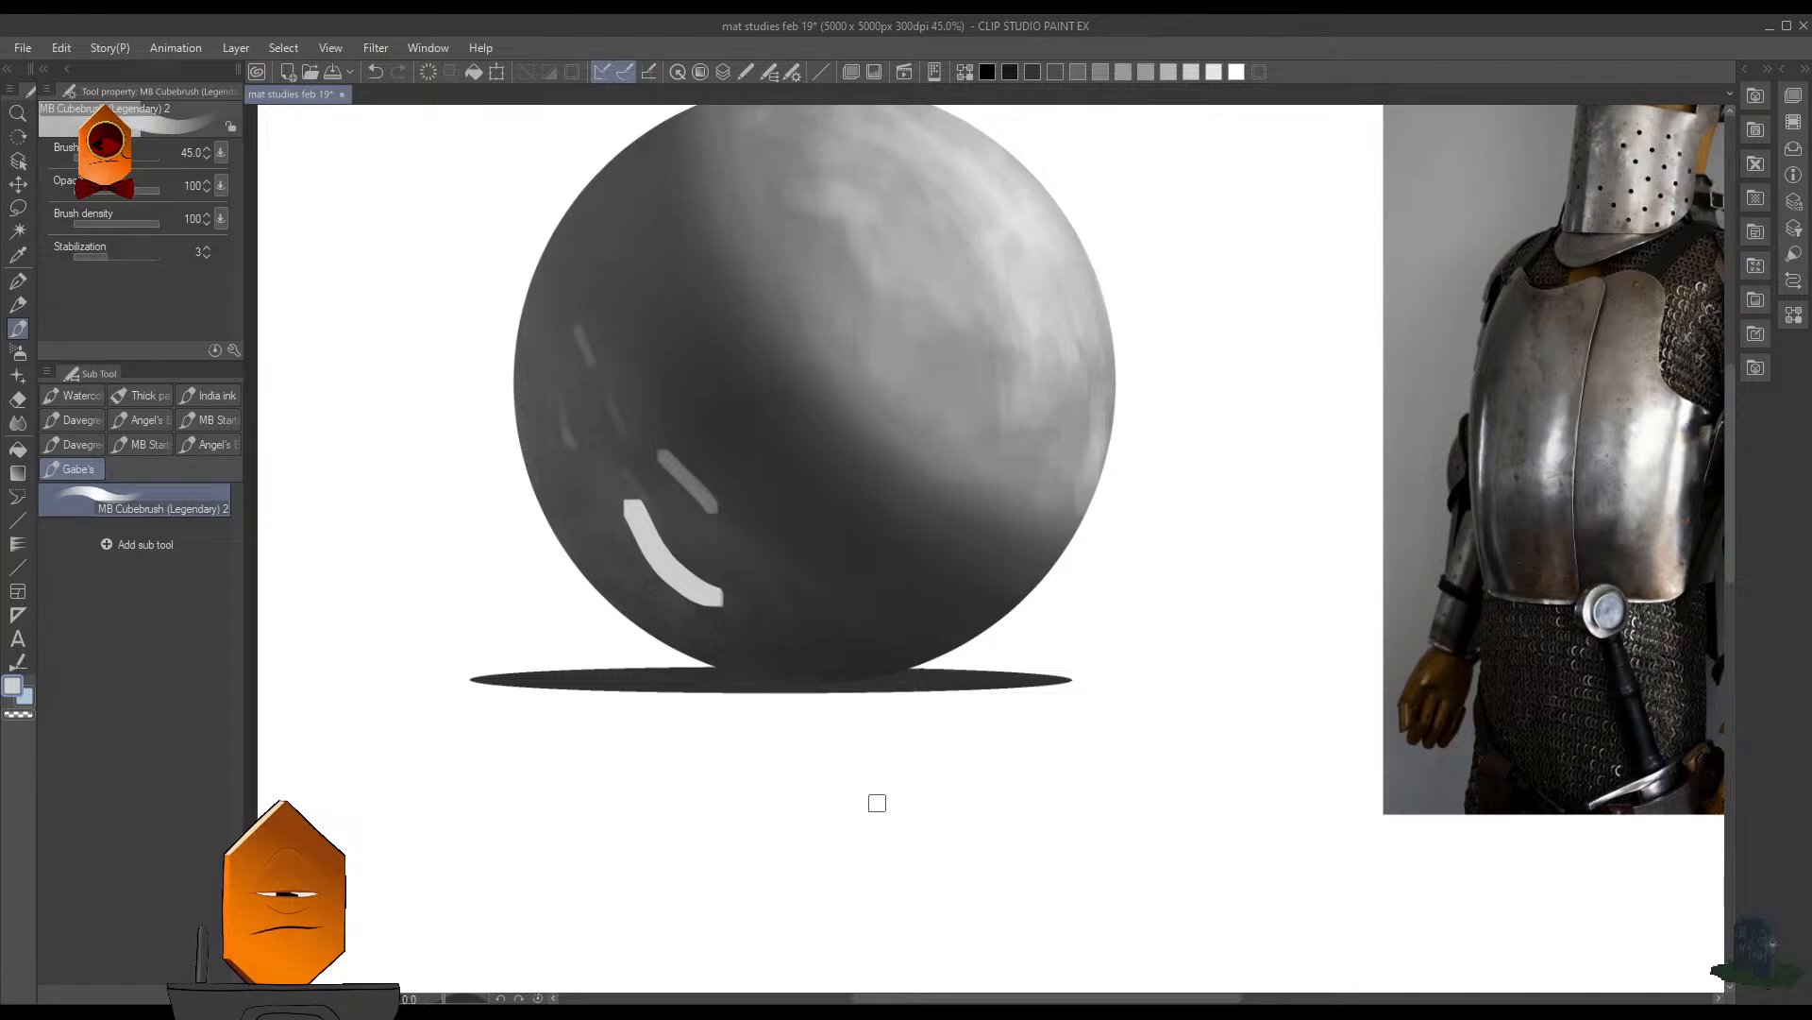
pyautogui.hotkey('ctrl', 'z')
pyautogui.hotkey('ctrl', 'z')
pyautogui.hotkey('ctrl', 'z')
pyautogui.hotkey('ctrl', 'z')
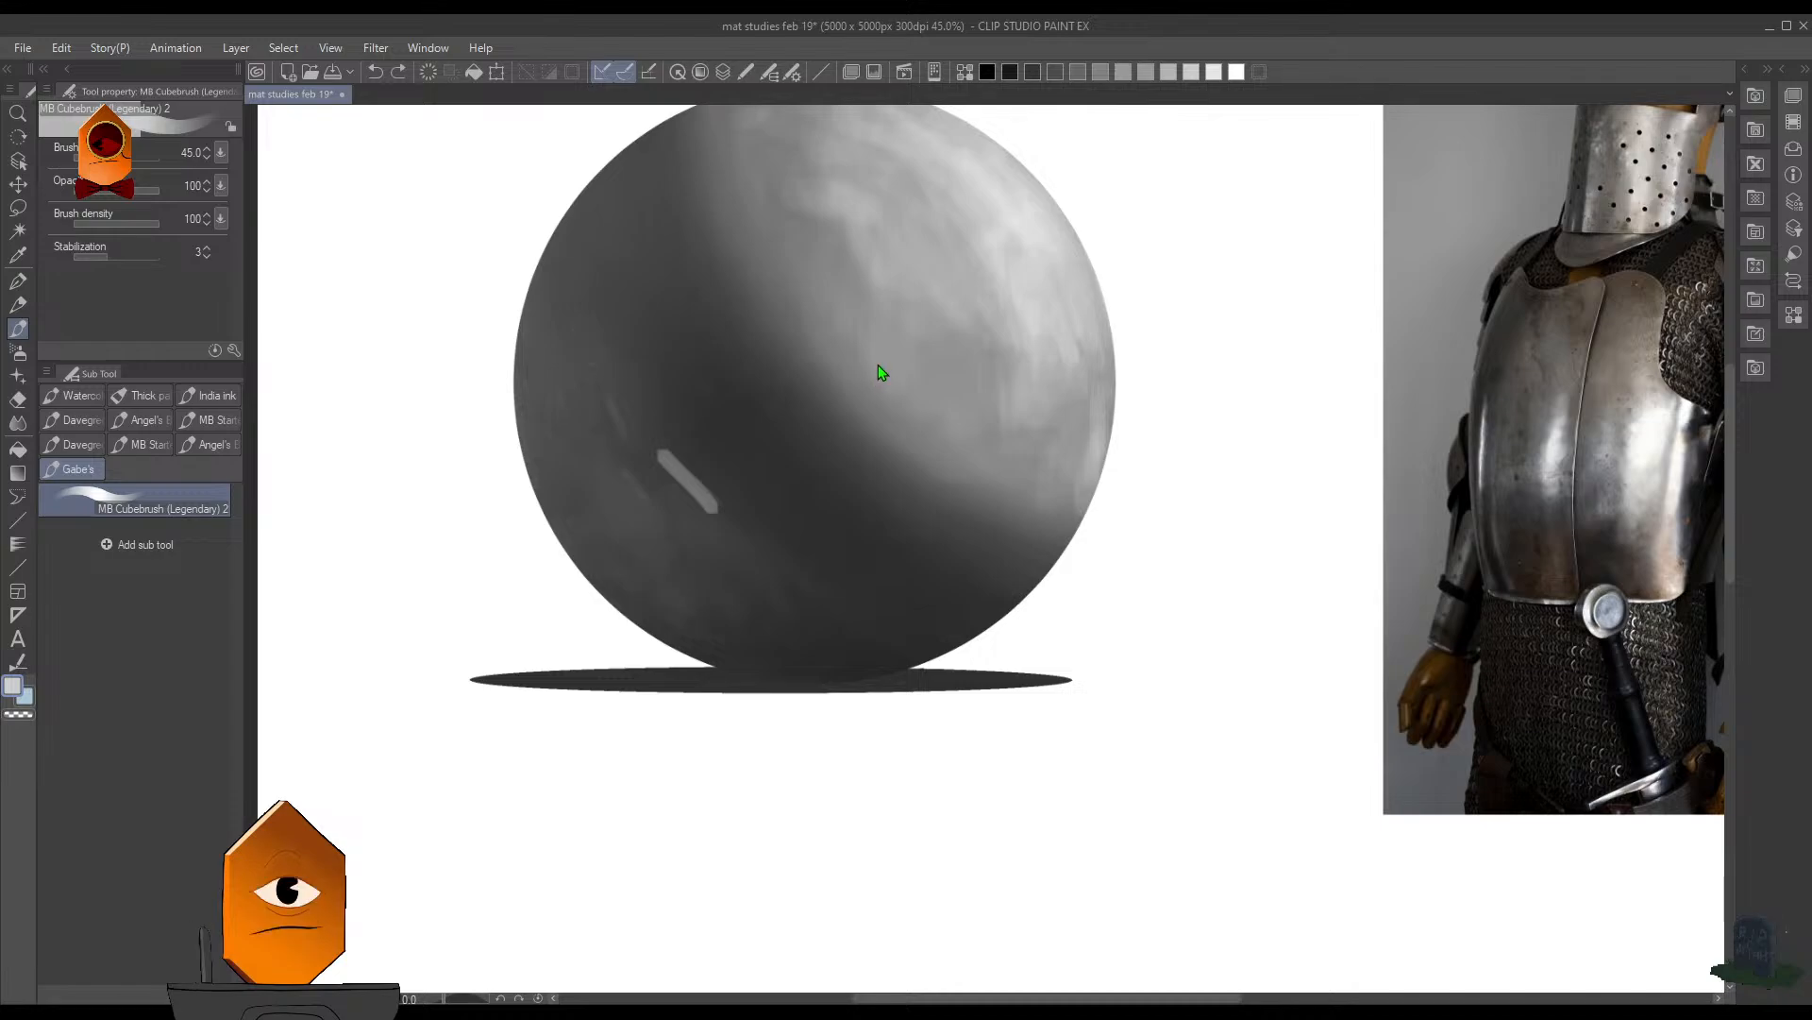
# - Sample dark gray from the lower left shadow, set the brush size to 90, and save the document
pyautogui.keyDown('alt'); pyautogui.click(713, 525); pyautogui.keyUp('alt')
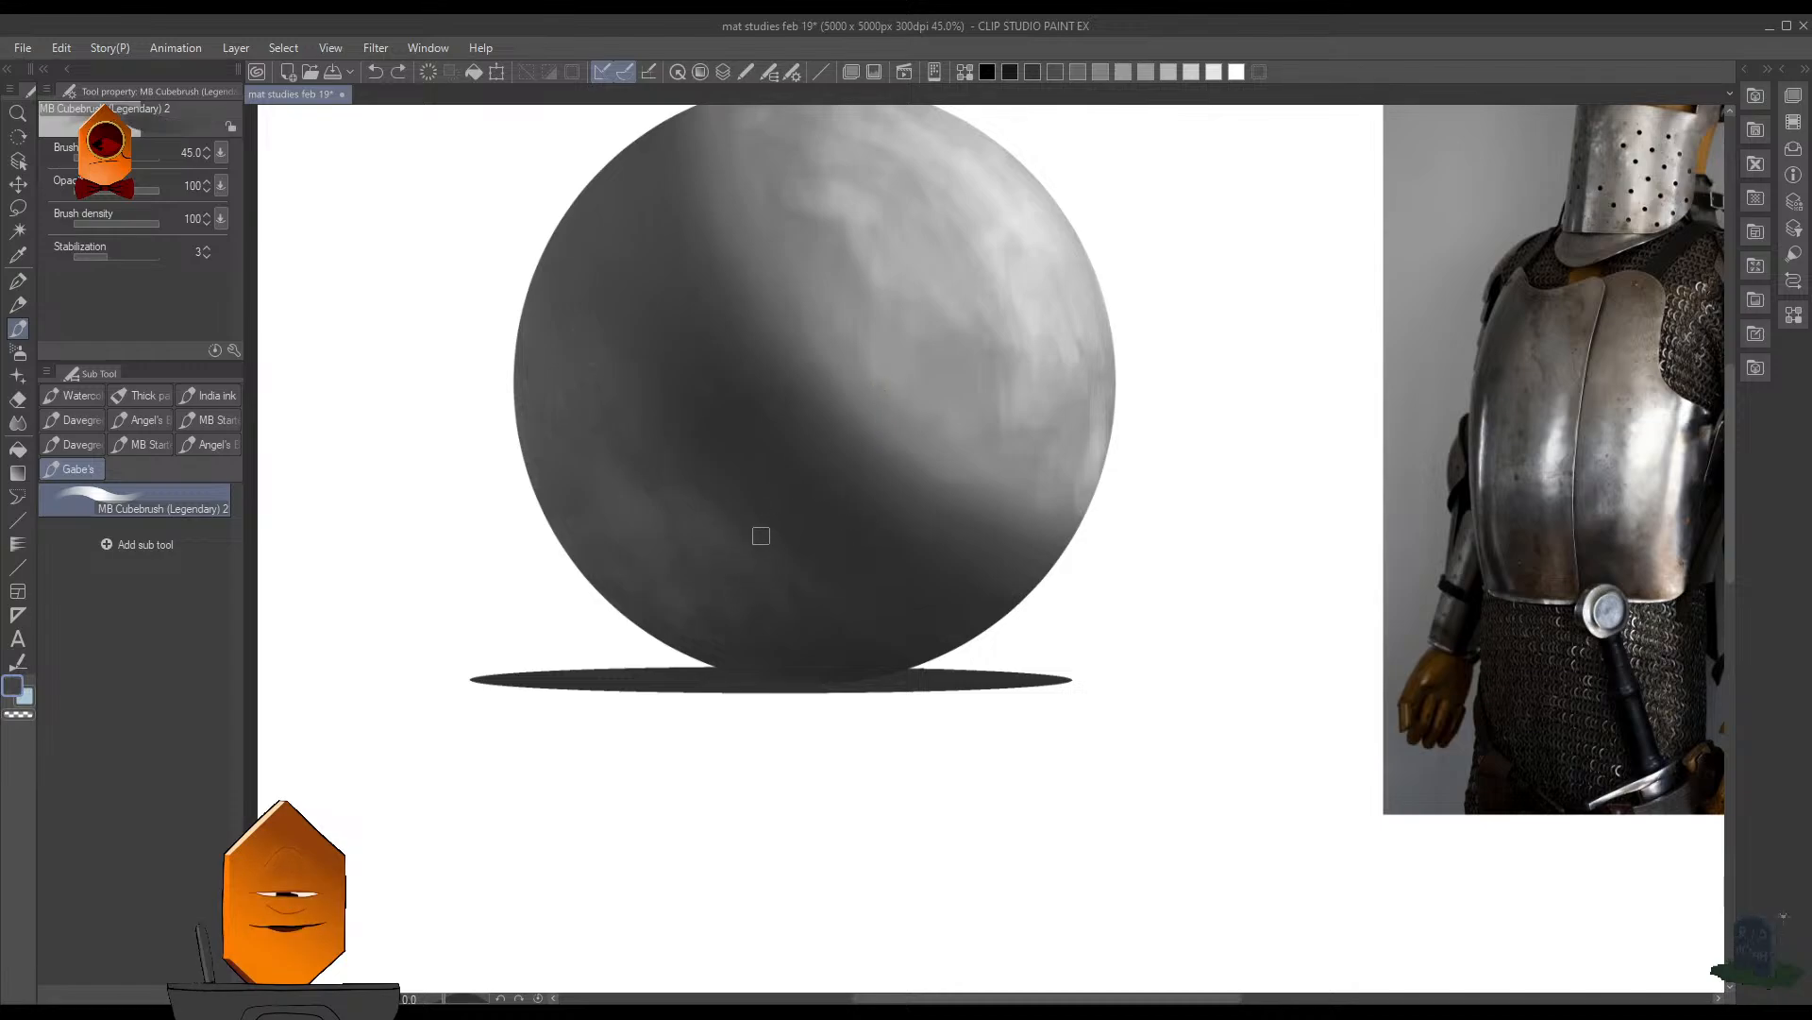
pyautogui.keyDown('alt'); pyautogui.click(542, 620); pyautogui.keyUp('alt')
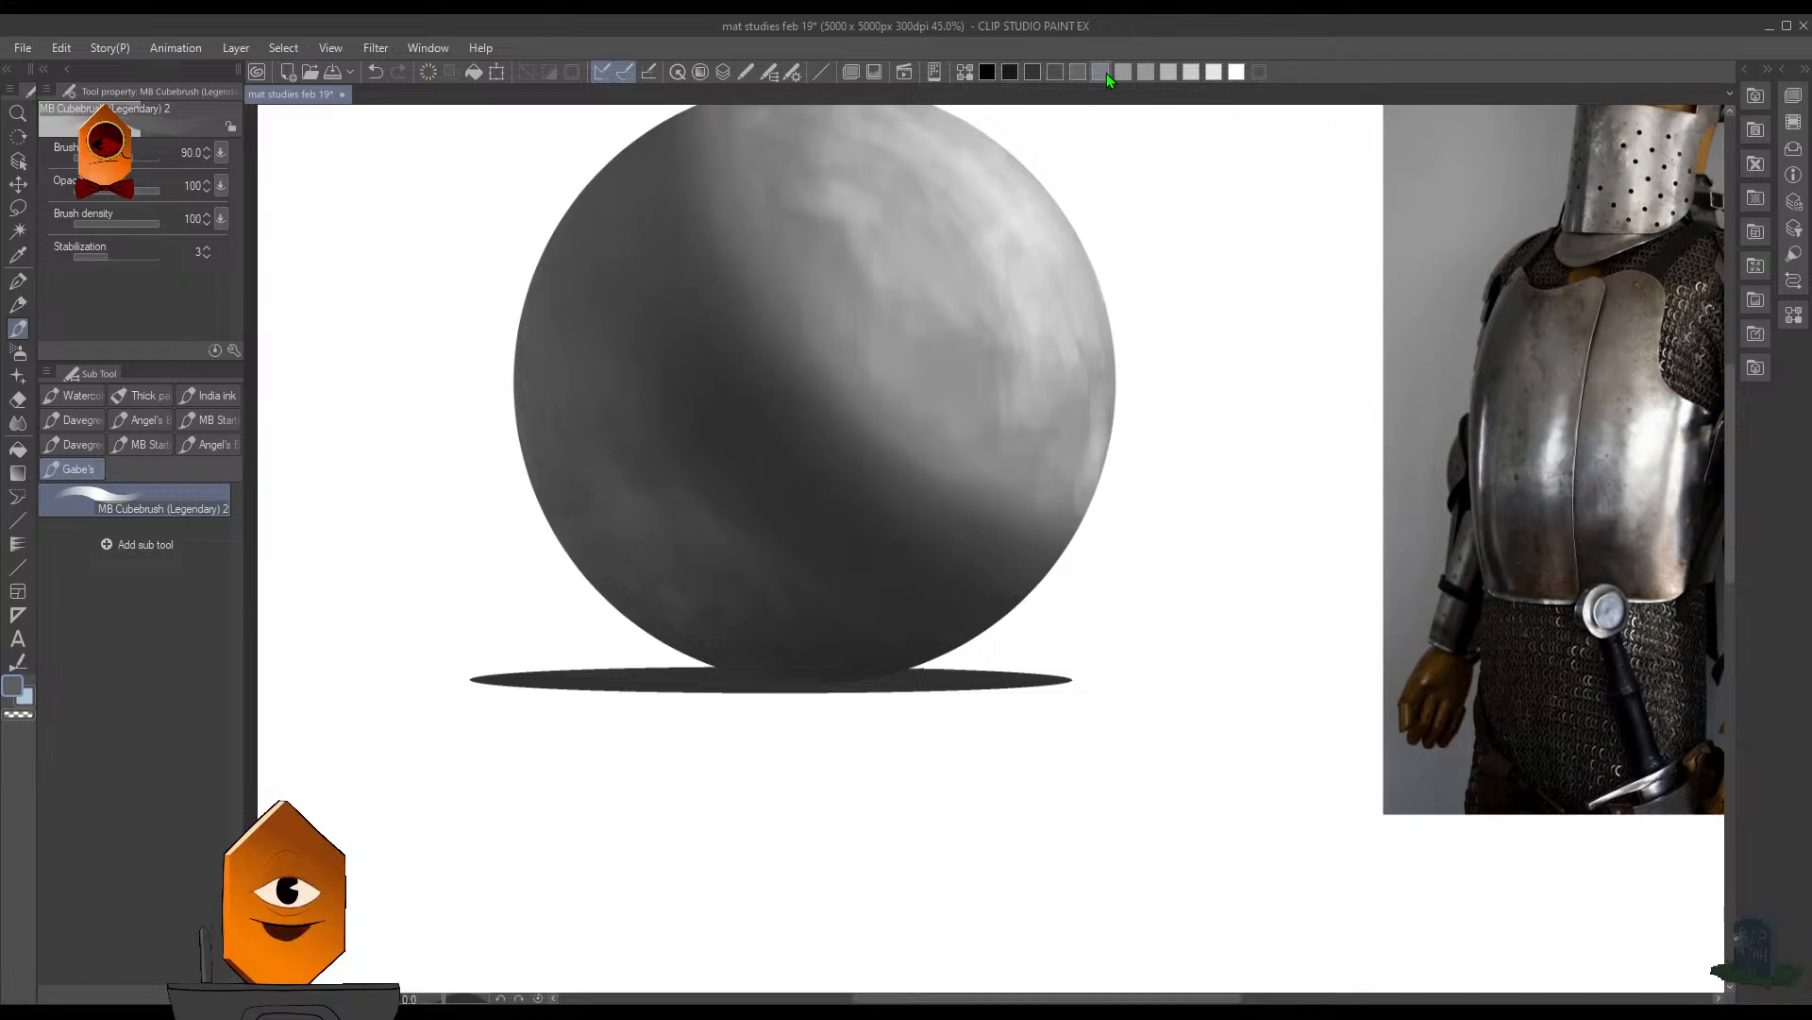
pyautogui.hotkey('ctrl', 's')
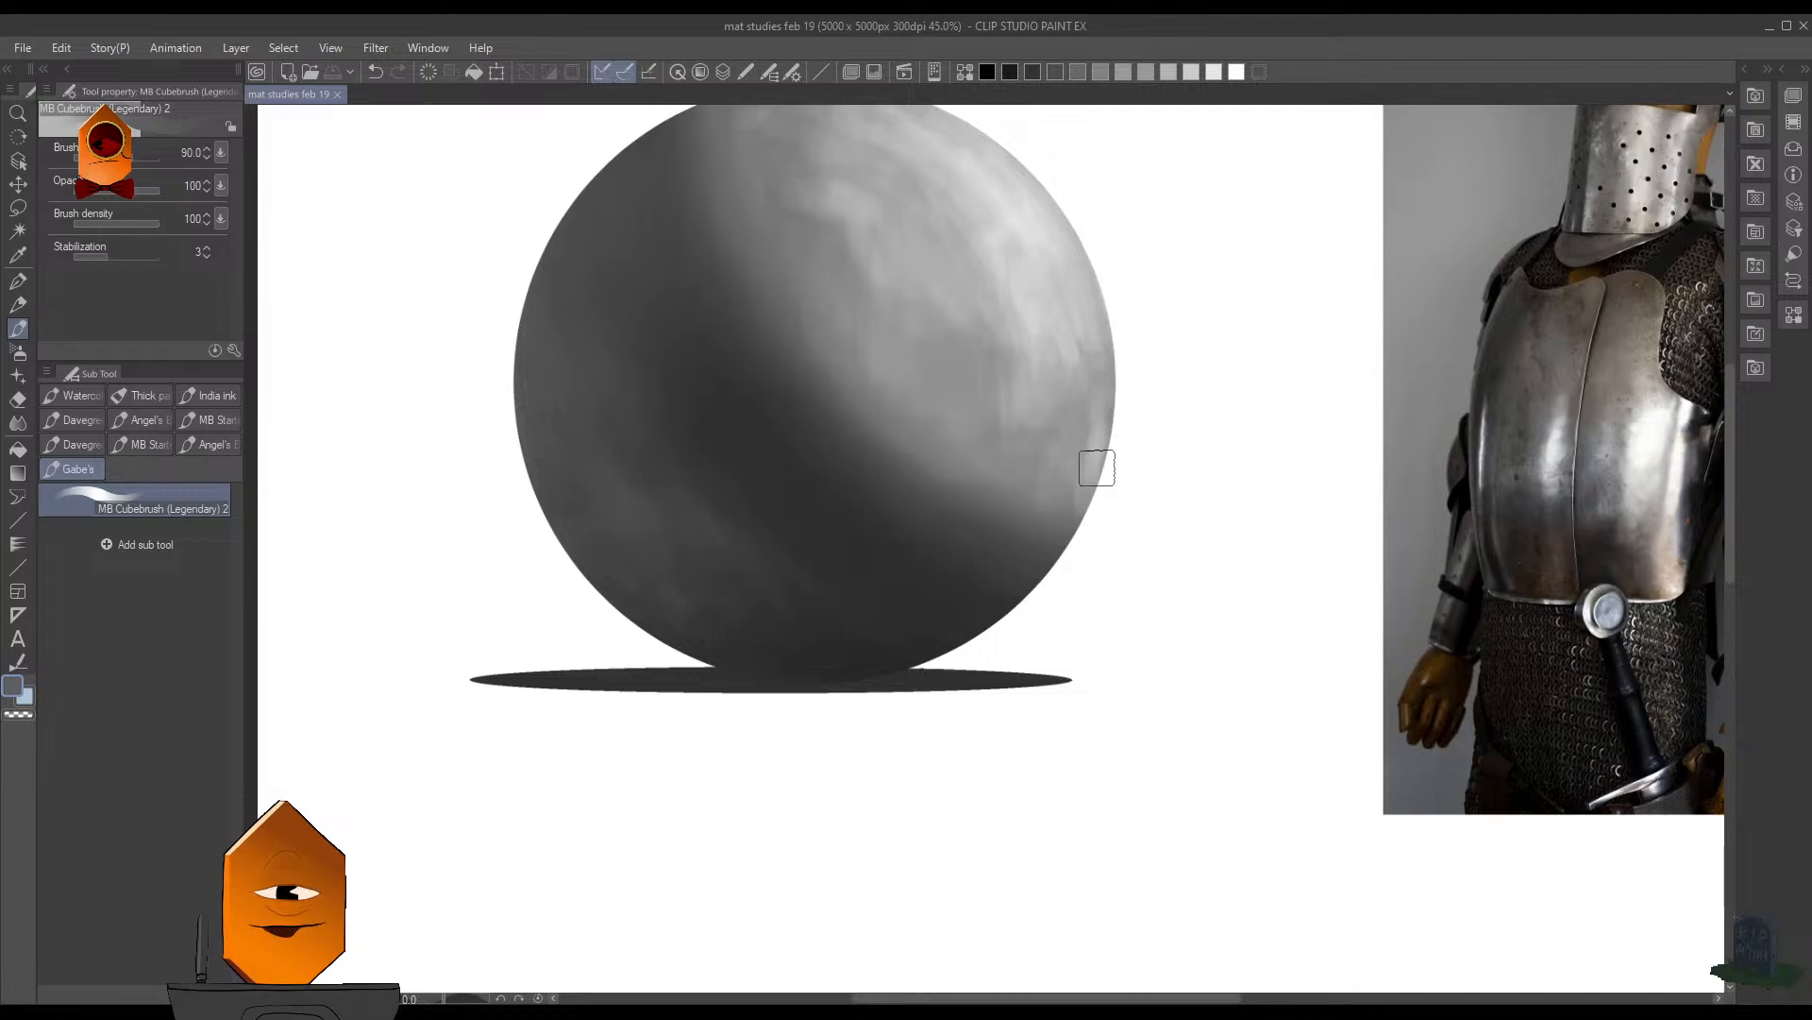
# - Blend the mottled tones on the sphere's lower left shadow side, reducing the brush size to 70
pyautogui.scroll(-2, 1177, 335)
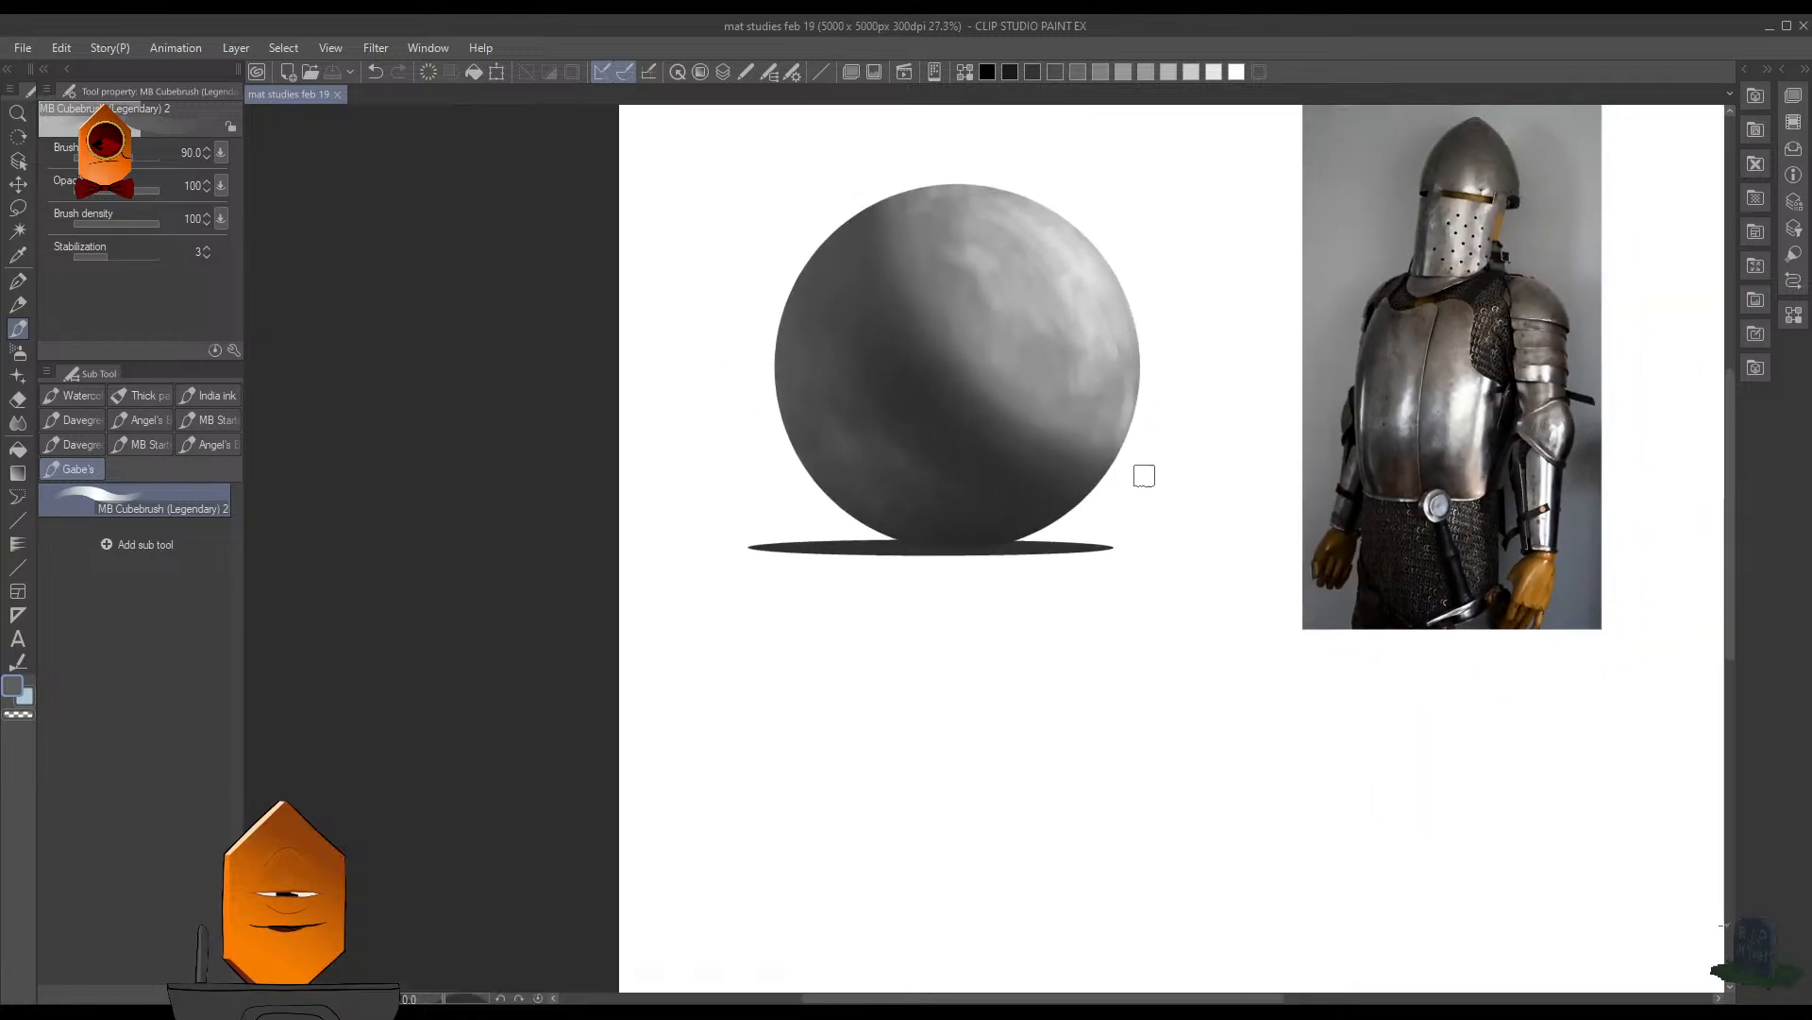
pyautogui.moveTo(946, 459); pyautogui.dragTo(1006, 286)
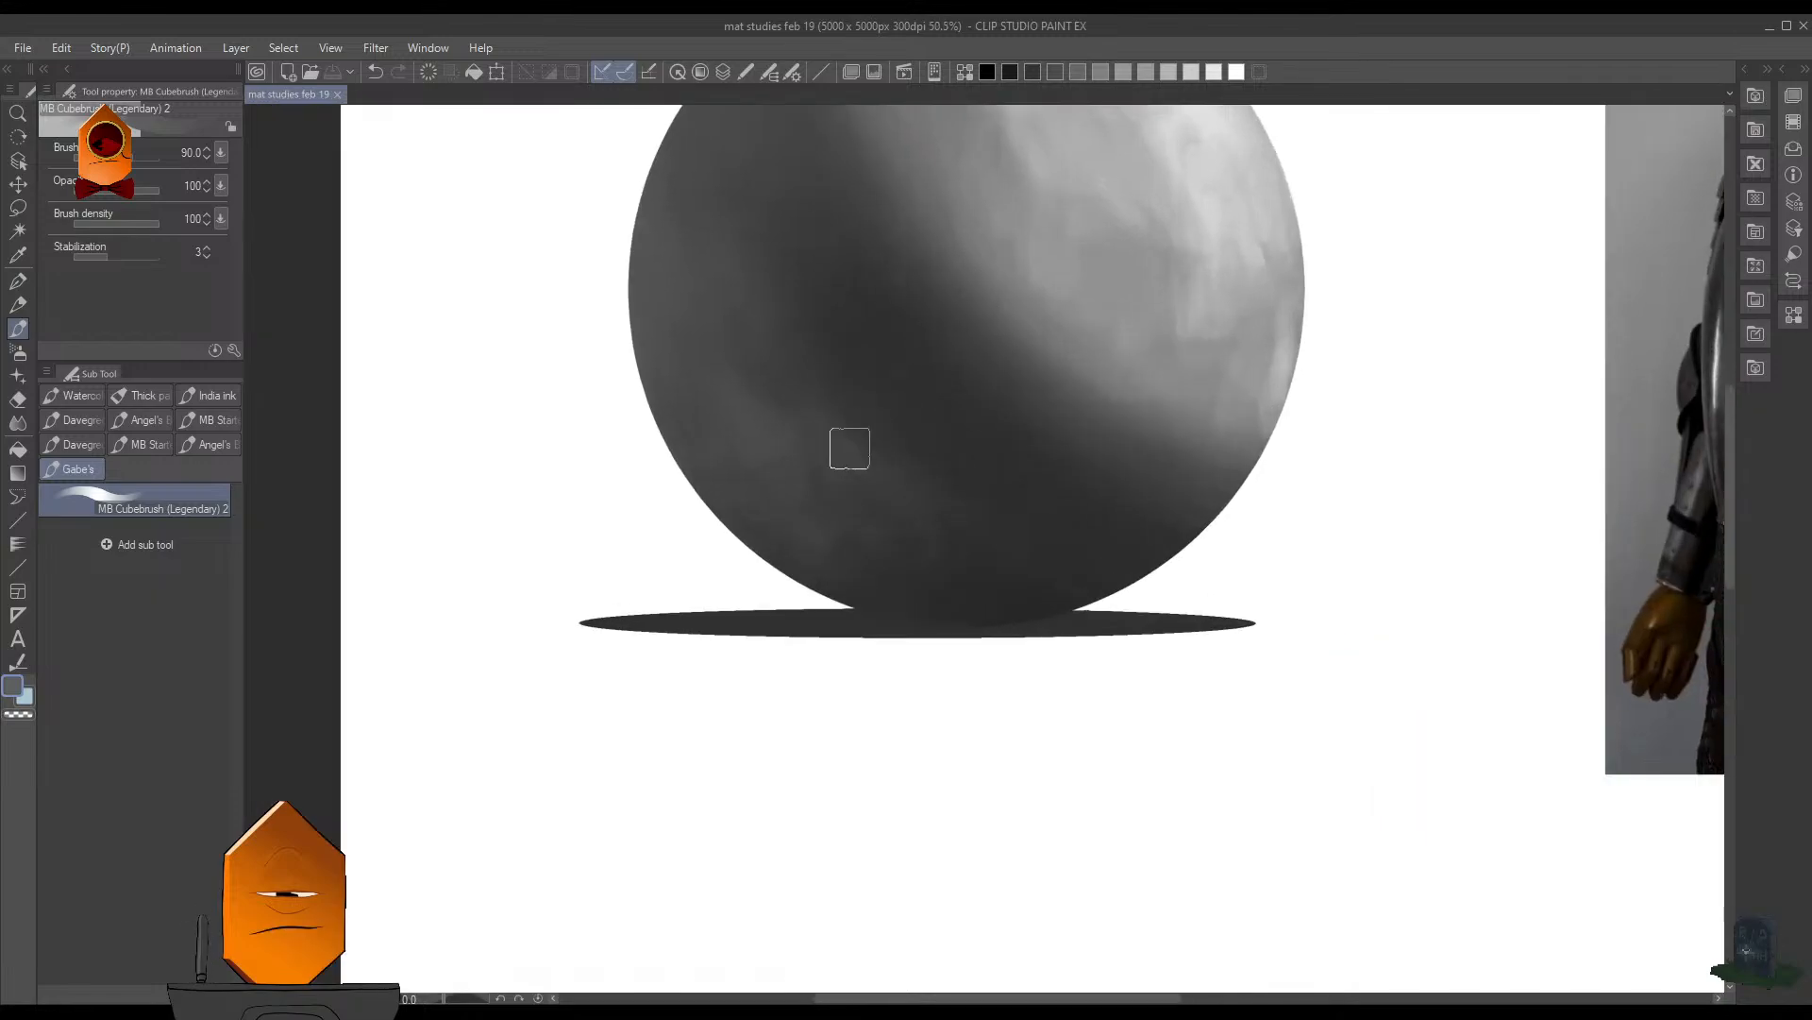
pyautogui.keyDown('alt'); pyautogui.click(775, 437); pyautogui.keyUp('alt')
pyautogui.moveTo(778, 375); pyautogui.dragTo(850, 483)
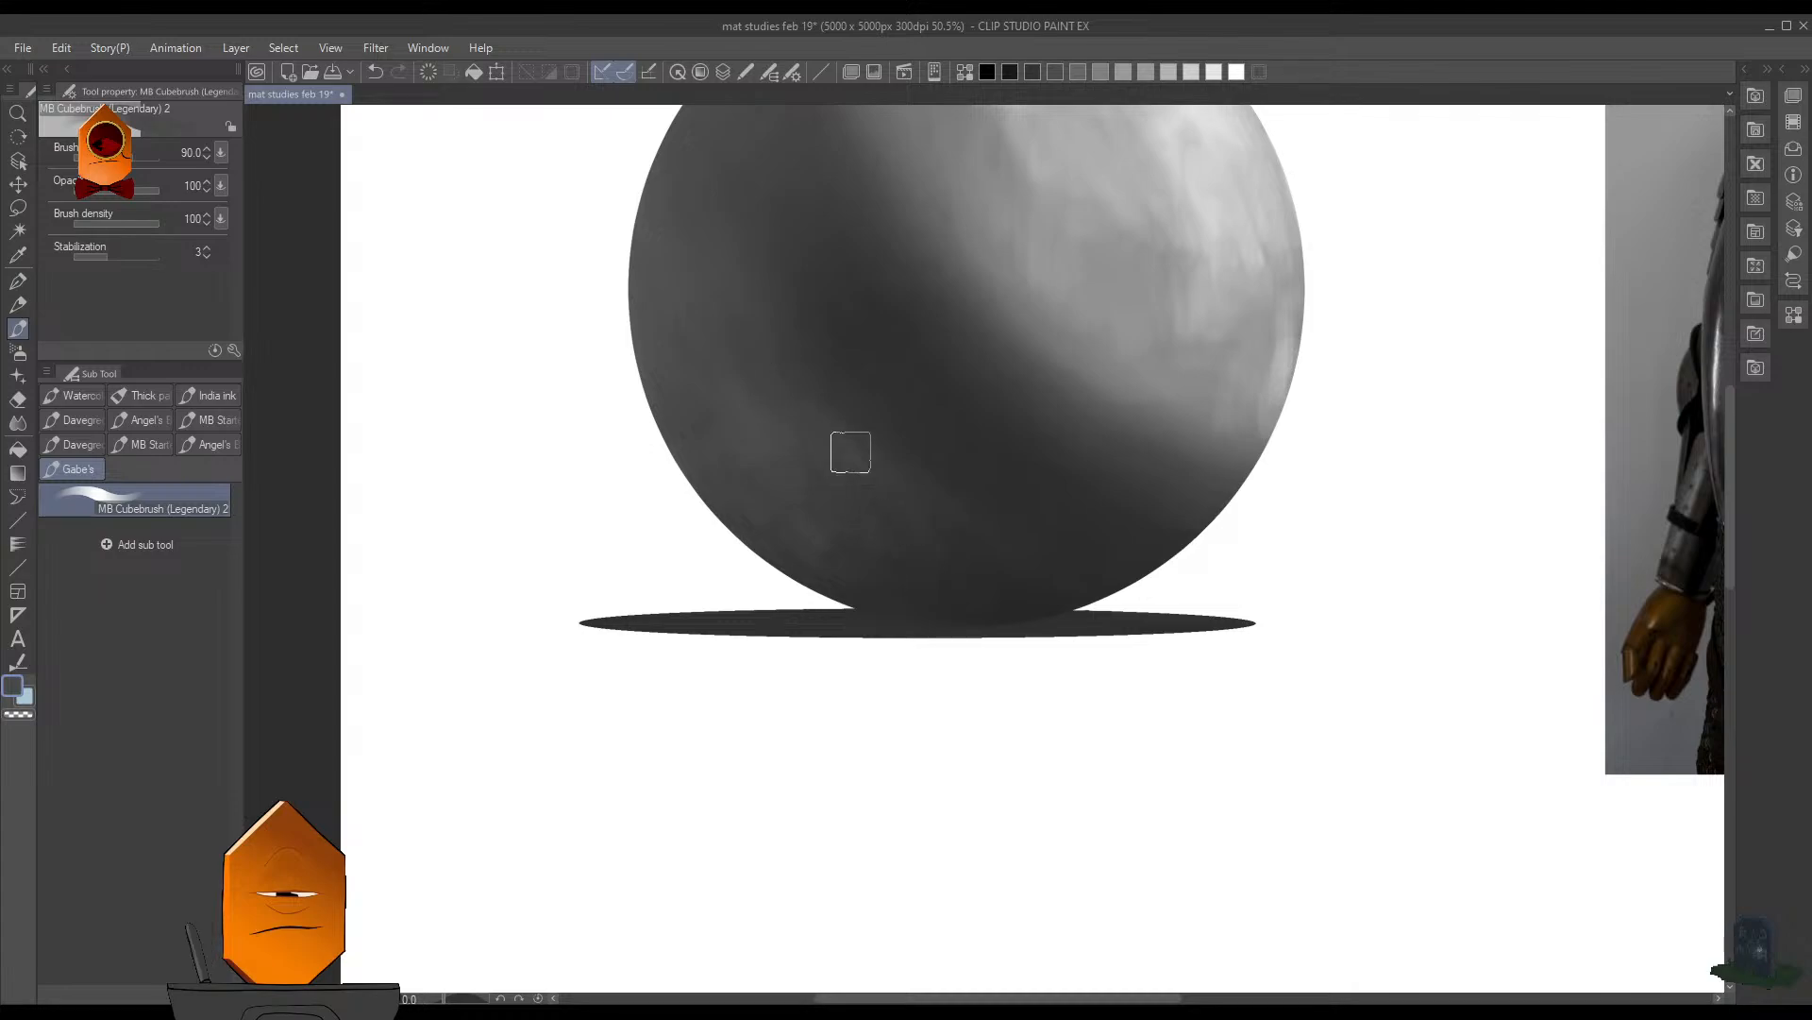
pyautogui.press('[')
pyautogui.press('[')
pyautogui.moveTo(719, 324); pyautogui.dragTo(804, 453)
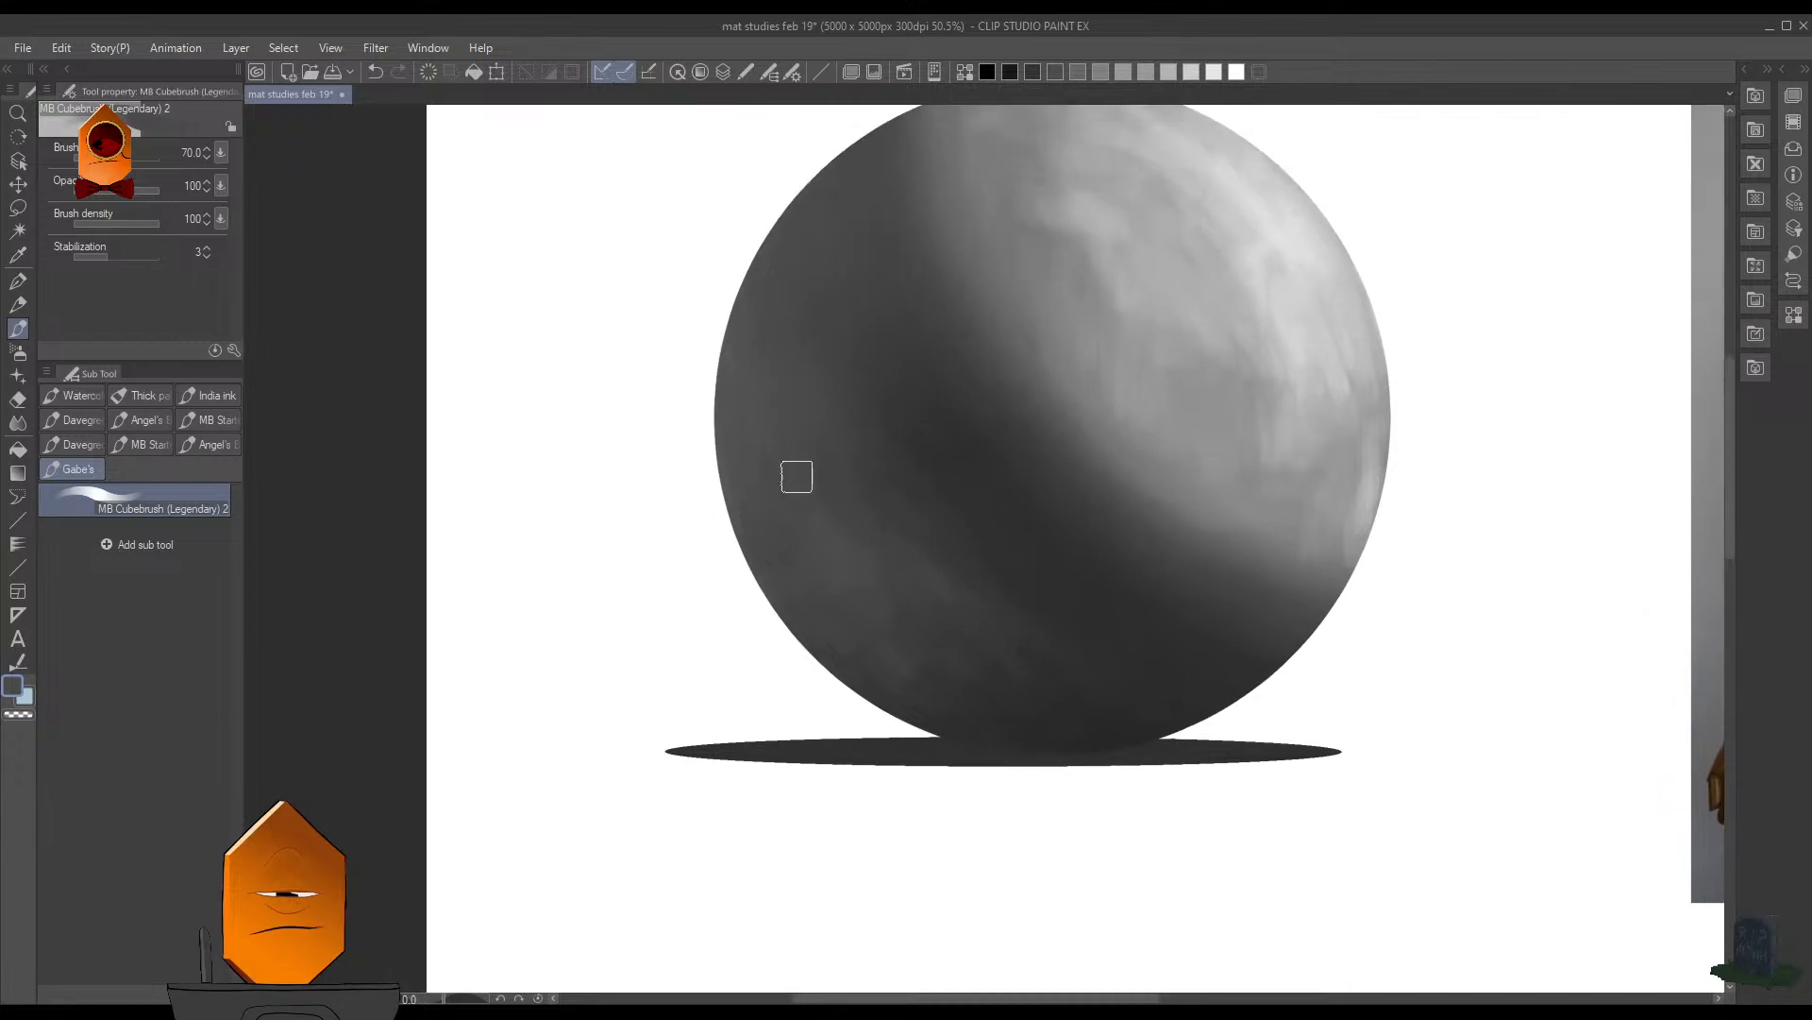
pyautogui.press('alt')
pyautogui.moveTo(739, 390); pyautogui.dragTo(739, 415)
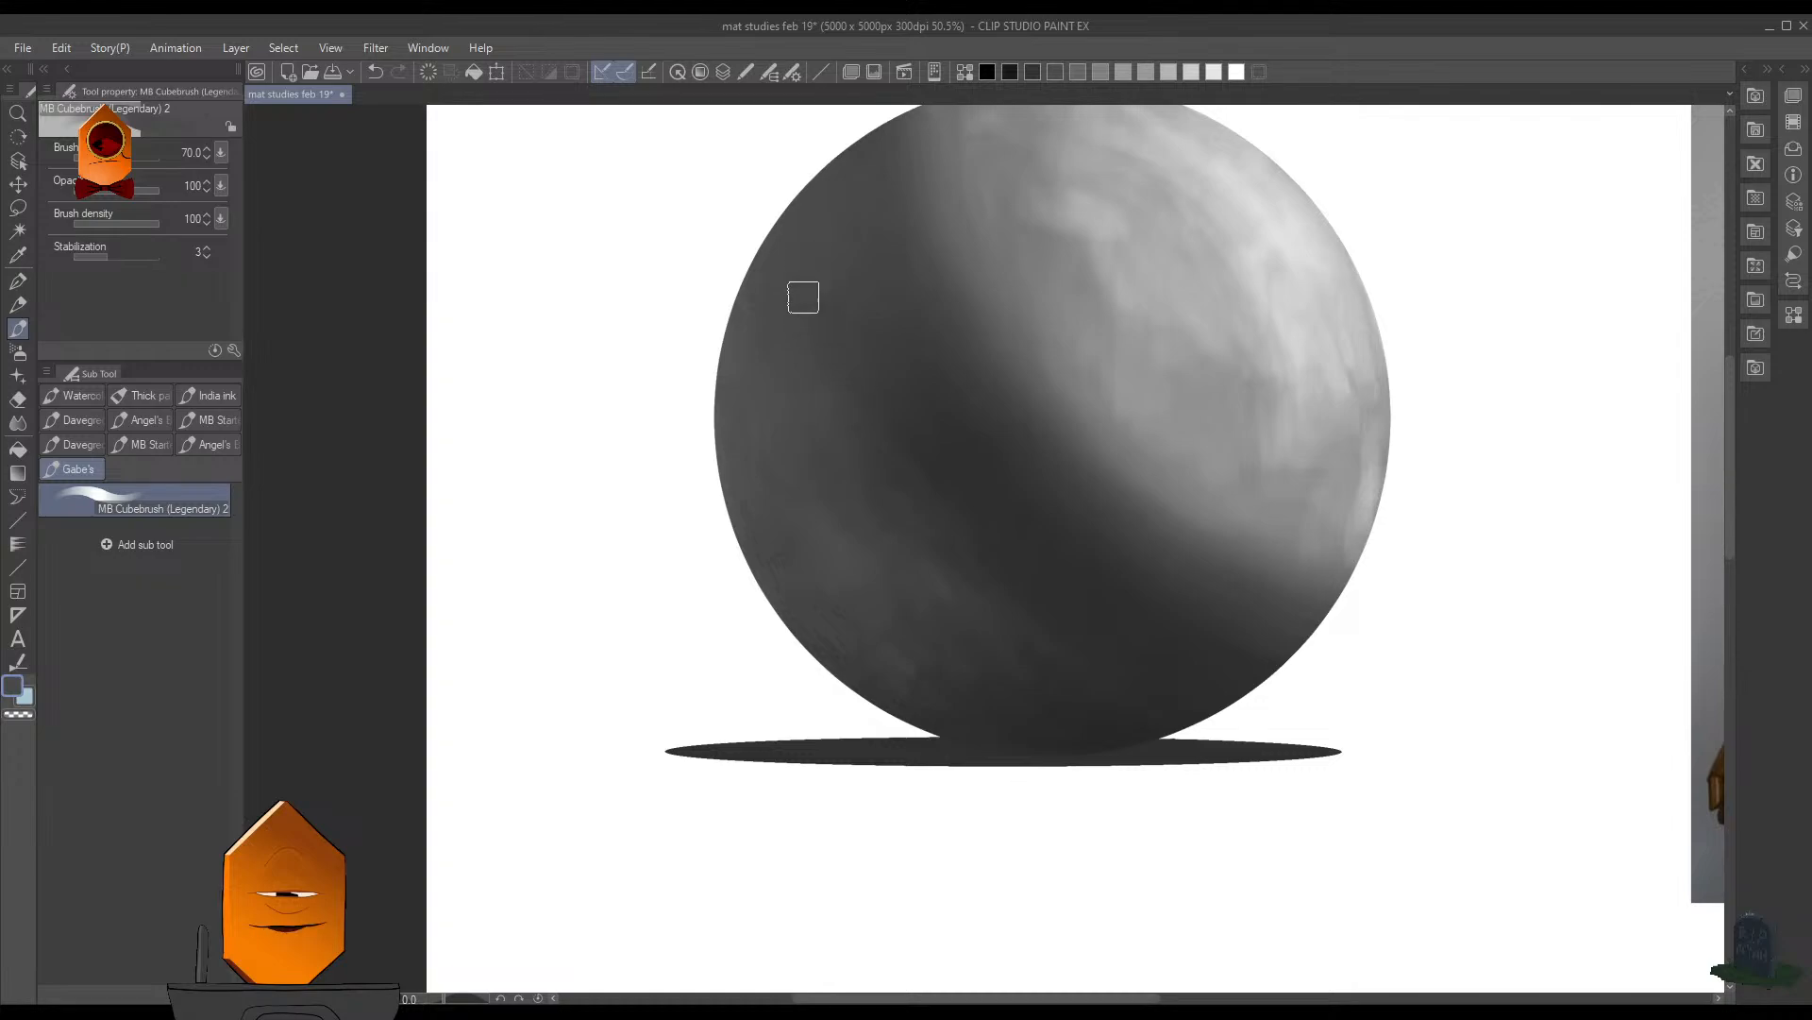
# - Undo the last stroke, sample mid gray near the shadow border, and brush soft reflected light down the sphere's left edge
pyautogui.keyDown('alt'); pyautogui.click(1140, 227); pyautogui.keyUp('alt')
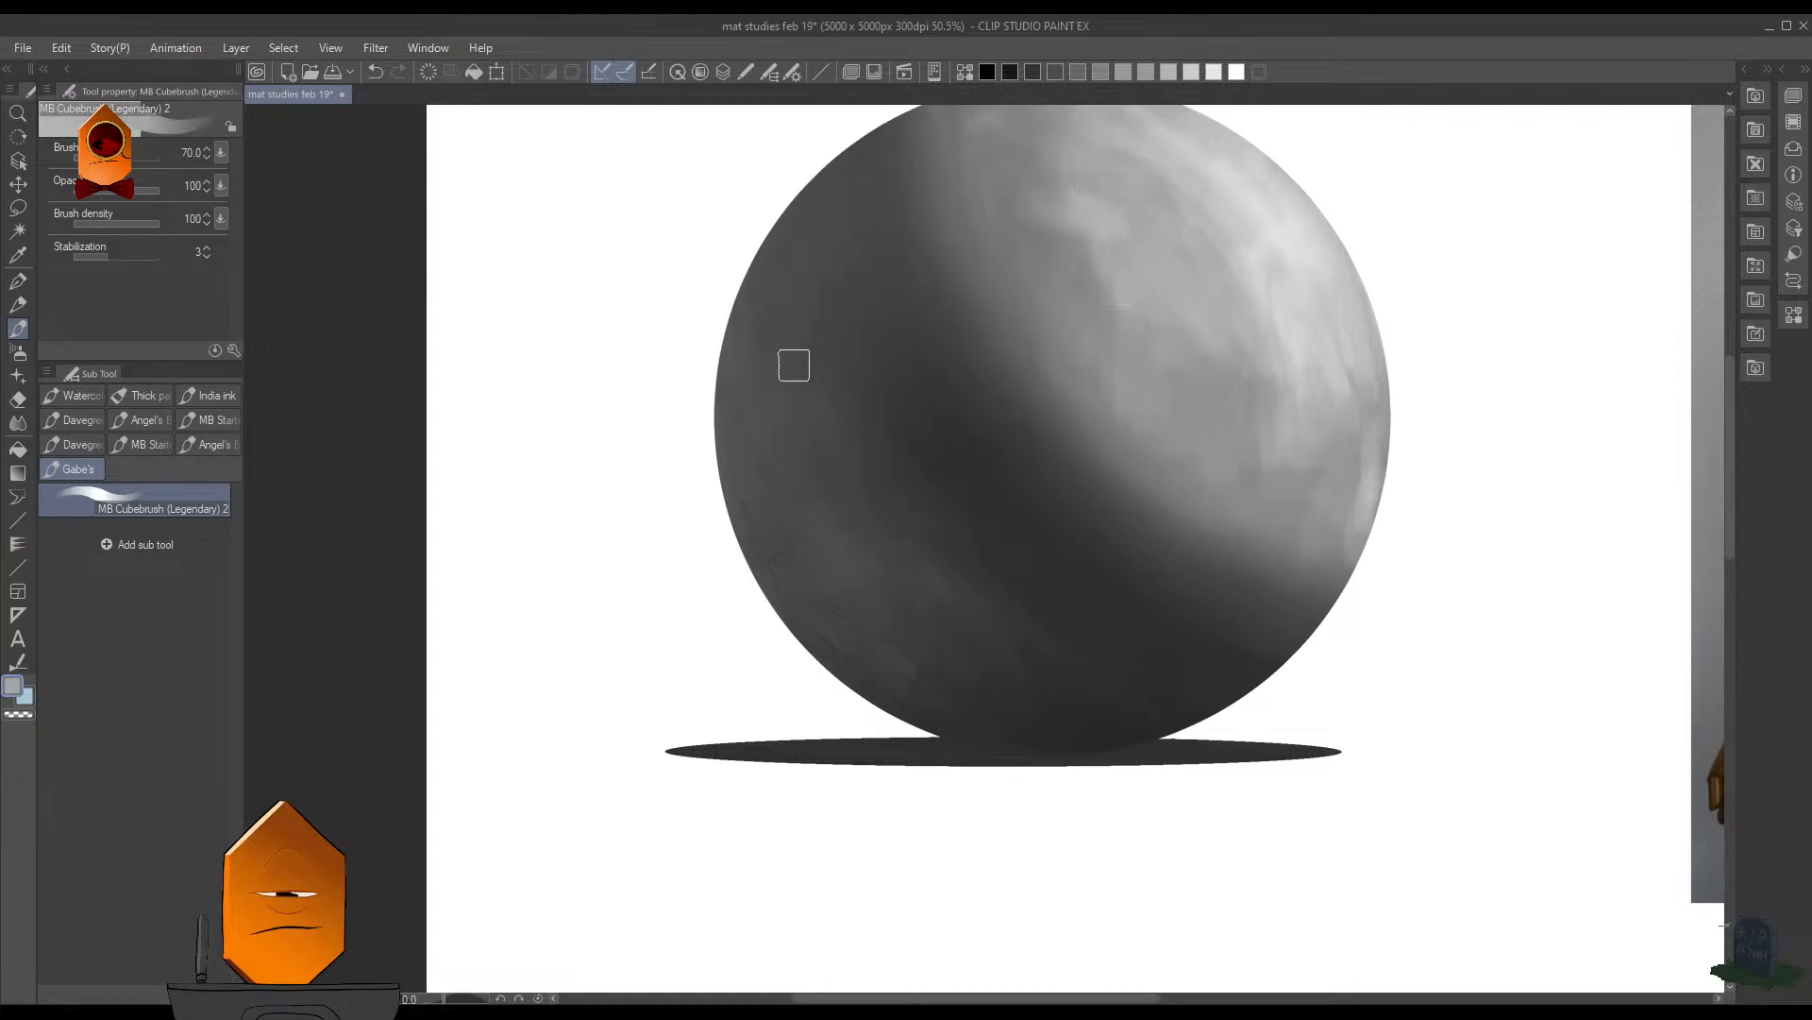
pyautogui.hotkey('ctrl', 'z')
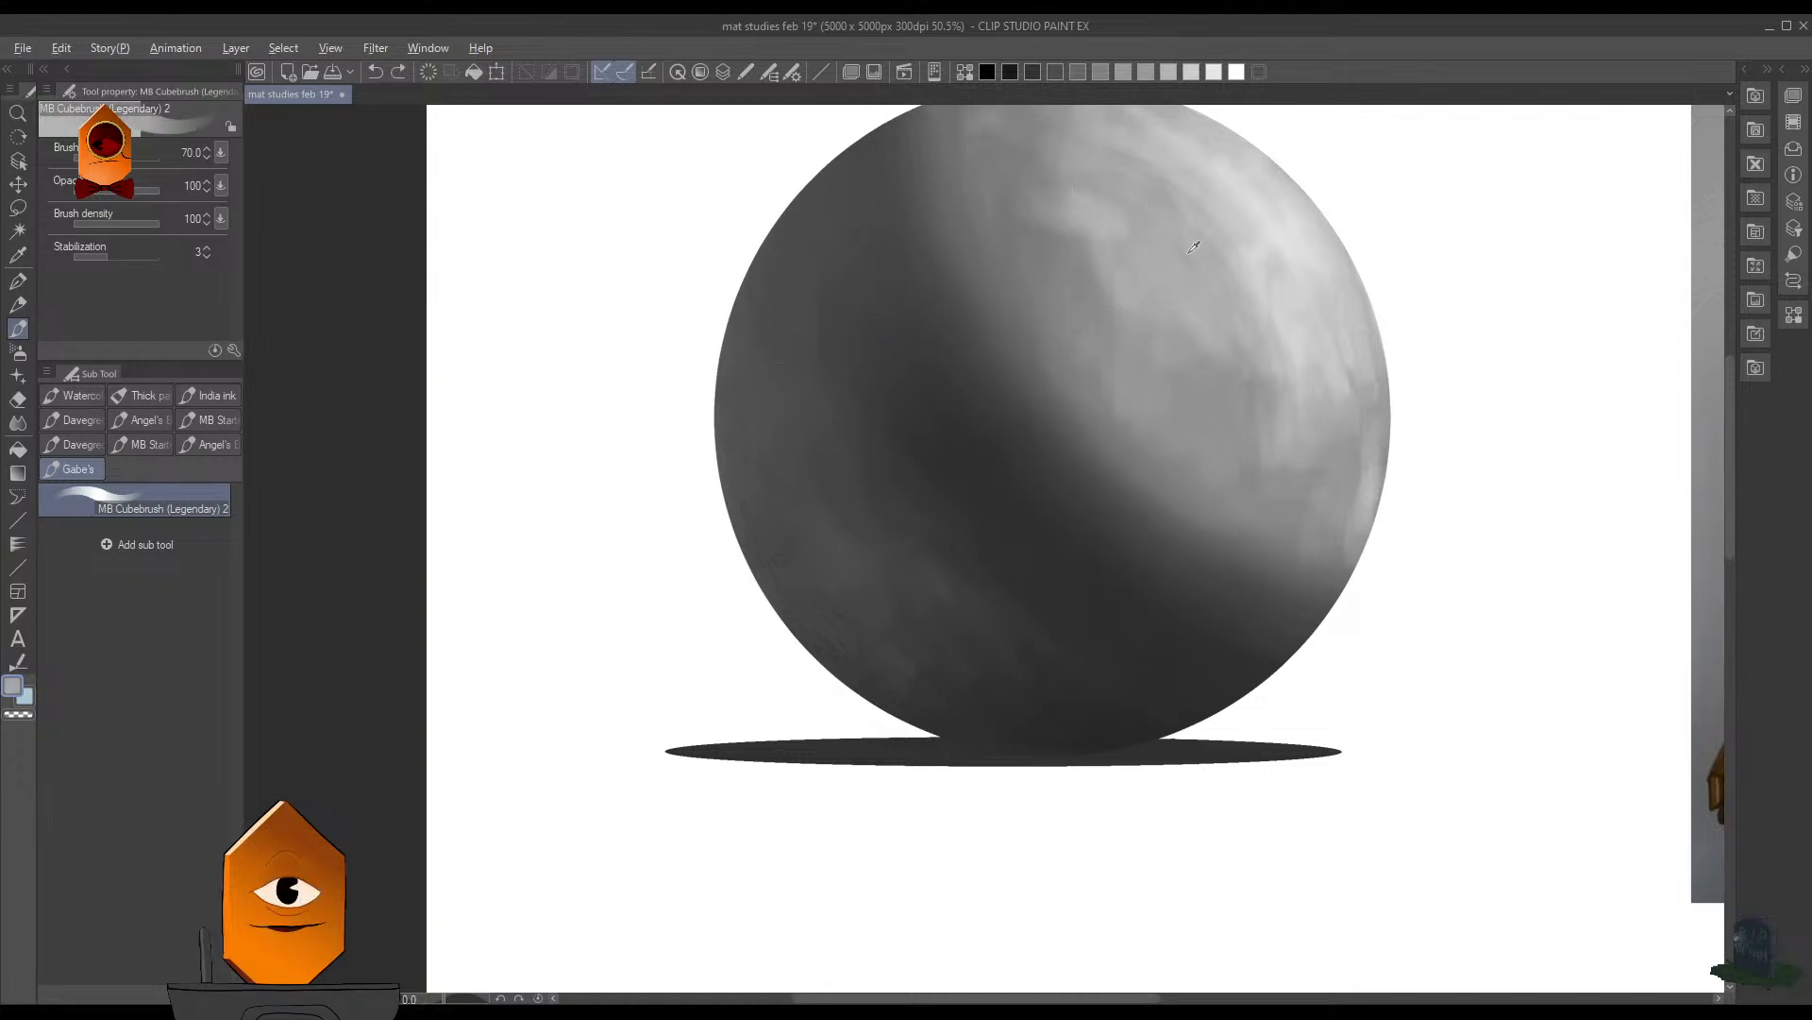
pyautogui.keyDown('alt'); pyautogui.click(1032, 249); pyautogui.keyUp('alt')
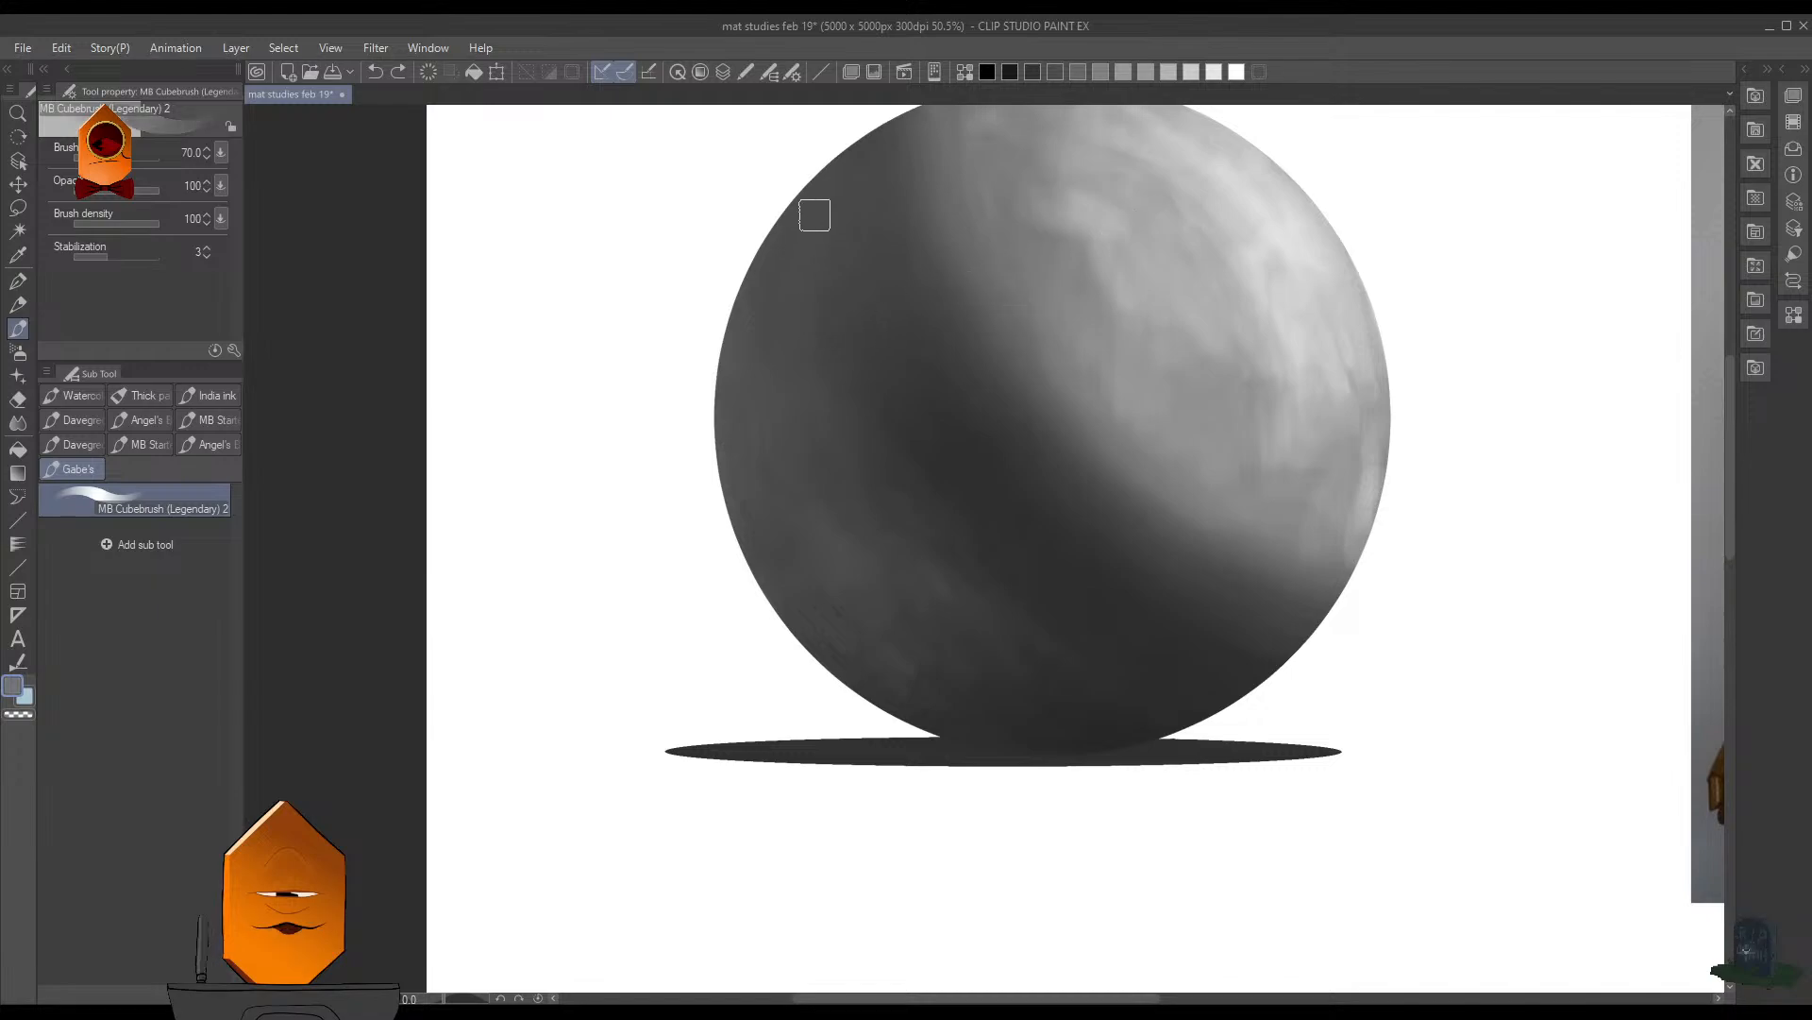
pyautogui.moveTo(814, 216); pyautogui.dragTo(756, 365)
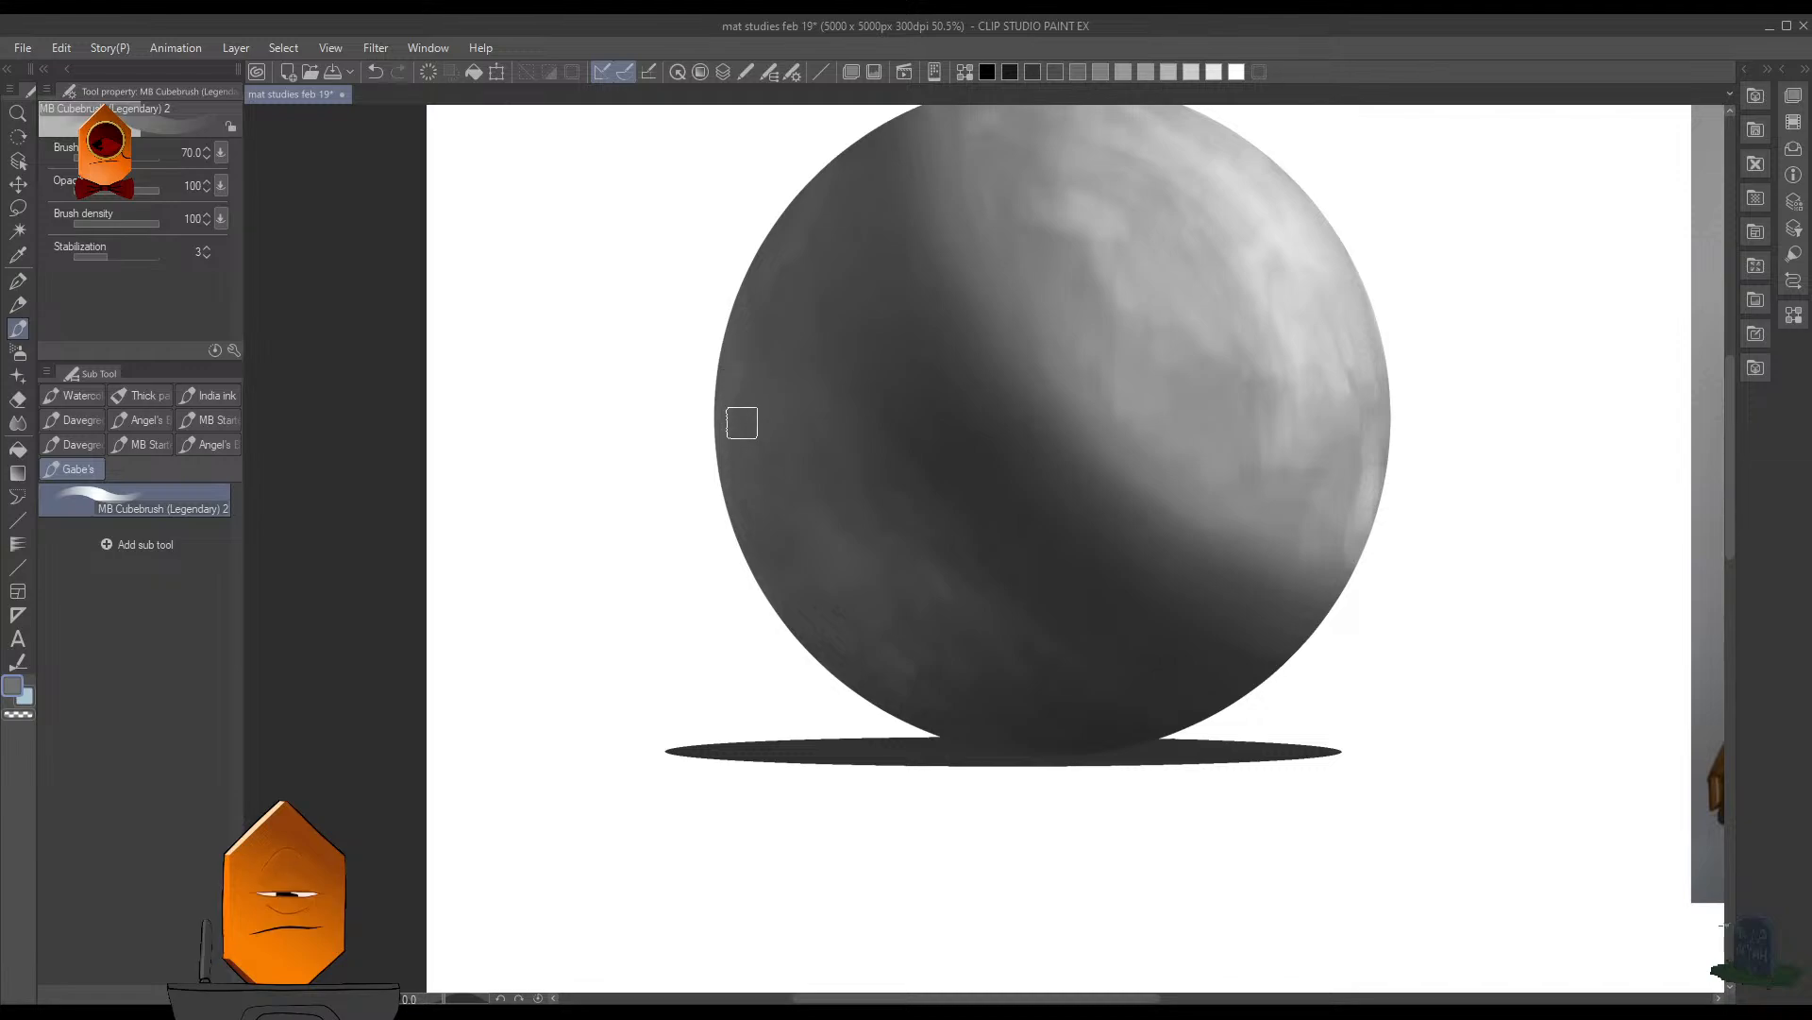
pyautogui.moveTo(740, 421); pyautogui.dragTo(770, 544)
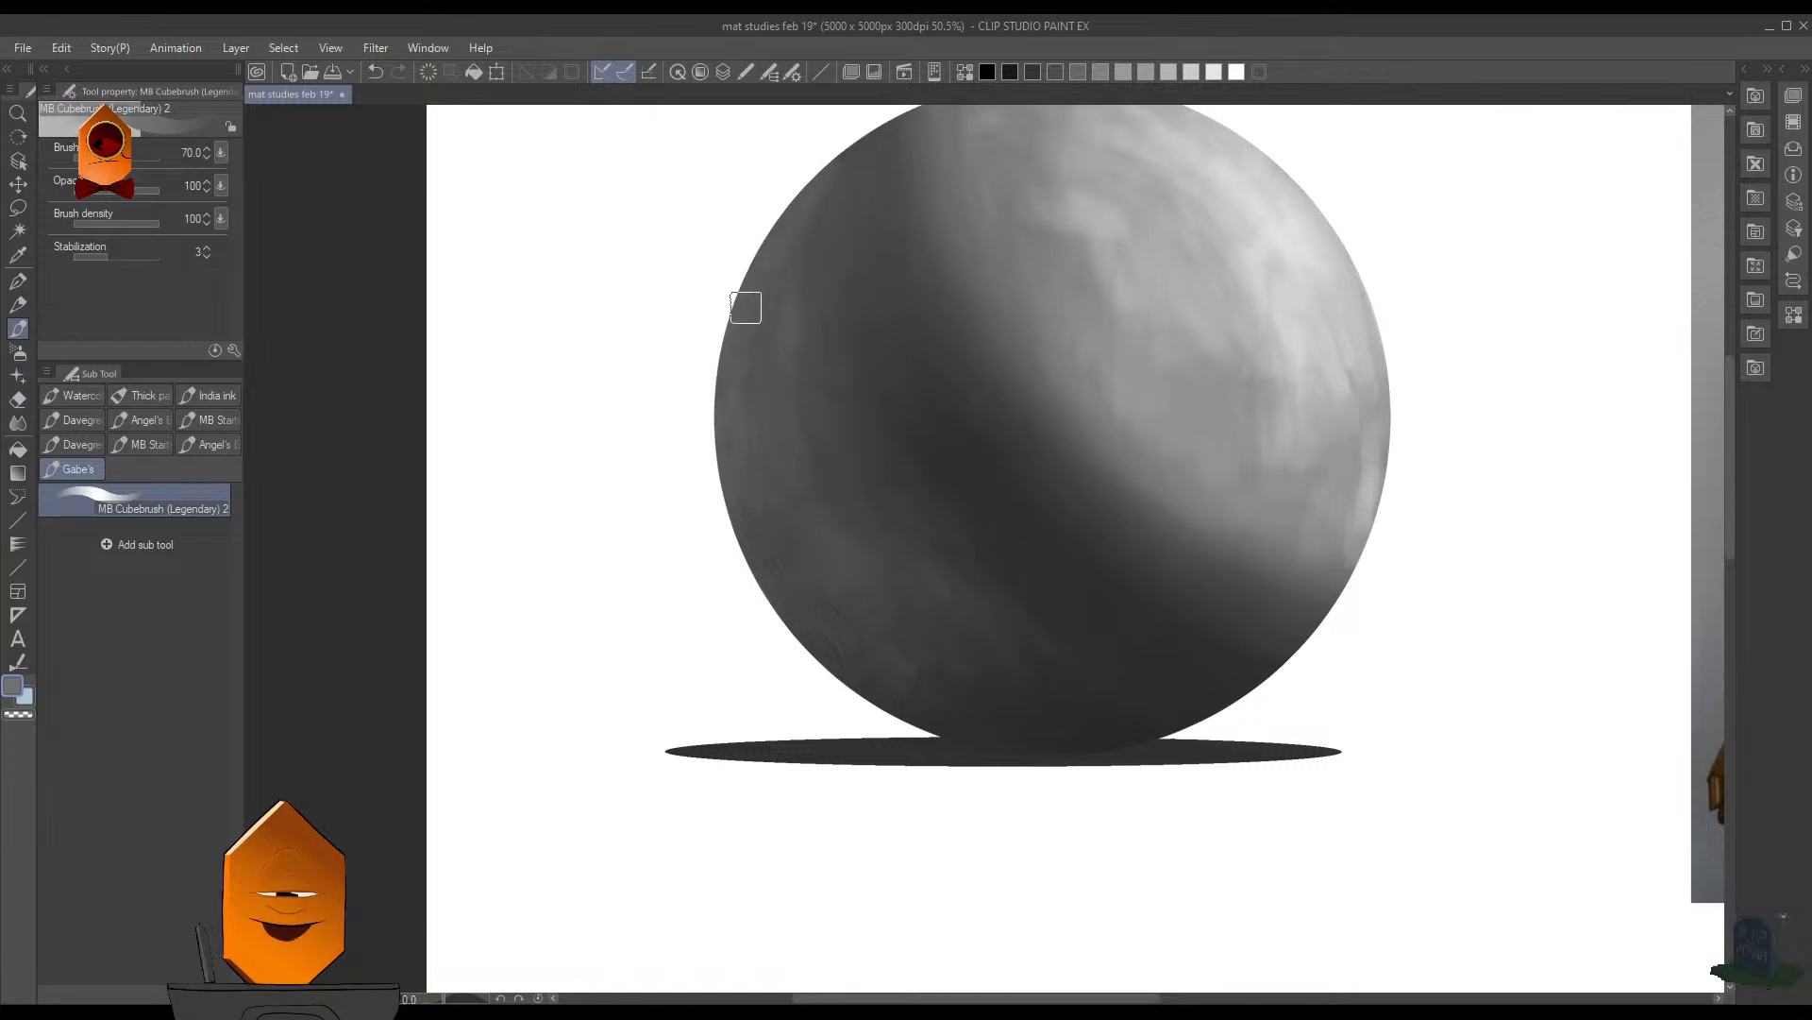
# - Smooth the transition from the left reflected light into the core shadow with a dark brush of size 45, and save the document
pyautogui.scroll(-4, 919, 487)
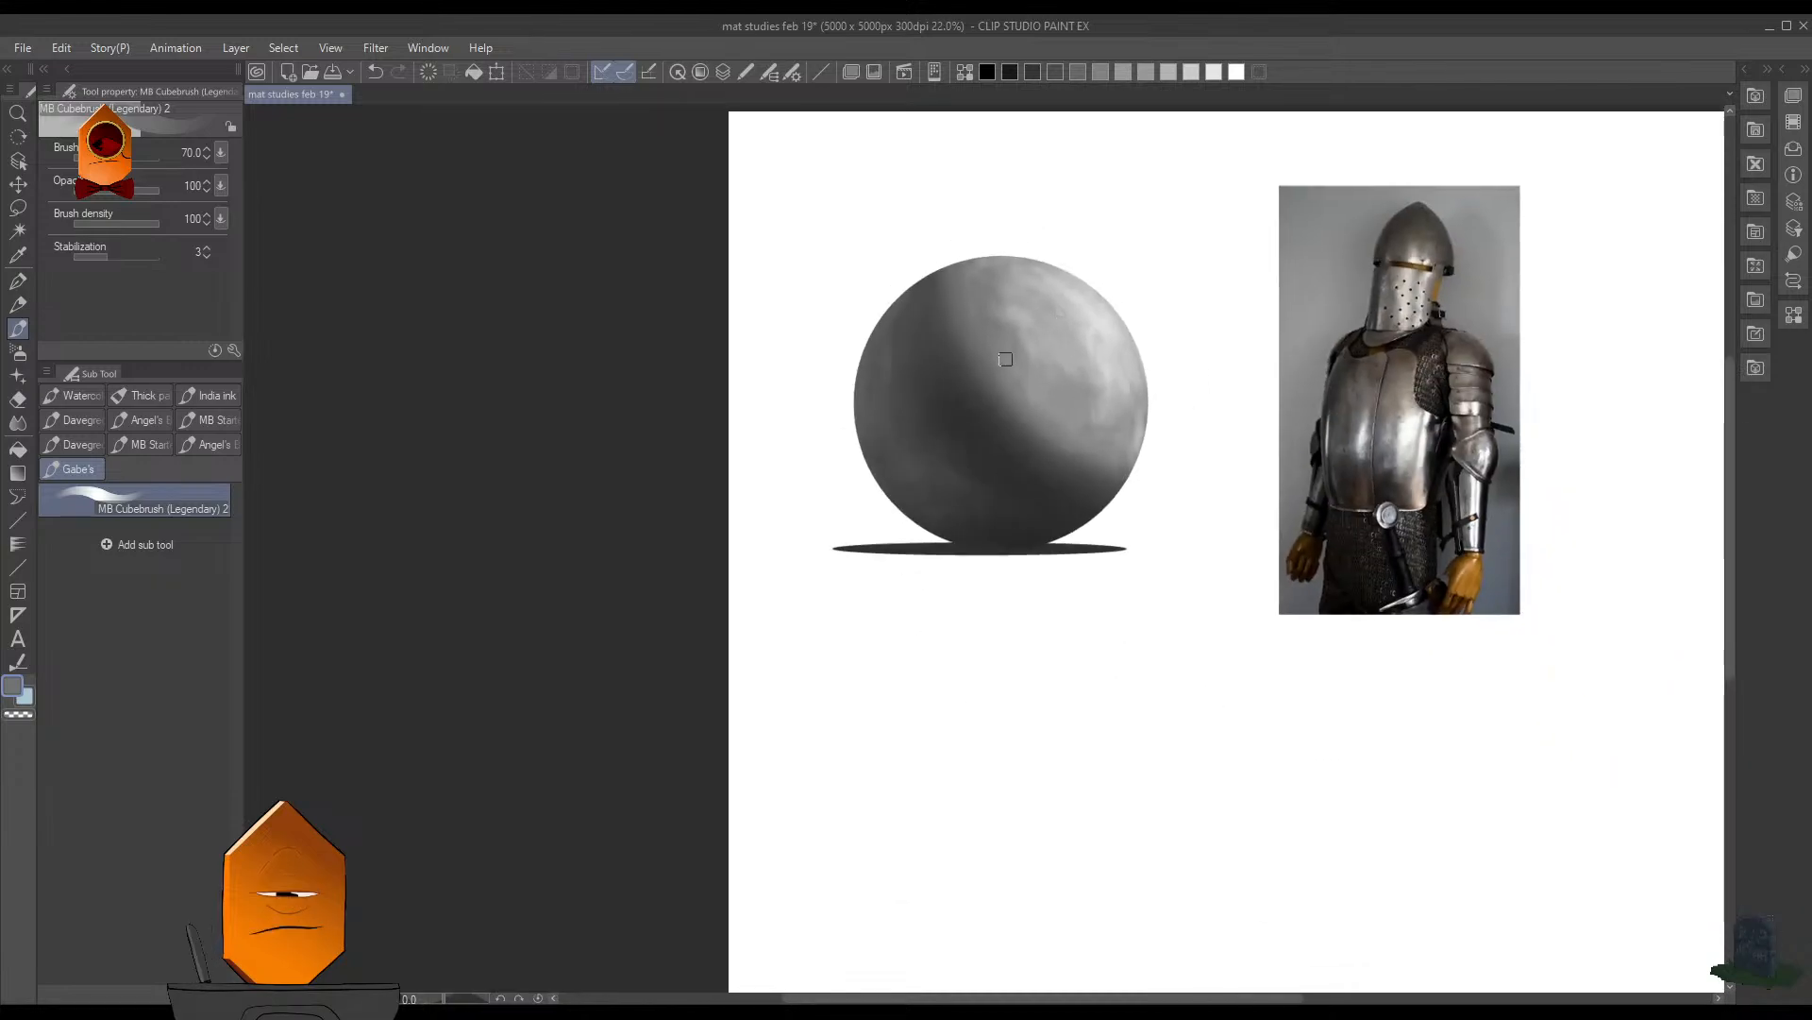
pyautogui.scroll(4, 1008, 457)
pyautogui.press('[')
pyautogui.press('[')
pyautogui.press('[')
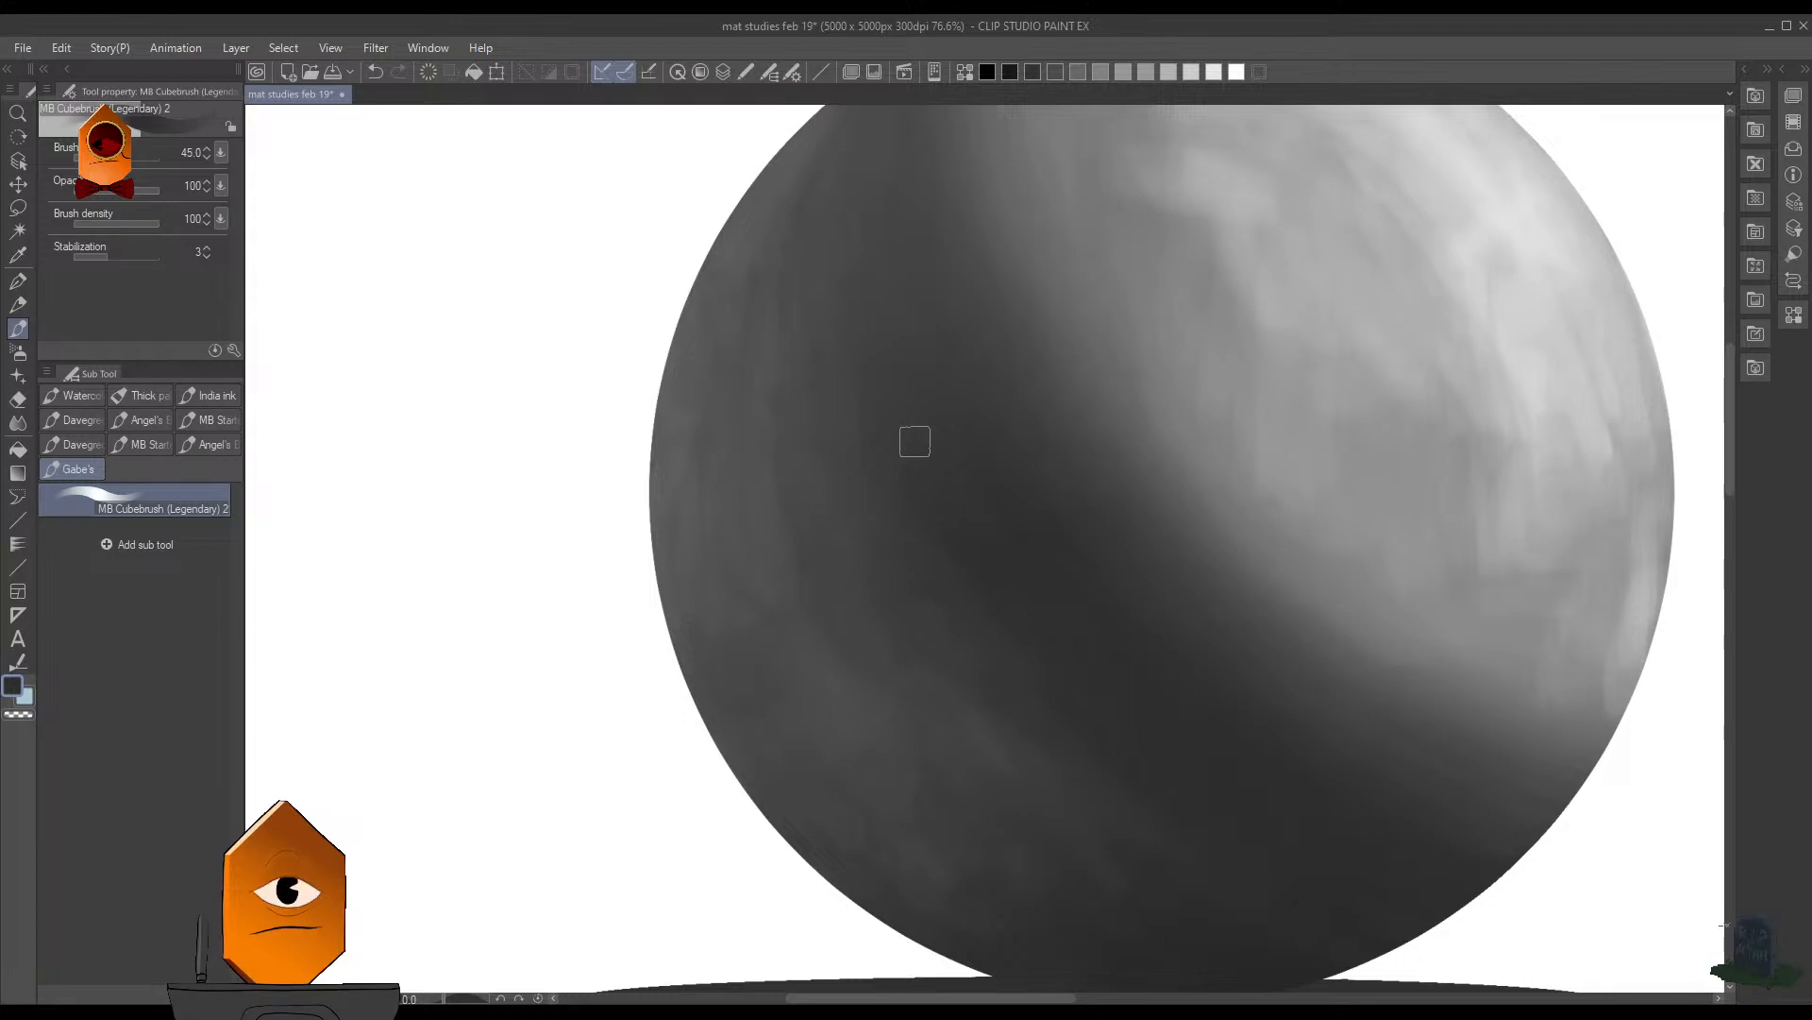
pyautogui.scroll(-3, 984, 437)
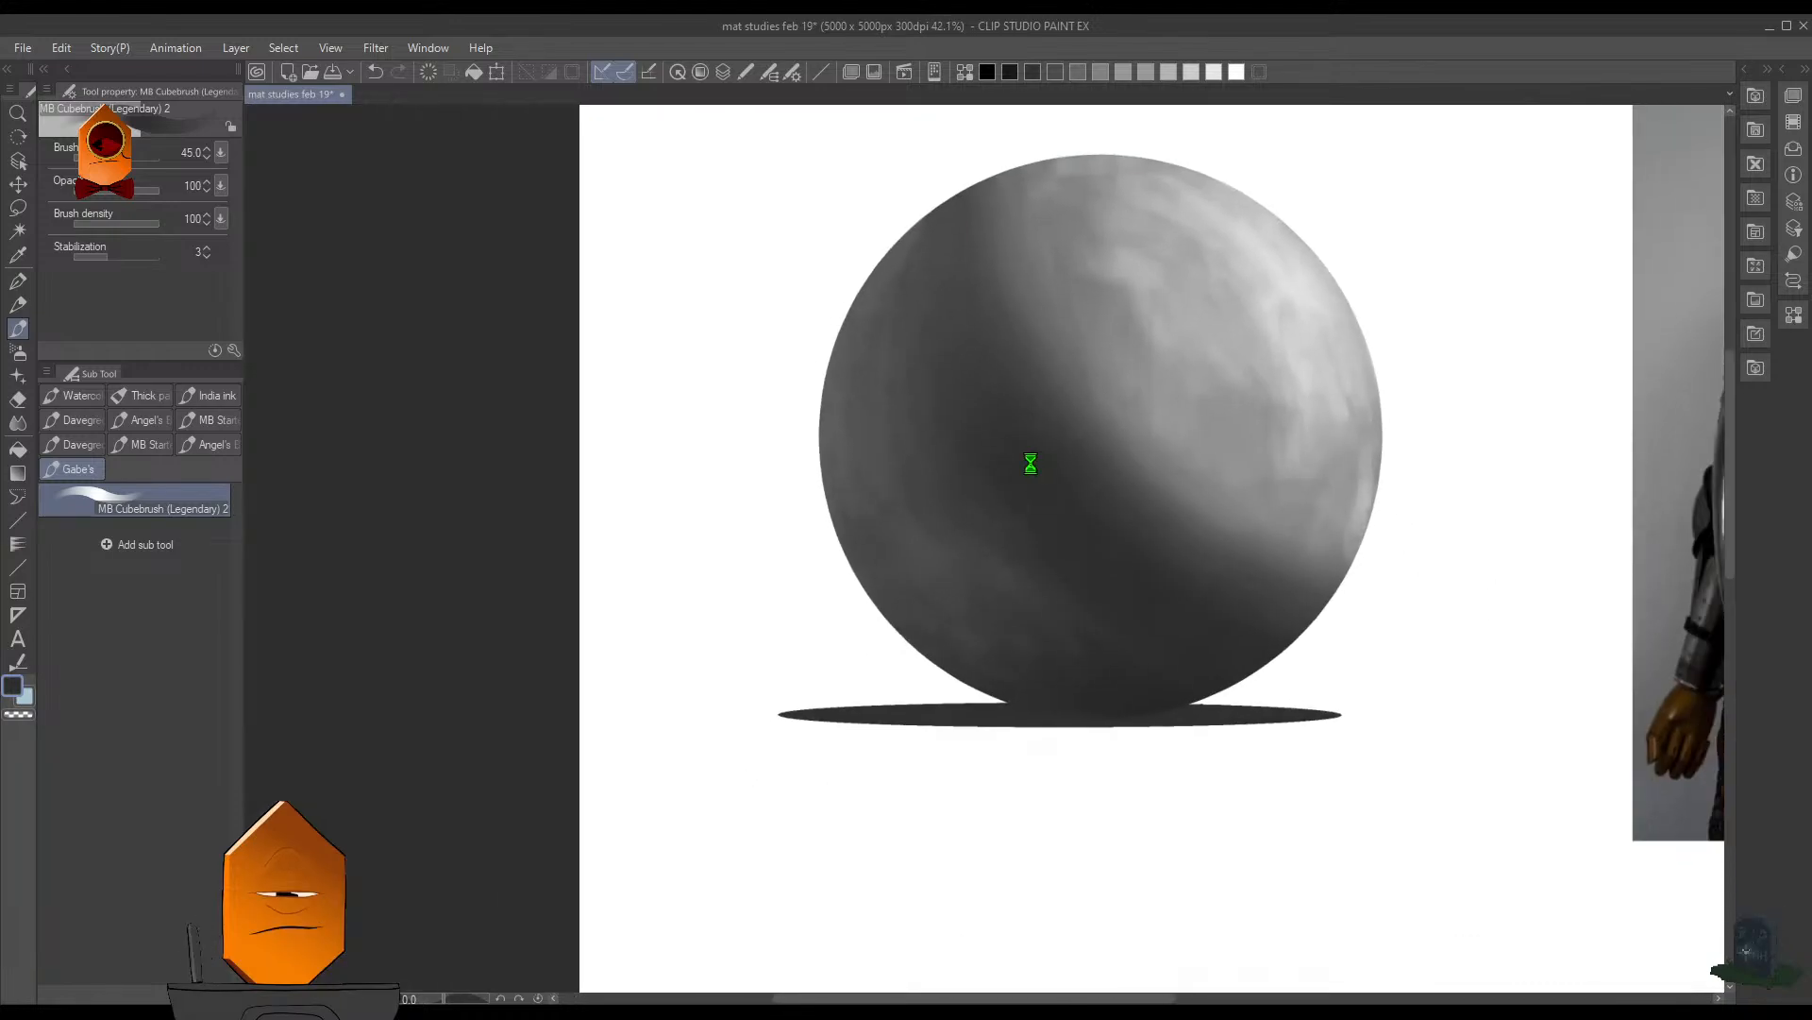
pyautogui.hotkey('ctrl', 's')
# - Brush dark gray over the spot where the sphere's bottom meets the ground shadow
pyautogui.scroll(3, 1003, 380)
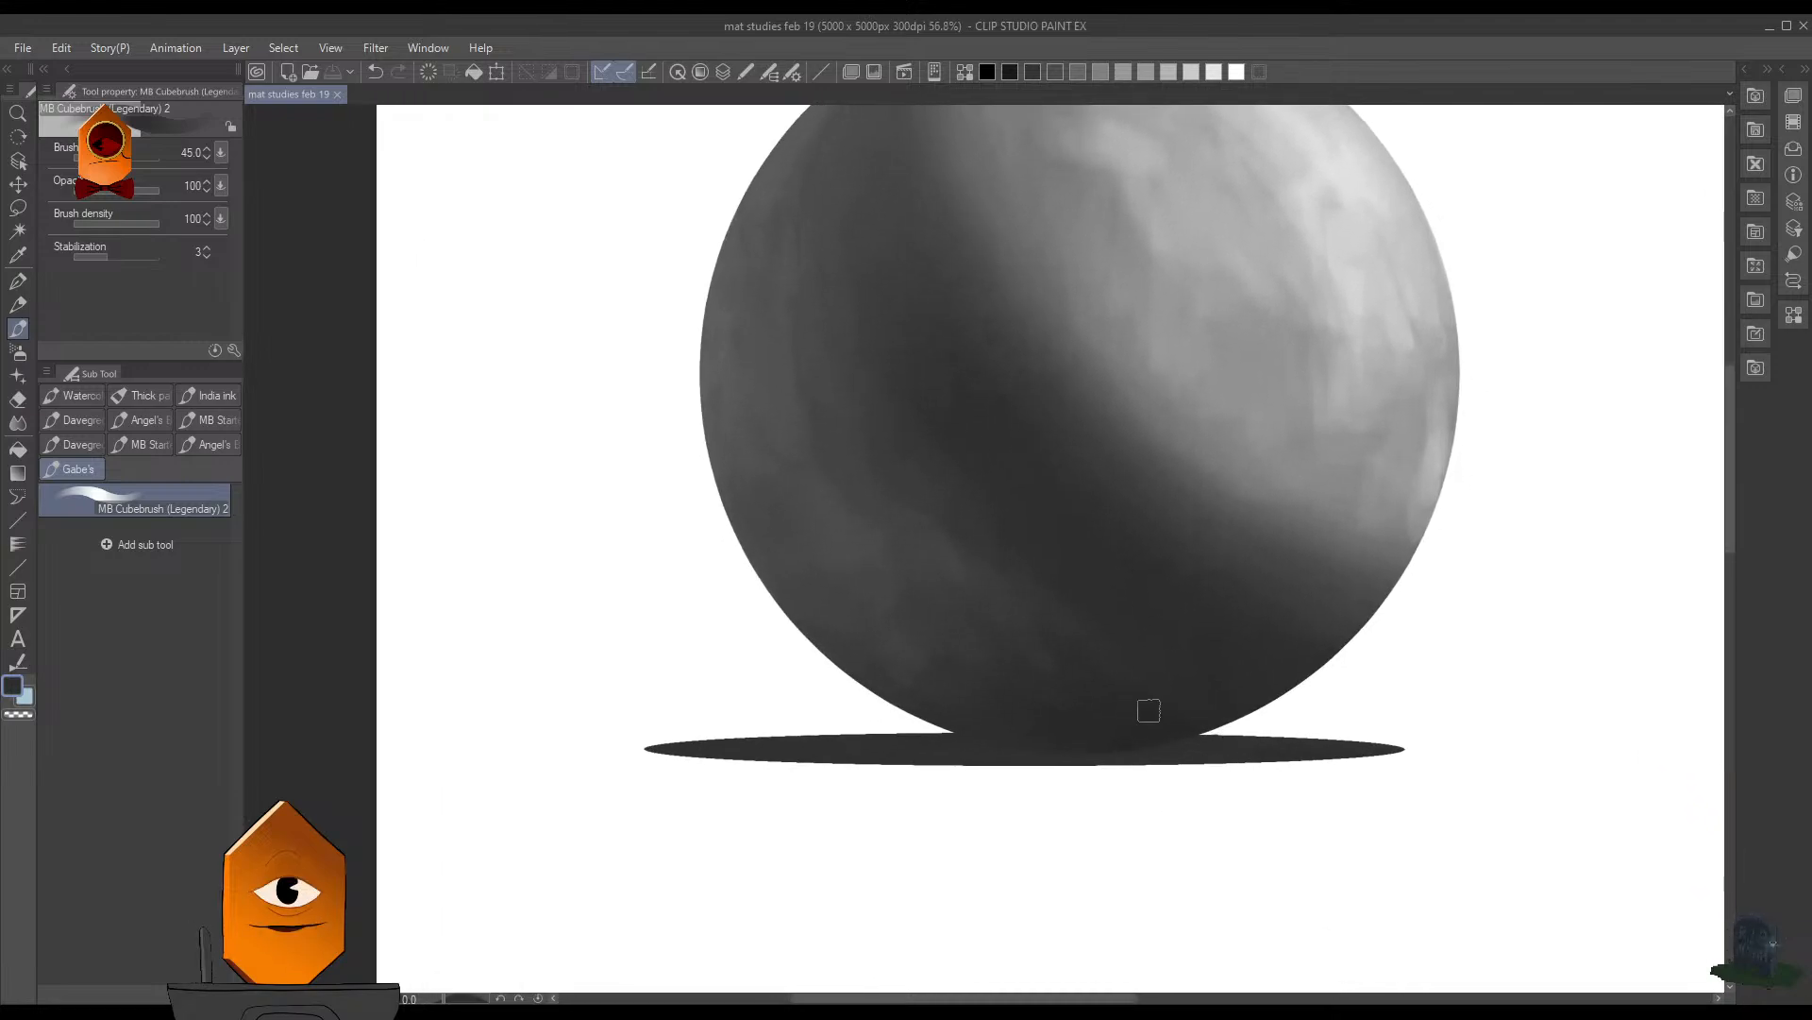
pyautogui.moveTo(1274, 706); pyautogui.dragTo(1123, 688)
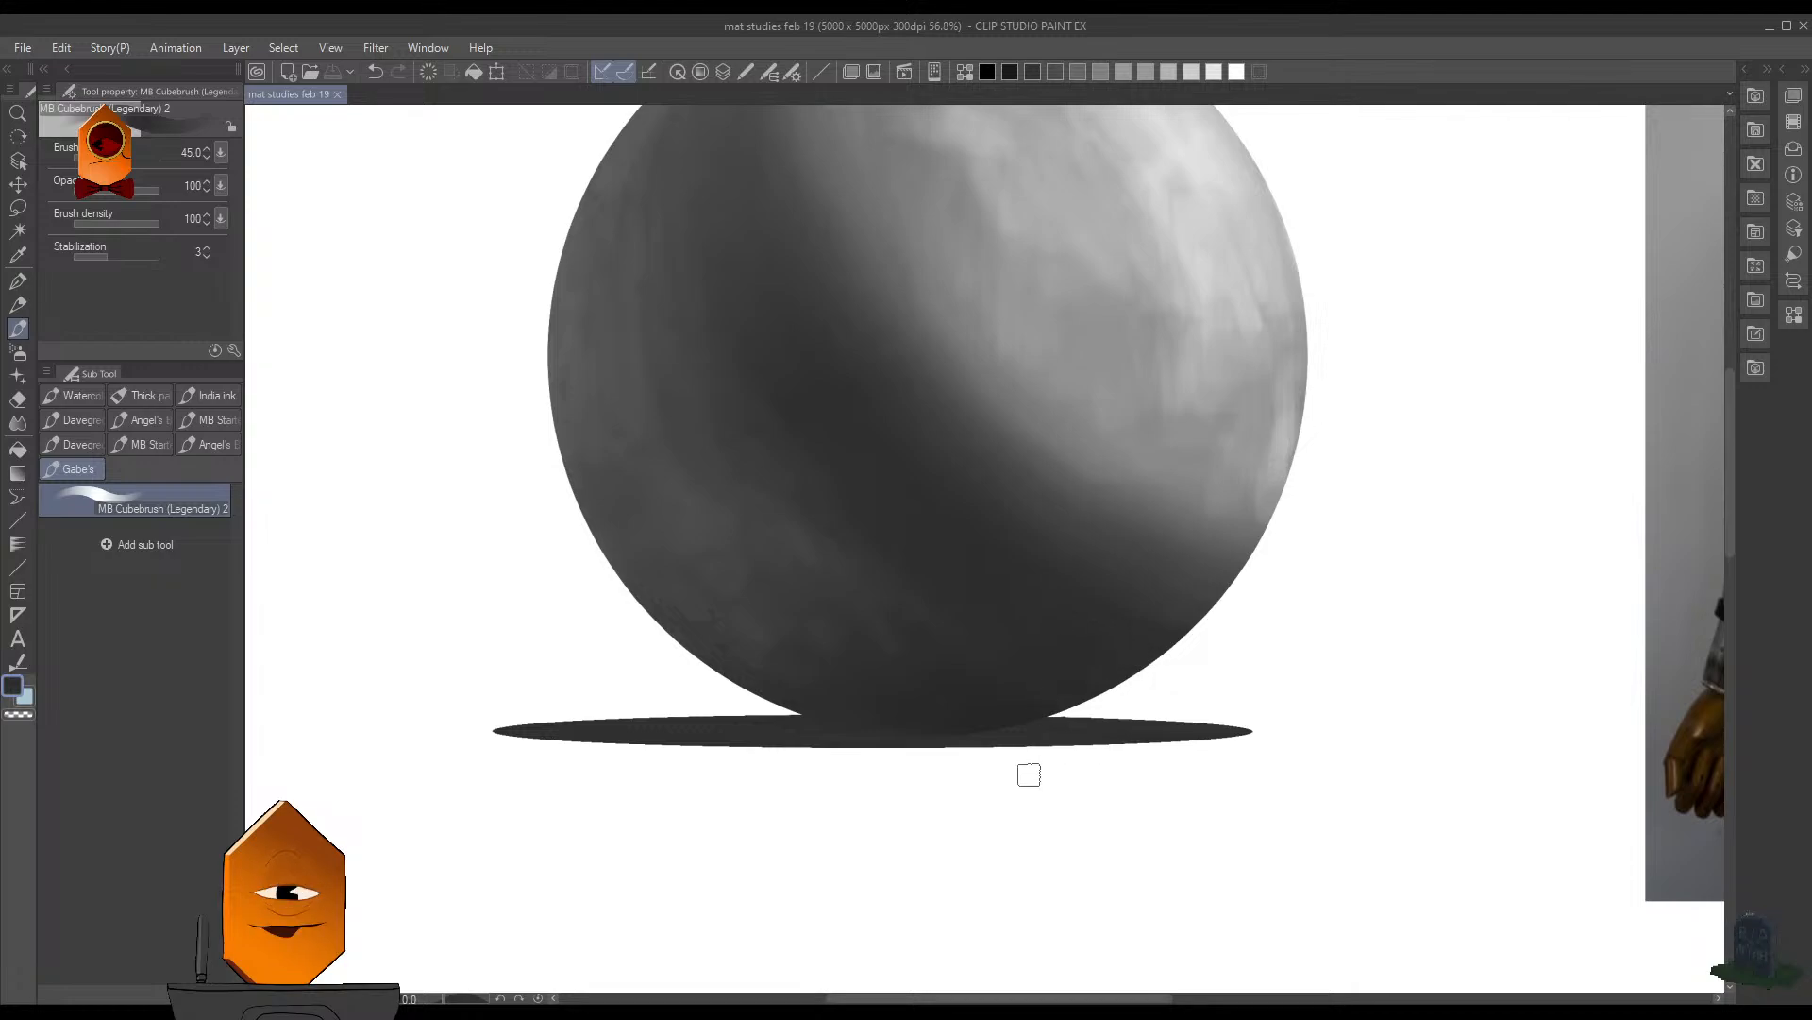
pyautogui.press('F7')
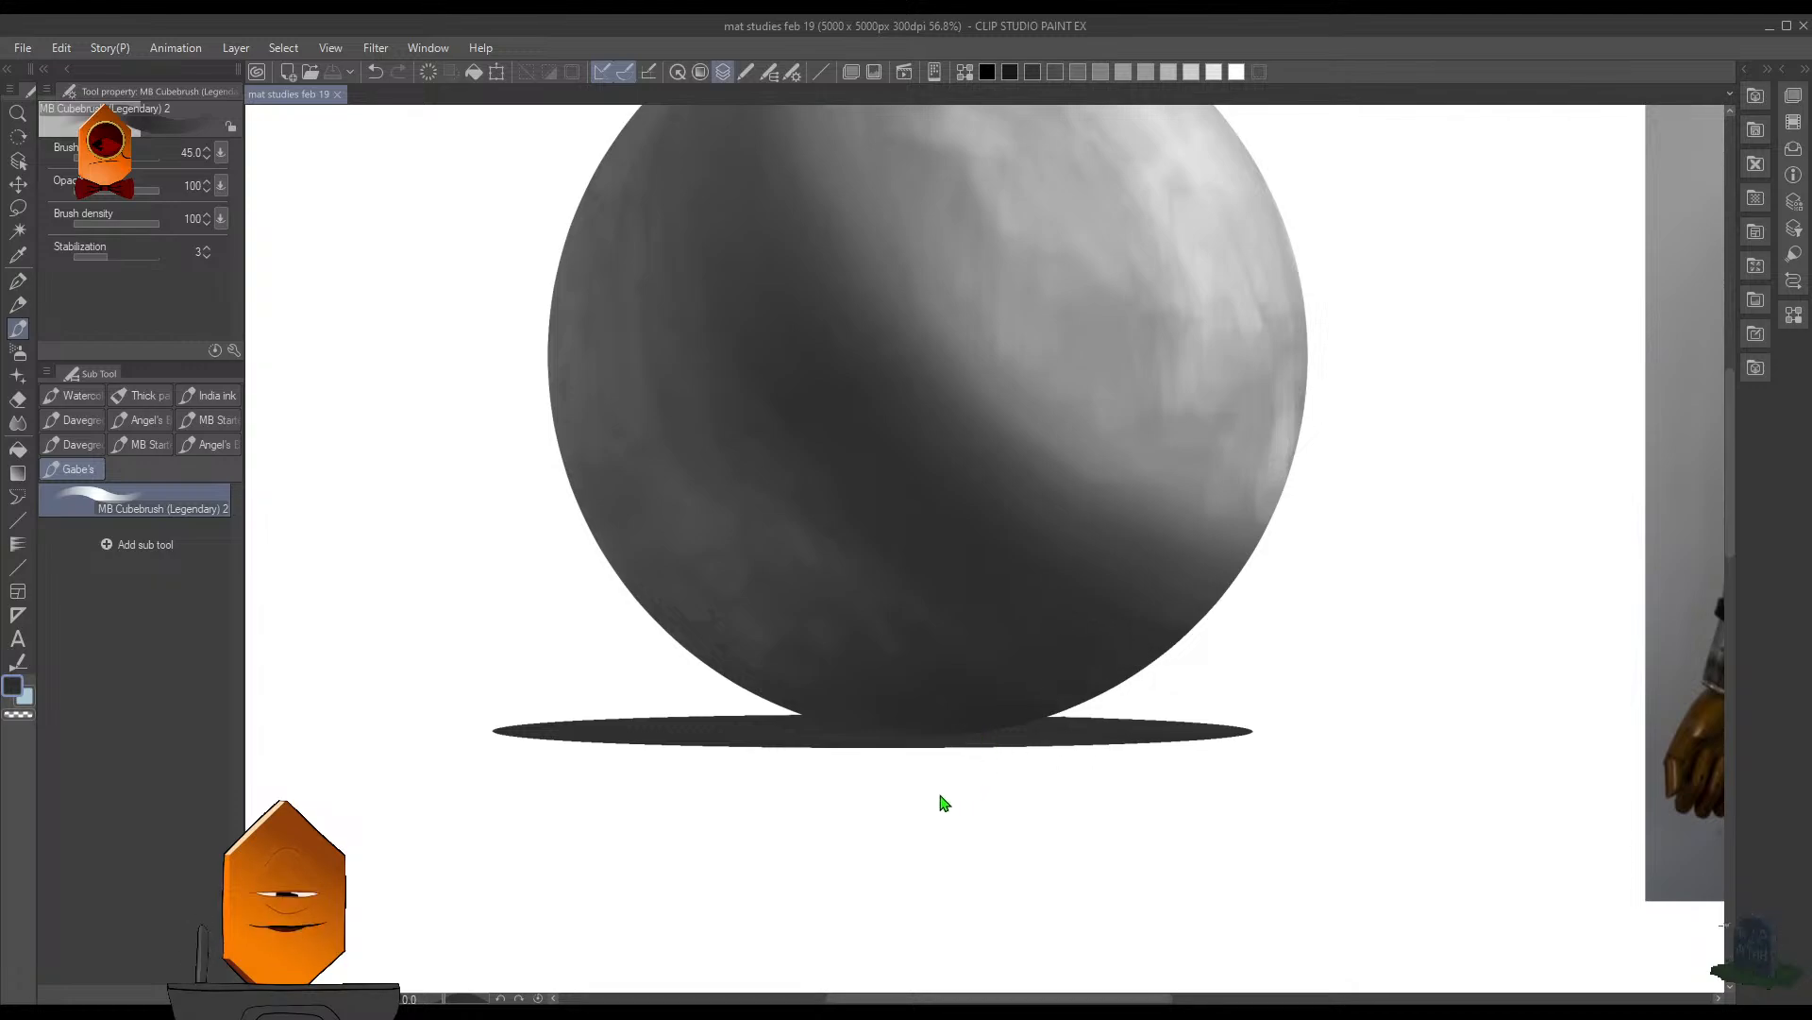
pyautogui.moveTo(955, 716); pyautogui.dragTo(951, 733)
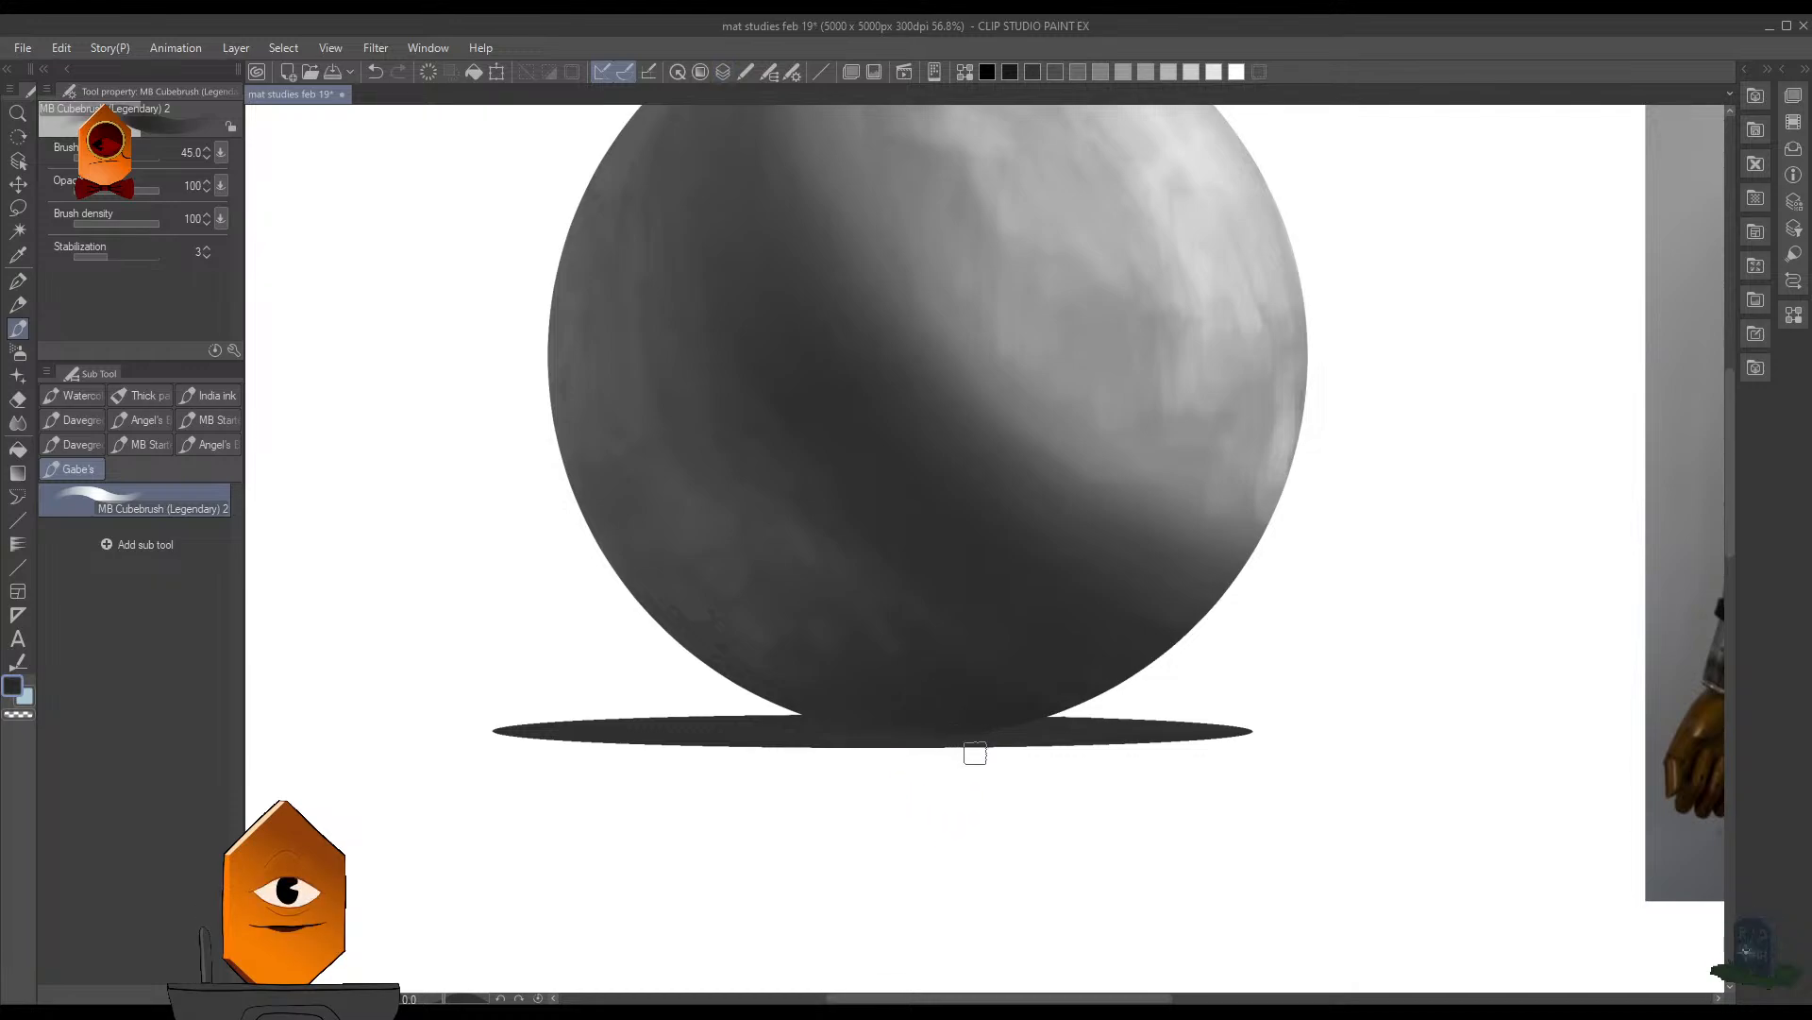
# - Select the ground shadow's shape, darken it with the brush enlarged to 100, and clear the selection
pyautogui.hotkey('ctrl', 'shift', 'd')
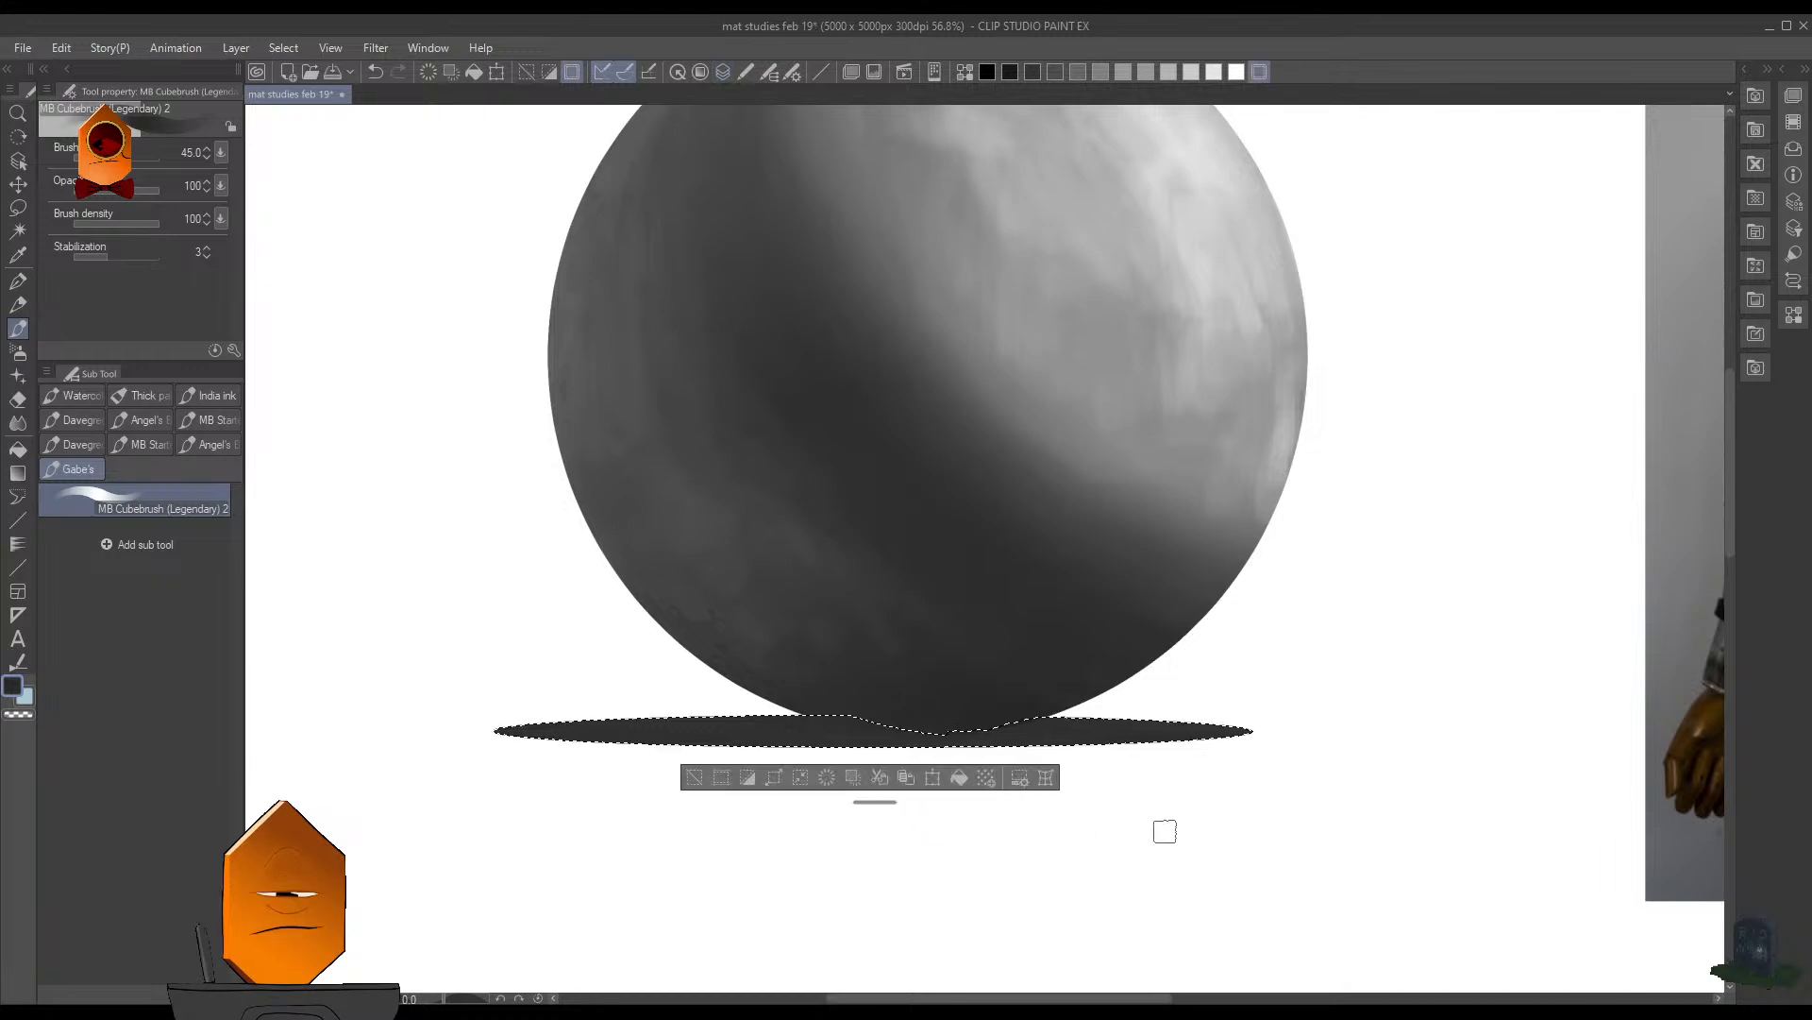
pyautogui.press(']')
pyautogui.press(']')
pyautogui.press(']')
pyautogui.press(']')
pyautogui.press(']')
pyautogui.press(']')
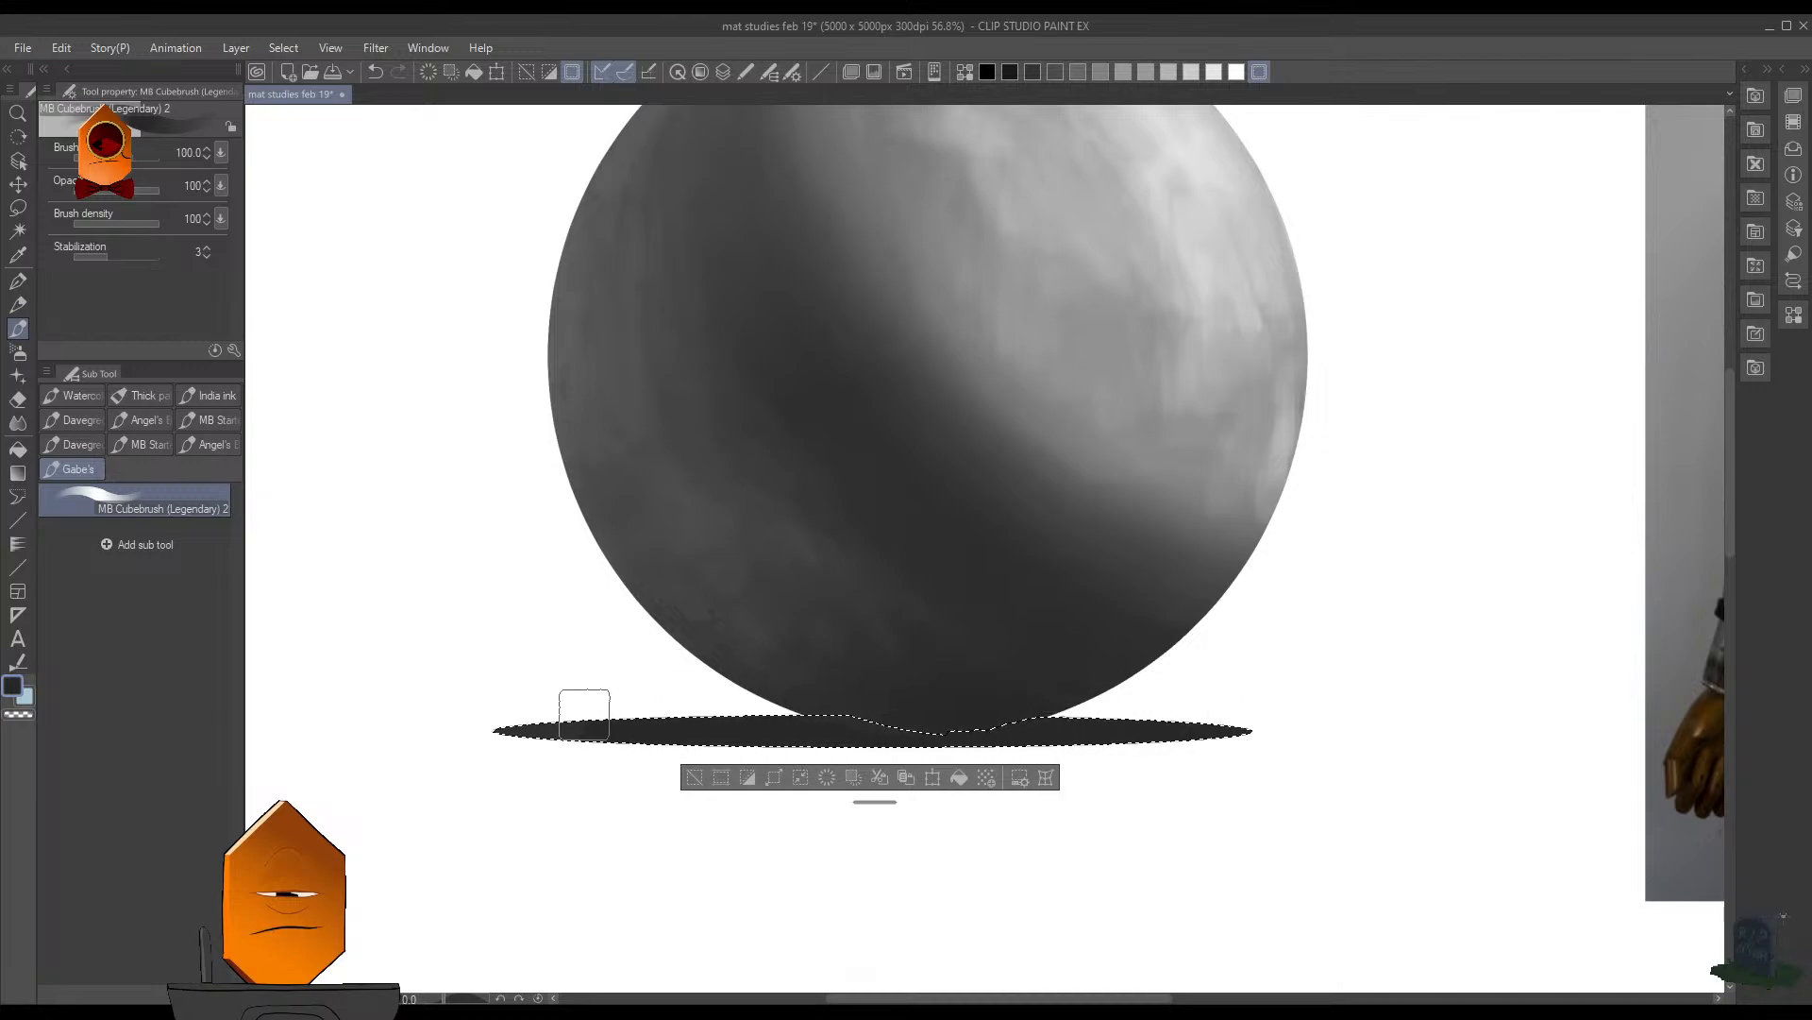
pyautogui.hotkey('ctrl', 'd')
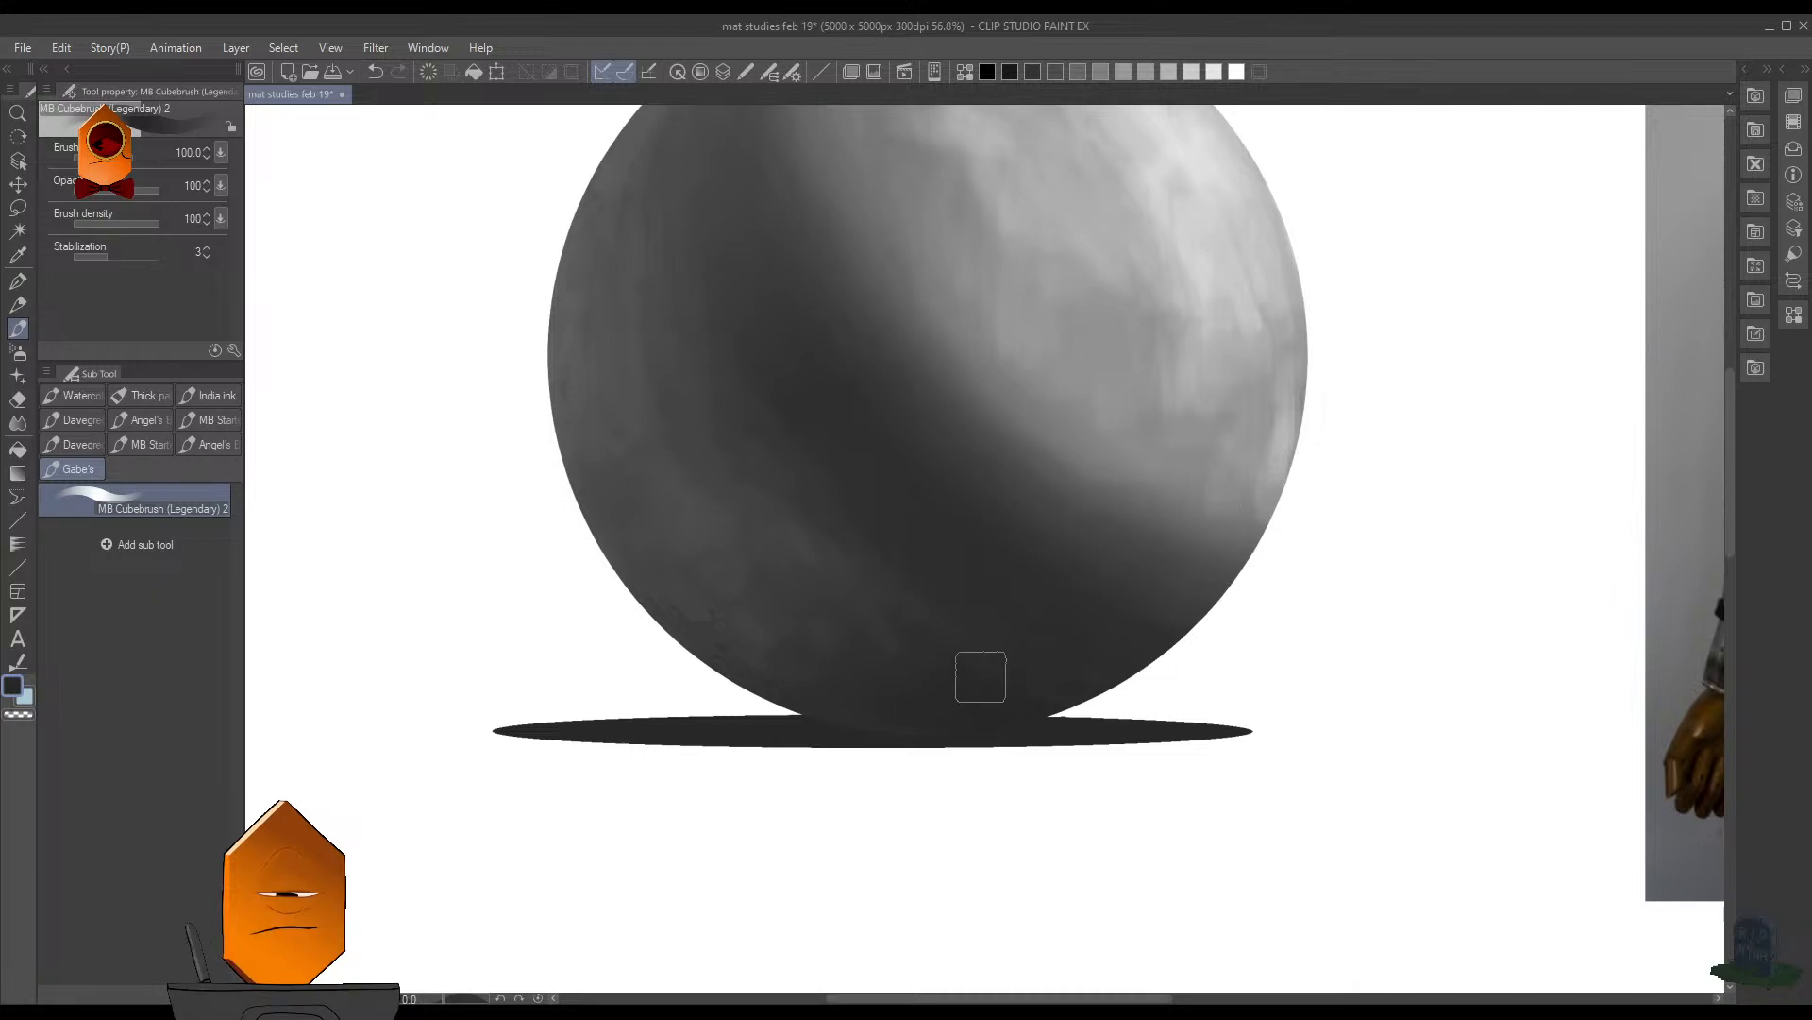
# - Select the sphere's shape and brush dark gray along the seam where its bottom overlaps the ground shadow, with the brush reduced to 70
pyautogui.press('F7')
pyautogui.moveTo(942, 741); pyautogui.dragTo(976, 725)
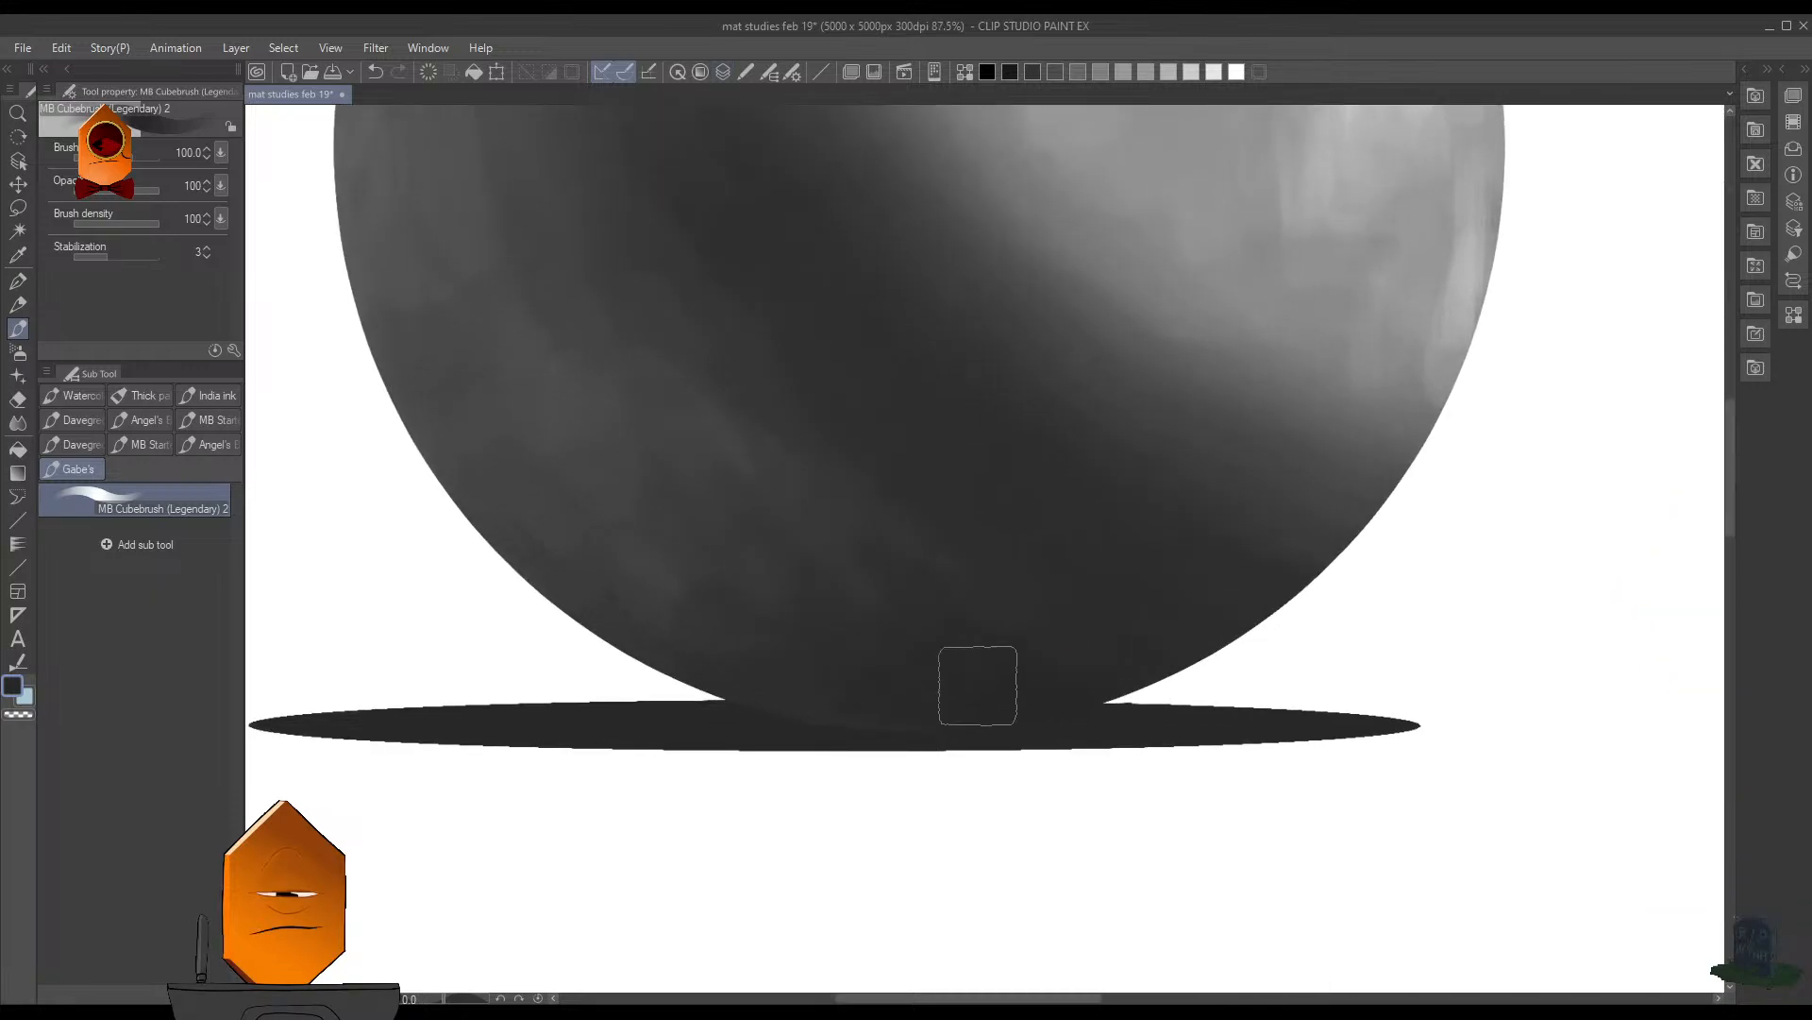
pyautogui.keyDown('ctrl'); pyautogui.keyDown('shift'); pyautogui.click(866, 702); pyautogui.keyUp('shift'); pyautogui.keyUp('ctrl')
pyautogui.hotkey('ctrl', 'shift', 'a')
pyautogui.press('[')
pyautogui.press('[')
pyautogui.press('[')
pyautogui.press('[')
pyautogui.press('[')
pyautogui.press('[')
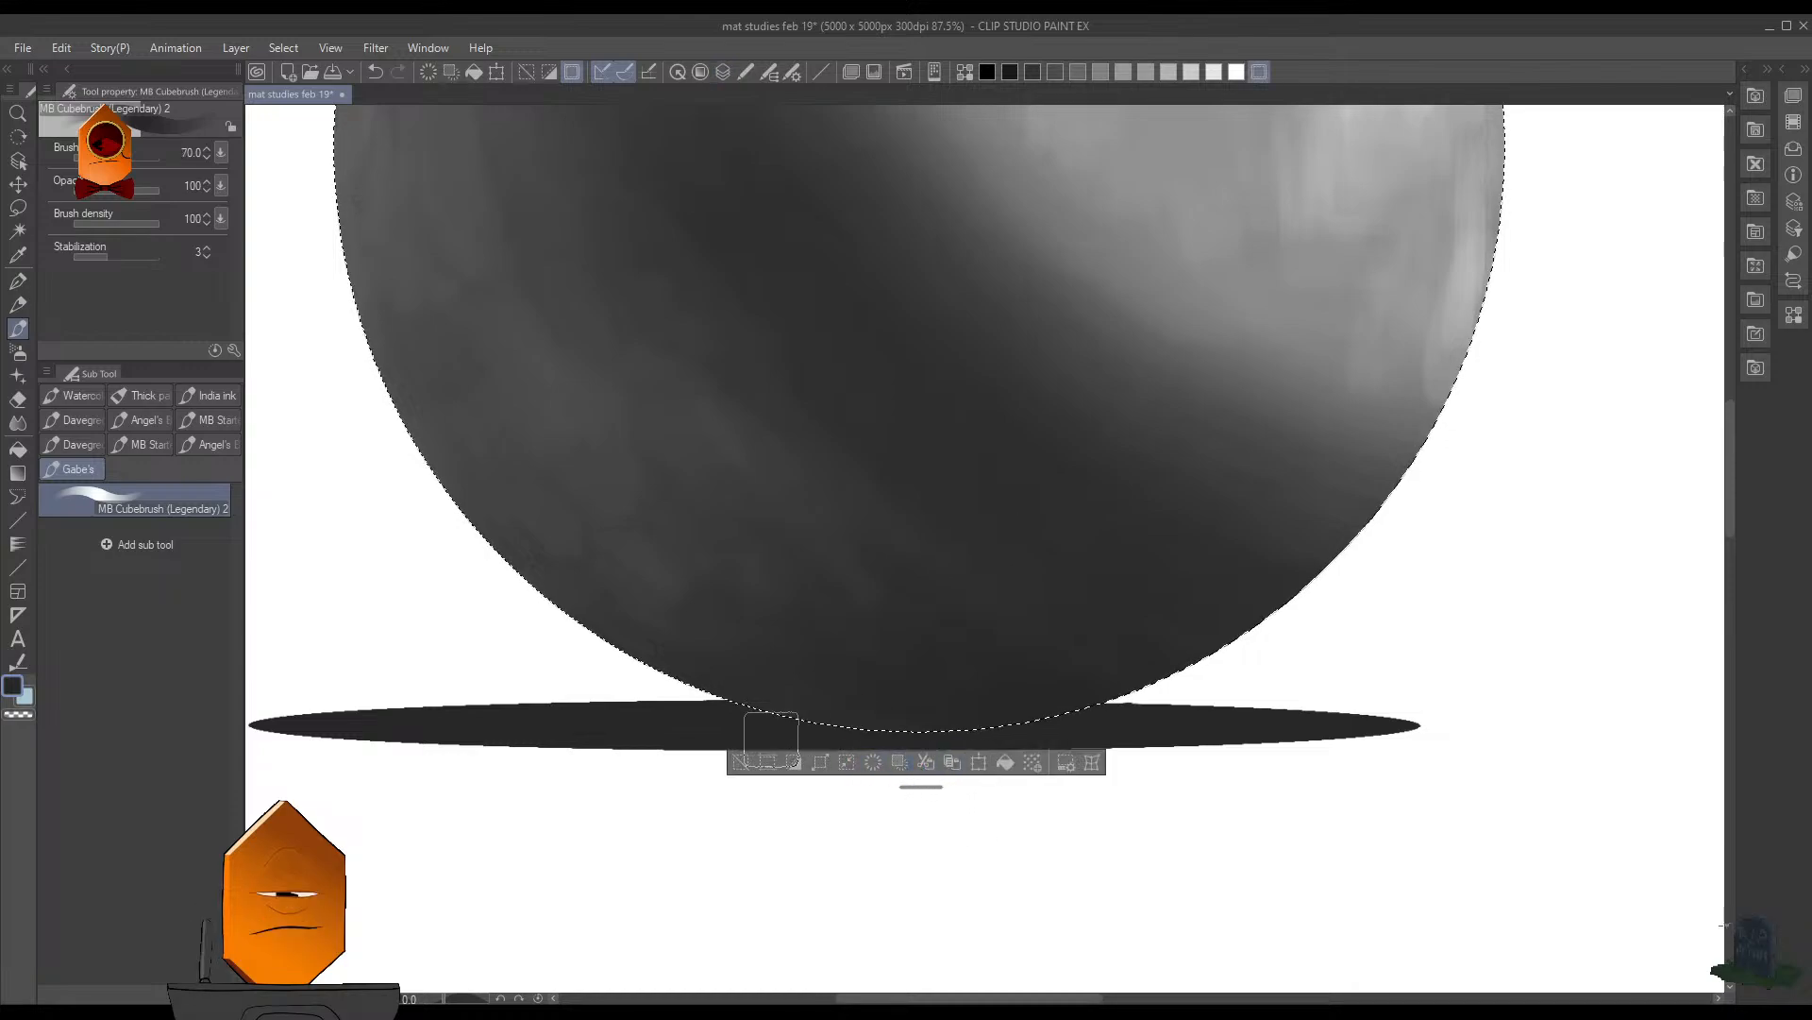
pyautogui.click(717, 718)
pyautogui.hotkey('ctrl', 'z')
pyautogui.moveTo(747, 720); pyautogui.dragTo(757, 731)
# - Move the floating selection bar away from the ground shadow and soften the sphere's lower dark area with brush size 50
pyautogui.moveTo(923, 786); pyautogui.dragTo(927, 961)
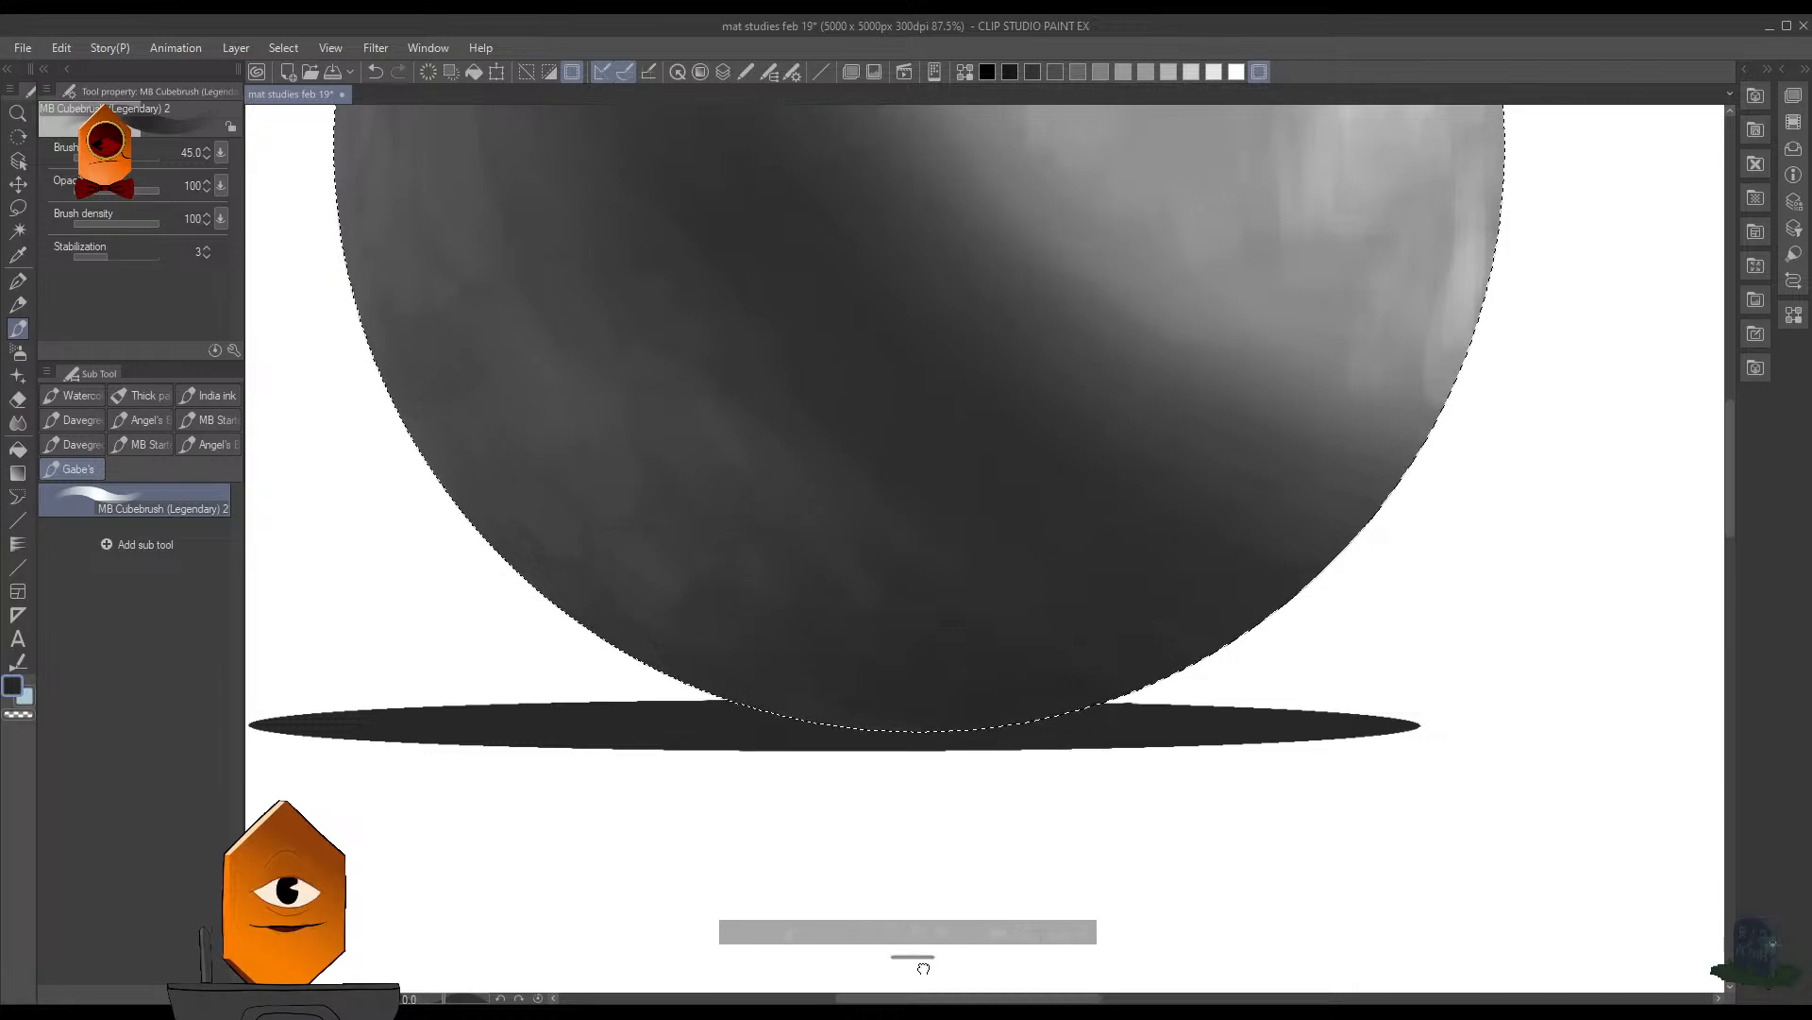
pyautogui.press('[')
pyautogui.press('[')
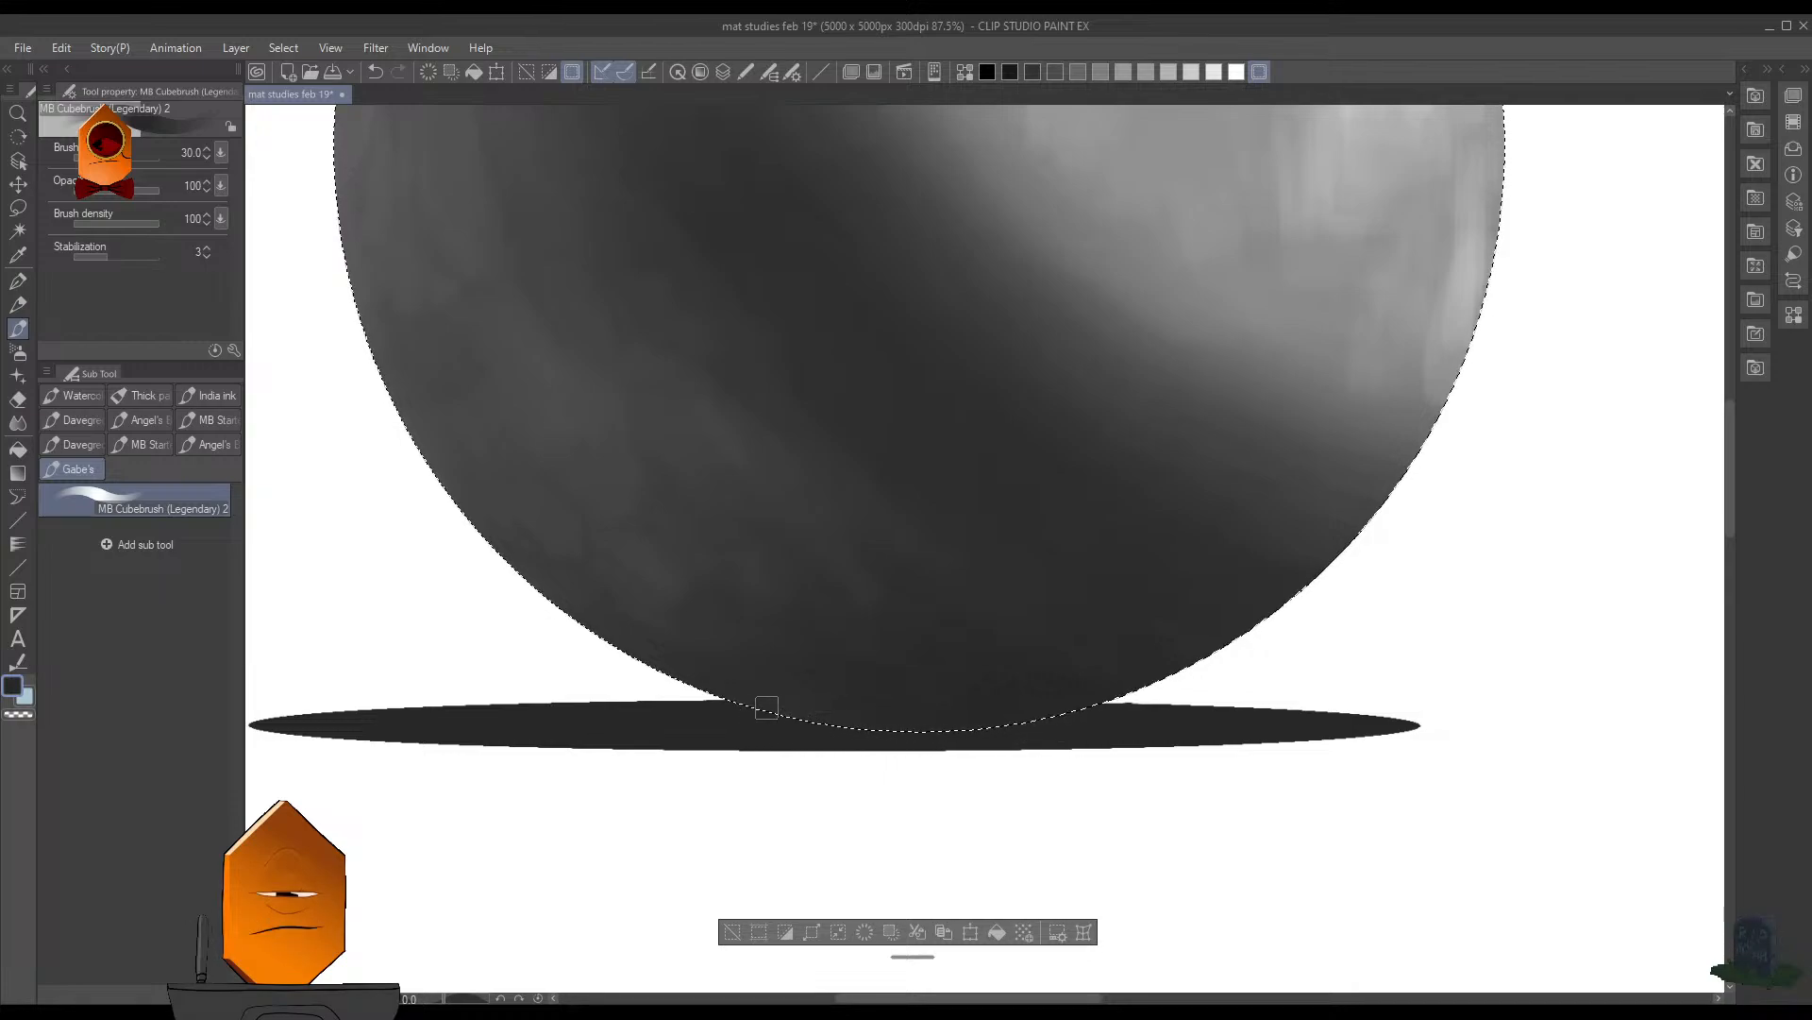
pyautogui.press(']')
pyautogui.press(']')
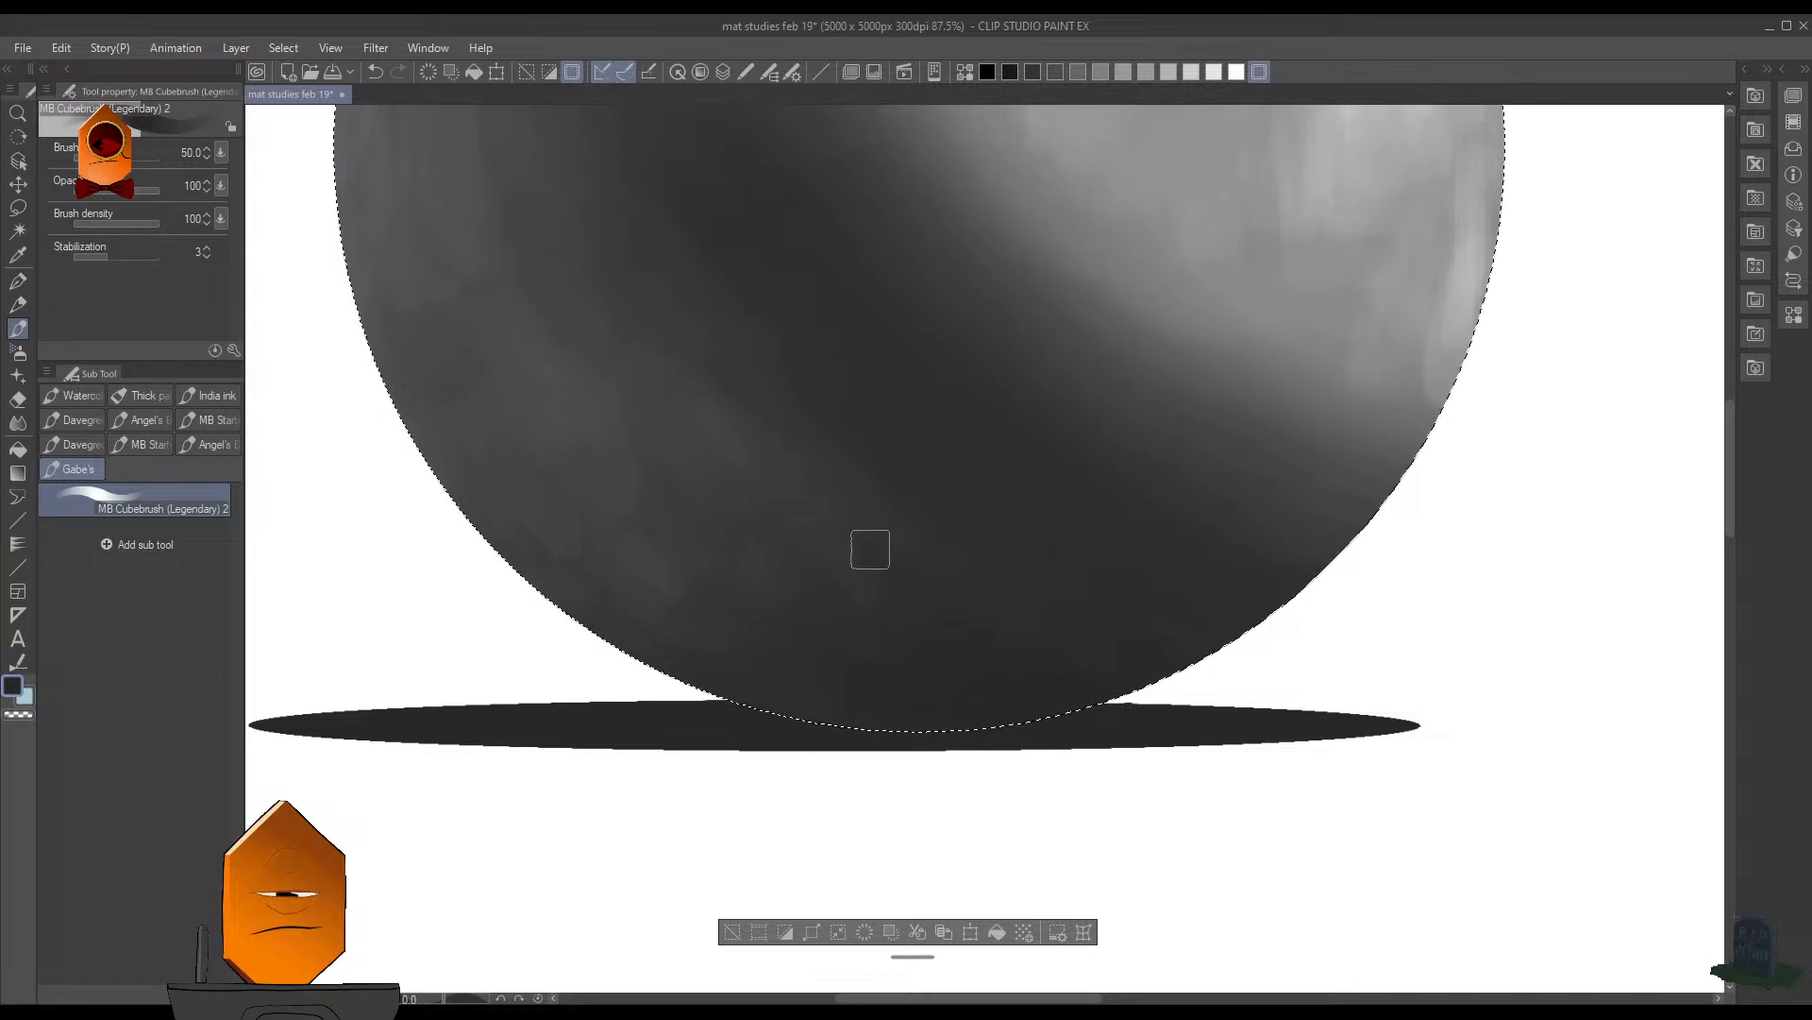
# - Clear the sphere selection and save the document
pyautogui.hotkey('ctrl', 'd')
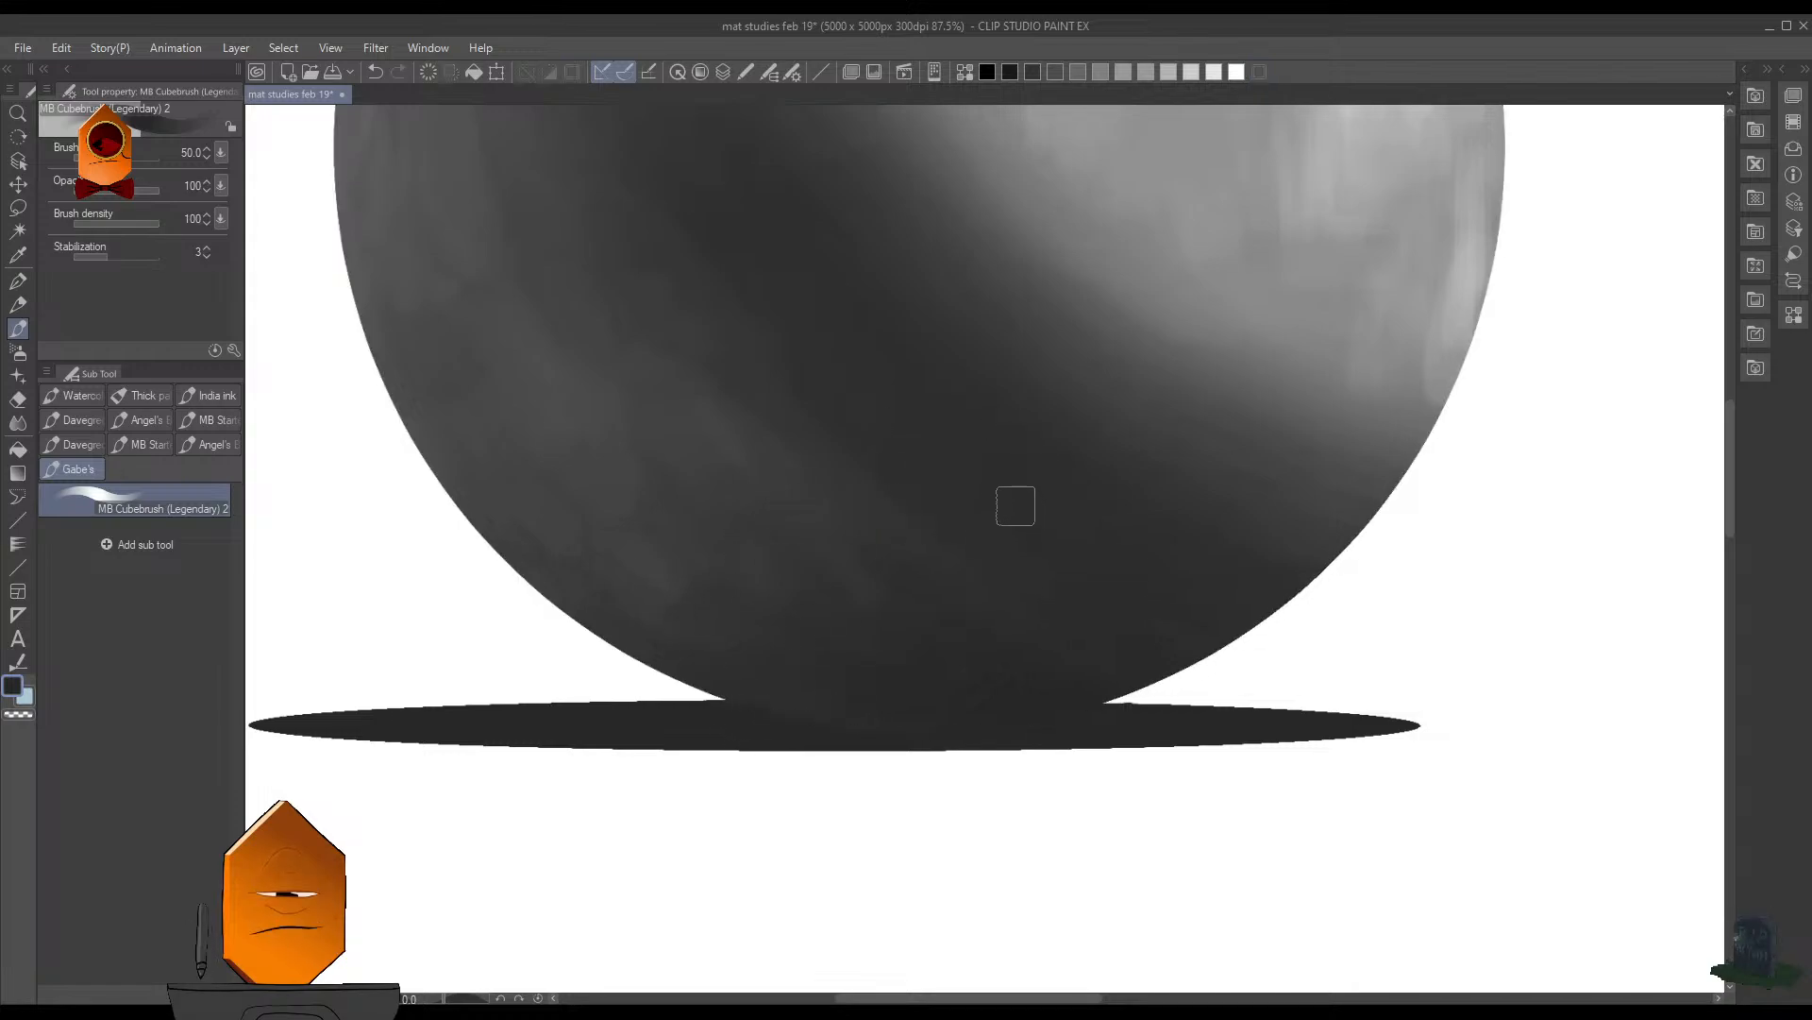
pyautogui.hotkey('ctrl', 'z')
pyautogui.hotkey('ctrl', 'd')
pyautogui.hotkey('ctrl', 'z')
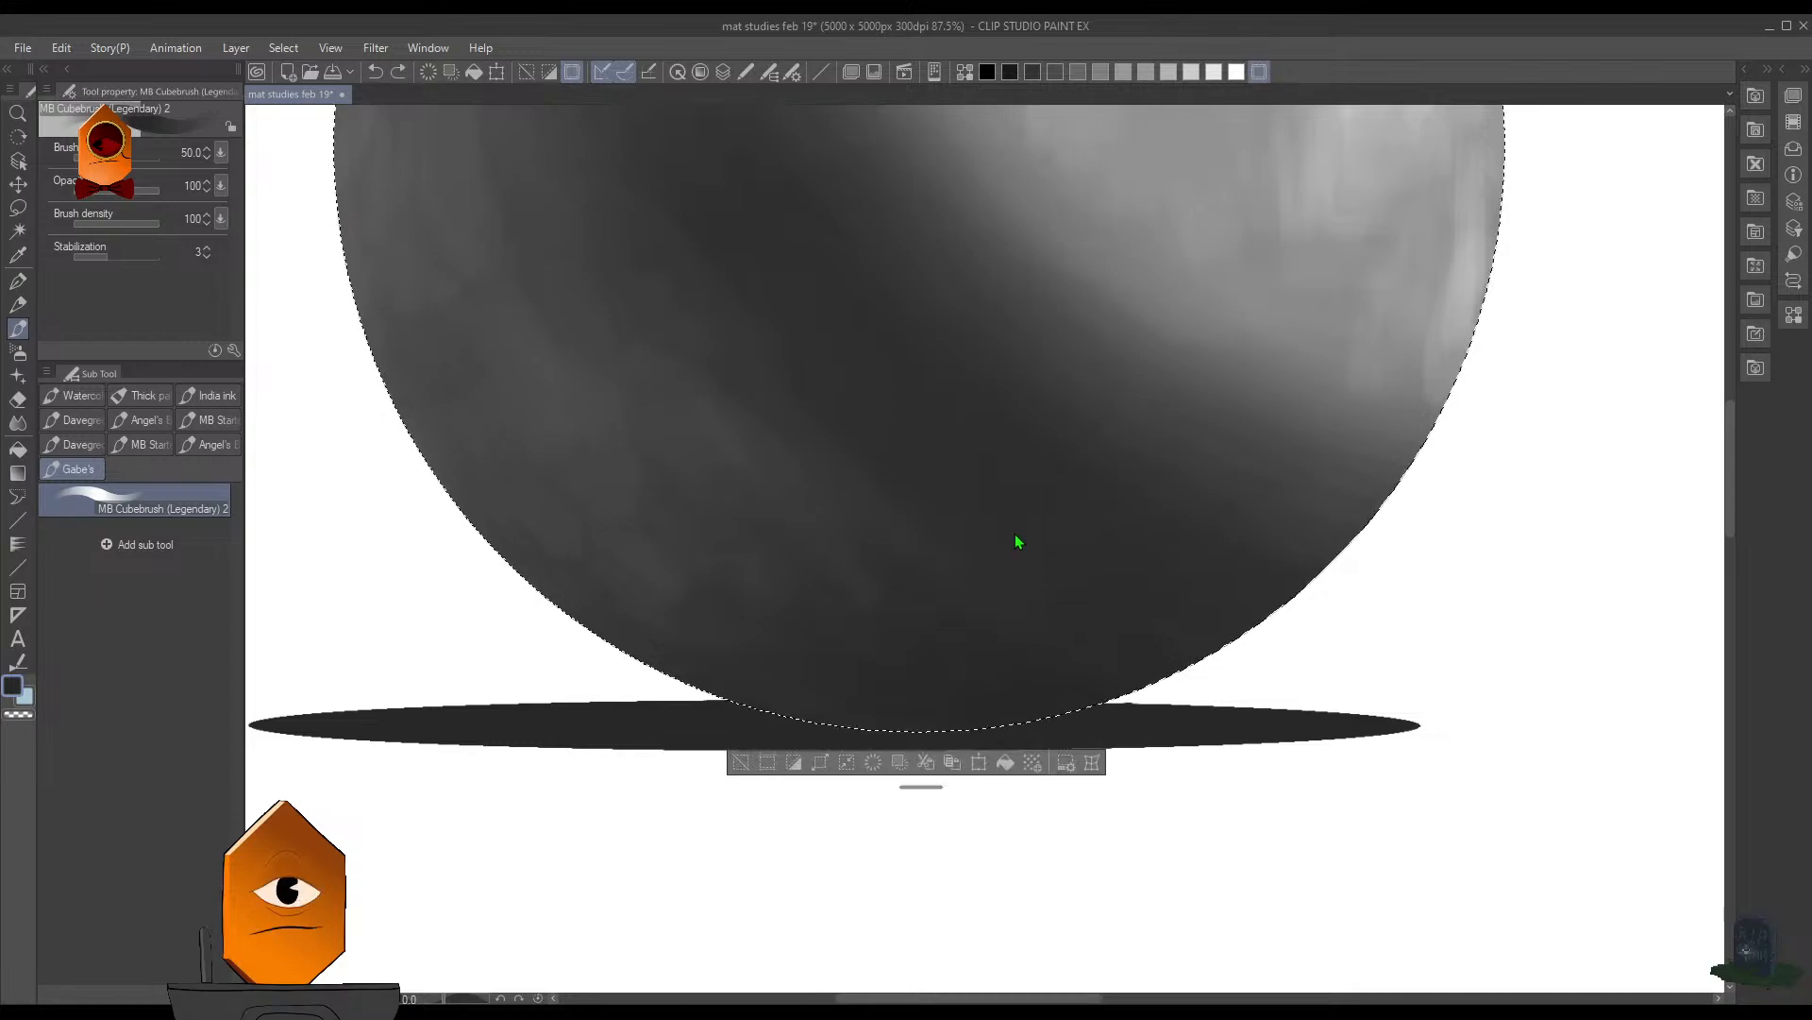
pyautogui.hotkey('ctrl', 'd')
pyautogui.scroll(-1, 1026, 521)
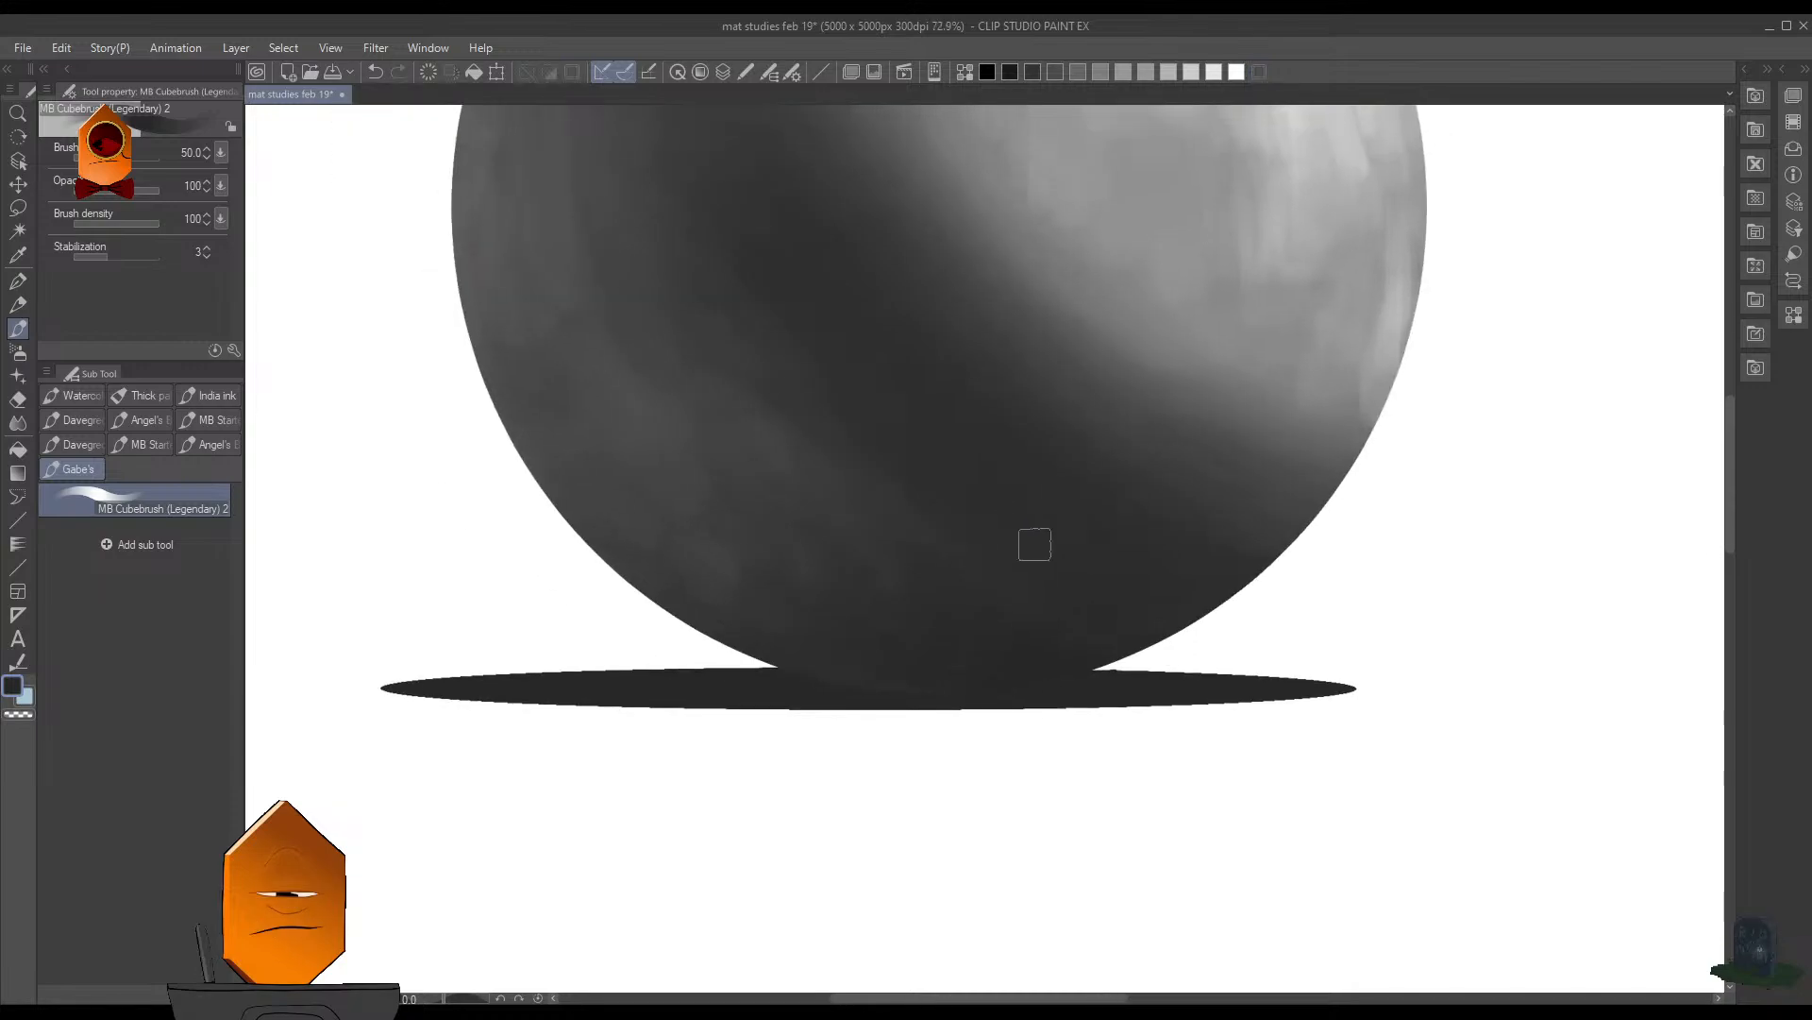
pyautogui.hotkey('ctrl', 's')
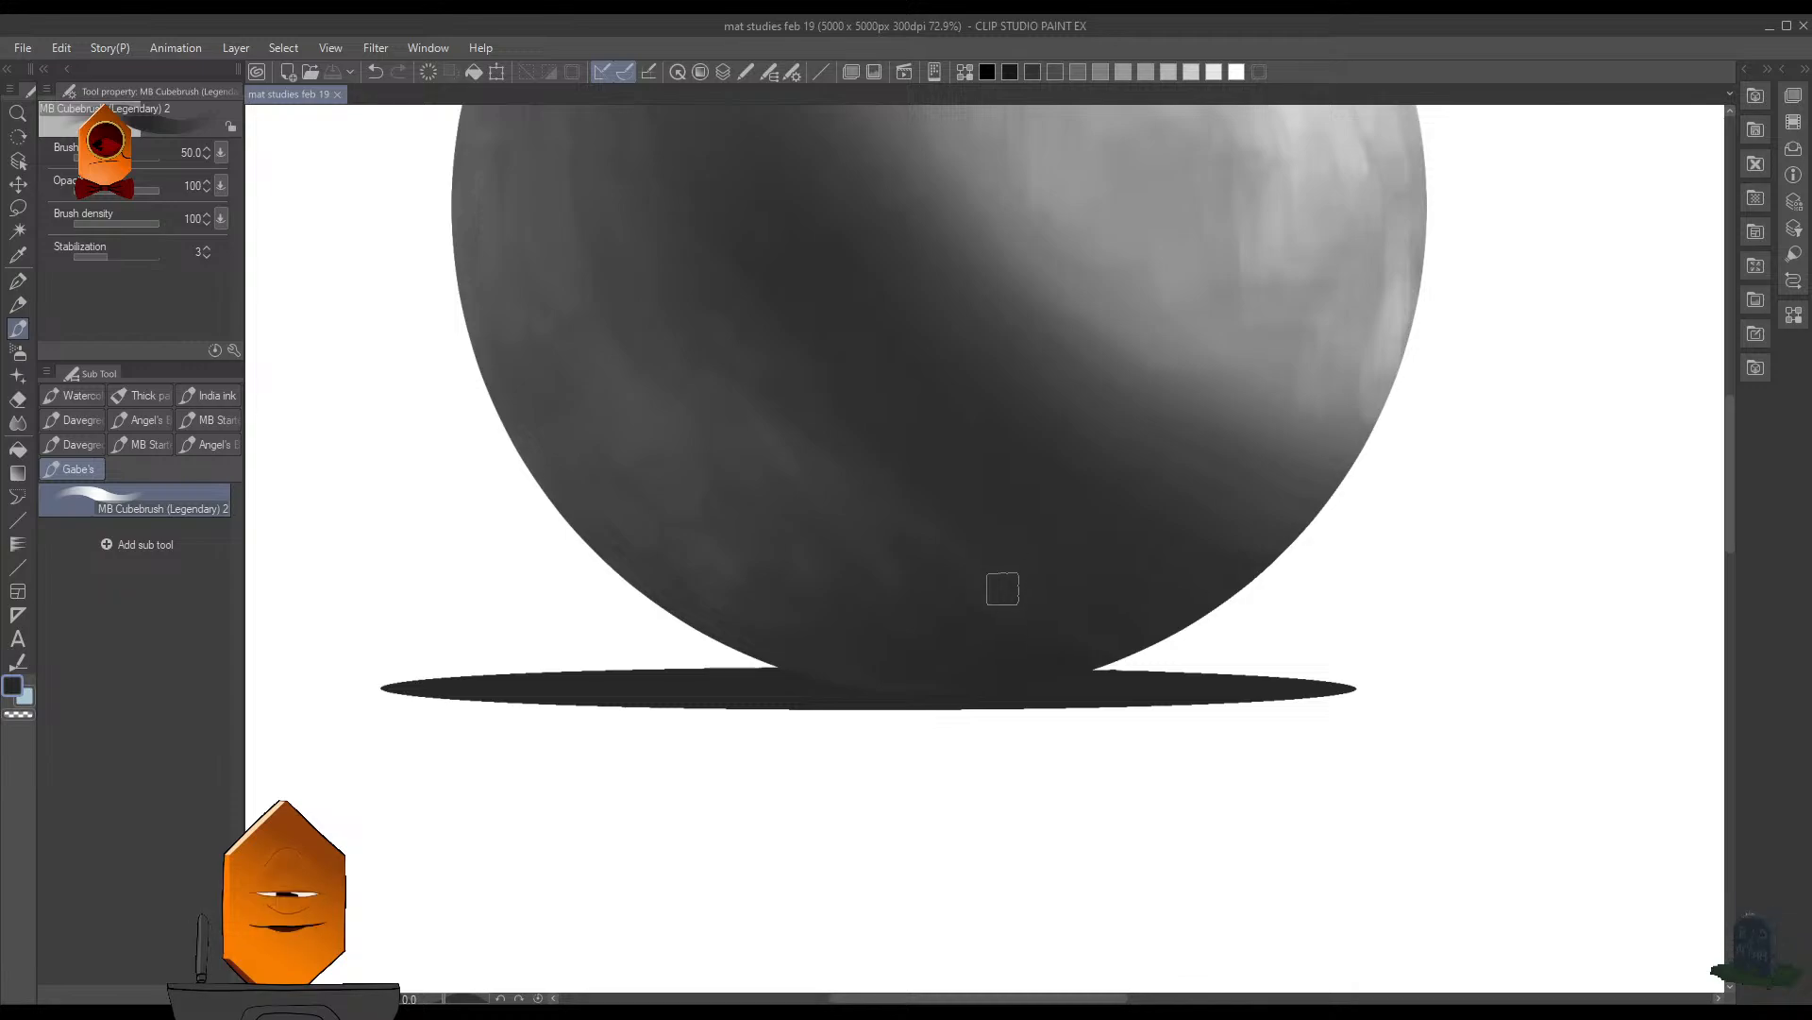
# - Hand-letter the word MILEAGE in dark gray on the white background beside the sphere's upper right, ending at brush size 25
pyautogui.moveTo(1272, 506); pyautogui.dragTo(1254, 570)
pyautogui.moveTo(1293, 478); pyautogui.dragTo(1329, 625)
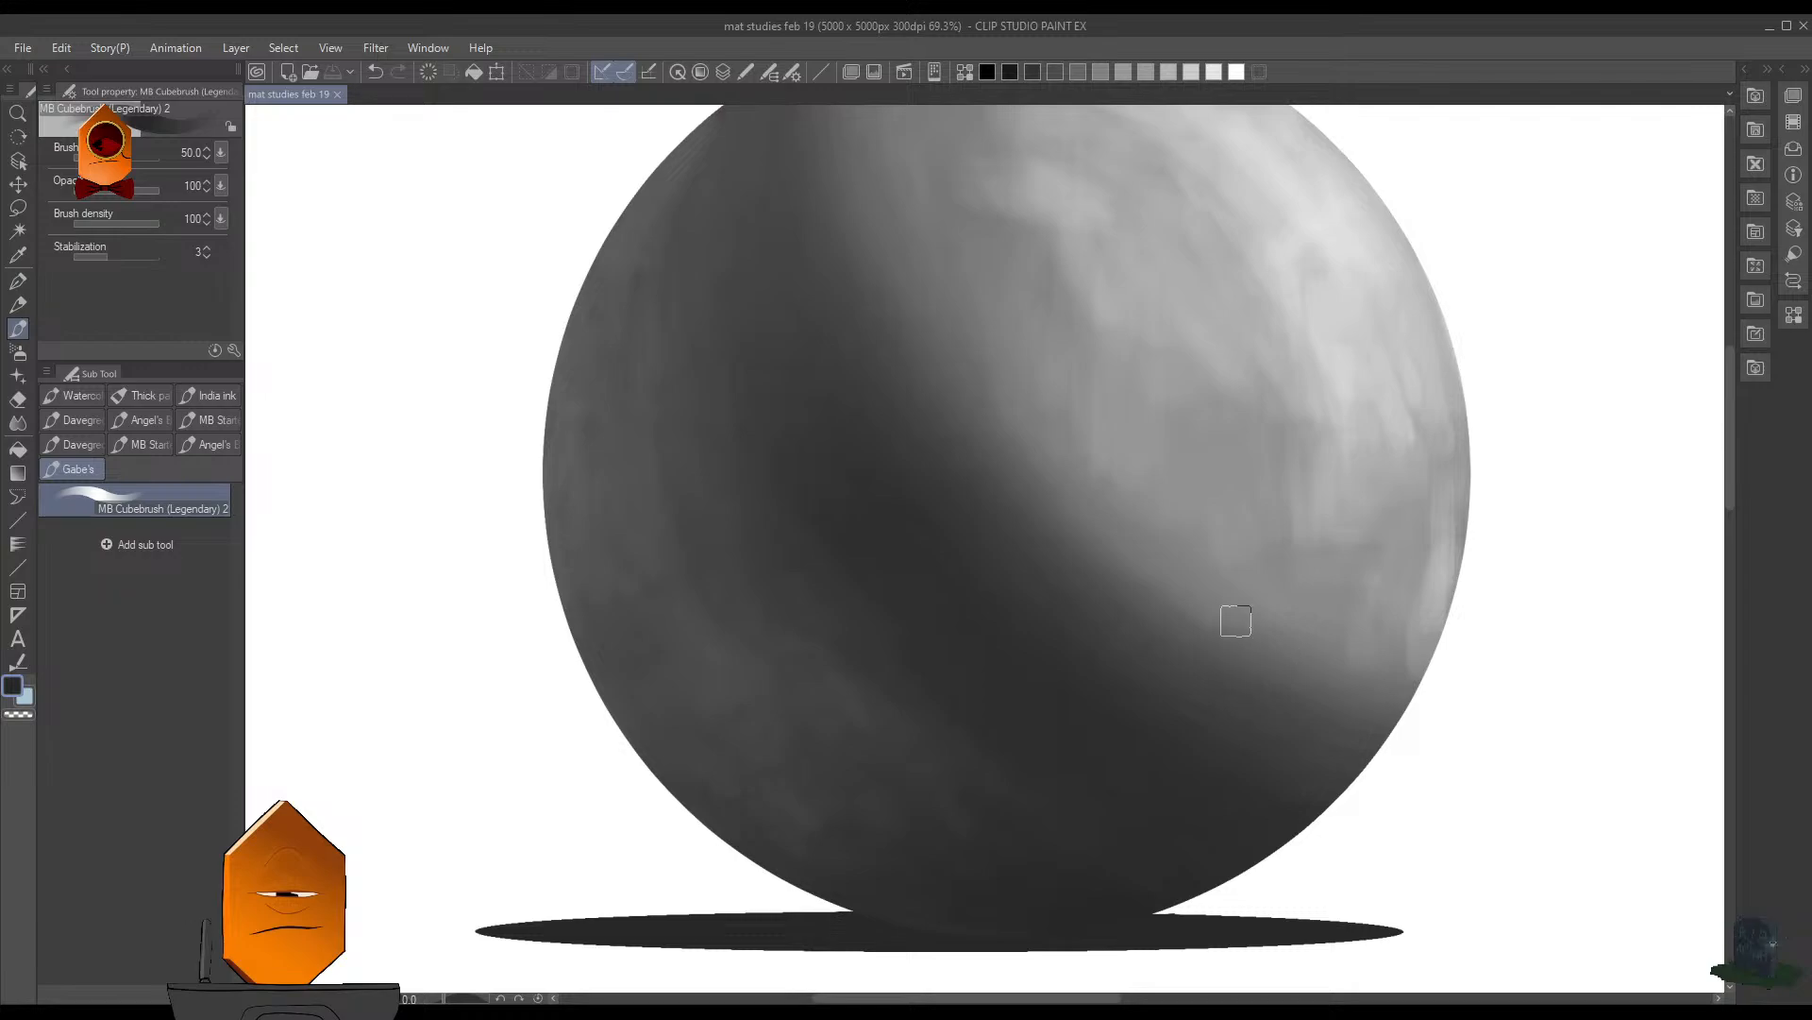
pyautogui.moveTo(1411, 510); pyautogui.dragTo(1399, 512)
pyautogui.moveTo(1416, 507); pyautogui.dragTo(1395, 575)
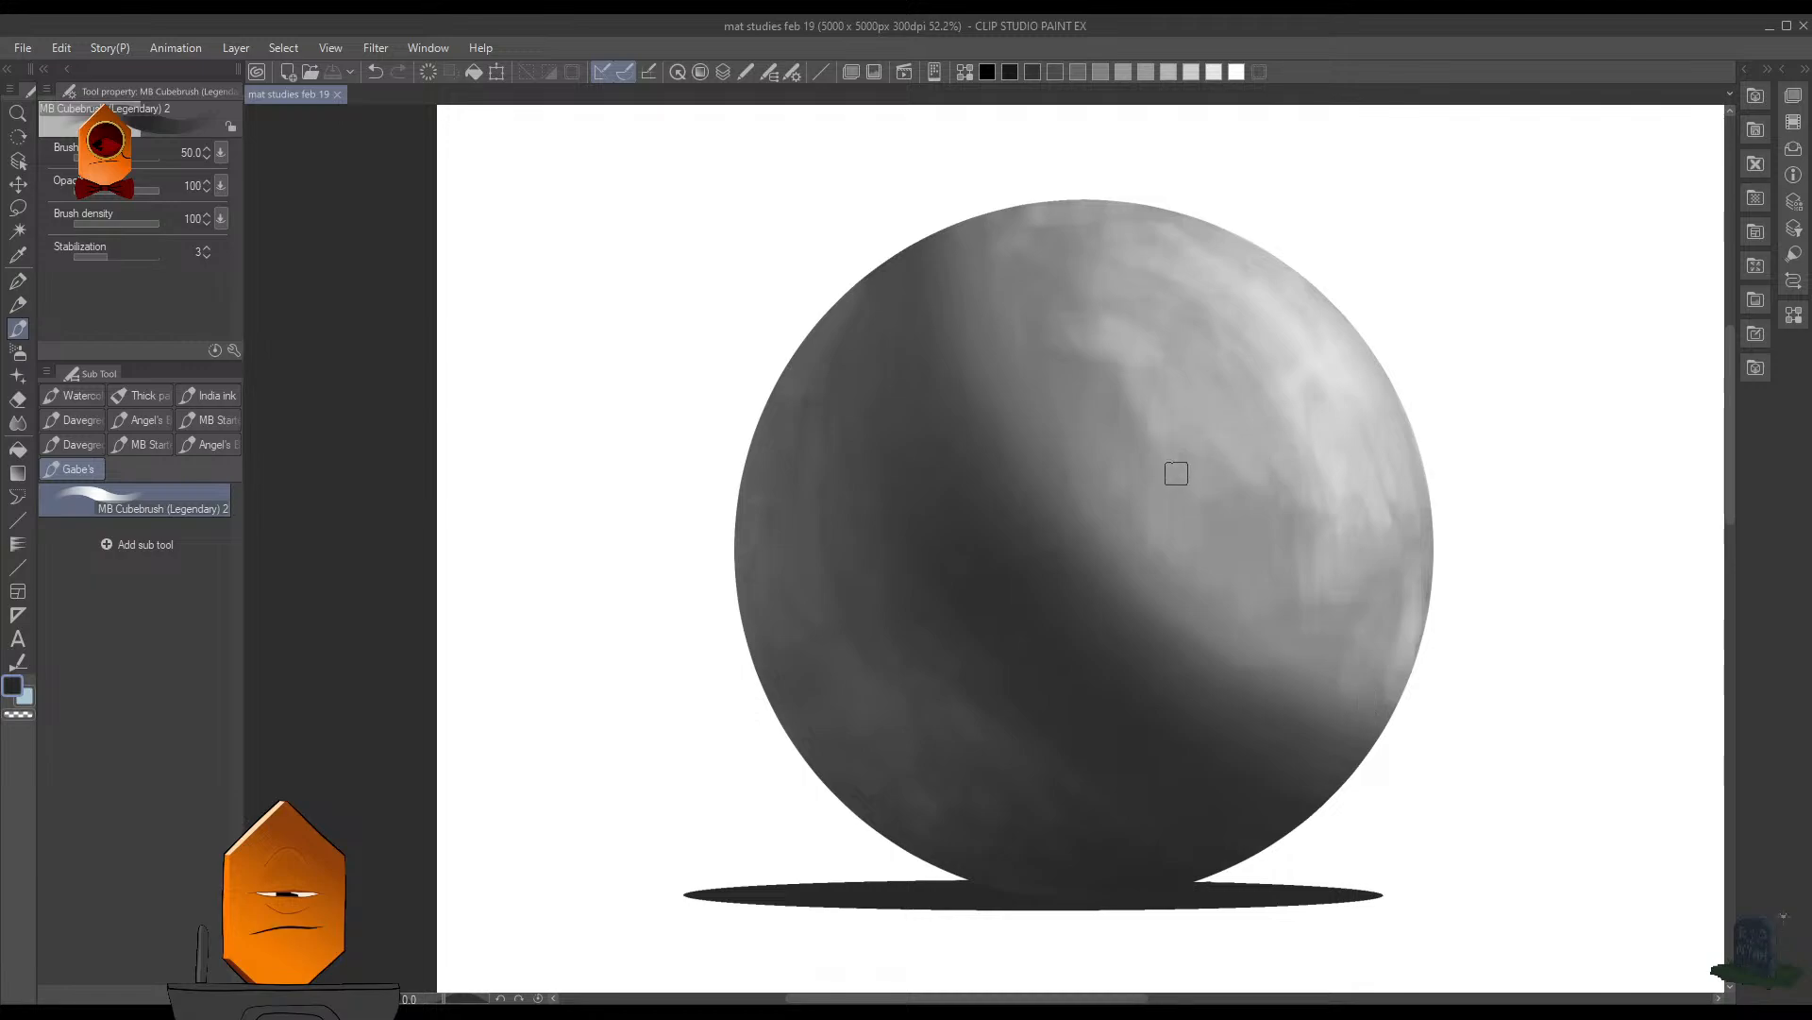
pyautogui.moveTo(1262, 372); pyautogui.dragTo(1066, 483)
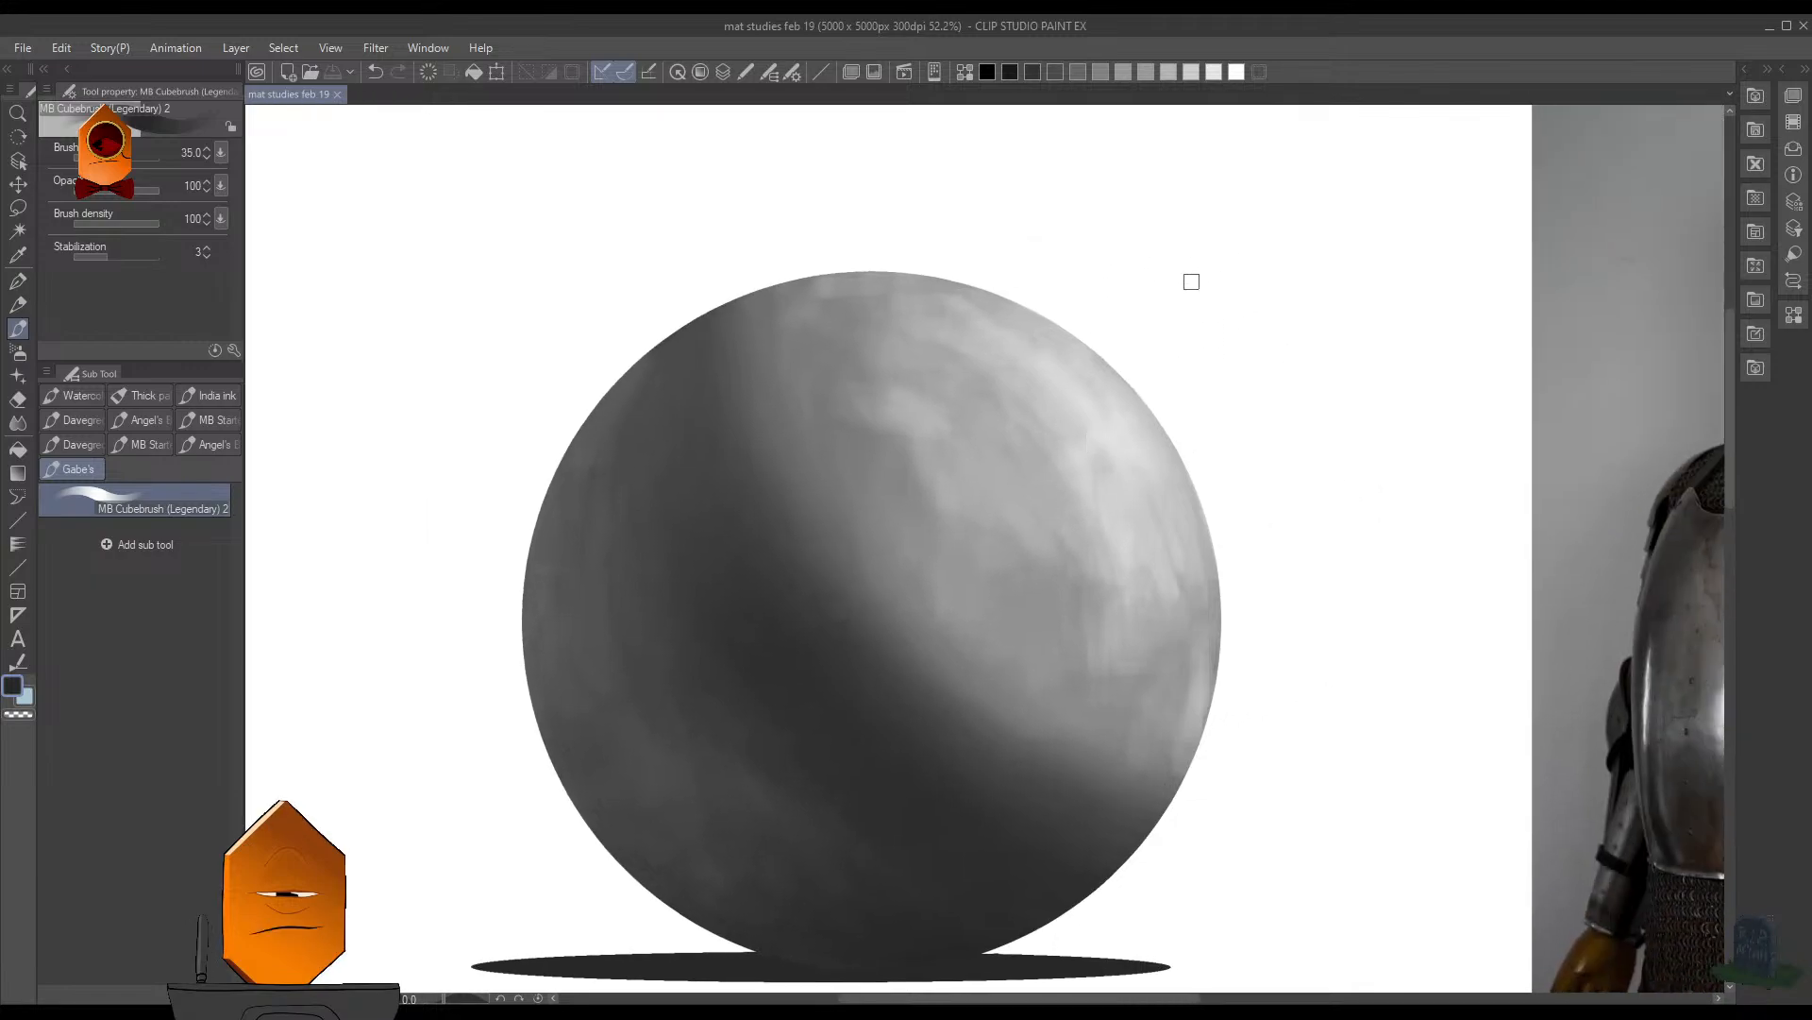
pyautogui.moveTo(1145, 250)
pyautogui.mouseDown()
pyautogui.moveTo(1142, 311)
pyautogui.moveTo(1211, 323)
pyautogui.moveTo(1263, 328)
pyautogui.moveTo(1293, 268)
pyautogui.mouseUp()
pyautogui.moveTo(1261, 295)
pyautogui.mouseDown()
pyautogui.moveTo(1287, 292)
pyautogui.moveTo(1289, 324)
pyautogui.mouseUp()
pyautogui.moveTo(1312, 265)
pyautogui.mouseDown()
pyautogui.moveTo(1295, 301)
pyautogui.moveTo(1334, 329)
pyautogui.mouseUp()
pyautogui.moveTo(1290, 300); pyautogui.dragTo(1322, 296)
pyautogui.moveTo(1365, 274)
pyautogui.mouseDown()
pyautogui.moveTo(1362, 319)
pyautogui.moveTo(1407, 295)
pyautogui.mouseUp()
pyautogui.moveTo(1383, 324)
pyautogui.mouseDown()
pyautogui.moveTo(1392, 271)
pyautogui.moveTo(1422, 319)
pyautogui.mouseUp()
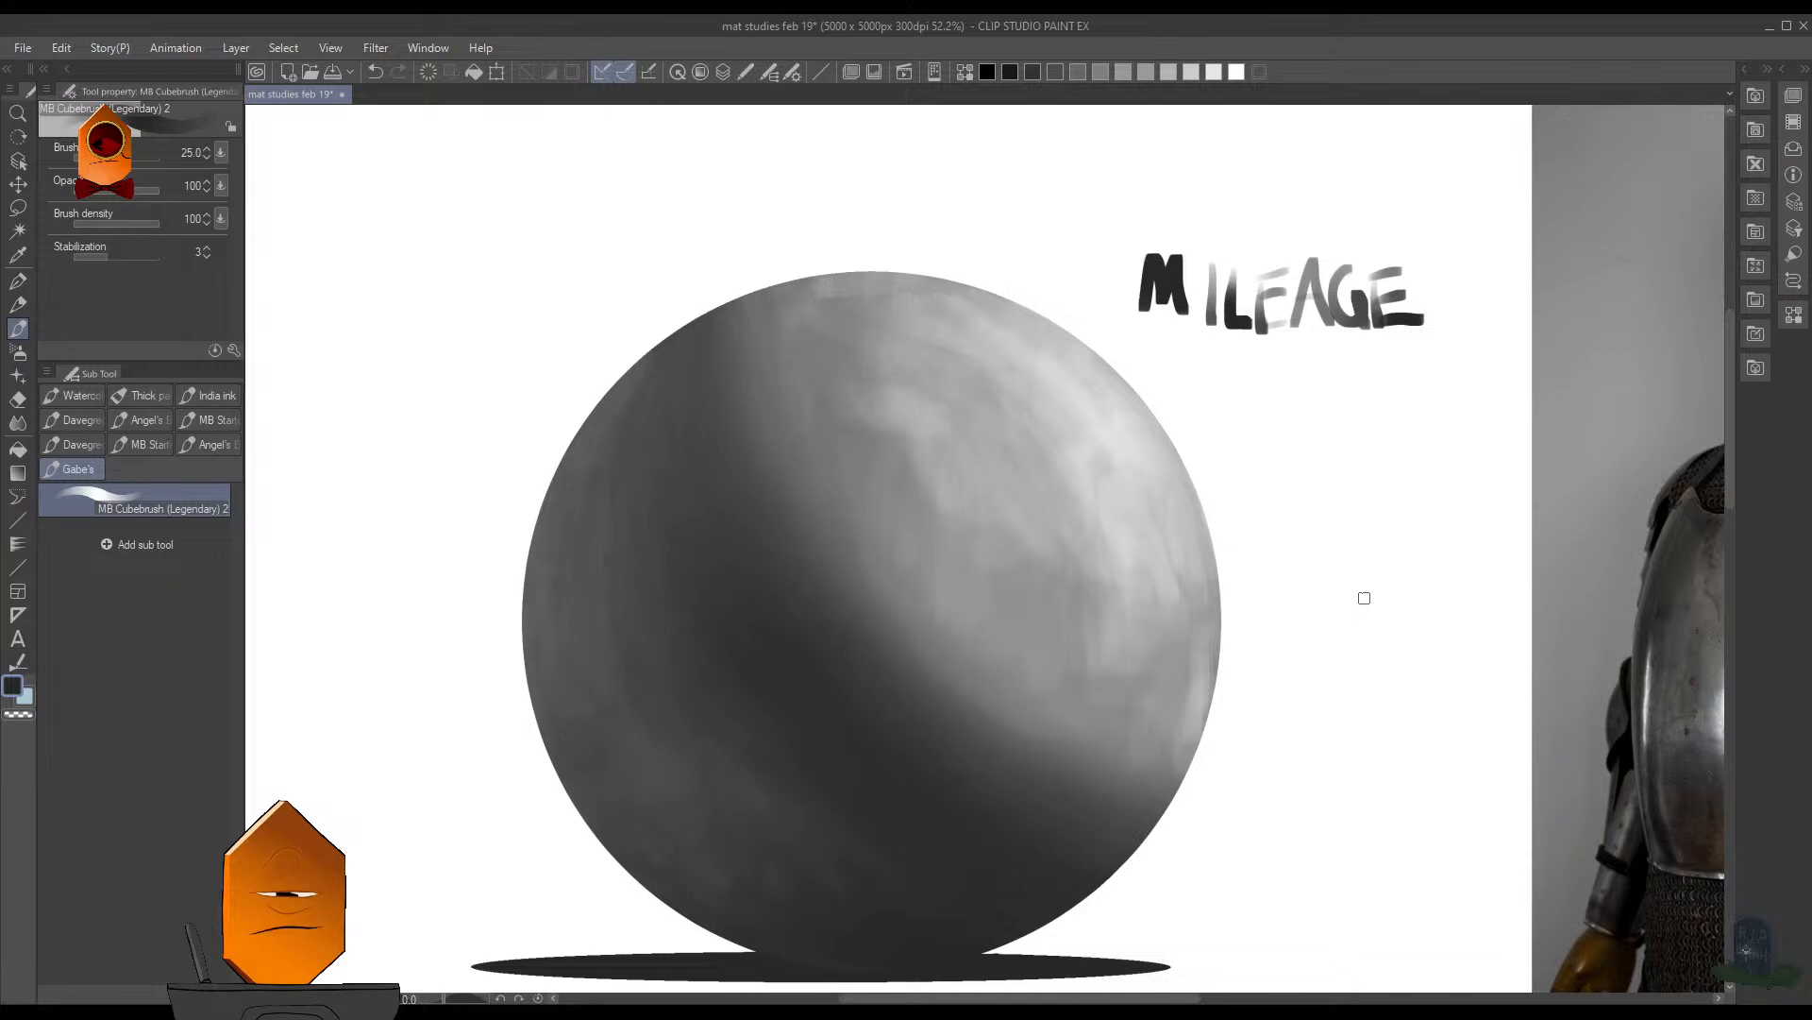
# - Undo the MILEAGE lettering beside the sphere
pyautogui.moveTo(1324, 599)
pyautogui.mouseDown()
pyautogui.moveTo(1317, 493)
pyautogui.moveTo(1444, 560)
pyautogui.moveTo(1336, 683)
pyautogui.moveTo(1391, 720)
pyautogui.mouseUp()
pyautogui.hotkey('ctrl', 'z')
pyautogui.hotkey('ctrl', 'z')
pyautogui.hotkey('ctrl', 'z')
pyautogui.hotkey('ctrl', 'z')
pyautogui.hotkey('ctrl', 'z')
pyautogui.hotkey('ctrl', 'z')
pyautogui.hotkey('ctrl', 'z')
pyautogui.hotkey('ctrl', 'z')
pyautogui.hotkey('ctrl', 'z')
pyautogui.hotkey('ctrl', 'z')
pyautogui.hotkey('ctrl', 'z')
pyautogui.hotkey('ctrl', 'z')
pyautogui.hotkey('ctrl', 'z')
pyautogui.hotkey('ctrl', 'z')
pyautogui.hotkey('ctrl', 'z')
pyautogui.hotkey('ctrl', 'z')
pyautogui.hotkey('ctrl', 'z')
pyautogui.hotkey('ctrl', 'z')
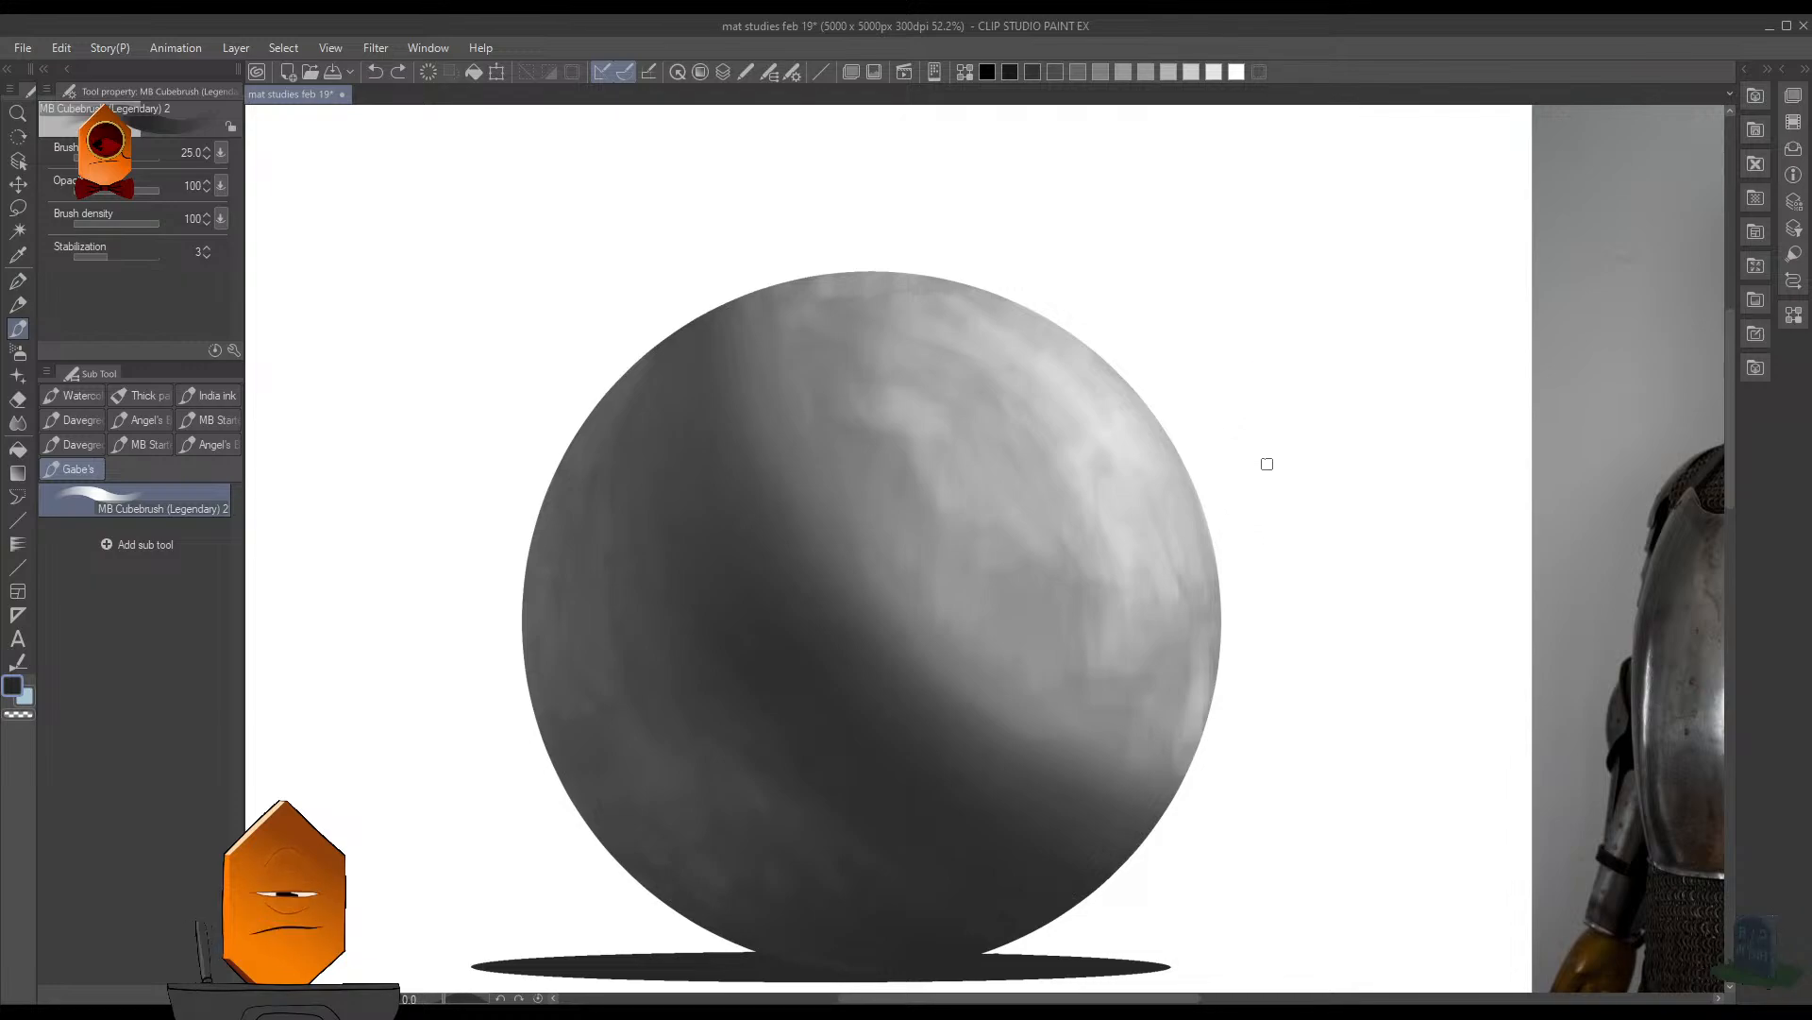
# - Scribble loose overlapping loops on the blank canvas between the sphere and the armor photo, and undo them
pyautogui.moveTo(1313, 349); pyautogui.dragTo(1216, 448)
pyautogui.moveTo(1198, 346)
pyautogui.mouseDown()
pyautogui.moveTo(1166, 578)
pyautogui.moveTo(1112, 521)
pyautogui.moveTo(1189, 490)
pyautogui.moveTo(1295, 658)
pyautogui.moveTo(1204, 450)
pyautogui.moveTo(1124, 552)
pyautogui.moveTo(1181, 428)
pyautogui.moveTo(1185, 510)
pyautogui.mouseUp()
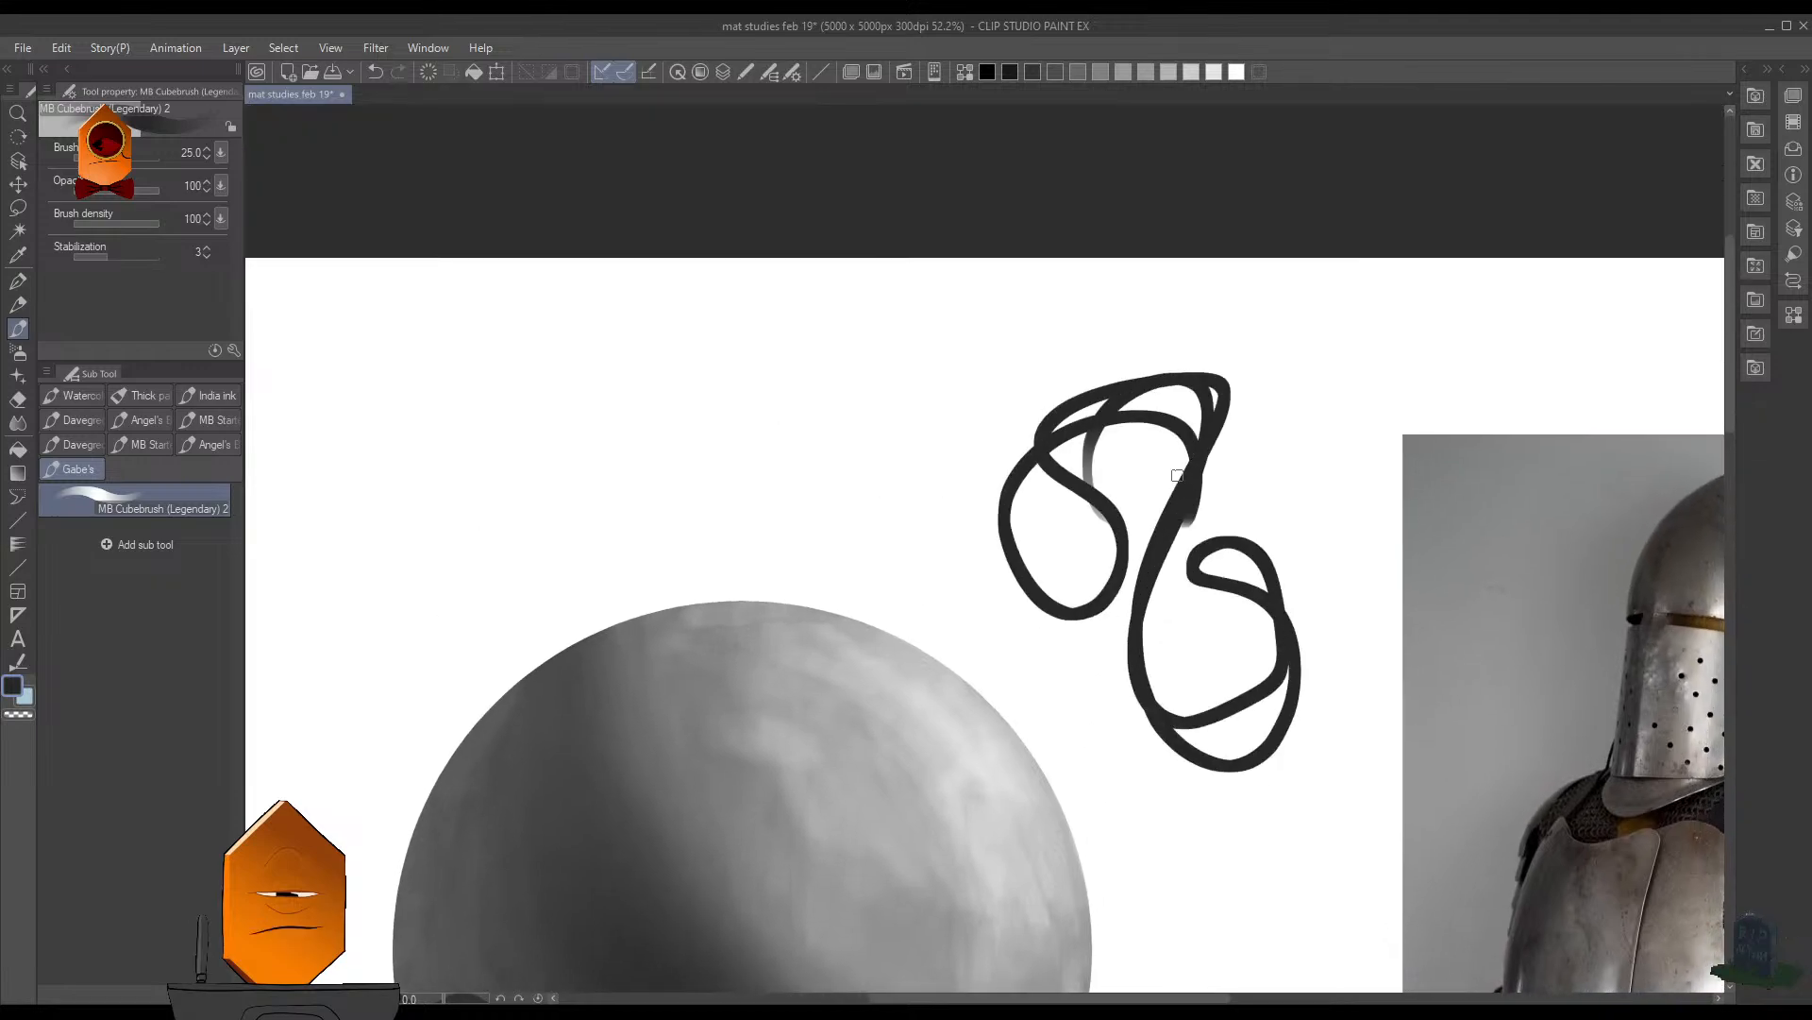
pyautogui.hotkey('ctrl', 'z')
# - Sketch the slanted top face of a box above the sphere with the brush reduced to 17.5
pyautogui.press('[')
pyautogui.press('[')
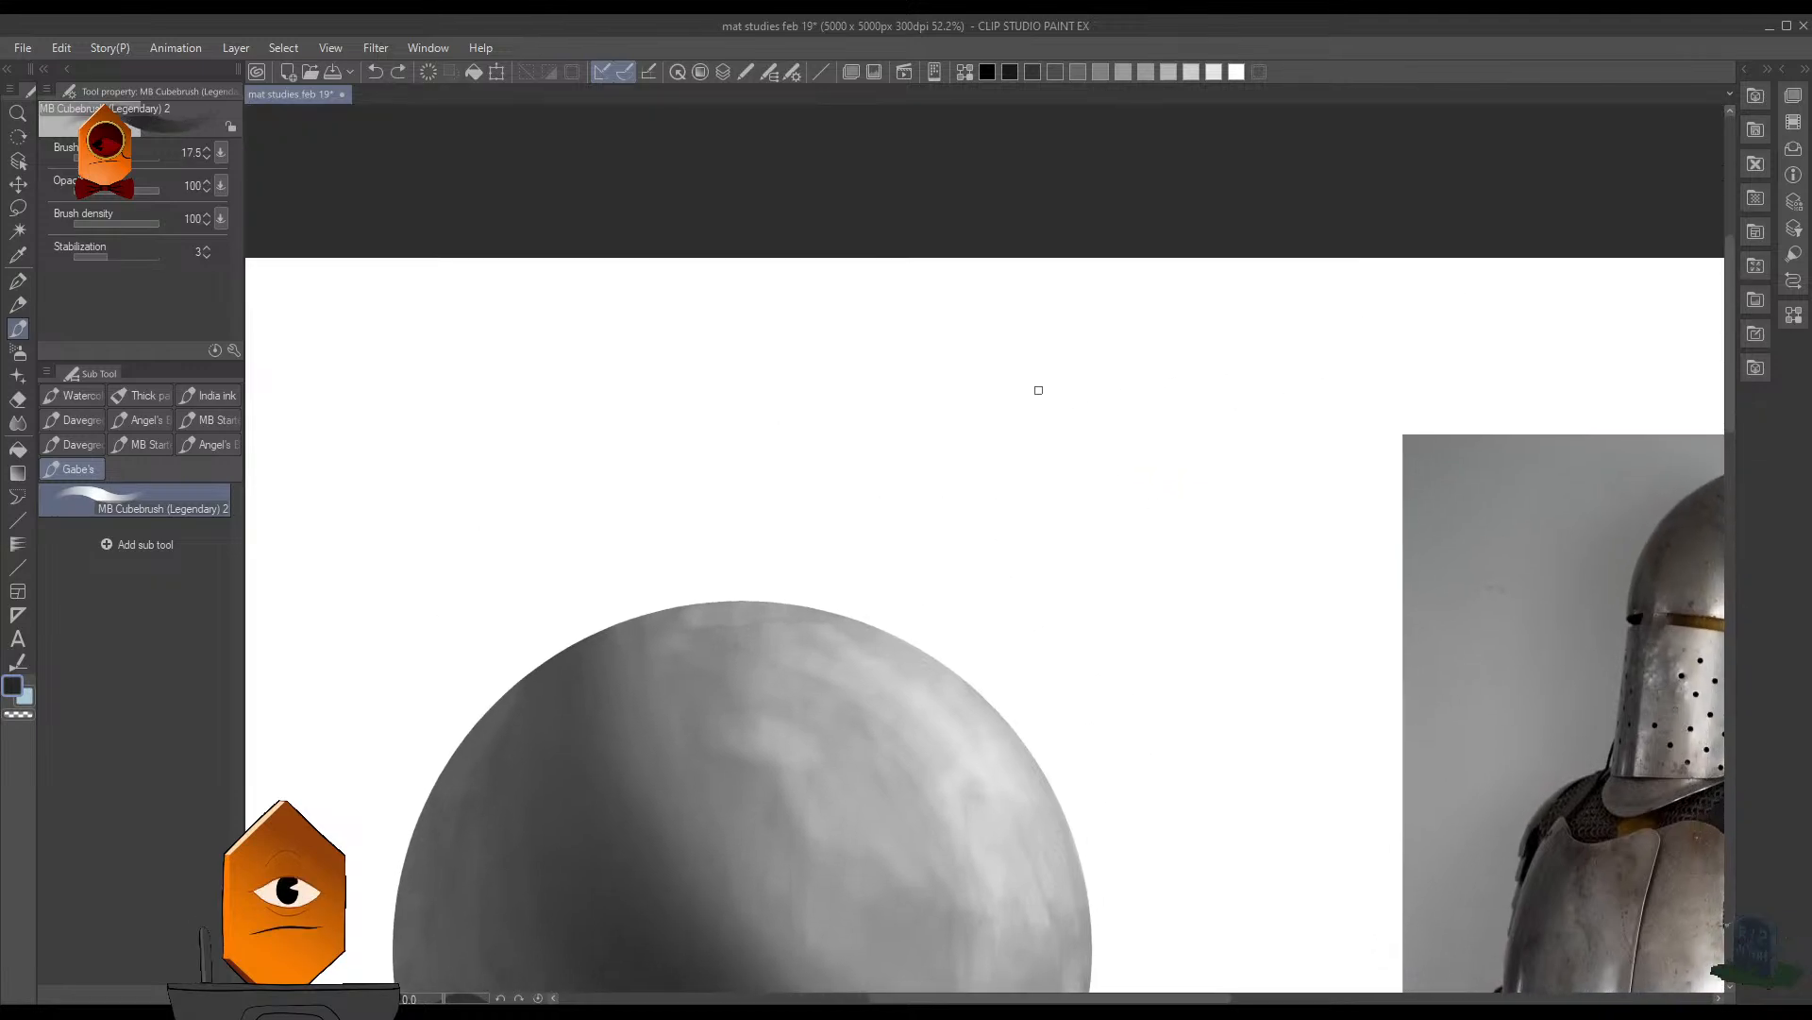
pyautogui.moveTo(1038, 390)
pyautogui.mouseDown()
pyautogui.moveTo(1102, 418)
pyautogui.moveTo(1211, 379)
pyautogui.mouseUp()
pyautogui.moveTo(1039, 389); pyautogui.dragTo(1168, 346)
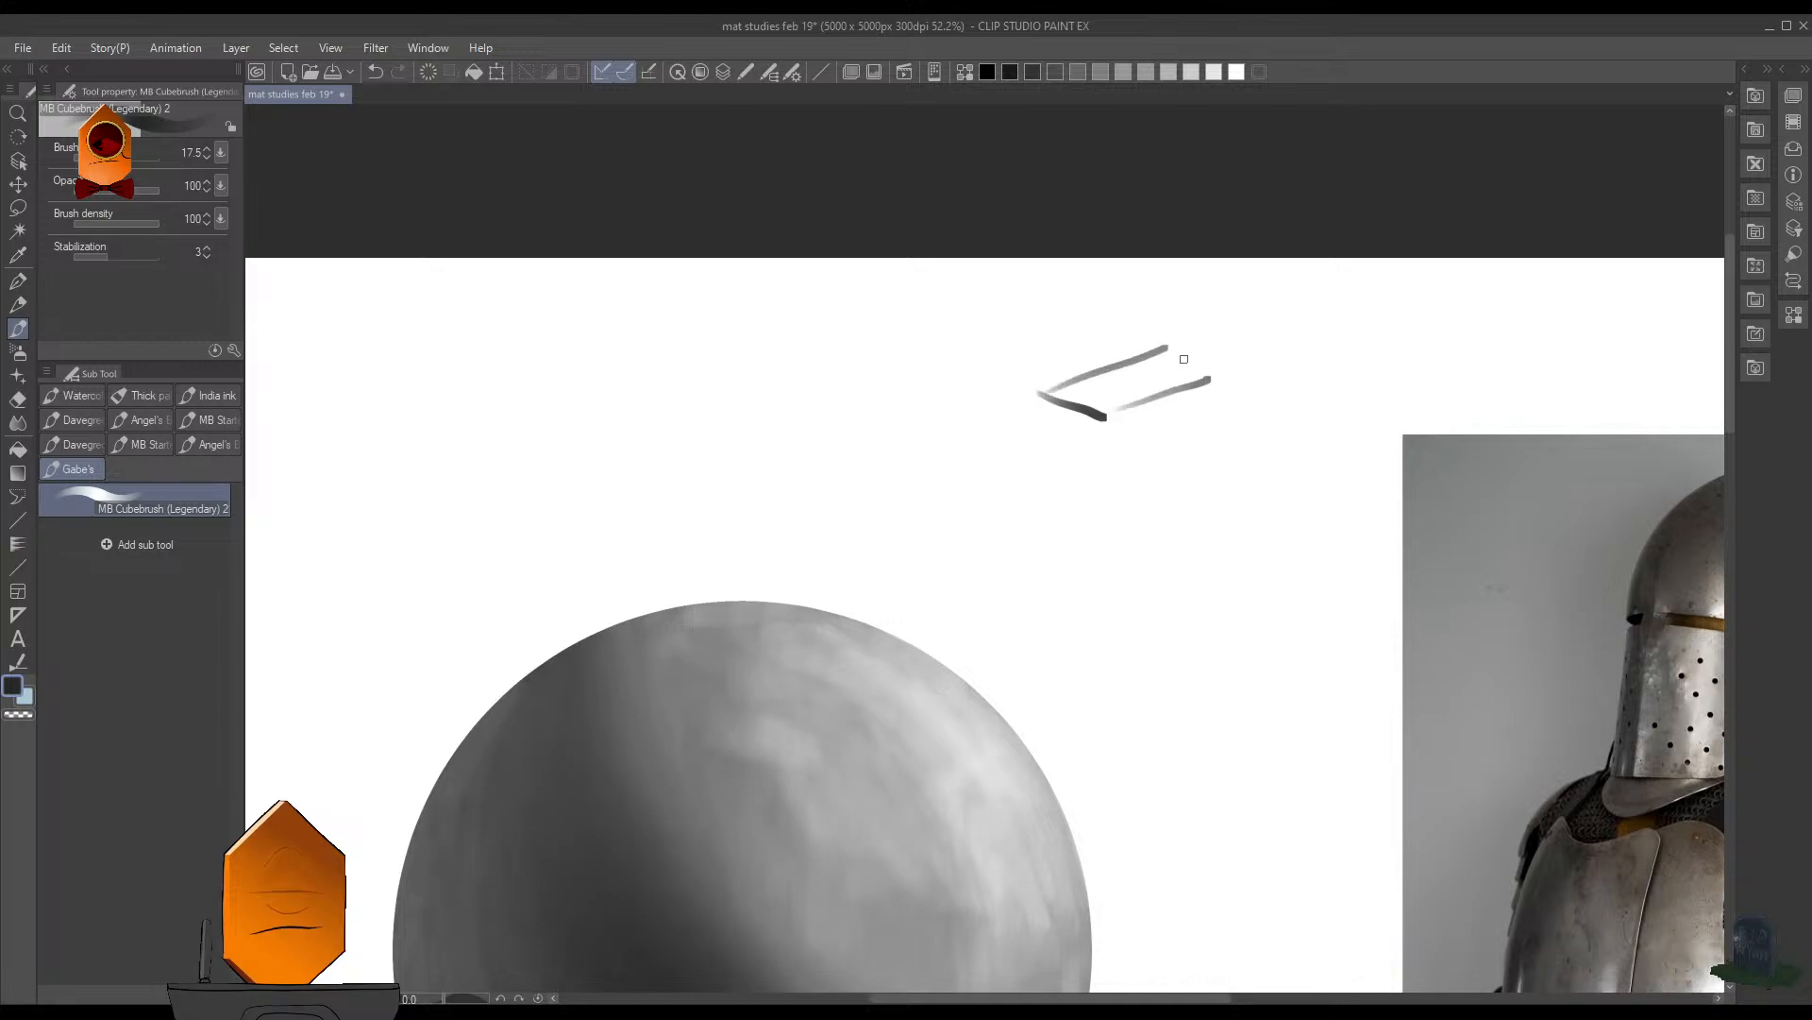
pyautogui.moveTo(1114, 415)
pyautogui.mouseDown()
pyautogui.moveTo(1227, 368)
pyautogui.moveTo(1167, 350)
pyautogui.moveTo(1223, 365)
pyautogui.mouseUp()
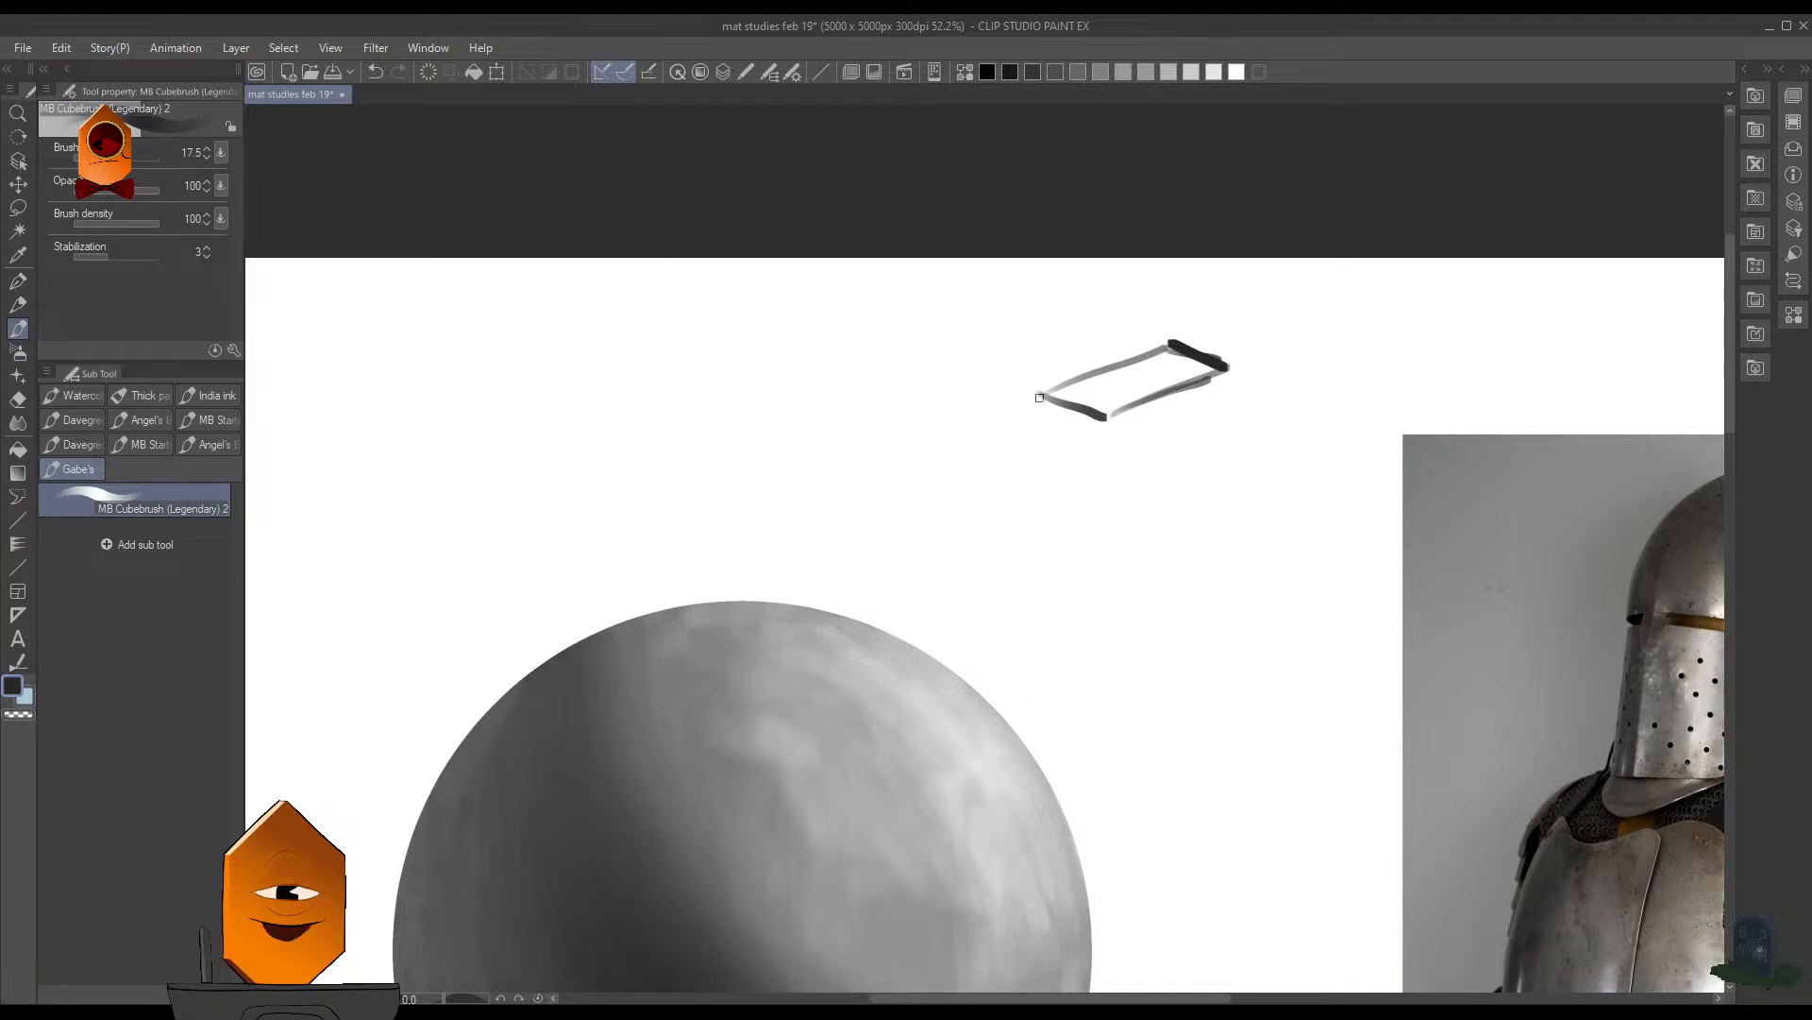
# - Draw the box's vertical and bottom edges to complete its two side faces
pyautogui.moveTo(1038, 392)
pyautogui.mouseDown()
pyautogui.moveTo(1041, 532)
pyautogui.moveTo(1093, 558)
pyautogui.mouseUp()
pyautogui.moveTo(1103, 423)
pyautogui.mouseDown()
pyautogui.moveTo(1098, 541)
pyautogui.moveTo(1204, 504)
pyautogui.mouseUp()
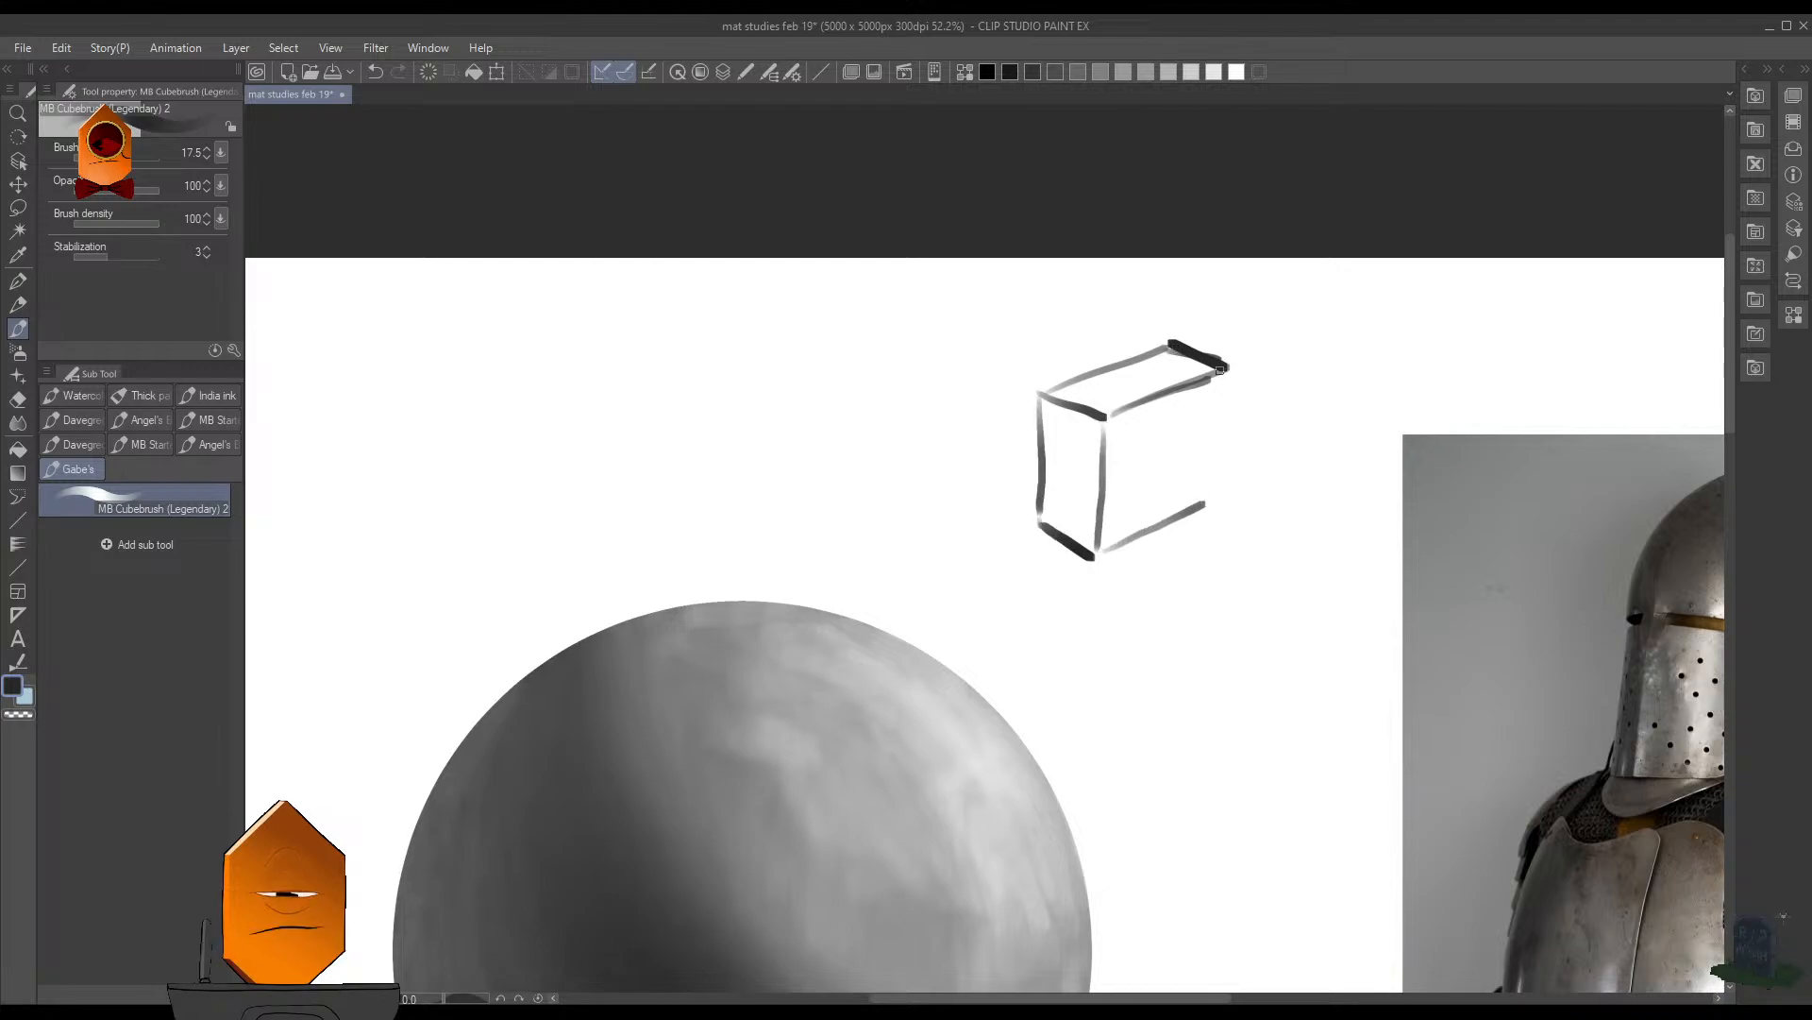
pyautogui.moveTo(1219, 370); pyautogui.dragTo(1213, 484)
pyautogui.moveTo(1226, 370); pyautogui.dragTo(1210, 499)
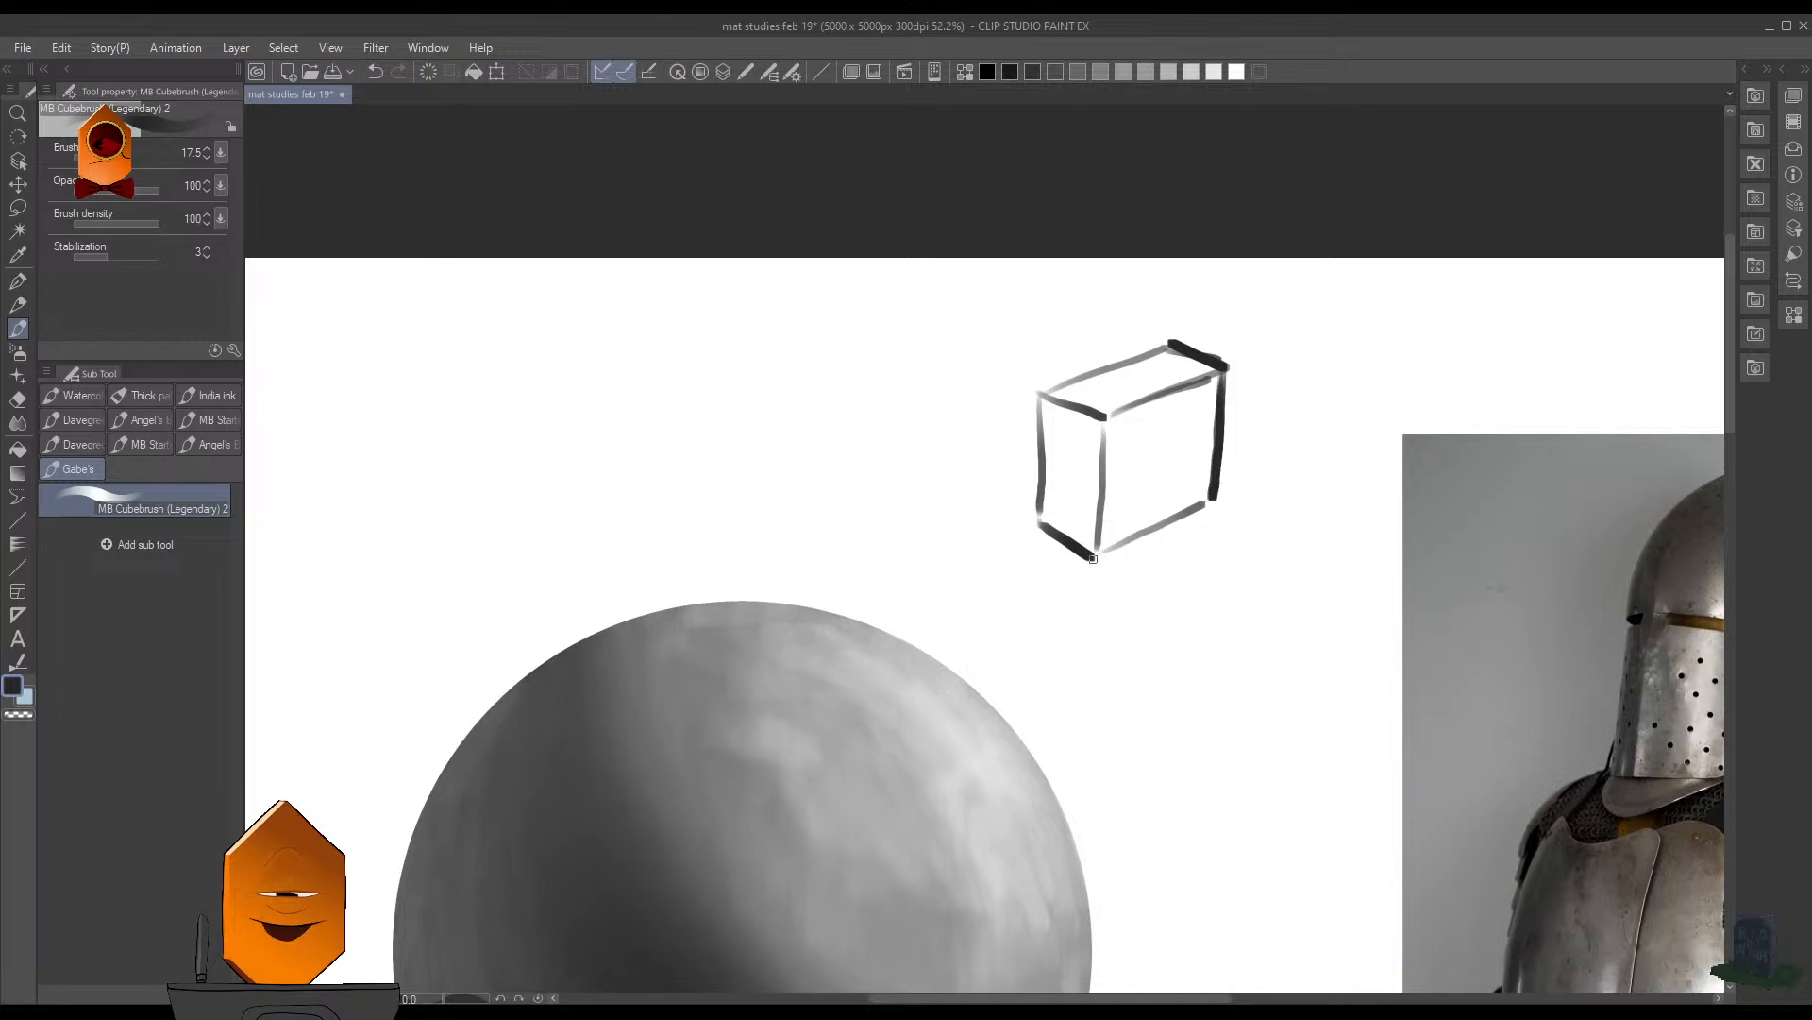
# - Thicken the box's outer outline and hatch its right face with the brush reduced to 12.5
pyautogui.moveTo(1101, 554); pyautogui.dragTo(1208, 501)
pyautogui.moveTo(1041, 526)
pyautogui.mouseDown()
pyautogui.moveTo(1095, 563)
pyautogui.moveTo(1039, 512)
pyautogui.moveTo(1038, 397)
pyautogui.moveTo(1175, 342)
pyautogui.mouseUp()
pyautogui.press('[')
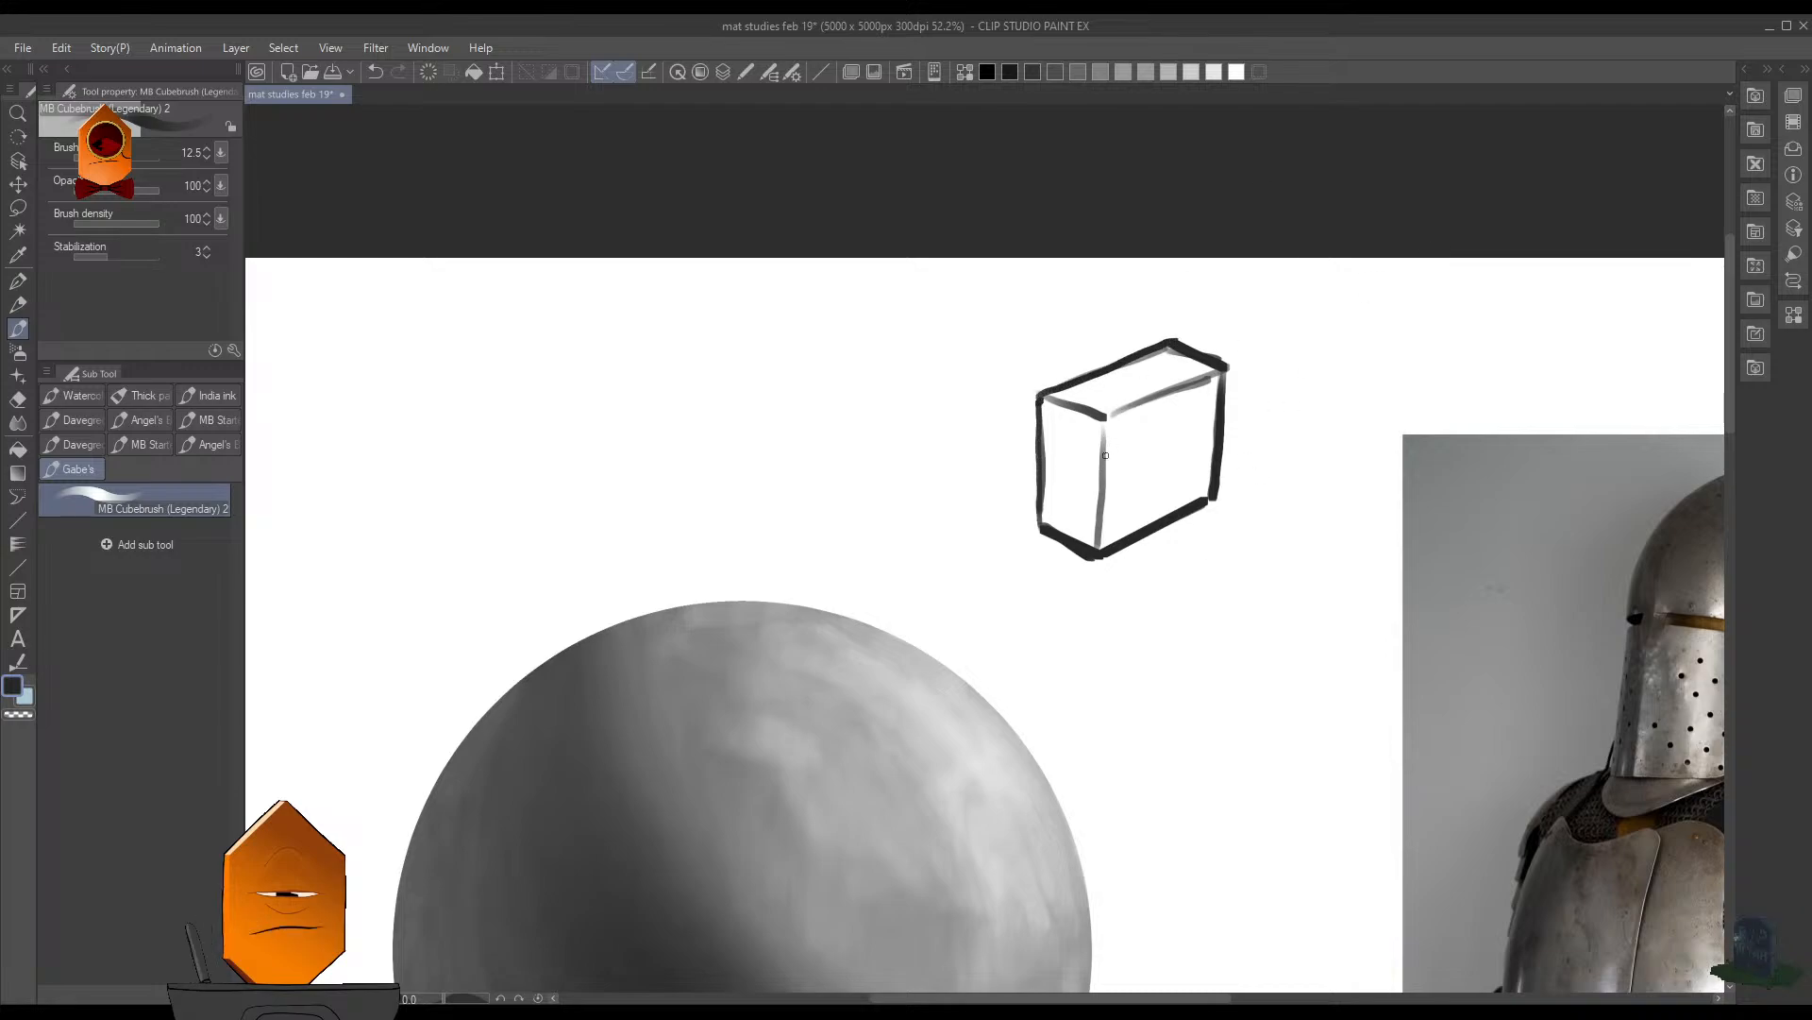
pyautogui.moveTo(1144, 430)
pyautogui.mouseDown()
pyautogui.moveTo(1112, 514)
pyautogui.moveTo(1177, 451)
pyautogui.moveTo(1205, 458)
pyautogui.mouseUp()
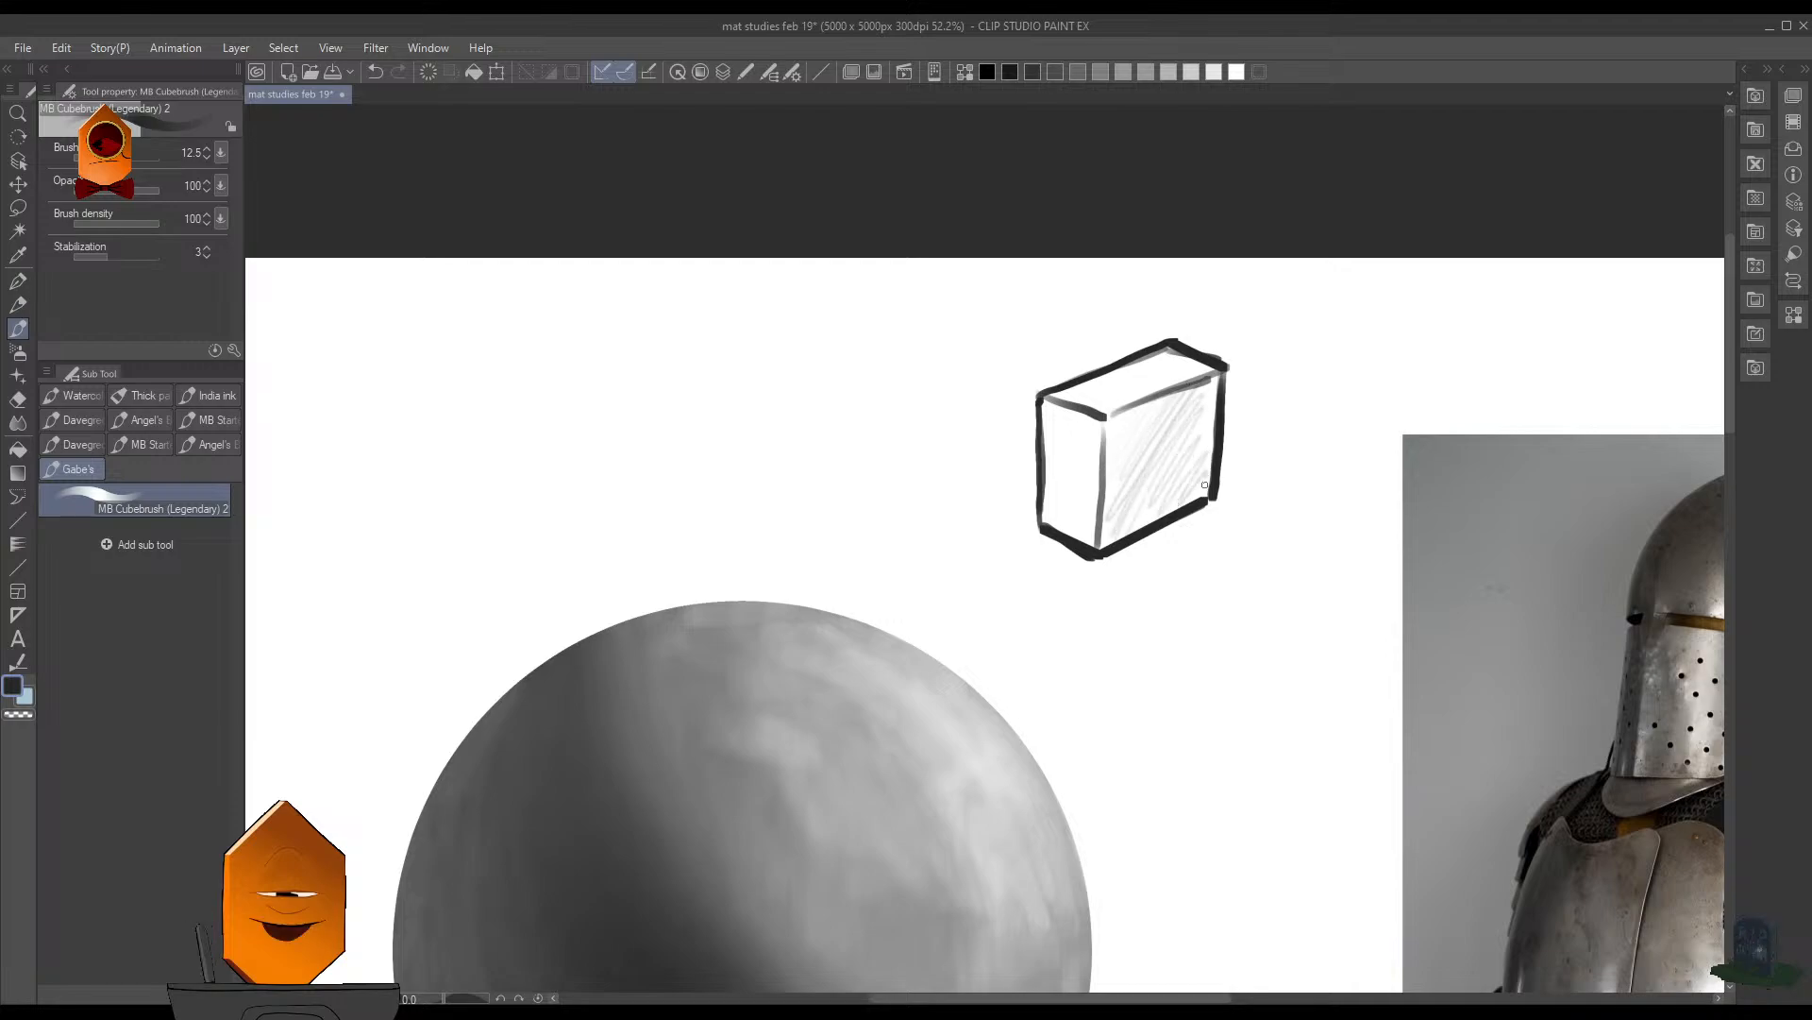
# - Erase the box sketch from the white background beside the sphere
pyautogui.scroll(-5, 1308, 425)
pyautogui.scroll(-2, 1308, 425)
pyautogui.scroll(6, 1228, 472)
pyautogui.press('e')
pyautogui.moveTo(1348, 312)
pyautogui.mouseDown()
pyautogui.moveTo(1401, 281)
pyautogui.moveTo(1397, 222)
pyautogui.moveTo(1356, 170)
pyautogui.moveTo(1234, 241)
pyautogui.moveTo(1336, 330)
pyautogui.moveTo(1246, 352)
pyautogui.mouseUp()
# - Switch back to the brush and save the document
pyautogui.press('b')
pyautogui.scroll(3, 1237, 382)
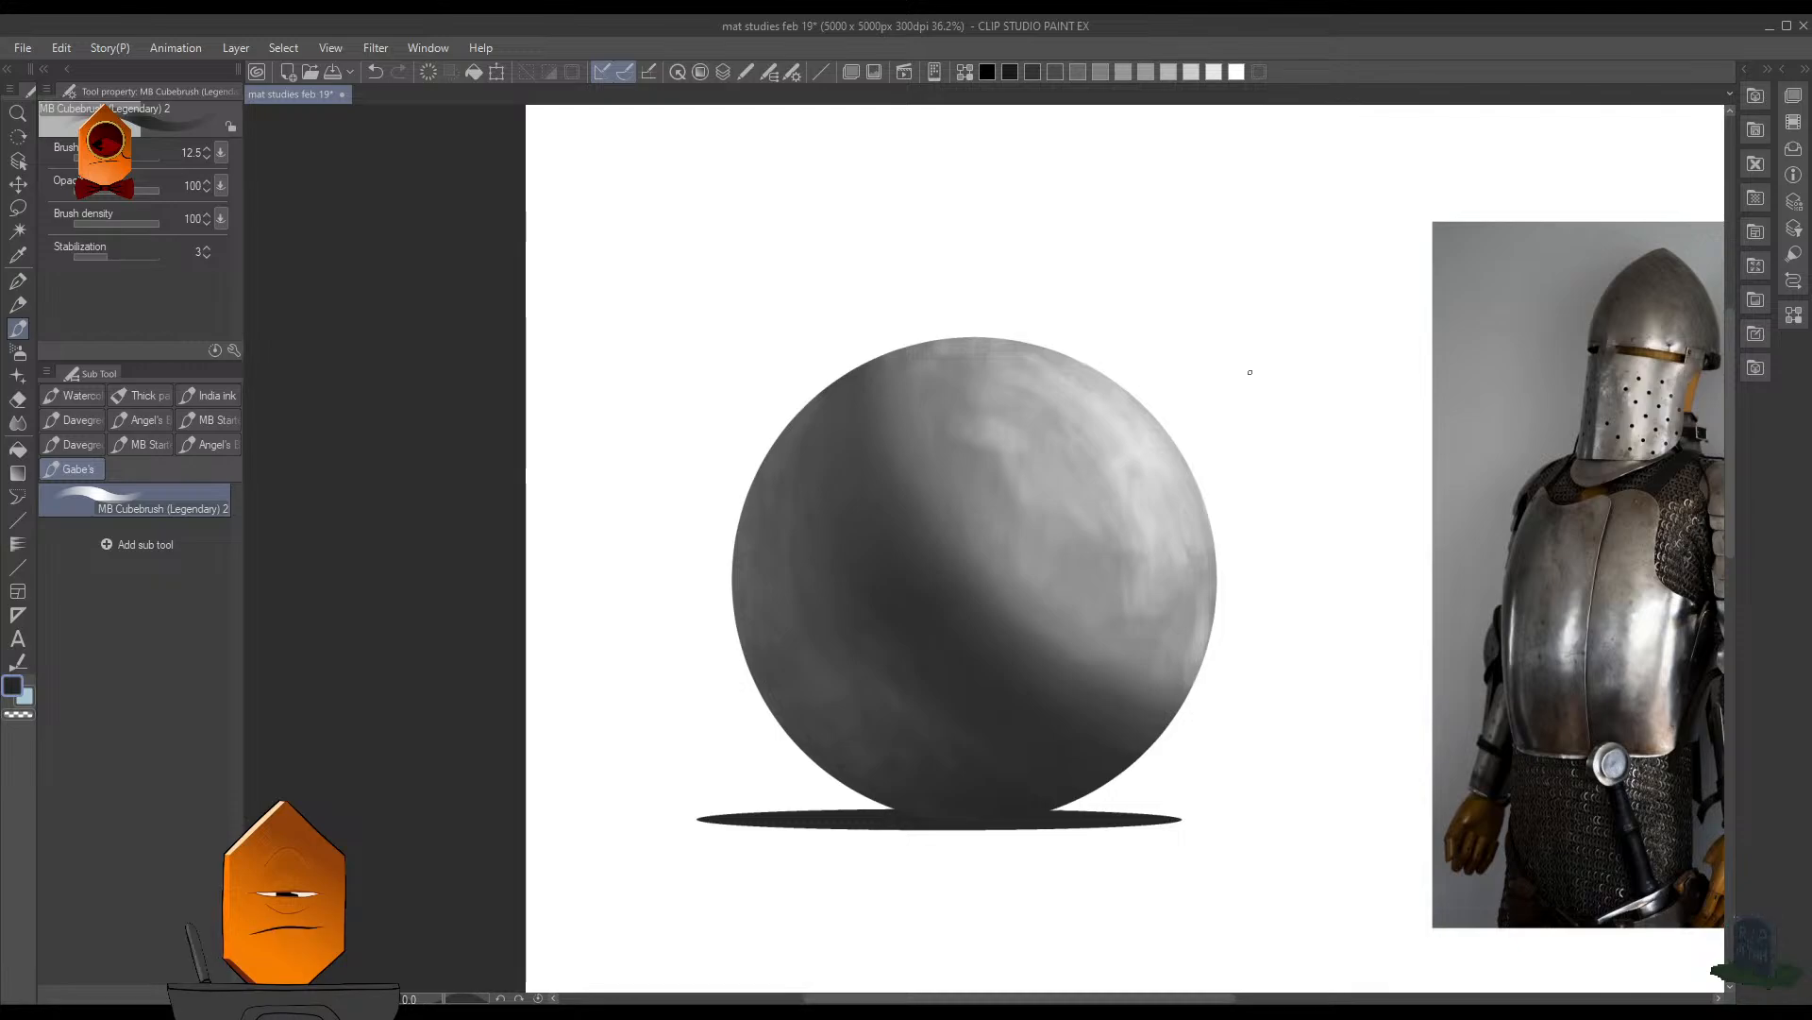
pyautogui.scroll(1, 1264, 350)
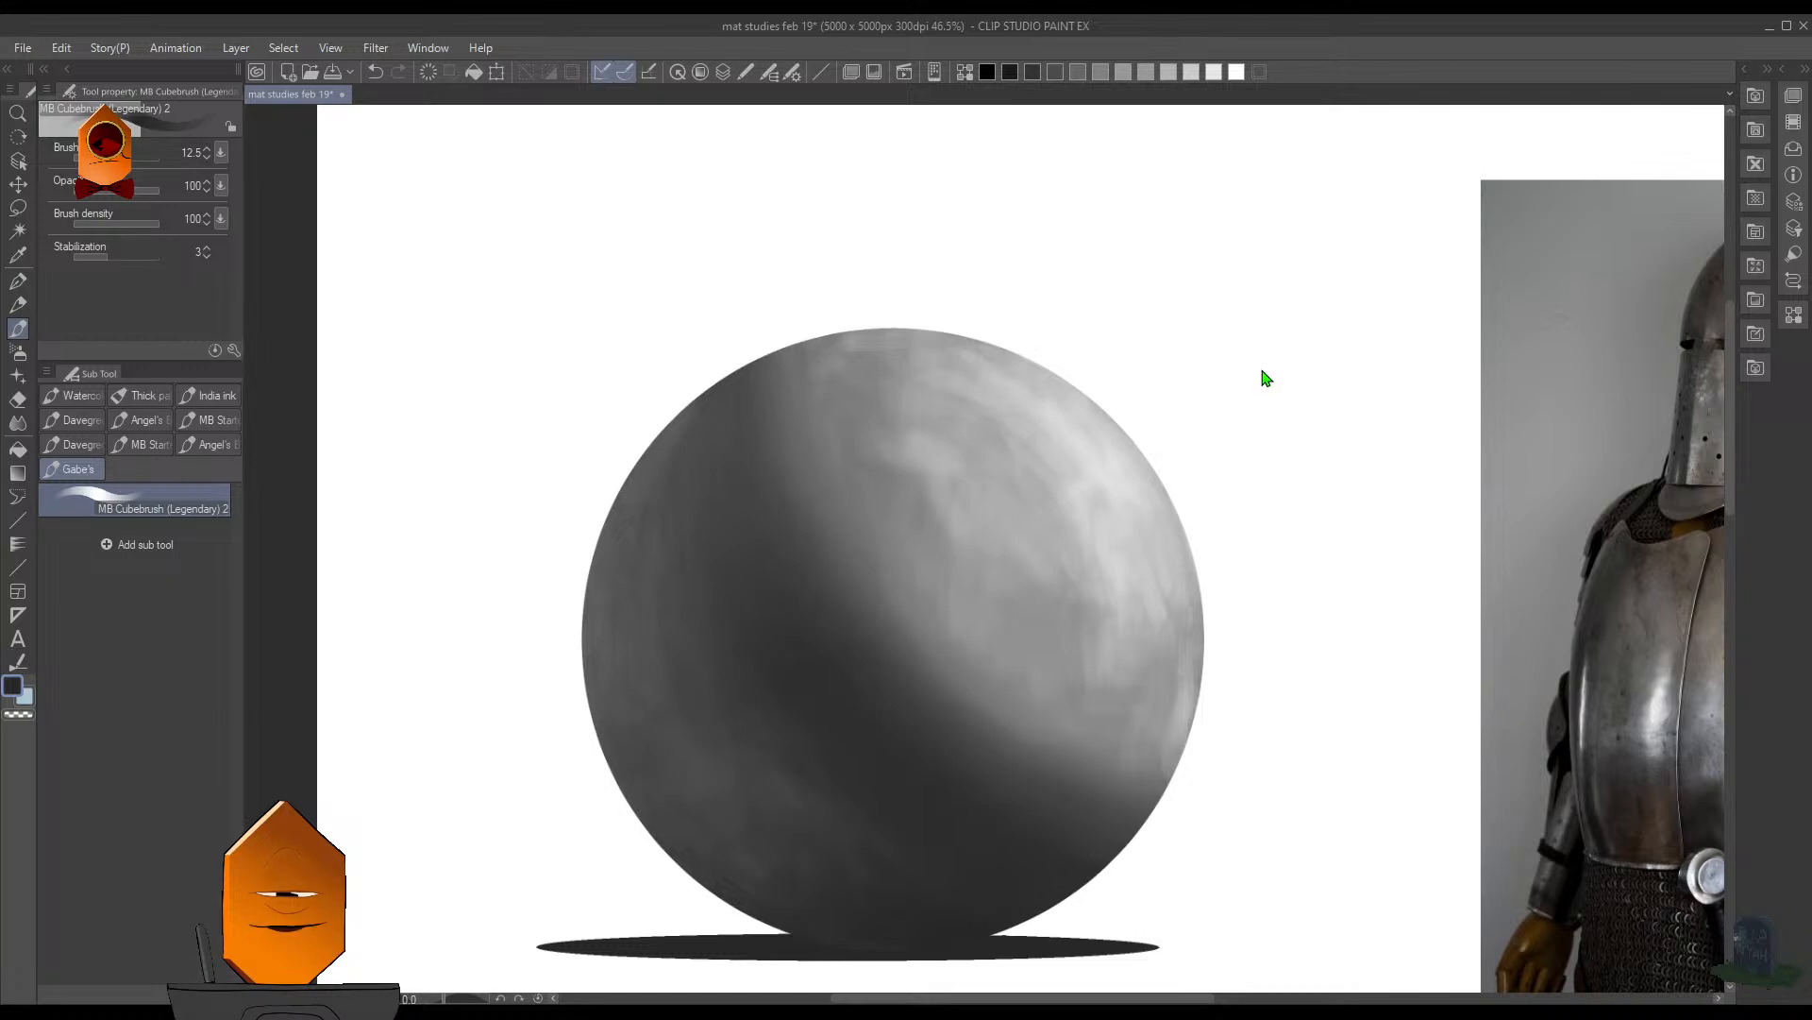
pyautogui.hotkey('ctrl', 's')
# - Compare the painted sphere with the knight armor photo, examining the breastplate's highlights up close and both images from a distance
pyautogui.scroll(-2, 1292, 357)
pyautogui.scroll(1, 1211, 656)
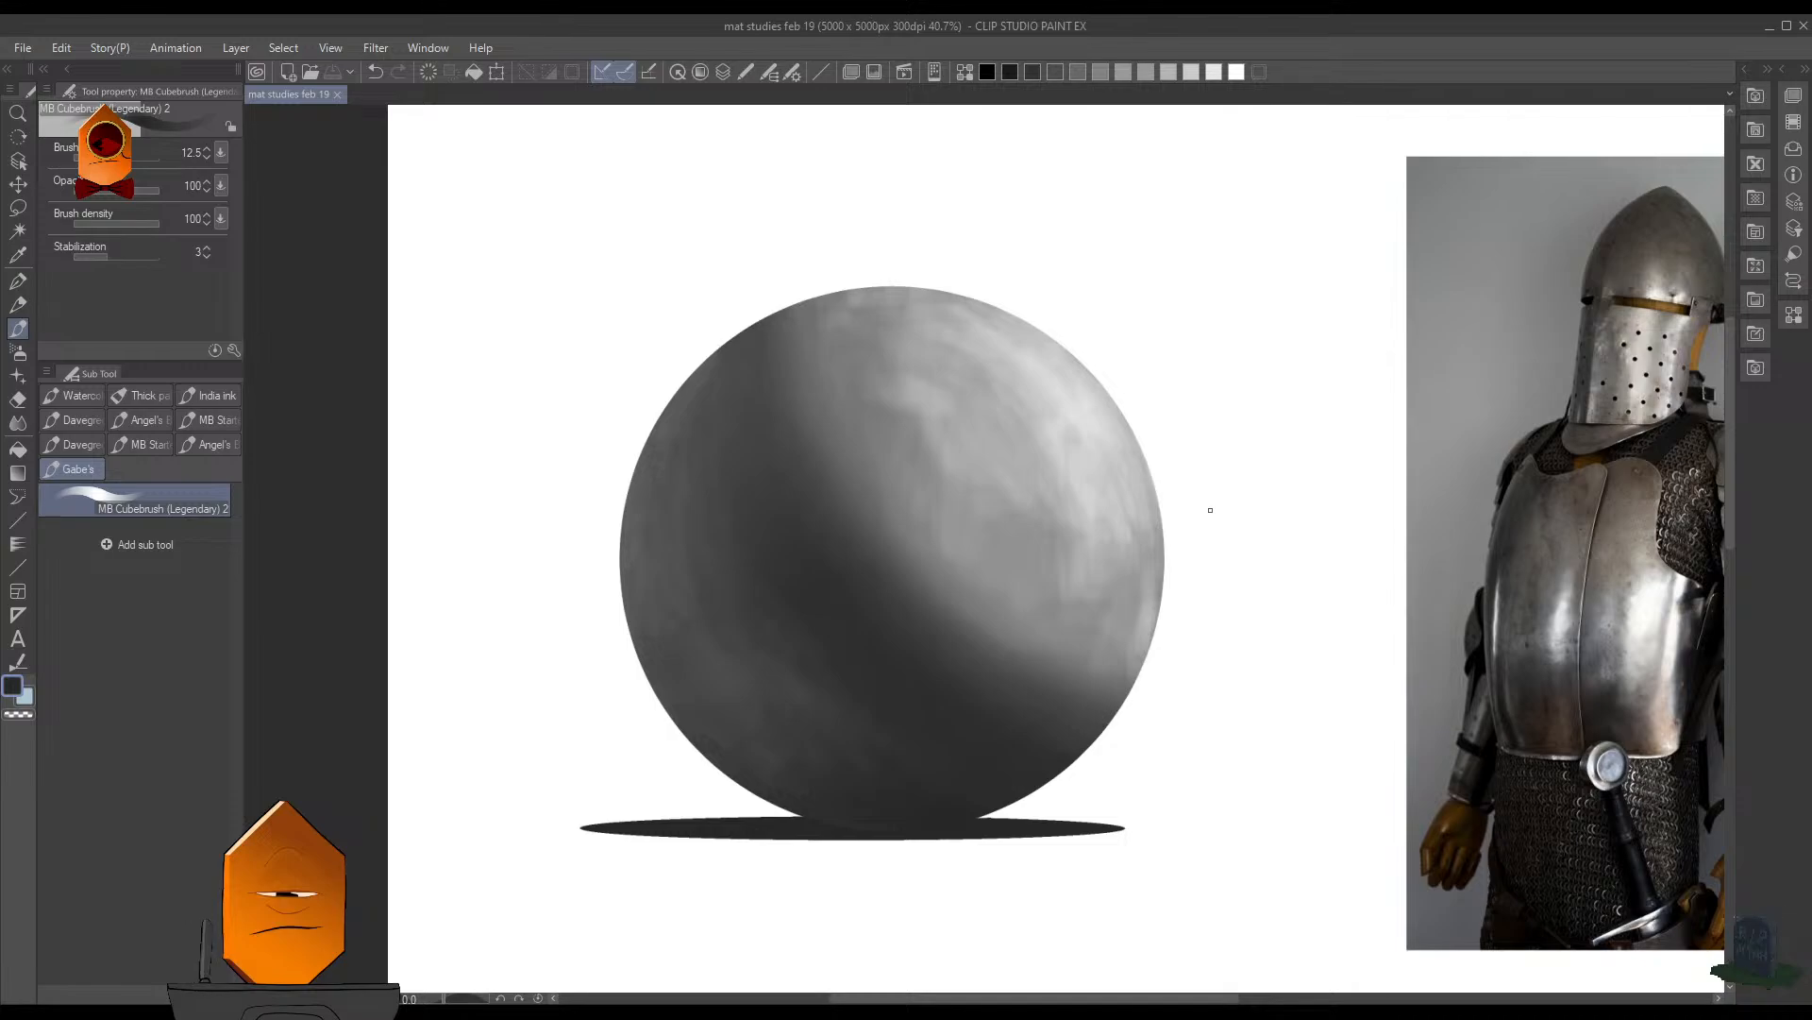
pyautogui.moveTo(1247, 446); pyautogui.dragTo(1187, 538)
pyautogui.moveTo(1231, 515); pyautogui.dragTo(1198, 542)
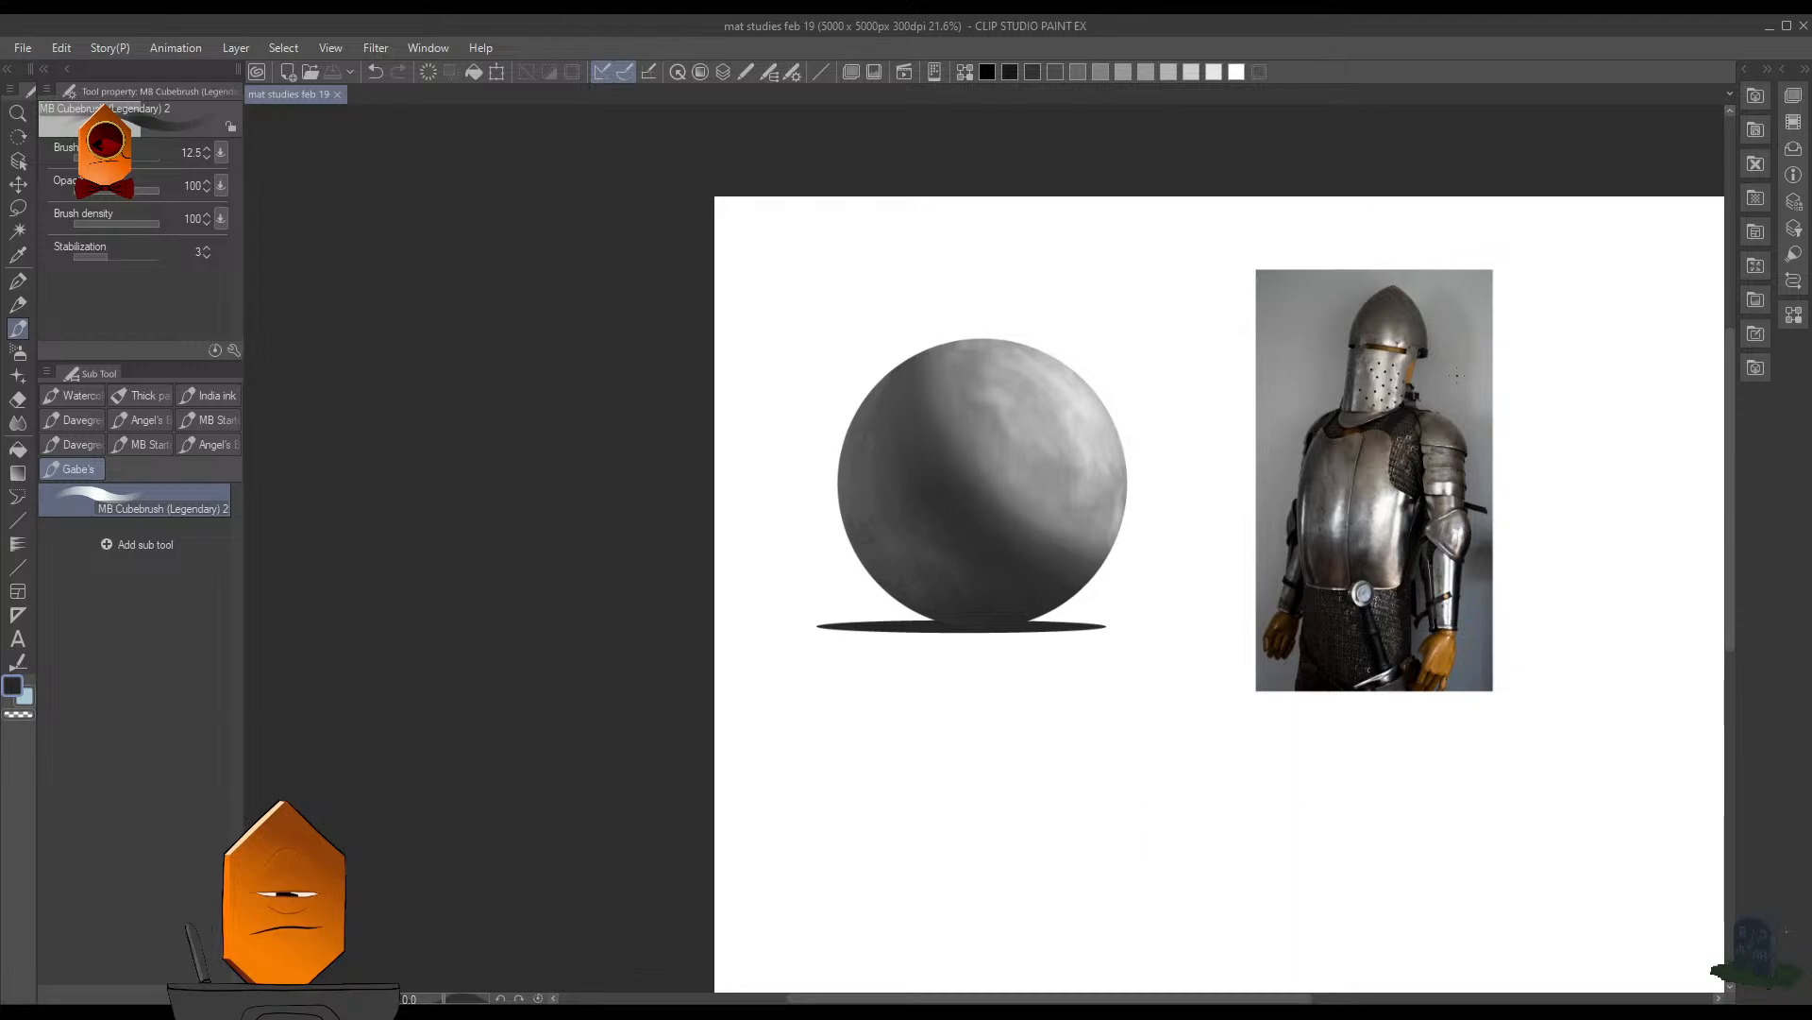
pyautogui.moveTo(1398, 436); pyautogui.dragTo(1502, 382)
pyautogui.moveTo(869, 599); pyautogui.dragTo(977, 571)
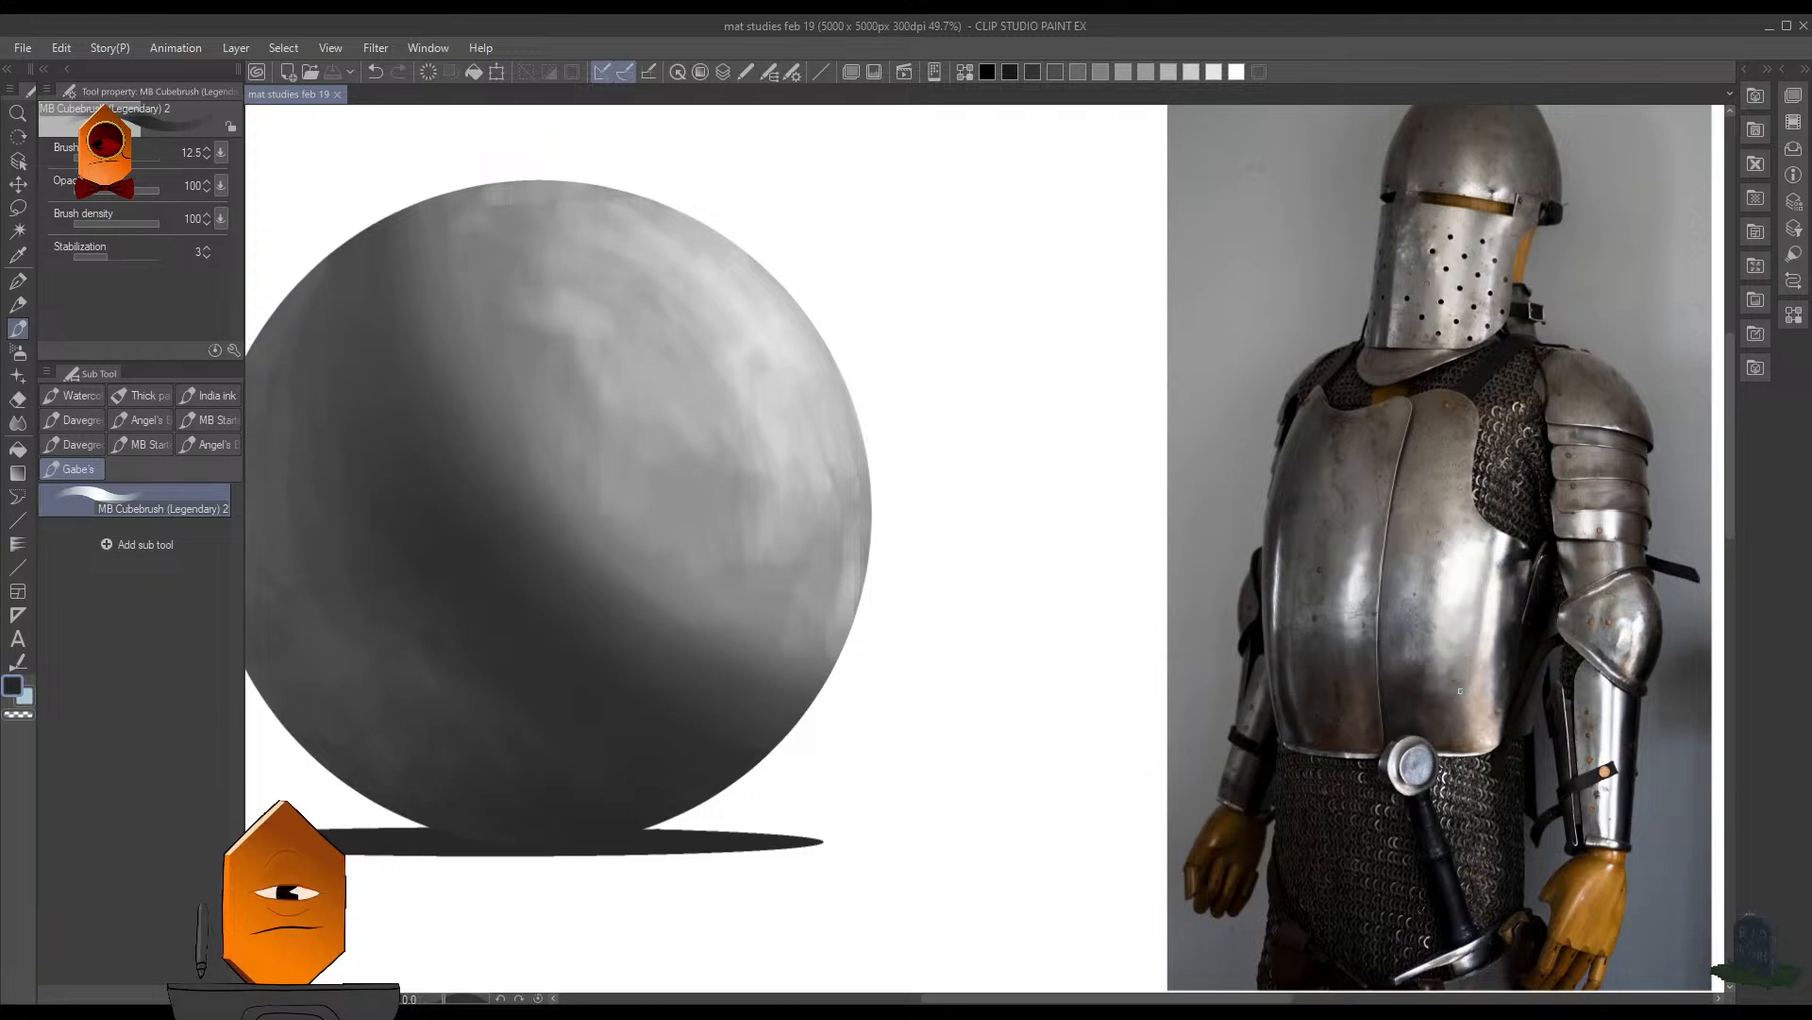
pyautogui.scroll(5, 1461, 697)
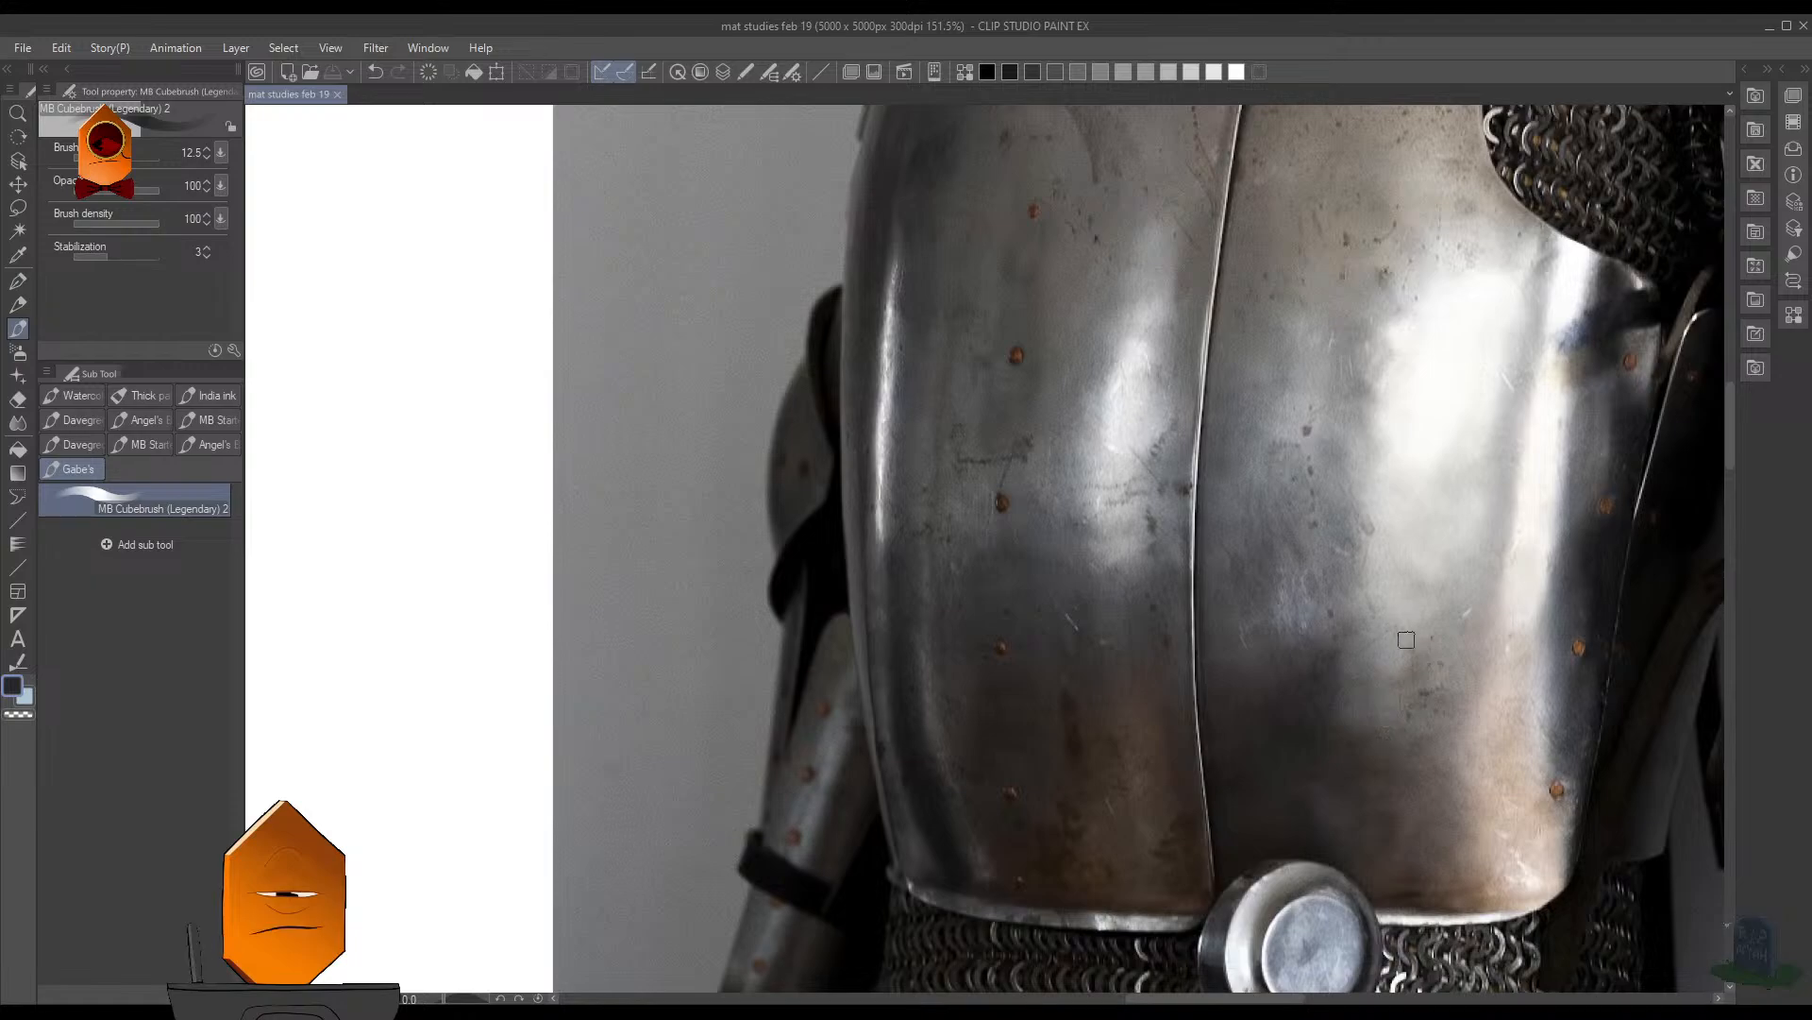
pyautogui.scroll(-3, 1444, 611)
pyautogui.scroll(-2, 1436, 630)
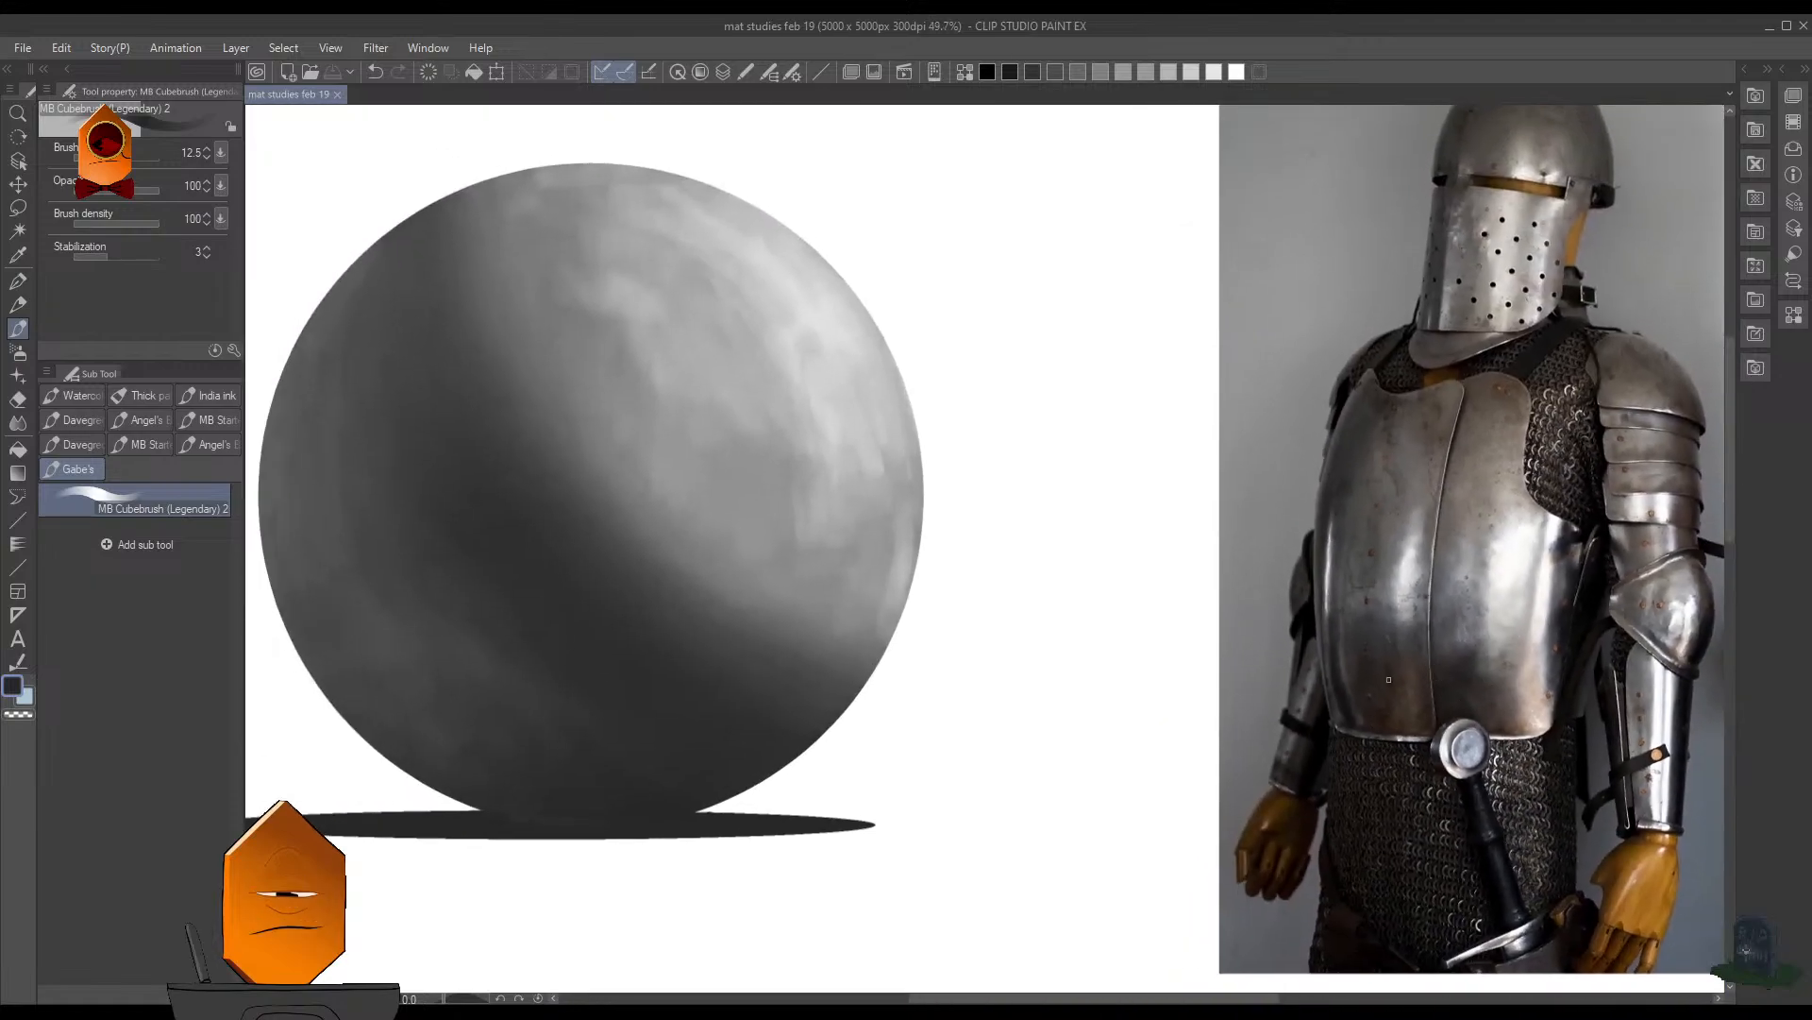
pyautogui.scroll(-1, 1272, 538)
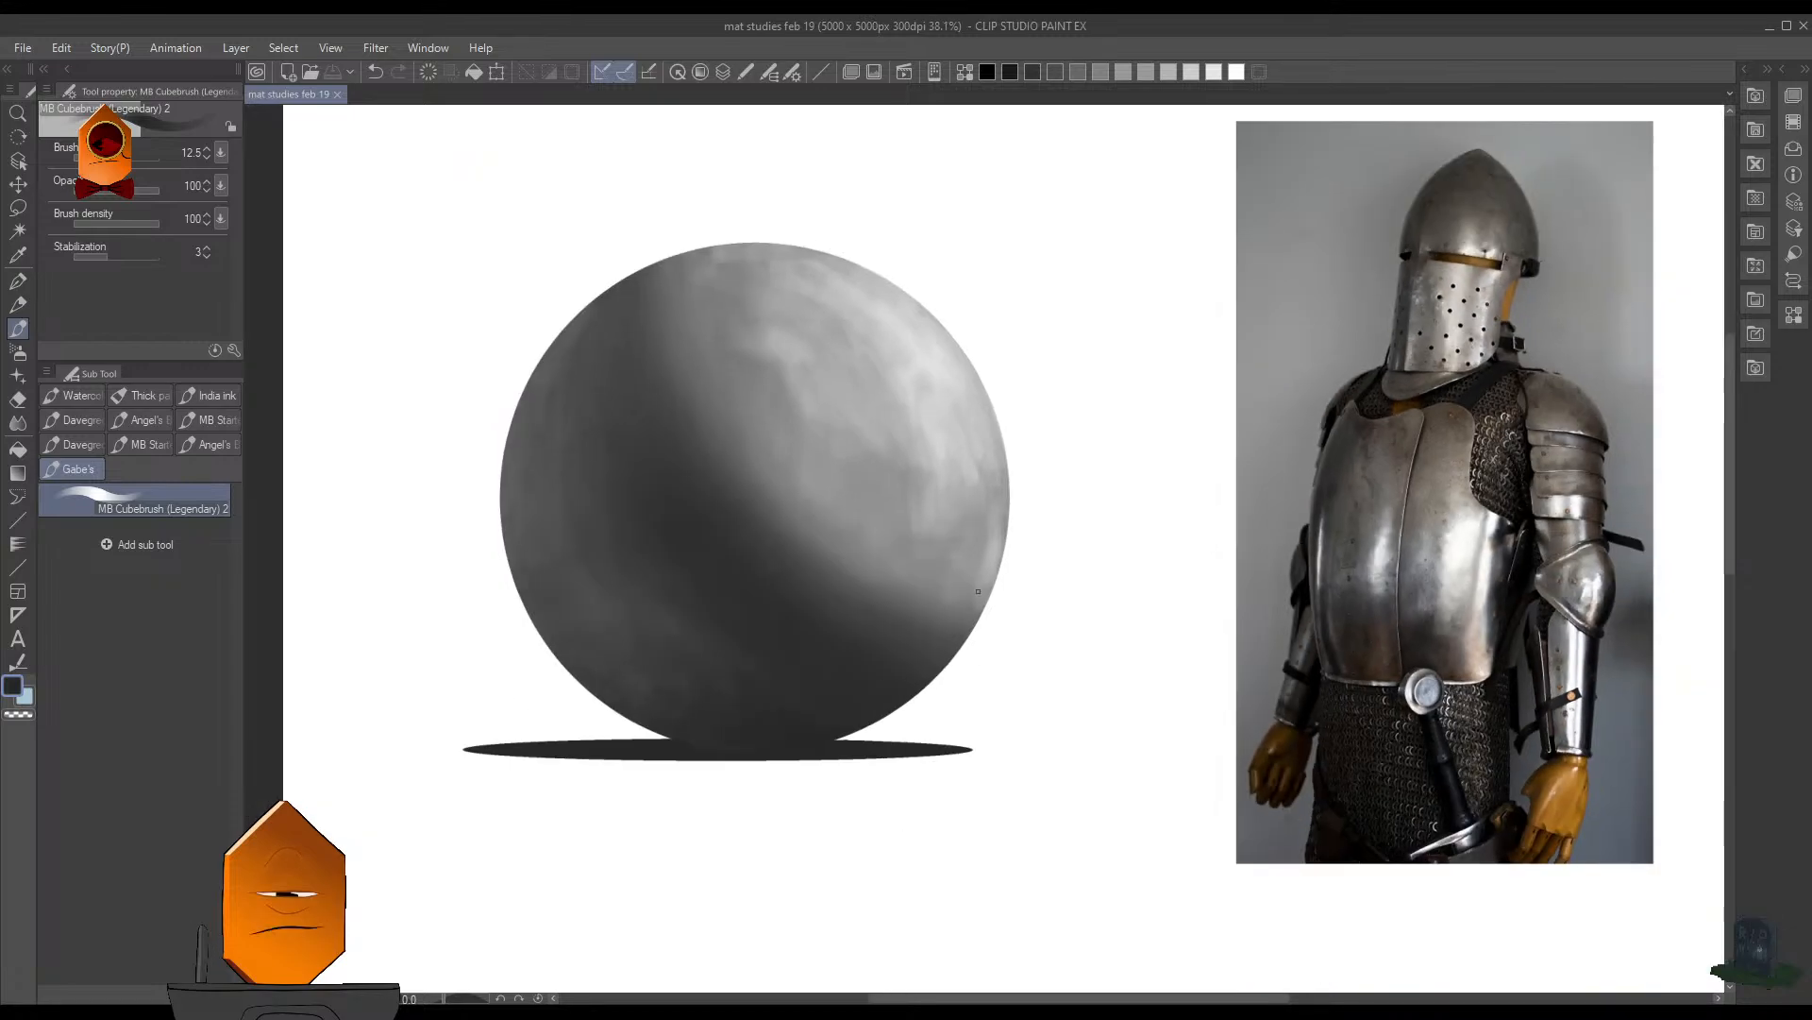
pyautogui.scroll(-5, 1492, 549)
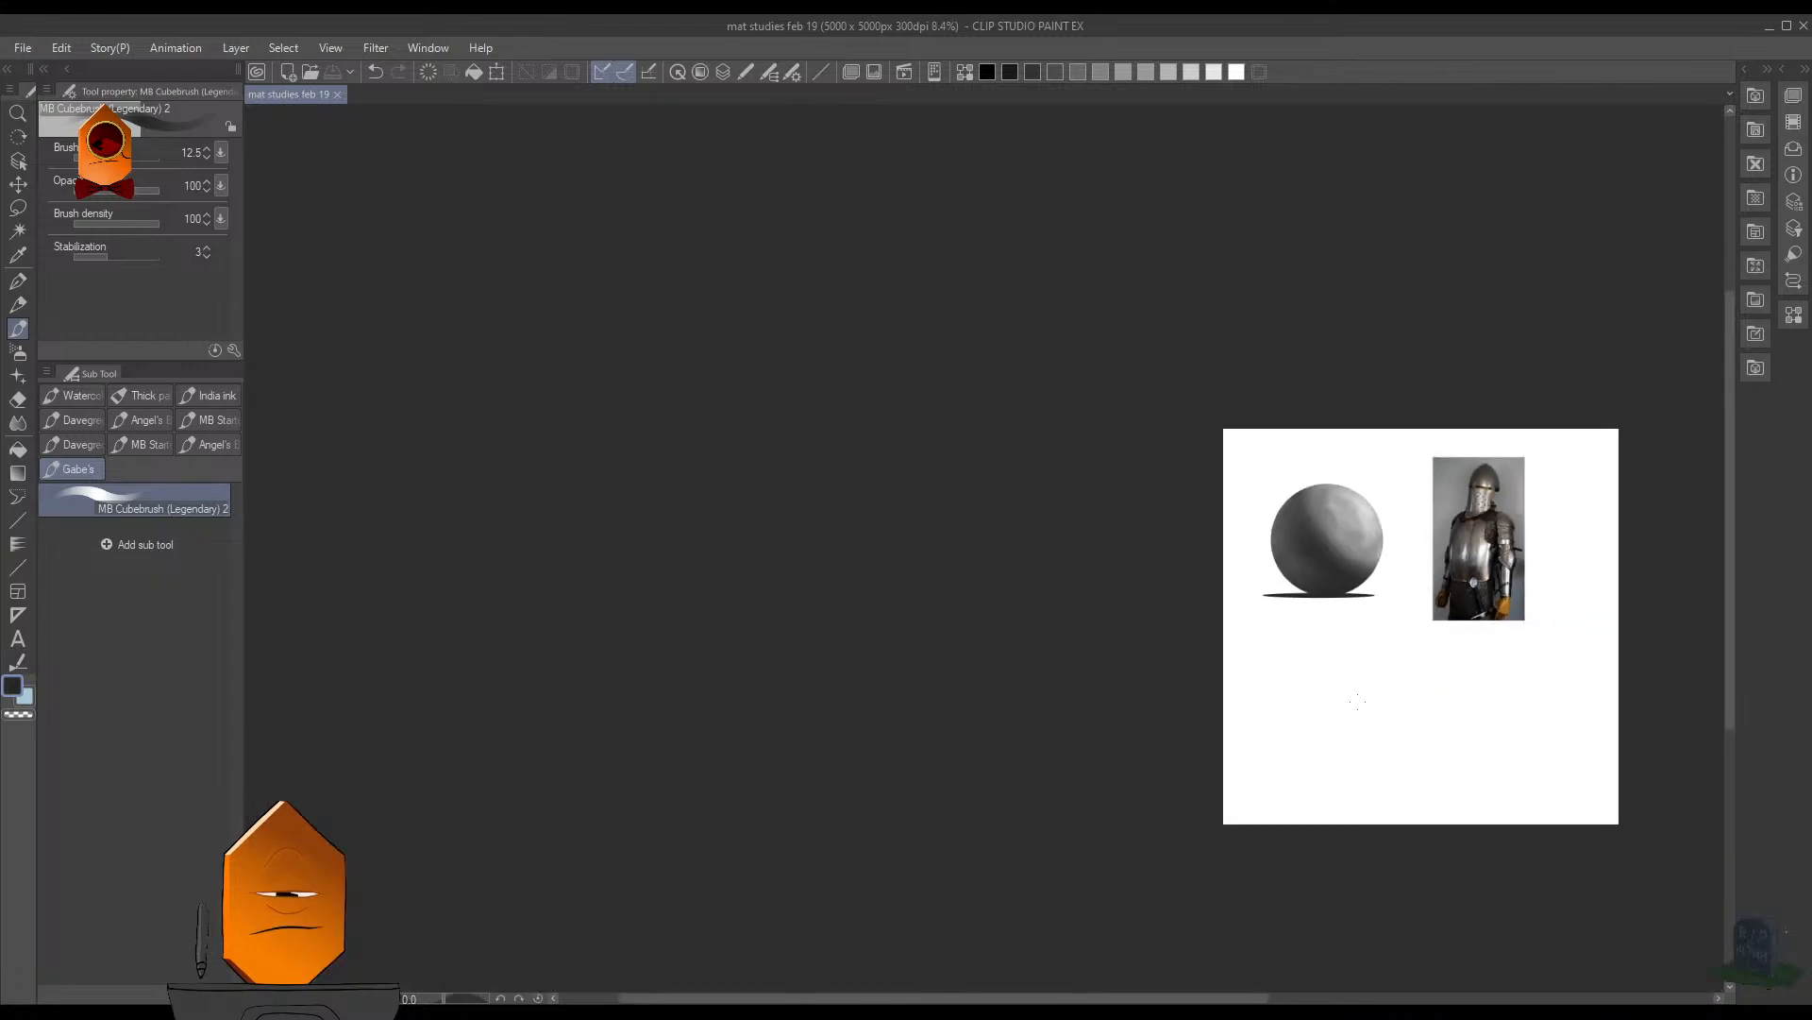
pyautogui.moveTo(1397, 640); pyautogui.dragTo(1040, 652)
pyautogui.scroll(1, 1124, 656)
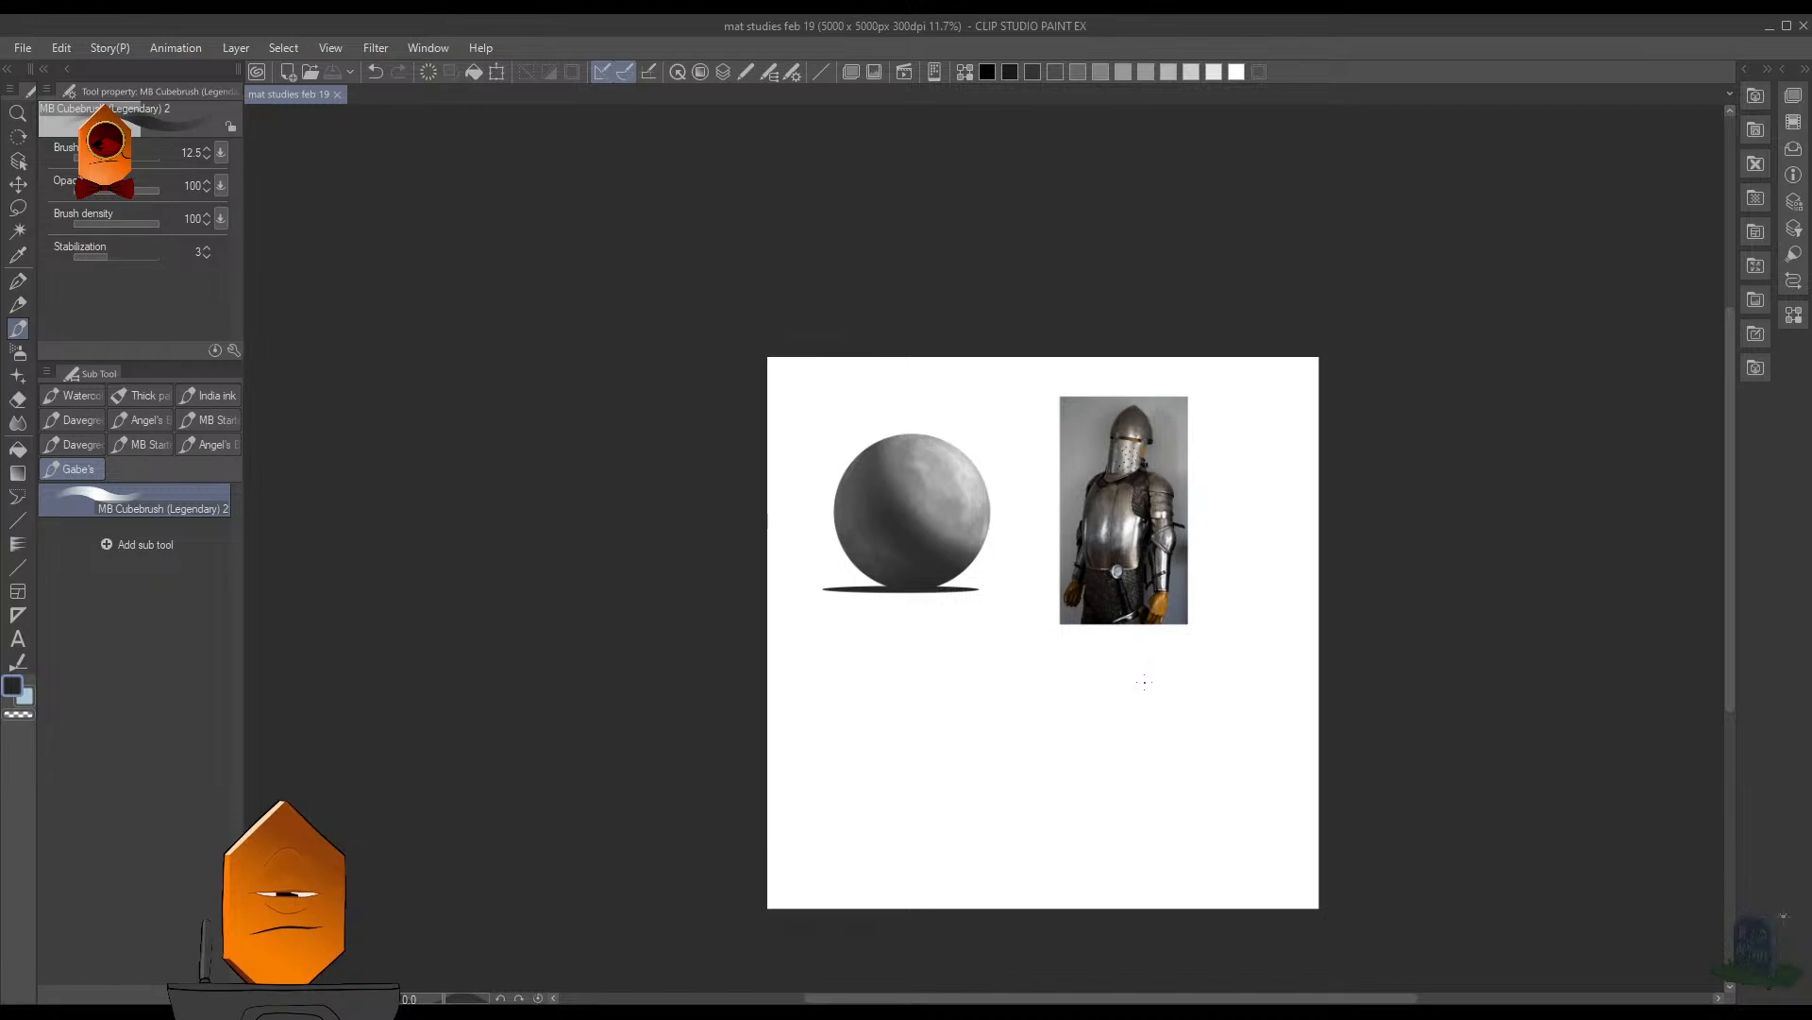
pyautogui.scroll(2, 1029, 410)
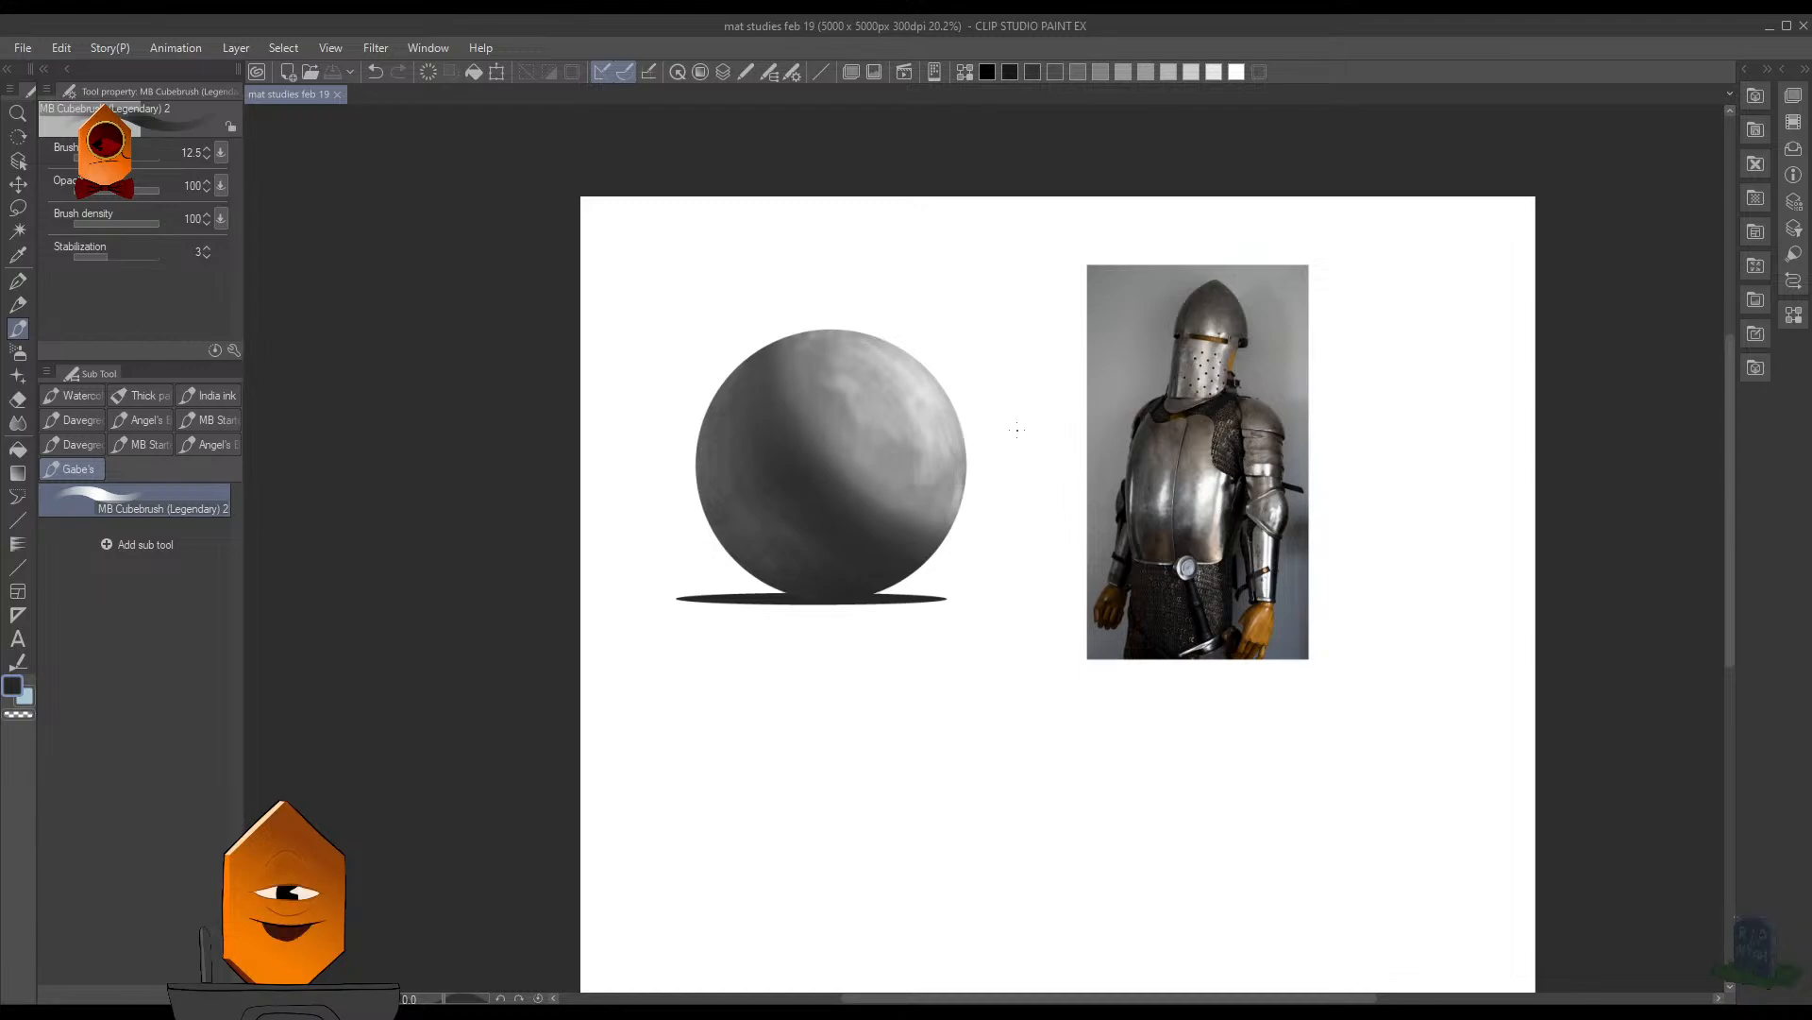
# - Brush brighter white highlights onto the lit upper-right area of the sphere with the brush enlarged to 70
pyautogui.scroll(4, 1020, 429)
pyautogui.scroll(-2, 1218, 437)
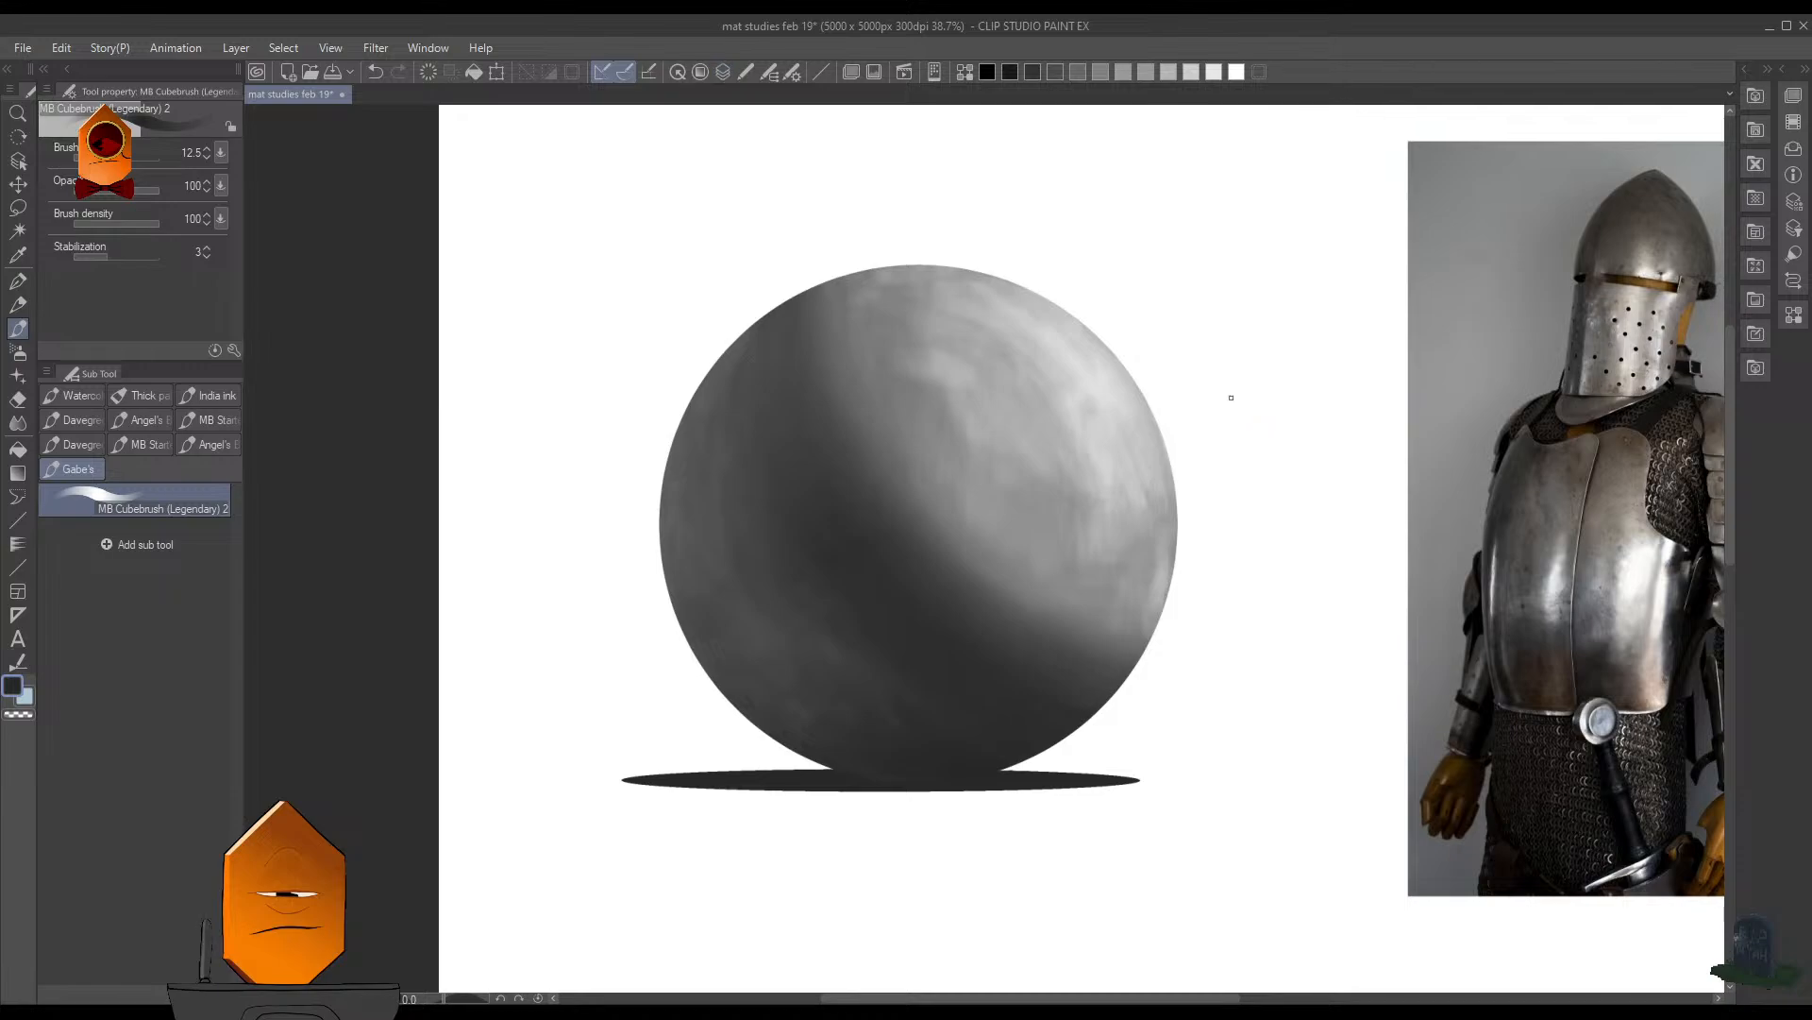
pyautogui.keyDown('alt'); pyautogui.click(1120, 392); pyautogui.keyUp('alt')
pyautogui.keyDown('ctrl'); pyautogui.keyDown('alt'); pyautogui.moveTo(1113, 412); pyautogui.dragTo(1125, 420); pyautogui.keyUp('alt'); pyautogui.keyUp('ctrl')
pyautogui.keyDown('alt'); pyautogui.click(1205, 388); pyautogui.keyUp('alt')
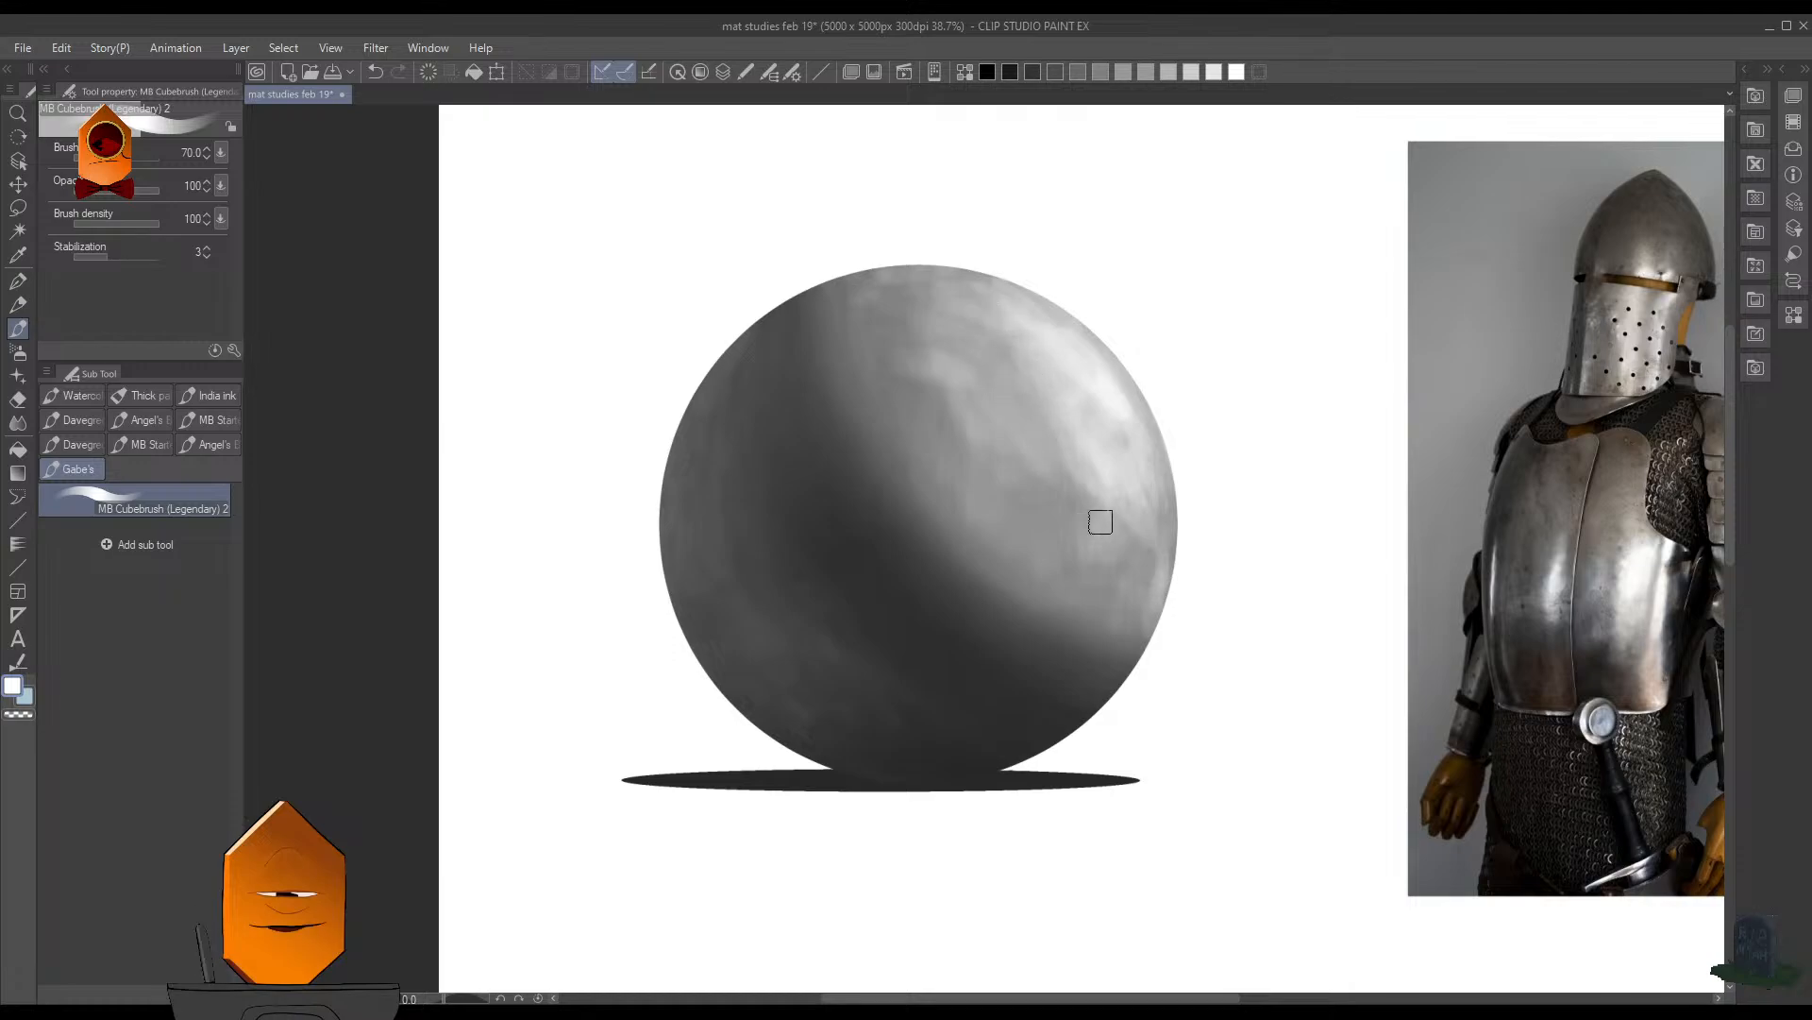
# - Brush additional light strokes into the highlight along the sphere's right side and save the document
pyautogui.scroll(-5, 1179, 758)
pyautogui.scroll(8, 1230, 452)
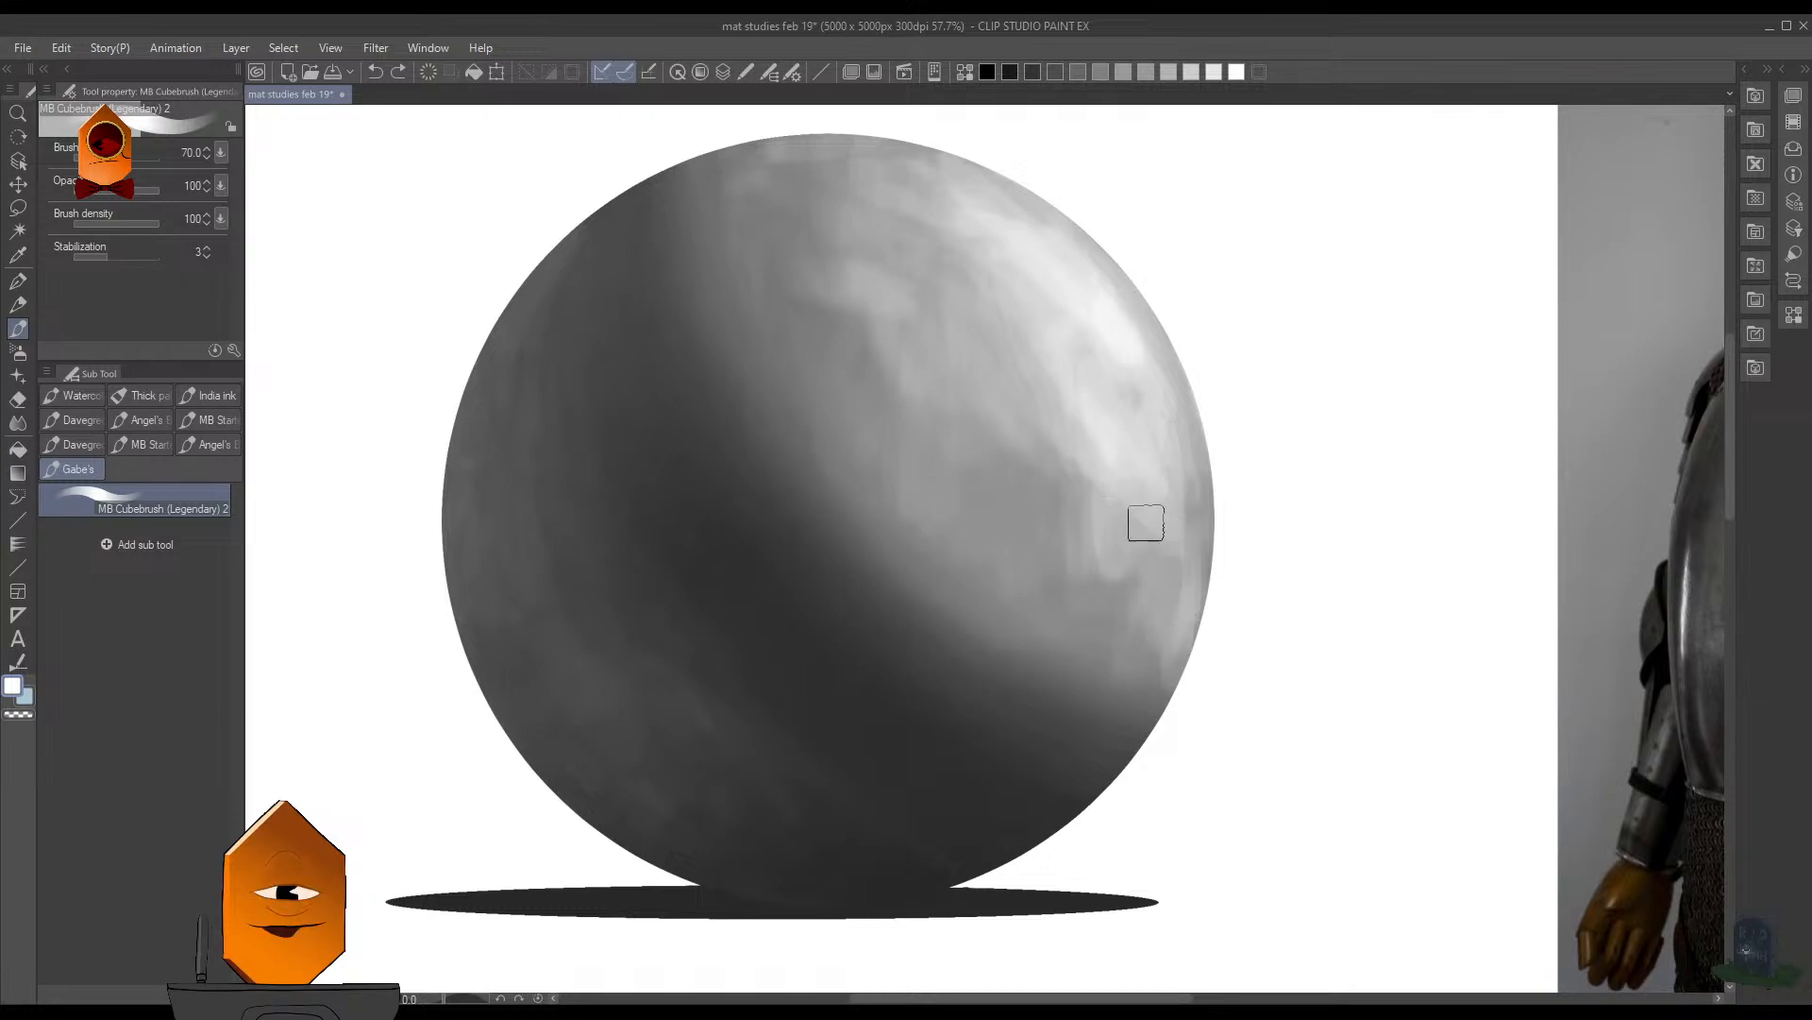
pyautogui.moveTo(1142, 590); pyautogui.dragTo(1147, 494)
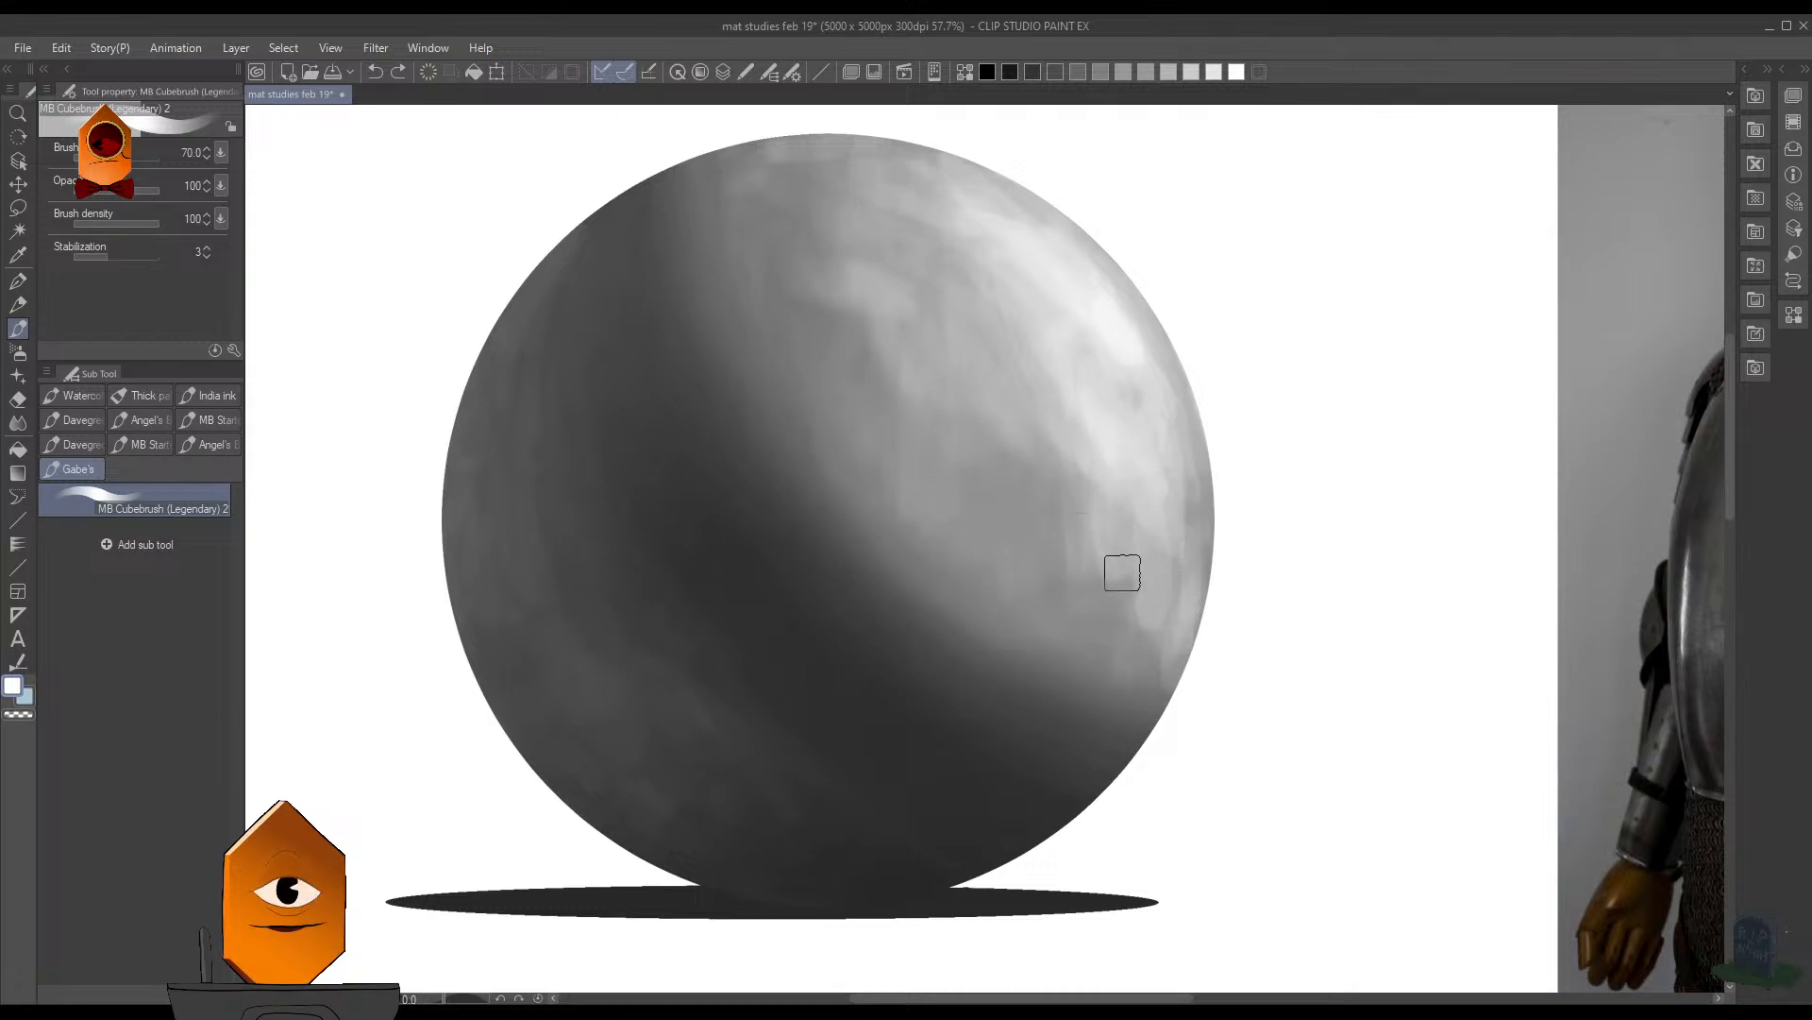
pyautogui.moveTo(1123, 572); pyautogui.dragTo(1139, 502)
pyautogui.scroll(-6, 1267, 547)
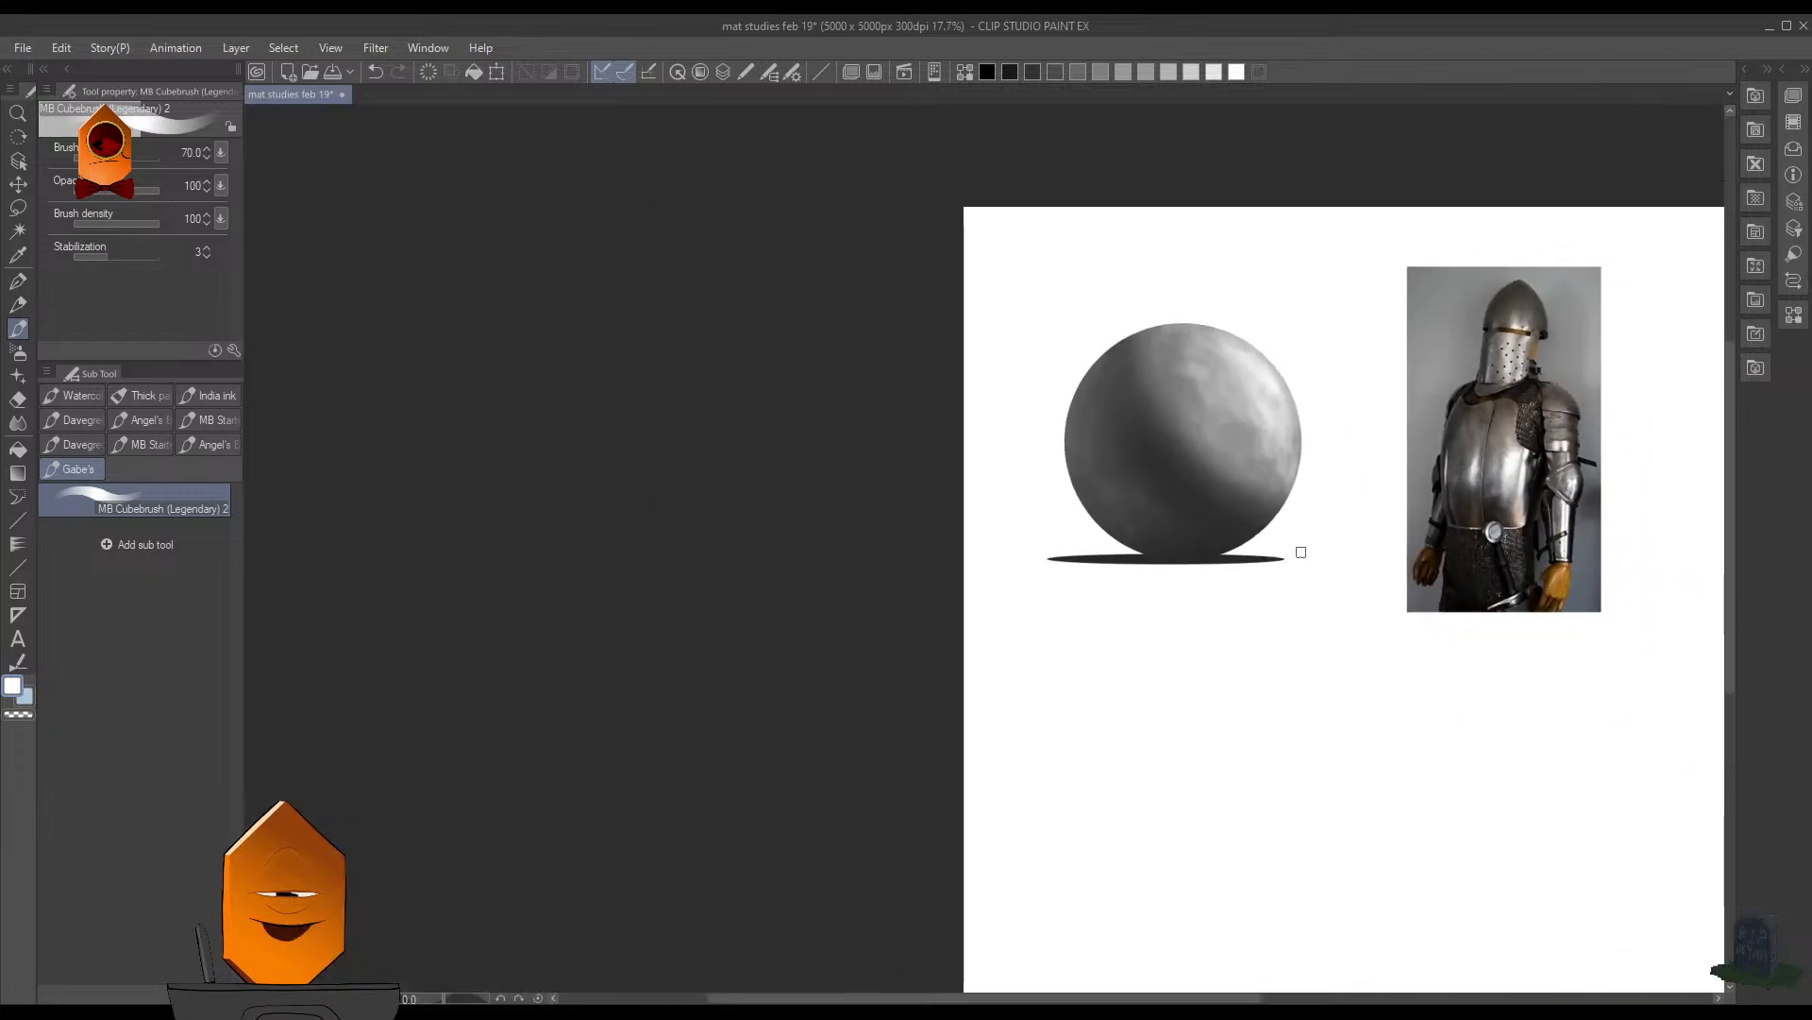
pyautogui.scroll(2, 1184, 518)
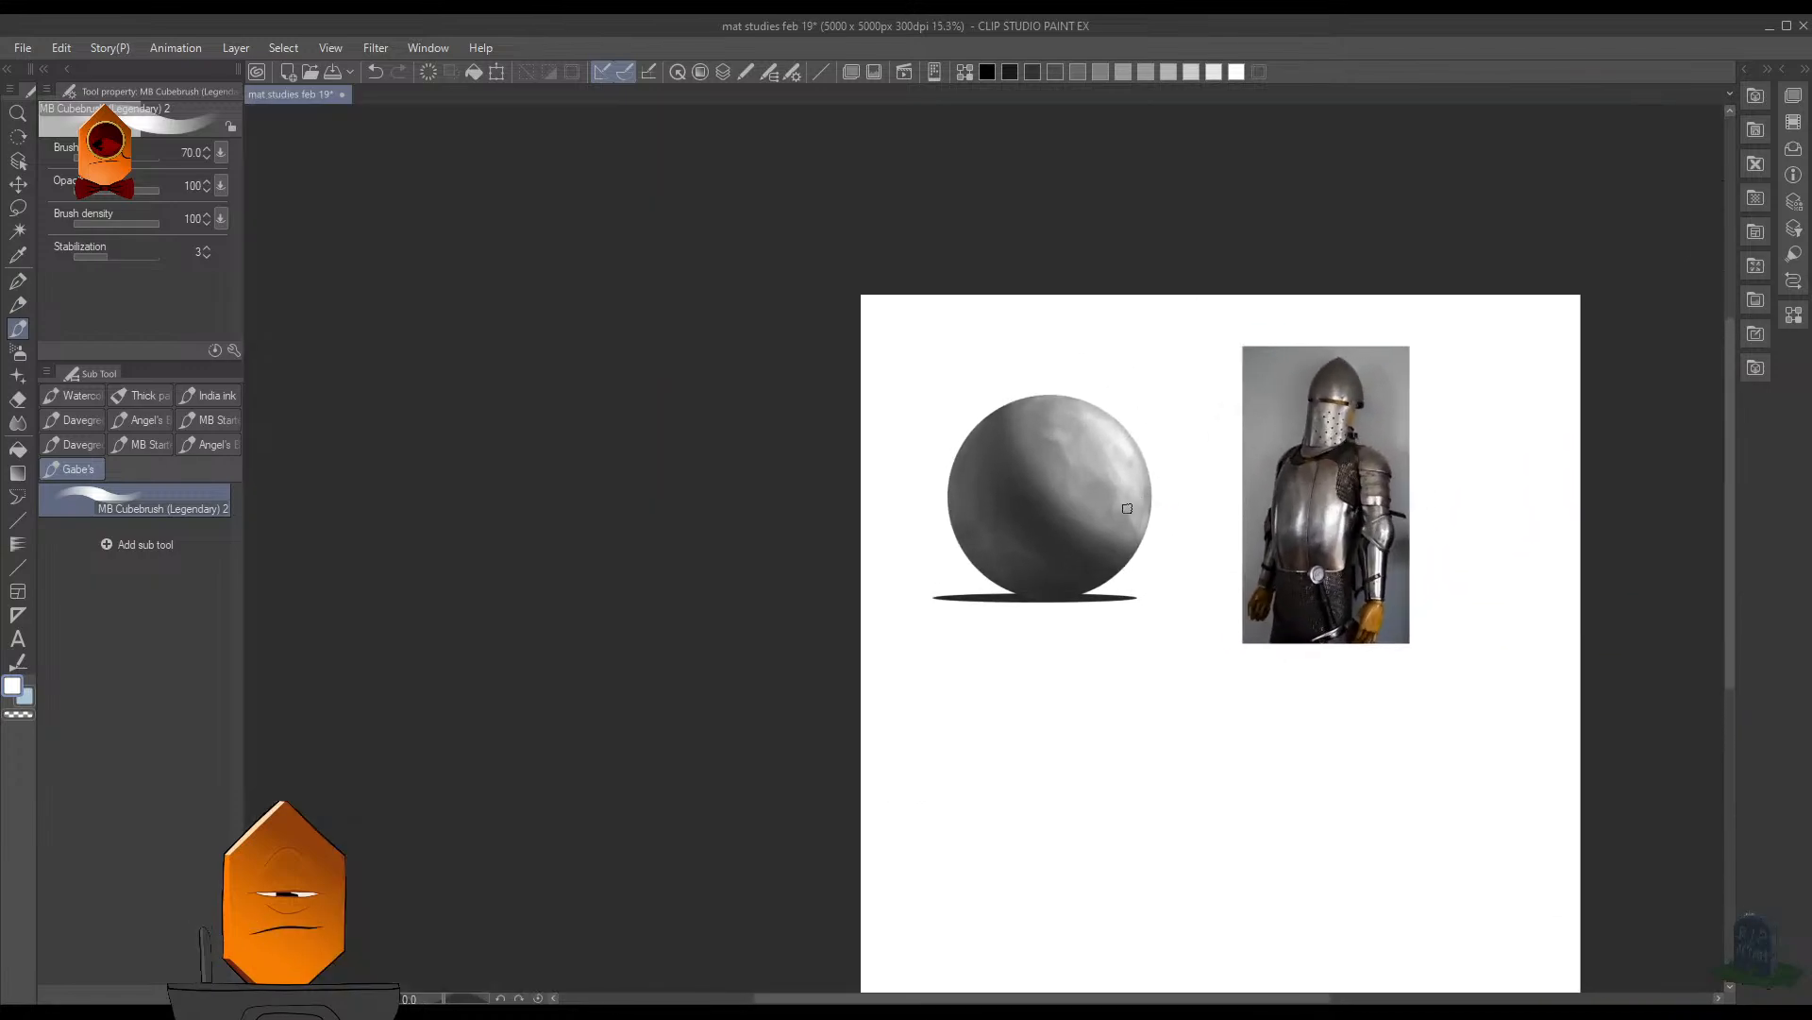
pyautogui.hotkey('ctrl', 's')
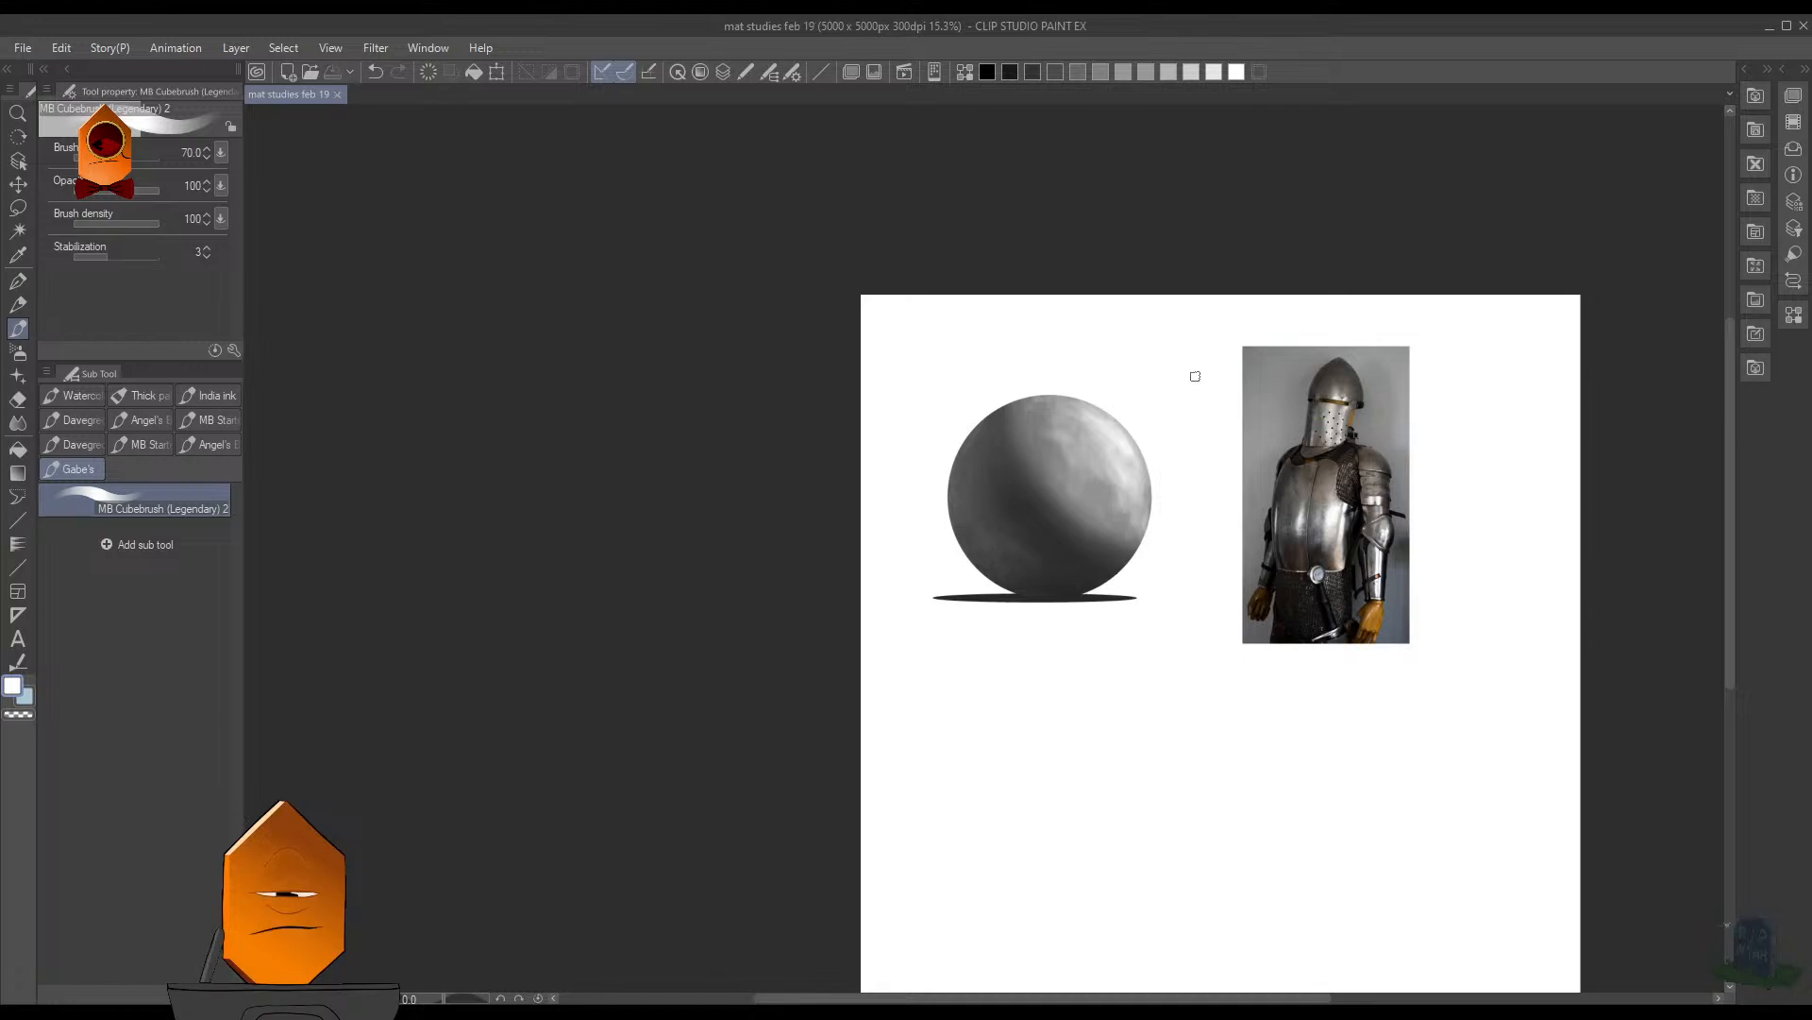
# - Examine the metal reflections on the knight photo's helmet, breastplate and arm plates up close
pyautogui.scroll(4, 1180, 477)
pyautogui.scroll(-3, 1199, 467)
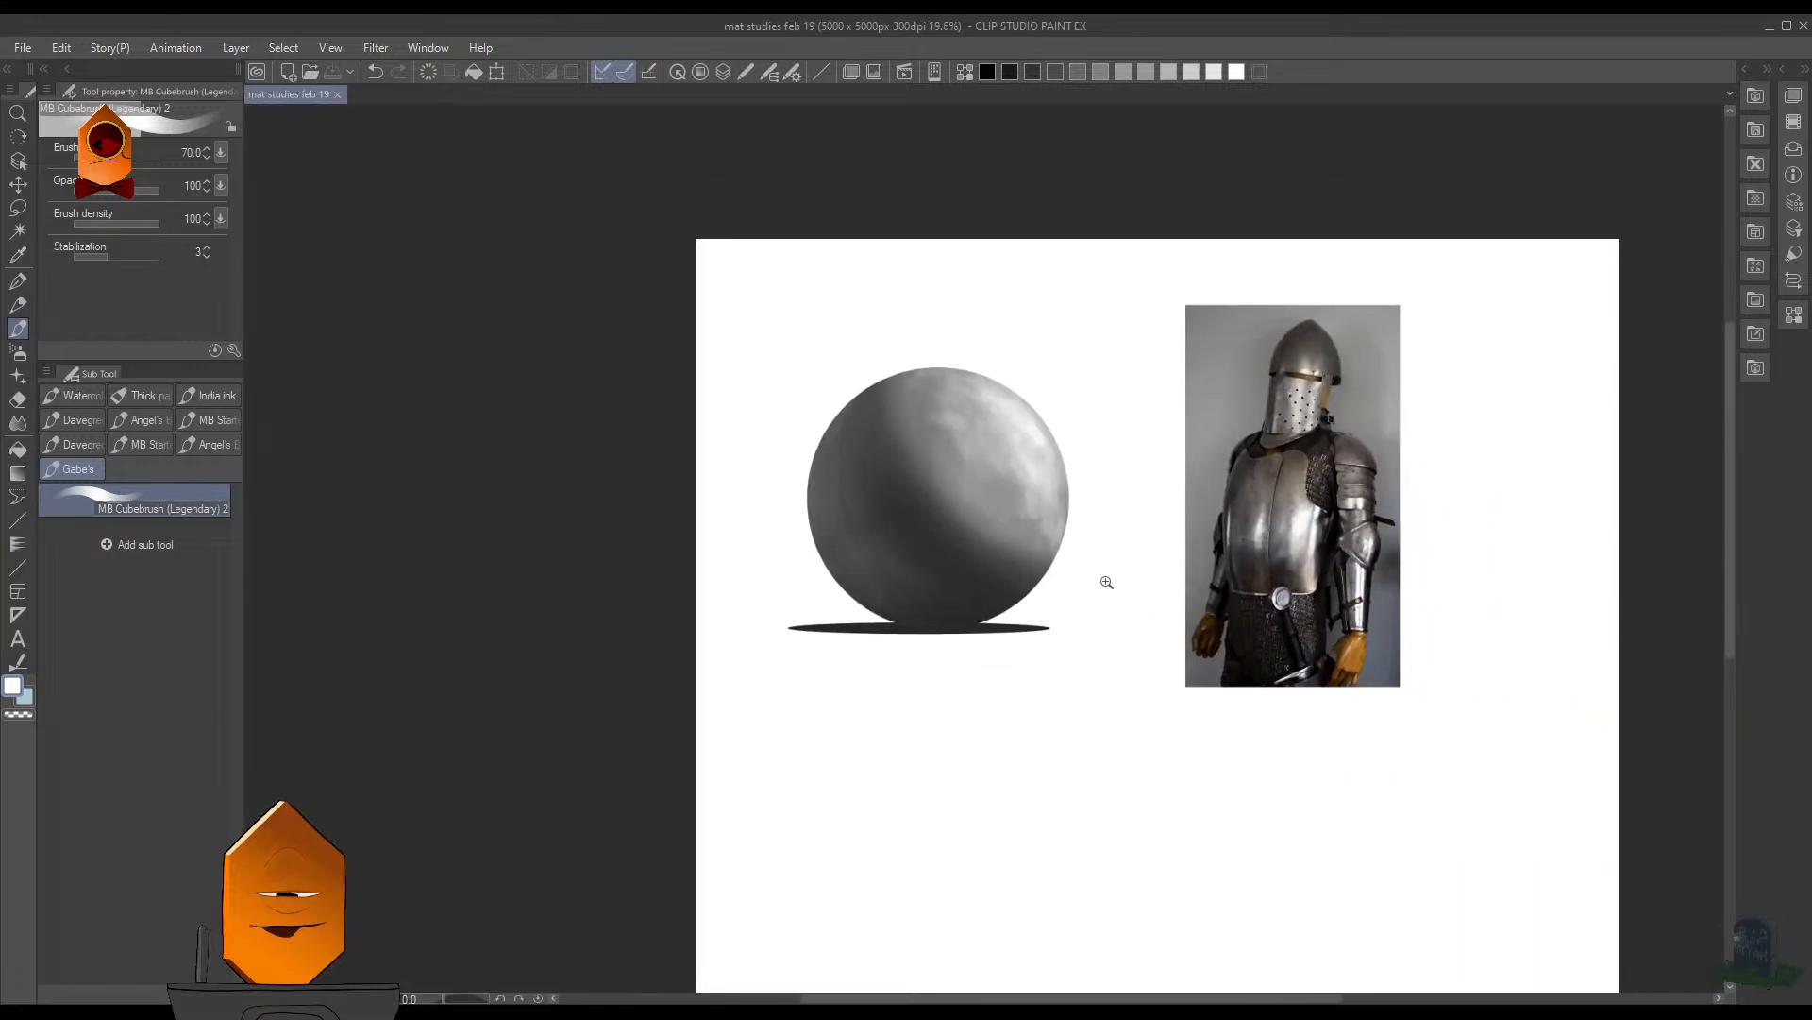
pyautogui.moveTo(1106, 583); pyautogui.dragTo(1044, 590)
pyautogui.moveTo(1109, 643); pyautogui.dragTo(1114, 594)
pyautogui.moveTo(1321, 401); pyautogui.dragTo(1172, 576)
pyautogui.moveTo(1172, 576); pyautogui.dragTo(1295, 316)
pyautogui.moveTo(1029, 276)
pyautogui.mouseDown()
pyautogui.moveTo(1186, 645)
pyautogui.moveTo(1283, 957)
pyautogui.mouseUp()
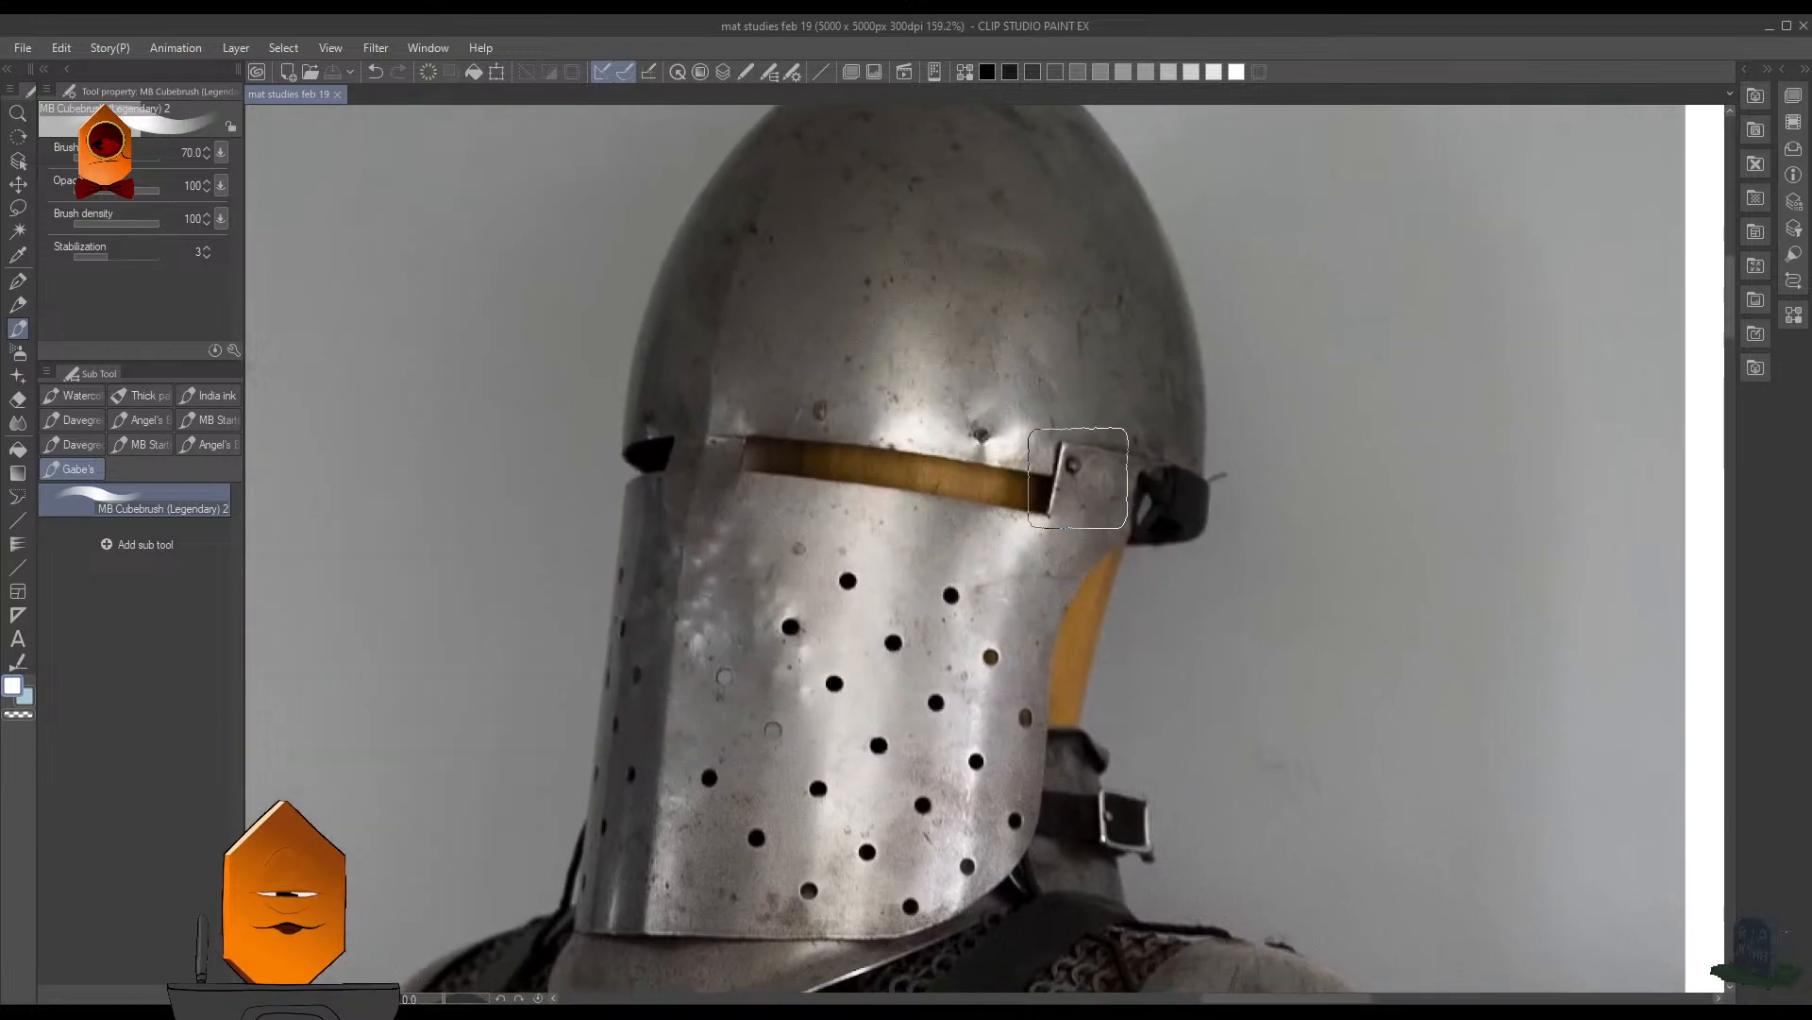
pyautogui.moveTo(1027, 672); pyautogui.dragTo(1198, 262)
pyautogui.moveTo(1249, 465)
pyautogui.mouseDown()
pyautogui.moveTo(1210, 522)
pyautogui.moveTo(1139, 260)
pyautogui.mouseUp()
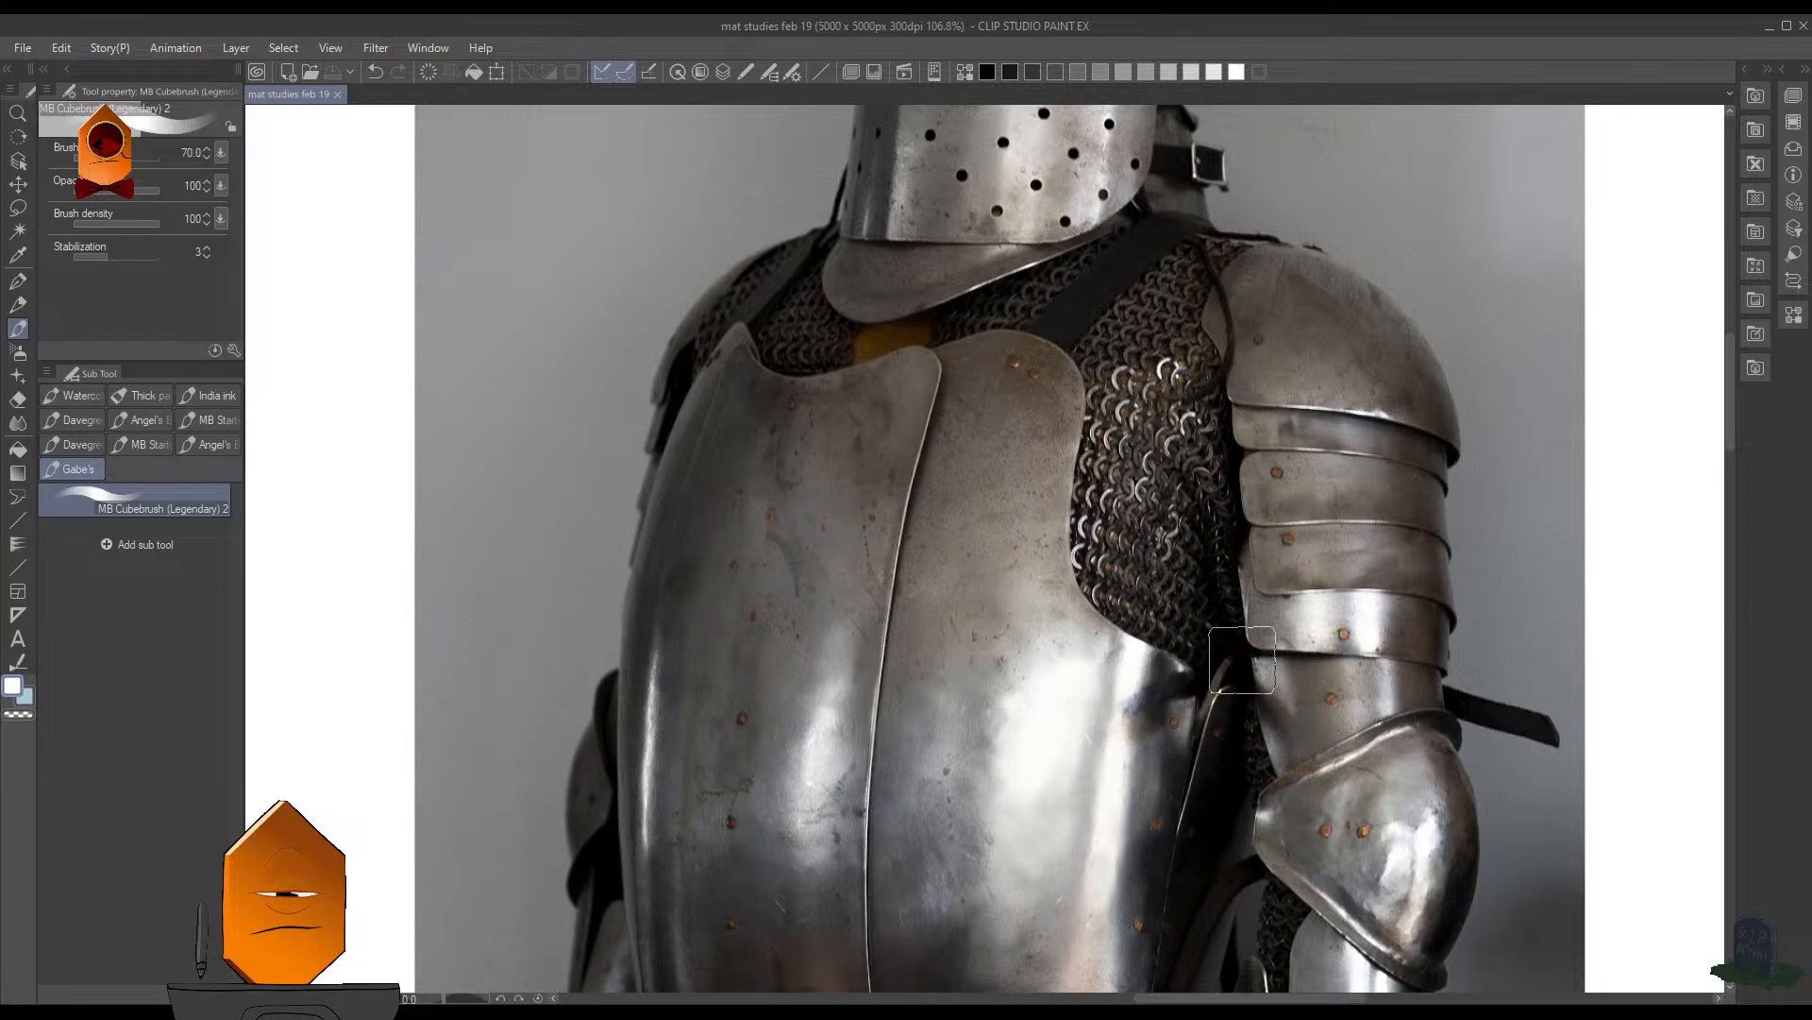
pyautogui.moveTo(1423, 650); pyautogui.dragTo(1299, 569)
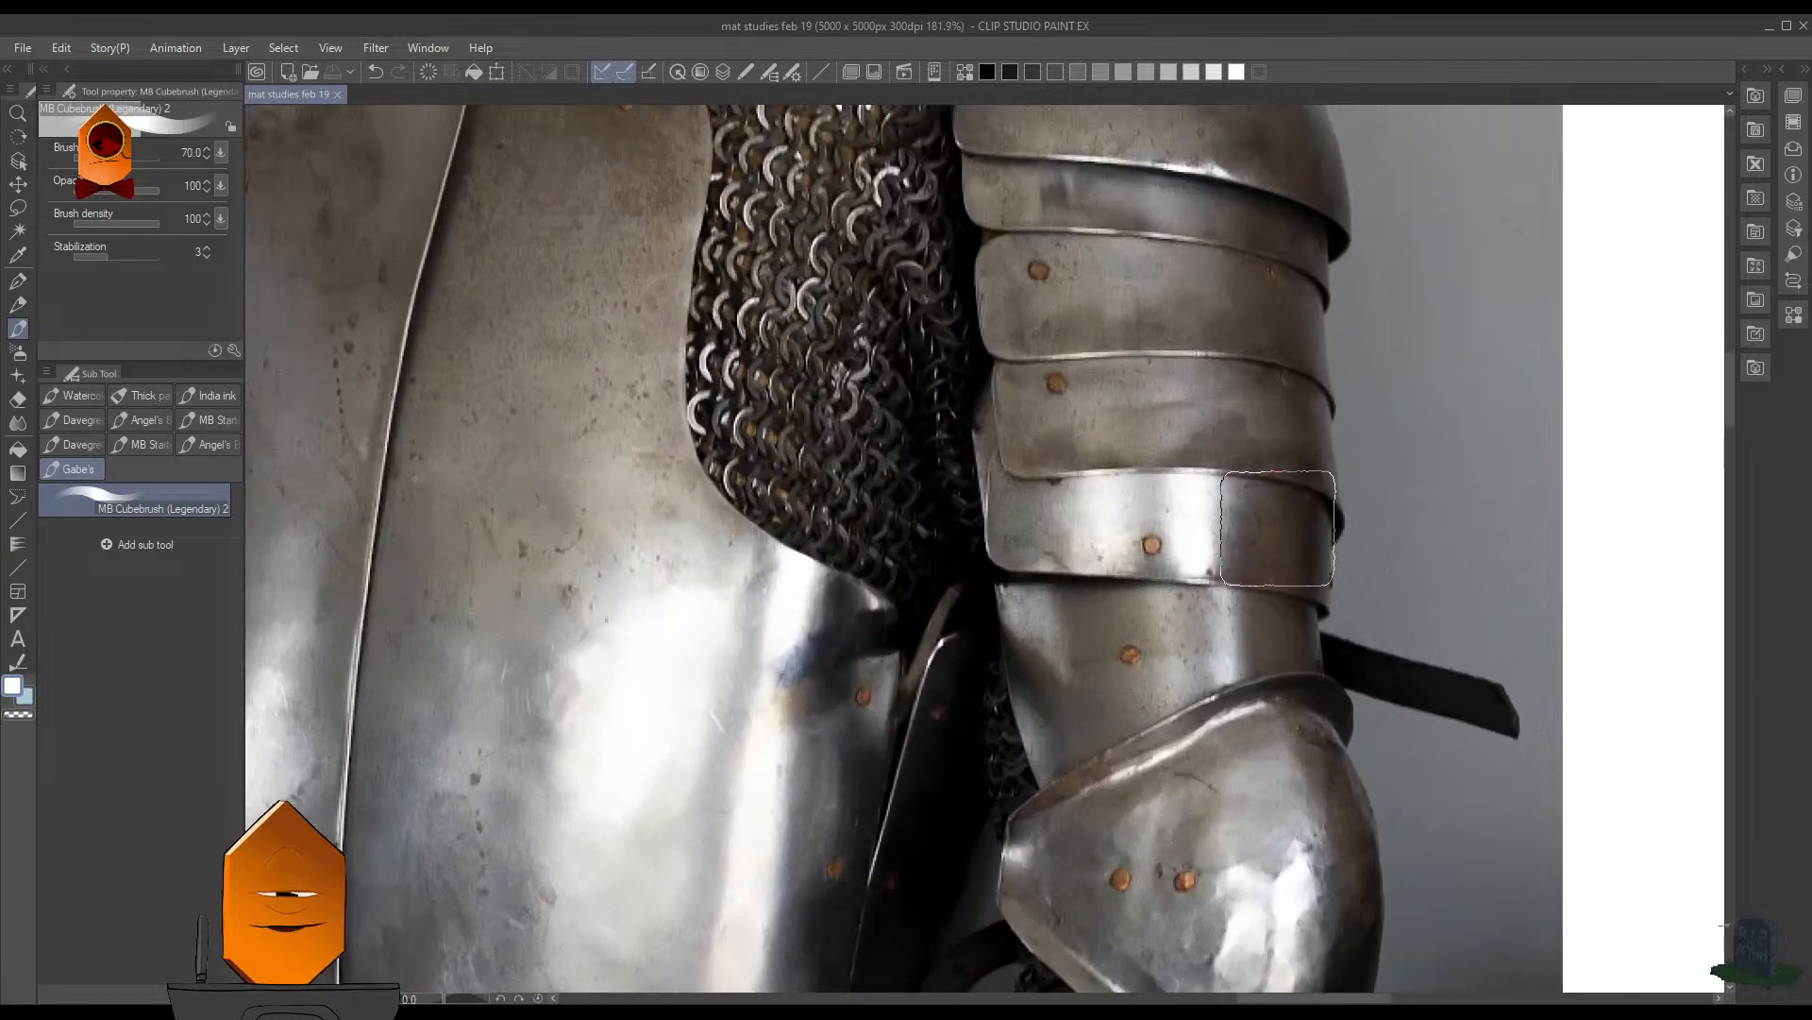
pyautogui.moveTo(1293, 514); pyautogui.dragTo(1141, 613)
pyautogui.moveTo(907, 455); pyautogui.dragTo(869, 465)
pyautogui.moveTo(741, 571); pyautogui.dragTo(1043, 685)
pyautogui.moveTo(937, 549); pyautogui.dragTo(878, 453)
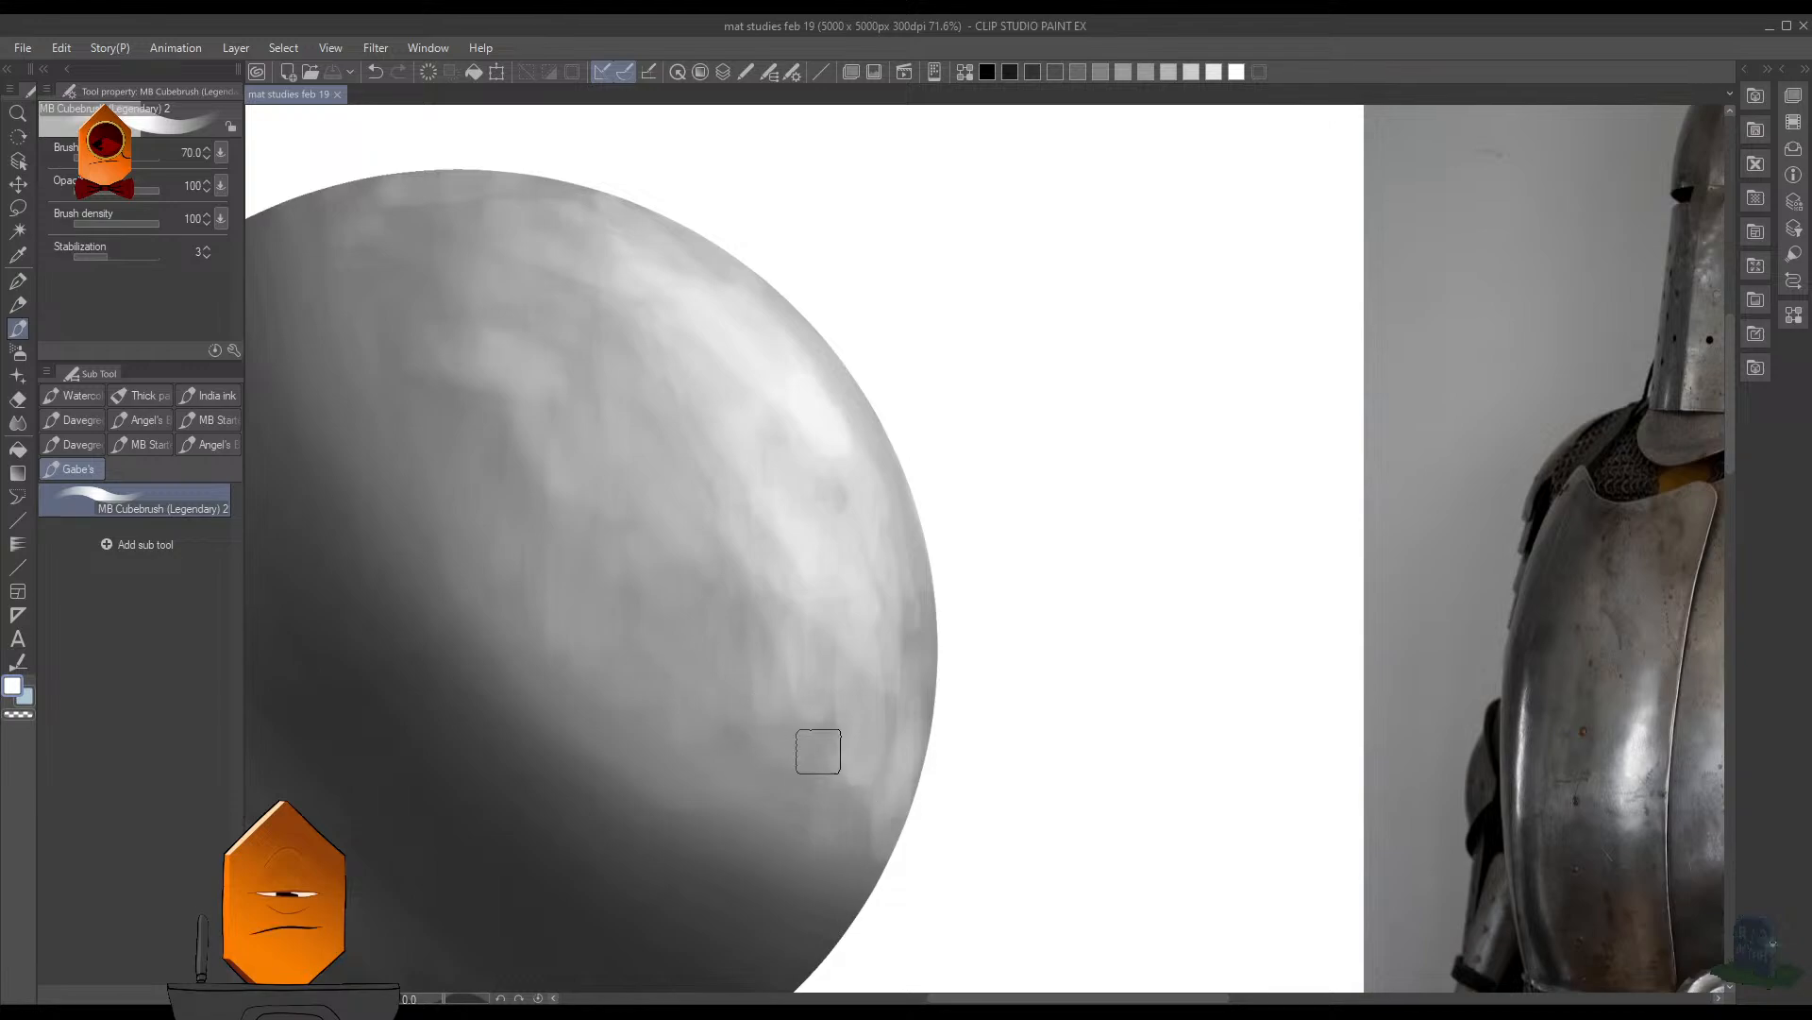
# - Brush light gray strokes into the lower part of the sphere's lit area, near the shadow transition
pyautogui.moveTo(700, 588); pyautogui.dragTo(720, 623)
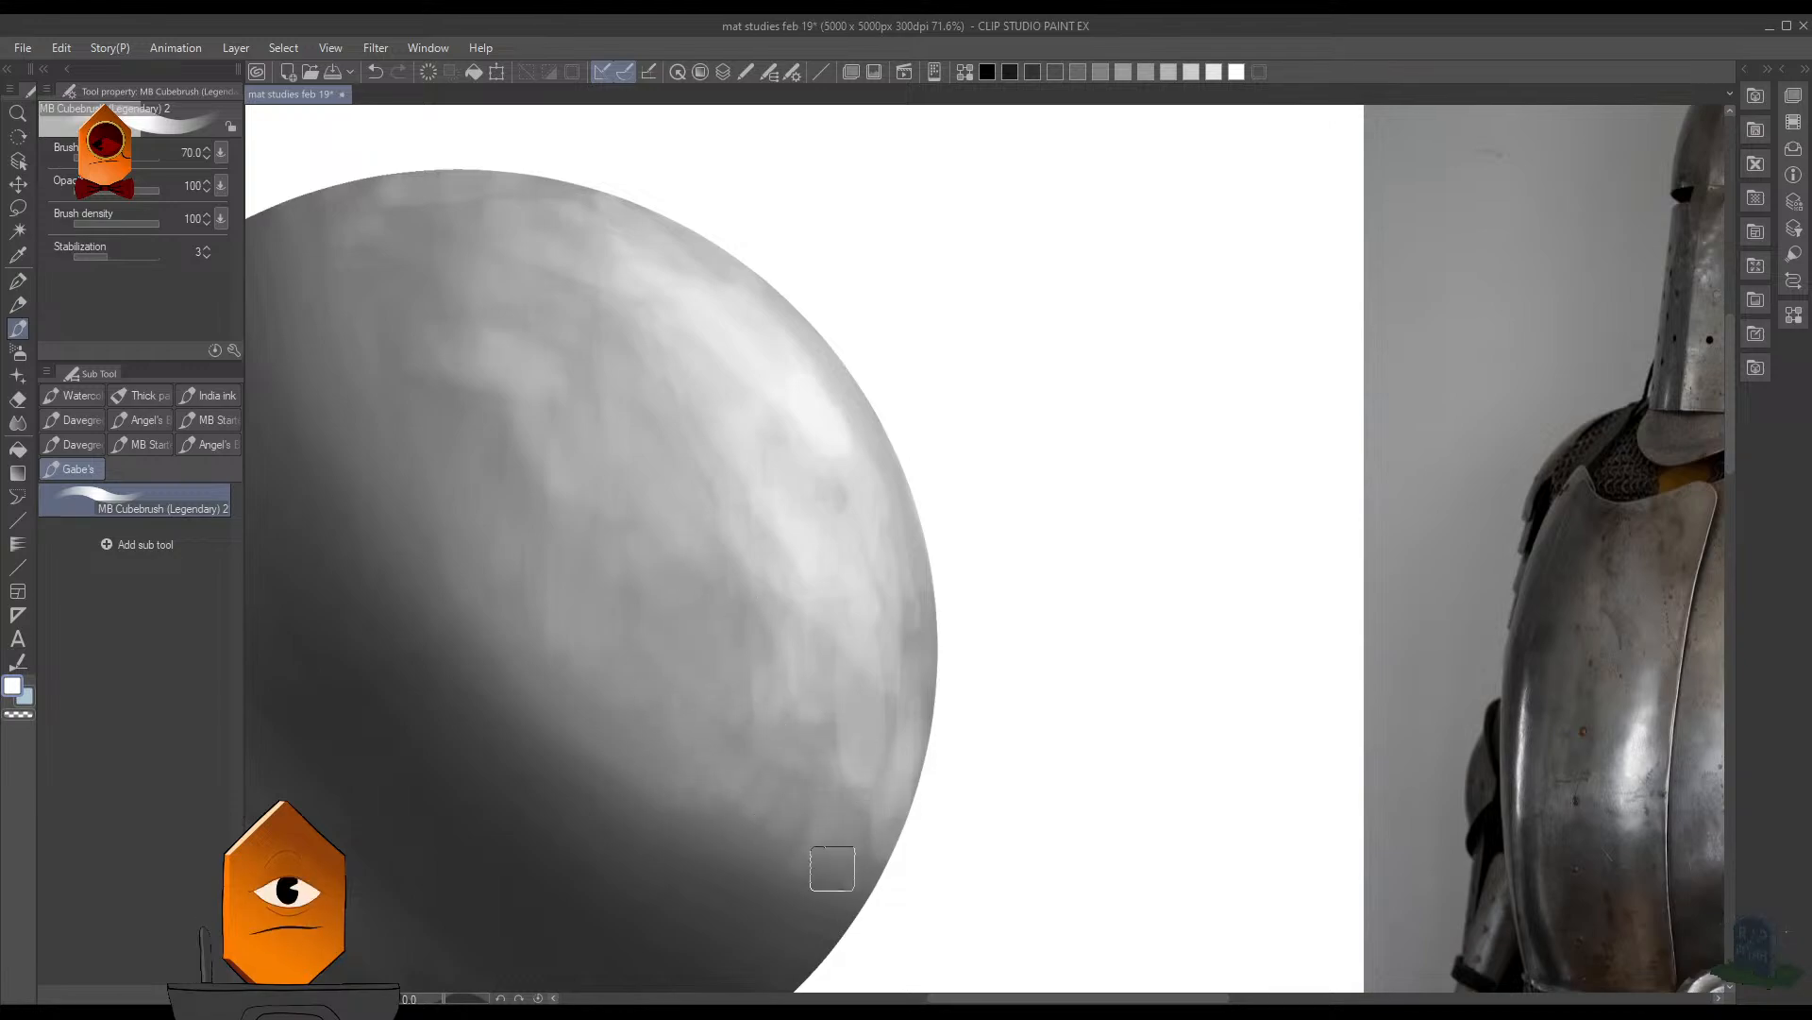
pyautogui.scroll(-4, 1044, 587)
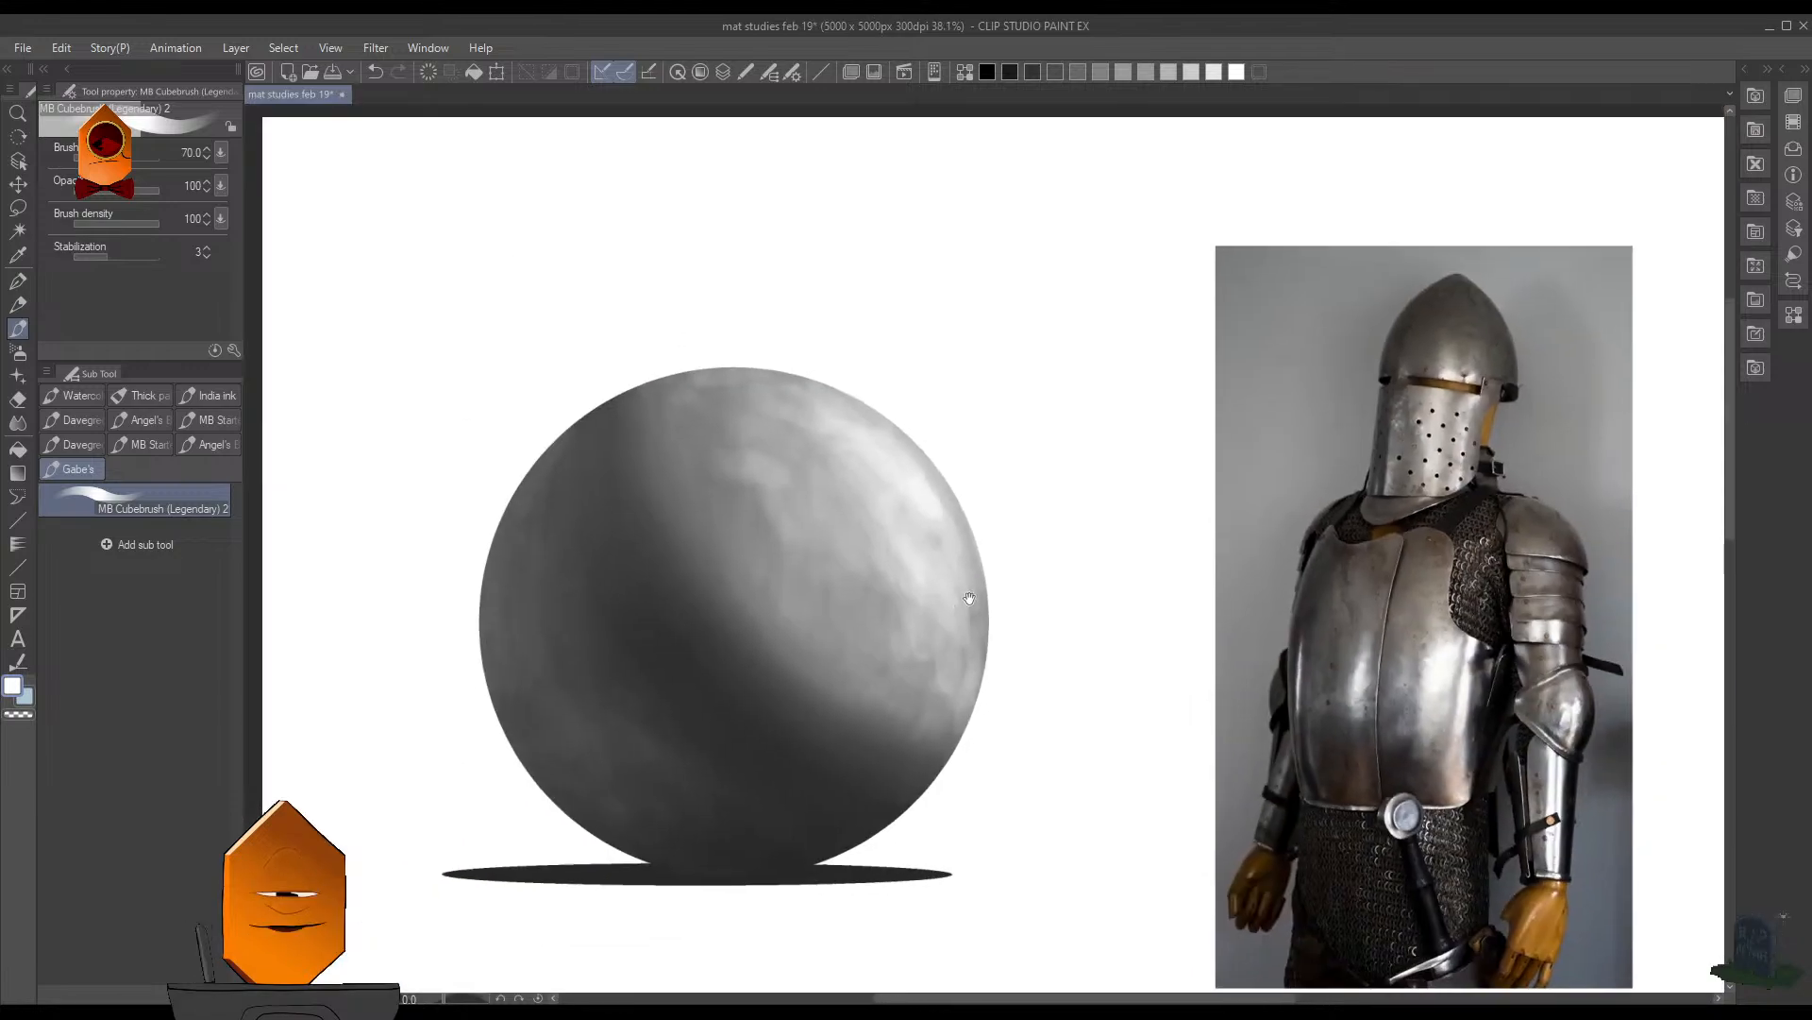
pyautogui.moveTo(967, 607); pyautogui.dragTo(1201, 634)
# - Enlarge the brush to 100 and soften the highlights along the right side of the lit area
pyautogui.press(']')
pyautogui.press(']')
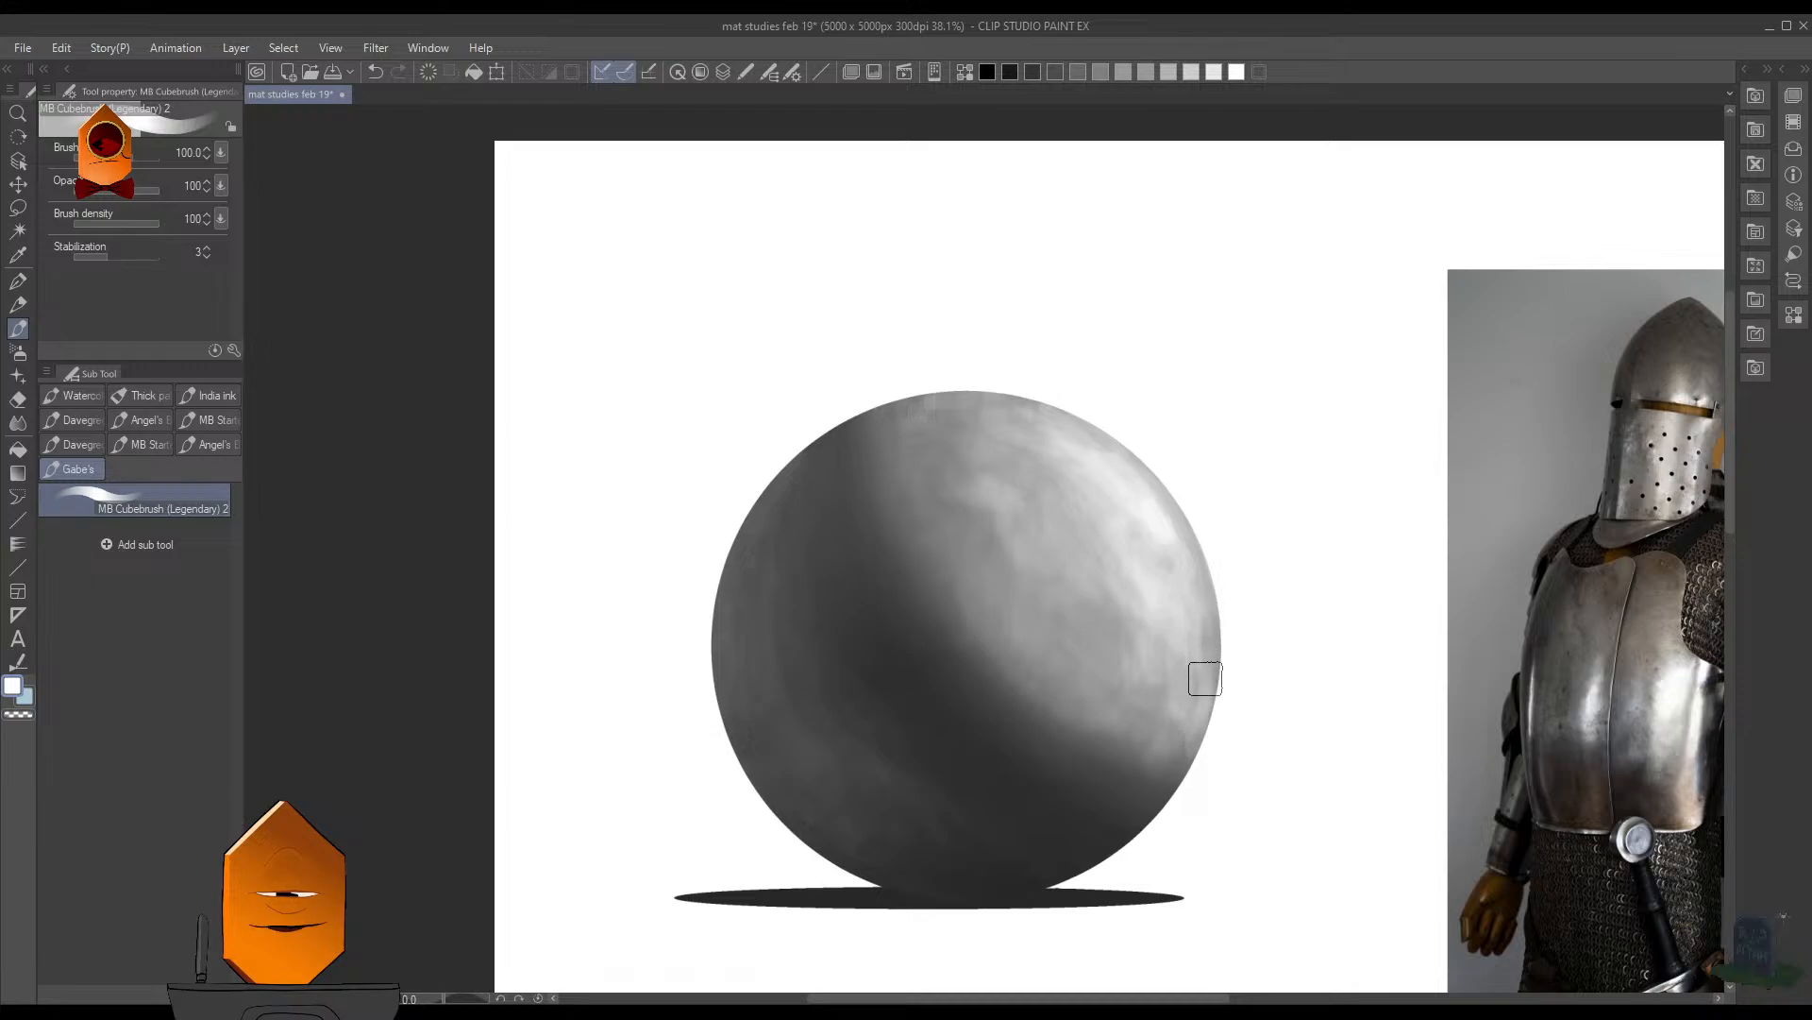
pyautogui.moveTo(1284, 499); pyautogui.dragTo(1116, 472)
pyautogui.moveTo(951, 501); pyautogui.dragTo(1074, 573)
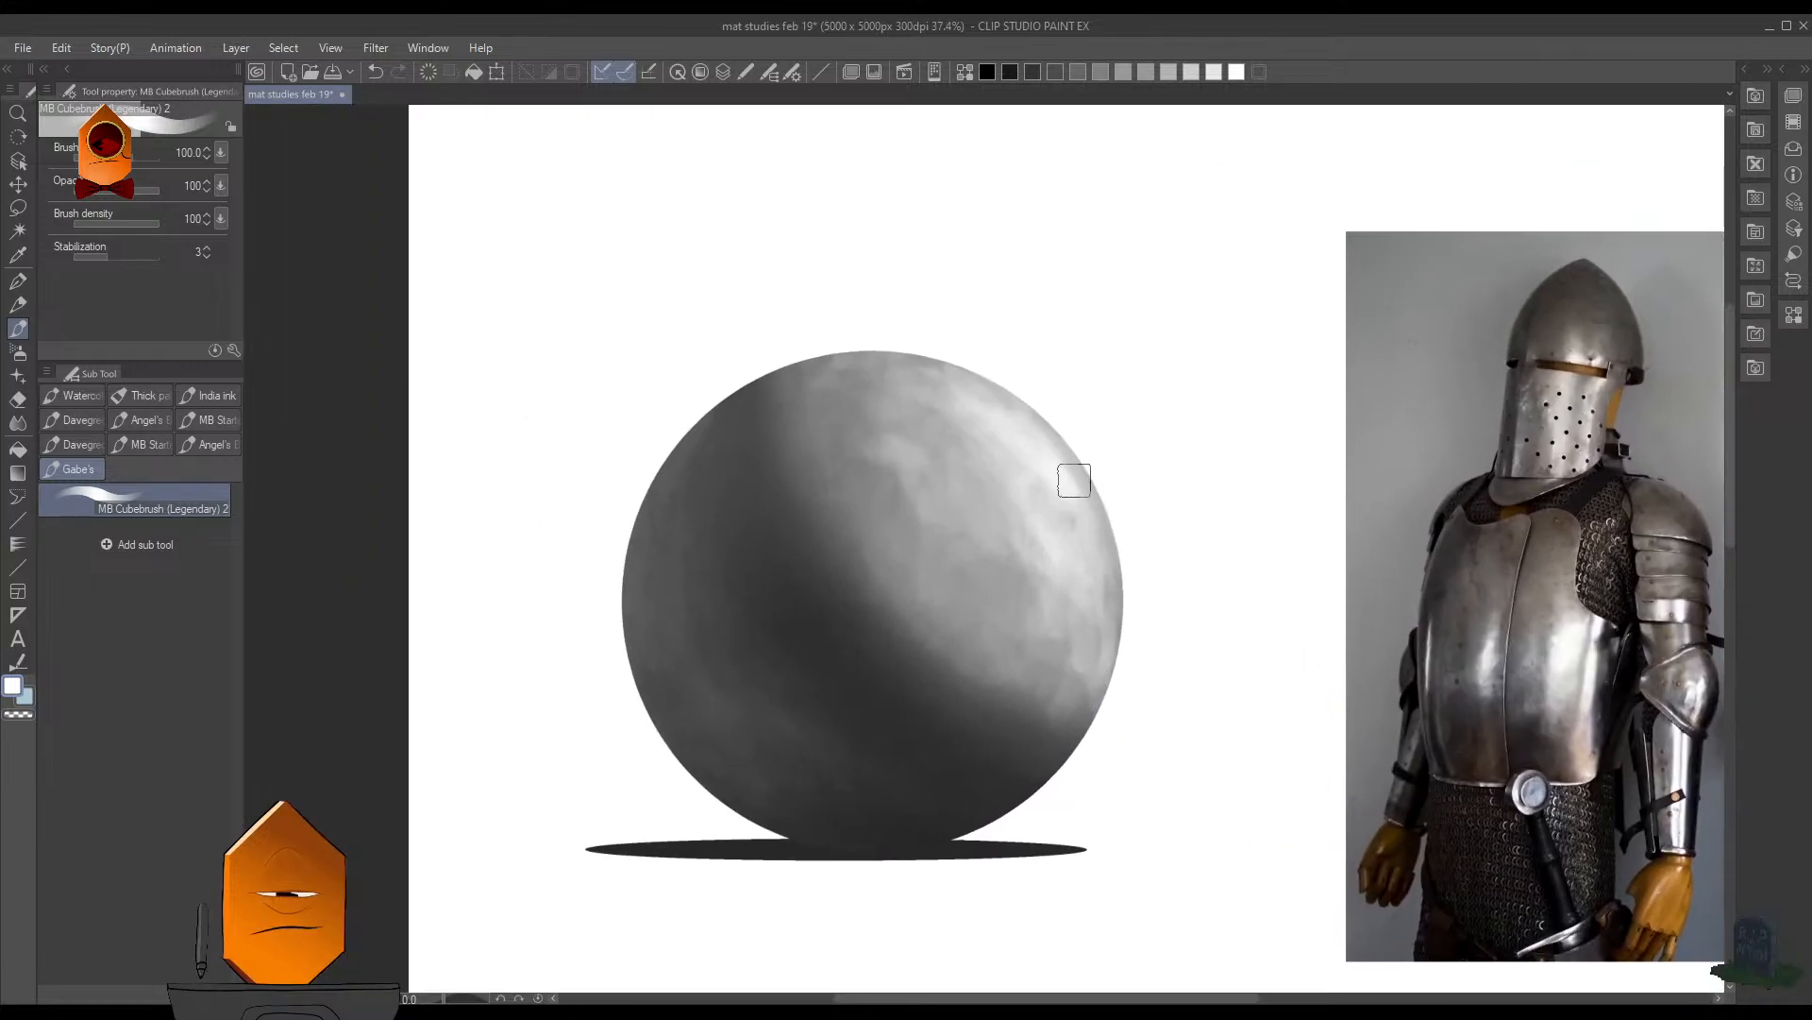
pyautogui.moveTo(1053, 479); pyautogui.dragTo(1095, 416)
pyautogui.keyDown('alt'); pyautogui.click(1023, 466); pyautogui.keyUp('alt')
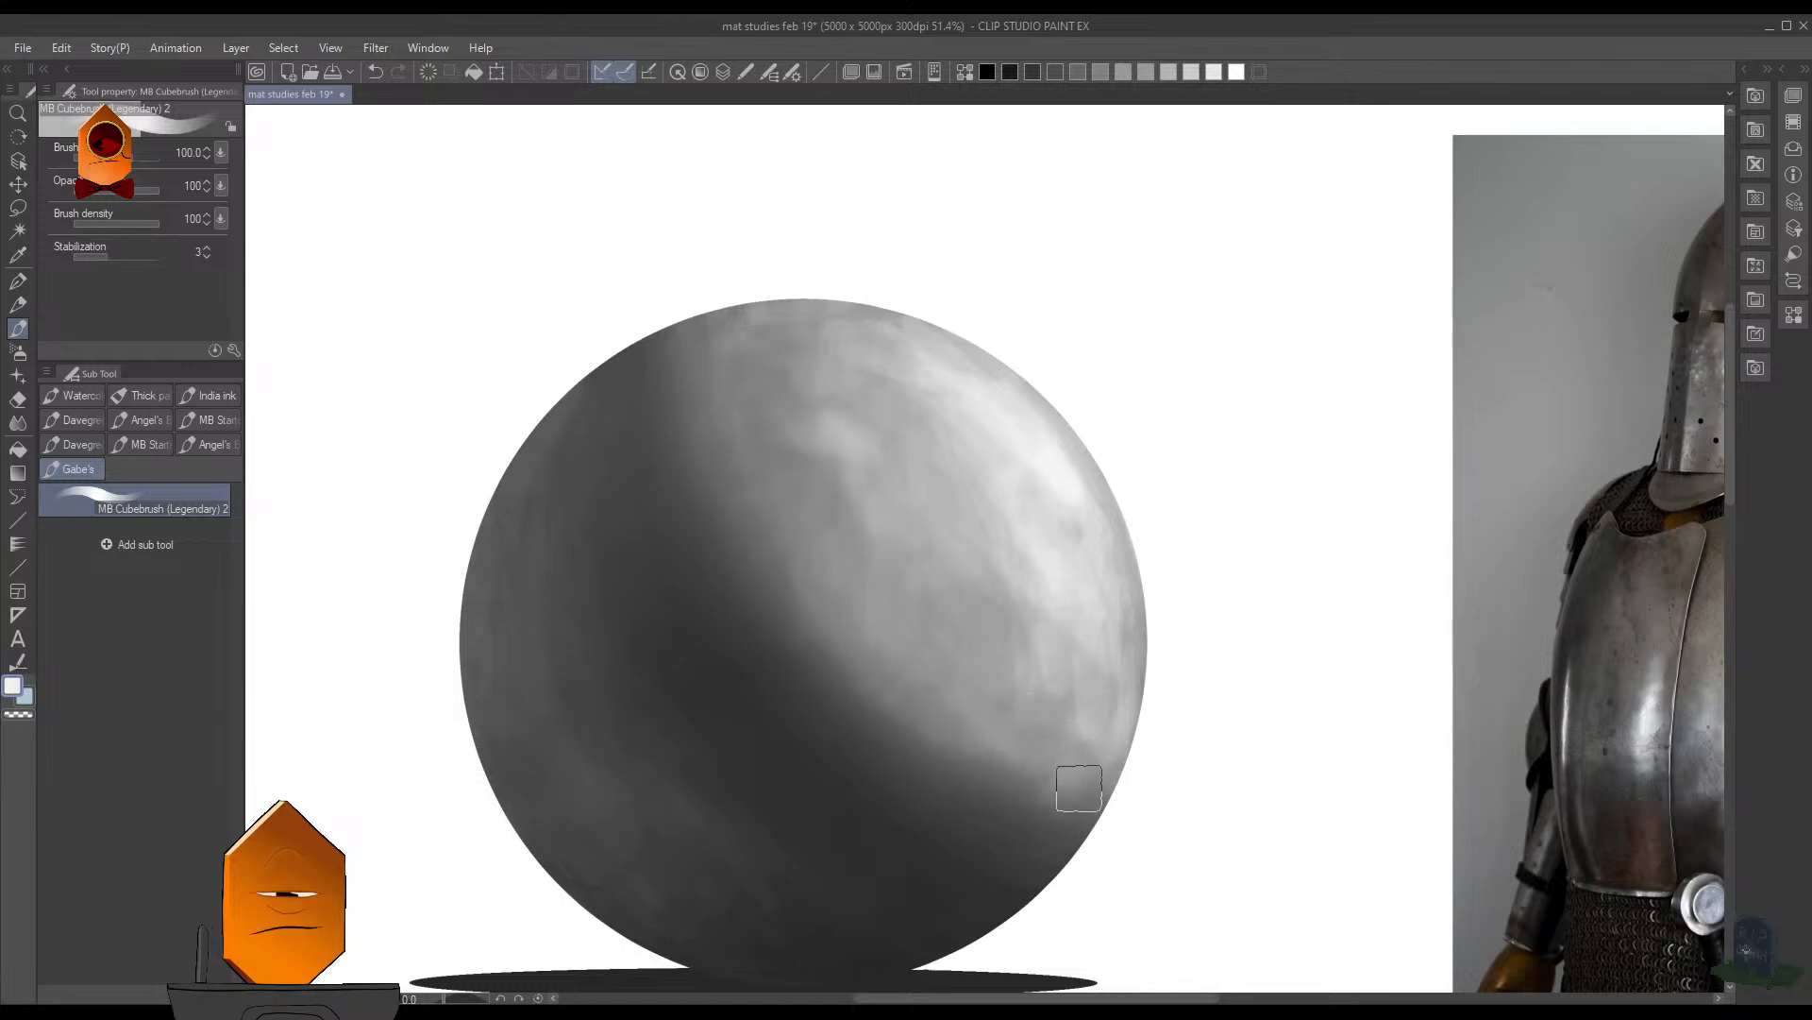
pyautogui.moveTo(1114, 766)
pyautogui.mouseDown()
pyautogui.moveTo(1121, 674)
pyautogui.moveTo(1104, 755)
pyautogui.mouseUp()
# - Compare the painted sphere with the knight armor photo from several distances
pyautogui.scroll(-3, 1223, 415)
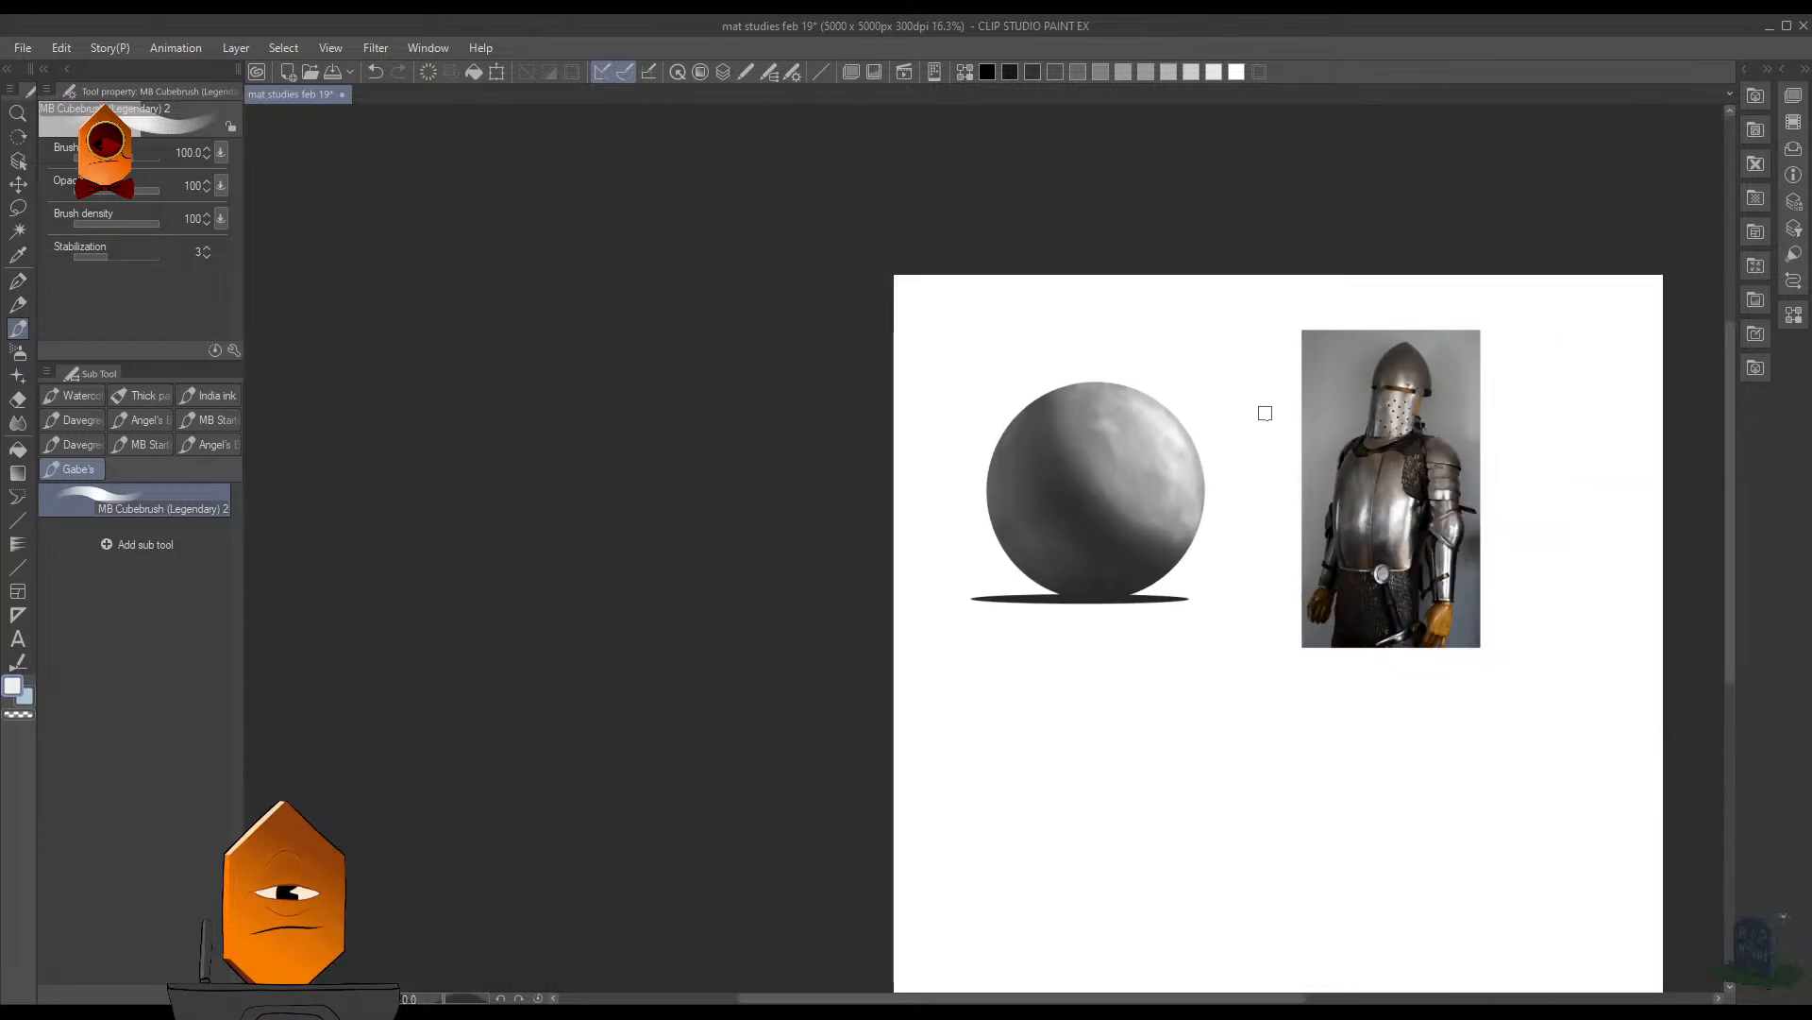
pyautogui.scroll(-3, 1266, 409)
pyautogui.scroll(5, 1141, 559)
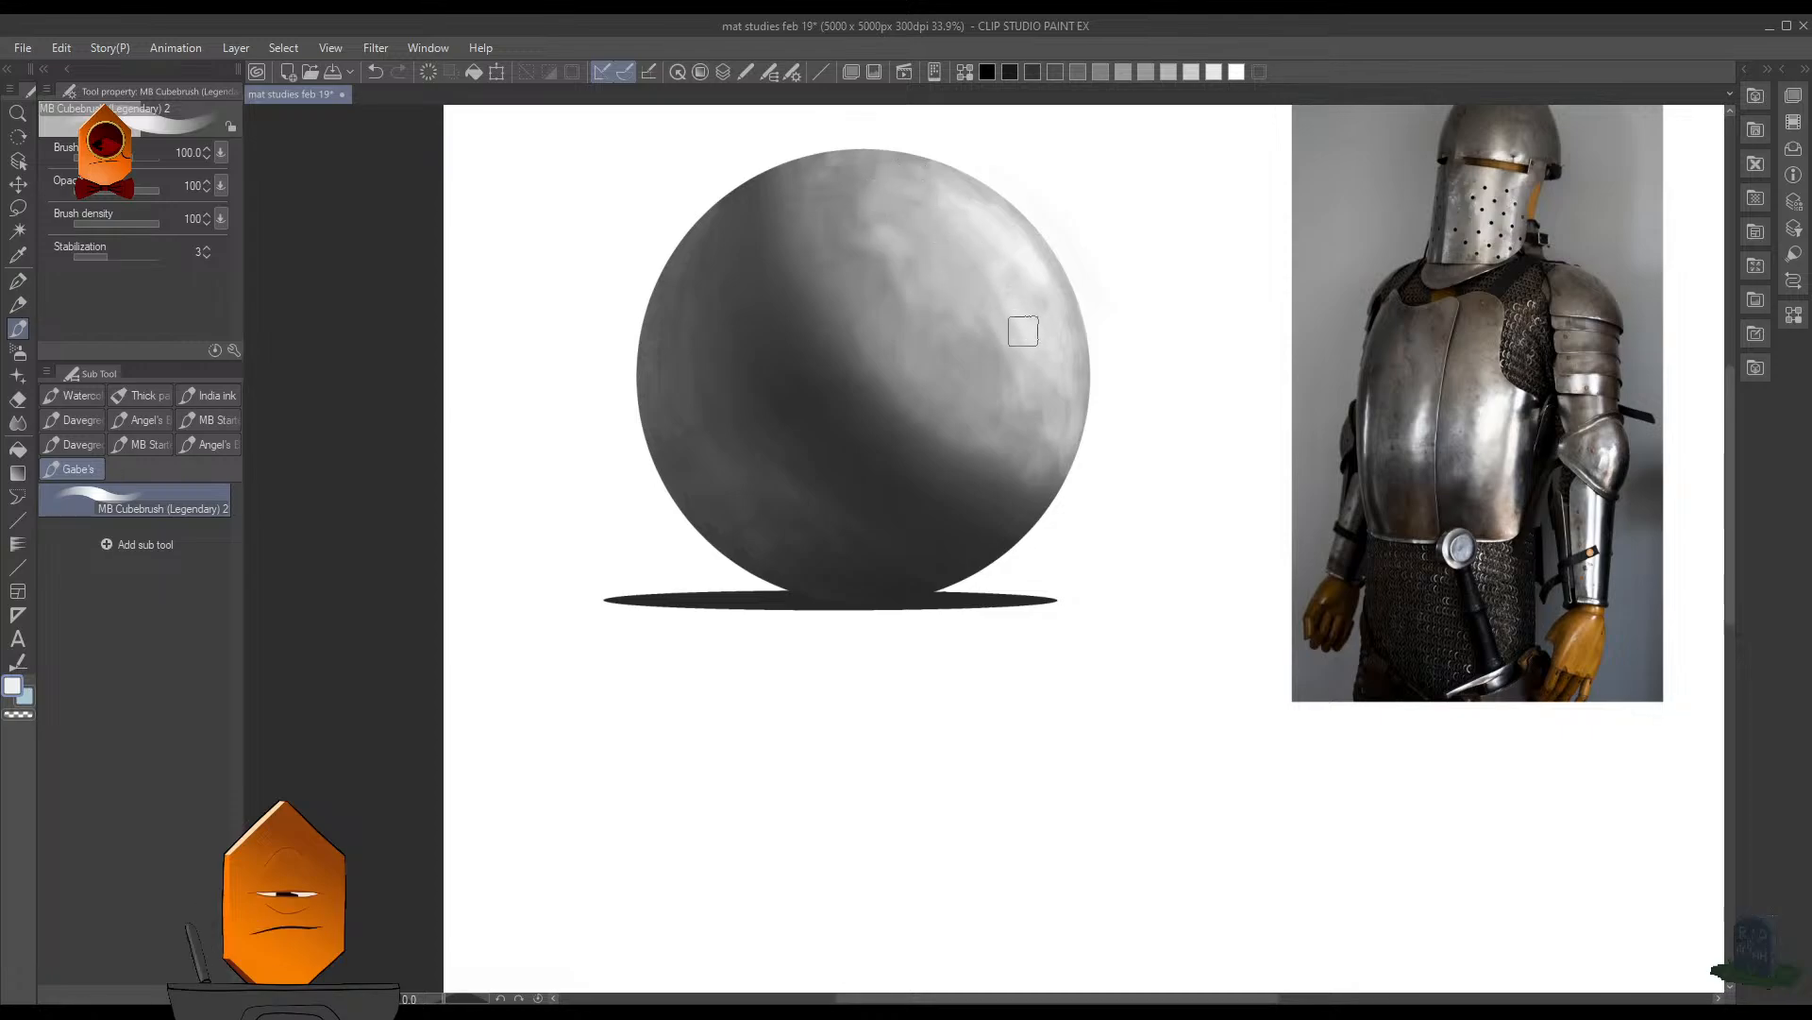
pyautogui.scroll(-5, 1199, 406)
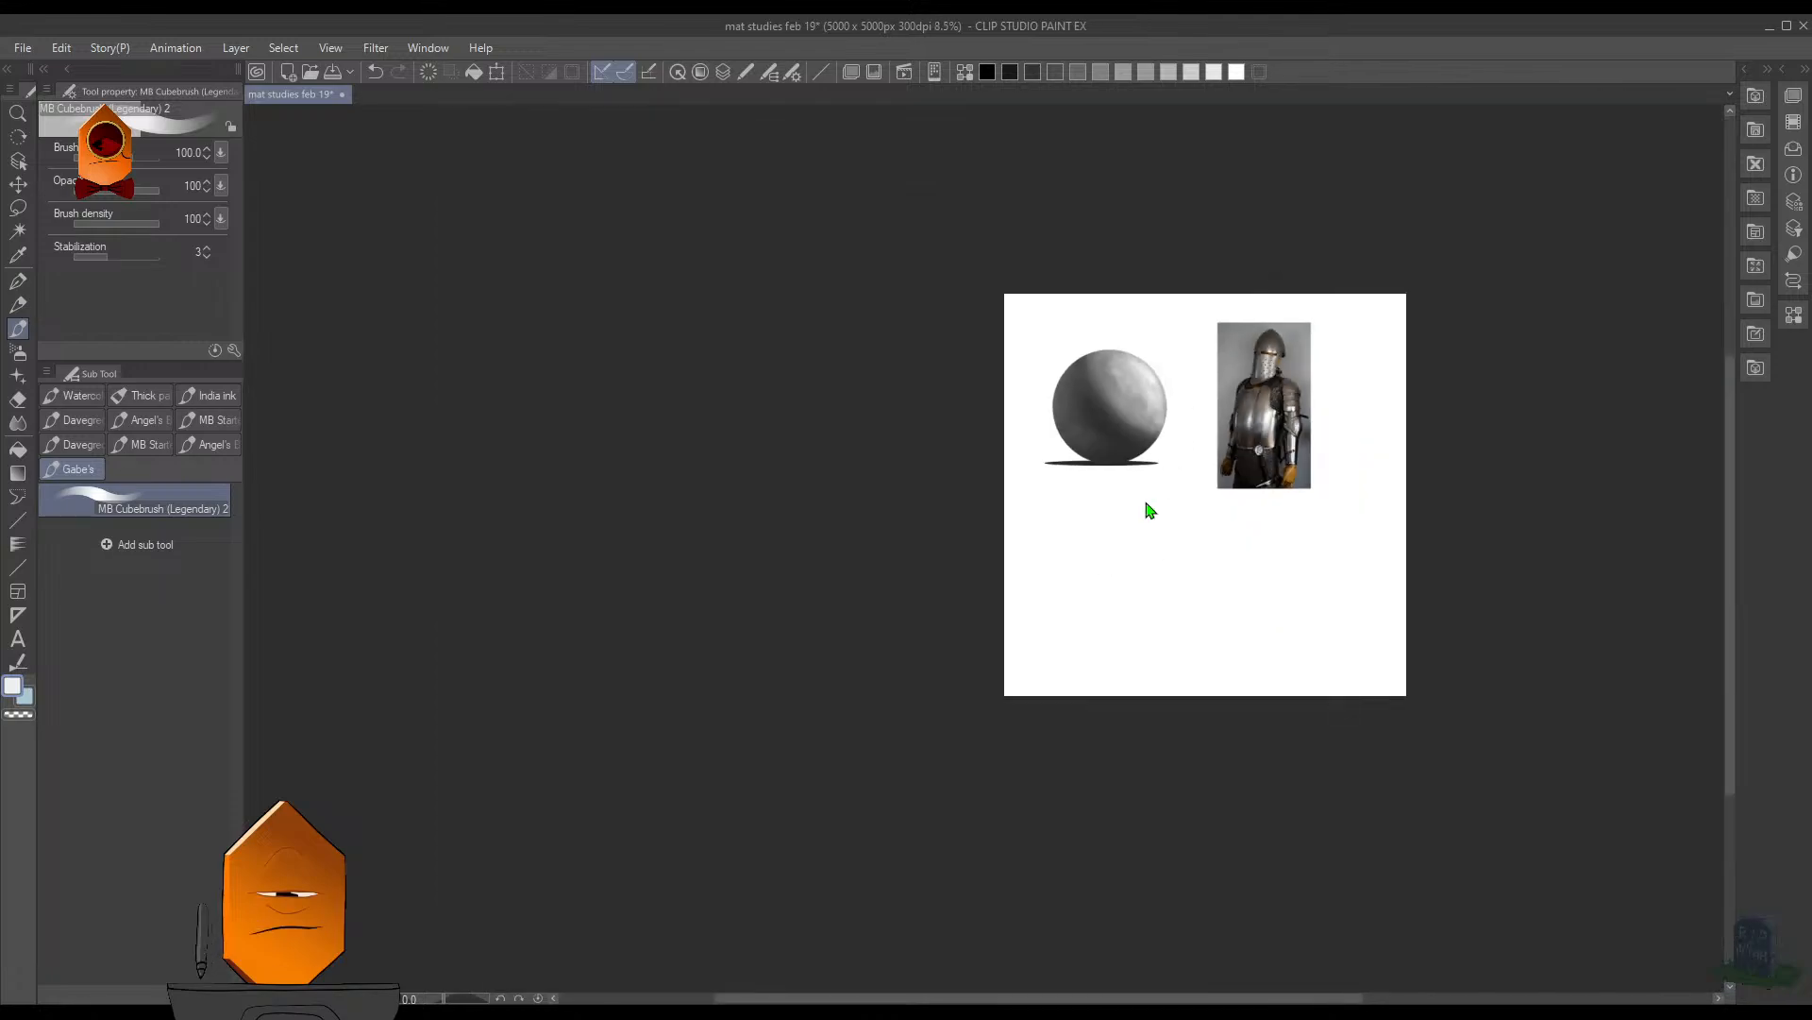
pyautogui.scroll(3, 1171, 481)
pyautogui.moveTo(1185, 457); pyautogui.dragTo(1089, 579)
pyautogui.scroll(2, 1090, 585)
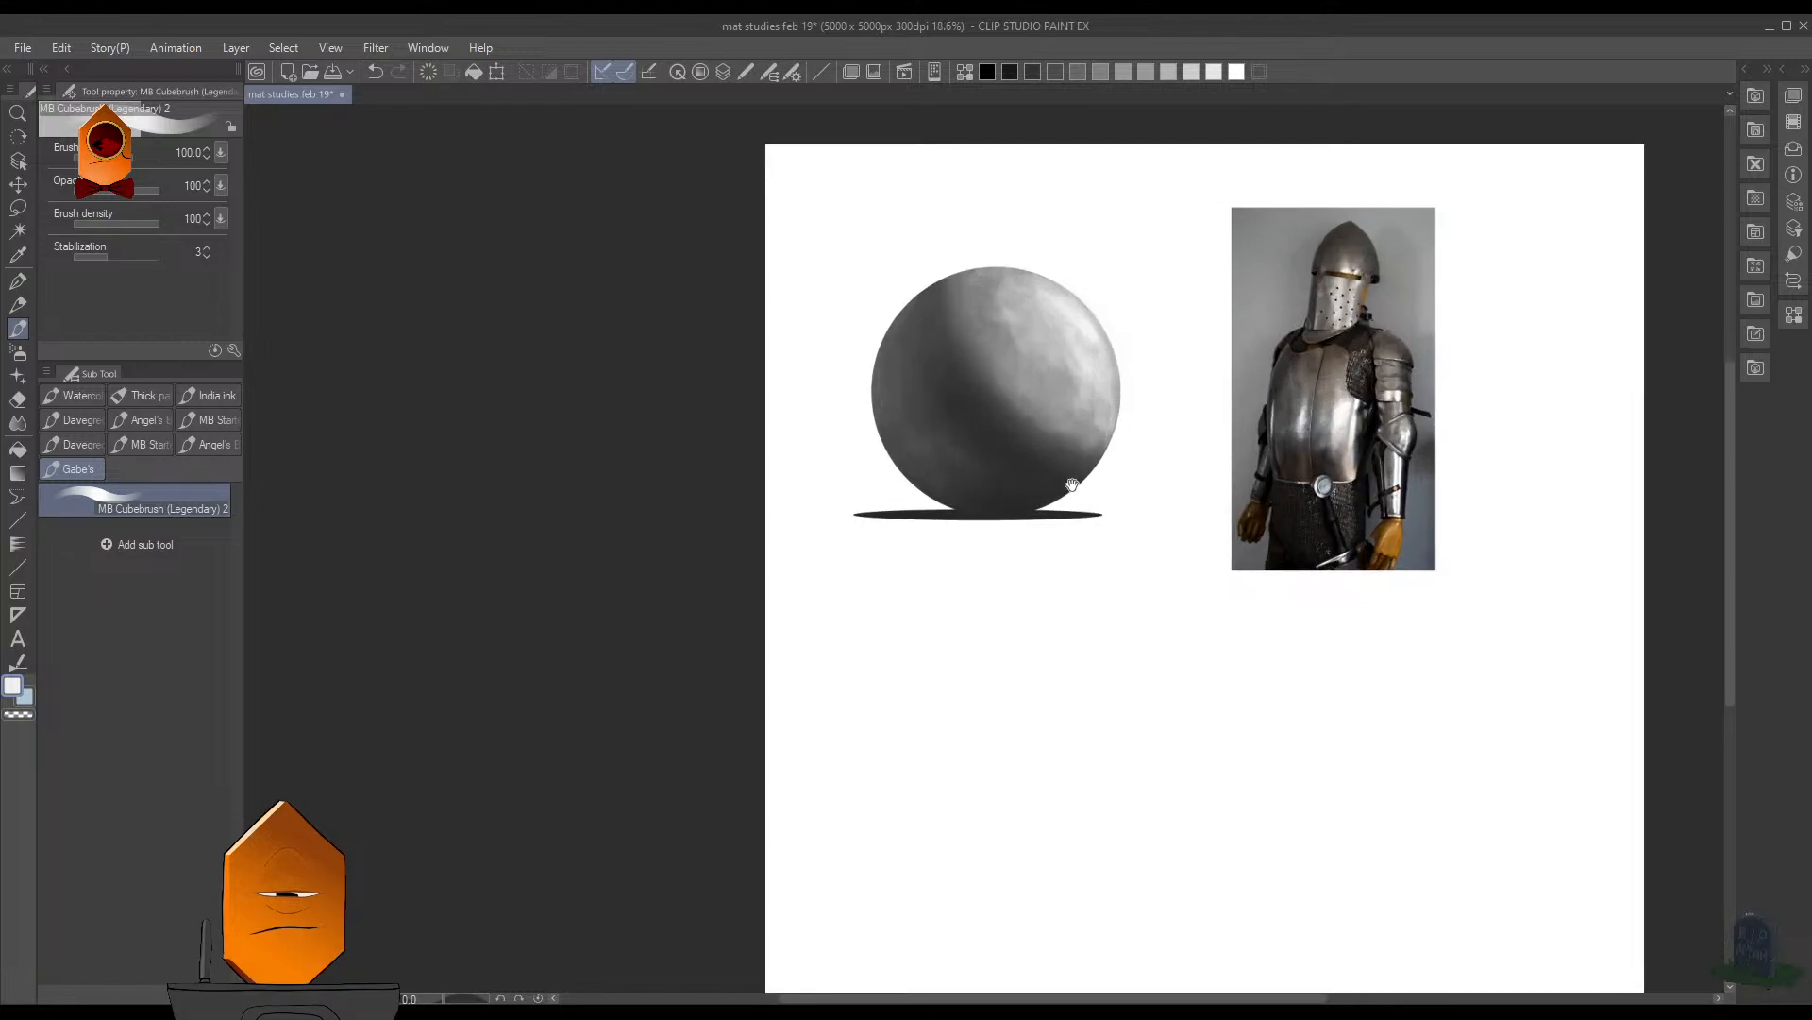
pyautogui.scroll(2, 1072, 485)
pyautogui.moveTo(1060, 462); pyautogui.dragTo(1214, 635)
# - Sample a gray from the shadow and brush soft reflected light onto the sphere's lower-left side, reducing the brush to 60
pyautogui.scroll(1, 853, 563)
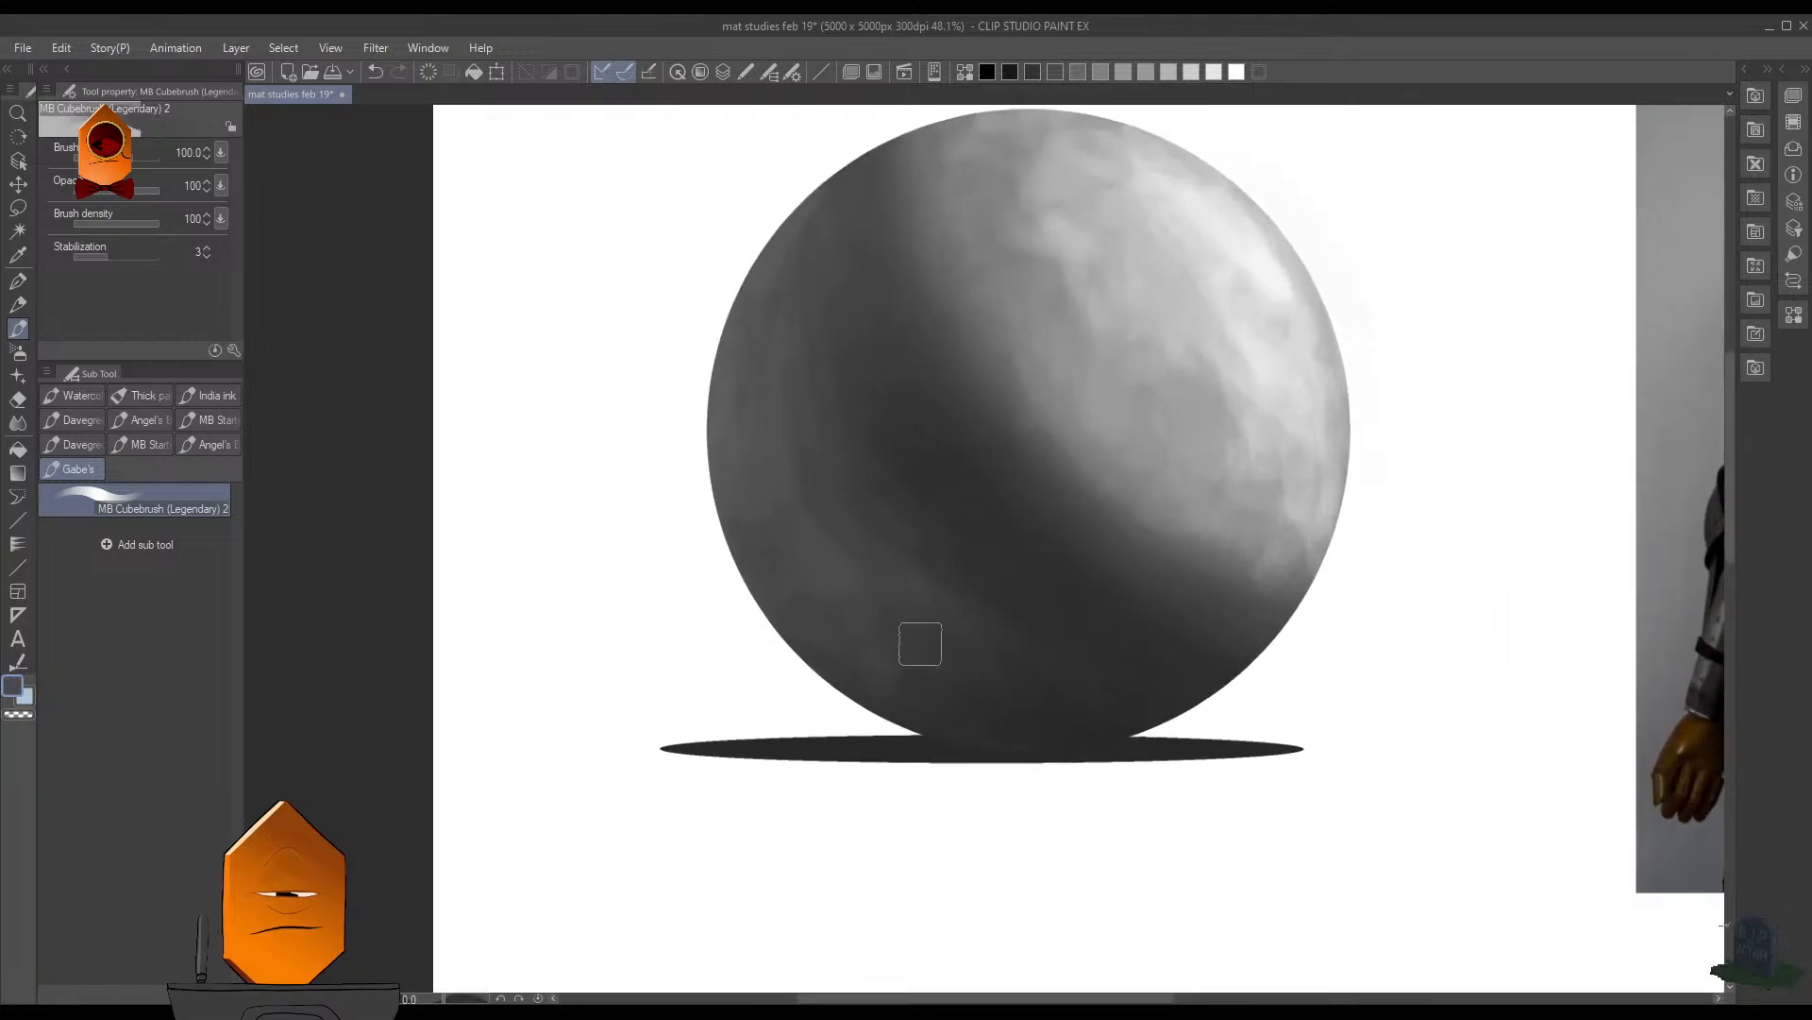
pyautogui.press('alt')
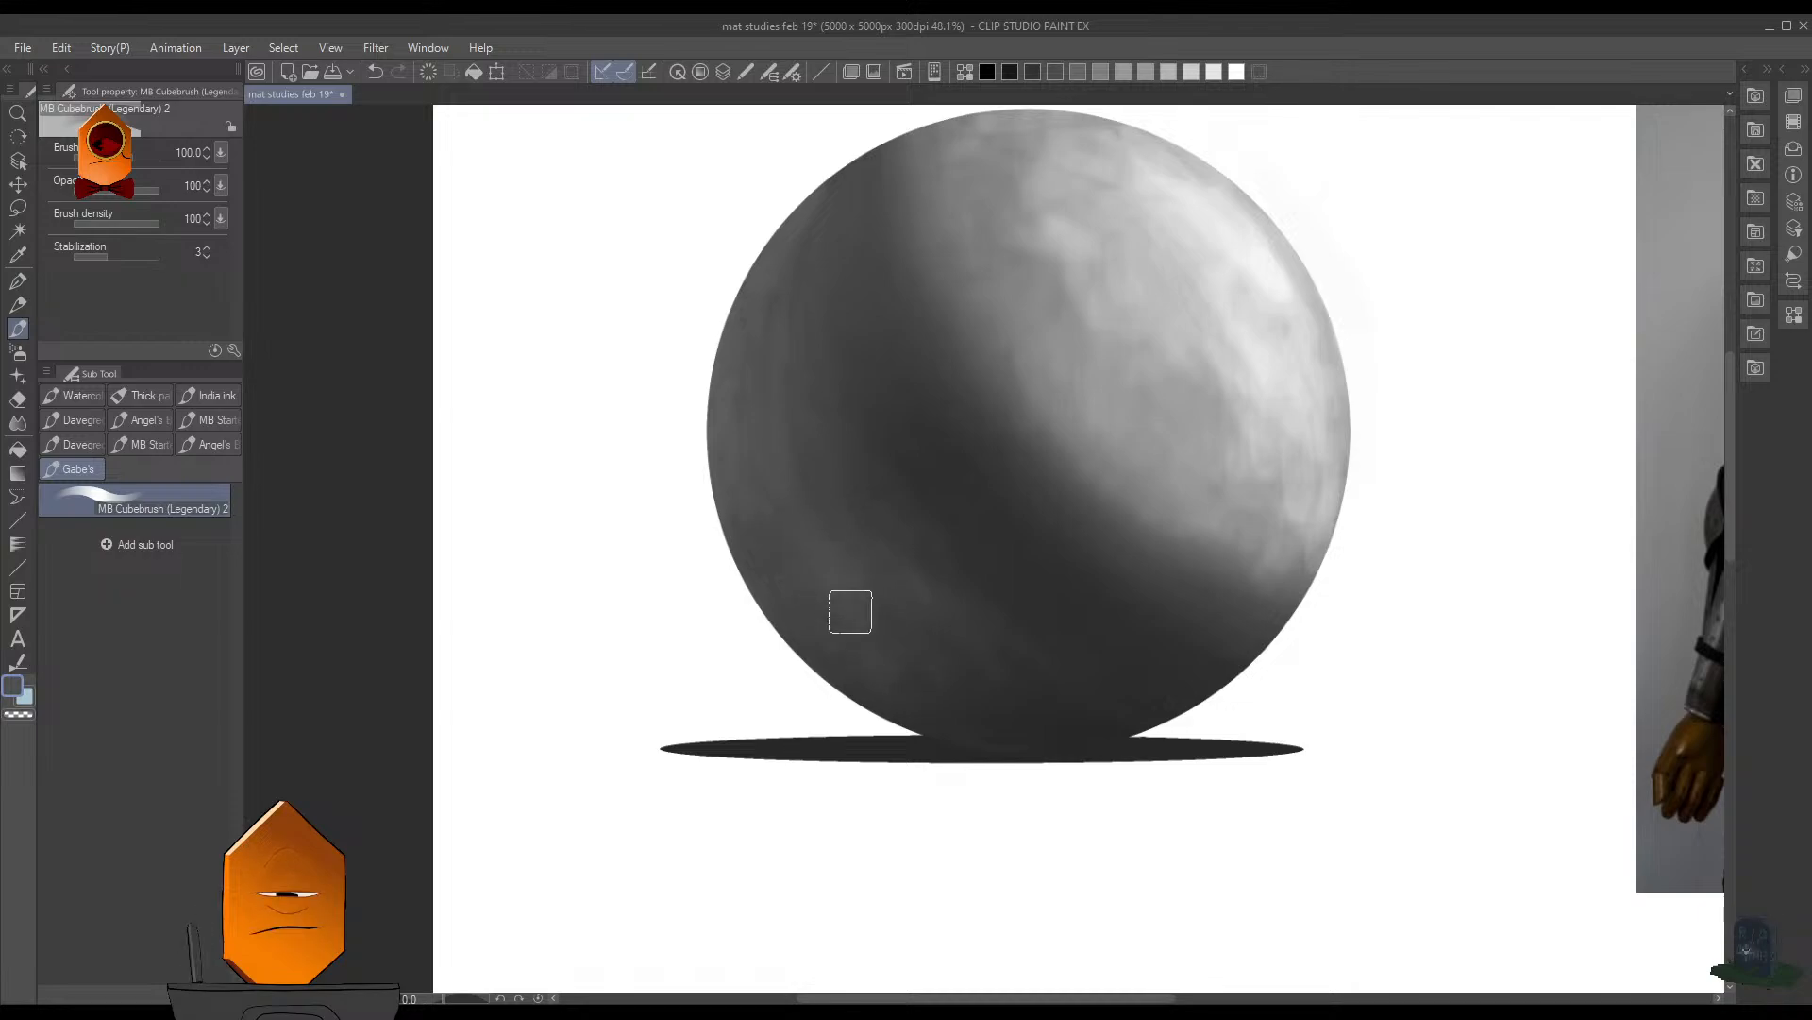
pyautogui.press('[')
pyautogui.press('[')
pyautogui.press('[')
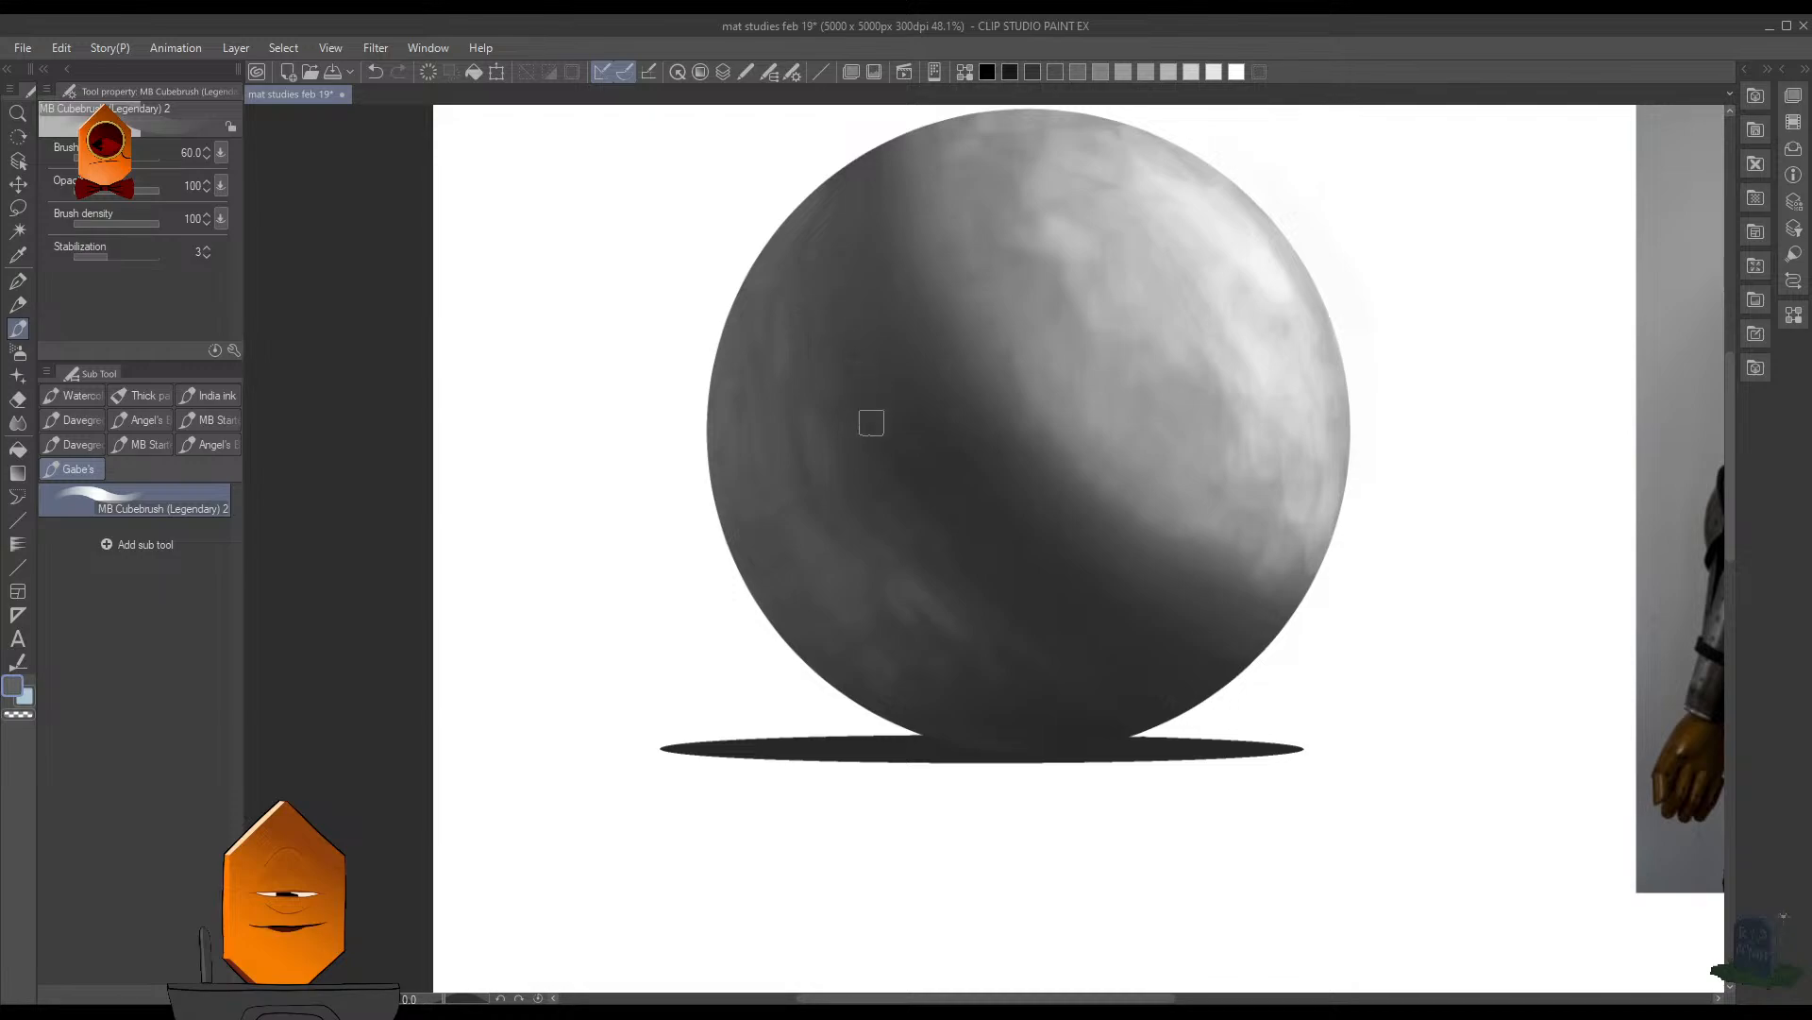
pyautogui.scroll(-5, 1145, 279)
pyautogui.scroll(3, 1110, 404)
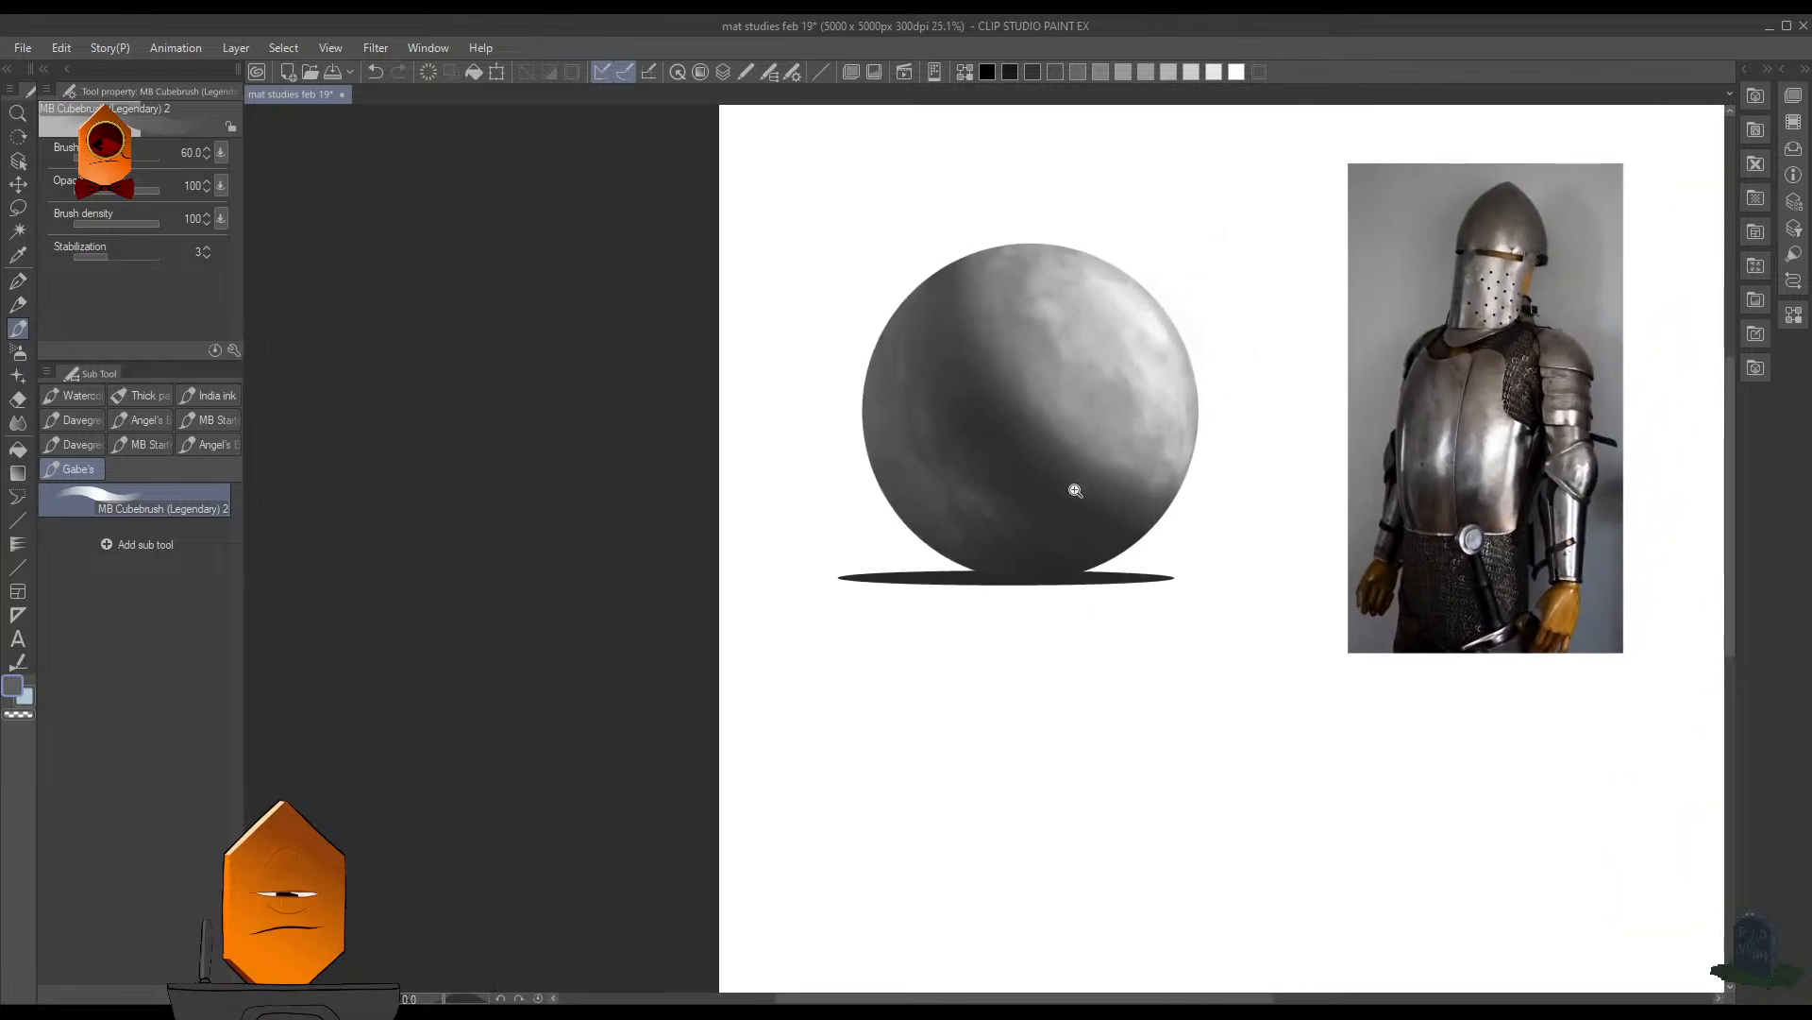
pyautogui.scroll(2, 1075, 490)
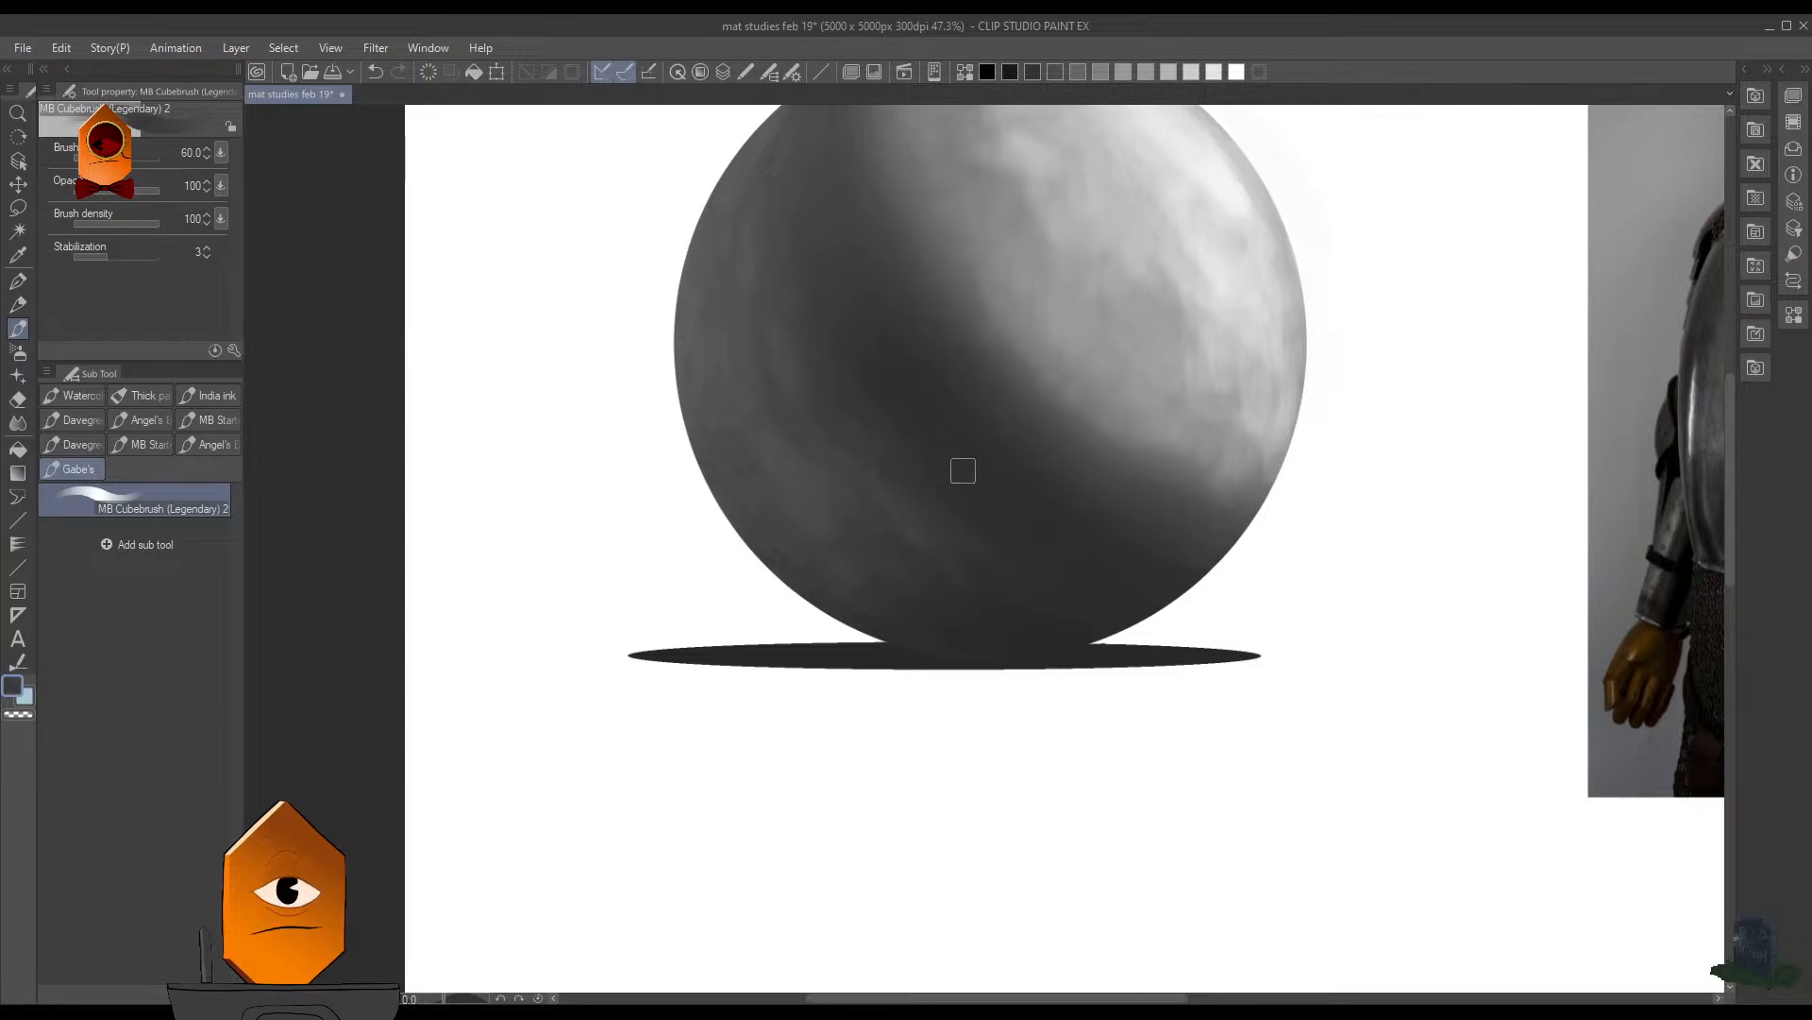
# - Undo the stray brush marks outside the sphere's lower-left edge and save the document
pyautogui.scroll(-4, 902, 514)
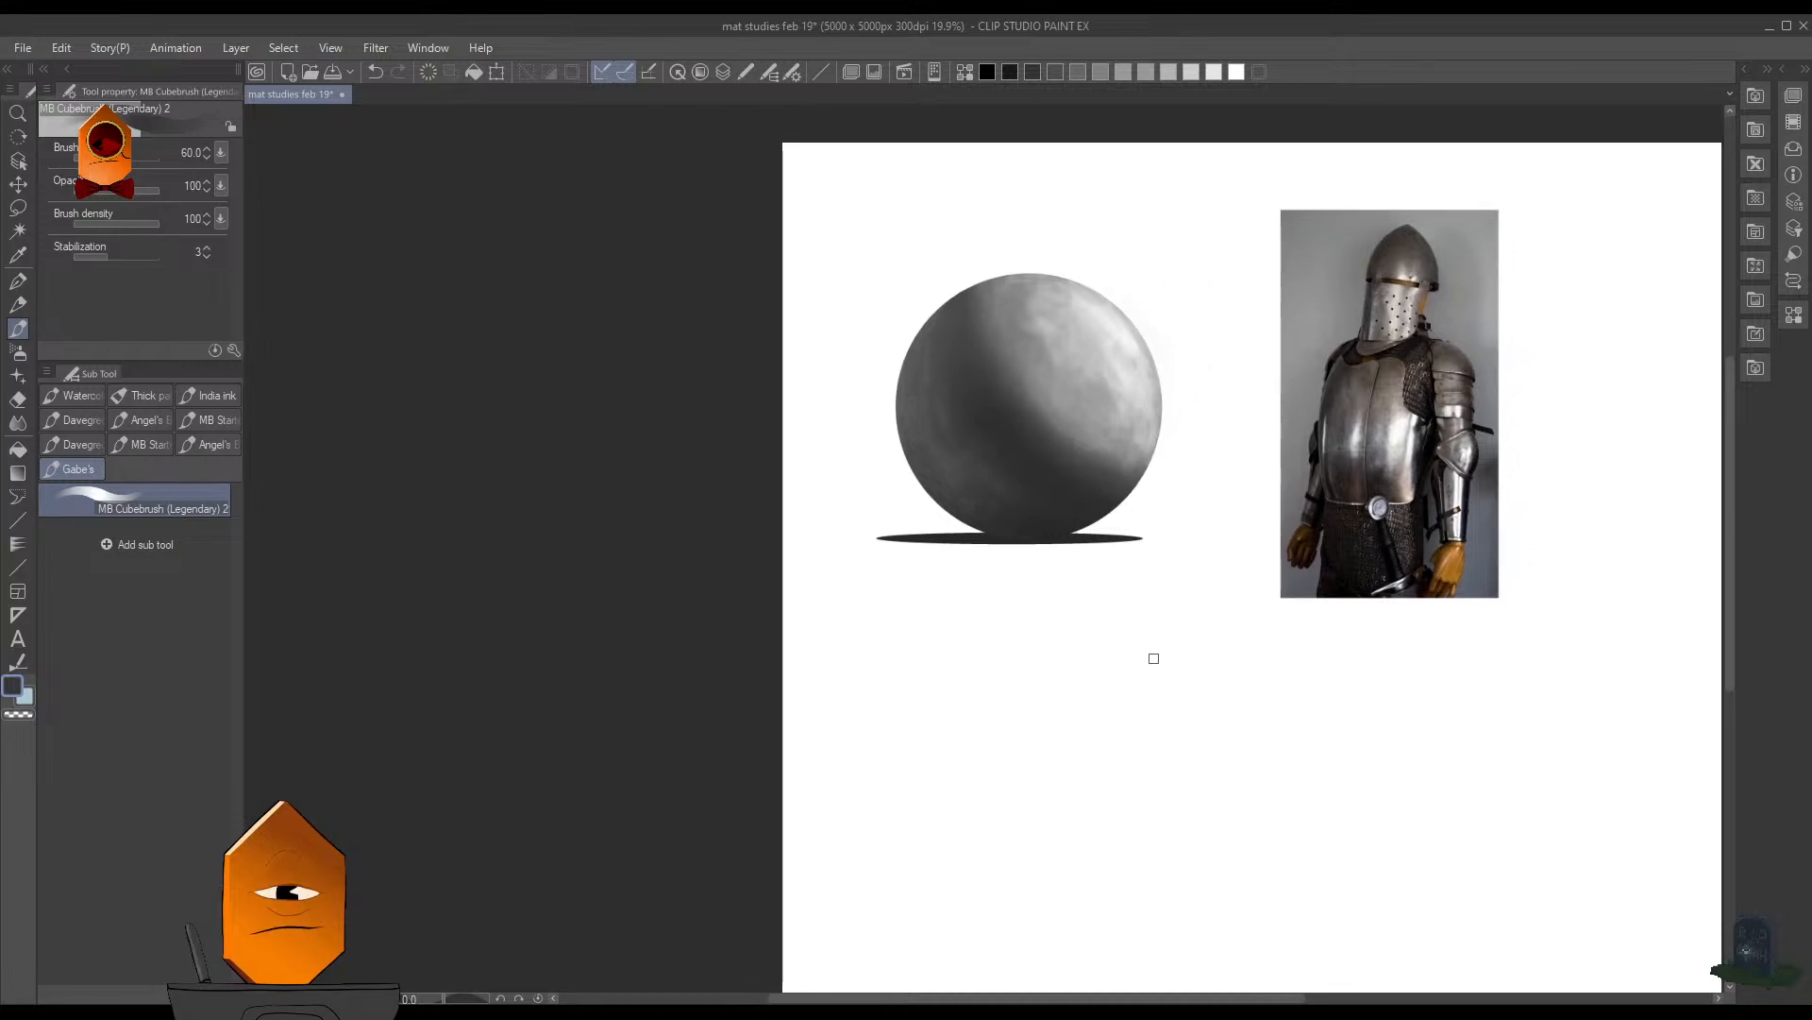
pyautogui.scroll(4, 1143, 587)
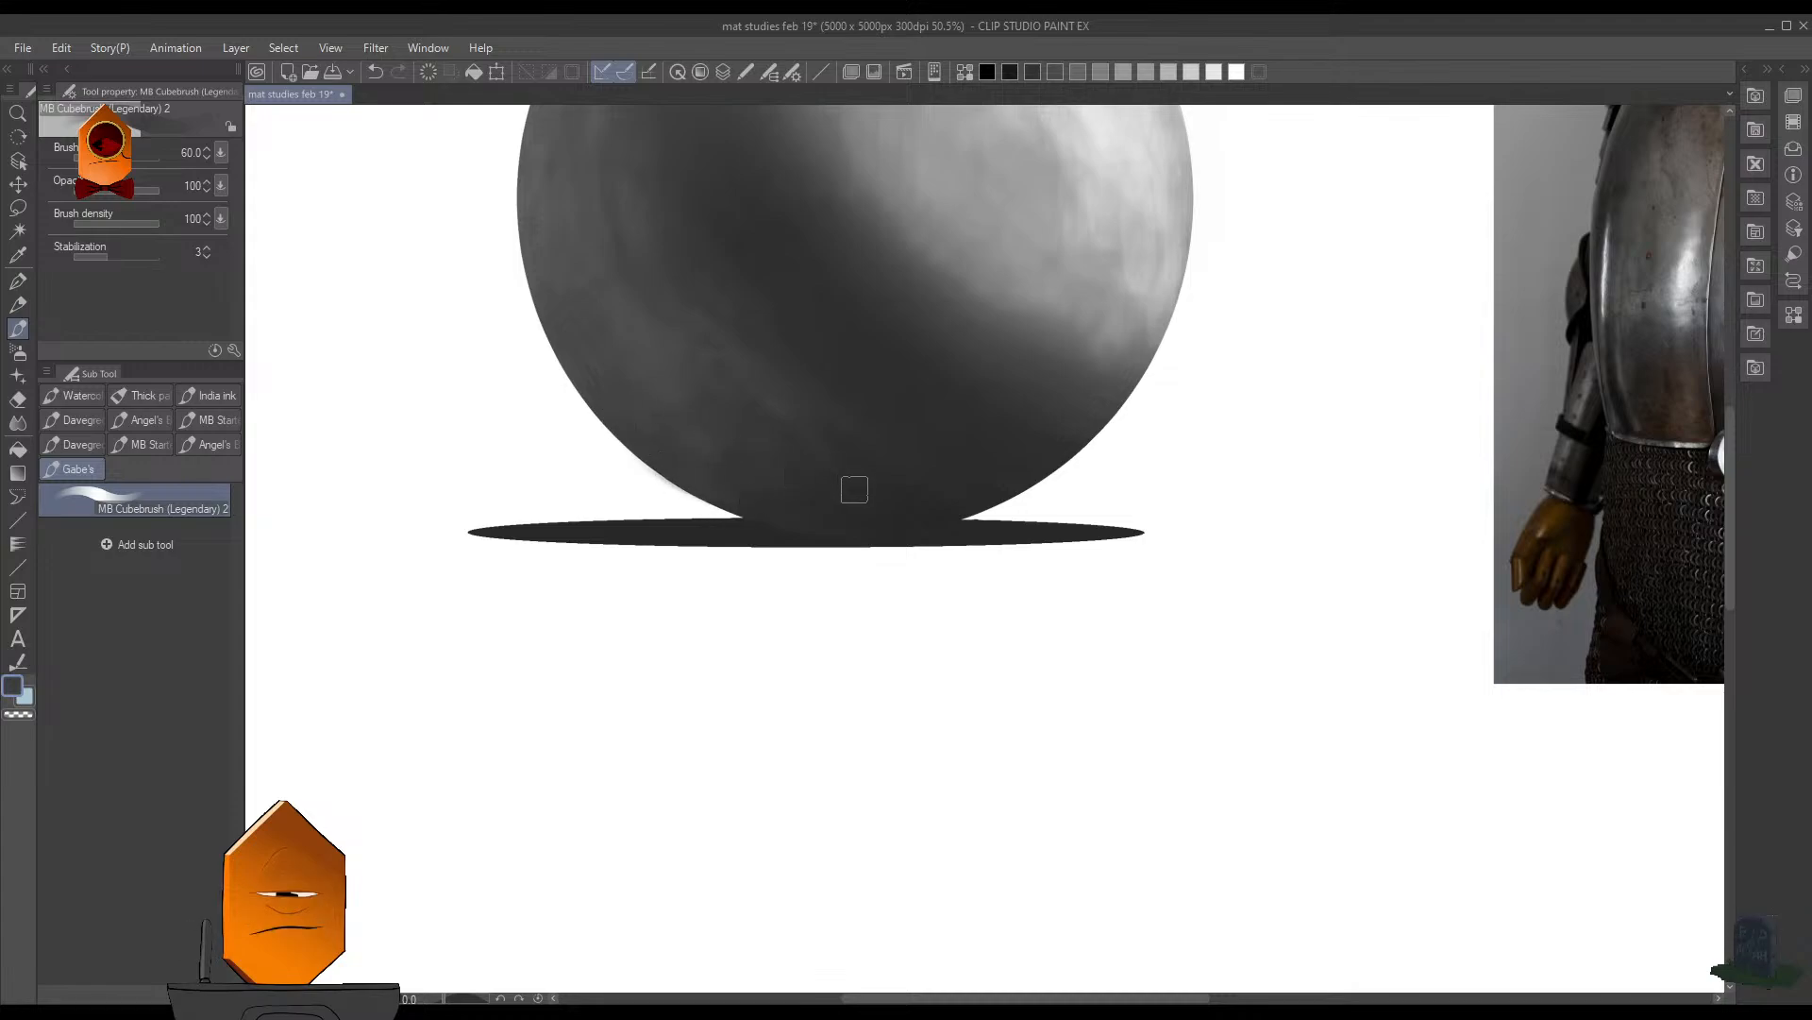
pyautogui.moveTo(675, 490); pyautogui.dragTo(684, 494)
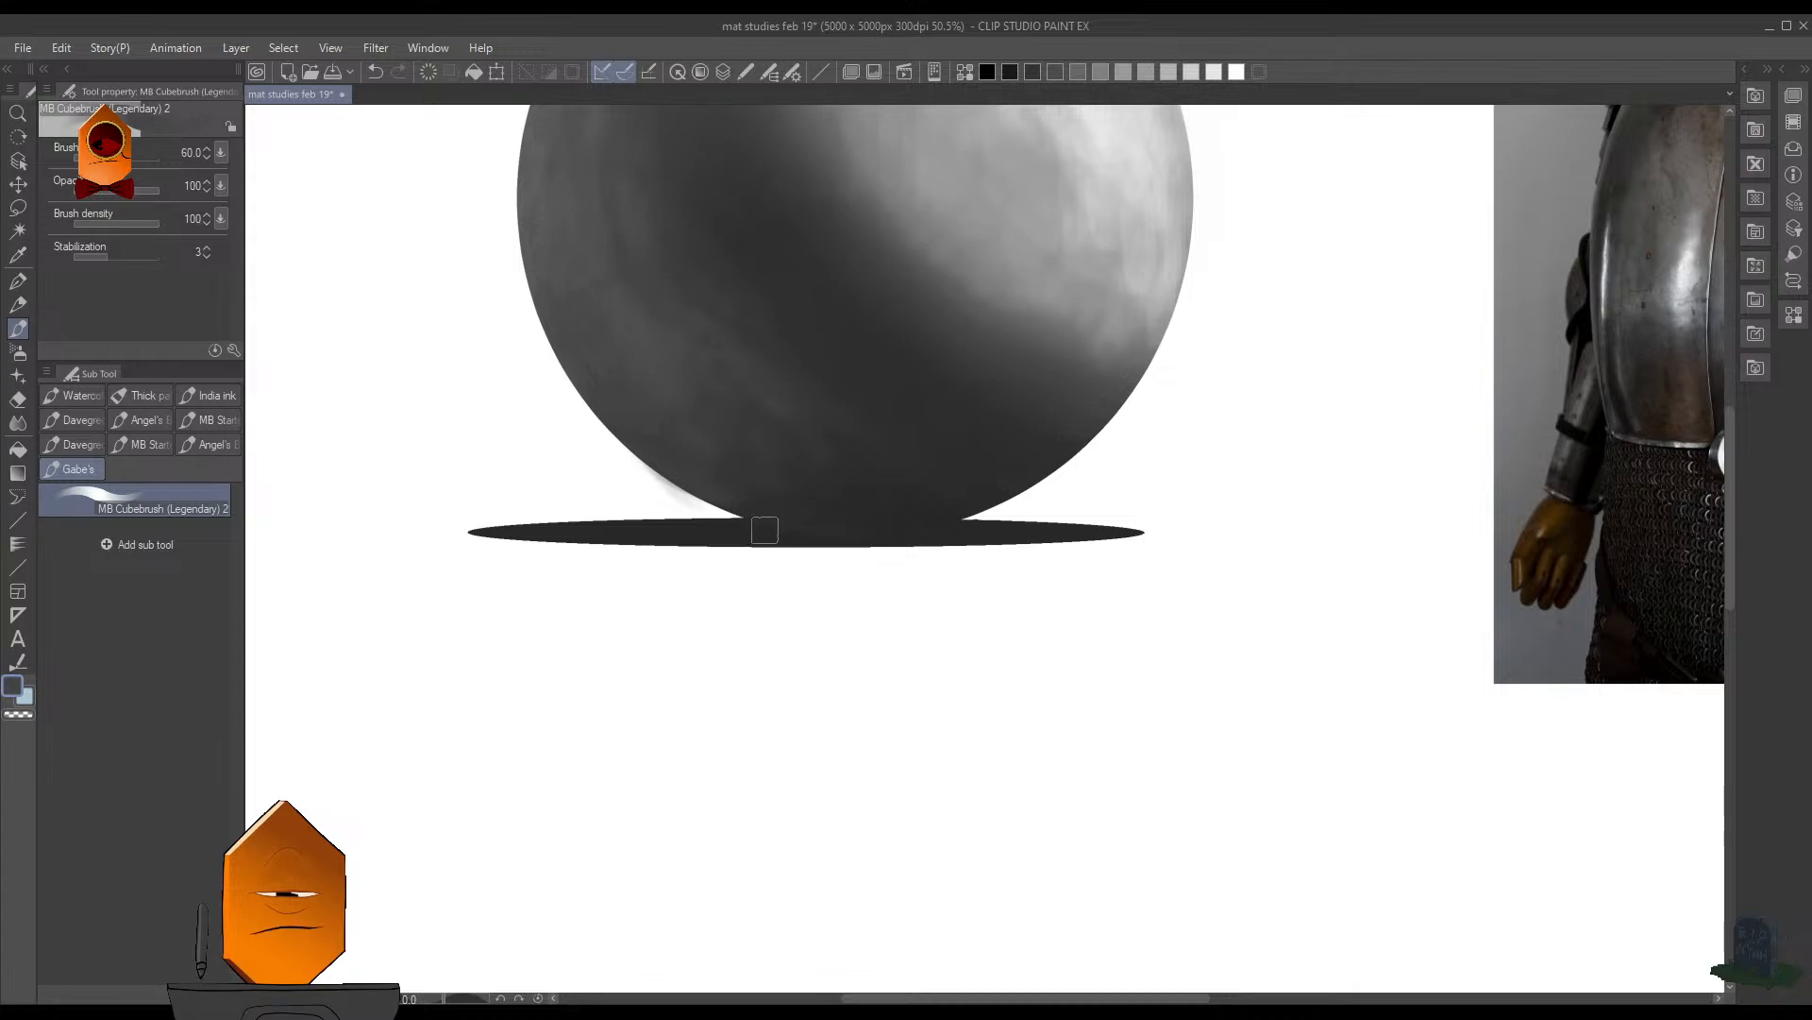
pyautogui.hotkey('ctrl', 'z')
pyautogui.hotkey('ctrl', 's')
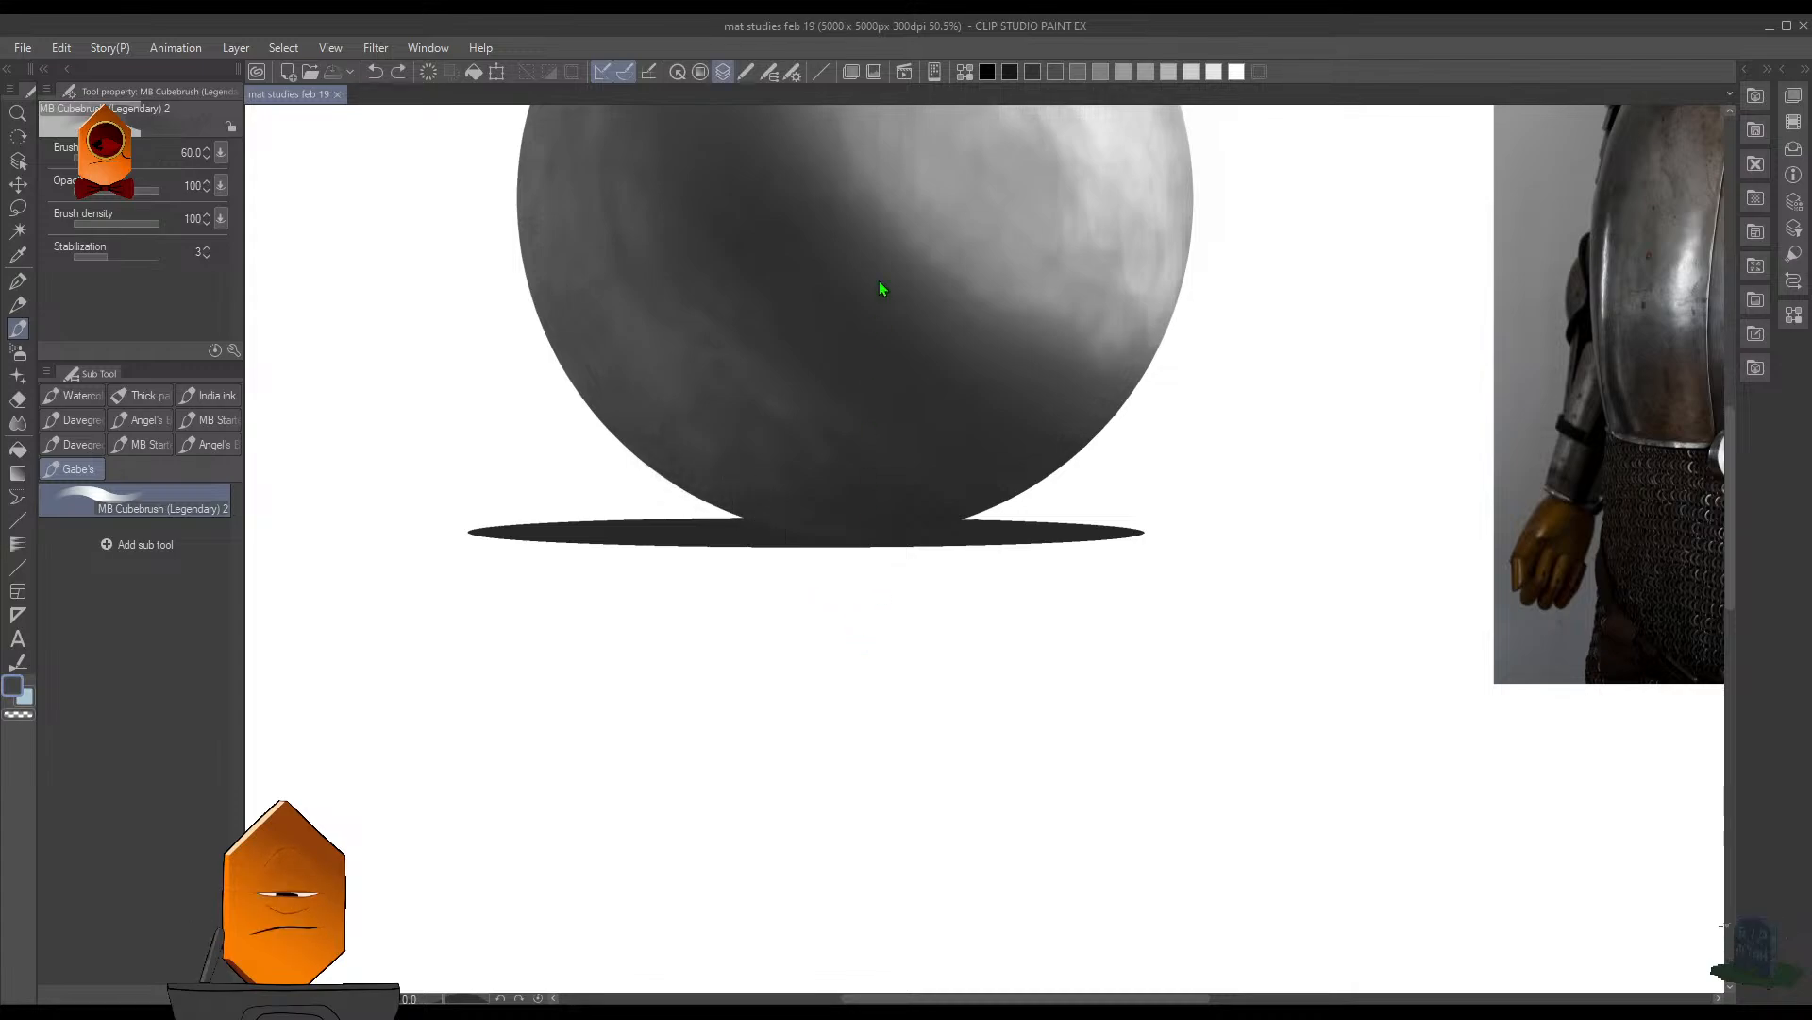
# - Brush more lighter gray patches into the sphere's shadowed left and lower-left side
pyautogui.keyDown('ctrl'); pyautogui.keyDown('shift'); pyautogui.click(899, 302); pyautogui.keyUp('shift'); pyautogui.keyUp('ctrl')
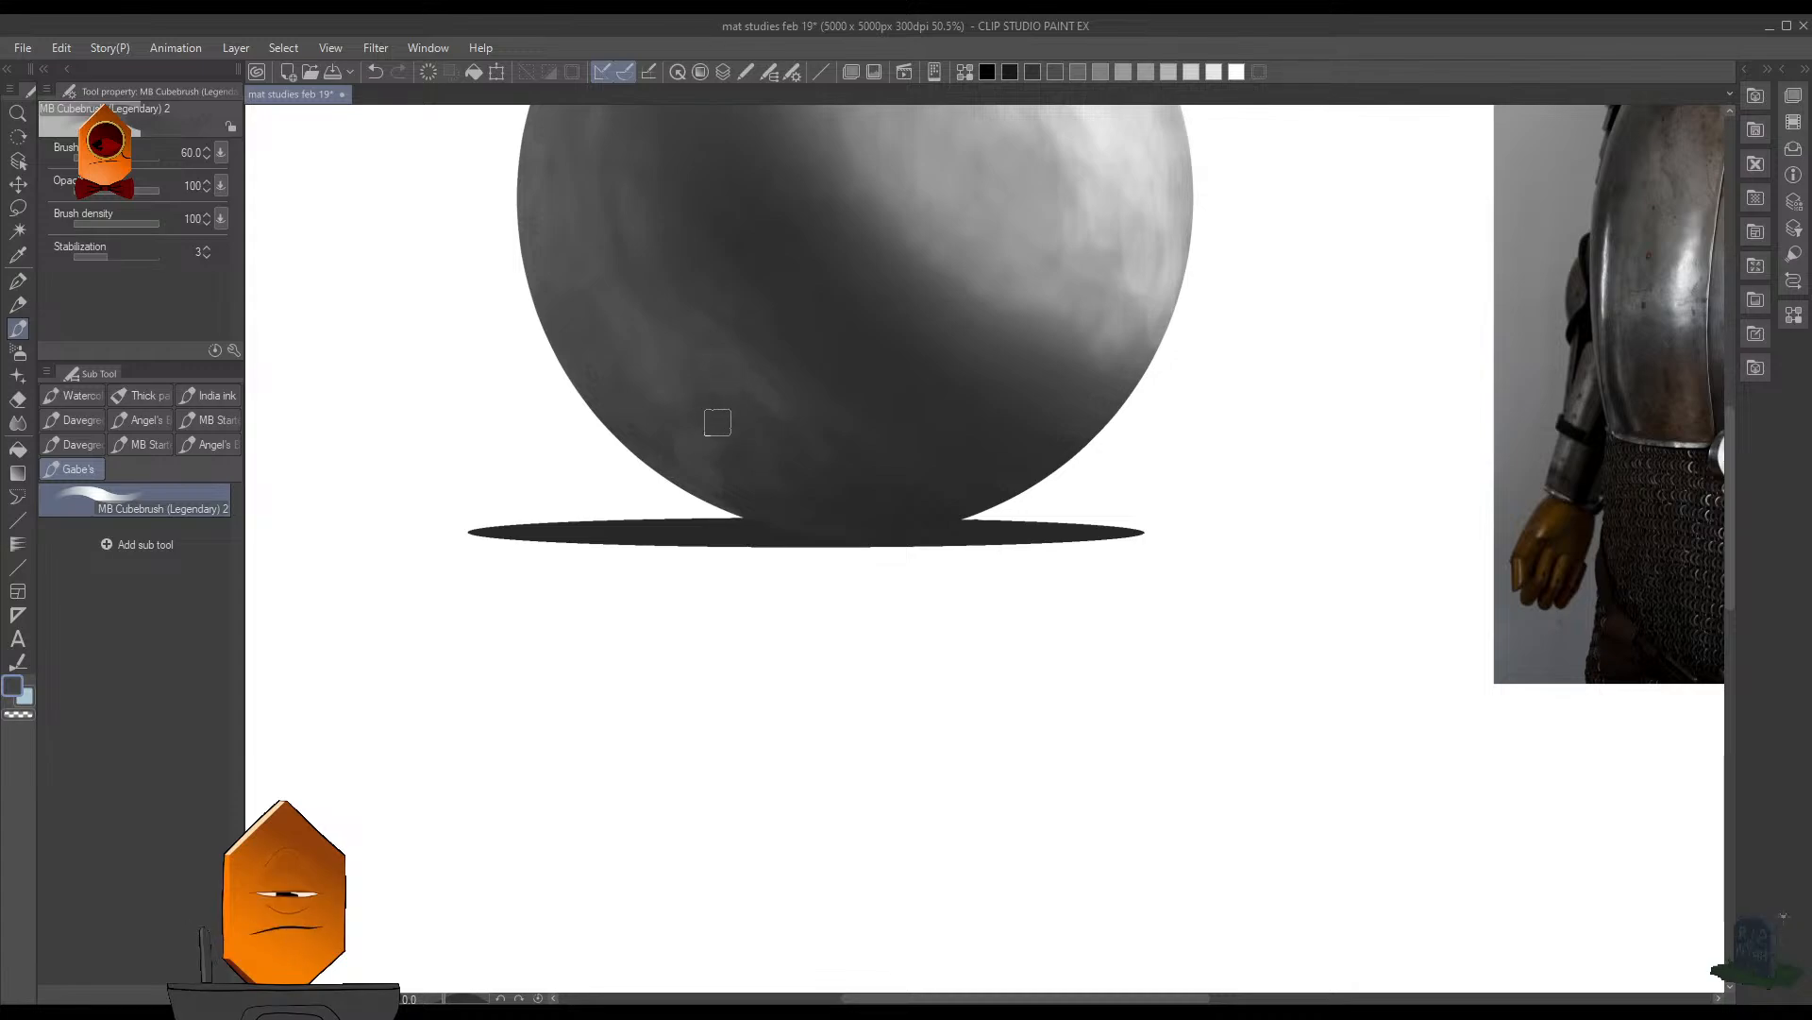
pyautogui.moveTo(879, 373); pyautogui.dragTo(864, 469)
pyautogui.moveTo(872, 481); pyautogui.dragTo(874, 749)
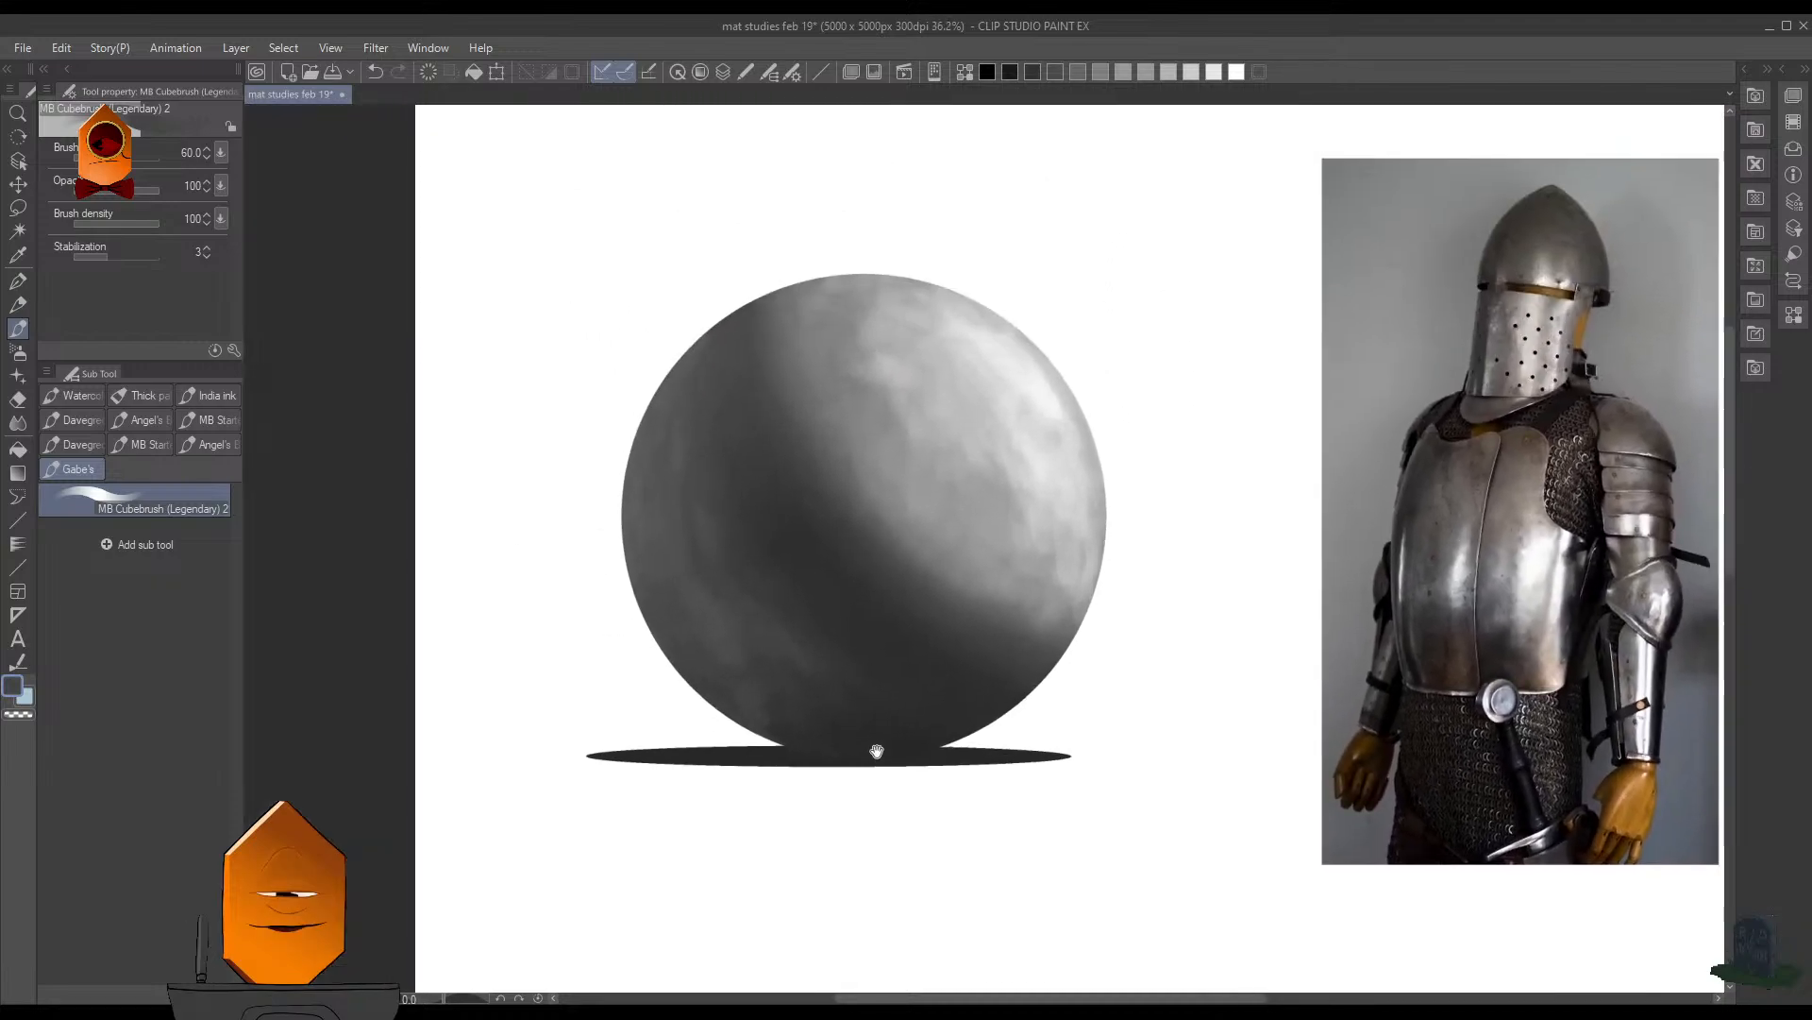
pyautogui.moveTo(1091, 559); pyautogui.dragTo(1008, 530)
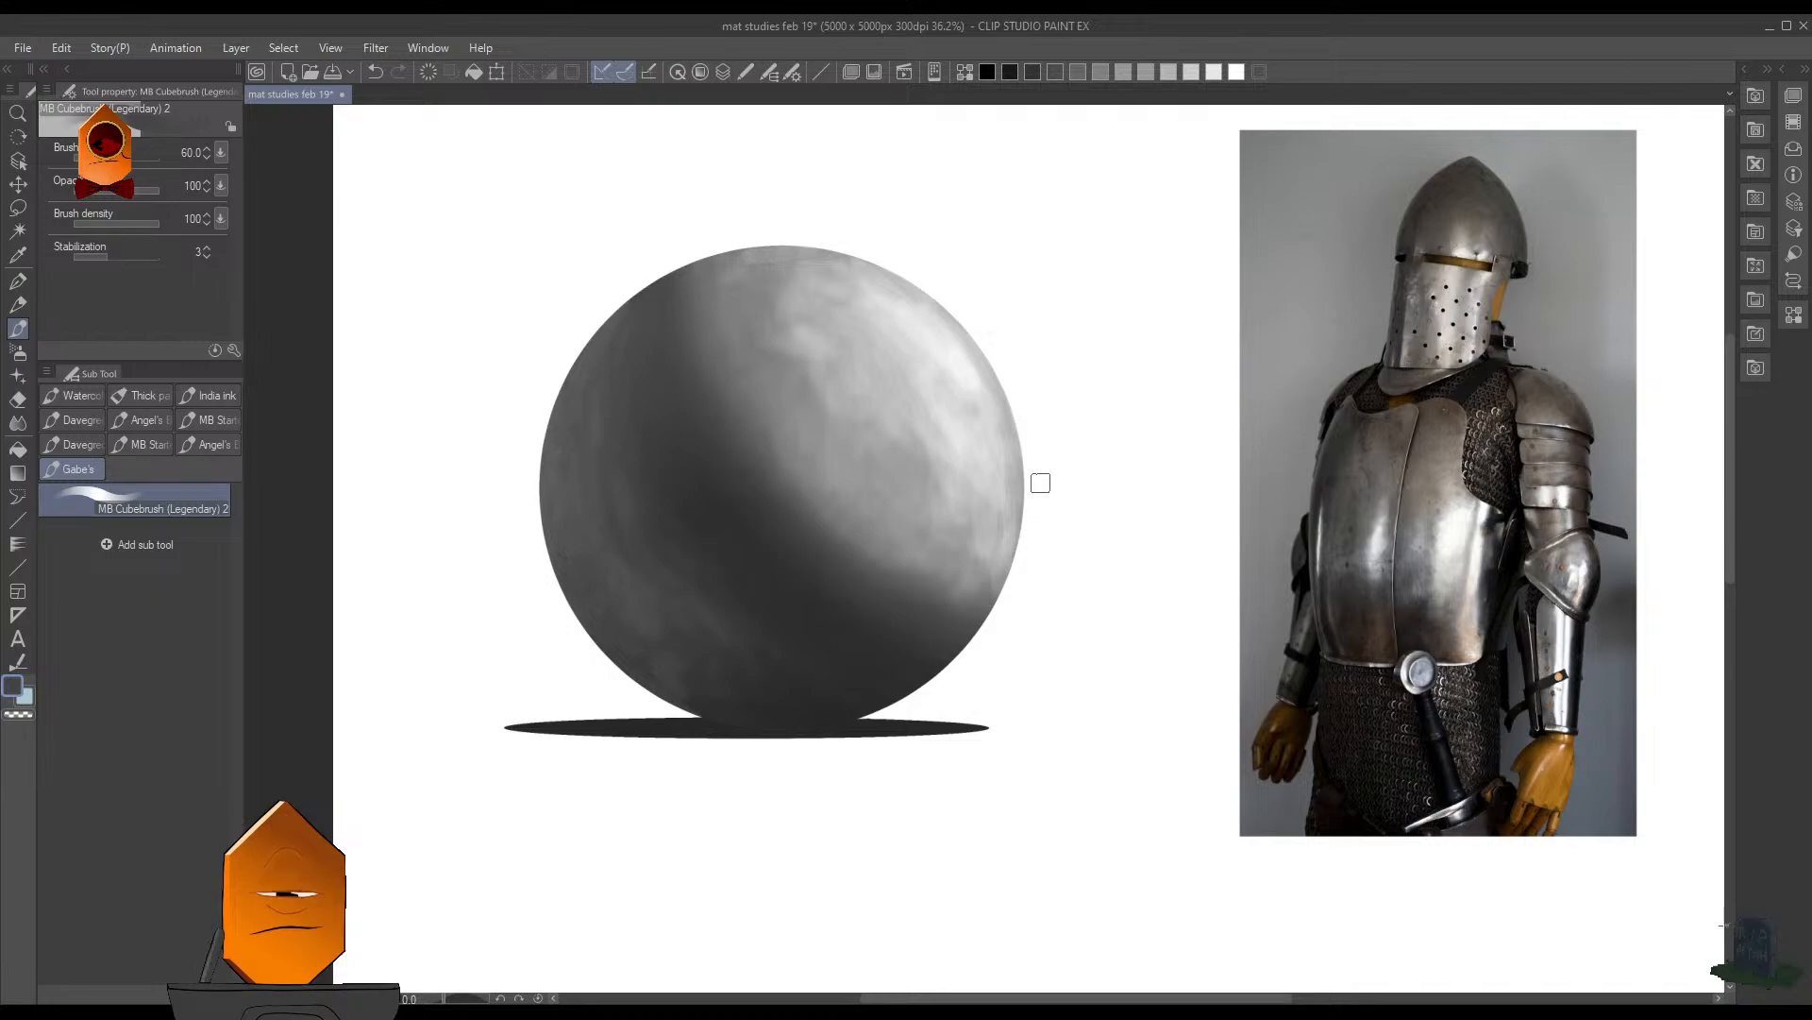
# - Reduce the brush to 25 and refine the reflected-light patches in the lower-left shadow with sampled dark gray
pyautogui.scroll(-4, 1218, 604)
pyautogui.moveTo(1218, 604); pyautogui.dragTo(1050, 580)
pyautogui.scroll(5, 978, 572)
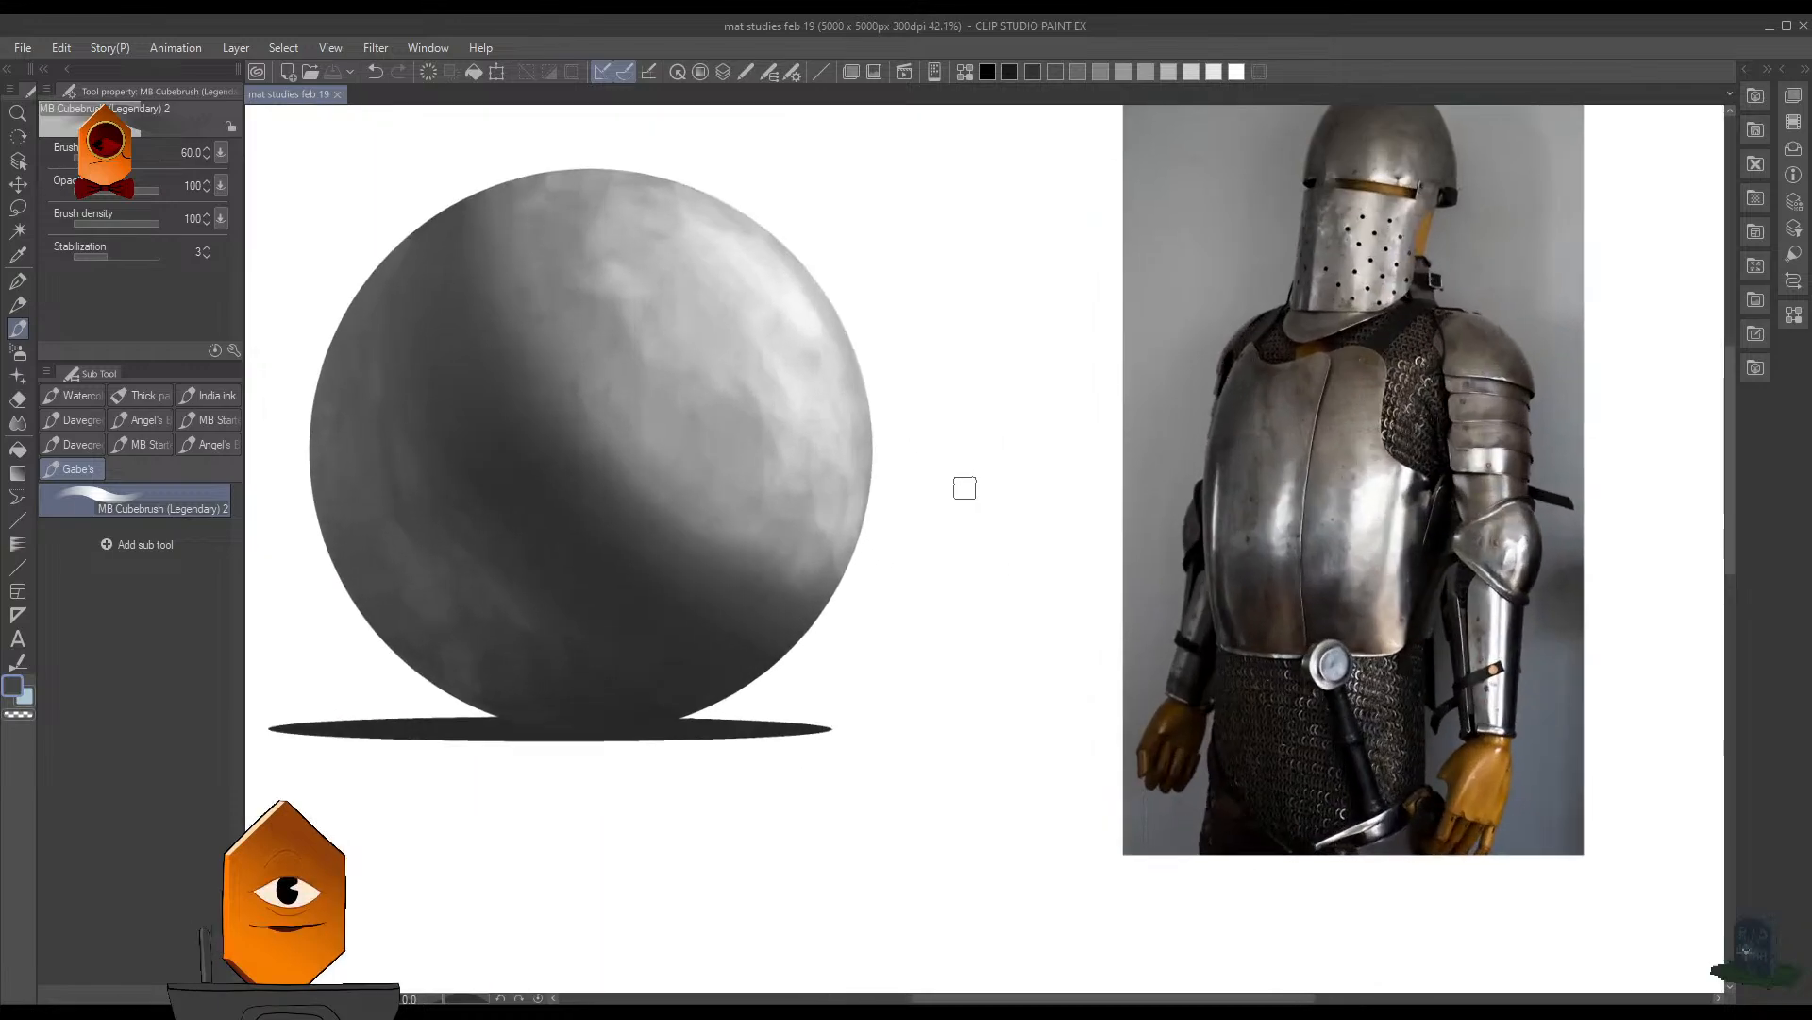
pyautogui.moveTo(968, 488); pyautogui.dragTo(1155, 555)
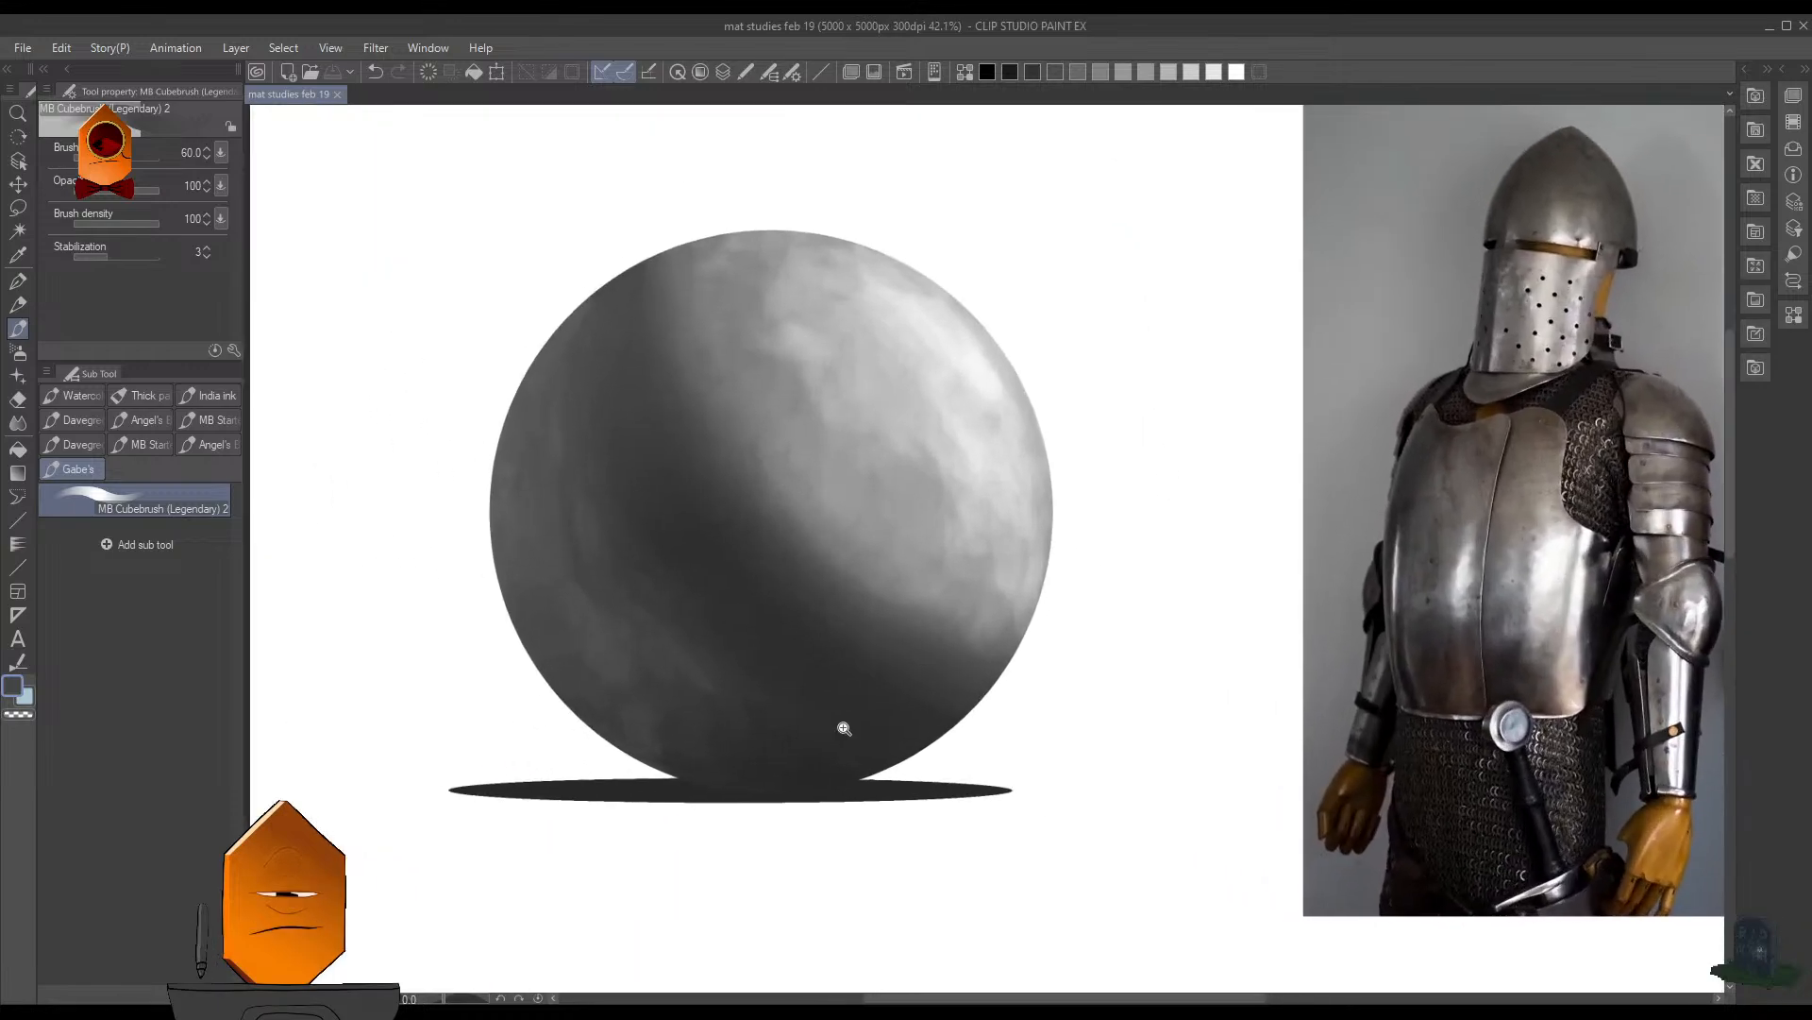
pyautogui.moveTo(844, 728); pyautogui.dragTo(868, 729)
pyautogui.moveTo(870, 730); pyautogui.dragTo(955, 636)
pyautogui.keyDown('alt'); pyautogui.click(780, 657); pyautogui.keyUp('alt')
pyautogui.press('[')
pyautogui.press('[')
pyautogui.press('[')
pyautogui.press('[')
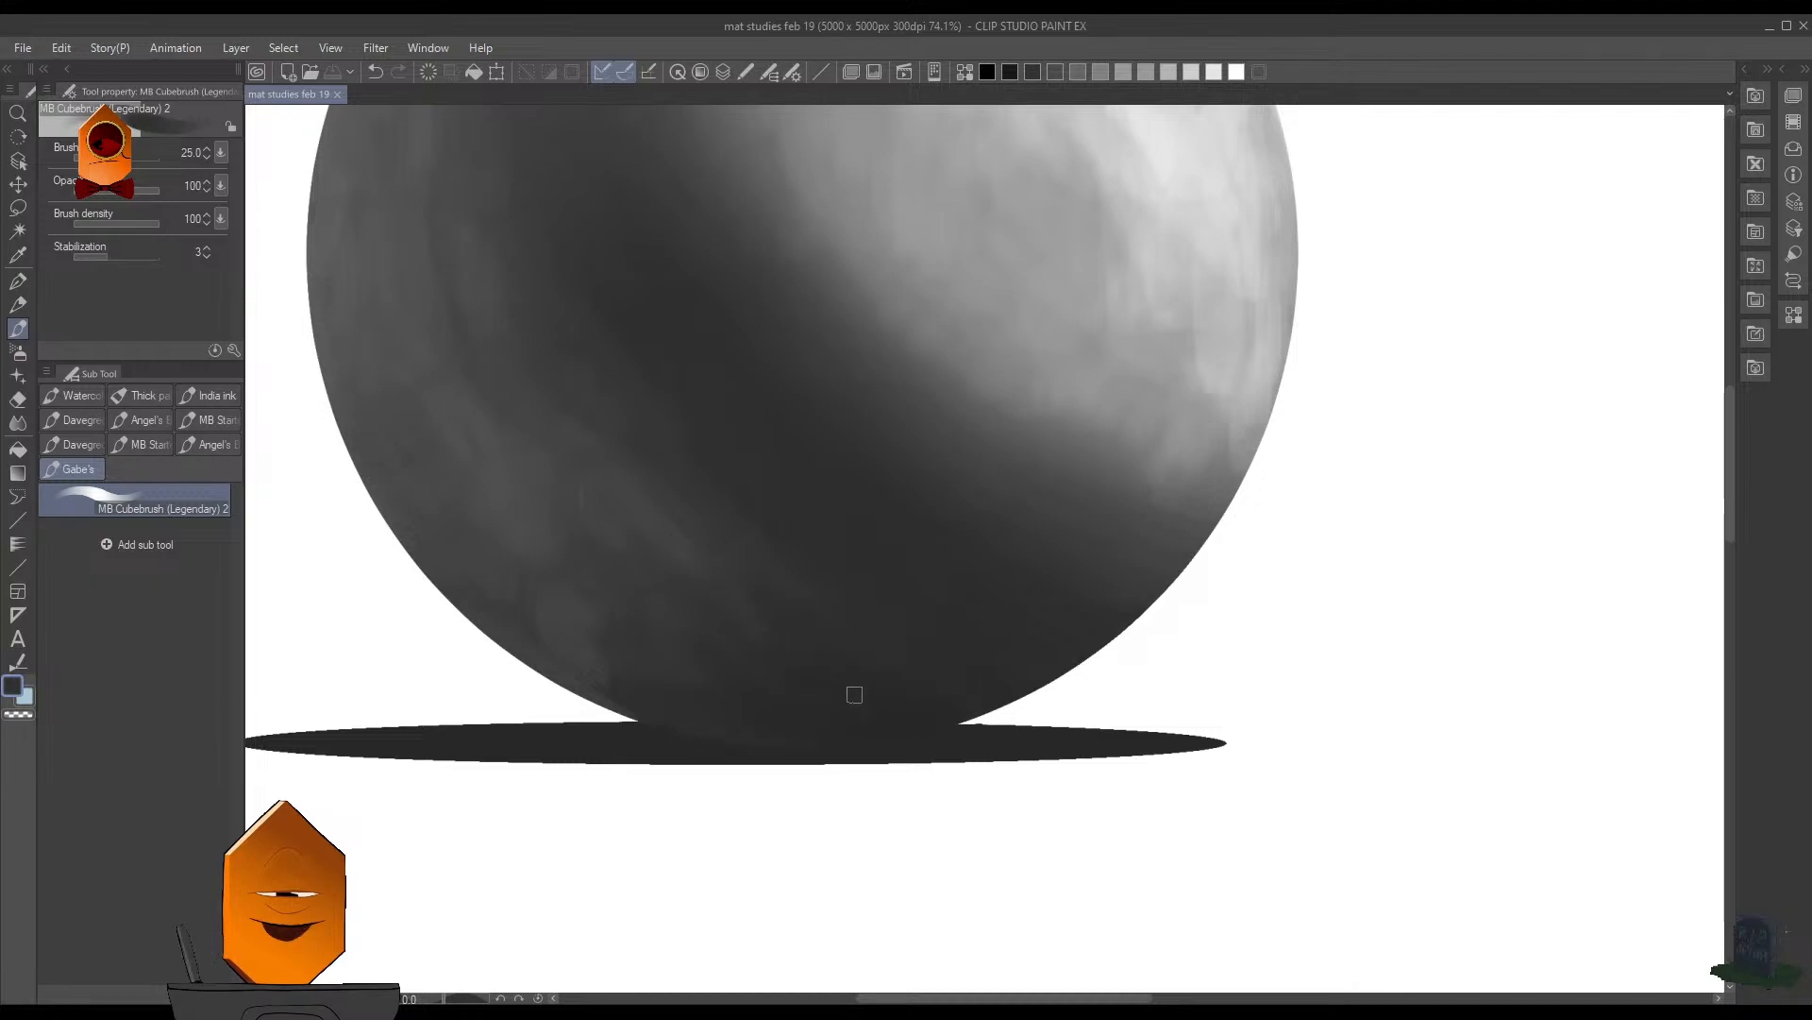
pyautogui.moveTo(772, 653); pyautogui.dragTo(802, 650)
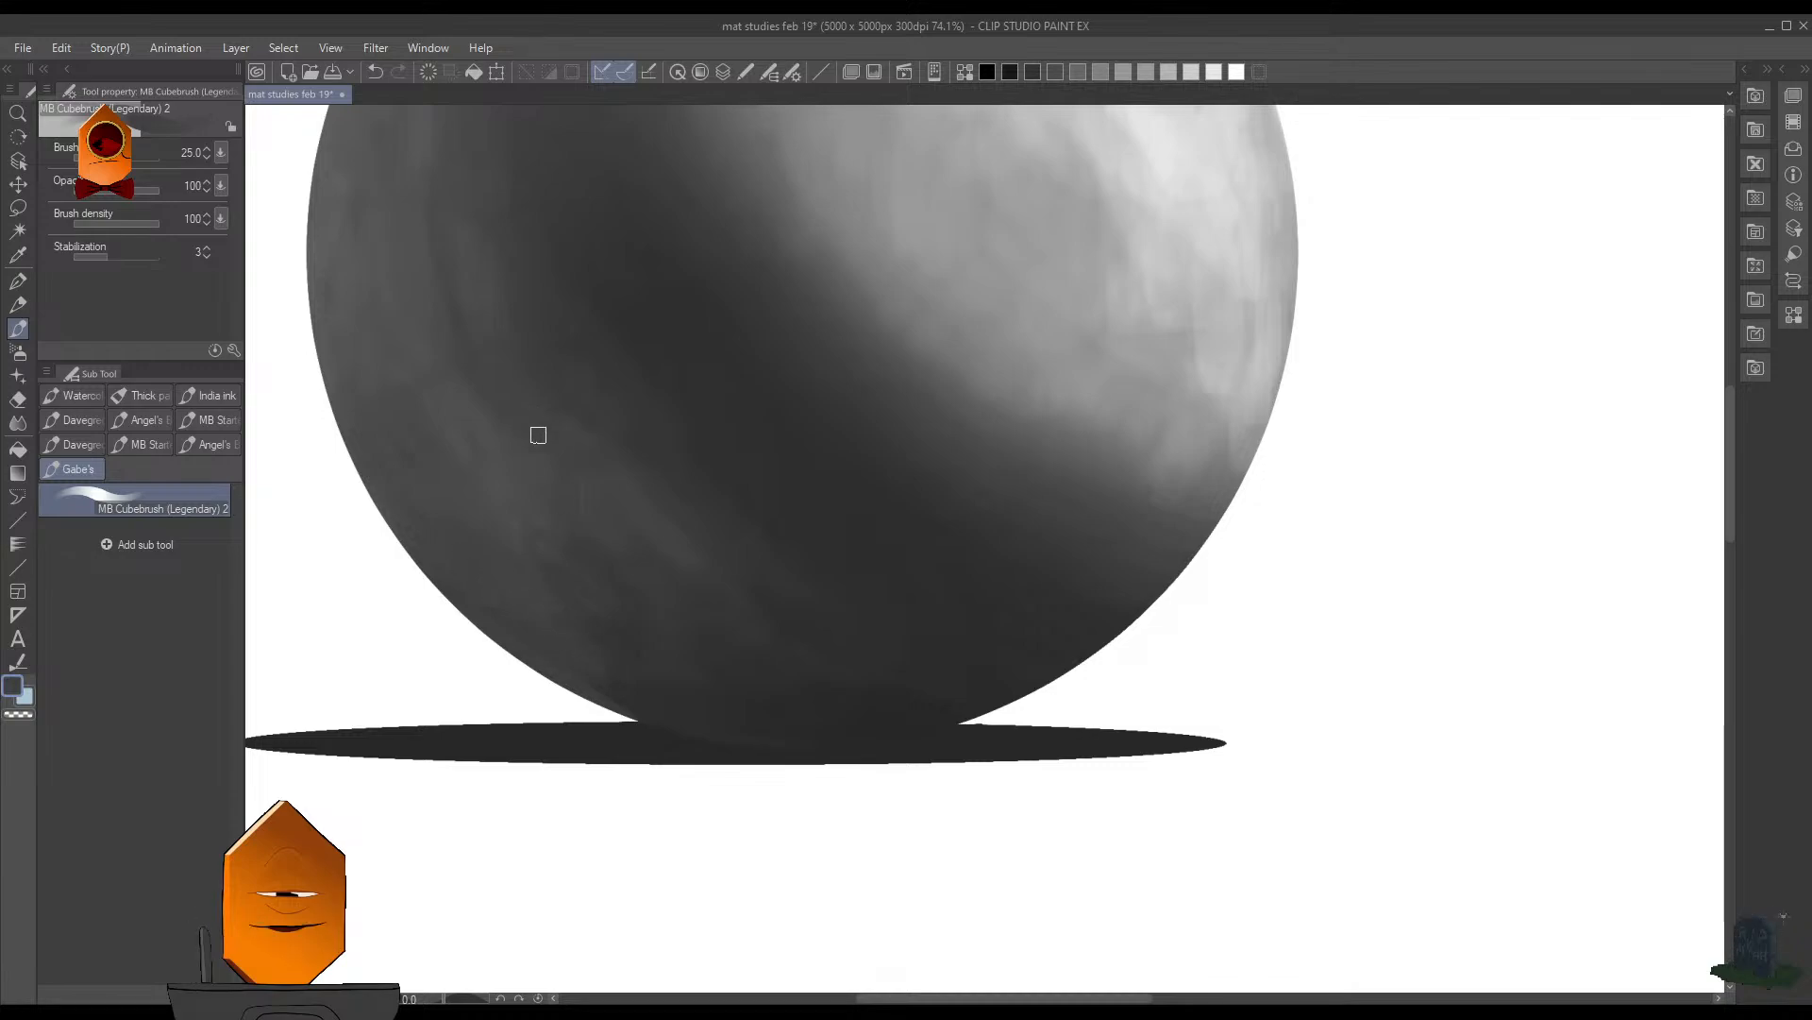
# - Save the document with the reflected-light touch-ups on the sphere
pyautogui.scroll(1, 622, 480)
pyautogui.scroll(-4, 667, 462)
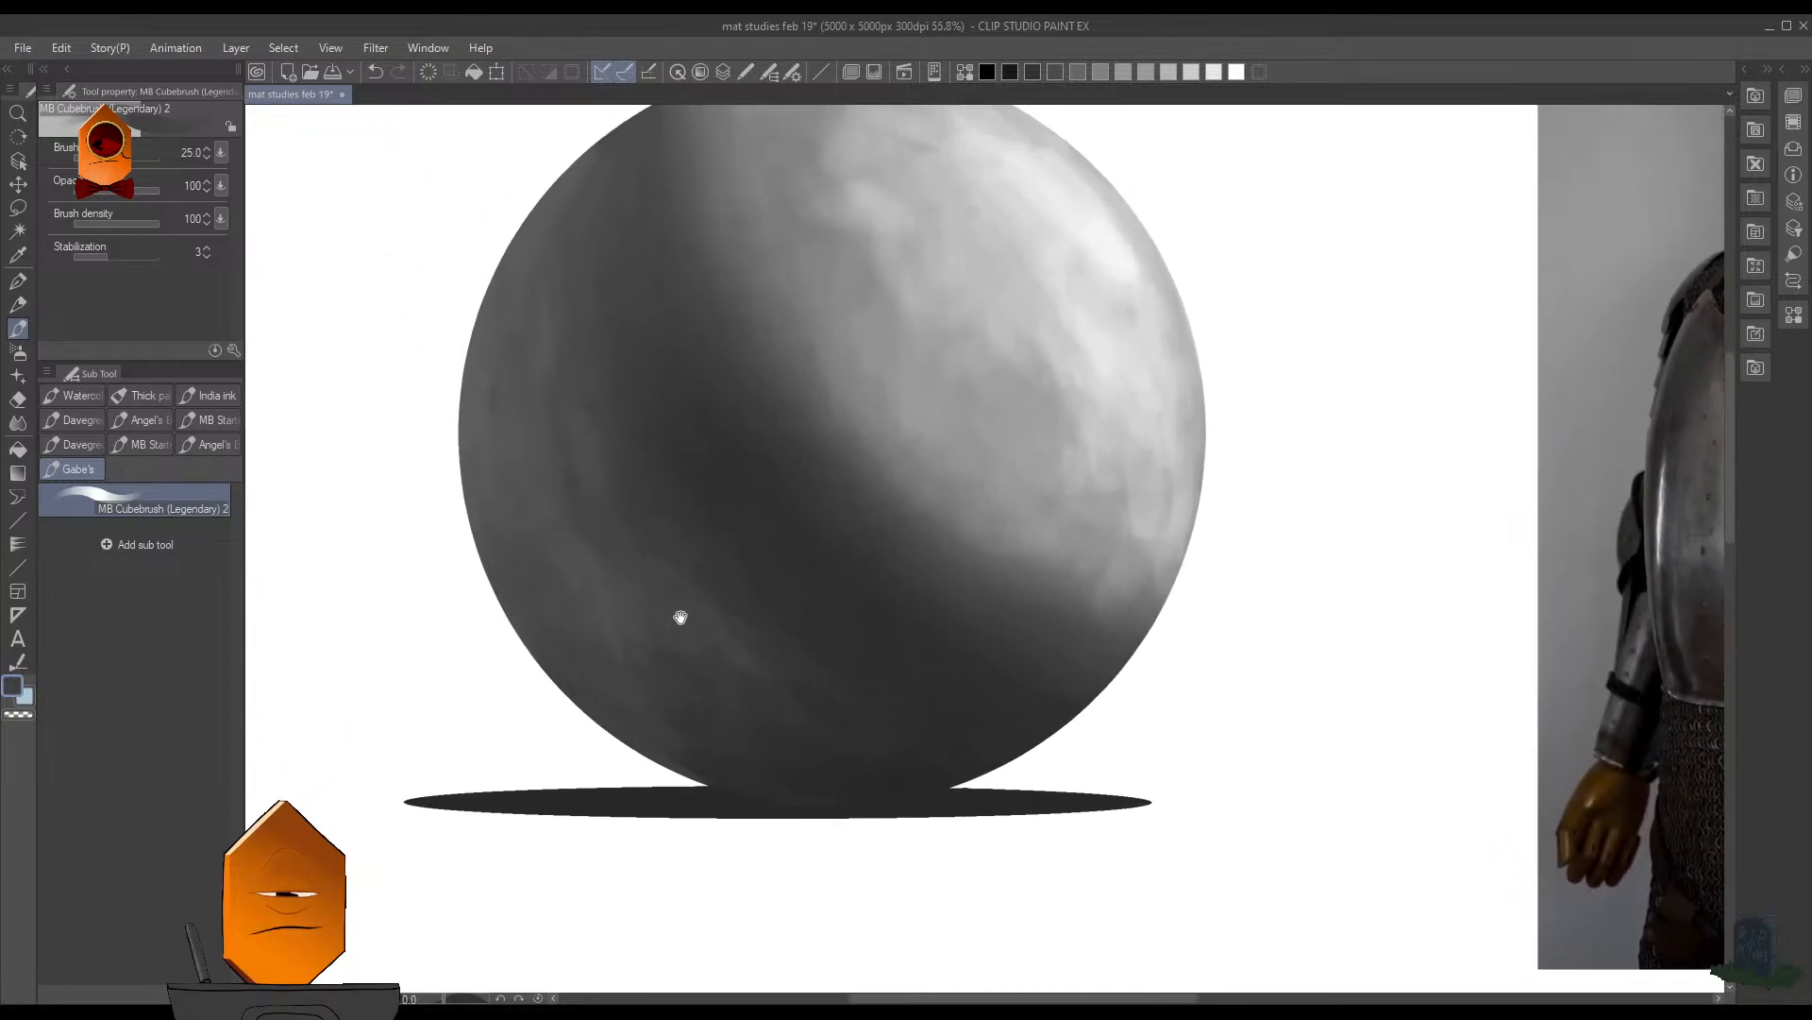
pyautogui.scroll(-1, 707, 527)
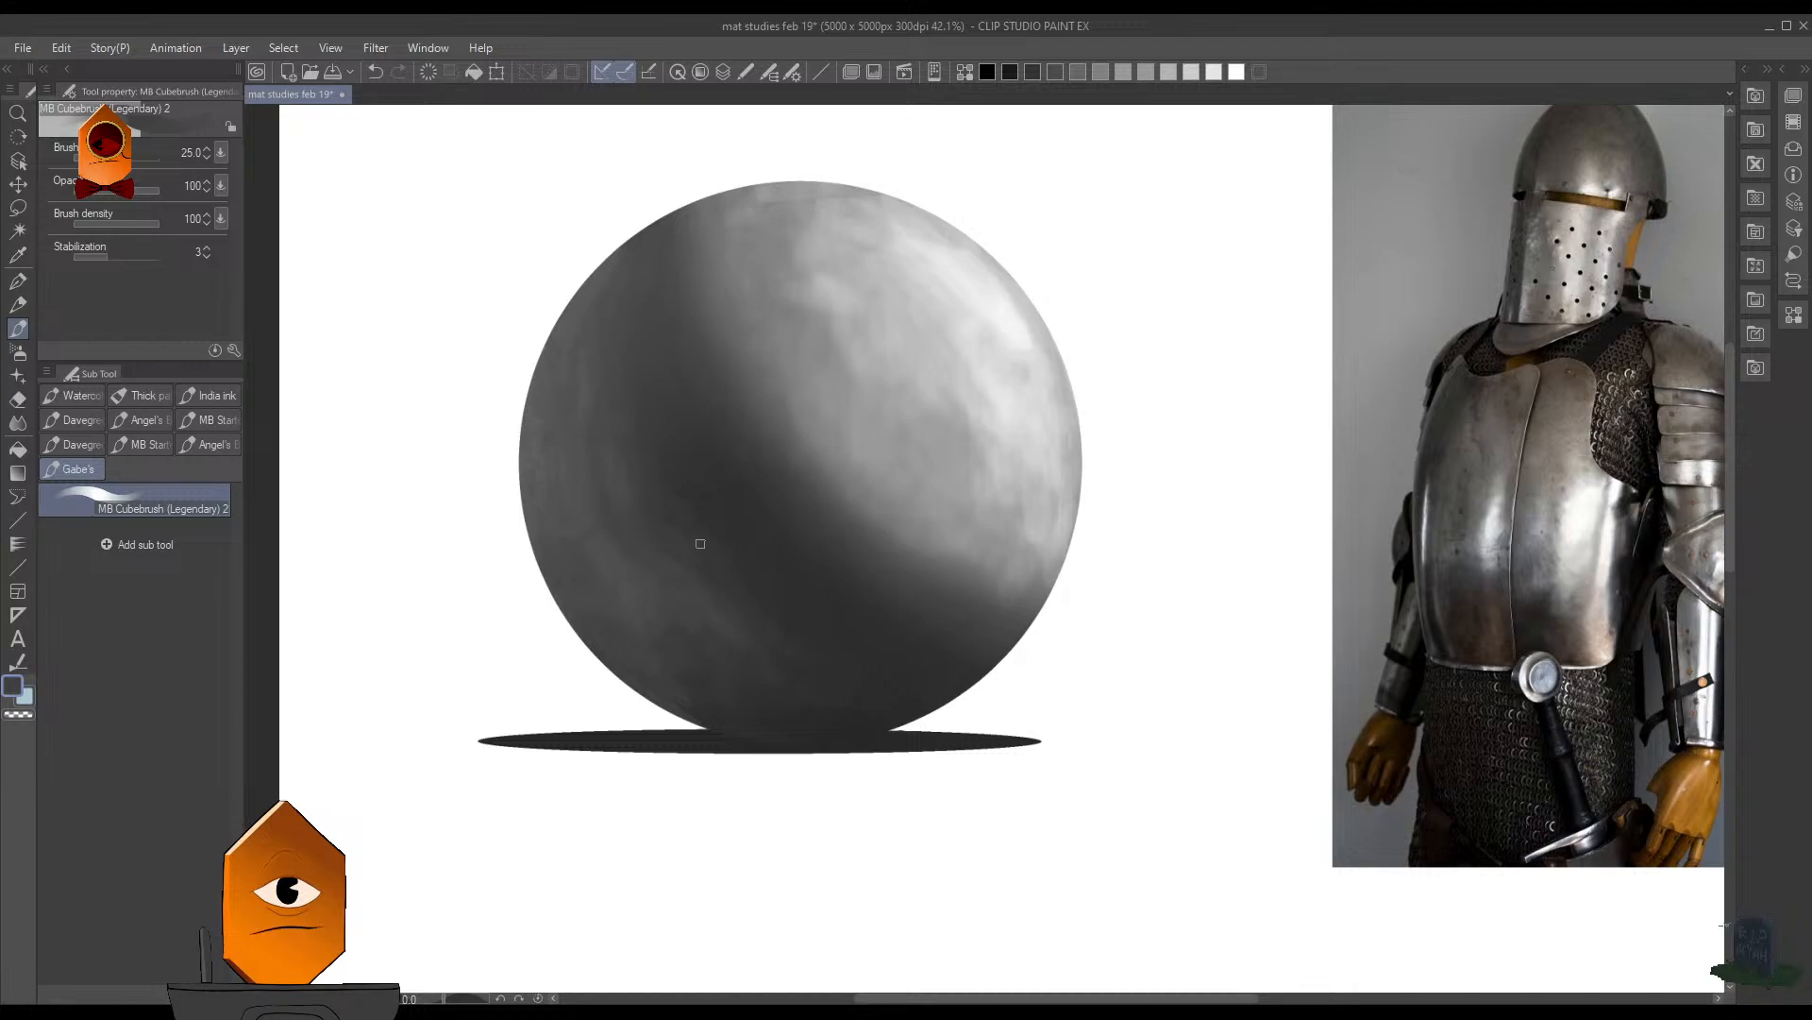
pyautogui.hotkey('ctrl', 's')
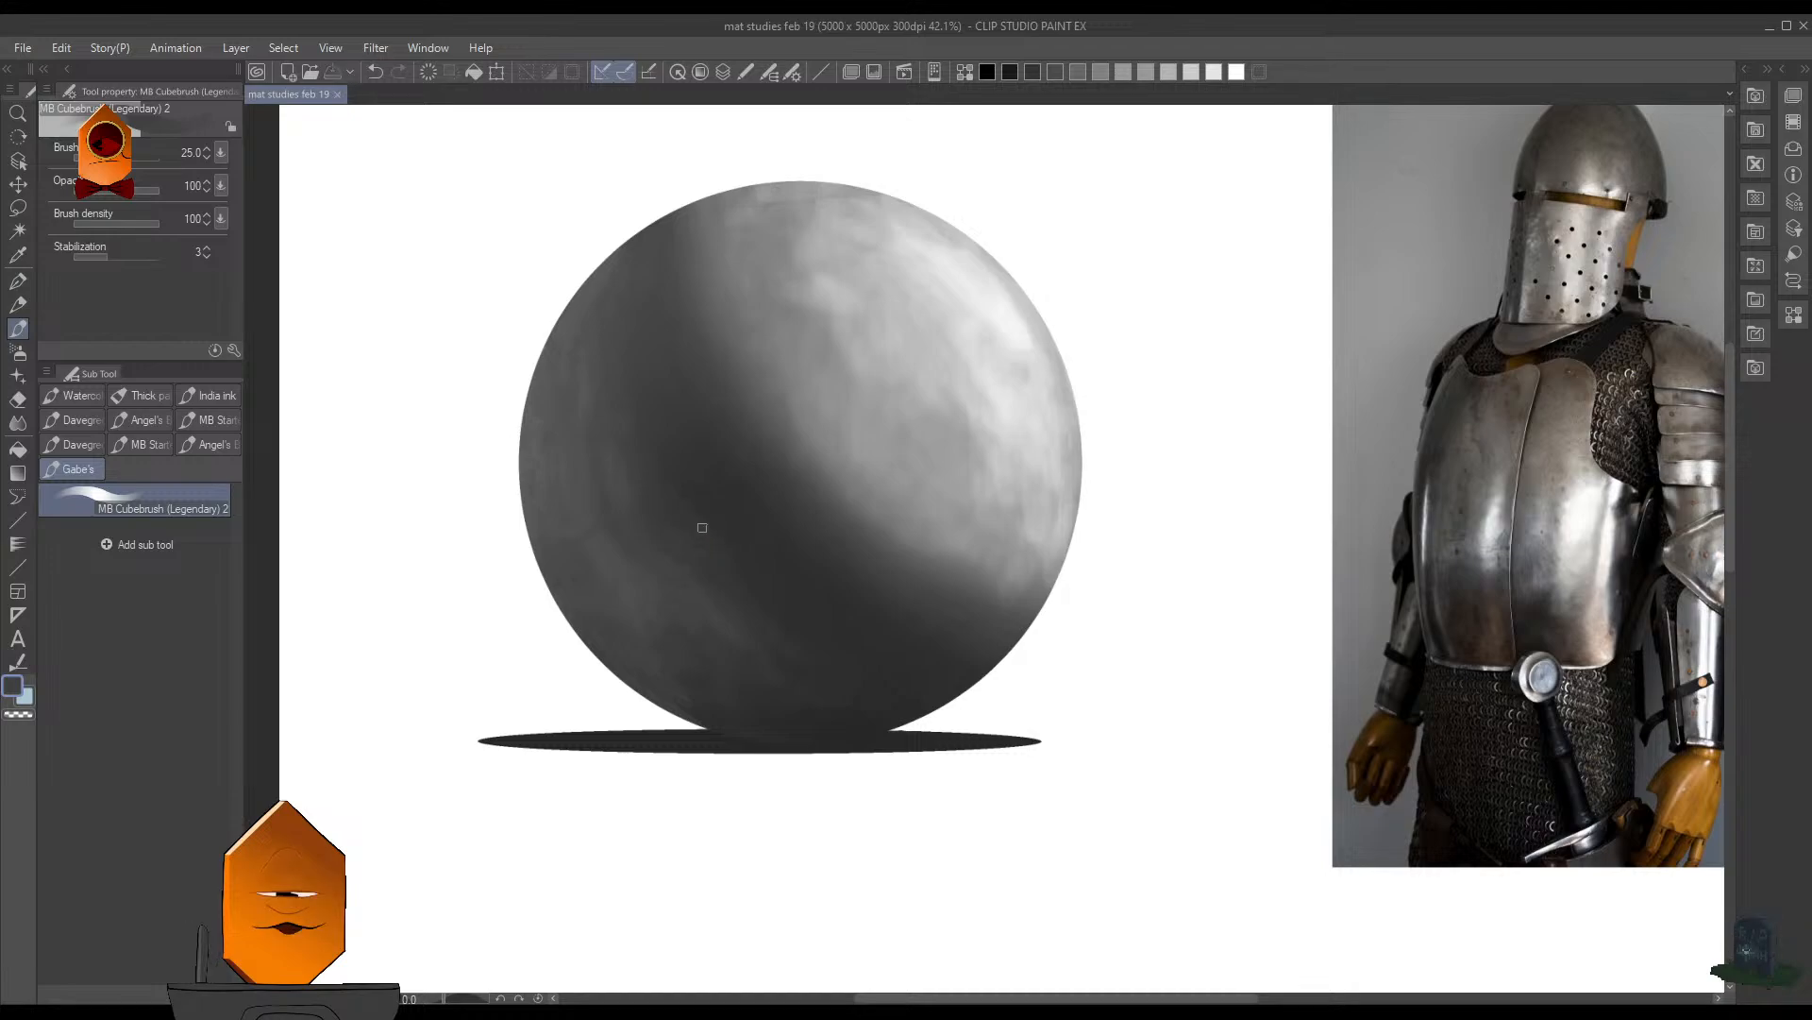
# - Enlarge the brush to 40 and brush dark gray through the sphere's core shadow, undoing the last stroke
pyautogui.scroll(2, 701, 534)
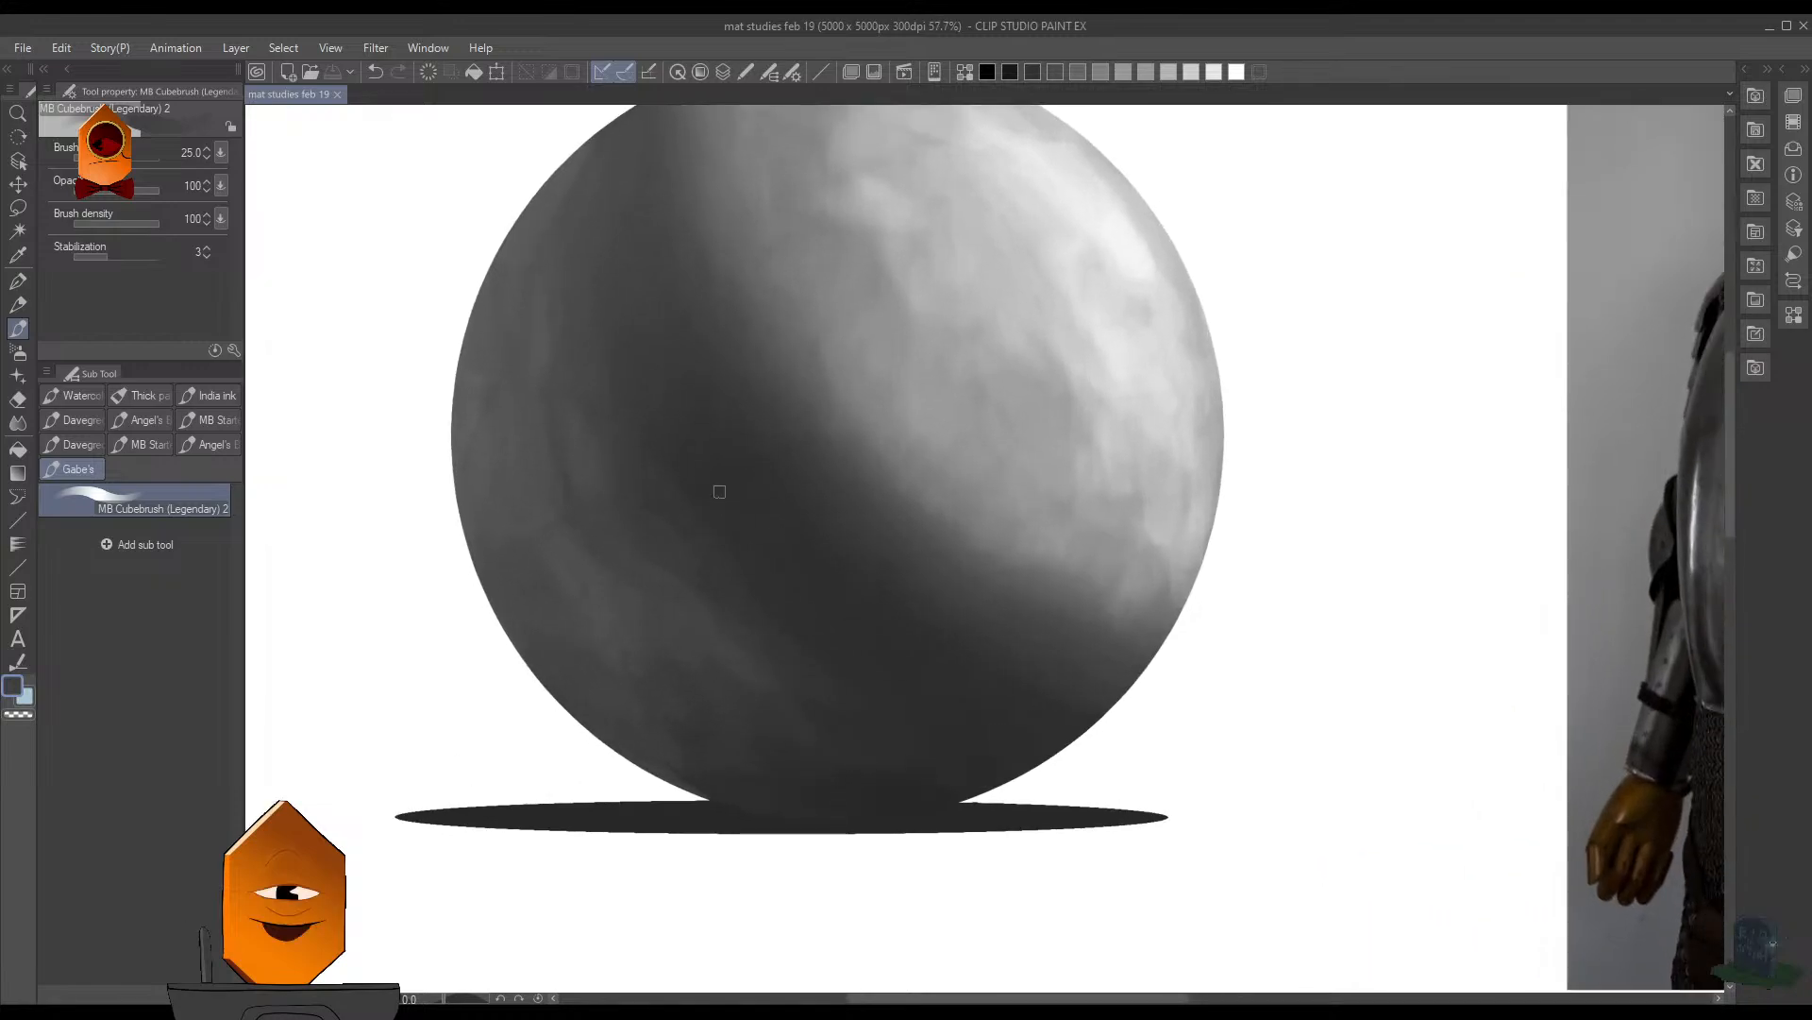
pyautogui.press(']')
pyautogui.press(']')
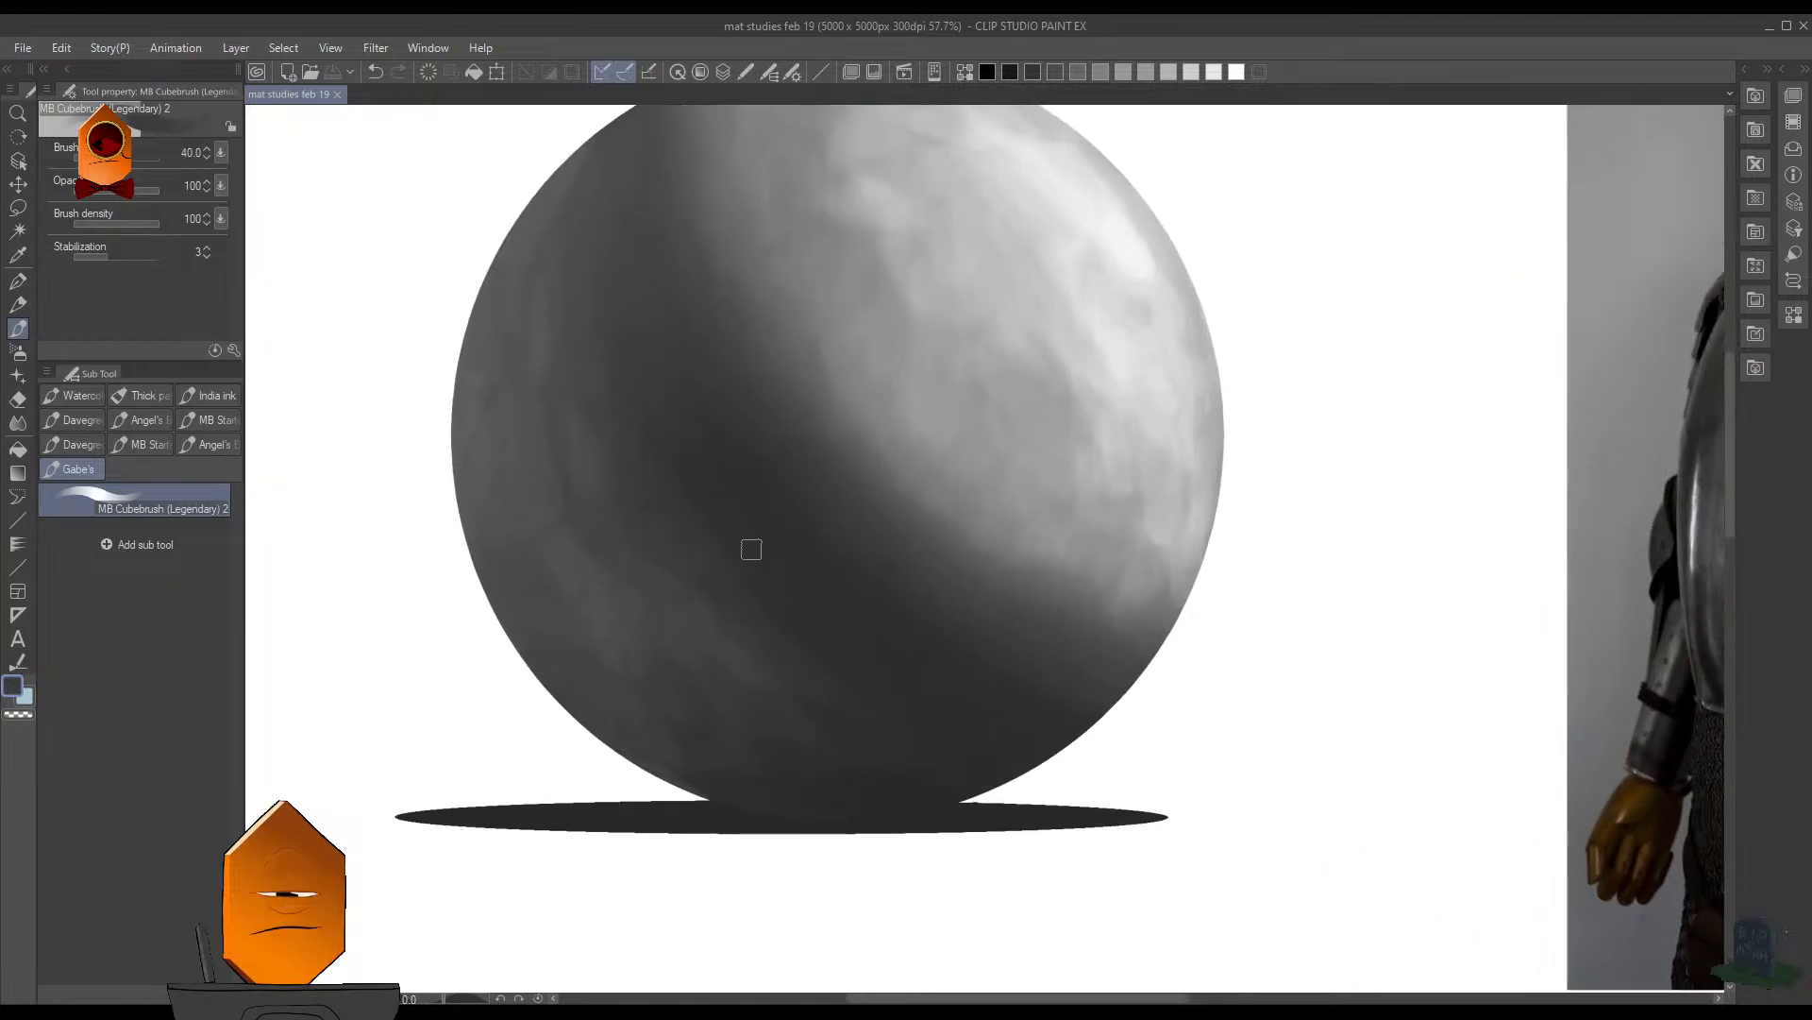
pyautogui.moveTo(751, 550); pyautogui.dragTo(700, 490)
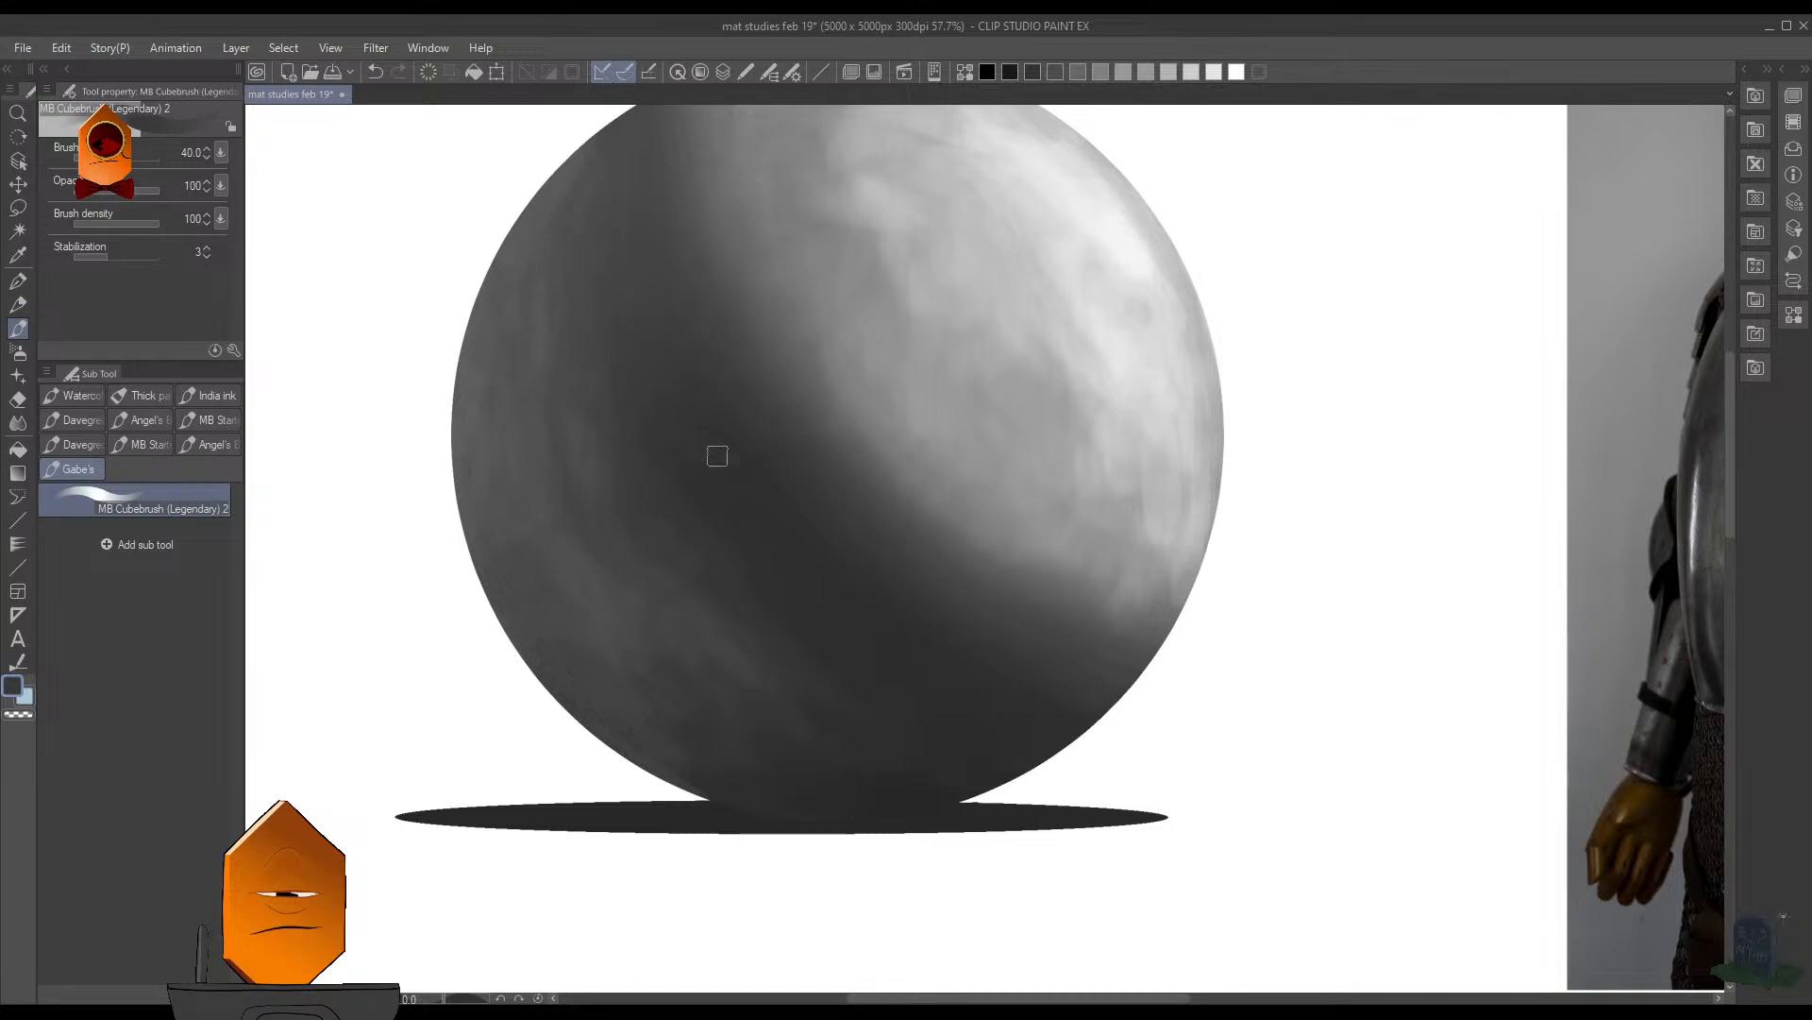
pyautogui.scroll(-1, 753, 218)
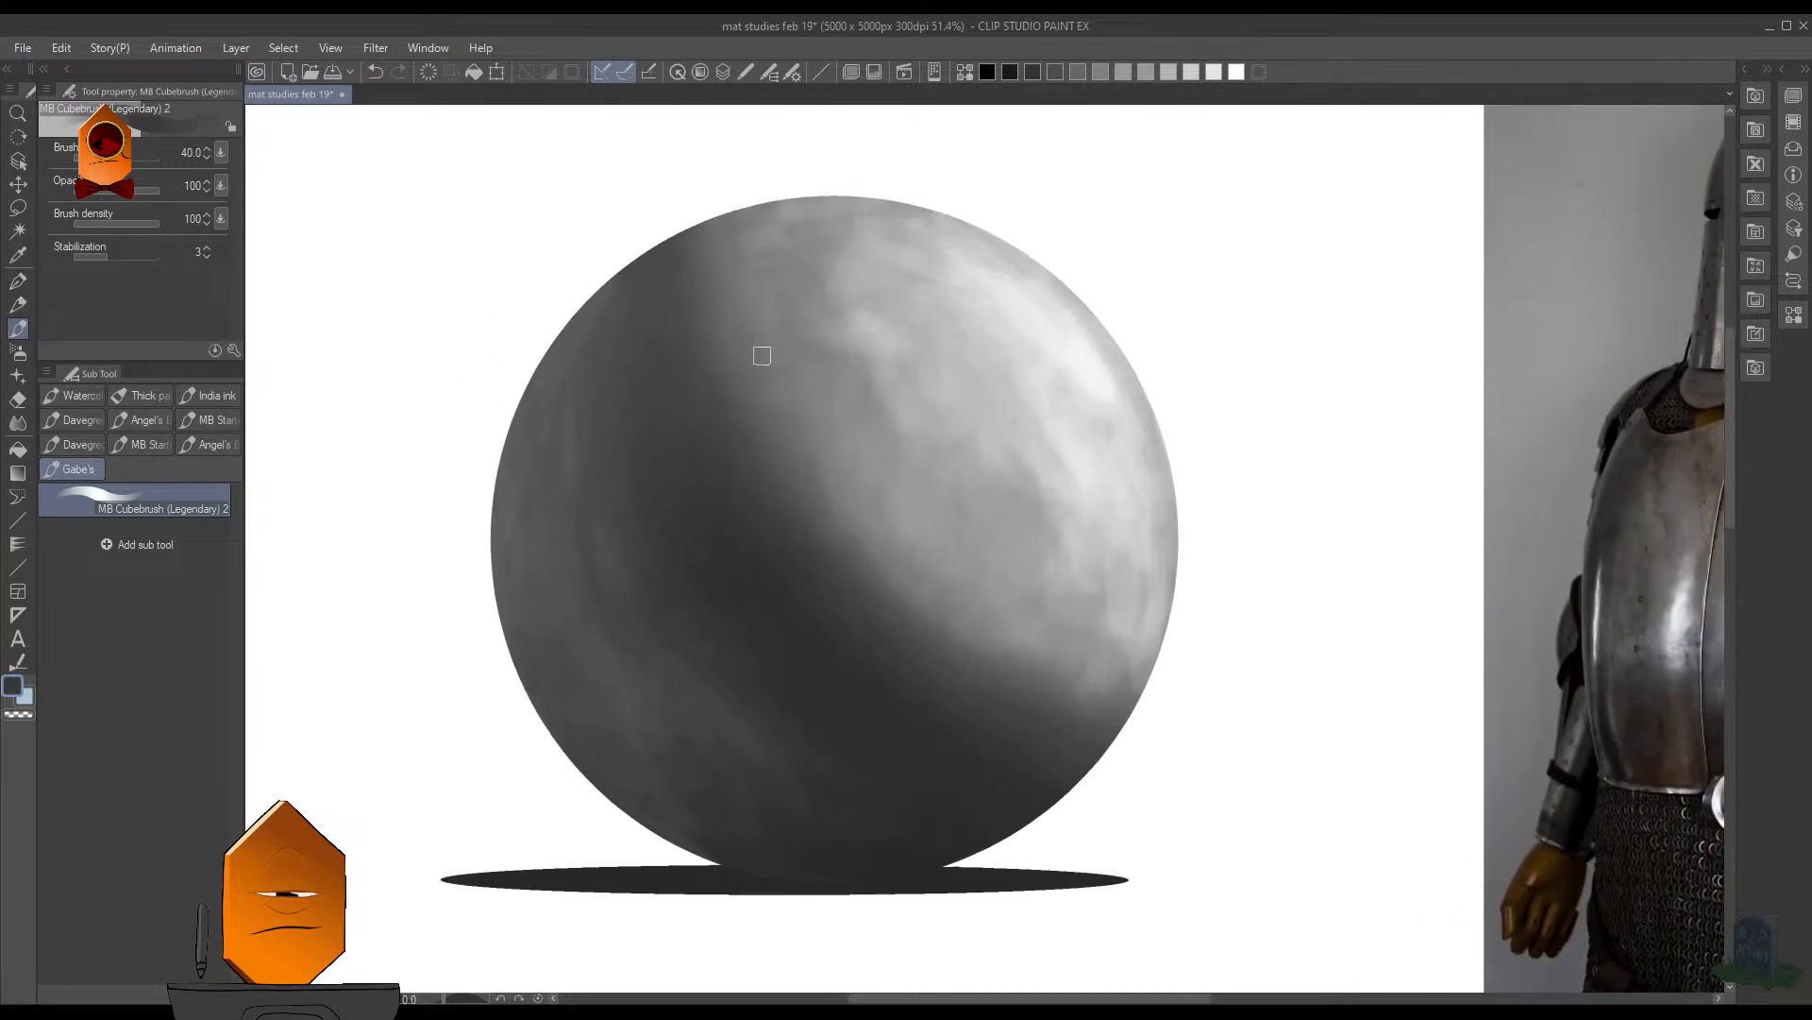
pyautogui.hotkey('ctrl', 'z')
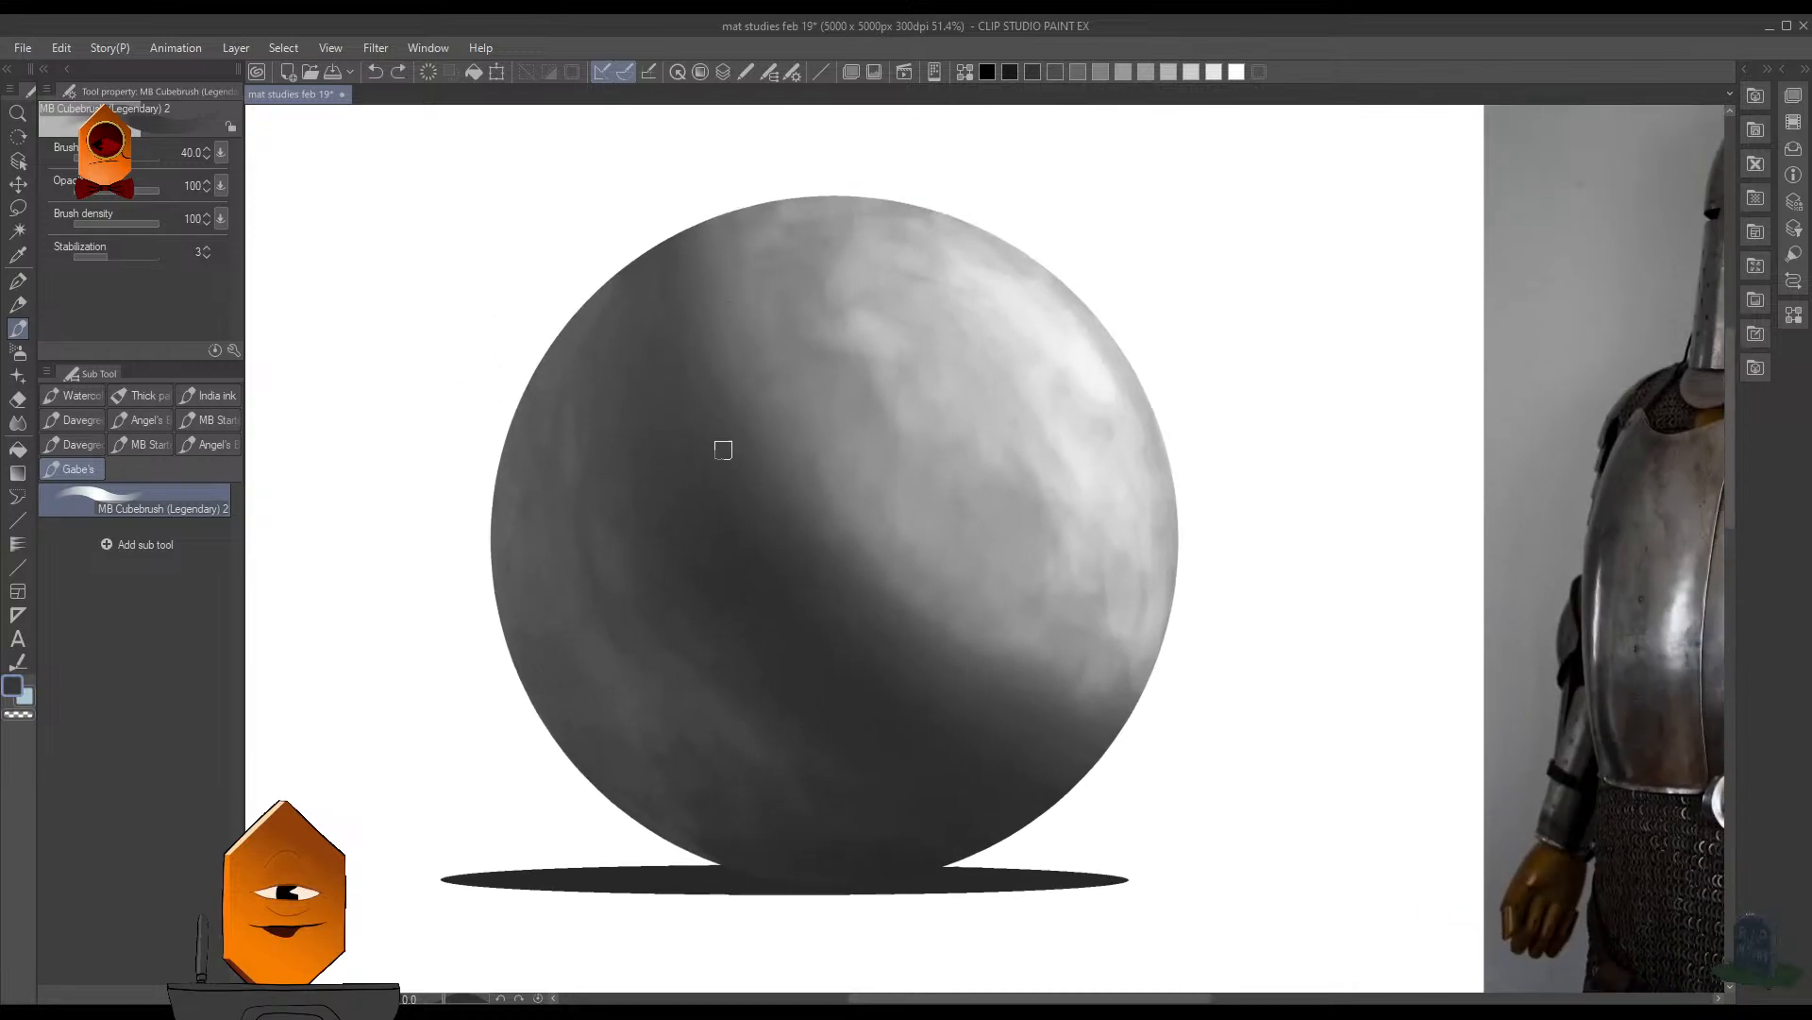
# - Blend sampled grays into the sphere's upper-left shadow and smooth the dark core shadow toward the lower right
pyautogui.keyDown('alt'); pyautogui.click(665, 337); pyautogui.keyUp('alt')
pyautogui.moveTo(661, 344)
pyautogui.mouseDown()
pyautogui.moveTo(643, 388)
pyautogui.moveTo(673, 344)
pyautogui.mouseUp()
pyautogui.keyDown('alt'); pyautogui.click(578, 343); pyautogui.keyUp('alt')
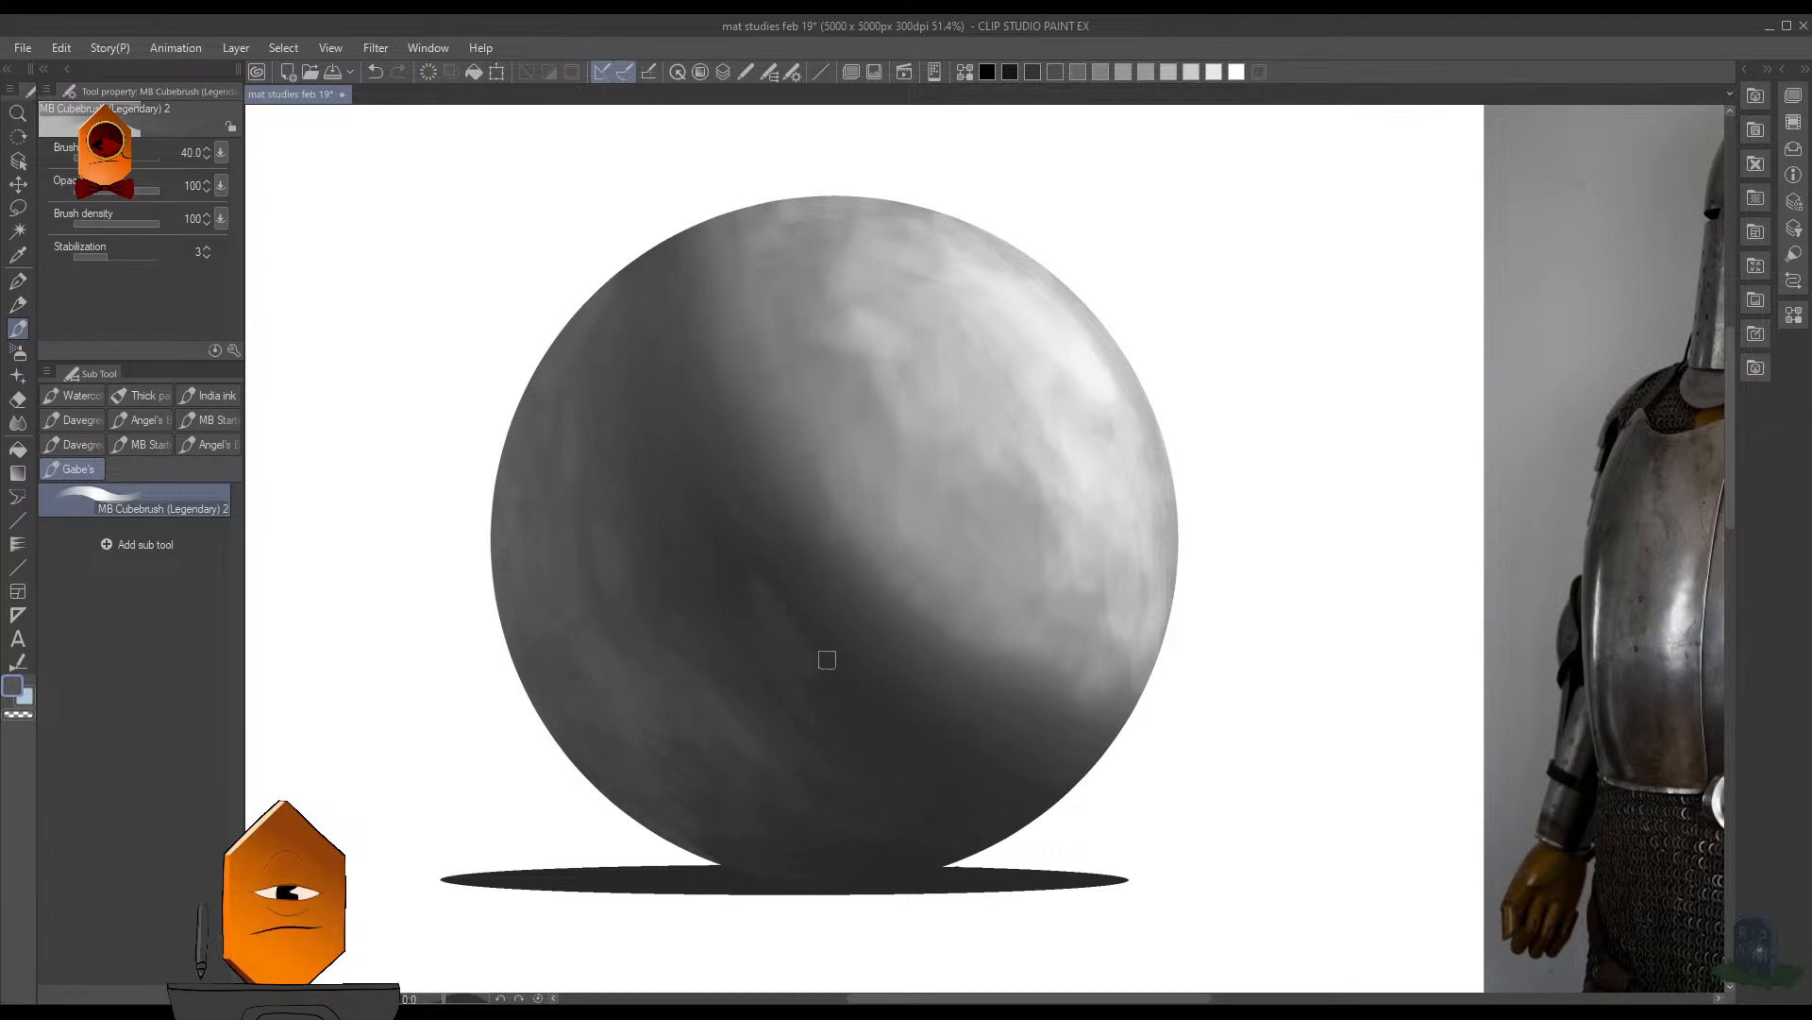
pyautogui.keyDown('alt'); pyautogui.click(766, 612); pyautogui.keyUp('alt')
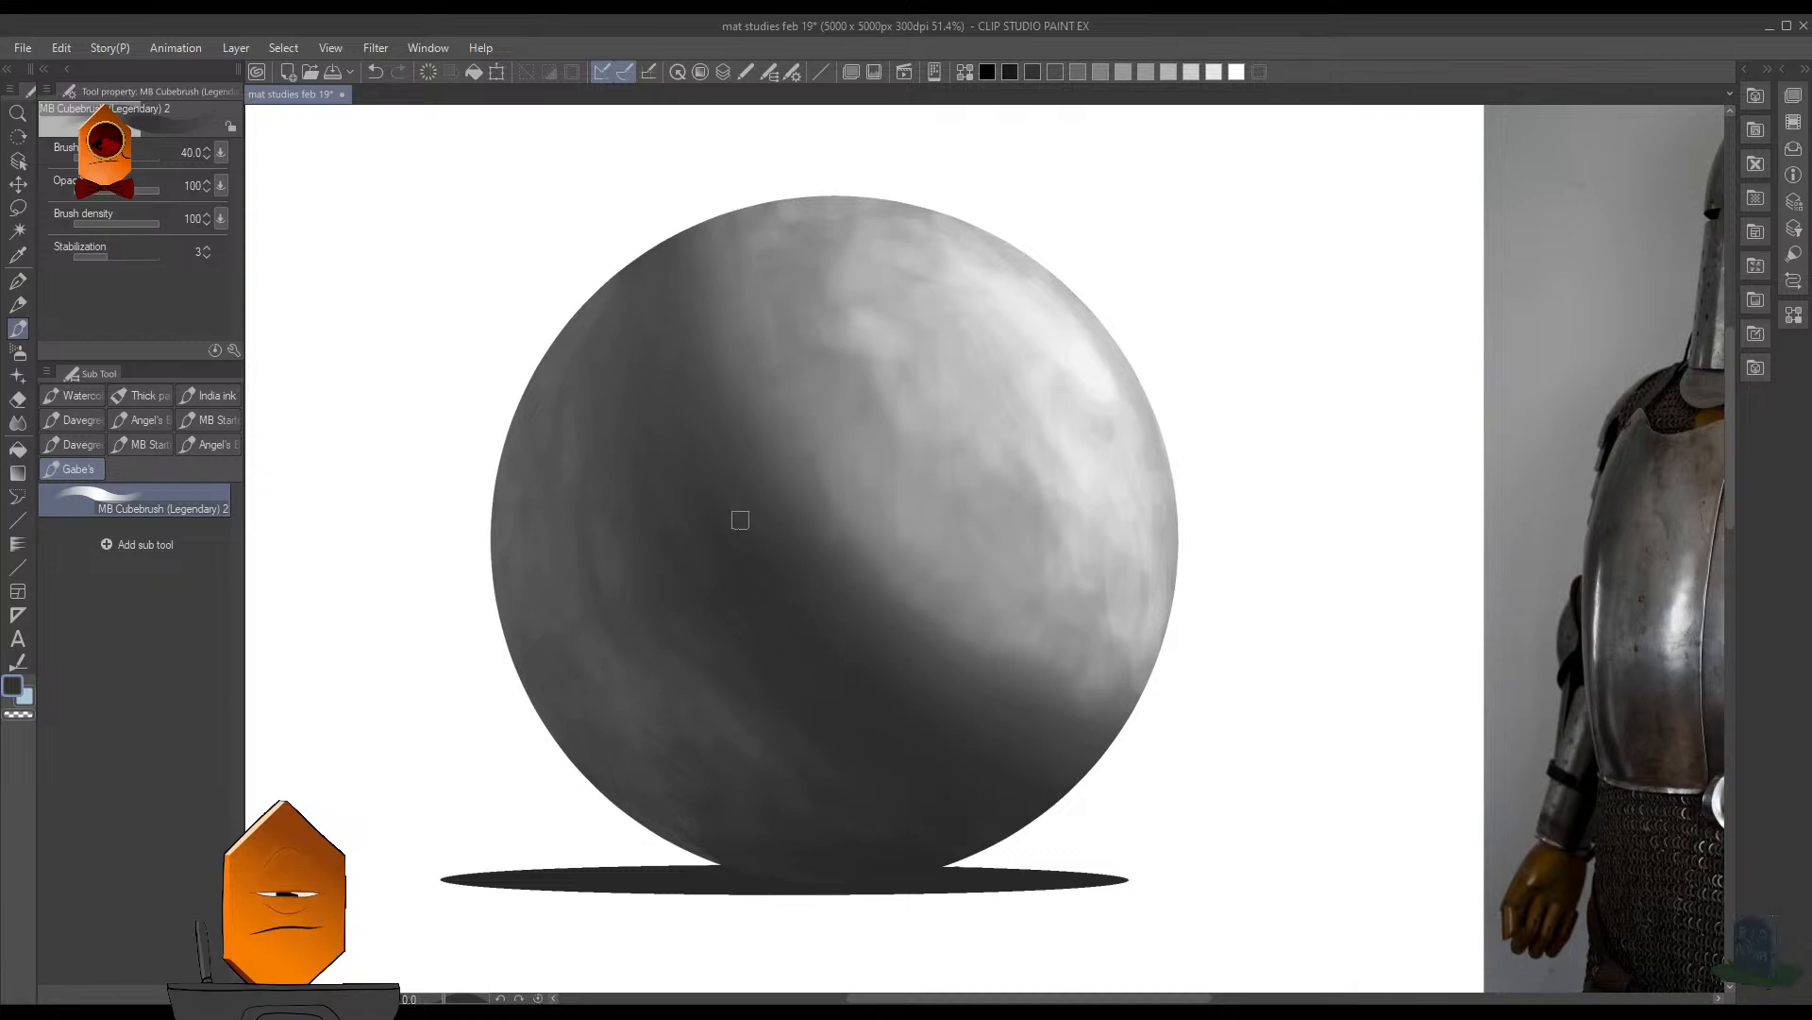
pyautogui.moveTo(926, 710); pyautogui.dragTo(786, 555)
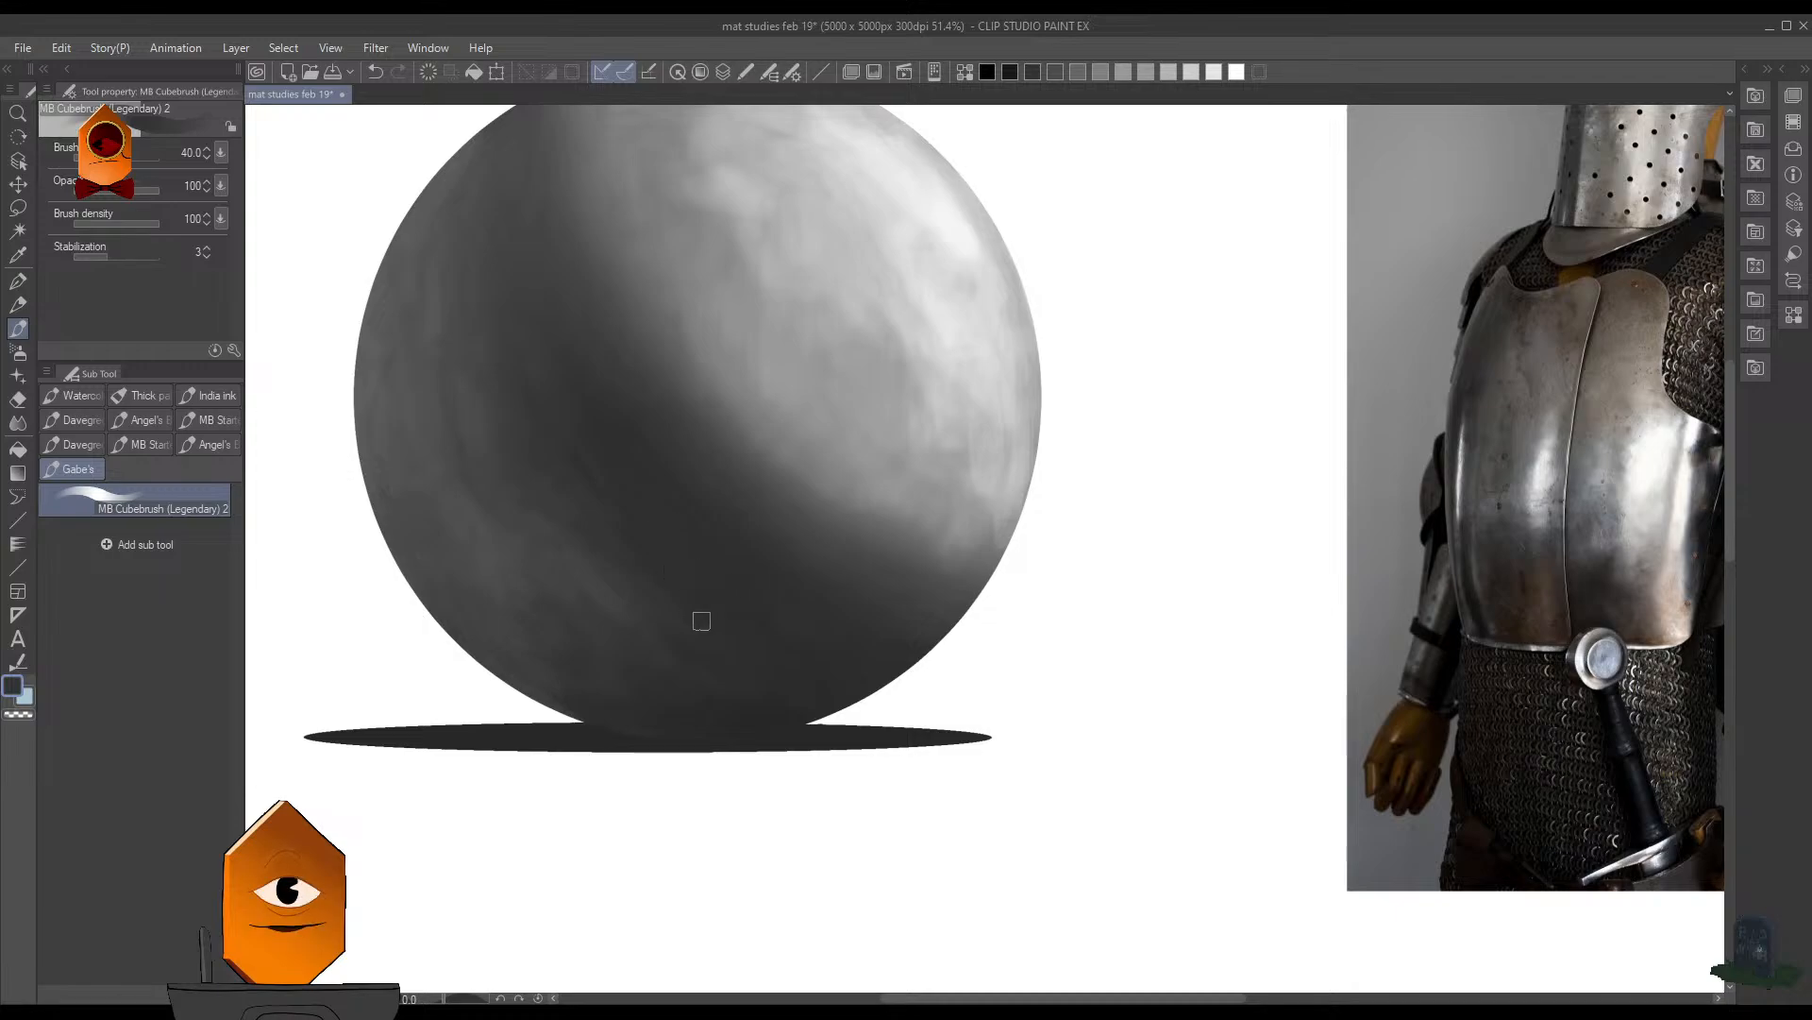
# - Sample a mid gray and soften the transition between the sphere's lit side and its core shadow
pyautogui.moveTo(965, 413); pyautogui.dragTo(909, 510)
pyautogui.moveTo(871, 384); pyautogui.dragTo(912, 425)
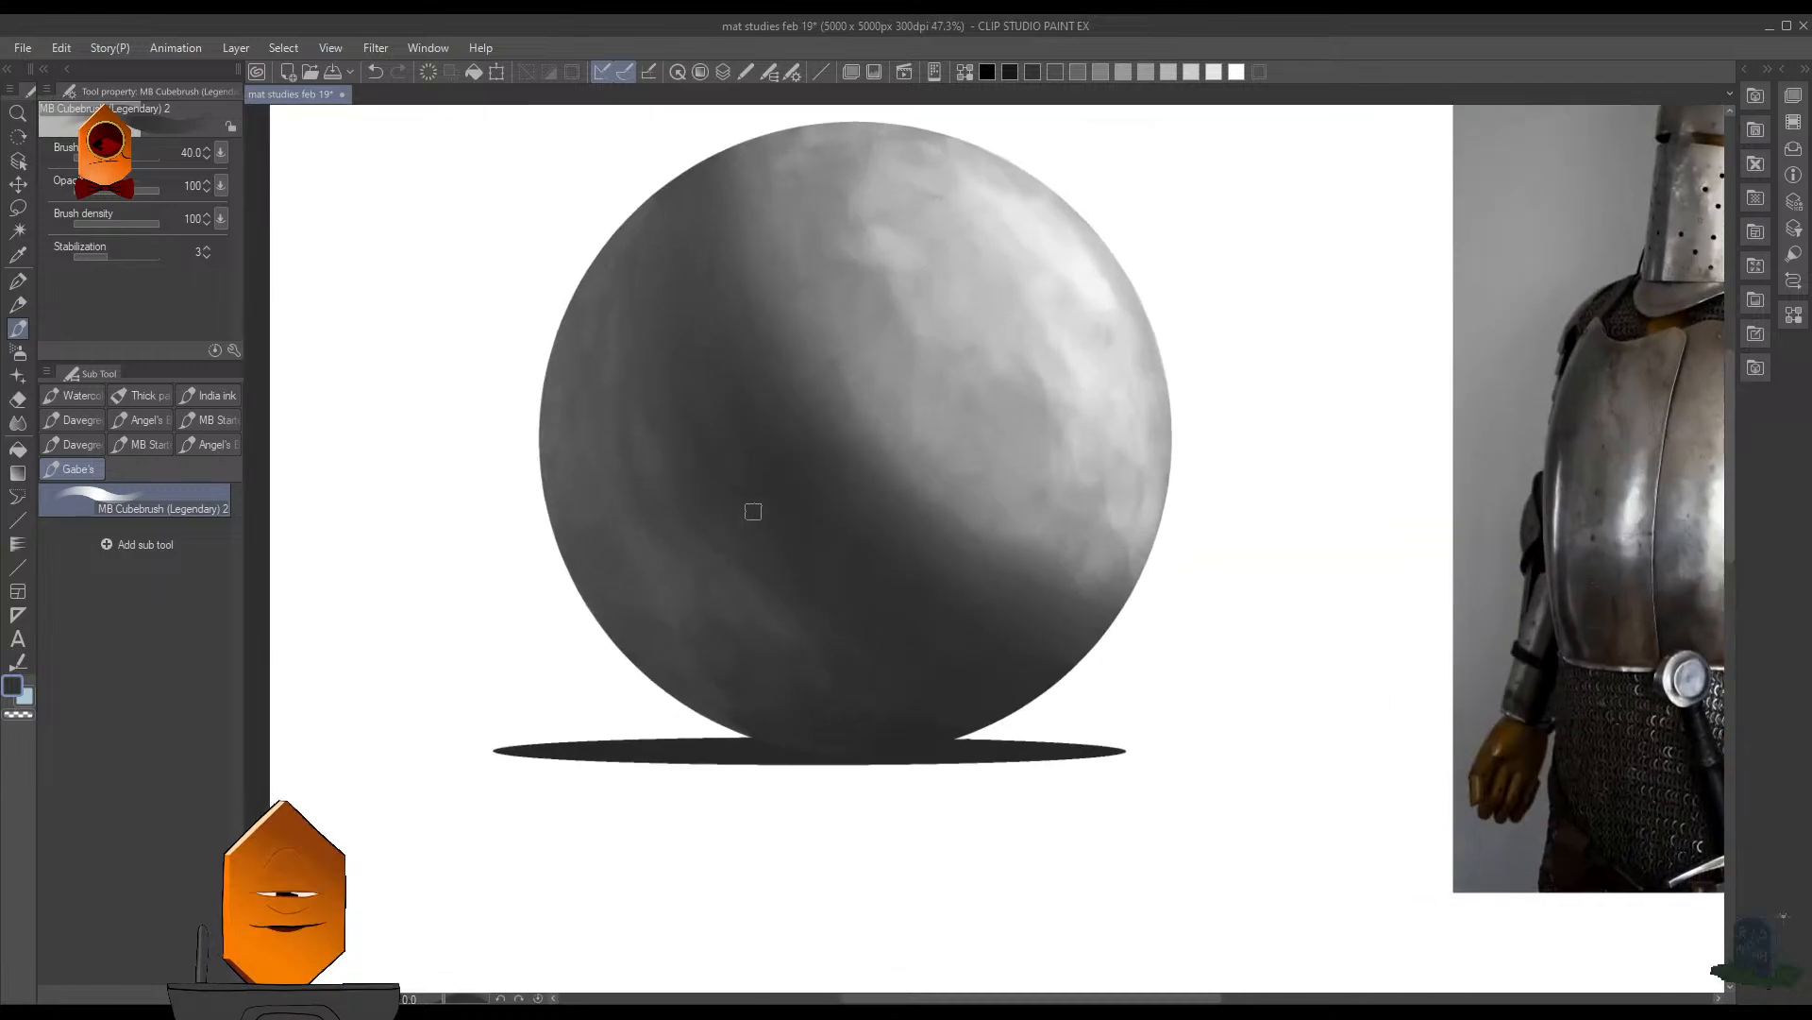
pyautogui.moveTo(1018, 450); pyautogui.dragTo(999, 692)
pyautogui.moveTo(1142, 421); pyautogui.dragTo(1065, 543)
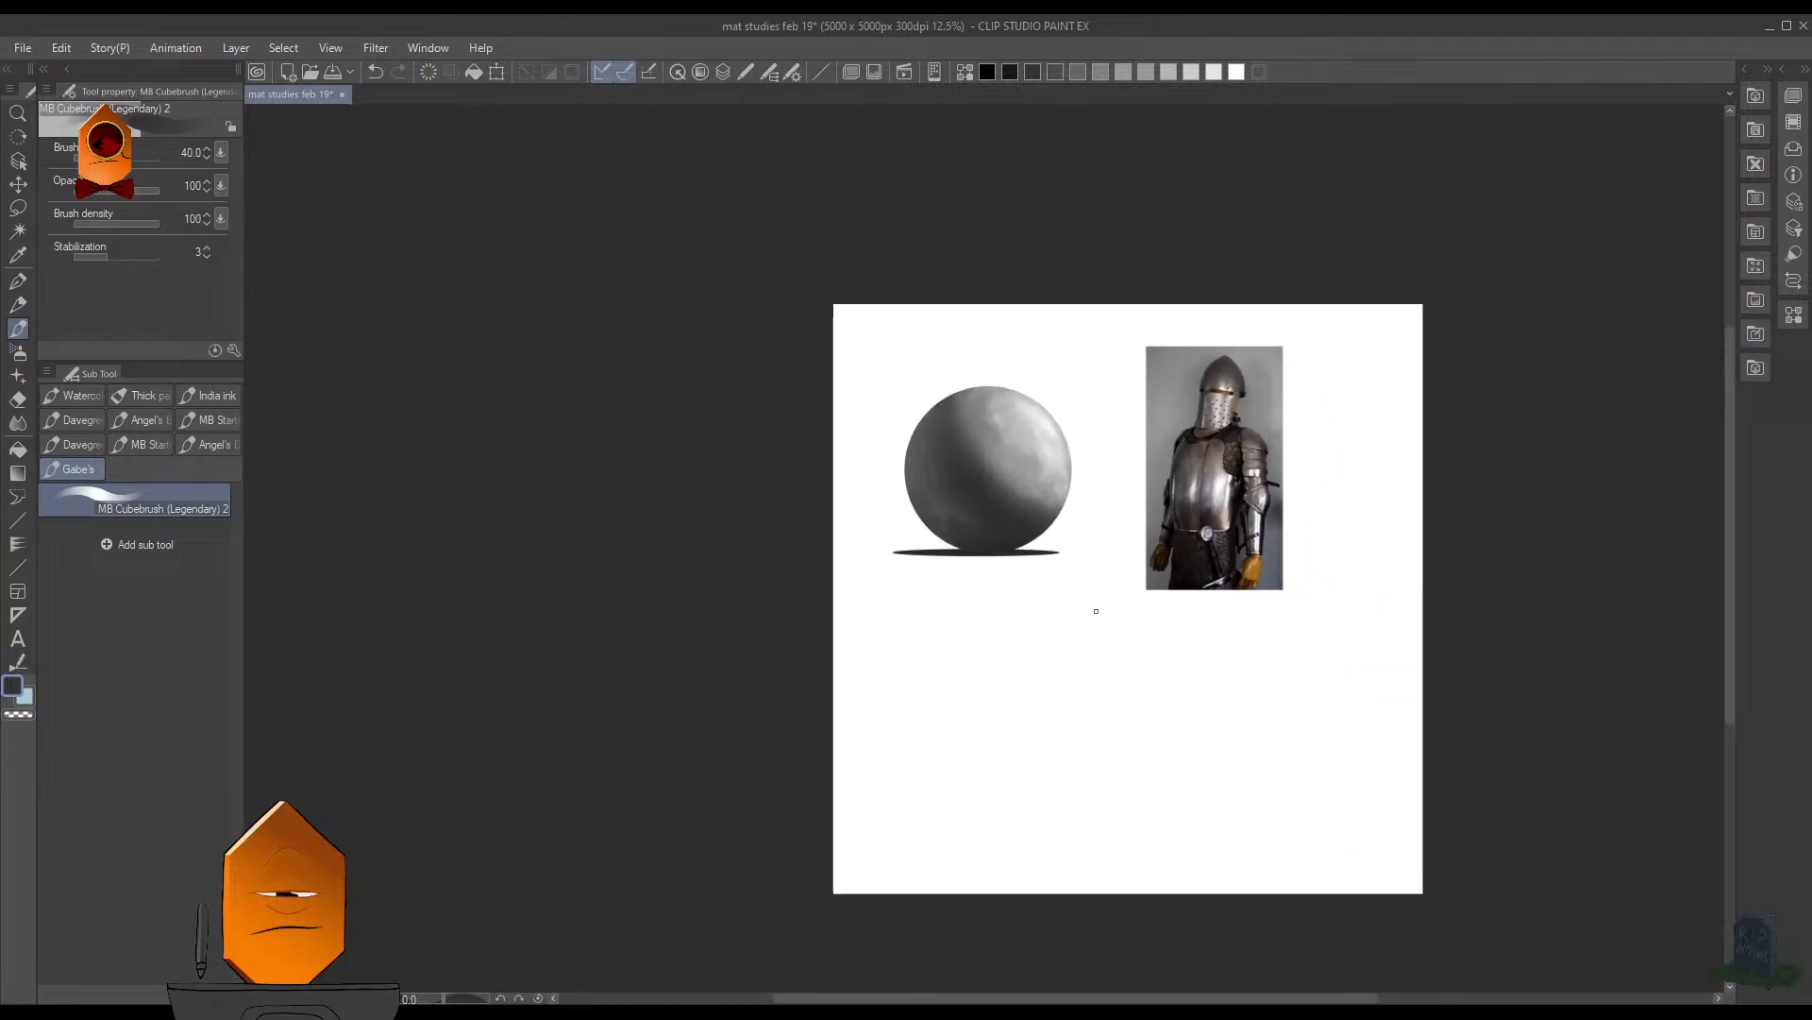
pyautogui.moveTo(1021, 447); pyautogui.dragTo(954, 522)
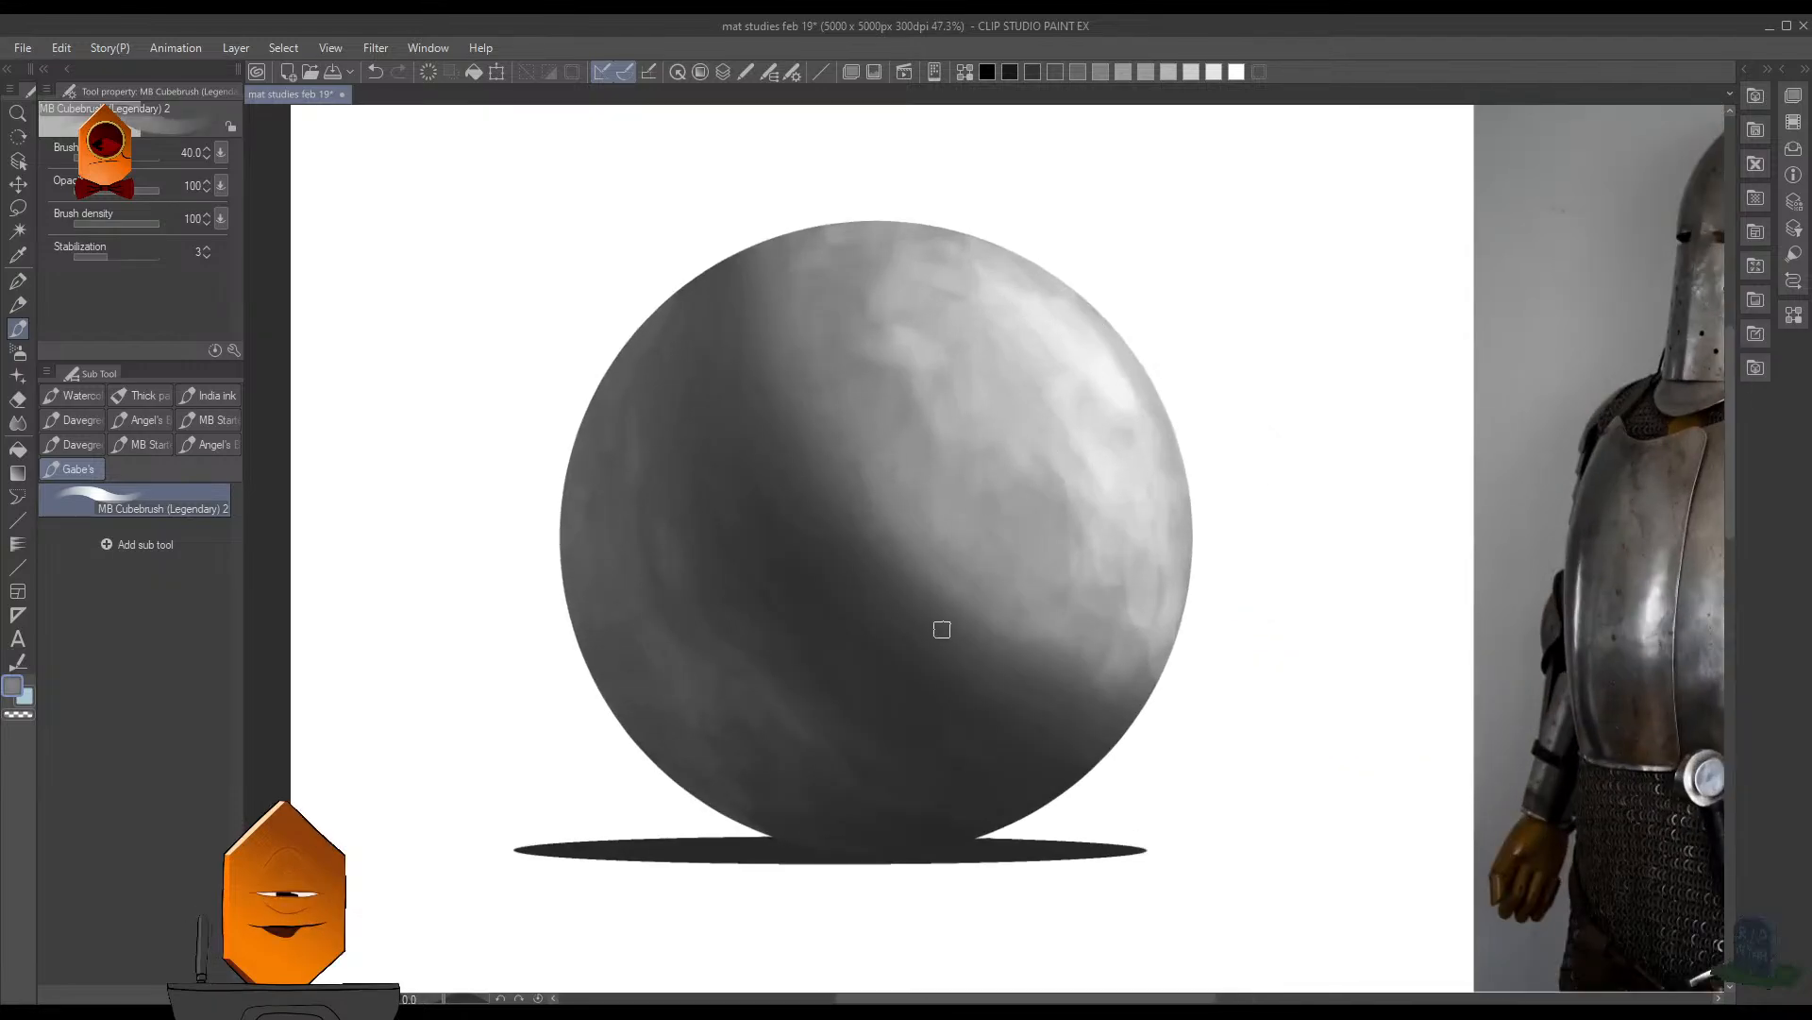
pyautogui.moveTo(1083, 435); pyautogui.dragTo(1054, 563)
pyautogui.moveTo(1145, 419); pyautogui.dragTo(1137, 535)
pyautogui.moveTo(1136, 534); pyautogui.dragTo(1072, 550)
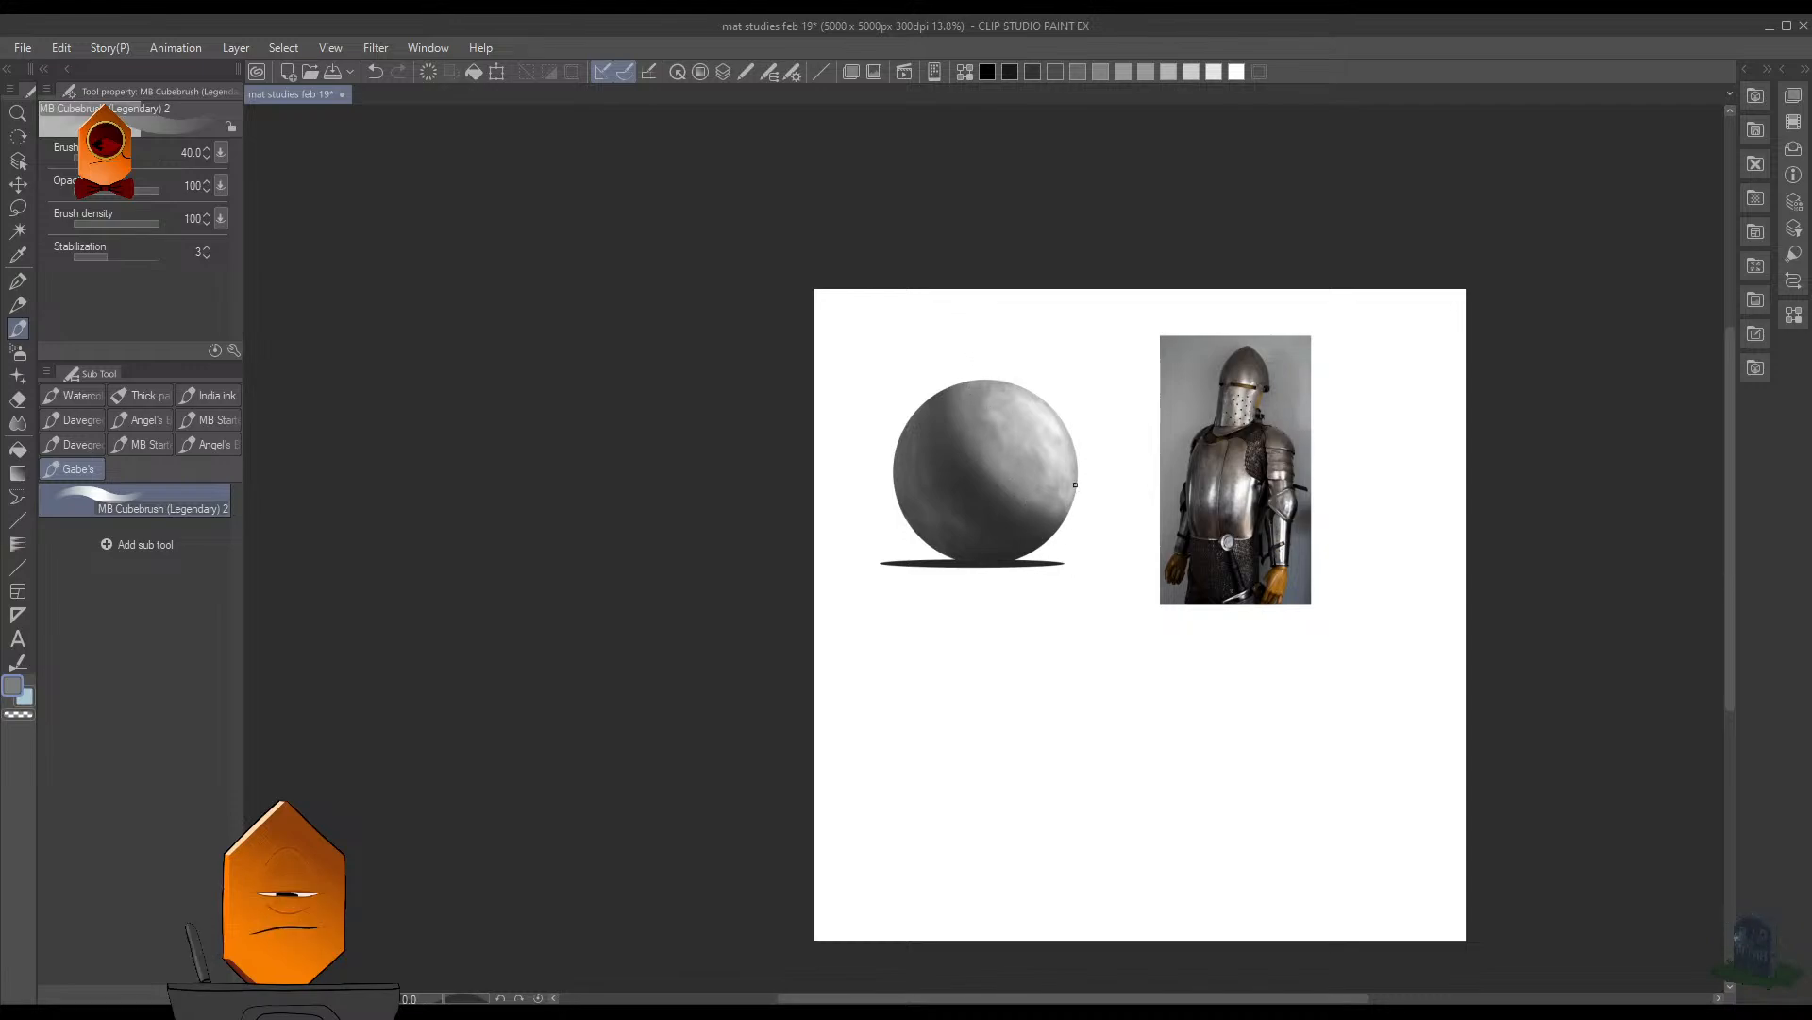
pyautogui.moveTo(1054, 513); pyautogui.dragTo(1068, 290)
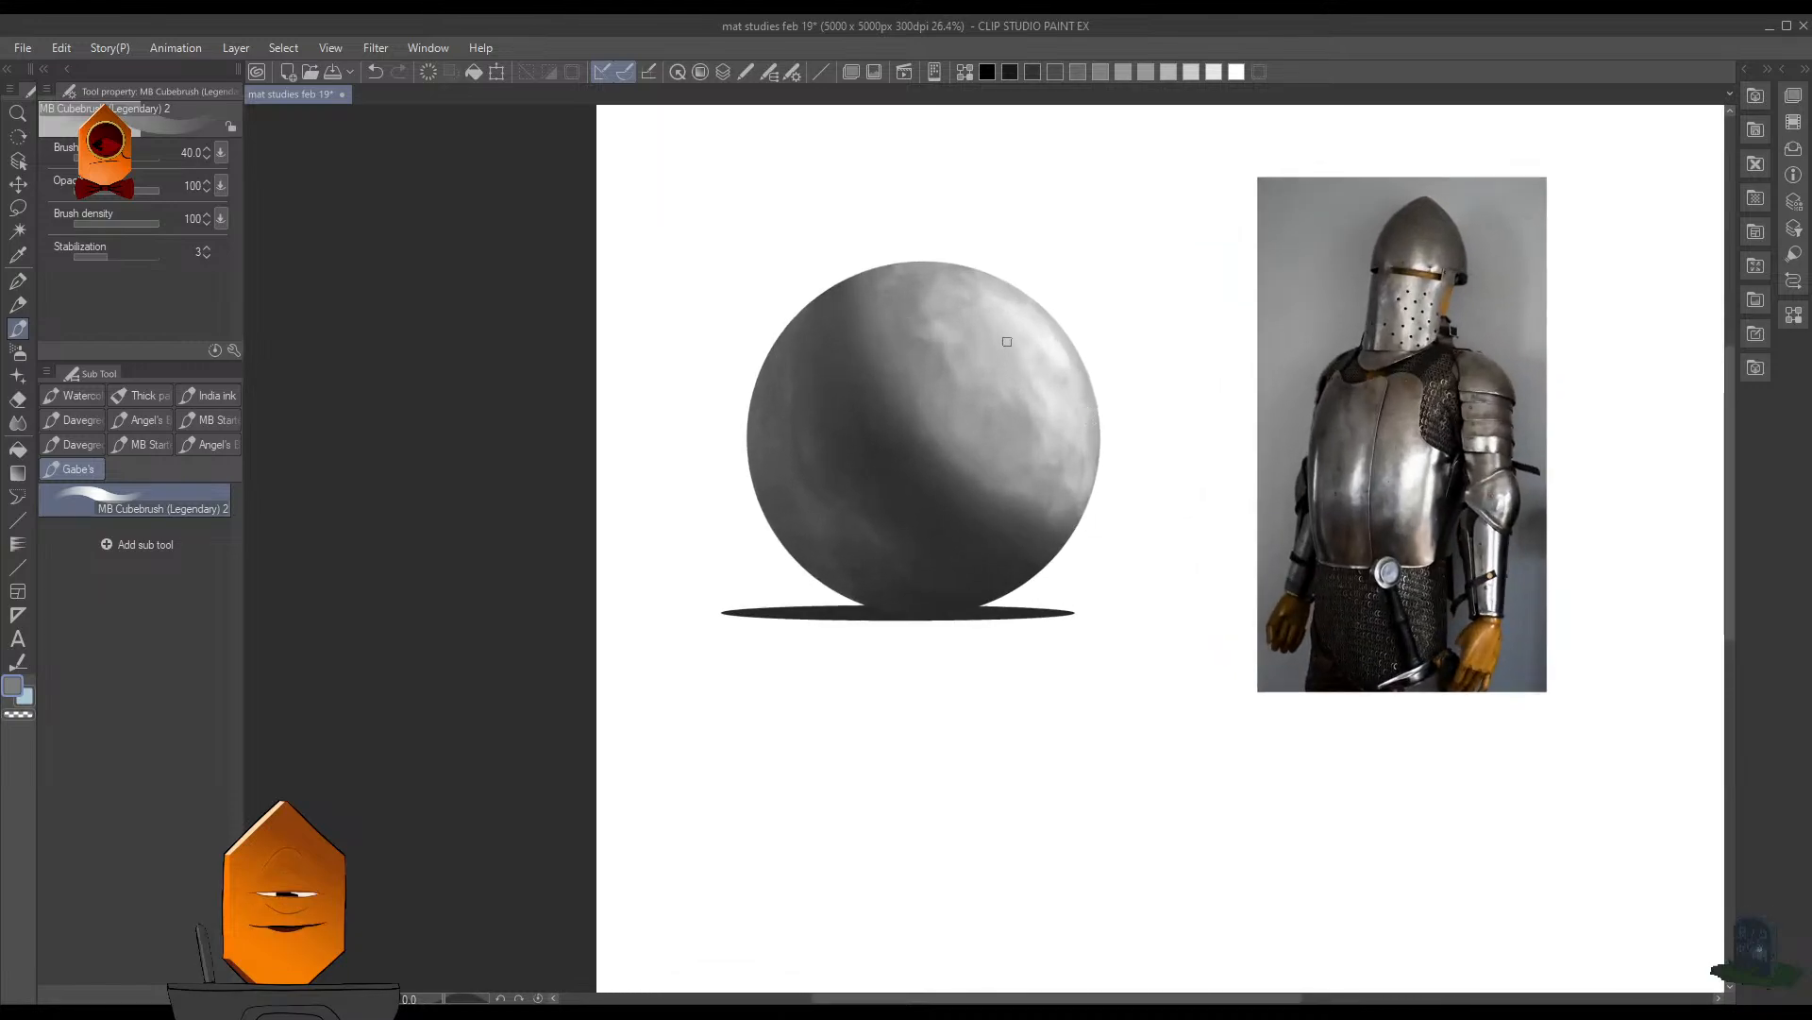
pyautogui.moveTo(1007, 456); pyautogui.dragTo(1043, 401)
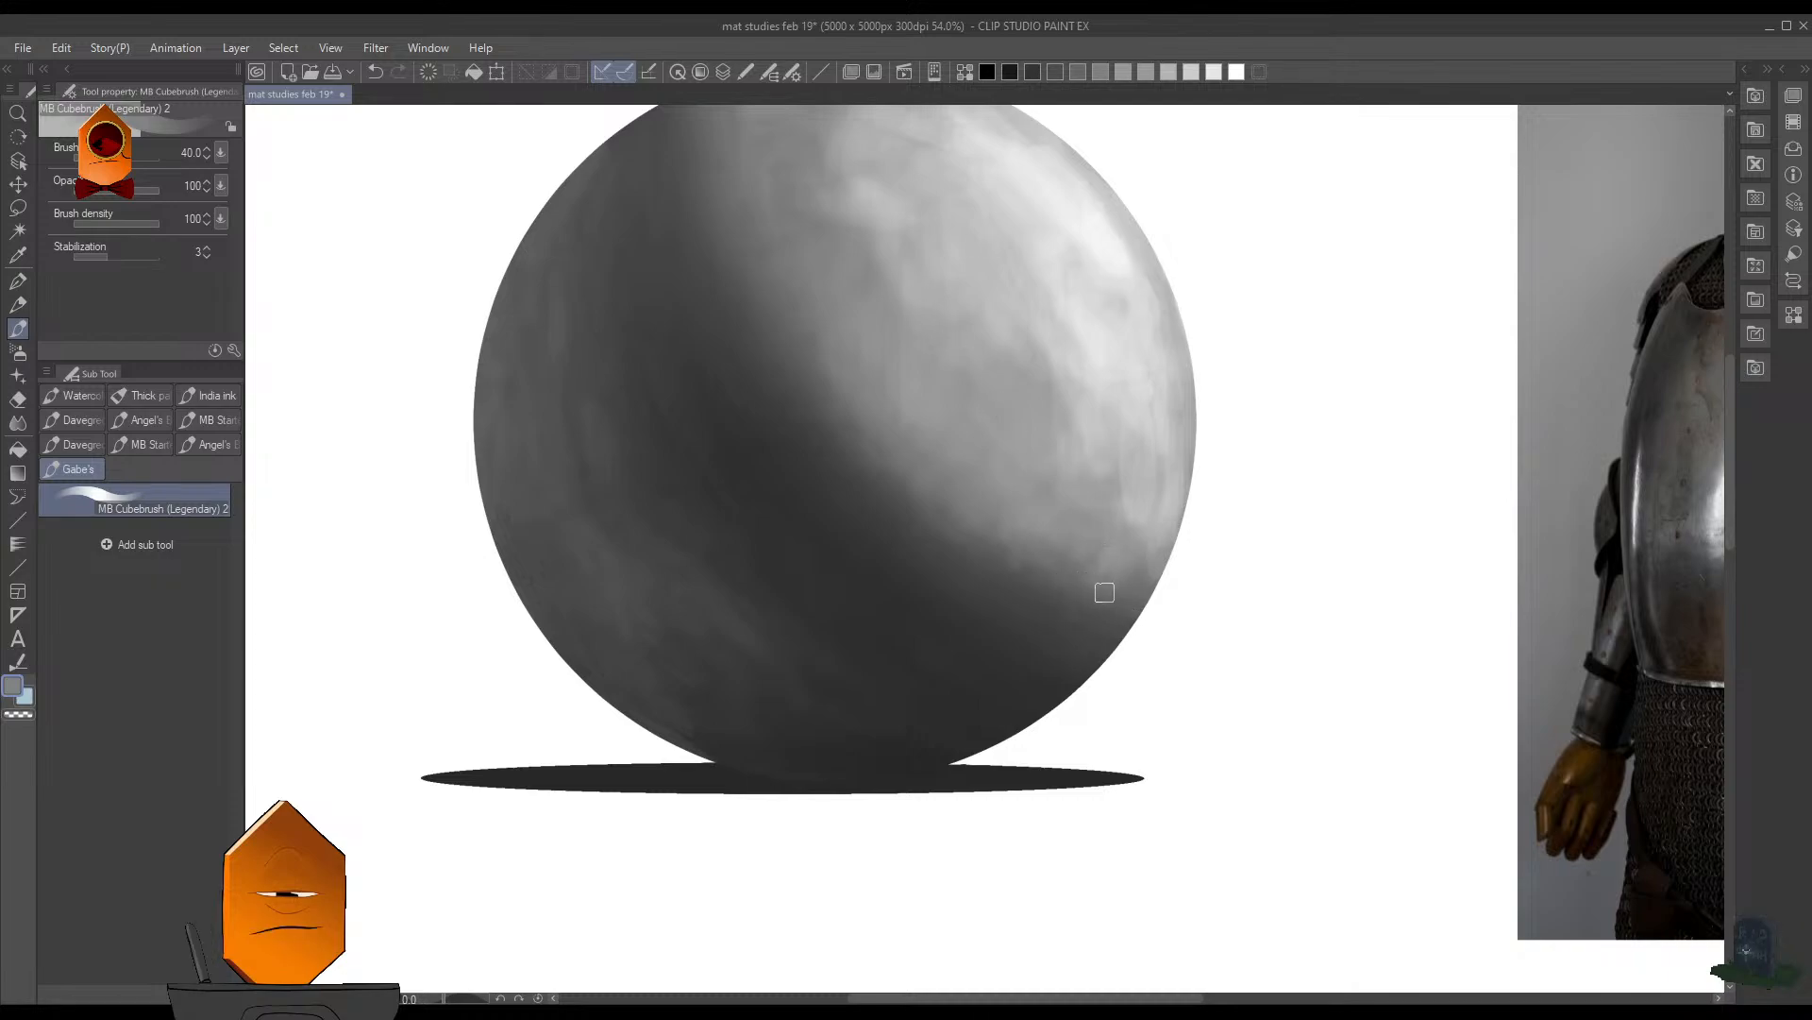
# - Refine the upper part of the light-to-shadow edge with sampled dark gray and save the document
pyautogui.scroll(-3, 1199, 423)
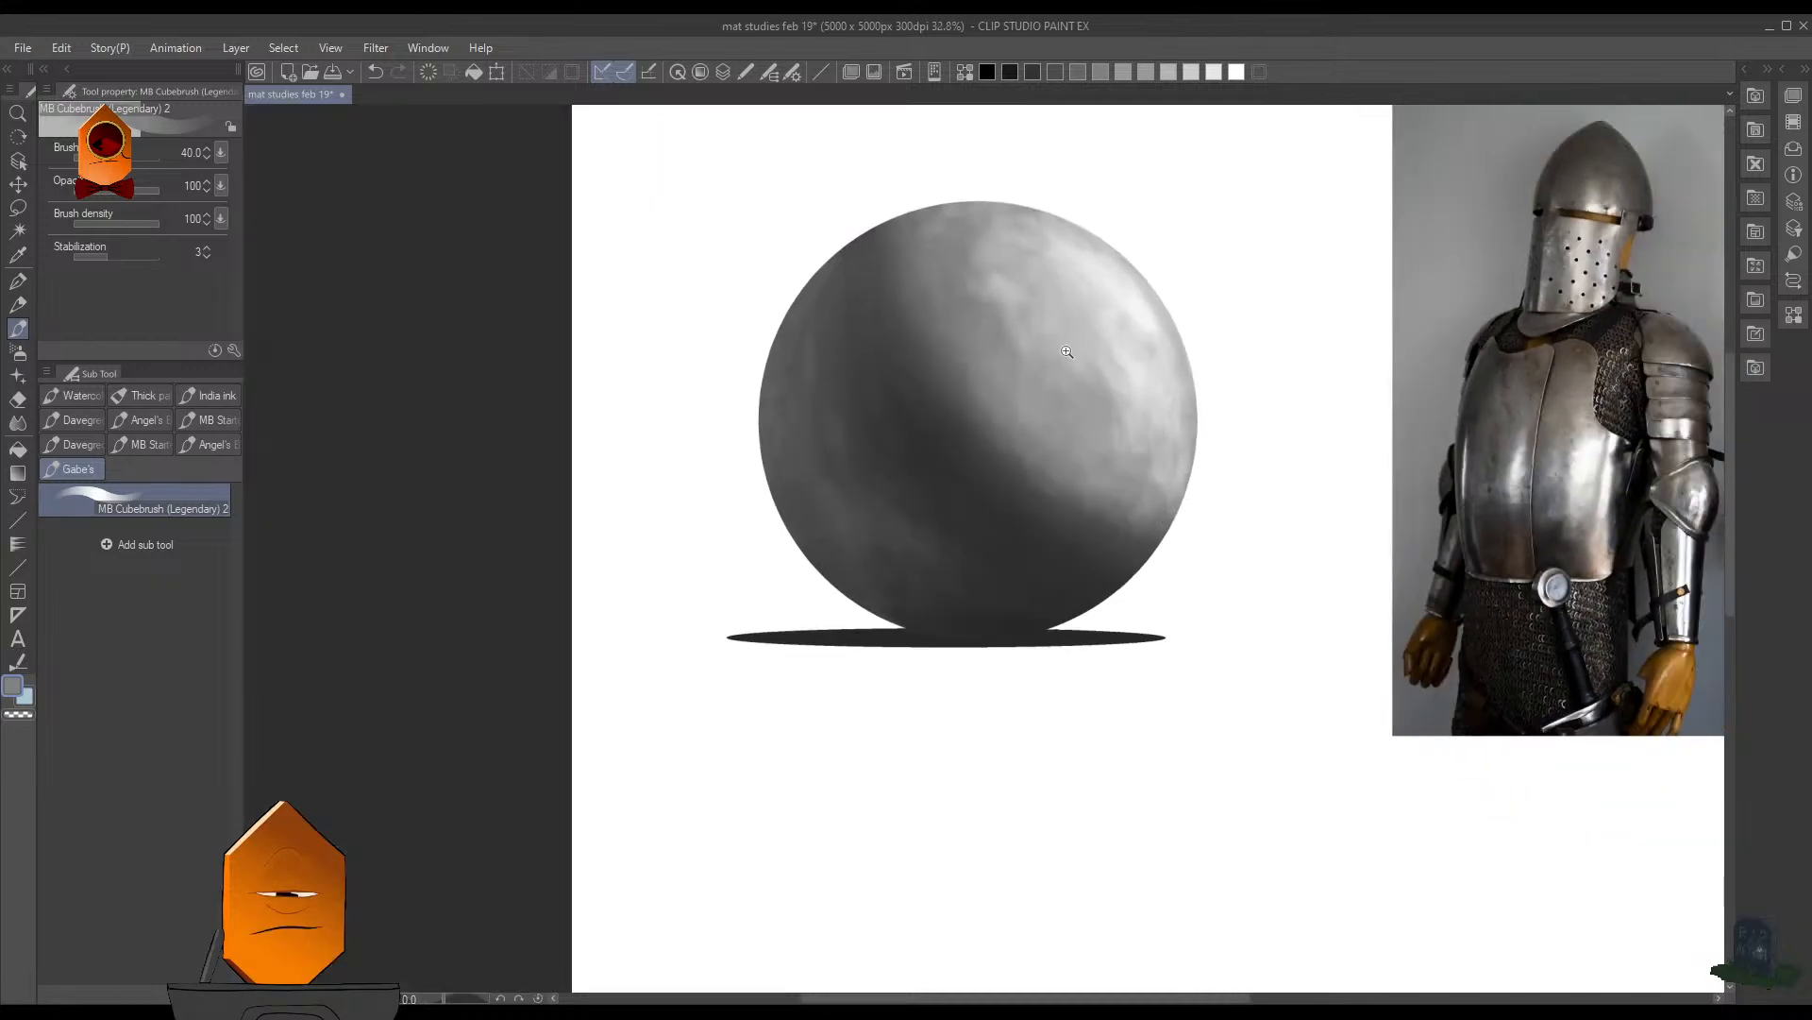
pyautogui.scroll(3, 1067, 351)
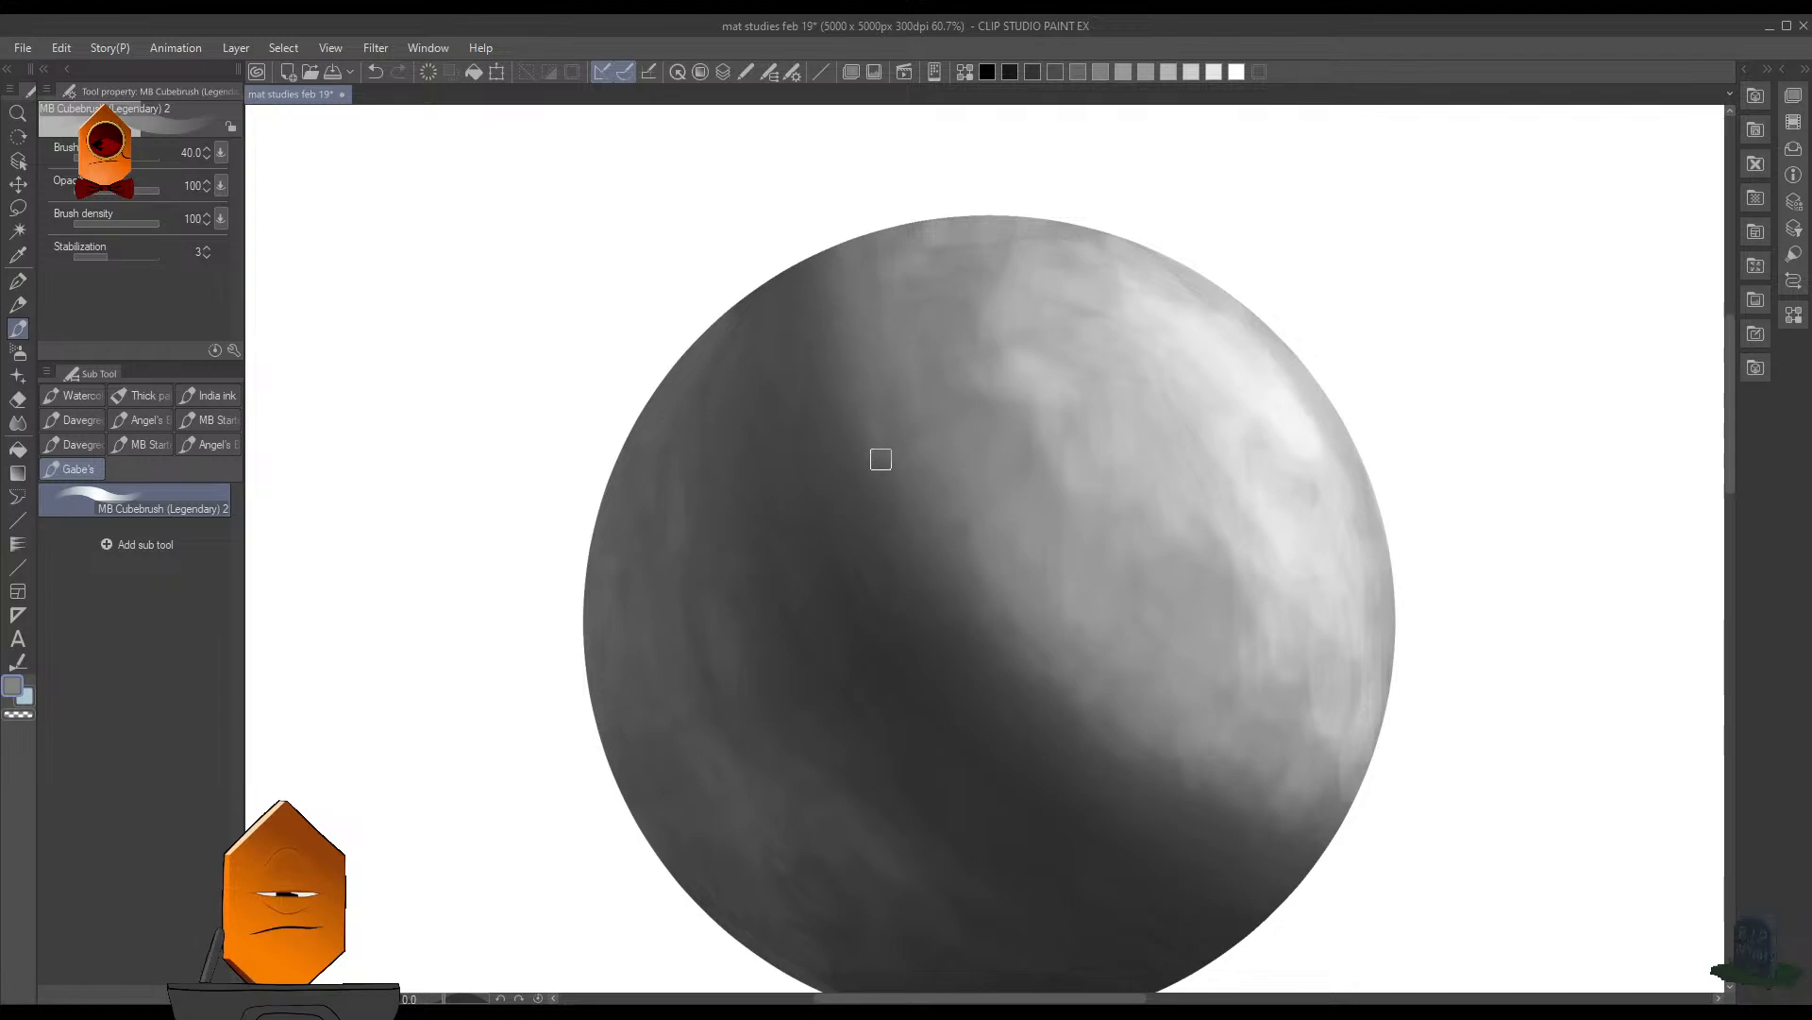
pyautogui.moveTo(1059, 392); pyautogui.dragTo(1077, 338)
pyautogui.scroll(3, 955, 429)
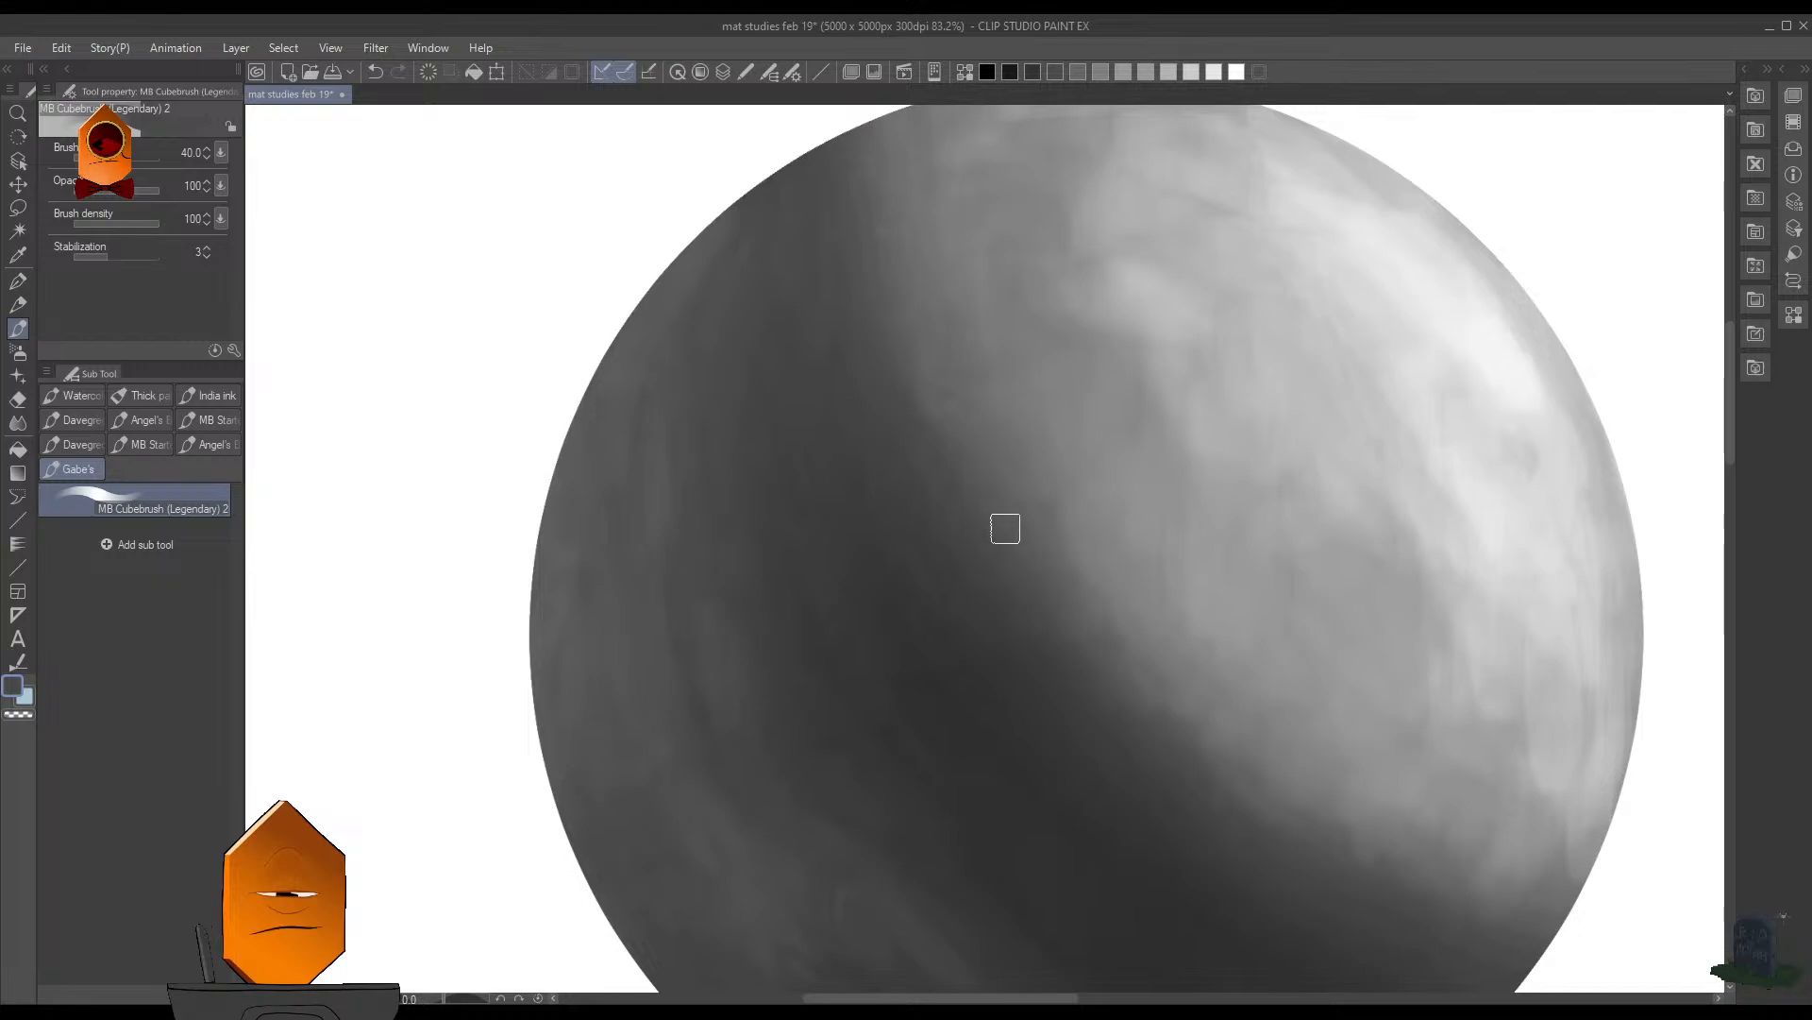
pyautogui.hotkey('ctrl', 's')
pyautogui.moveTo(1265, 377); pyautogui.dragTo(1224, 503)
pyautogui.moveTo(1224, 503); pyautogui.dragTo(1024, 541)
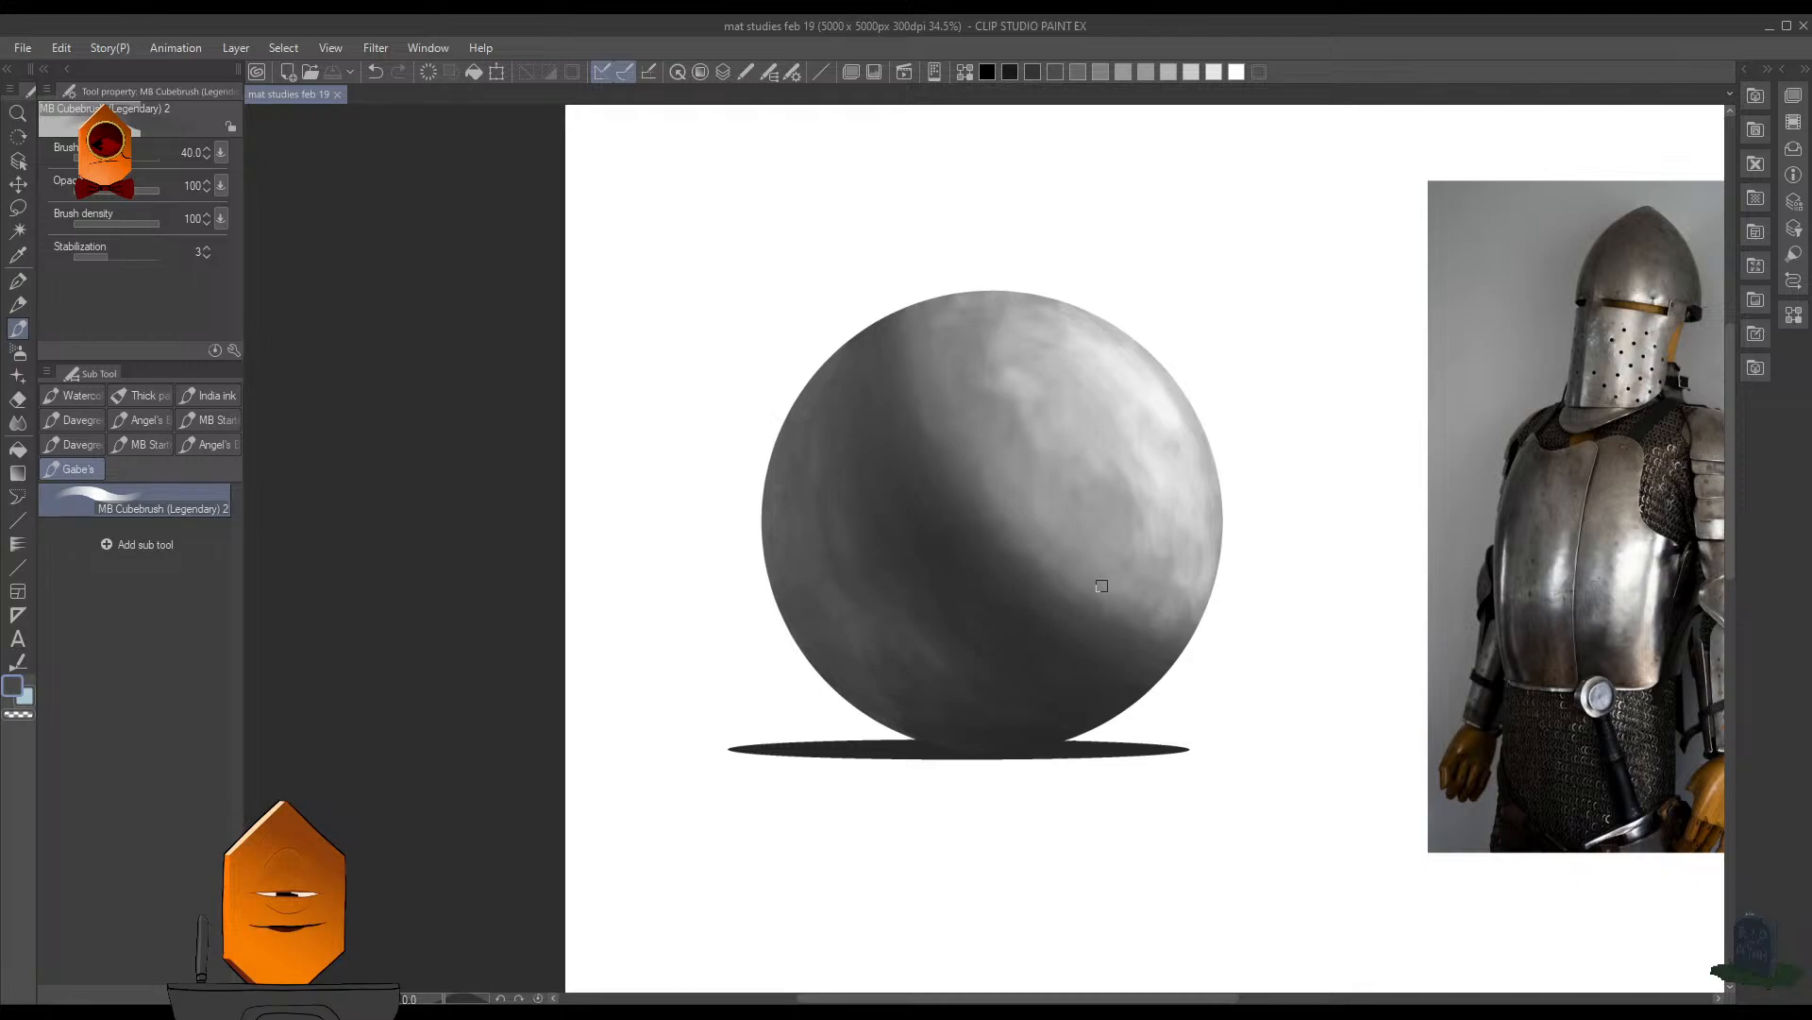
pyautogui.moveTo(1228, 483); pyautogui.dragTo(1134, 503)
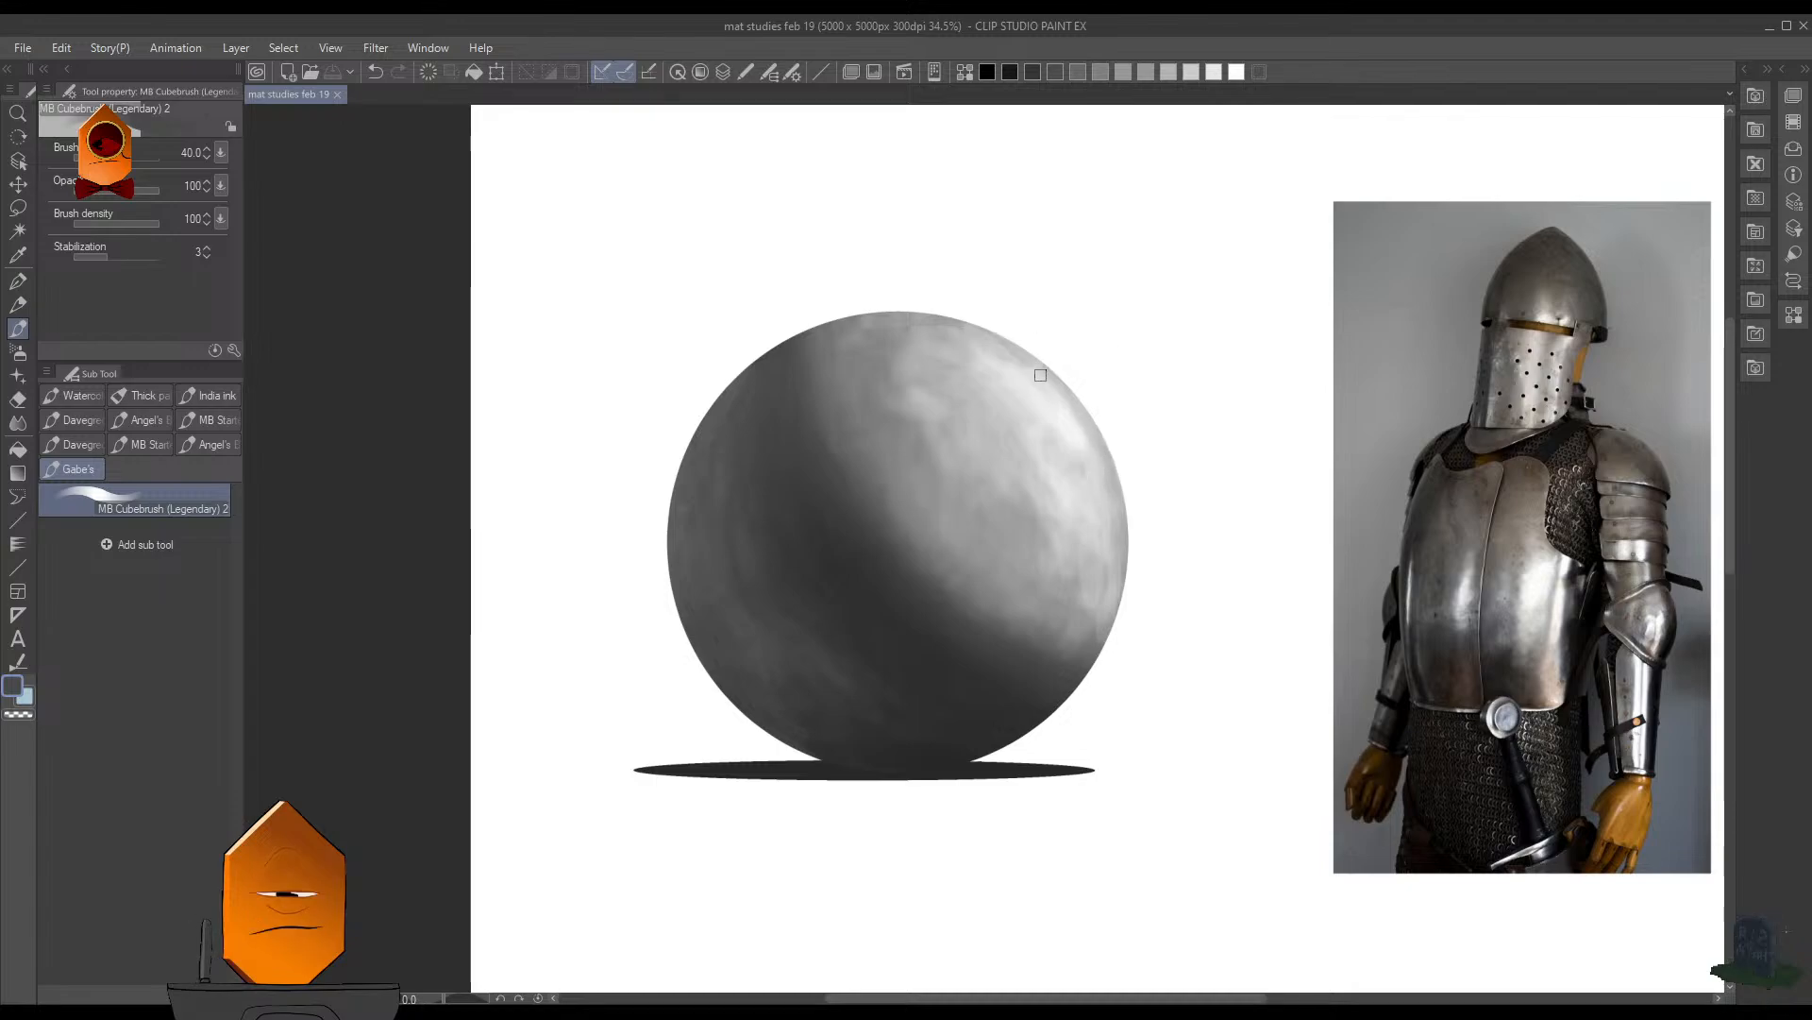
pyautogui.moveTo(1062, 374); pyautogui.dragTo(1002, 533)
pyautogui.moveTo(996, 451); pyautogui.dragTo(1019, 538)
pyautogui.click(1042, 559)
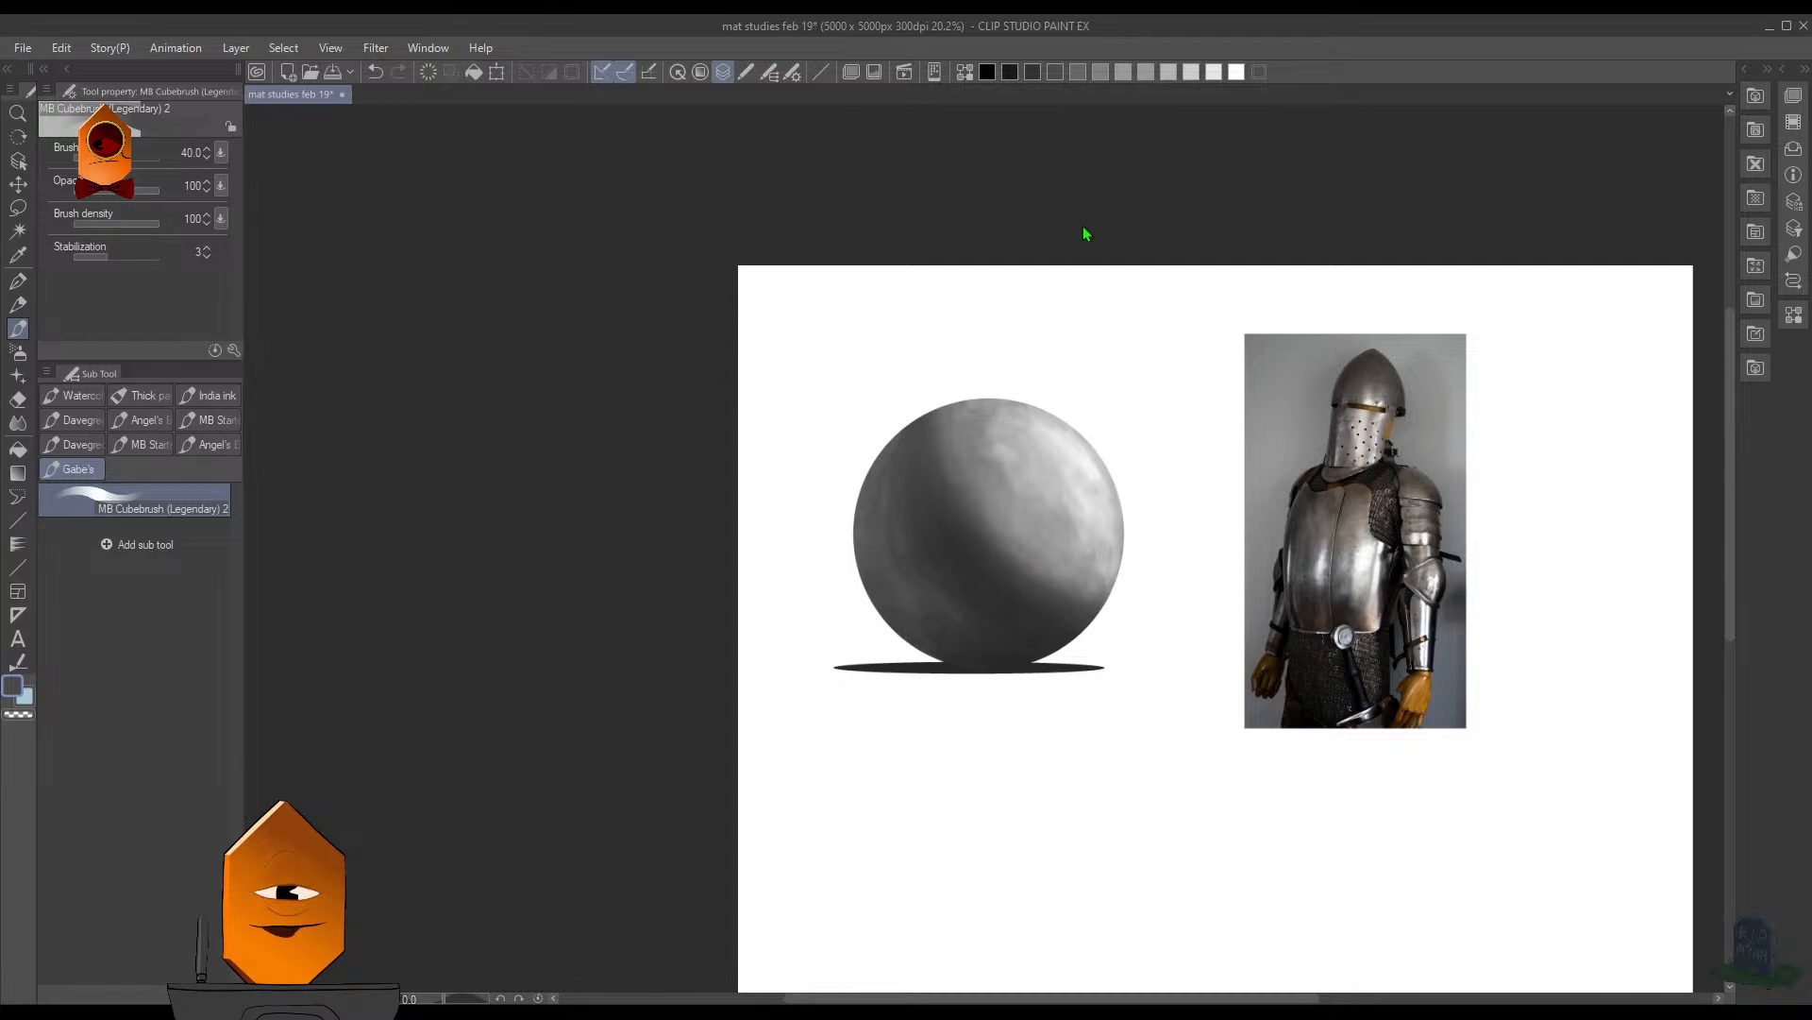
# - Switch to the Soft airbrush, choose white, and set the brush size to 400
pyautogui.scroll(1, 1015, 509)
pyautogui.press('b')
pyautogui.press('F7')
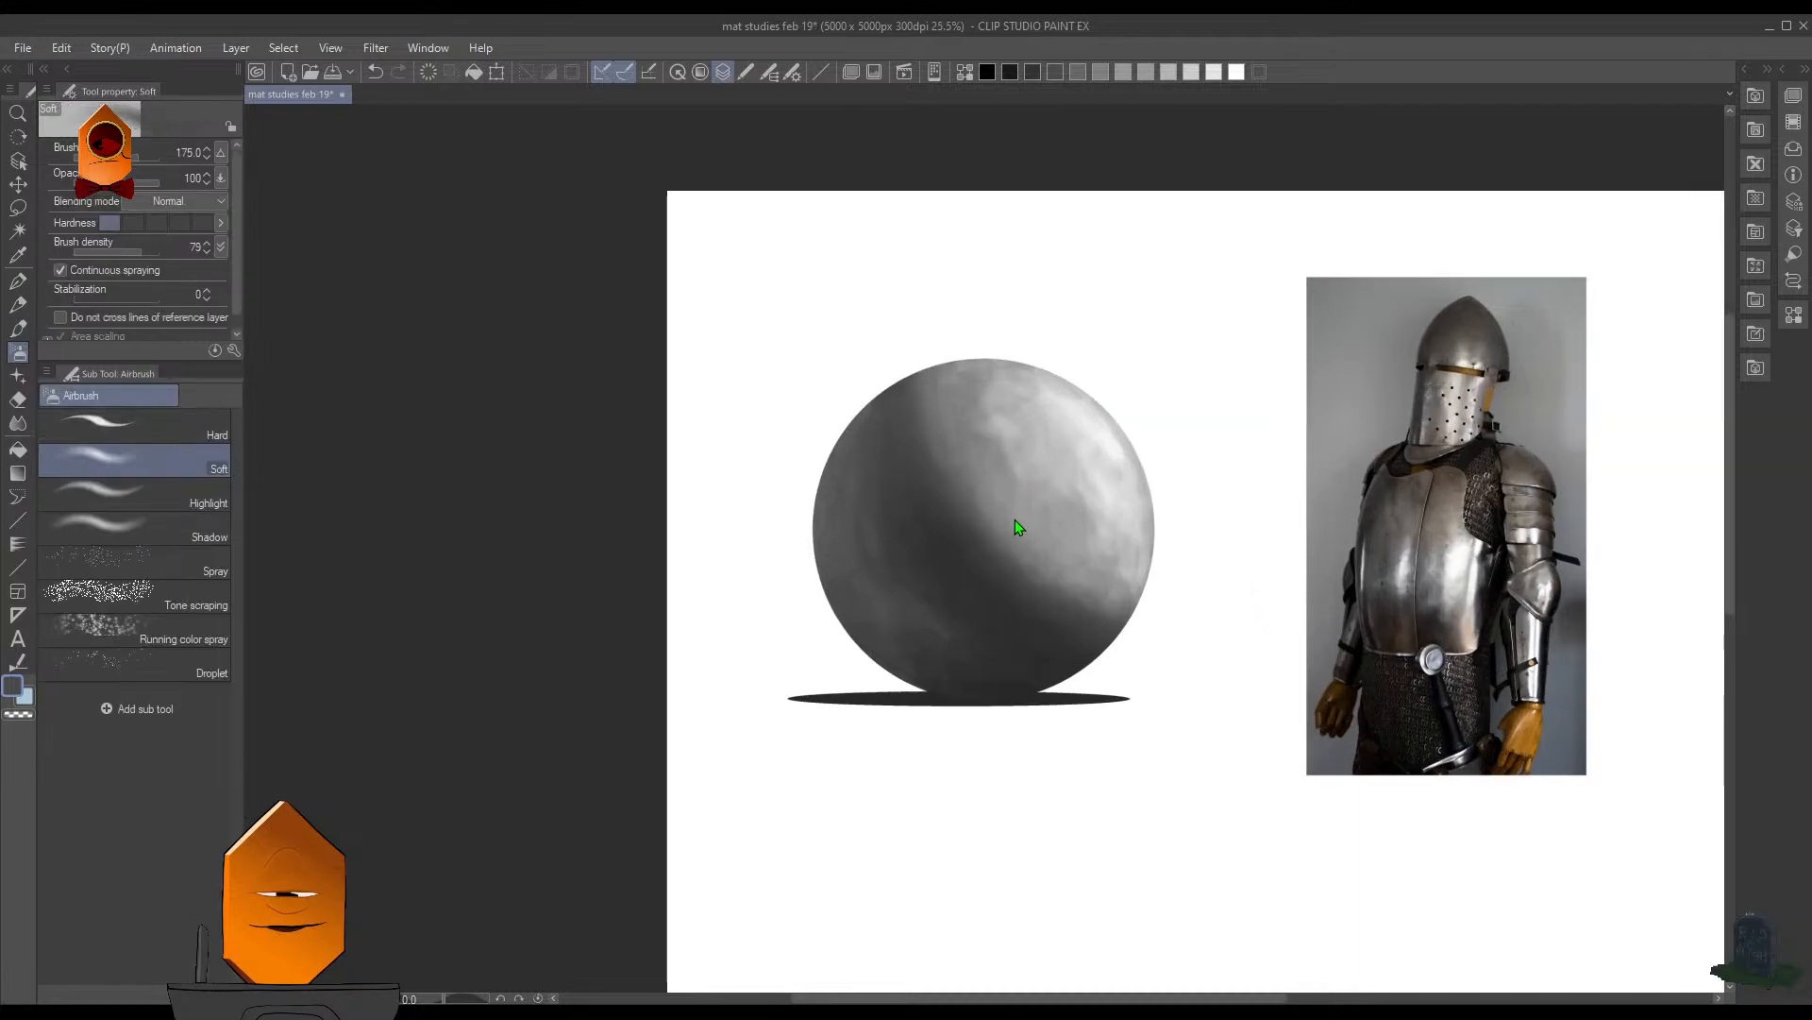
pyautogui.press('F7')
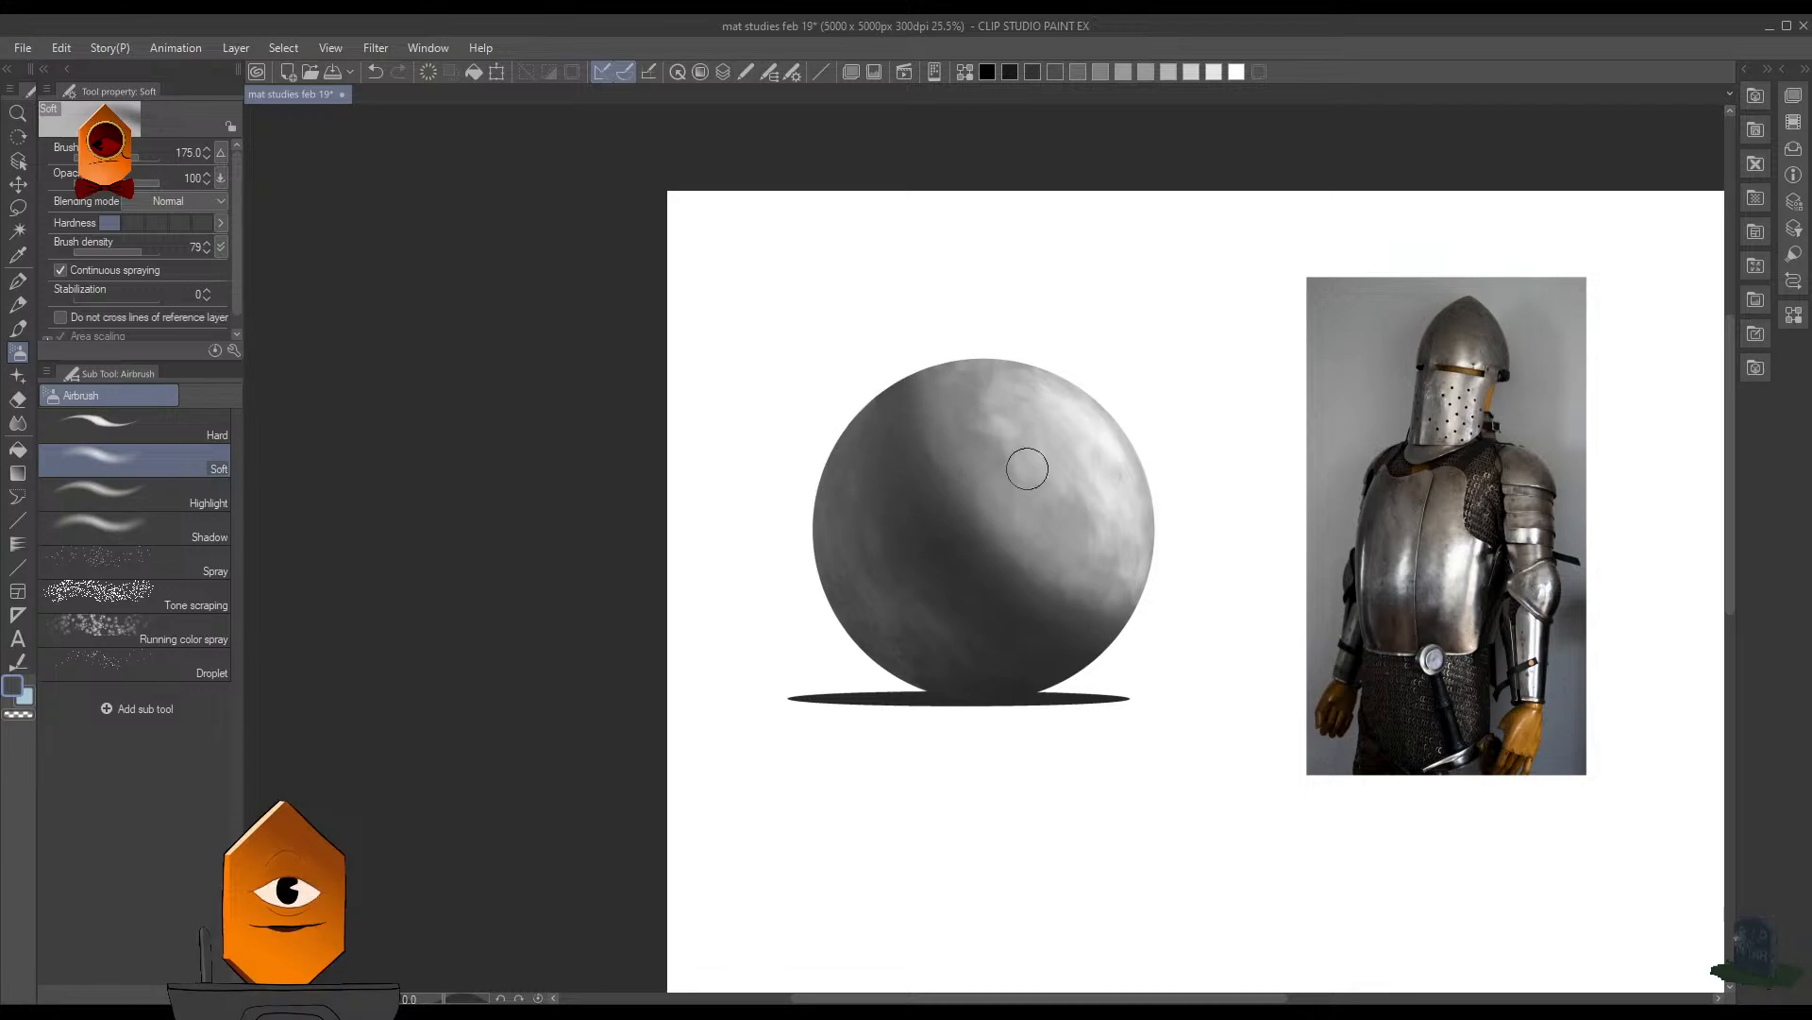
pyautogui.click(1237, 72)
pyautogui.press(']')
pyautogui.press(']')
pyautogui.press(']')
pyautogui.press(']')
pyautogui.press(']')
pyautogui.press(']')
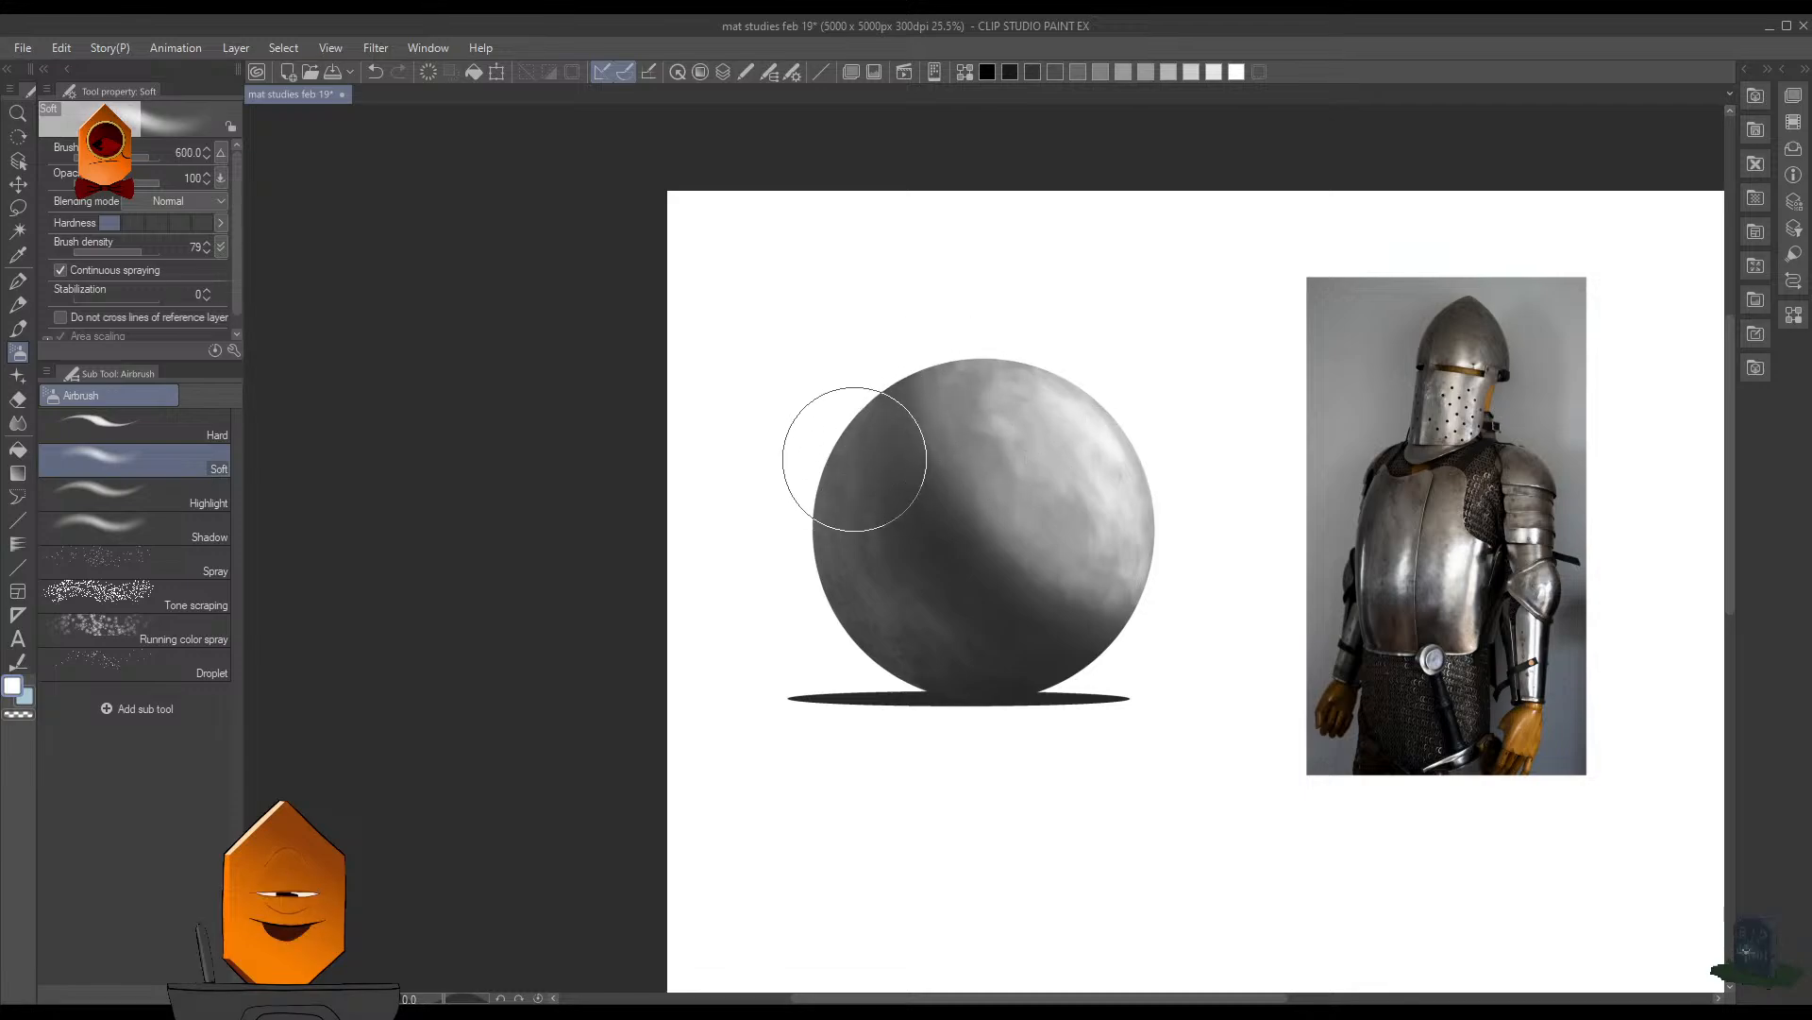
pyautogui.press('[')
pyautogui.press('[')
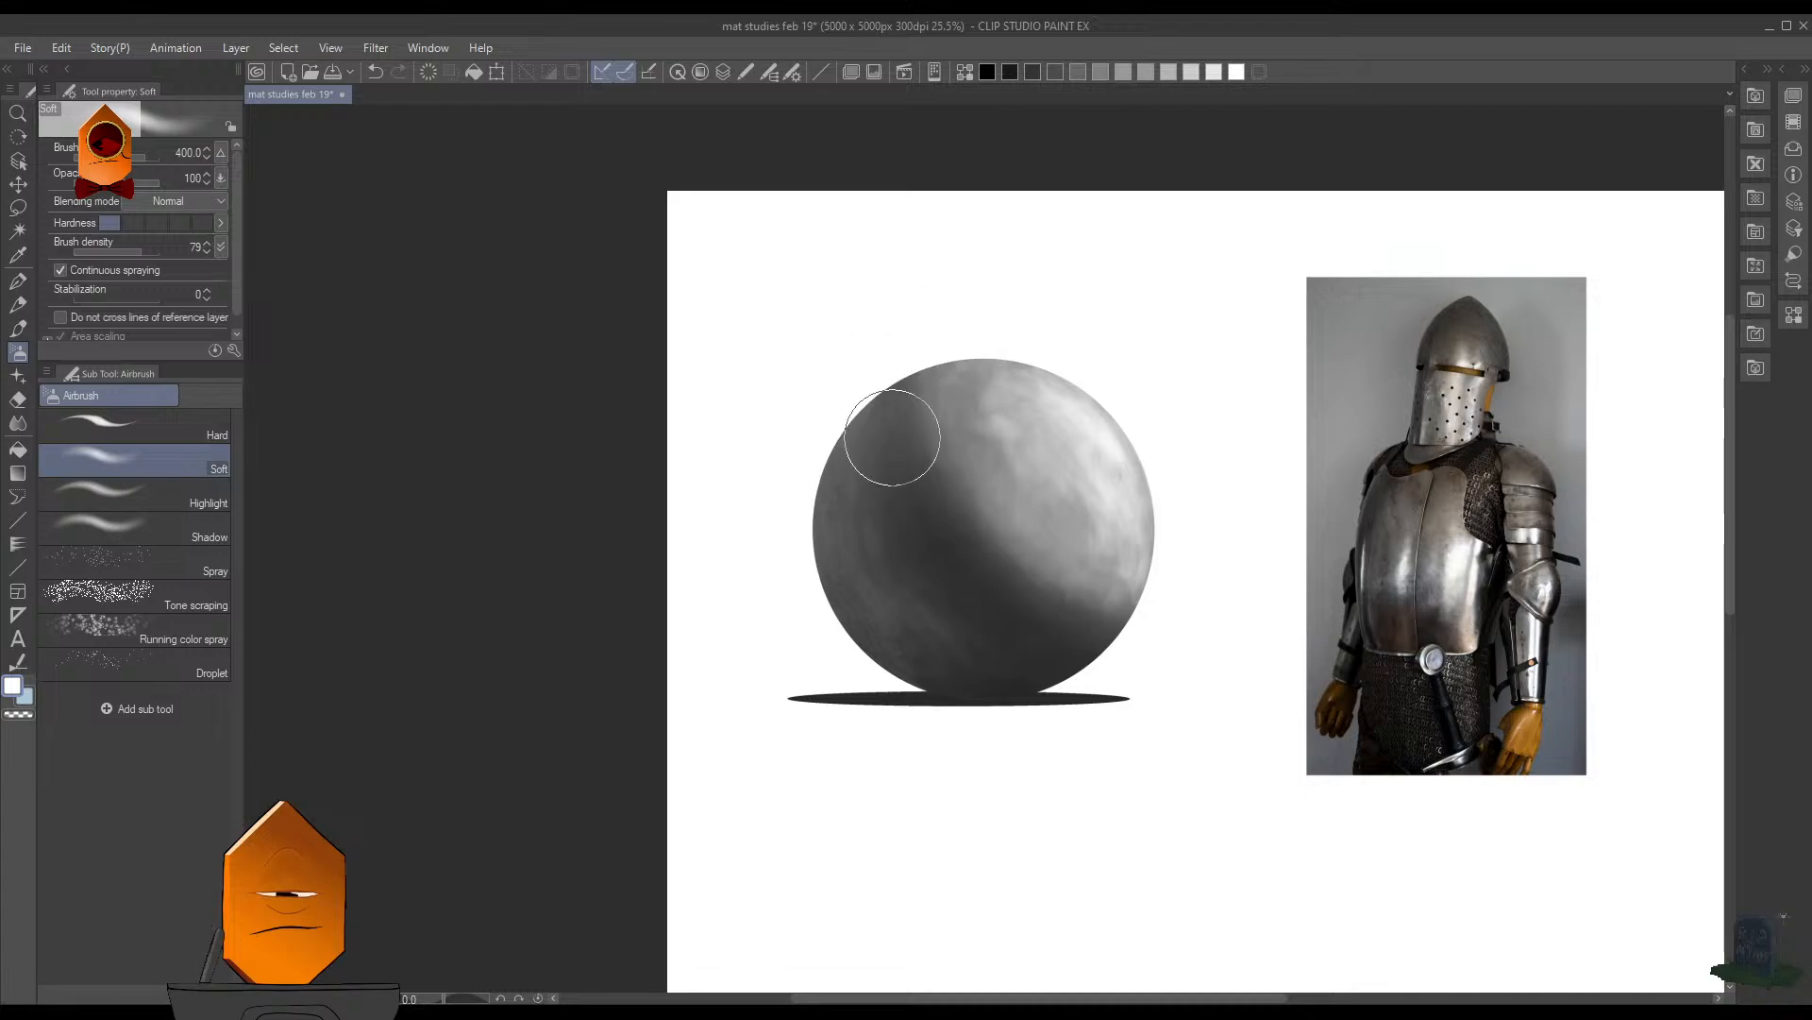
# - Work soft white light along the sphere's upper-left and top edge, reducing the airbrush to 250 and 150
pyautogui.scroll(4, 925, 439)
pyautogui.press('[')
pyautogui.press('[')
pyautogui.press('[')
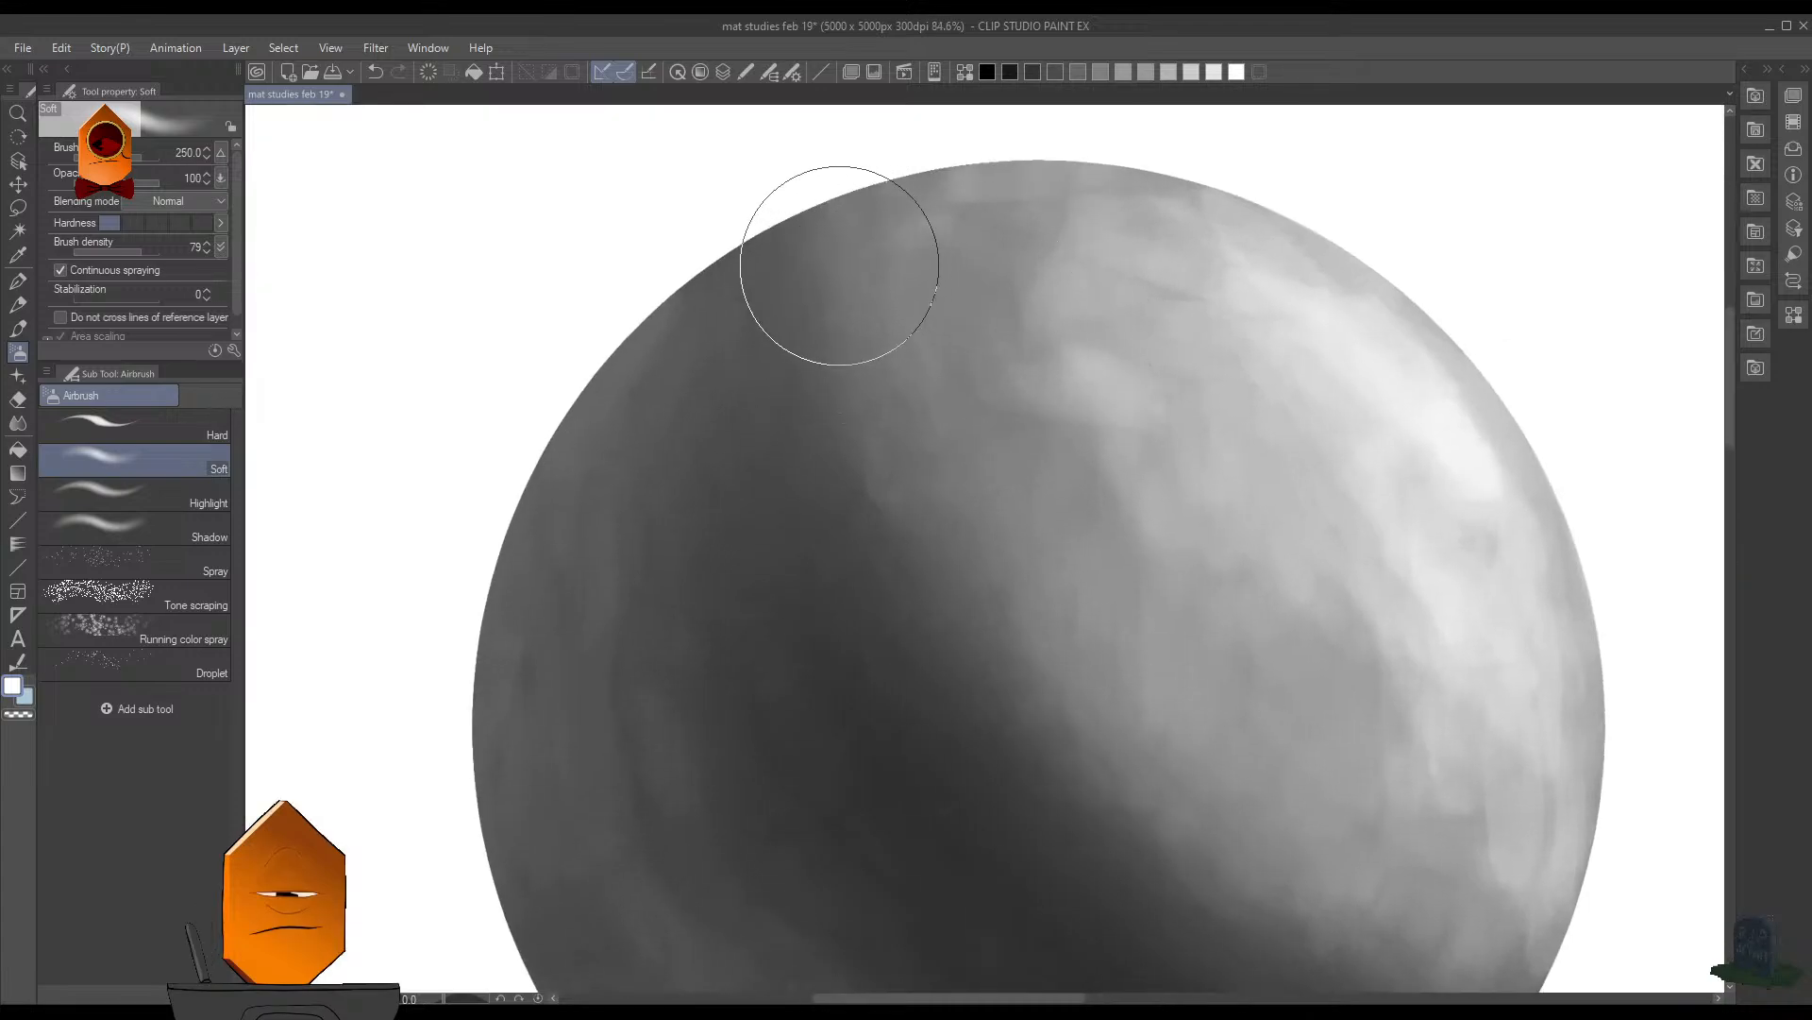
pyautogui.scroll(-4, 947, 348)
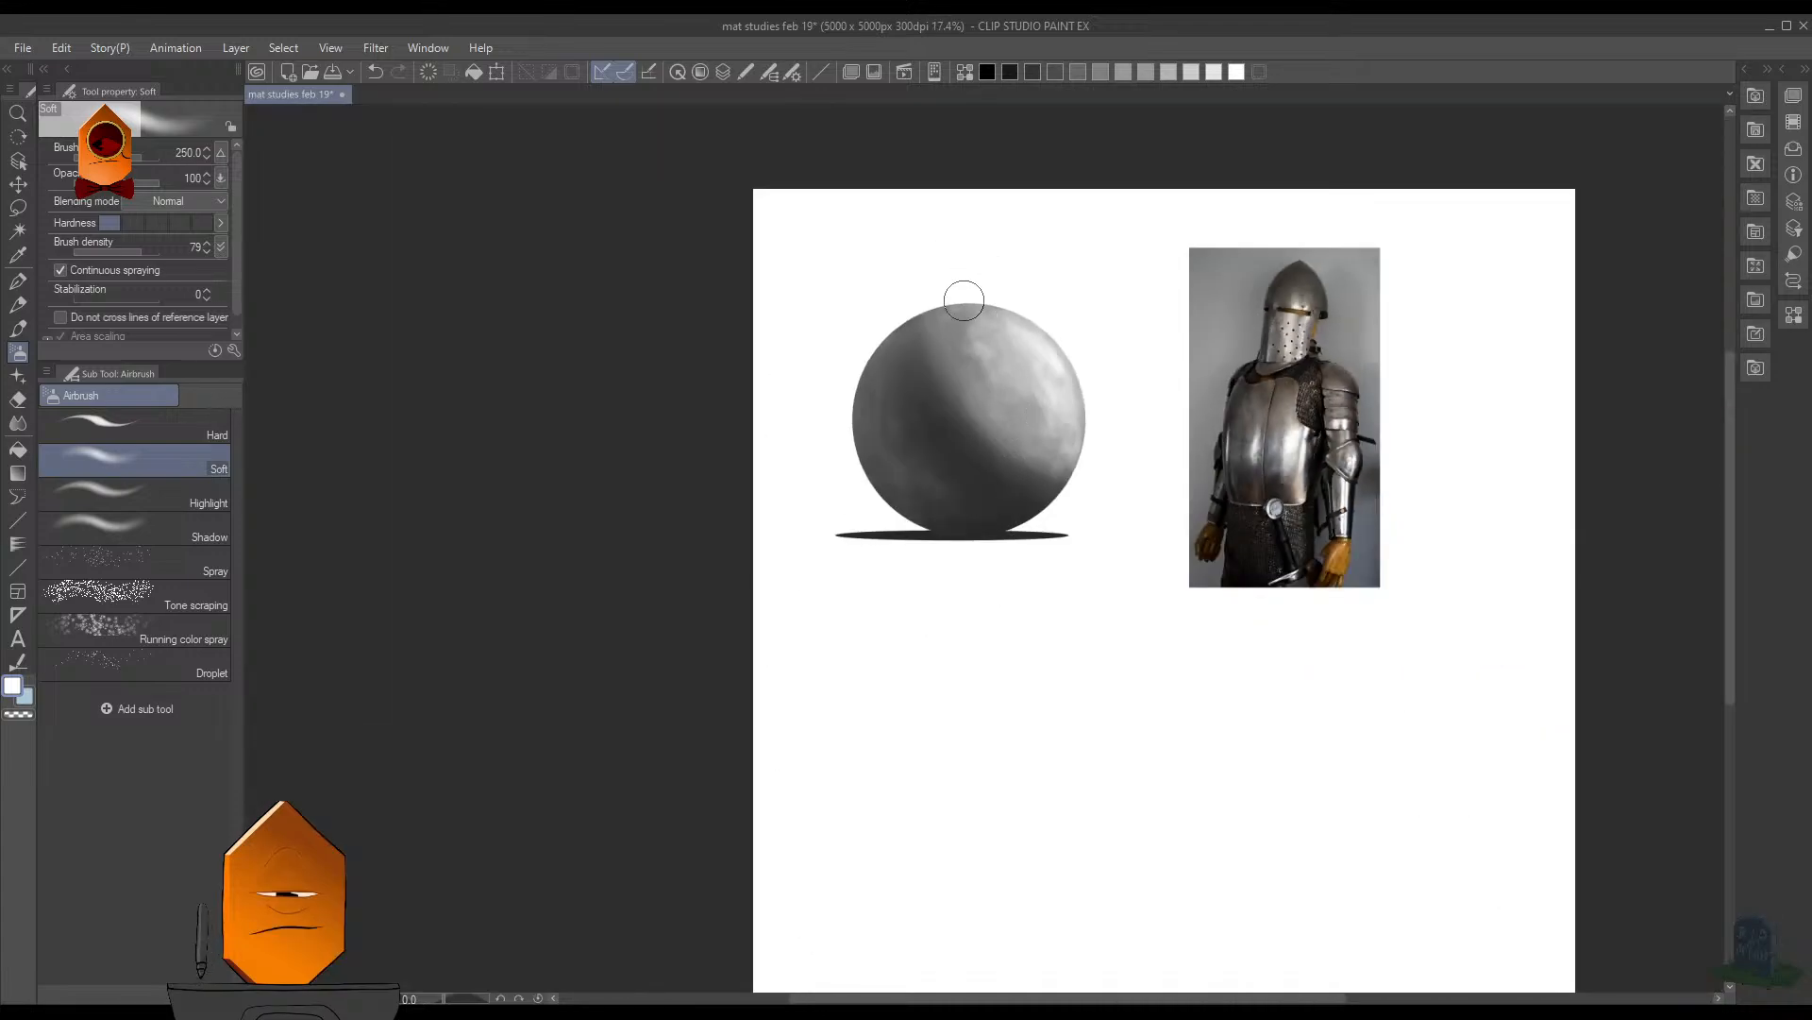
pyautogui.scroll(5, 963, 288)
pyautogui.scroll(-4, 1054, 230)
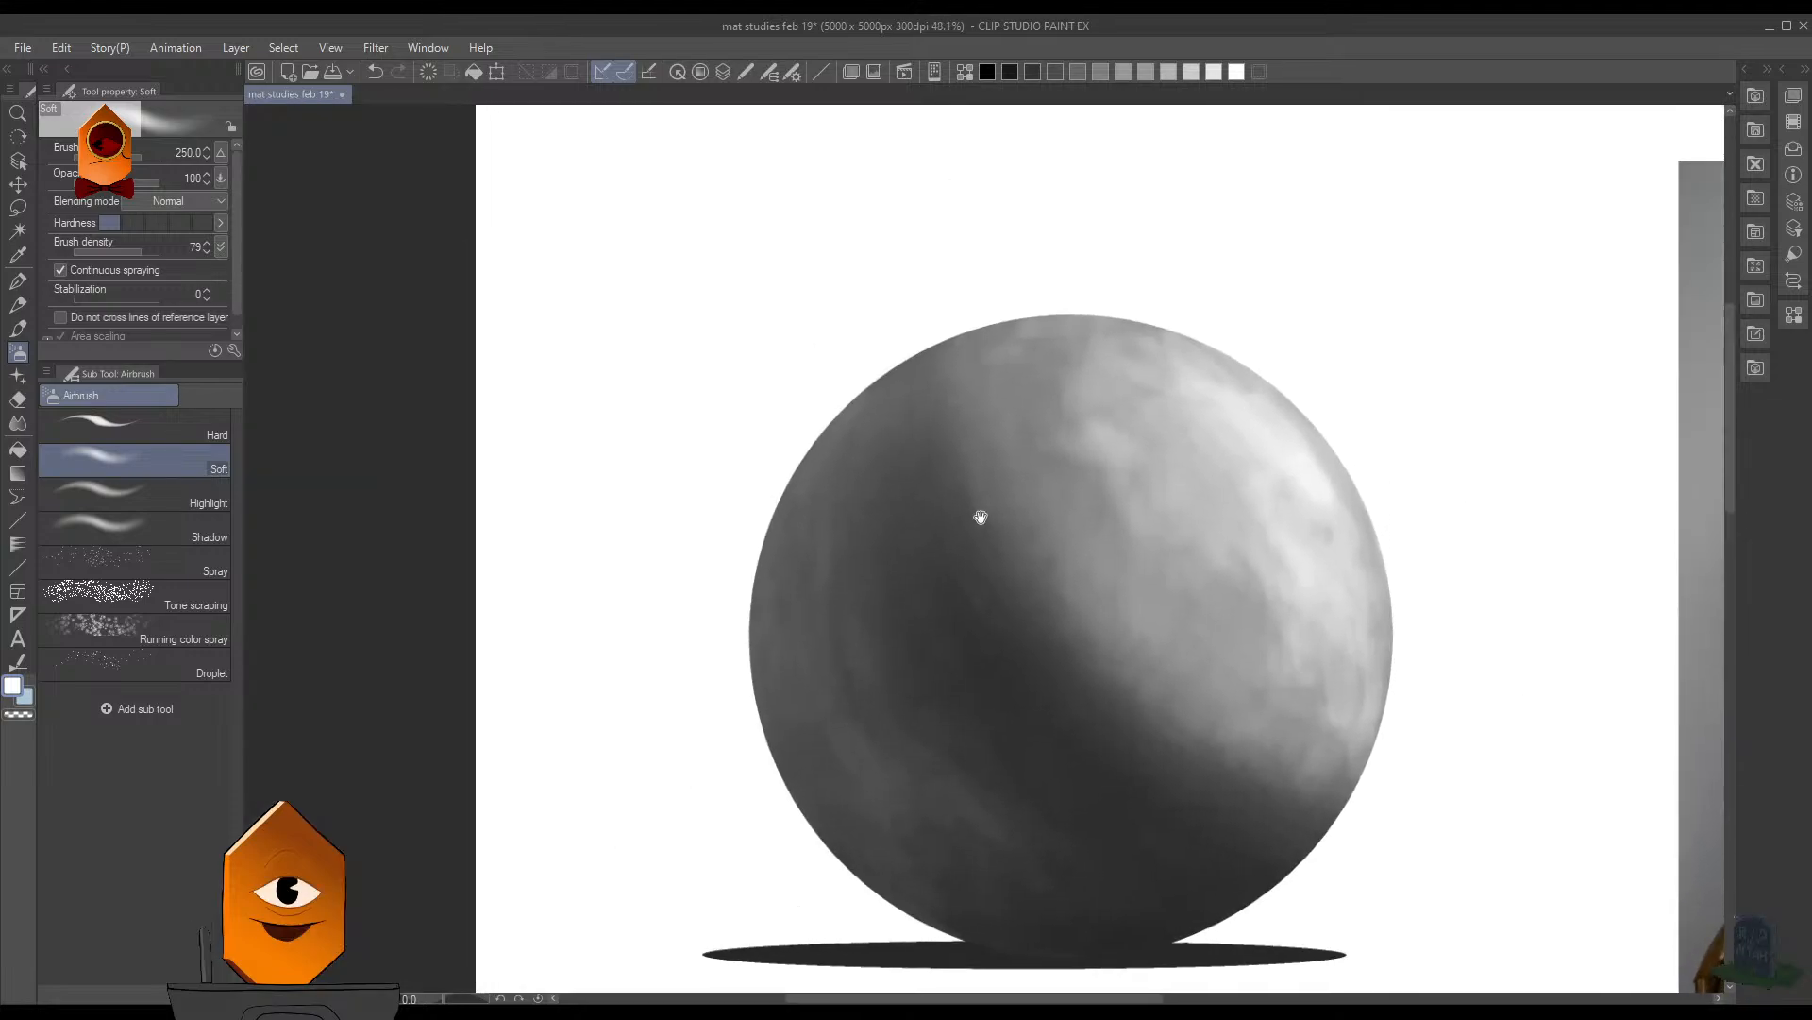
pyautogui.press('[')
pyautogui.press('[')
pyautogui.press('[')
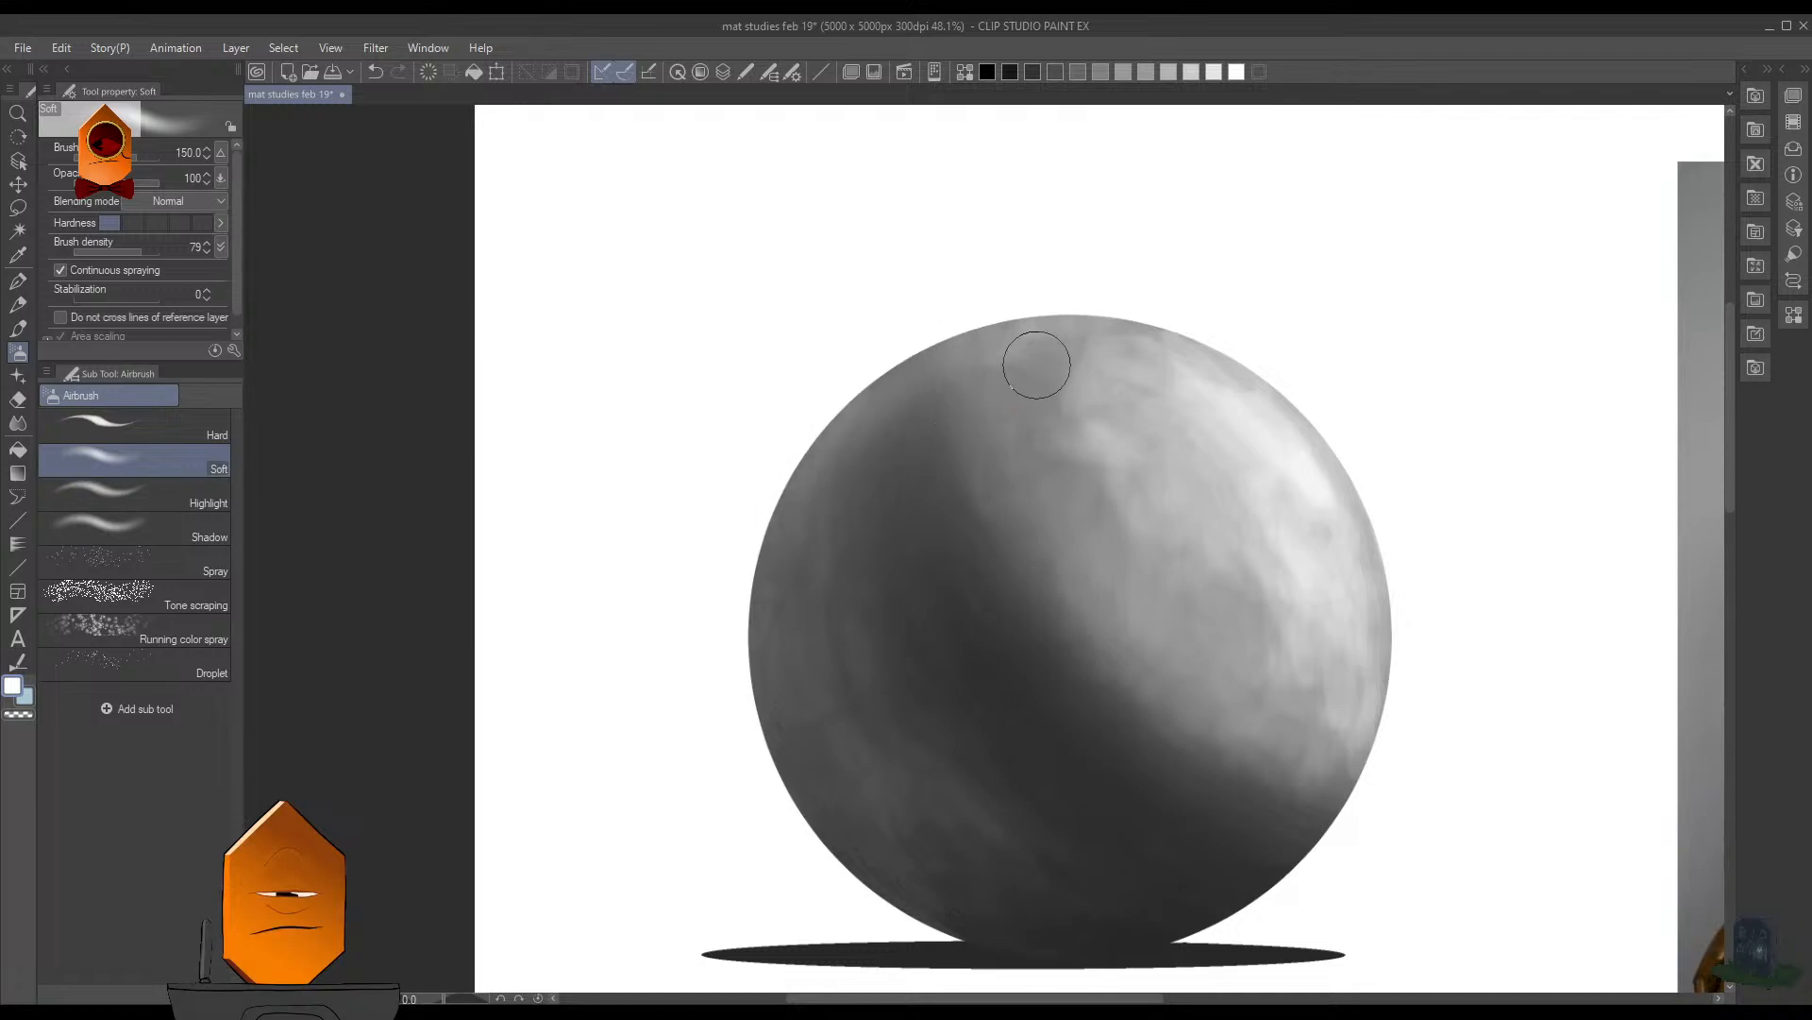
# - Enlarge the Soft airbrush to 450 and work faint white light around the sphere's left edge
pyautogui.scroll(-3, 1039, 365)
pyautogui.scroll(1, 963, 444)
pyautogui.press(']')
pyautogui.press(']')
pyautogui.press(']')
pyautogui.press(']')
pyautogui.press(']')
pyautogui.press(']')
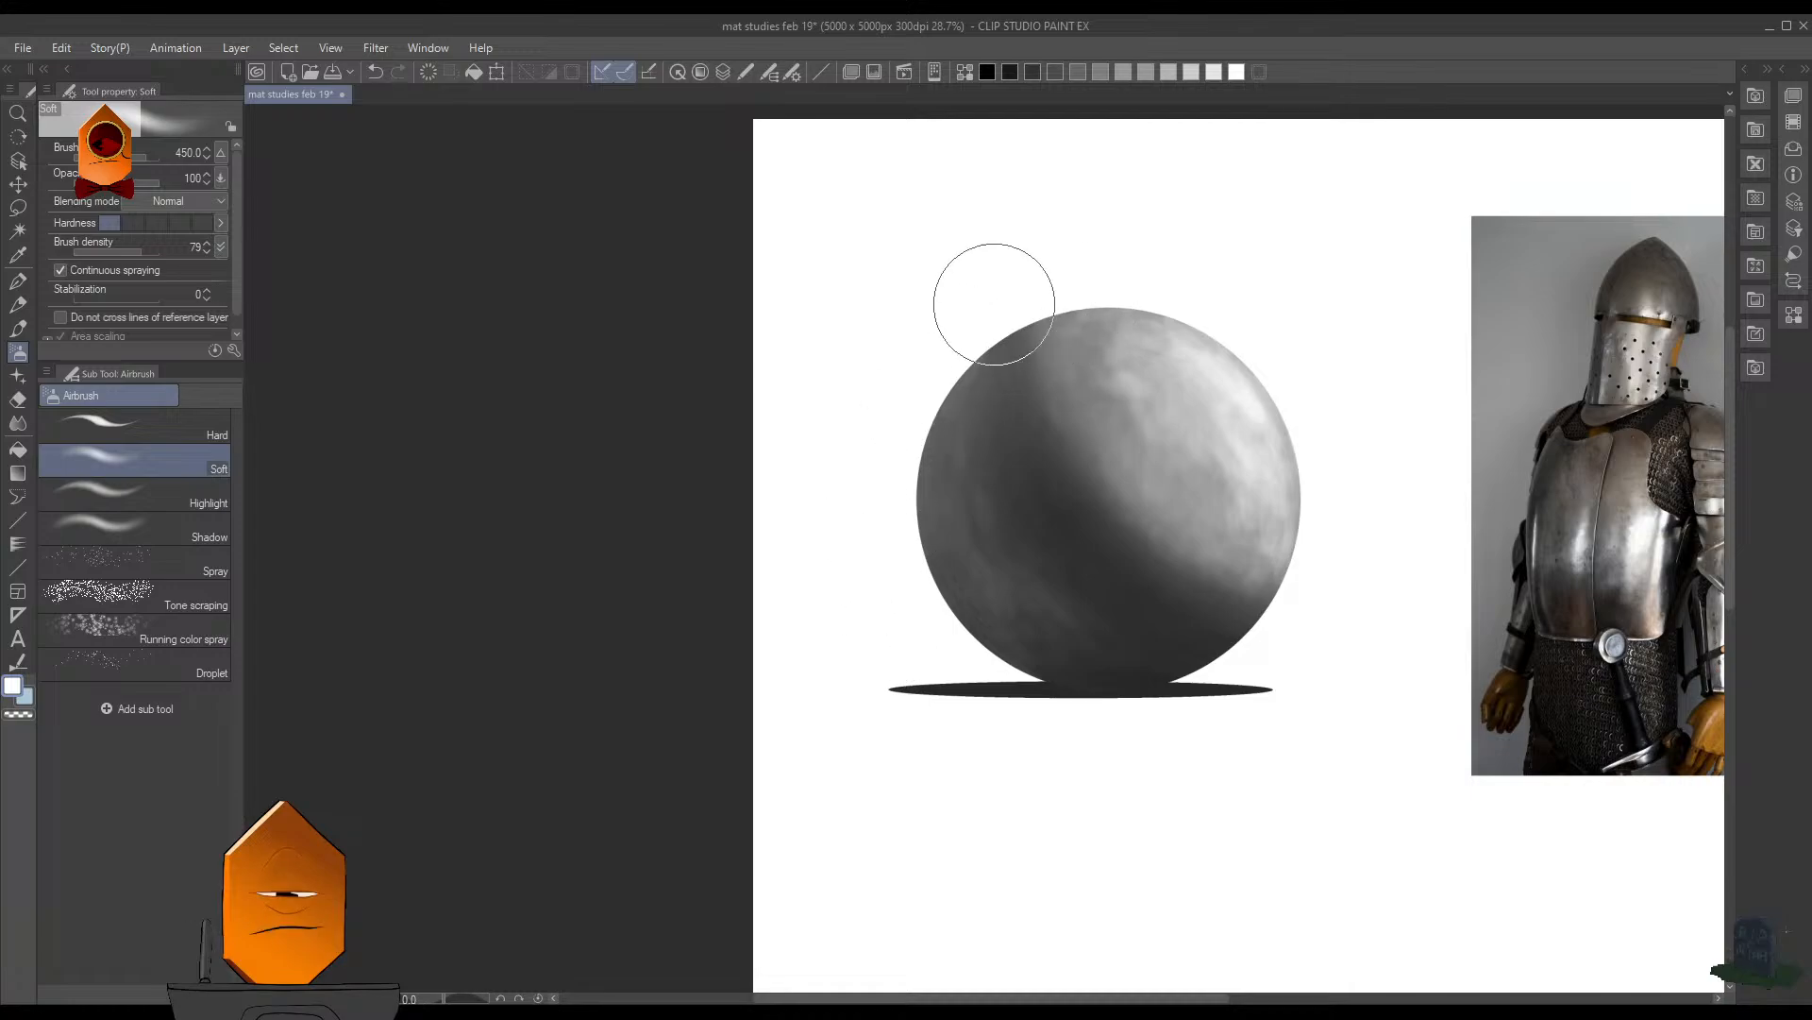
pyautogui.scroll(-3, 941, 568)
pyautogui.scroll(4, 941, 568)
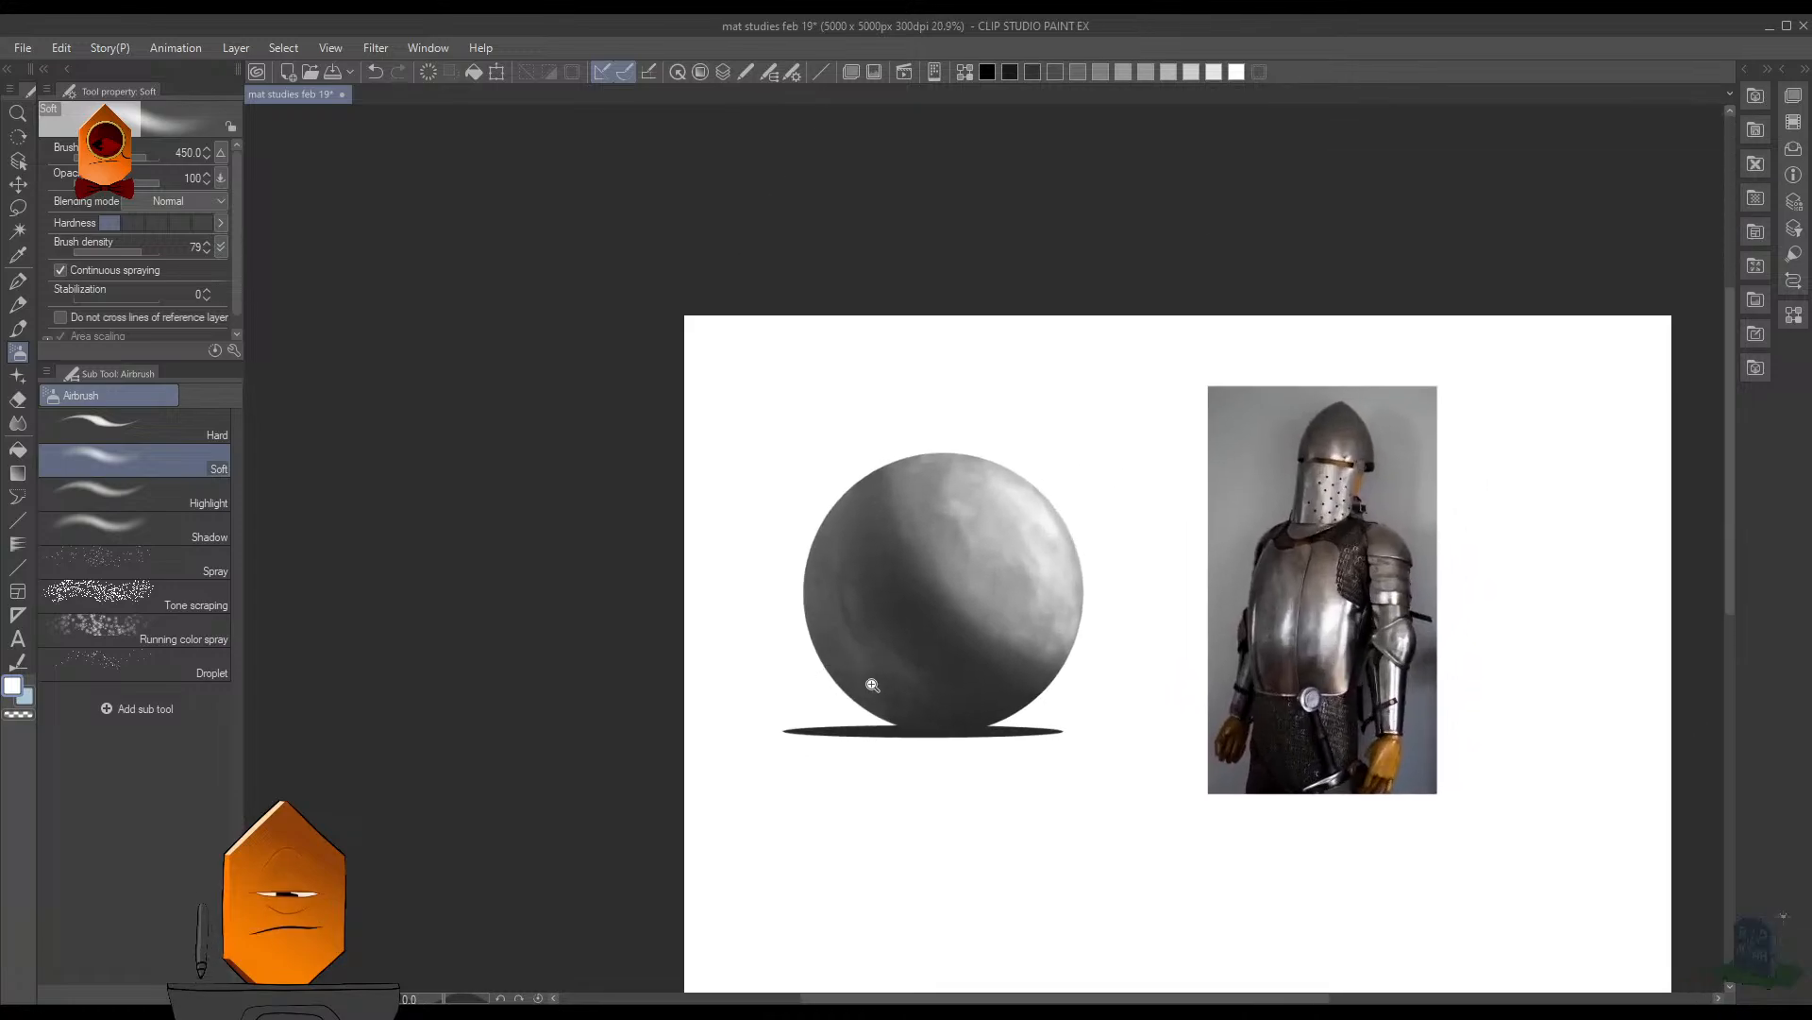
pyautogui.moveTo(1196, 645); pyautogui.dragTo(1168, 625)
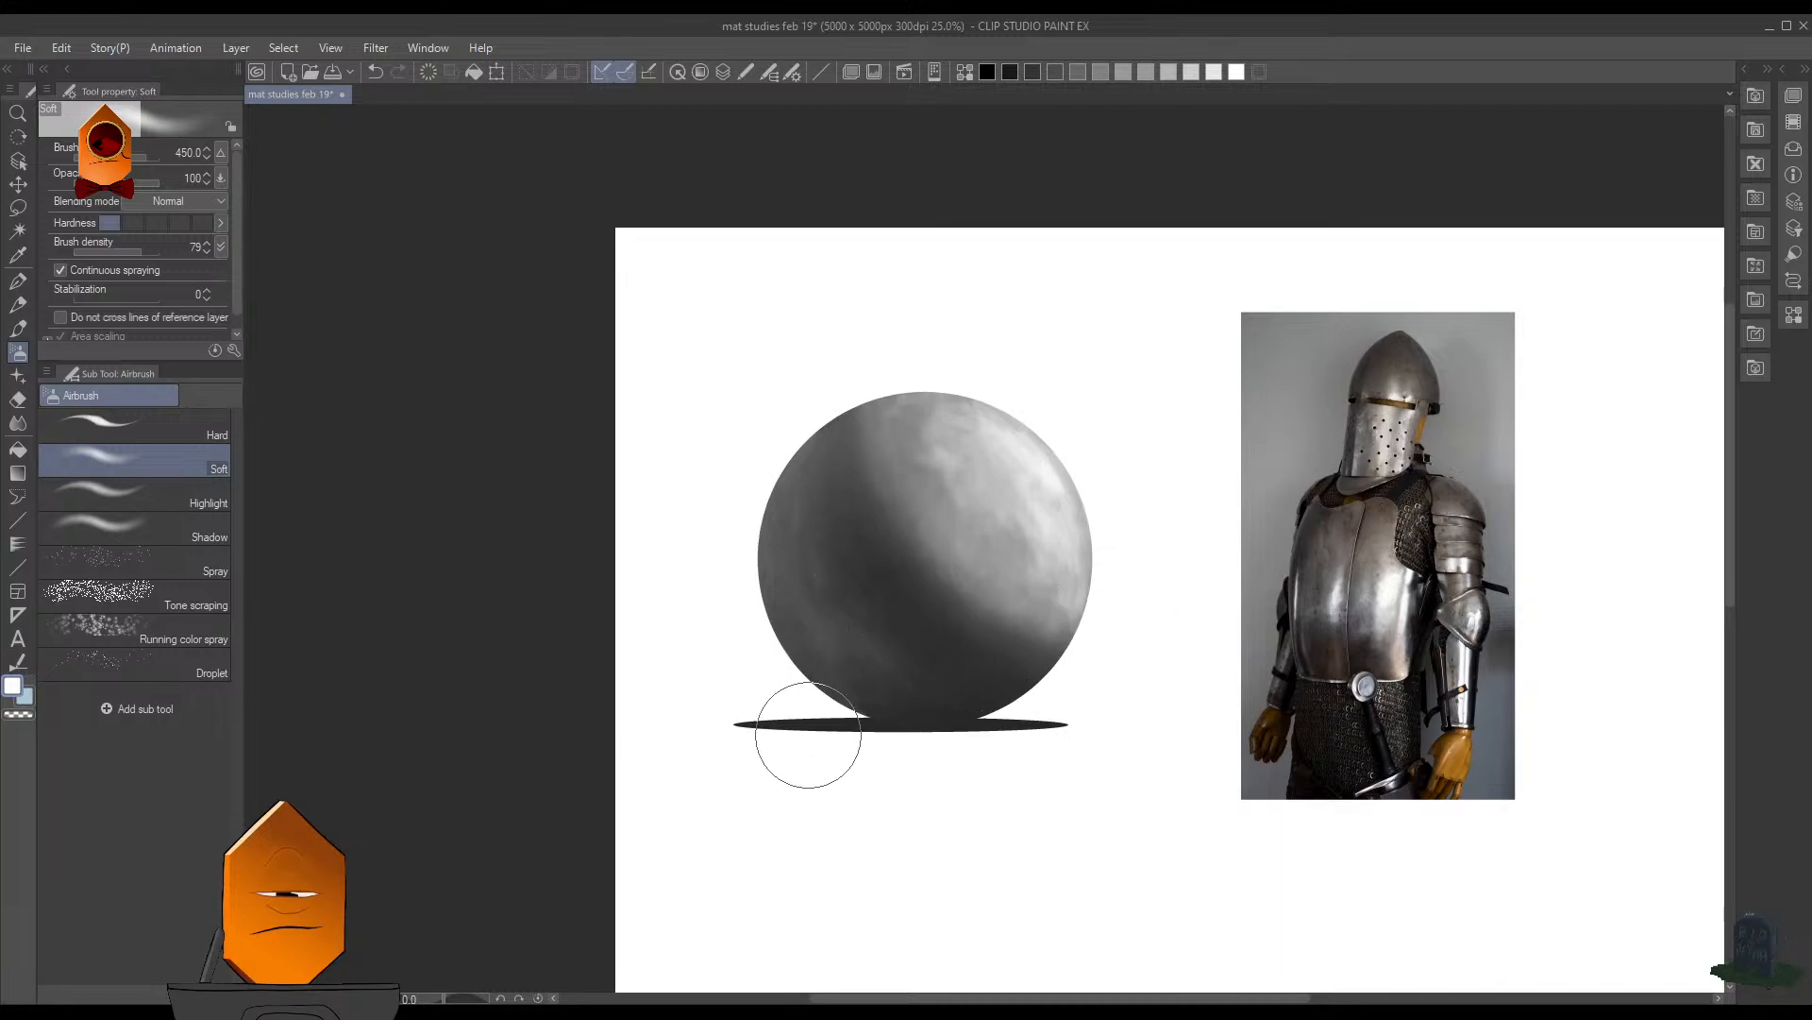
# - Return to the MB Cubebrush (Legendary) 2 brush, set its size to 70, and sample a dark gray from the shadow
pyautogui.press('b')
pyautogui.scroll(3, 821, 706)
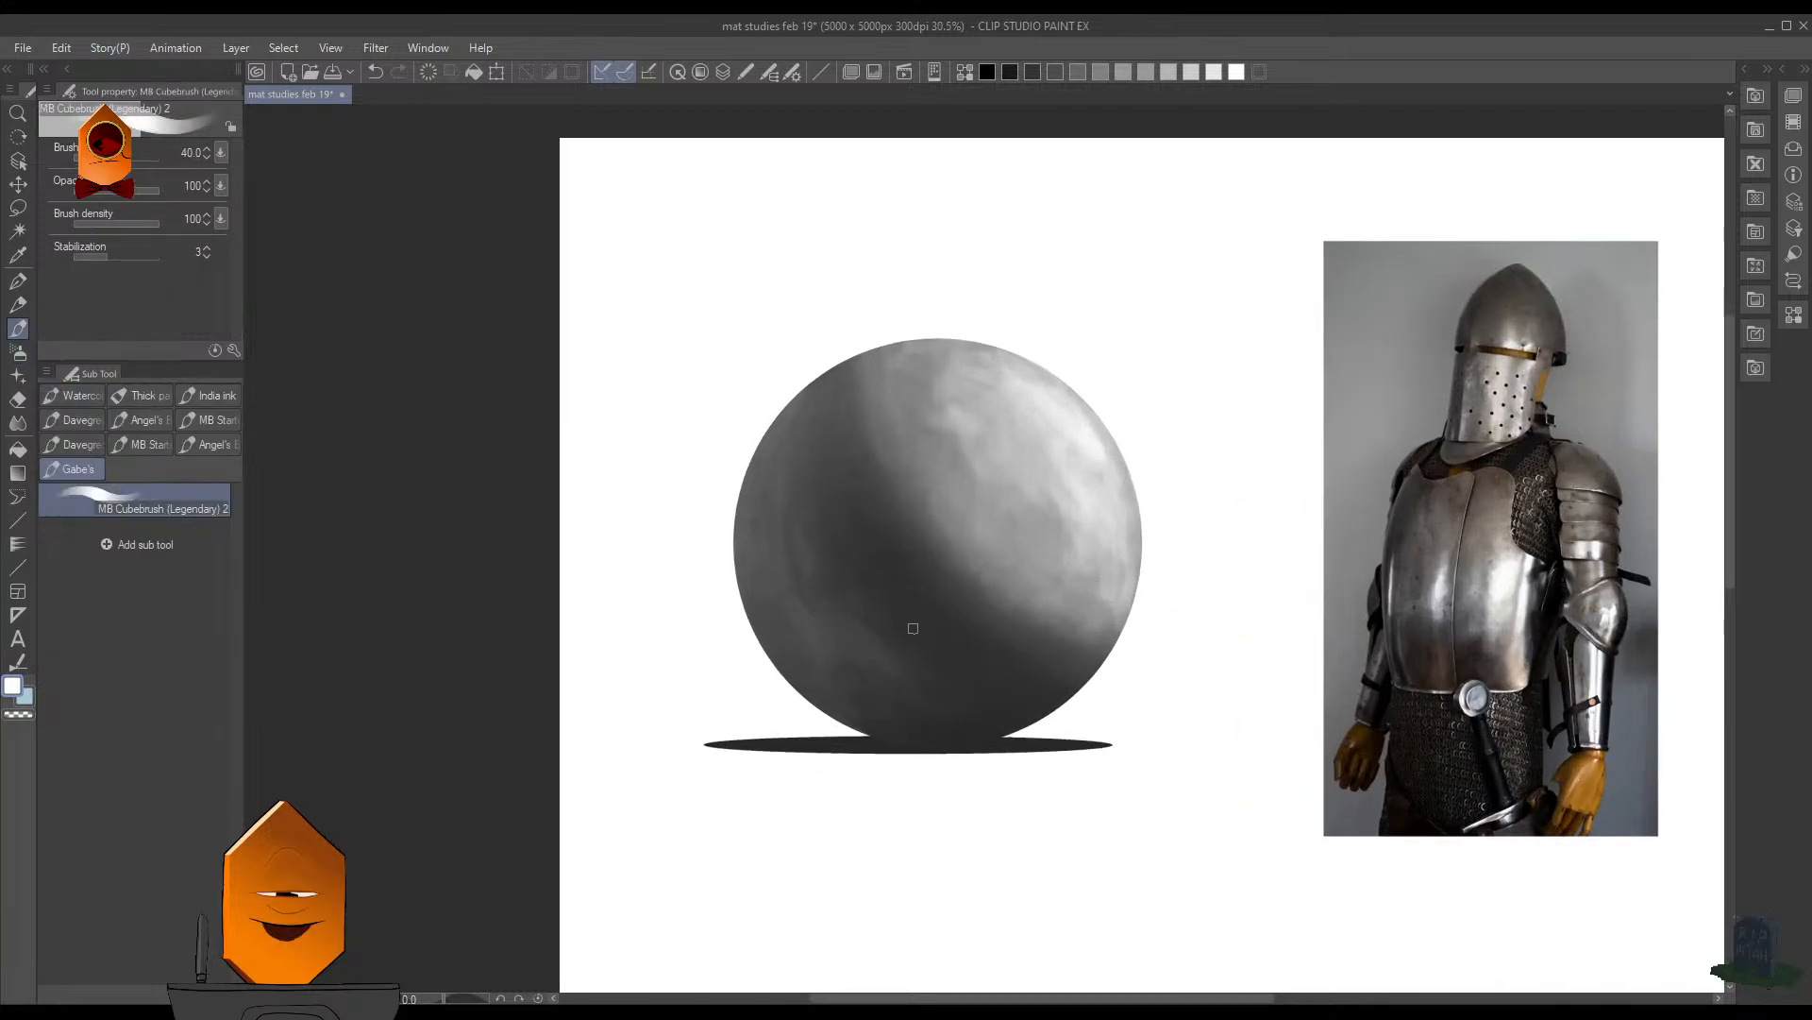
pyautogui.press(']')
pyautogui.press(']')
pyautogui.press(']')
pyautogui.press(']')
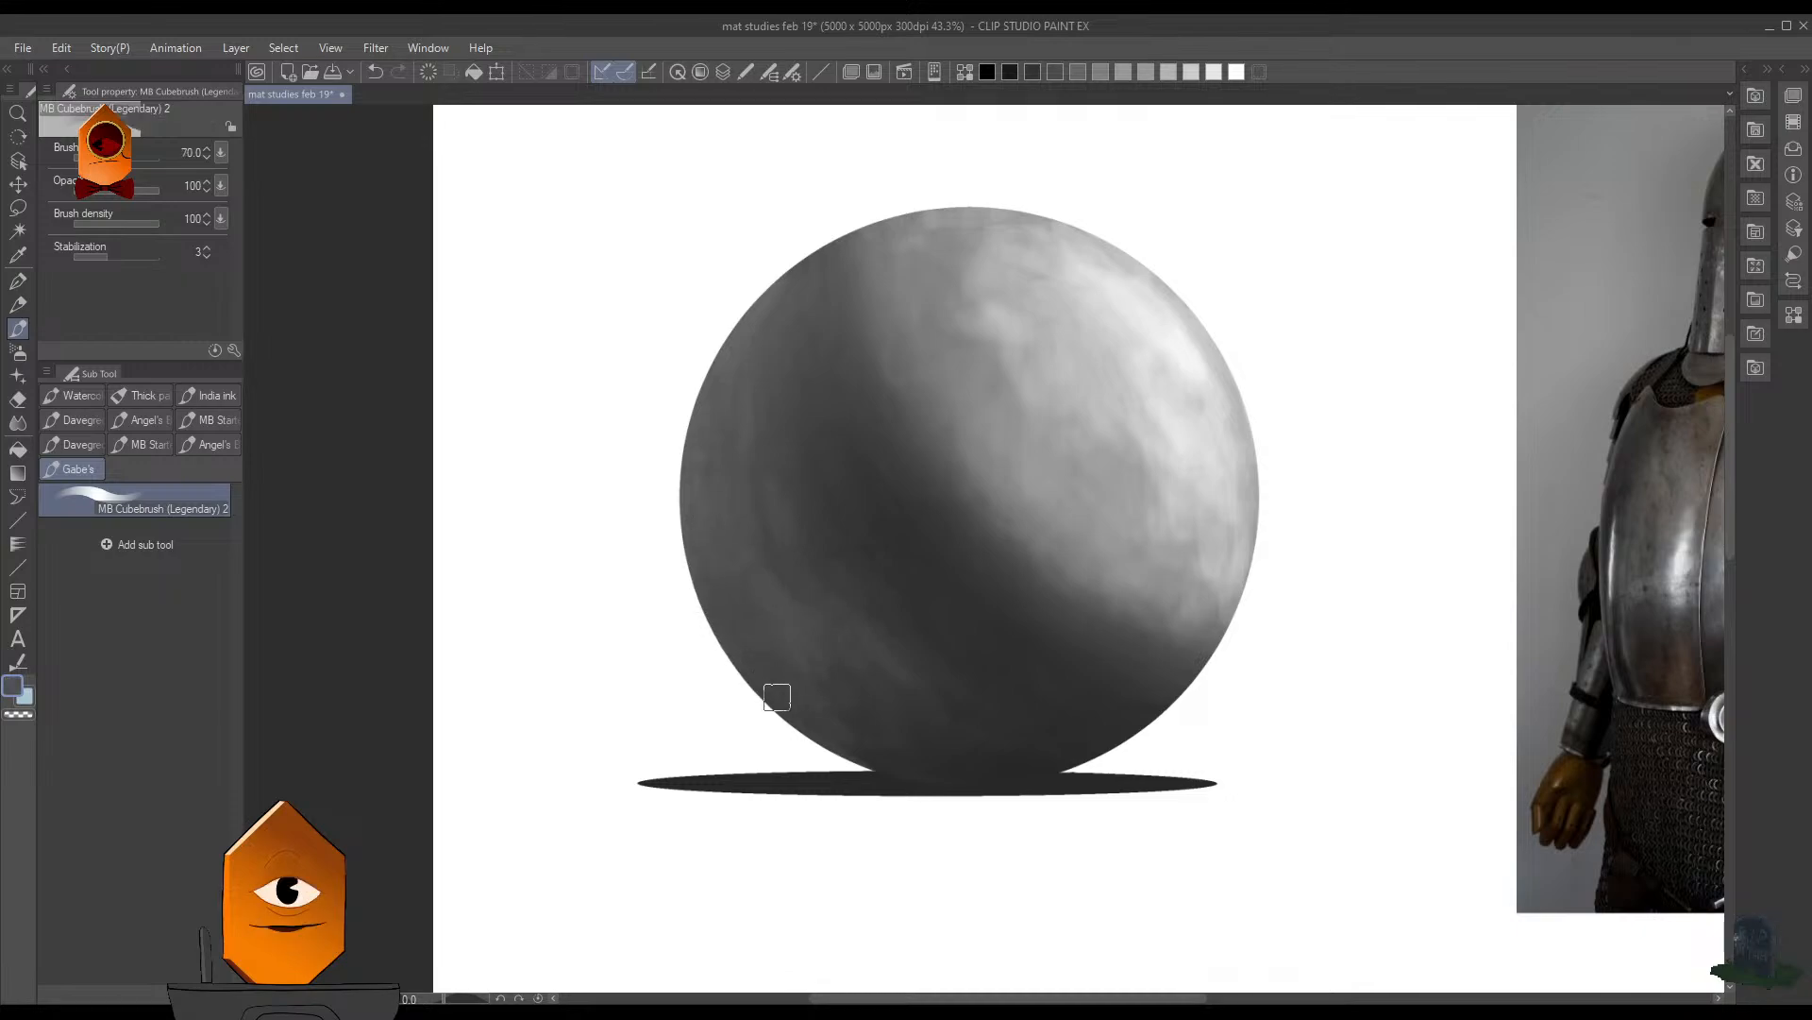
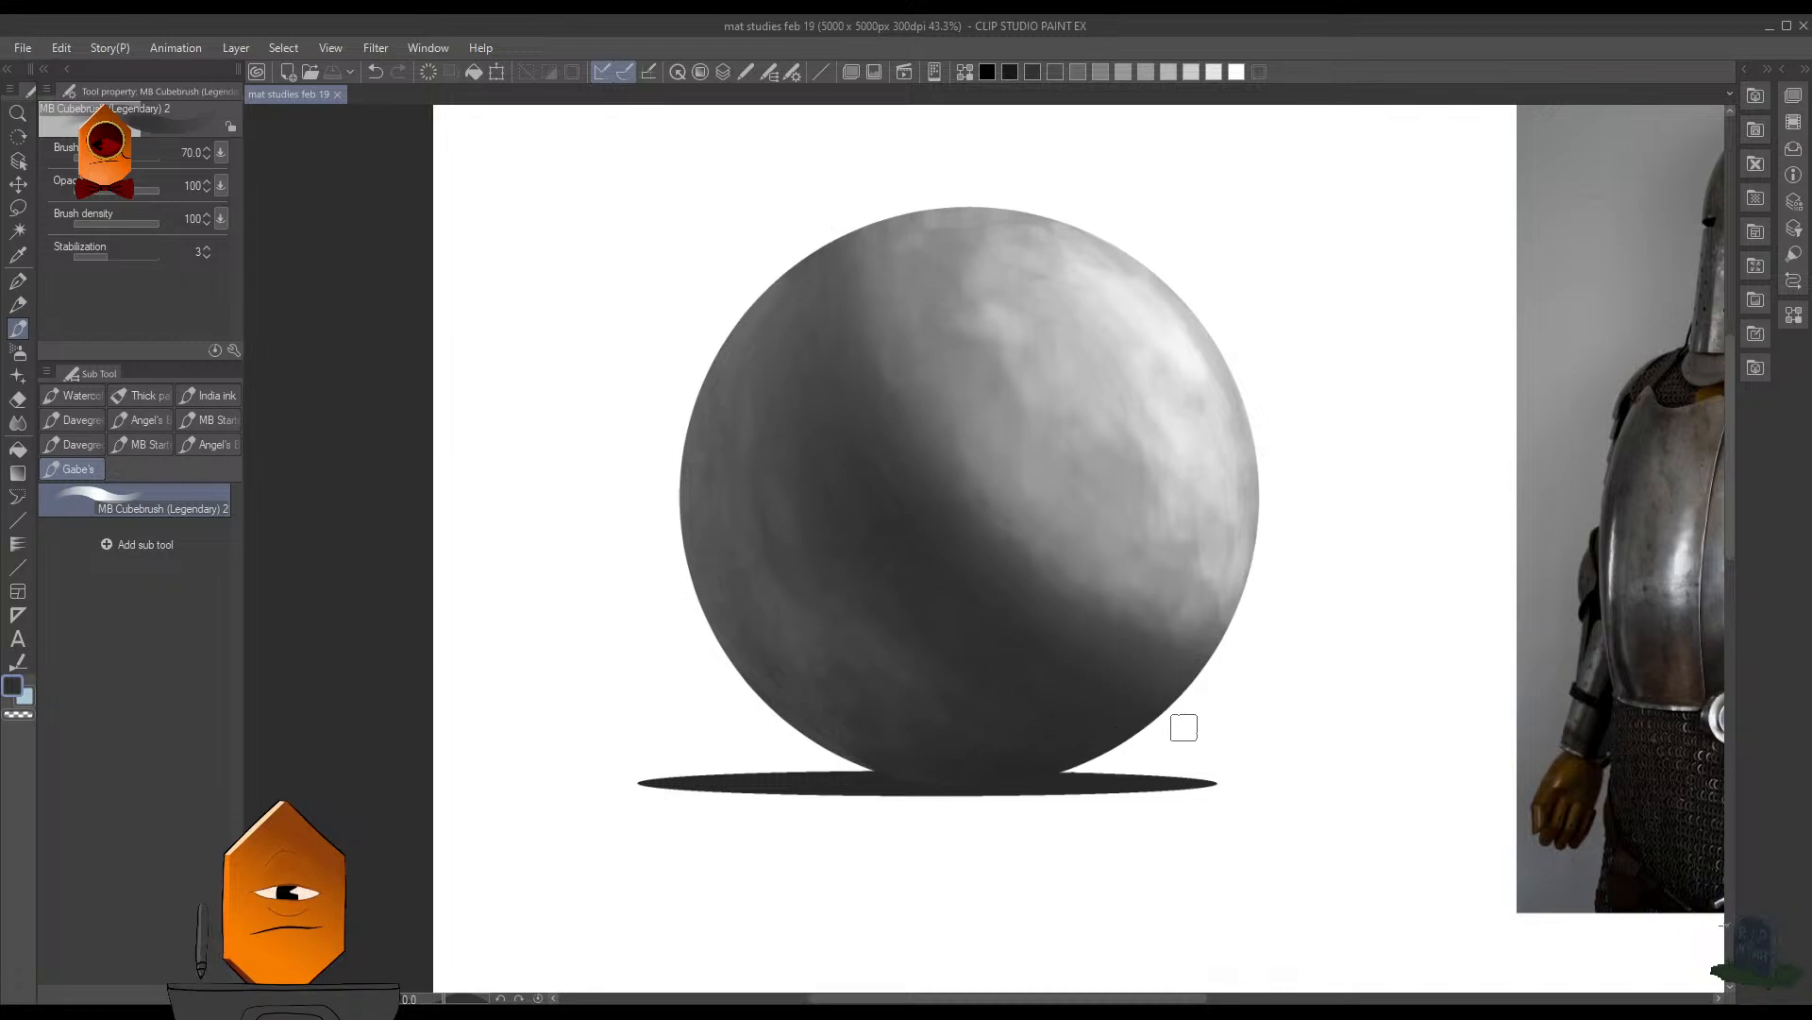
# - Sample a mid gray and blend the lower-right transition between light and core shadow, undoing unwanted strokes
pyautogui.keyDown('alt'); pyautogui.click(1177, 591); pyautogui.keyUp('alt')
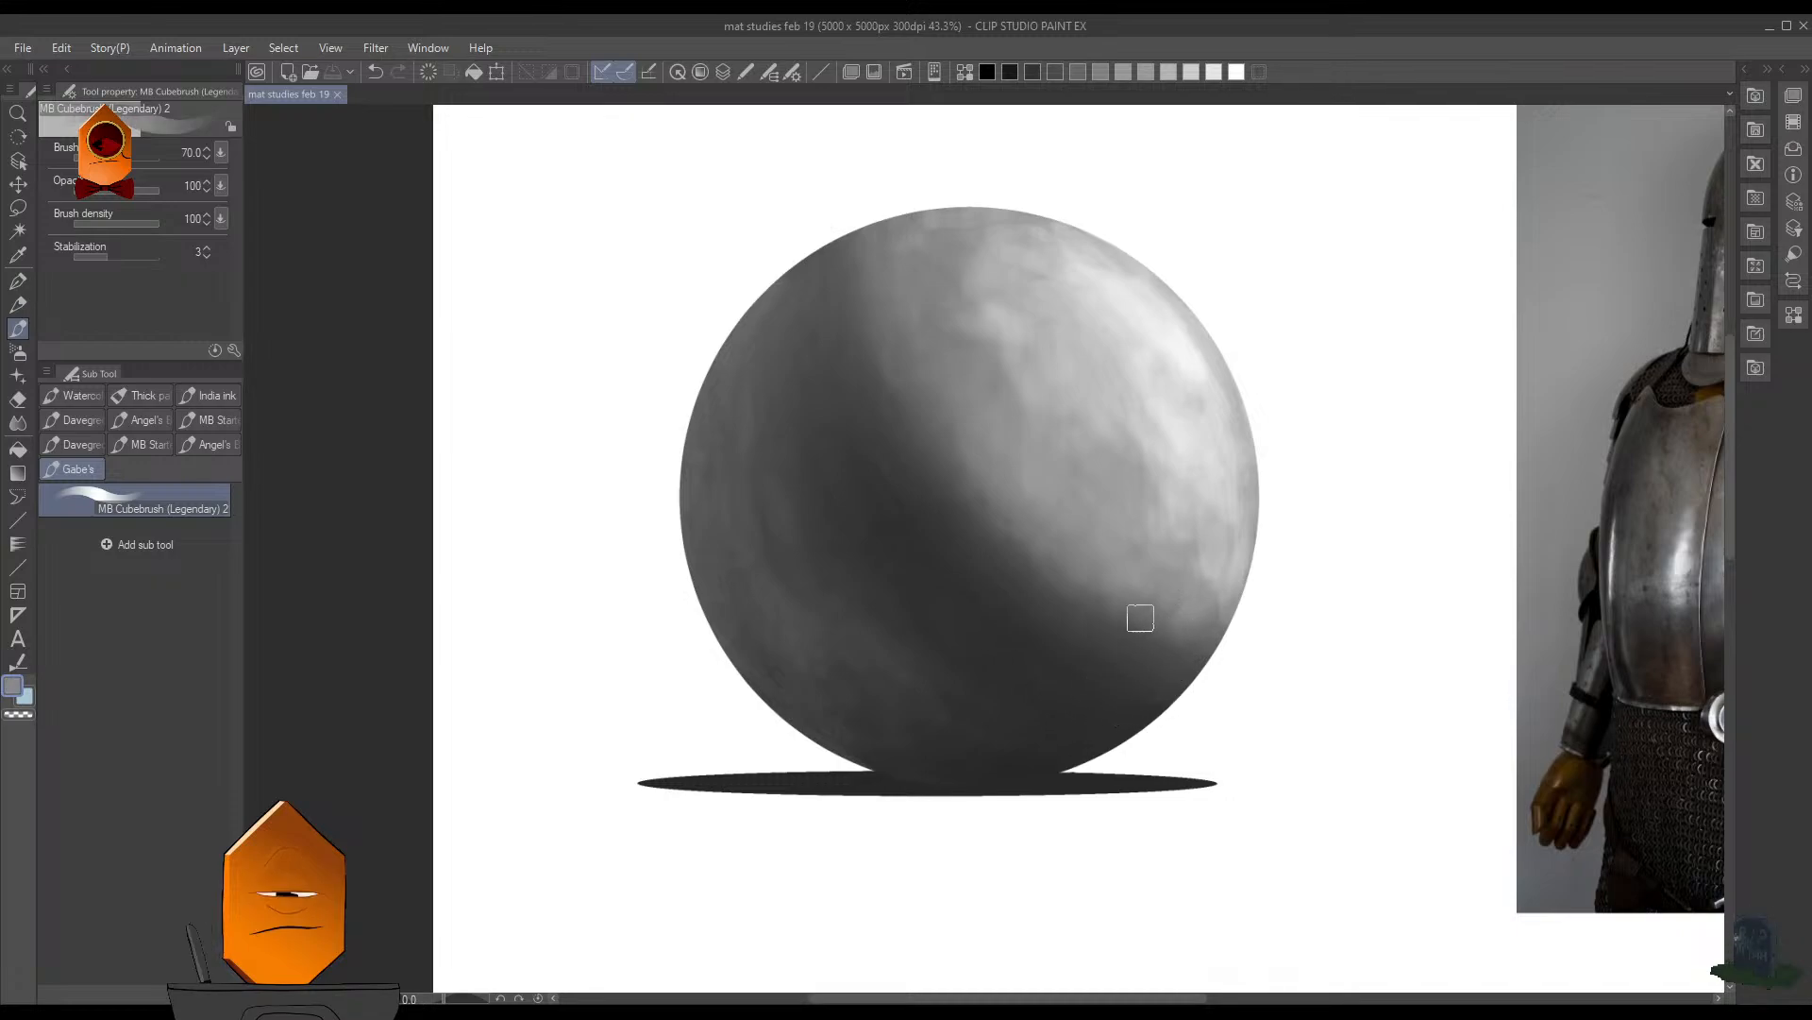
pyautogui.moveTo(1141, 619)
pyautogui.mouseDown()
pyautogui.moveTo(1074, 583)
pyautogui.moveTo(1078, 614)
pyautogui.mouseUp()
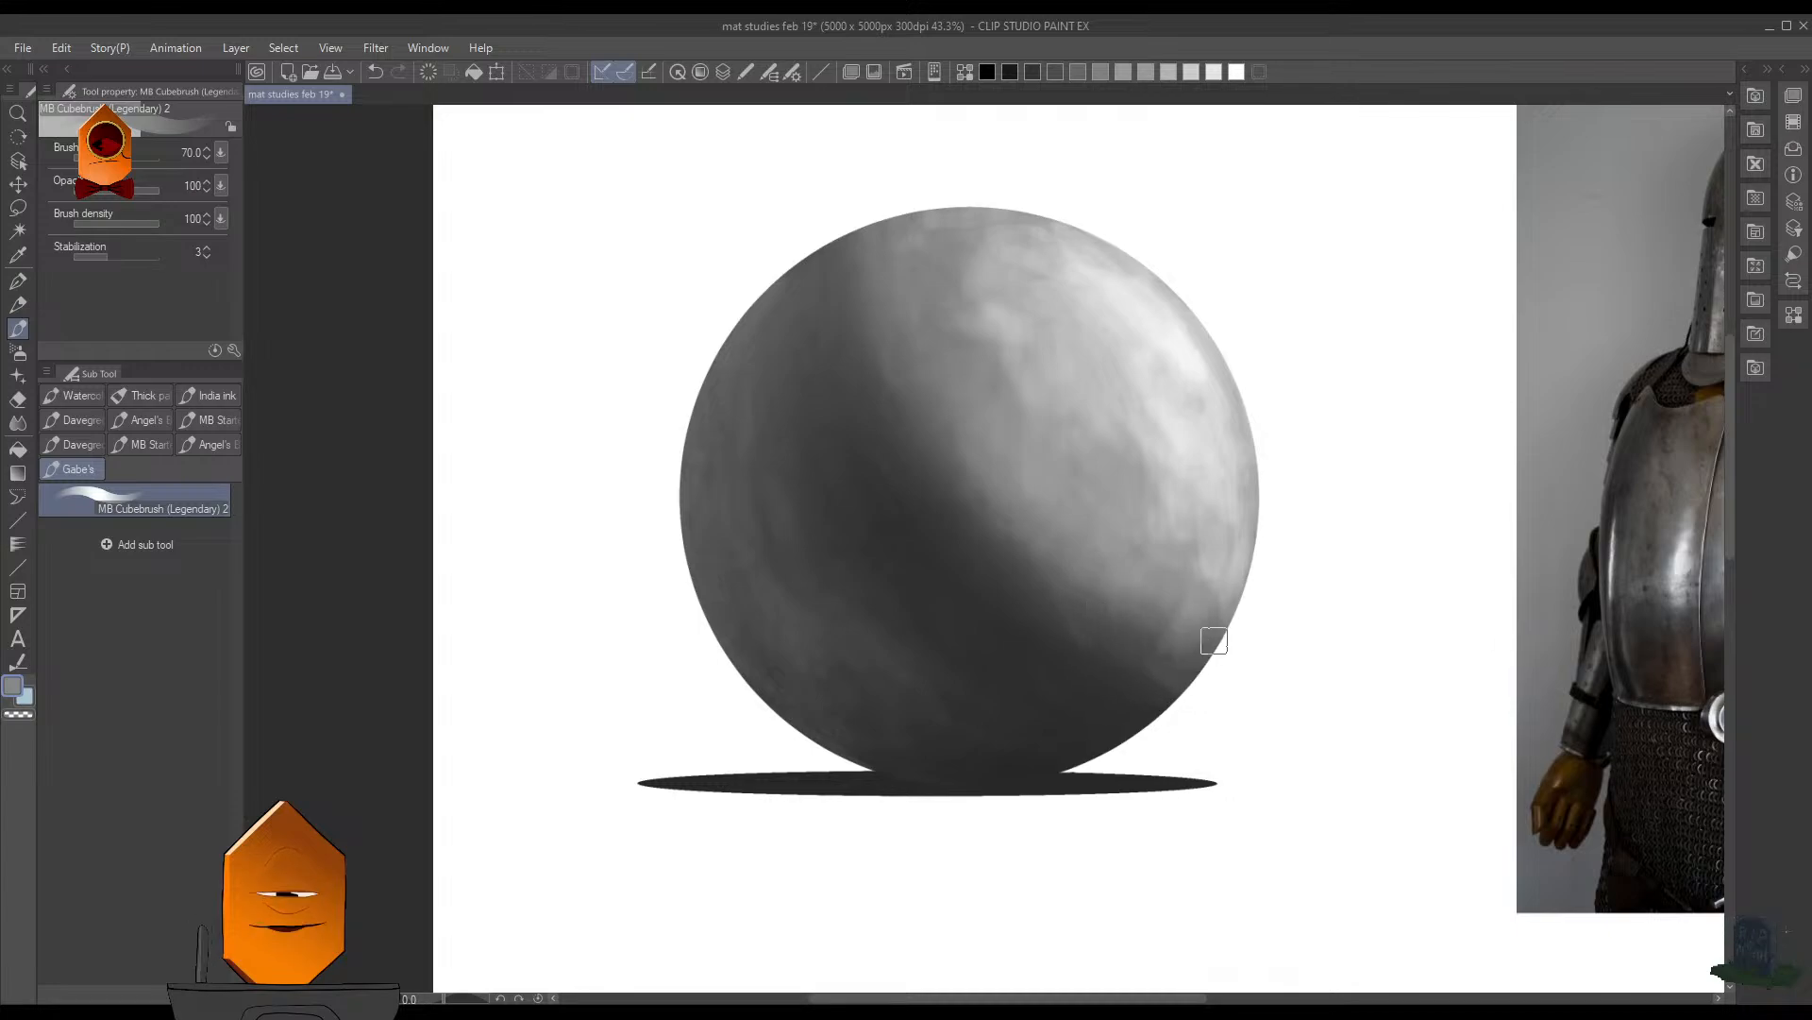
pyautogui.hotkey('ctrl', 'z')
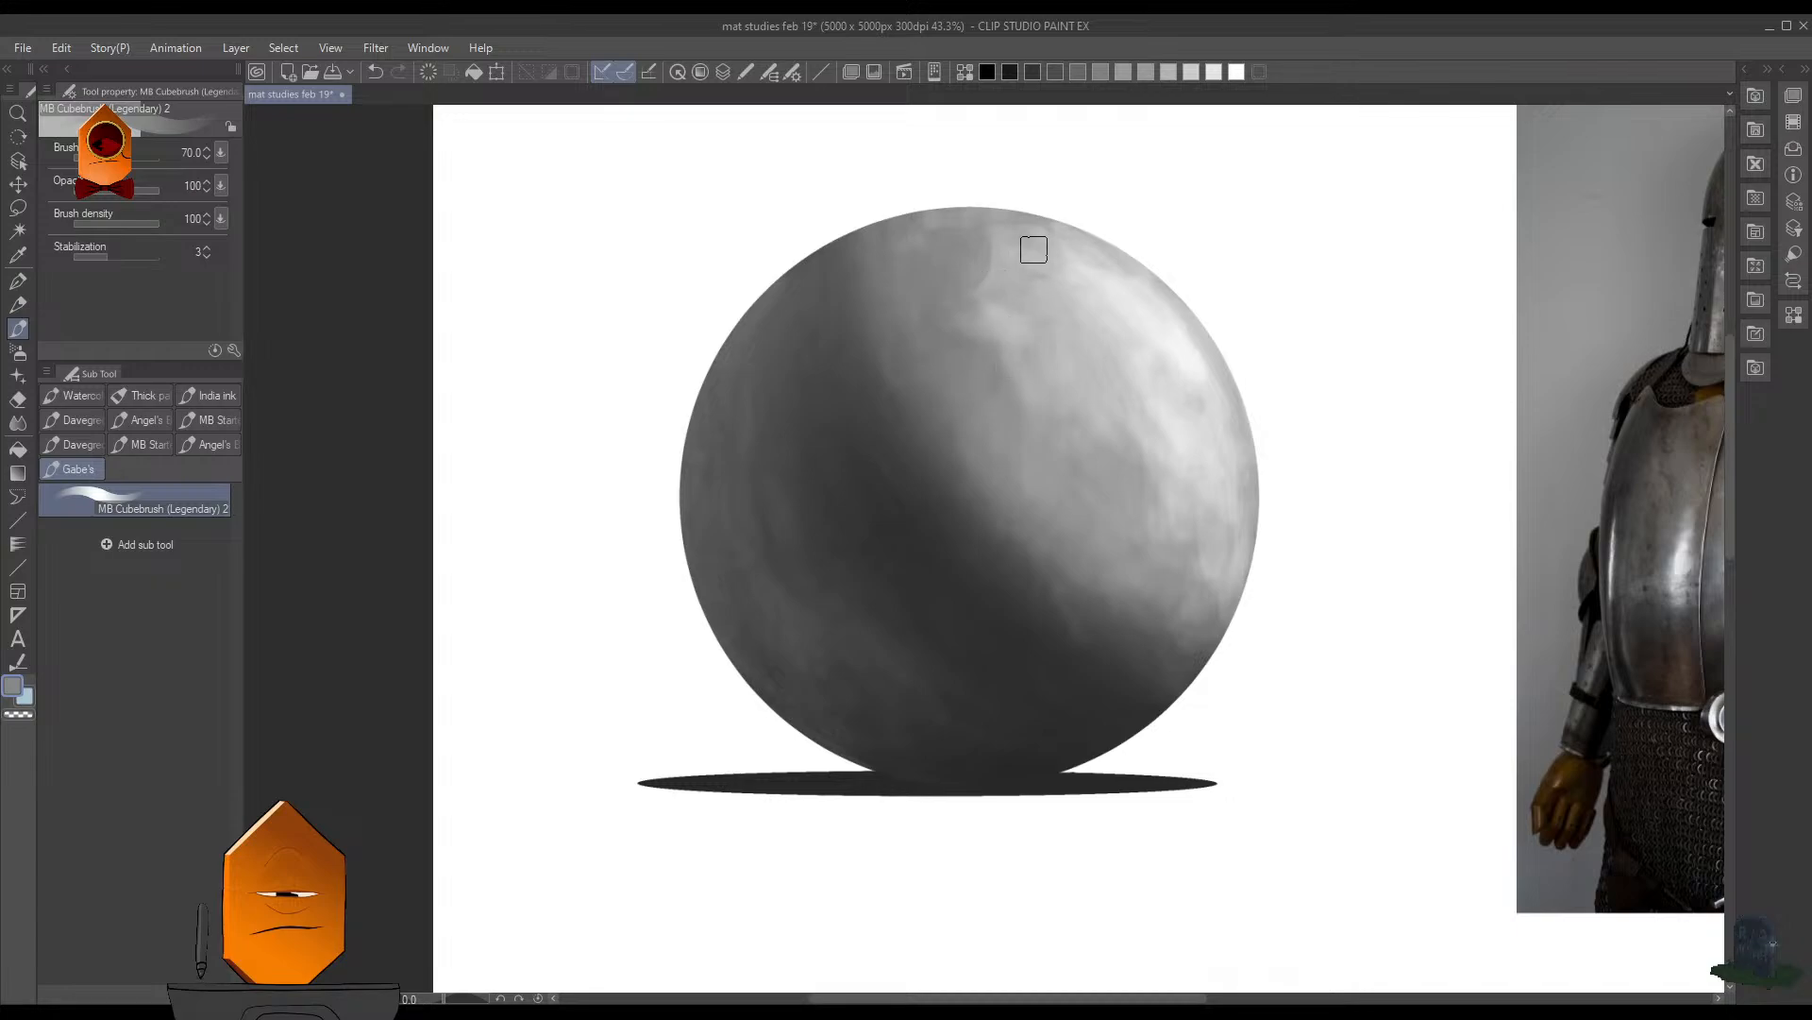
pyautogui.hotkey('ctrl', 'z')
# - Sample a light gray from the highlight and add light strokes near the sphere's top, undoing the last one
pyautogui.keyDown('alt'); pyautogui.click(1005, 295); pyautogui.keyUp('alt')
pyautogui.keyDown('alt'); pyautogui.click(1122, 316); pyautogui.keyUp('alt')
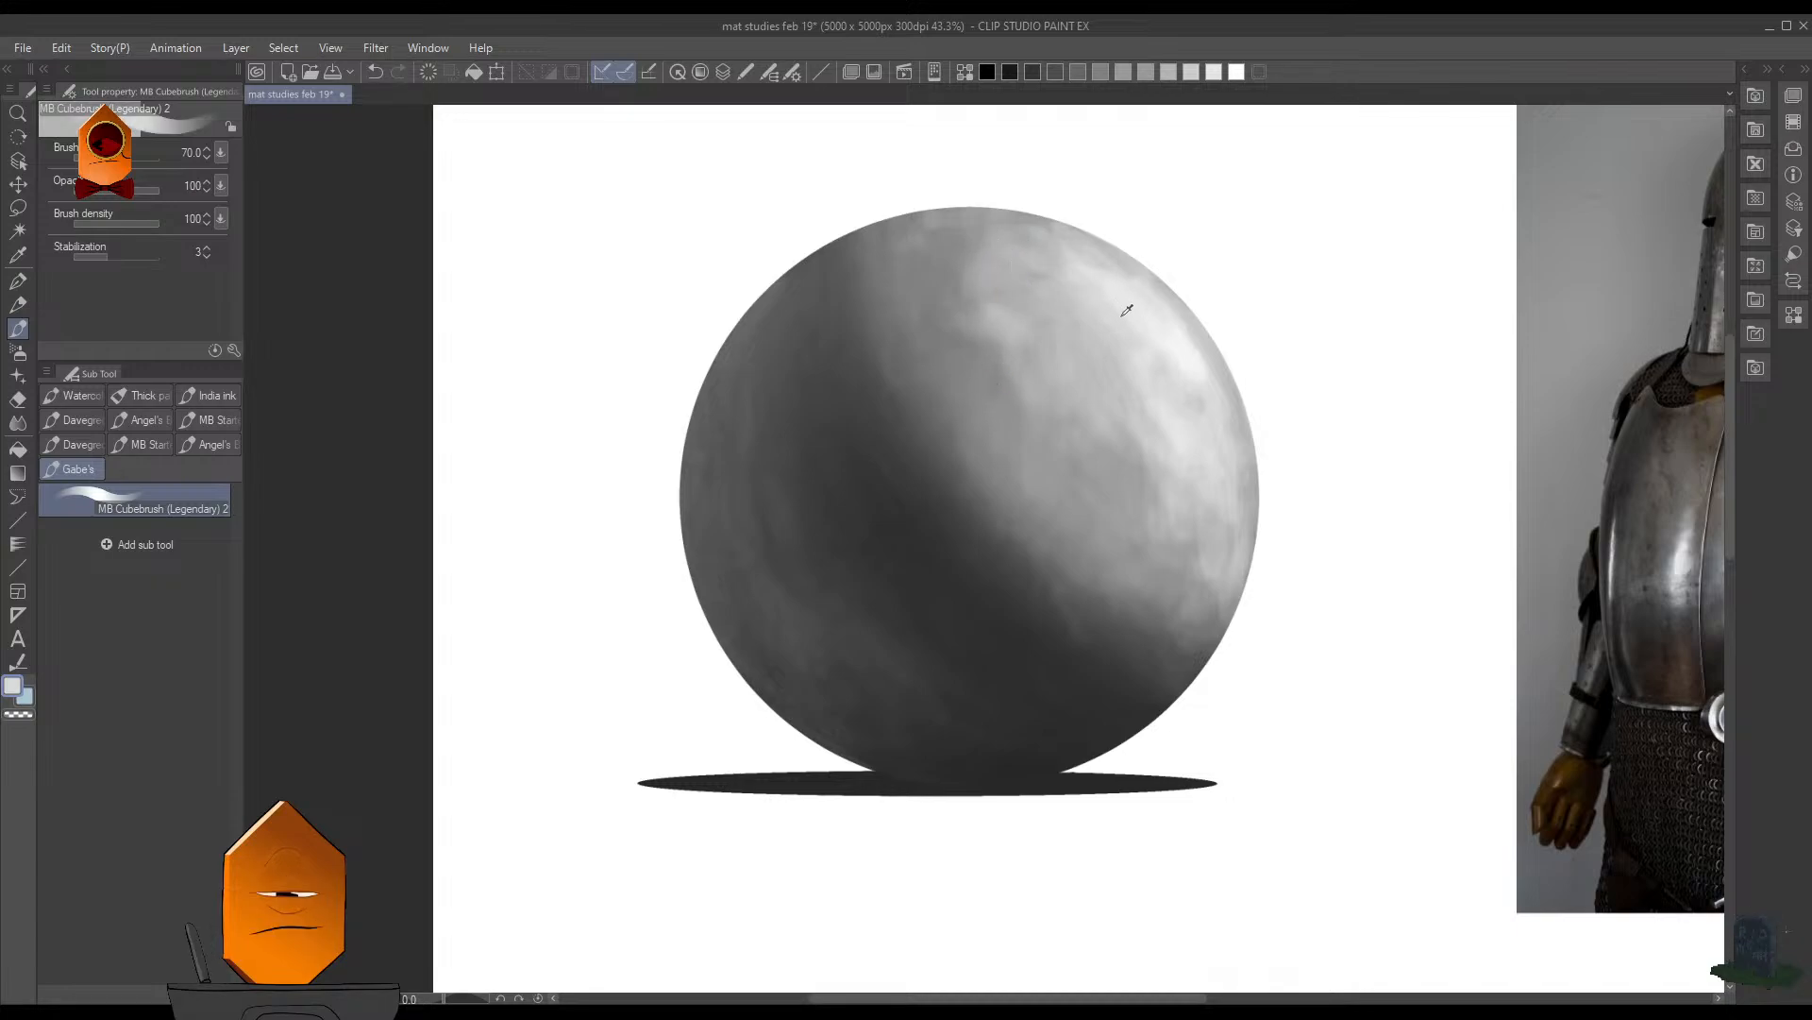
pyautogui.moveTo(968, 250); pyautogui.dragTo(948, 239)
pyautogui.hotkey('ctrl', 'z')
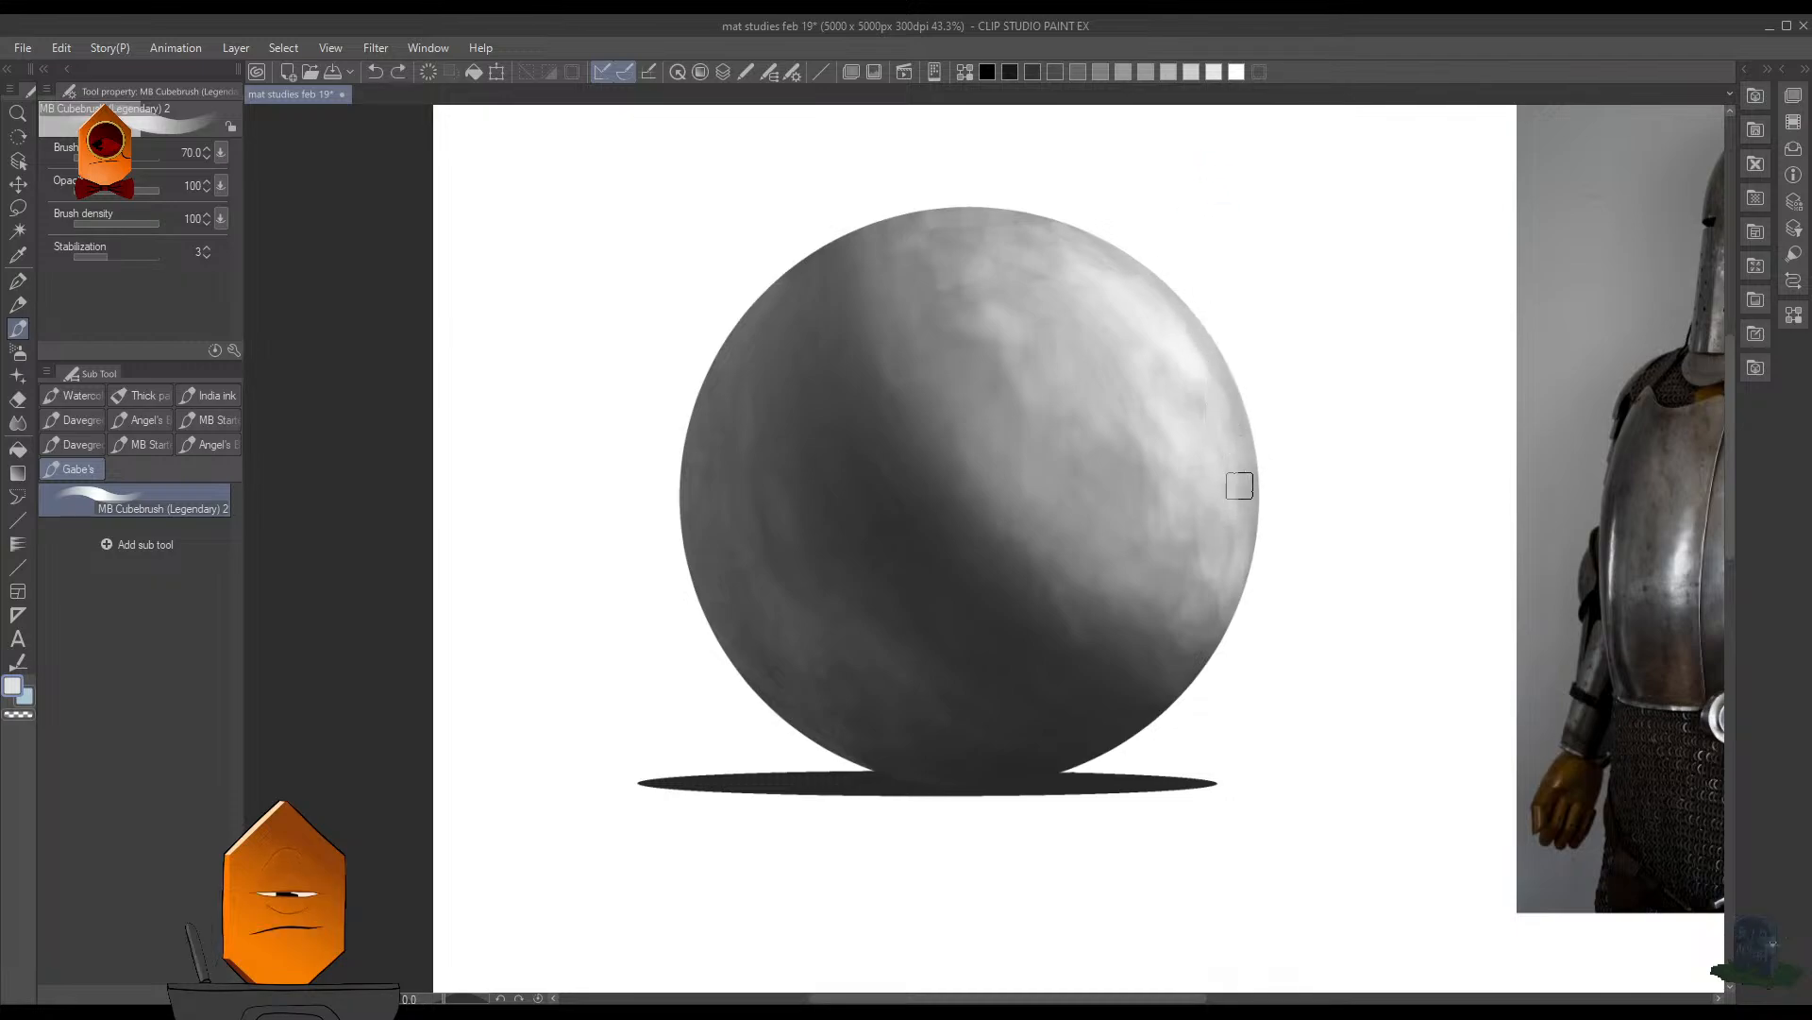
# - Rework the sphere's lit right side with a sampled light gray, softening the patches below the highlight, and save the file
pyautogui.scroll(-3, 1403, 403)
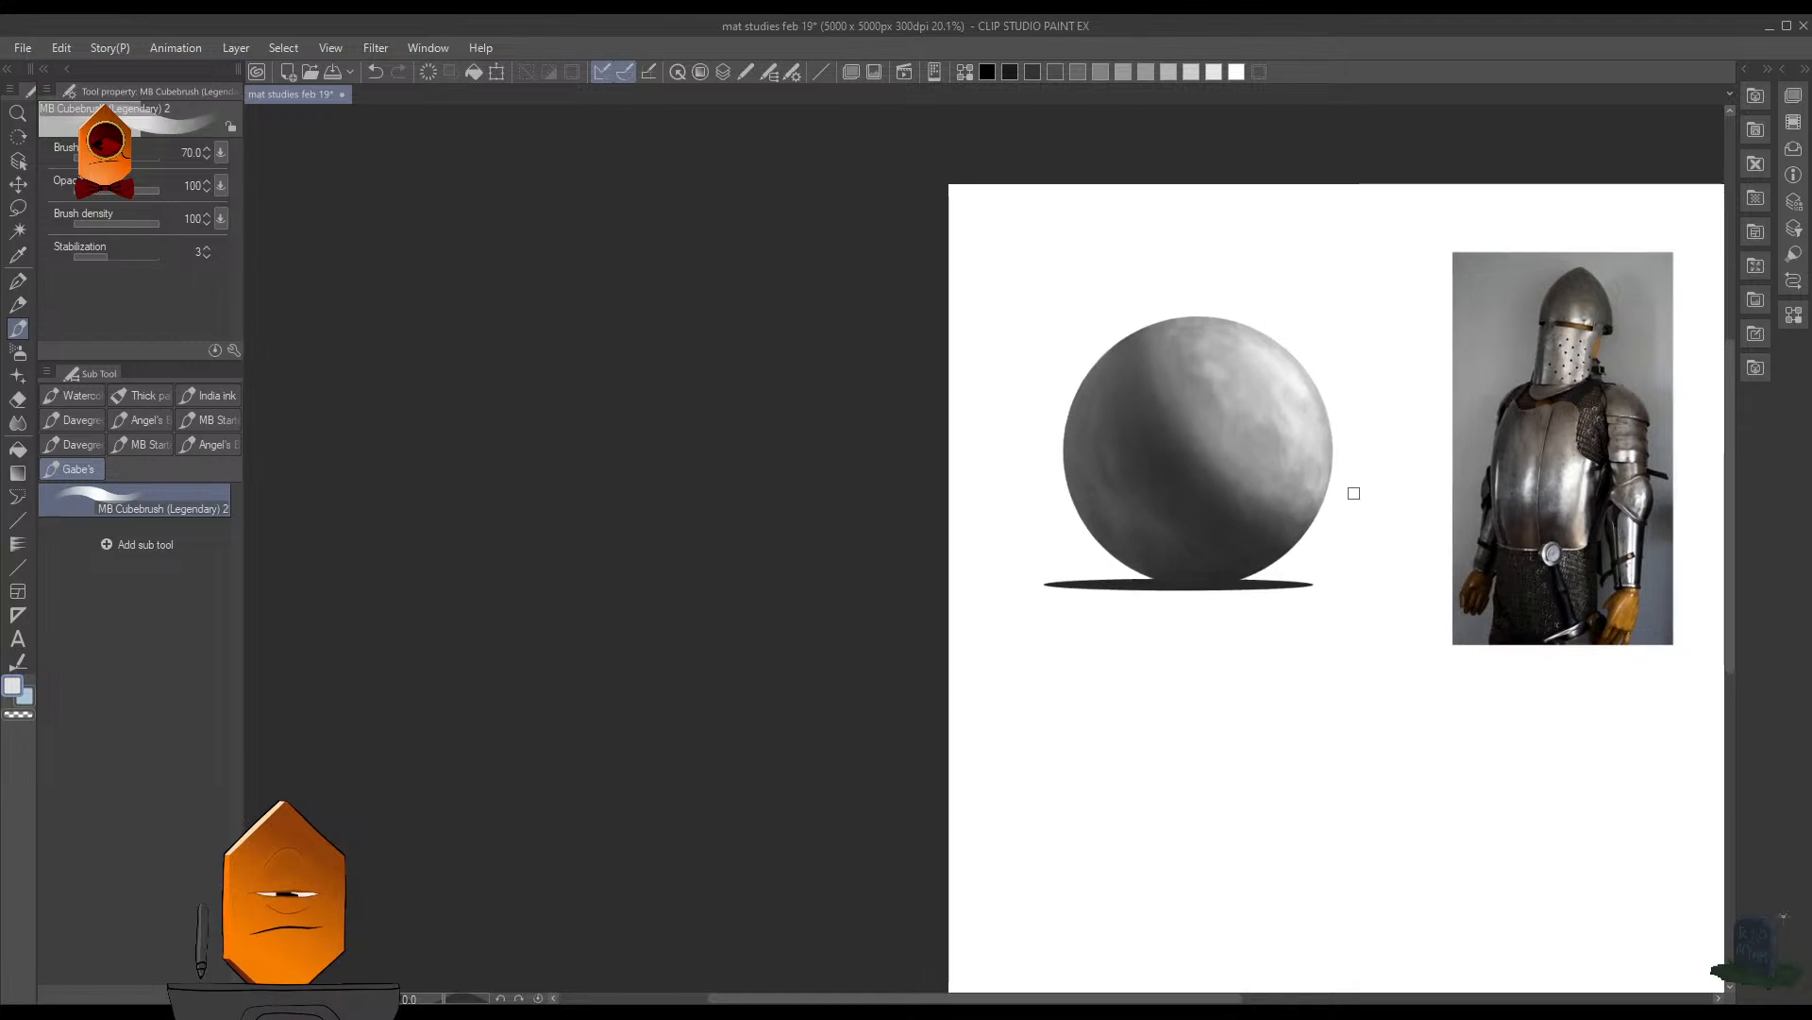
pyautogui.scroll(-2, 1399, 391)
pyautogui.moveTo(1363, 481); pyautogui.dragTo(1170, 458)
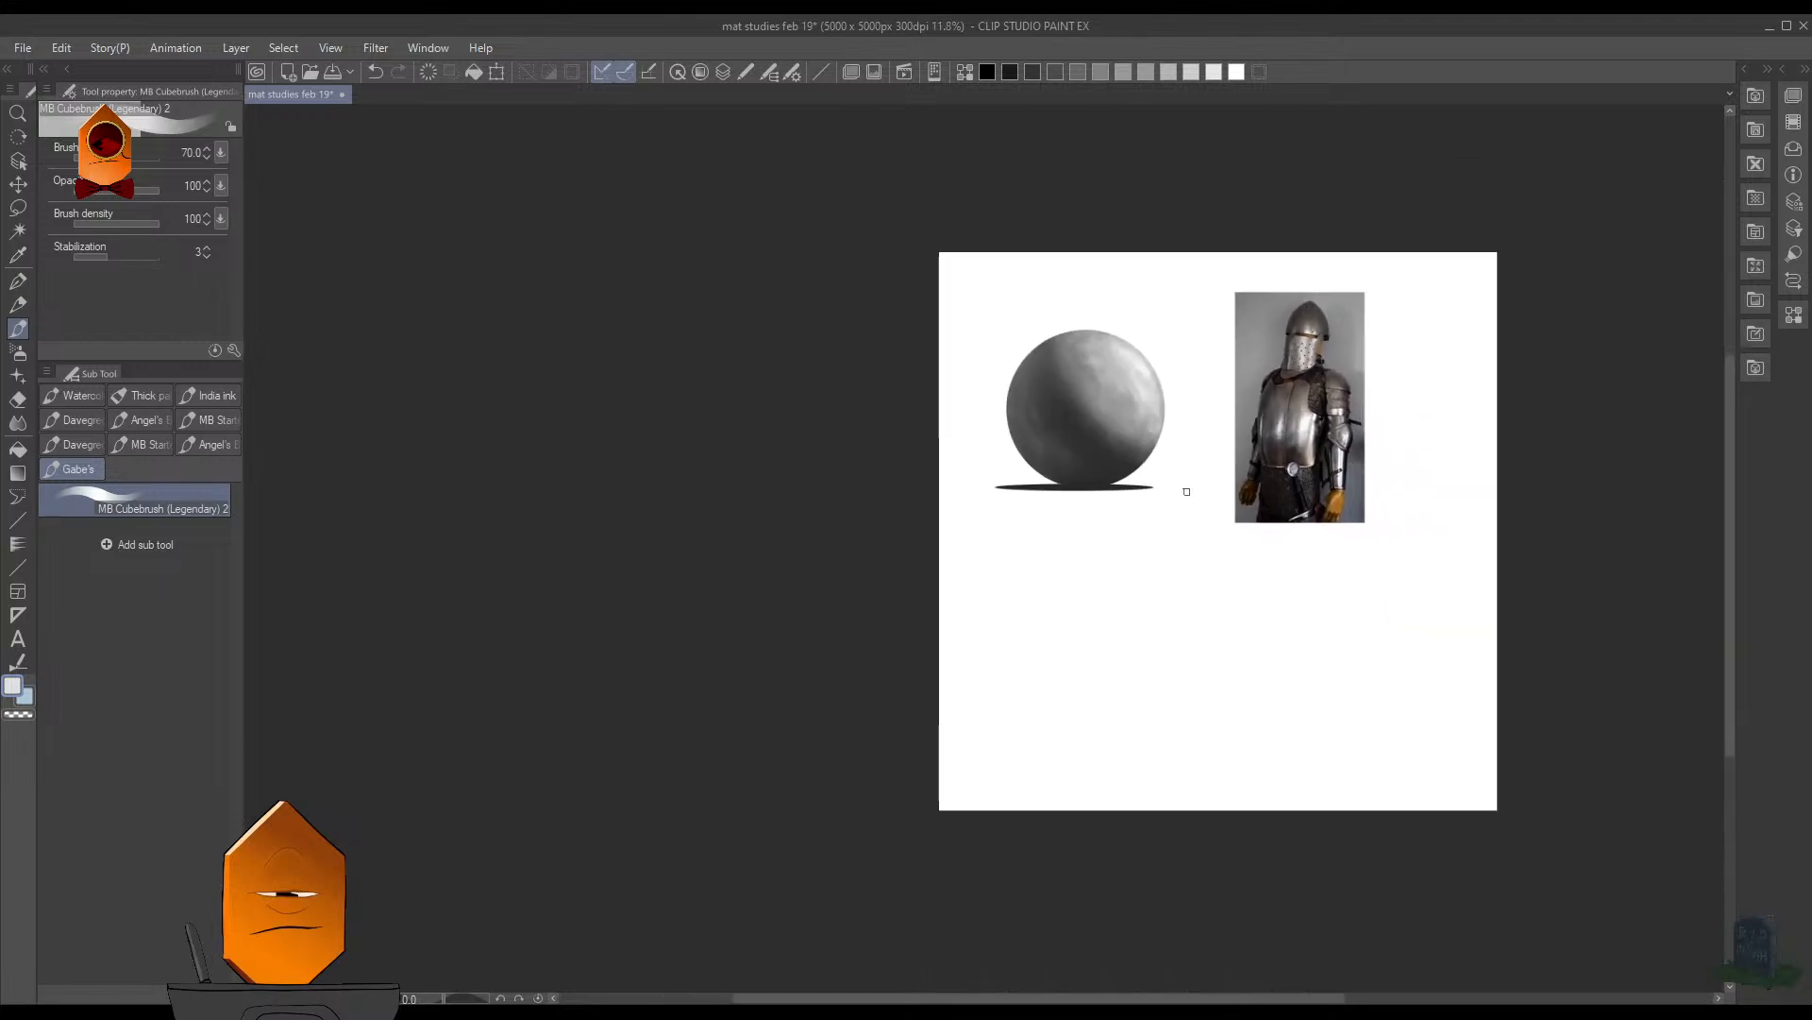
pyautogui.scroll(5, 1147, 348)
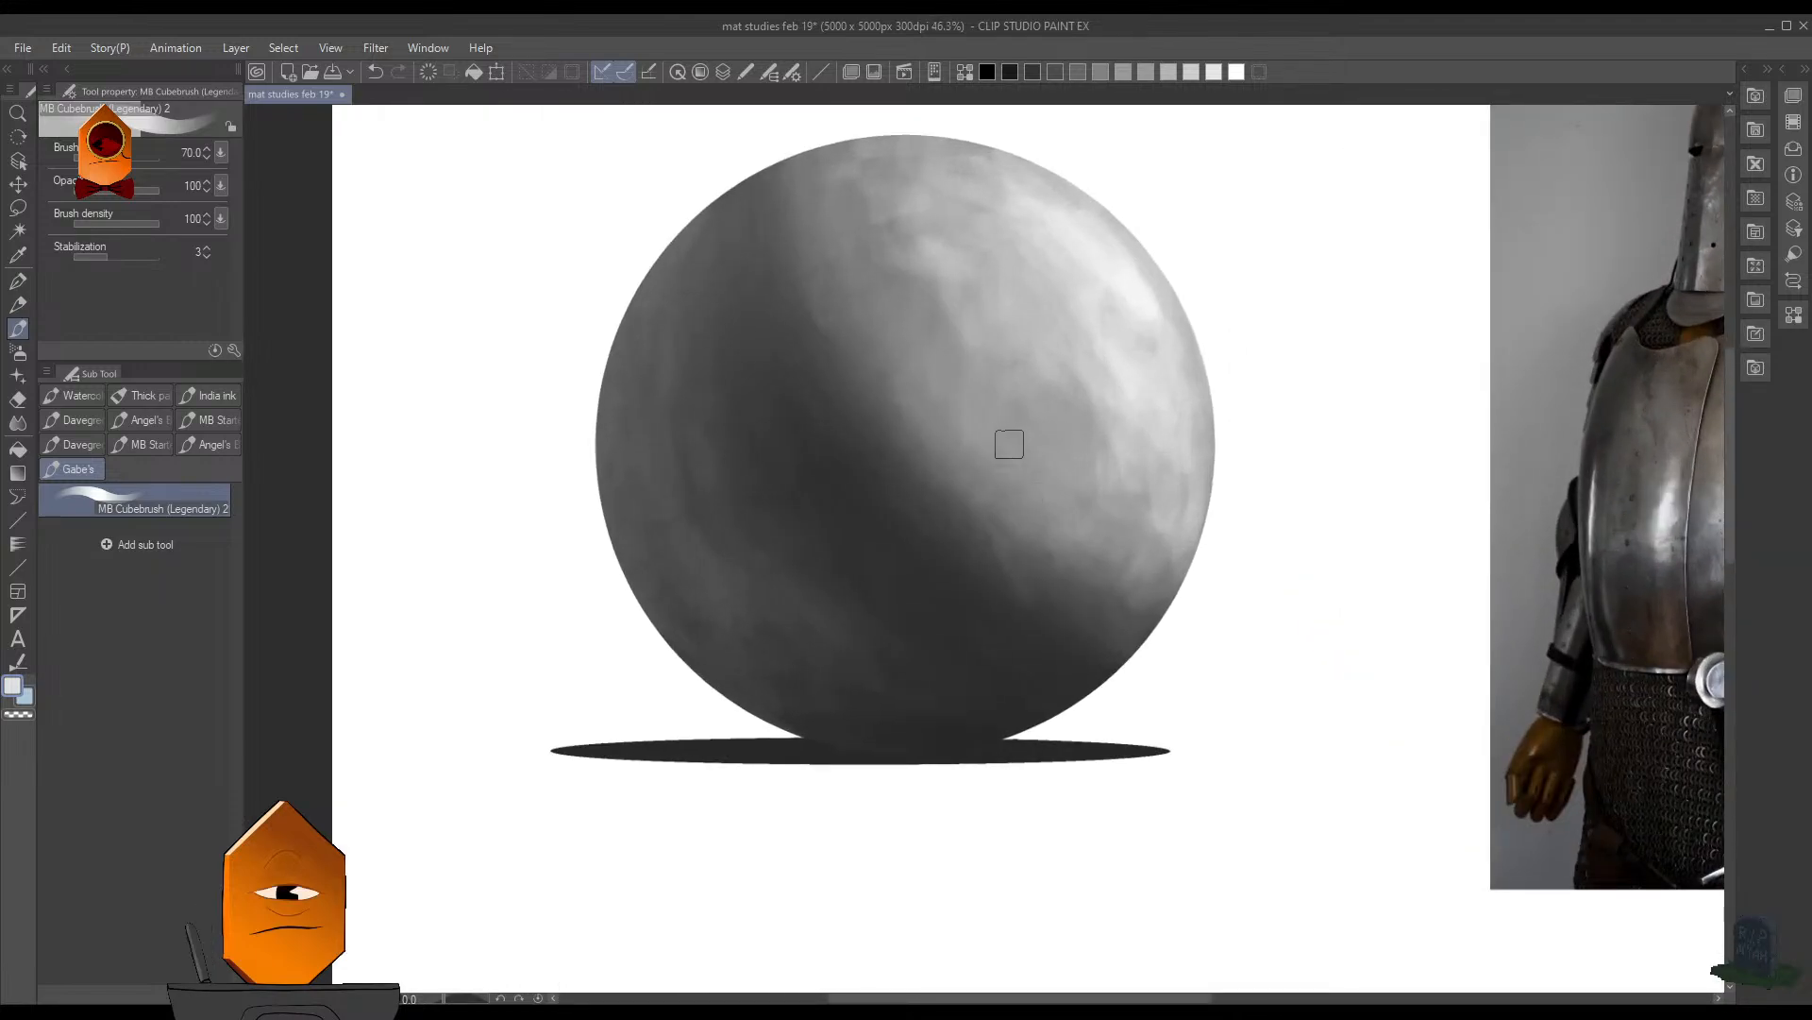
pyautogui.scroll(-5, 1276, 417)
pyautogui.moveTo(1275, 418); pyautogui.dragTo(1203, 470)
pyautogui.scroll(2, 1206, 465)
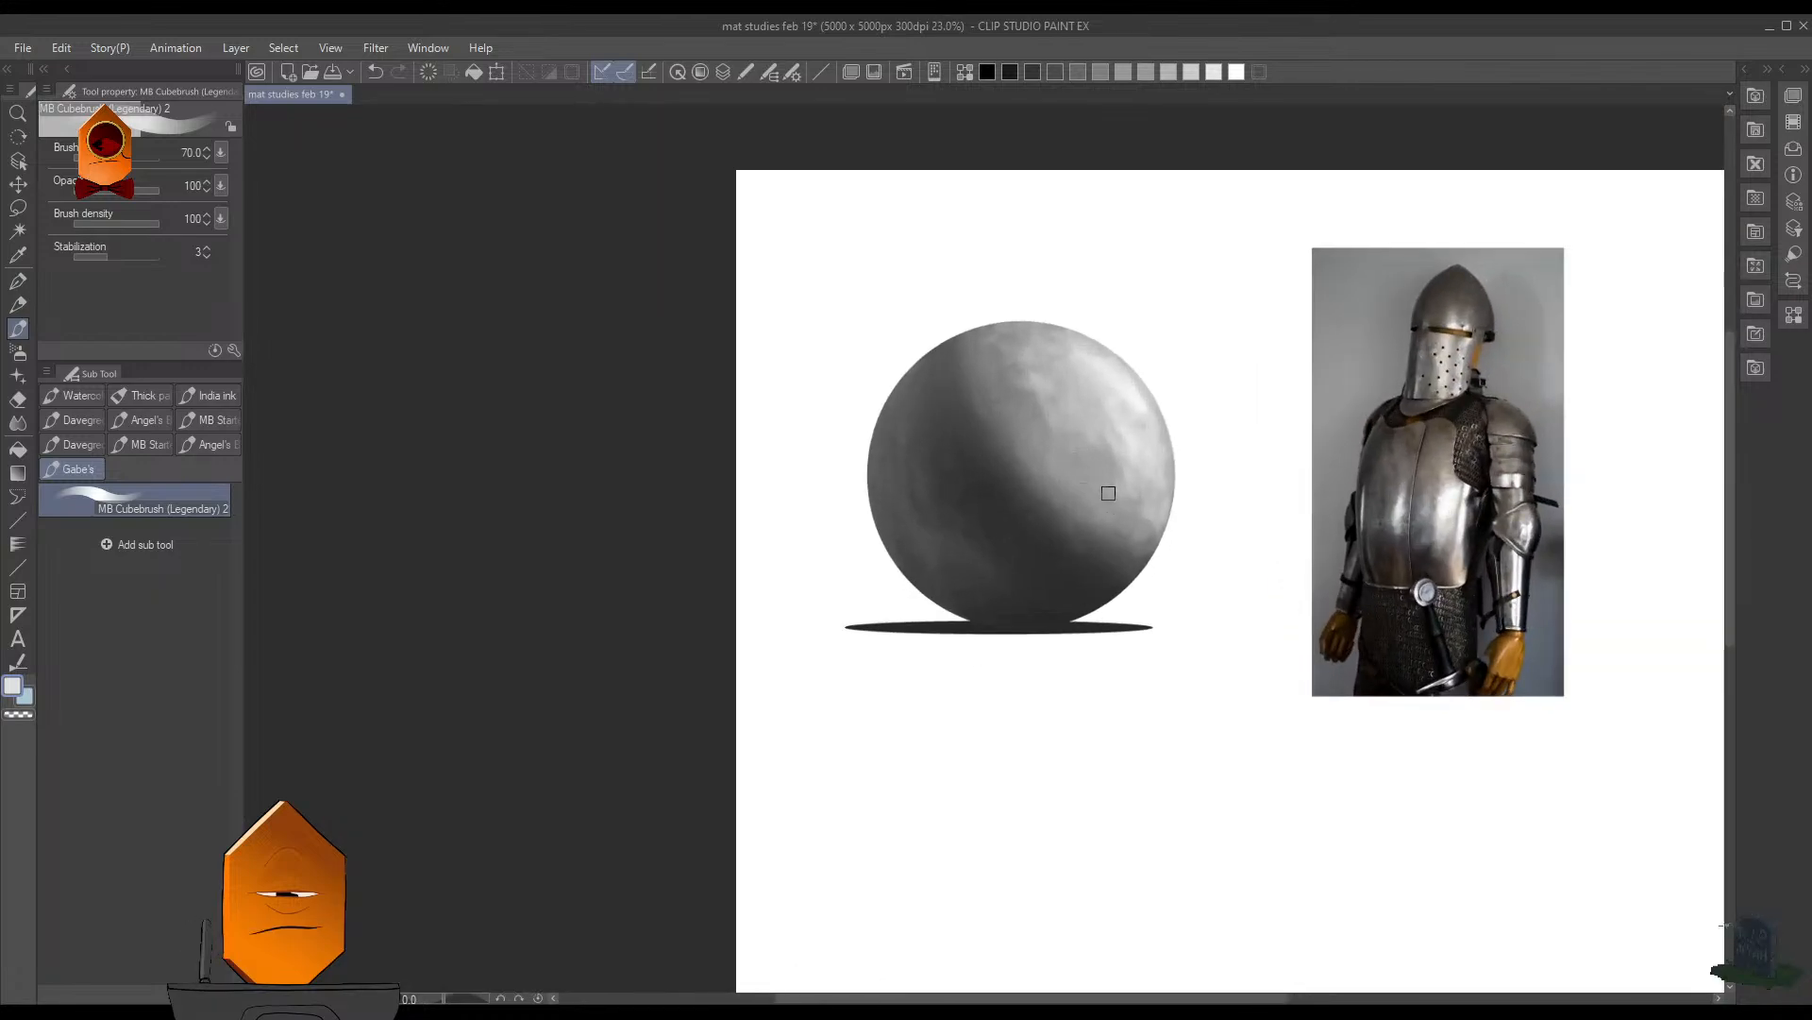
pyautogui.press(']')
pyautogui.press(']')
pyautogui.press(']')
pyautogui.press(']')
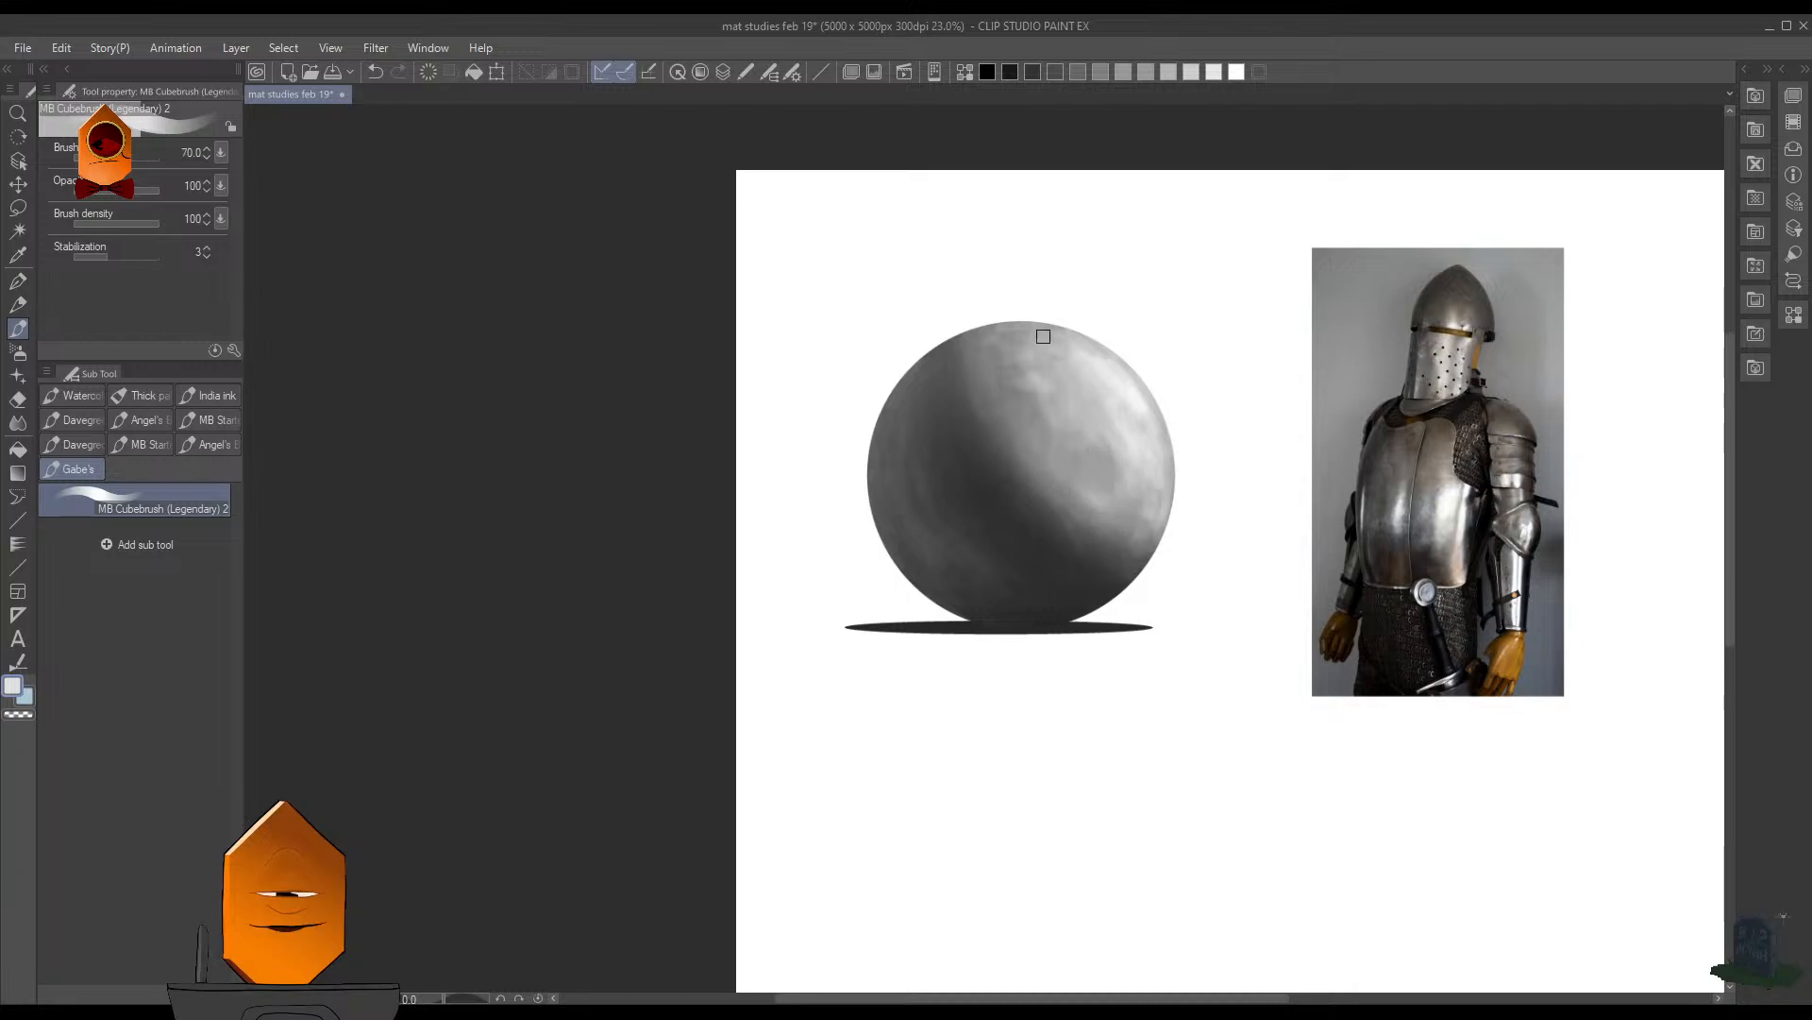
pyautogui.keyDown('alt'); pyautogui.click(1105, 460); pyautogui.keyUp('alt')
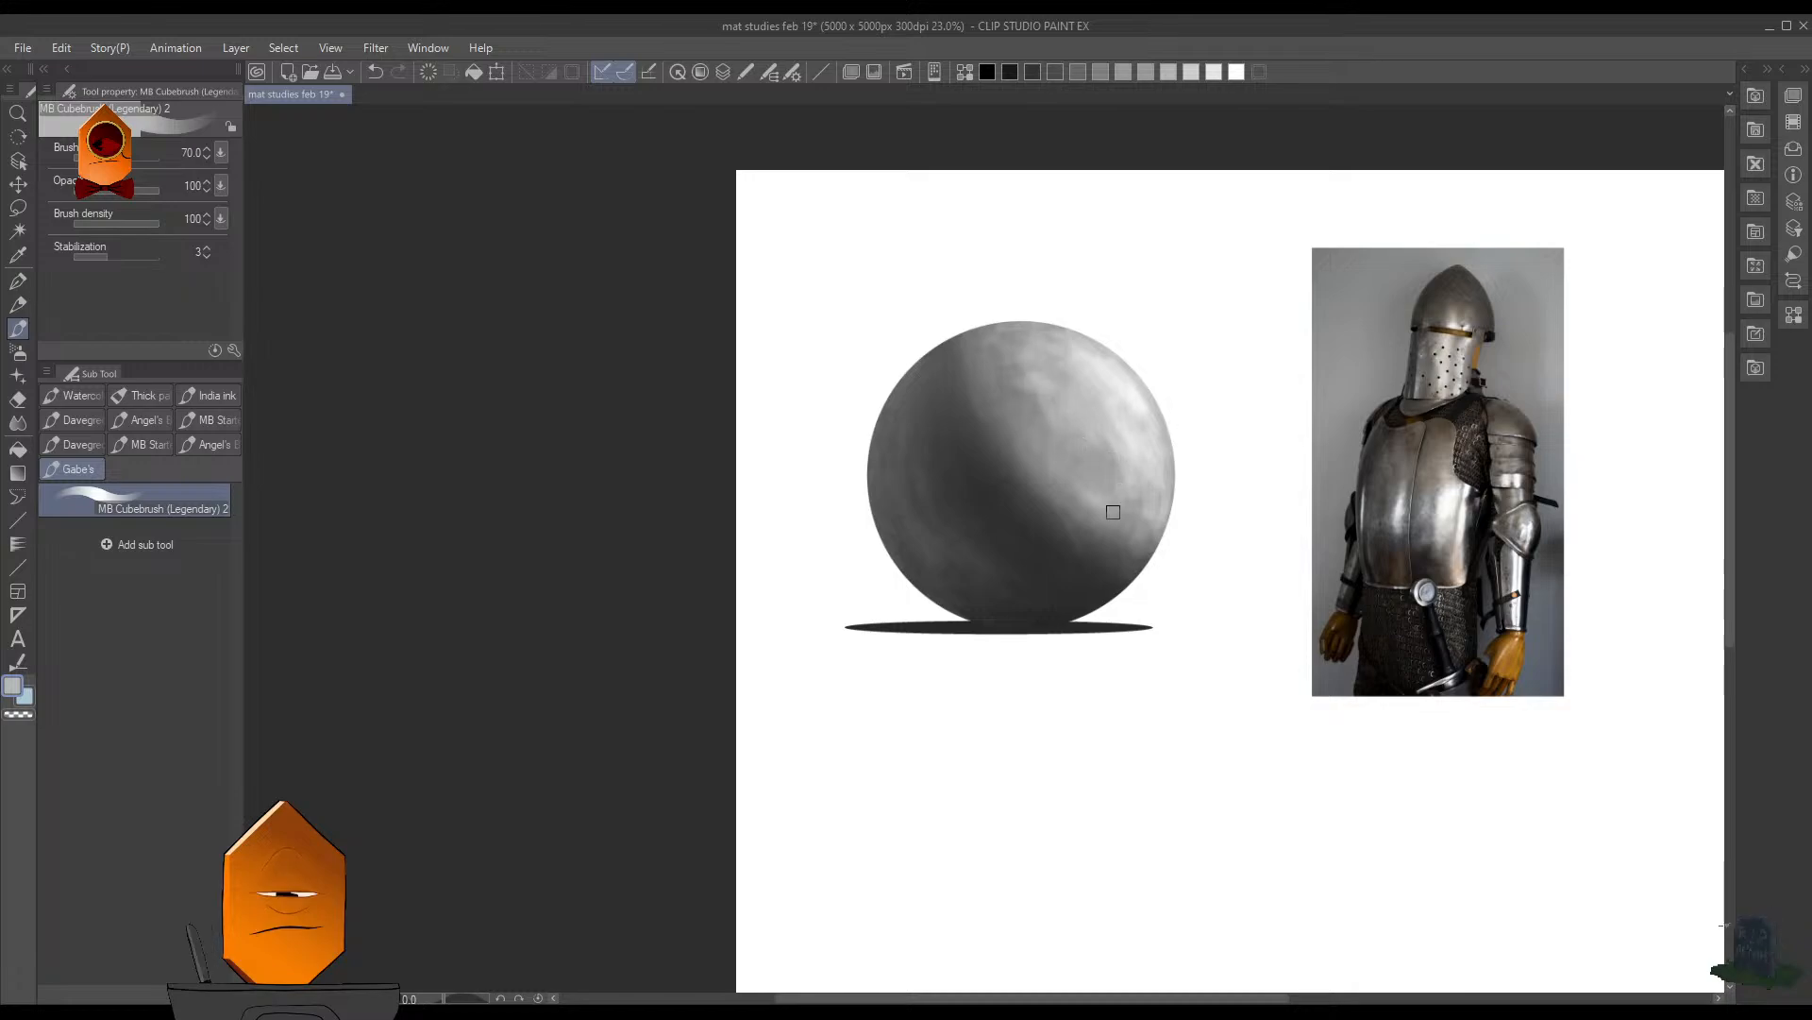
pyautogui.scroll(-3, 1113, 512)
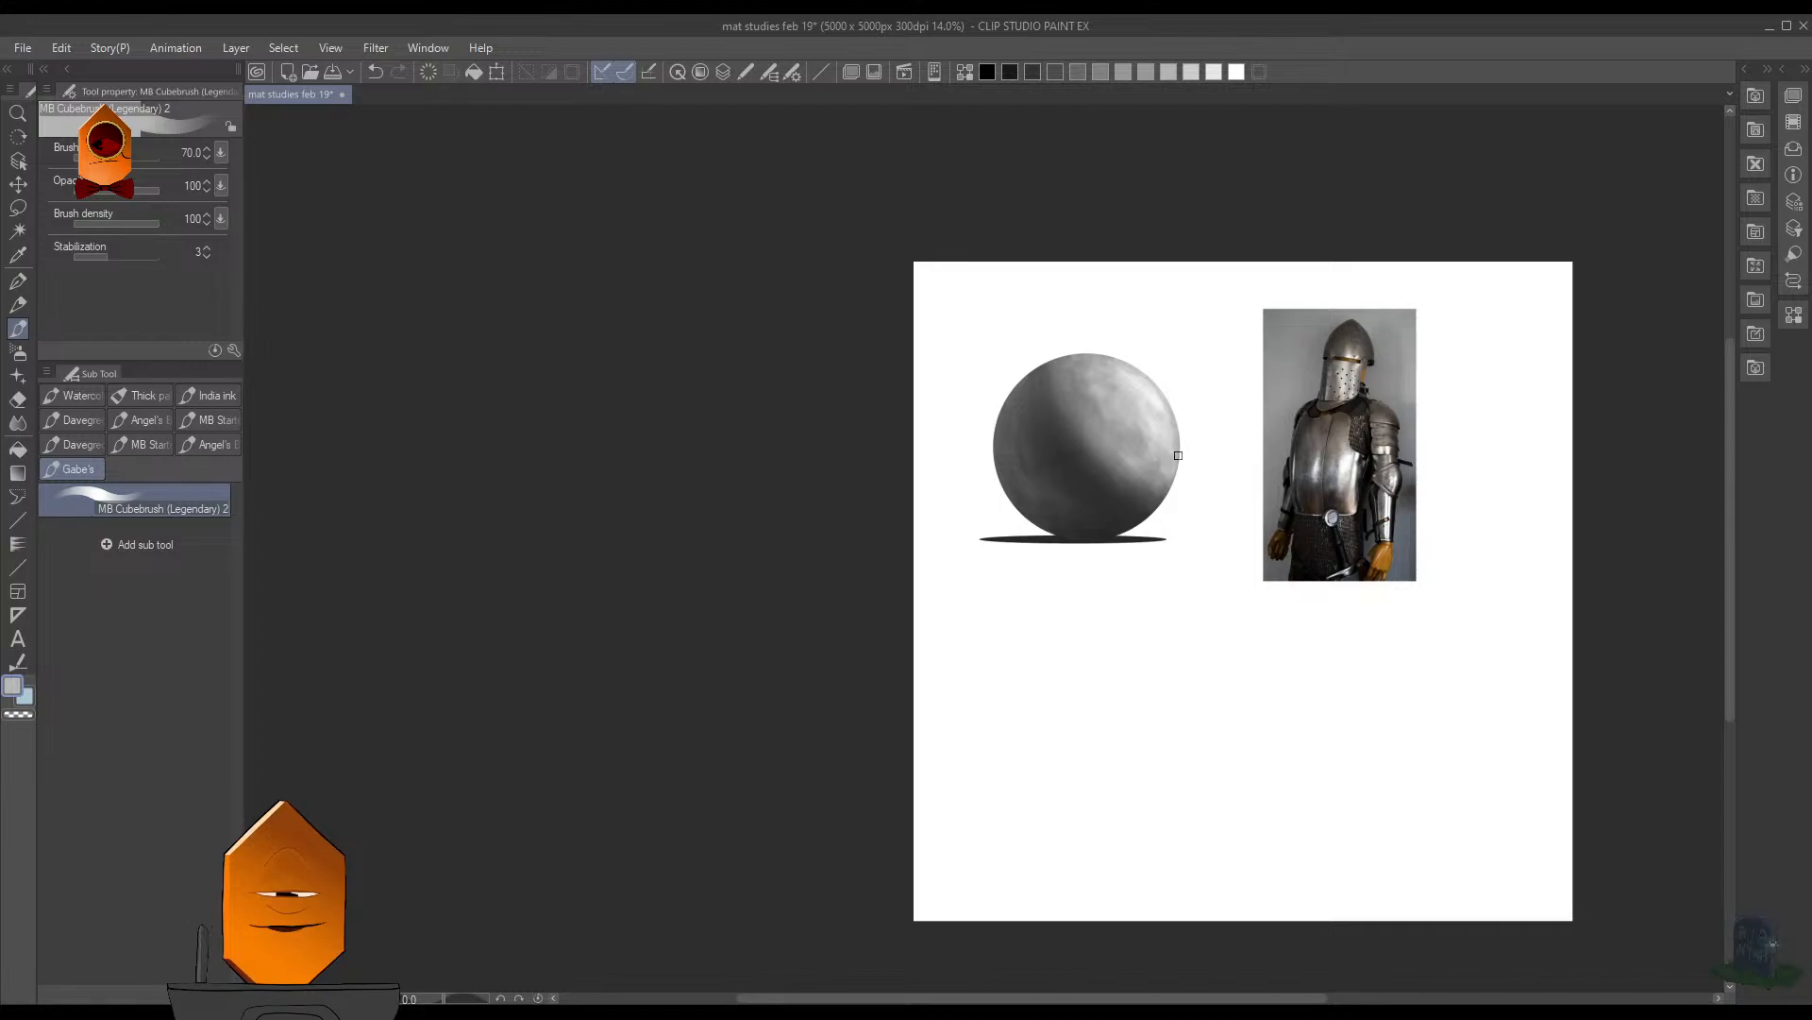
pyautogui.hotkey('ctrl', 's')
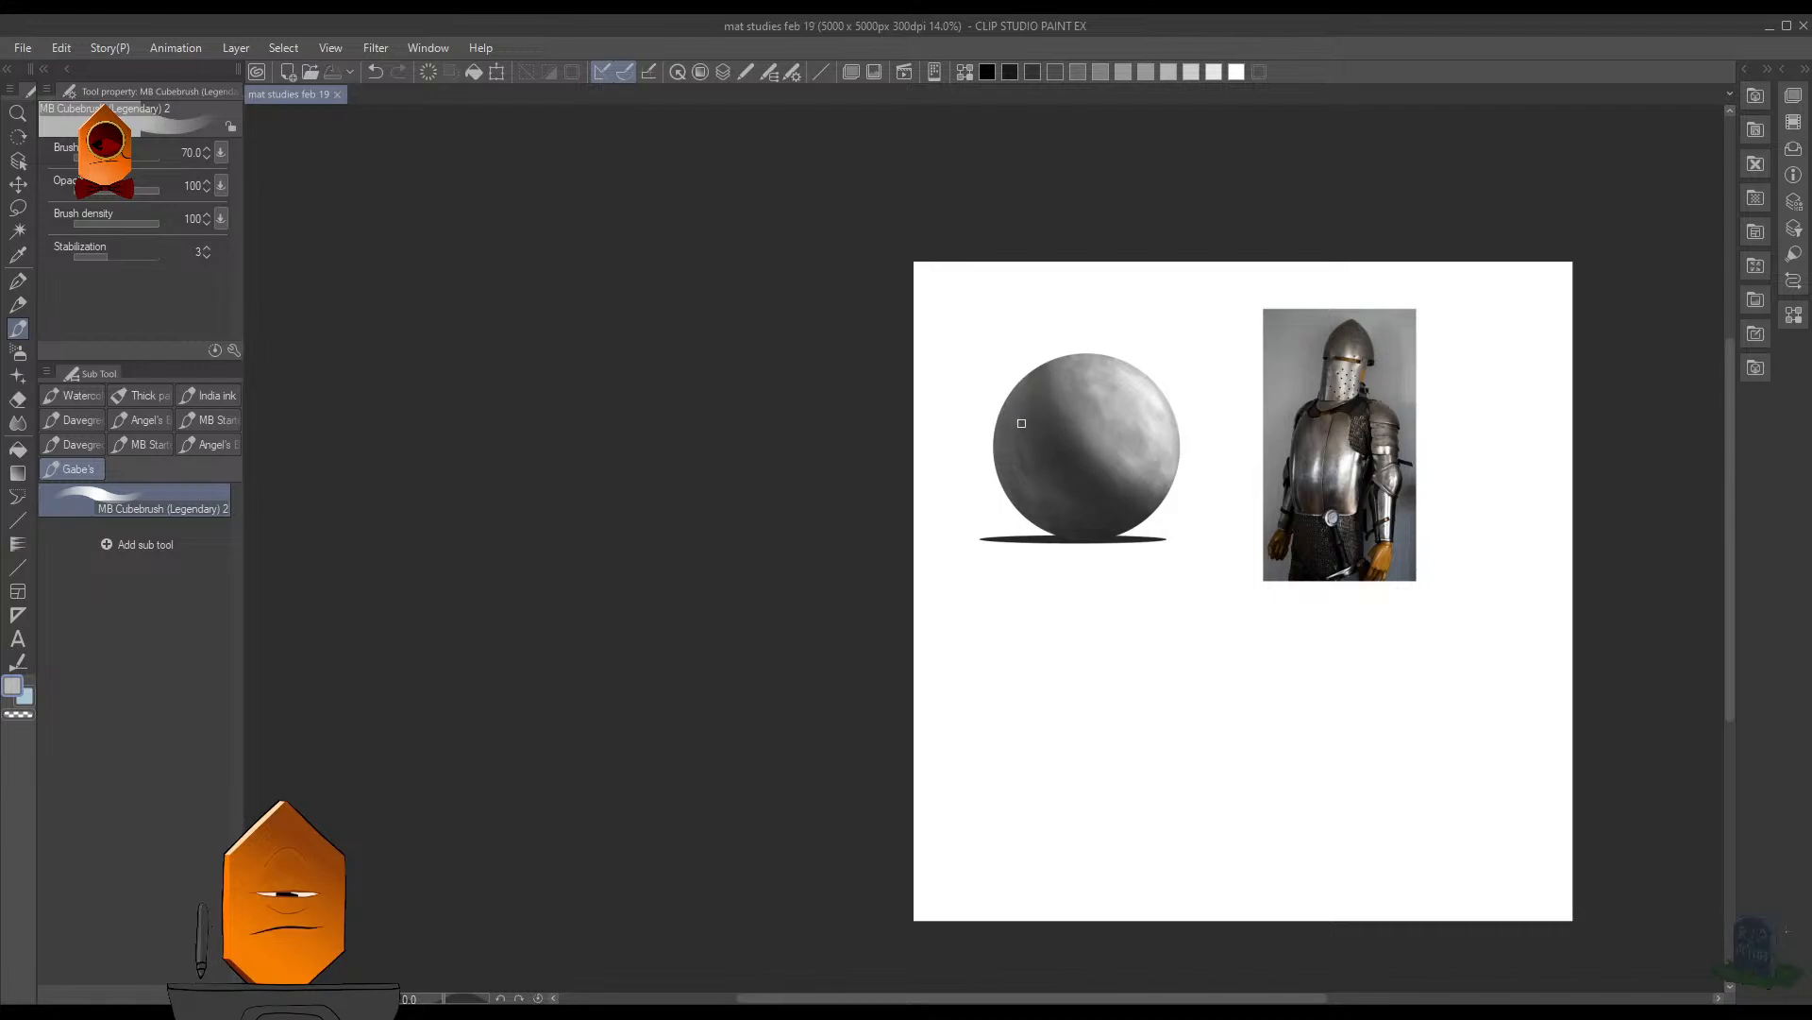
# - Compare the sphere's shading with the metal reflections in the knight armor photo at several zoom levels
pyautogui.scroll(3, 1064, 378)
pyautogui.scroll(-3, 982, 528)
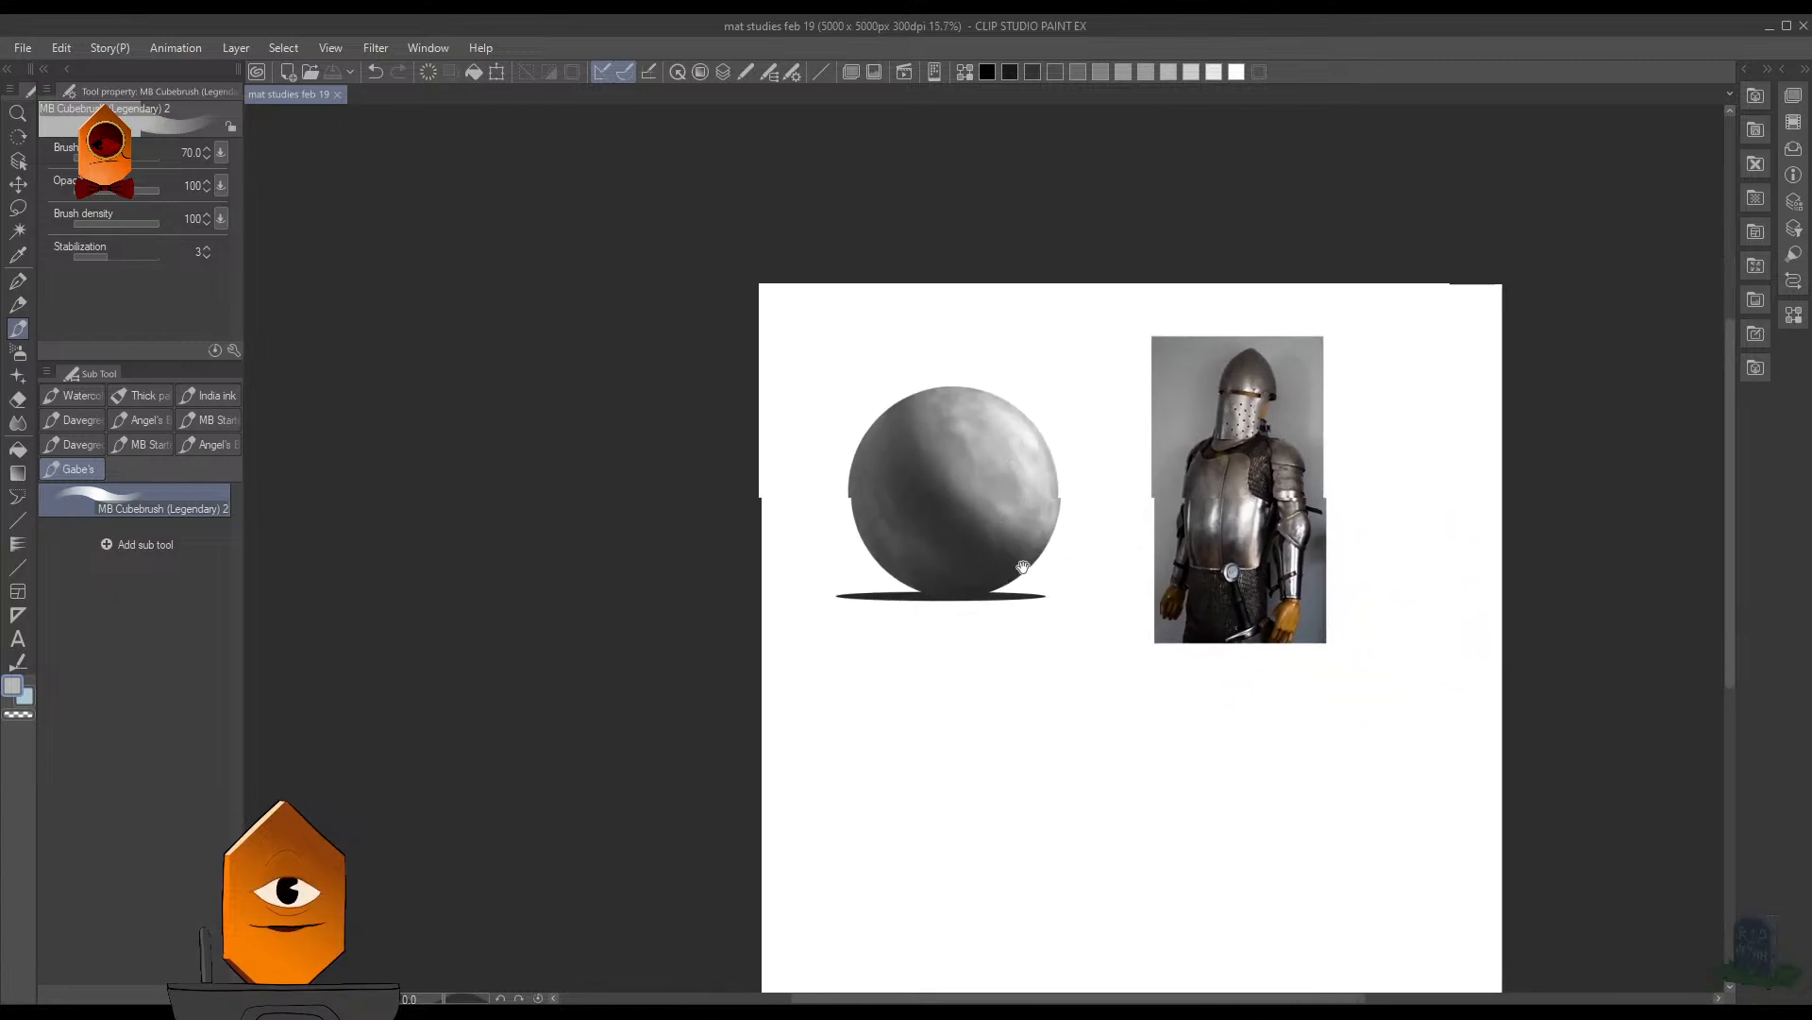
pyautogui.moveTo(1023, 566); pyautogui.dragTo(829, 506)
pyautogui.scroll(4, 874, 397)
pyautogui.scroll(3, 891, 380)
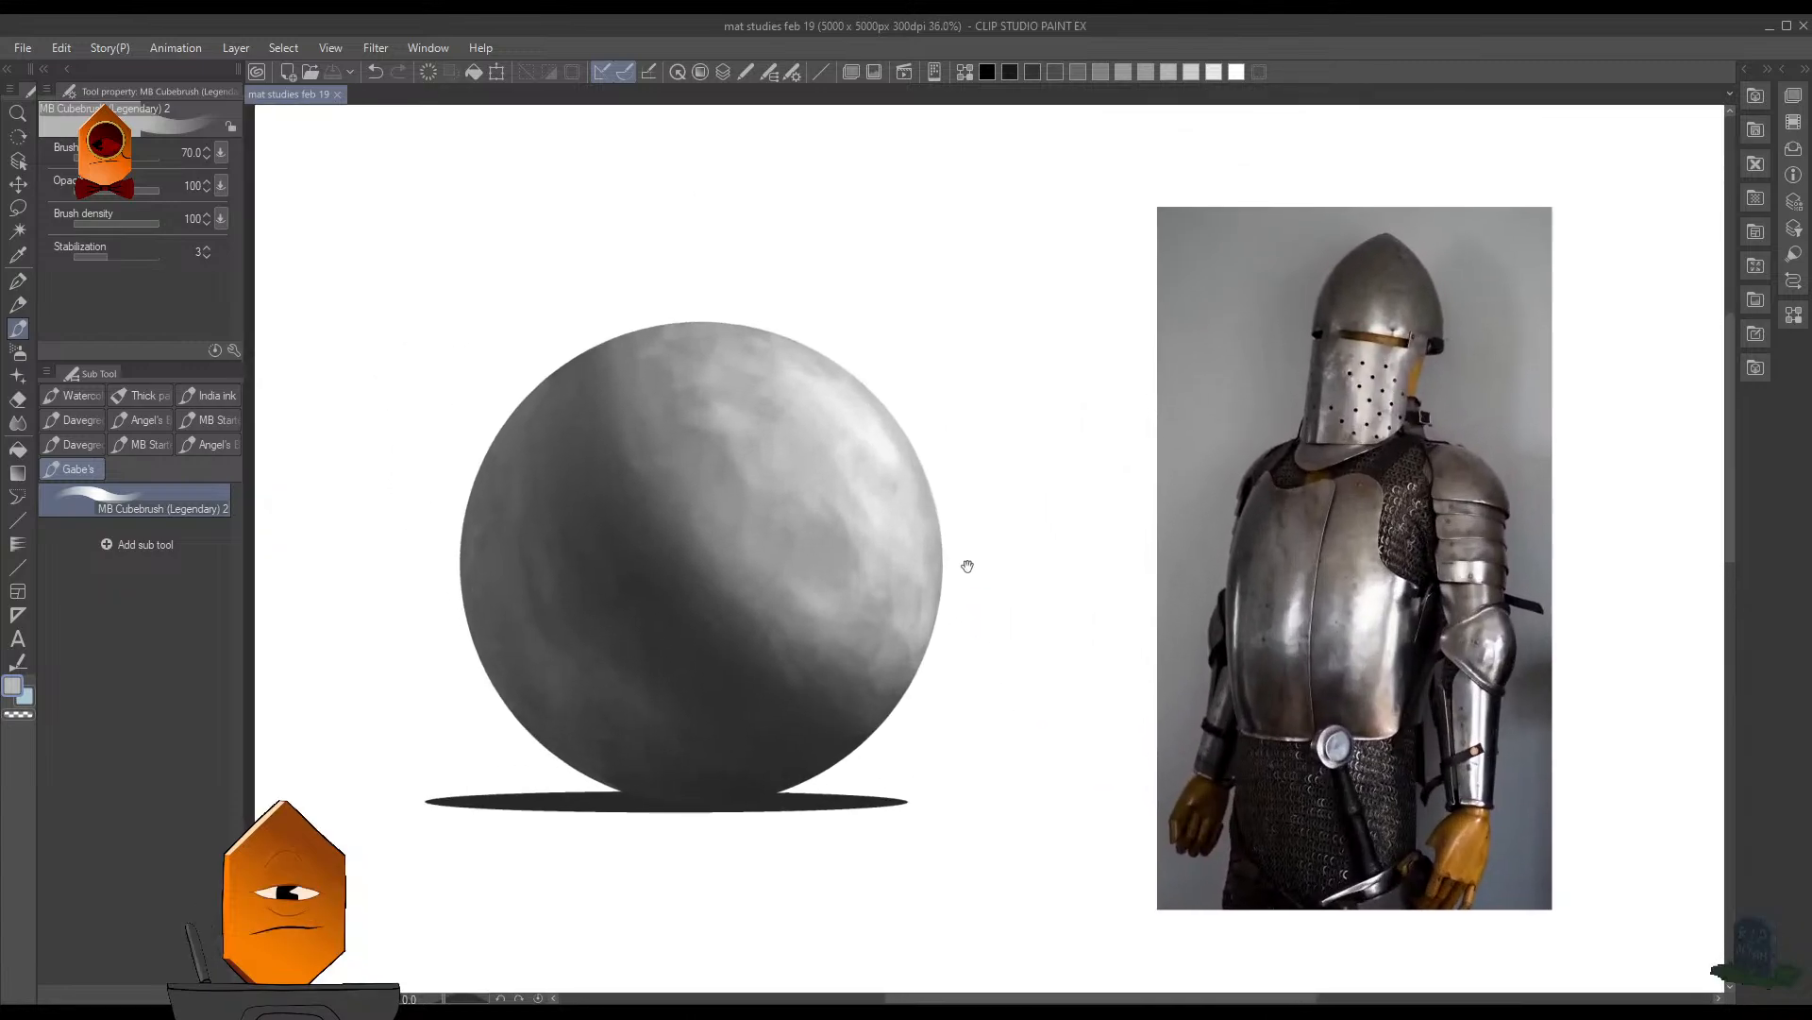
pyautogui.scroll(5, 957, 502)
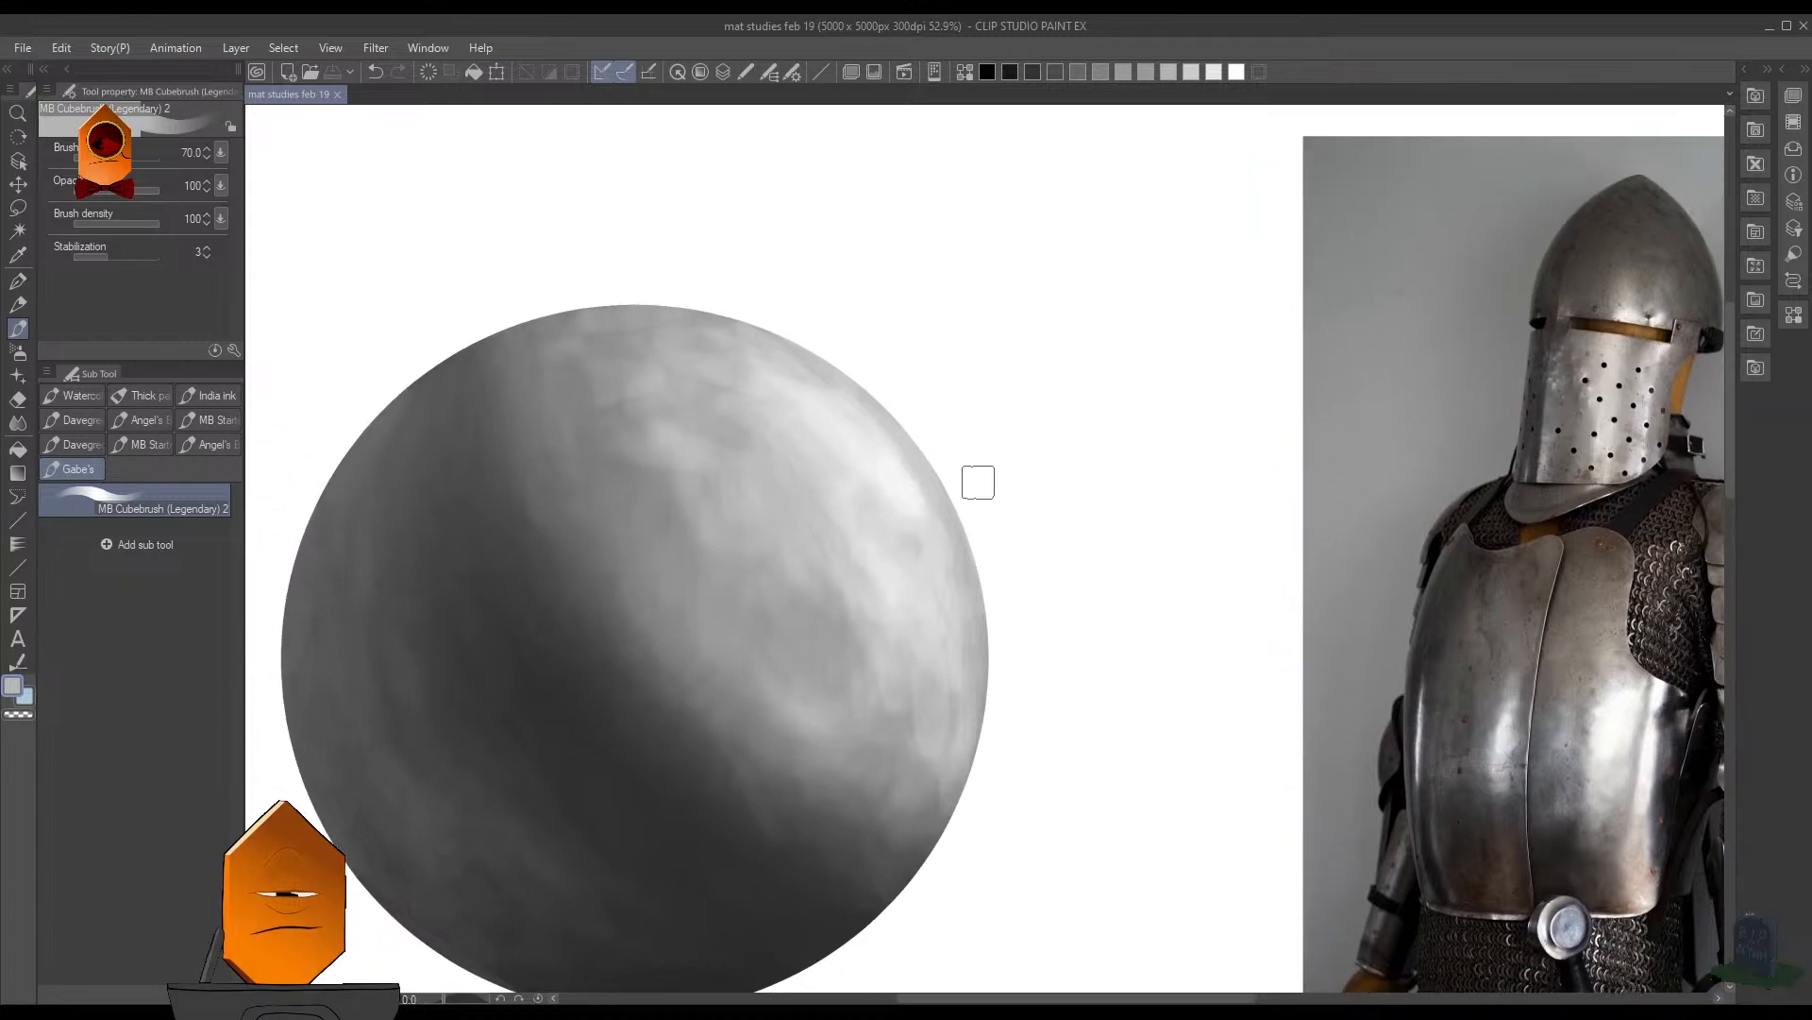
pyautogui.scroll(-6, 1026, 359)
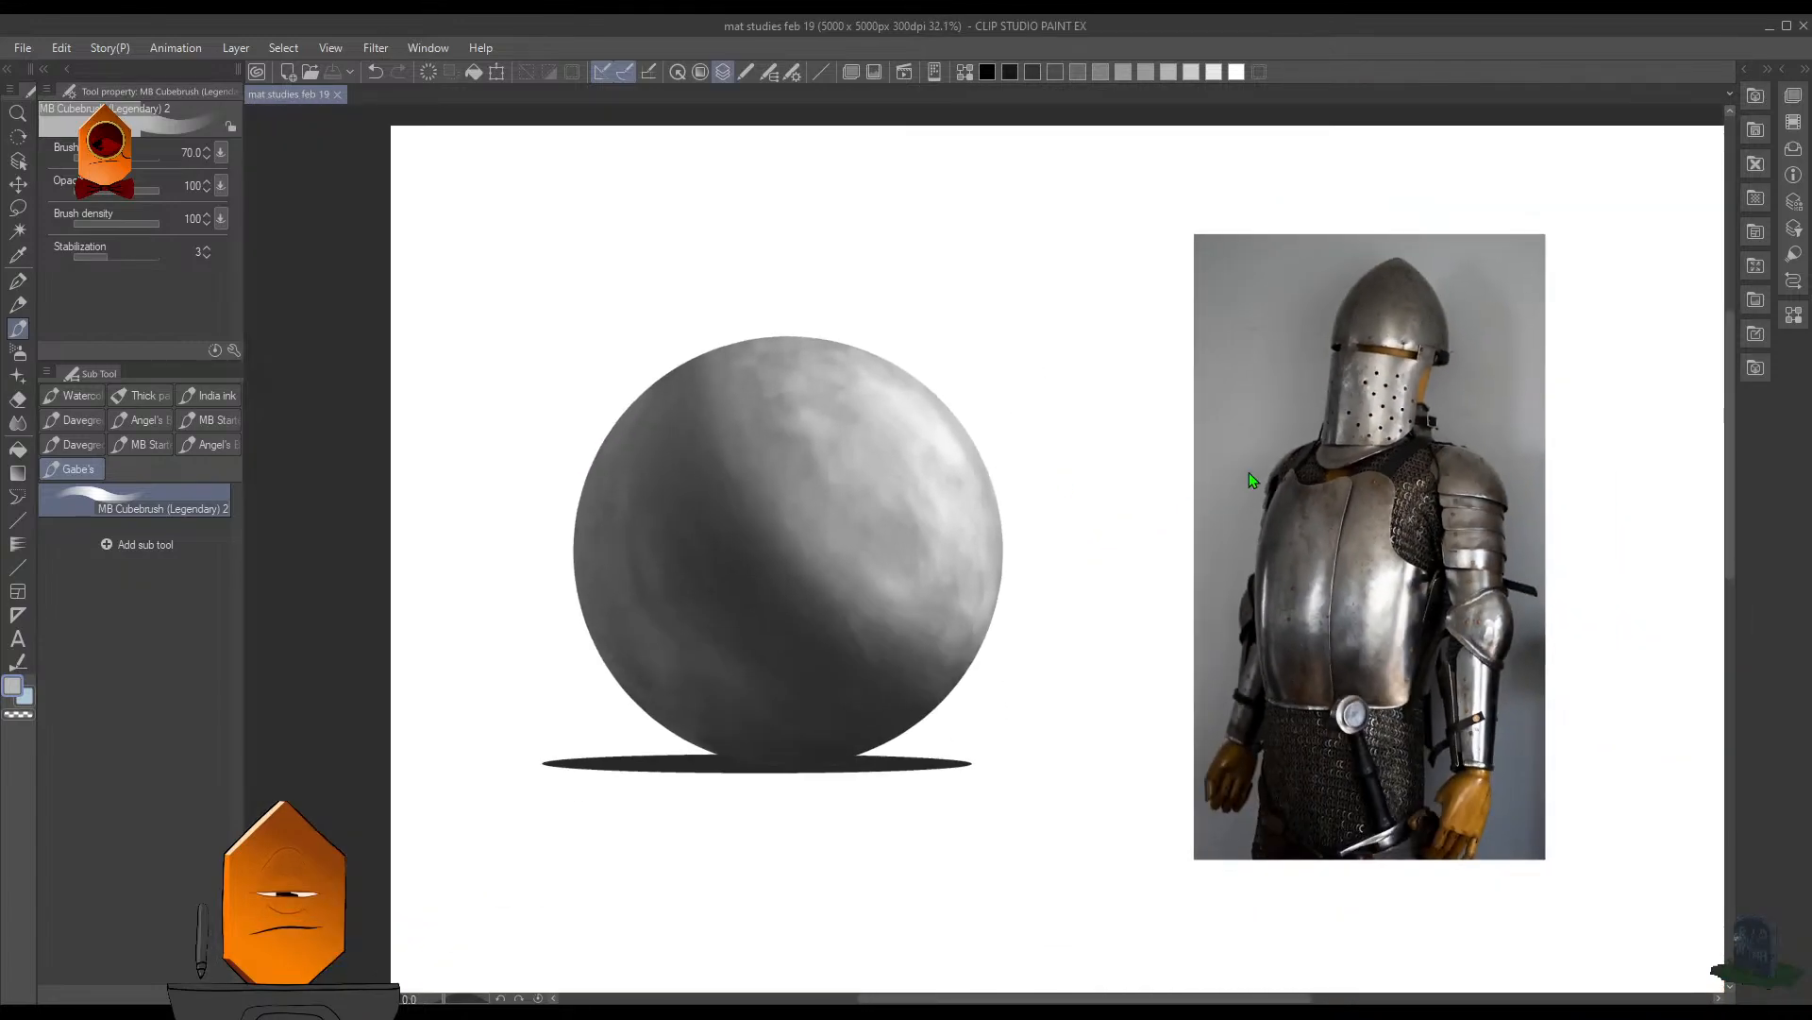
pyautogui.click(1231, 490)
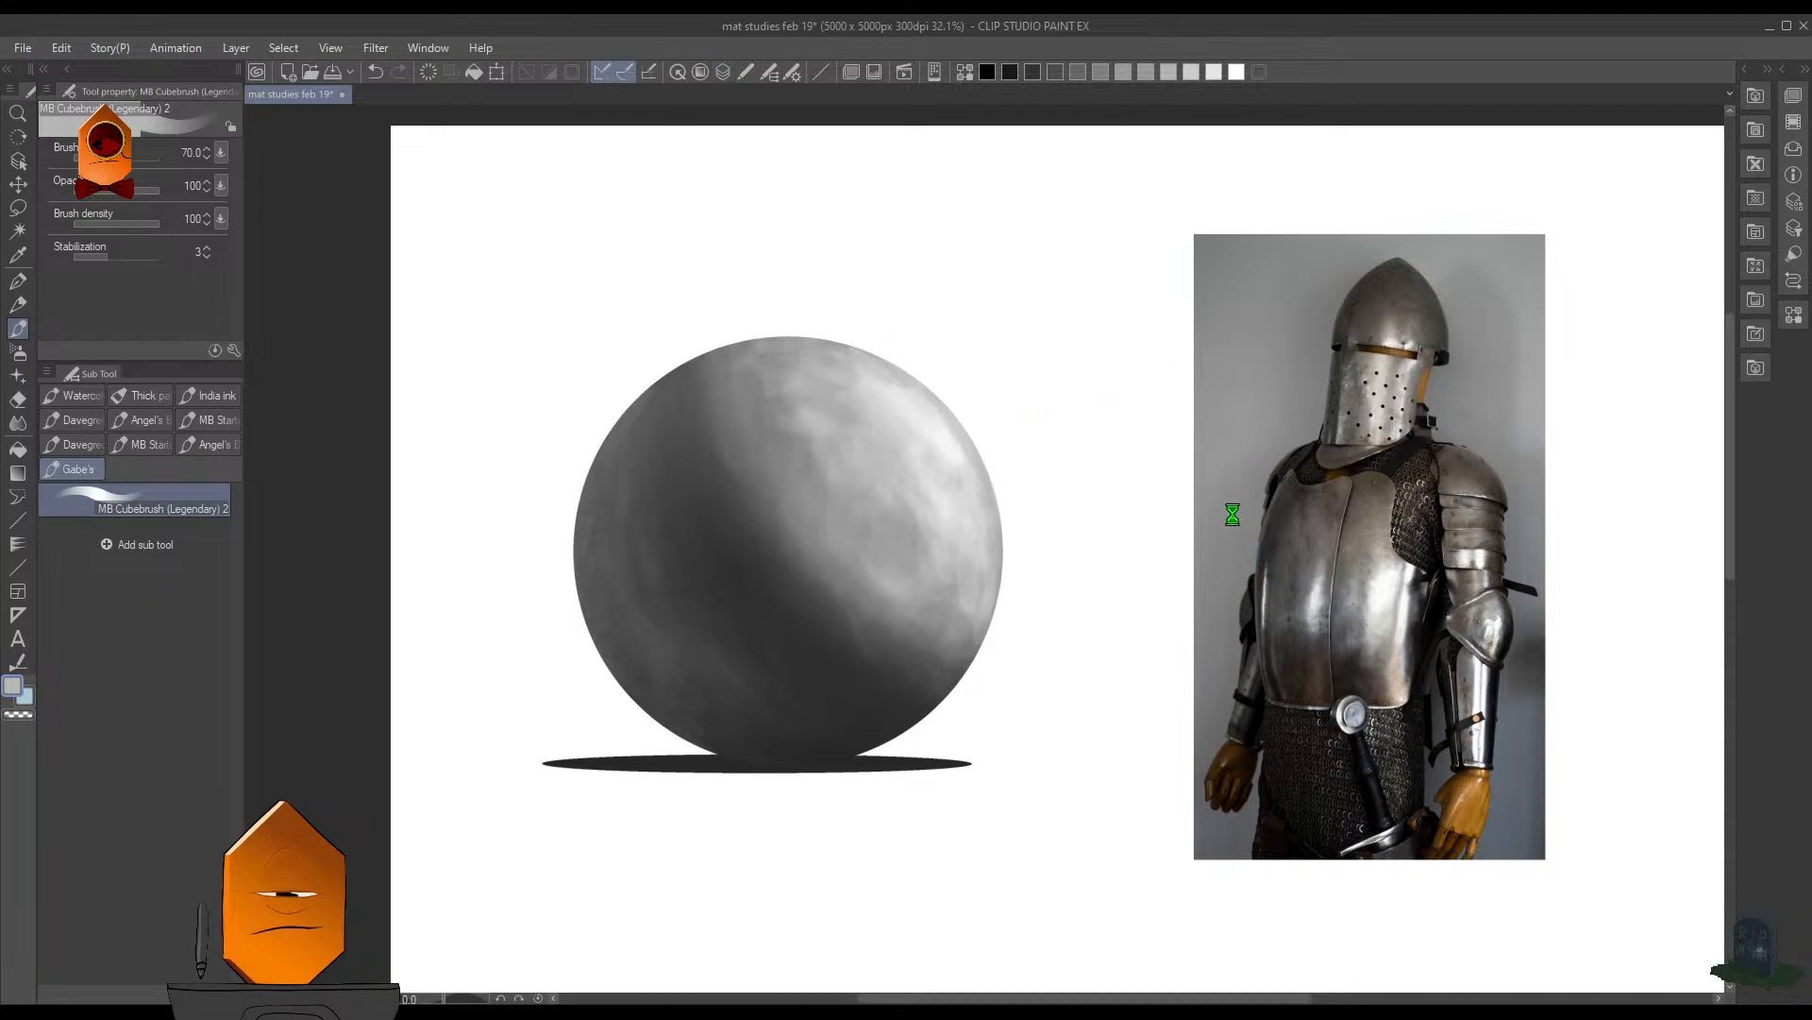
pyautogui.moveTo(1318, 539); pyautogui.dragTo(1229, 535)
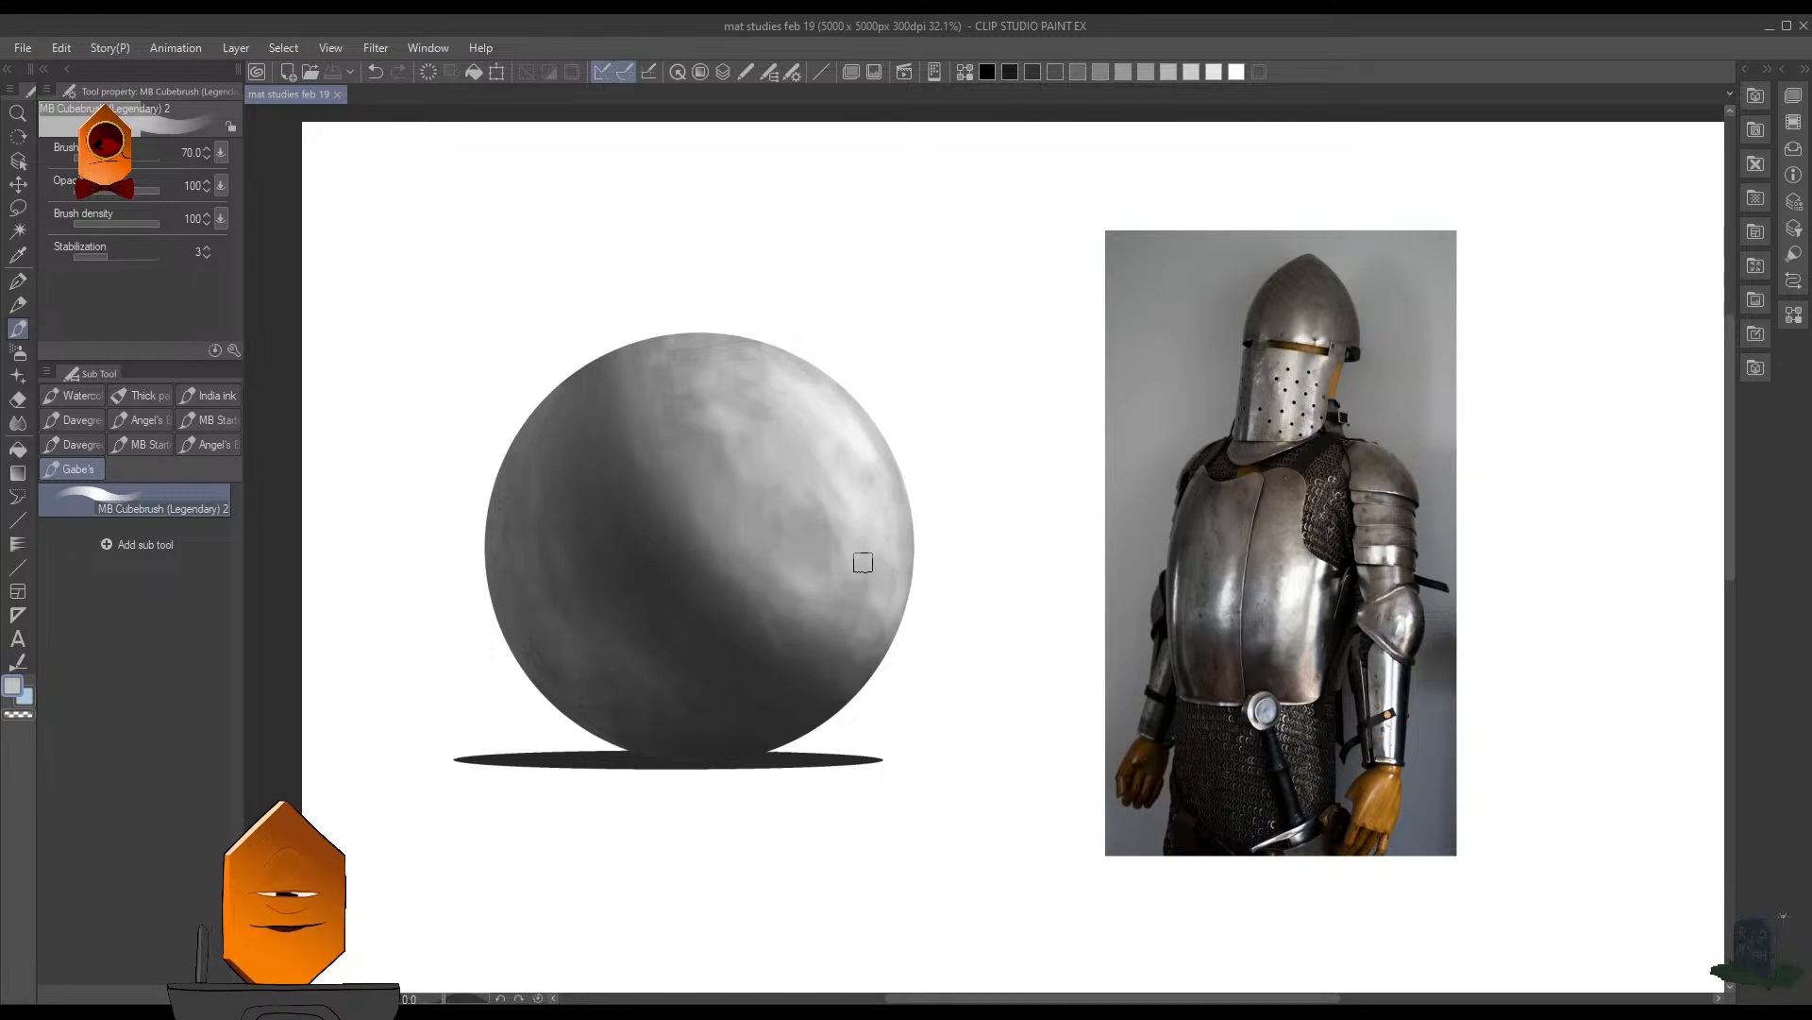
# - Switch to a dark gray and darken the sphere's lower-right edge, undoing unwanted strokes
pyautogui.moveTo(886, 635); pyautogui.dragTo(885, 663)
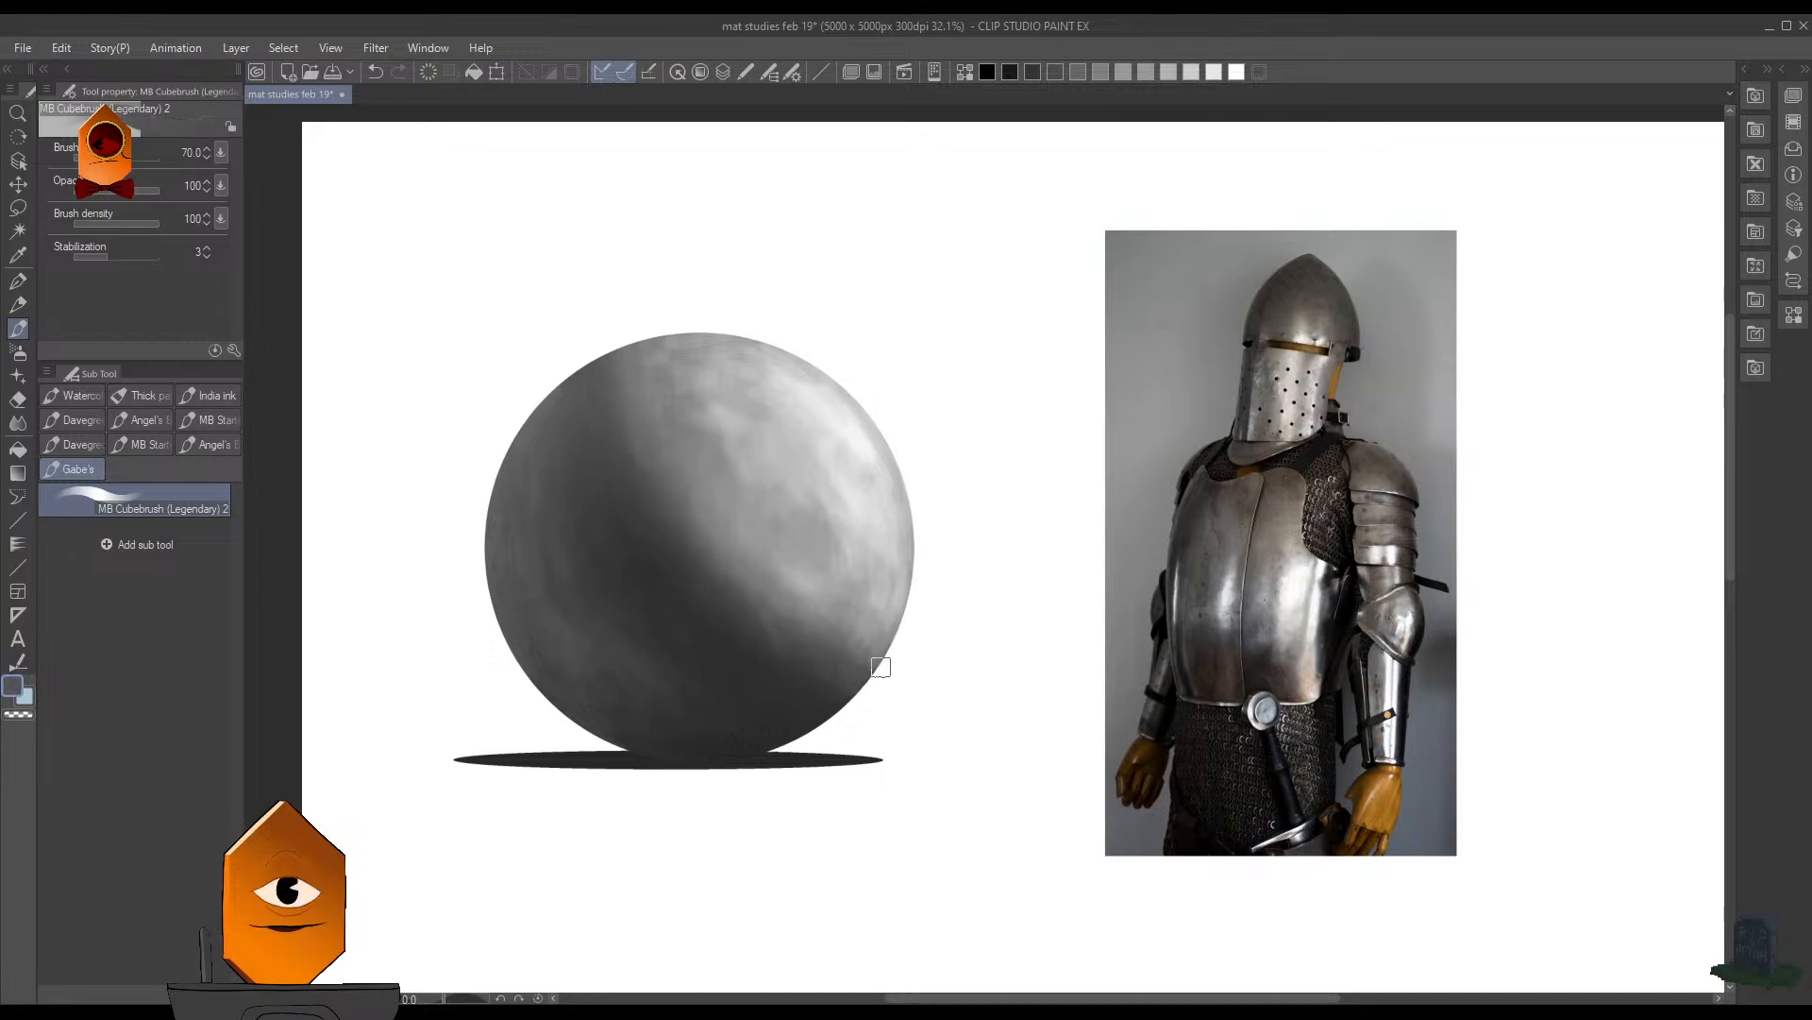
pyautogui.moveTo(885, 655)
pyautogui.mouseDown()
pyautogui.moveTo(910, 622)
pyautogui.moveTo(863, 663)
pyautogui.mouseUp()
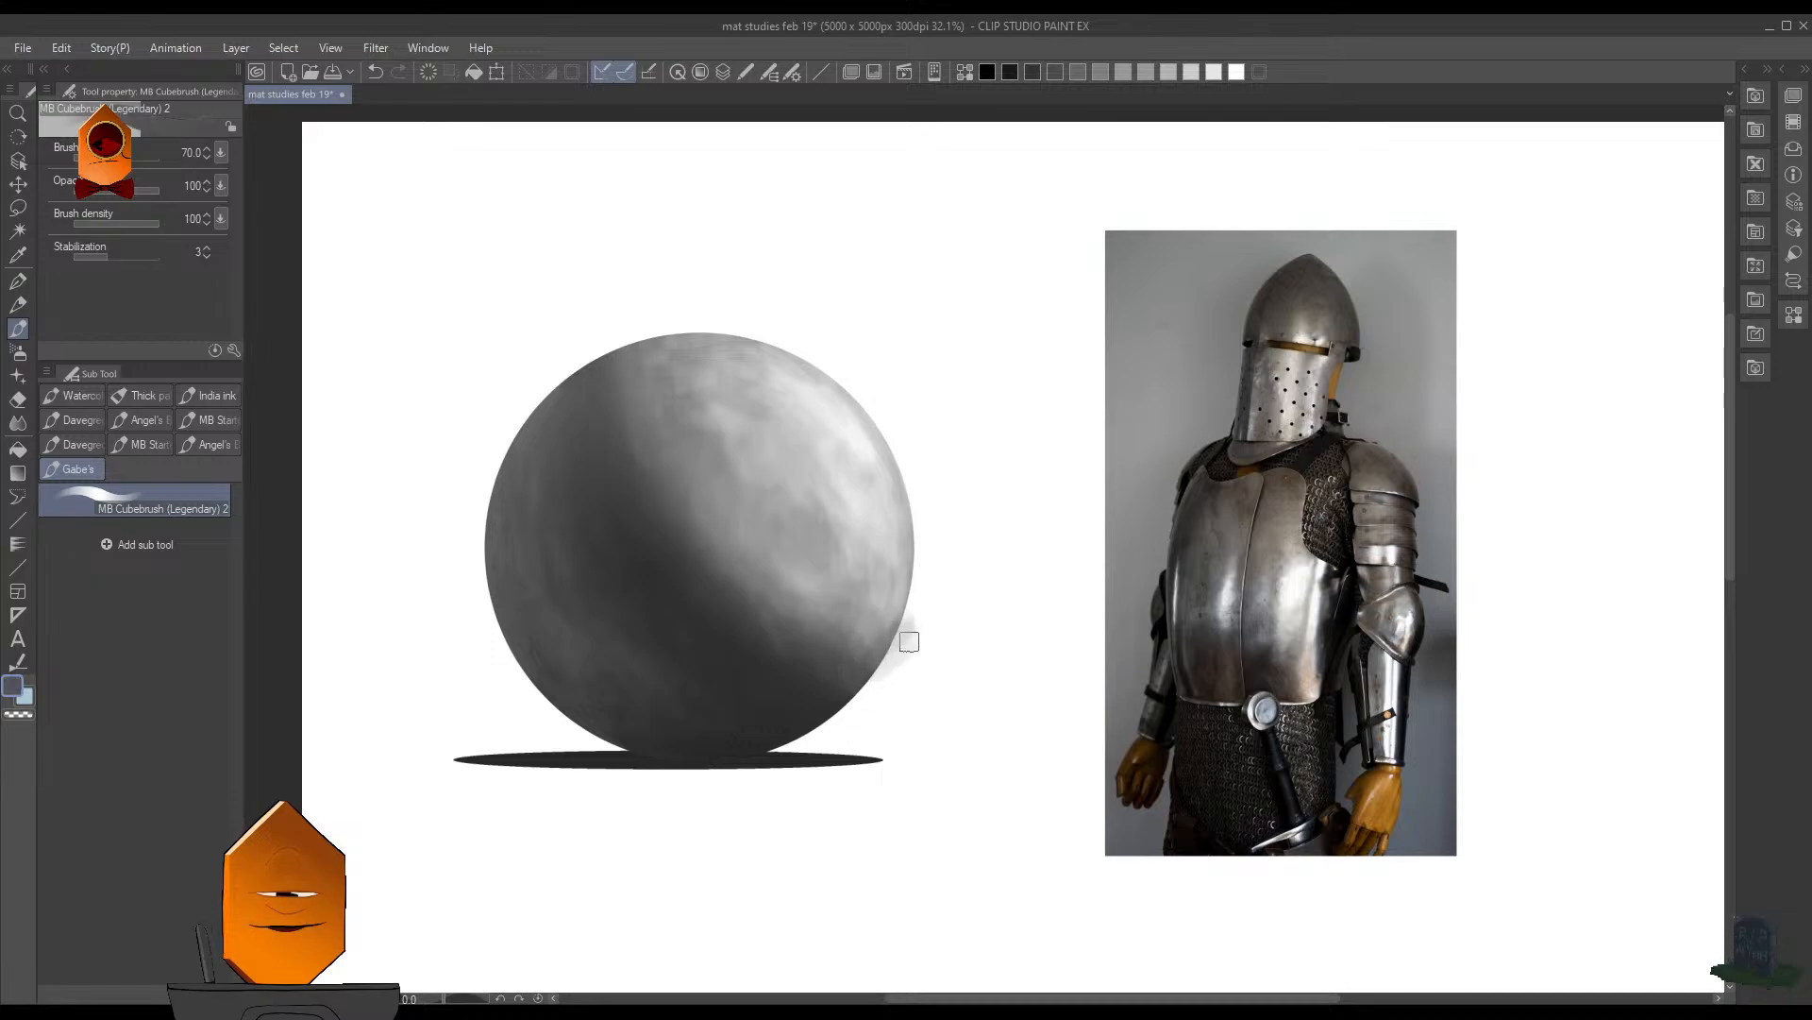
pyautogui.hotkey('ctrl', 'z')
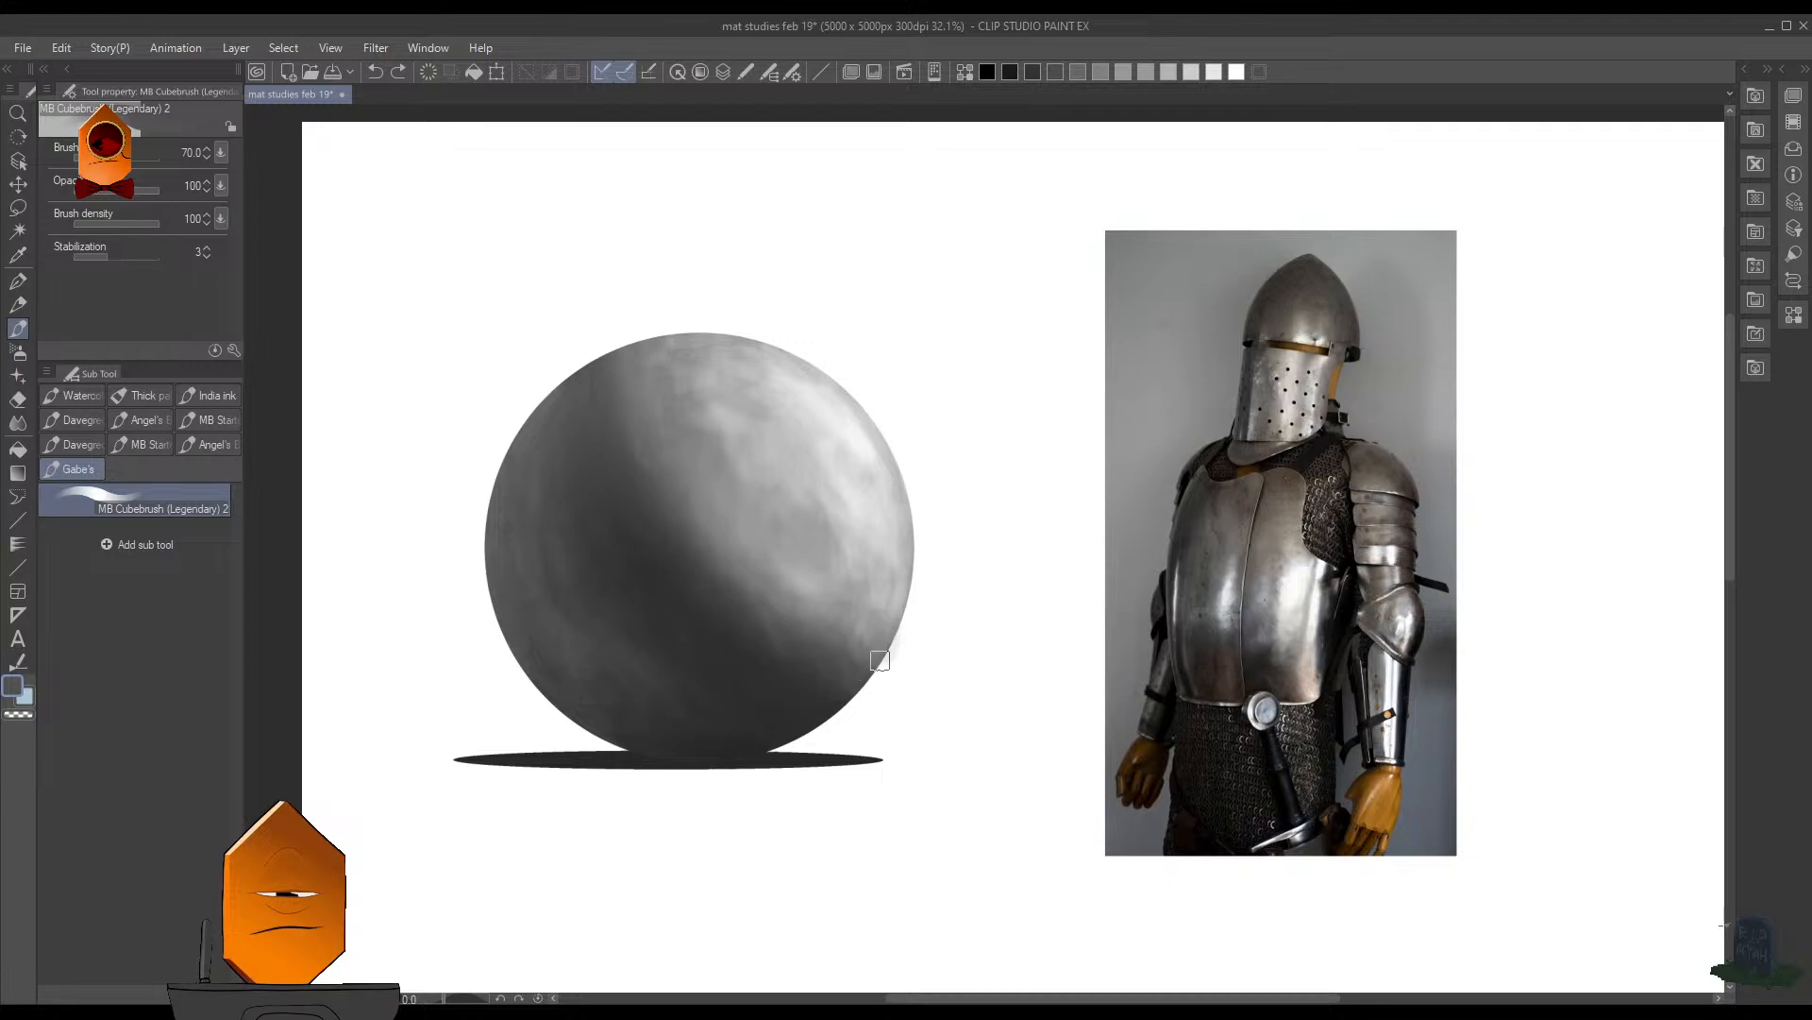
pyautogui.moveTo(835, 637); pyautogui.dragTo(893, 674)
pyautogui.hotkey('ctrl', 'z')
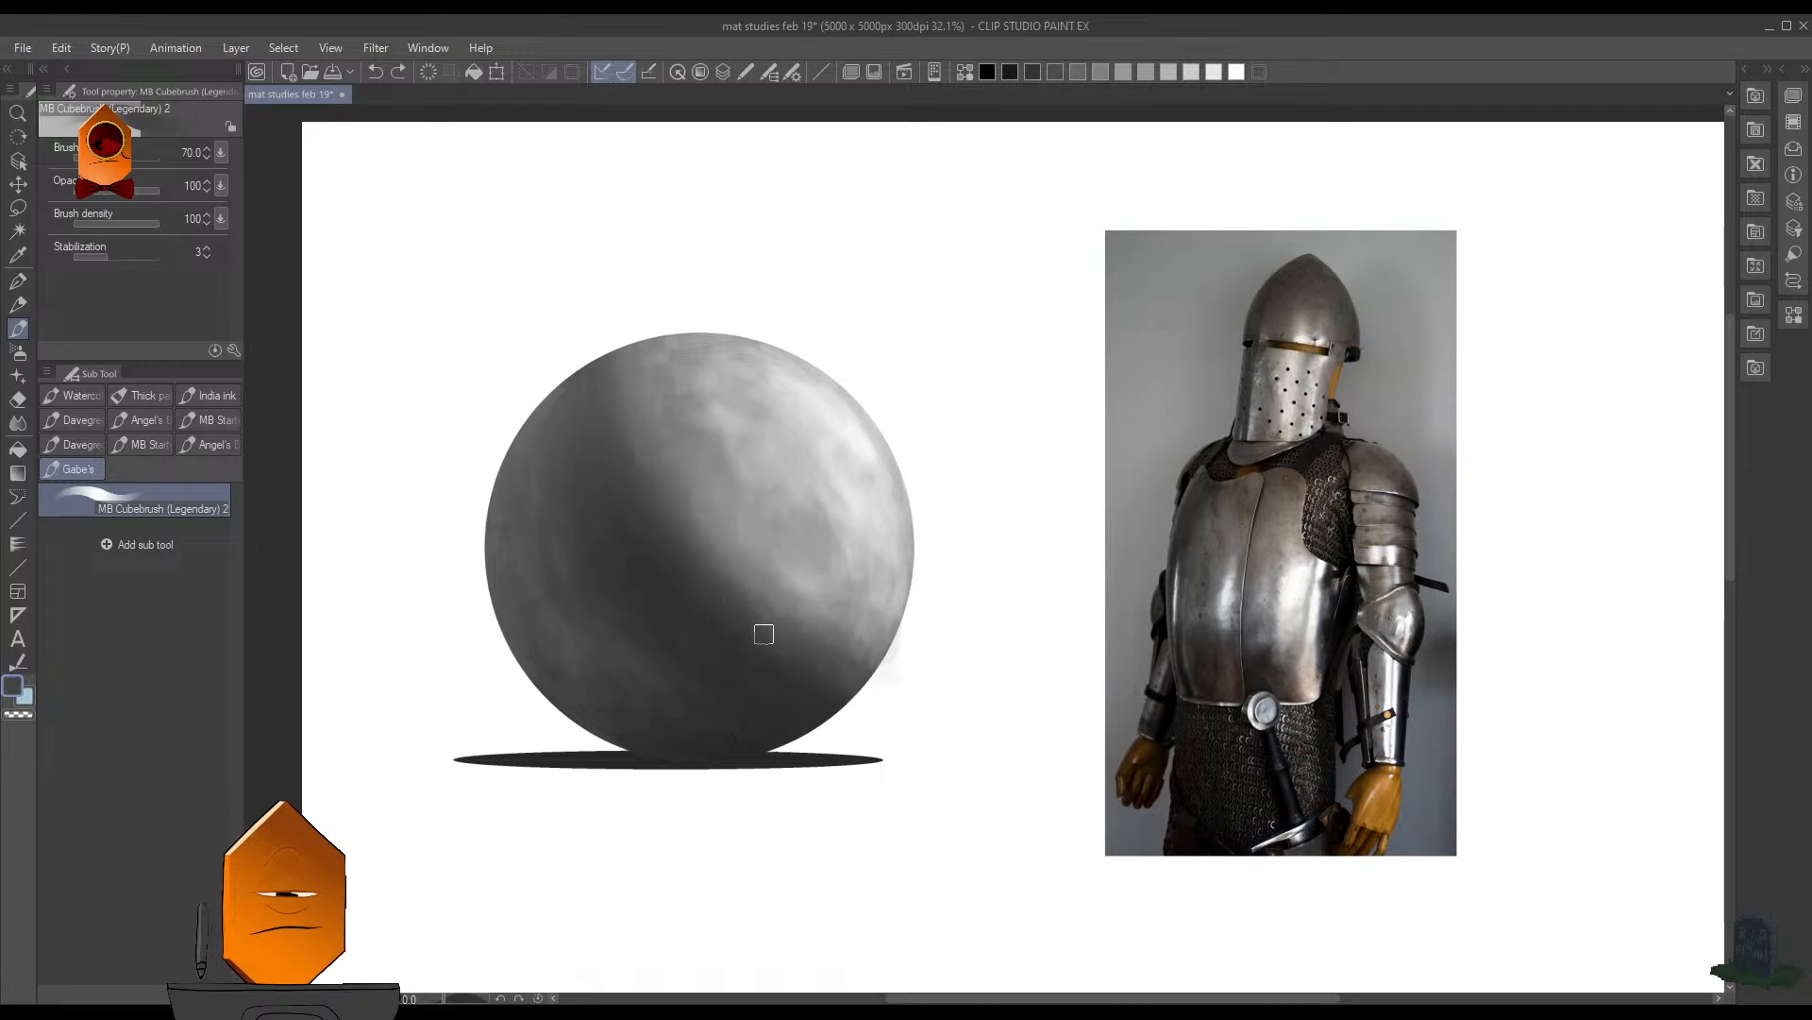
# - Blend dark gray along the core shadow's edge toward the light side, and save the file
pyautogui.moveTo(764, 635); pyautogui.dragTo(810, 659)
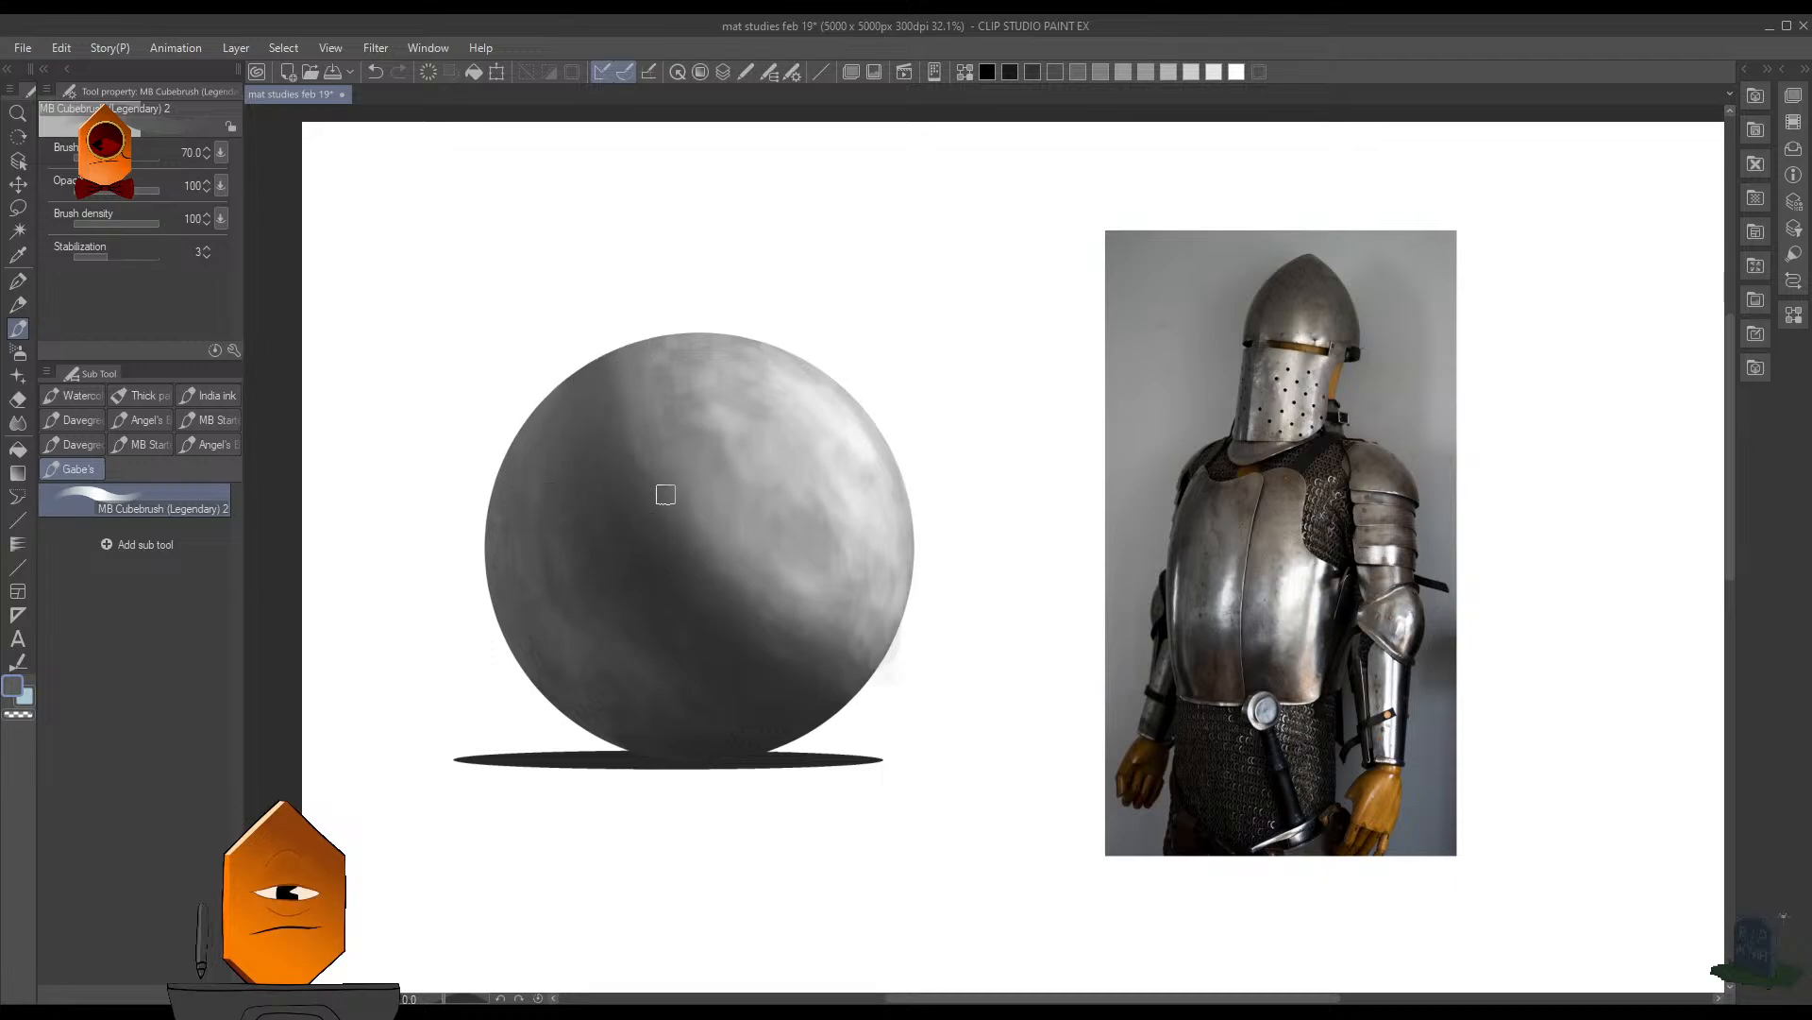
pyautogui.moveTo(871, 383); pyautogui.dragTo(857, 581)
pyautogui.moveTo(942, 441)
pyautogui.mouseDown()
pyautogui.moveTo(910, 516)
pyautogui.moveTo(946, 488)
pyautogui.moveTo(930, 528)
pyautogui.mouseUp()
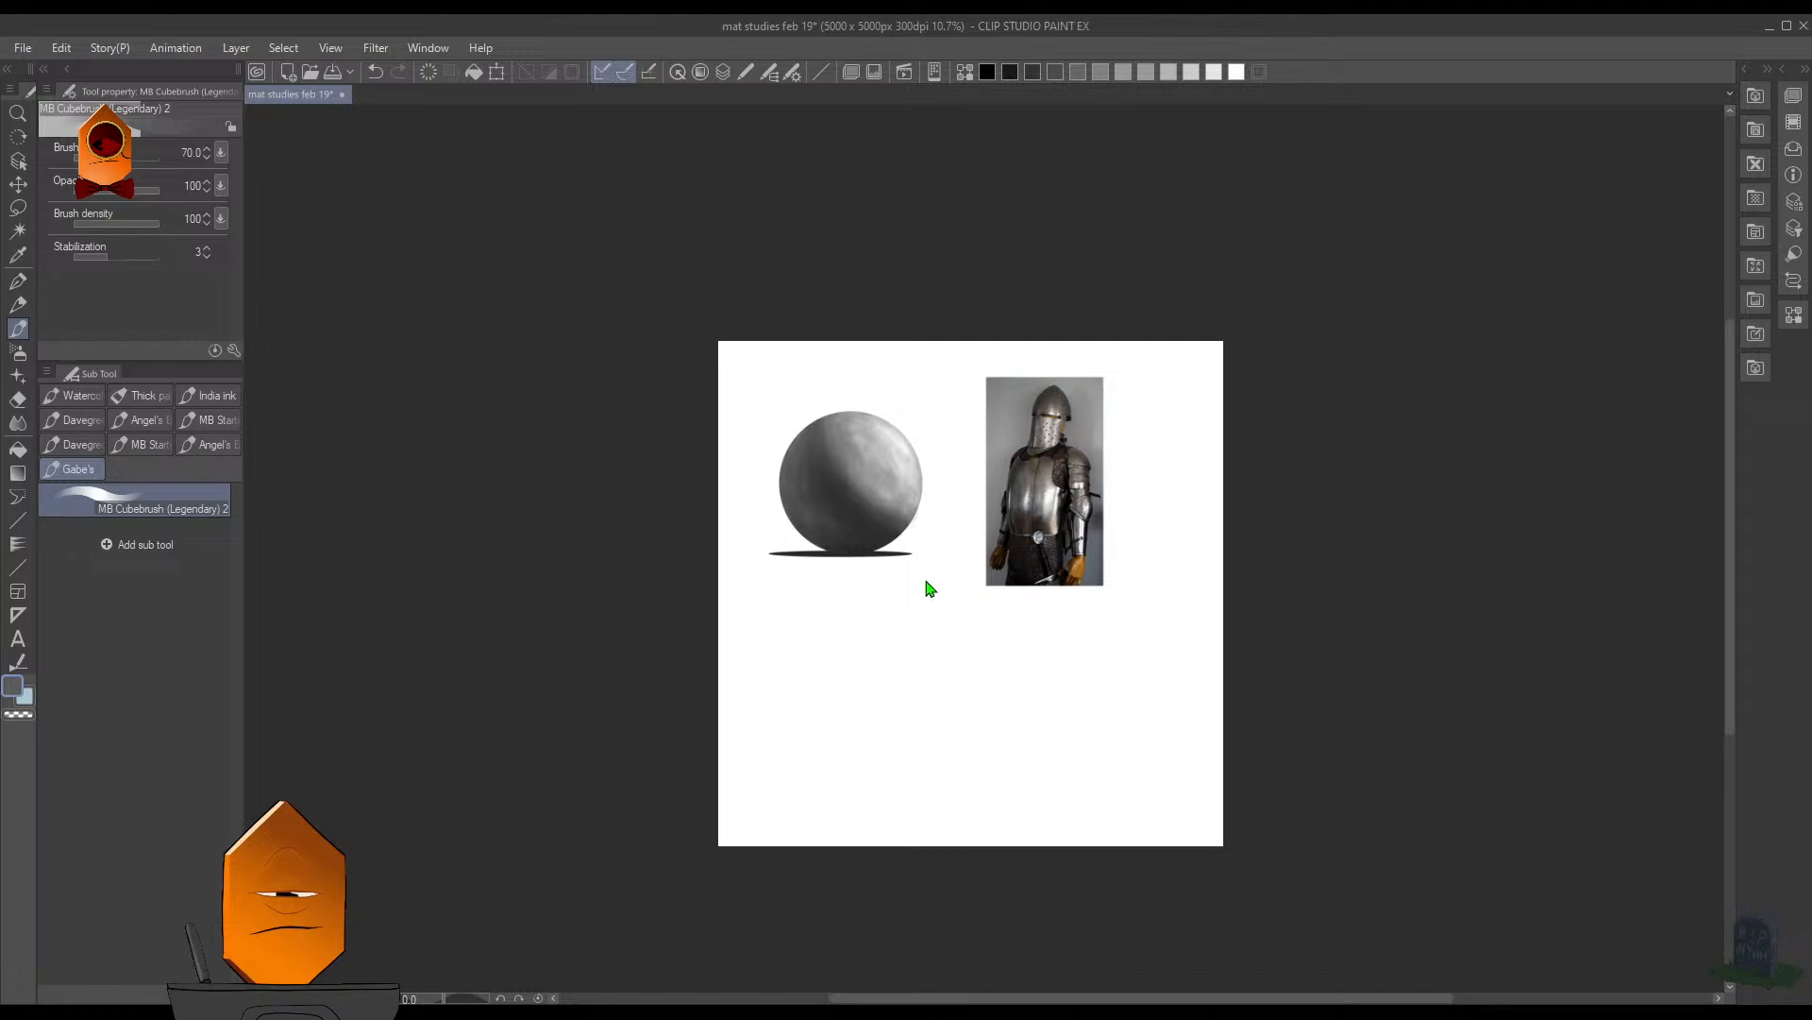
pyautogui.hotkey('ctrl', 's')
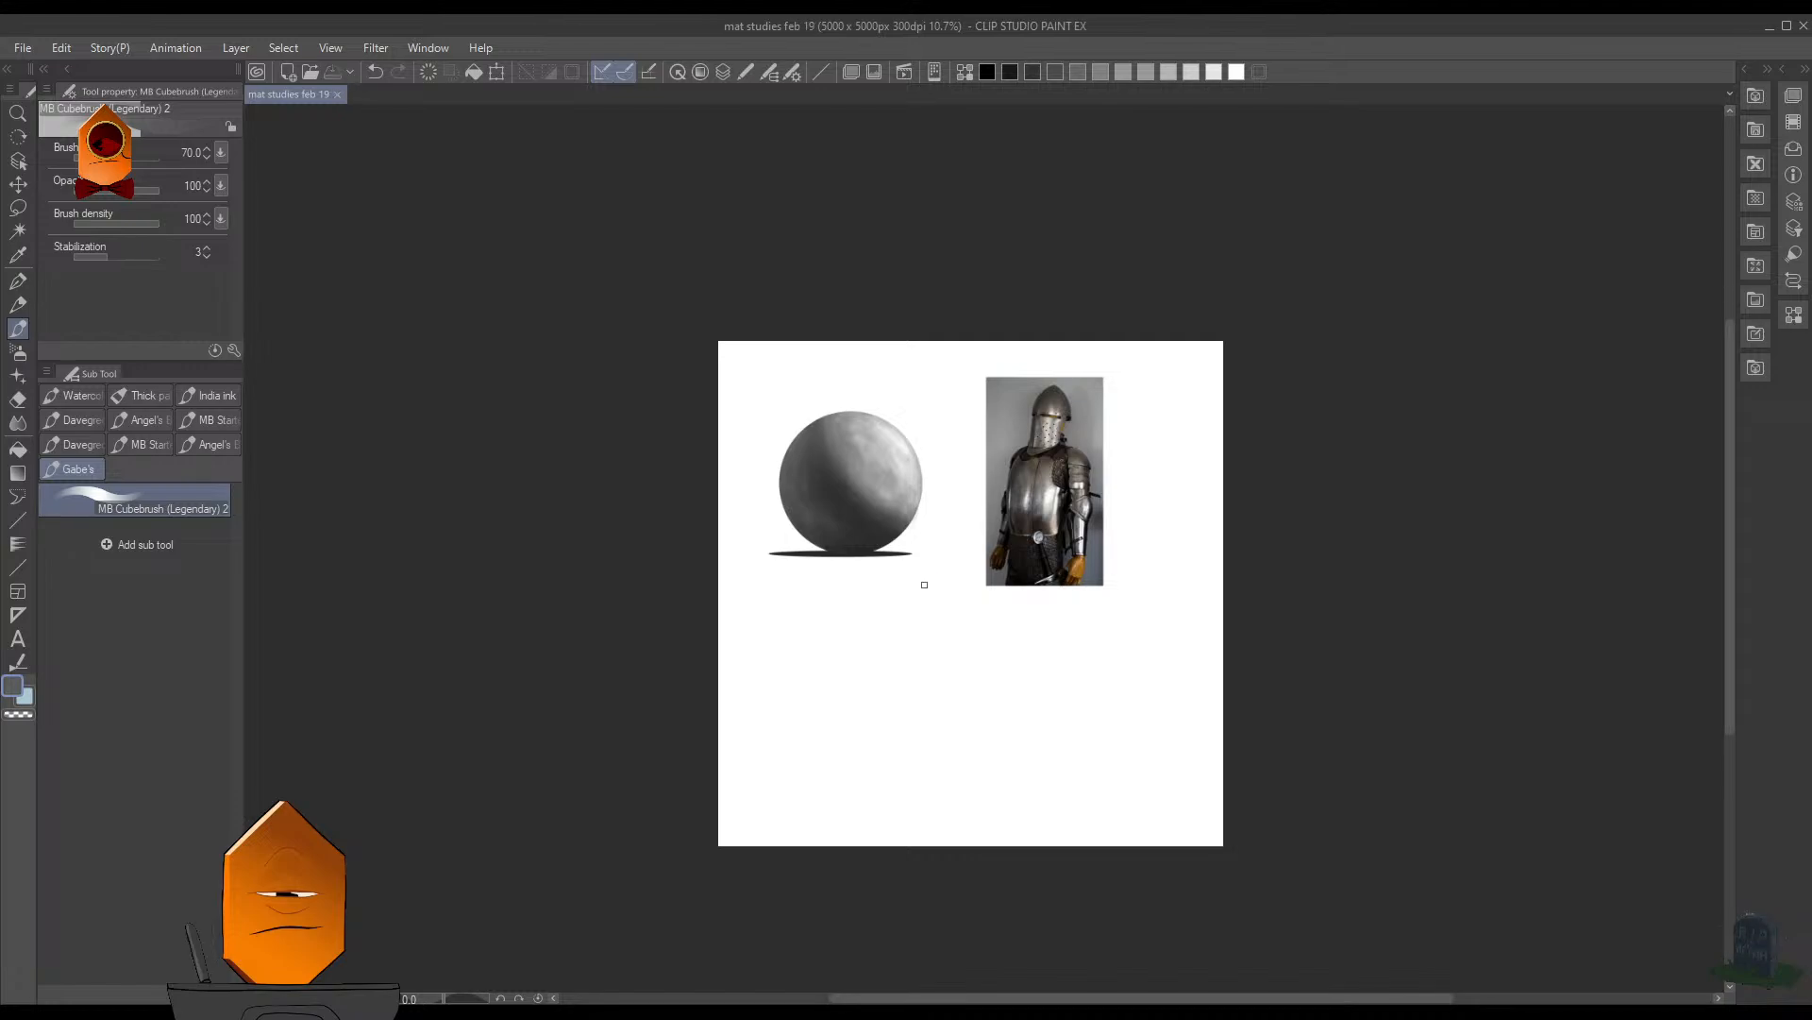
# - Sample a darker gray from the shadow, set the brush size to 50, and deepen the core shadow through the sphere's center
pyautogui.scroll(3, 907, 513)
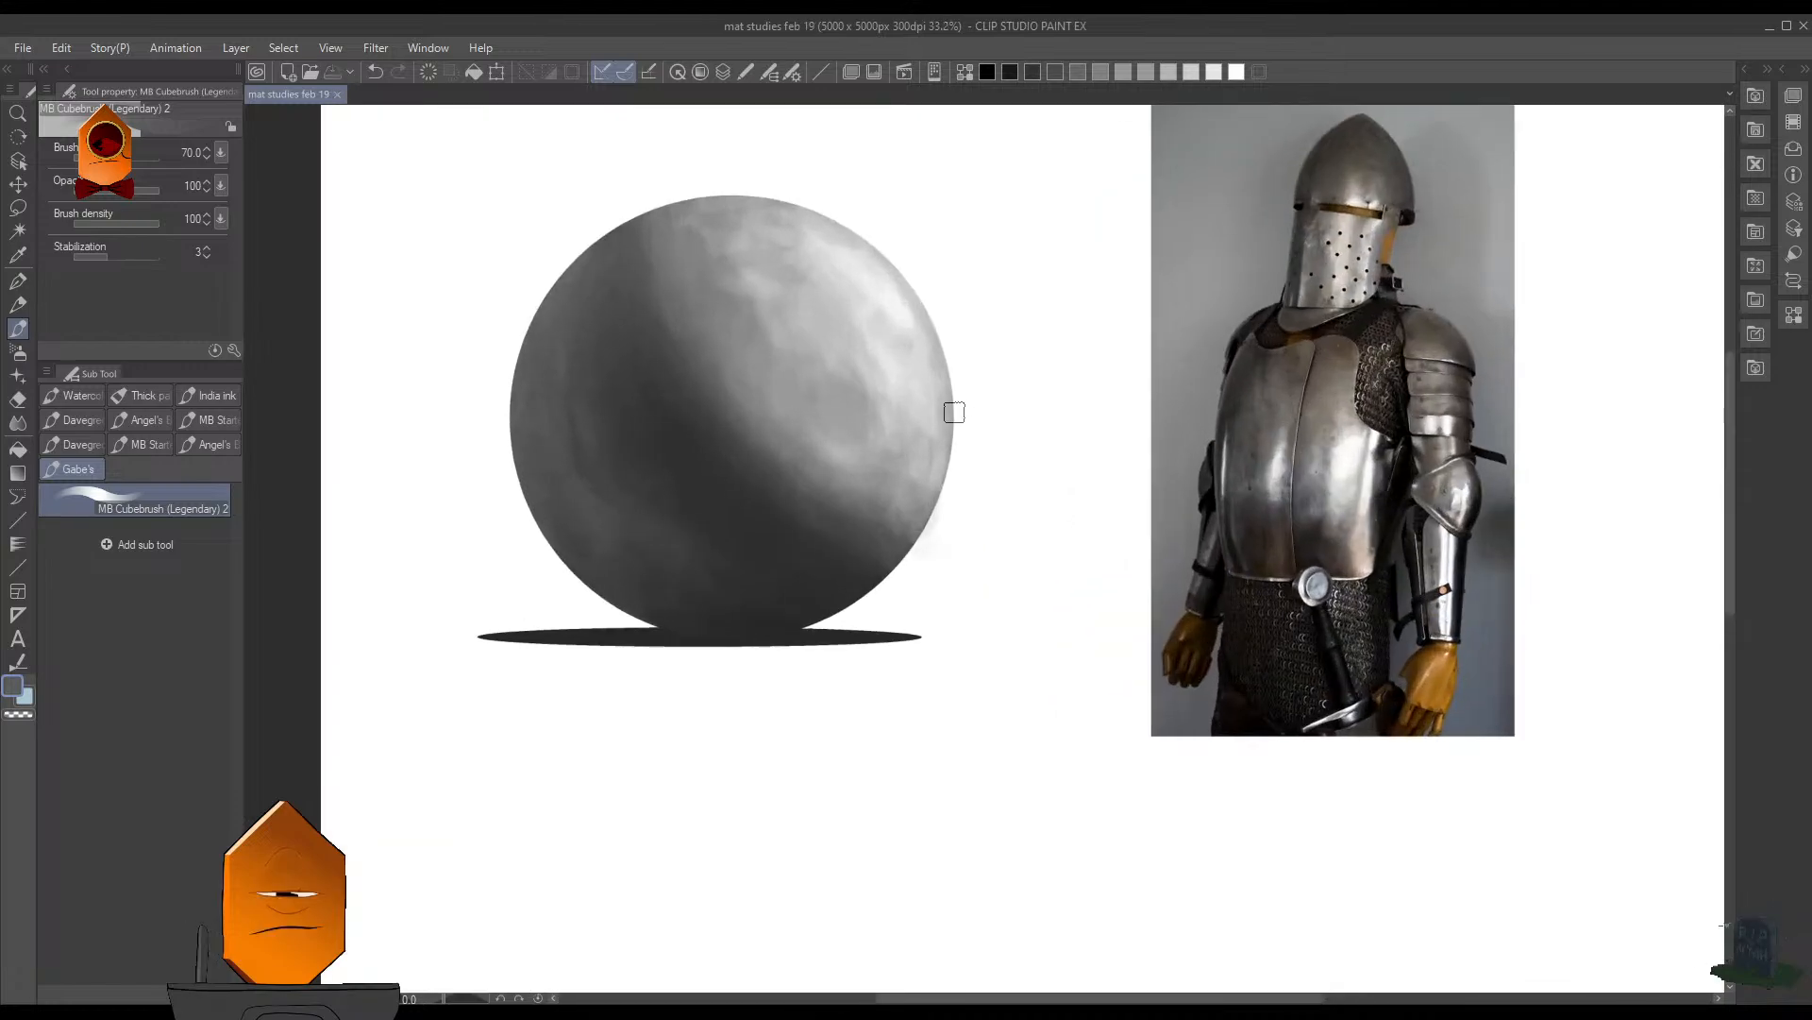
pyautogui.moveTo(951, 410); pyautogui.dragTo(995, 555)
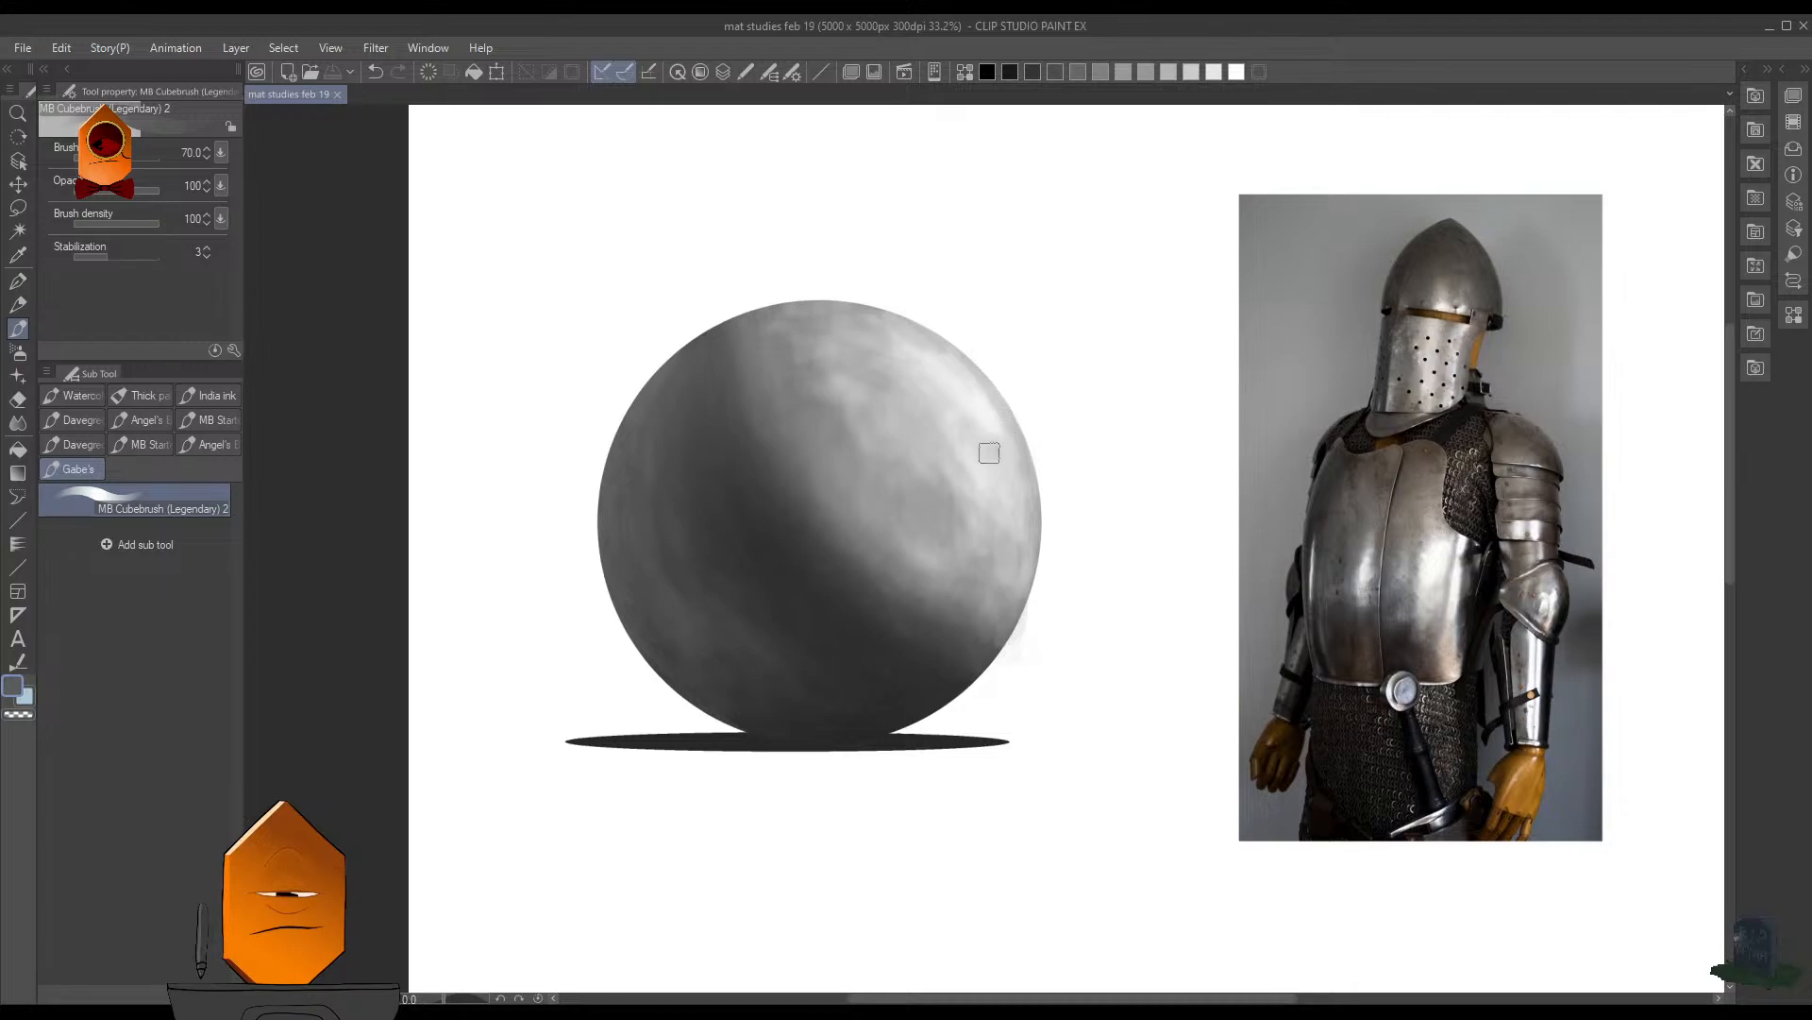
pyautogui.scroll(-4, 996, 405)
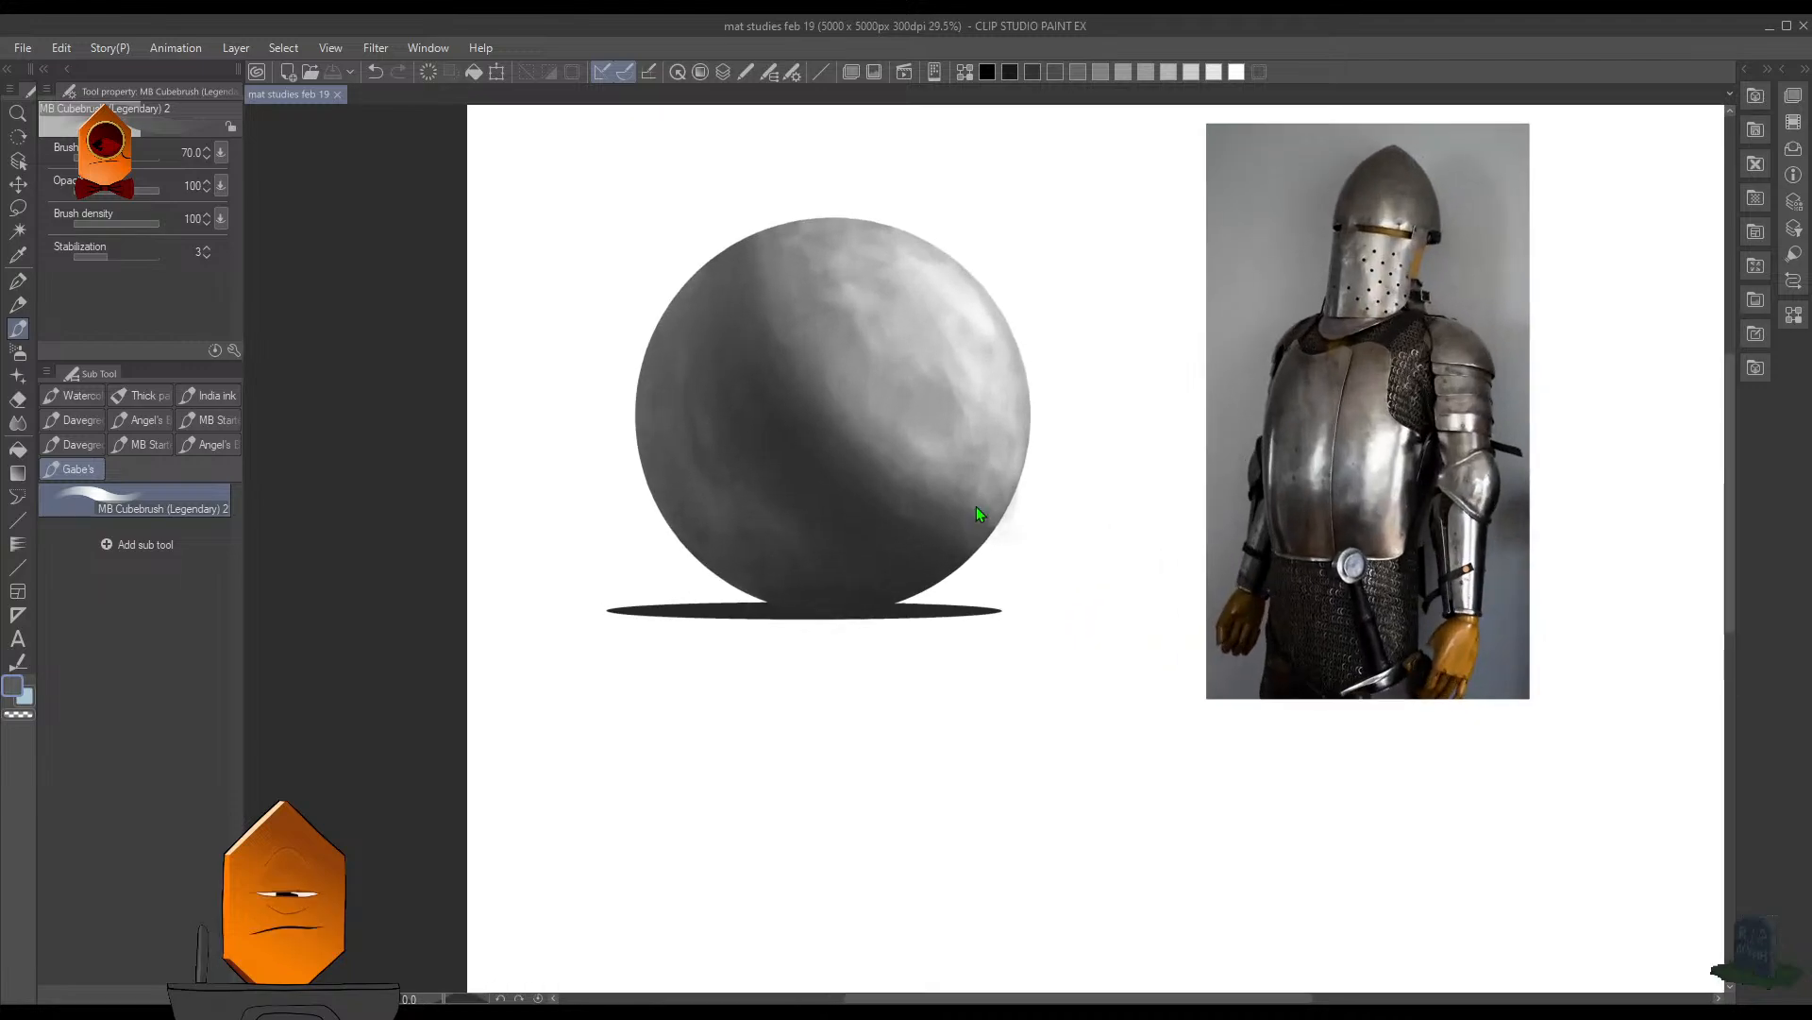
pyautogui.scroll(2, 972, 513)
pyautogui.moveTo(963, 494); pyautogui.dragTo(1031, 622)
pyautogui.scroll(3, 1032, 609)
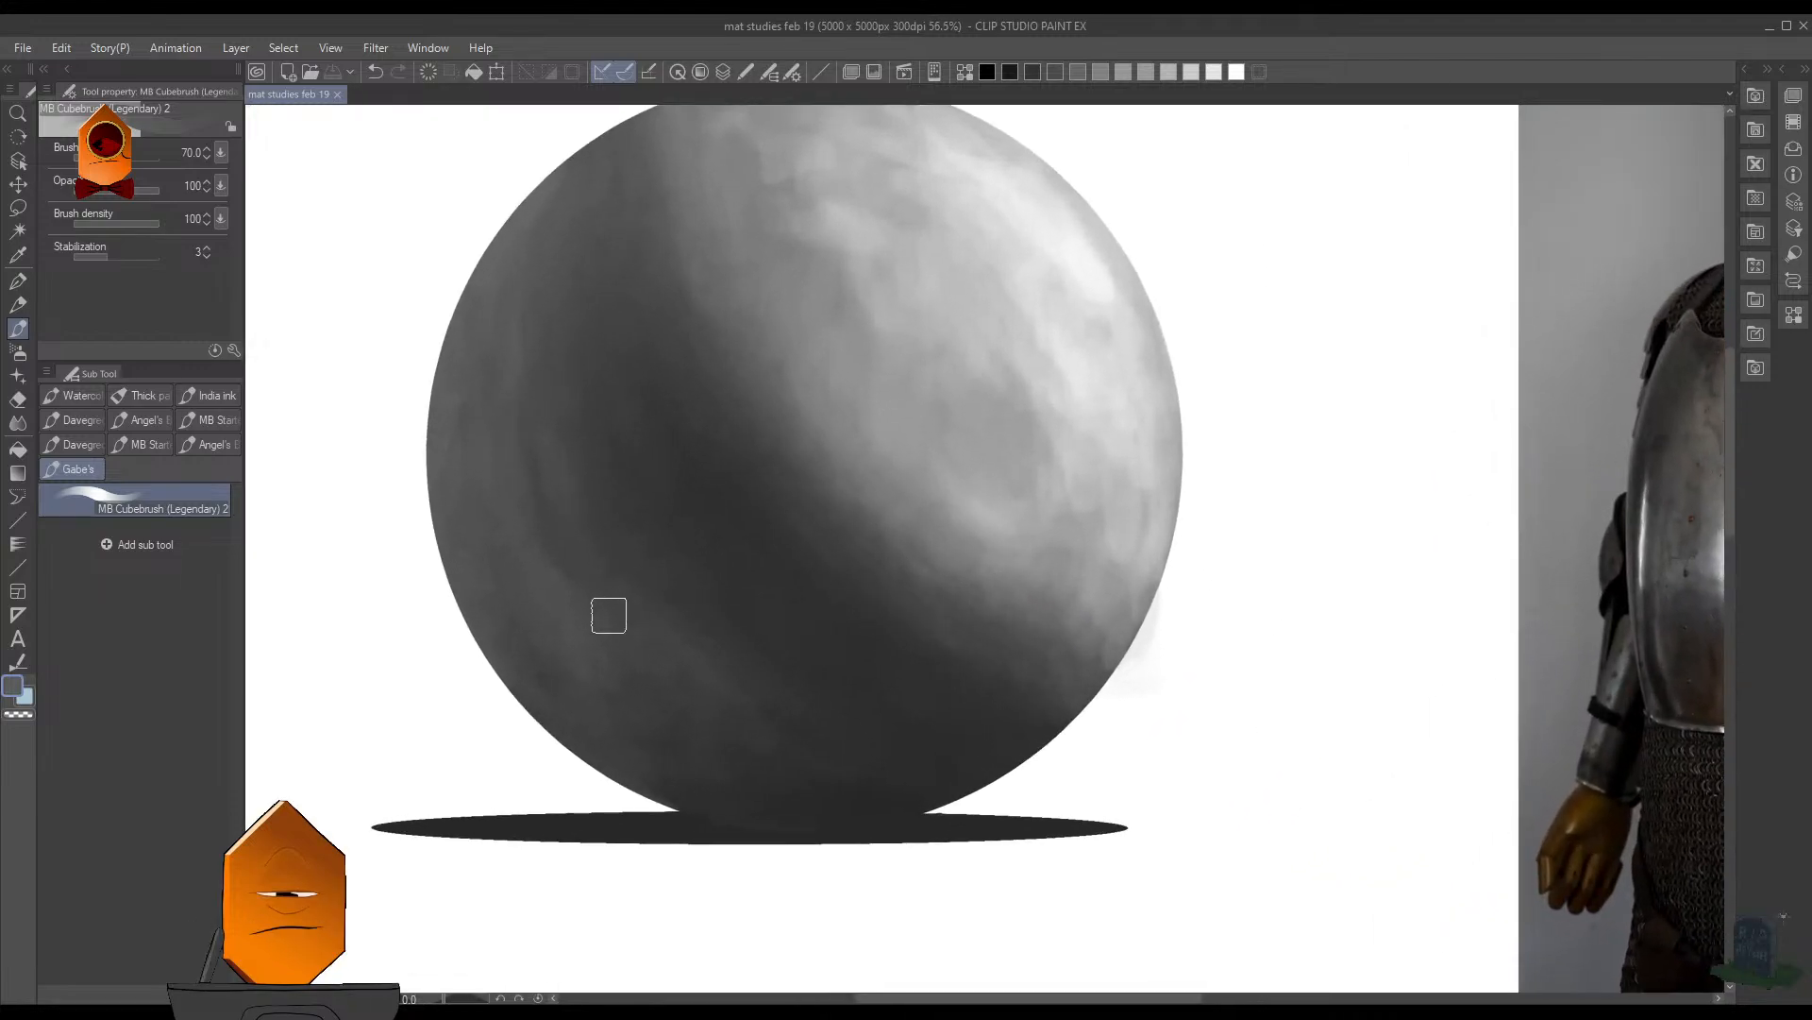
pyautogui.press('[')
pyautogui.press('[')
pyautogui.press('[')
pyautogui.press('[')
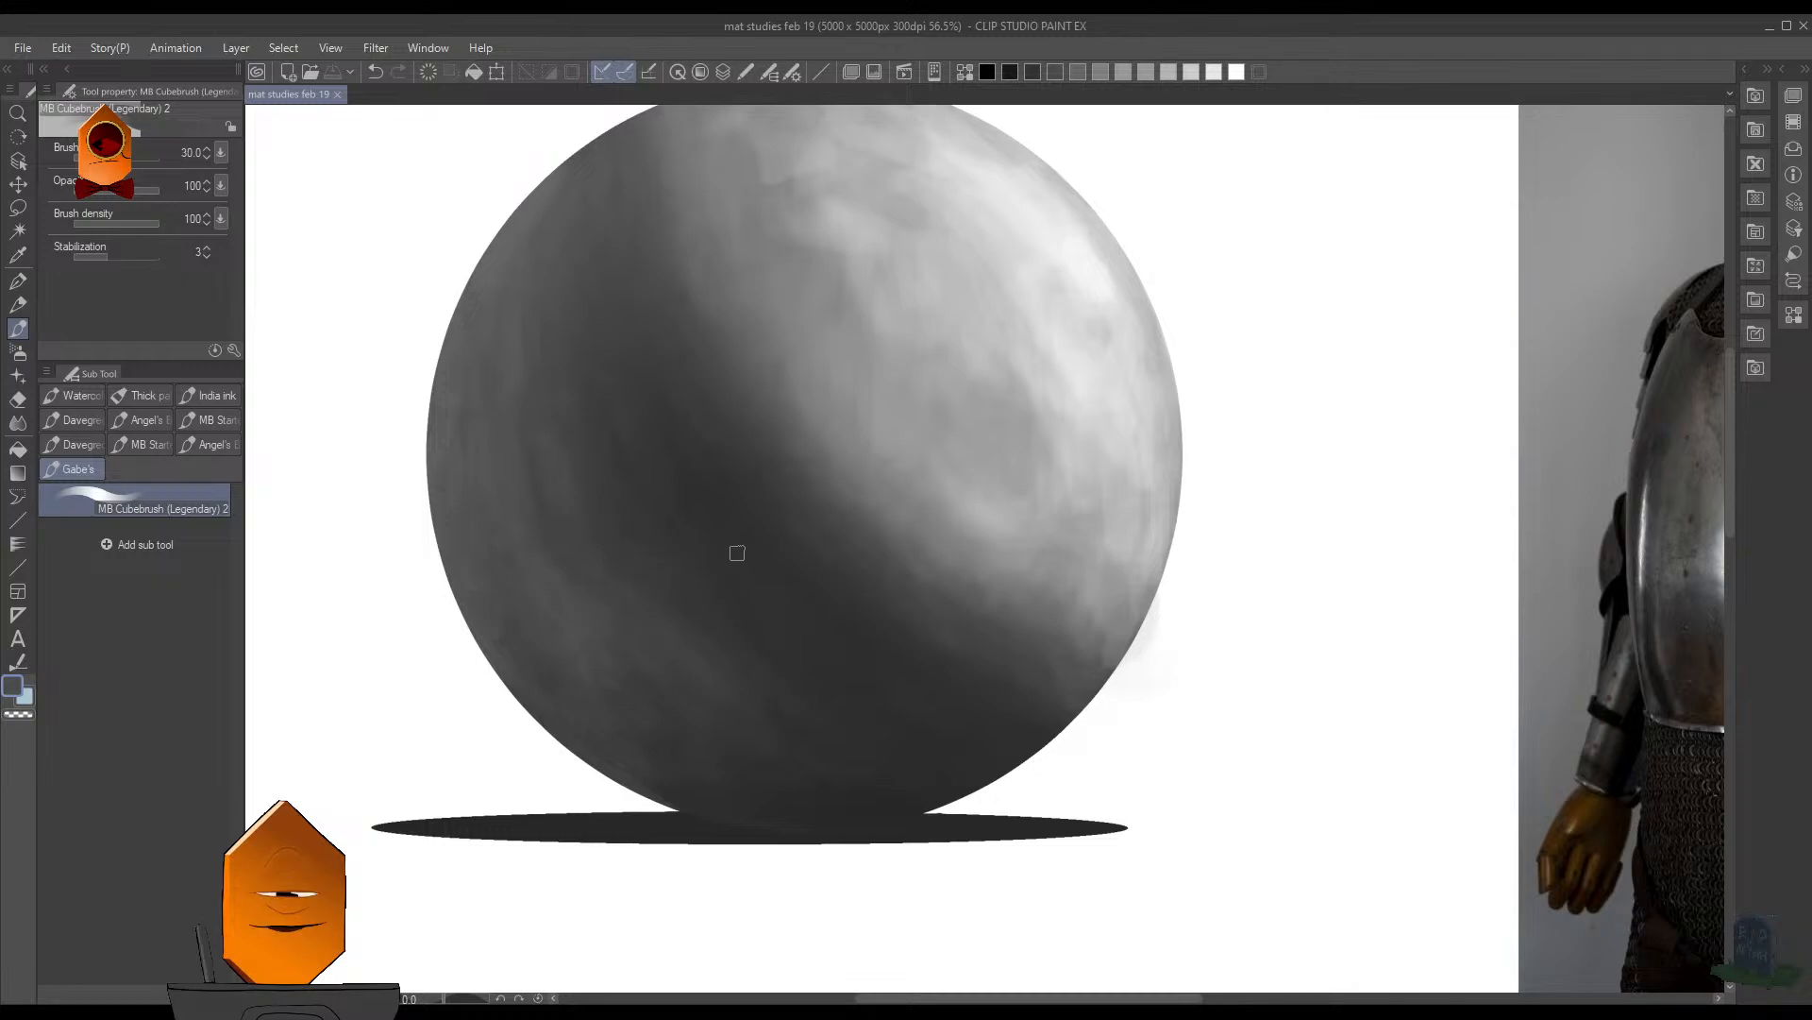
pyautogui.keyDown('alt'); pyautogui.click(748, 621); pyautogui.keyUp('alt')
pyautogui.press(']')
pyautogui.press(']')
pyautogui.moveTo(714, 449); pyautogui.dragTo(769, 539)
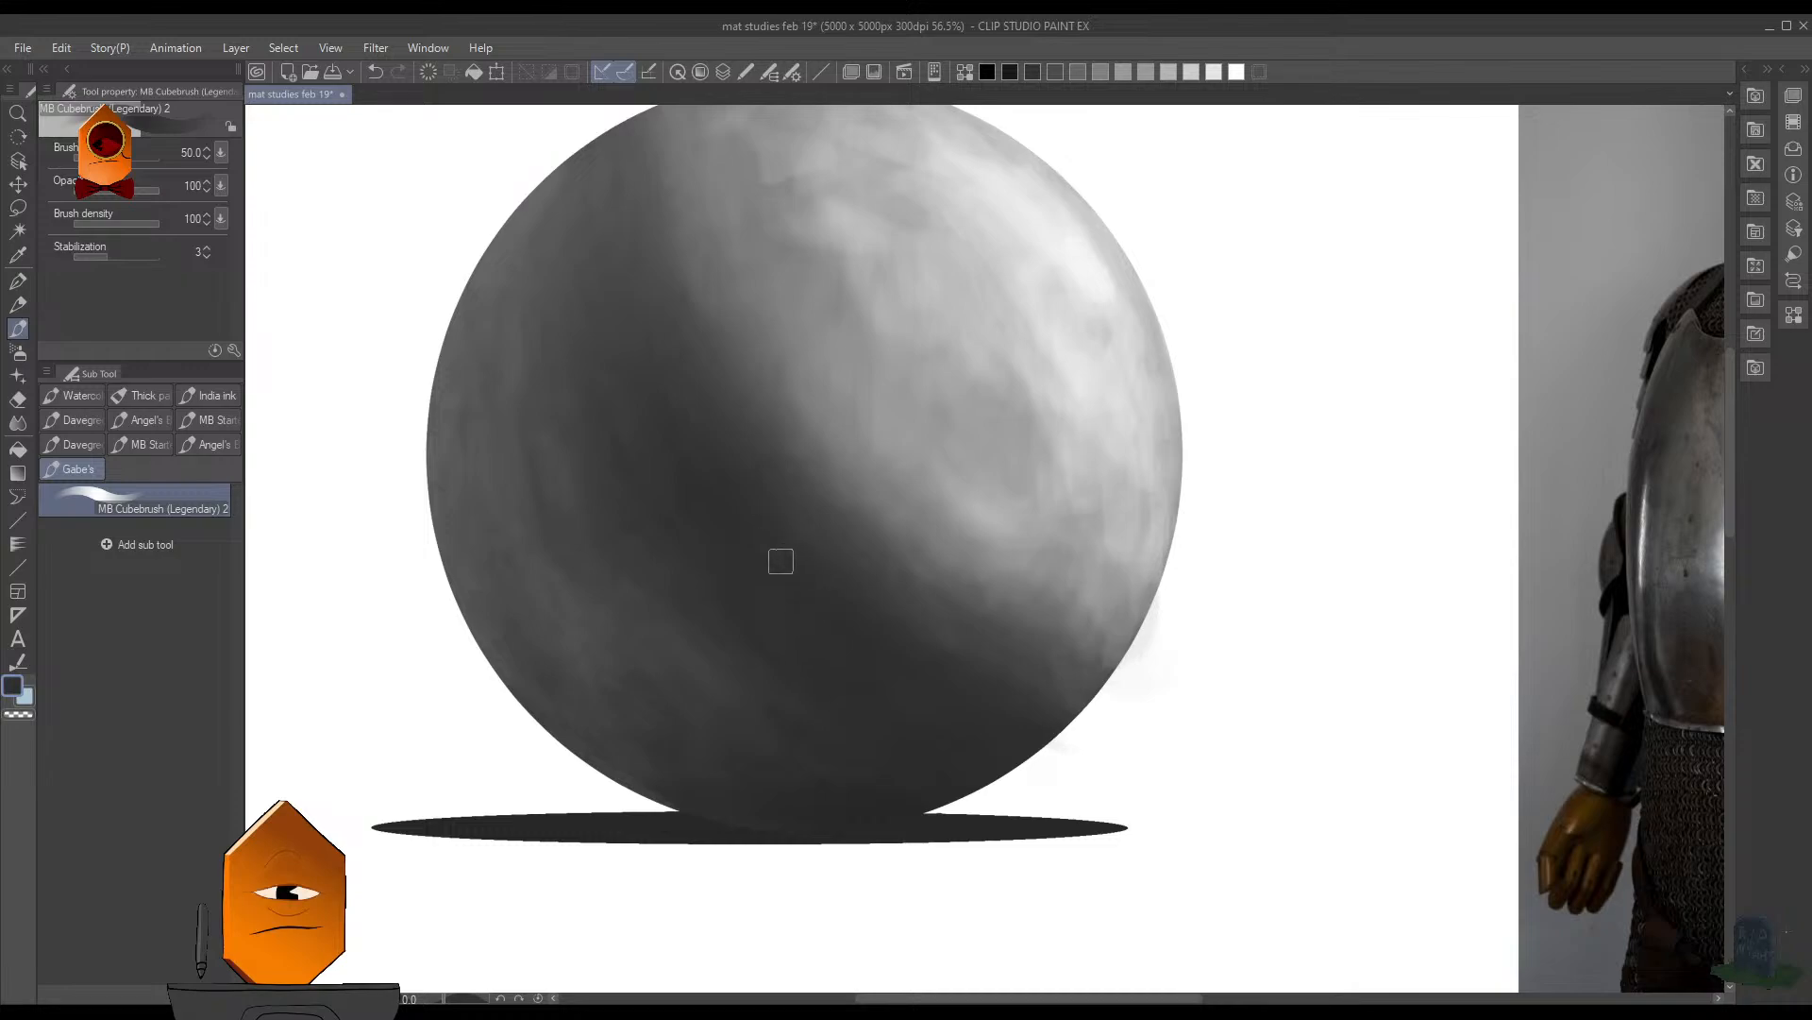
# - Extend the dark gray shading across the sphere's lower shadow area toward the ground contact
pyautogui.scroll(-2, 1064, 501)
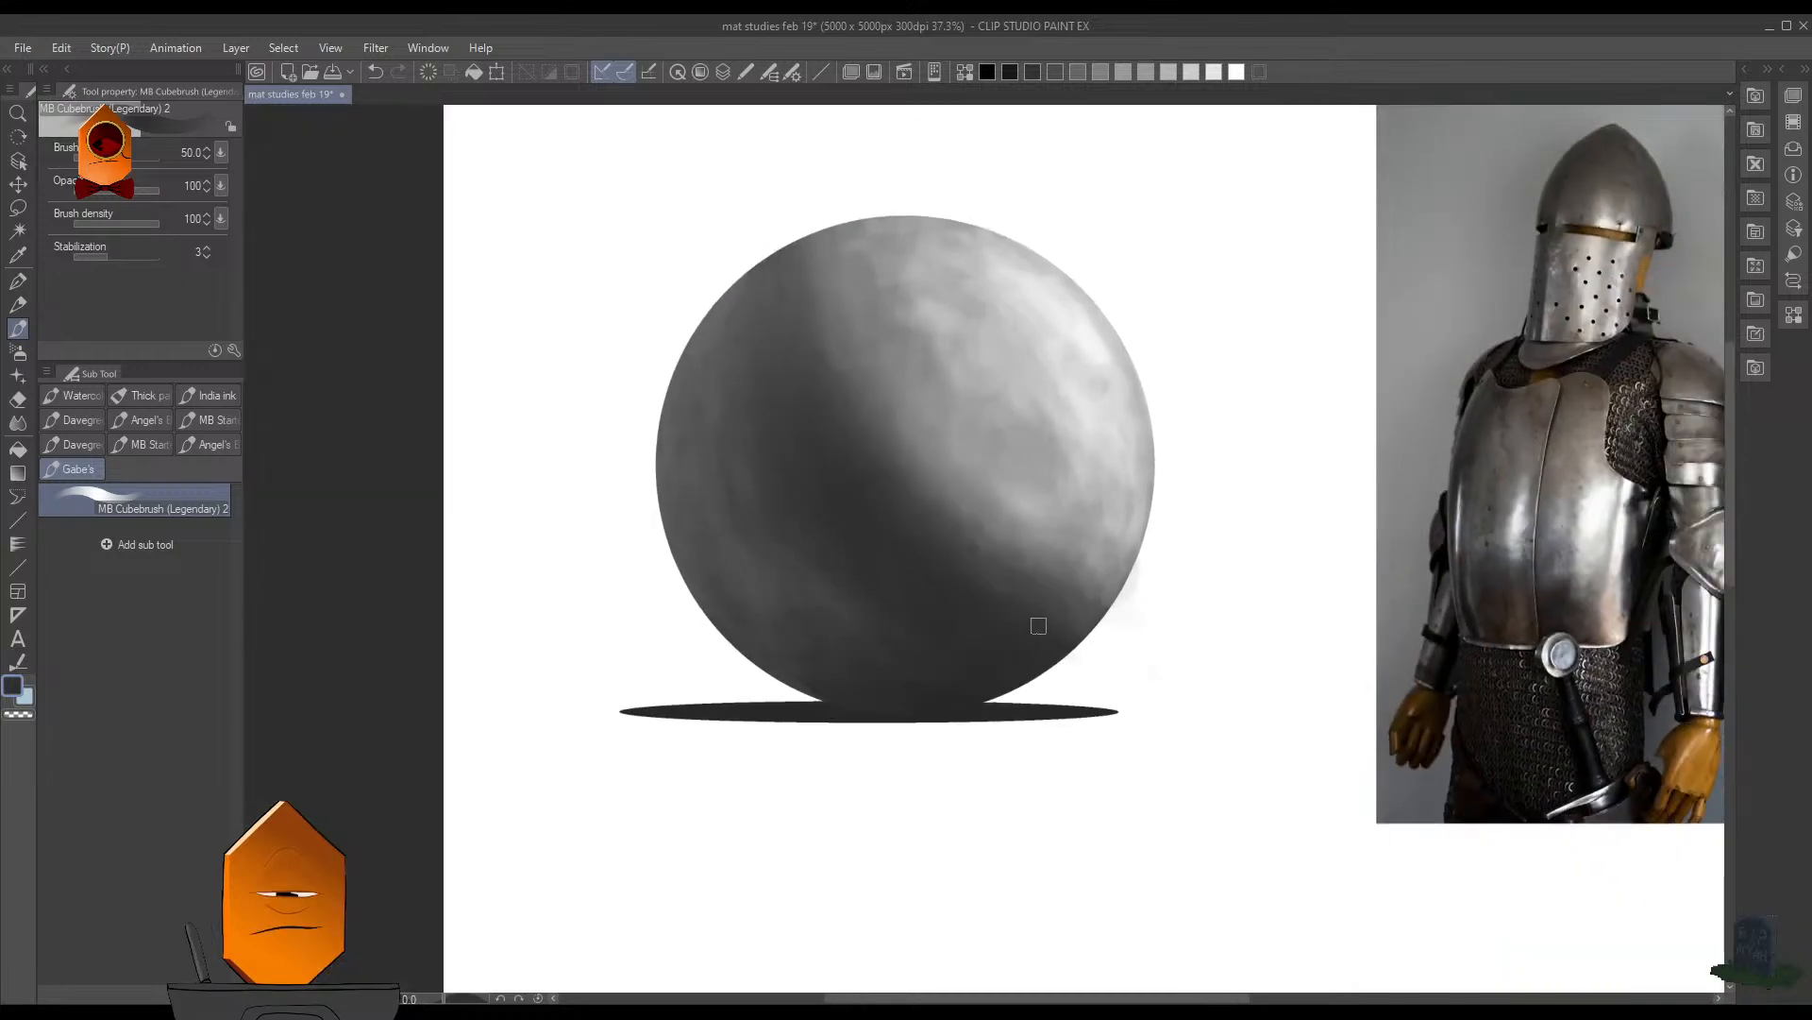
pyautogui.scroll(3, 936, 546)
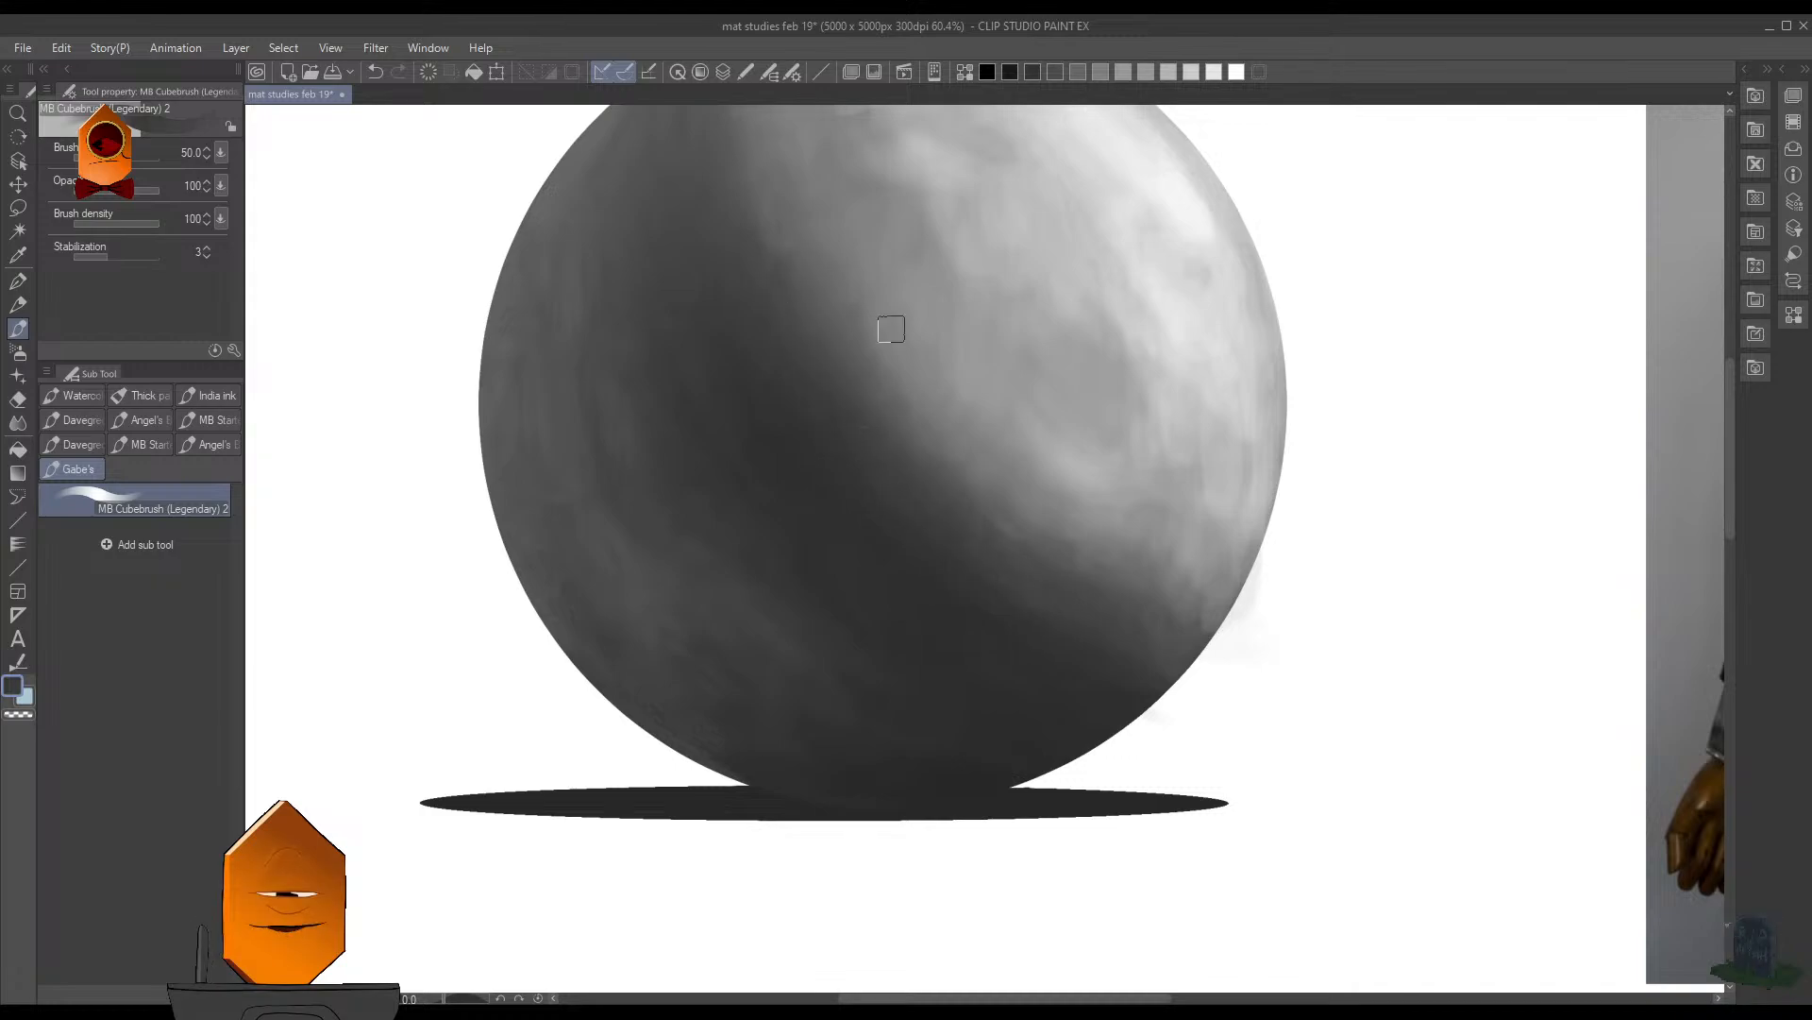
pyautogui.scroll(-1, 899, 434)
pyautogui.scroll(1, 899, 434)
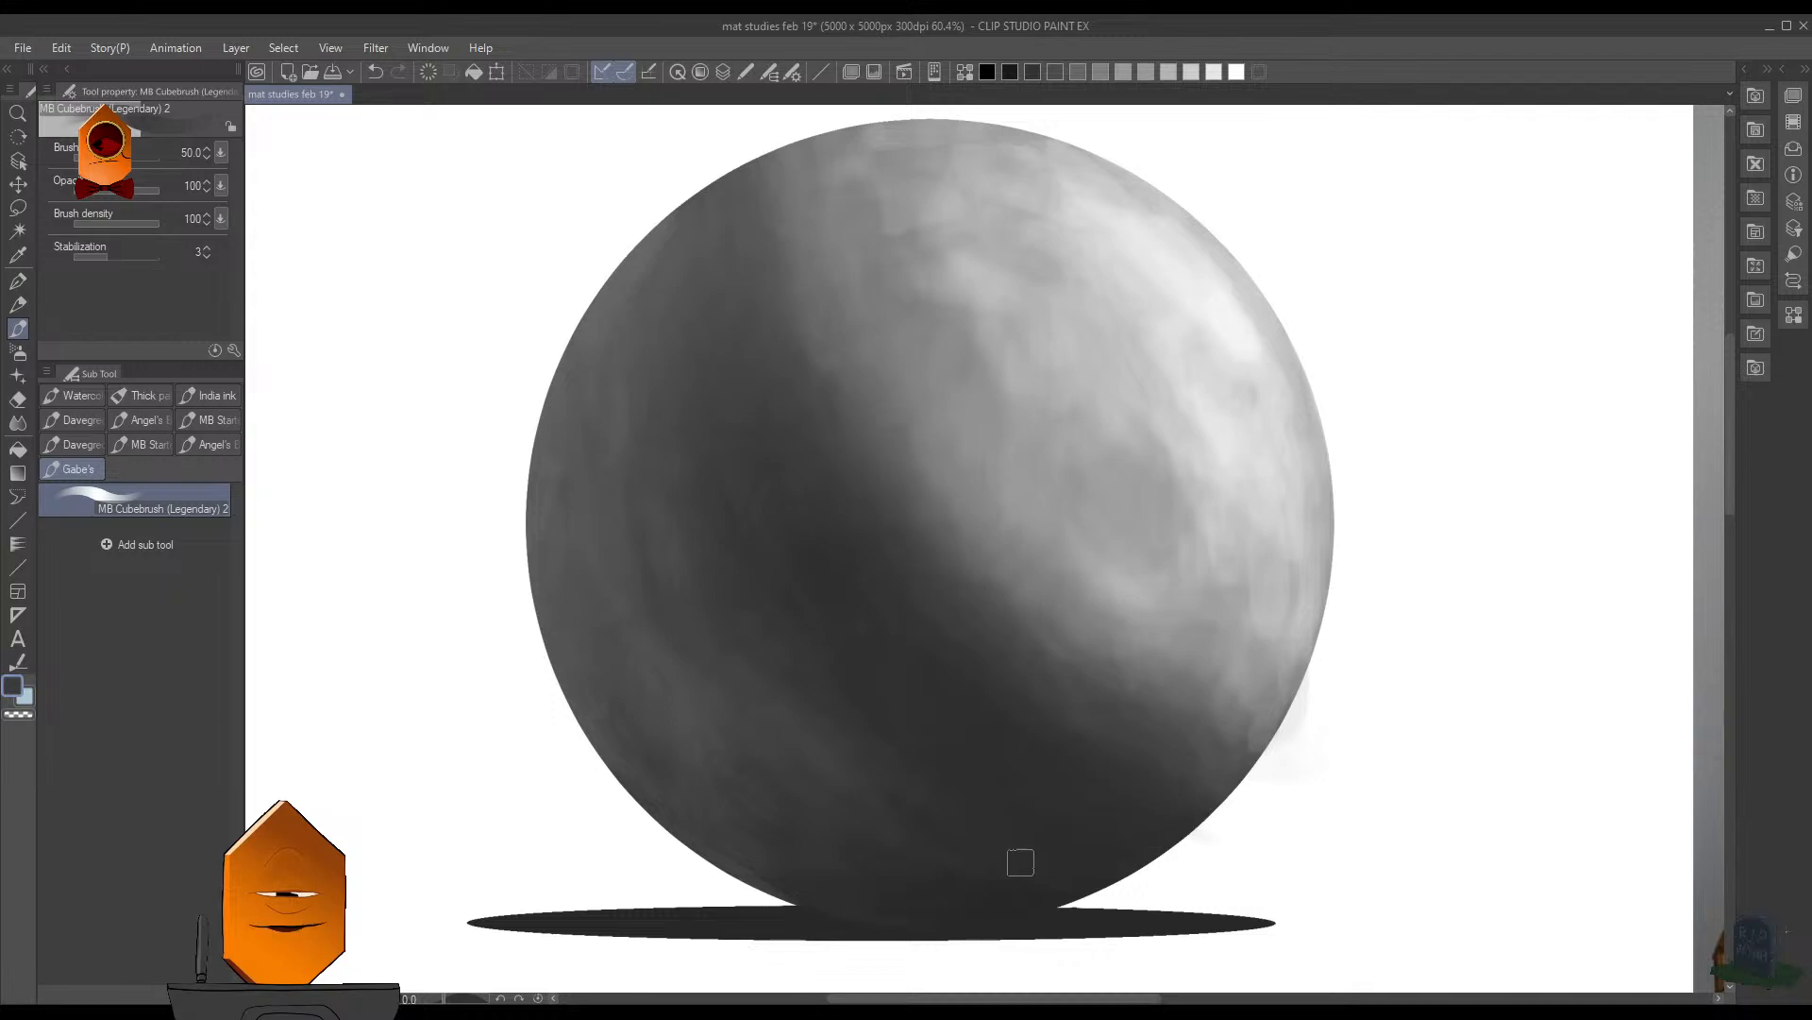
# - Set the brush size to 35, sample a mid gray beside the core shadow, and touch up the sphere's lower-left reflected light
pyautogui.scroll(-5, 1076, 850)
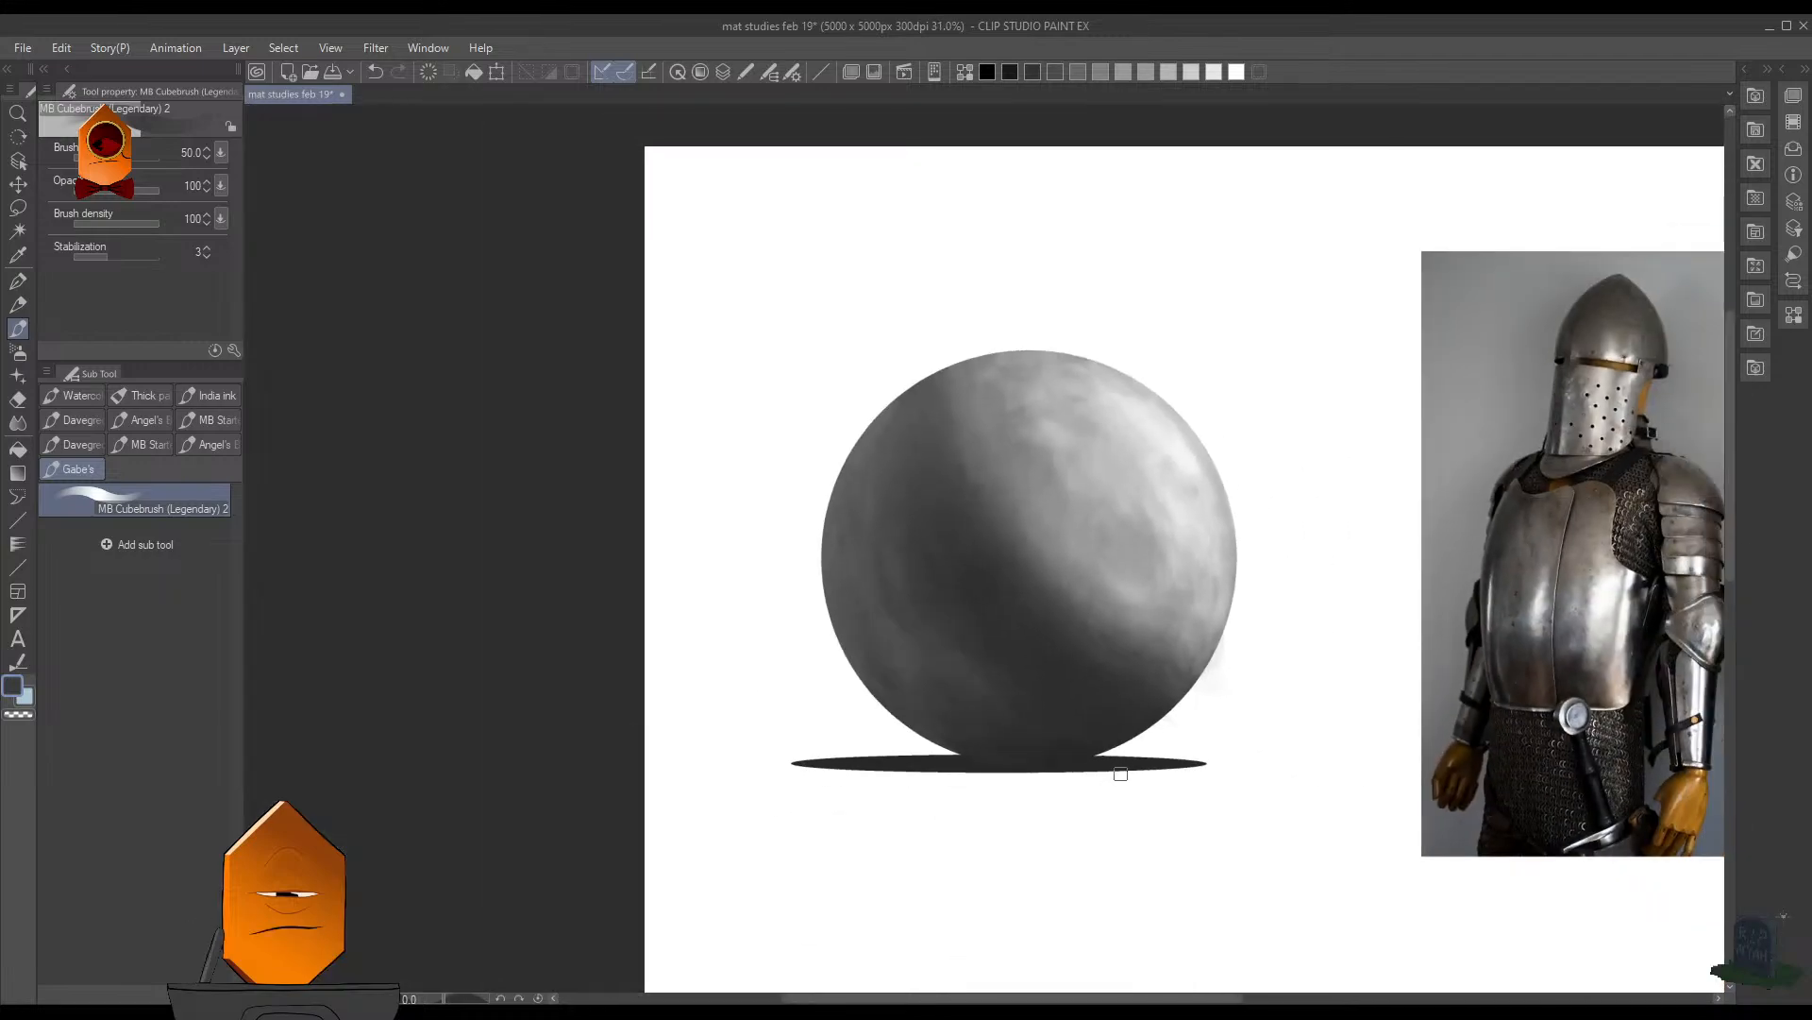
pyautogui.scroll(-4, 1156, 675)
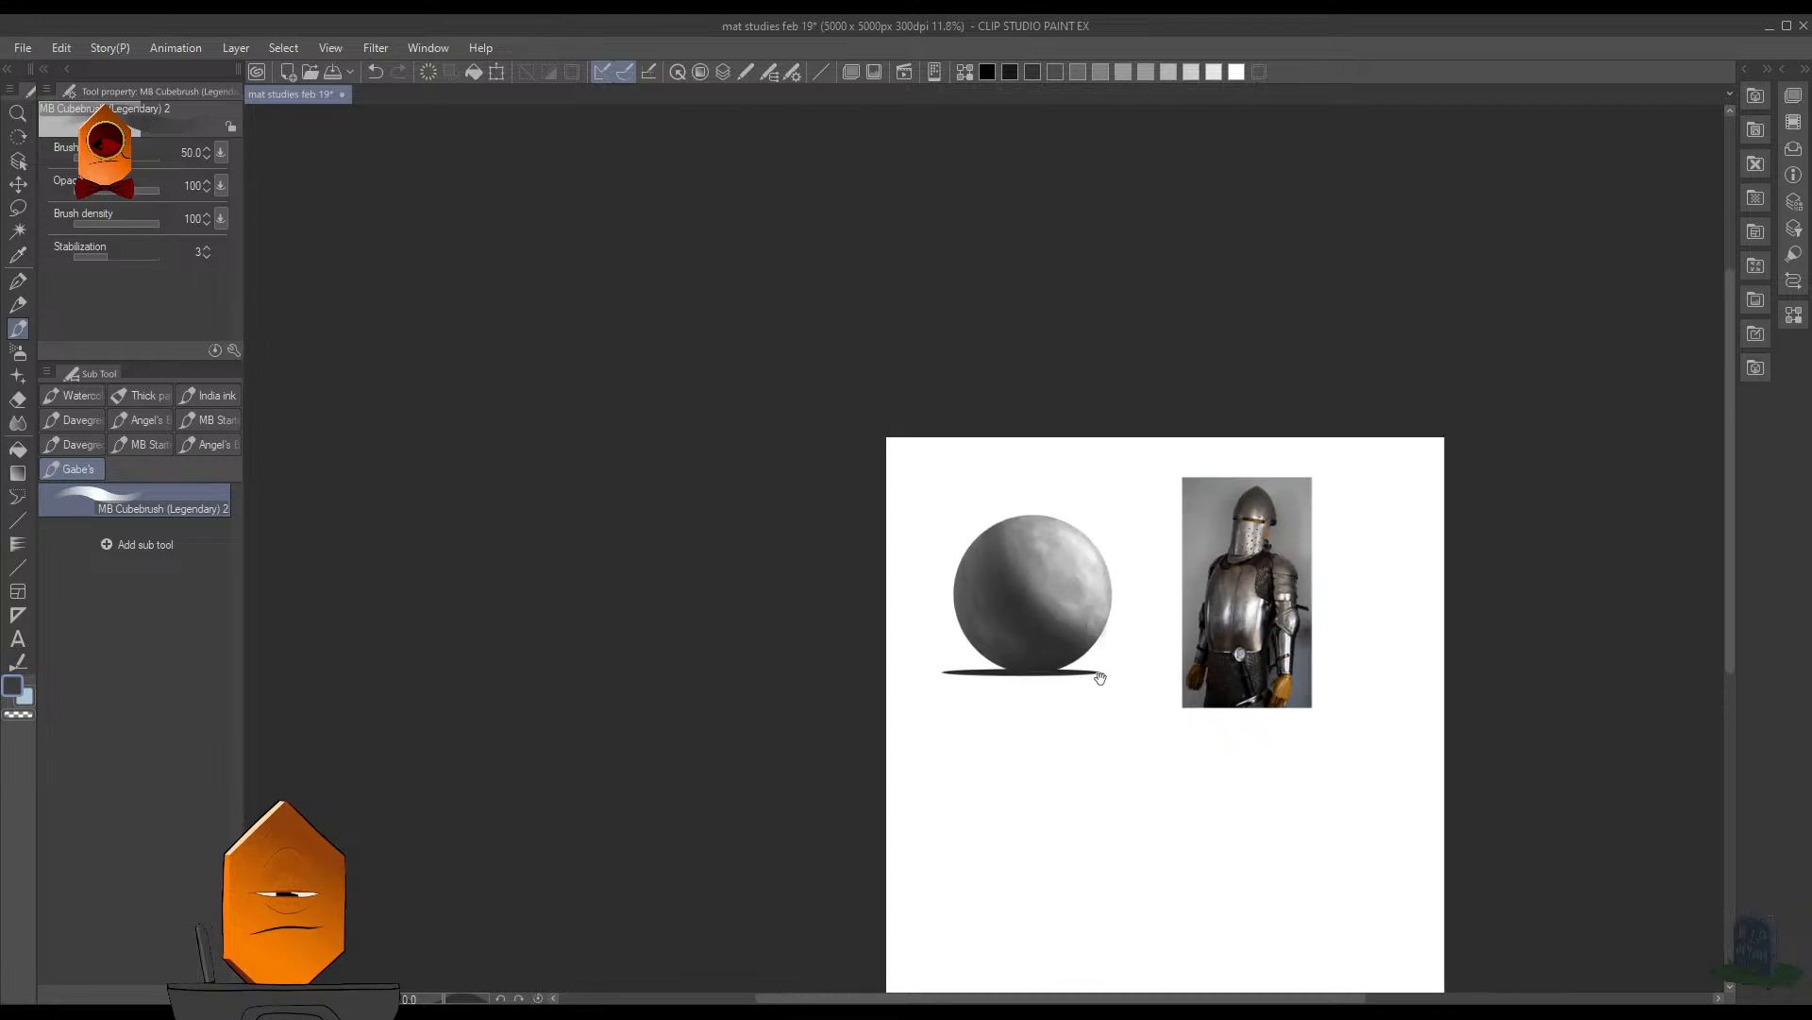
pyautogui.scroll(5, 1032, 642)
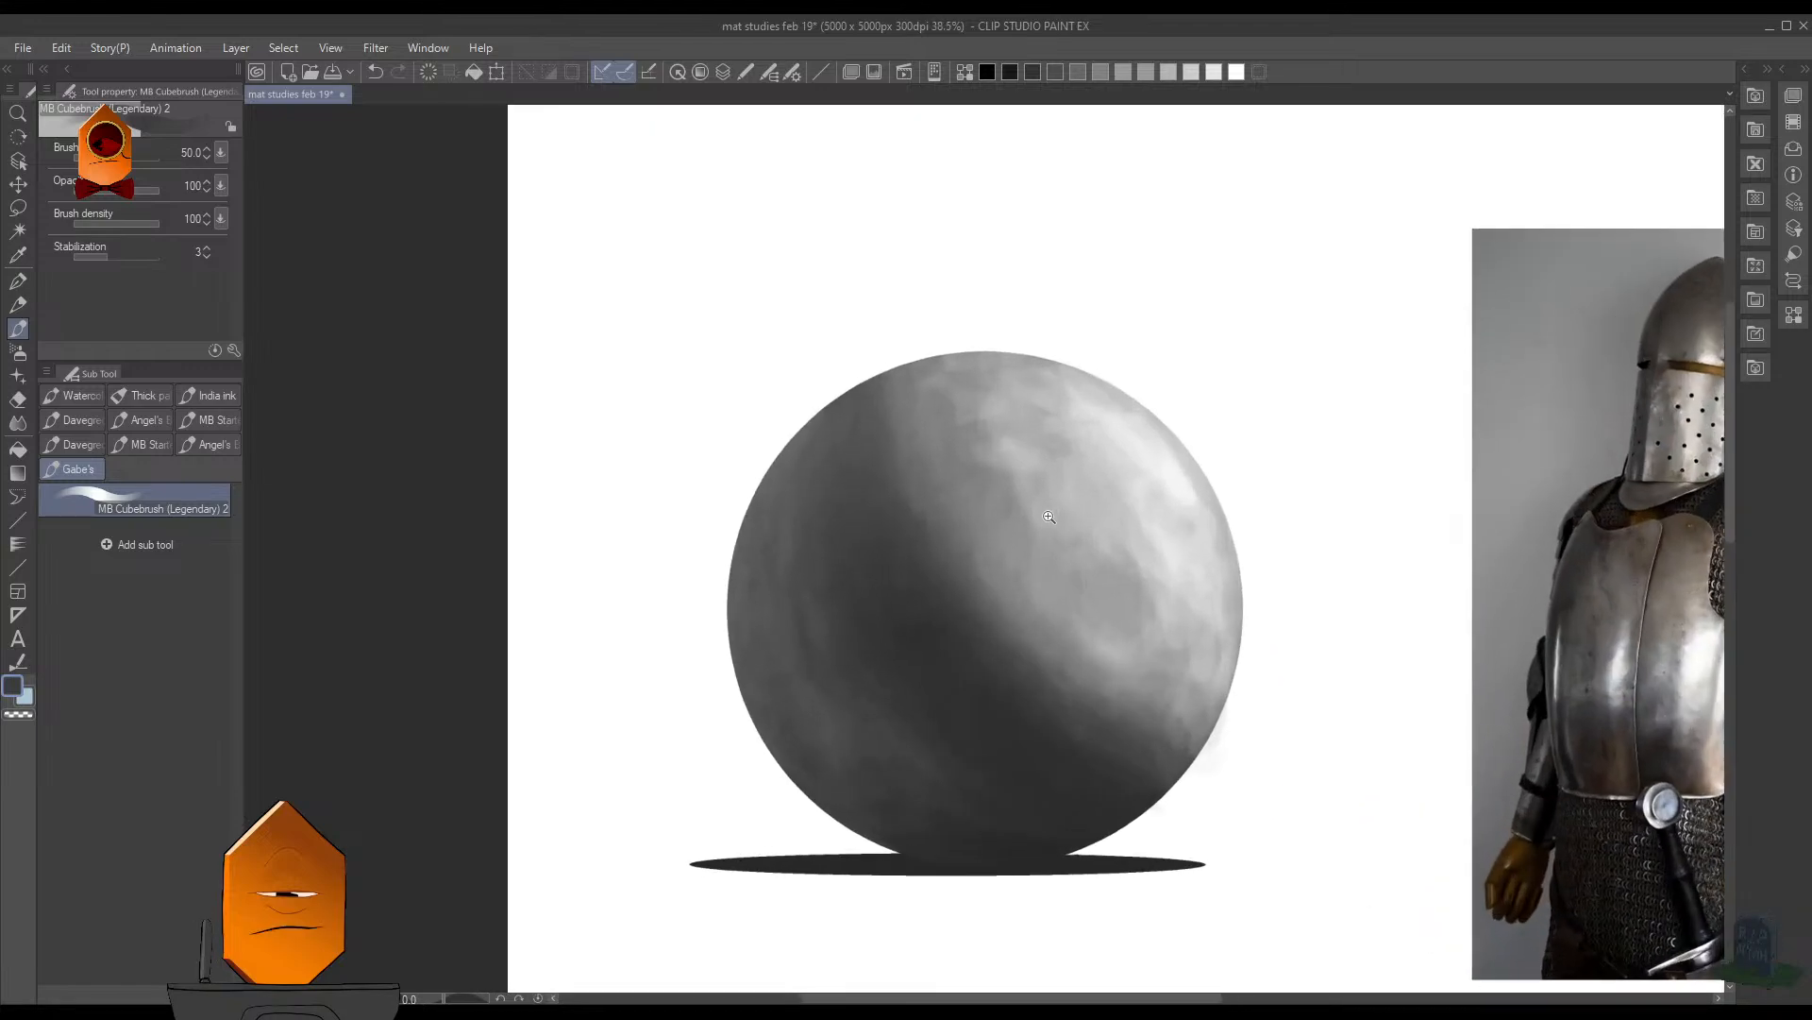
pyautogui.scroll(2, 983, 595)
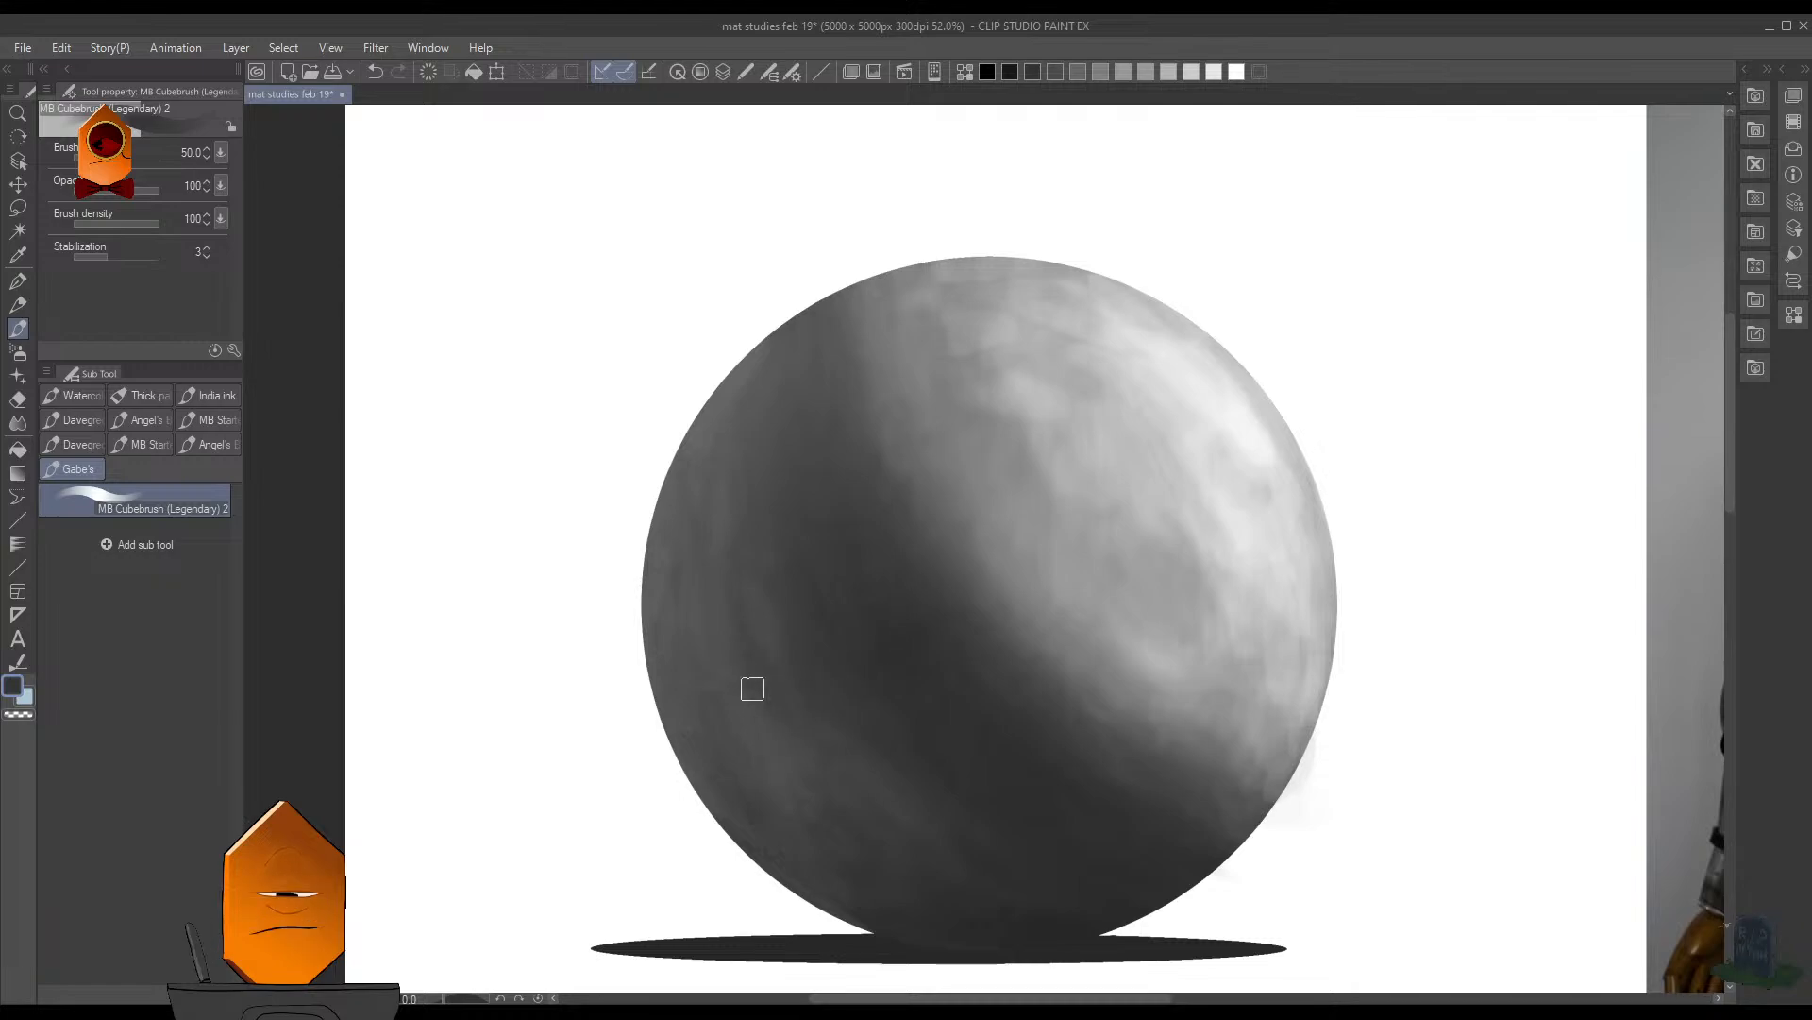
pyautogui.scroll(-3, 901, 669)
pyautogui.scroll(2, 896, 672)
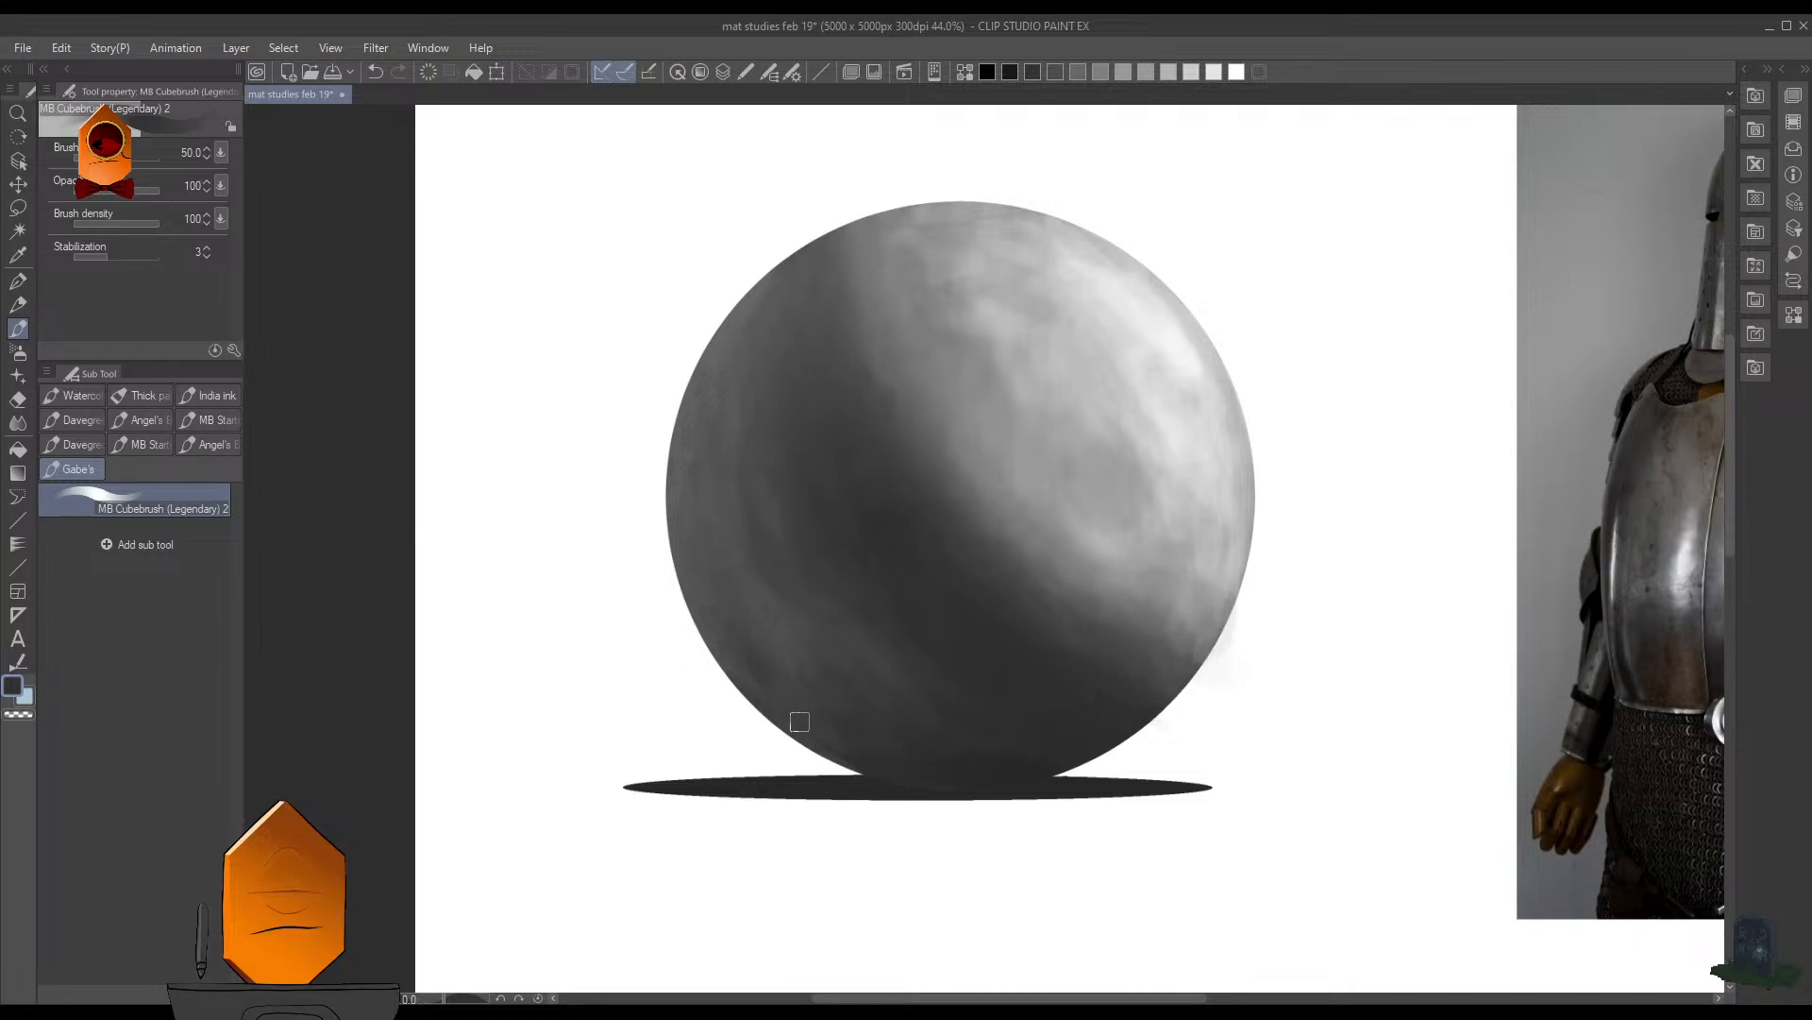
pyautogui.scroll(1, 801, 706)
pyautogui.scroll(1, 780, 621)
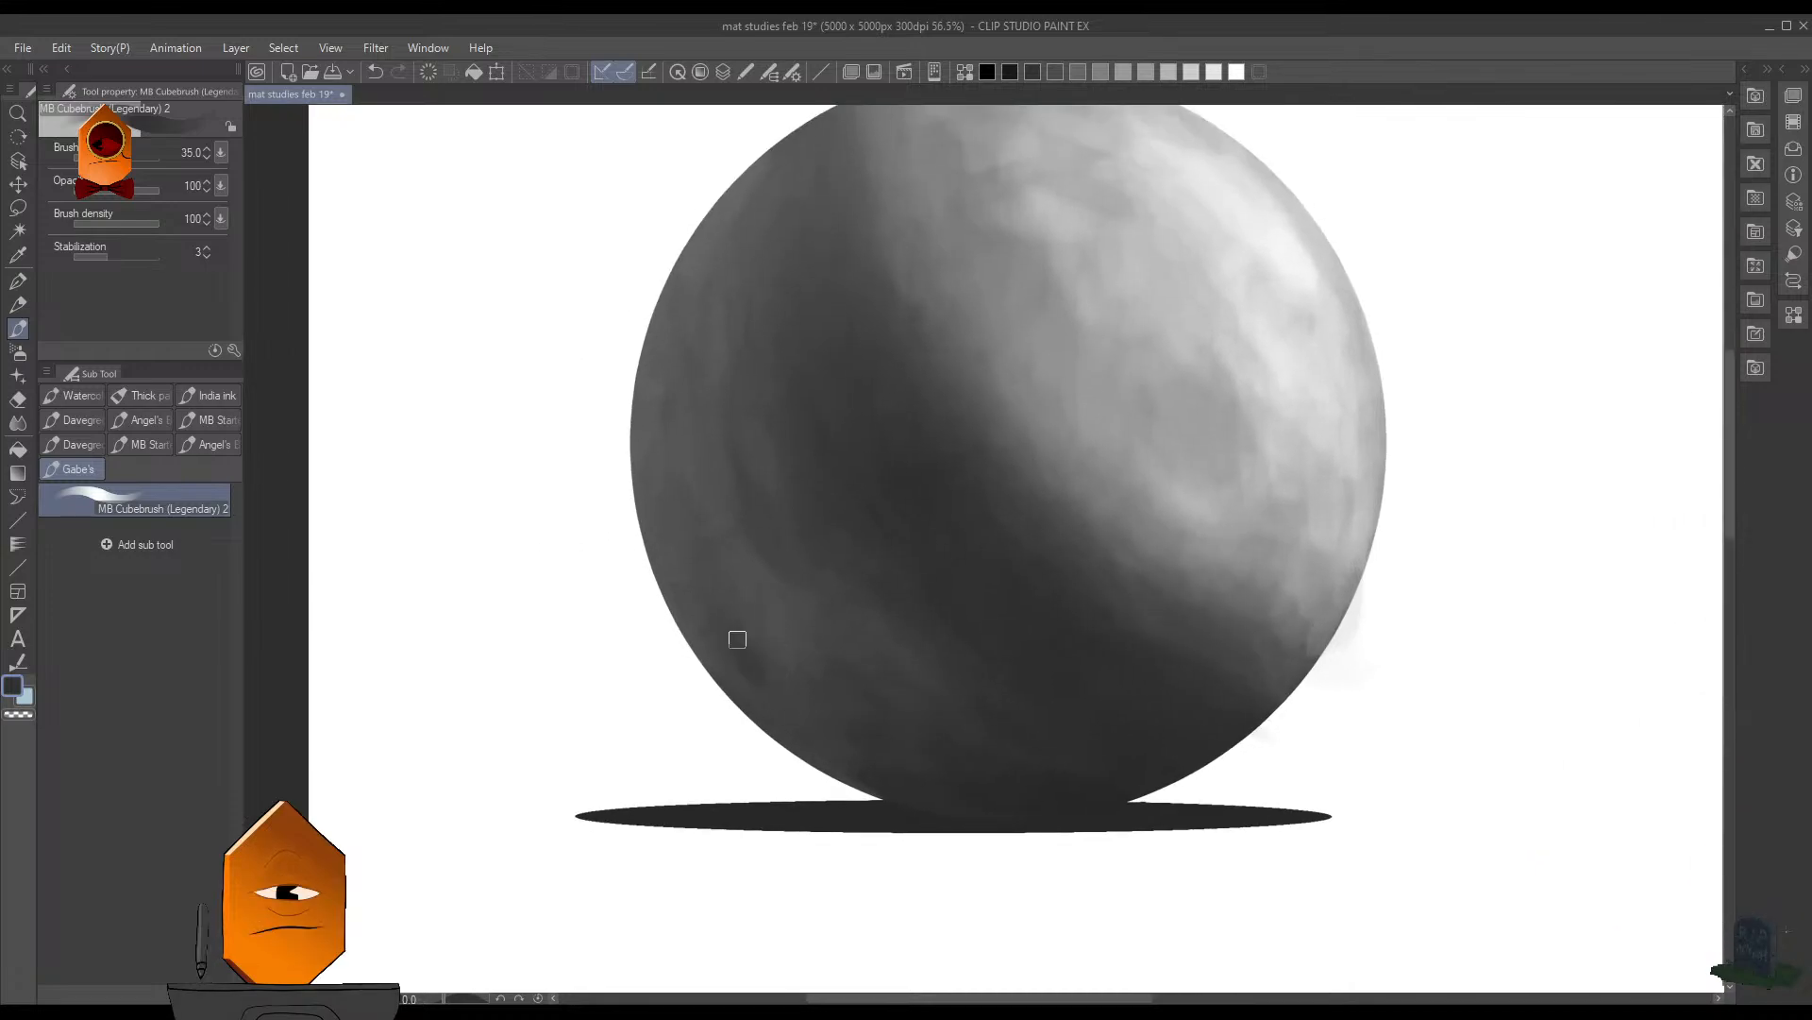
pyautogui.keyDown('alt'); pyautogui.click(1087, 475); pyautogui.keyUp('alt')
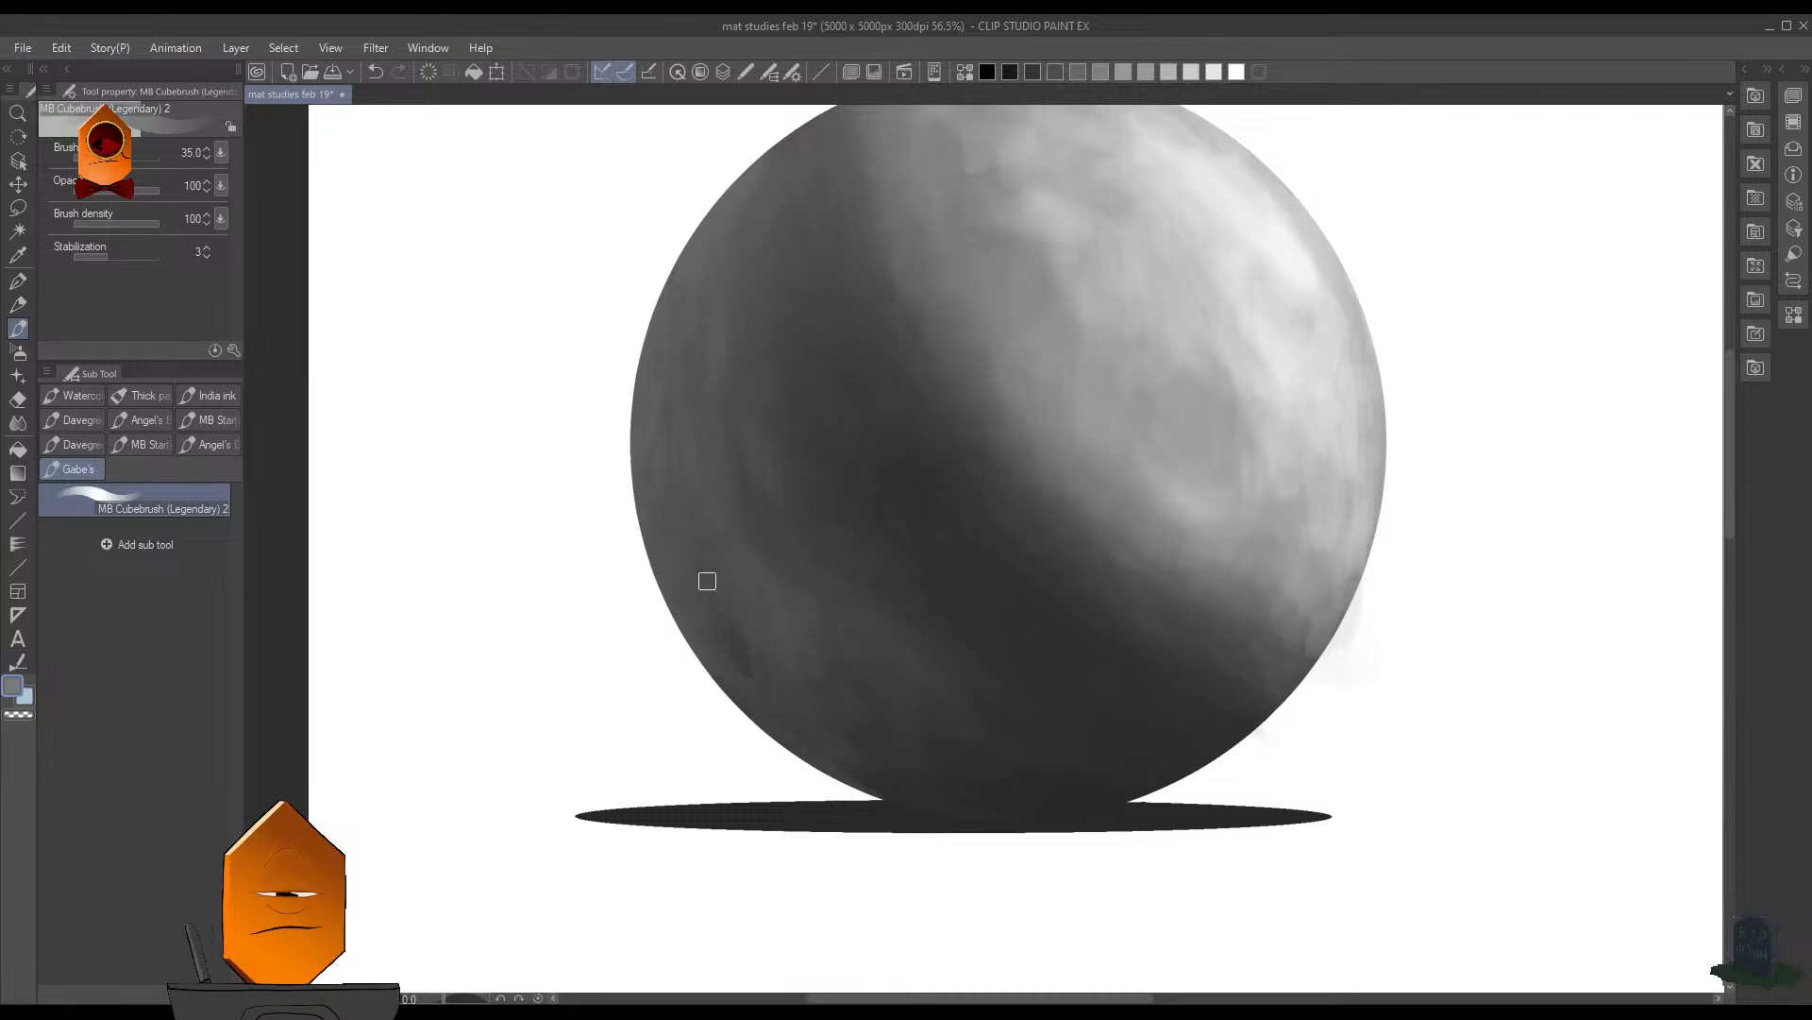
# - Compare the sphere's overall light and shadow pattern with the knight armor photo
pyautogui.scroll(-5, 904, 661)
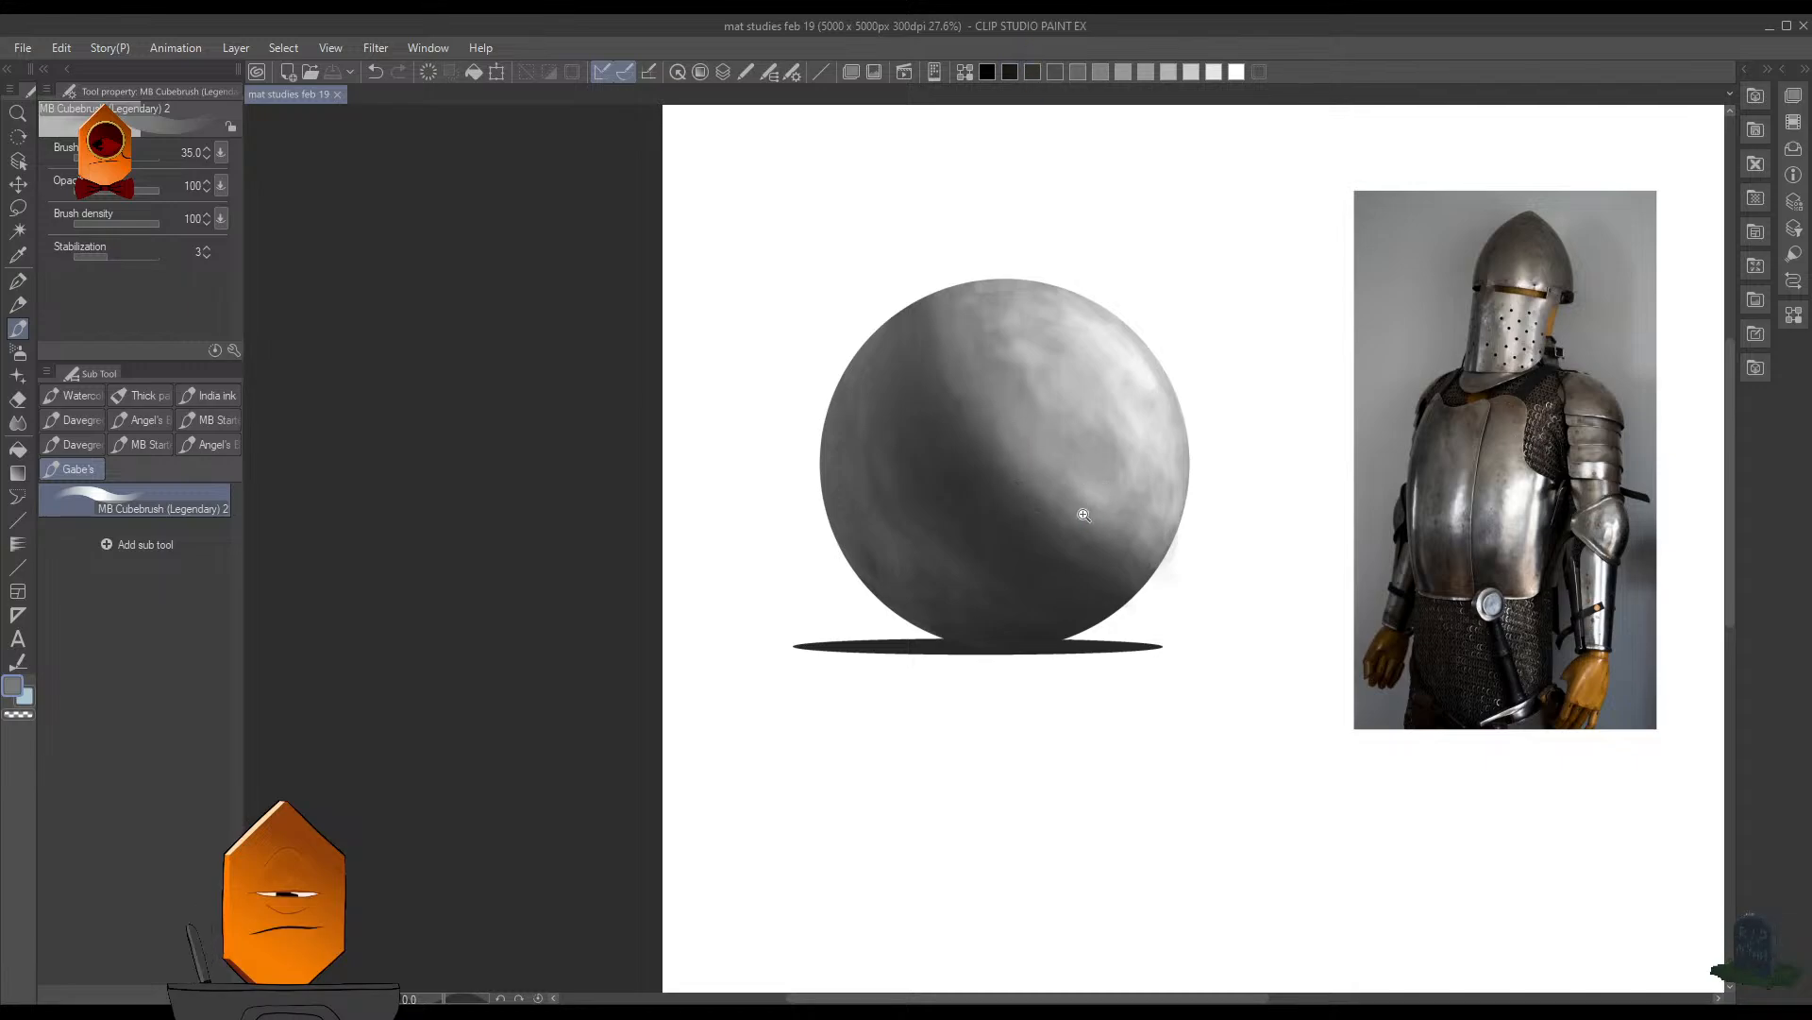
pyautogui.scroll(2, 1083, 514)
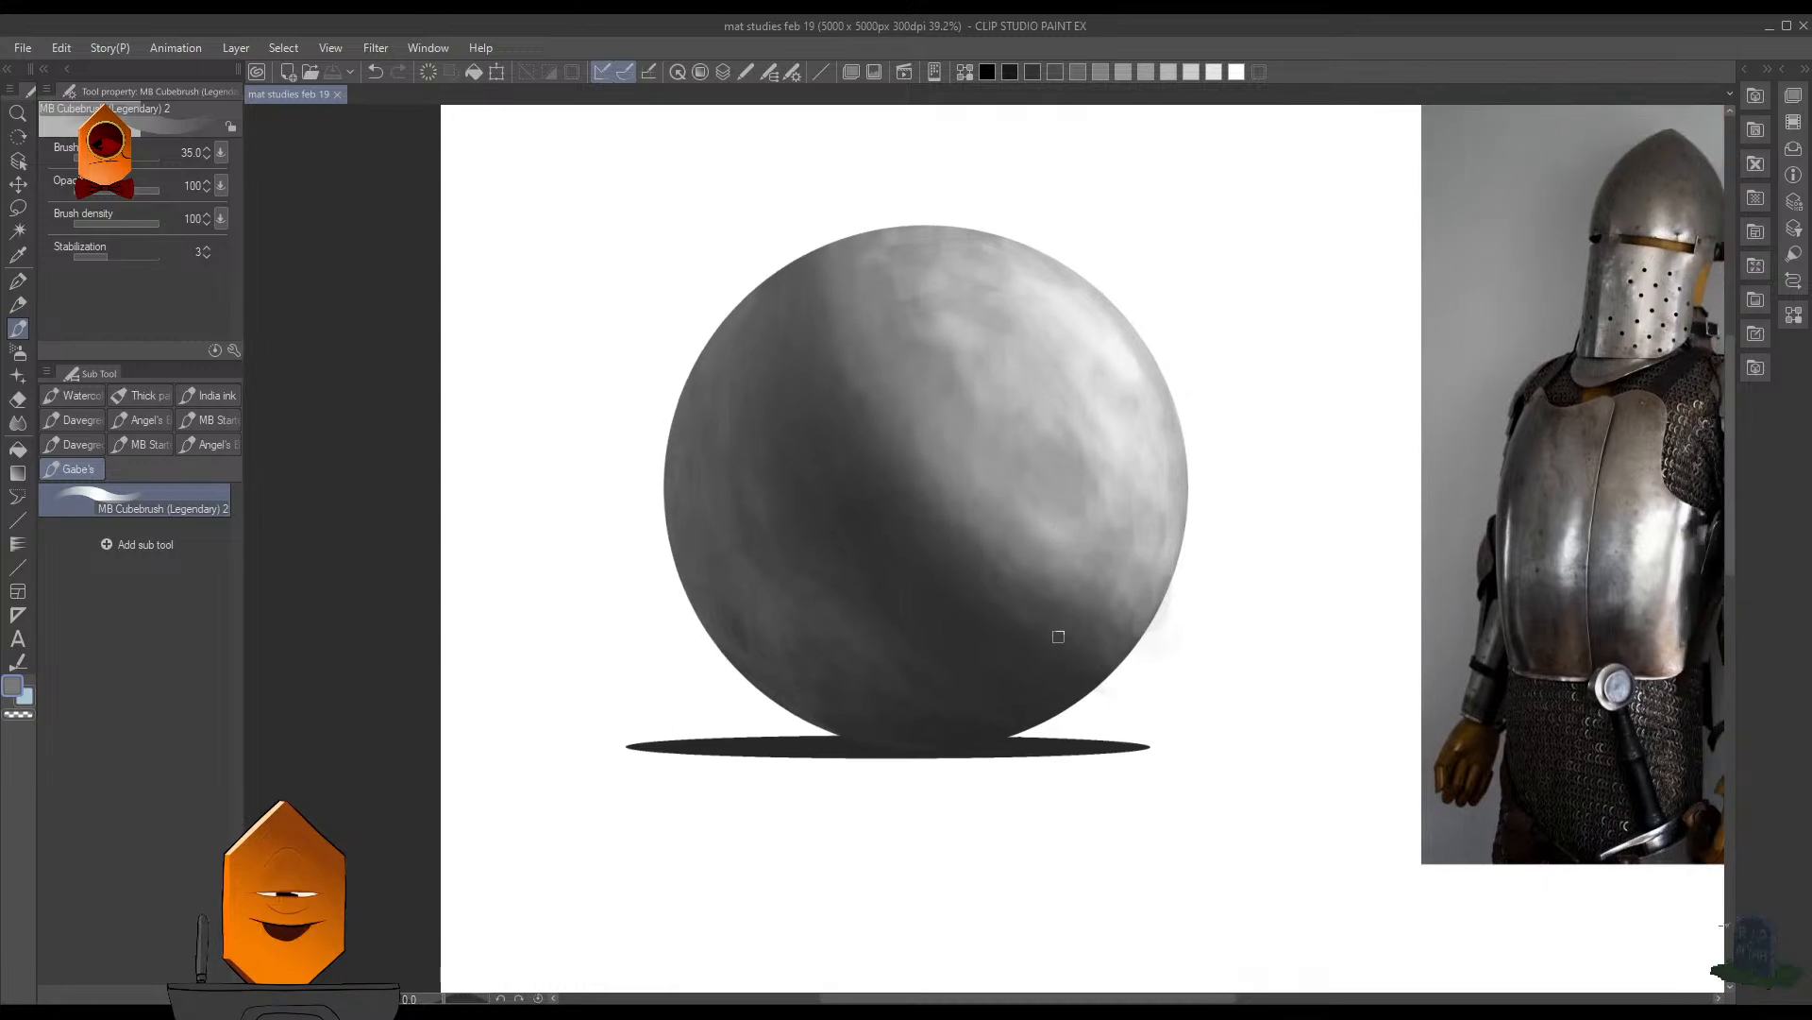
pyautogui.scroll(-1, 1043, 465)
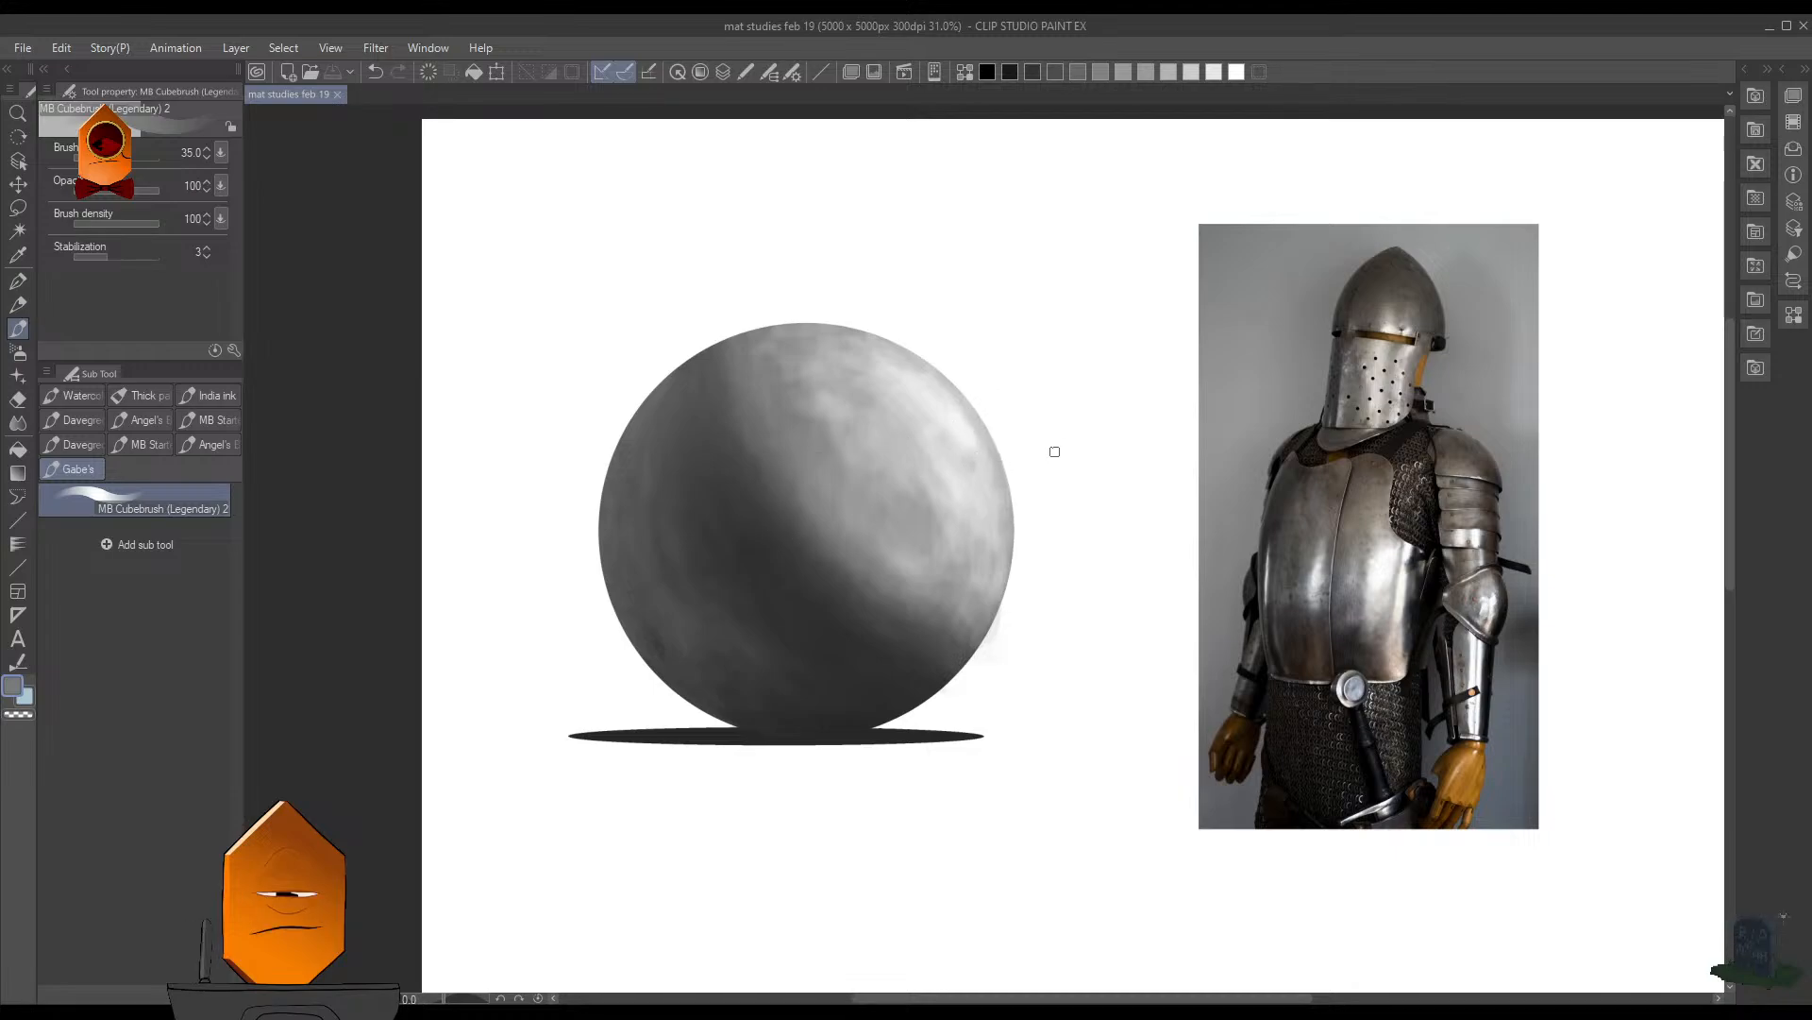
pyautogui.scroll(3, 961, 510)
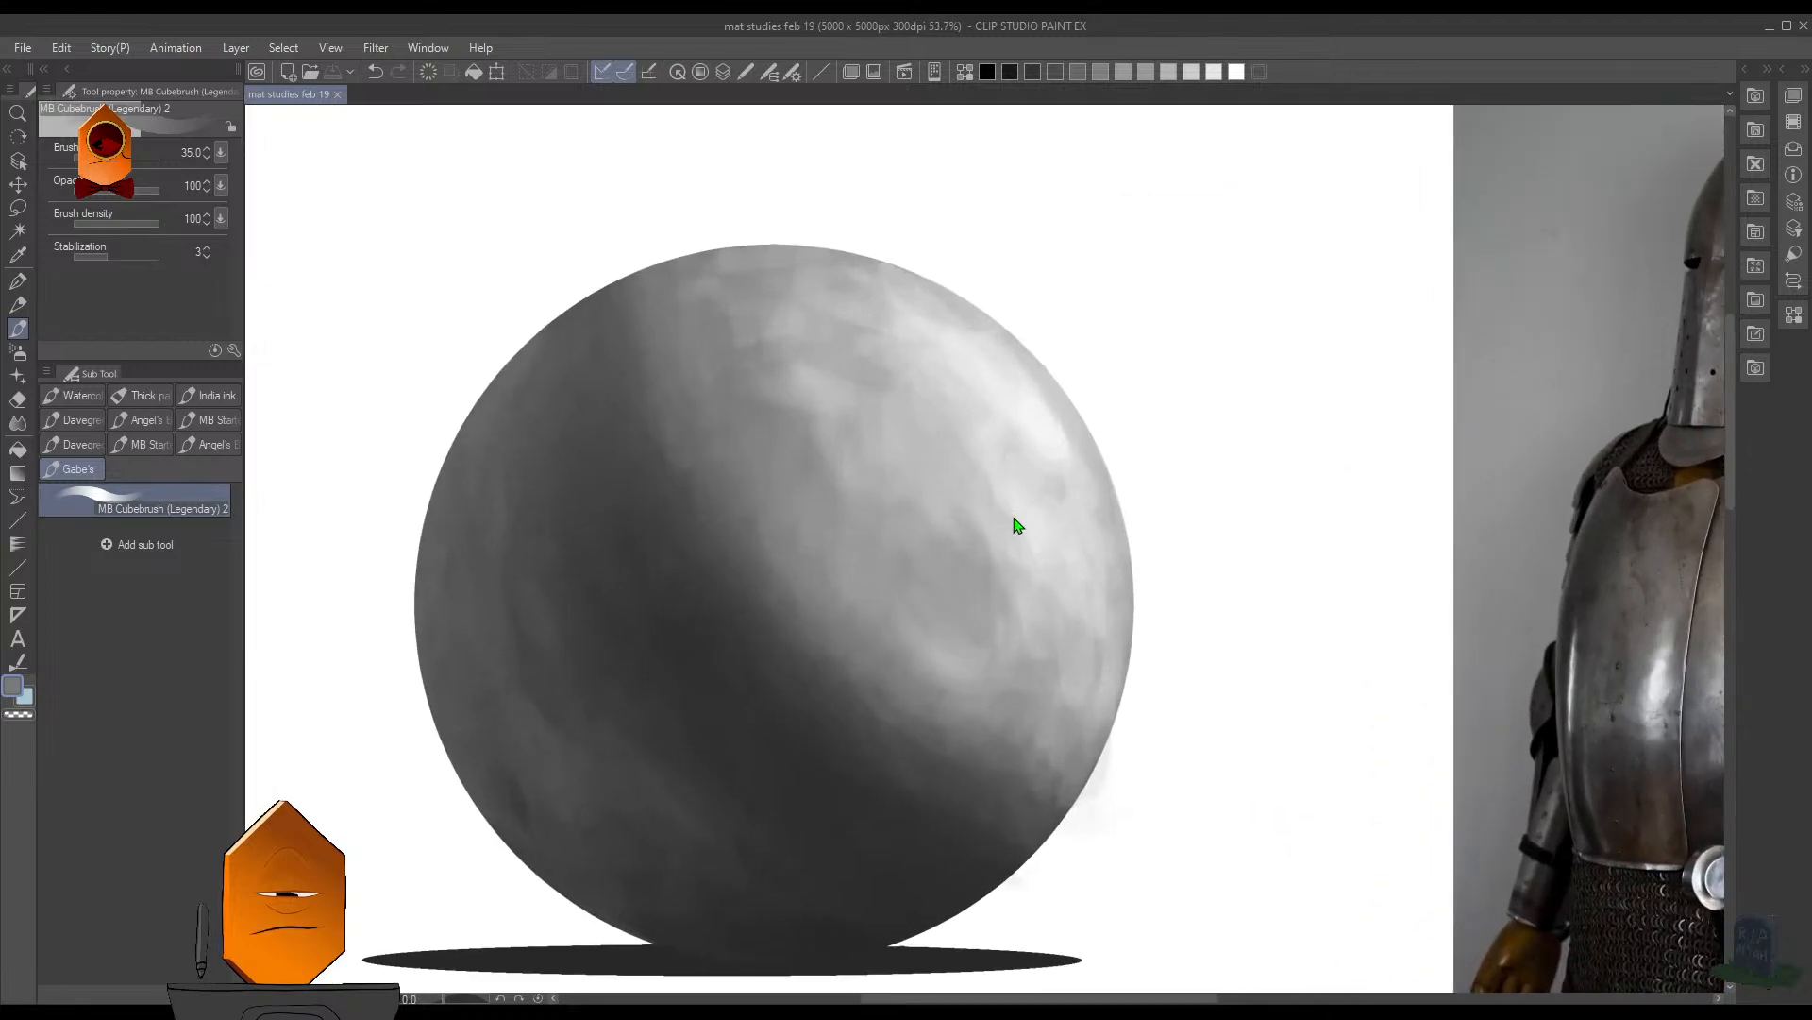
pyautogui.scroll(-5, 997, 452)
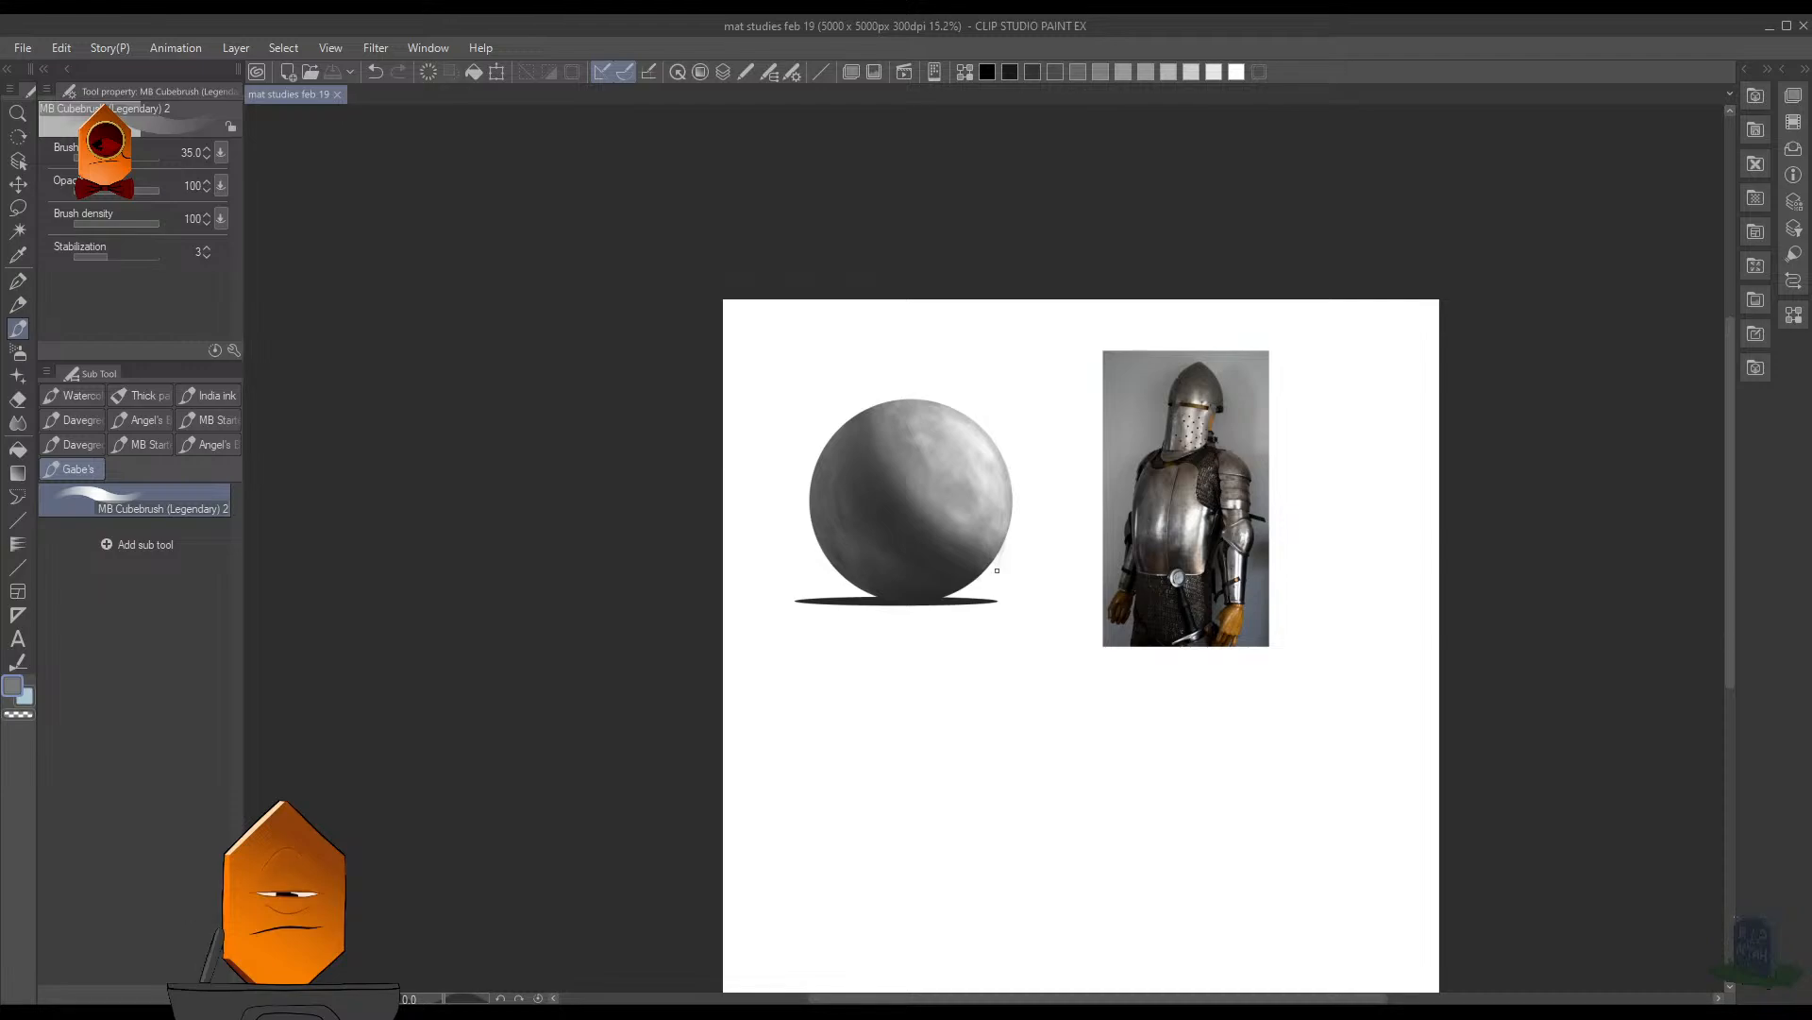
pyautogui.scroll(-2, 1034, 479)
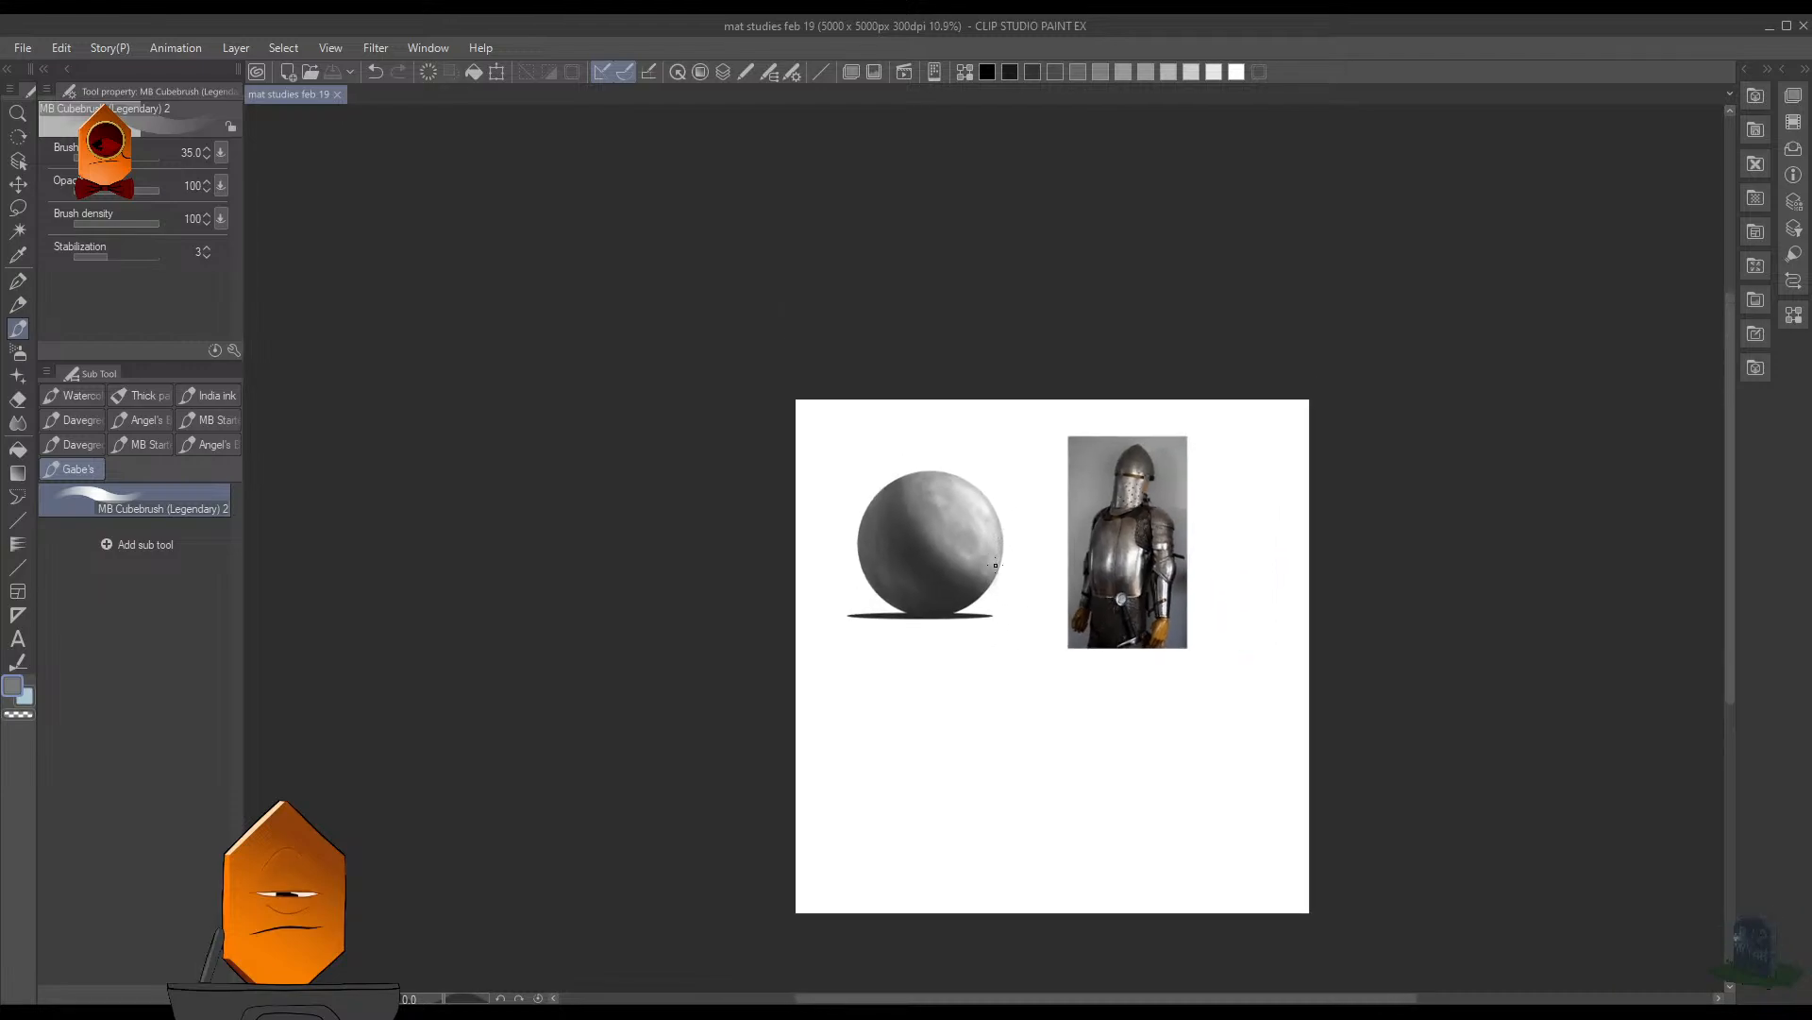
pyautogui.scroll(4, 888, 513)
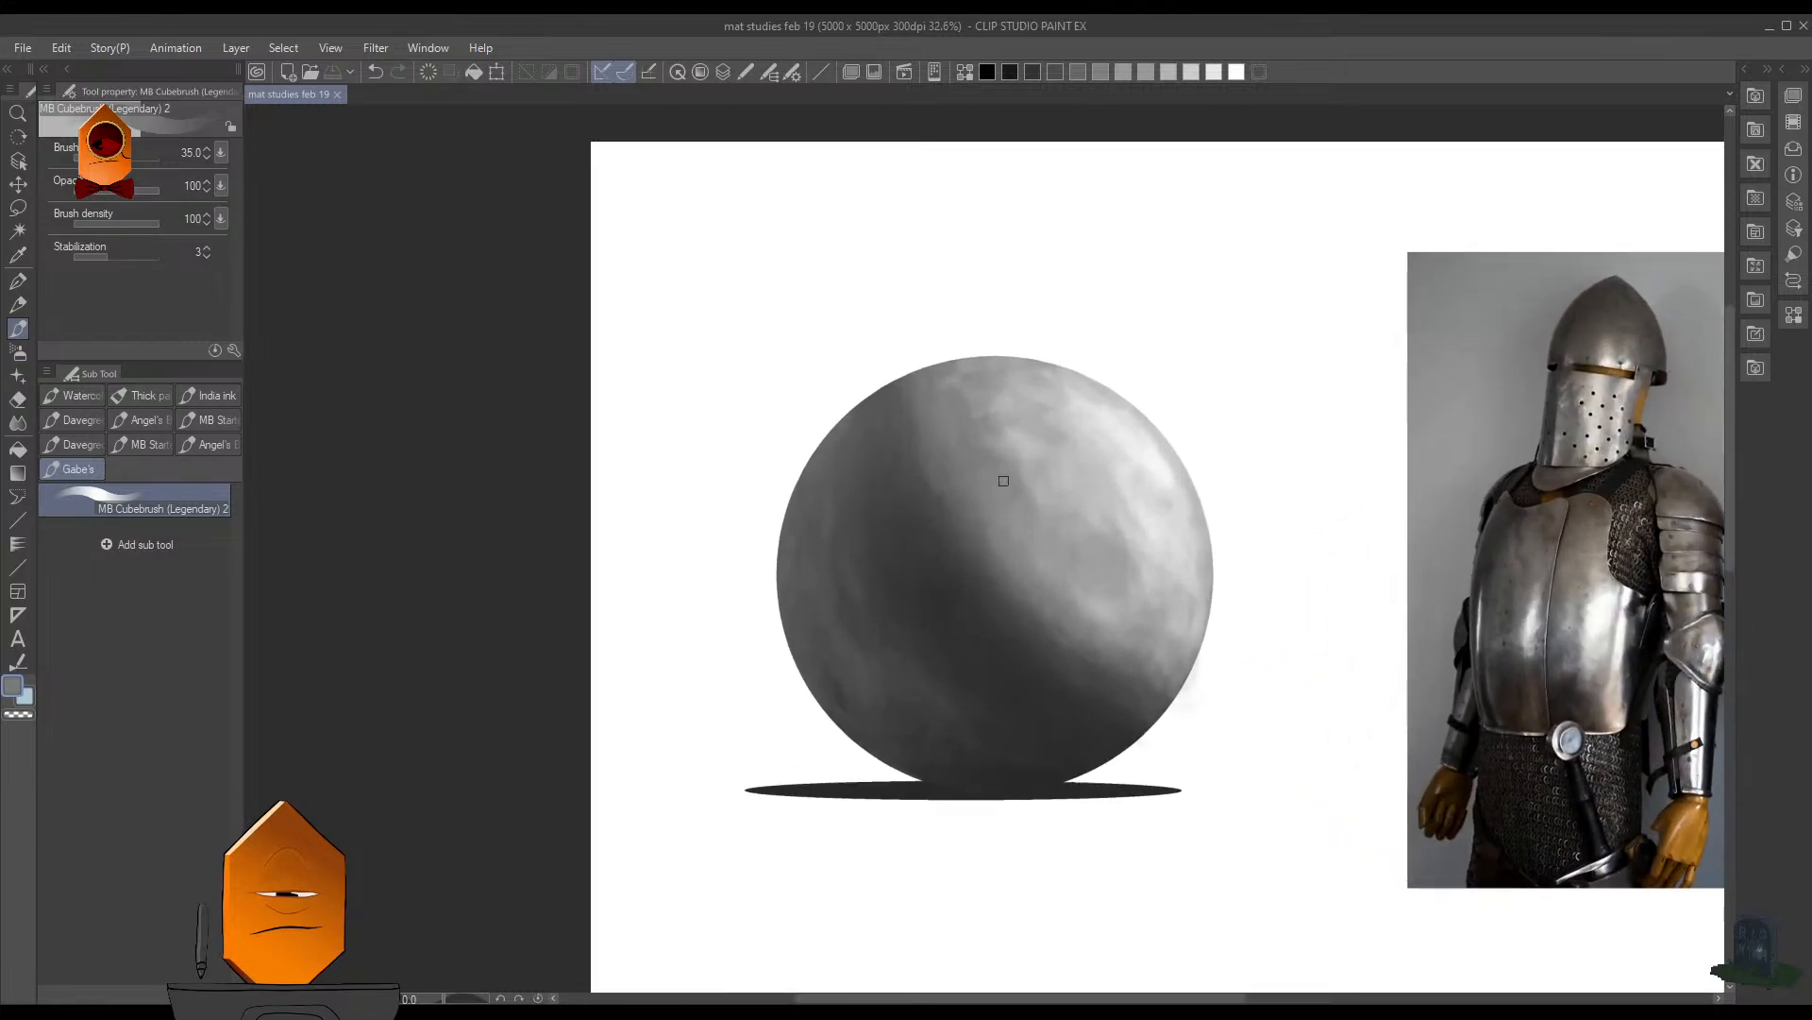
pyautogui.scroll(2, 1043, 522)
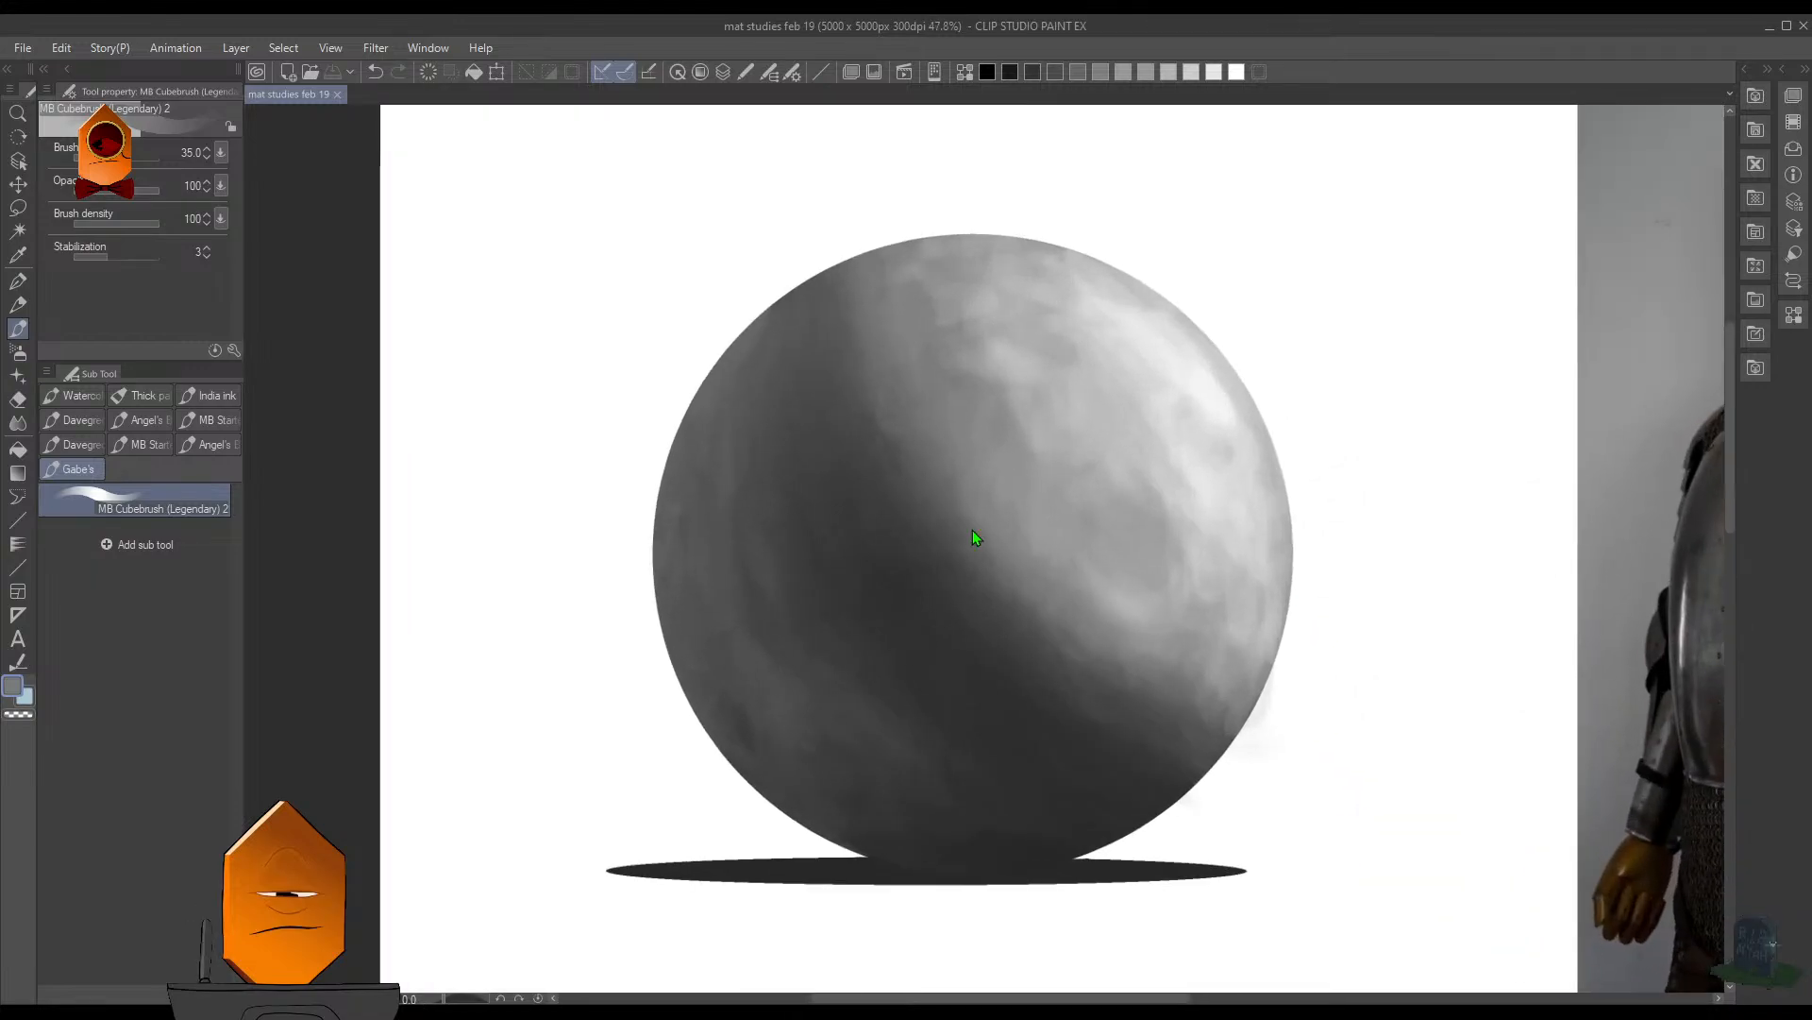
# - Sample a dark gray from the shadow, set the brush size to 50, and smooth the core shadow's left side
pyautogui.keyDown('alt'); pyautogui.click(795, 594); pyautogui.keyUp('alt')
pyautogui.press(']')
pyautogui.press(']')
pyautogui.moveTo(833, 632)
pyautogui.mouseDown()
pyautogui.moveTo(861, 705)
pyautogui.moveTo(872, 691)
pyautogui.mouseUp()
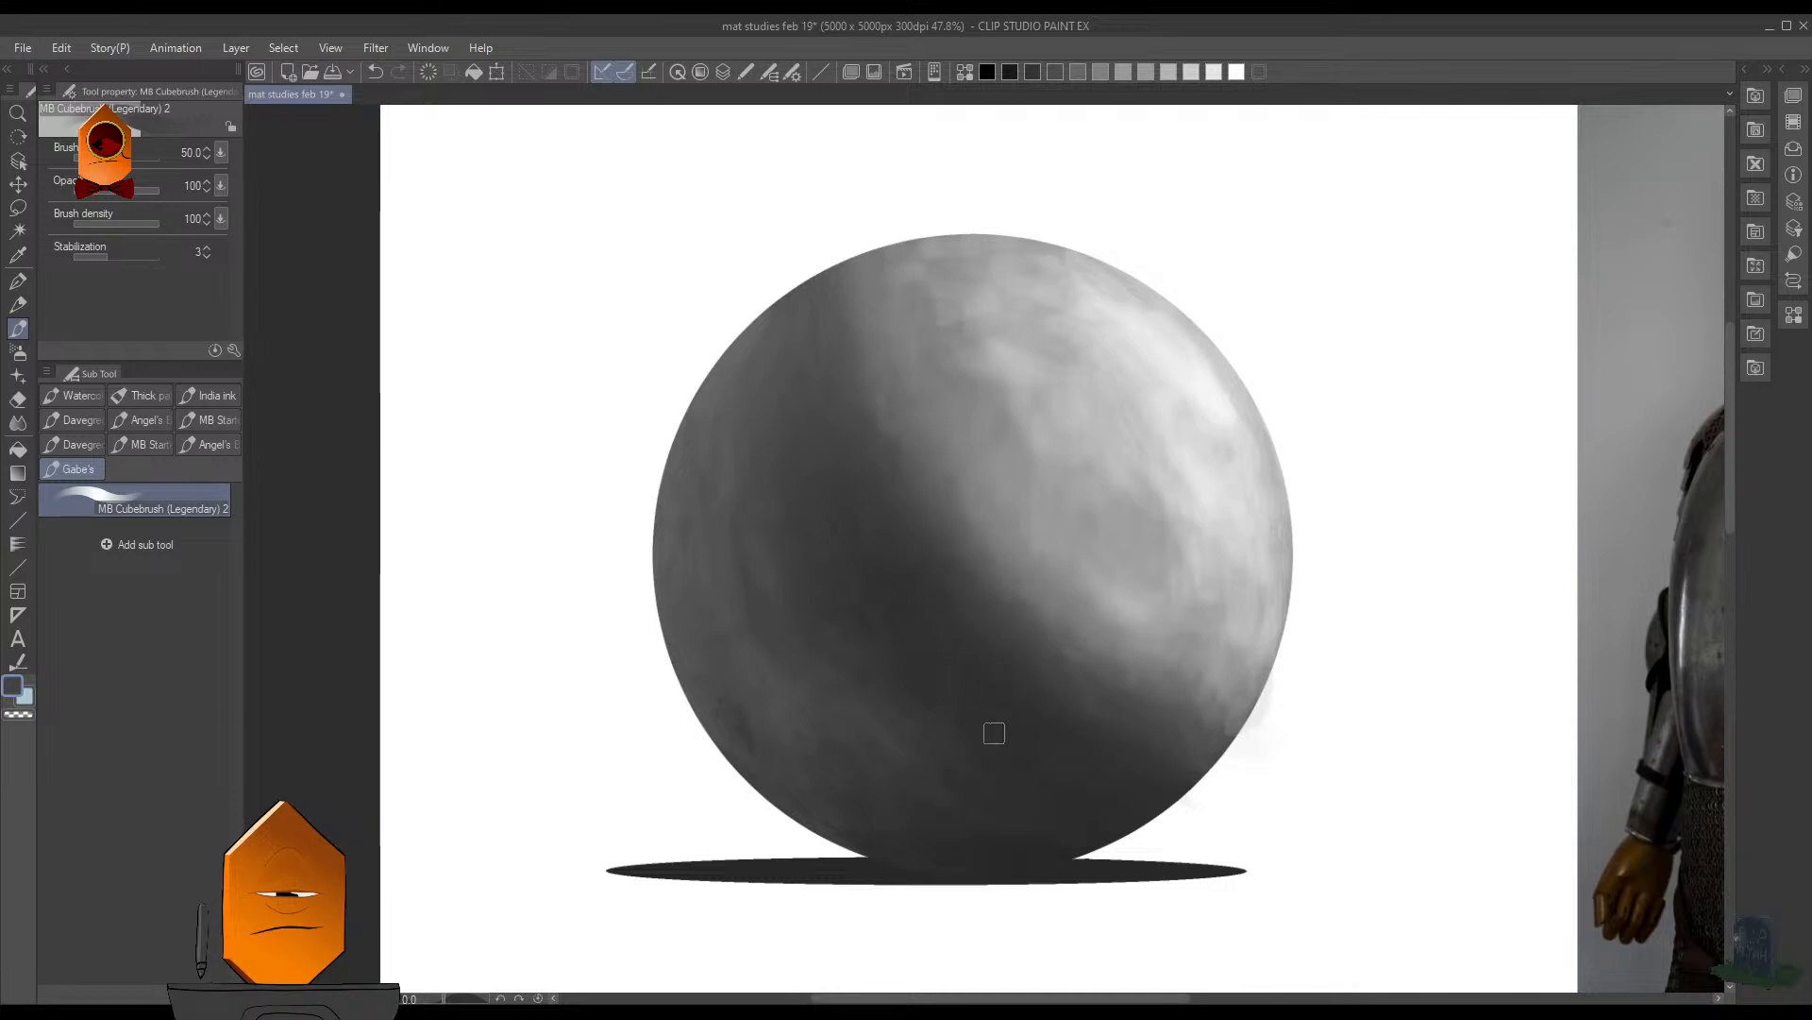
# - Examine the sphere's core shadow and light-side edge against the contrast on the armor's breastplate
pyautogui.scroll(-2, 966, 795)
pyautogui.scroll(-1, 986, 722)
pyautogui.scroll(-3, 991, 670)
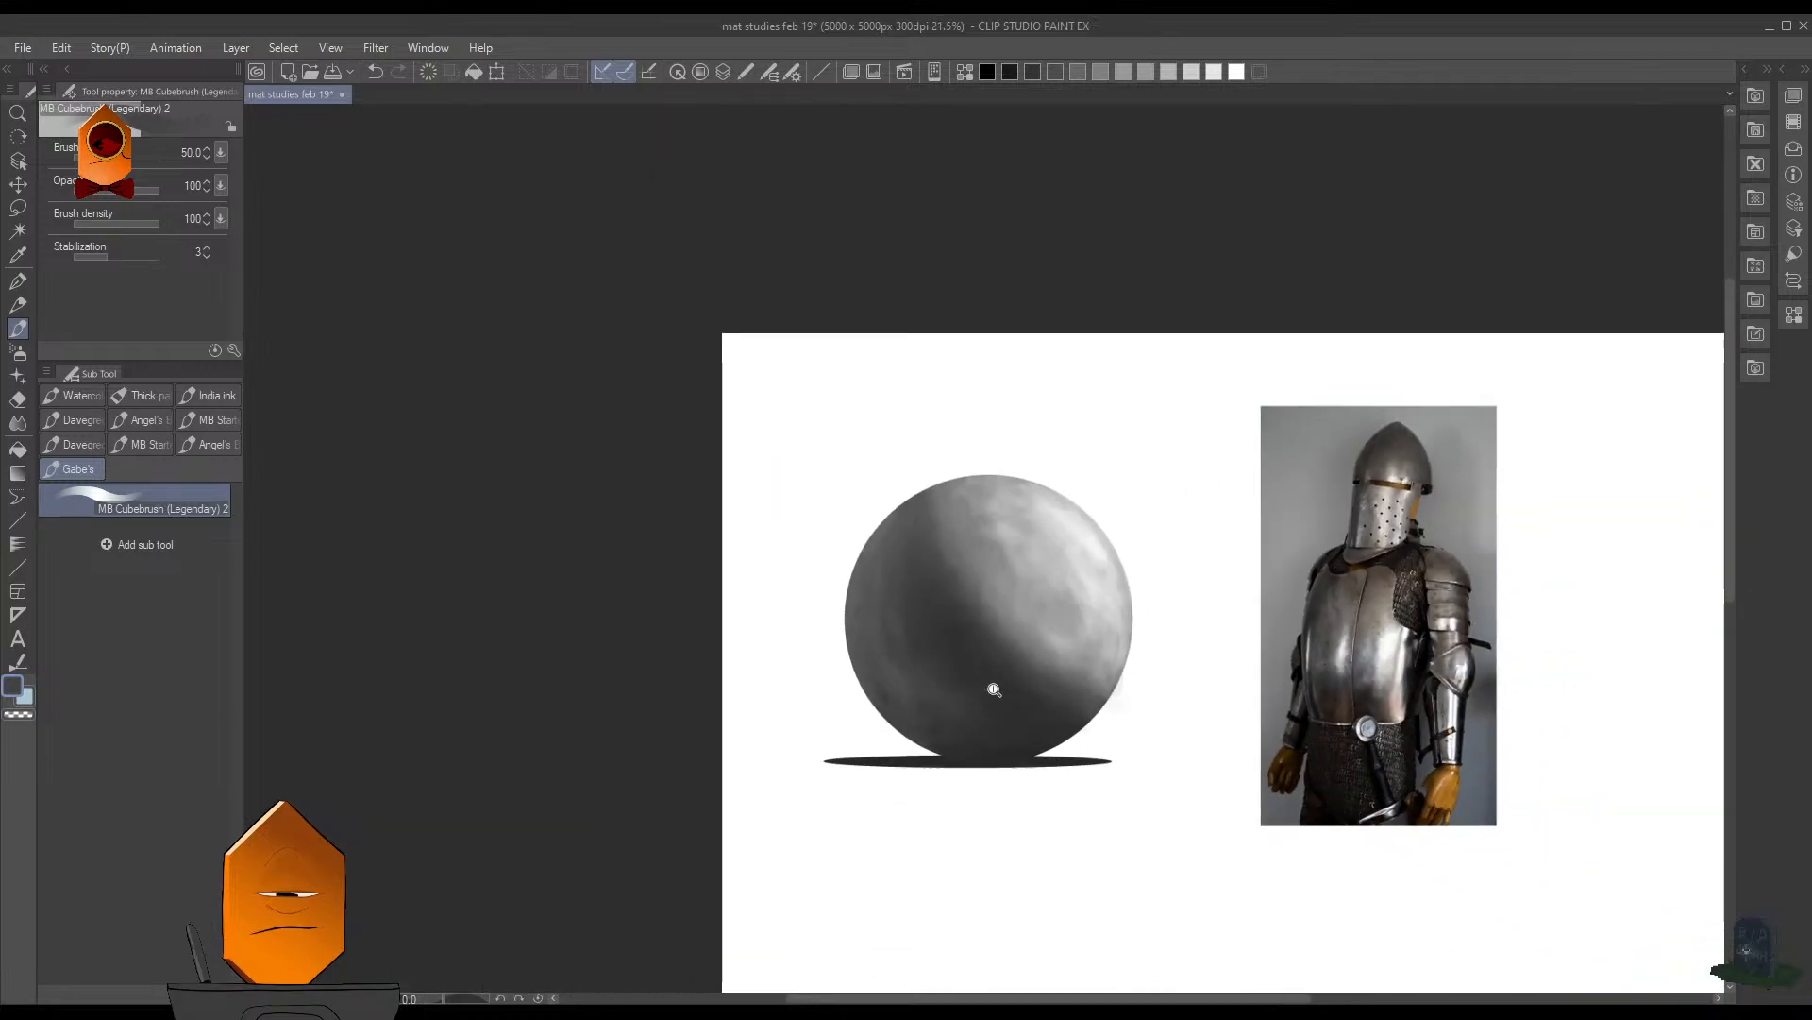
pyautogui.scroll(3, 939, 681)
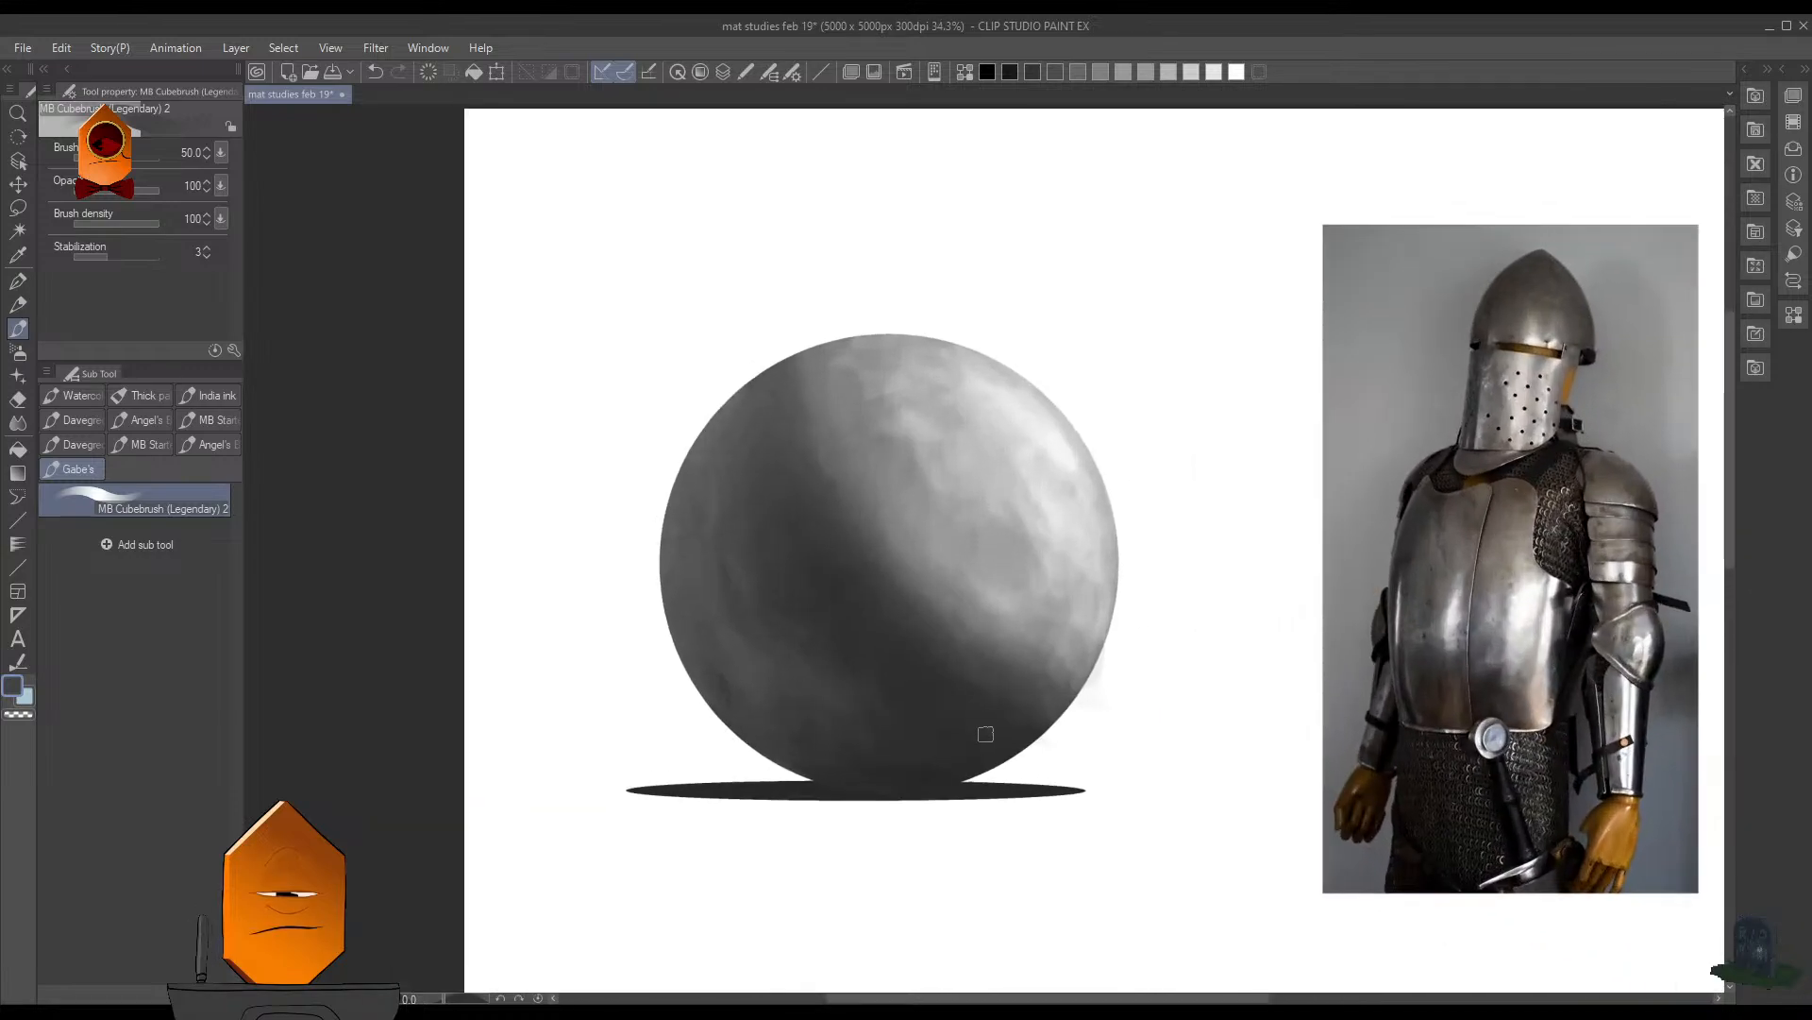
pyautogui.scroll(-4, 949, 660)
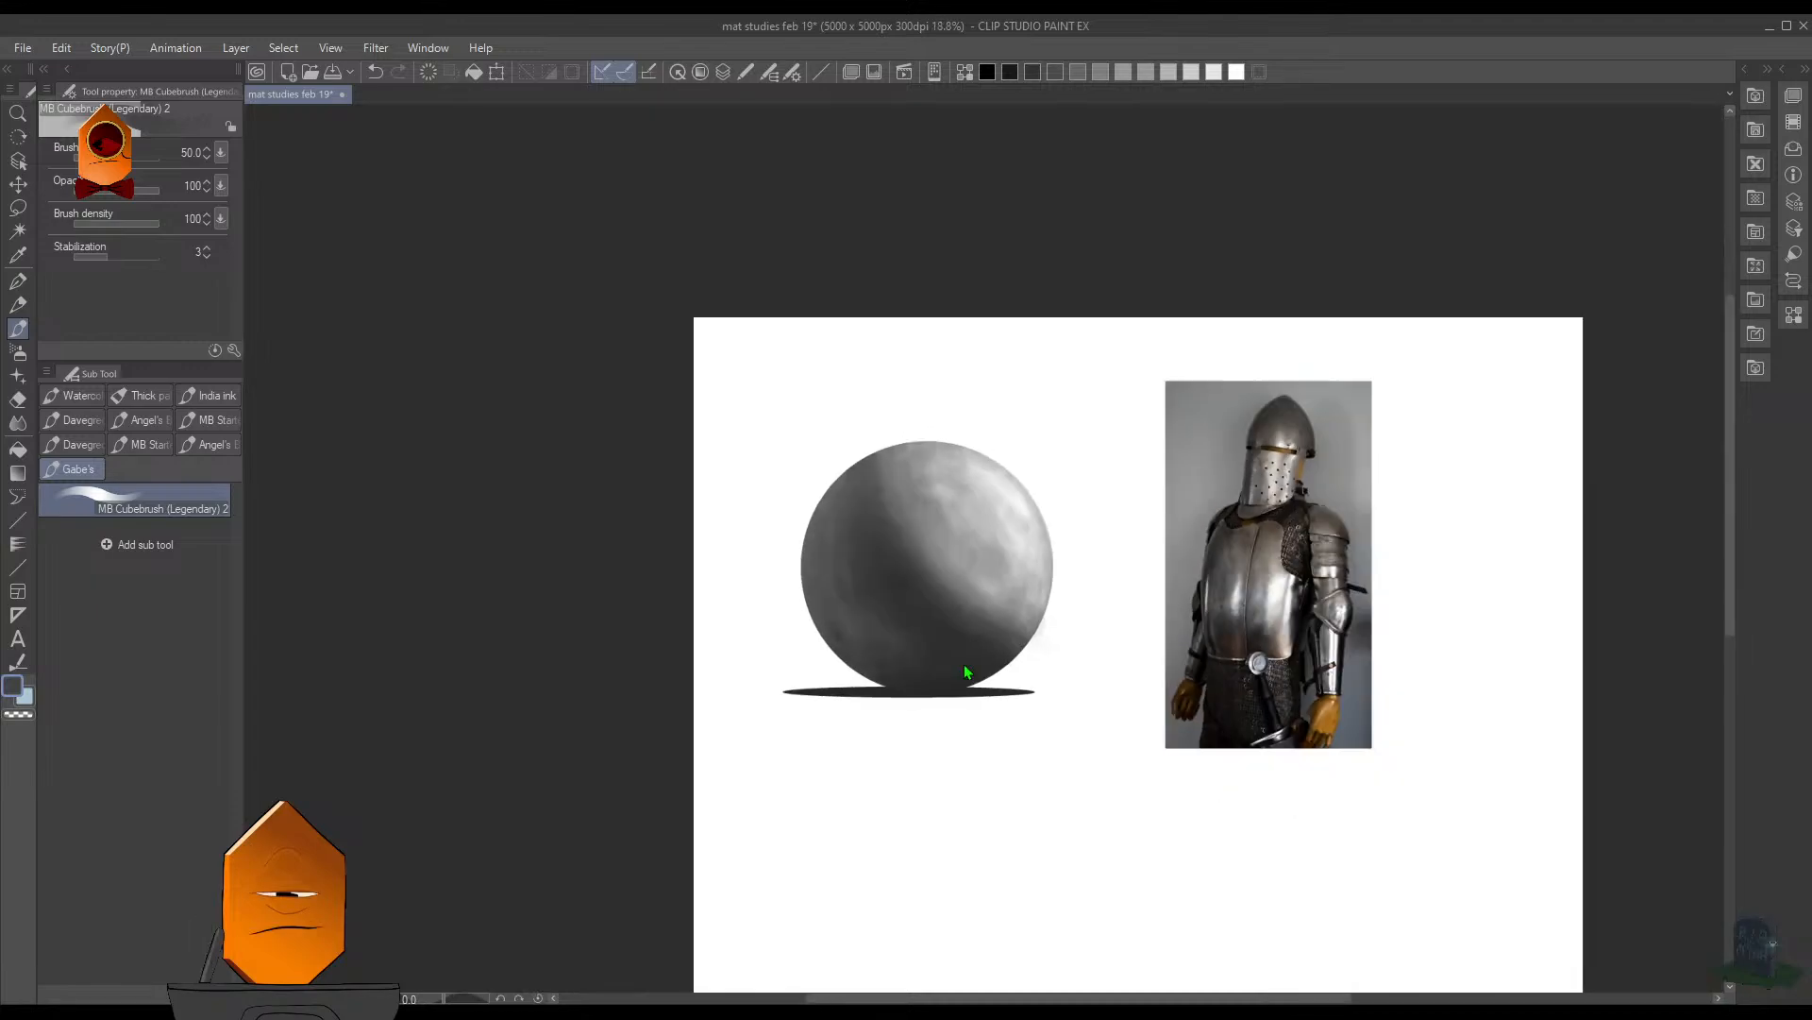
pyautogui.scroll(4, 1000, 690)
pyautogui.scroll(3, 1073, 676)
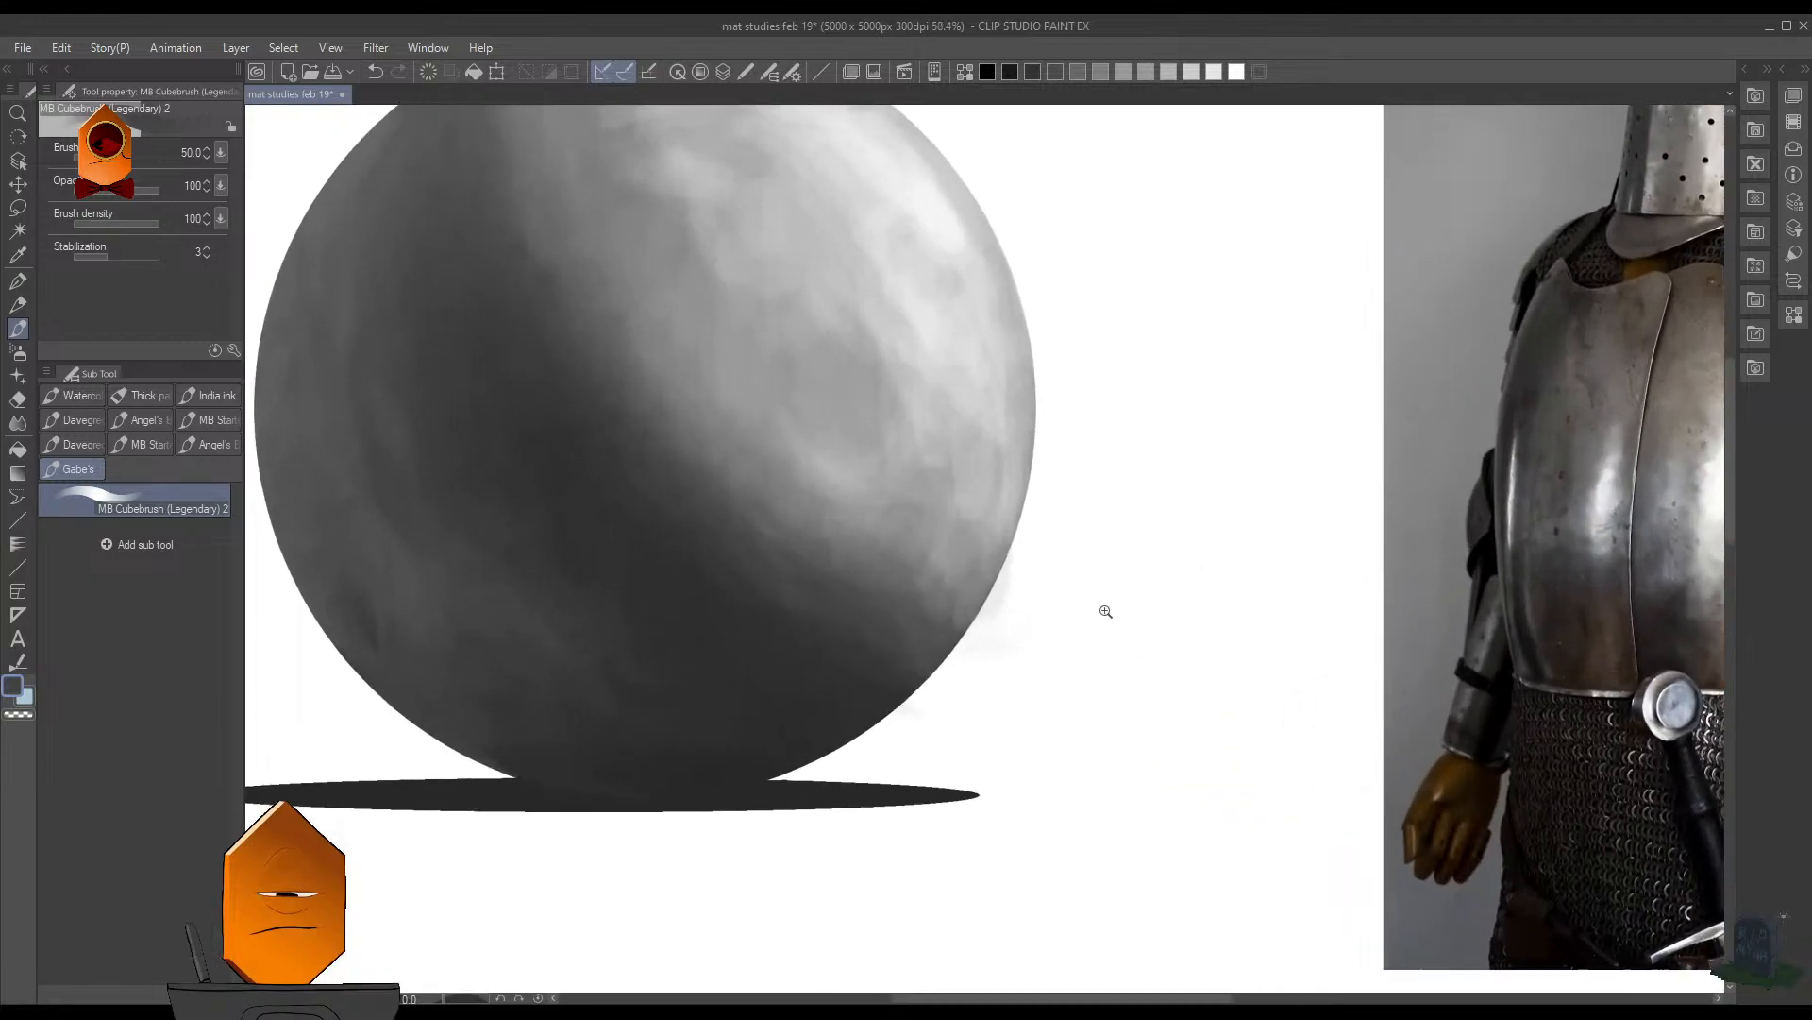
pyautogui.press('F7')
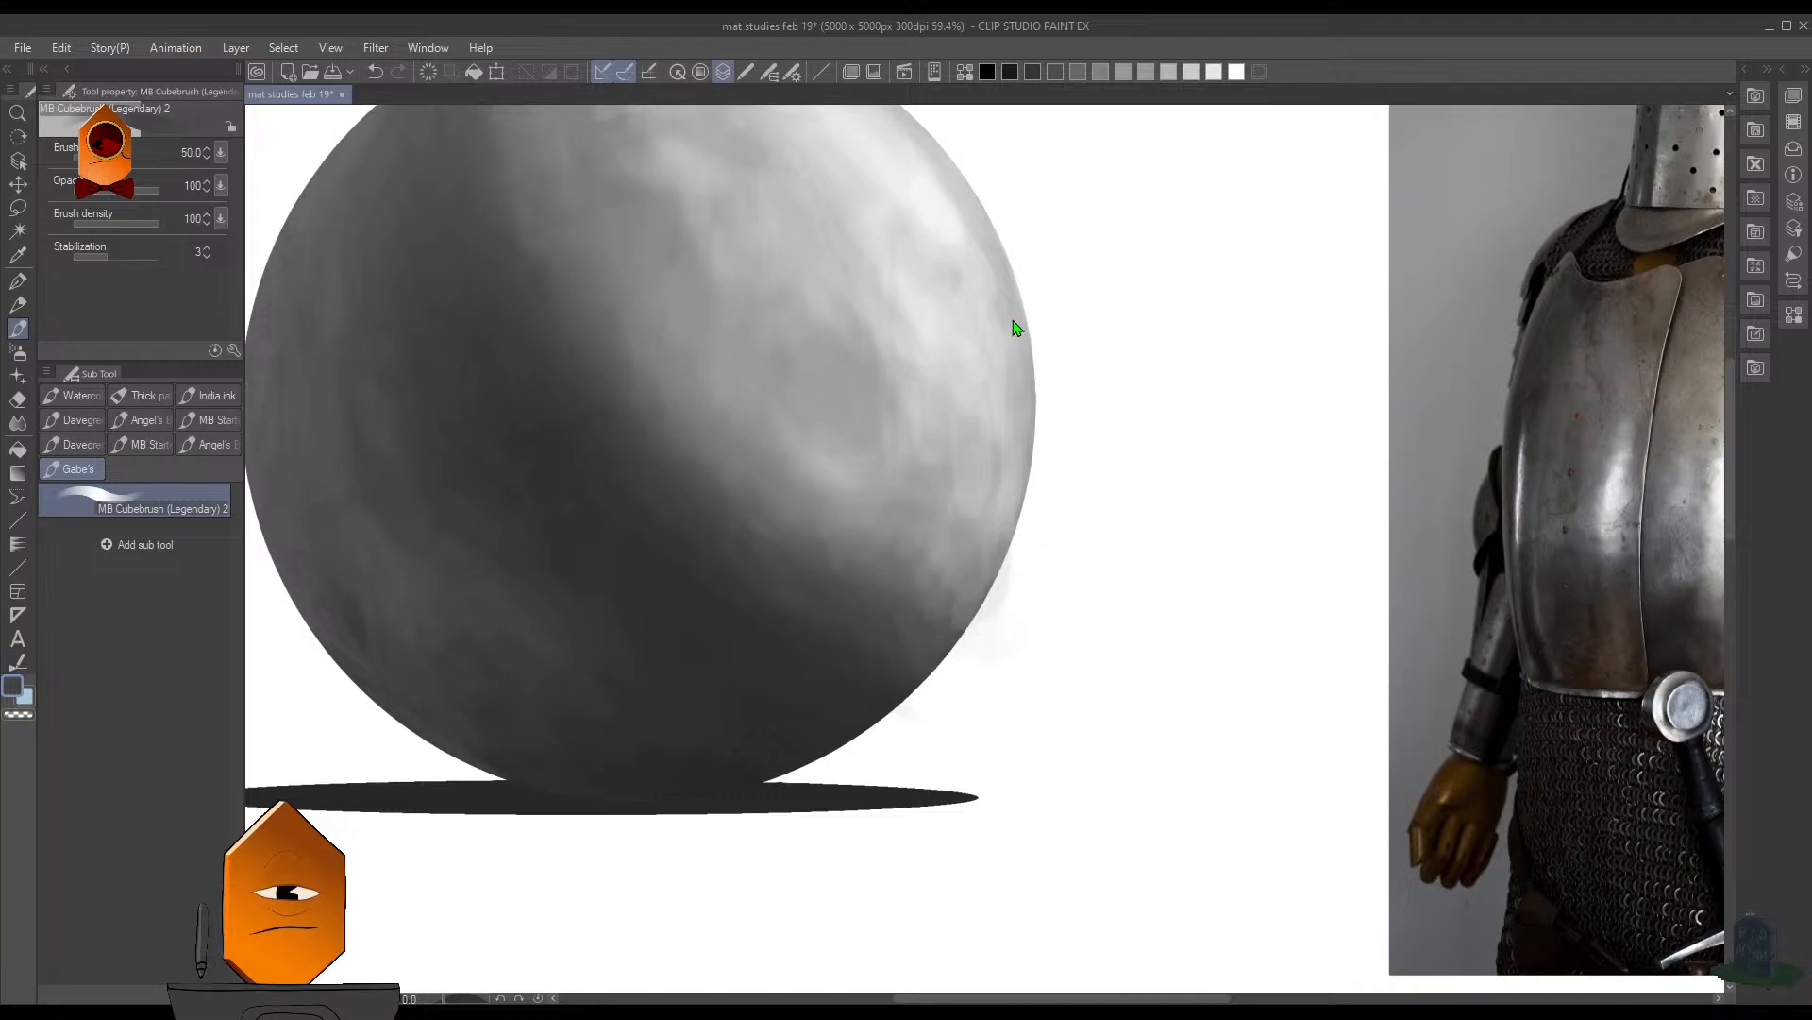
pyautogui.press('F7')
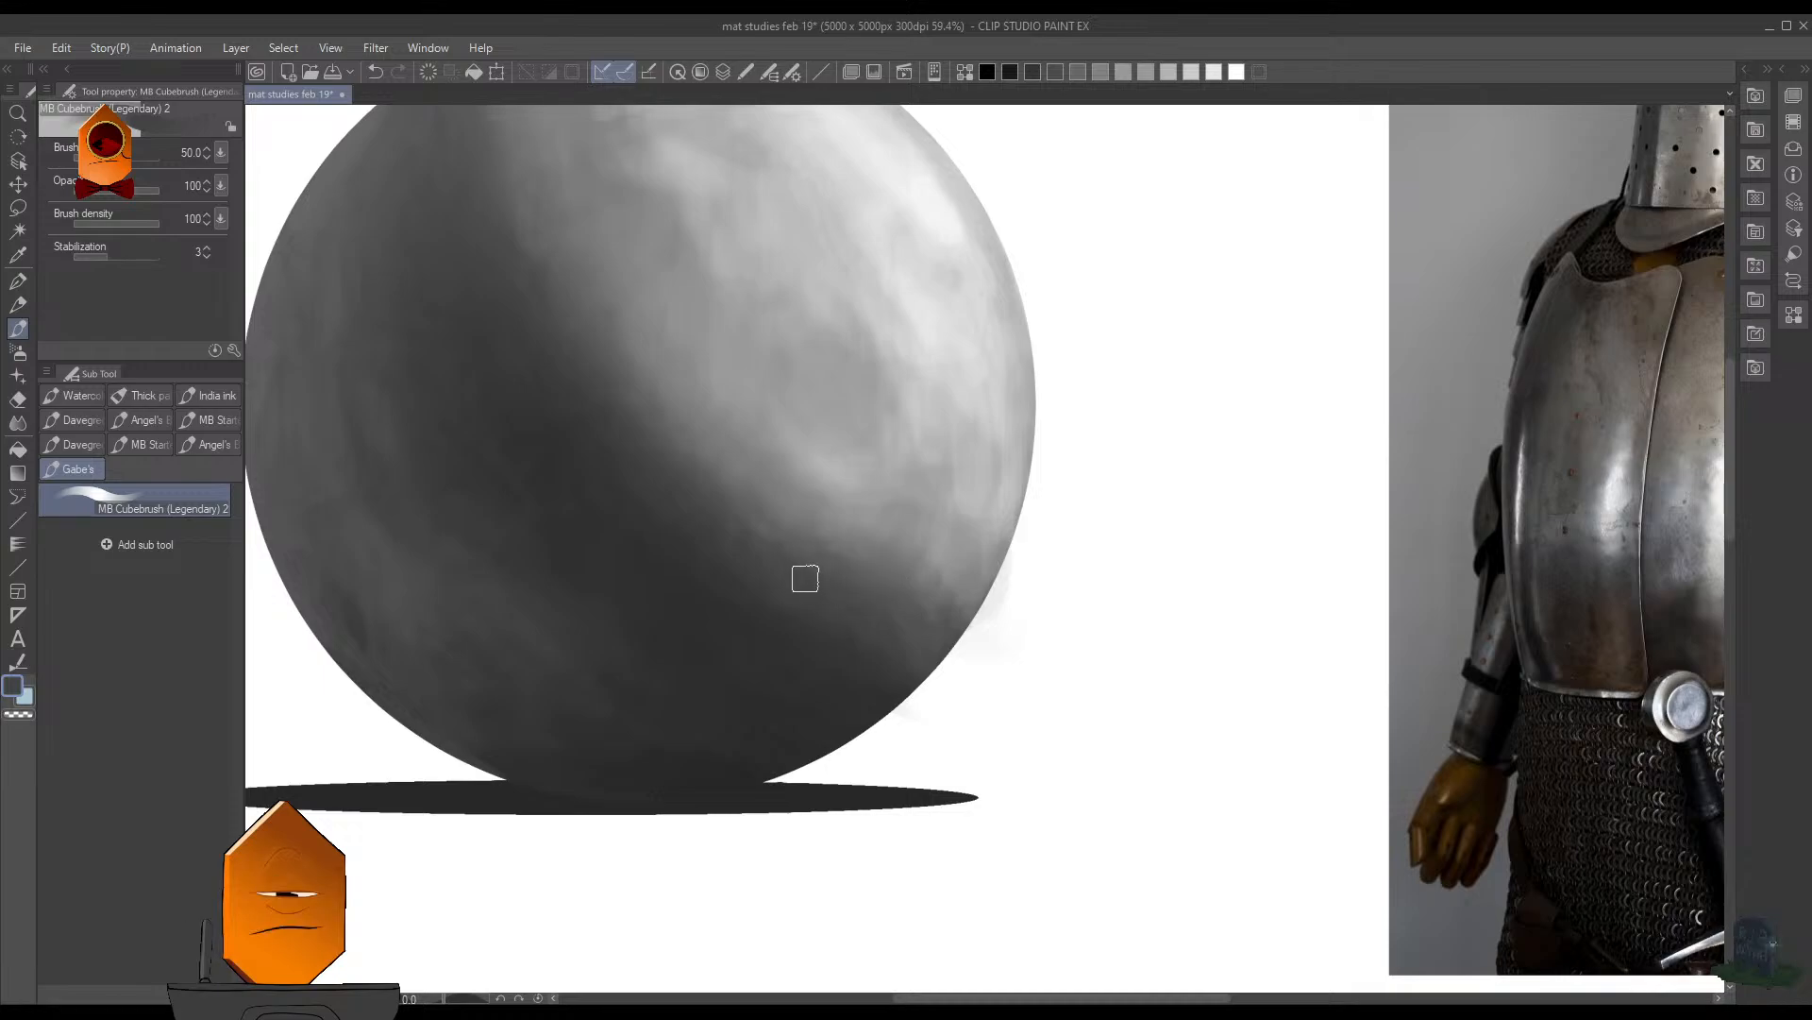
pyautogui.scroll(-3, 1048, 513)
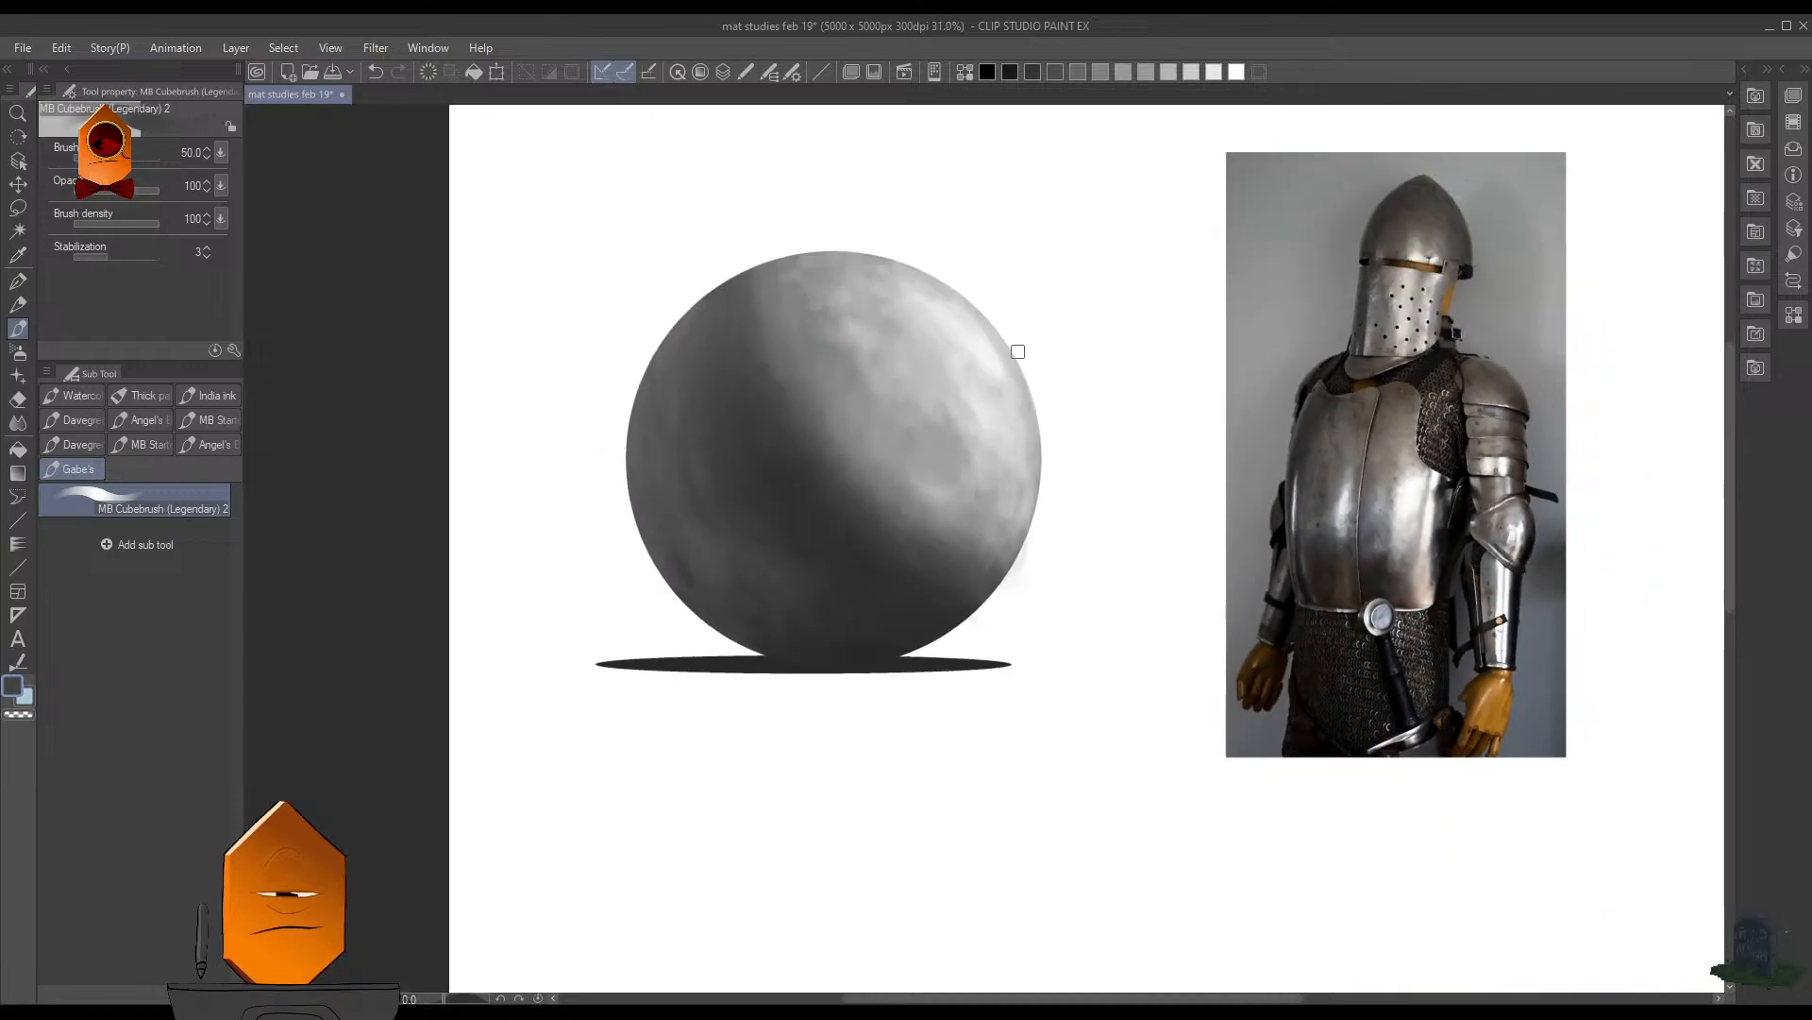
pyautogui.scroll(-3, 1018, 514)
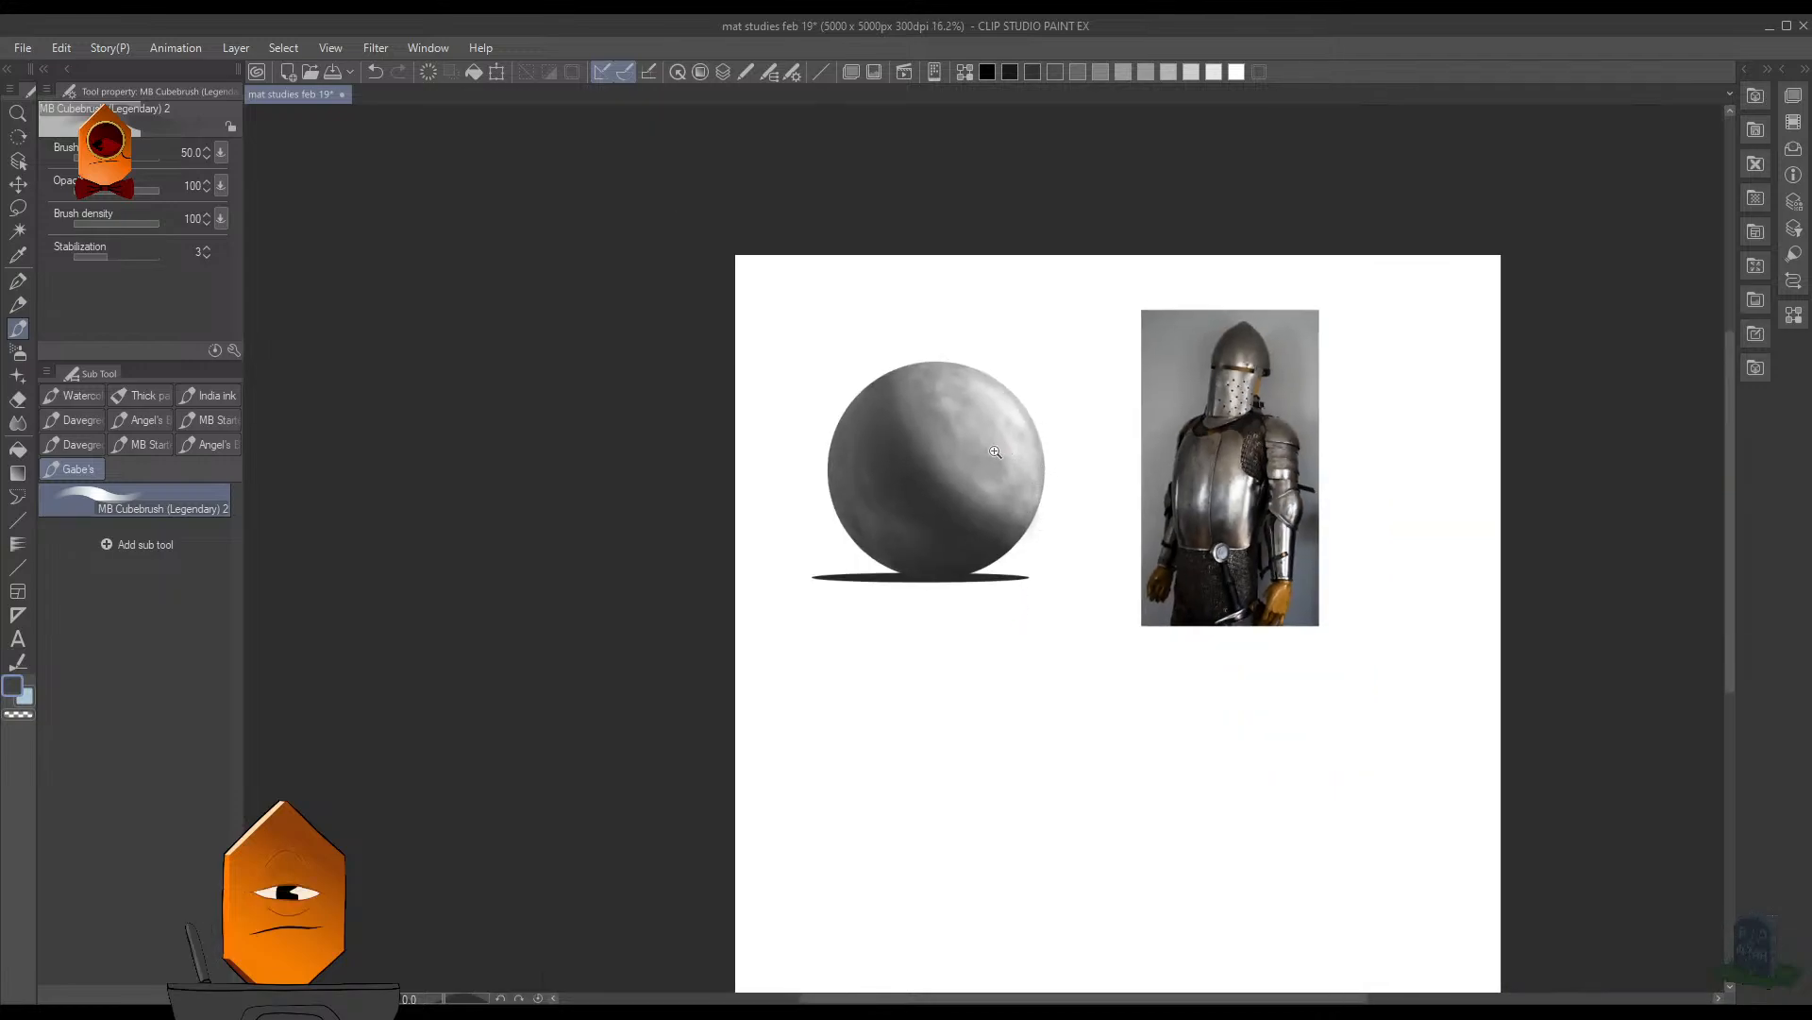
# - Sample a light gray from the lit side and blend it along the core shadow's edge near the sphere's center
pyautogui.scroll(3, 995, 452)
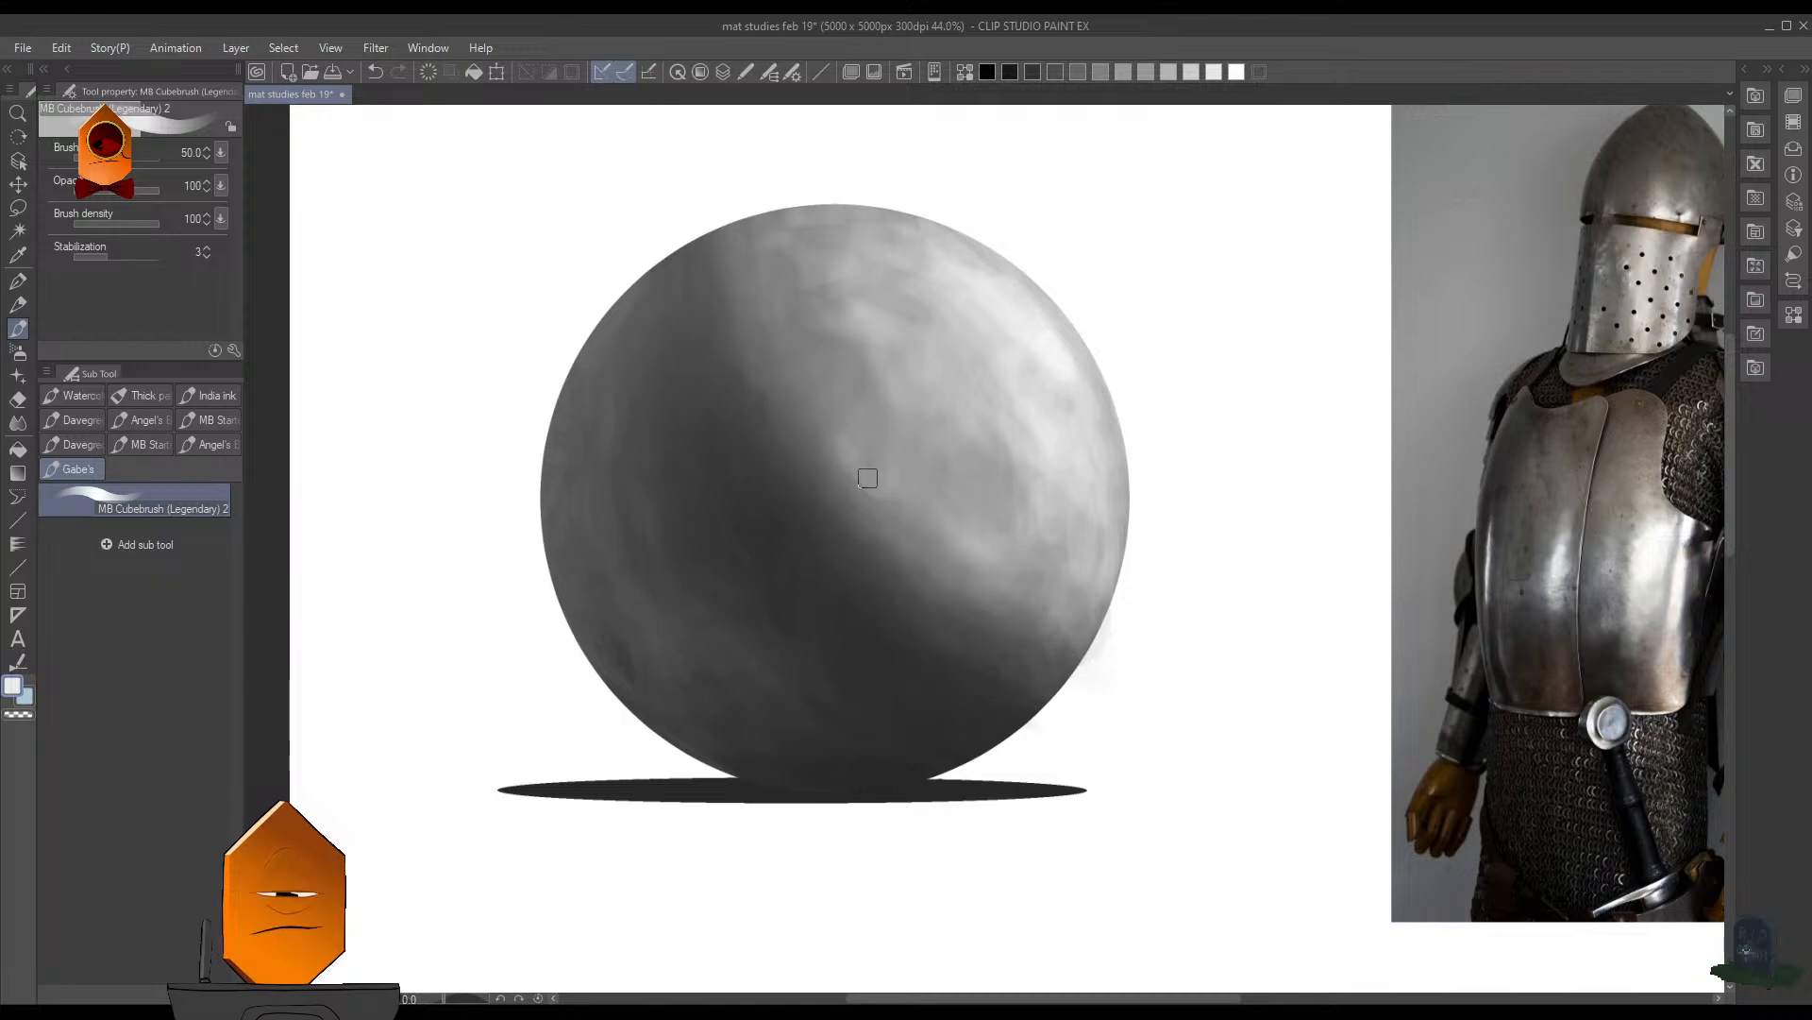
pyautogui.keyDown('alt'); pyautogui.click(857, 444); pyautogui.keyUp('alt')
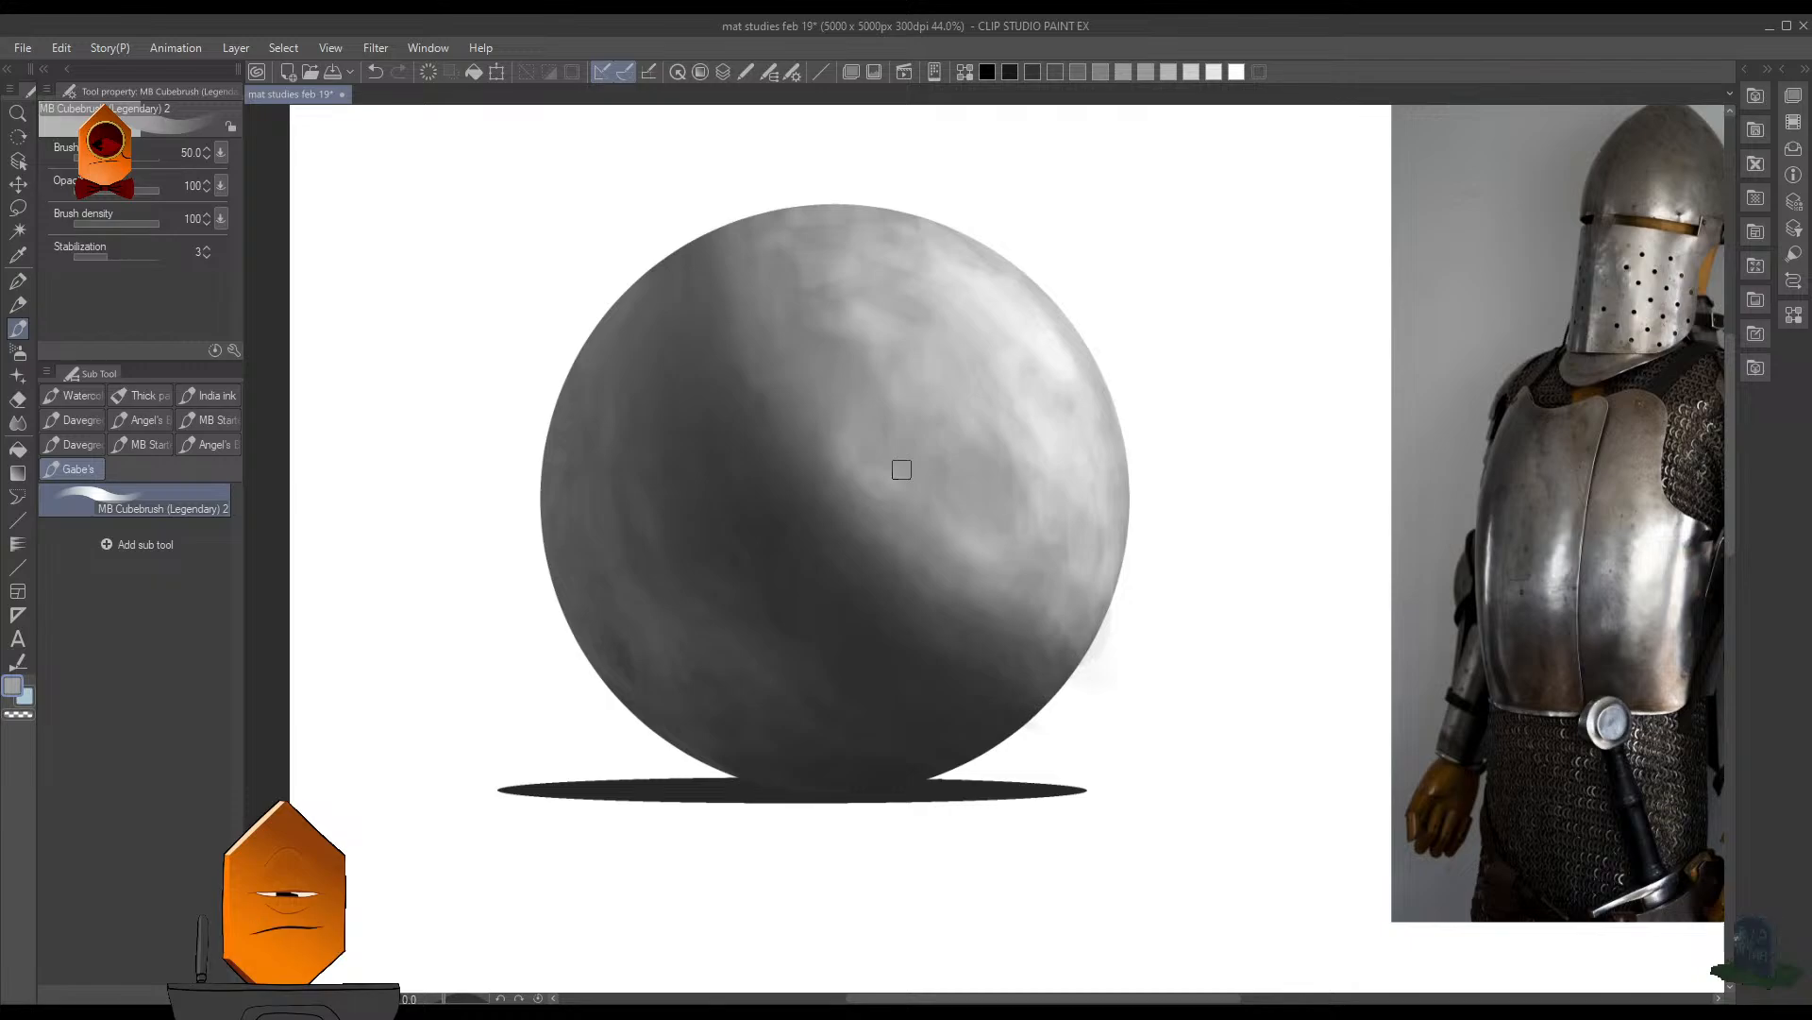
pyautogui.scroll(-3, 1177, 320)
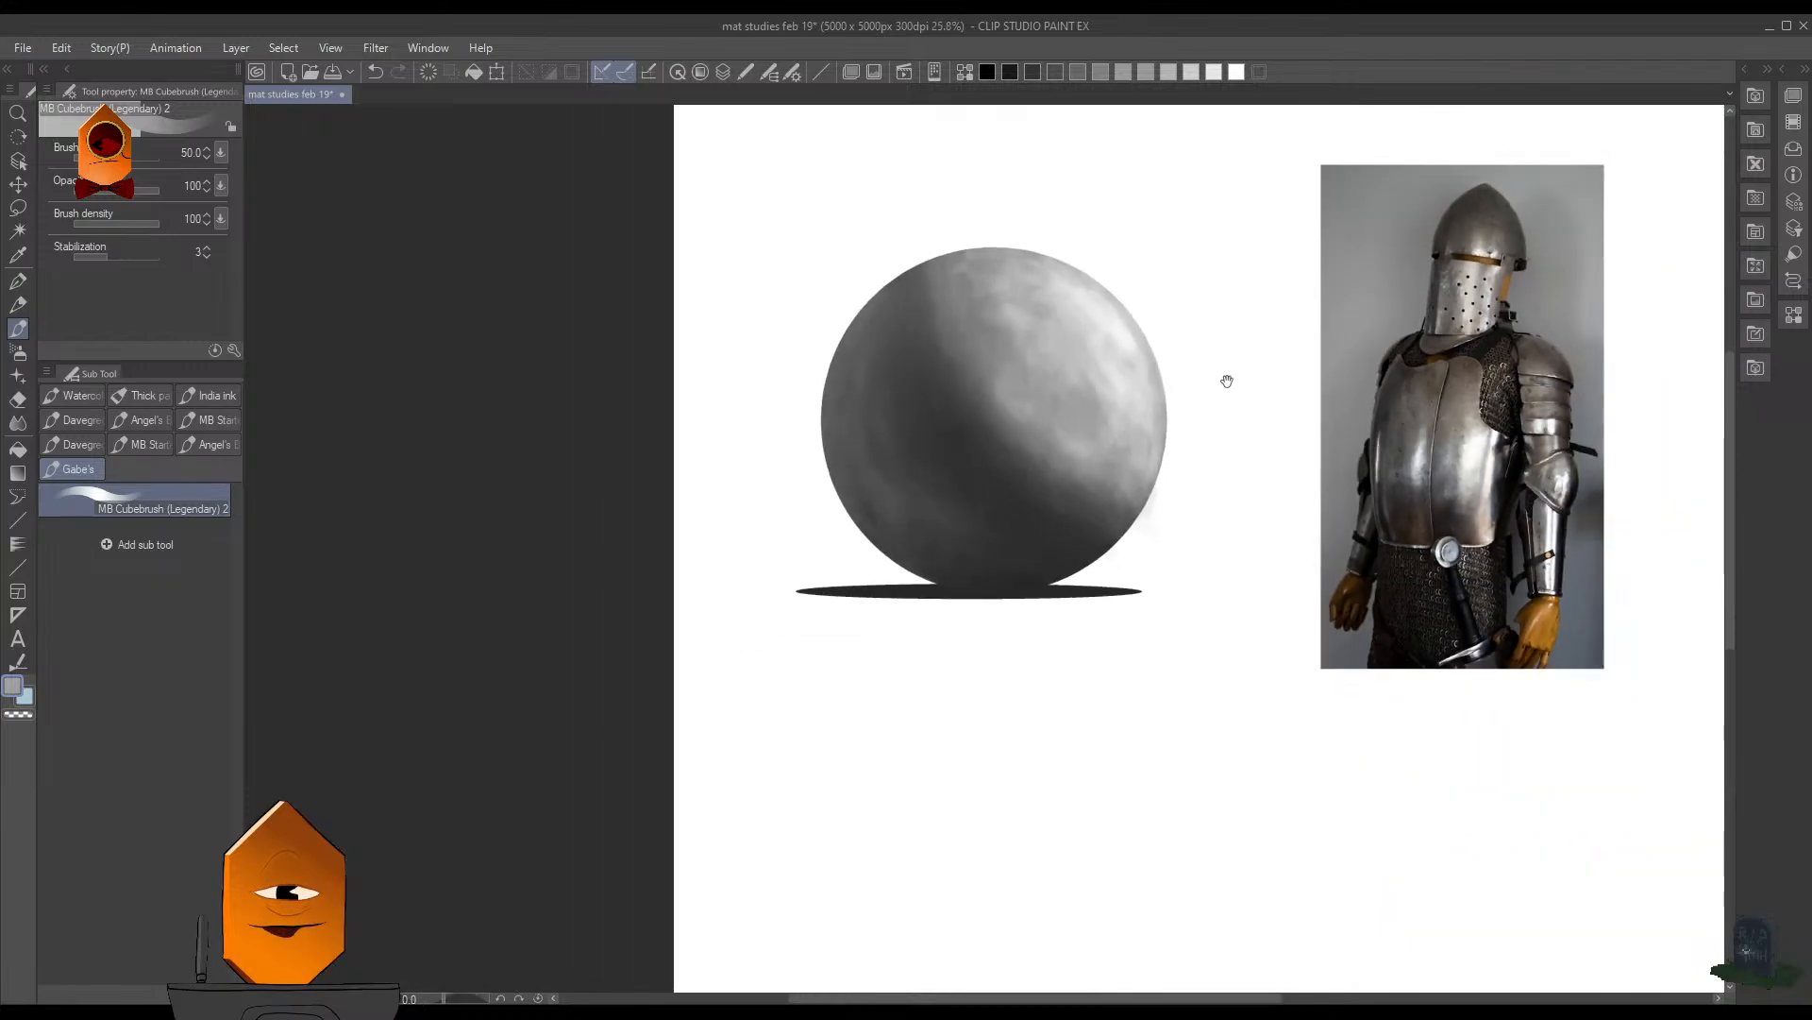
# - Switch to a near-white and brighten the highlight along the sphere's upper-right edge
pyautogui.scroll(5, 1065, 350)
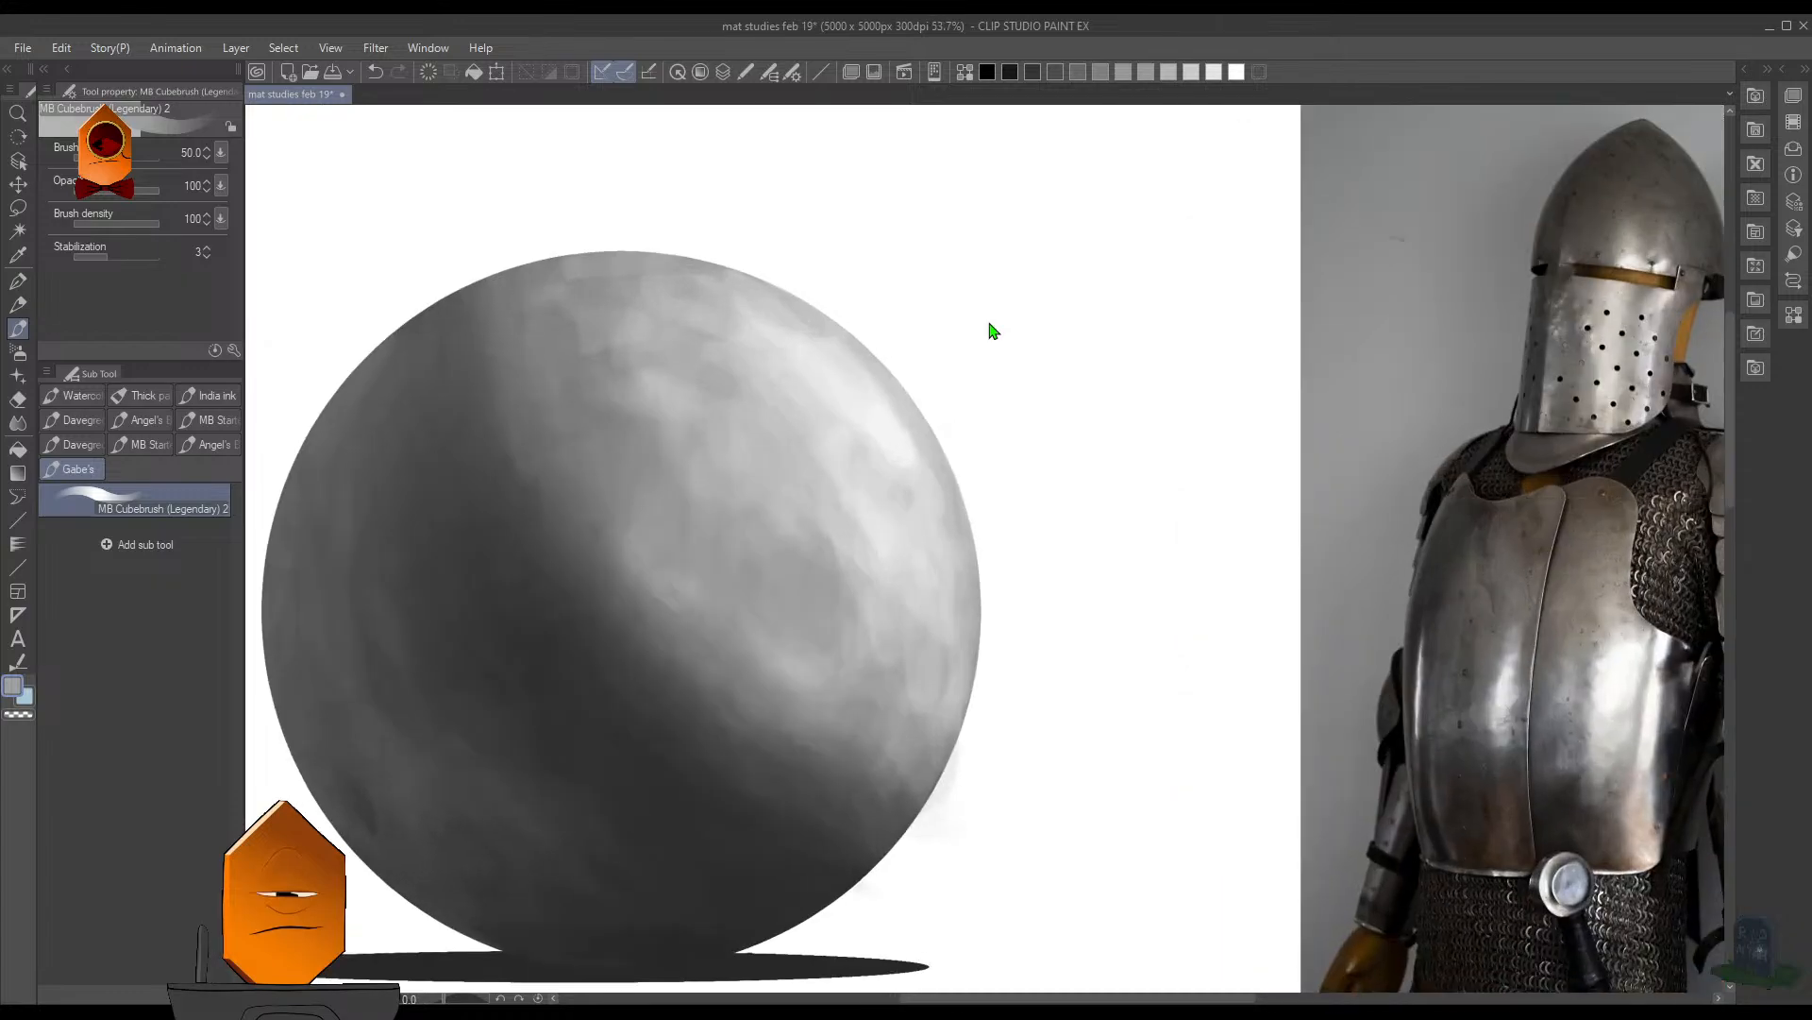
pyautogui.keyDown('alt'); pyautogui.click(929, 456); pyautogui.keyUp('alt')
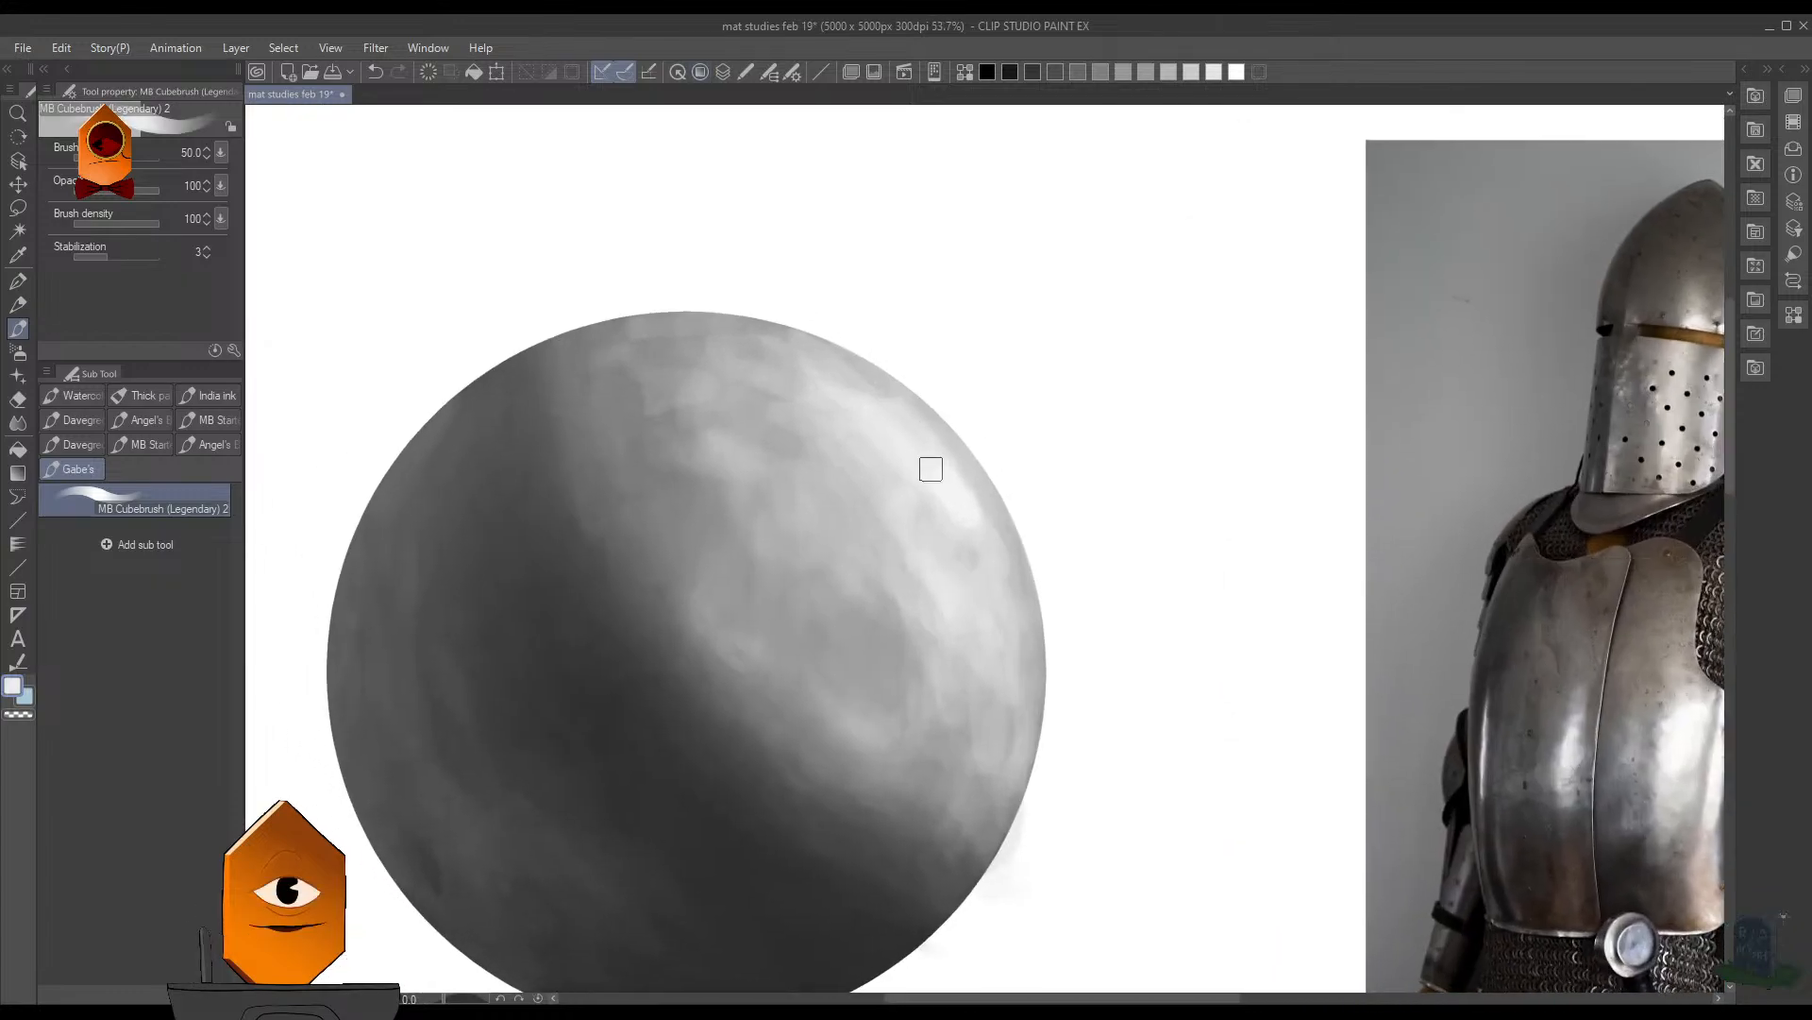
pyautogui.scroll(-2, 1088, 388)
pyautogui.moveTo(1060, 409)
pyautogui.mouseDown()
pyautogui.moveTo(1096, 393)
pyautogui.moveTo(1045, 405)
pyautogui.mouseUp()
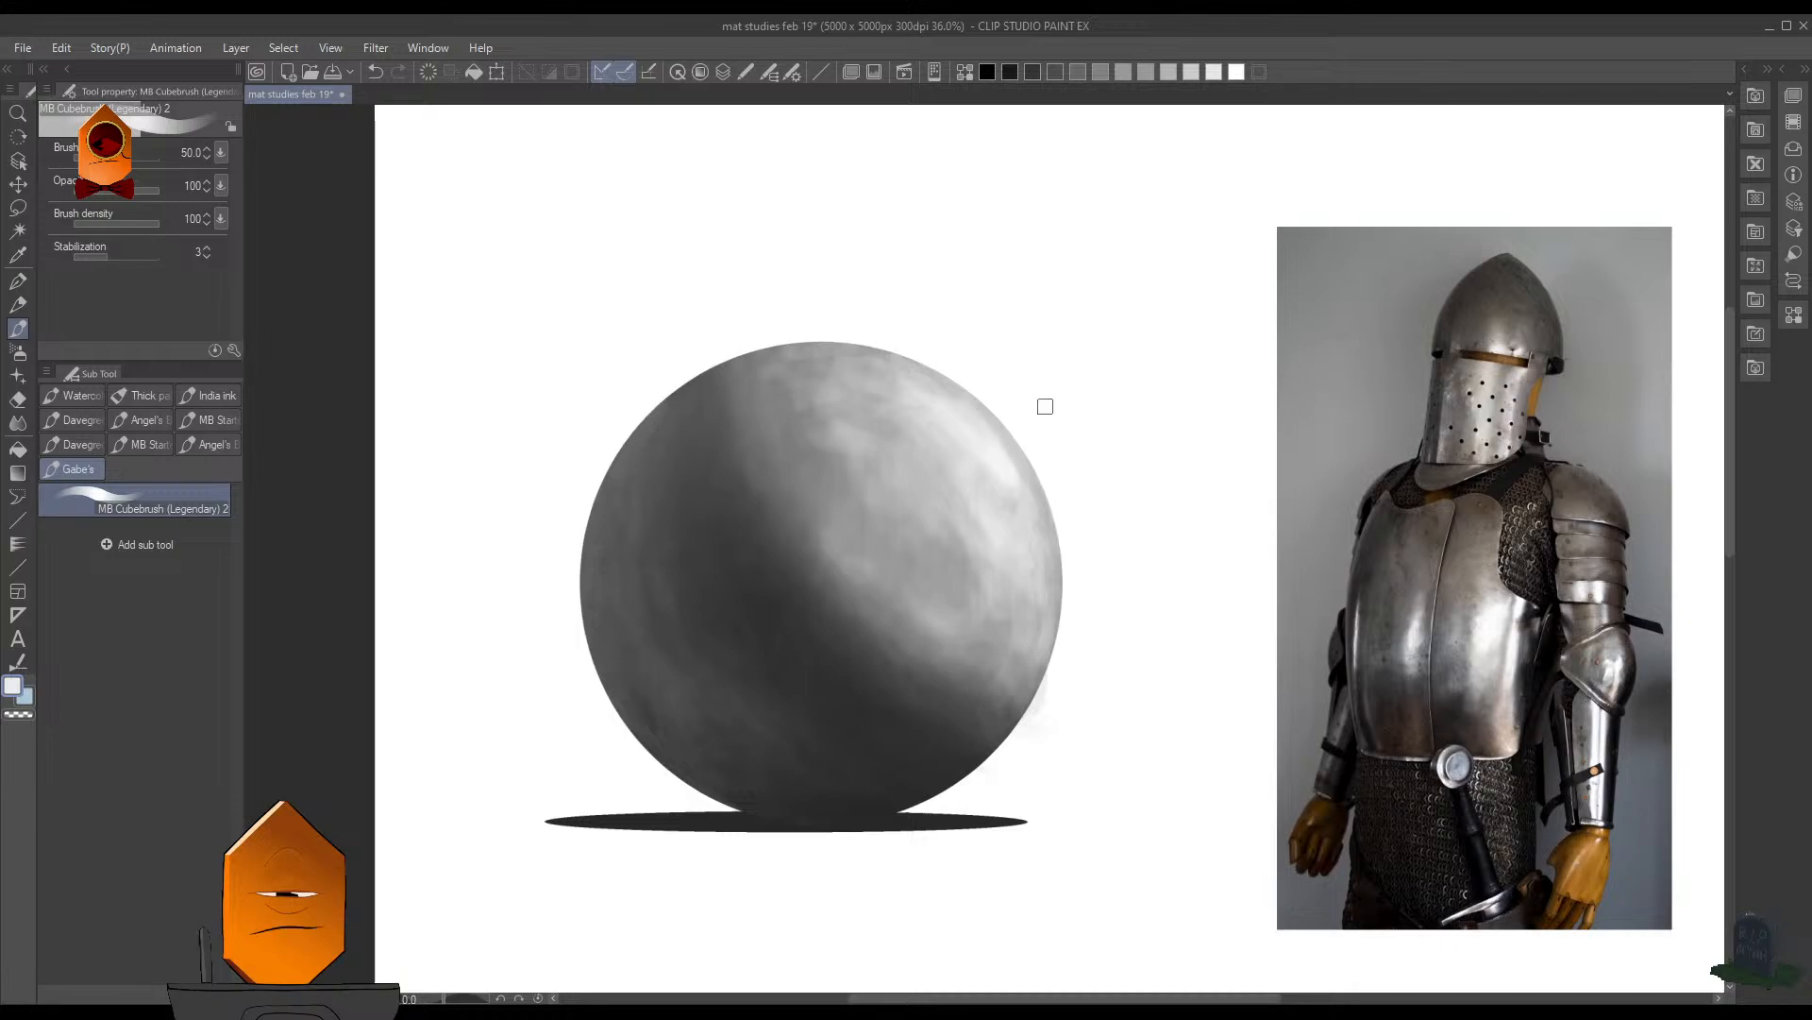
pyautogui.scroll(2, 953, 433)
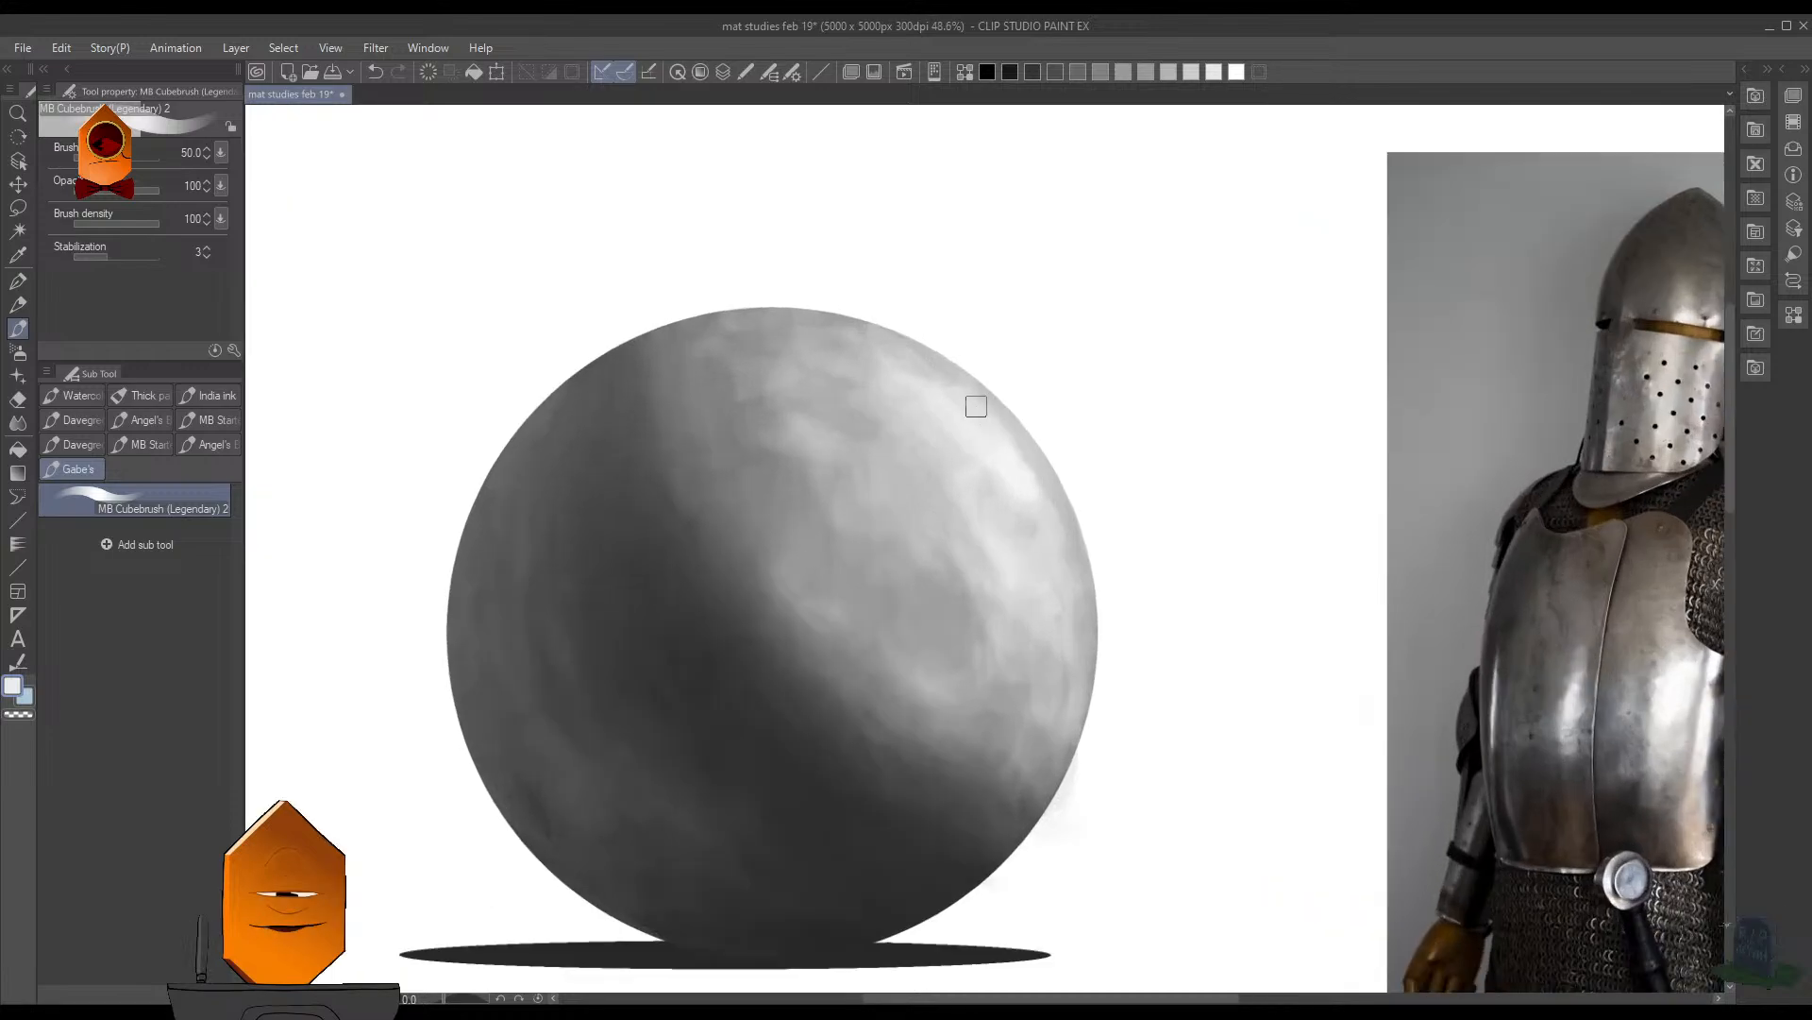
pyautogui.moveTo(963, 440); pyautogui.dragTo(982, 417)
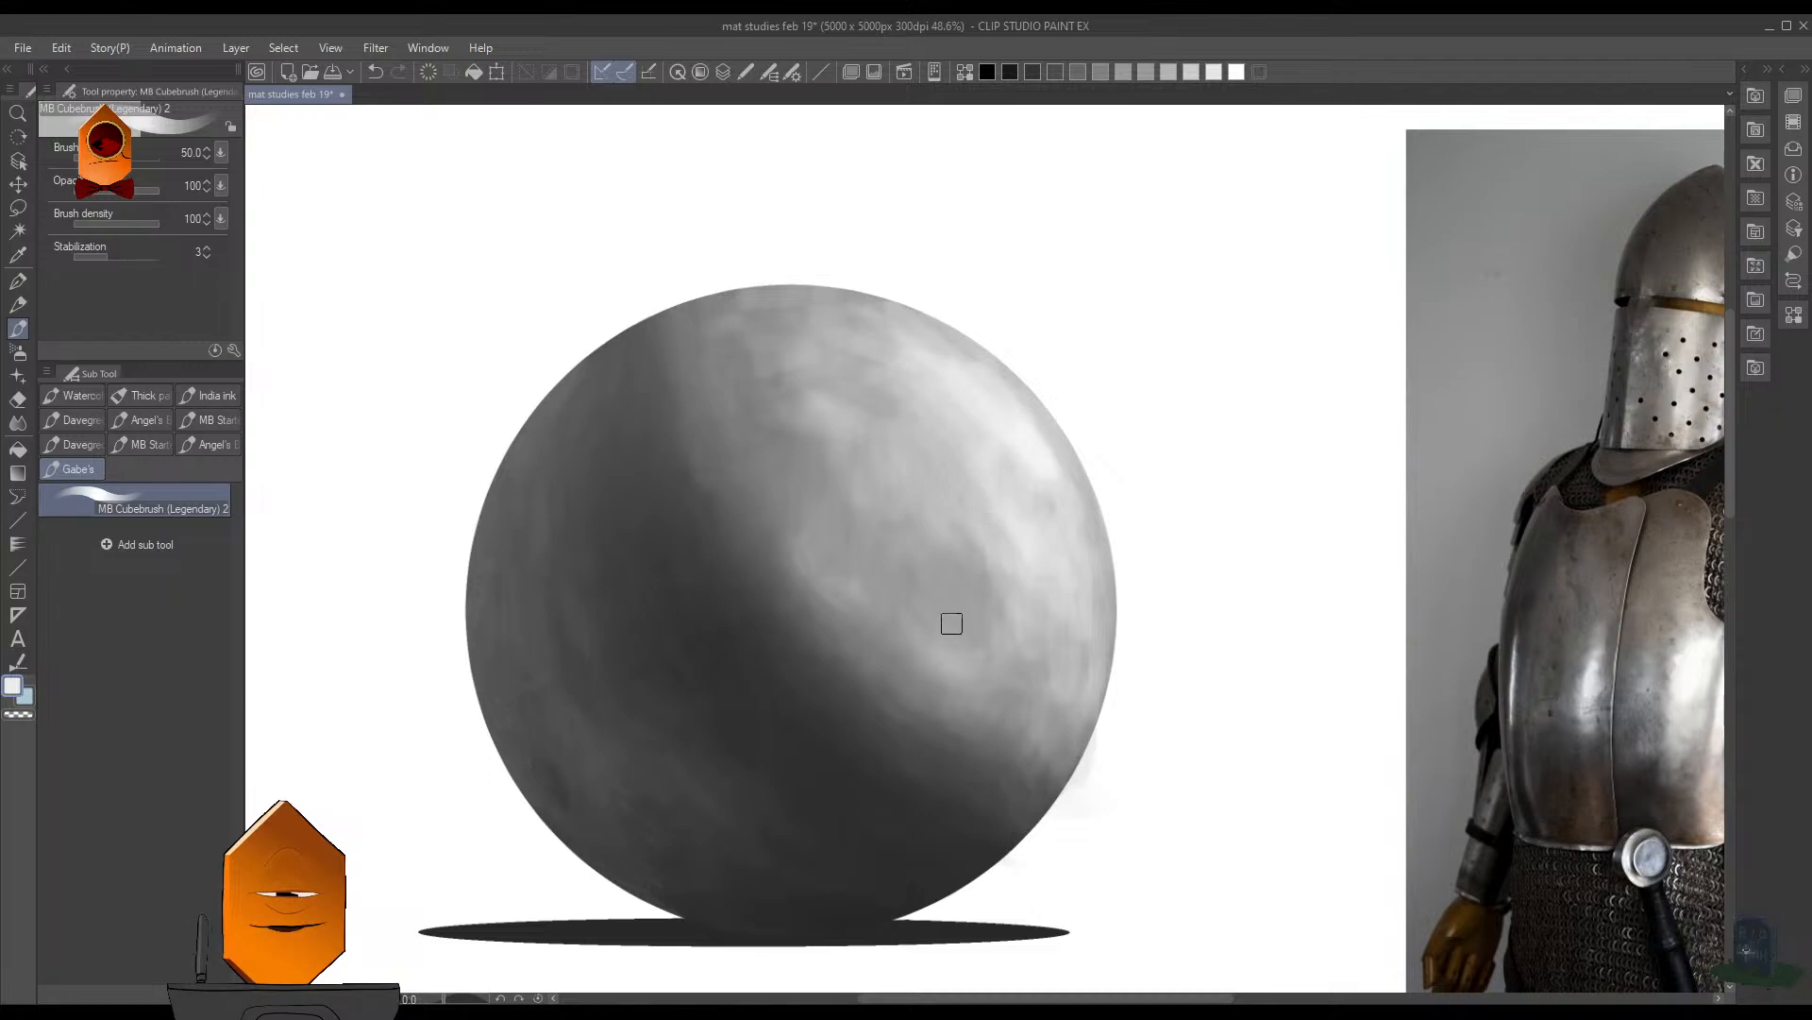
# - Examine the highlights and their soft falloff on the breastplate in the armor photo up close
pyautogui.moveTo(1242, 637); pyautogui.dragTo(753, 521)
pyautogui.scroll(8, 1085, 540)
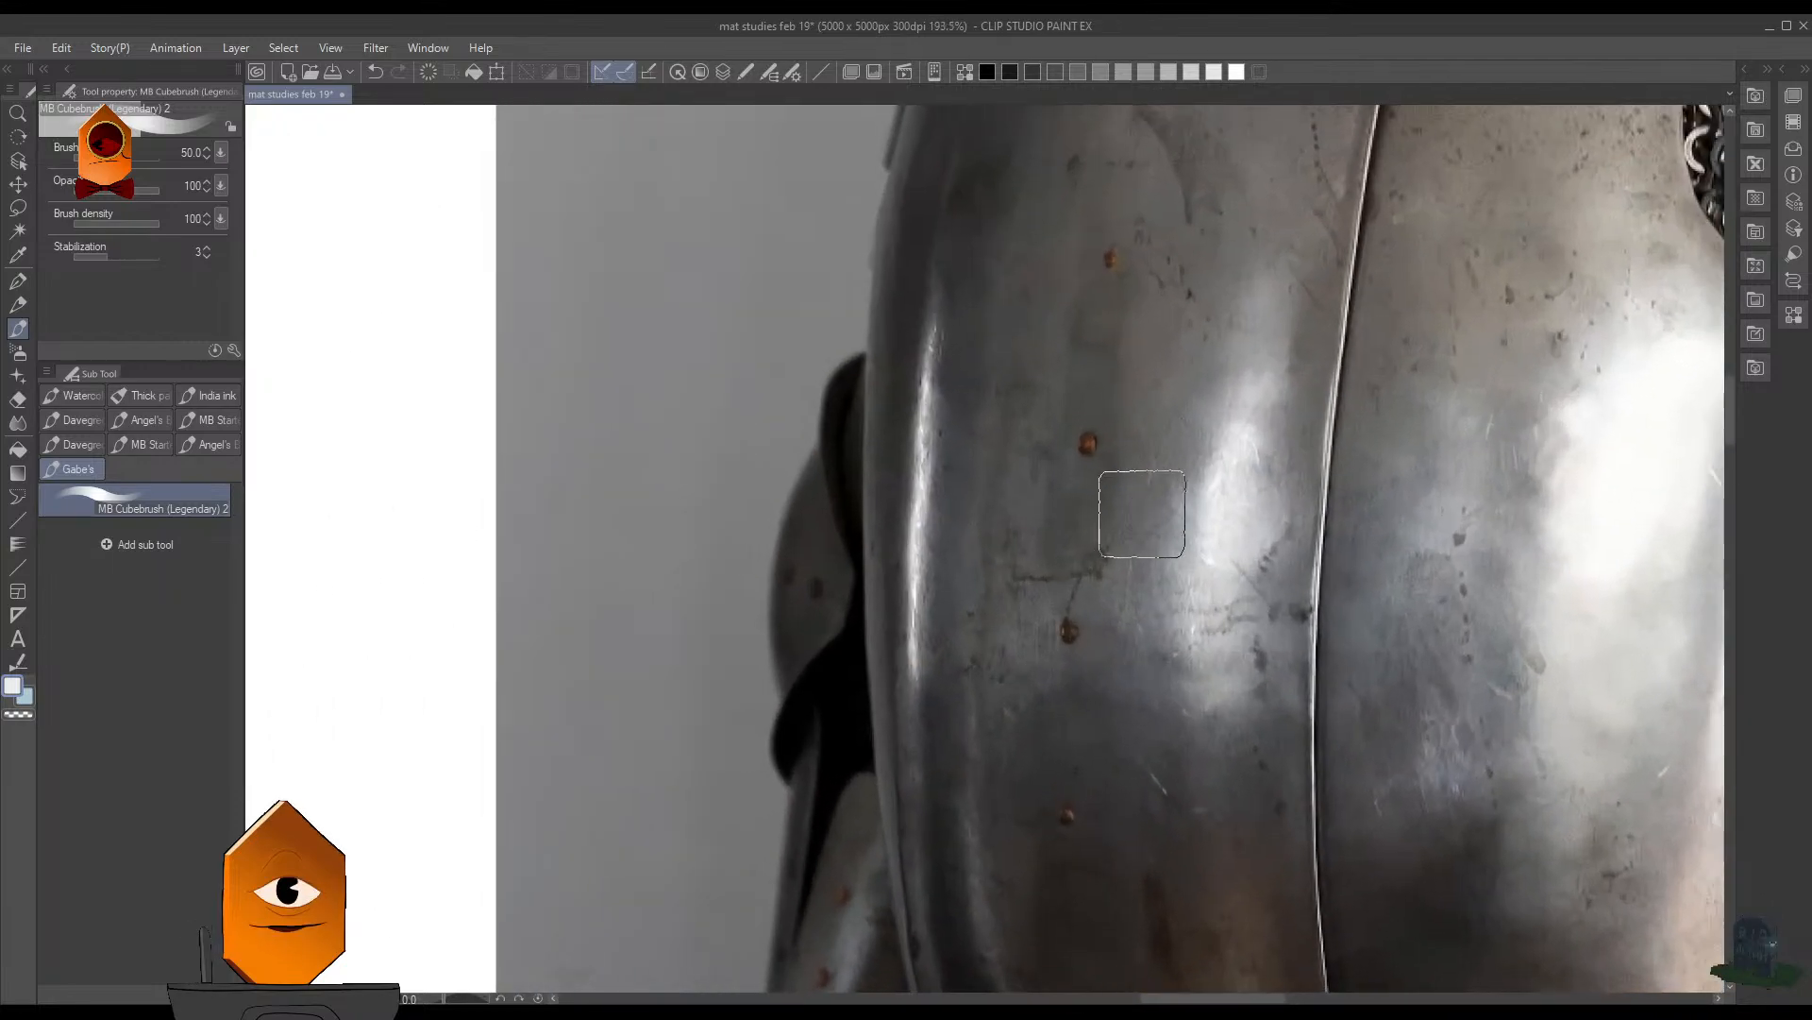
pyautogui.moveTo(1336, 535); pyautogui.dragTo(914, 475)
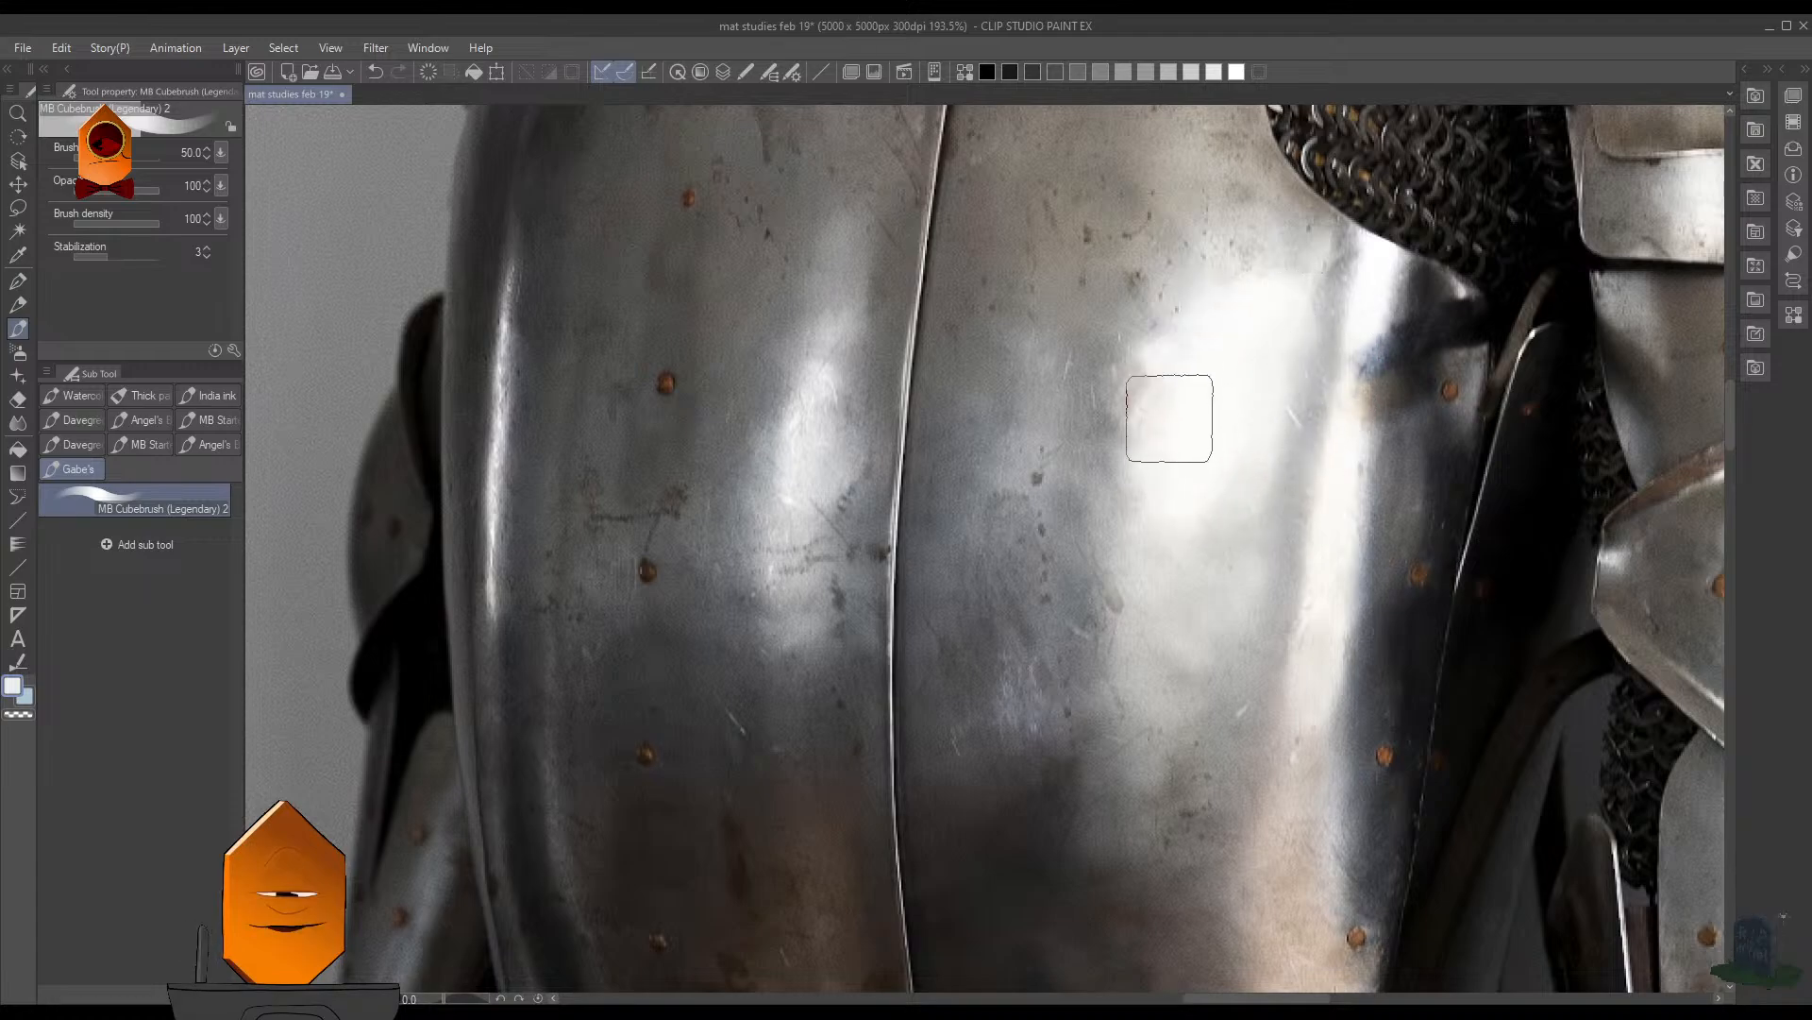
pyautogui.scroll(-8, 1170, 419)
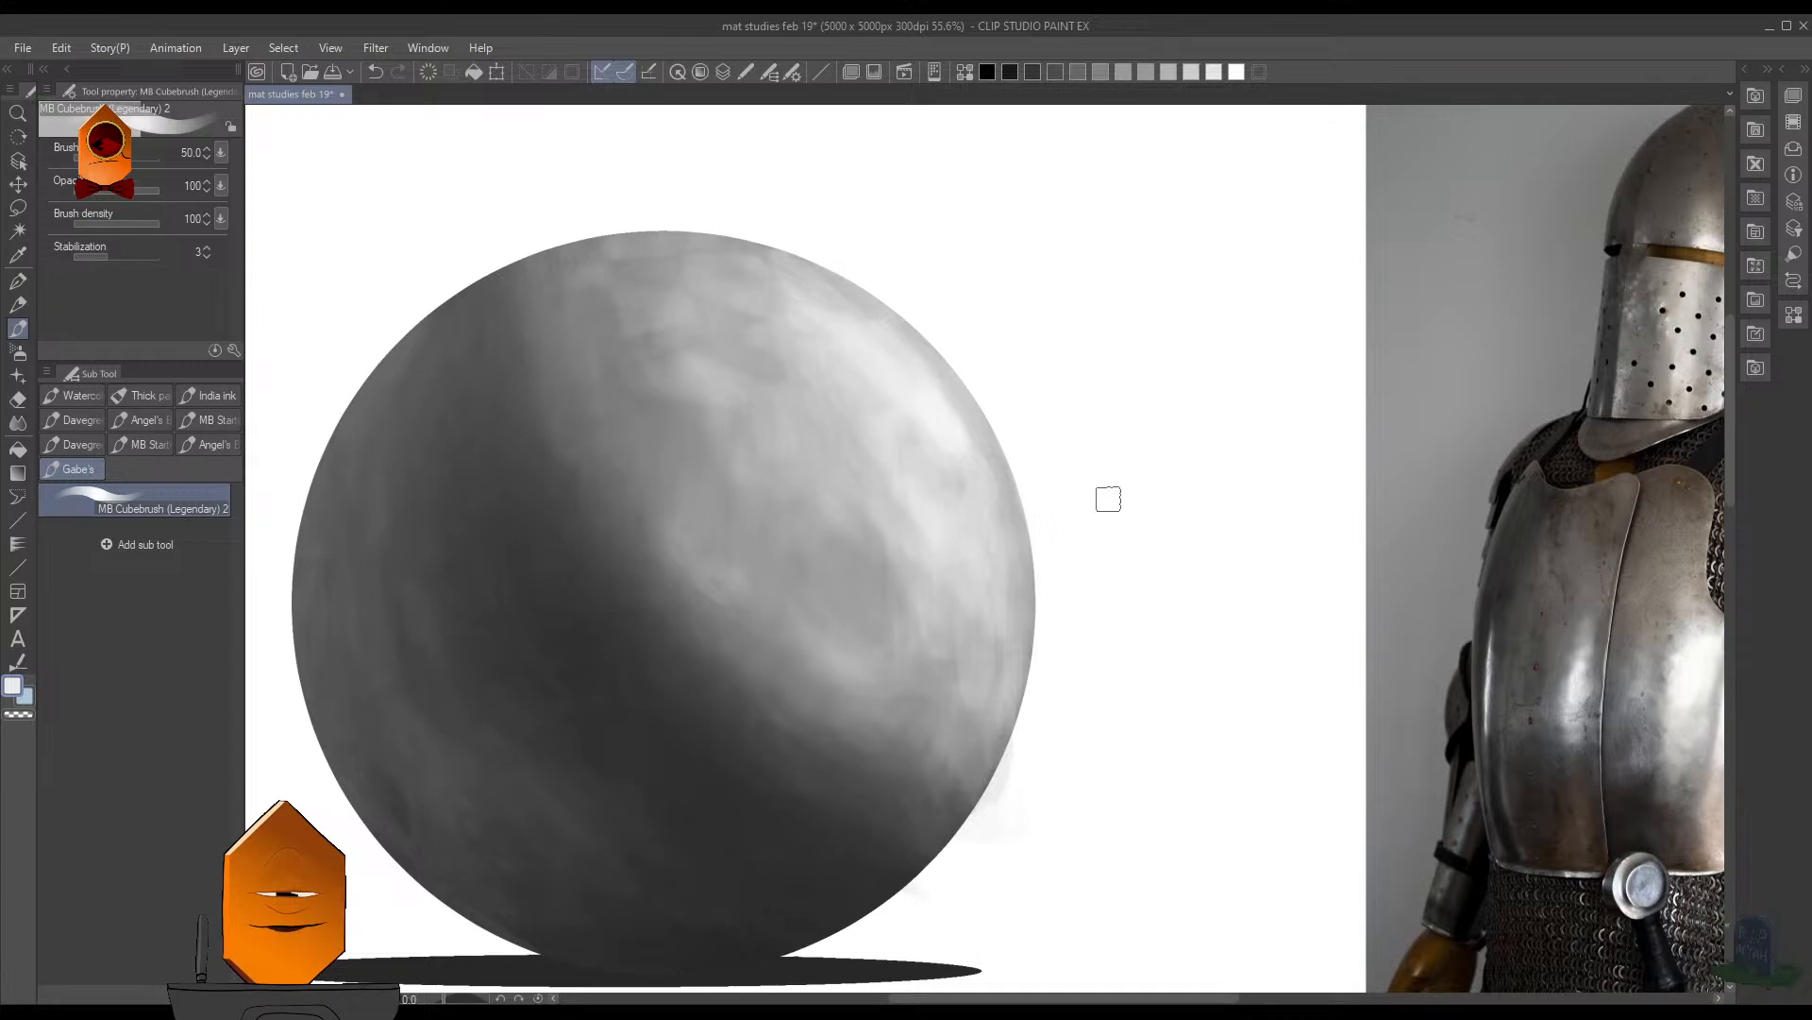
# - Save the document and brush a light stroke over the sphere's upper lit area
pyautogui.hotkey('ctrl', 's')
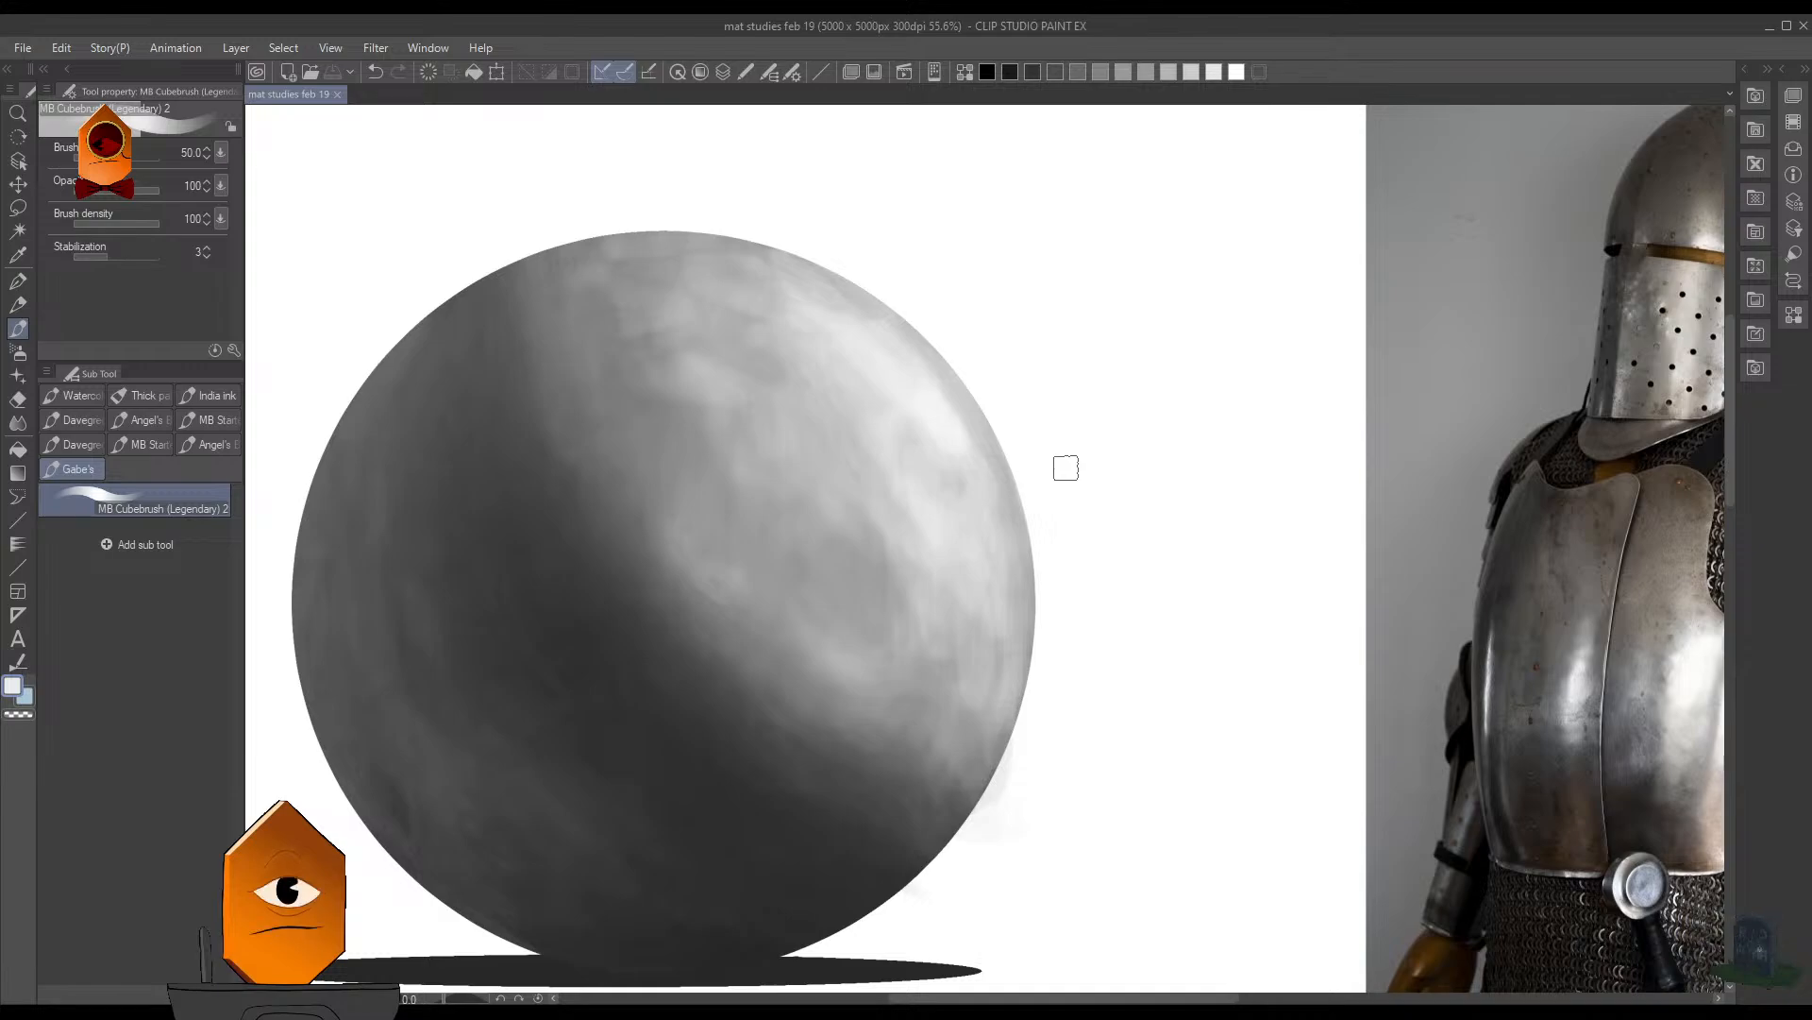
pyautogui.scroll(-2, 1117, 384)
pyautogui.scroll(2, 994, 451)
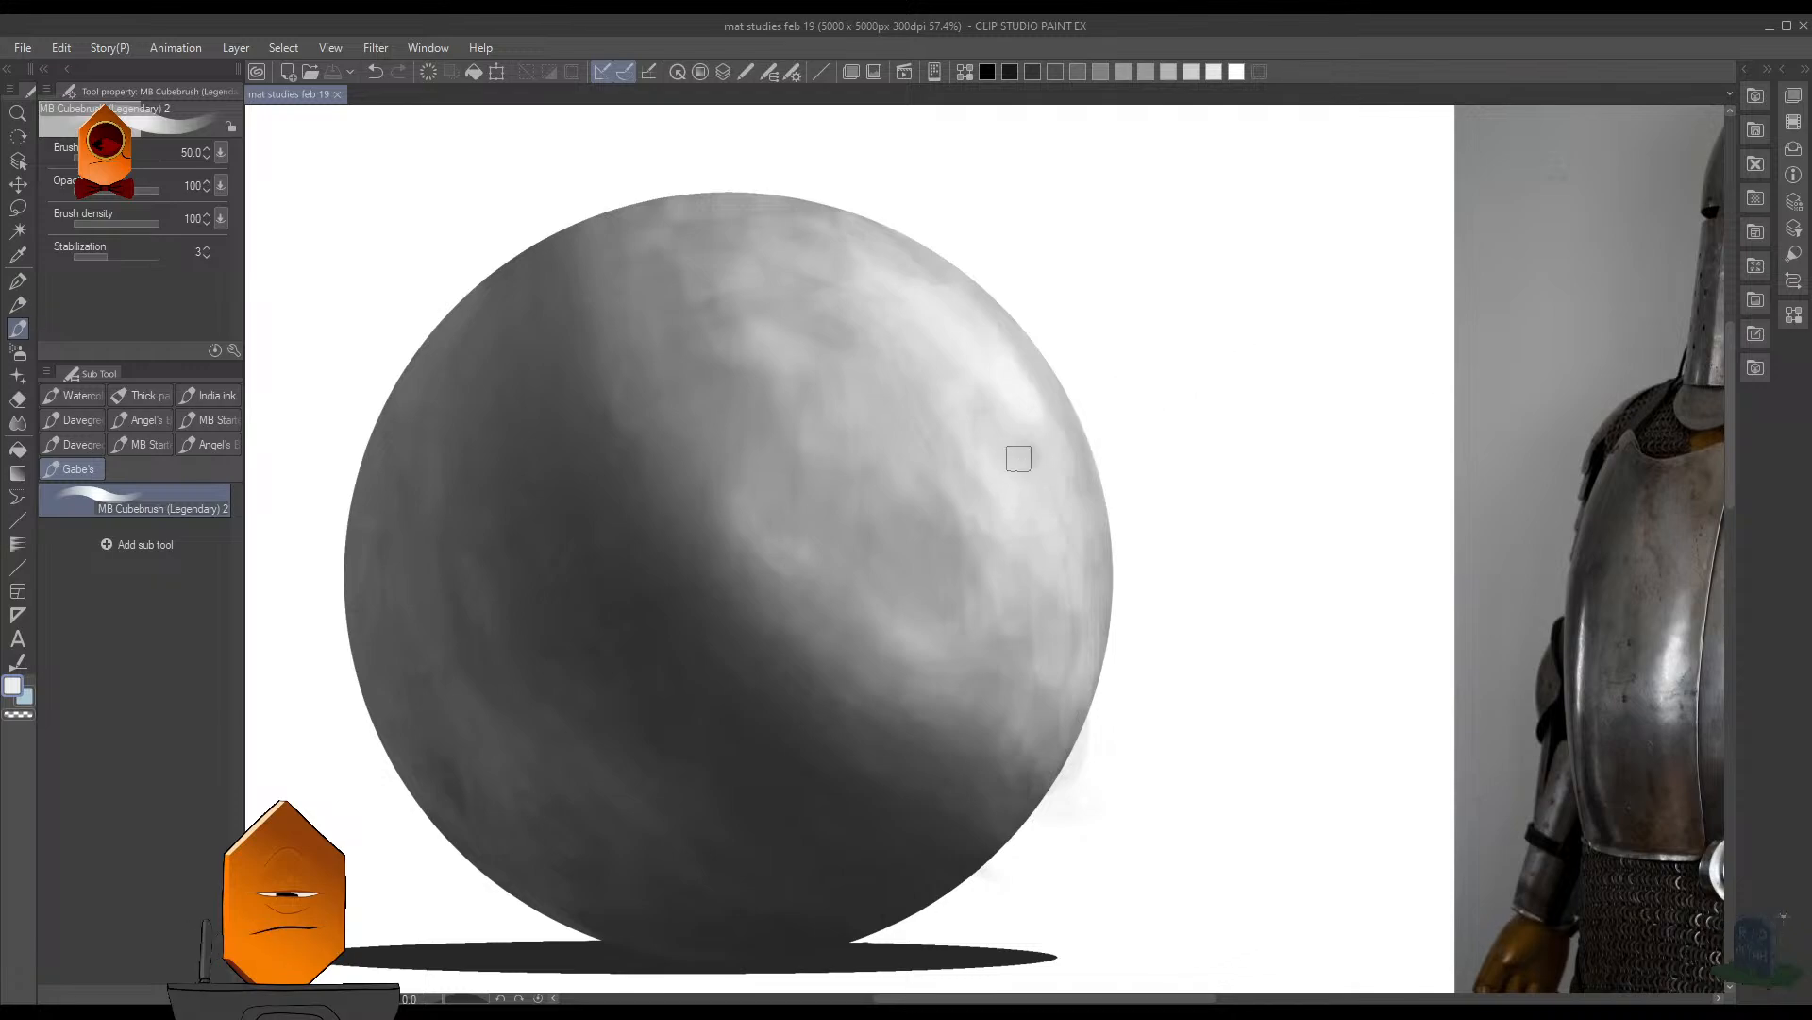
pyautogui.moveTo(827, 209); pyautogui.dragTo(859, 316)
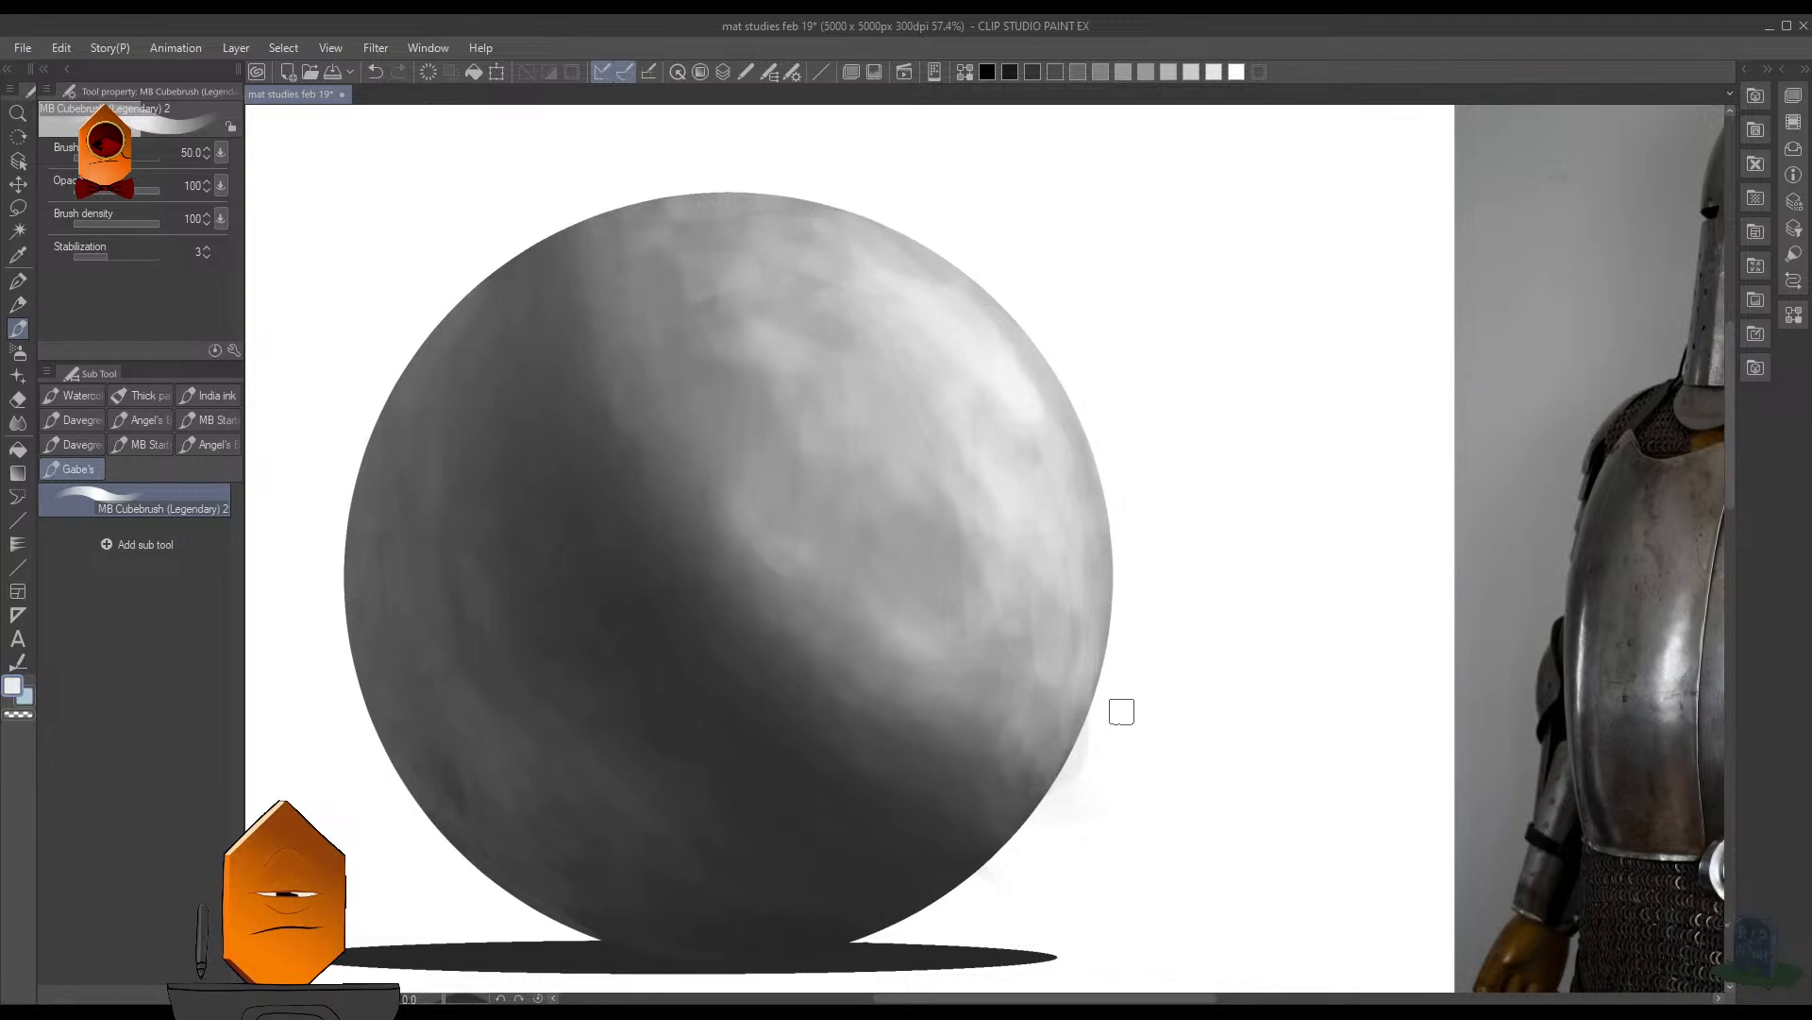
# - Try to delete the stray smudges around the sphere by reselecting it, inverting the selection and clearing the outside area
pyautogui.scroll(-3, 1121, 566)
pyautogui.scroll(3, 1121, 514)
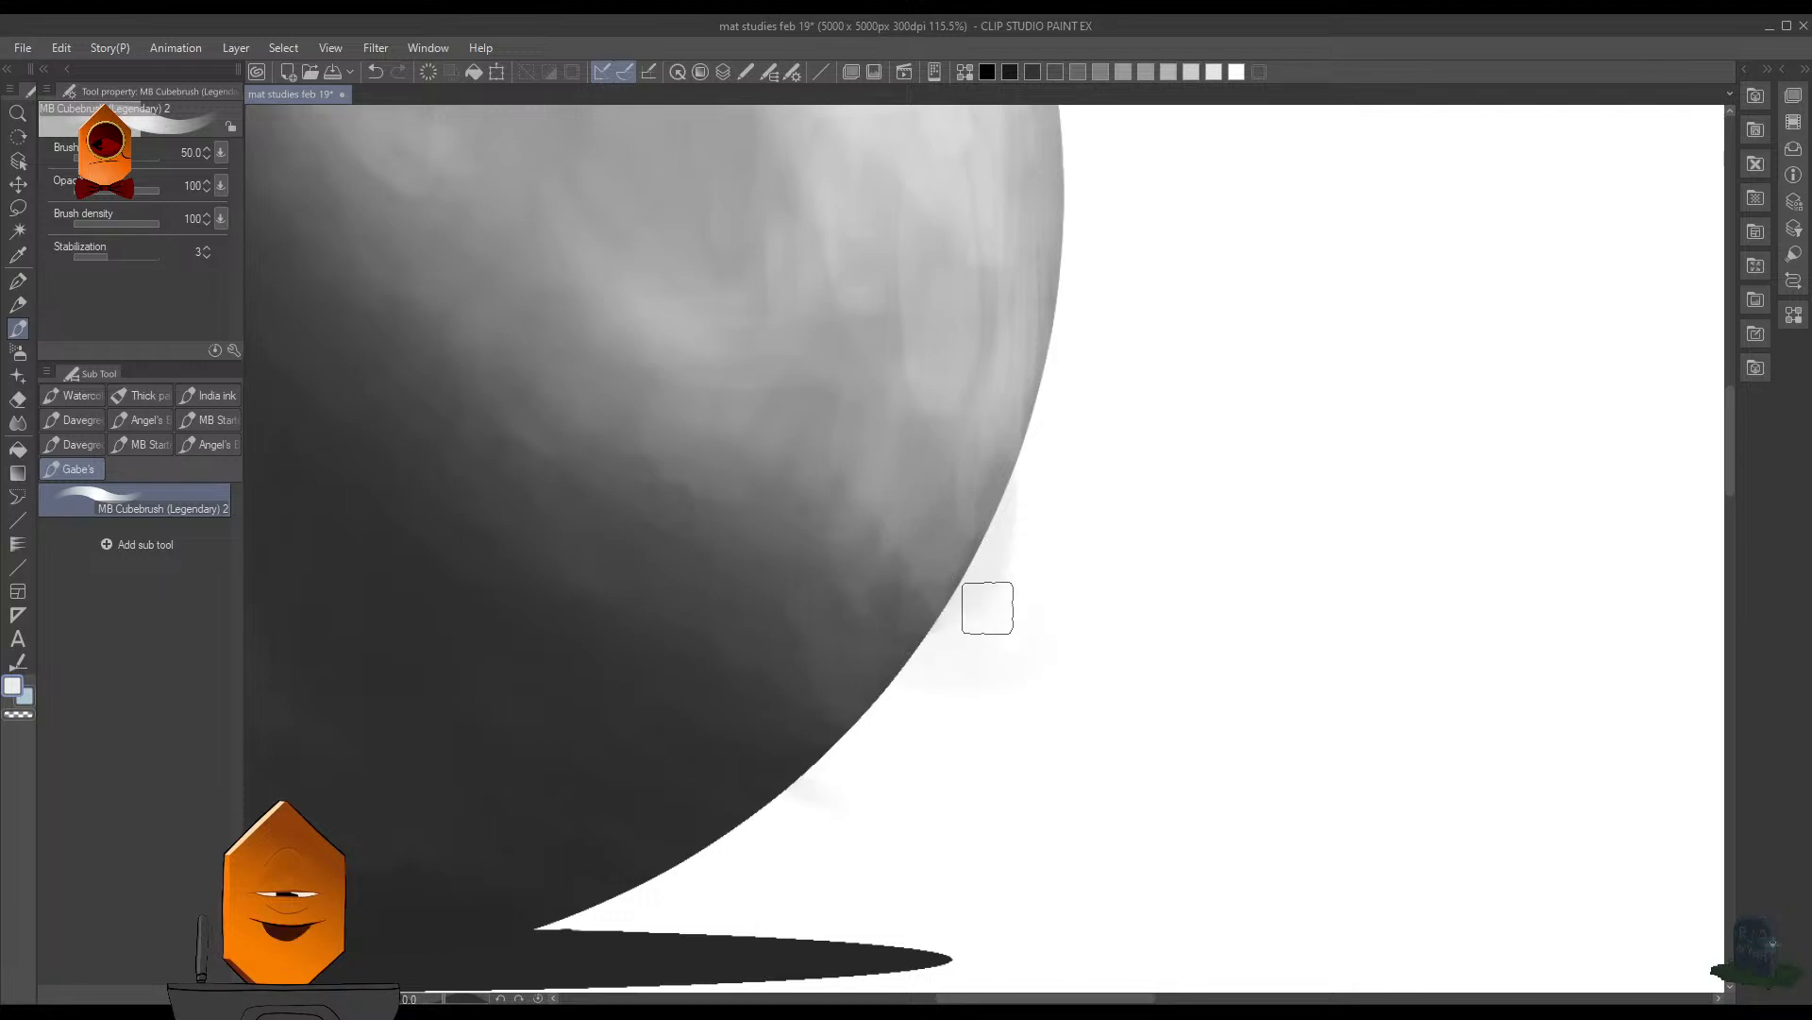
pyautogui.moveTo(1053, 613)
pyautogui.mouseDown()
pyautogui.moveTo(1085, 550)
pyautogui.moveTo(1048, 599)
pyautogui.mouseUp()
pyautogui.press('F7')
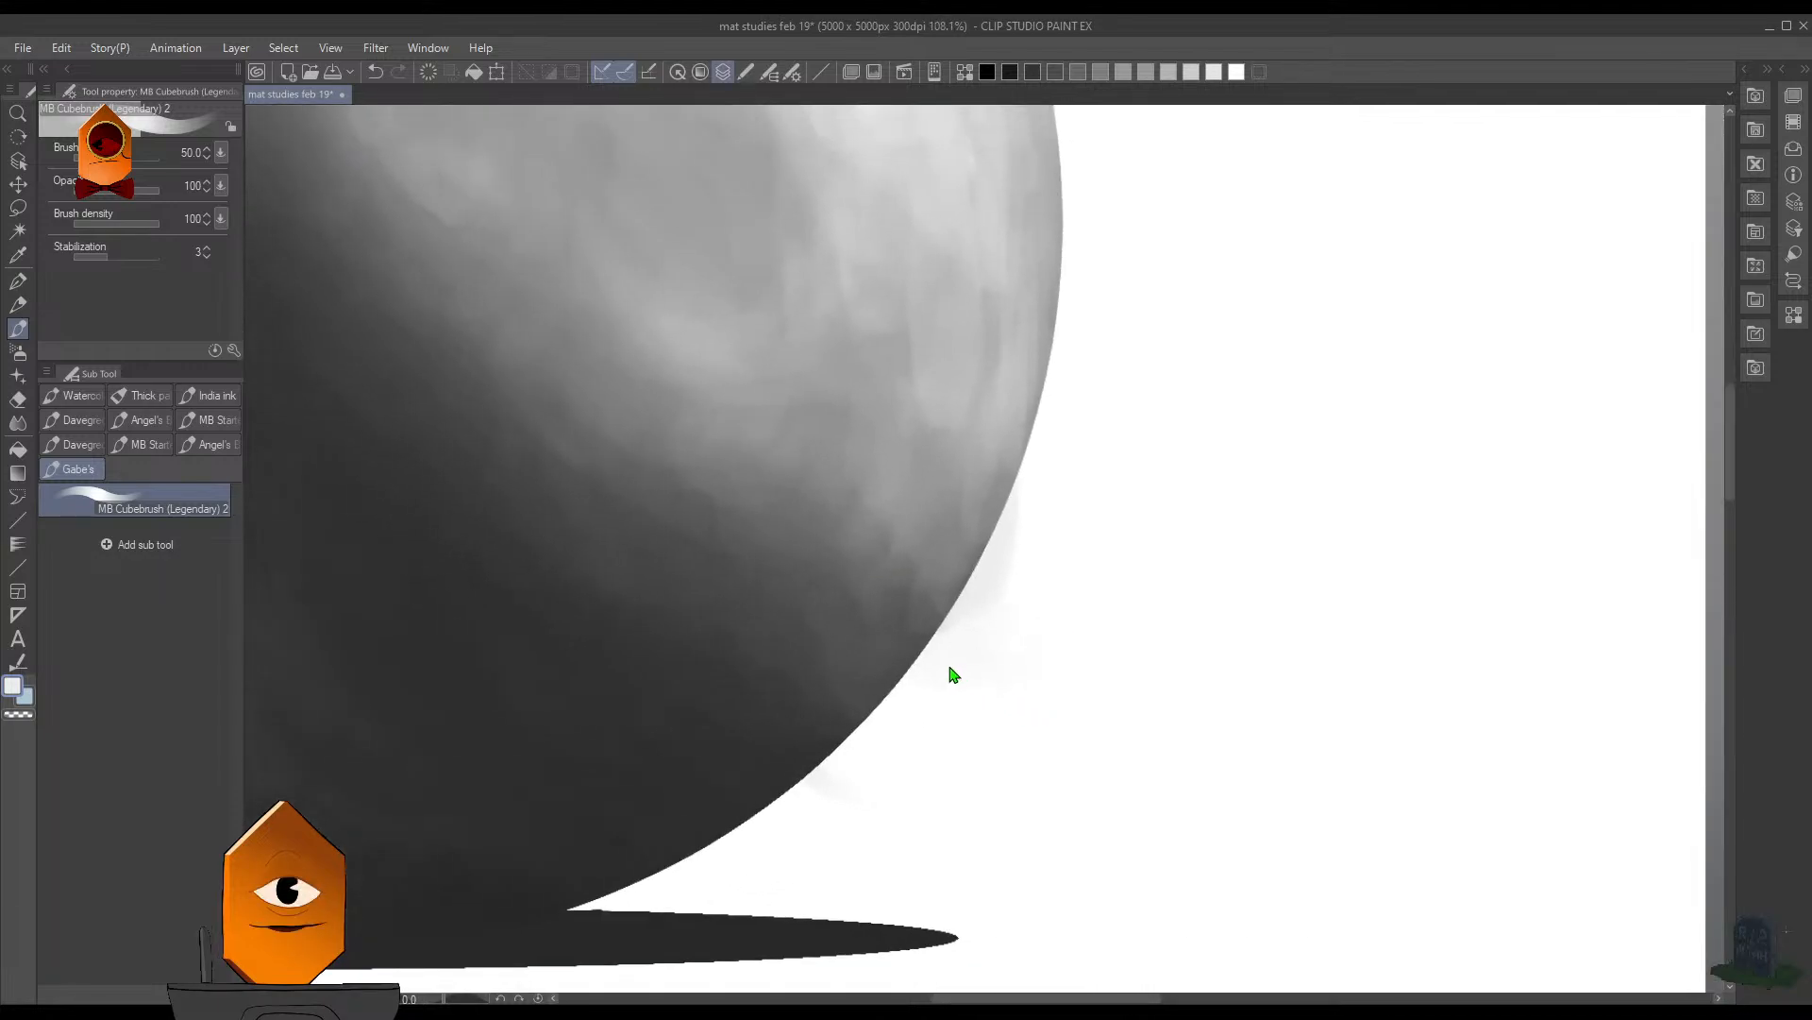
pyautogui.hotkey('ctrl', 'shift', 'd')
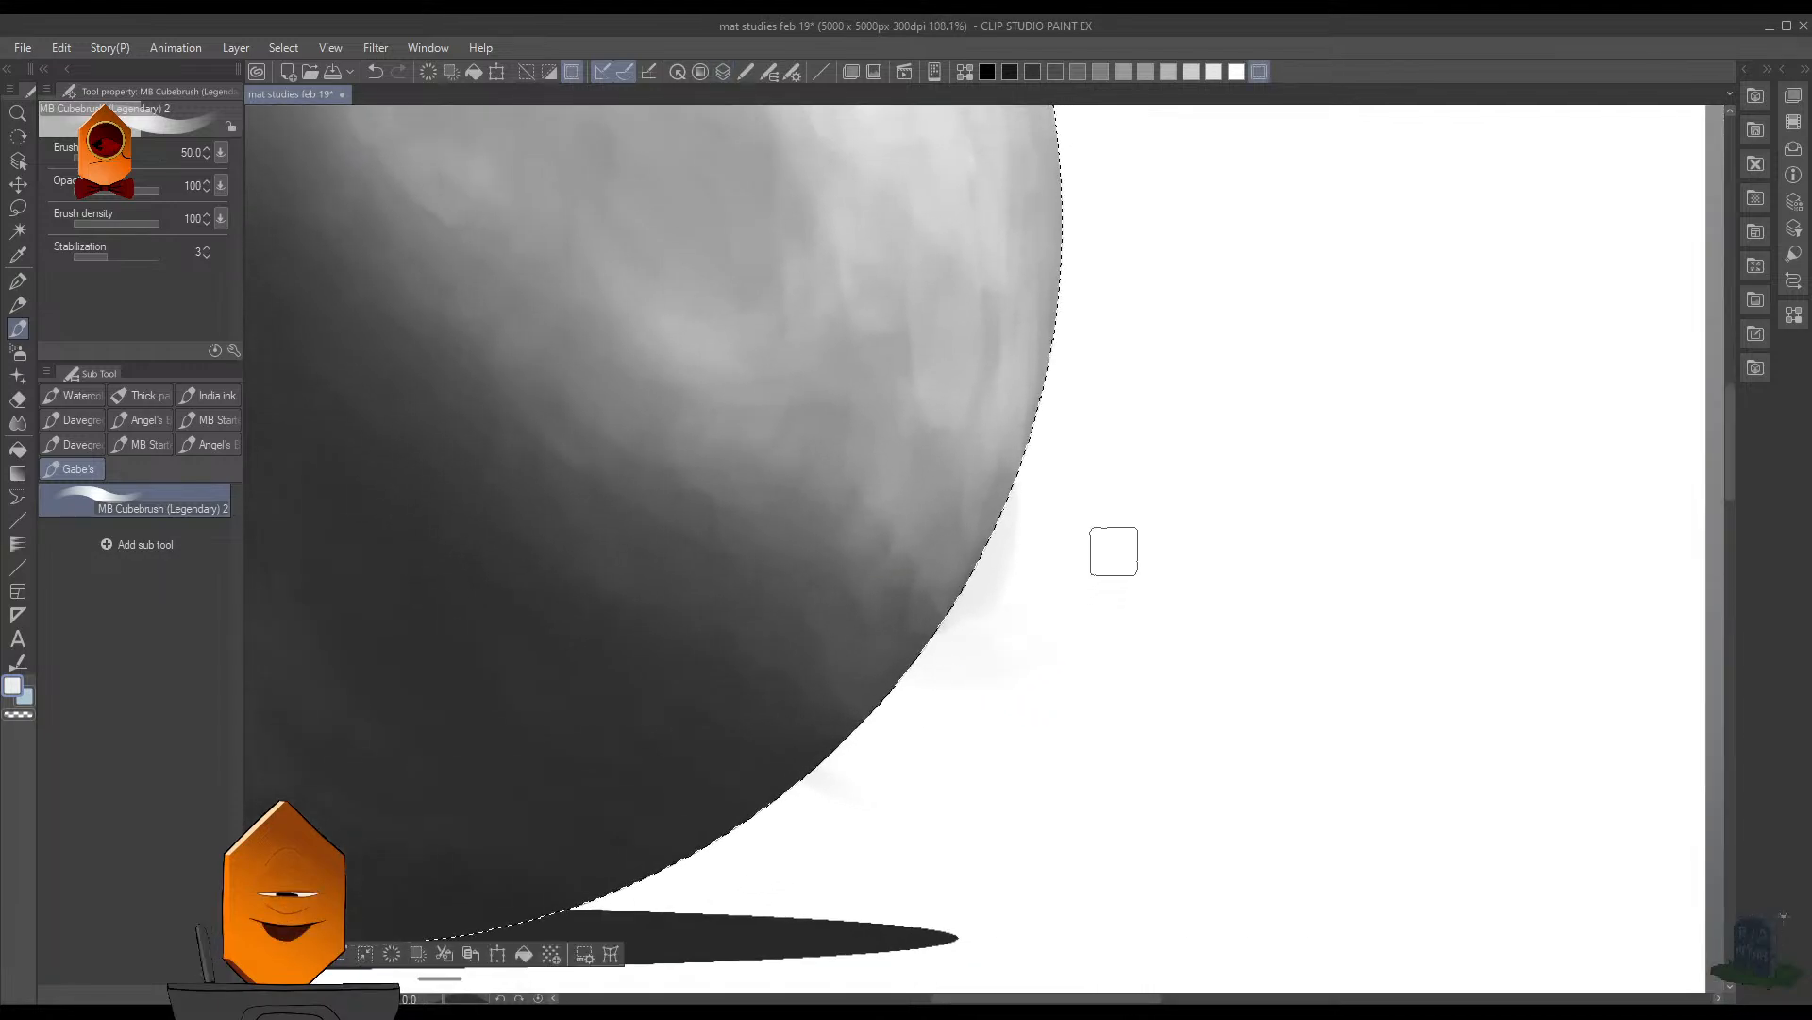
pyautogui.hotkey('ctrl', 'shift', 'i')
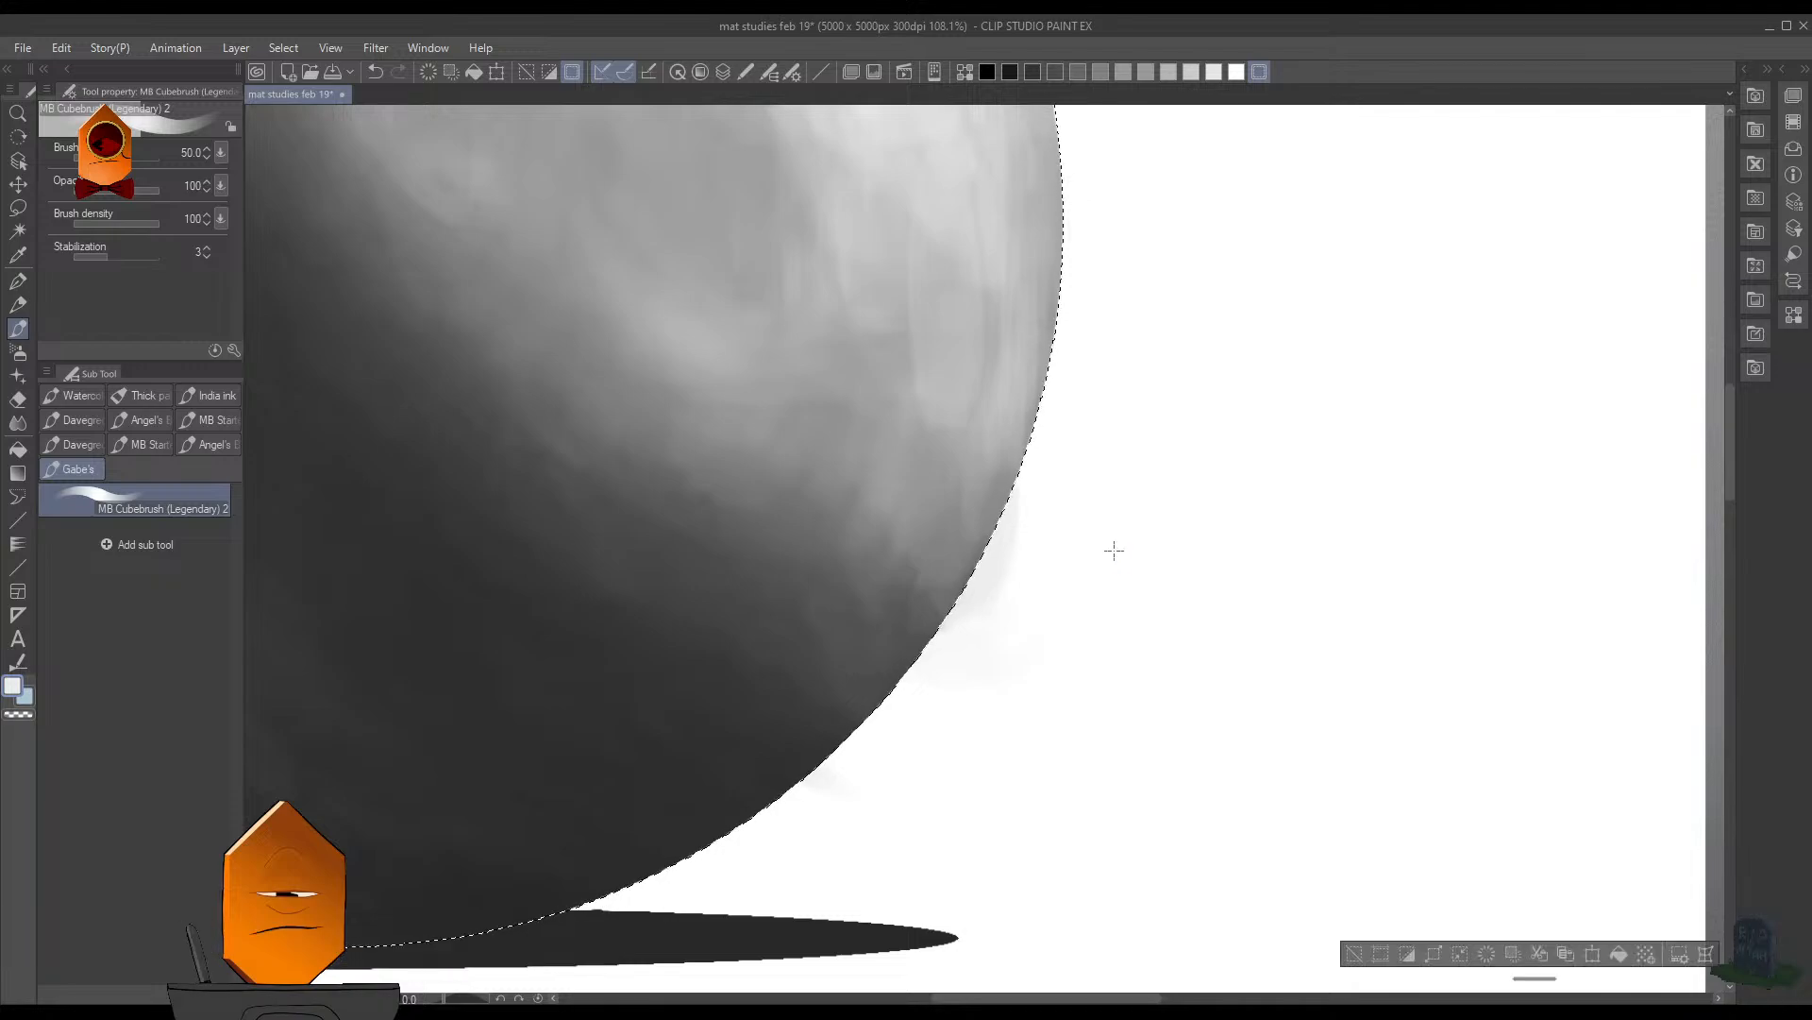
pyautogui.press('Delete')
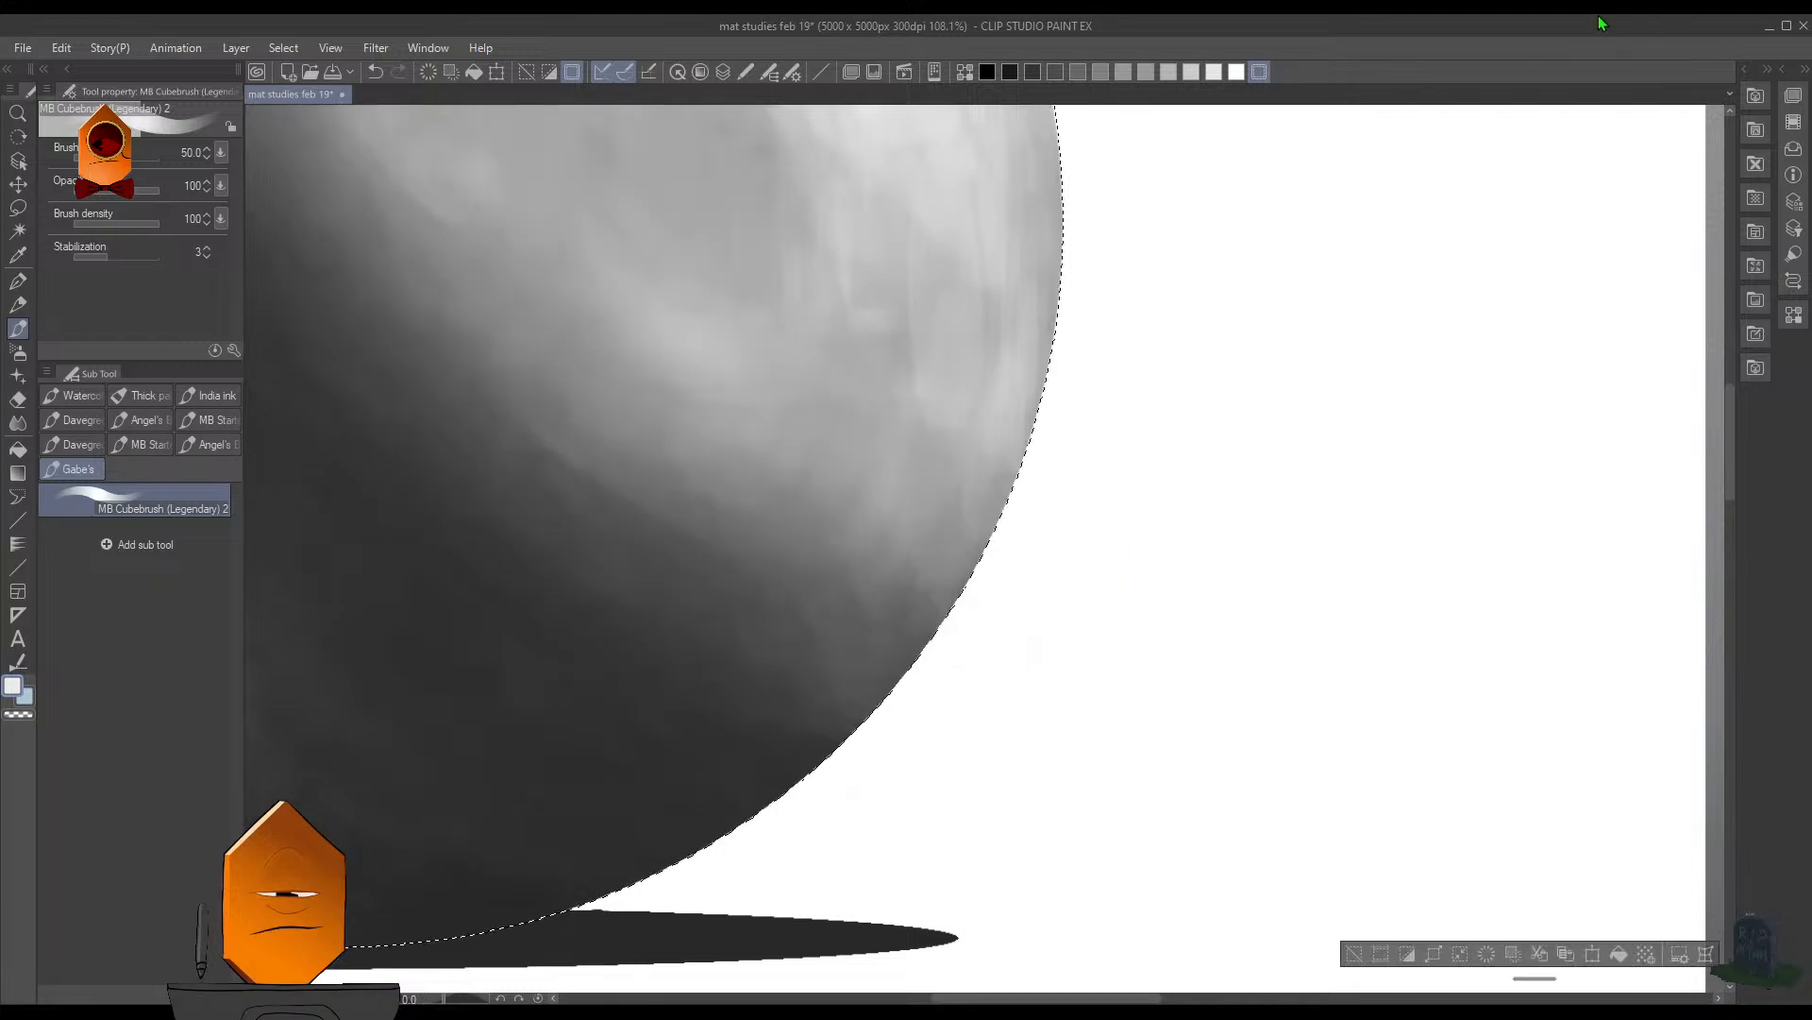
pyautogui.hotkey('ctrl', 'z')
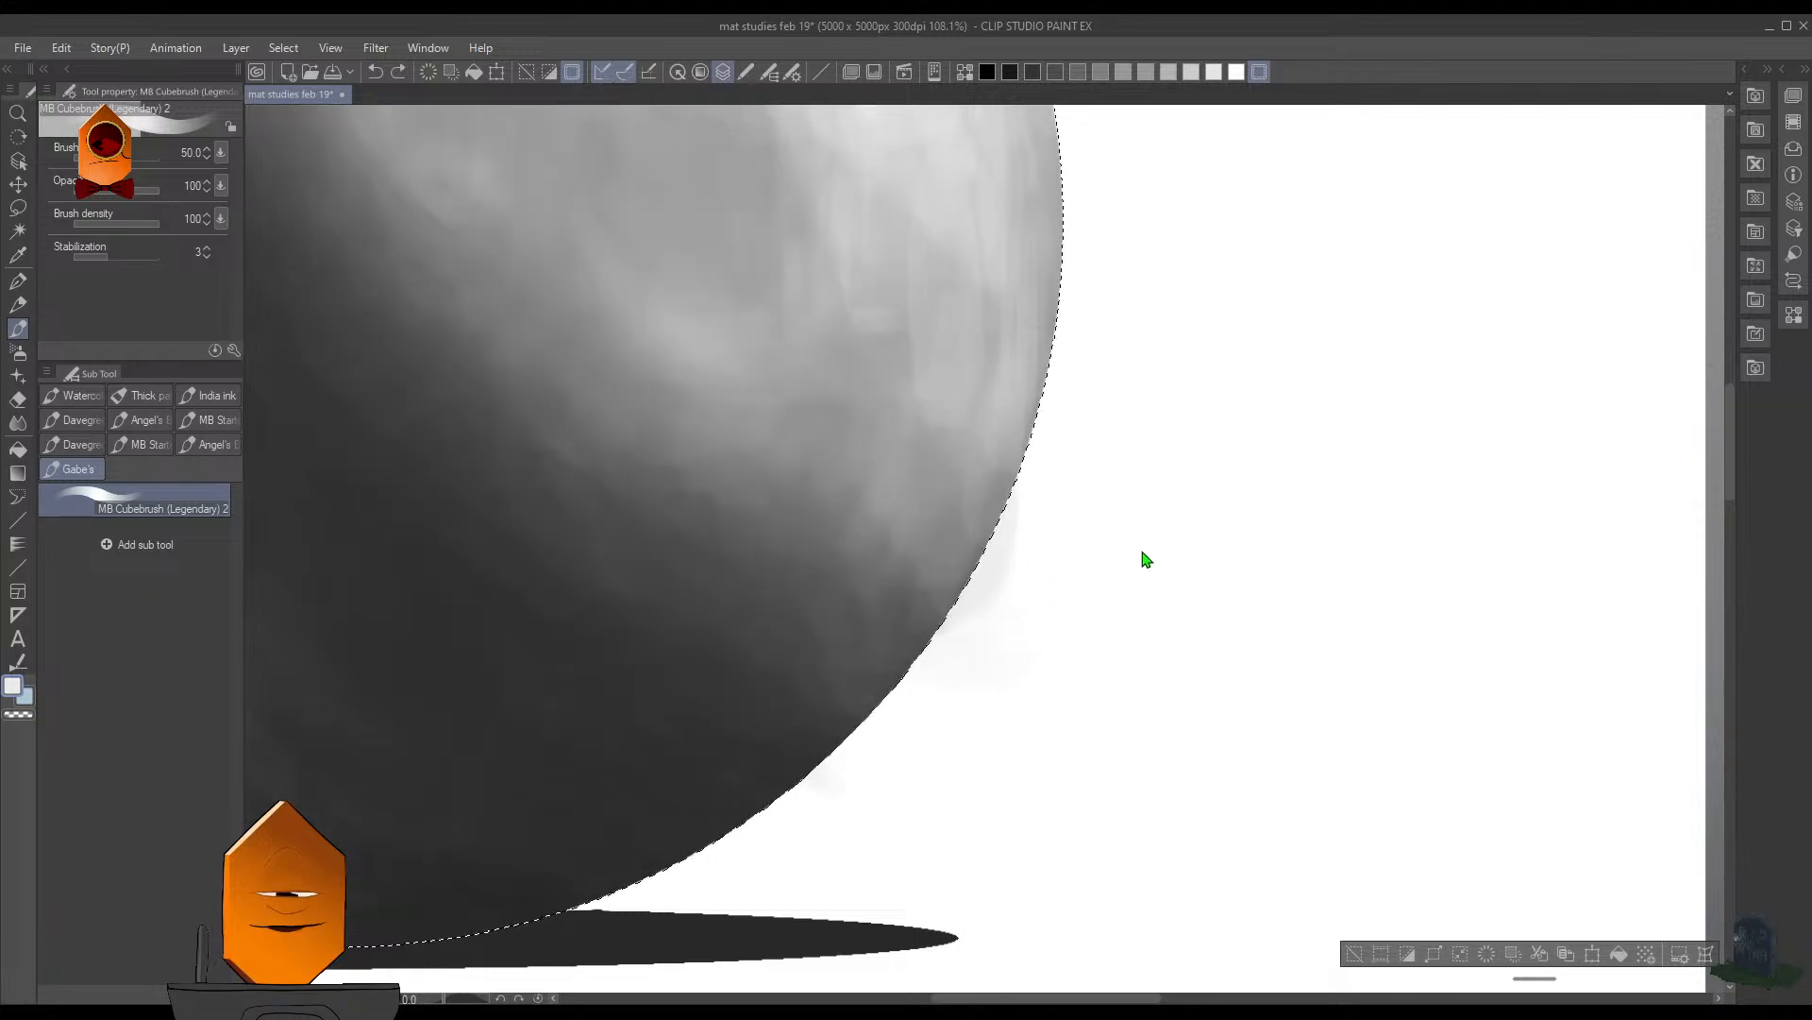
# - Try to erase the smudges outside the sphere within the inverted selection, using the Hard eraser at size 300
pyautogui.scroll(-5, 1154, 573)
pyautogui.scroll(4, 1209, 562)
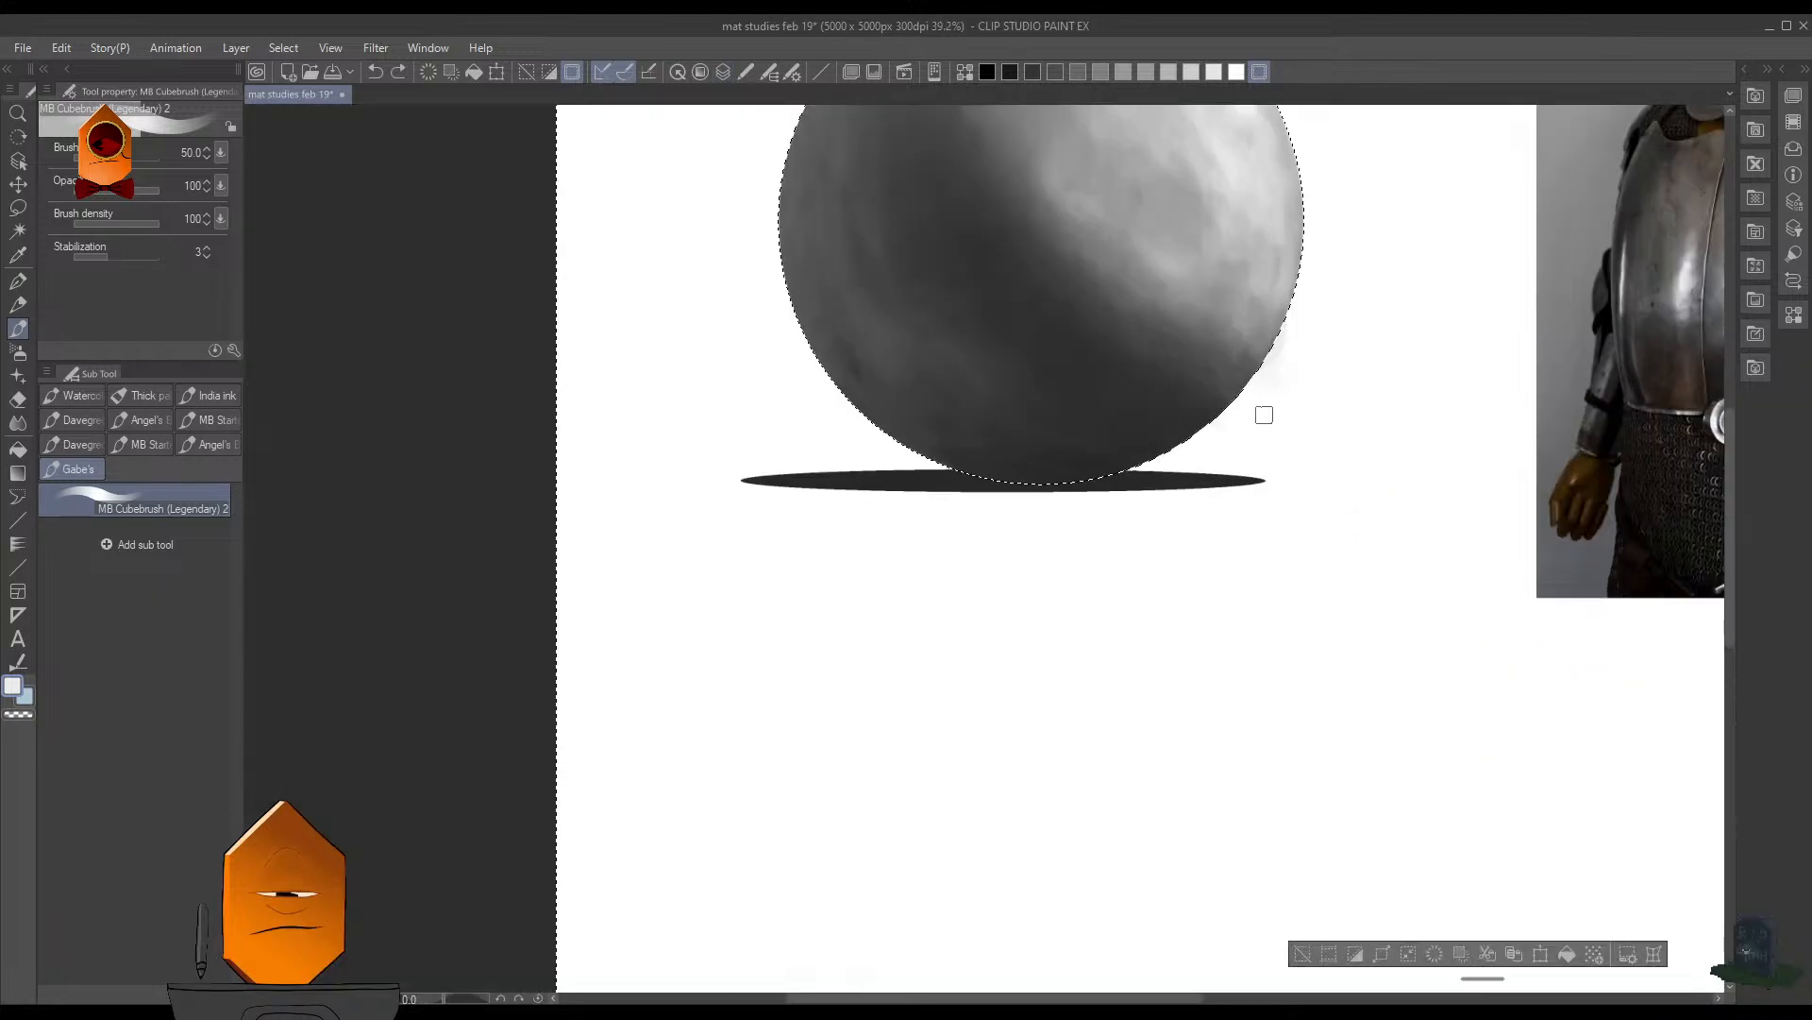
pyautogui.press('e')
pyautogui.press(']')
pyautogui.press(']')
pyautogui.press(']')
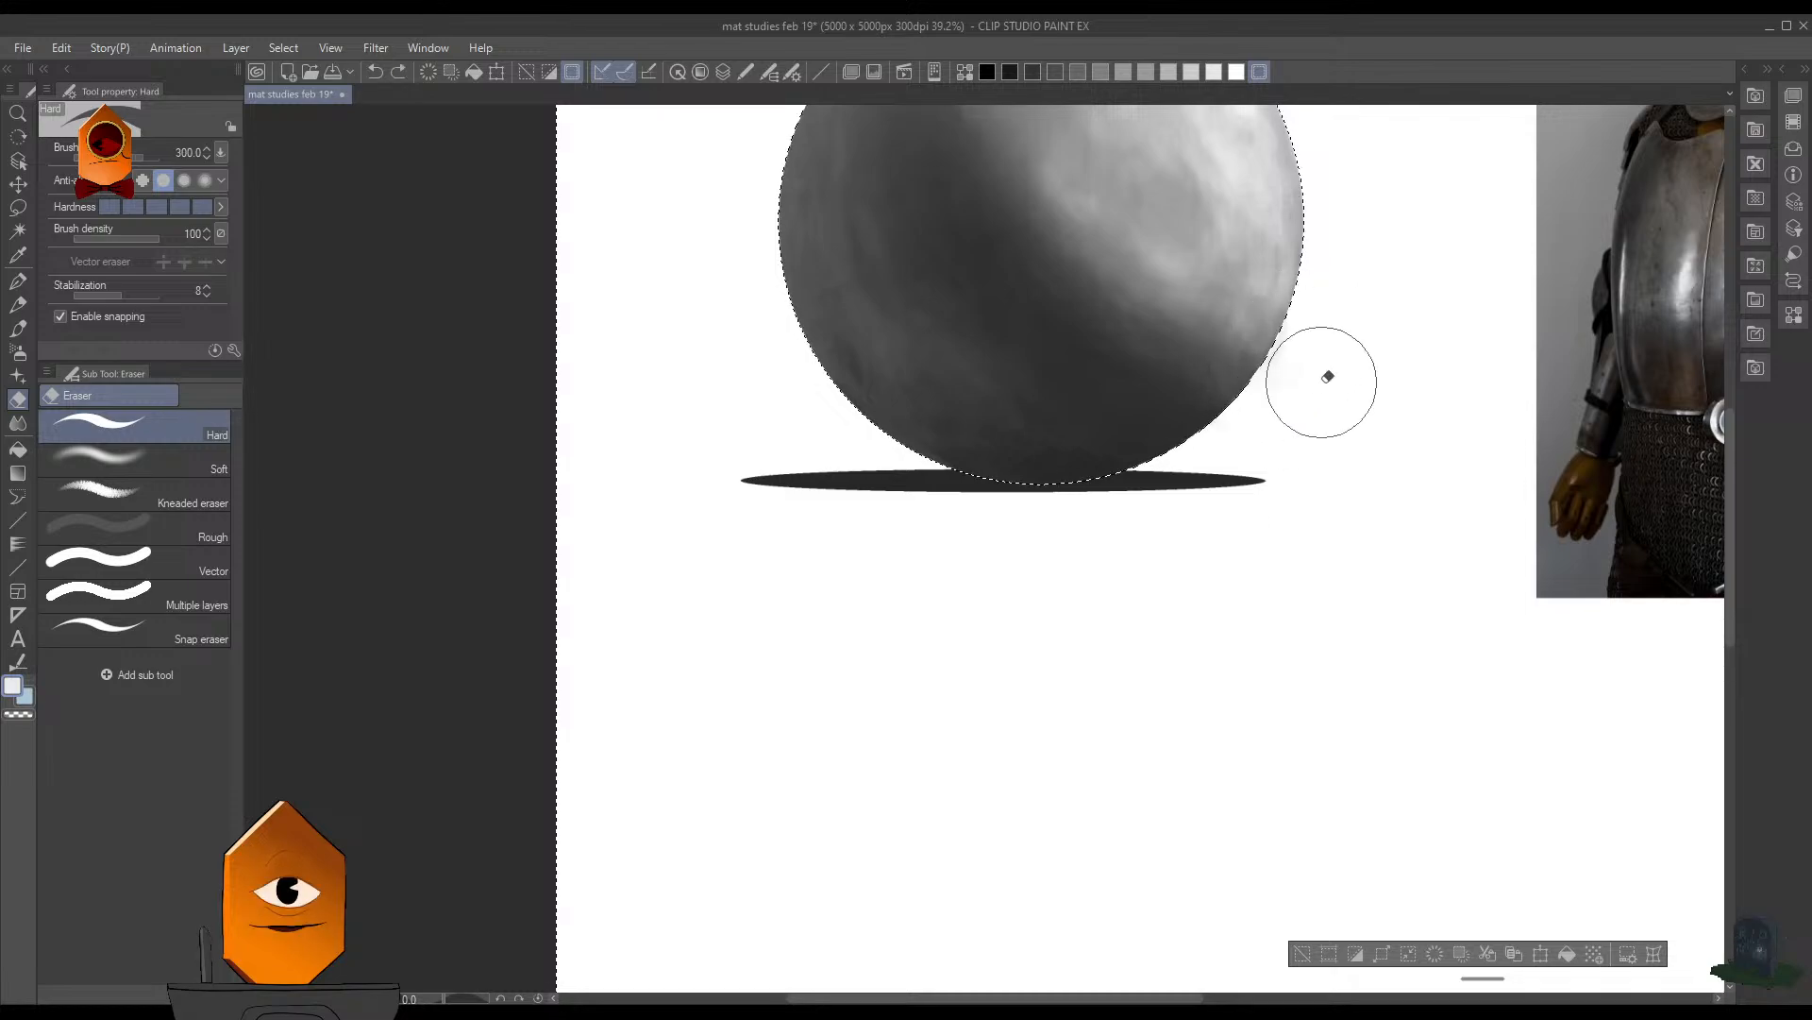
pyautogui.moveTo(1345, 375); pyautogui.dragTo(1229, 463)
pyautogui.scroll(5, 1228, 463)
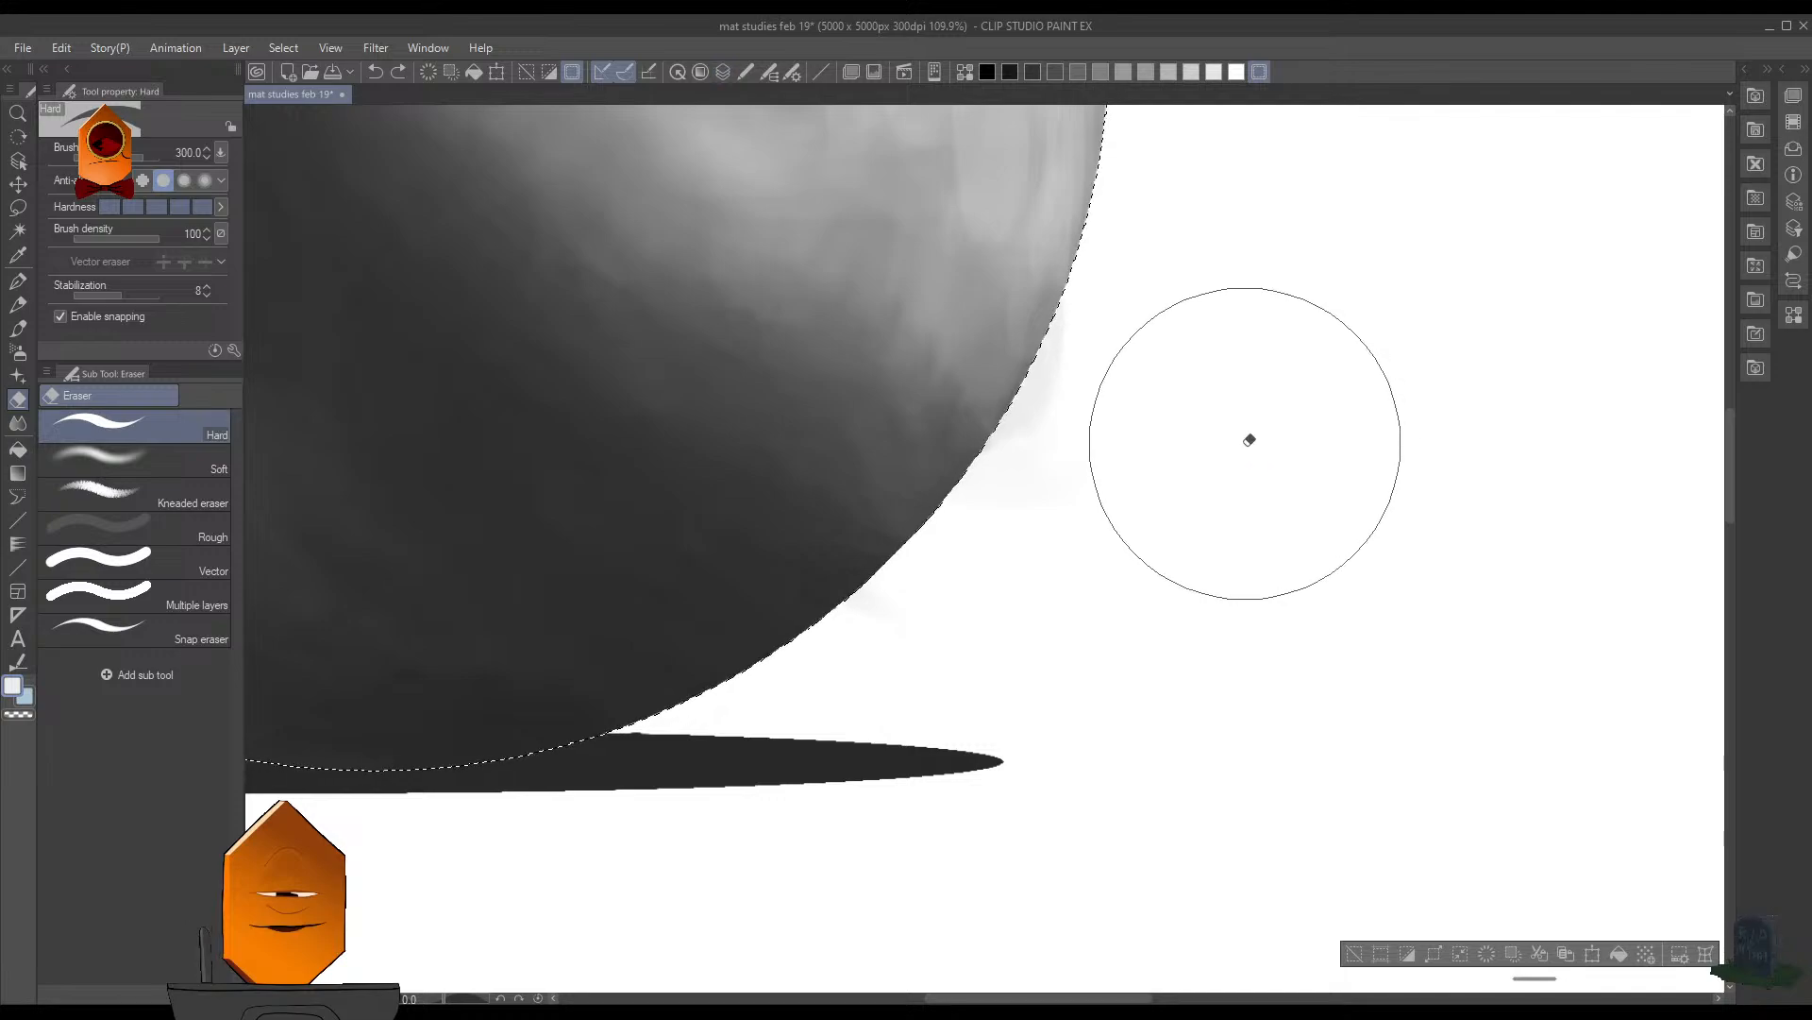
pyautogui.moveTo(1190, 436)
pyautogui.mouseDown()
pyautogui.moveTo(825, 396)
pyautogui.moveTo(796, 421)
pyautogui.mouseUp()
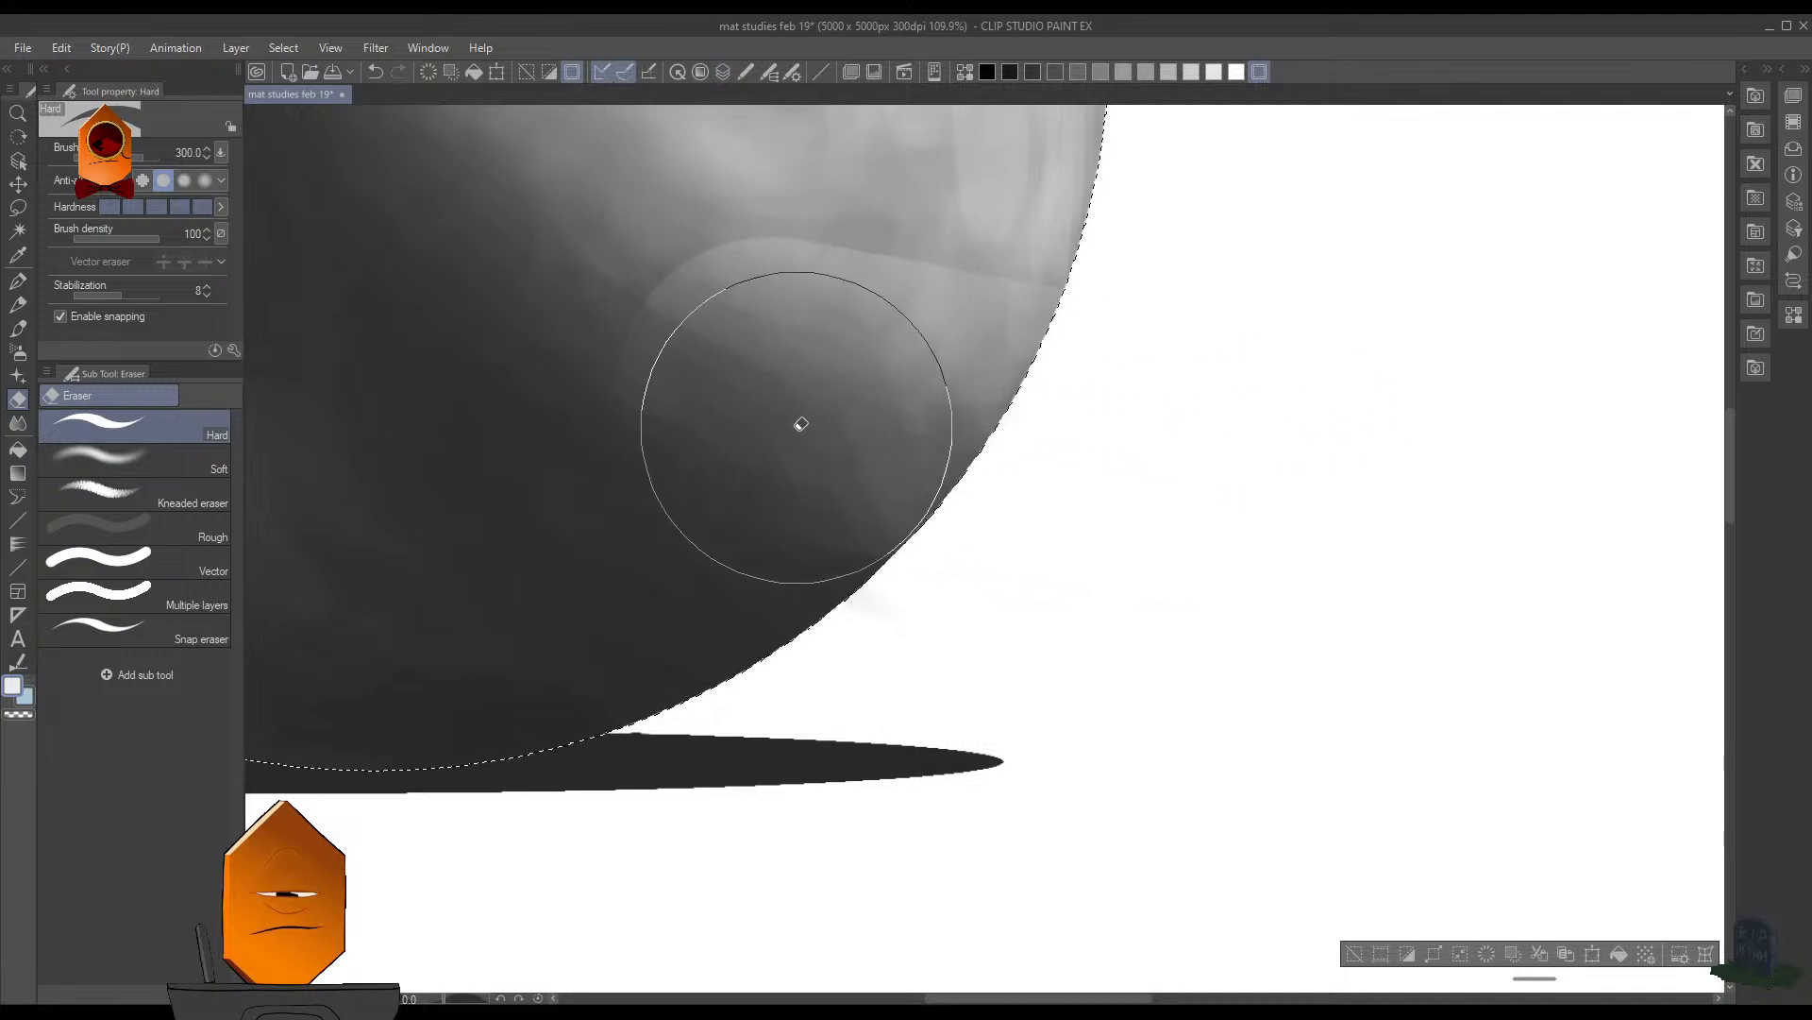
pyautogui.hotkey('ctrl', 'z')
pyautogui.hotkey('ctrl', 'd')
# - Reselect the sphere, invert the selection again and try erasing across its lower-right edge, then deselect
pyautogui.moveTo(1186, 383); pyautogui.dragTo(1126, 538)
pyautogui.moveTo(1178, 451); pyautogui.dragTo(1121, 570)
pyautogui.press('l')
pyautogui.hotkey('ctrl', 'shift', 'd')
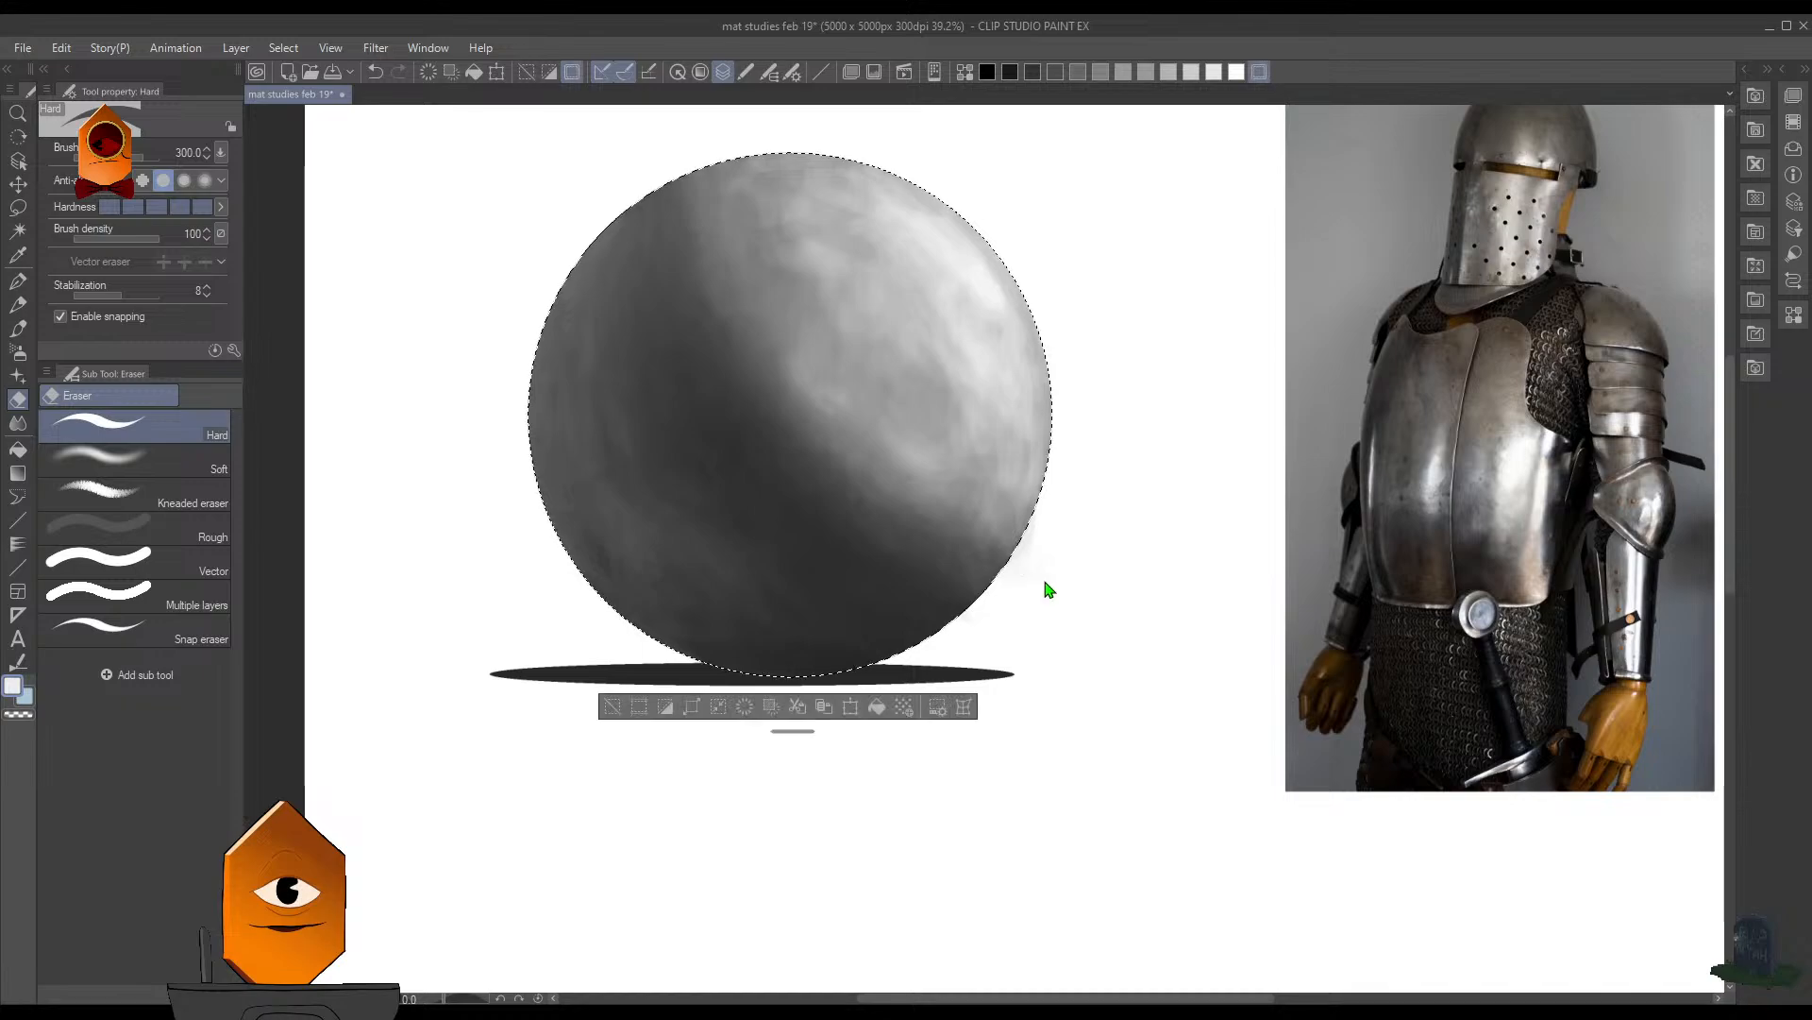
pyautogui.click(663, 716)
pyautogui.moveTo(1075, 562)
pyautogui.mouseDown()
pyautogui.moveTo(1036, 596)
pyautogui.moveTo(1020, 587)
pyautogui.moveTo(1049, 488)
pyautogui.moveTo(924, 616)
pyautogui.moveTo(979, 428)
pyautogui.moveTo(882, 526)
pyautogui.moveTo(907, 449)
pyautogui.mouseUp()
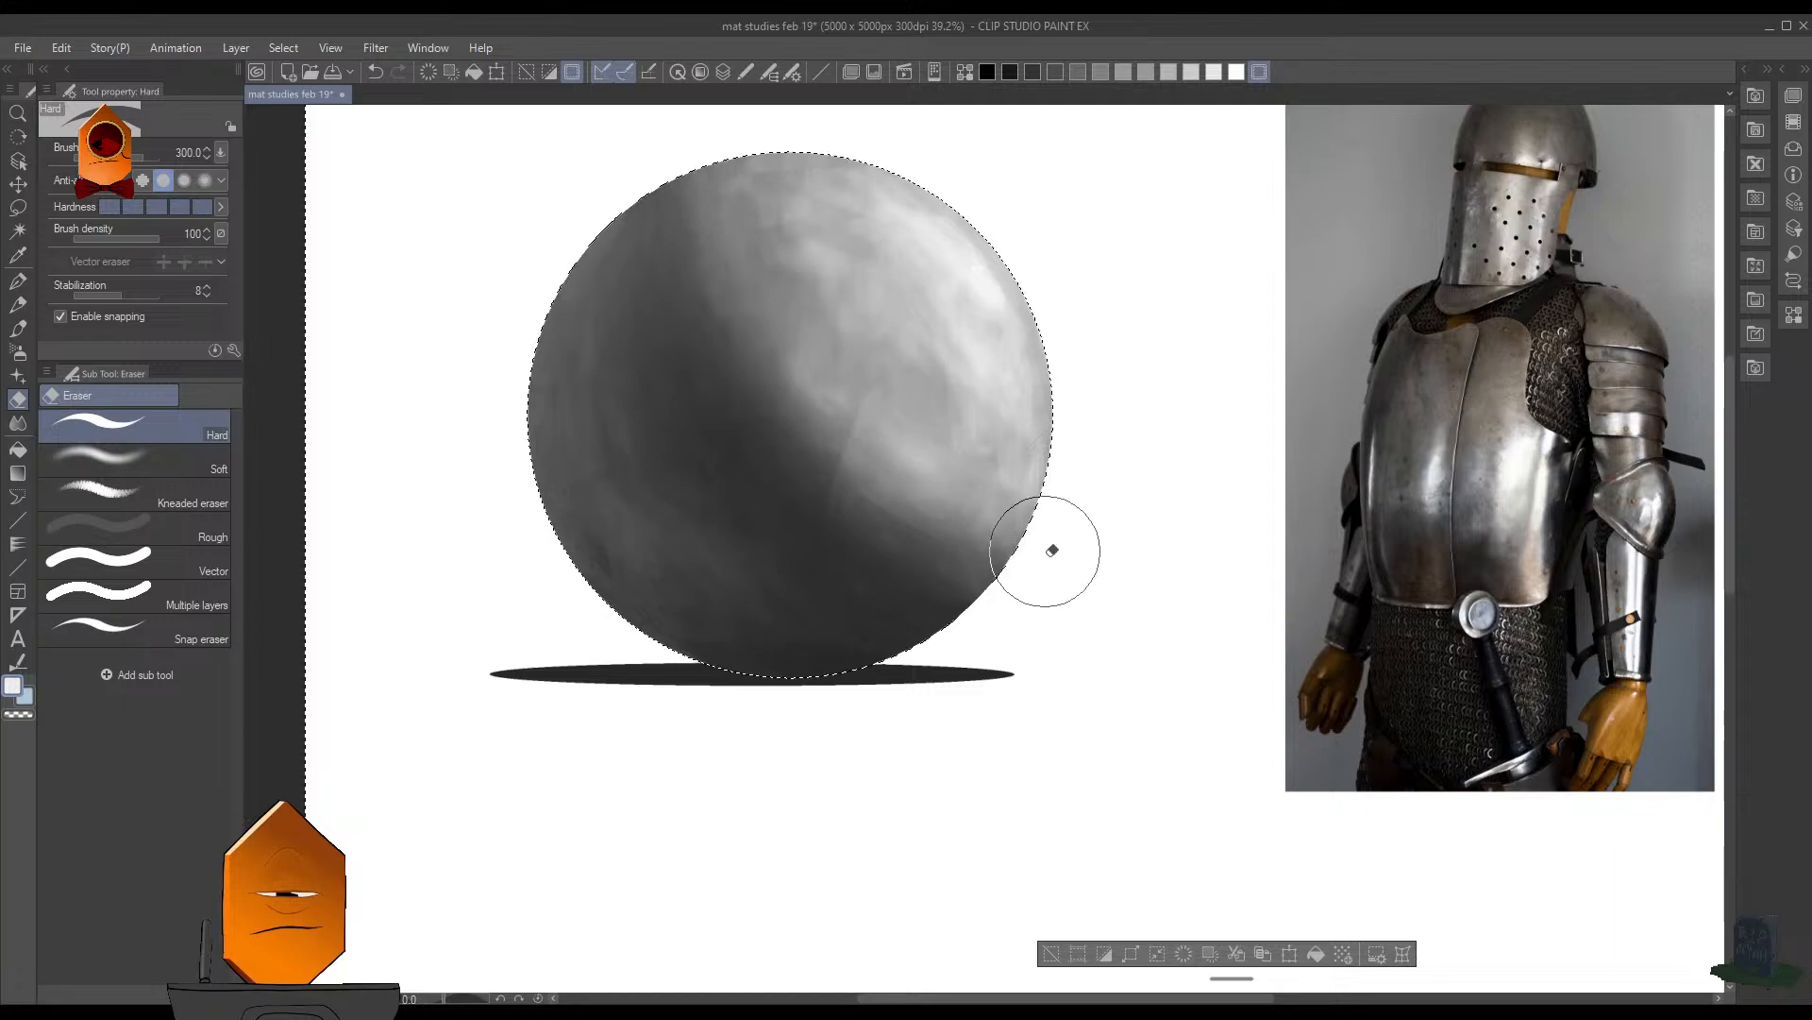
pyautogui.scroll(5, 1104, 514)
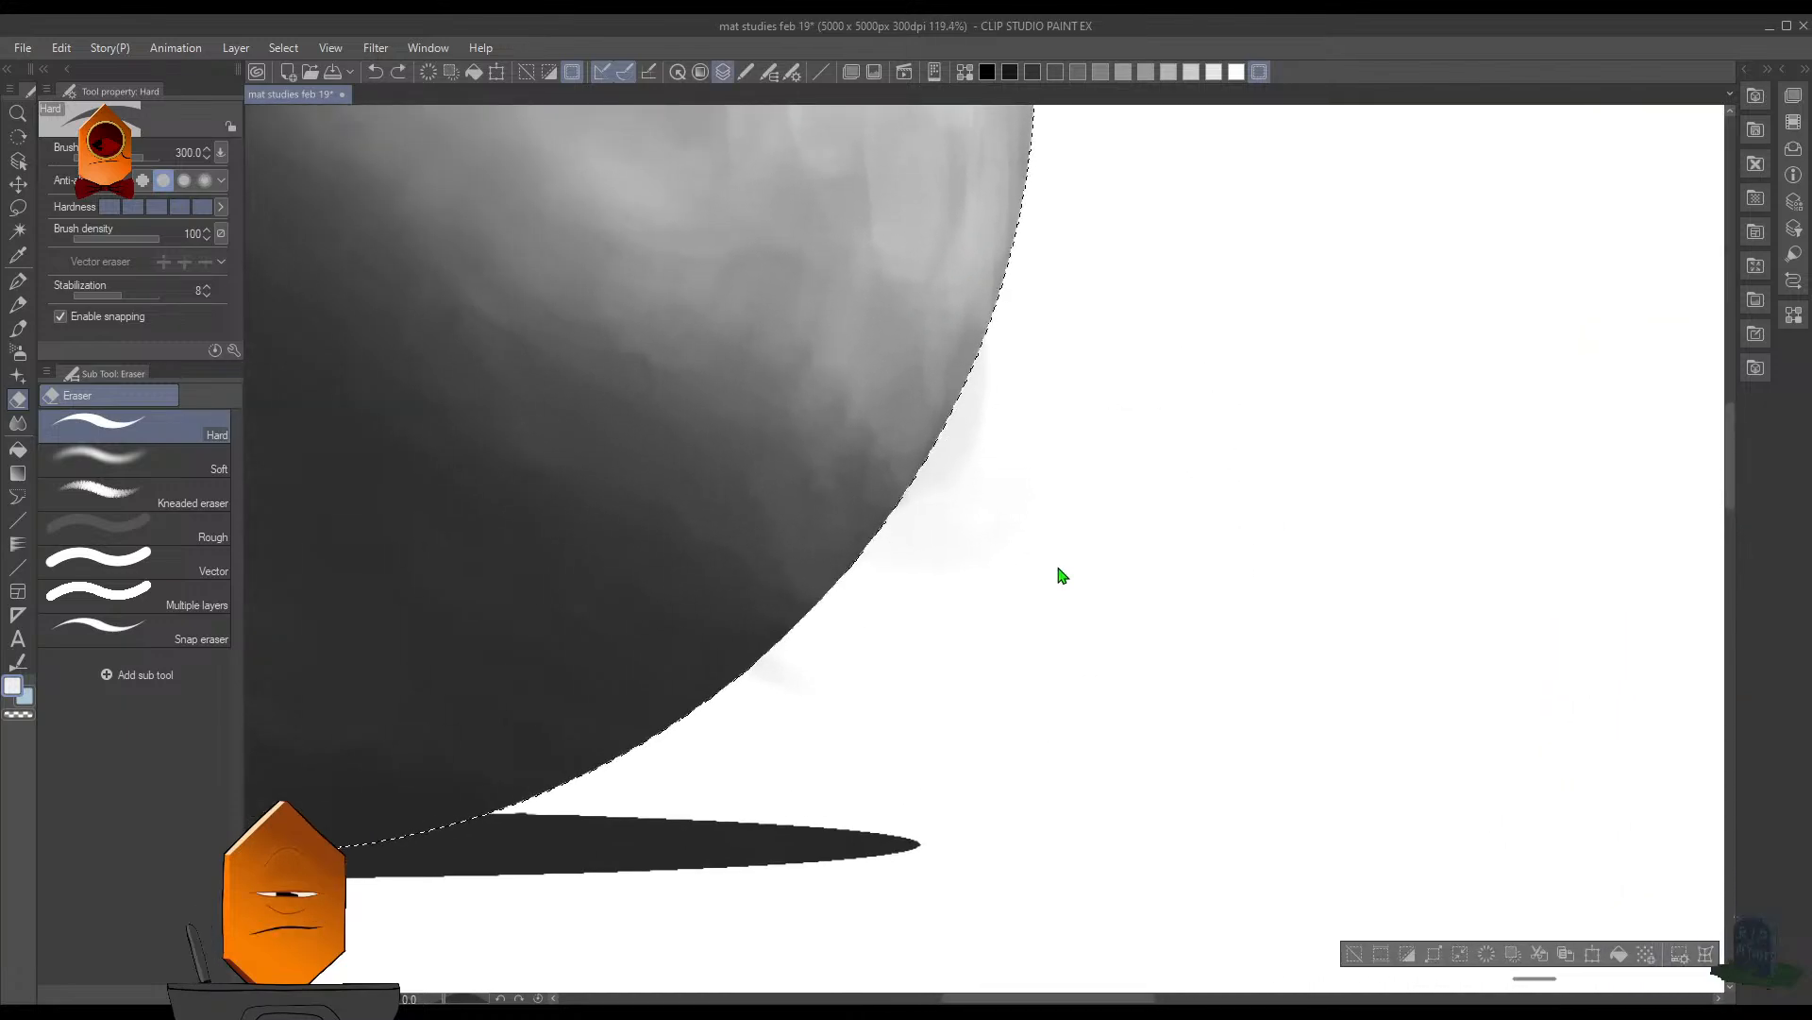
pyautogui.hotkey('ctrl', 'd')
# - Reduce the Hard eraser to size 35 and erase the gray smudges just outside the sphere's lower-right edge
pyautogui.press('[')
pyautogui.press('[')
pyautogui.press('[')
pyautogui.press('[')
pyautogui.press('[')
pyautogui.press('[')
pyautogui.press('[')
pyautogui.press('[')
pyautogui.press('[')
pyautogui.press('[')
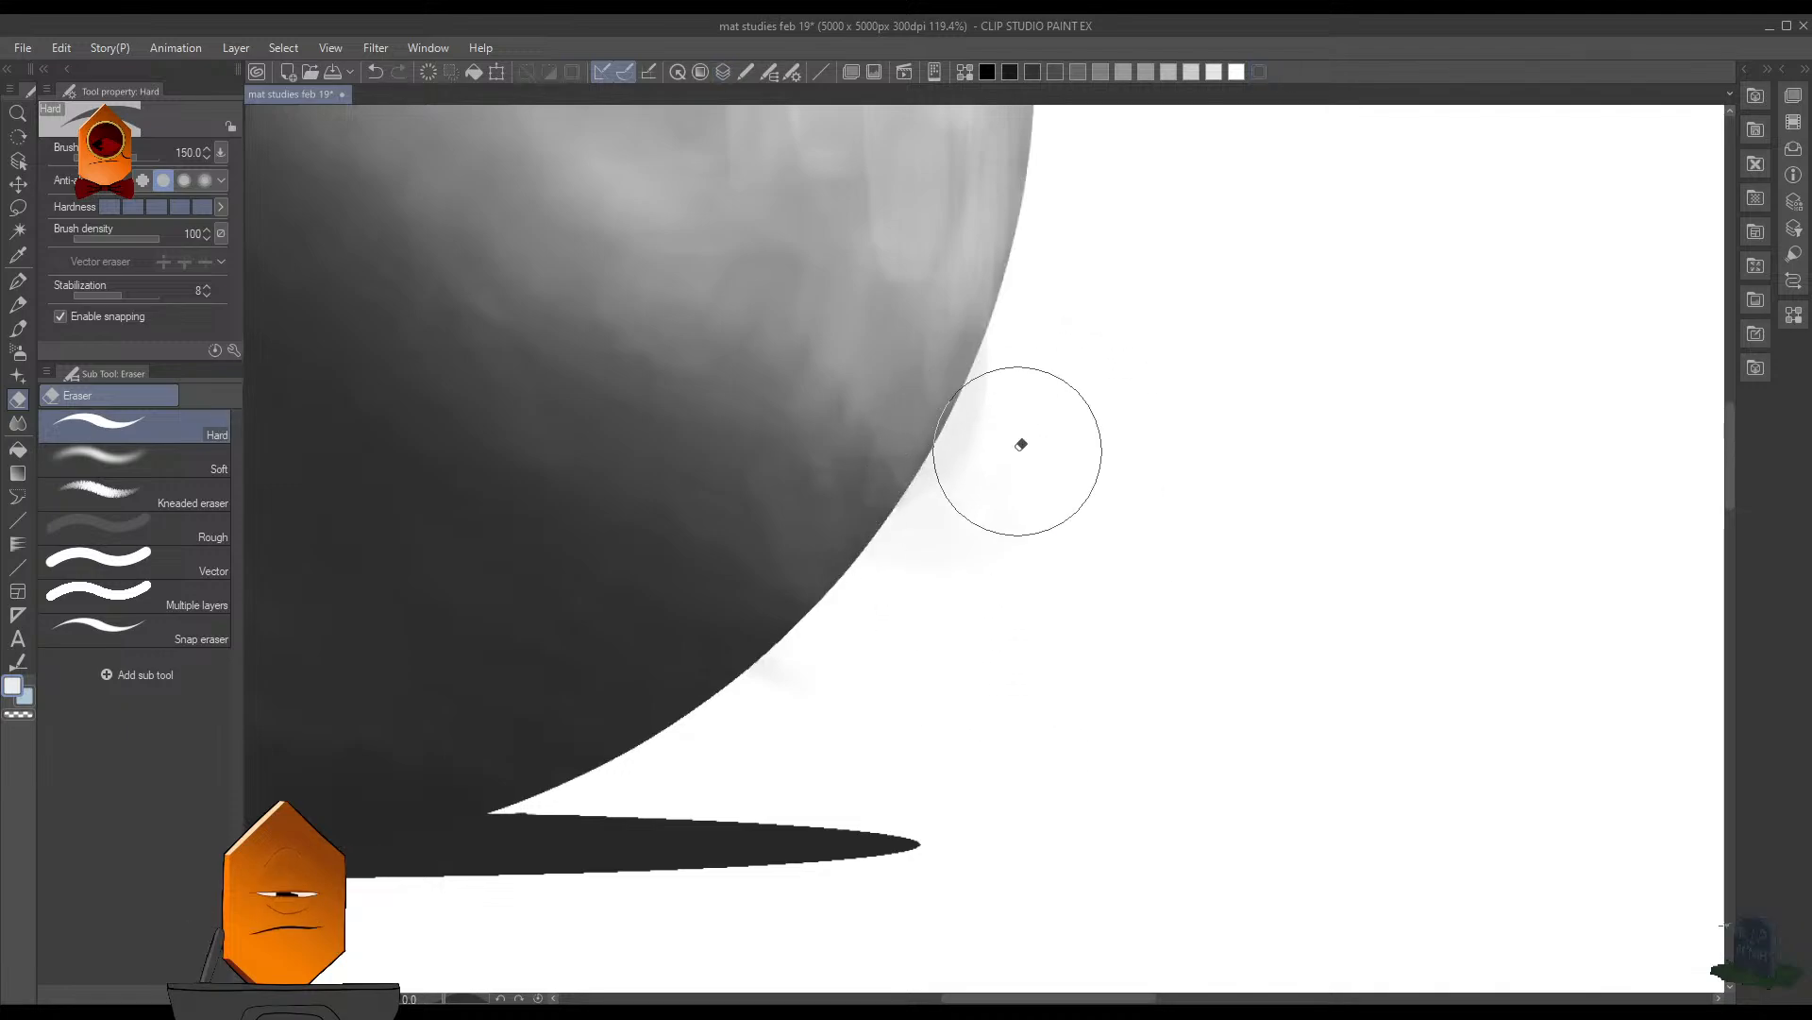
pyautogui.press('[')
pyautogui.press('[')
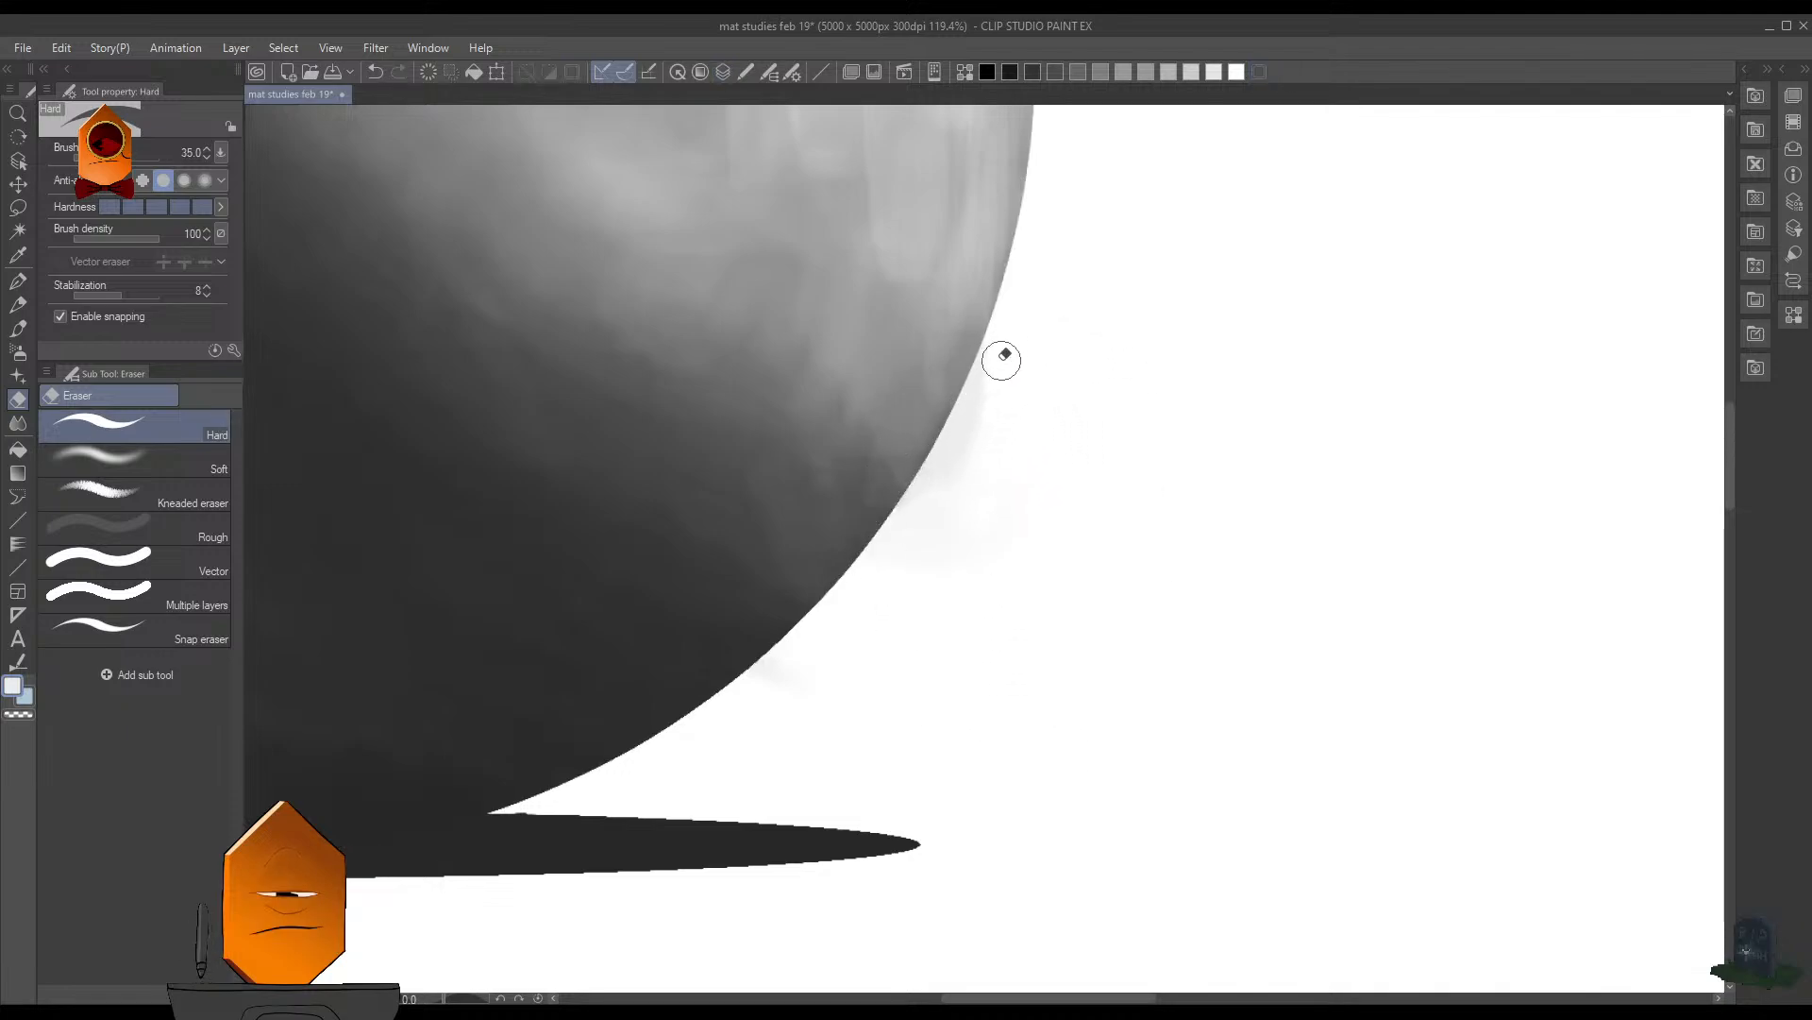
pyautogui.moveTo(1002, 358)
pyautogui.mouseDown()
pyautogui.moveTo(903, 527)
pyautogui.moveTo(1037, 333)
pyautogui.moveTo(1027, 413)
pyautogui.moveTo(891, 554)
pyautogui.moveTo(997, 457)
pyautogui.moveTo(992, 527)
pyautogui.mouseUp()
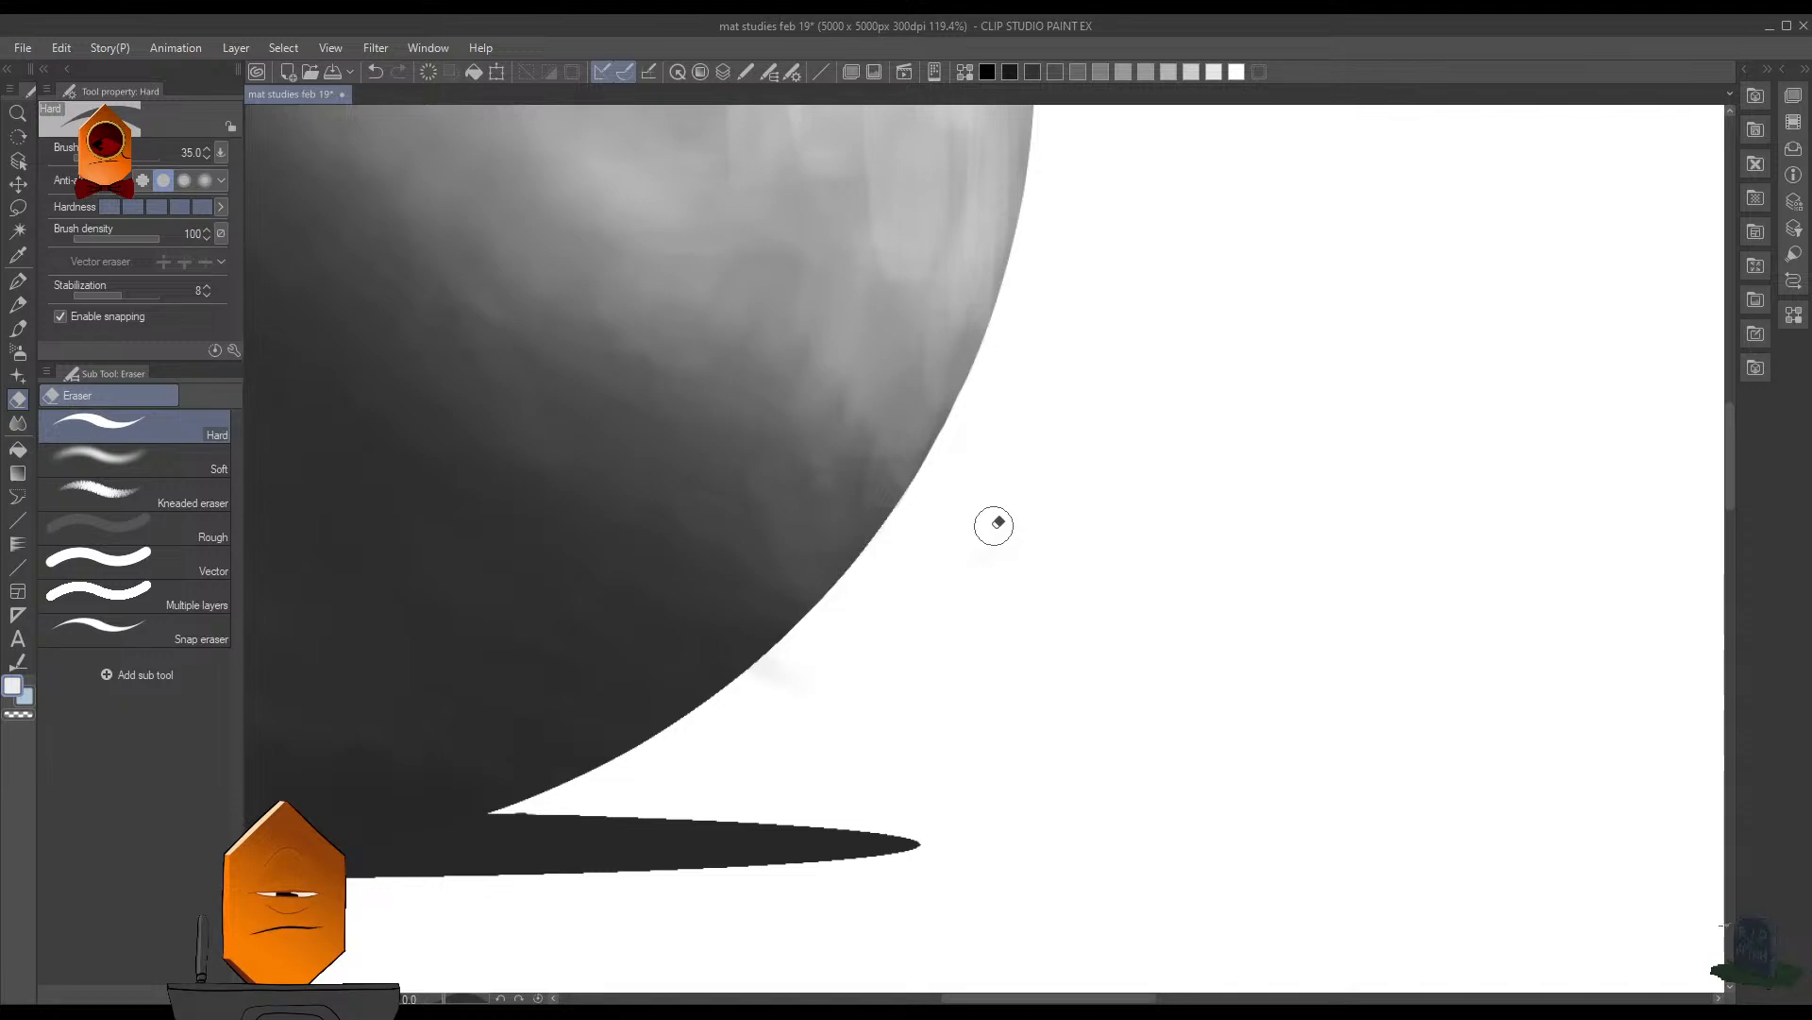
pyautogui.moveTo(941, 593); pyautogui.dragTo(1039, 521)
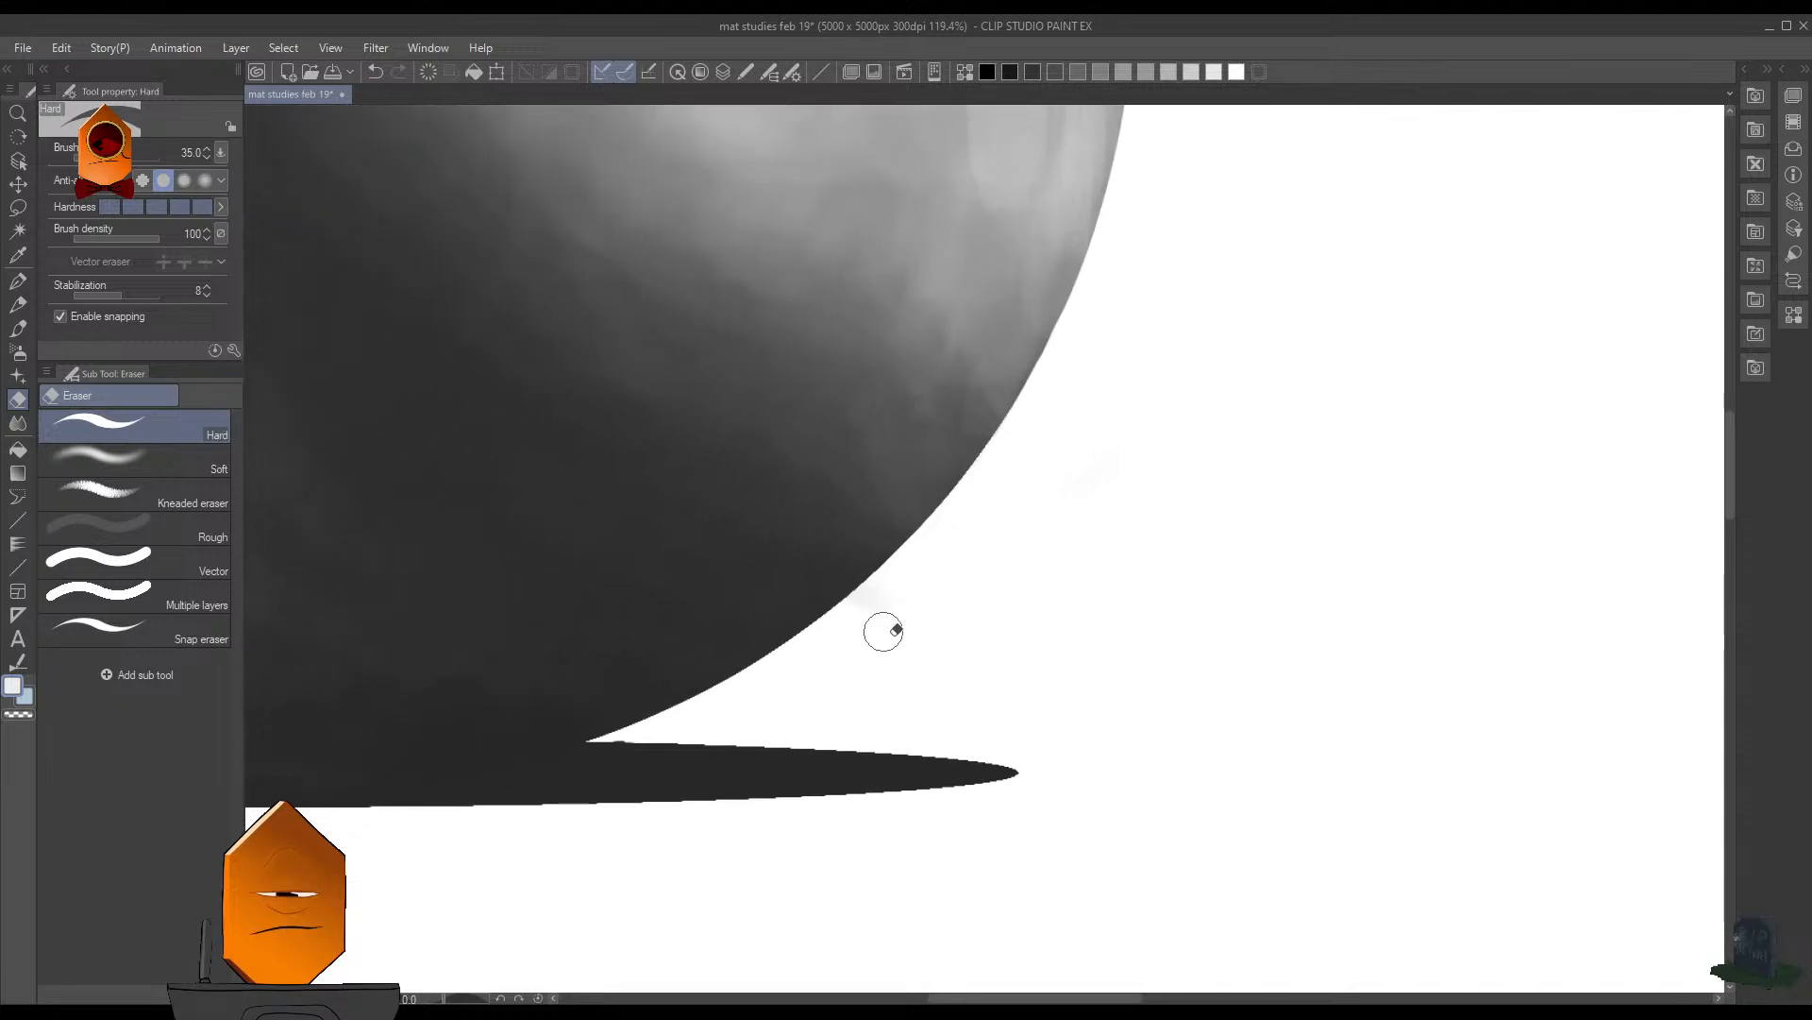
pyautogui.moveTo(873, 618)
pyautogui.mouseDown()
pyautogui.moveTo(887, 597)
pyautogui.moveTo(868, 607)
pyautogui.mouseUp()
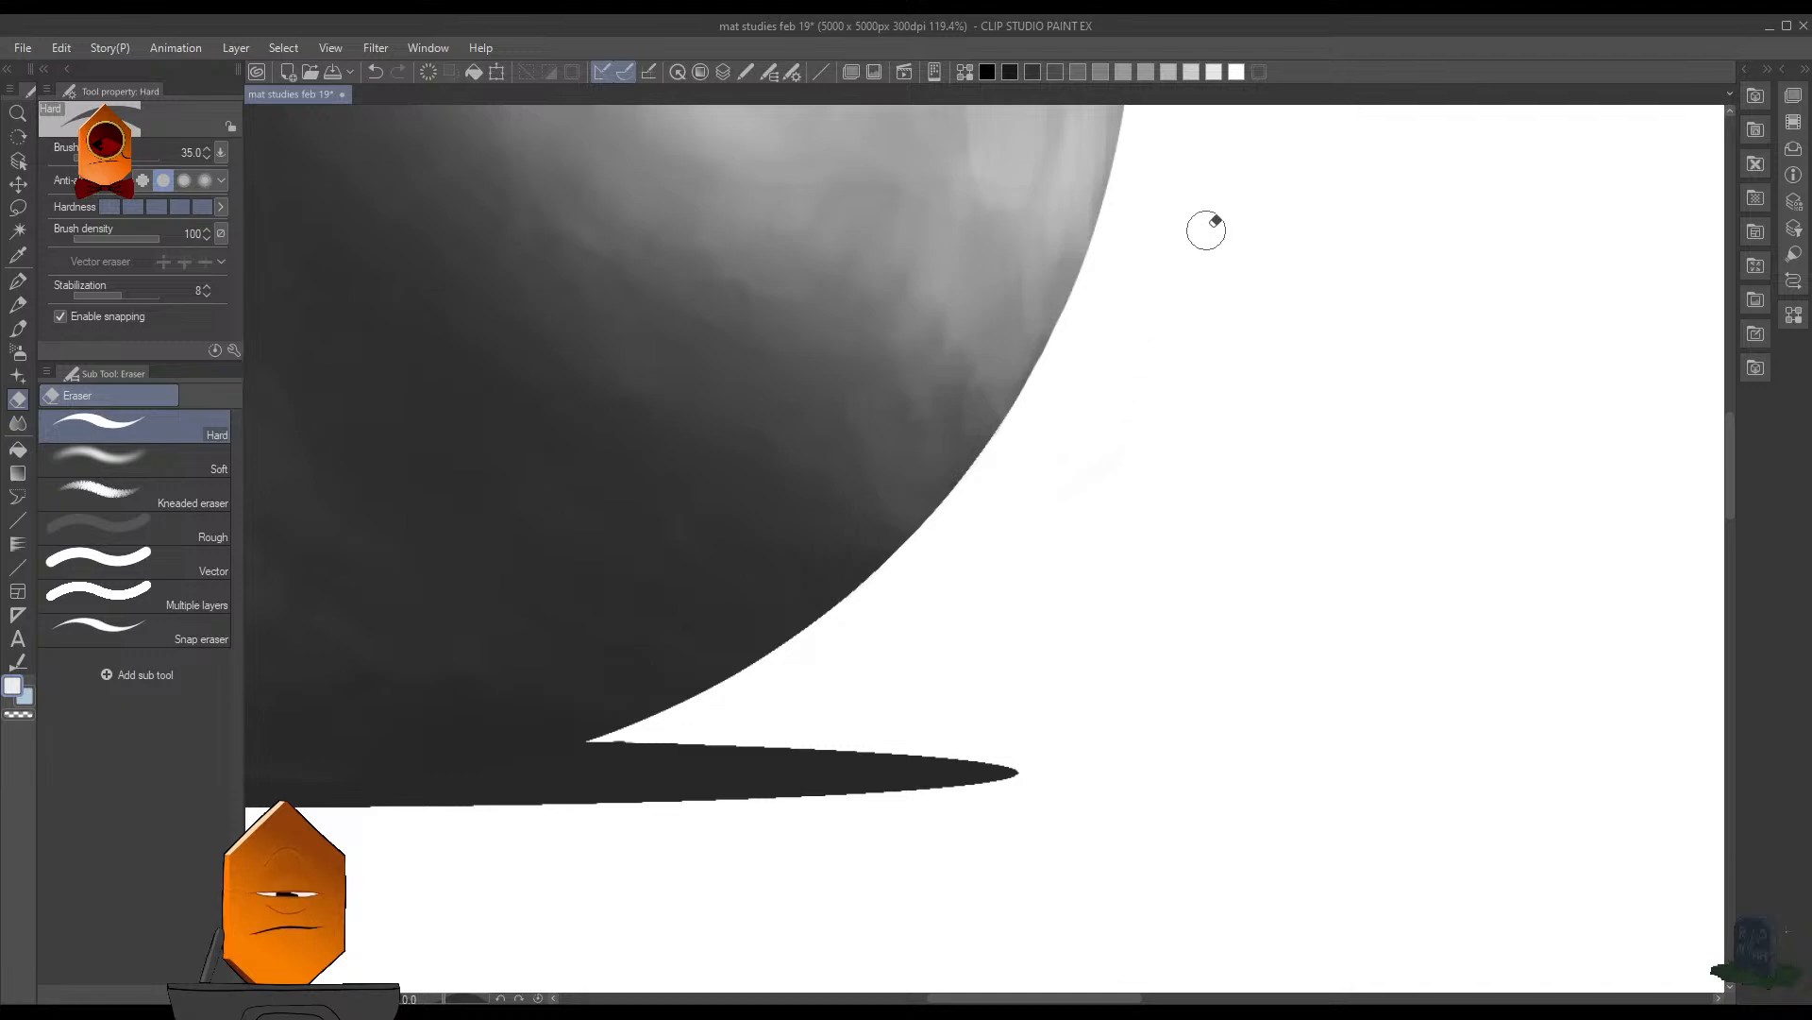
# - Clean up the remaining faint marks on the white background beside the sphere and save the document
pyautogui.scroll(-6, 1231, 290)
pyautogui.moveTo(1206, 382); pyautogui.dragTo(1092, 769)
pyautogui.moveTo(1151, 564); pyautogui.dragTo(1175, 490)
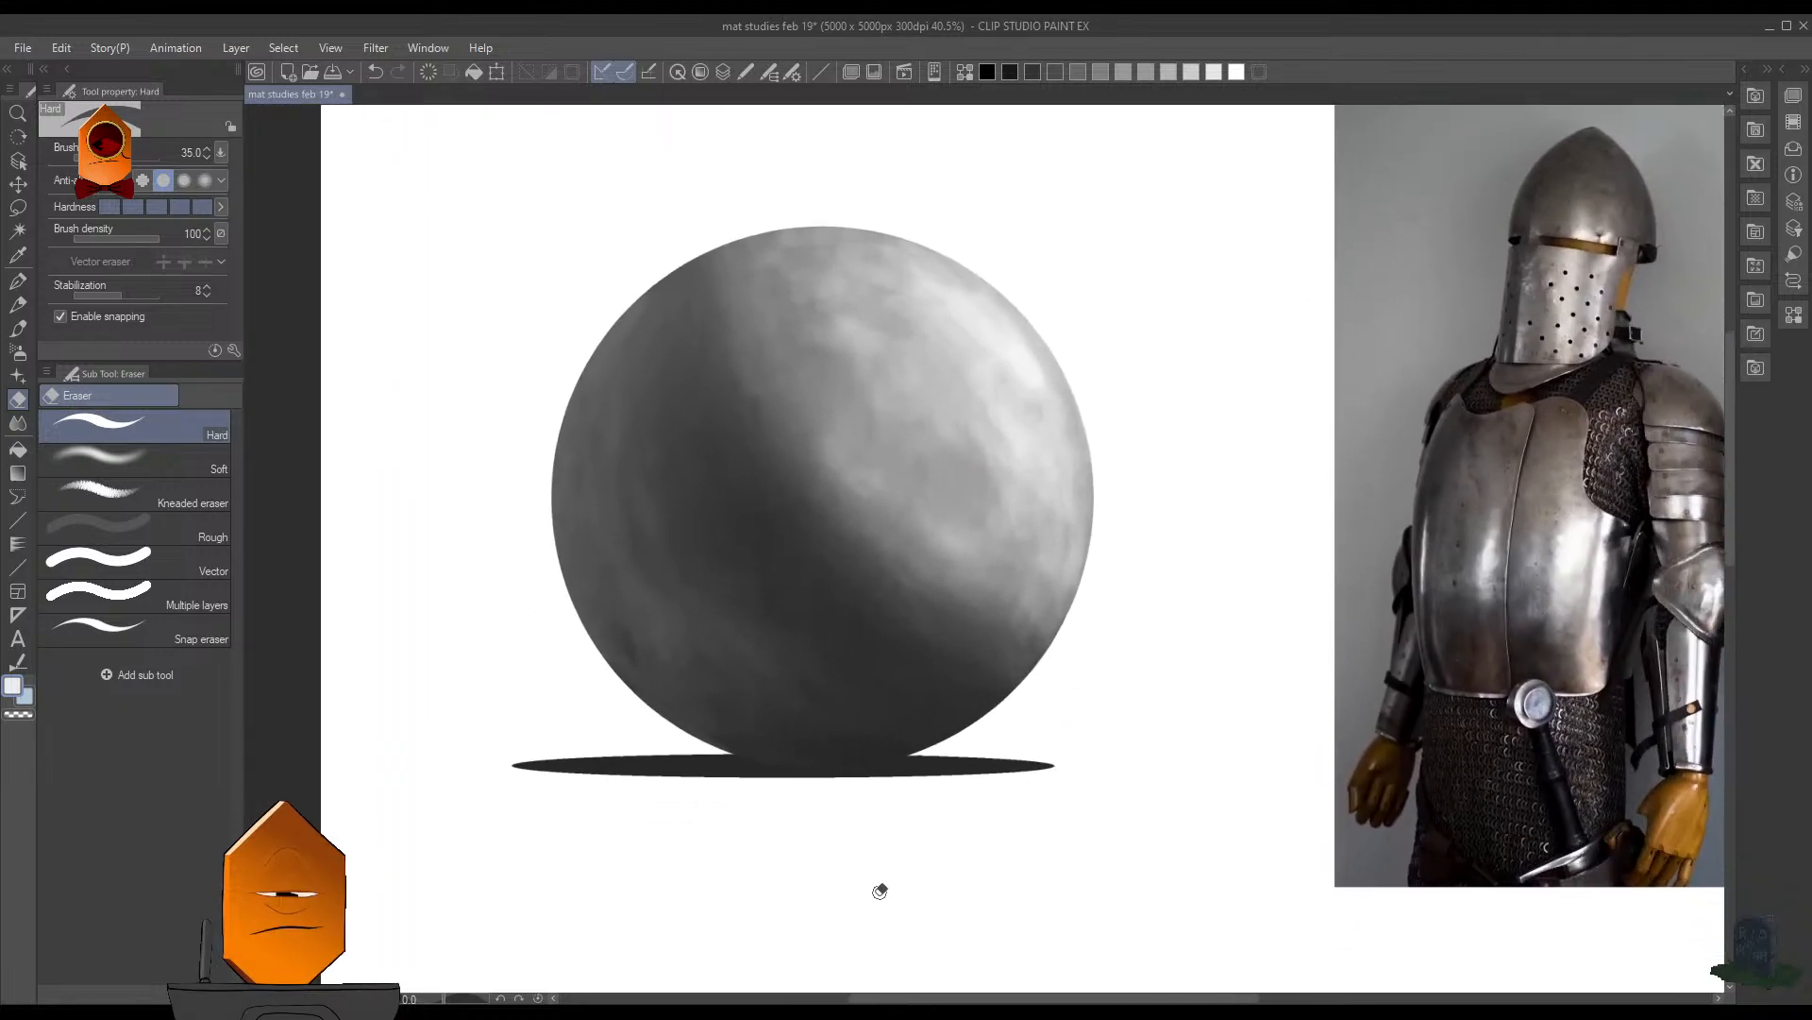
pyautogui.hotkey('ctrl', 's')
pyautogui.moveTo(1170, 501); pyautogui.dragTo(1149, 595)
pyautogui.click(1224, 294)
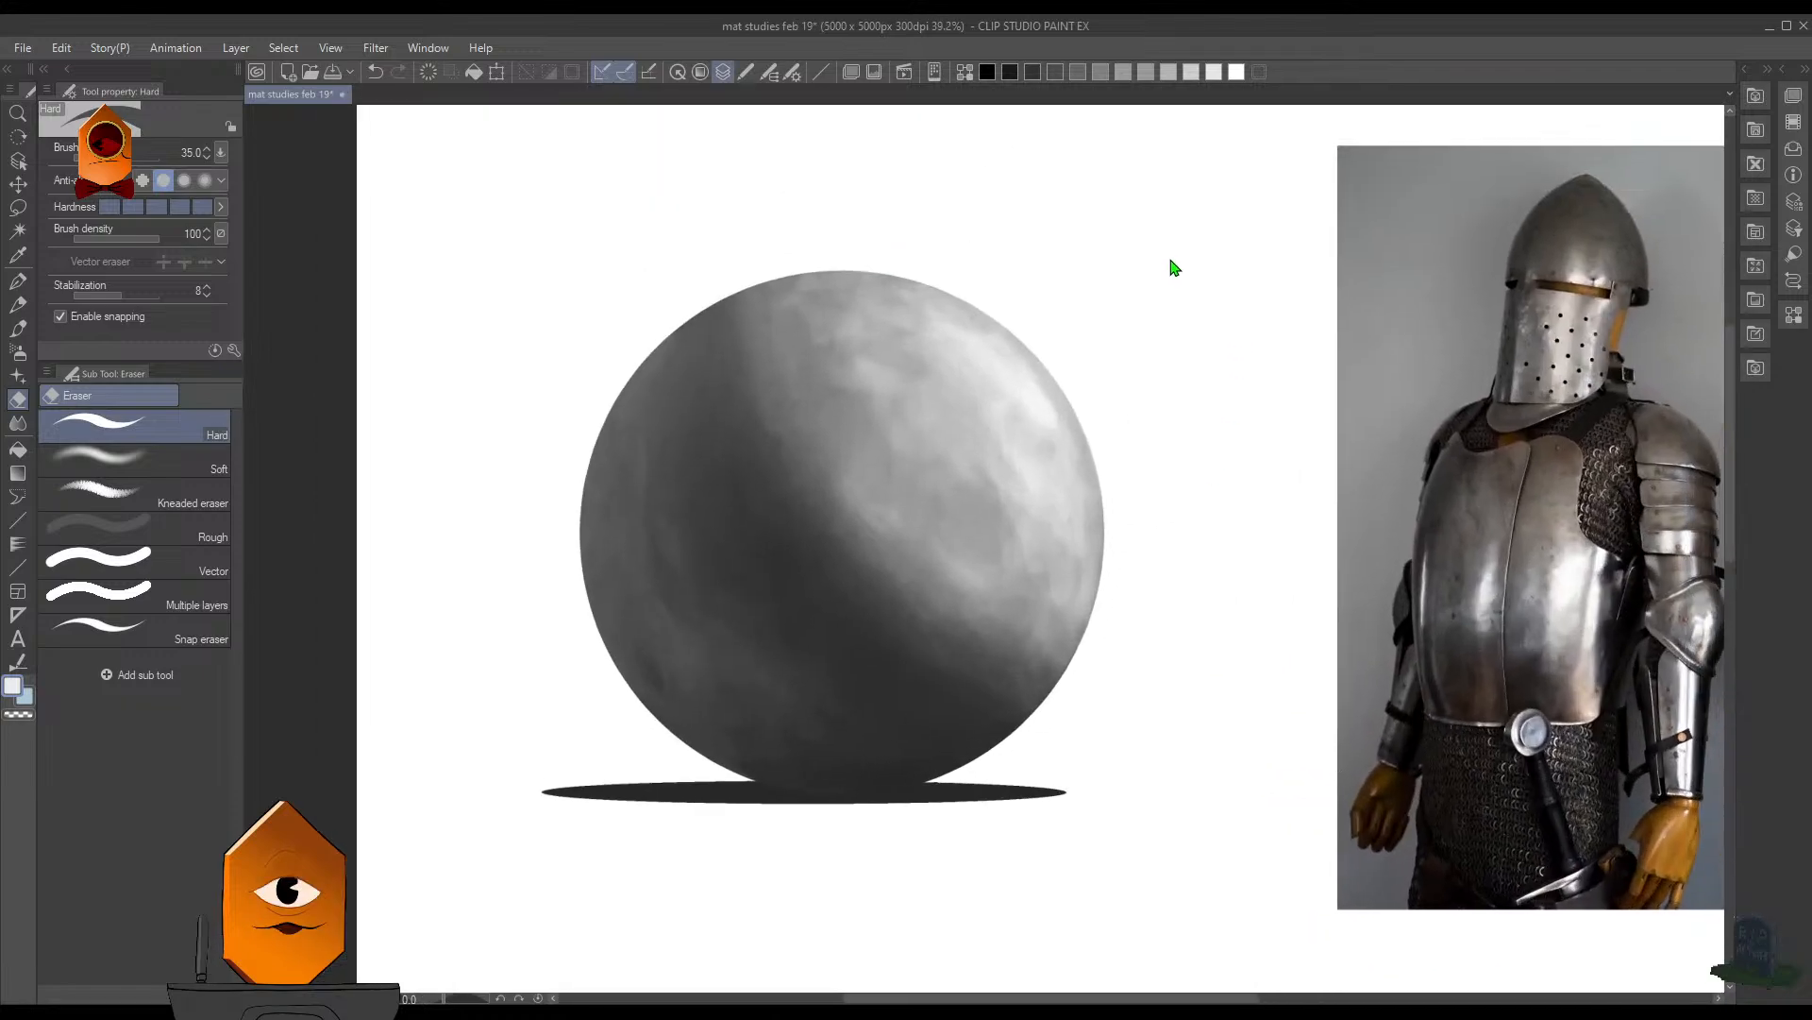
pyautogui.click(700, 72)
pyautogui.scroll(2, 1105, 393)
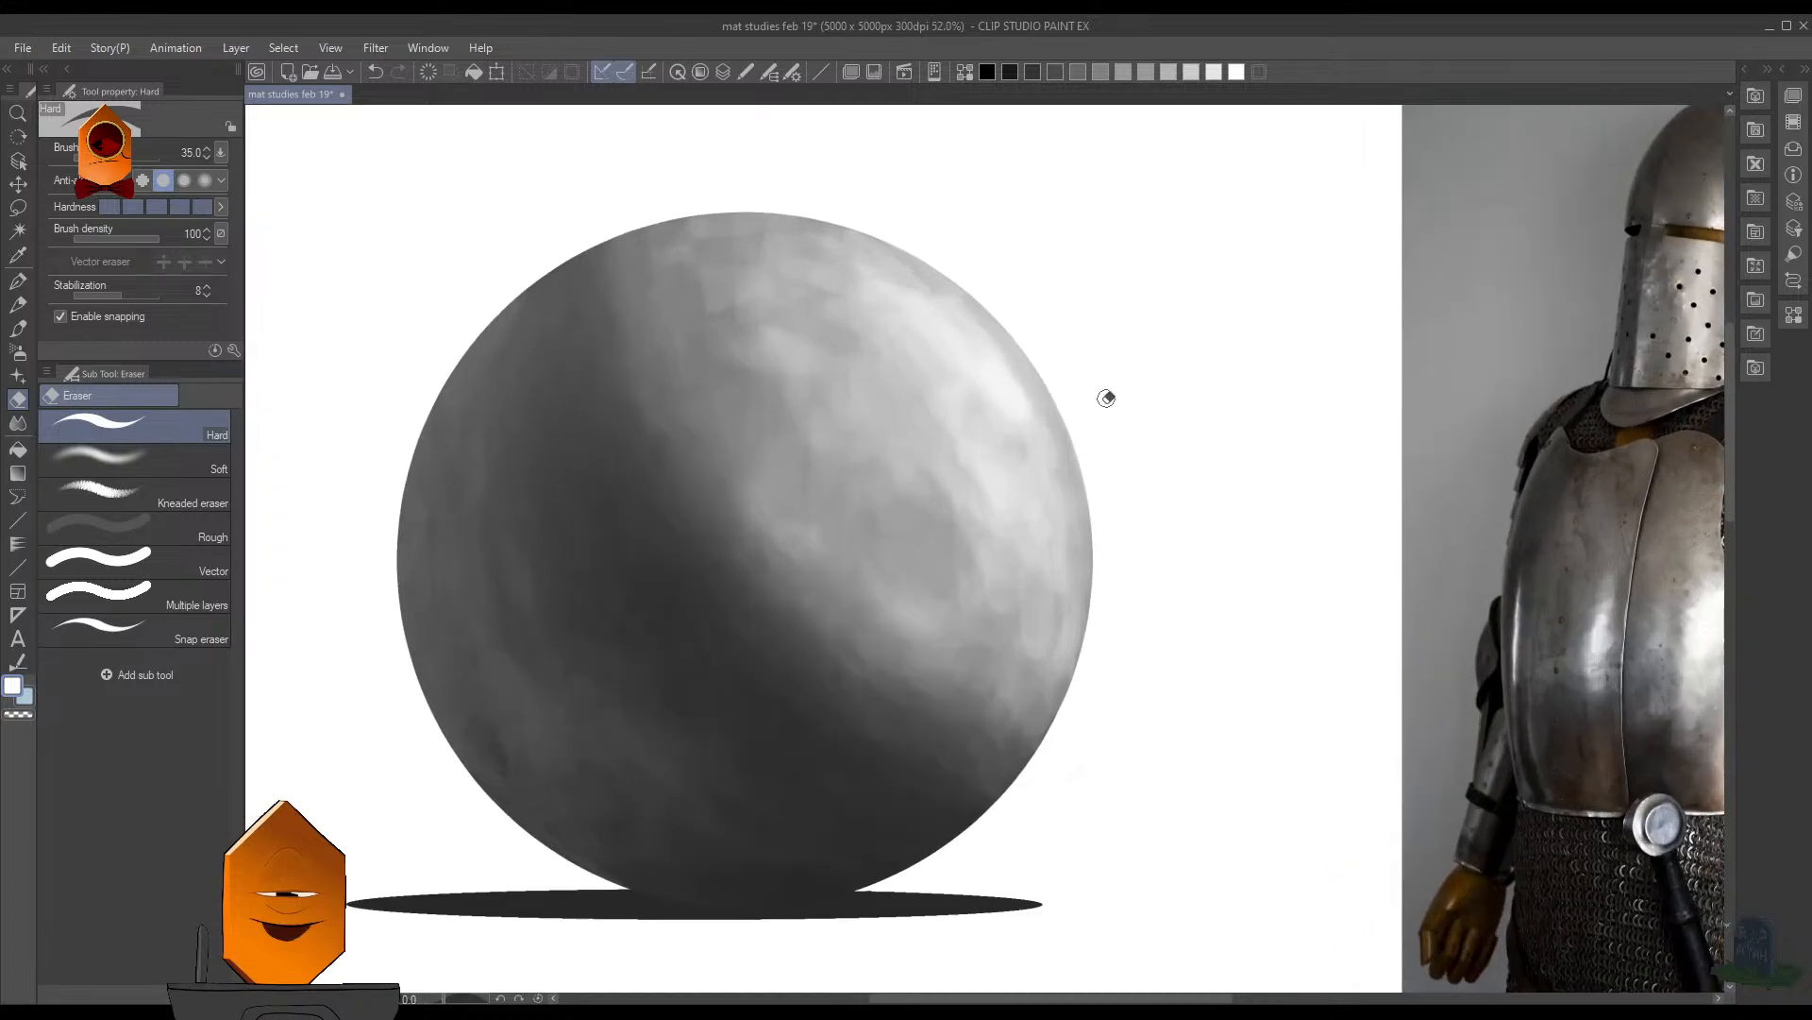
# - Paint a bright white highlight streak along the sphere's upper-right edge with the MB Cubebrush at size 45
pyautogui.press('b')
pyautogui.press('[')
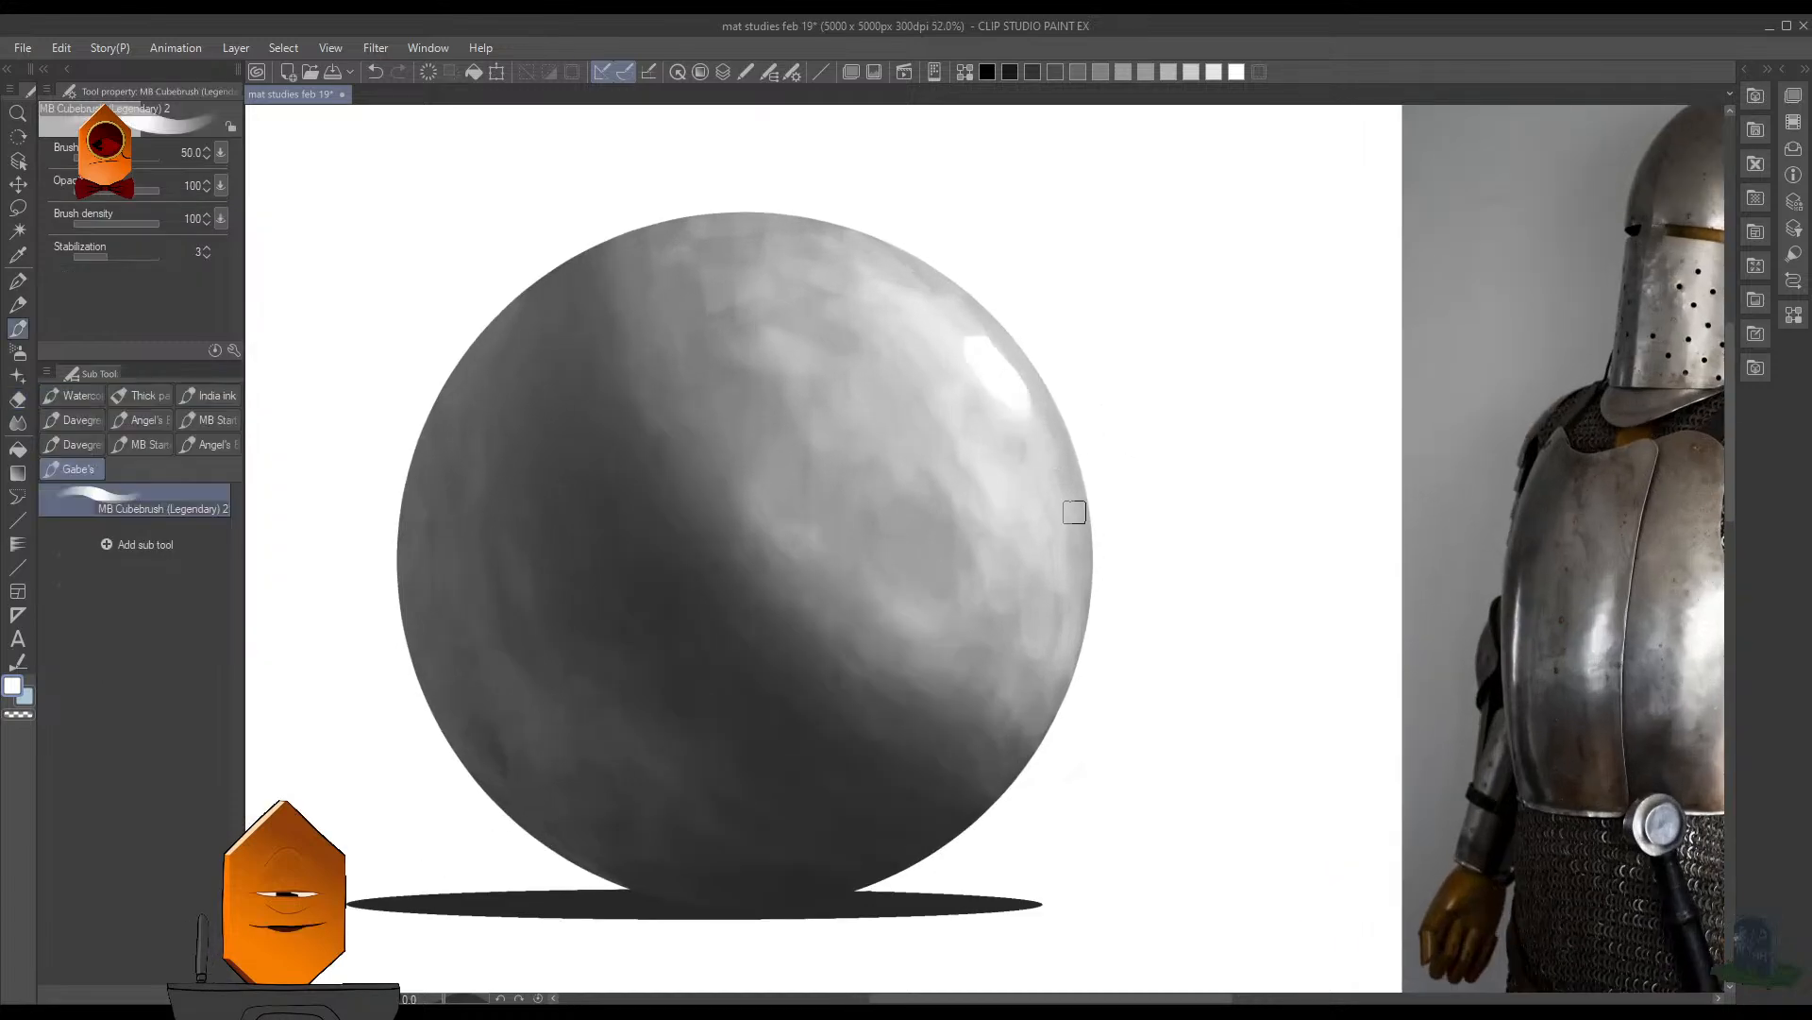
pyautogui.moveTo(1025, 403); pyautogui.dragTo(990, 364)
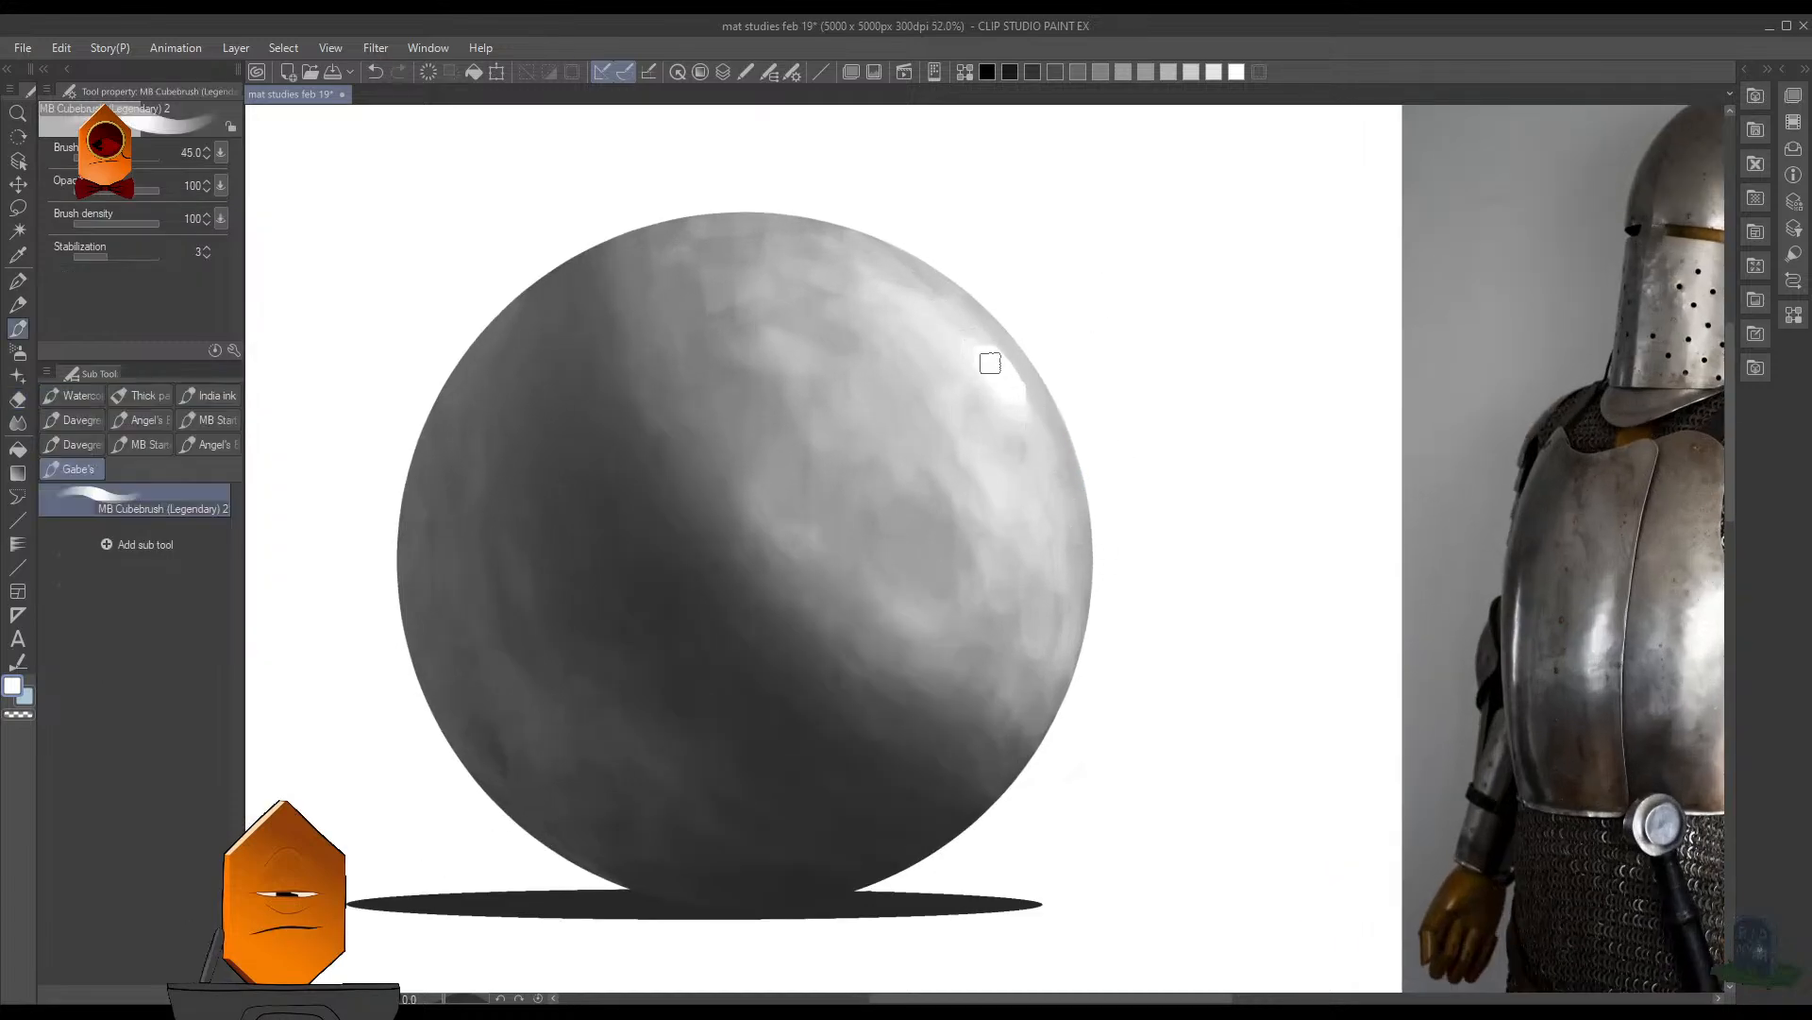
pyautogui.hotkey('ctrl', 'z')
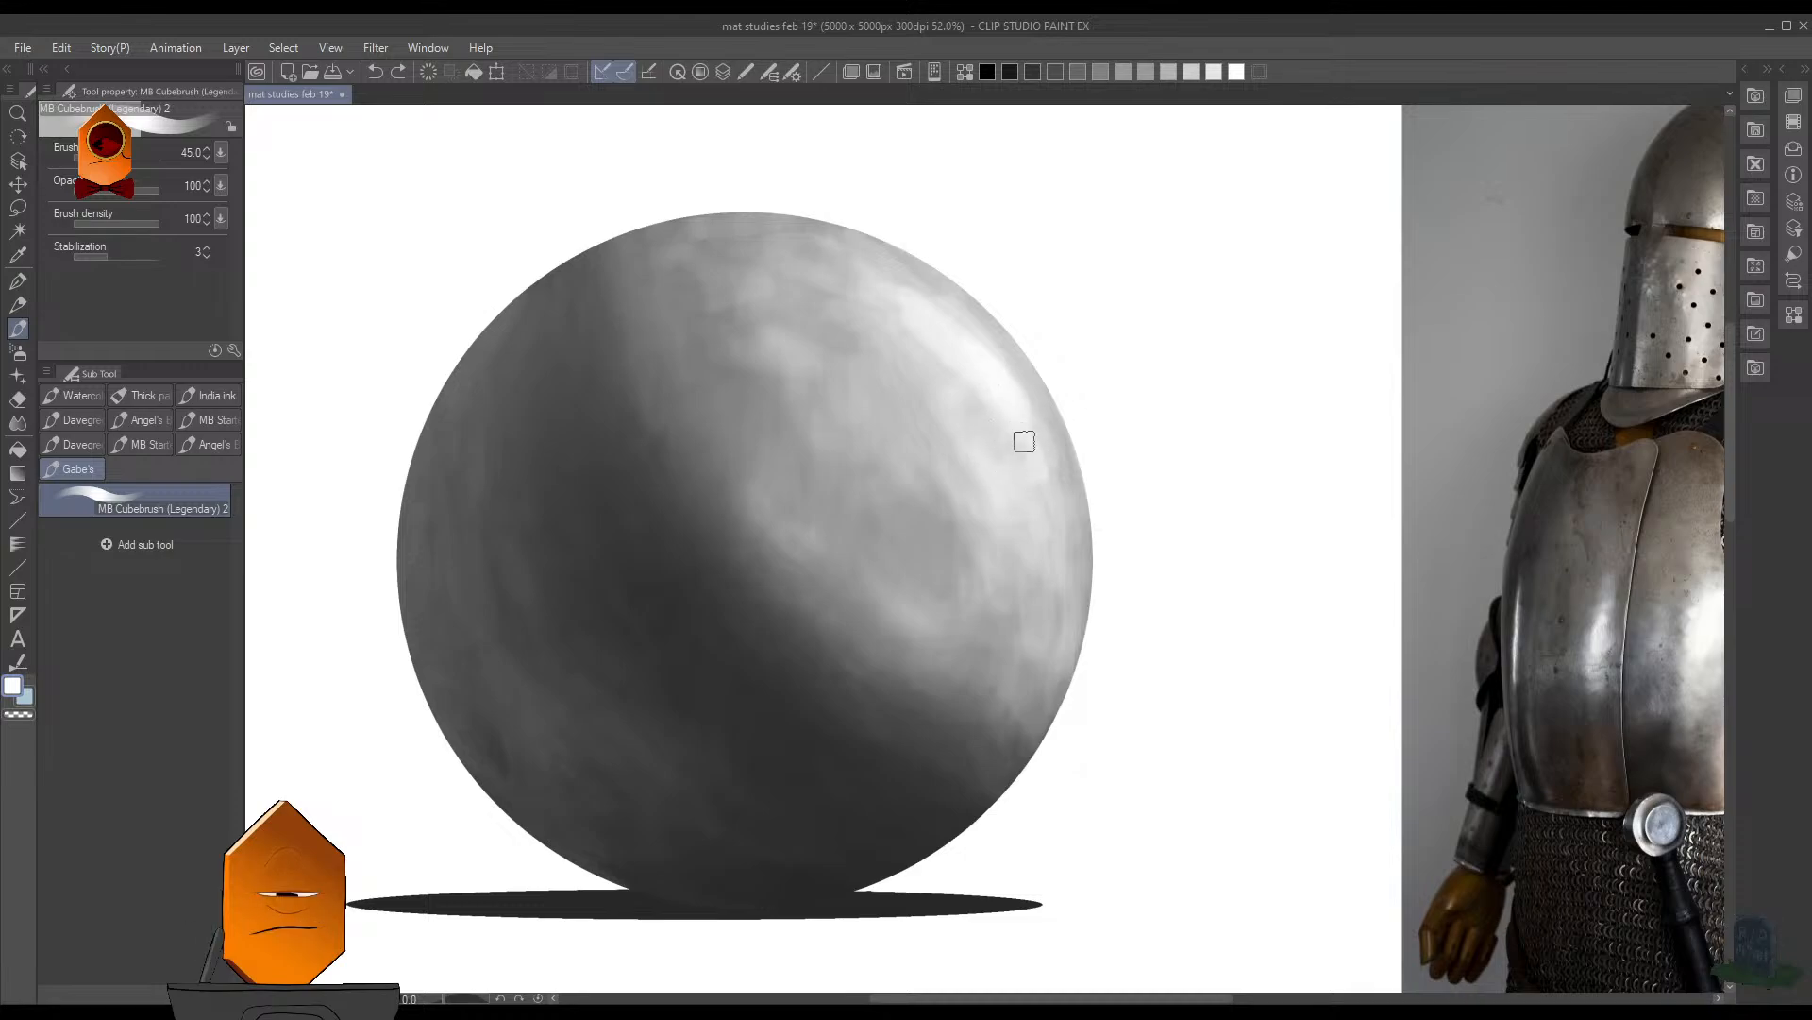
pyautogui.moveTo(1040, 457); pyautogui.dragTo(1039, 498)
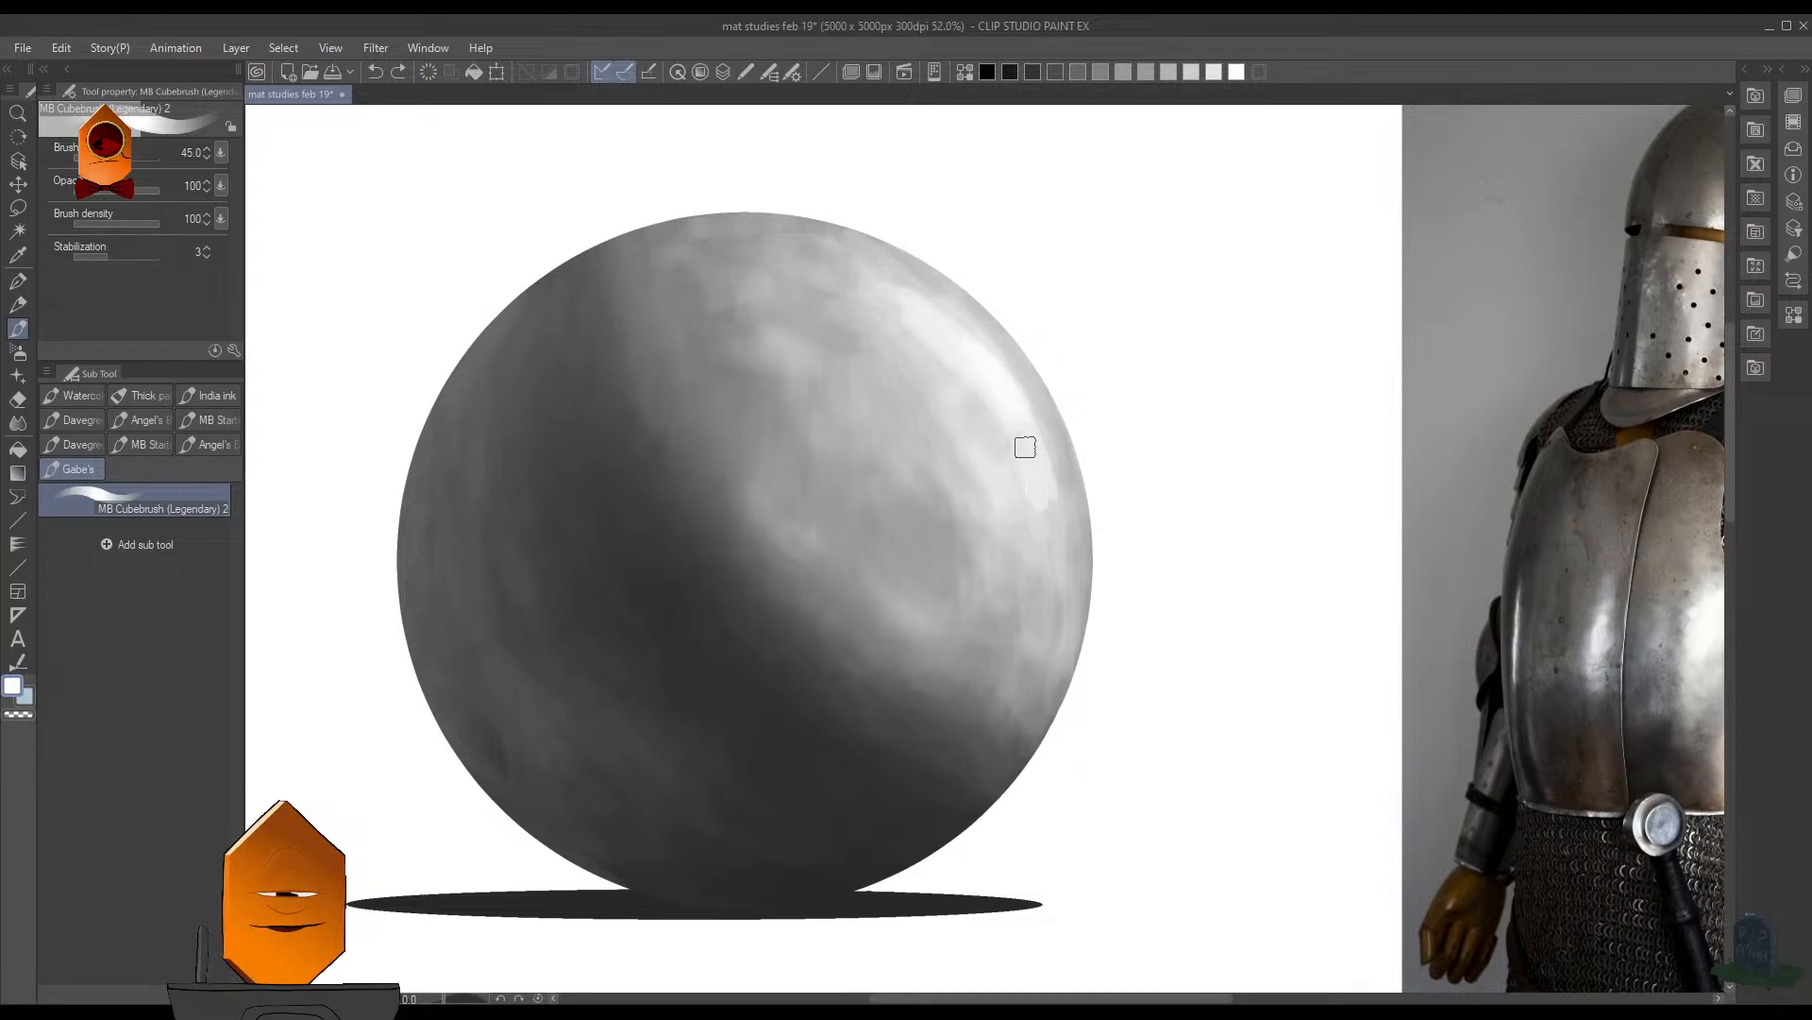
pyautogui.moveTo(1004, 399); pyautogui.dragTo(1019, 424)
pyautogui.moveTo(968, 354); pyautogui.dragTo(1044, 477)
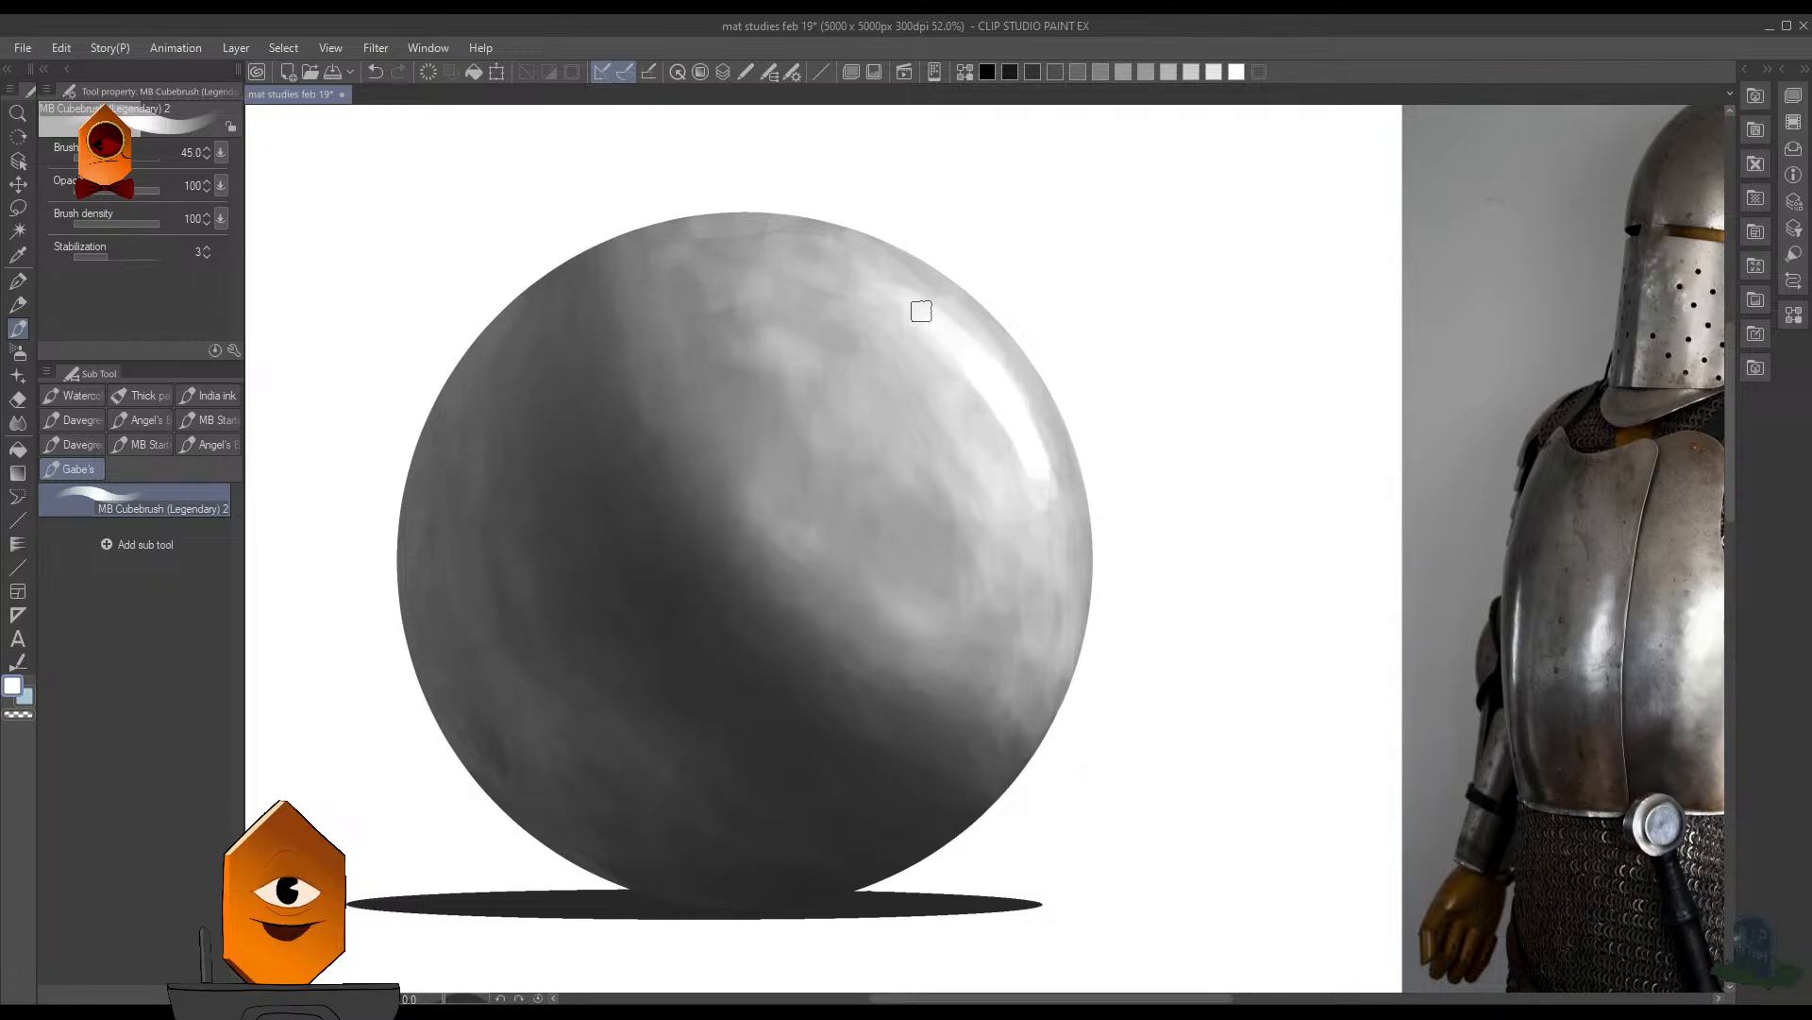
# - Reduce the MB Cubebrush to size 35 and paint a smaller bright highlight spot near the sphere's upper-right edge
pyautogui.moveTo(1225, 341); pyautogui.dragTo(1128, 345)
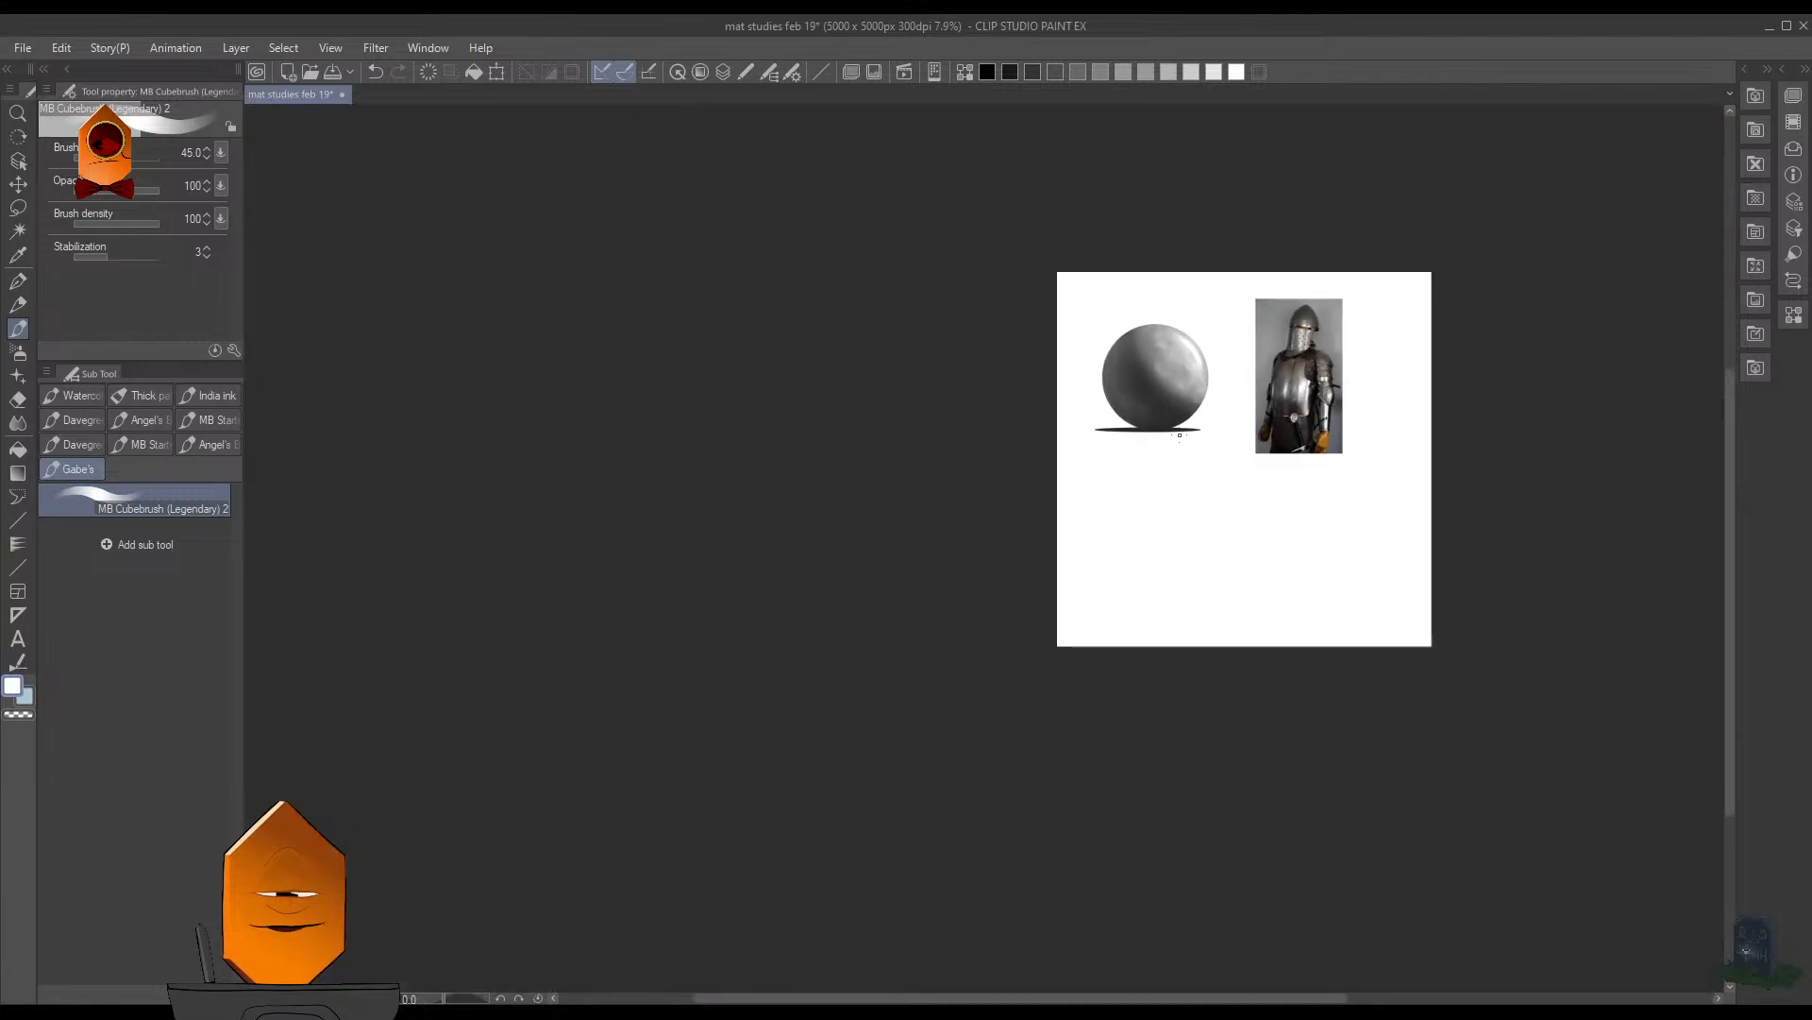
pyautogui.moveTo(1215, 411); pyautogui.dragTo(1265, 406)
pyautogui.moveTo(1221, 335); pyautogui.dragTo(1239, 336)
pyautogui.moveTo(1232, 336); pyautogui.dragTo(1153, 498)
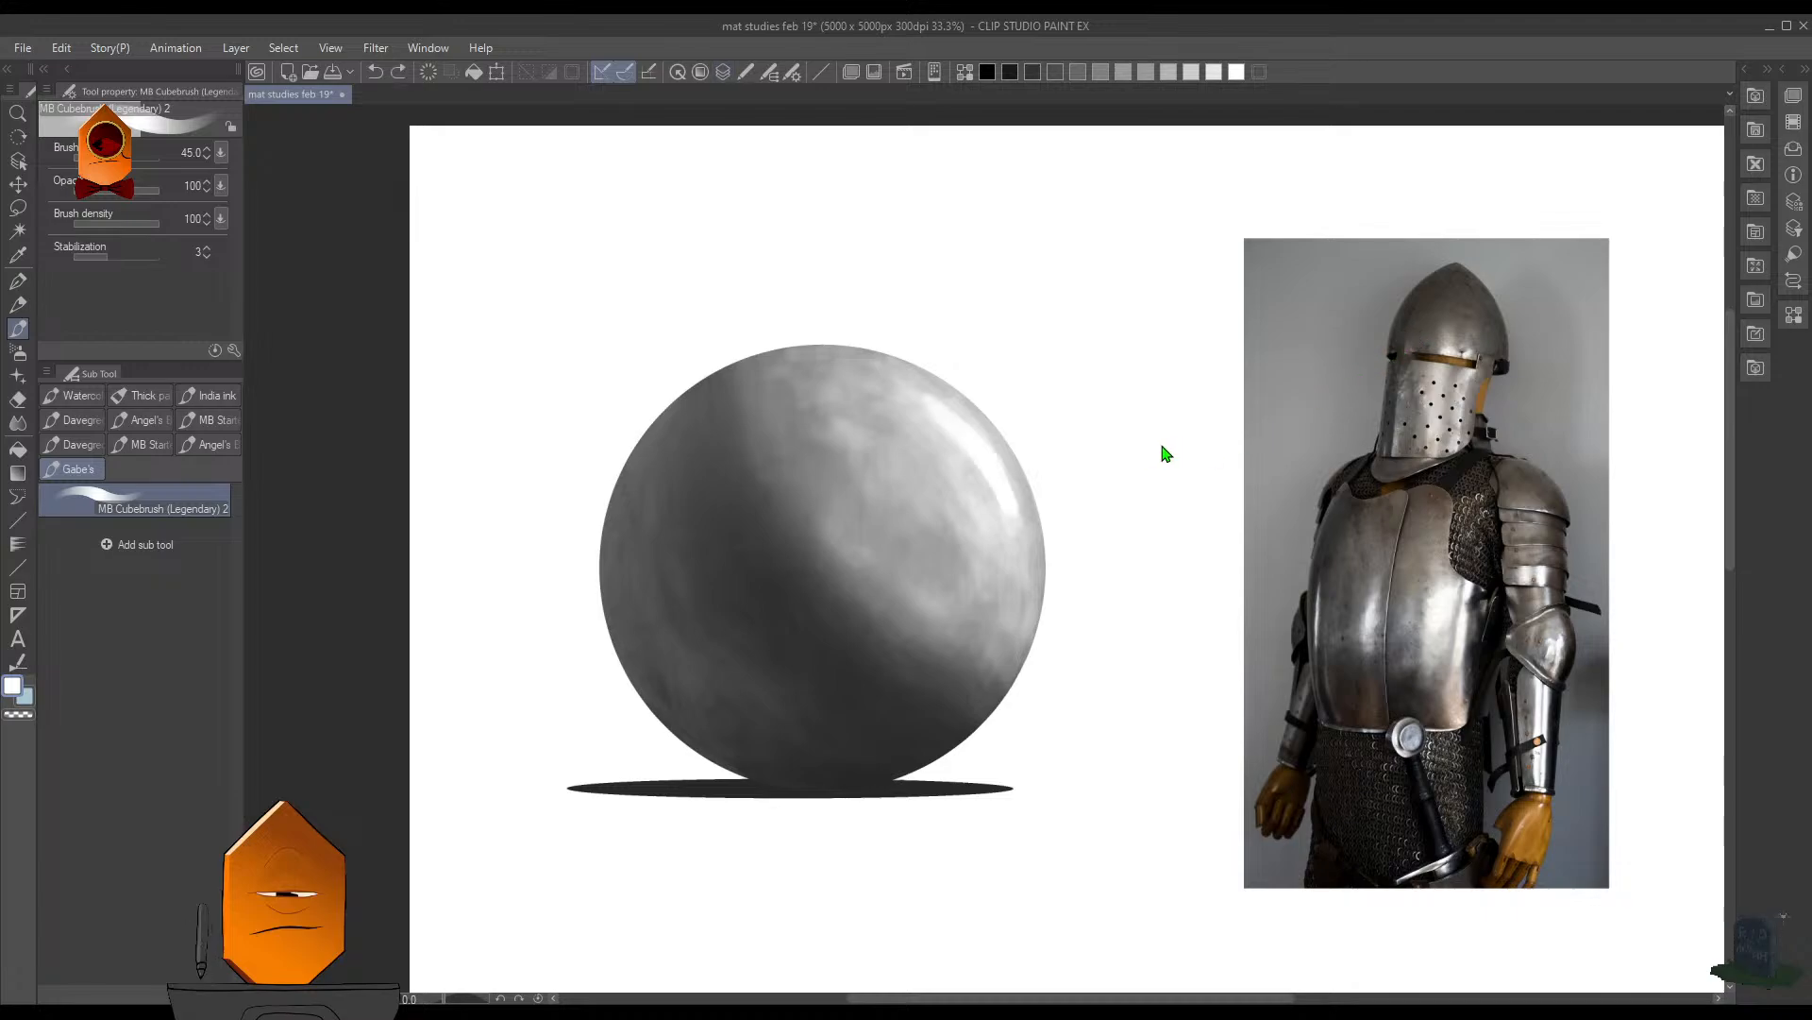
pyautogui.click(1051, 437)
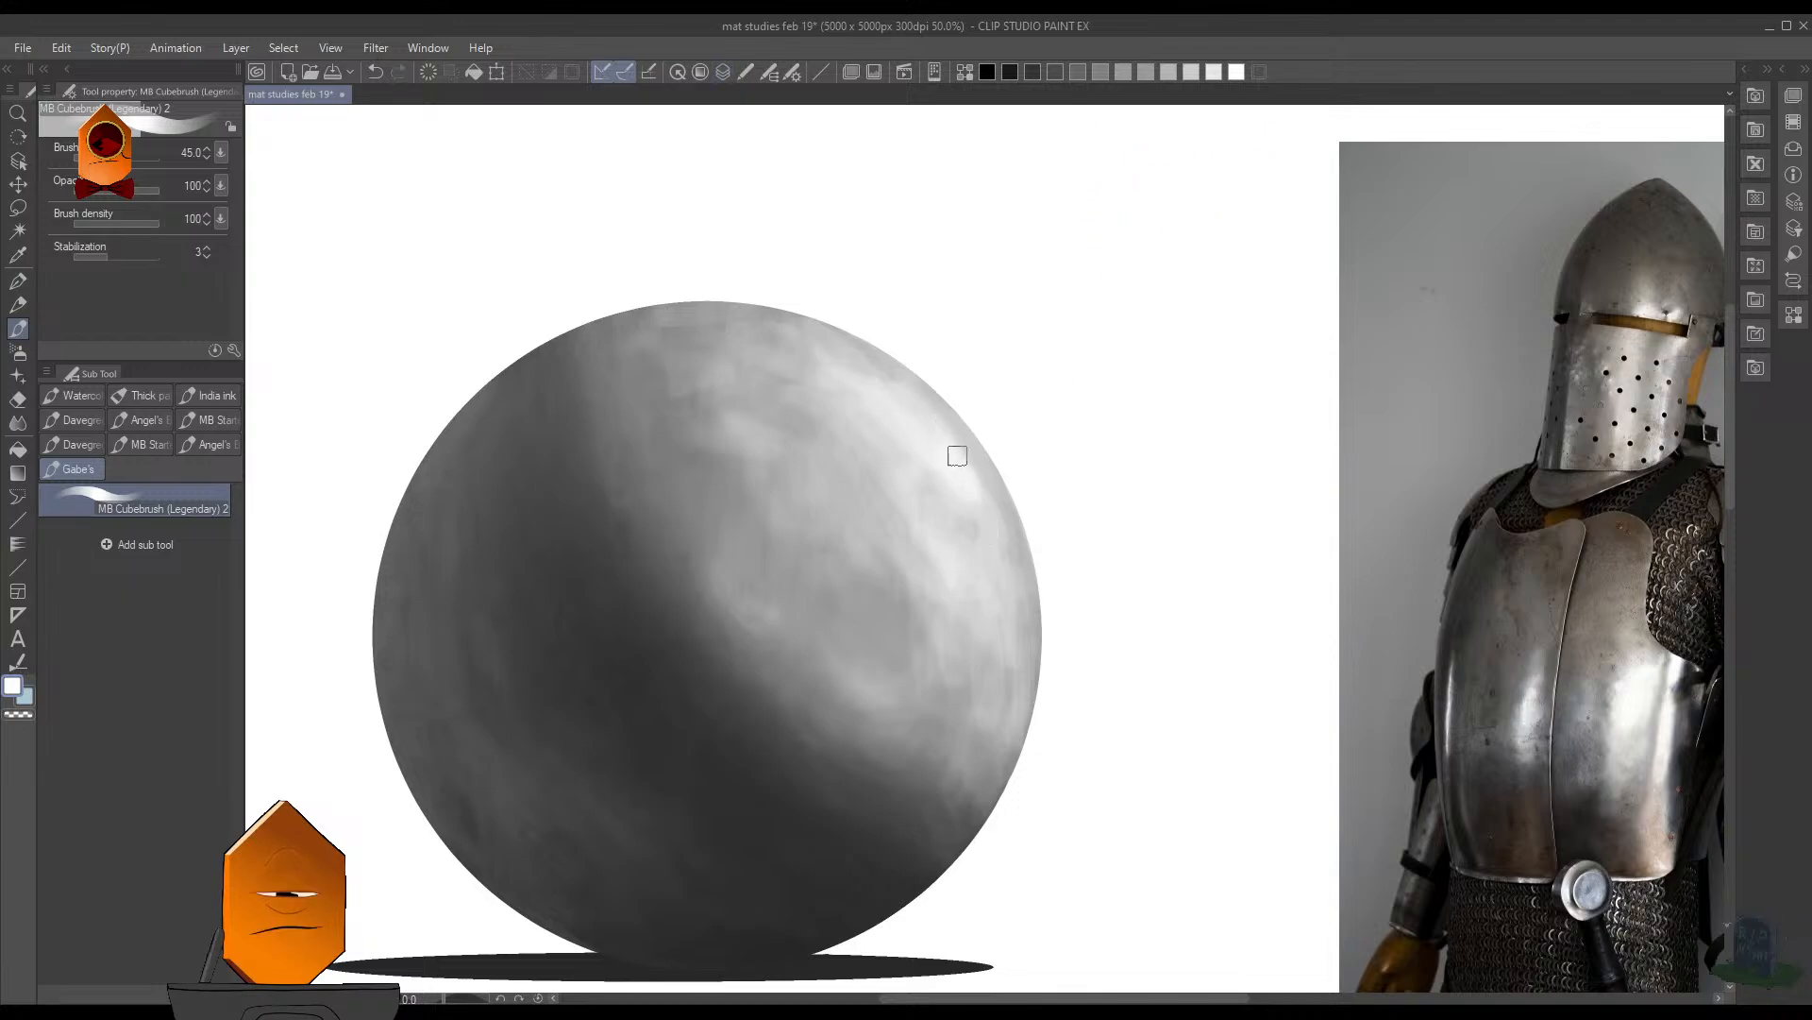
pyautogui.press('[')
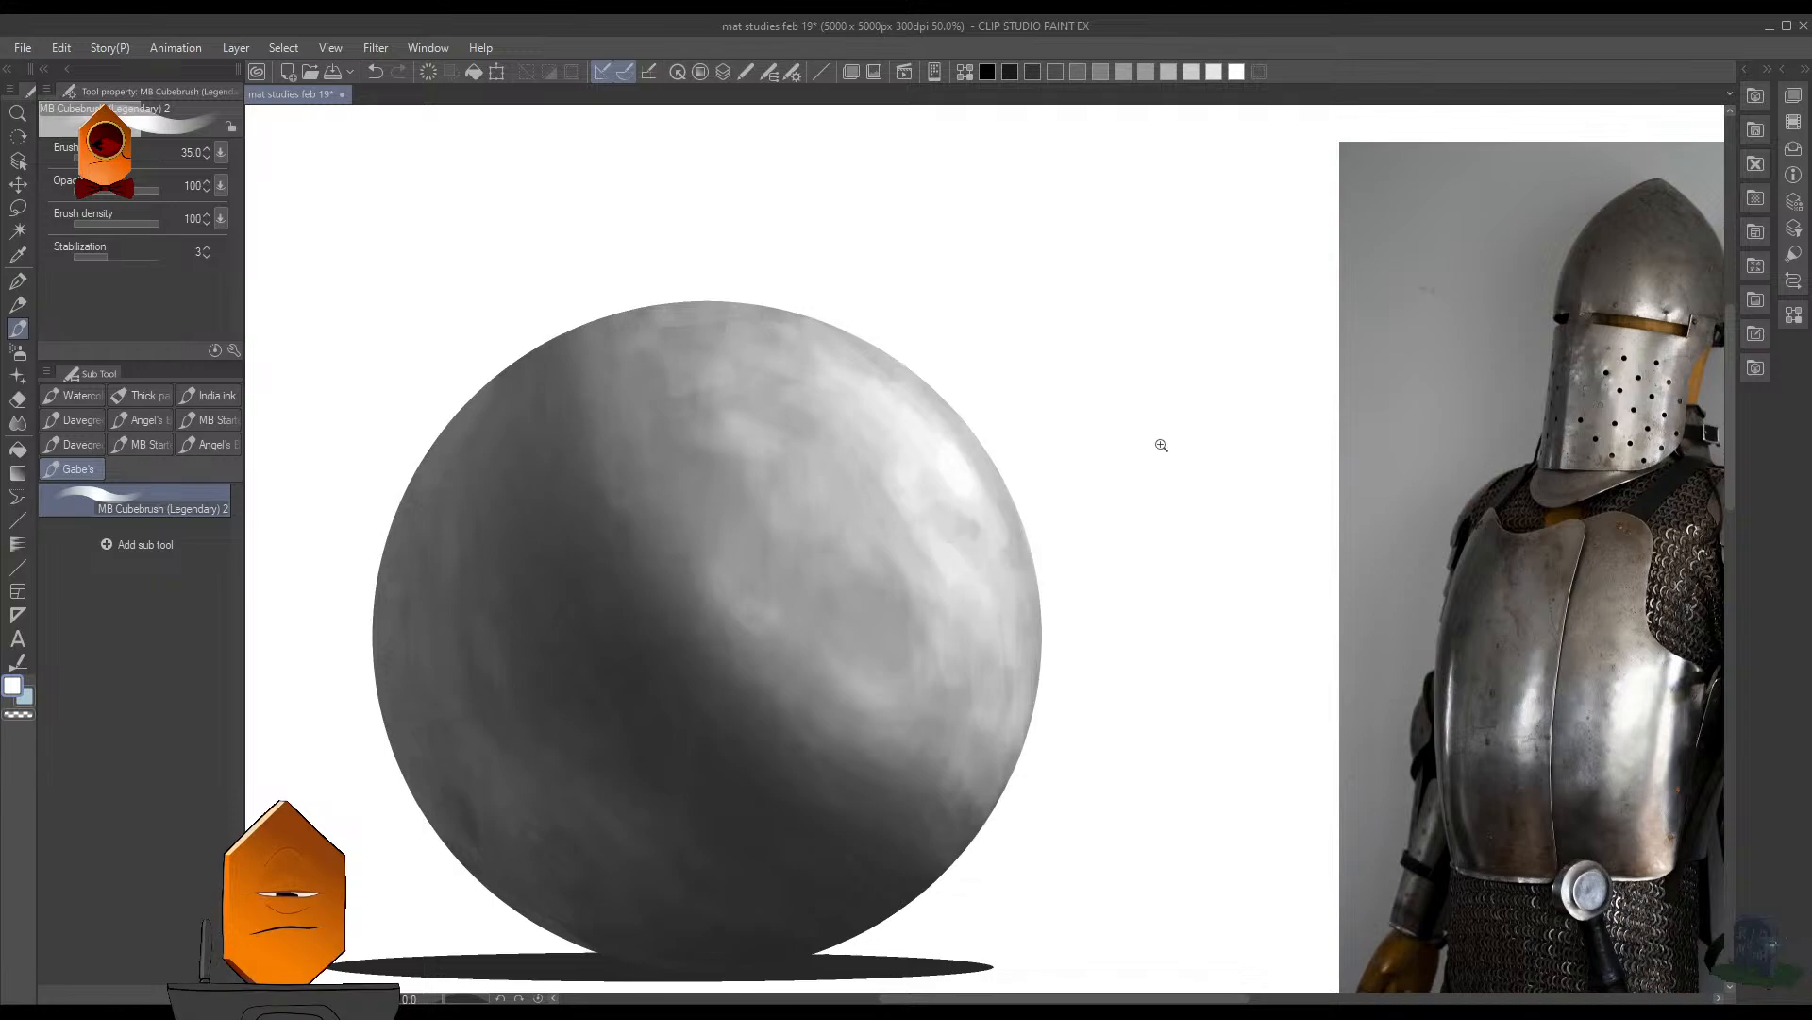
pyautogui.scroll(-3, 1161, 445)
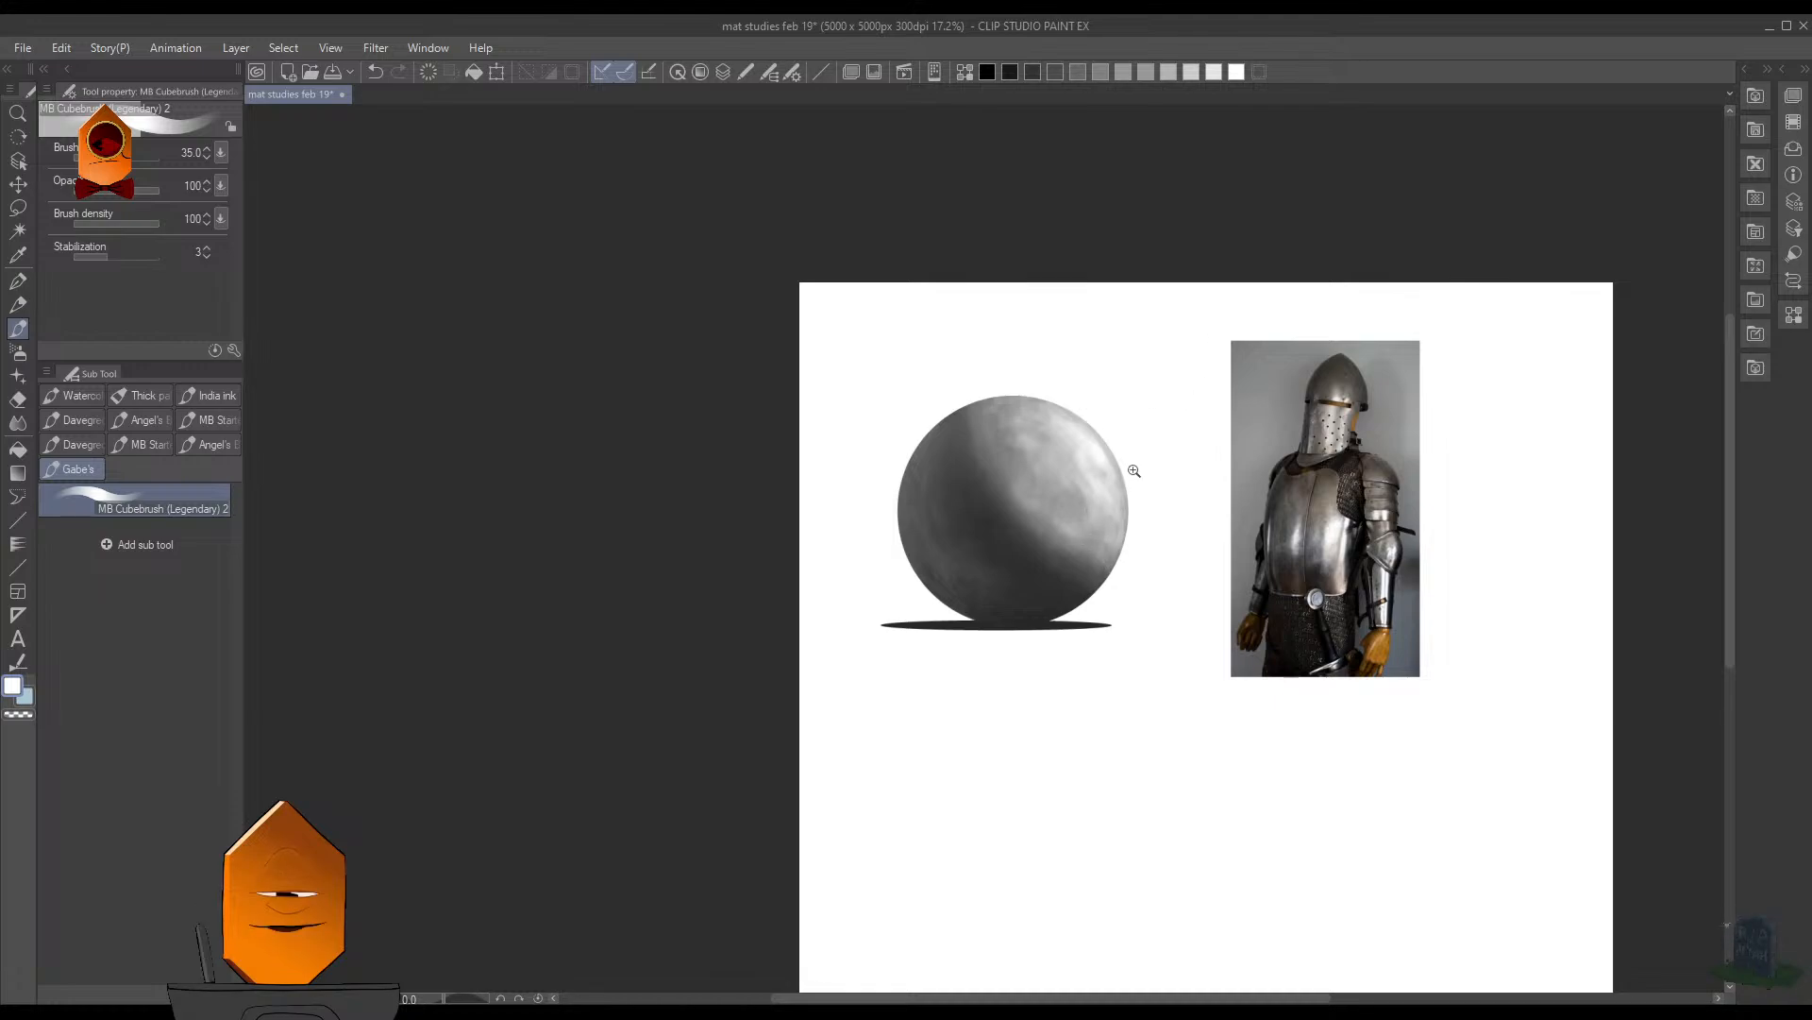
pyautogui.moveTo(1134, 470); pyautogui.dragTo(1174, 339)
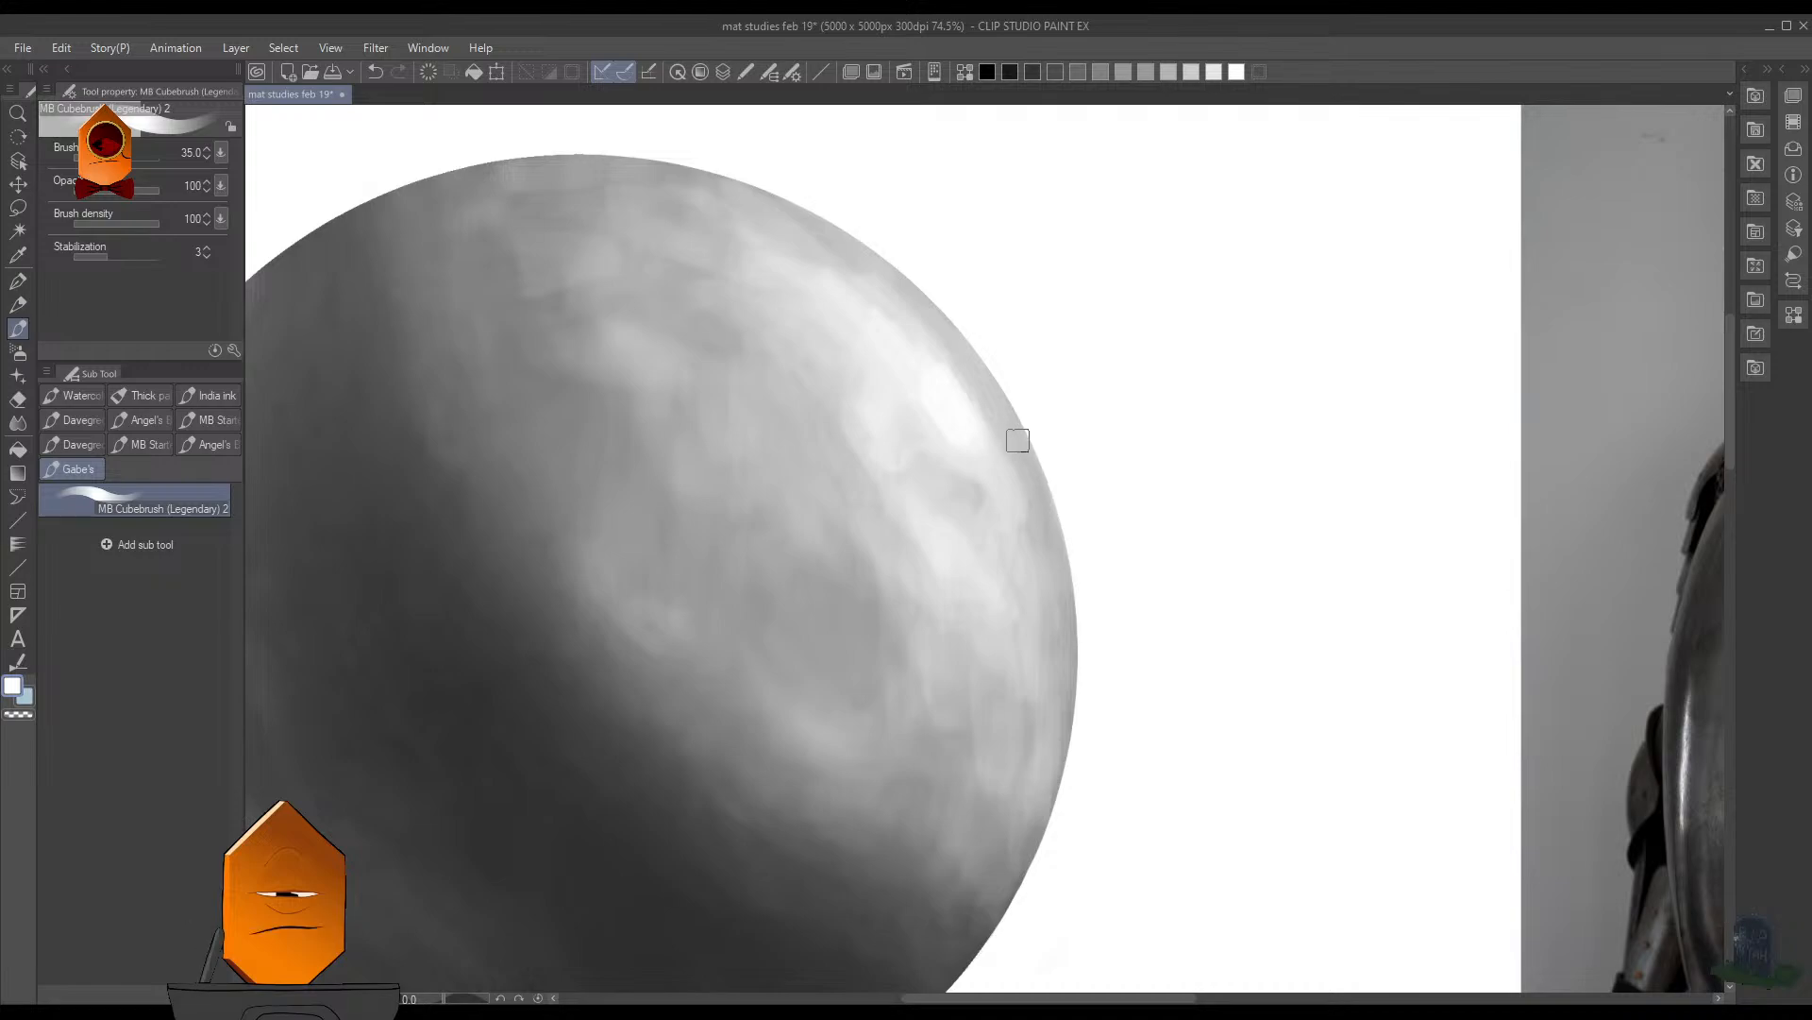
# - Reduce the MB Cubebrush to size 17.5 and brighten the small highlight just below the main streak near the sphere's right edge
pyautogui.press('[')
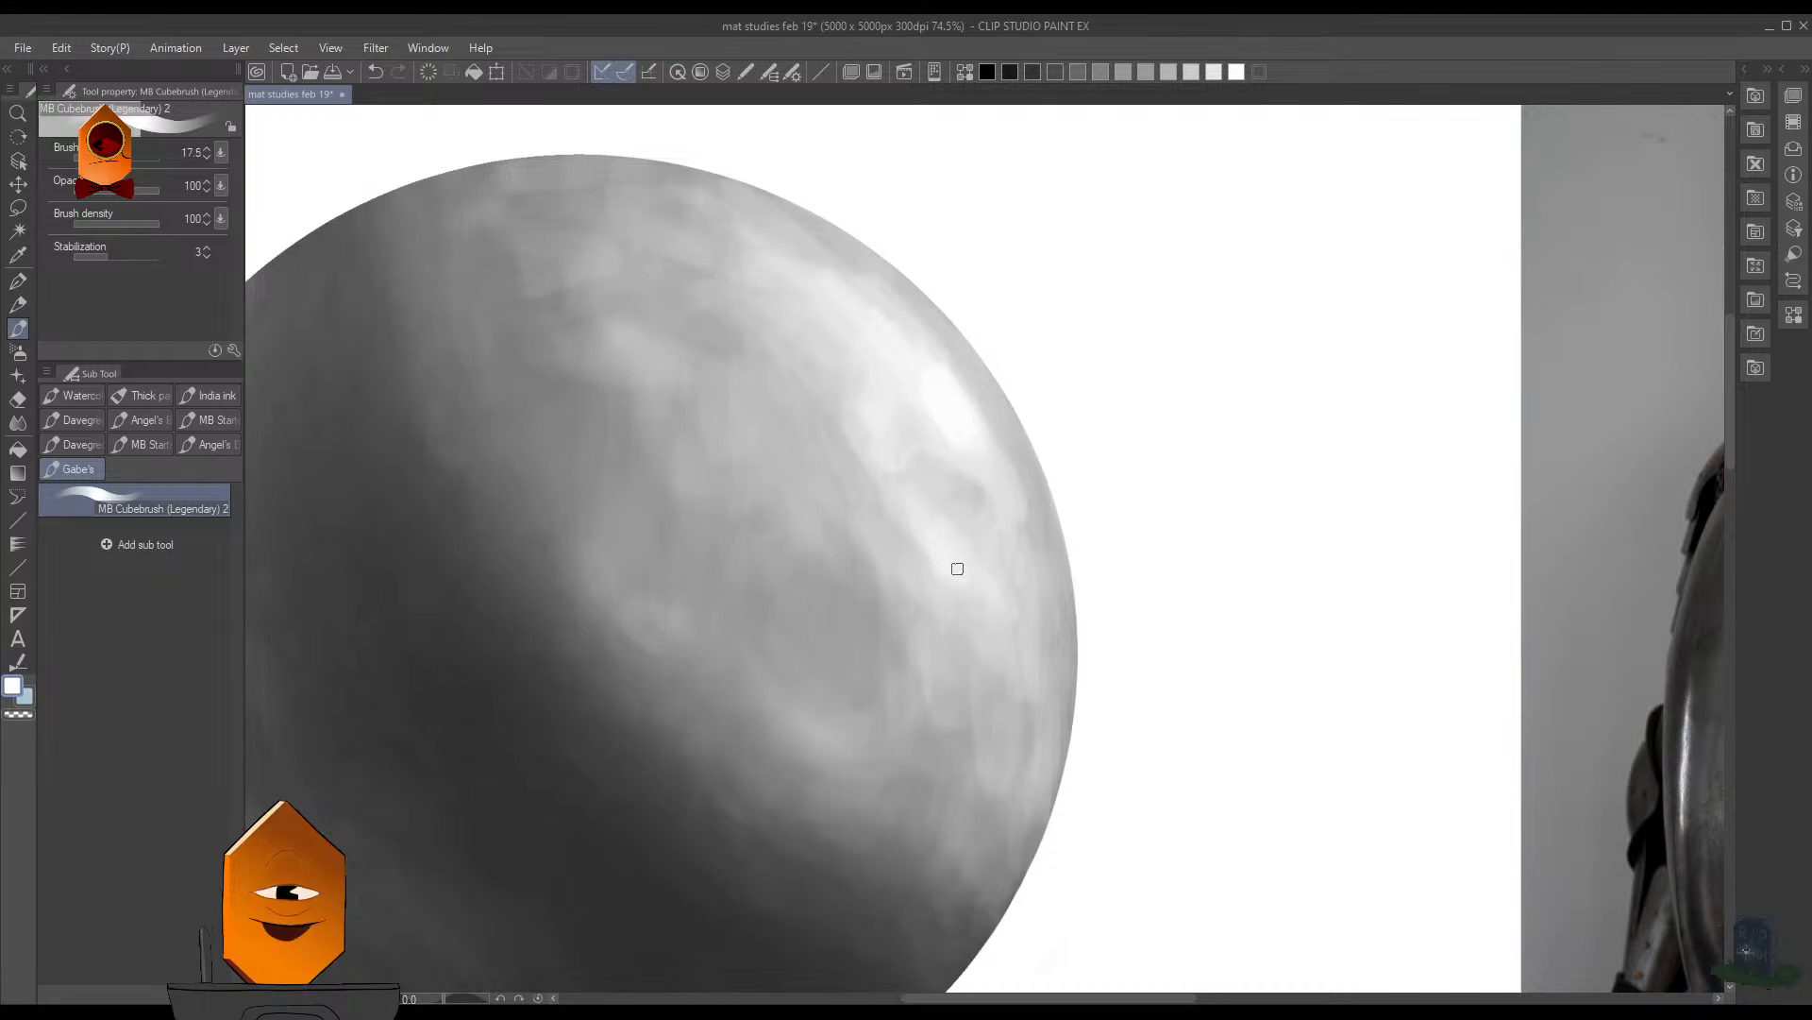
pyautogui.moveTo(955, 567); pyautogui.dragTo(910, 509)
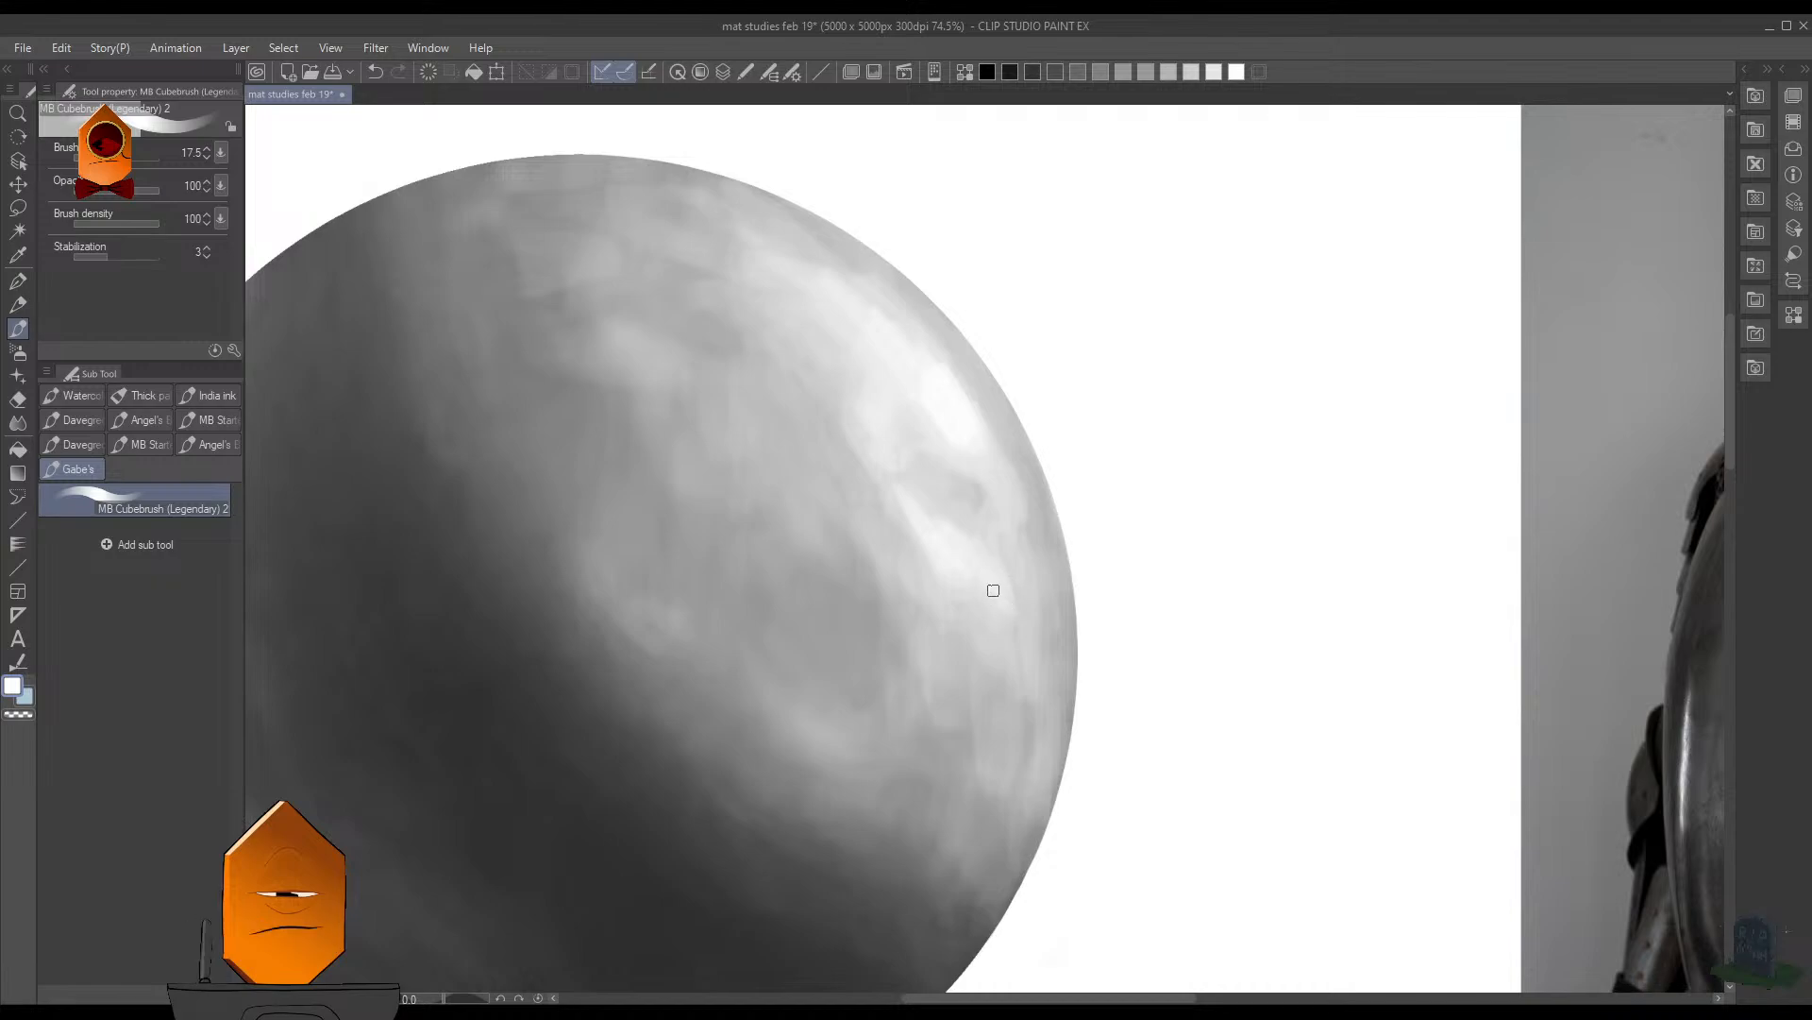
pyautogui.moveTo(1102, 457)
pyautogui.mouseDown()
pyautogui.moveTo(1075, 576)
pyautogui.moveTo(1112, 425)
pyautogui.mouseUp()
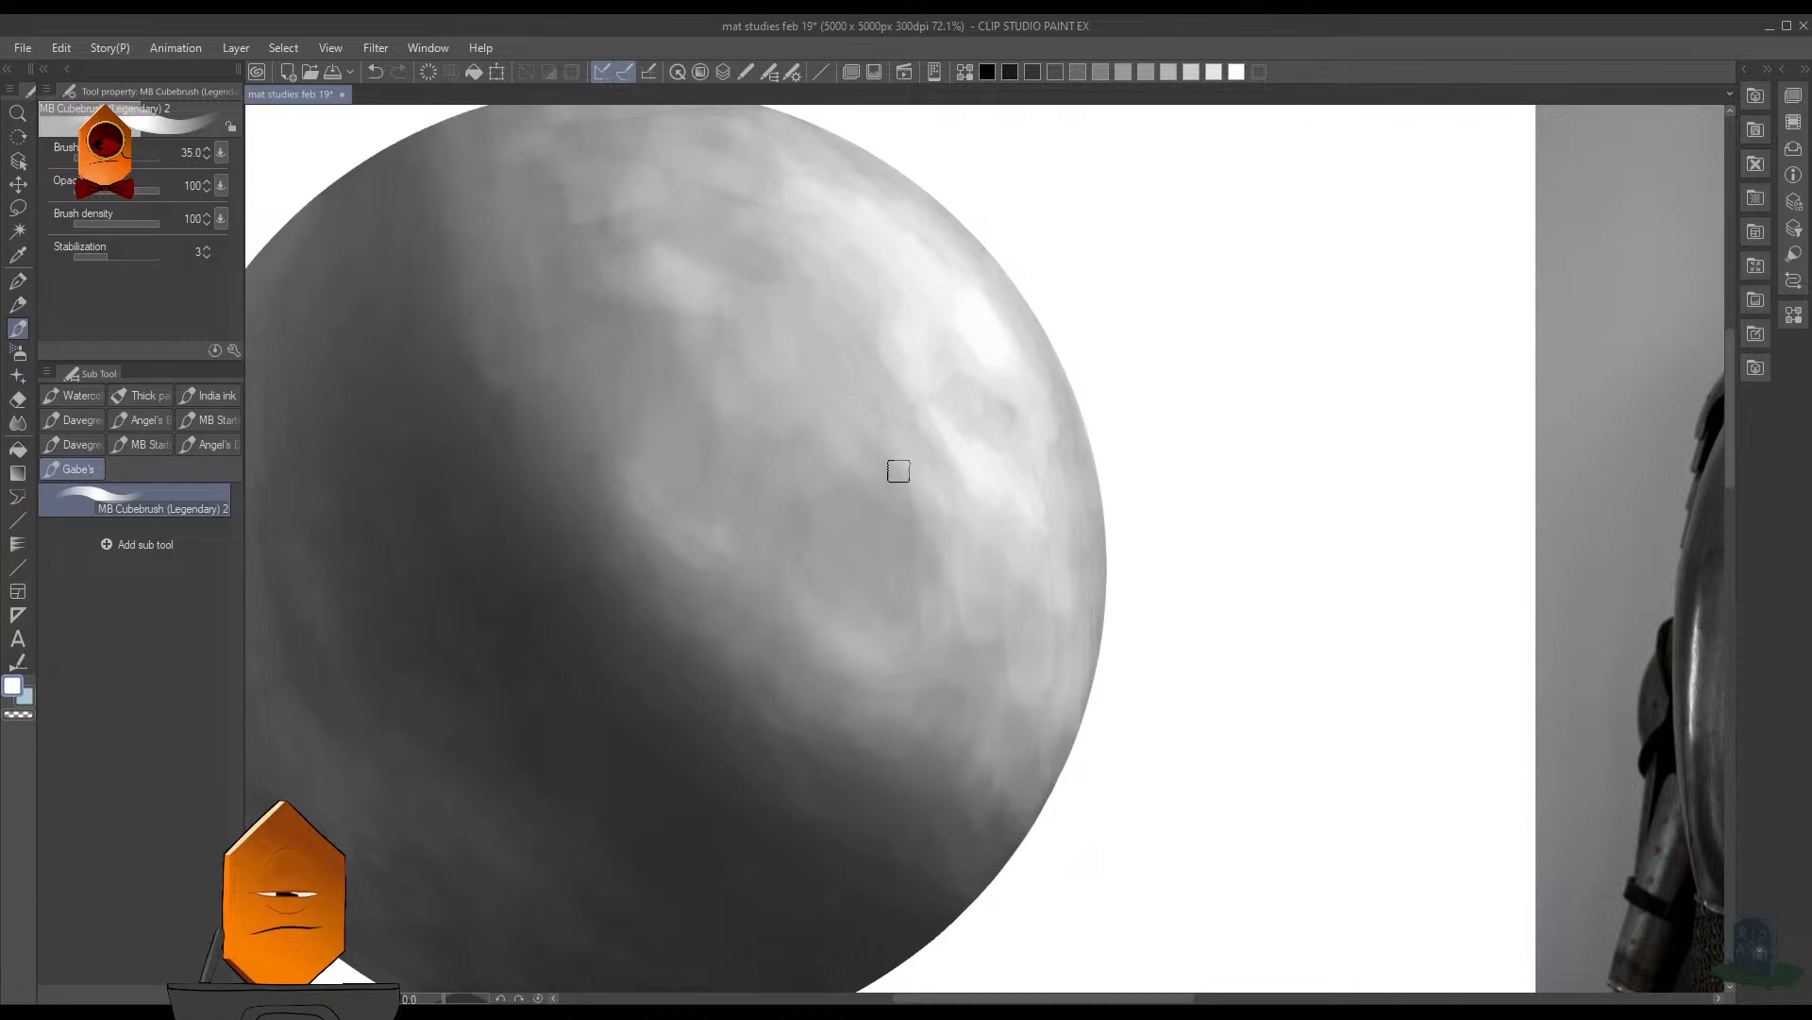
pyautogui.scroll(-5, 898, 470)
pyautogui.scroll(5, 1152, 435)
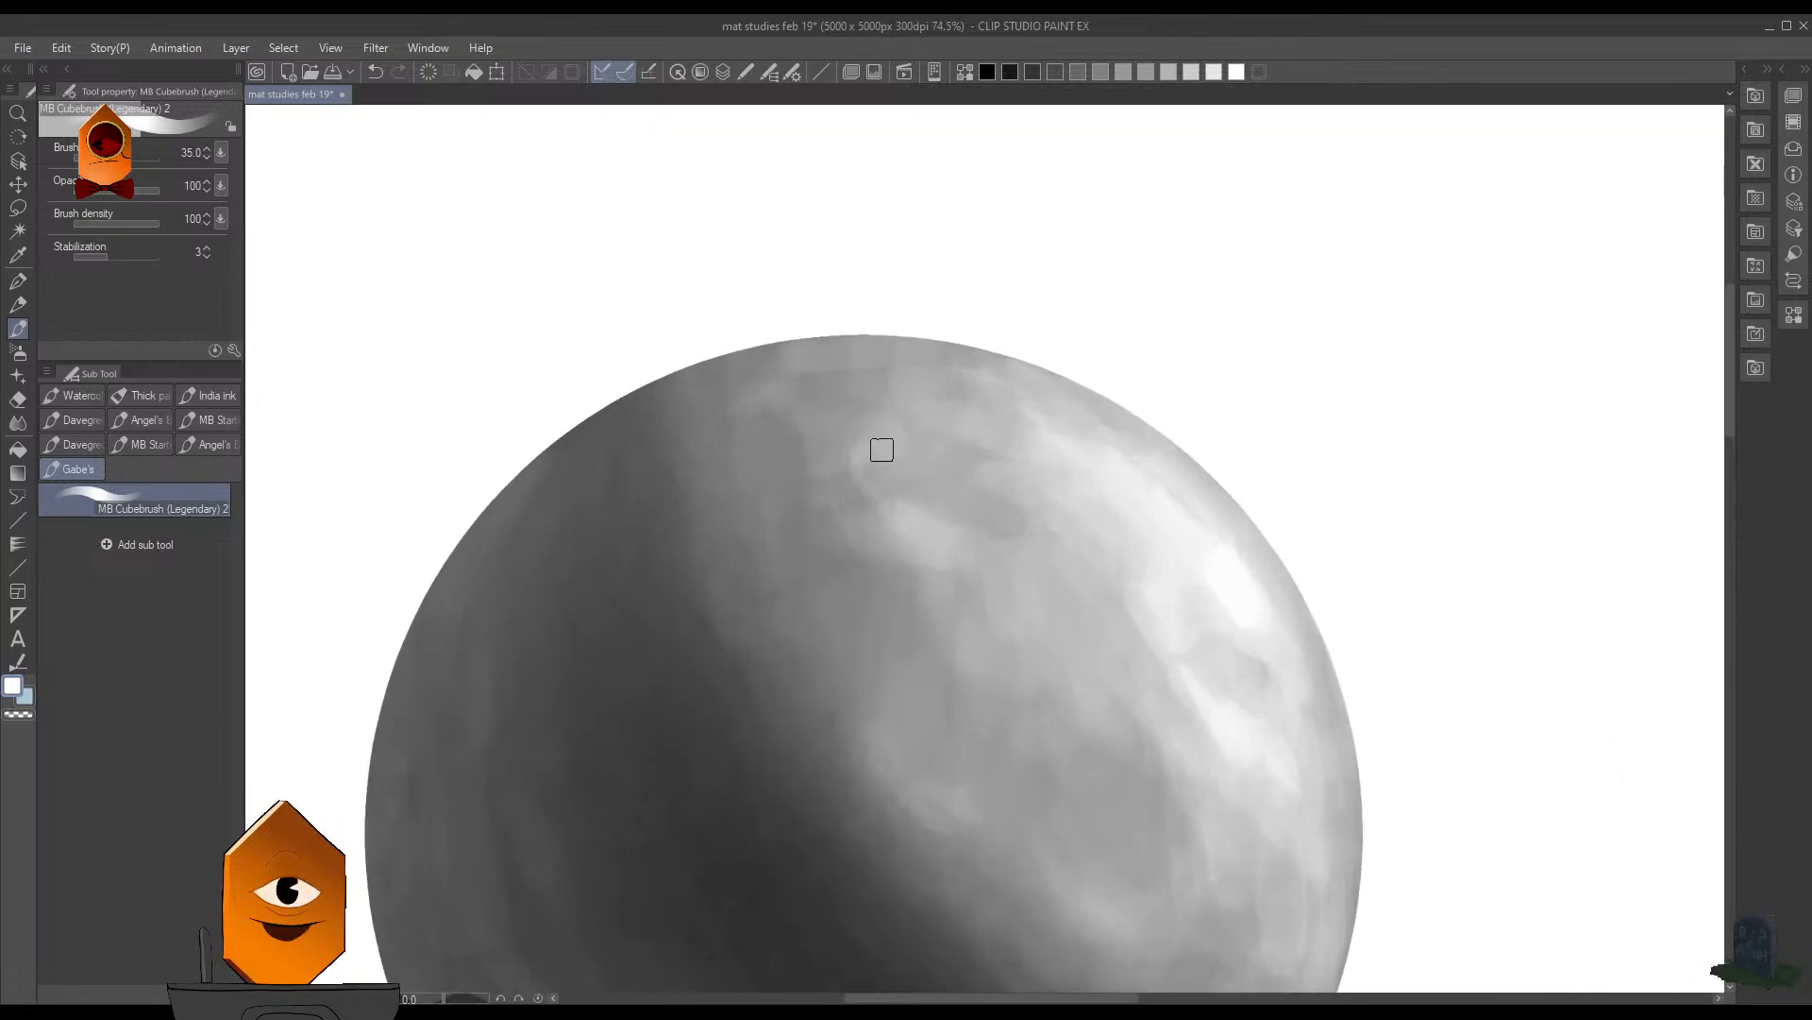
# - Undo the last stroke on the sphere and enlarge the MB Cubebrush to size 80
pyautogui.hotkey('ctrl', 'z')
pyautogui.press(']')
pyautogui.press(']')
pyautogui.press(']')
pyautogui.press(']')
pyautogui.press(']')
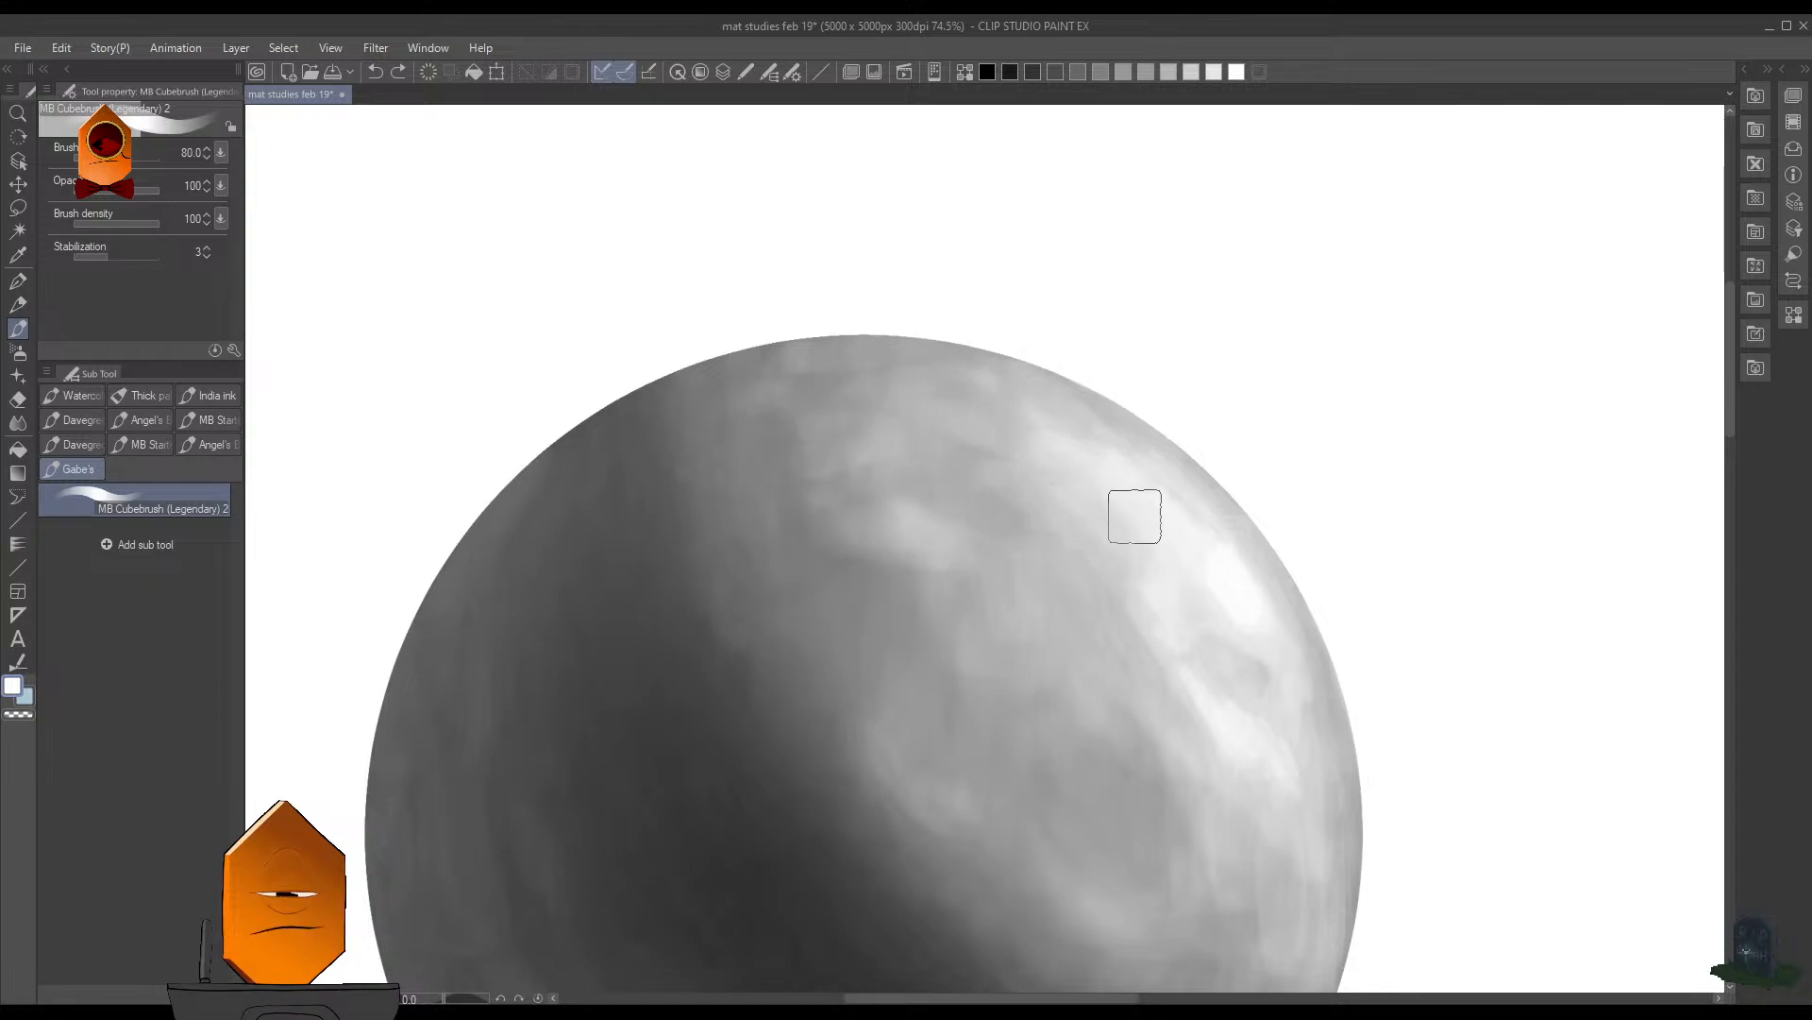
pyautogui.scroll(-3, 1121, 519)
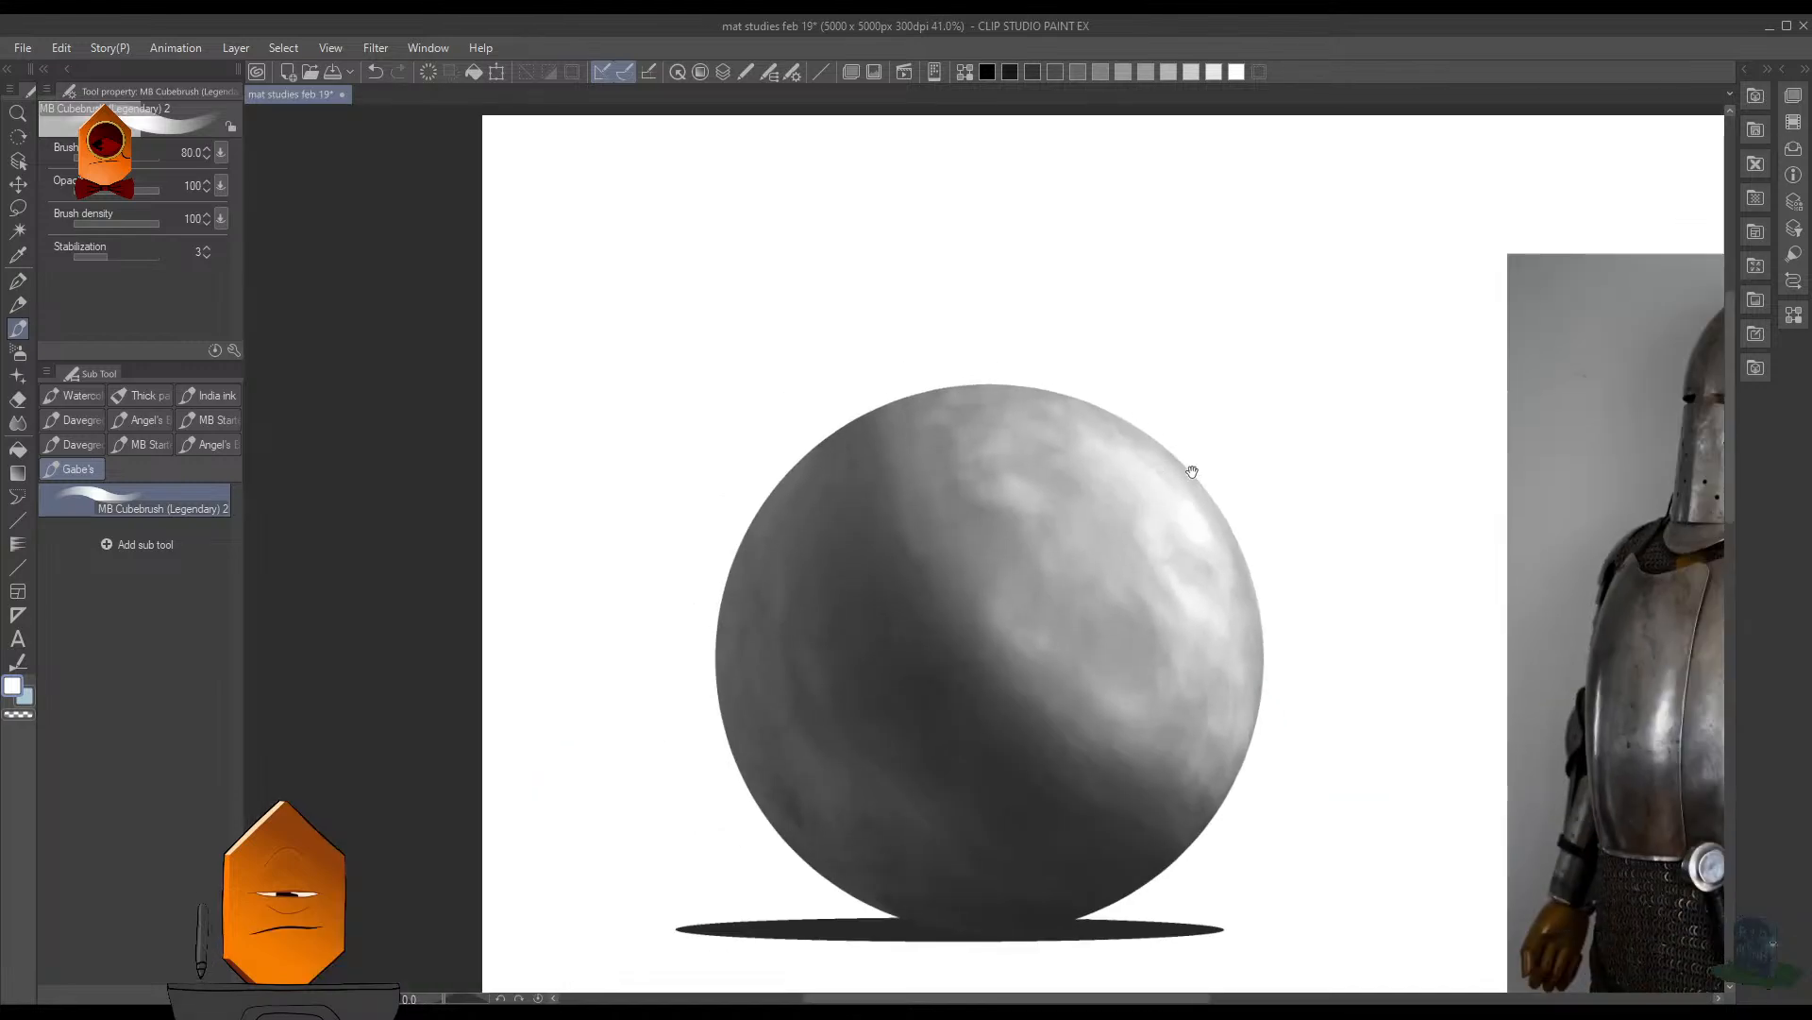
pyautogui.scroll(-5, 1193, 472)
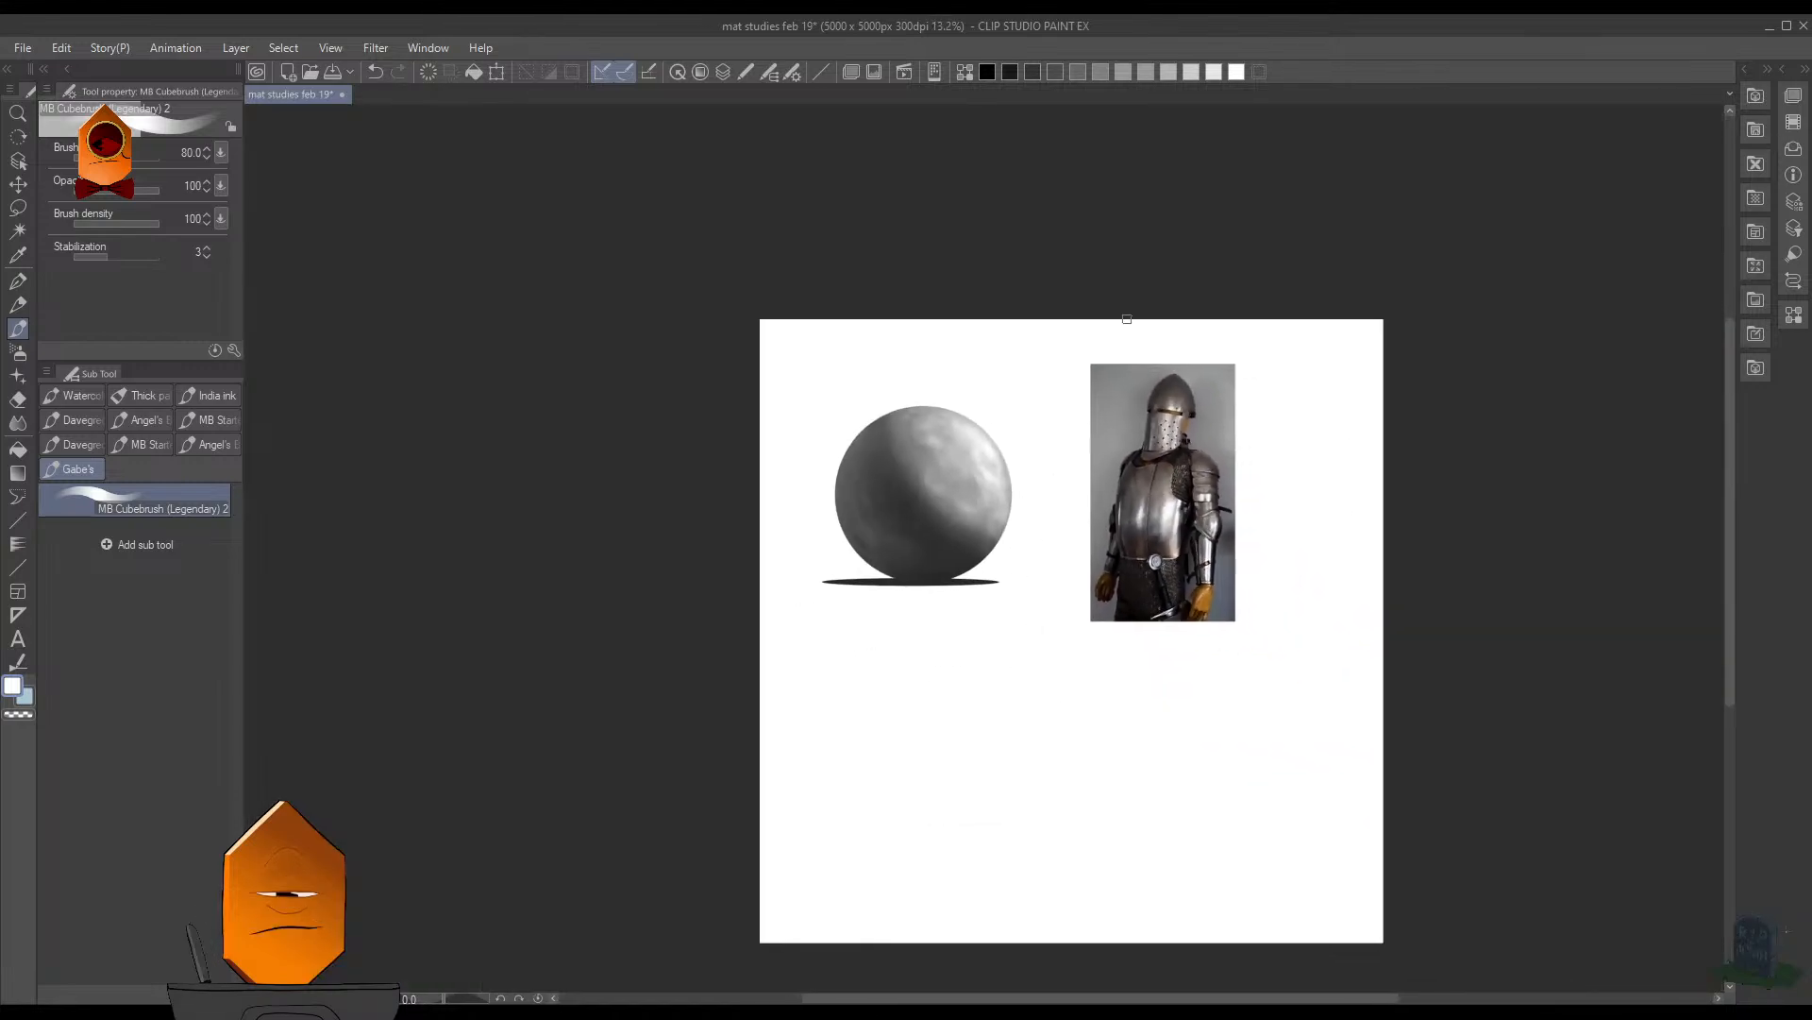
pyautogui.scroll(4, 986, 527)
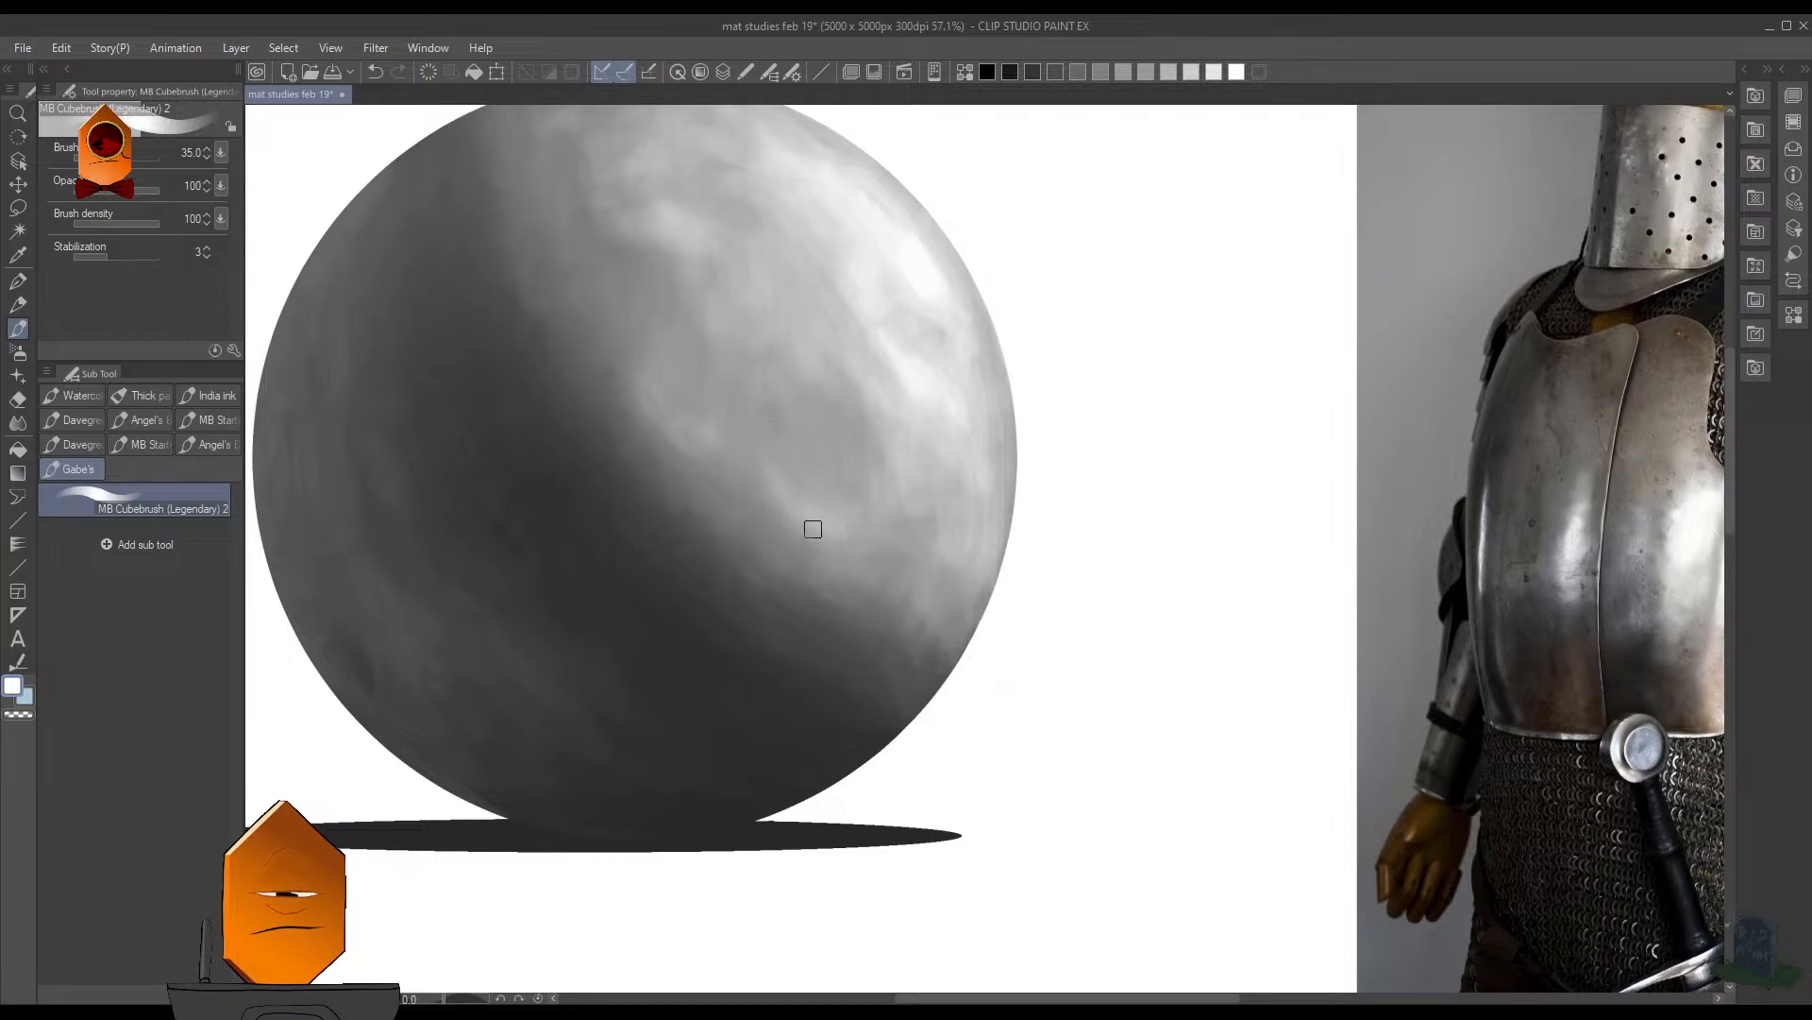
pyautogui.scroll(-8, 1007, 440)
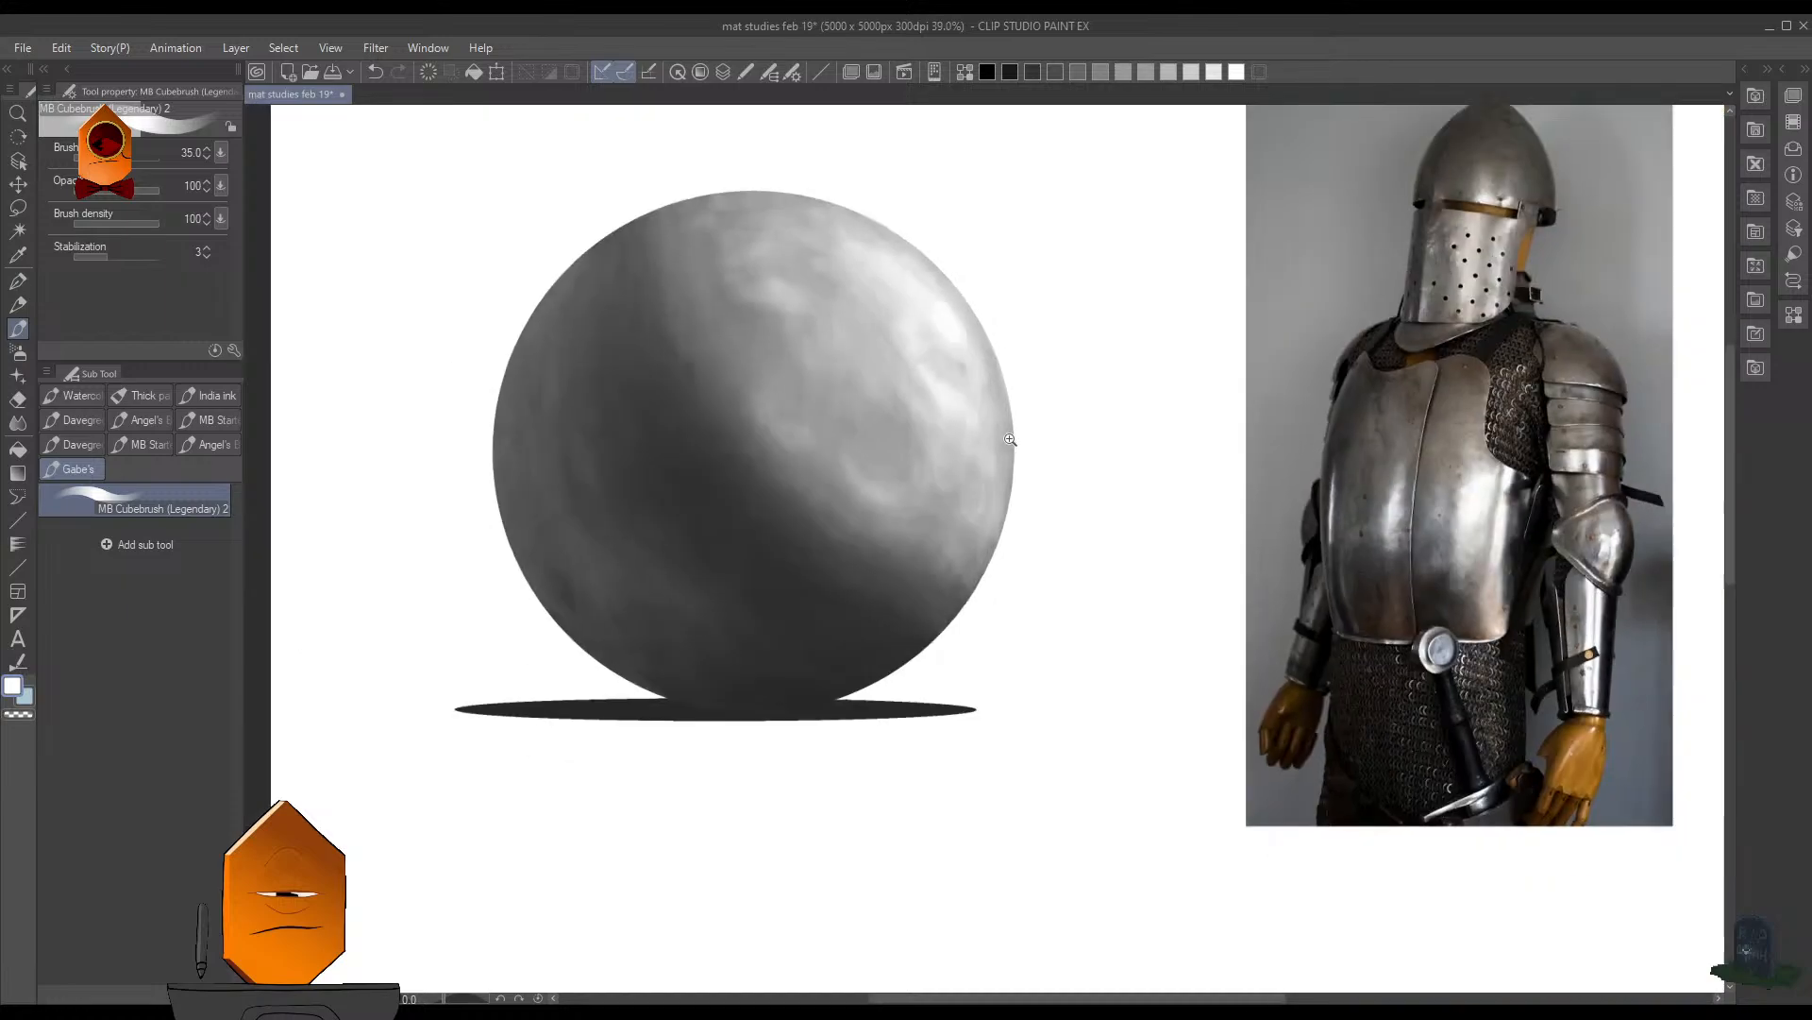
# - Sample light tones from the sphere and paint them into the highlights along its lower-right side with the brush at size 35
pyautogui.scroll(4, 989, 338)
pyautogui.scroll(5, 1008, 445)
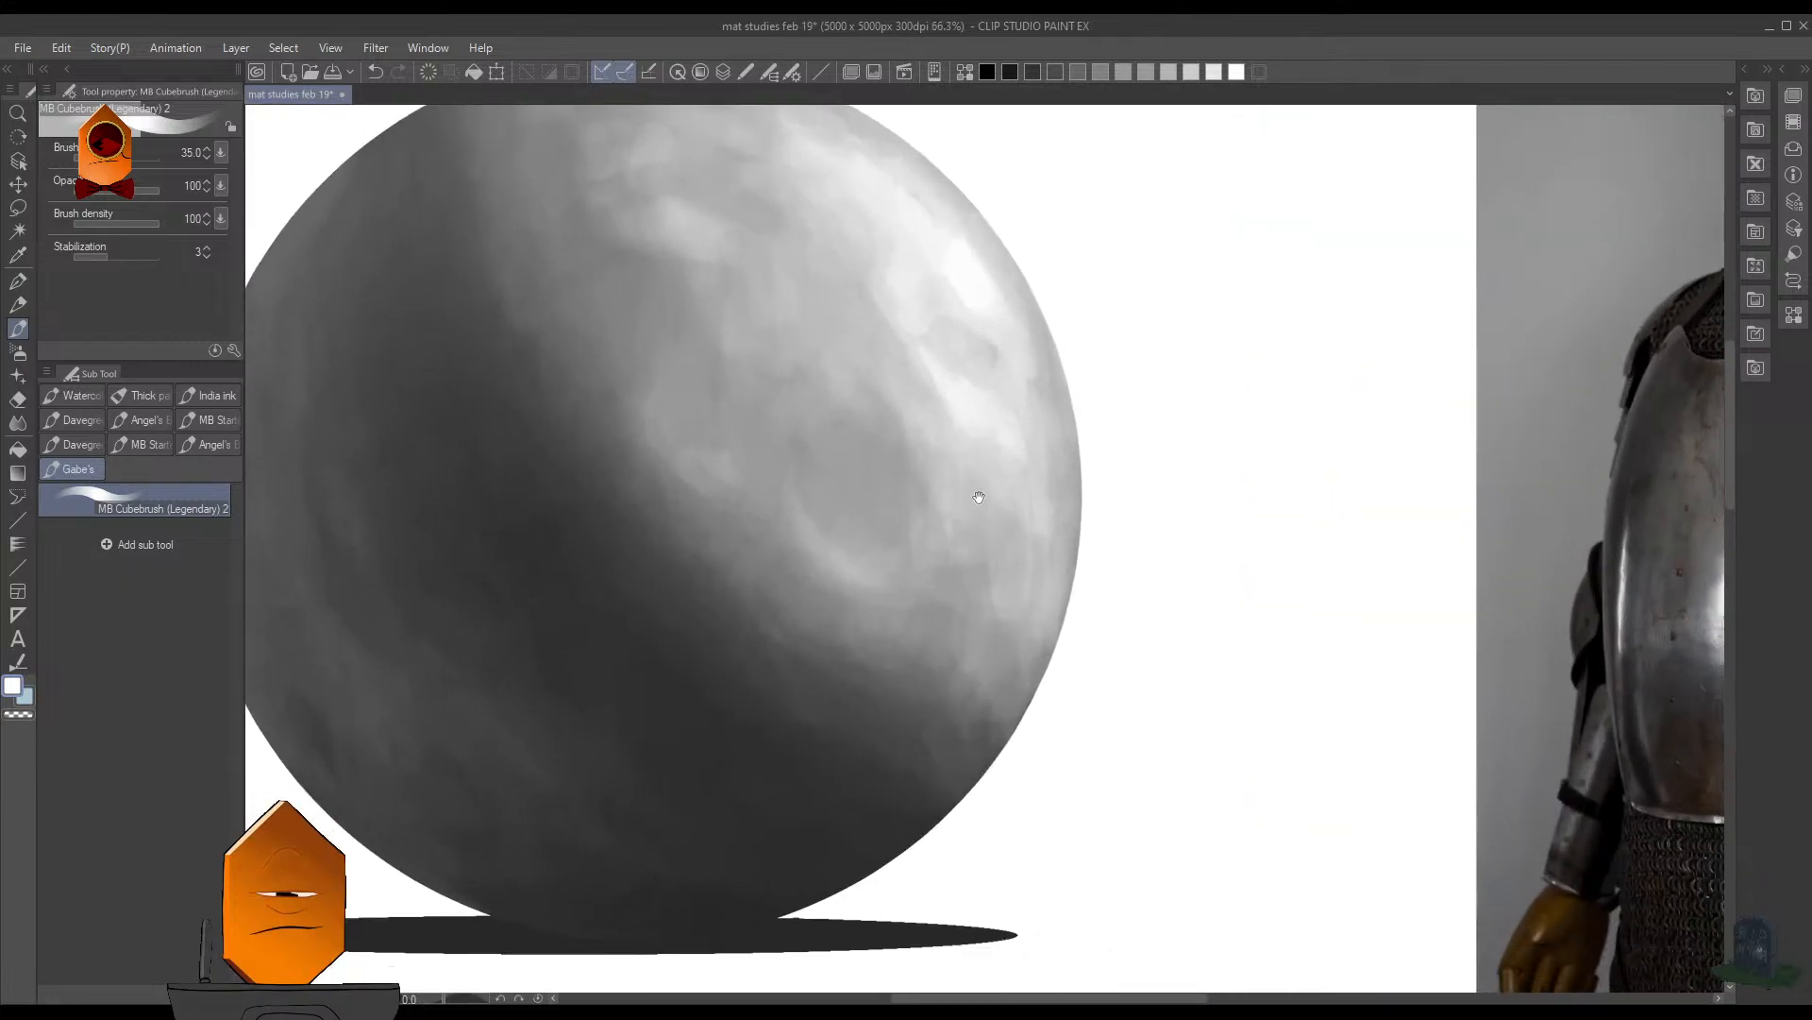
pyautogui.keyDown('alt'); pyautogui.click(989, 567); pyautogui.keyUp('alt')
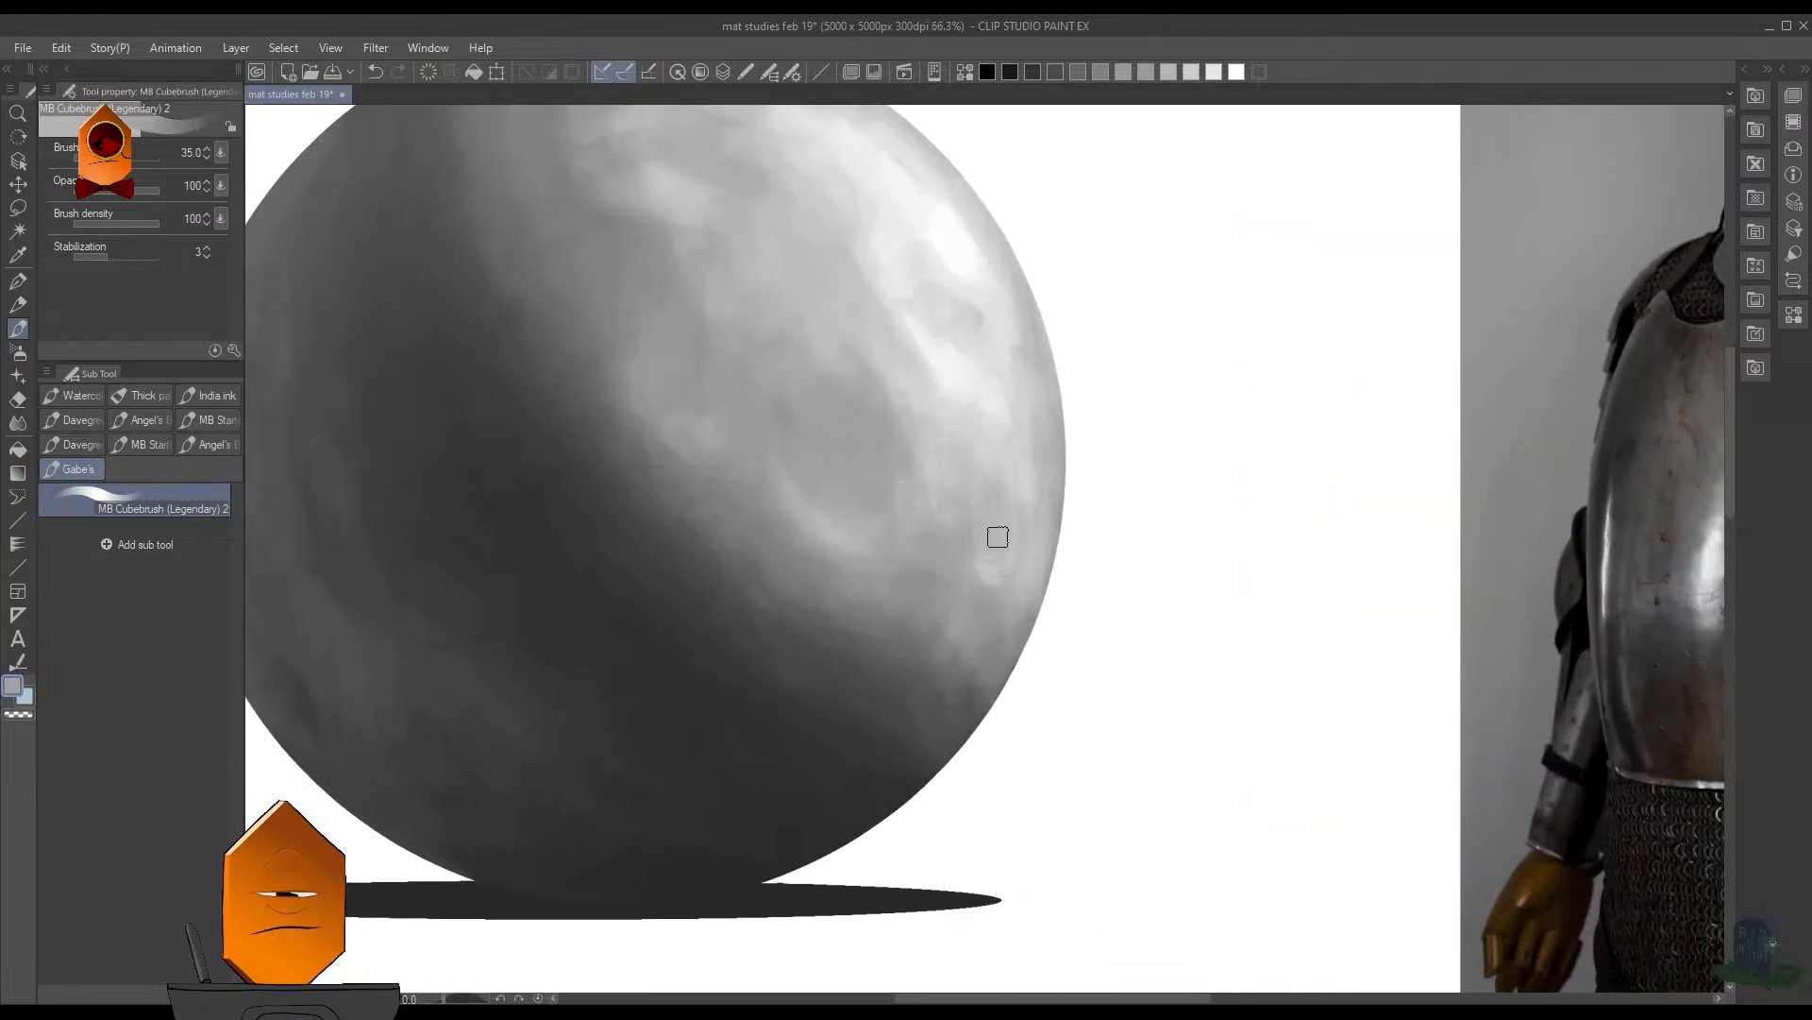
pyautogui.keyDown('alt'); pyautogui.click(989, 510); pyautogui.keyUp('alt')
pyautogui.keyDown('alt'); pyautogui.click(986, 346); pyautogui.keyUp('alt')
pyautogui.keyDown('alt'); pyautogui.click(977, 391); pyautogui.keyUp('alt')
pyautogui.moveTo(979, 459); pyautogui.dragTo(1024, 539)
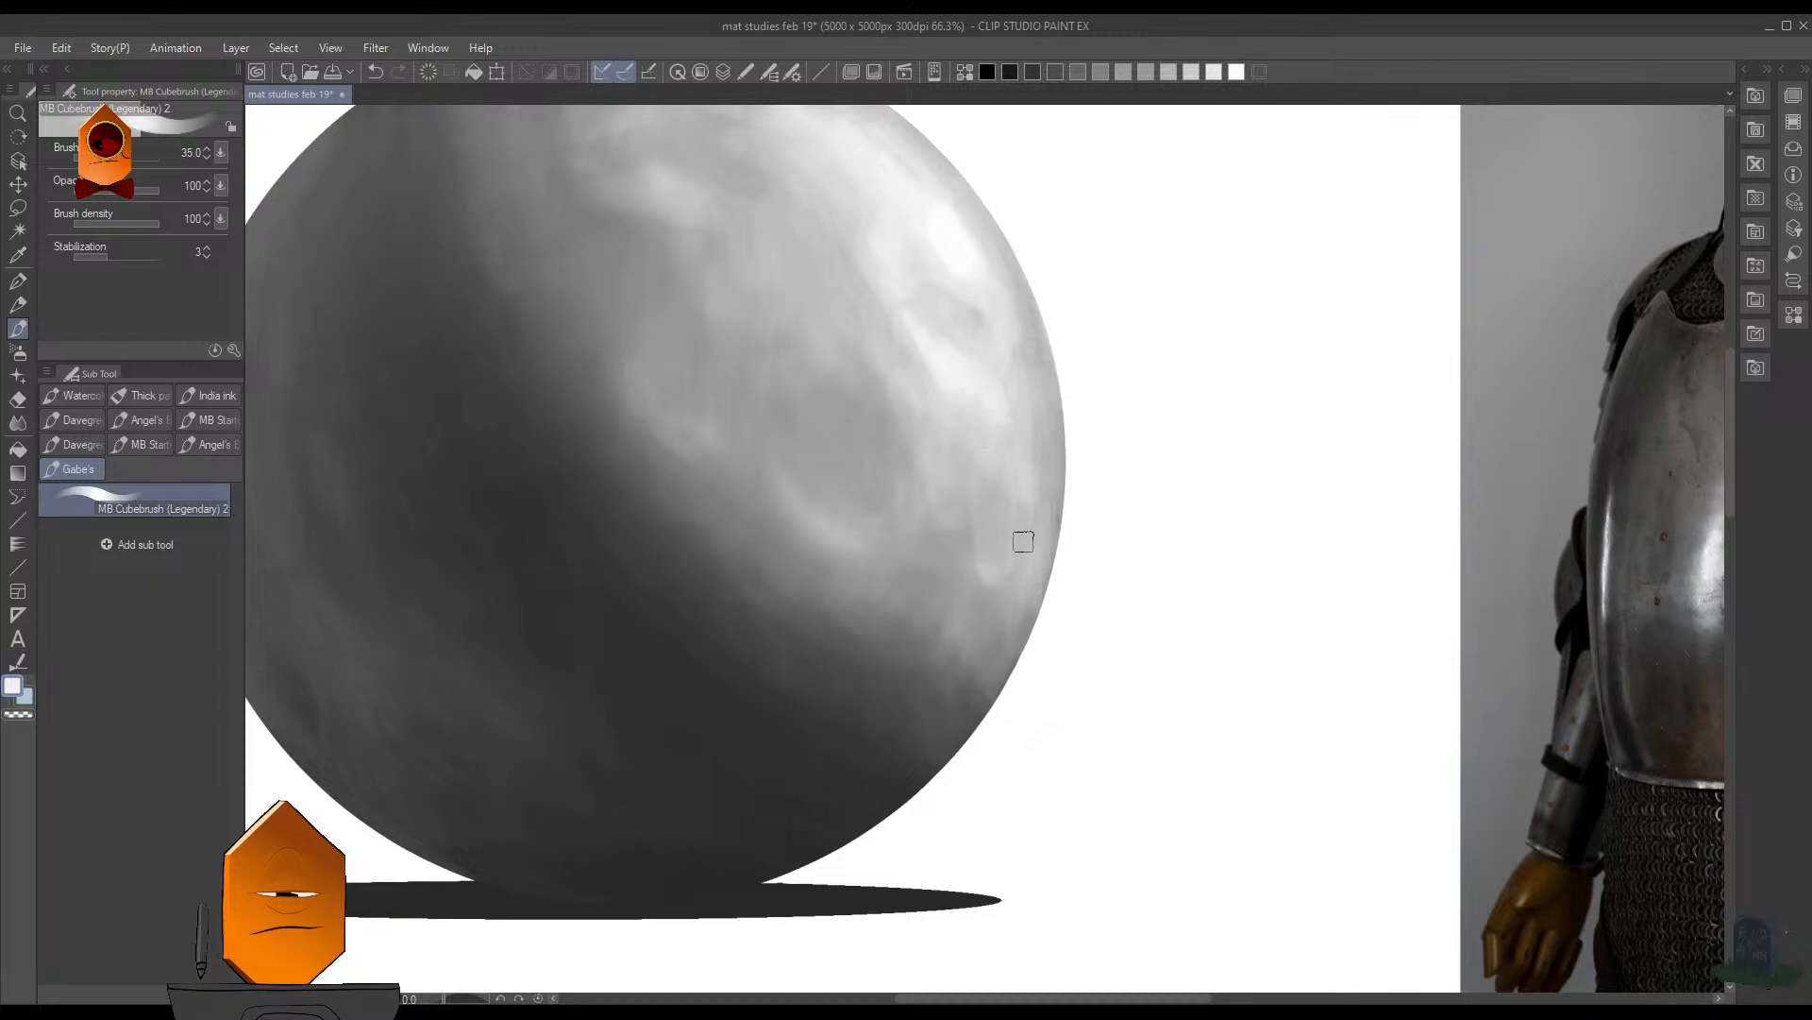
# - Paint small bright accents on the lower-right rim and the crescent highlight near the shadow, using brush sizes 17.5 and 25
pyautogui.keyDown('alt'); pyautogui.click(891, 435); pyautogui.keyUp('alt')
pyautogui.keyDown('alt'); pyautogui.click(765, 289); pyautogui.keyUp('alt')
pyautogui.keyDown('alt'); pyautogui.click(807, 305); pyautogui.keyUp('alt')
pyautogui.keyDown('alt'); pyautogui.click(948, 370); pyautogui.keyUp('alt')
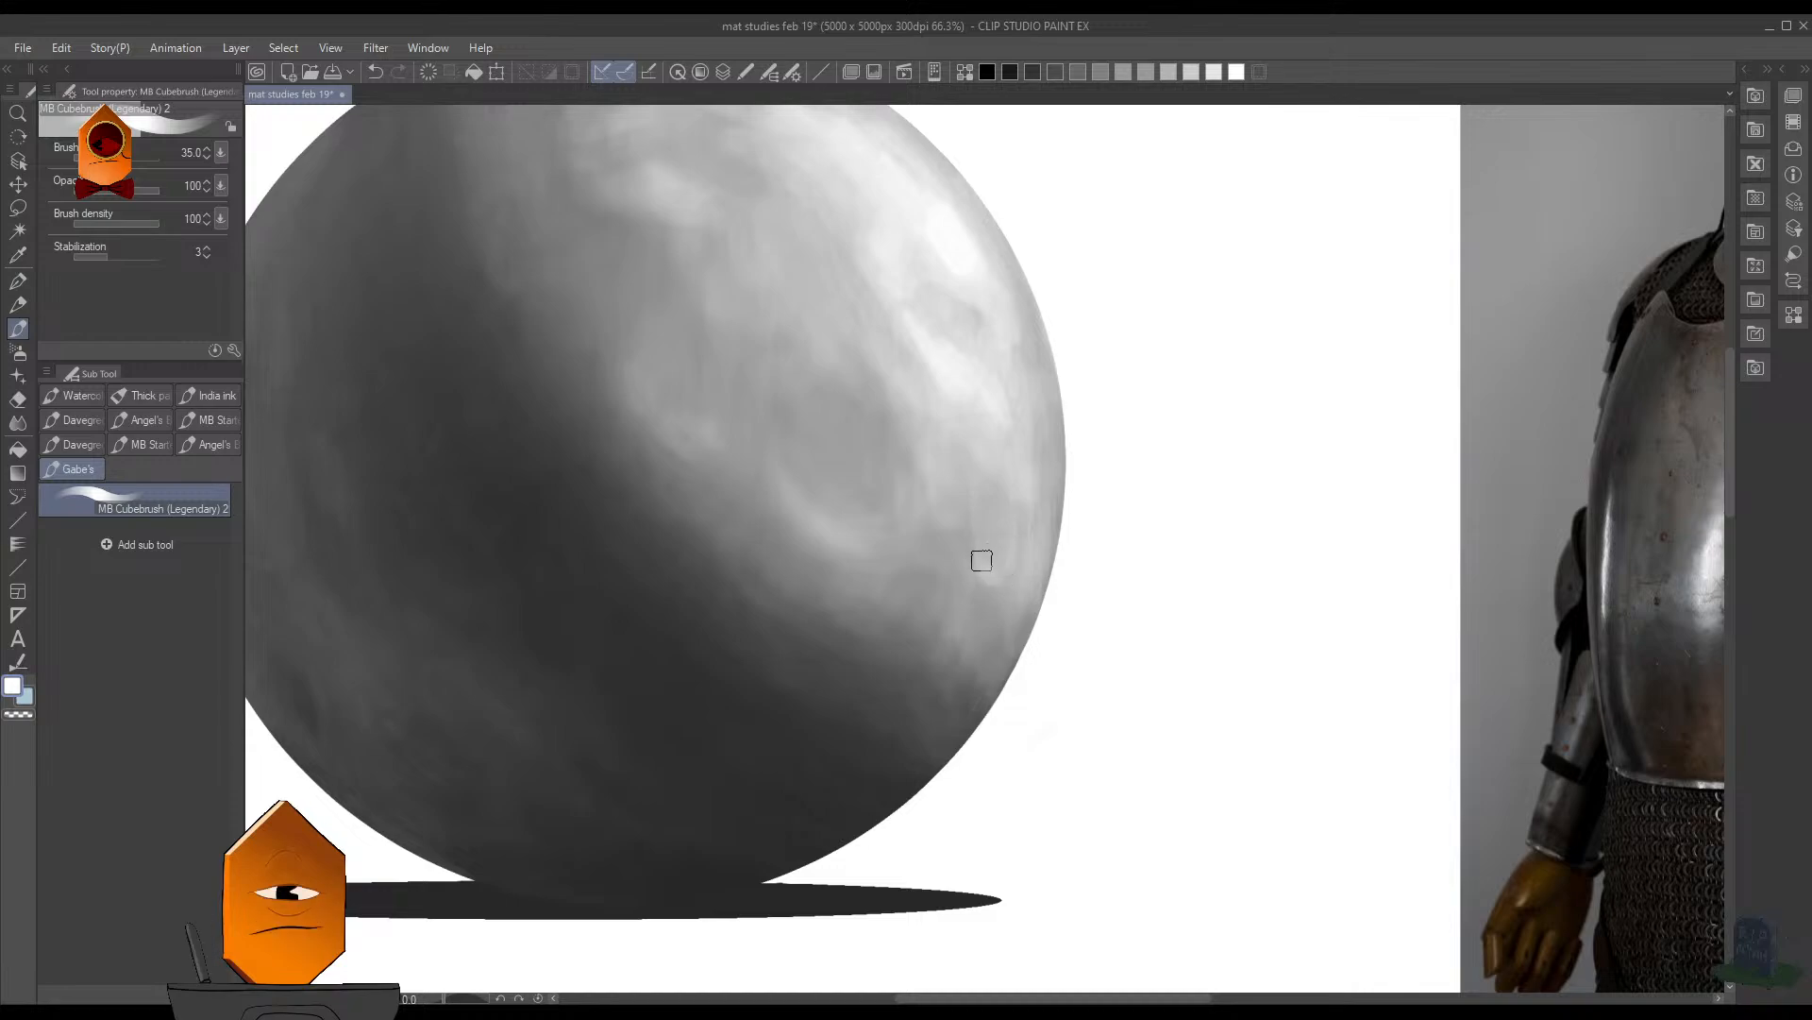
pyautogui.press('[')
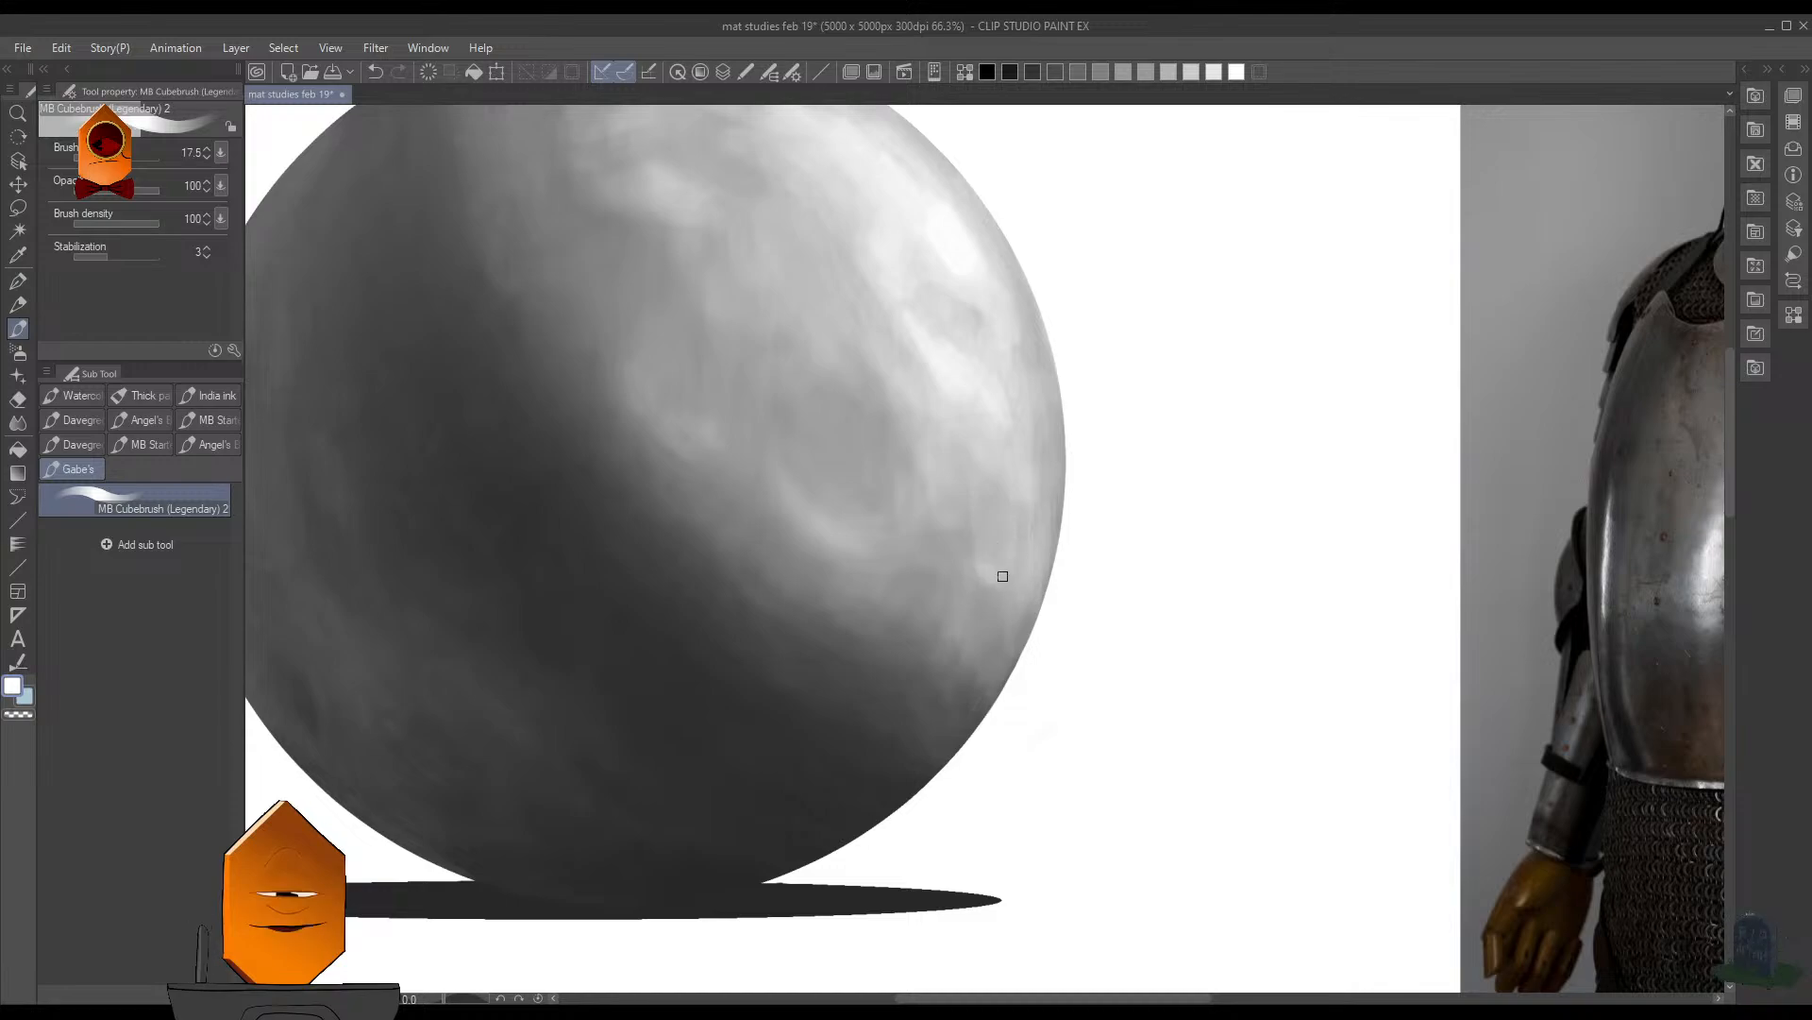
pyautogui.press(']')
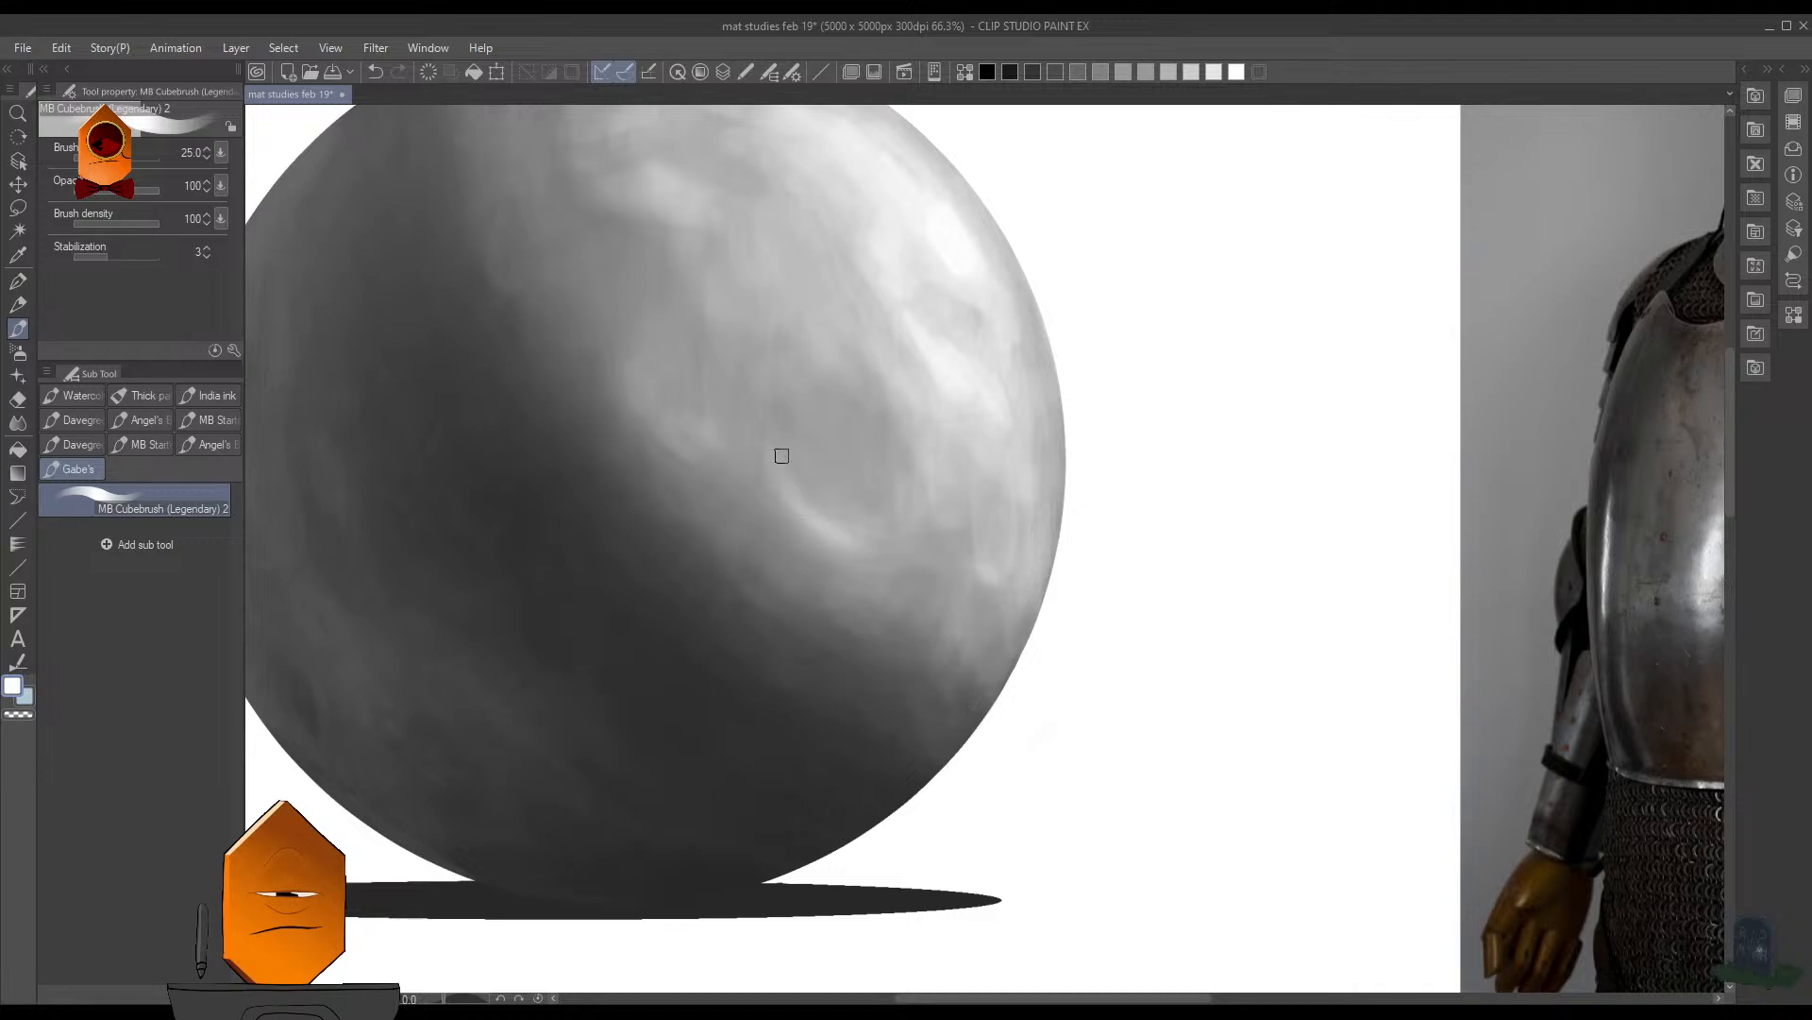
# - Examine the whole study, comparing the sphere with the reflections on the knight's breastplate and helmet up close
pyautogui.scroll(-5, 849, 519)
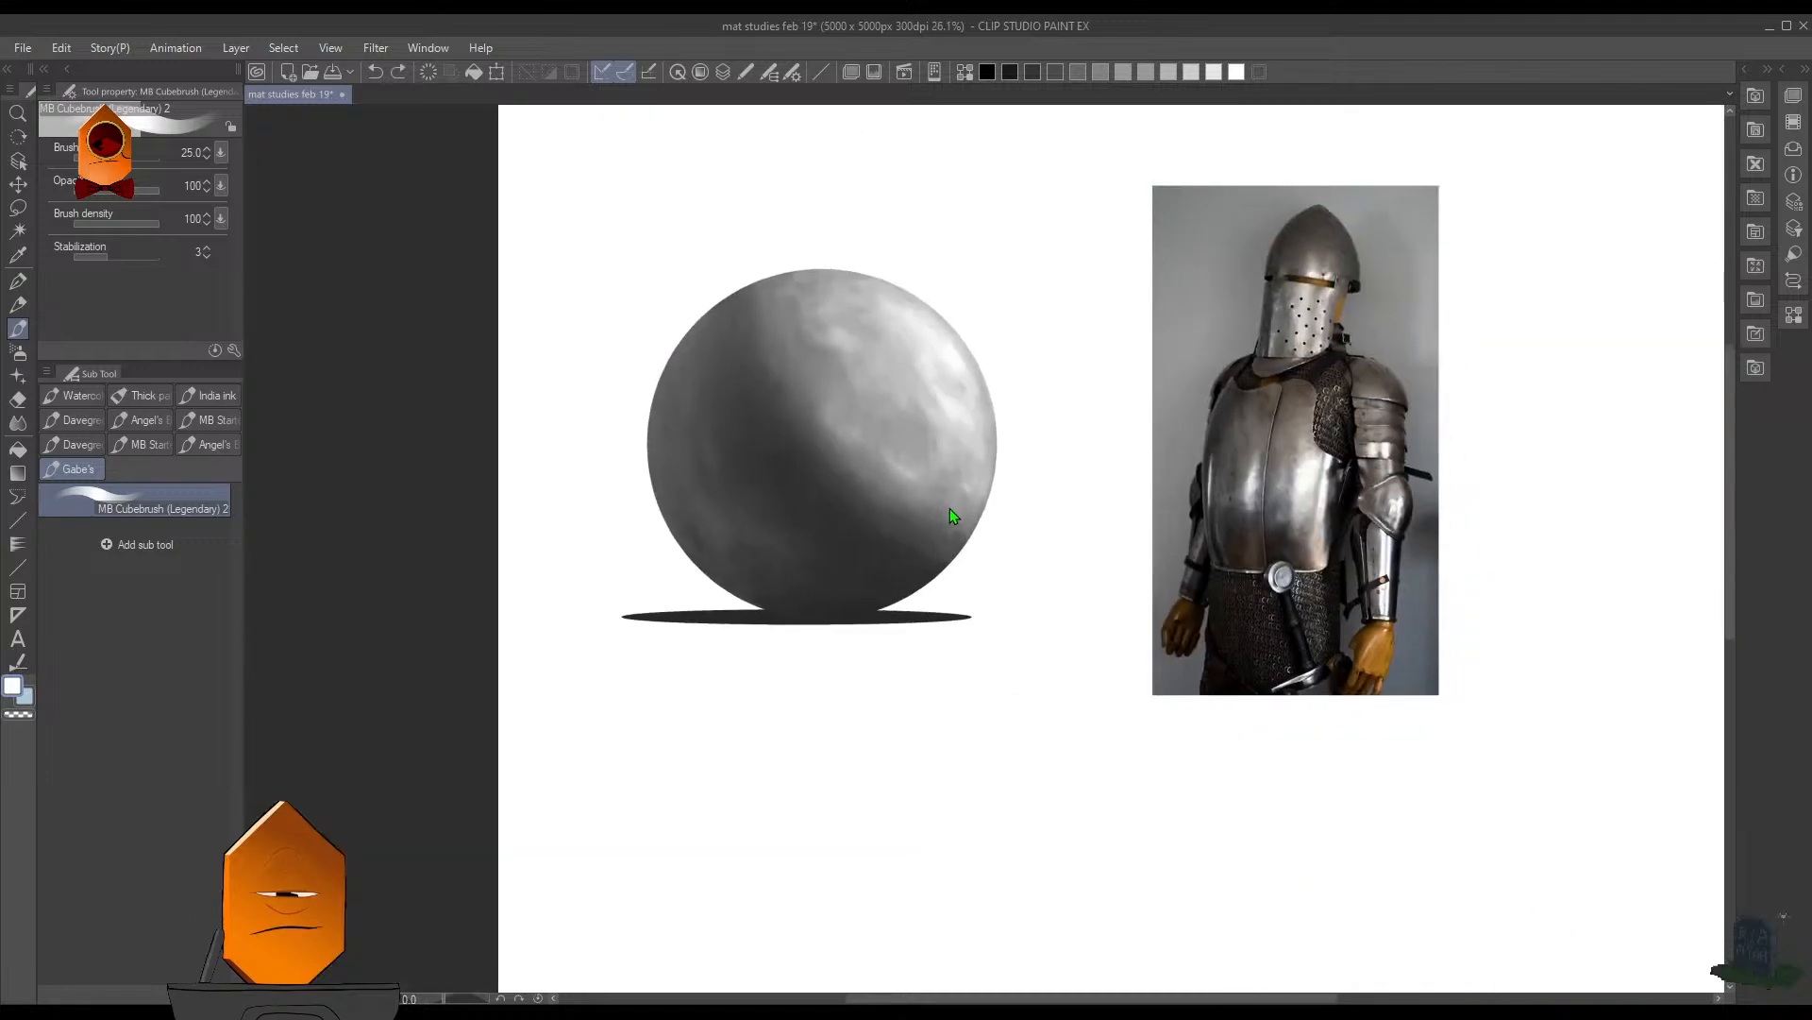
pyautogui.scroll(-2, 951, 510)
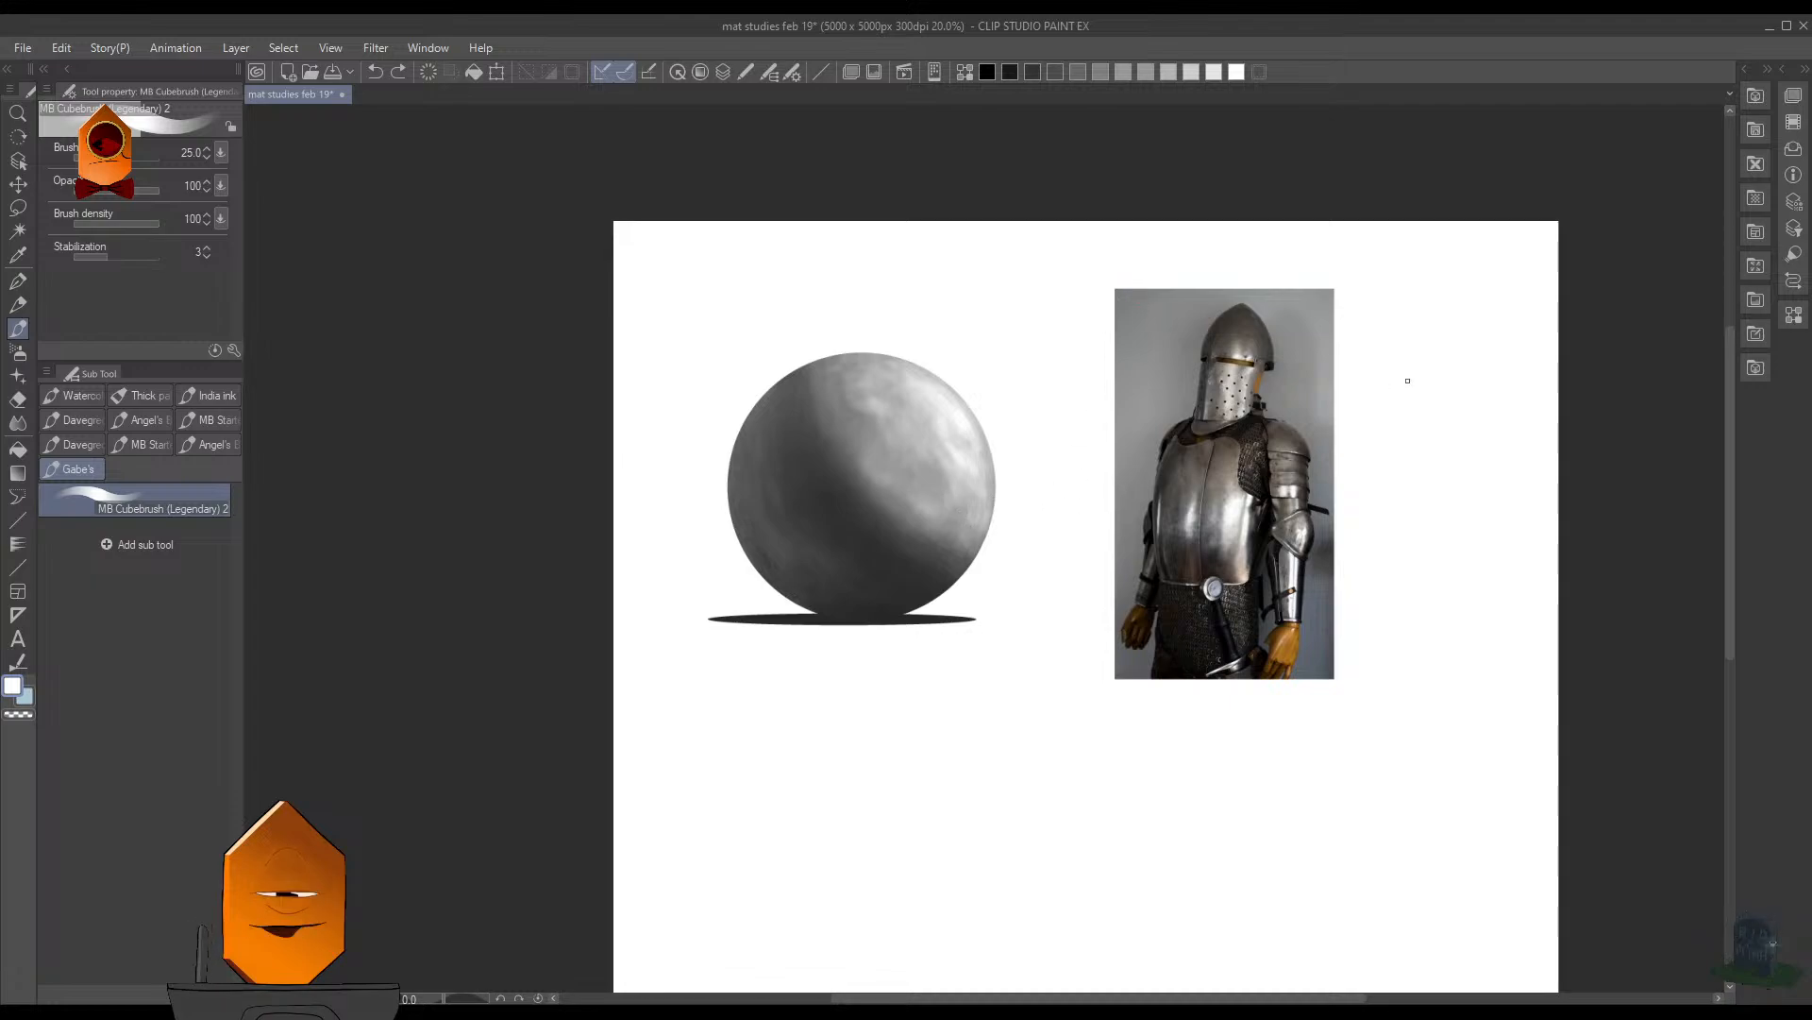
pyautogui.moveTo(1044, 512); pyautogui.dragTo(1086, 462)
pyautogui.moveTo(1141, 416); pyautogui.dragTo(882, 490)
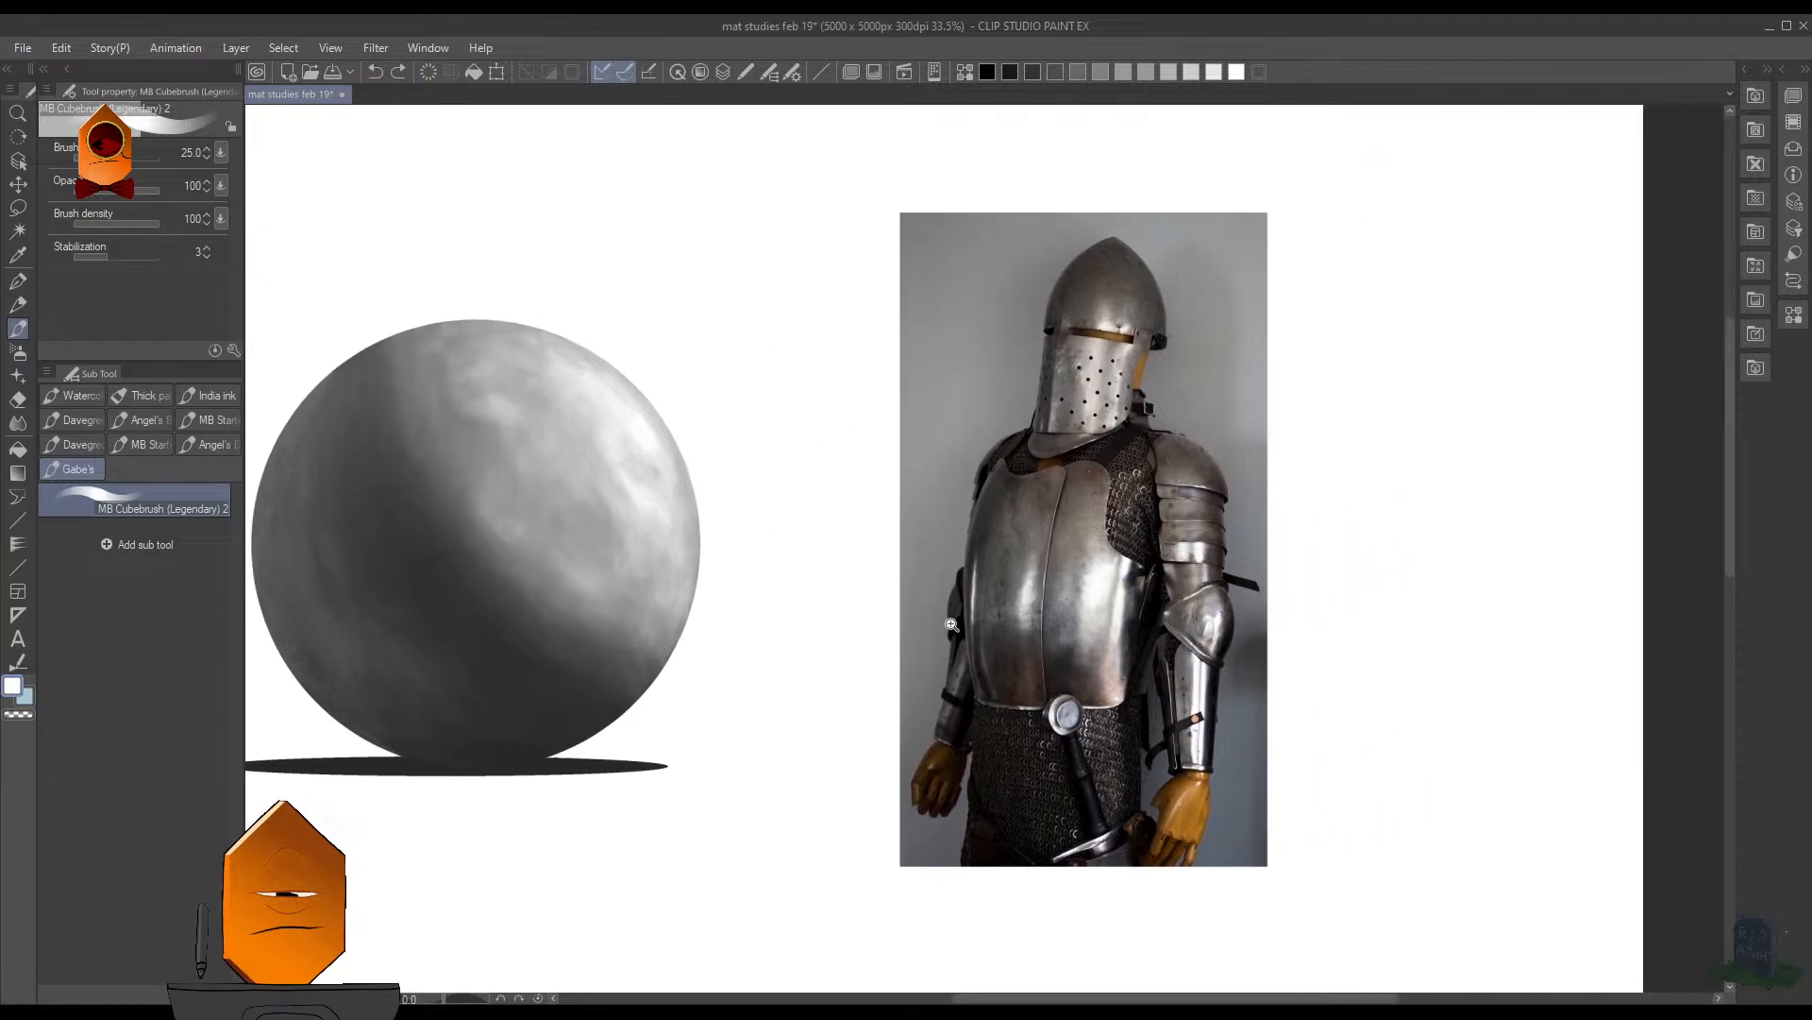
pyautogui.moveTo(950, 627); pyautogui.dragTo(1016, 541)
pyautogui.moveTo(1217, 623); pyautogui.dragTo(956, 566)
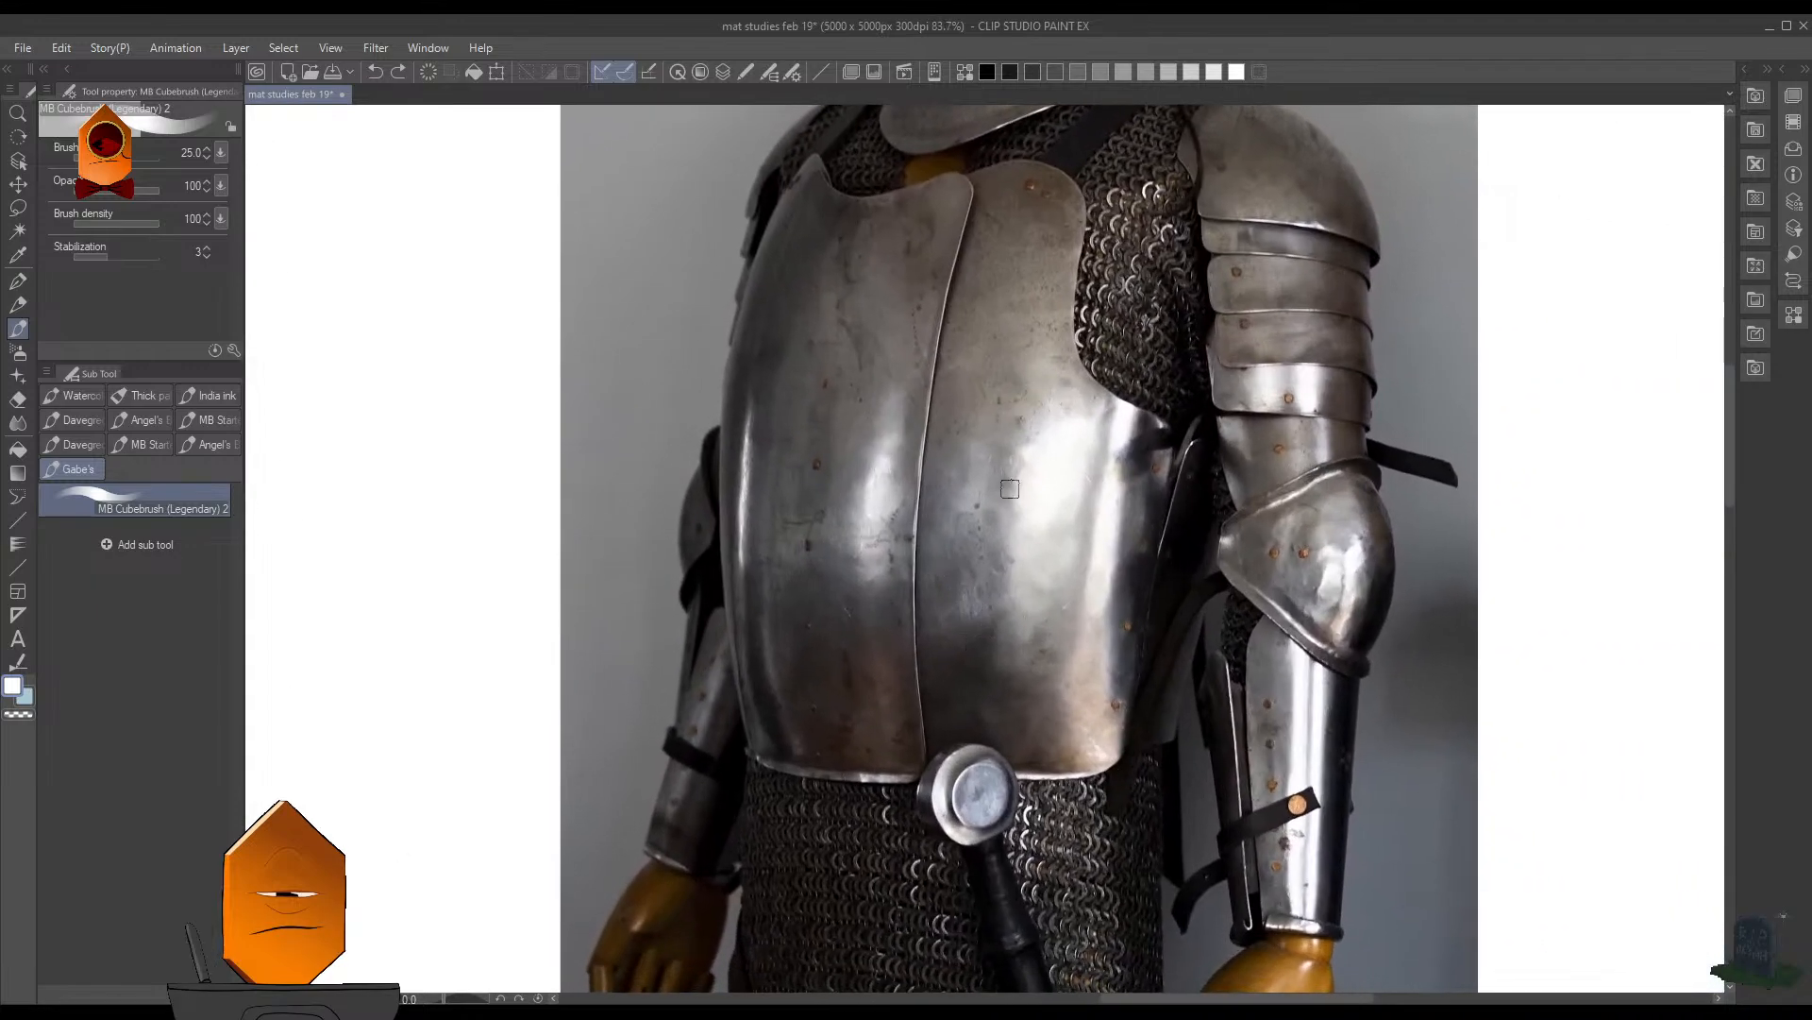
pyautogui.scroll(3, 1008, 484)
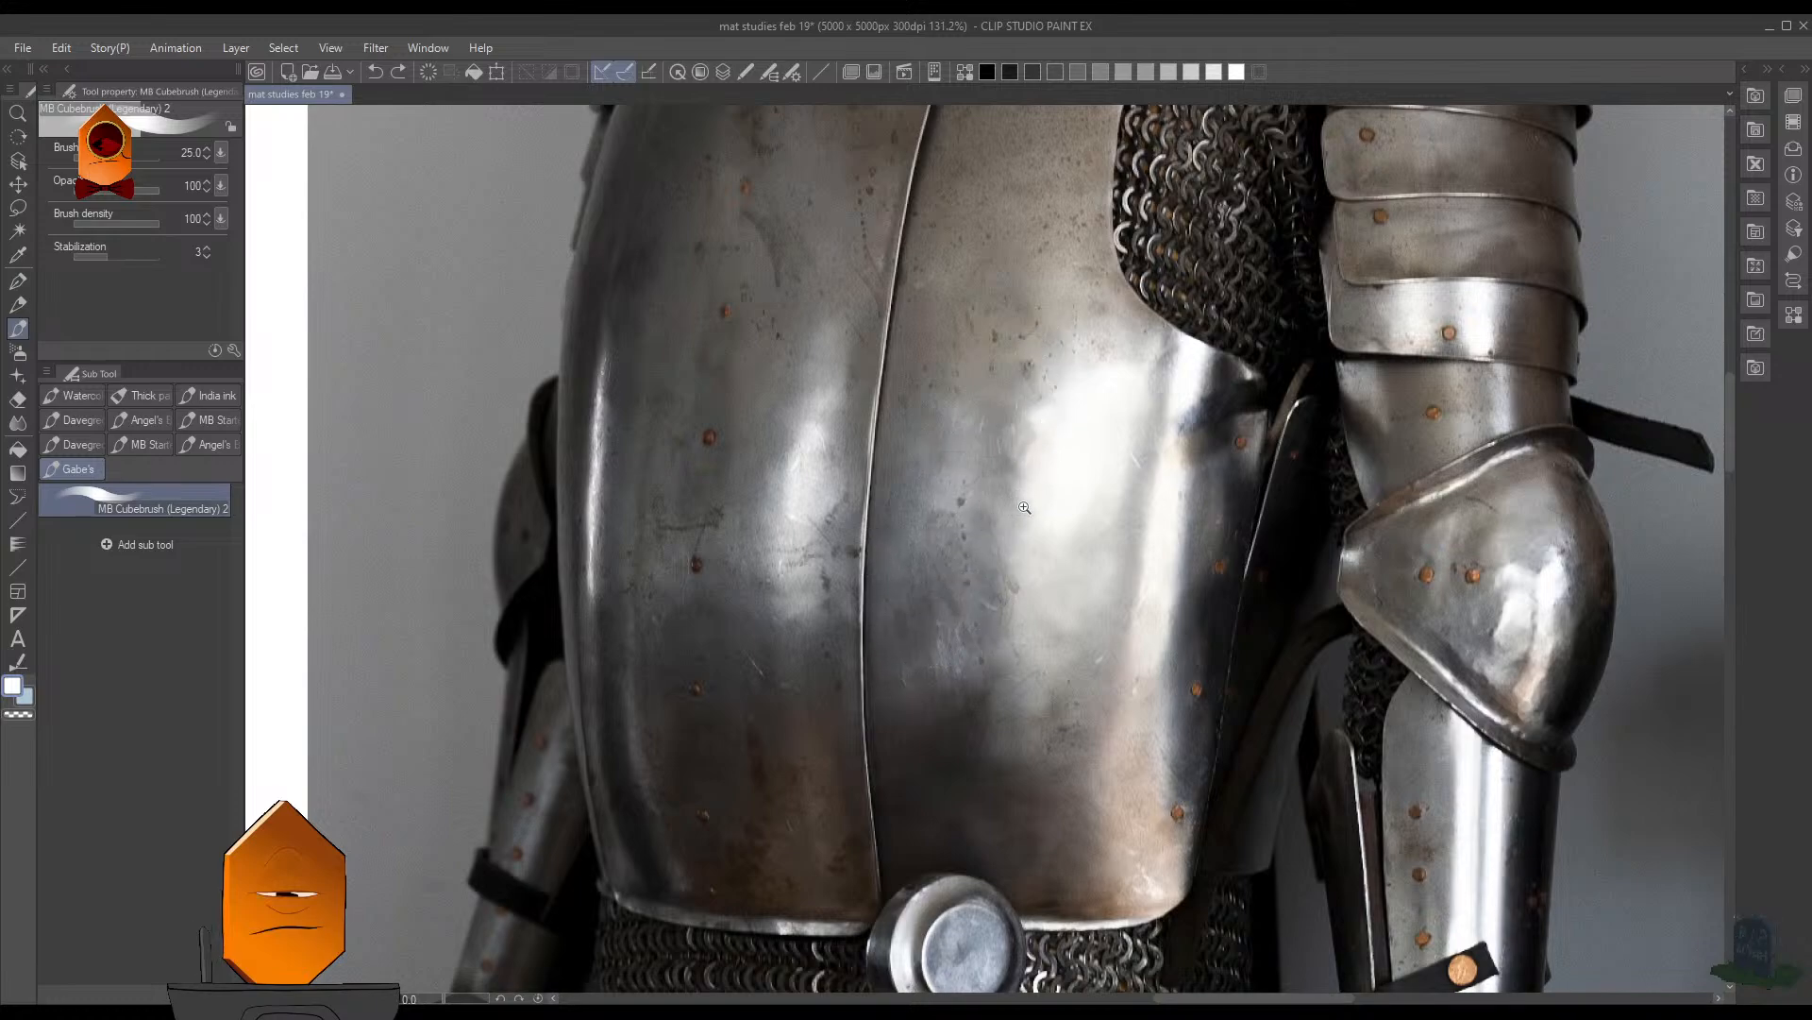
pyautogui.scroll(1, 1025, 507)
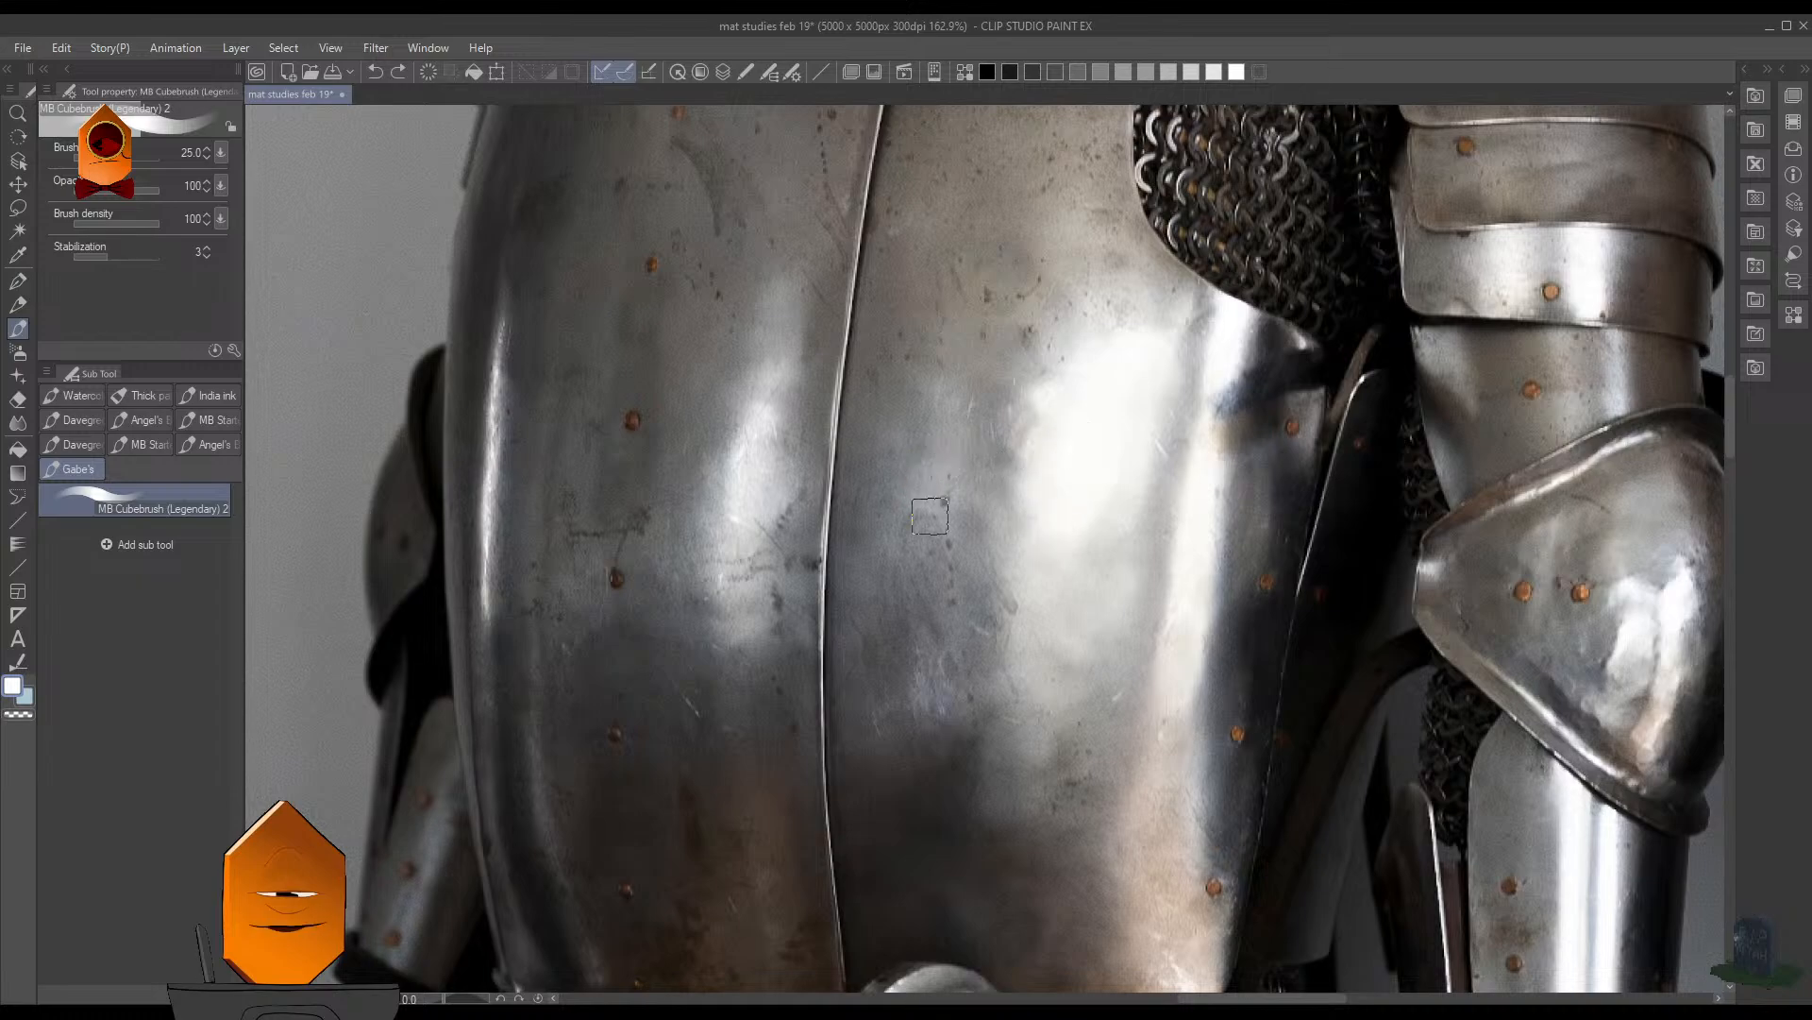
pyautogui.moveTo(1111, 464)
pyautogui.mouseDown()
pyautogui.moveTo(1084, 506)
pyautogui.moveTo(1127, 443)
pyautogui.moveTo(1101, 436)
pyautogui.moveTo(1057, 638)
pyautogui.moveTo(1147, 309)
pyautogui.moveTo(1104, 378)
pyautogui.moveTo(1175, 481)
pyautogui.mouseUp()
pyautogui.moveTo(1098, 536); pyautogui.dragTo(1108, 520)
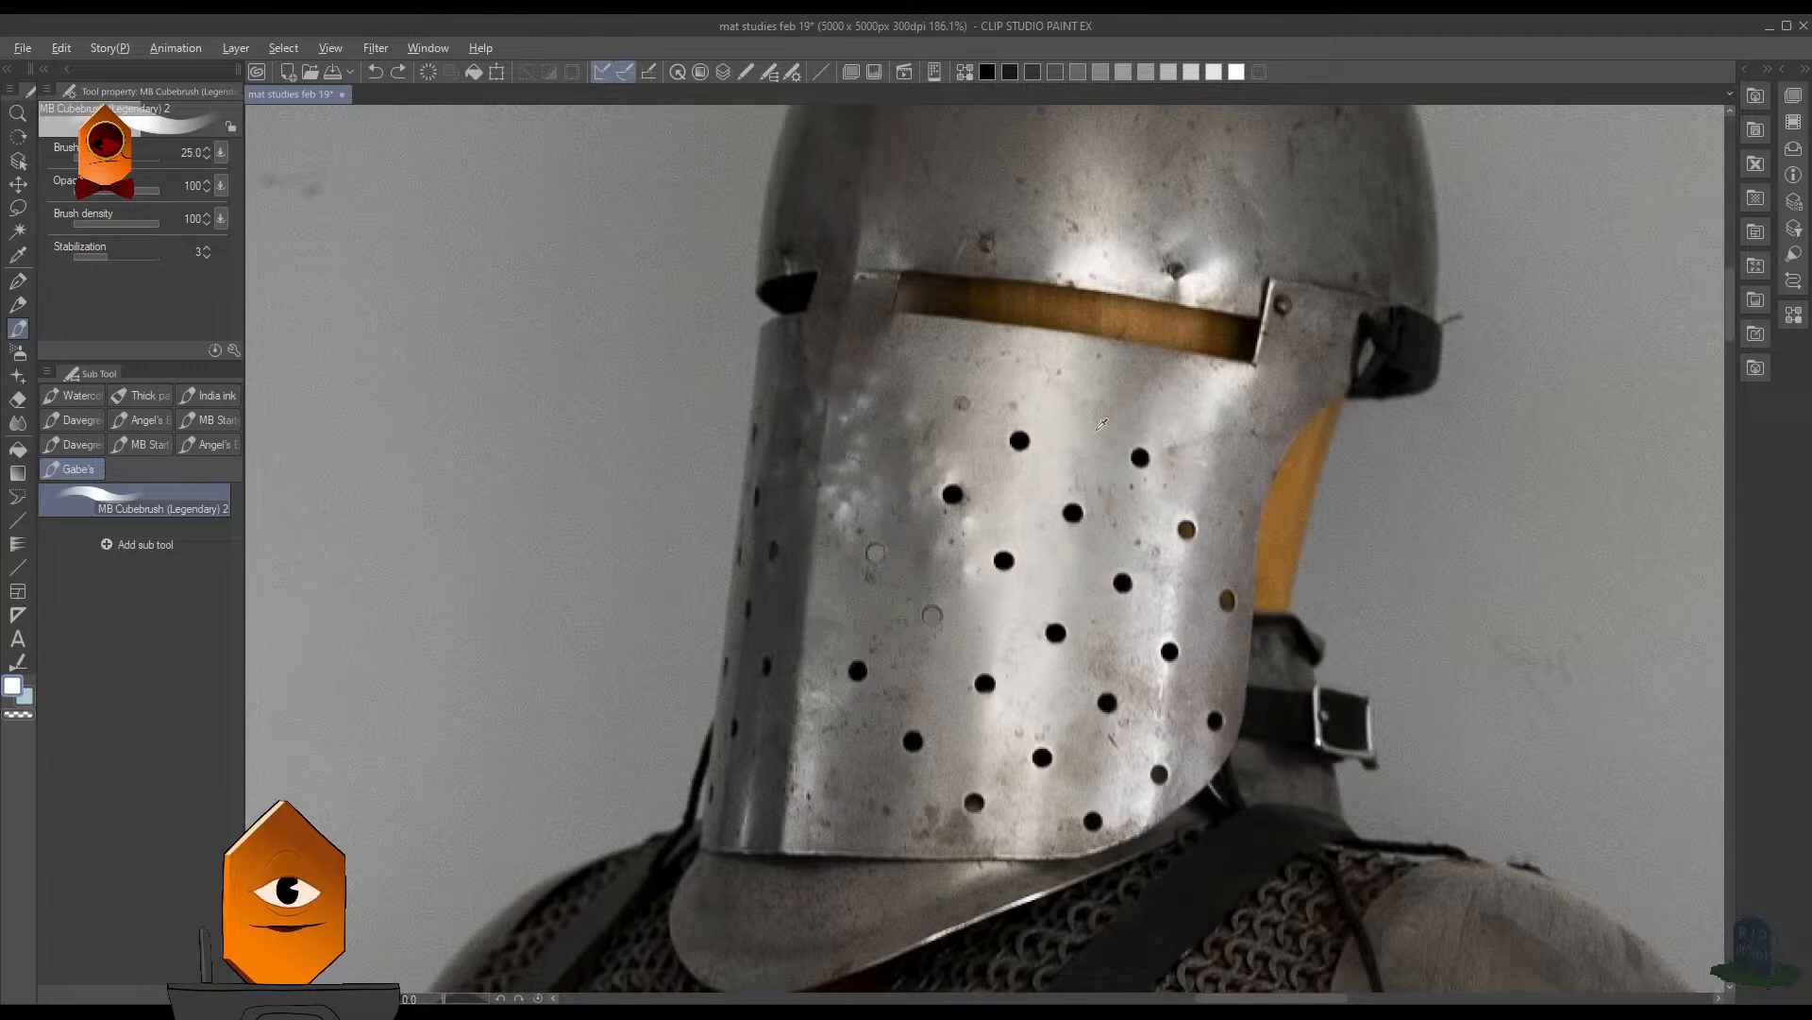
# - Sample tones from the helmet and paint a light swatch and a dark gray swatch on the gray background beside it
pyautogui.doubleClick(10, 690)
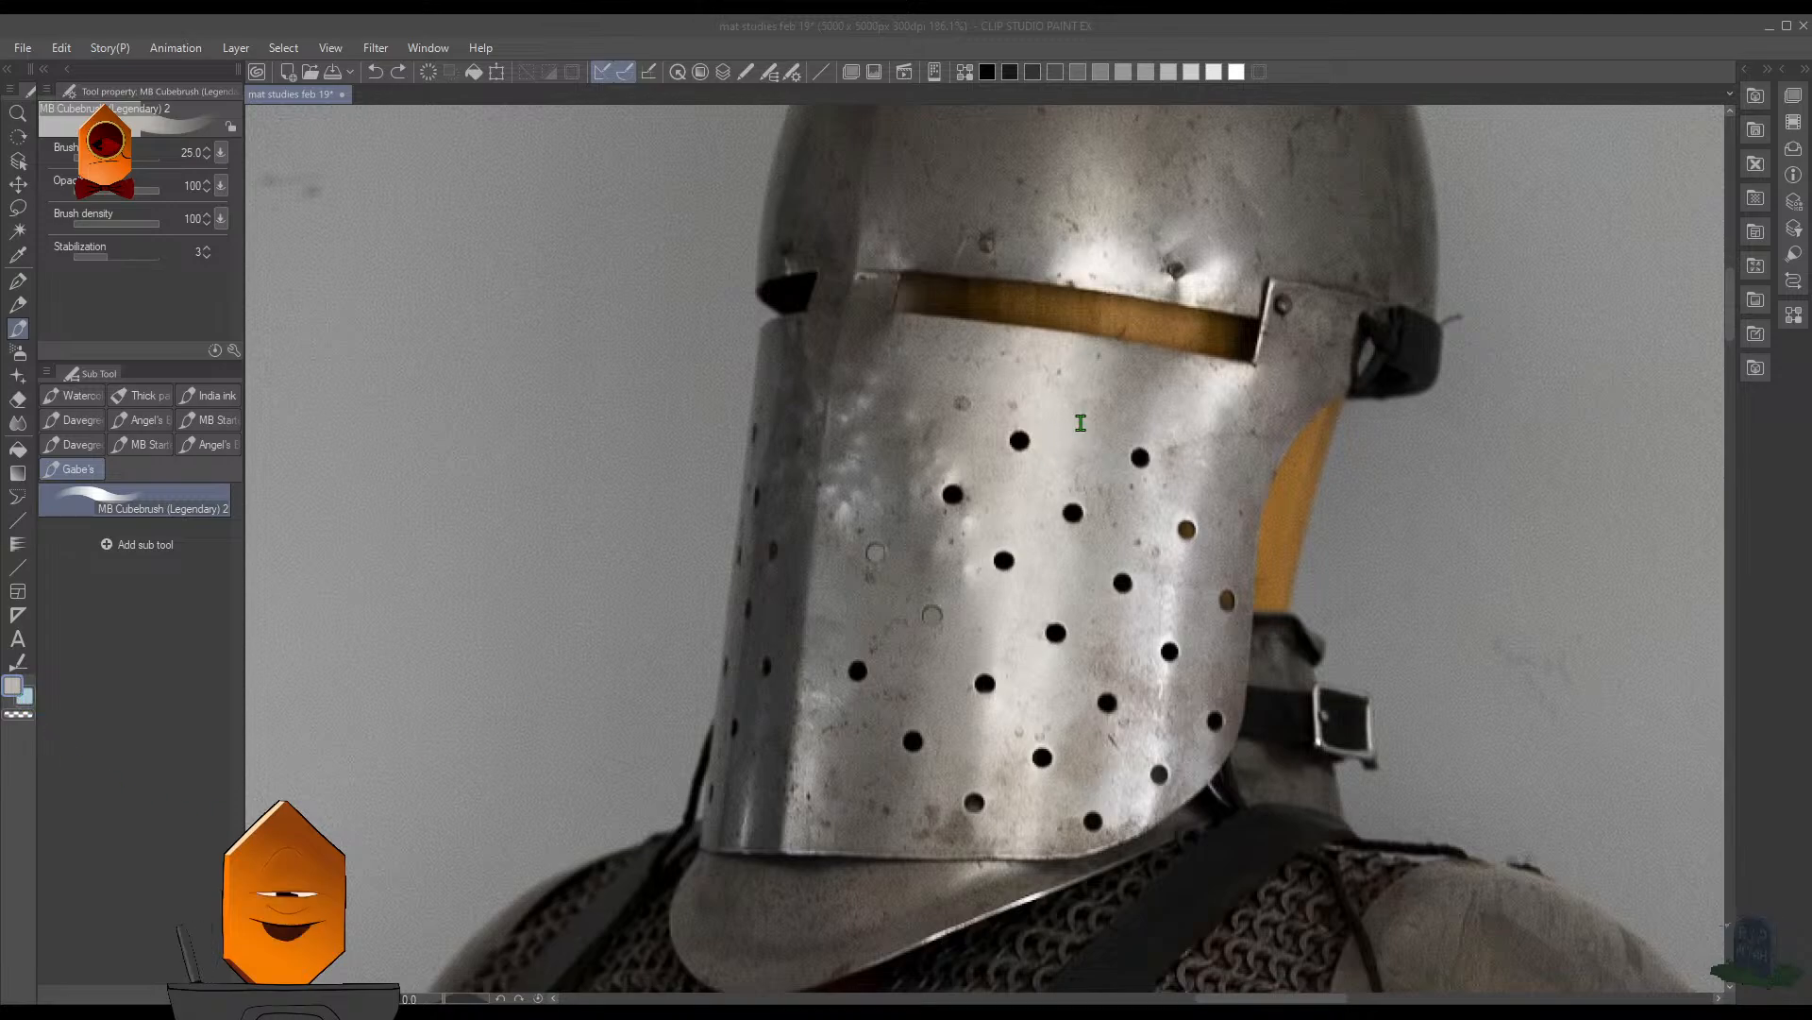
pyautogui.click(1116, 397)
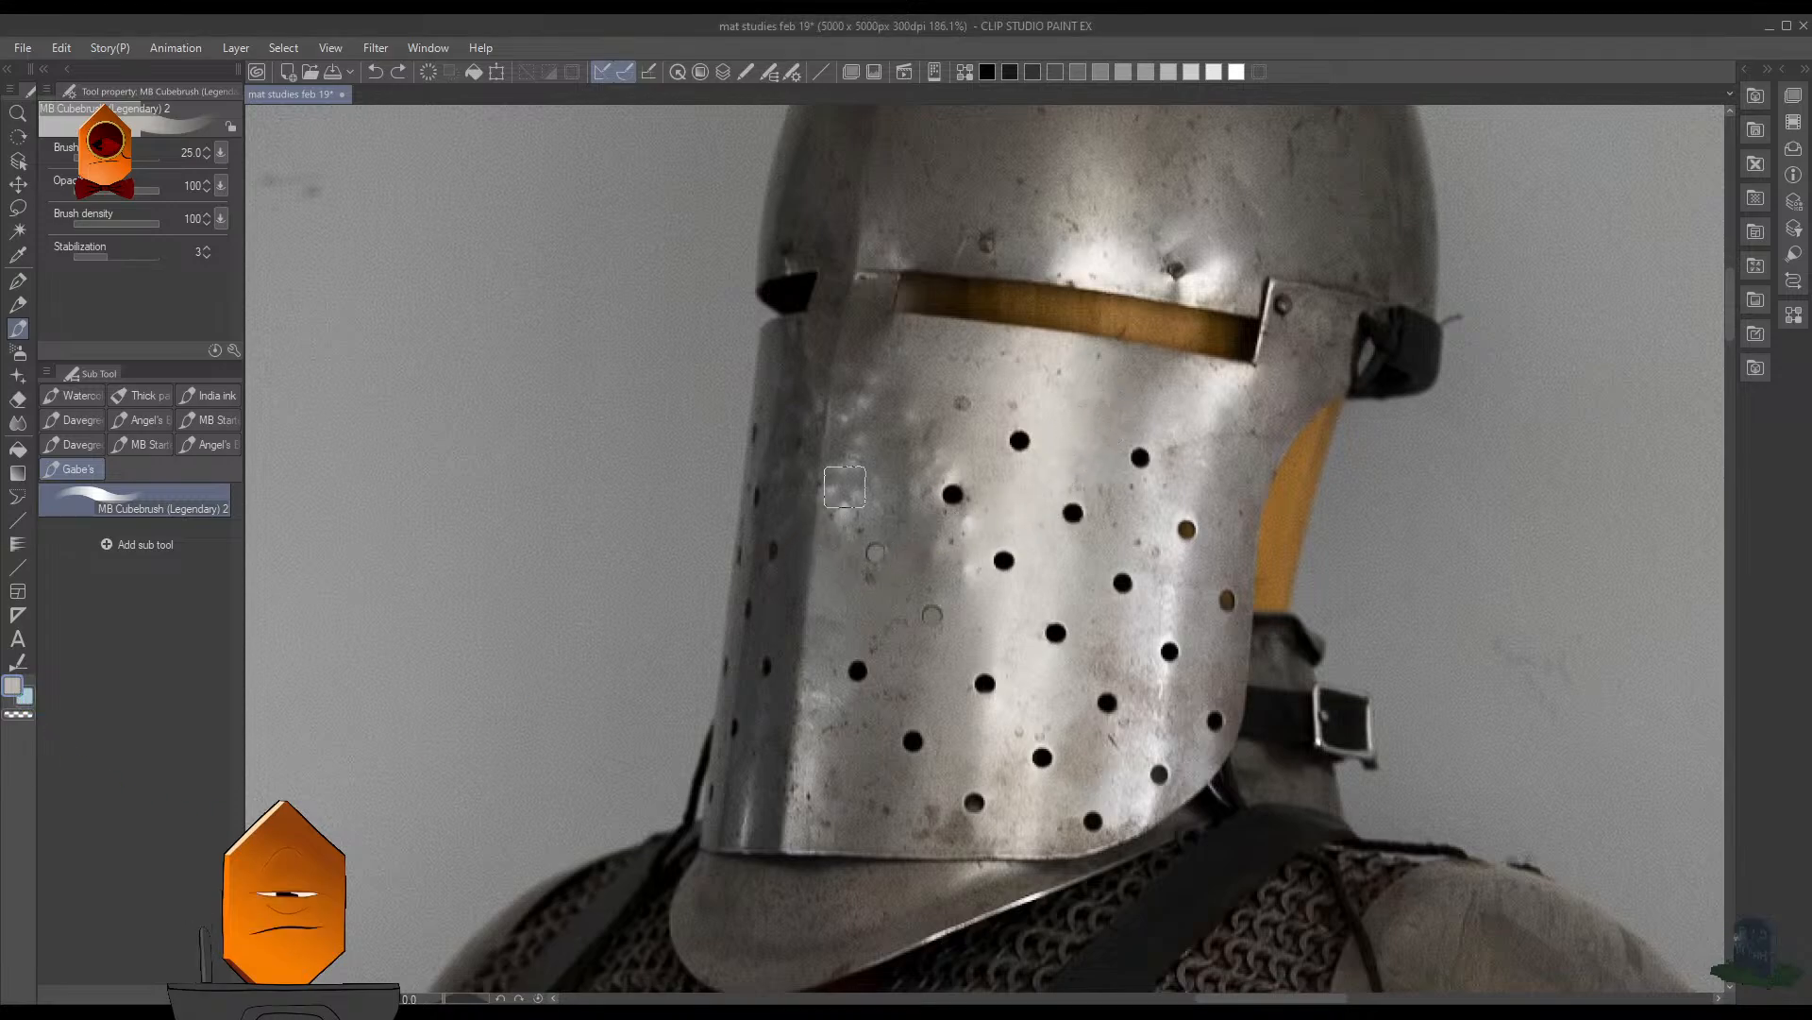
pyautogui.keyDown('alt'); pyautogui.click(772, 594); pyautogui.keyUp('alt')
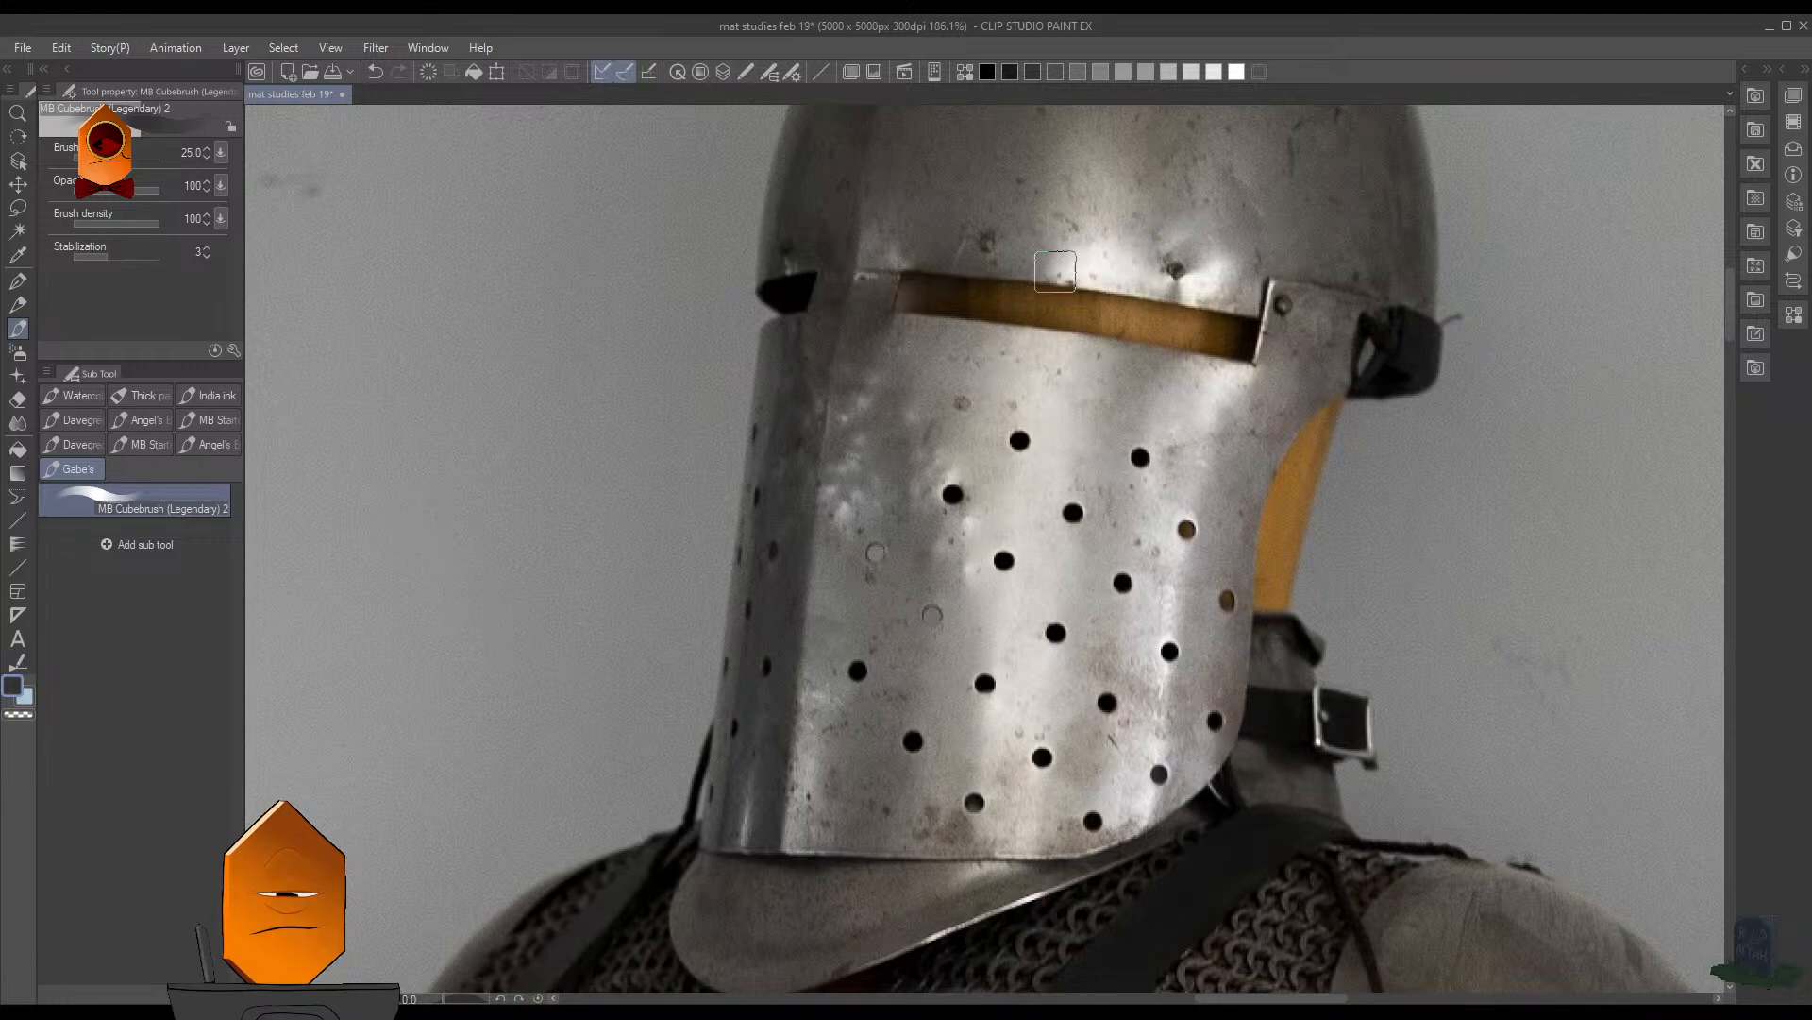
pyautogui.keyDown('alt'); pyautogui.click(1048, 482); pyautogui.keyUp('alt')
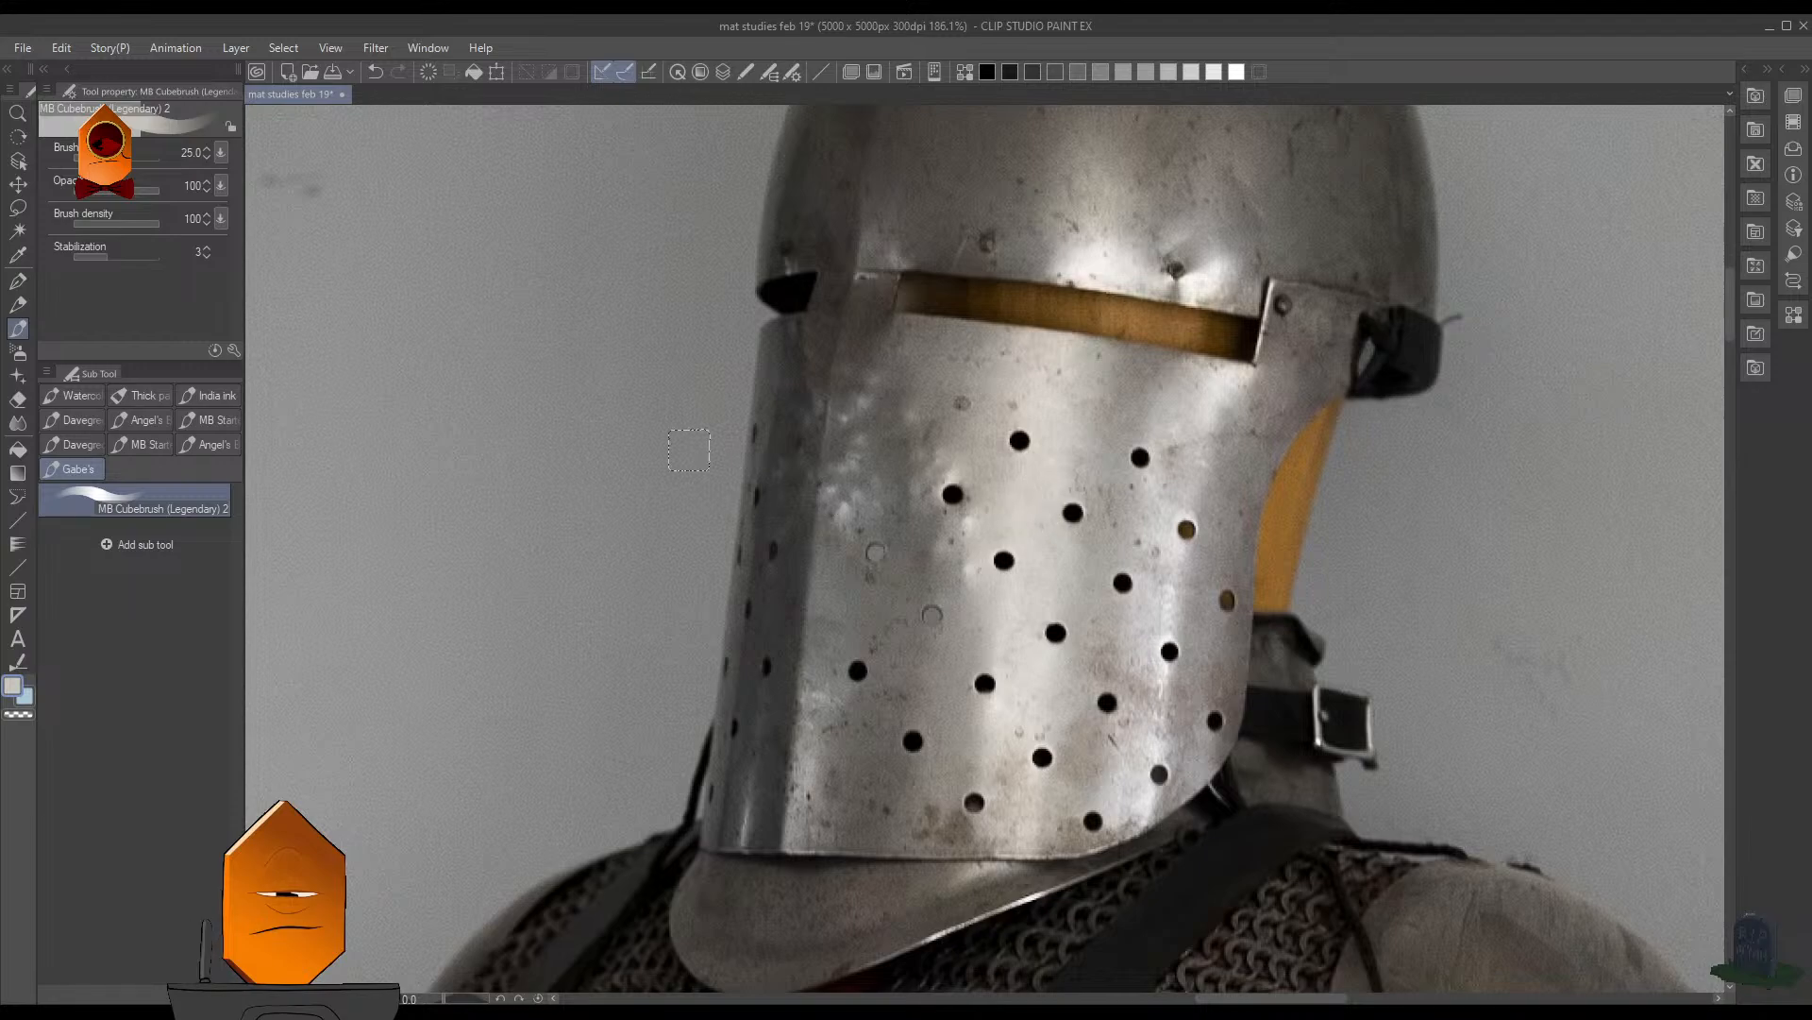
pyautogui.moveTo(665, 436)
pyautogui.mouseDown()
pyautogui.moveTo(649, 382)
pyautogui.moveTo(651, 420)
pyautogui.moveTo(571, 420)
pyautogui.moveTo(562, 378)
pyautogui.mouseUp()
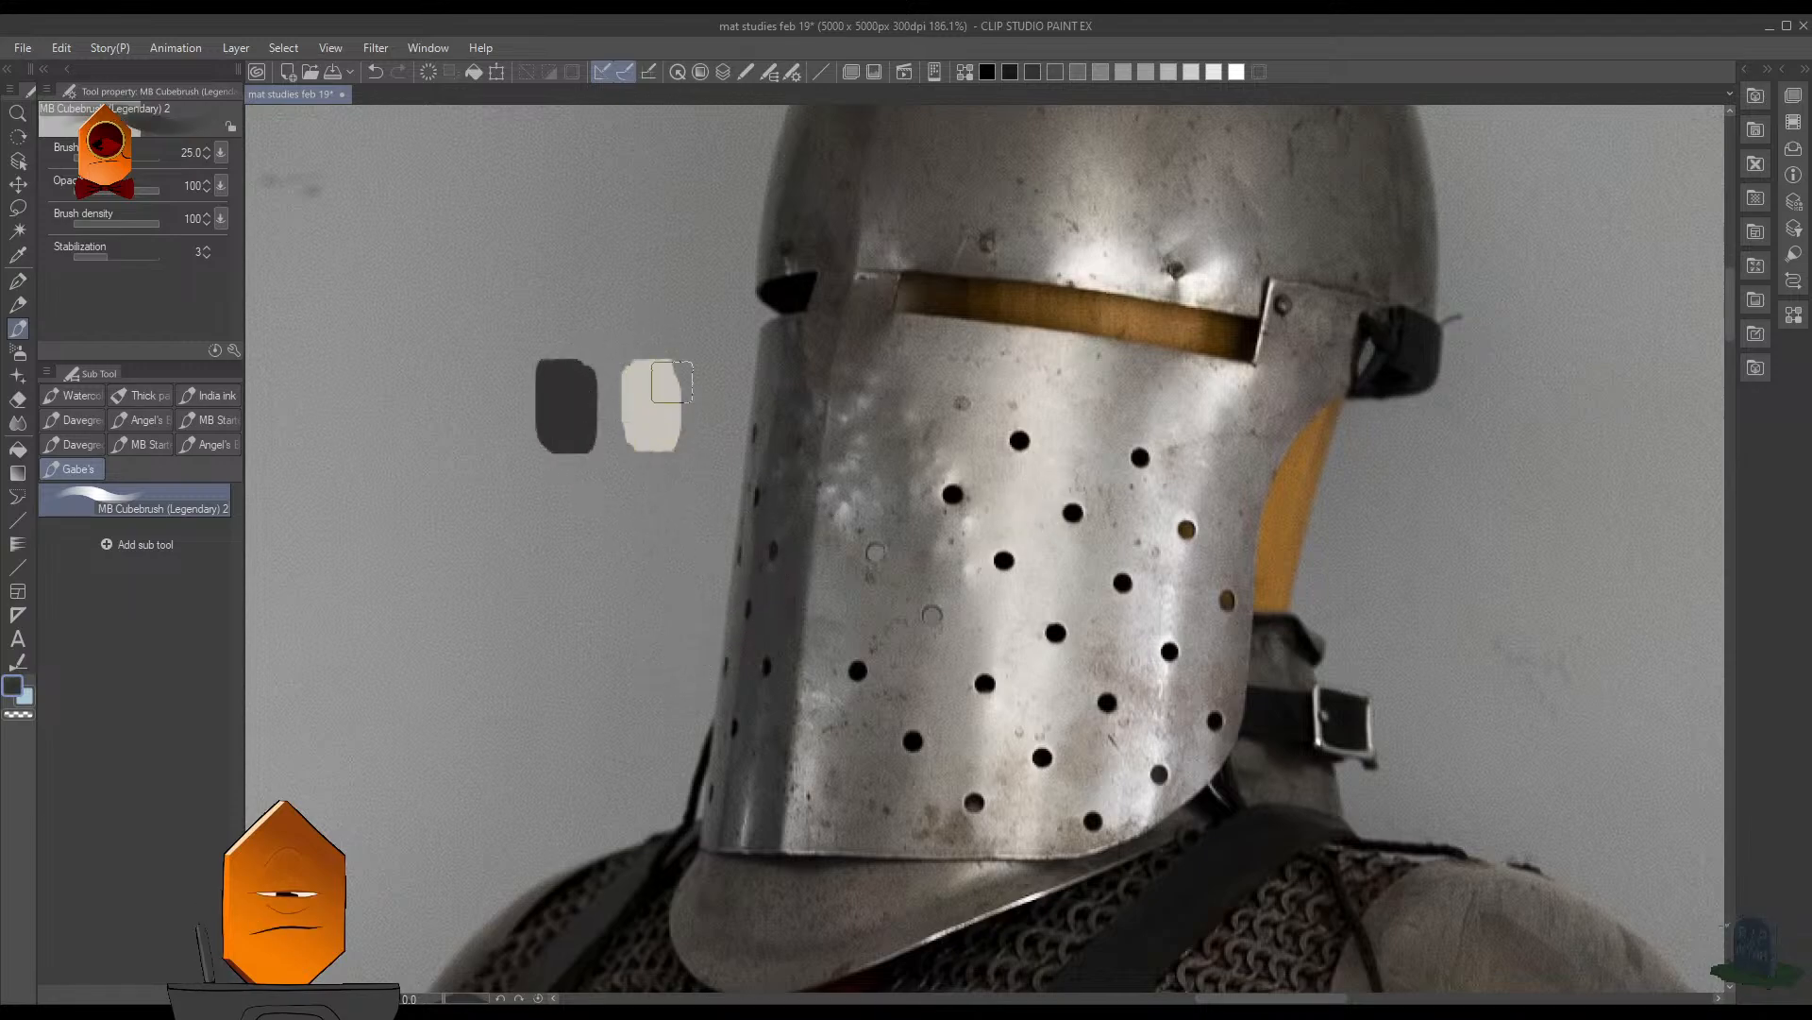
pyautogui.hotkey('ctrl', 'z')
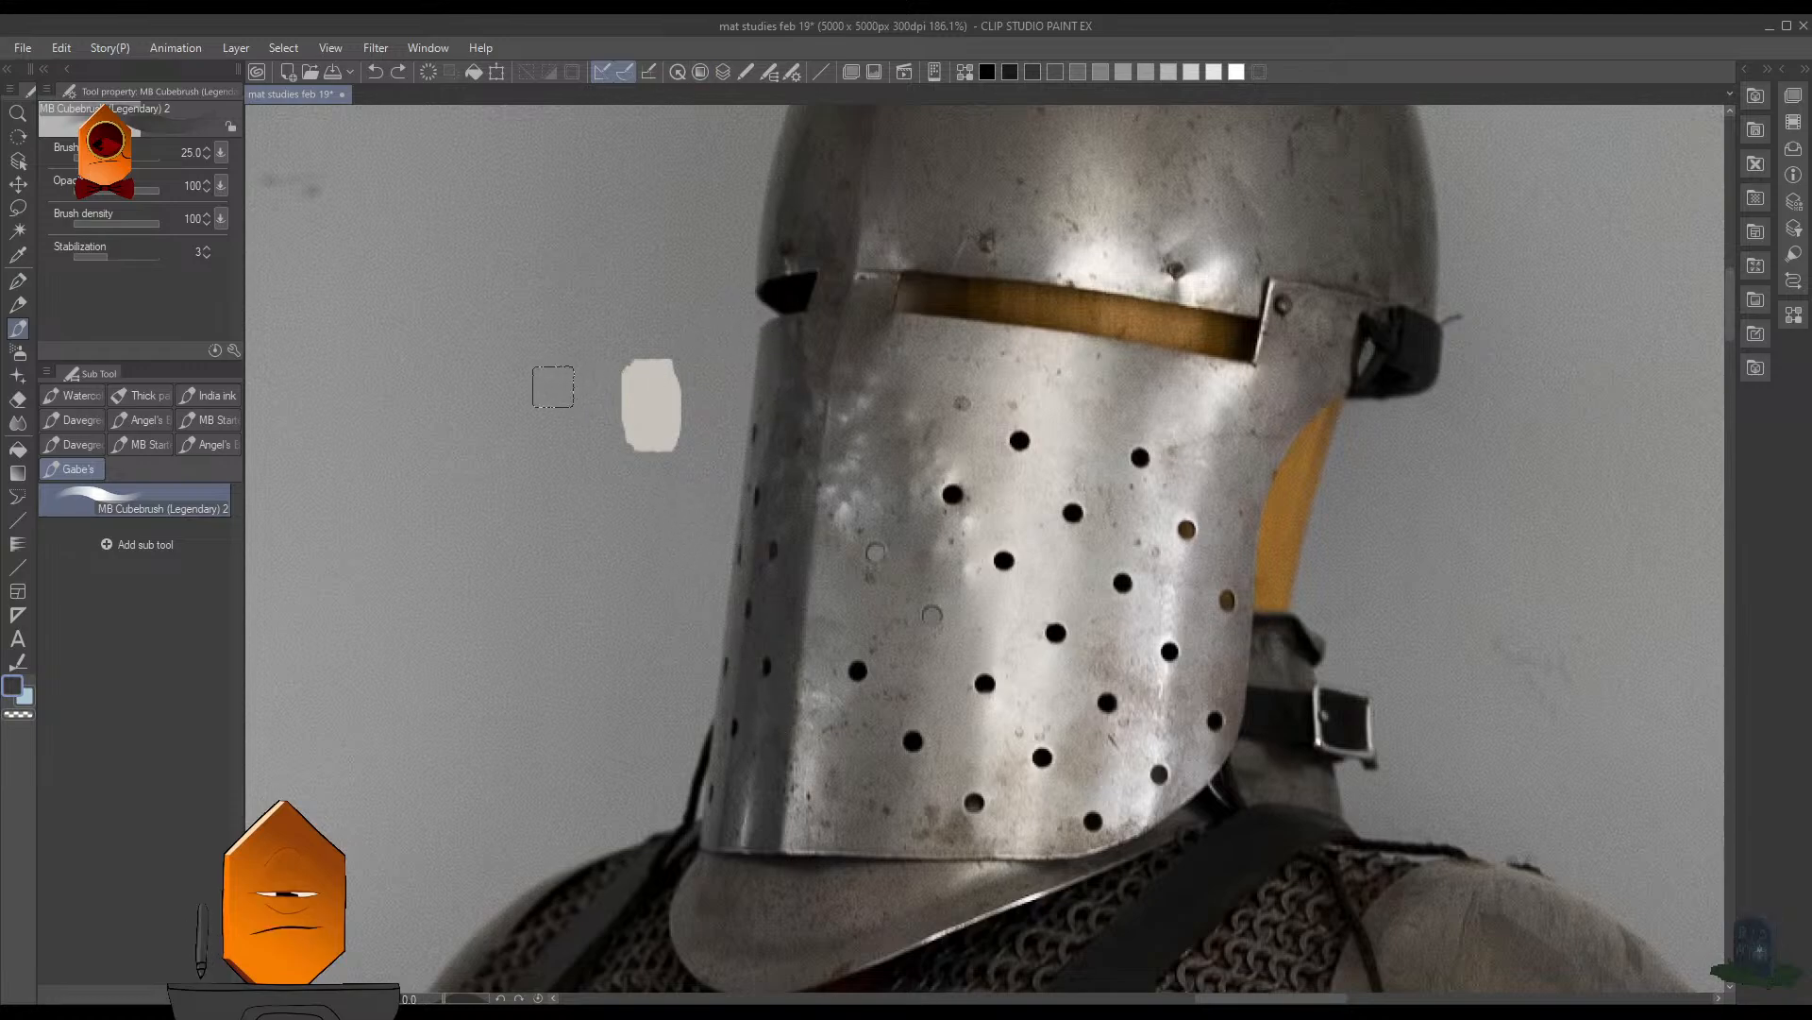
pyautogui.moveTo(553, 386)
pyautogui.mouseDown()
pyautogui.moveTo(571, 424)
pyautogui.moveTo(564, 378)
pyautogui.mouseUp()
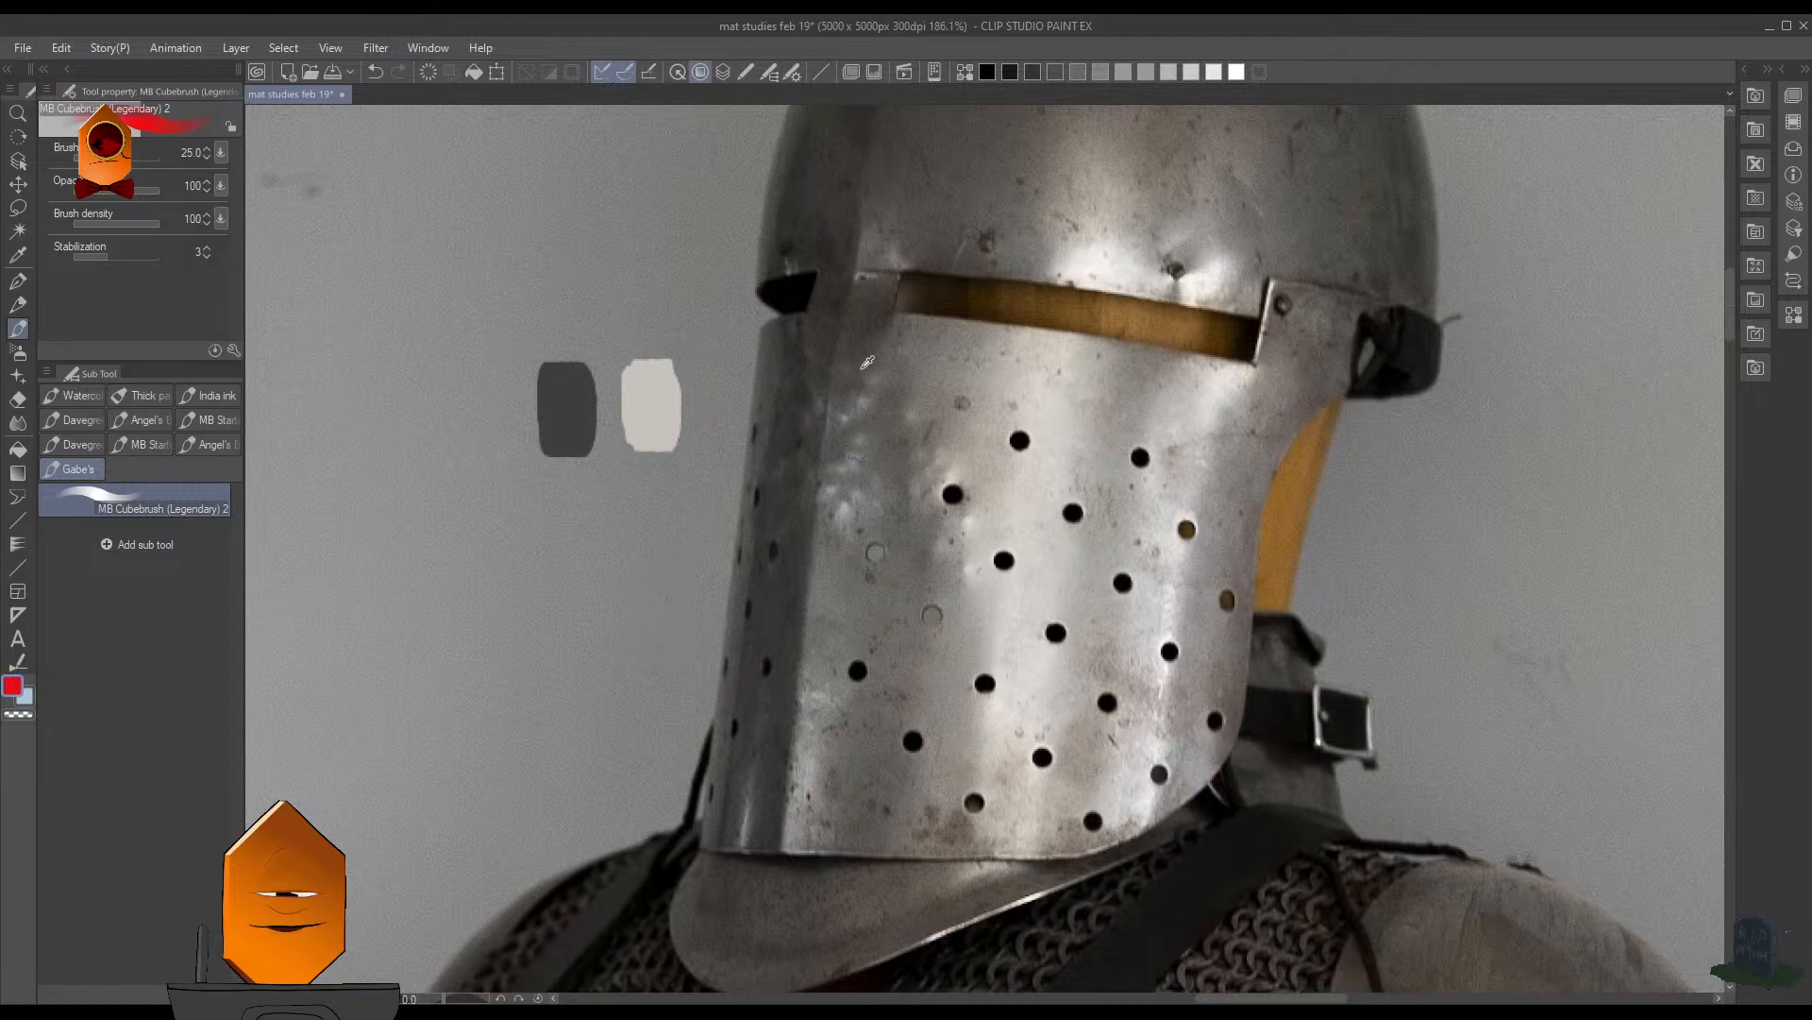
# - Add a red swatch next to the dark gray one and an orange swatch next to the light one
pyautogui.moveTo(507, 386); pyautogui.dragTo(513, 444)
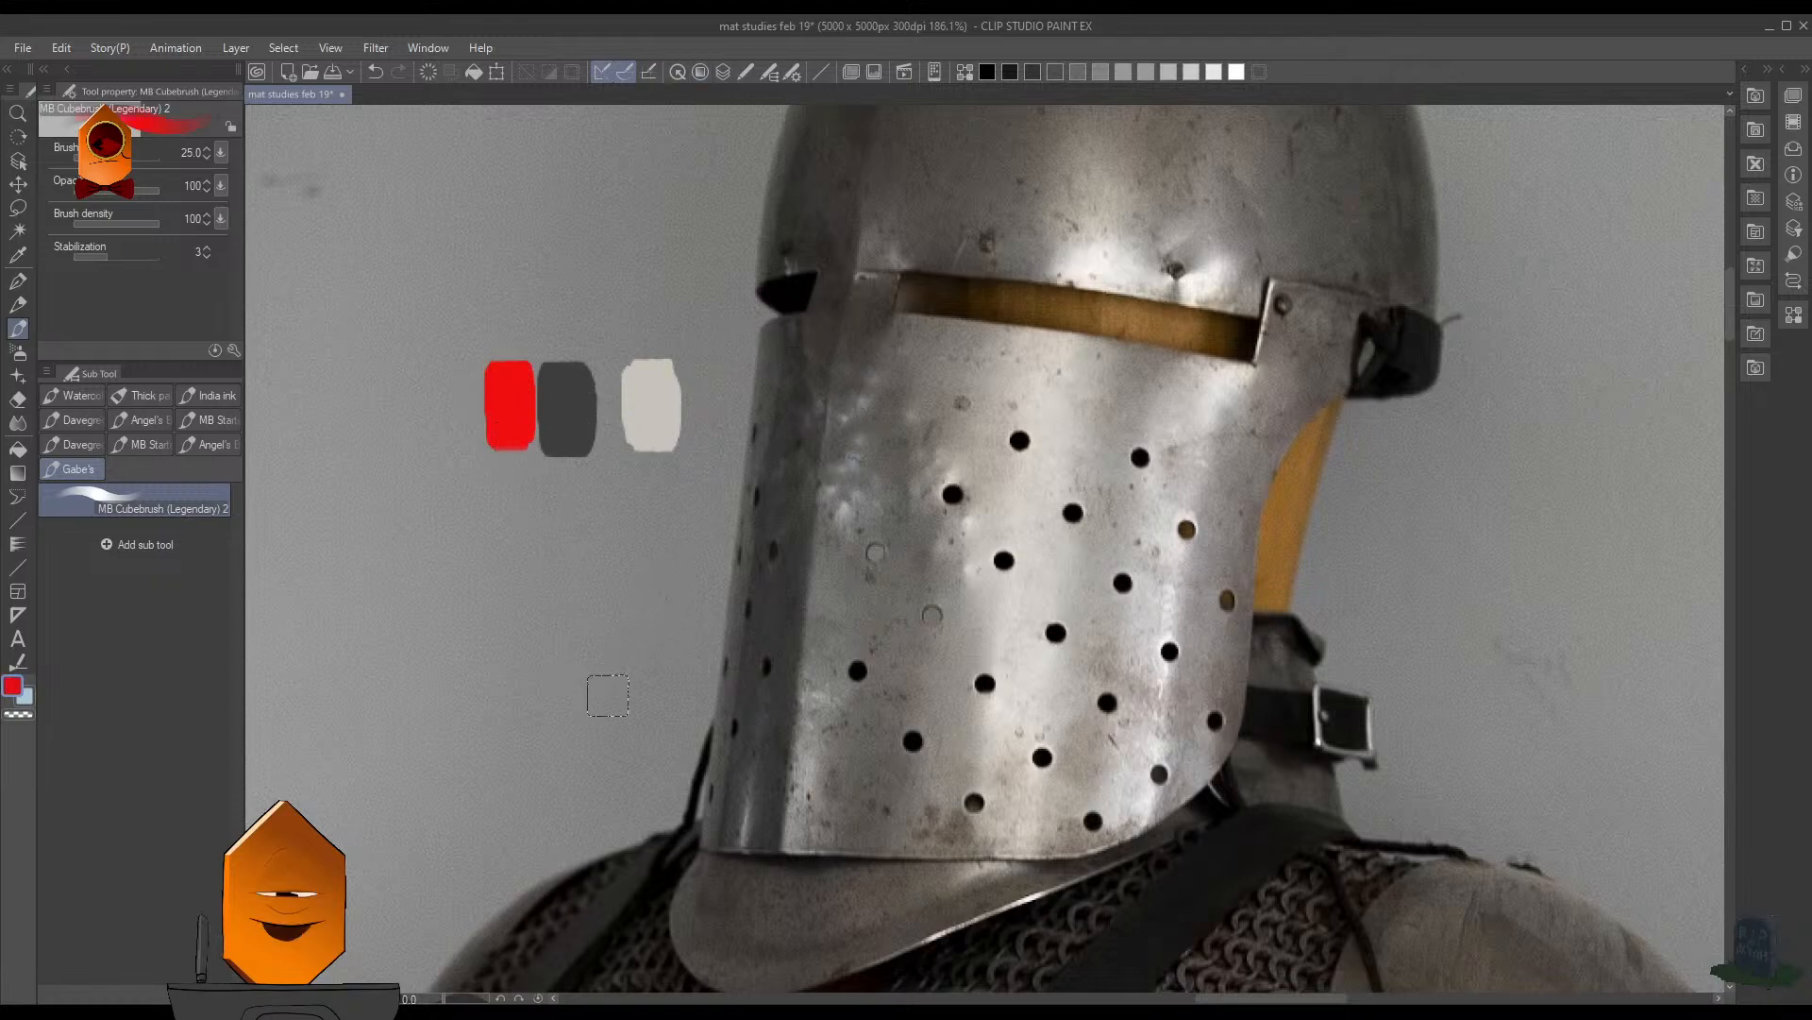
pyautogui.keyDown('alt'); pyautogui.click(1051, 478); pyautogui.keyUp('alt')
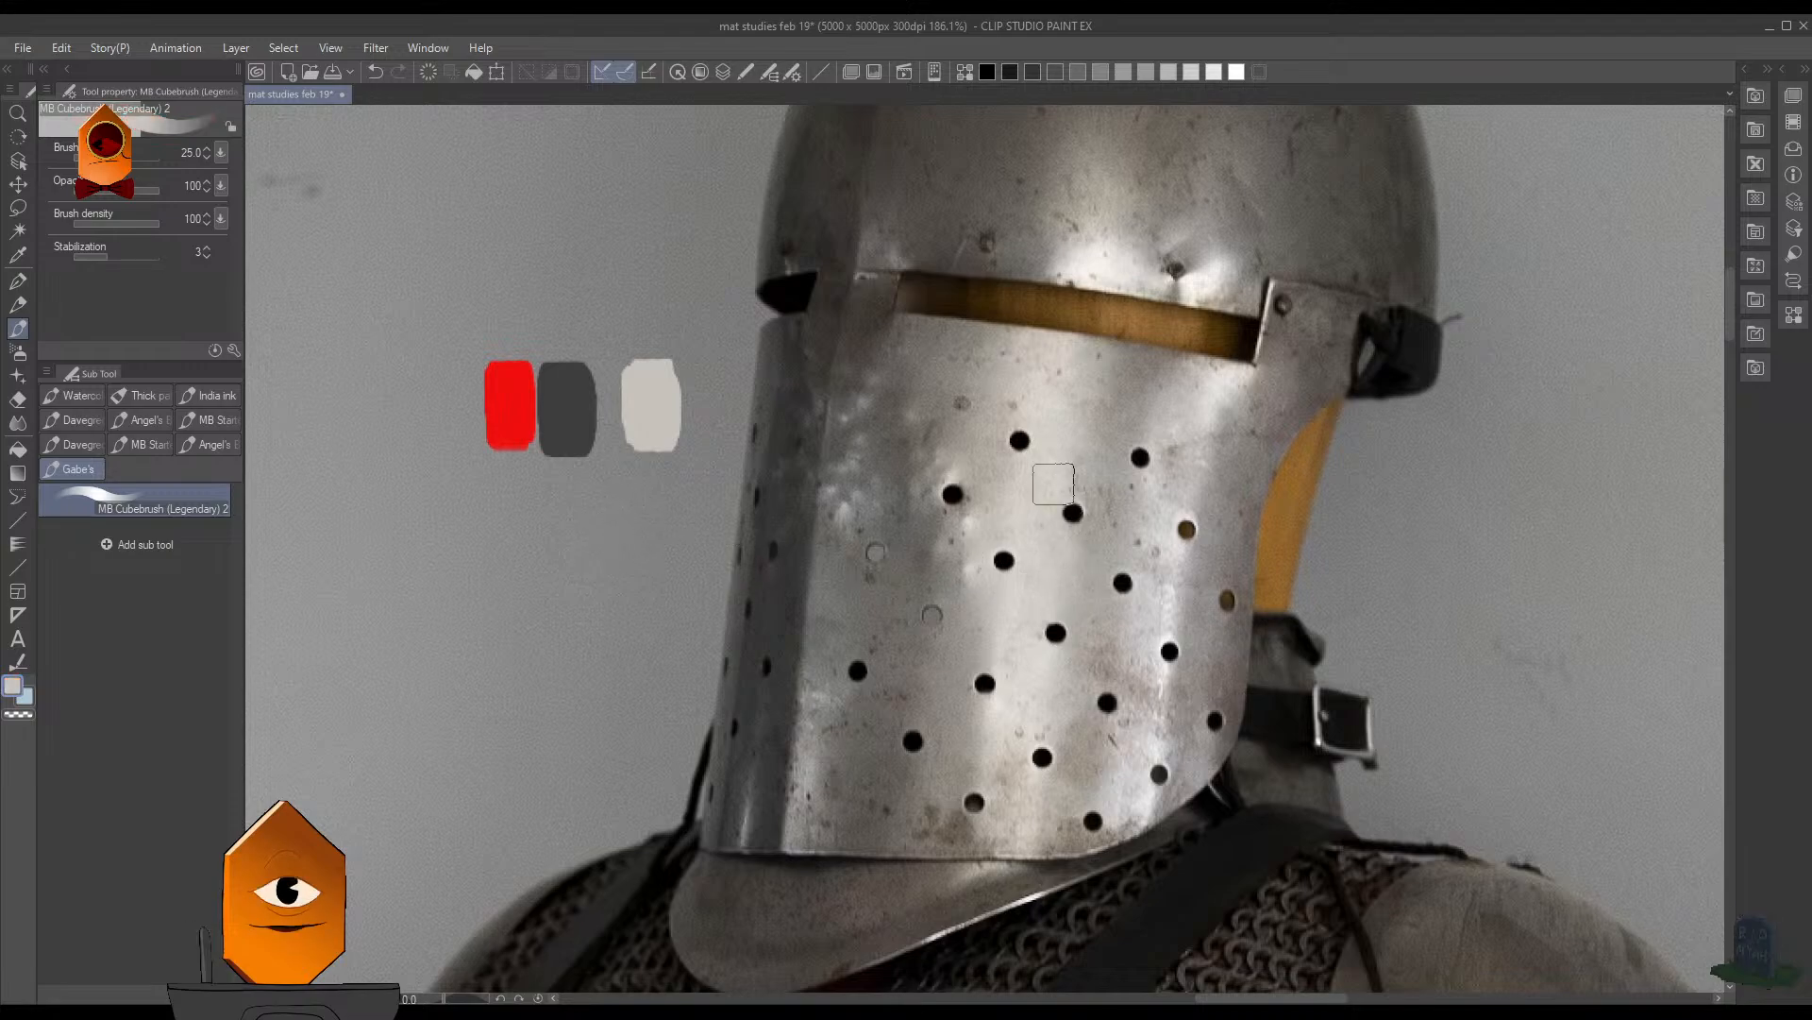
pyautogui.keyDown('alt'); pyautogui.click(895, 311); pyautogui.keyUp('alt')
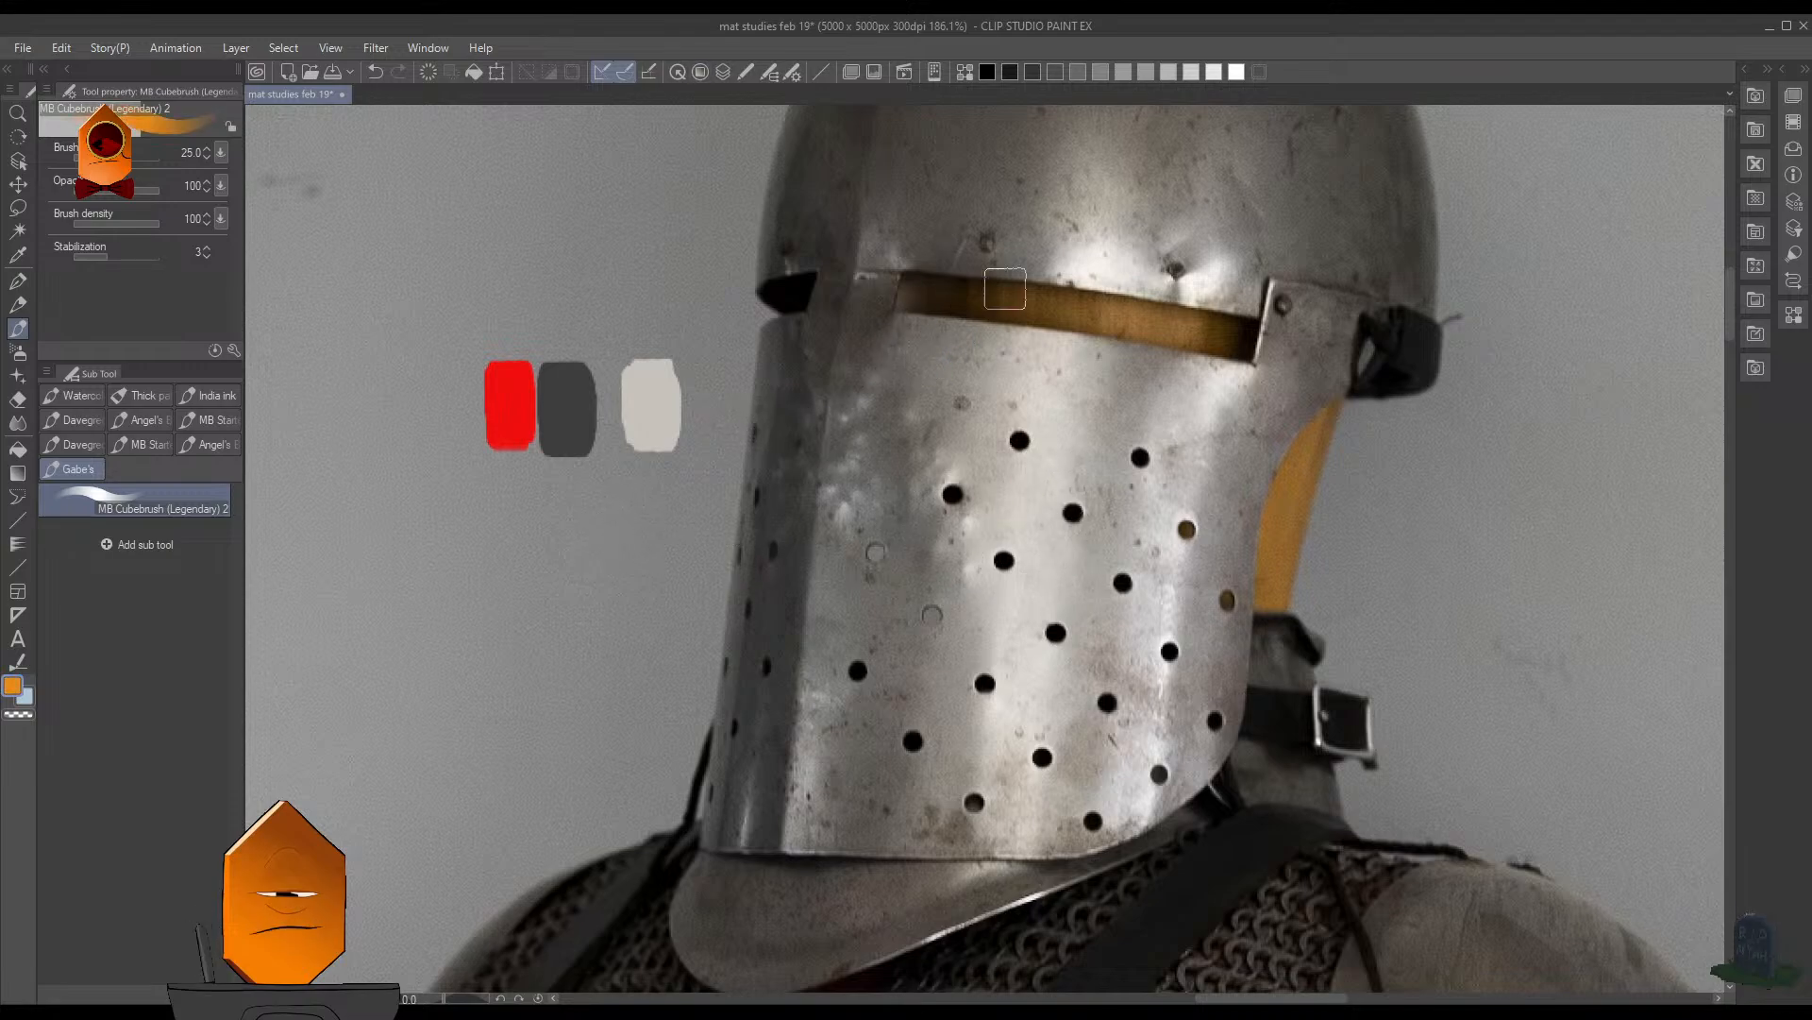
pyautogui.moveTo(703, 368); pyautogui.dragTo(709, 425)
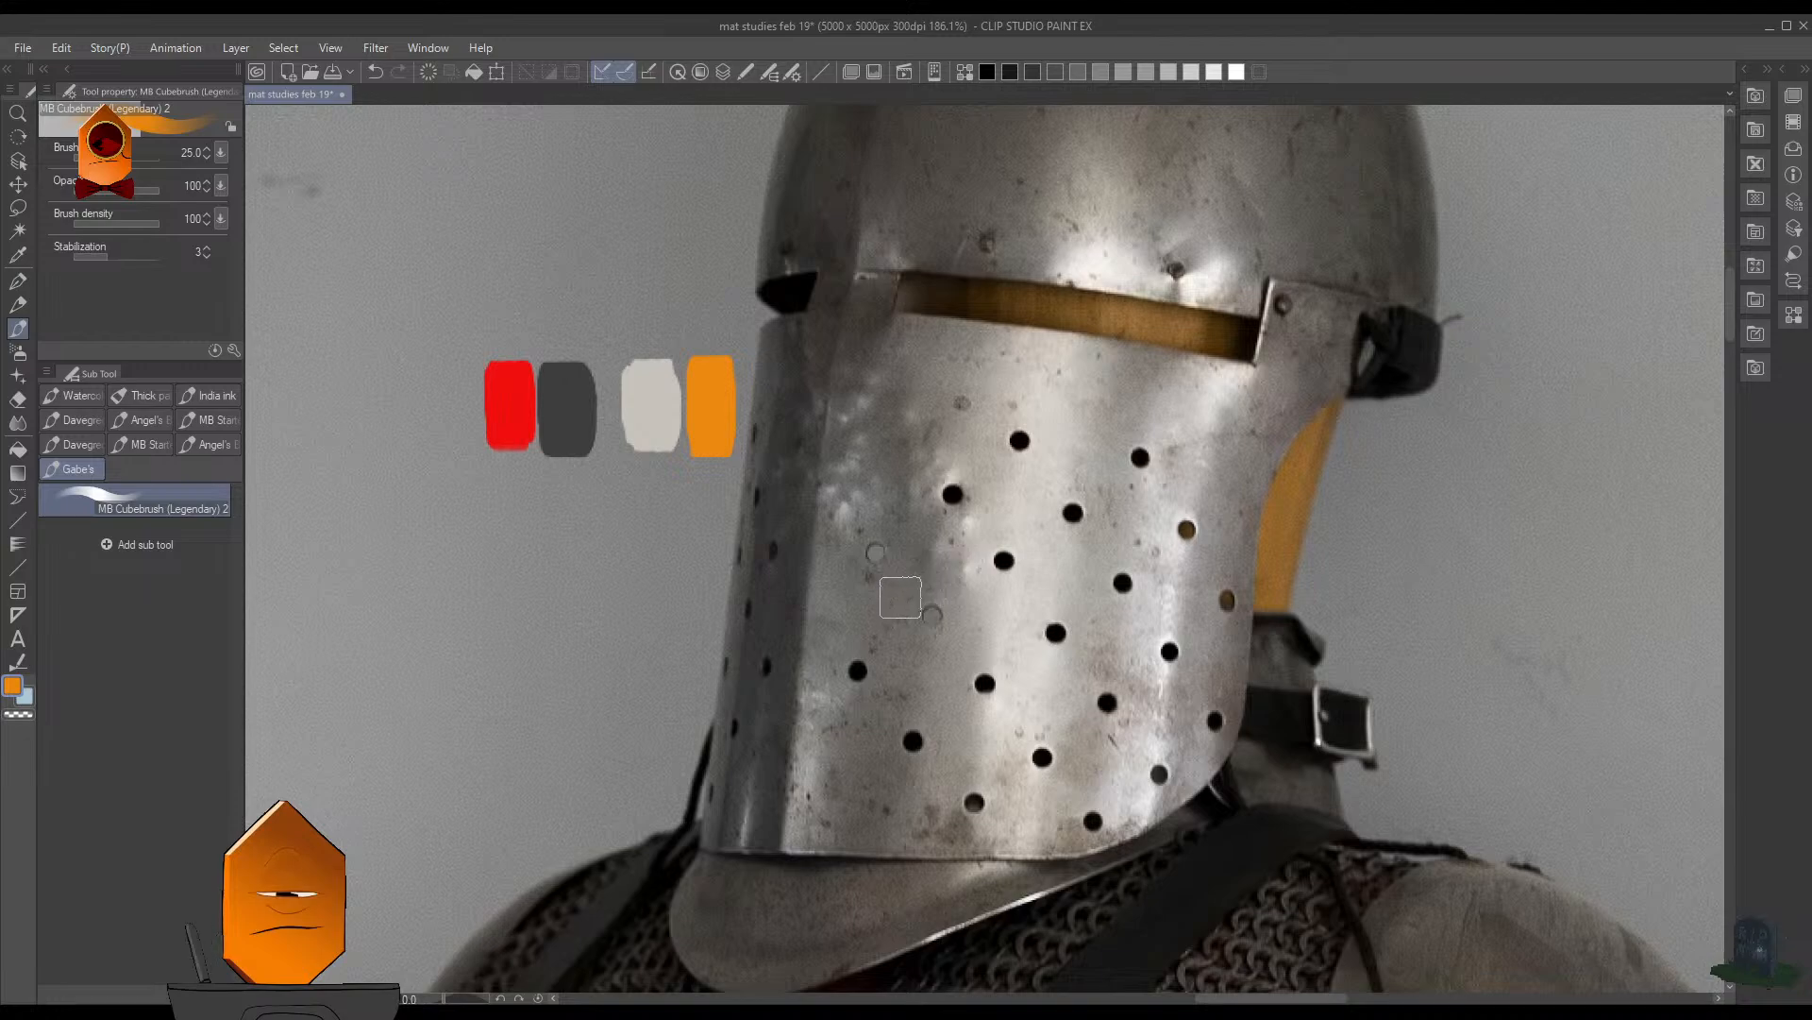
# - Remove the color swatches painted beside the helmet from the knight photo
pyautogui.press('F7')
pyautogui.click(1127, 258)
pyautogui.press('F7')
pyautogui.scroll(-8, 1169, 409)
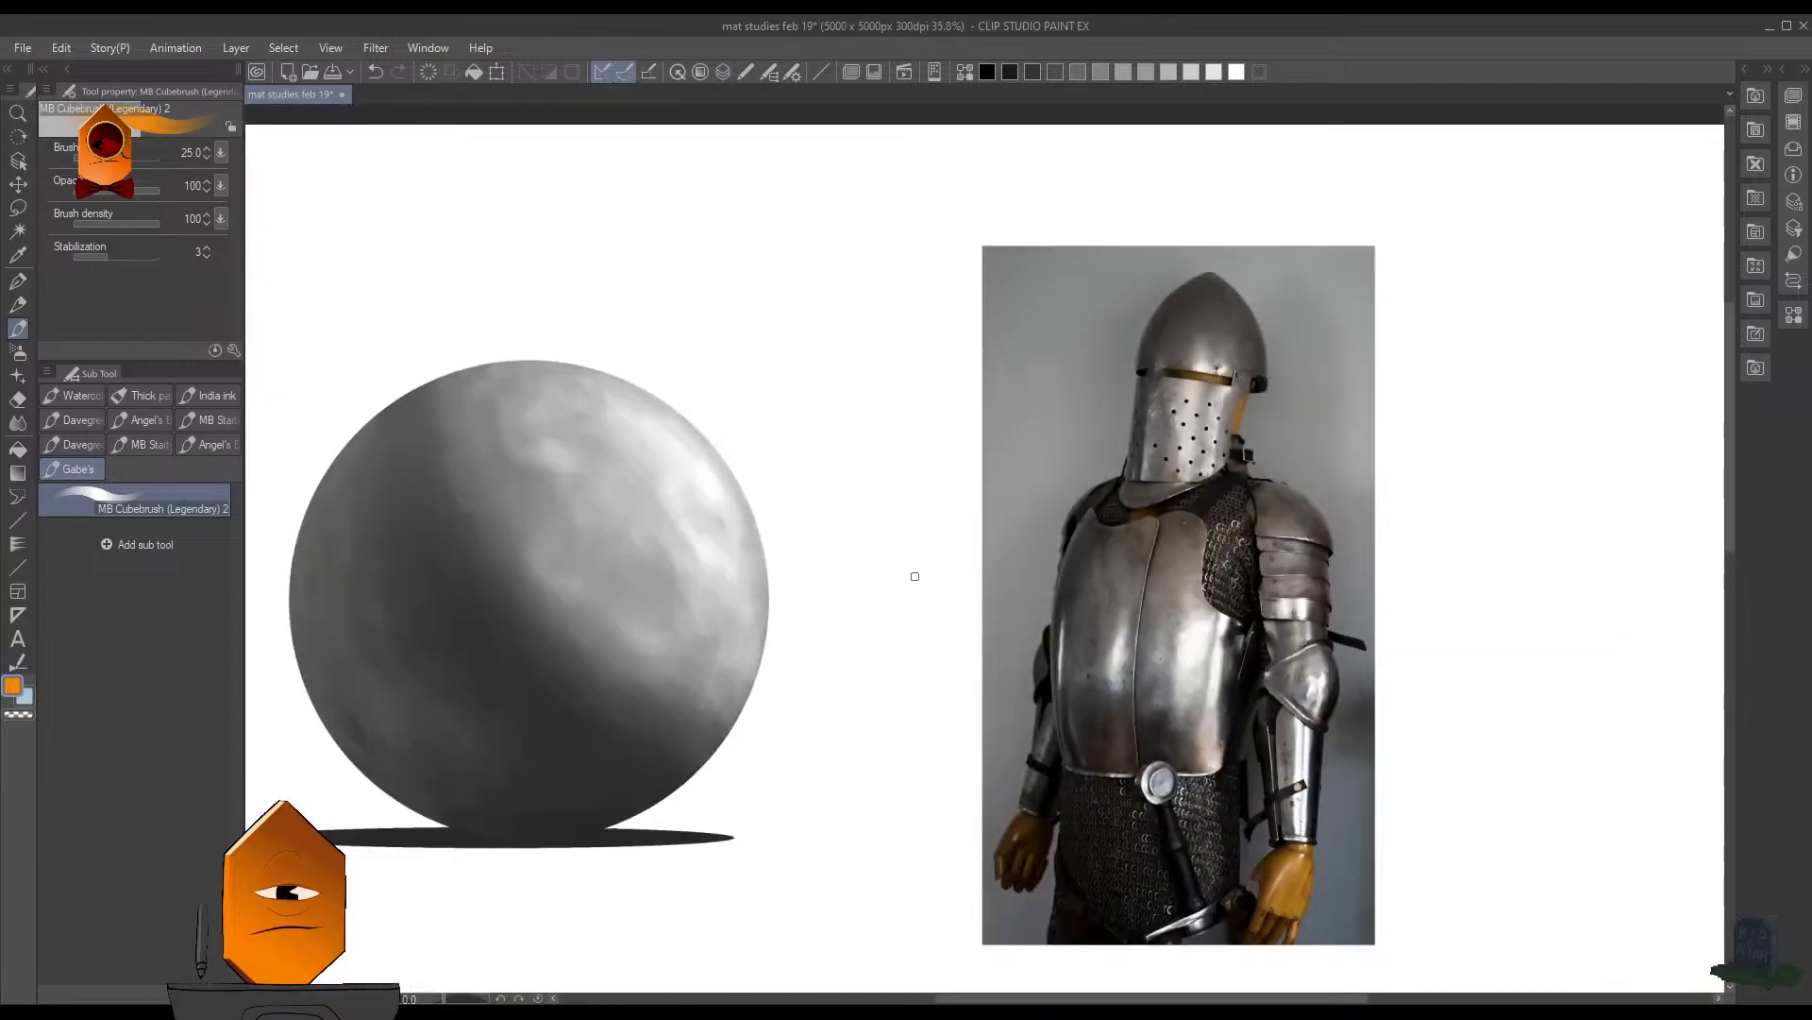
pyautogui.moveTo(915, 575); pyautogui.dragTo(1143, 616)
pyautogui.press('F7')
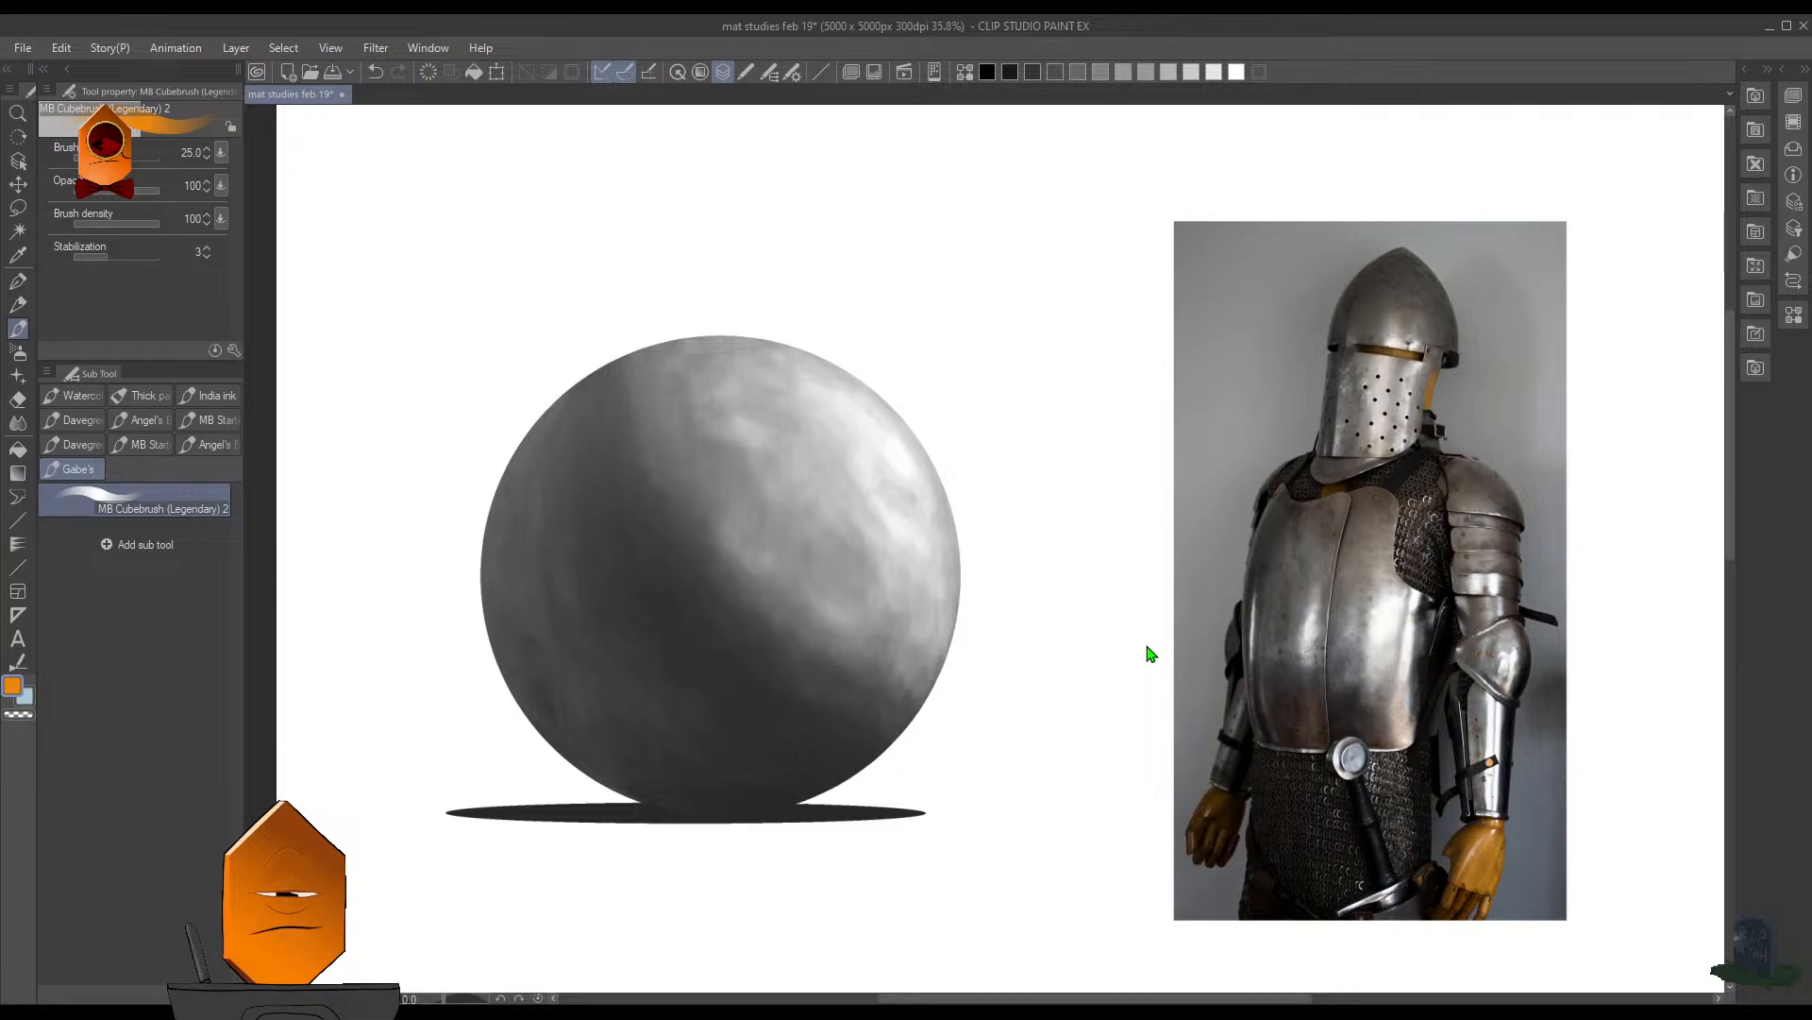
# - Hide the sphere's dark shading and nudge the pale sphere layer slightly with a transform
pyautogui.press('space')
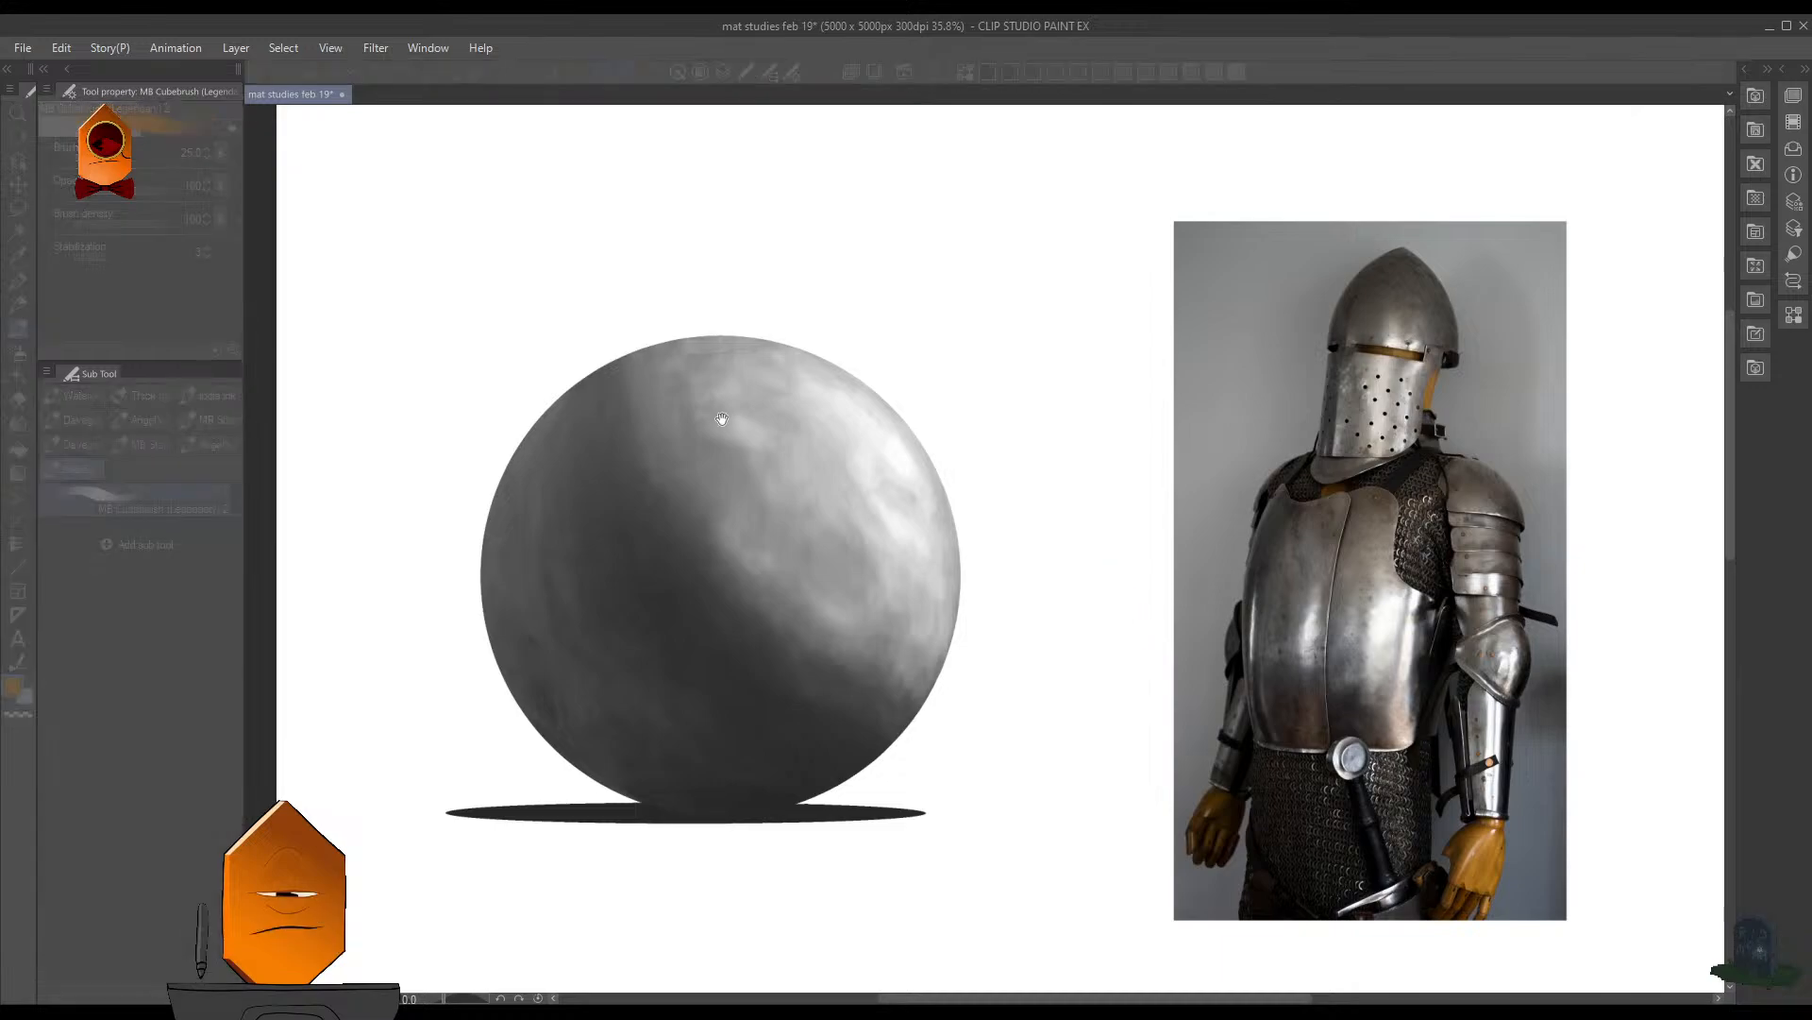
pyautogui.click(833, 270)
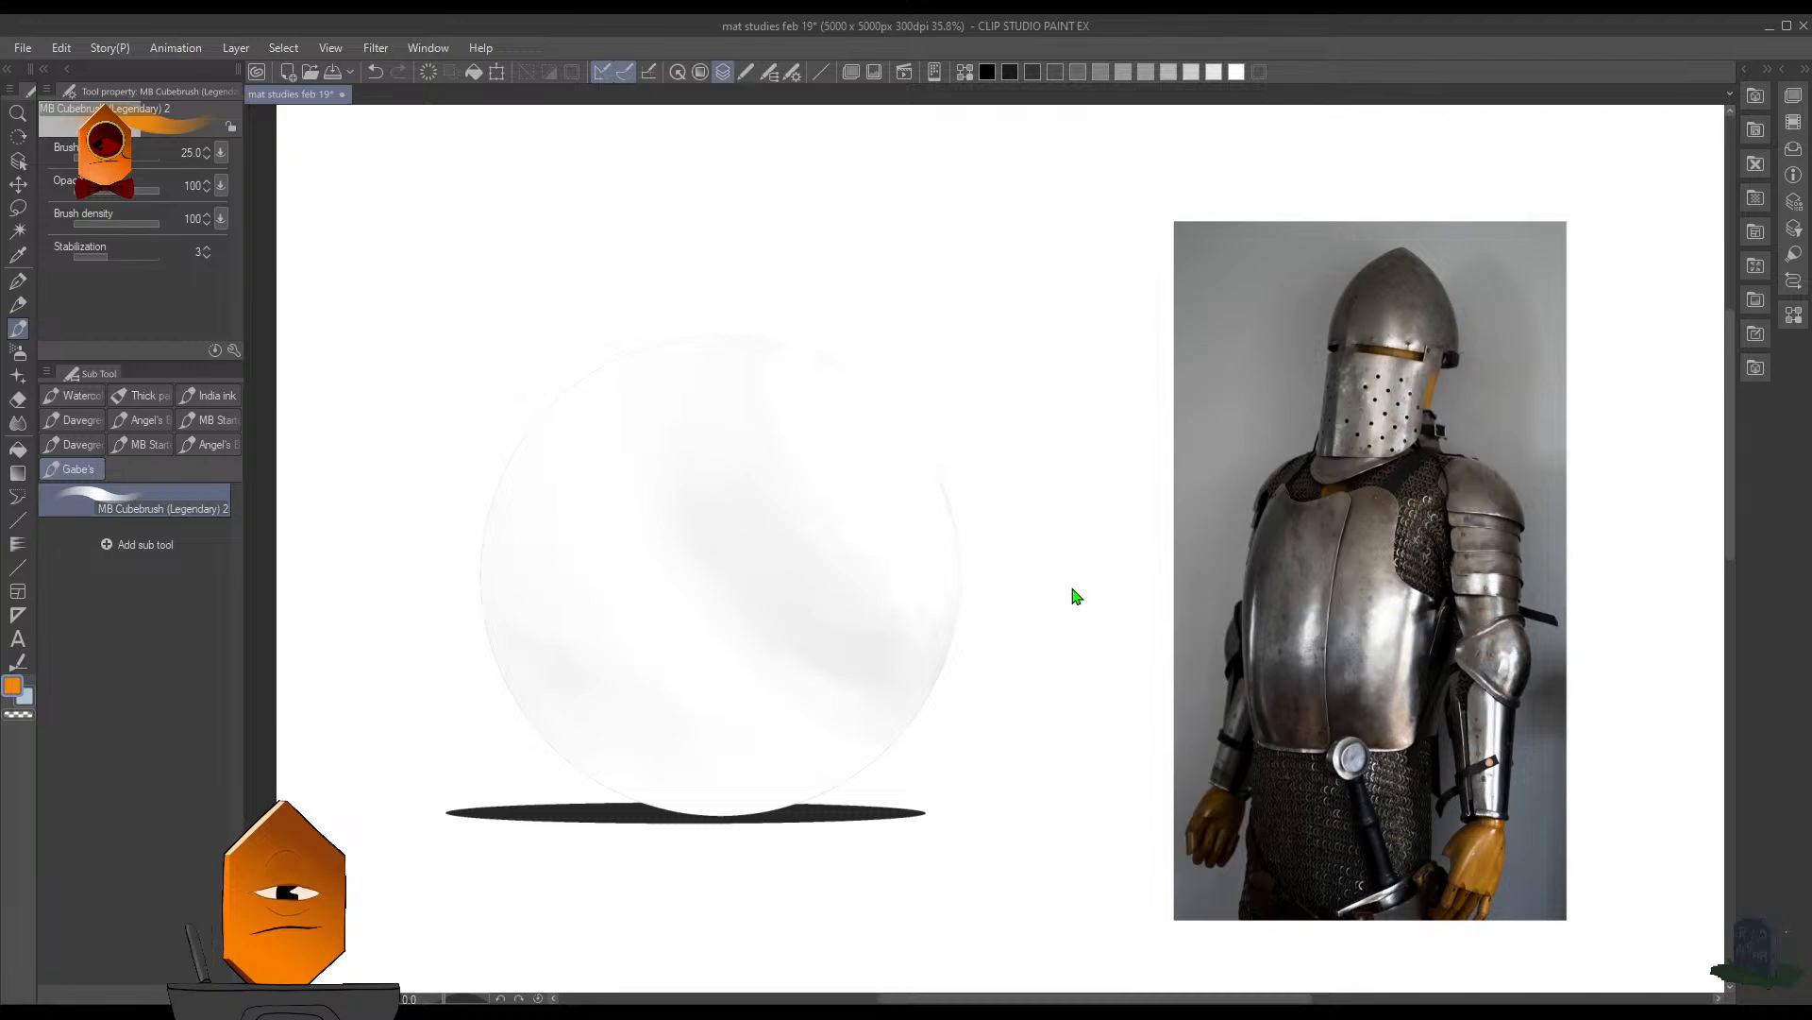
pyautogui.hotkey('ctrl', 't')
pyautogui.moveTo(892, 671); pyautogui.dragTo(889, 674)
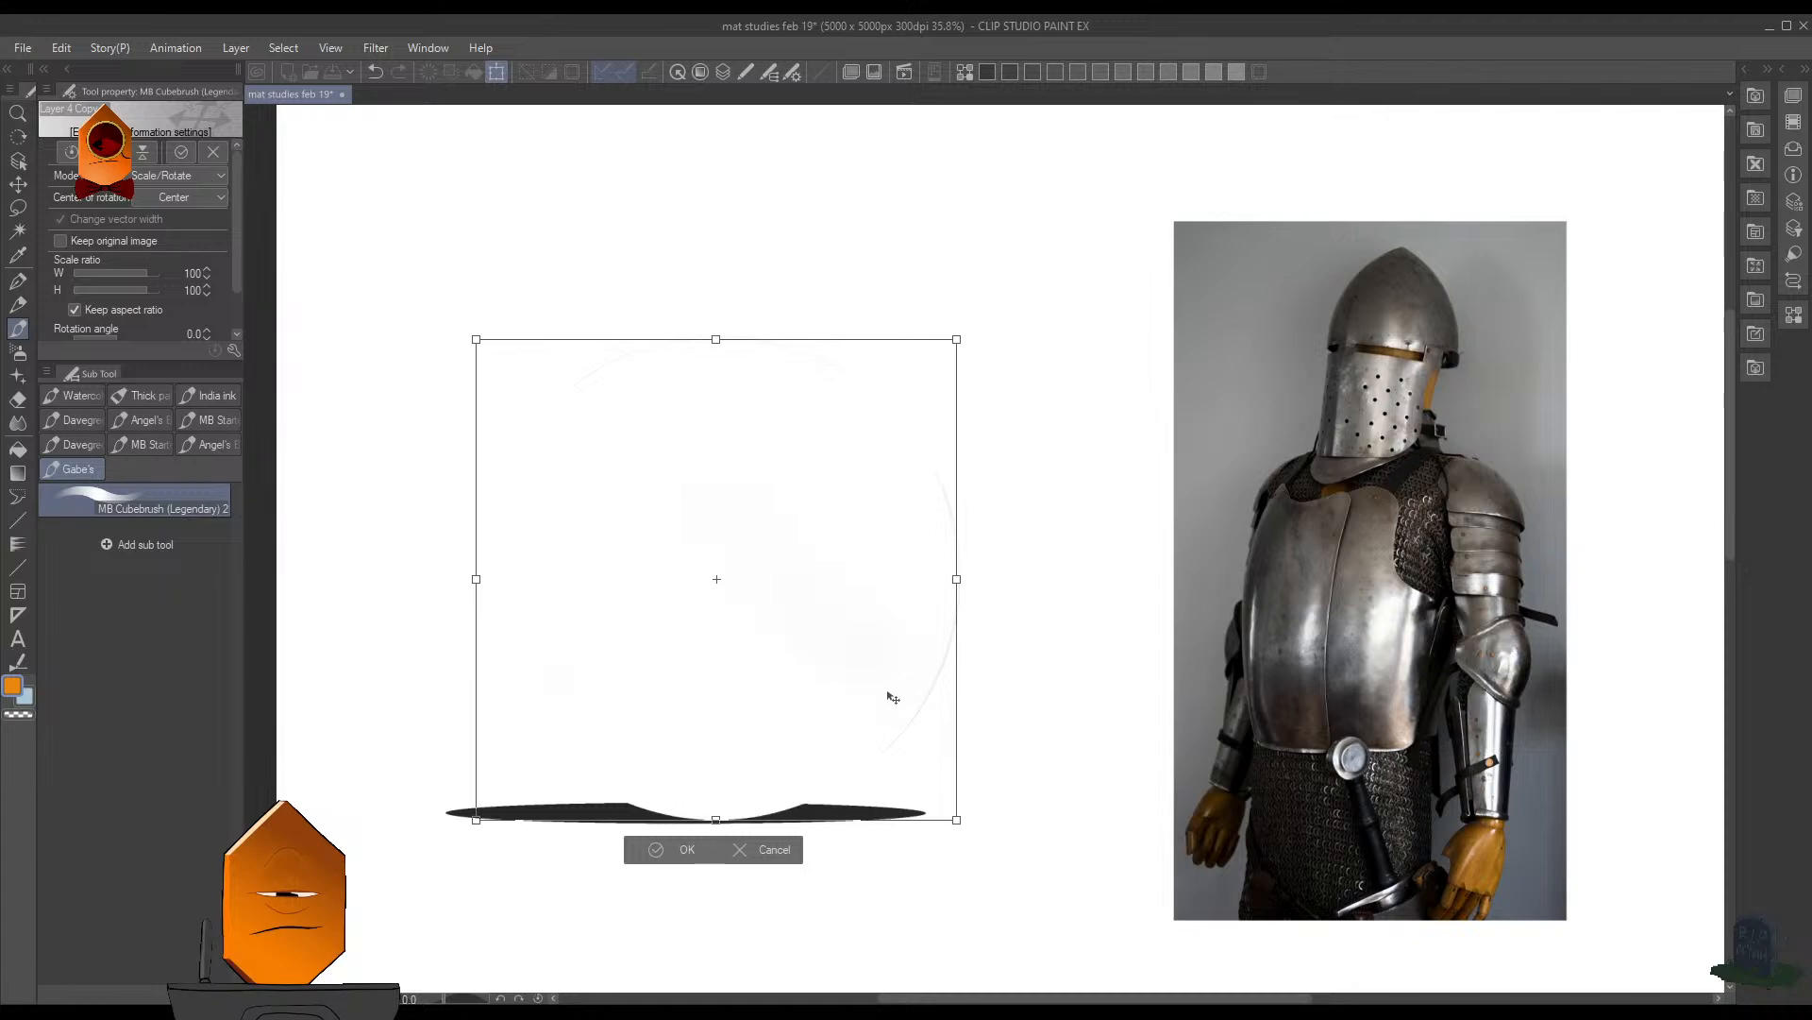
pyautogui.click(658, 849)
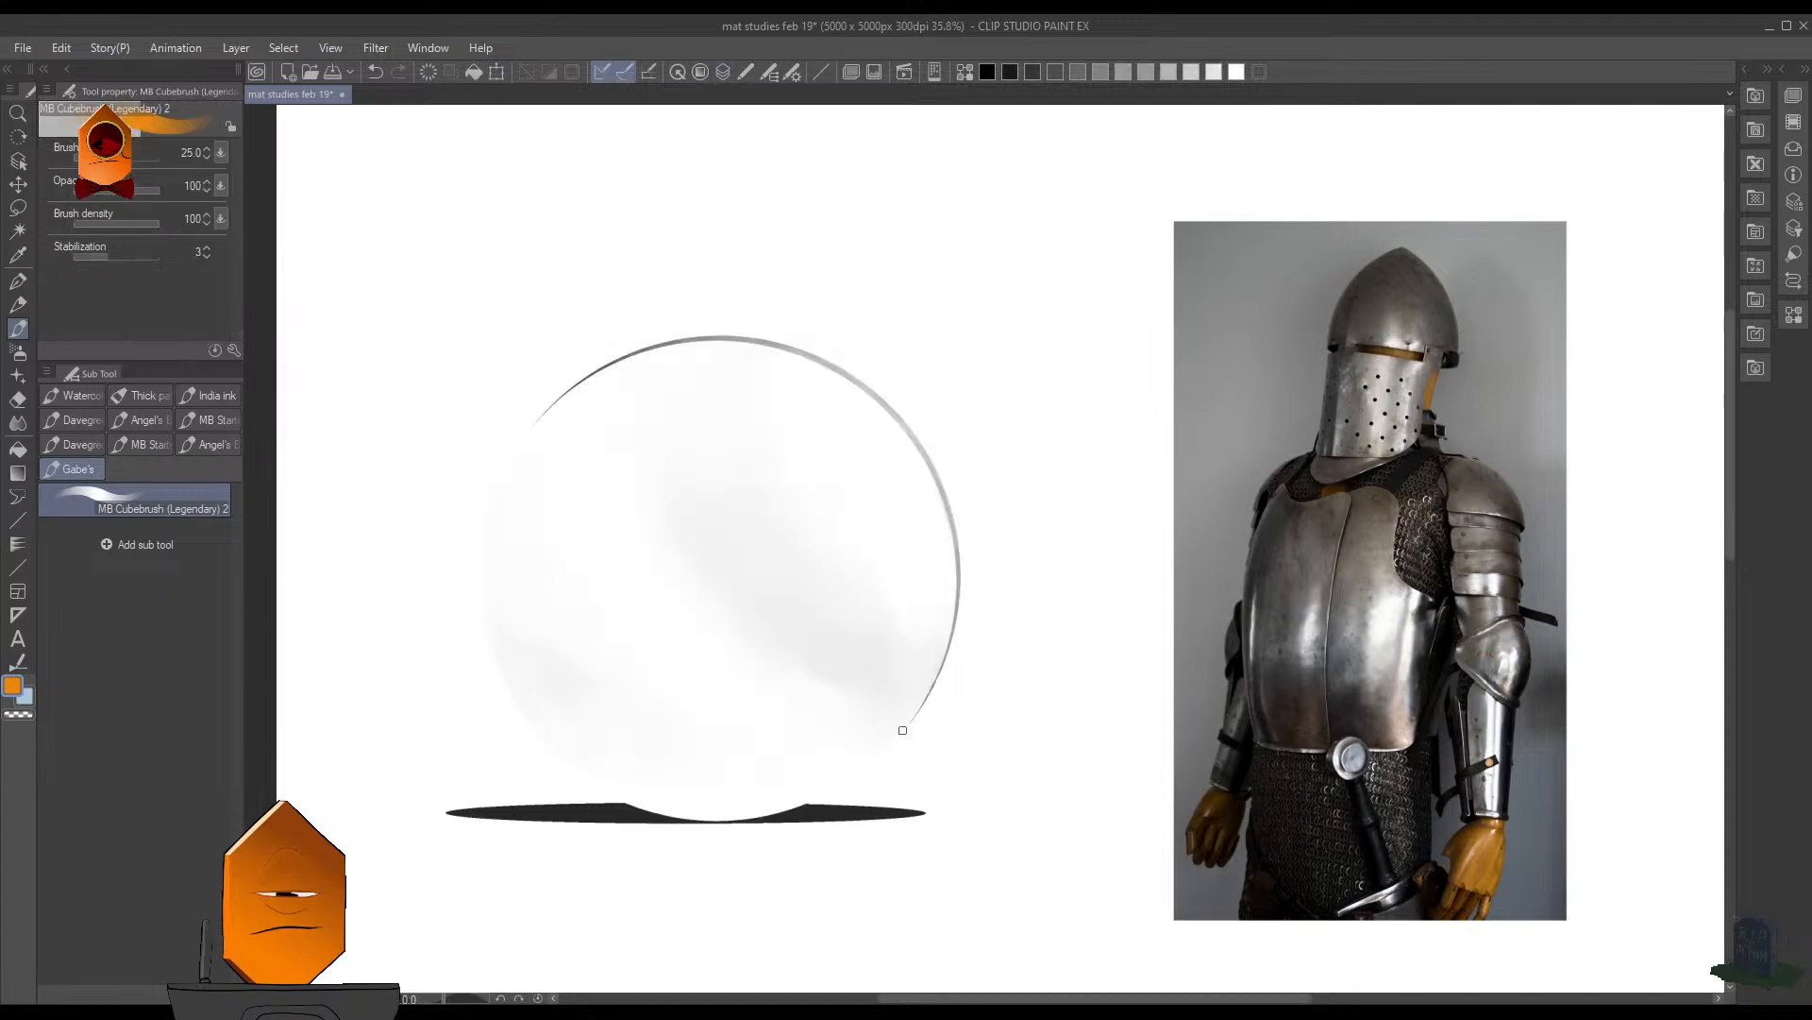
# - Hide the gray rim behind the pale sphere, select the sphere's outline and get the Fill tool ready
pyautogui.press('F7')
pyautogui.click(686, 821)
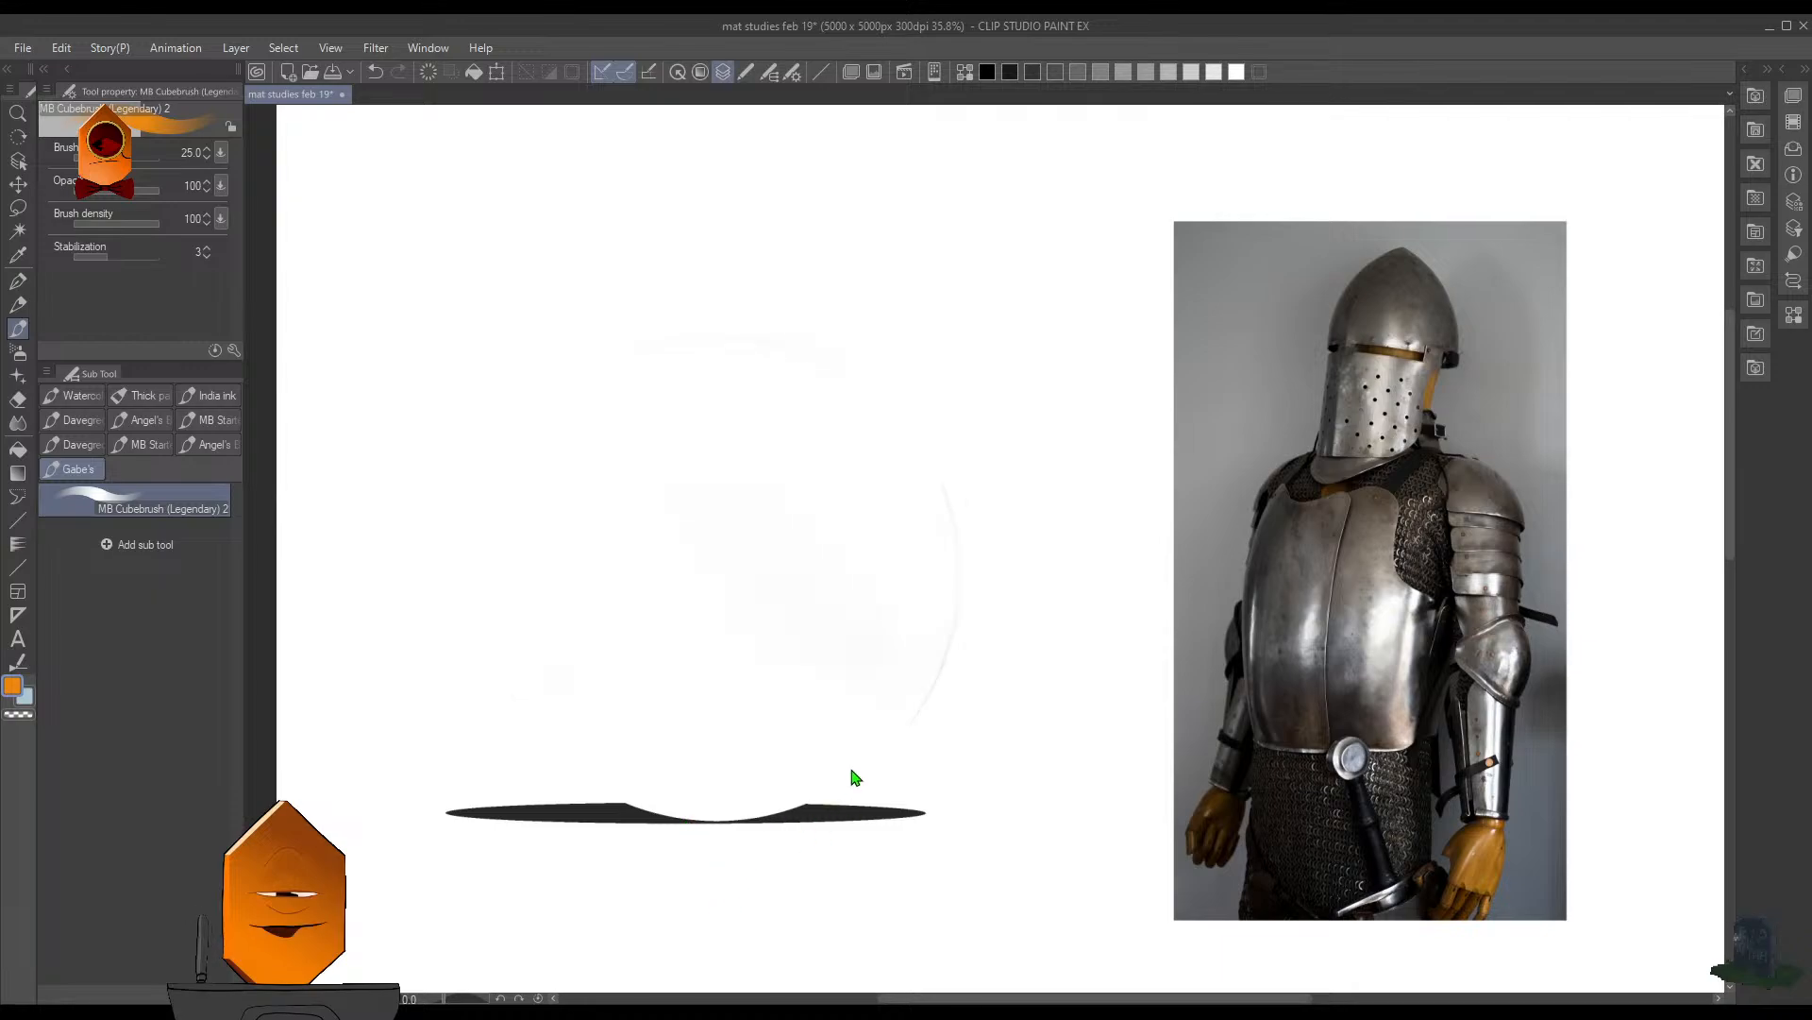
pyautogui.keyDown('ctrl'); pyautogui.click(827, 795); pyautogui.keyUp('ctrl')
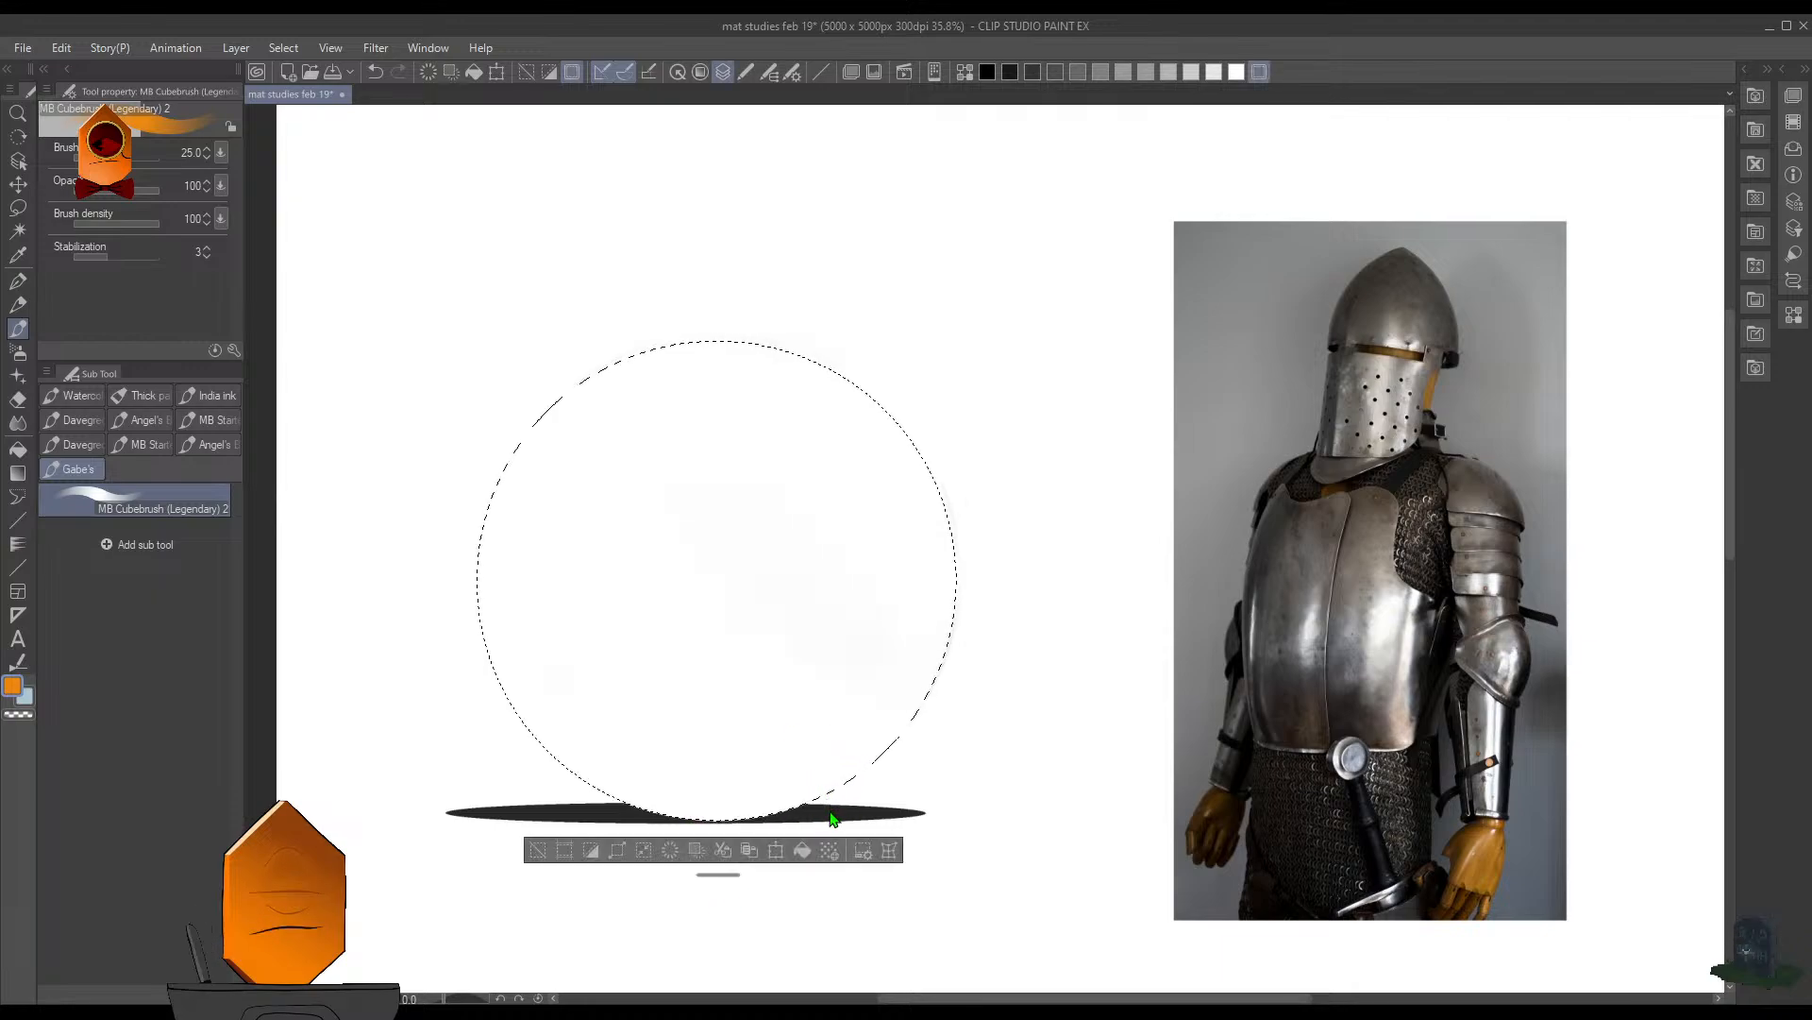
pyautogui.press('F7')
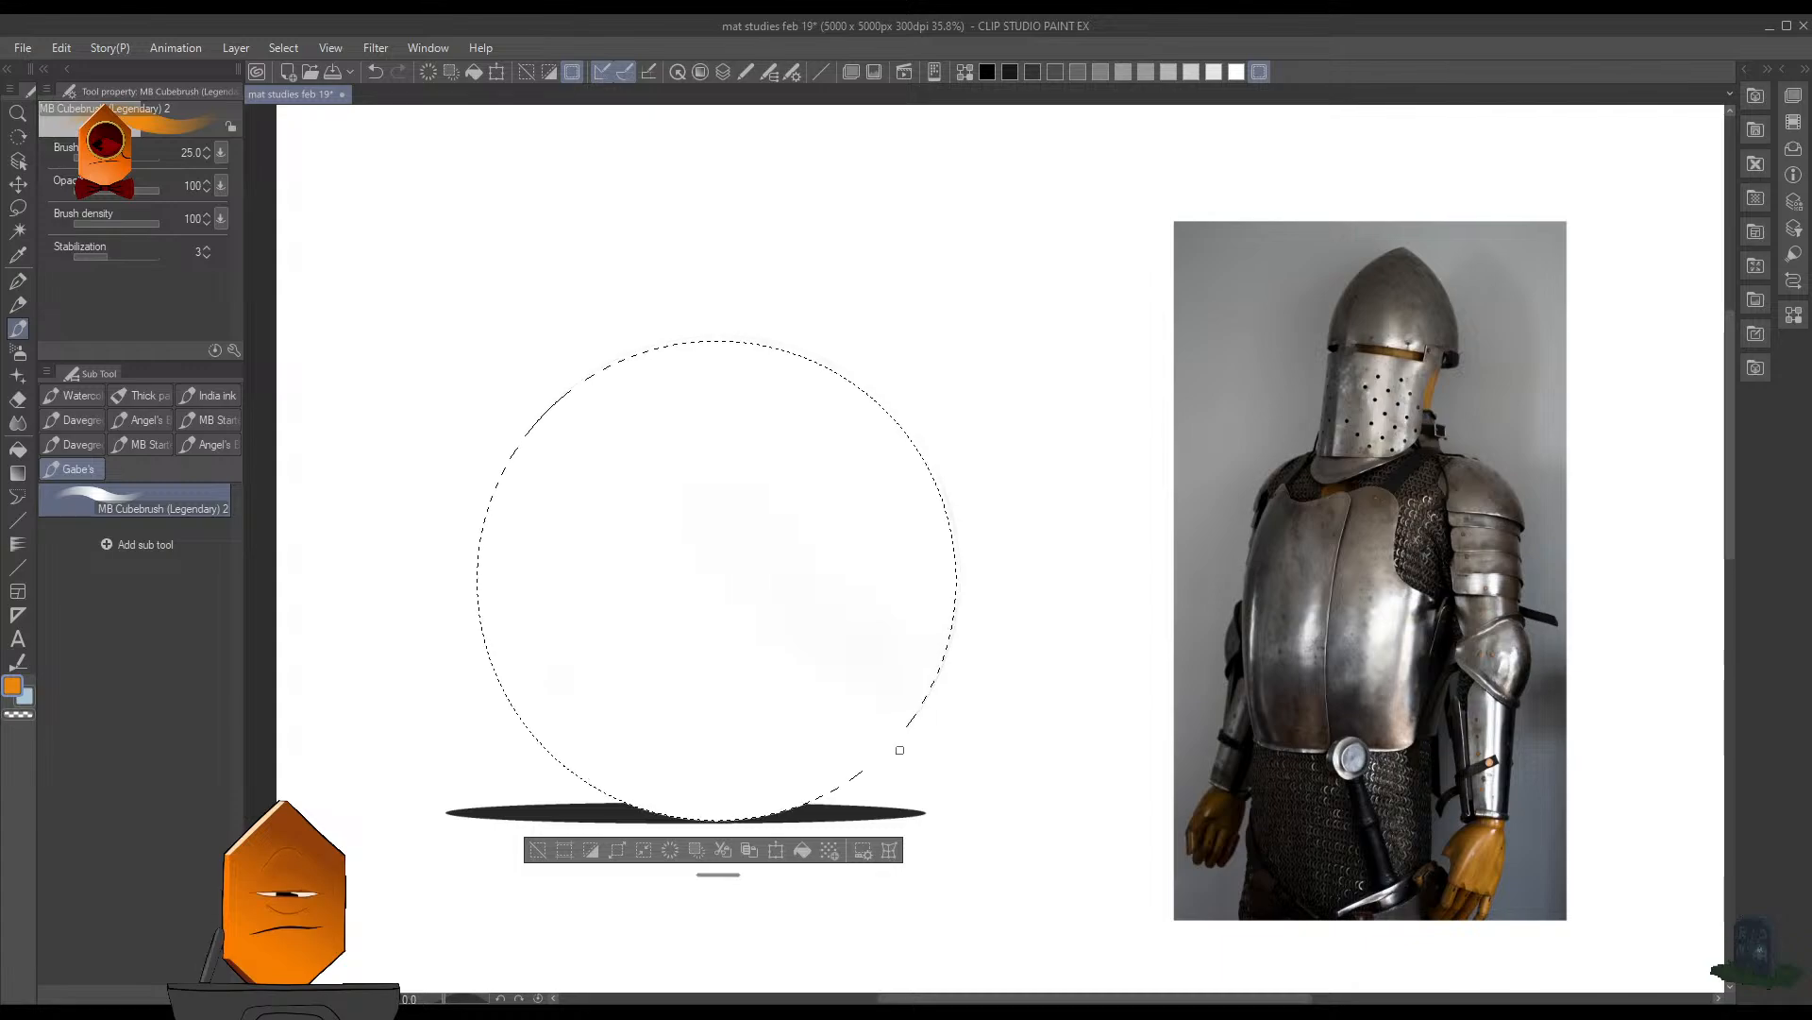
pyautogui.press('g')
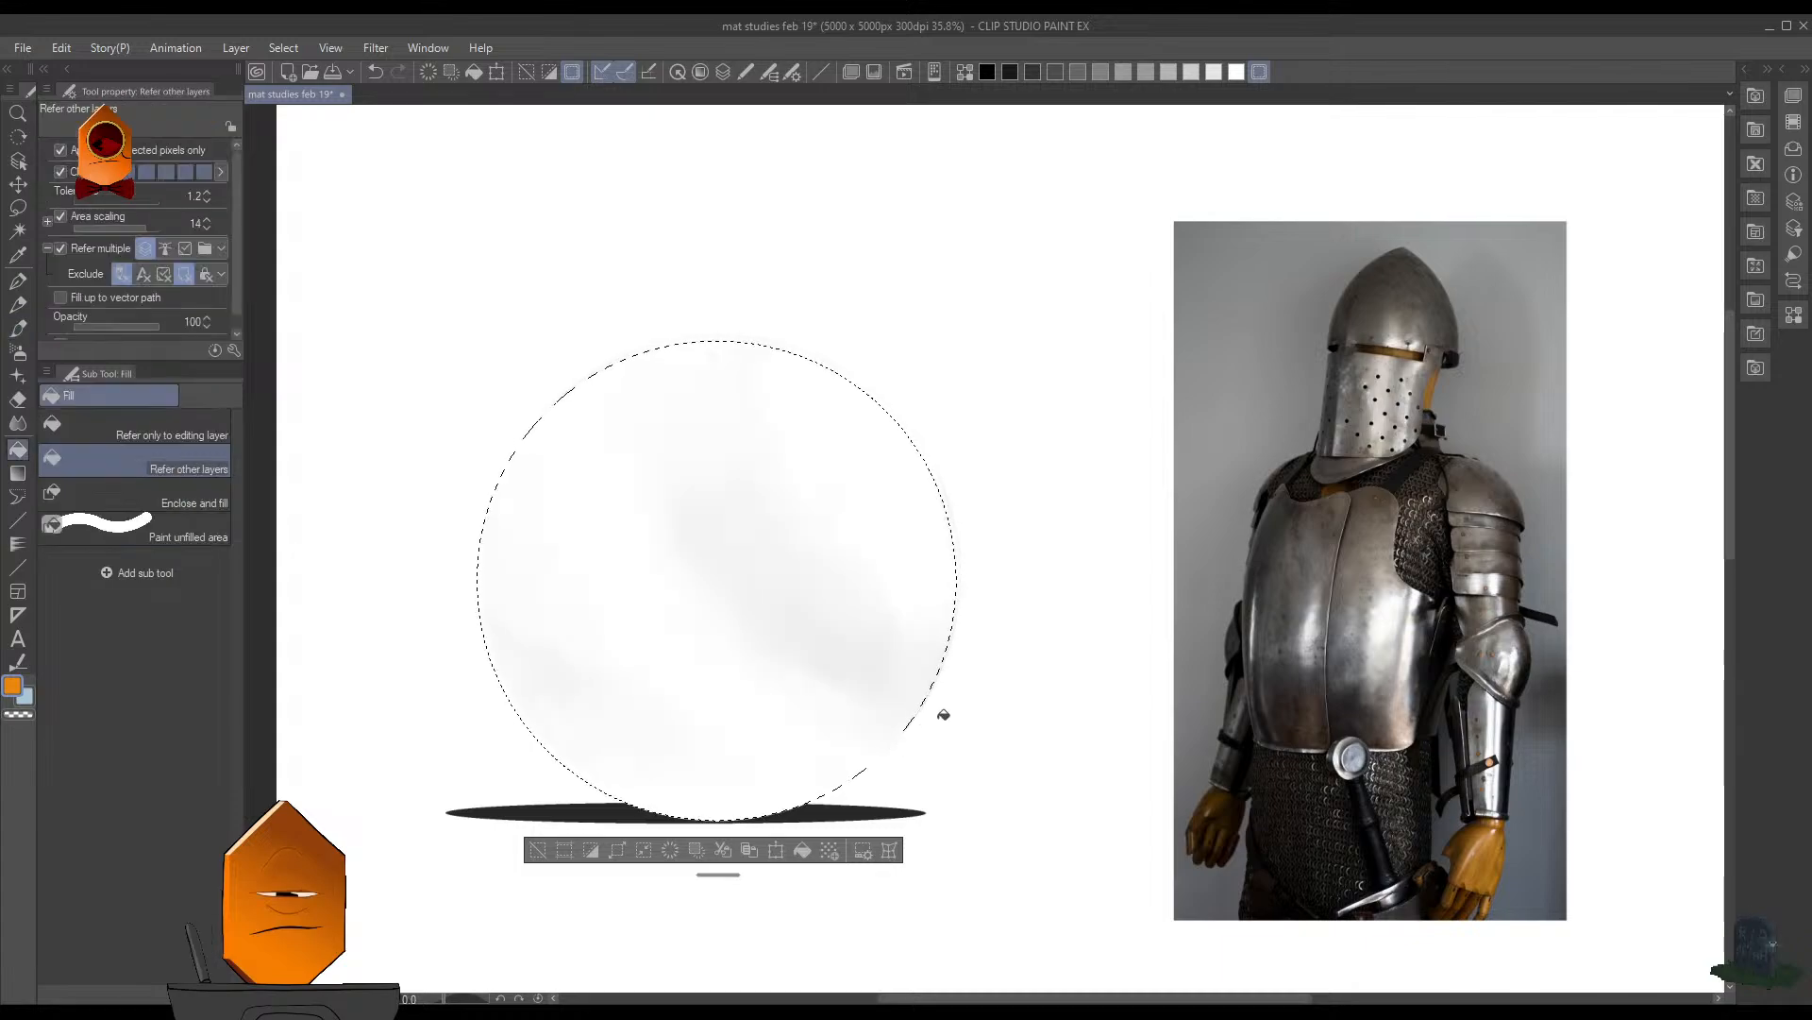
pyautogui.press('F7')
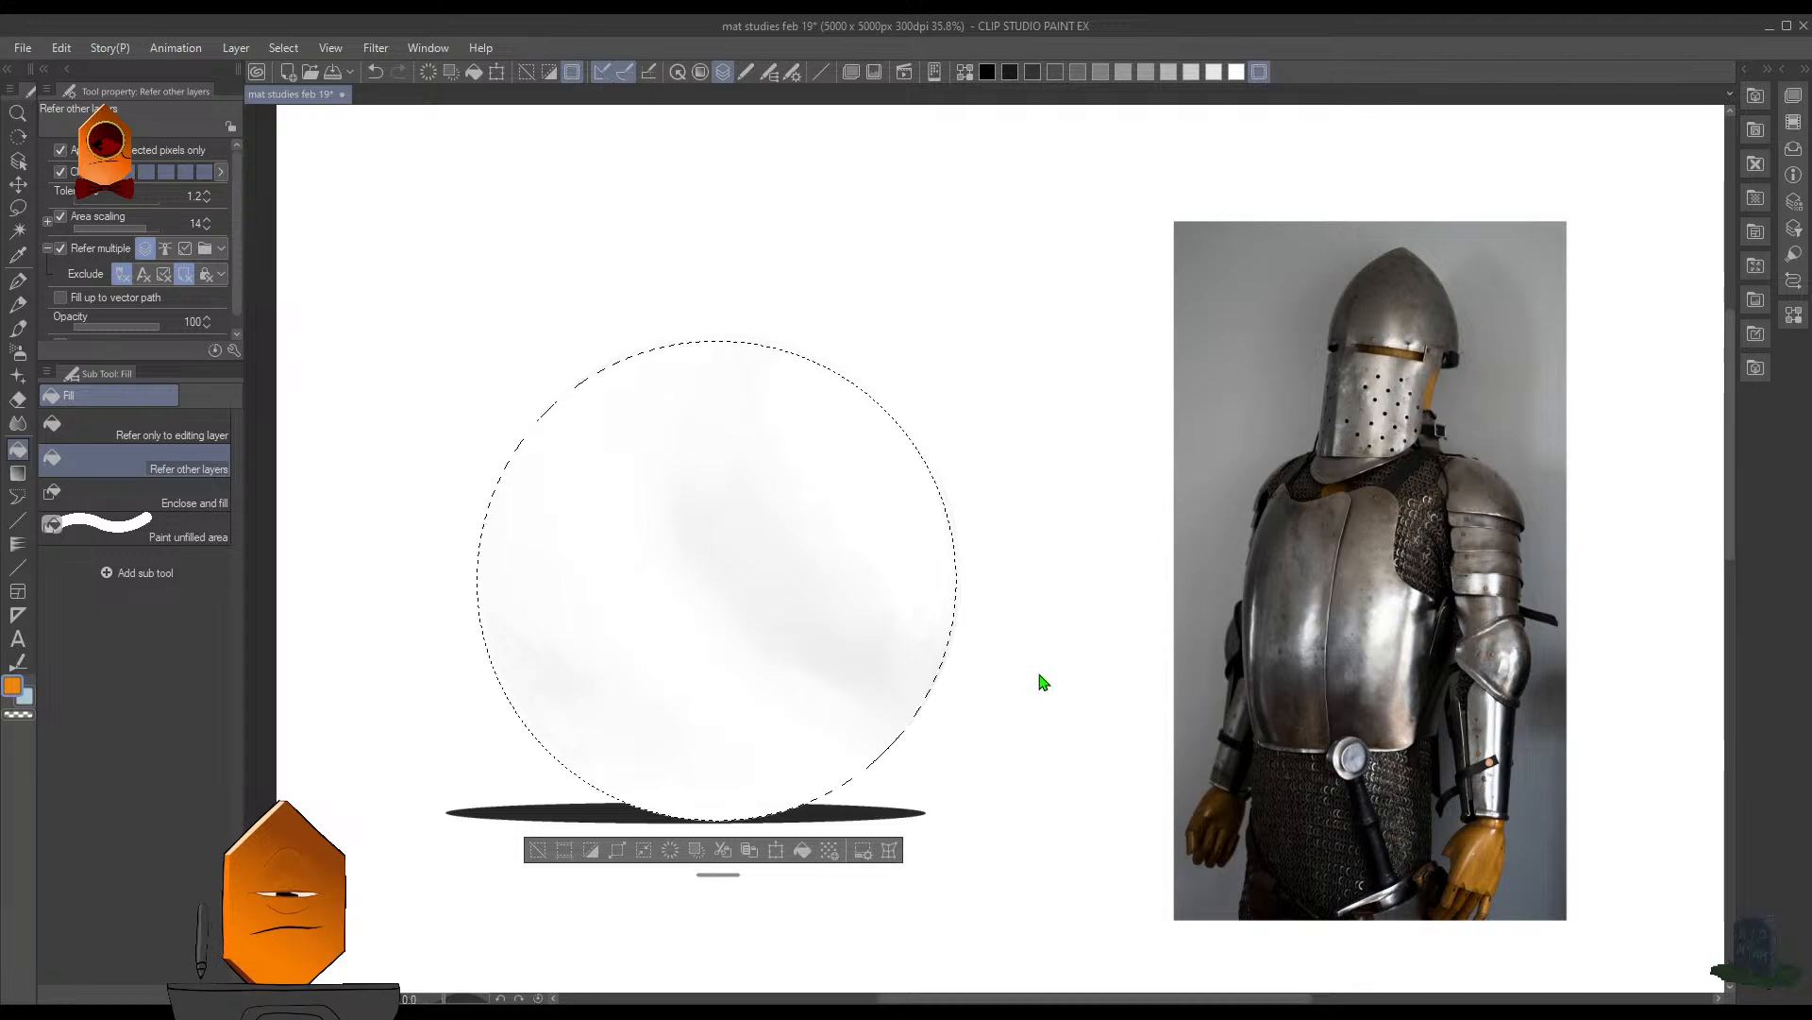
# - Bring back the sphere's shading, clear the circular selection and undo the last layer change
pyautogui.hotkey('ctrl', 'z')
pyautogui.press('F7')
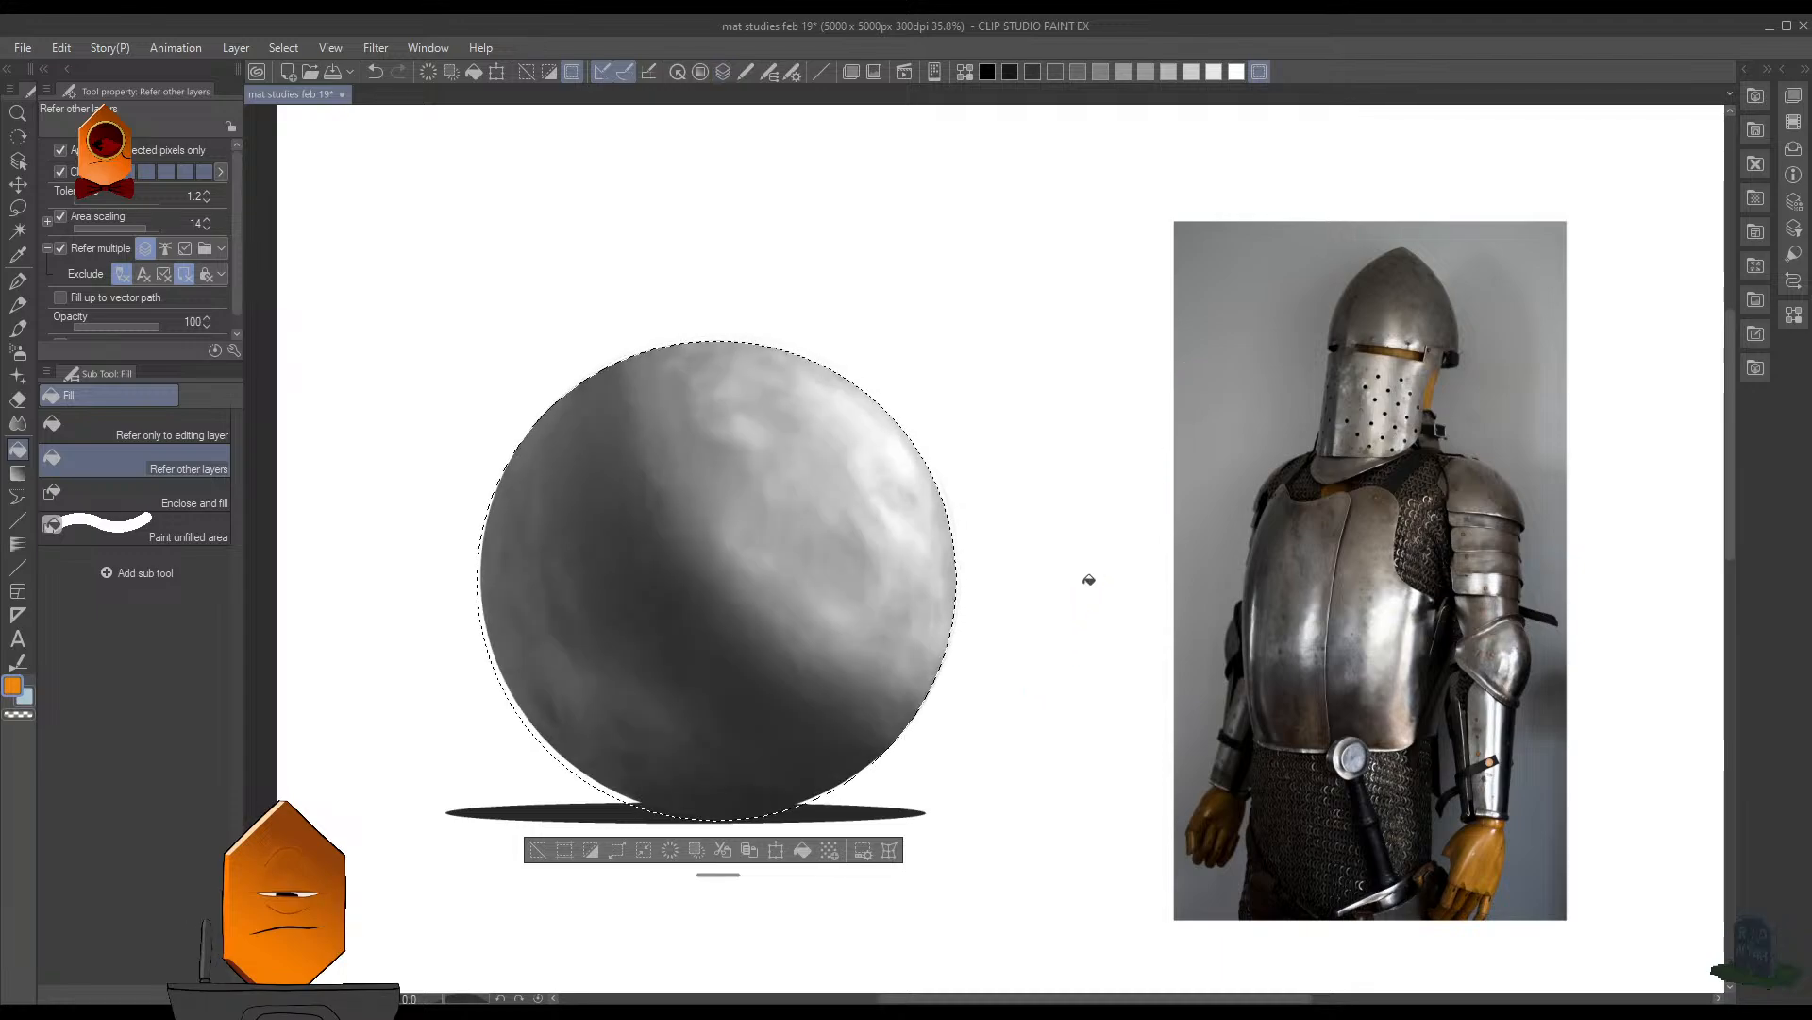
pyautogui.hotkey('ctrl', 'd')
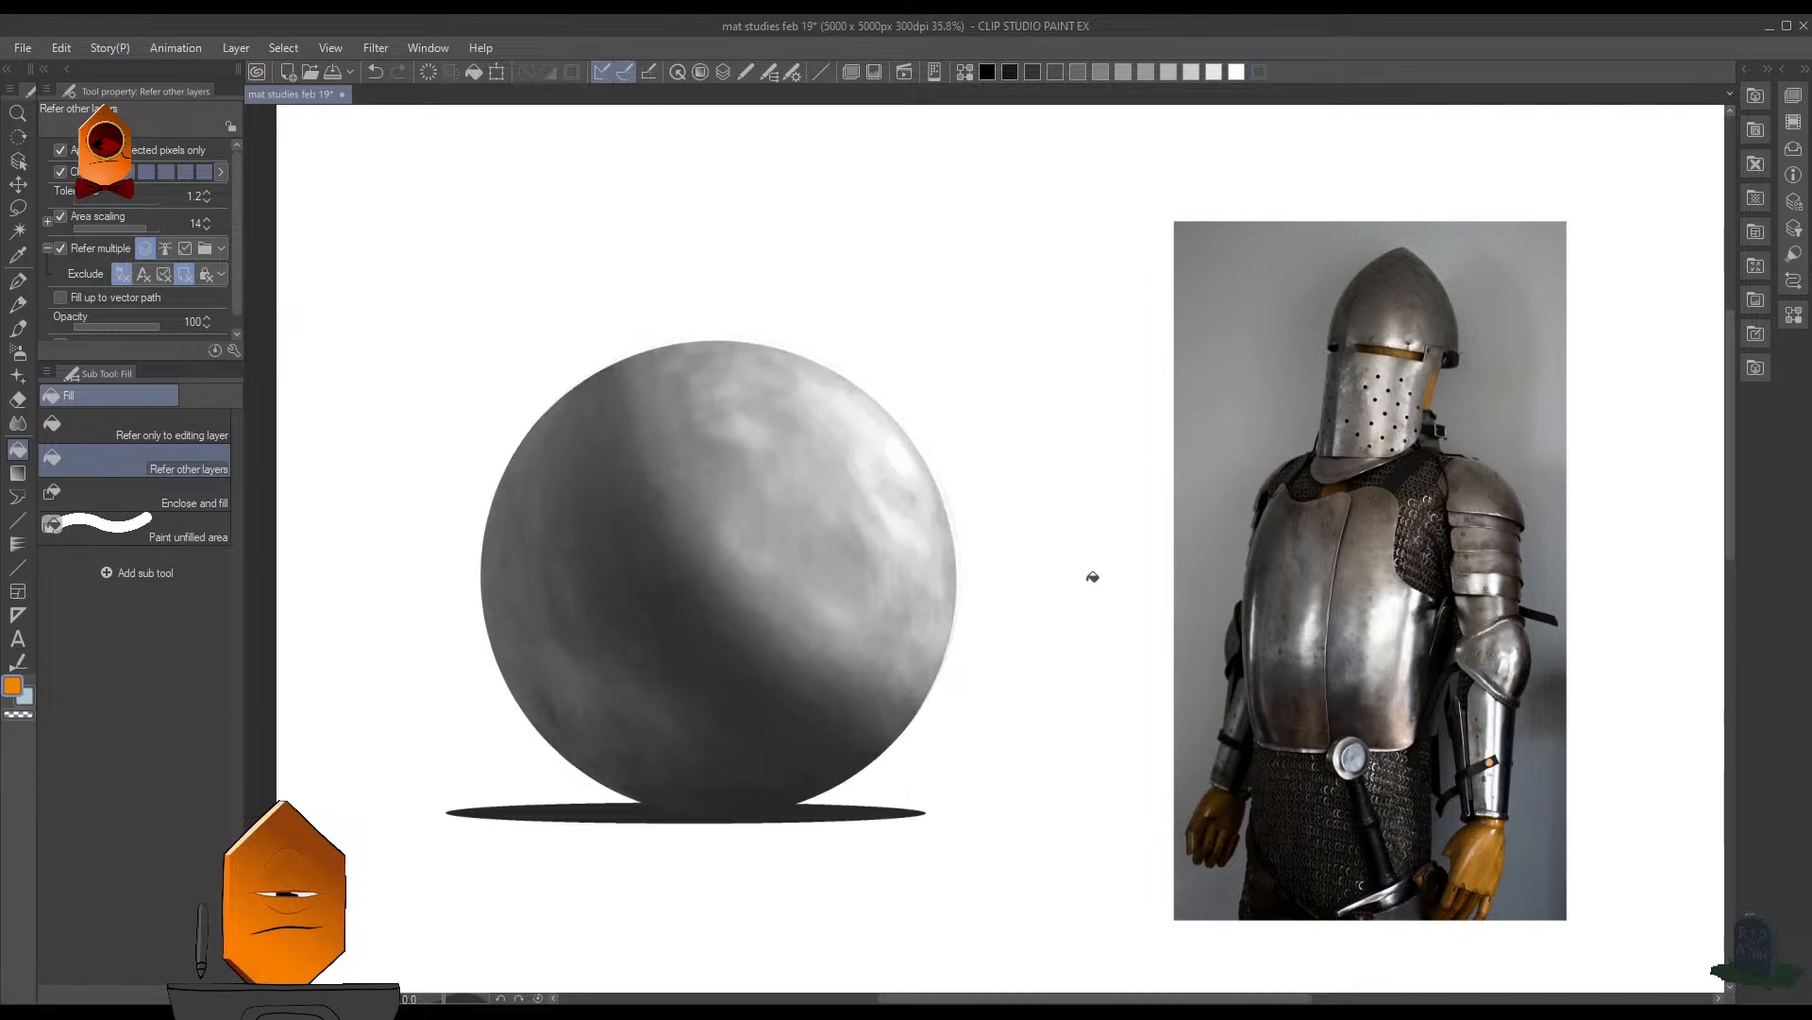
pyautogui.press('F7')
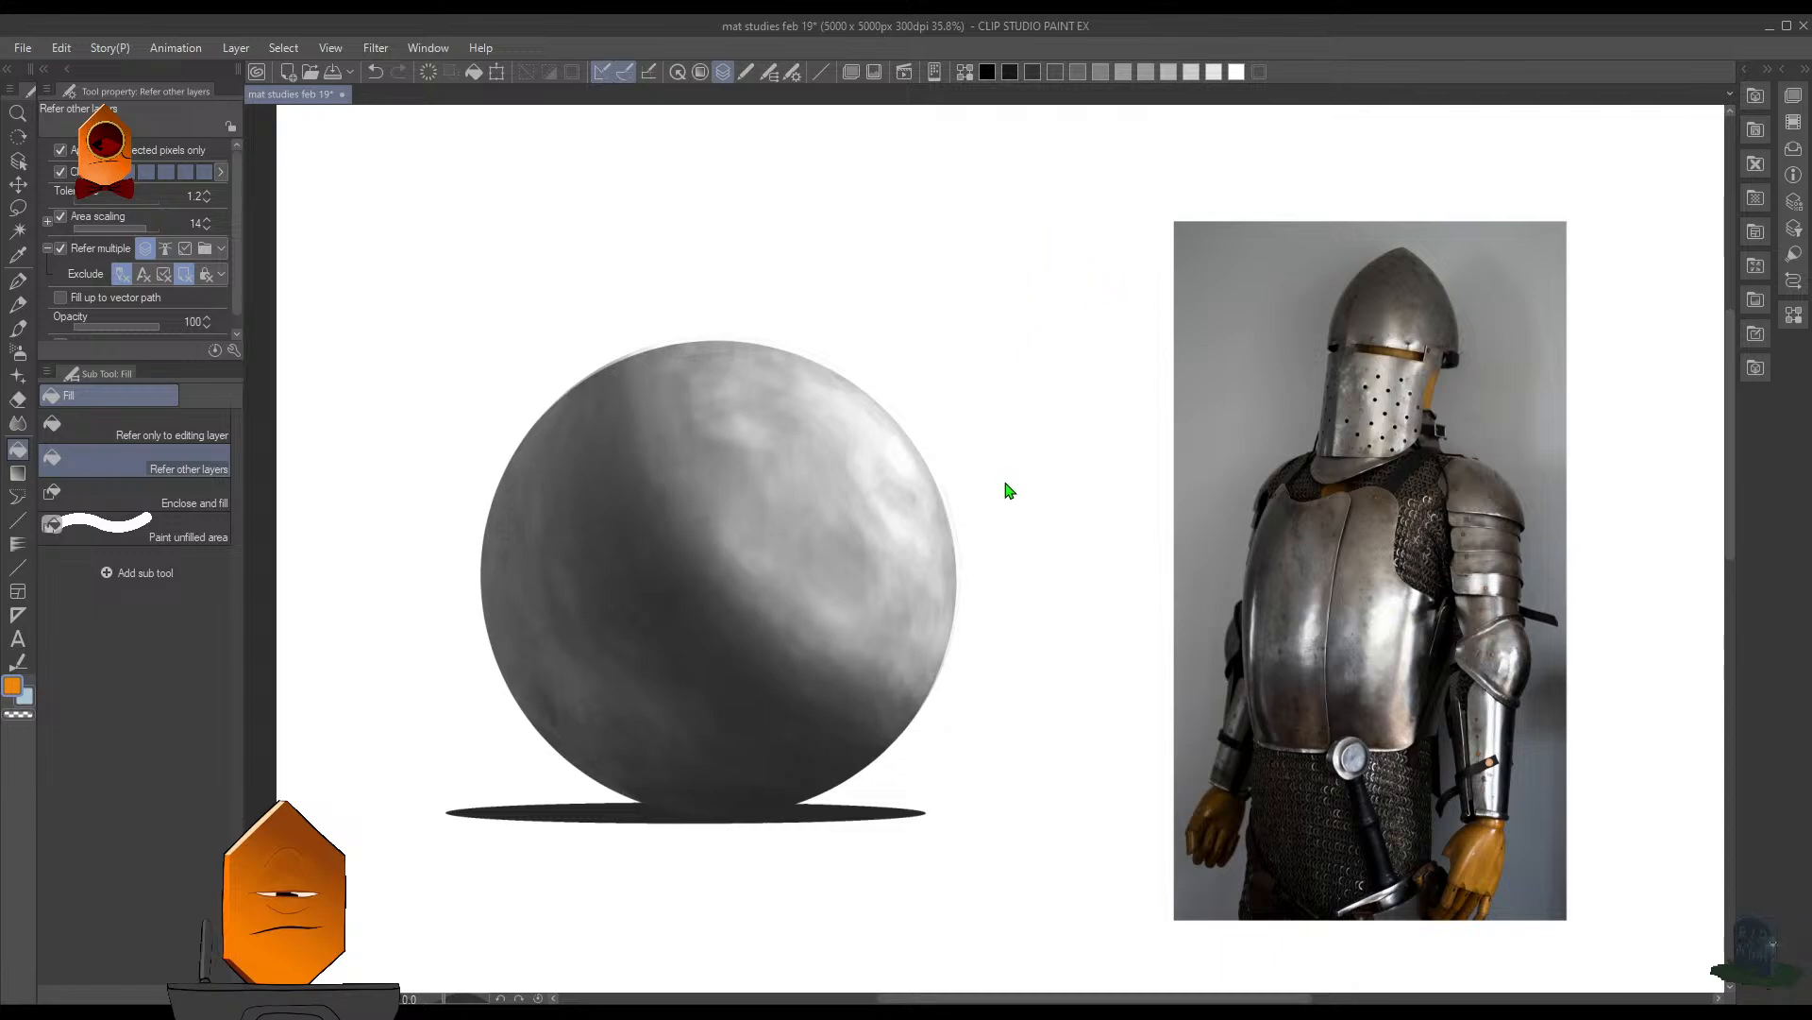
pyautogui.hotkey('ctrl', 'z')
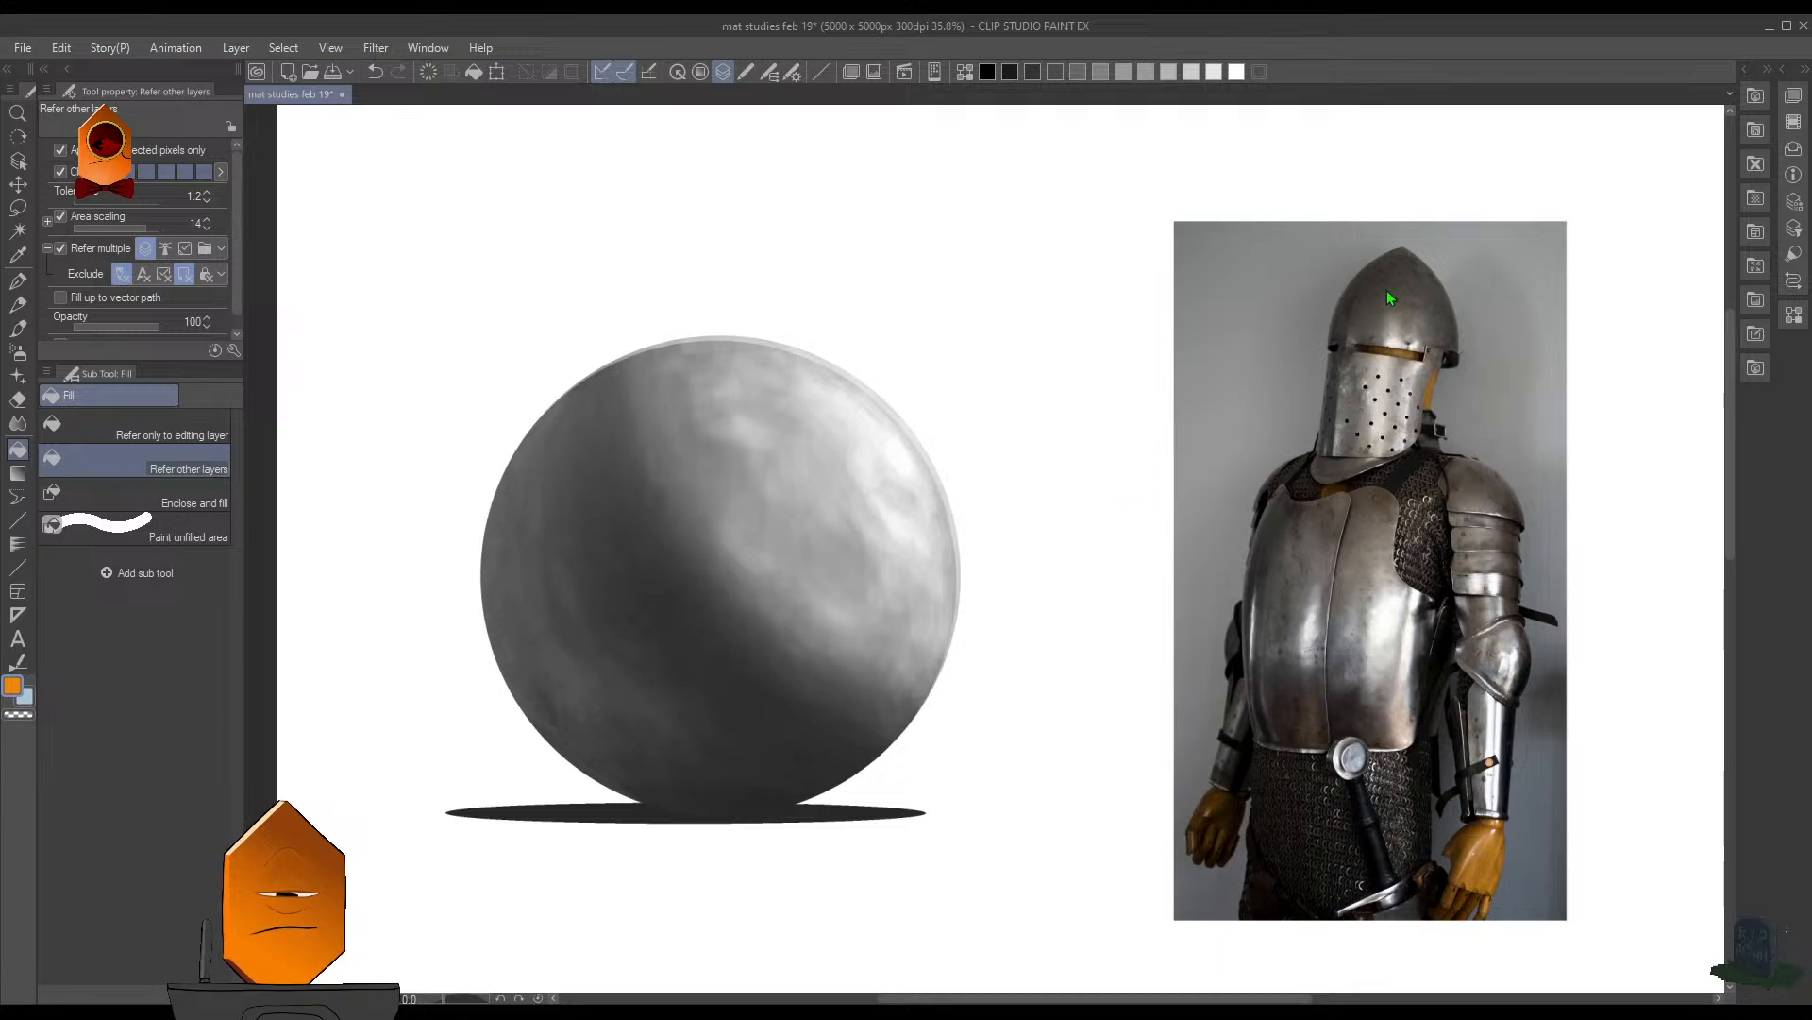
# - Set the brush size to 17.5, pick a near-black color and try strokes beside the breastplate's bright highlight
pyautogui.moveTo(1486, 404); pyautogui.dragTo(1533, 368)
pyautogui.moveTo(1153, 472); pyautogui.dragTo(1197, 483)
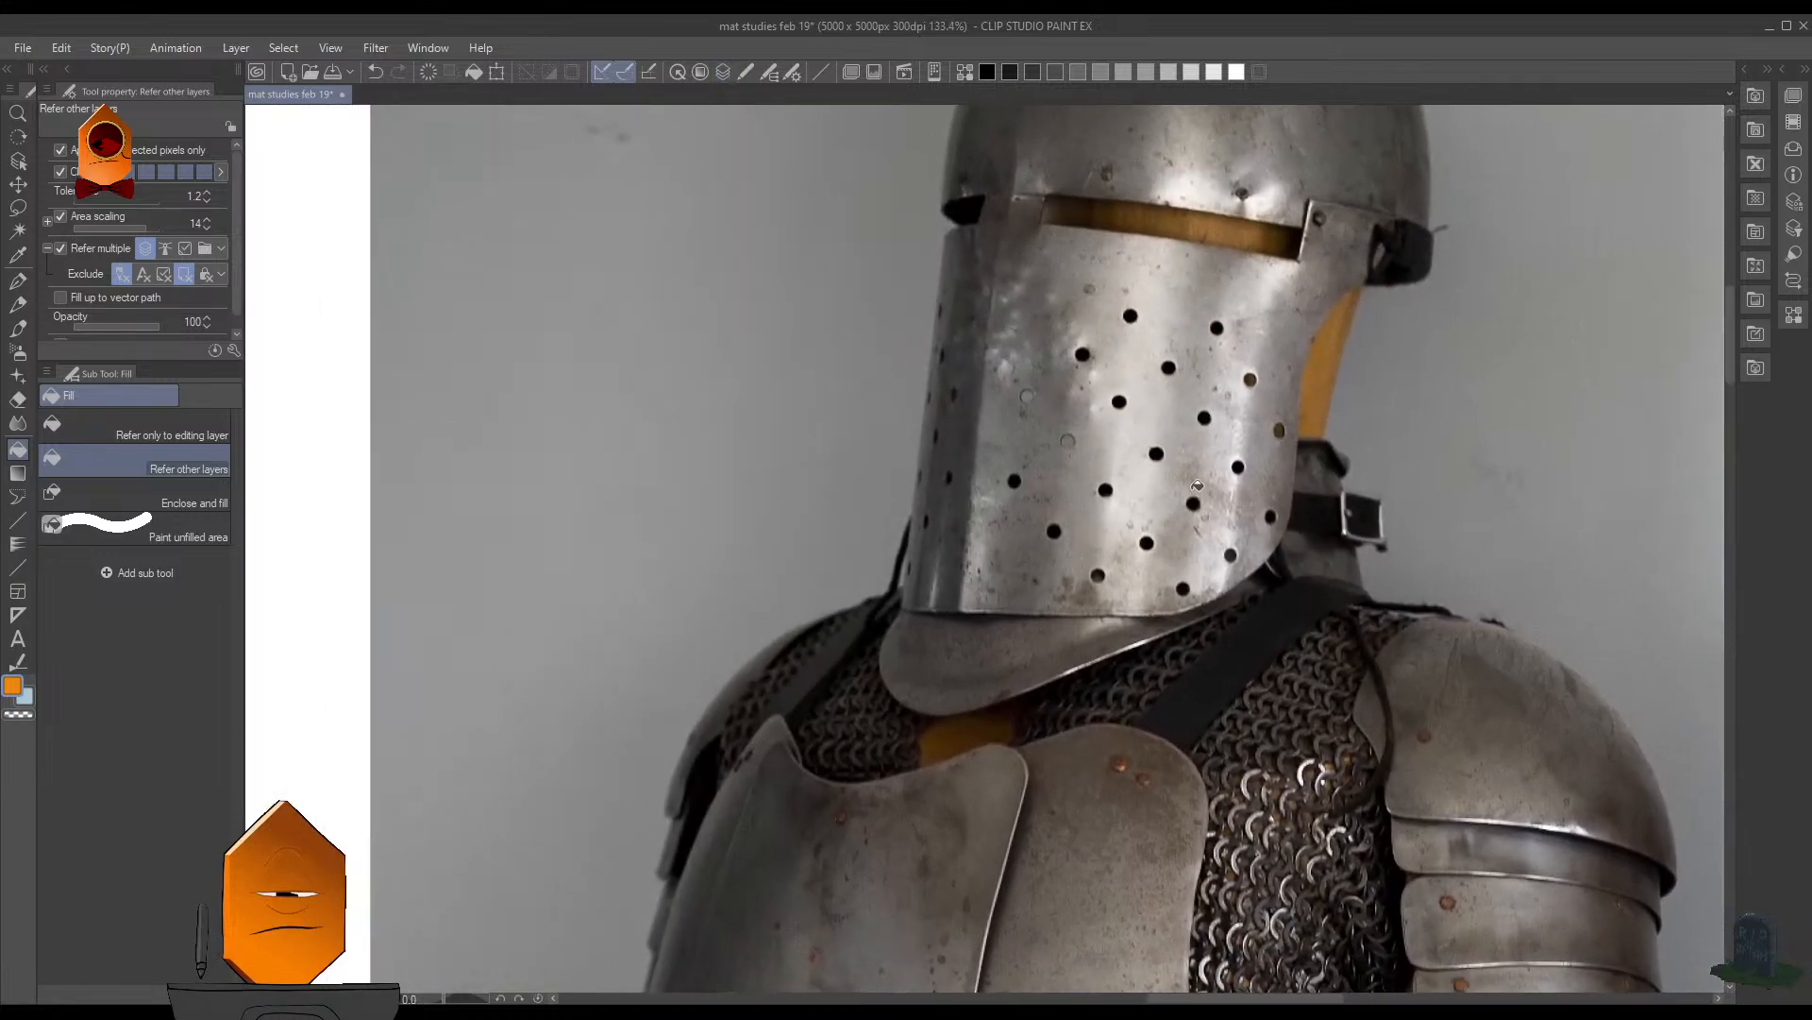
pyautogui.moveTo(1267, 385); pyautogui.dragTo(974, 212)
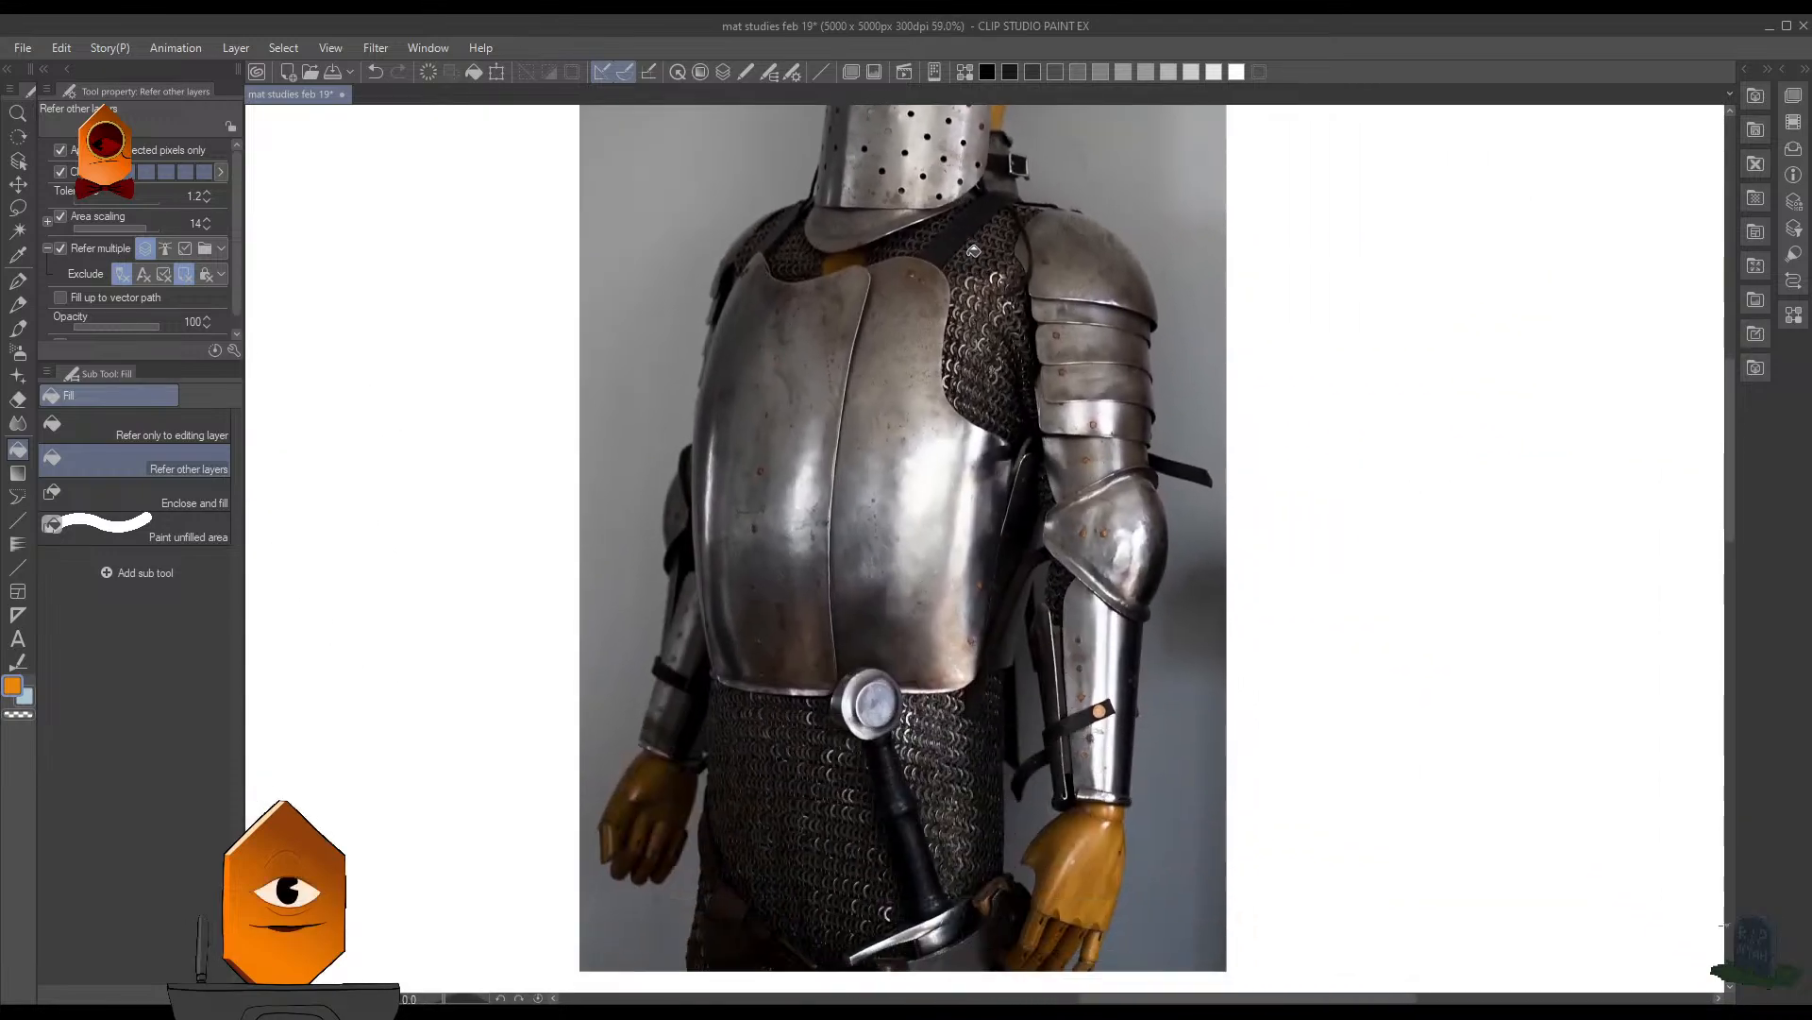
pyautogui.moveTo(938, 586); pyautogui.dragTo(991, 540)
pyautogui.hotkey('ctrl', 'shift')
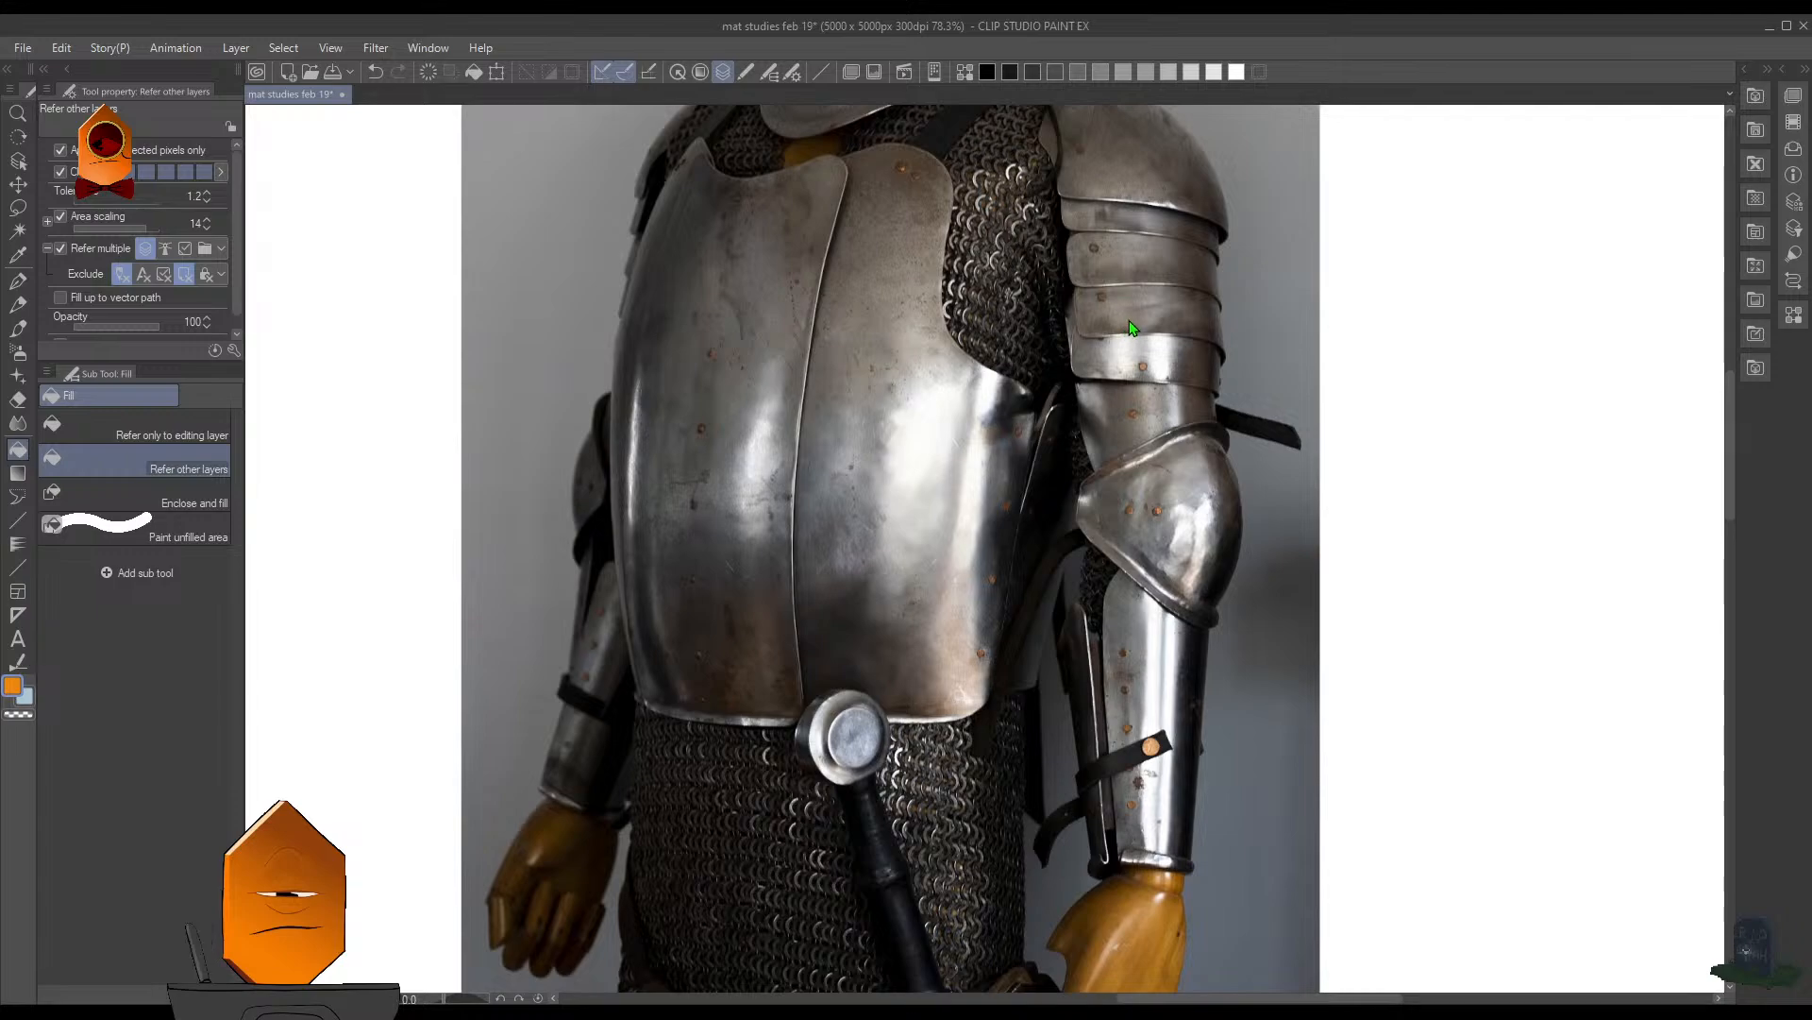
pyautogui.press('b')
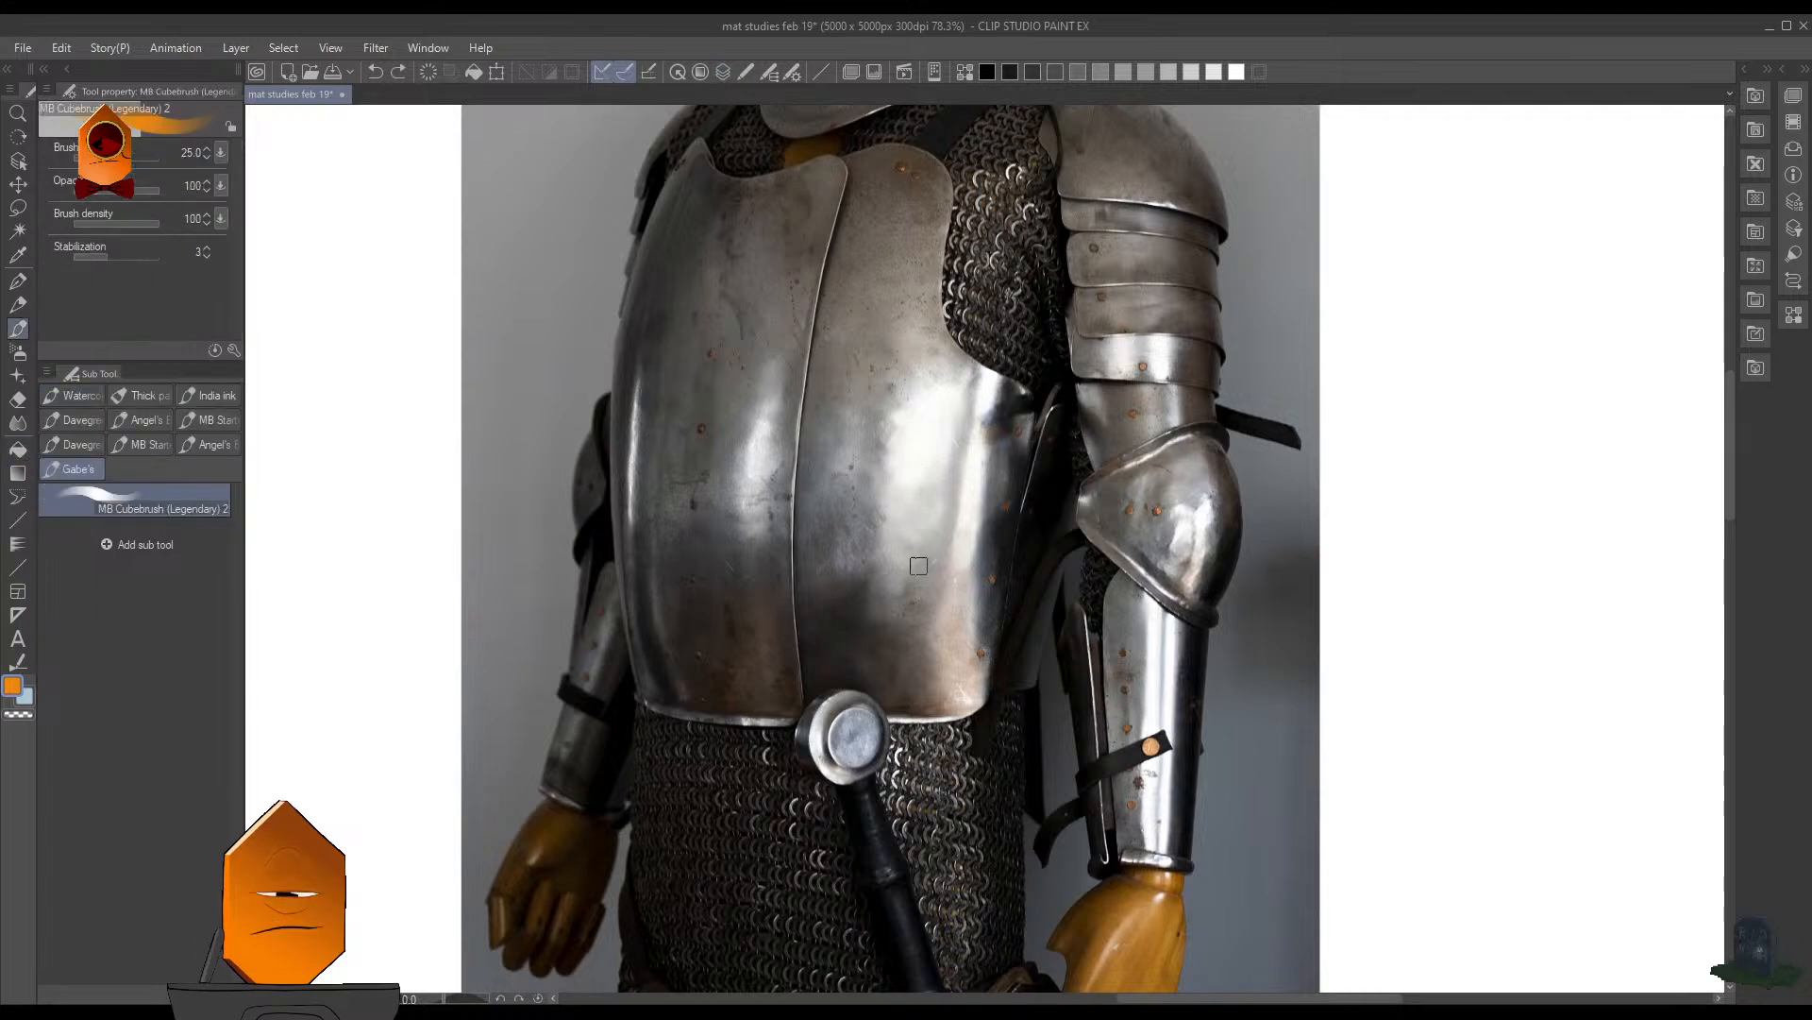
pyautogui.moveTo(871, 452)
pyautogui.mouseDown()
pyautogui.moveTo(869, 584)
pyautogui.moveTo(871, 420)
pyautogui.moveTo(866, 578)
pyautogui.mouseUp()
pyautogui.hotkey('ctrl', 'z')
pyautogui.keyDown('alt'); pyautogui.click(941, 757); pyautogui.keyUp('alt')
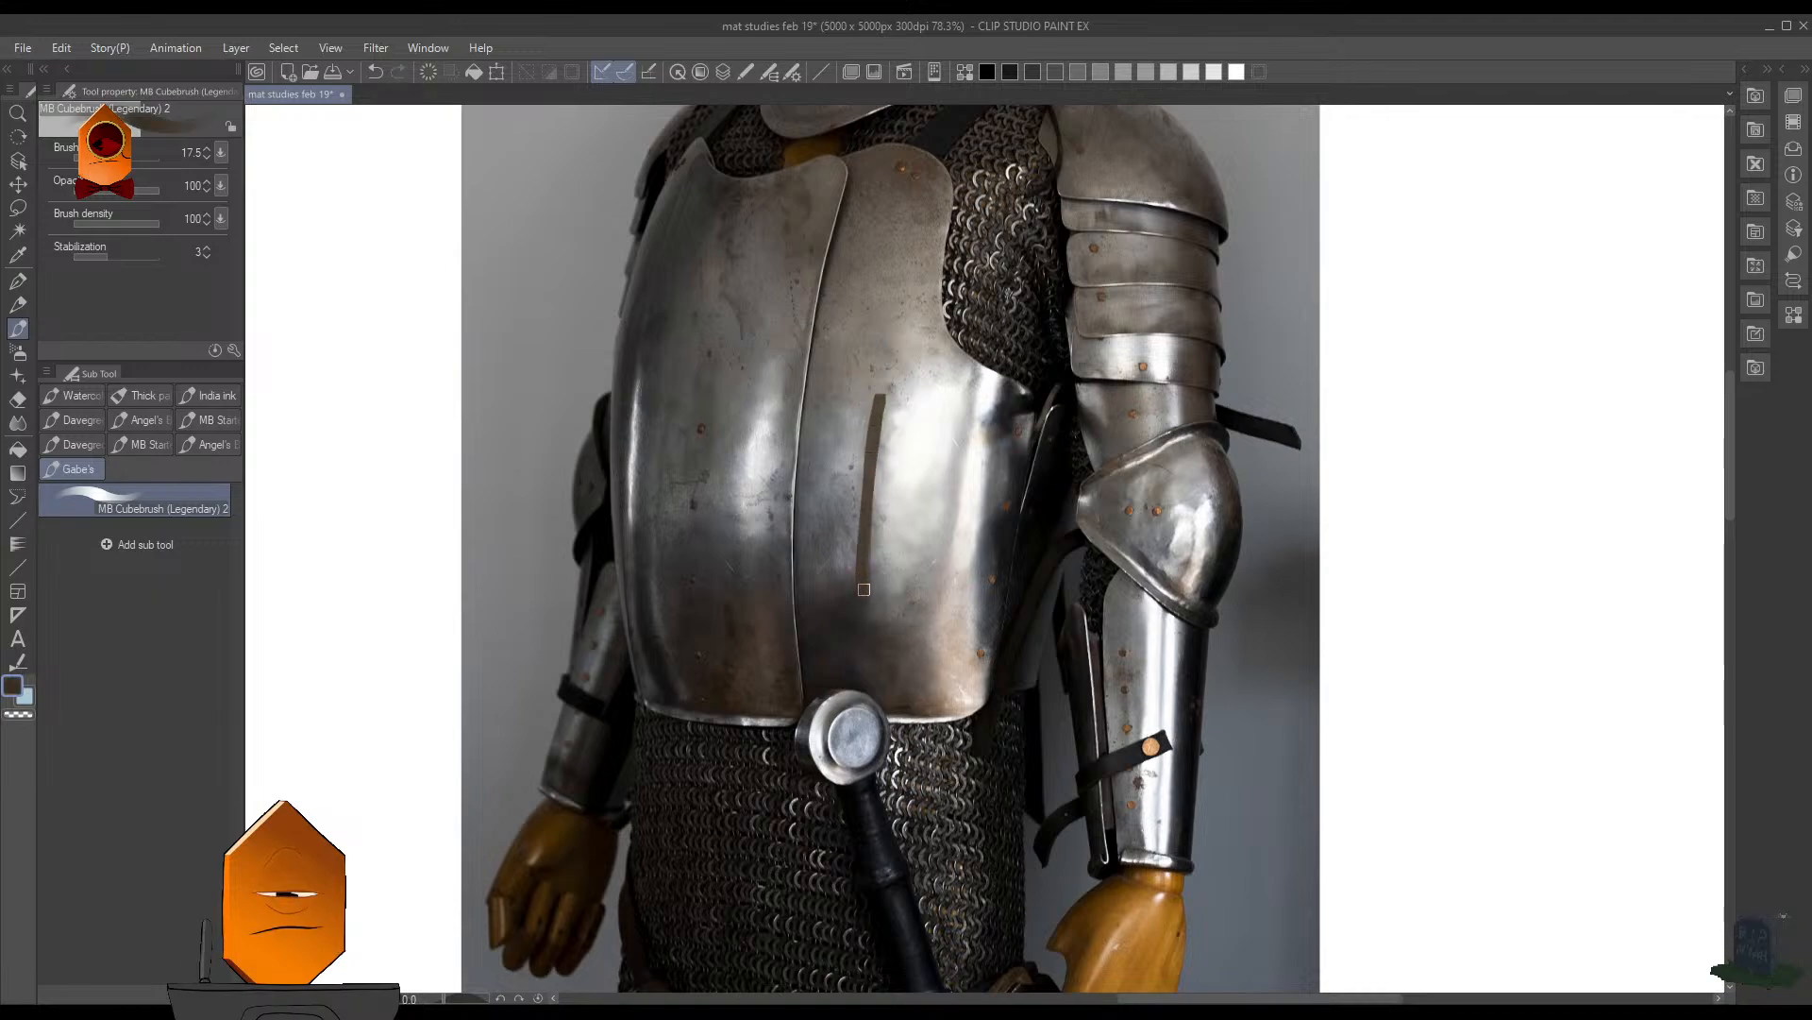
pyautogui.hotkey('ctrl', 'z')
pyautogui.keyDown('alt'); pyautogui.click(1003, 730); pyautogui.keyUp('alt')
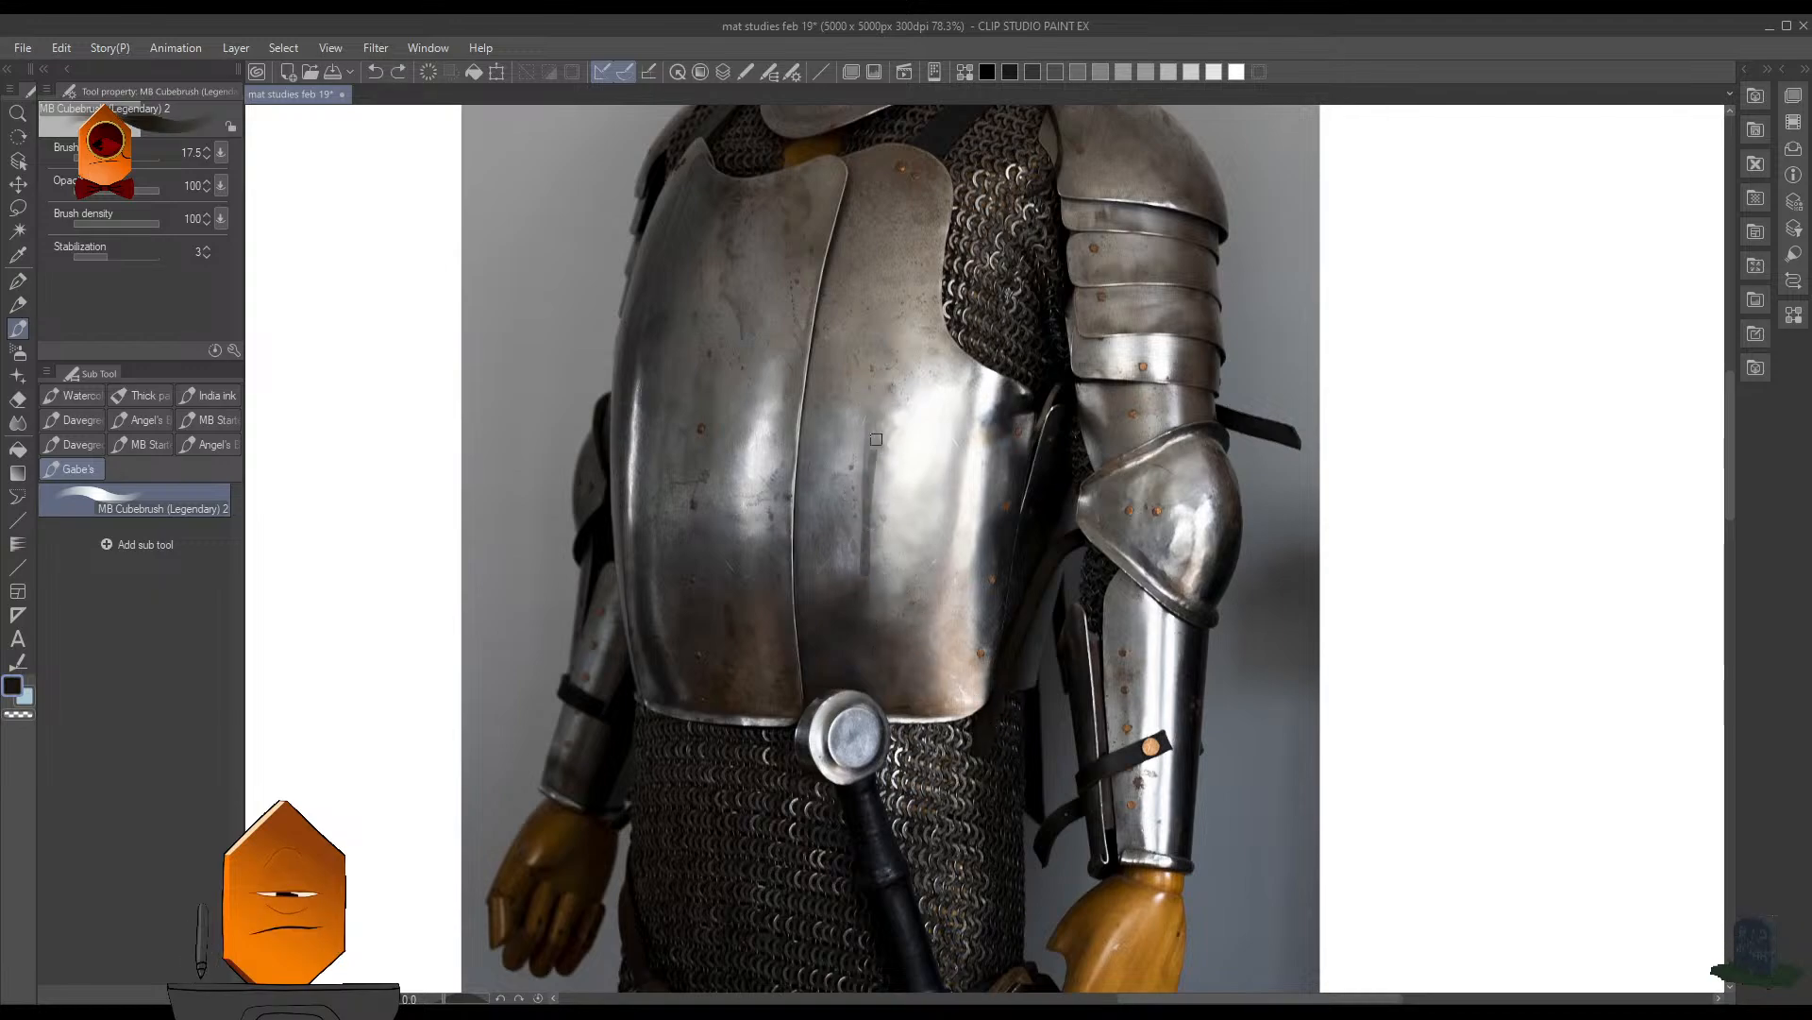
# - Mark both edges and the lower end of the breastplate's brightest highlight with near-black strokes
pyautogui.moveTo(888, 366); pyautogui.dragTo(869, 603)
pyautogui.moveTo(870, 603); pyautogui.dragTo(871, 413)
pyautogui.moveTo(977, 362); pyautogui.dragTo(935, 632)
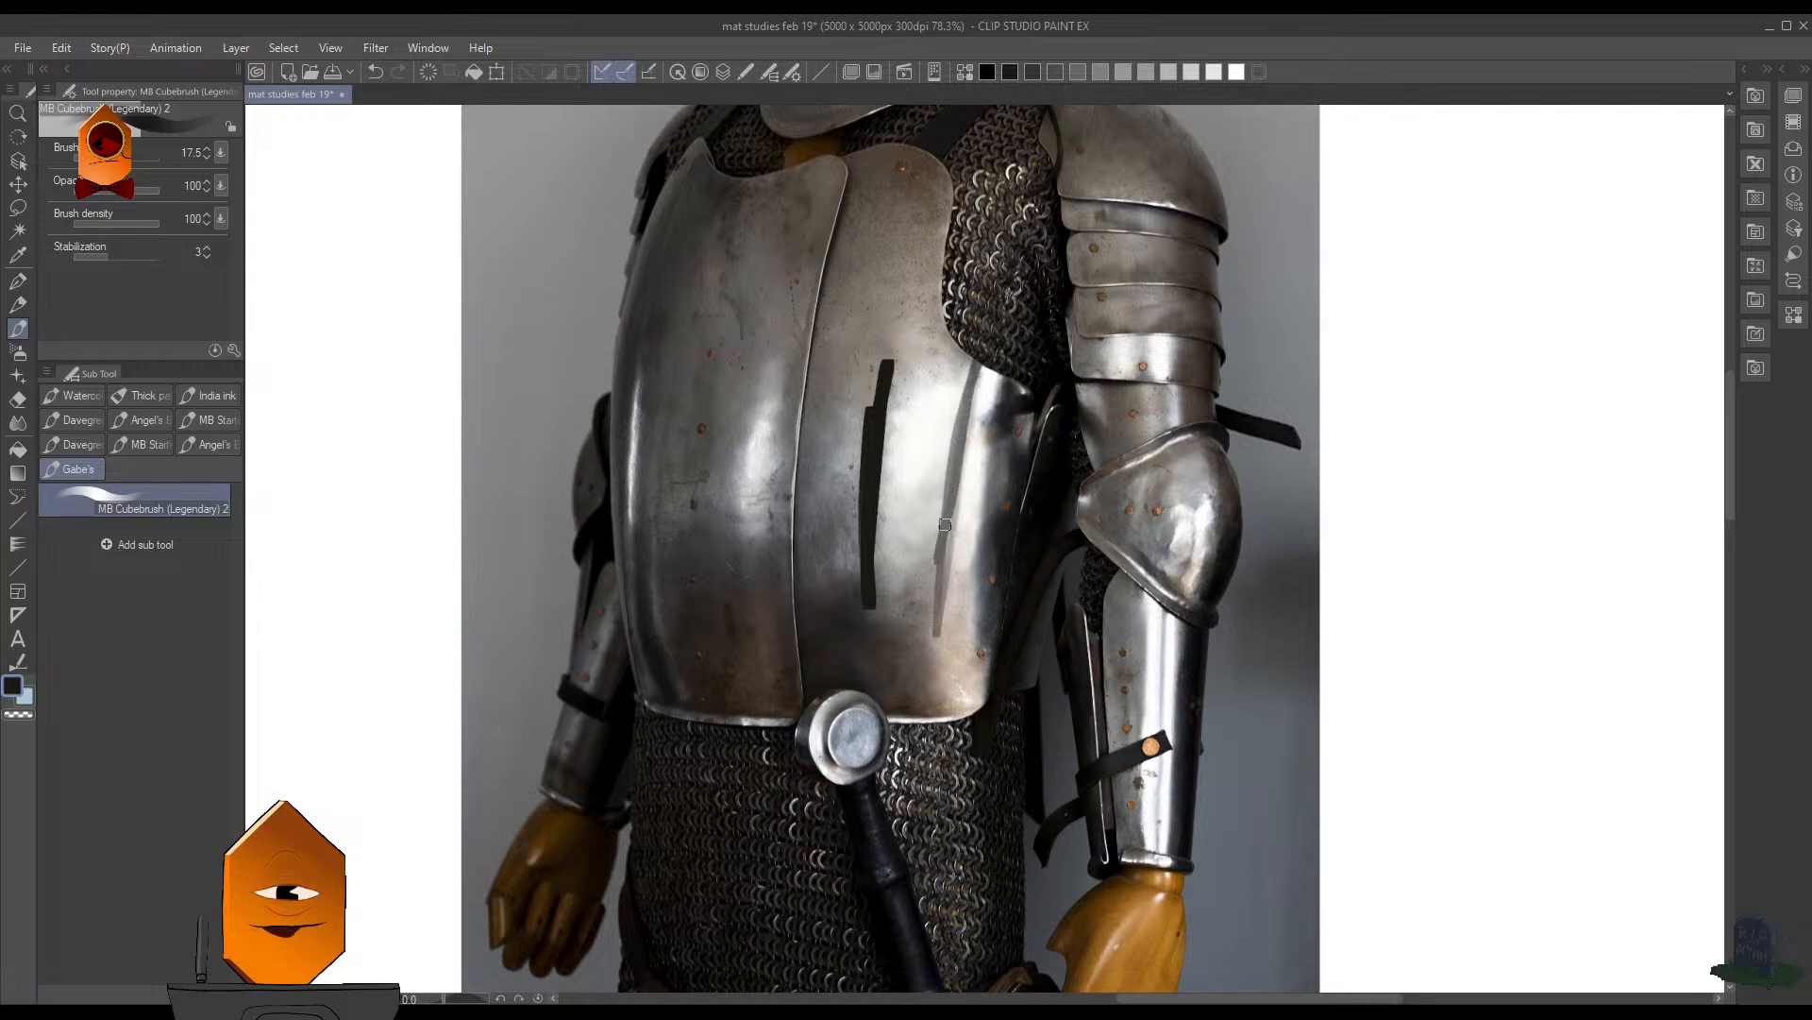
pyautogui.moveTo(938, 531)
pyautogui.mouseDown()
pyautogui.moveTo(985, 555)
pyautogui.moveTo(931, 600)
pyautogui.moveTo(866, 609)
pyautogui.moveTo(941, 714)
pyautogui.mouseUp()
pyautogui.hotkey('ctrl', 'z')
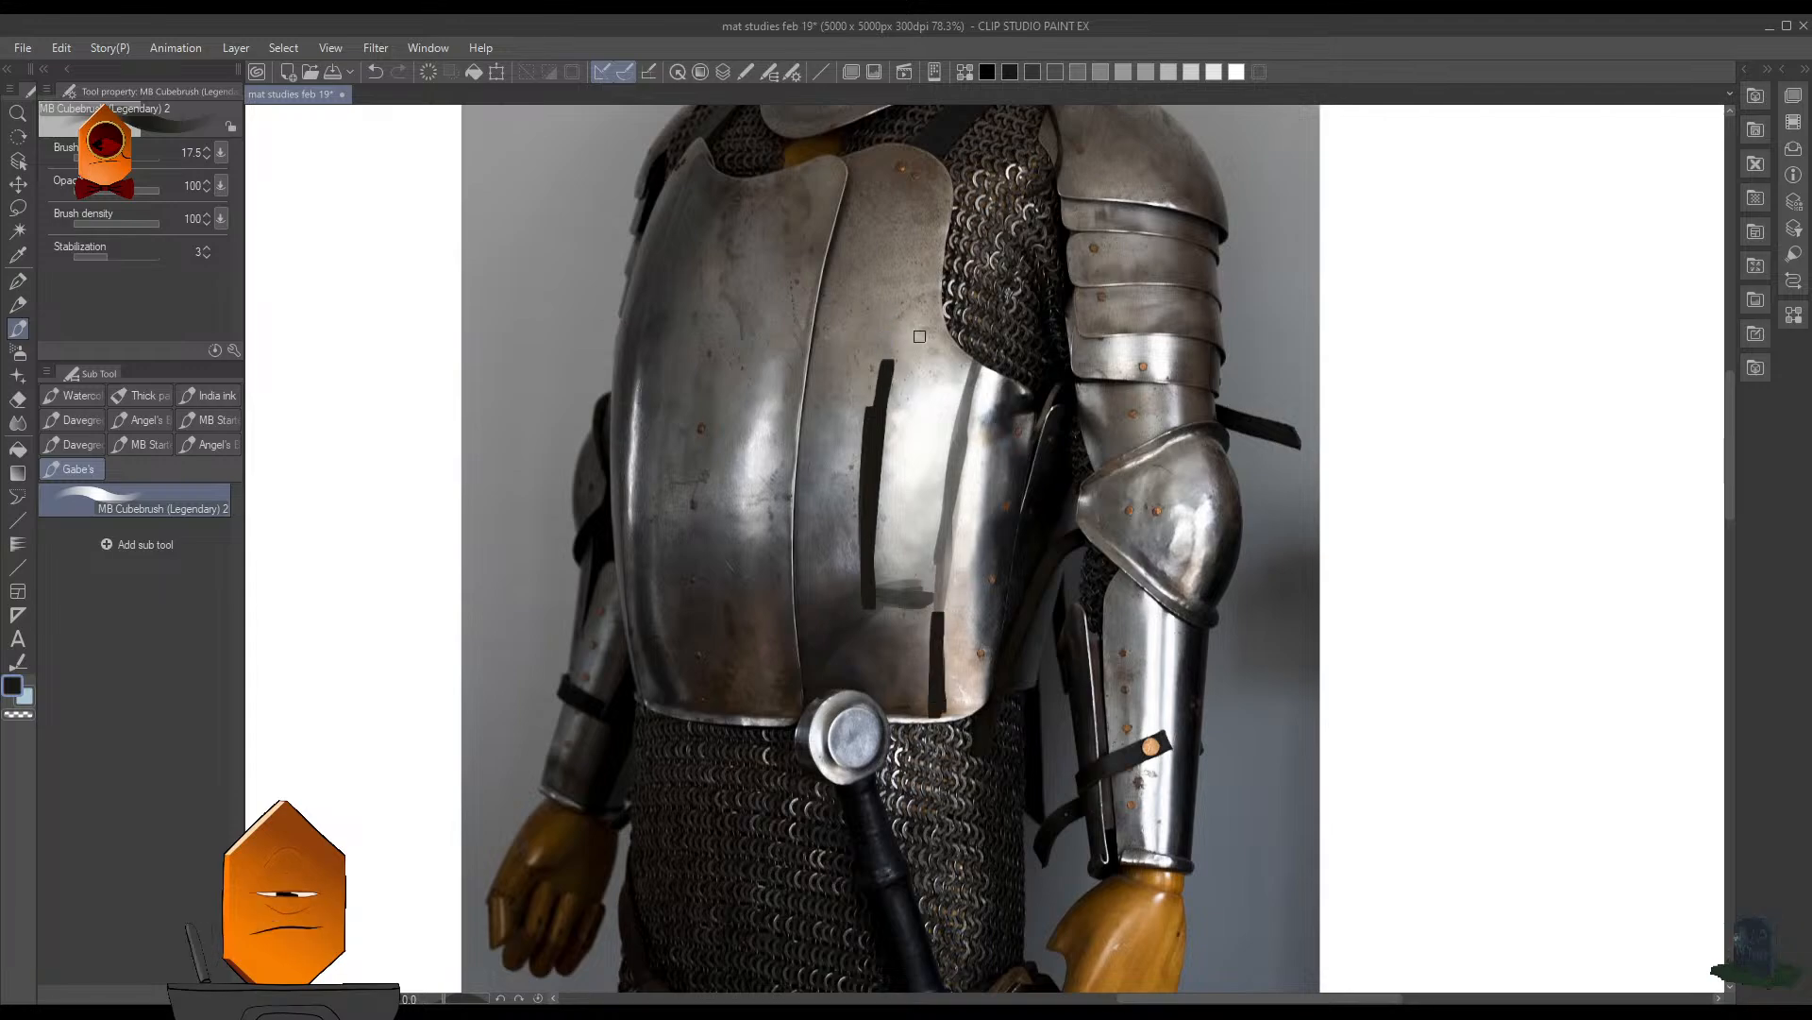
# - Outline the curved reflection above the brightest highlight and the reflection shapes on the breastplate's other half
pyautogui.moveTo(854, 372); pyautogui.dragTo(1026, 210)
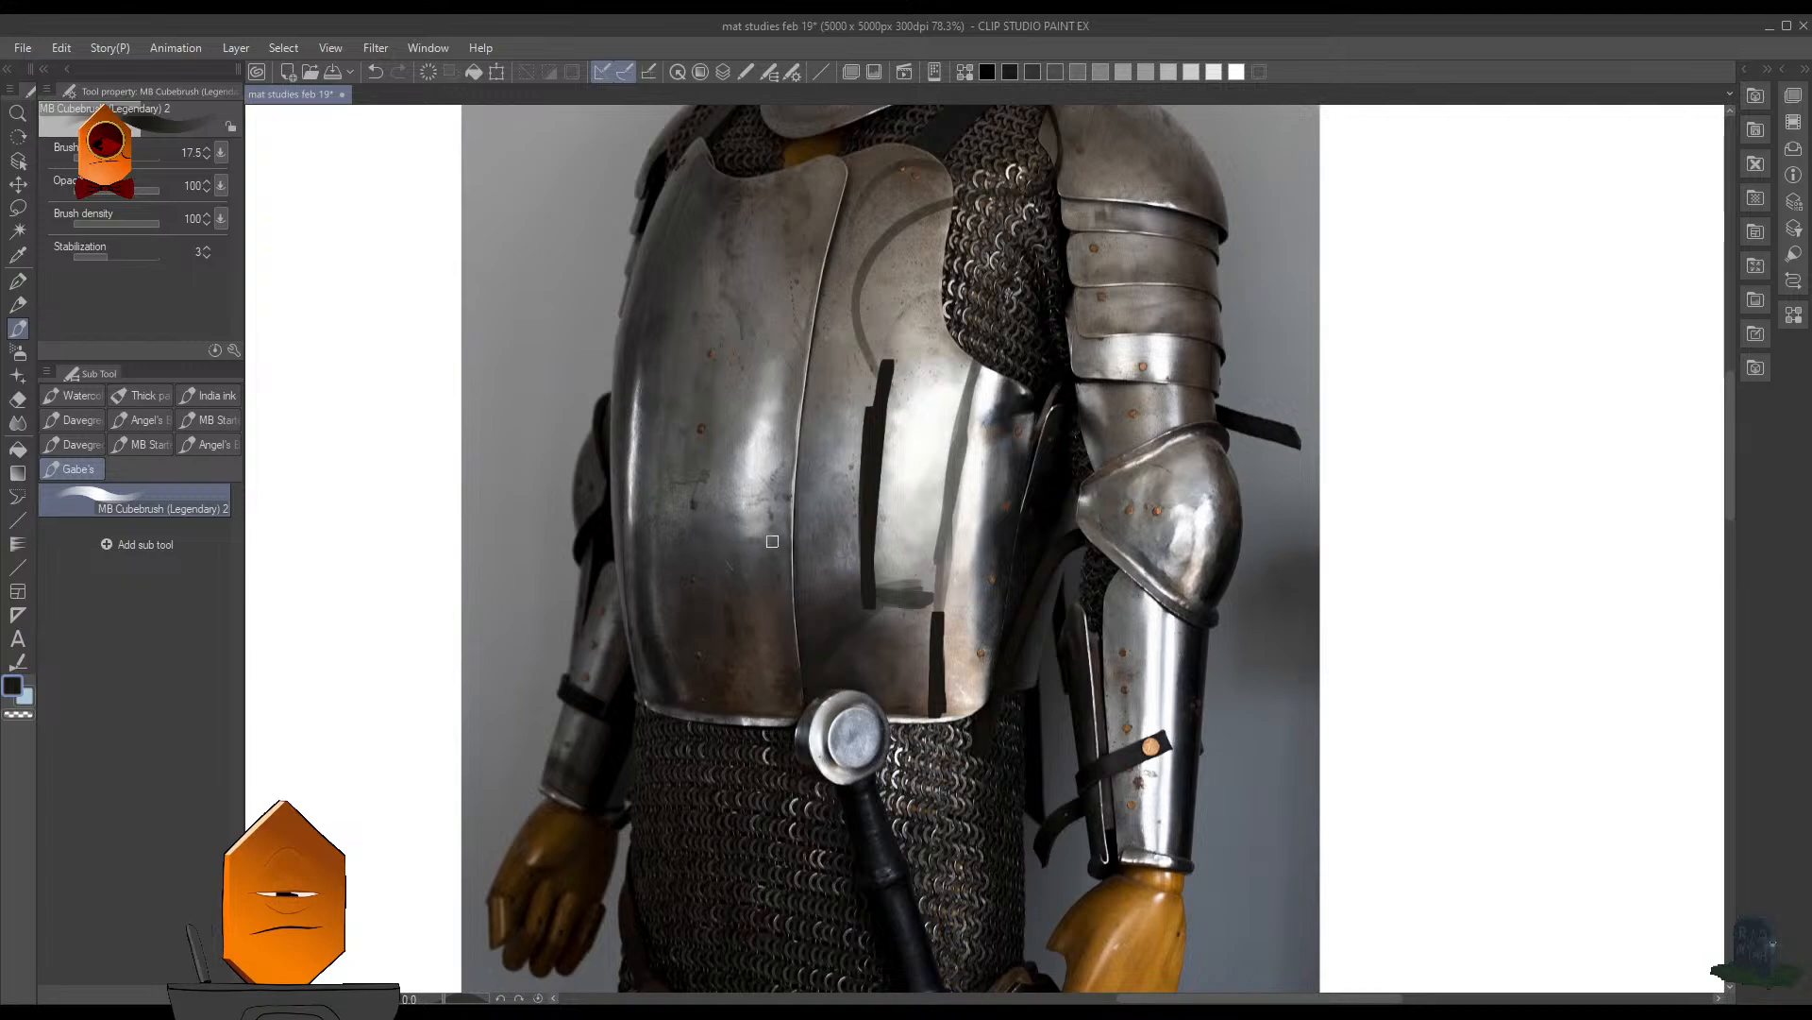
pyautogui.moveTo(752, 542); pyautogui.dragTo(778, 538)
pyautogui.moveTo(786, 470)
pyautogui.mouseDown()
pyautogui.moveTo(748, 469)
pyautogui.moveTo(753, 541)
pyautogui.mouseUp()
pyautogui.moveTo(751, 381); pyautogui.dragTo(705, 270)
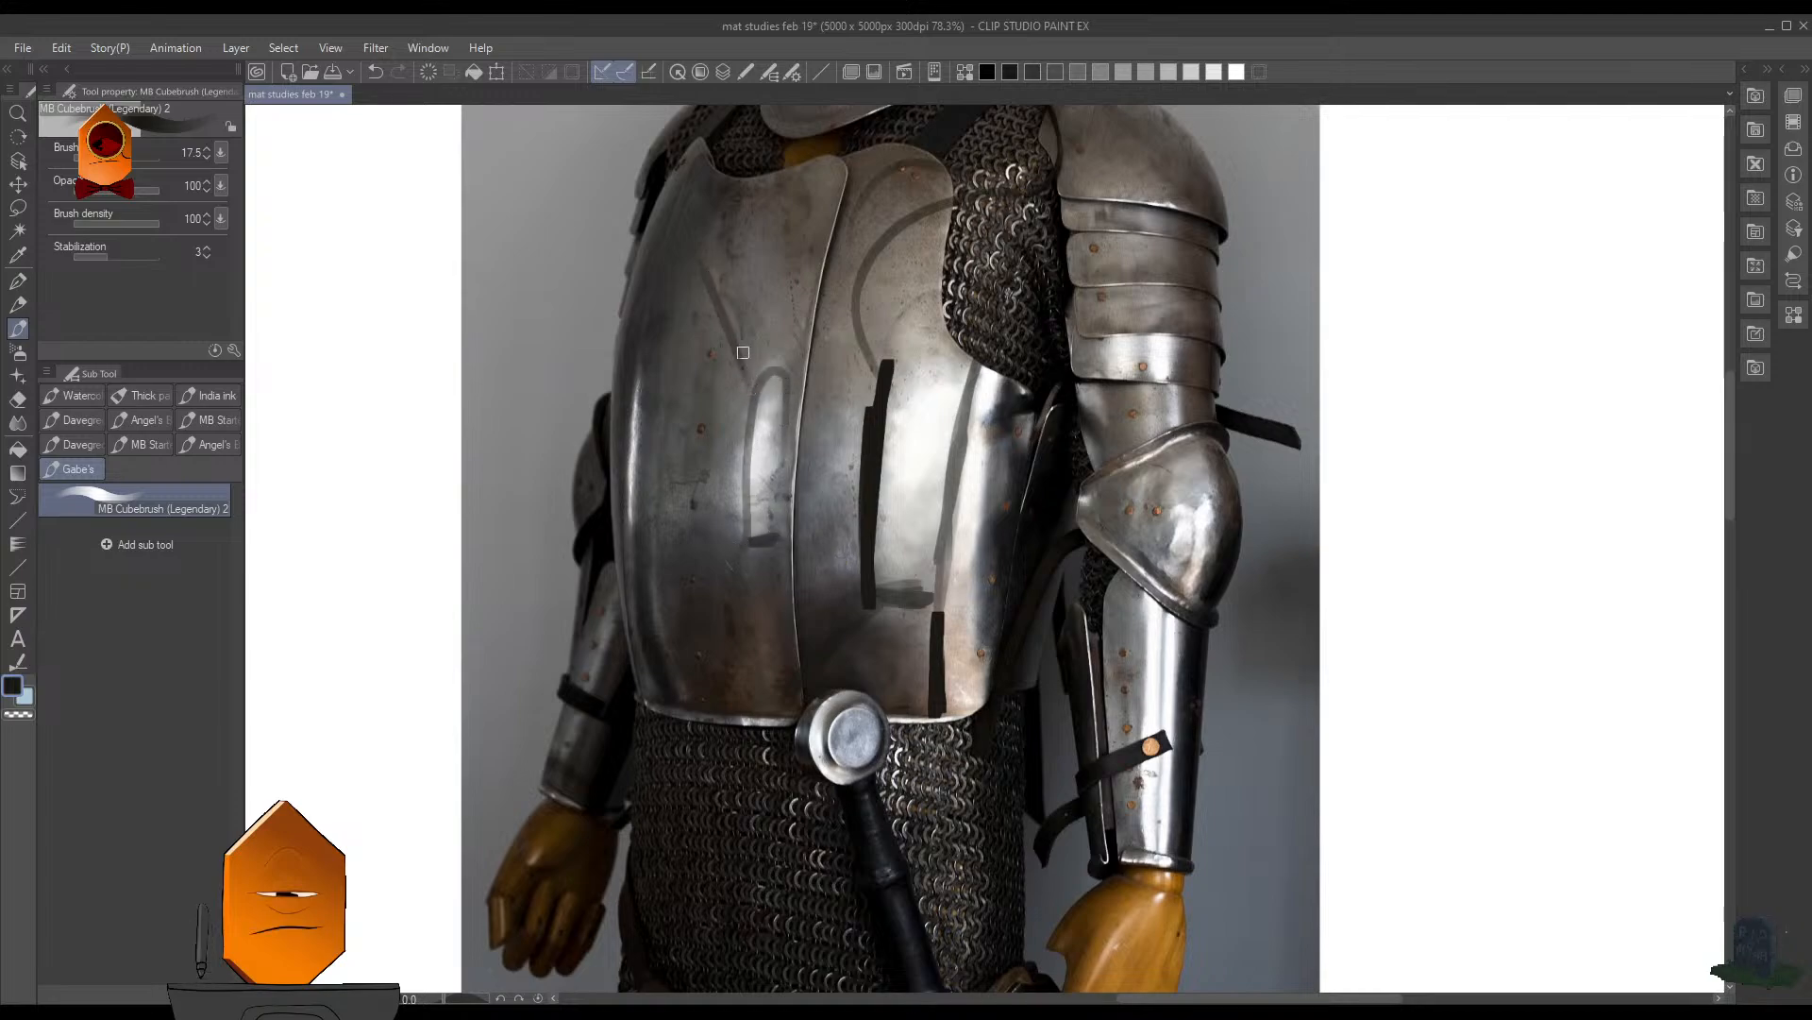
pyautogui.moveTo(755, 335); pyautogui.dragTo(817, 296)
pyautogui.moveTo(725, 230); pyautogui.dragTo(833, 232)
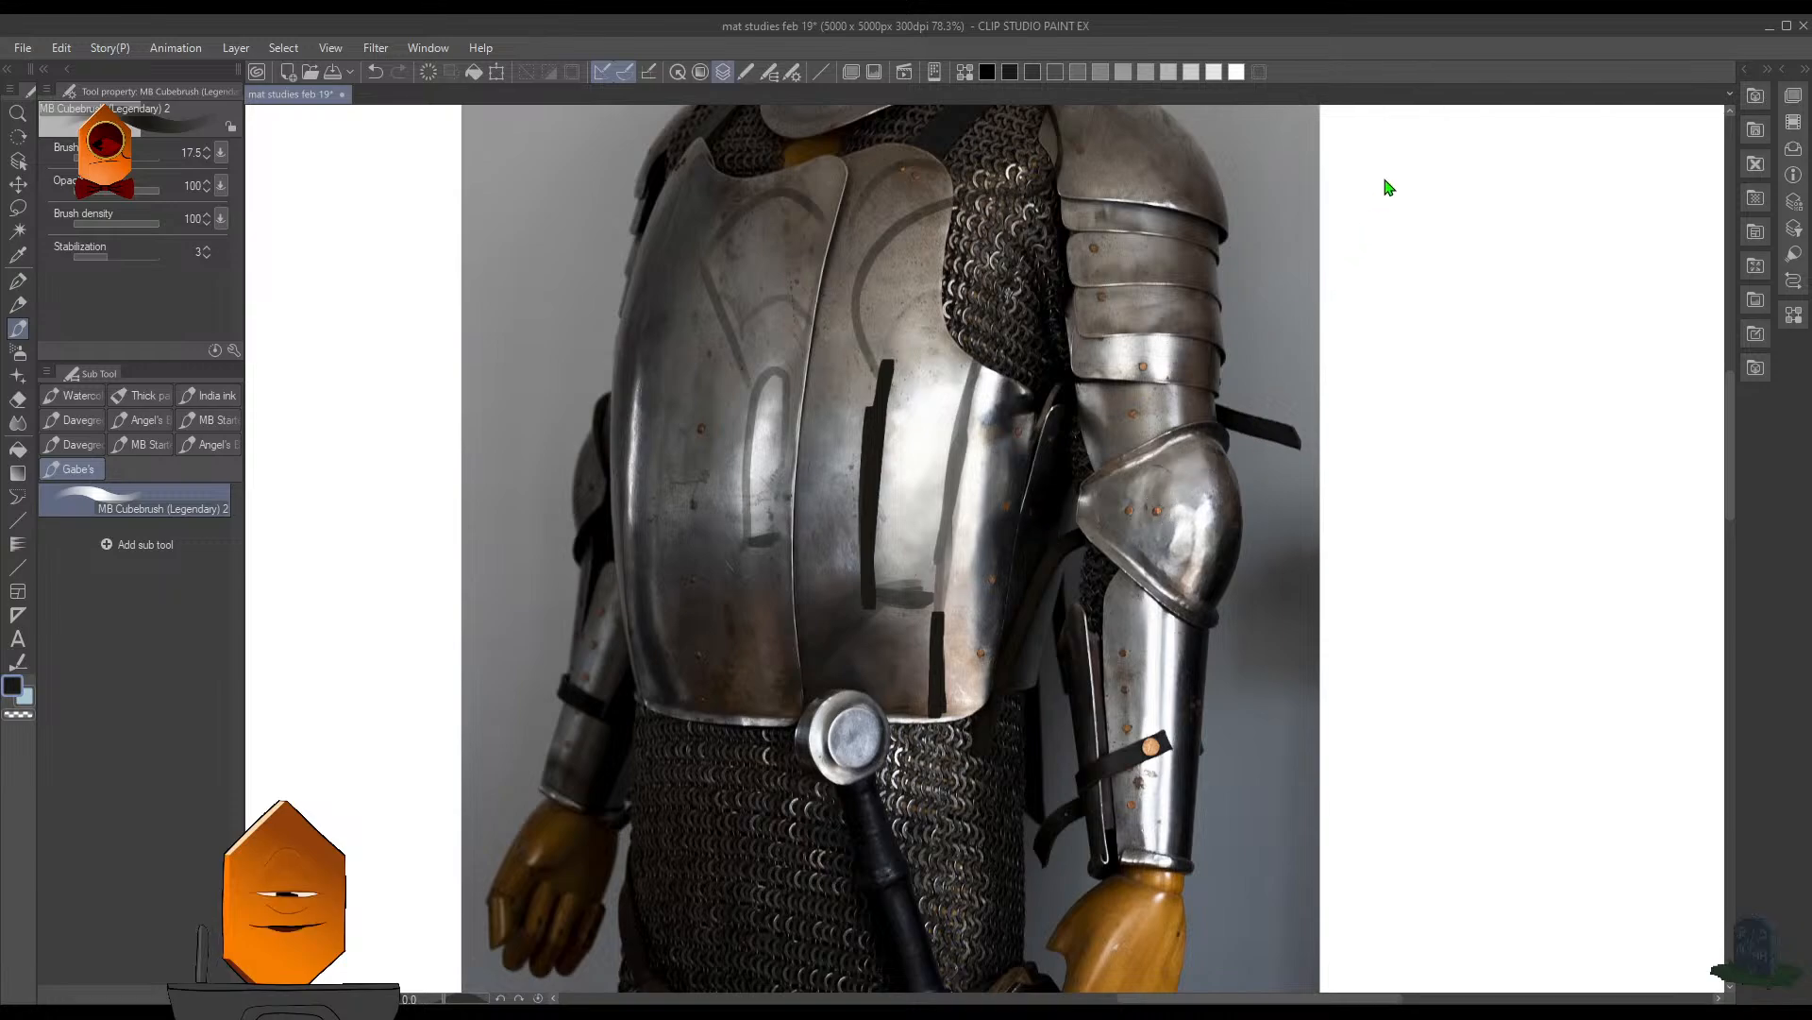
# - Remove the dark guide strokes from the breastplate and return to the whole sphere study
pyautogui.click(1406, 161)
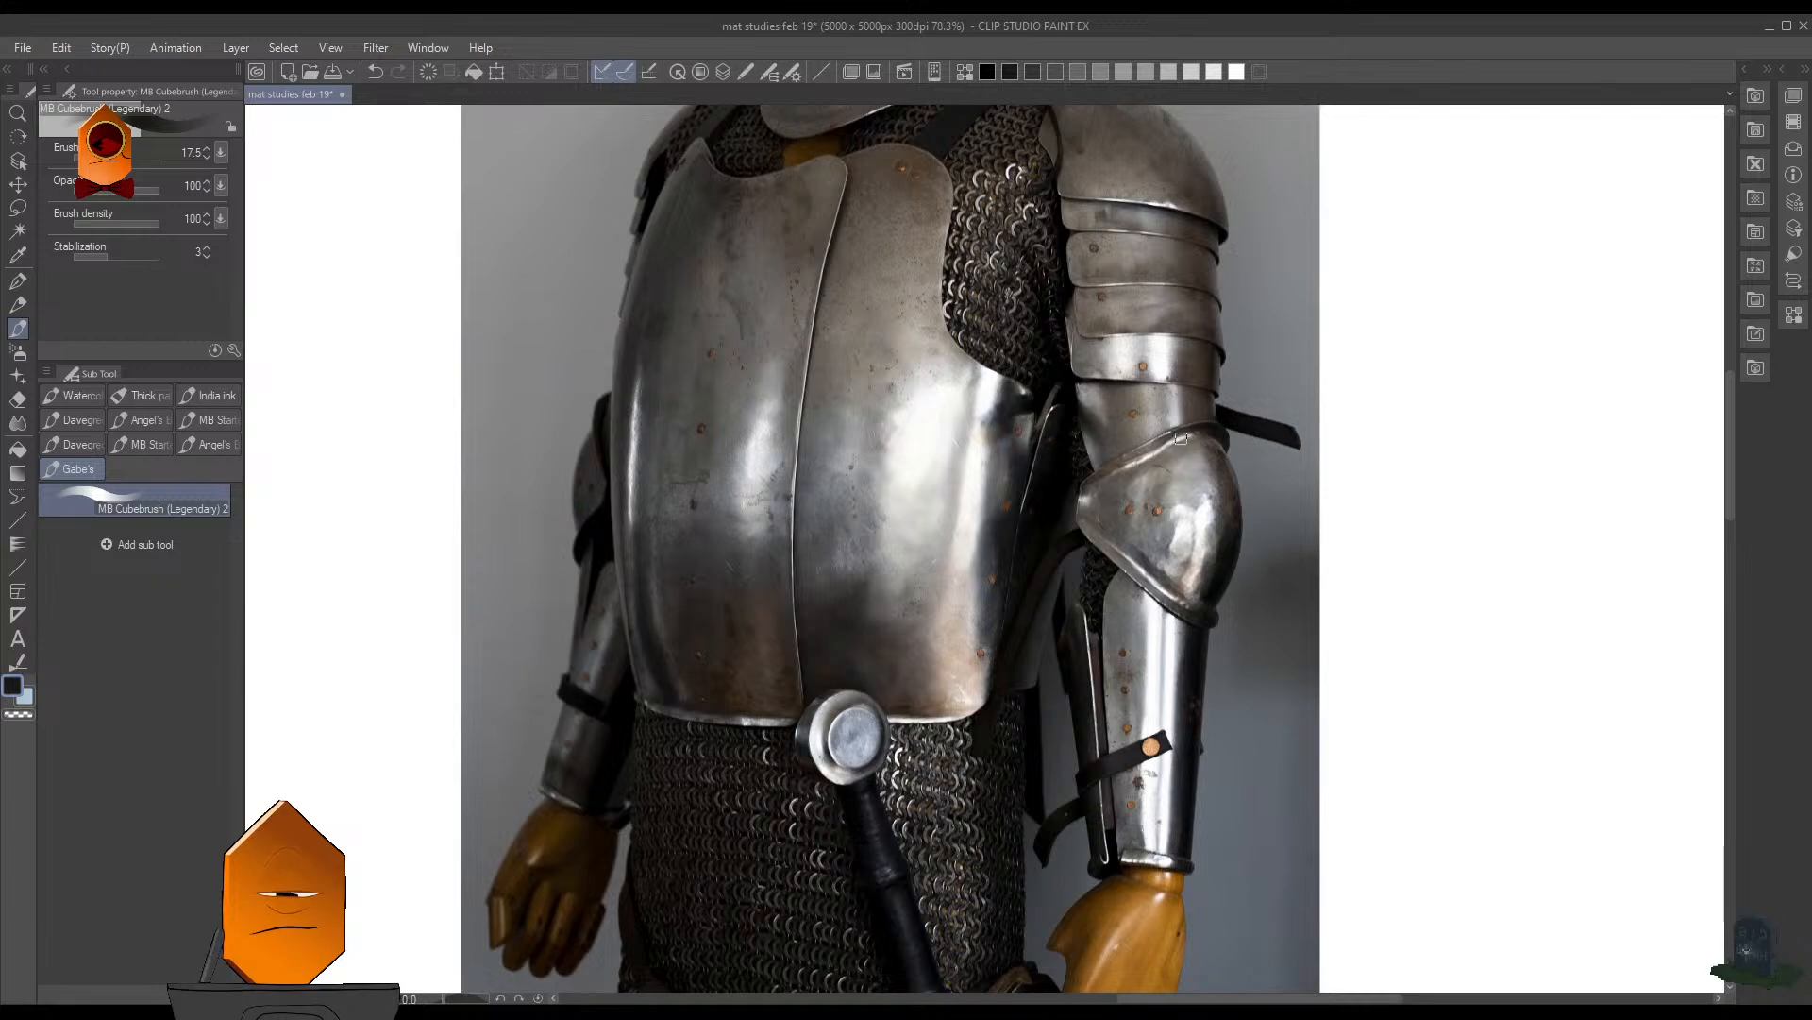
pyautogui.scroll(-3, 1209, 403)
pyautogui.moveTo(822, 397); pyautogui.dragTo(1129, 409)
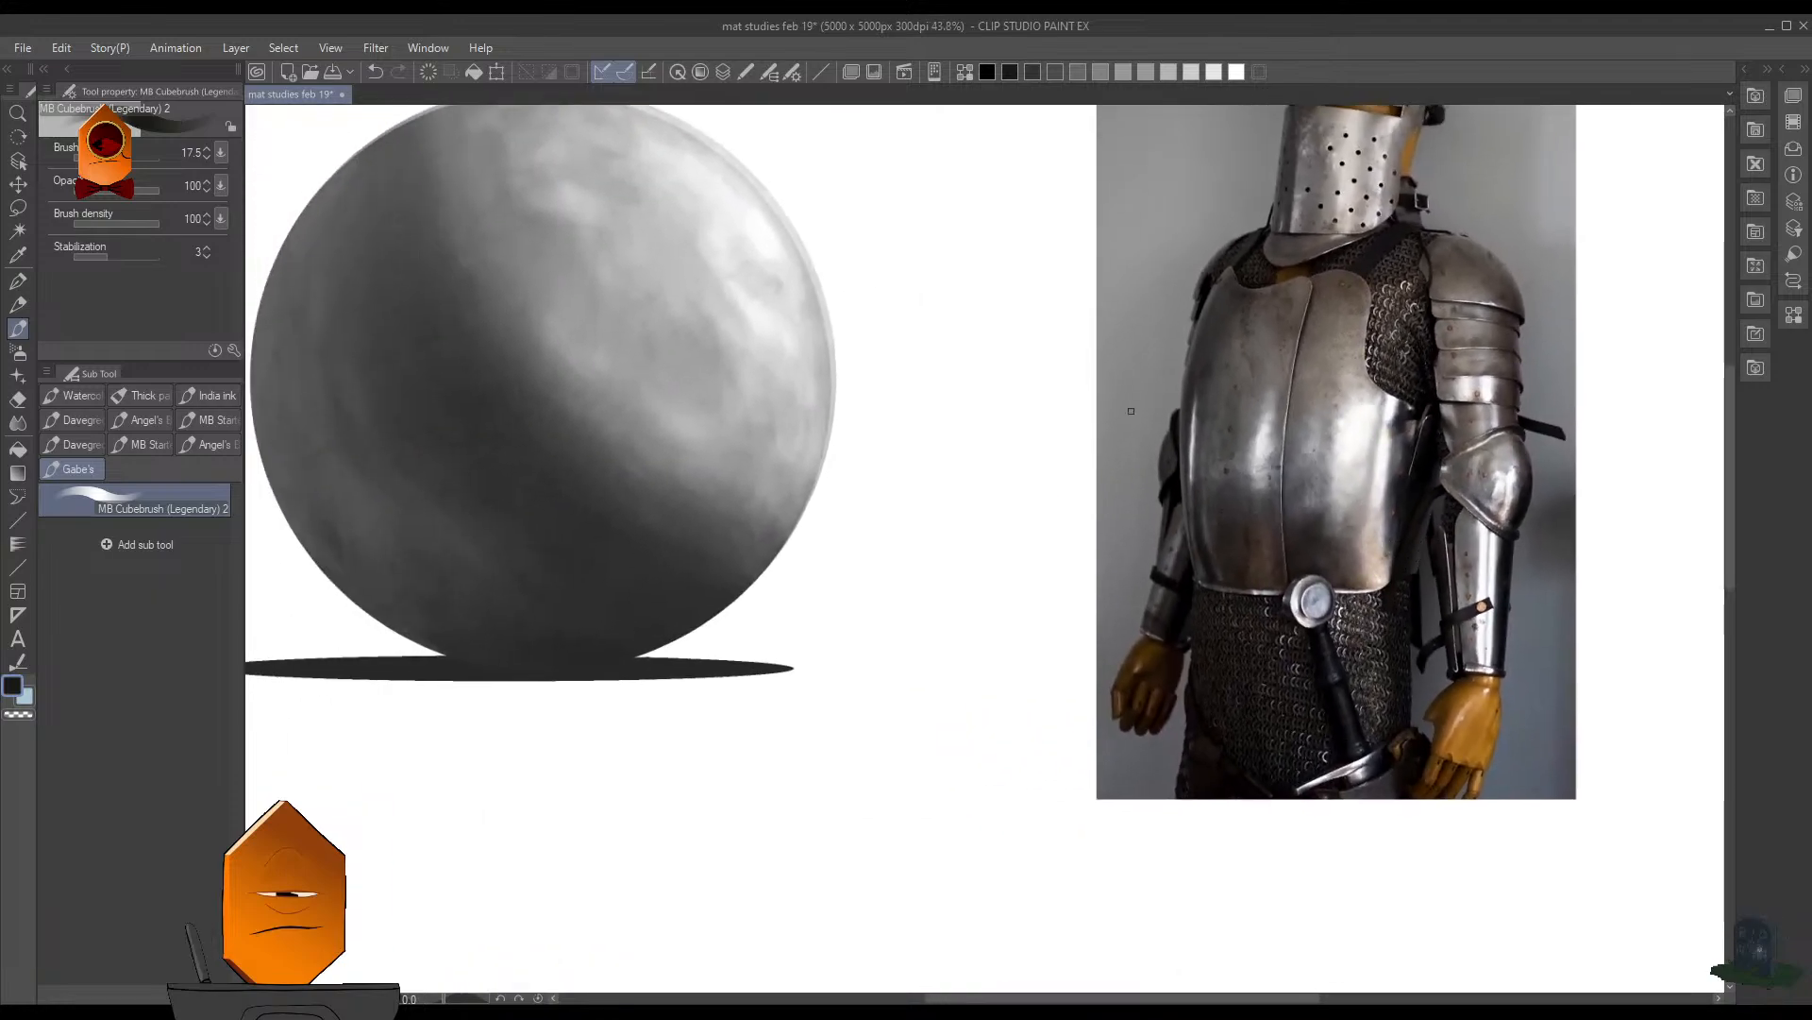
pyautogui.scroll(-1, 966, 415)
pyautogui.moveTo(965, 483); pyautogui.dragTo(1177, 646)
# - Undo the remaining shift of the sphere layer and save the drawing
pyautogui.press('F7')
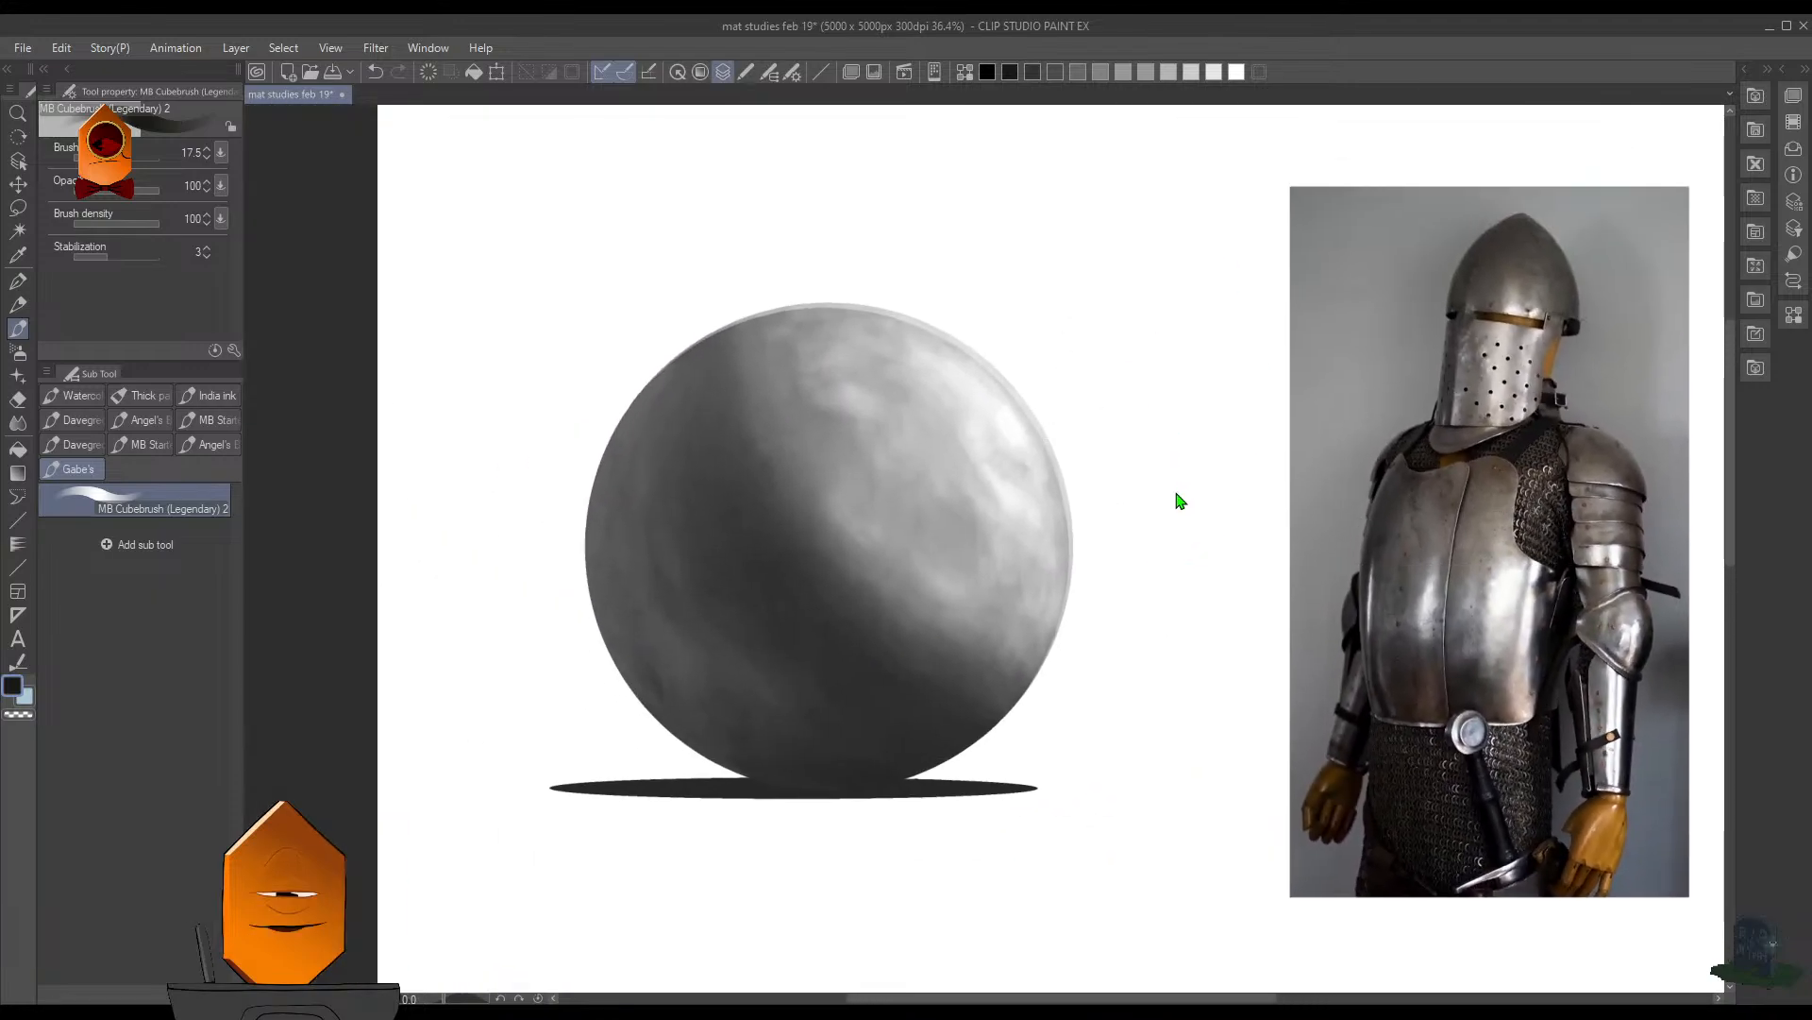
pyautogui.hotkey('ctrl', 'z')
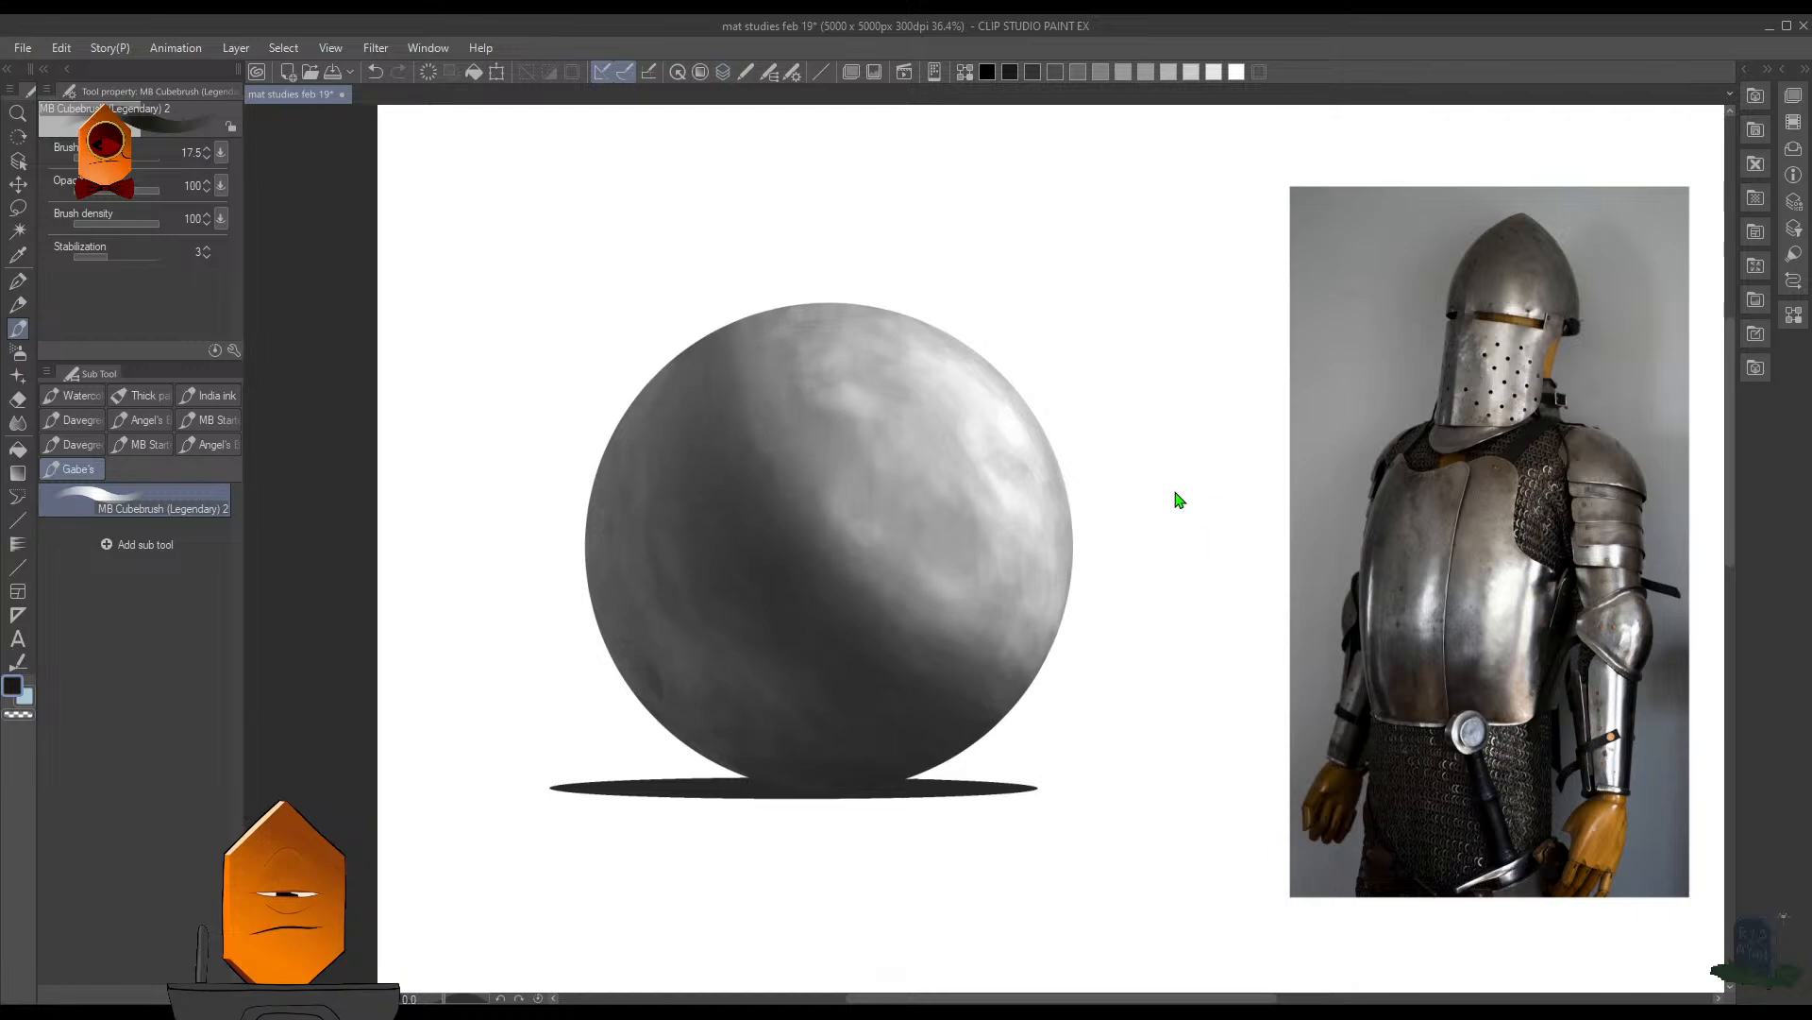
pyautogui.hotkey('ctrl', 's')
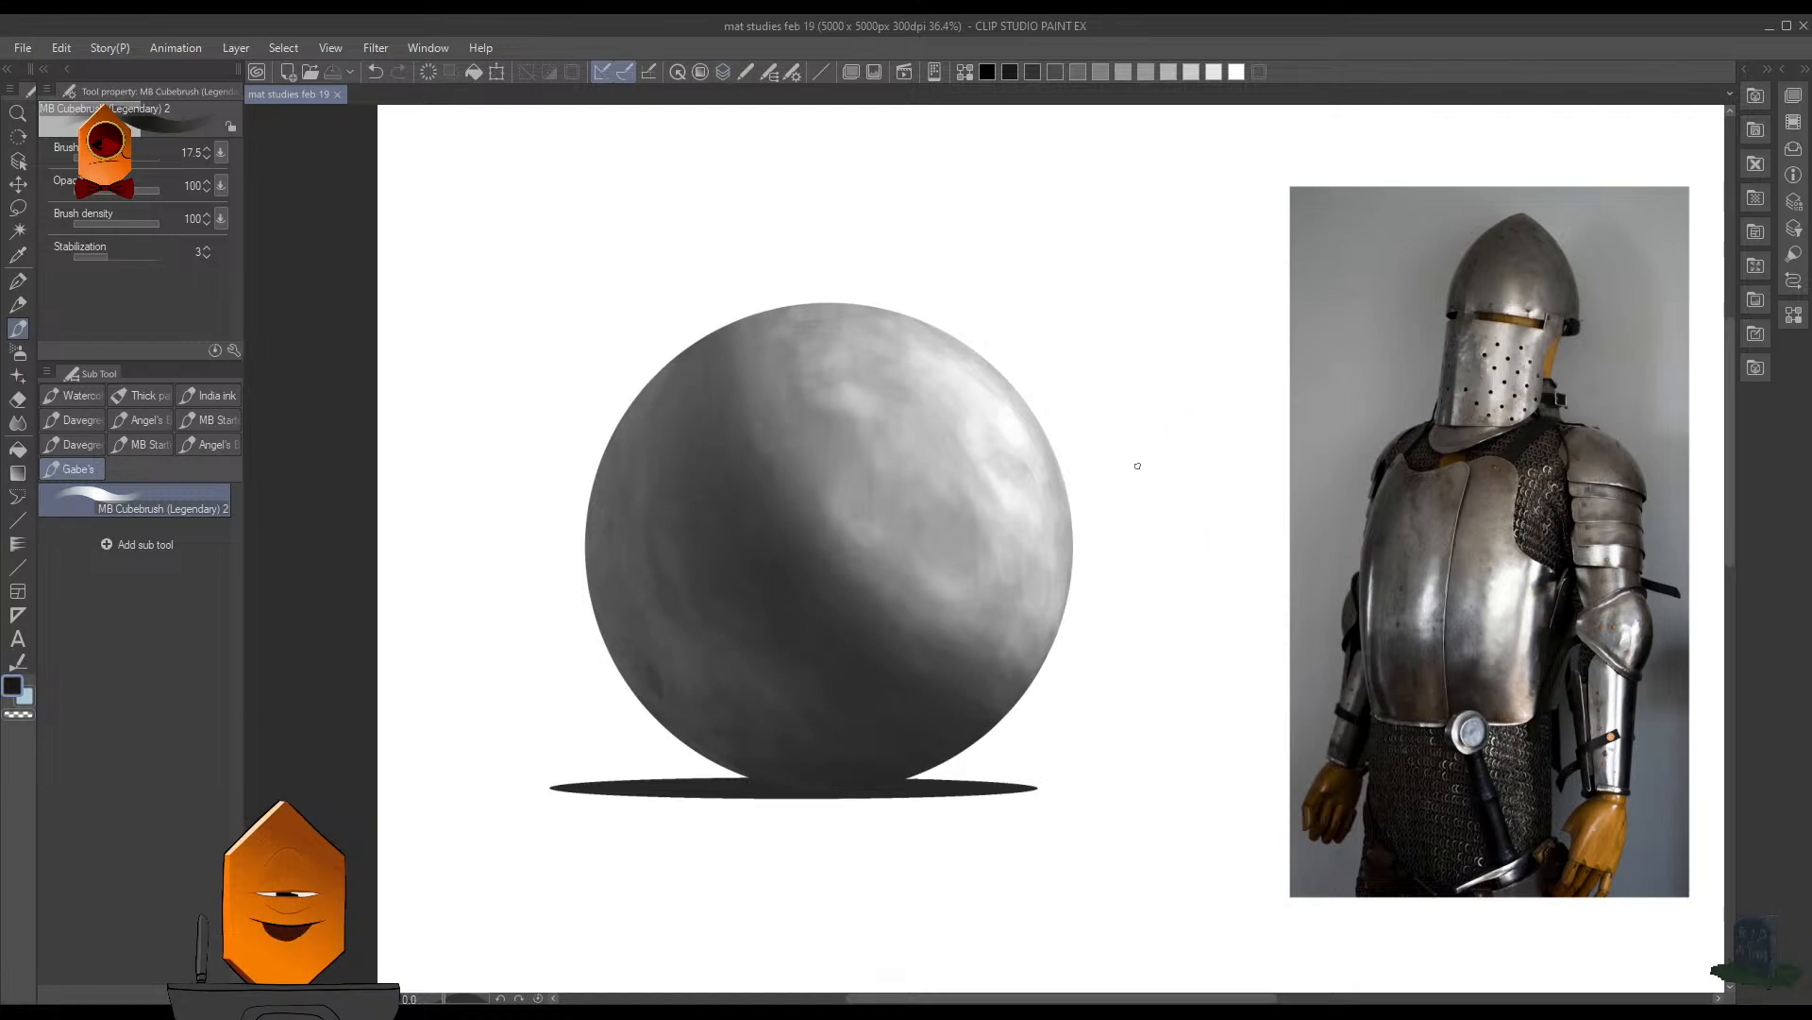
# - Examine the shaded sphere beside the knight photo from a distance and up close, comparing their contrast
pyautogui.press('F7')
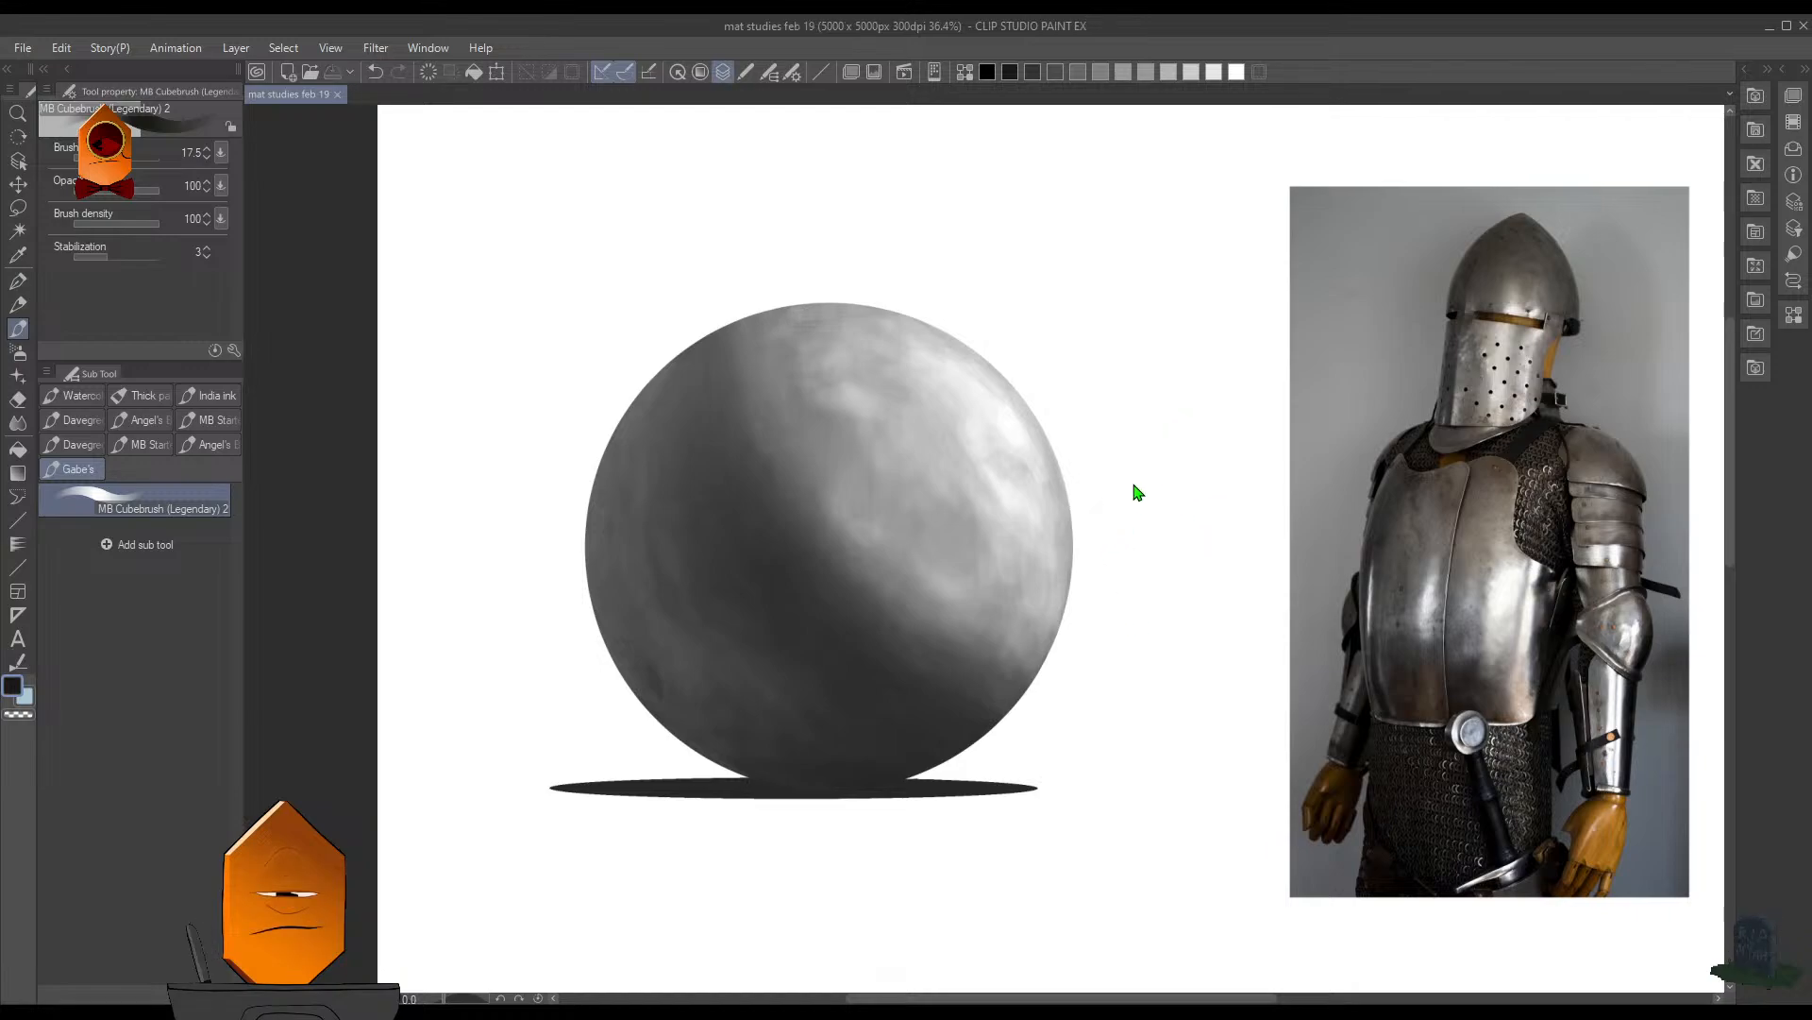
pyautogui.click(1167, 196)
pyautogui.press('F7')
pyautogui.moveTo(1177, 512); pyautogui.dragTo(1148, 566)
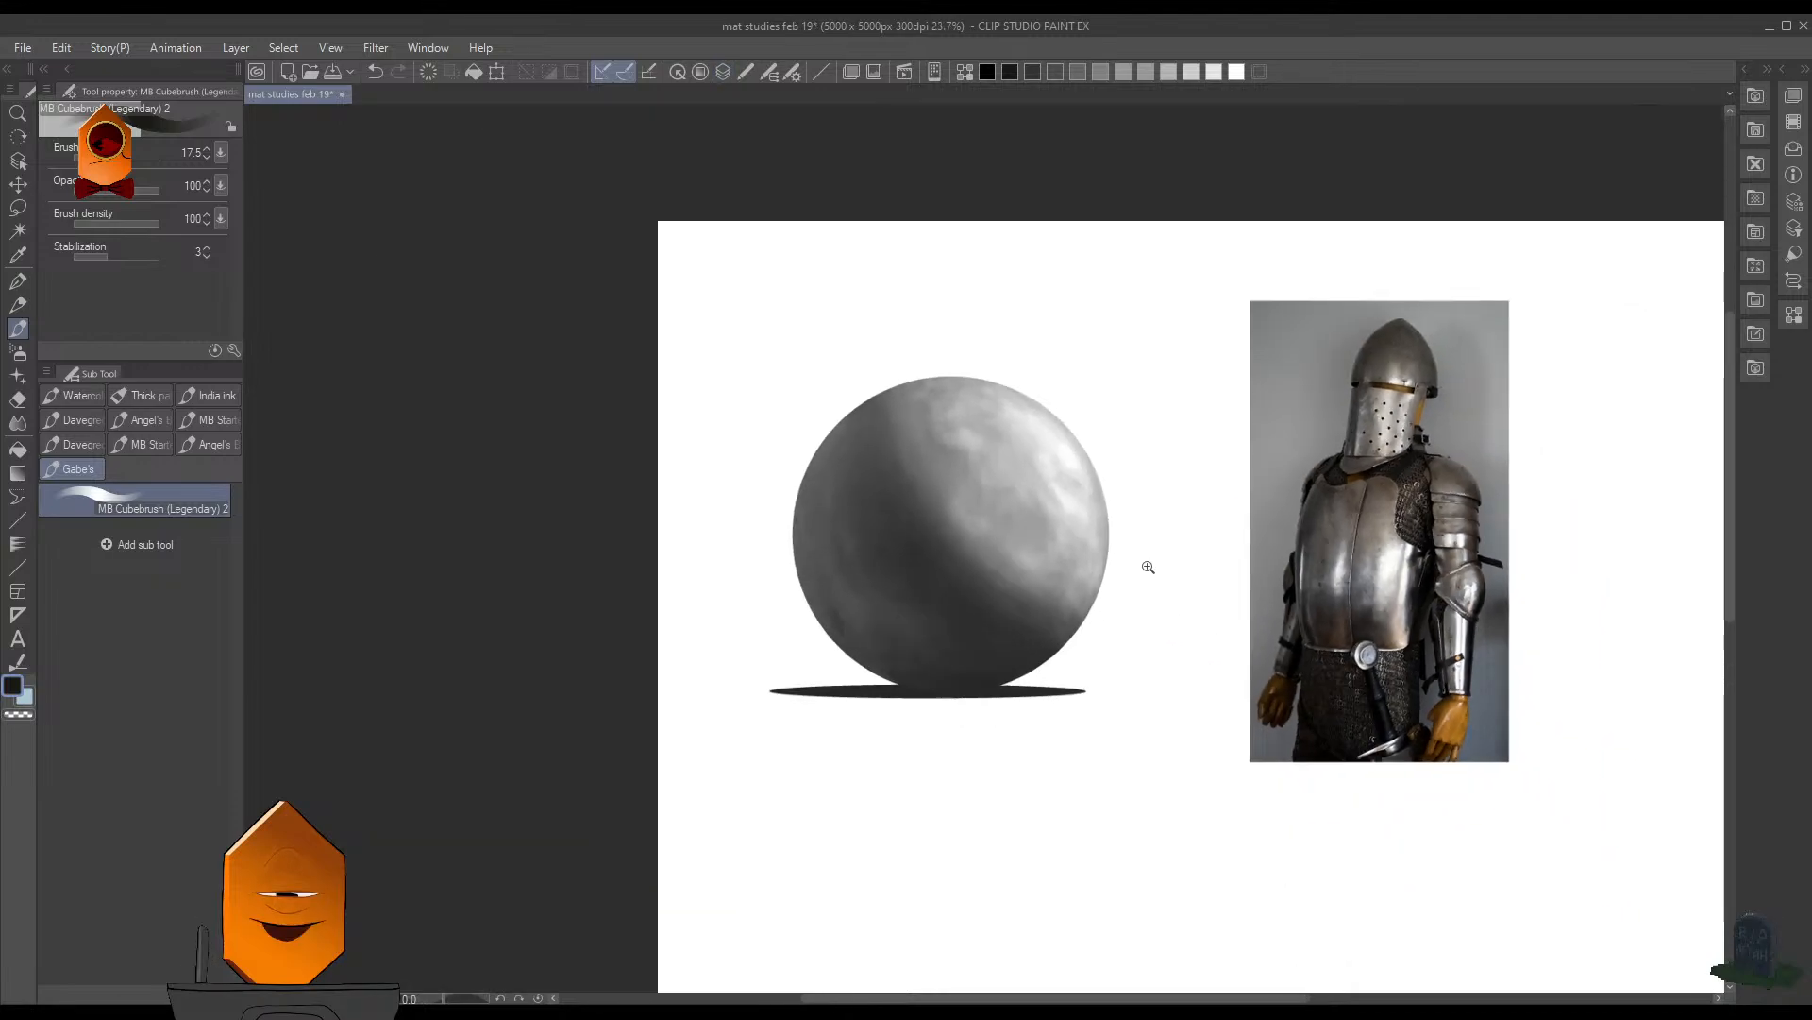
pyautogui.moveTo(1180, 450); pyautogui.dragTo(1131, 567)
pyautogui.moveTo(1190, 561); pyautogui.dragTo(1333, 416)
pyautogui.moveTo(1072, 374); pyautogui.dragTo(1456, 661)
pyautogui.moveTo(1379, 425); pyautogui.dragTo(1353, 481)
pyautogui.moveTo(1379, 535); pyautogui.dragTo(1089, 645)
pyautogui.moveTo(1140, 537); pyautogui.dragTo(1089, 696)
pyautogui.moveTo(1172, 596)
pyautogui.mouseDown()
pyautogui.moveTo(1145, 605)
pyautogui.moveTo(1083, 545)
pyautogui.moveTo(1101, 518)
pyautogui.moveTo(1136, 567)
pyautogui.moveTo(1137, 526)
pyautogui.moveTo(1153, 535)
pyautogui.moveTo(1153, 615)
pyautogui.mouseUp()
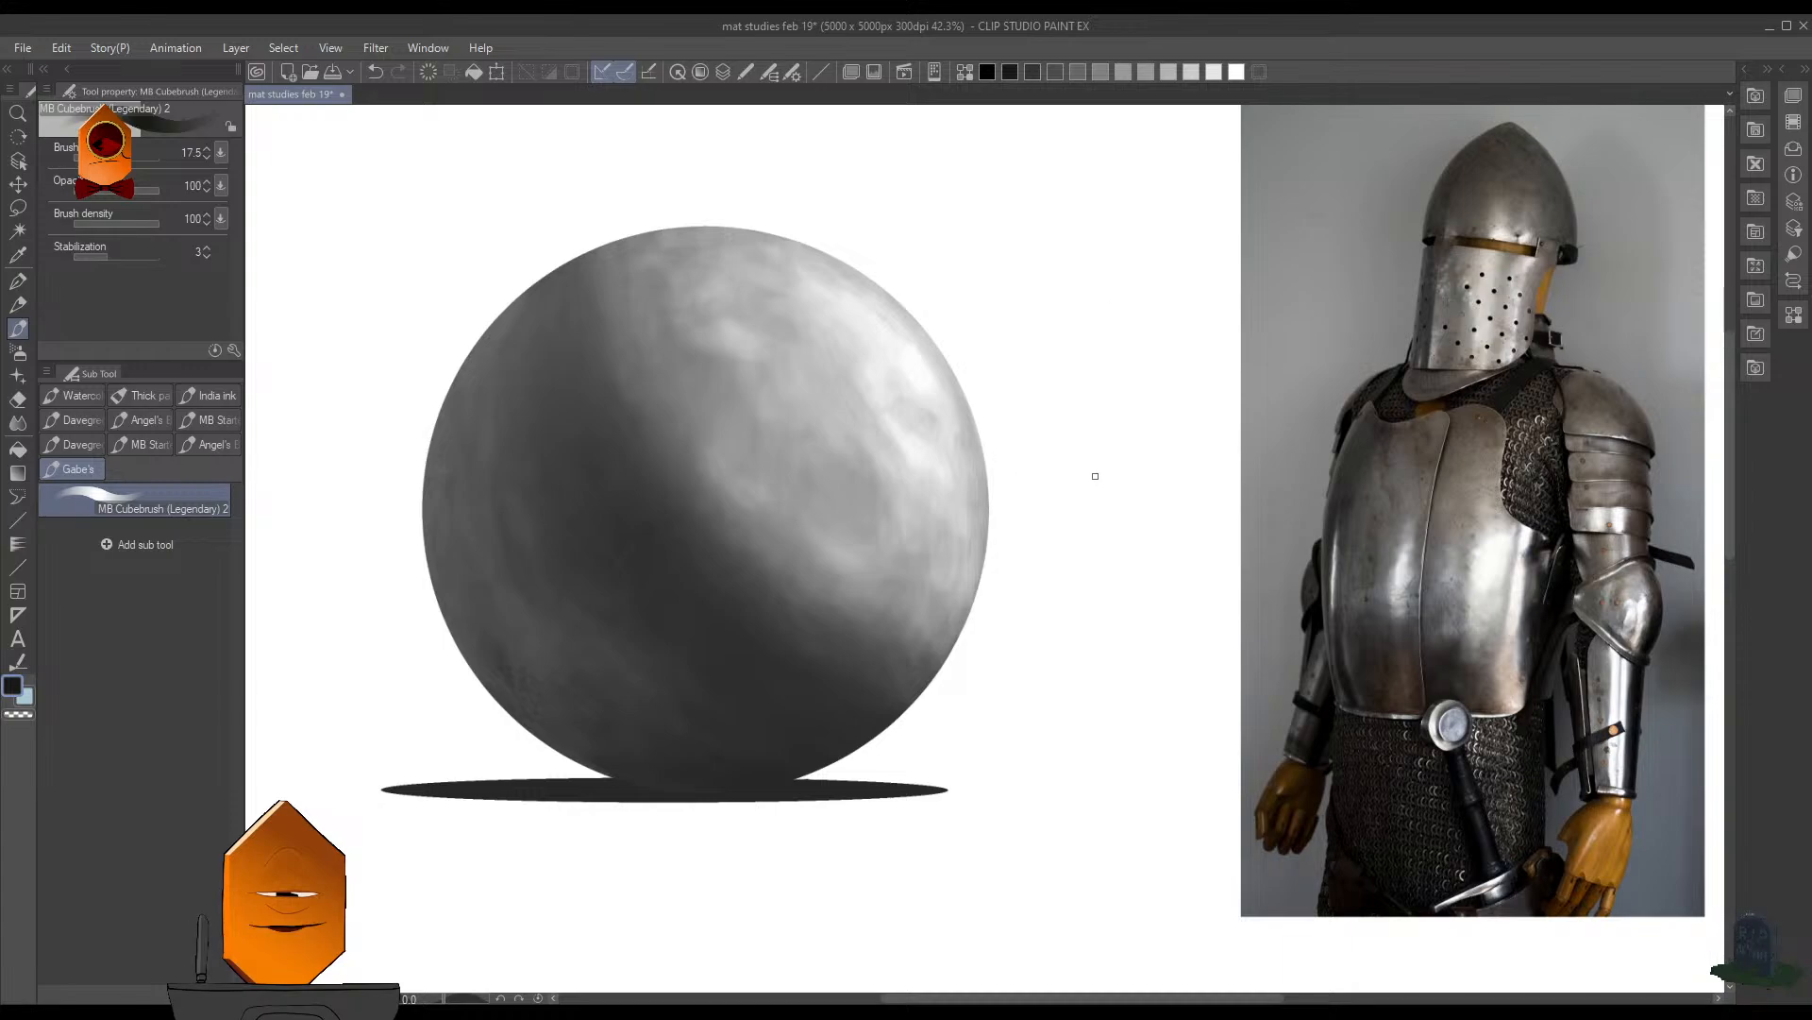
pyautogui.moveTo(1123, 472); pyautogui.dragTo(1108, 514)
pyautogui.scroll(2, 1098, 500)
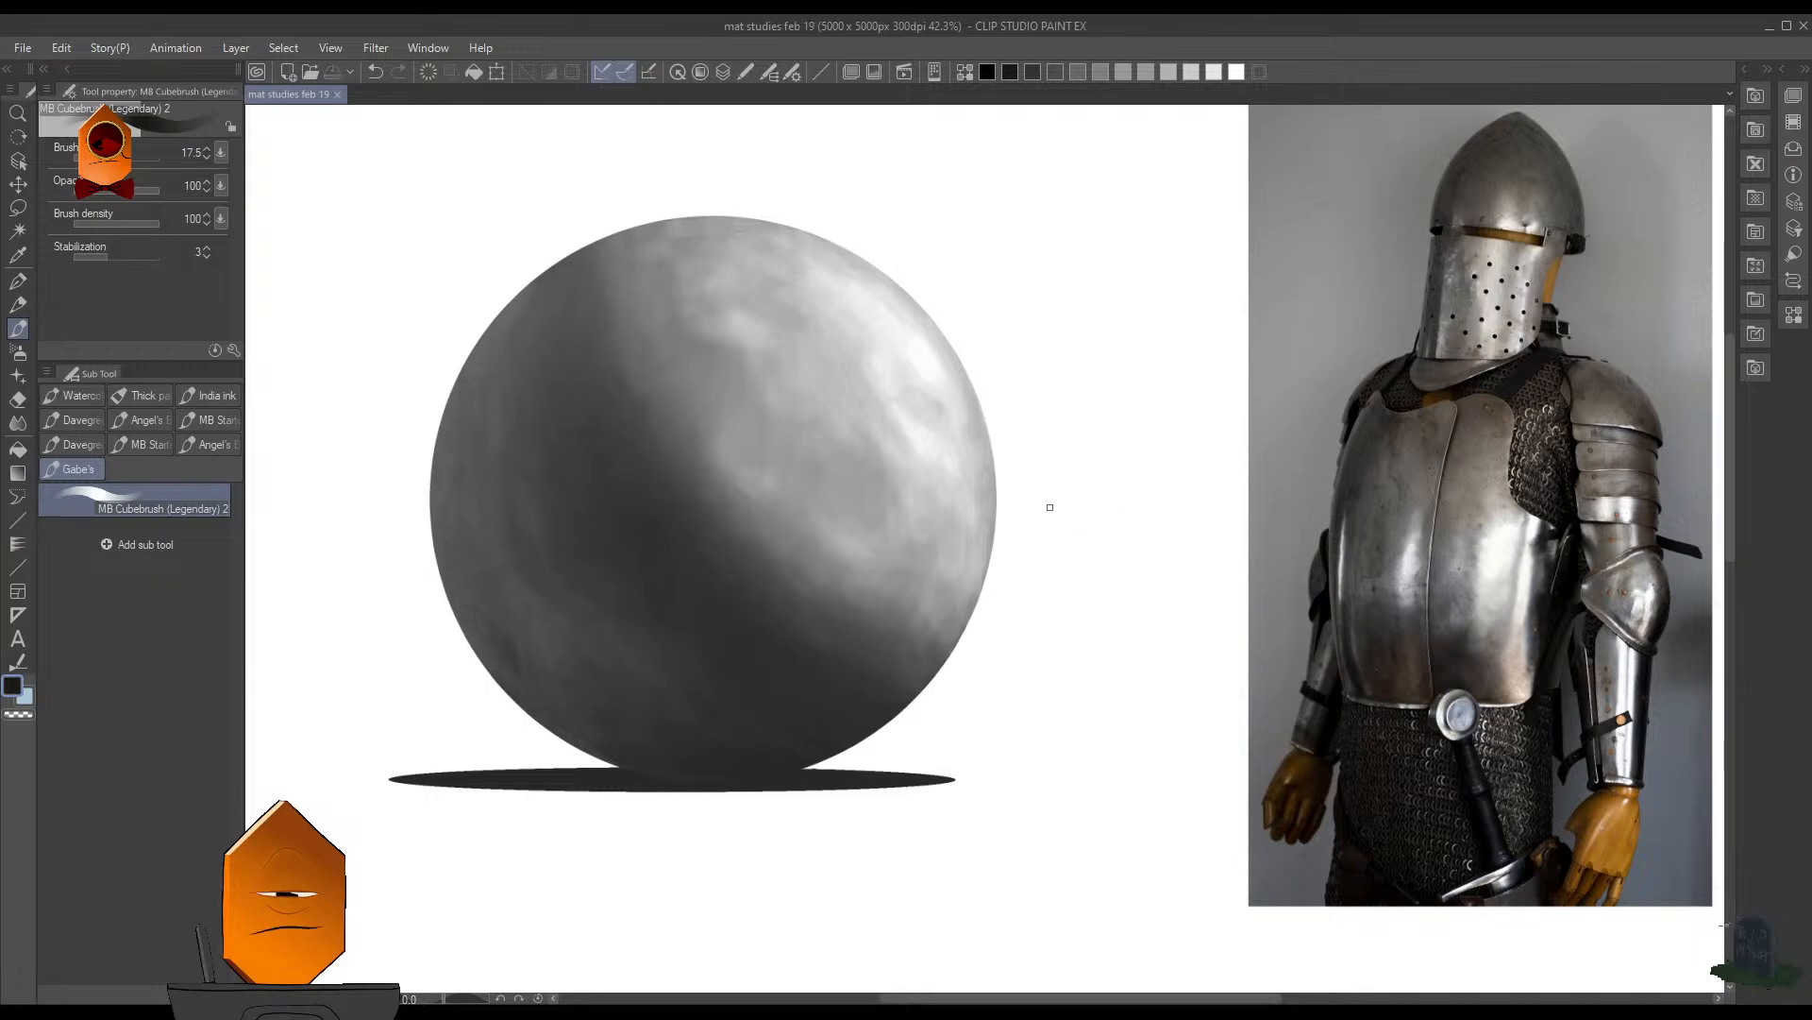
# - Sample white from the canvas, set the brush size to 20 and check the sphere's highlights up close
pyautogui.moveTo(1065, 330); pyautogui.dragTo(1138, 412)
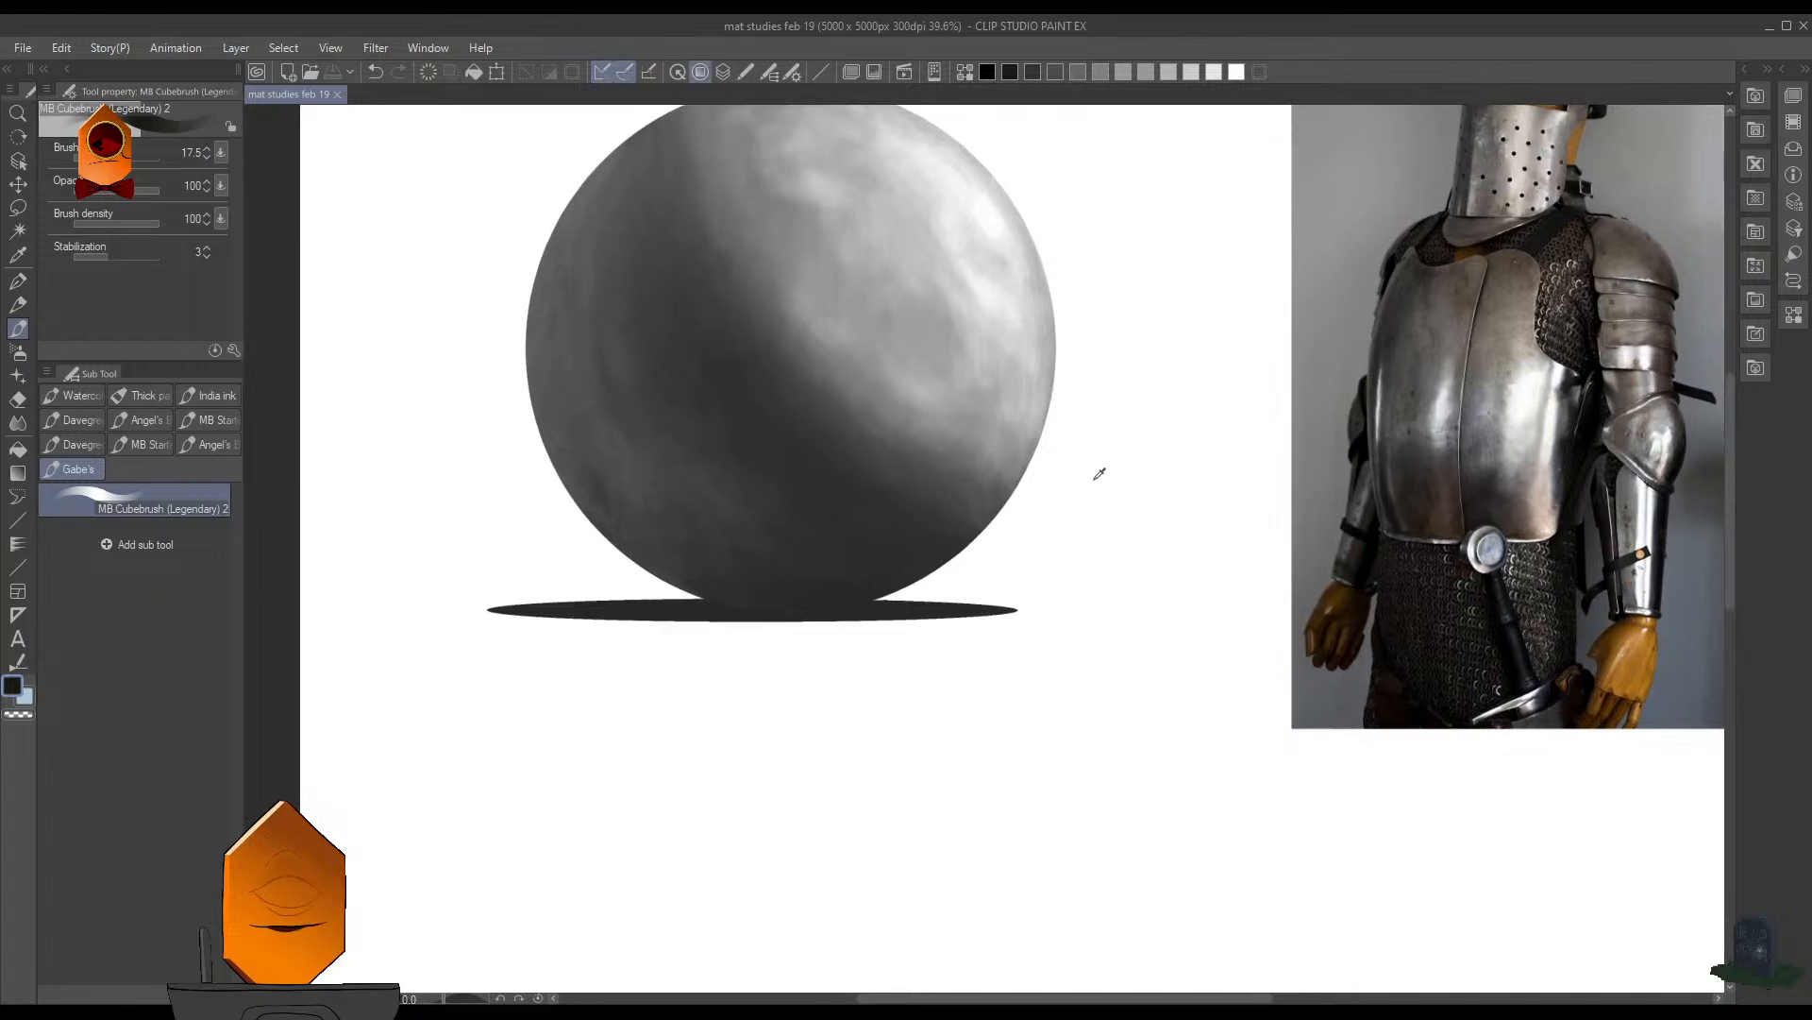
pyautogui.keyDown('alt'); pyautogui.click(1099, 479); pyautogui.keyUp('alt')
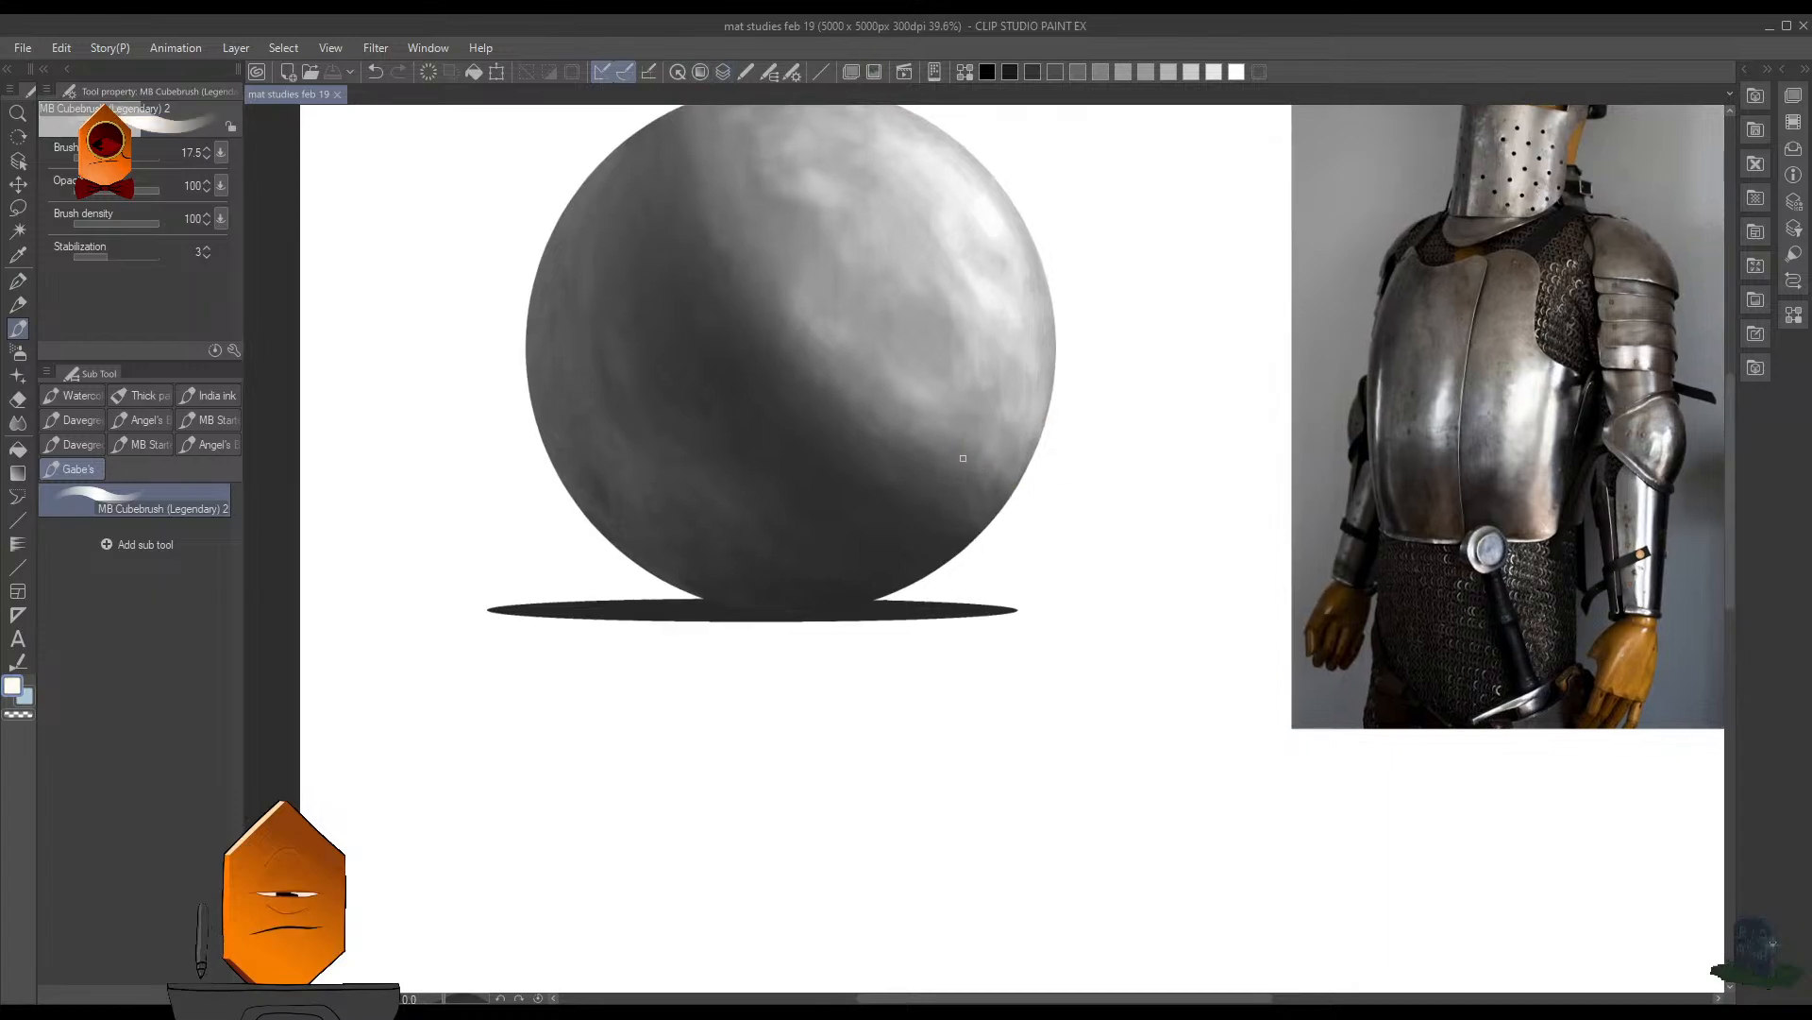
pyautogui.moveTo(959, 451); pyautogui.dragTo(974, 247)
pyautogui.moveTo(974, 247); pyautogui.dragTo(993, 446)
pyautogui.press(']')
pyautogui.press(']')
pyautogui.press(']')
pyautogui.press('[')
pyautogui.press('[')
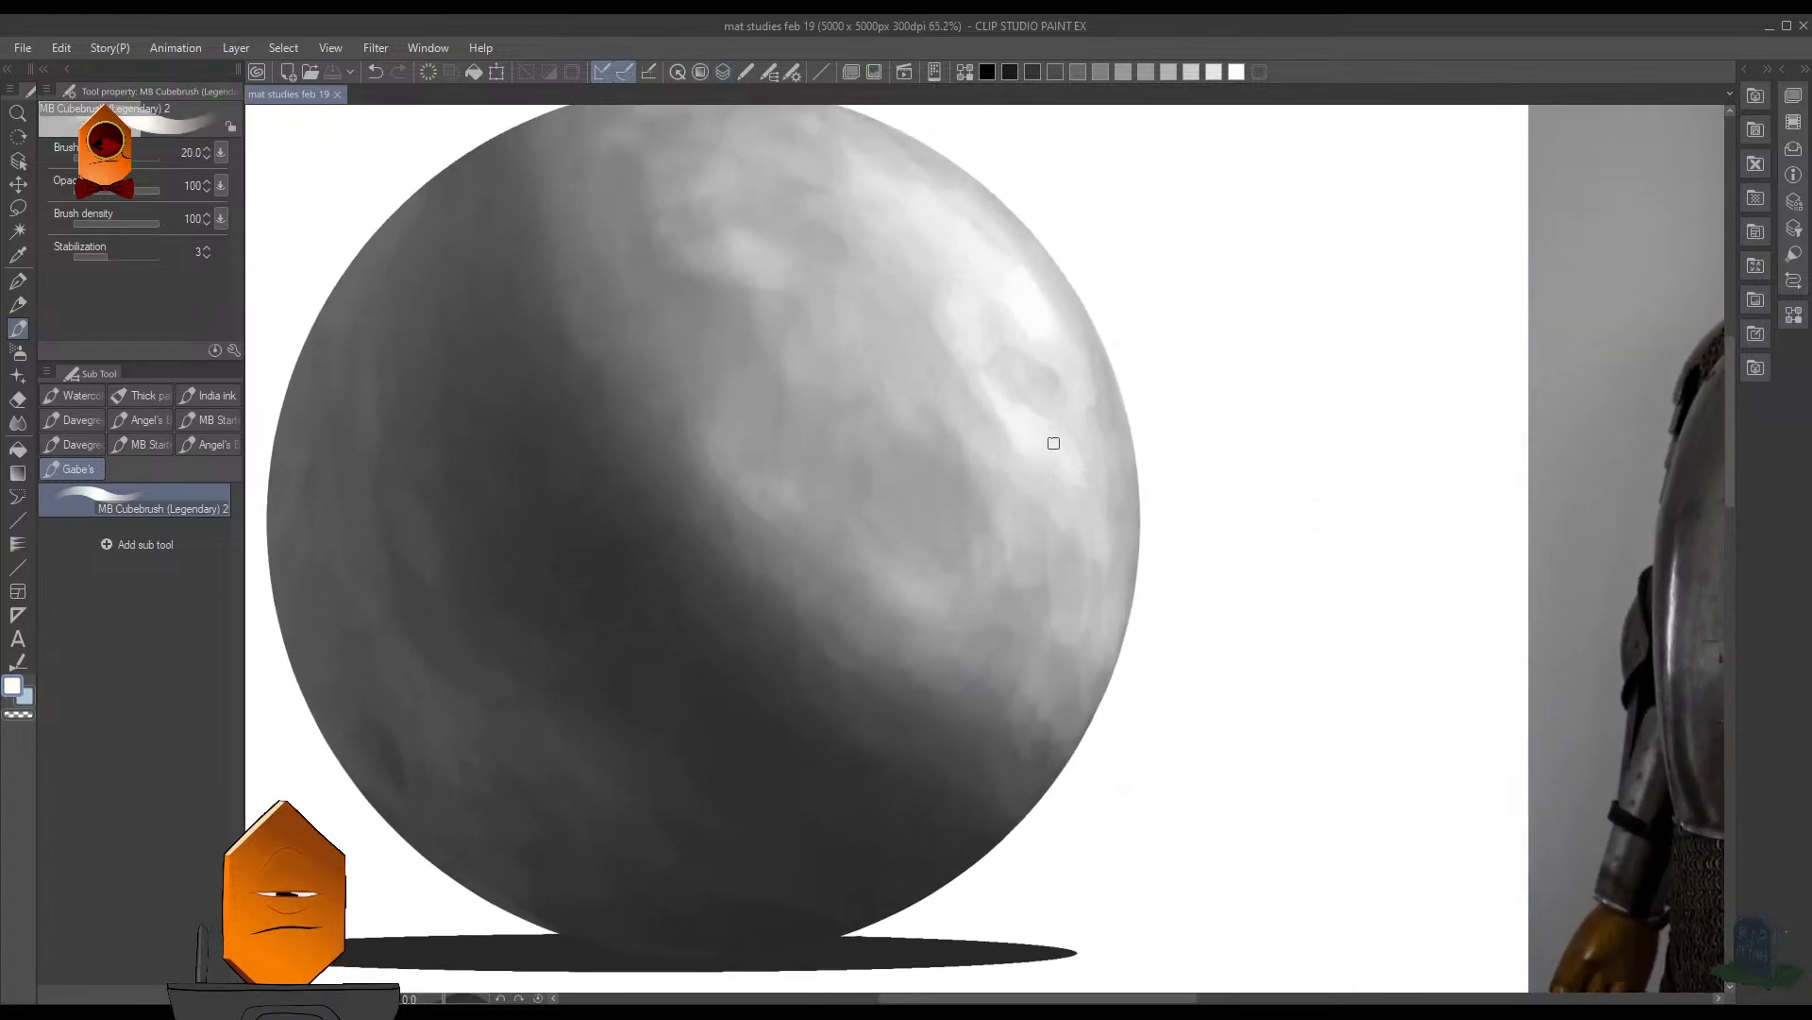
pyautogui.moveTo(1152, 437)
pyautogui.mouseDown()
pyautogui.moveTo(1179, 560)
pyautogui.moveTo(1076, 574)
pyautogui.mouseUp()
pyautogui.moveTo(1077, 574); pyautogui.dragTo(1096, 627)
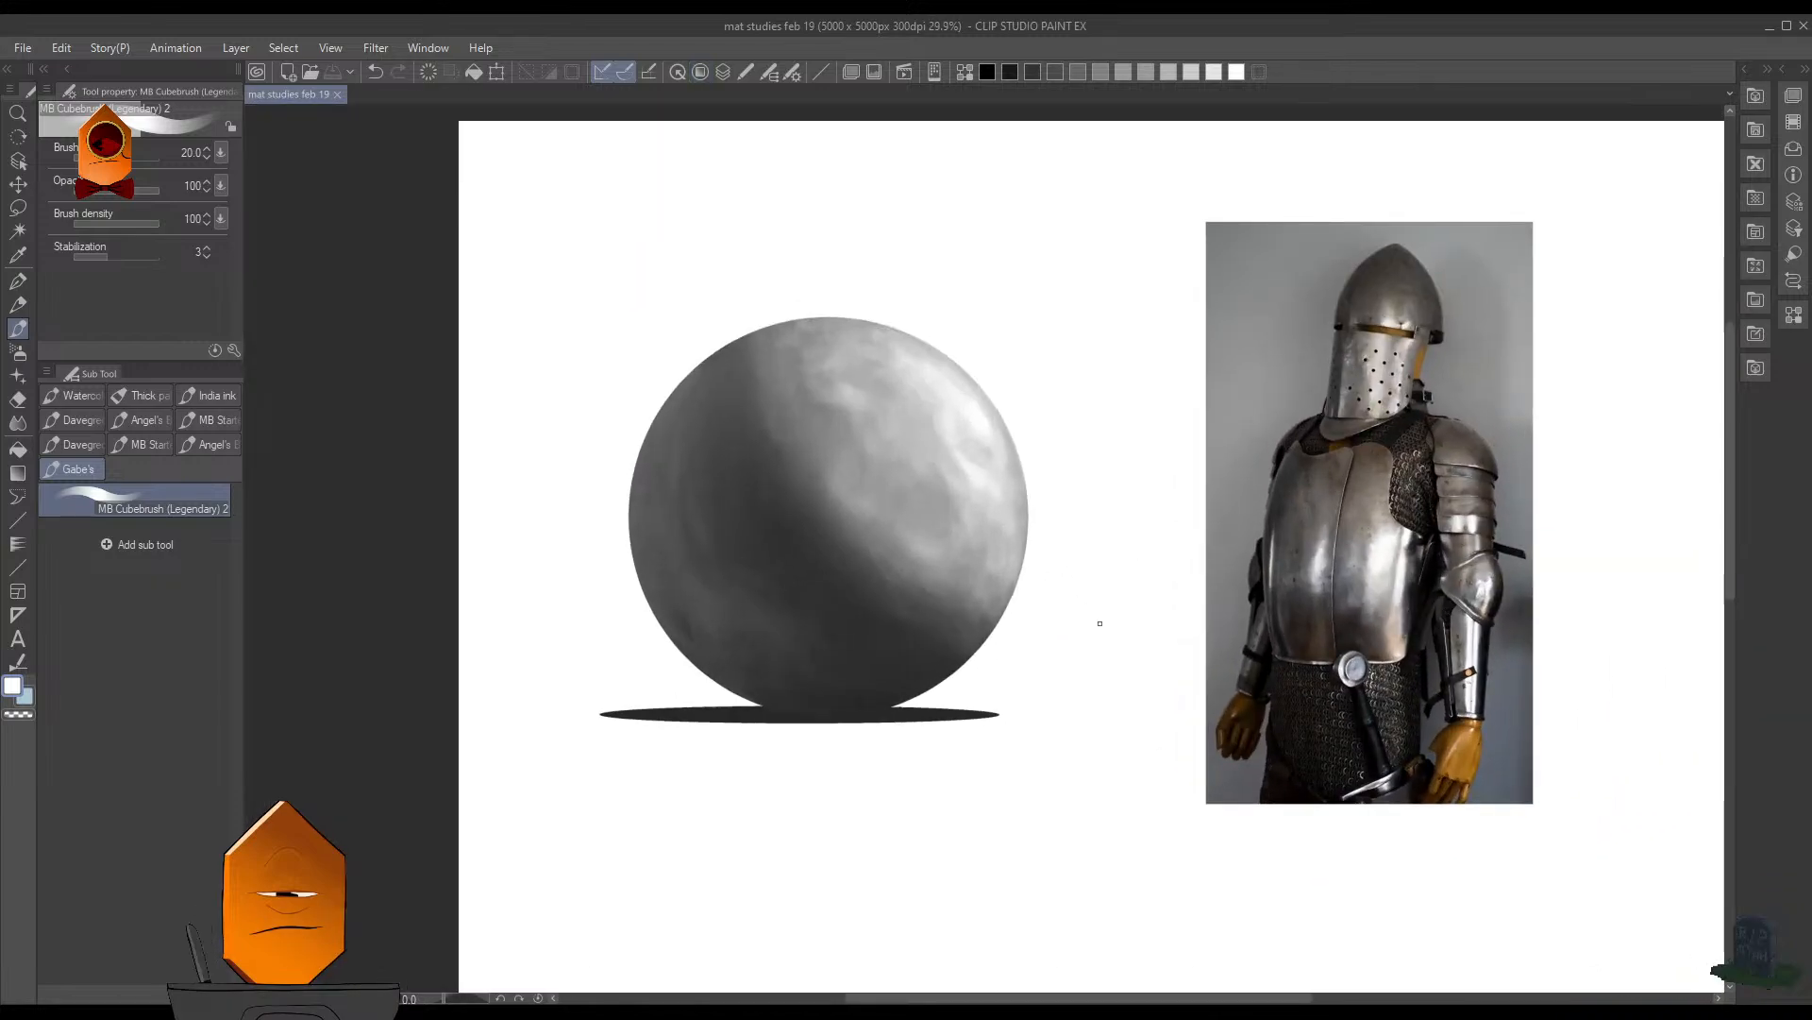
# - Add a layer over the sphere and tint it with the Soft airbrush in a warm gray sampled from the armor
pyautogui.press('F7')
pyautogui.click(1104, 630)
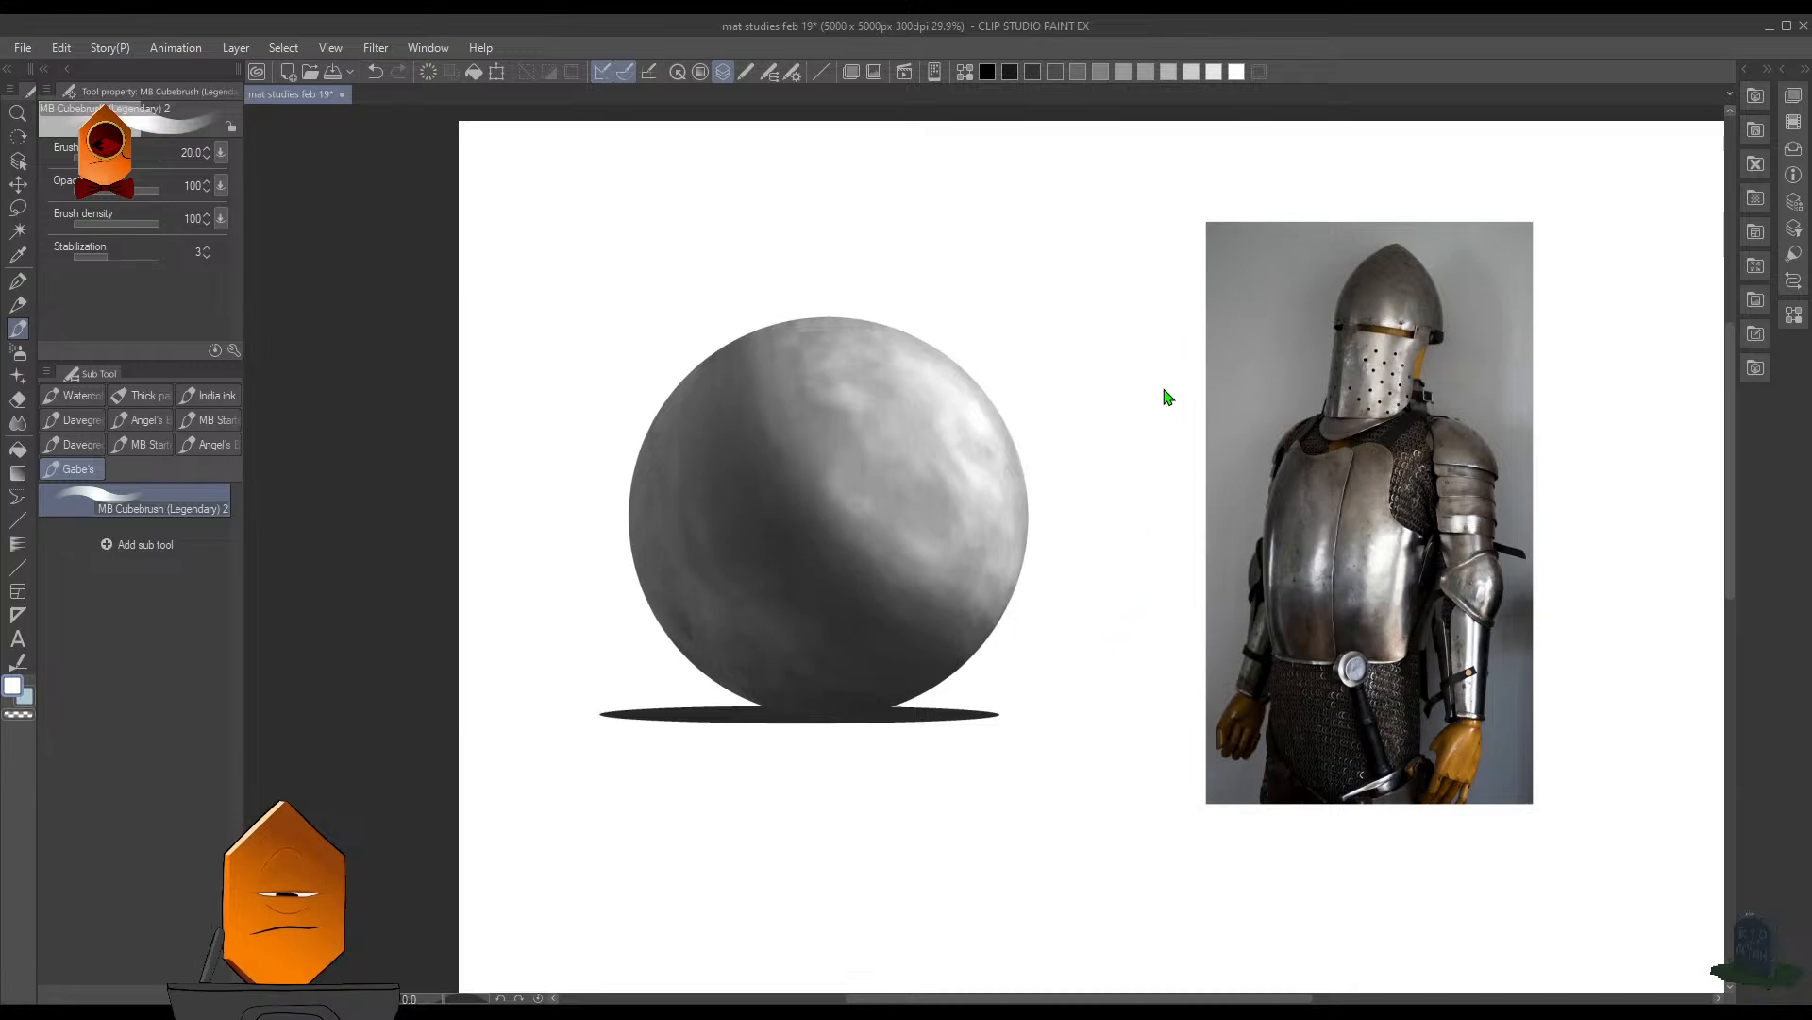
pyautogui.press('F7')
pyautogui.press('b')
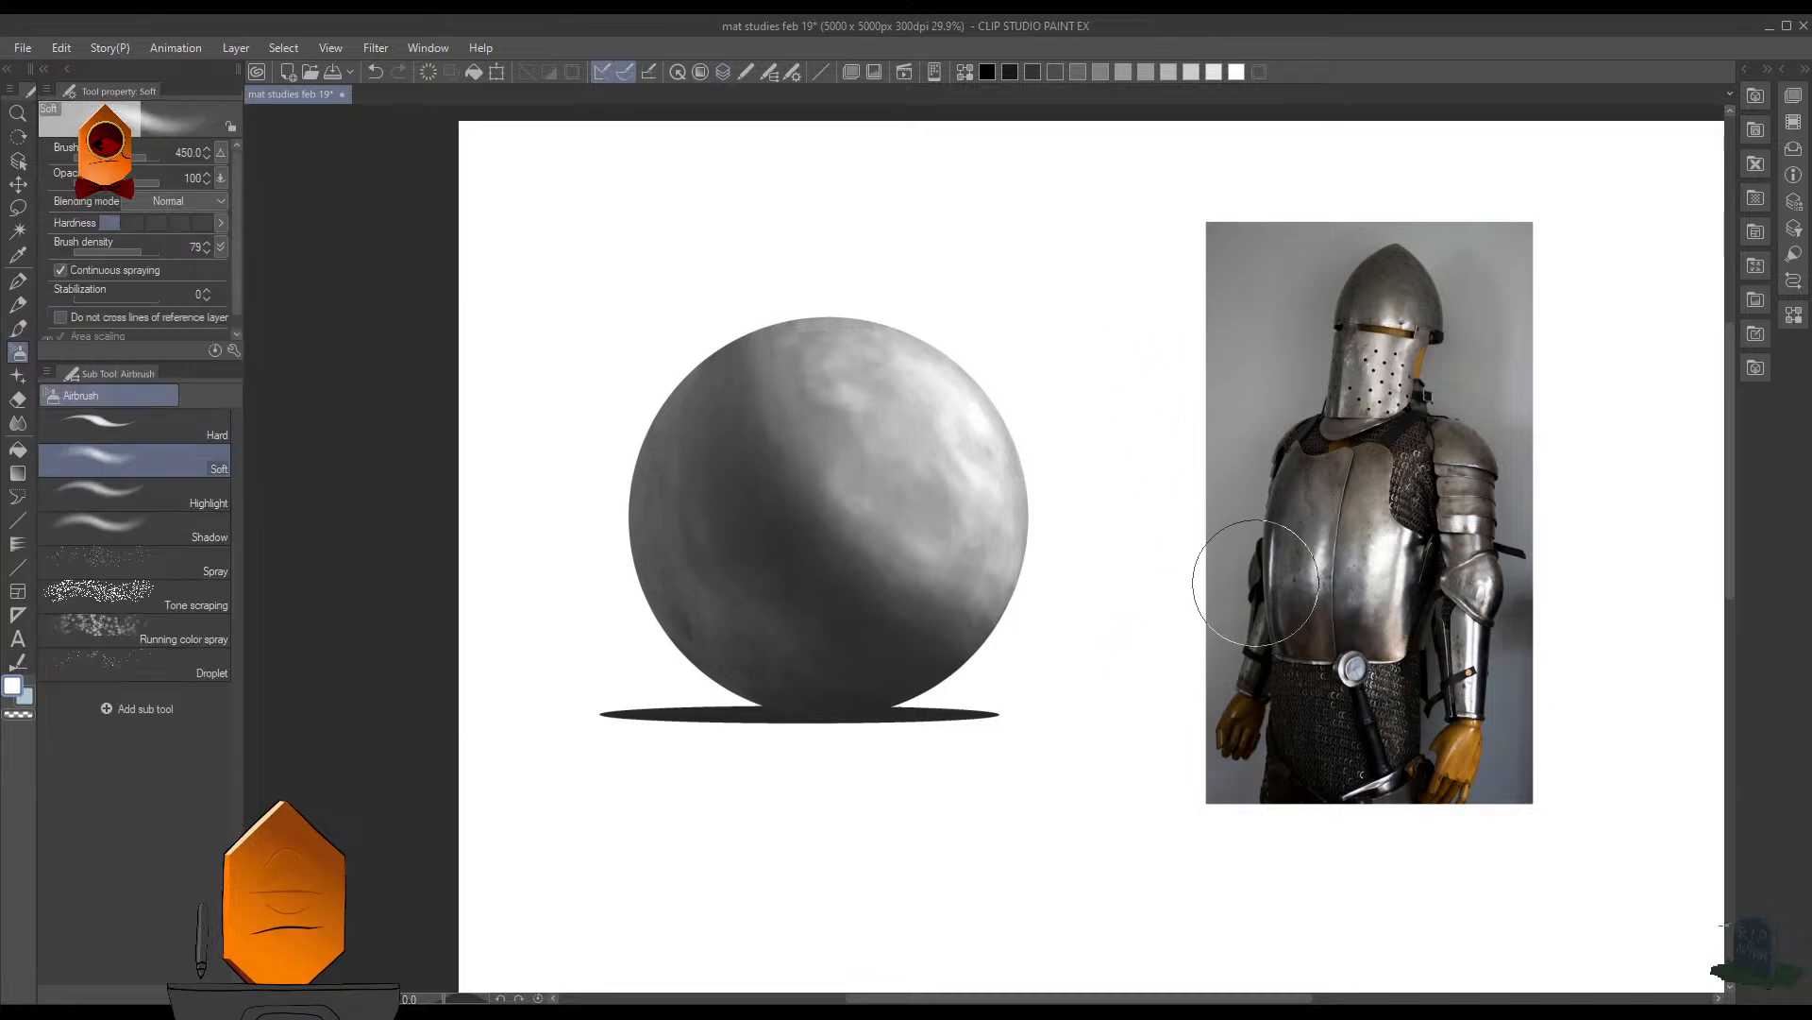
pyautogui.hotkey('ctrl', 'z')
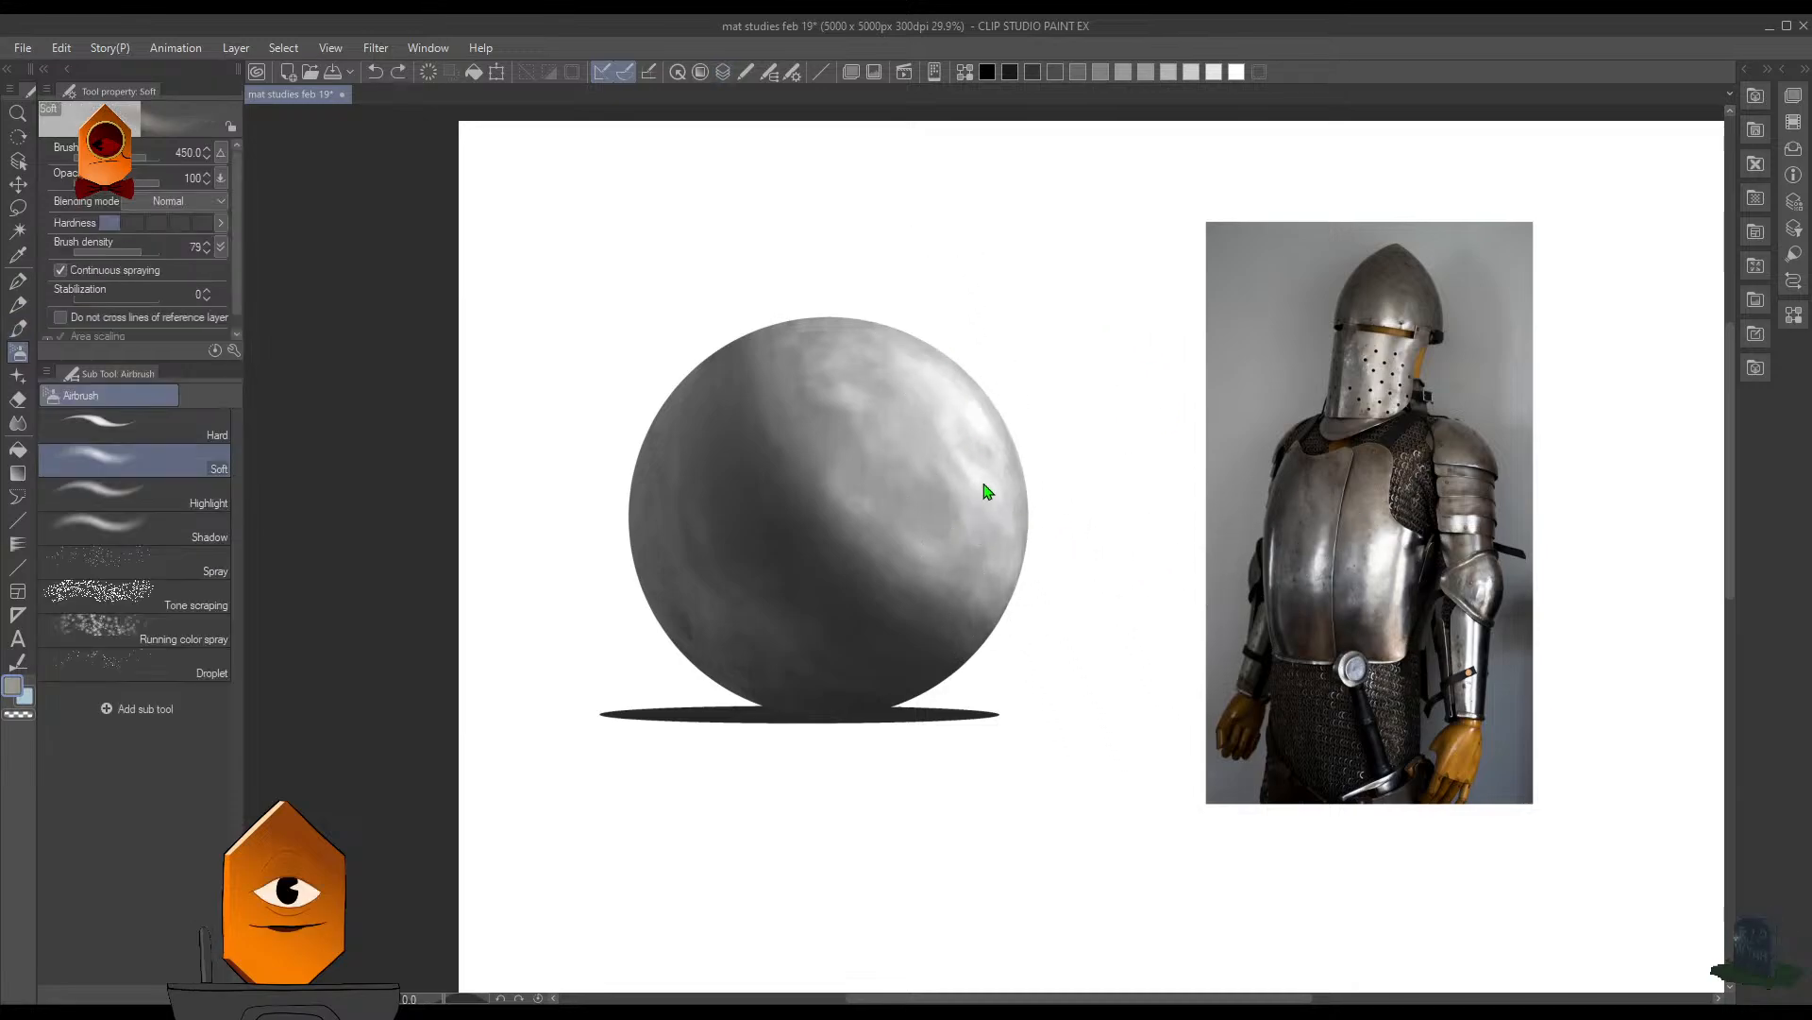
pyautogui.moveTo(980, 659); pyautogui.dragTo(997, 657)
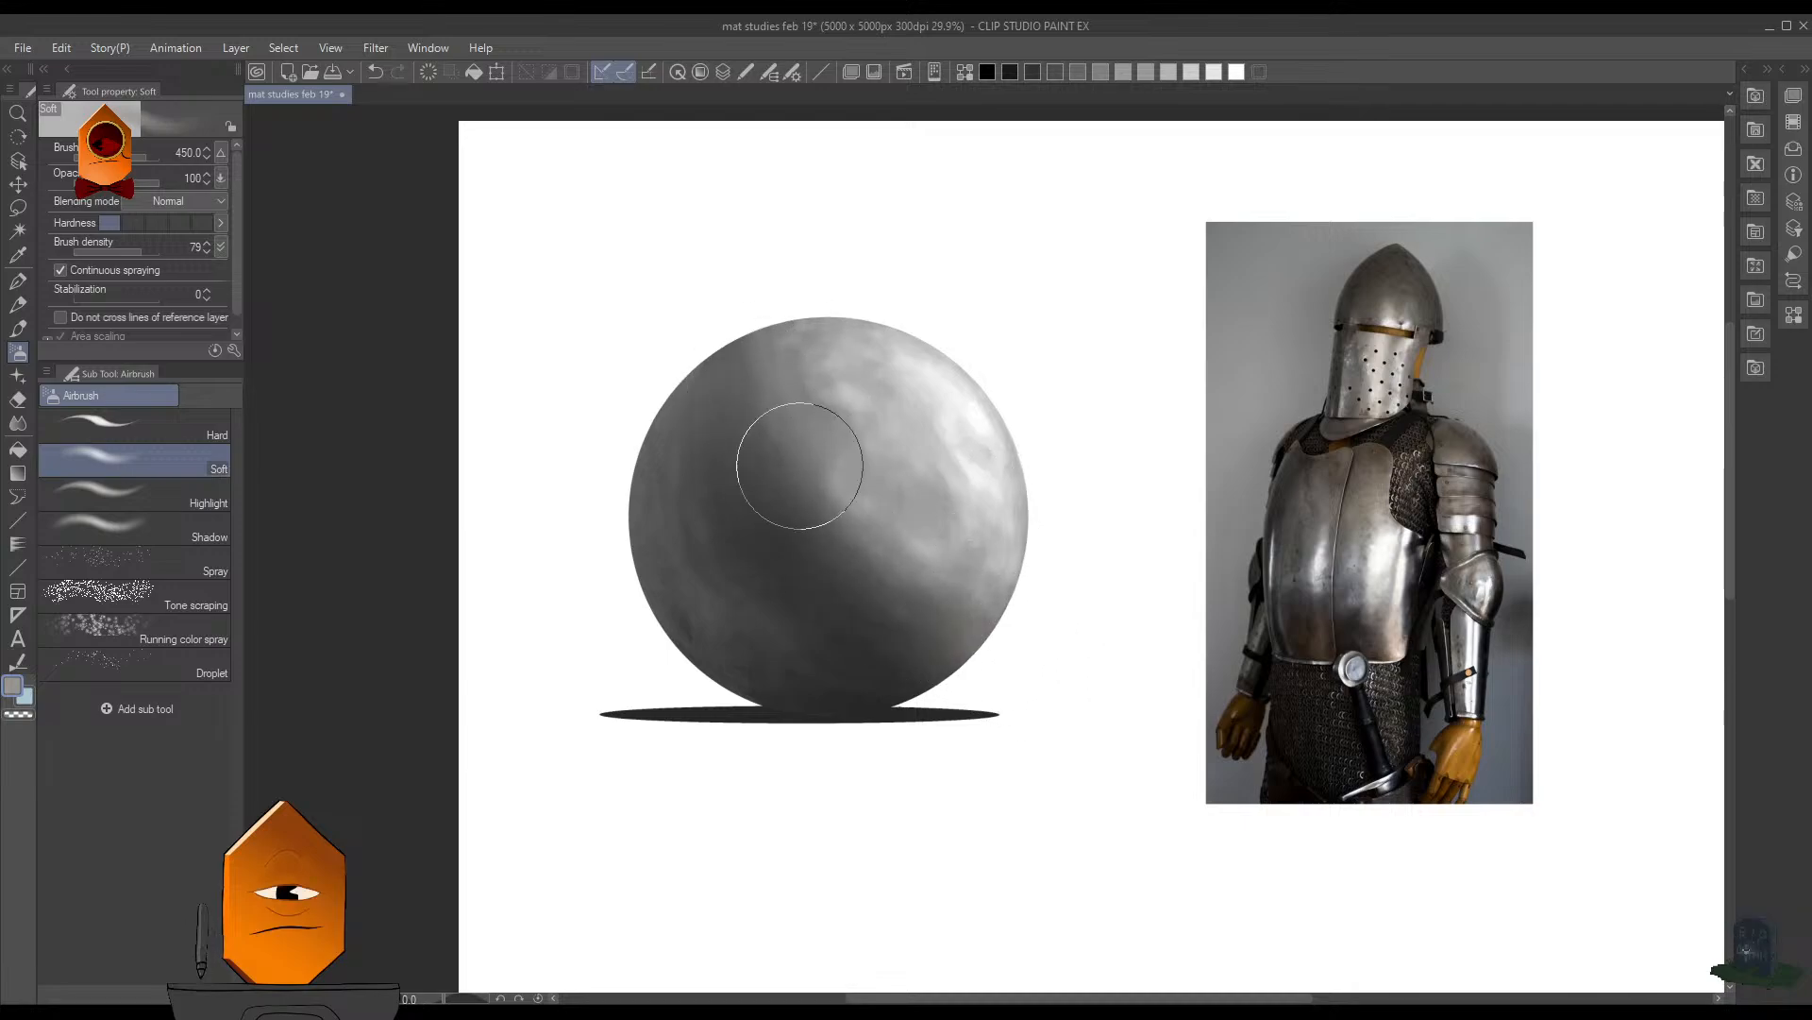
# - Adjust the tint layer and airbrush the warm gray over the sphere's lit side and upper edge
pyautogui.press('F7')
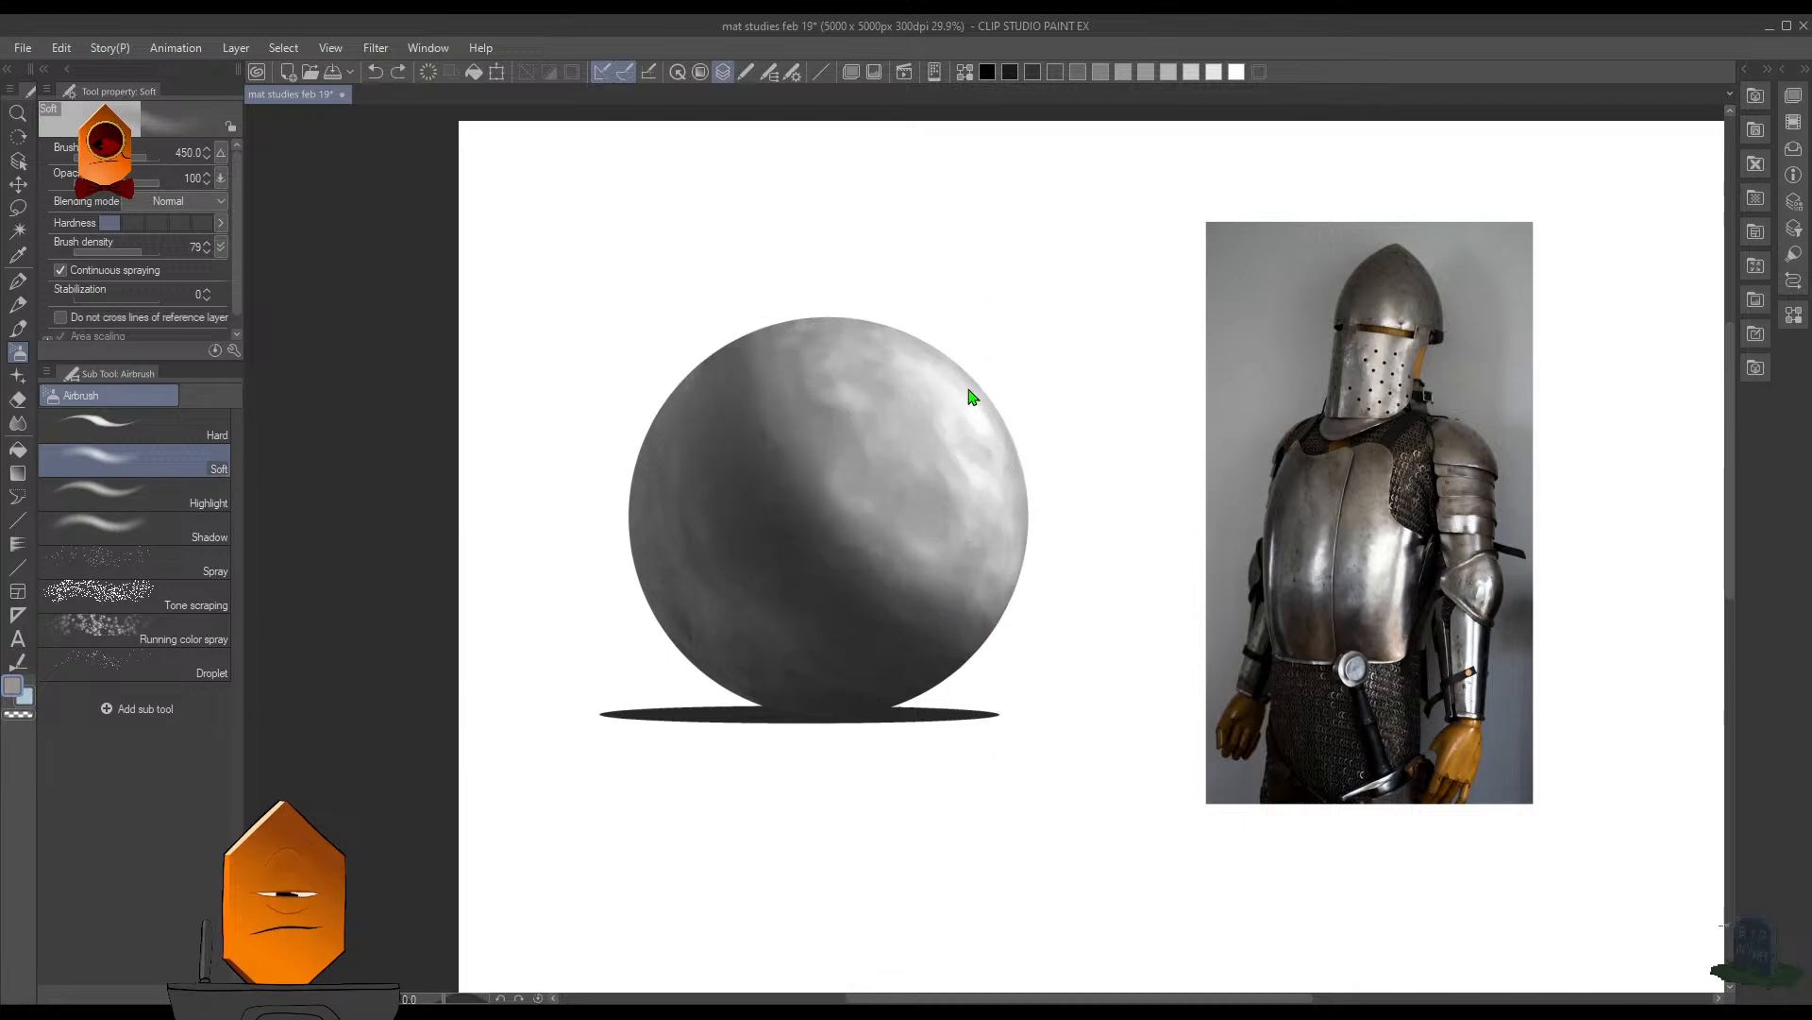
pyautogui.click(940, 726)
pyautogui.press('F7')
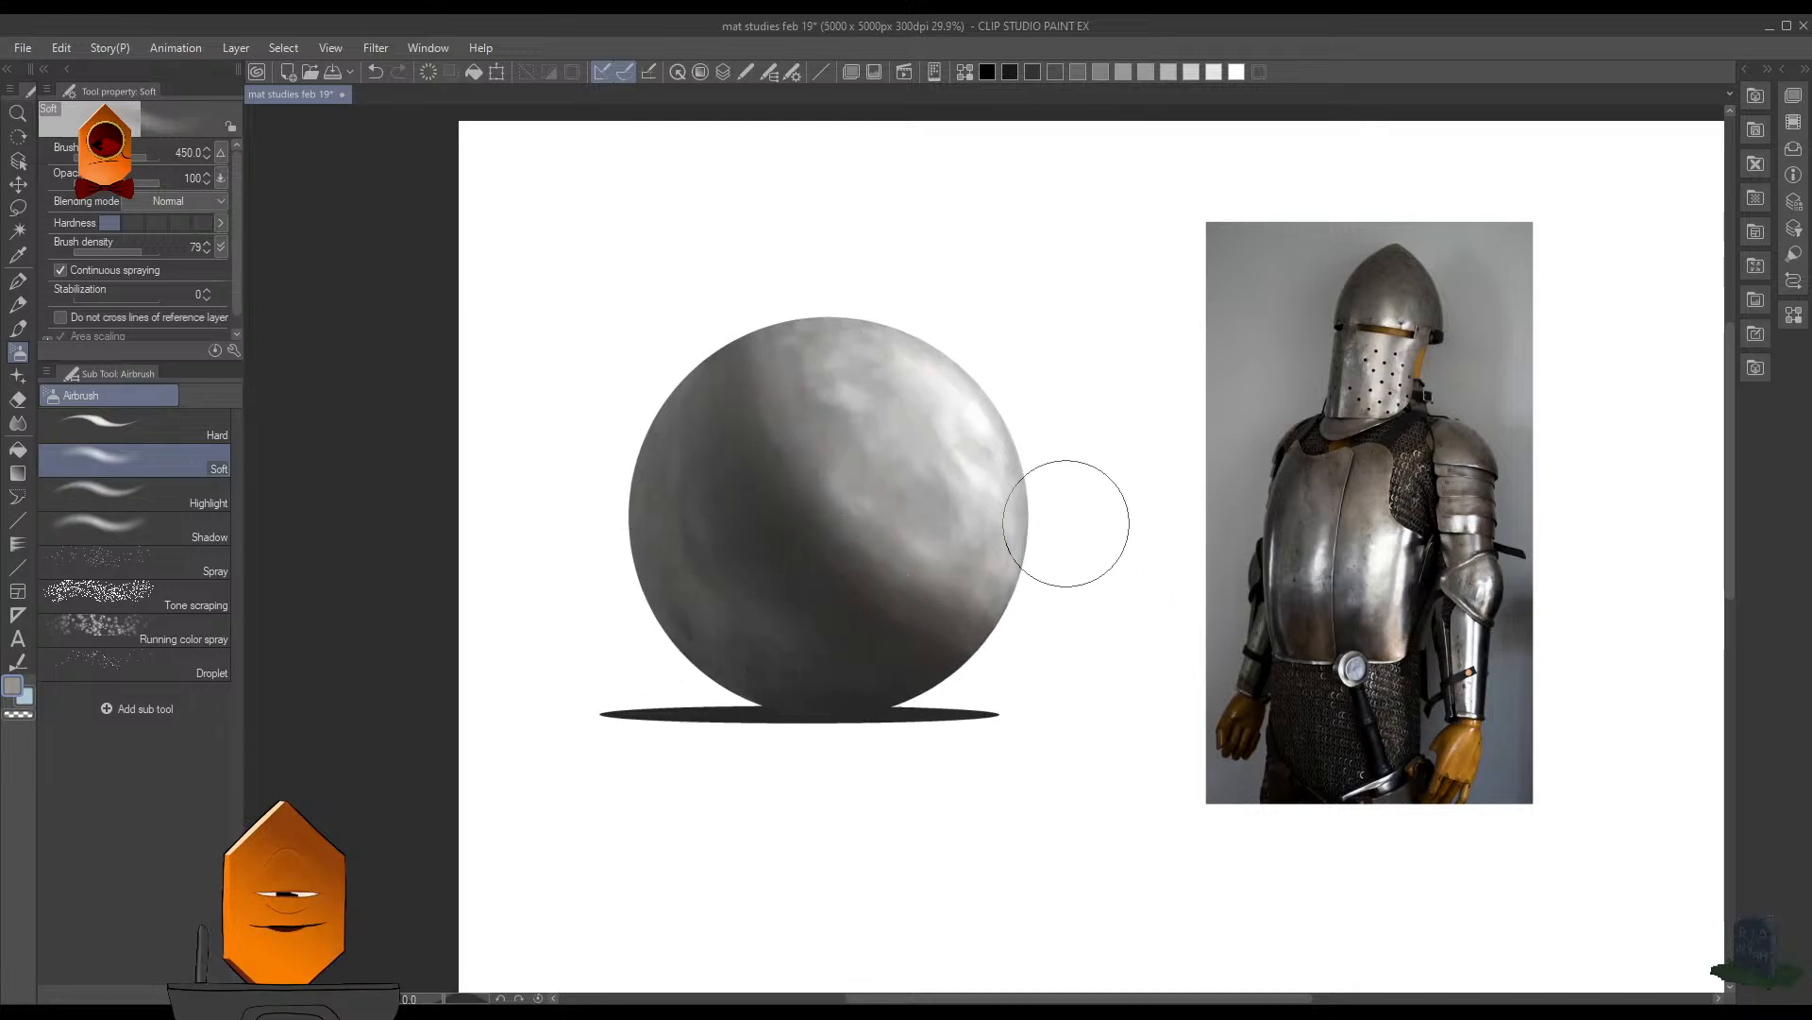
pyautogui.hotkey('ctrl', 'z')
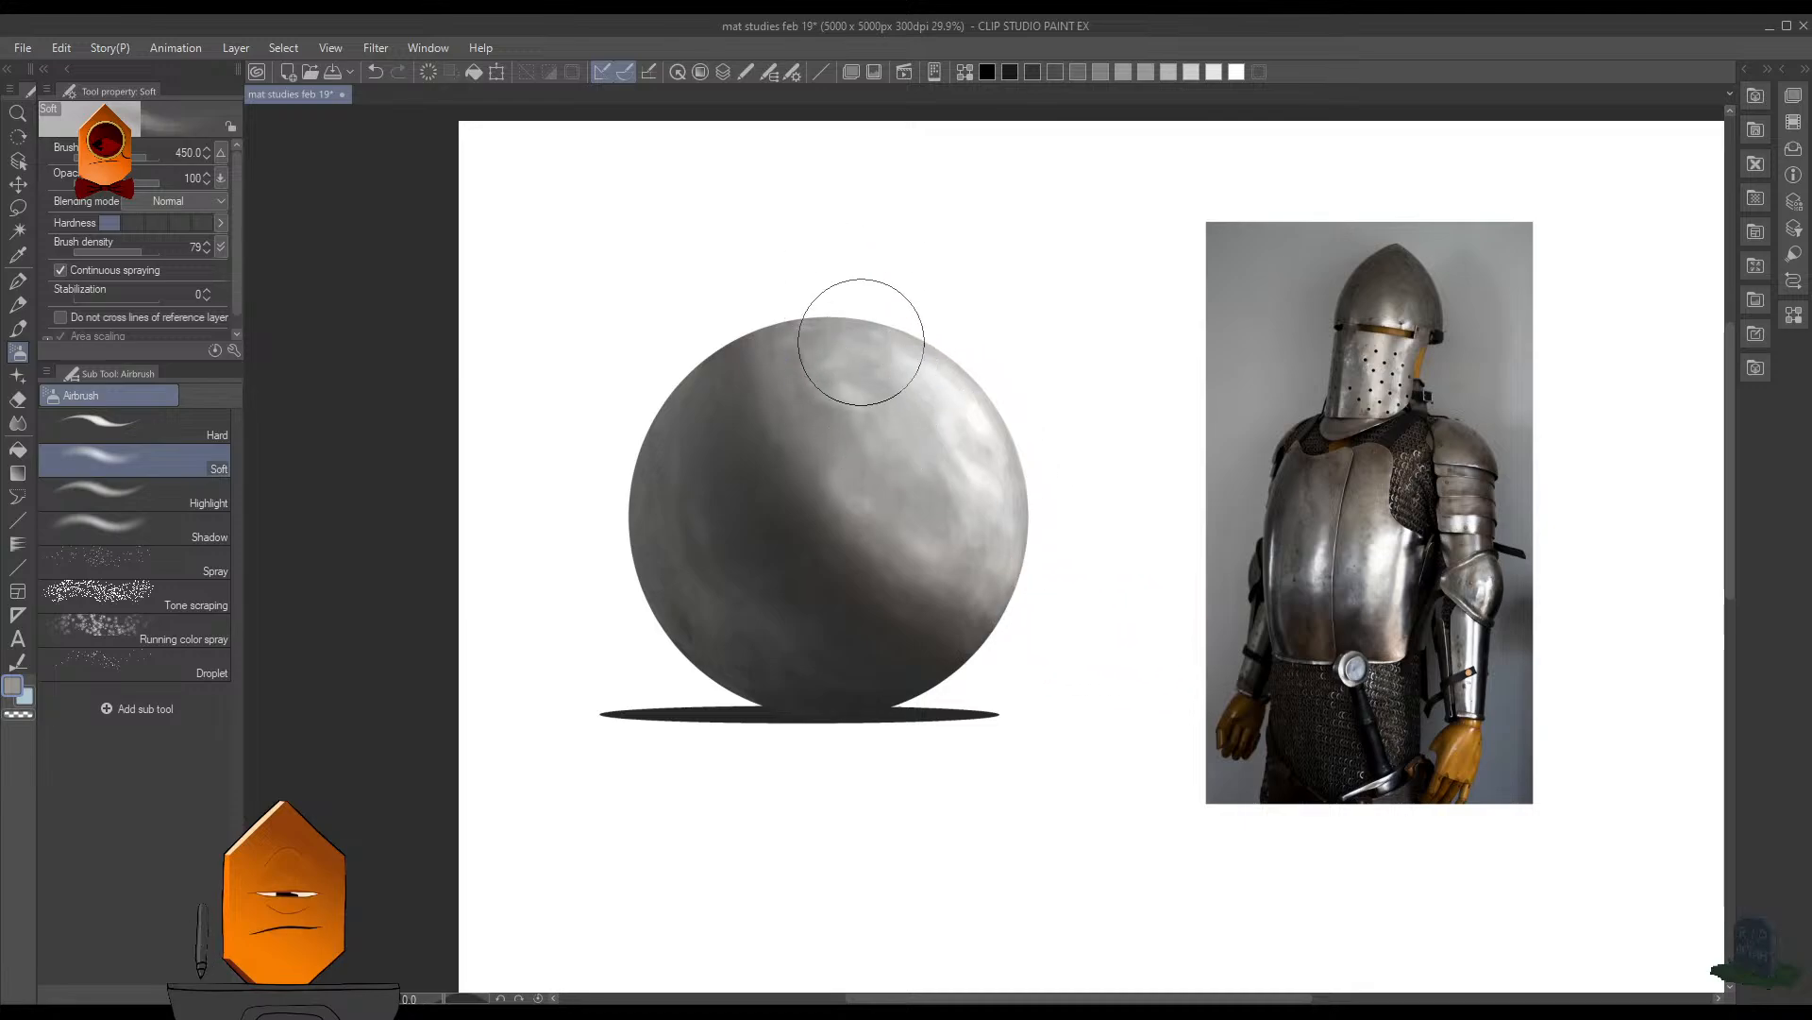
pyautogui.moveTo(861, 340)
pyautogui.mouseDown()
pyautogui.moveTo(866, 320)
pyautogui.moveTo(899, 329)
pyautogui.mouseUp()
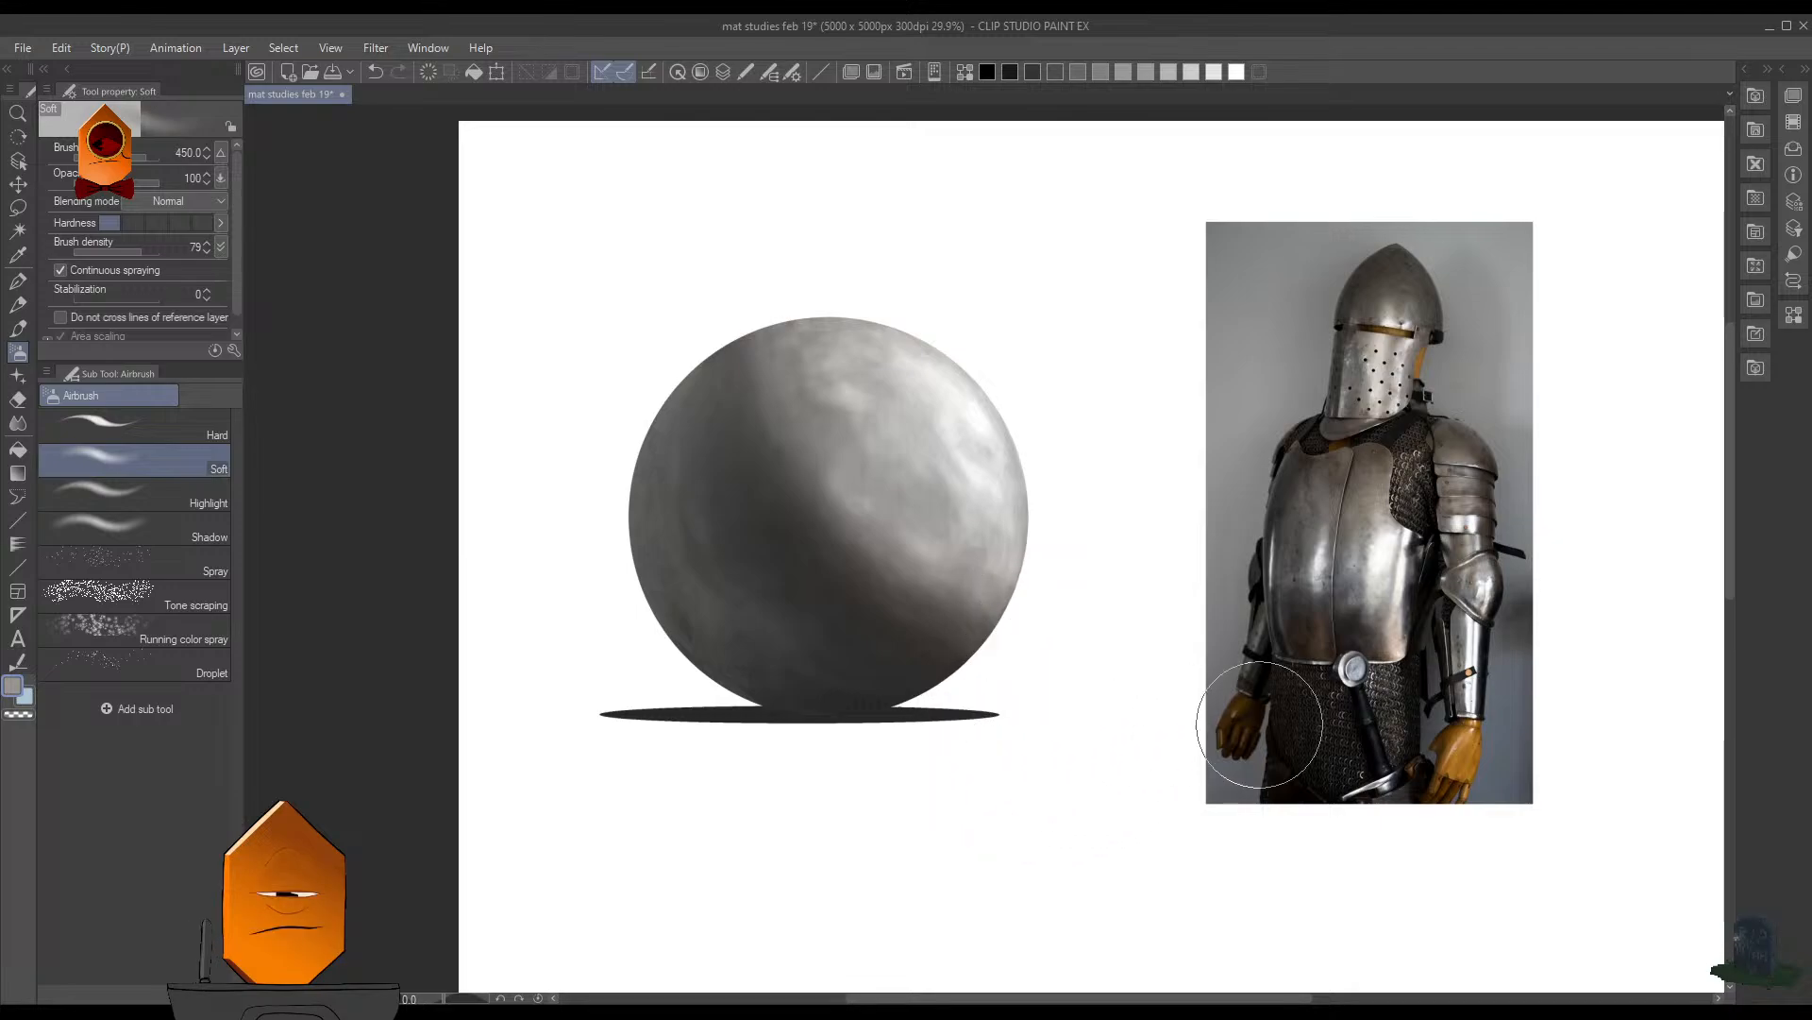
# - Sample a dark blue-gray, airbrush it along the sphere's diagonal core shadow down to its base, and save the drawing
pyautogui.scroll(3, 1335, 708)
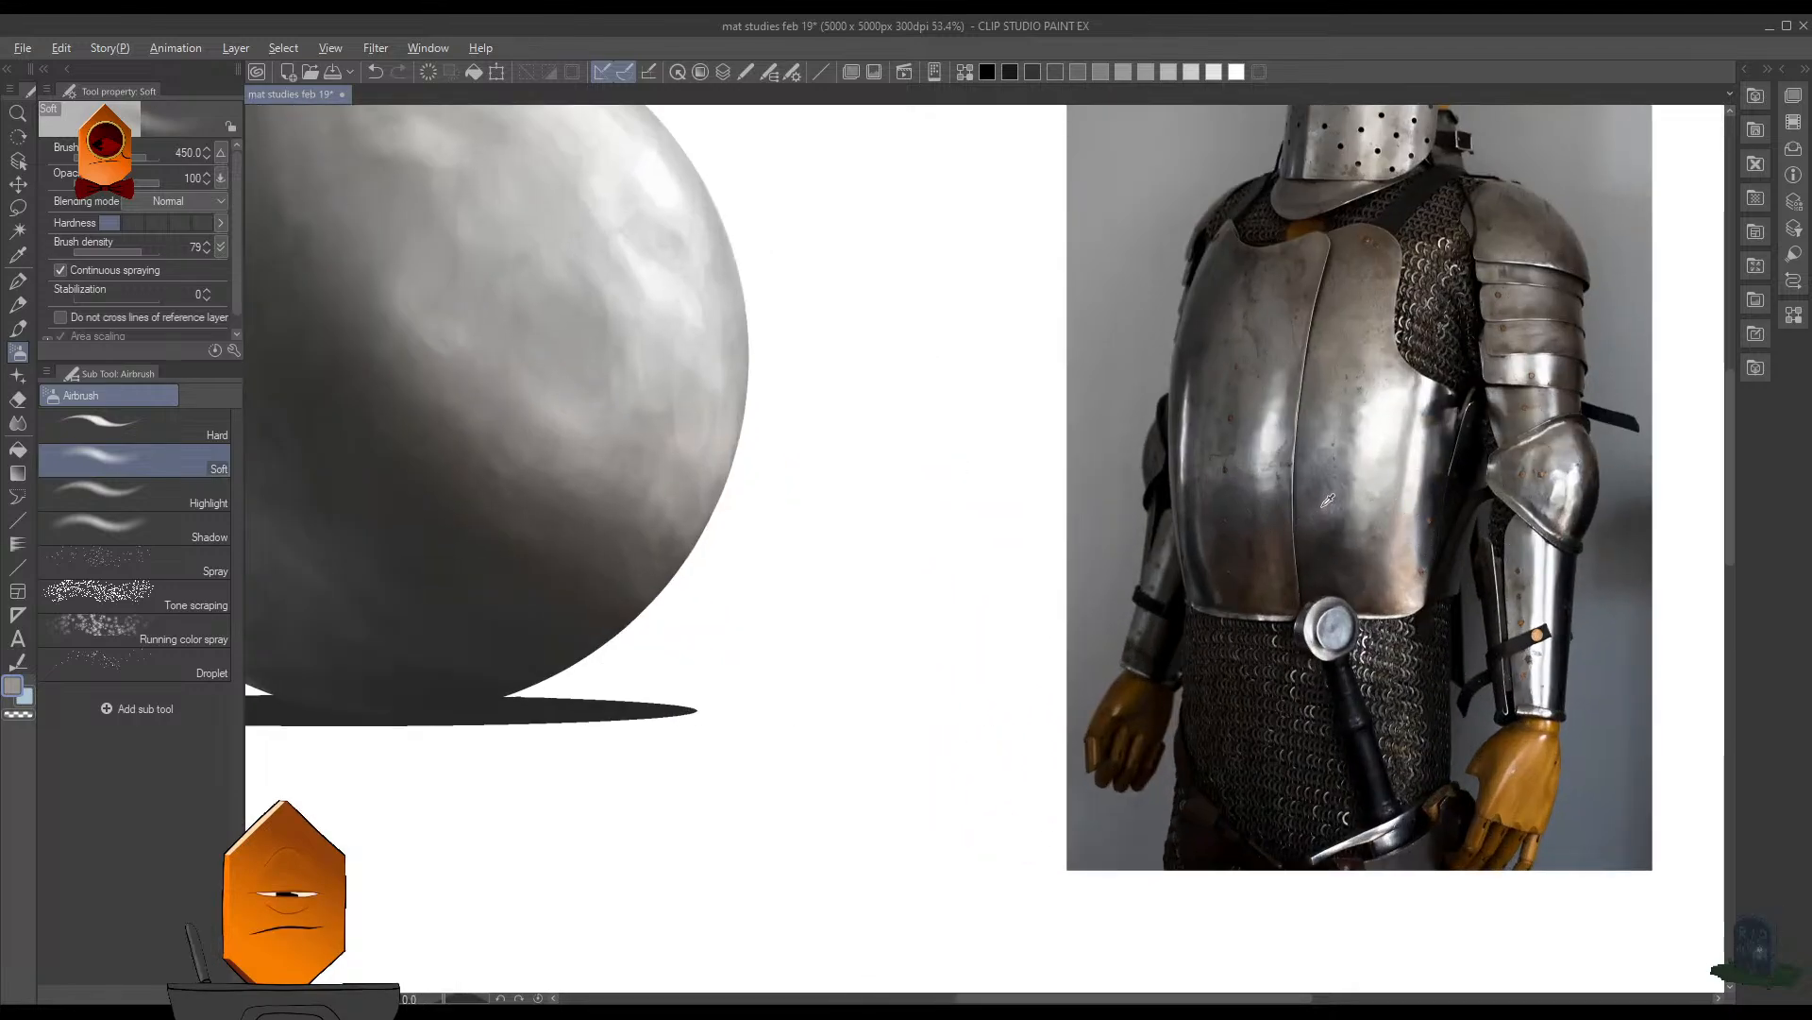
pyautogui.scroll(-3, 859, 463)
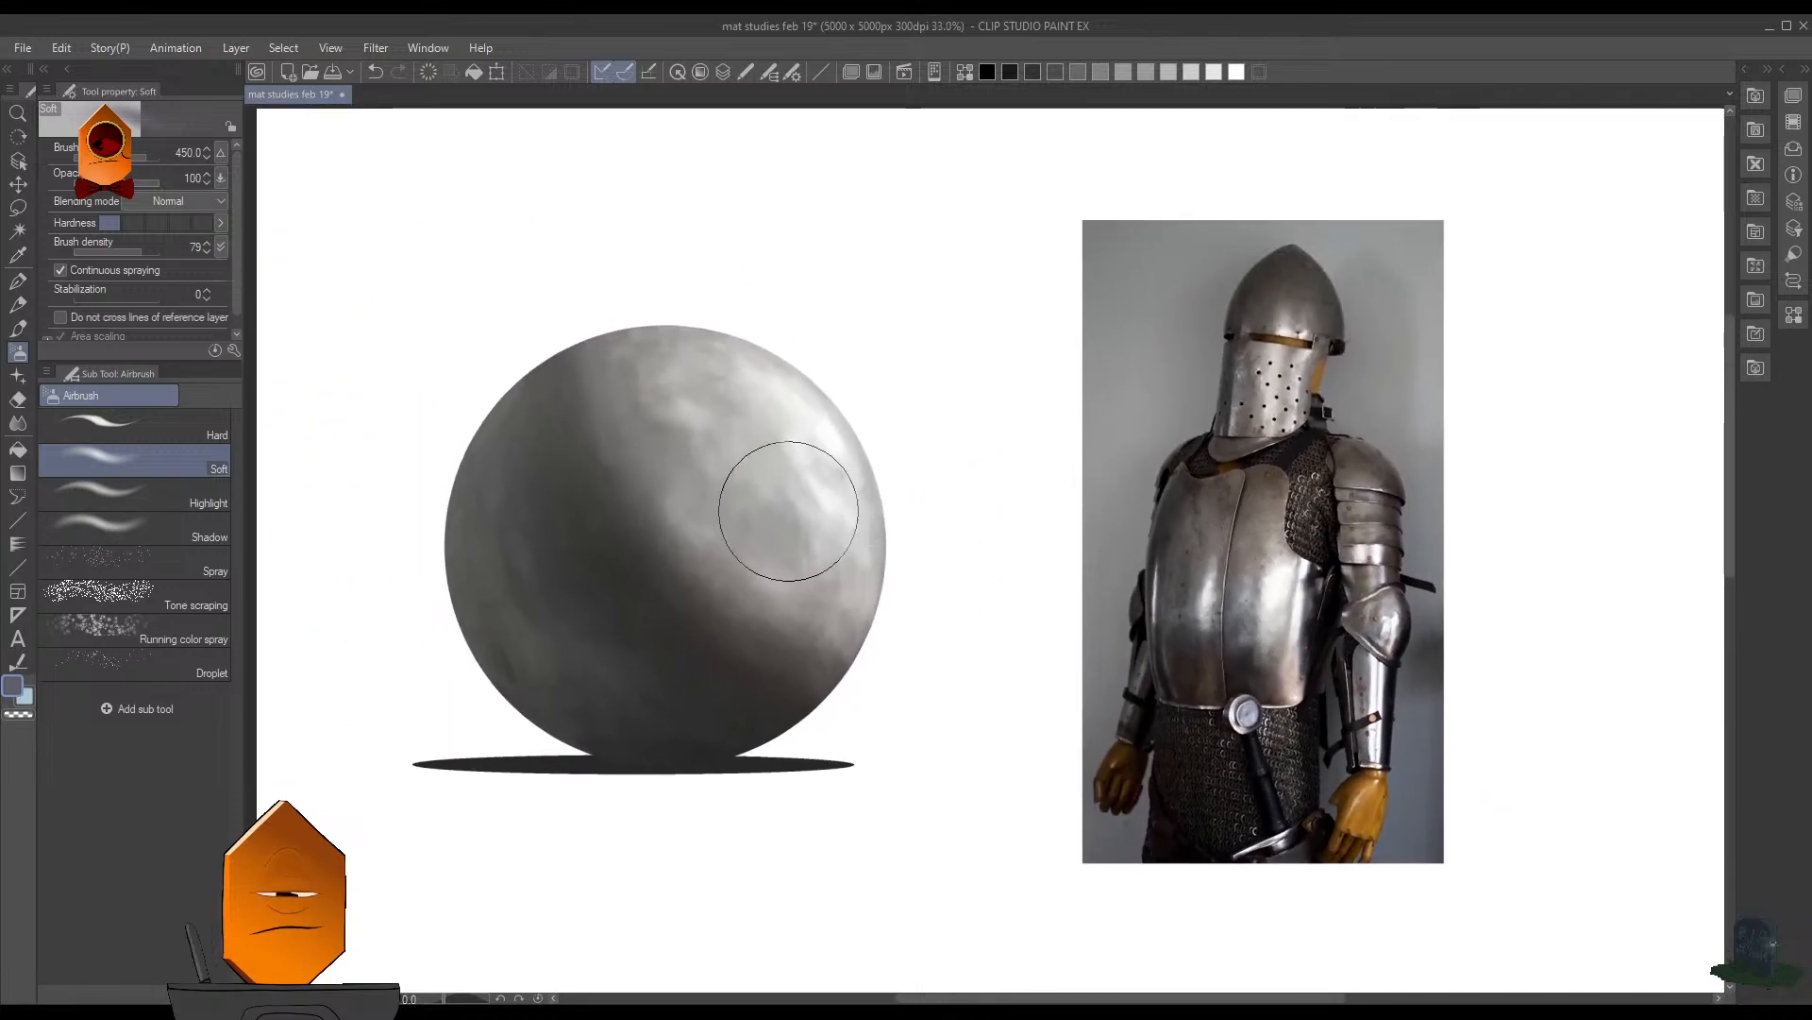
pyautogui.keyDown('alt'); pyautogui.click(710, 660); pyautogui.keyUp('alt')
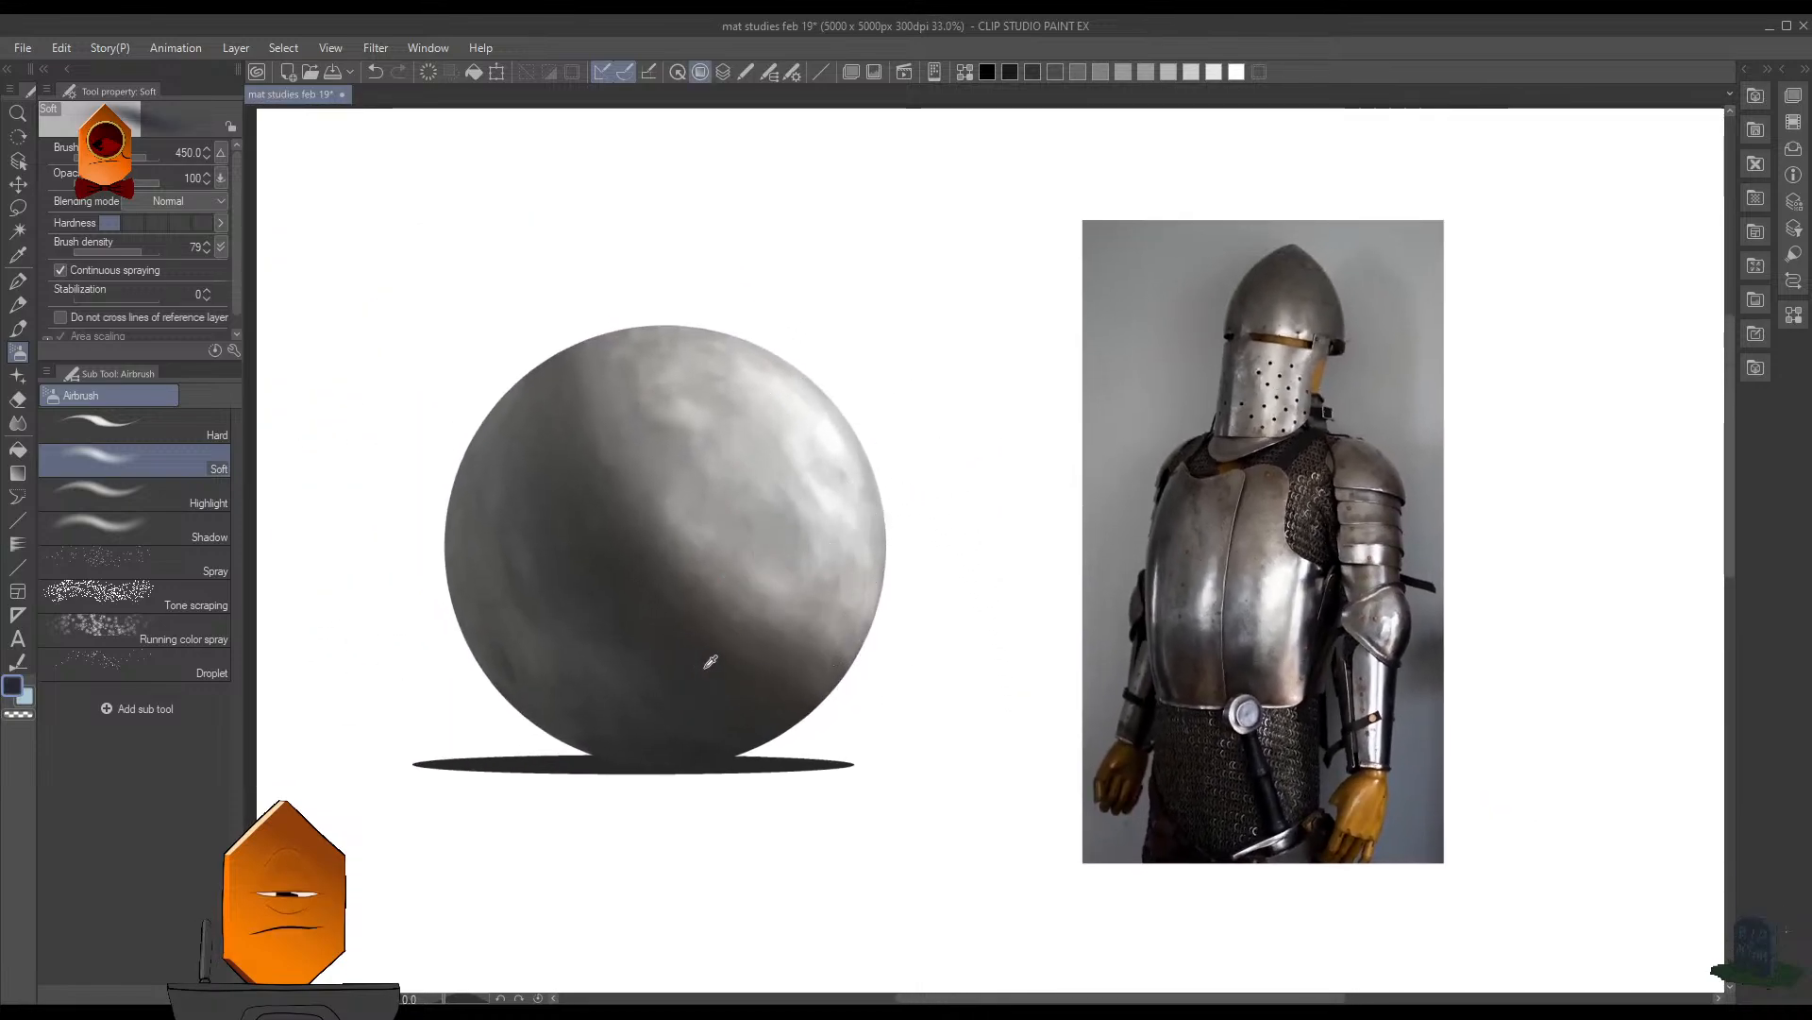
pyautogui.moveTo(615, 396); pyautogui.dragTo(621, 566)
pyautogui.moveTo(575, 472)
pyautogui.mouseDown()
pyautogui.moveTo(779, 703)
pyautogui.moveTo(807, 702)
pyautogui.mouseUp()
pyautogui.moveTo(551, 336); pyautogui.dragTo(833, 716)
pyautogui.moveTo(575, 468); pyautogui.dragTo(787, 722)
pyautogui.moveTo(558, 506); pyautogui.dragTo(819, 760)
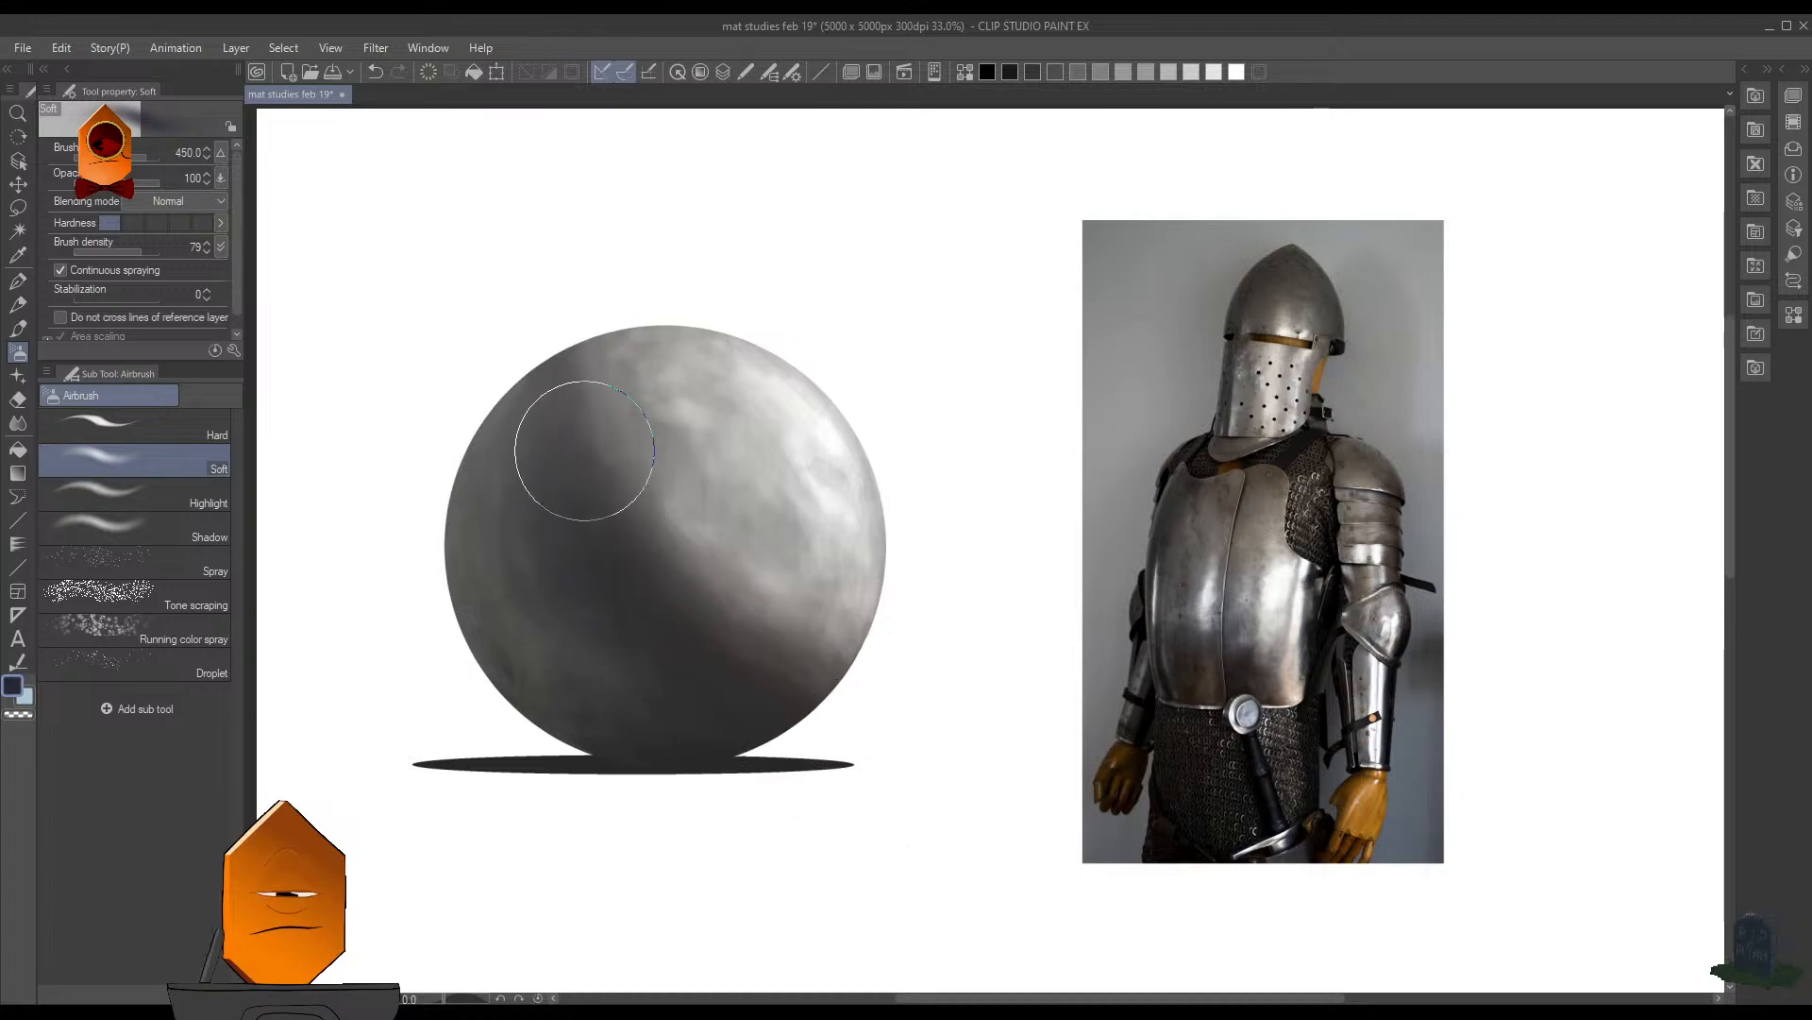
pyautogui.moveTo(583, 450)
pyautogui.mouseDown()
pyautogui.moveTo(793, 730)
pyautogui.moveTo(591, 425)
pyautogui.moveTo(749, 662)
pyautogui.moveTo(644, 509)
pyautogui.moveTo(663, 594)
pyautogui.moveTo(832, 724)
pyautogui.moveTo(588, 589)
pyautogui.moveTo(815, 731)
pyautogui.moveTo(556, 449)
pyautogui.moveTo(862, 760)
pyautogui.mouseUp()
pyautogui.moveTo(593, 561); pyautogui.dragTo(779, 742)
pyautogui.moveTo(599, 612); pyautogui.dragTo(797, 762)
pyautogui.moveTo(555, 496); pyautogui.dragTo(810, 782)
pyautogui.moveTo(967, 523)
pyautogui.mouseDown()
pyautogui.moveTo(935, 675)
pyautogui.moveTo(963, 567)
pyautogui.moveTo(984, 682)
pyautogui.mouseUp()
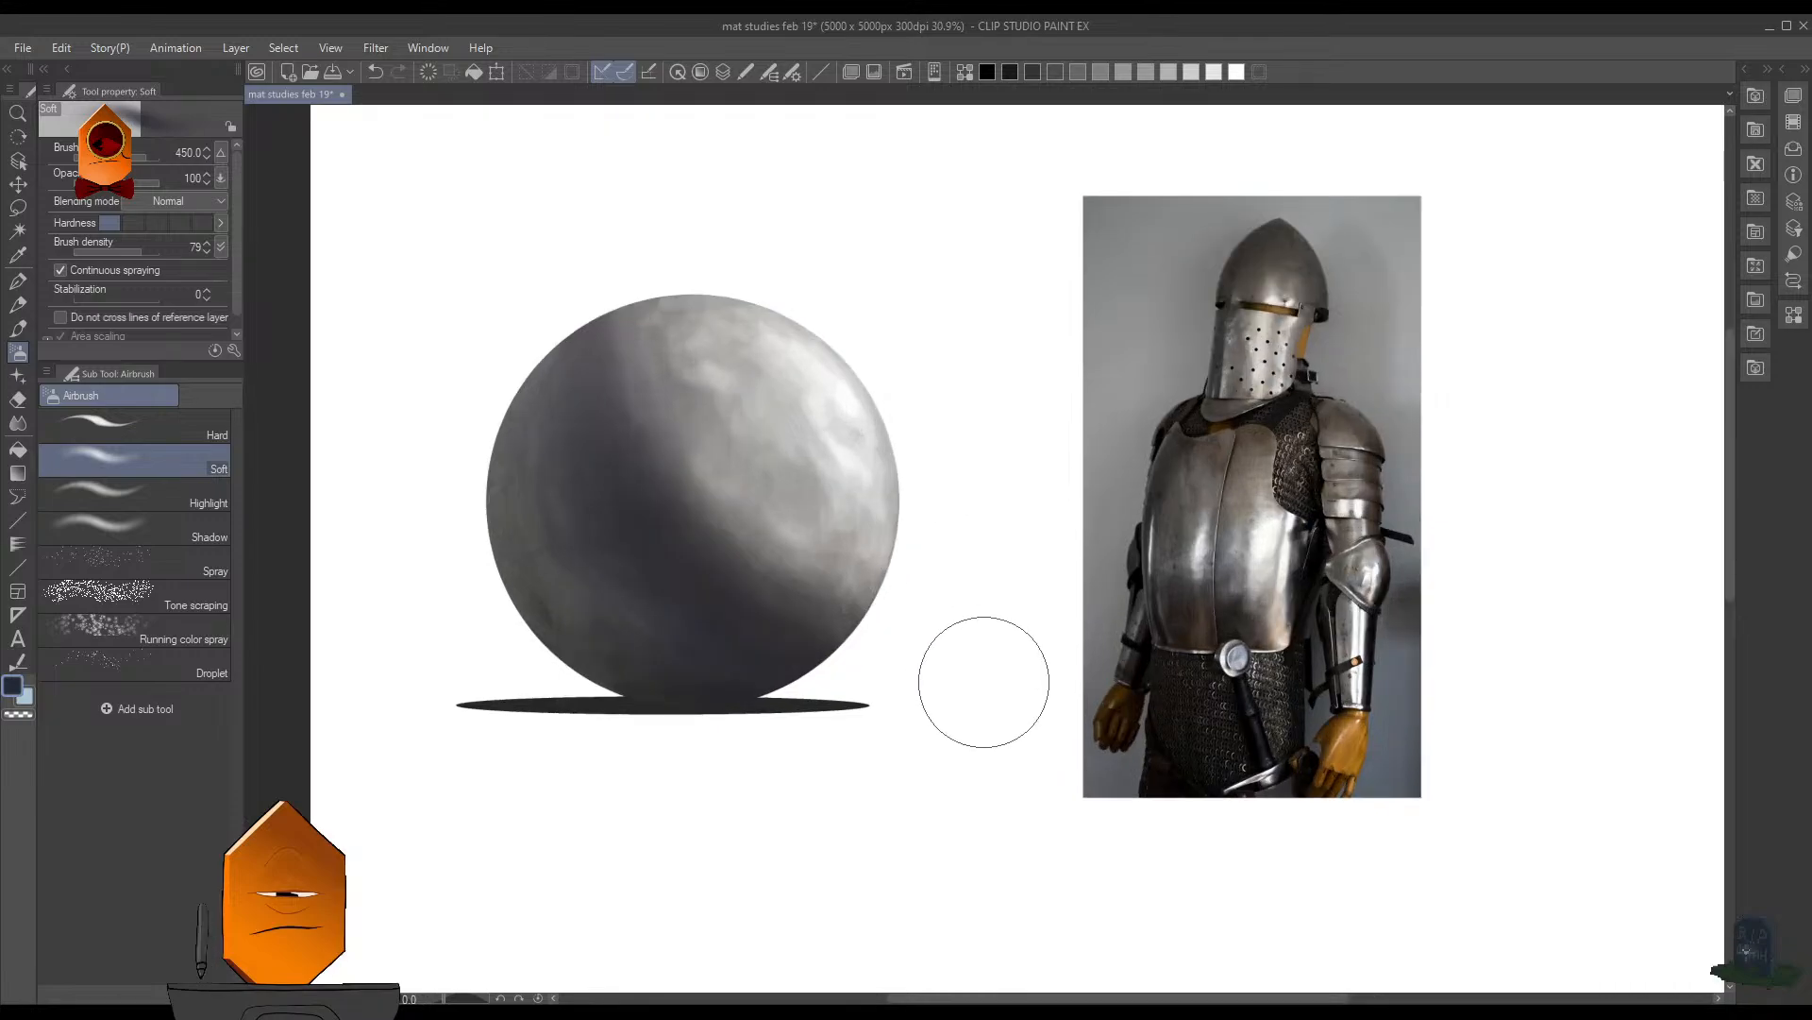
pyautogui.hotkey('ctrl', 's')
pyautogui.moveTo(1027, 477)
pyautogui.mouseDown()
pyautogui.moveTo(1007, 586)
pyautogui.moveTo(1038, 538)
pyautogui.moveTo(995, 614)
pyautogui.mouseUp()
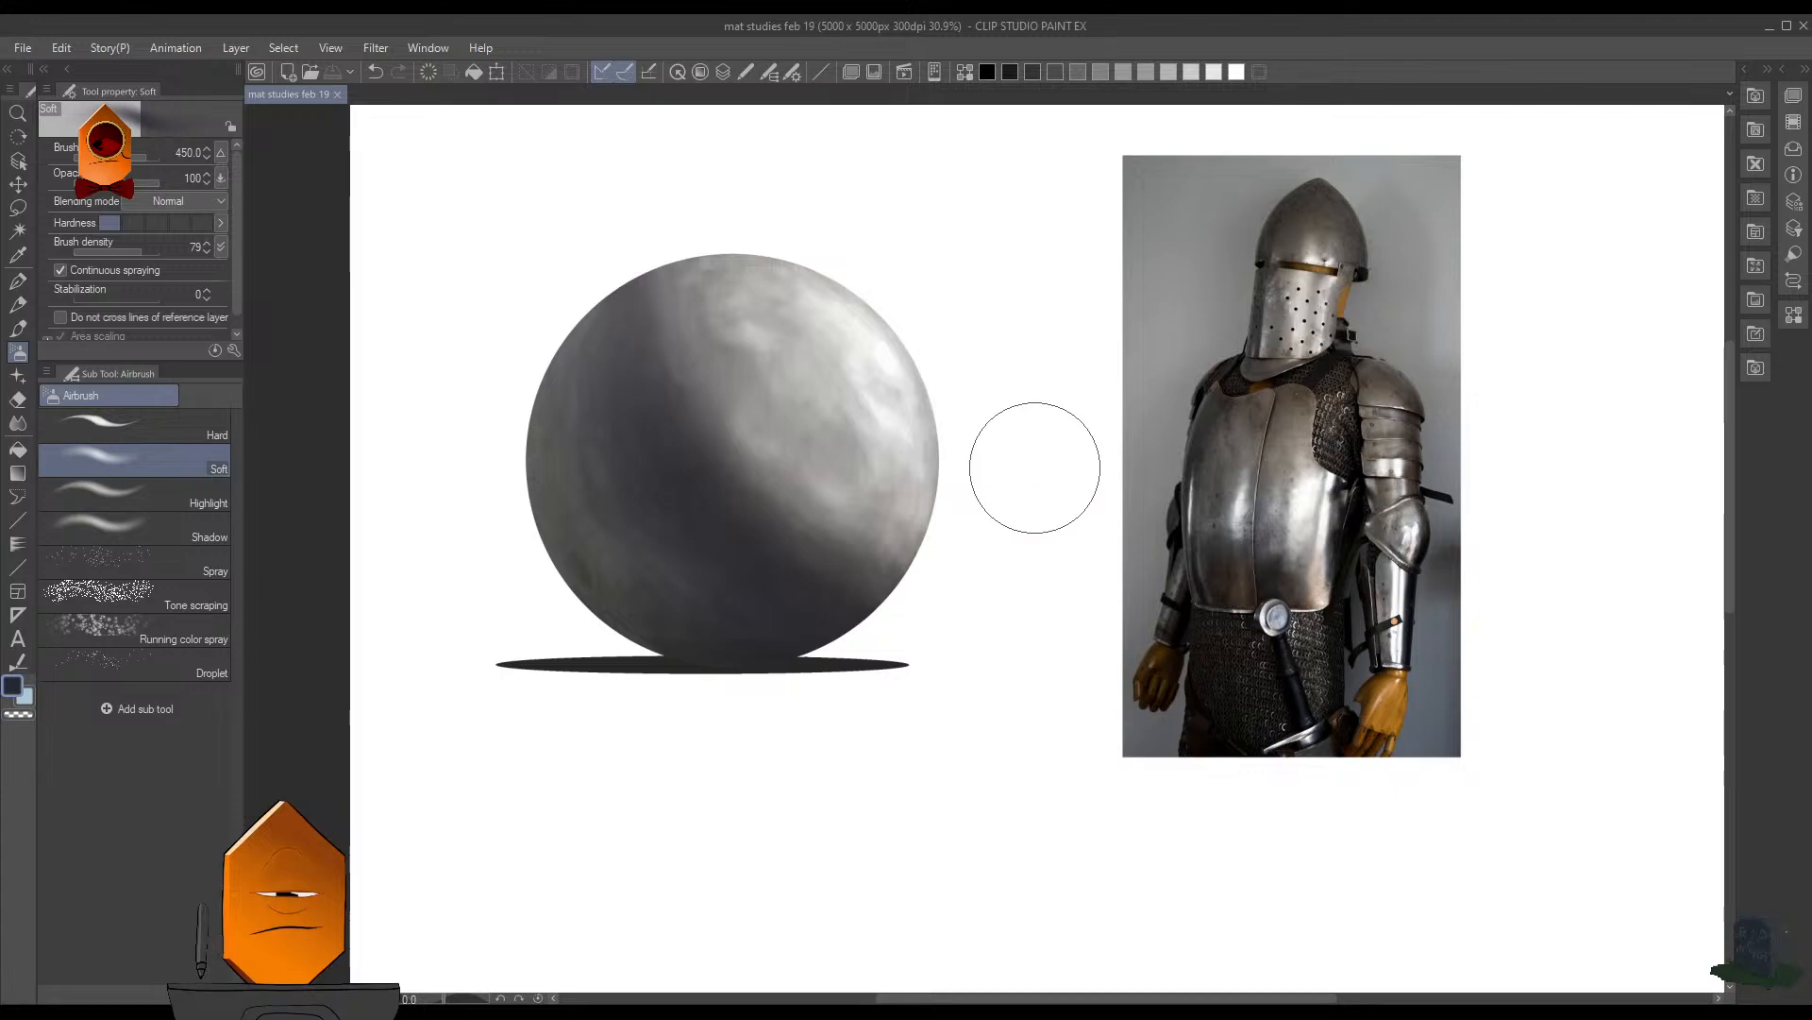
# - Switch to the MB Cubebrush brush, look over the tinted sphere up close and save the drawing
pyautogui.press('p')
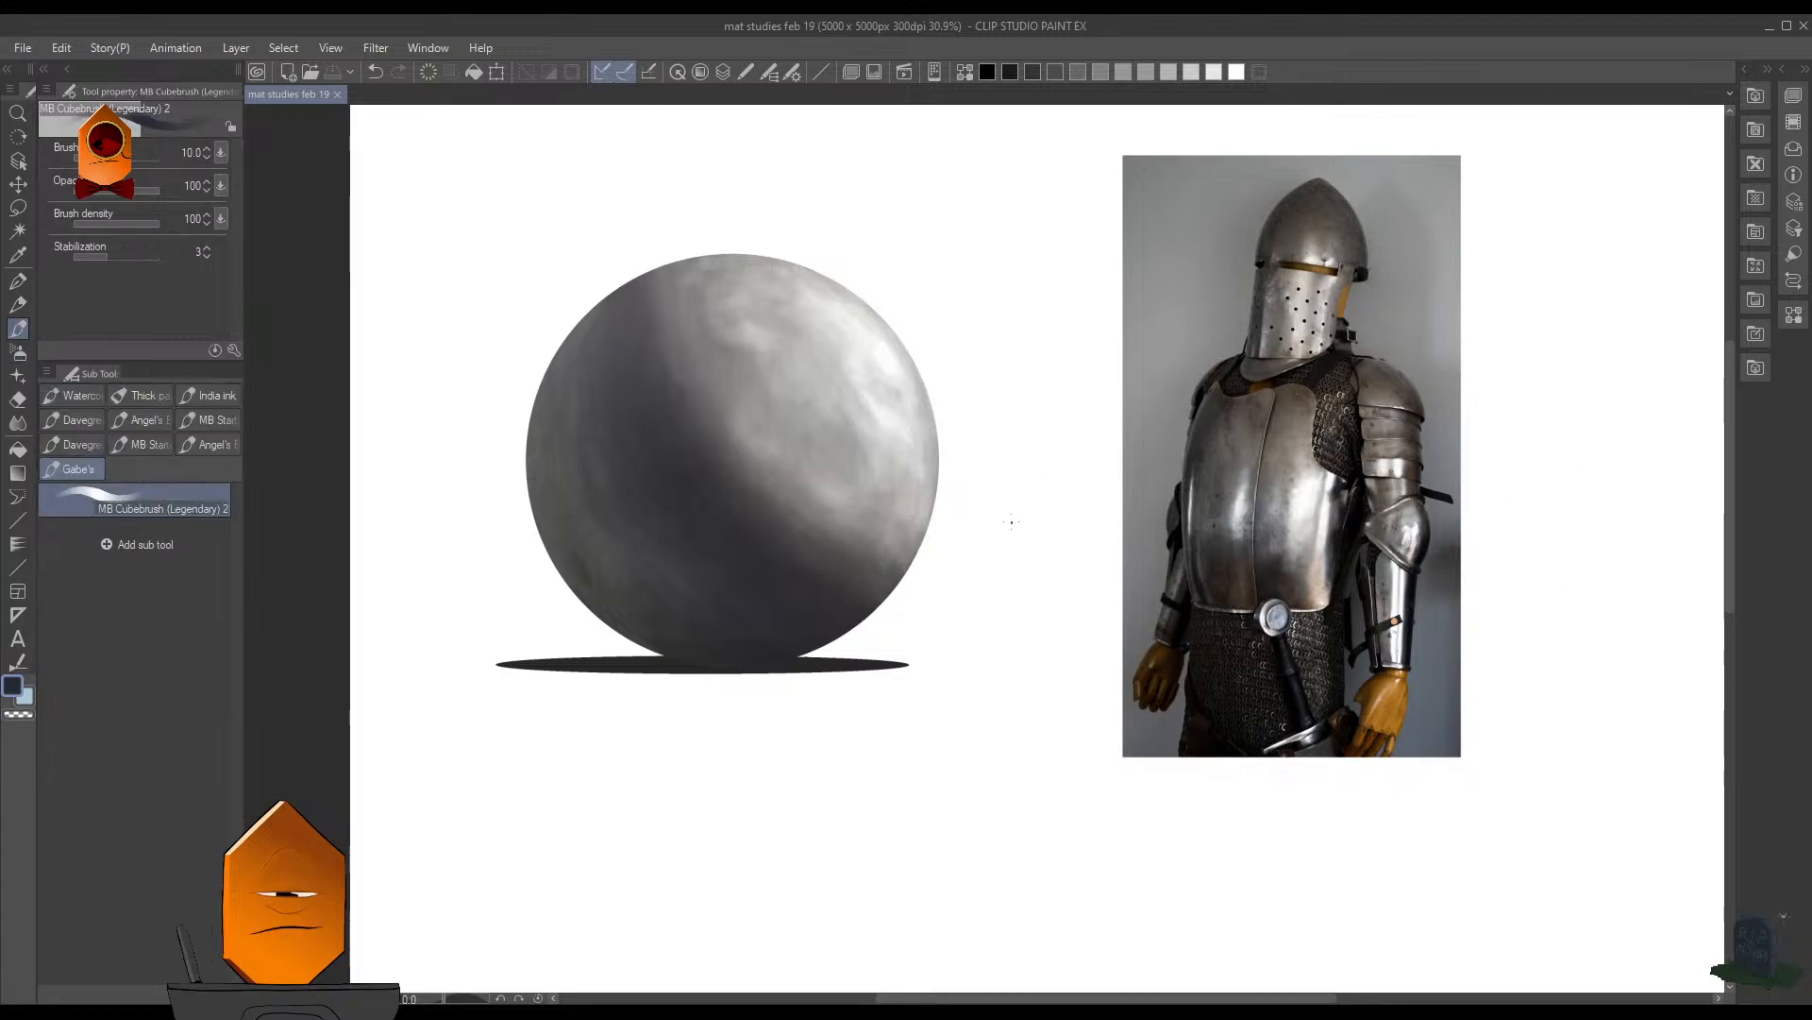
pyautogui.scroll(2, 1031, 510)
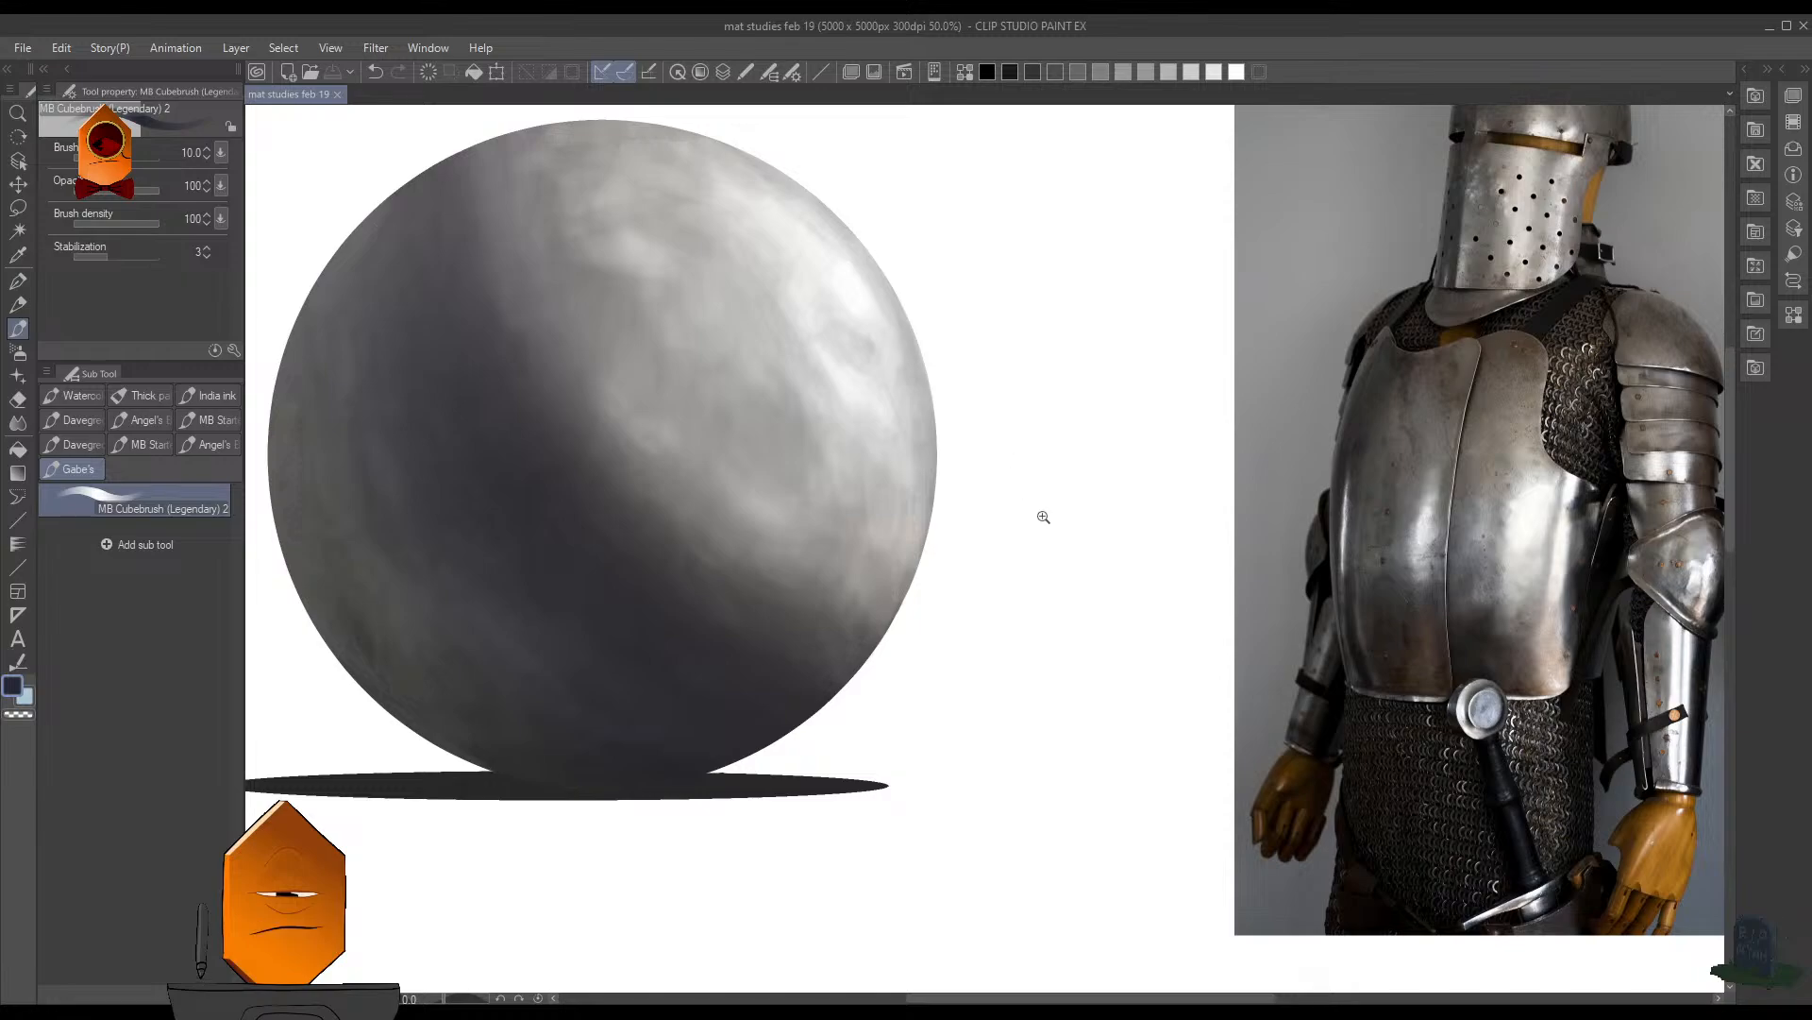
pyautogui.moveTo(1043, 517); pyautogui.dragTo(1001, 533)
pyautogui.moveTo(1018, 549)
pyautogui.mouseDown()
pyautogui.moveTo(1108, 640)
pyautogui.moveTo(1089, 659)
pyautogui.moveTo(1257, 658)
pyautogui.moveTo(1266, 611)
pyautogui.moveTo(1238, 639)
pyautogui.moveTo(1262, 665)
pyautogui.moveTo(1319, 611)
pyautogui.mouseUp()
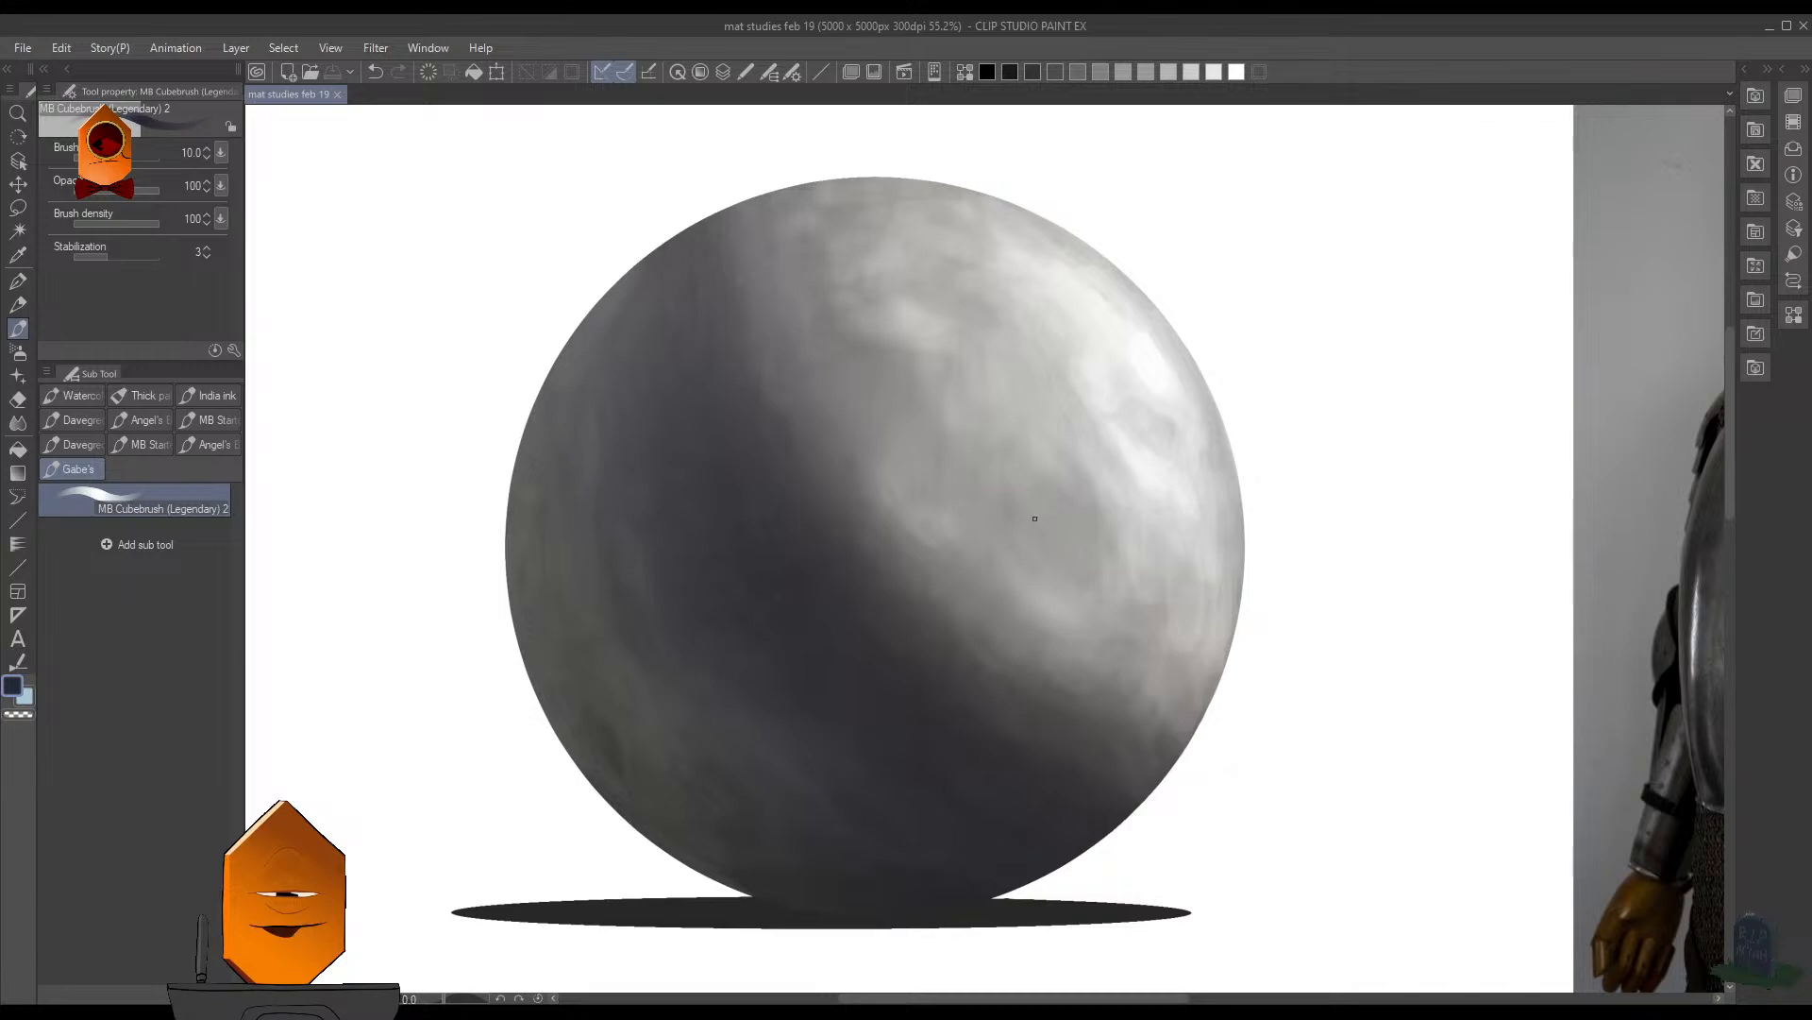
pyautogui.scroll(3, 1074, 502)
pyautogui.scroll(-2, 1074, 502)
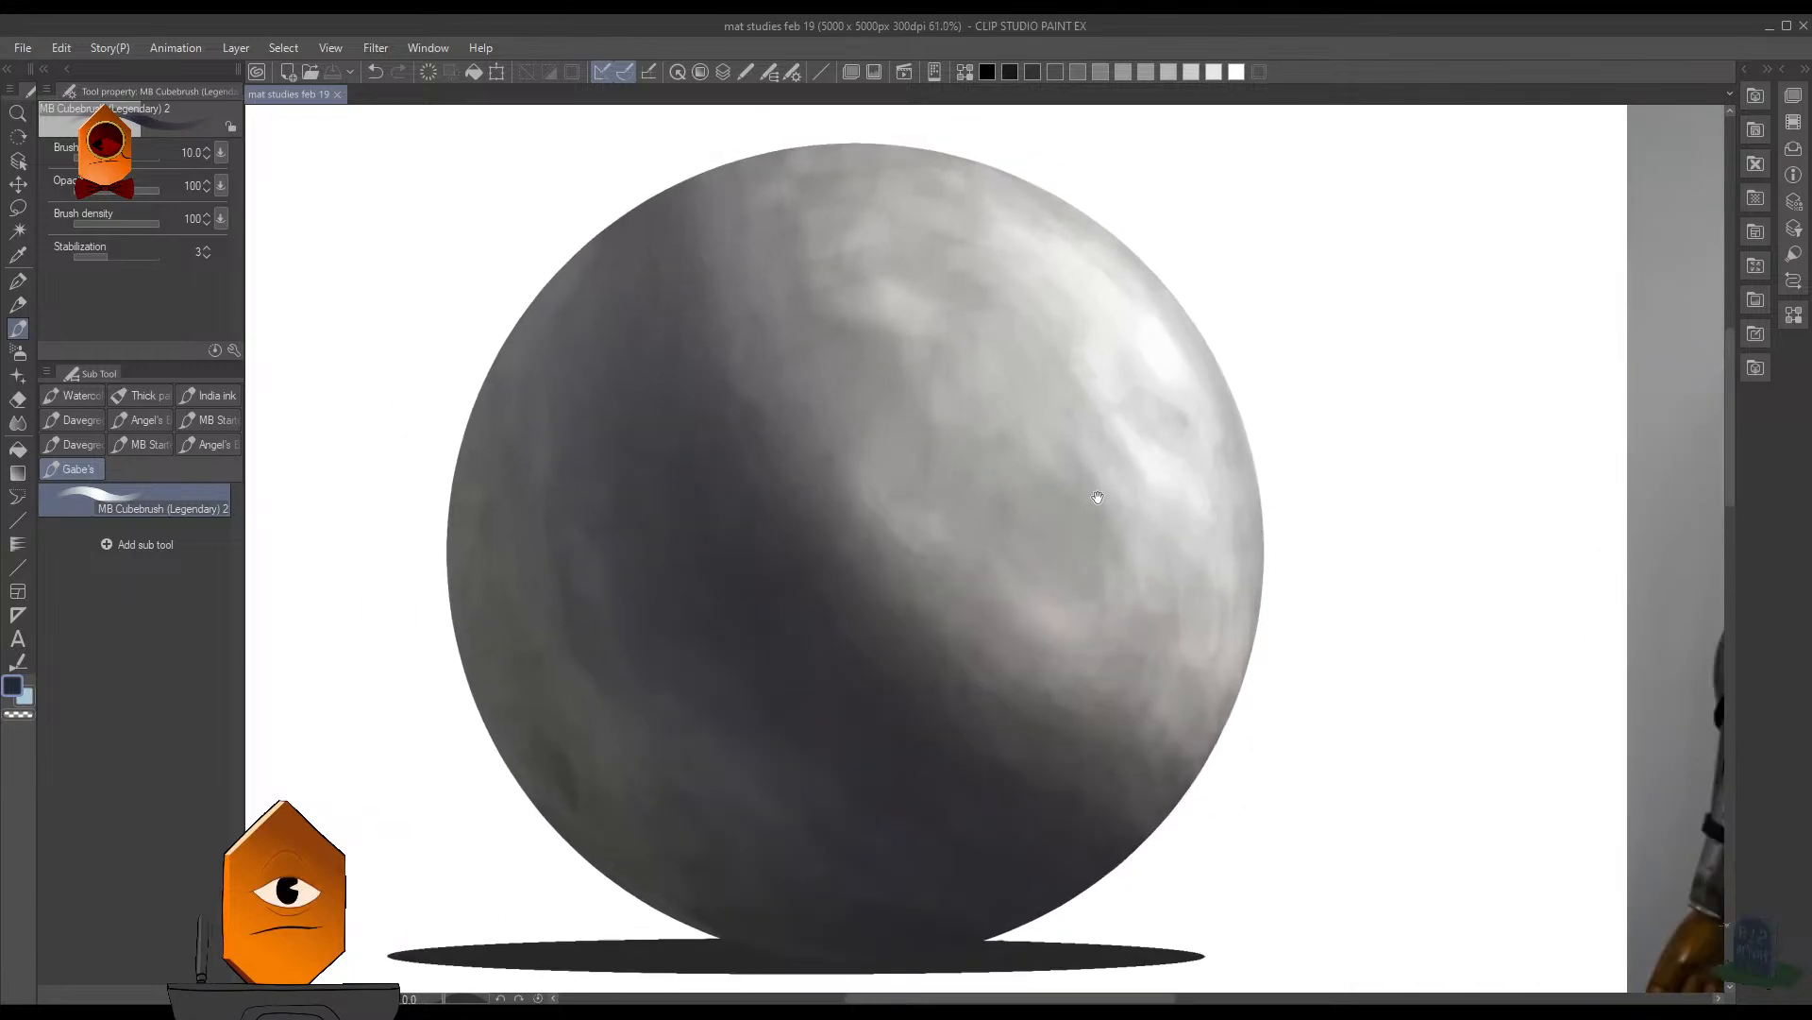
pyautogui.moveTo(1097, 497)
pyautogui.mouseDown()
pyautogui.moveTo(1150, 510)
pyautogui.moveTo(1170, 575)
pyautogui.mouseUp()
pyautogui.scroll(-2, 1113, 492)
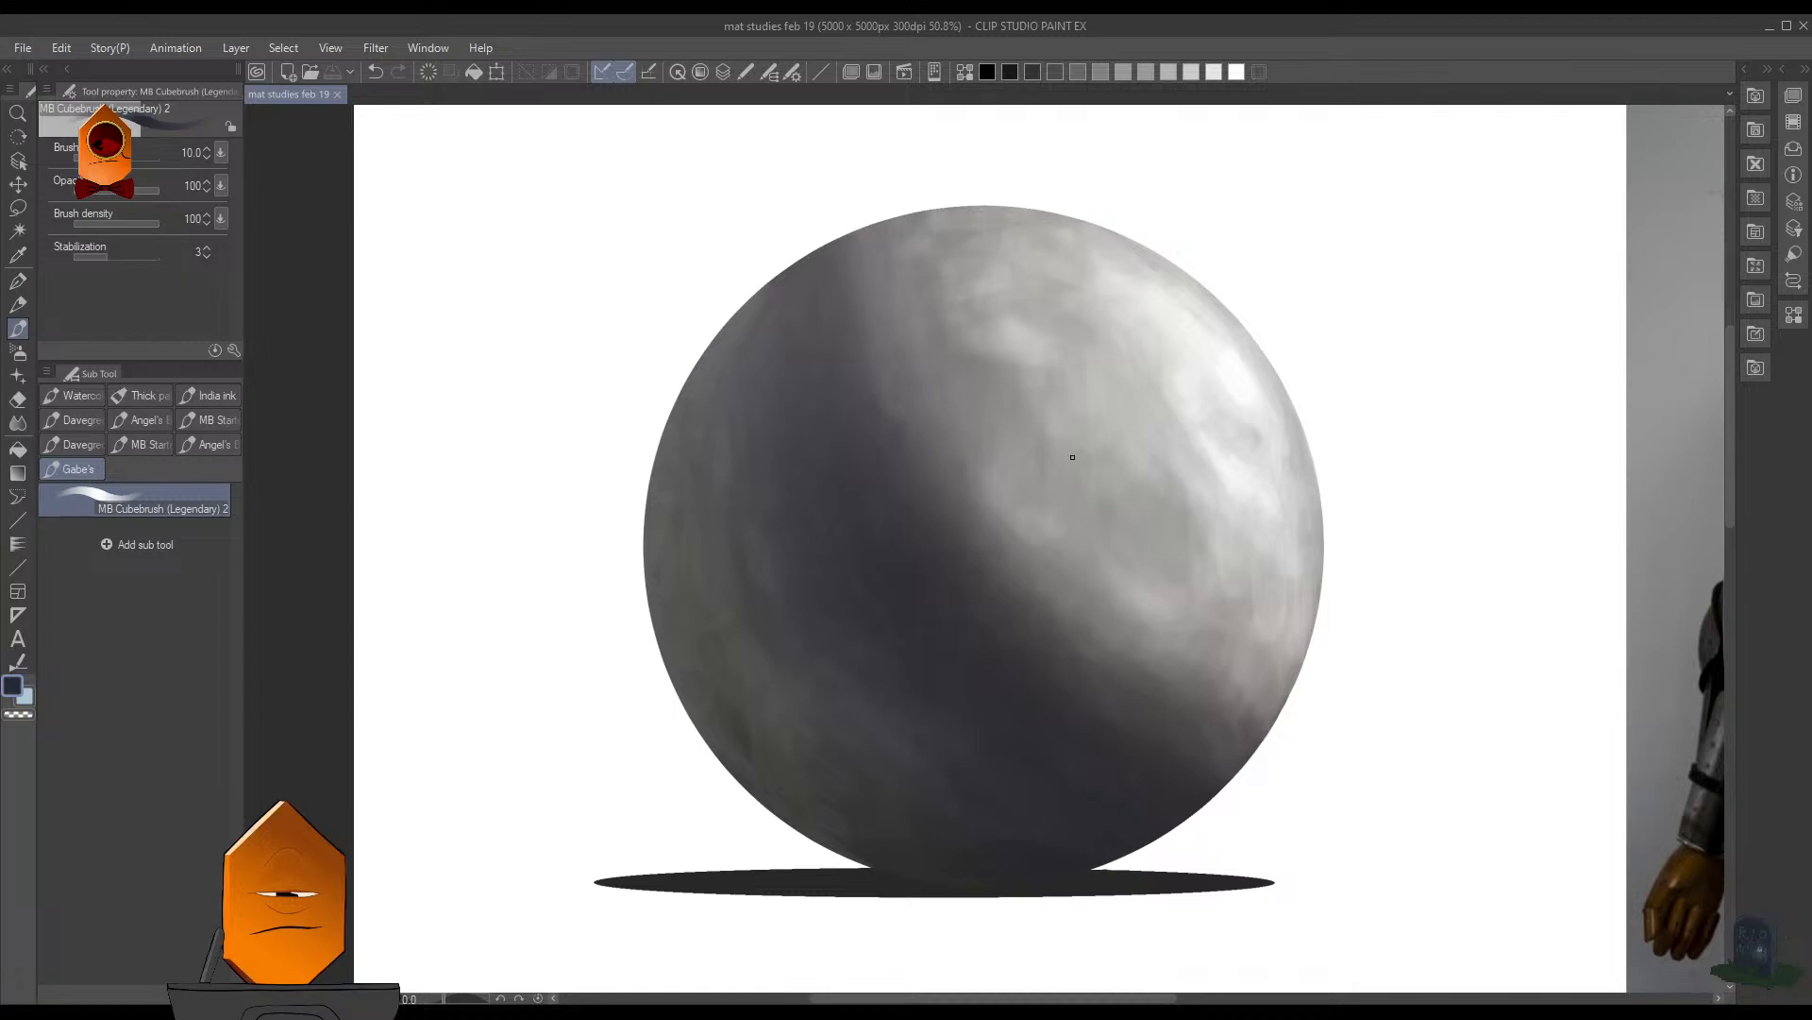
pyautogui.keyDown('ctrl'); pyautogui.keyDown('shift'); pyautogui.click(1388, 481); pyautogui.keyUp('shift'); pyautogui.keyUp('ctrl')
pyautogui.scroll(-2, 1388, 481)
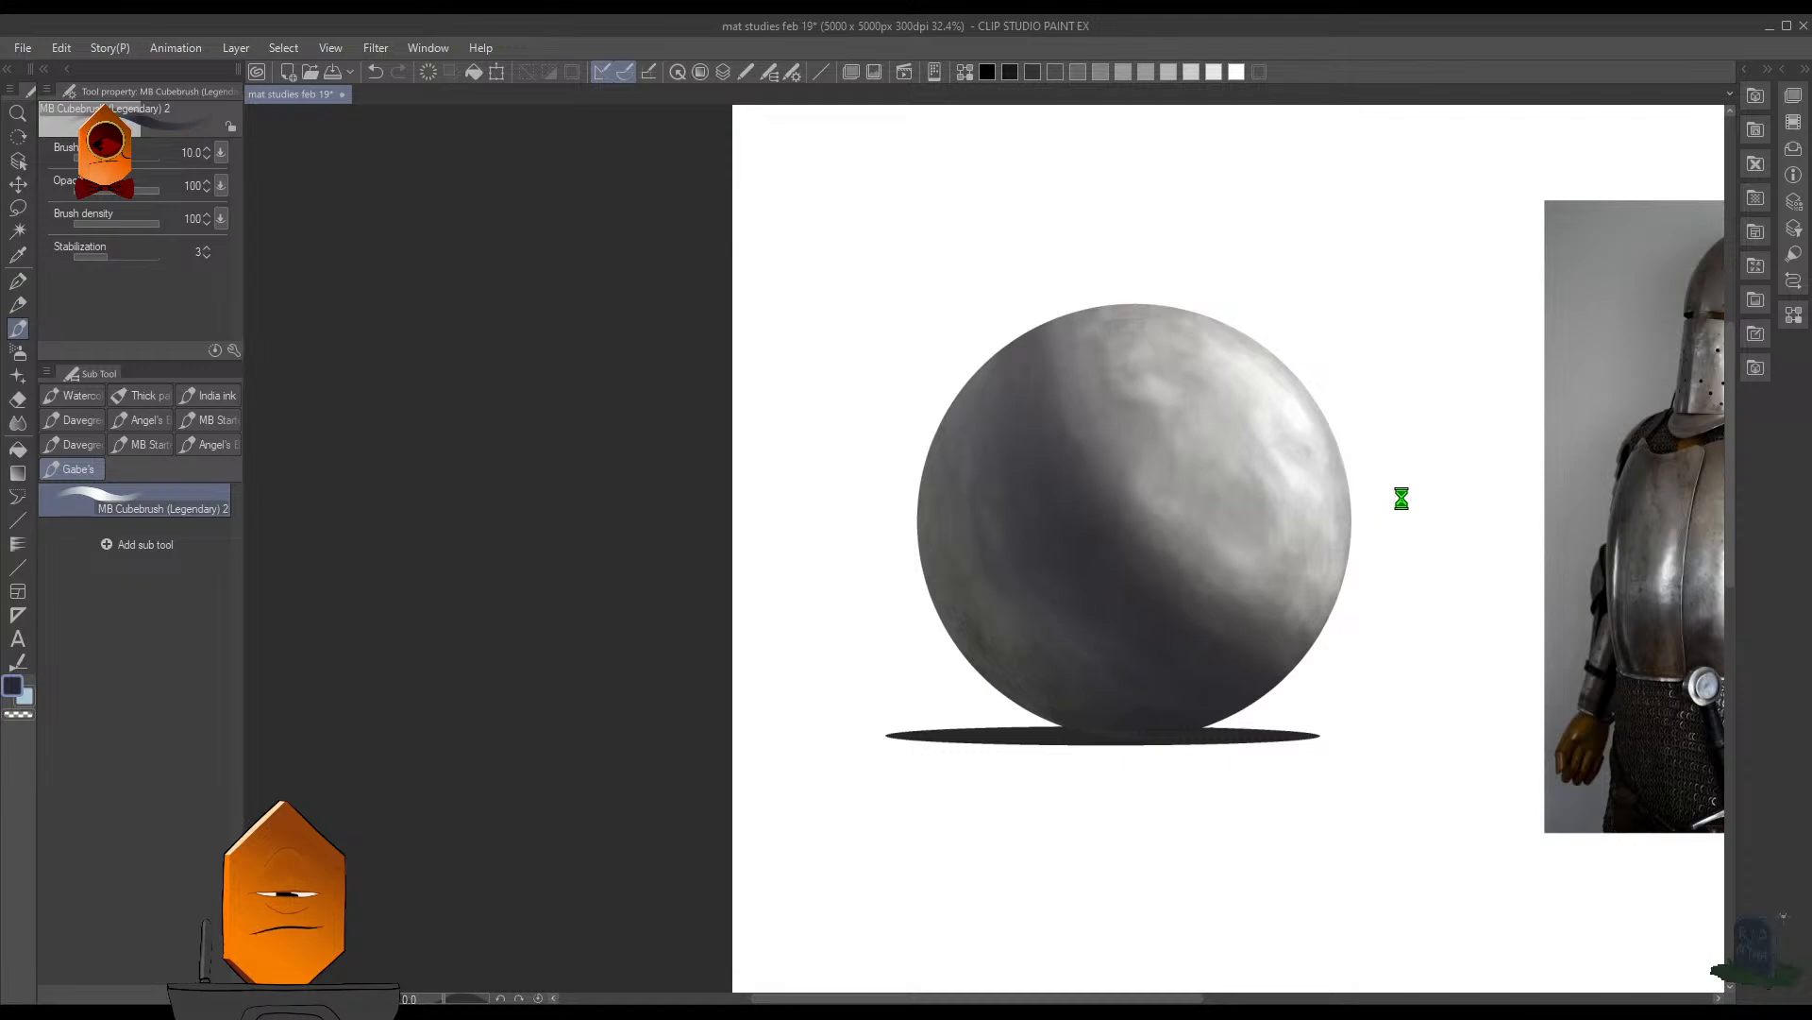
pyautogui.hotkey('ctrl', 's')
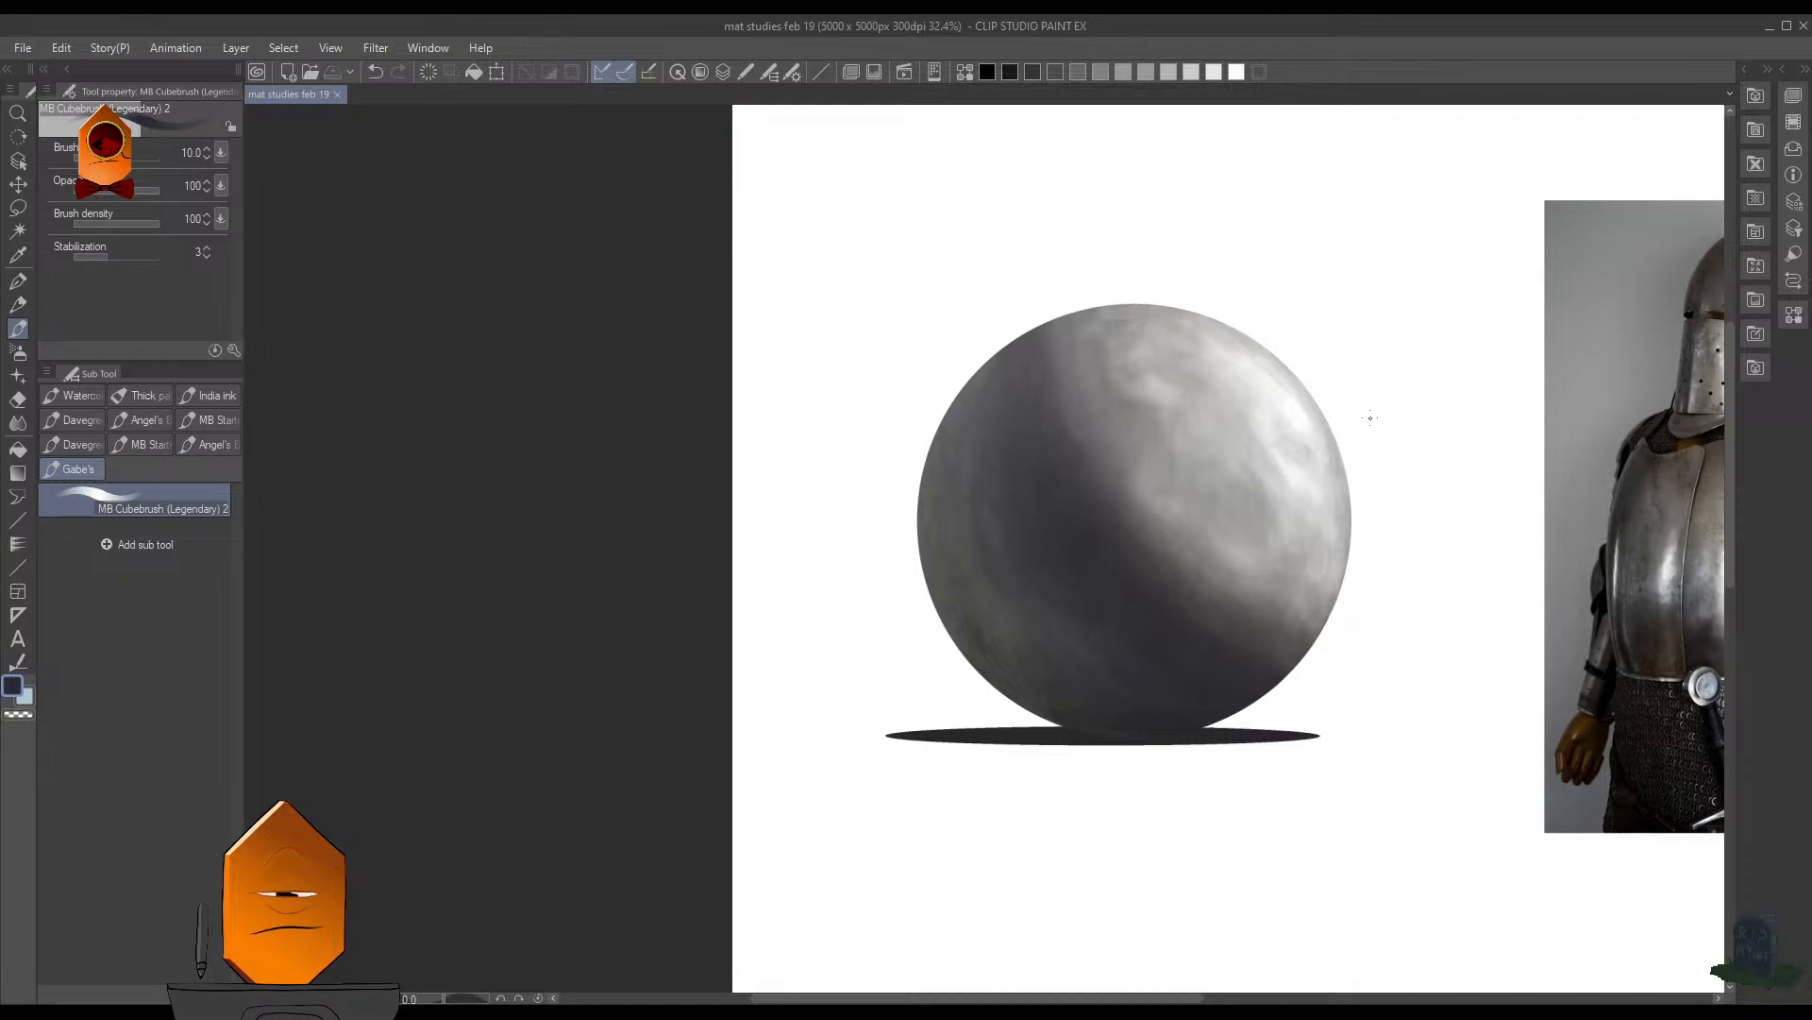
# - Compare the tinted sphere with the knight armor photo from up close and at a distance
pyautogui.scroll(2, 1378, 486)
pyautogui.scroll(-1, 1407, 501)
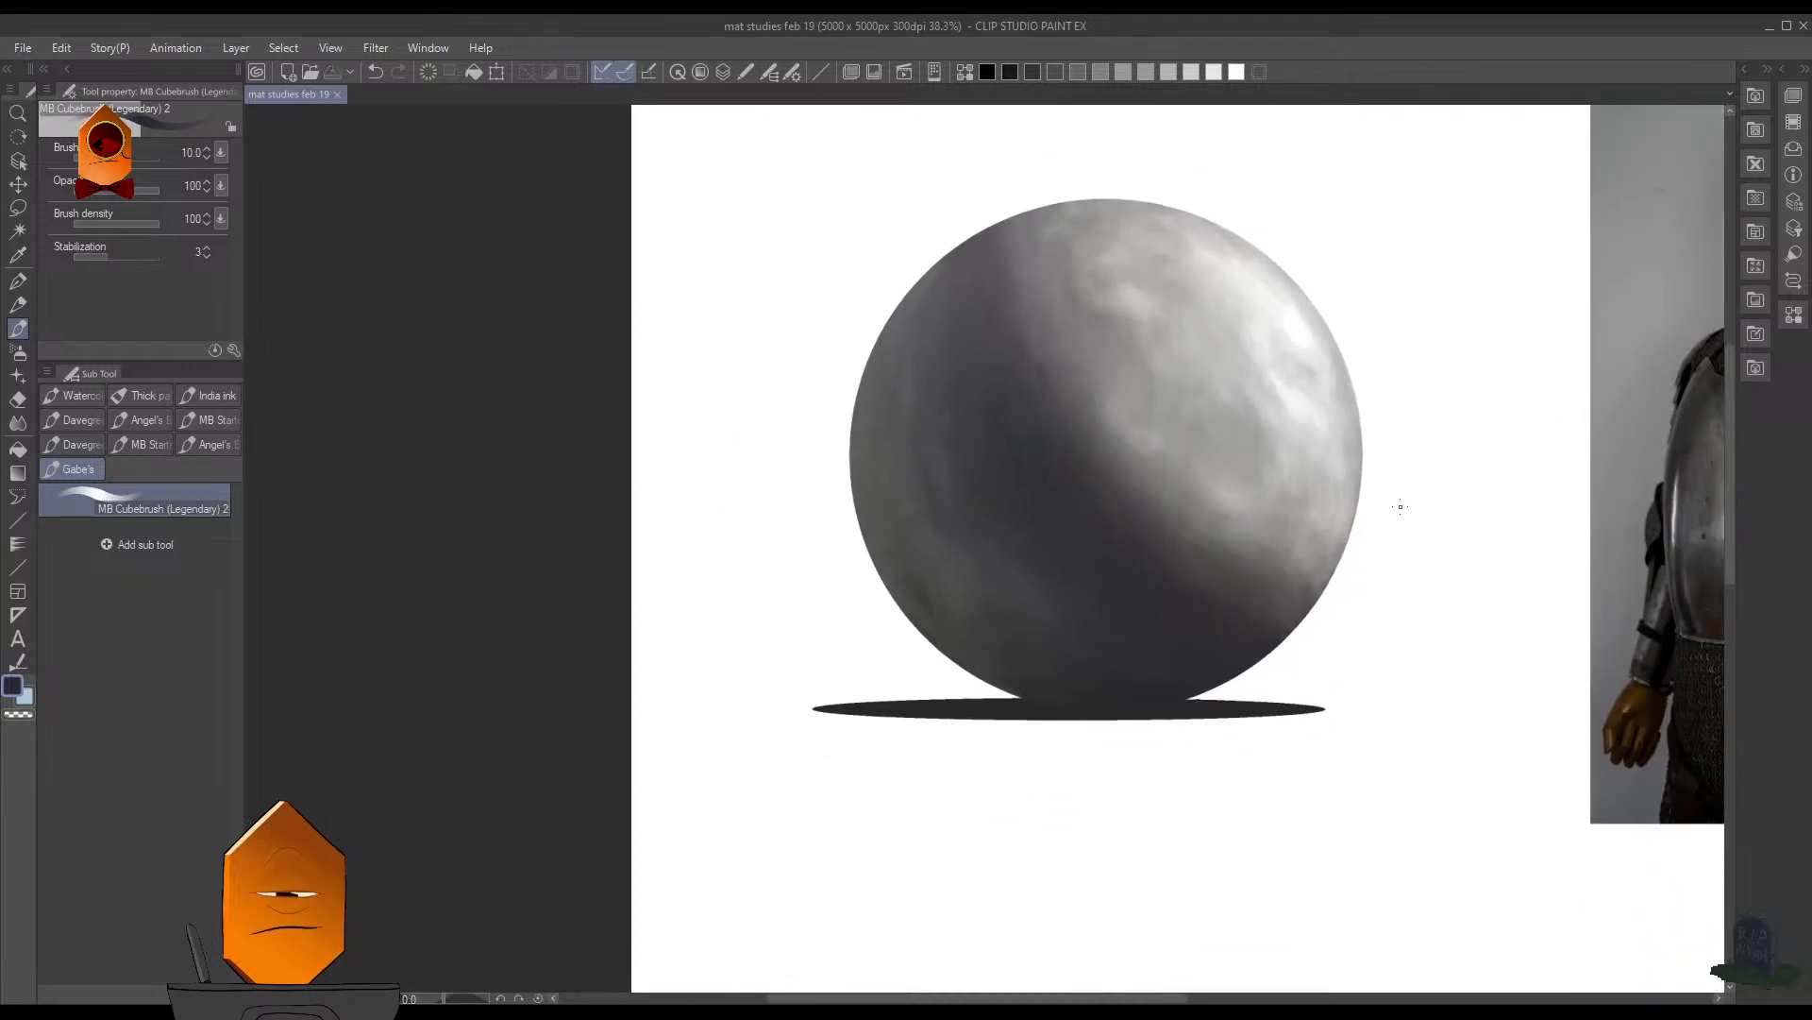
pyautogui.moveTo(1370, 566); pyautogui.dragTo(1287, 626)
pyautogui.scroll(1, 1345, 571)
pyautogui.scroll(2, 1288, 627)
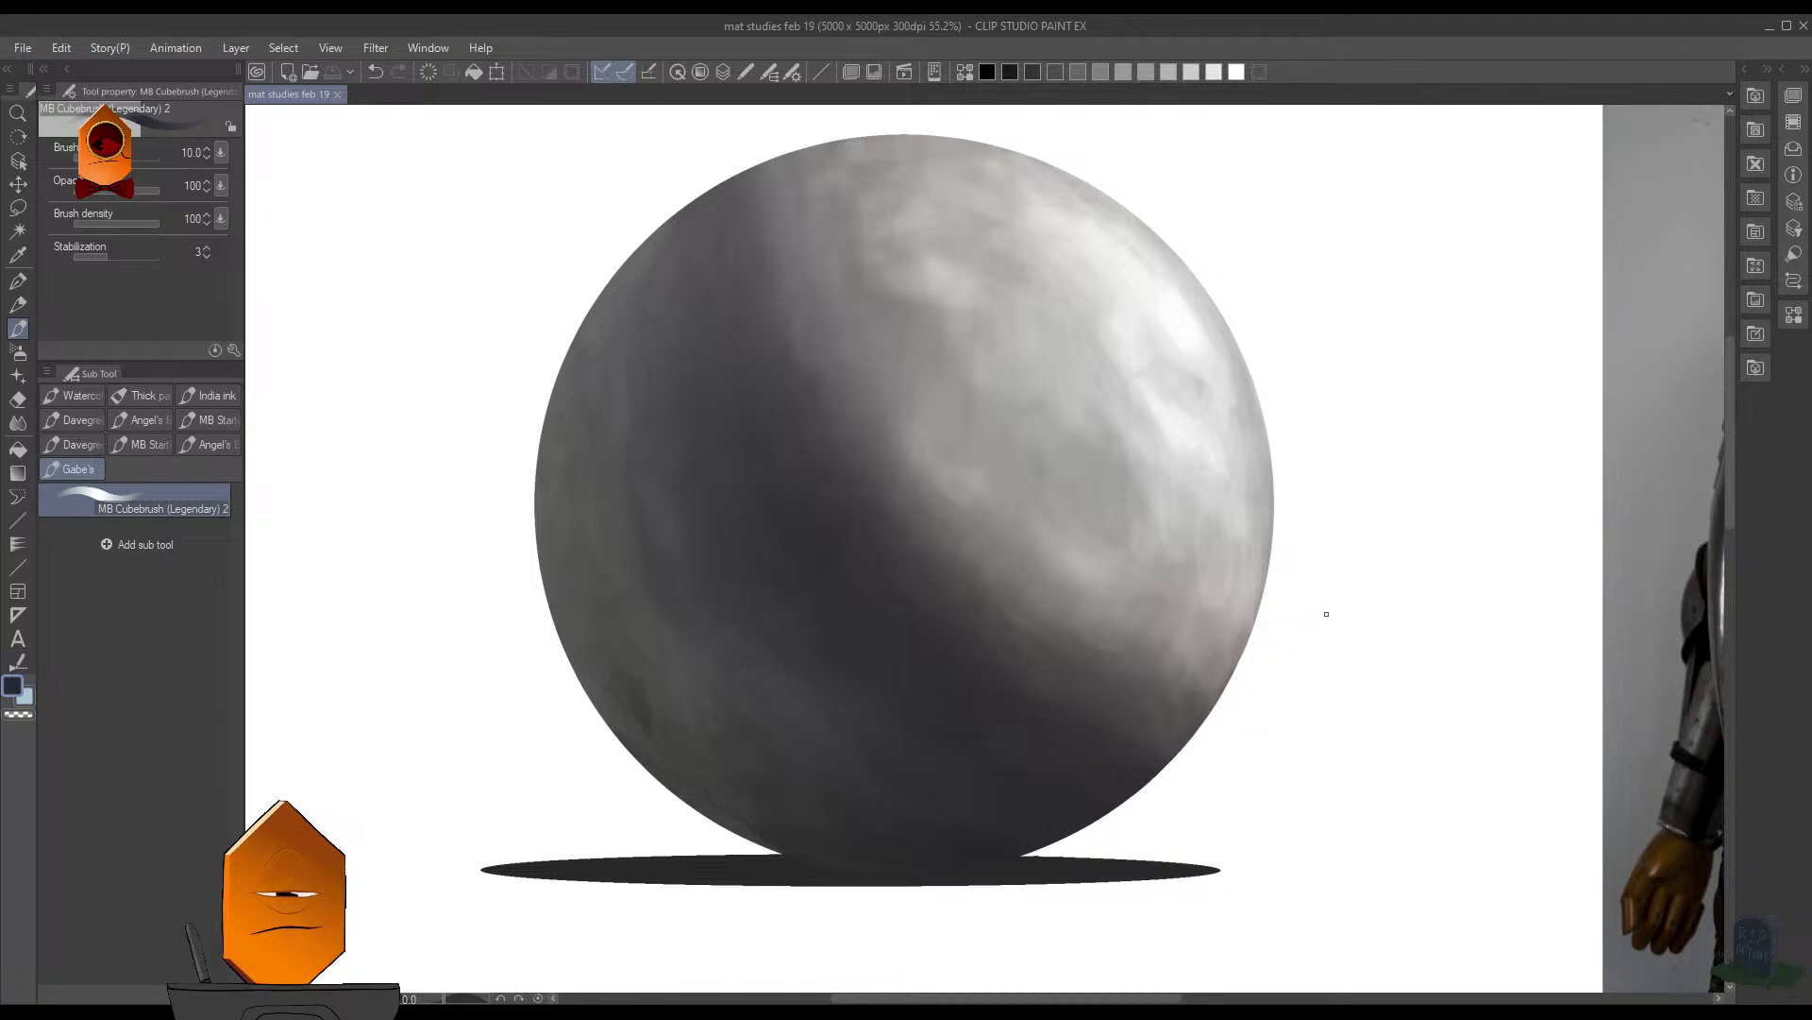
pyautogui.moveTo(1345, 501); pyautogui.dragTo(1020, 573)
pyautogui.moveTo(1190, 521)
pyautogui.mouseDown()
pyautogui.moveTo(1214, 486)
pyautogui.moveTo(1072, 508)
pyautogui.moveTo(1167, 495)
pyautogui.mouseUp()
pyautogui.moveTo(1124, 458); pyautogui.dragTo(1435, 551)
pyautogui.moveTo(1308, 502)
pyautogui.mouseDown()
pyautogui.moveTo(1251, 510)
pyautogui.moveTo(1292, 525)
pyautogui.mouseUp()
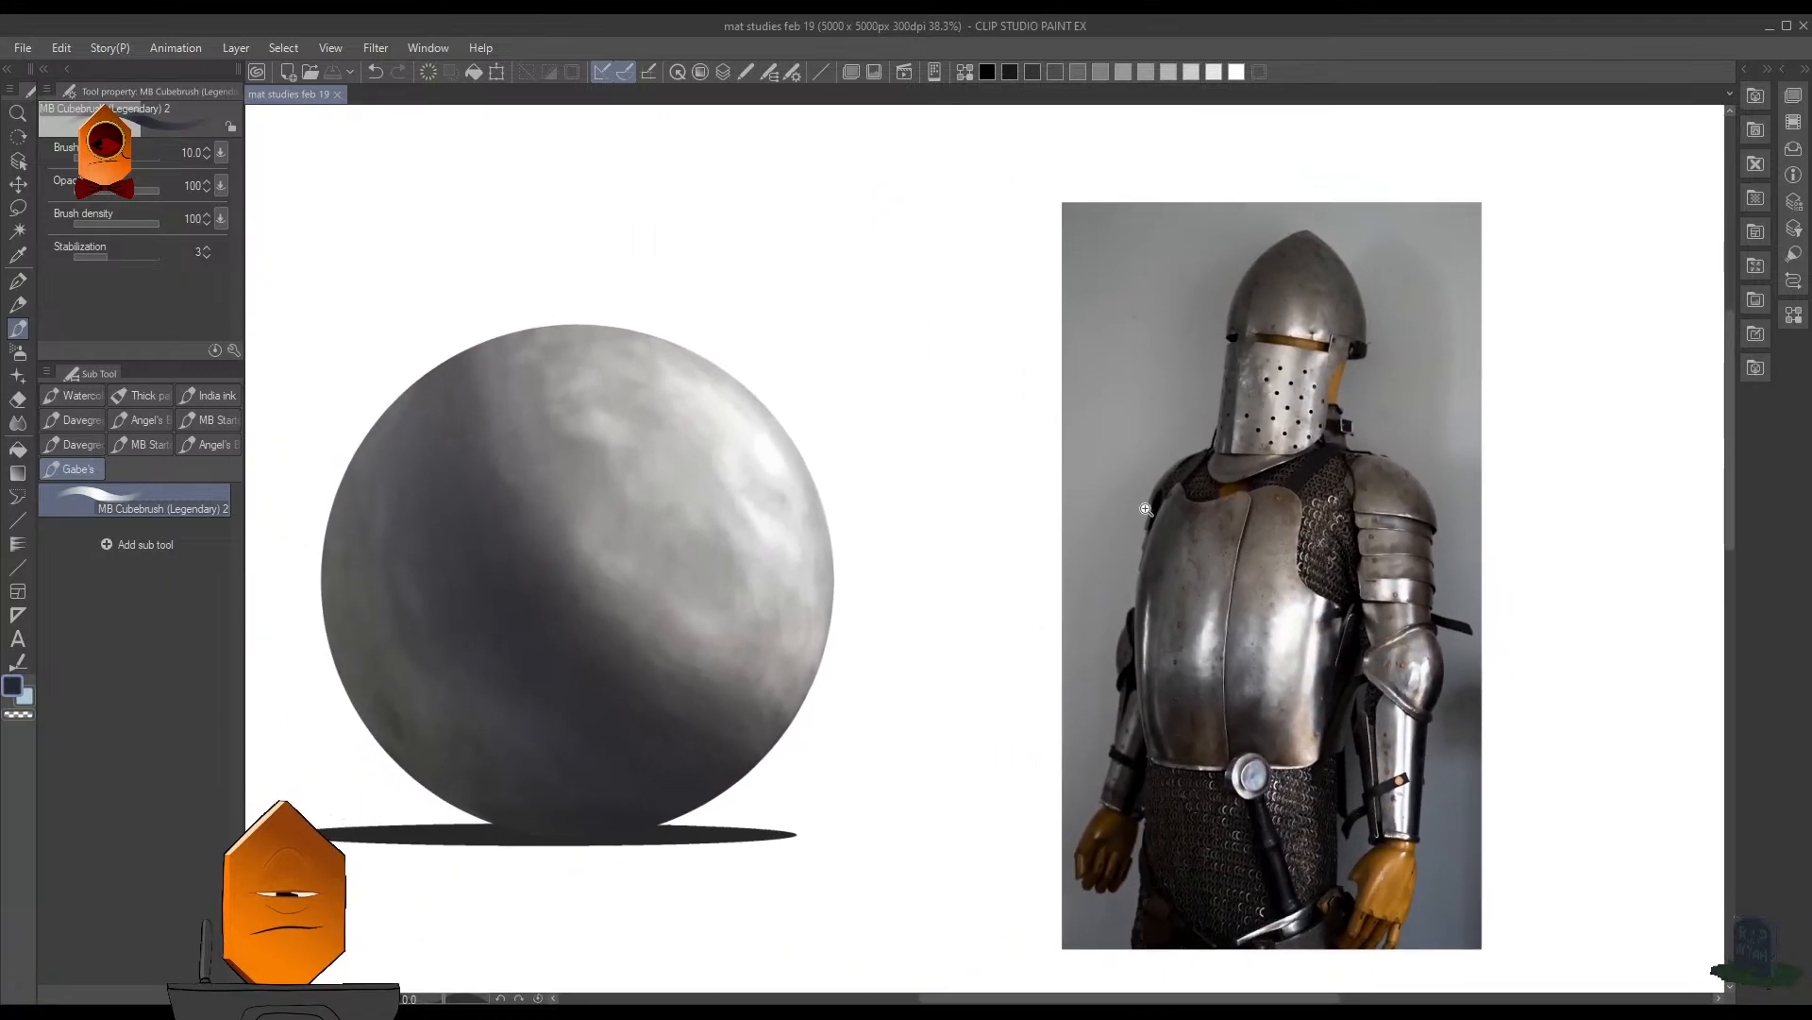
pyautogui.moveTo(1146, 509); pyautogui.dragTo(1254, 566)
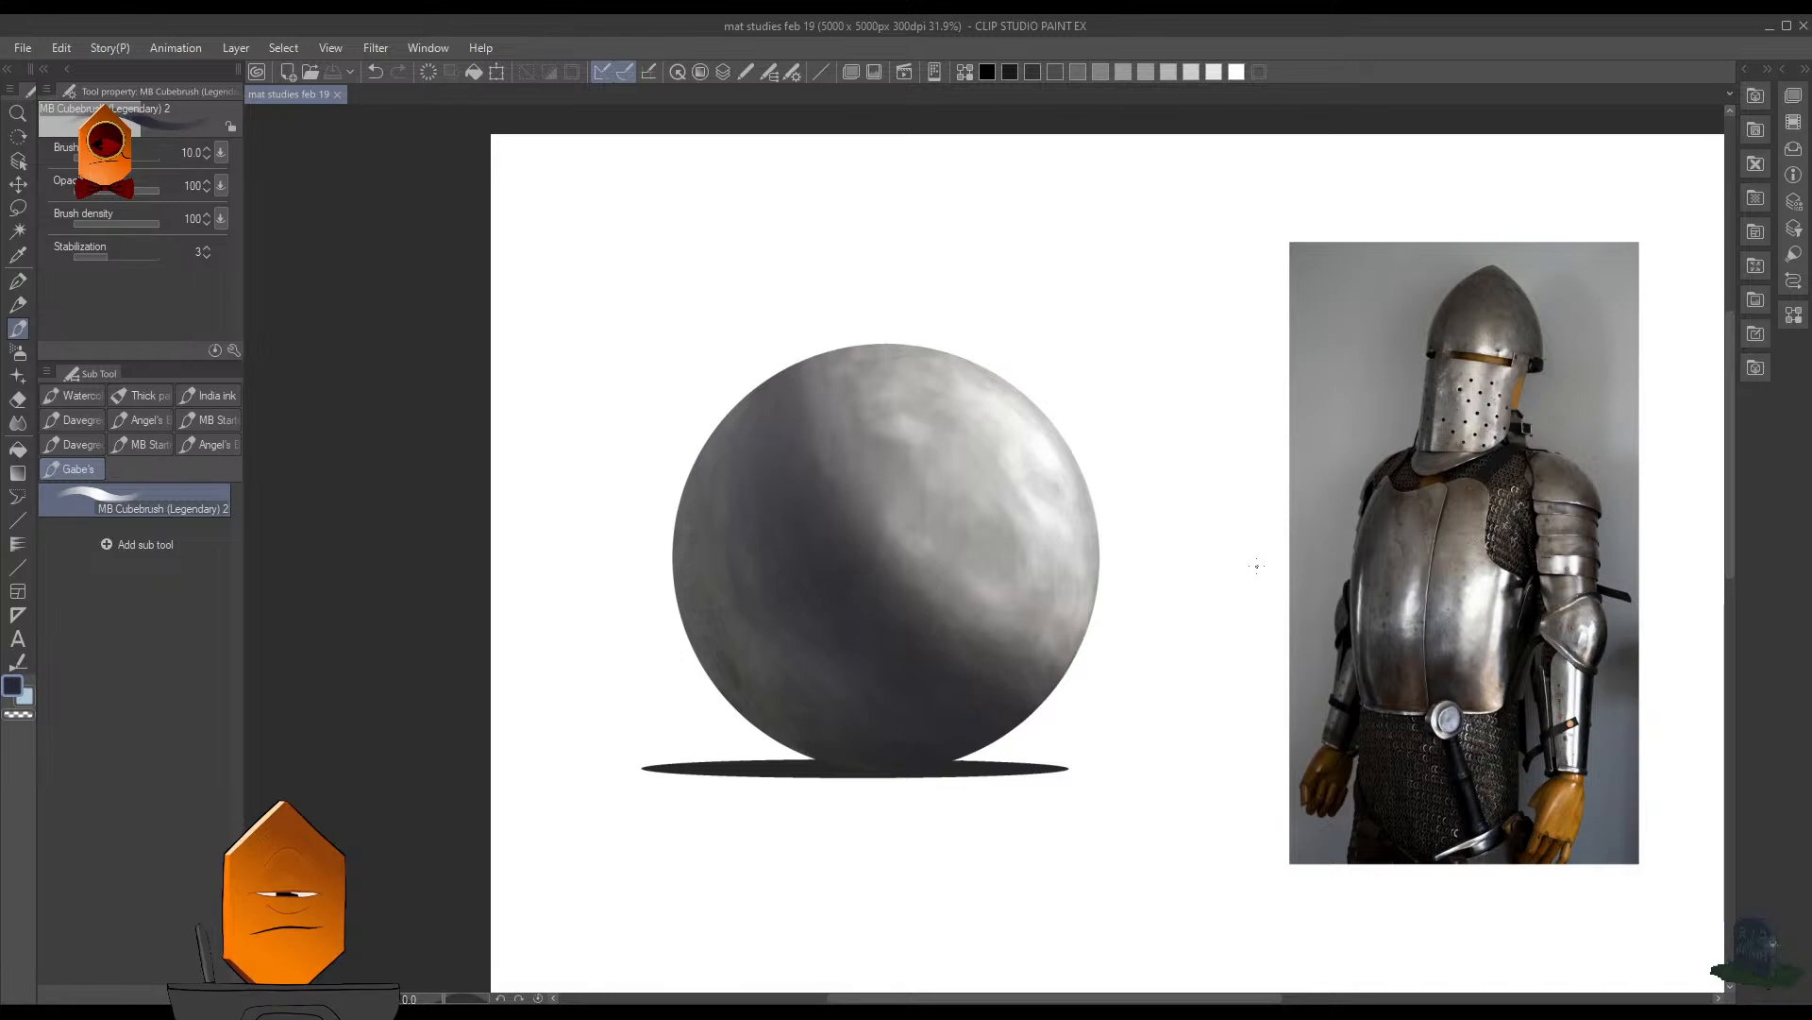
# - Select the sphere's circular area and fill it with white sampled from the canvas, referring only to the editing layer
pyautogui.moveTo(885, 529); pyautogui.dragTo(950, 535)
pyautogui.hotkey('ctrl', 'shift', 'd')
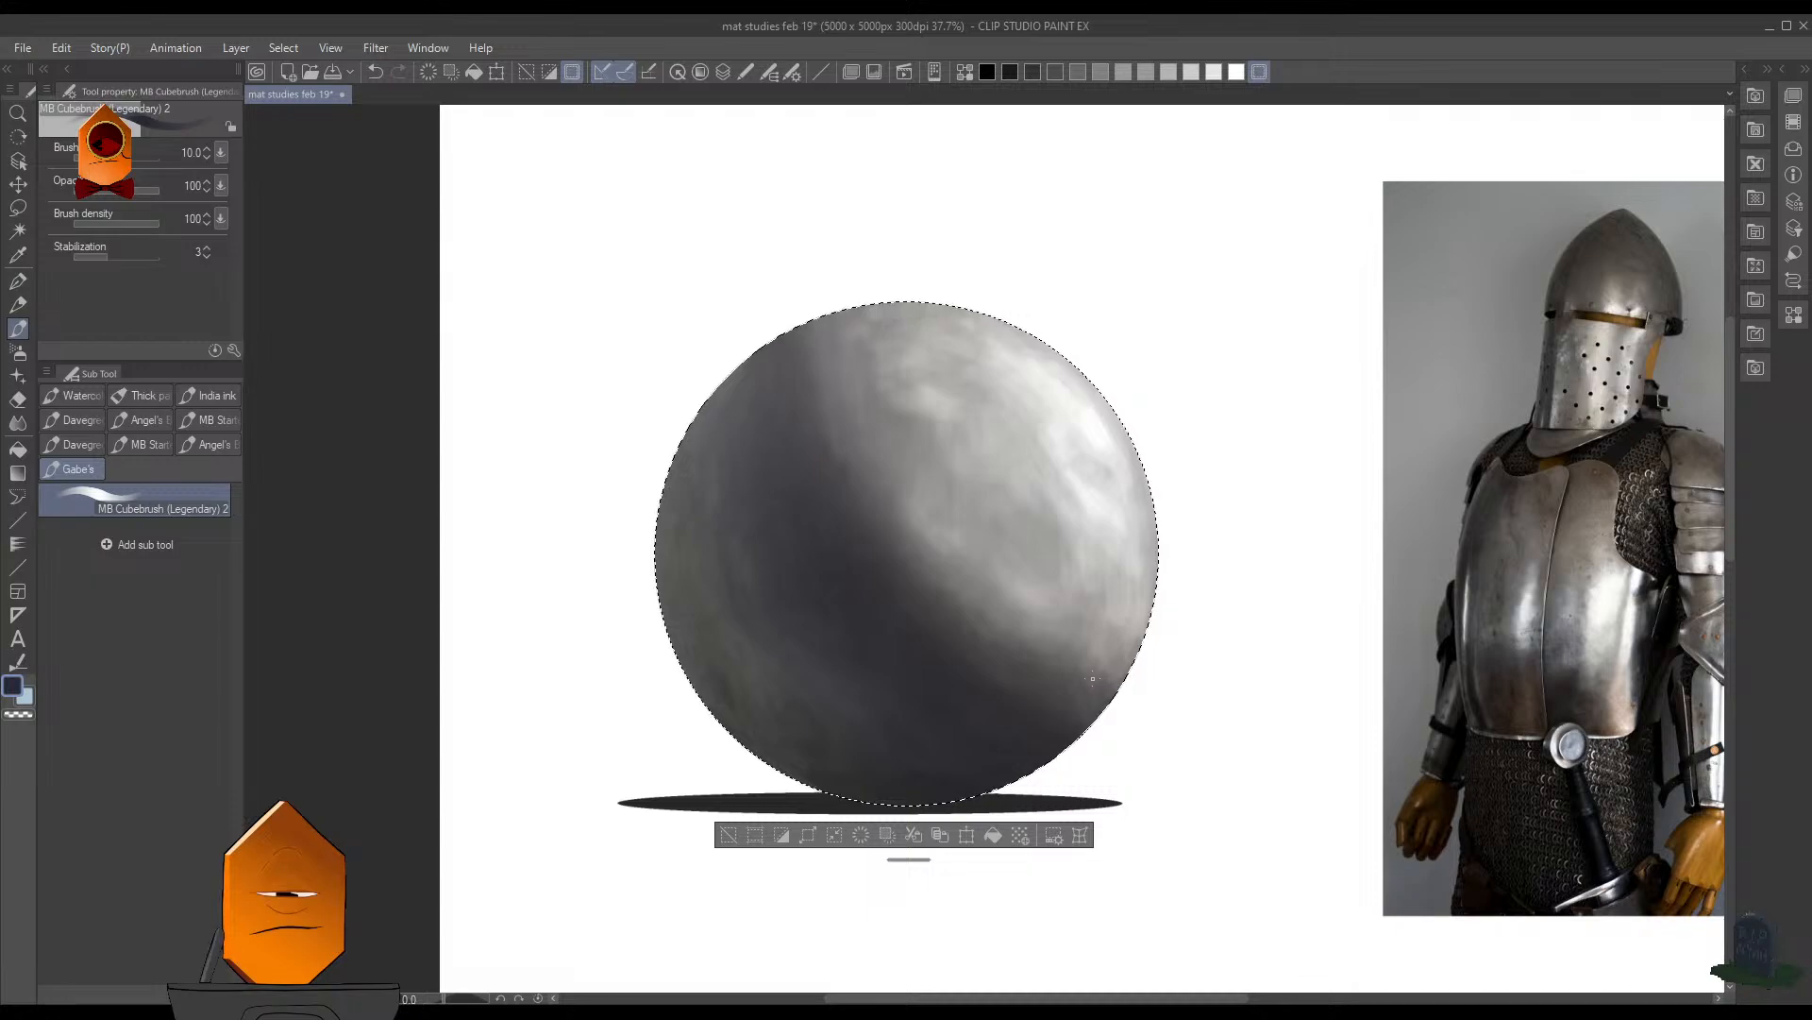
pyautogui.press('F7')
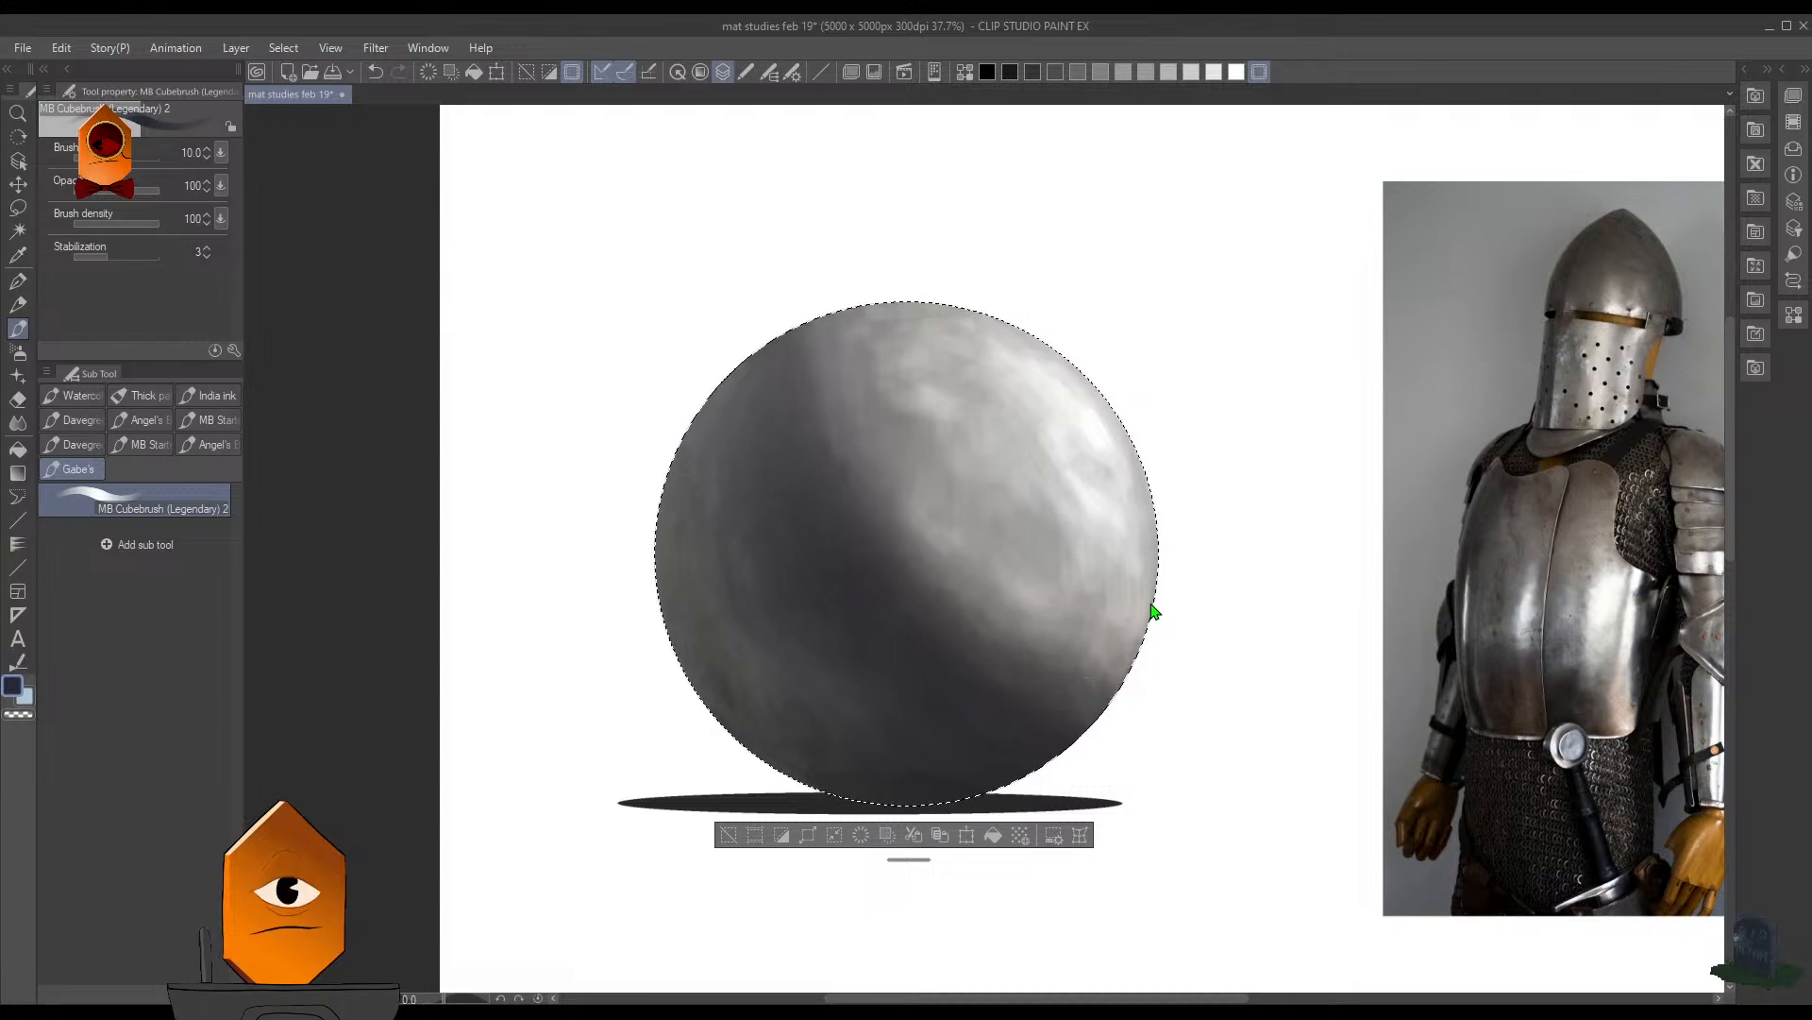
pyautogui.press('F7')
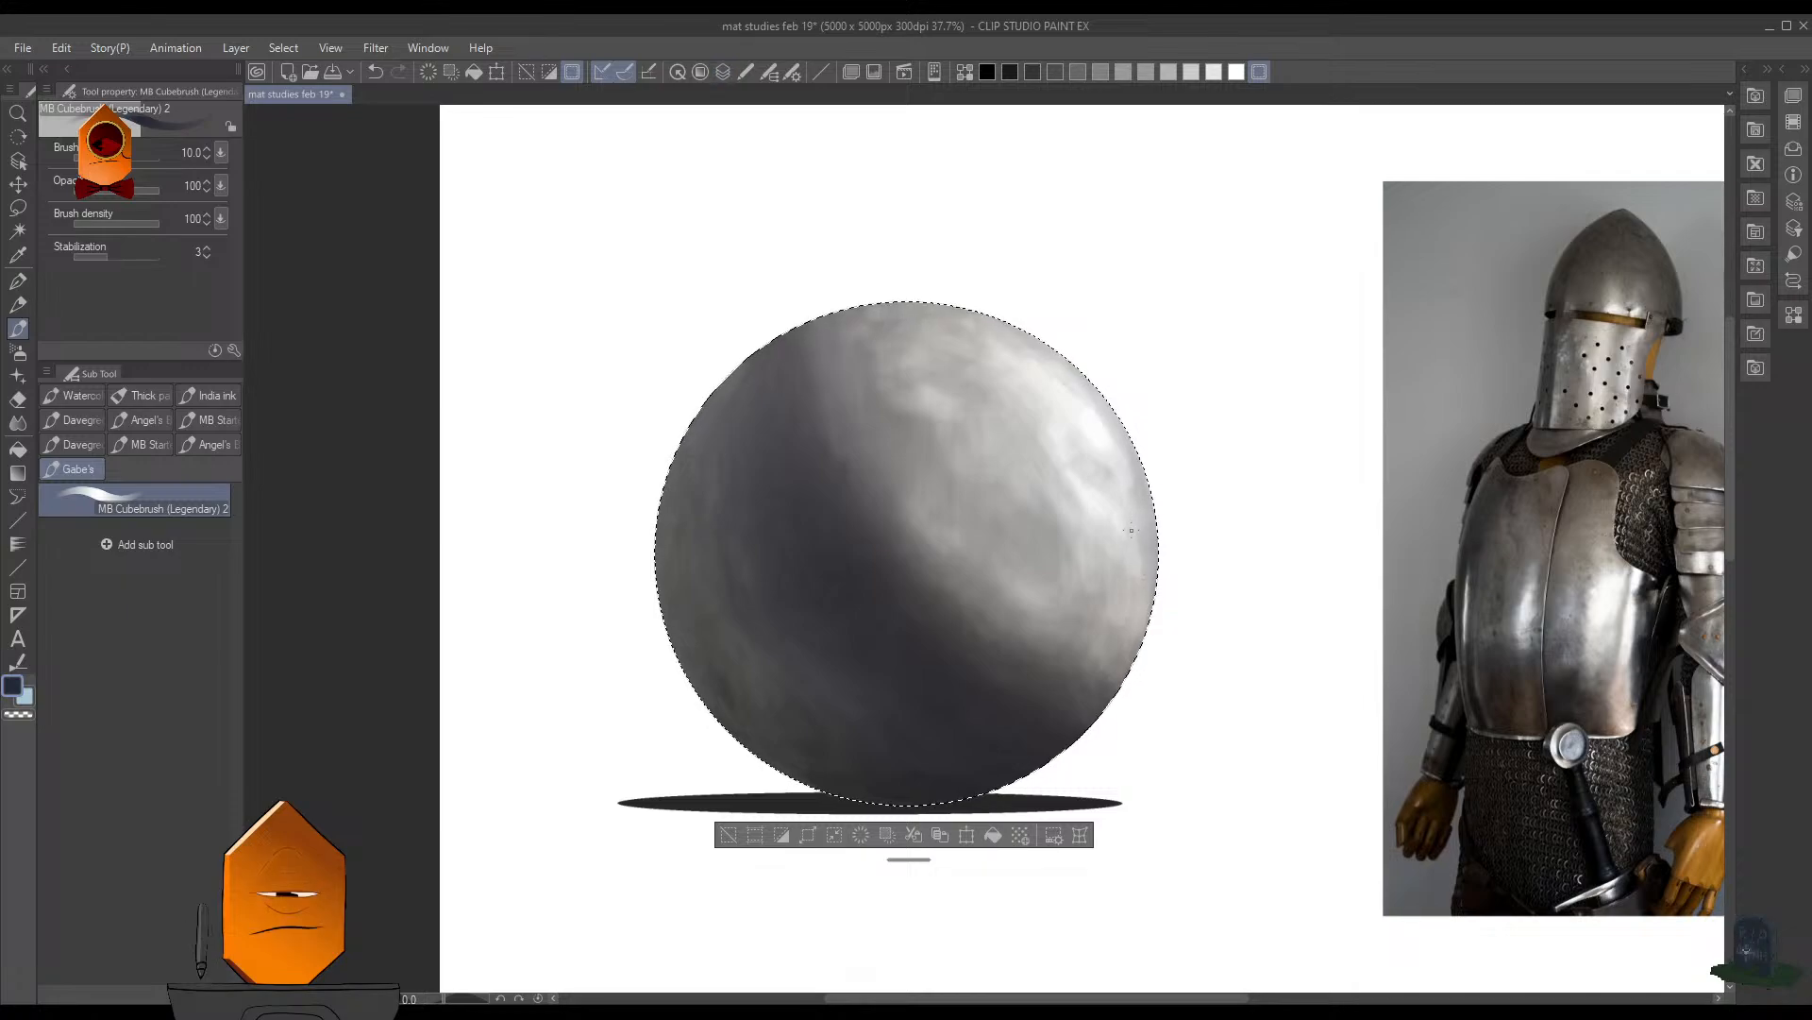
pyautogui.press('g')
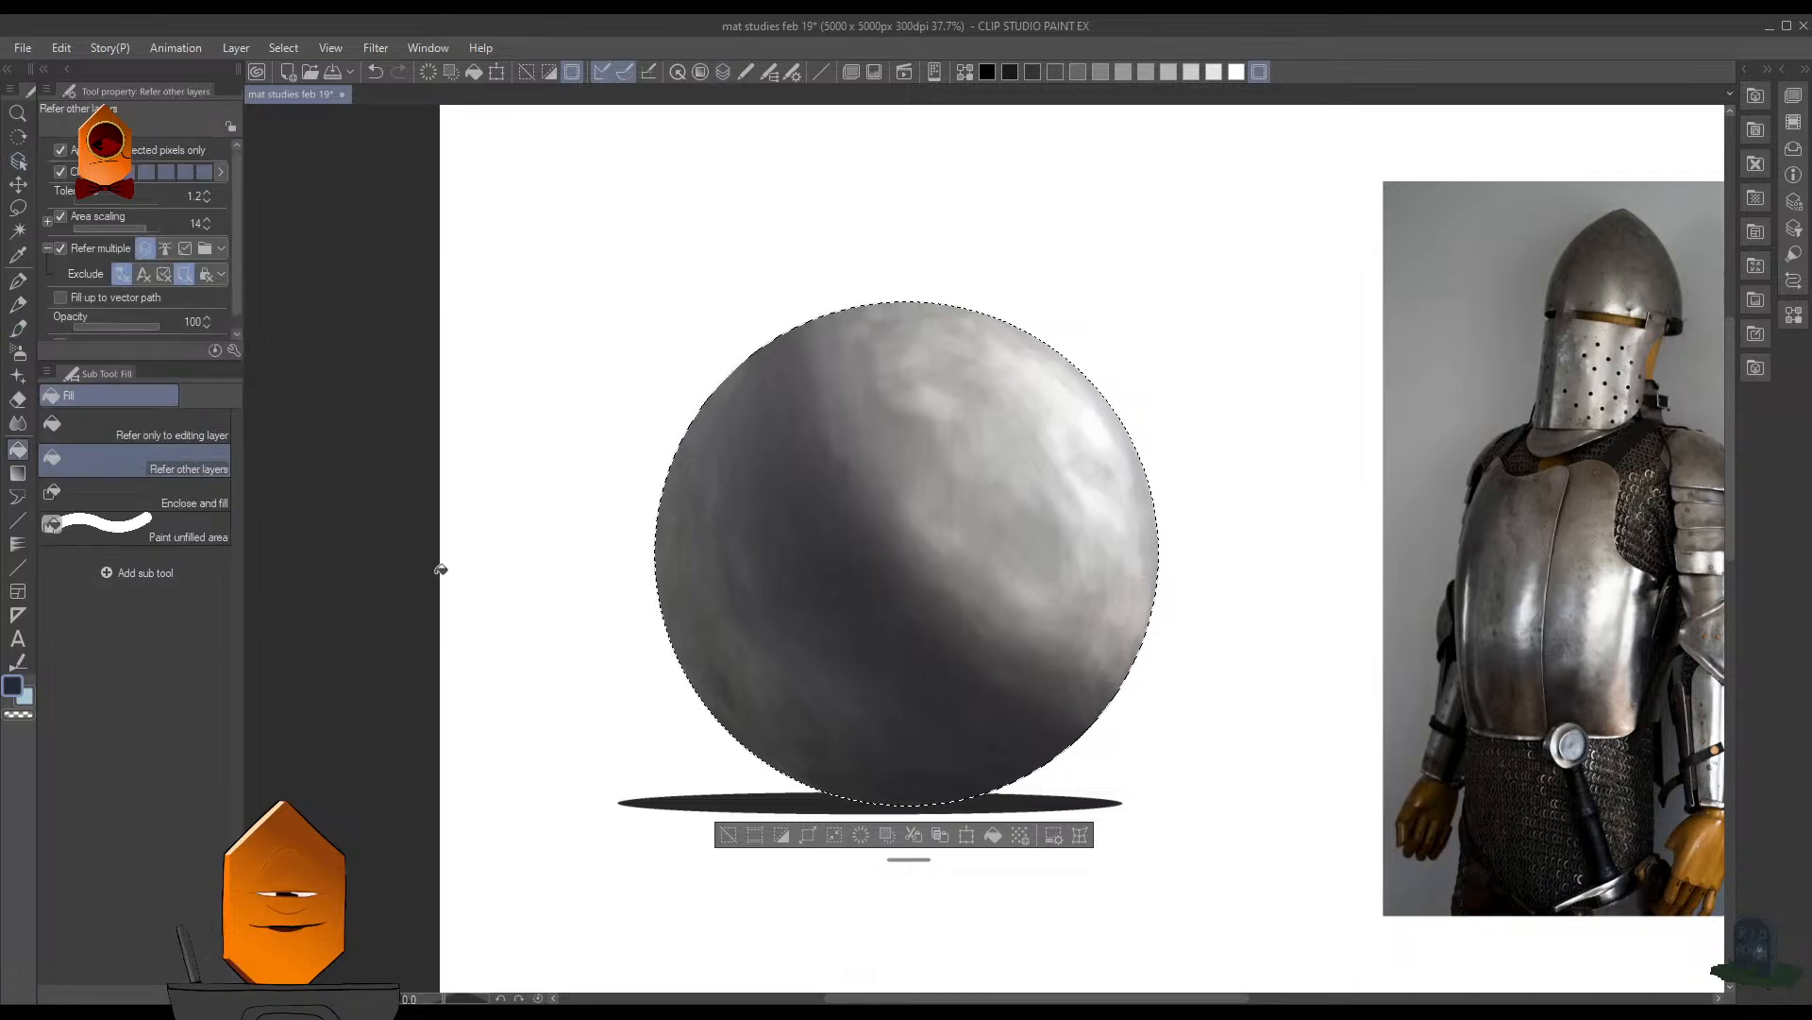
pyautogui.click(212, 430)
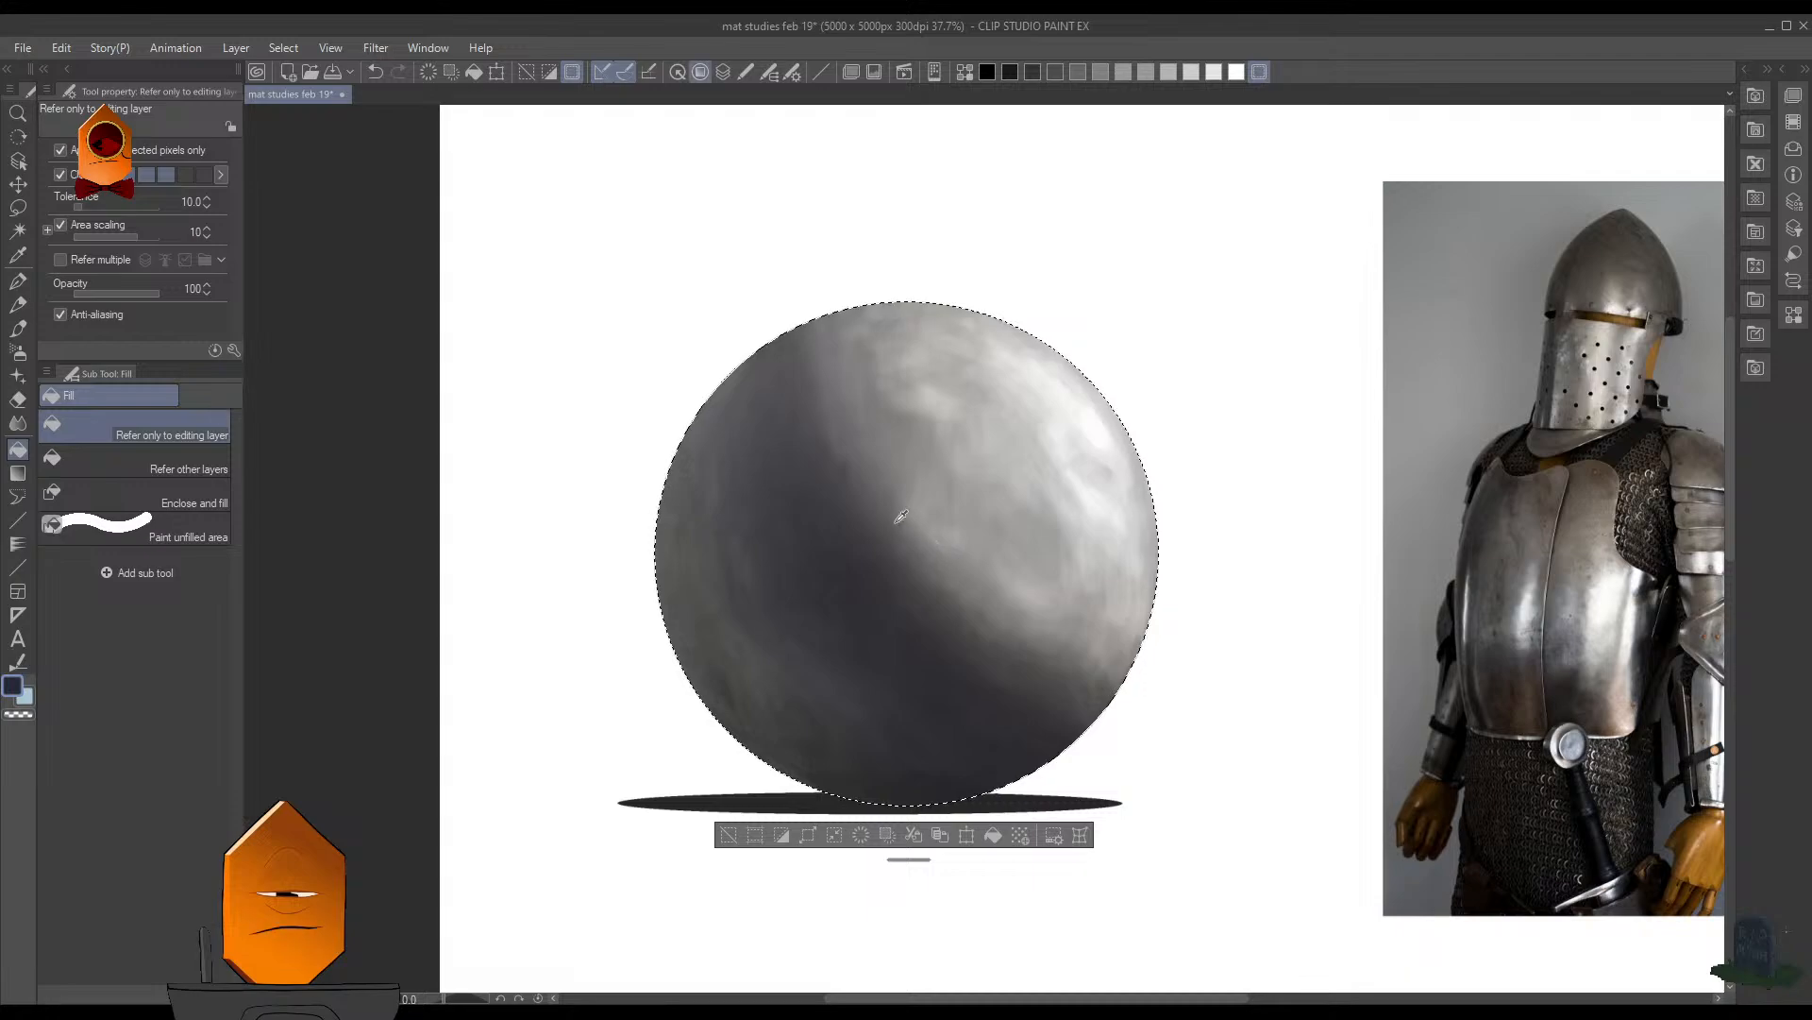
pyautogui.keyDown('alt'); pyautogui.click(557, 154); pyautogui.keyUp('alt')
pyautogui.click(906, 538)
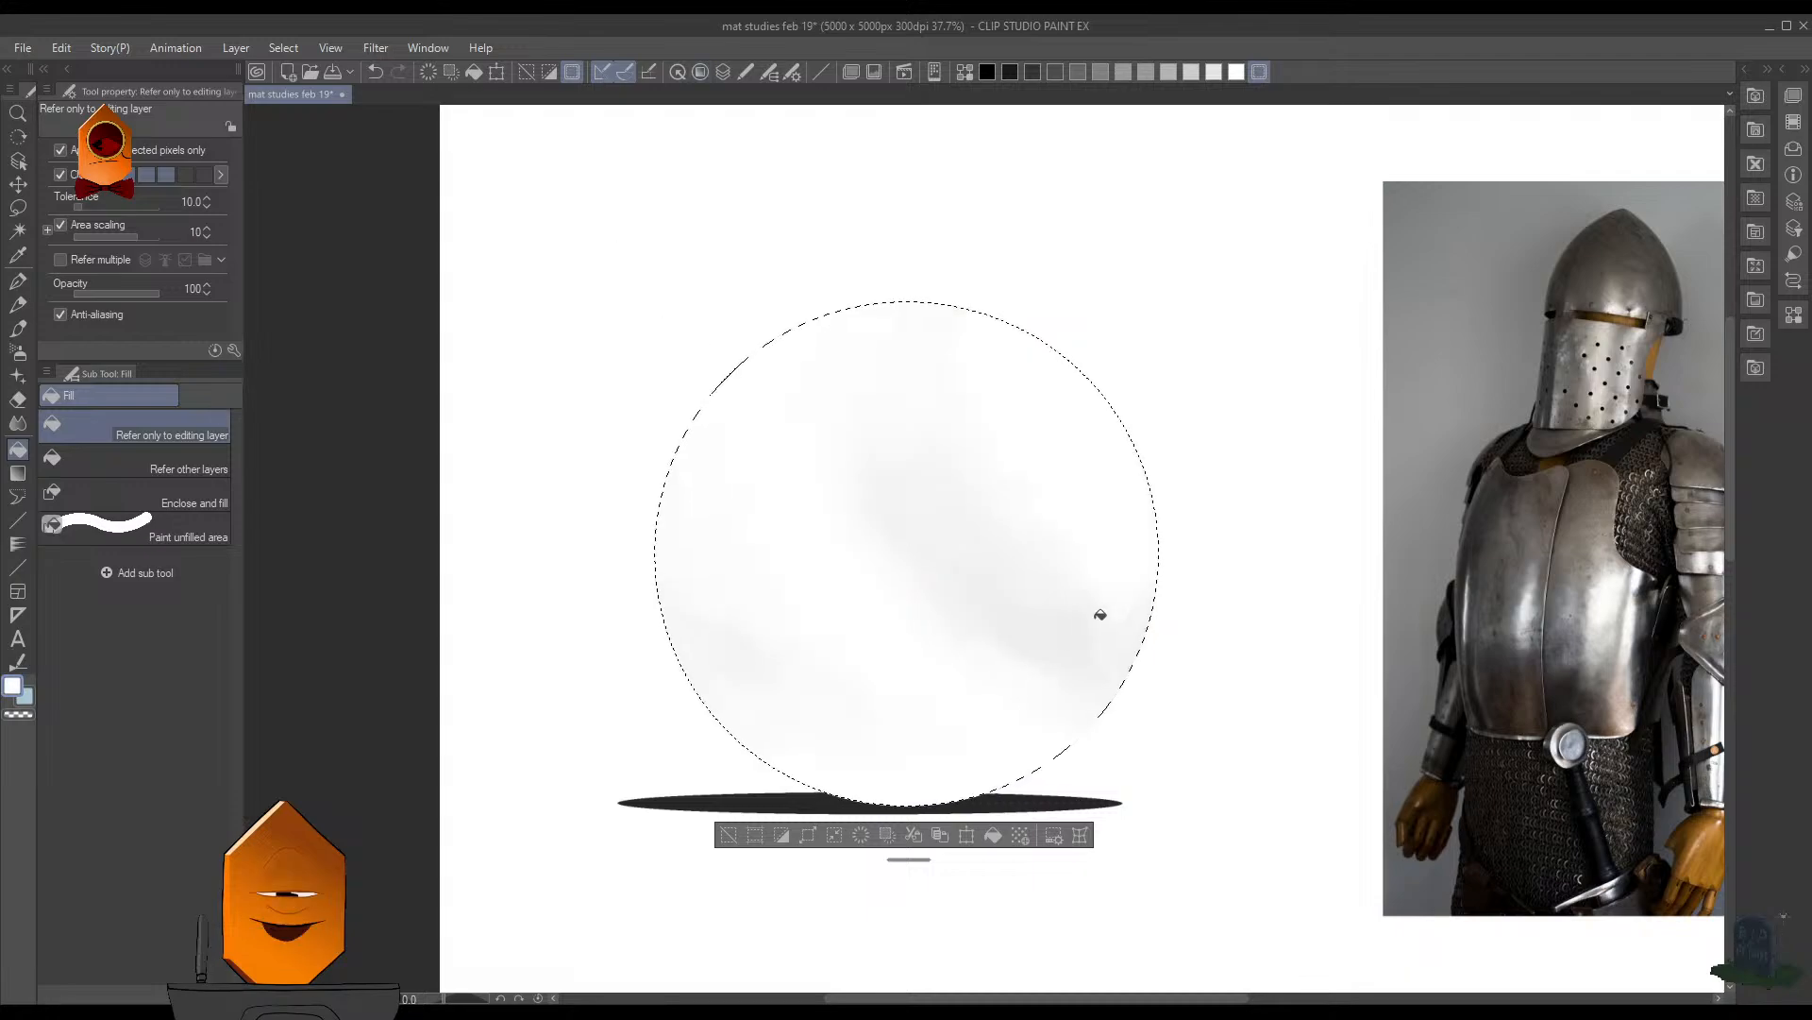
# - Try to make a thin white rim around the sphere by enlarging the white circle slightly, clearing its inside within the sphere's outline and deselecting
pyautogui.hotkey('ctrl', 't')
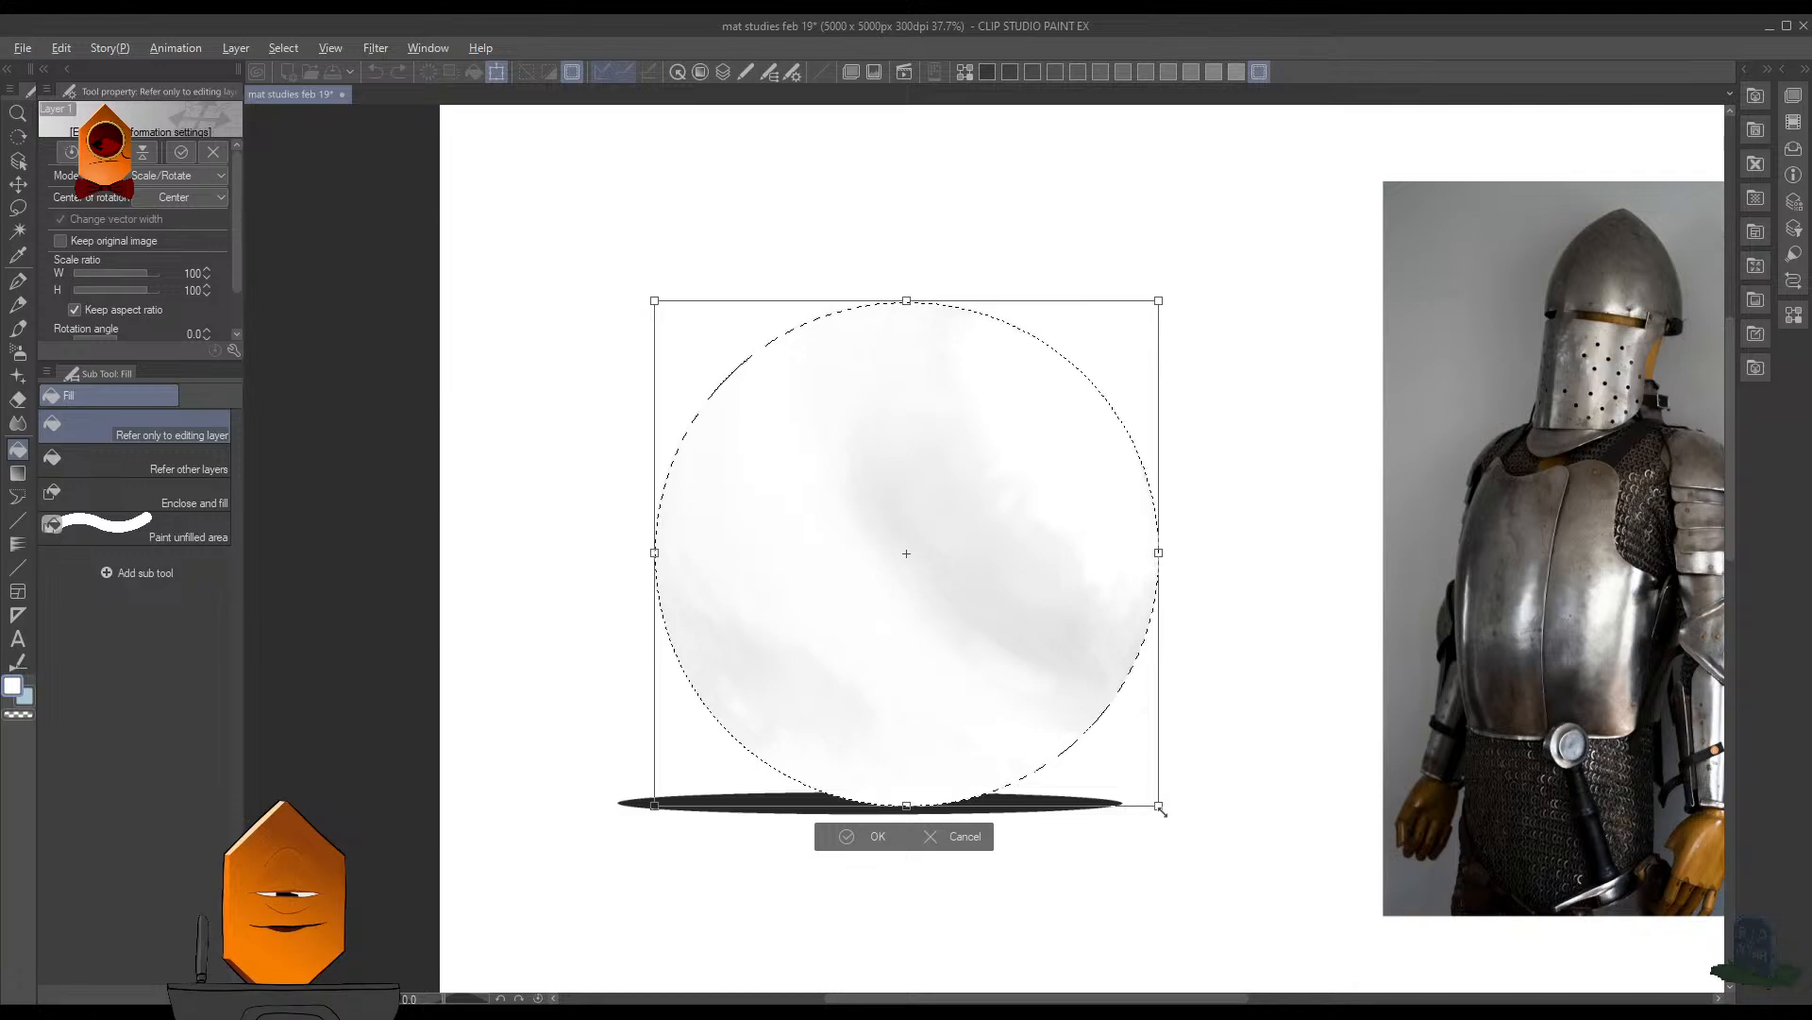
pyautogui.moveTo(1161, 809); pyautogui.dragTo(1167, 813)
pyautogui.click(878, 843)
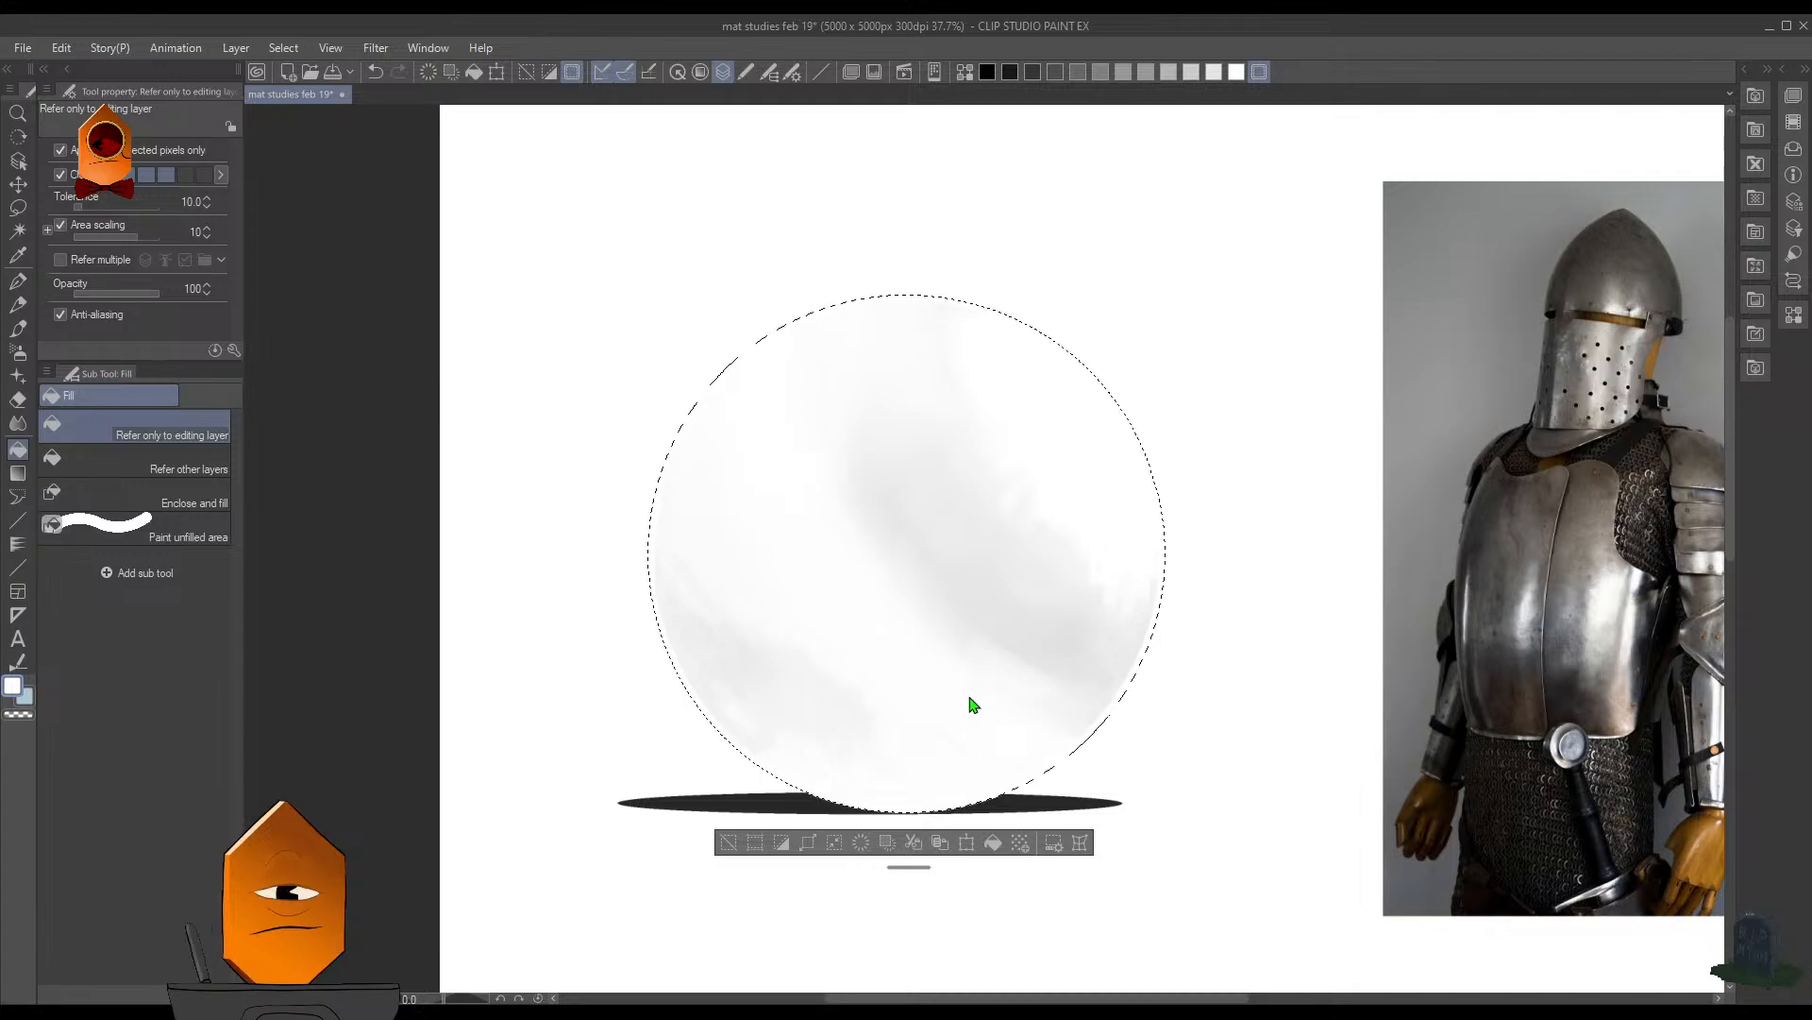
pyautogui.hotkey('ctrl', 'z')
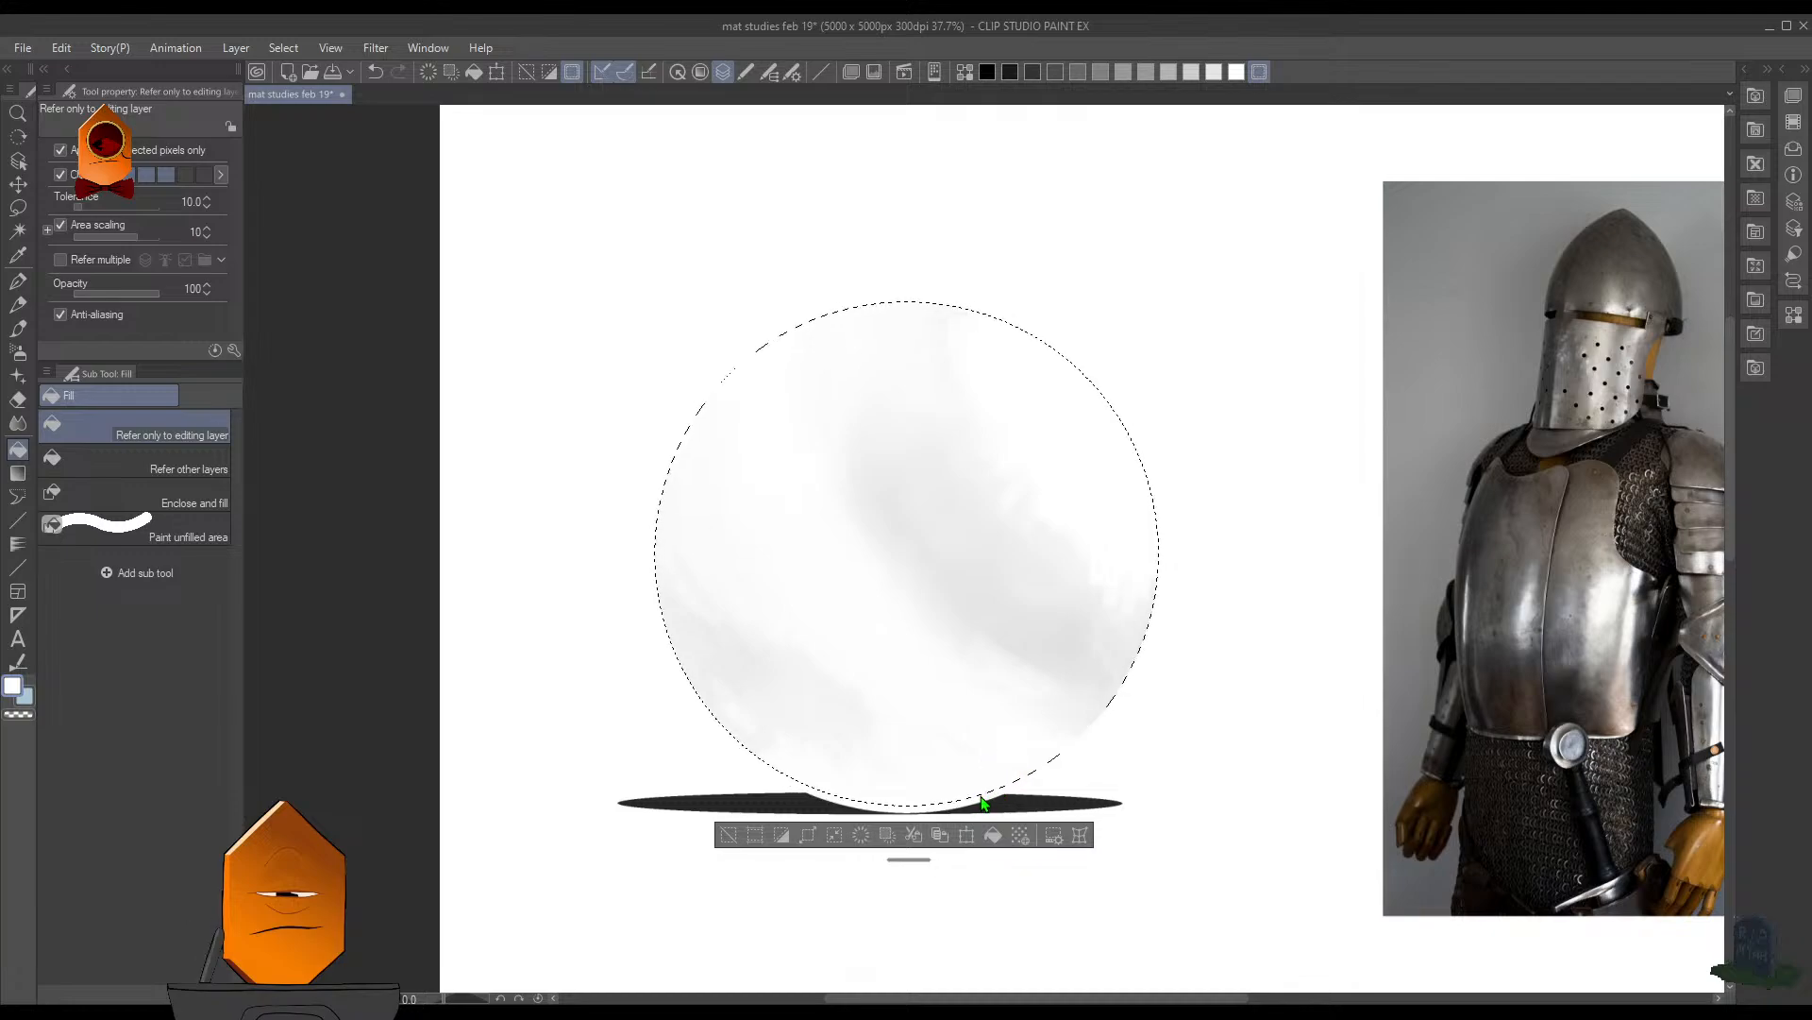
pyautogui.press('Delete')
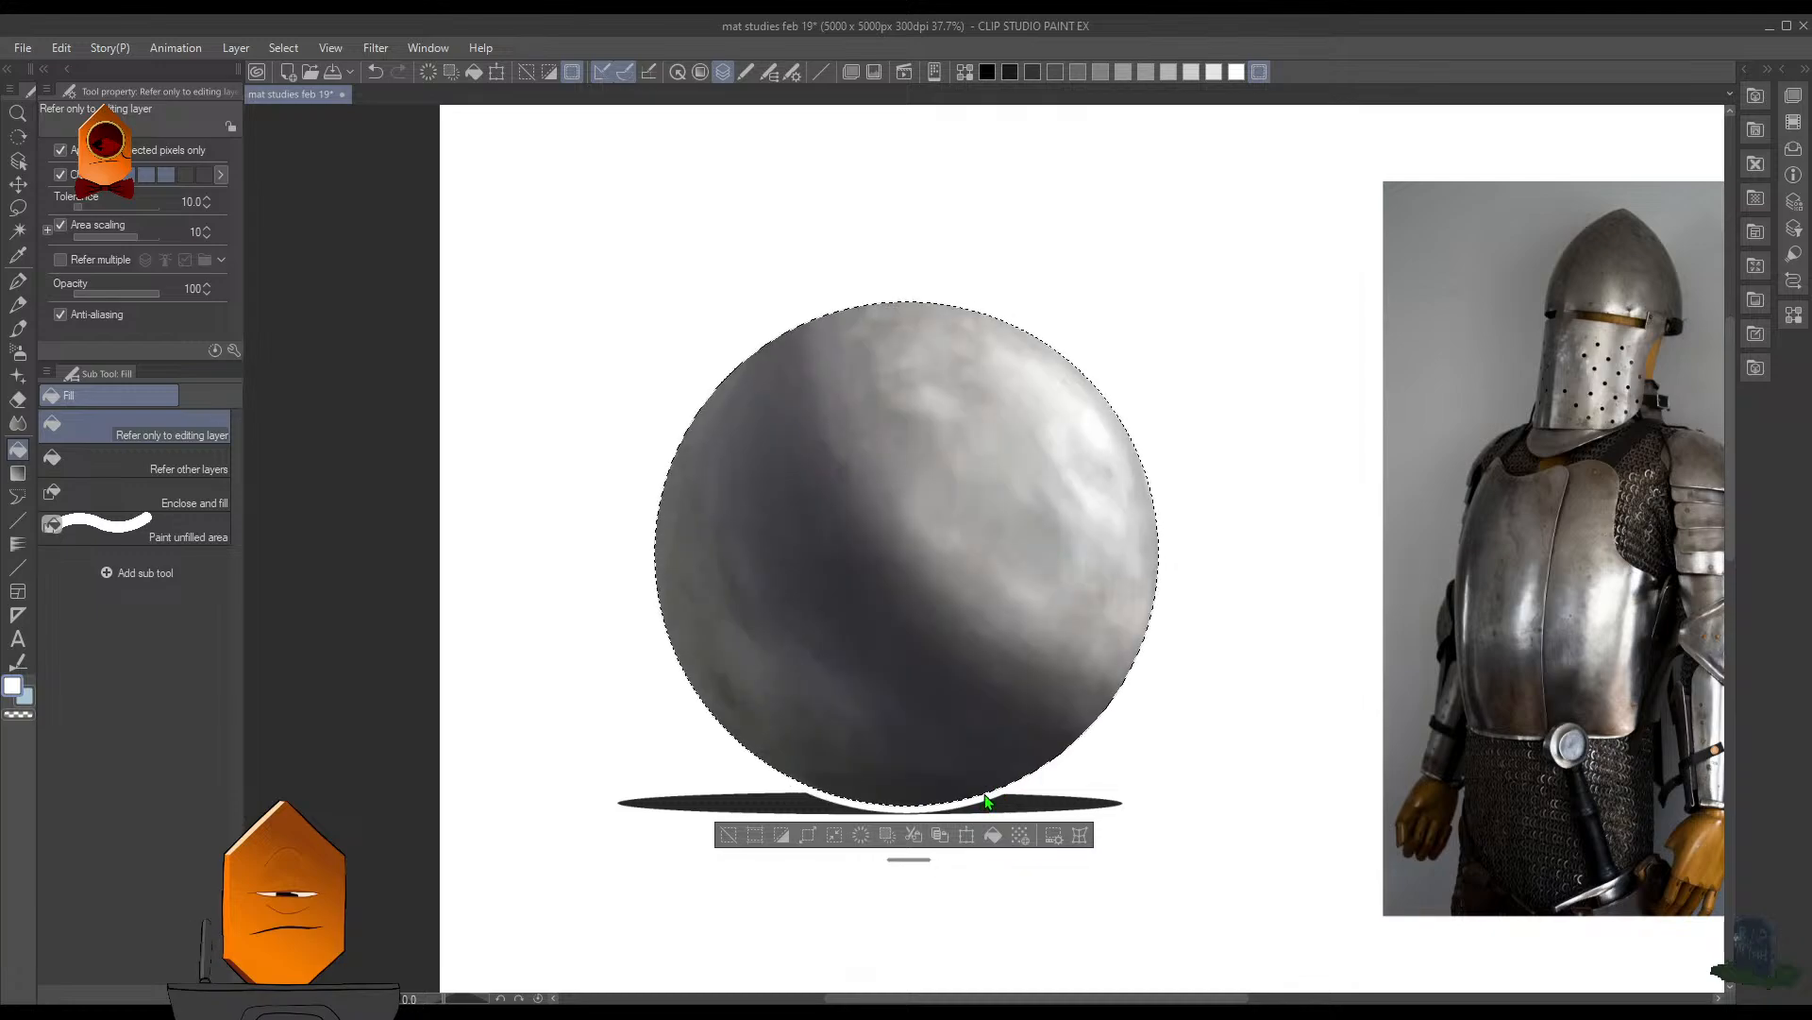
pyautogui.hotkey('ctrl', 'd')
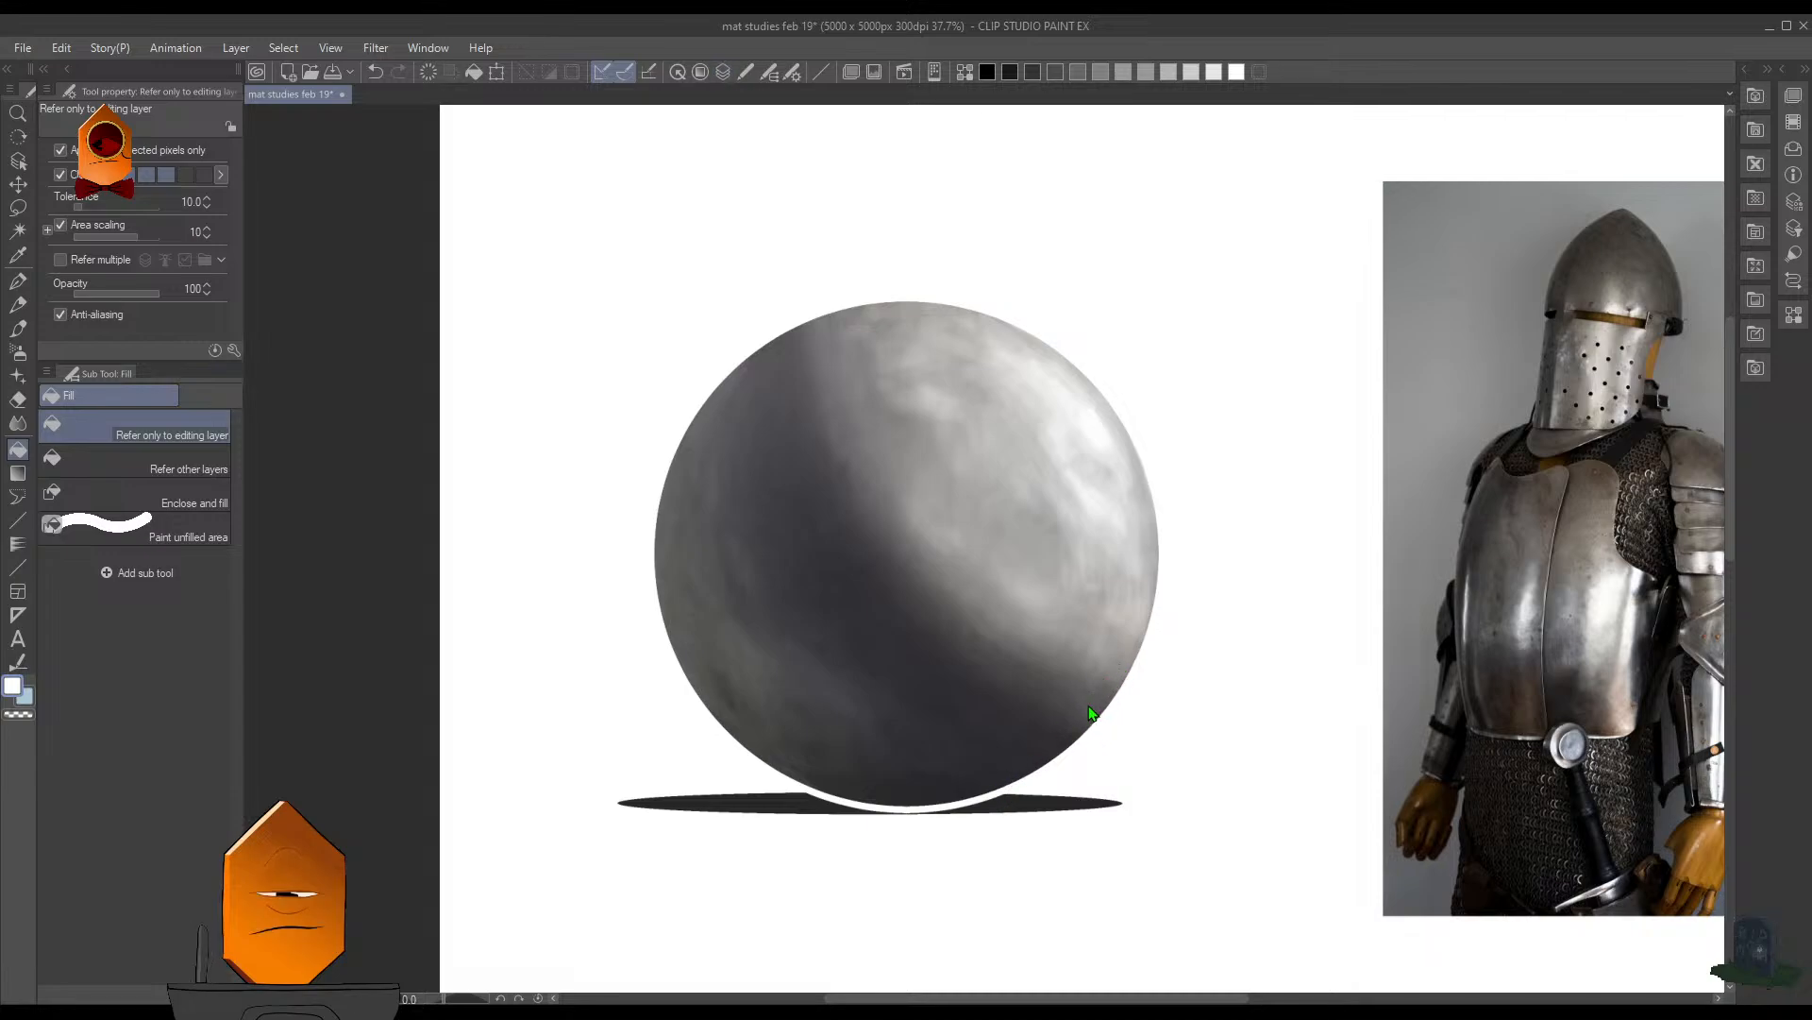
# - Try shifting the white rim slightly downward so that it covers the sphere's upper edge
pyautogui.hotkey('ctrl', 't')
pyautogui.press('Return')
pyautogui.hotkey('ctrl', 't')
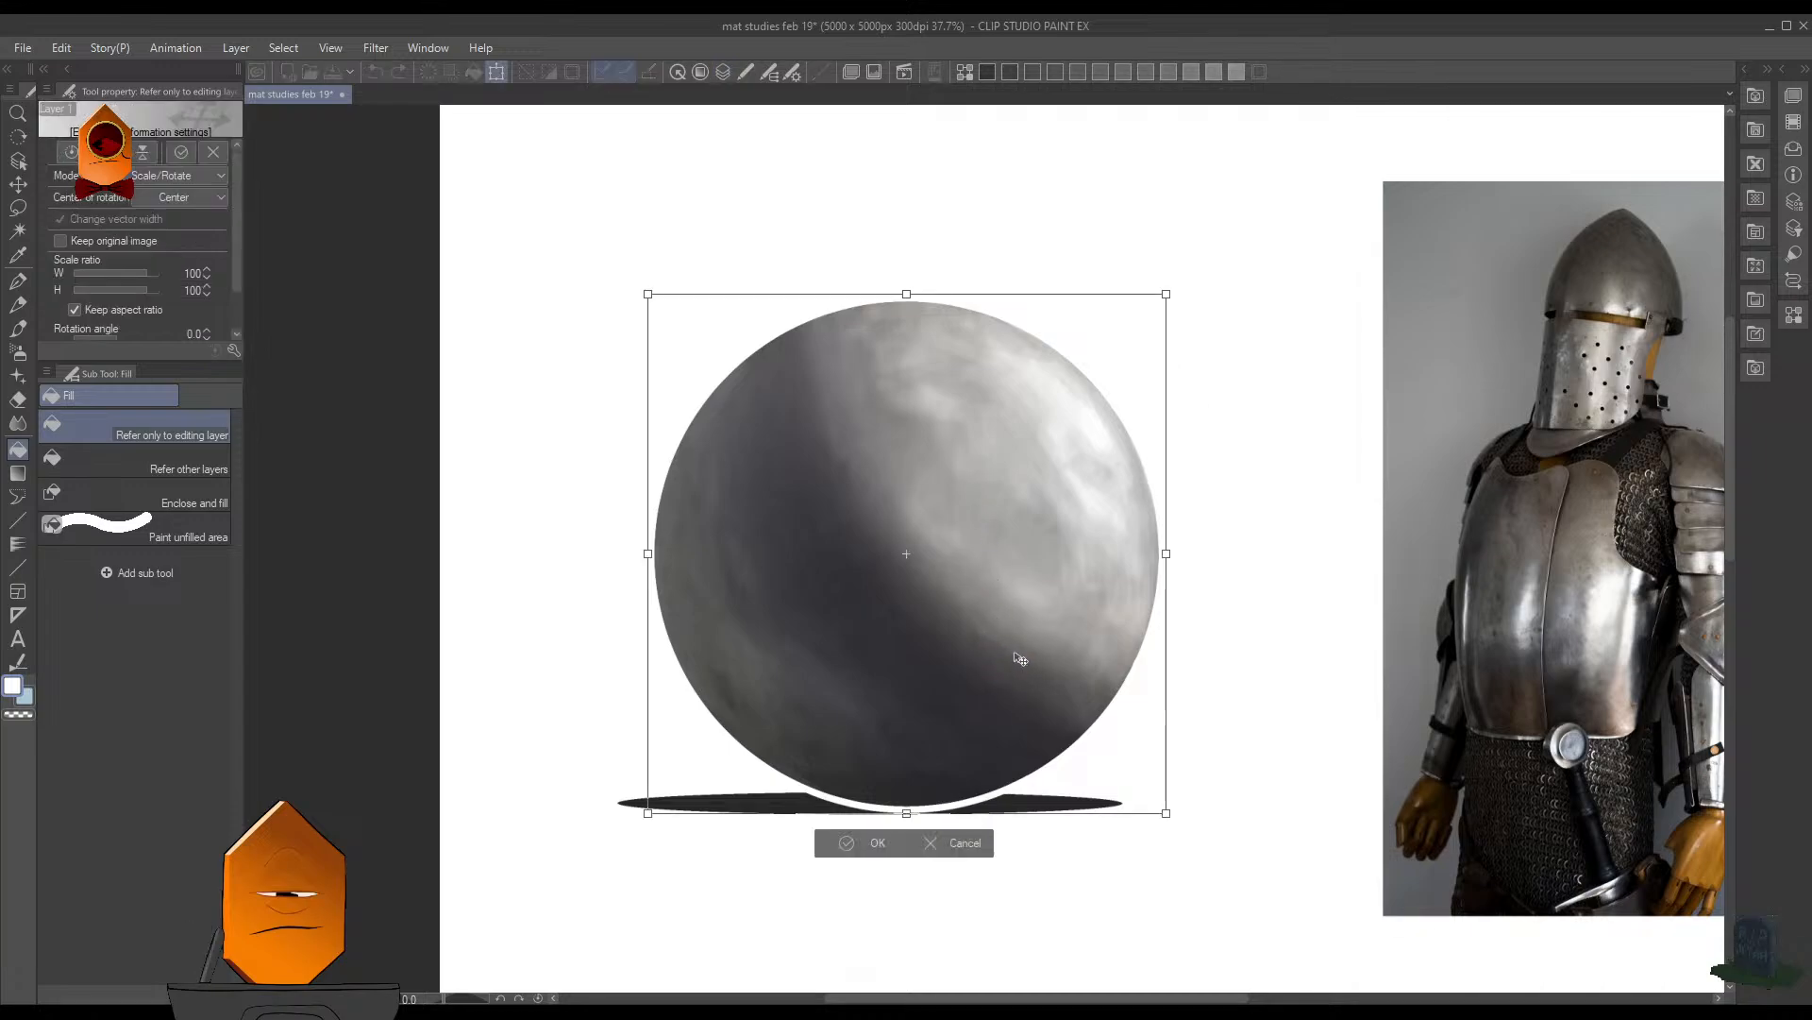
pyautogui.press('Down')
pyautogui.press('Down')
pyautogui.press('Down')
pyautogui.press('Down')
pyautogui.press('Down')
pyautogui.press('Down')
pyautogui.press('Down')
pyautogui.press('Down')
pyautogui.press('Down')
pyautogui.press('Down')
pyautogui.press('Down')
pyautogui.press('Down')
pyautogui.press('Down')
pyautogui.press('Down')
pyautogui.press('Down')
pyautogui.press('Down')
pyautogui.press('Down')
pyautogui.press('Down')
pyautogui.press('Down')
pyautogui.press('Down')
pyautogui.press('Up')
pyautogui.press('Up')
pyautogui.press('Up')
pyautogui.press('Up')
pyautogui.press('Up')
pyautogui.press('Up')
pyautogui.press('Up')
pyautogui.press('Up')
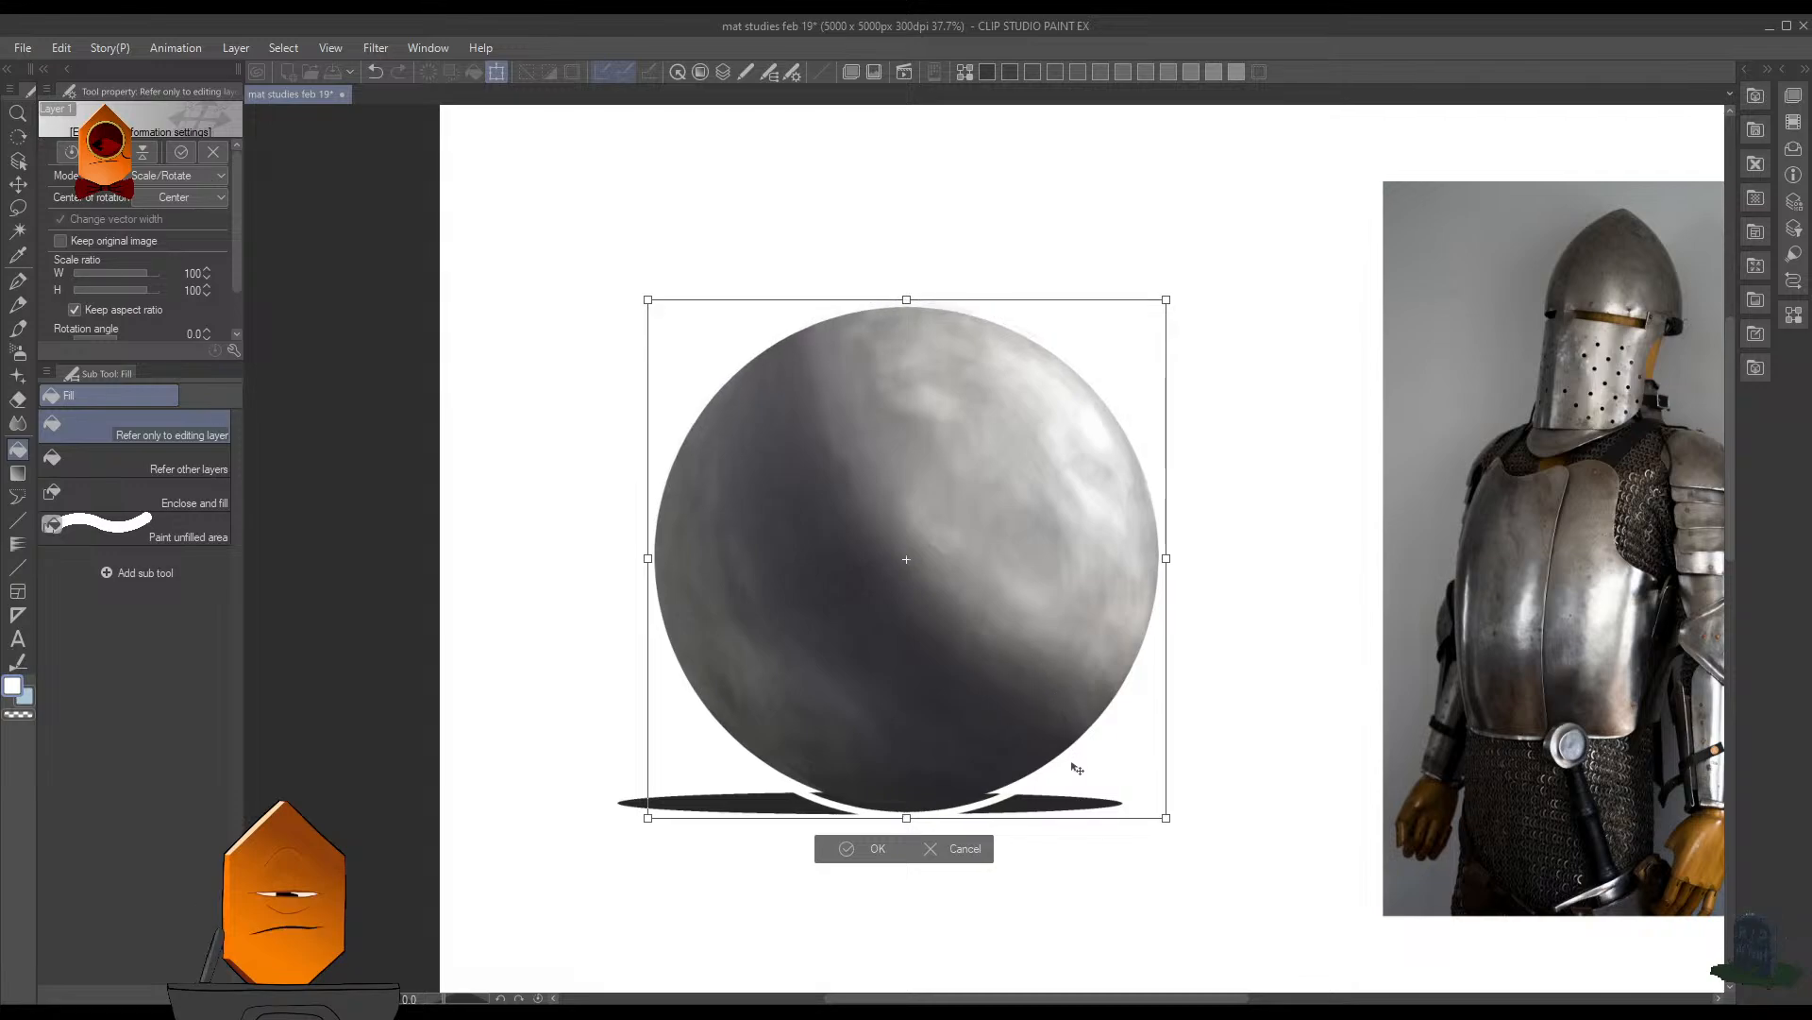
pyautogui.click(892, 853)
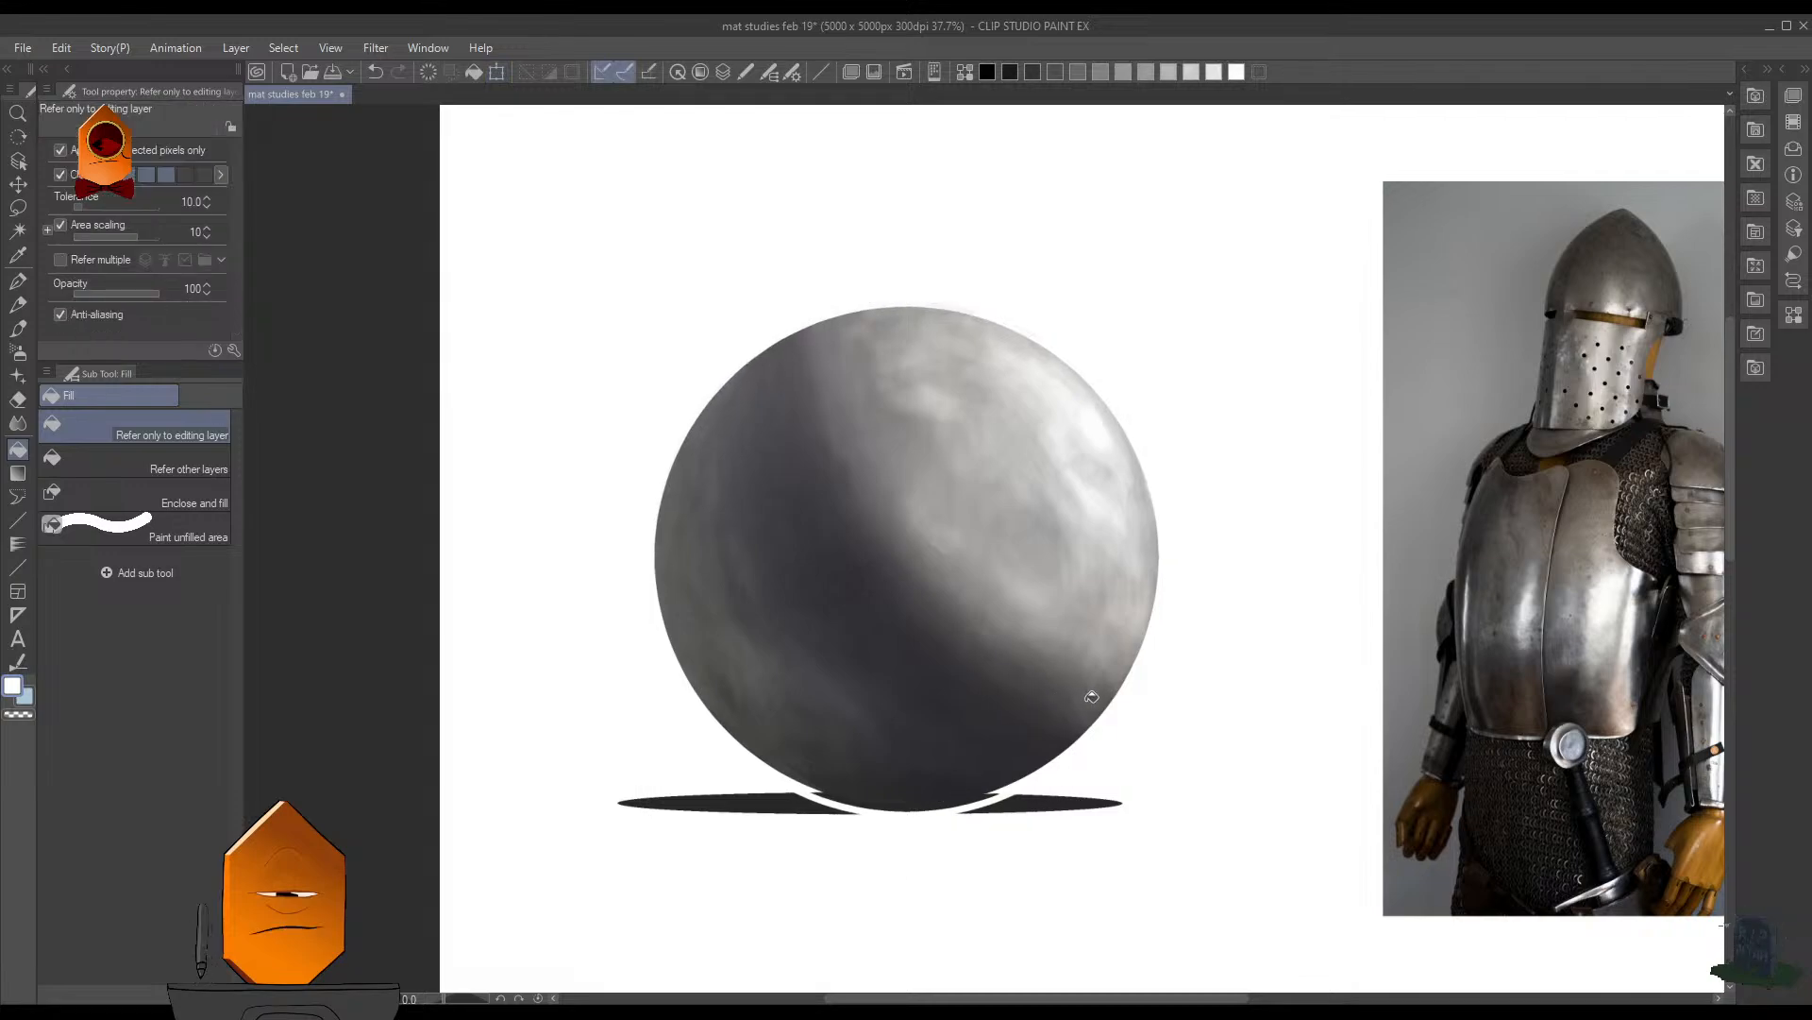
# - Remove the white rim from around the sphere and save the drawing
pyautogui.press('F7')
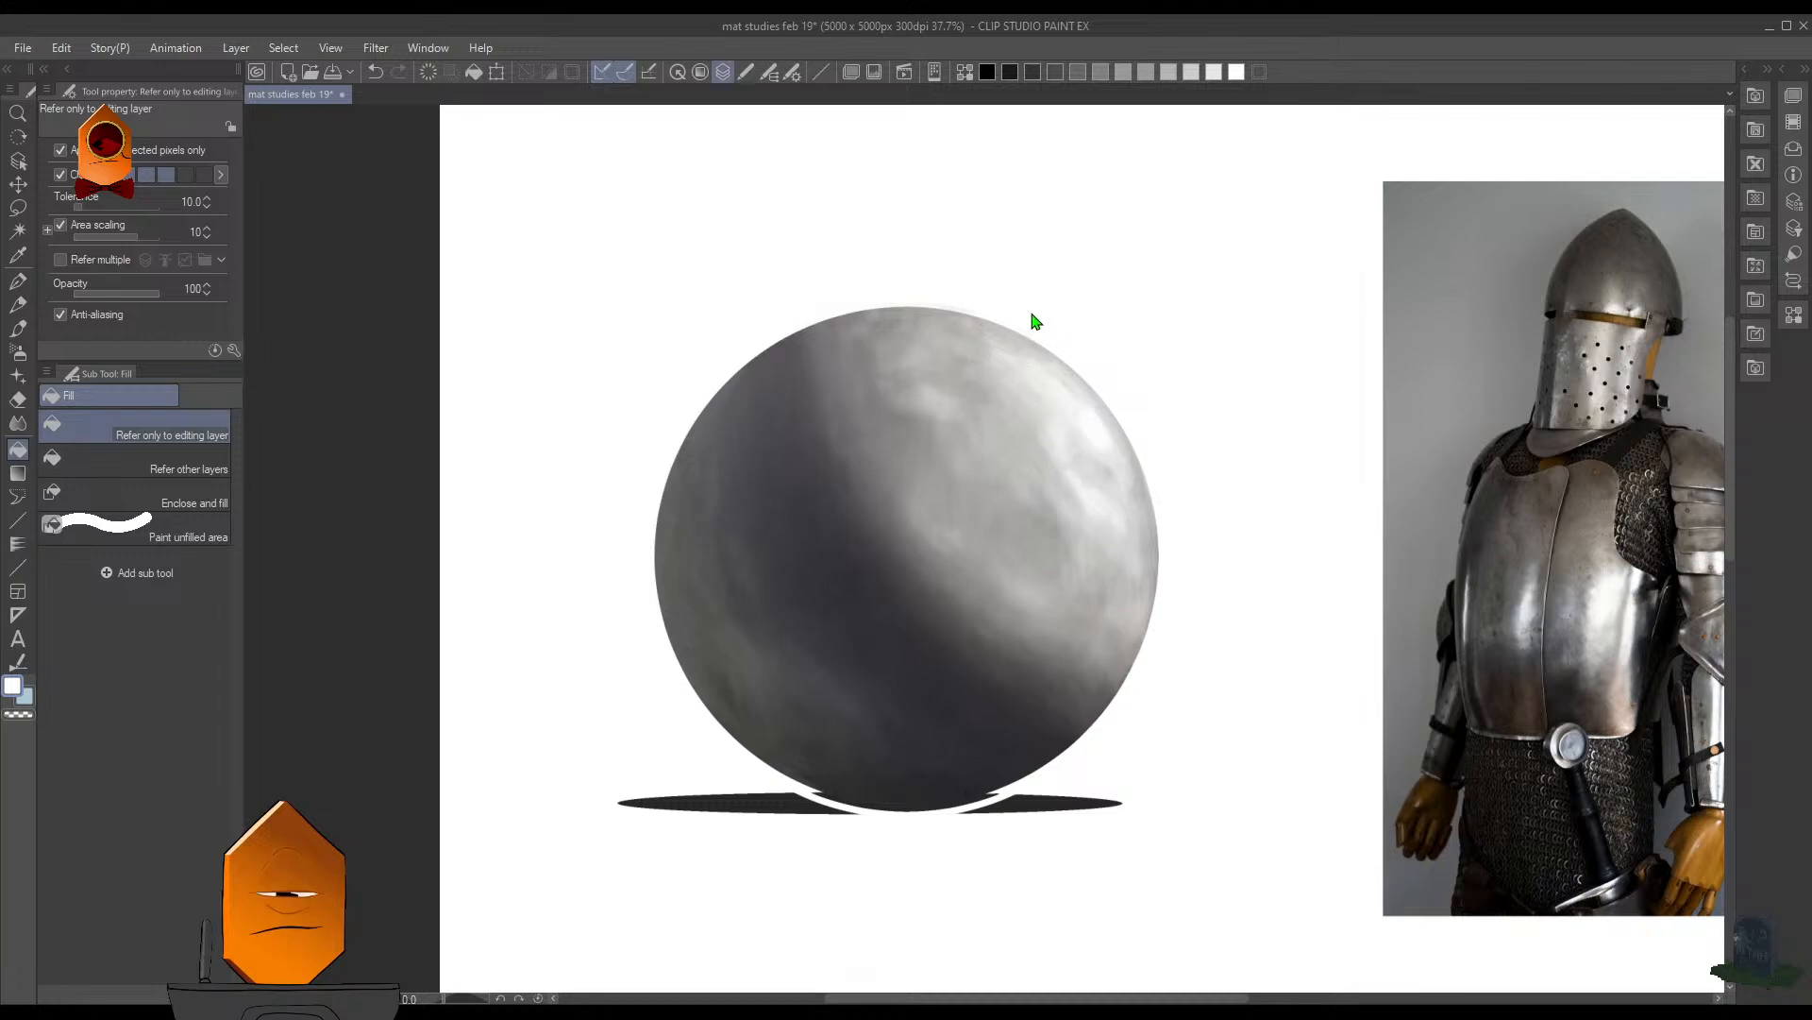
pyautogui.click(1187, 319)
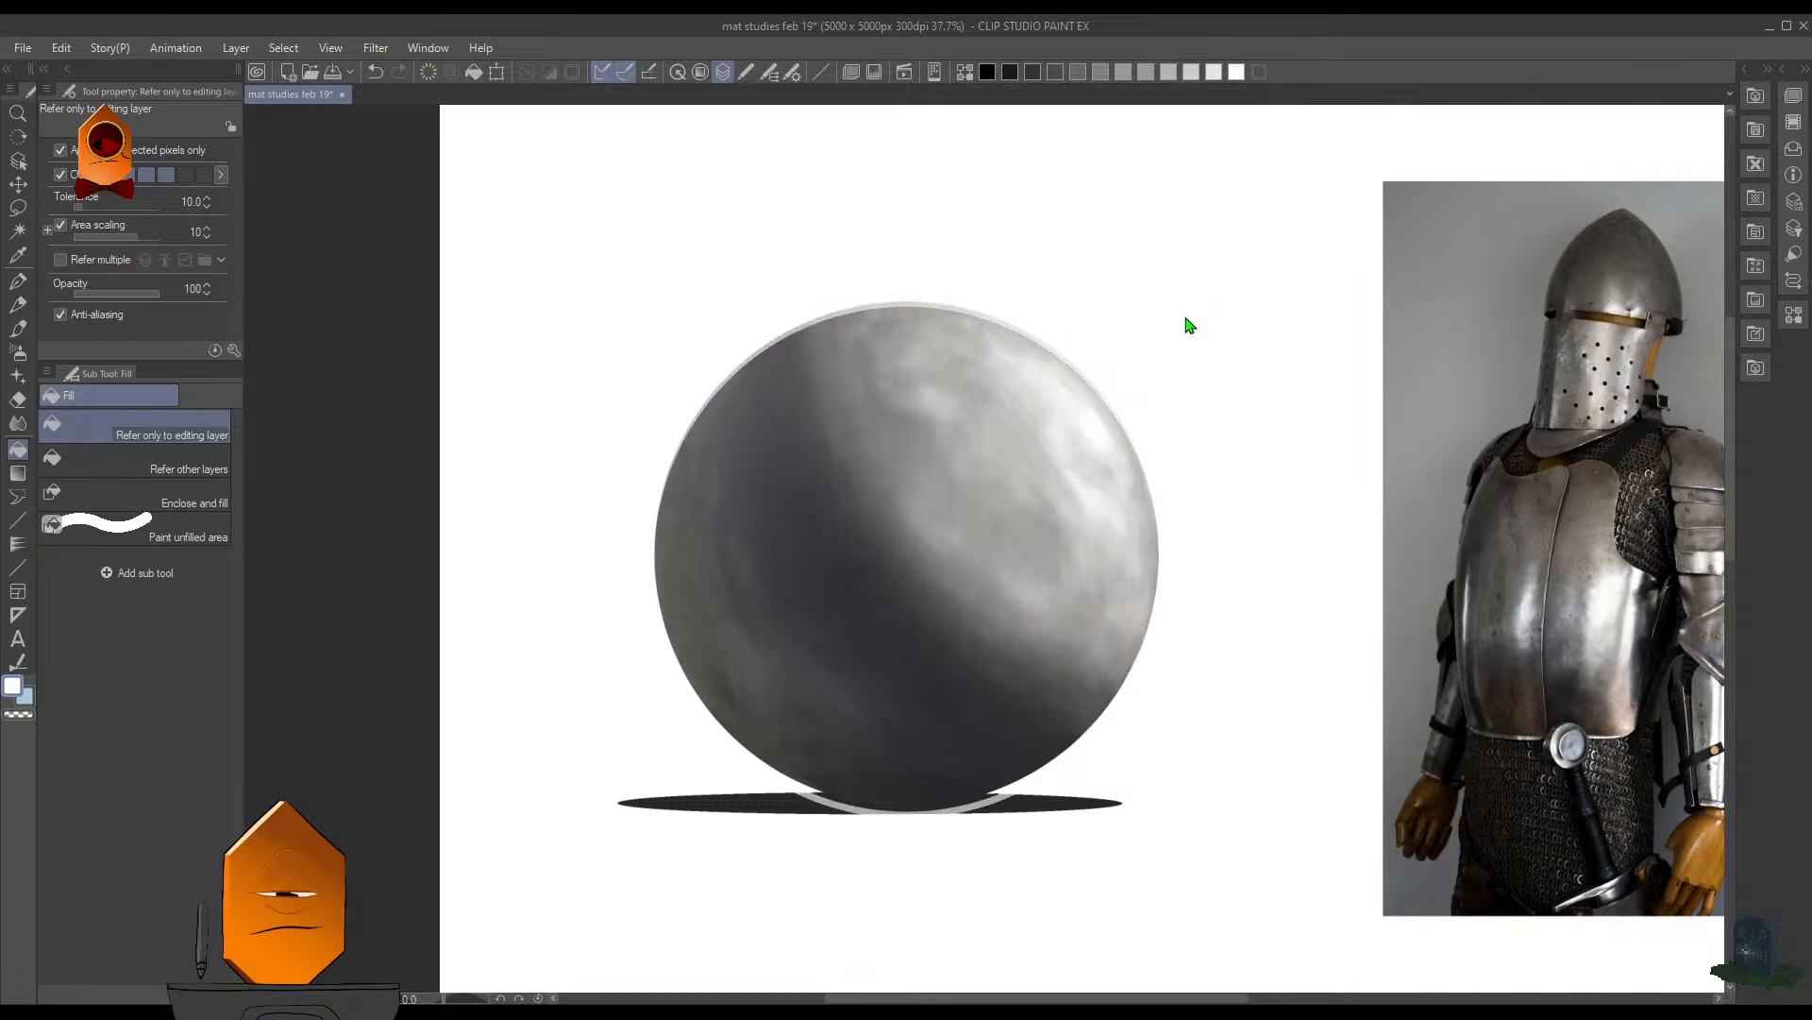
pyautogui.press('F7')
pyautogui.hotkey('ctrl', 'z')
pyautogui.press('F7')
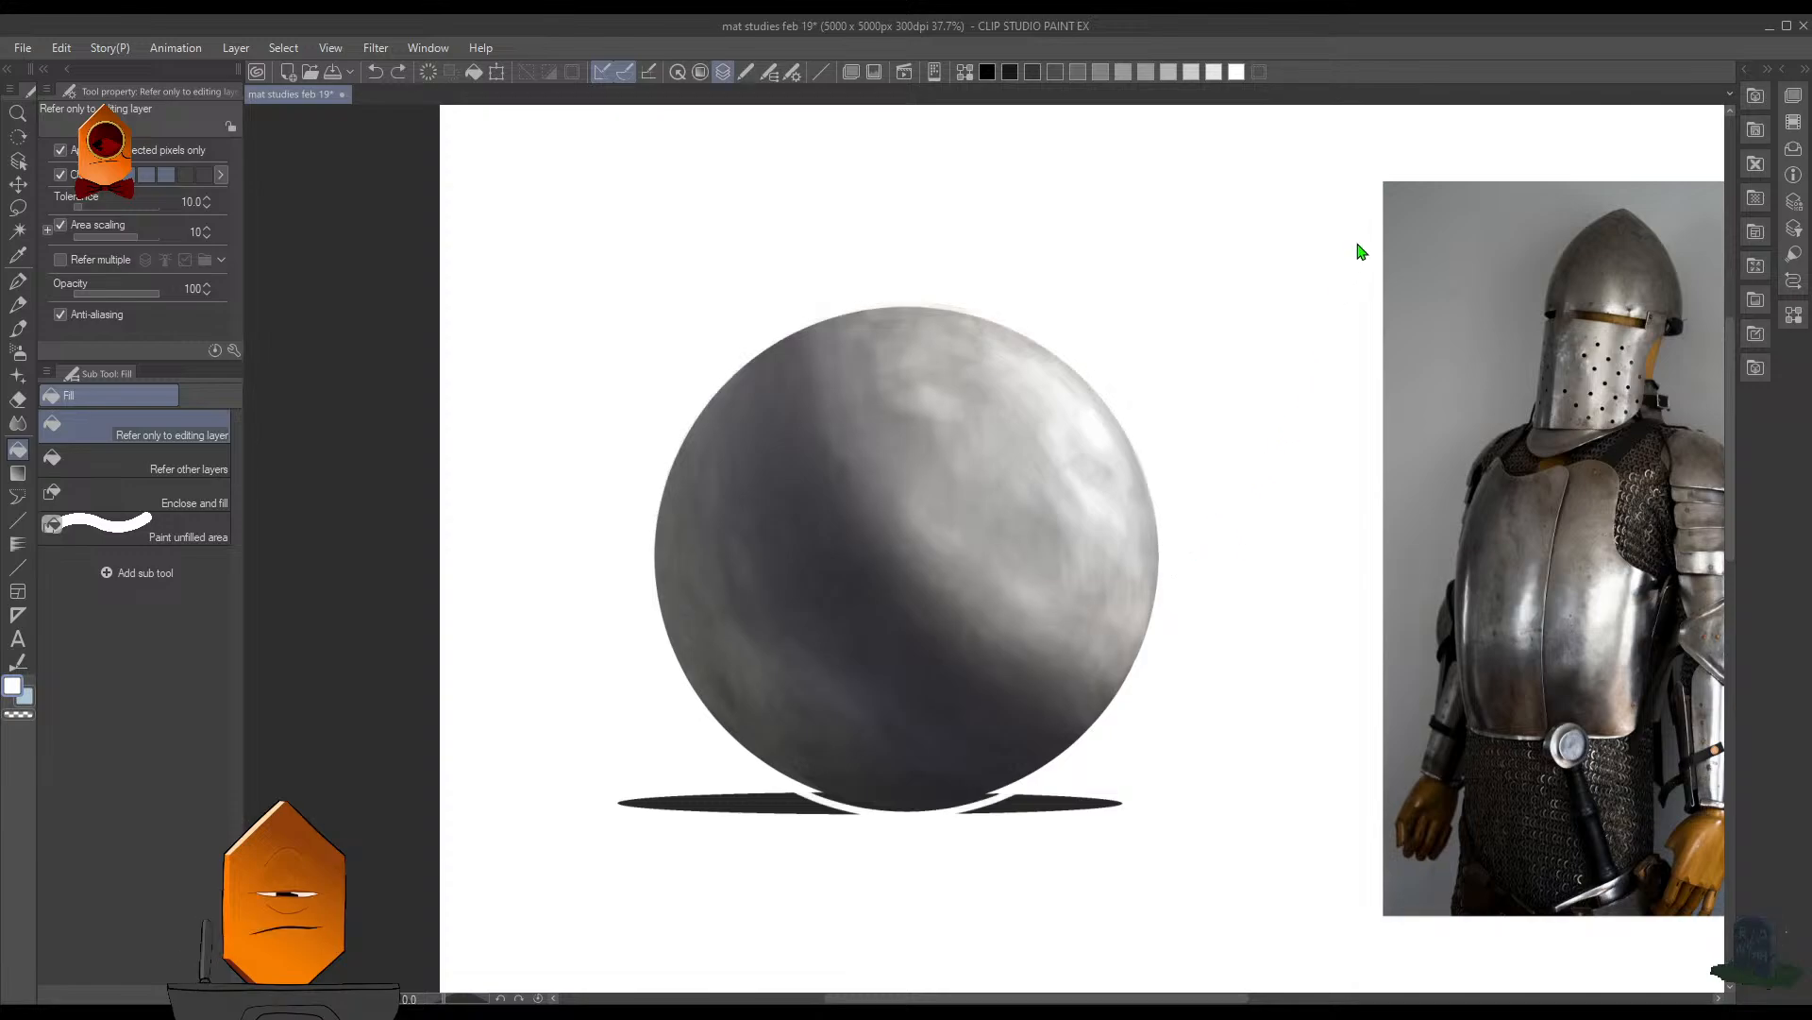
pyautogui.hotkey('ctrl', 'shift', 'z')
pyautogui.hotkey('ctrl', 's')
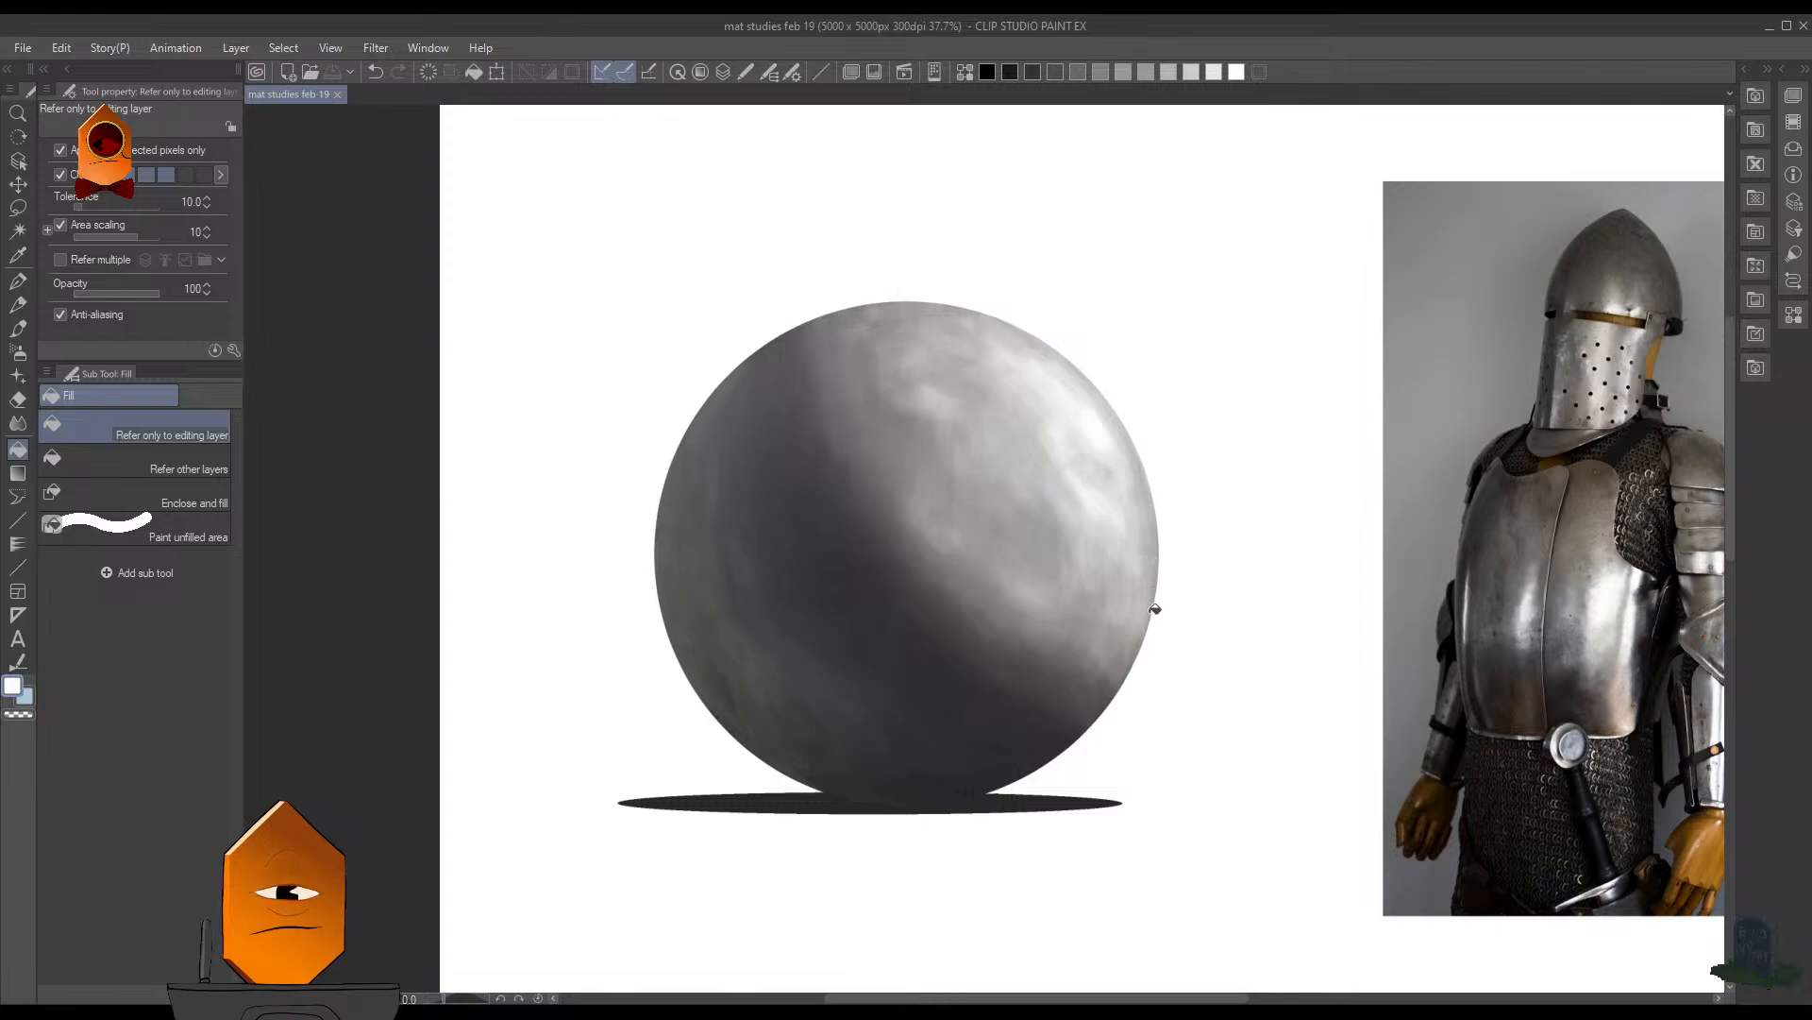
# - Select the painted metal sphere's area from its layer and shrink the selection slightly
pyautogui.press('F7')
pyautogui.keyDown('ctrl'); pyautogui.click(1039, 615); pyautogui.keyUp('ctrl')
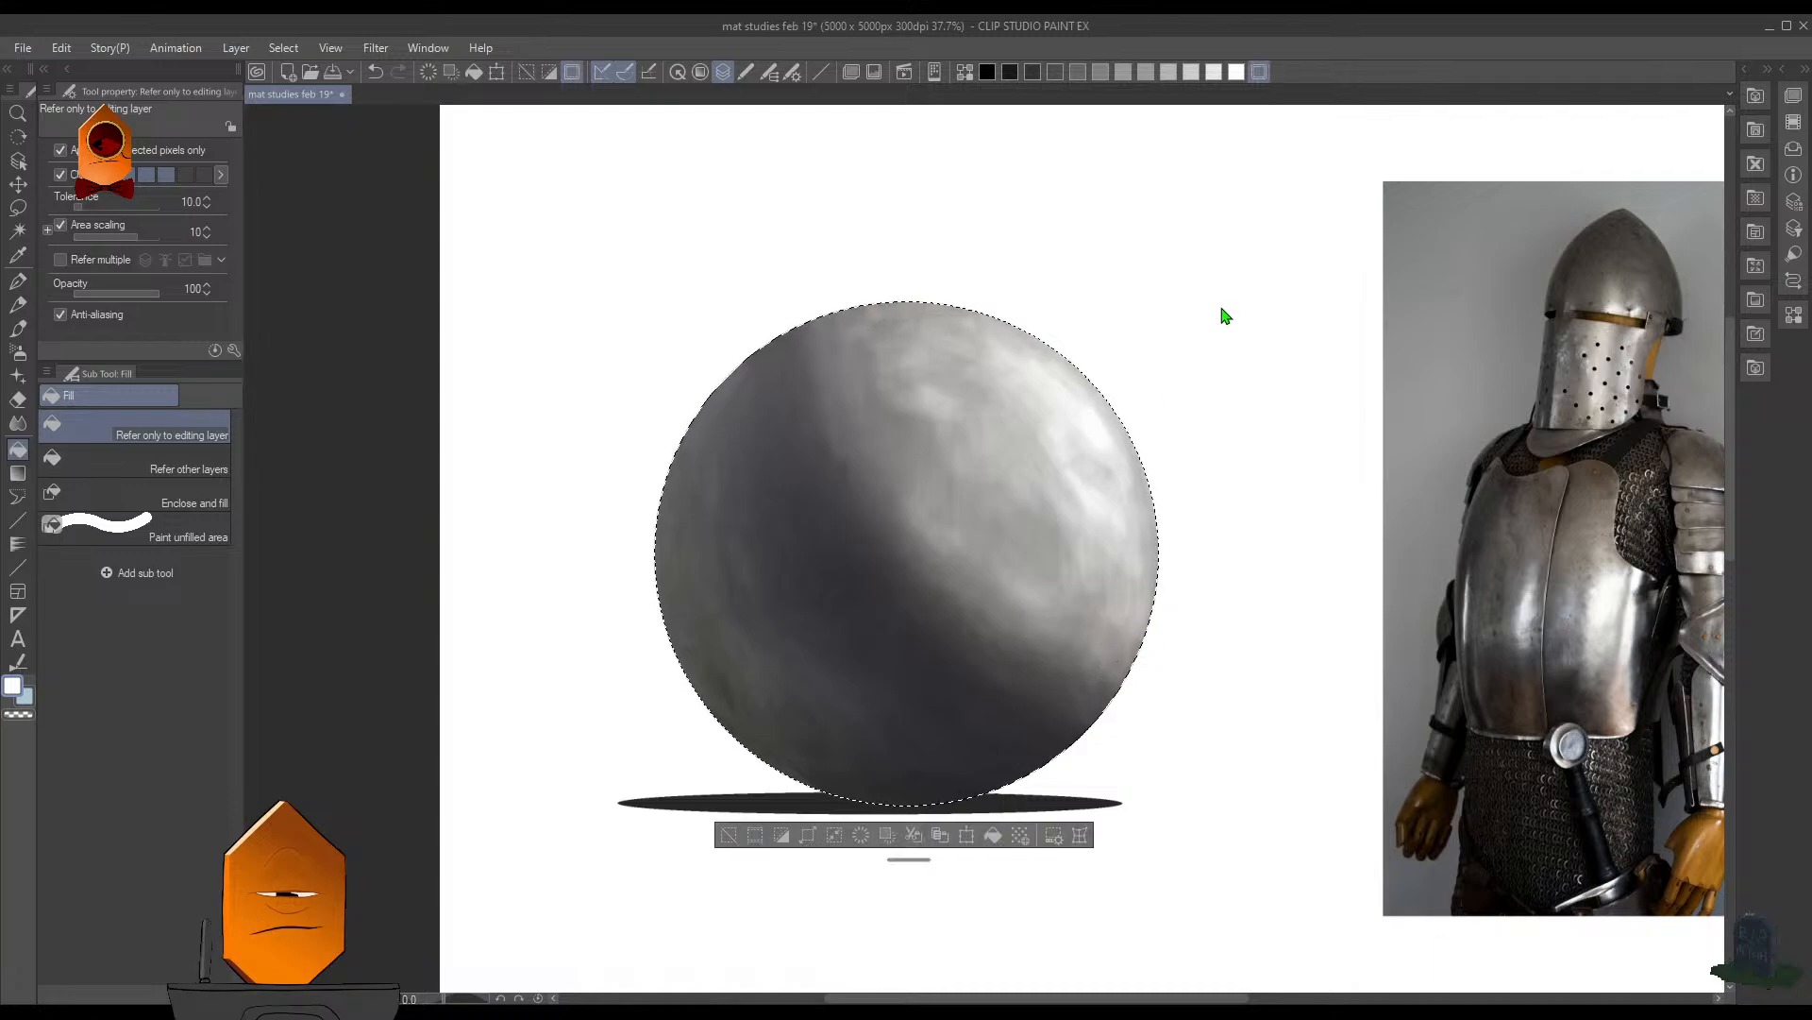
pyautogui.click(286, 49)
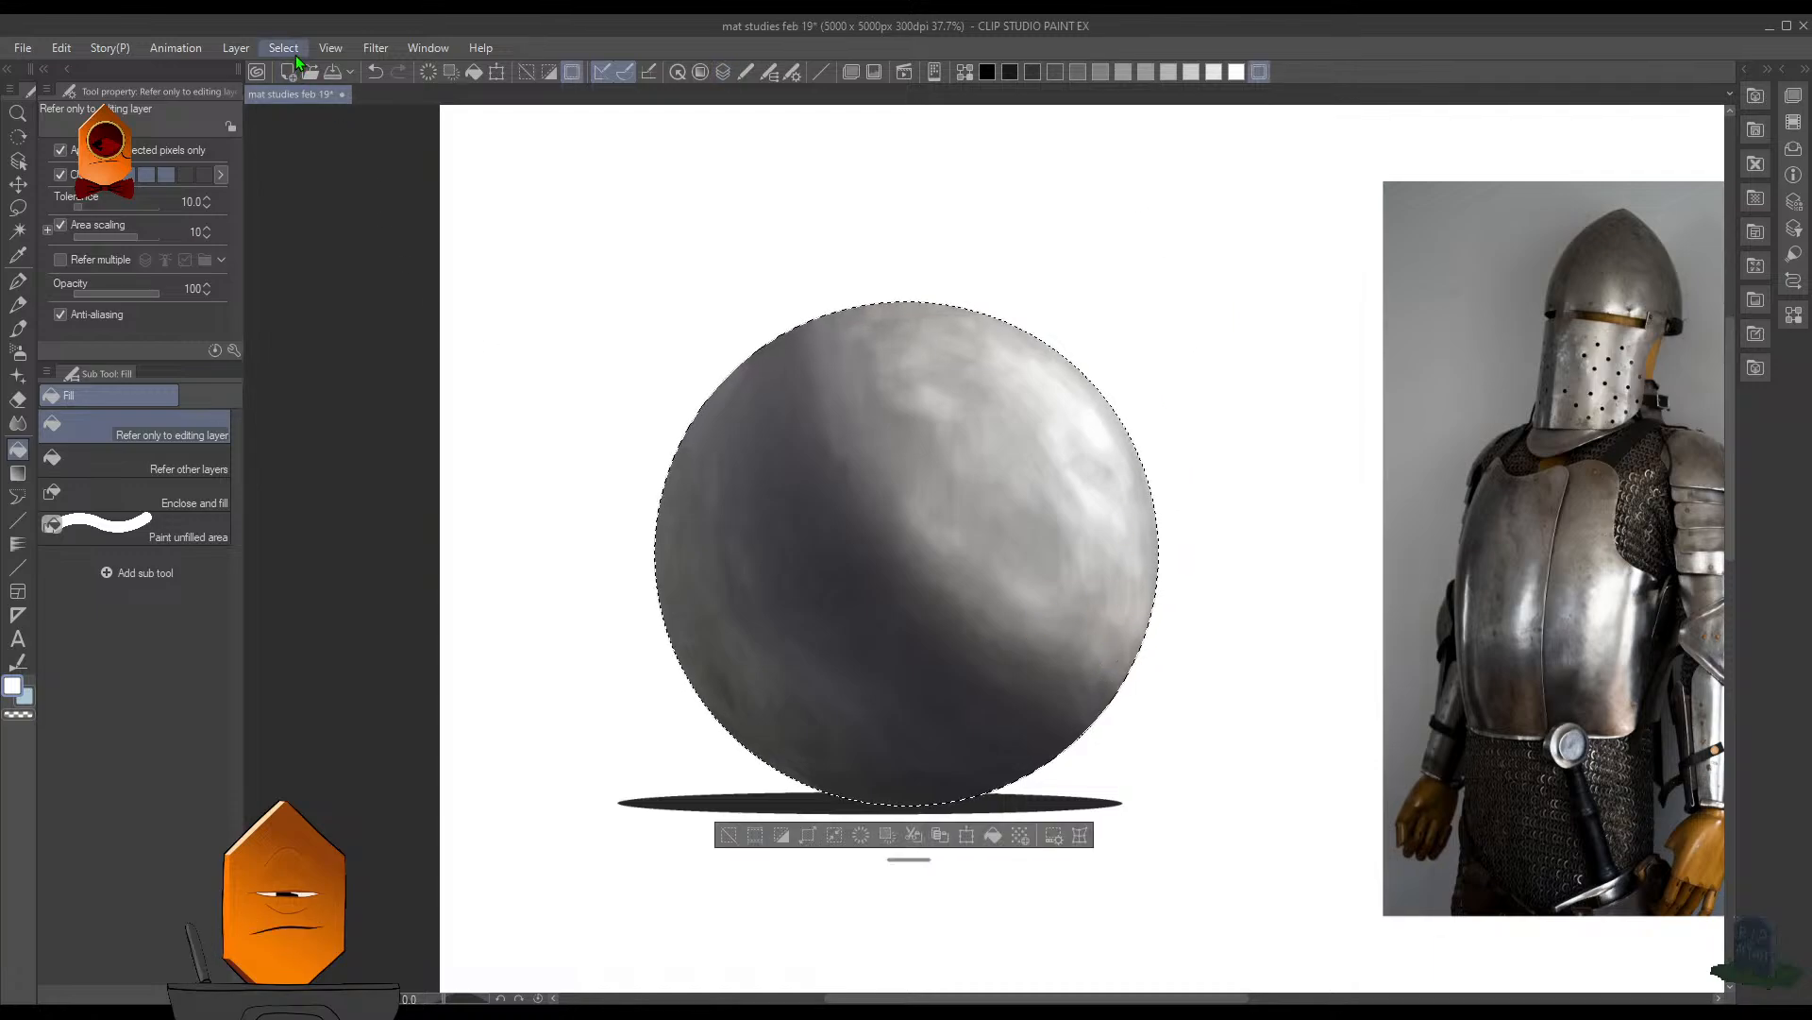
pyautogui.click(450, 189)
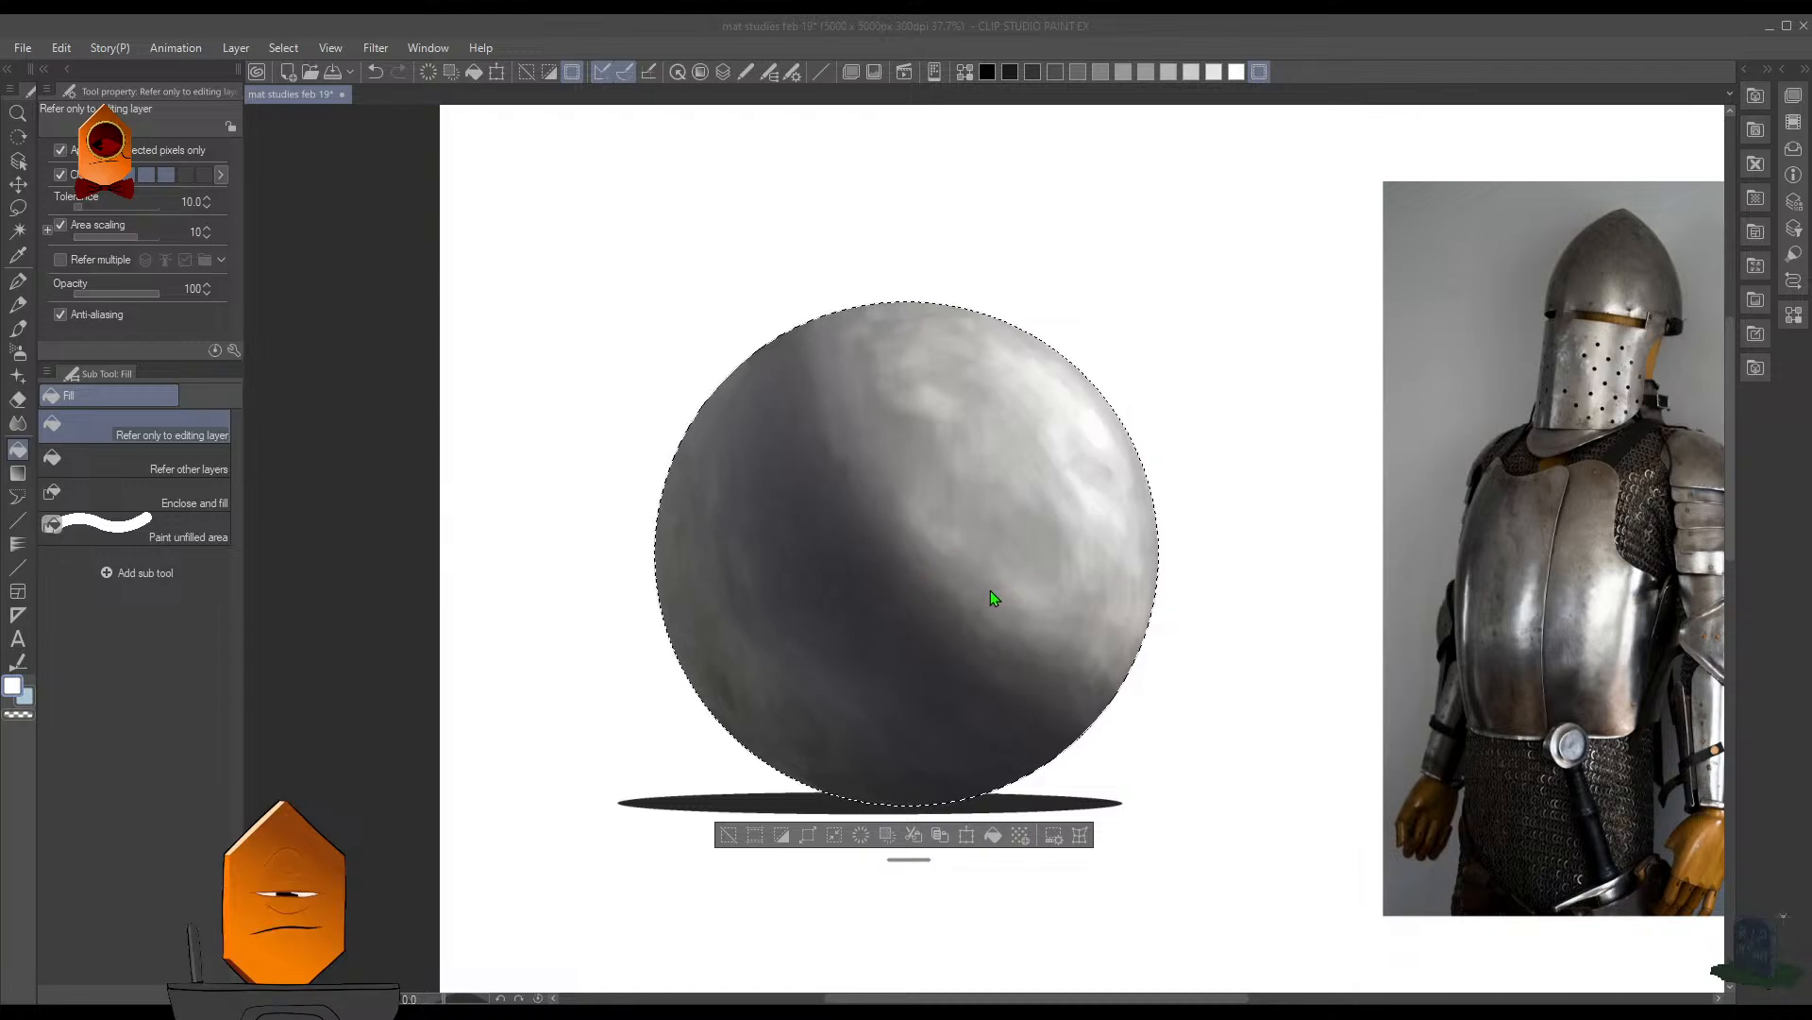
pyautogui.press('Return')
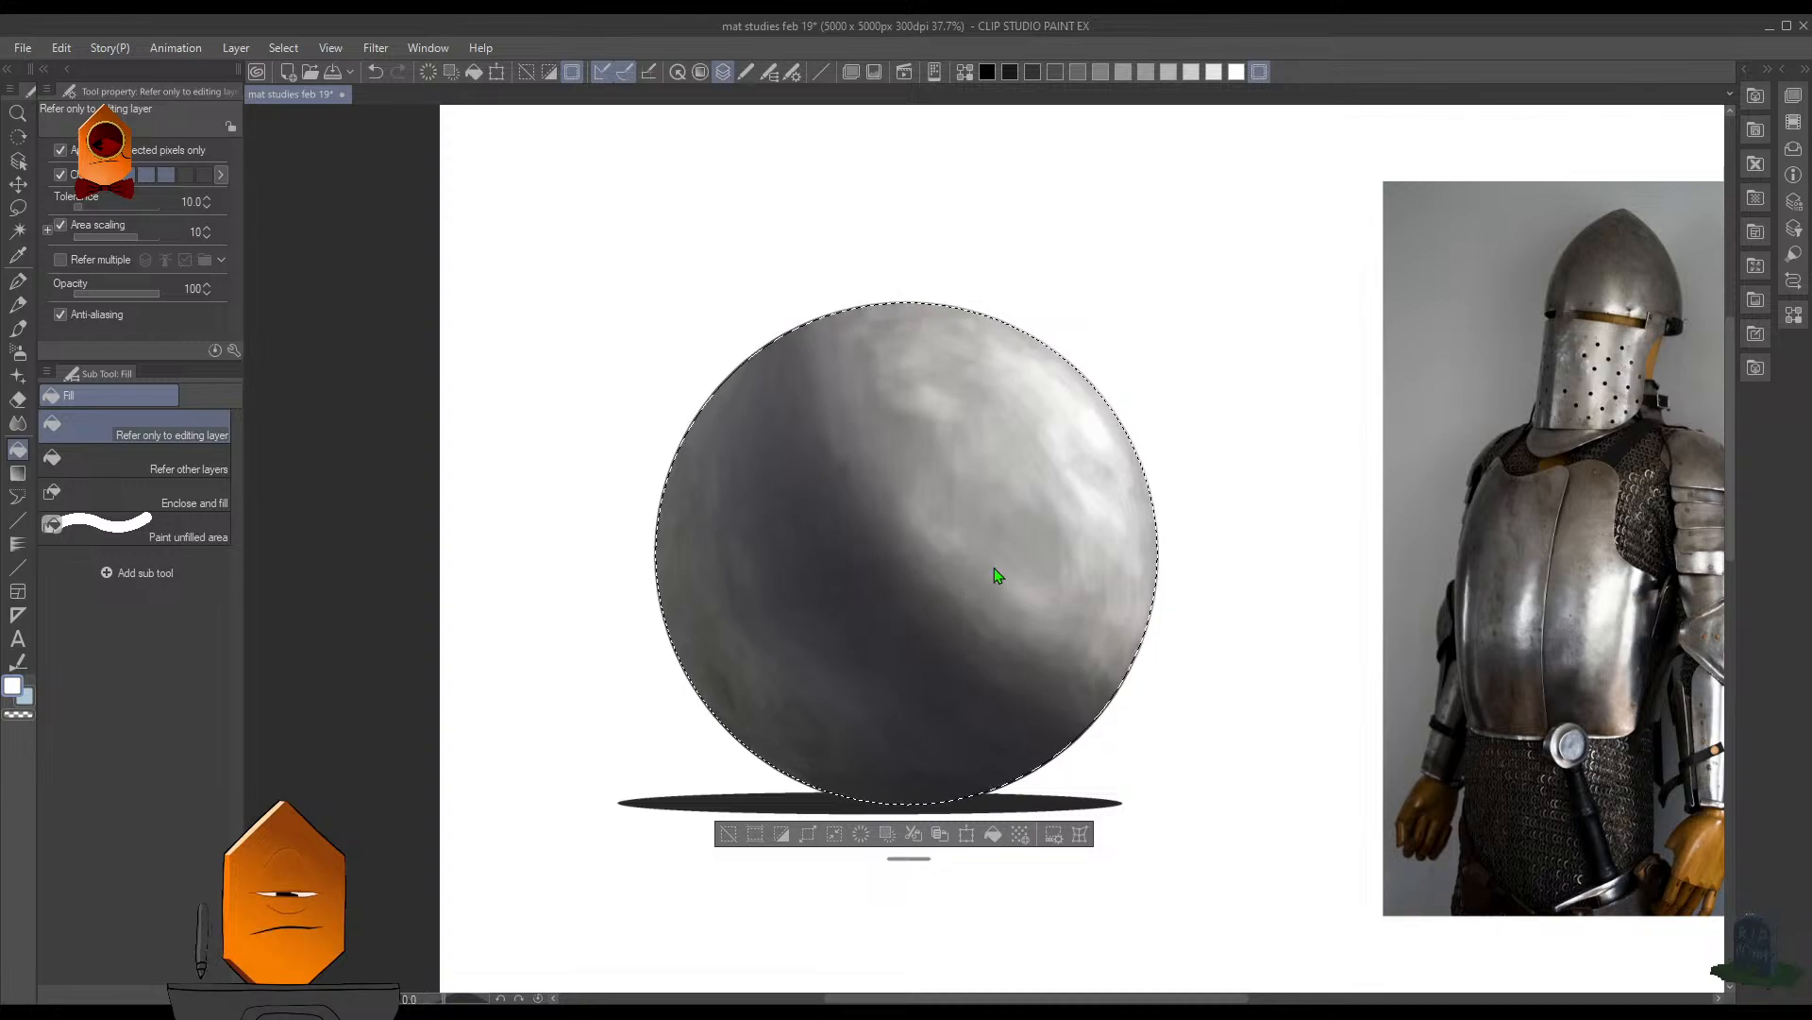
# - Invert the selection and spray white along the sphere's right edge with the Soft airbrush at size 450
pyautogui.moveTo(978, 414); pyautogui.dragTo(1012, 350)
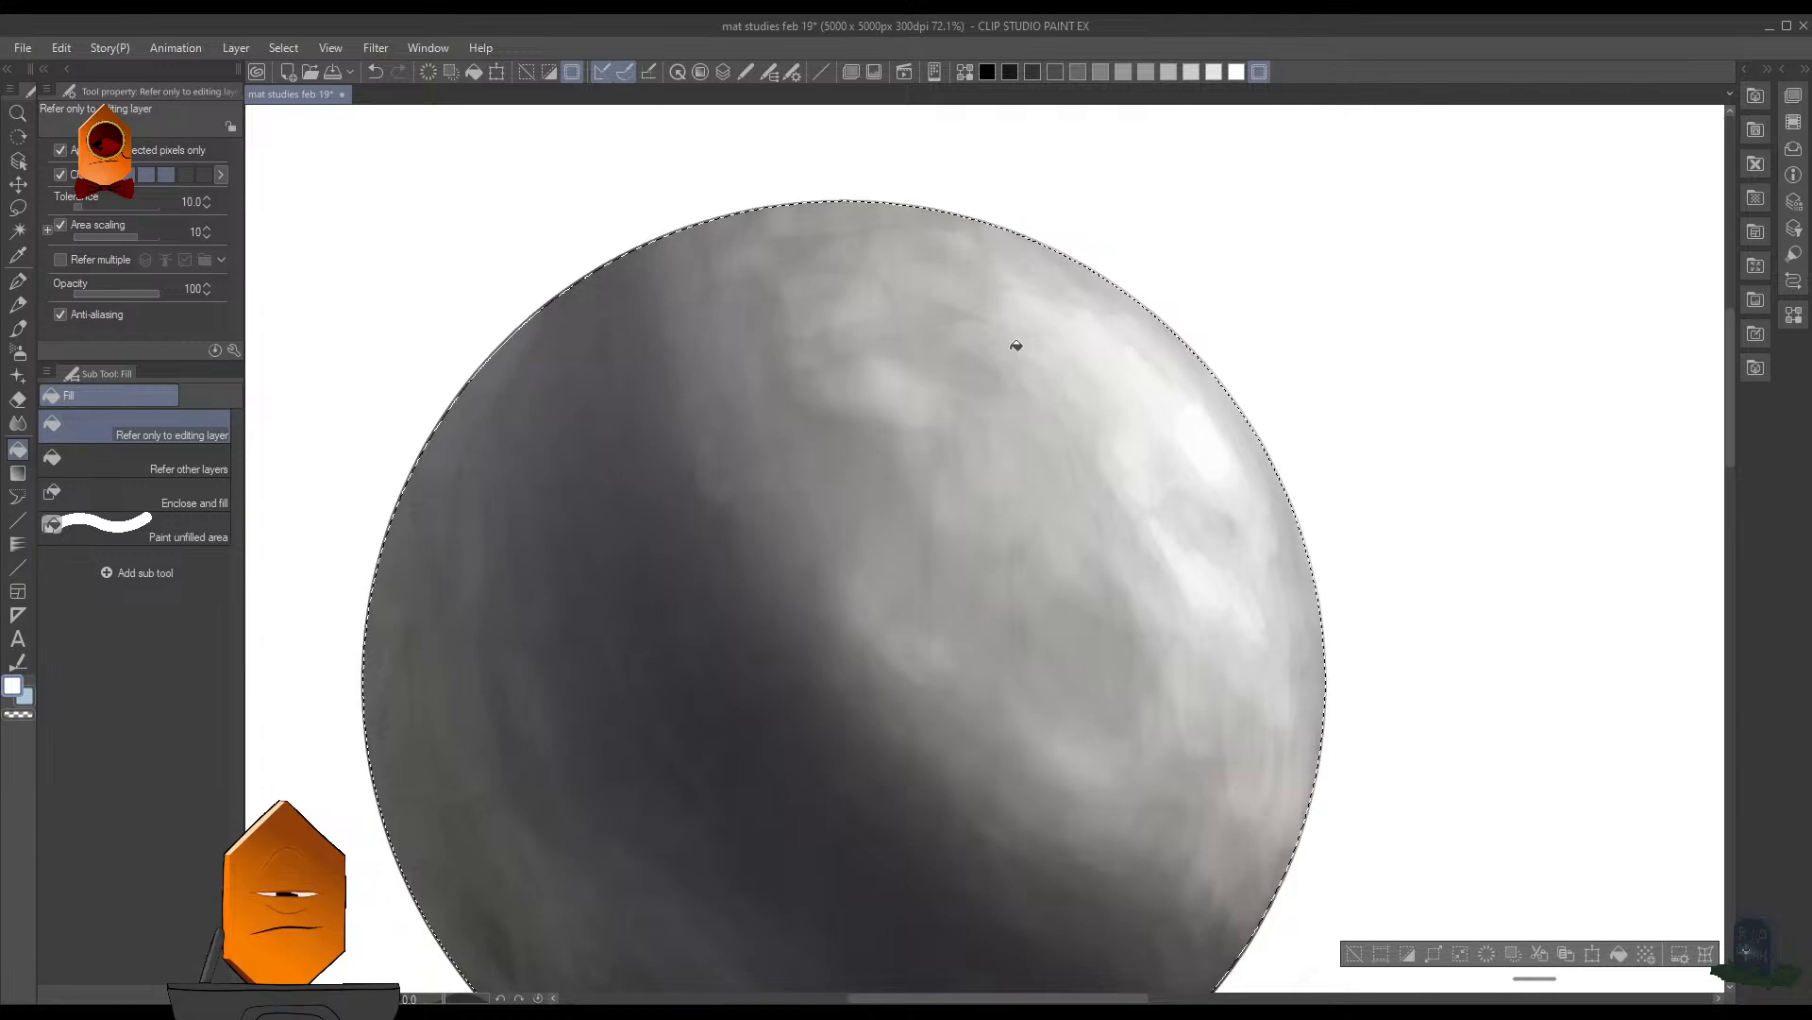
pyautogui.scroll(-3, 1424, 431)
pyautogui.press('b')
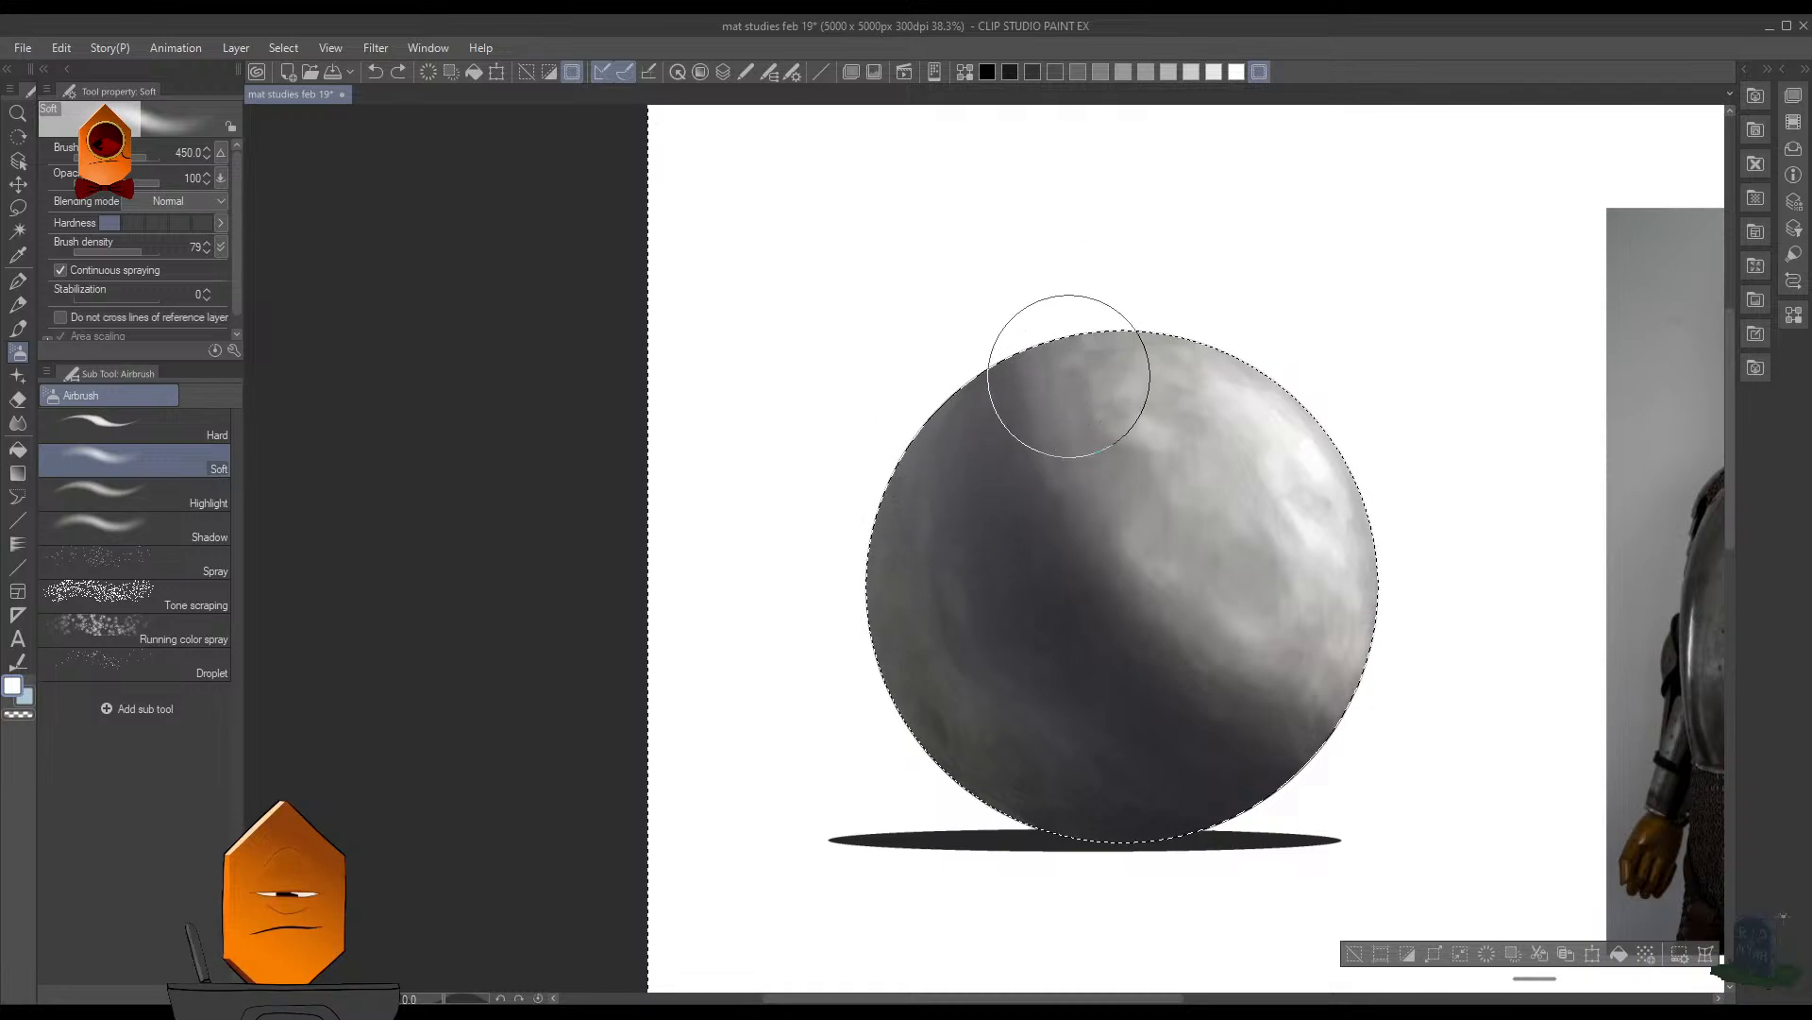
pyautogui.moveTo(1185, 436)
pyautogui.mouseDown()
pyautogui.moveTo(1268, 460)
pyautogui.moveTo(1395, 692)
pyautogui.mouseUp()
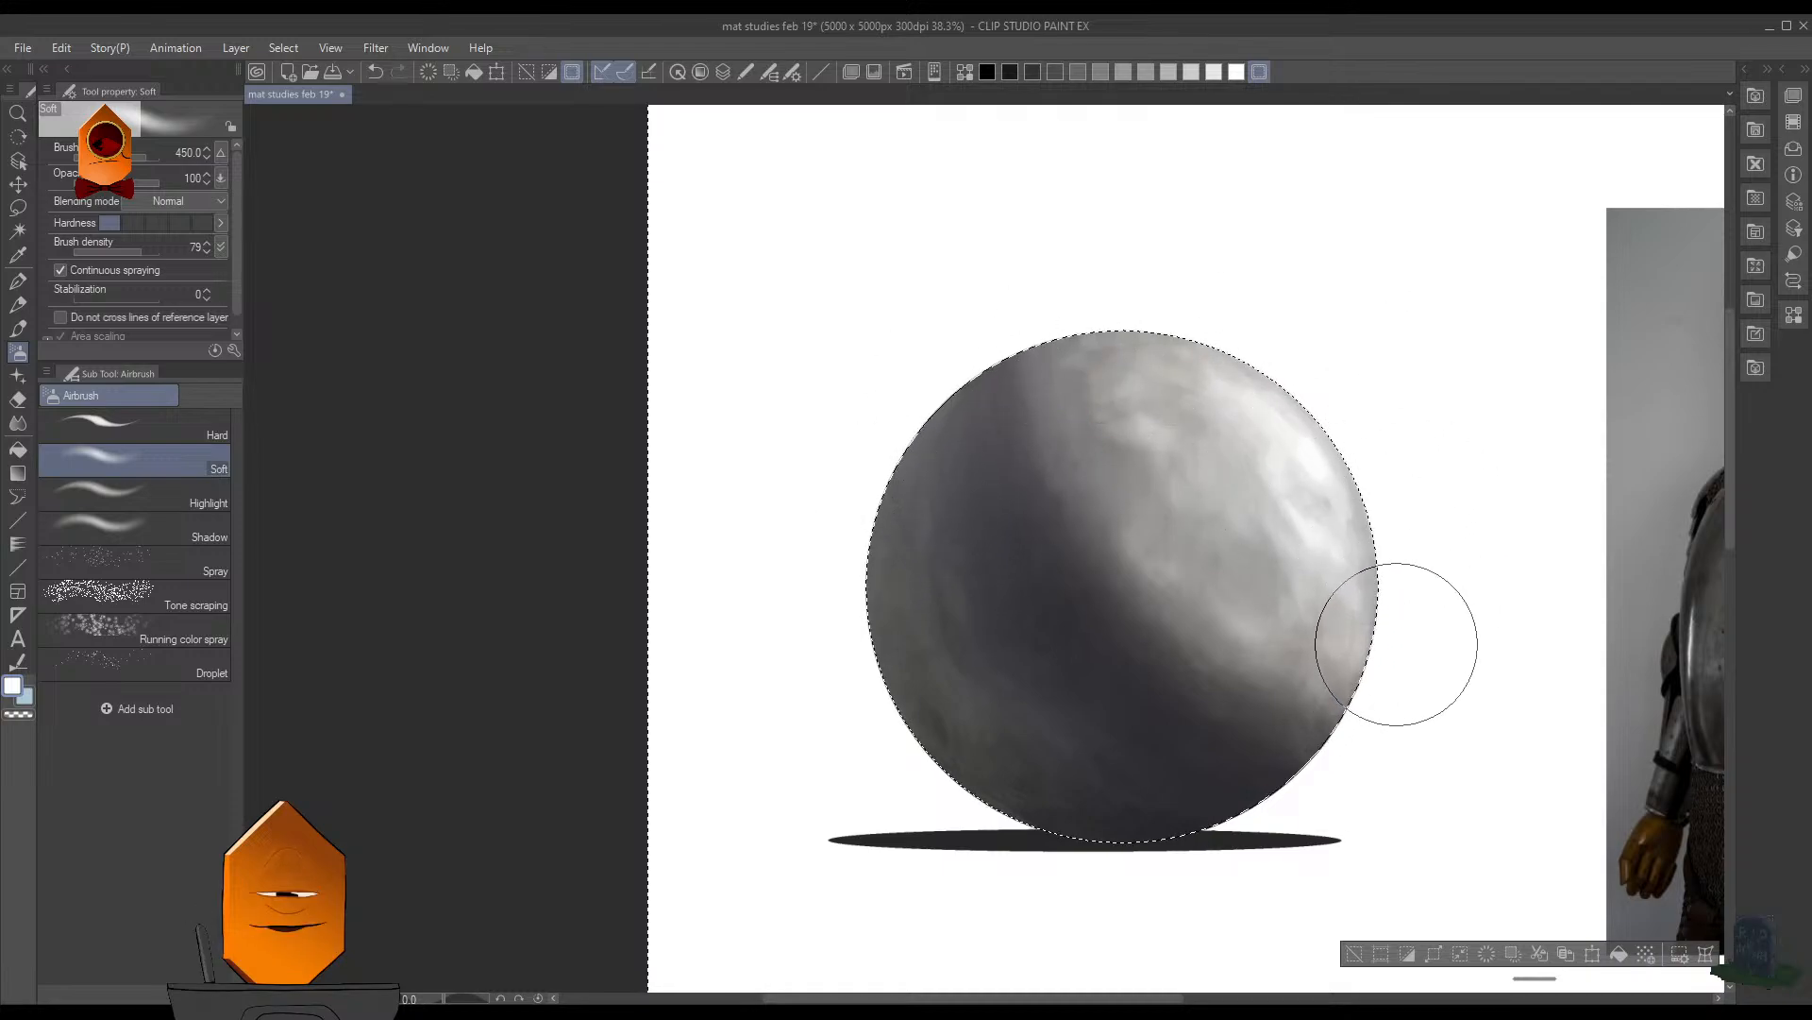
# - Hide the selection border and airbrush white along the sphere's upper-right rim
pyautogui.hotkey('ctrl', 'd')
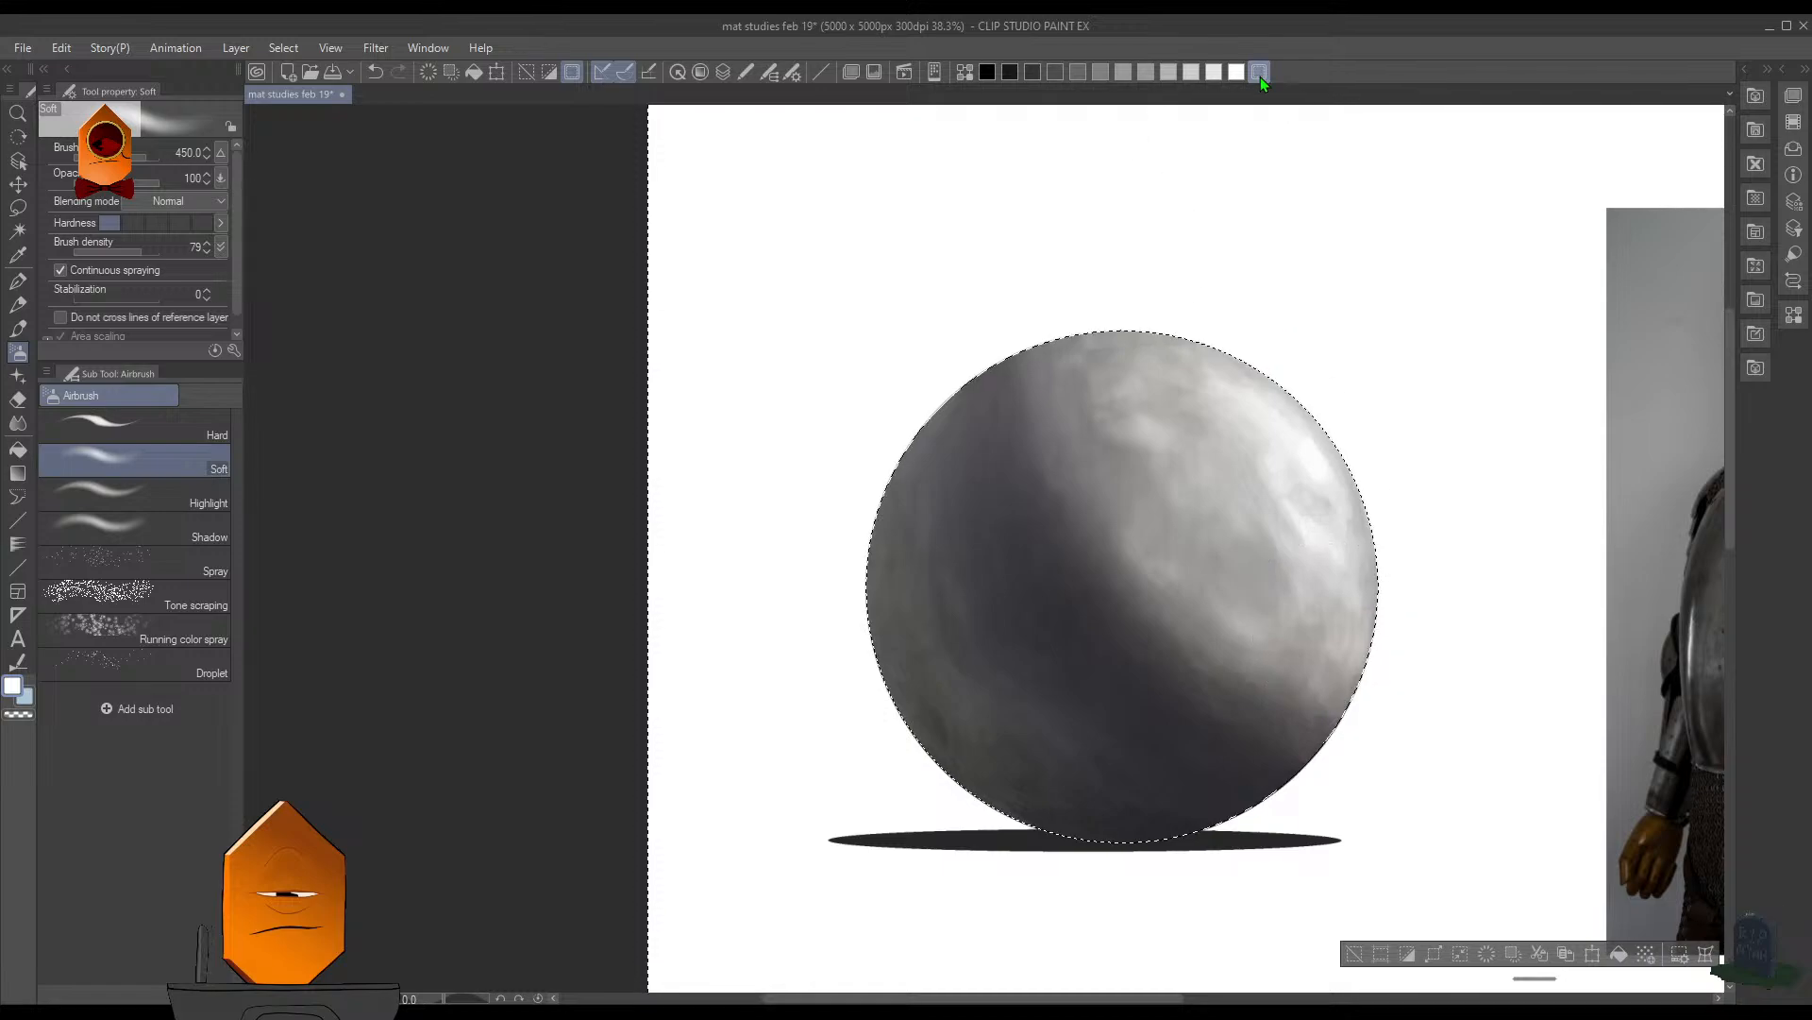
pyautogui.moveTo(1282, 309); pyautogui.dragTo(1313, 278)
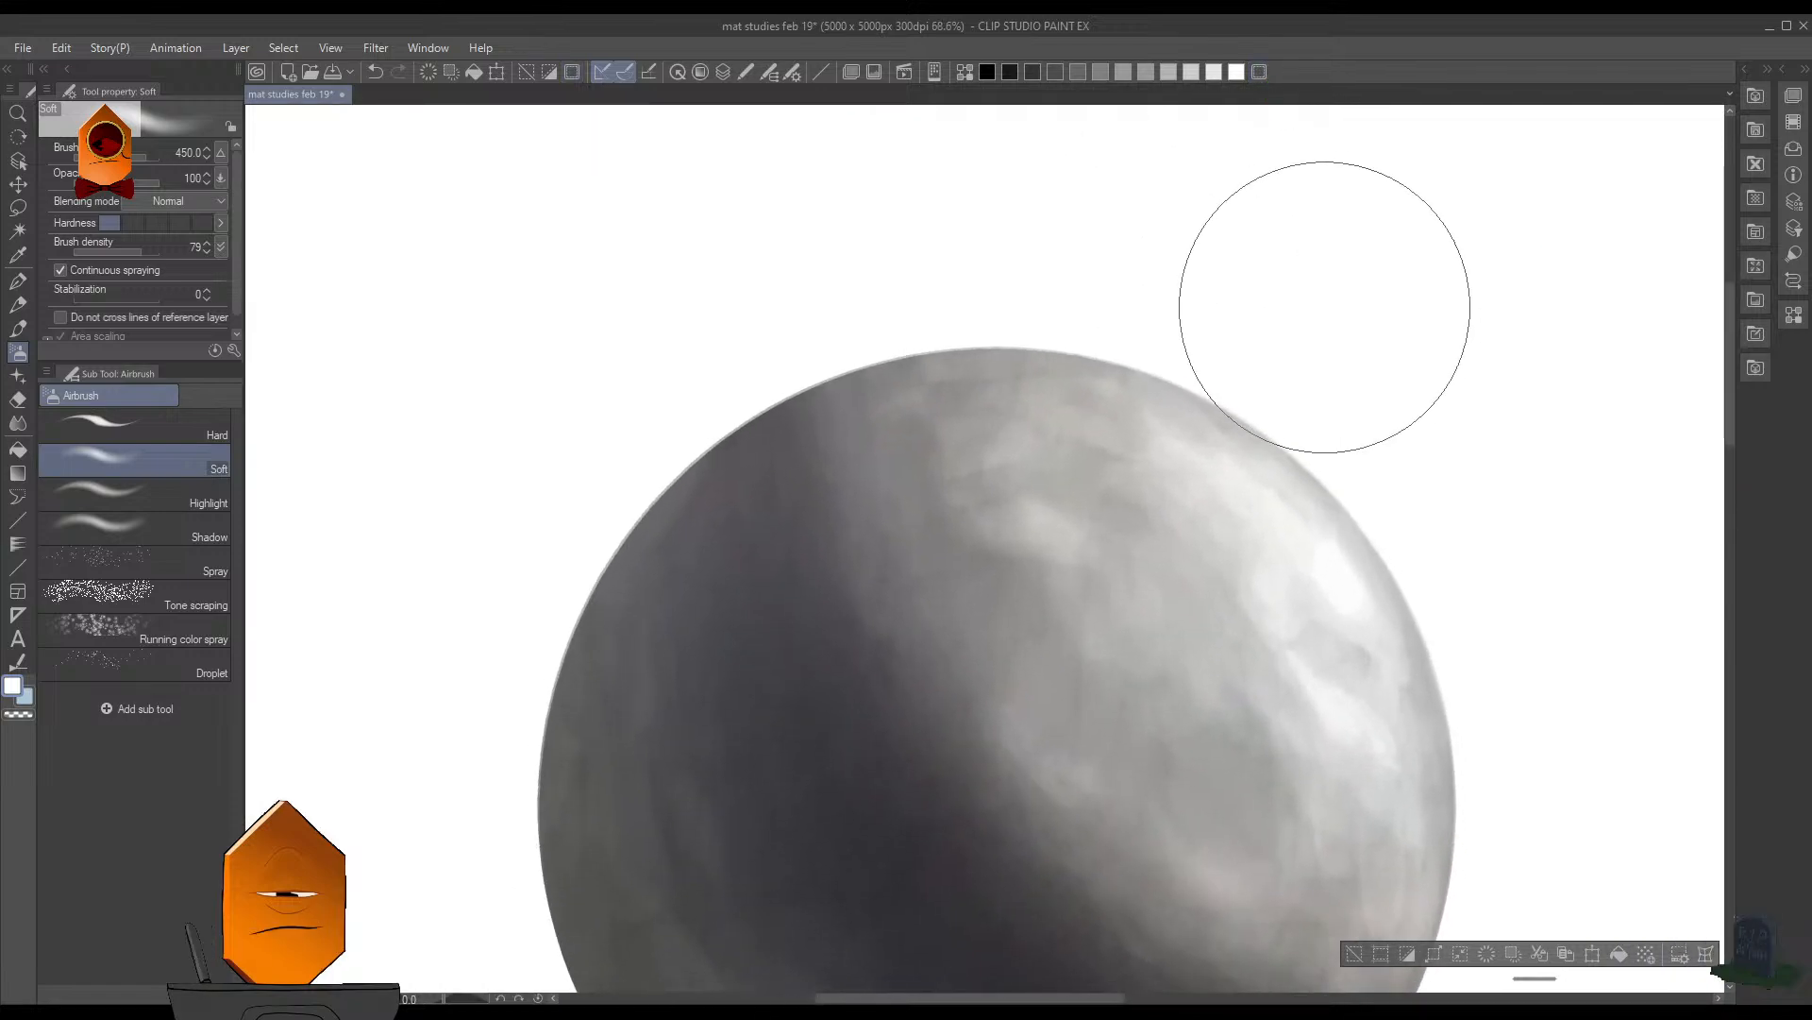
pyautogui.moveTo(1429, 392); pyautogui.dragTo(1418, 430)
pyautogui.moveTo(1524, 563); pyautogui.dragTo(1333, 491)
pyautogui.moveTo(1276, 493)
pyautogui.mouseDown()
pyautogui.moveTo(1359, 441)
pyautogui.moveTo(1407, 505)
pyautogui.mouseUp()
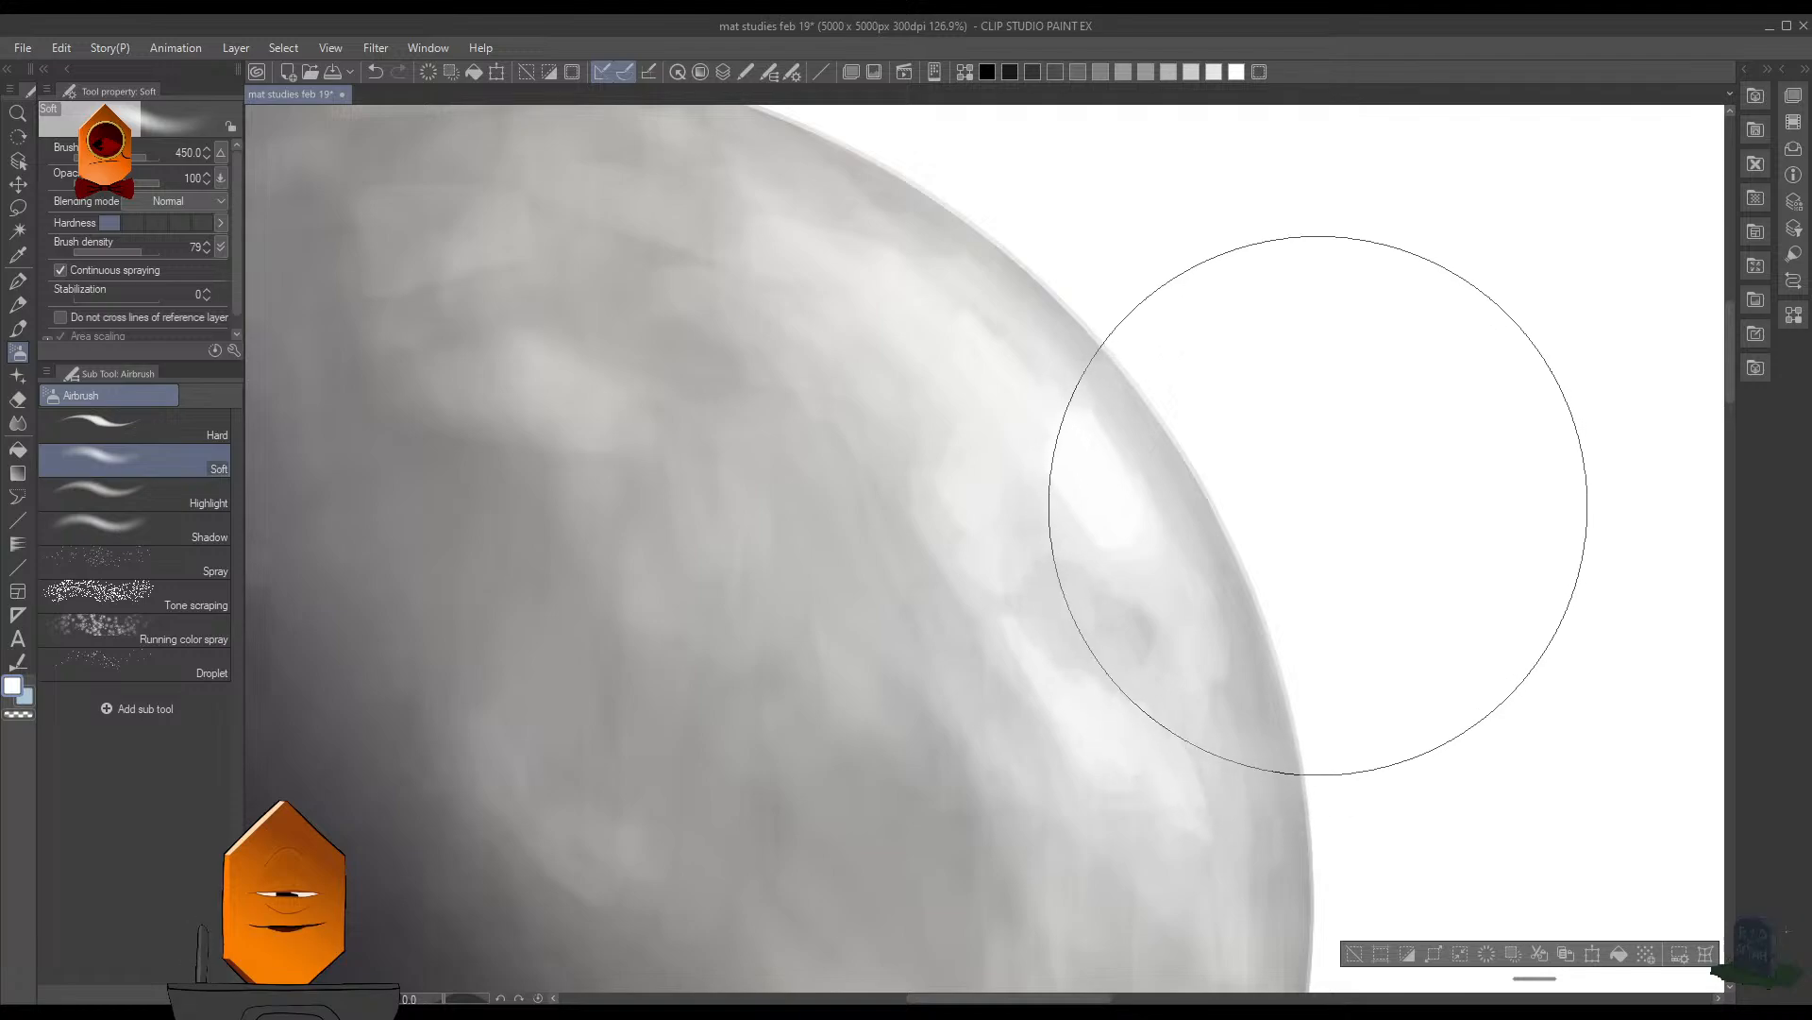
# - Soften the sphere's upper-right rim with white airbrush strokes, reducing the brush size to 200 and 70
pyautogui.press('[')
pyautogui.press('[')
pyautogui.press('[')
pyautogui.press('[')
pyautogui.press('[')
pyautogui.press('[')
pyautogui.press('[')
pyautogui.press('[')
pyautogui.press('[')
pyautogui.press('[')
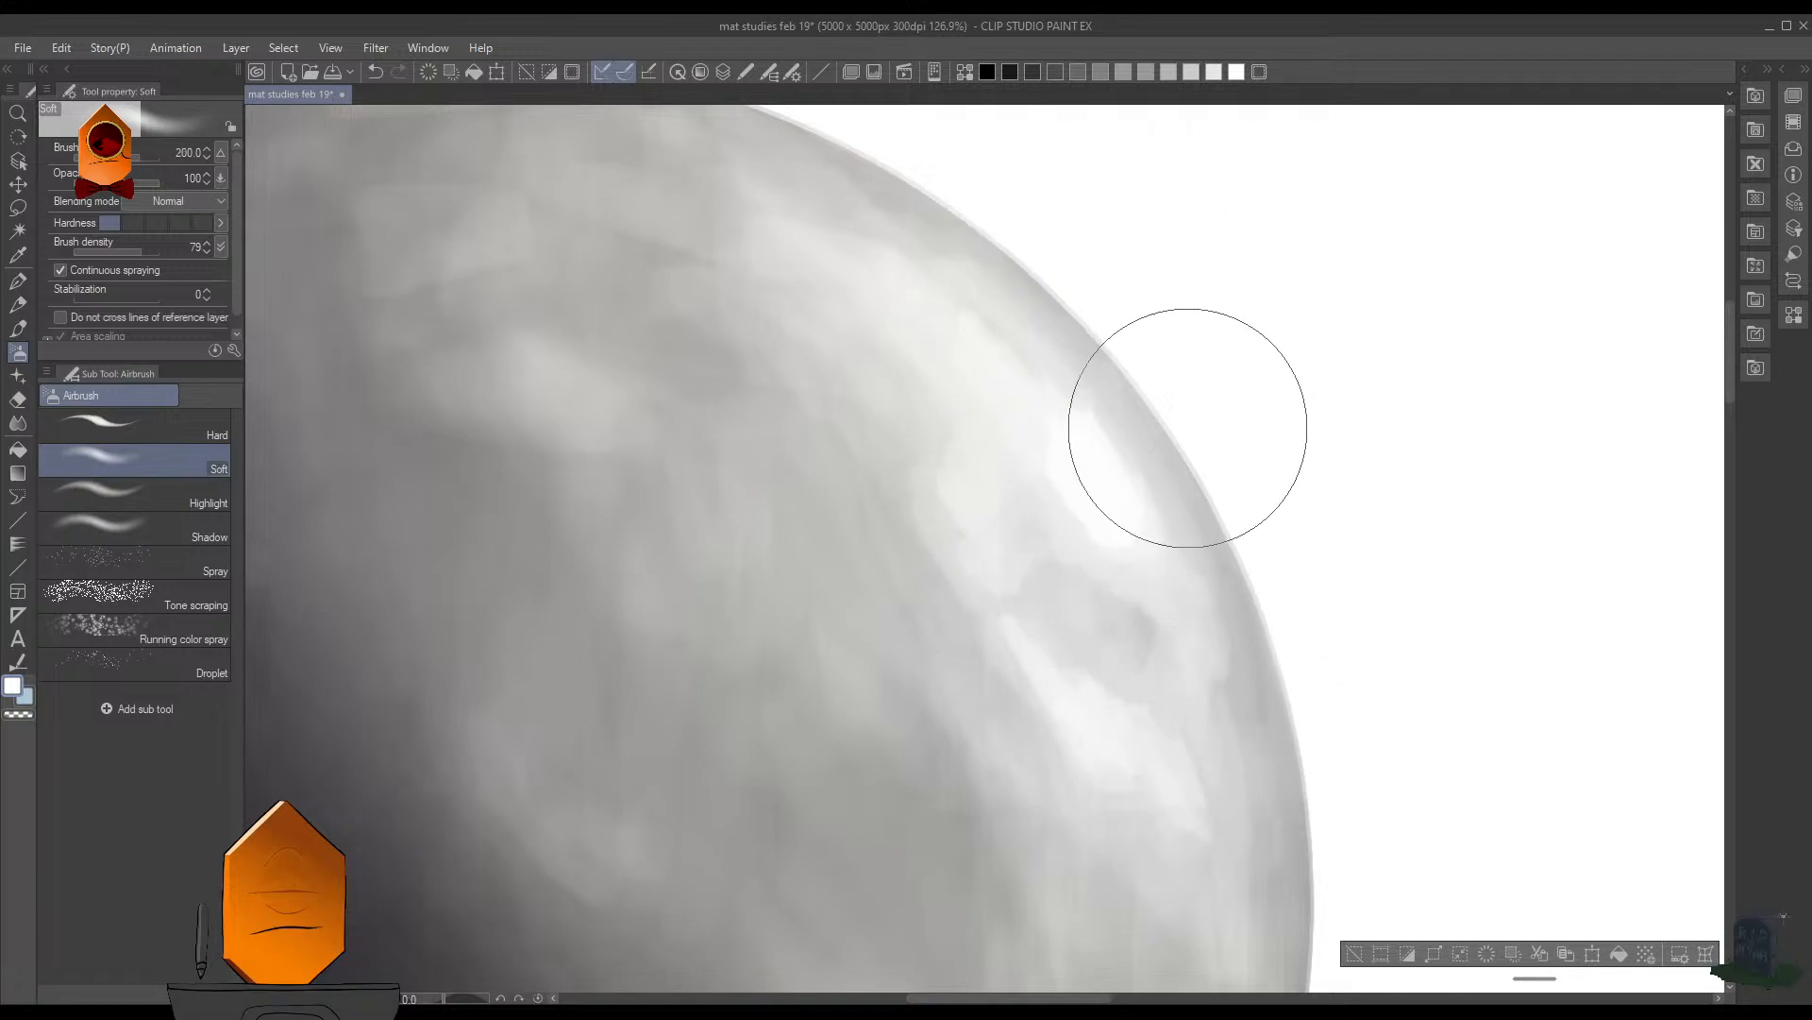
pyautogui.moveTo(1295, 401); pyautogui.dragTo(1239, 521)
pyautogui.scroll(3, 1328, 484)
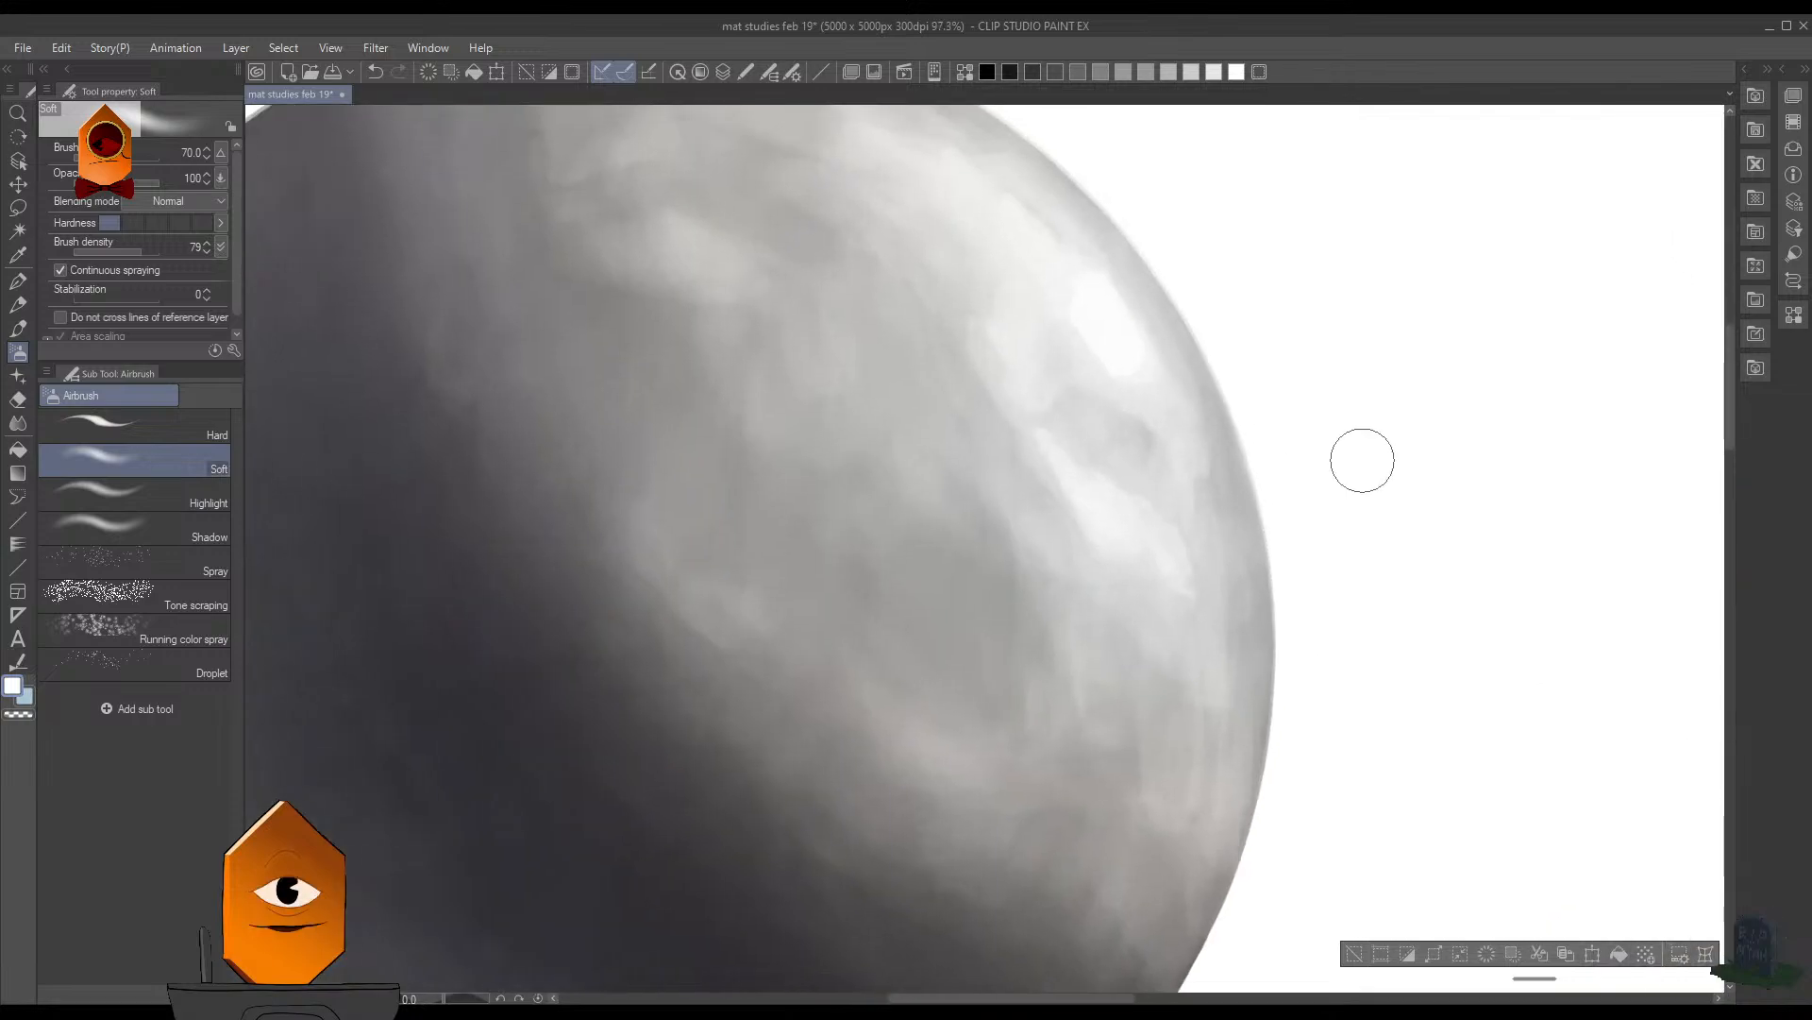
pyautogui.scroll(-2, 1284, 274)
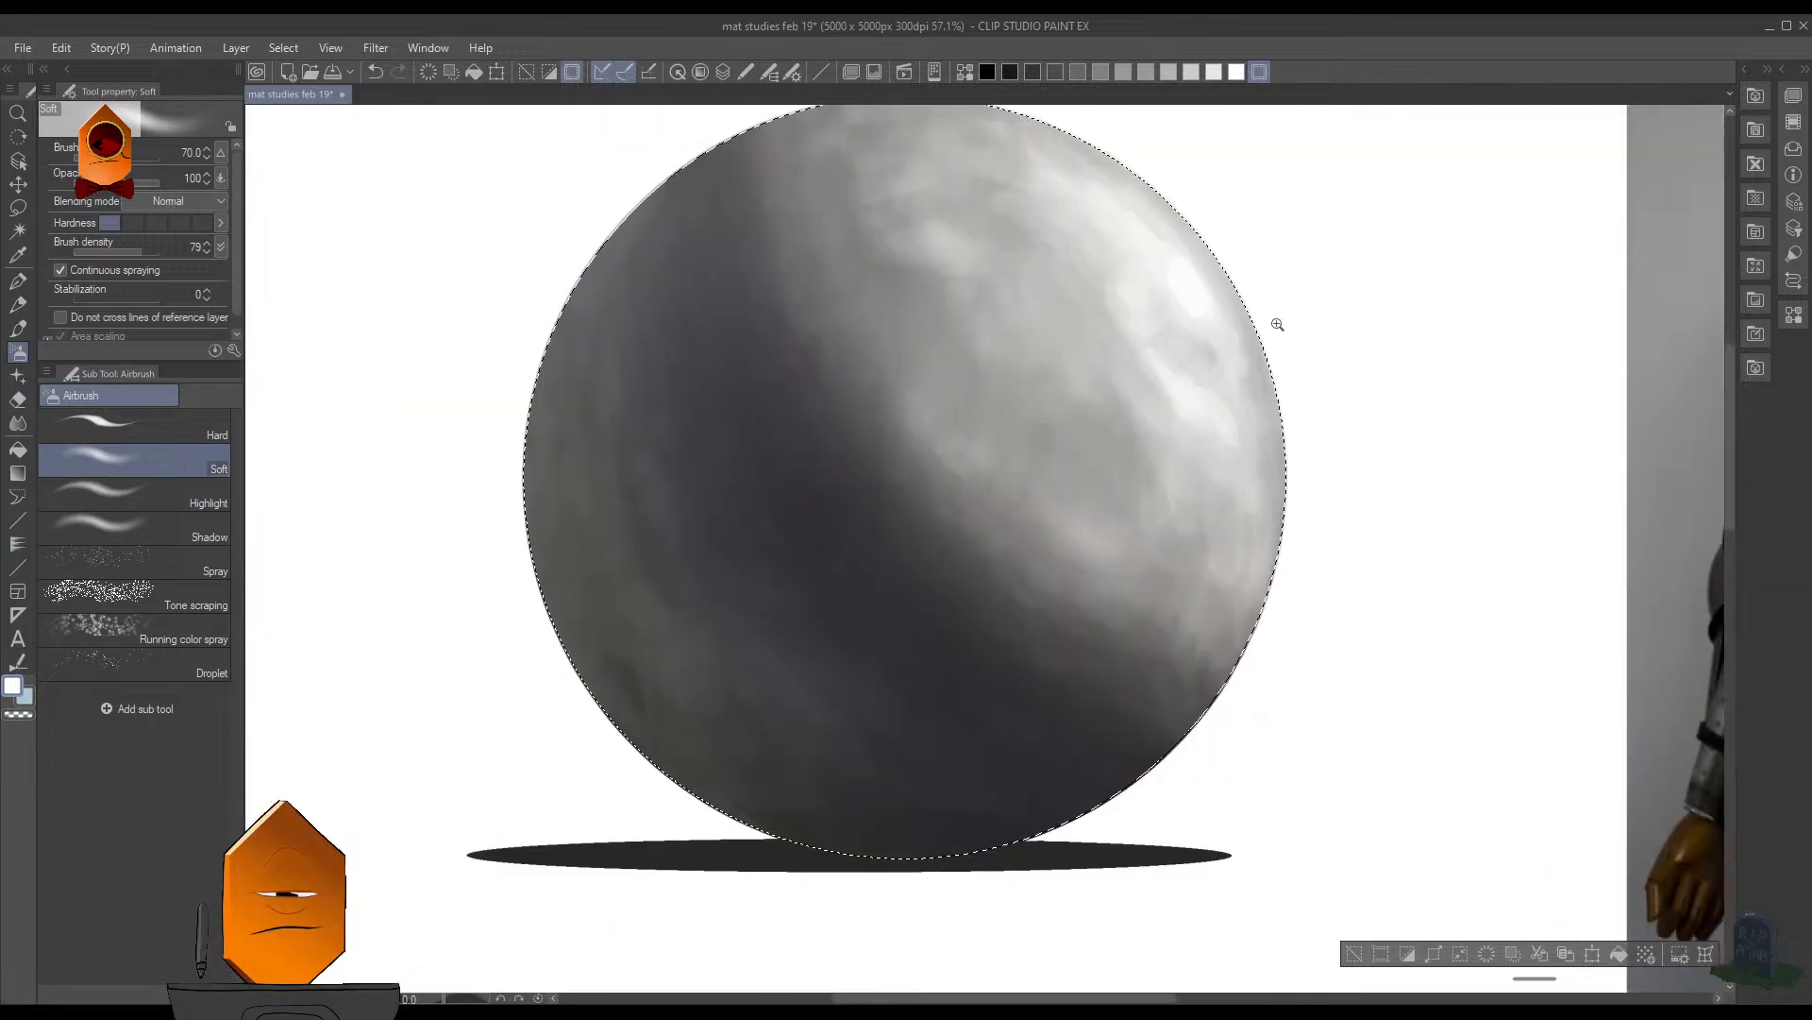
# - Enlarge the airbrush to size 300 and spray white down the sphere's right edge
pyautogui.press(']')
pyautogui.press(']')
pyautogui.press(']')
pyautogui.press(']')
pyautogui.press(']')
pyautogui.press(']')
pyautogui.press(']')
pyautogui.press(']')
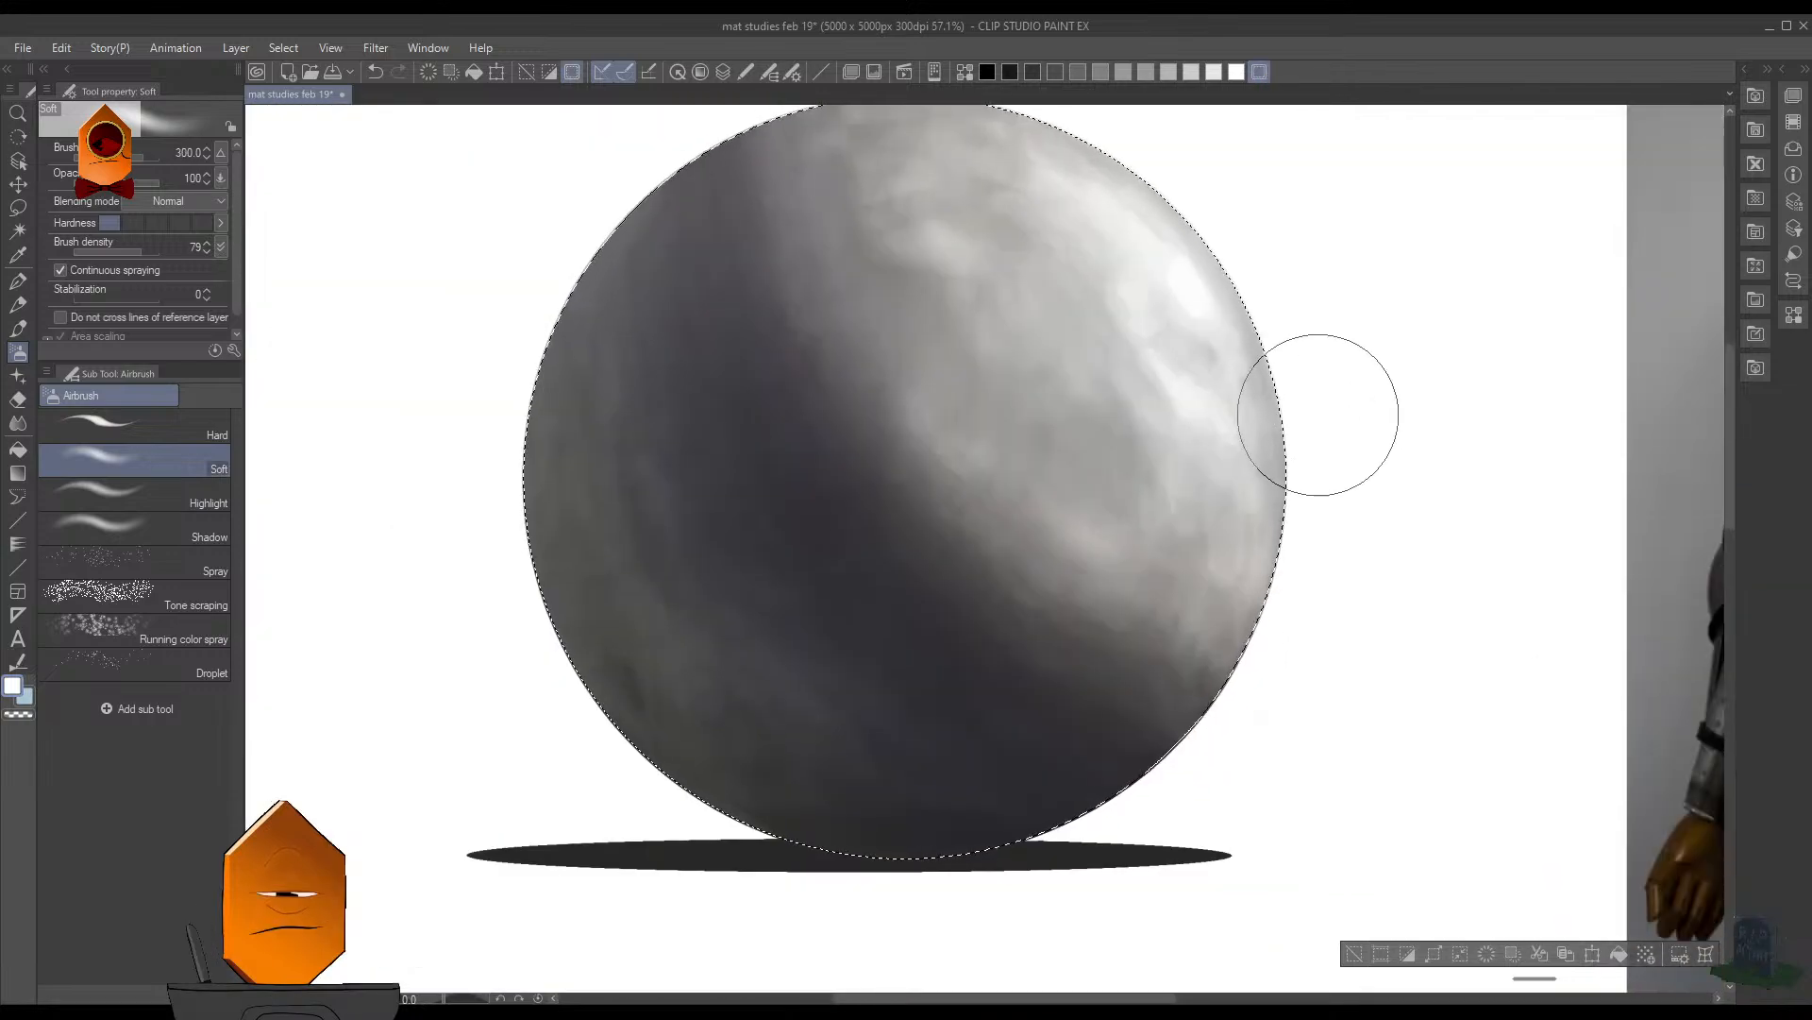
pyautogui.moveTo(1314, 415); pyautogui.dragTo(1262, 542)
pyautogui.scroll(-2, 1350, 444)
pyautogui.moveTo(1349, 444); pyautogui.dragTo(1349, 508)
# - Spray white around the sphere's upper and right rim with the airbrush at size 500, keeping the selection border hidden
pyautogui.press(']')
pyautogui.press(']')
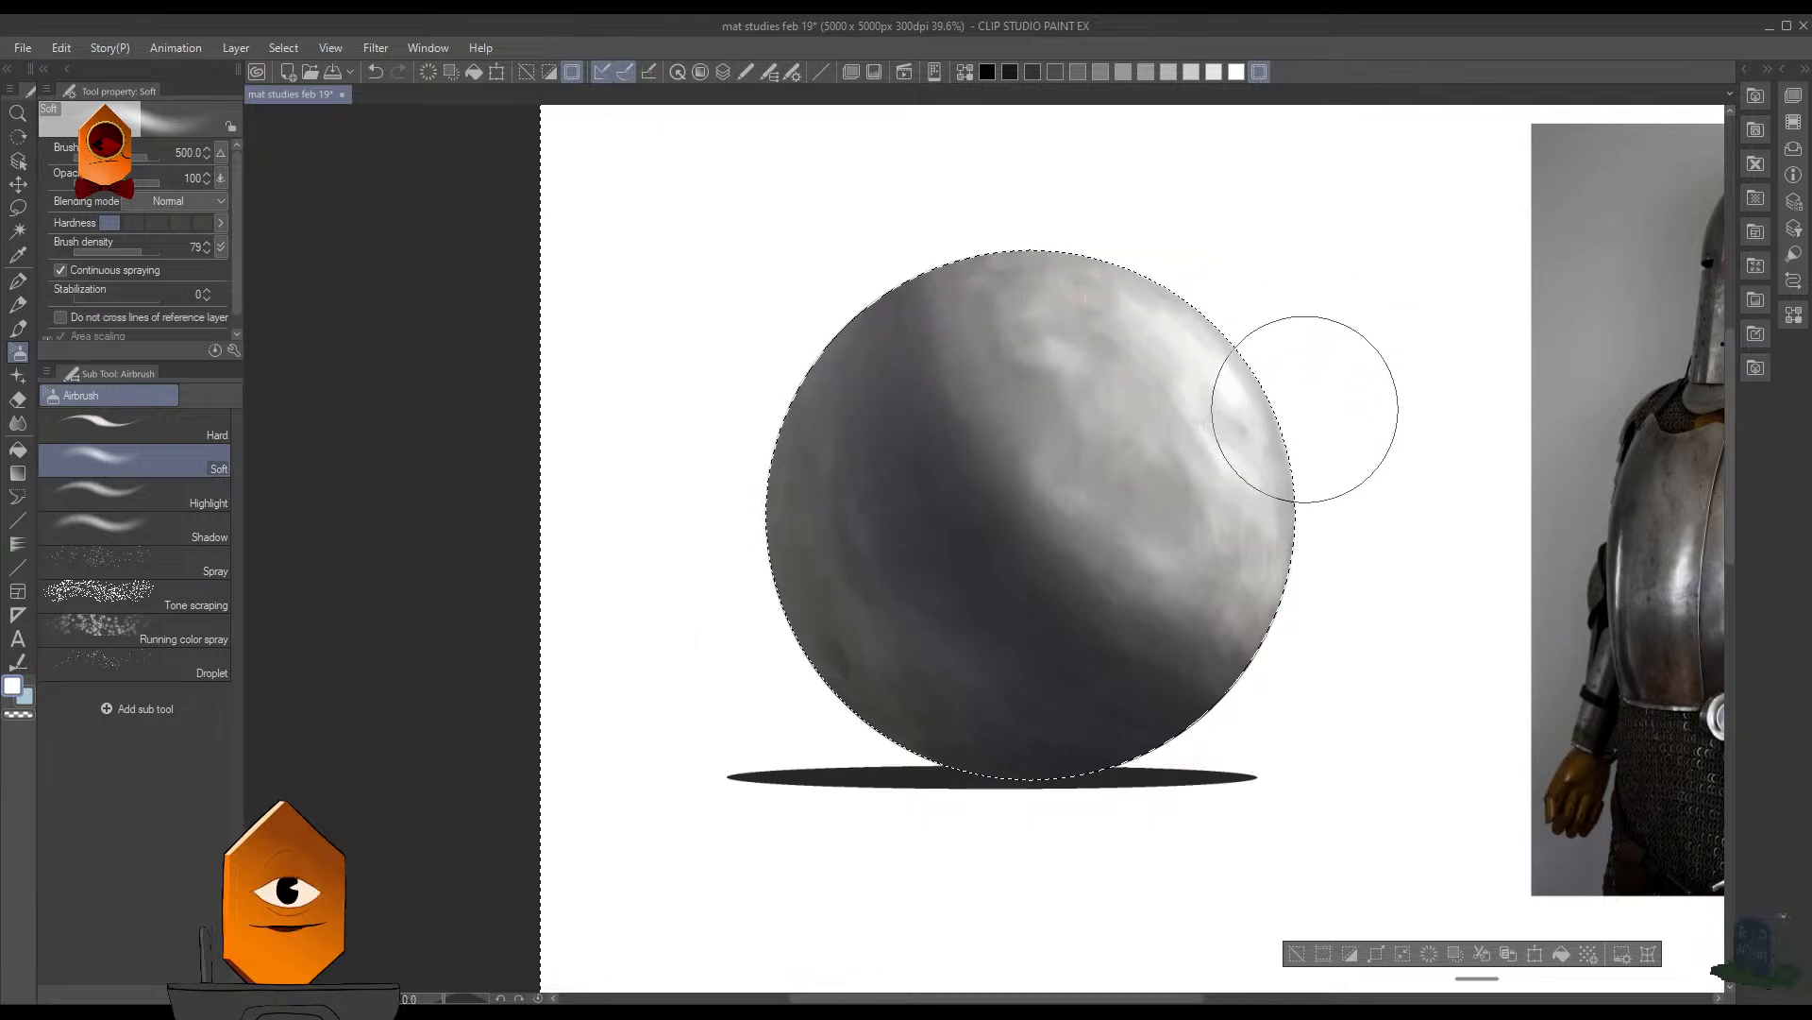
pyautogui.scroll(3, 1341, 406)
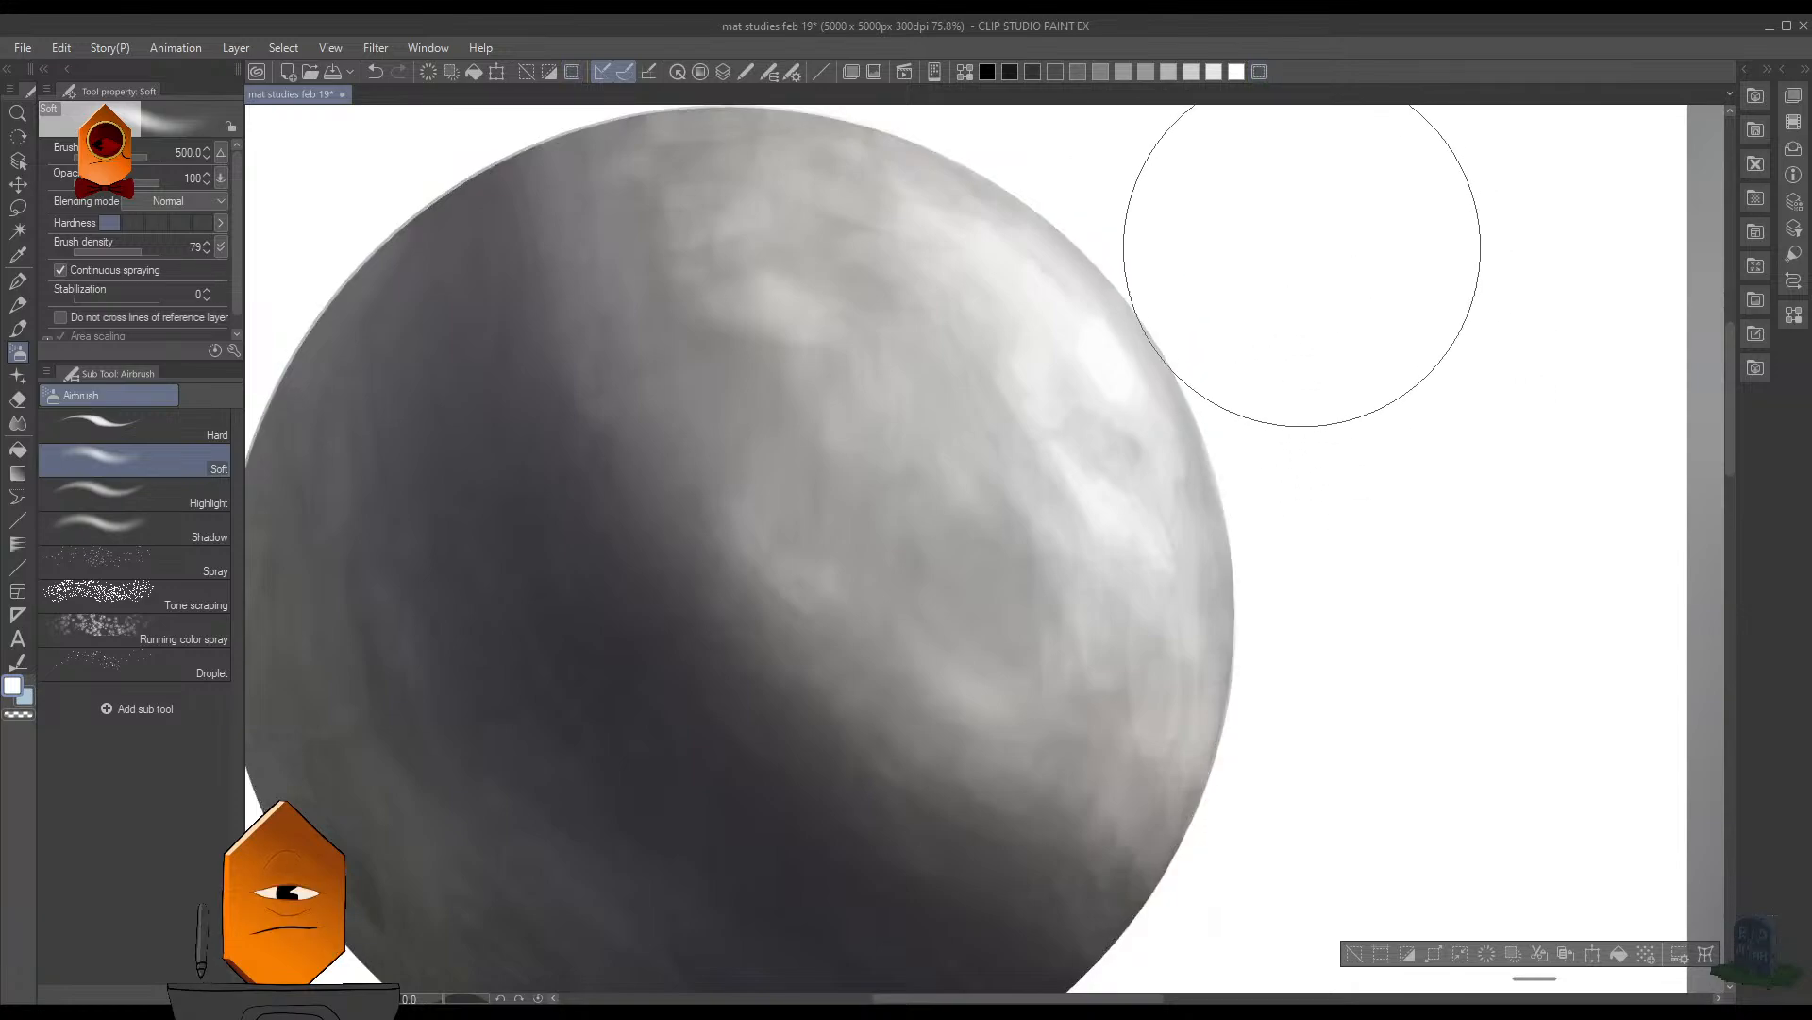
pyautogui.scroll(2, 1302, 243)
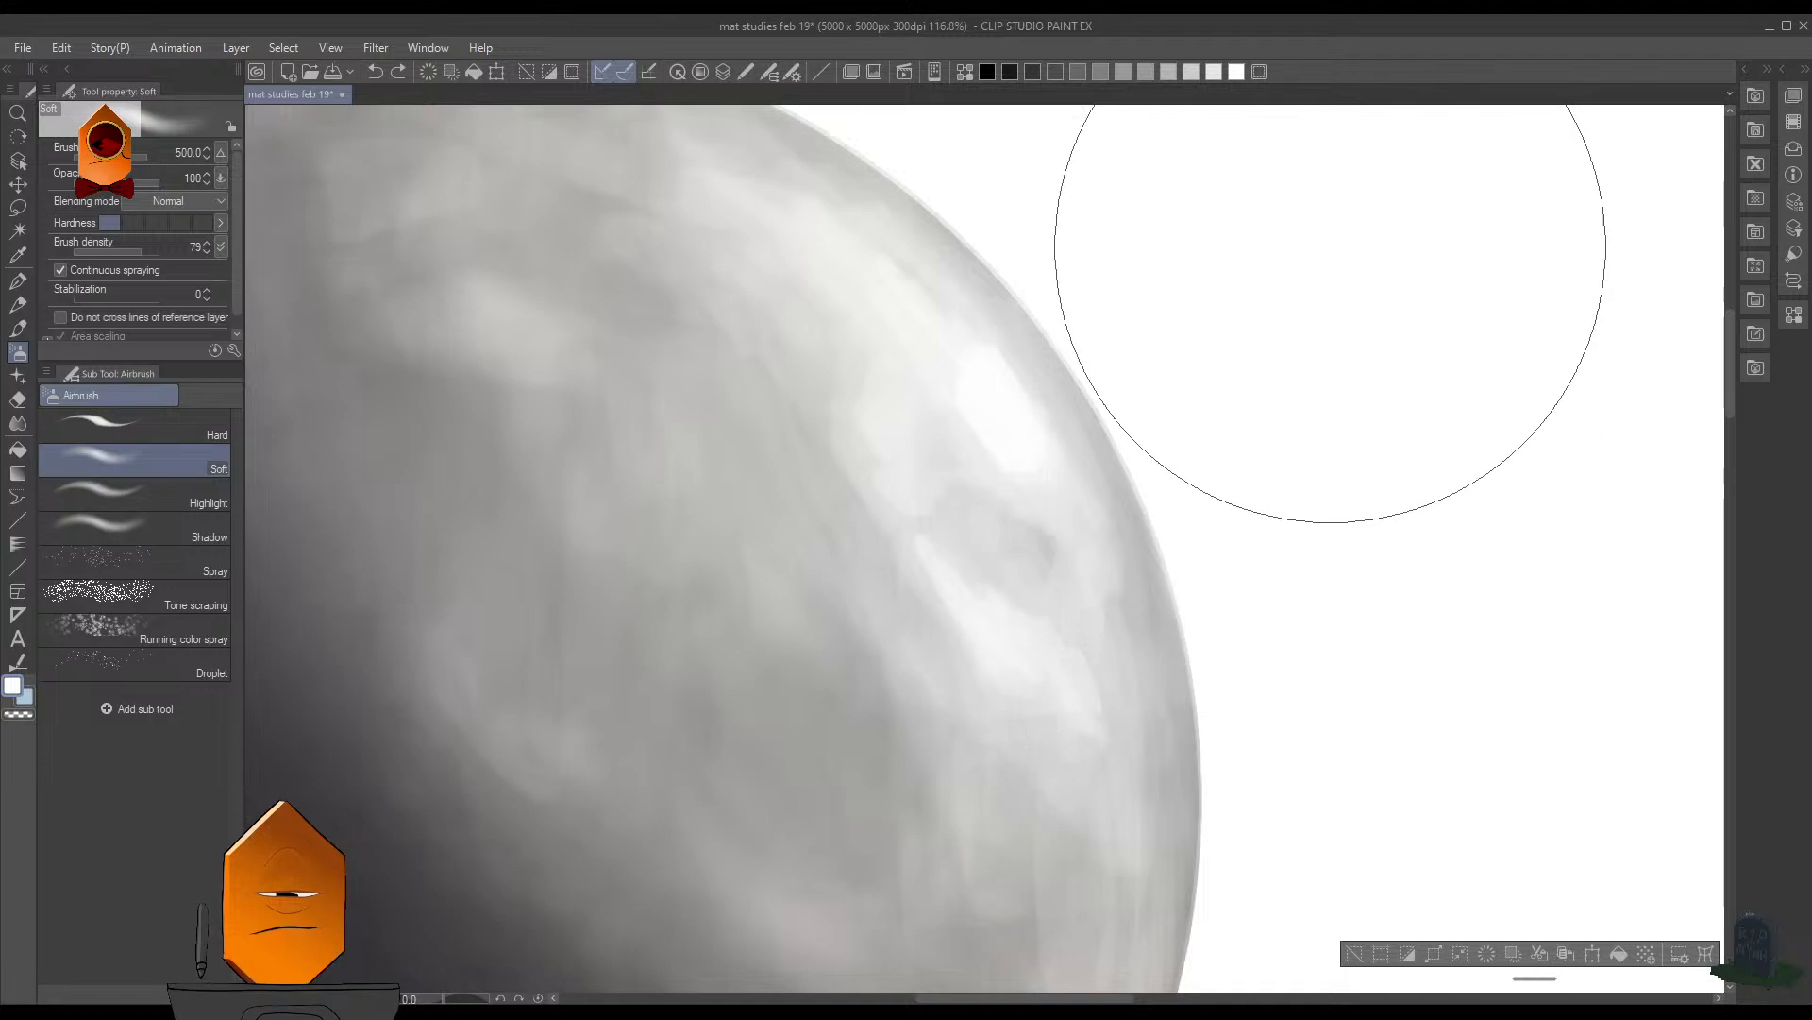
pyautogui.scroll(-2, 1331, 264)
pyautogui.click(1262, 75)
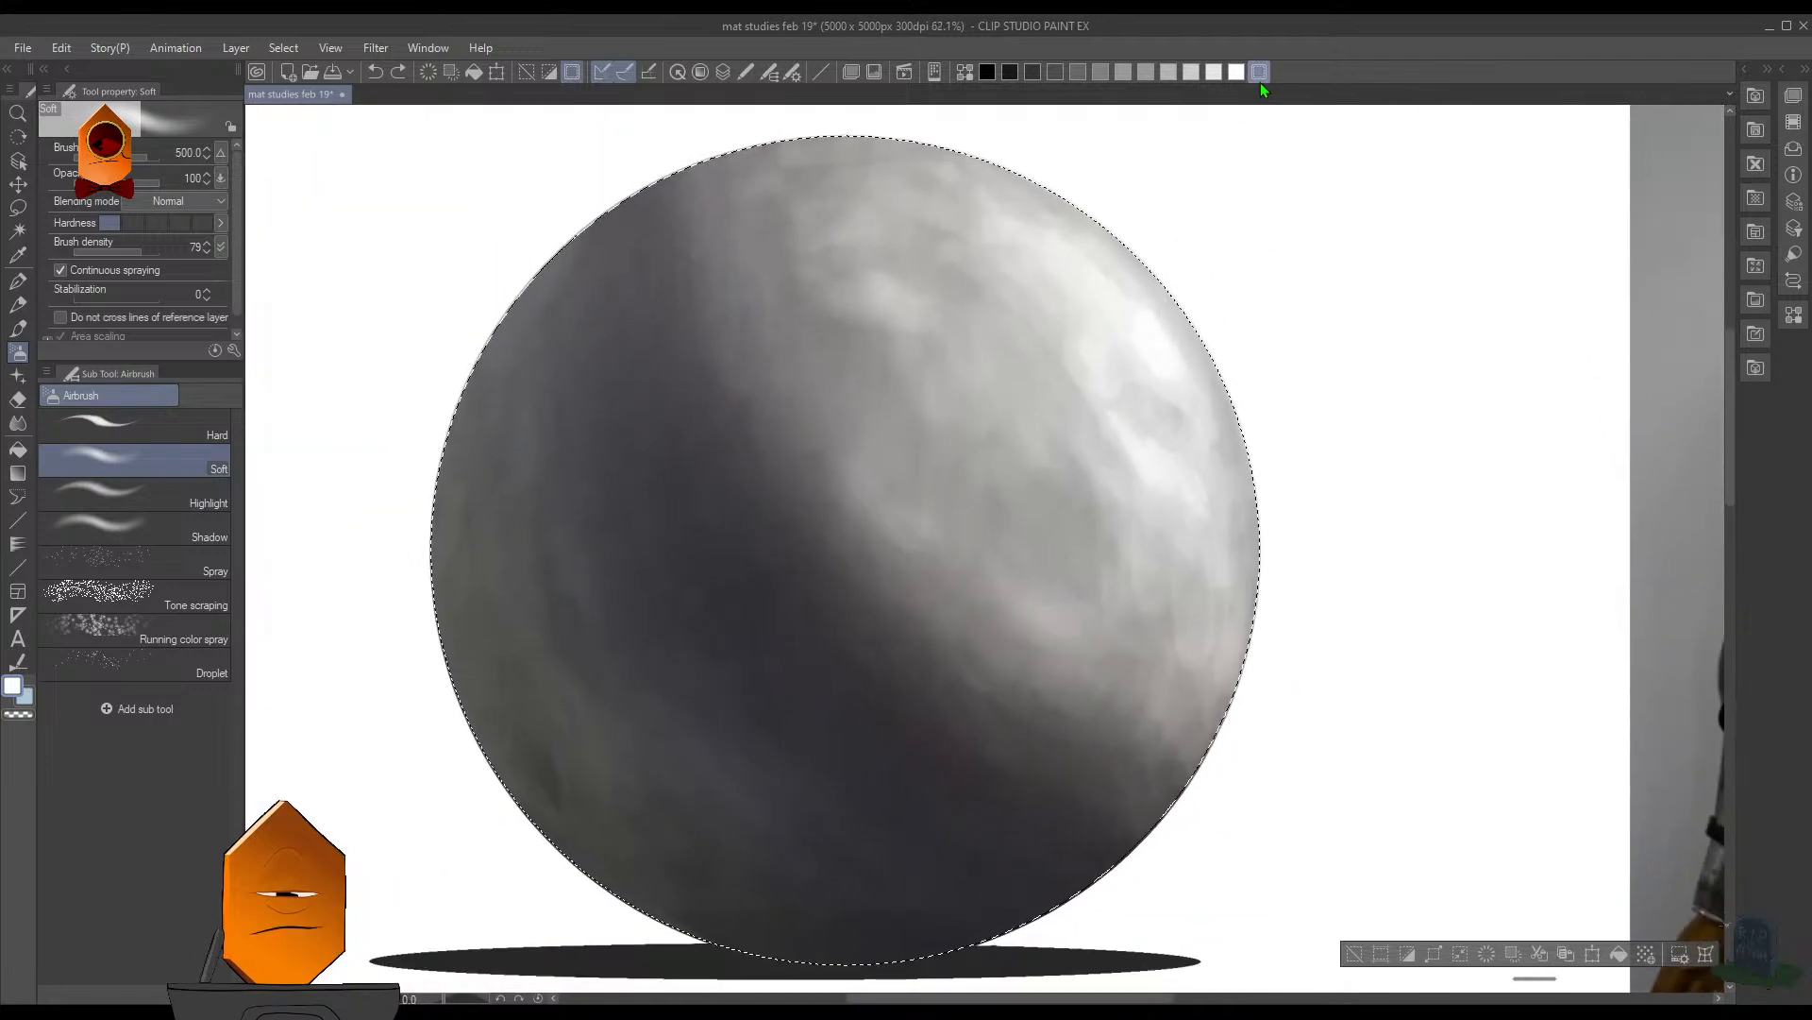
pyautogui.click(1261, 72)
pyautogui.scroll(2, 1283, 274)
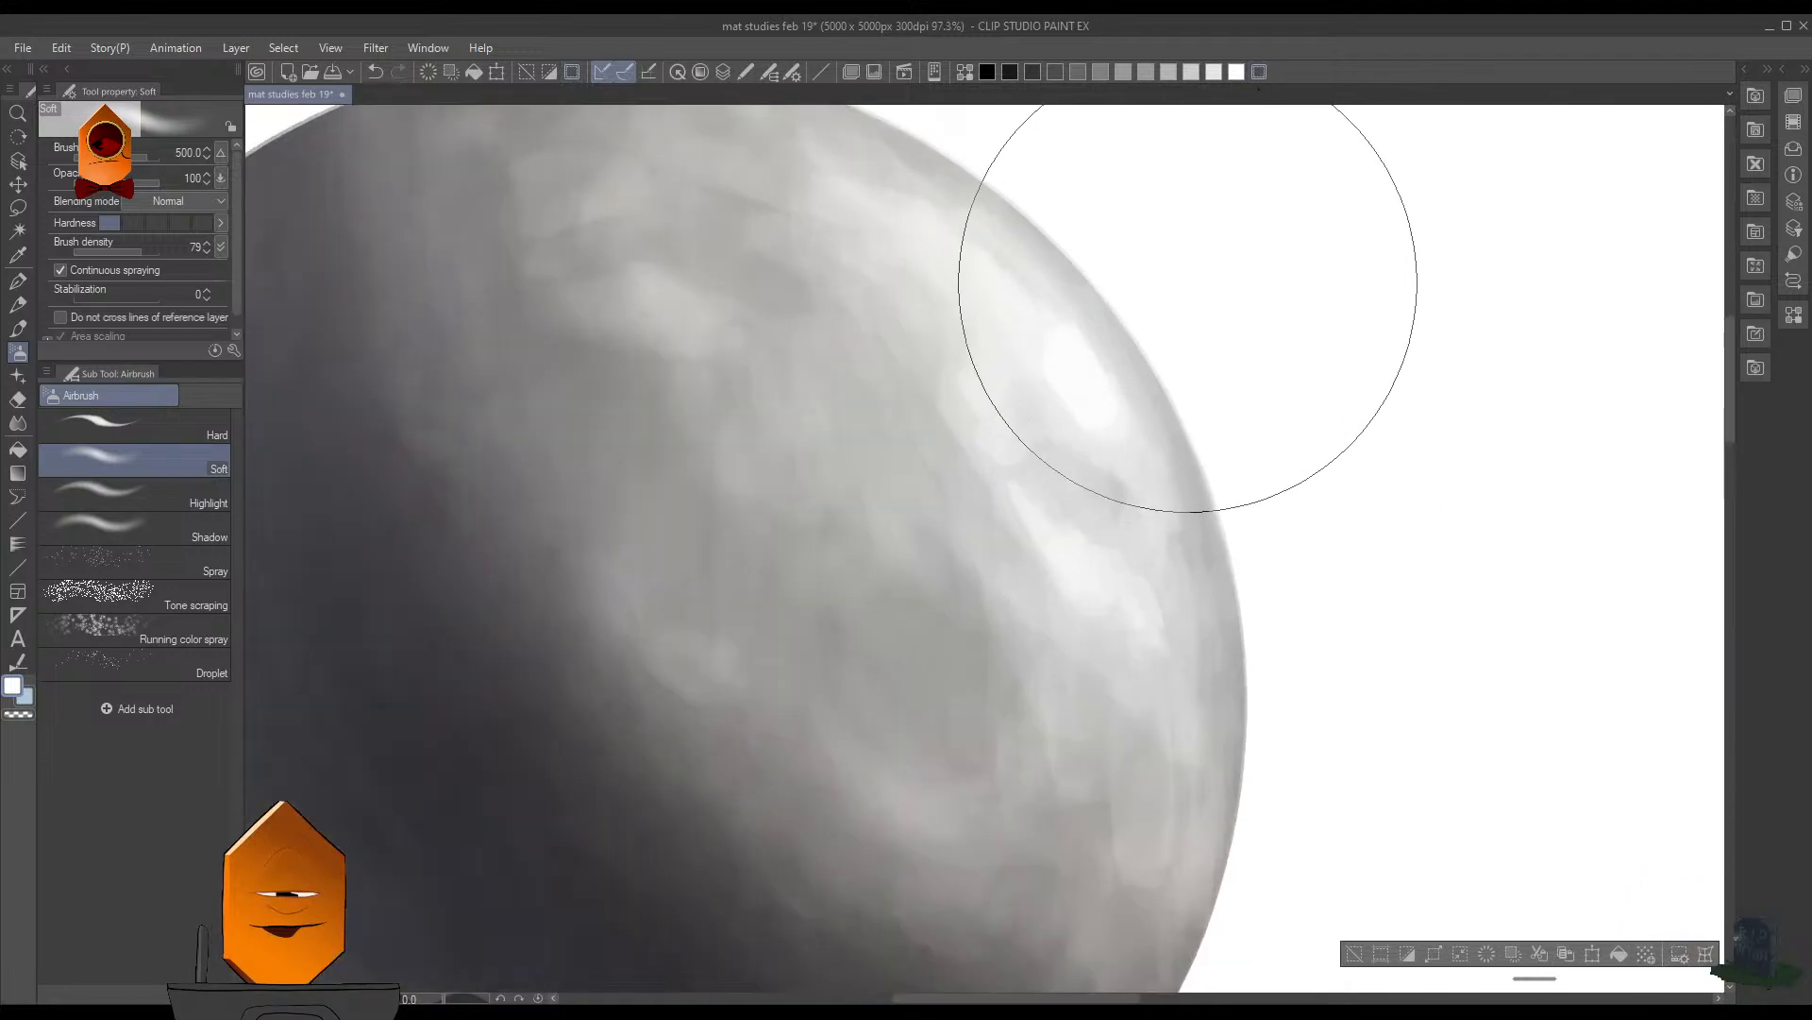
pyautogui.scroll(-2, 1396, 591)
pyautogui.moveTo(1396, 591); pyautogui.dragTo(1342, 533)
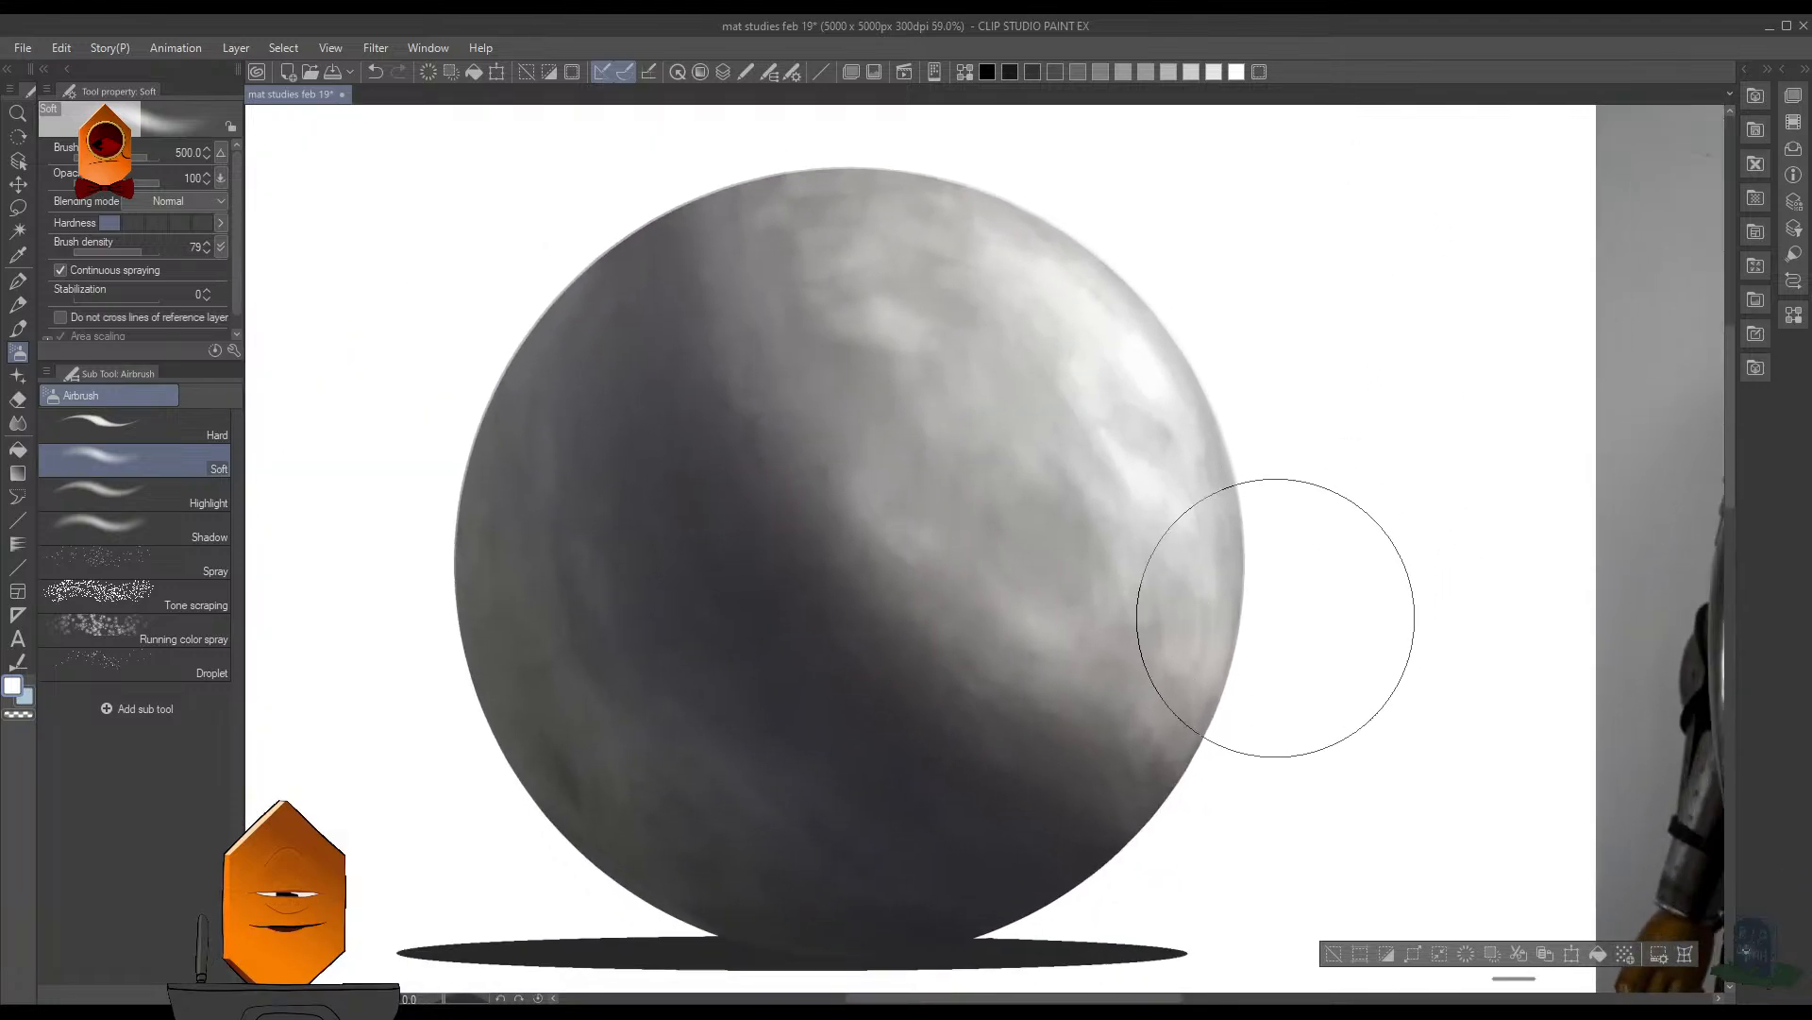
pyautogui.moveTo(1226, 340); pyautogui.dragTo(1283, 465)
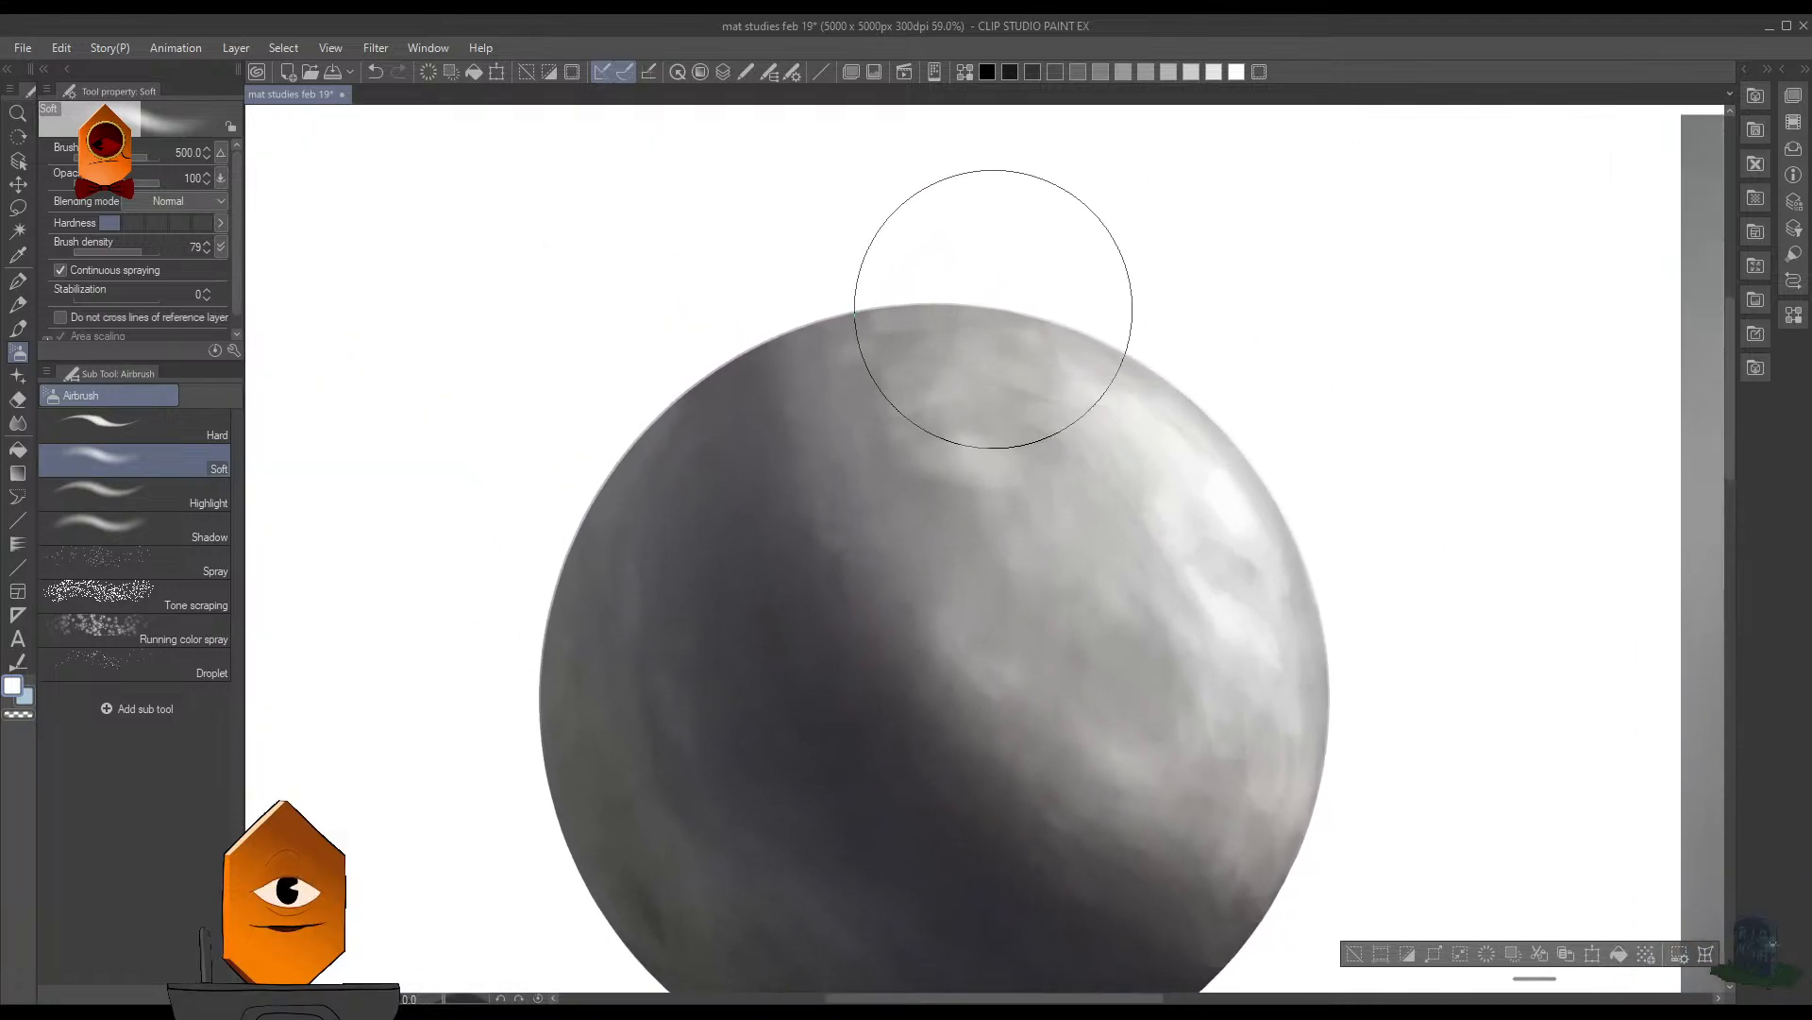
# - Save the document and compare the softened sphere with the armour reference
pyautogui.scroll(-5, 676, 775)
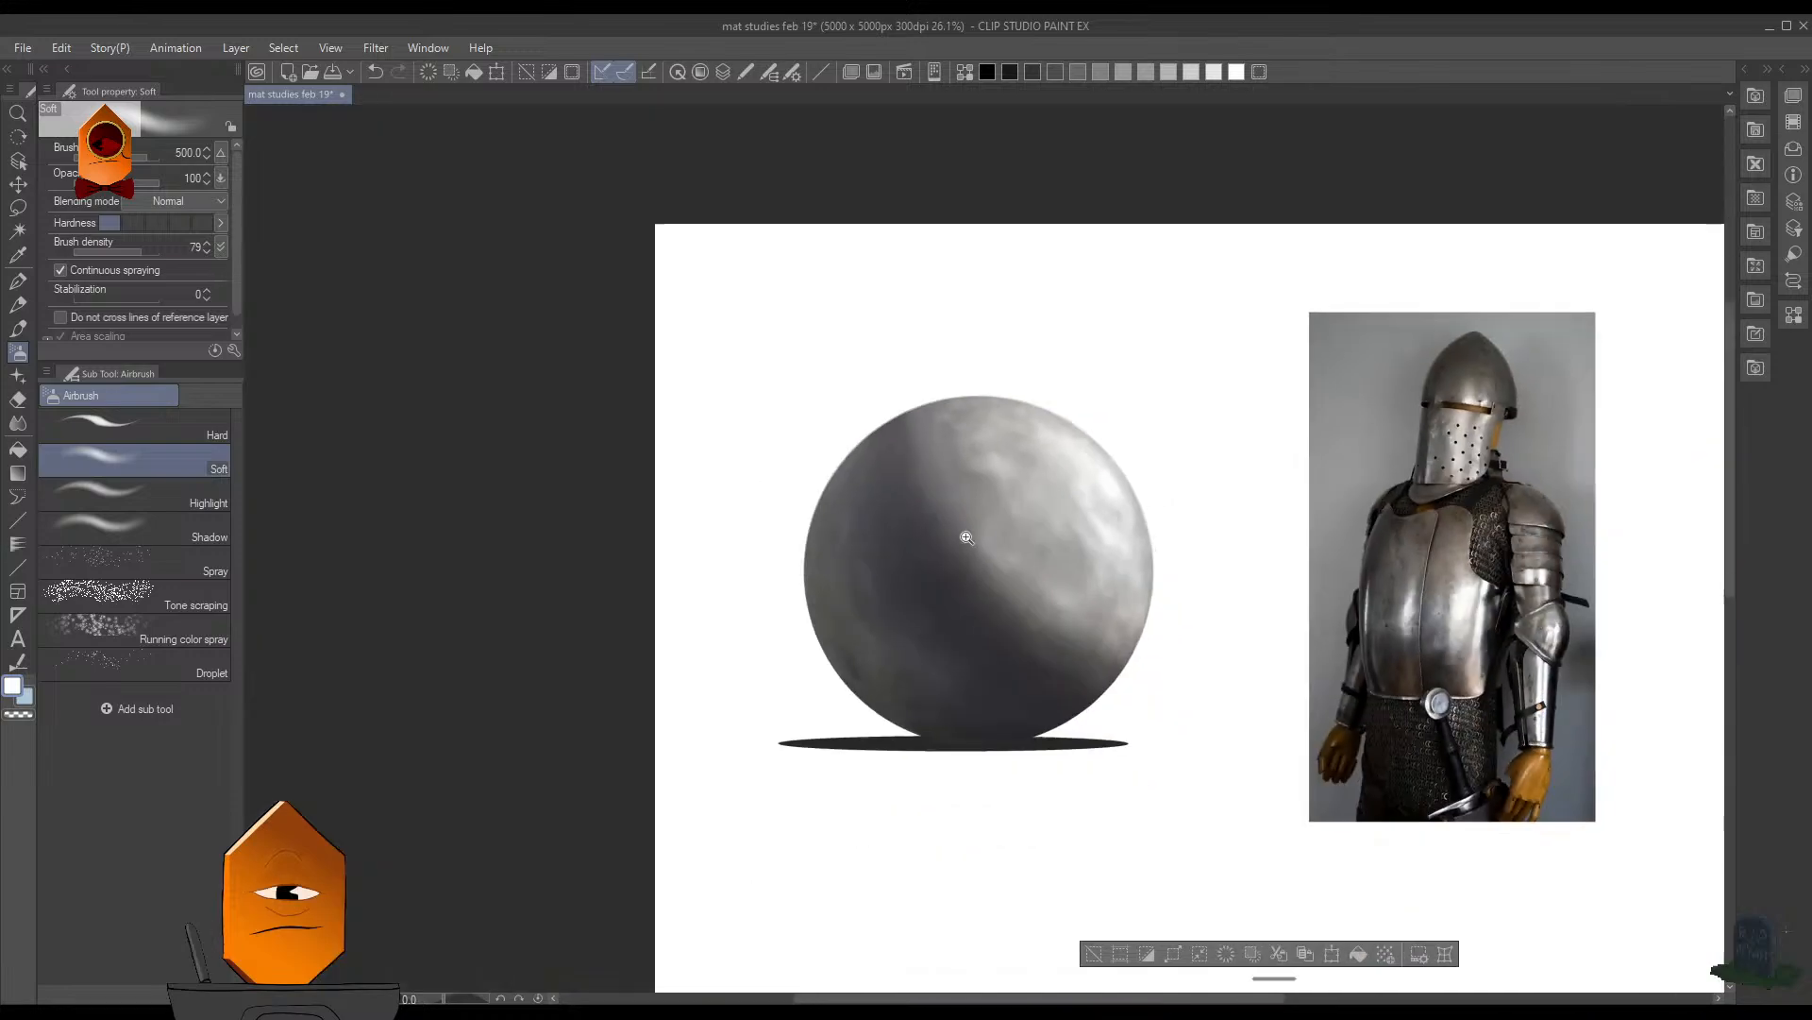
pyautogui.scroll(4, 1108, 558)
pyautogui.hotkey('ctrl', 's')
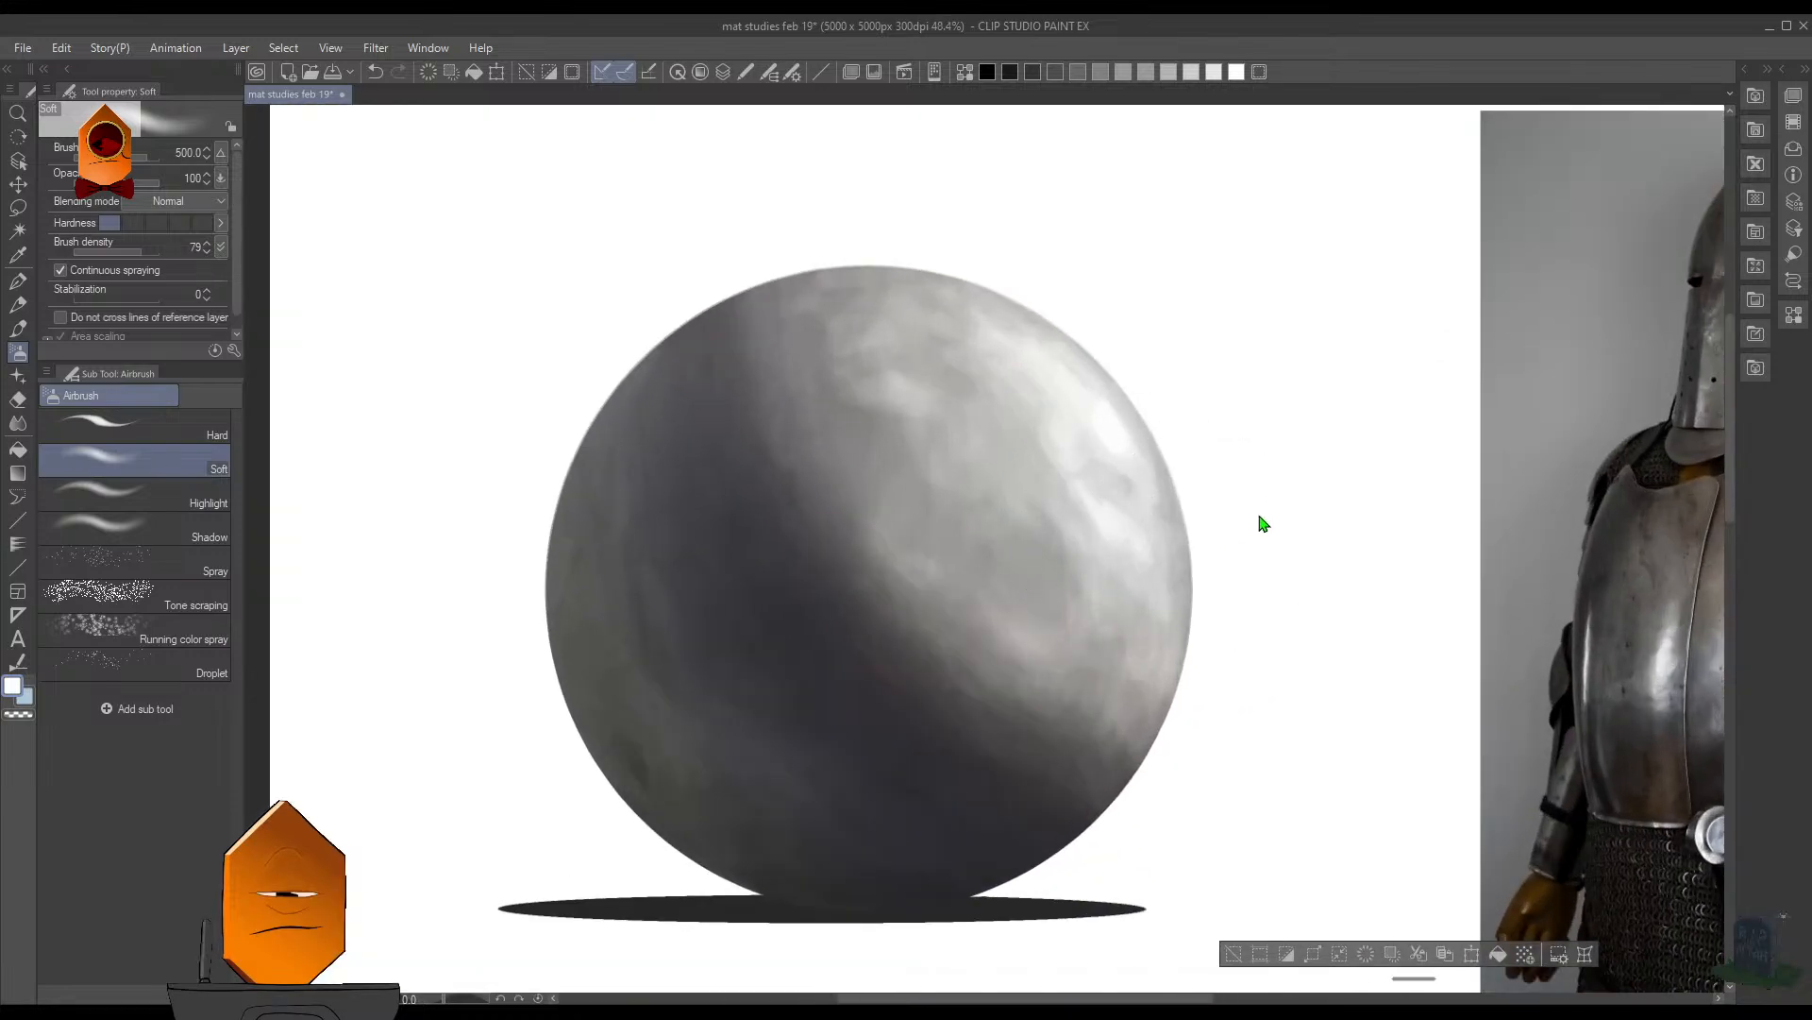
pyautogui.press('F7')
pyautogui.click(1248, 529)
pyautogui.scroll(-3, 1255, 543)
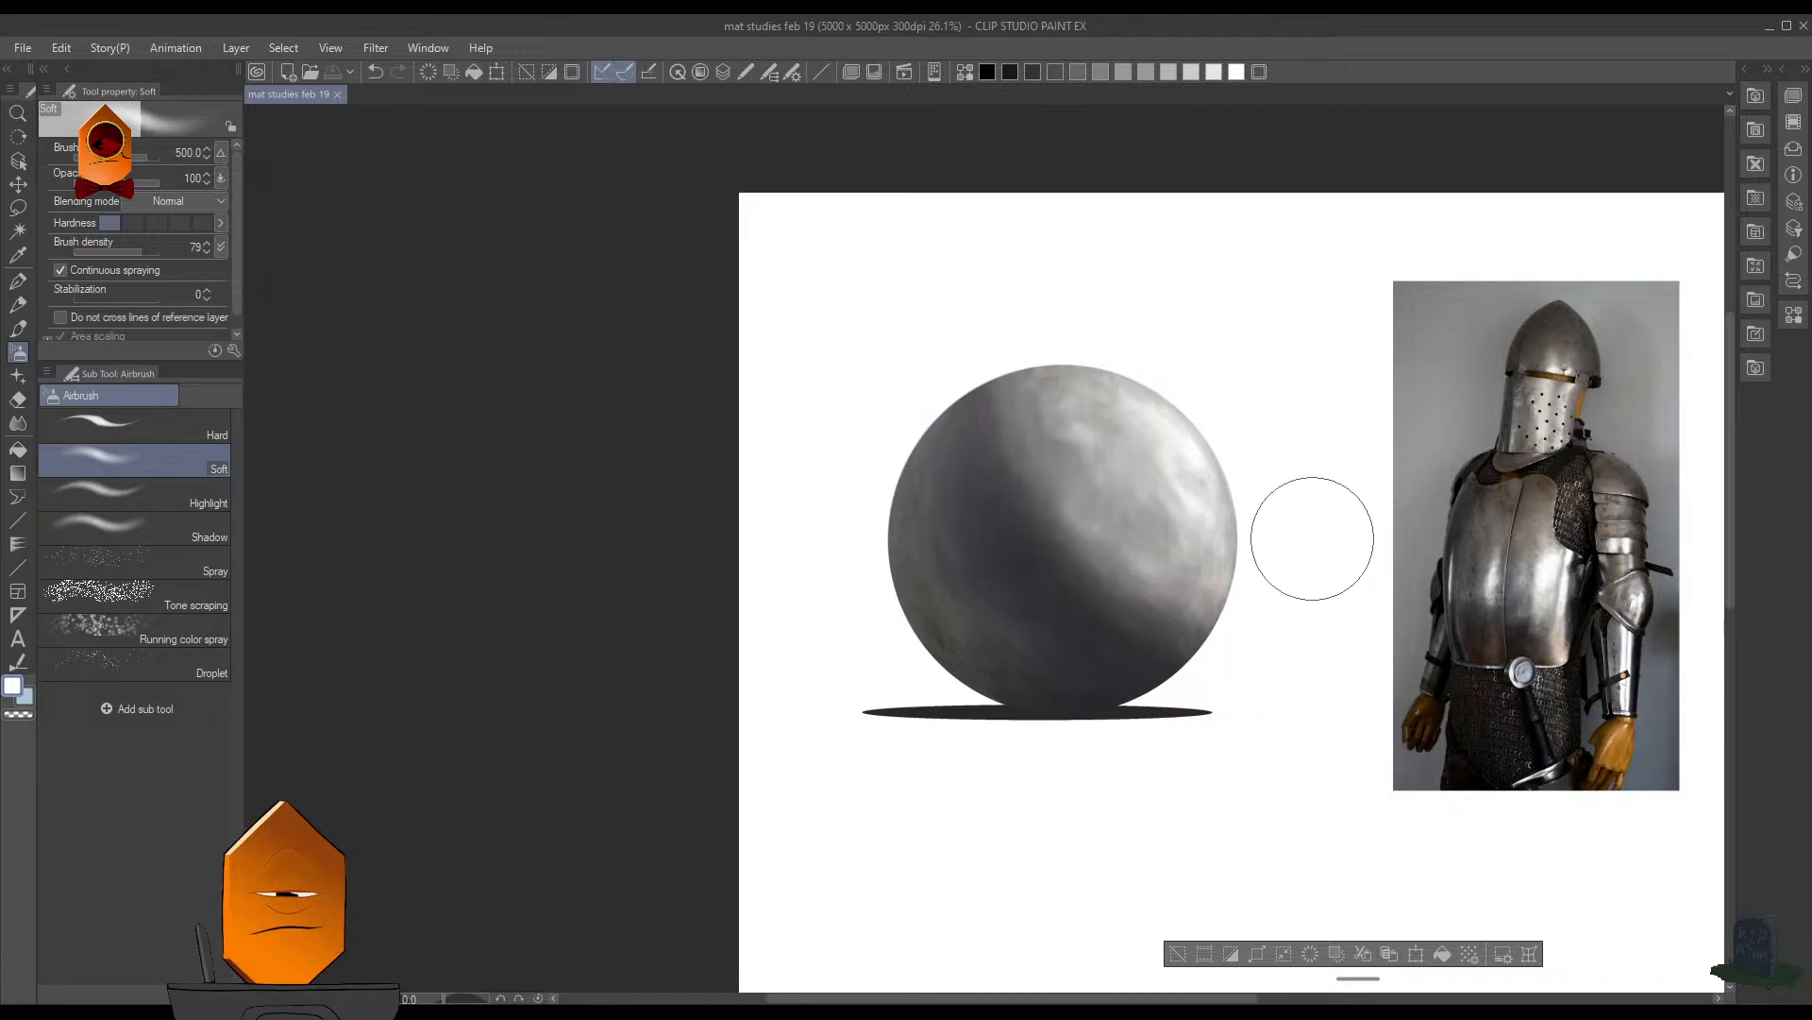
pyautogui.scroll(1, 1289, 472)
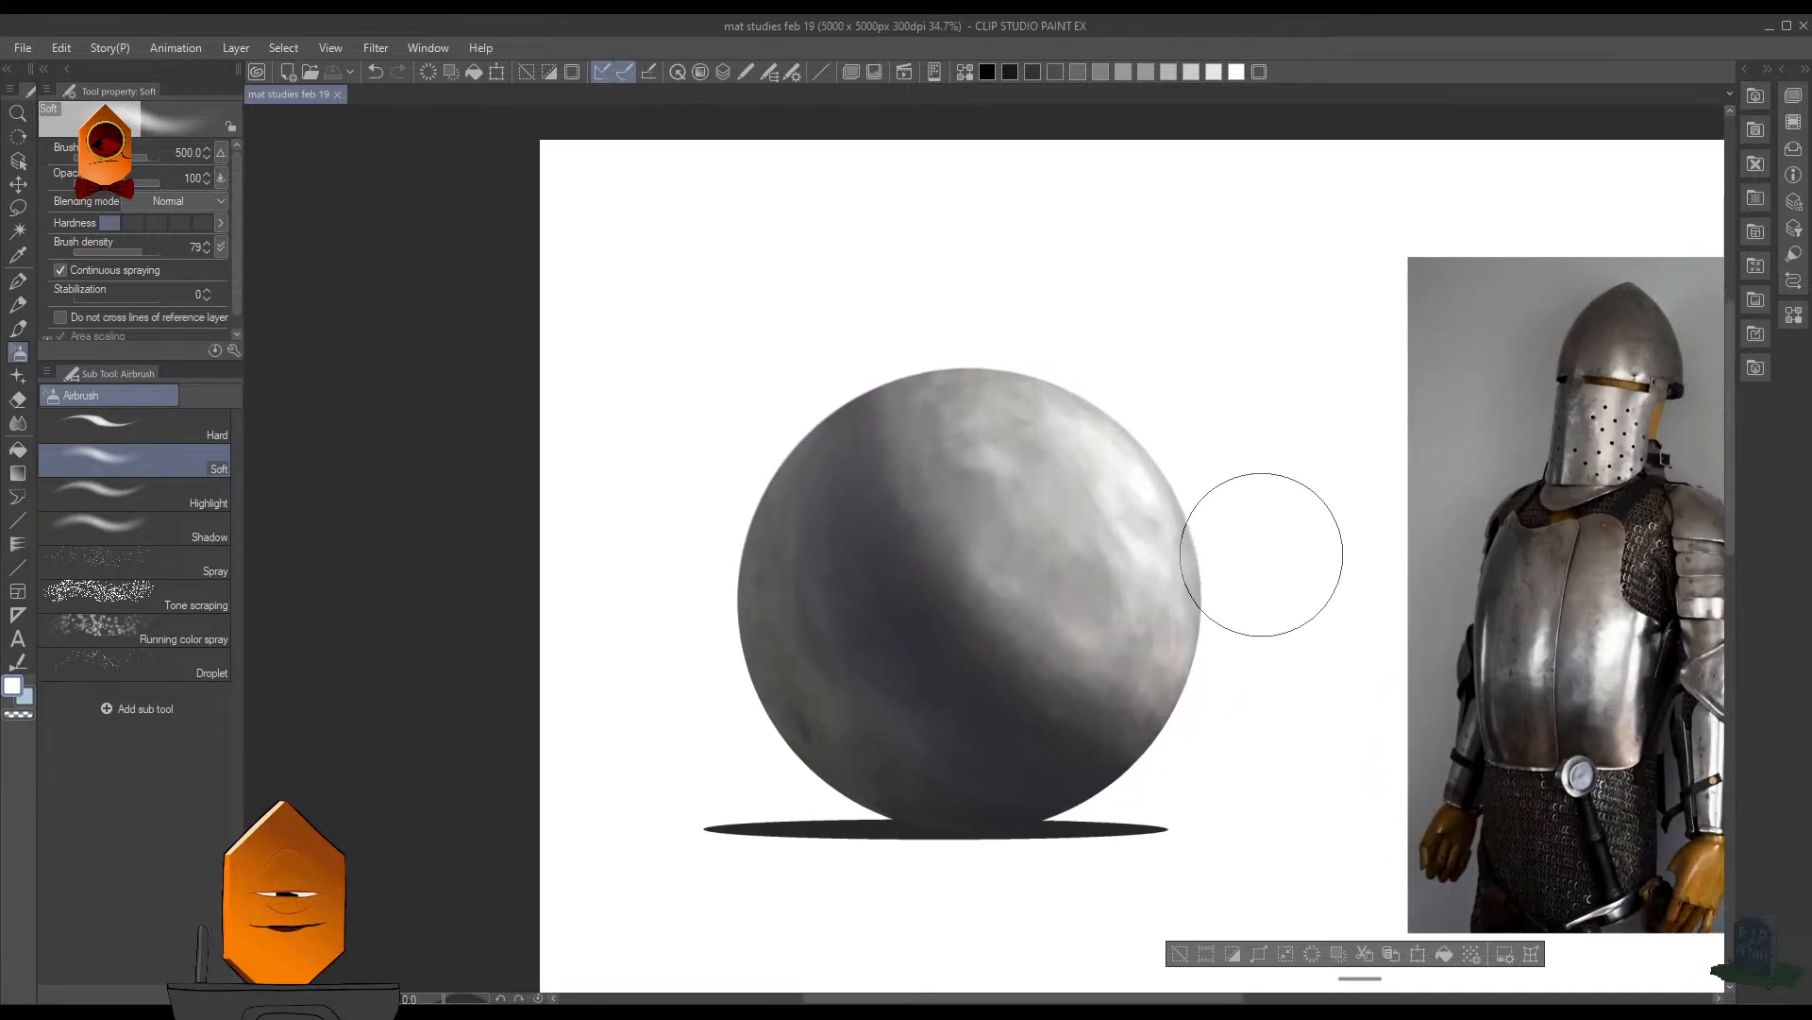
pyautogui.scroll(1, 1266, 529)
# - Prepare the layer for painting, sample the dark grey of the sphere's shadow and reduce the airbrush to size 70
pyautogui.press('F7')
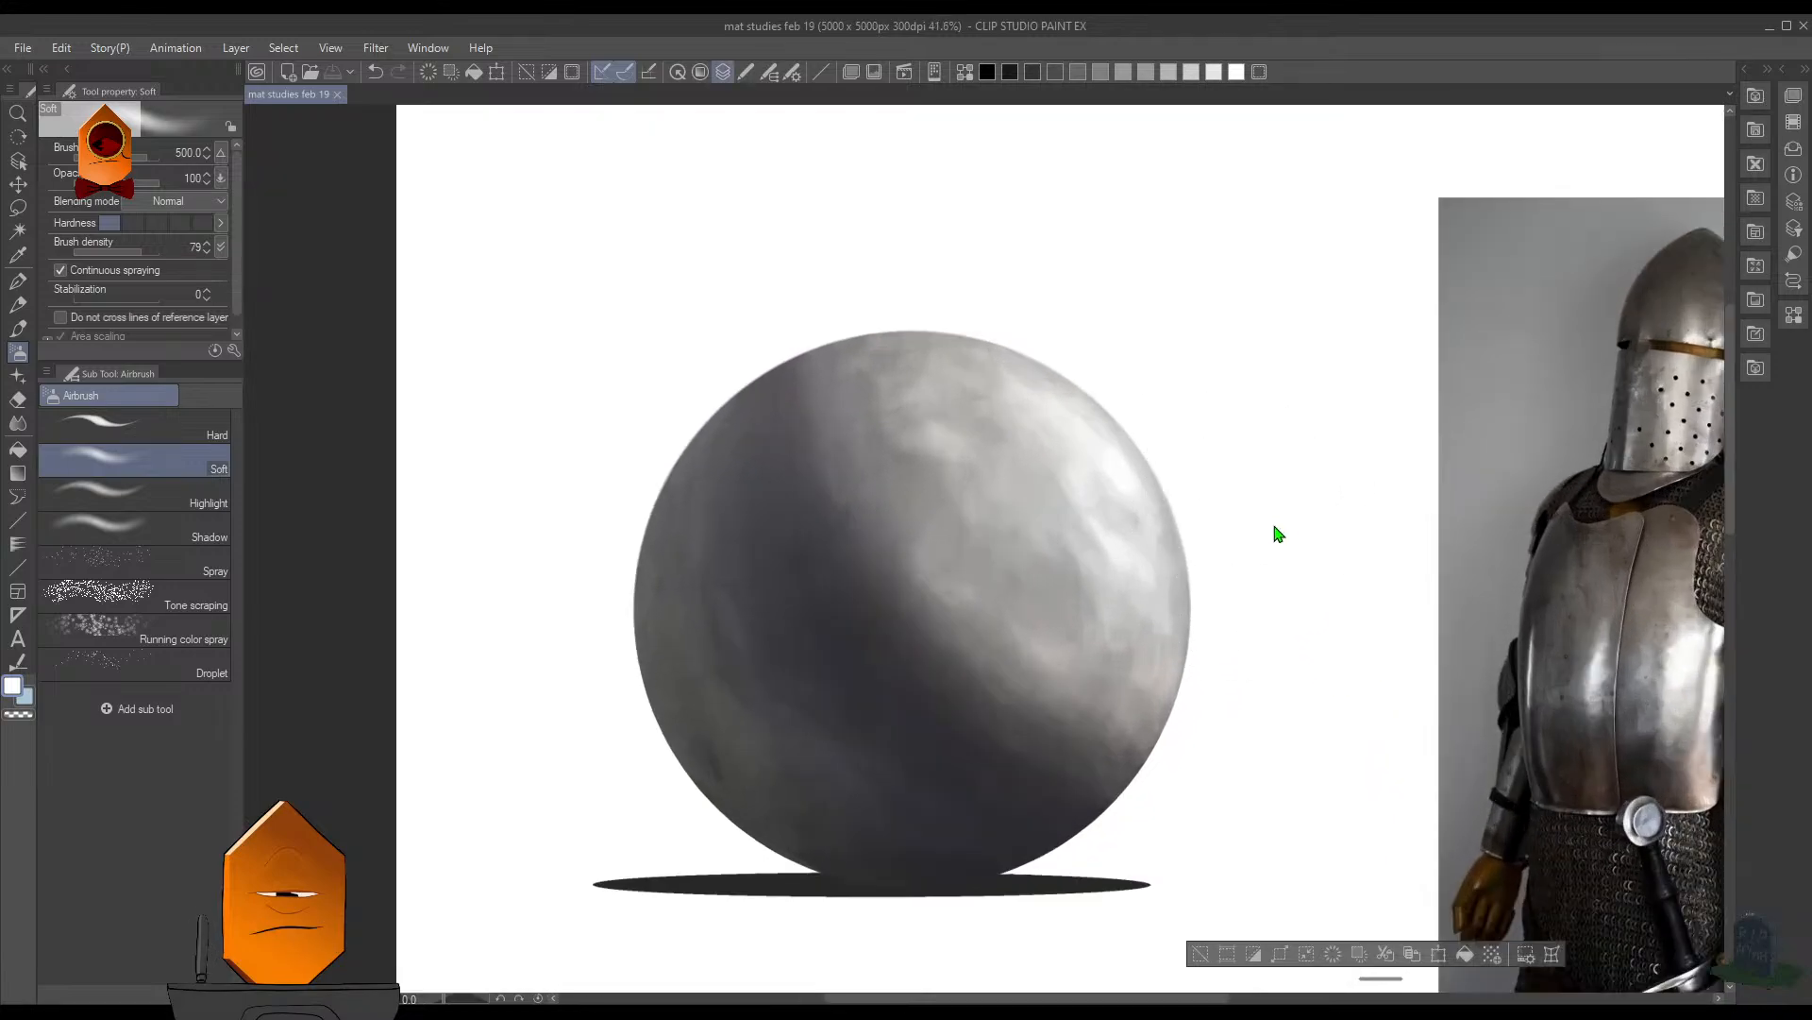
pyautogui.click(1335, 220)
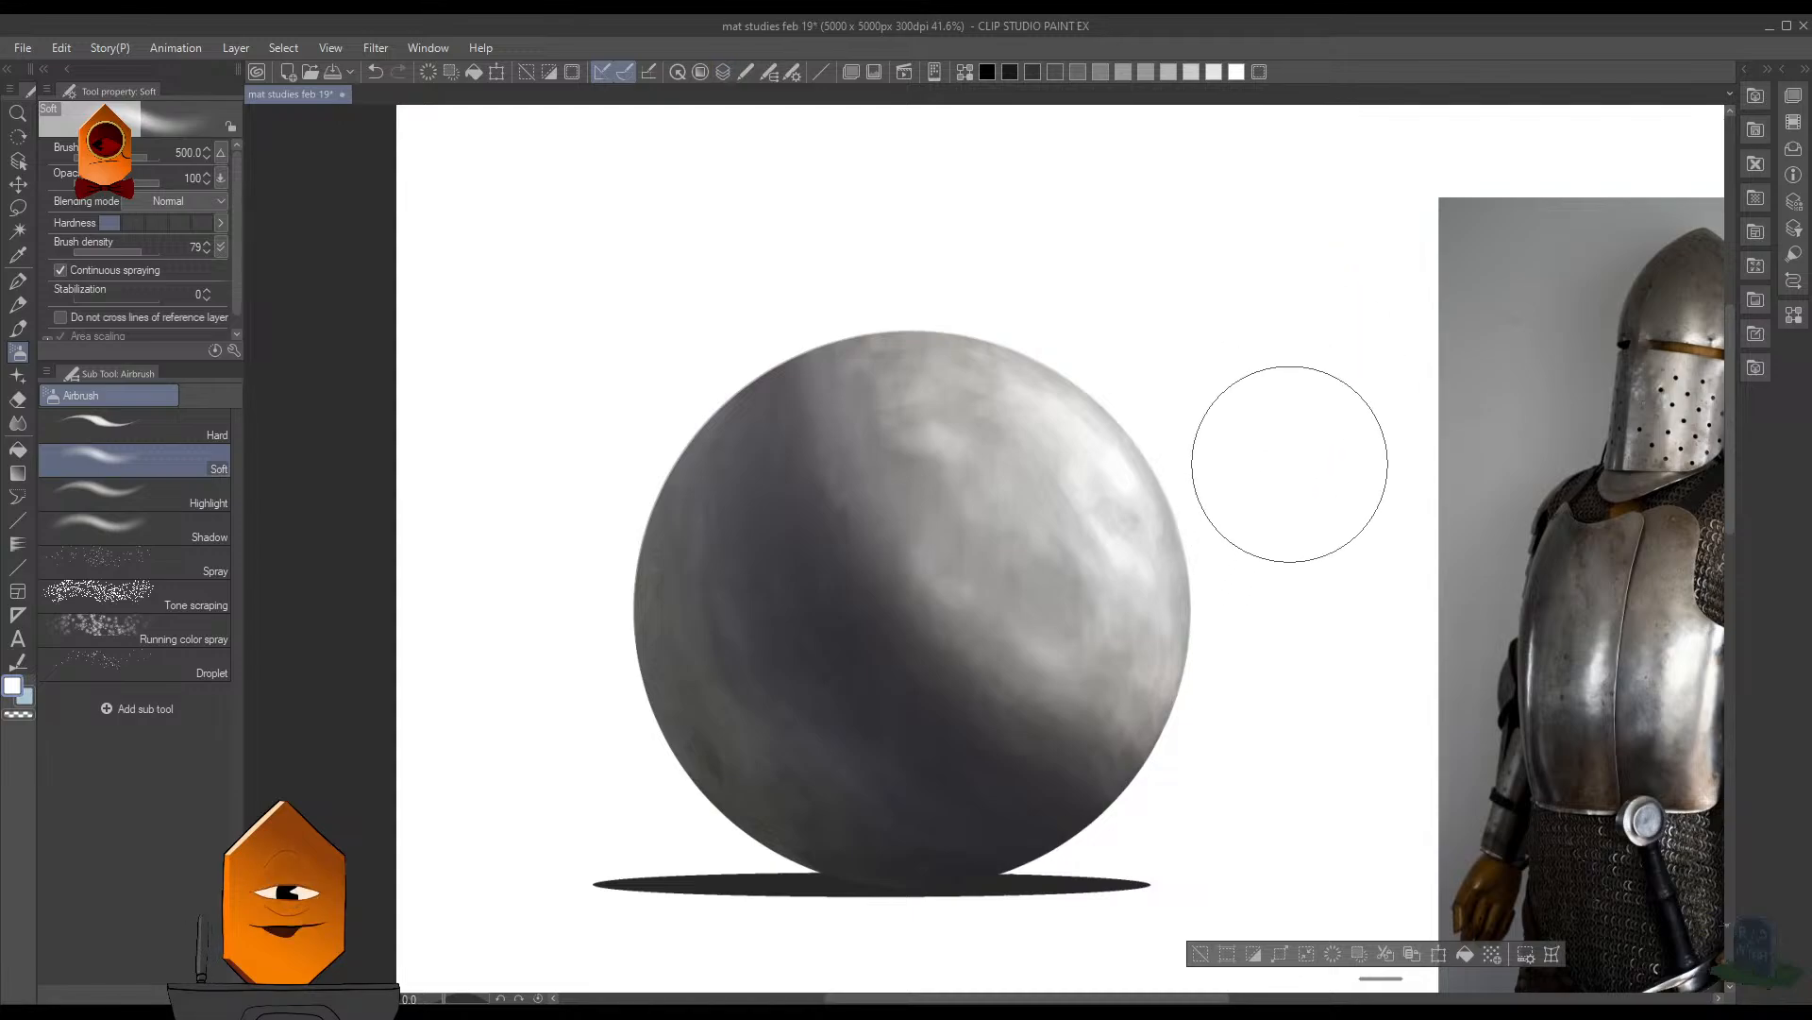
pyautogui.keyDown('alt'); pyautogui.click(869, 539); pyautogui.keyUp('alt')
pyautogui.press('[')
pyautogui.press('[')
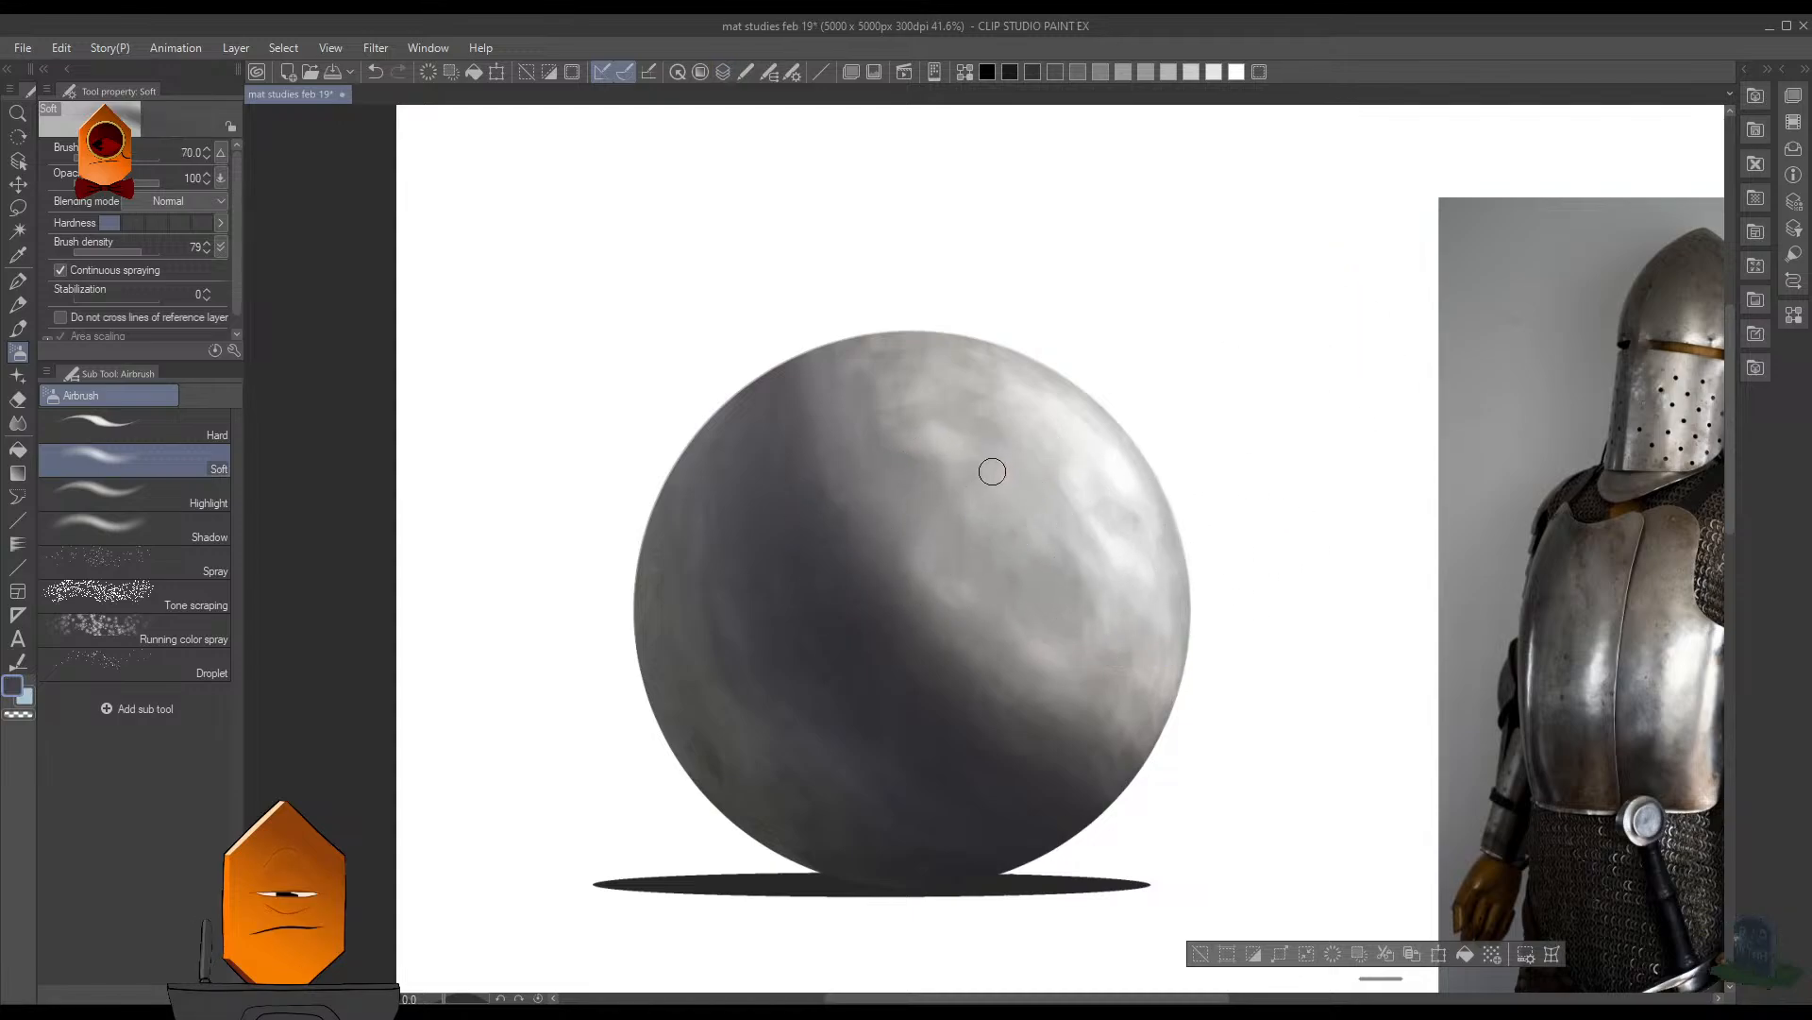
# - Test a dark curved stroke on the sphere with MB Cubebrush (Legendary) 2, undo it and turn off the brush's opacity dynamics
pyautogui.press('b')
pyautogui.scroll(2, 987, 472)
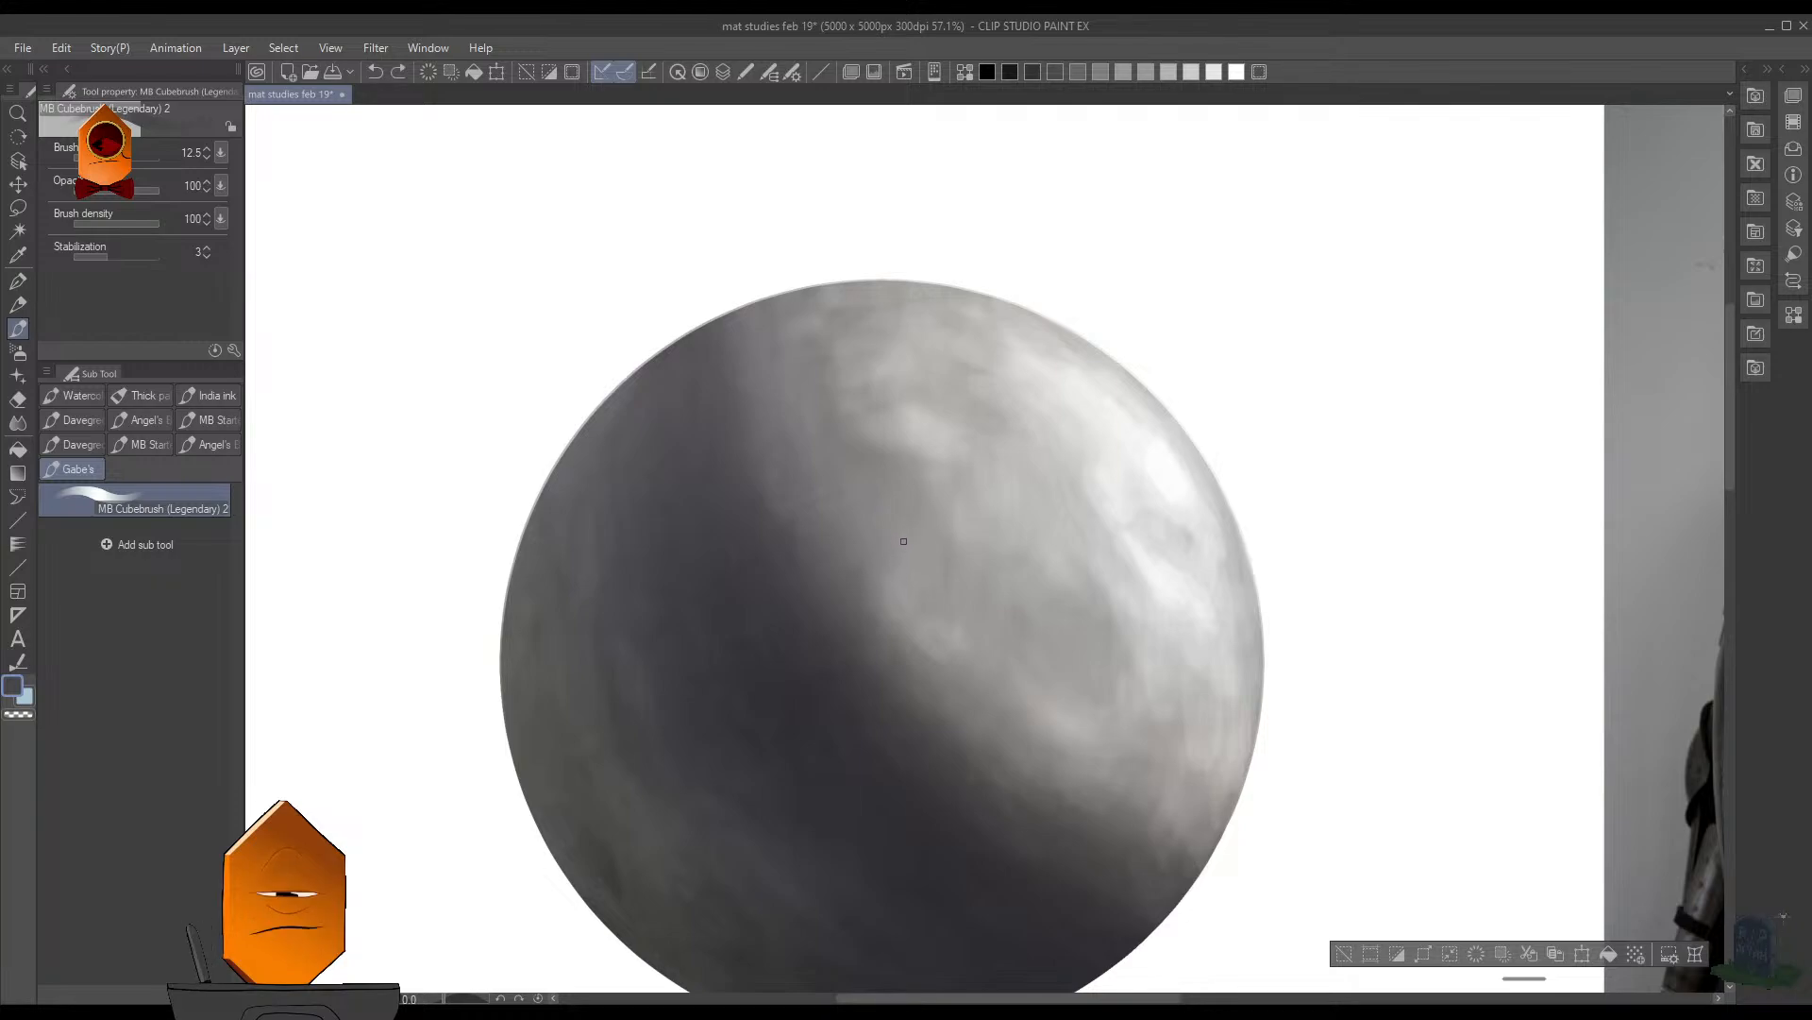
pyautogui.keyDown('alt'); pyautogui.click(812, 616); pyautogui.keyUp('alt')
pyautogui.moveTo(874, 565); pyautogui.dragTo(884, 577)
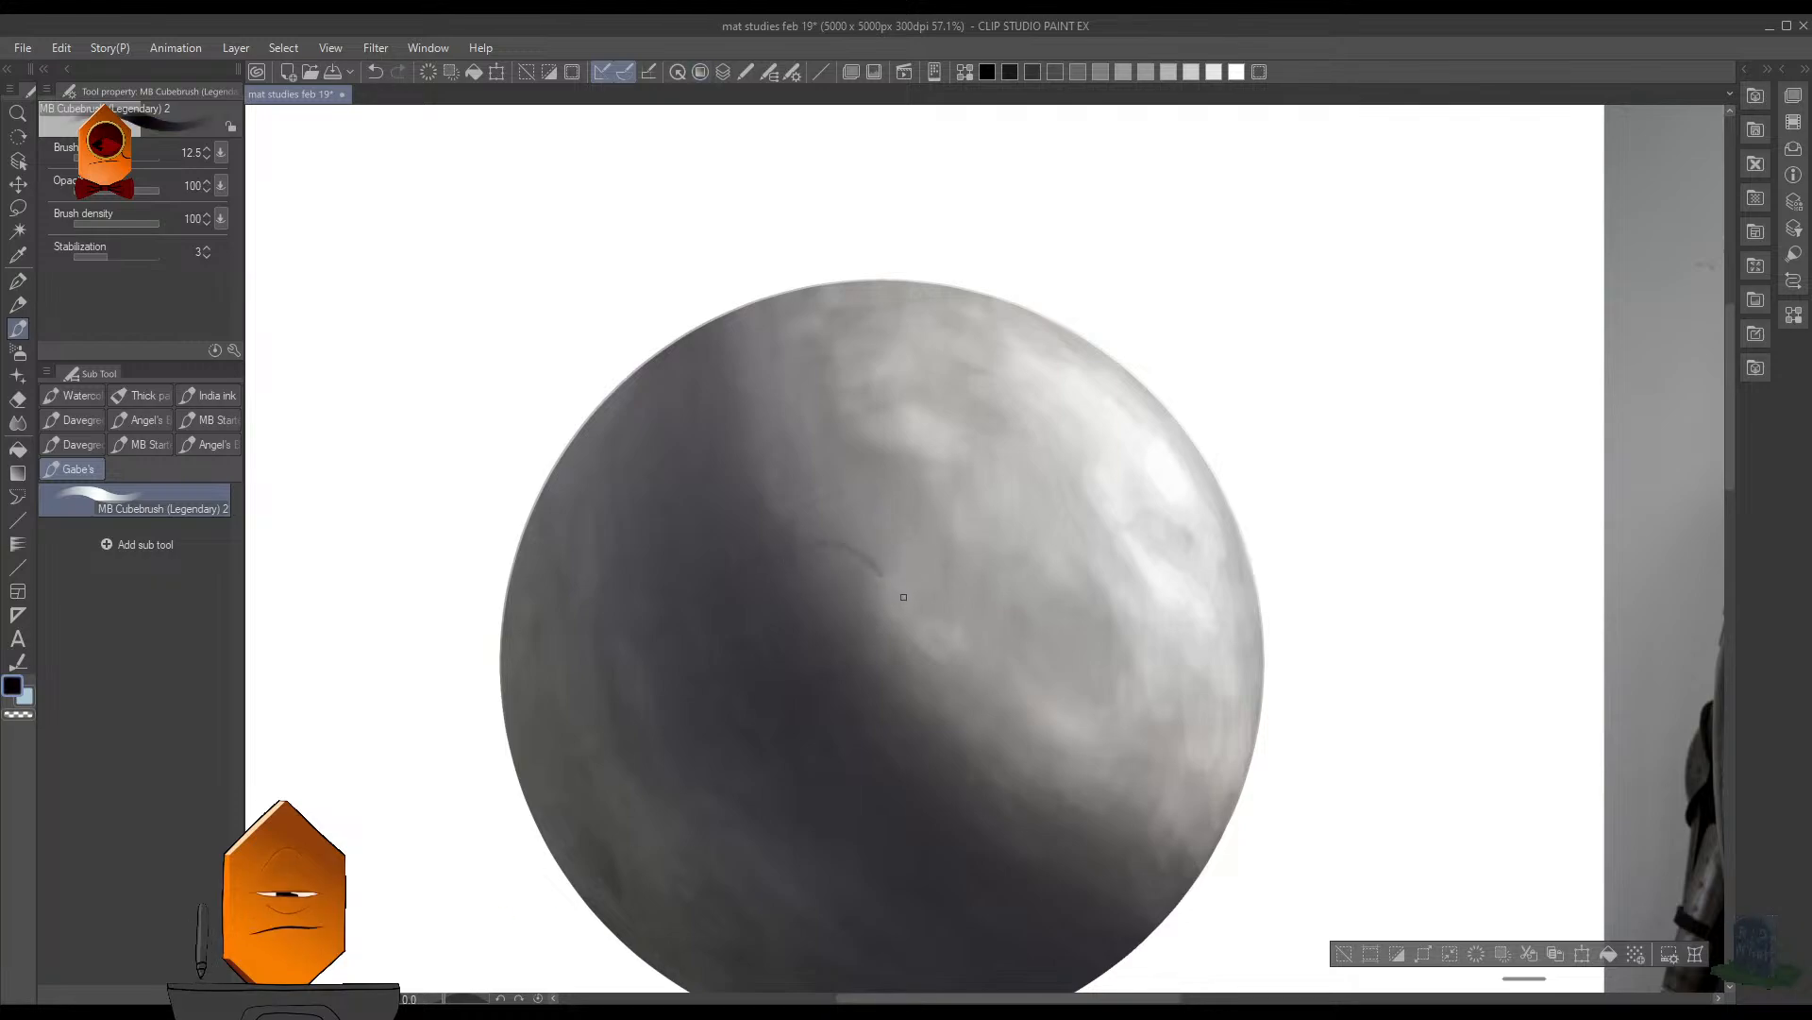
pyautogui.click(224, 238)
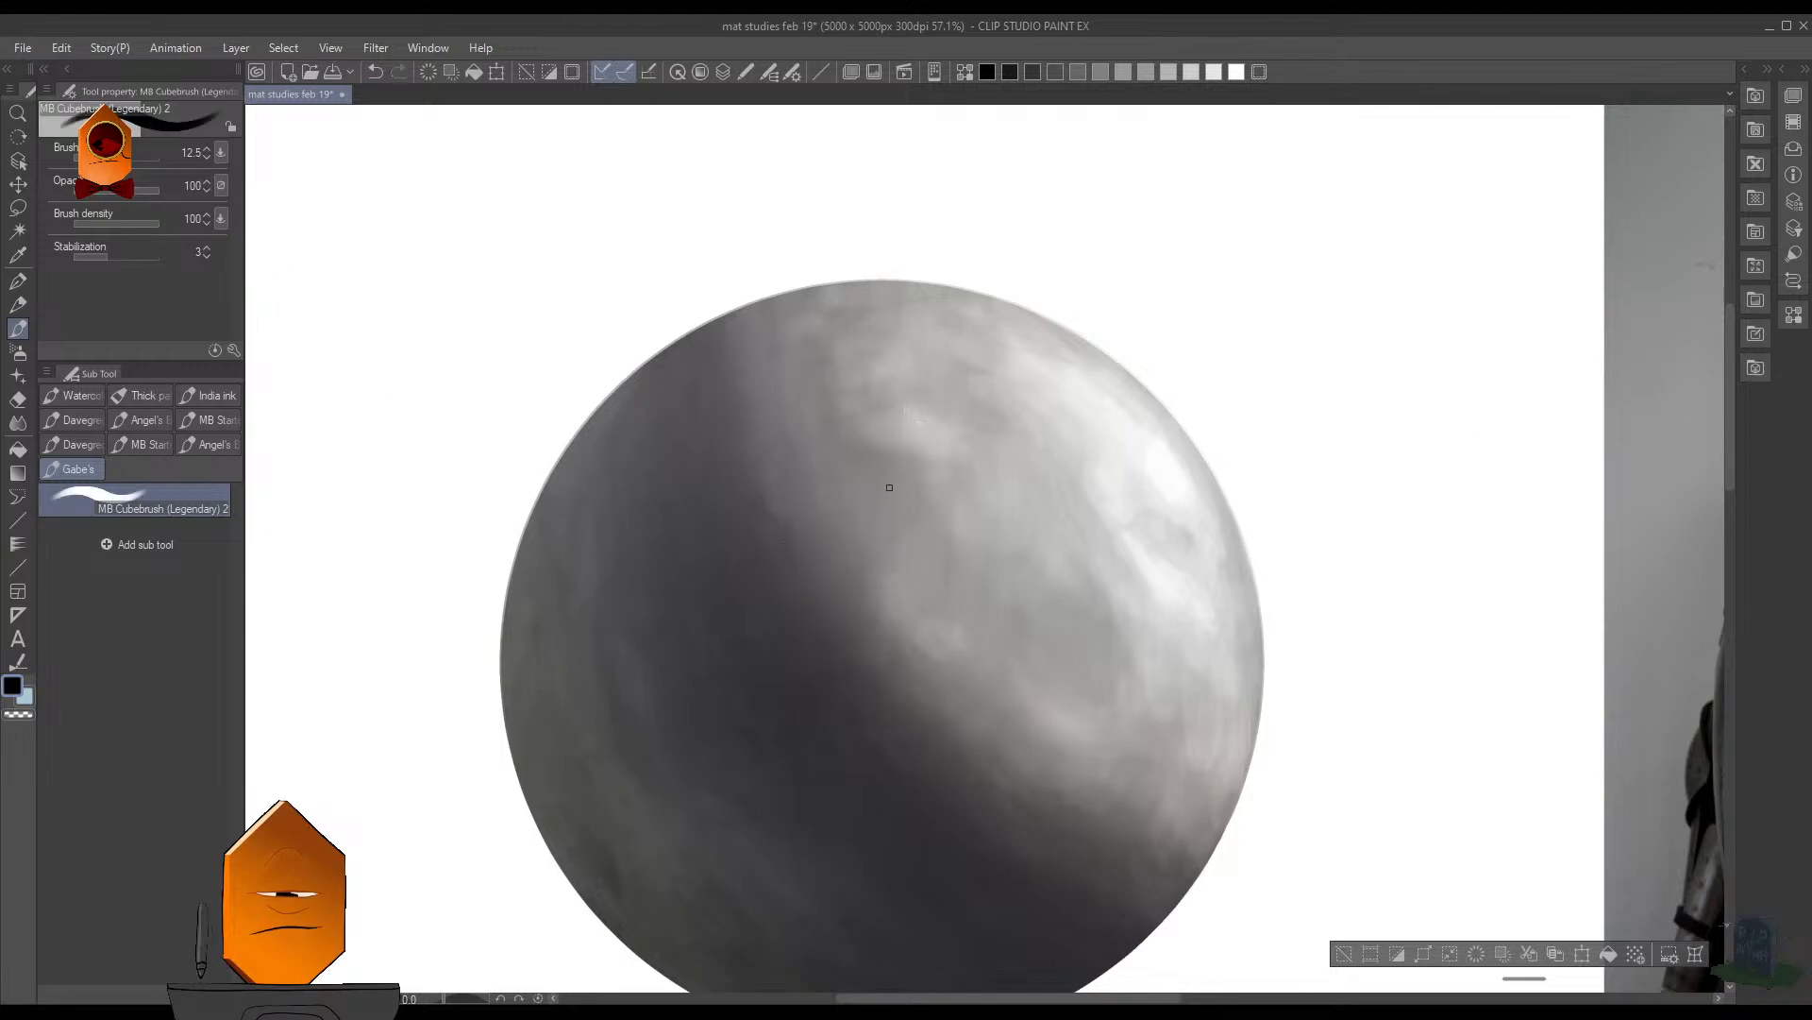
pyautogui.hotkey('ctrl', 'z')
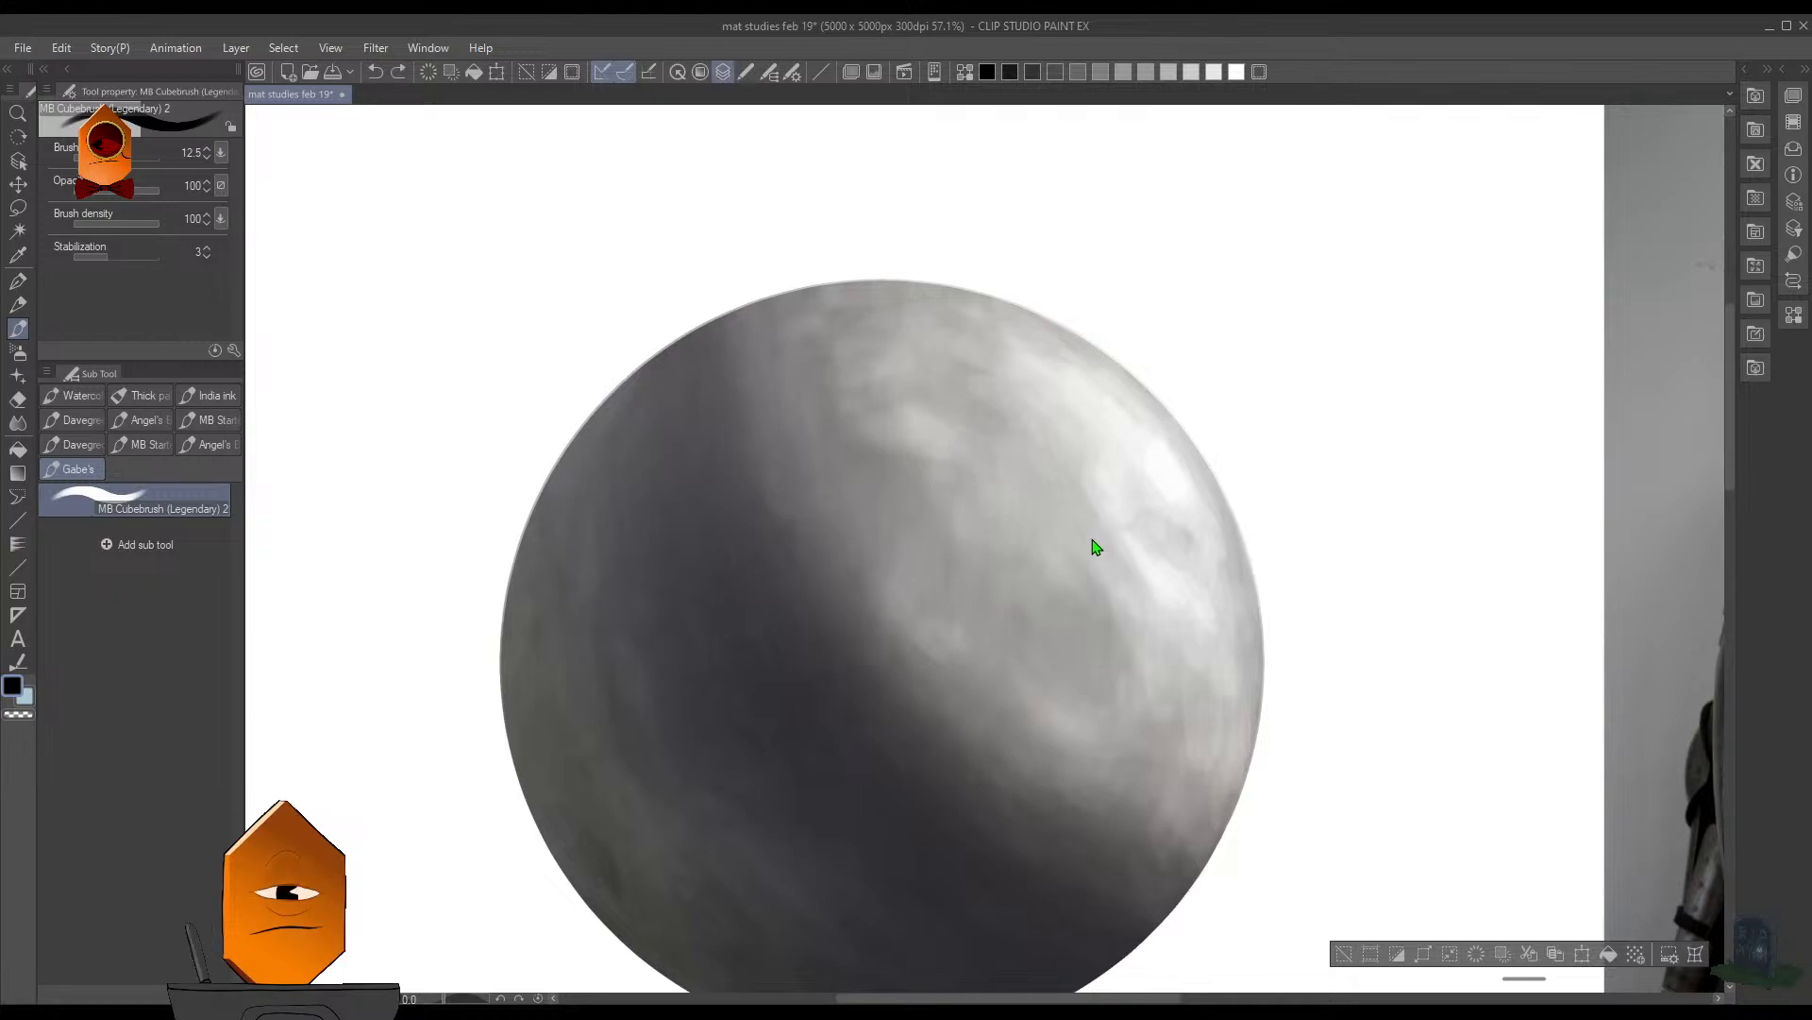
# - Test black strokes beyond the sphere's upper-right edge, undo them and clear the selection
pyautogui.moveTo(1222, 490); pyautogui.dragTo(1230, 516)
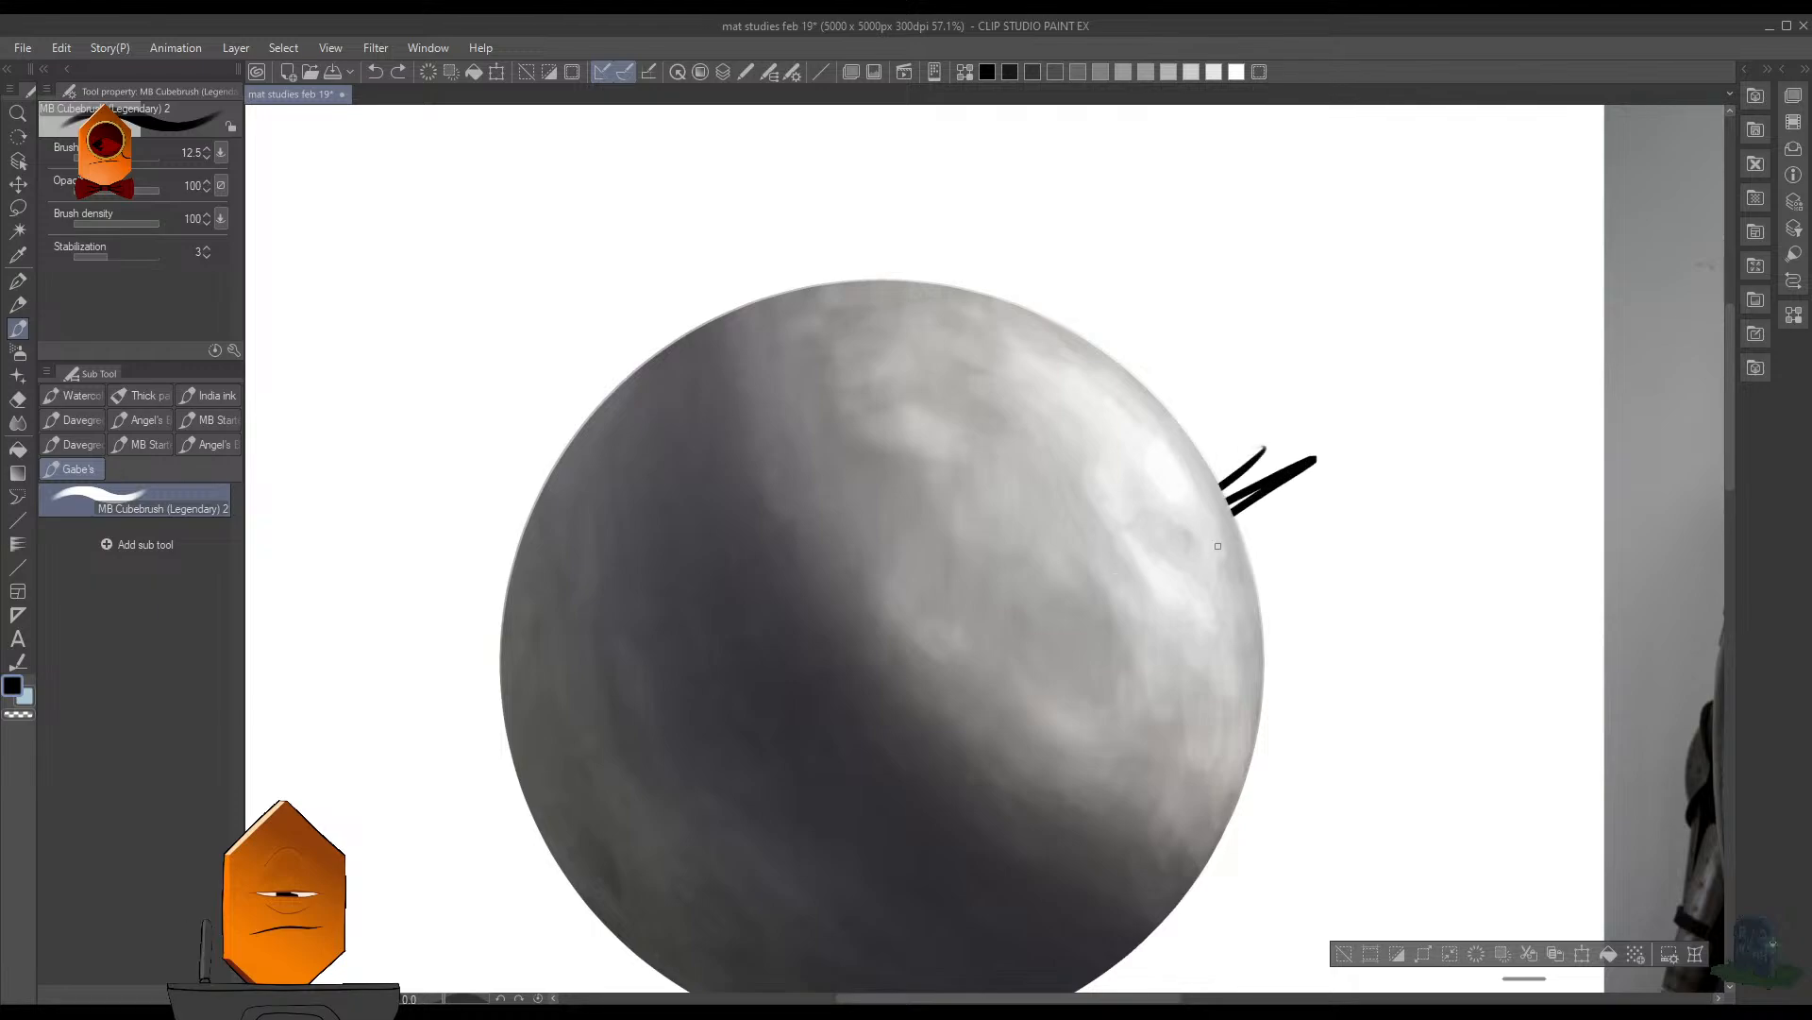
pyautogui.hotkey('ctrl', 'z')
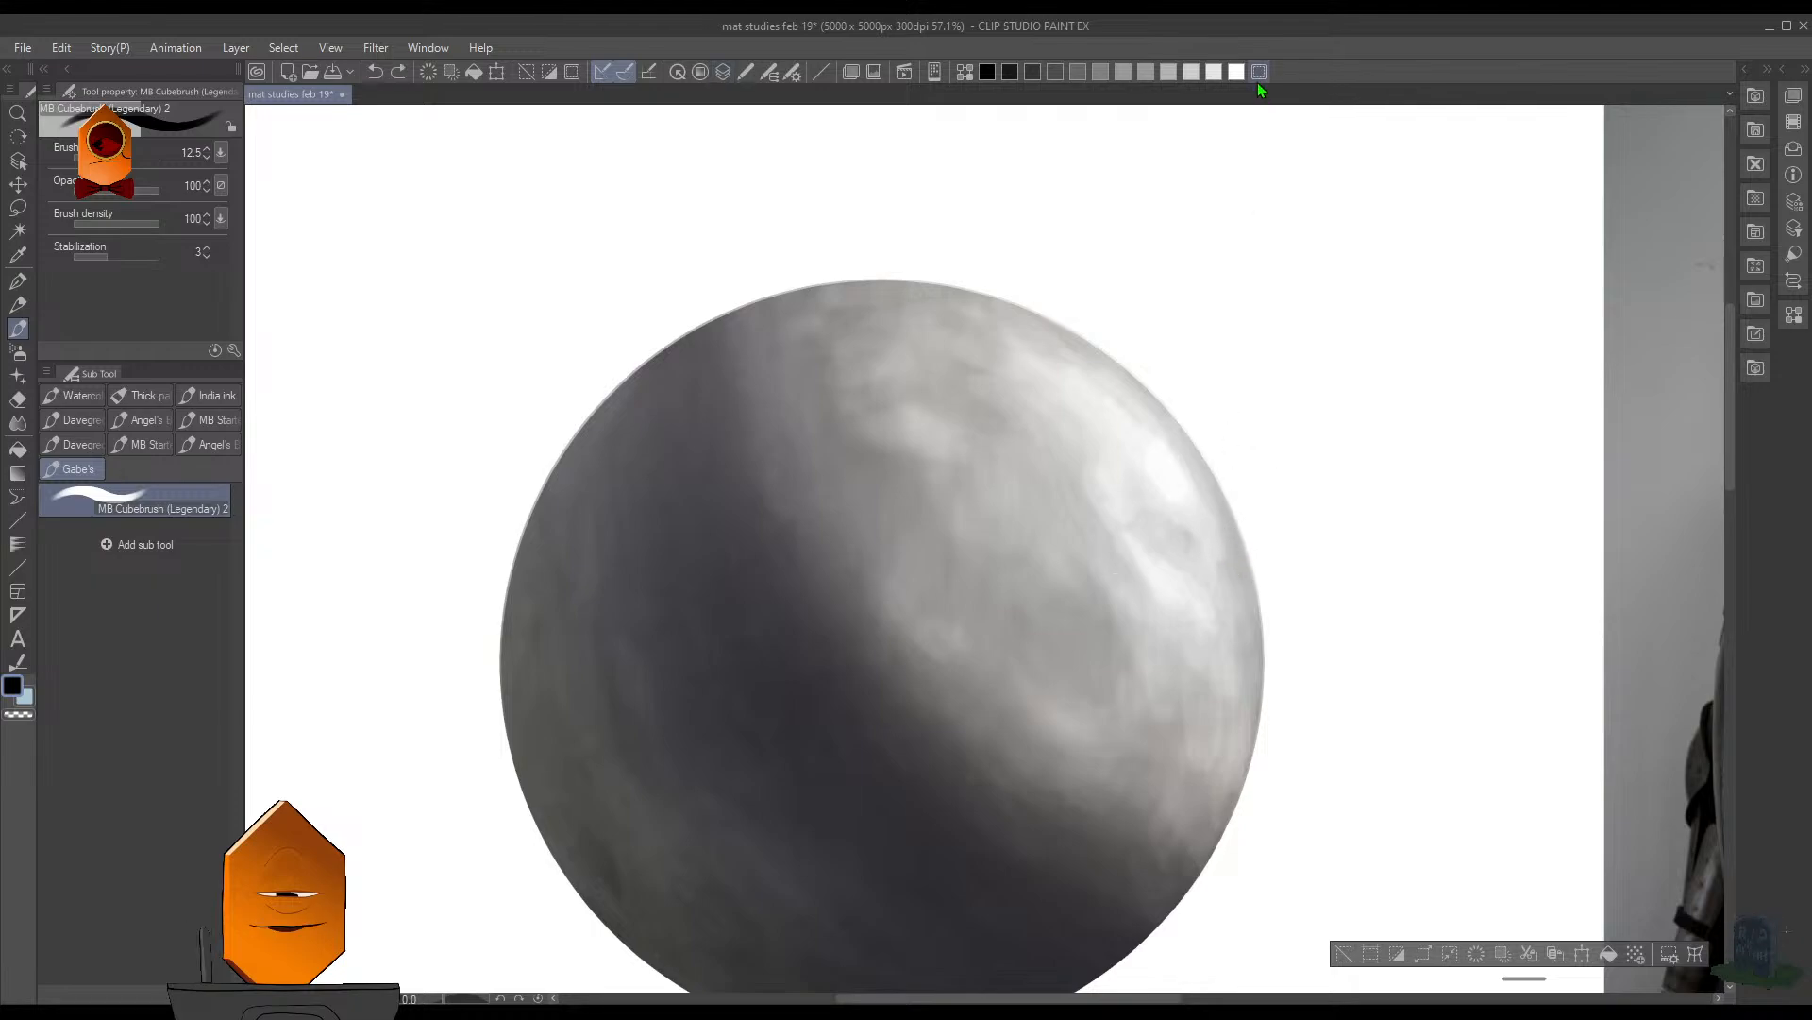
pyautogui.hotkey('ctrl', 'd')
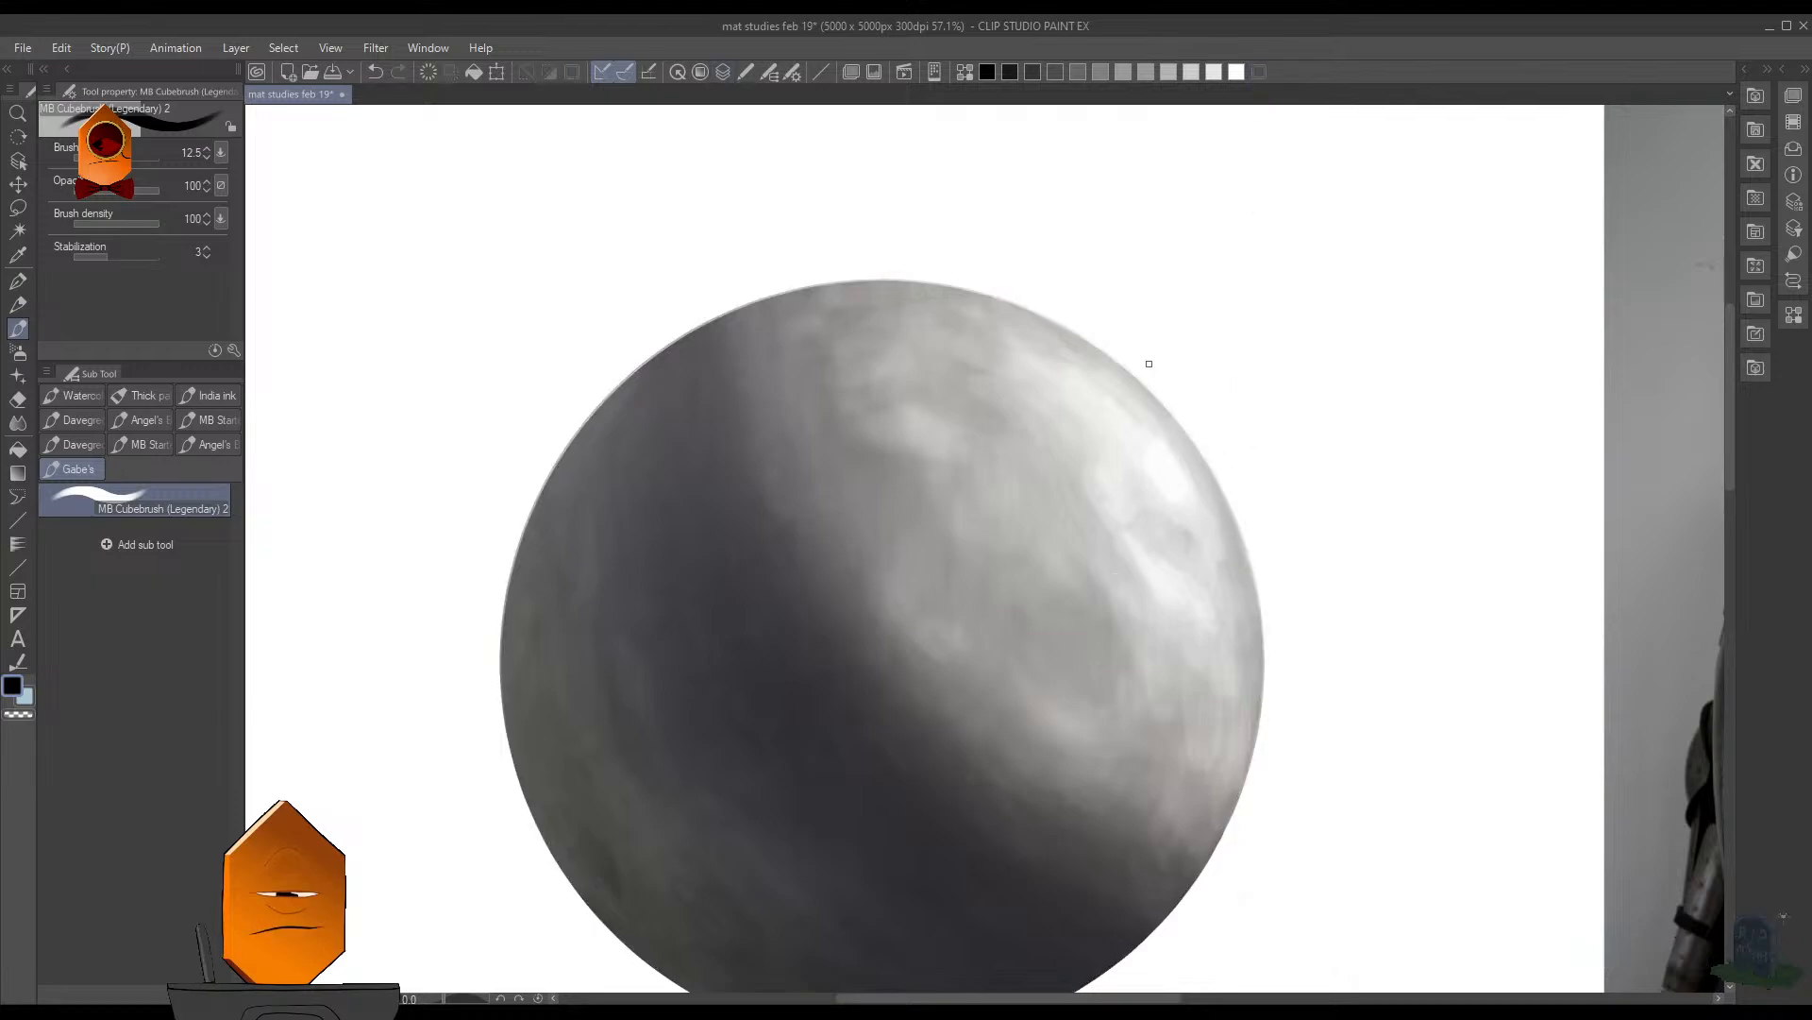
# - Doodle two closed eyes as small sets of curved black lines on the sphere's lit side with the brush at size 9
pyautogui.moveTo(983, 449); pyautogui.dragTo(1007, 384)
pyautogui.moveTo(931, 430); pyautogui.dragTo(968, 406)
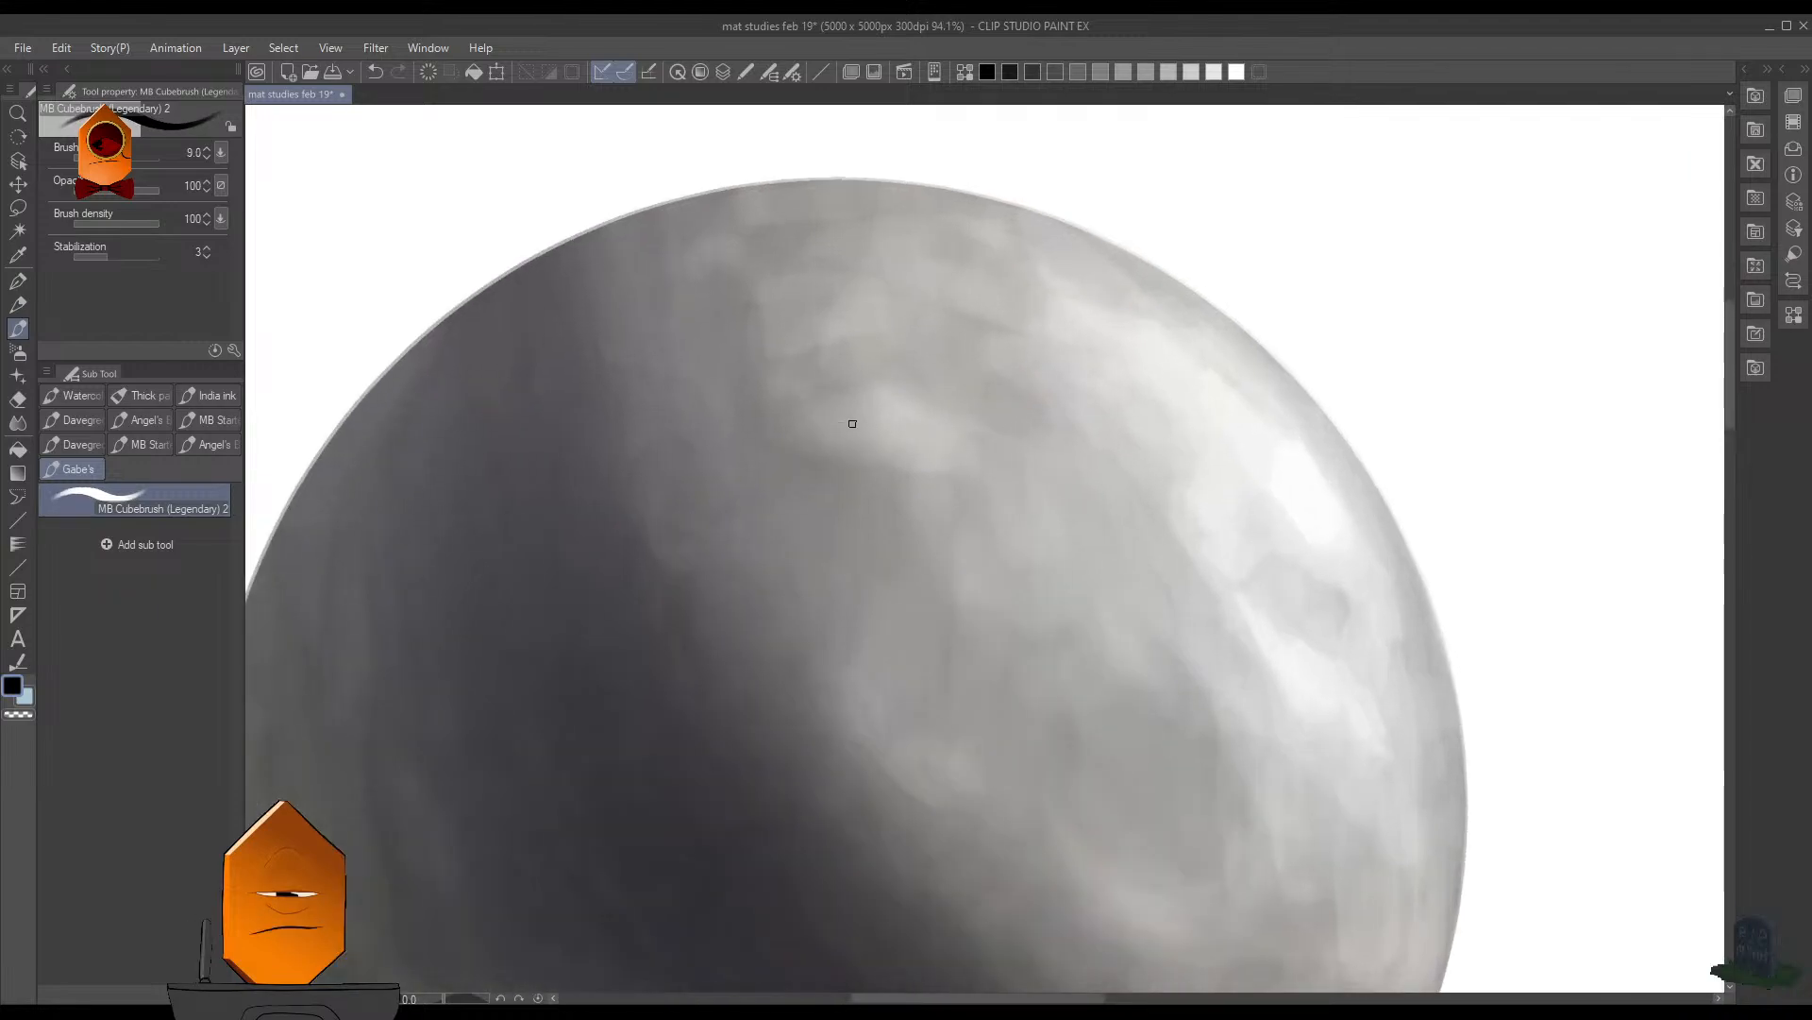
pyautogui.moveTo(839, 410)
pyautogui.mouseDown()
pyautogui.moveTo(872, 386)
pyautogui.moveTo(920, 405)
pyautogui.mouseUp()
pyautogui.scroll(-2, 1436, 521)
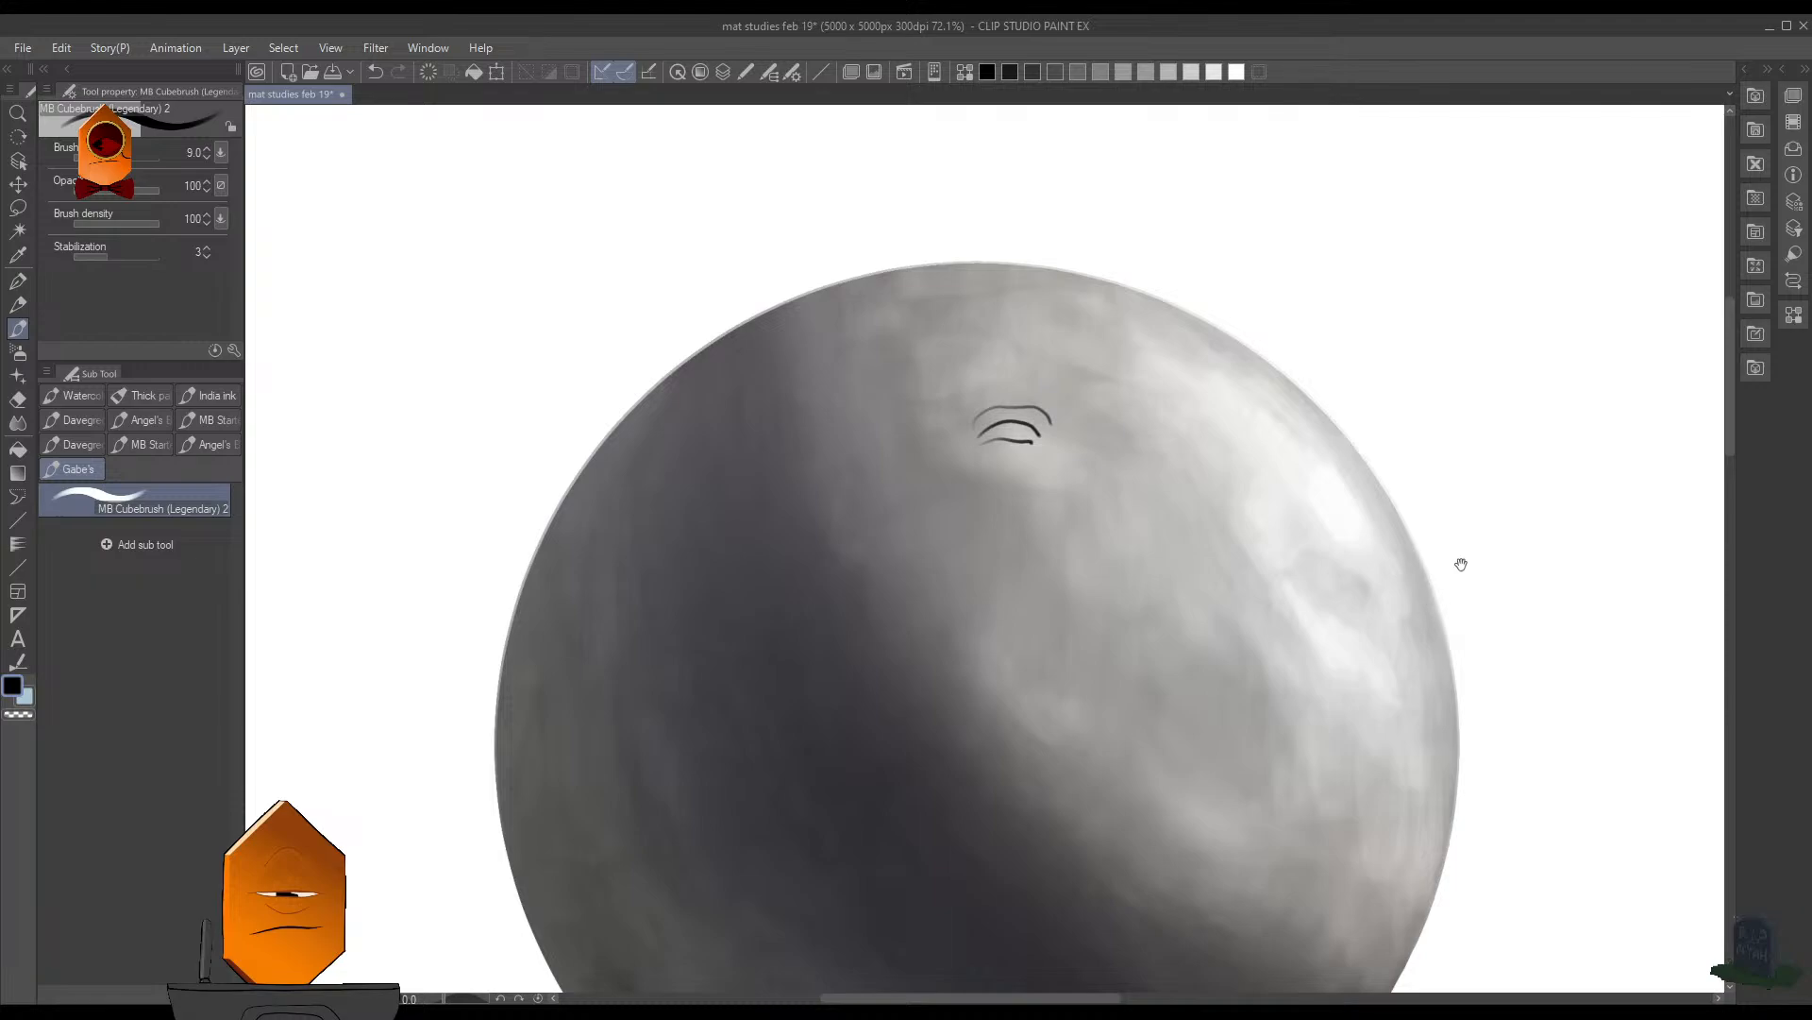
pyautogui.scroll(-5, 1416, 648)
pyautogui.moveTo(1416, 648); pyautogui.dragTo(1363, 651)
pyautogui.scroll(6, 1341, 538)
pyautogui.moveTo(1219, 482)
pyautogui.mouseDown()
pyautogui.moveTo(1292, 526)
pyautogui.moveTo(1268, 460)
pyautogui.moveTo(1322, 507)
pyautogui.mouseUp()
pyautogui.scroll(-3, 1350, 529)
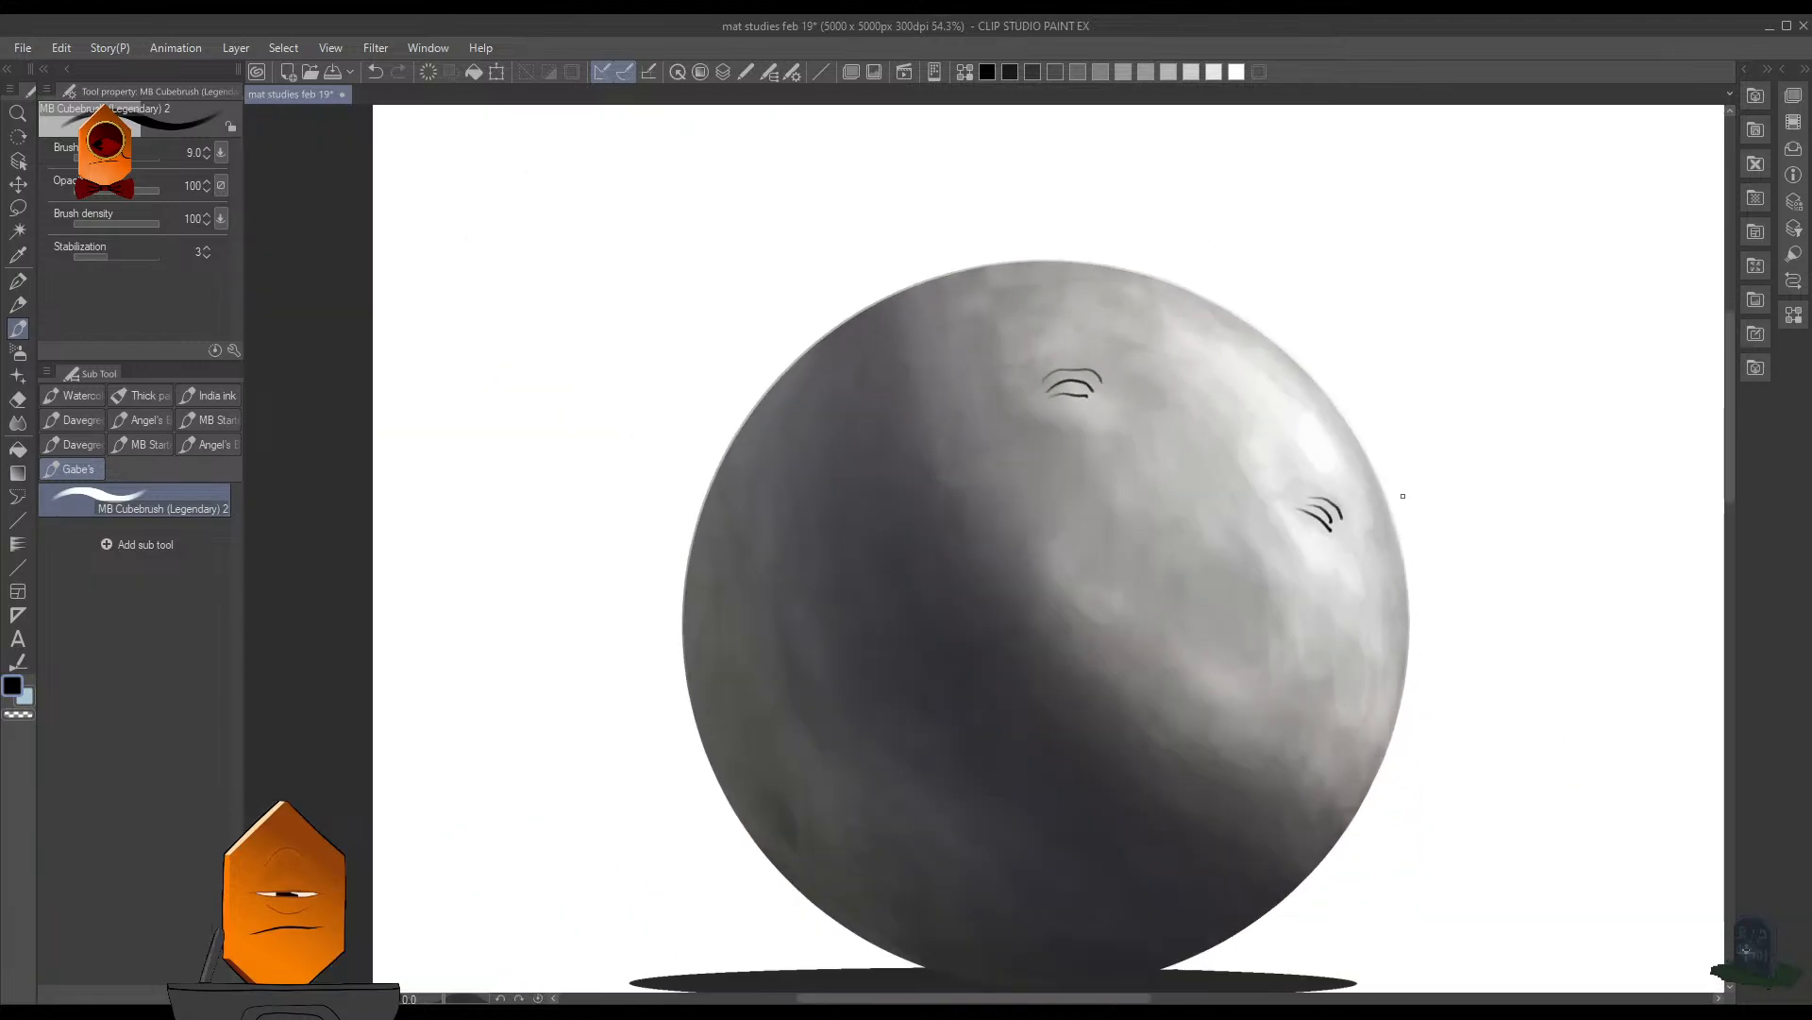
pyautogui.scroll(1, 944, 543)
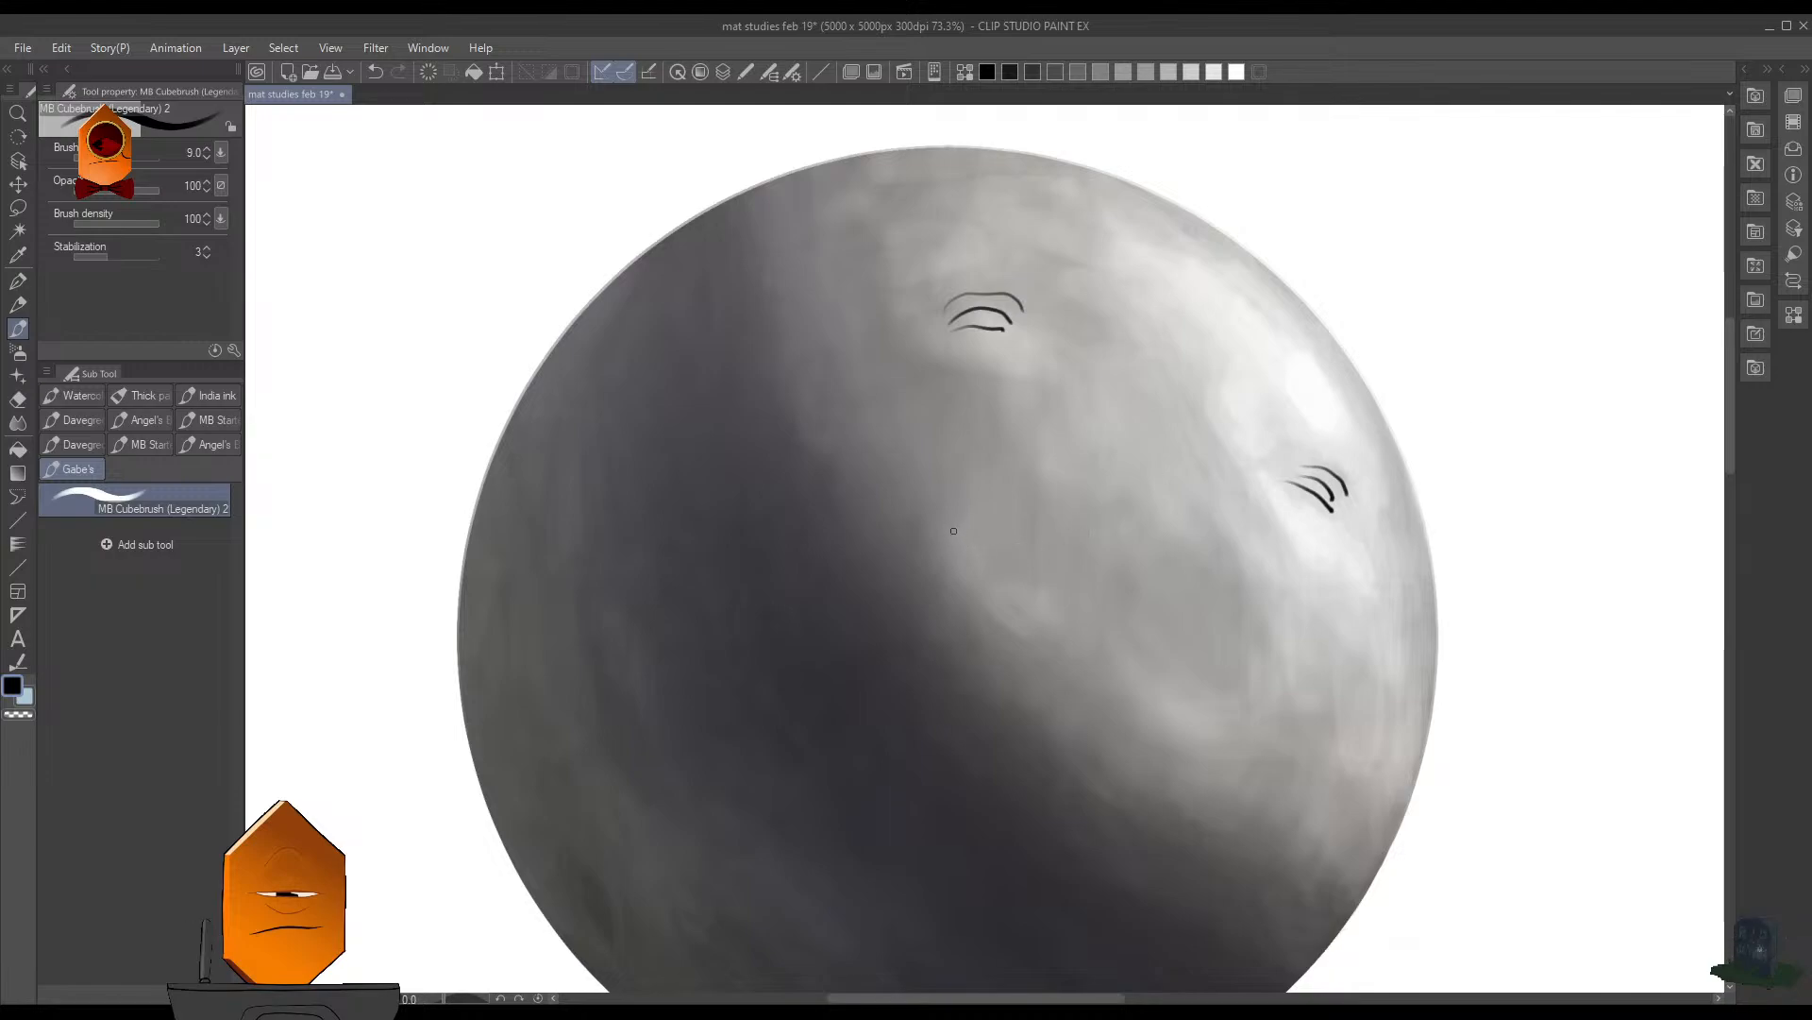
# - Draw a slanted black oval mouth with short lines radiating around it on the sphere's lit side
pyautogui.moveTo(1230, 686)
pyautogui.mouseDown()
pyautogui.moveTo(1004, 623)
pyautogui.moveTo(951, 547)
pyautogui.moveTo(984, 522)
pyautogui.moveTo(1085, 511)
pyautogui.moveTo(1182, 549)
pyautogui.moveTo(1260, 611)
pyautogui.moveTo(1238, 676)
pyautogui.mouseUp()
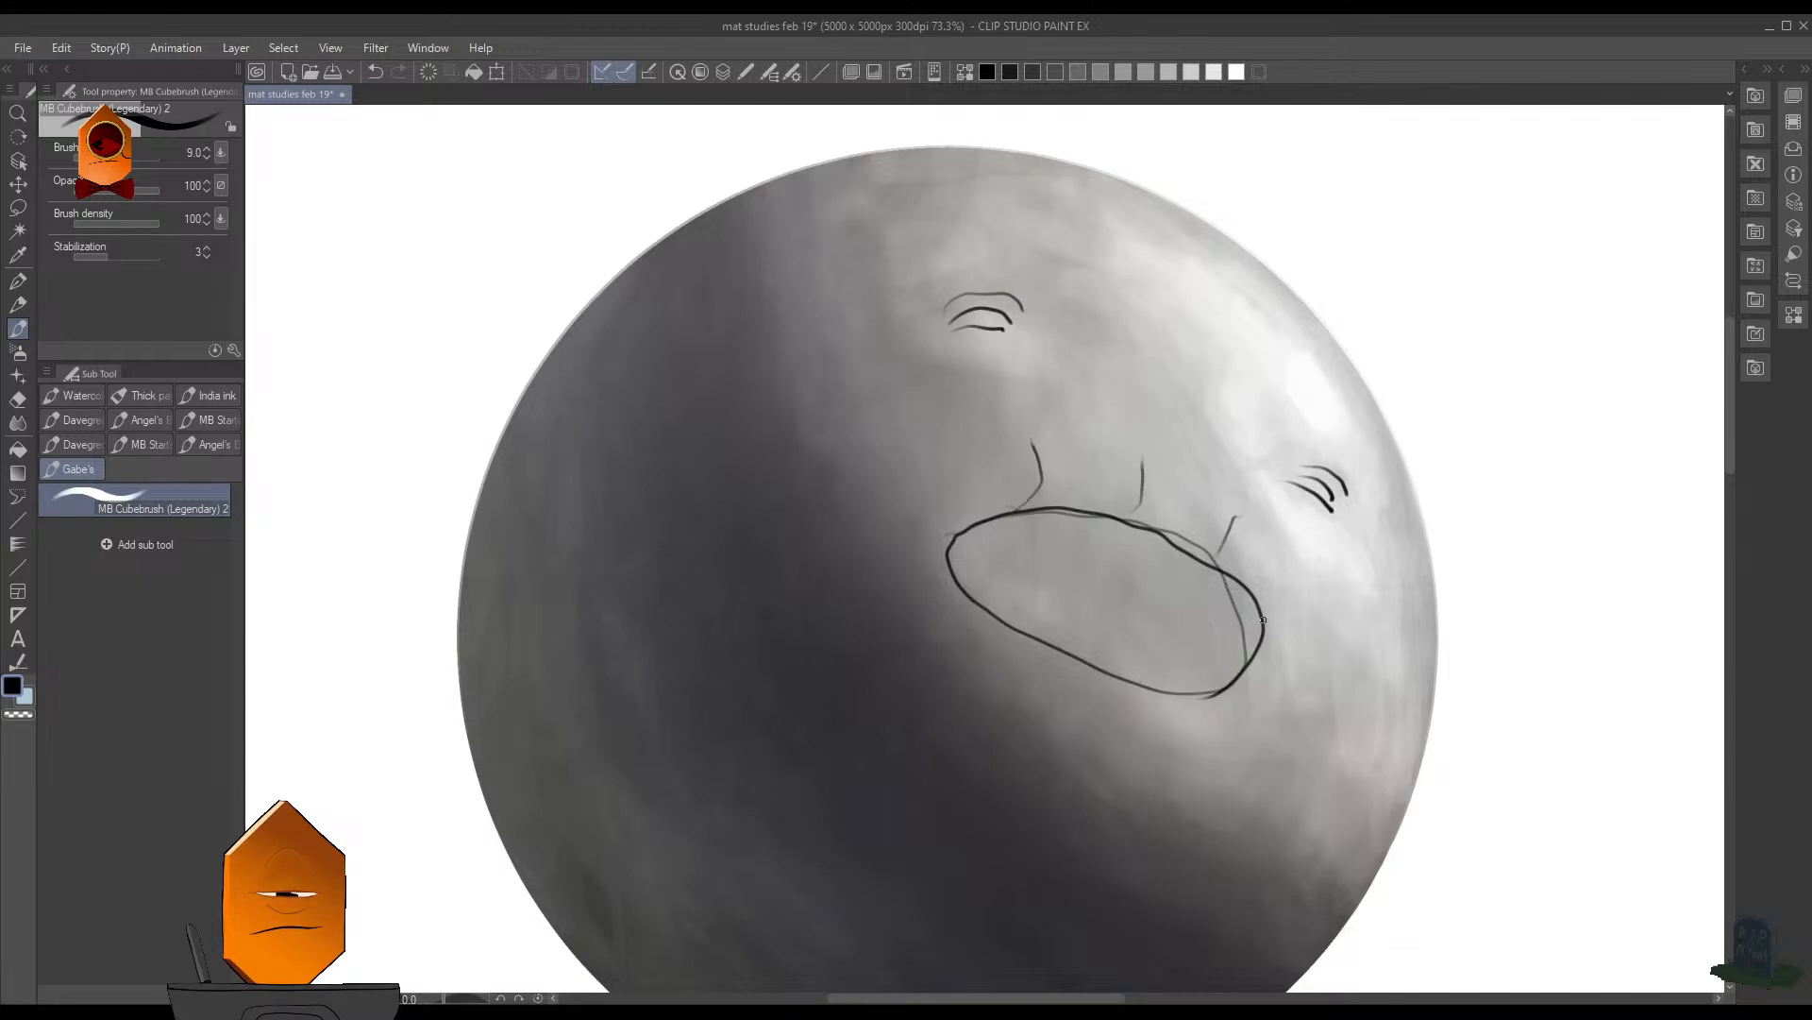
pyautogui.moveTo(1094, 682); pyautogui.dragTo(1050, 738)
pyautogui.moveTo(1495, 475); pyautogui.dragTo(1423, 541)
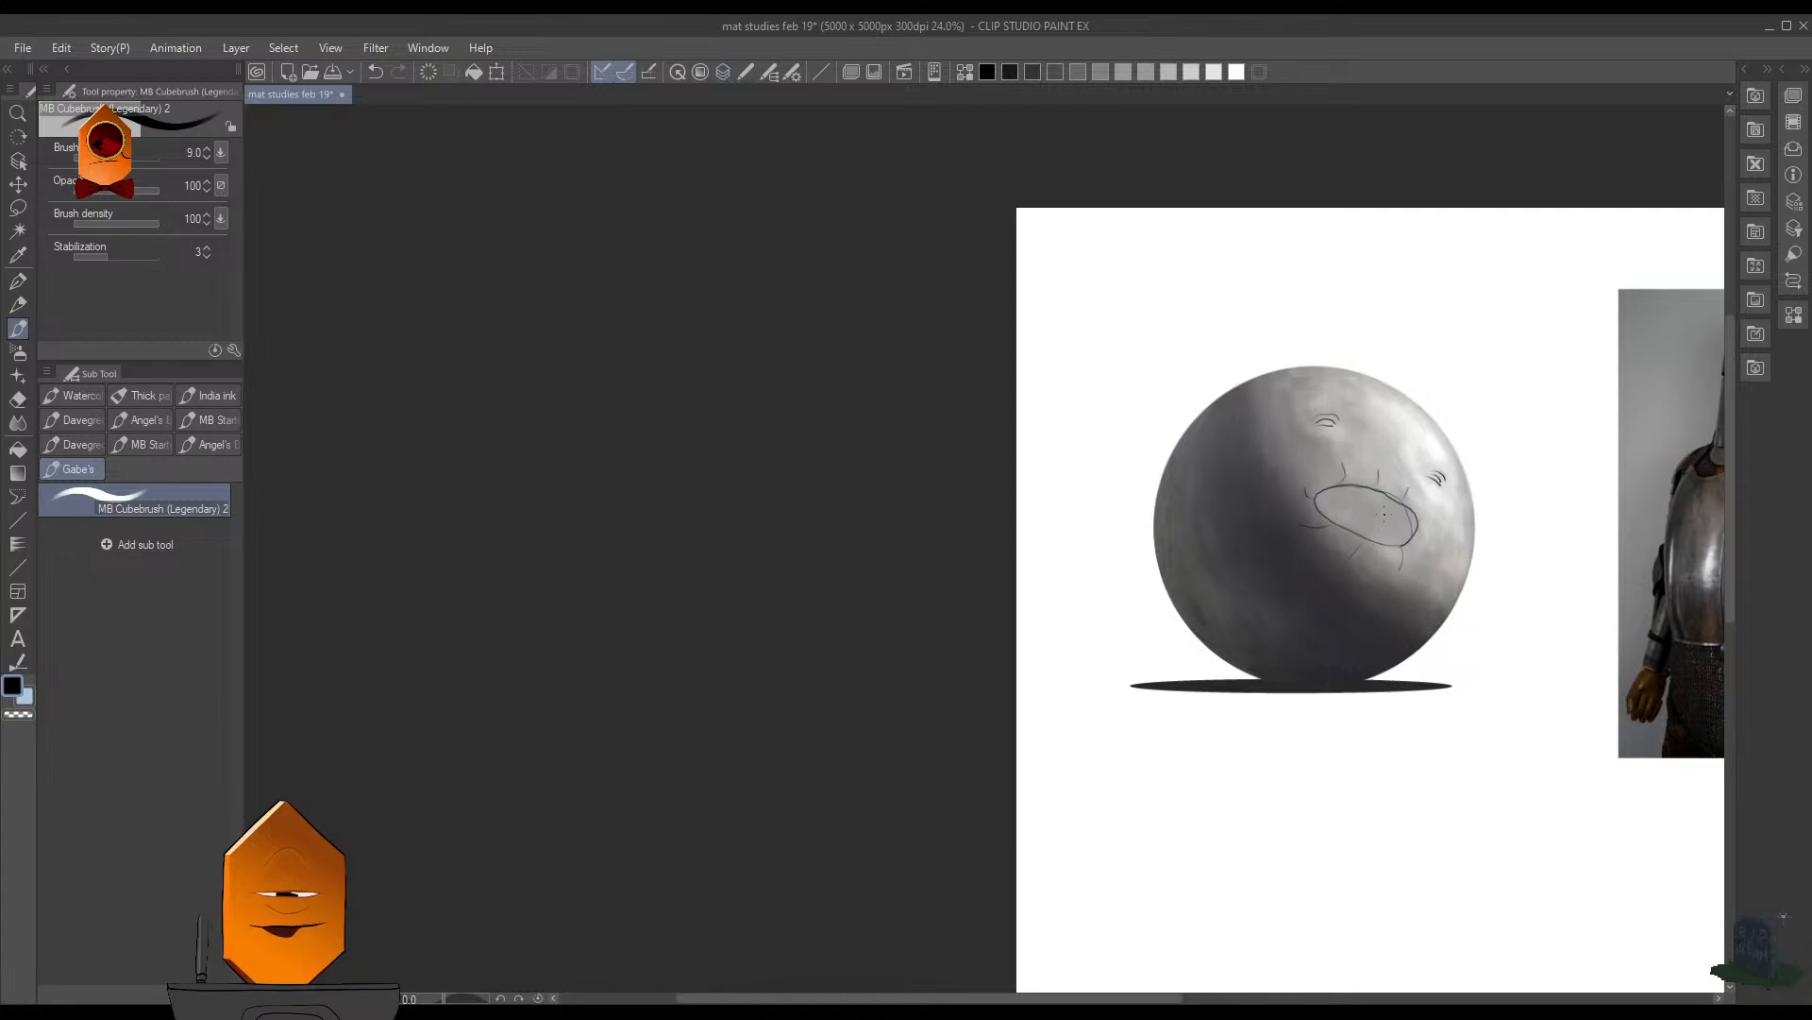
# - Remove the doodled face from the sphere and save the document
pyautogui.moveTo(1485, 445); pyautogui.dragTo(1339, 473)
pyautogui.press('e')
pyautogui.moveTo(1289, 545)
pyautogui.mouseDown()
pyautogui.moveTo(1416, 459)
pyautogui.moveTo(1032, 615)
pyautogui.mouseUp()
pyautogui.moveTo(1307, 521); pyautogui.dragTo(1318, 510)
pyautogui.press('[')
pyautogui.press('[')
pyautogui.press('[')
pyautogui.press('[')
pyautogui.press('F7')
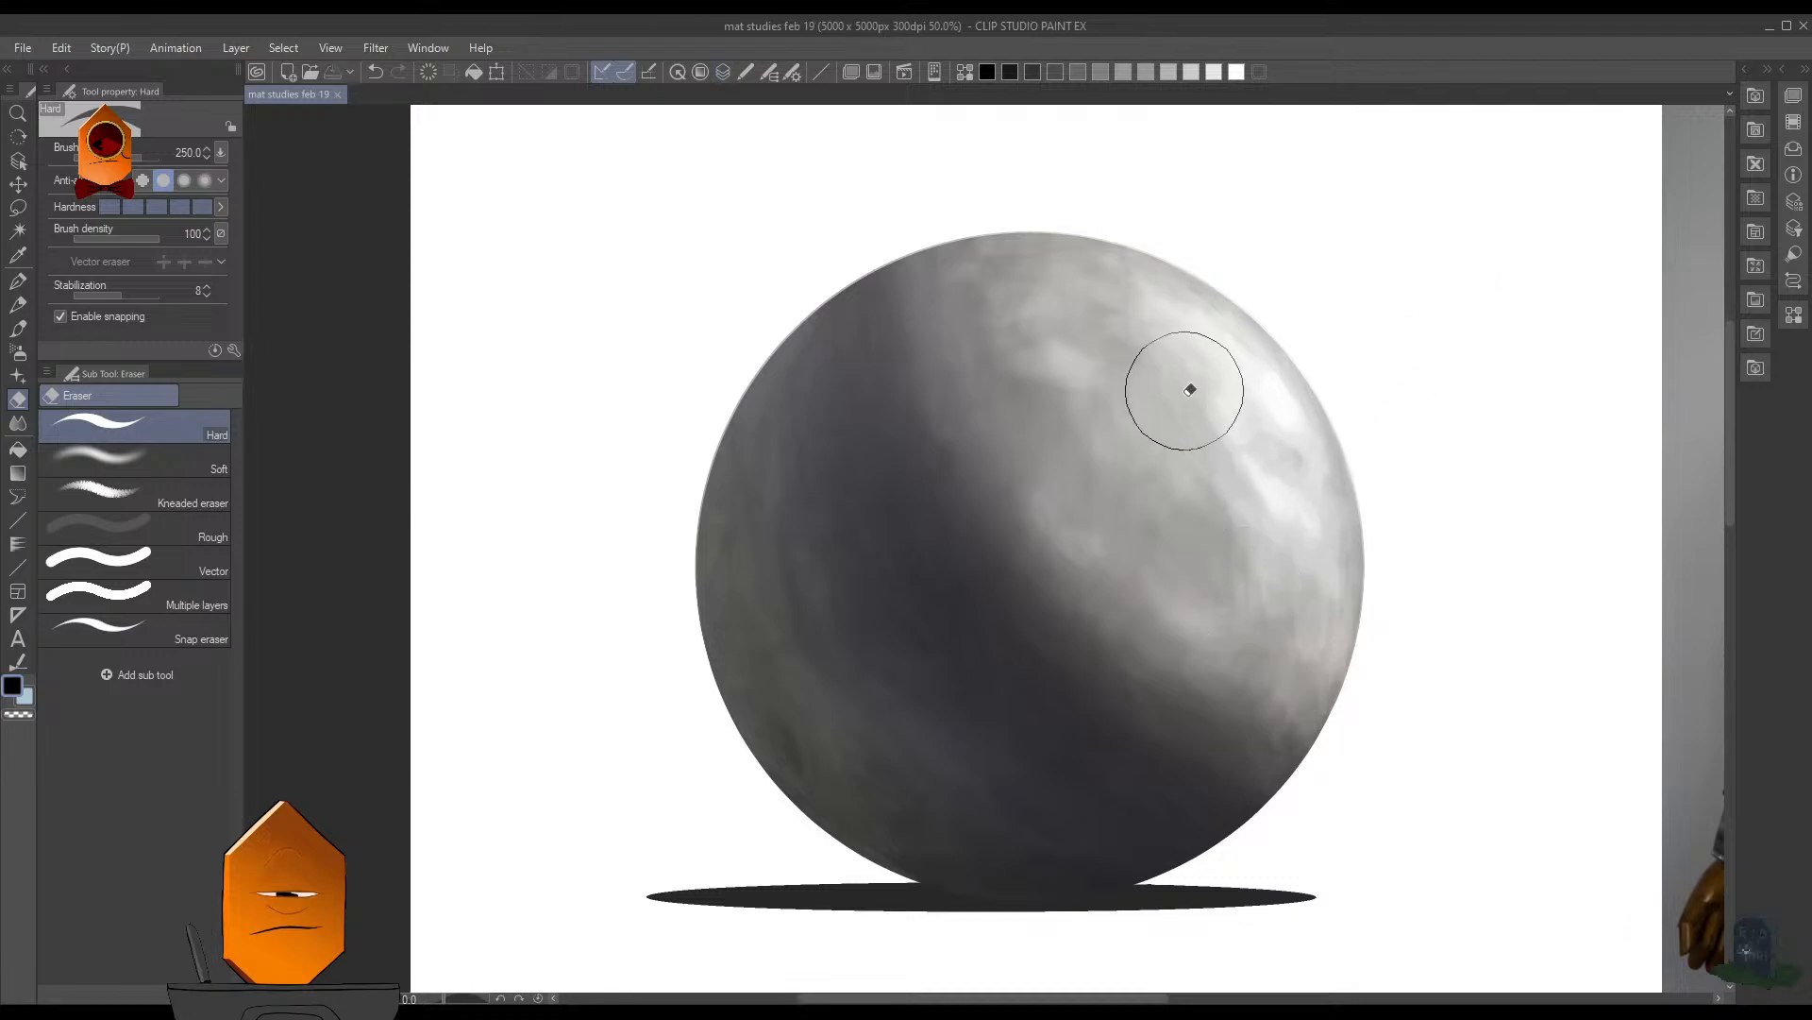
# - Return to the MB Cubebrush (Legendary) 2 brush and set its size to 60
pyautogui.scroll(-3, 1193, 385)
pyautogui.scroll(2, 1184, 457)
pyautogui.press('b')
pyautogui.scroll(2, 1182, 451)
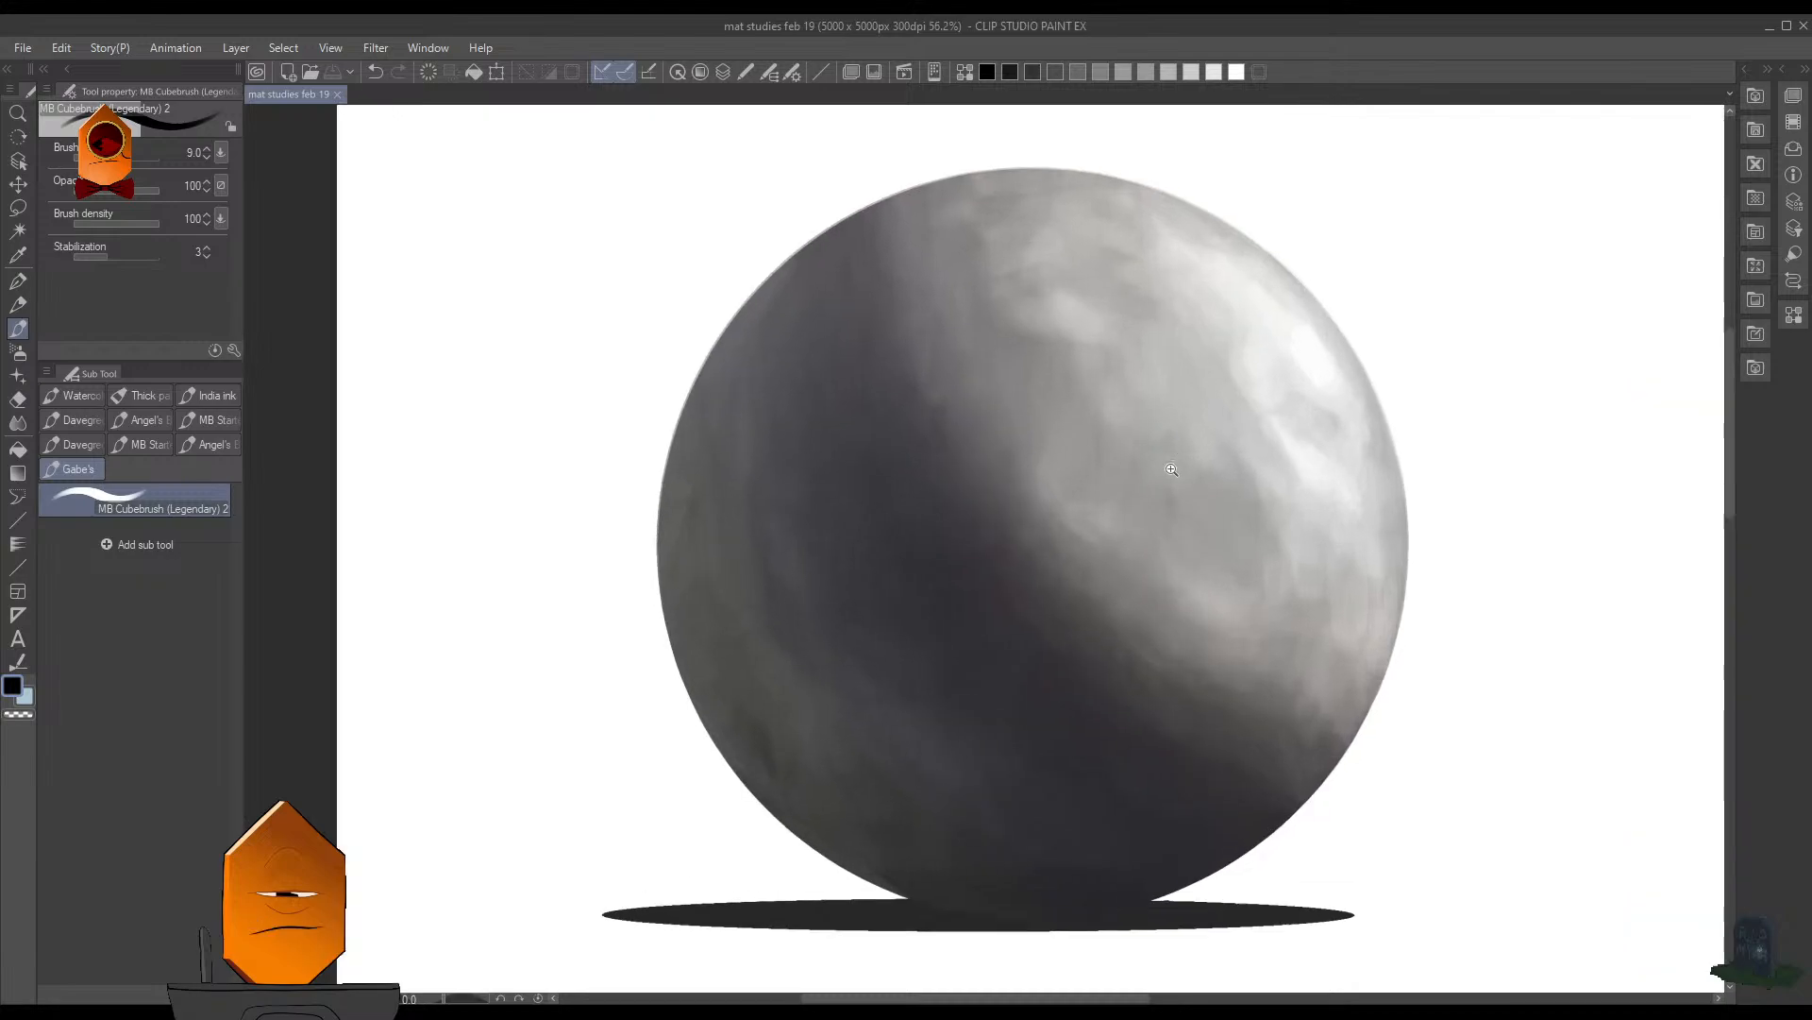
pyautogui.press(']')
pyautogui.press(']')
pyautogui.press(']')
pyautogui.press(']')
pyautogui.press(']')
pyautogui.press(']')
pyautogui.press(']')
pyautogui.press(']')
pyautogui.press(']')
pyautogui.press(']')
pyautogui.scroll(-3, 1201, 453)
pyautogui.scroll(2, 1207, 453)
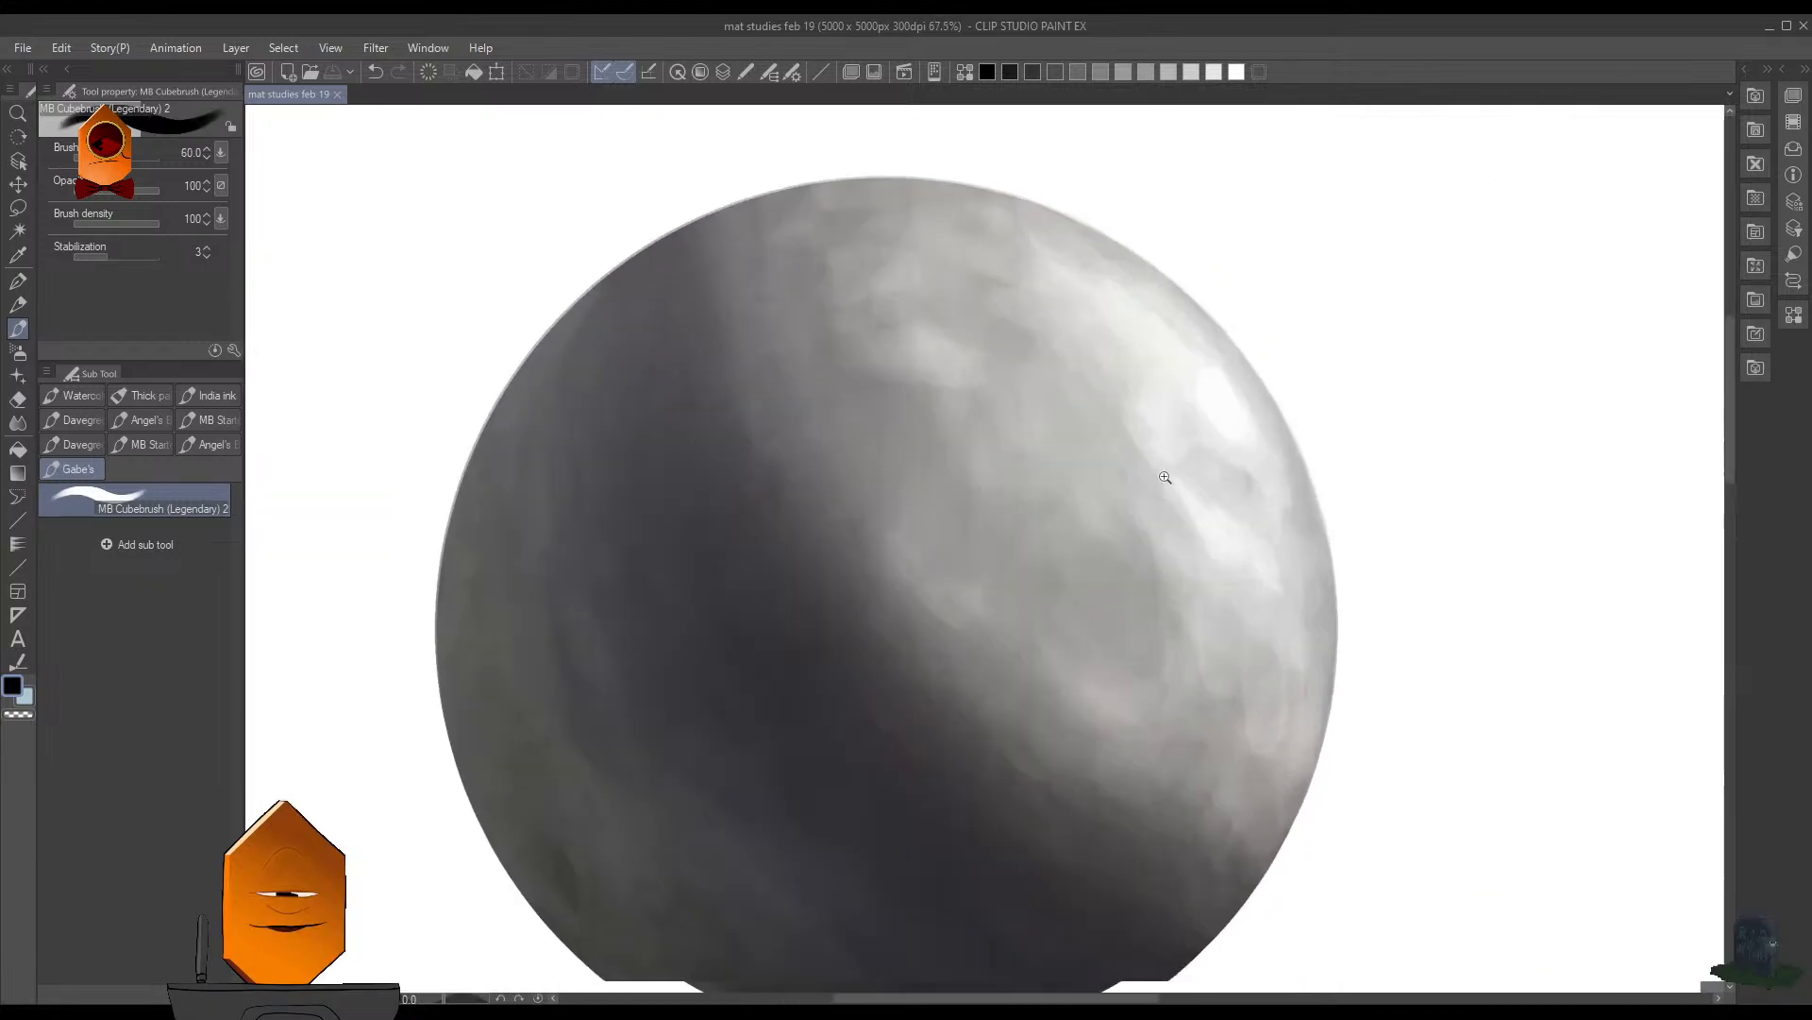
# - Compare the sphere with the armour reference and examine the perforations in the helmet's visor up close
pyautogui.scroll(-3, 1141, 526)
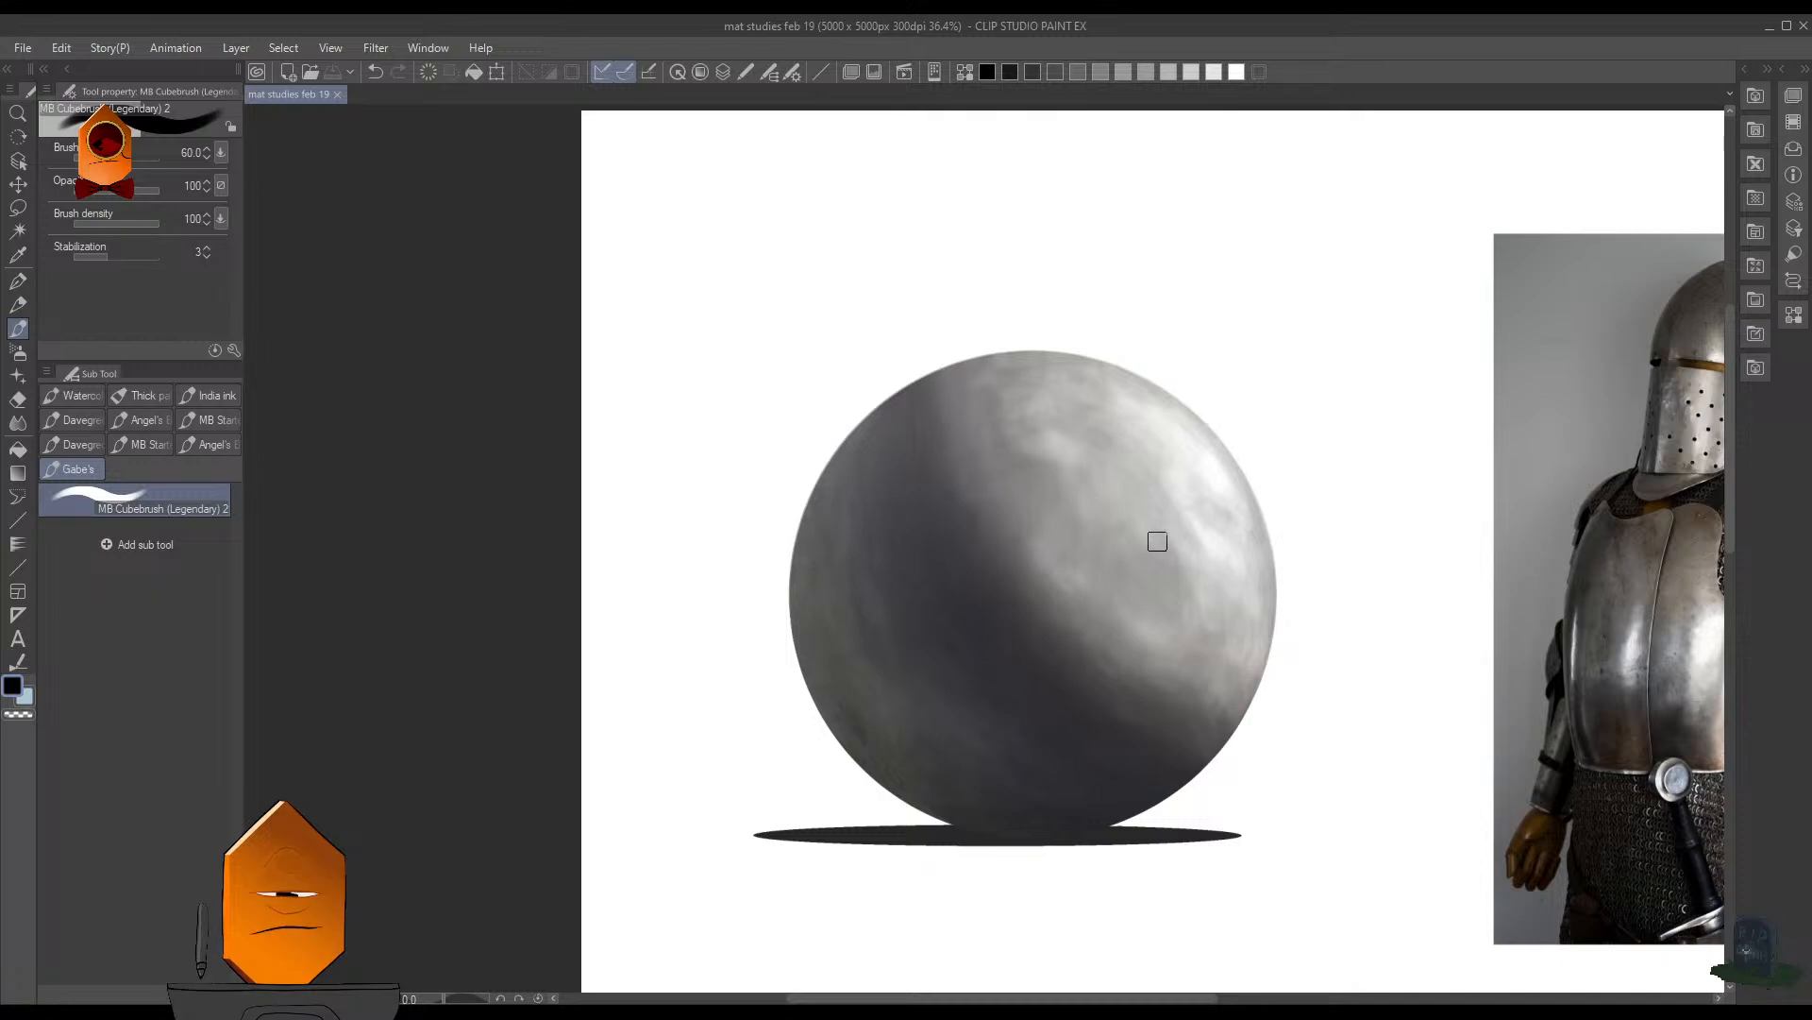
pyautogui.scroll(2, 1249, 500)
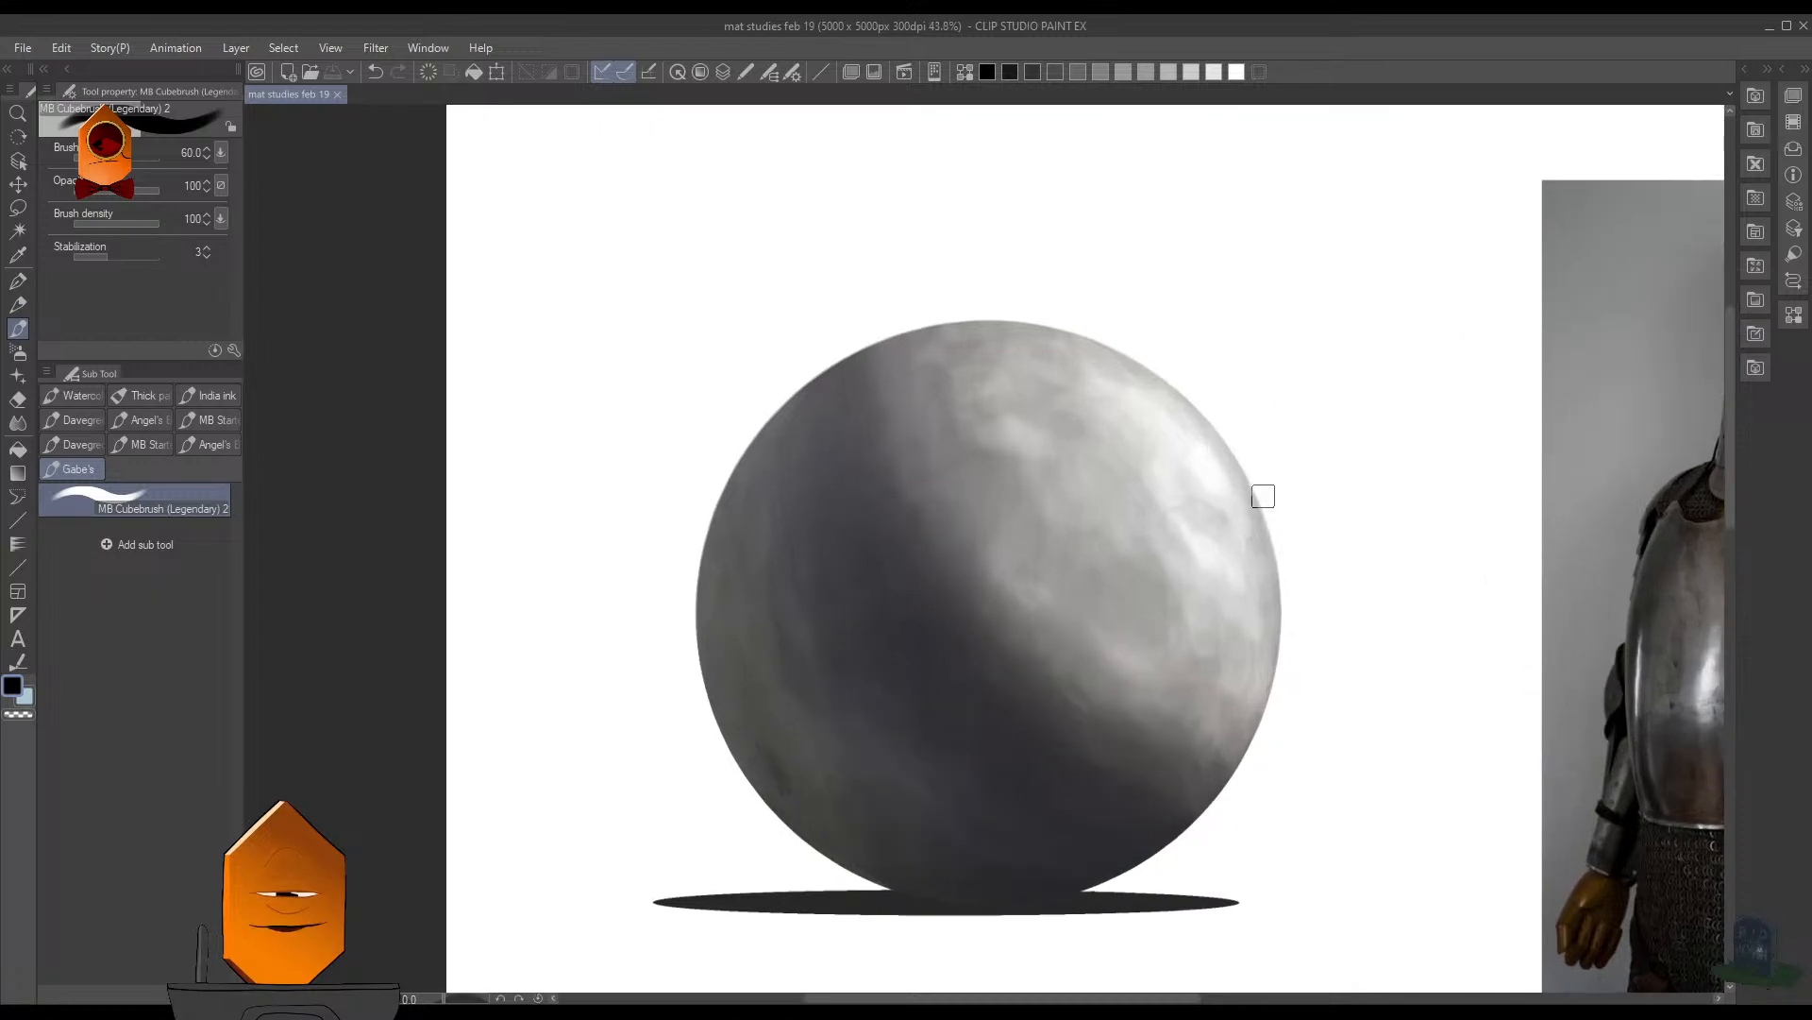
pyautogui.scroll(-4, 1251, 536)
pyautogui.moveTo(1266, 574); pyautogui.dragTo(1109, 538)
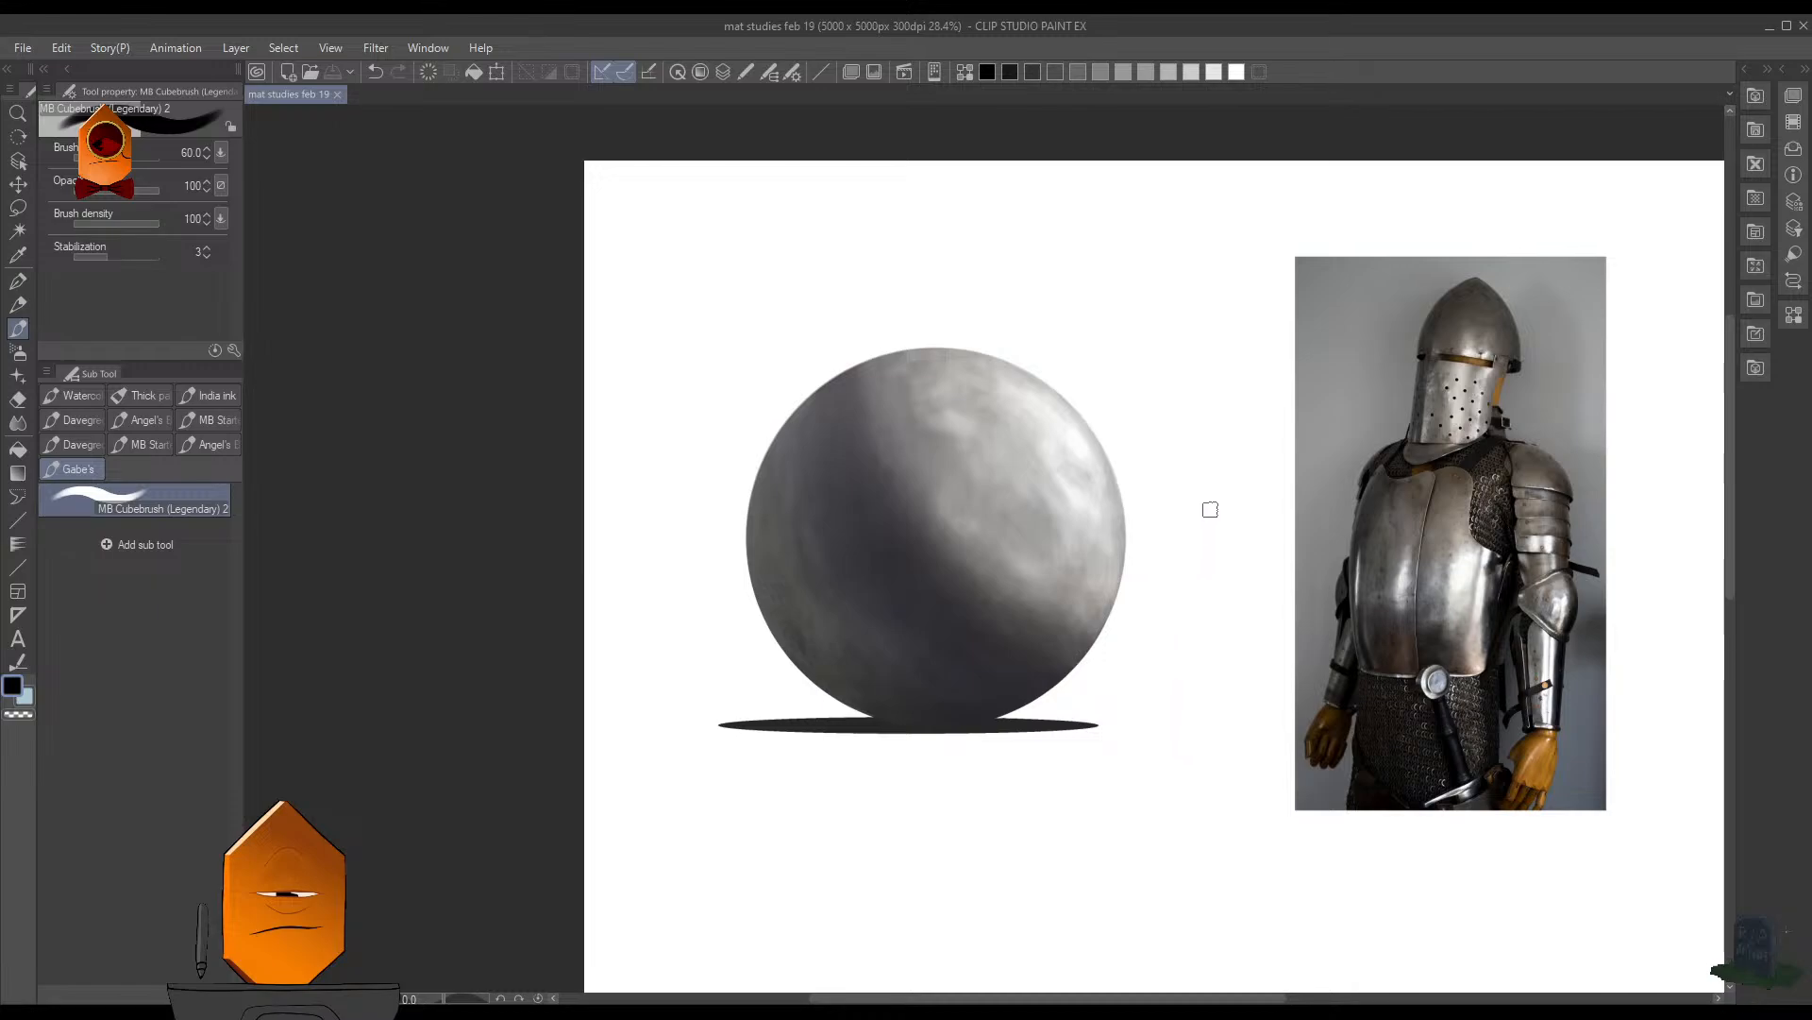
pyautogui.scroll(1, 1185, 626)
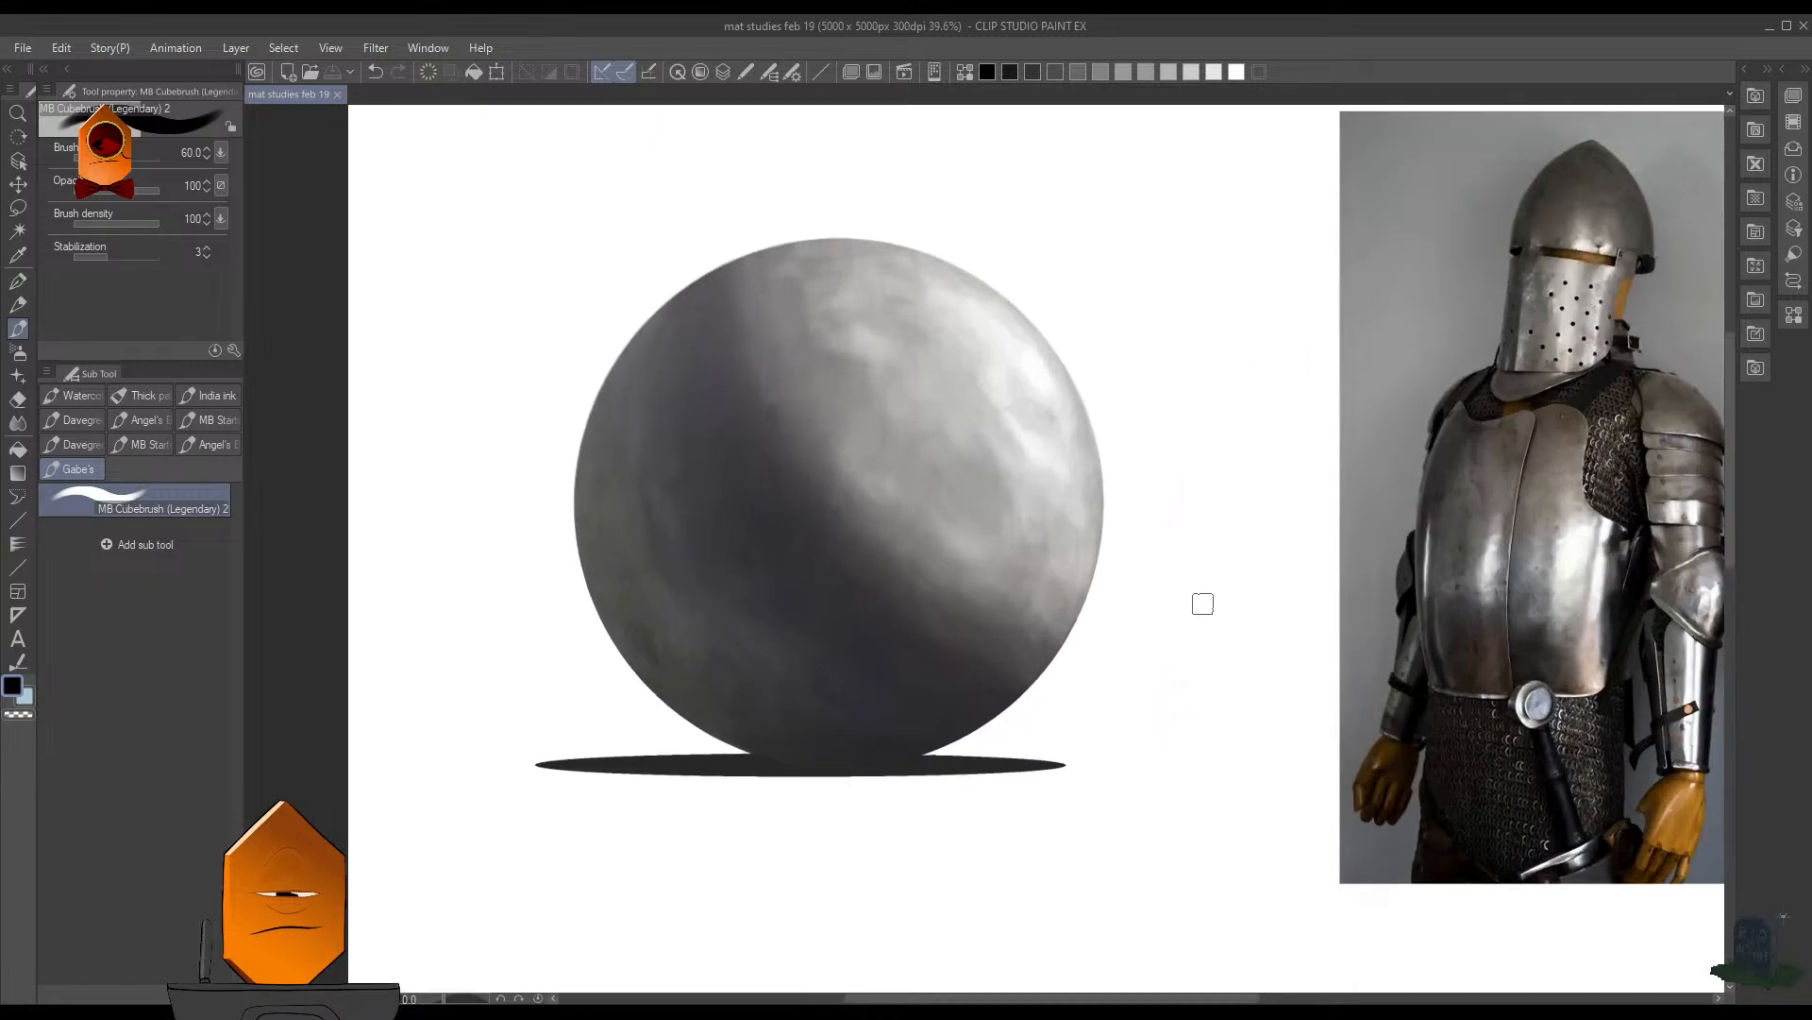
pyautogui.scroll(-4, 1203, 598)
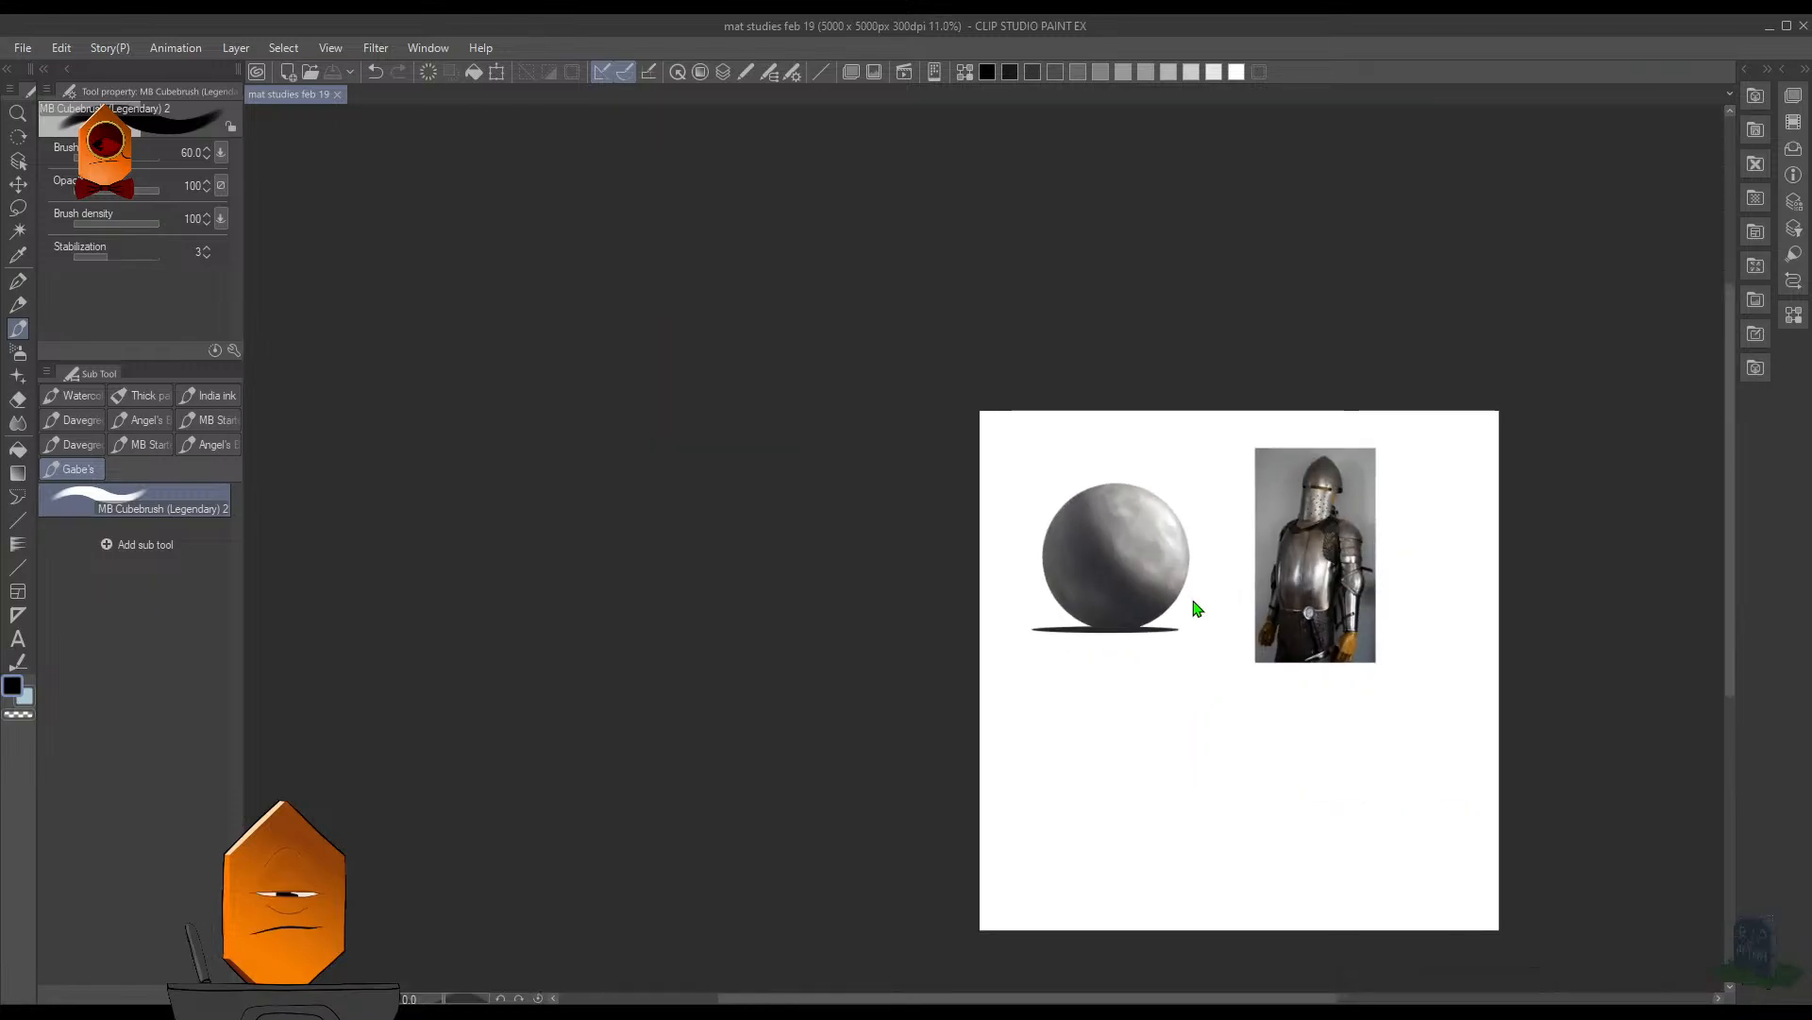
pyautogui.scroll(2, 1194, 607)
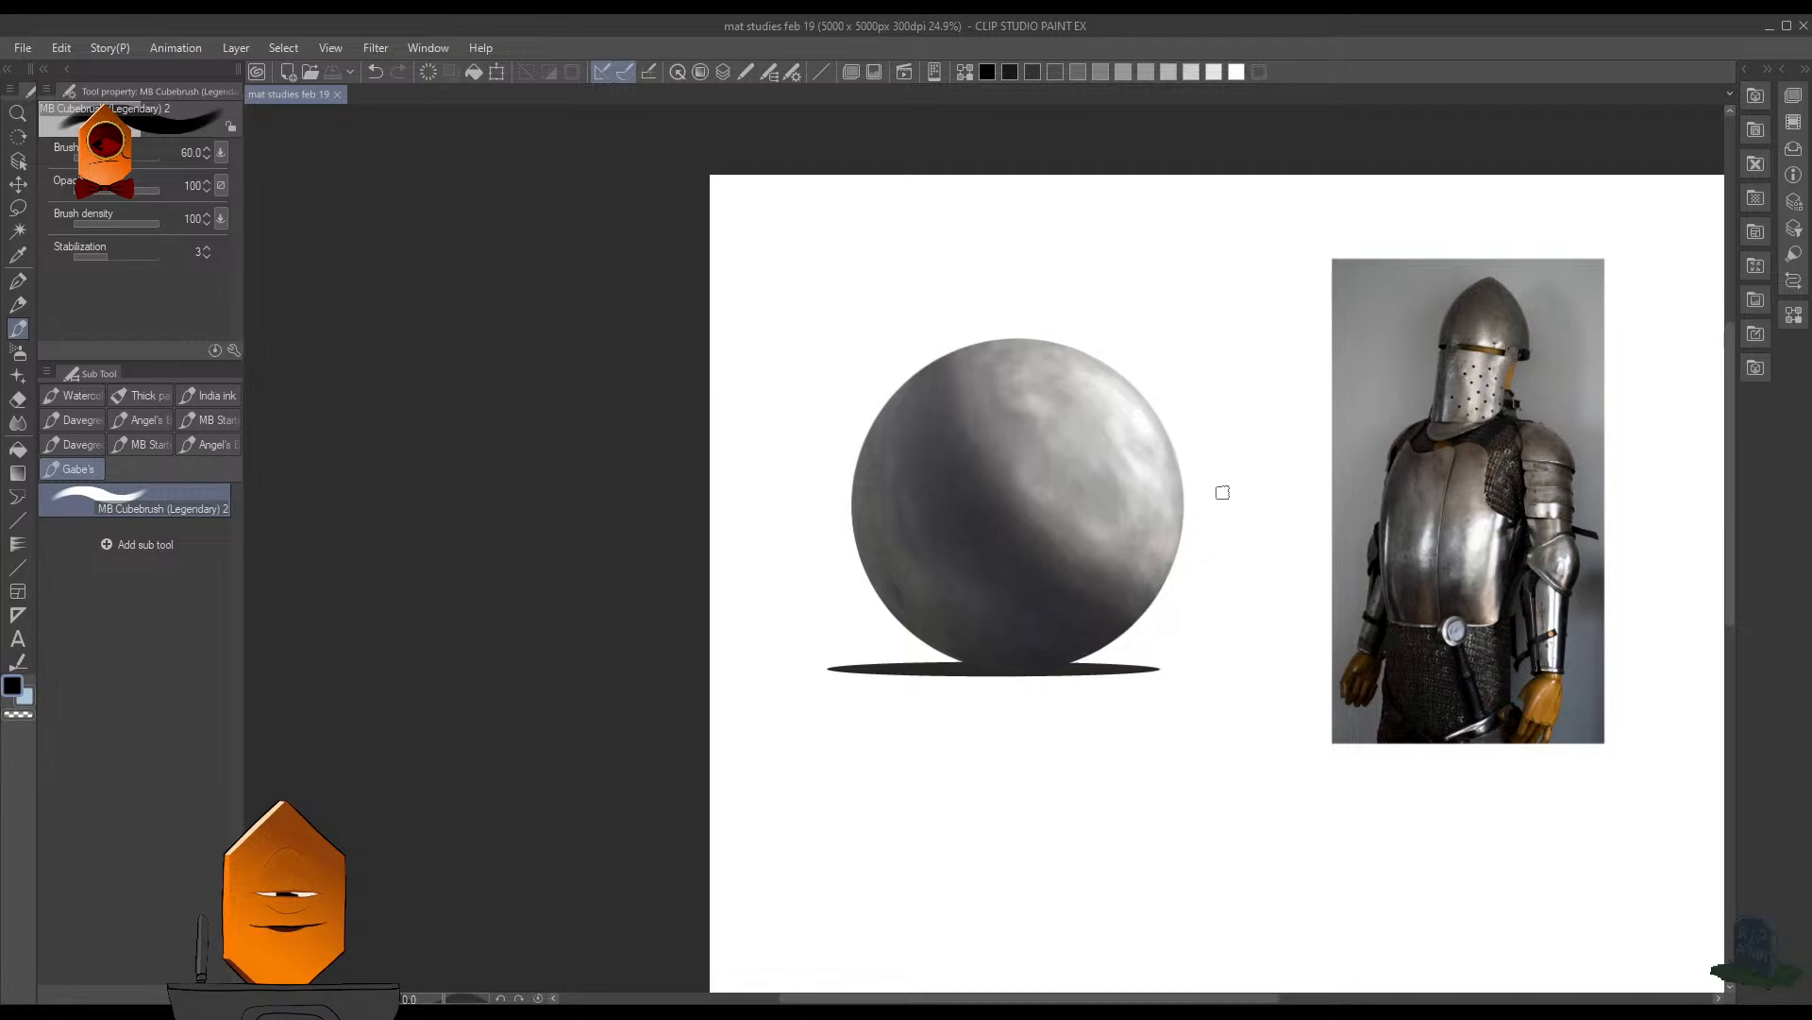
pyautogui.scroll(1, 1223, 492)
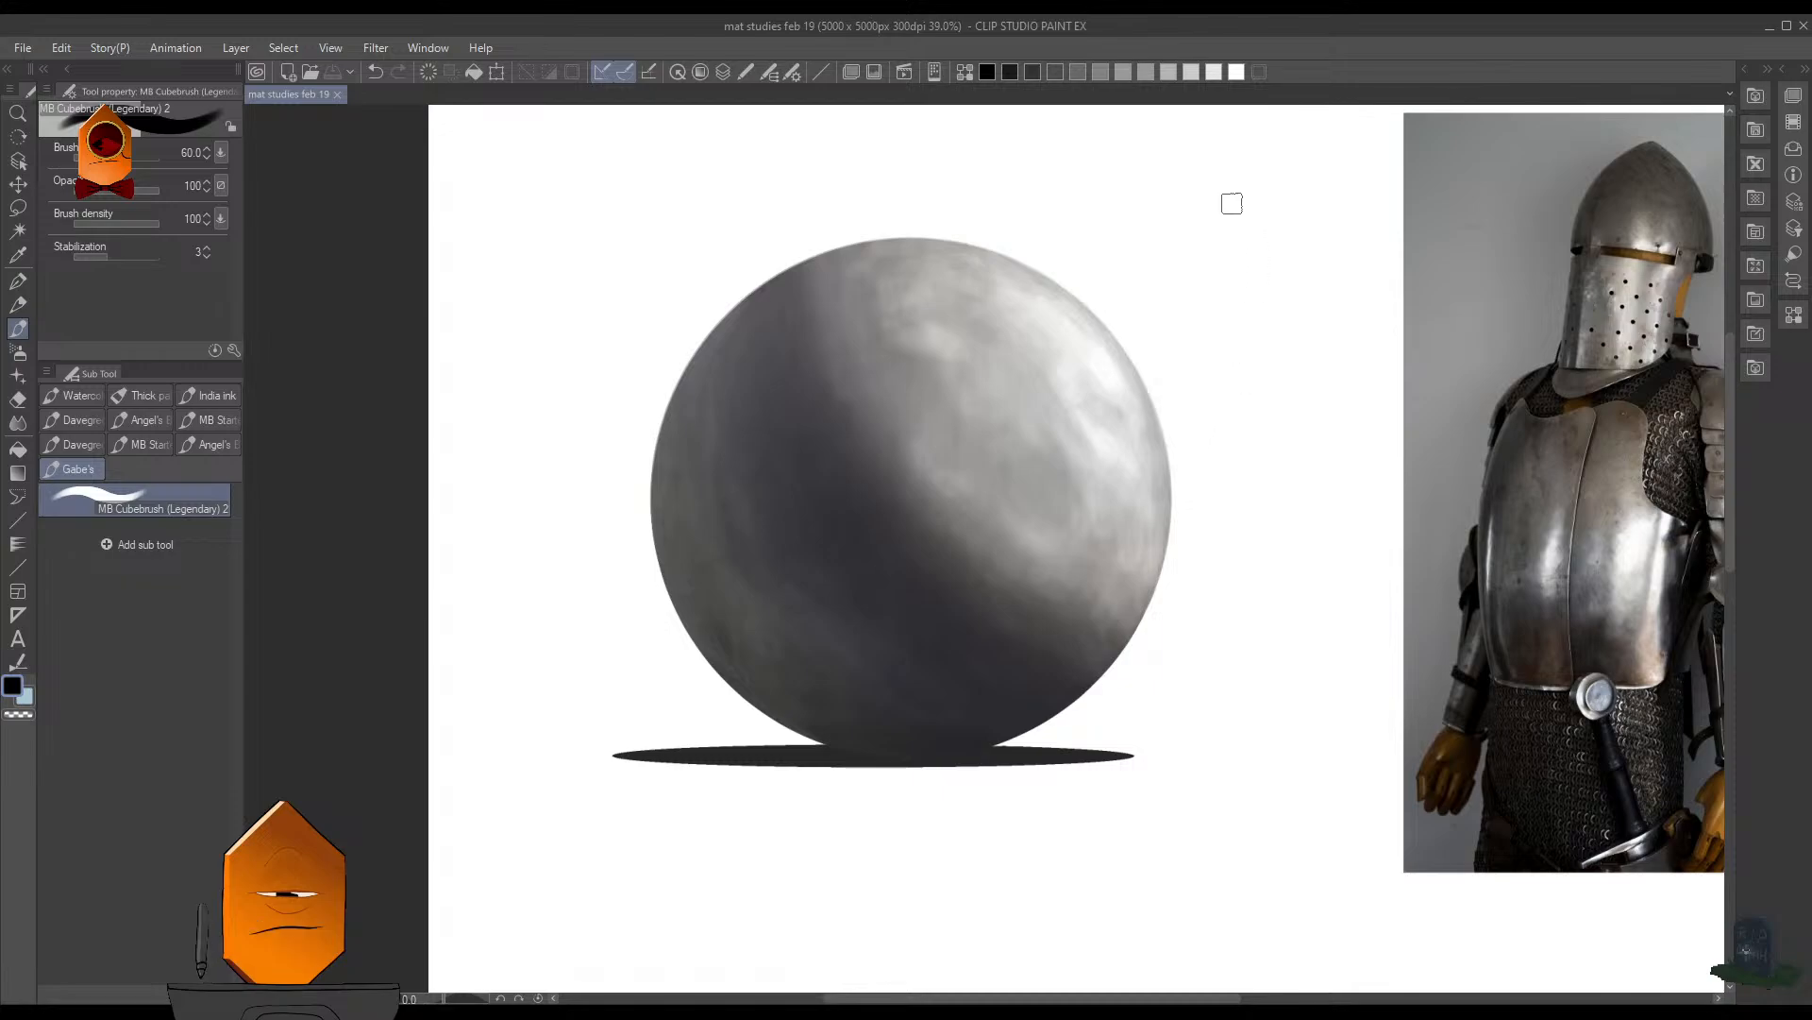
pyautogui.moveTo(1246, 603); pyautogui.dragTo(1147, 663)
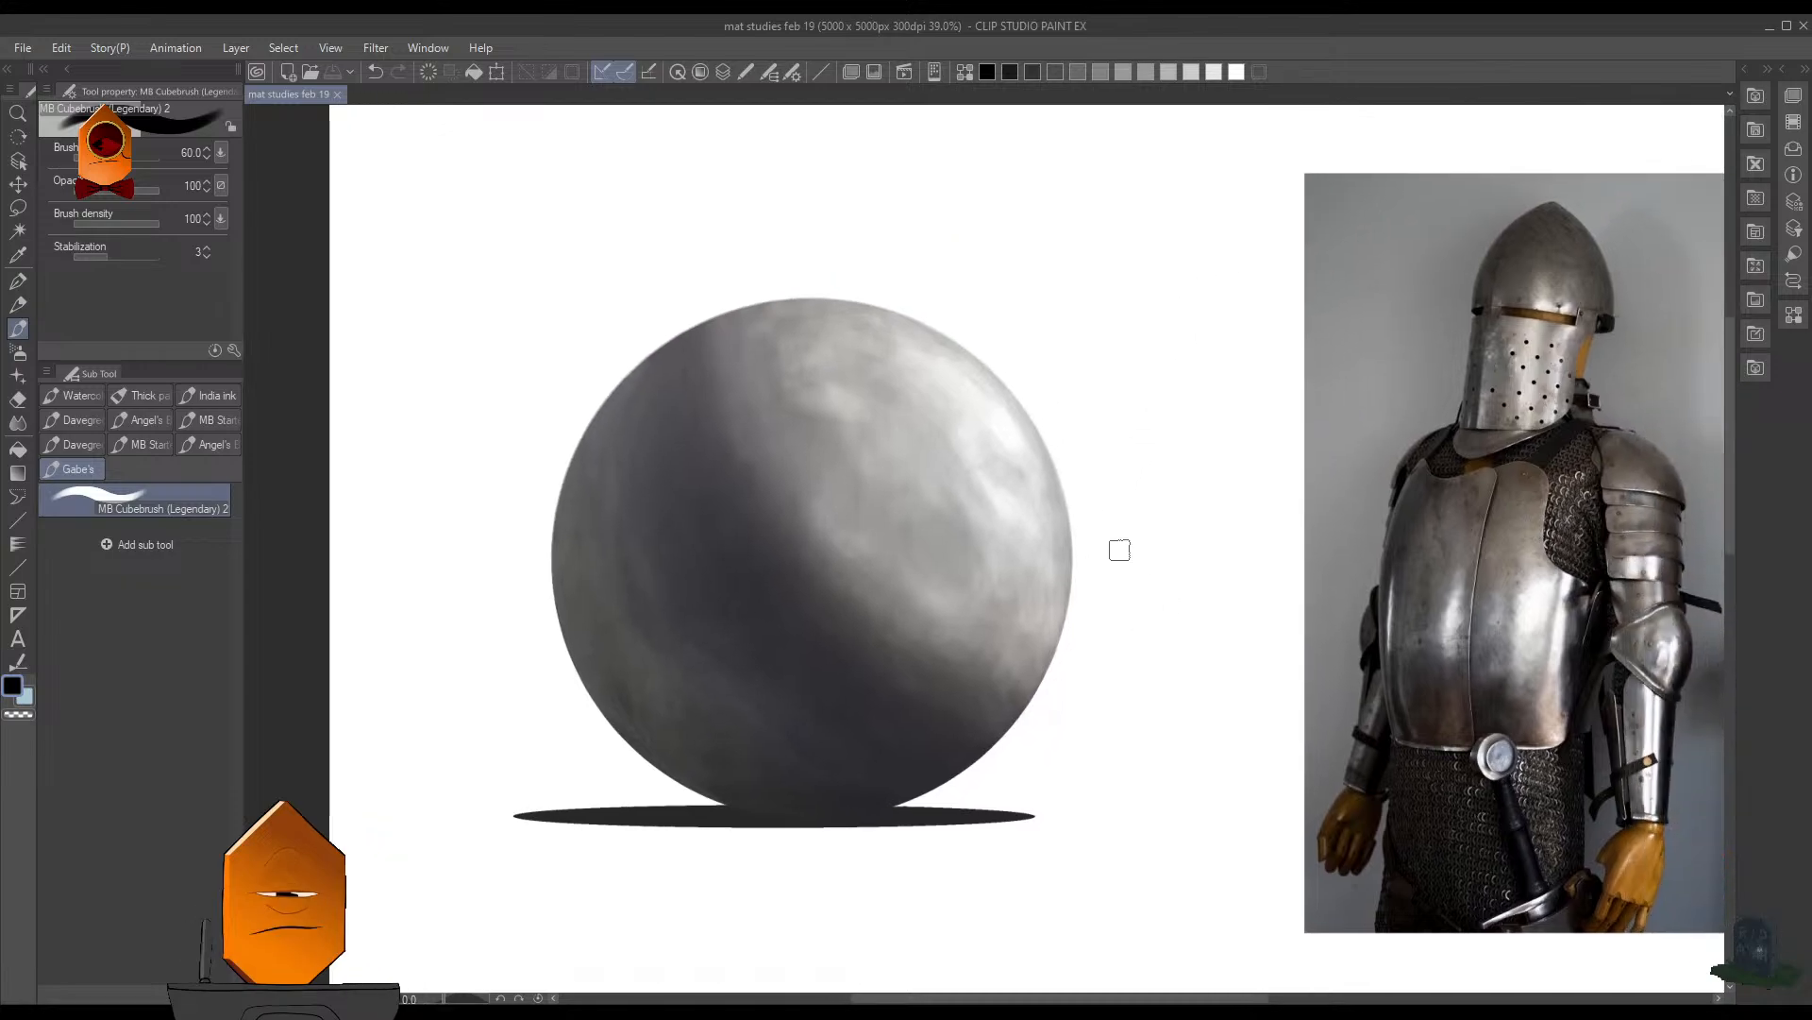
pyautogui.scroll(-5, 1140, 472)
pyautogui.scroll(3, 1137, 583)
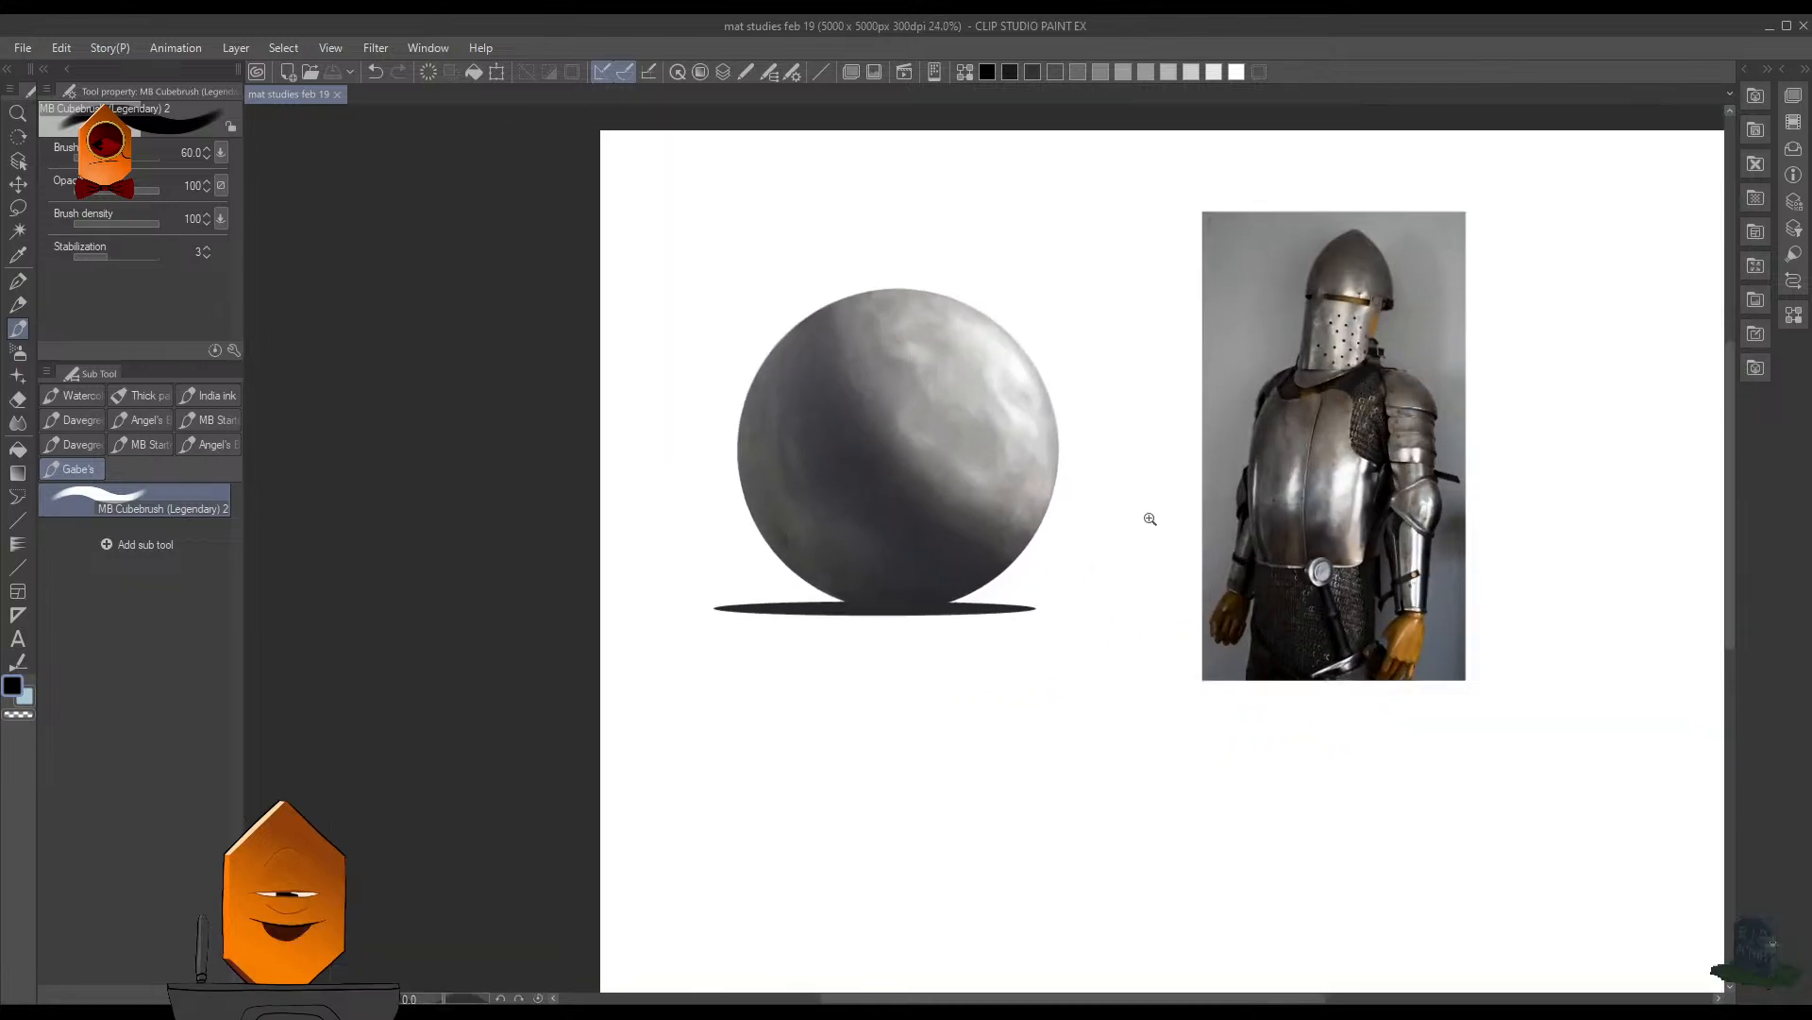
pyautogui.moveTo(1095, 518); pyautogui.dragTo(1123, 580)
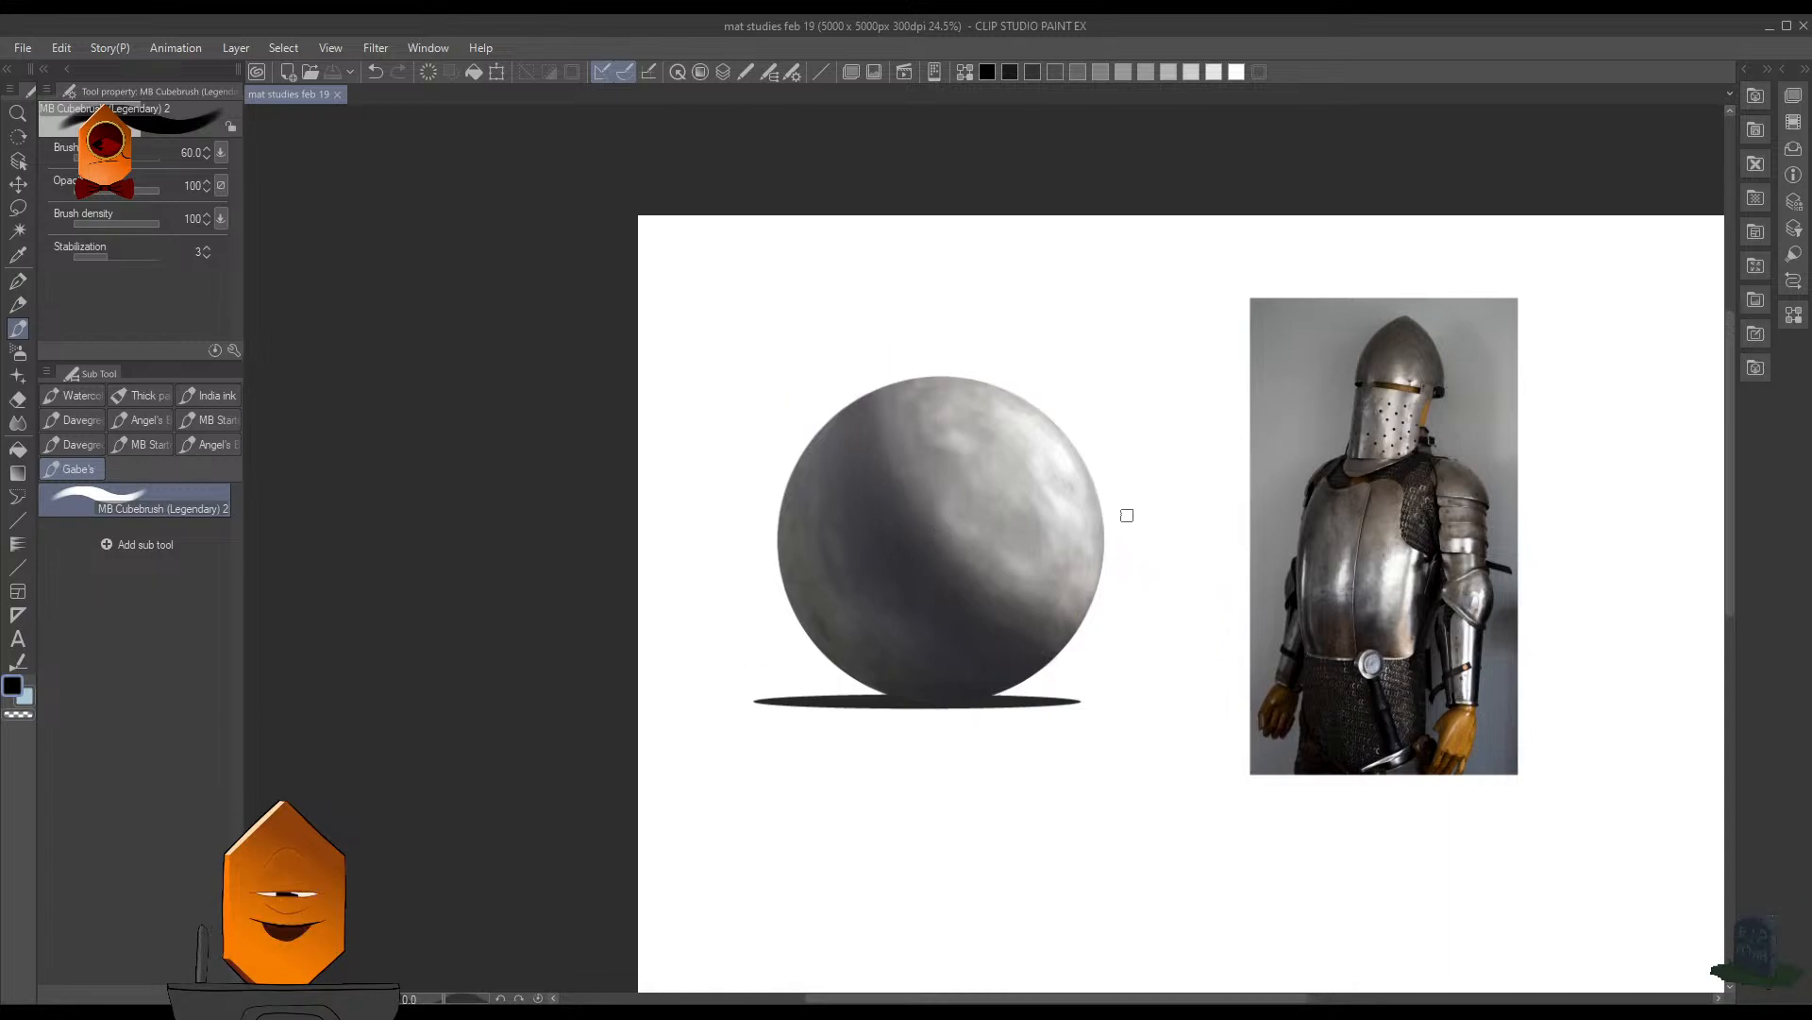
pyautogui.scroll(1, 1125, 515)
pyautogui.moveTo(1530, 370); pyautogui.dragTo(1293, 382)
pyautogui.scroll(3, 1293, 383)
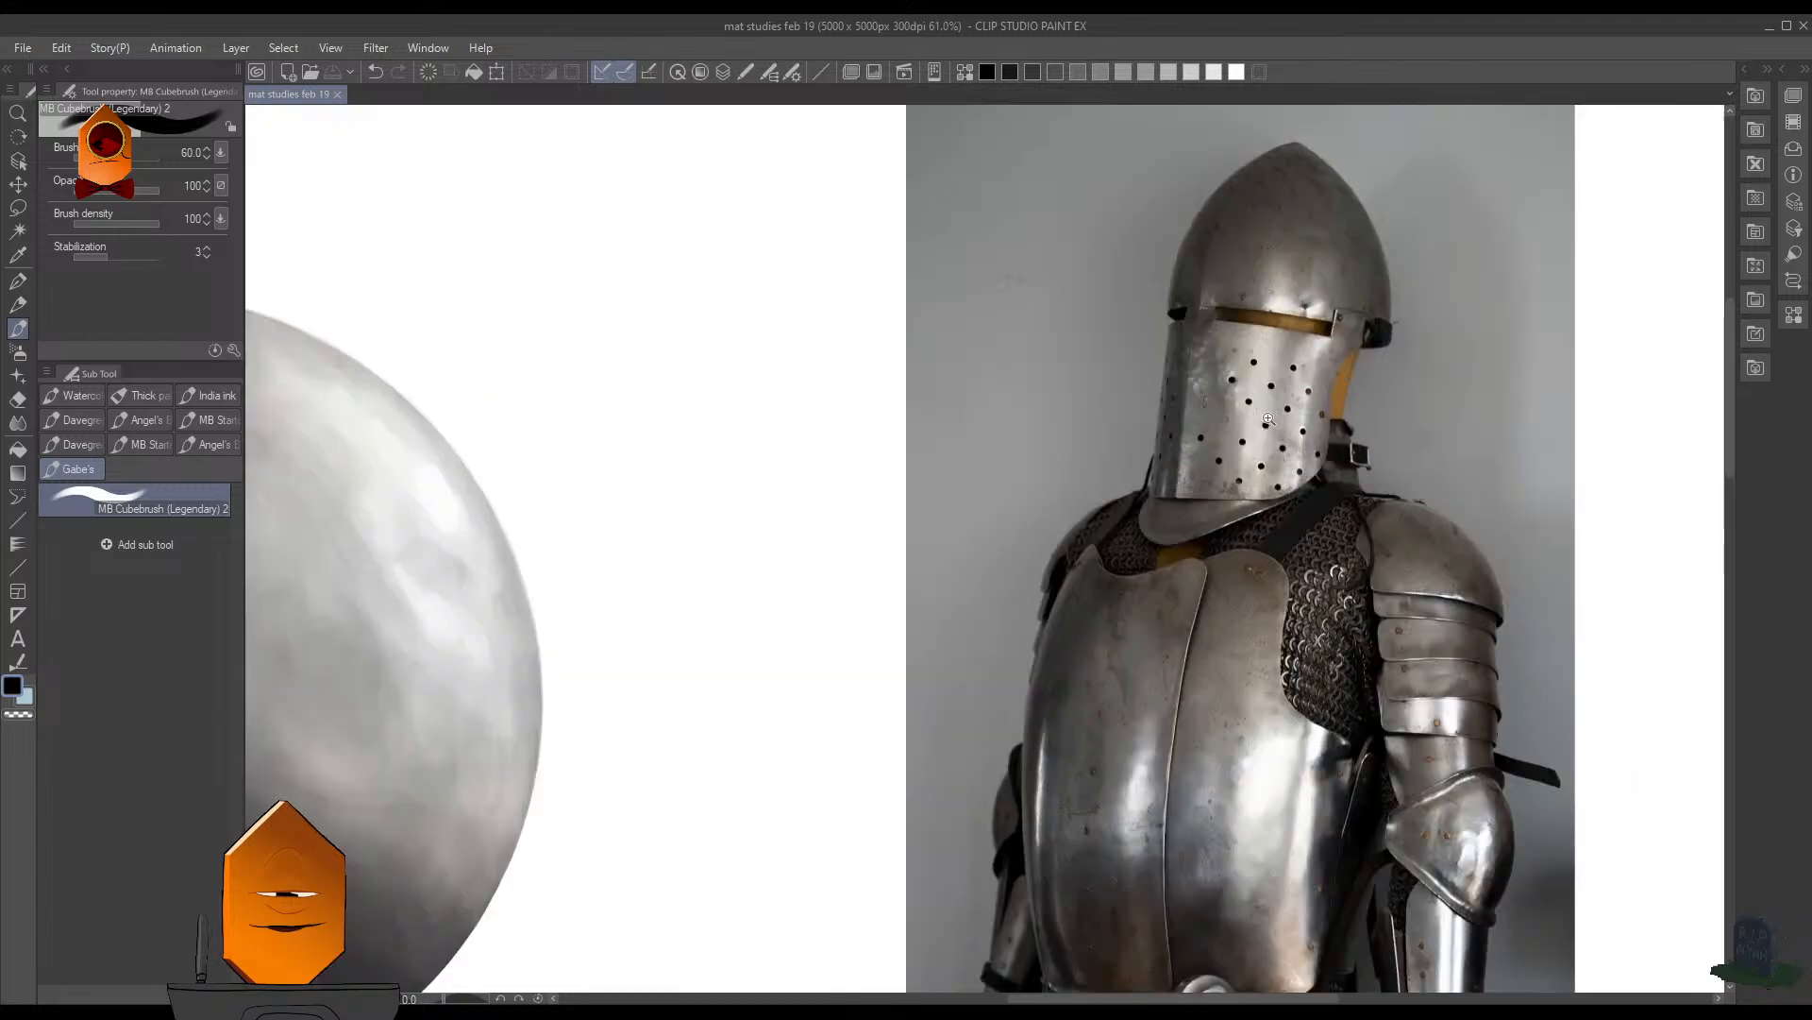
pyautogui.scroll(5, 1284, 411)
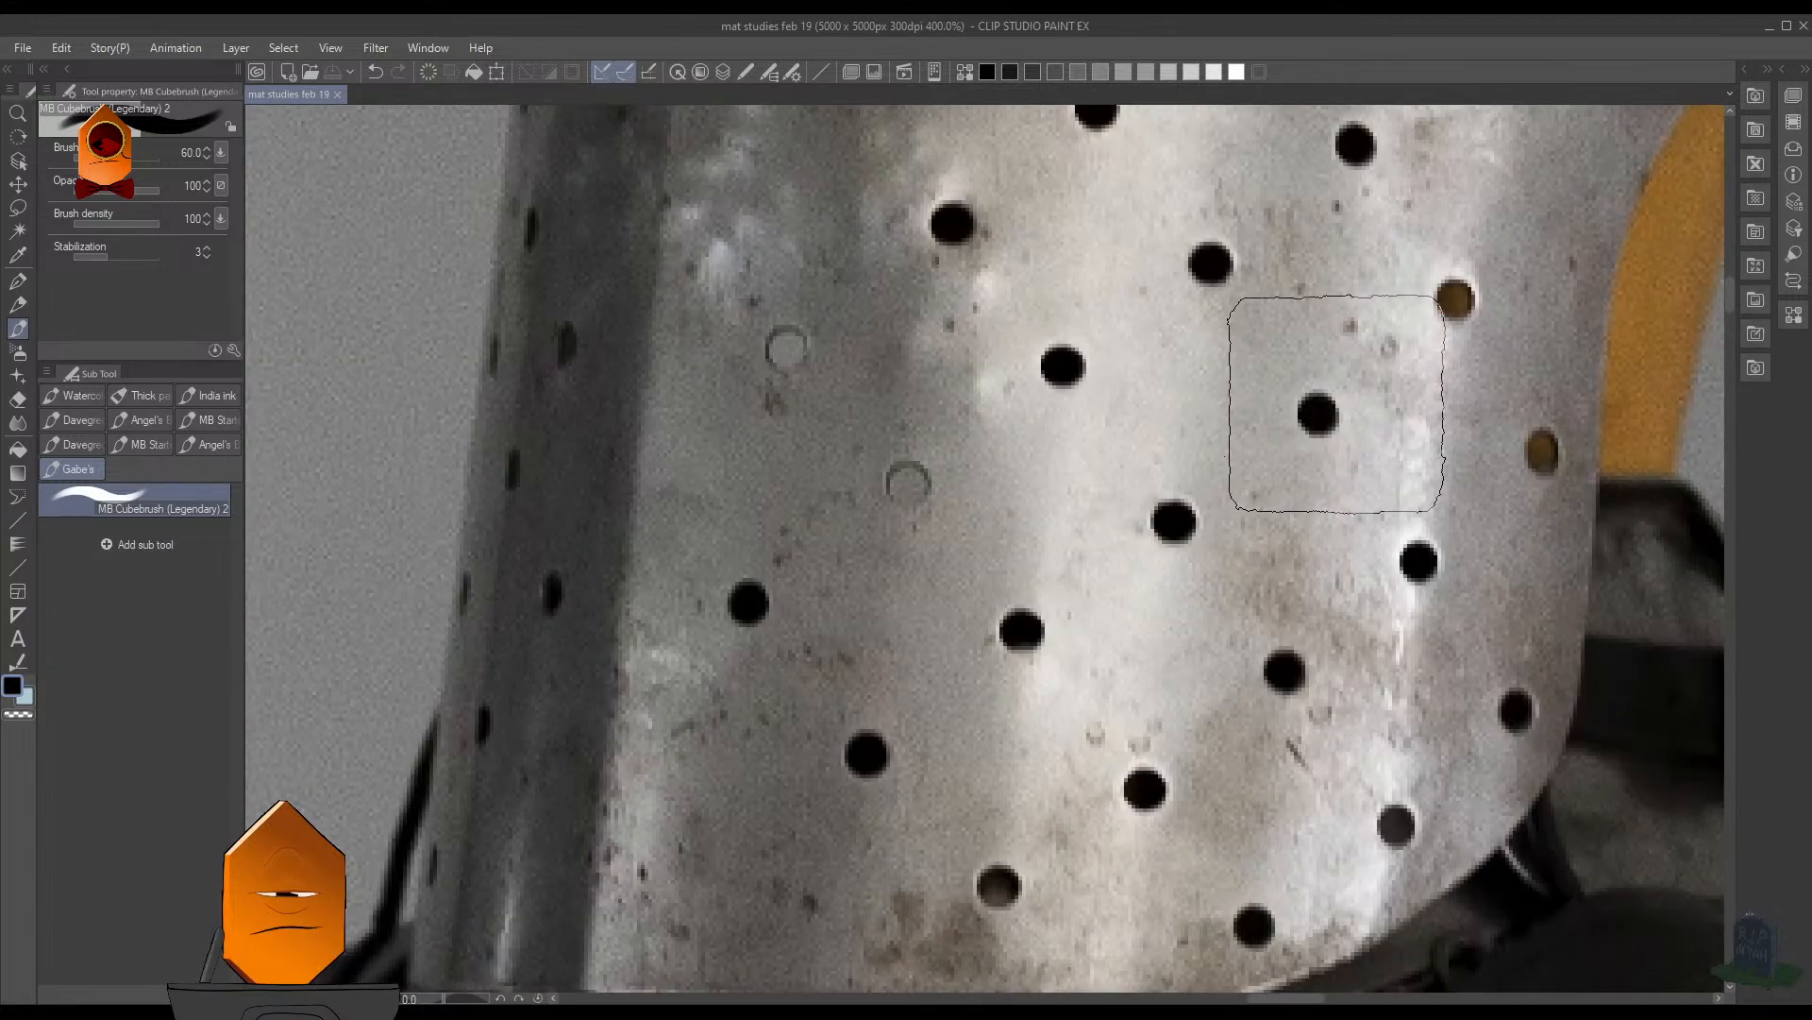
pyautogui.scroll(-7, 1333, 400)
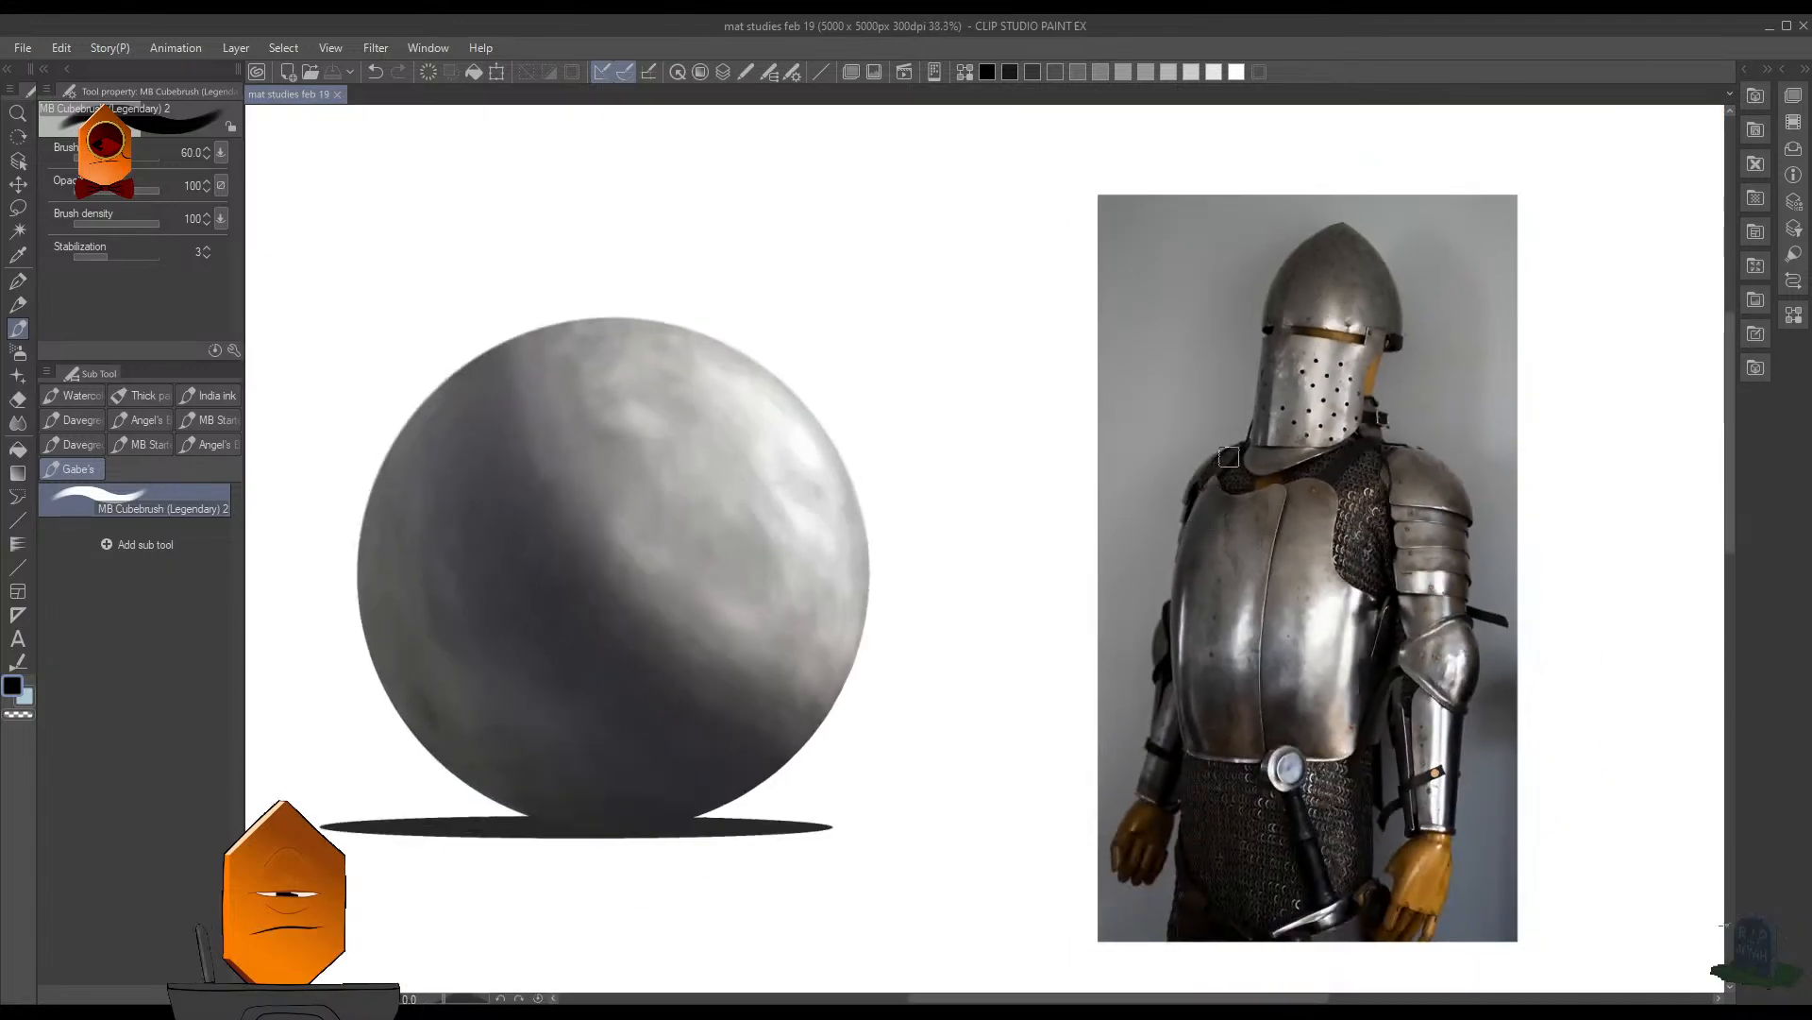
# - Sample the dark grey of the sphere's shadow and reduce the brush to size 25
pyautogui.keyDown('ctrl'); pyautogui.keyDown('shift'); pyautogui.click(1170, 240); pyautogui.keyUp('shift'); pyautogui.keyUp('ctrl')
pyautogui.moveTo(887, 547); pyautogui.dragTo(931, 539)
pyautogui.moveTo(931, 539)
pyautogui.mouseDown()
pyautogui.moveTo(979, 567)
pyautogui.moveTo(1242, 552)
pyautogui.mouseUp()
pyautogui.moveTo(1242, 552)
pyautogui.mouseDown()
pyautogui.moveTo(1214, 575)
pyautogui.moveTo(1138, 530)
pyautogui.mouseUp()
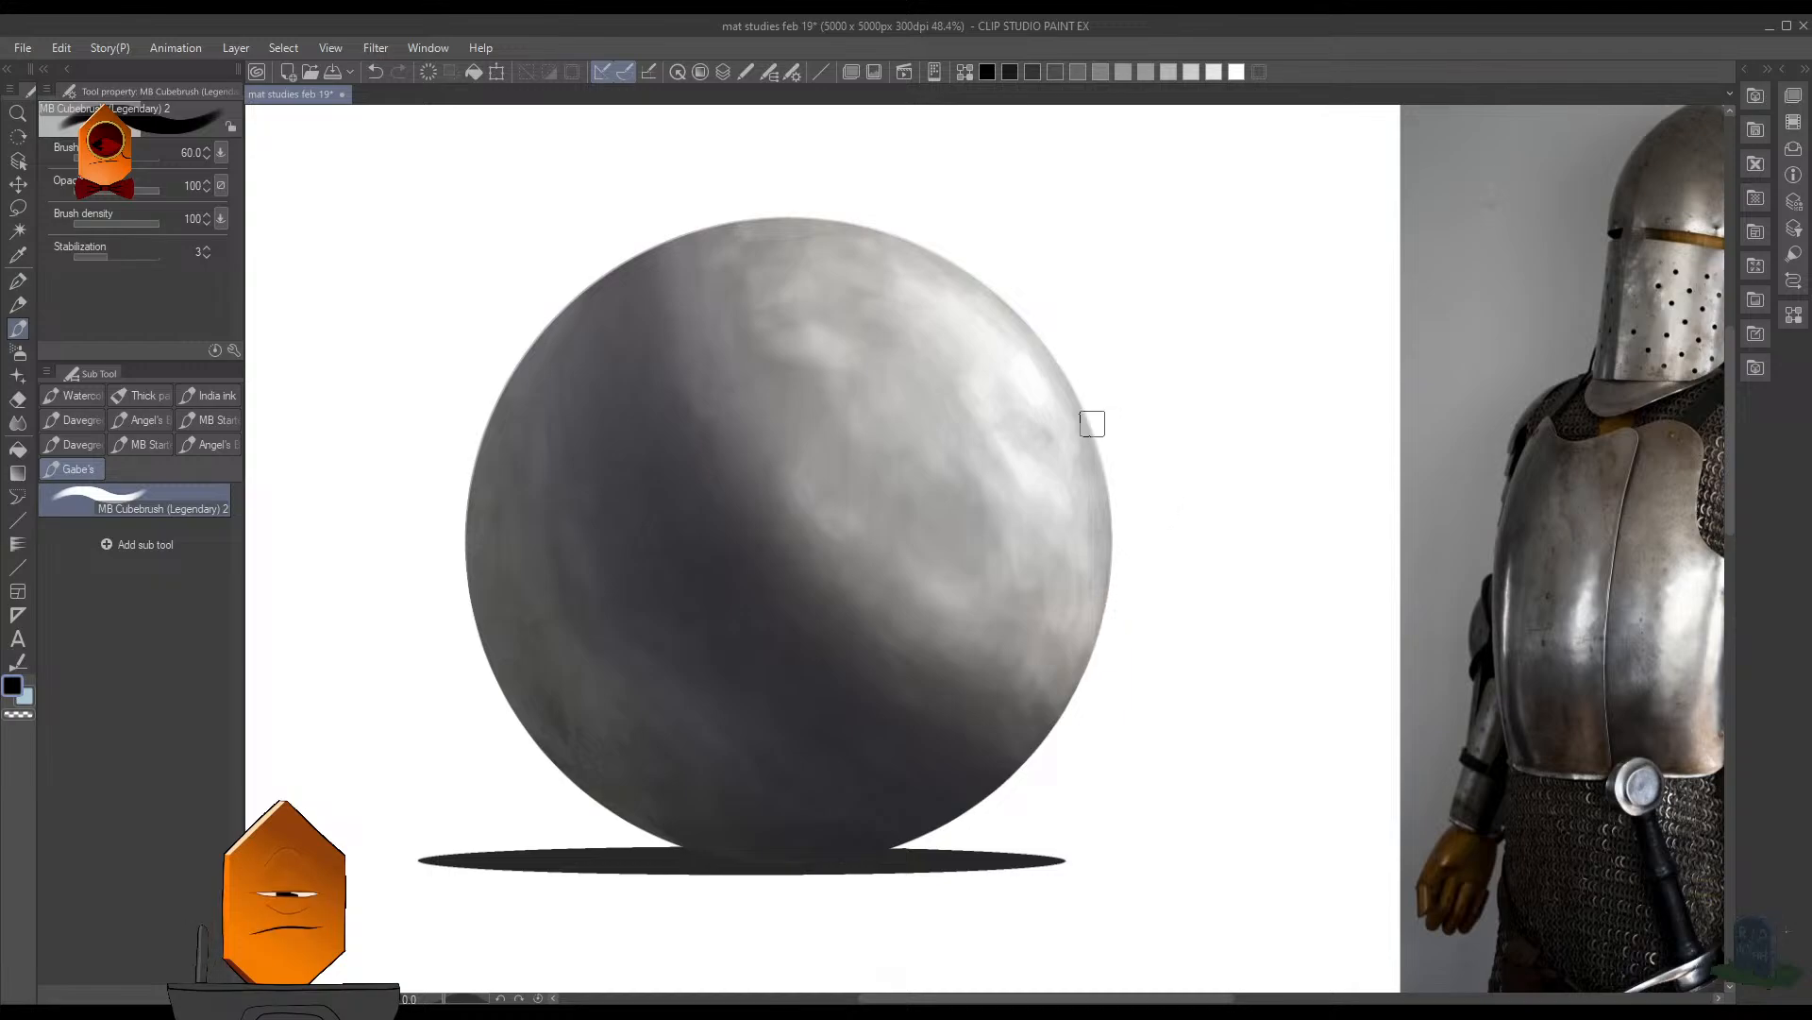
pyautogui.press('[')
pyautogui.press('[')
pyautogui.press('[')
pyautogui.press('[')
pyautogui.hotkey('ctrl', 'z')
pyautogui.press('[')
pyautogui.press('[')
pyautogui.press('[')
pyautogui.press('[')
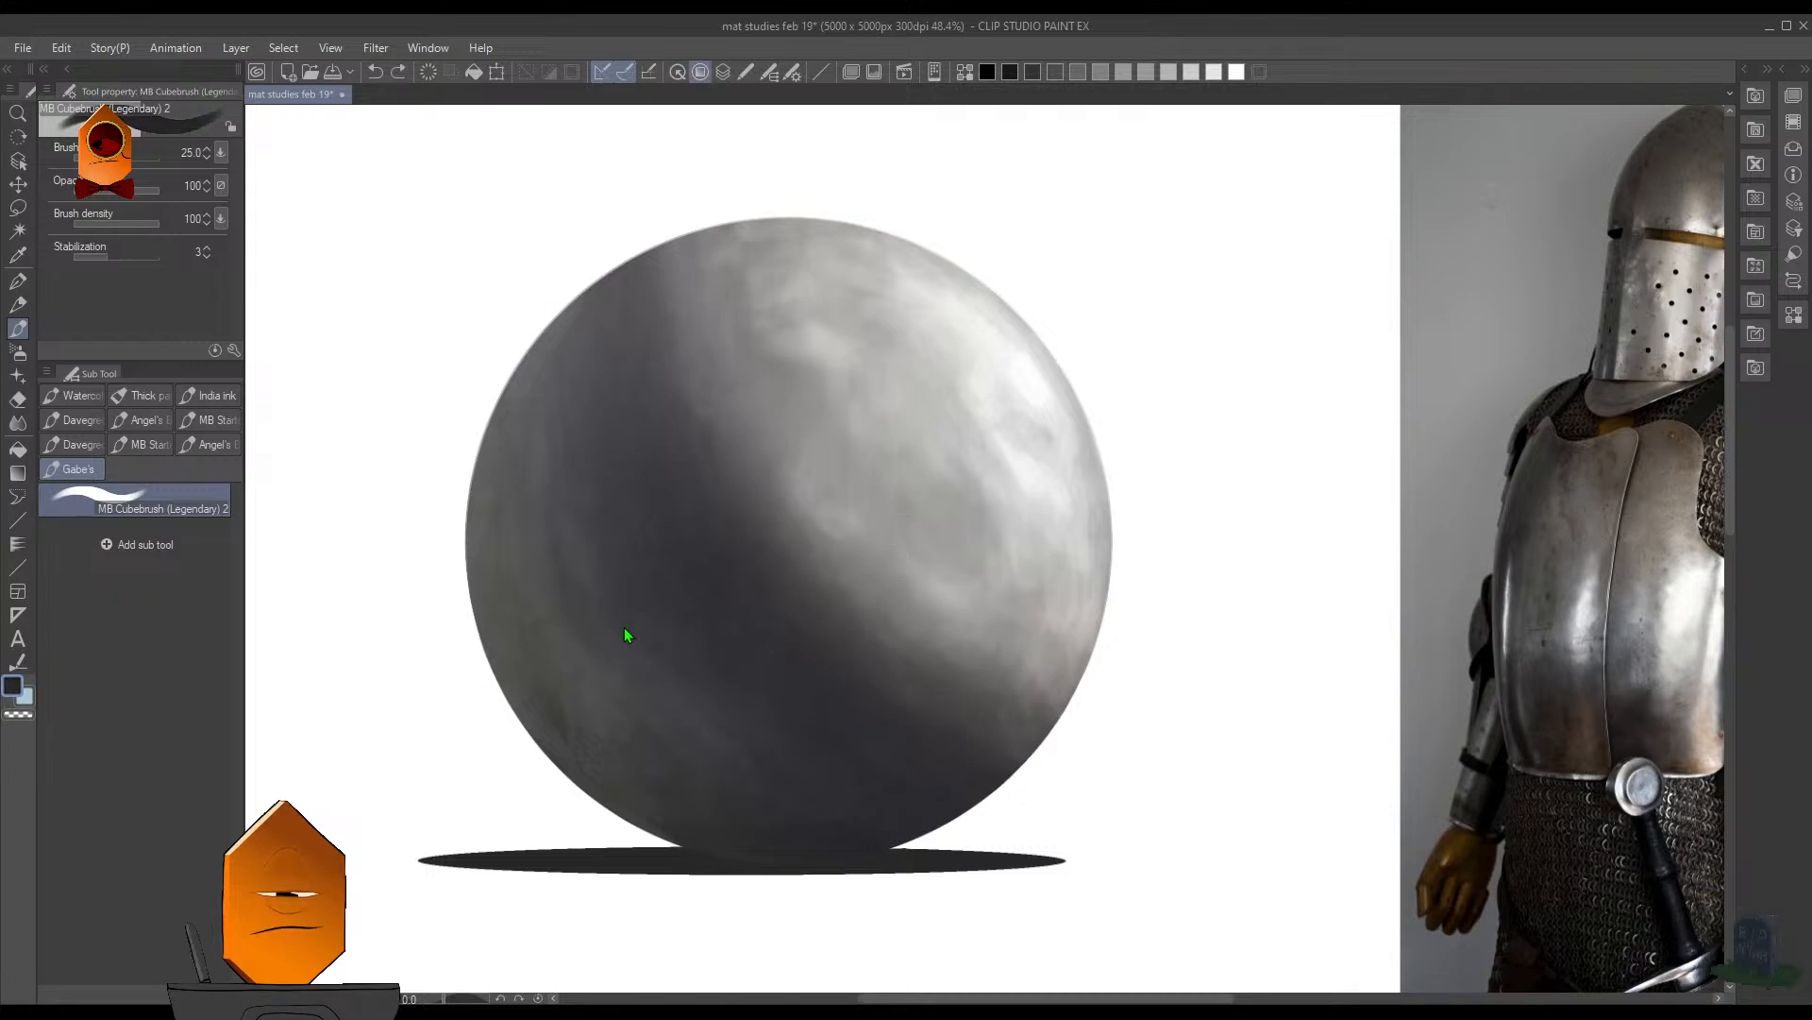
# - Test a small dark dot on the sphere's lit area at brush size 9, undo it and set the brush size to 15
pyautogui.scroll(4, 857, 371)
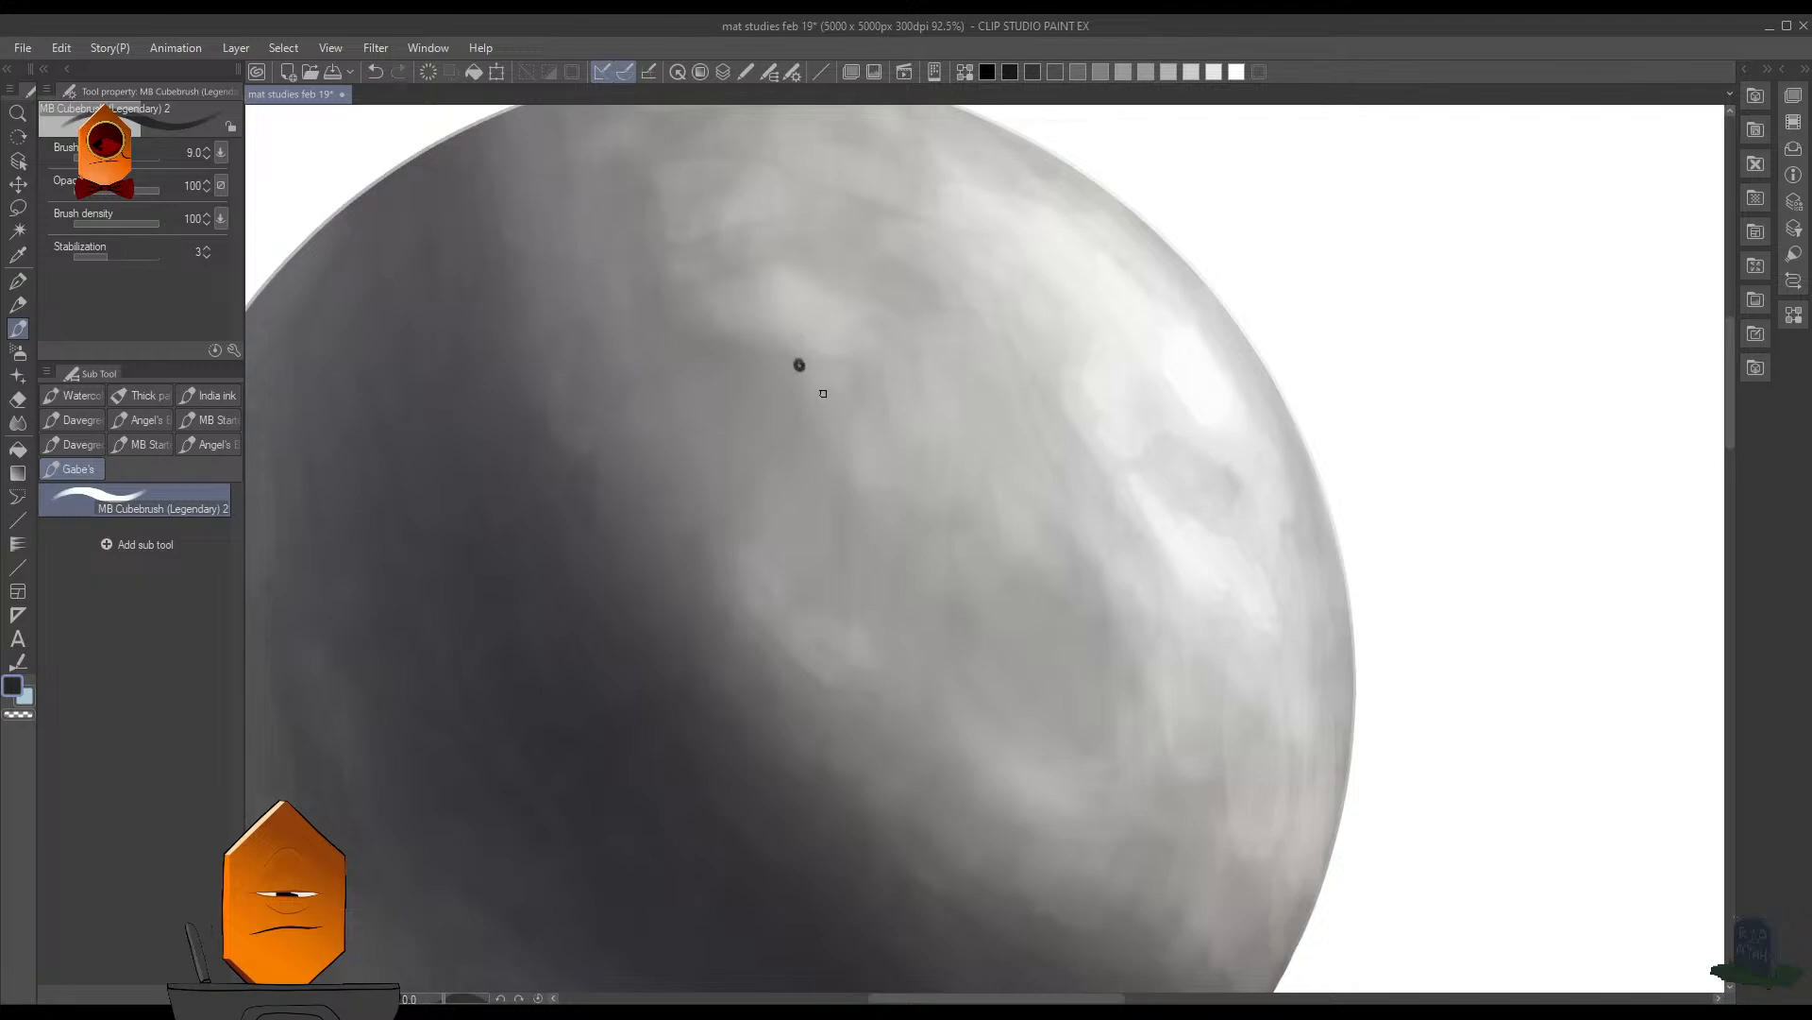
pyautogui.hotkey('ctrl', 'z')
pyautogui.press(']')
pyautogui.press(']')
pyautogui.press(']')
pyautogui.scroll(-2, 877, 392)
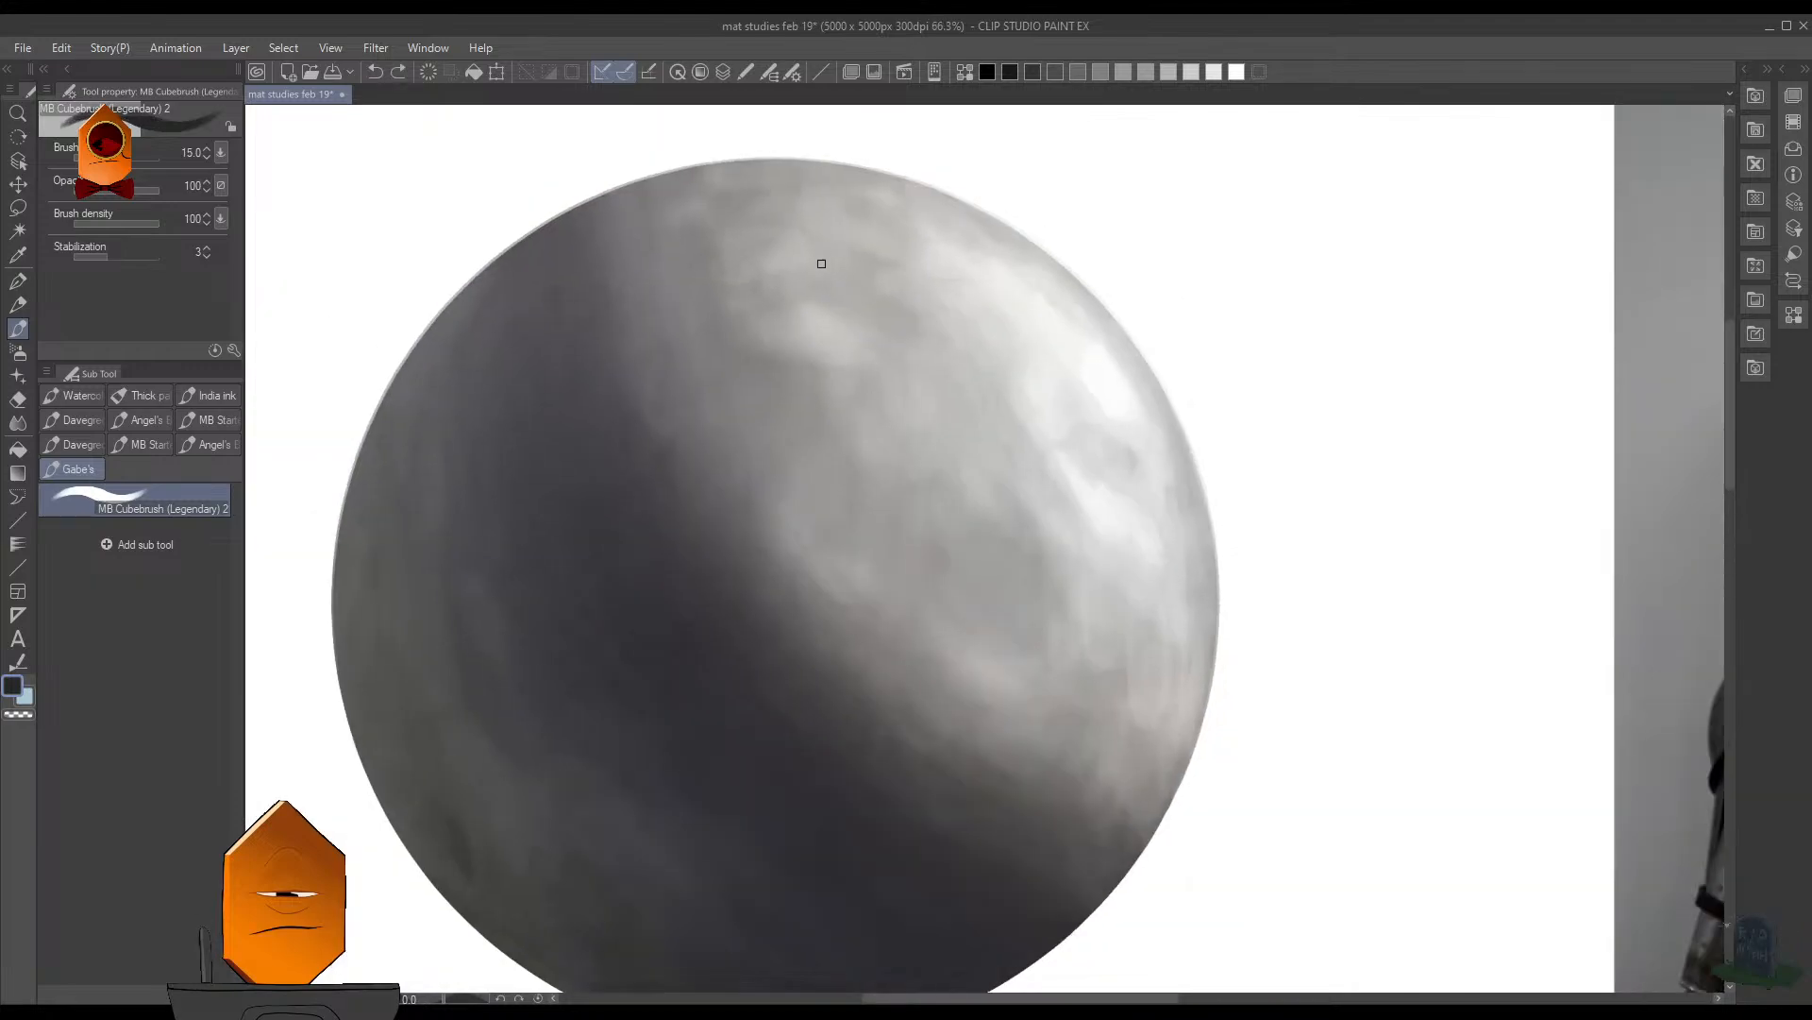
# - Draw a dark filled circle on the sphere's upper lit area with the Ellipse tool and make it slightly larger
pyautogui.press('u')
pyautogui.click(212, 625)
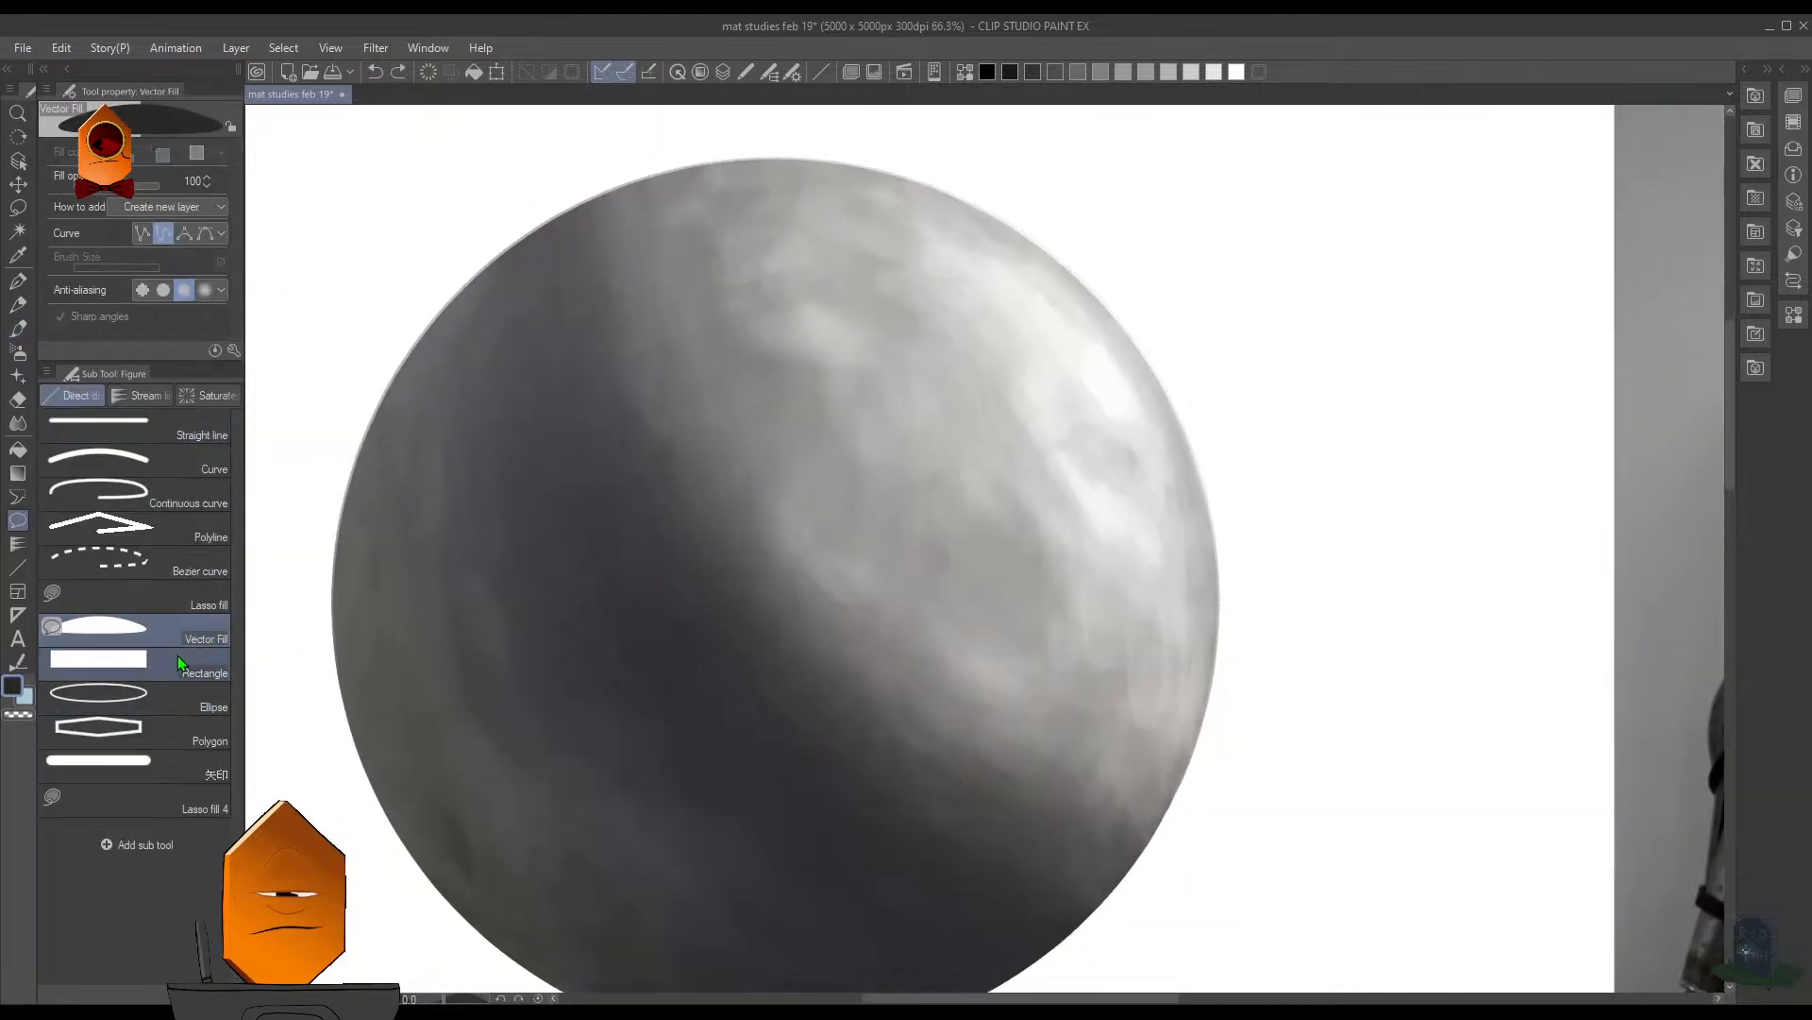
pyautogui.click(194, 689)
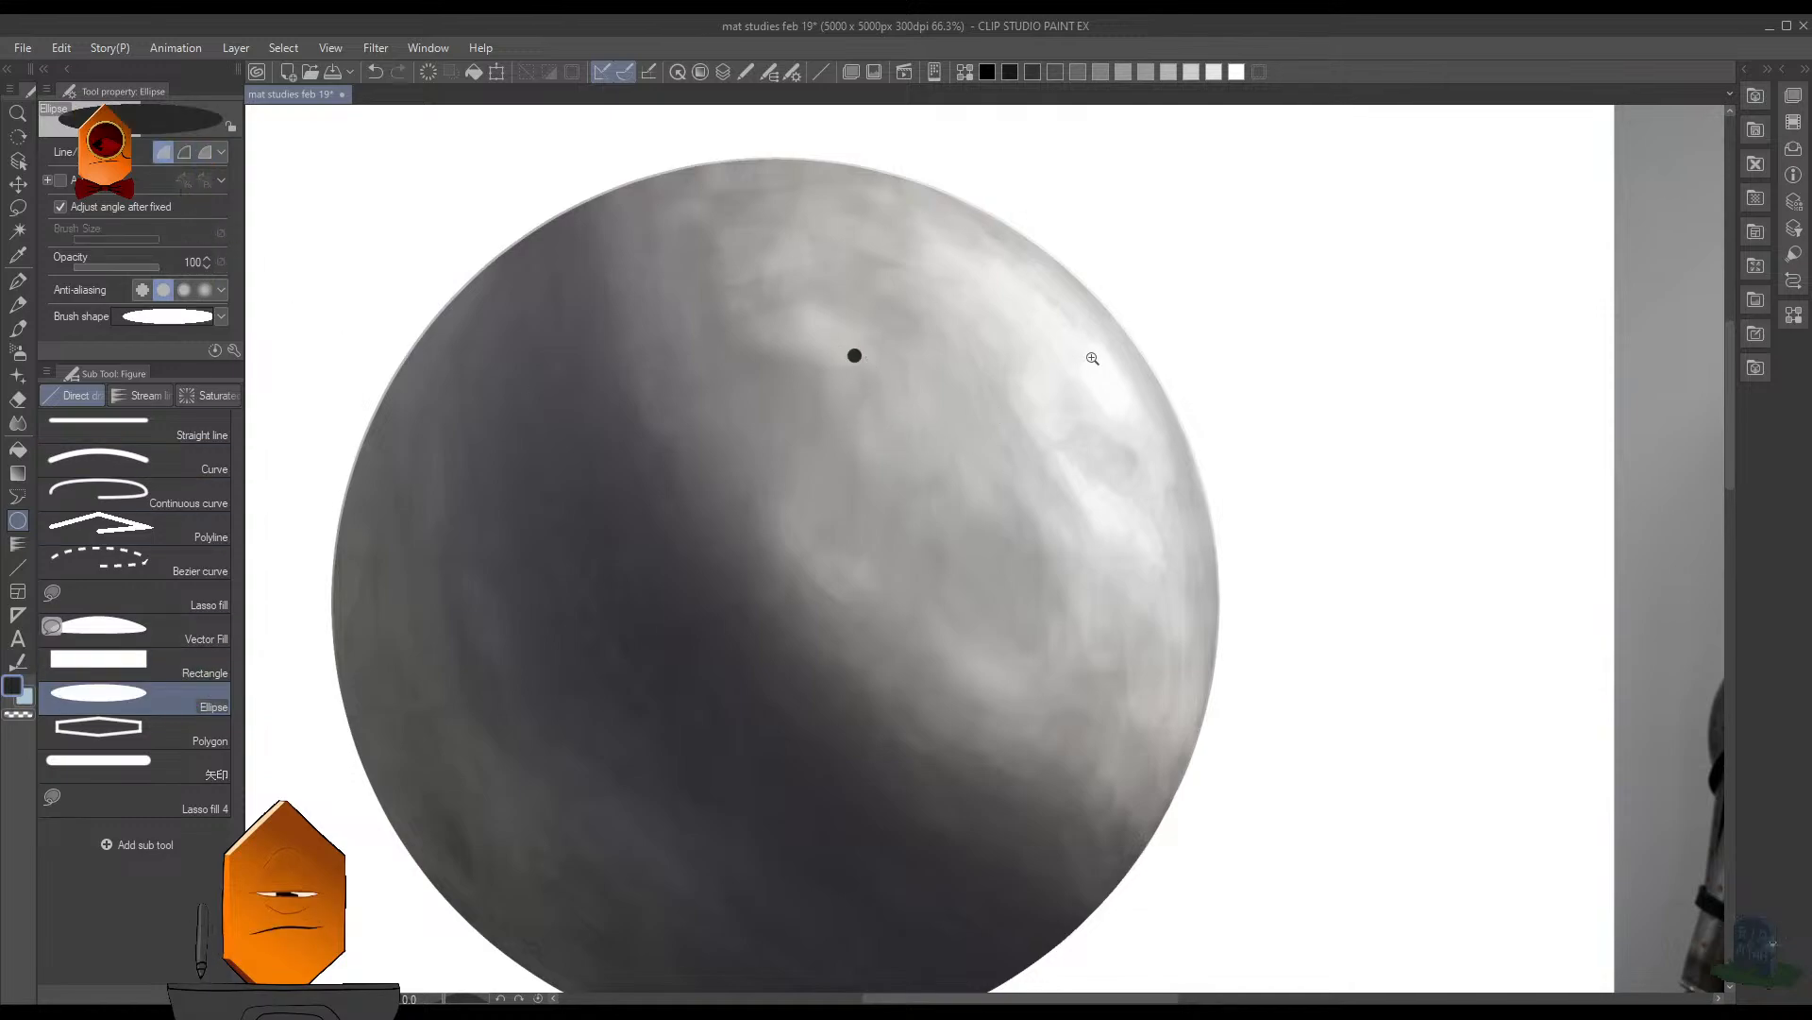
pyautogui.scroll(-3, 1088, 355)
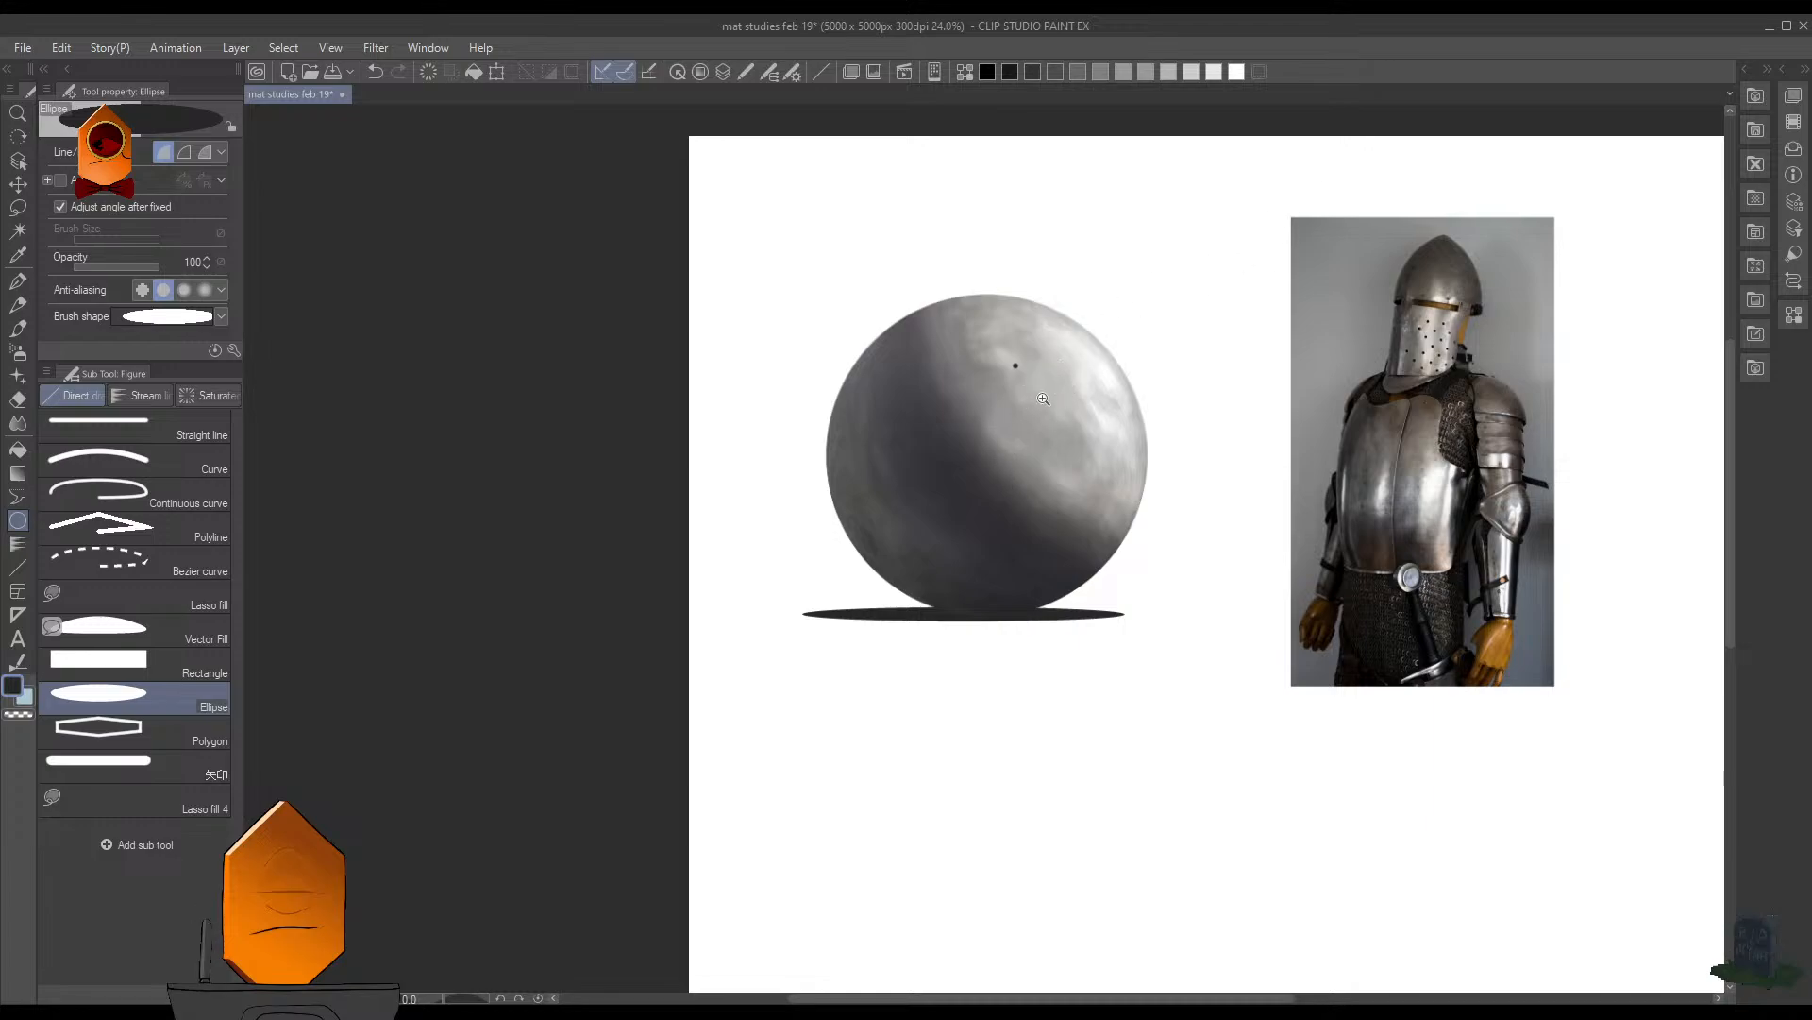
pyautogui.scroll(4, 1004, 343)
pyautogui.click(955, 310)
pyautogui.scroll(-3, 955, 310)
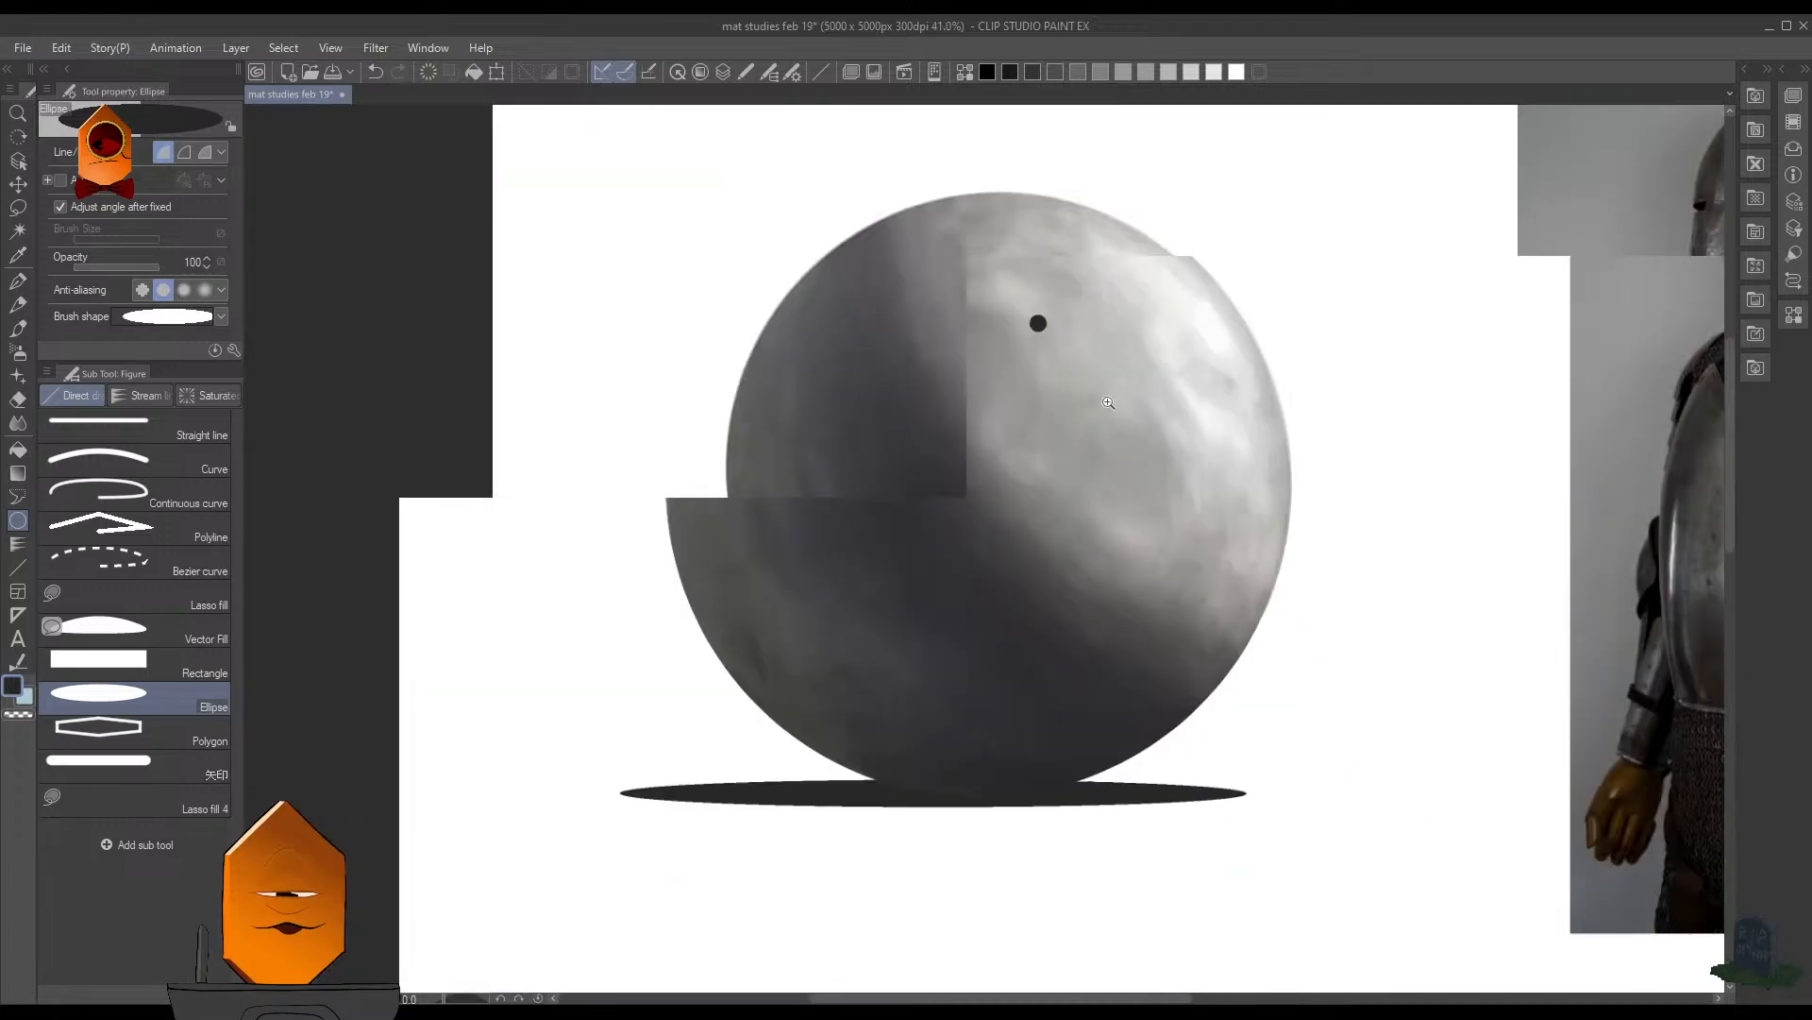
pyautogui.scroll(3, 1051, 421)
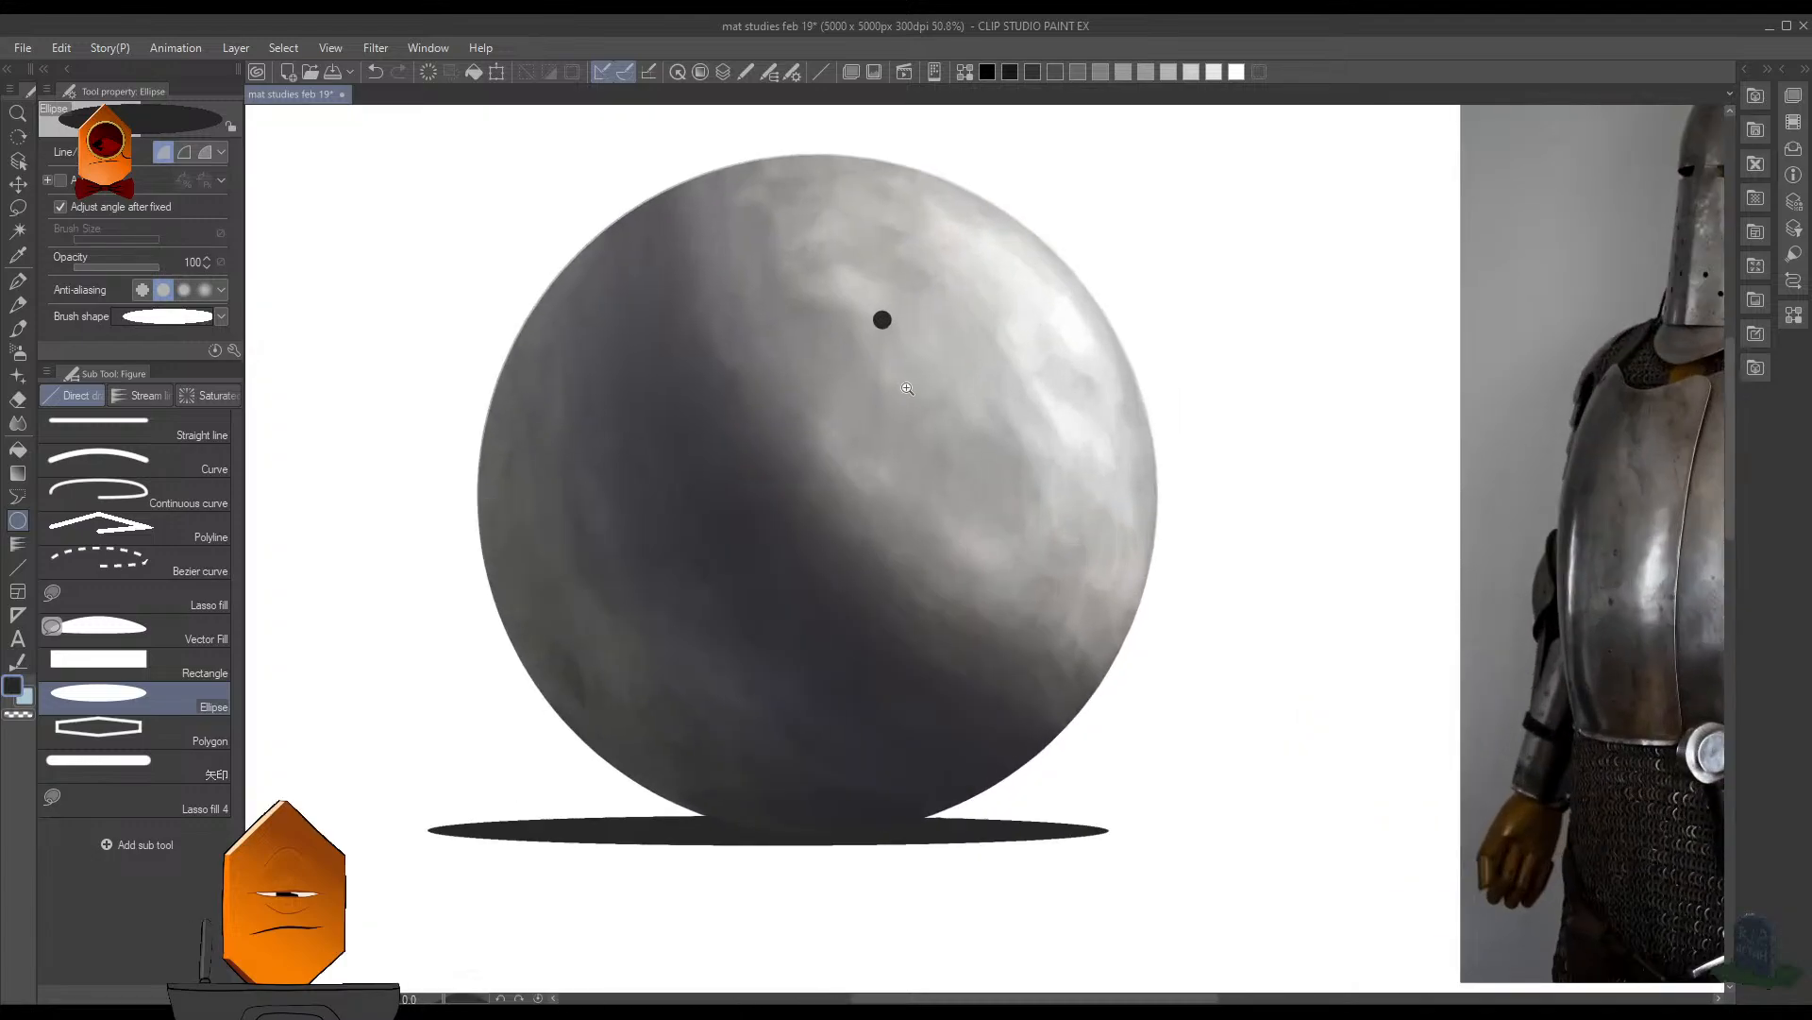
pyautogui.scroll(1, 907, 388)
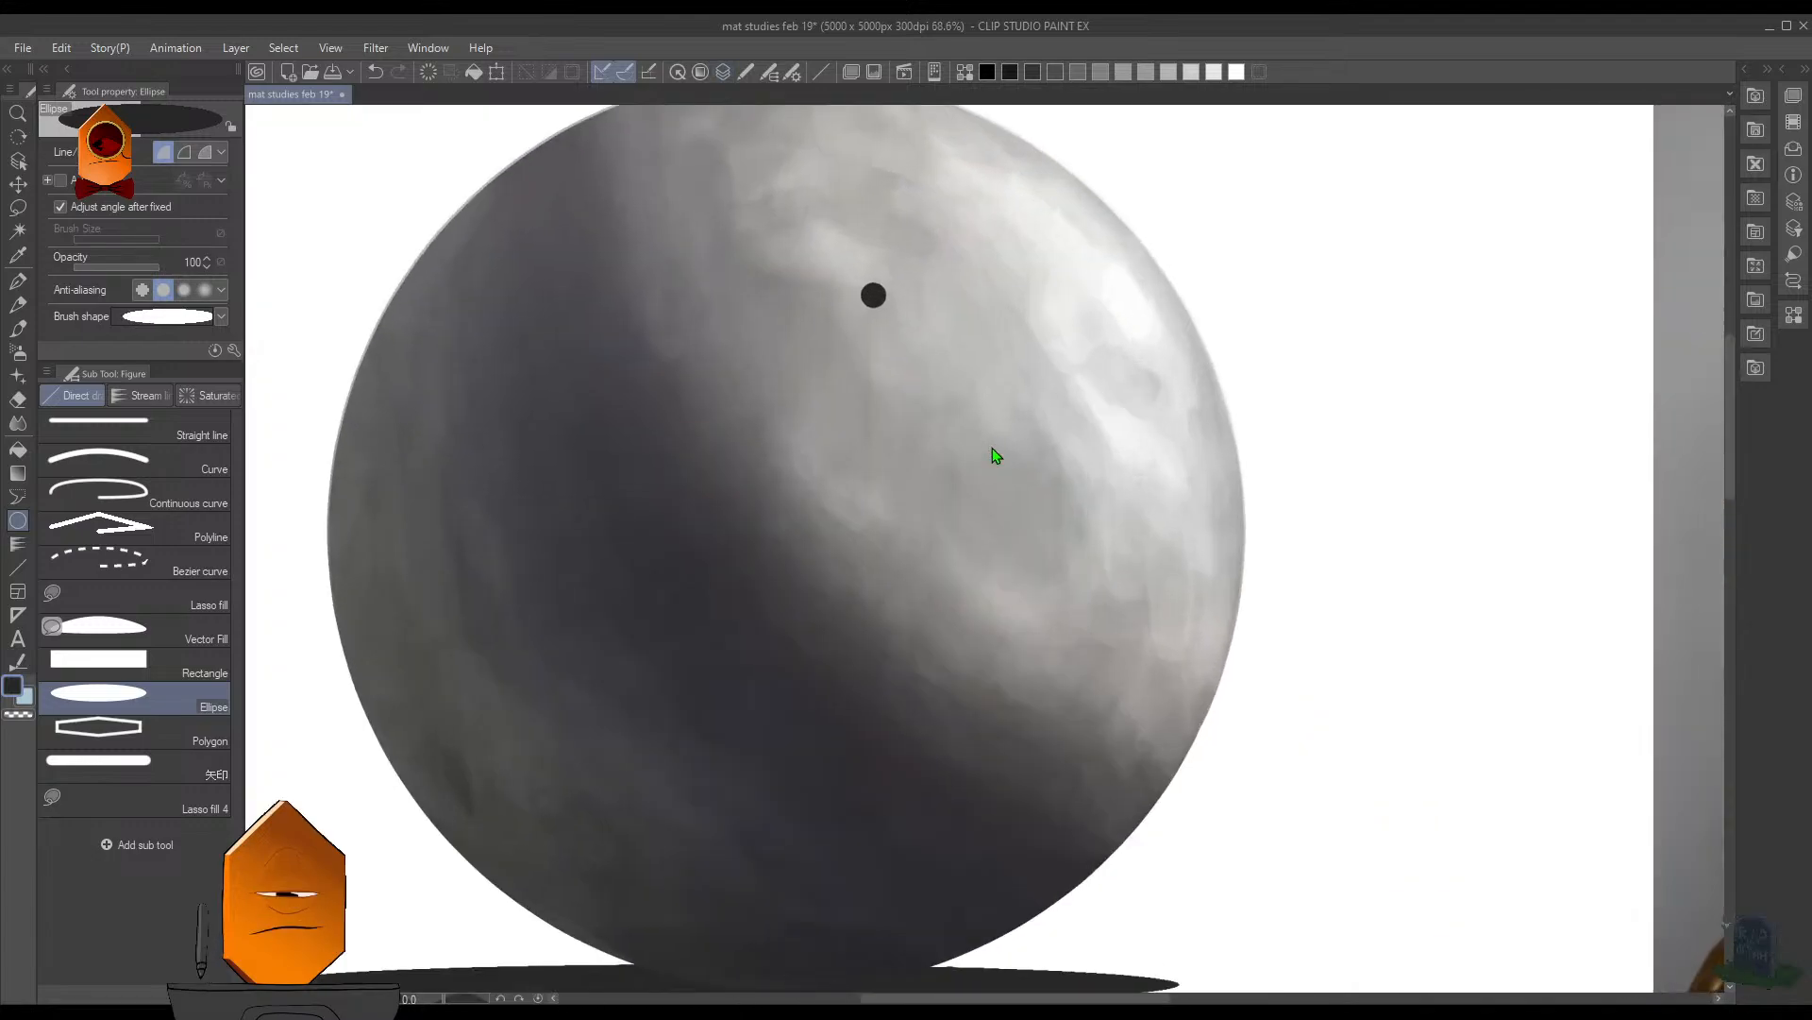
# - Move a copy of the dark circle diagonally down and to the right of the original as a second hole
pyautogui.hotkey('ctrl', 't')
pyautogui.scroll(4, 942, 287)
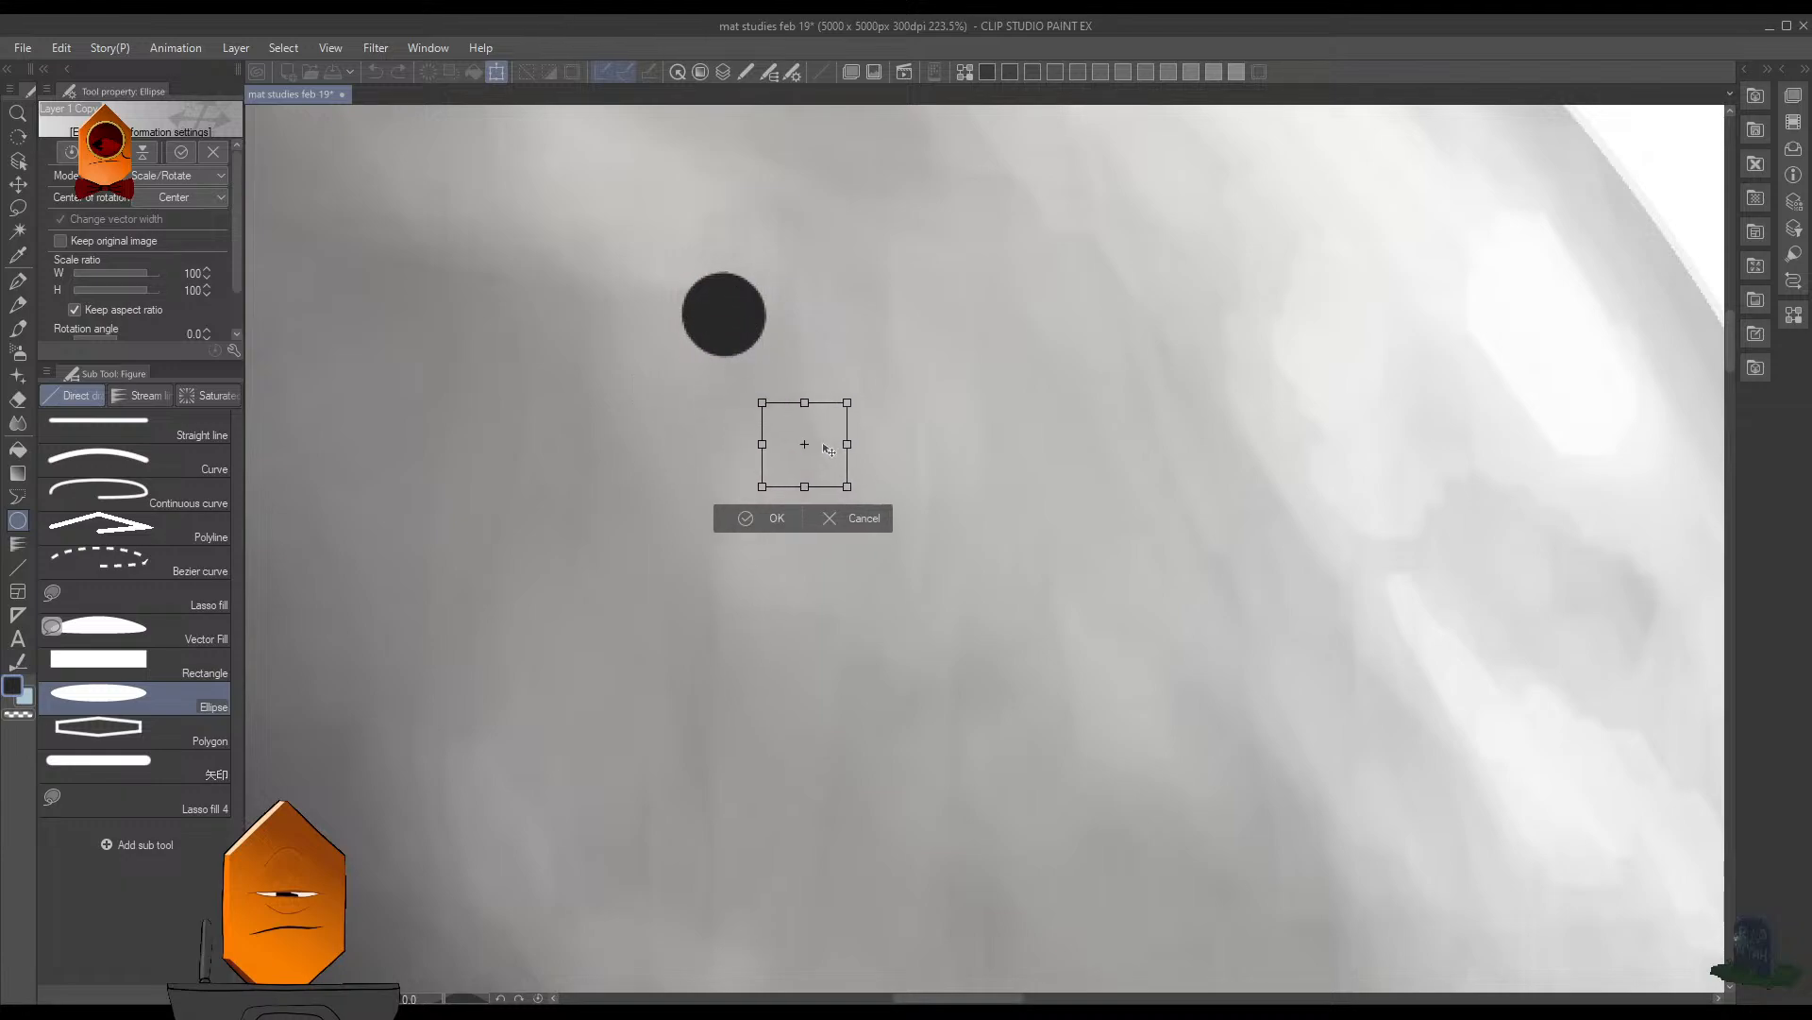
pyautogui.moveTo(829, 451); pyautogui.dragTo(901, 554)
pyautogui.click(874, 631)
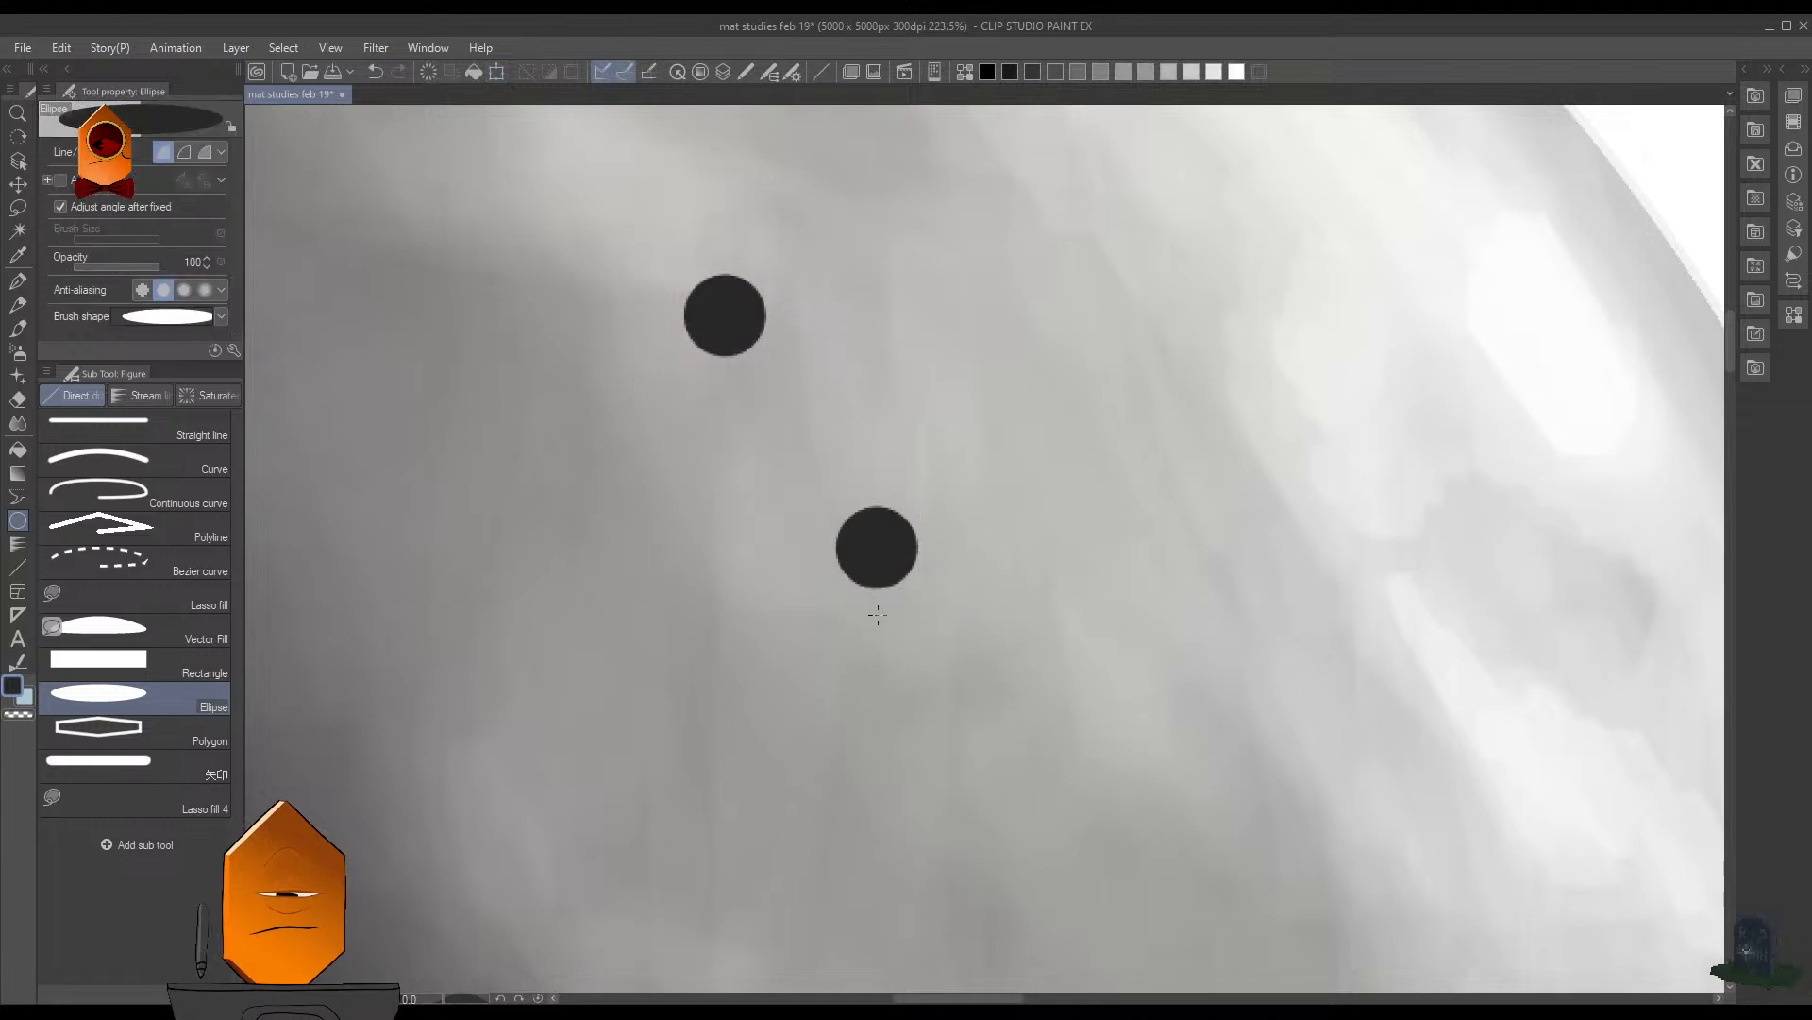
pyautogui.hotkey('ctrl', 'v')
pyautogui.hotkey('ctrl', 't')
pyautogui.moveTo(897, 549); pyautogui.dragTo(1083, 727)
pyautogui.click(1120, 806)
pyautogui.scroll(-5, 1142, 556)
pyautogui.hotkey('ctrl', 't')
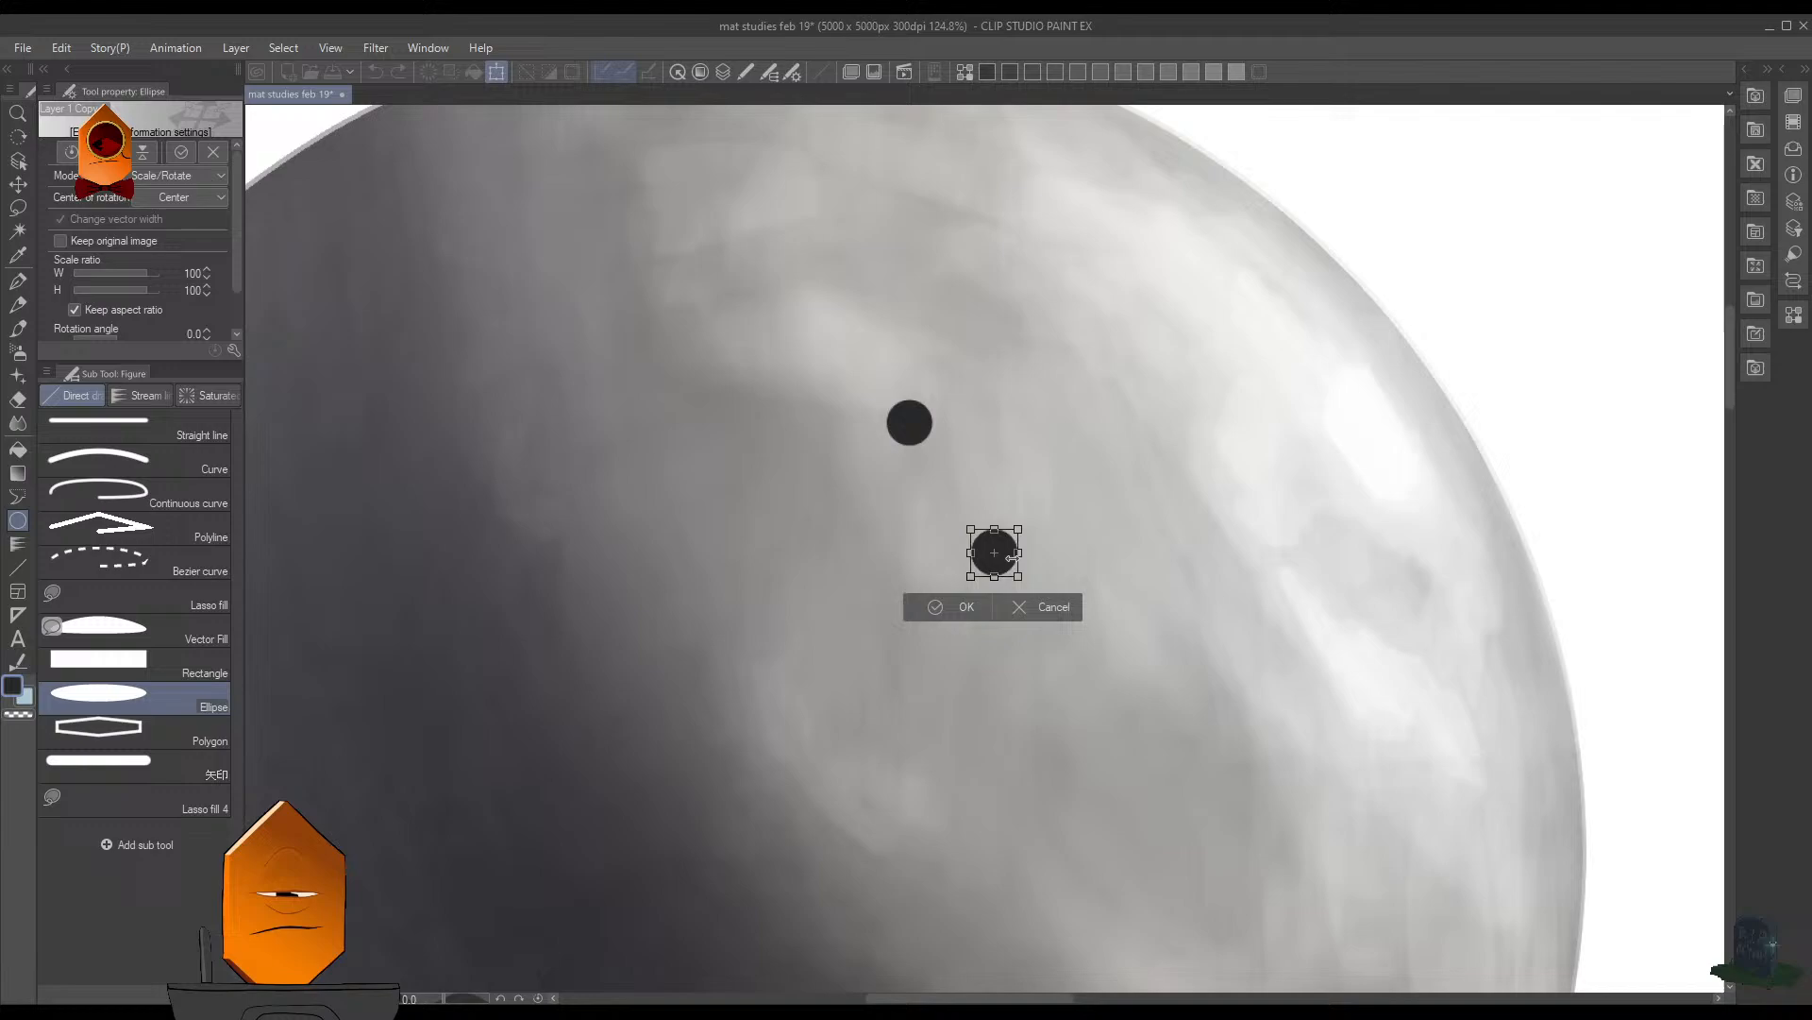
pyautogui.click(1046, 609)
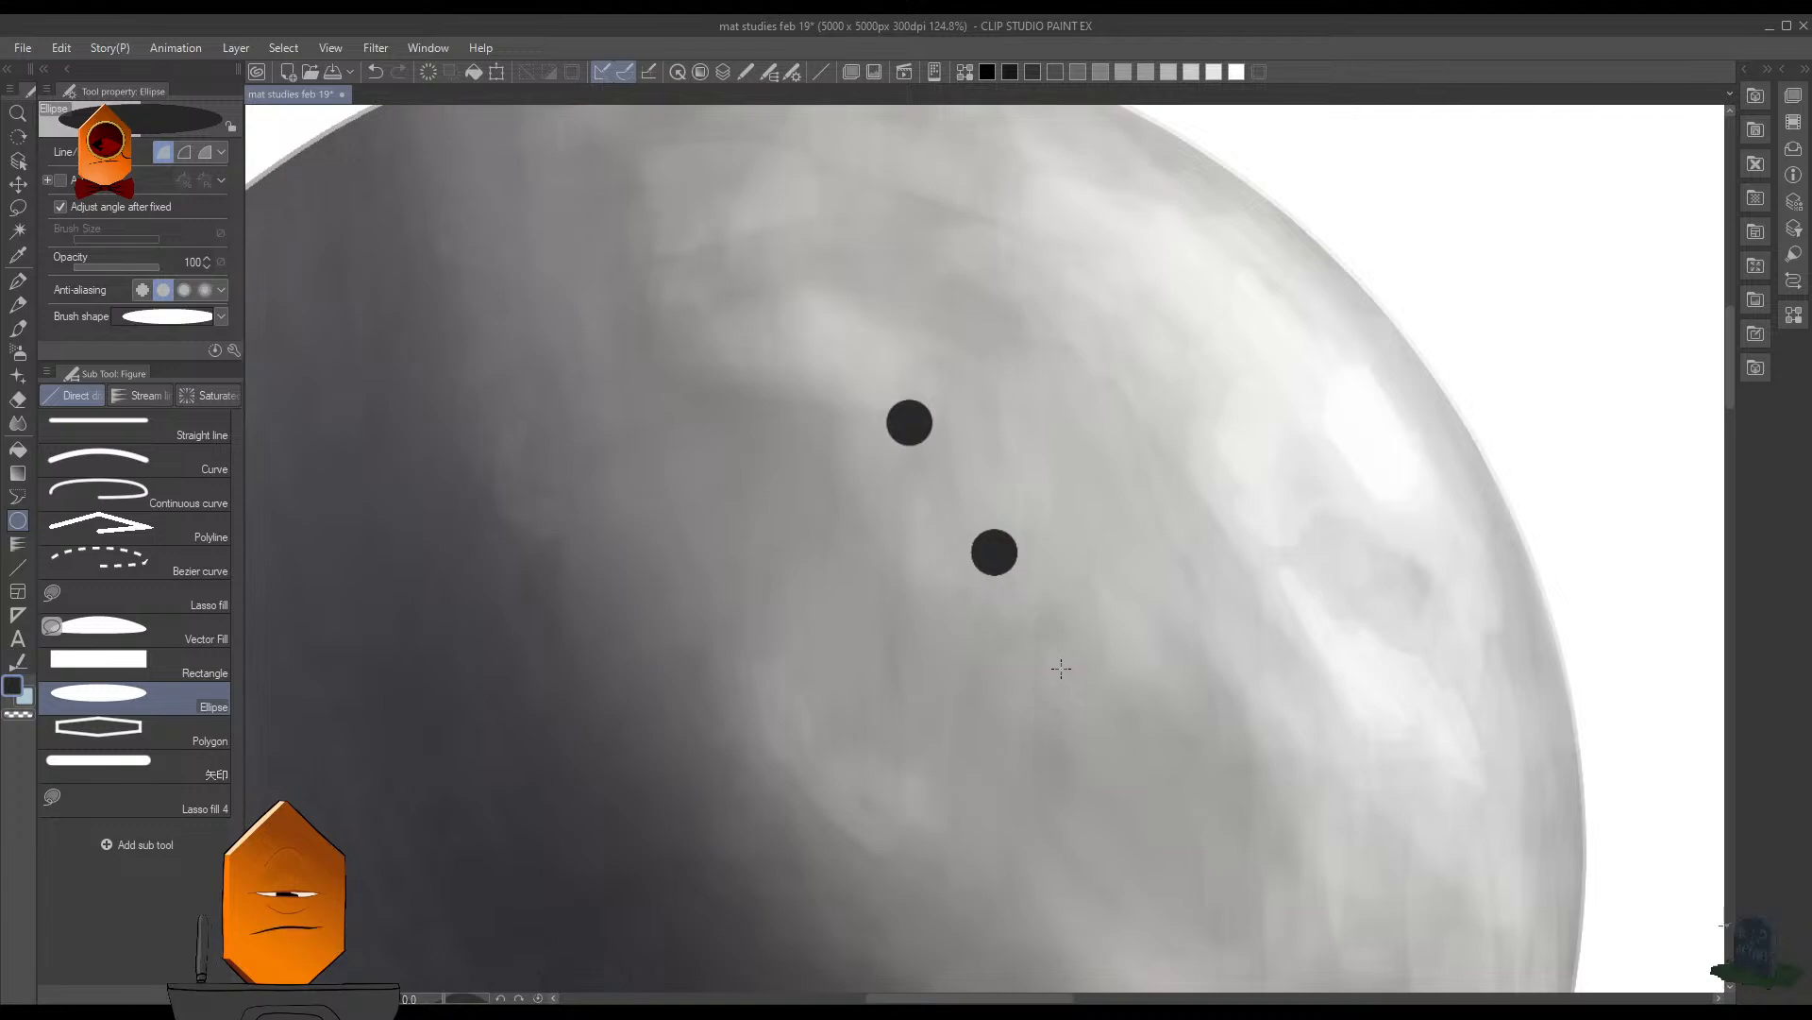
pyautogui.moveTo(1006, 556); pyautogui.dragTo(1082, 620)
pyautogui.hotkey('ctrl', 'z')
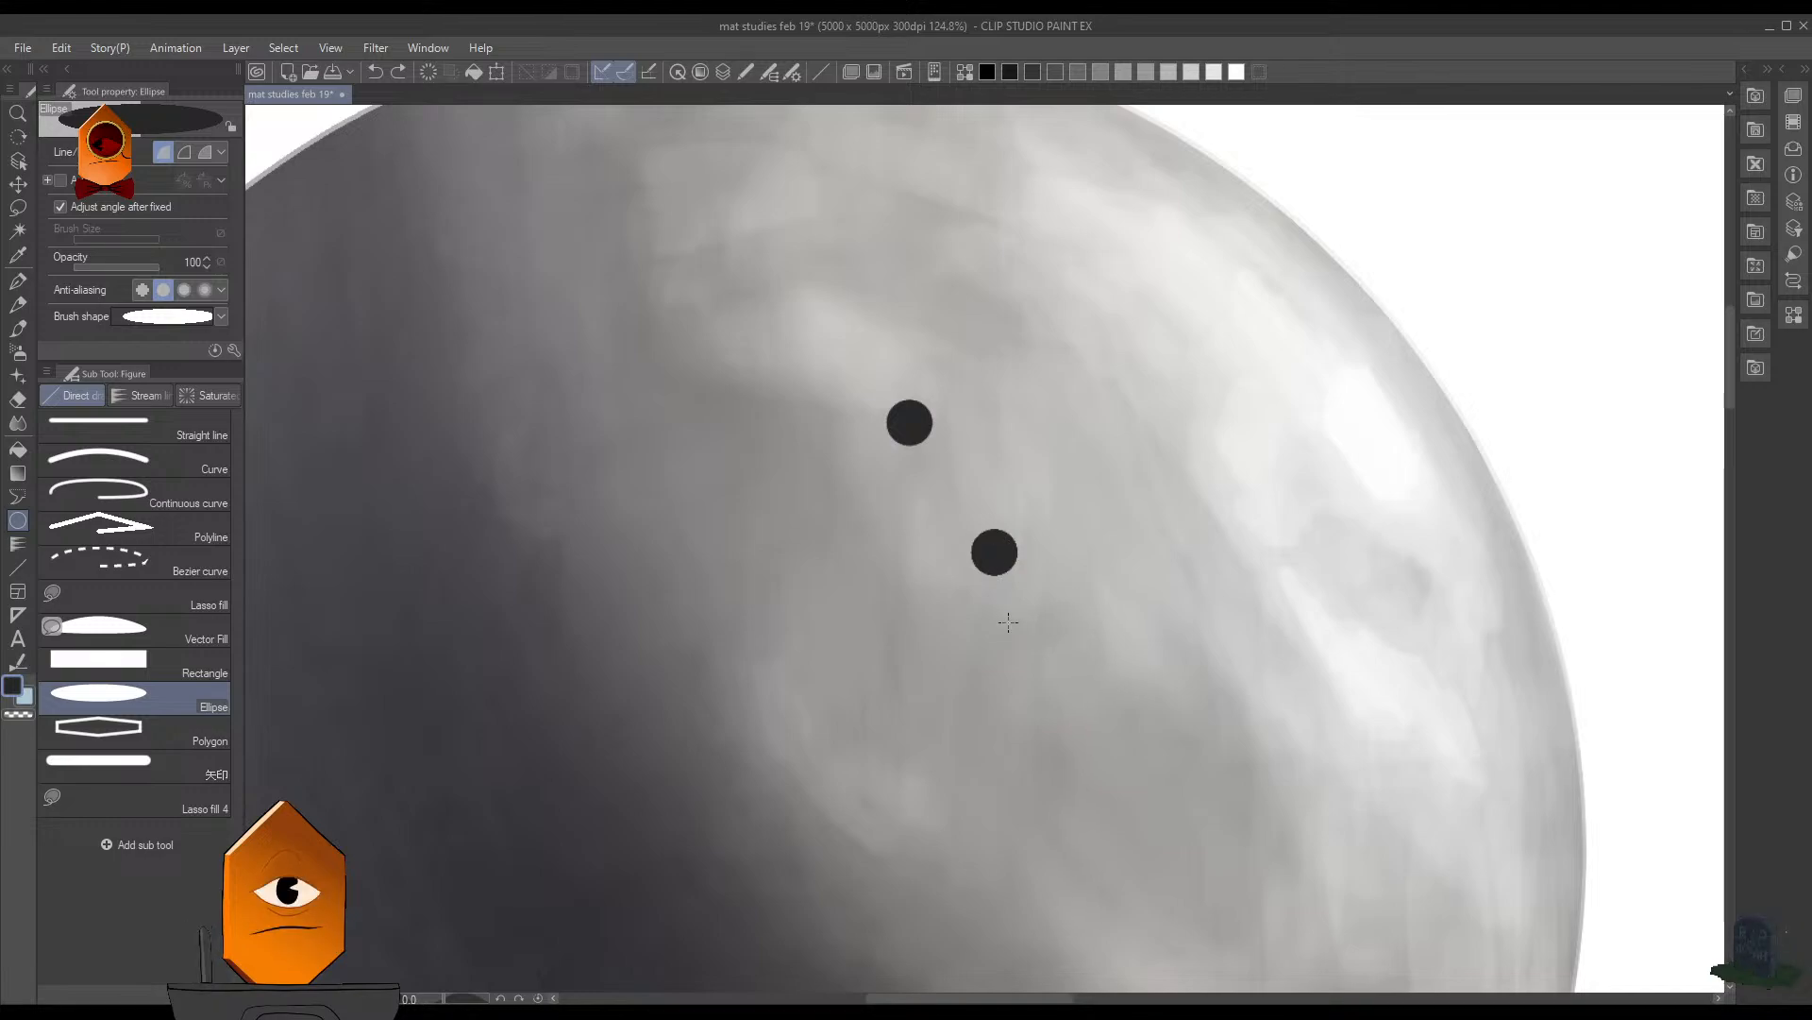
# - Place a copy of the two-hole pair level with the original, a short gap to its right on the sphere
pyautogui.scroll(-2, 1084, 473)
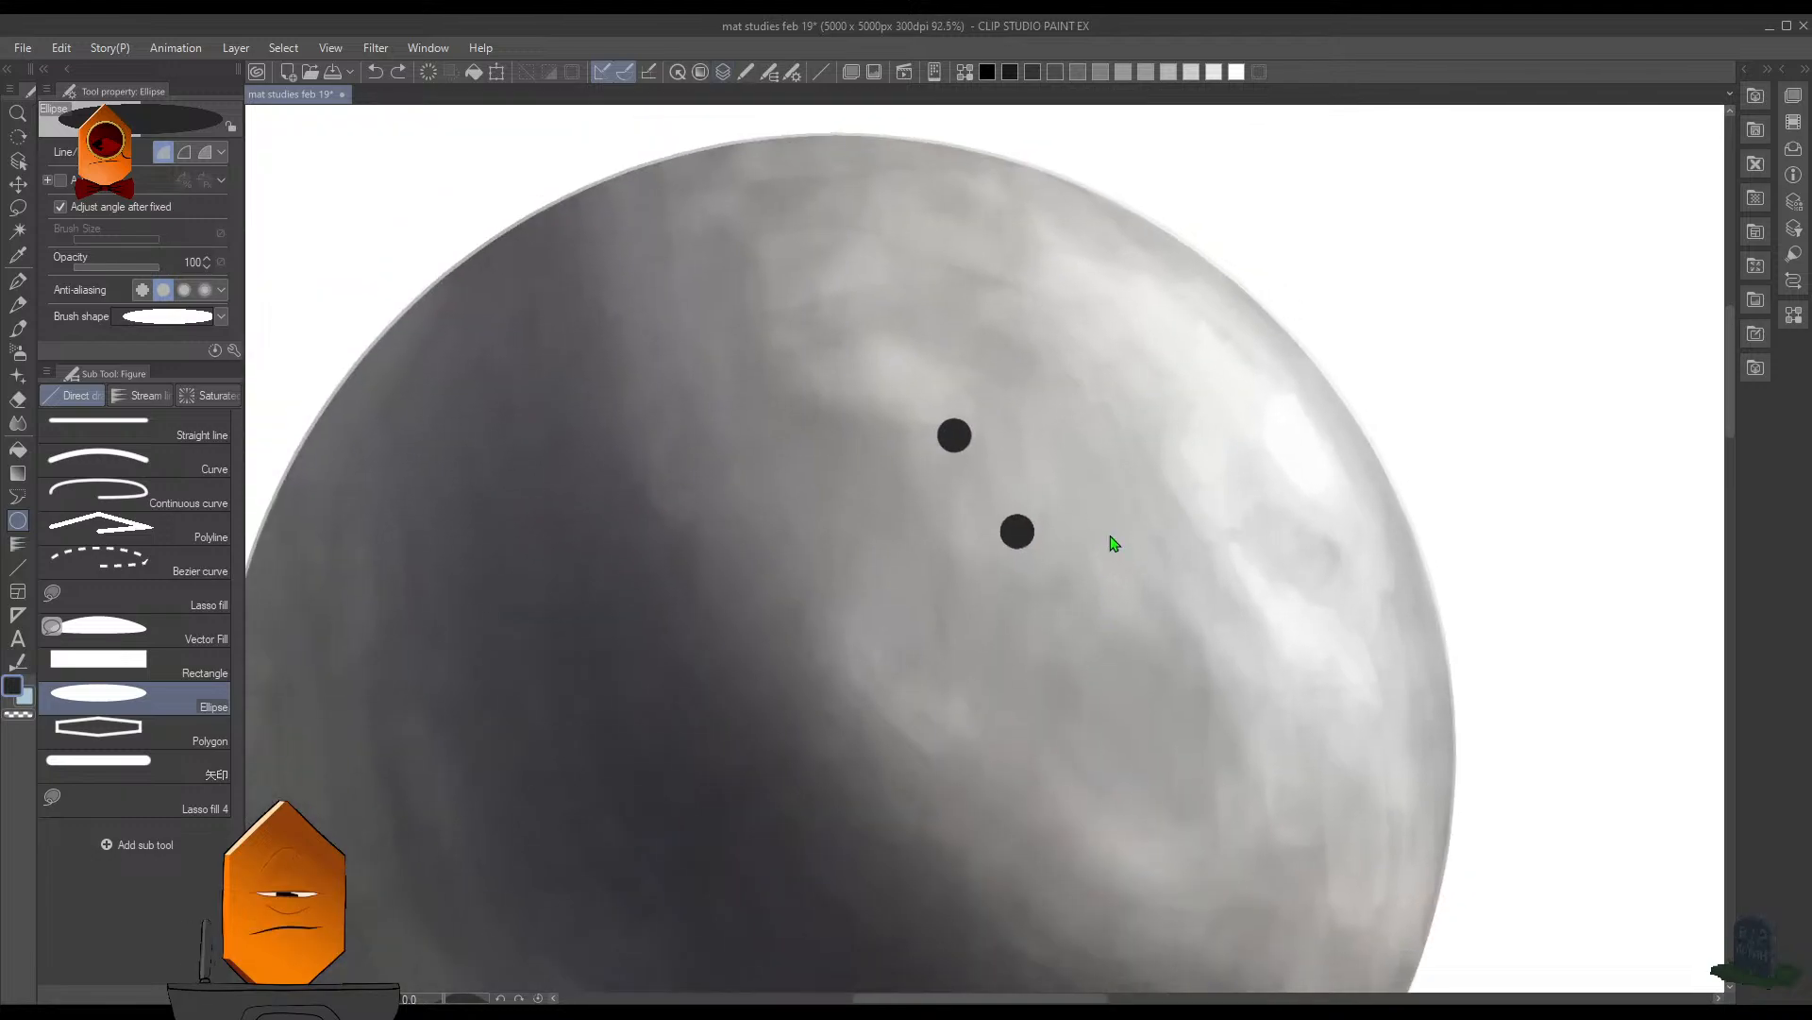
pyautogui.hotkey('ctrl', 't')
pyautogui.moveTo(1074, 509); pyautogui.dragTo(1150, 510)
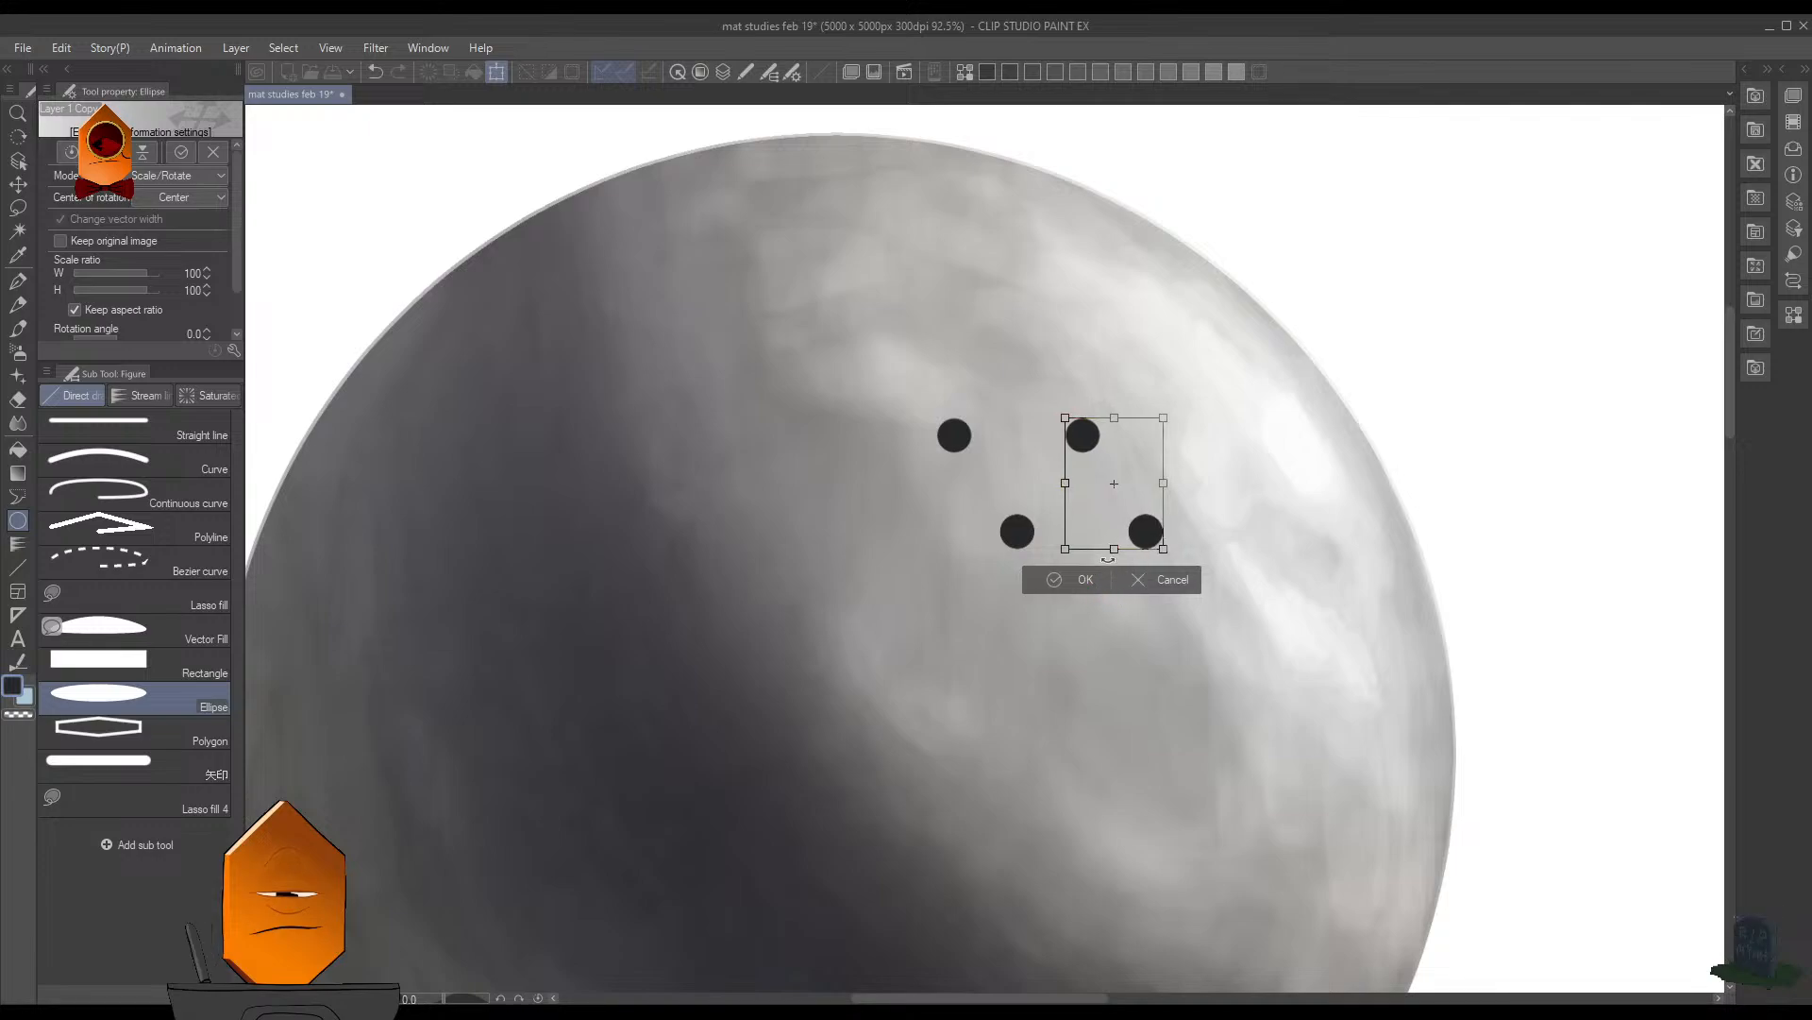
pyautogui.moveTo(1146, 508); pyautogui.dragTo(1134, 507)
pyautogui.click(1109, 580)
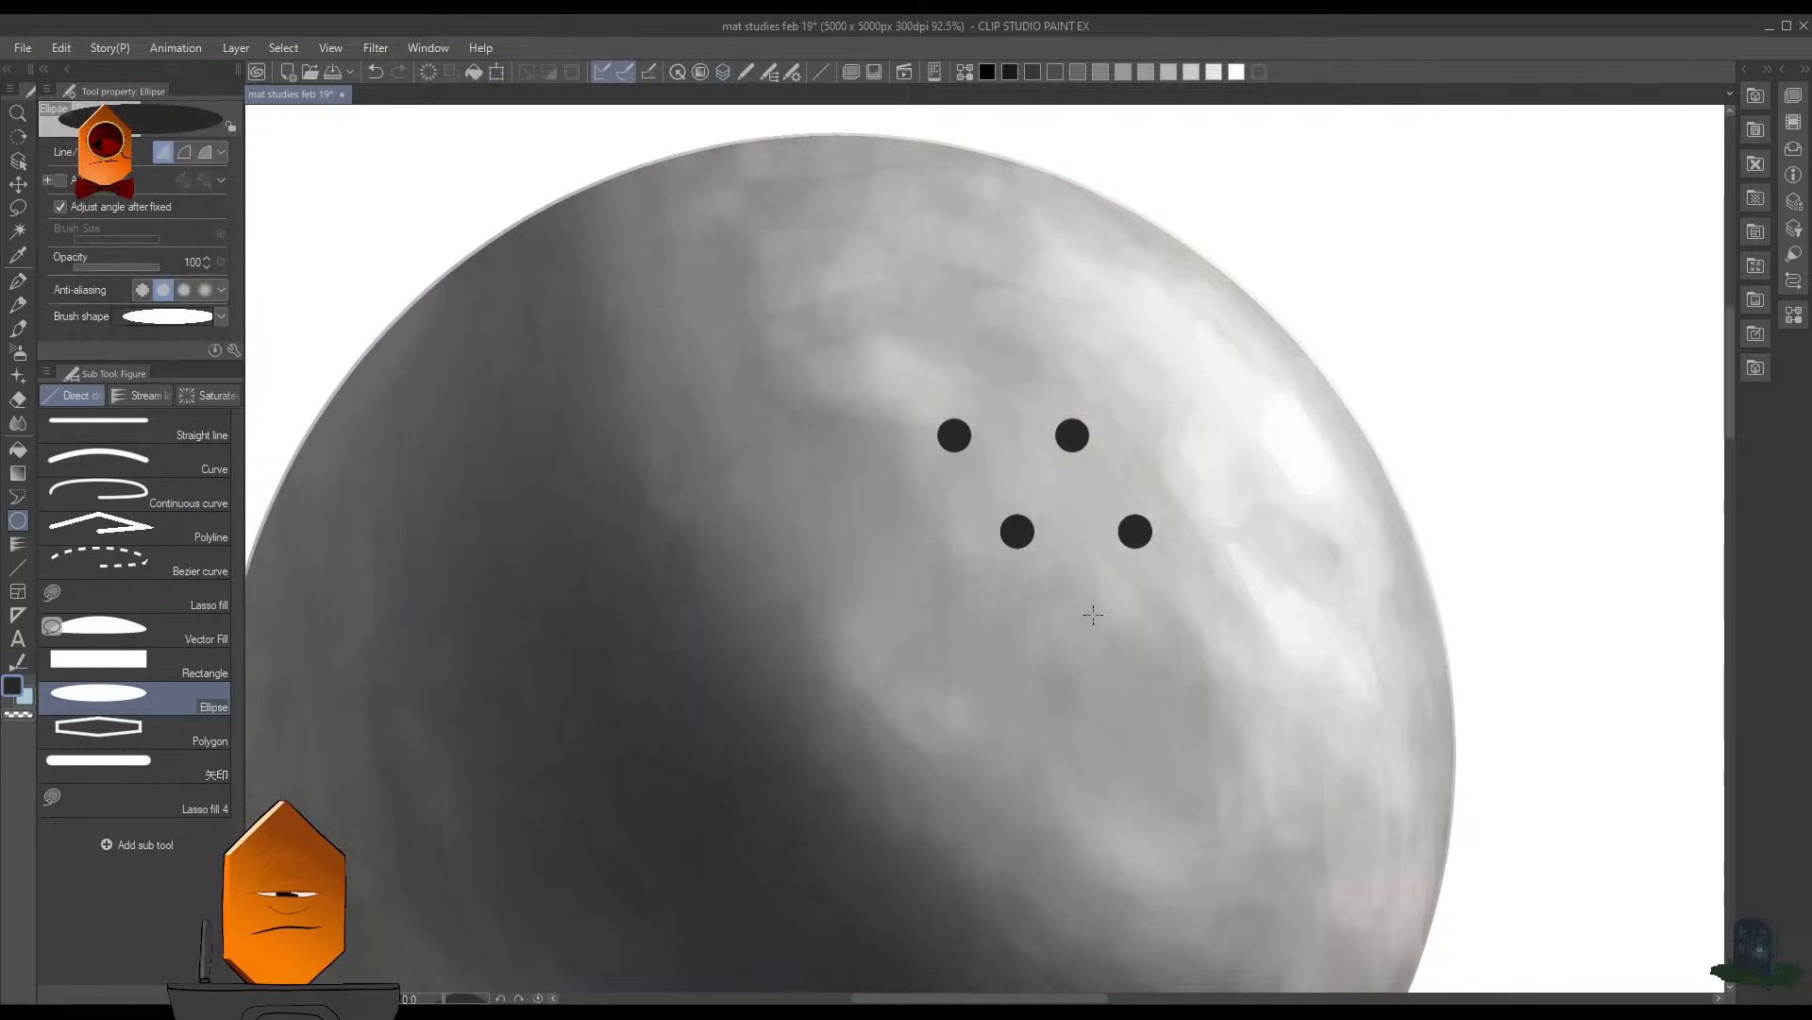
# - Duplicate the four holes and move the copy horizontally to the right, continuing both staggered rows with even spacing
pyautogui.hotkey('ctrl', 'c')
pyautogui.hotkey('ctrl', 'v')
pyautogui.hotkey('ctrl', 't')
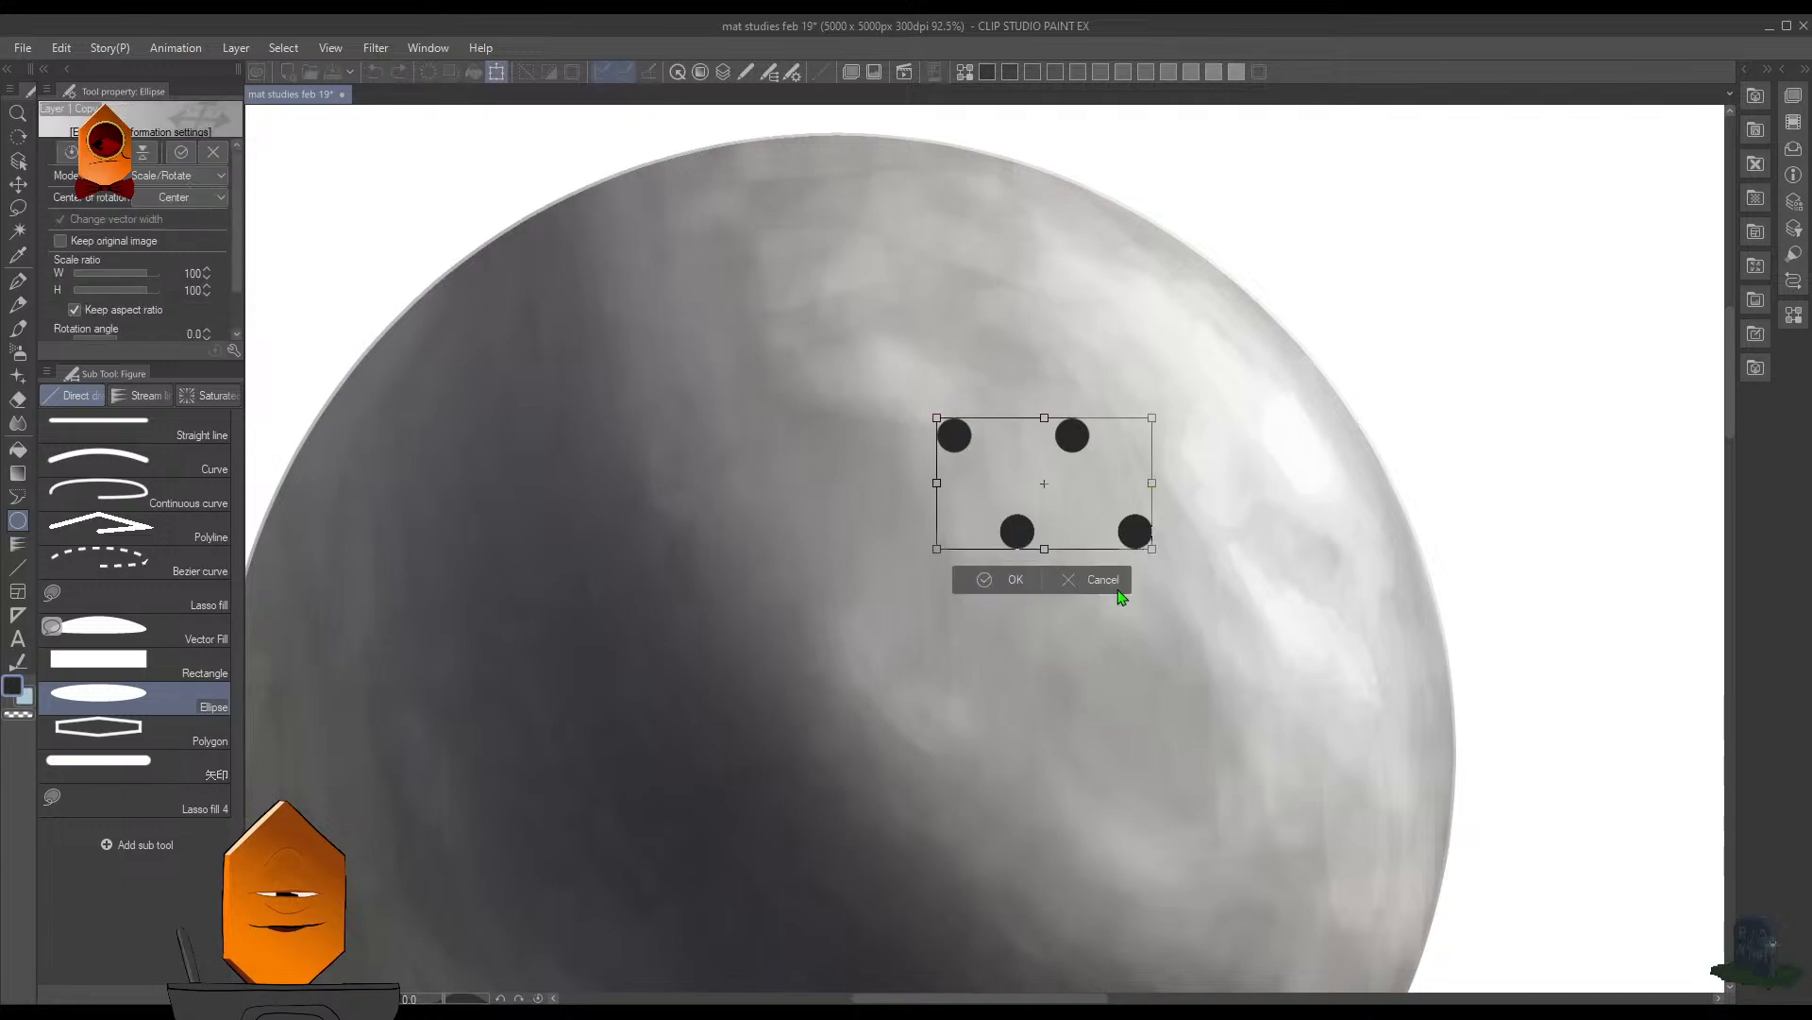
pyautogui.moveTo(1136, 539); pyautogui.dragTo(1366, 545)
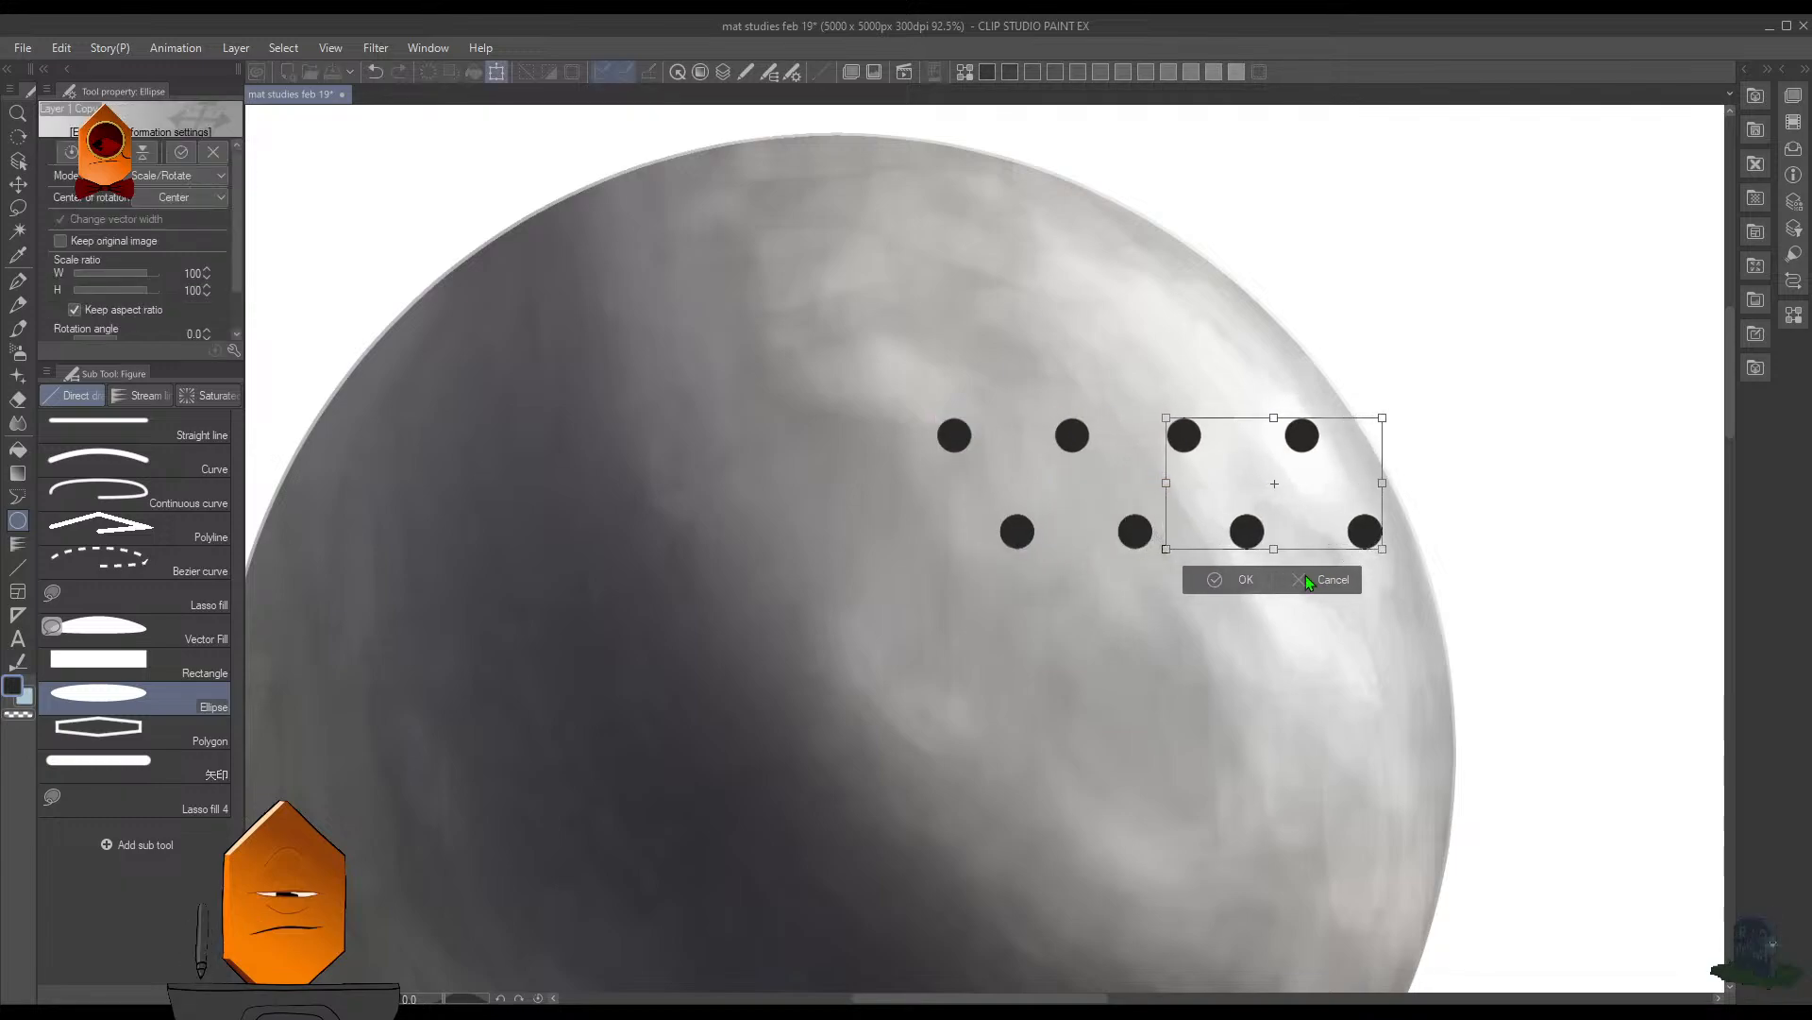
pyautogui.click(1246, 581)
# - Place two copies of the double row of holes evenly below the original, making six staggered rows
pyautogui.press('F7')
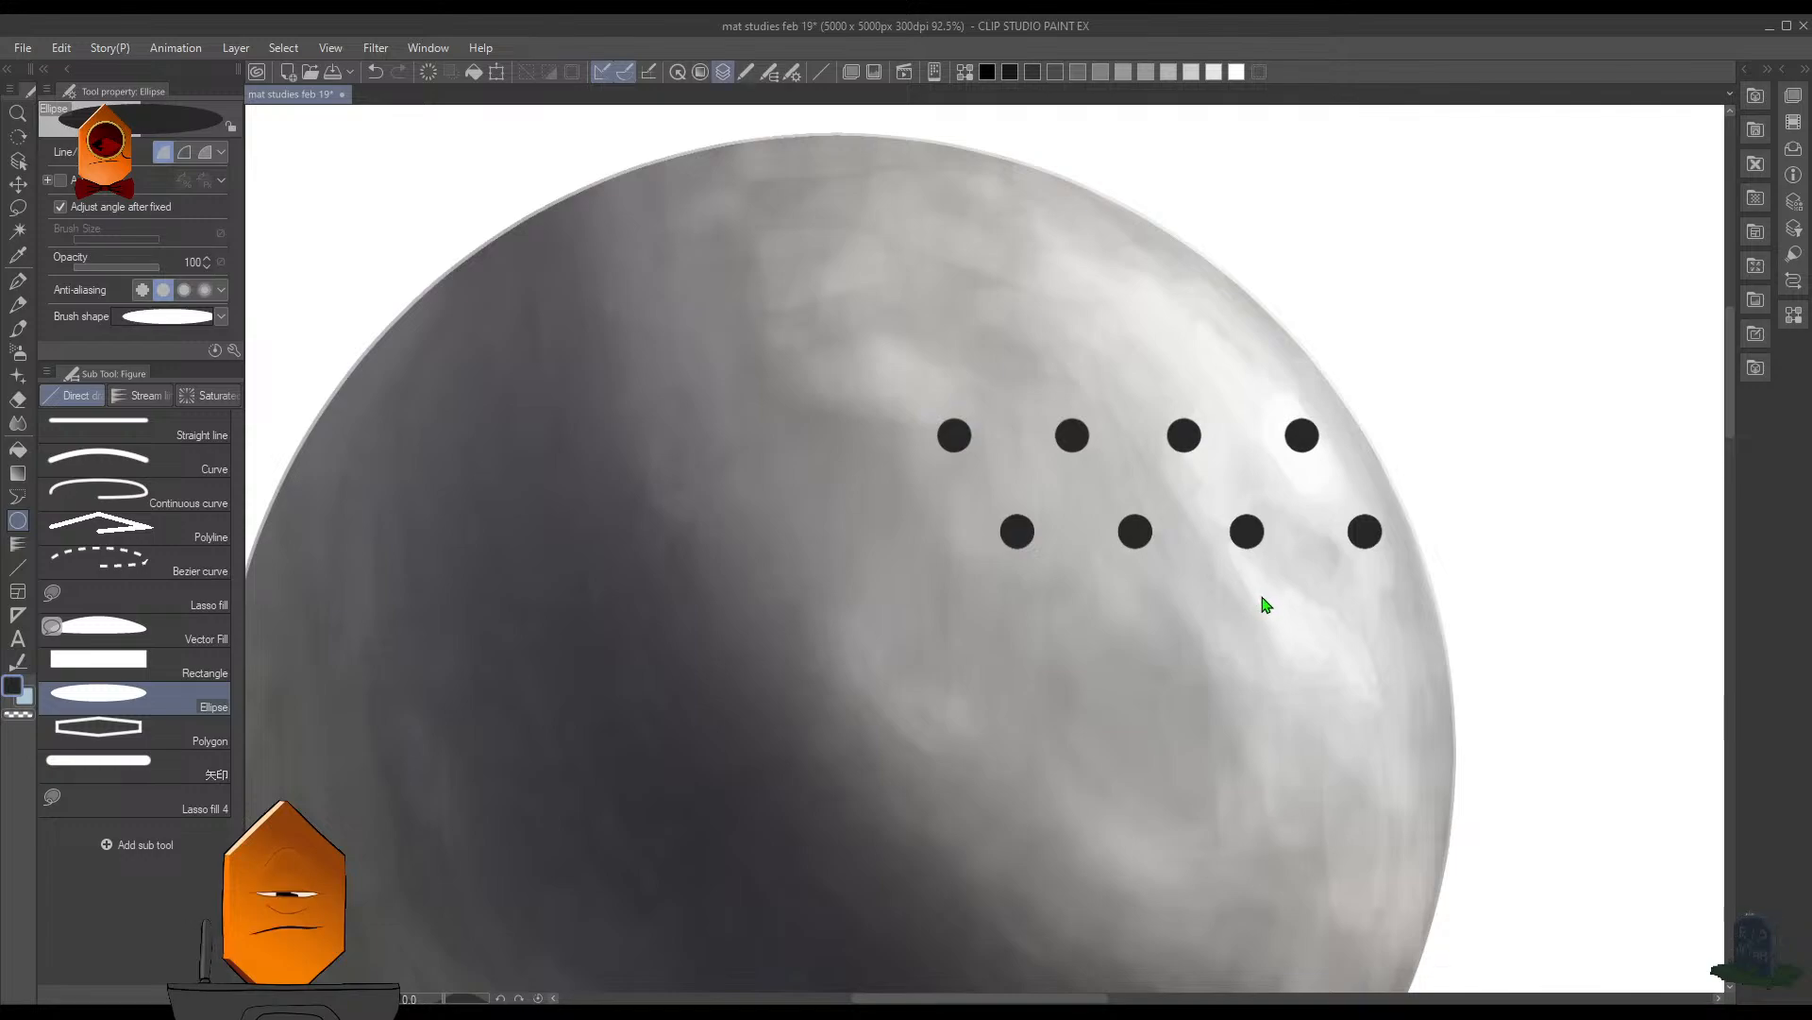
pyautogui.hotkey('ctrl', 't')
pyautogui.moveTo(1039, 544); pyautogui.dragTo(1037, 736)
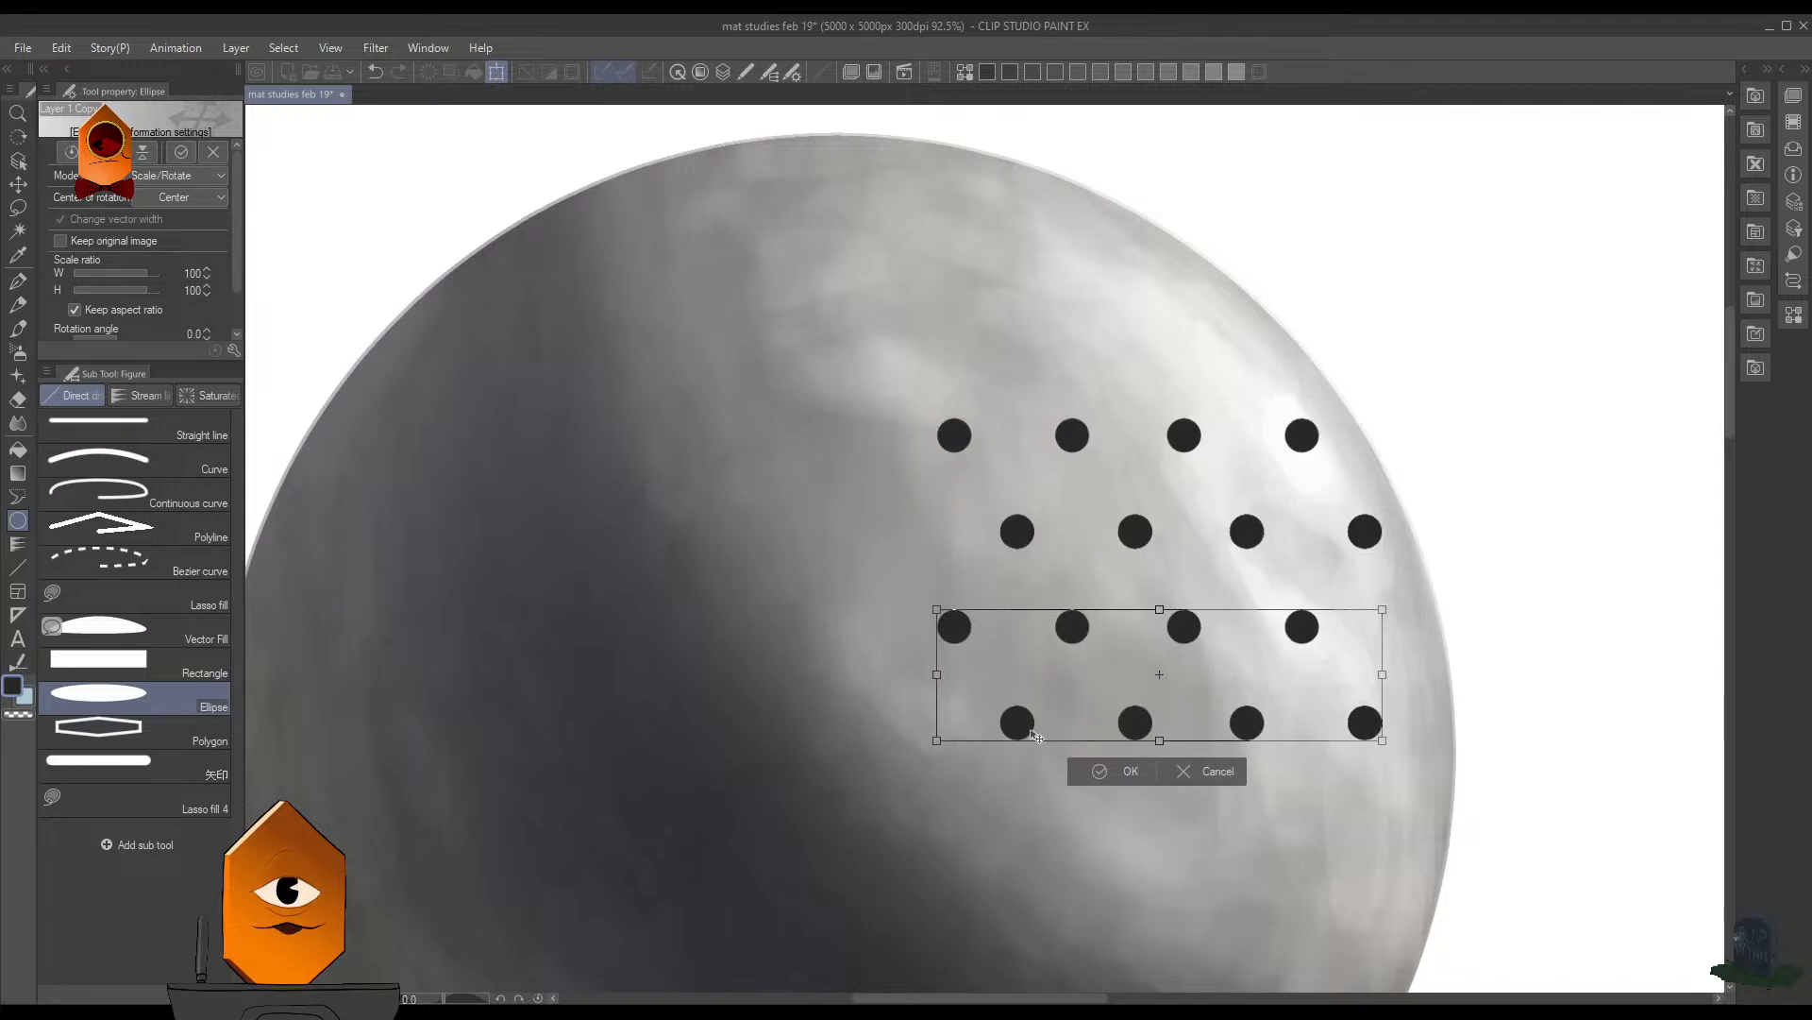
pyautogui.click(1139, 774)
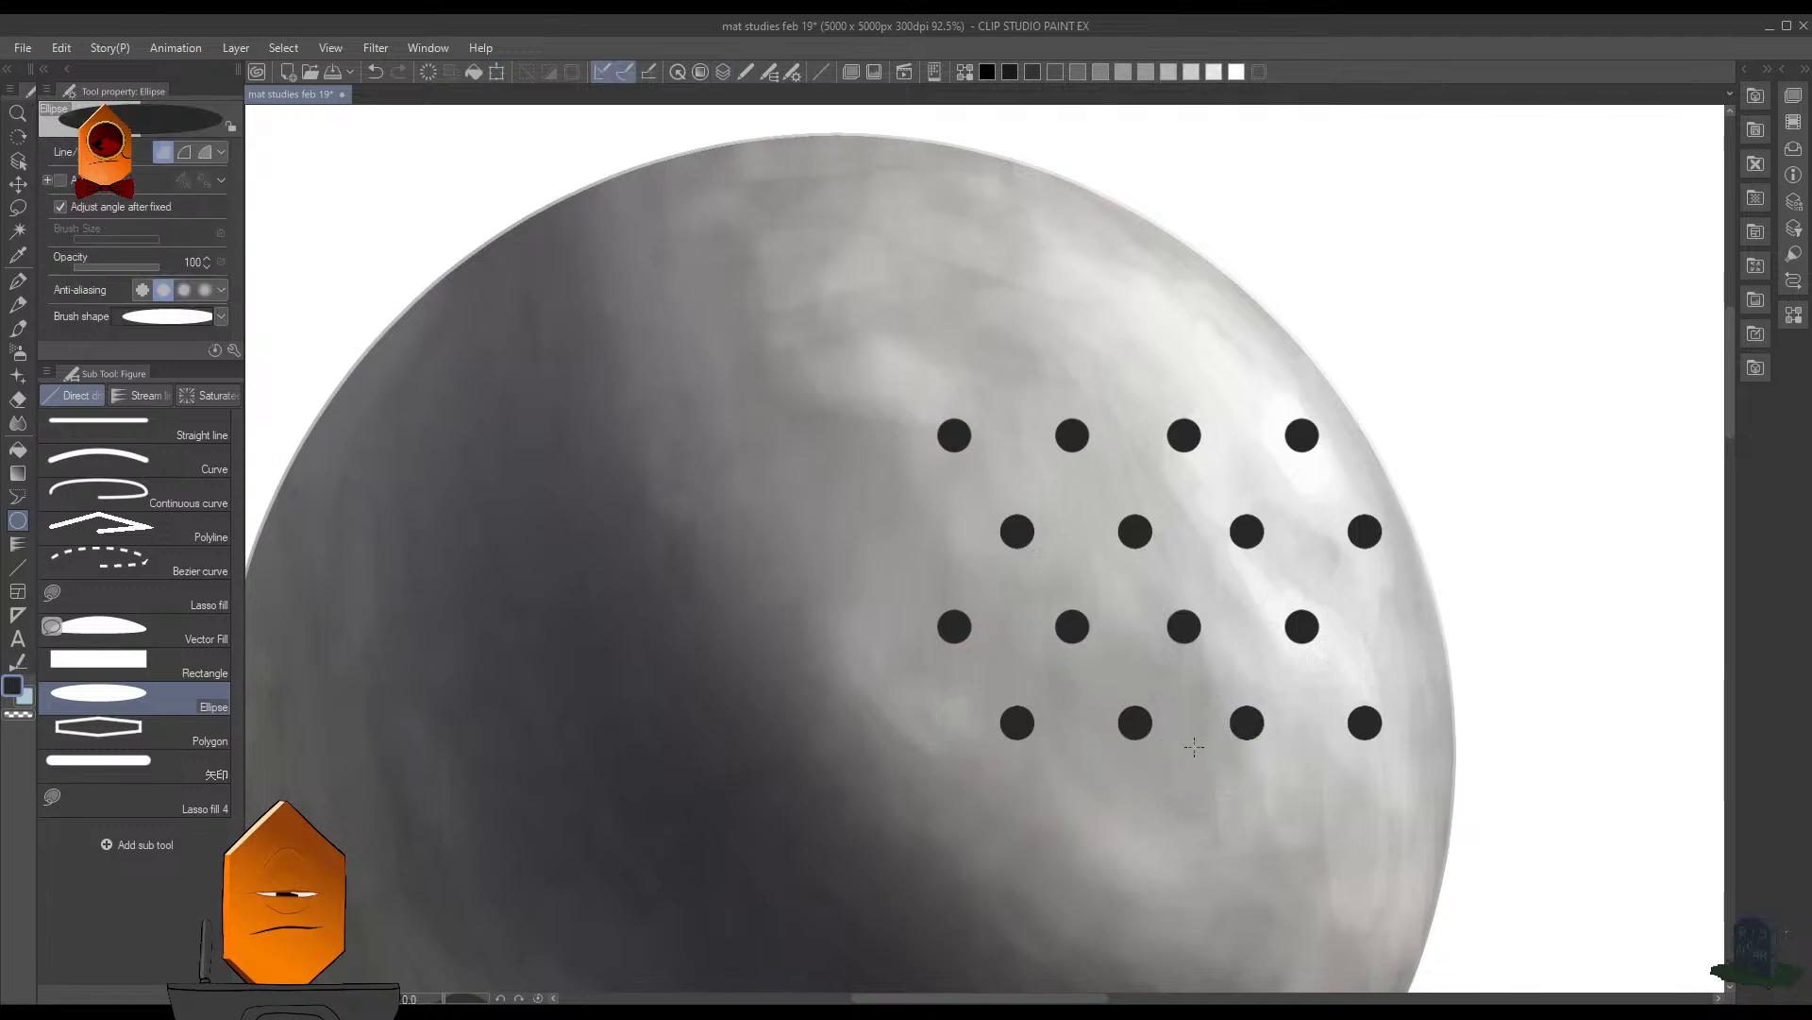
pyautogui.hotkey('ctrl', 't')
pyautogui.moveTo(1073, 631); pyautogui.dragTo(1073, 822)
pyautogui.click(1124, 957)
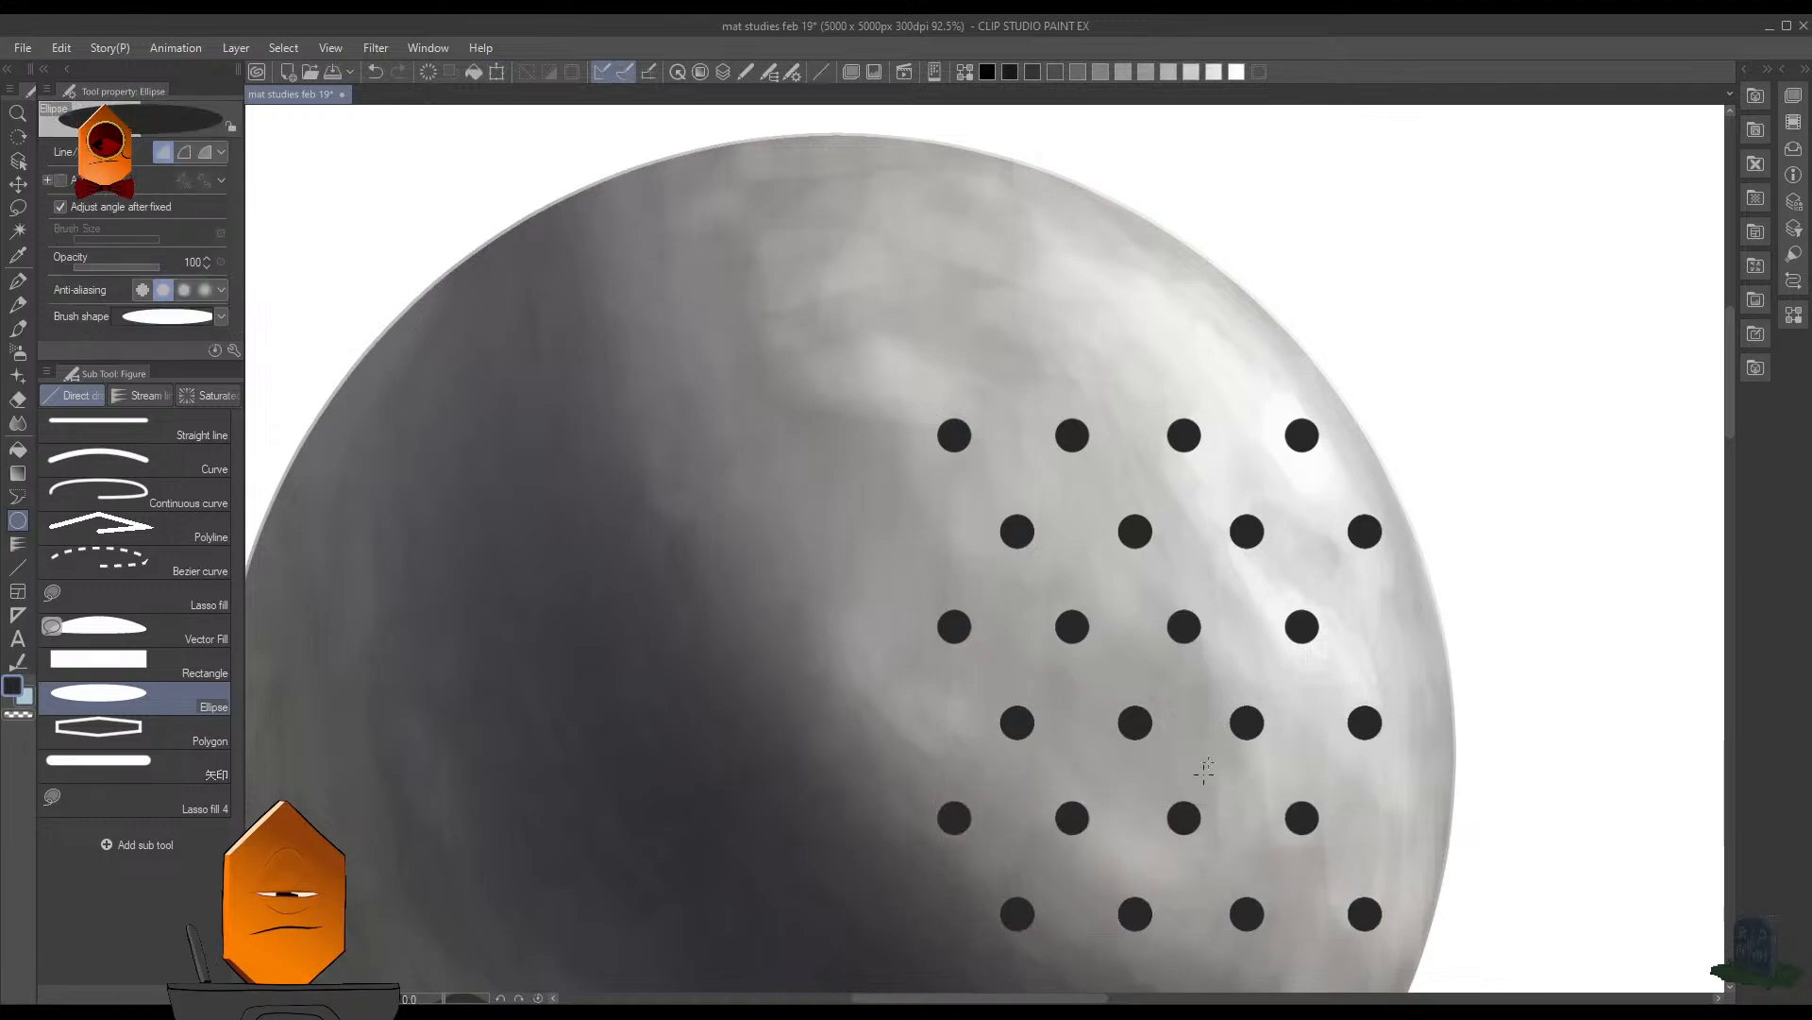
# - Examine the shape, spacing and lit edges of the visor perforations in the armour reference and compare them with the sphere's holes
pyautogui.scroll(-4, 1293, 642)
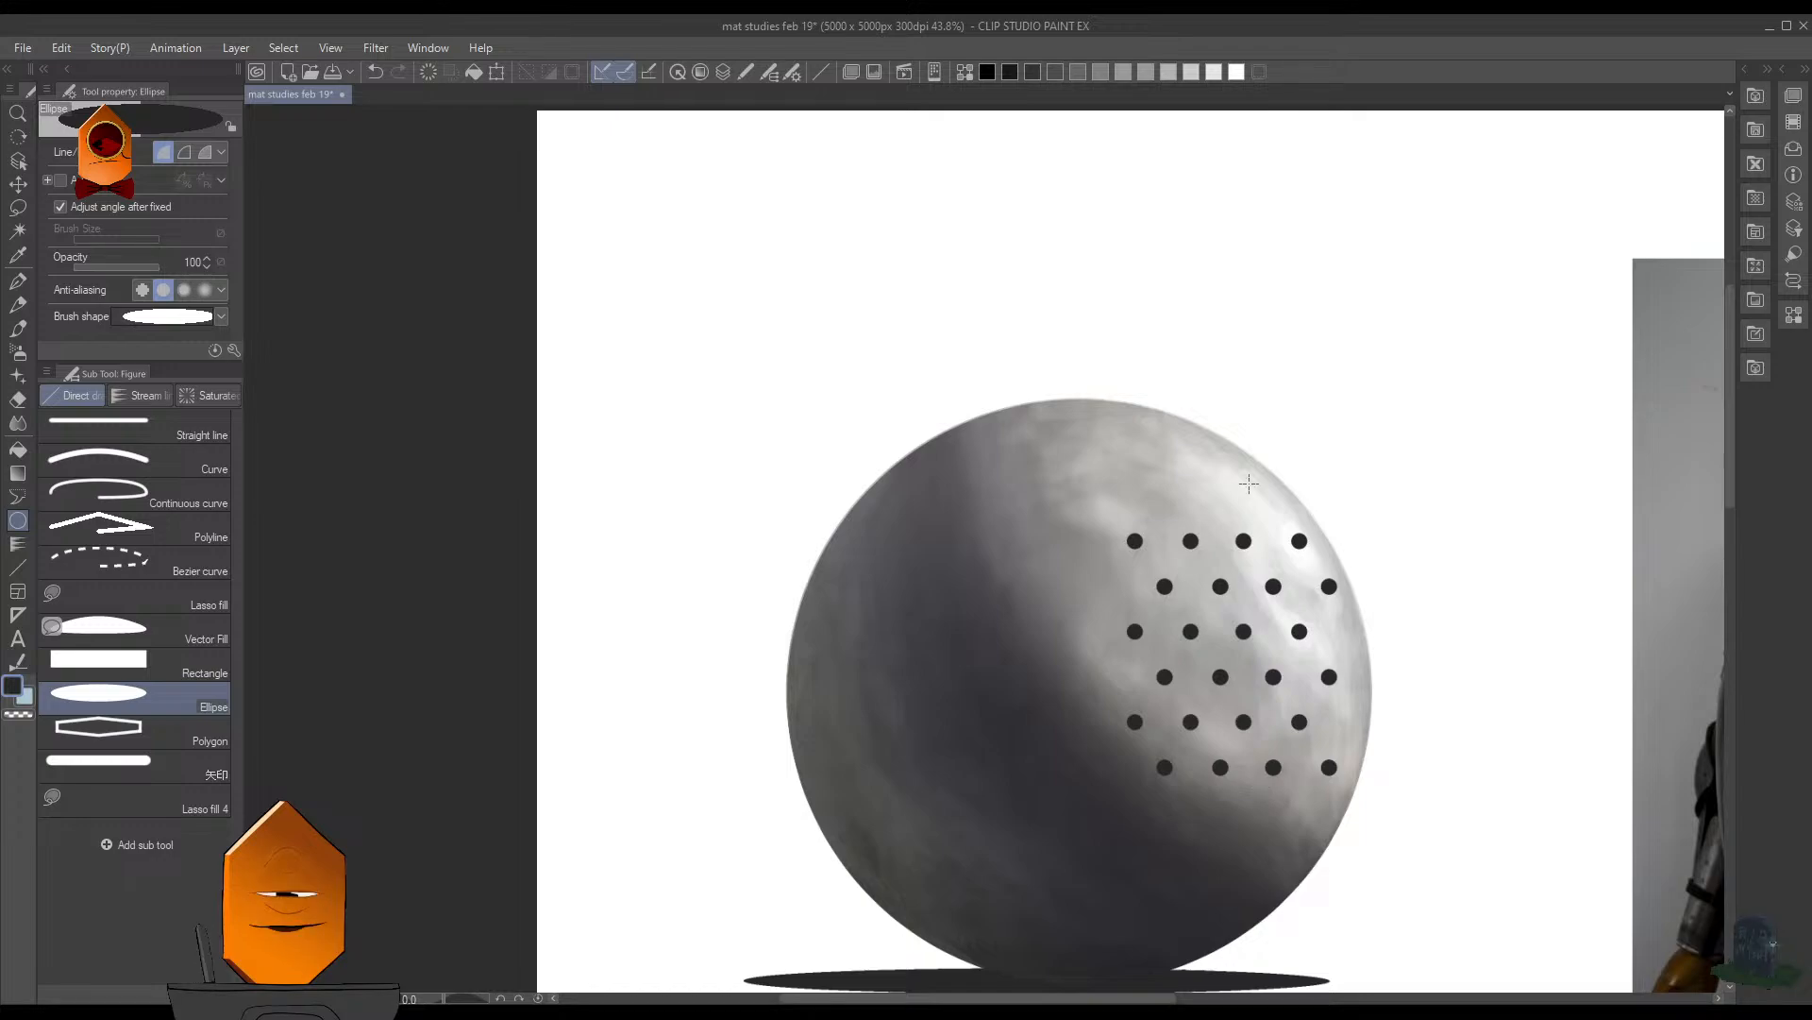
pyautogui.scroll(-3, 1249, 483)
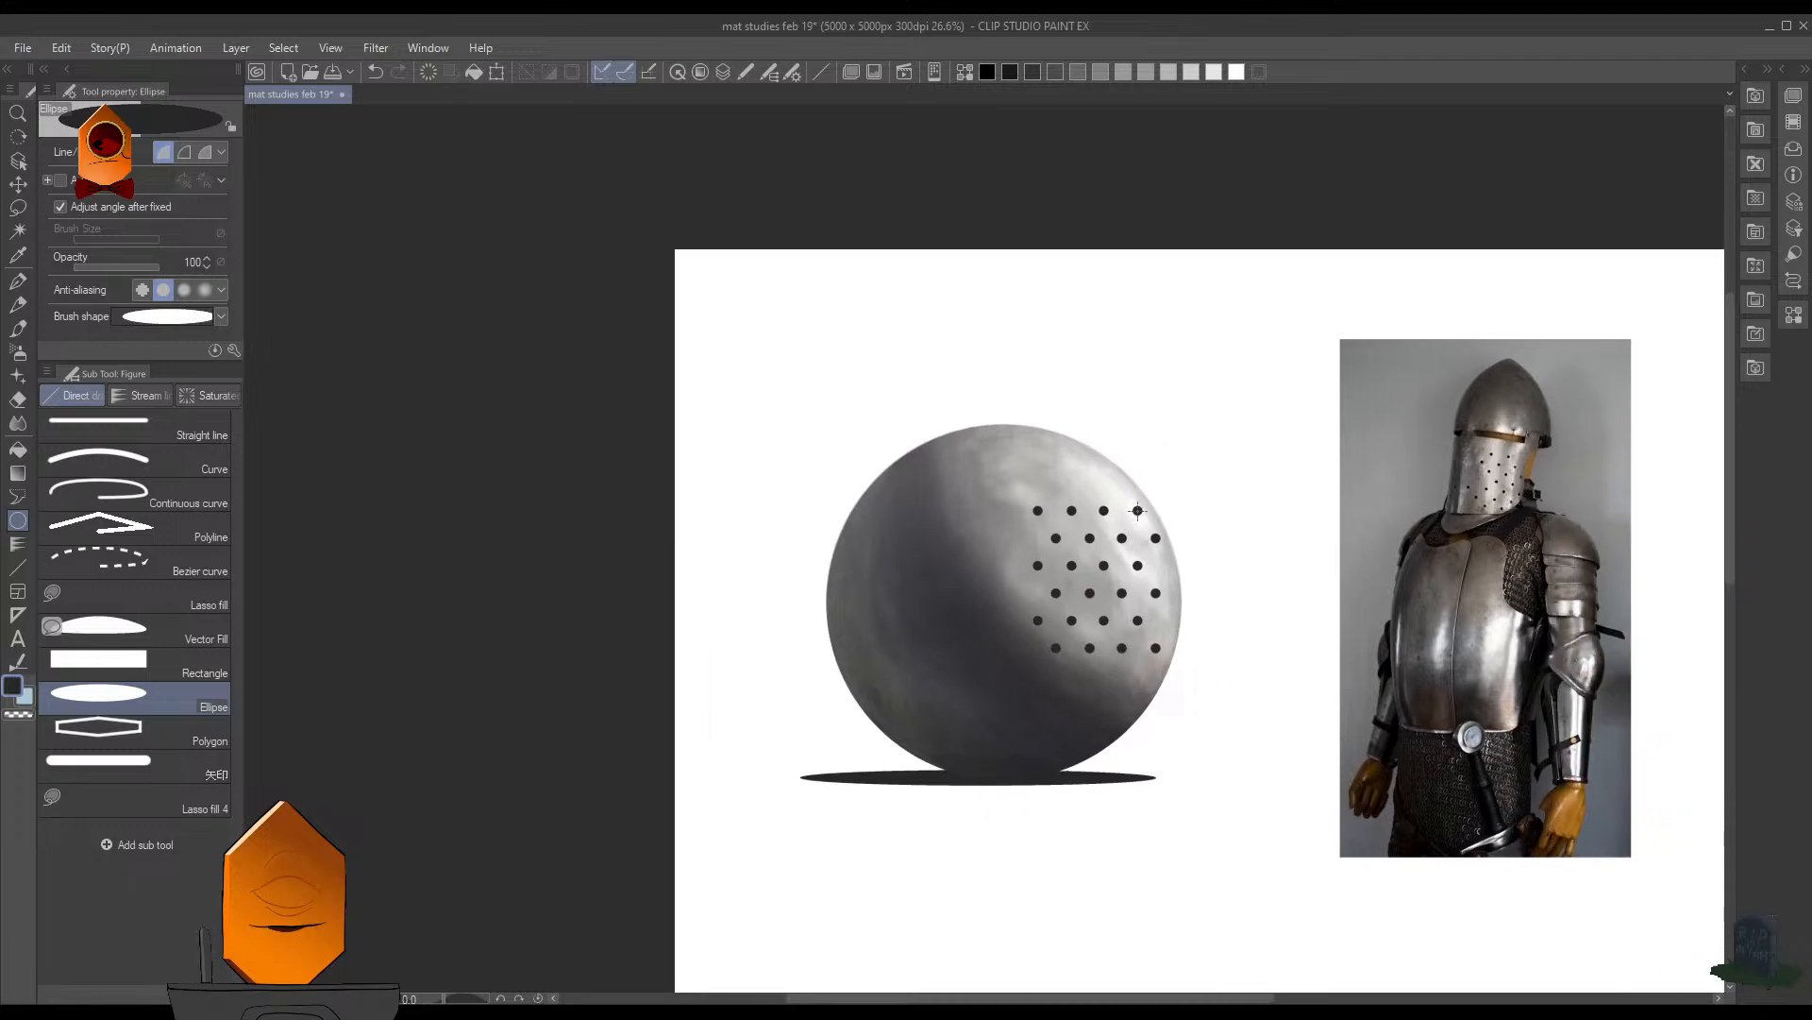
pyautogui.scroll(4, 1197, 502)
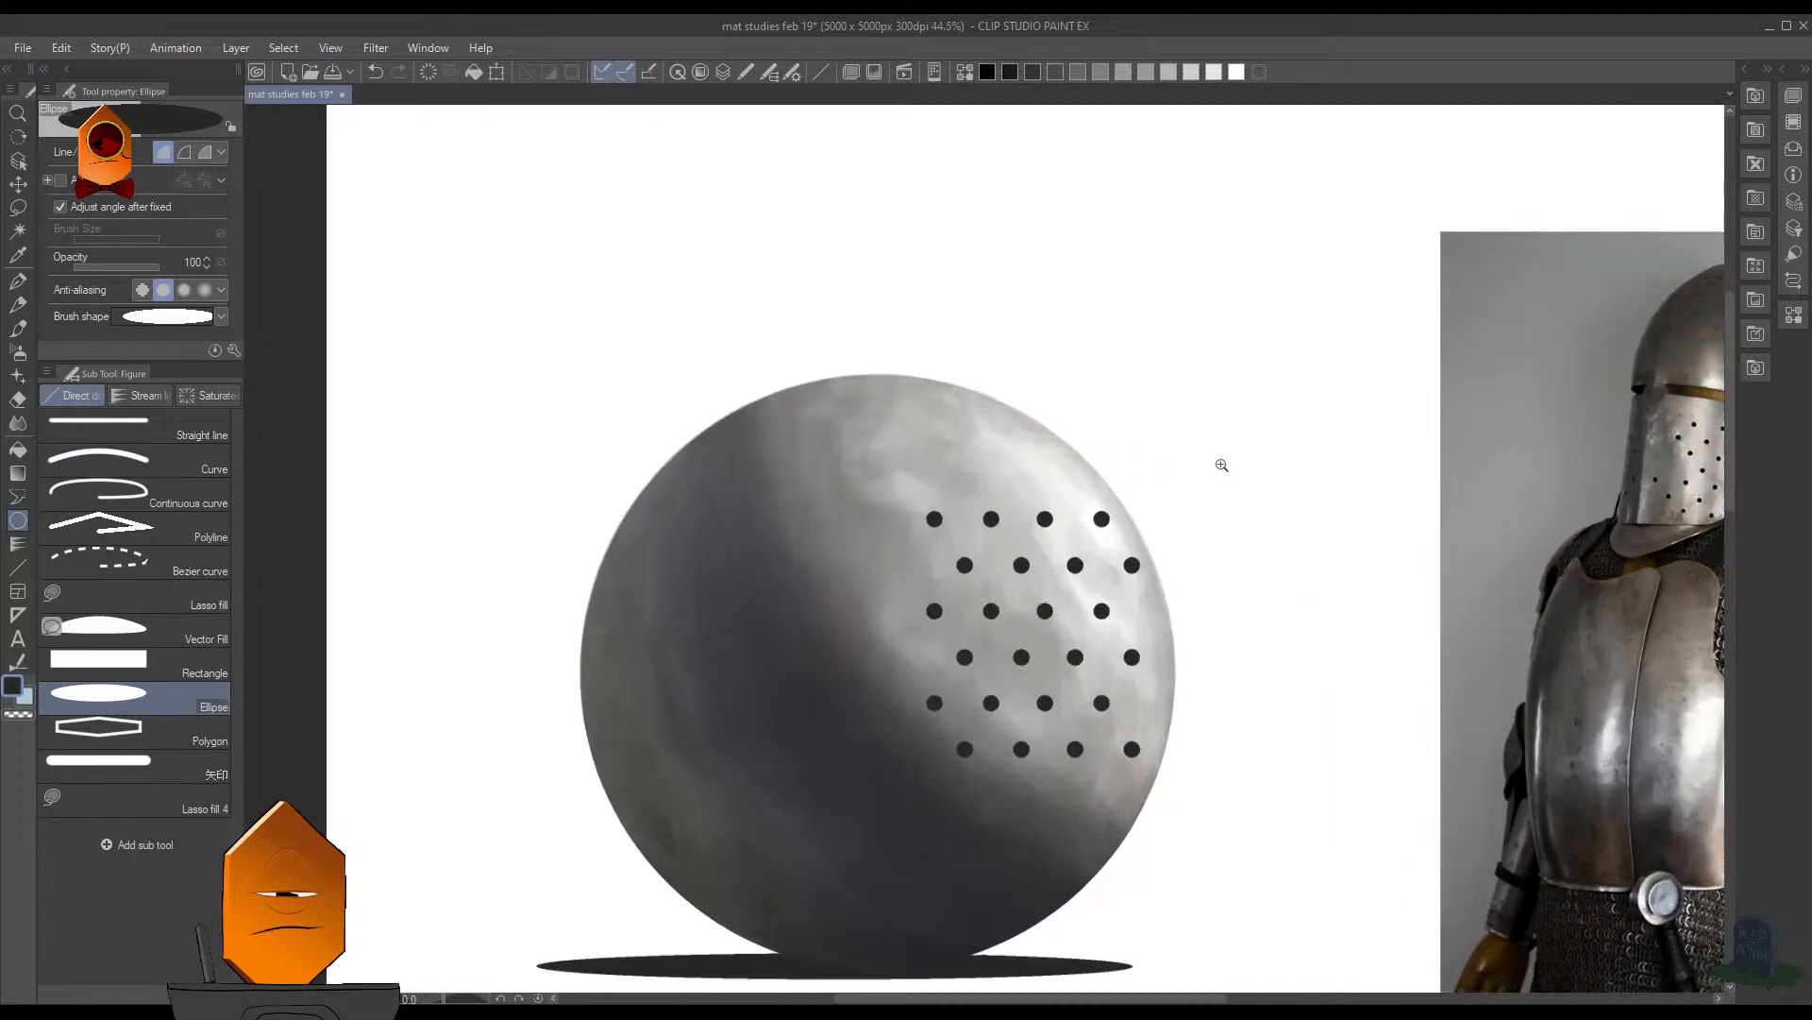
pyautogui.scroll(15, 1159, 548)
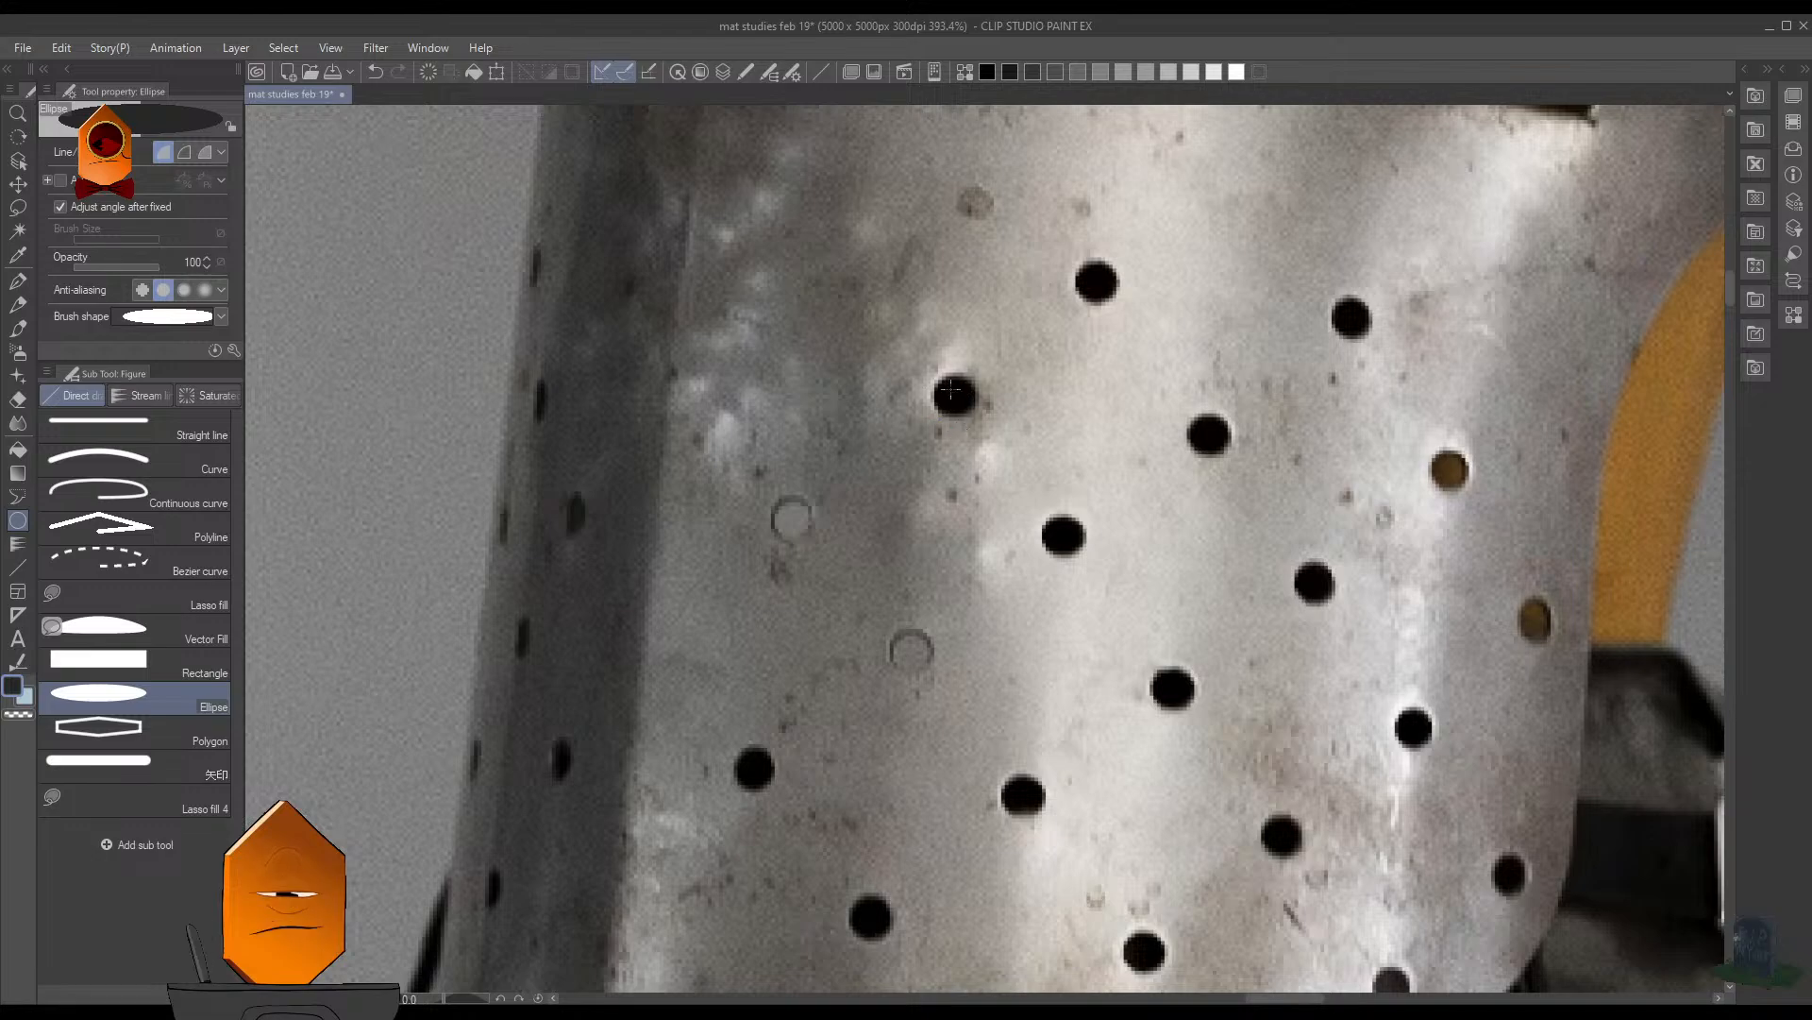
pyautogui.moveTo(1155, 552); pyautogui.dragTo(1109, 541)
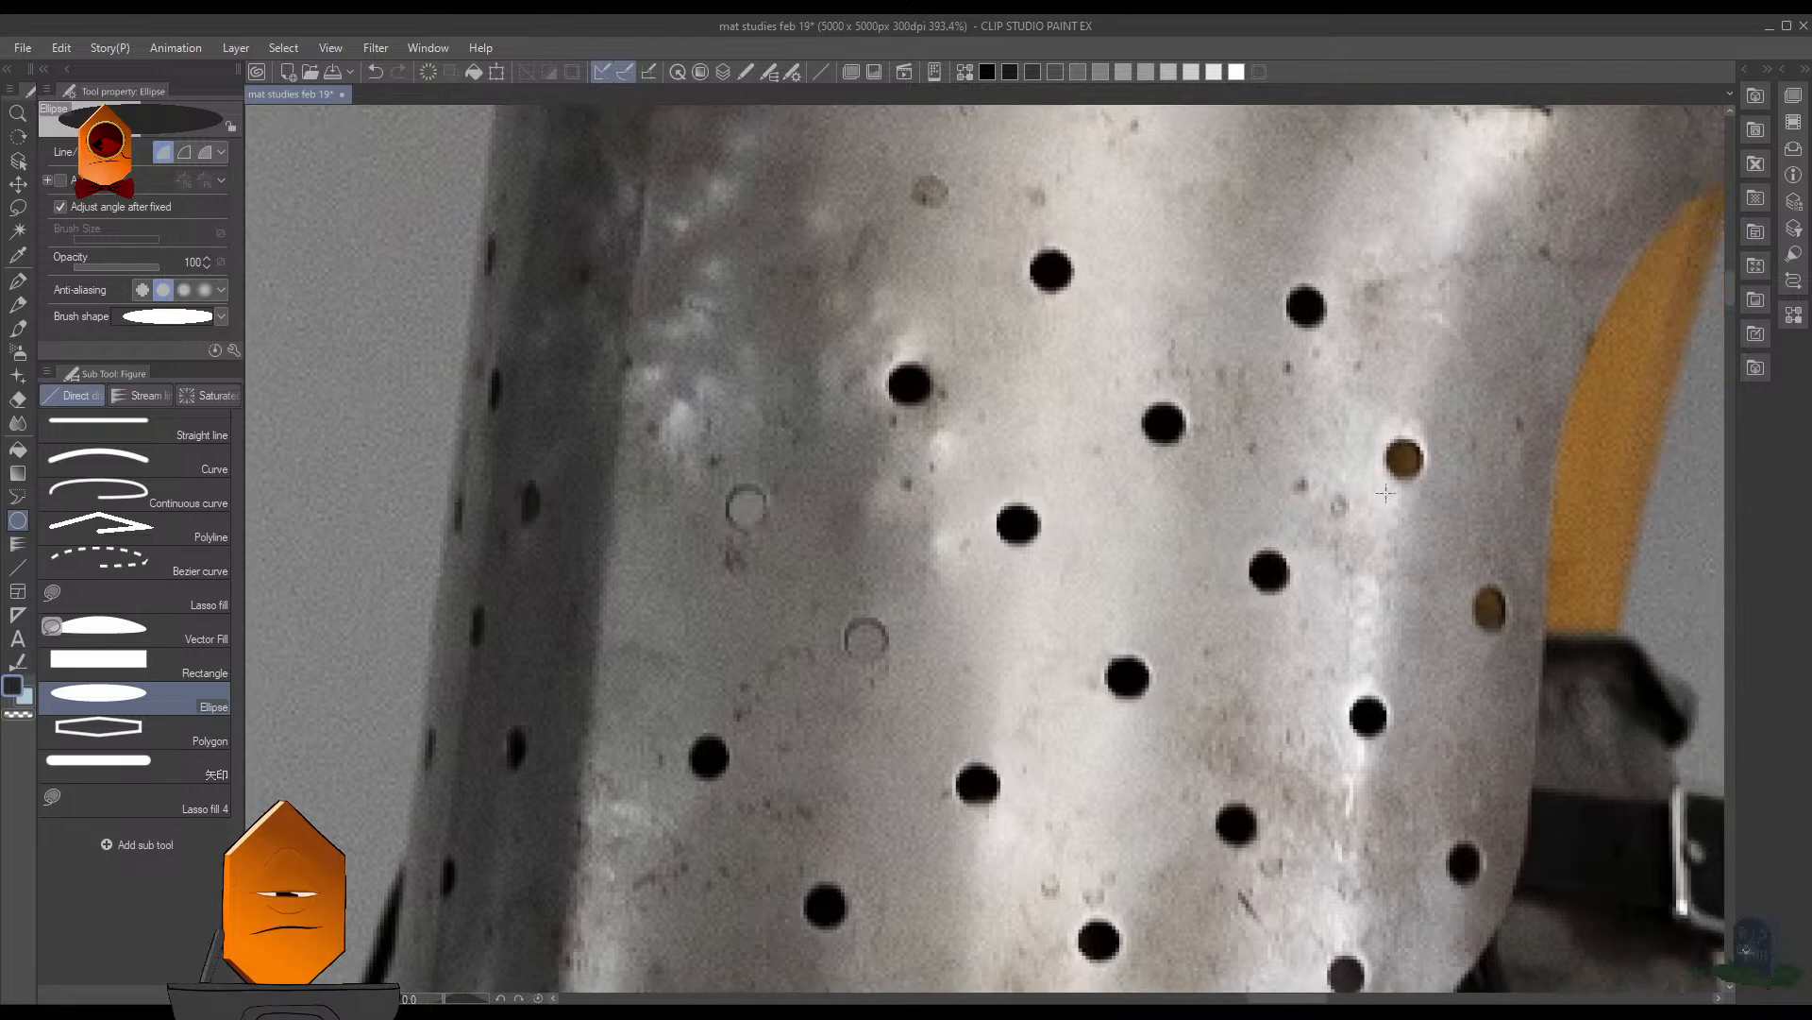
pyautogui.moveTo(1453, 501); pyautogui.dragTo(1395, 506)
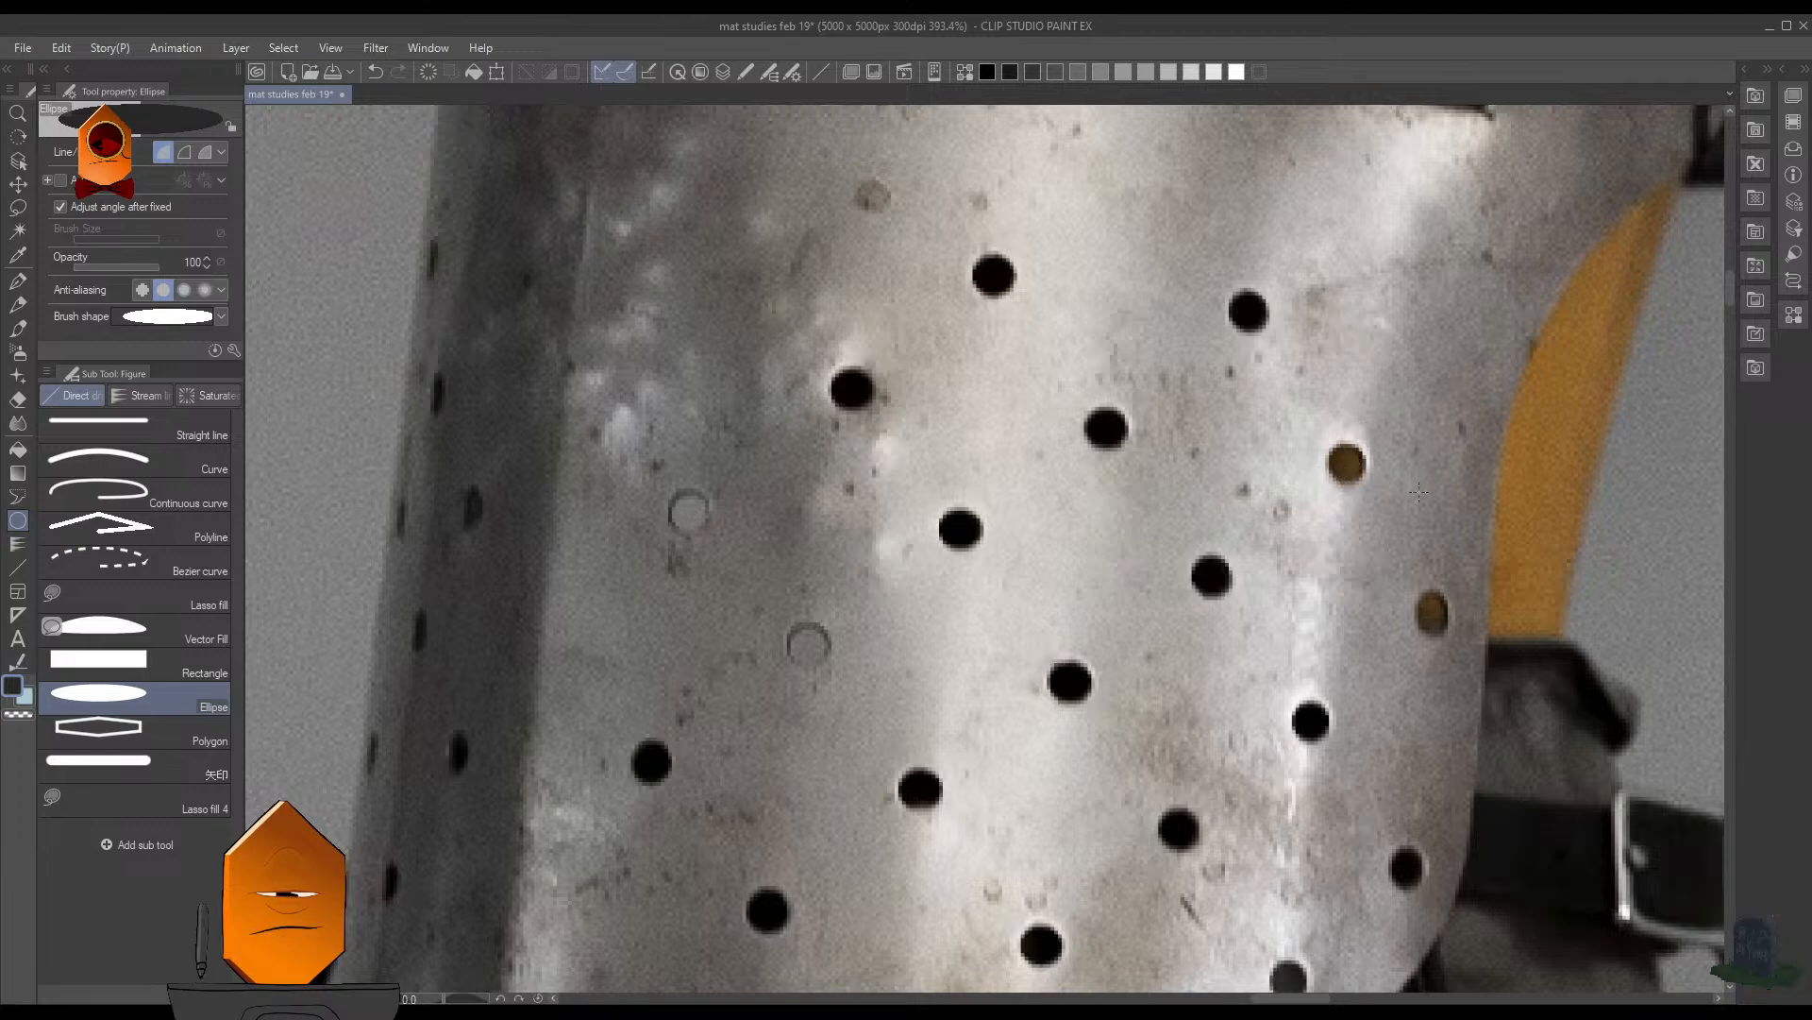
pyautogui.scroll(1, 1416, 486)
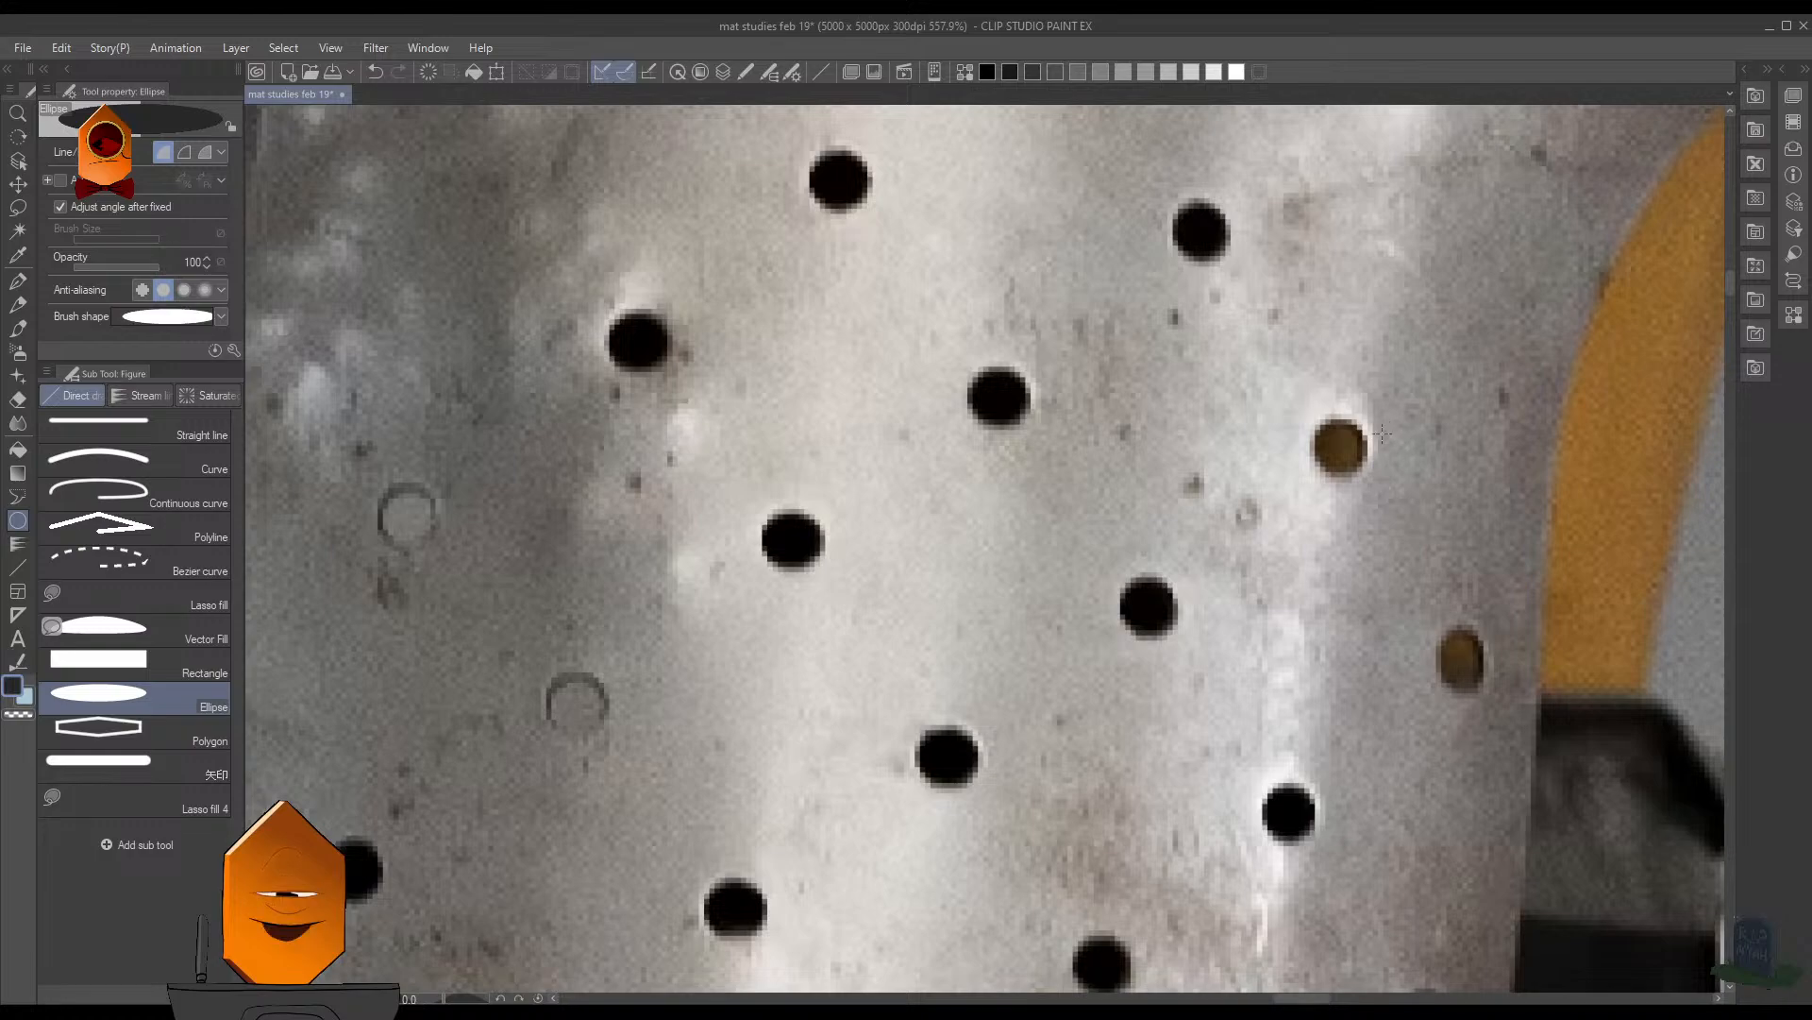
pyautogui.scroll(-3, 1374, 461)
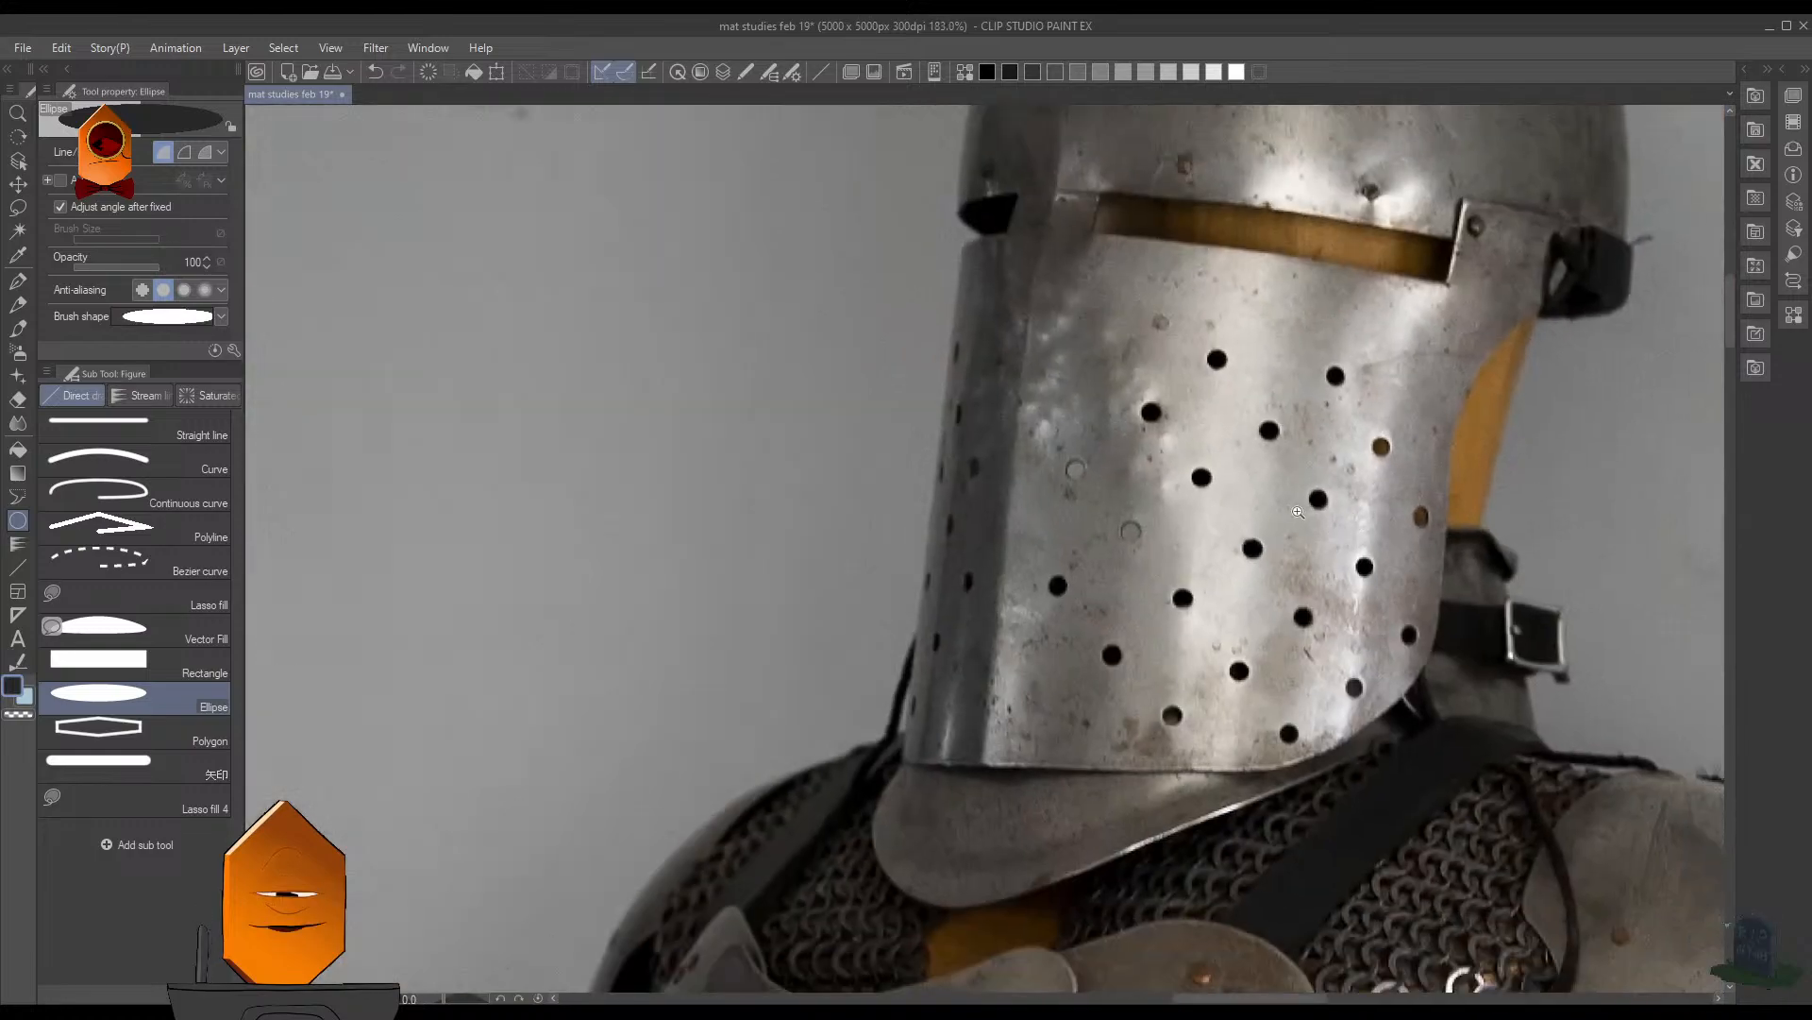
pyautogui.scroll(-5, 1298, 512)
pyautogui.scroll(3, 1234, 598)
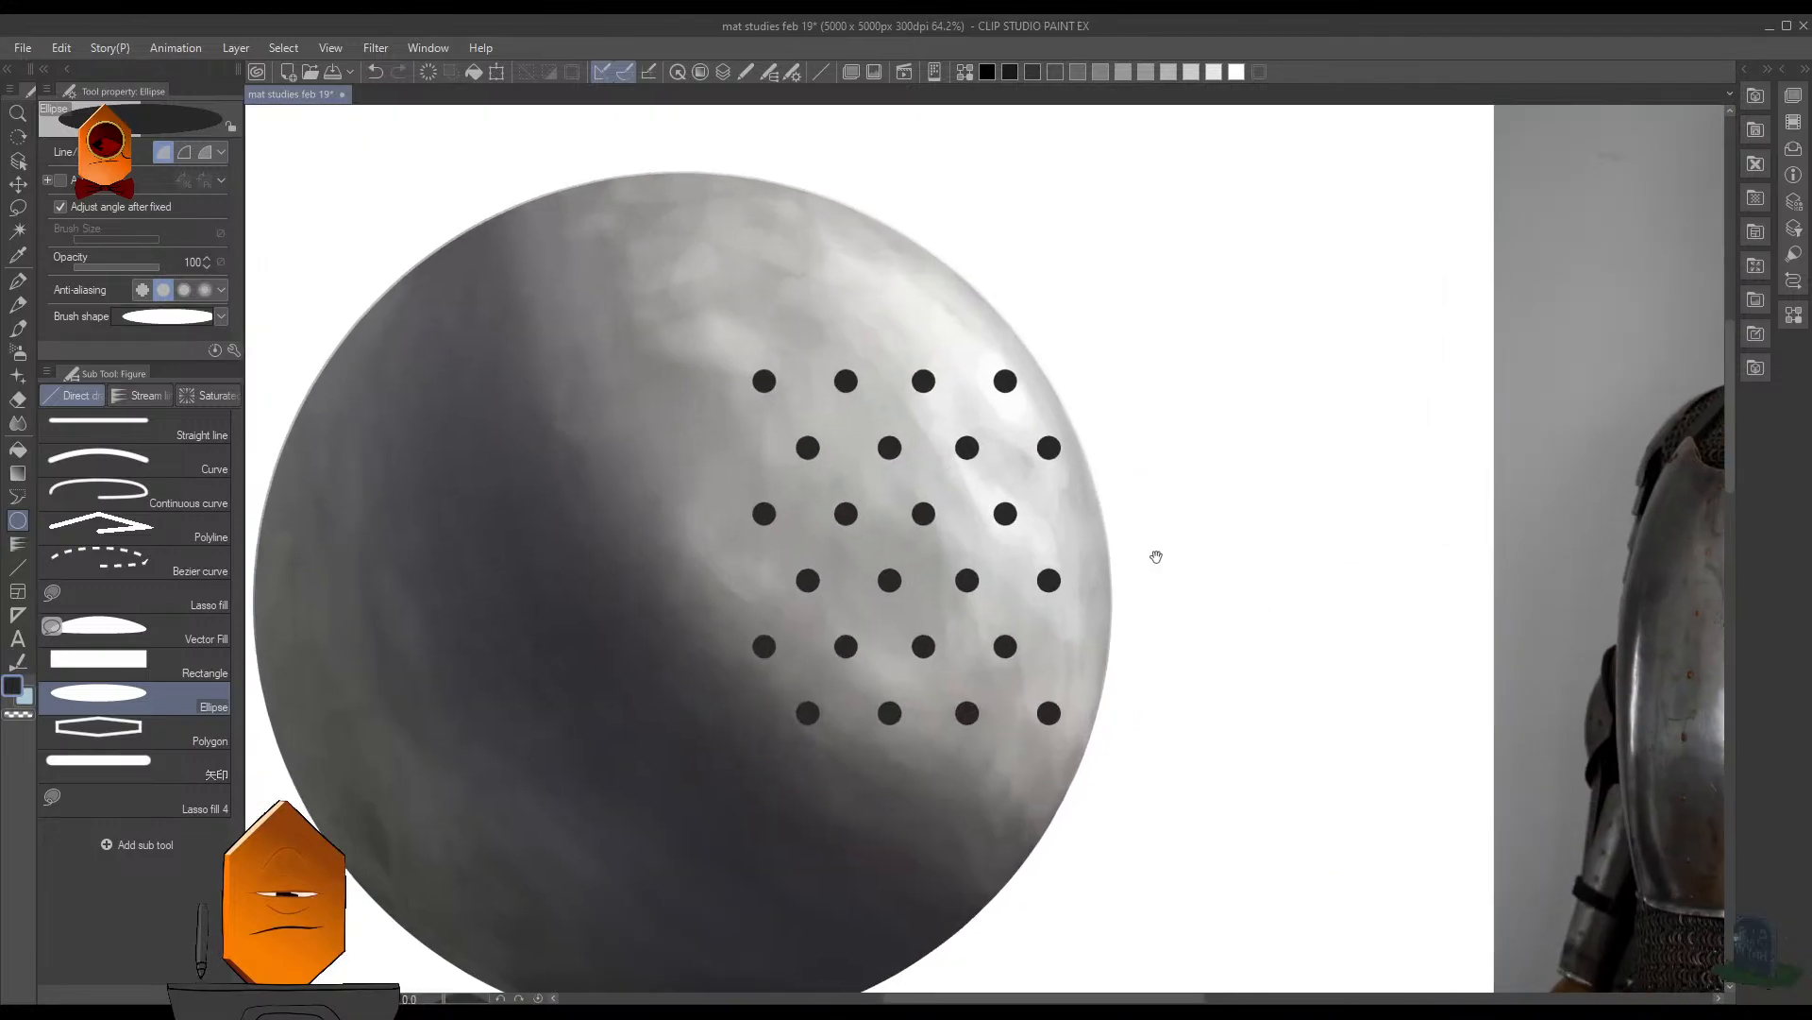
pyautogui.scroll(1, 1160, 604)
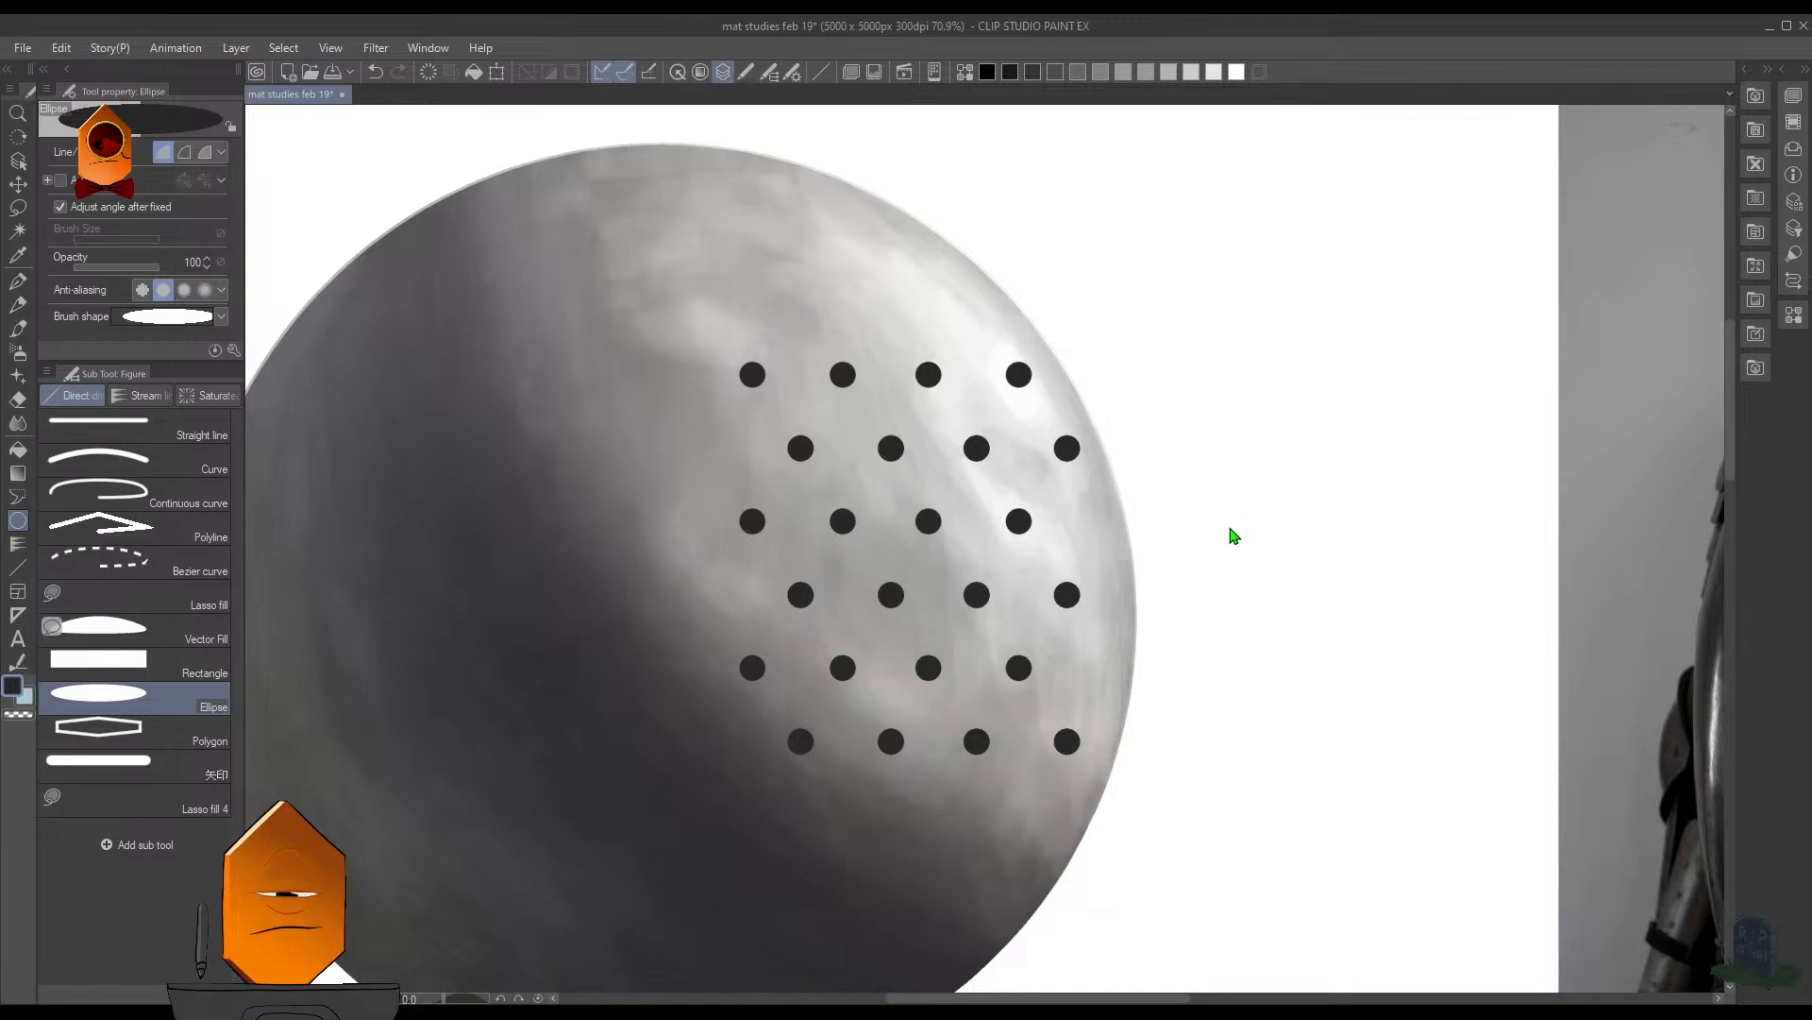
# - Merge the hole layers and place a copy of the six-row pattern directly to its right, continuing the rows past the sphere's edge
pyautogui.hotkey('ctrl', 't')
pyautogui.click(994, 780)
pyautogui.hotkey('ctrl', 'e')
pyautogui.hotkey('ctrl', 'c')
pyautogui.hotkey('ctrl', 'v')
pyautogui.hotkey('ctrl', 't')
pyautogui.moveTo(1002, 638); pyautogui.dragTo(1365, 648)
pyautogui.click(1270, 784)
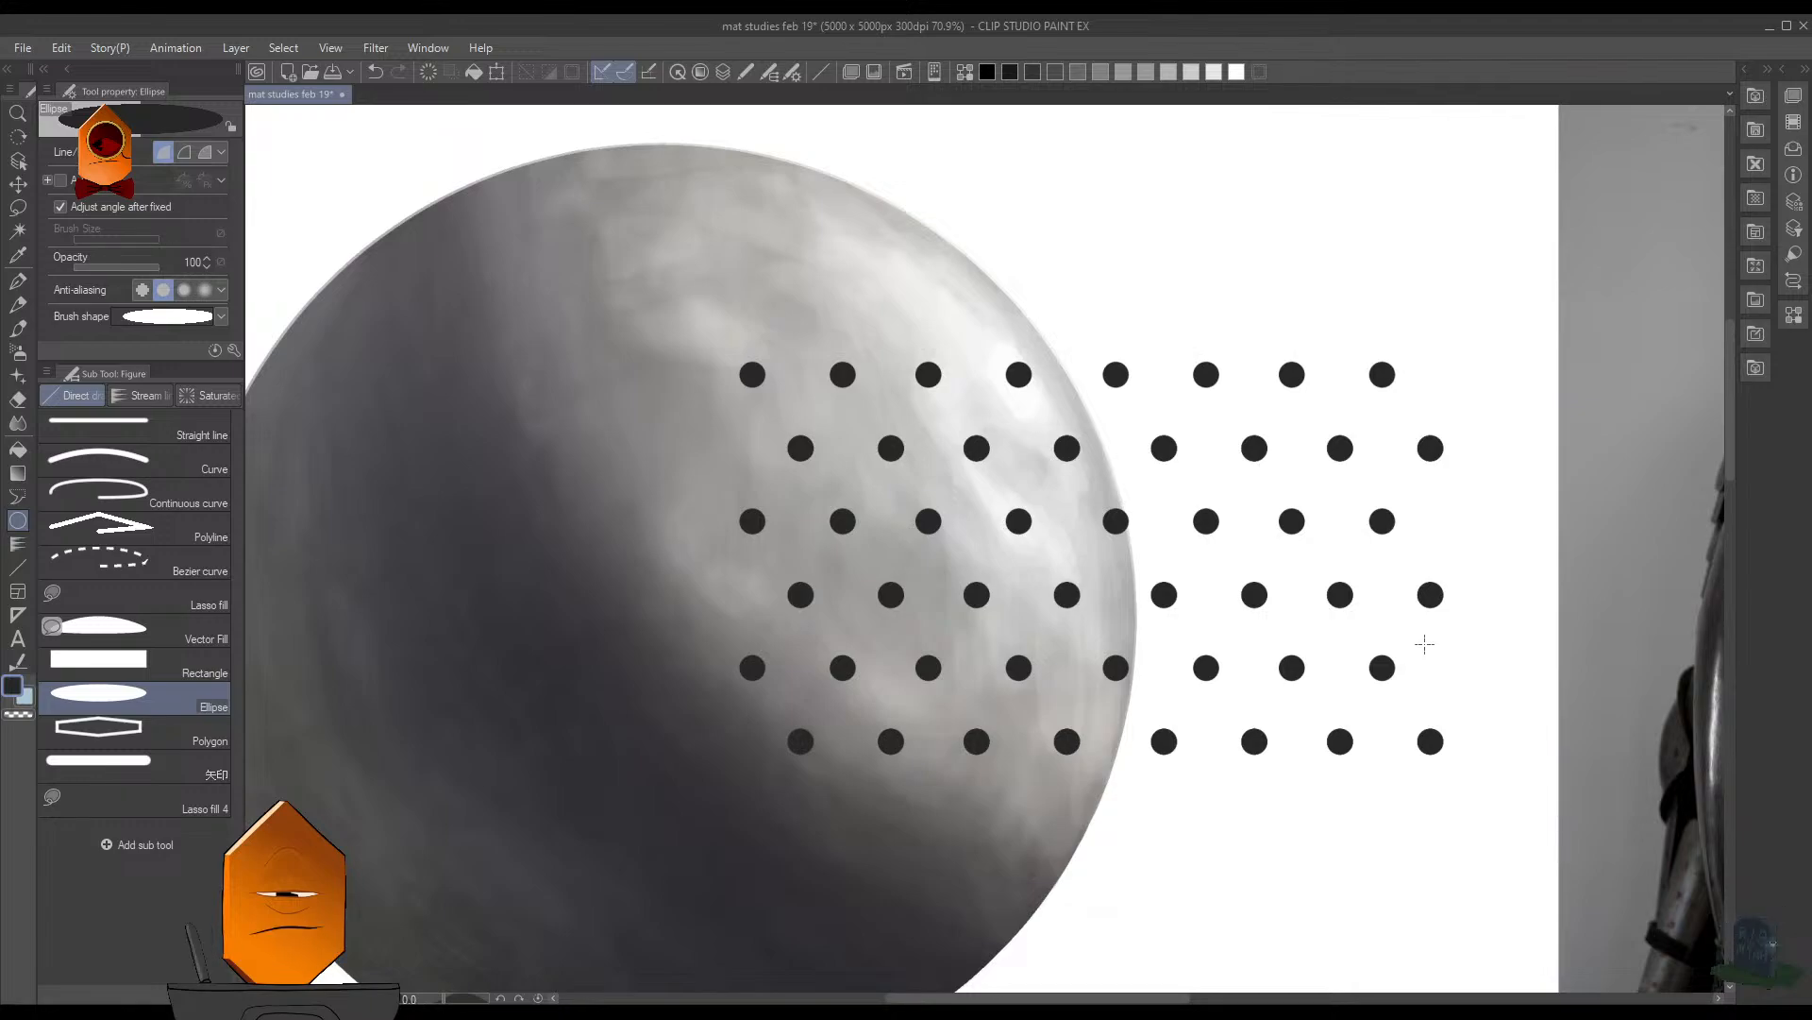
# - Rotate the whole hole pattern by 45 degrees and position it diagonally over the sphere's lit side
pyautogui.hotkey('ctrl', 't')
pyautogui.moveTo(1414, 354); pyautogui.dragTo(1273, 623)
pyautogui.scroll(-3, 1264, 591)
pyautogui.scroll(1, 1232, 649)
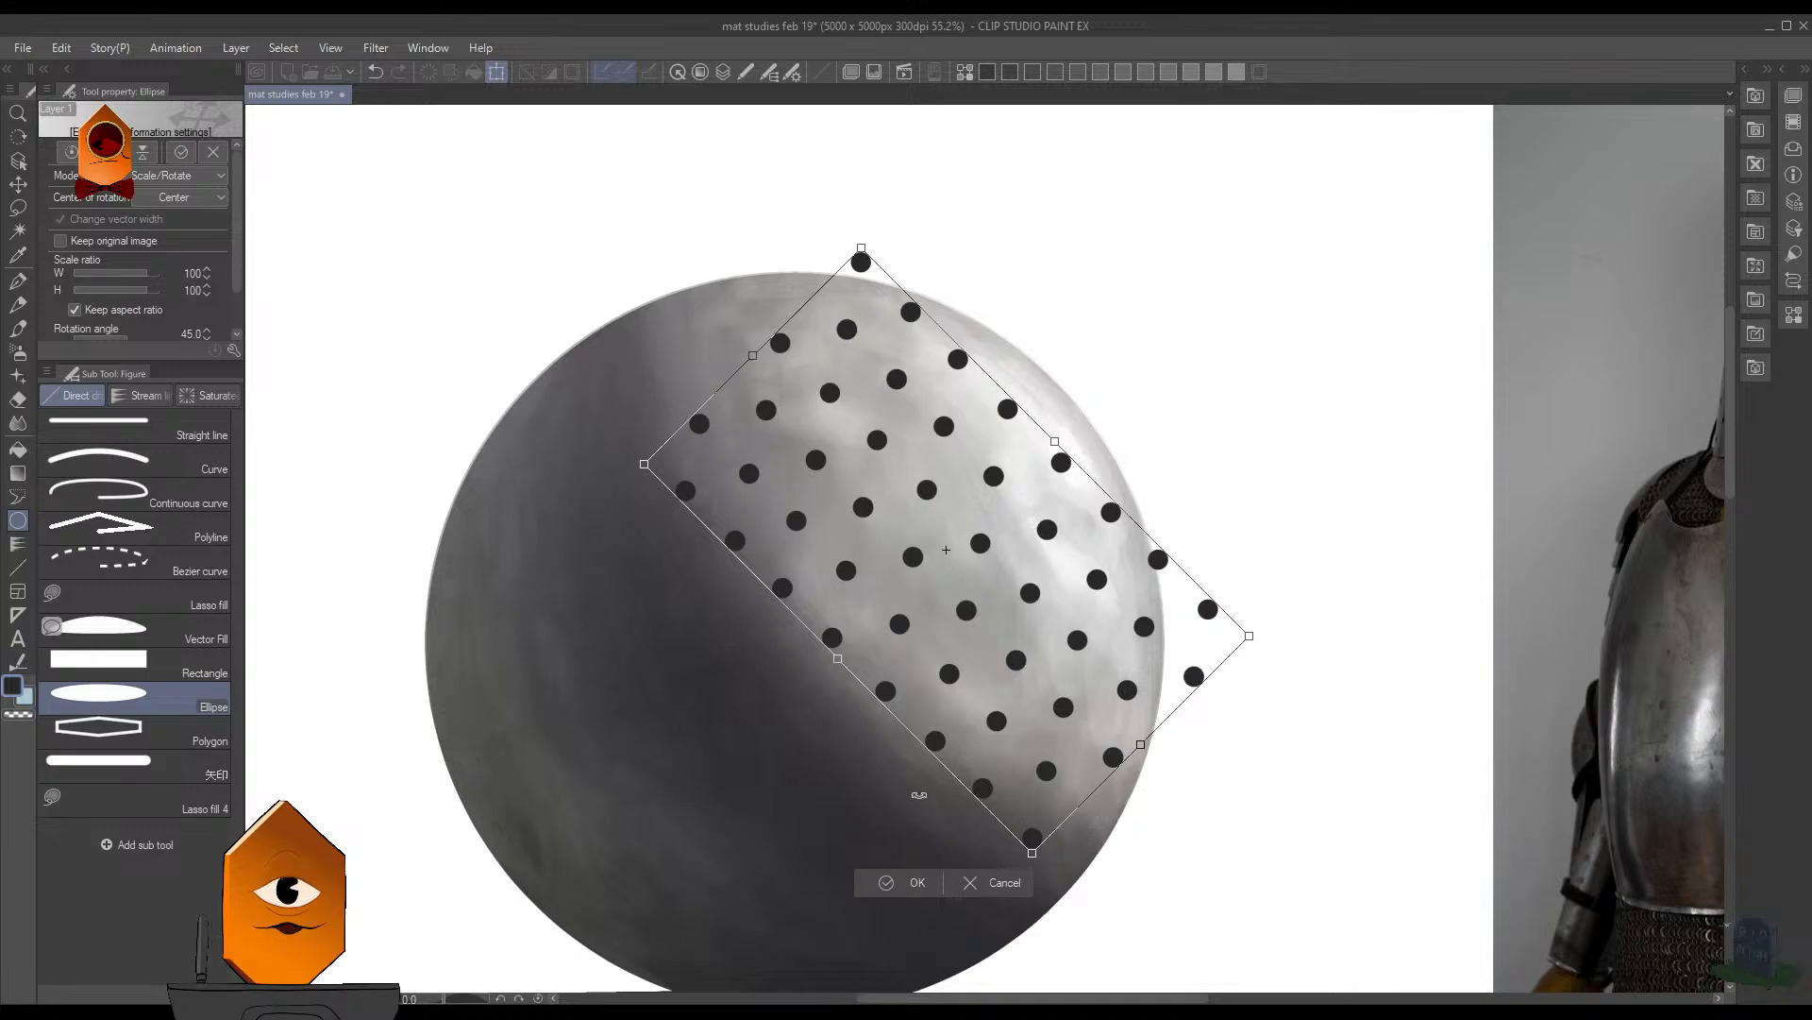
pyautogui.click(918, 882)
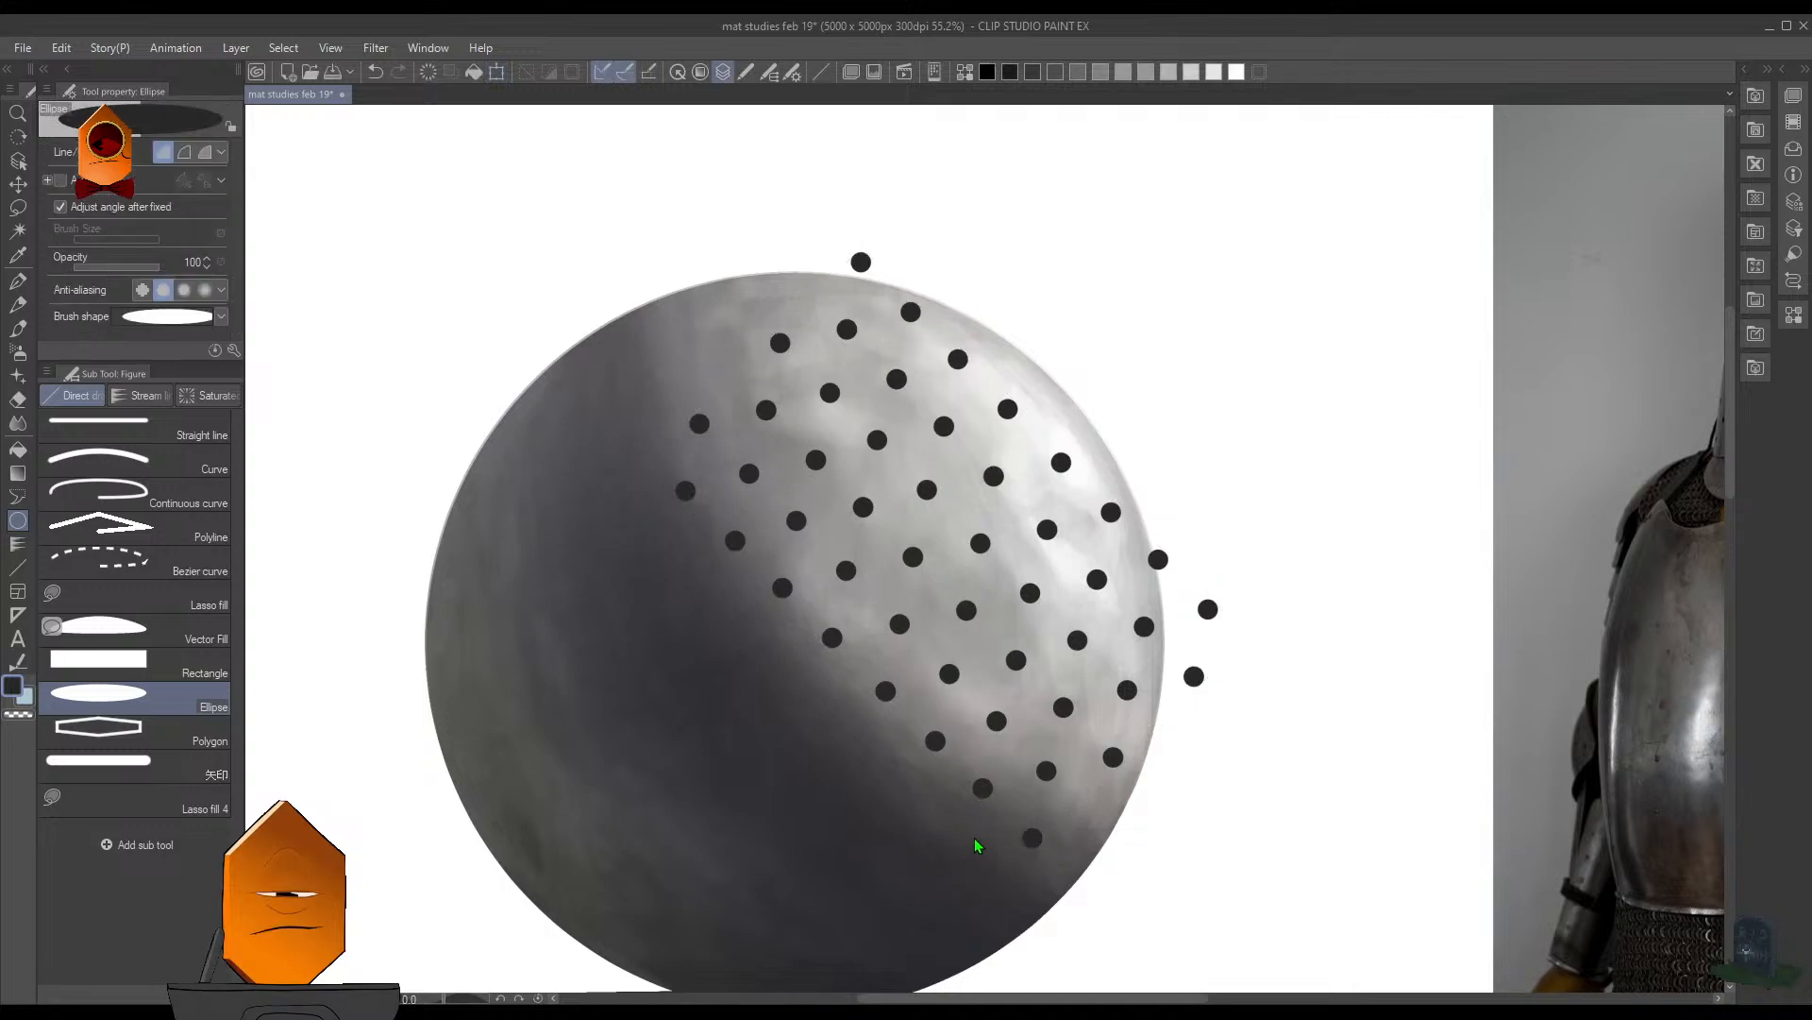
# - Place a copy of the rotated hole pattern diagonally up and to the left, continuing the band beyond the sphere's upper edge
pyautogui.hotkey('ctrl', 't')
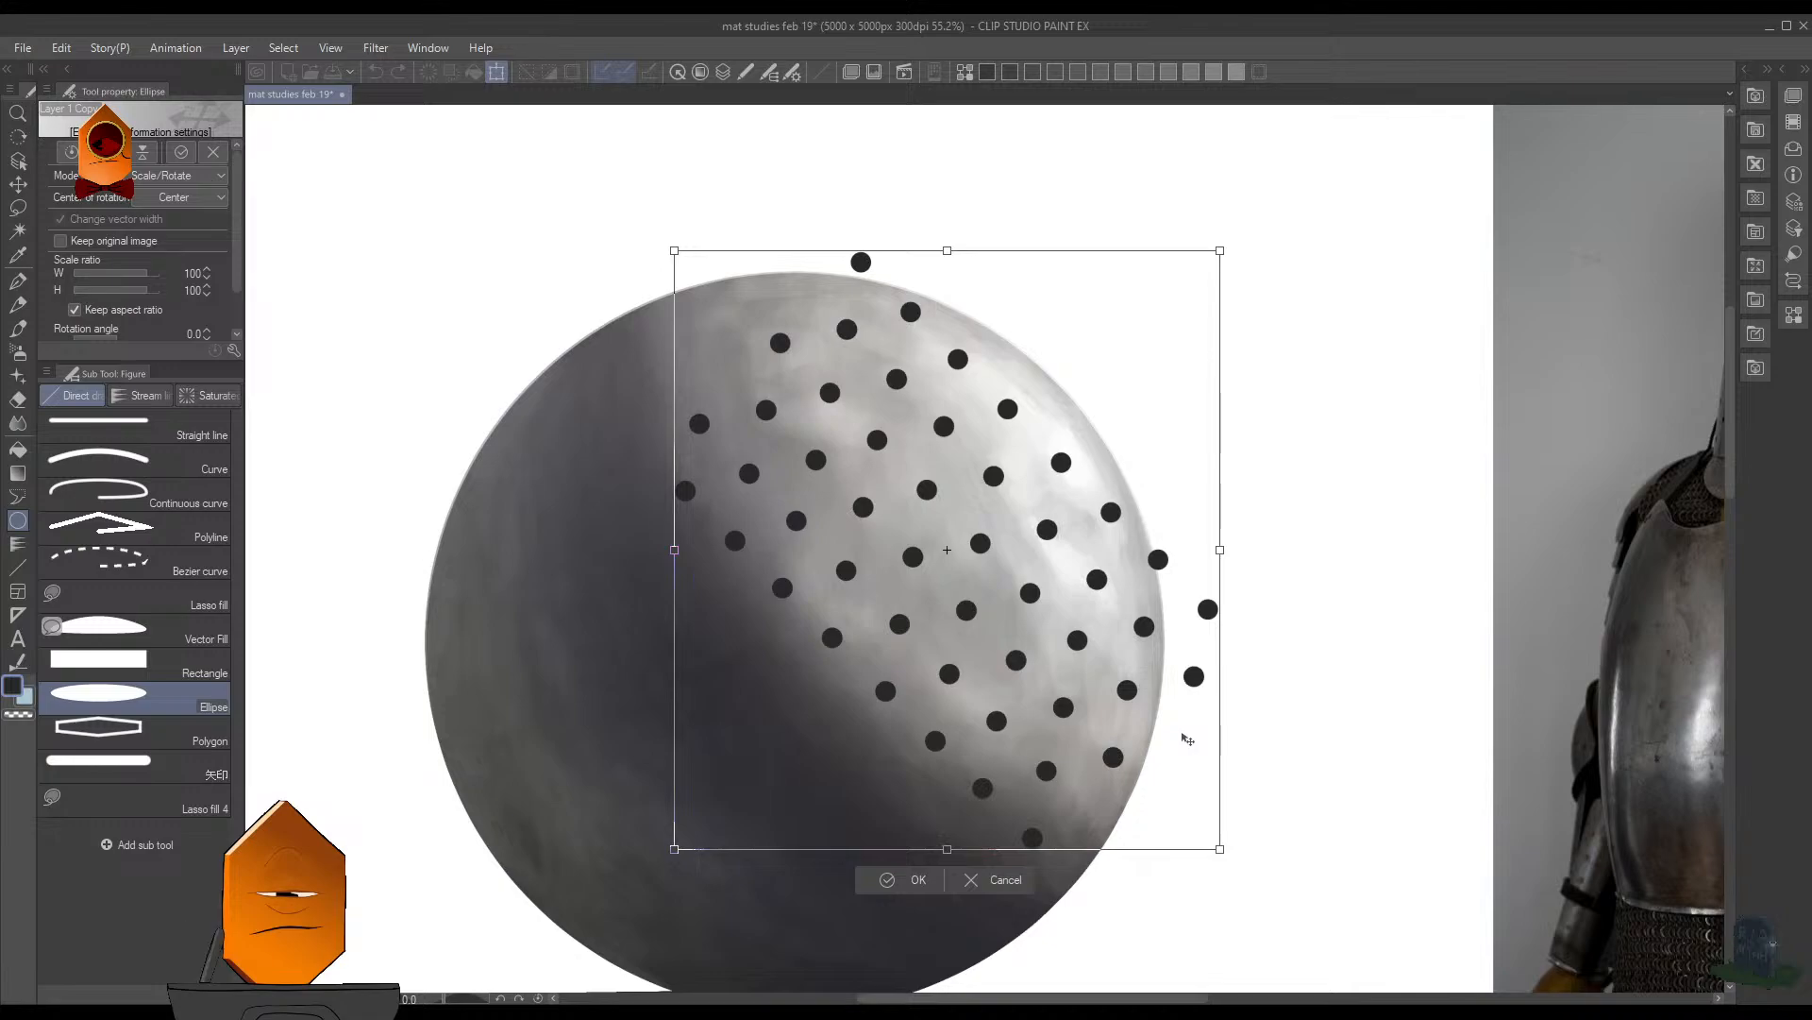
pyautogui.moveTo(1187, 742); pyautogui.dragTo(764, 321)
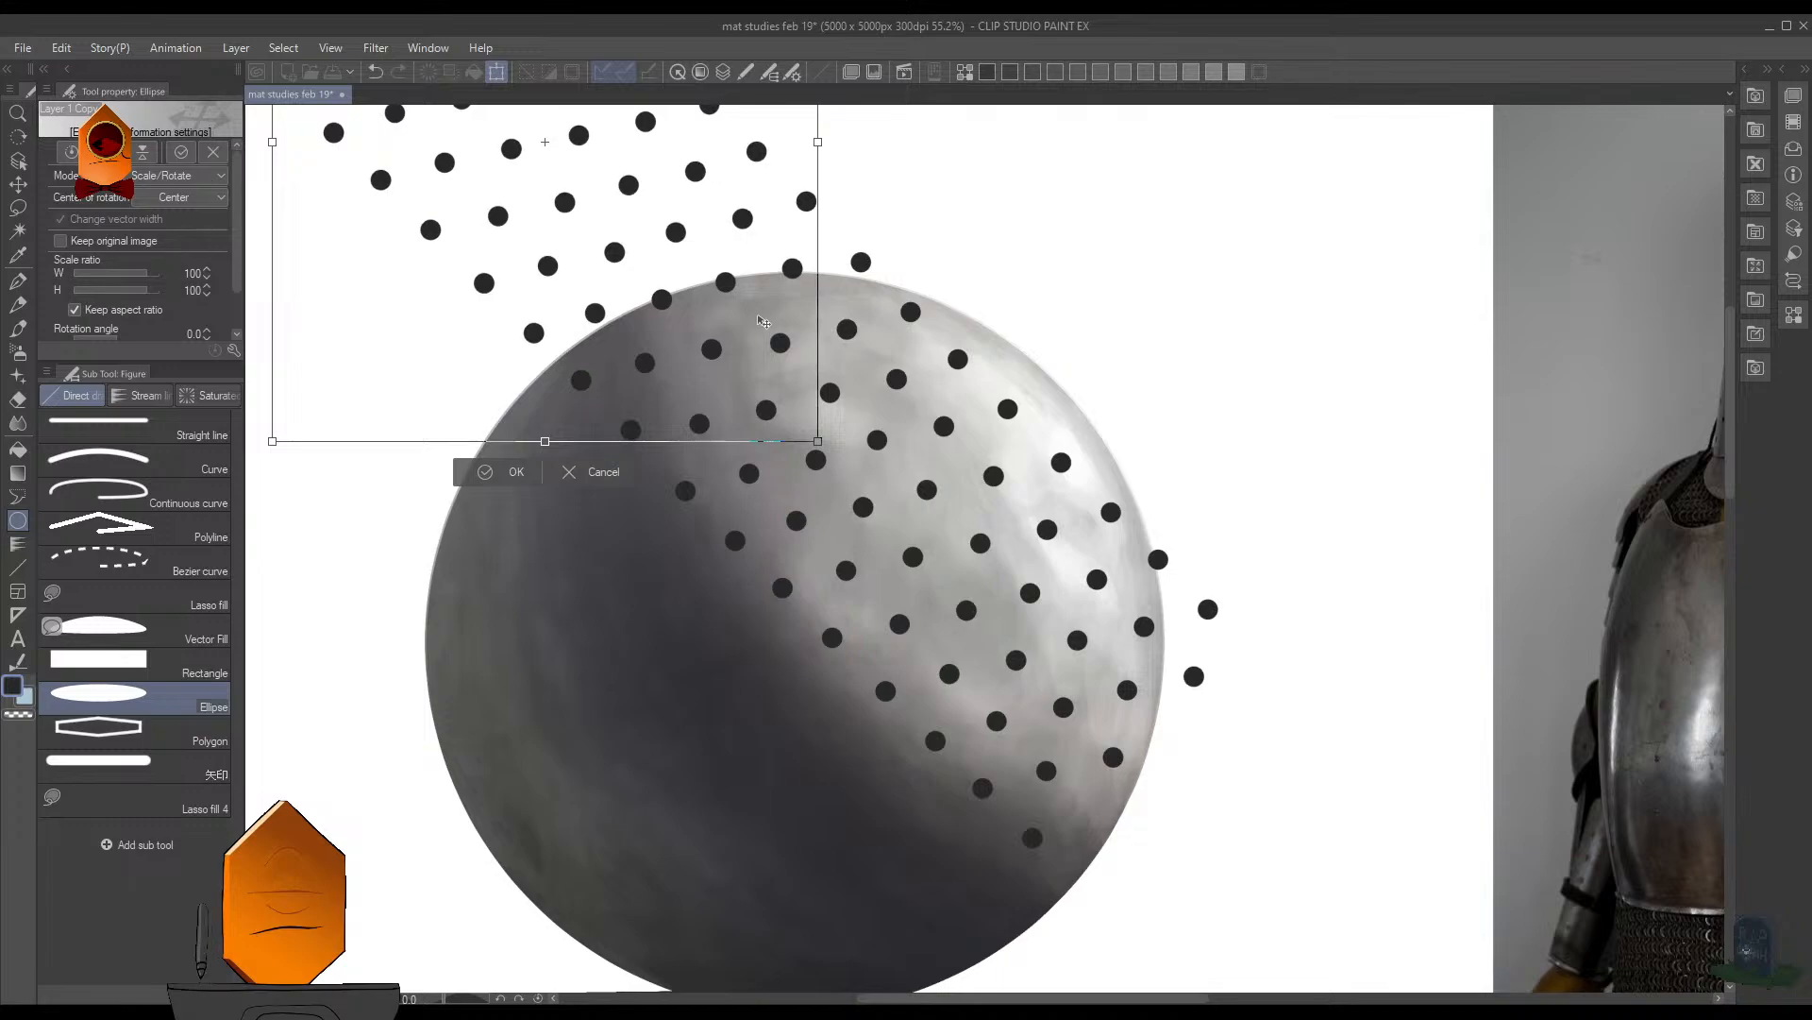
pyautogui.click(518, 472)
pyautogui.scroll(-4, 1161, 510)
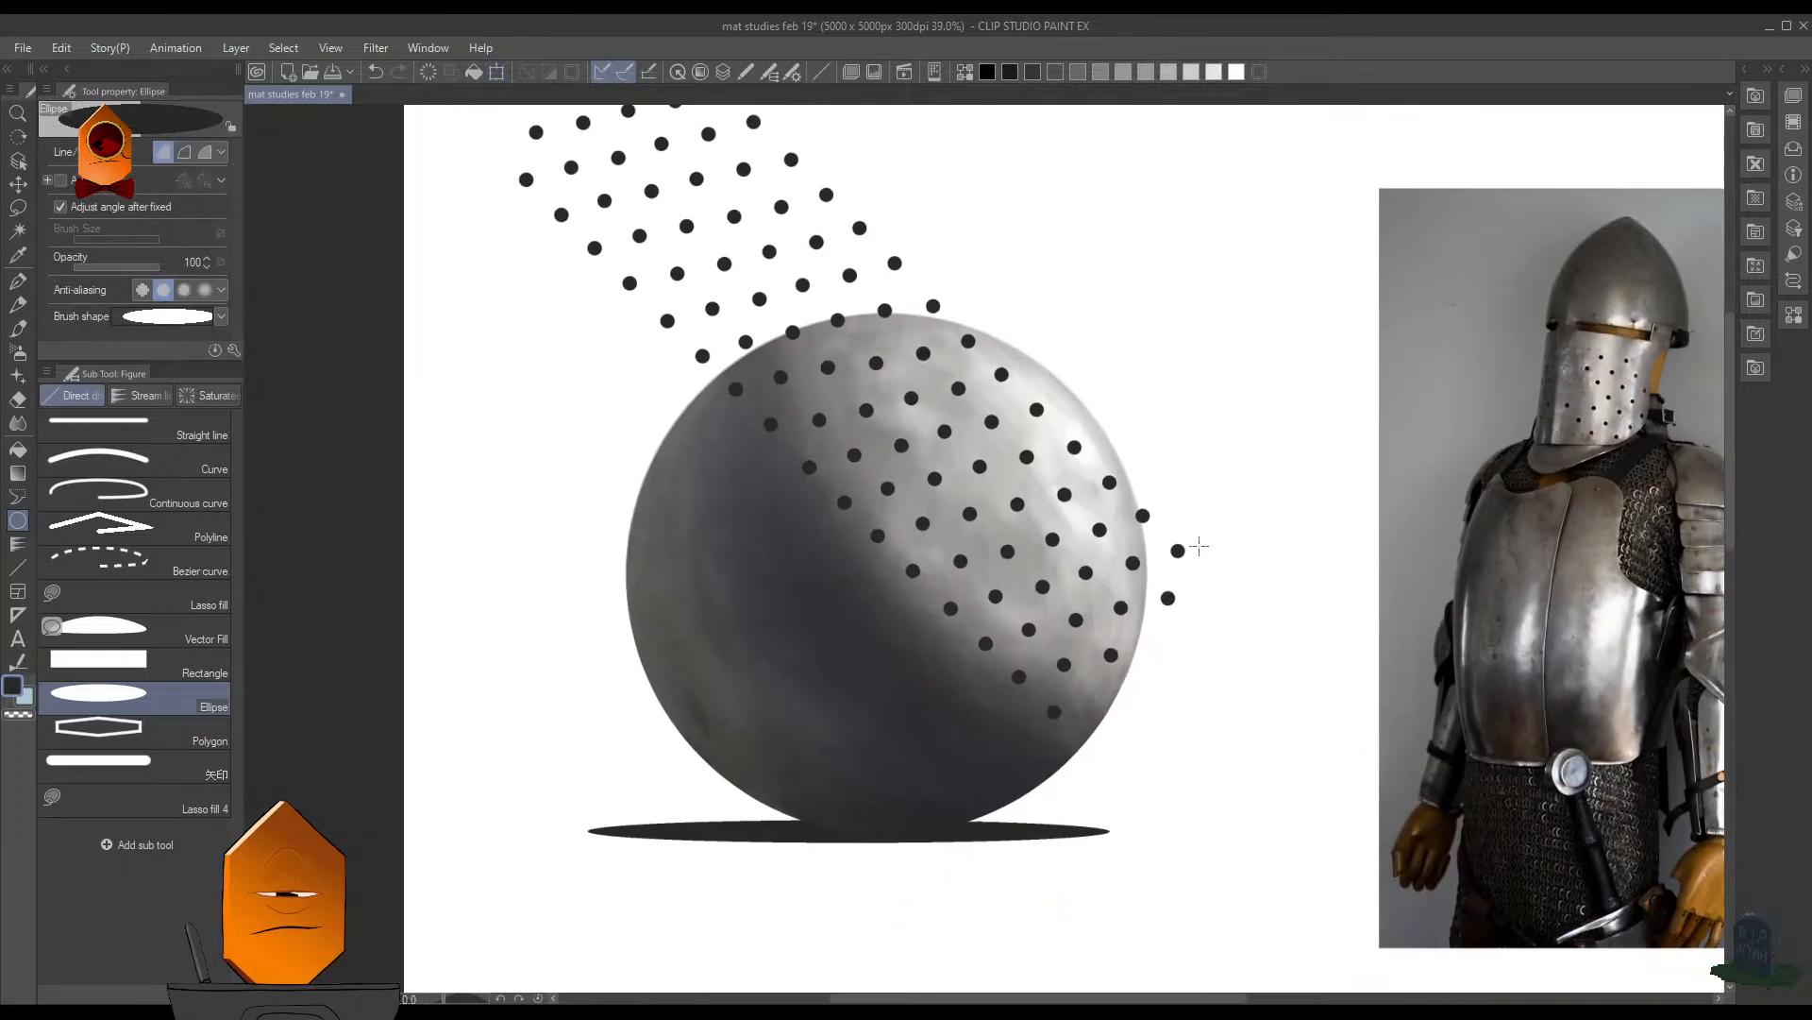
pyautogui.scroll(1, 1164, 643)
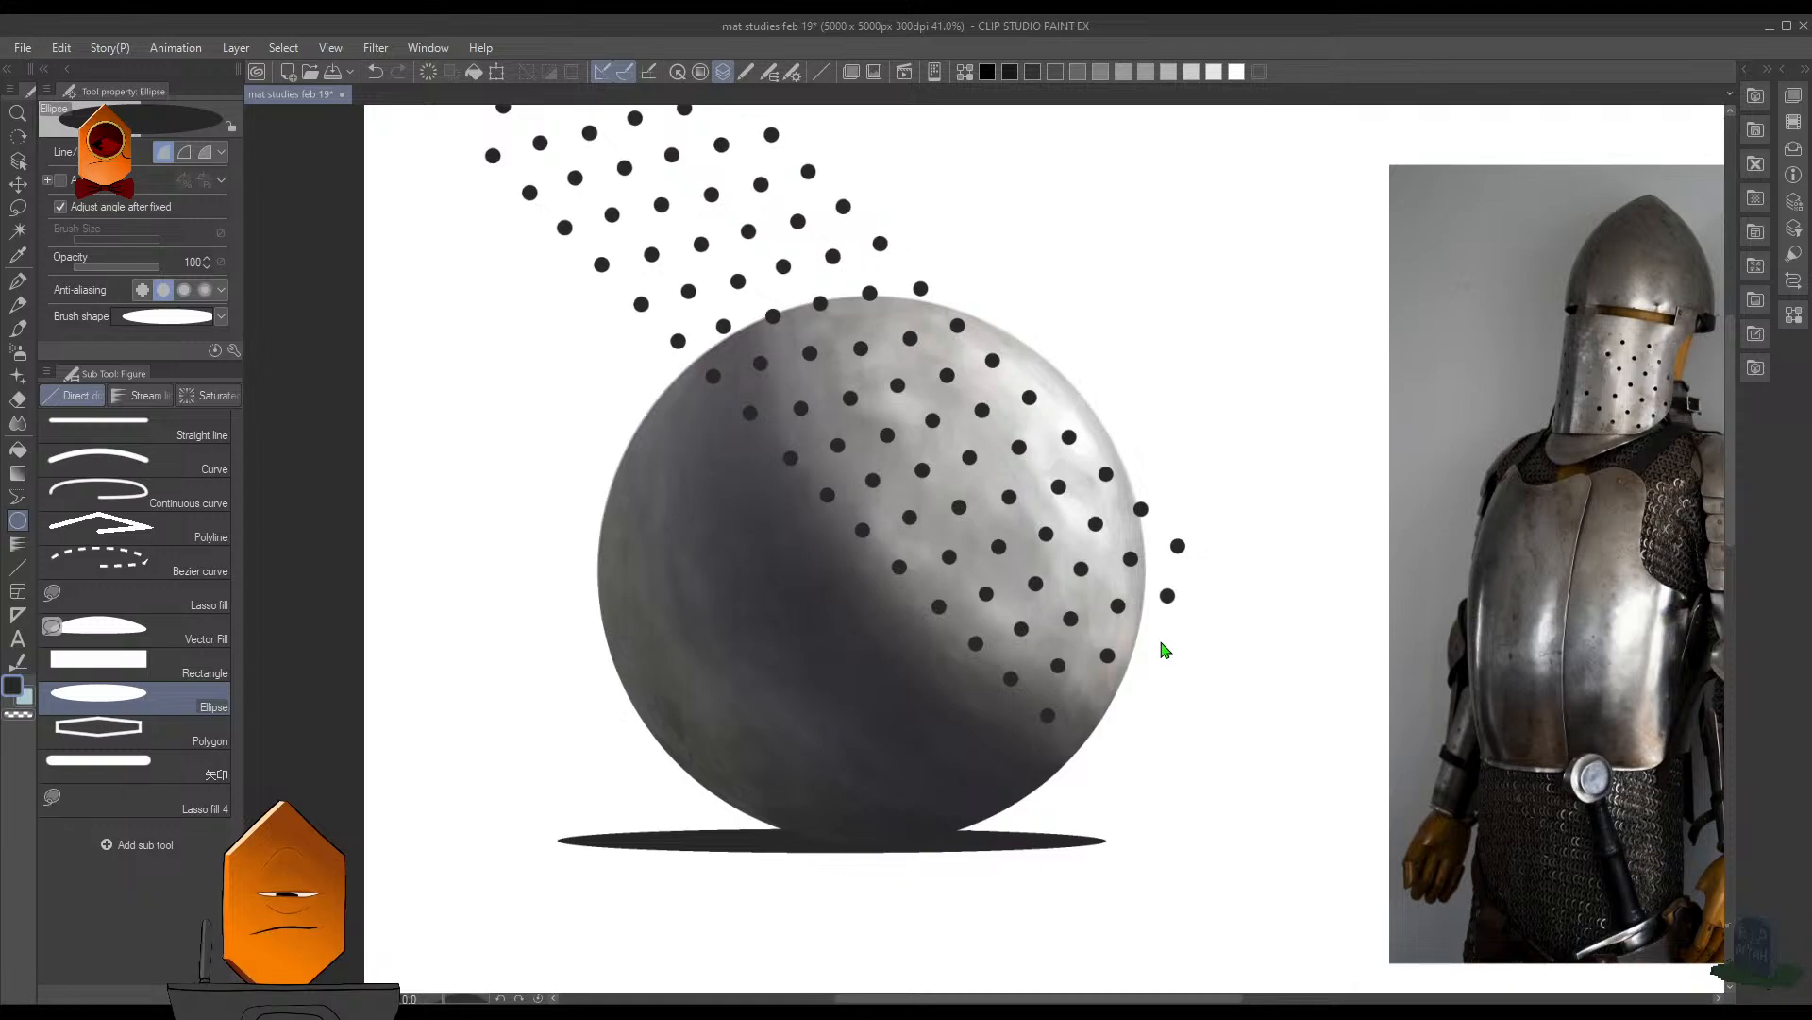
pyautogui.hotkey('ctrl', 't')
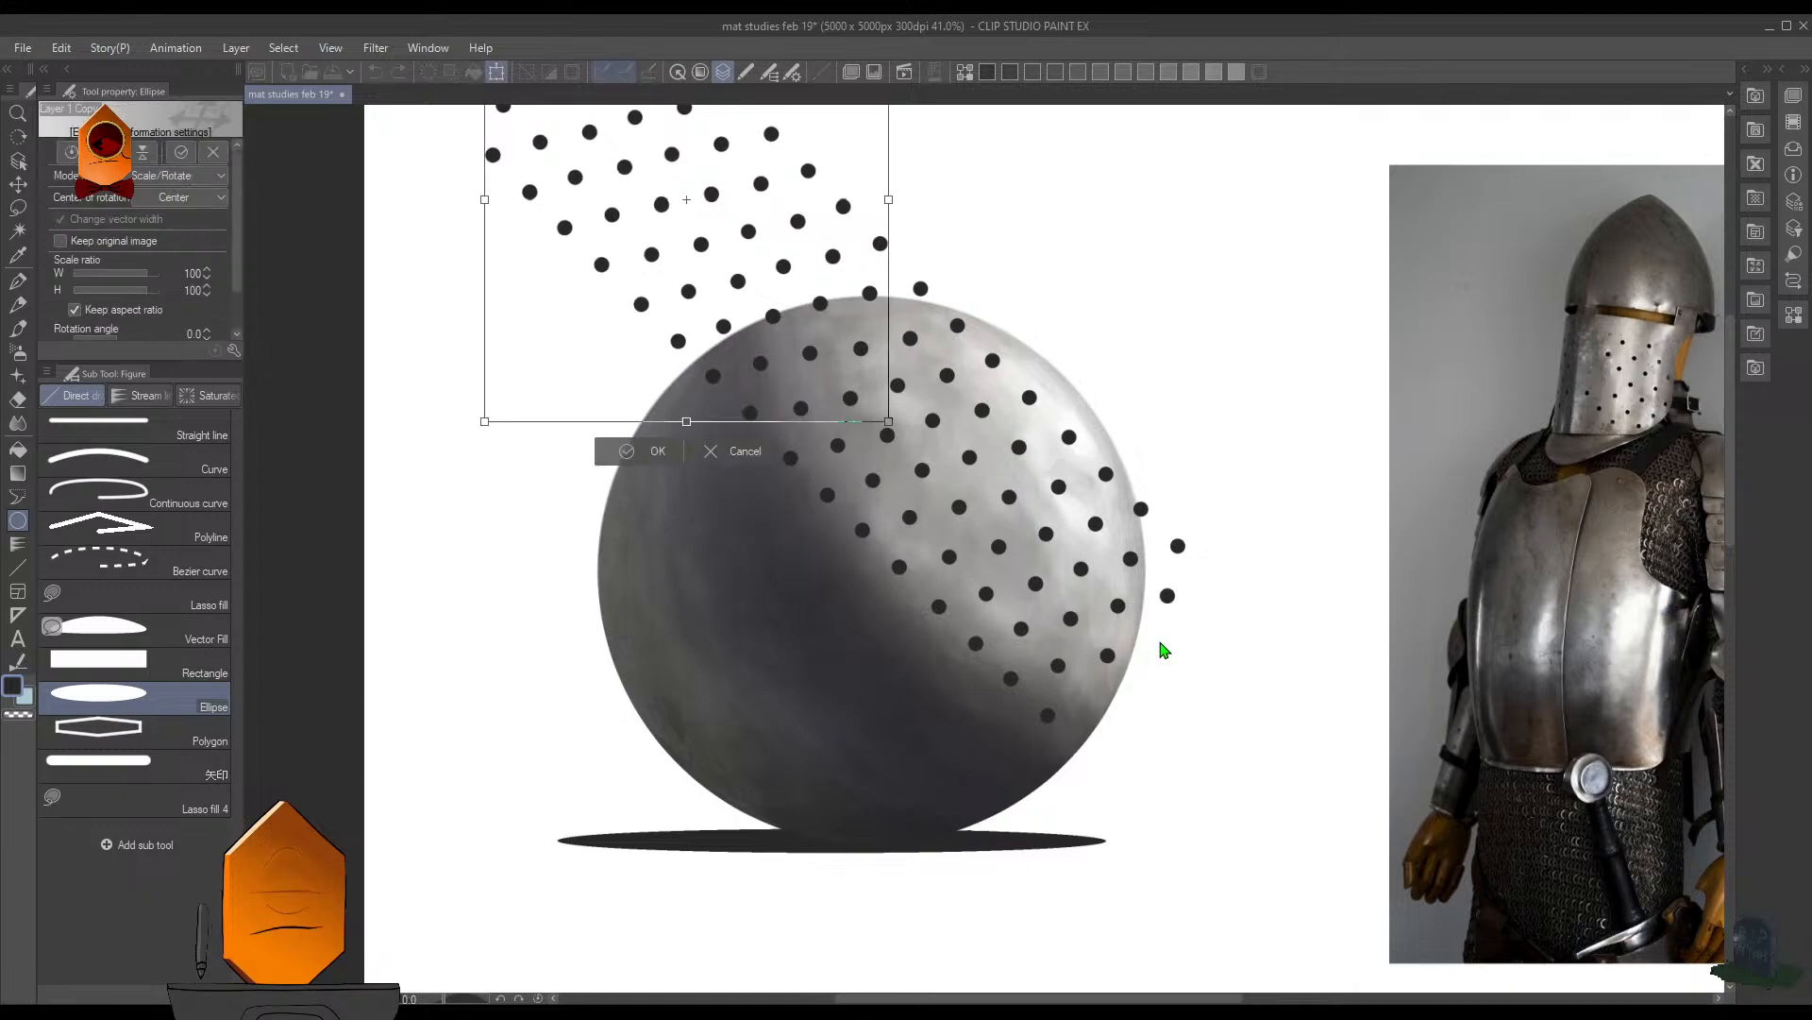
pyautogui.click(757, 448)
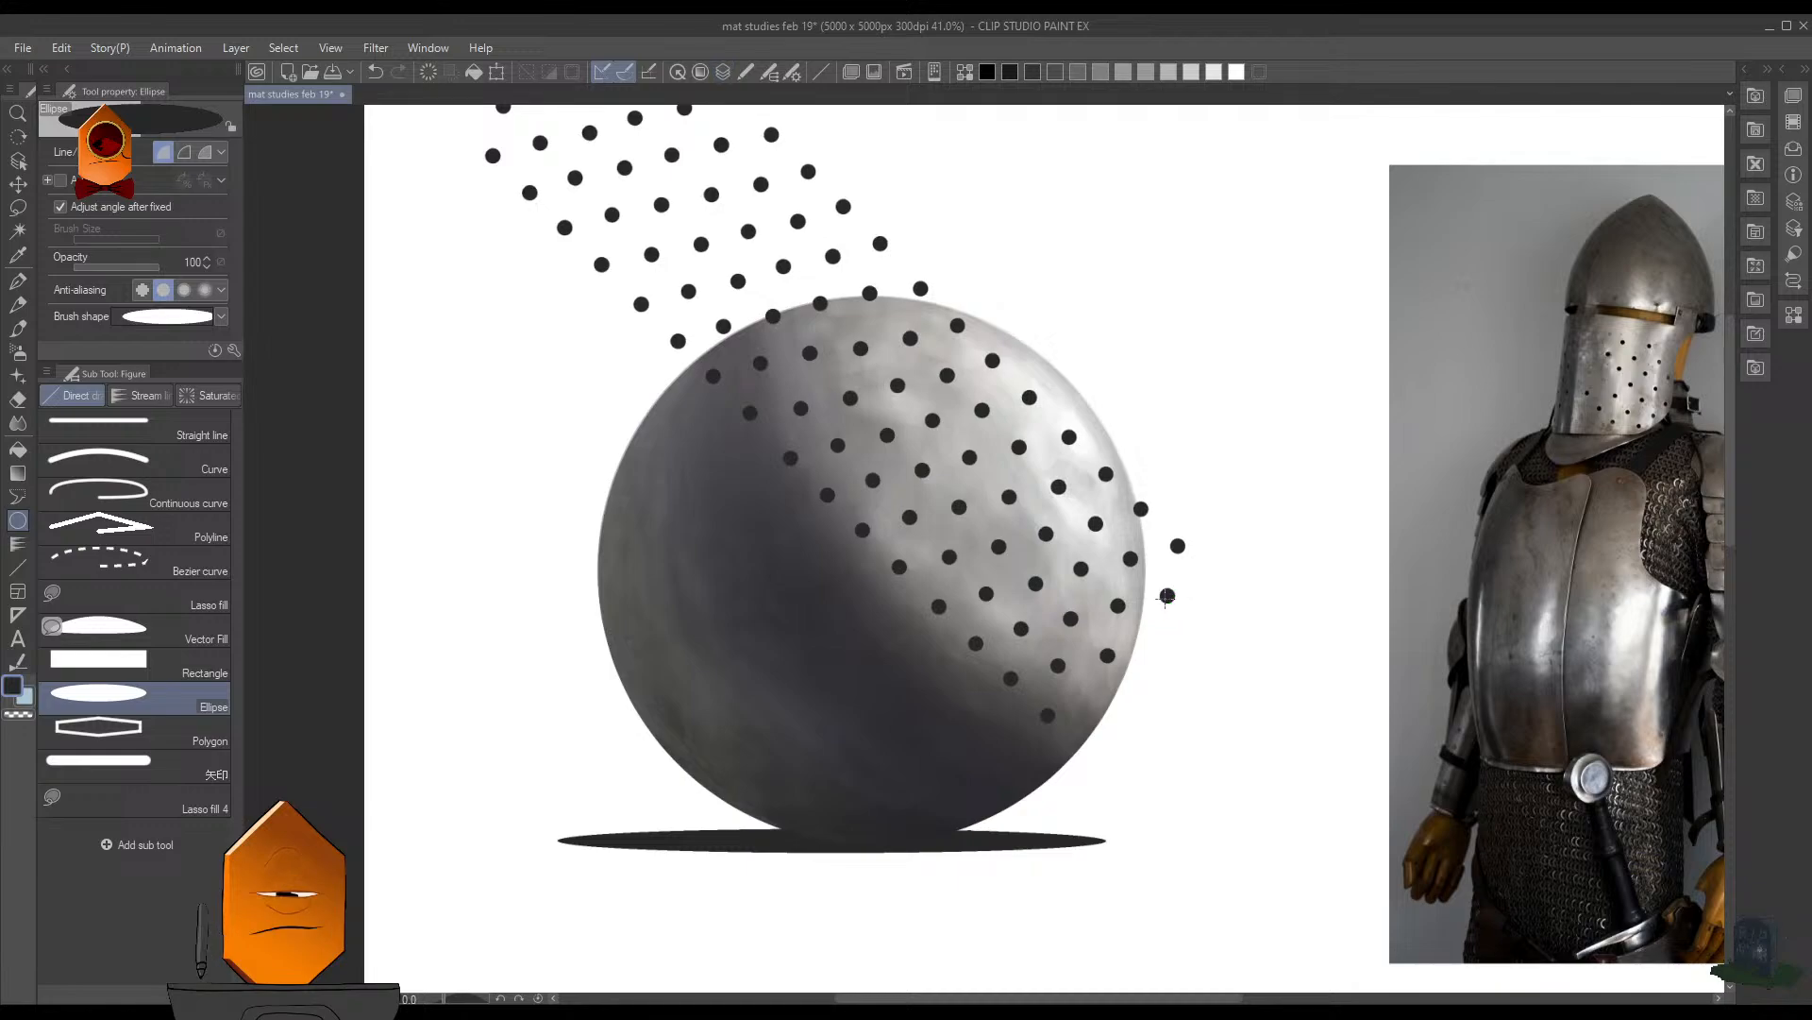
pyautogui.hotkey('ctrl', 't')
pyautogui.moveTo(952, 430); pyautogui.dragTo(1317, 797)
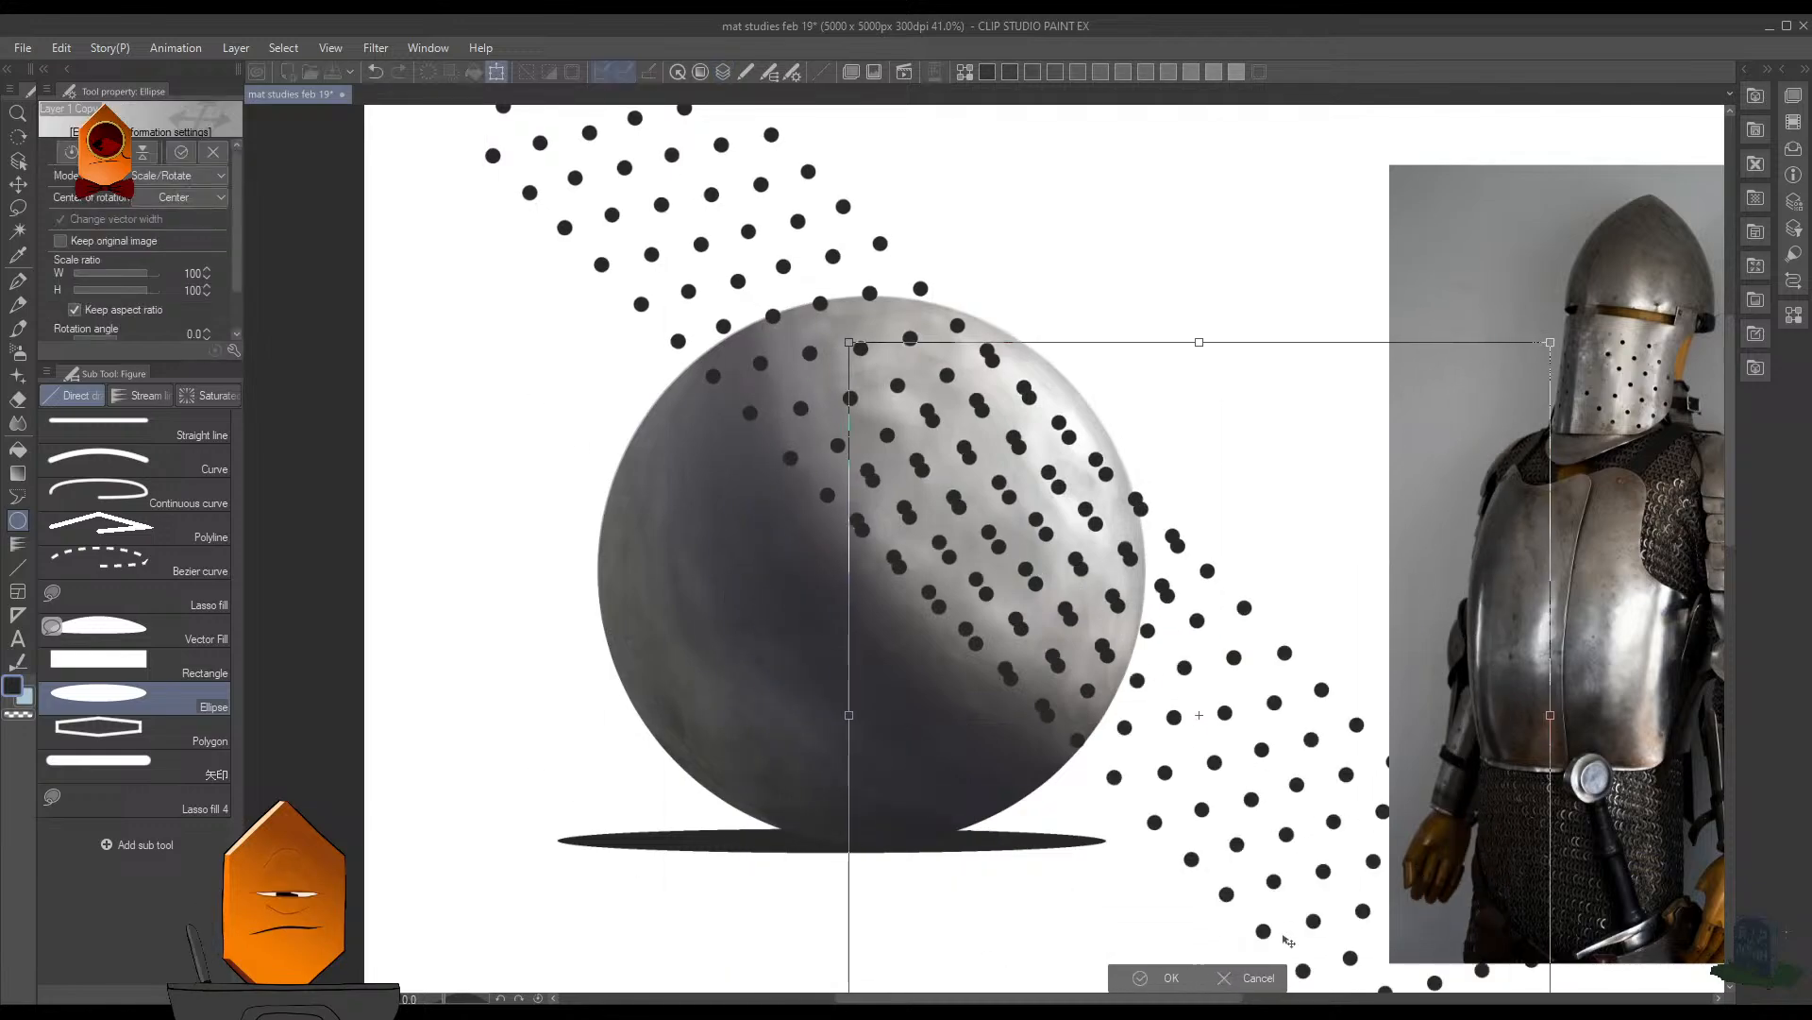
pyautogui.click(1258, 978)
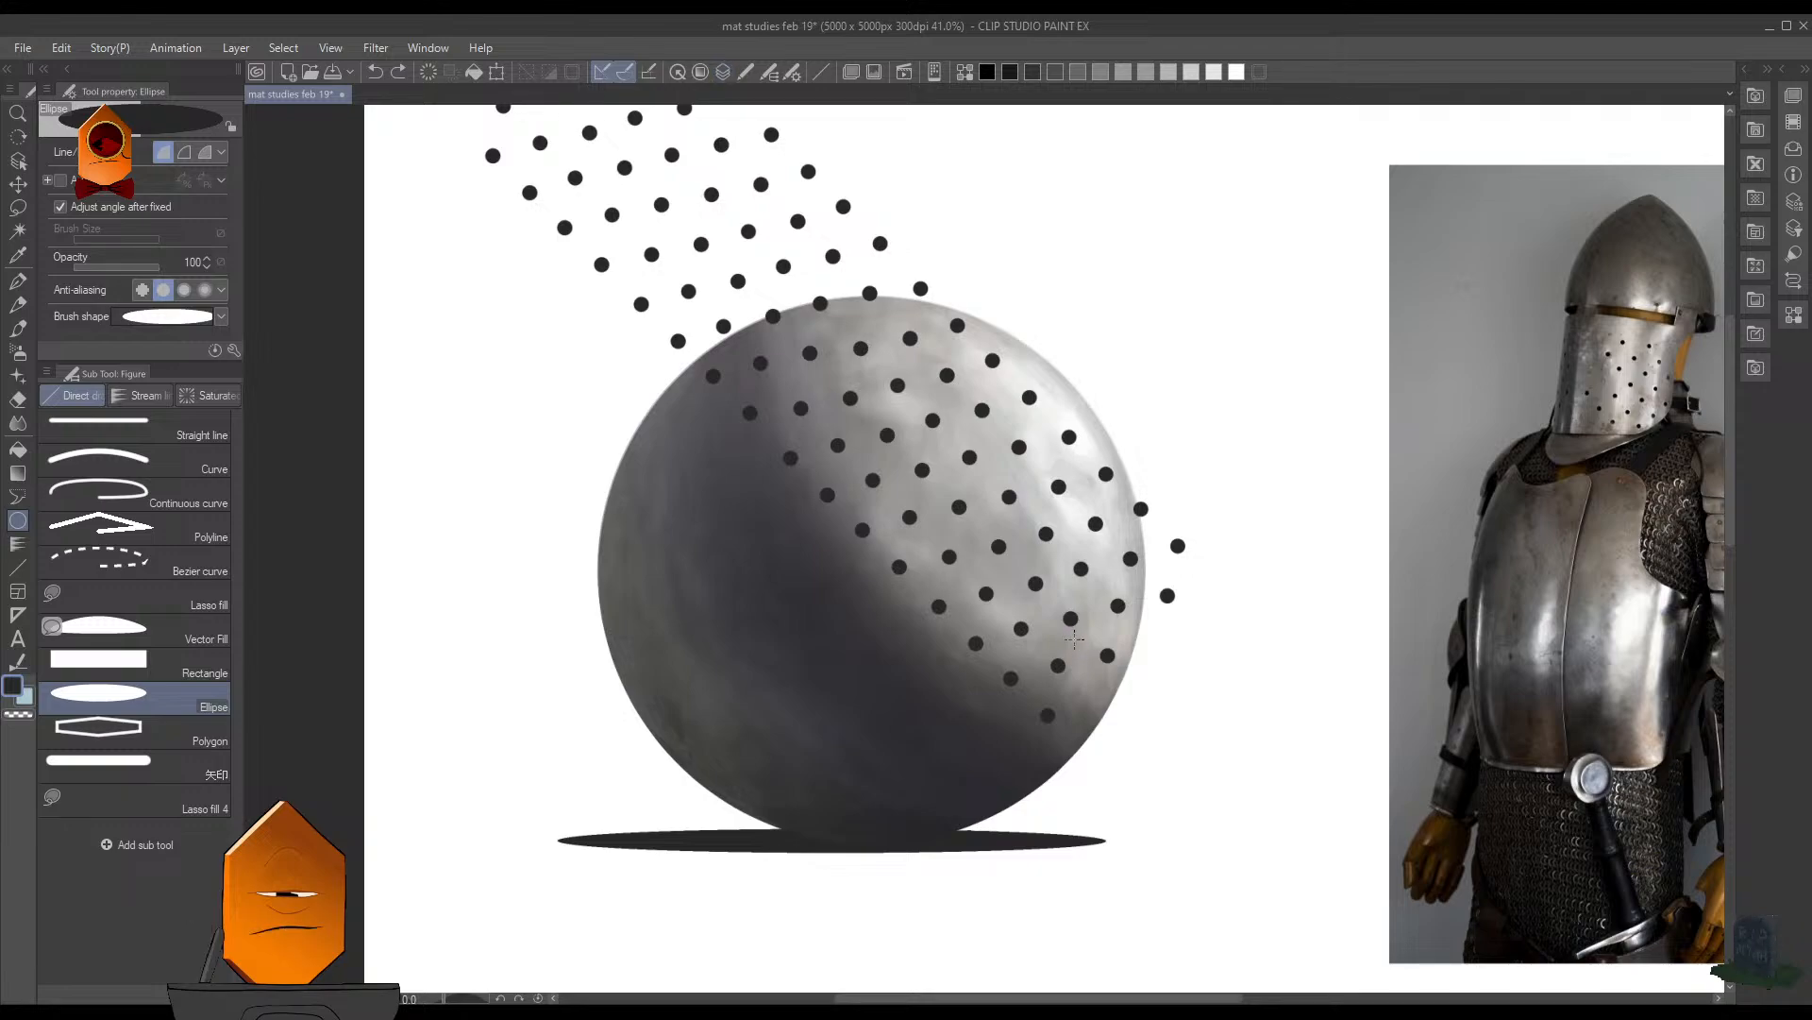
# - Place another copy of the rotated hole pattern diagonally down and to the right, continuing the band beyond the sphere's lower-right edge
pyautogui.hotkey('ctrl', 't')
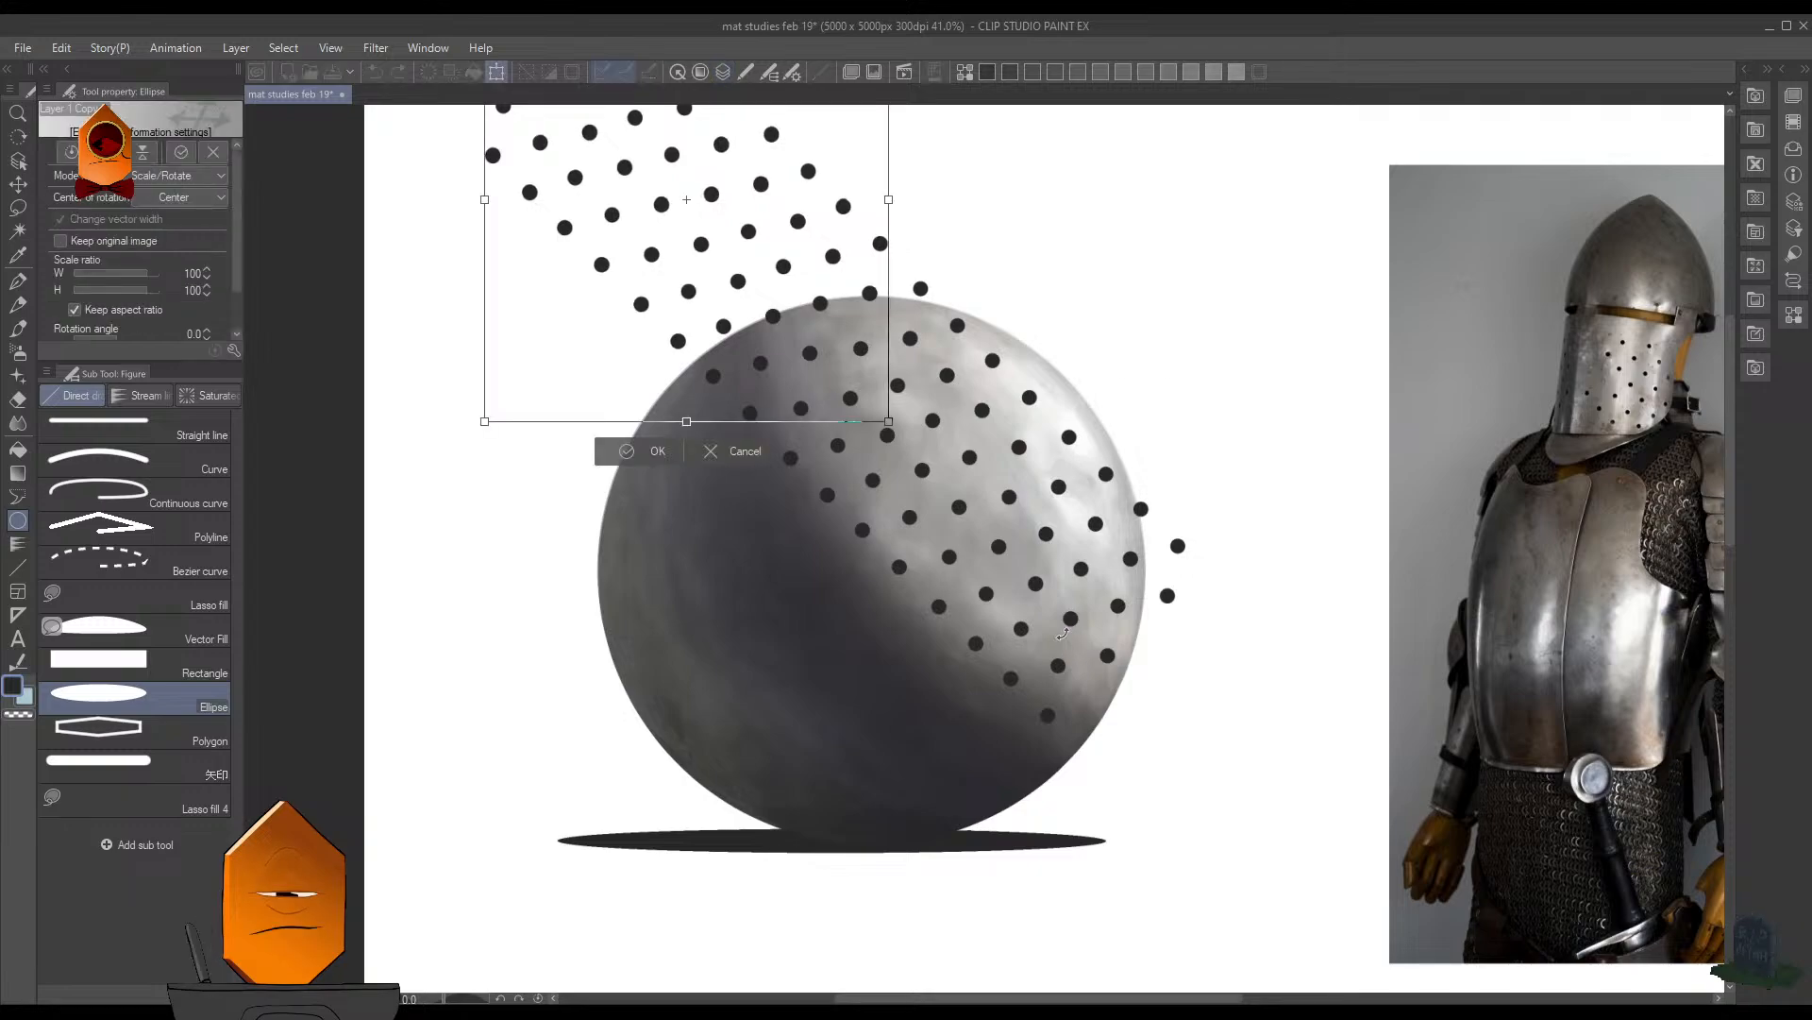
pyautogui.moveTo(826, 343); pyautogui.dragTo(1351, 959)
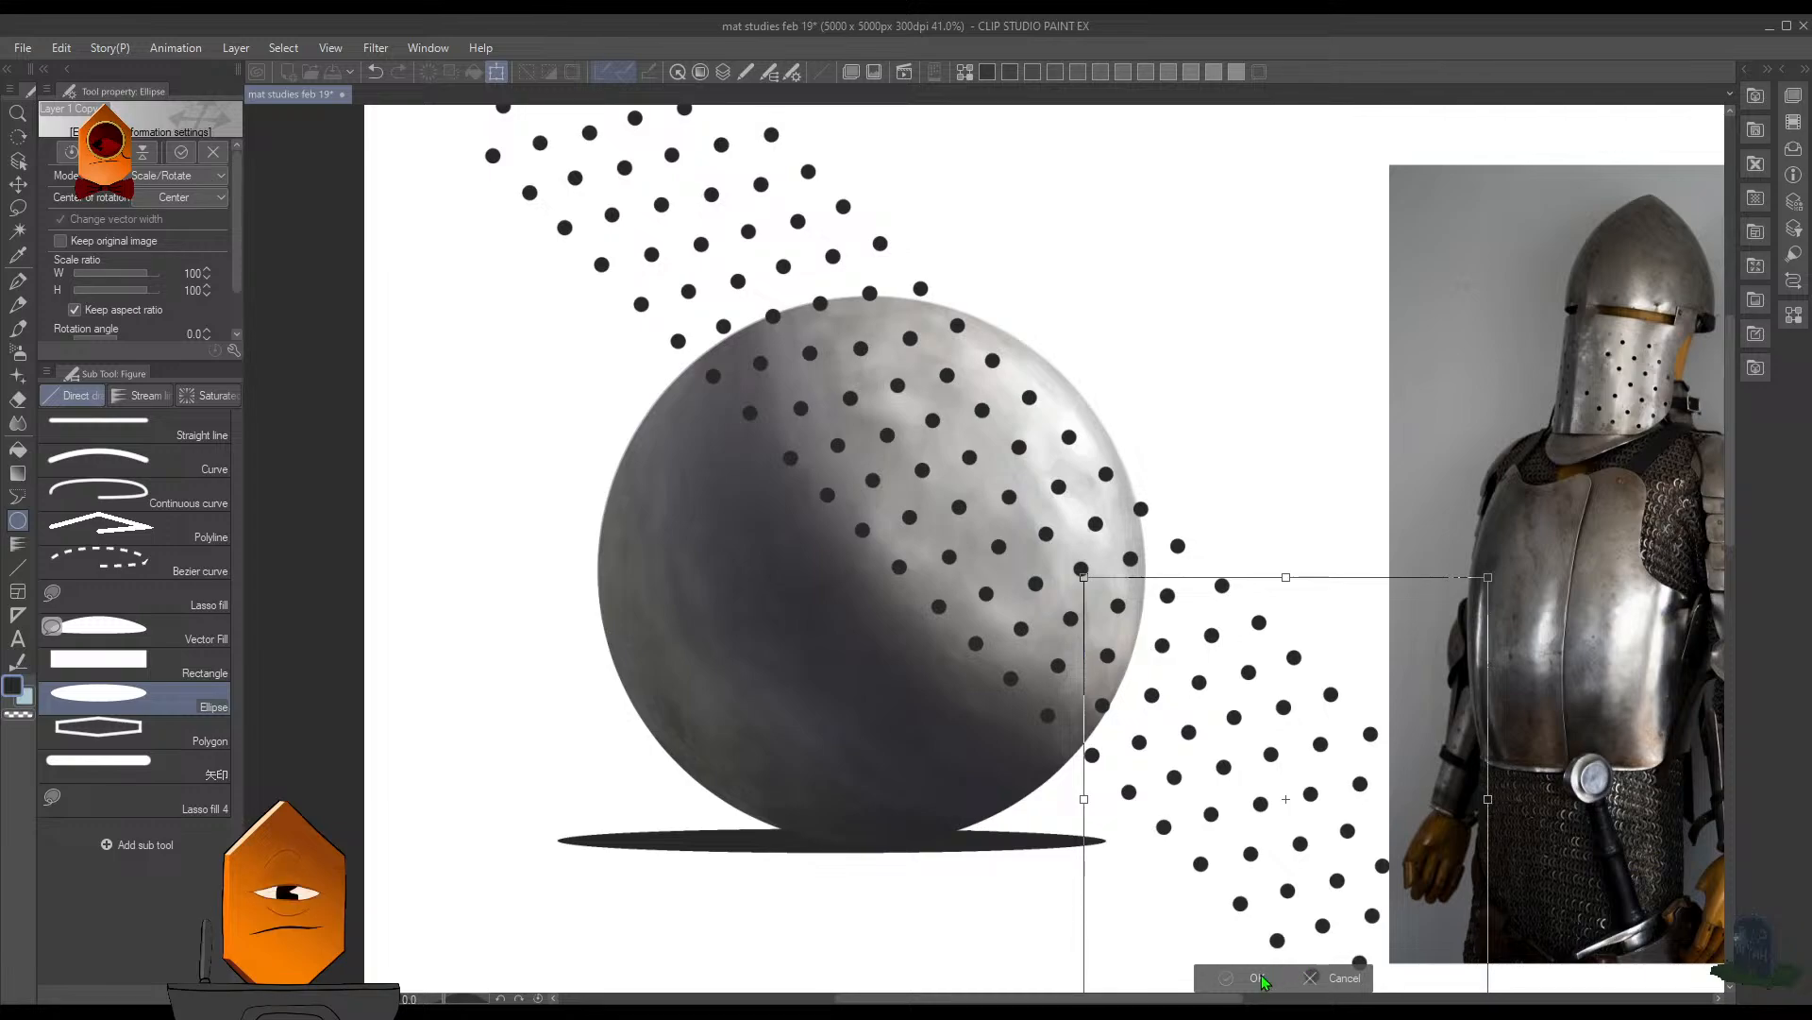
pyautogui.press('Return')
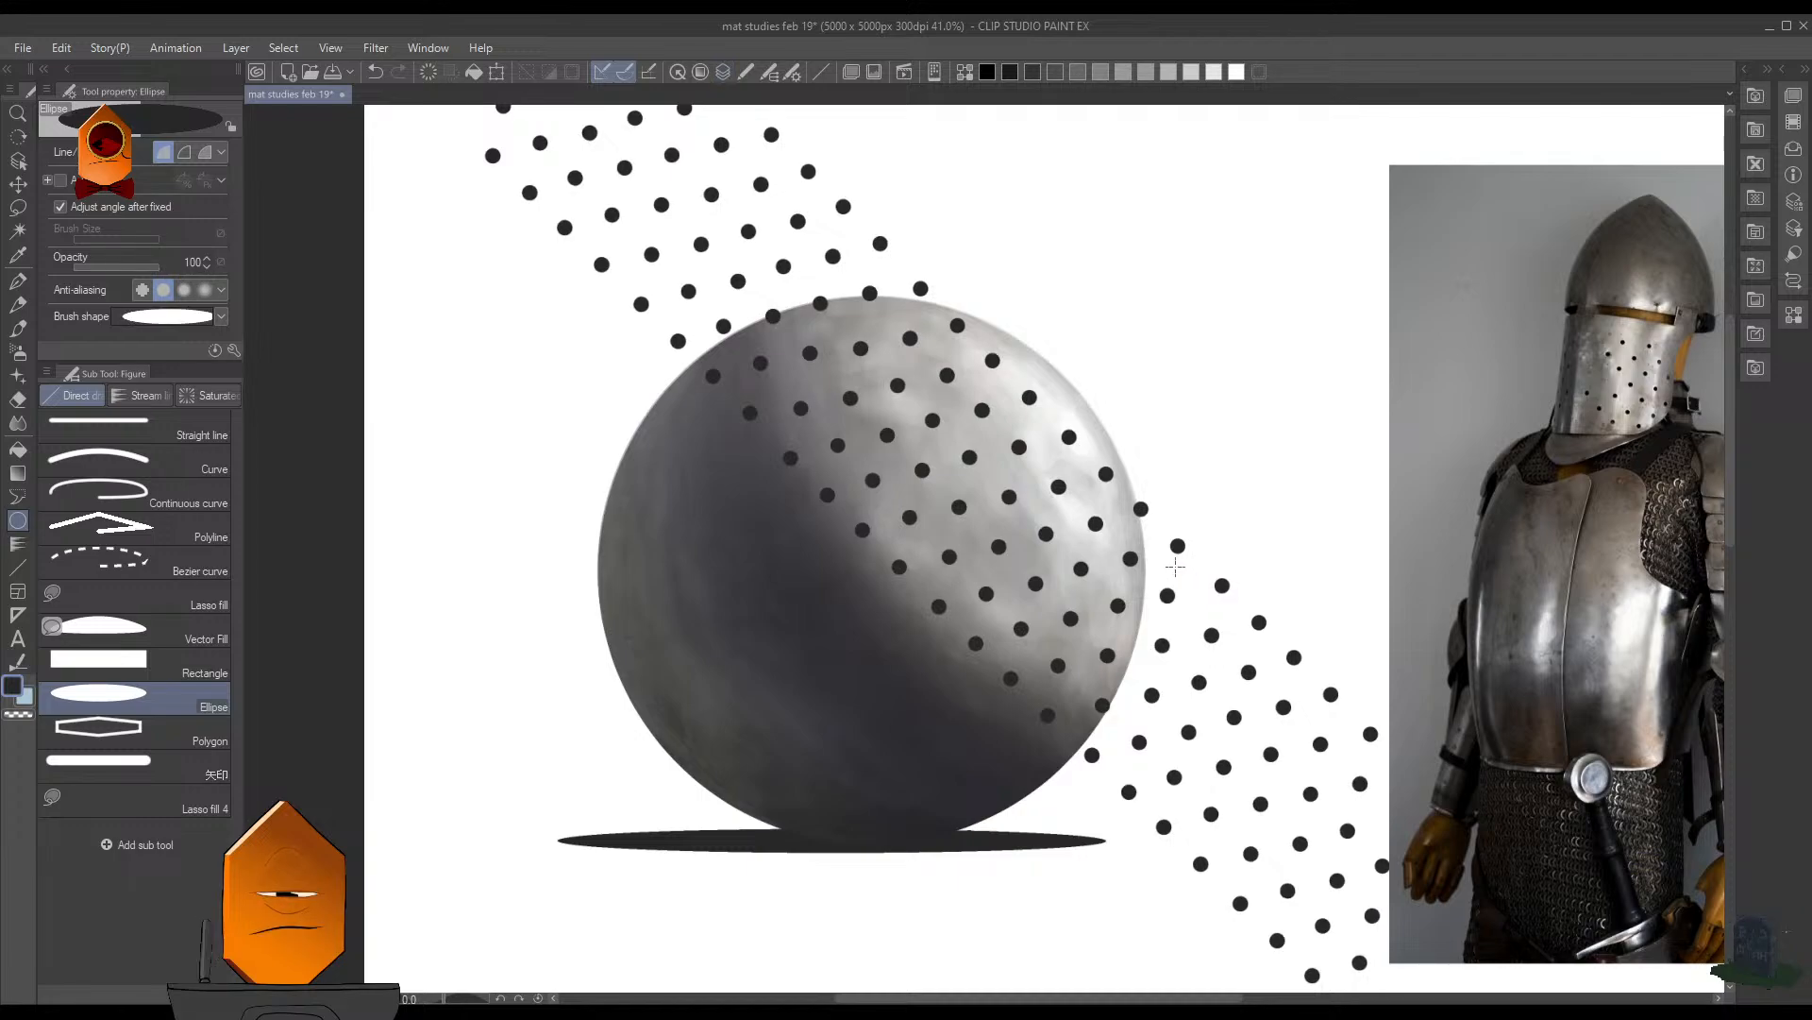
# - Place a copy of the whole hole band up and to the right beyond the sphere's edge, and undo the fading of the outer holes
pyautogui.hotkey('ctrl', 't')
pyautogui.moveTo(1079, 570); pyautogui.dragTo(1262, 454)
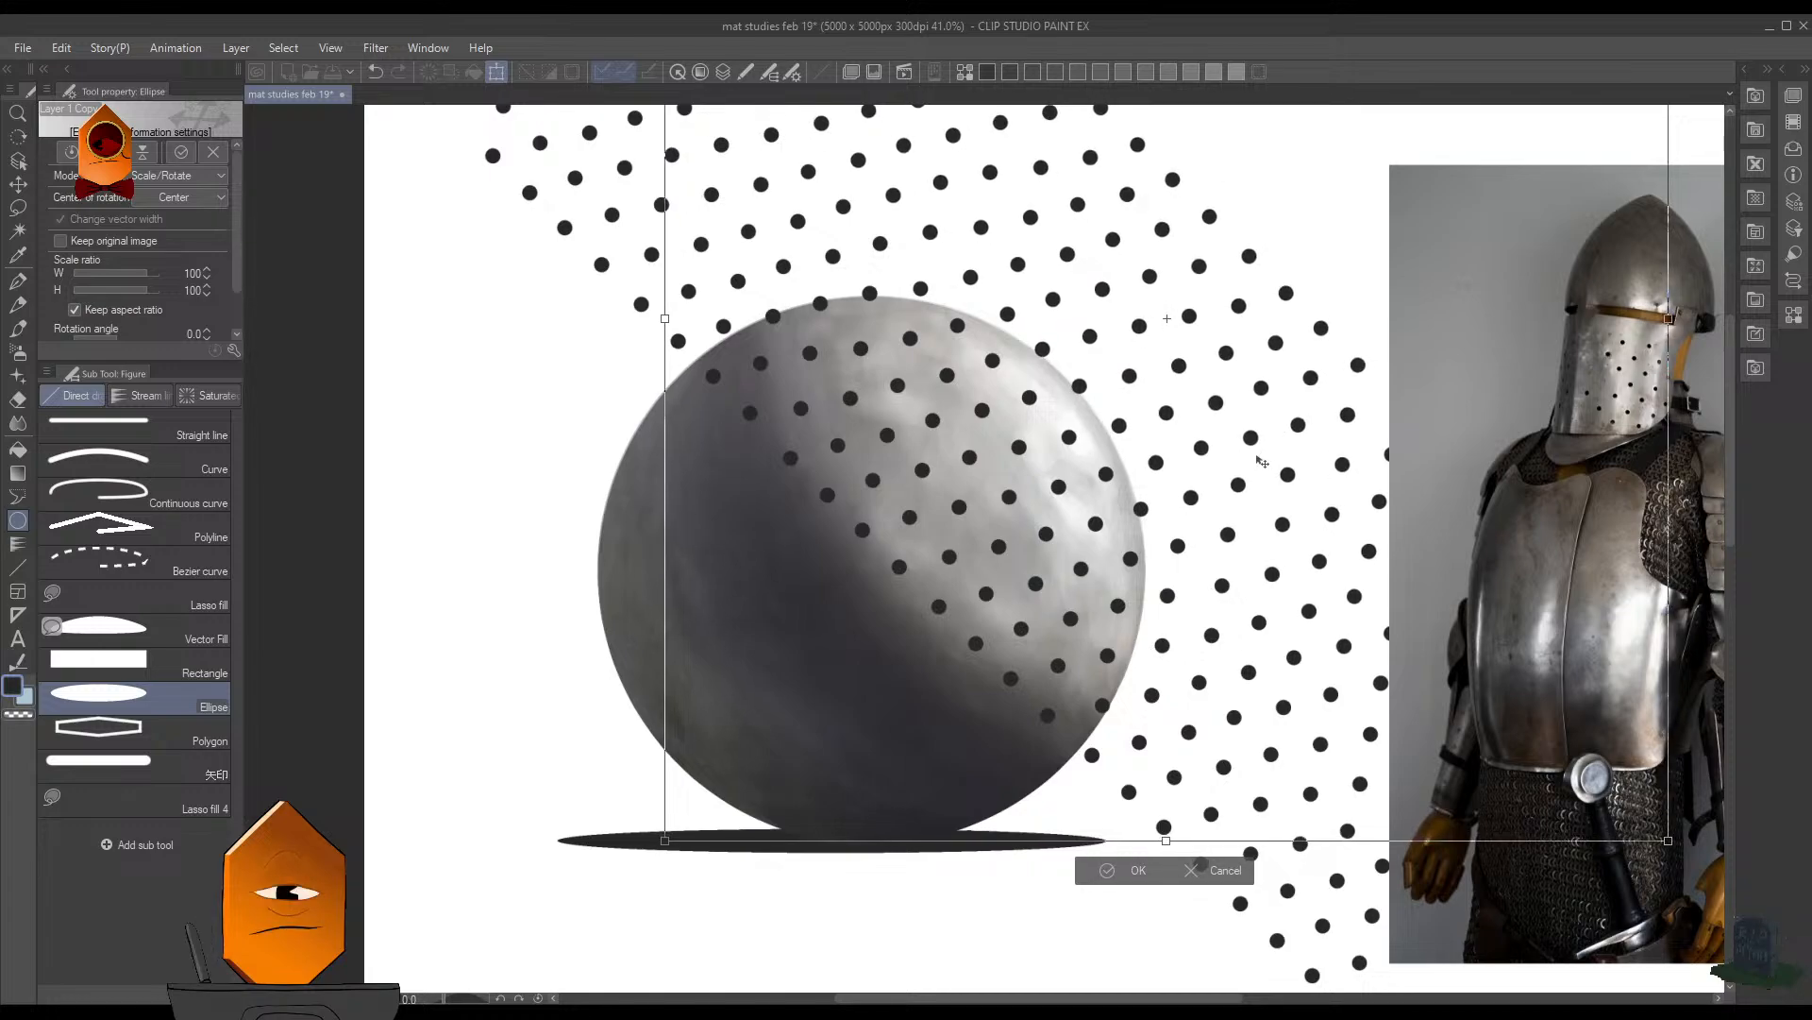
pyautogui.click(1138, 870)
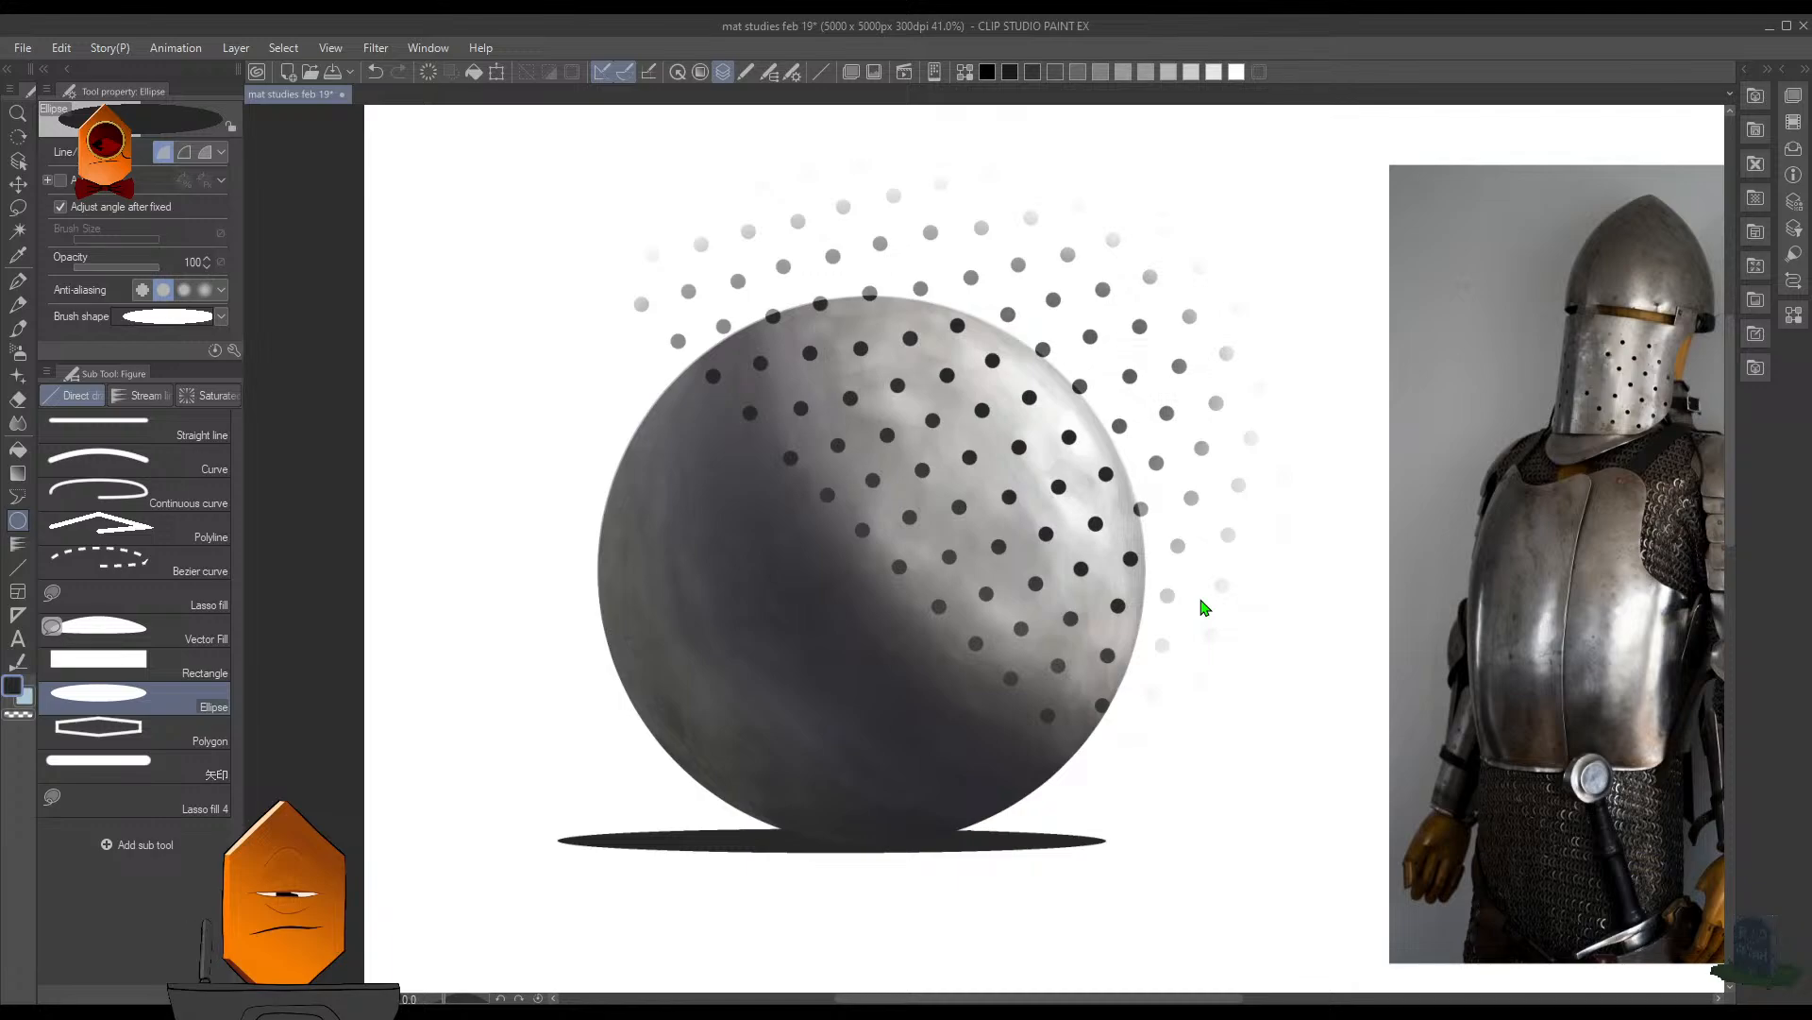
pyautogui.hotkey('ctrl', 'z')
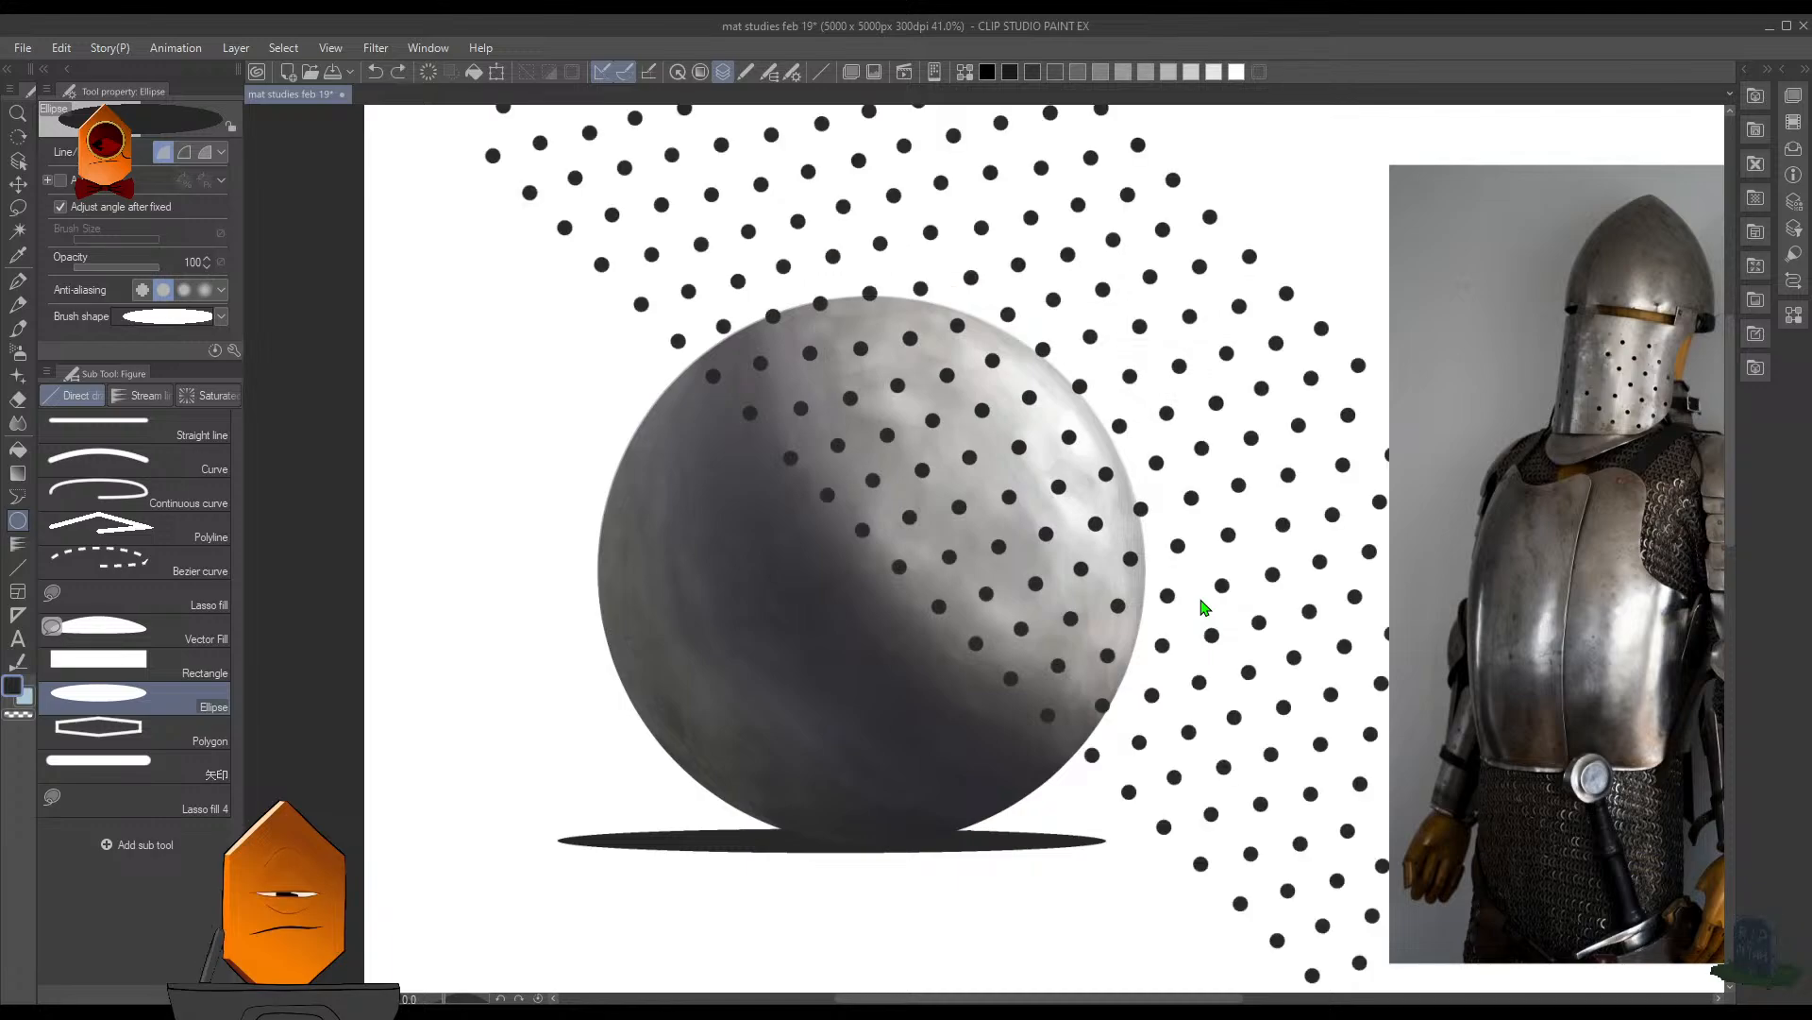
# - Choose the elliptical selection tool for outlining the sphere
pyautogui.scroll(-2, 1206, 586)
pyautogui.scroll(1, 1206, 561)
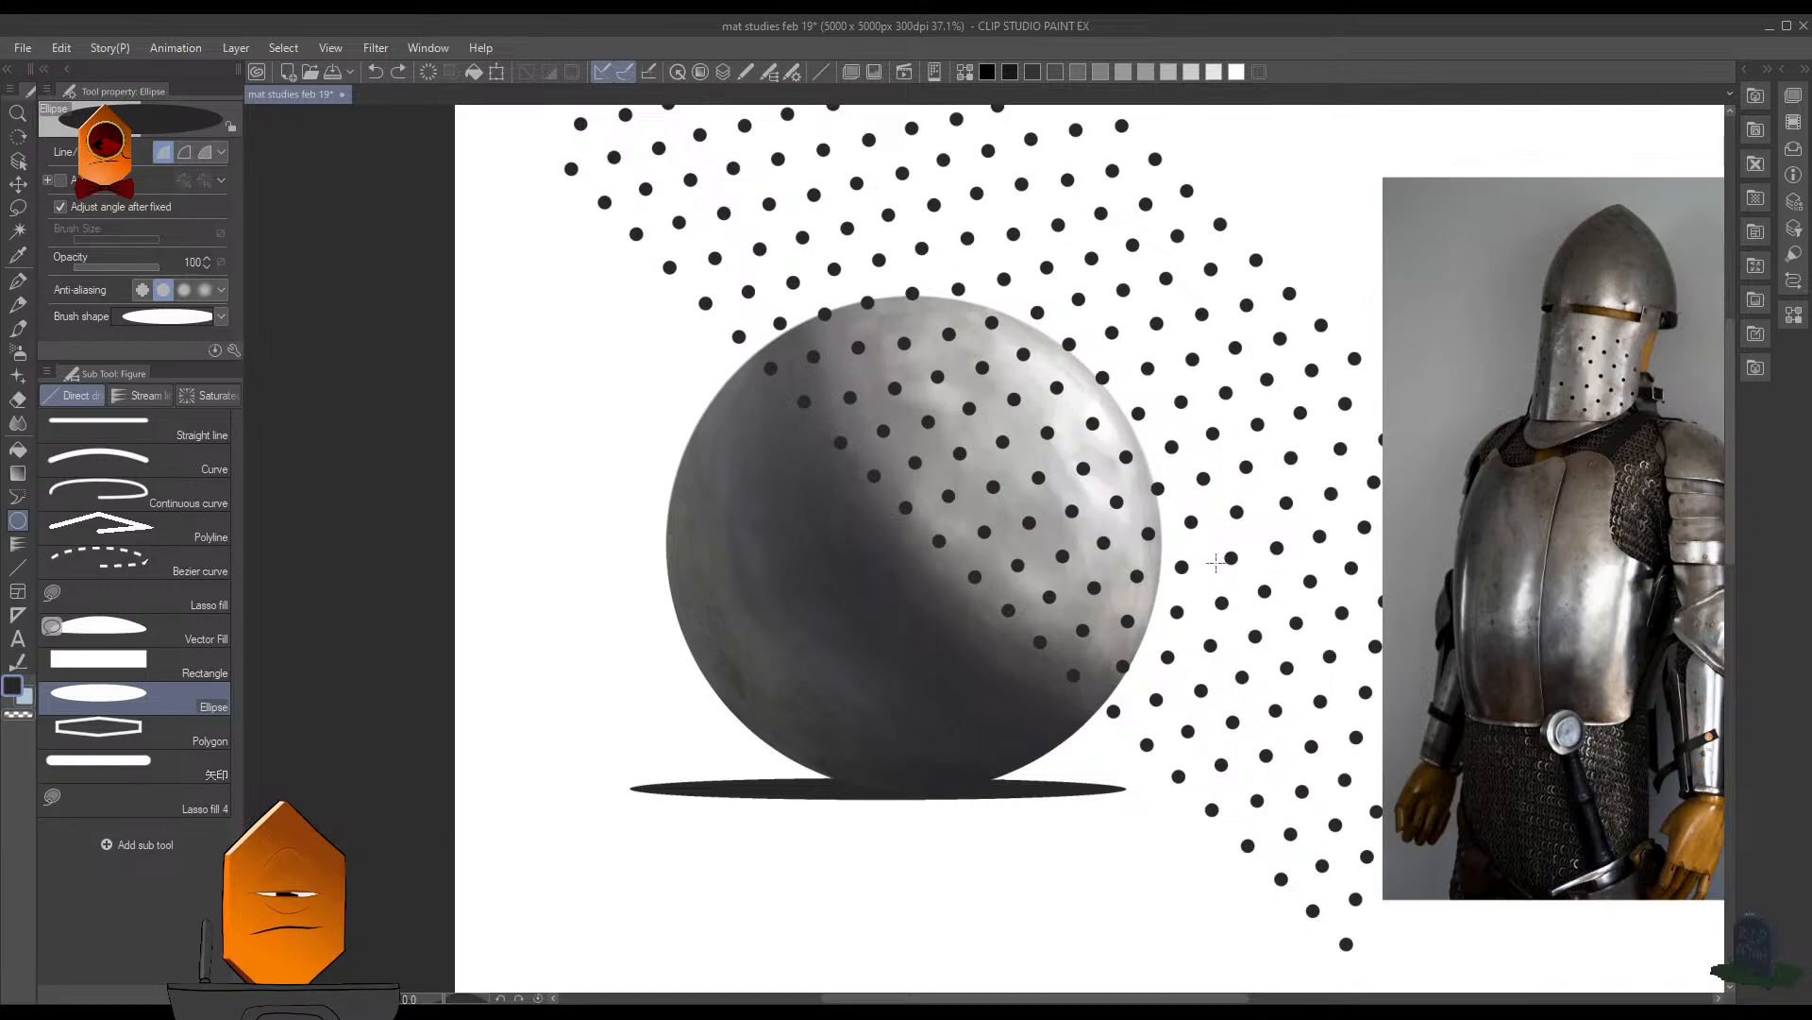
pyautogui.press('F7')
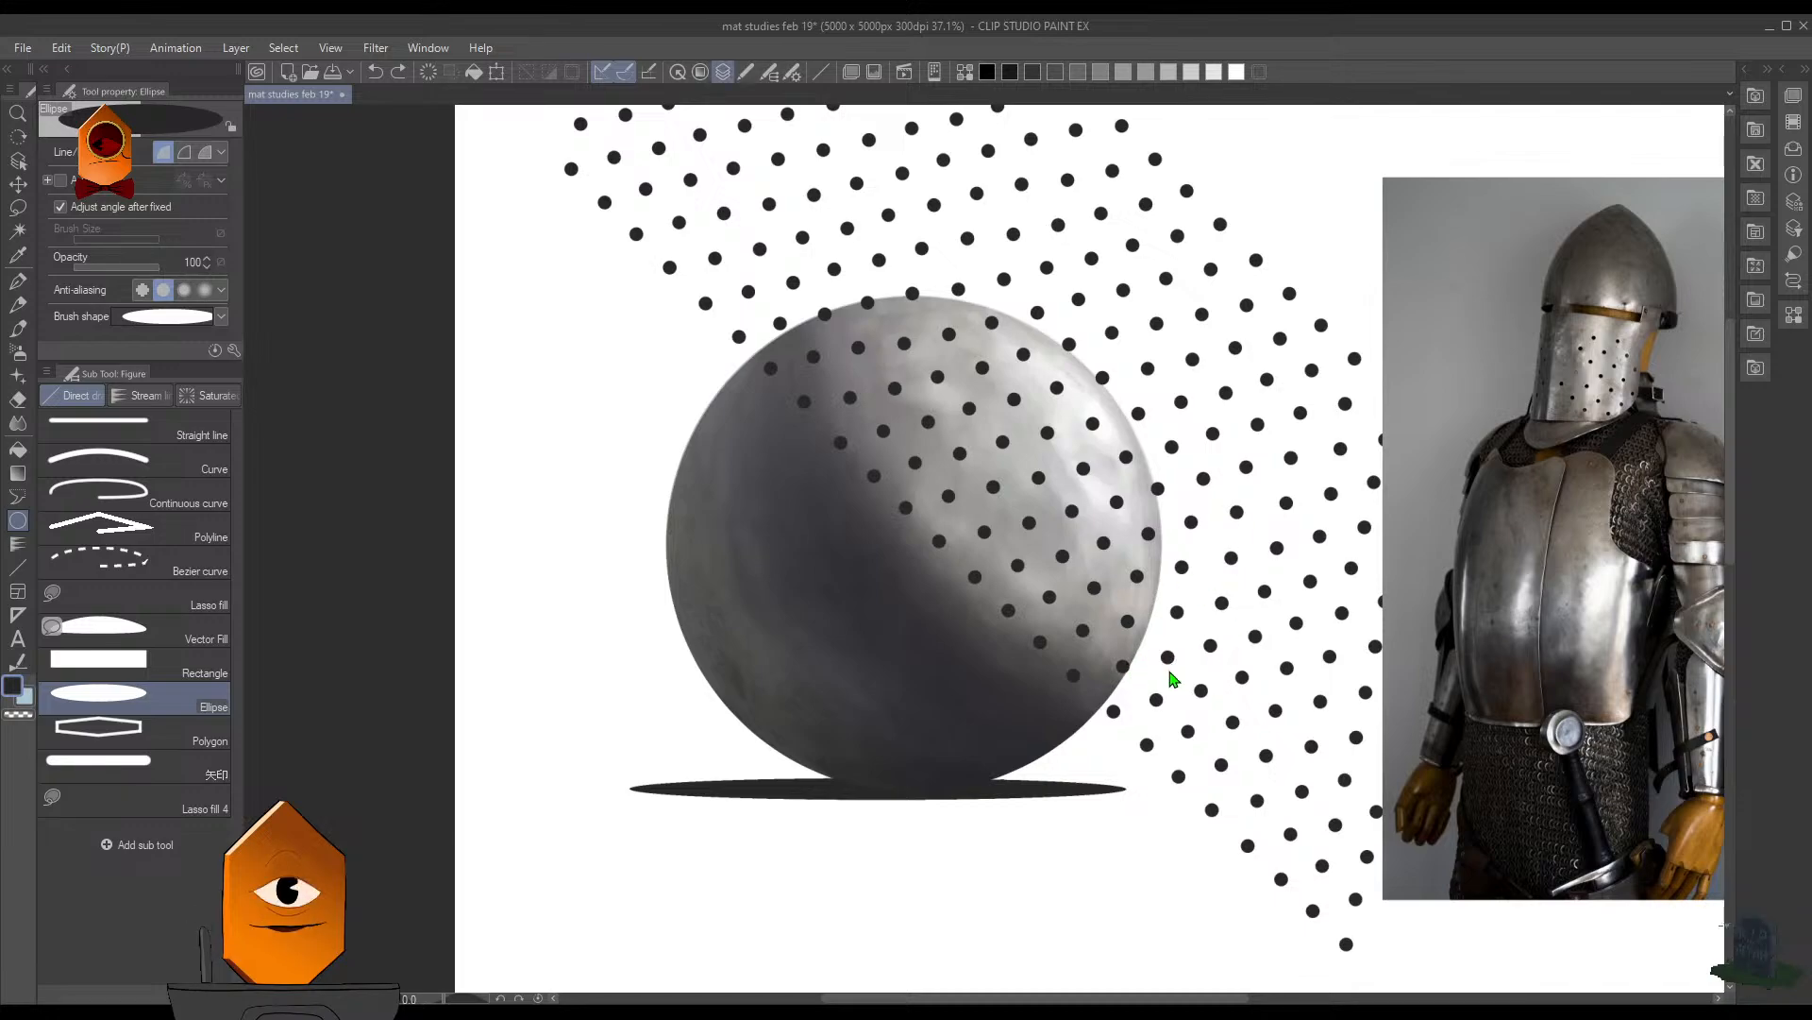
pyautogui.press('F7')
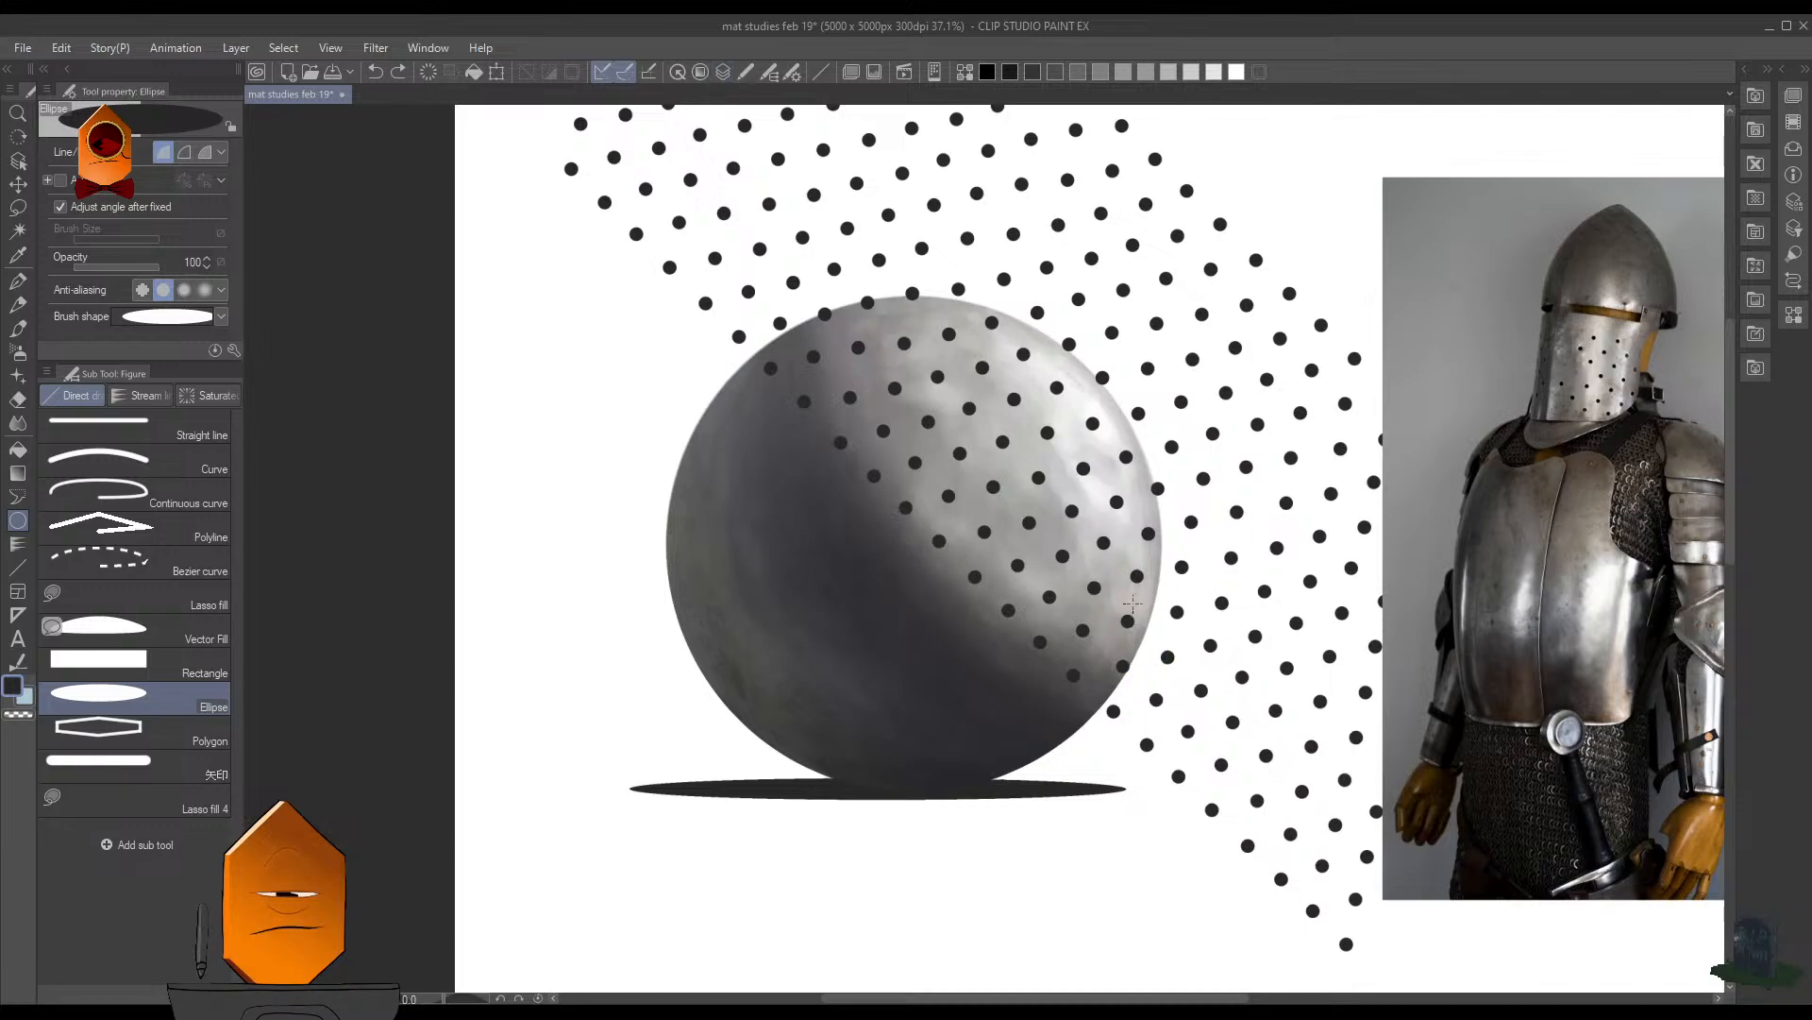
pyautogui.click(142, 425)
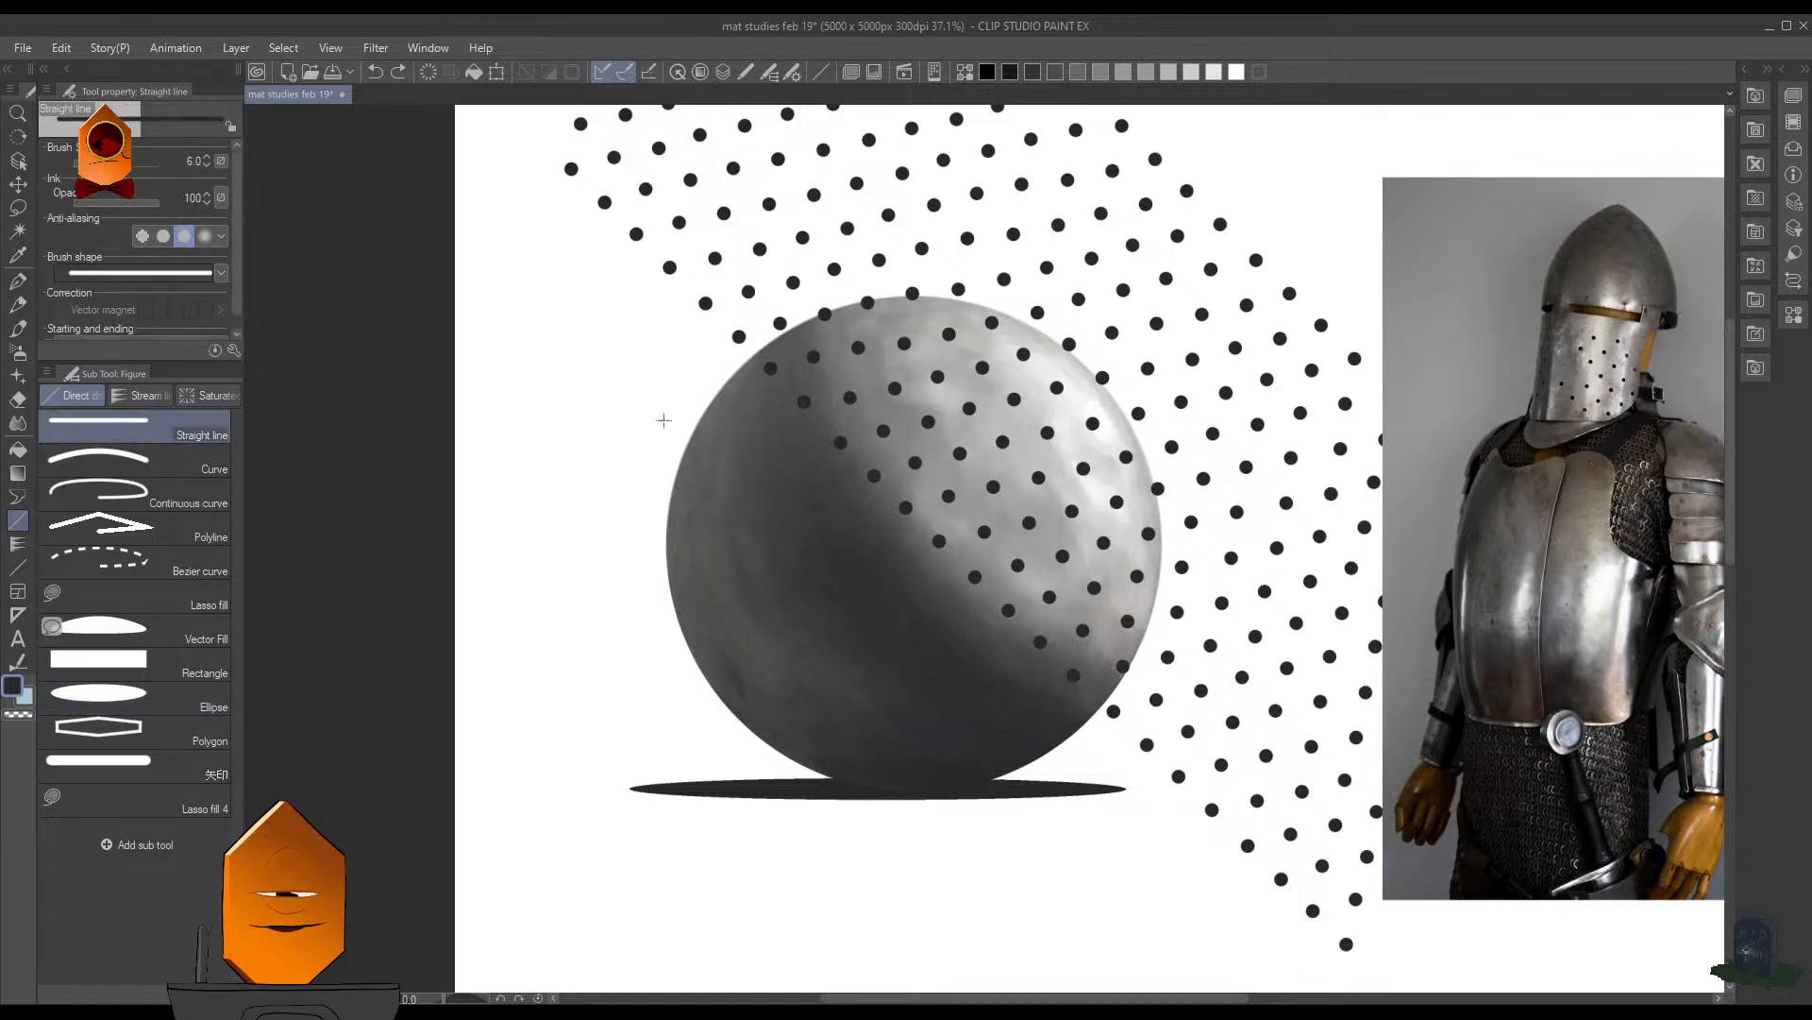
pyautogui.press('m')
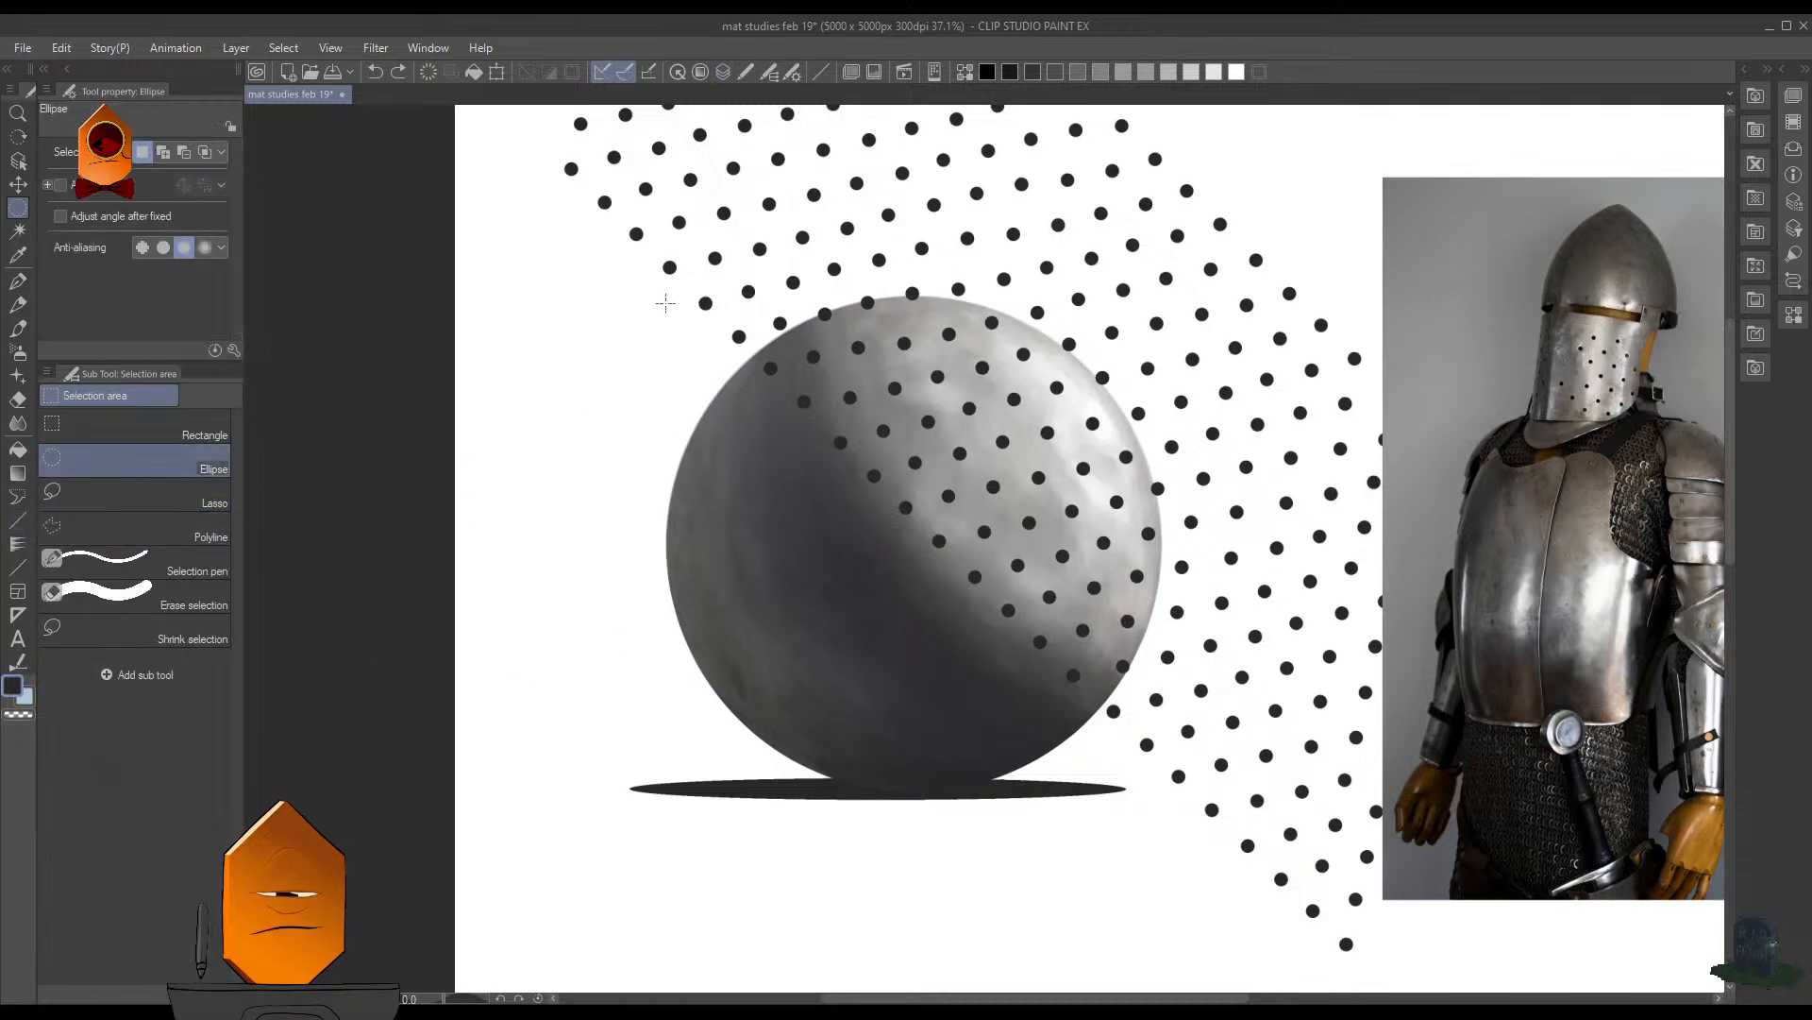
# - Try to outline the sphere with an elliptical selection and fit it to the edge with a transform, and clear the selection
pyautogui.moveTo(659, 292); pyautogui.dragTo(1180, 788)
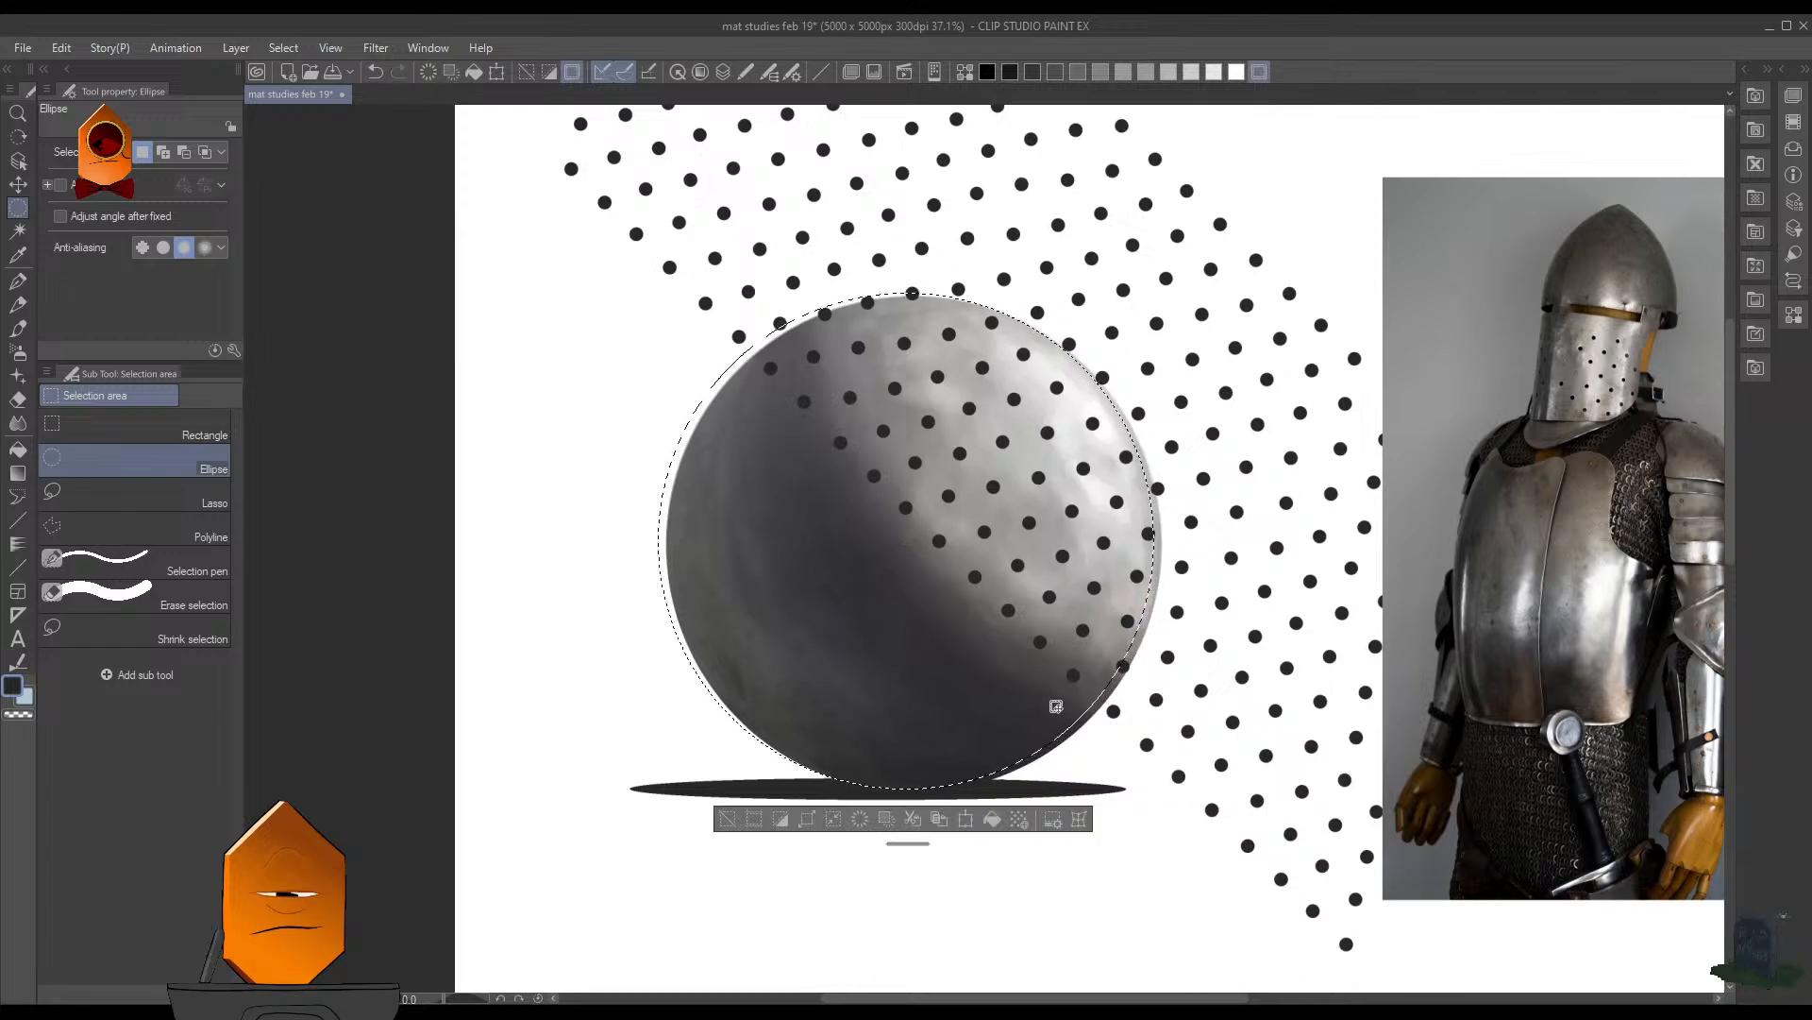
pyautogui.moveTo(1007, 660); pyautogui.dragTo(1013, 664)
pyautogui.hotkey('ctrl', 't')
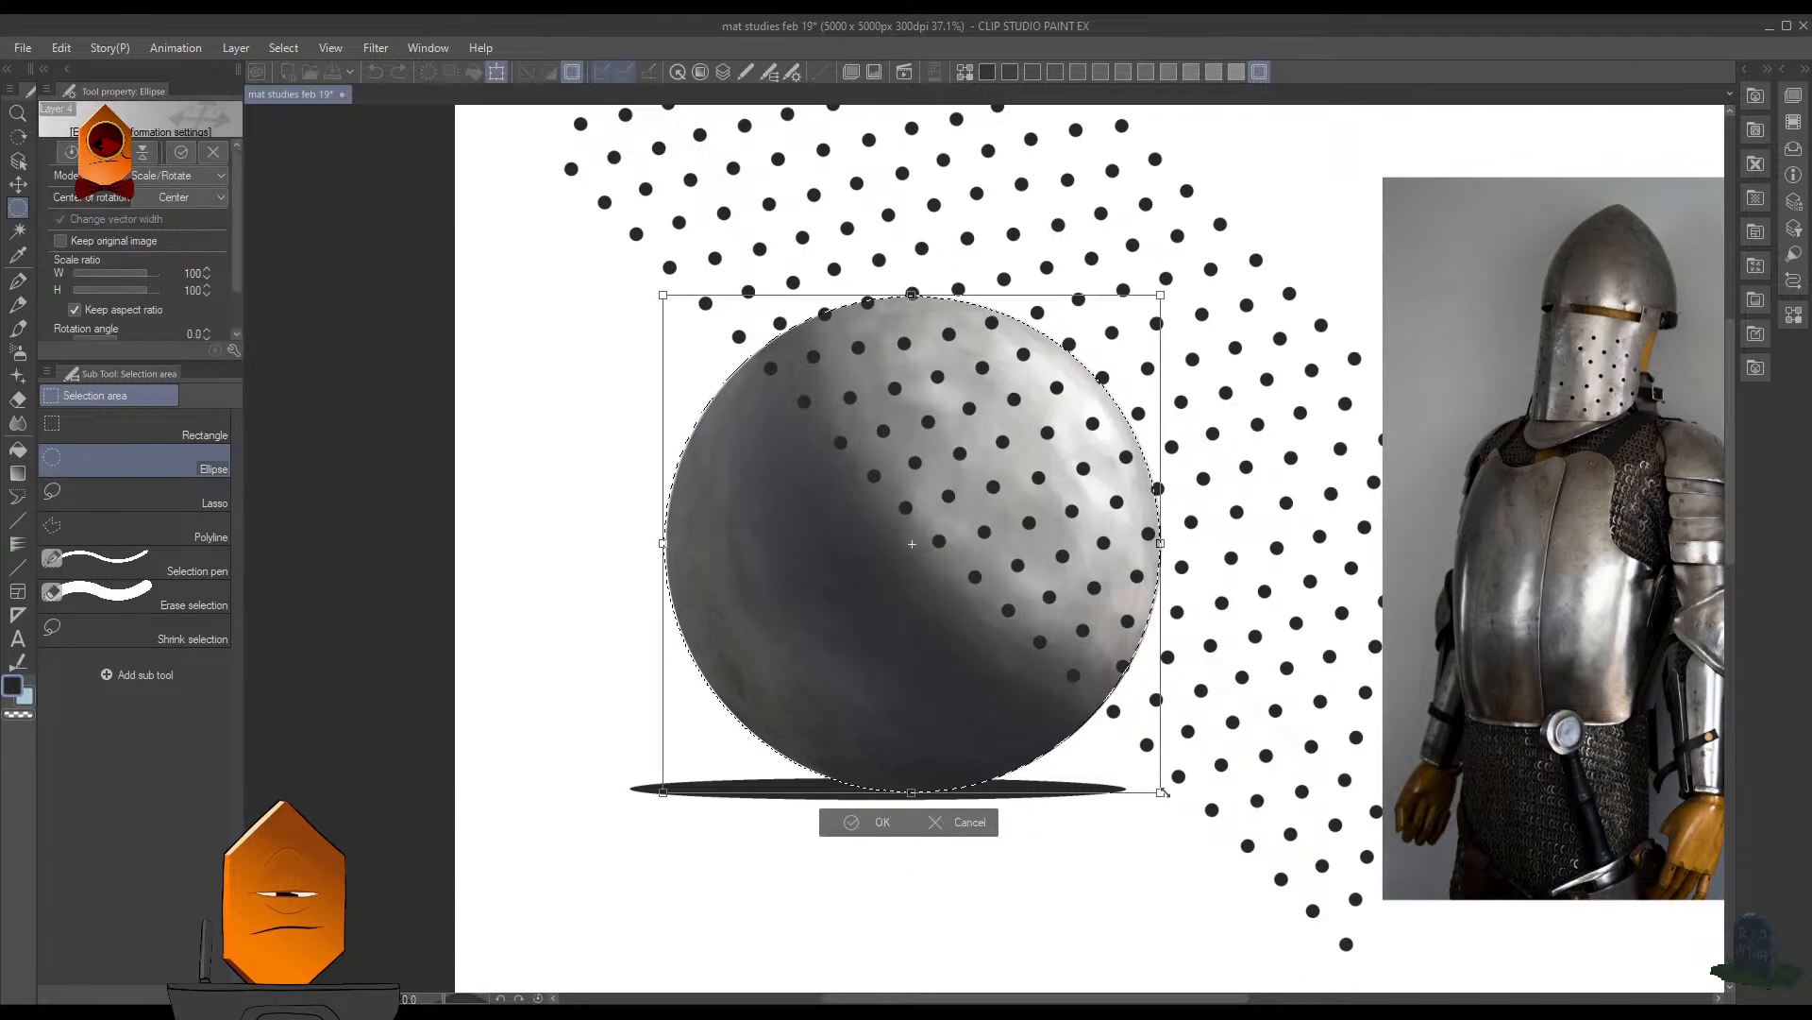
pyautogui.scroll(5, 1164, 793)
pyautogui.moveTo(1050, 819); pyautogui.dragTo(1052, 817)
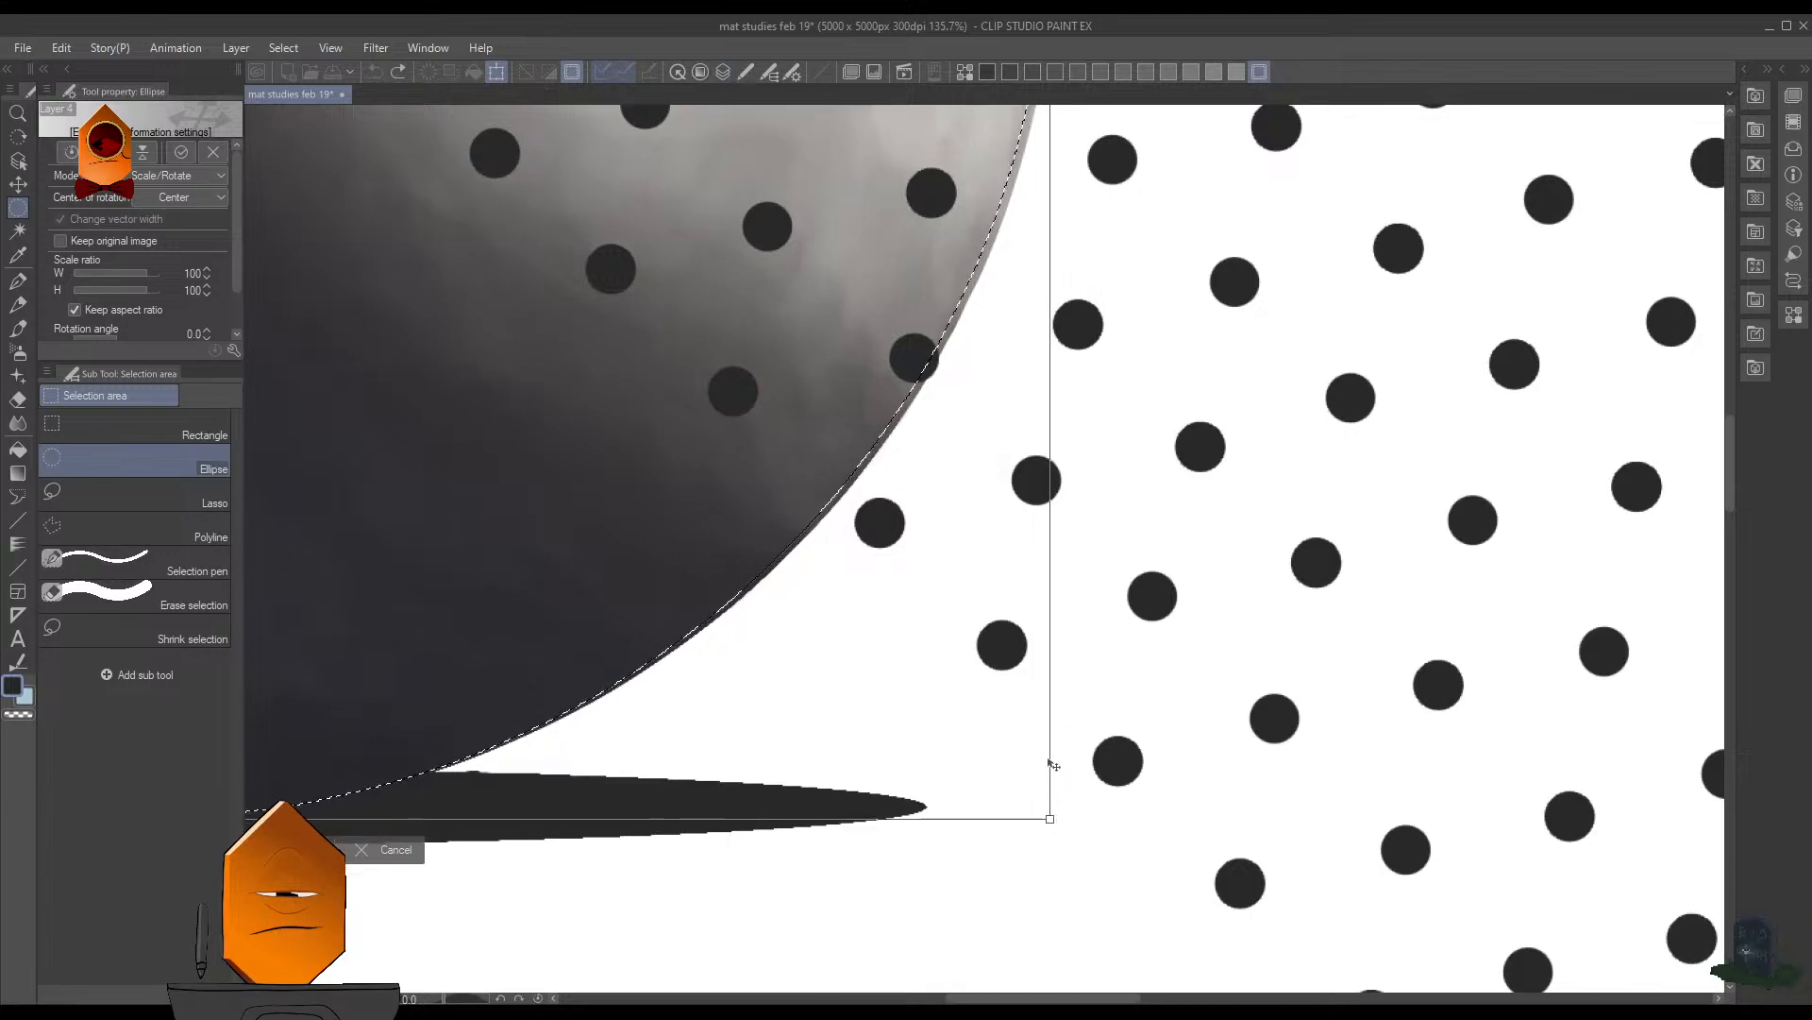
pyautogui.scroll(-3, 1054, 760)
pyautogui.click(627, 792)
pyautogui.scroll(-3, 993, 667)
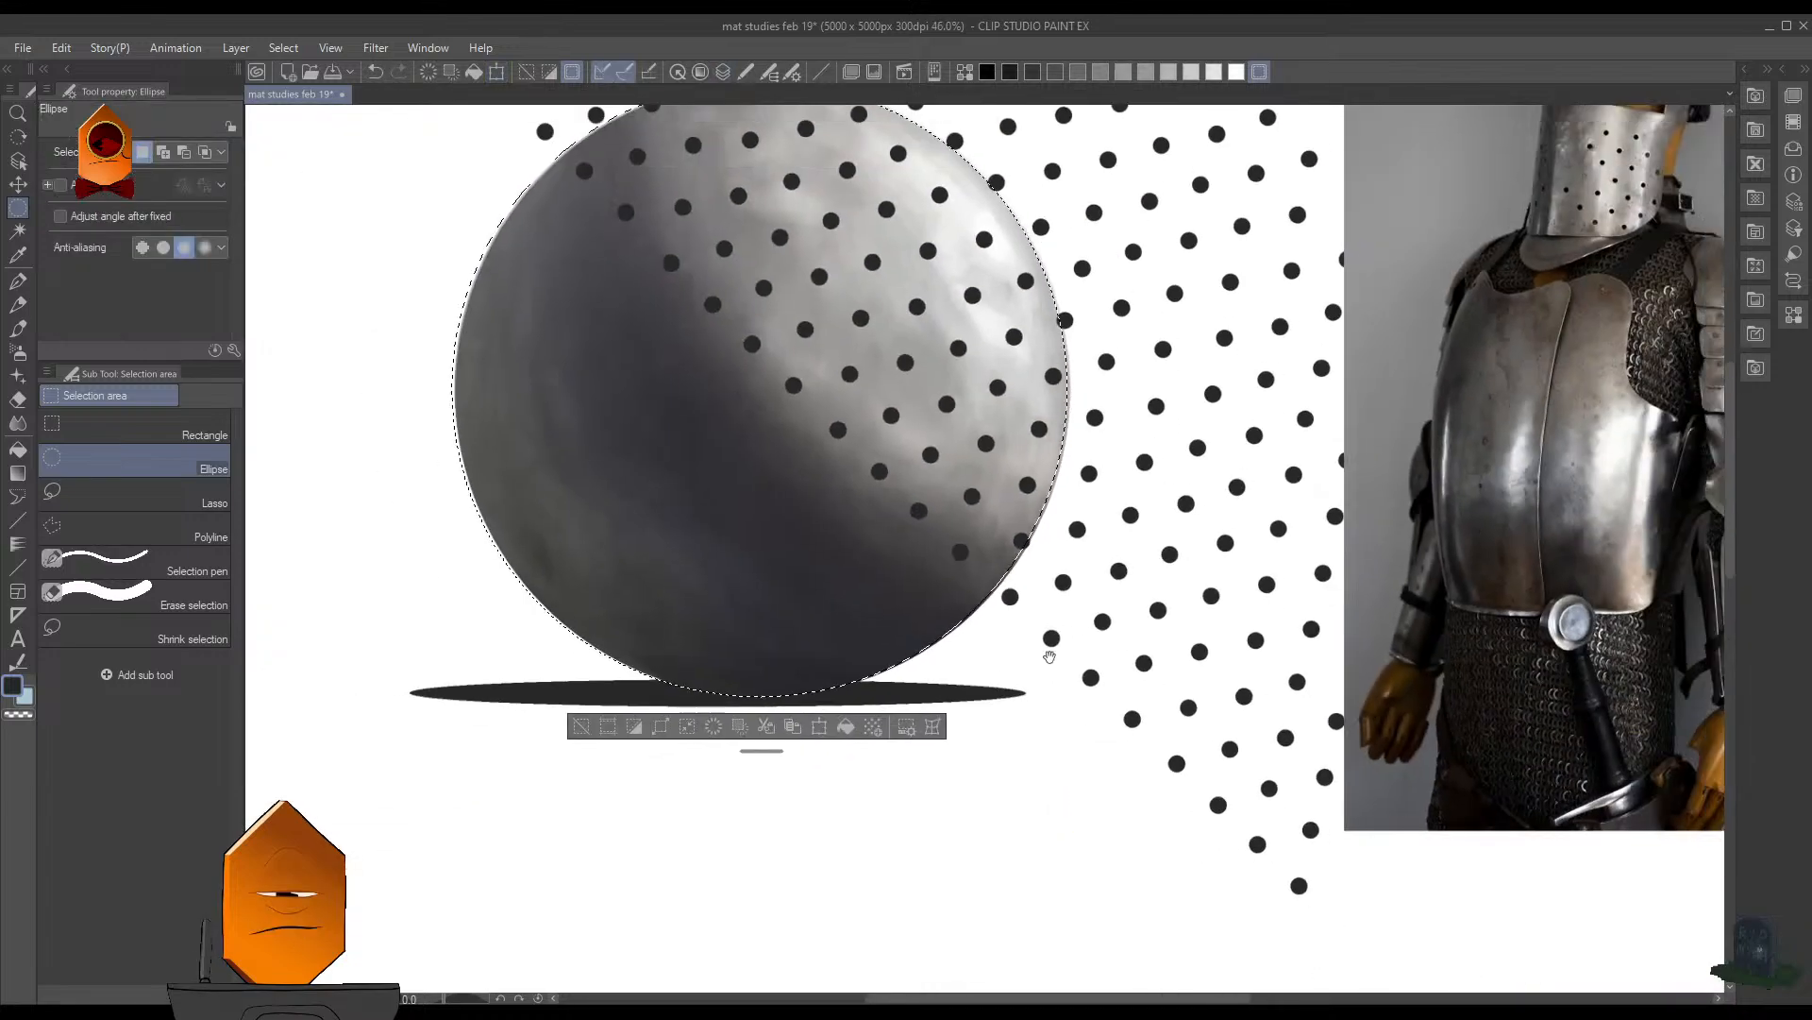
pyautogui.moveTo(1048, 652); pyautogui.dragTo(1084, 751)
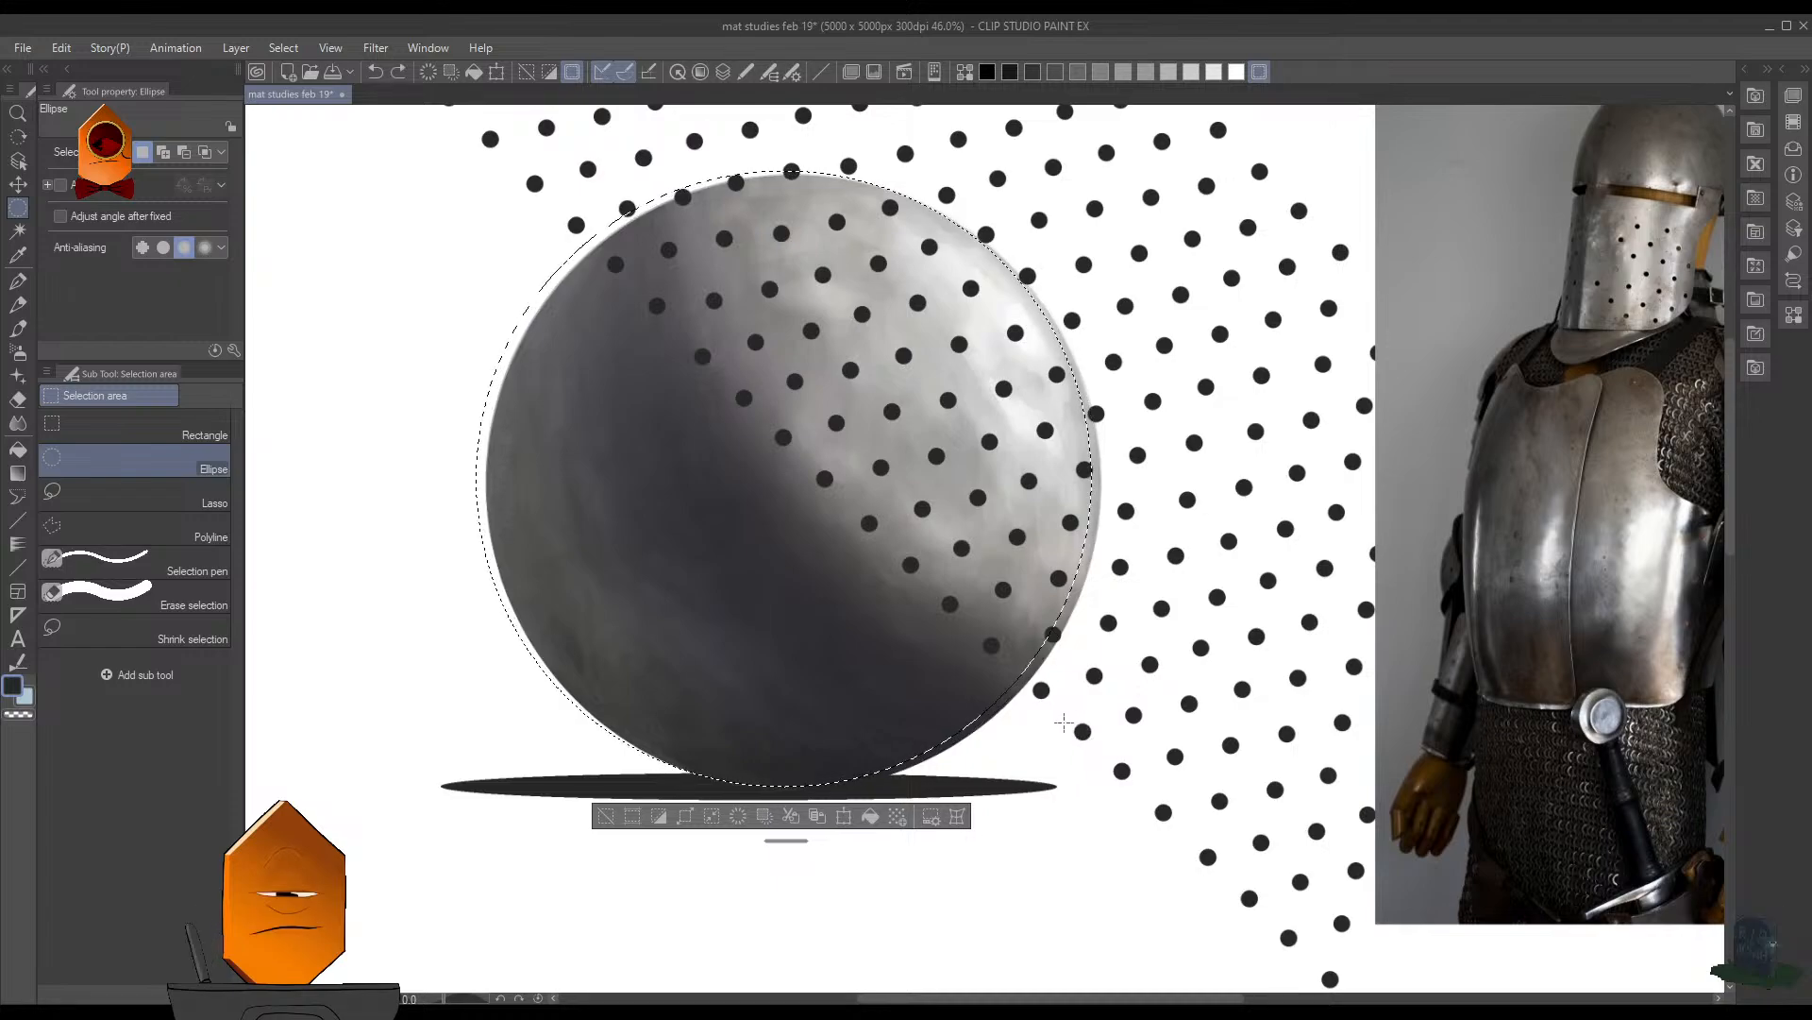
pyautogui.hotkey('ctrl', 't')
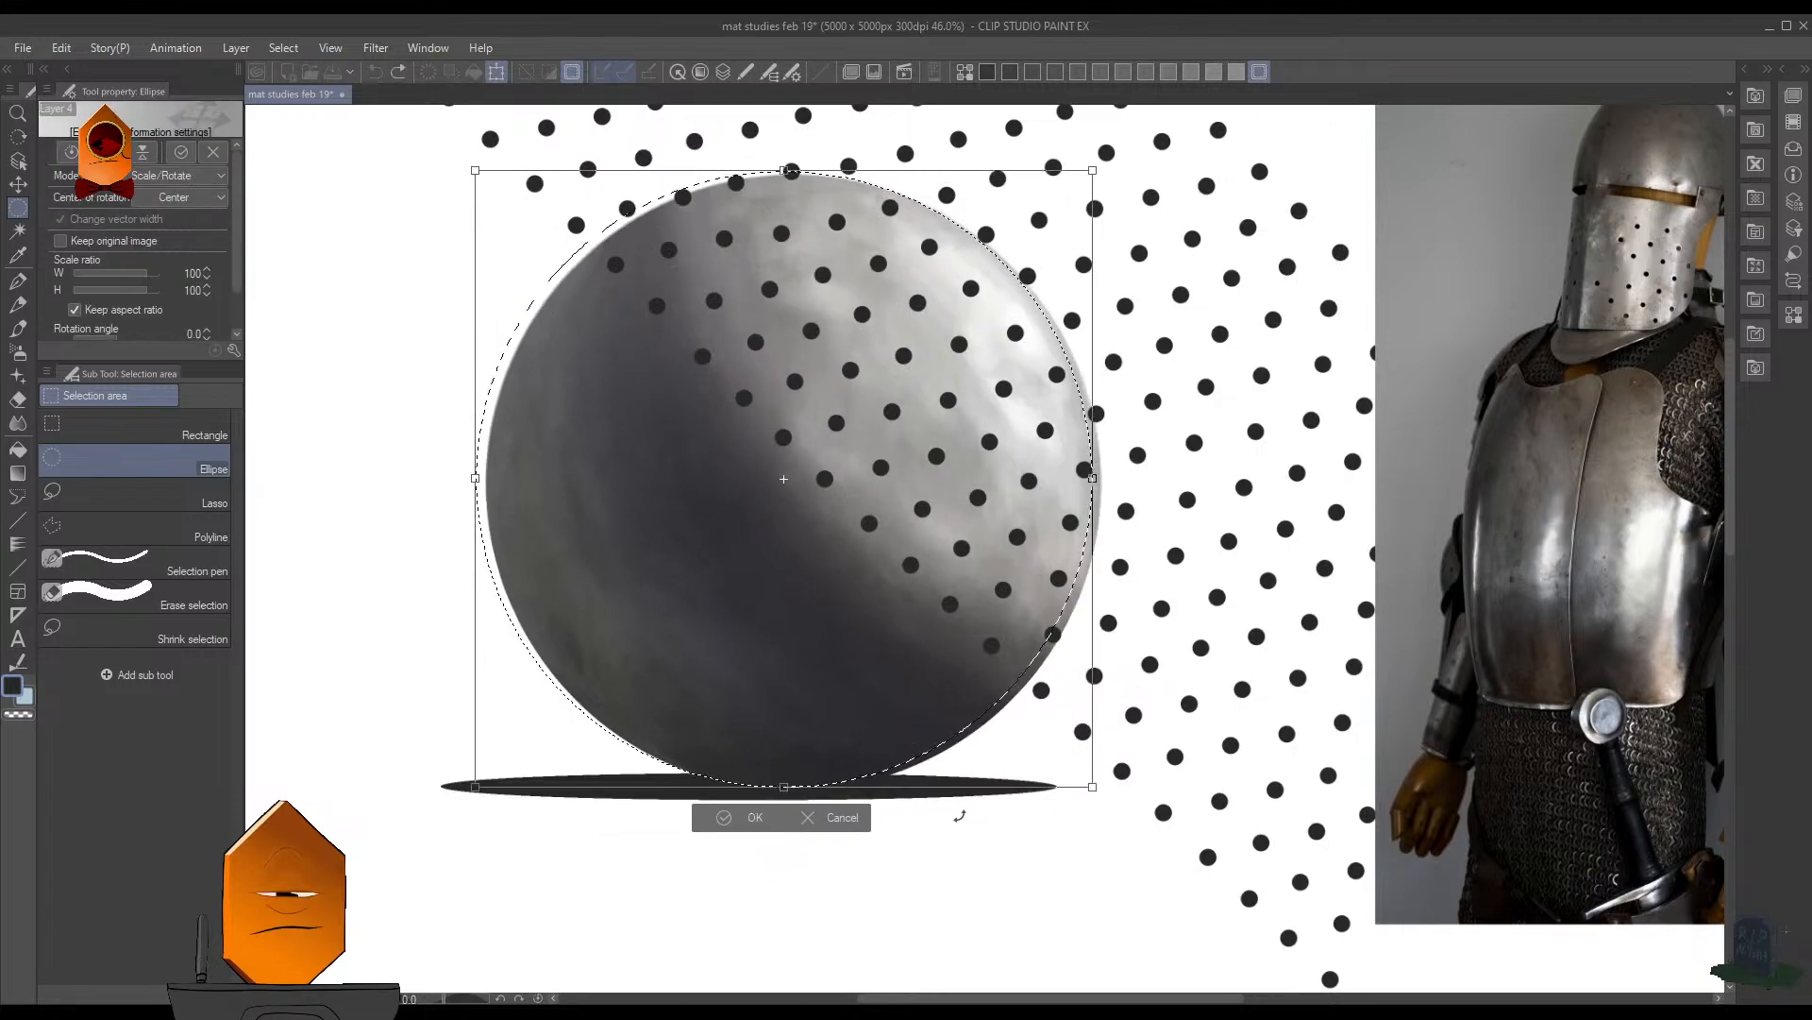
pyautogui.click(865, 823)
pyautogui.hotkey('ctrl', 'd')
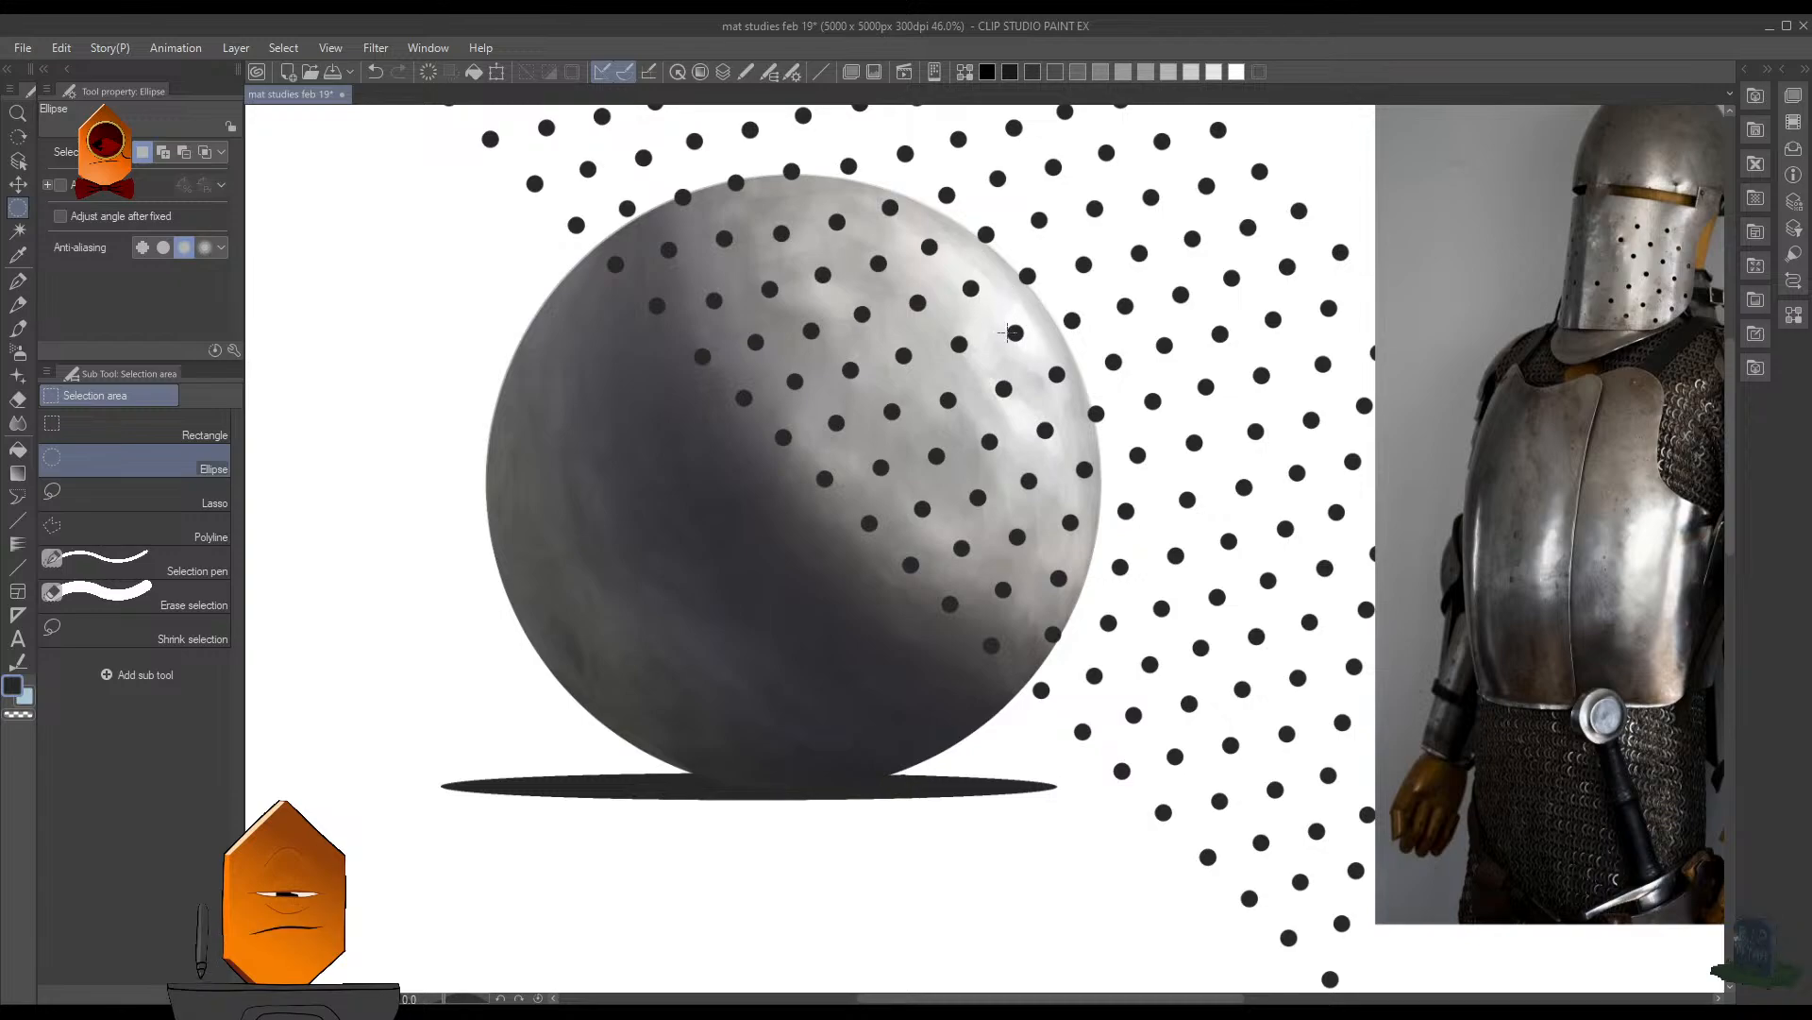
# - Try redrawing the elliptical selection around the sphere and nudging it onto the outline
pyautogui.scroll(-2, 1009, 372)
pyautogui.moveTo(1029, 478); pyautogui.dragTo(1026, 566)
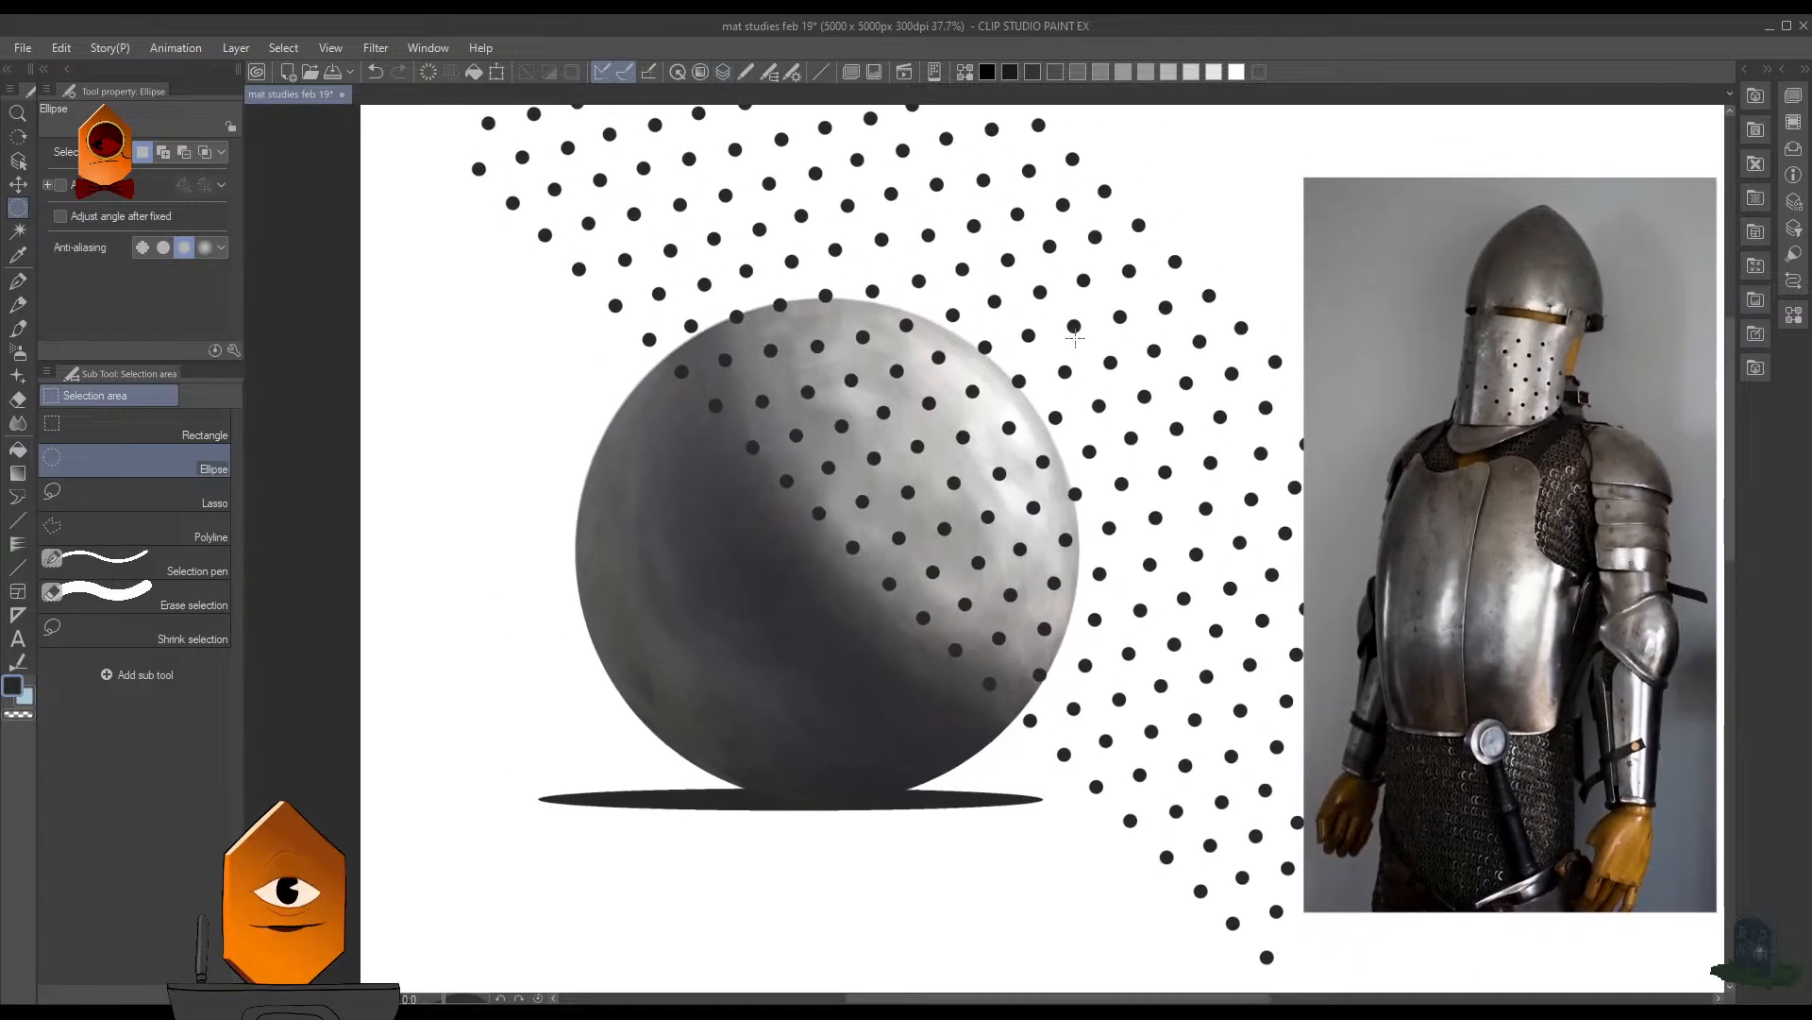
pyautogui.scroll(1, 750, 523)
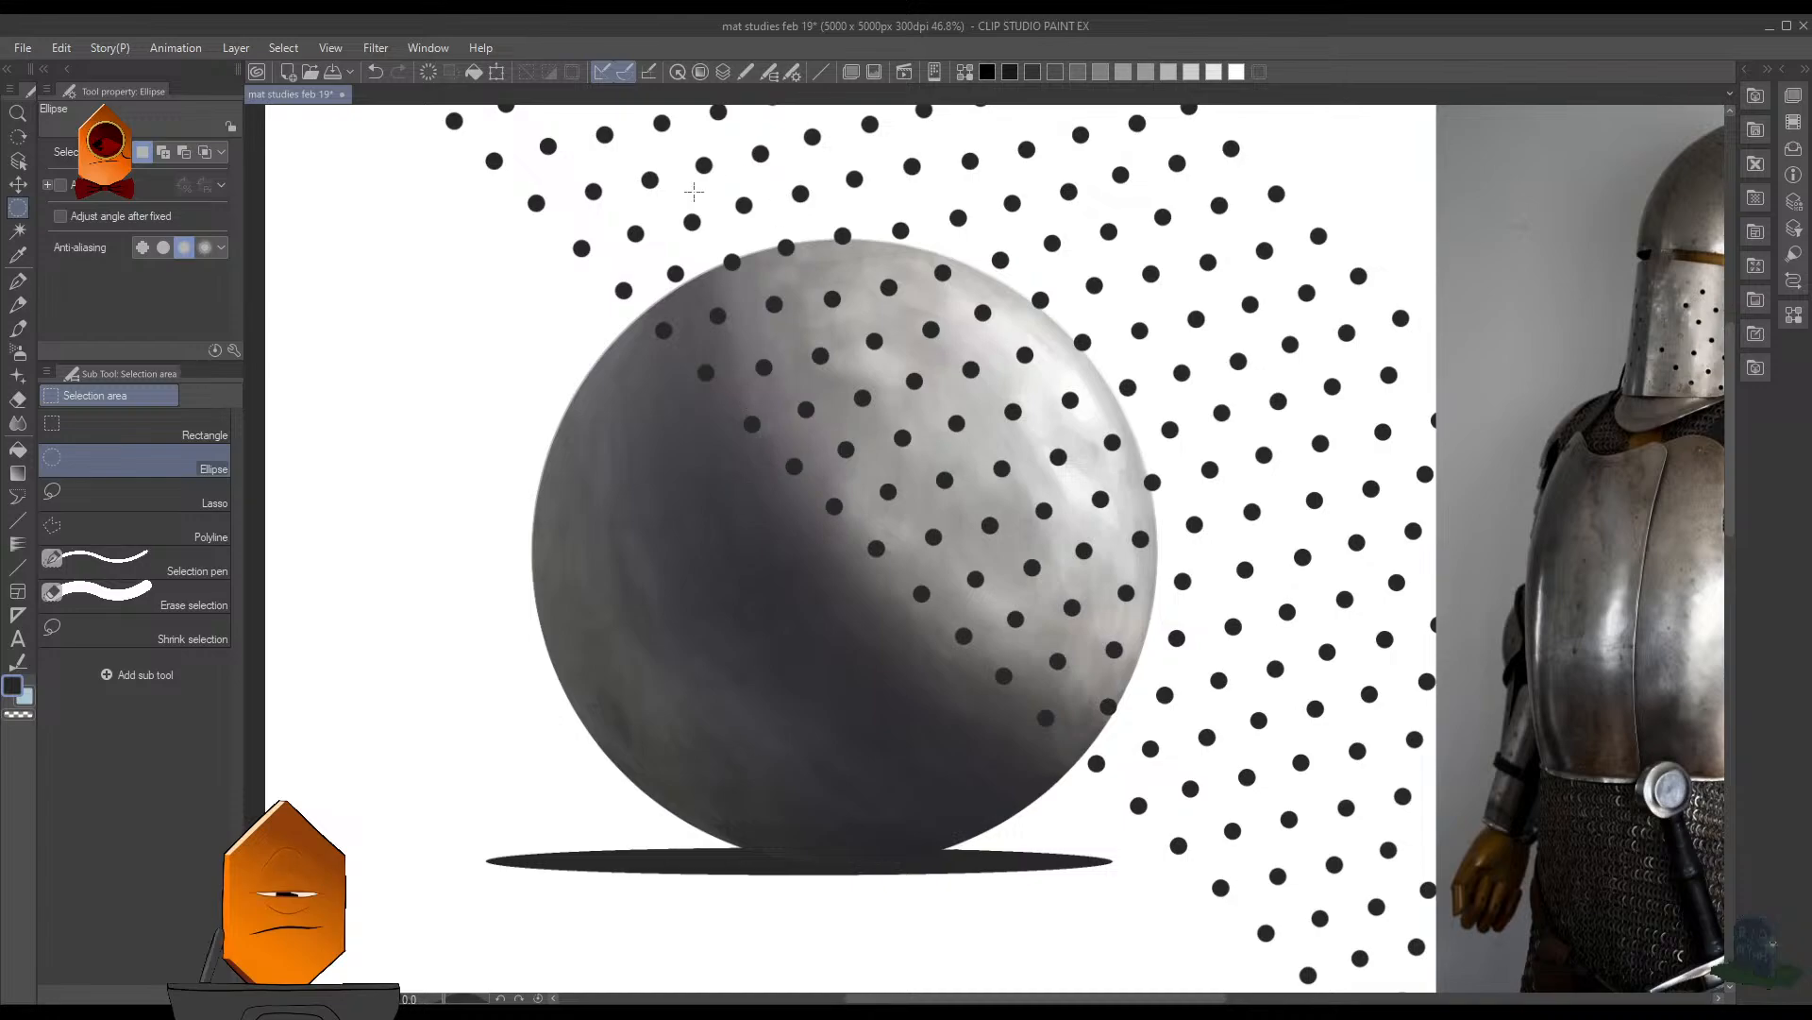
pyautogui.moveTo(500, 248); pyautogui.dragTo(1154, 870)
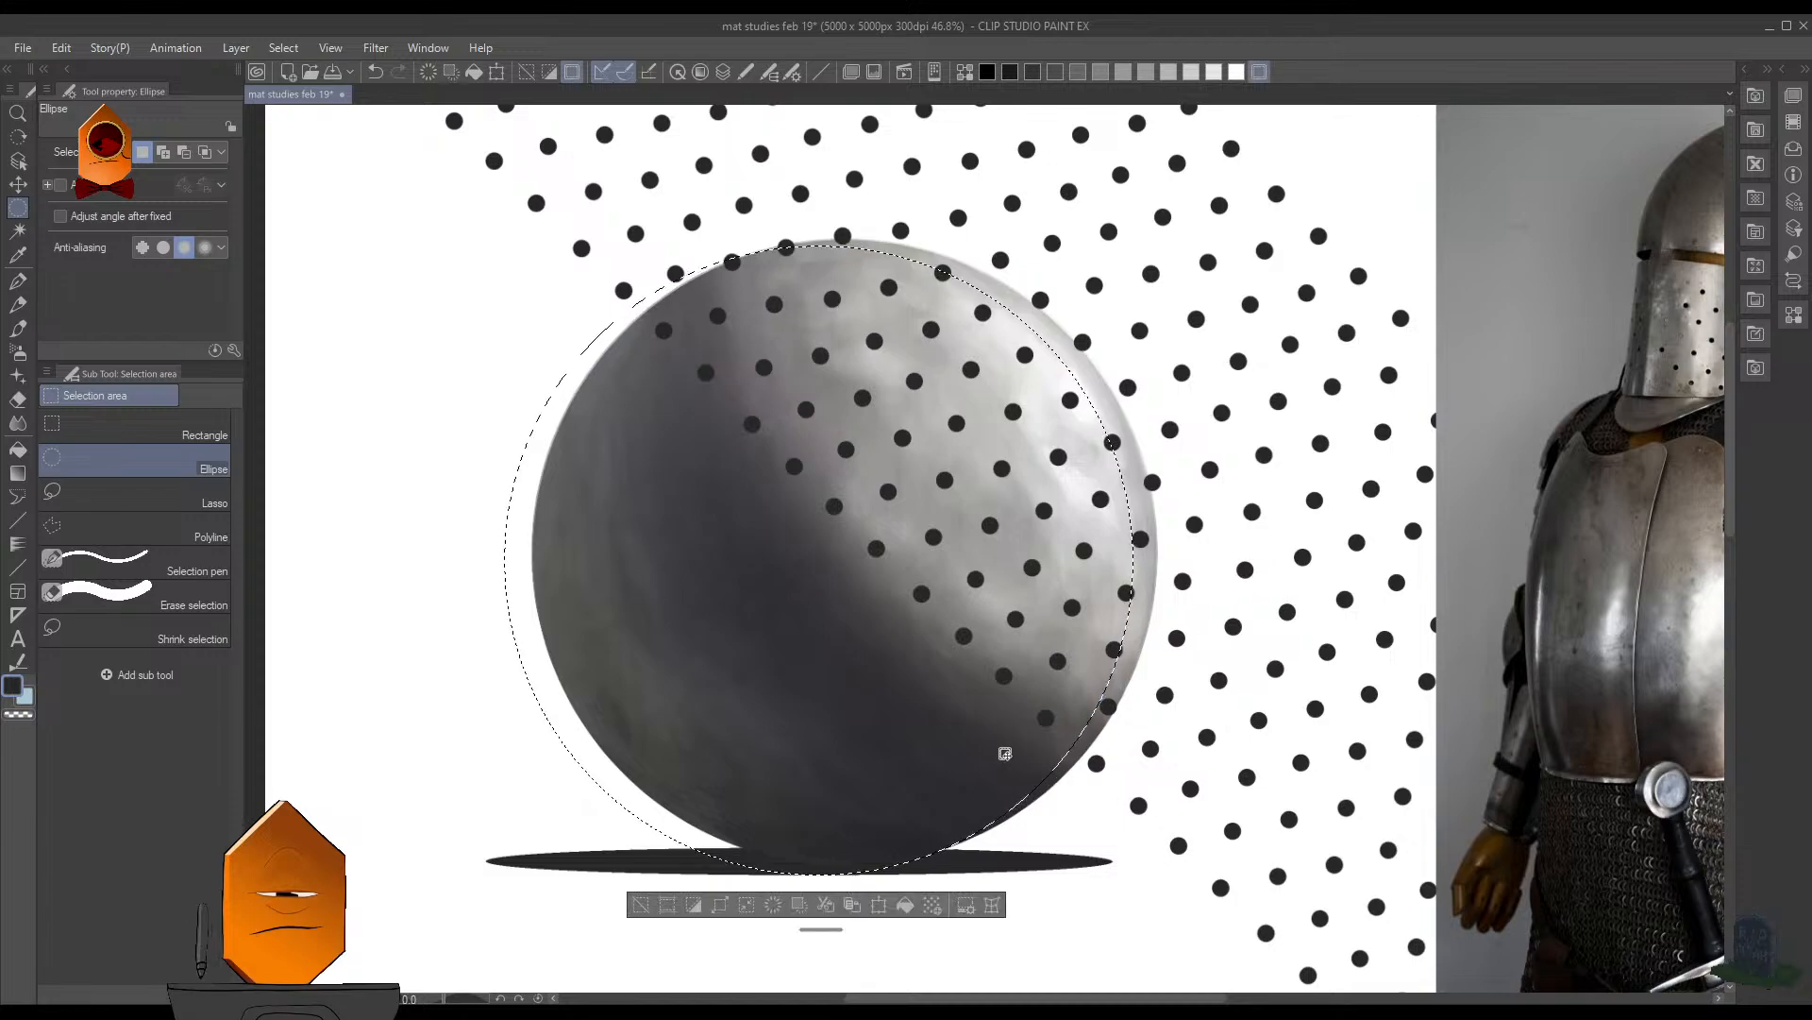
pyautogui.moveTo(958, 752); pyautogui.dragTo(960, 746)
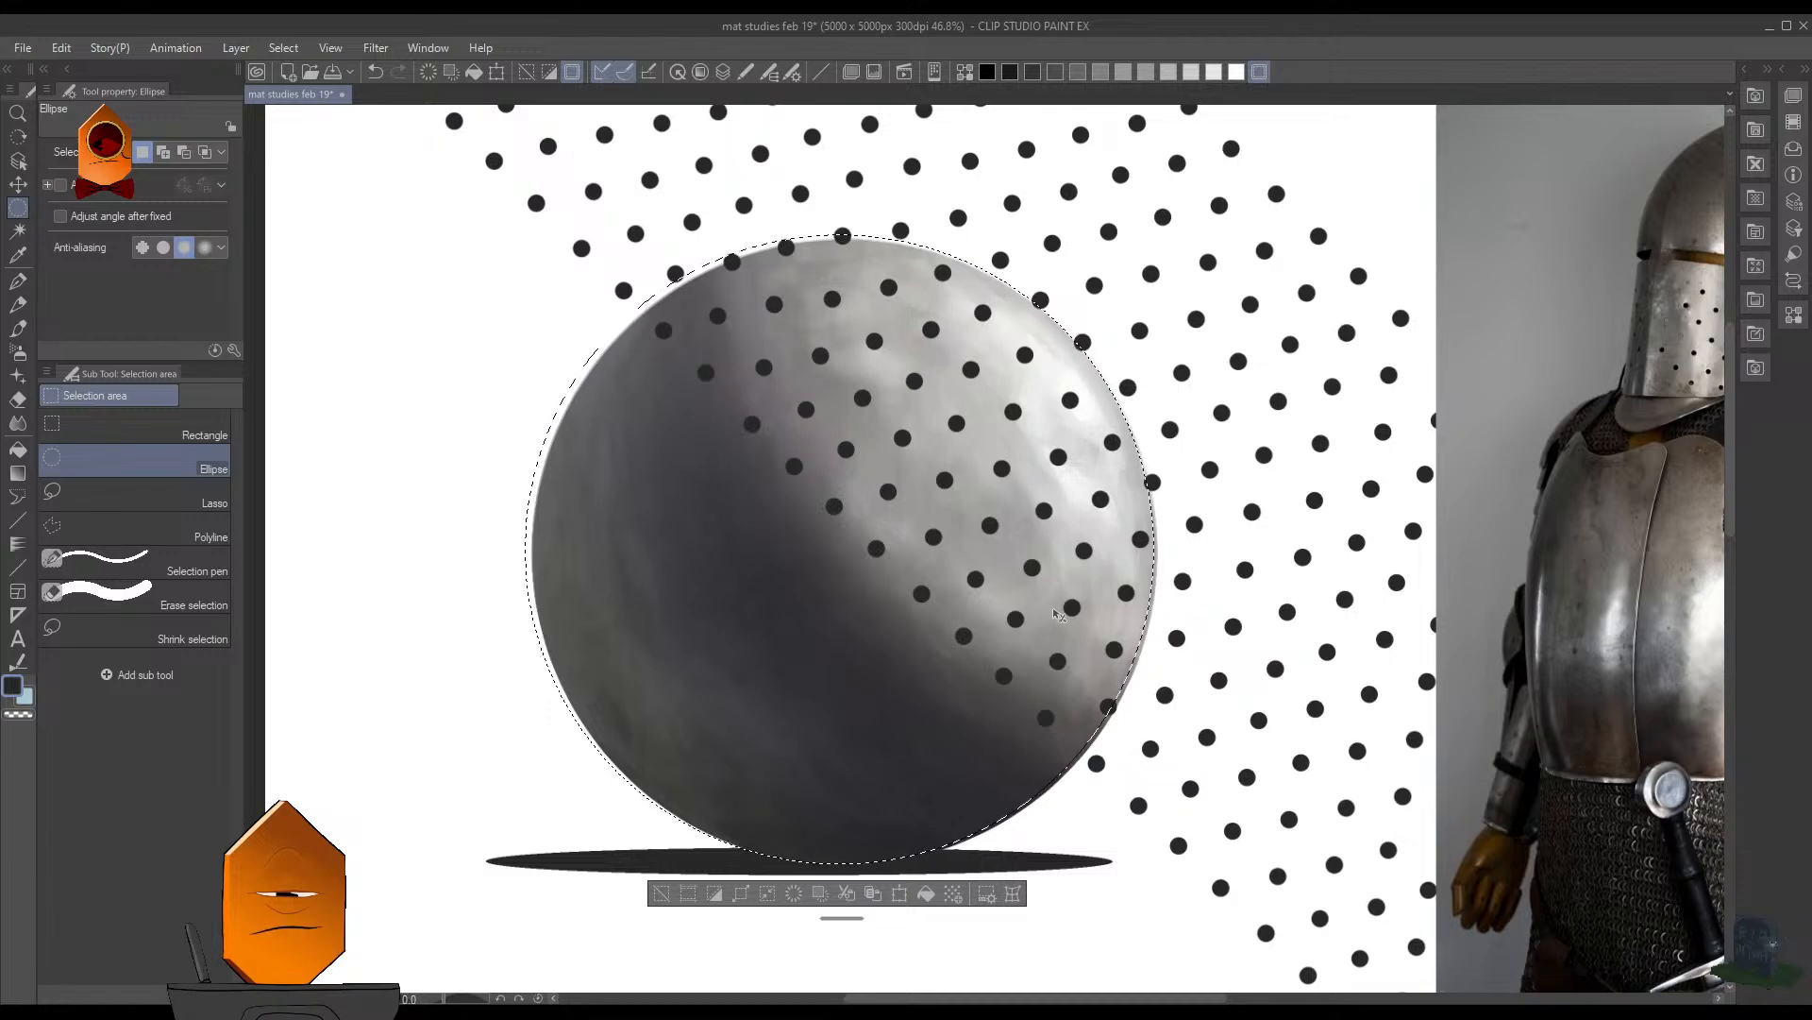
pyautogui.hotkey('ctrl', 'd')
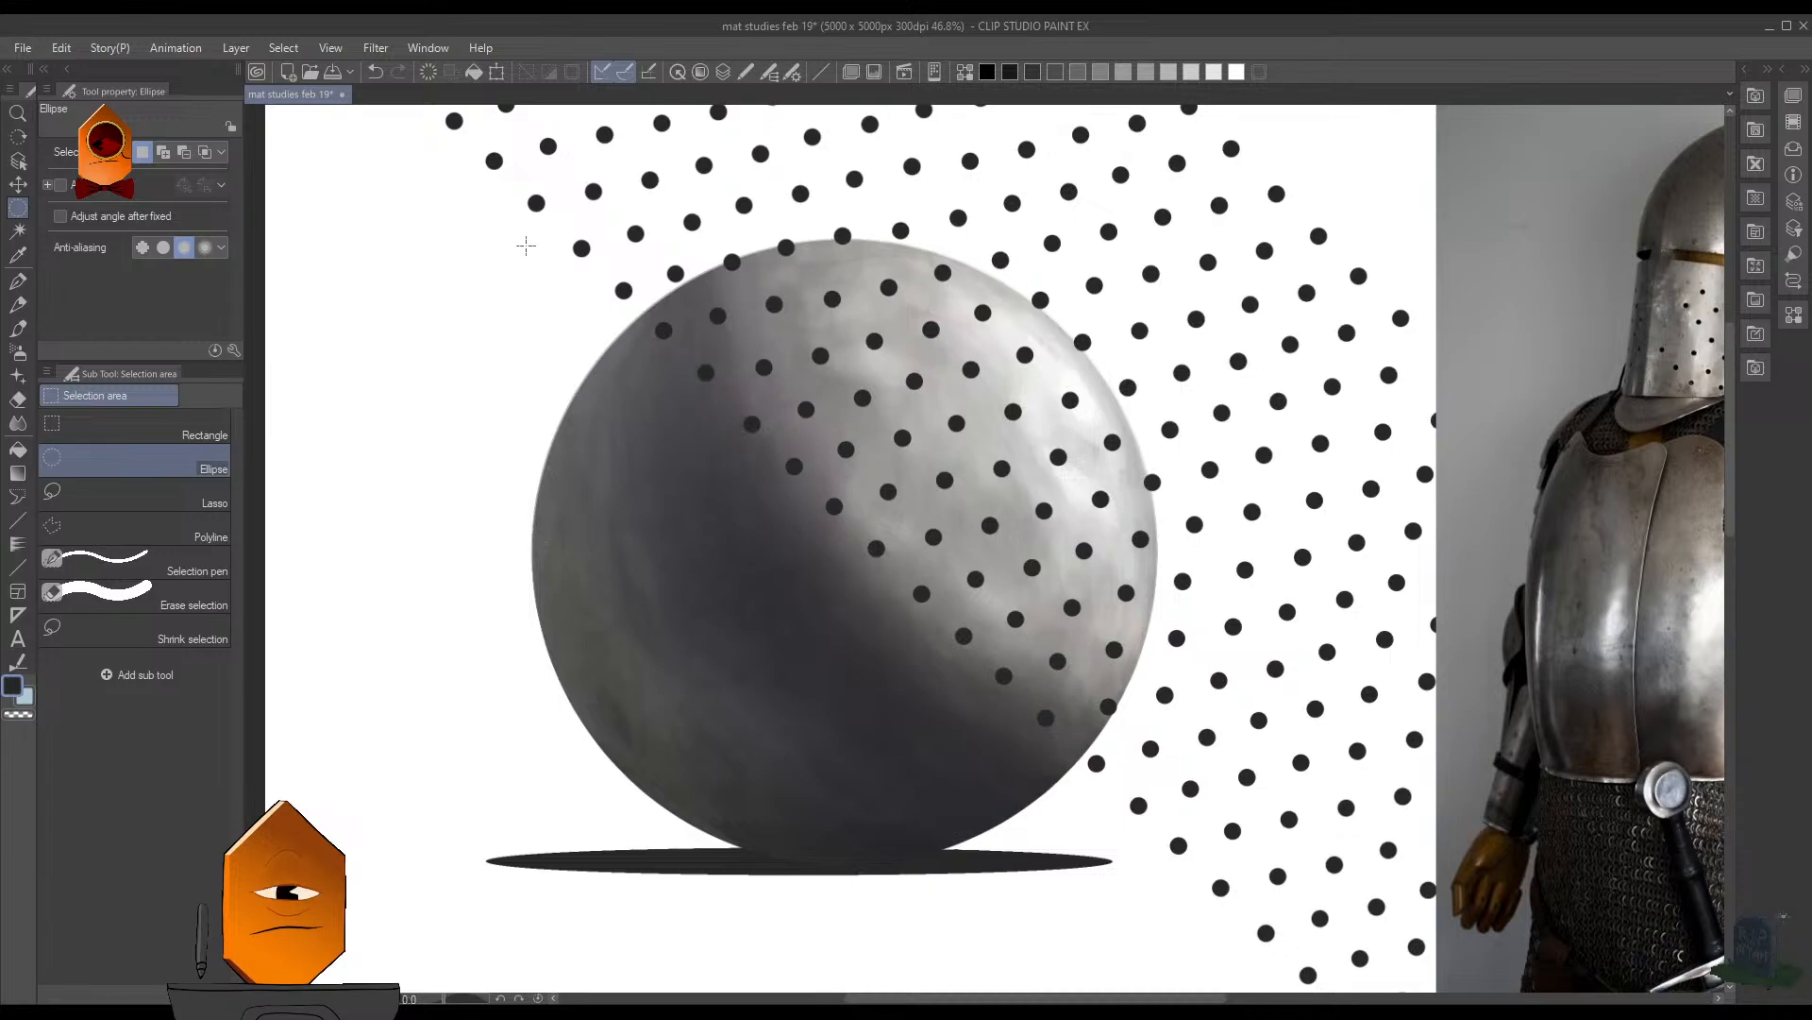
pyautogui.moveTo(525, 210); pyautogui.dragTo(1092, 677)
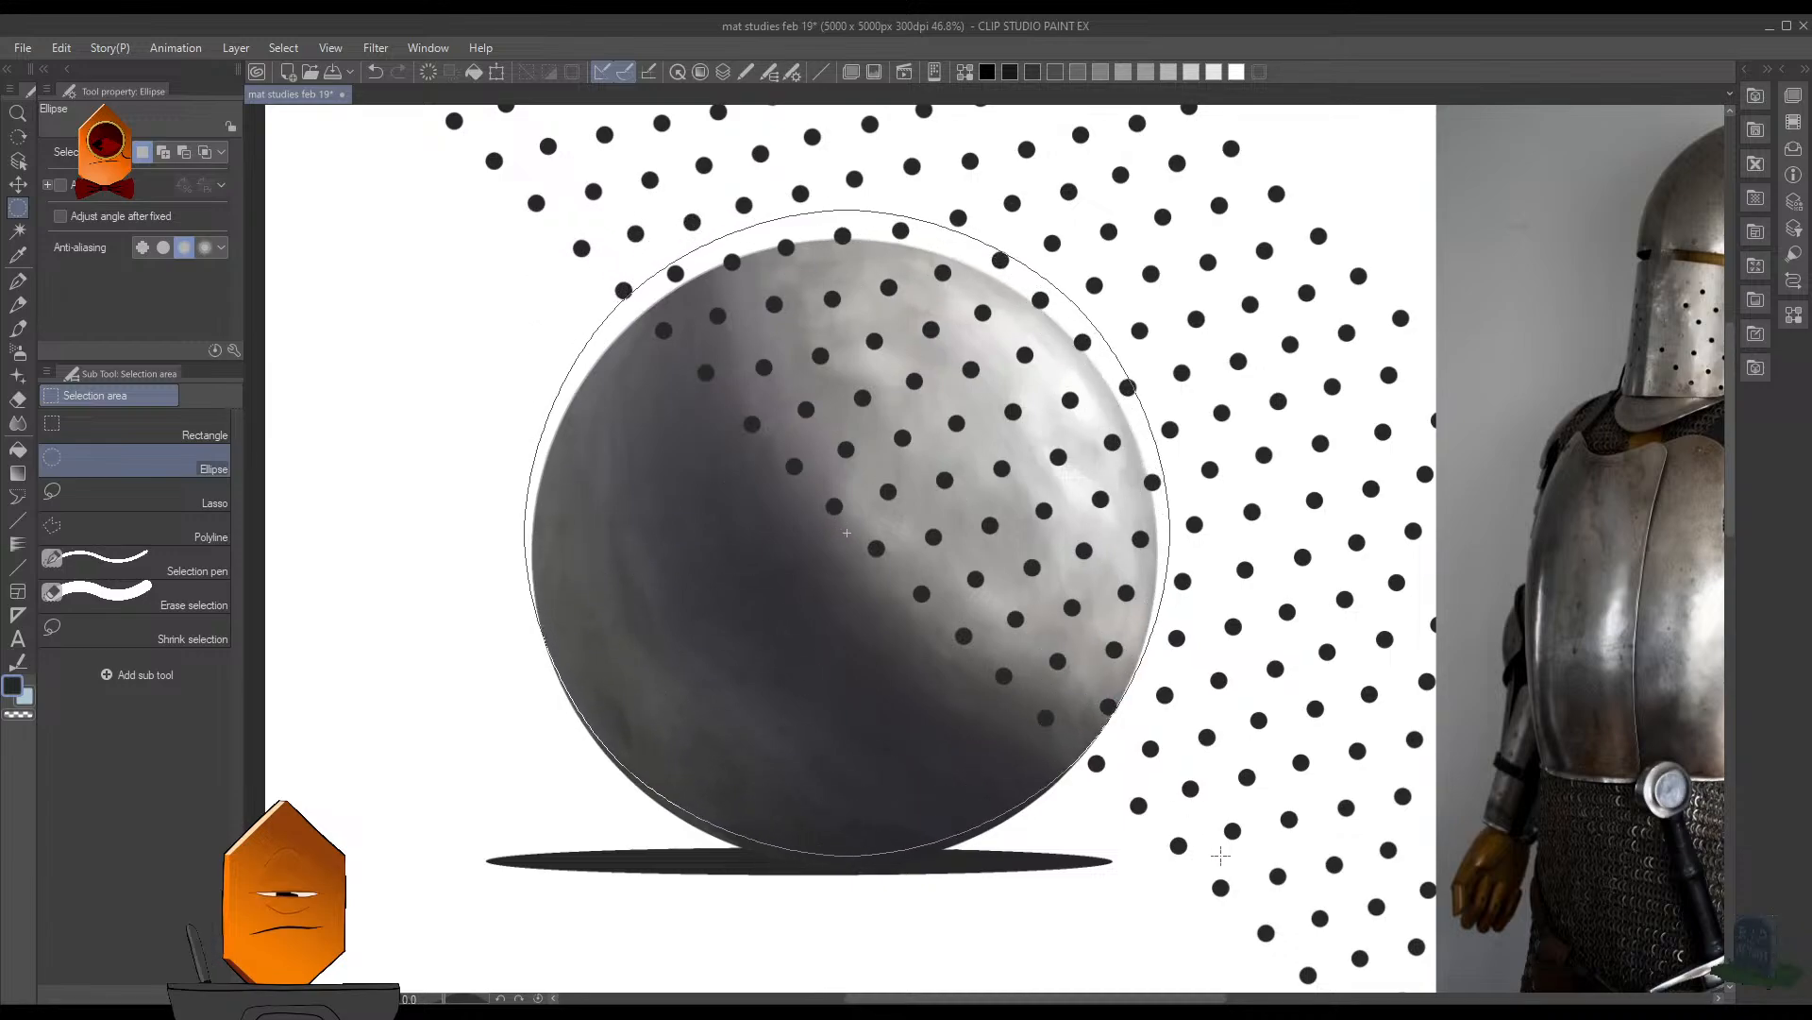
pyautogui.moveTo(1220, 856); pyautogui.dragTo(1195, 846)
pyautogui.moveTo(949, 619); pyautogui.dragTo(953, 640)
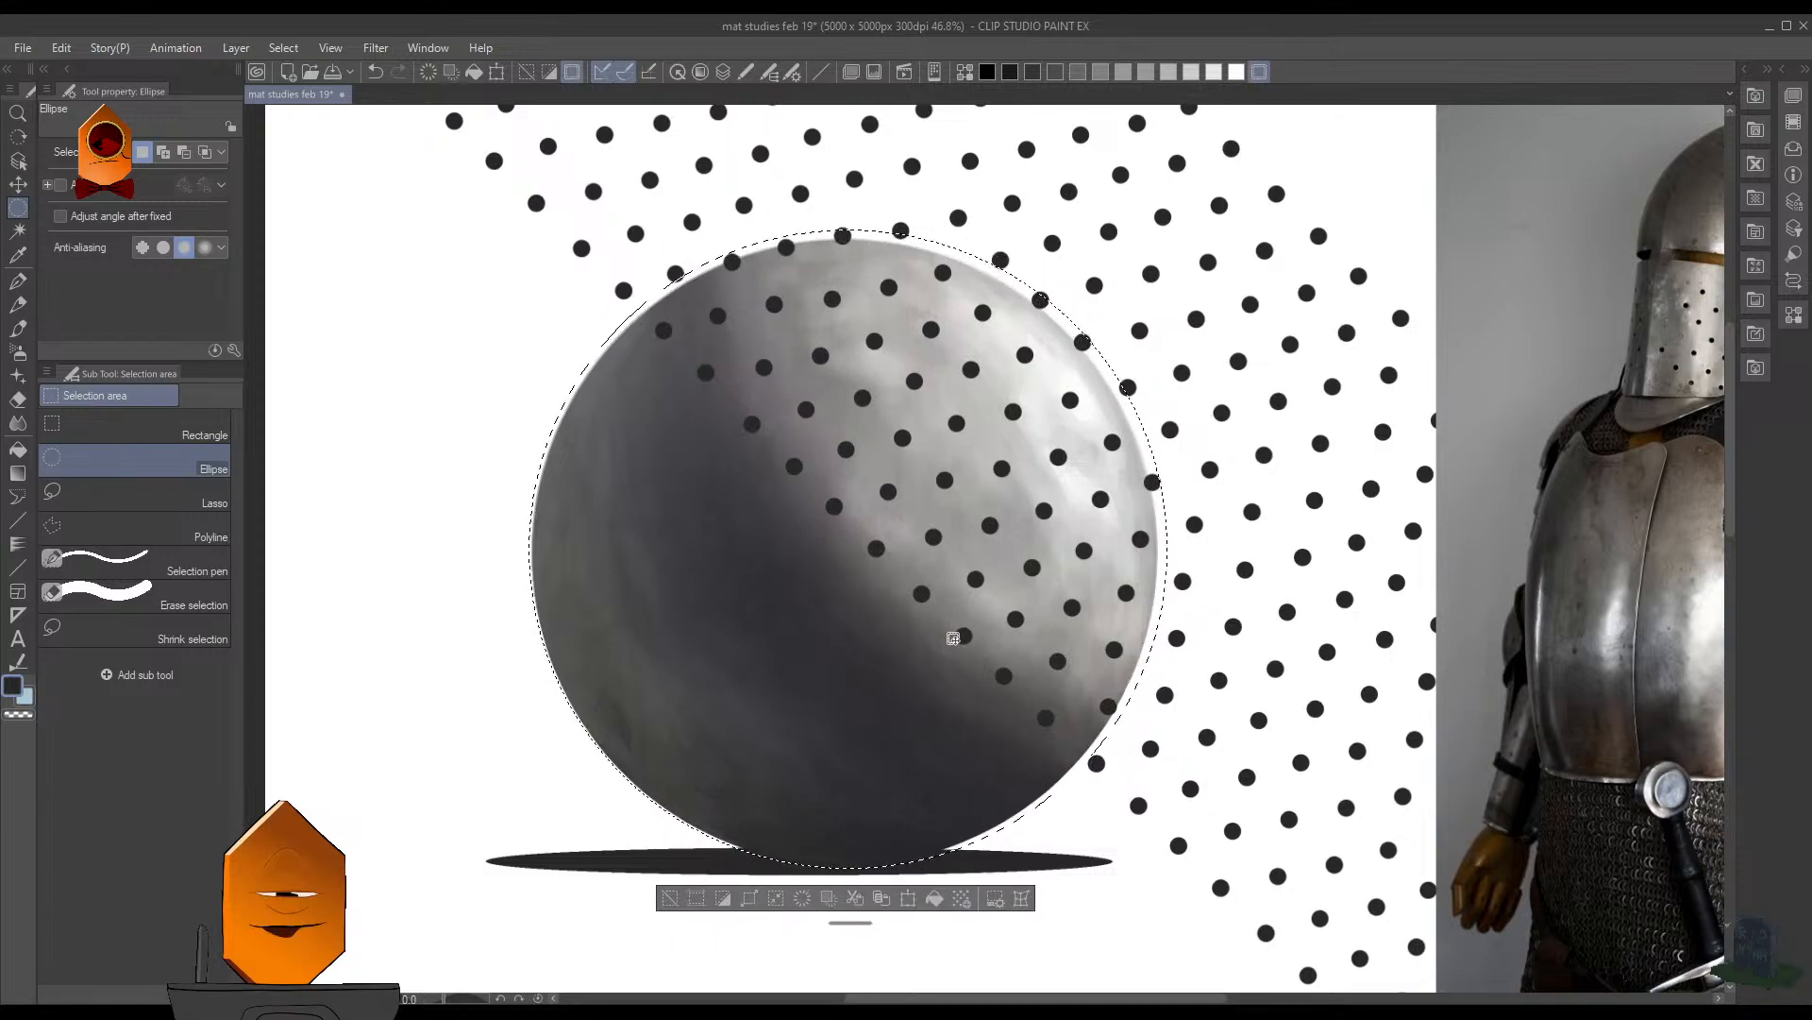
pyautogui.hotkey('ctrl', 'd')
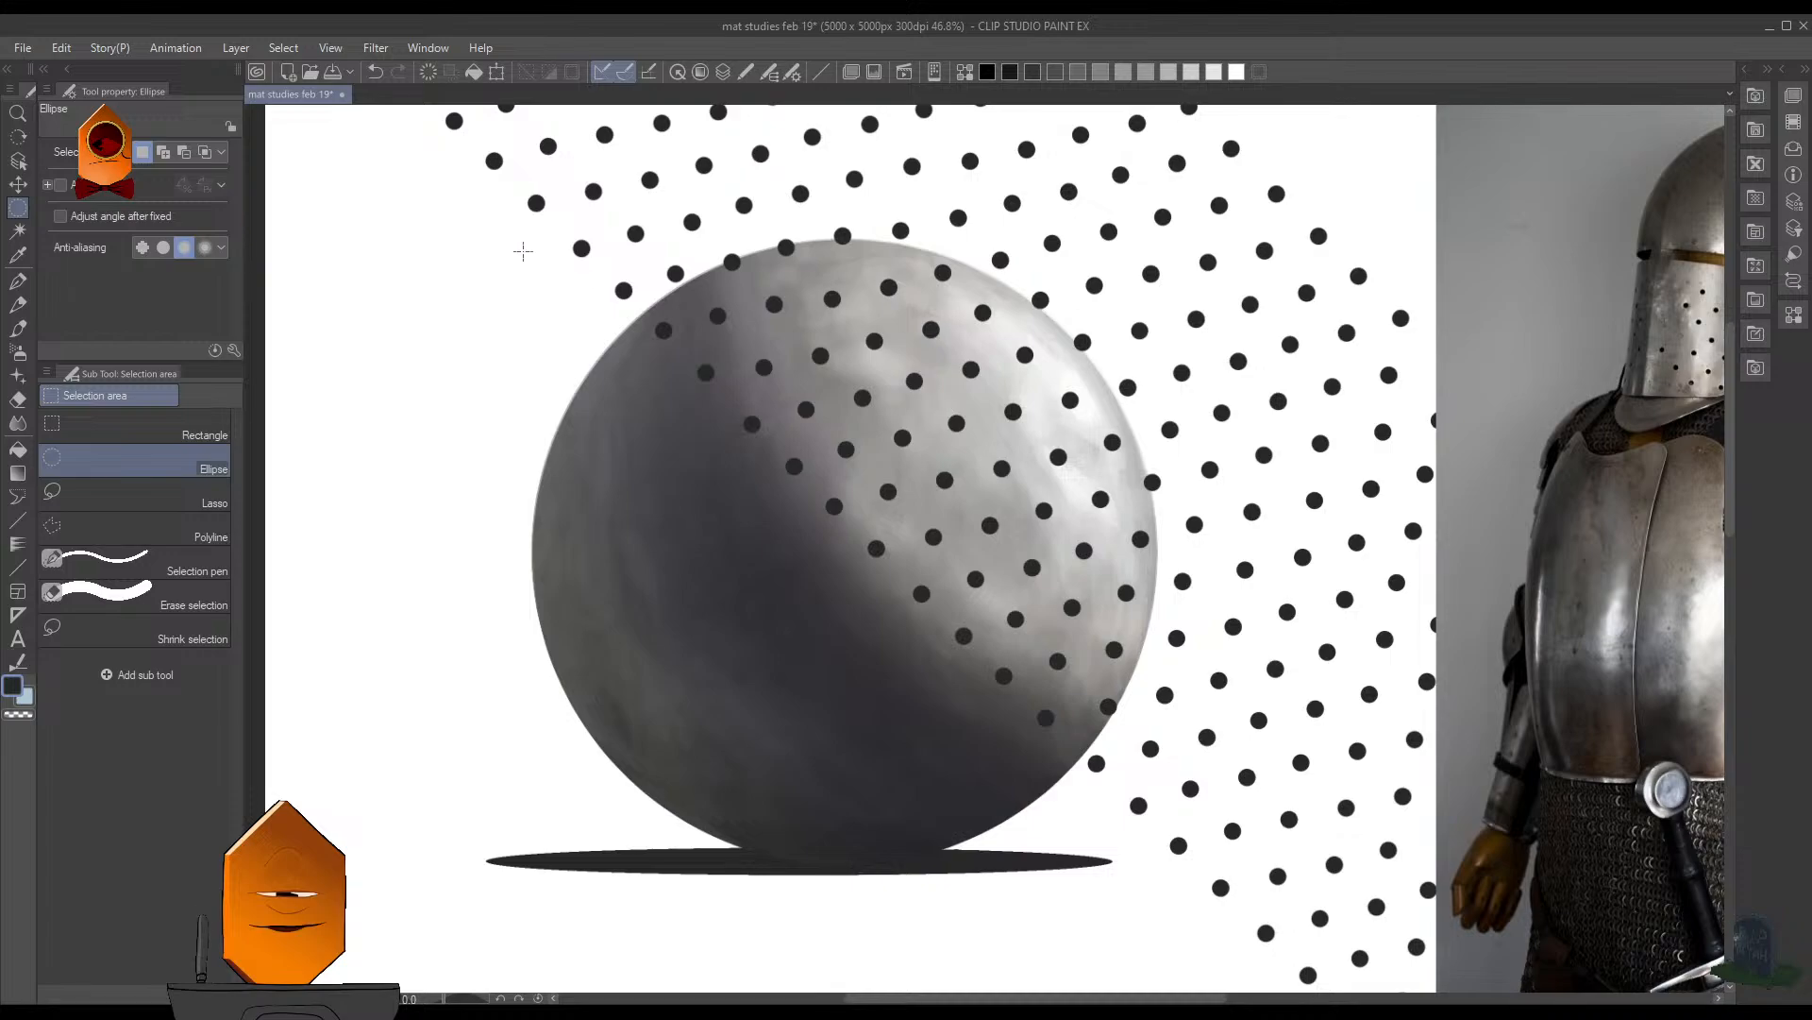
# - Draw an elliptical selection fitted closely around the sphere, check its coverage as a quick mask and restore it as a selection
pyautogui.moveTo(522, 240); pyautogui.dragTo(1157, 845)
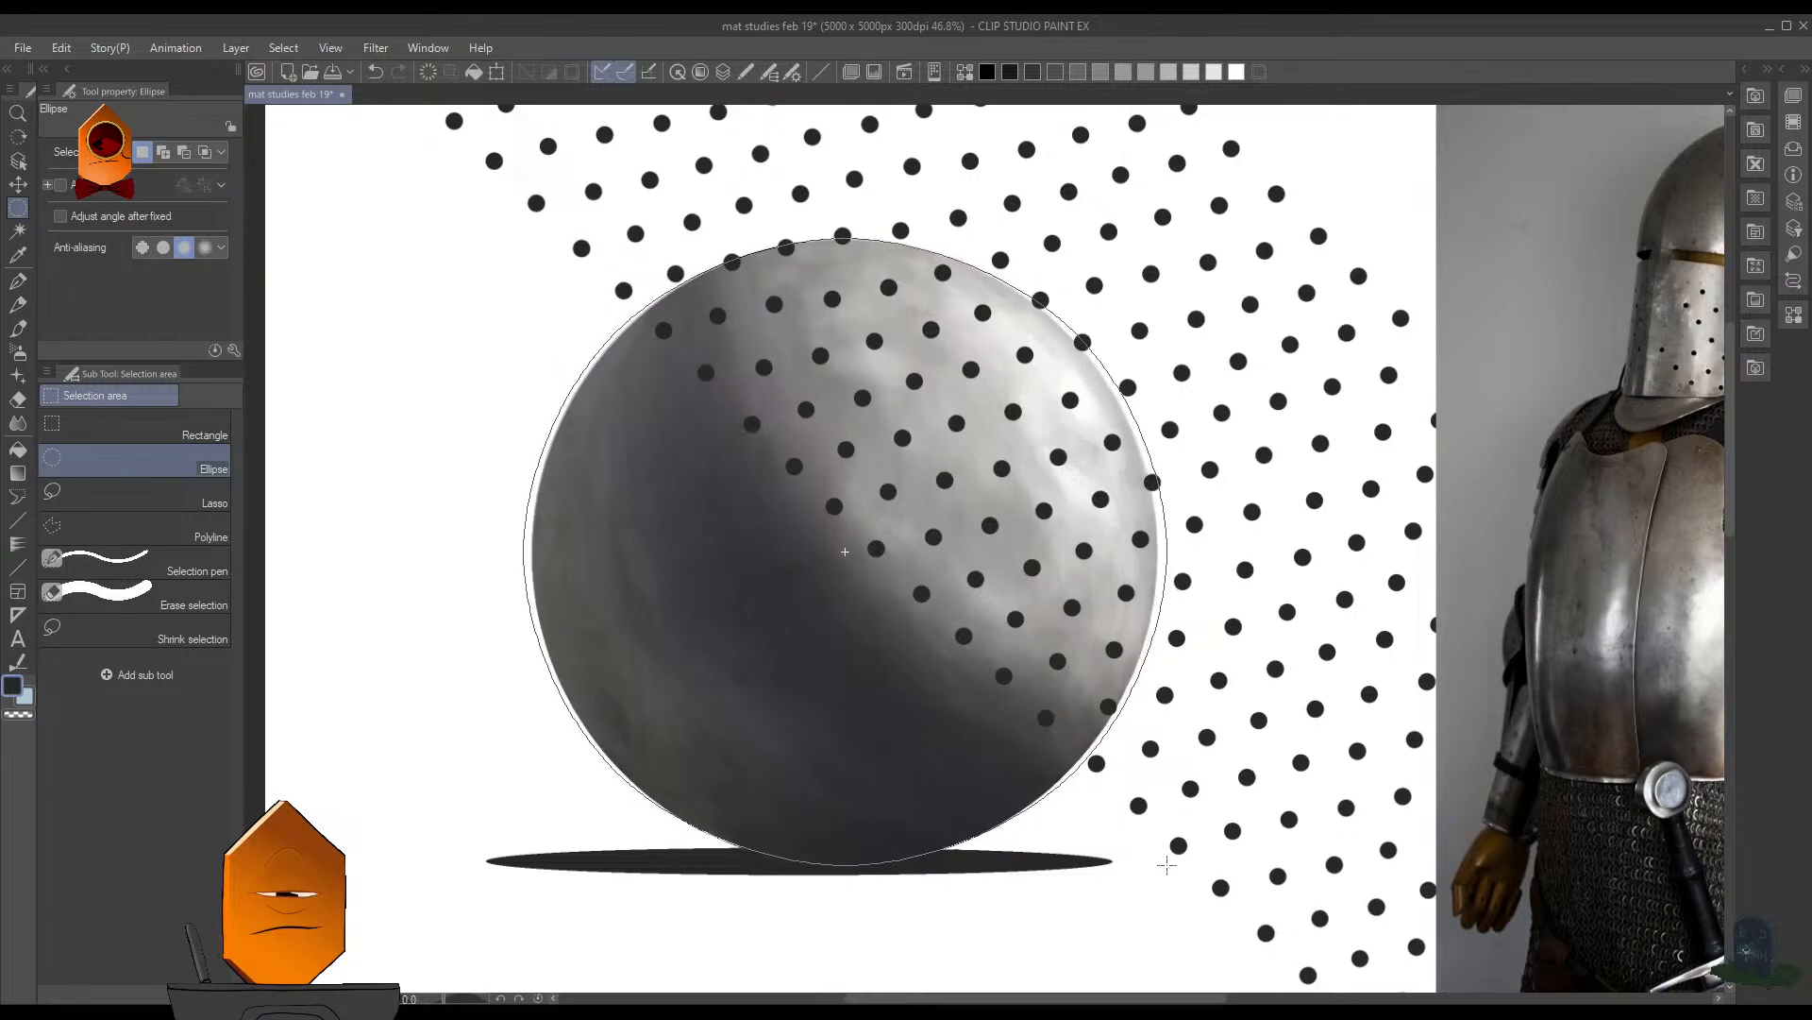
pyautogui.moveTo(1158, 866); pyautogui.dragTo(1161, 869)
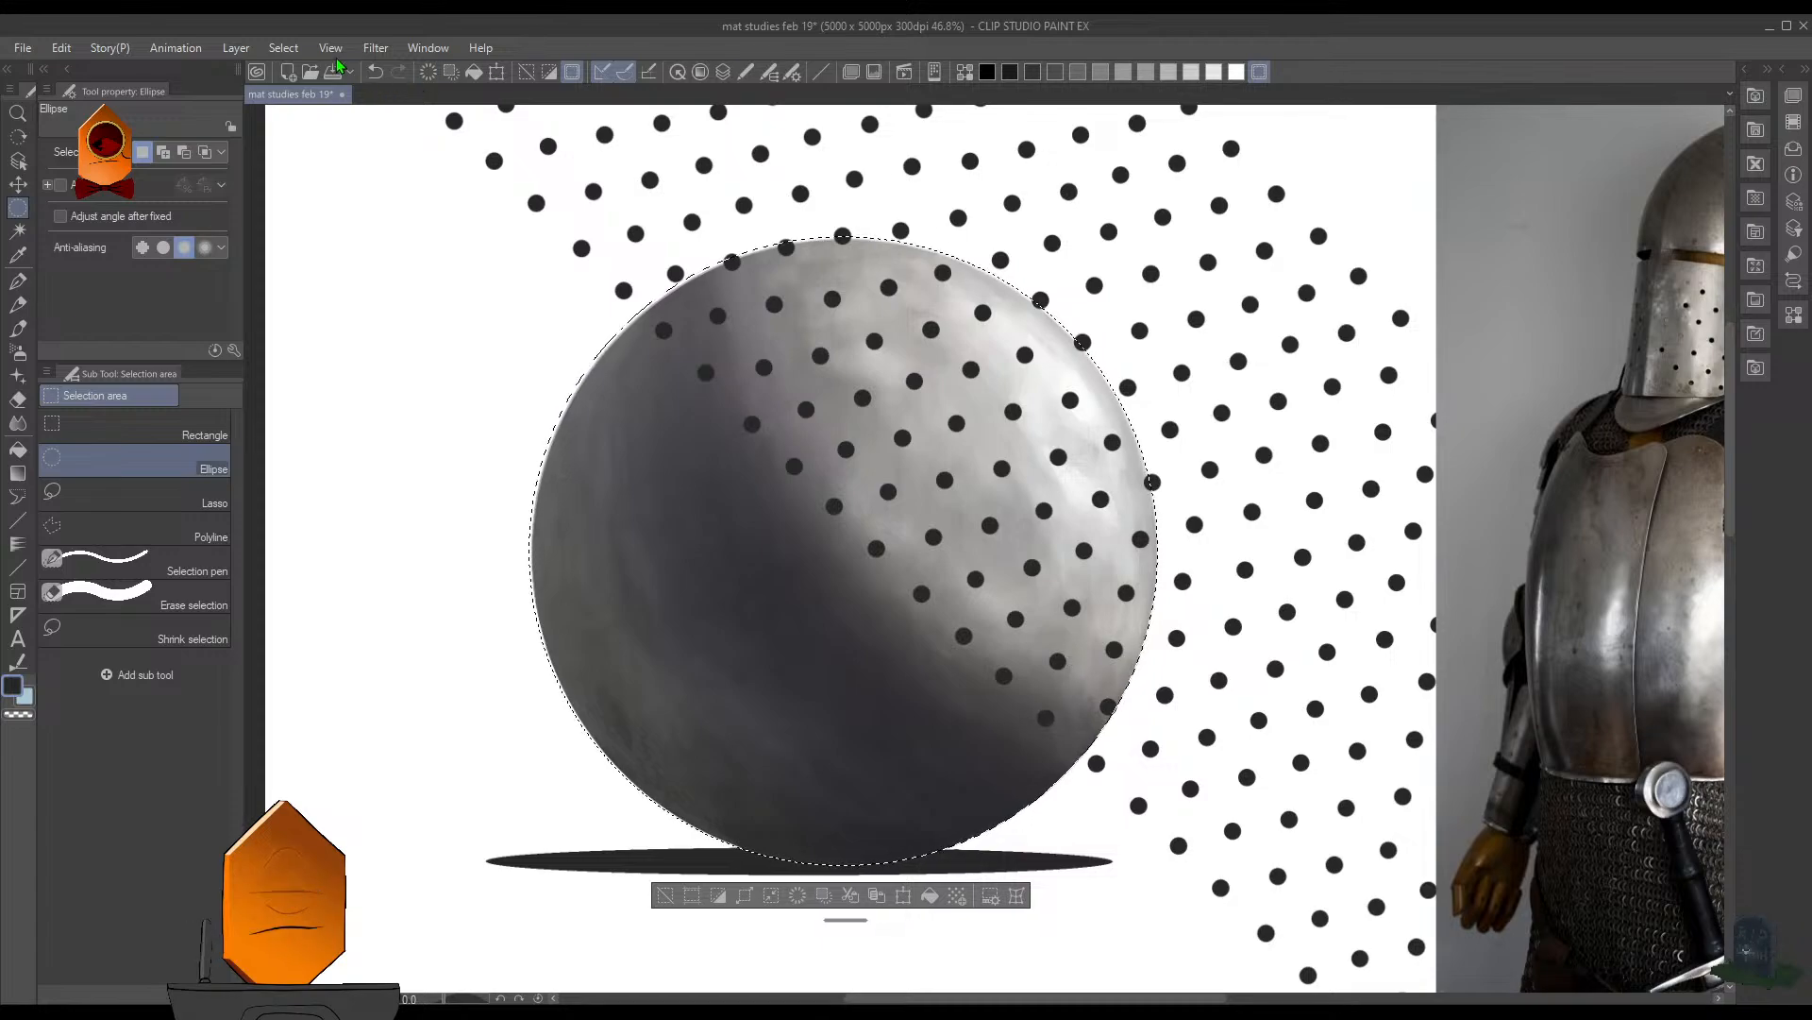
pyautogui.click(298, 54)
pyautogui.click(399, 366)
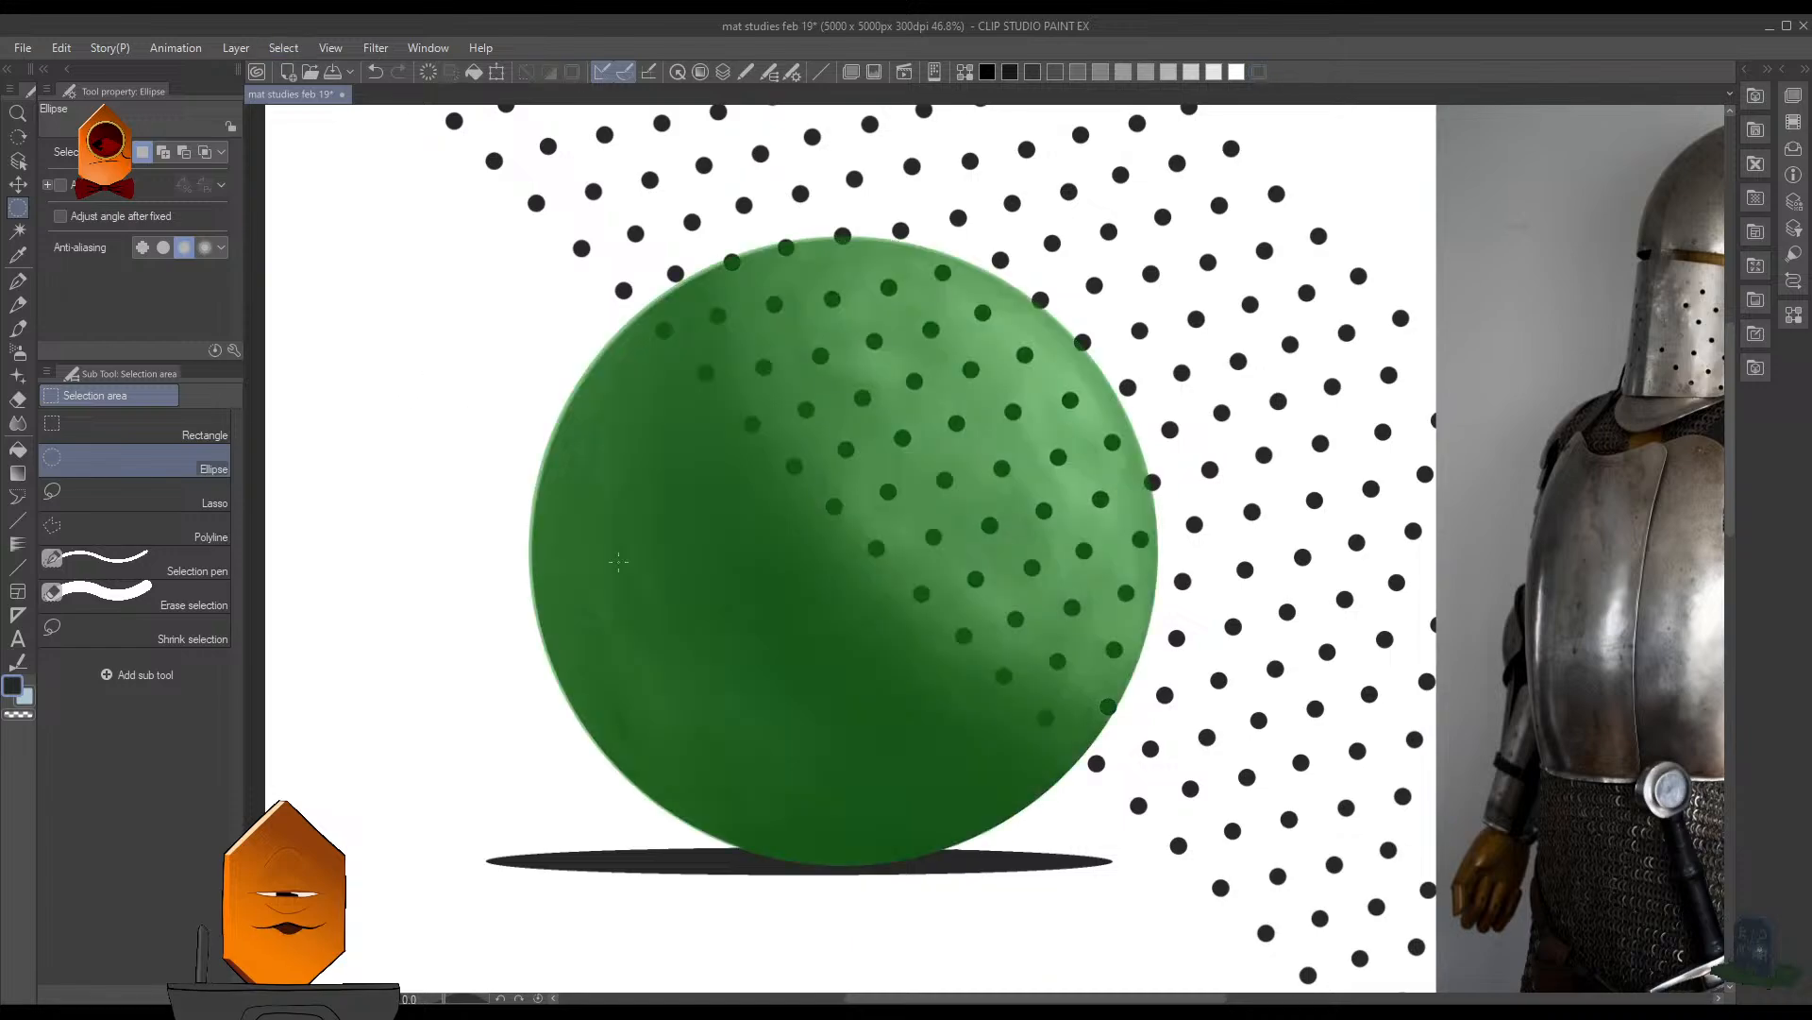
pyautogui.hotkey('ctrl', 'shift', 'h')
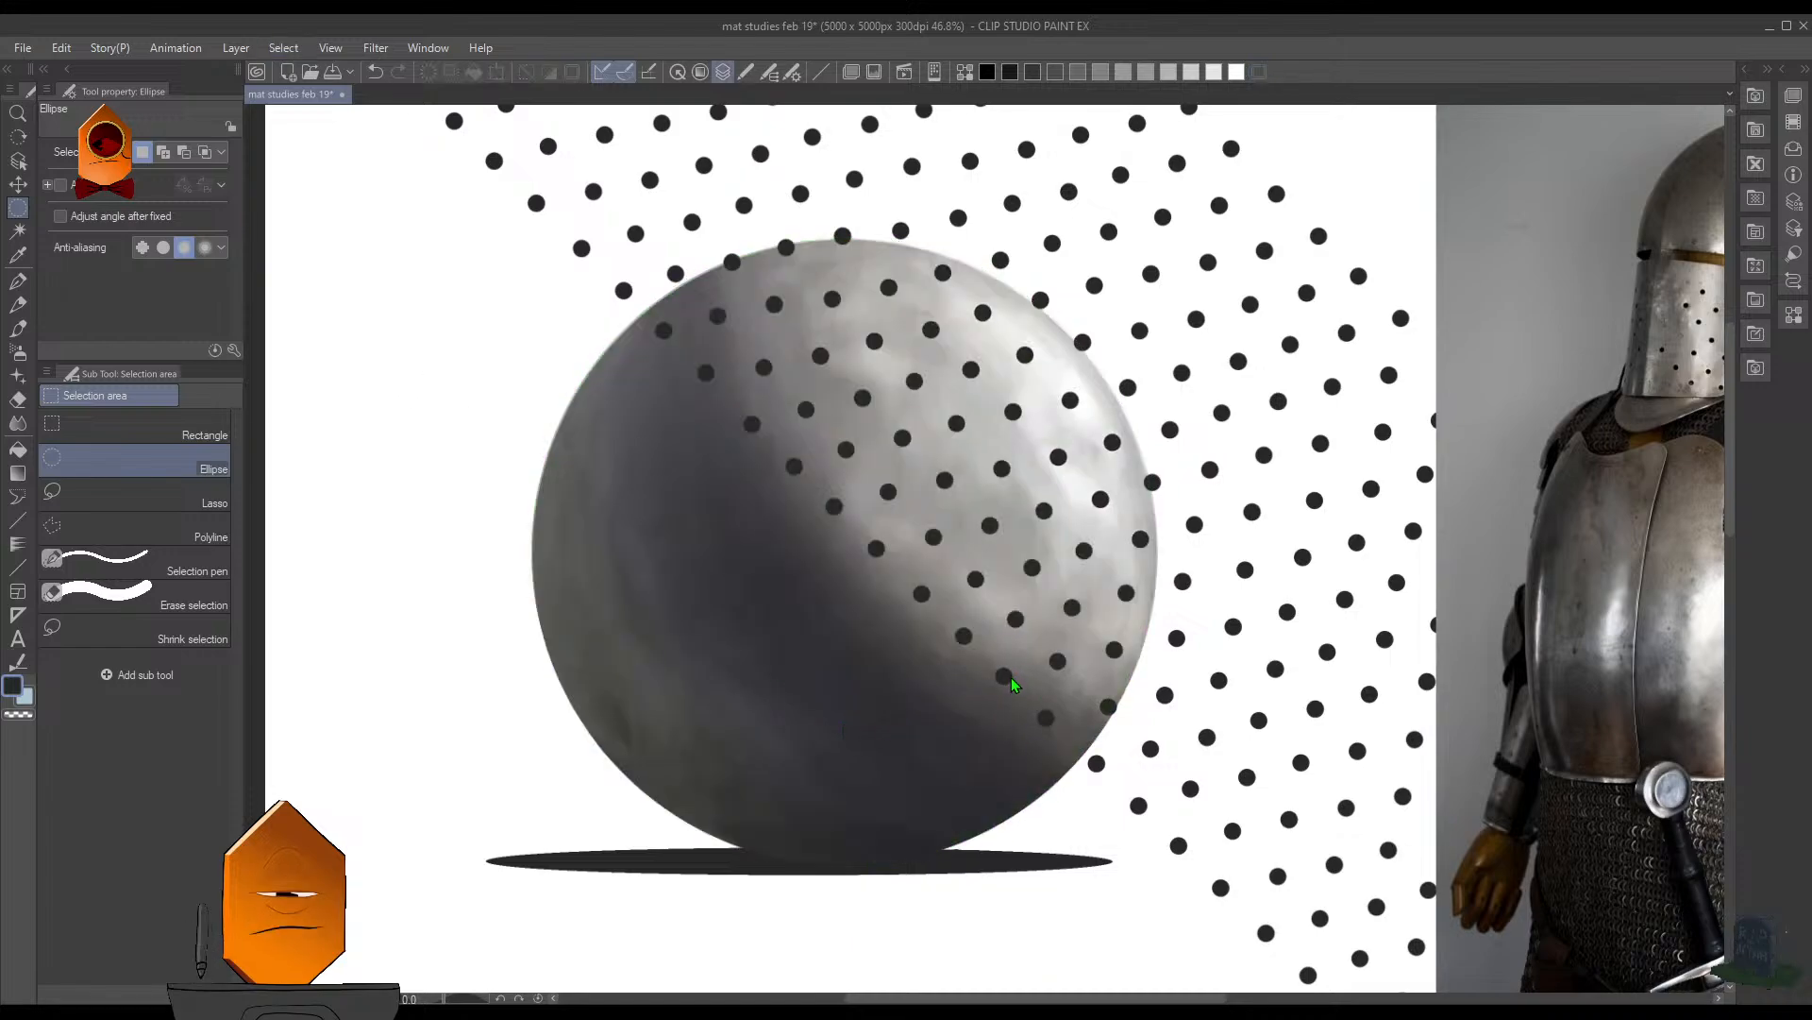
pyautogui.hotkey('ctrl', 'shift', 'd')
# - Invert the sphere selection and delete all holes lying outside the sphere from the pattern layer
pyautogui.scroll(-4, 1039, 664)
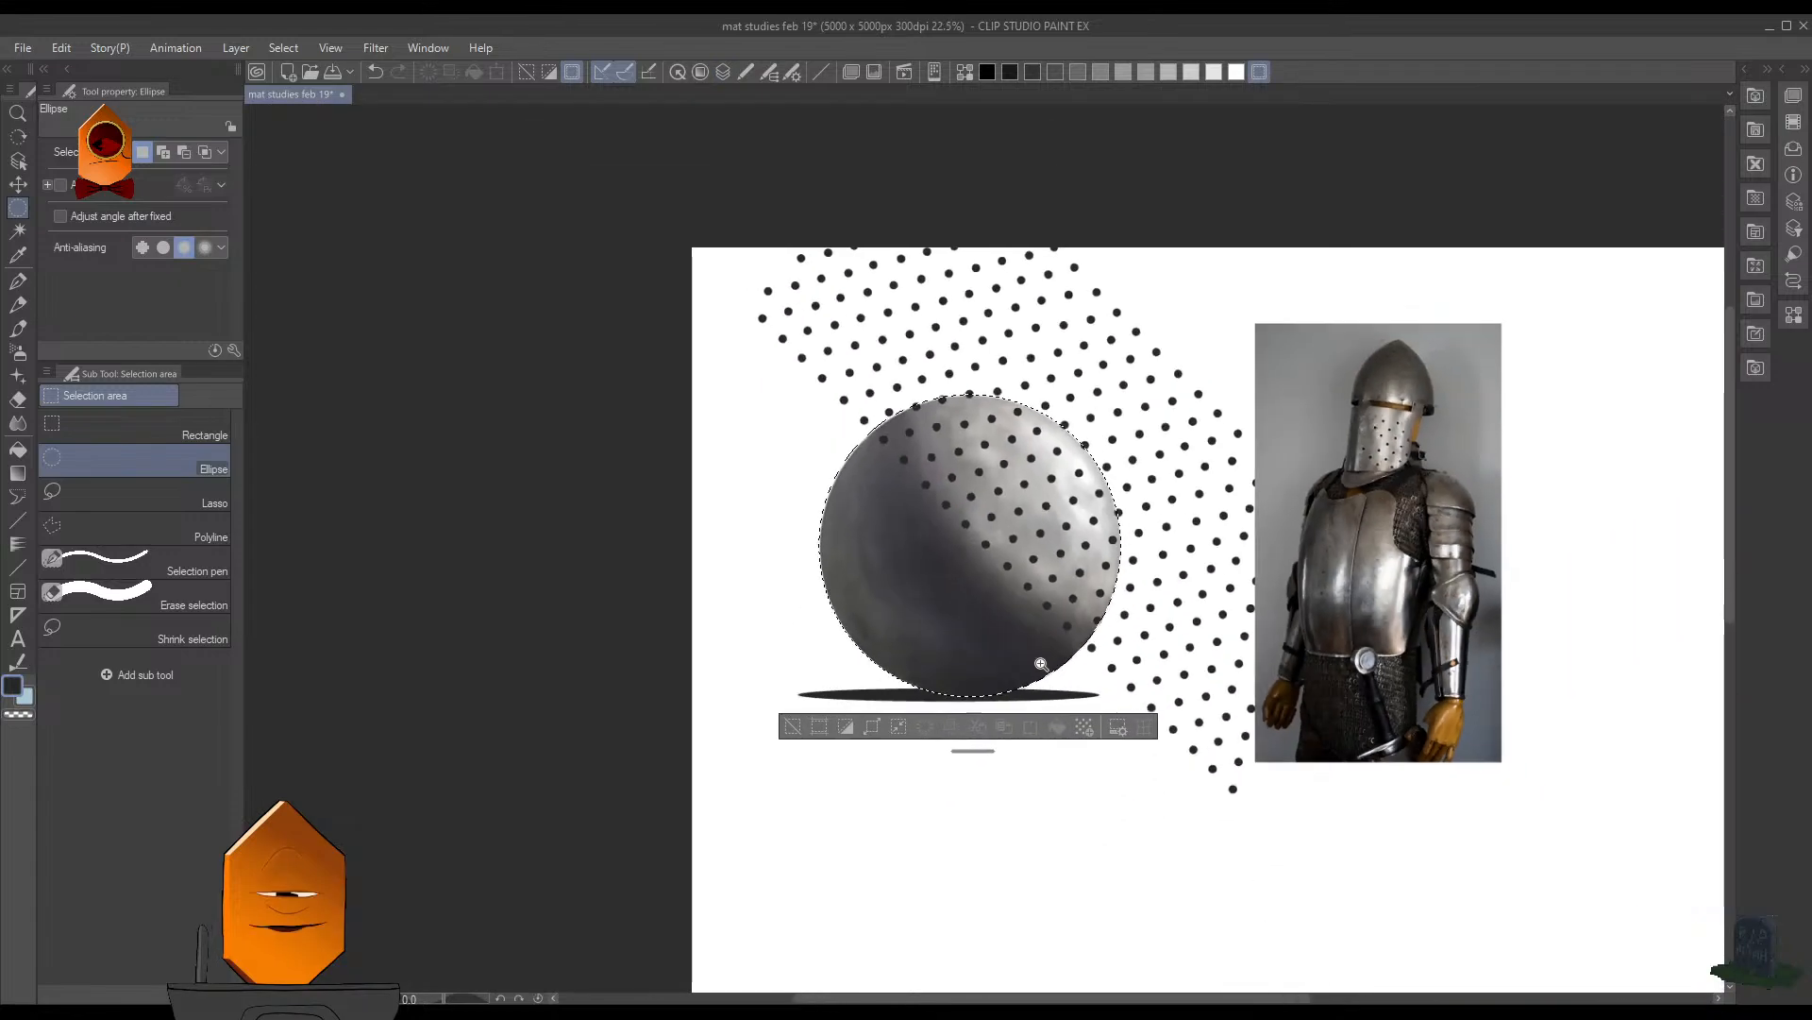
pyautogui.scroll(3, 1046, 663)
pyautogui.press('F7')
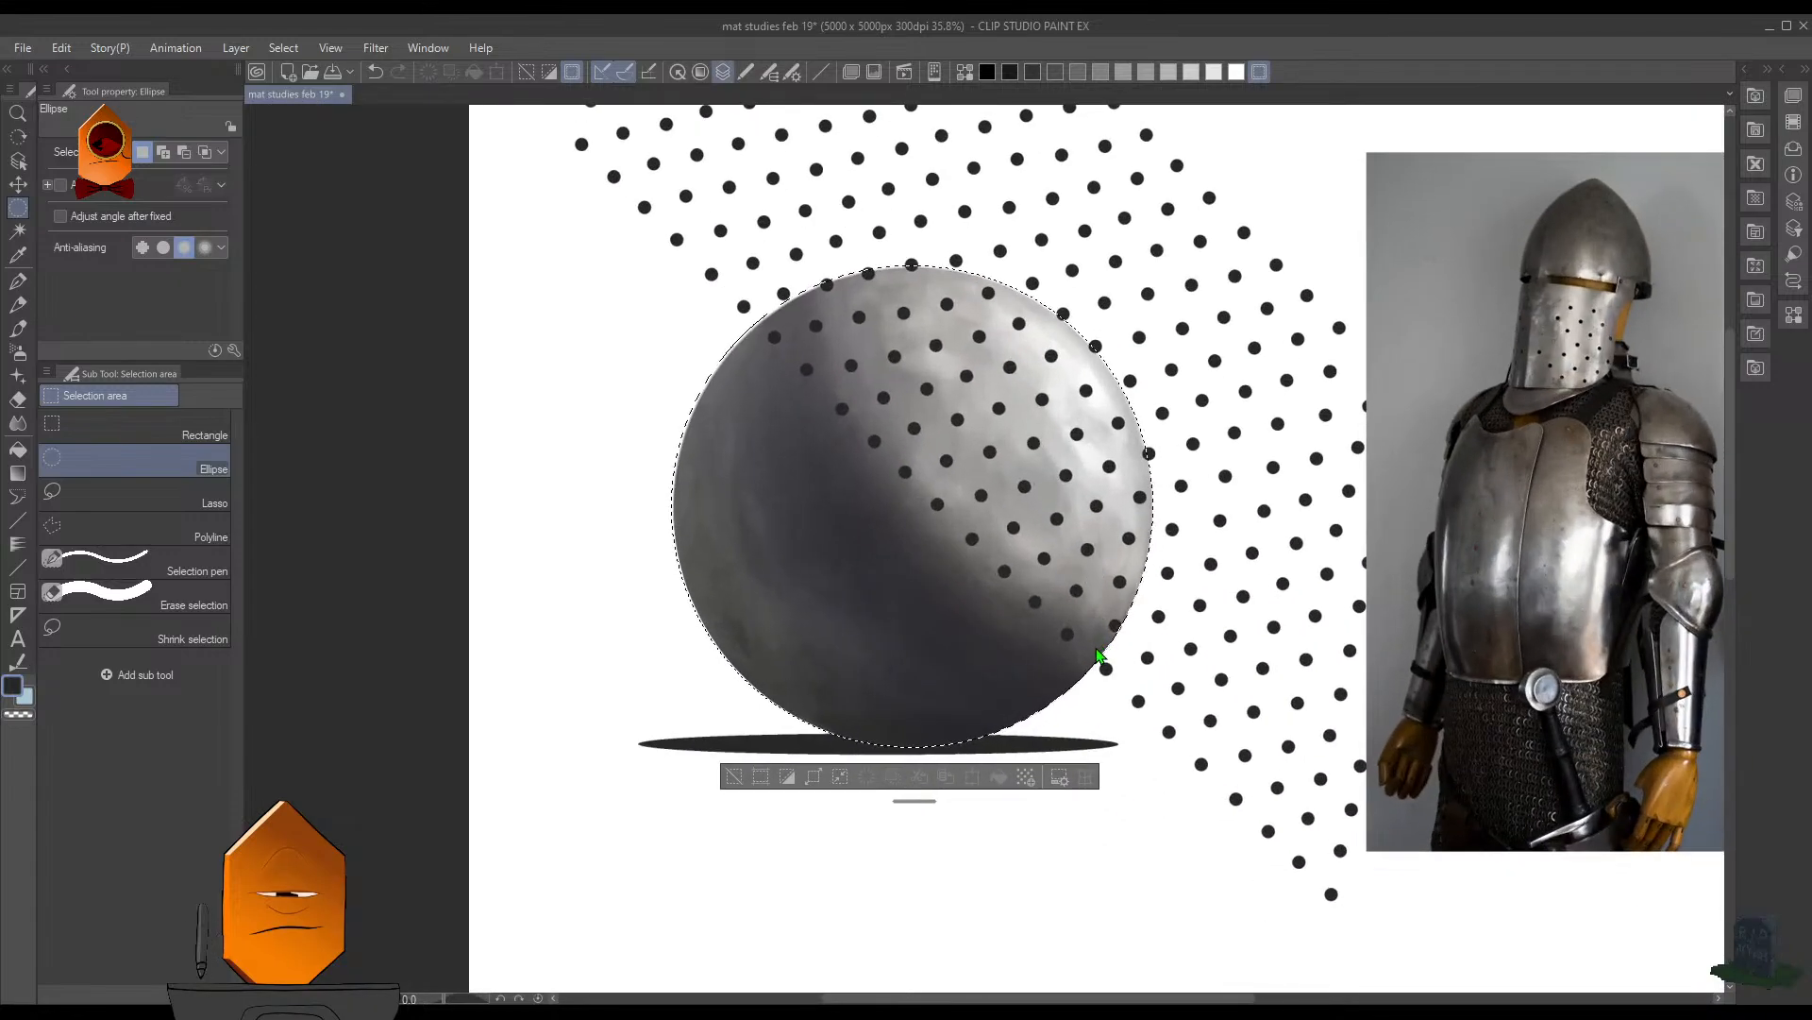
pyautogui.keyDown('ctrl'); pyautogui.keyDown('shift'); pyautogui.click(1078, 433); pyautogui.keyUp('shift'); pyautogui.keyUp('ctrl')
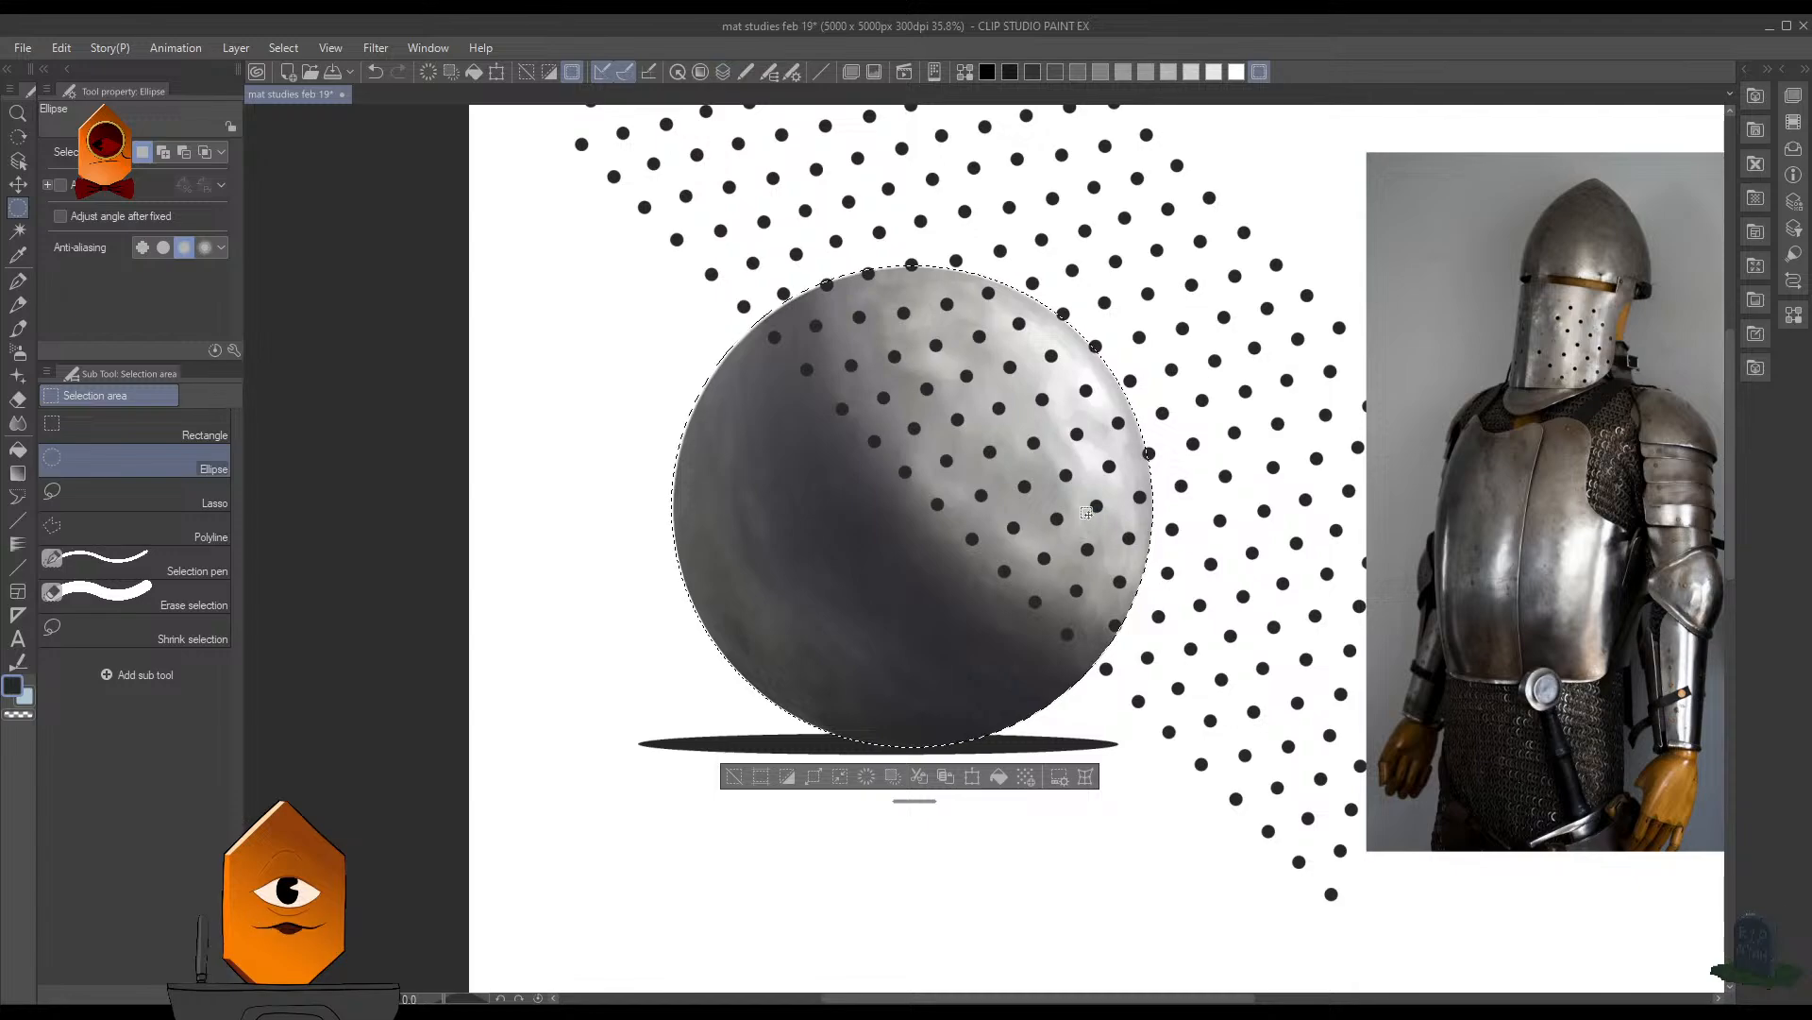
pyautogui.hotkey('ctrl', 'shift', 'i')
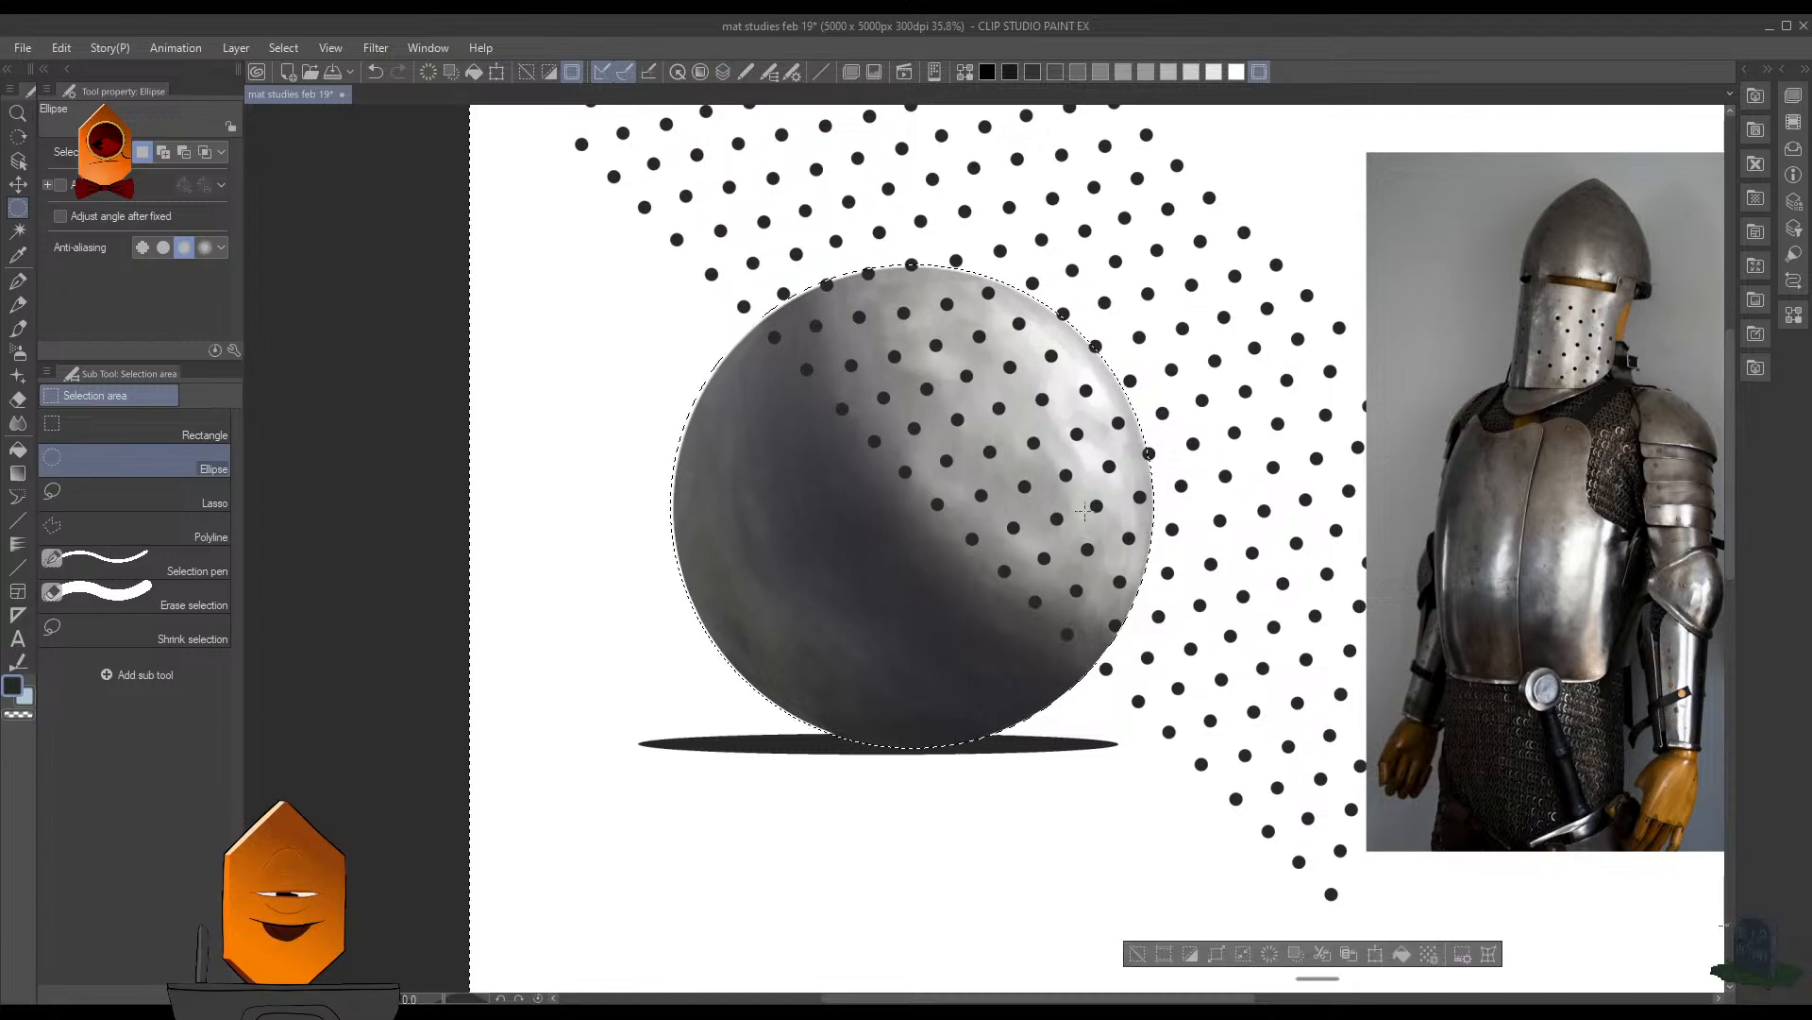
pyautogui.press('Delete')
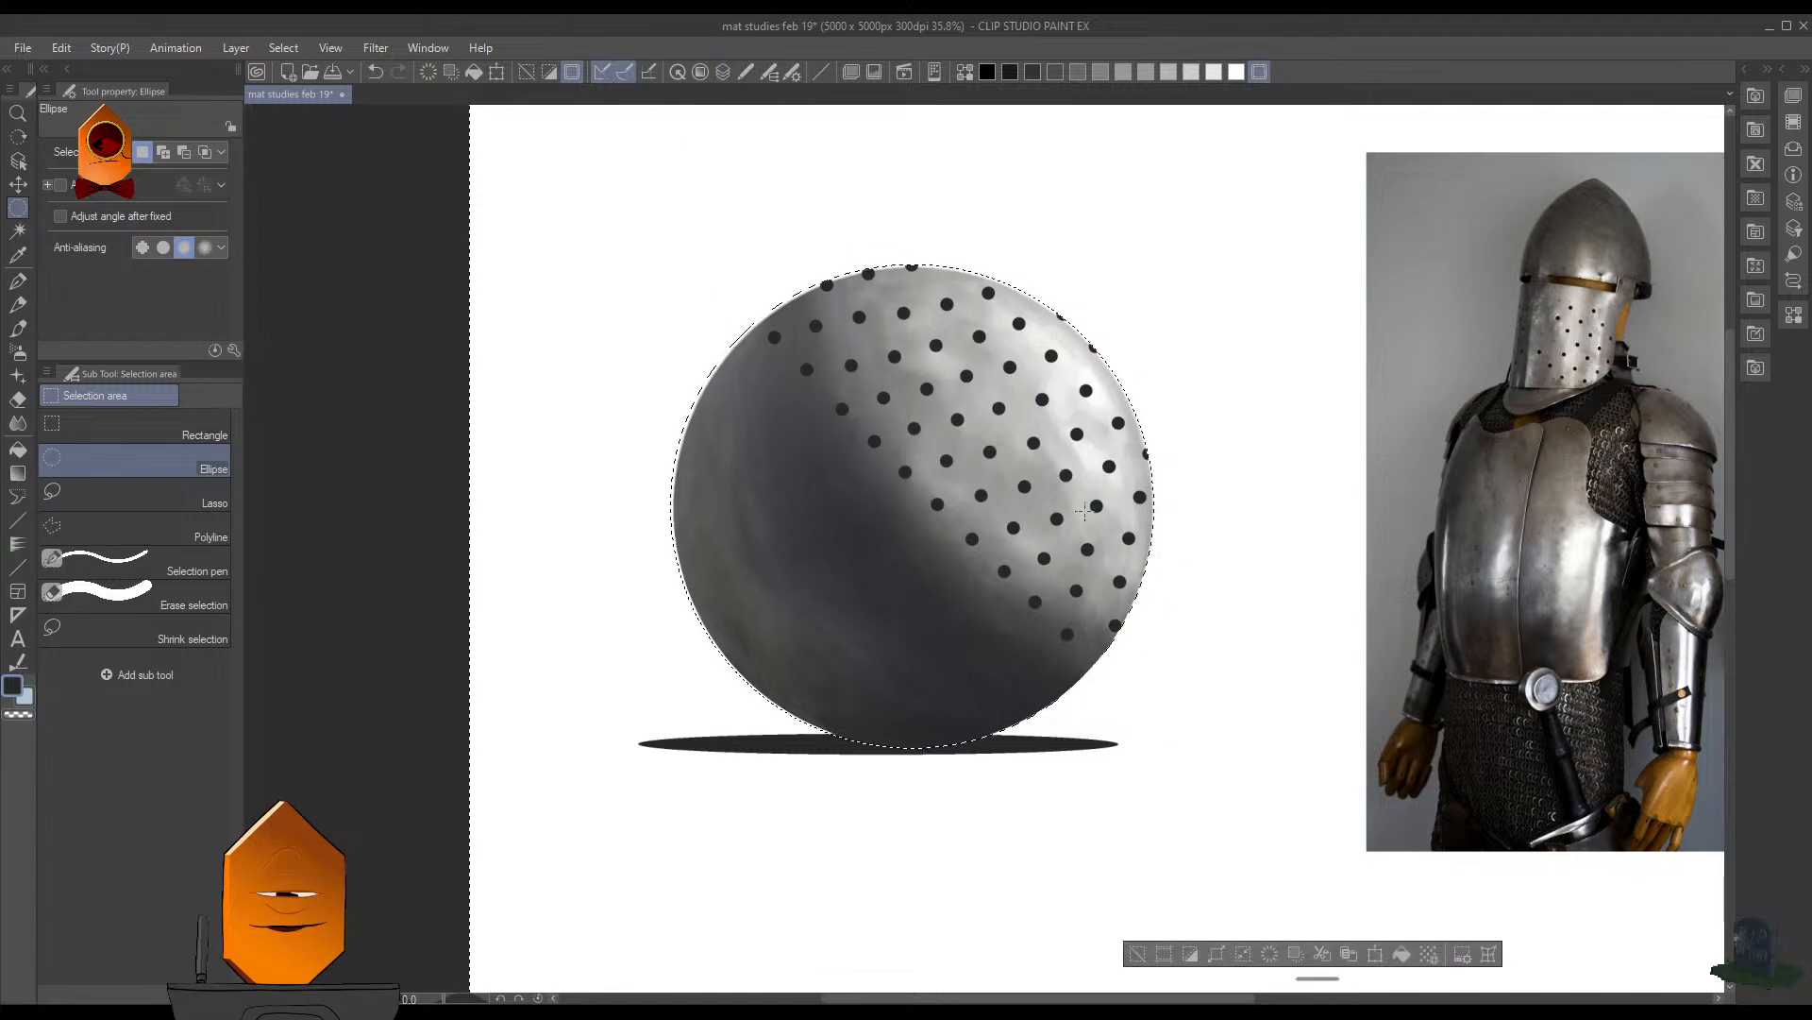
# - Clear the selection and erase two partial holes along the sphere's upper-right edge
pyautogui.hotkey('ctrl', 'd')
pyautogui.scroll(-3, 1195, 431)
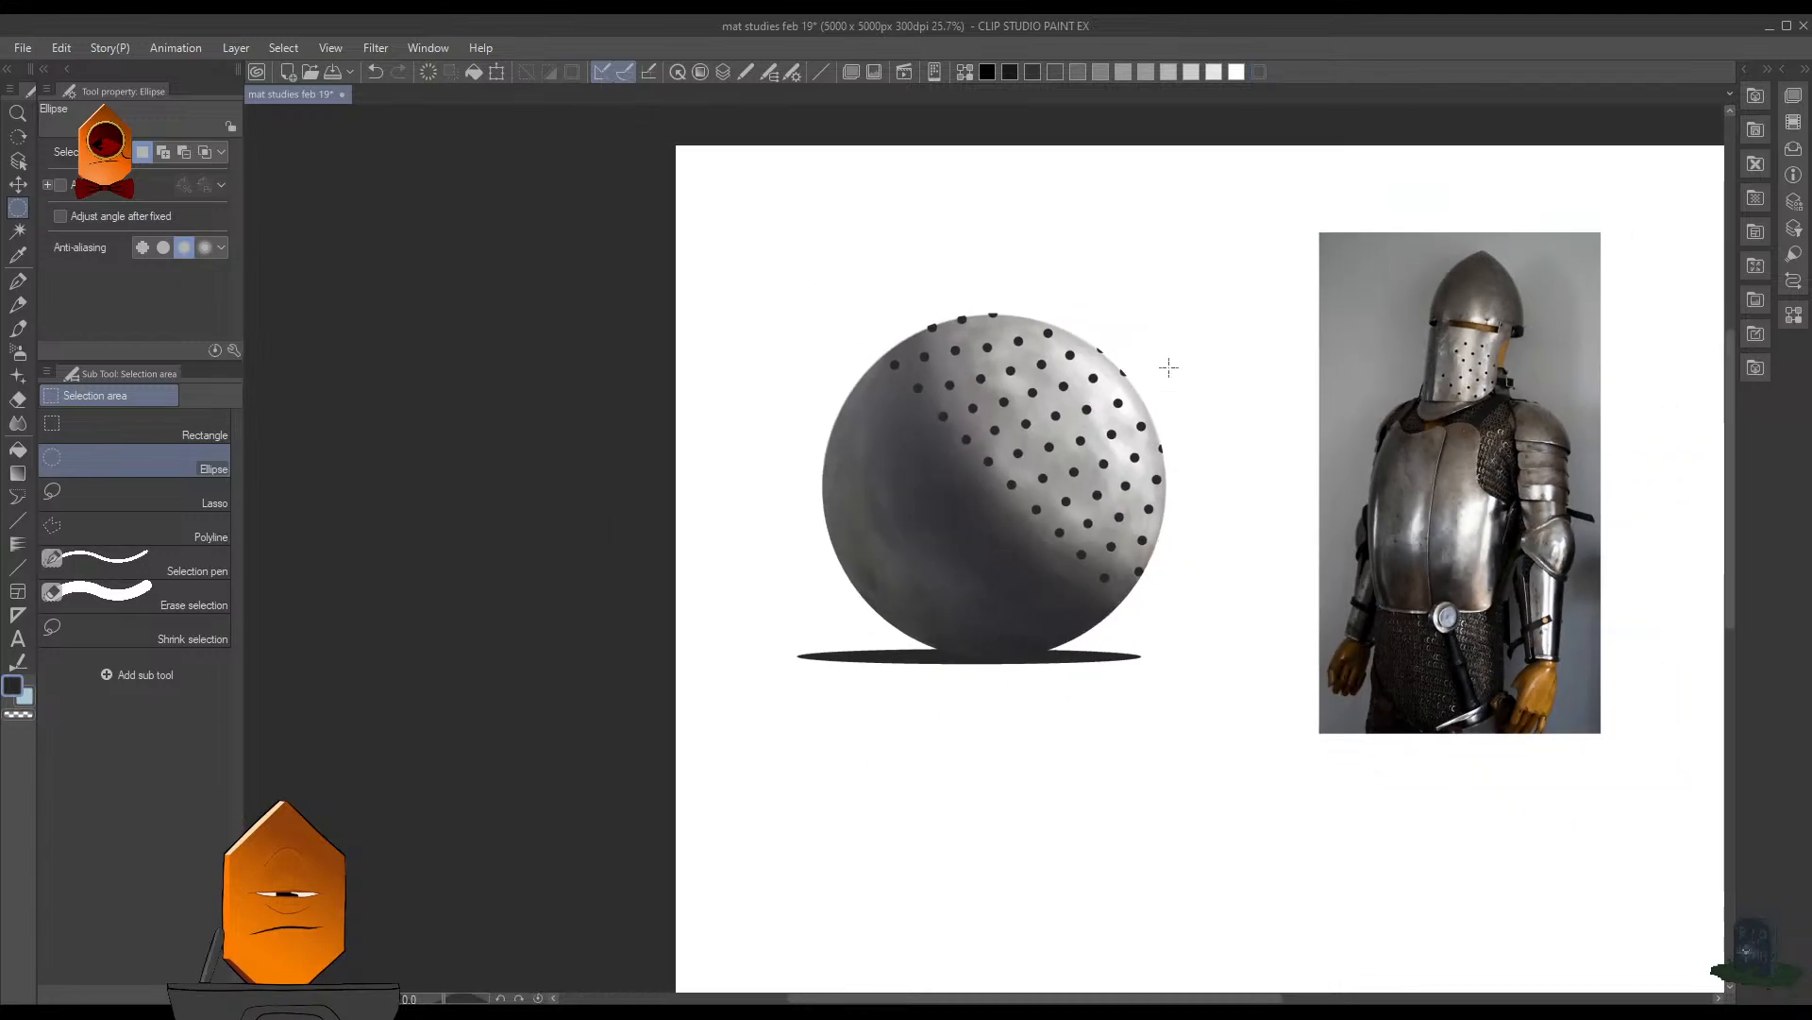
pyautogui.scroll(6, 1168, 368)
pyautogui.scroll(-3, 1246, 447)
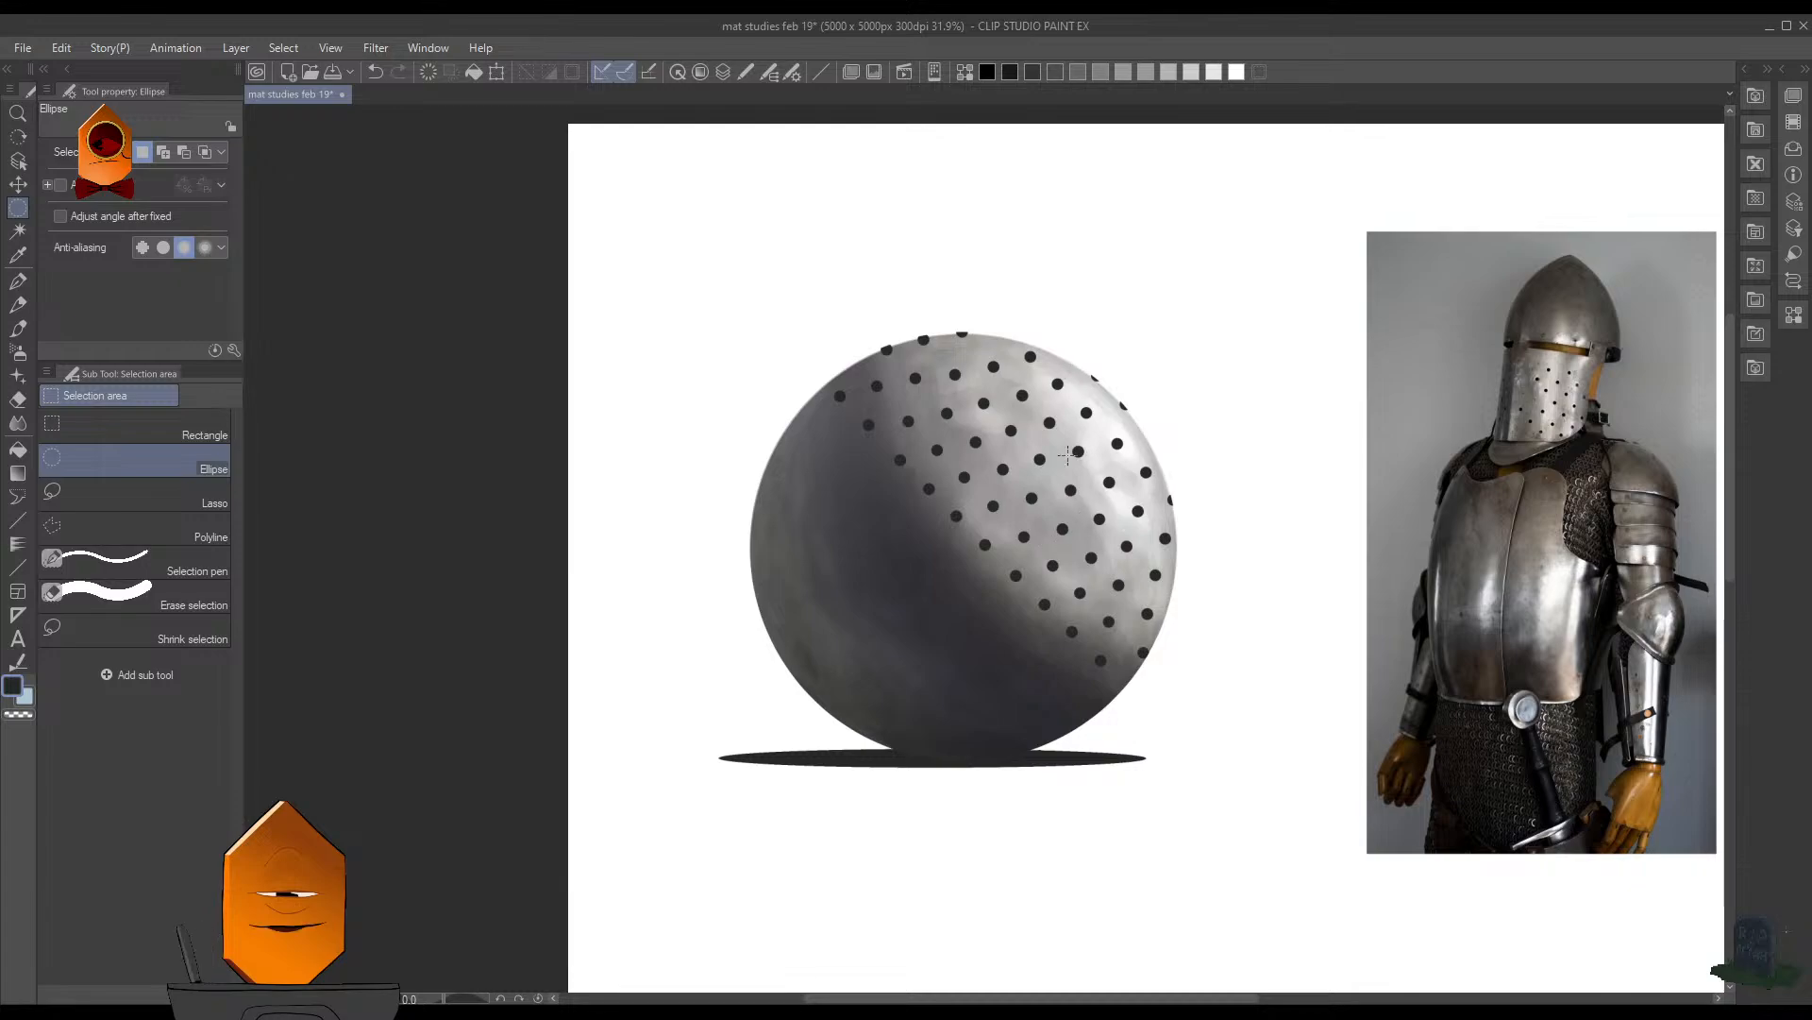
pyautogui.scroll(2, 1143, 449)
pyautogui.scroll(2, 1163, 402)
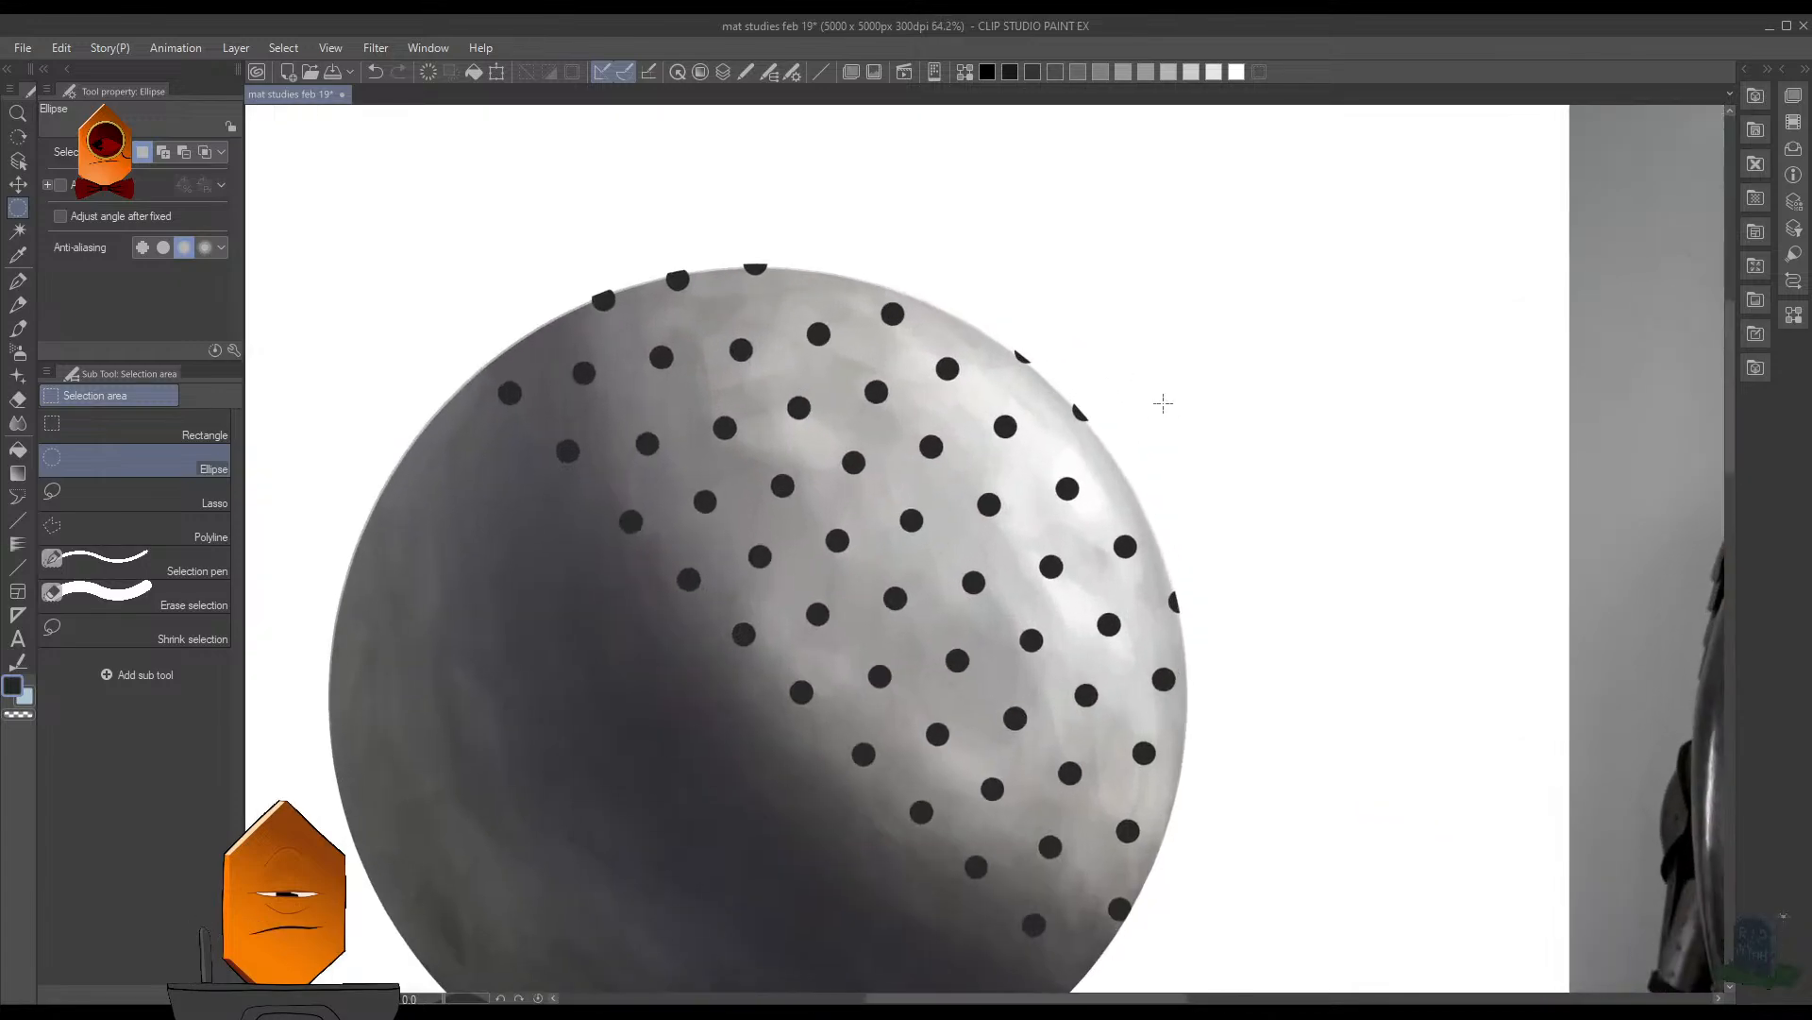
pyautogui.press('e')
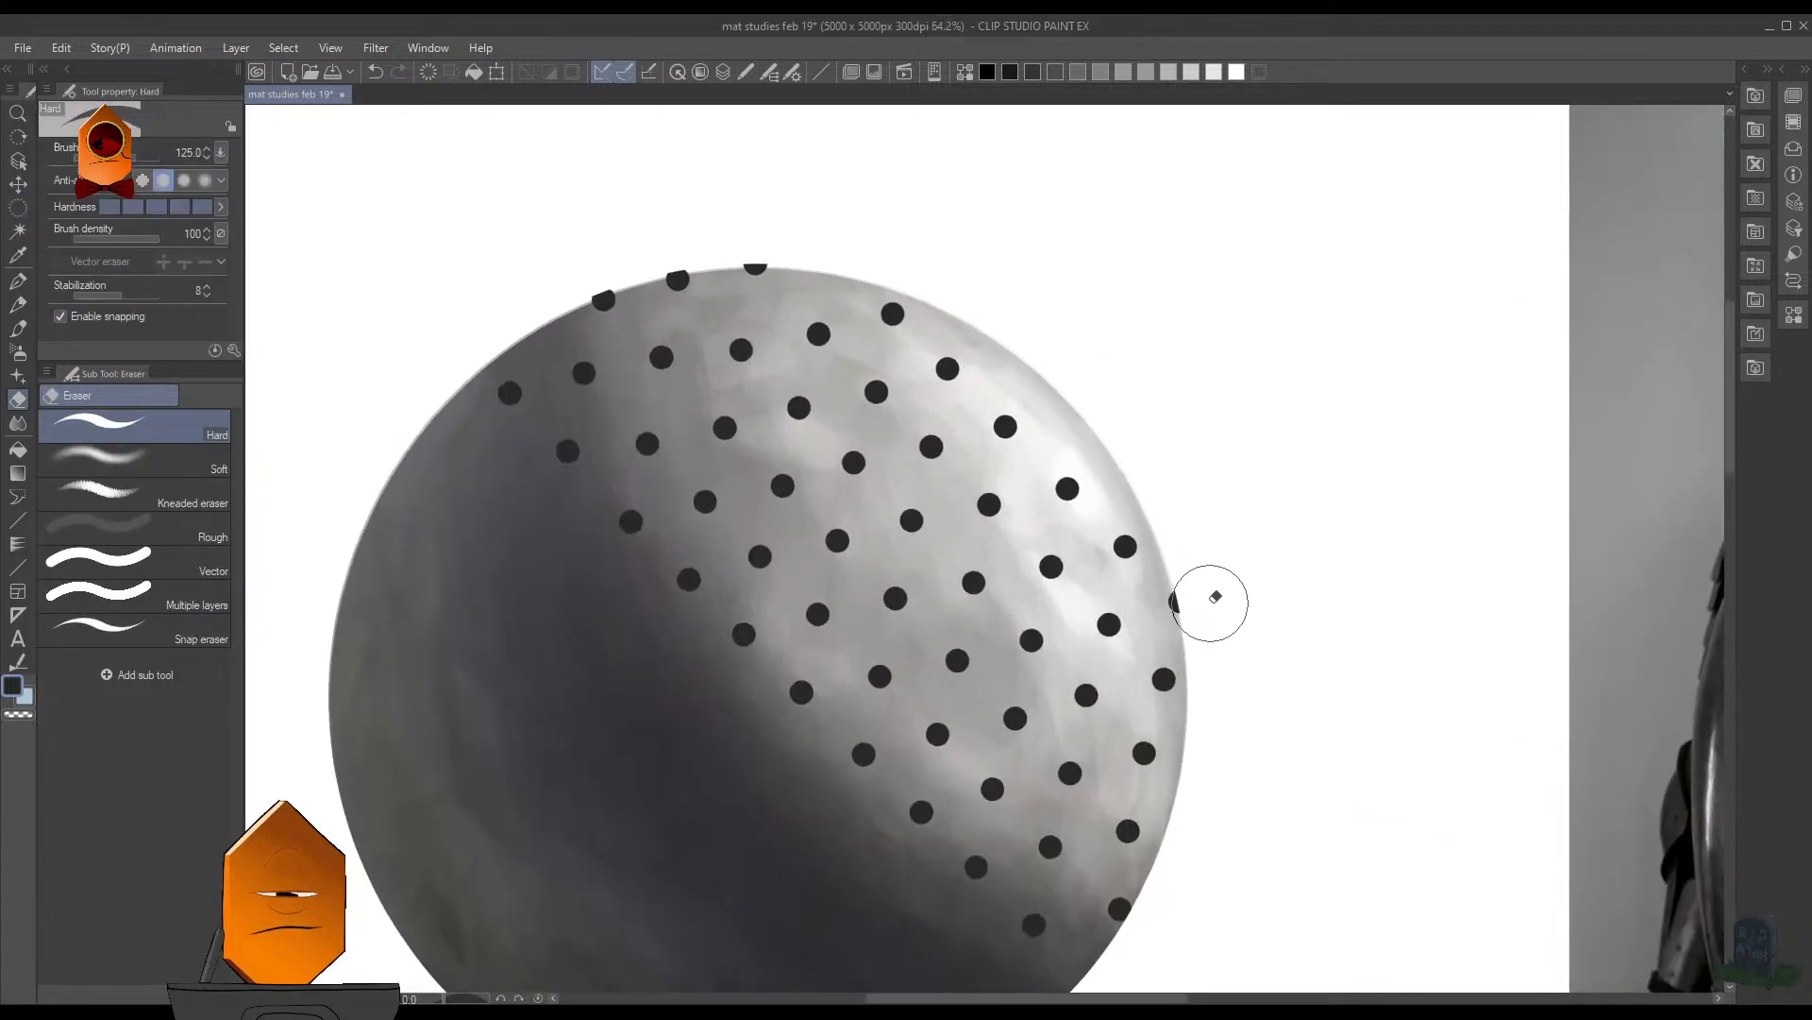
pyautogui.scroll(-2, 1227, 605)
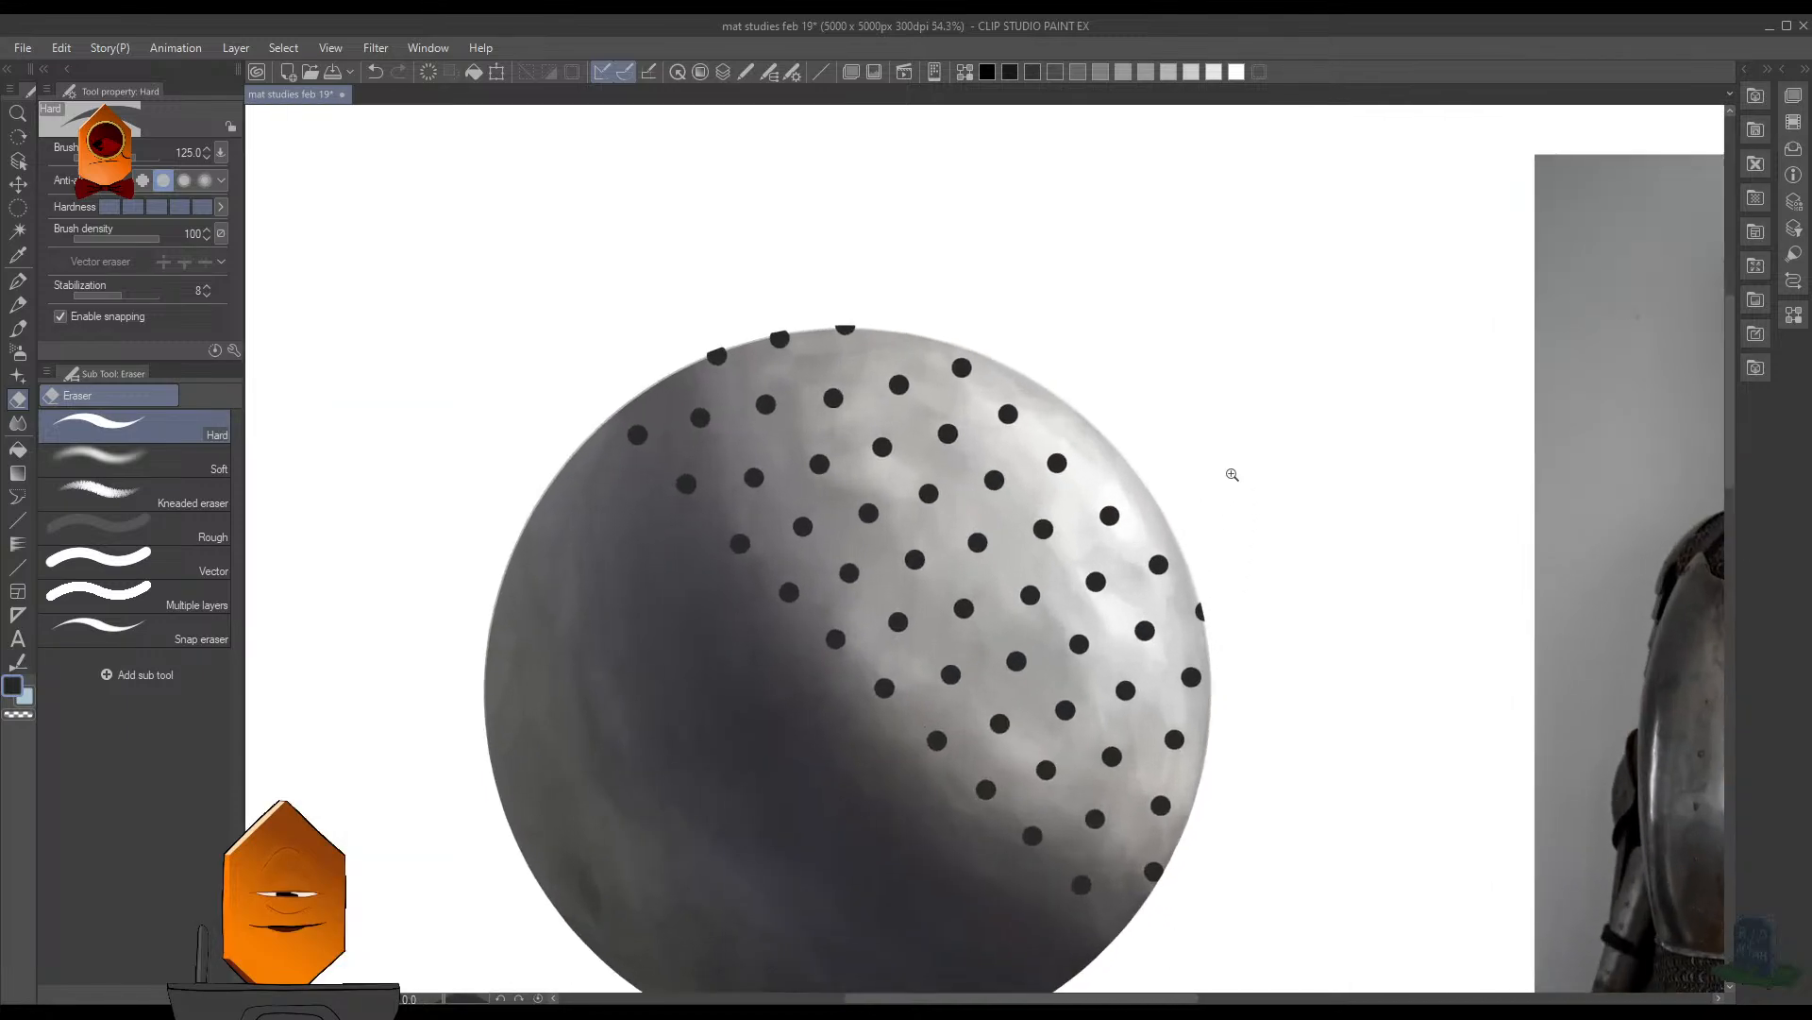
pyautogui.scroll(1, 1208, 463)
# - Lasso the perforated part of the sphere and try a mesh transformation with 9 horizontal and 9 vertical lattice points
pyautogui.hotkey('ctrl', 't')
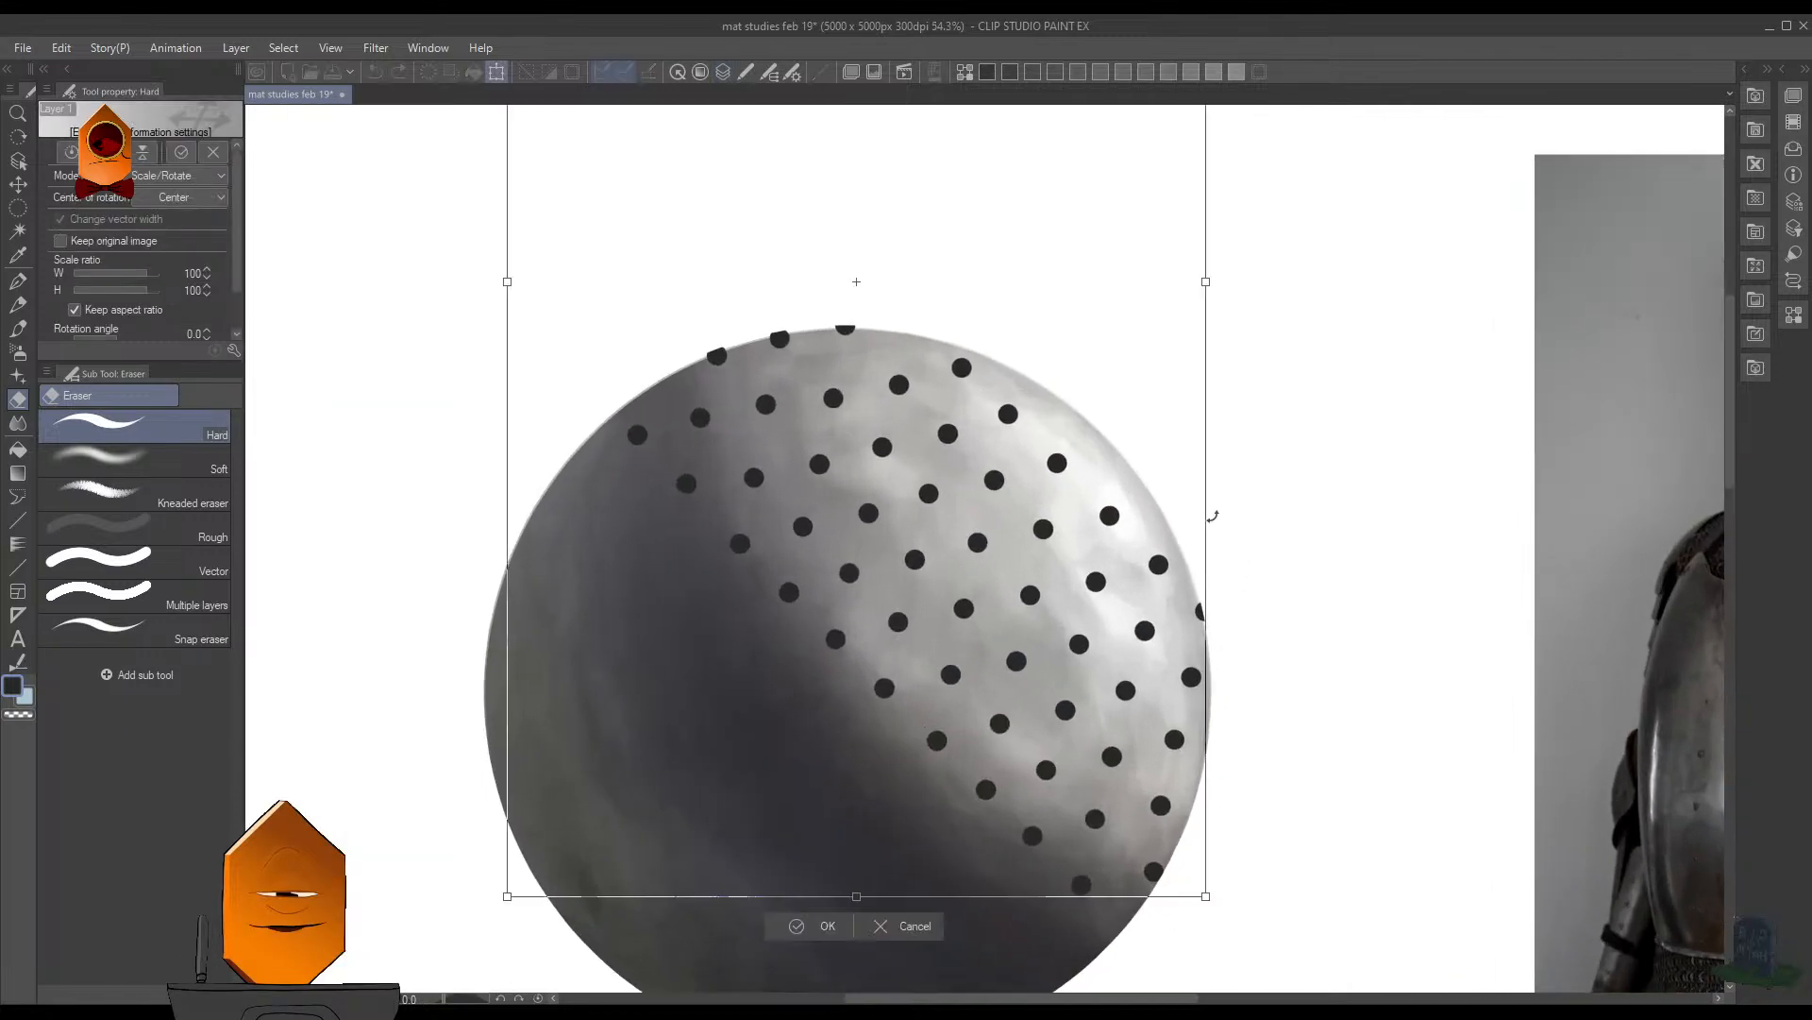
pyautogui.click(914, 926)
pyautogui.press('m')
pyautogui.moveTo(1045, 303)
pyautogui.mouseDown()
pyautogui.moveTo(898, 859)
pyautogui.moveTo(1287, 506)
pyautogui.moveTo(1137, 296)
pyautogui.mouseUp()
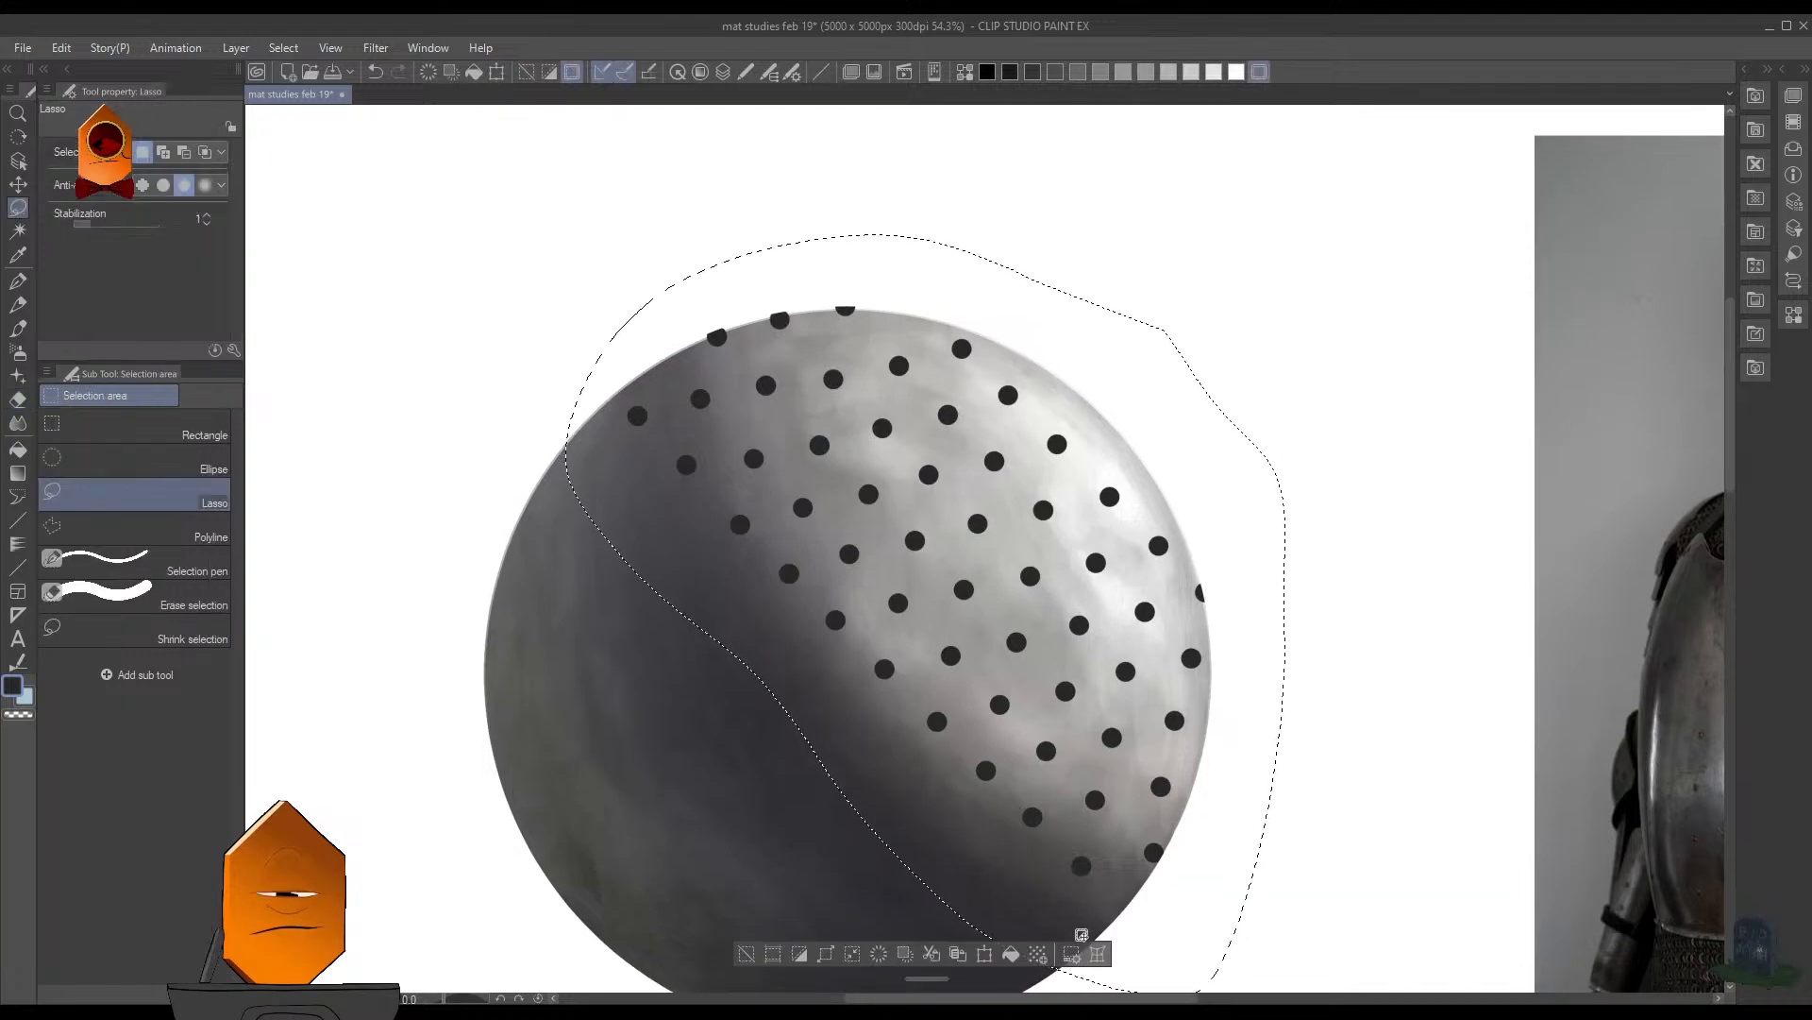
pyautogui.click(1098, 953)
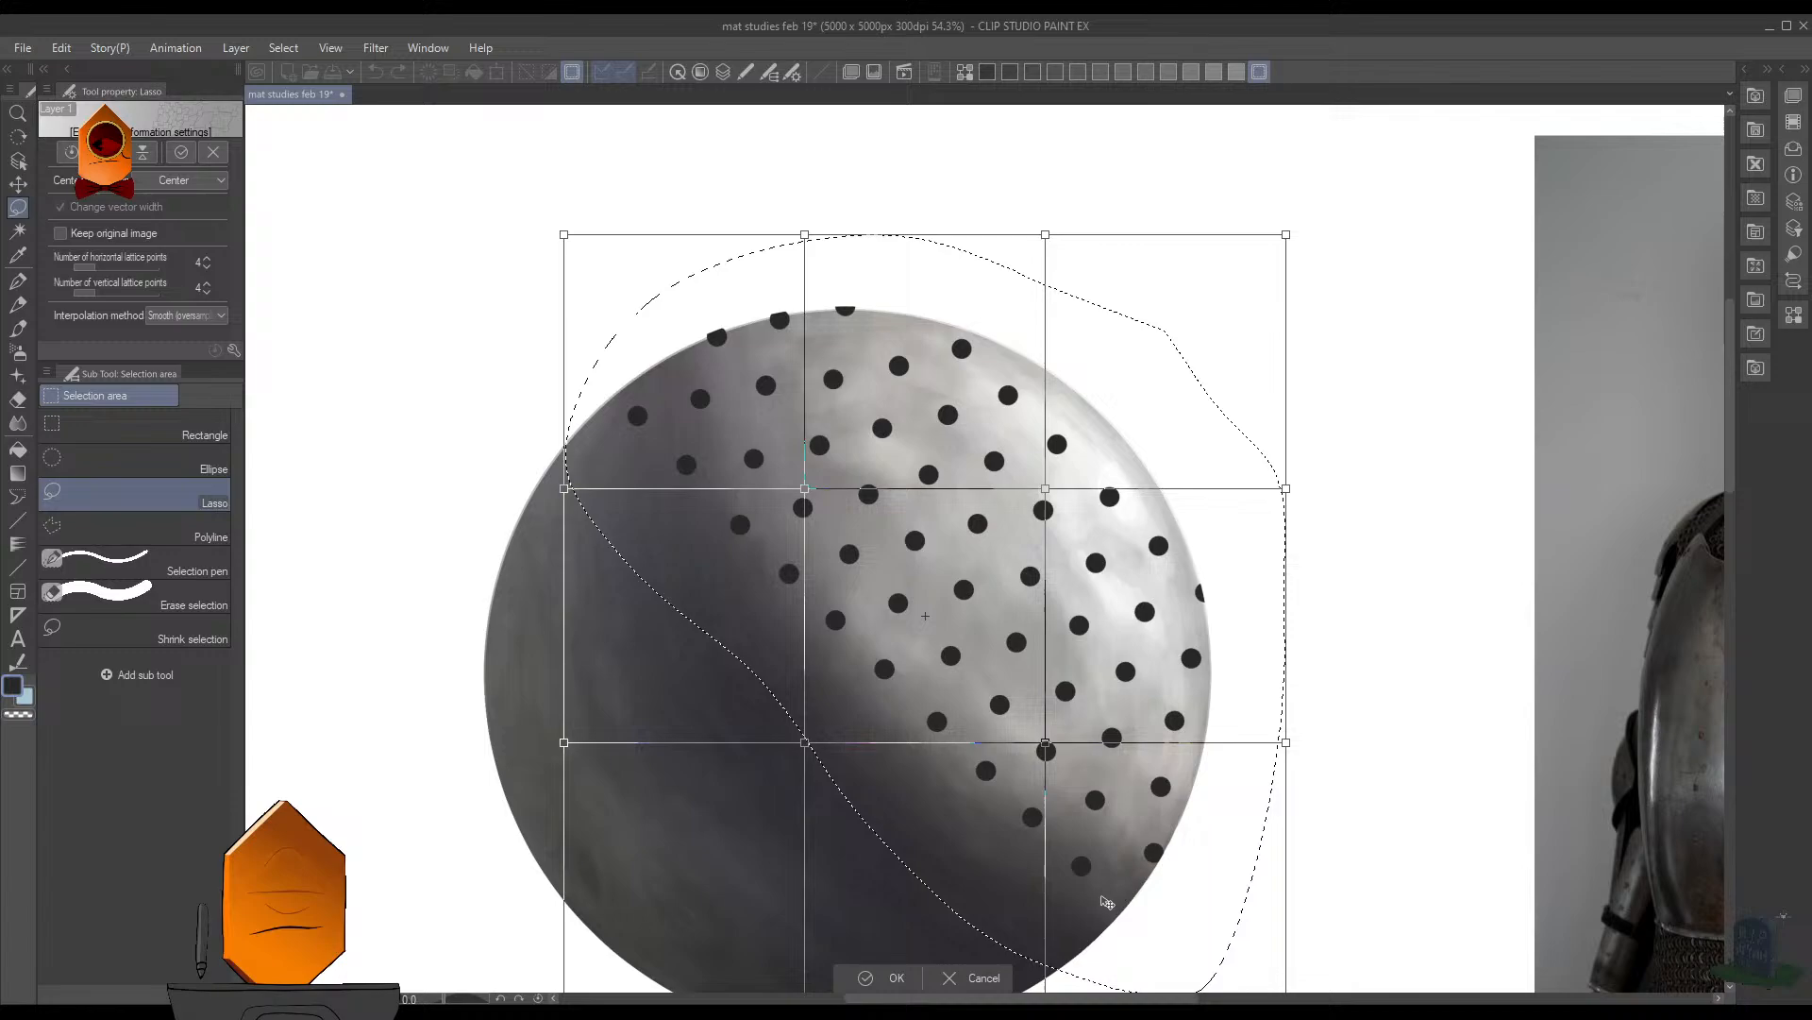
pyautogui.click(206, 259)
pyautogui.click(207, 259)
pyautogui.click(206, 259)
pyautogui.click(207, 259)
pyautogui.click(207, 259)
pyautogui.click(208, 284)
pyautogui.click(208, 284)
pyautogui.click(208, 285)
pyautogui.click(208, 284)
pyautogui.click(207, 284)
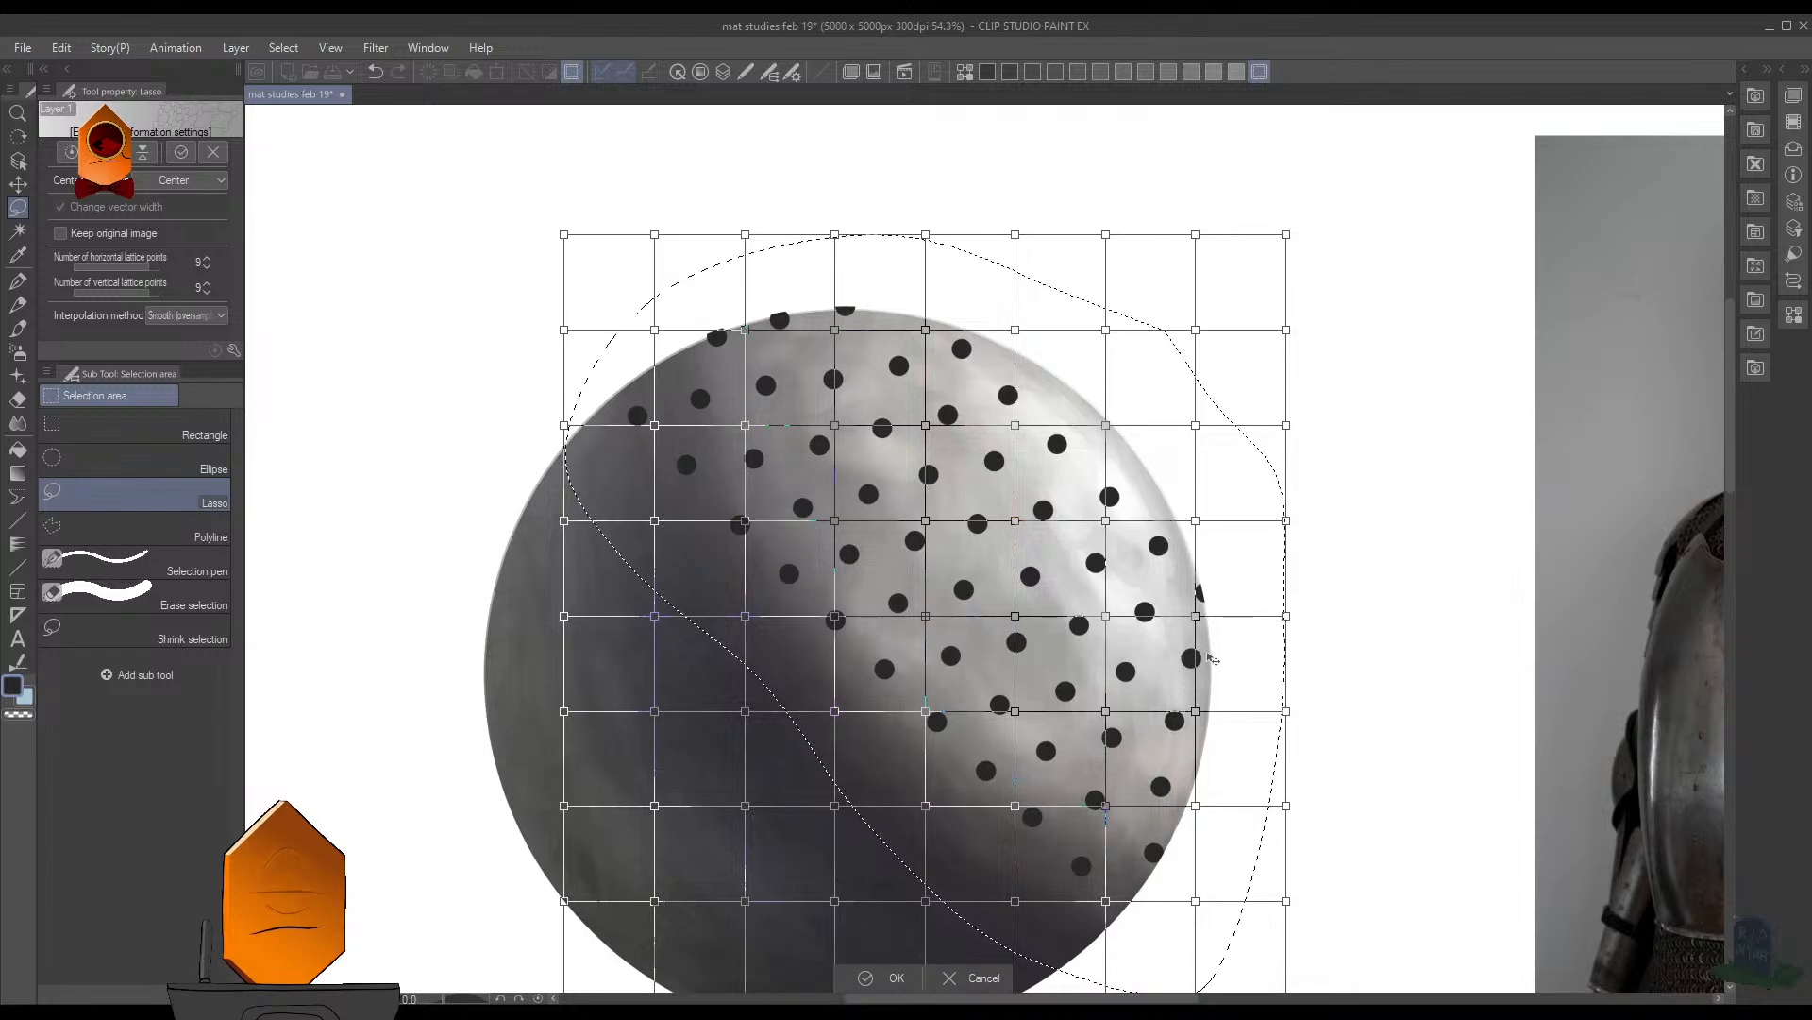
pyautogui.click(890, 977)
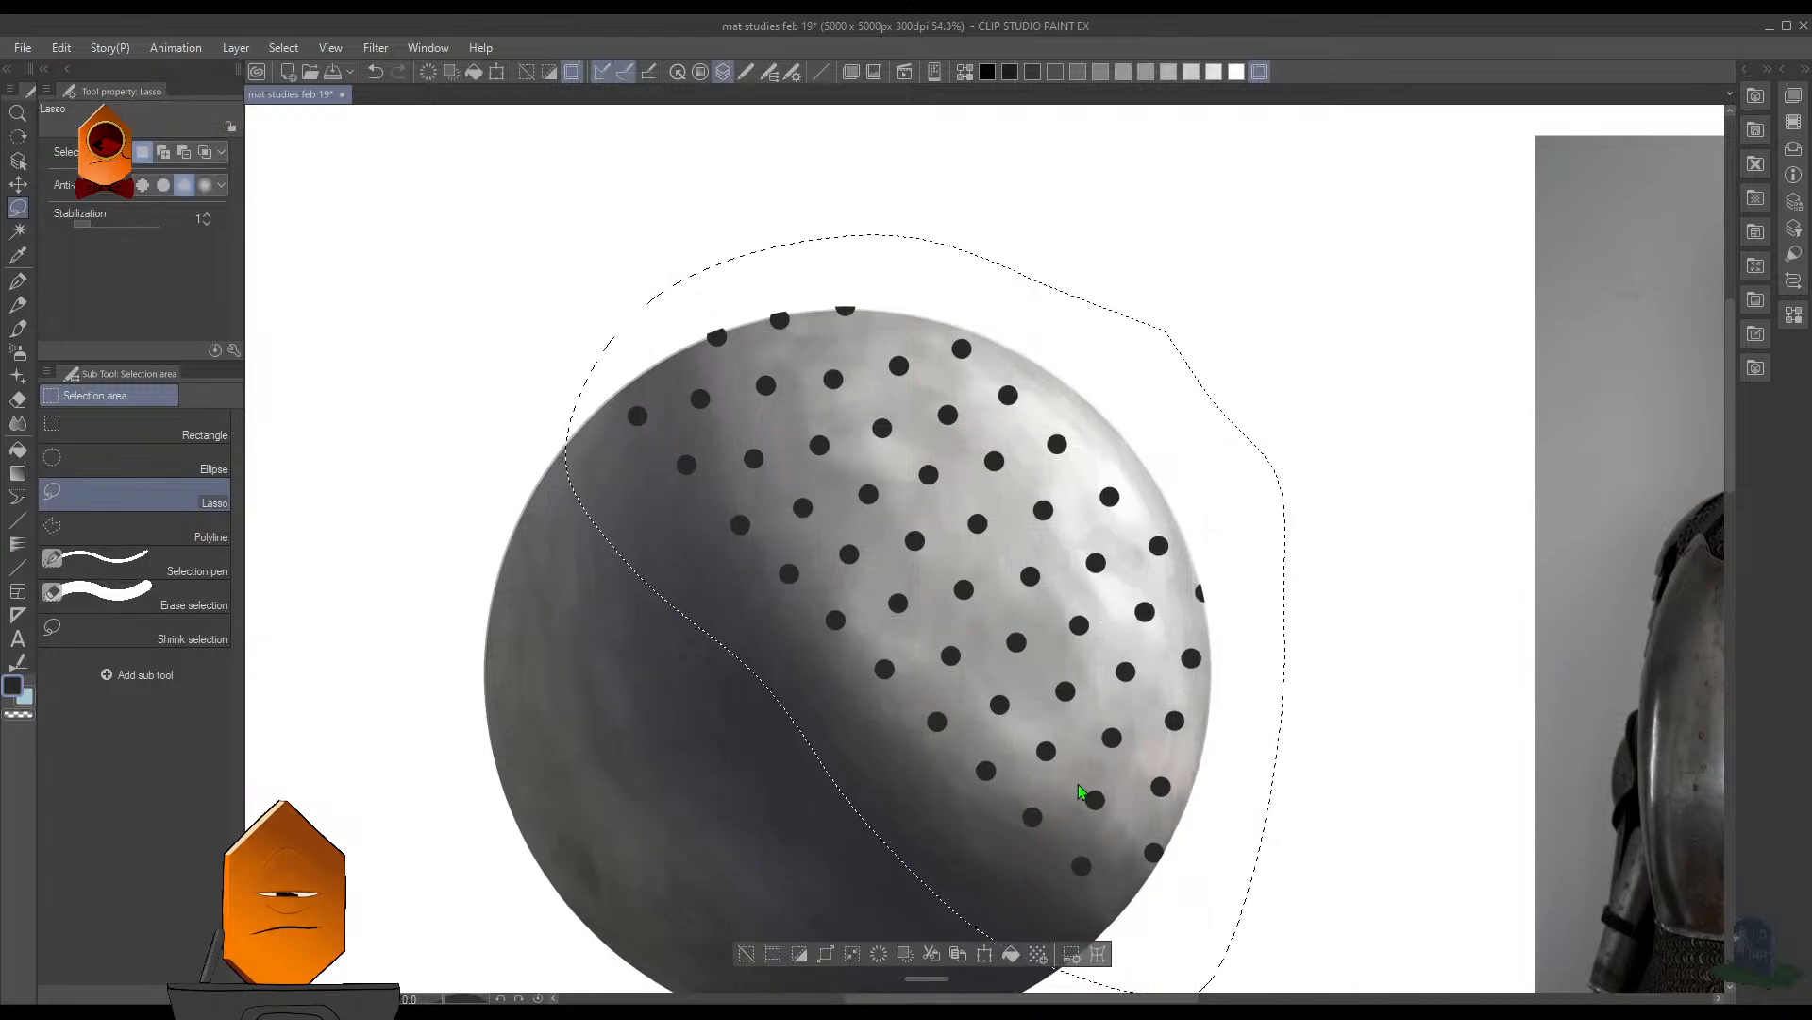
# - Delete all the holes inside the lassoed area of the pattern layer and clear the selection
pyautogui.press('Delete')
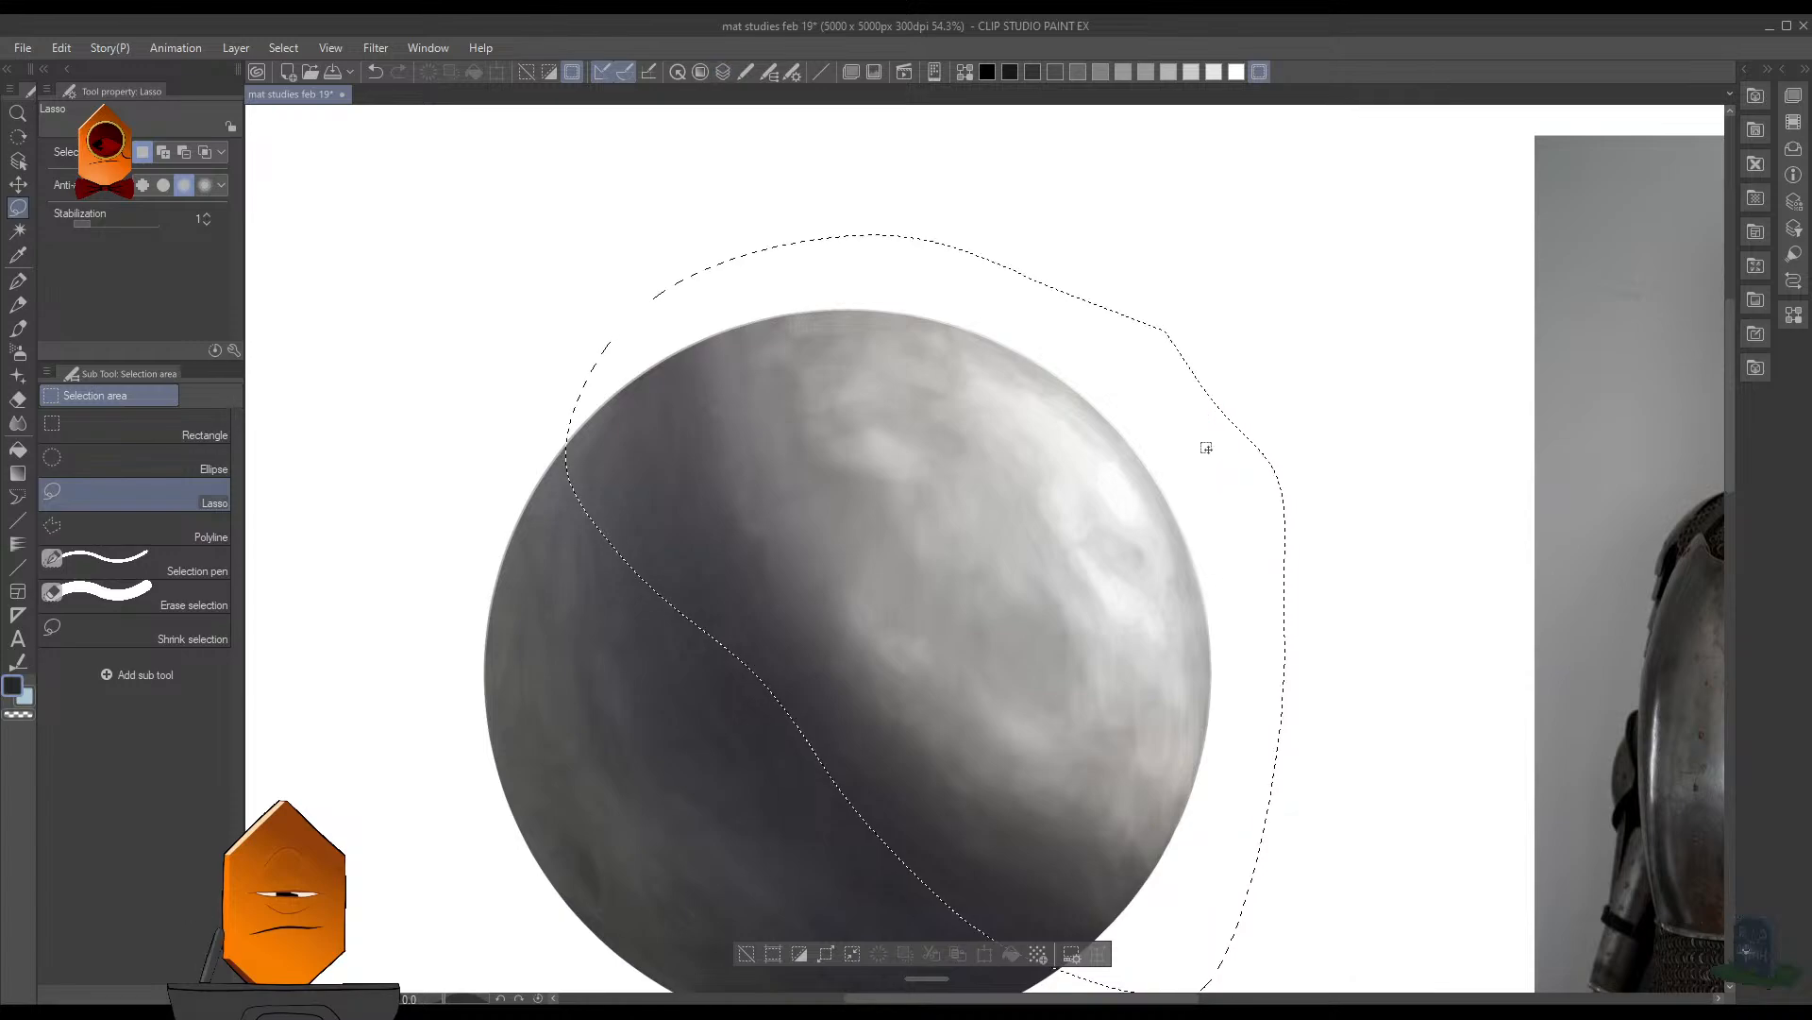
pyautogui.hotkey('ctrl', 'd')
pyautogui.scroll(-4, 1226, 505)
# - Try painting a small dark hole on the sphere's highlight with the brush at size 12.5
pyautogui.press('b')
pyautogui.scroll(3, 1199, 566)
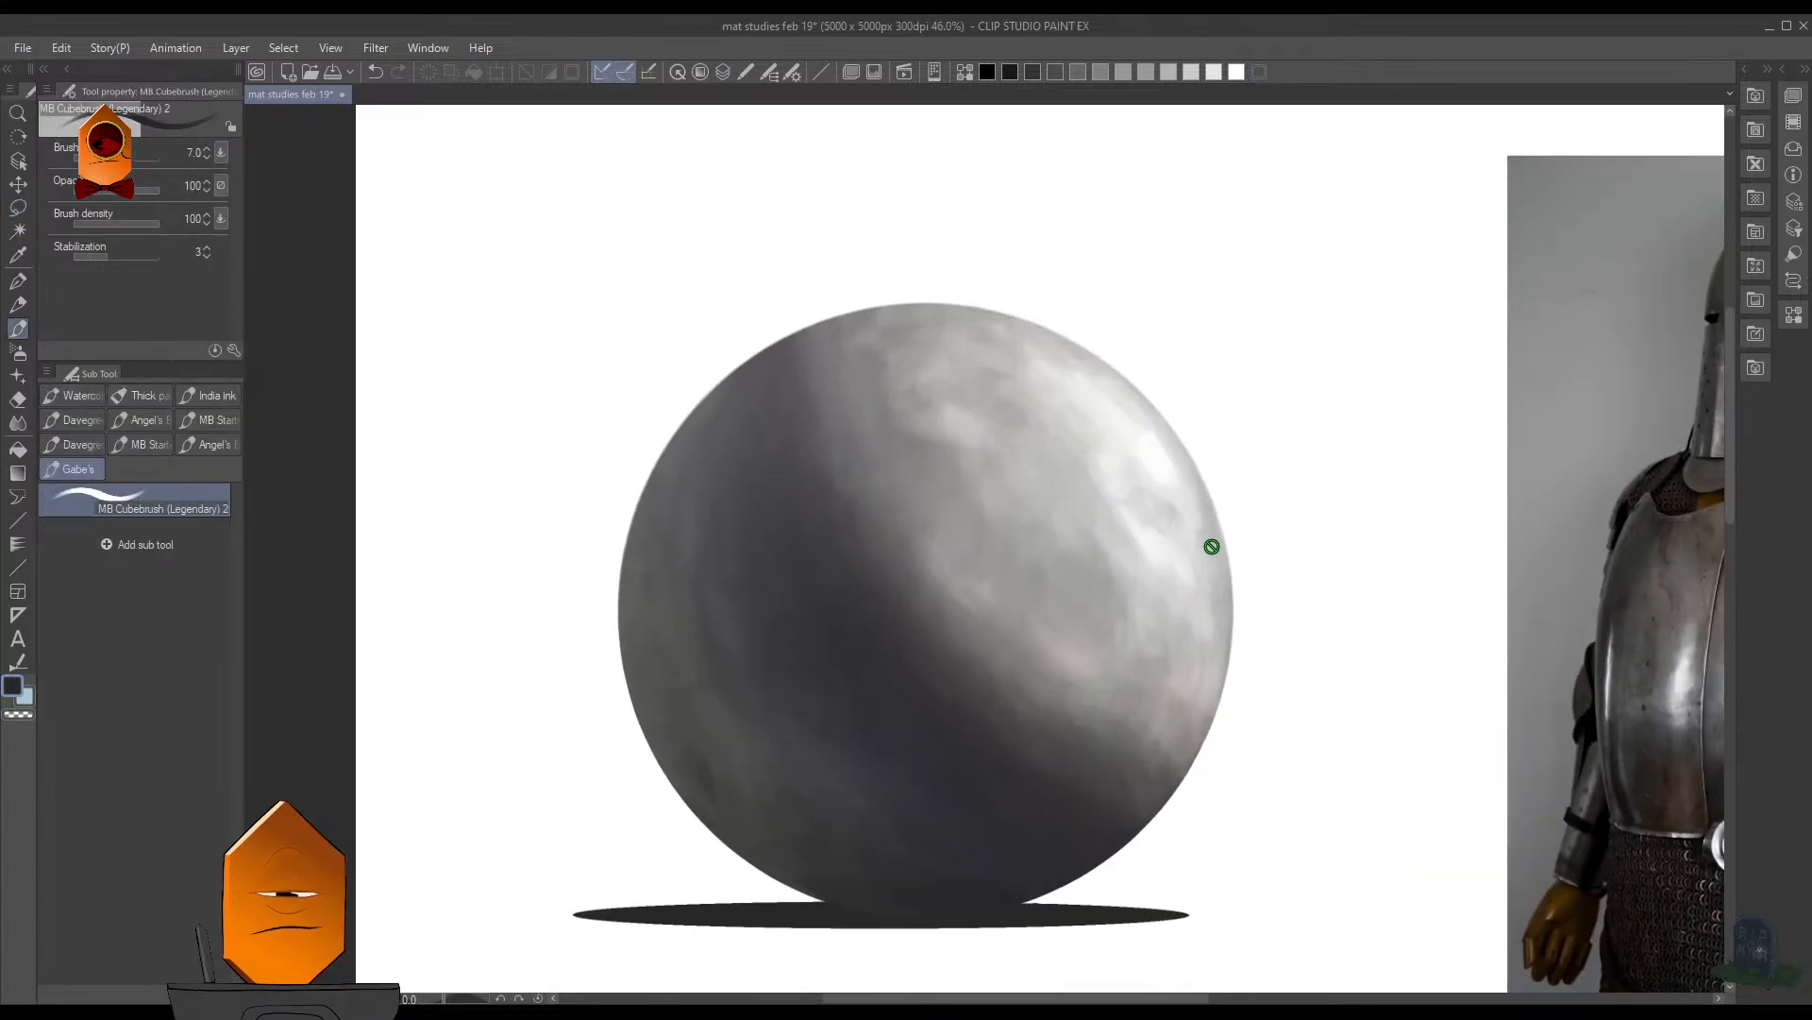
pyautogui.press('F7')
pyautogui.scroll(1, 1144, 517)
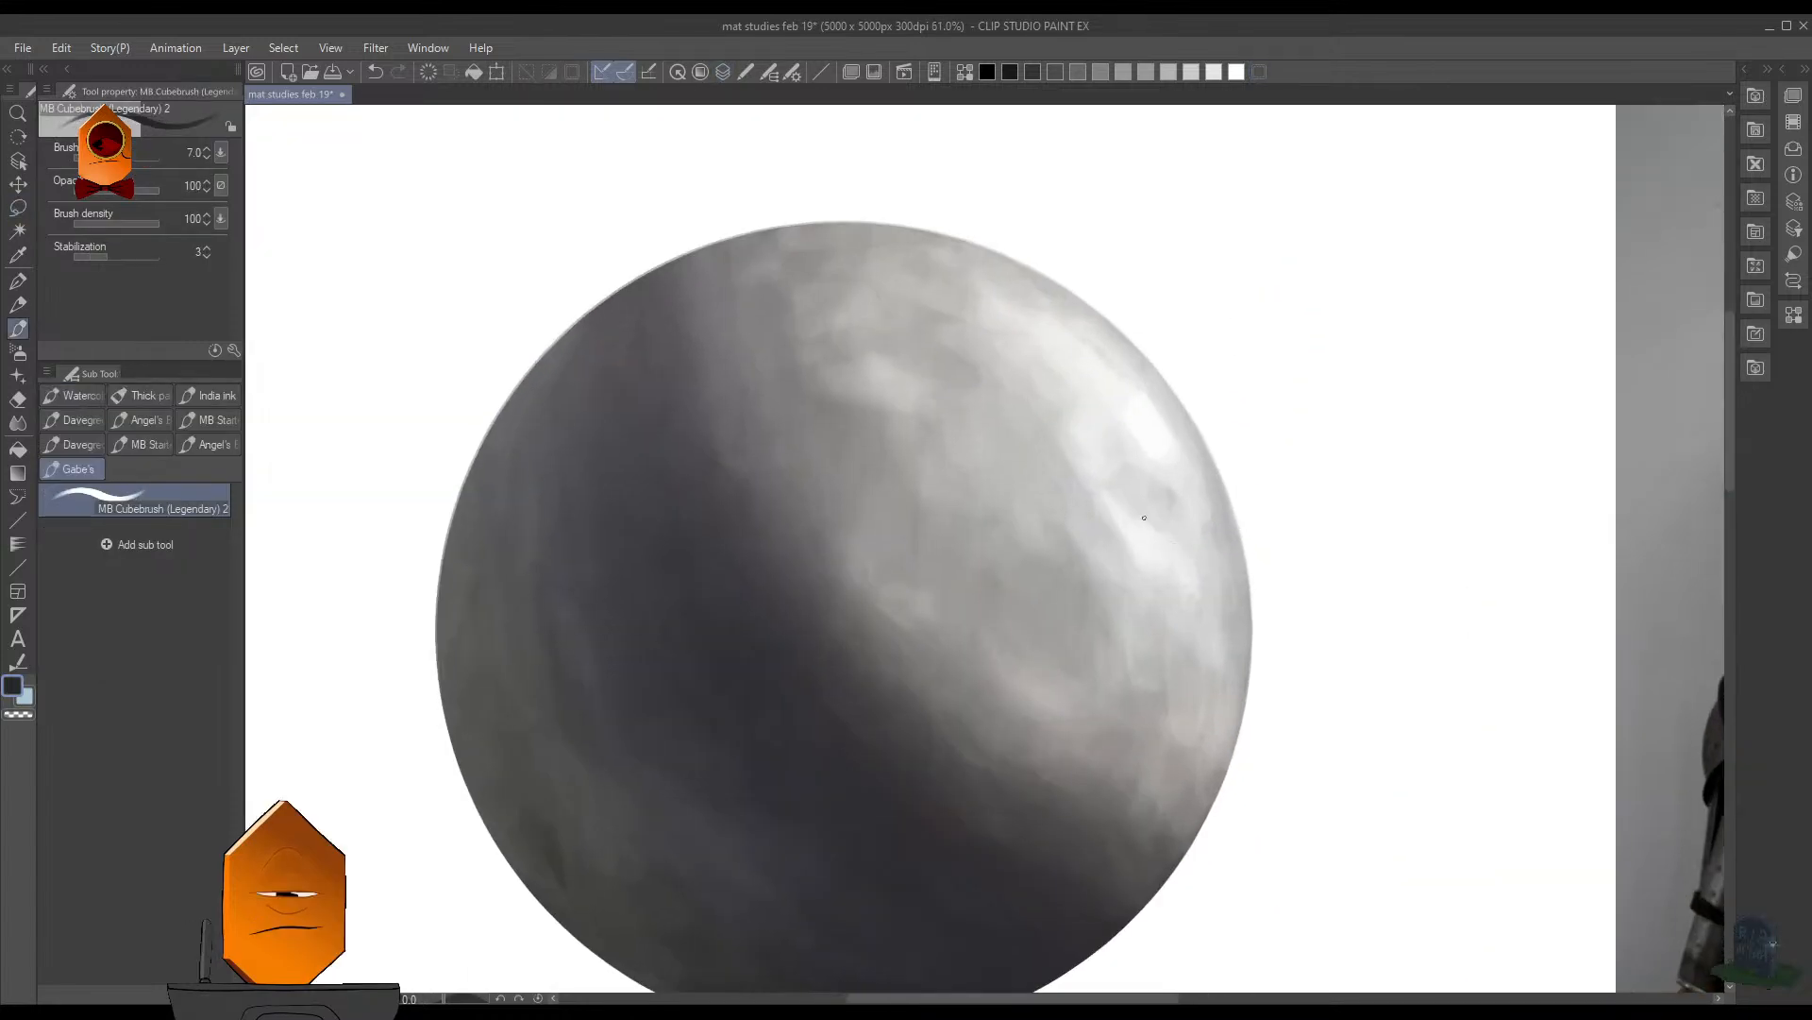
pyautogui.scroll(2, 1168, 490)
pyautogui.press(']')
pyautogui.press(']')
pyautogui.moveTo(1098, 492); pyautogui.dragTo(1105, 508)
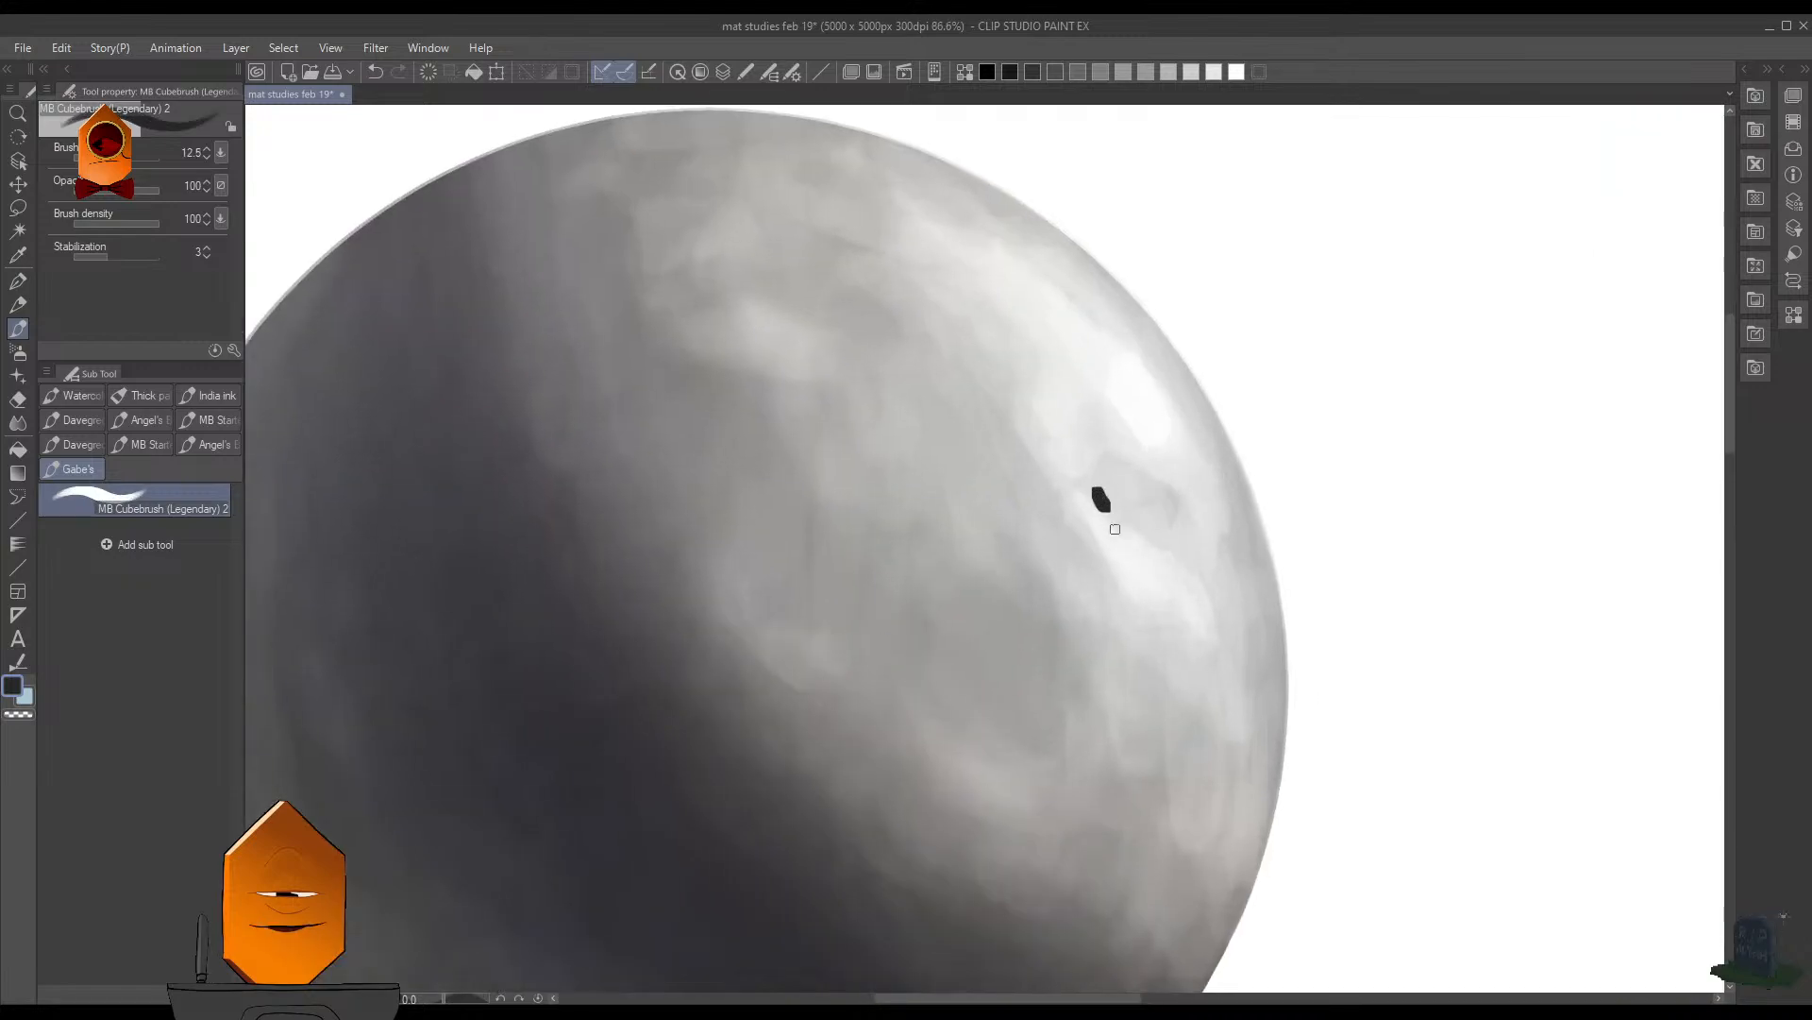
pyautogui.hotkey('ctrl', 'z')
# - Undo another trial hole mark on the sphere and set the brush stabilization to 1
pyautogui.press('F6')
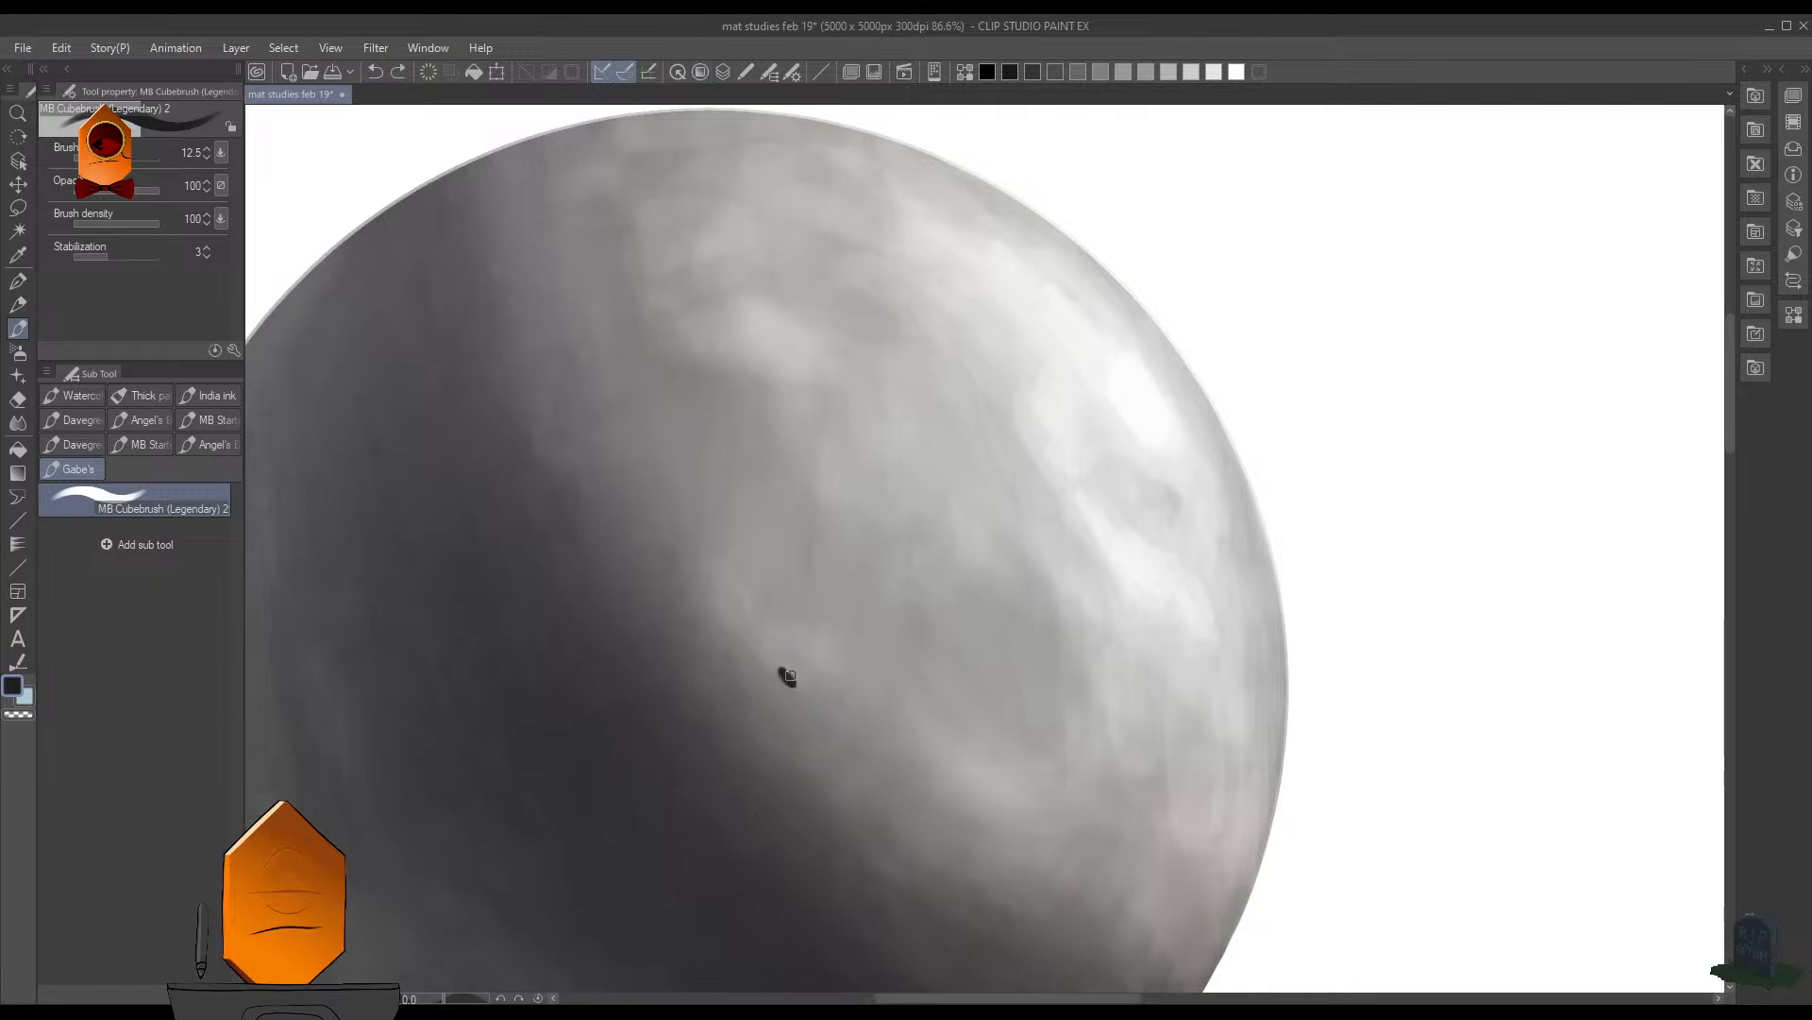
pyautogui.scroll(-2, 1029, 626)
pyautogui.scroll(-2, 1029, 626)
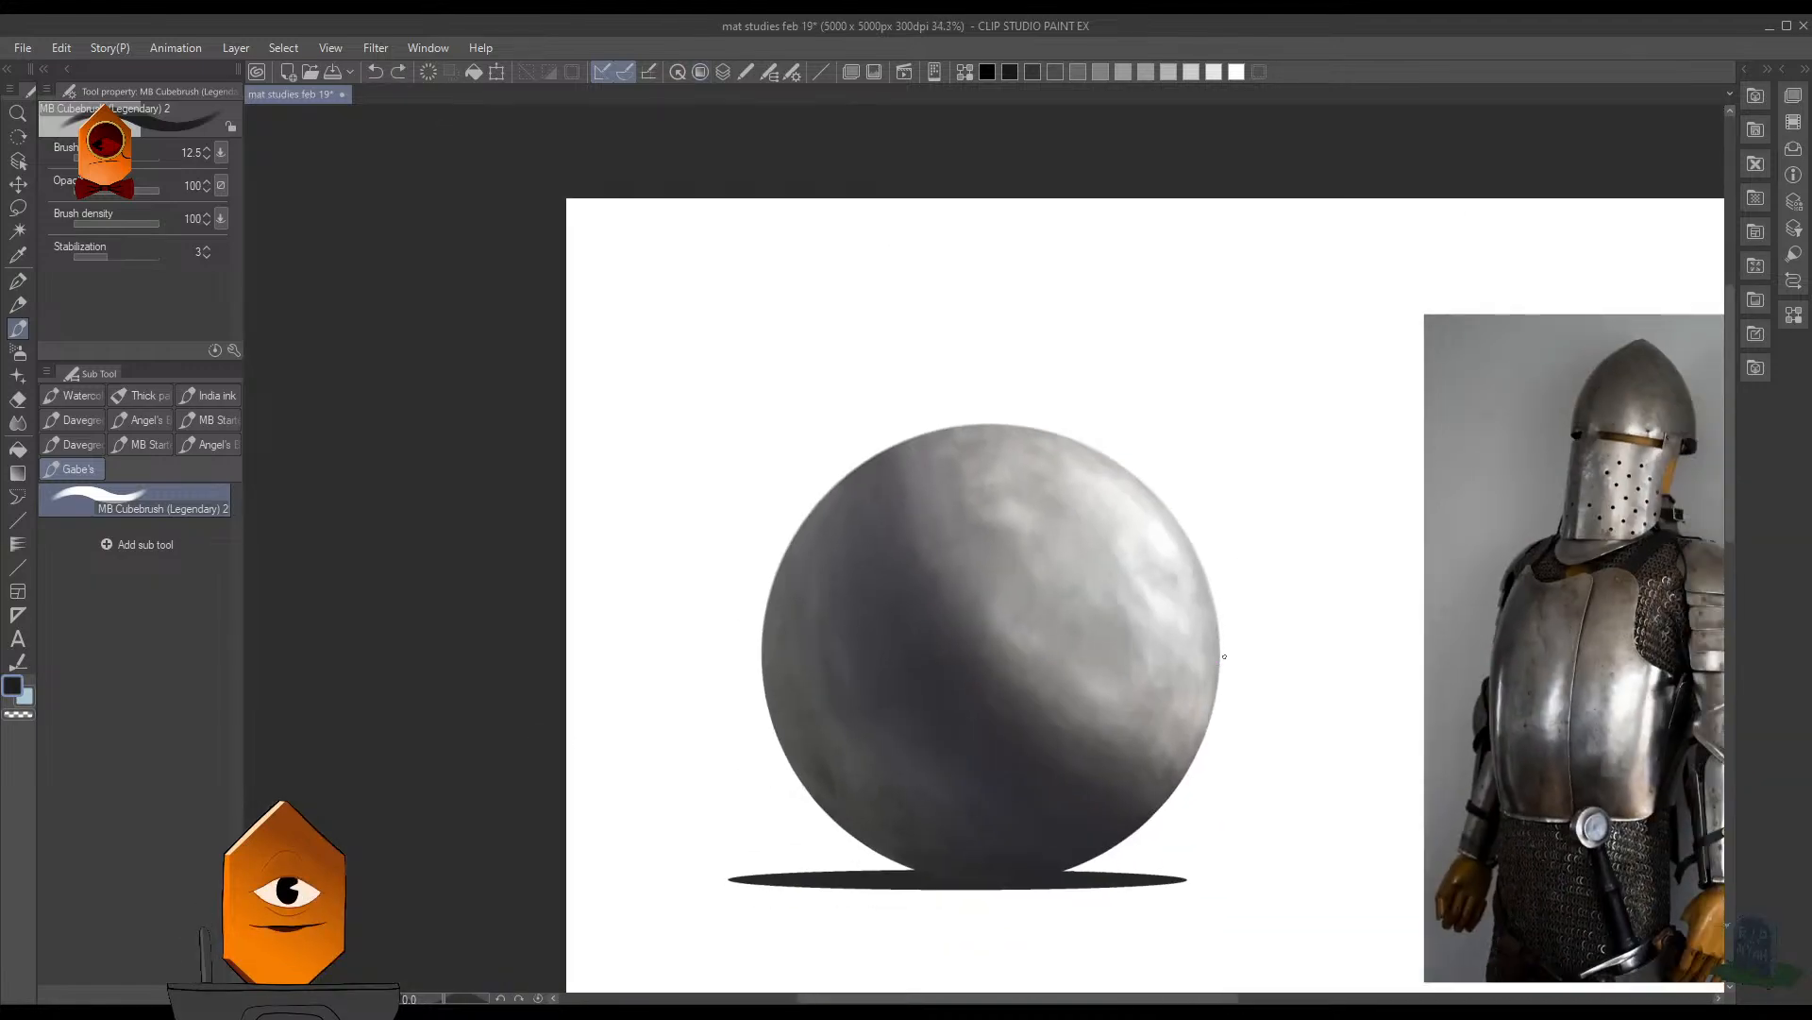
pyautogui.scroll(4, 658, 582)
pyautogui.scroll(2, 658, 581)
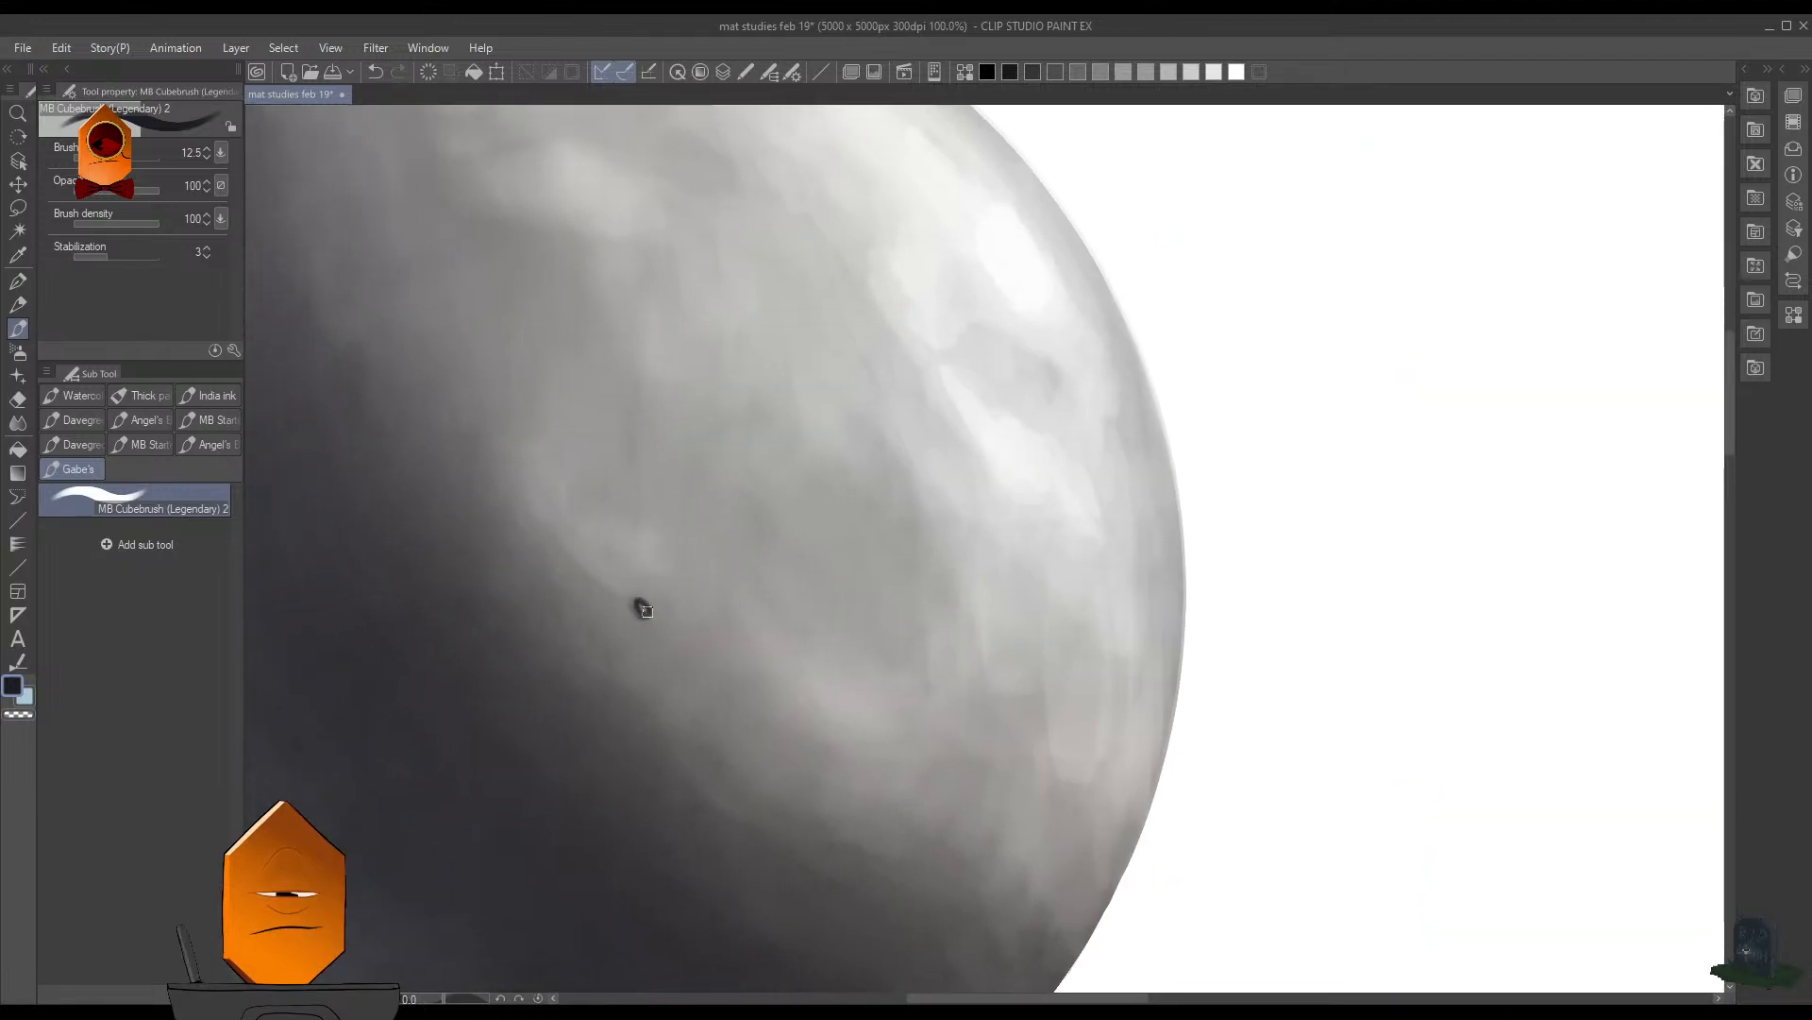
pyautogui.hotkey('ctrl', 'z')
pyautogui.click(89, 256)
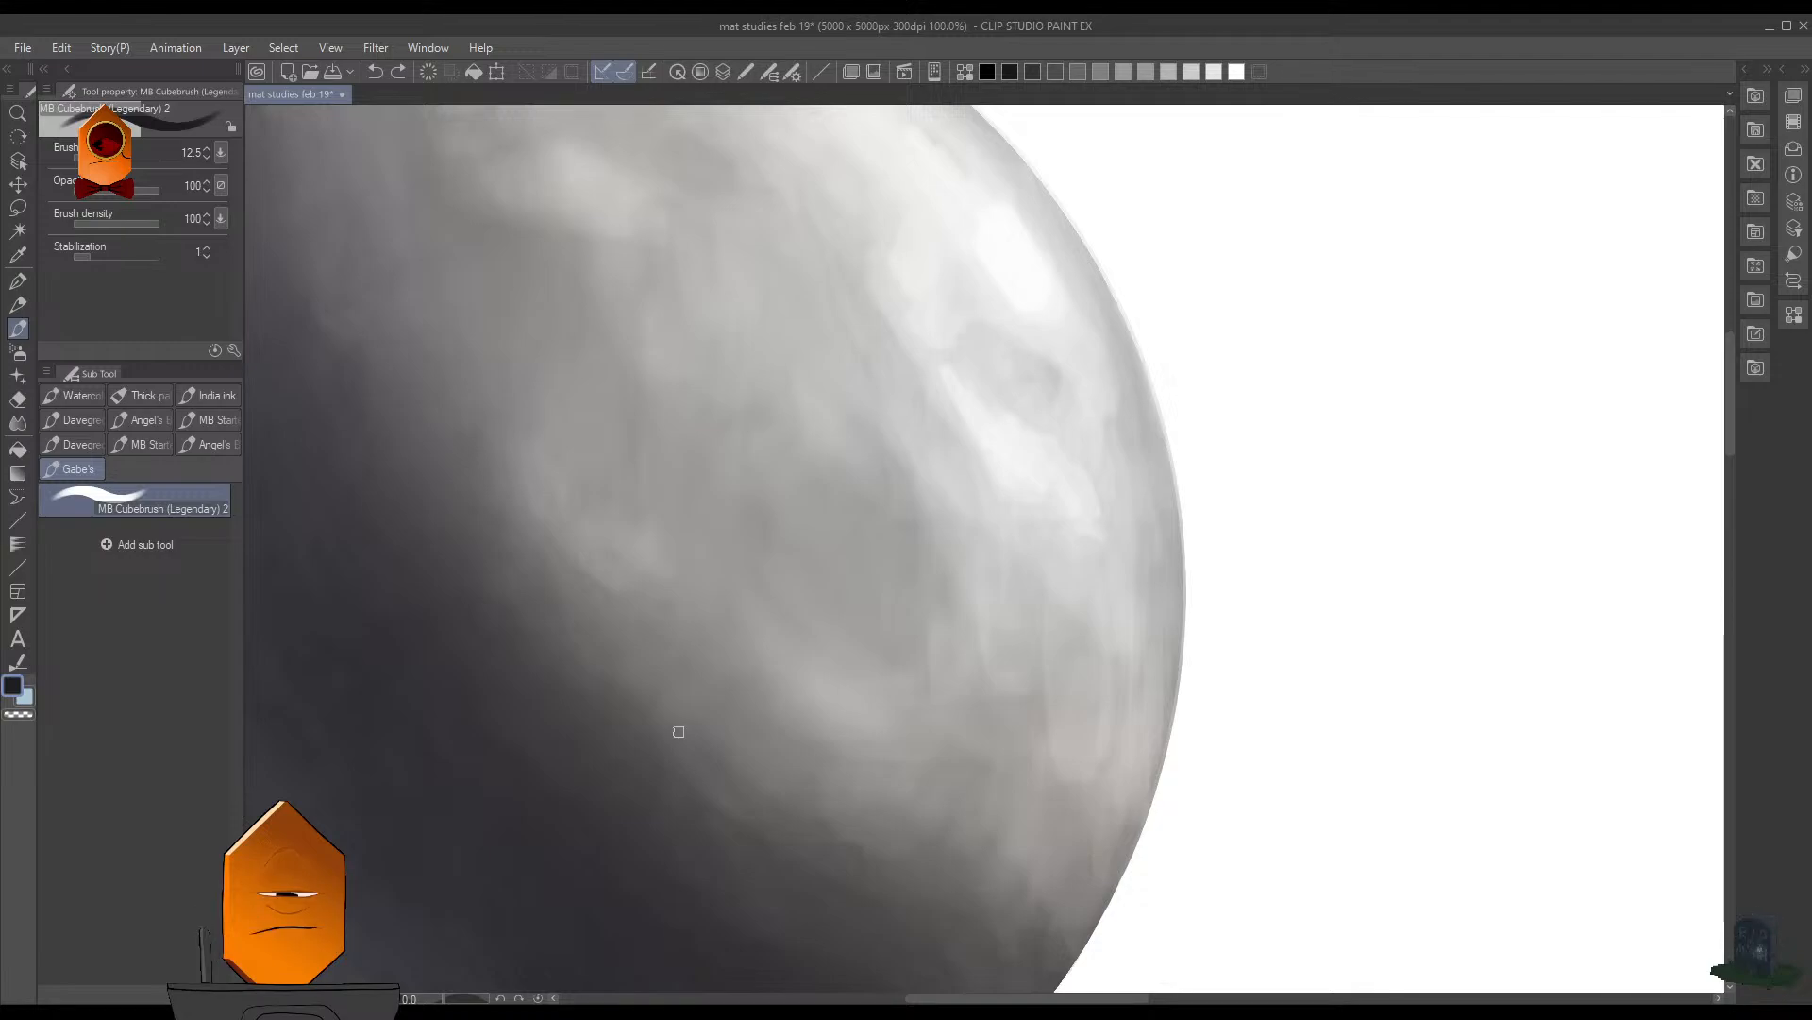
pyautogui.scroll(-4, 1073, 549)
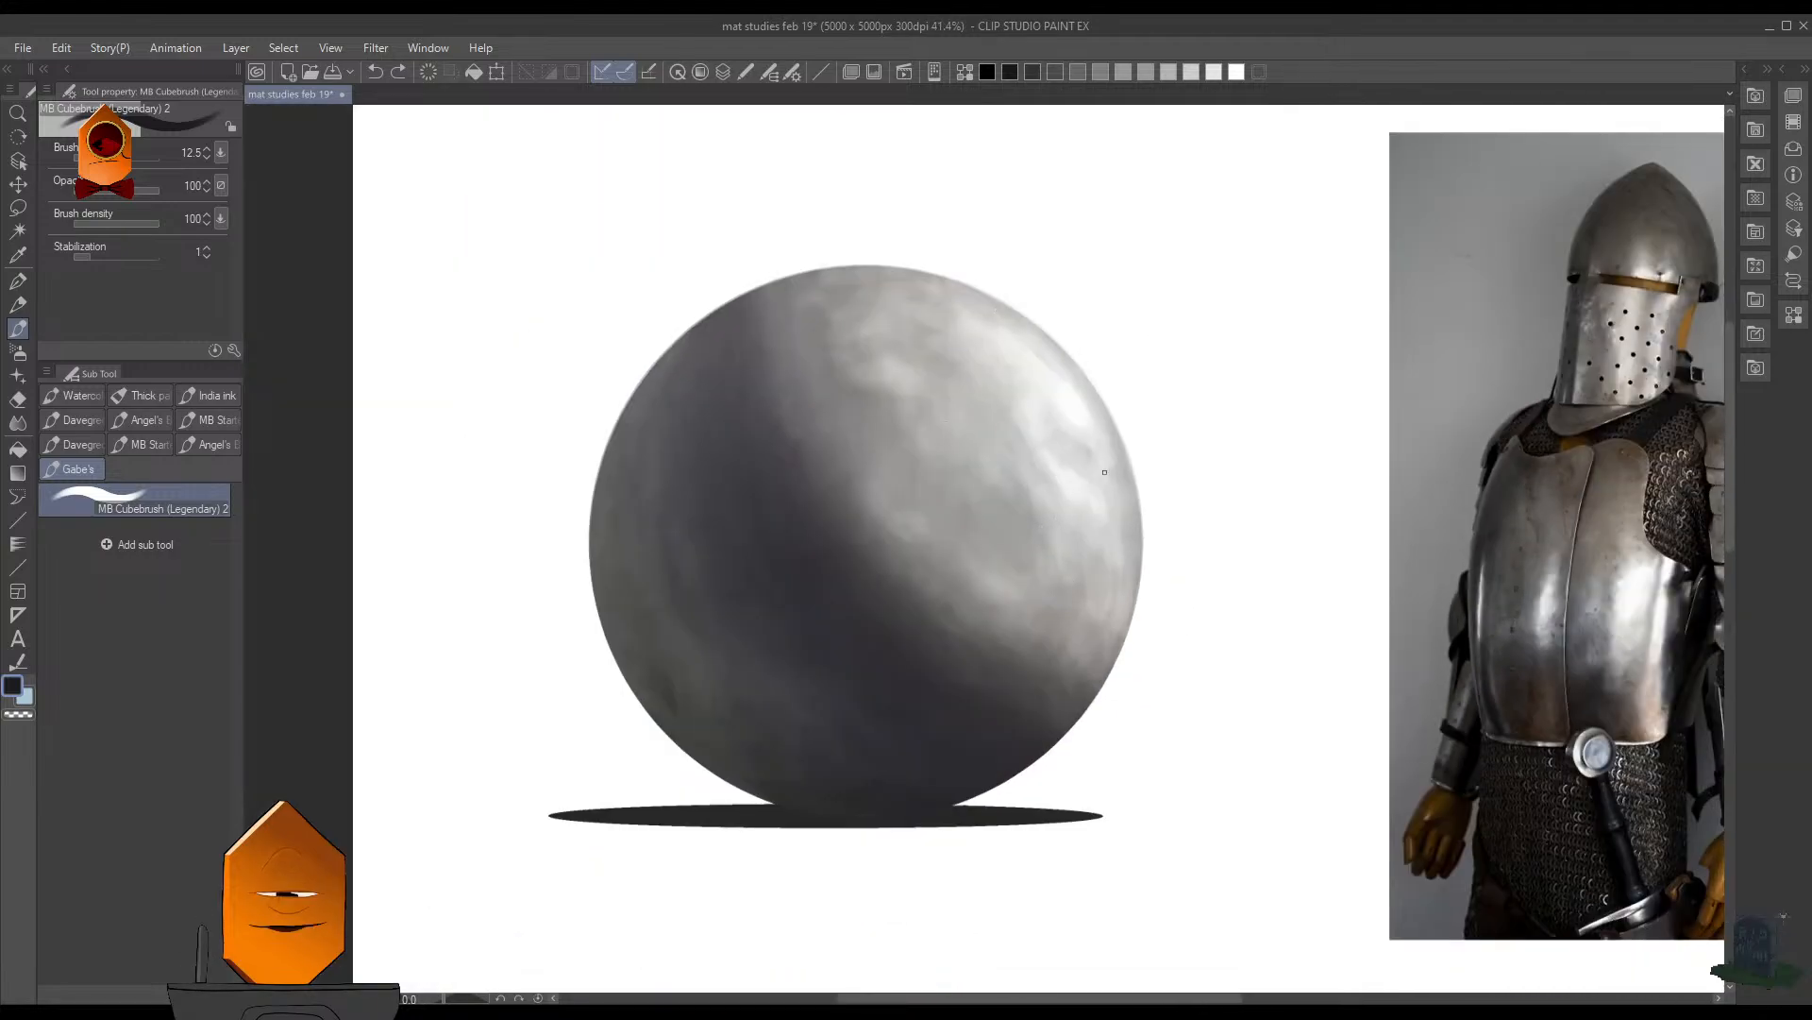
pyautogui.press('F7')
pyautogui.scroll(-2, 1262, 485)
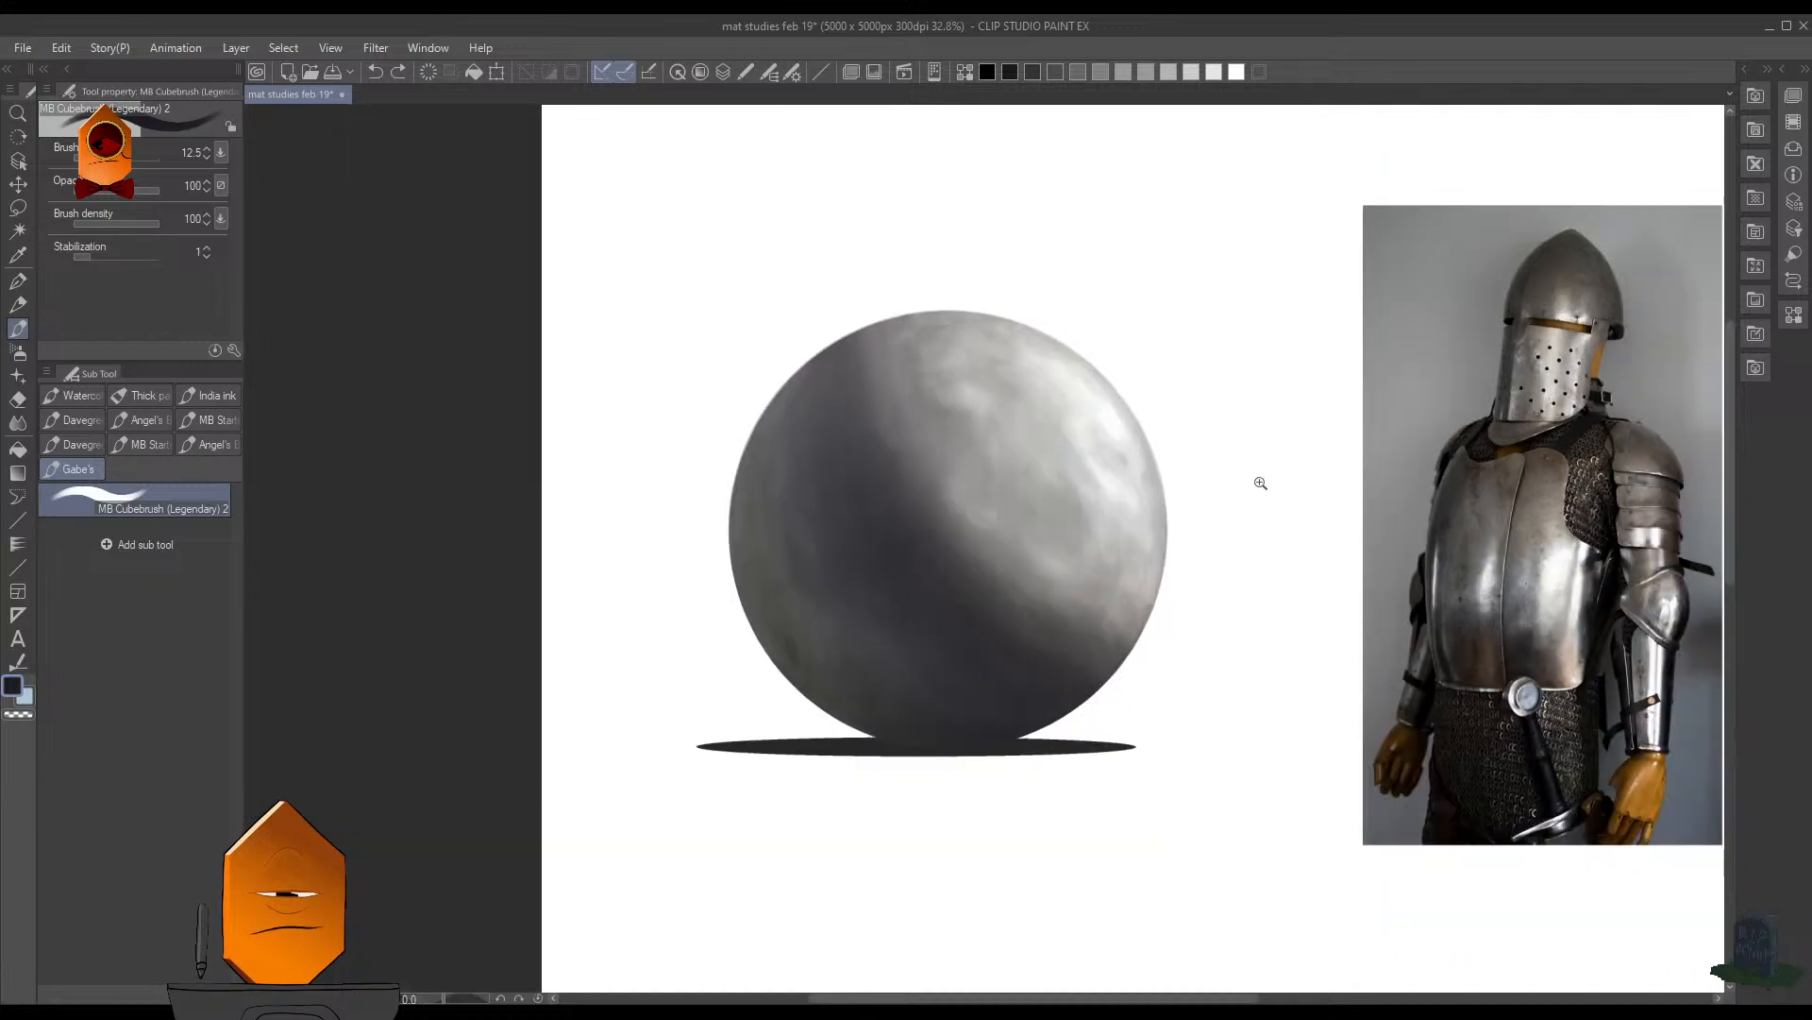
pyautogui.moveTo(1188, 548); pyautogui.dragTo(1050, 538)
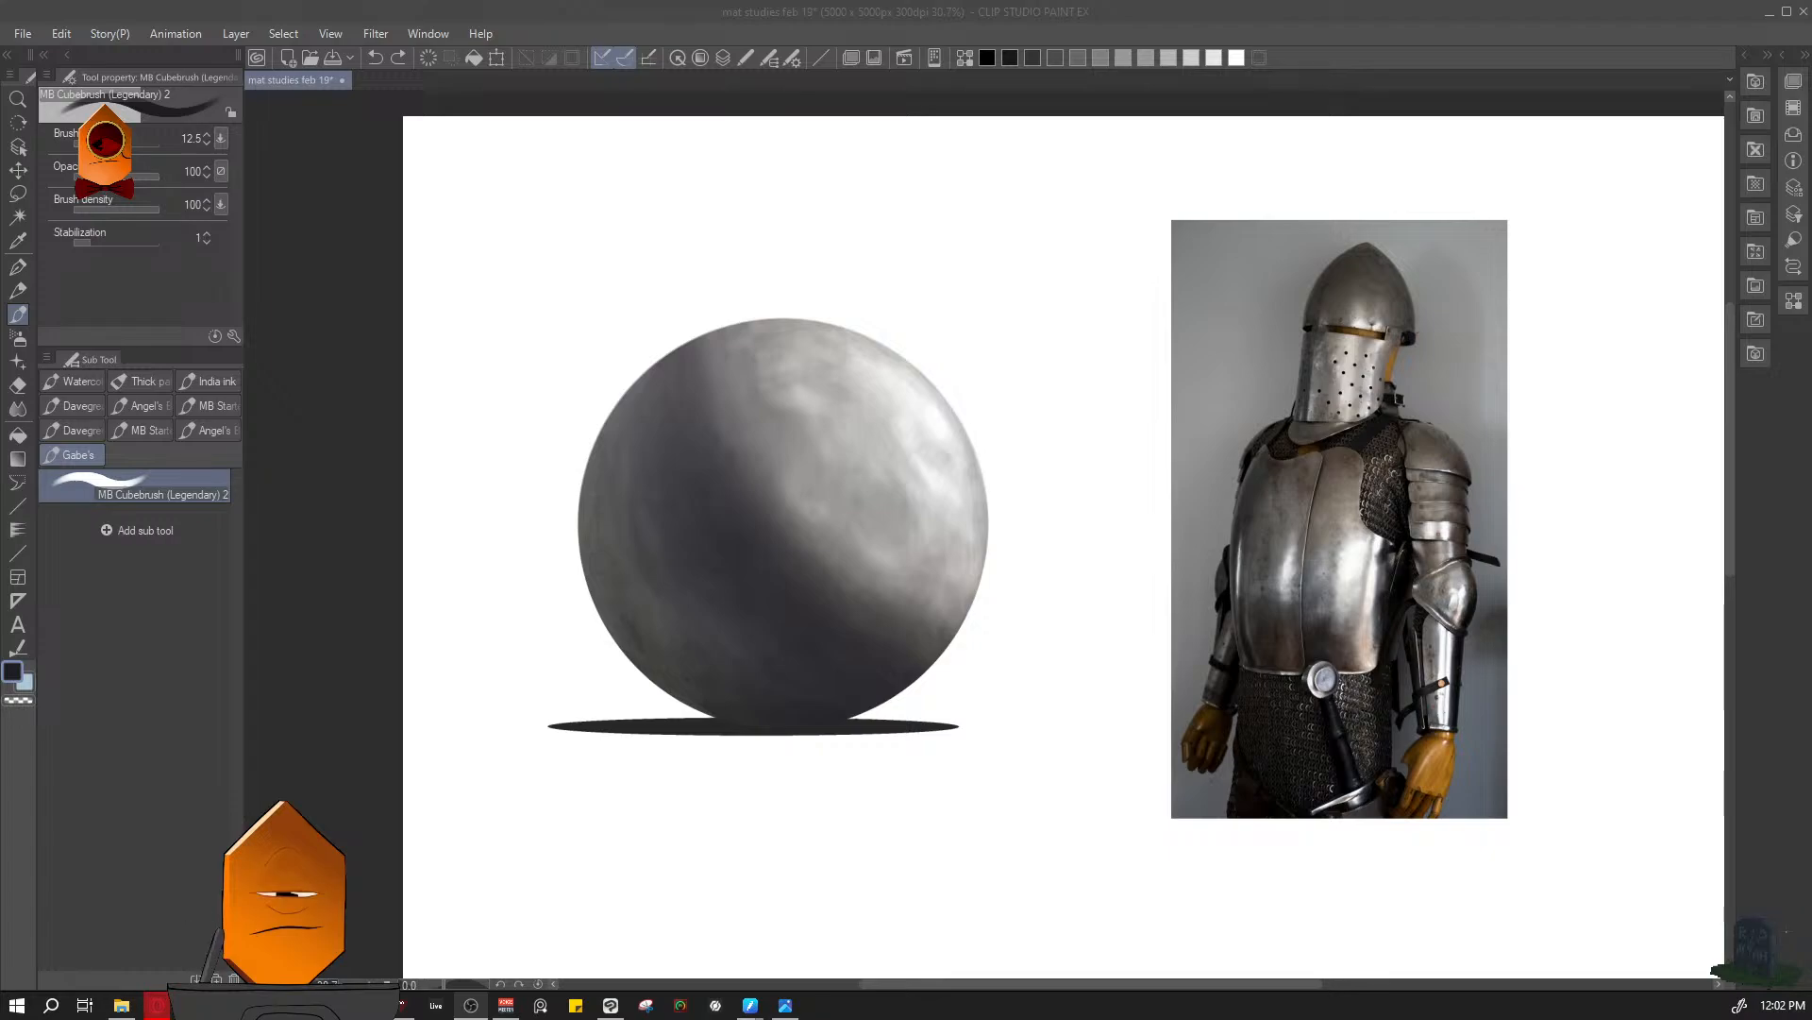
pyautogui.click(1033, 382)
pyautogui.press('F7')
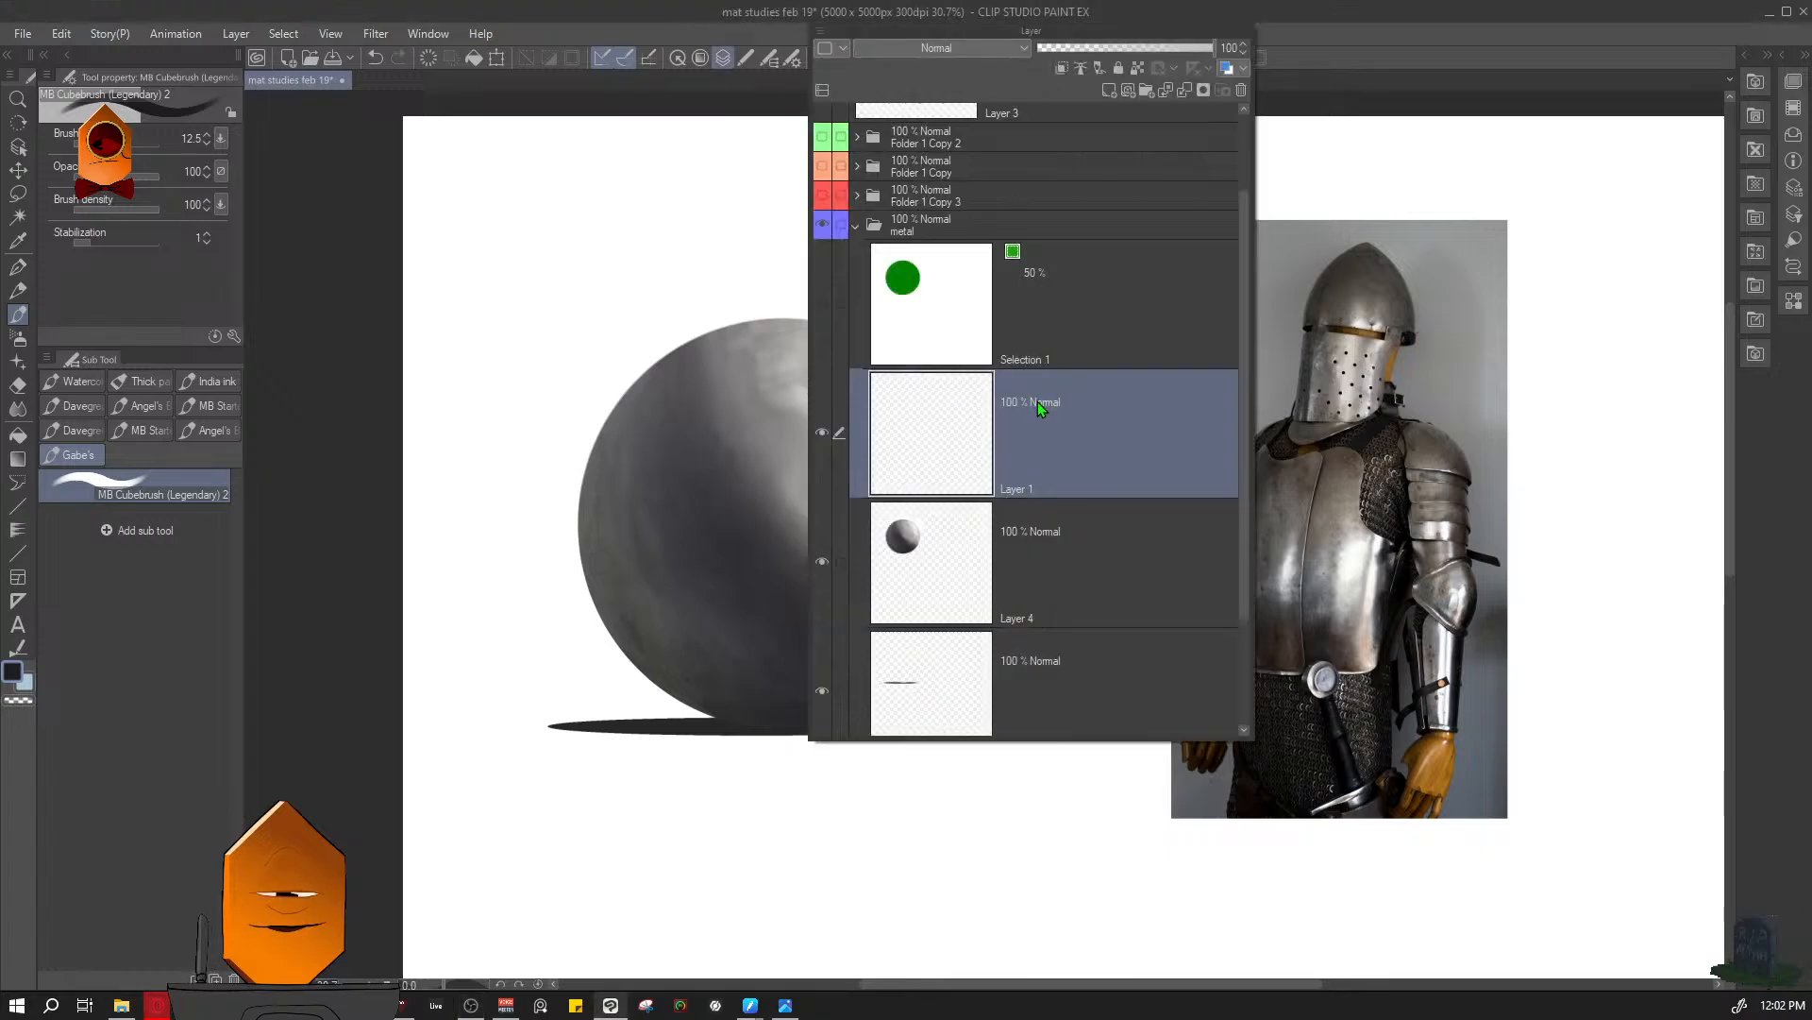
pyautogui.press('F7')
pyautogui.press('F7')
pyautogui.press('F7')
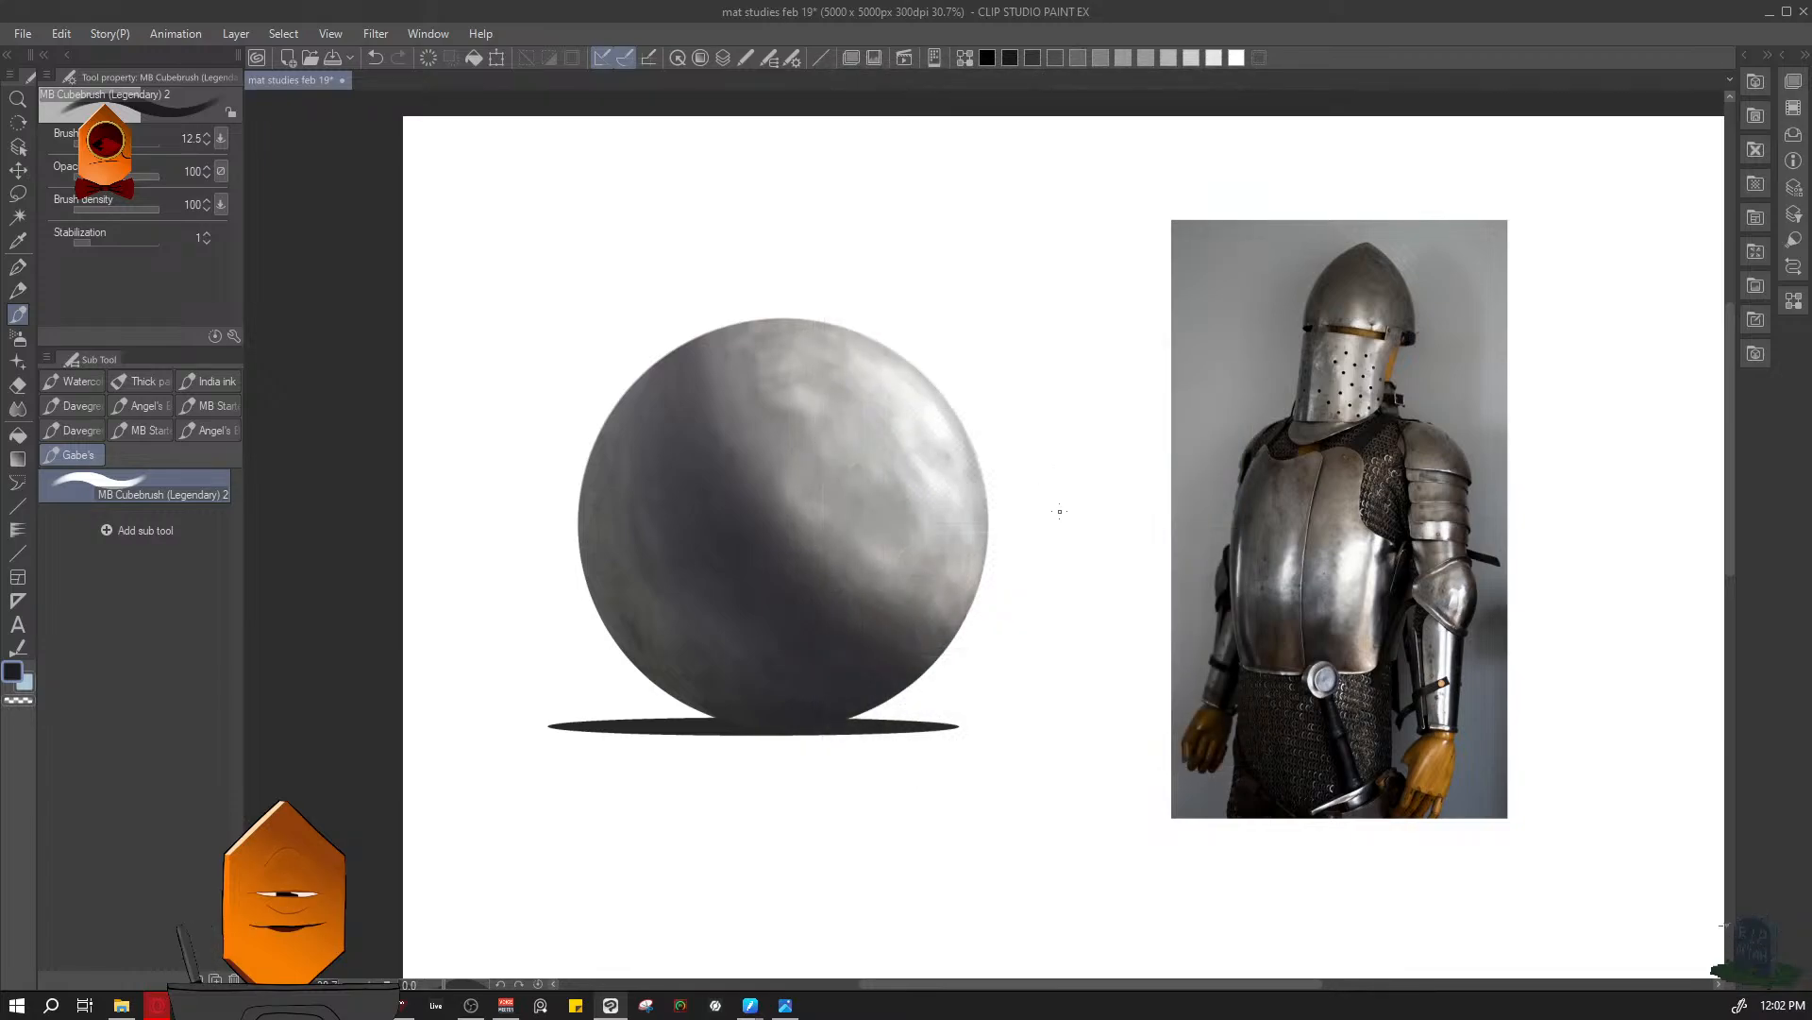
pyautogui.press('F7')
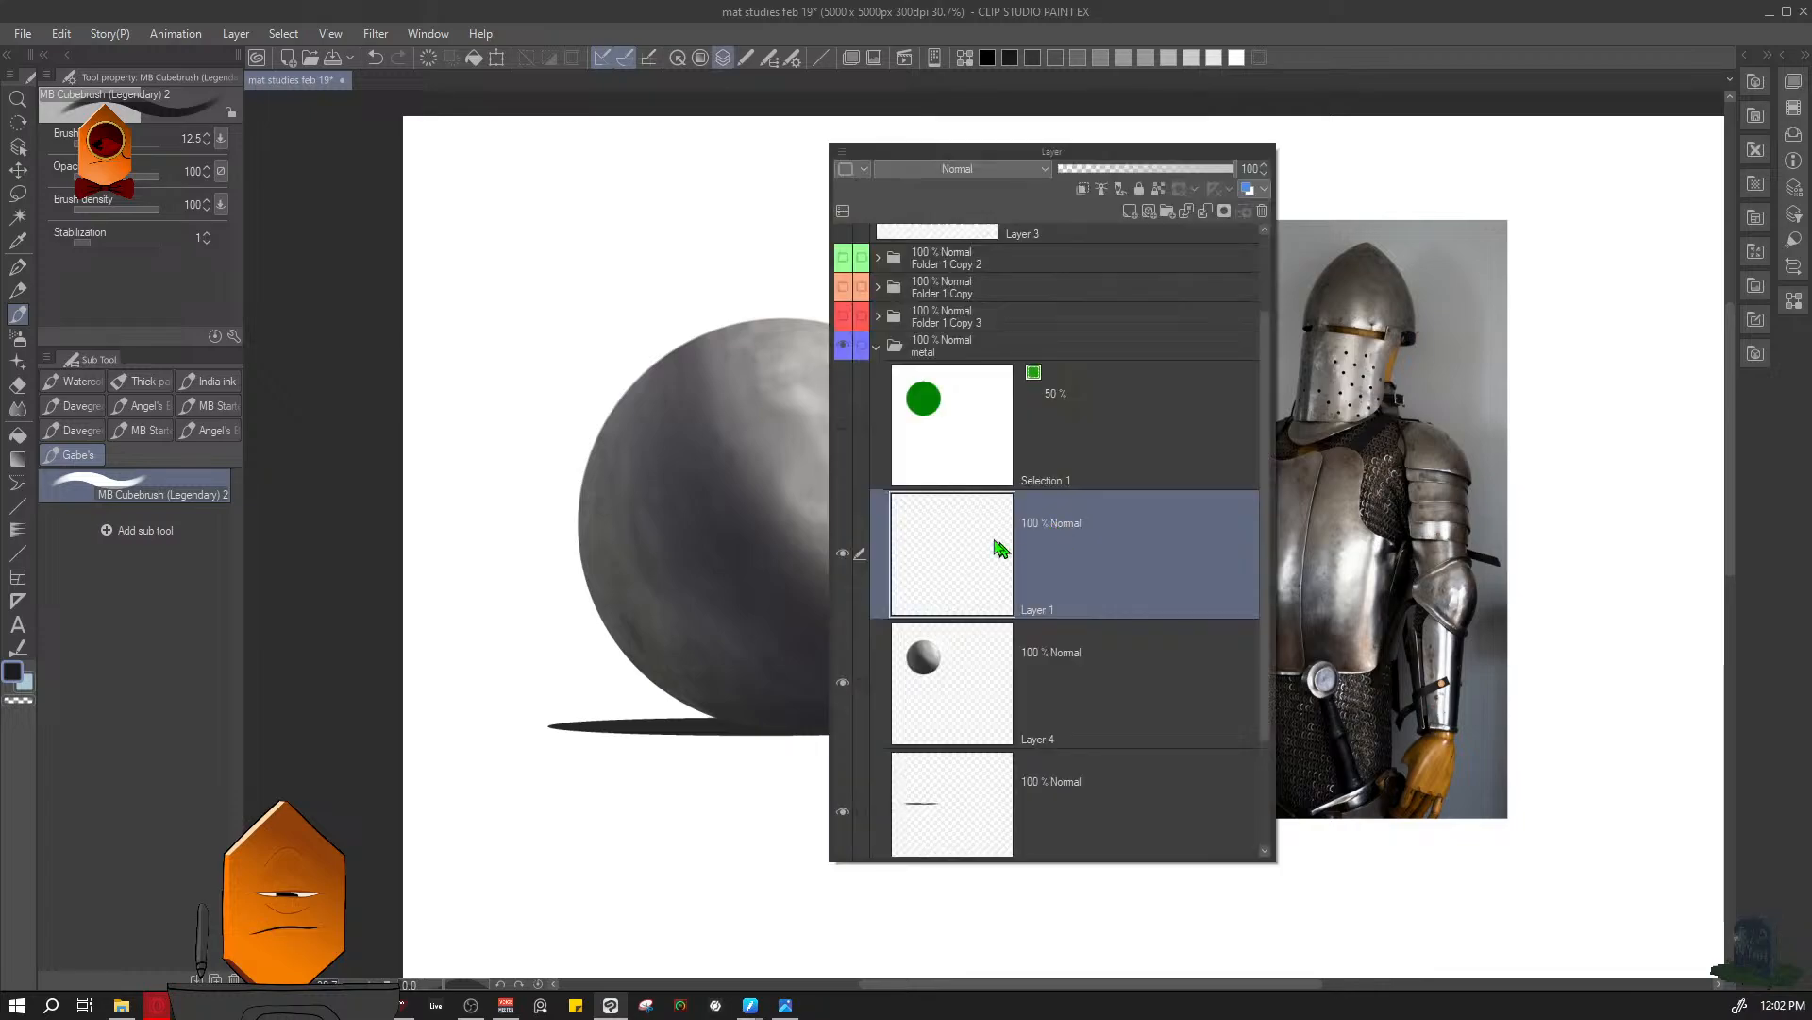
pyautogui.press('F7')
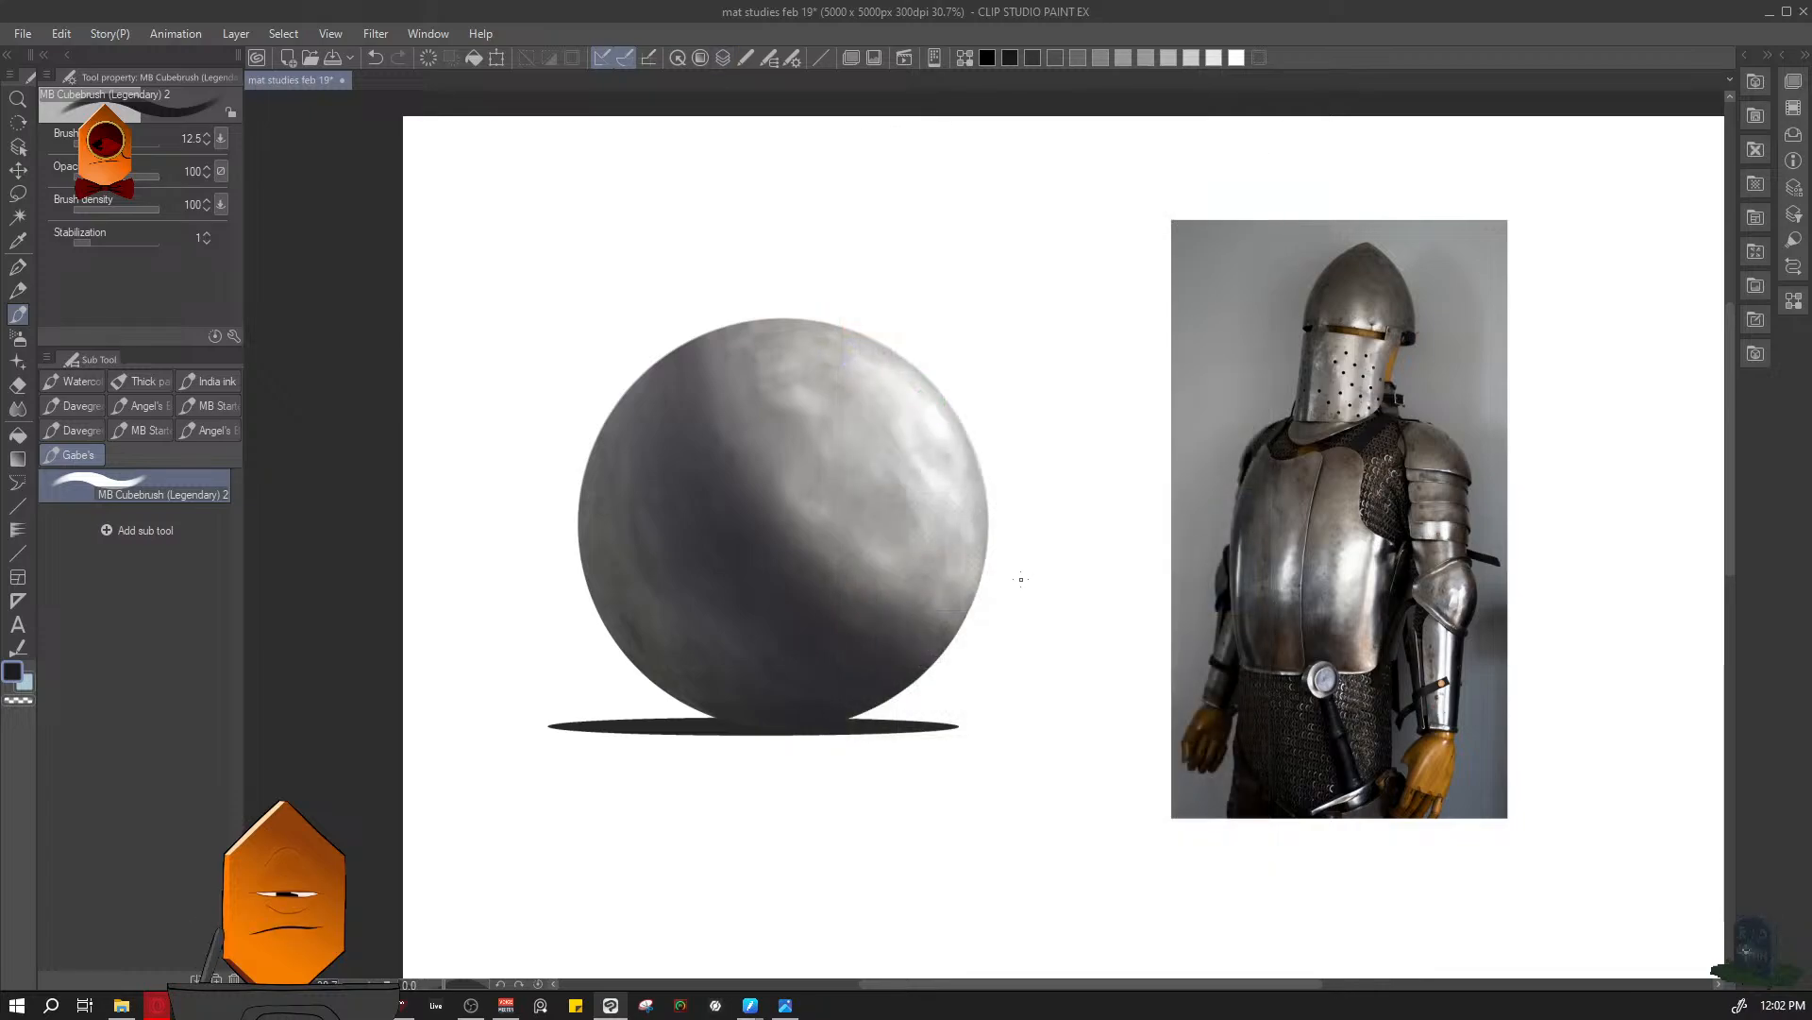
pyautogui.press('F7')
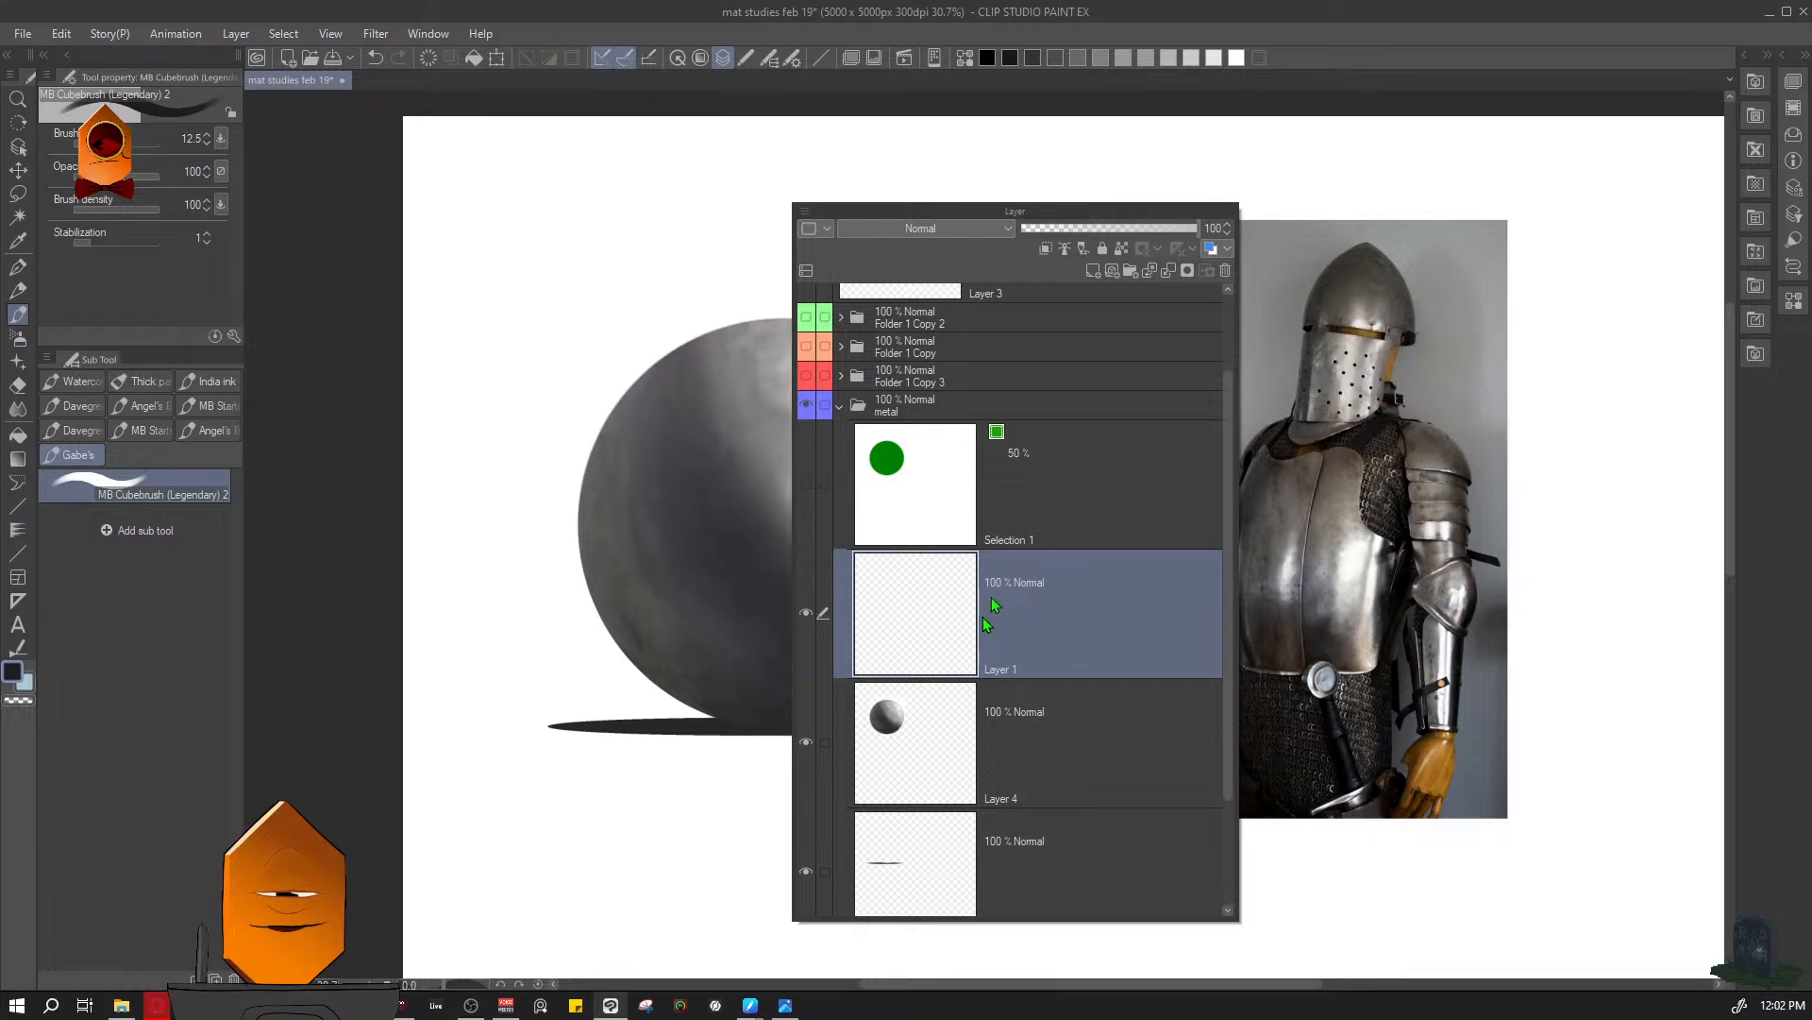
pyautogui.press('F7')
pyautogui.press('F7')
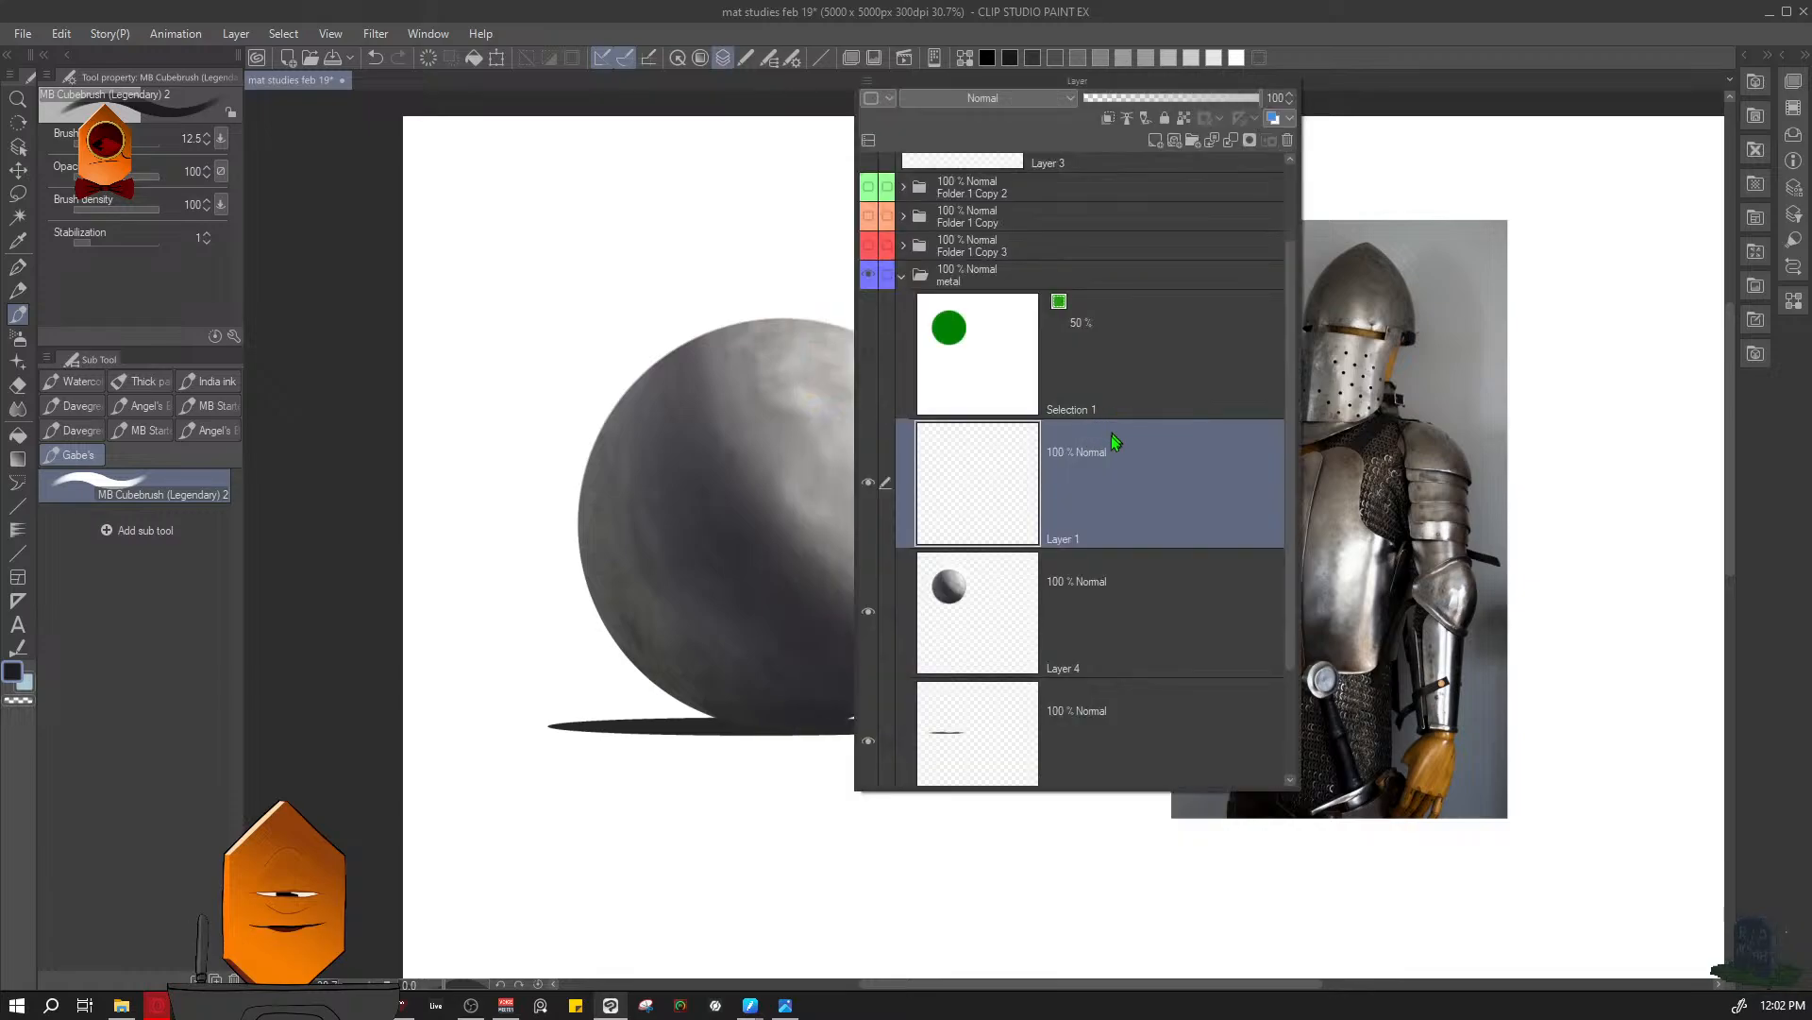
pyautogui.press('F7')
# - Pick a saturated blue-violet drawing colour and enlarge the brush to size 70
pyautogui.press('F6')
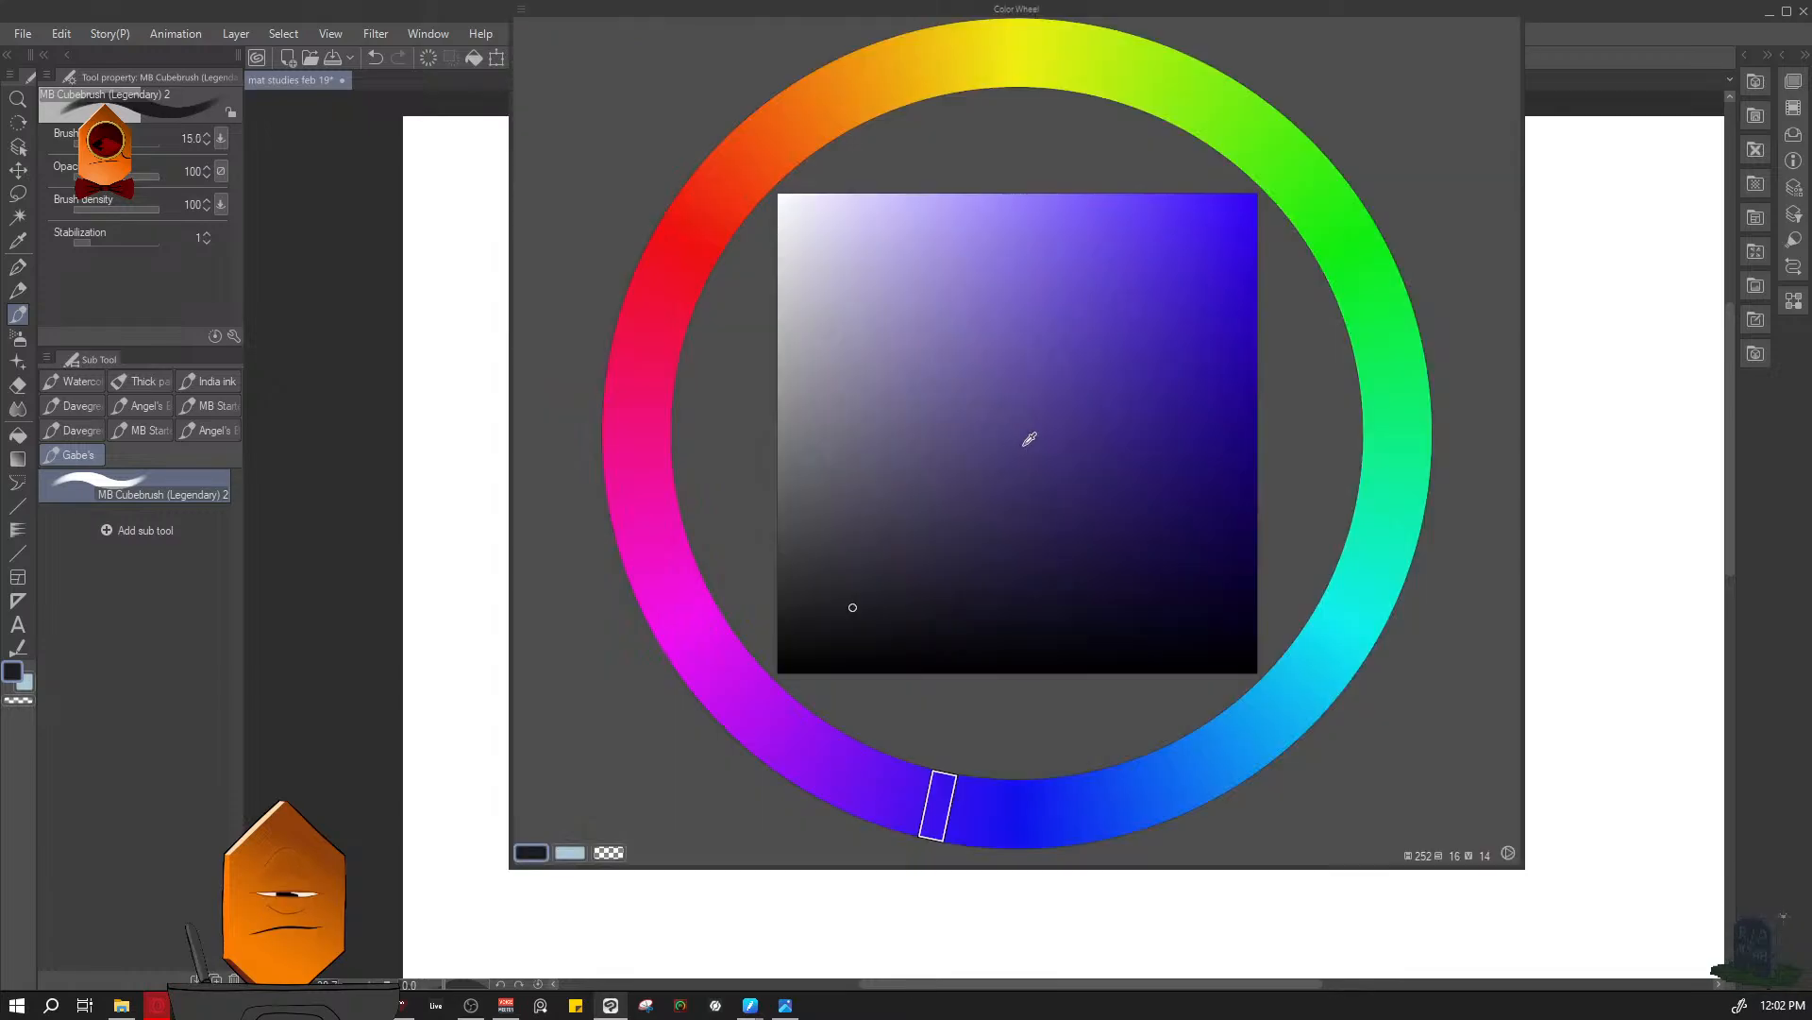
pyautogui.press('F6')
pyautogui.press(']')
pyautogui.press('F6')
pyautogui.click(1141, 340)
pyautogui.press('F6')
pyautogui.press(']')
pyautogui.press(']')
pyautogui.press(']')
pyautogui.press(']')
pyautogui.press(']')
pyautogui.press(']')
pyautogui.press(']')
# - Paint a looping stroke over and beyond the sphere on Layer 1 and try clipping that layer to the one below
pyautogui.moveTo(903, 264)
pyautogui.mouseDown()
pyautogui.moveTo(1012, 718)
pyautogui.moveTo(816, 255)
pyautogui.moveTo(911, 527)
pyautogui.mouseUp()
pyautogui.press('F7')
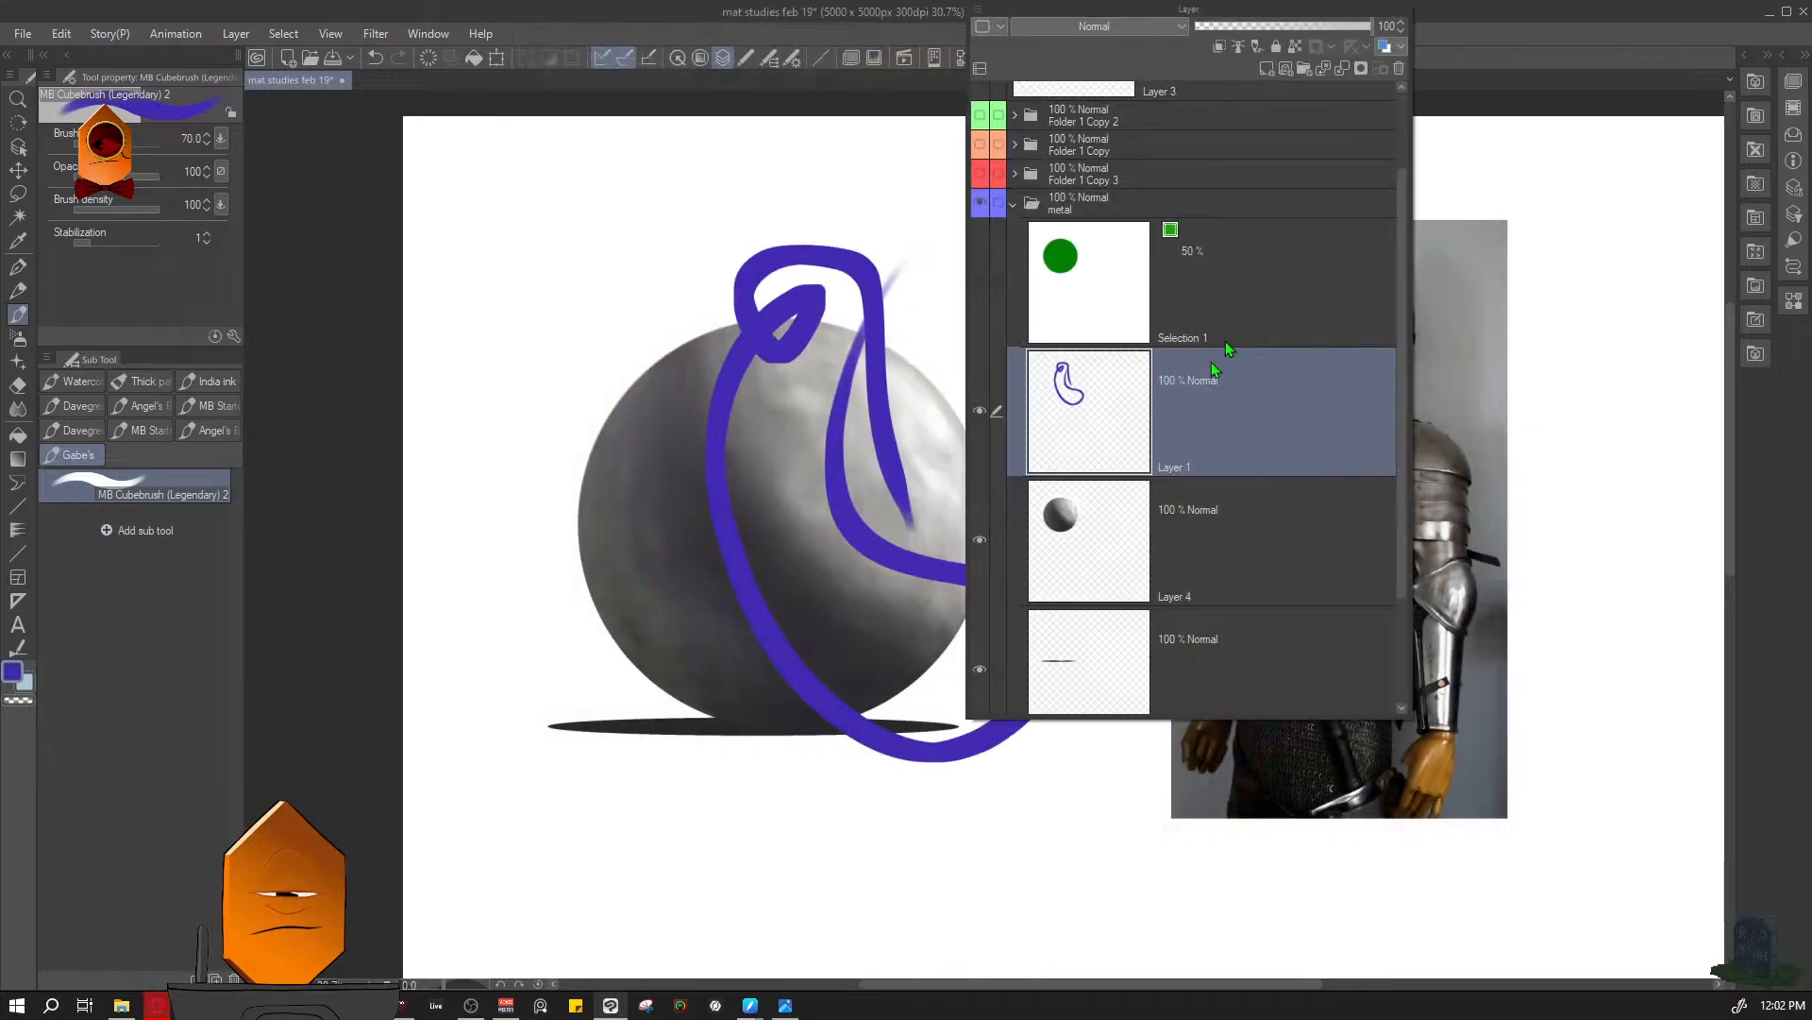
pyautogui.click(1220, 47)
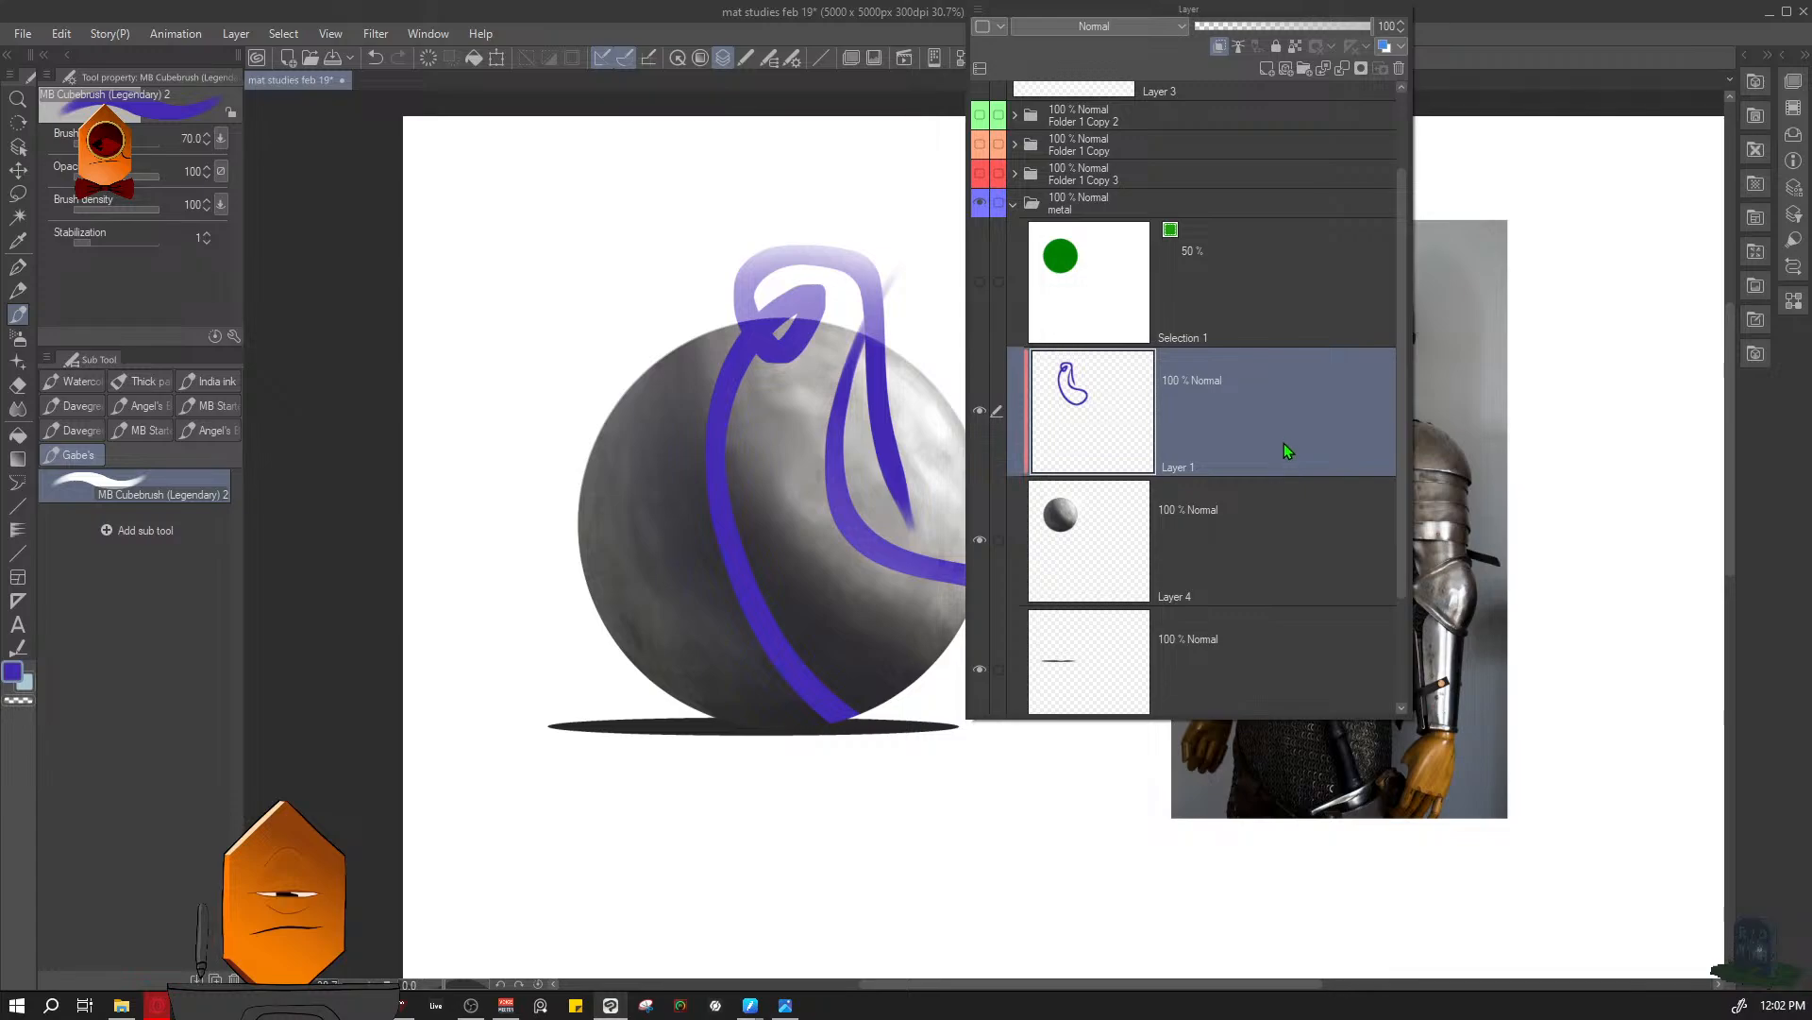
pyautogui.hotkey('ctrl', 'z')
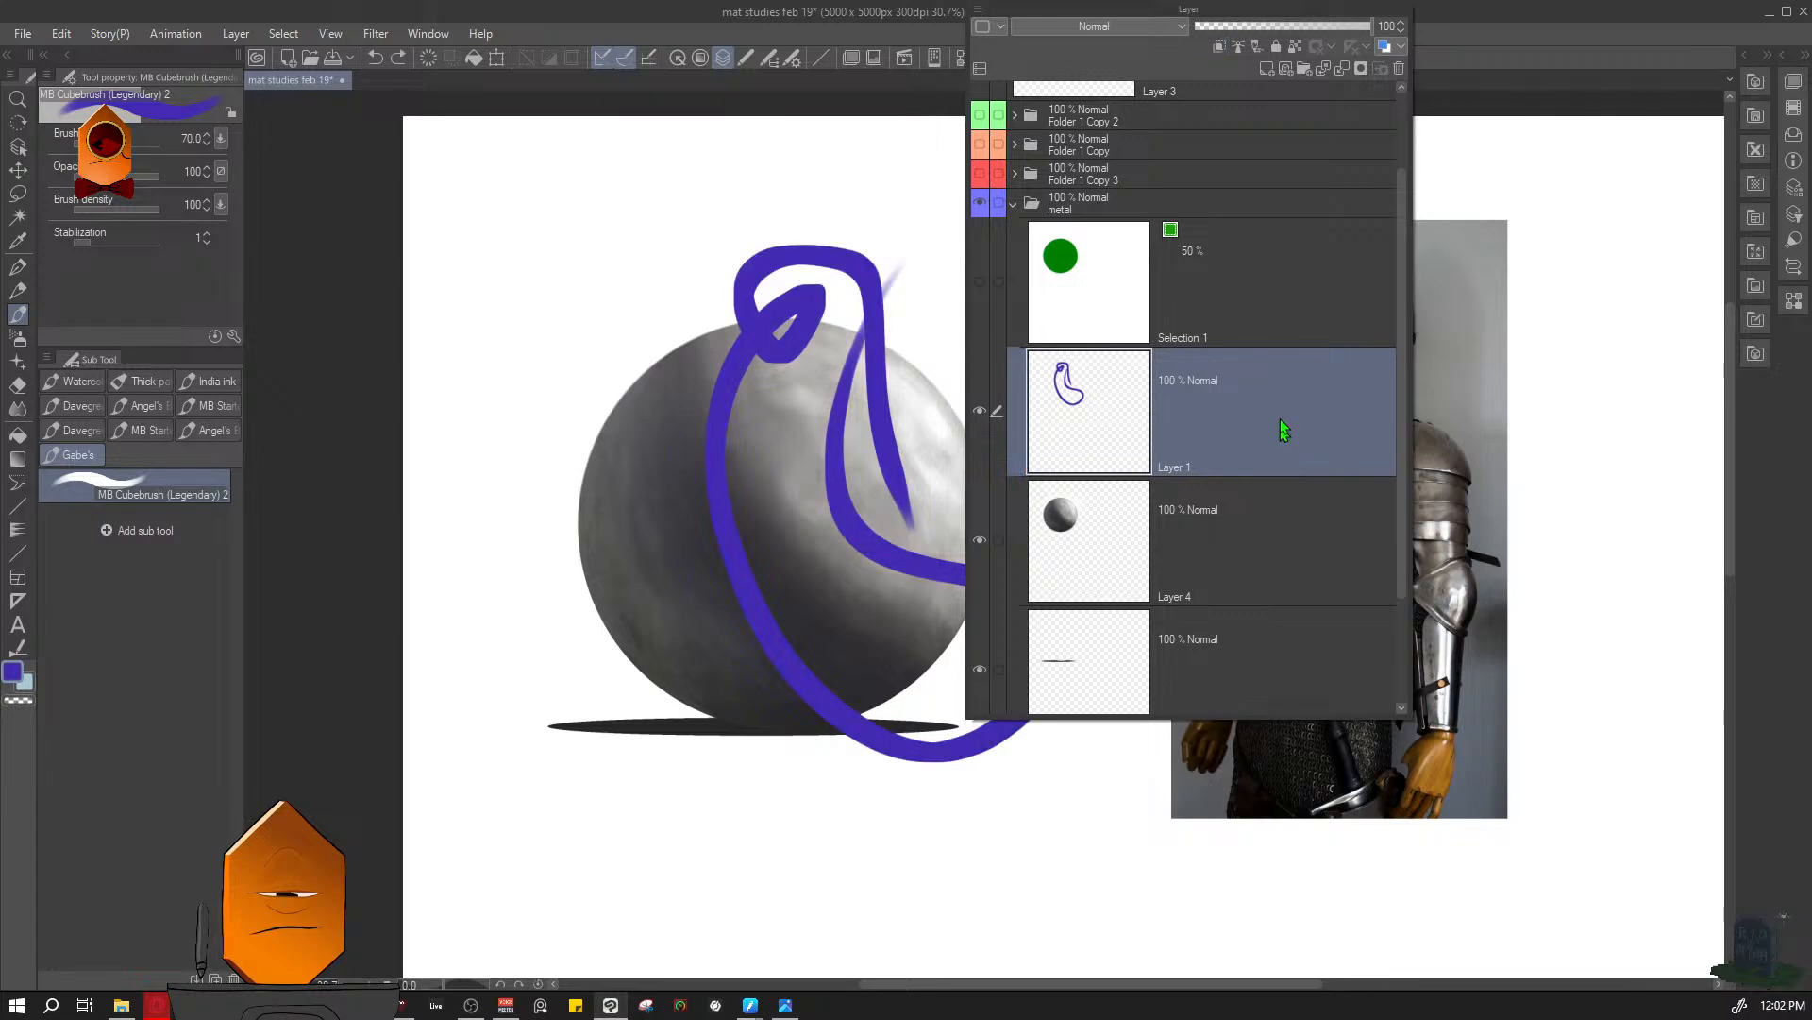
# - Delete the scribbled Layer 1 and load the sphere's shape as a selection
pyautogui.click(1399, 69)
pyautogui.keyDown('ctrl'); pyautogui.click(1086, 283); pyautogui.keyUp('ctrl')
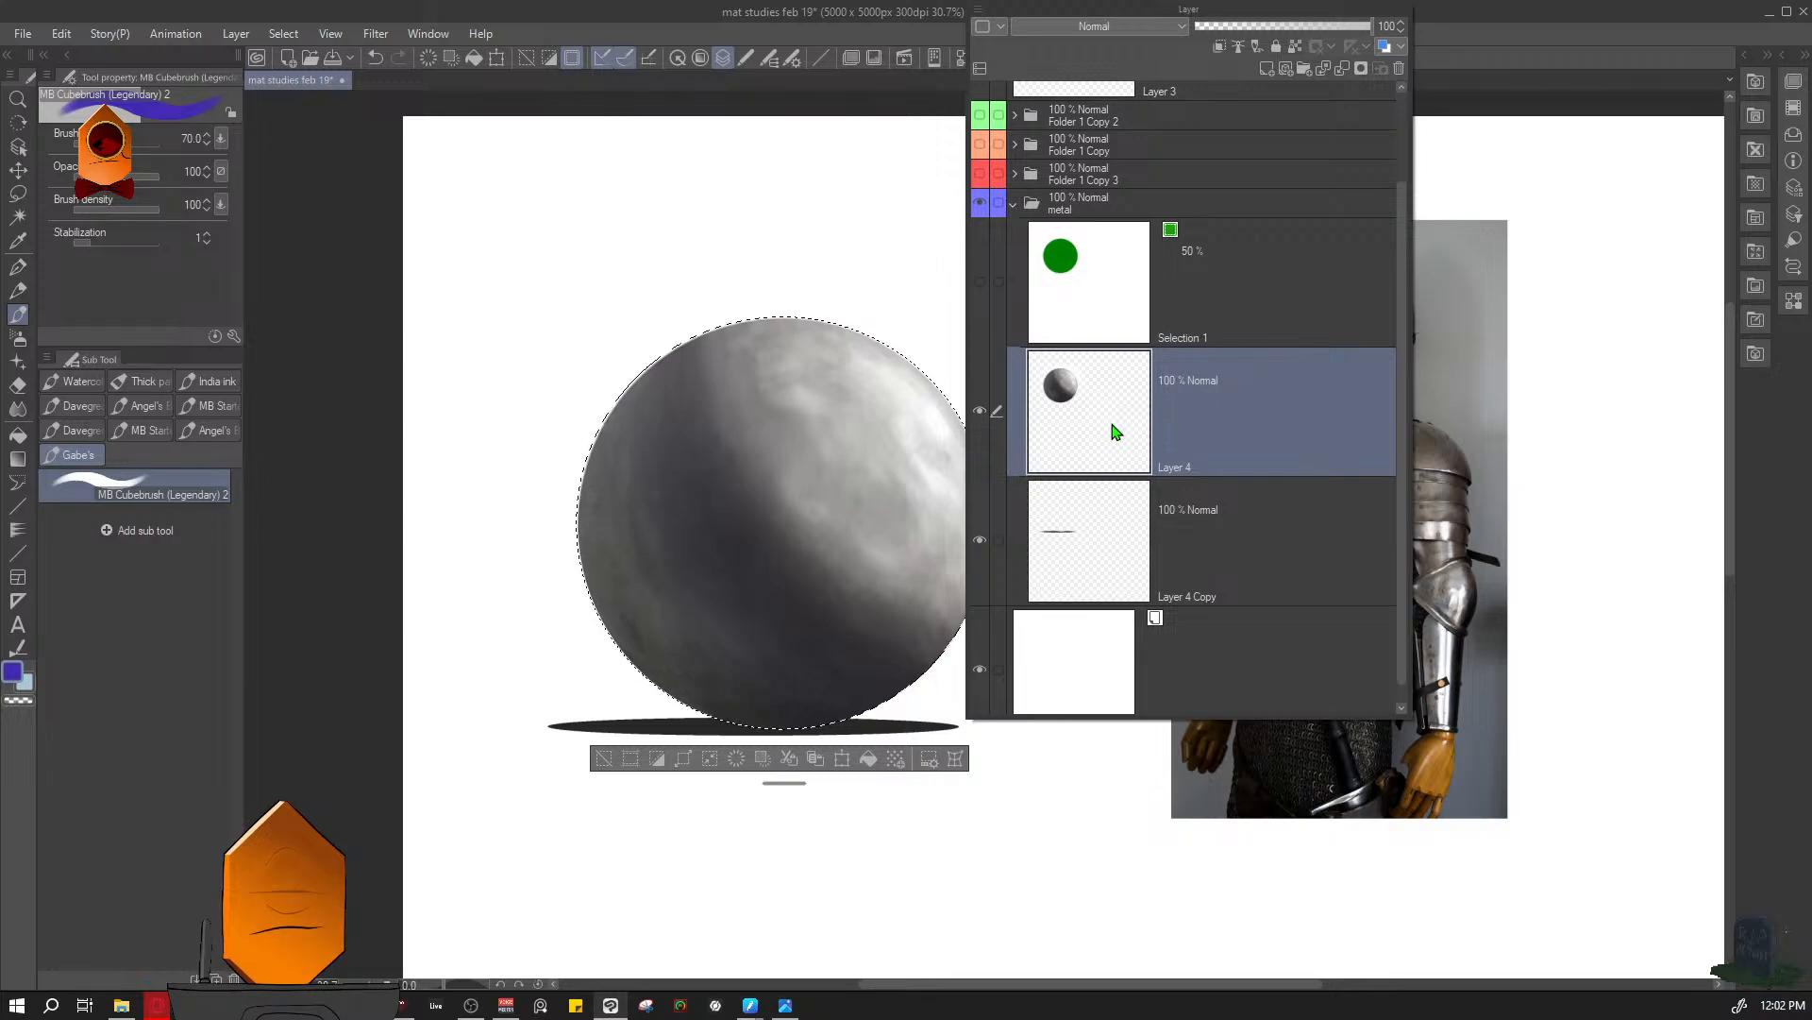
pyautogui.press('Escape')
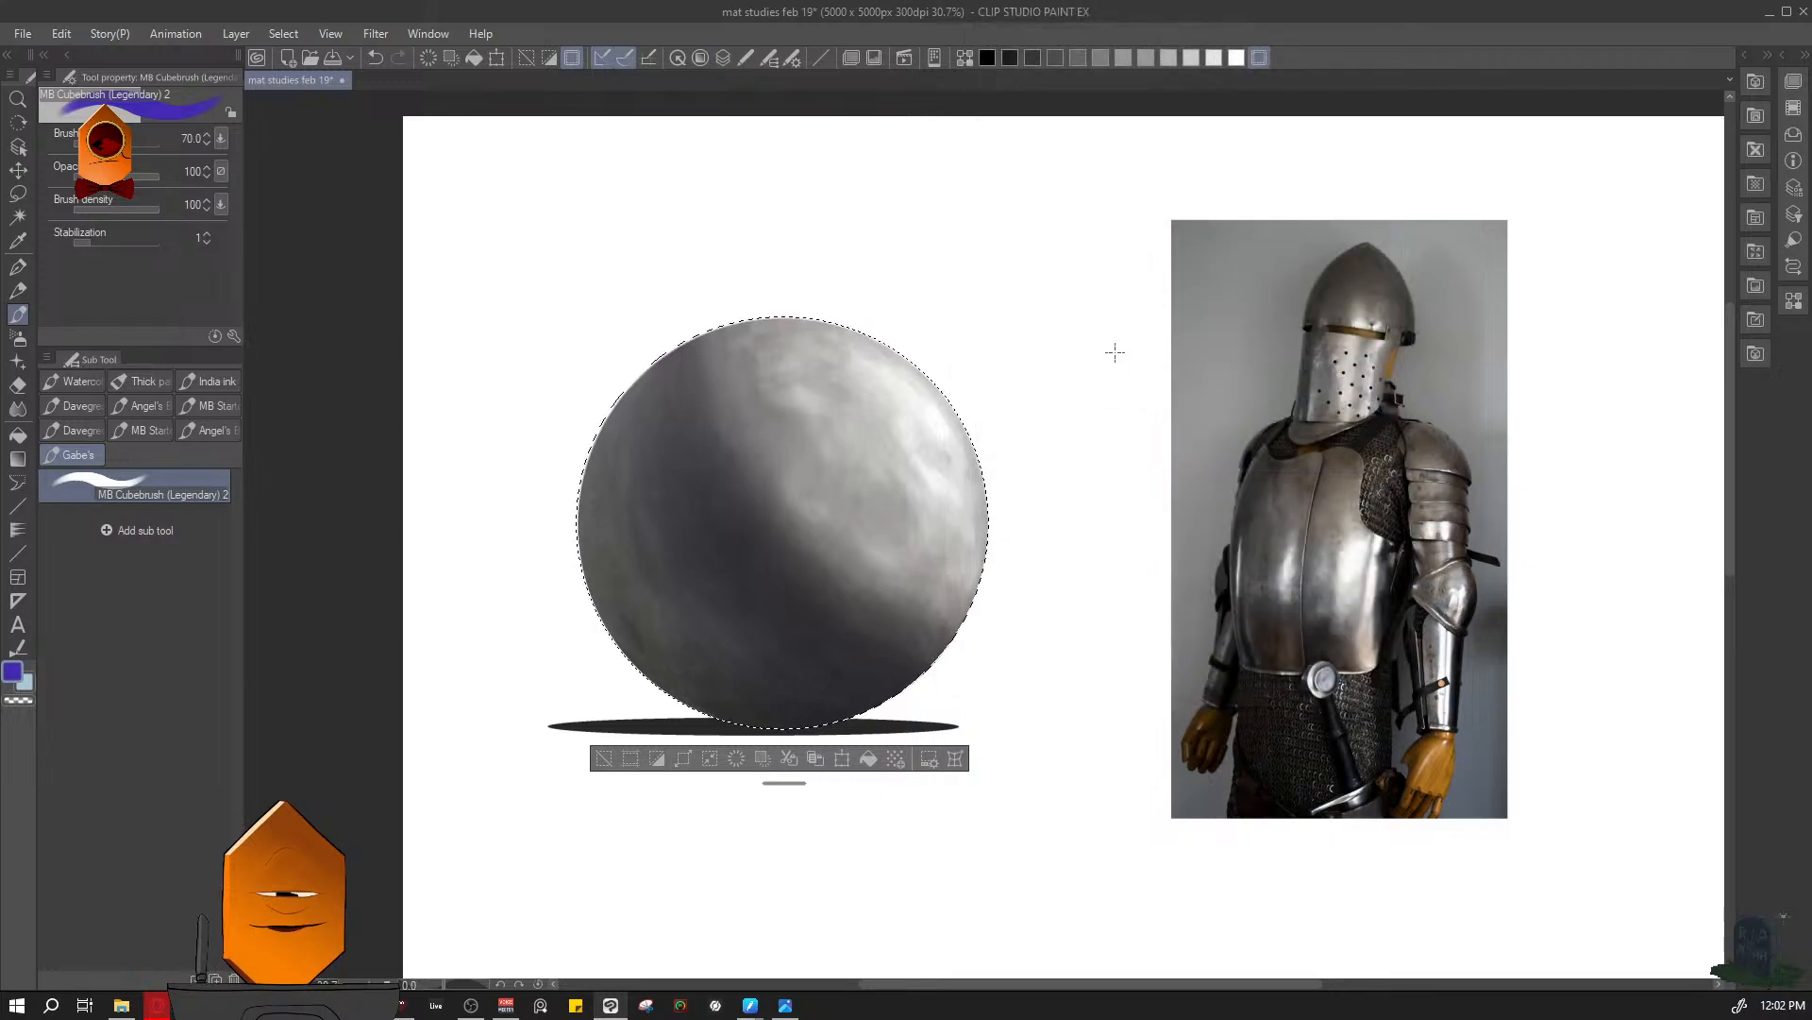
# - Invert the sphere selection and clear it
pyautogui.hotkey('ctrl', 'shift', 'i')
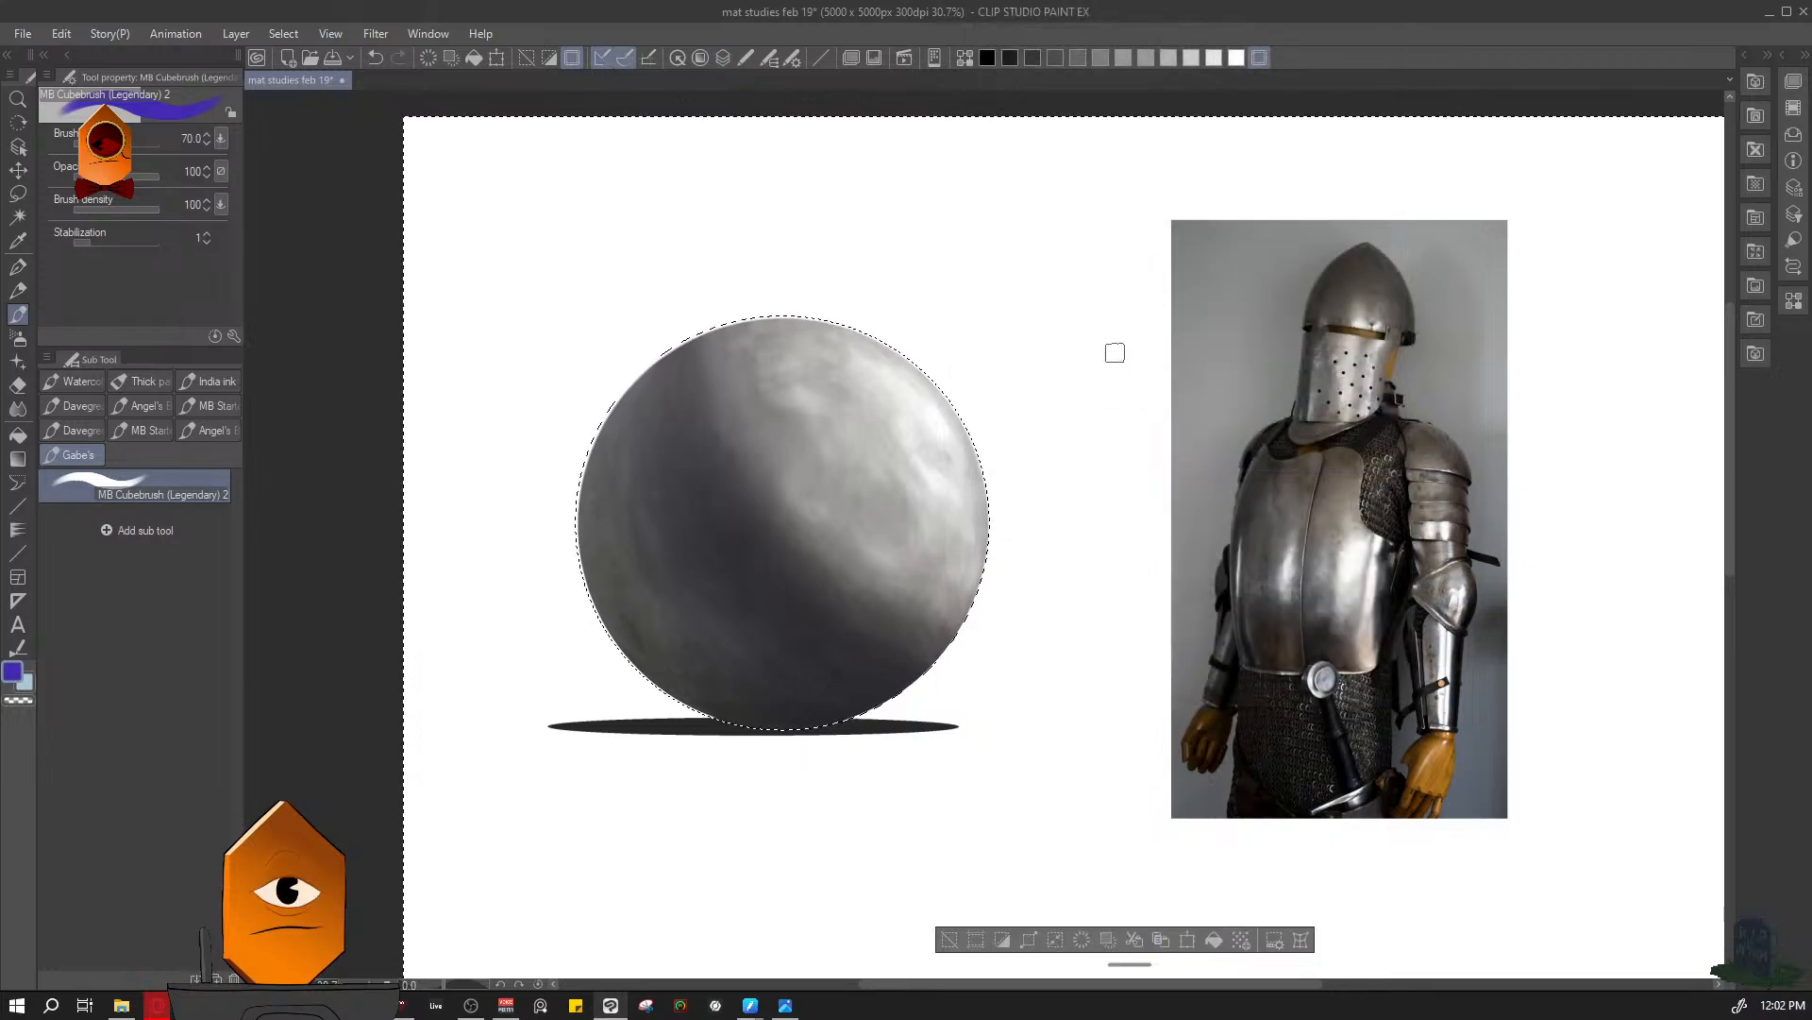
pyautogui.hotkey('ctrl', 'd')
pyautogui.press('F7')
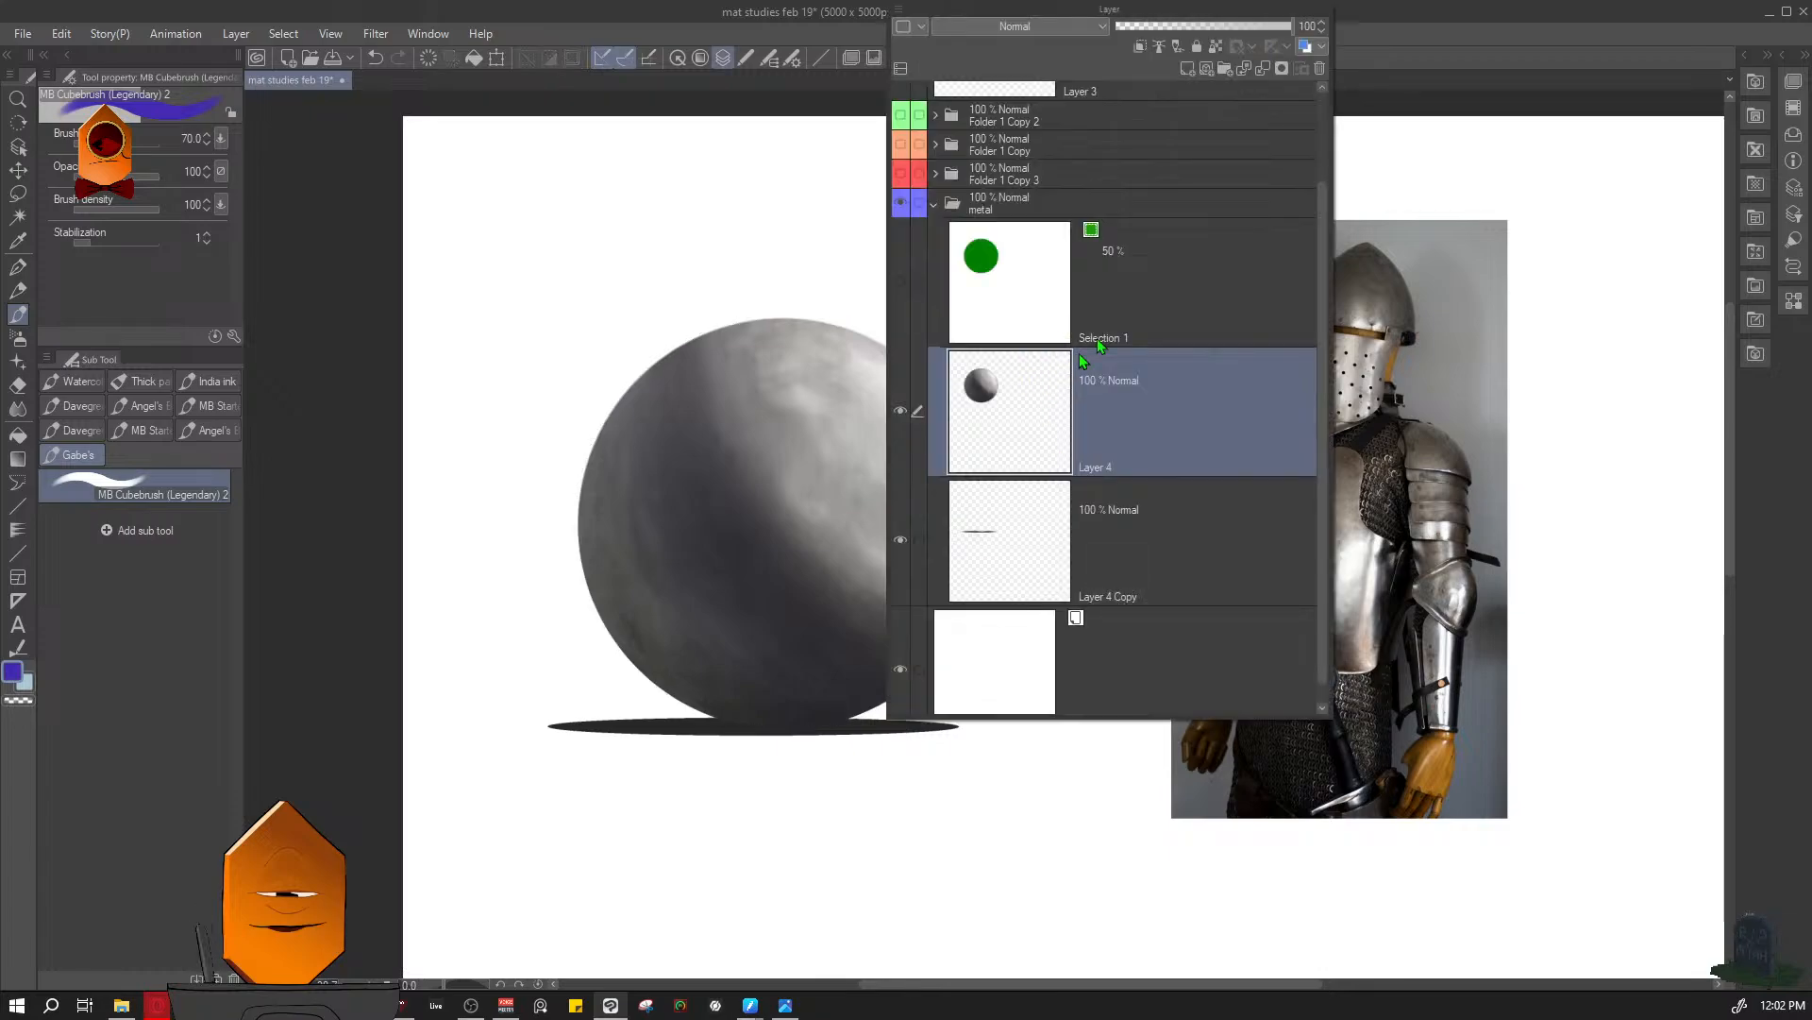
# - Paint a looping stroke on a new layer above the sphere and test clipping it to the sphere layer
pyautogui.click(1188, 68)
pyautogui.moveTo(923, 271)
pyautogui.mouseDown()
pyautogui.moveTo(896, 317)
pyautogui.moveTo(861, 774)
pyautogui.mouseUp()
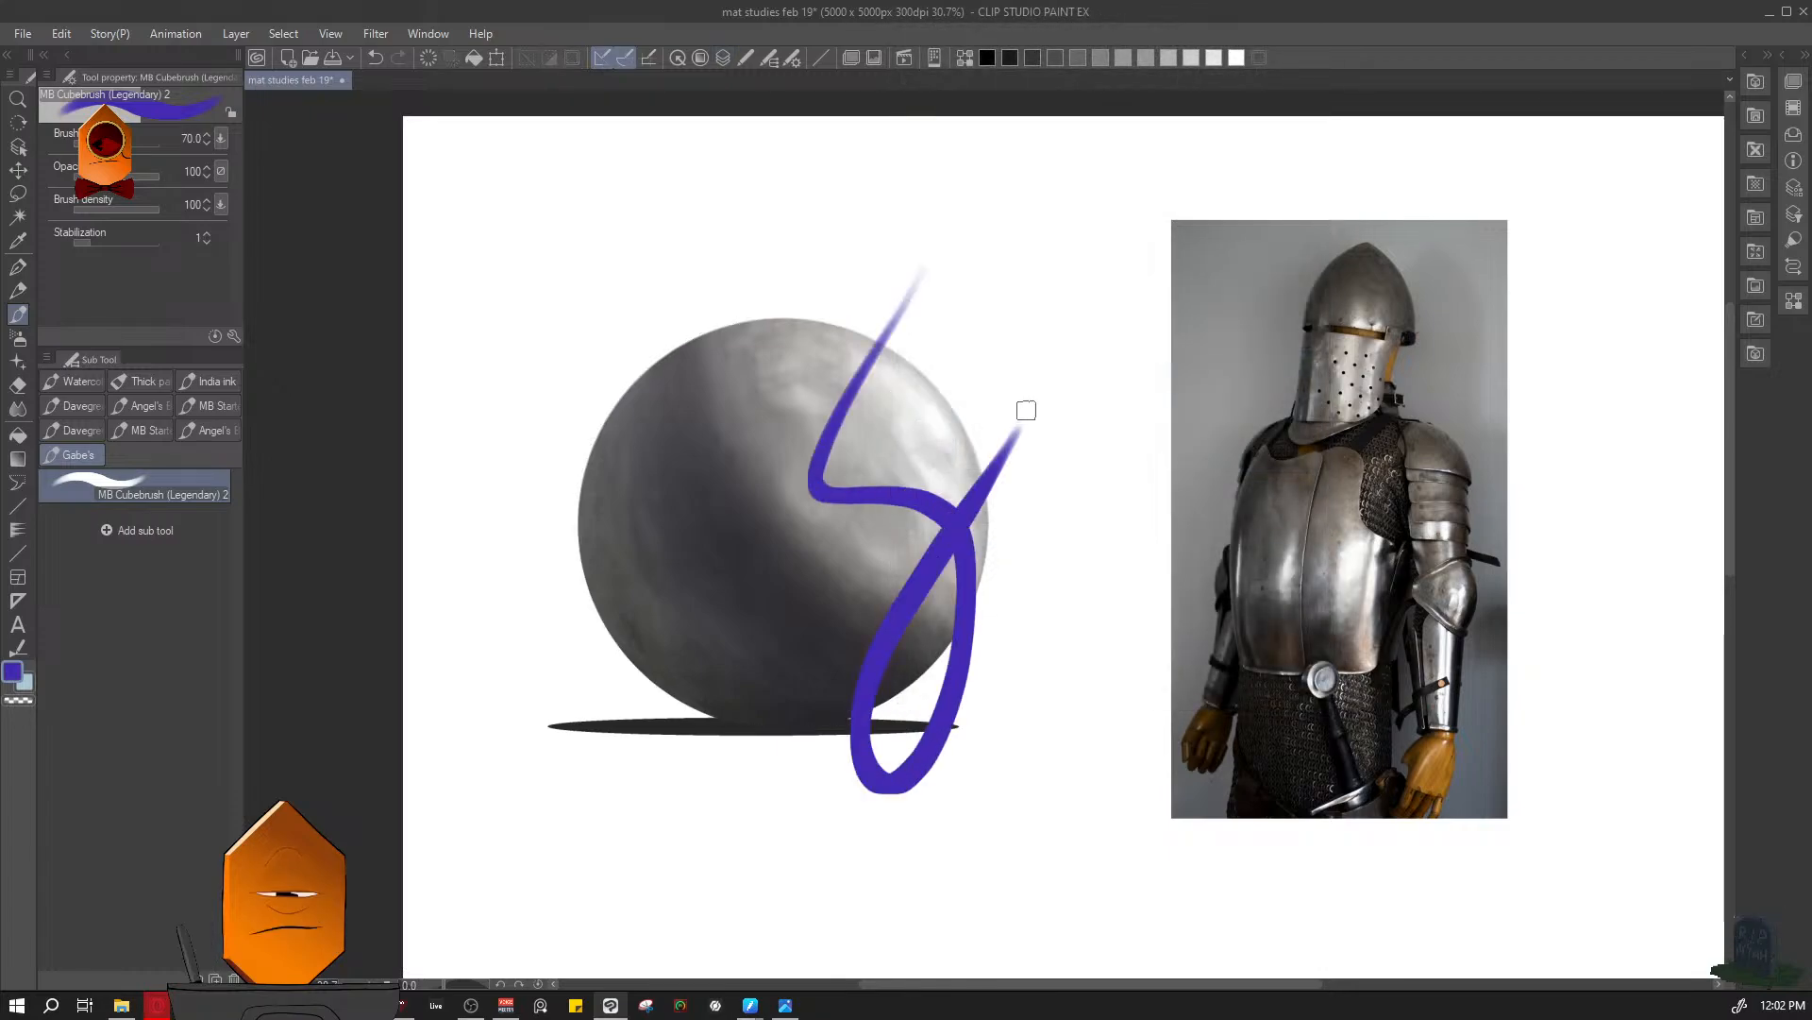
pyautogui.press('F7')
pyautogui.press('F7')
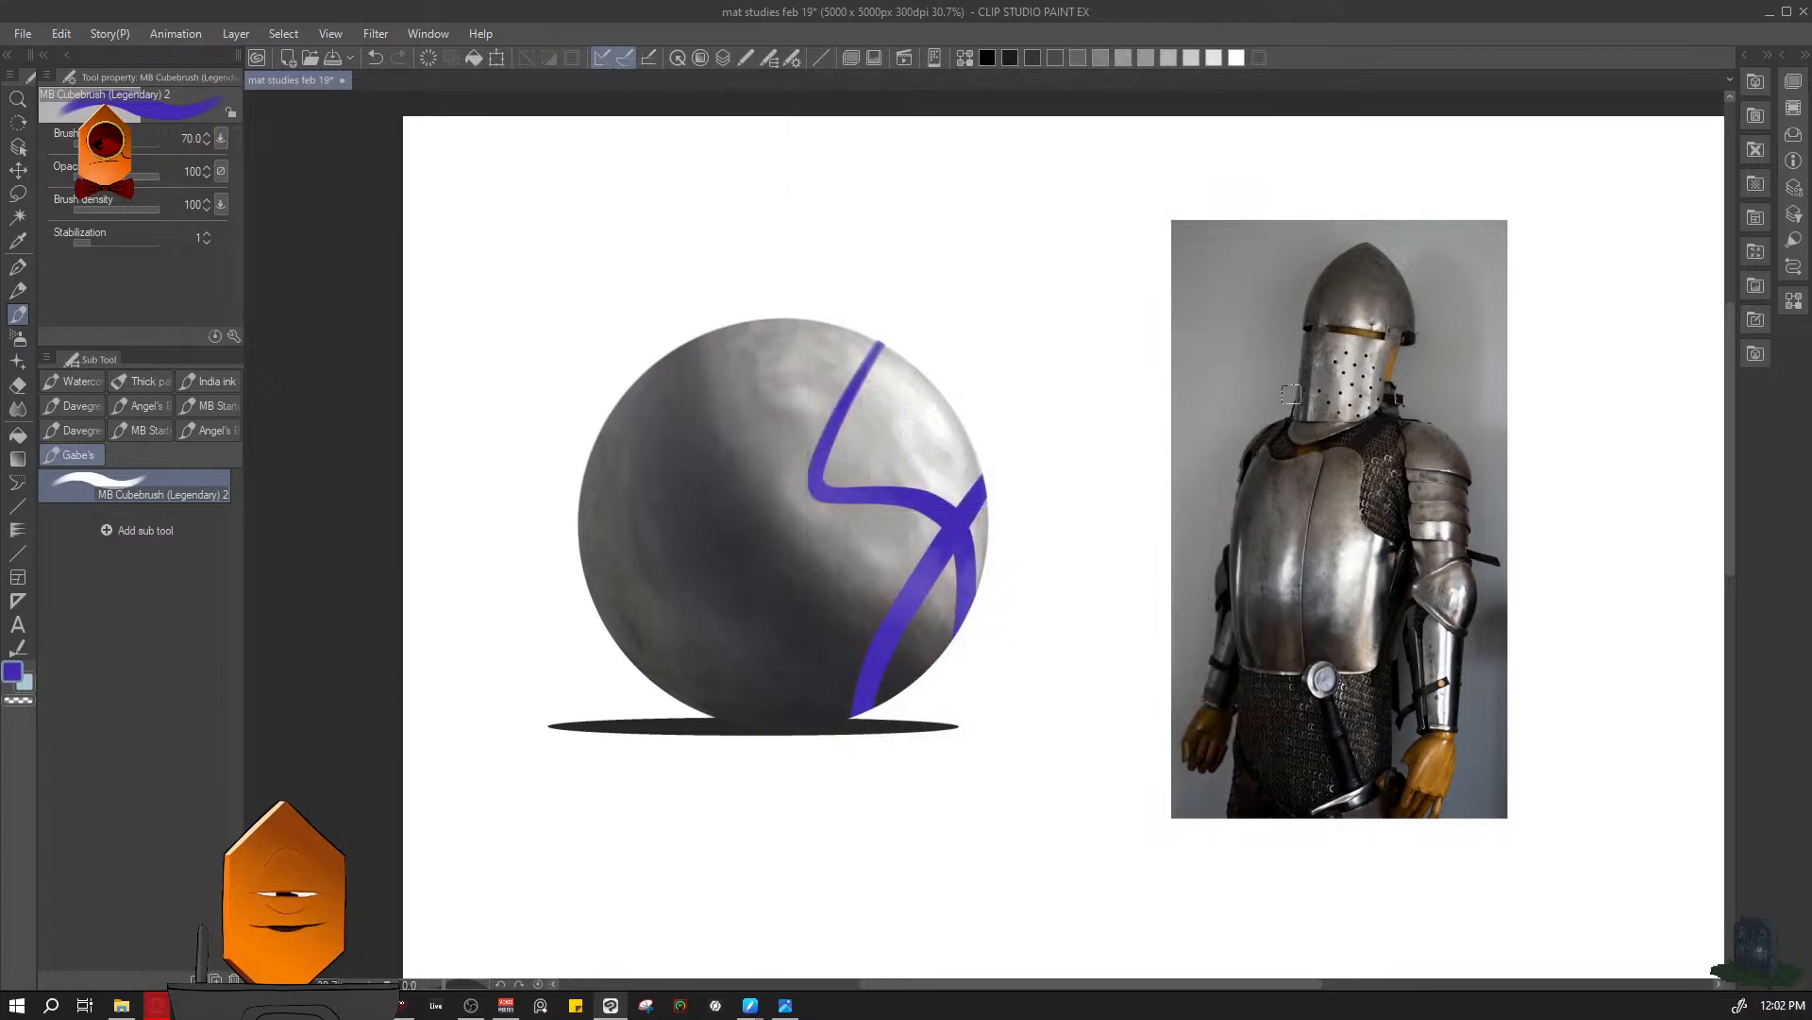
pyautogui.press('F7')
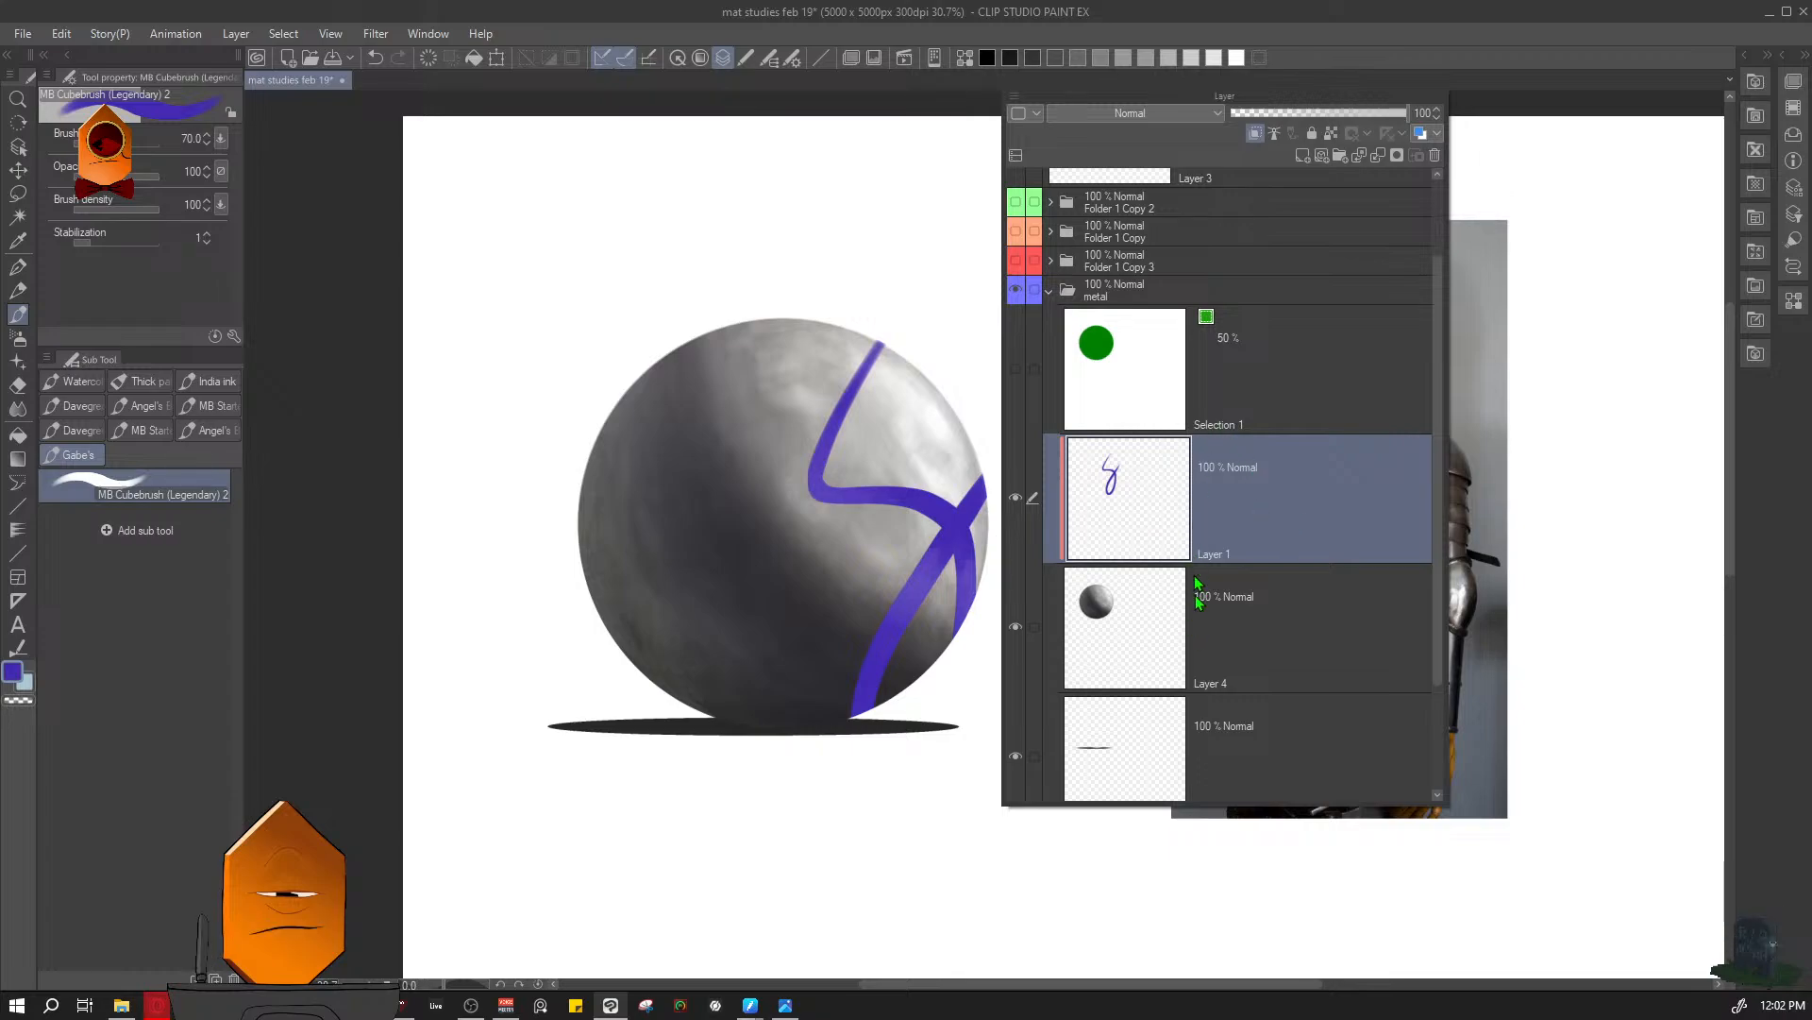
# - Delete the scribbled test layer above the sphere layer
pyautogui.hotkey('ctrl', 'z')
pyautogui.click(1434, 155)
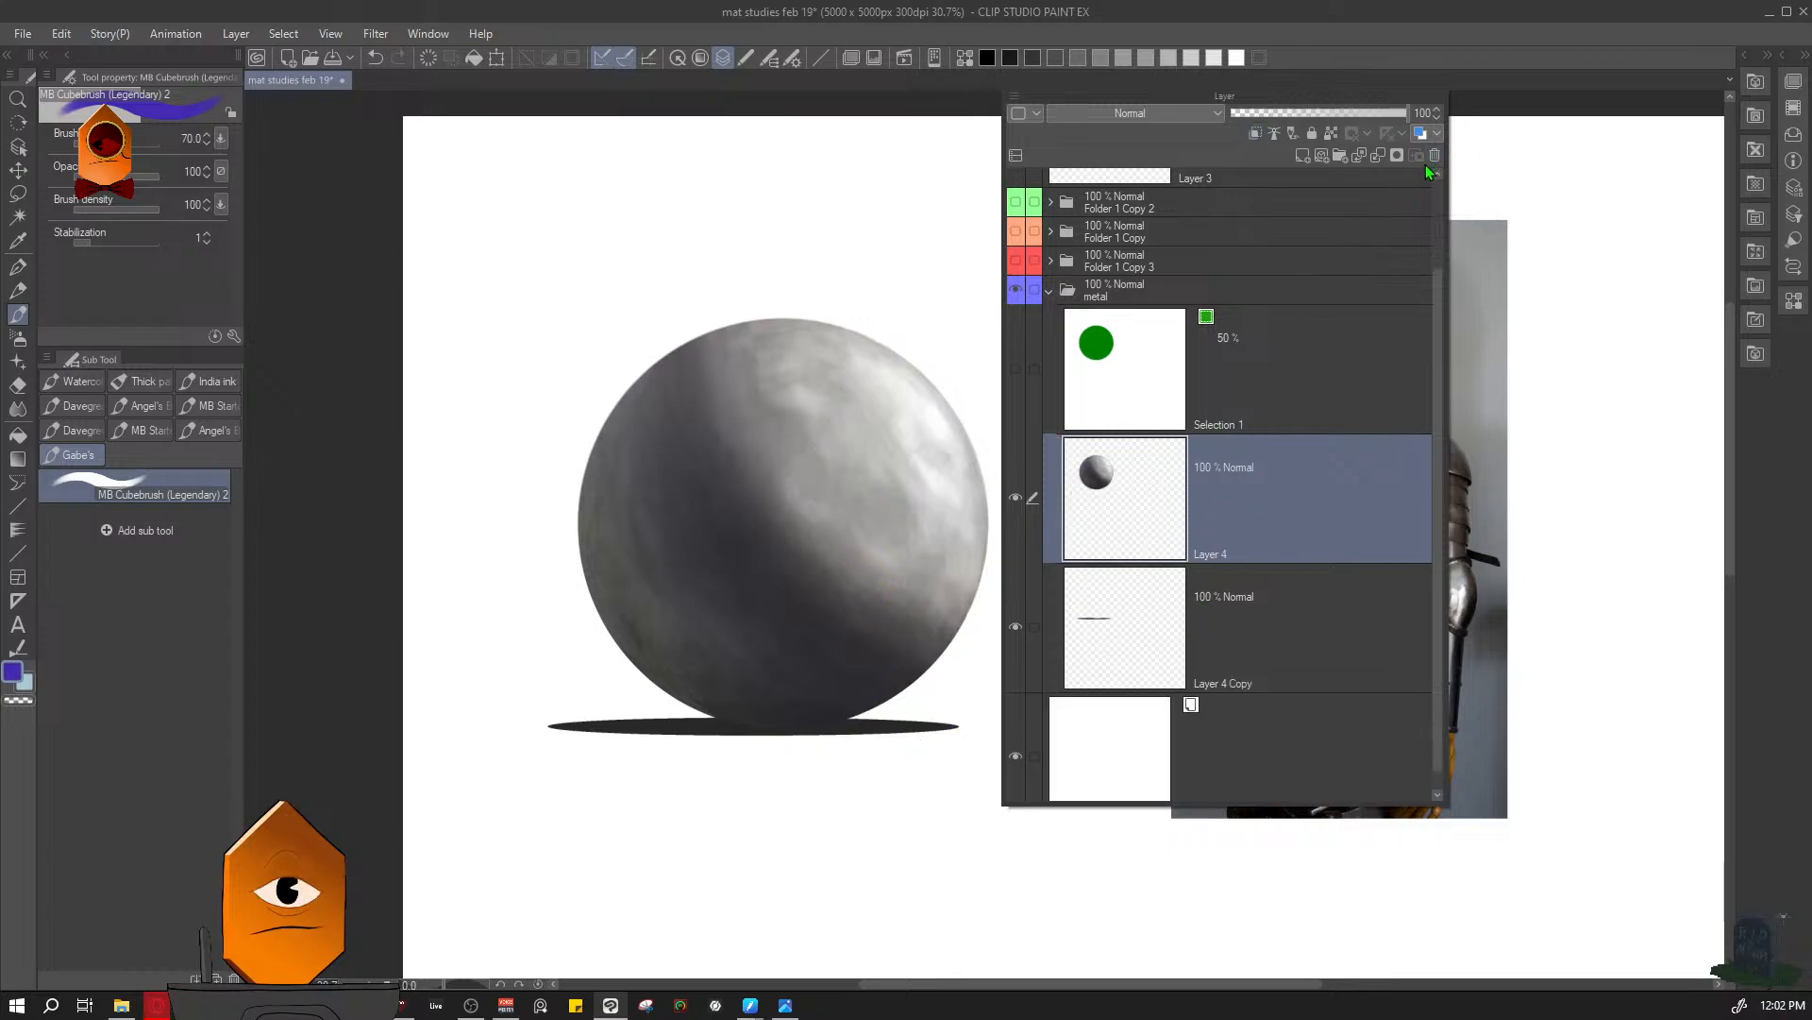
pyautogui.press('F7')
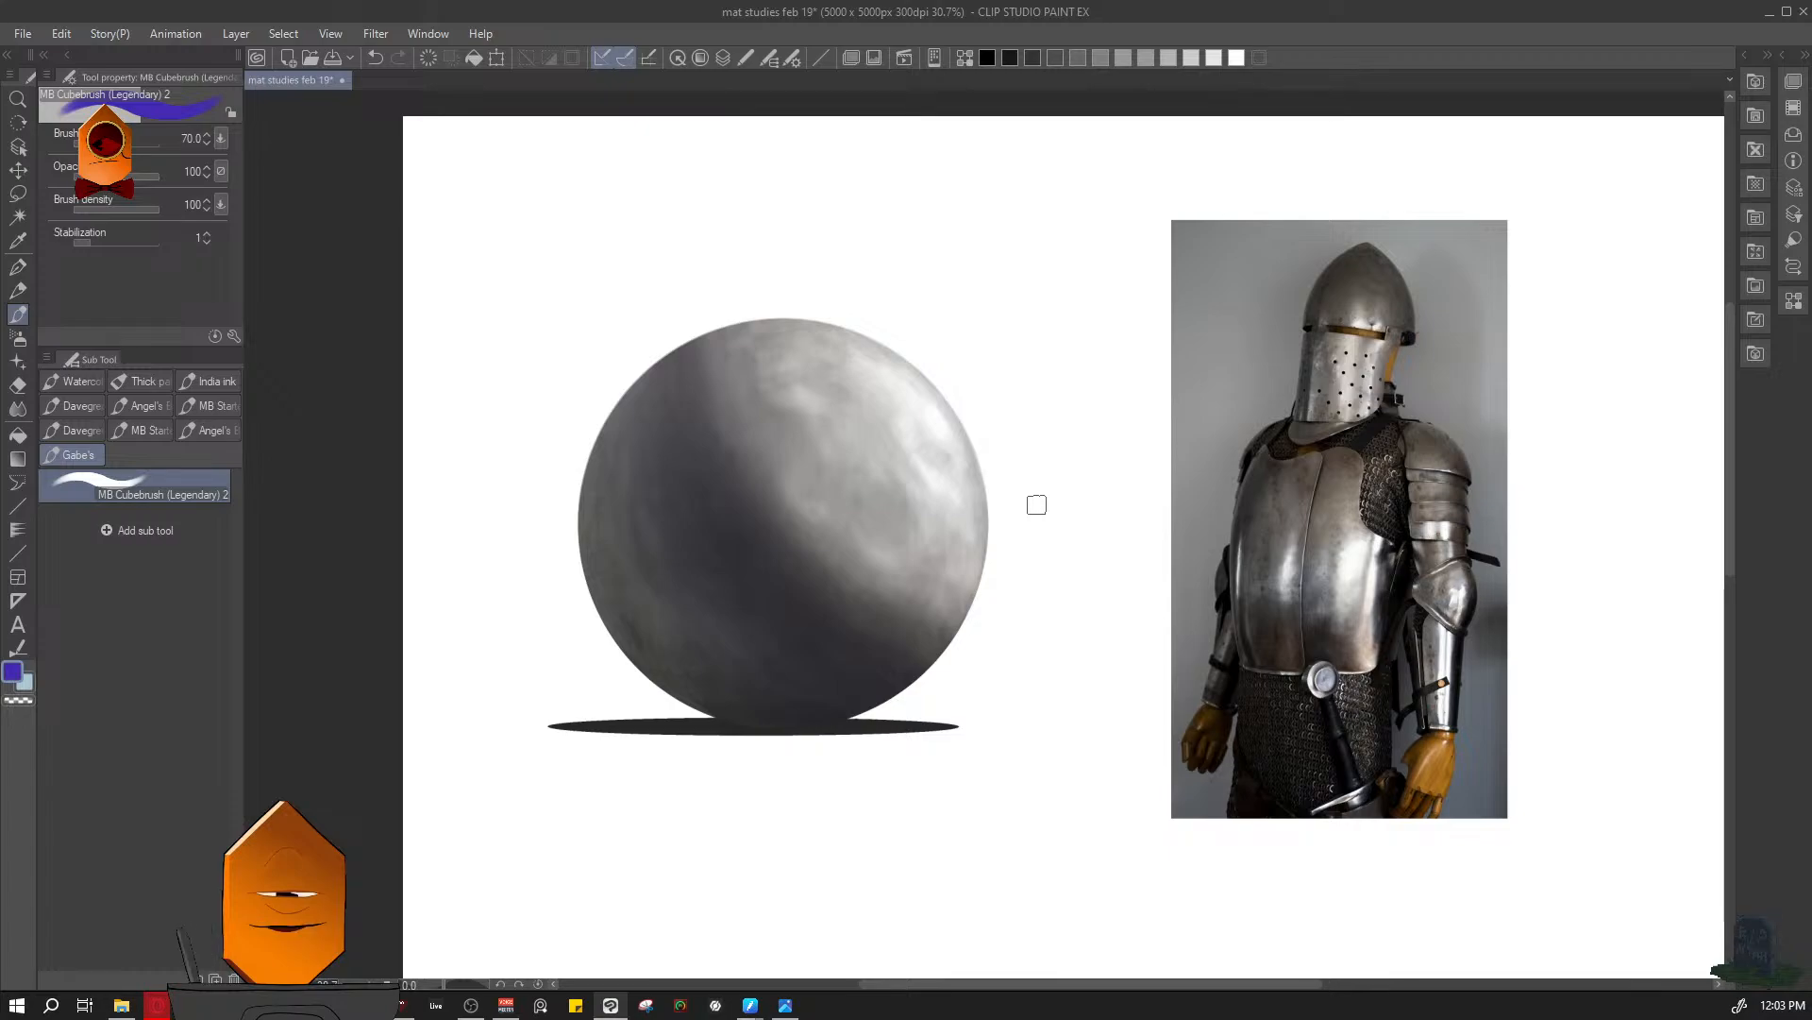
# - Save the document and add a new raster layer directly above the sphere's Layer 4
pyautogui.hotkey('ctrl', 's')
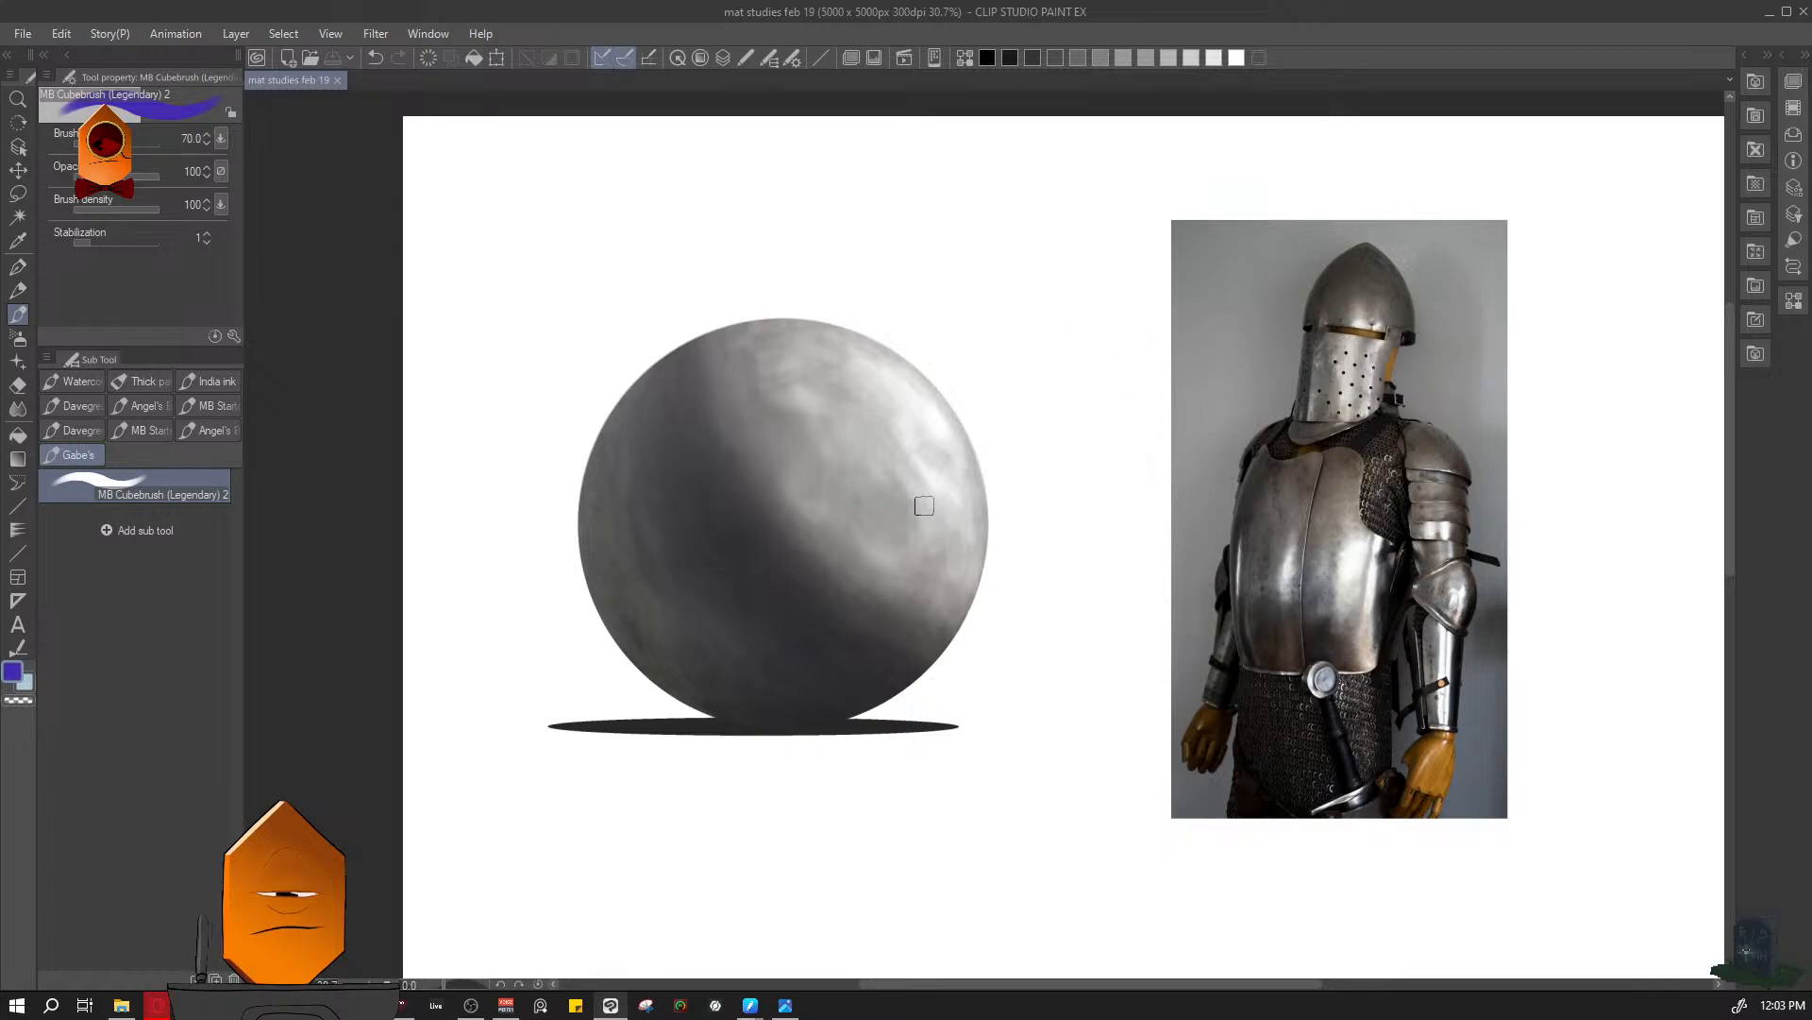
pyautogui.scroll(2, 924, 506)
pyautogui.press('F7')
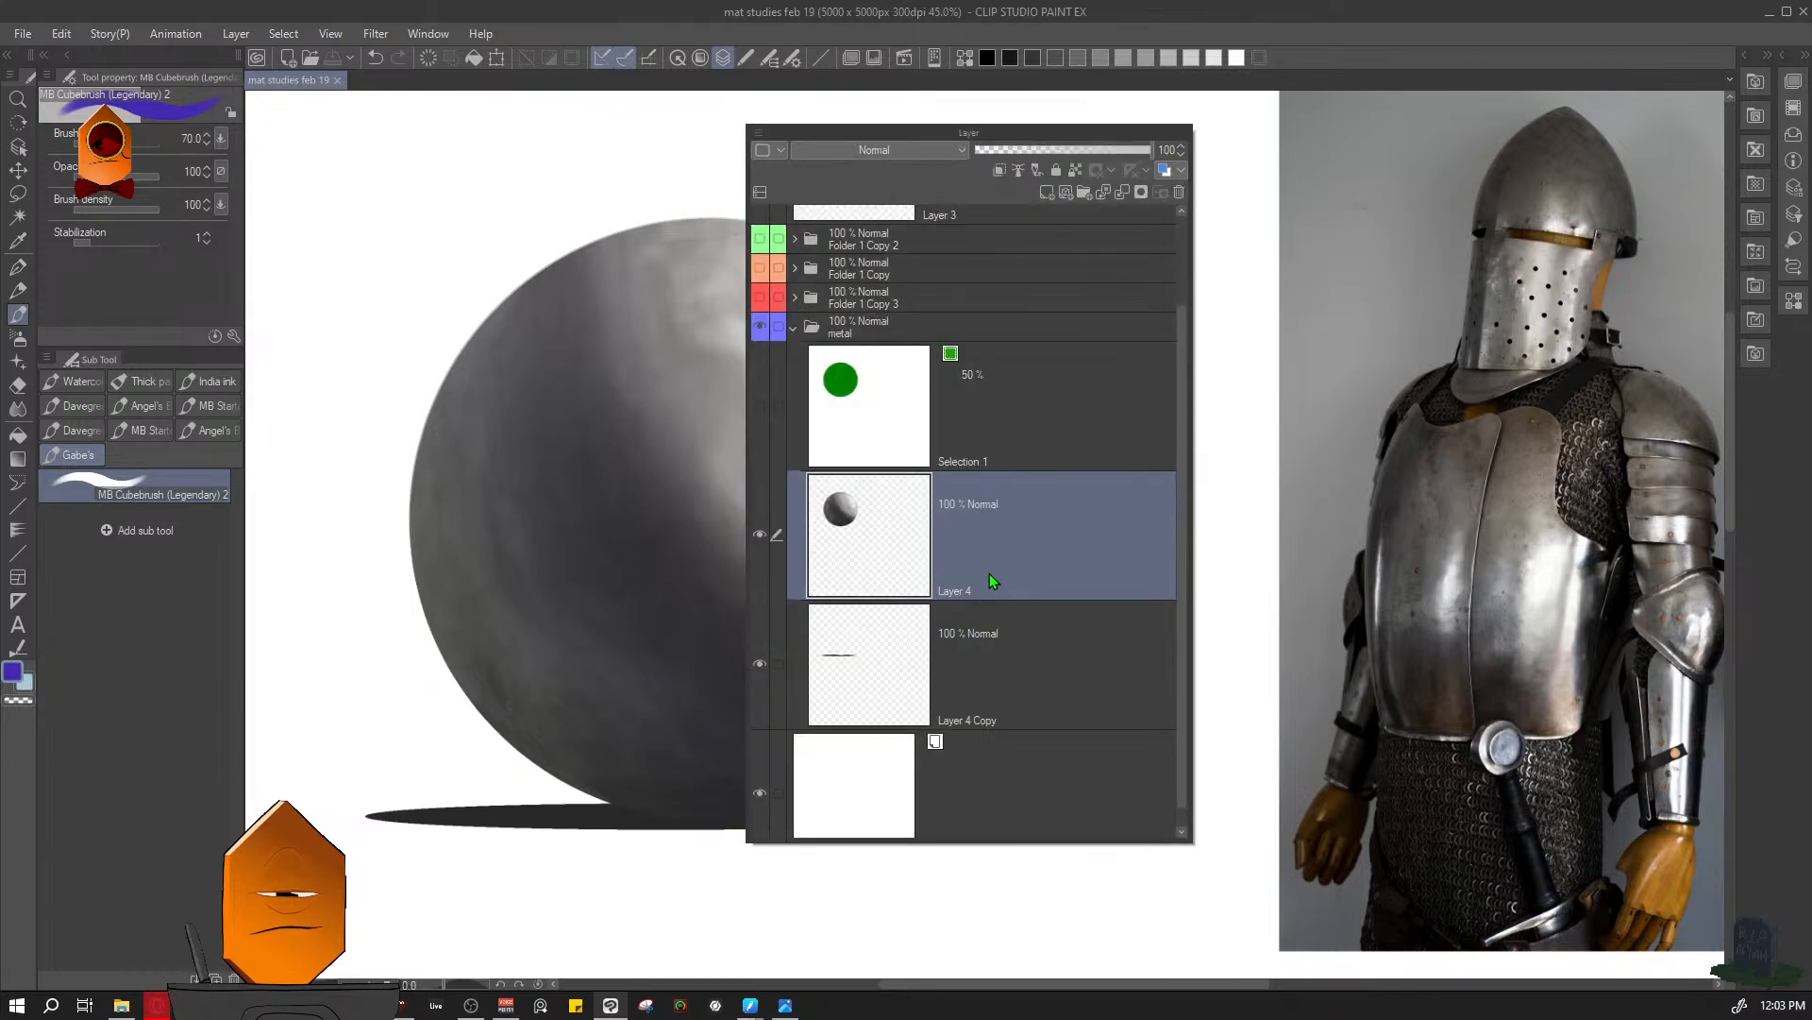
pyautogui.click(1050, 194)
pyautogui.press('F7')
# - Shrink the brush to size 17.5, undo the blue-violet test dot and switch to a dark blue-grey drawing colour
pyautogui.scroll(2, 897, 462)
pyautogui.press('[')
pyautogui.press('[')
pyautogui.click(822, 609)
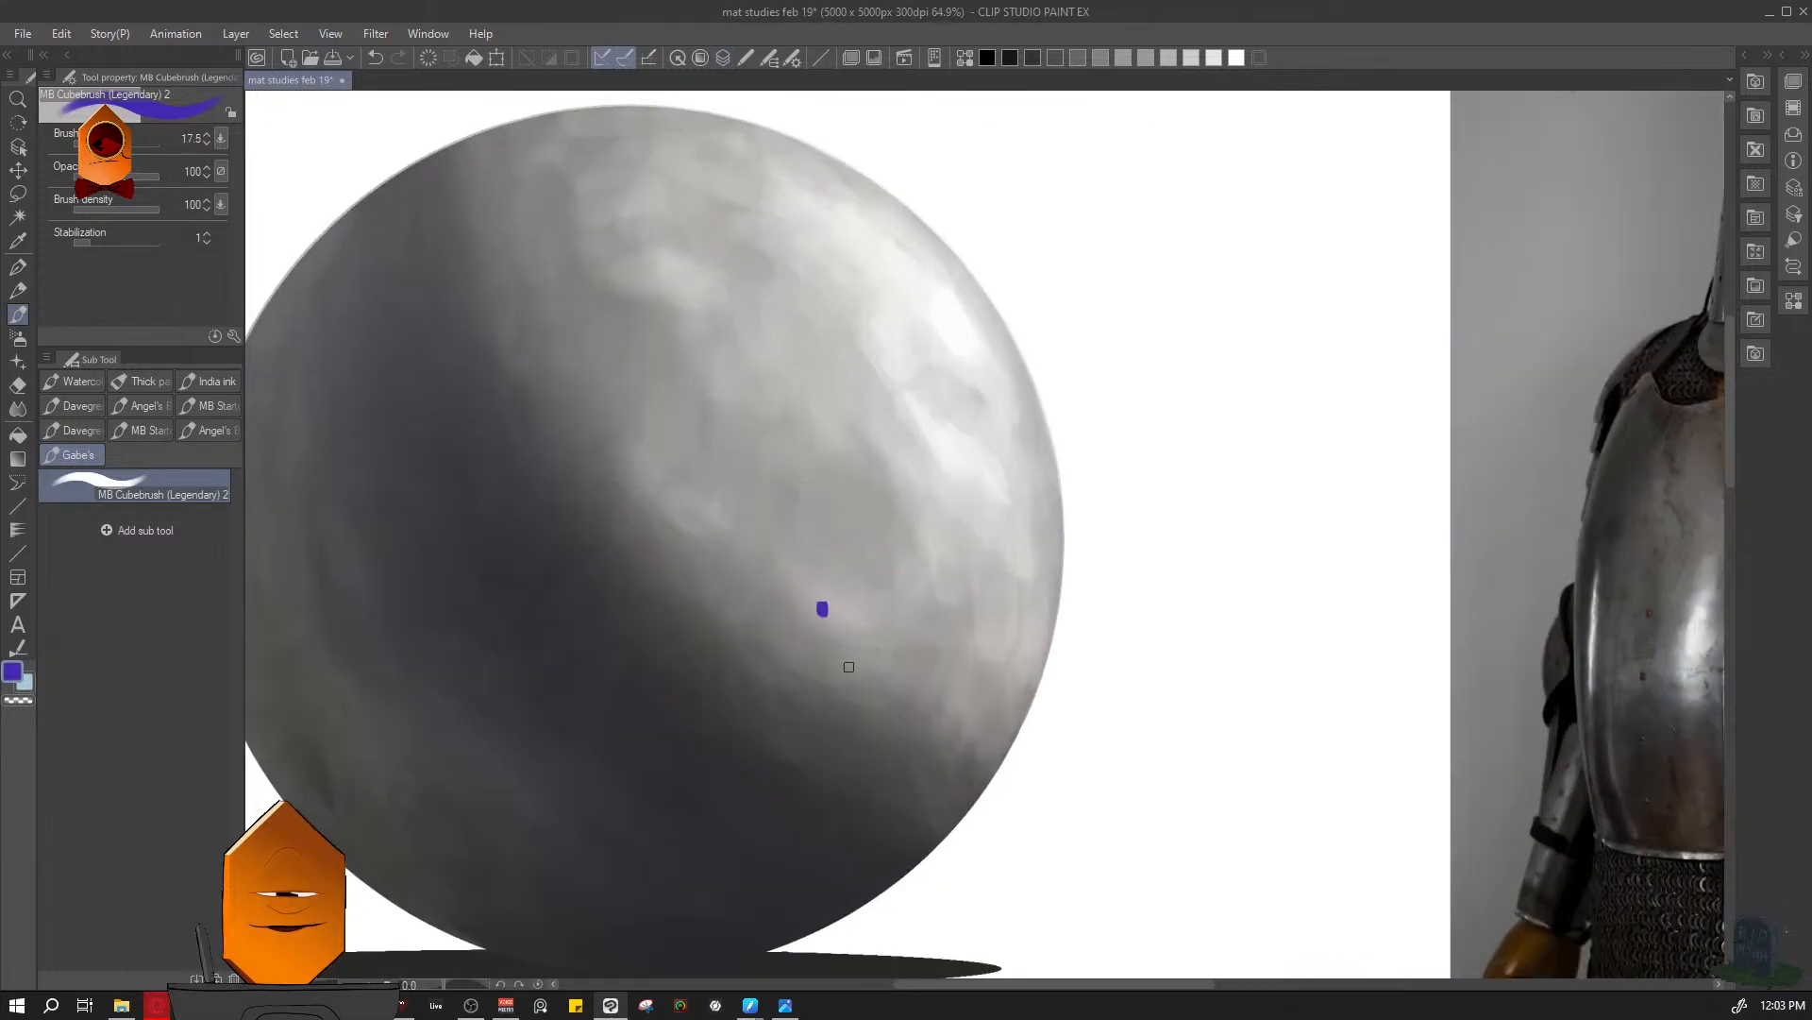
pyautogui.hotkey('ctrl', 'z')
pyautogui.press('F6')
pyautogui.click(676, 692)
pyautogui.press('F6')
pyautogui.scroll(3, 774, 578)
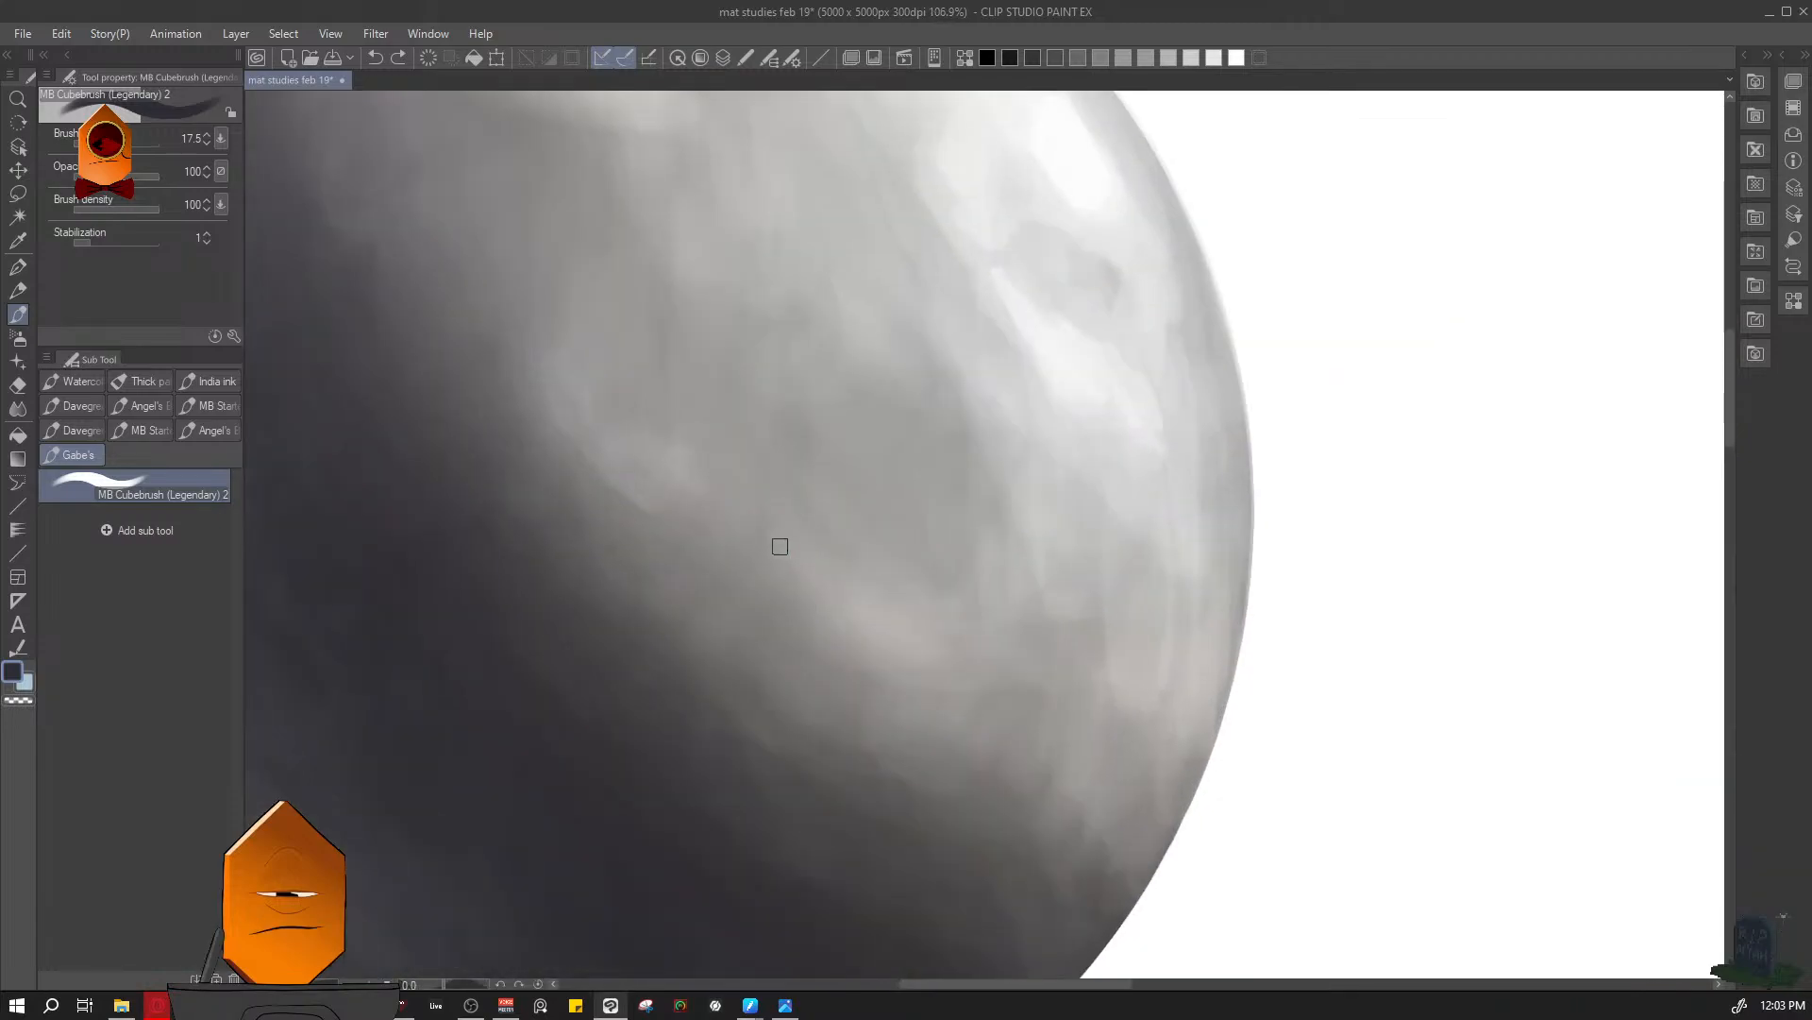
# - Paint a dark rounded perforation at brush size 10 near the edge of the sphere's shadow
pyautogui.press('[')
pyautogui.moveTo(761, 571)
pyautogui.mouseDown()
pyautogui.moveTo(777, 593)
pyautogui.moveTo(771, 569)
pyautogui.mouseUp()
pyautogui.scroll(-8, 891, 478)
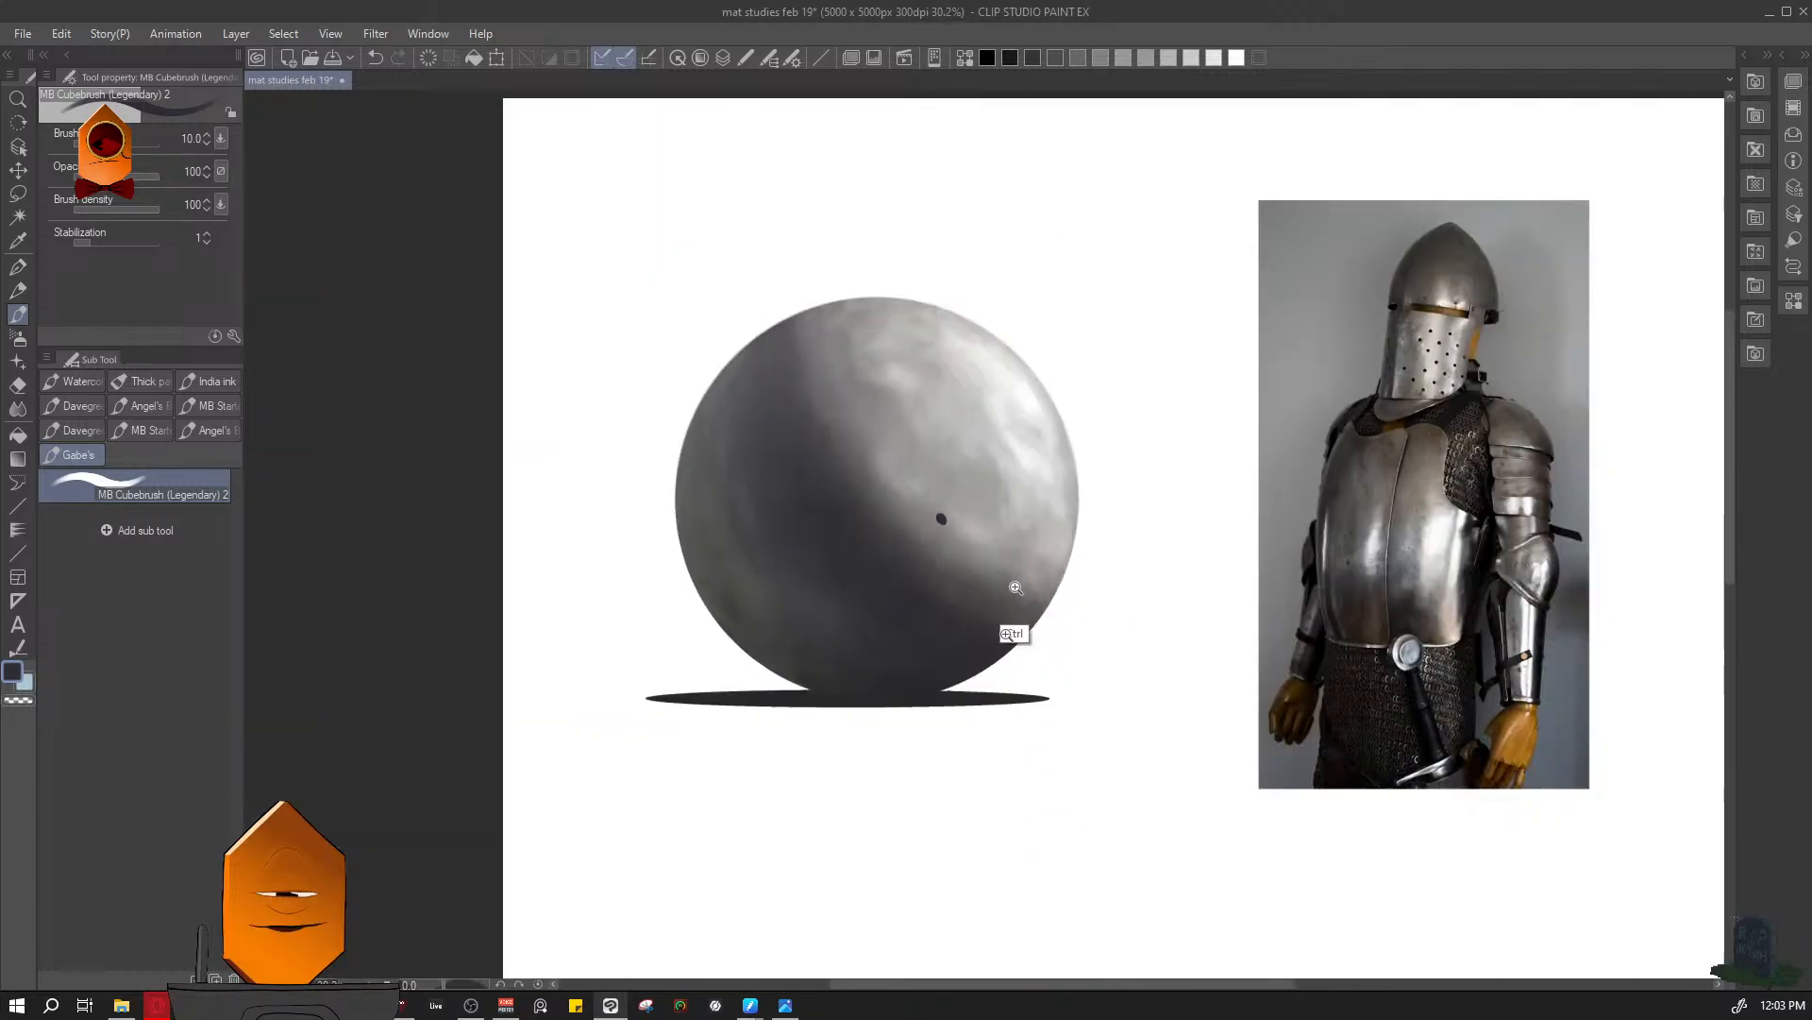
pyautogui.moveTo(1323, 417)
pyautogui.mouseDown()
pyautogui.moveTo(1476, 302)
pyautogui.moveTo(1165, 428)
pyautogui.moveTo(975, 407)
pyautogui.moveTo(1160, 396)
pyautogui.mouseUp()
pyautogui.moveTo(1093, 441); pyautogui.dragTo(1208, 325)
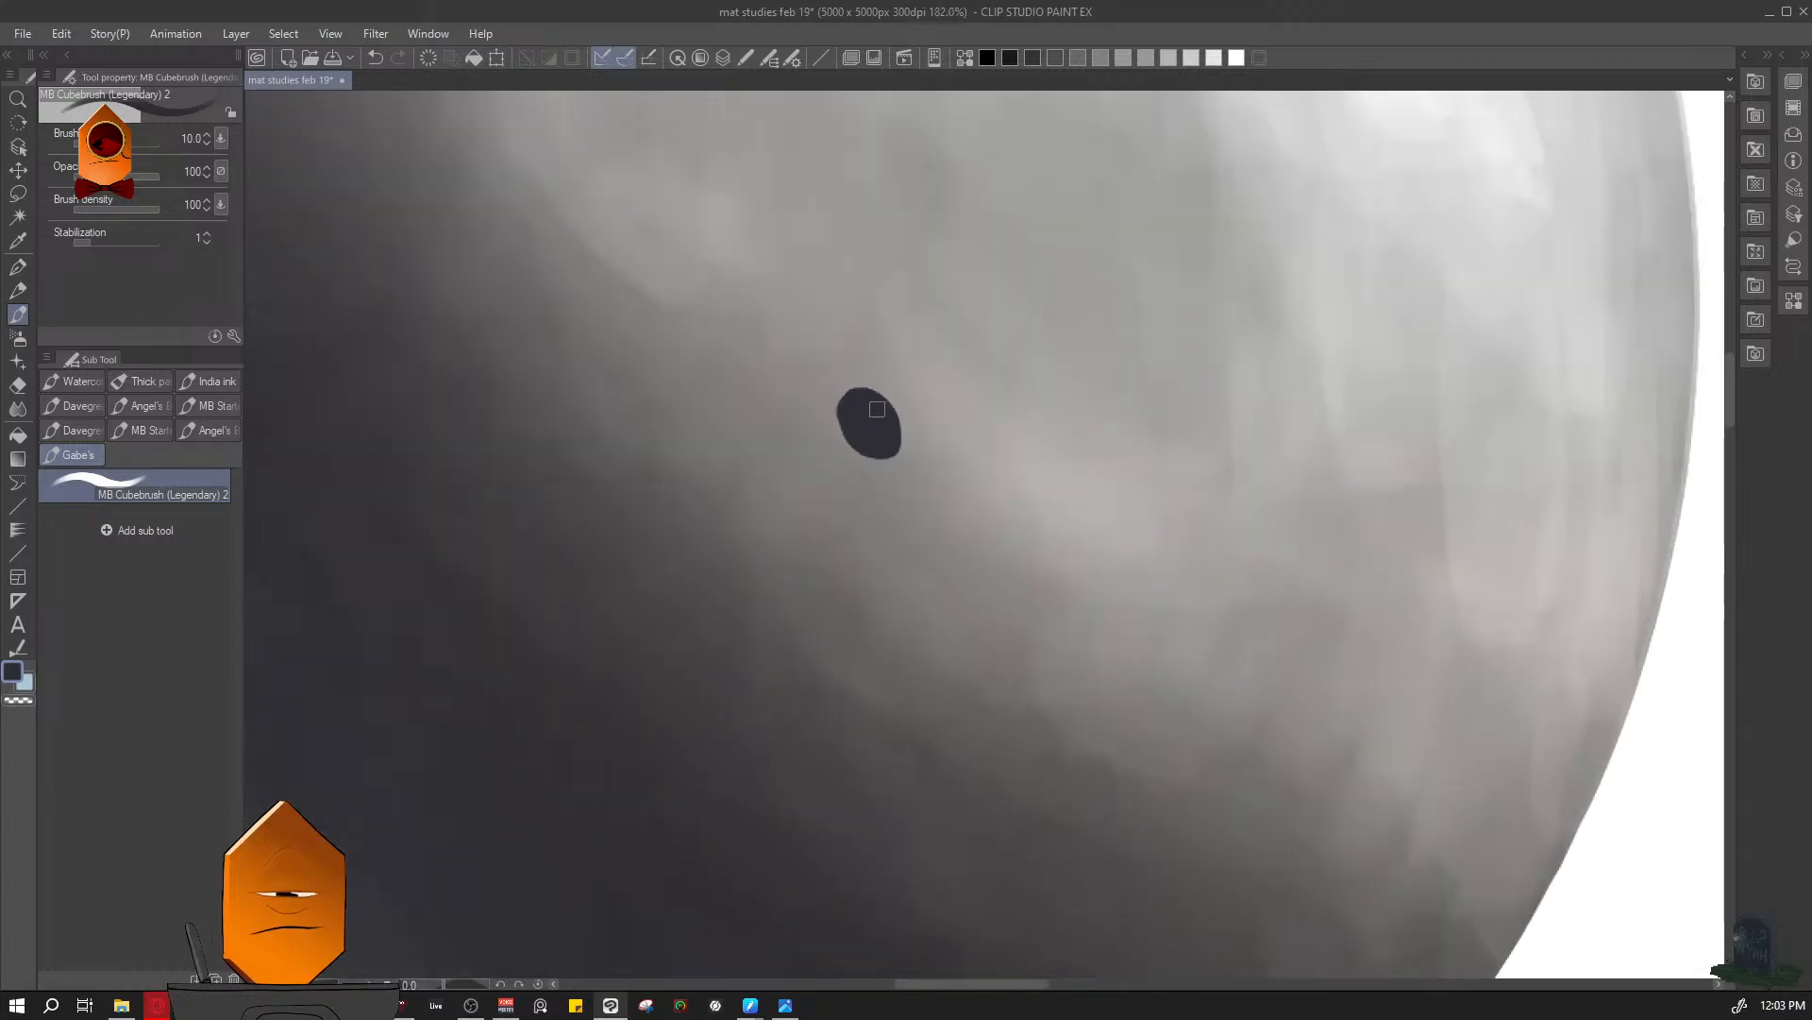
pyautogui.moveTo(863, 459)
pyautogui.mouseDown()
pyautogui.moveTo(898, 430)
pyautogui.moveTo(868, 390)
pyautogui.moveTo(838, 432)
pyautogui.moveTo(877, 457)
pyautogui.moveTo(901, 421)
pyautogui.moveTo(866, 391)
pyautogui.mouseUp()
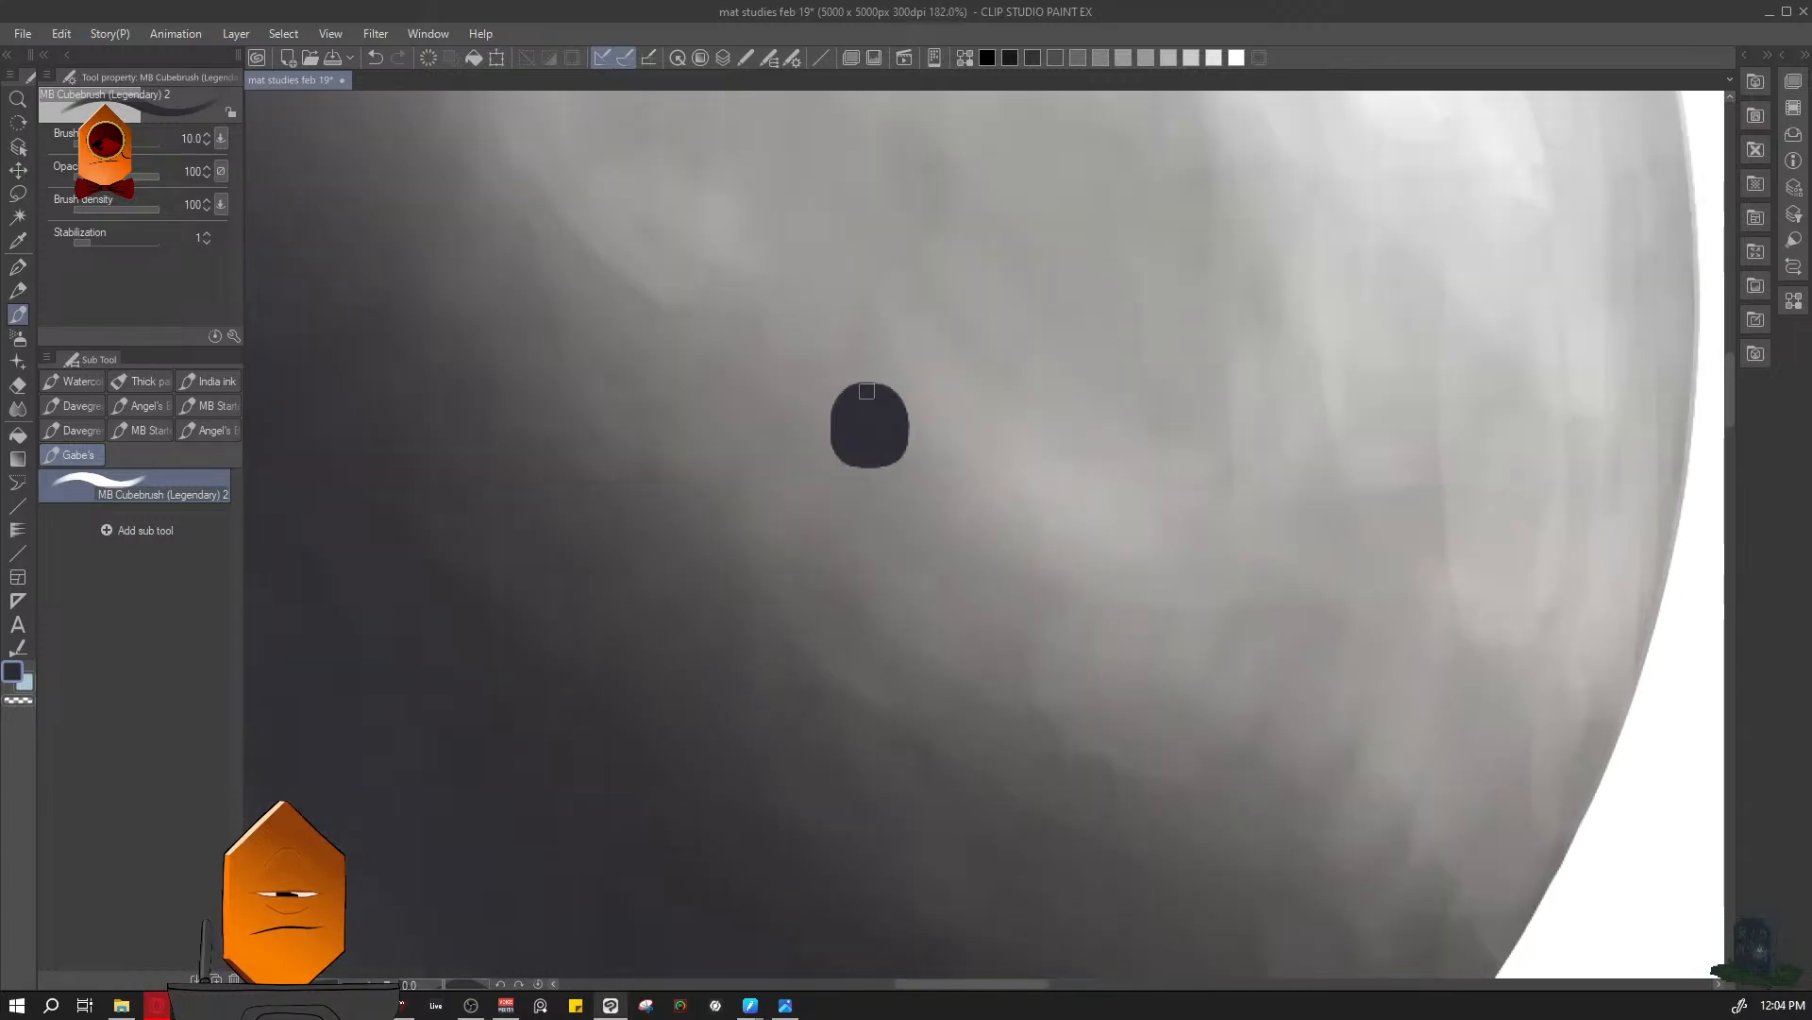
# - Try a second dark perforation up and to the left of the first, and undo it
pyautogui.moveTo(1003, 354); pyautogui.dragTo(929, 651)
pyautogui.moveTo(1018, 435); pyautogui.dragTo(1033, 593)
pyautogui.moveTo(1019, 496); pyautogui.dragTo(1074, 440)
pyautogui.click(969, 450)
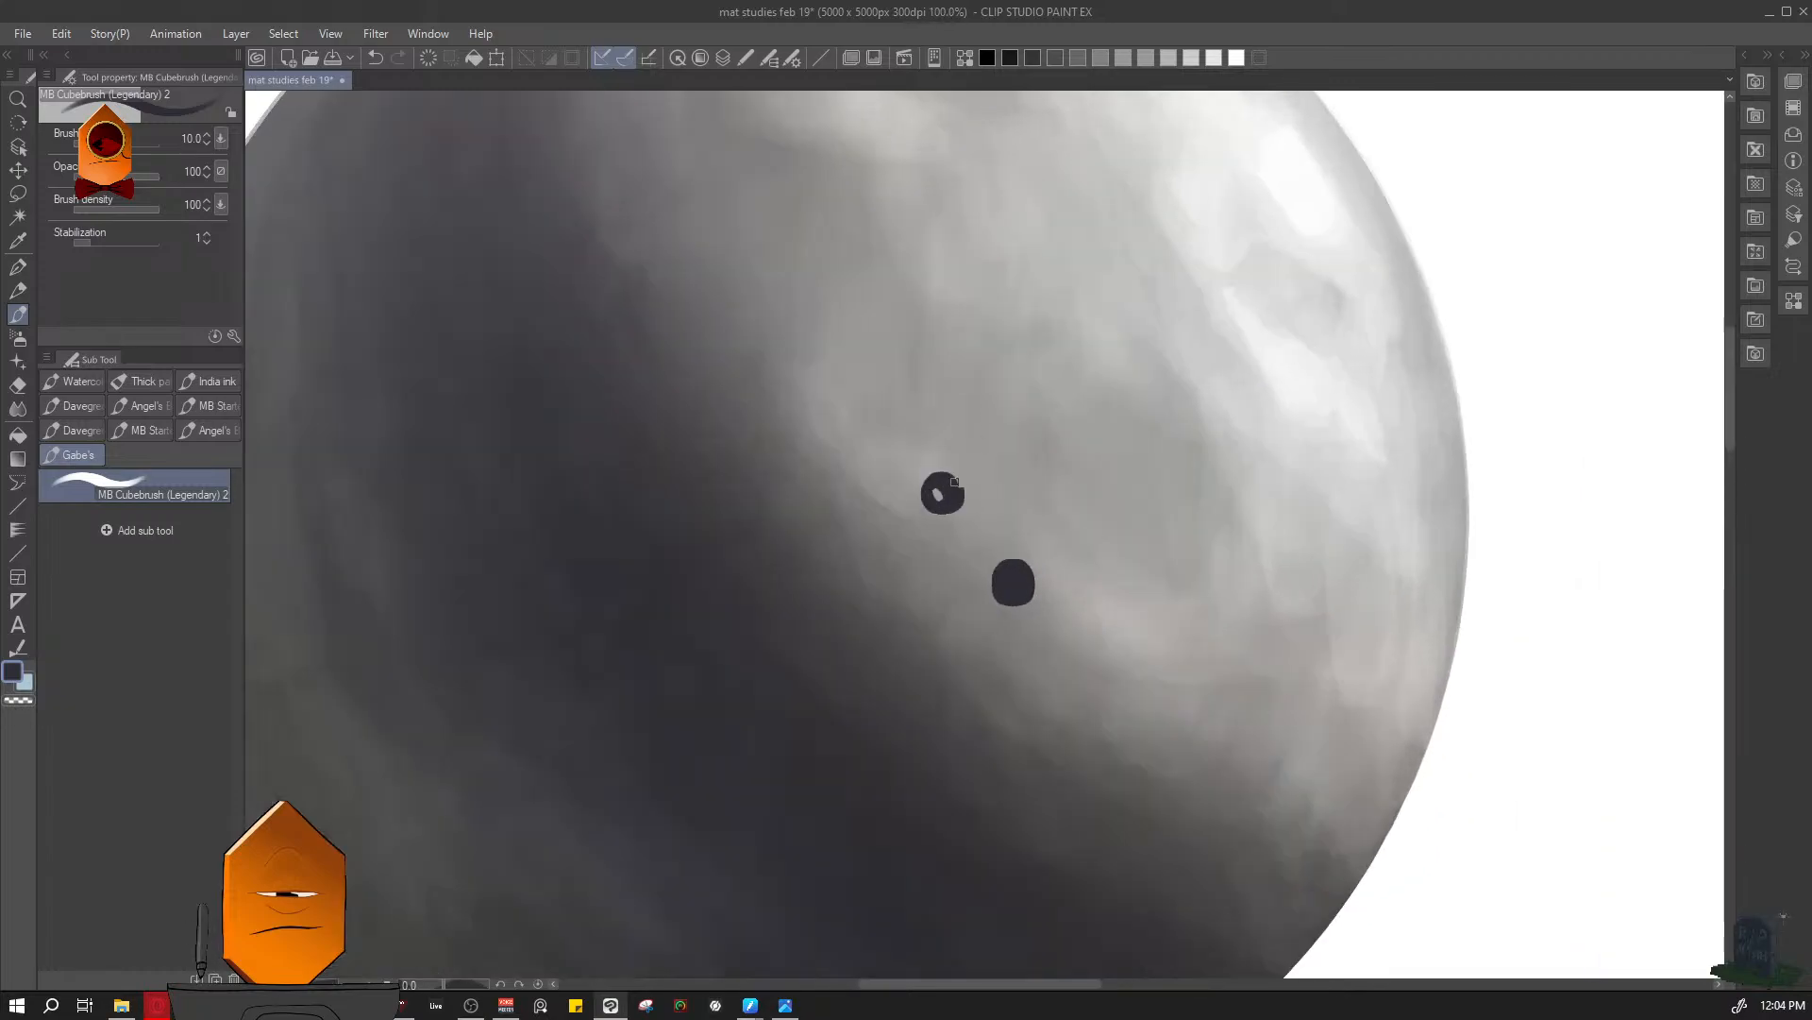
pyautogui.moveTo(954, 482)
pyautogui.mouseDown()
pyautogui.moveTo(952, 511)
pyautogui.moveTo(944, 496)
pyautogui.mouseUp()
pyautogui.moveTo(1281, 441)
pyautogui.mouseDown()
pyautogui.moveTo(1213, 514)
pyautogui.moveTo(1217, 579)
pyautogui.mouseUp()
pyautogui.moveTo(1463, 434)
pyautogui.mouseDown()
pyautogui.moveTo(1555, 348)
pyautogui.moveTo(1488, 401)
pyautogui.mouseUp()
pyautogui.hotkey('ctrl', 'z')
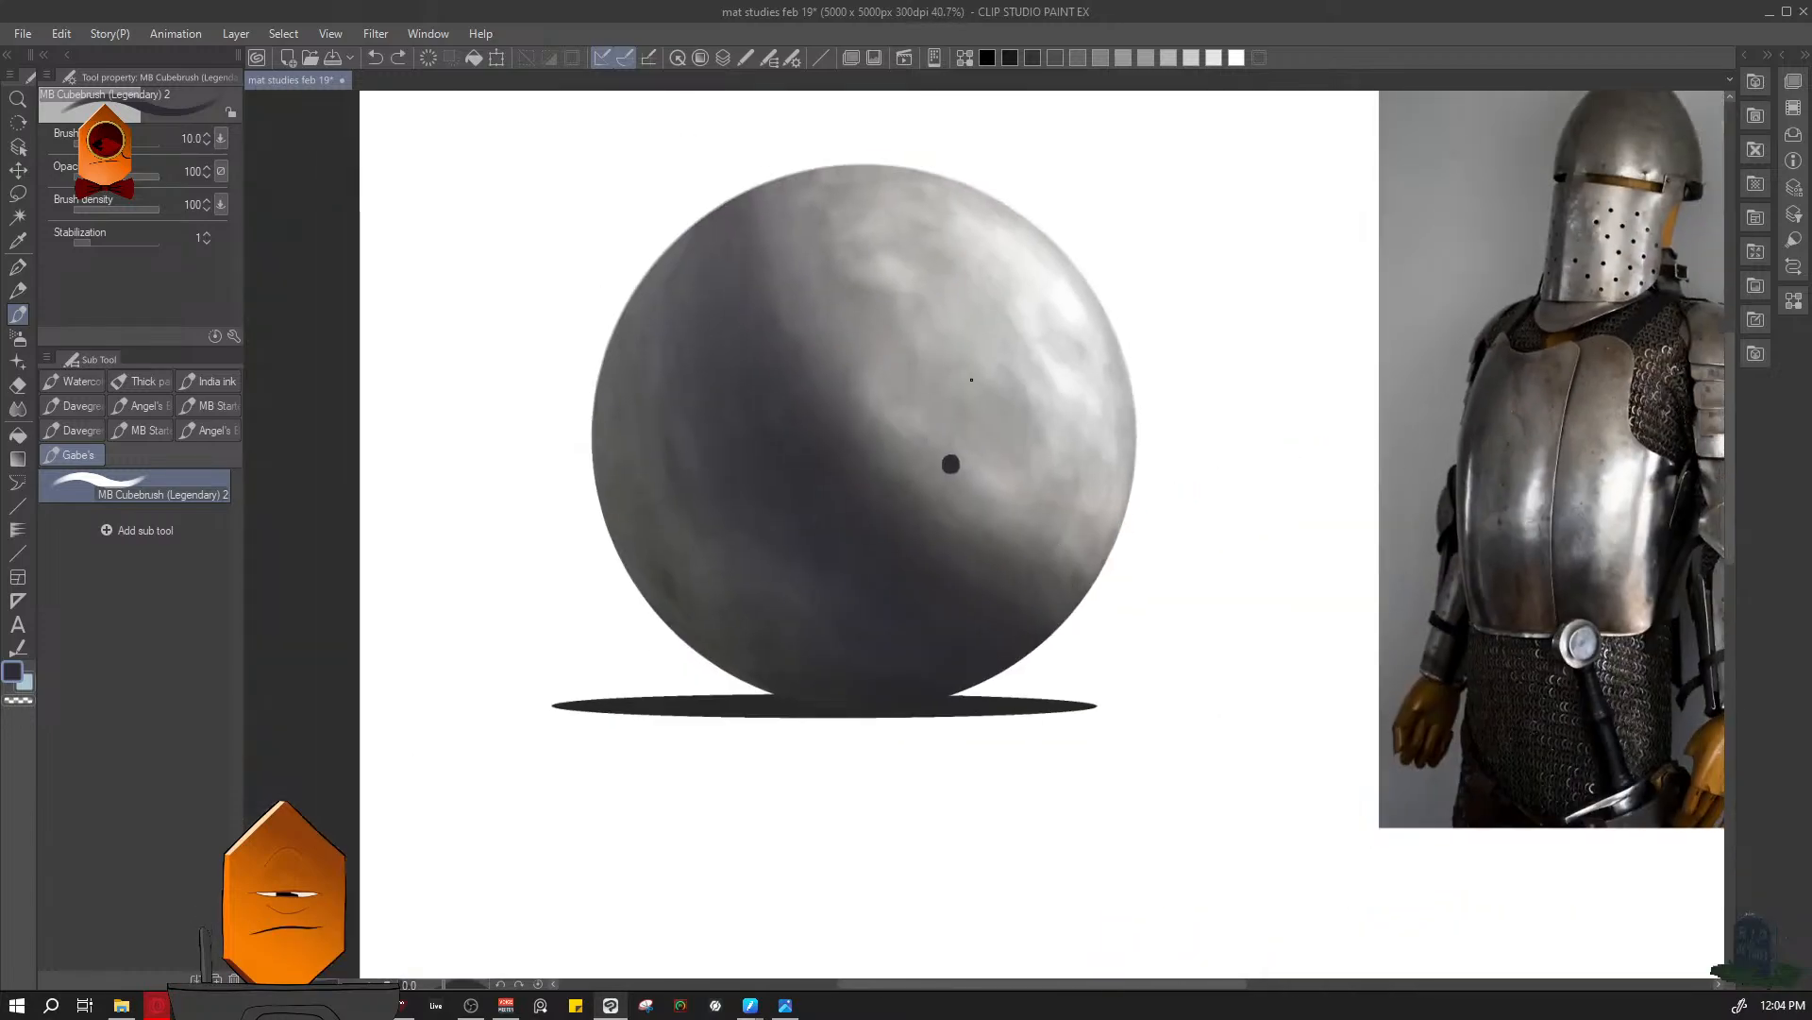
# - Examine the perforations on the reference helmet's visor and reduce the brush to size 4
pyautogui.moveTo(971, 379); pyautogui.dragTo(991, 368)
pyautogui.moveTo(1172, 384); pyautogui.dragTo(1086, 477)
pyautogui.moveTo(1085, 477); pyautogui.dragTo(1180, 458)
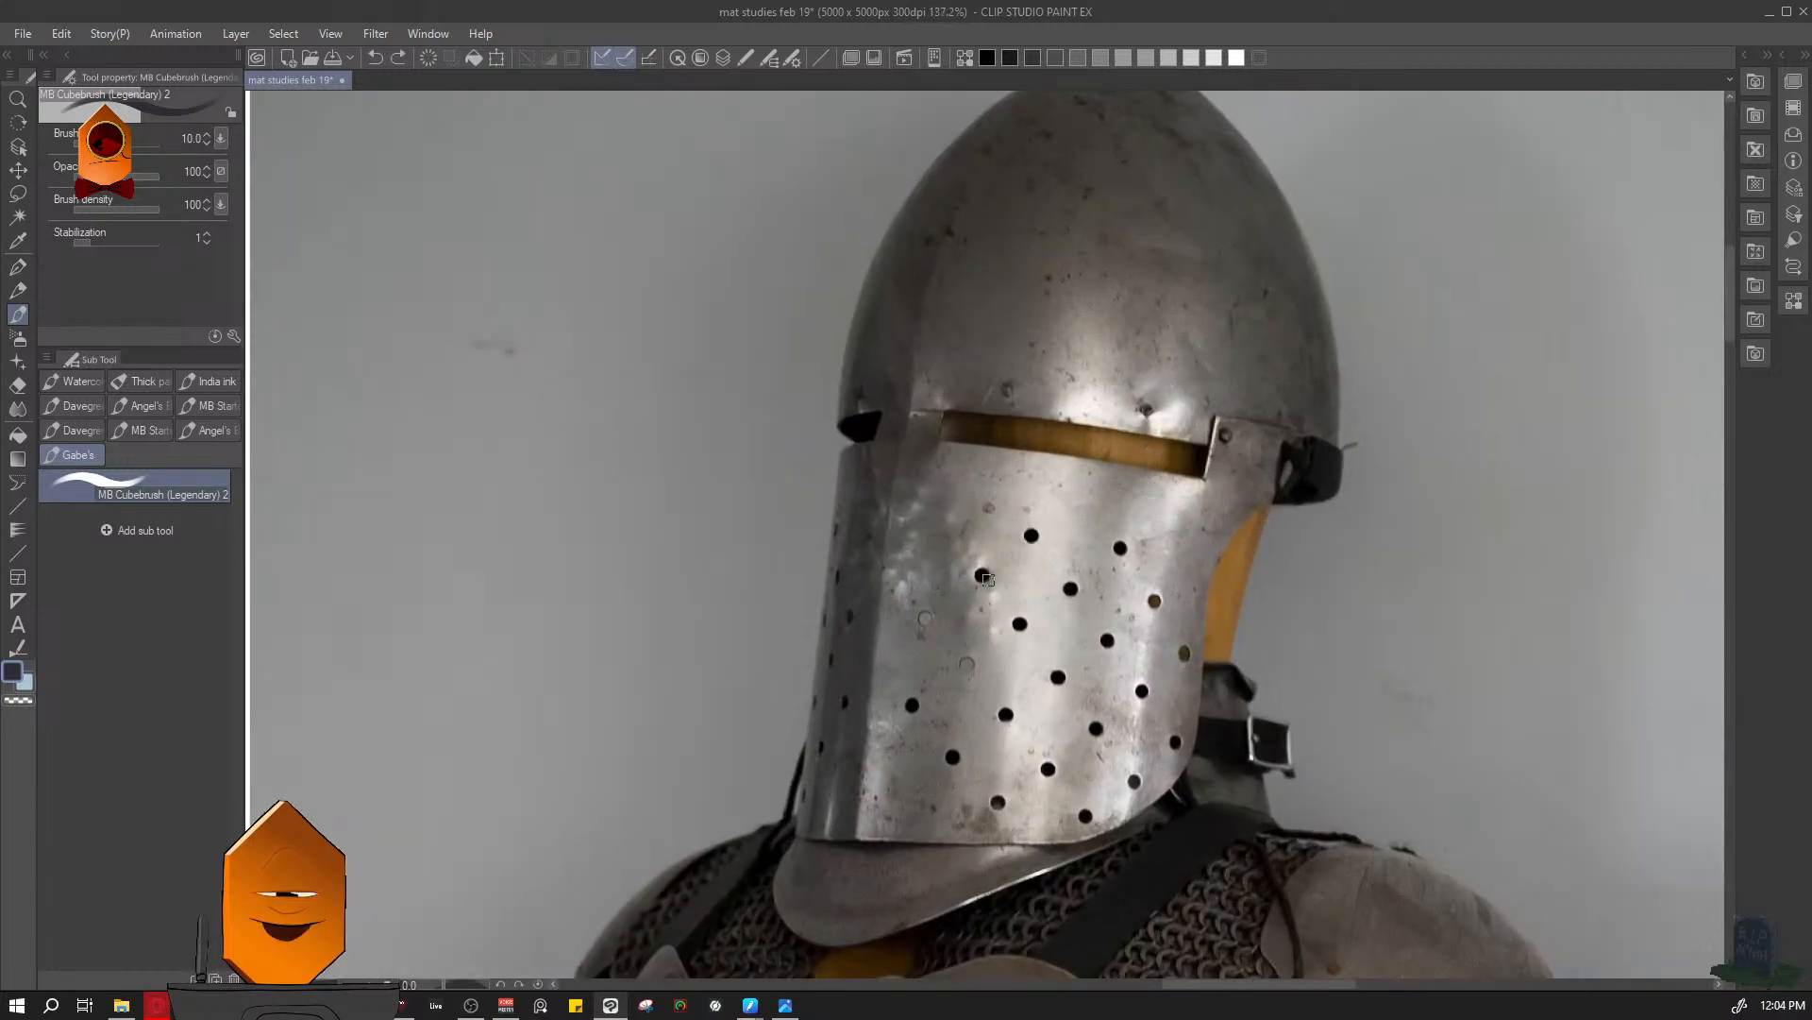
pyautogui.press('[')
pyautogui.press('[')
pyautogui.press('[')
pyautogui.press('[')
pyautogui.press('[')
pyautogui.press('[')
pyautogui.moveTo(1006, 582); pyautogui.dragTo(1072, 572)
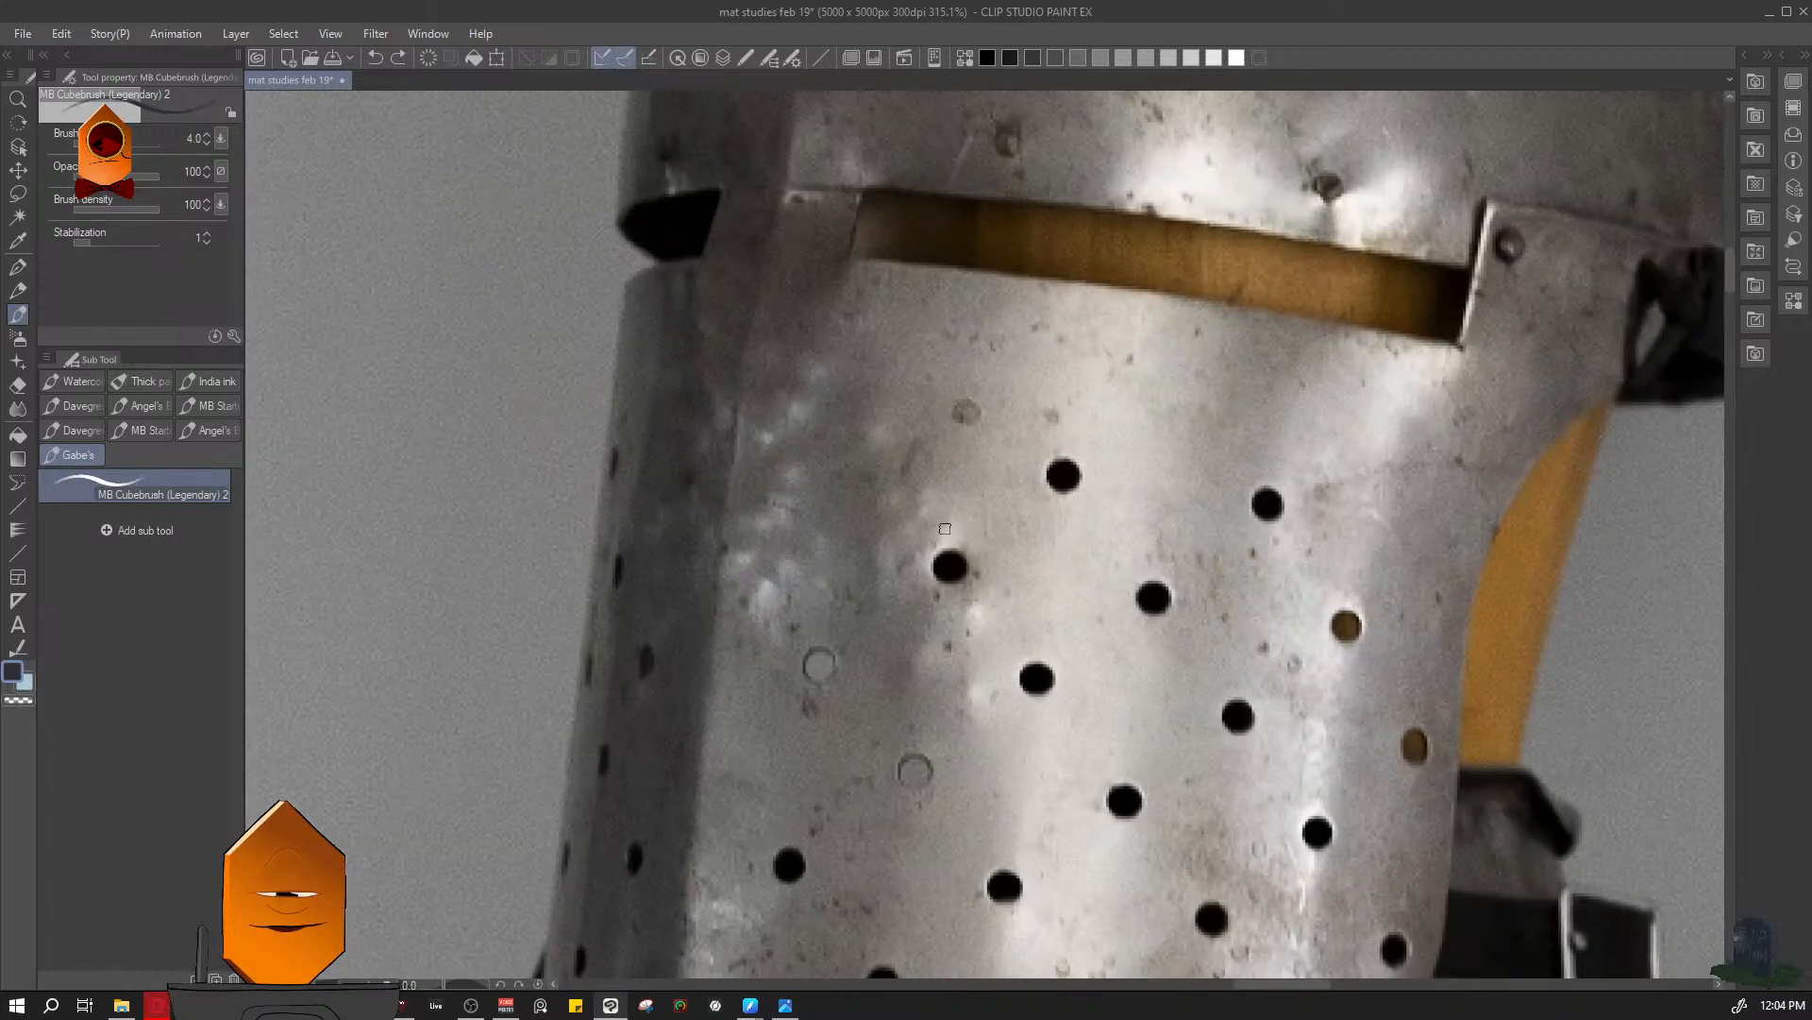
# - On Layer 3, mark the gap between two visor holes with short strokes and a row of hole-sized dots
pyautogui.hotkey('ctrl', 'l')
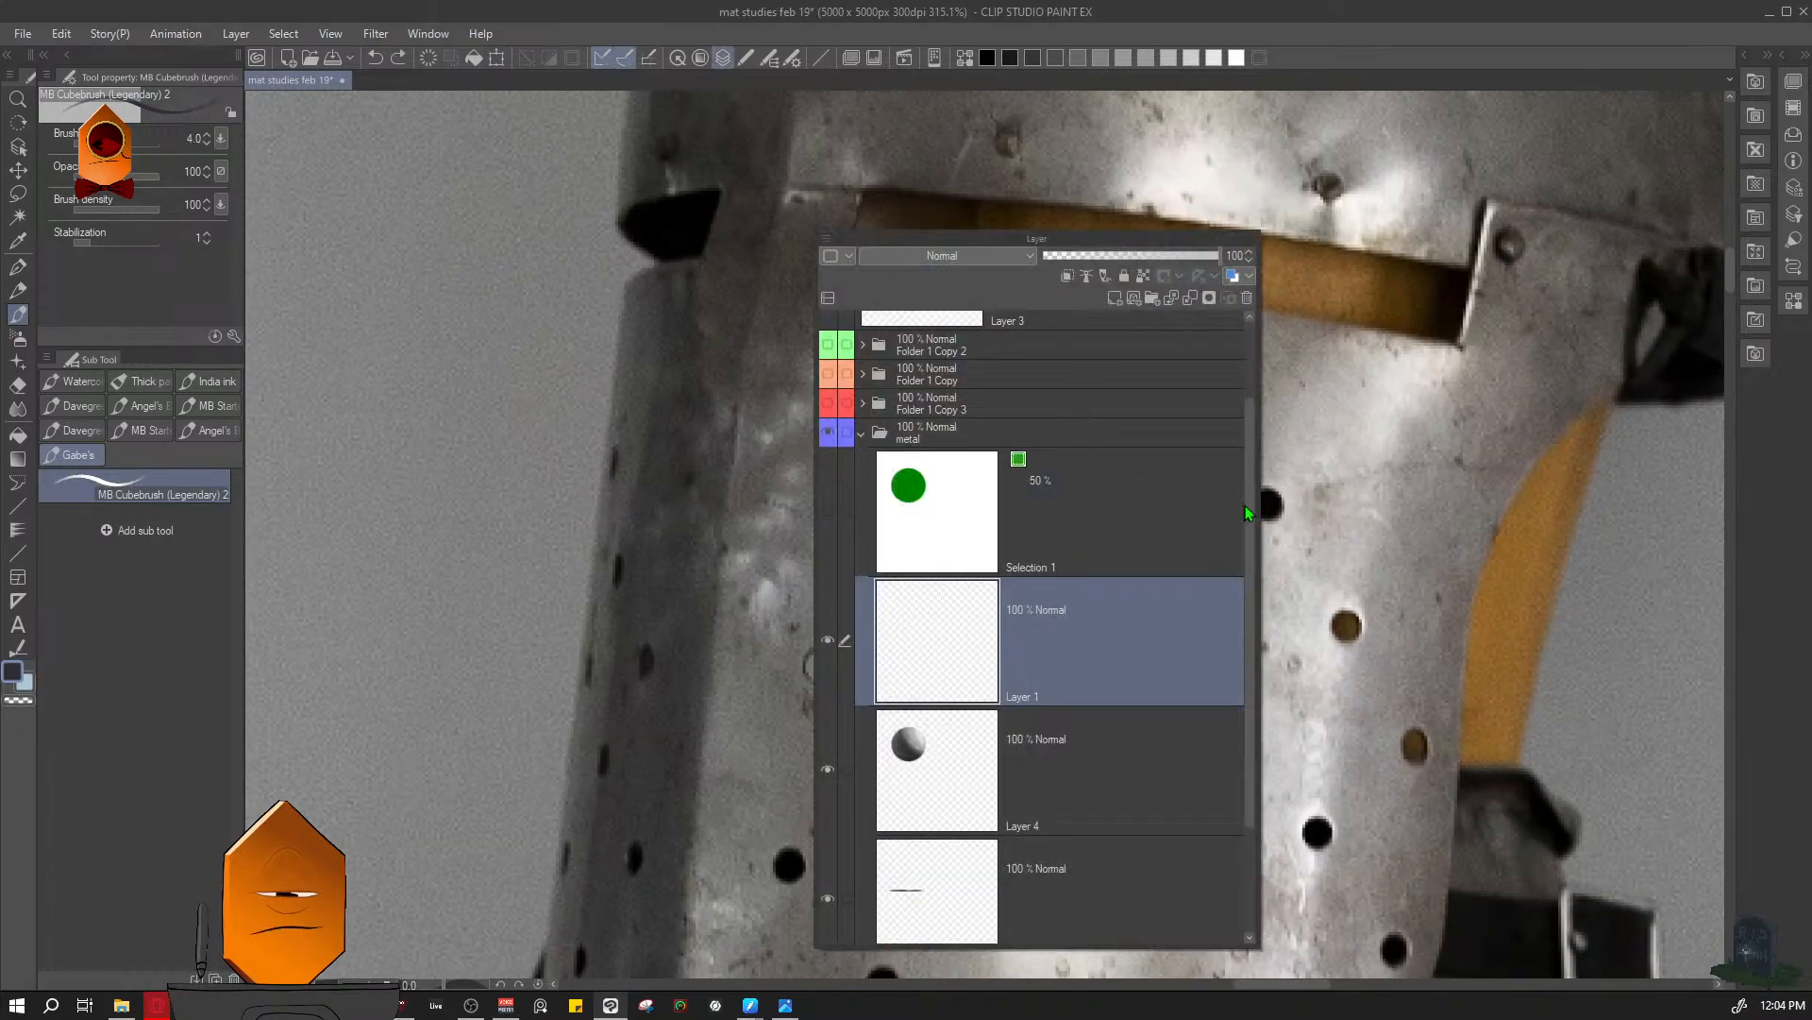
pyautogui.moveTo(1247, 507); pyautogui.dragTo(1245, 420)
pyautogui.click(1101, 394)
pyautogui.hotkey('ctrl', 'l')
pyautogui.moveTo(947, 522); pyautogui.dragTo(993, 597)
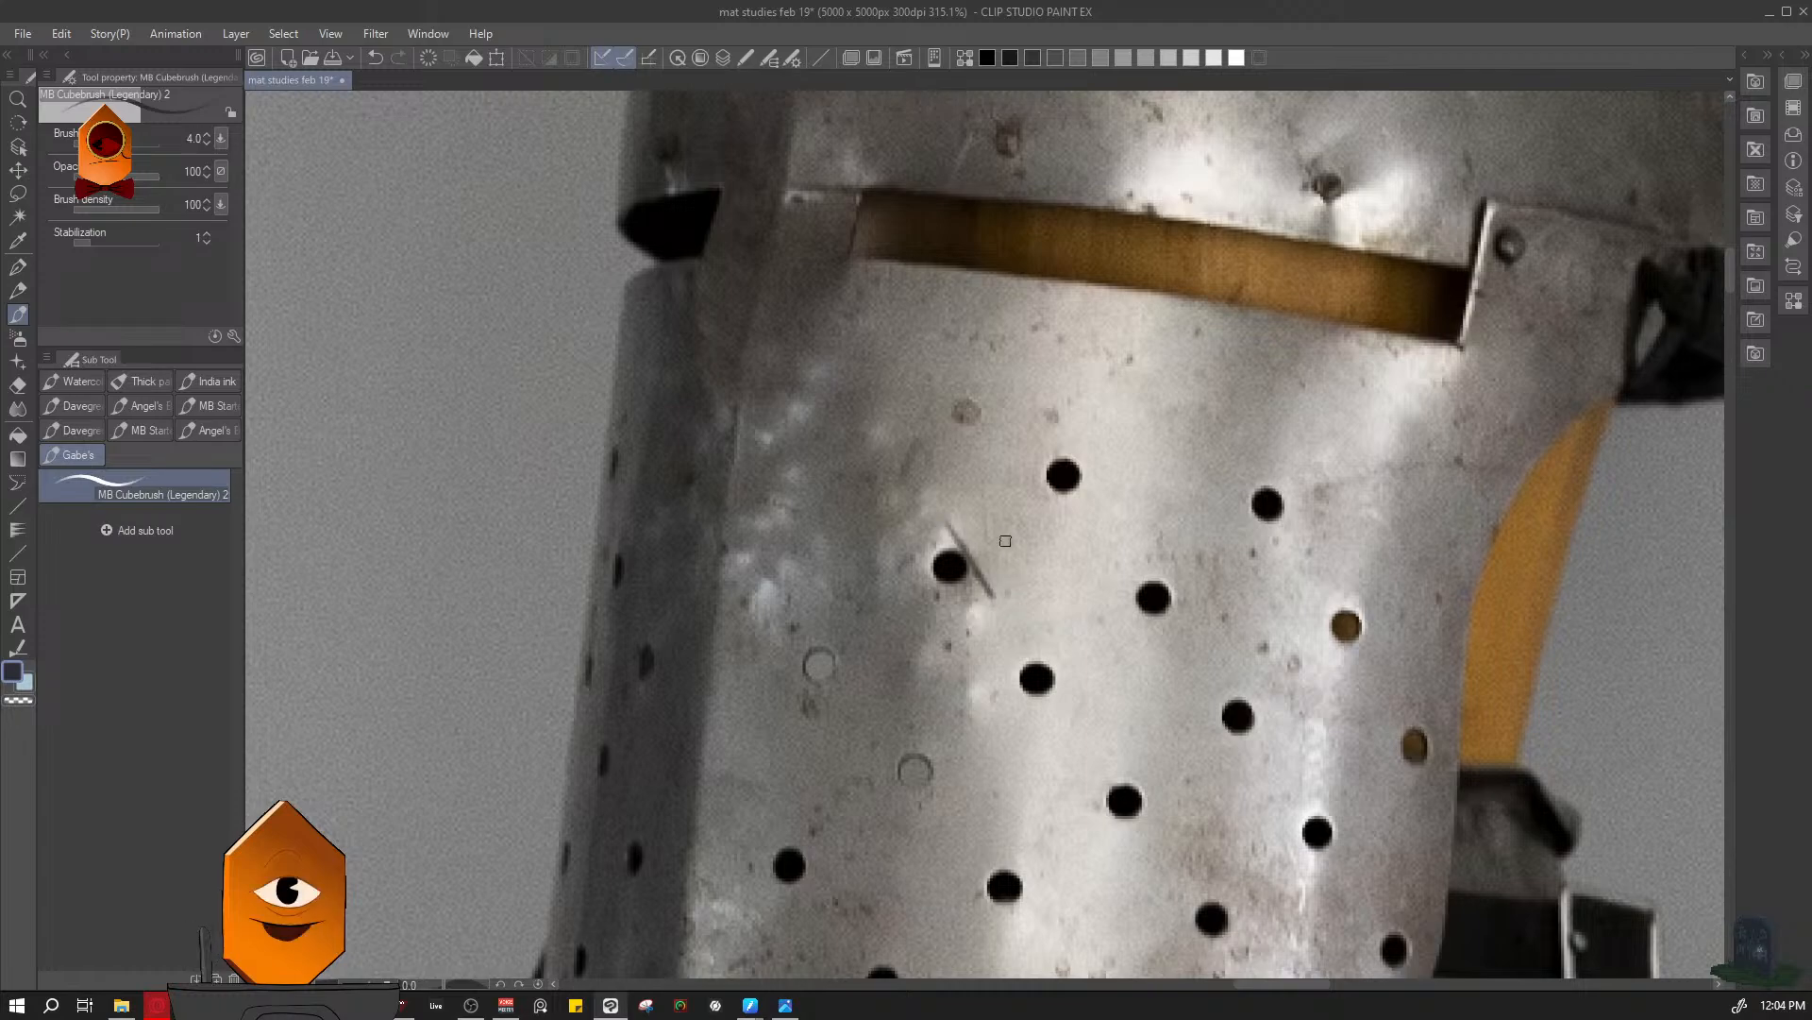
pyautogui.moveTo(986, 487); pyautogui.dragTo(1029, 564)
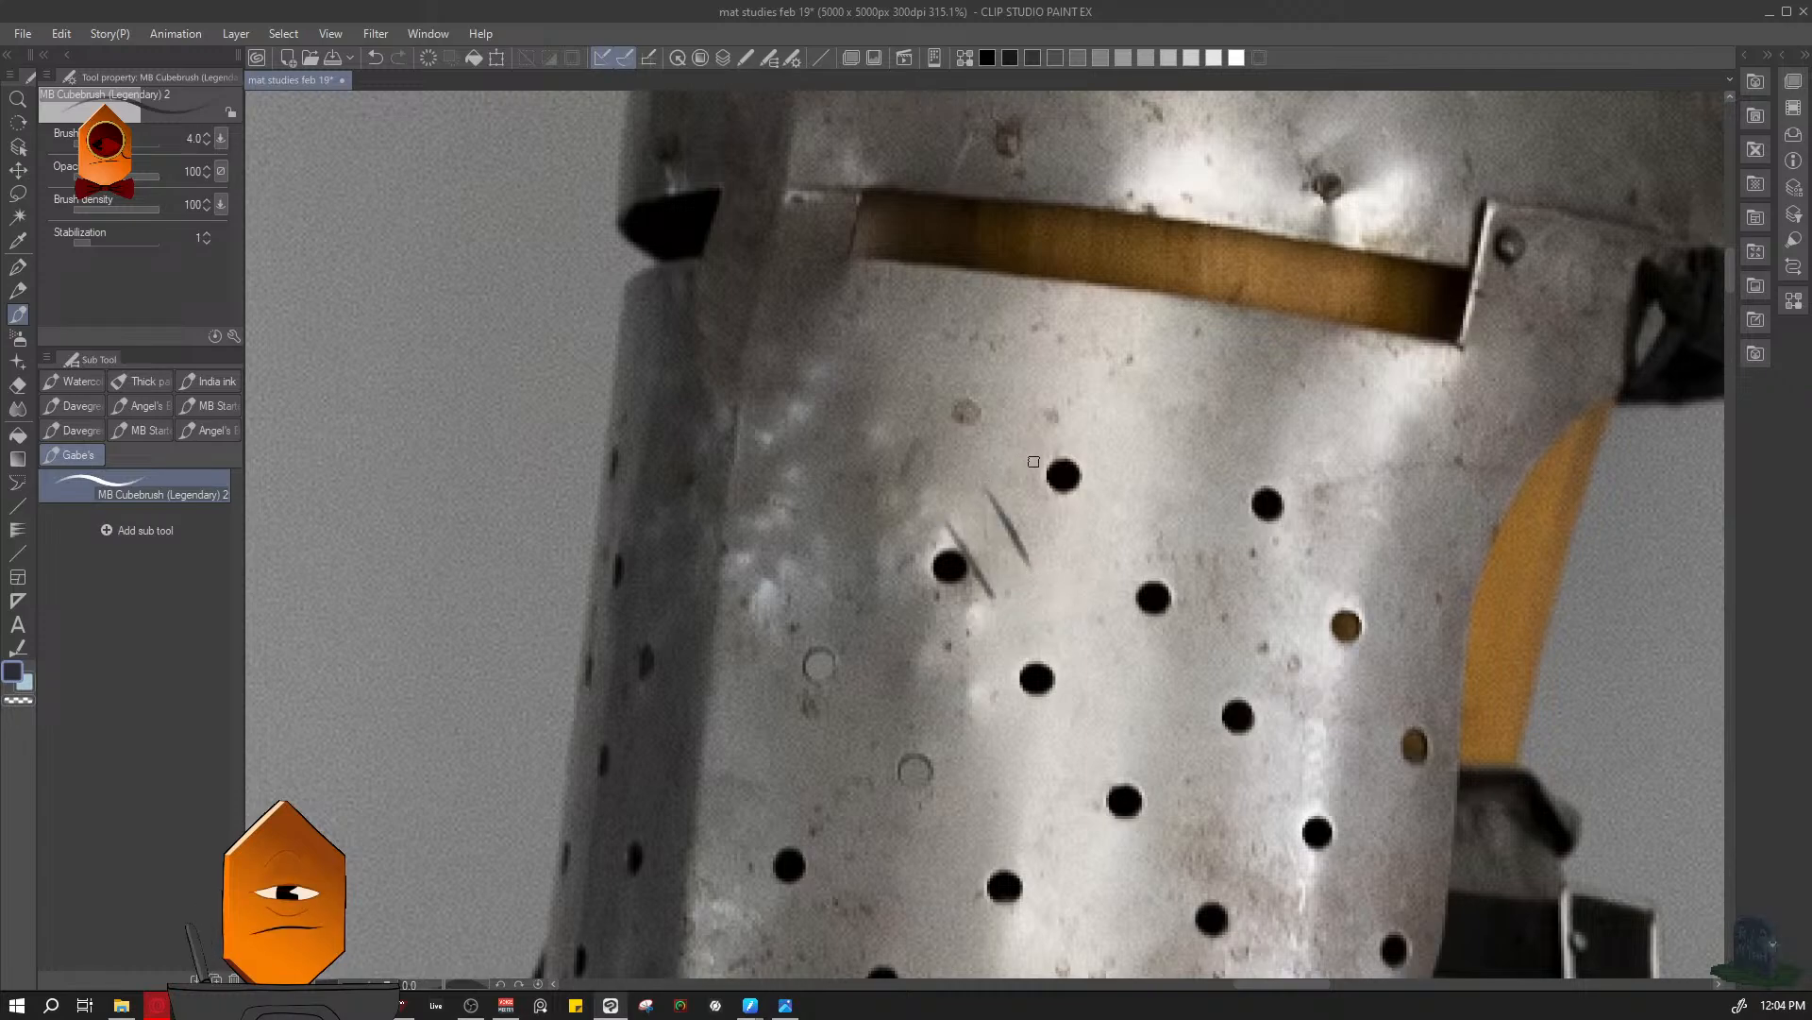
pyautogui.moveTo(1032, 455)
pyautogui.mouseDown()
pyautogui.moveTo(1079, 607)
pyautogui.moveTo(979, 526)
pyautogui.moveTo(976, 543)
pyautogui.moveTo(1005, 543)
pyautogui.moveTo(1034, 501)
pyautogui.mouseUp()
pyautogui.hotkey('ctrl', 'z')
pyautogui.hotkey('ctrl', 'z')
pyautogui.moveTo(972, 551)
pyautogui.mouseDown()
pyautogui.moveTo(1028, 530)
pyautogui.moveTo(1009, 530)
pyautogui.moveTo(1047, 495)
pyautogui.mouseUp()
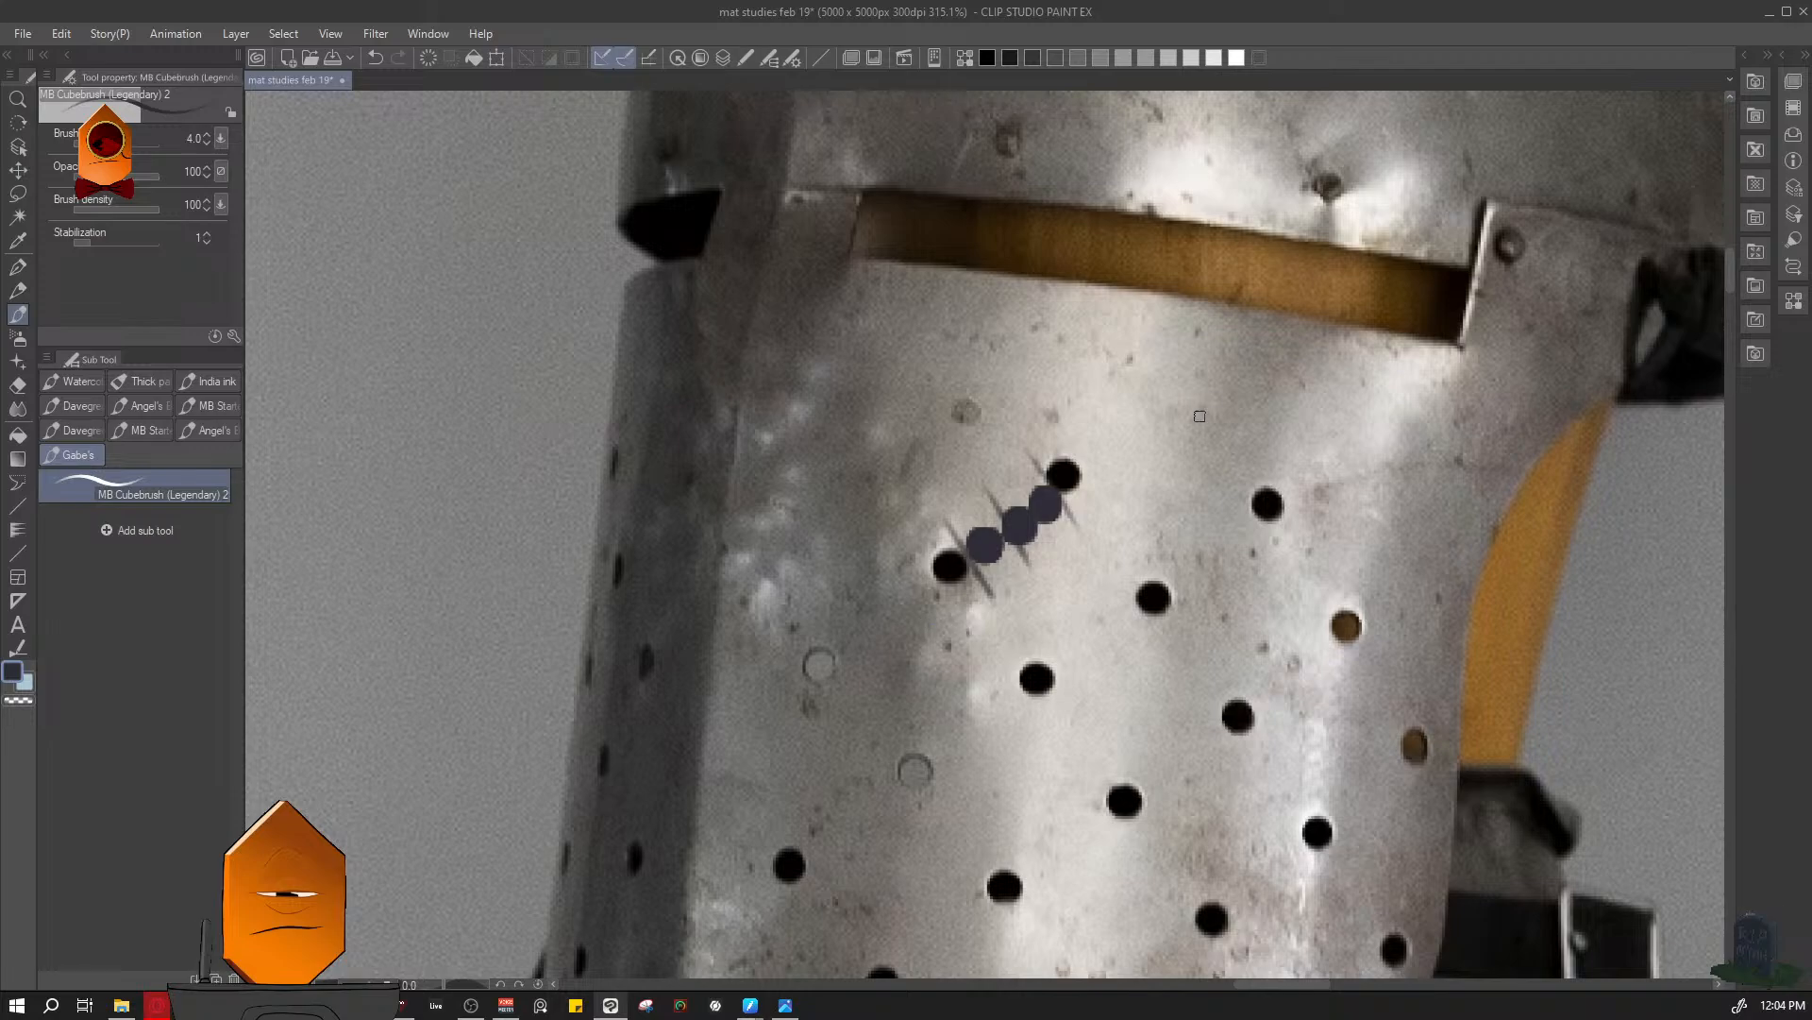
# - Undo all the spacing dots and strokes drawn over the reference helmet
pyautogui.hotkey('ctrl', 'z')
pyautogui.hotkey('ctrl', 'z')
pyautogui.hotkey('ctrl', 'z')
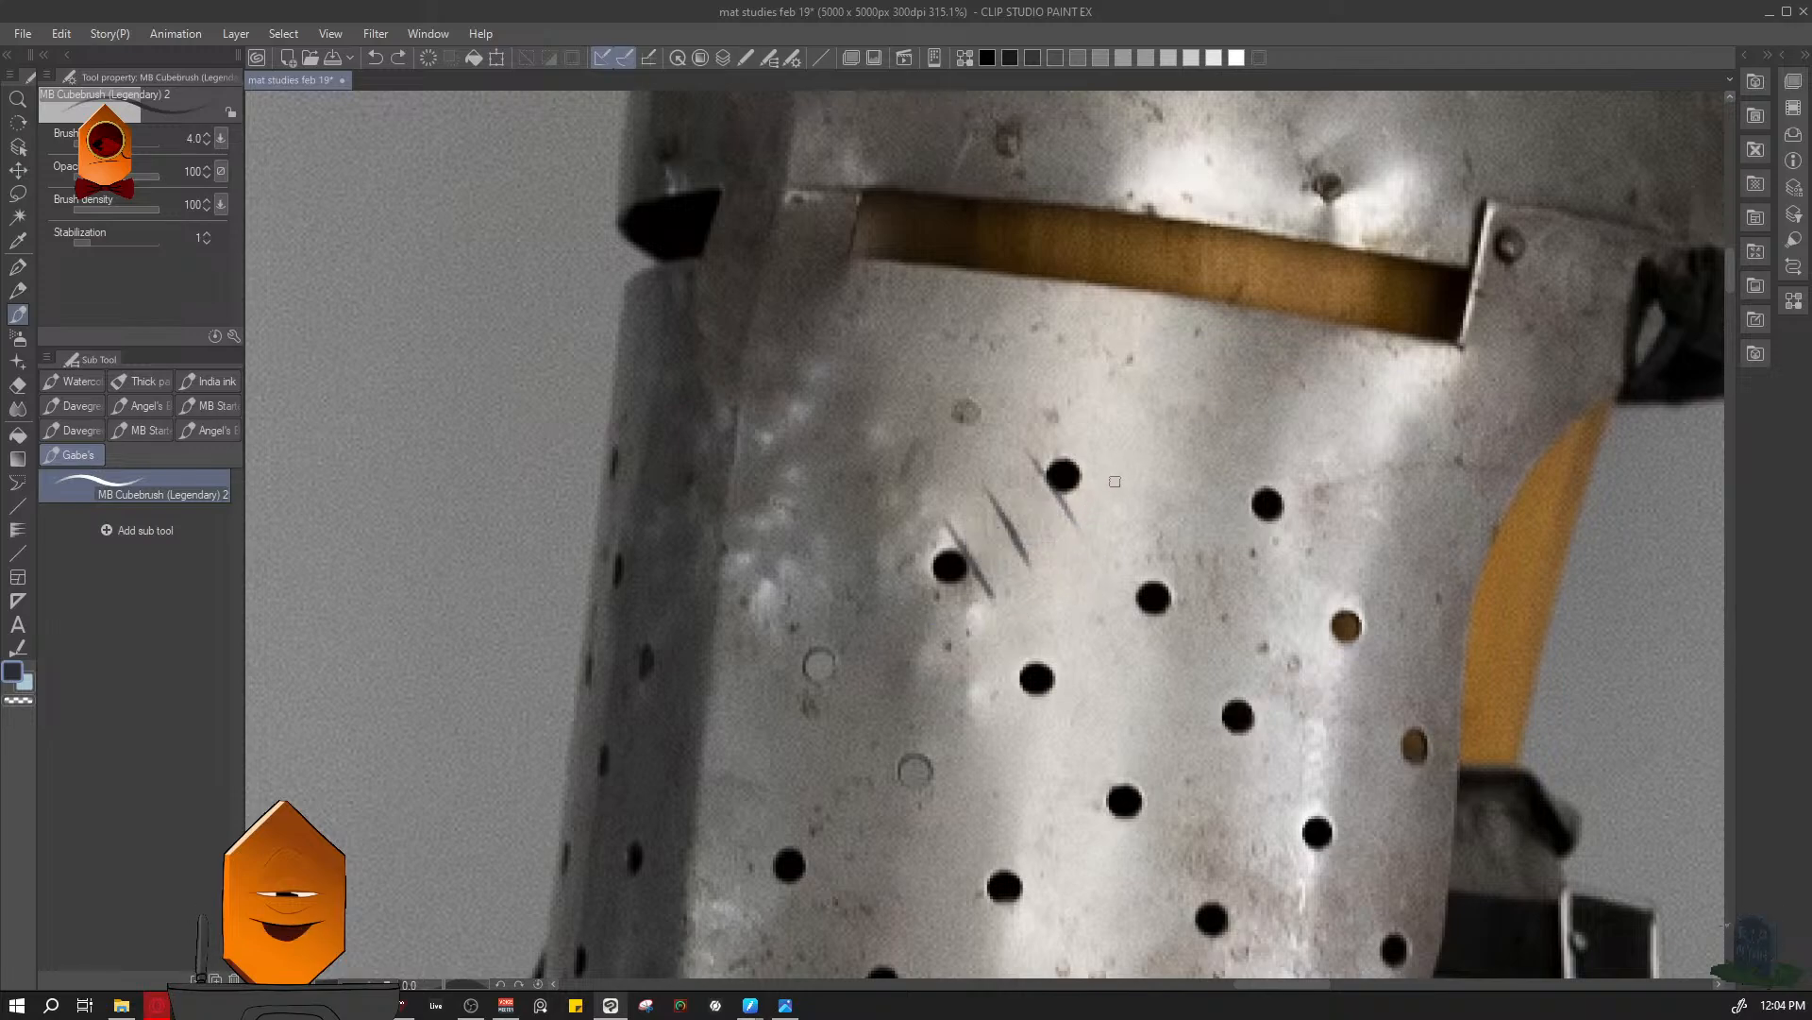
pyautogui.press('F7')
# - On Layer 1, mark the spacing with tiny guide dots and paint a second dark perforation at brush size 6
pyautogui.press('F7')
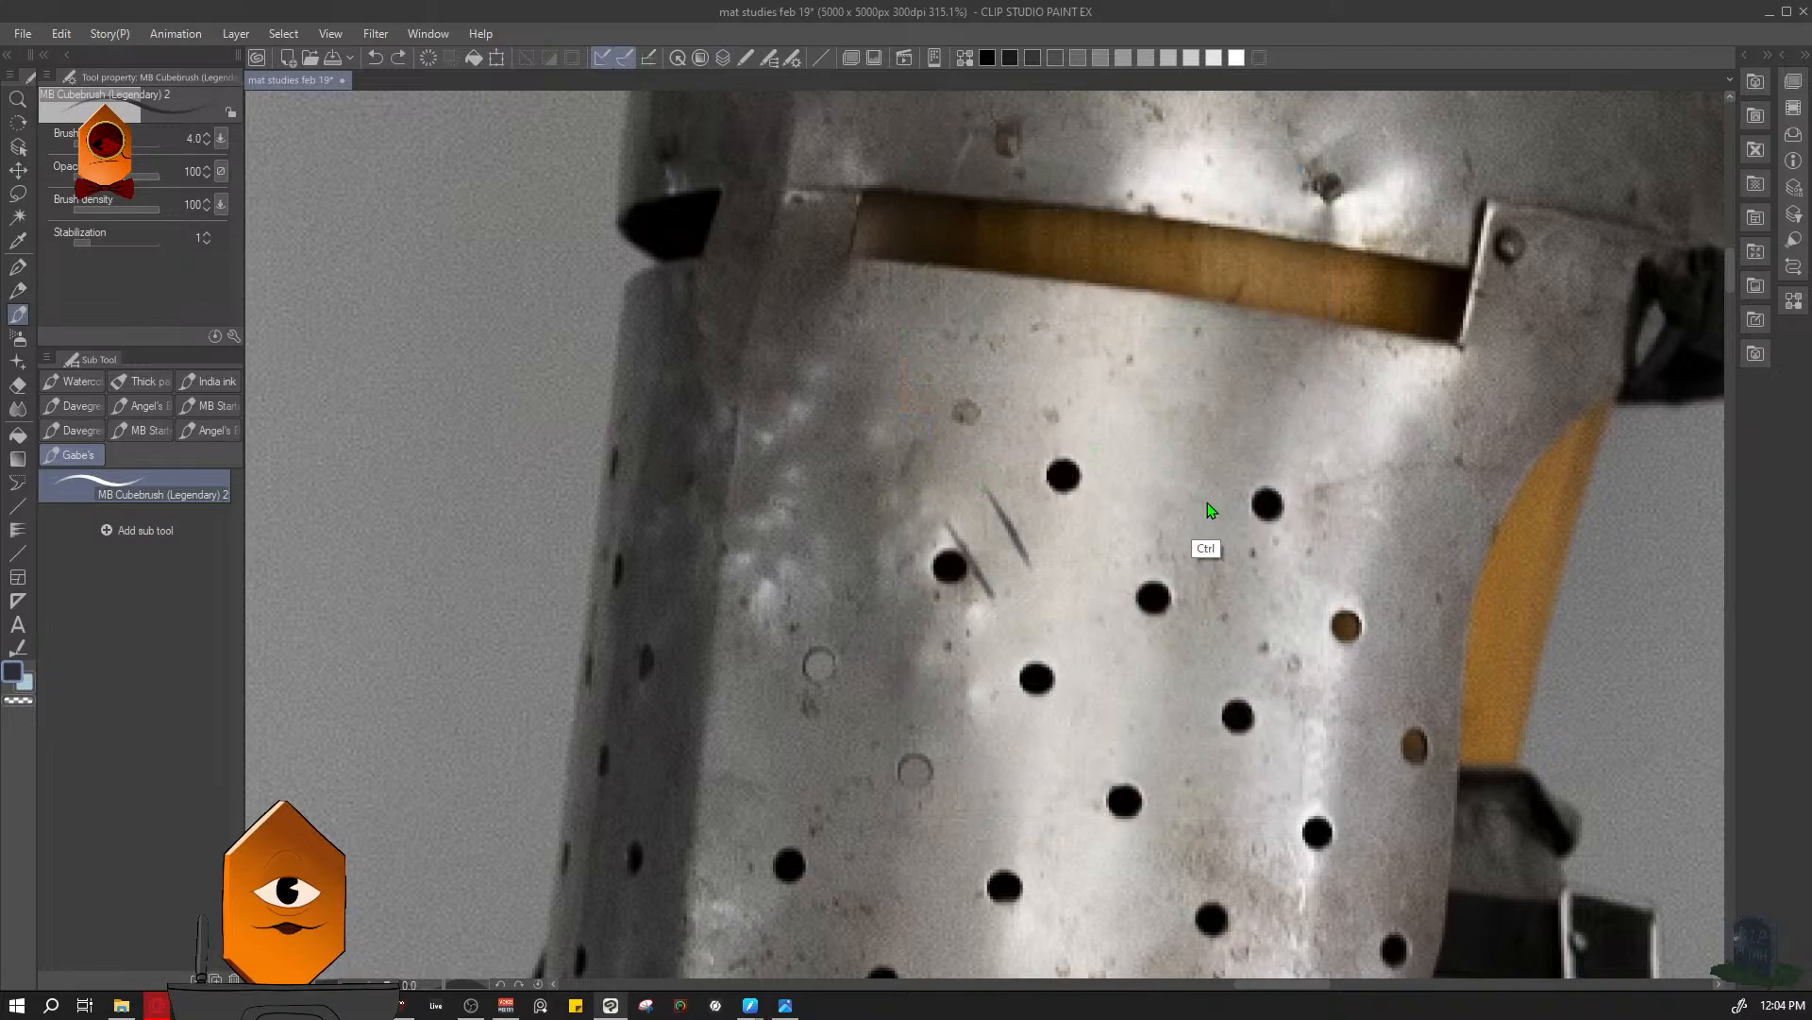
pyautogui.hotkey('ctrl', 'z')
pyautogui.hotkey('ctrl', 'z')
pyautogui.moveTo(1254, 406); pyautogui.dragTo(1059, 650)
pyautogui.moveTo(1059, 649)
pyautogui.mouseDown()
pyautogui.moveTo(1400, 441)
pyautogui.moveTo(1027, 648)
pyautogui.mouseUp()
pyautogui.moveTo(1027, 647); pyautogui.dragTo(1235, 549)
pyautogui.press('F7')
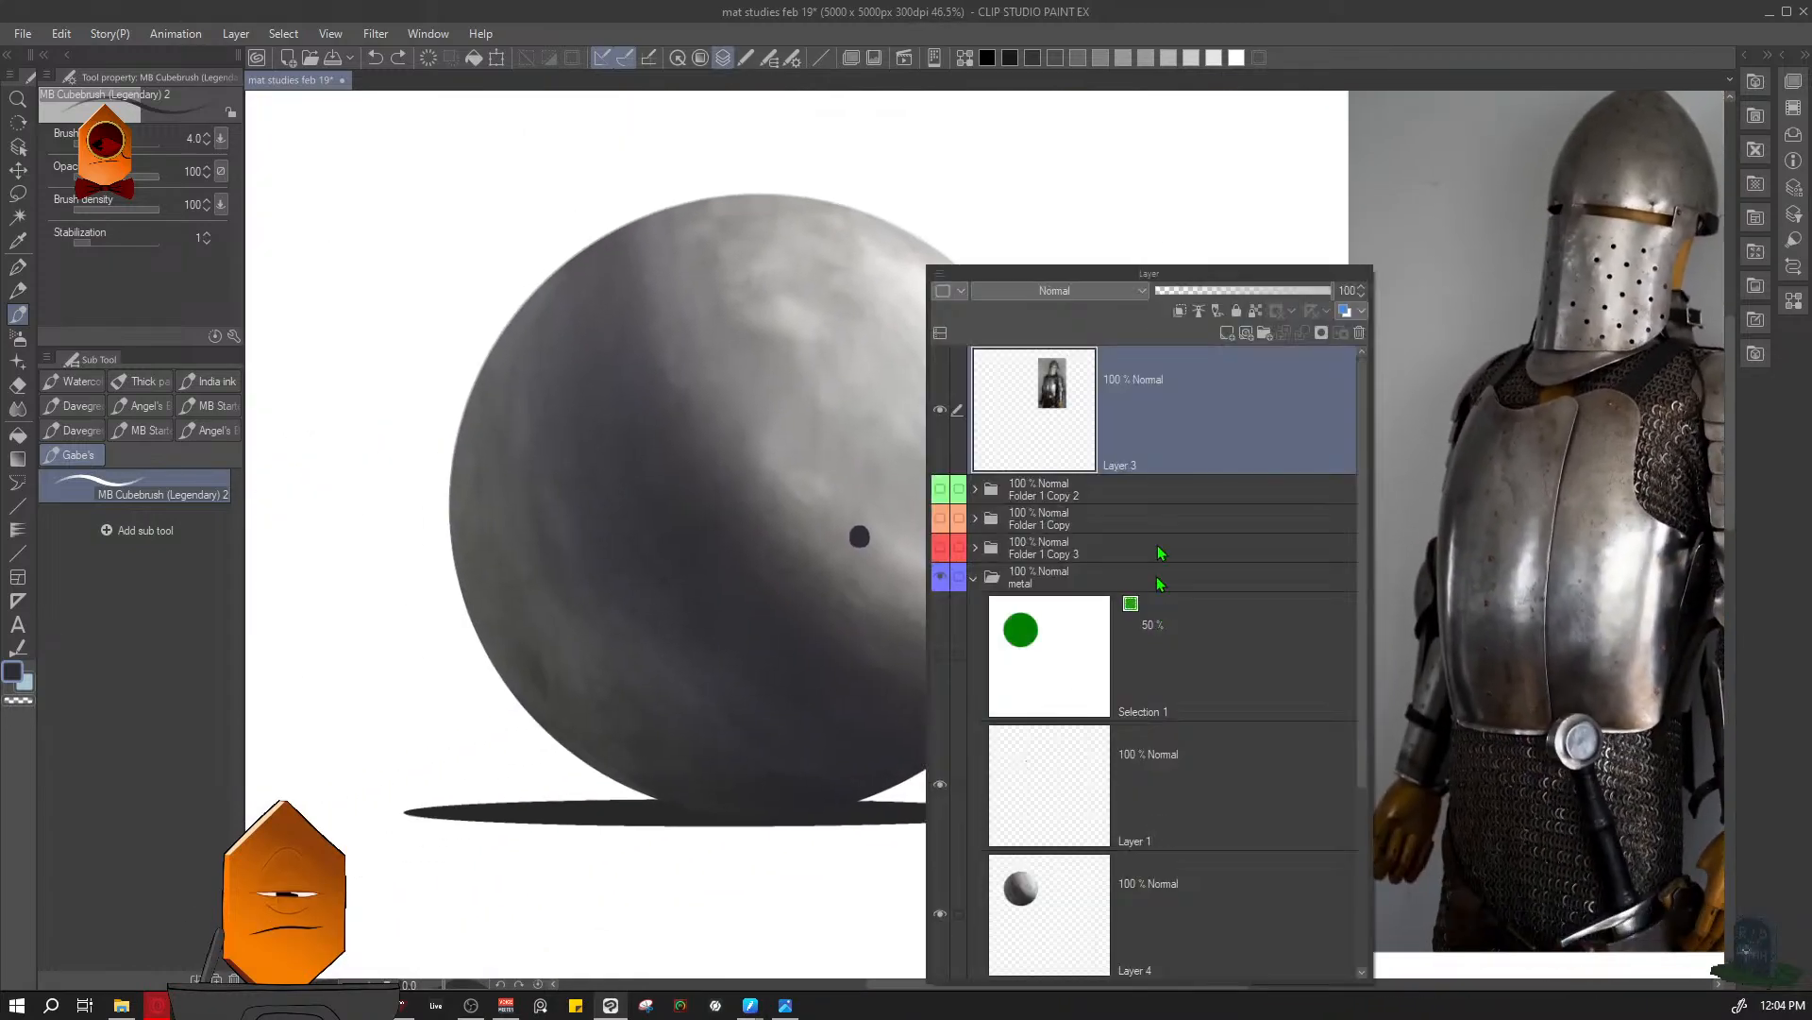
pyautogui.click(1186, 772)
pyautogui.press('F7')
pyautogui.moveTo(934, 572); pyautogui.dragTo(980, 570)
pyautogui.moveTo(835, 472); pyautogui.dragTo(927, 494)
pyautogui.moveTo(854, 390); pyautogui.dragTo(900, 466)
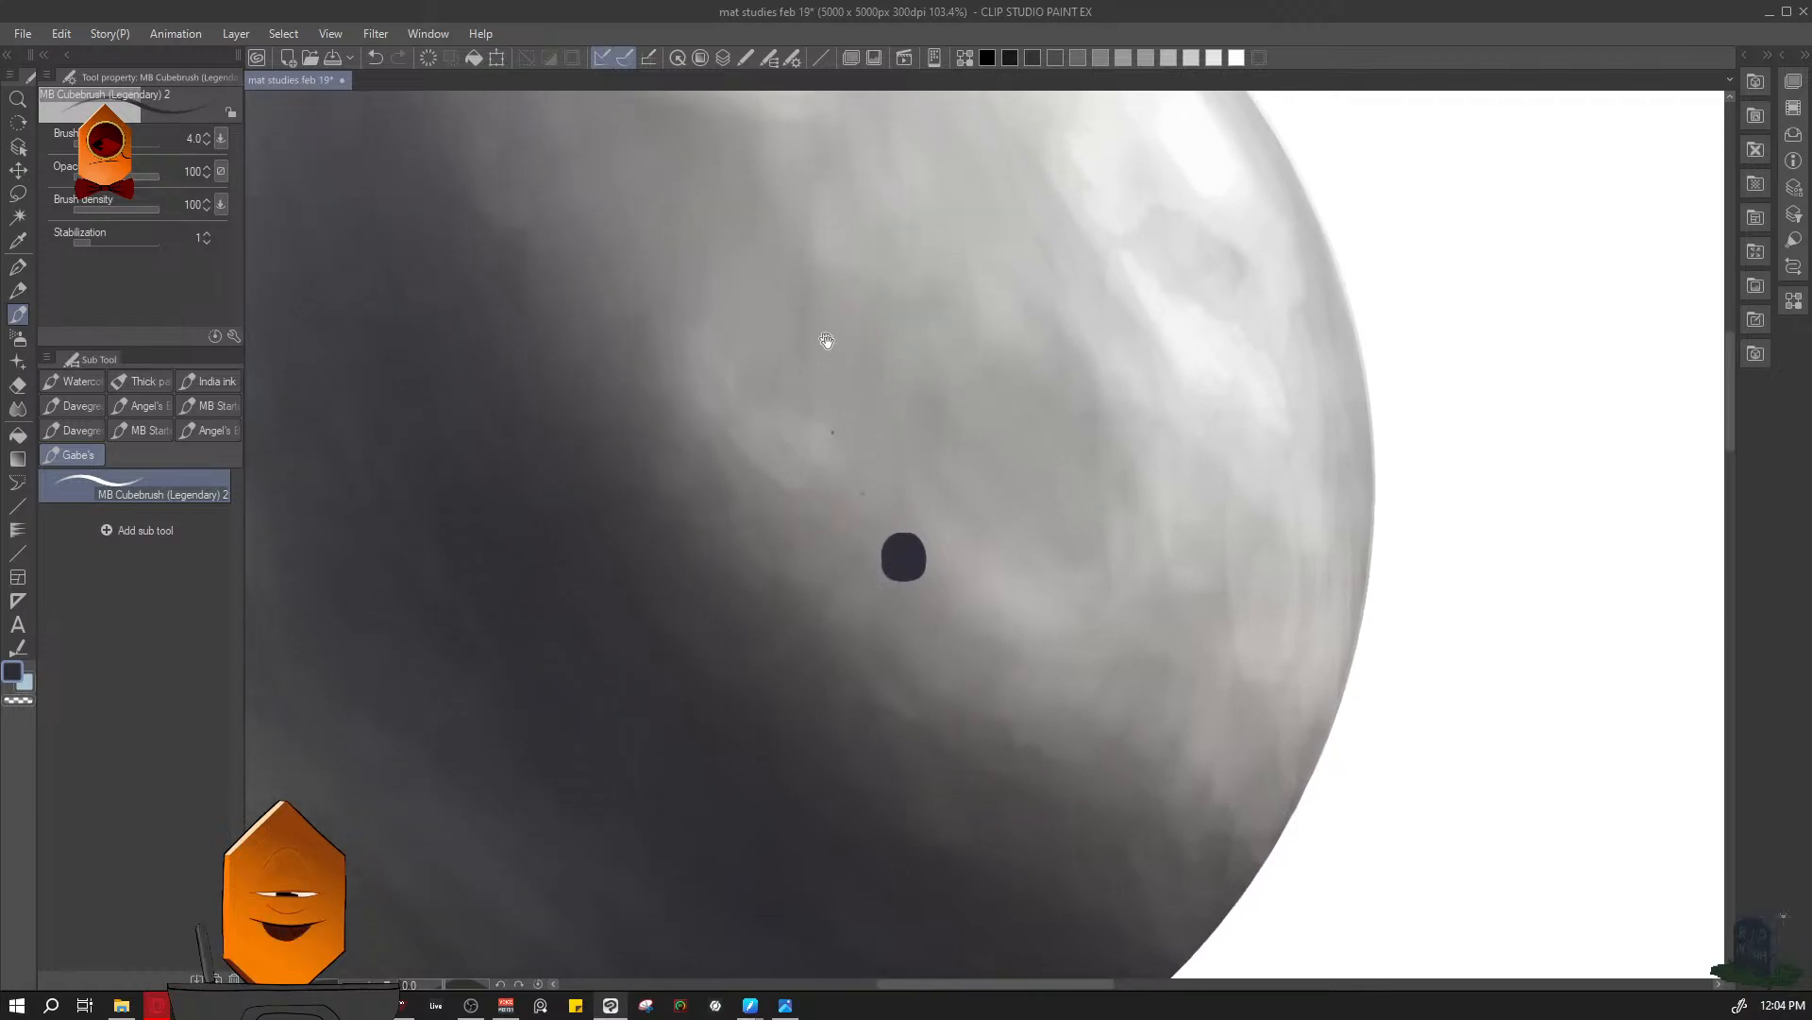
pyautogui.moveTo(828, 344); pyautogui.dragTo(876, 402)
pyautogui.press(']')
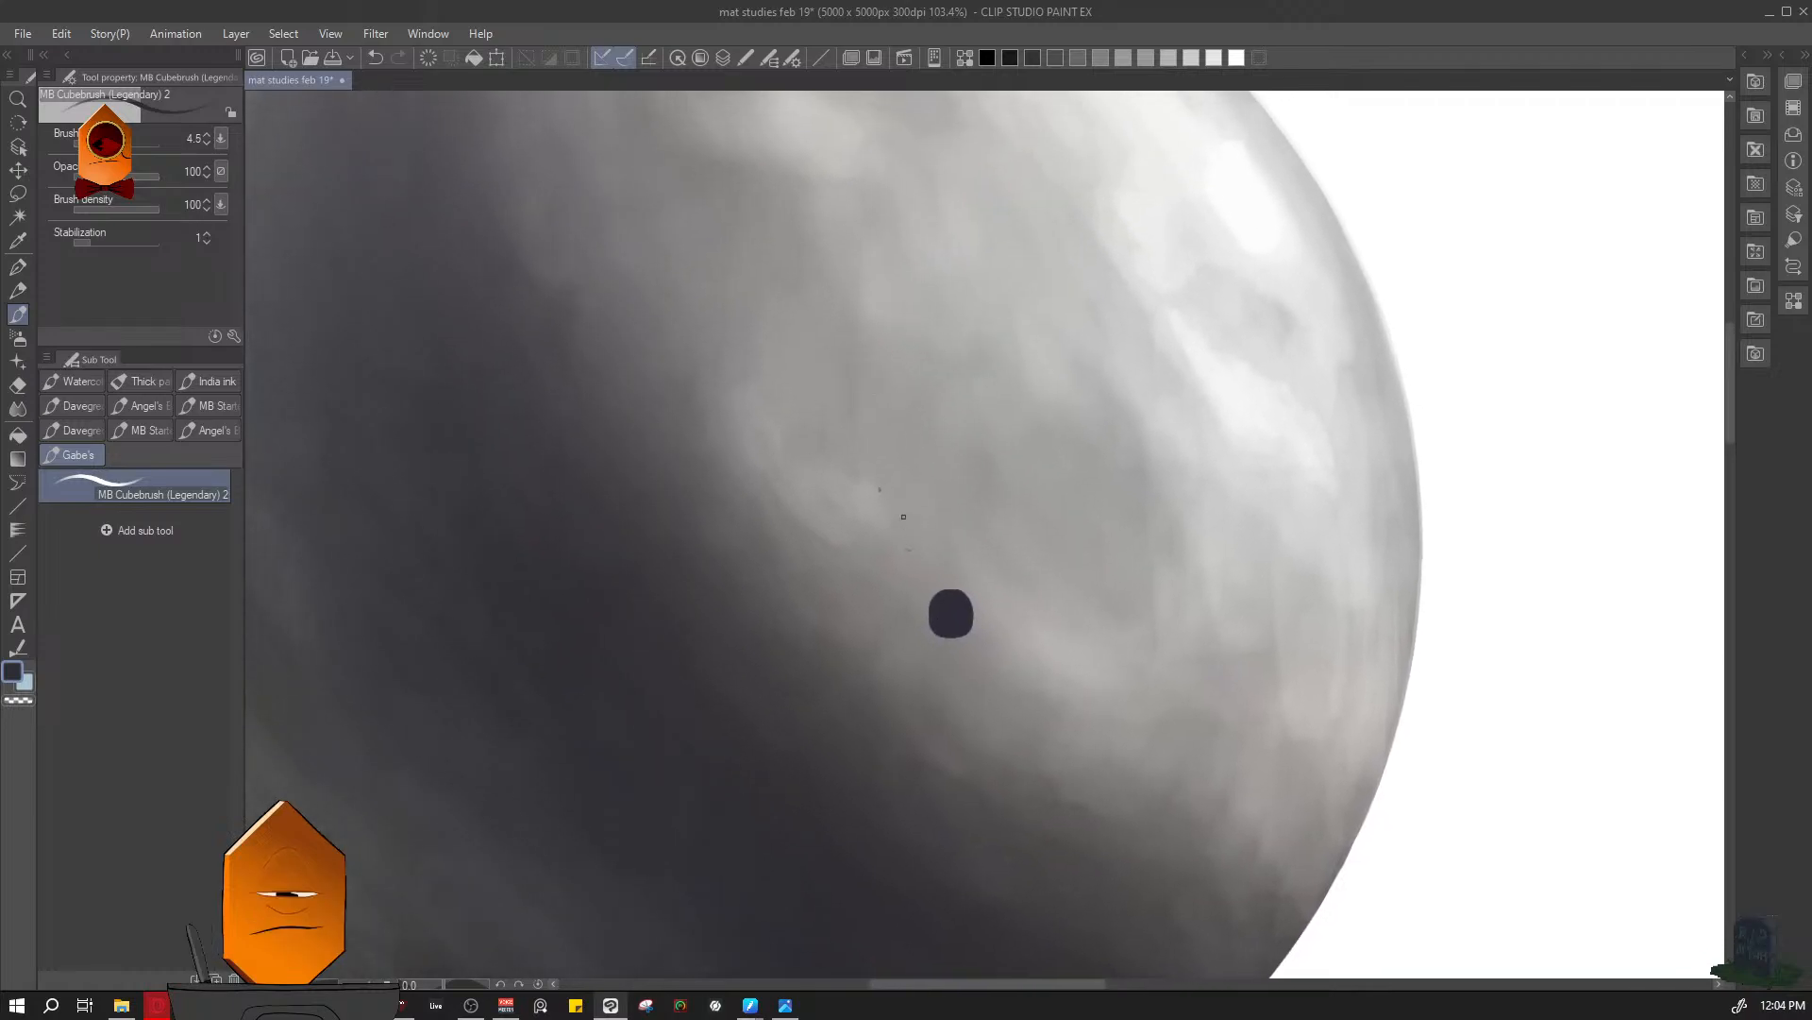
pyautogui.moveTo(820, 382); pyautogui.dragTo(833, 404)
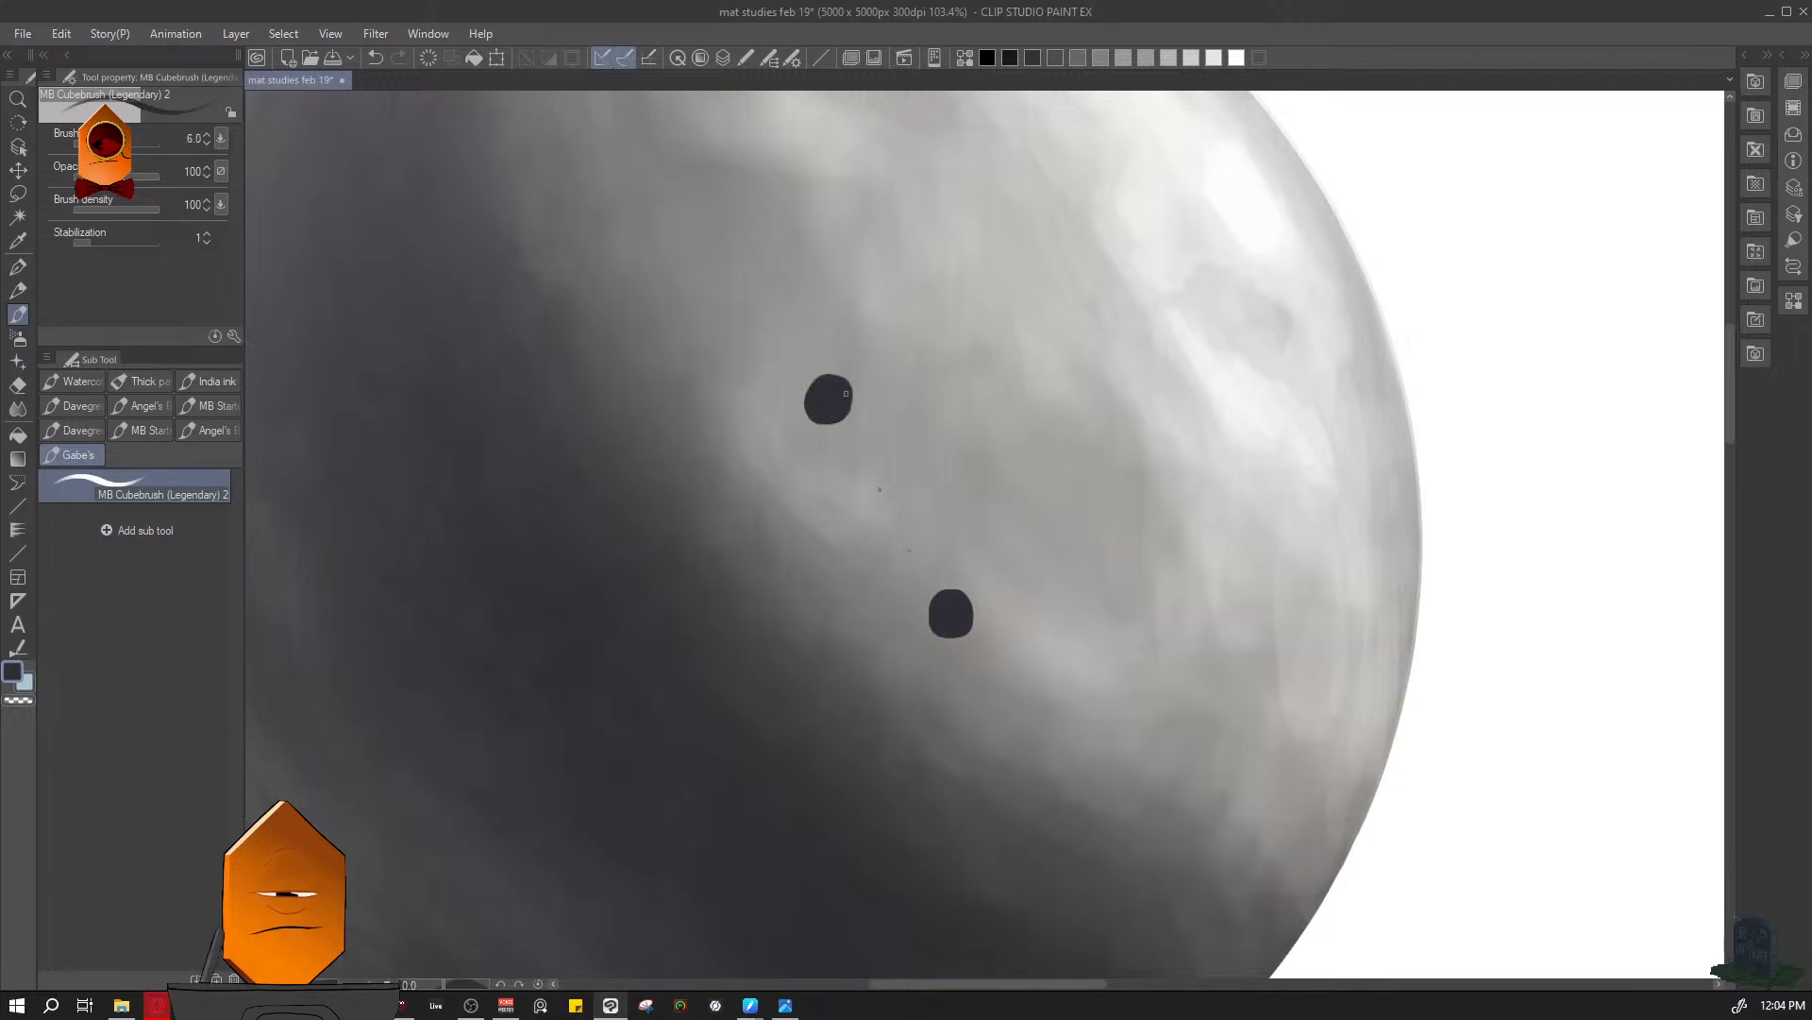
# - Remove the guide dots between the two perforations with the Hard eraser and save the document
pyautogui.press('e')
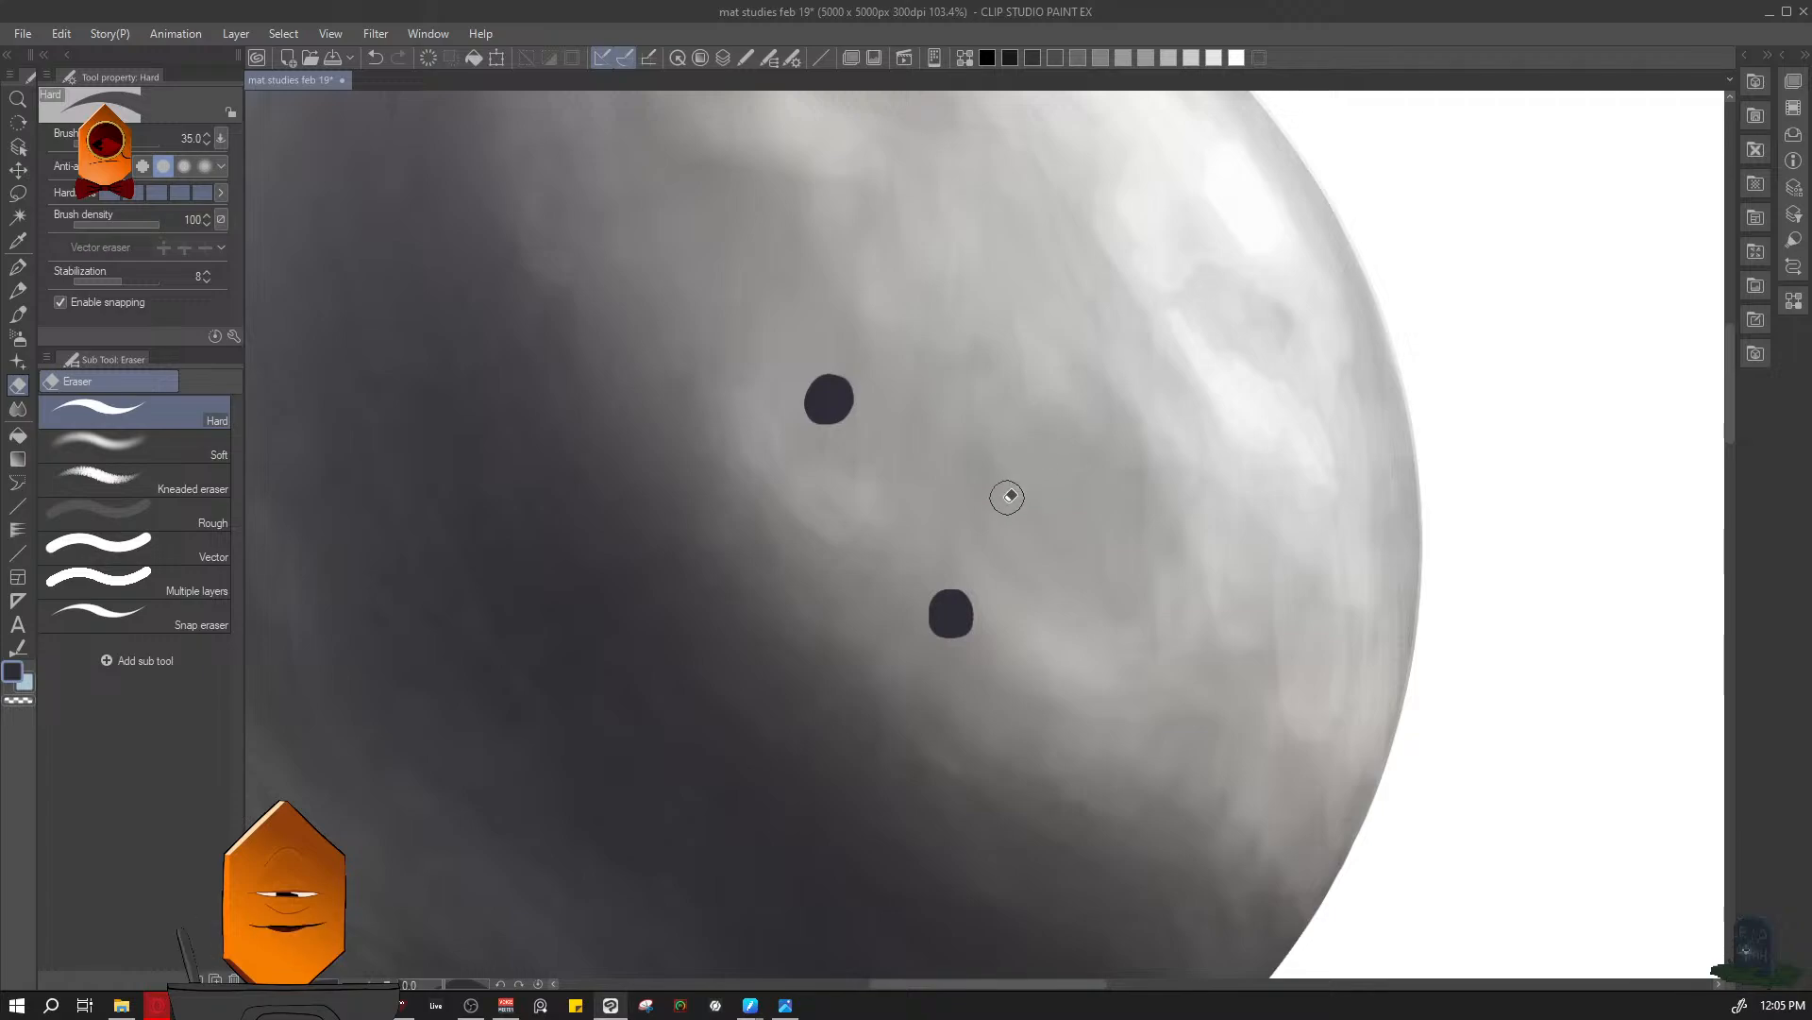
pyautogui.press('ctrl')
pyautogui.hotkey('ctrl', 's')
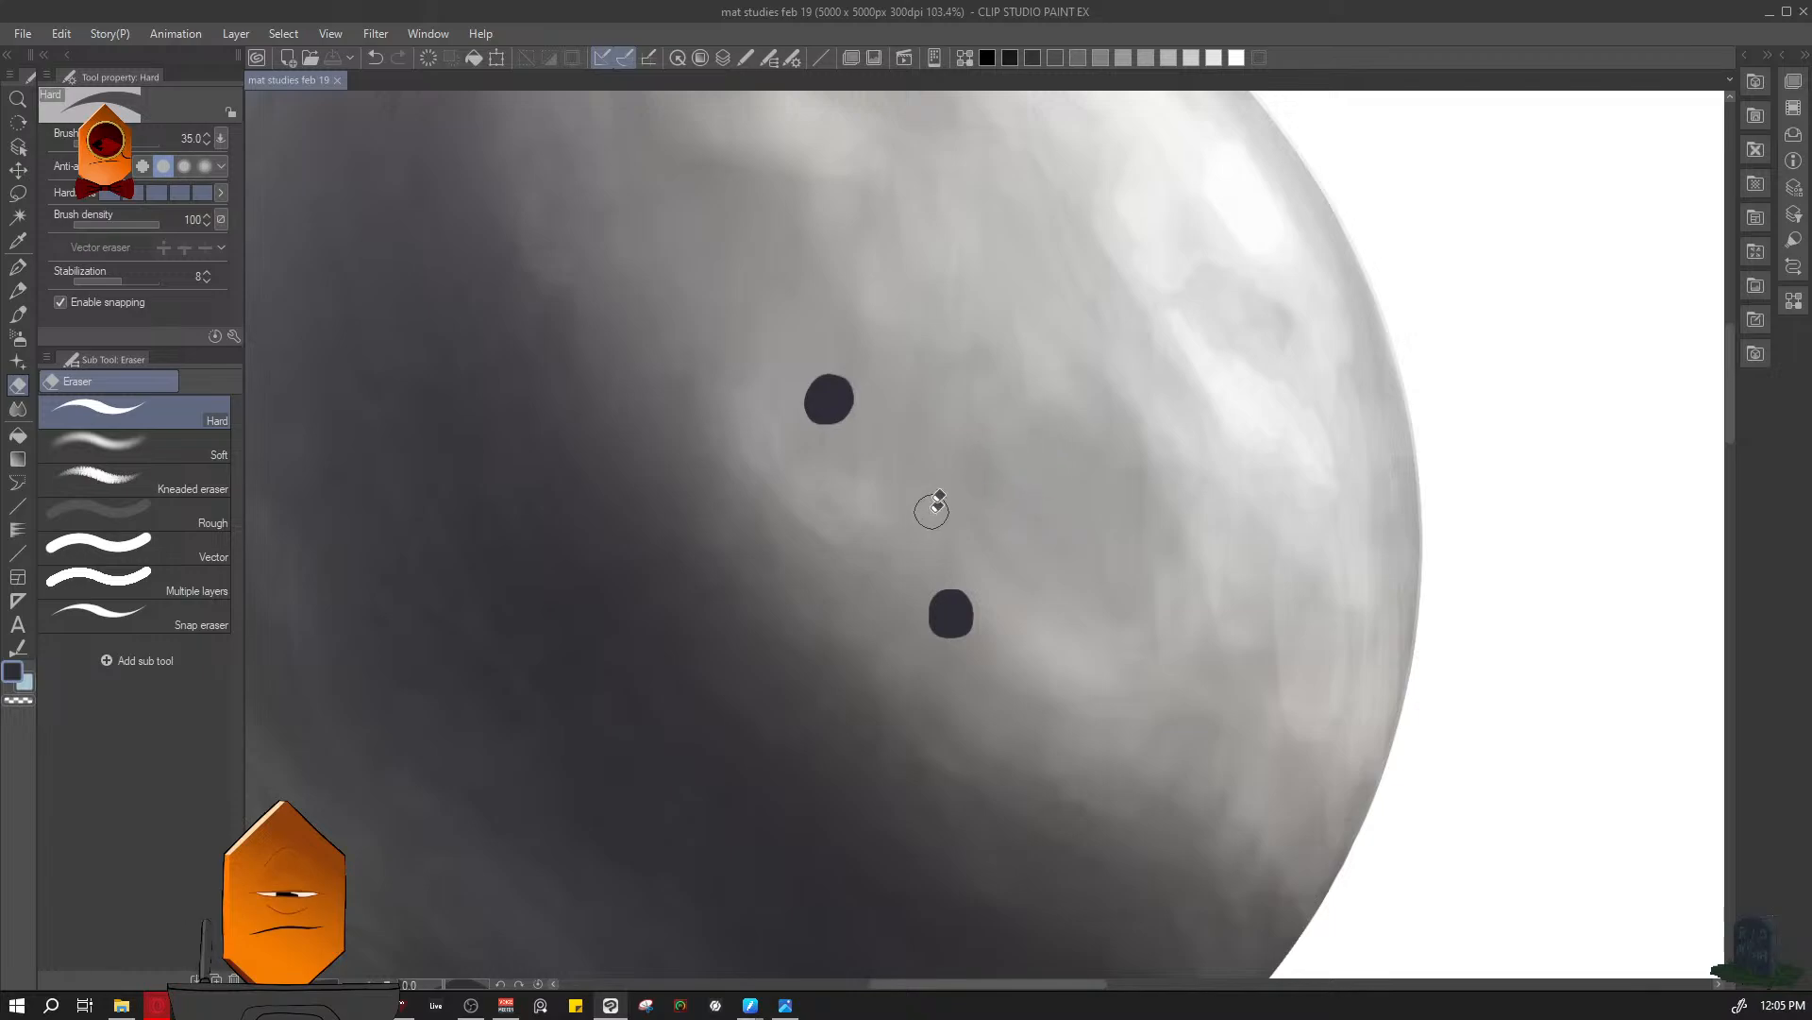
# - Paint a third dark perforation at brush size 17.5, continuing the diagonal row up the sphere
pyautogui.press('b')
pyautogui.press('ctrl')
pyautogui.keyDown('ctrl'); pyautogui.click(933, 404); pyautogui.keyUp('ctrl')
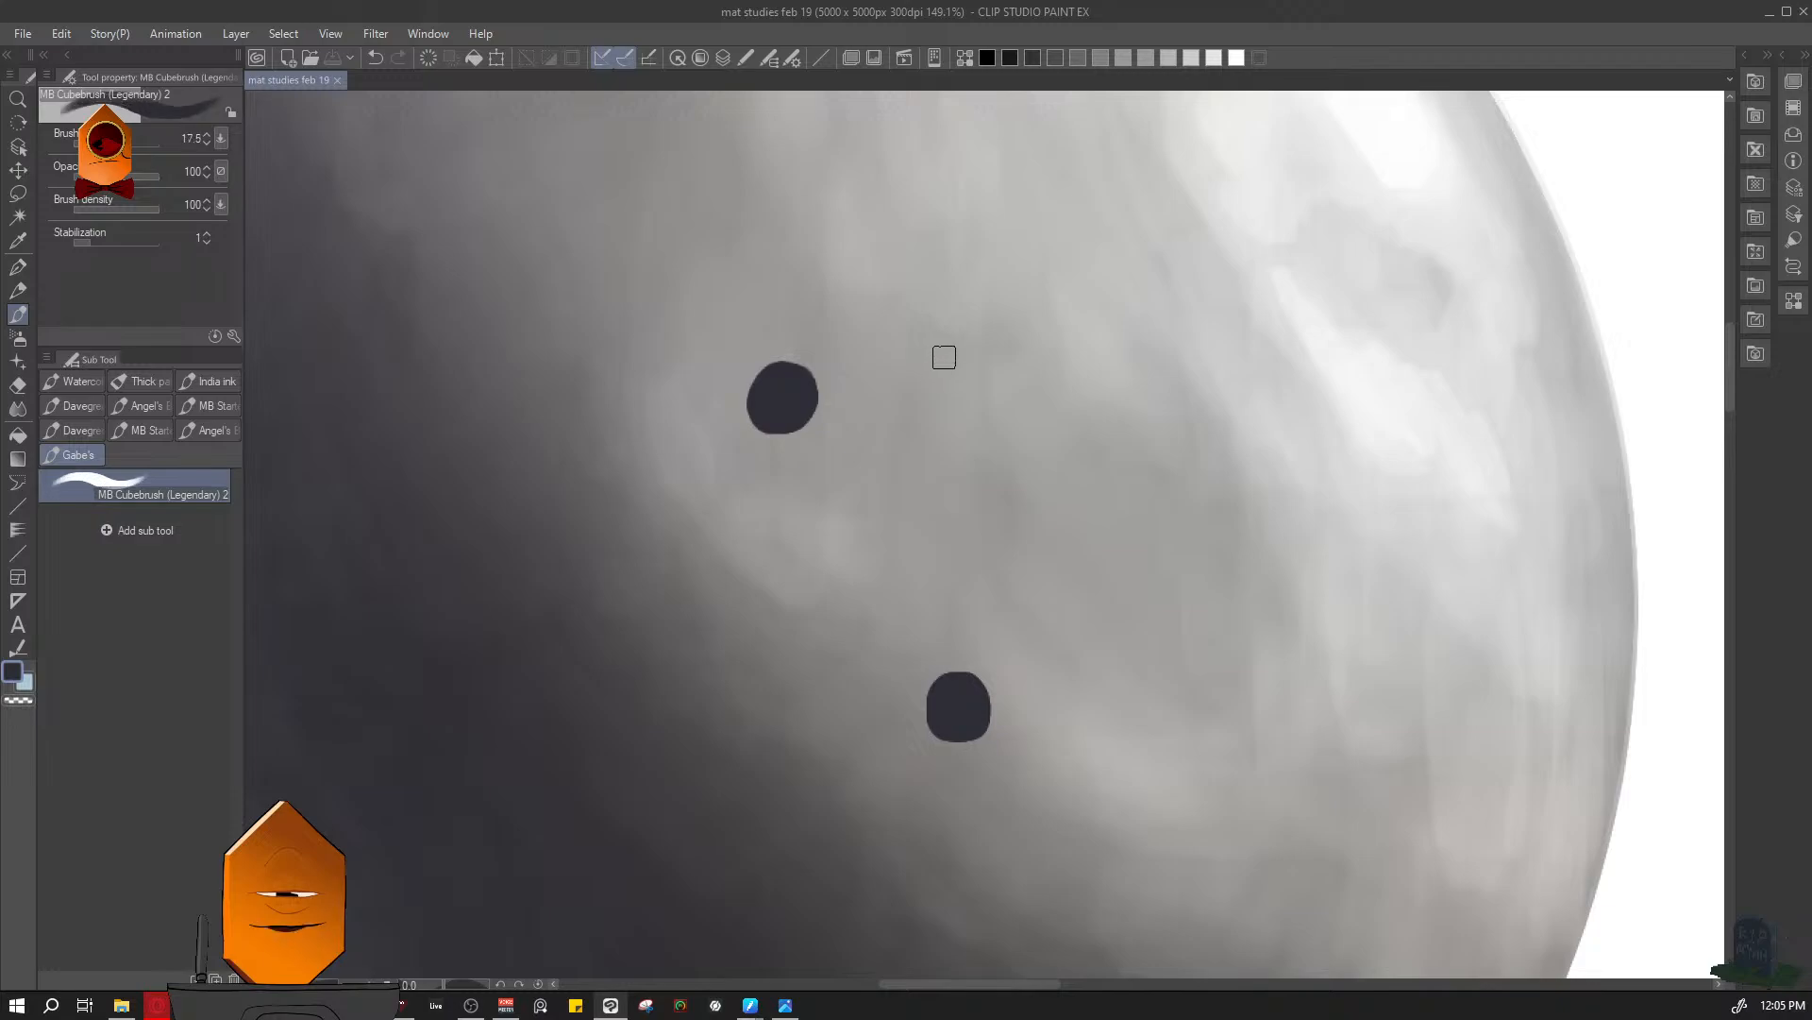
pyautogui.moveTo(943, 356); pyautogui.dragTo(1107, 572)
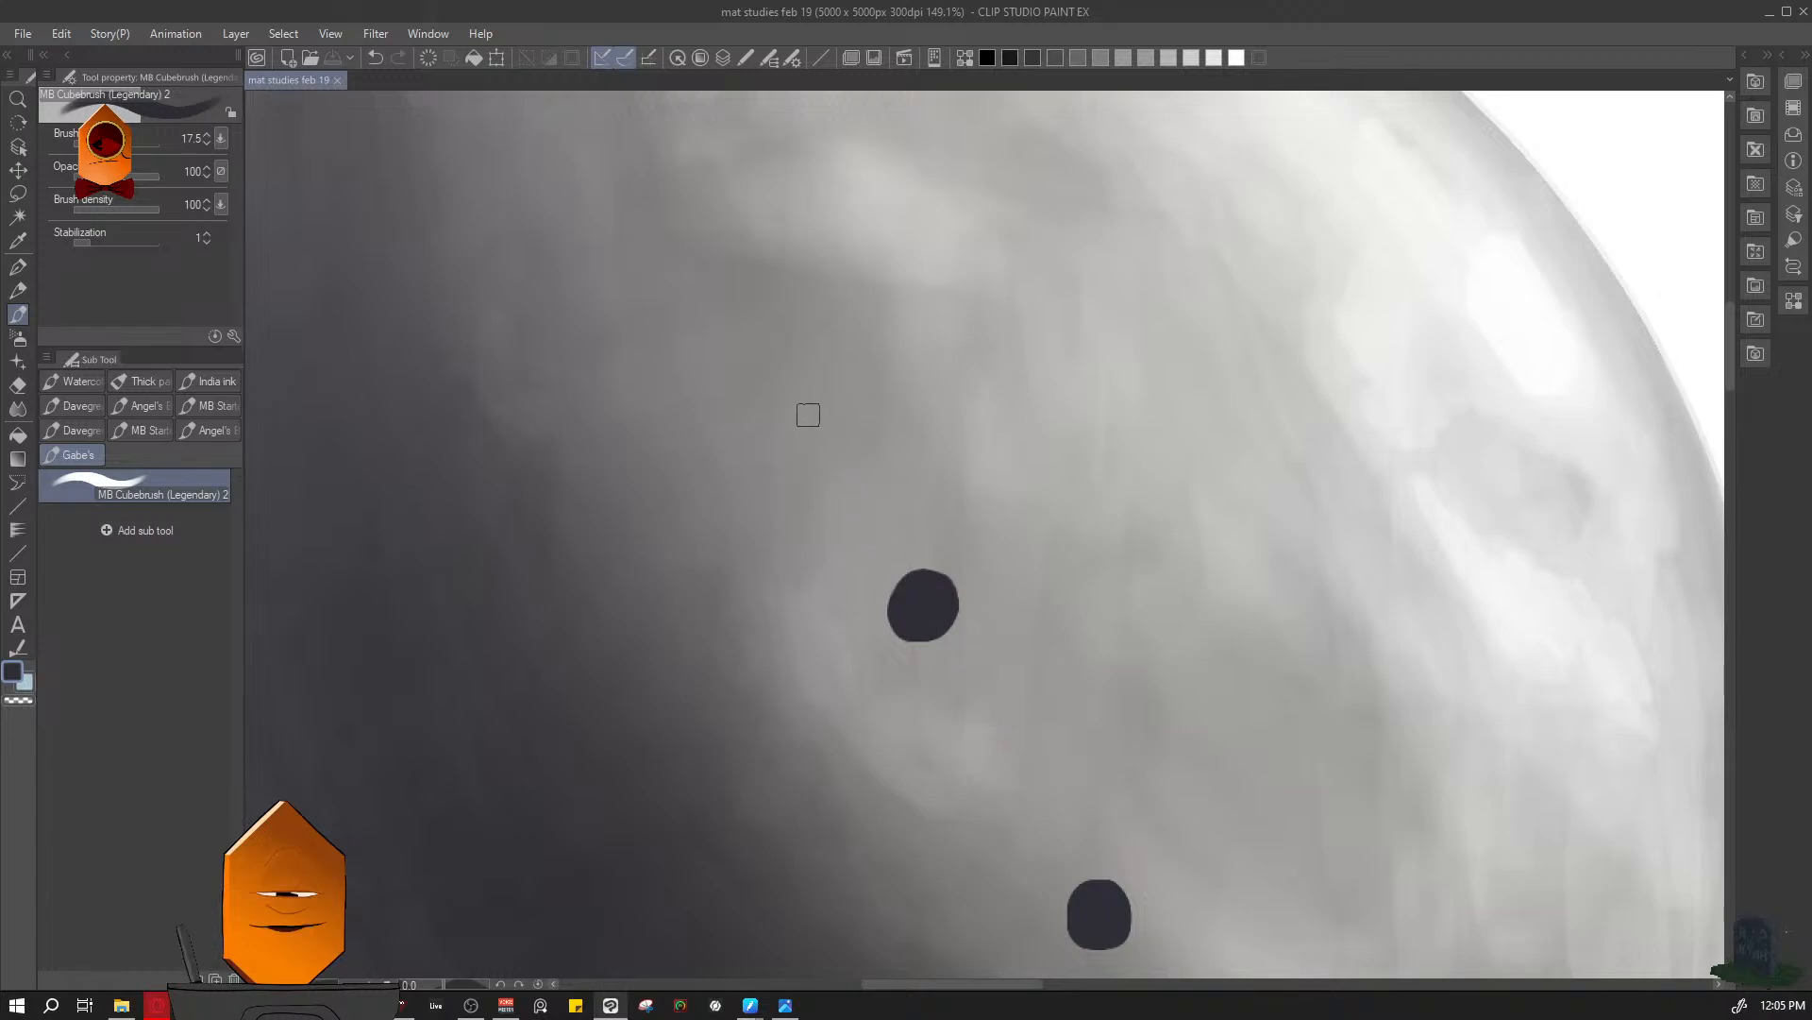
pyautogui.moveTo(751, 311)
pyautogui.mouseDown()
pyautogui.moveTo(749, 283)
pyautogui.moveTo(760, 297)
pyautogui.mouseUp()
pyautogui.moveTo(944, 262); pyautogui.dragTo(849, 283)
pyautogui.moveTo(1104, 331); pyautogui.dragTo(1102, 200)
pyautogui.moveTo(954, 196); pyautogui.dragTo(1074, 368)
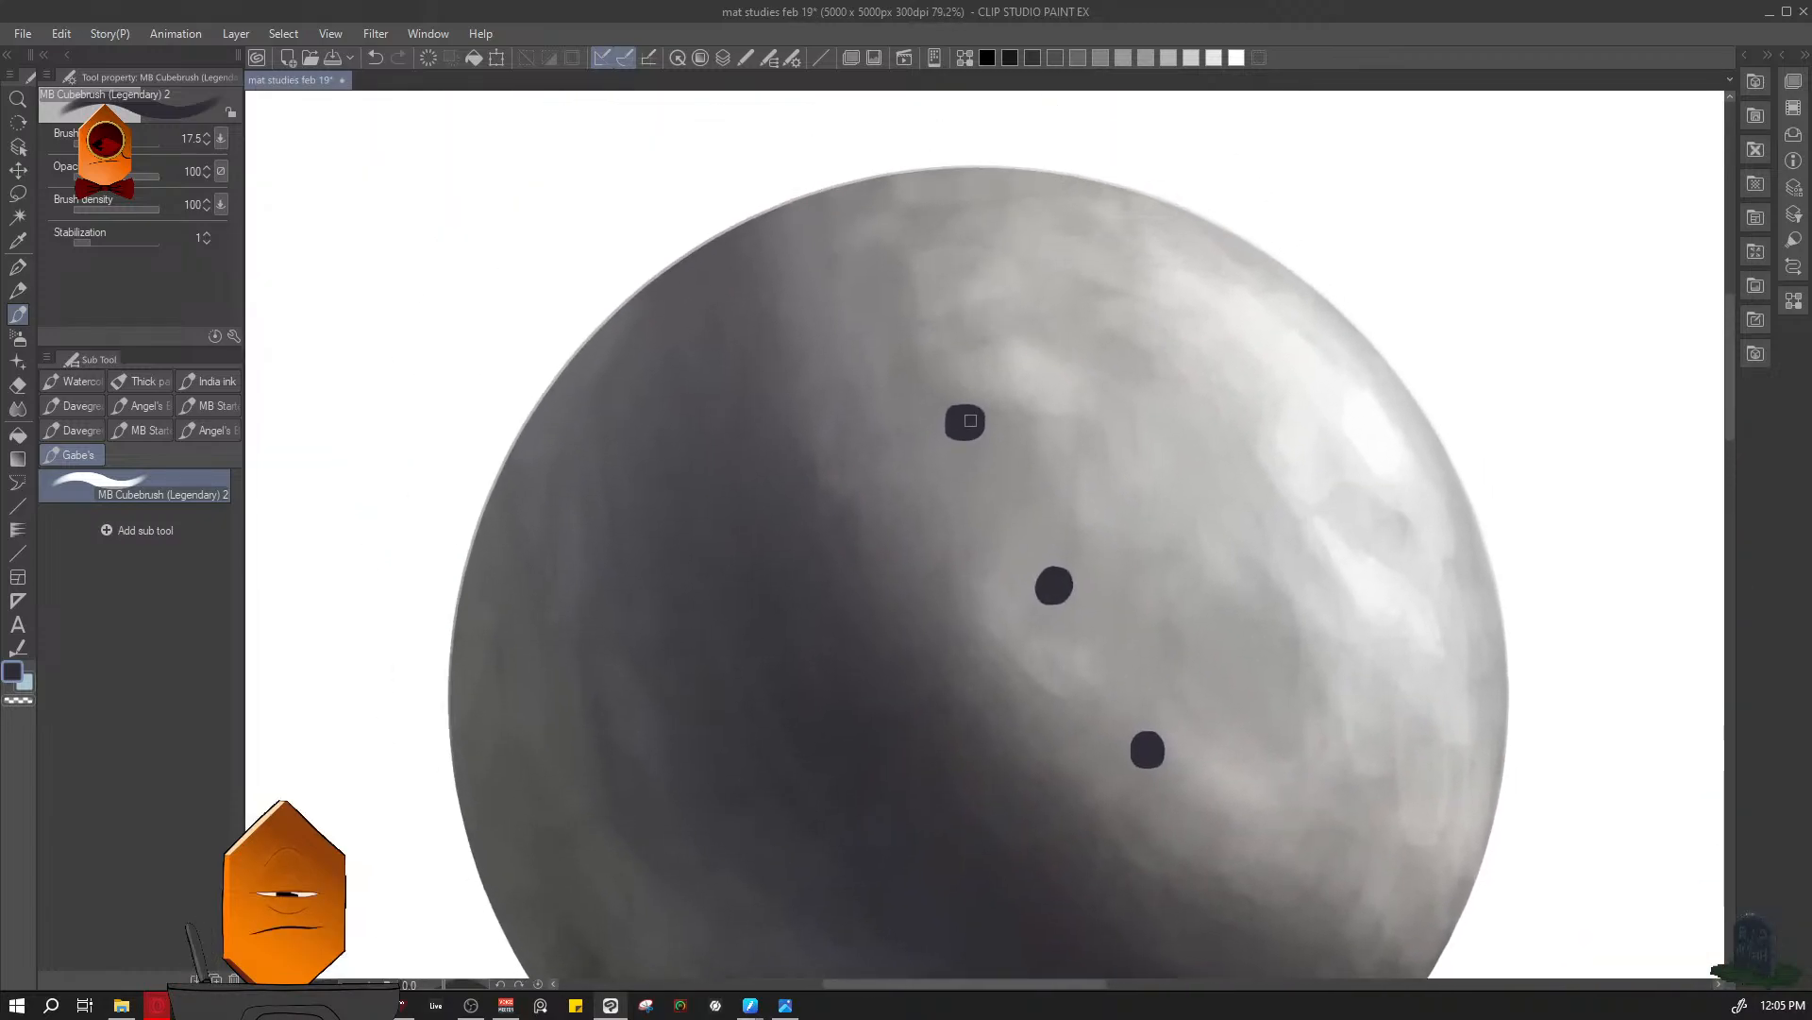
# - Paint a fourth dark perforation near the sphere's upper edge, undoing unsatisfactory strokes
pyautogui.moveTo(932, 292)
pyautogui.mouseDown()
pyautogui.moveTo(920, 254)
pyautogui.moveTo(953, 261)
pyautogui.moveTo(900, 266)
pyautogui.mouseUp()
pyautogui.hotkey('ctrl', 'z')
pyautogui.hotkey('ctrl', 'z')
pyautogui.moveTo(1194, 324); pyautogui.dragTo(1097, 604)
pyautogui.moveTo(1214, 310); pyautogui.dragTo(1264, 277)
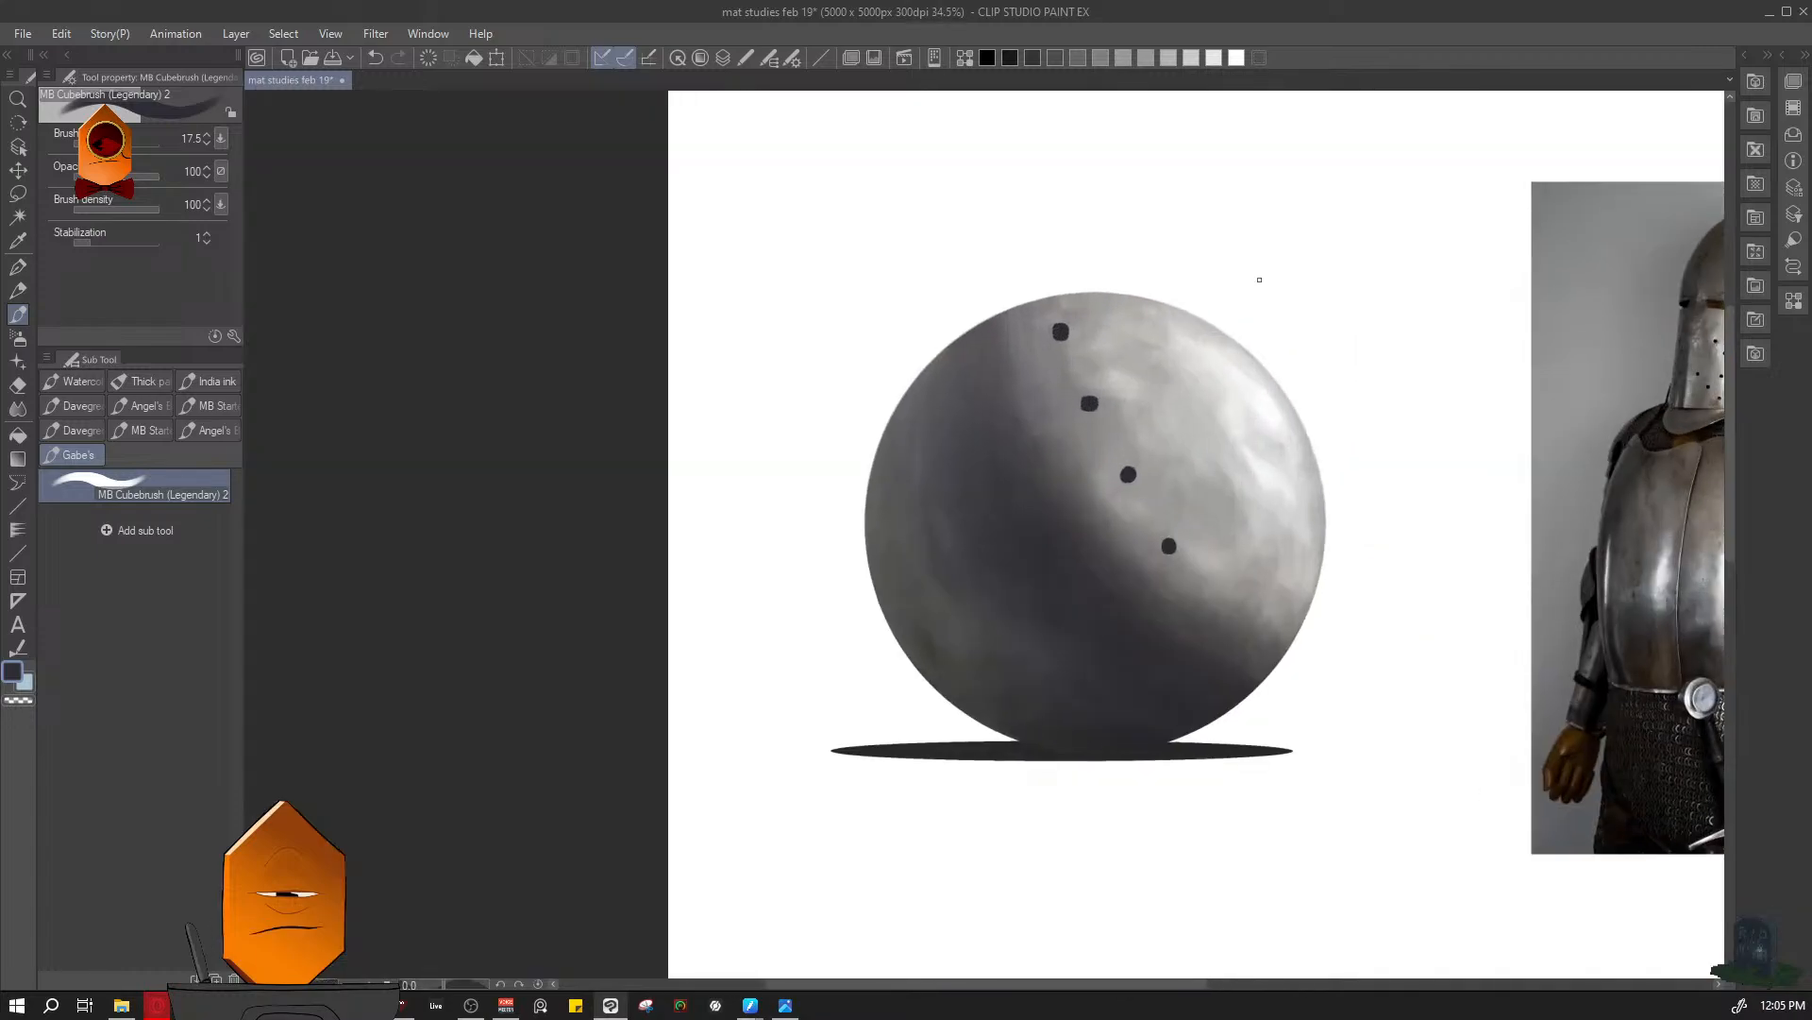
# - Lasso the upper perforations and shift them slightly toward the sphere's shadow side
pyautogui.moveTo(1175, 415)
pyautogui.mouseDown()
pyautogui.moveTo(1184, 394)
pyautogui.moveTo(1152, 444)
pyautogui.mouseUp()
pyautogui.press('m')
pyautogui.moveTo(1036, 325)
pyautogui.mouseDown()
pyautogui.moveTo(1071, 401)
pyautogui.moveTo(1041, 348)
pyautogui.moveTo(1019, 394)
pyautogui.mouseUp()
pyautogui.hotkey('ctrl', 't')
pyautogui.click(997, 464)
pyautogui.hotkey('ctrl', 'd')
# - Lasso the topmost perforation and move it farther toward the shadow side to align the row
pyautogui.moveTo(1285, 474); pyautogui.dragTo(1311, 397)
pyautogui.moveTo(1089, 242); pyautogui.dragTo(1040, 292)
pyautogui.hotkey('ctrl', 't')
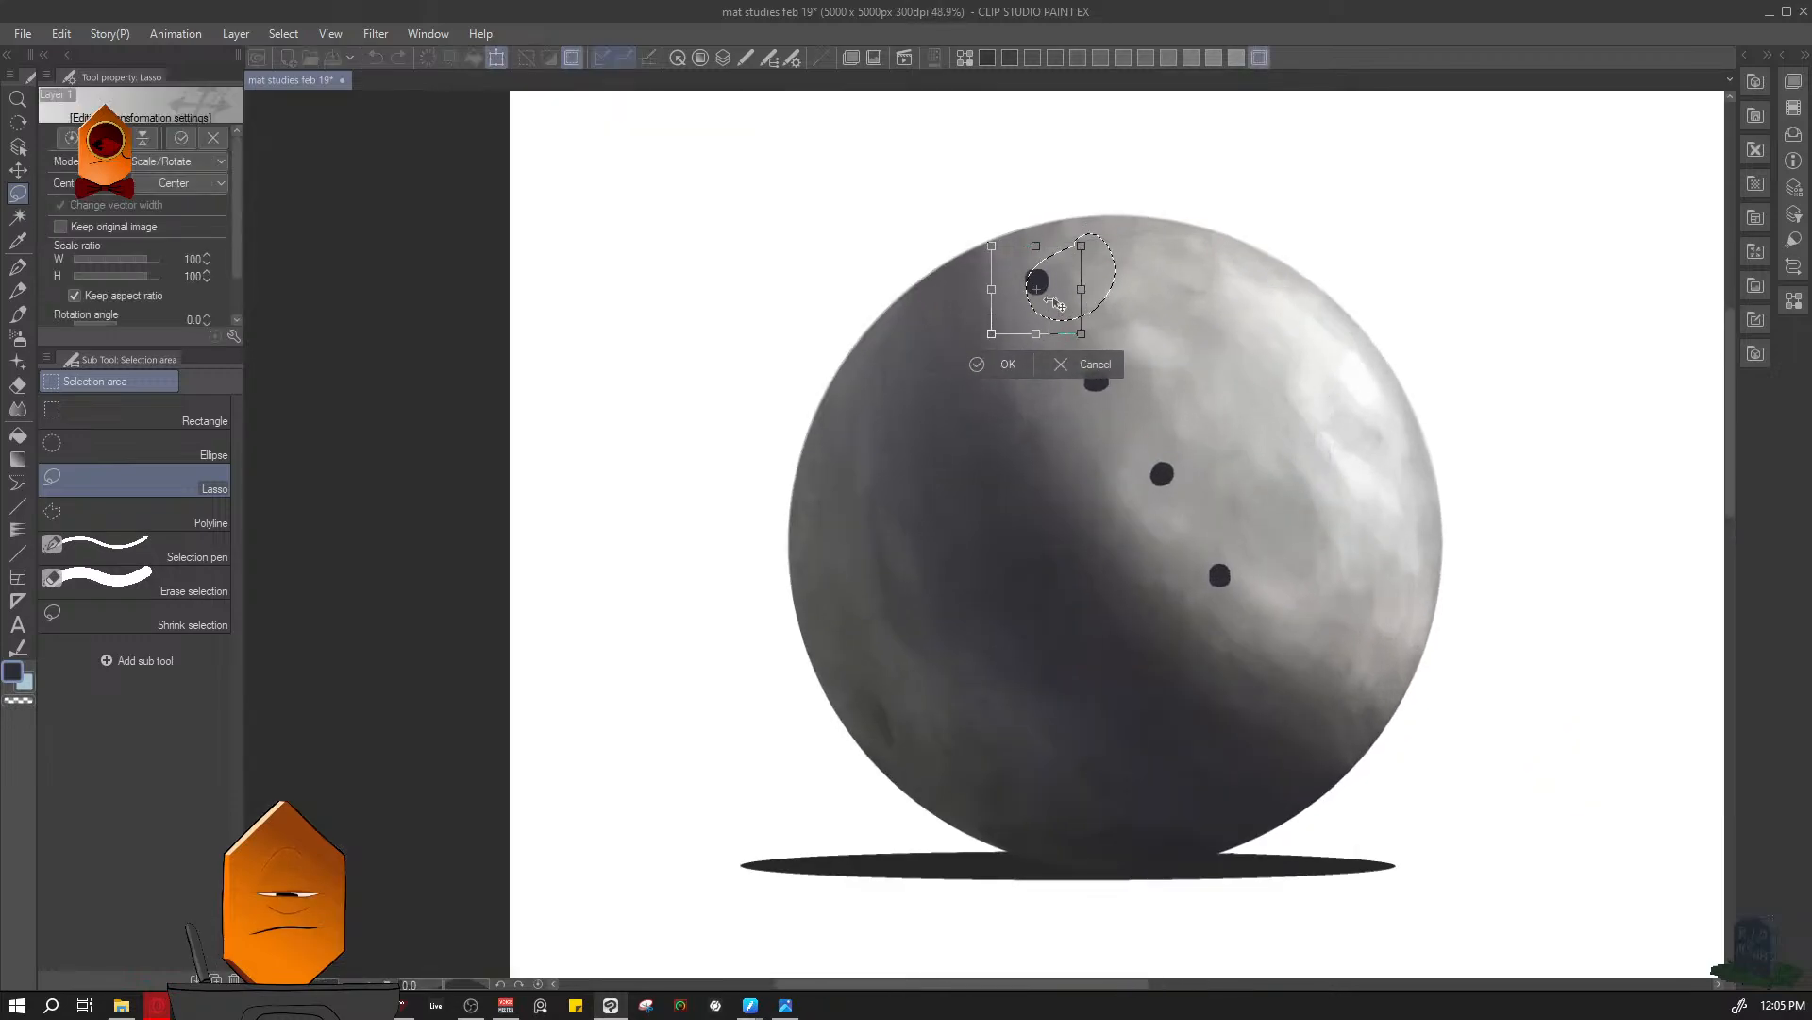
pyautogui.click(1014, 360)
pyautogui.scroll(-3, 1329, 501)
pyautogui.moveTo(1326, 517); pyautogui.dragTo(1203, 460)
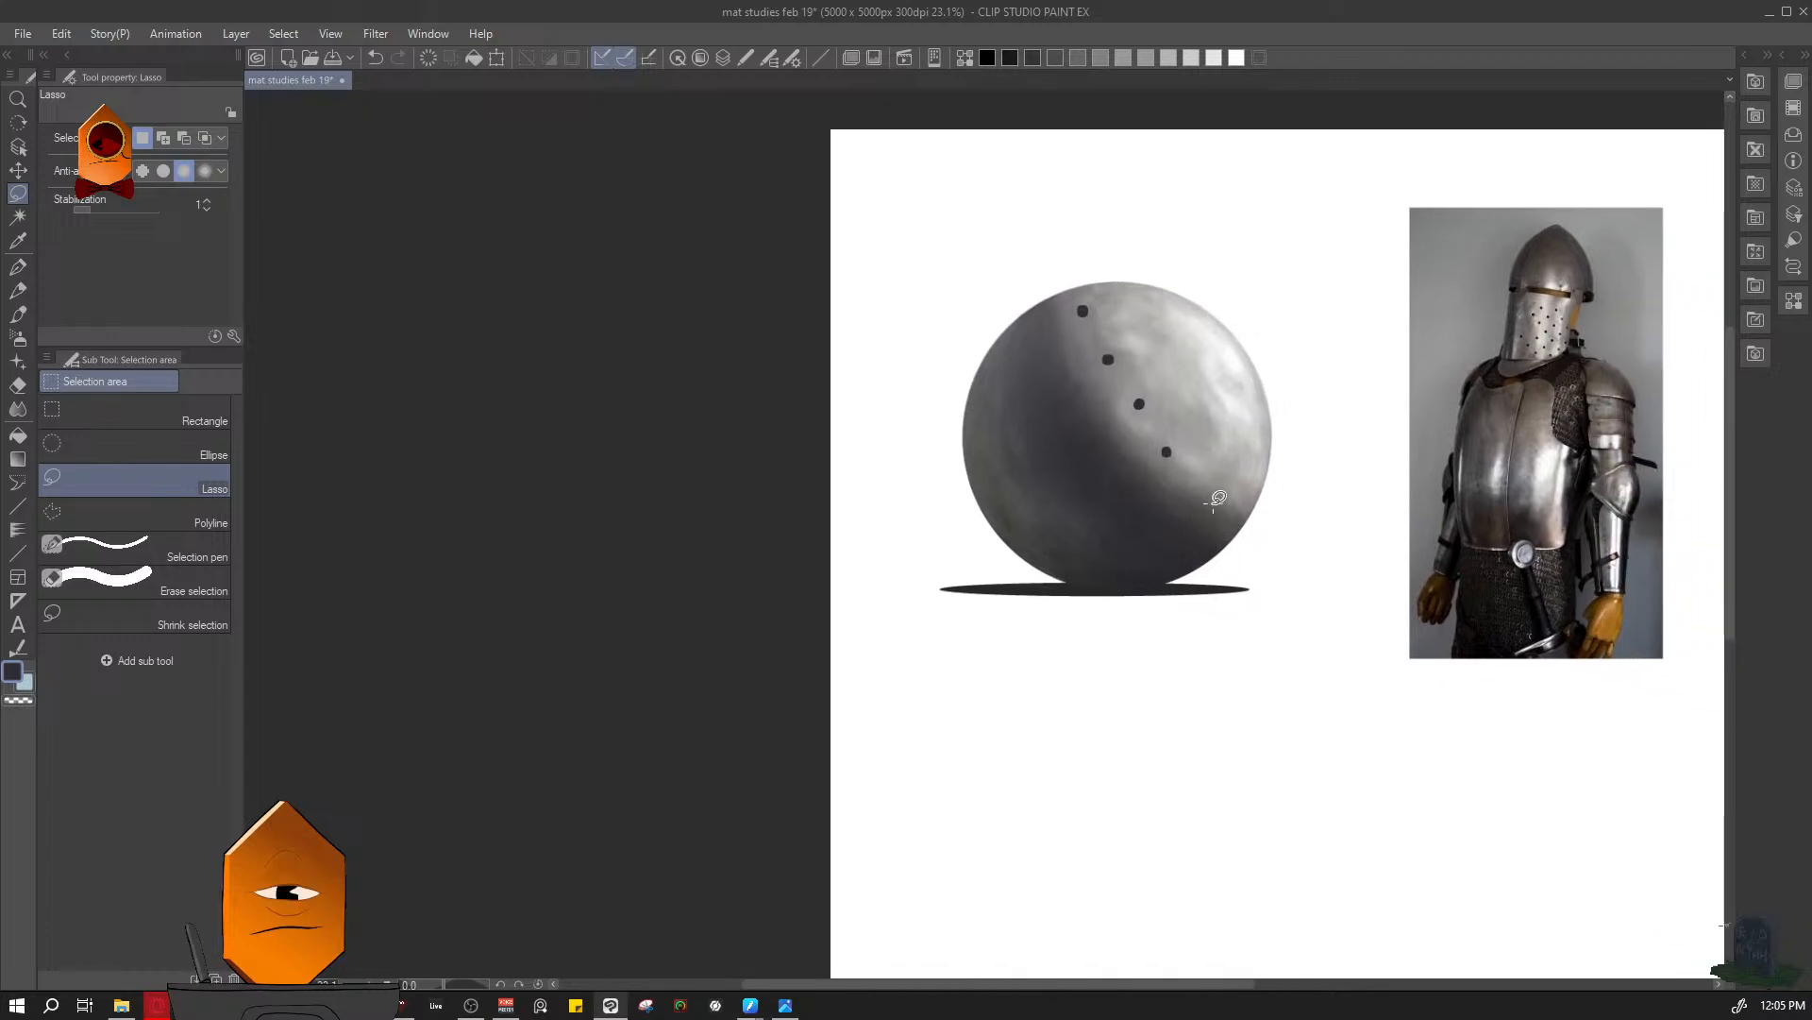
pyautogui.scroll(3, 1222, 472)
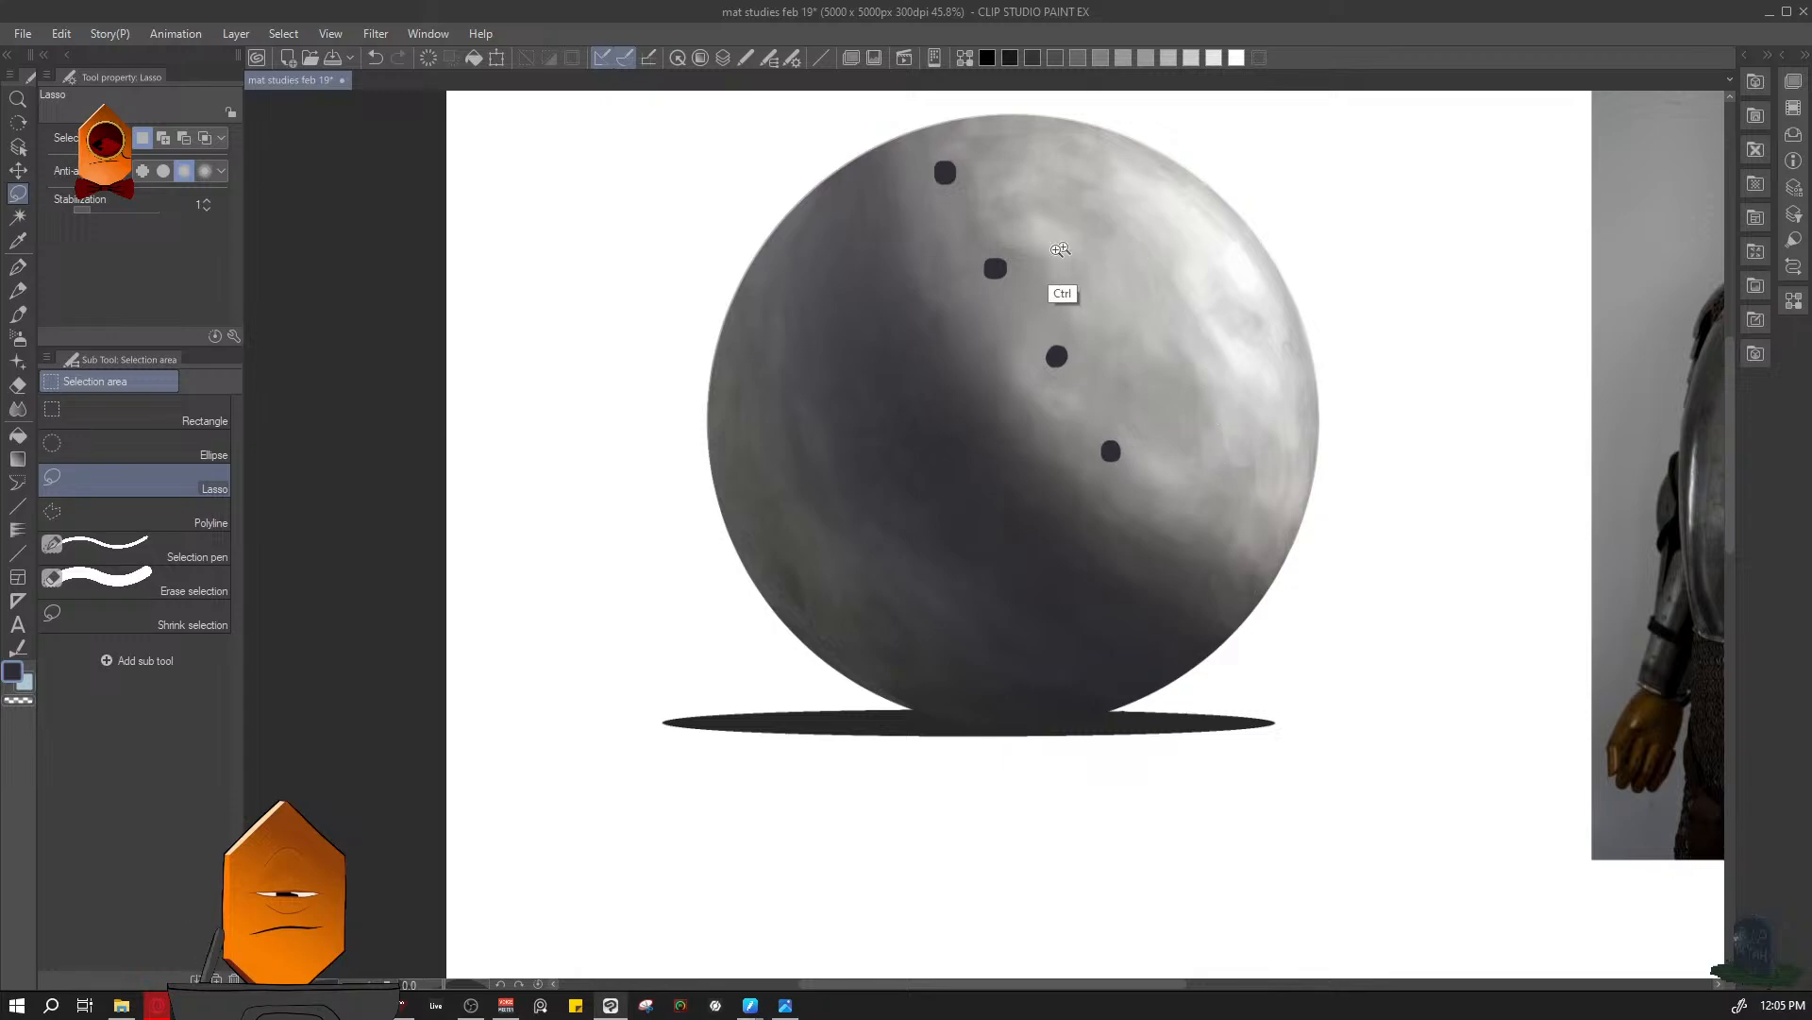
# - Lasso the topmost perforation and nudge it slightly closer to the sphere's upper edge
pyautogui.moveTo(1060, 249); pyautogui.dragTo(1133, 428)
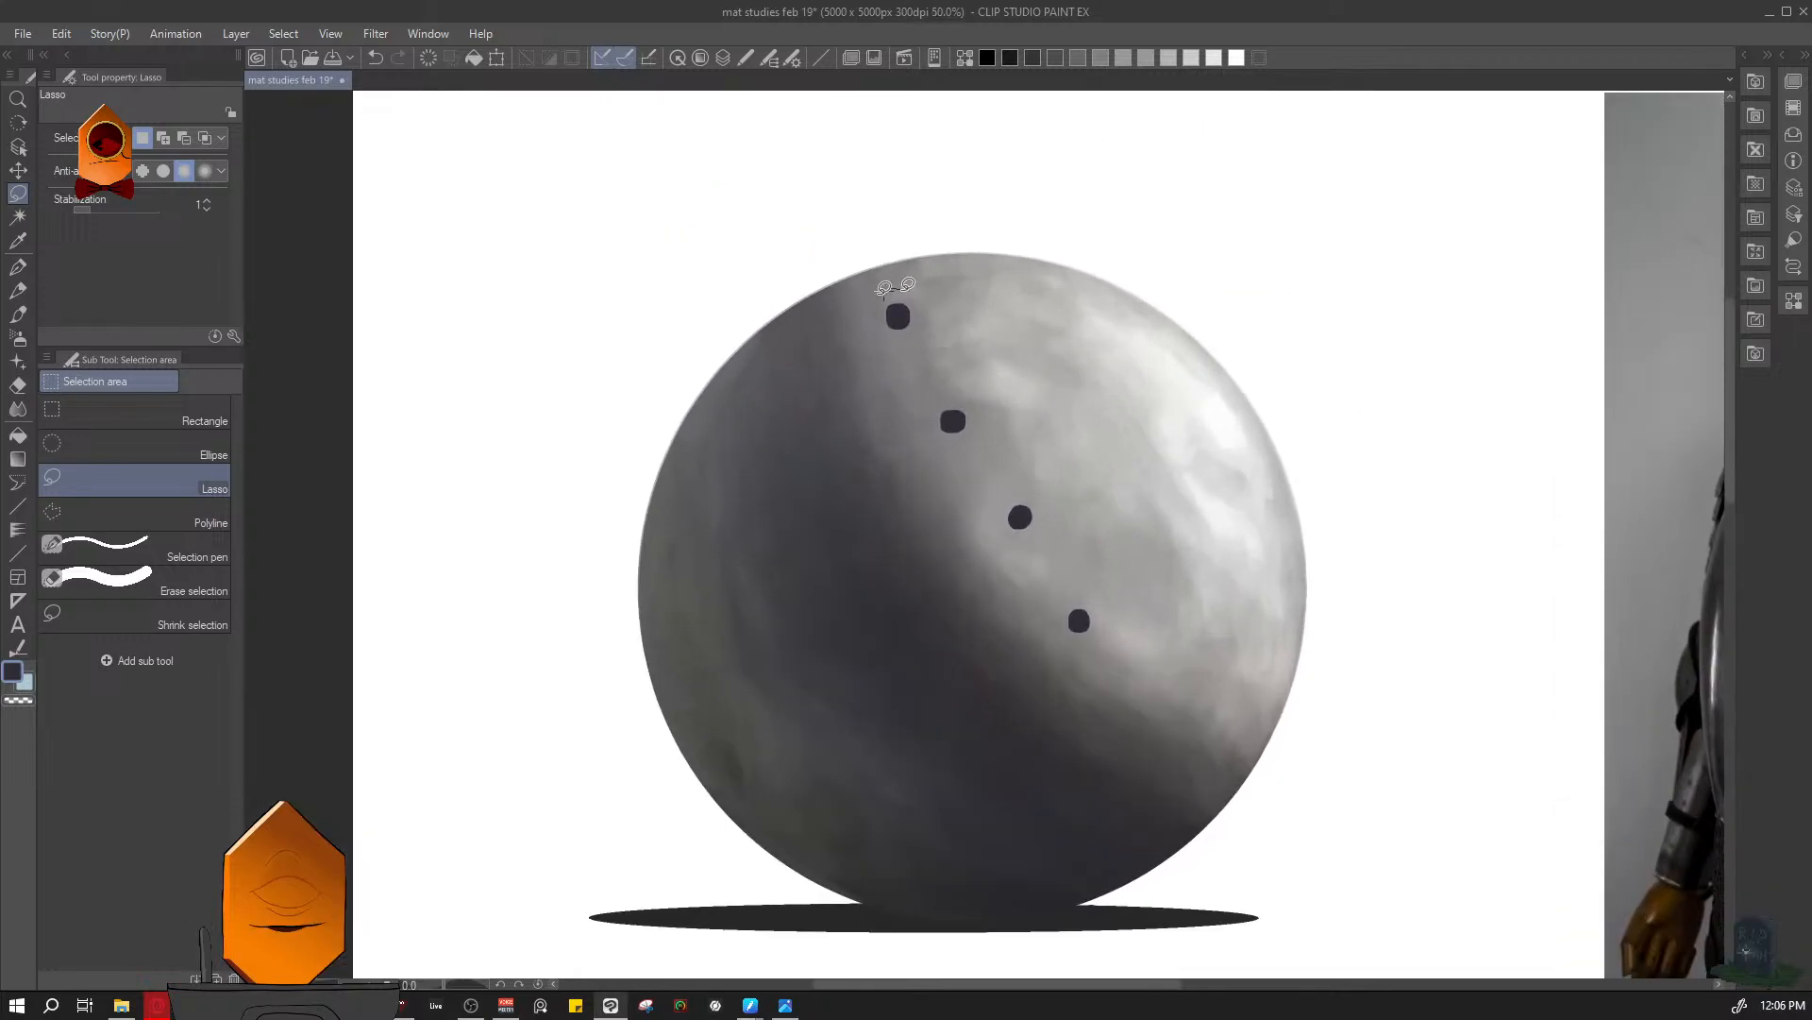
pyautogui.moveTo(883, 289); pyautogui.dragTo(888, 285)
pyautogui.hotkey('ctrl', 't')
pyautogui.moveTo(928, 354); pyautogui.dragTo(929, 347)
pyautogui.click(886, 382)
pyautogui.hotkey('ctrl', 'd')
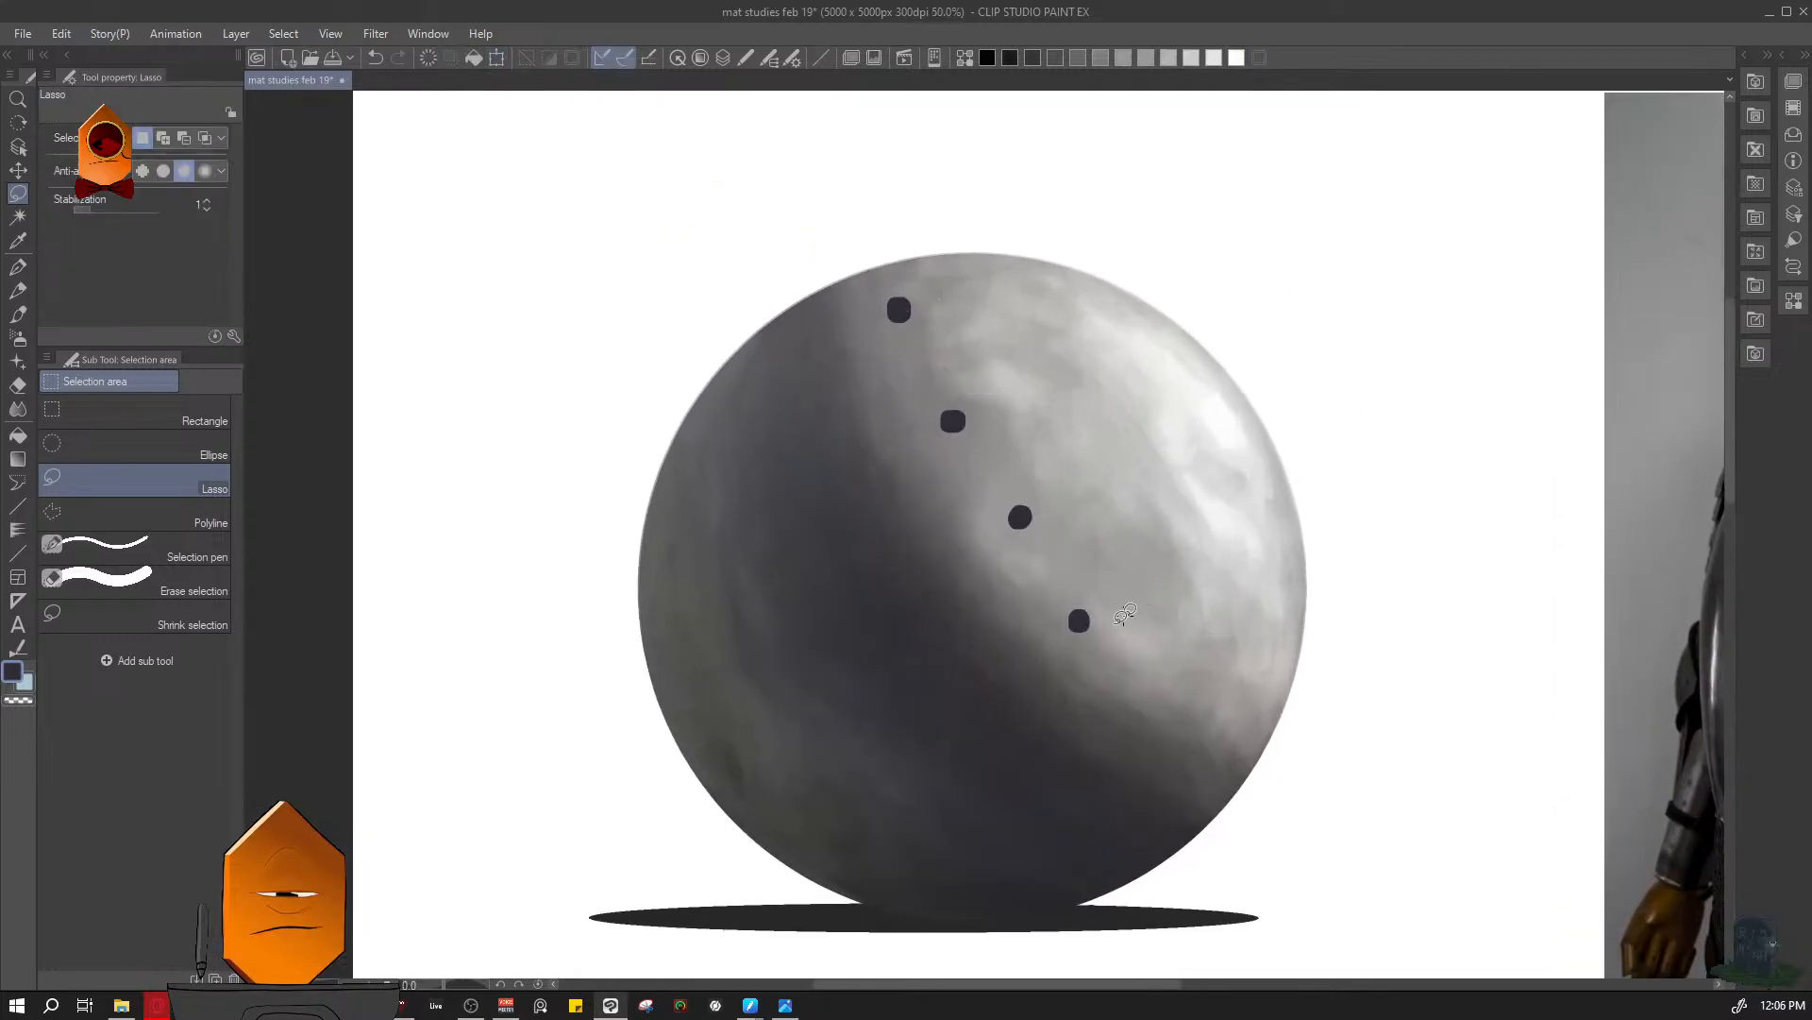
# - Lasso the lowest perforation and shift it slightly toward the sphere's lit side in two small moves
pyautogui.hotkey('ctrl', 't')
pyautogui.moveTo(1053, 611)
pyautogui.mouseDown()
pyautogui.moveTo(1093, 597)
pyautogui.moveTo(1119, 633)
pyautogui.mouseUp()
pyautogui.press('Return')
pyautogui.hotkey('ctrl', 'd')
pyautogui.moveTo(1319, 537)
pyautogui.mouseDown()
pyautogui.moveTo(1278, 636)
pyautogui.moveTo(1298, 565)
pyautogui.mouseUp()
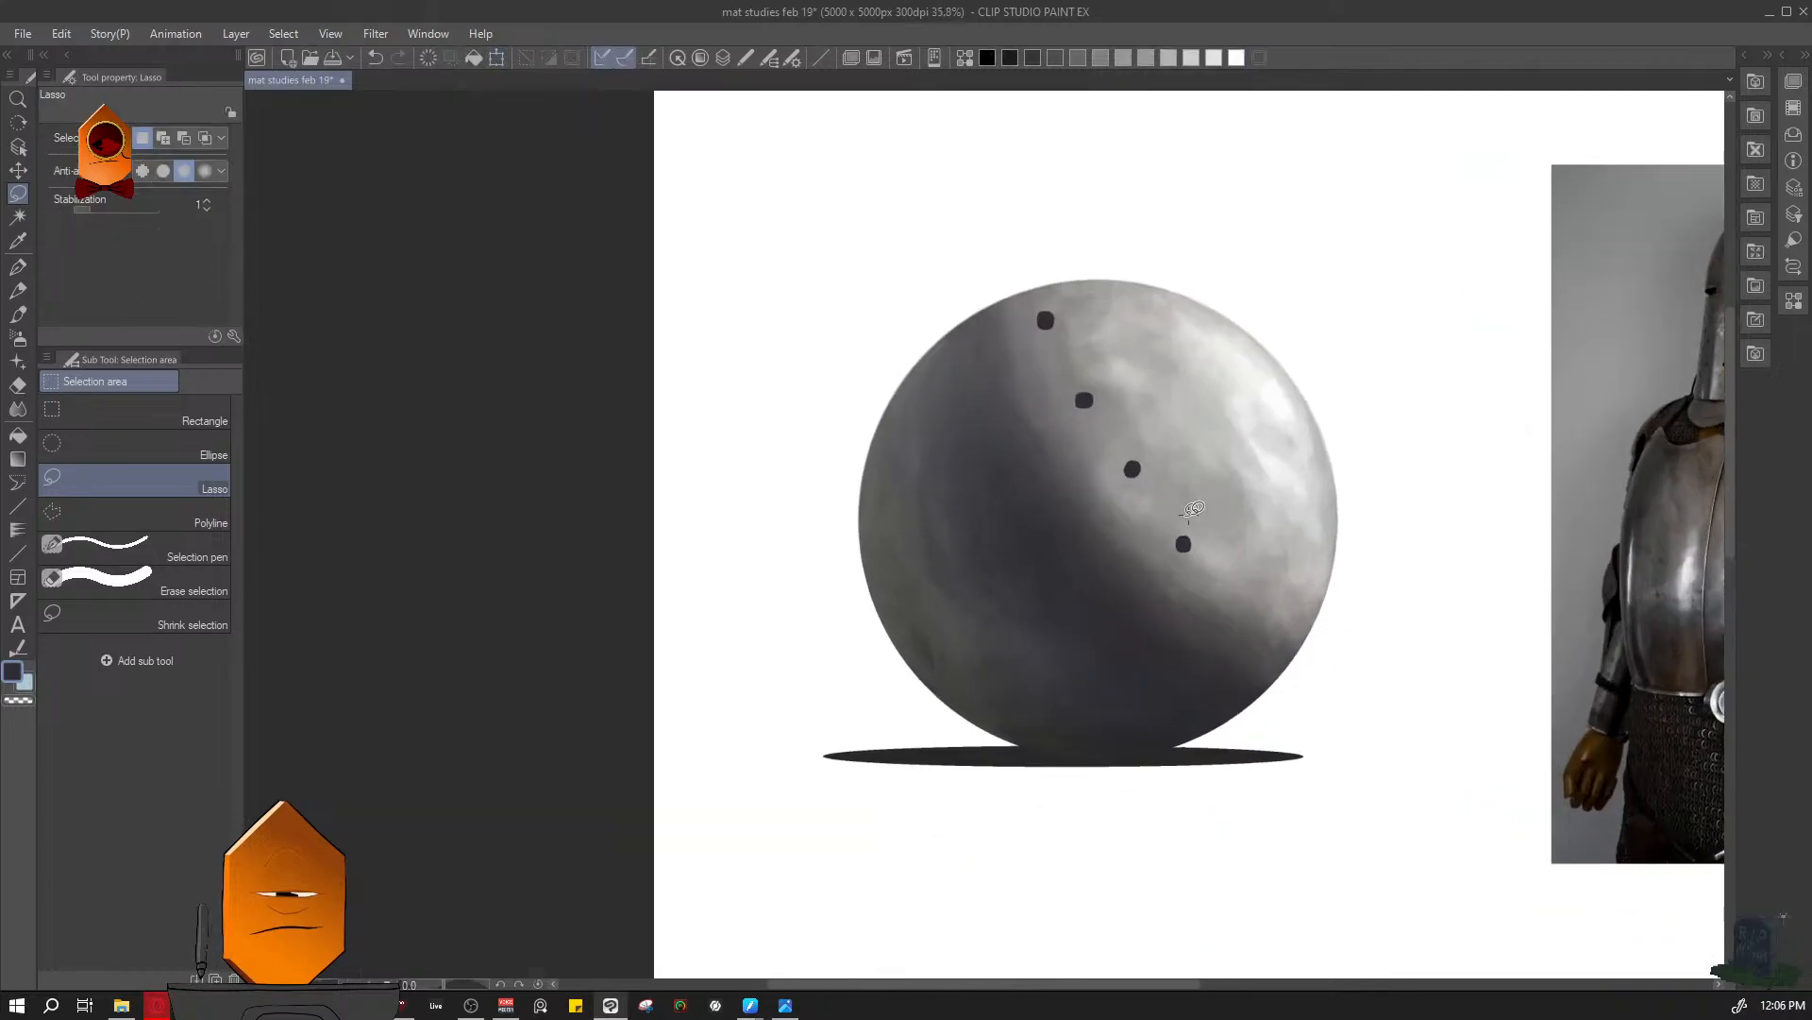
pyautogui.hotkey('ctrl', 't')
pyautogui.moveTo(1187, 514); pyautogui.dragTo(1198, 551)
pyautogui.press('Return')
pyautogui.hotkey('ctrl', 'd')
pyautogui.moveTo(1388, 538); pyautogui.dragTo(1350, 605)
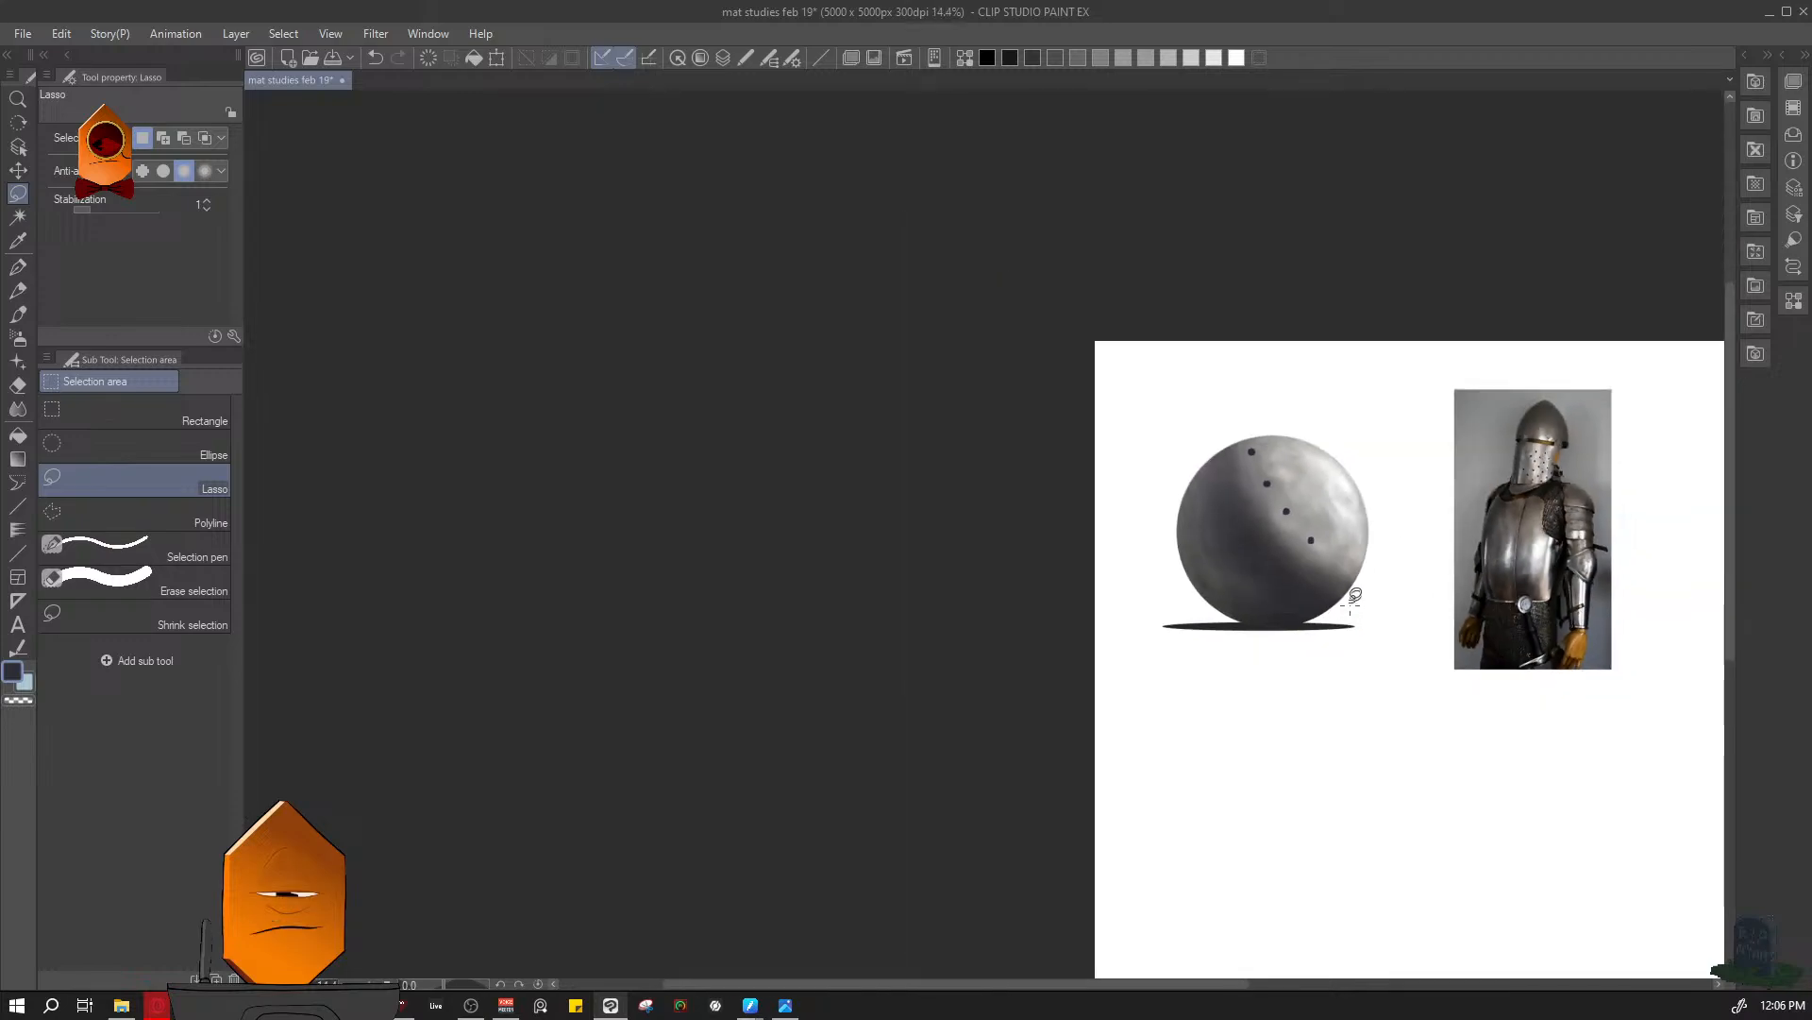
# - Lasso the topmost perforation again and move it slightly toward the shadow side, clearing the selection
pyautogui.moveTo(1334, 520); pyautogui.dragTo(1355, 448)
pyautogui.moveTo(1131, 324)
pyautogui.mouseDown()
pyautogui.moveTo(1132, 379)
pyautogui.moveTo(1133, 325)
pyautogui.mouseUp()
pyautogui.hotkey('ctrl', 't')
pyautogui.moveTo(1126, 363); pyautogui.dragTo(1120, 363)
pyautogui.press('Return')
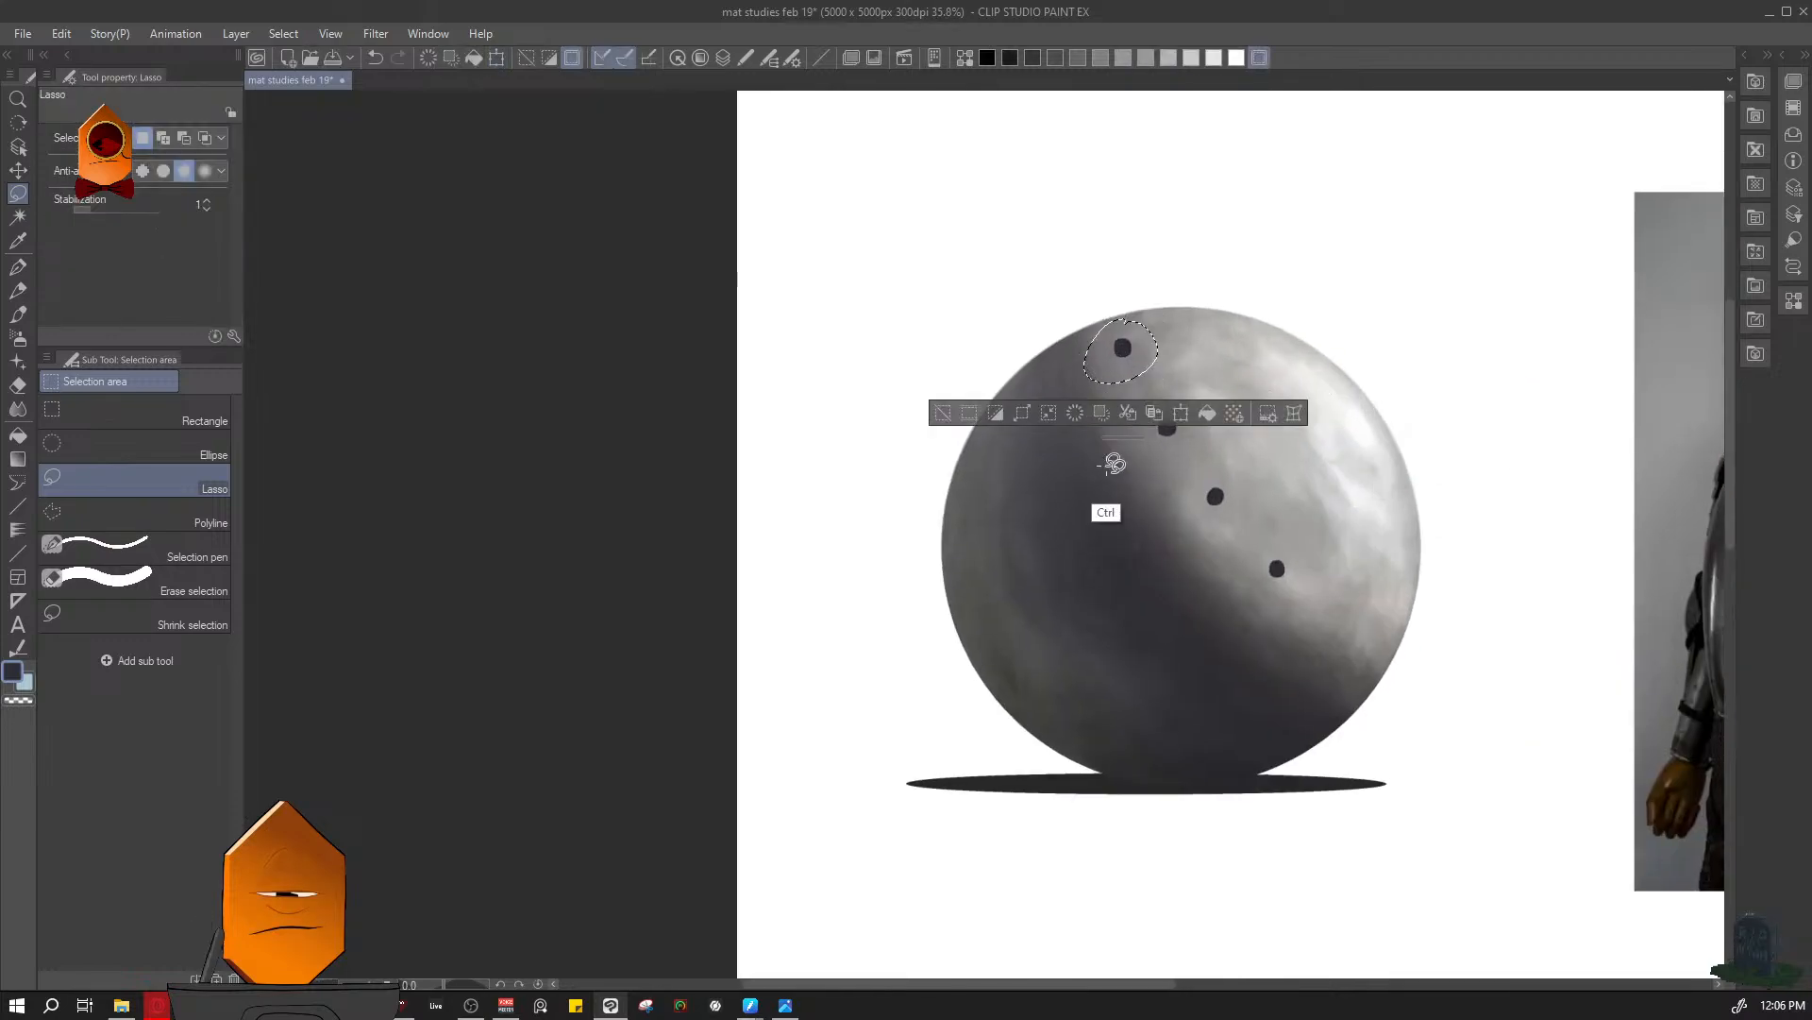
pyautogui.hotkey('ctrl', 'd')
pyautogui.moveTo(1114, 462)
pyautogui.mouseDown()
pyautogui.moveTo(1295, 550)
pyautogui.moveTo(1094, 634)
pyautogui.mouseUp()
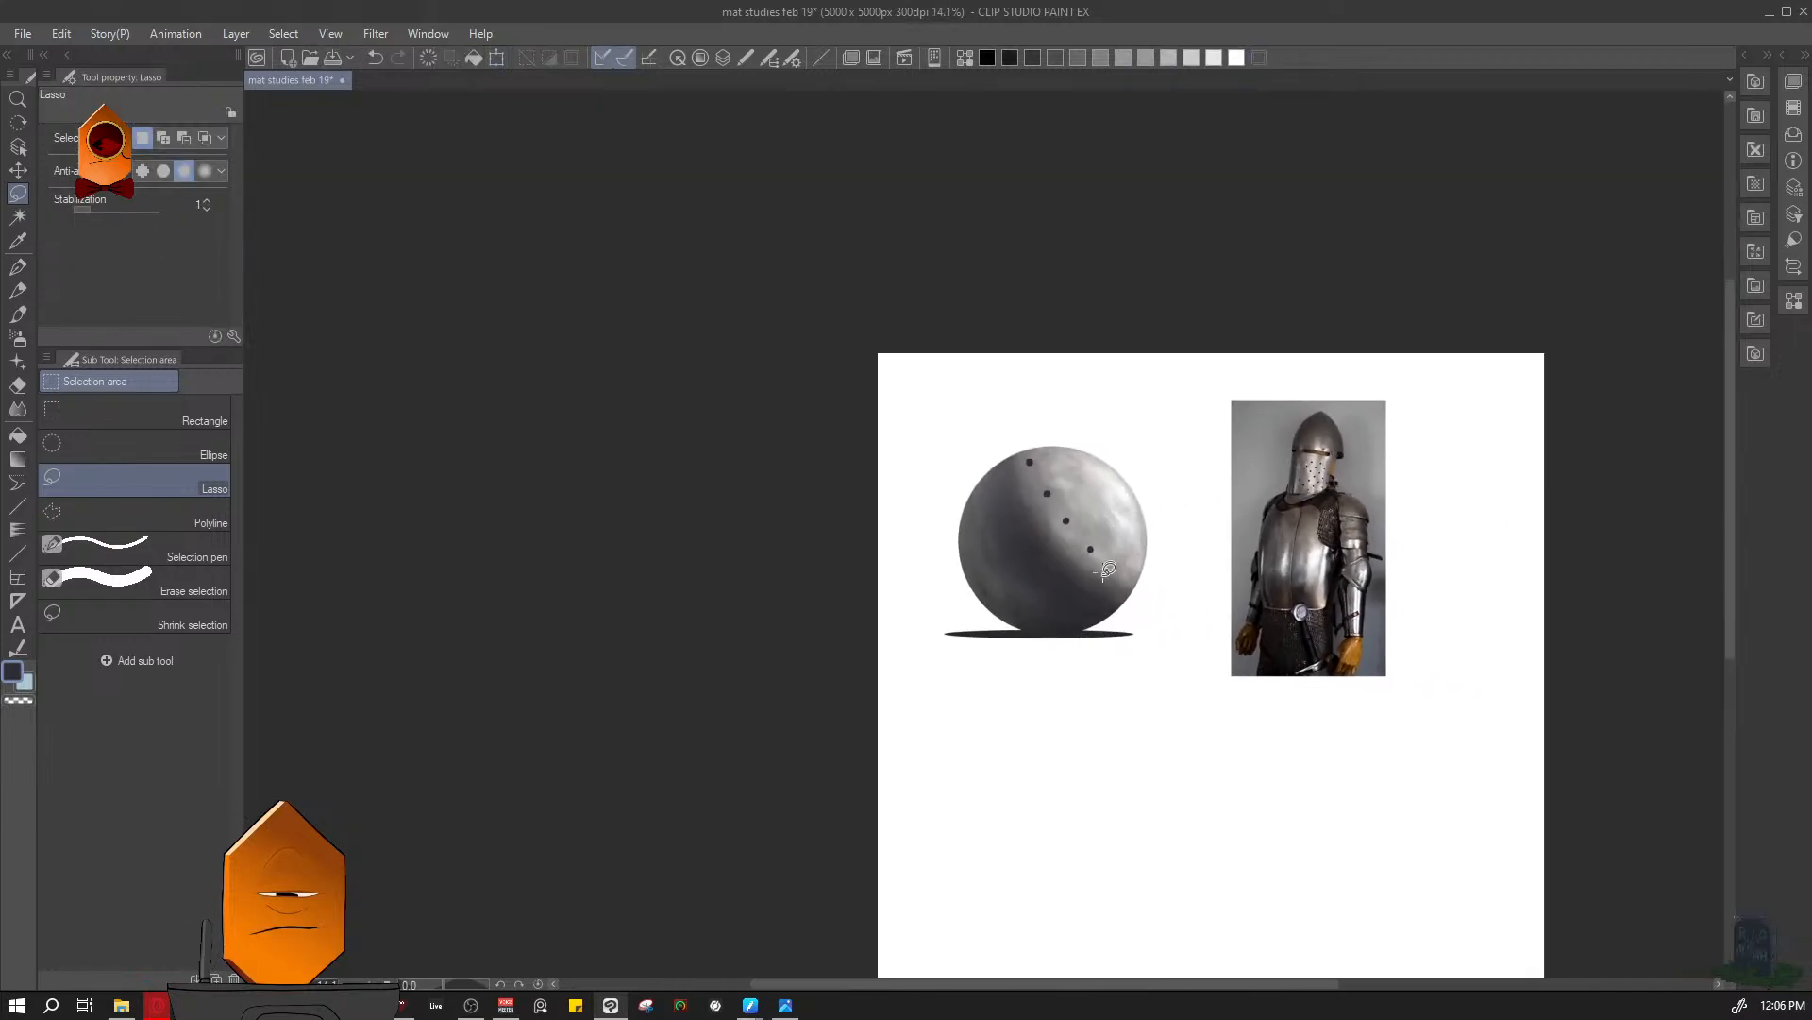
# - Trim the topmost perforation into a slanted oval, brushing its edge away with transparent colour
pyautogui.moveTo(1108, 569); pyautogui.dragTo(1192, 404)
pyautogui.moveTo(988, 432)
pyautogui.mouseDown()
pyautogui.moveTo(1012, 485)
pyautogui.moveTo(1085, 492)
pyautogui.mouseUp()
pyautogui.press('b')
pyautogui.press('c')
pyautogui.moveTo(960, 438)
pyautogui.mouseDown()
pyautogui.moveTo(924, 449)
pyautogui.moveTo(955, 460)
pyautogui.moveTo(938, 458)
pyautogui.mouseUp()
pyautogui.press('c')
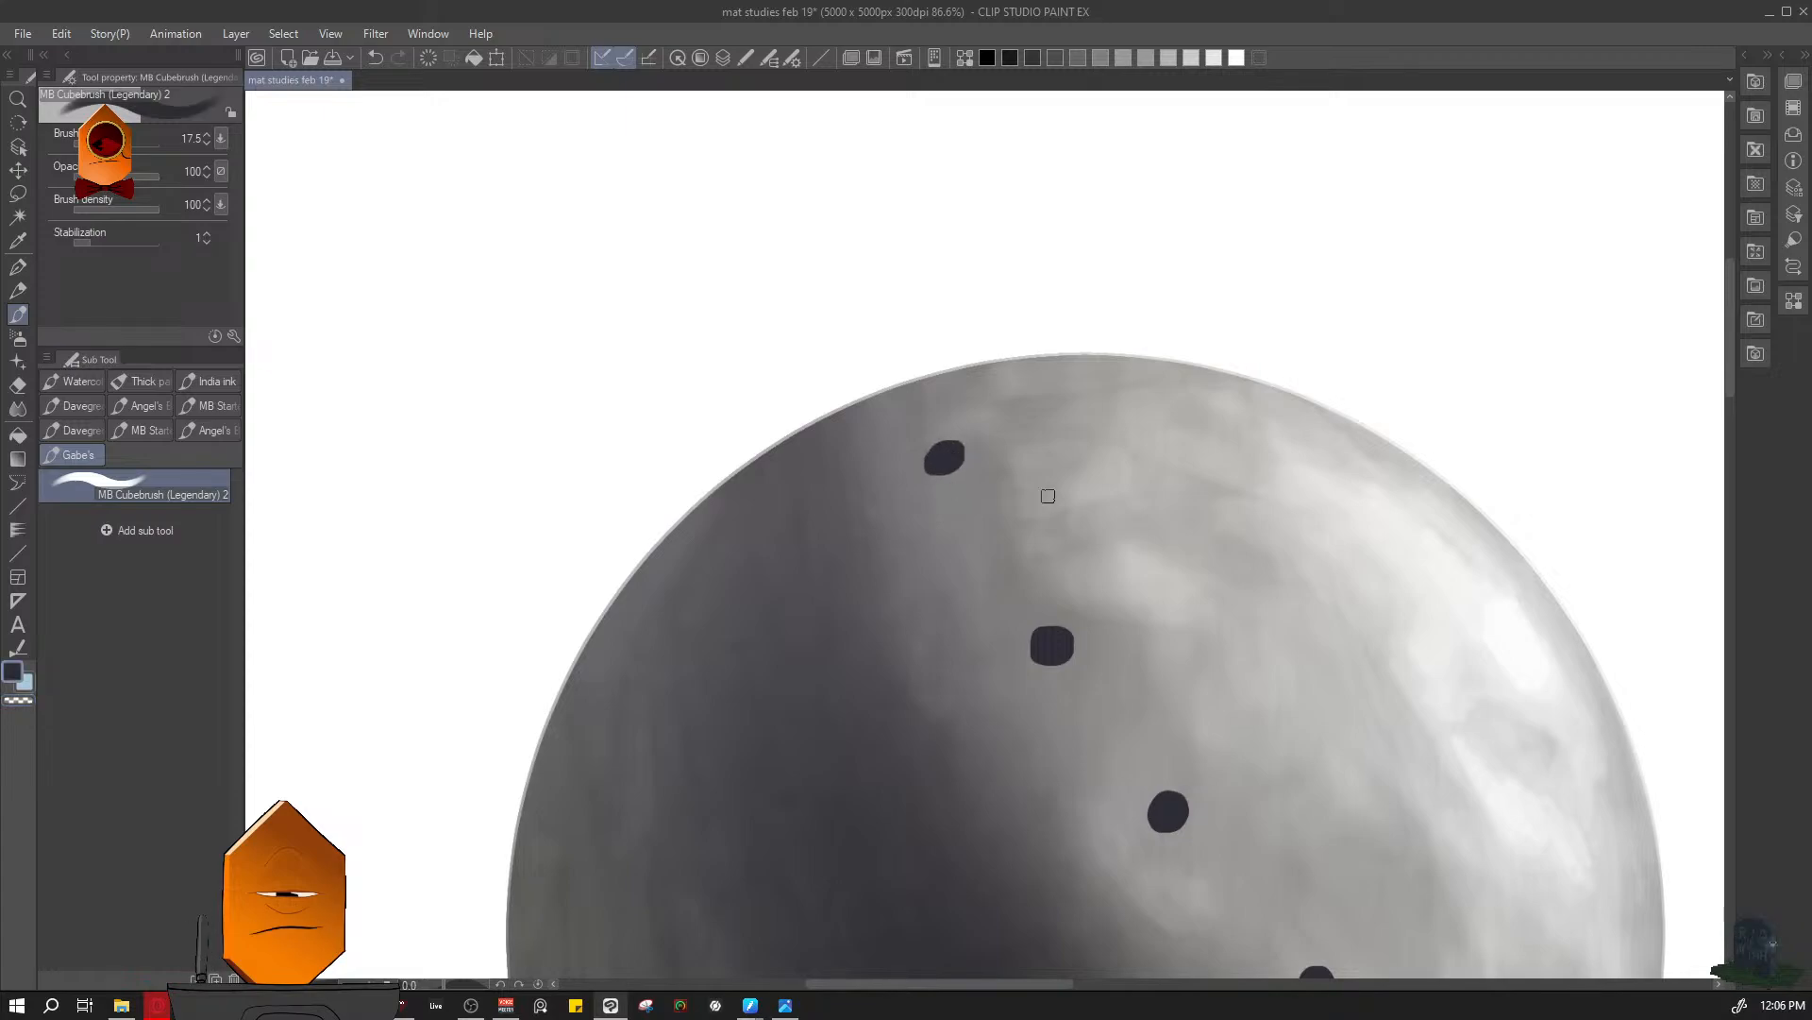
# - Reshape the second perforation from the top into a slanted oval, undoing the unsatisfactory stroke and reworking its edge
pyautogui.moveTo(1118, 453); pyautogui.dragTo(1084, 632)
pyautogui.moveTo(1171, 532); pyautogui.dragTo(1214, 534)
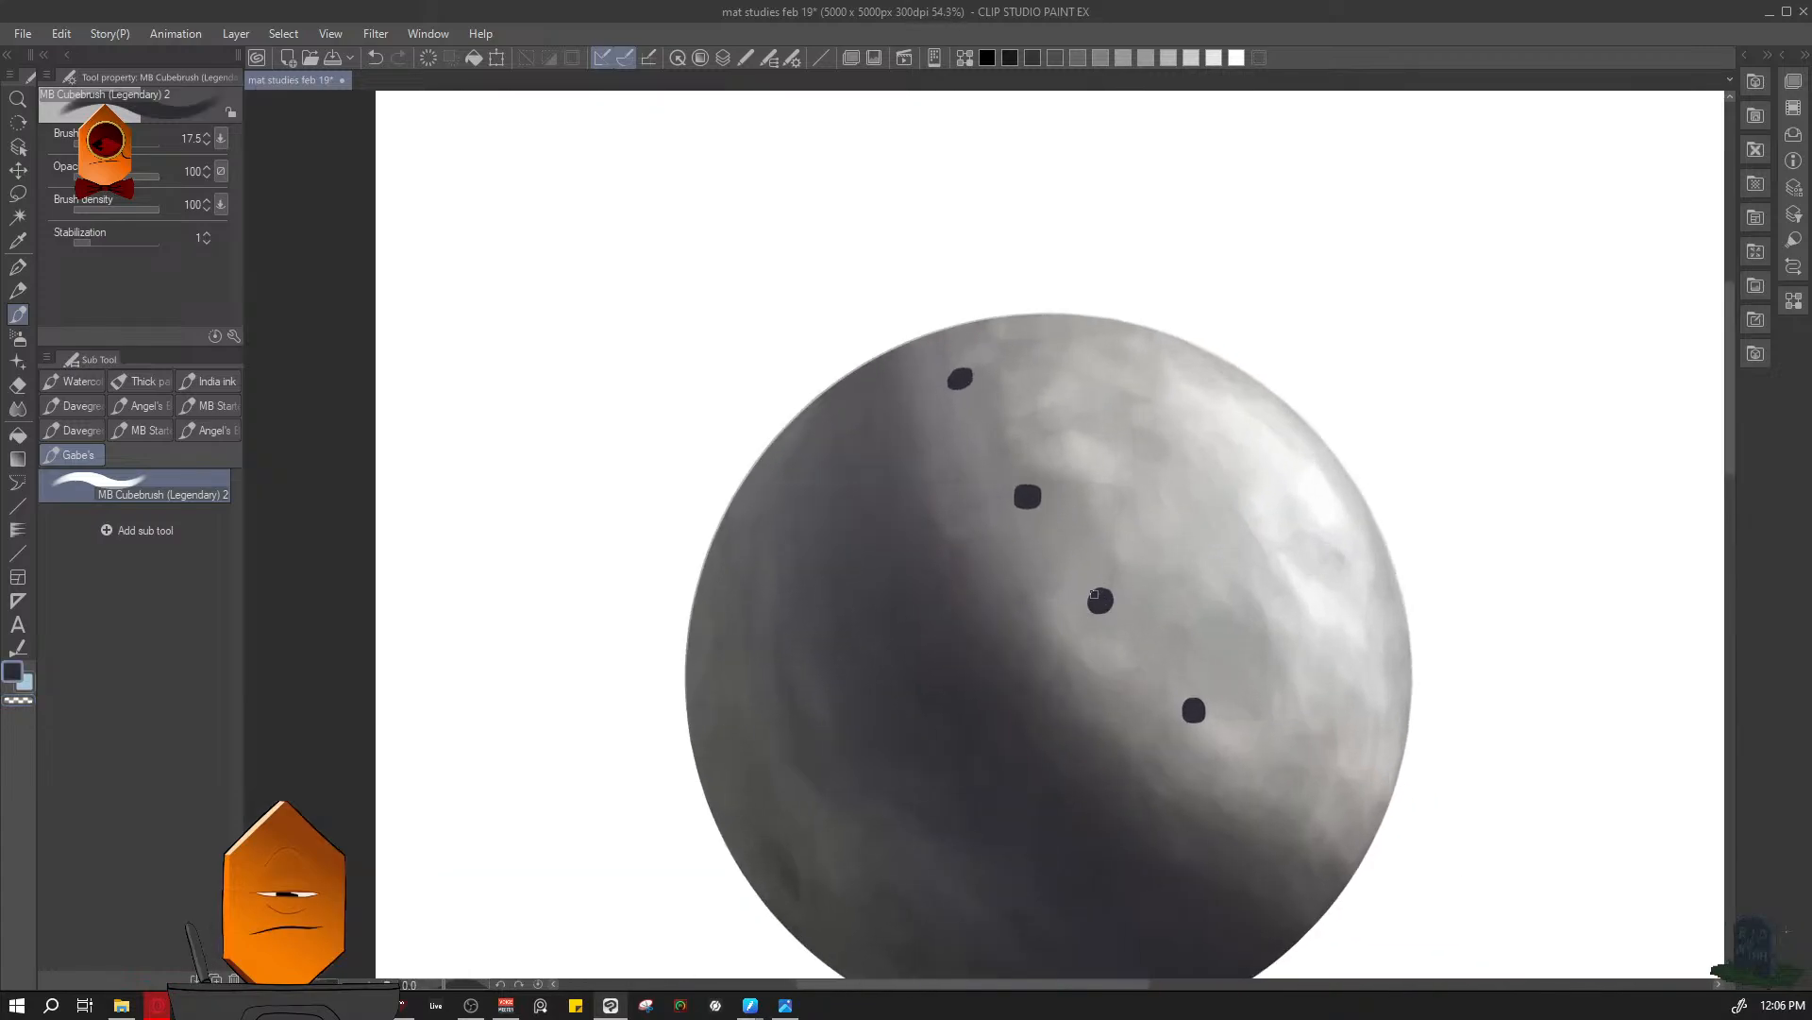
pyautogui.moveTo(1063, 508); pyautogui.dragTo(1119, 508)
pyautogui.moveTo(957, 502); pyautogui.dragTo(987, 489)
pyautogui.press('c')
pyautogui.press('c')
pyautogui.moveTo(970, 509)
pyautogui.mouseDown()
pyautogui.moveTo(987, 489)
pyautogui.moveTo(966, 484)
pyautogui.mouseUp()
pyautogui.scroll(-5, 1131, 417)
pyautogui.scroll(-2, 1227, 462)
pyautogui.scroll(4, 1197, 463)
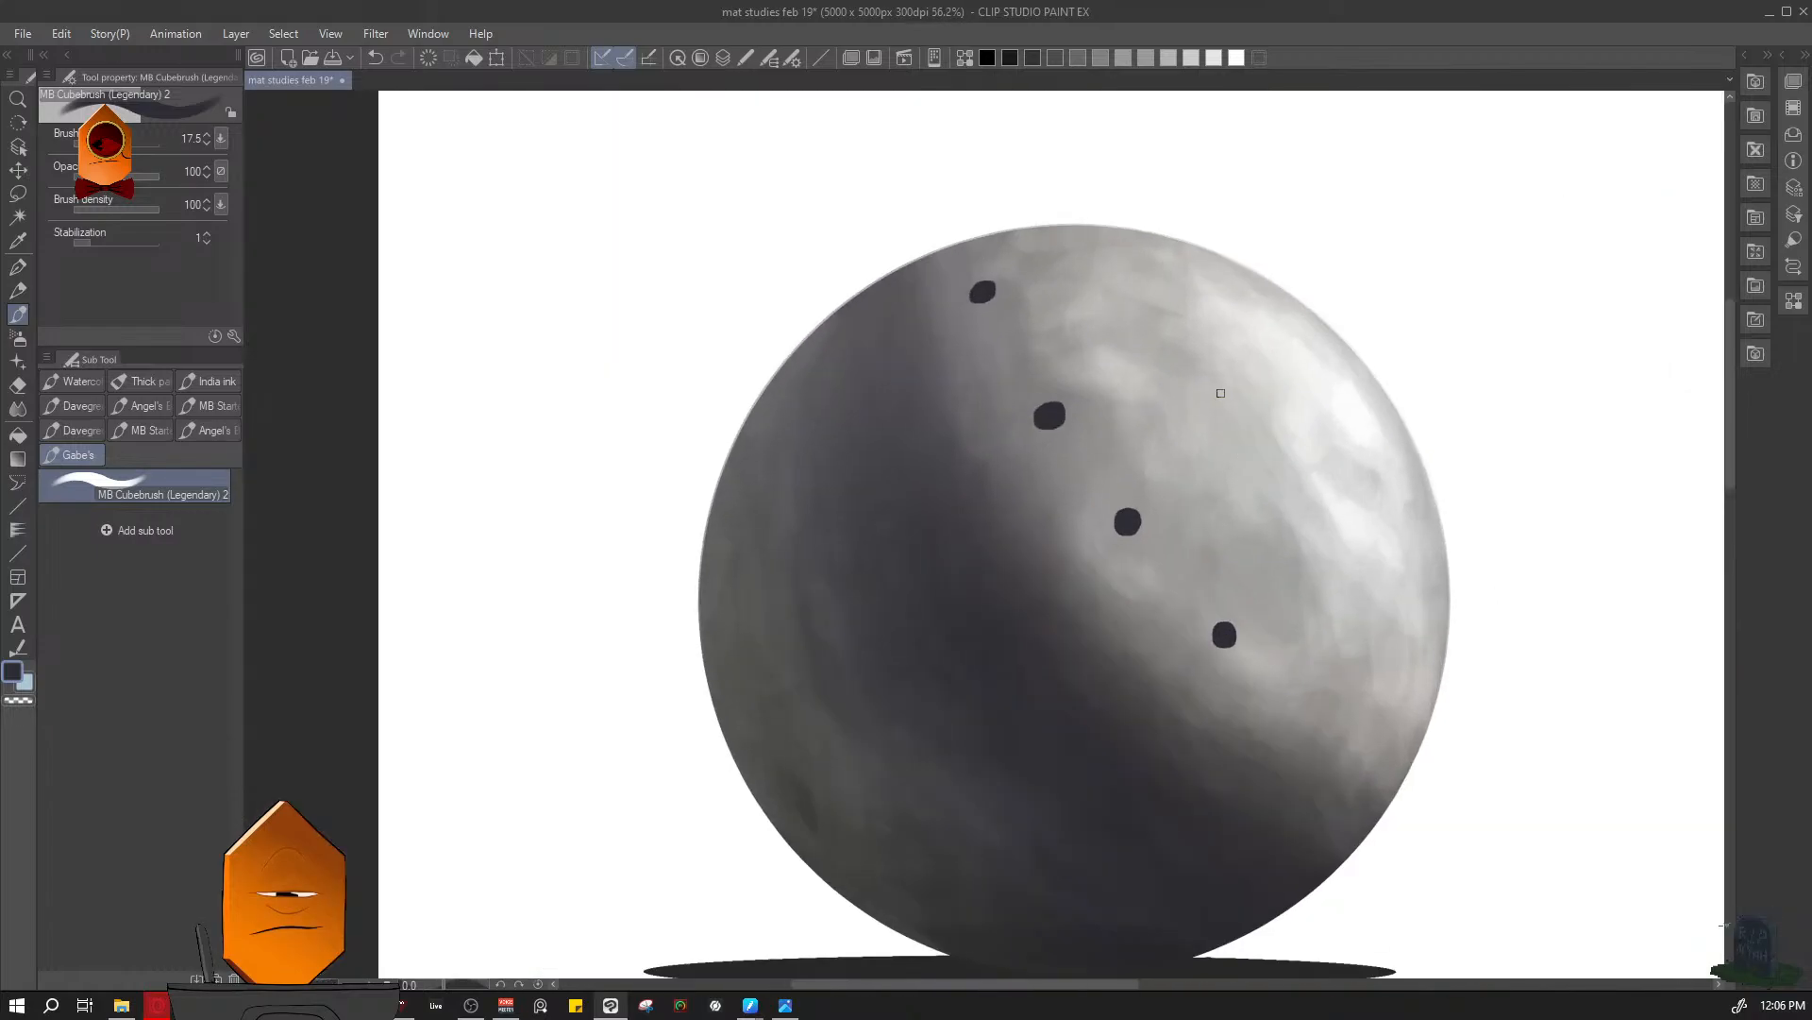
pyautogui.hotkey('ctrl', 'z')
pyautogui.scroll(2, 1051, 414)
pyautogui.moveTo(1042, 407); pyautogui.dragTo(1034, 431)
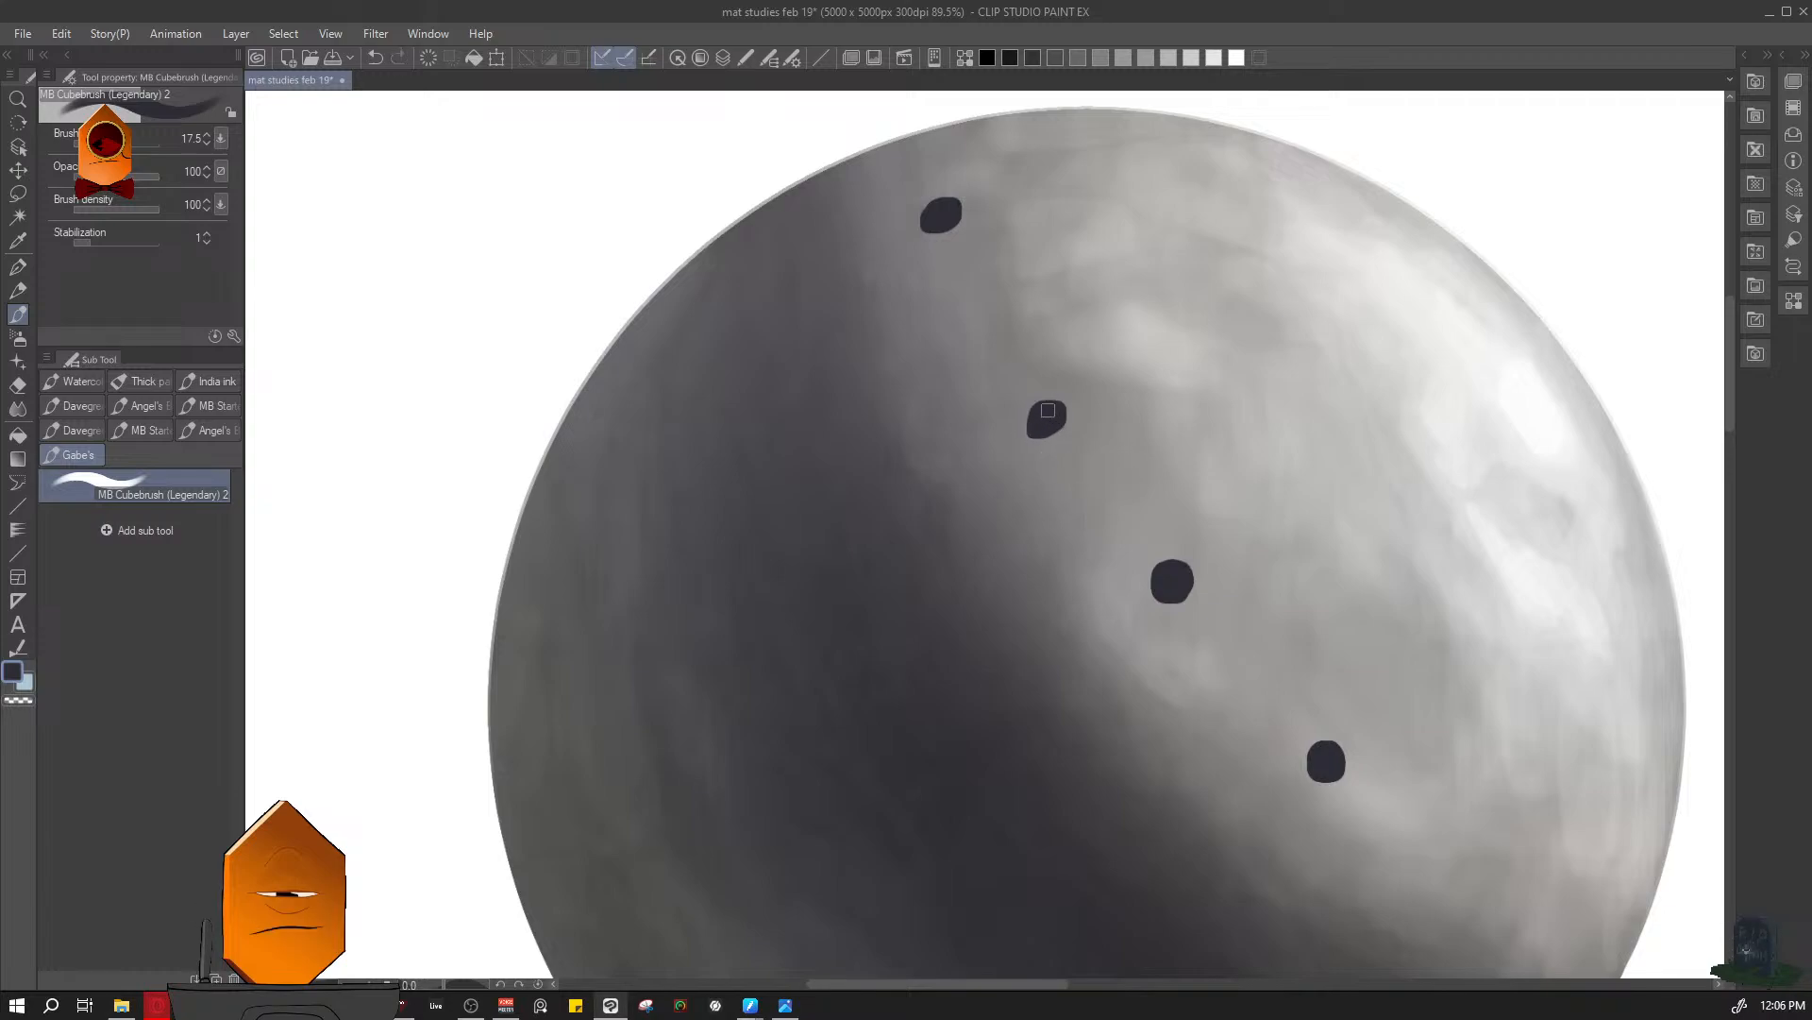
# - Try painting a lighter grey inner rim on the second perforation at brush size 8
pyautogui.scroll(3, 1087, 417)
pyautogui.keyDown('alt'); pyautogui.click(1045, 345); pyautogui.keyUp('alt')
pyautogui.scroll(2, 1069, 394)
pyautogui.keyDown('alt'); pyautogui.click(1086, 373); pyautogui.keyUp('alt')
pyautogui.press('[')
pyautogui.press('[')
pyautogui.press('[')
pyautogui.press('[')
pyautogui.press('[')
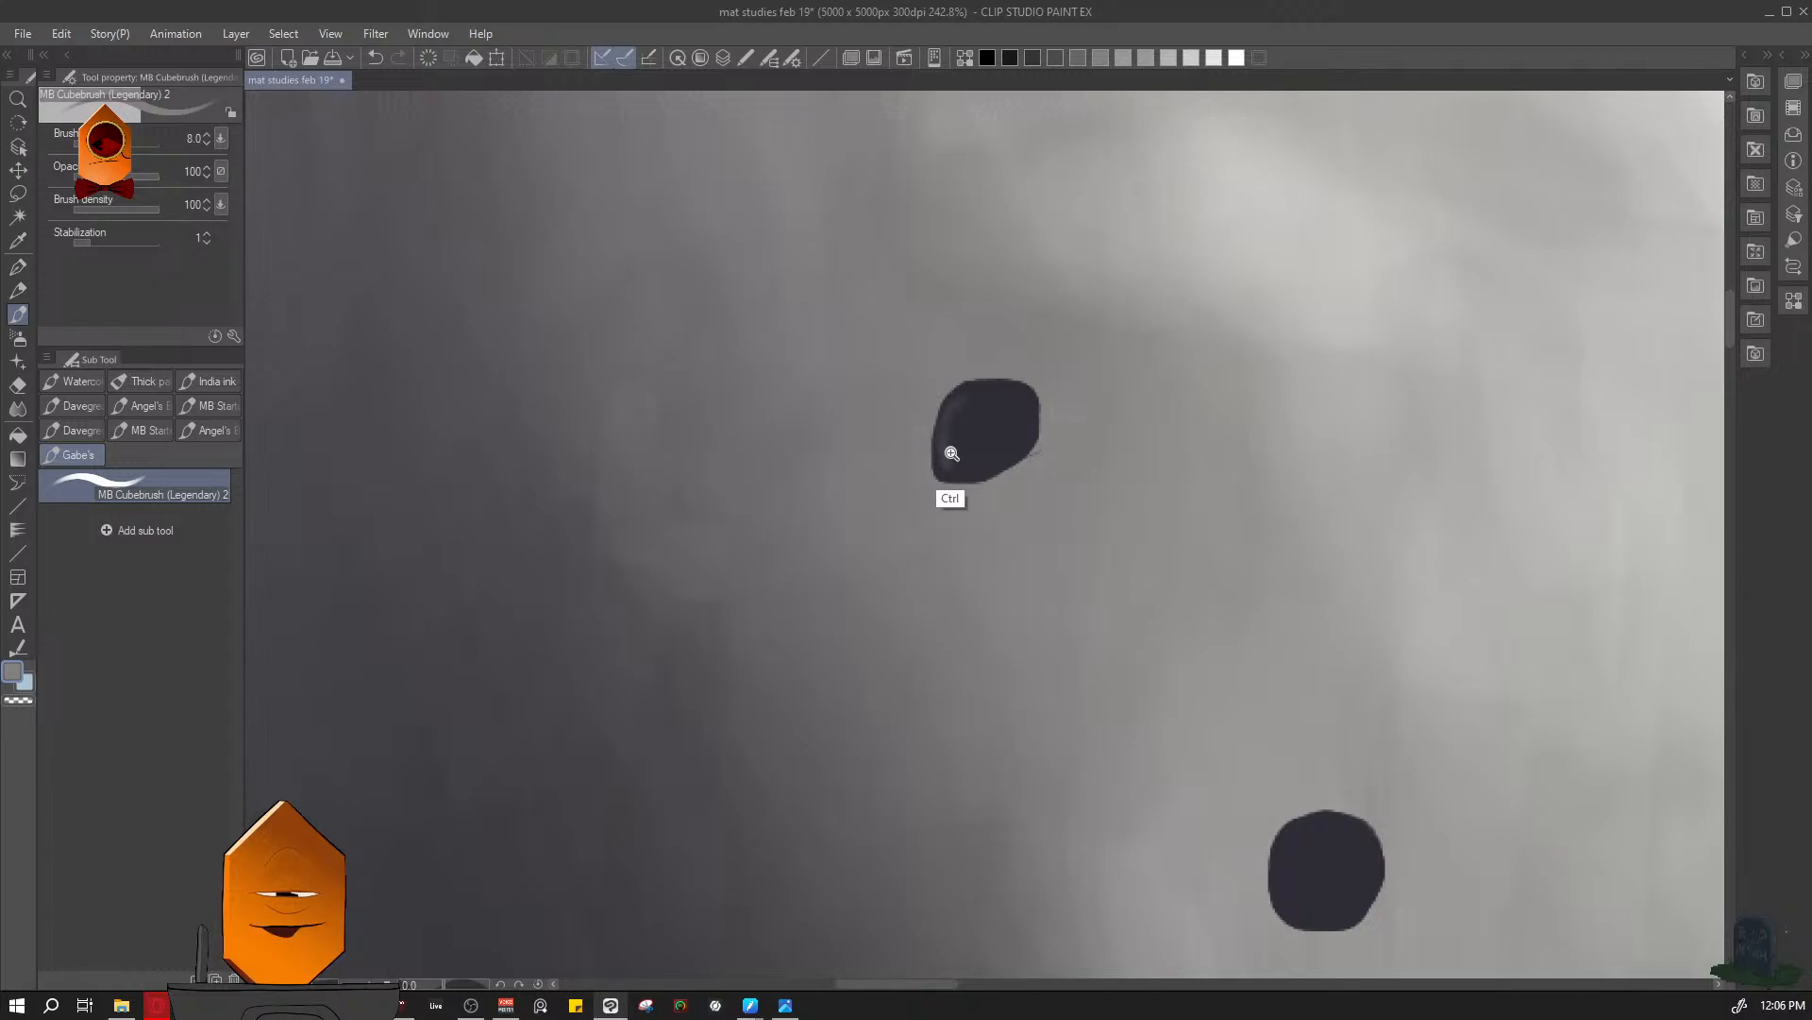
pyautogui.scroll(2, 947, 453)
# - Lasso a crescent along the second perforation's upper edge and shade it grey at brush size 80
pyautogui.press('m')
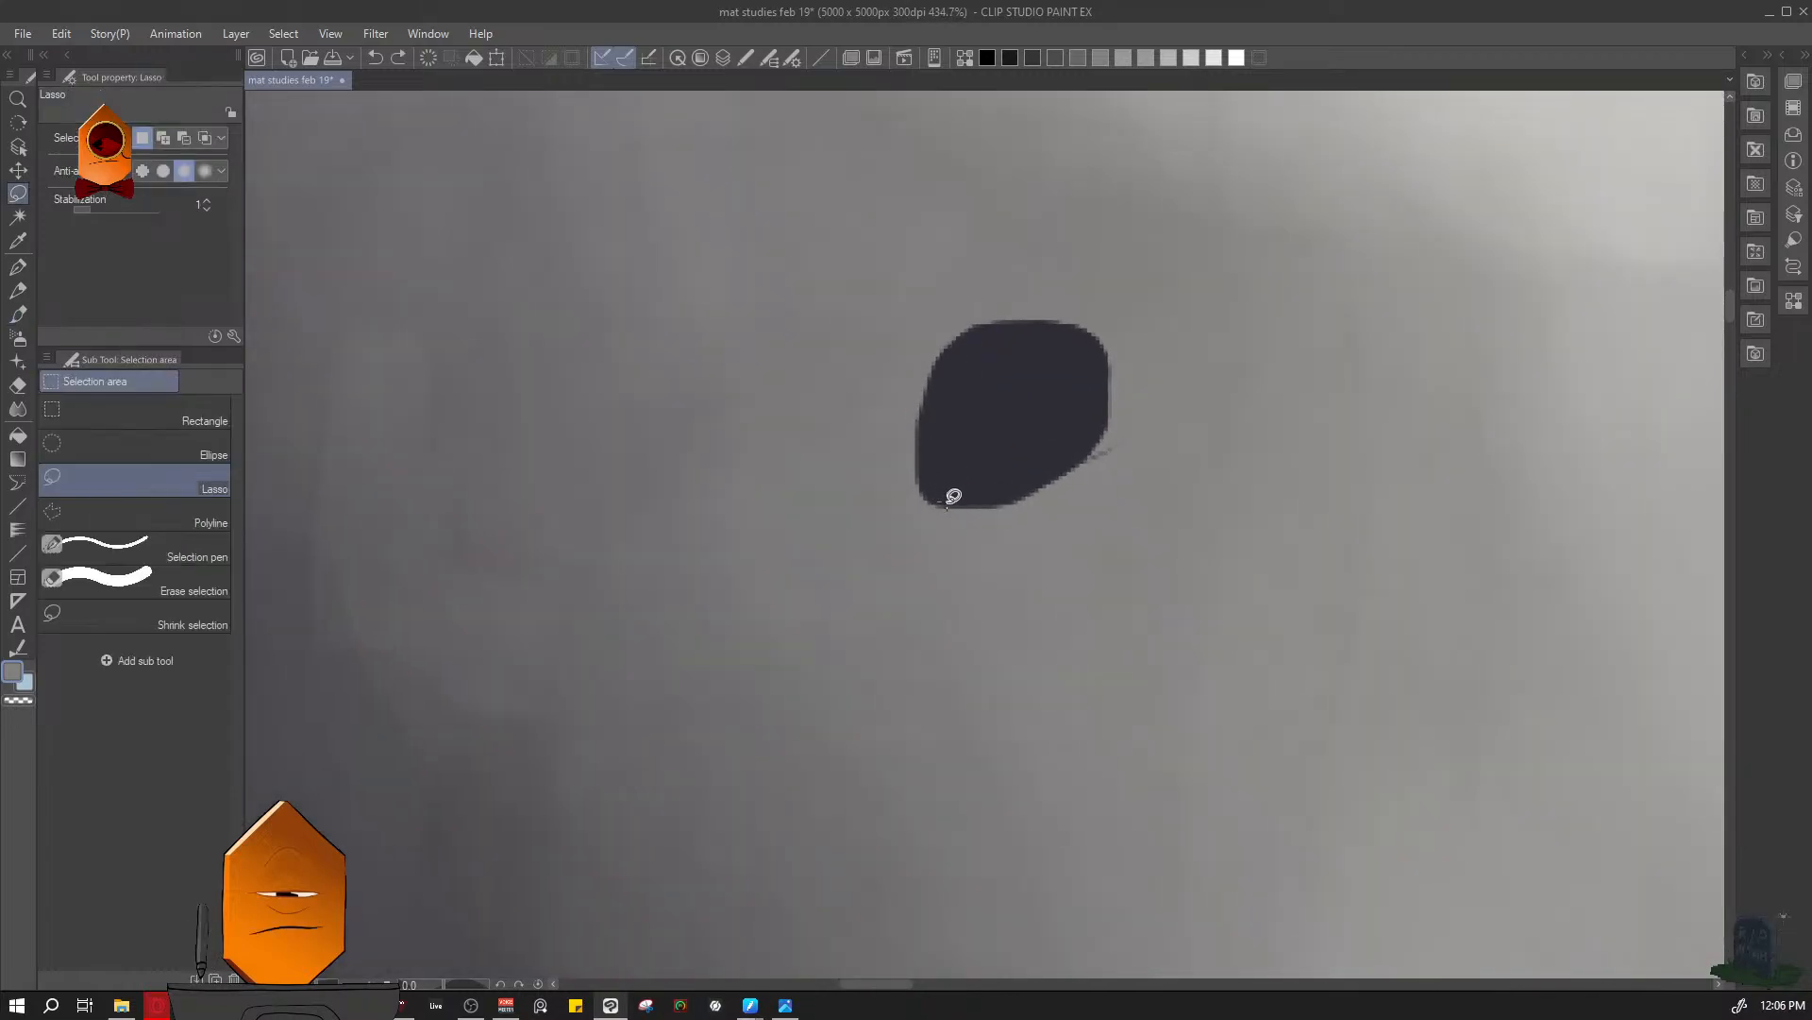
pyautogui.moveTo(946, 507)
pyautogui.mouseDown()
pyautogui.moveTo(939, 468)
pyautogui.moveTo(965, 390)
pyautogui.moveTo(1078, 348)
pyautogui.moveTo(1065, 325)
pyautogui.moveTo(951, 344)
pyautogui.moveTo(925, 388)
pyautogui.moveTo(944, 509)
pyautogui.mouseUp()
pyautogui.press('b')
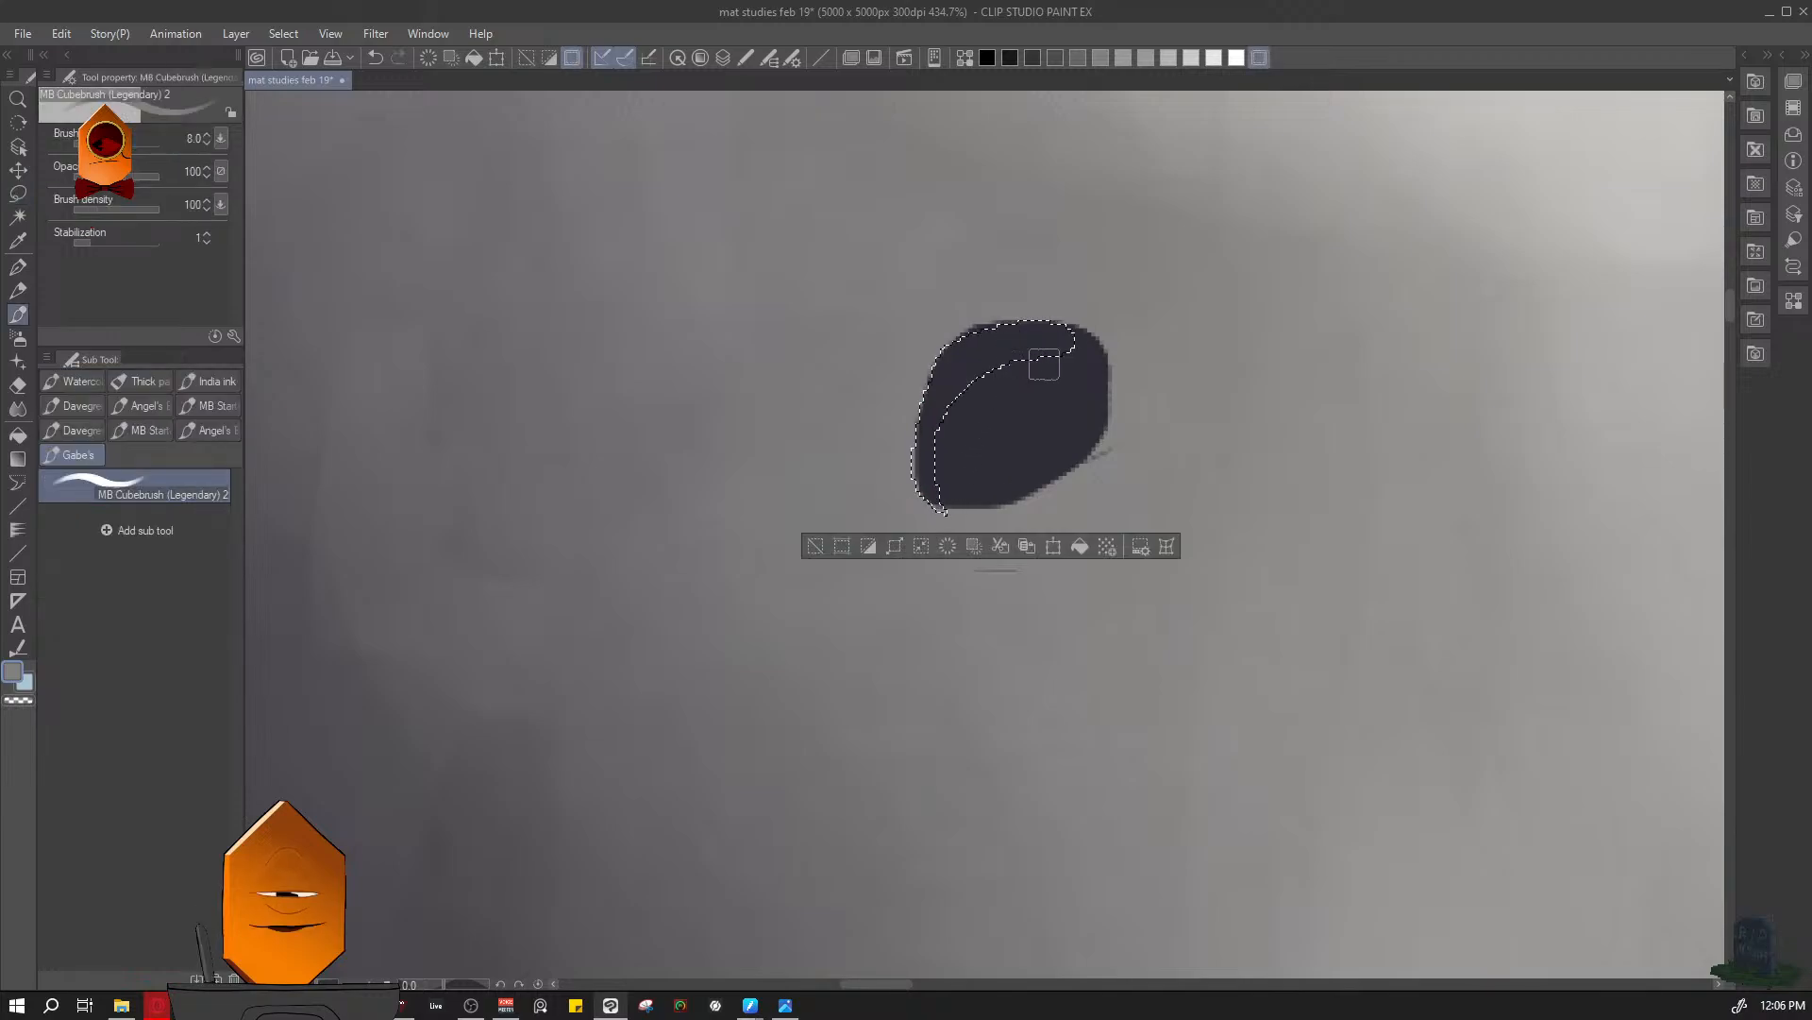
pyautogui.moveTo(1040, 364); pyautogui.dragTo(977, 372)
pyautogui.hotkey('ctrl', 'z')
pyautogui.press(']')
pyautogui.press(']')
pyautogui.press(']')
pyautogui.press(']')
pyautogui.press(']')
pyautogui.press(']')
pyautogui.press(']')
pyautogui.press(']')
pyautogui.press(']')
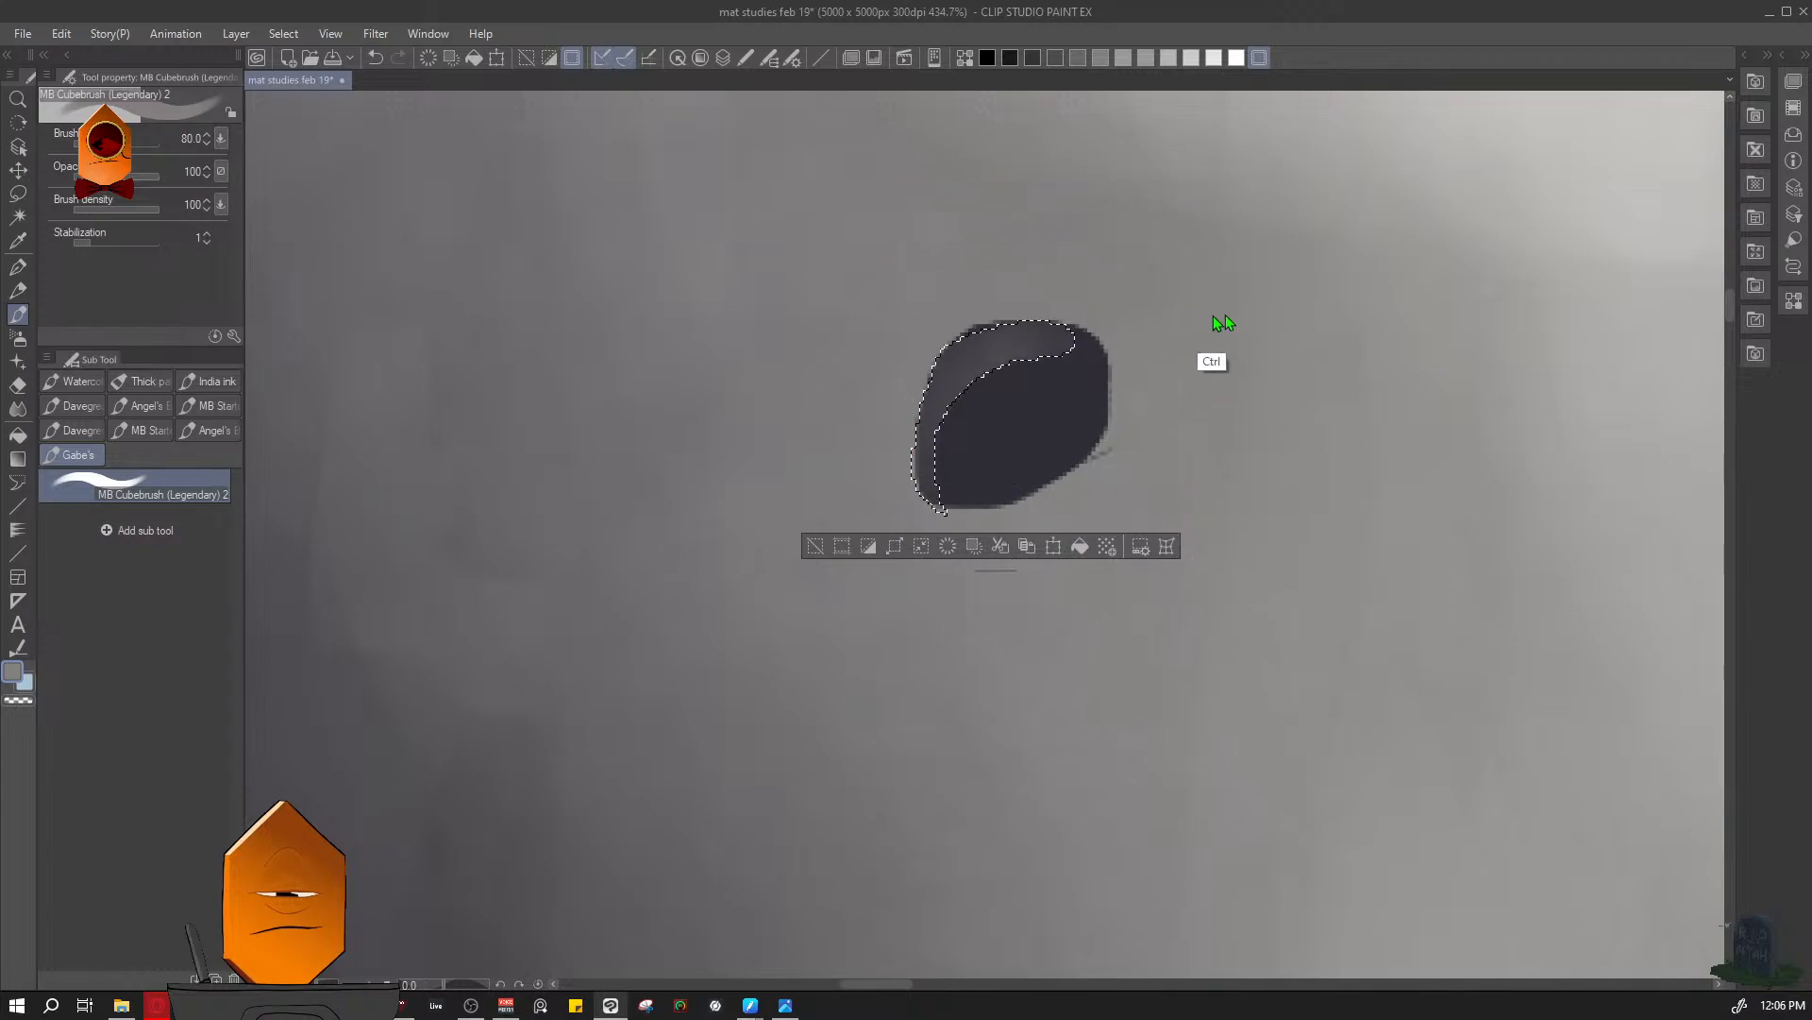
pyautogui.hotkey('ctrl', 'd')
pyautogui.moveTo(1271, 360); pyautogui.dragTo(1220, 530)
pyautogui.moveTo(1220, 530); pyautogui.dragTo(1049, 598)
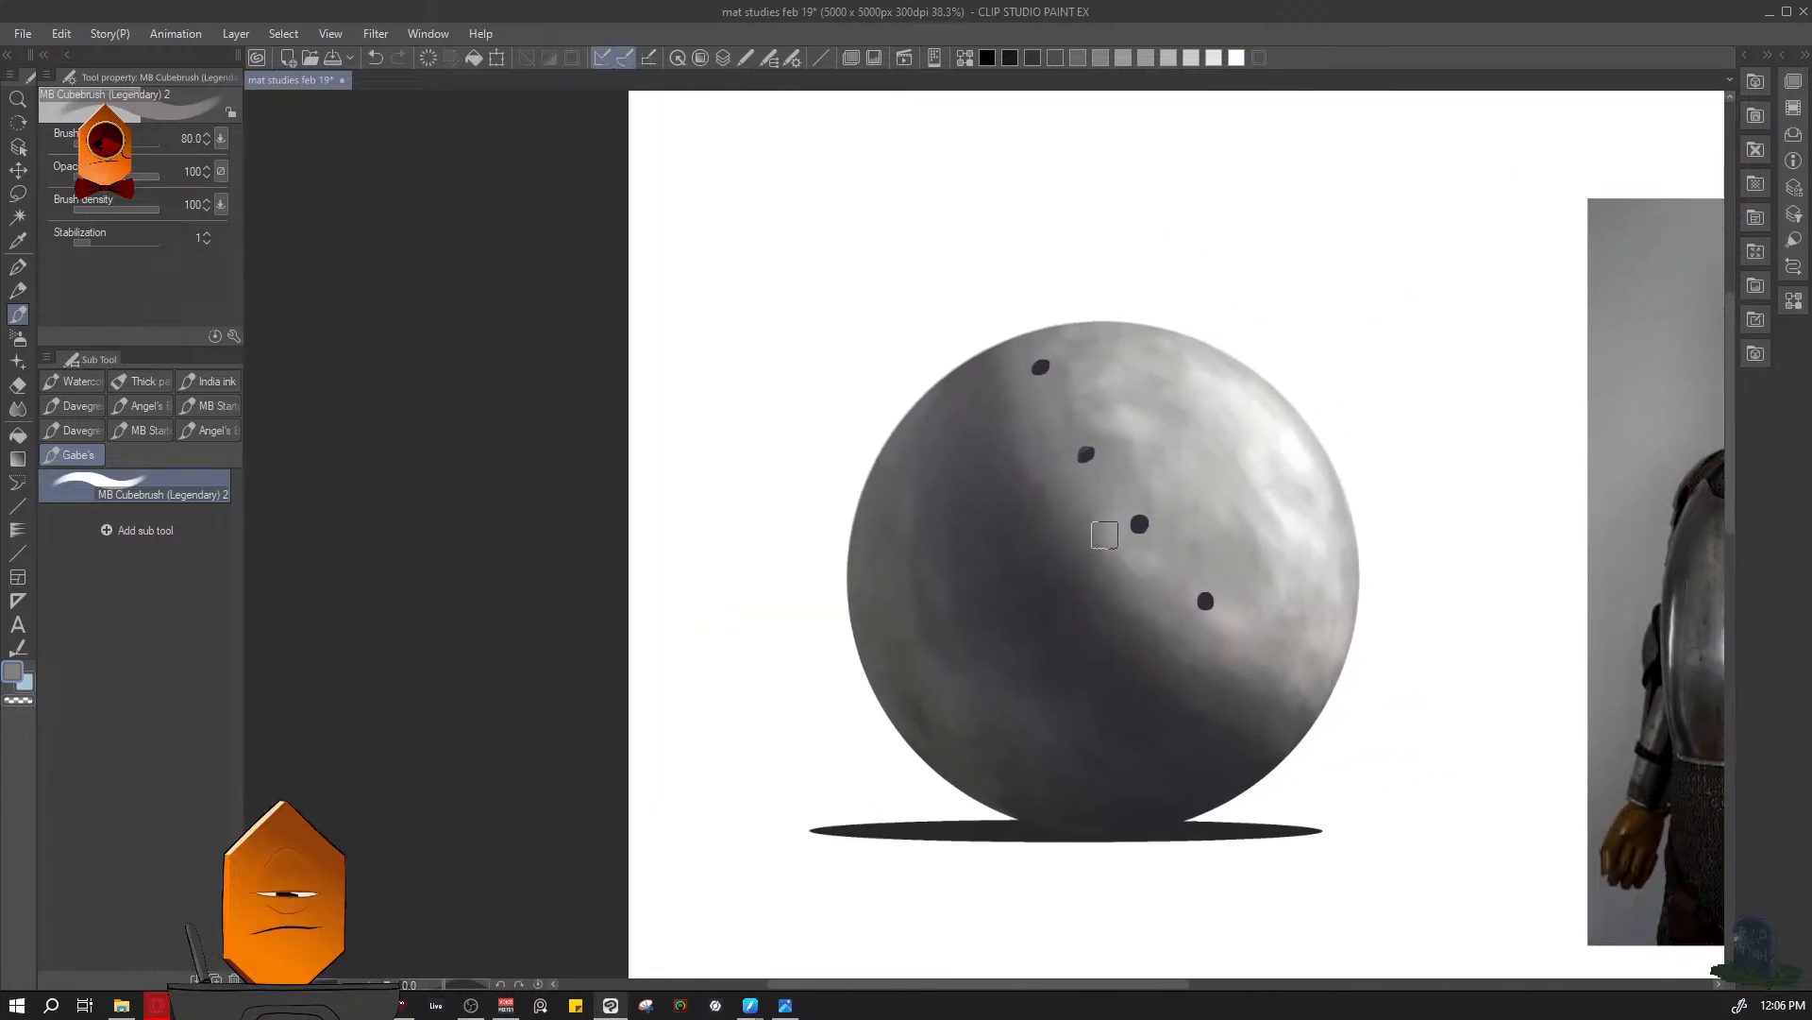
# - Undo the grey crescent shading on the second perforation and clear the selection
pyautogui.moveTo(1120, 459); pyautogui.dragTo(1212, 362)
pyautogui.hotkey('ctrl', 'z')
pyautogui.hotkey('ctrl', 'z')
pyautogui.hotkey('ctrl', 'd')
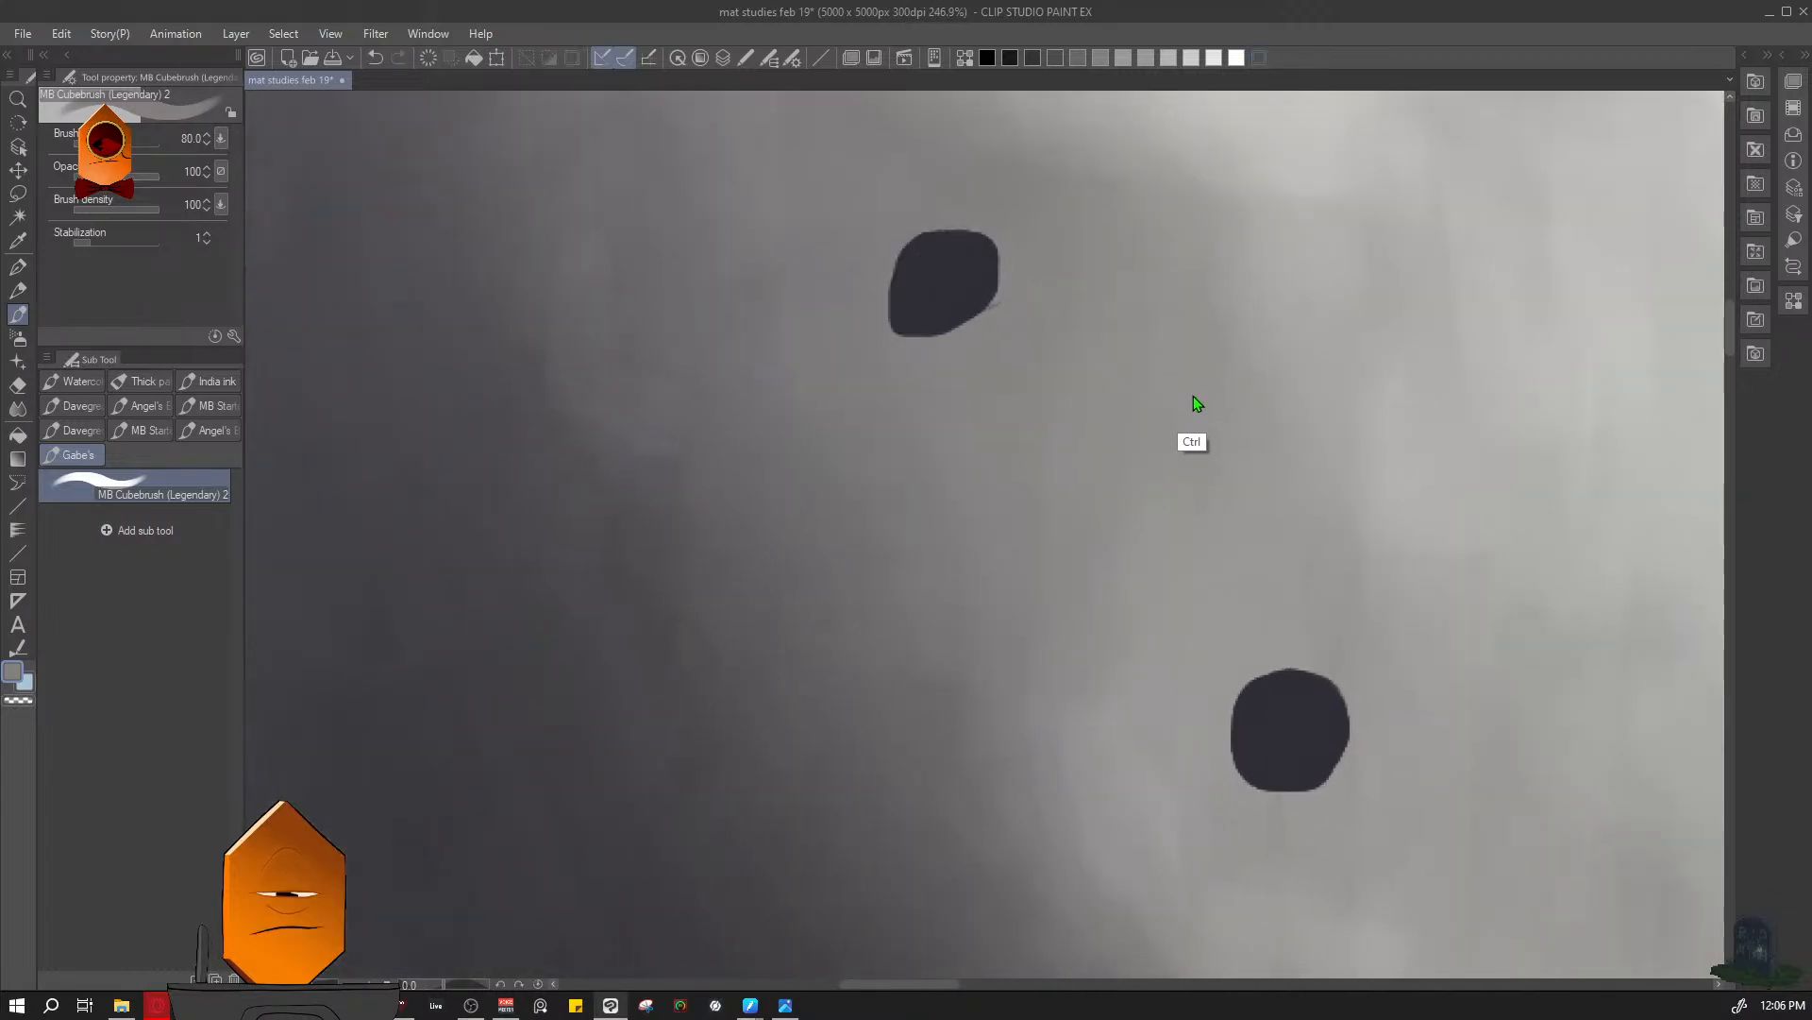
# - Set the brush size to 12.5 with transparent colour and save the drawing
pyautogui.press('[')
pyautogui.press('[')
pyautogui.press('[')
pyautogui.press('[')
pyautogui.press('[')
pyautogui.press('[')
pyautogui.press('[')
pyautogui.press('[')
pyautogui.press('[')
pyautogui.press('c')
pyautogui.moveTo(1176, 330)
pyautogui.mouseDown()
pyautogui.moveTo(1123, 393)
pyautogui.moveTo(1193, 457)
pyautogui.mouseUp()
pyautogui.hotkey('ctrl', 's')
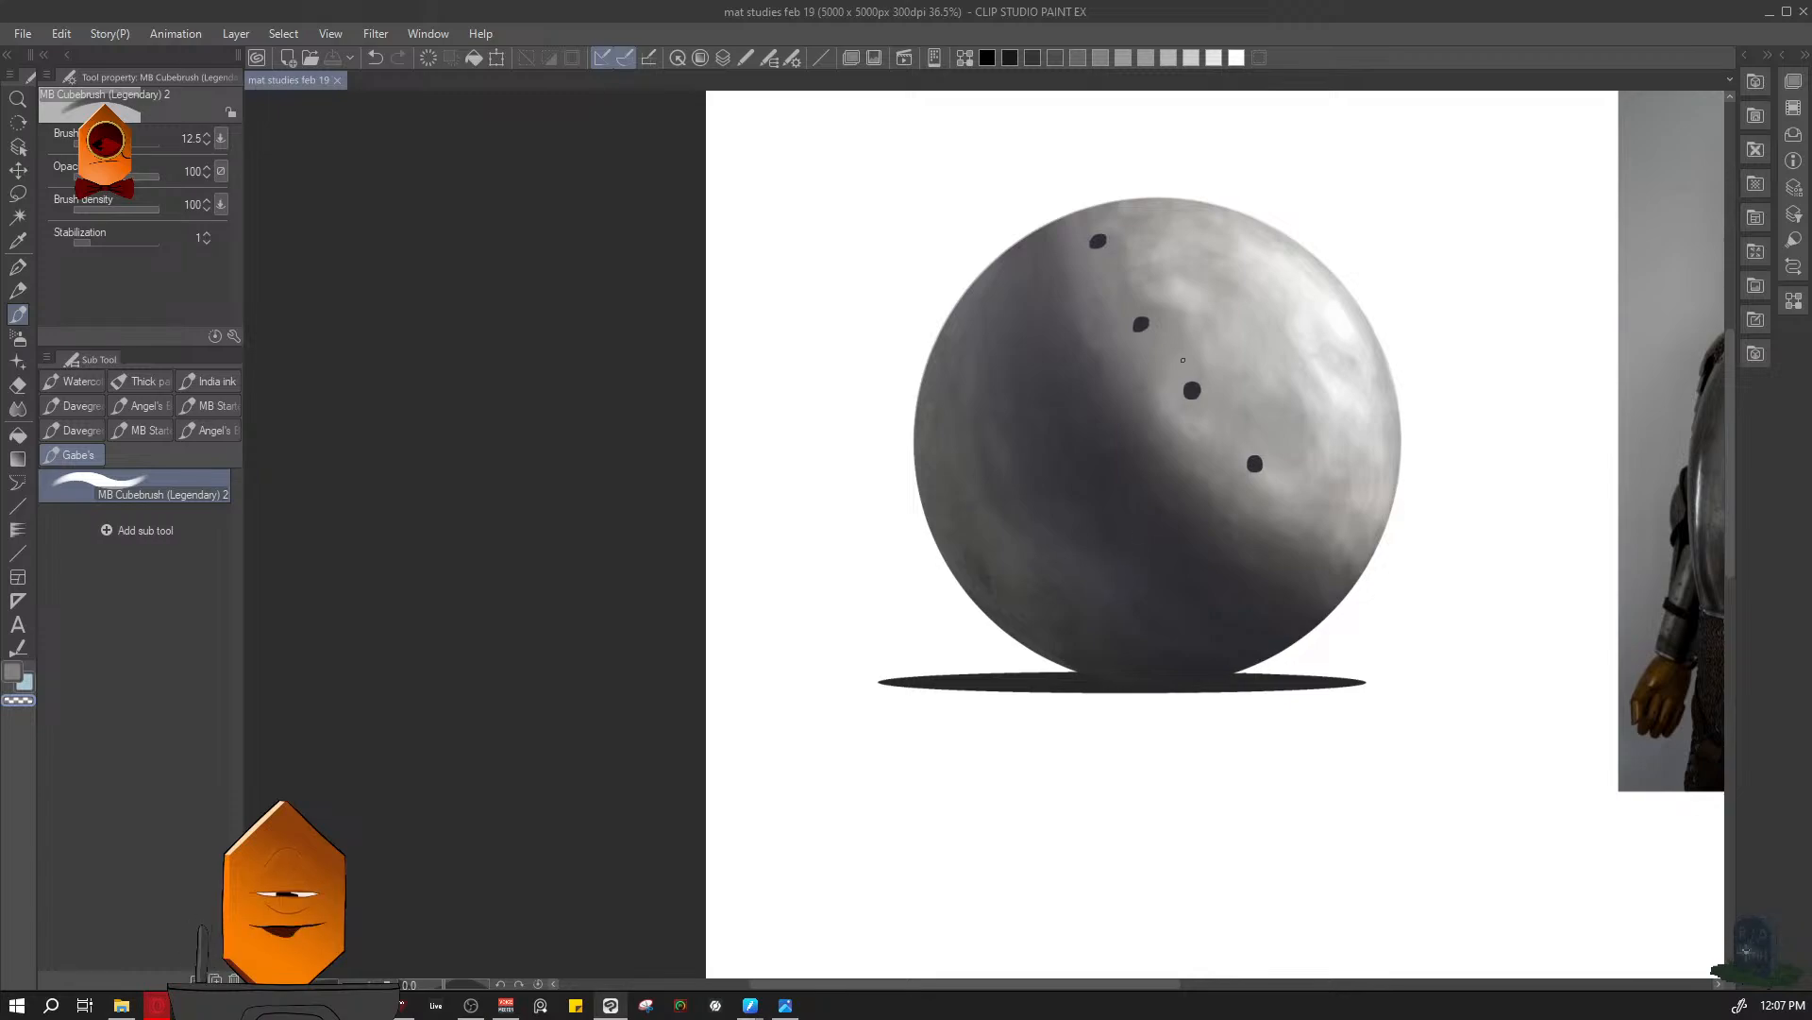
# - Examine the sphere's lower lit side where the perforation row continues
pyautogui.press('ctrl')
pyautogui.moveTo(1231, 477); pyautogui.dragTo(1265, 458)
pyautogui.moveTo(1265, 458); pyautogui.dragTo(1103, 627)
pyautogui.moveTo(1218, 576); pyautogui.dragTo(1213, 639)
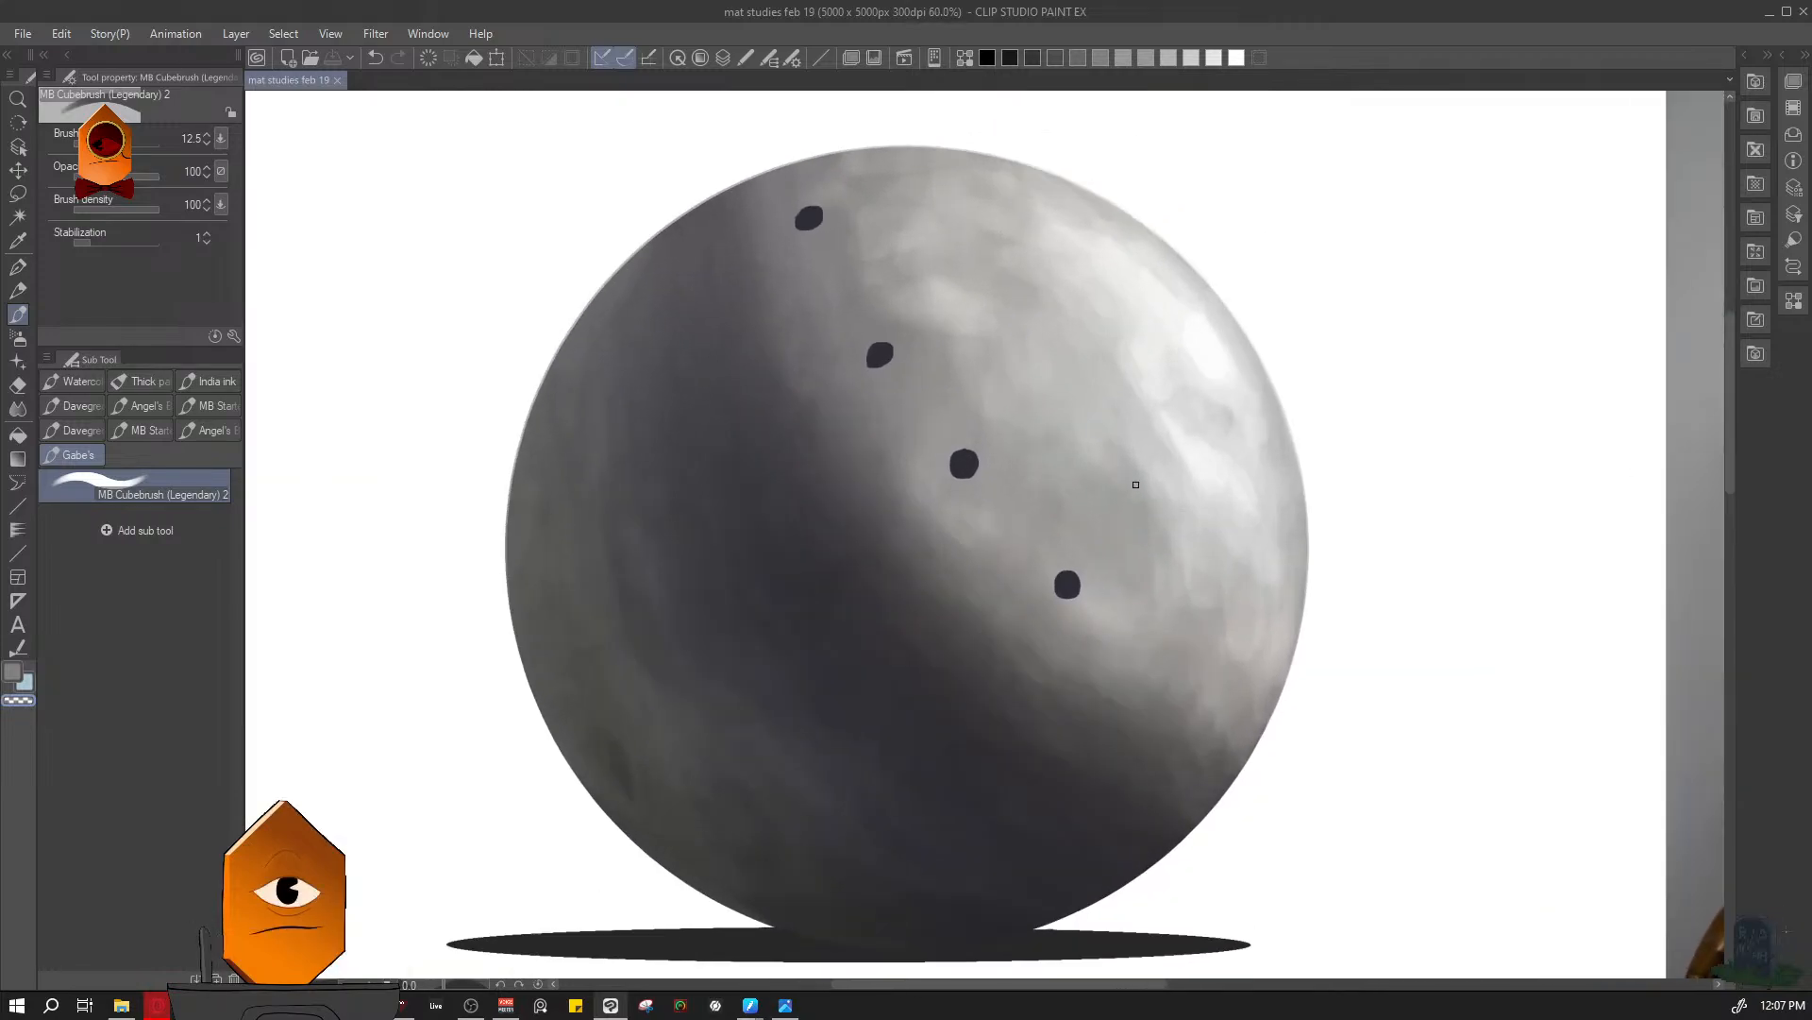
pyautogui.moveTo(1100, 588); pyautogui.dragTo(1160, 554)
pyautogui.press('F7')
pyautogui.moveTo(1178, 690); pyautogui.dragTo(1134, 655)
pyautogui.press('F7')
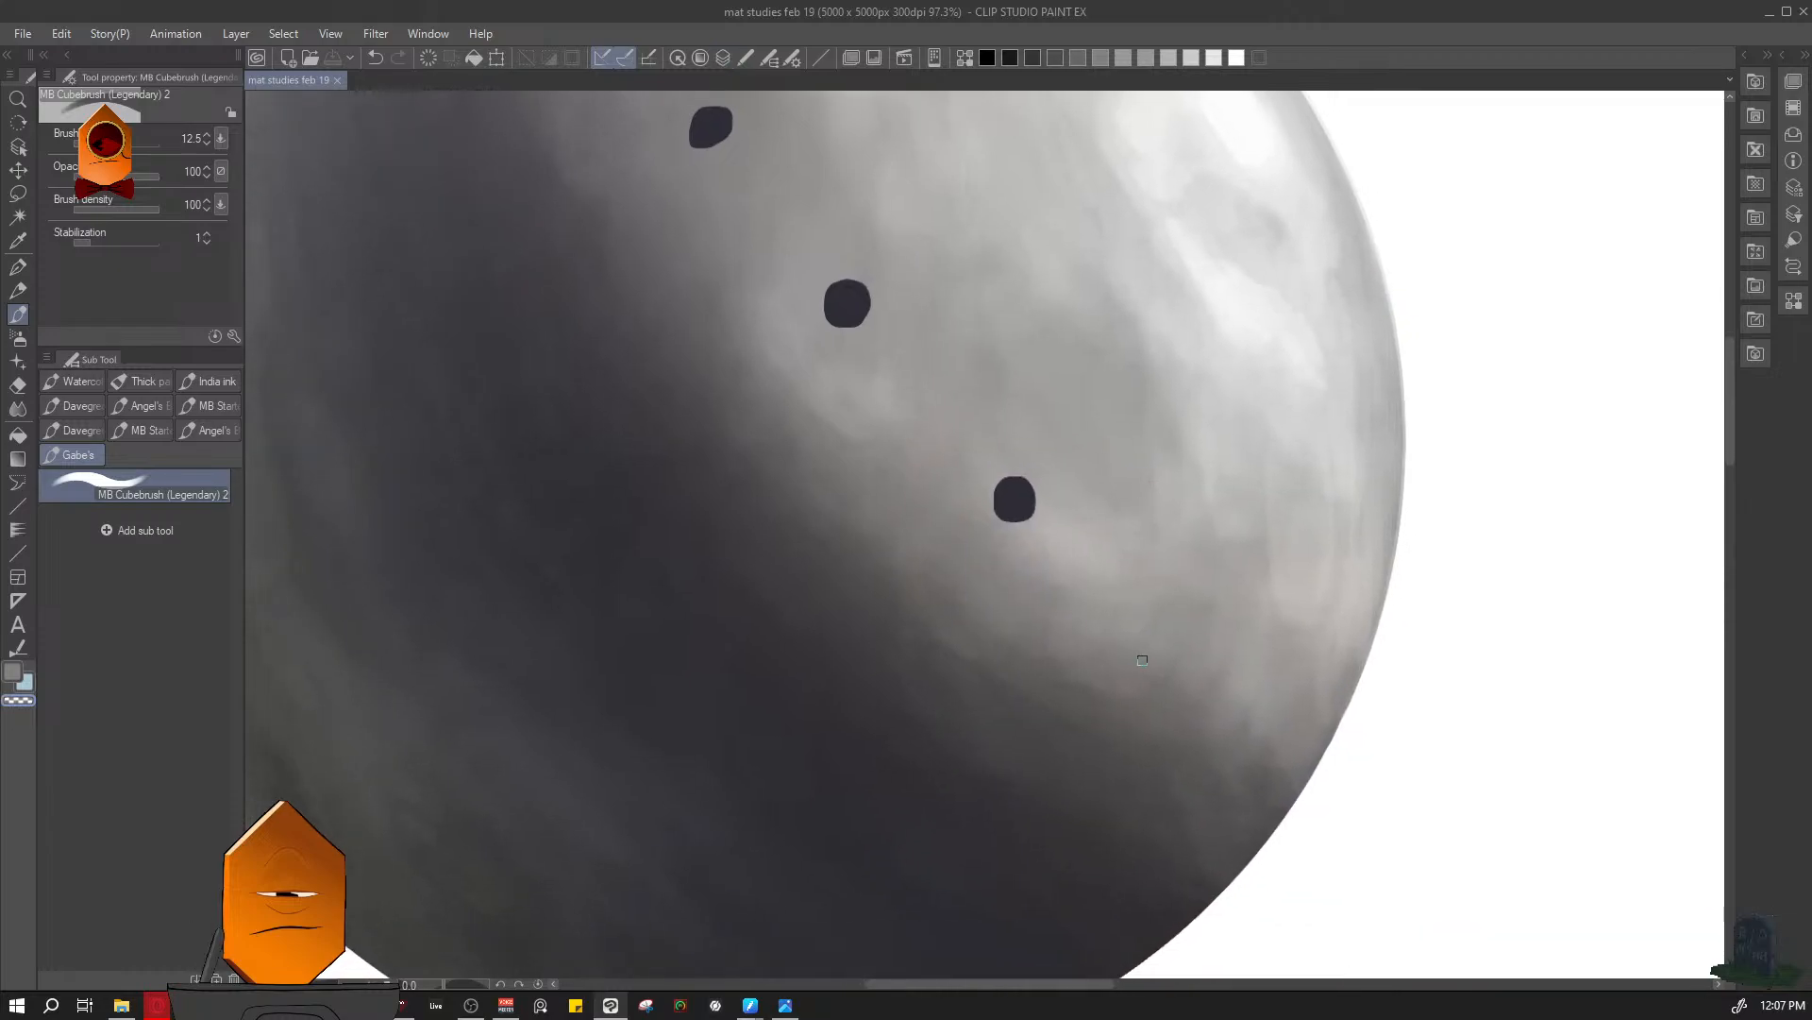
# - Sample the dark perforation colour and paint a fifth perforation farther down the row, undoing unsatisfactory strokes
pyautogui.moveTo(1166, 565); pyautogui.dragTo(1142, 585)
pyautogui.moveTo(1167, 617)
pyautogui.mouseDown()
pyautogui.moveTo(1181, 579)
pyautogui.moveTo(1198, 632)
pyautogui.mouseUp()
pyautogui.keyDown('ctrl'); pyautogui.click(1181, 580); pyautogui.keyUp('ctrl')
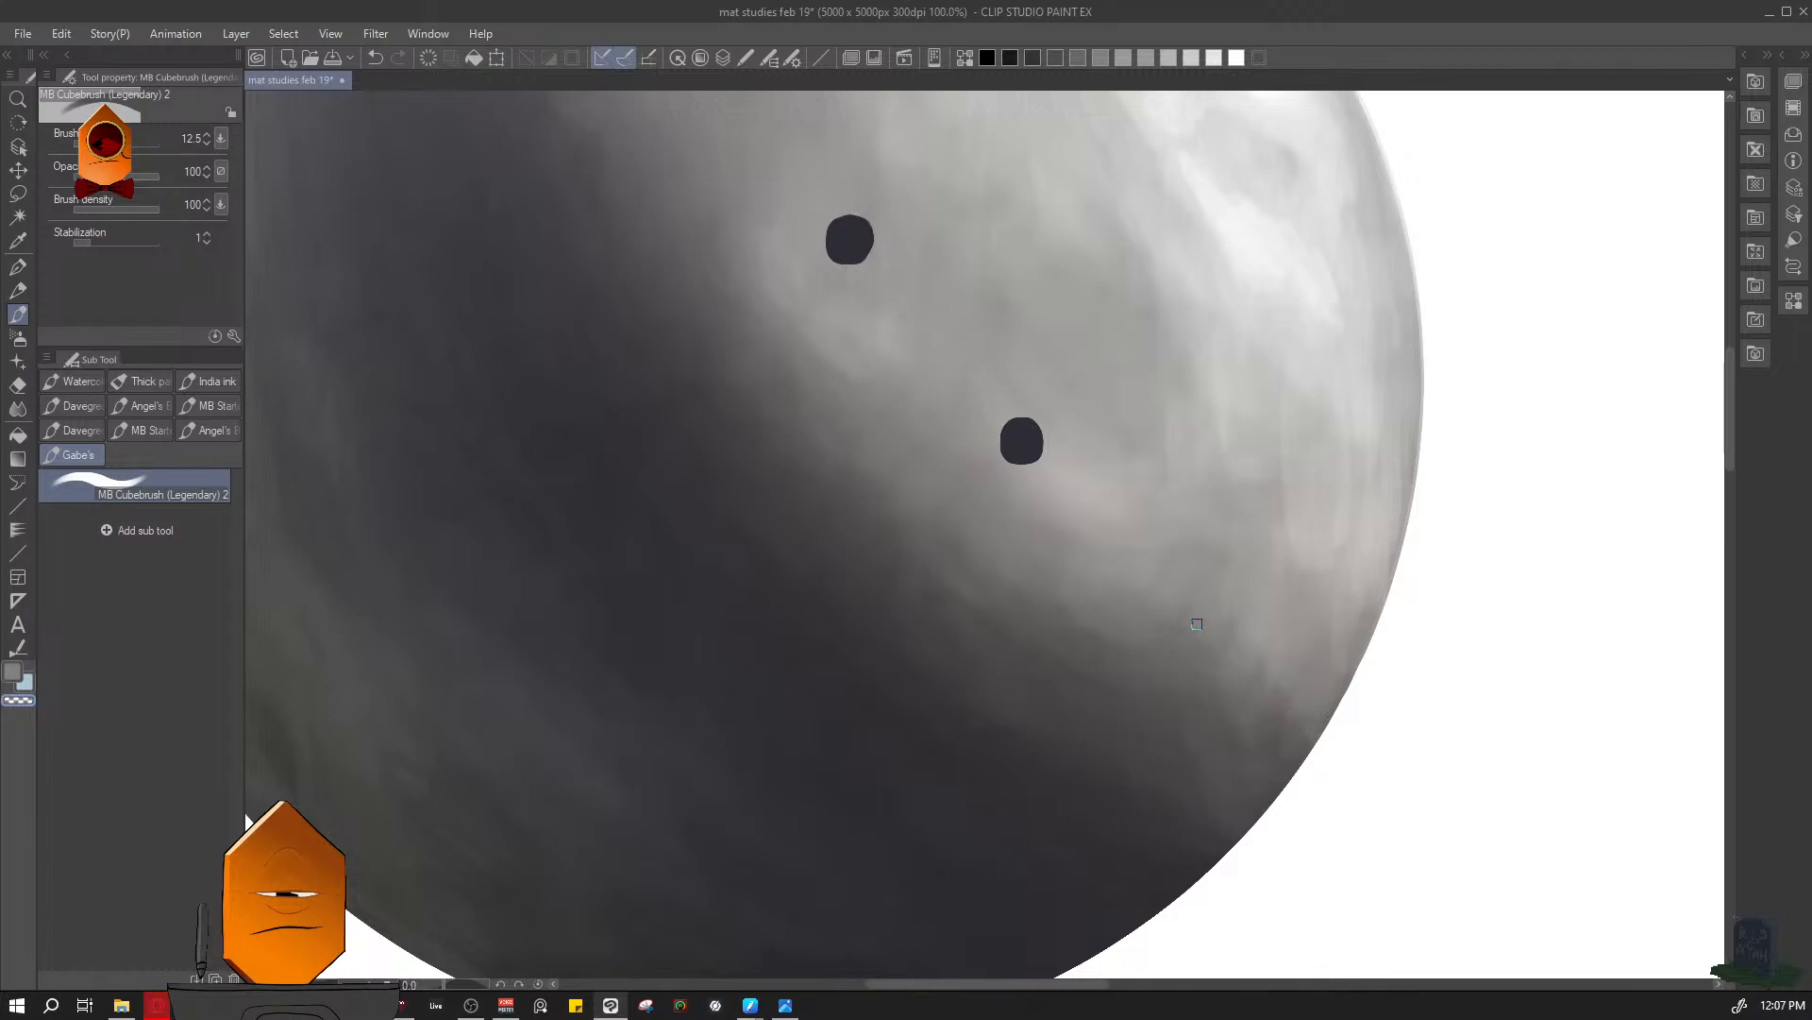
pyautogui.keyDown('alt'); pyautogui.click(1021, 439); pyautogui.keyUp('alt')
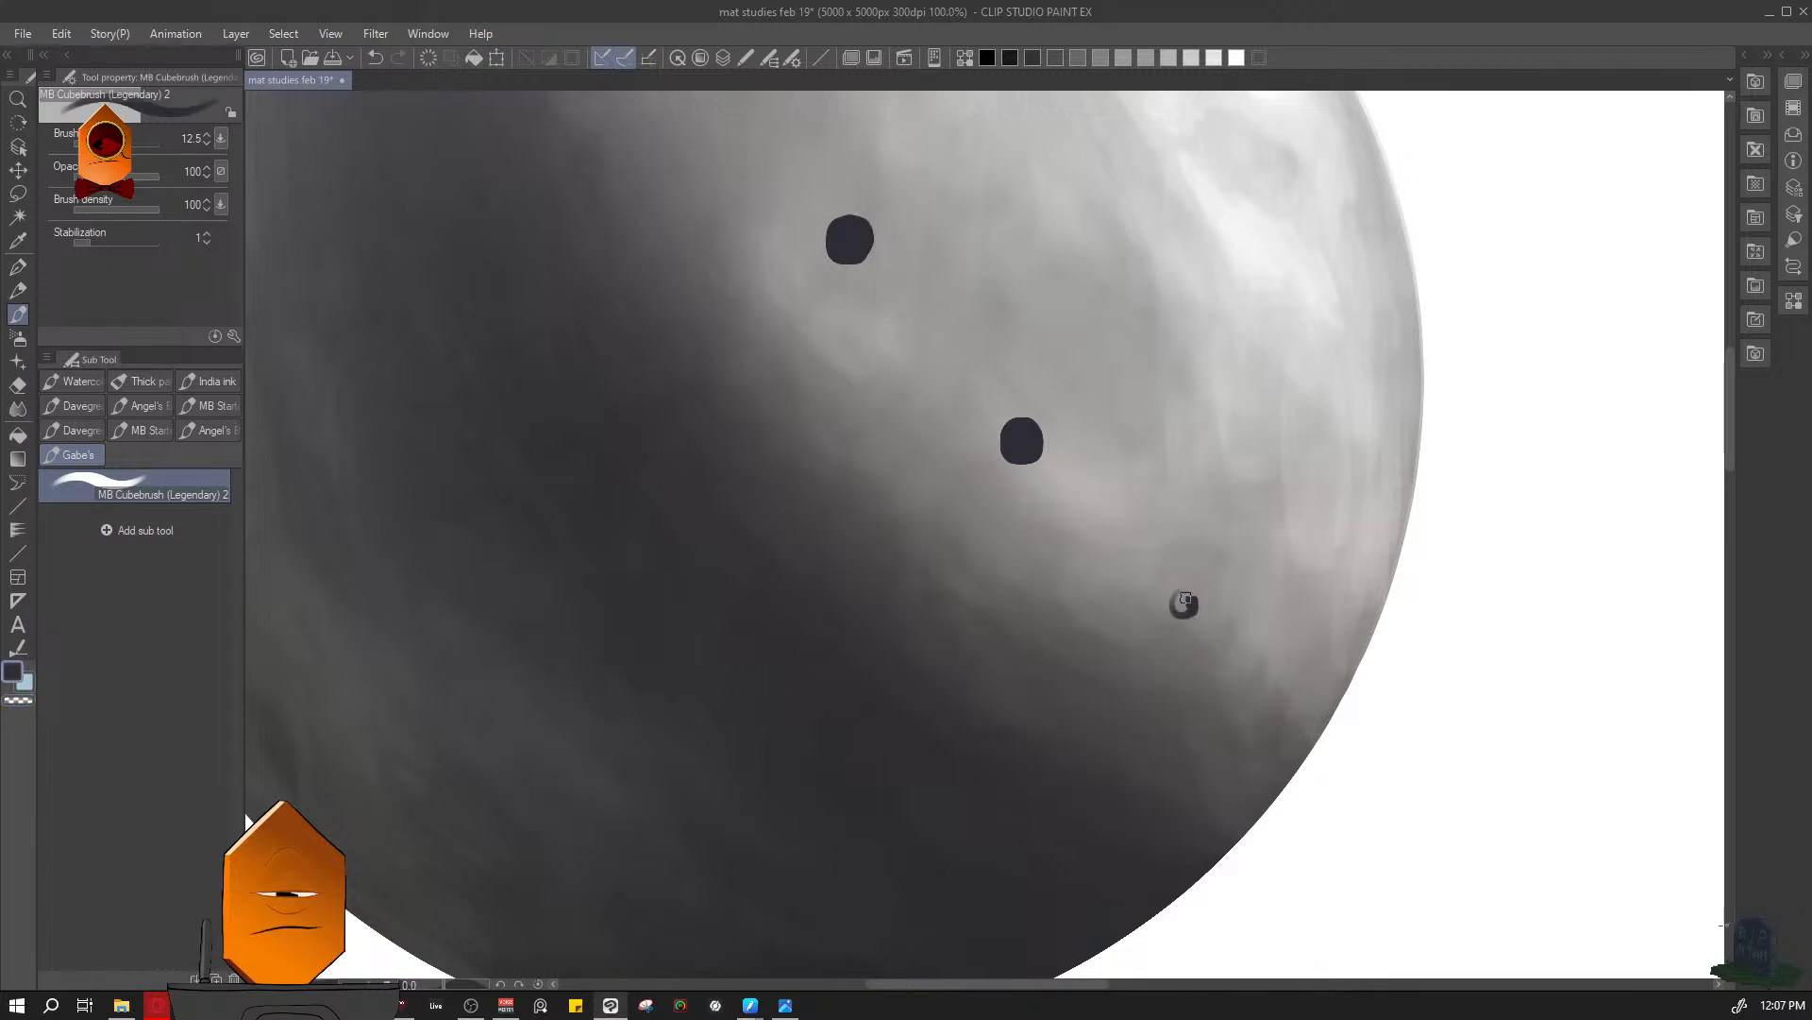
pyautogui.moveTo(1184, 602)
pyautogui.mouseDown()
pyautogui.moveTo(1214, 637)
pyautogui.moveTo(1203, 592)
pyautogui.moveTo(1219, 607)
pyautogui.mouseUp()
pyautogui.hotkey('ctrl', 'z')
# - Paint a narrow sixth perforation near the sphere's lower lit edge at brush size 12.5
pyautogui.hotkey('ctrl', 'z')
pyautogui.moveTo(1402, 485); pyautogui.dragTo(1317, 692)
pyautogui.moveTo(1360, 548)
pyautogui.mouseDown()
pyautogui.moveTo(1420, 489)
pyautogui.moveTo(1402, 423)
pyautogui.moveTo(1364, 407)
pyautogui.mouseUp()
pyautogui.hotkey('ctrl', 'z')
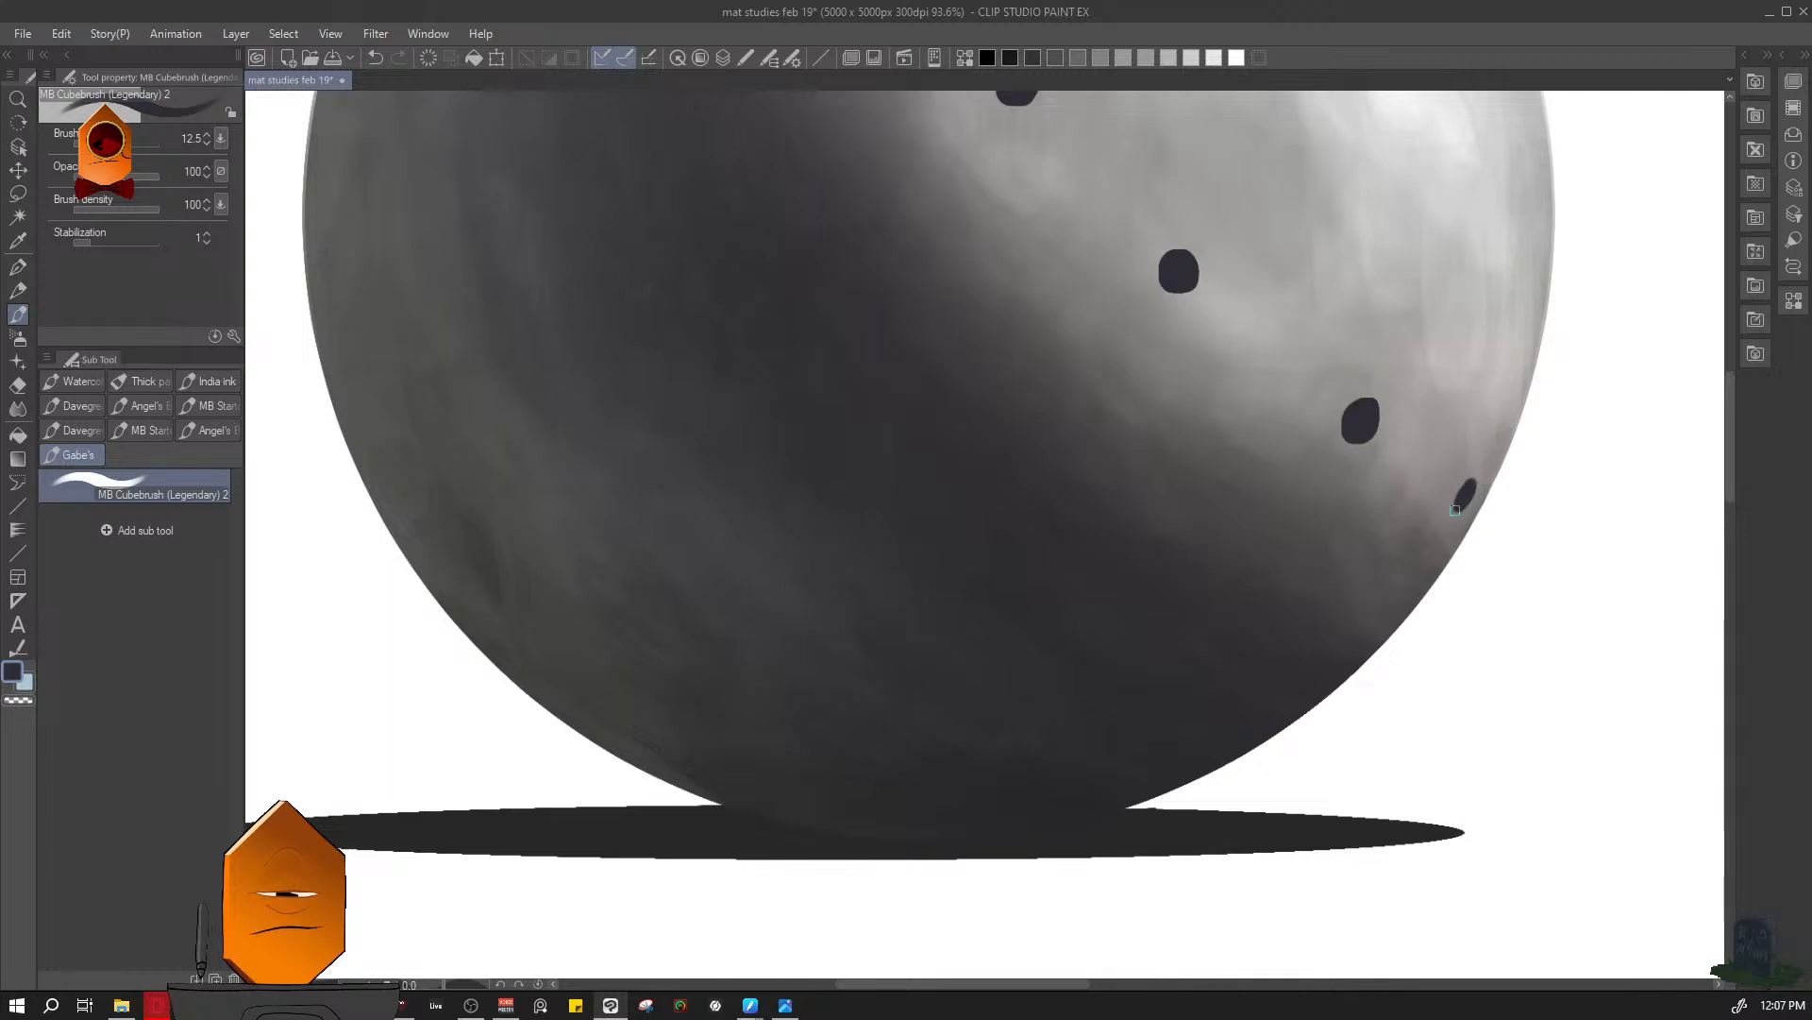
pyautogui.moveTo(1562, 509); pyautogui.dragTo(1423, 407)
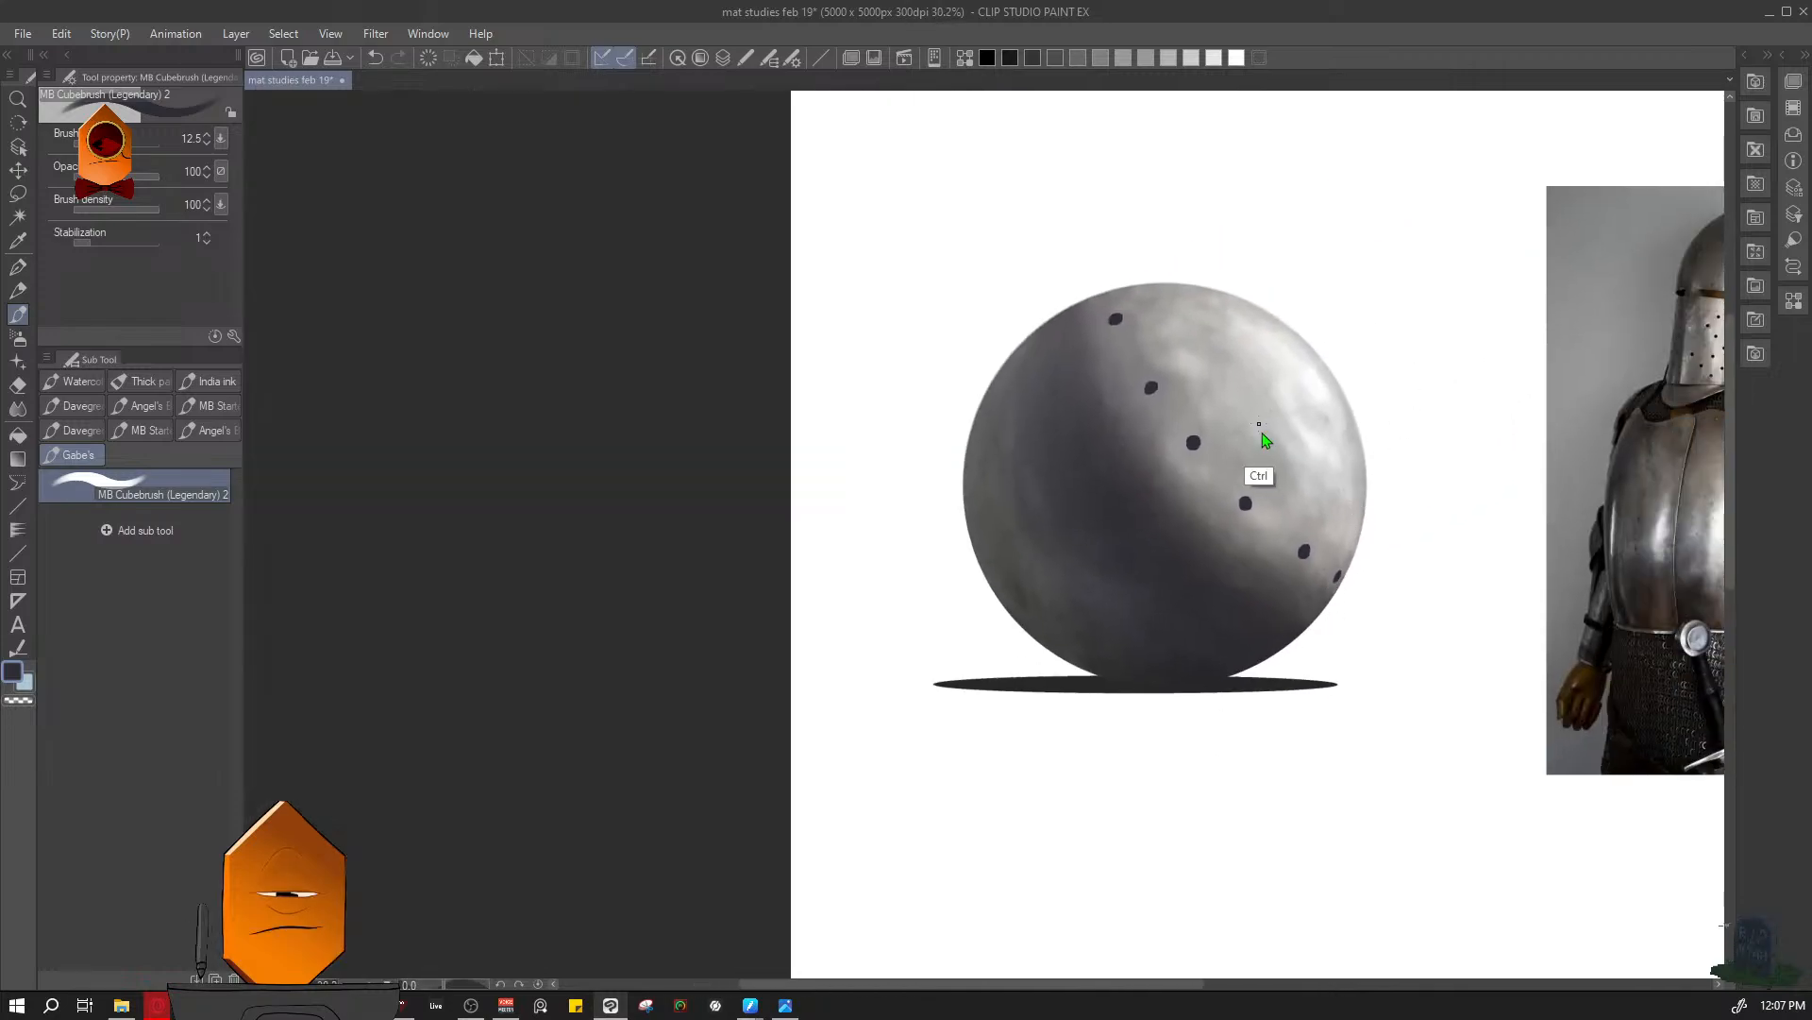
# - Thin the topmost perforation into a flatter oval by trimming its edge with transparent colour
pyautogui.moveTo(1272, 452); pyautogui.dragTo(1300, 411)
pyautogui.moveTo(1074, 292)
pyautogui.mouseDown()
pyautogui.moveTo(1224, 485)
pyautogui.moveTo(1318, 486)
pyautogui.mouseUp()
pyautogui.press('c')
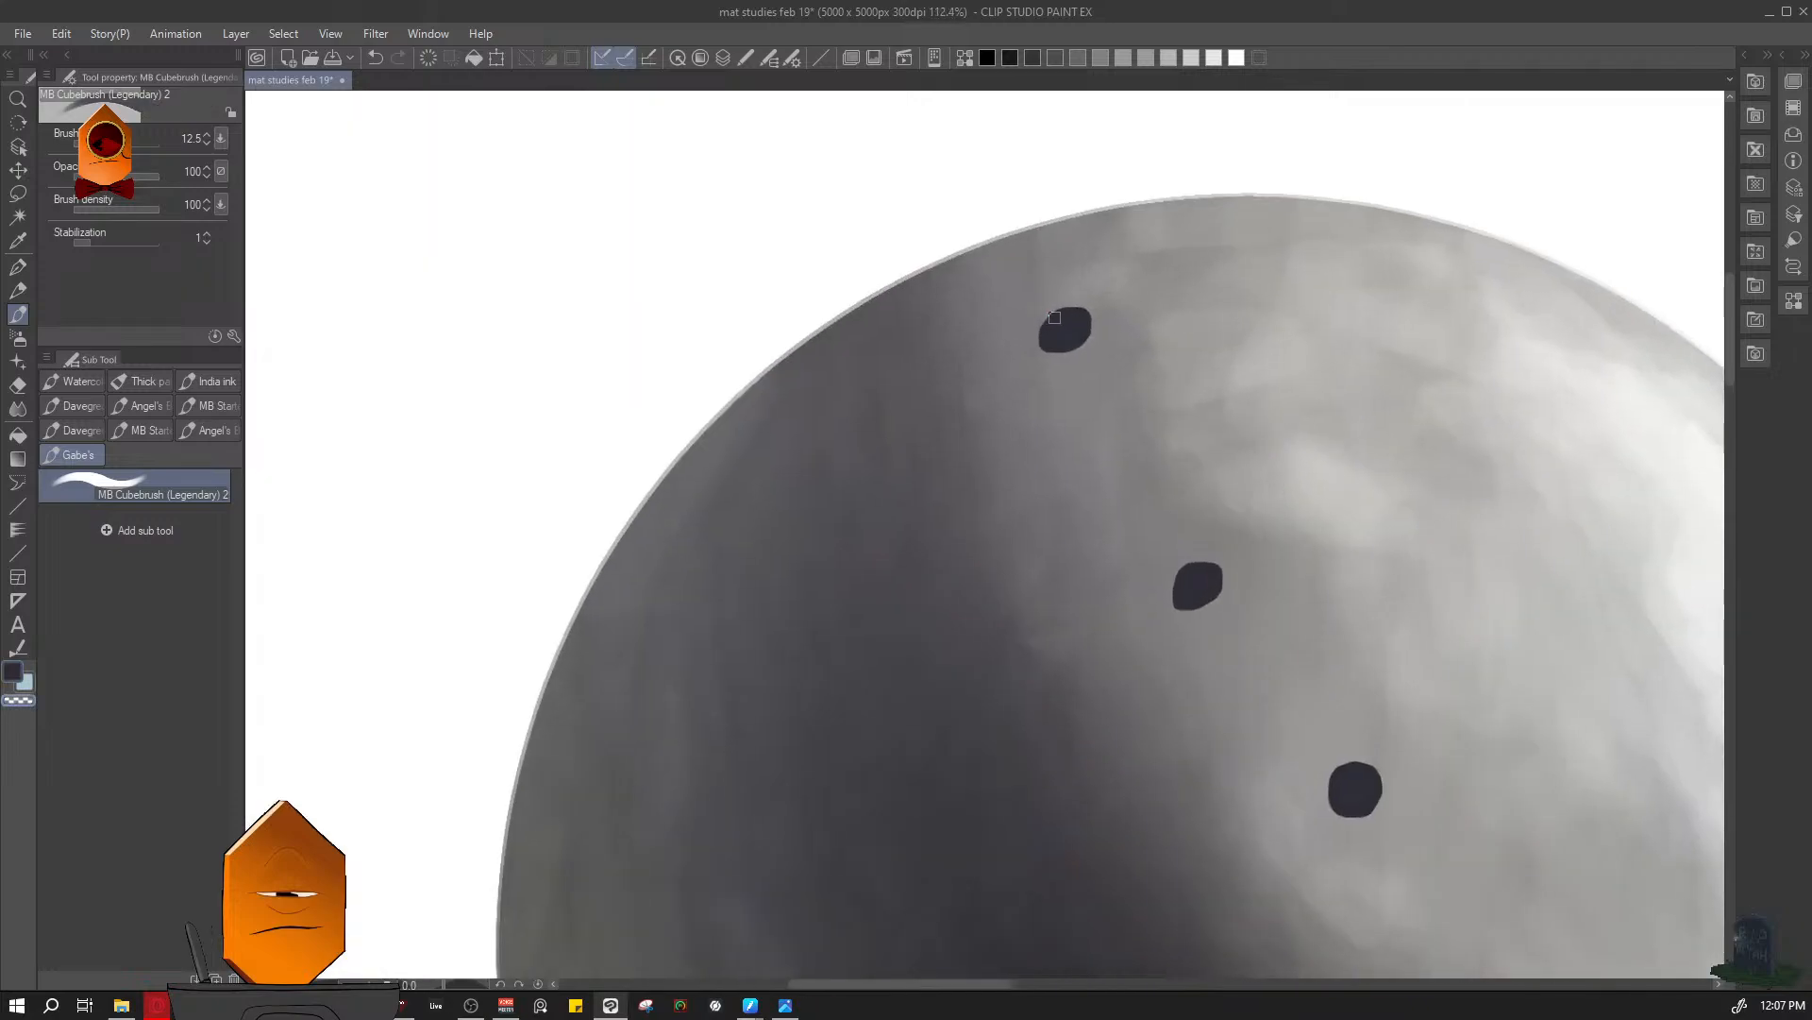
pyautogui.moveTo(1046, 330)
pyautogui.mouseDown()
pyautogui.moveTo(1068, 324)
pyautogui.moveTo(1067, 344)
pyautogui.moveTo(1077, 319)
pyautogui.moveTo(1048, 338)
pyautogui.mouseUp()
pyautogui.press('c')
pyautogui.moveTo(1287, 378); pyautogui.dragTo(1195, 505)
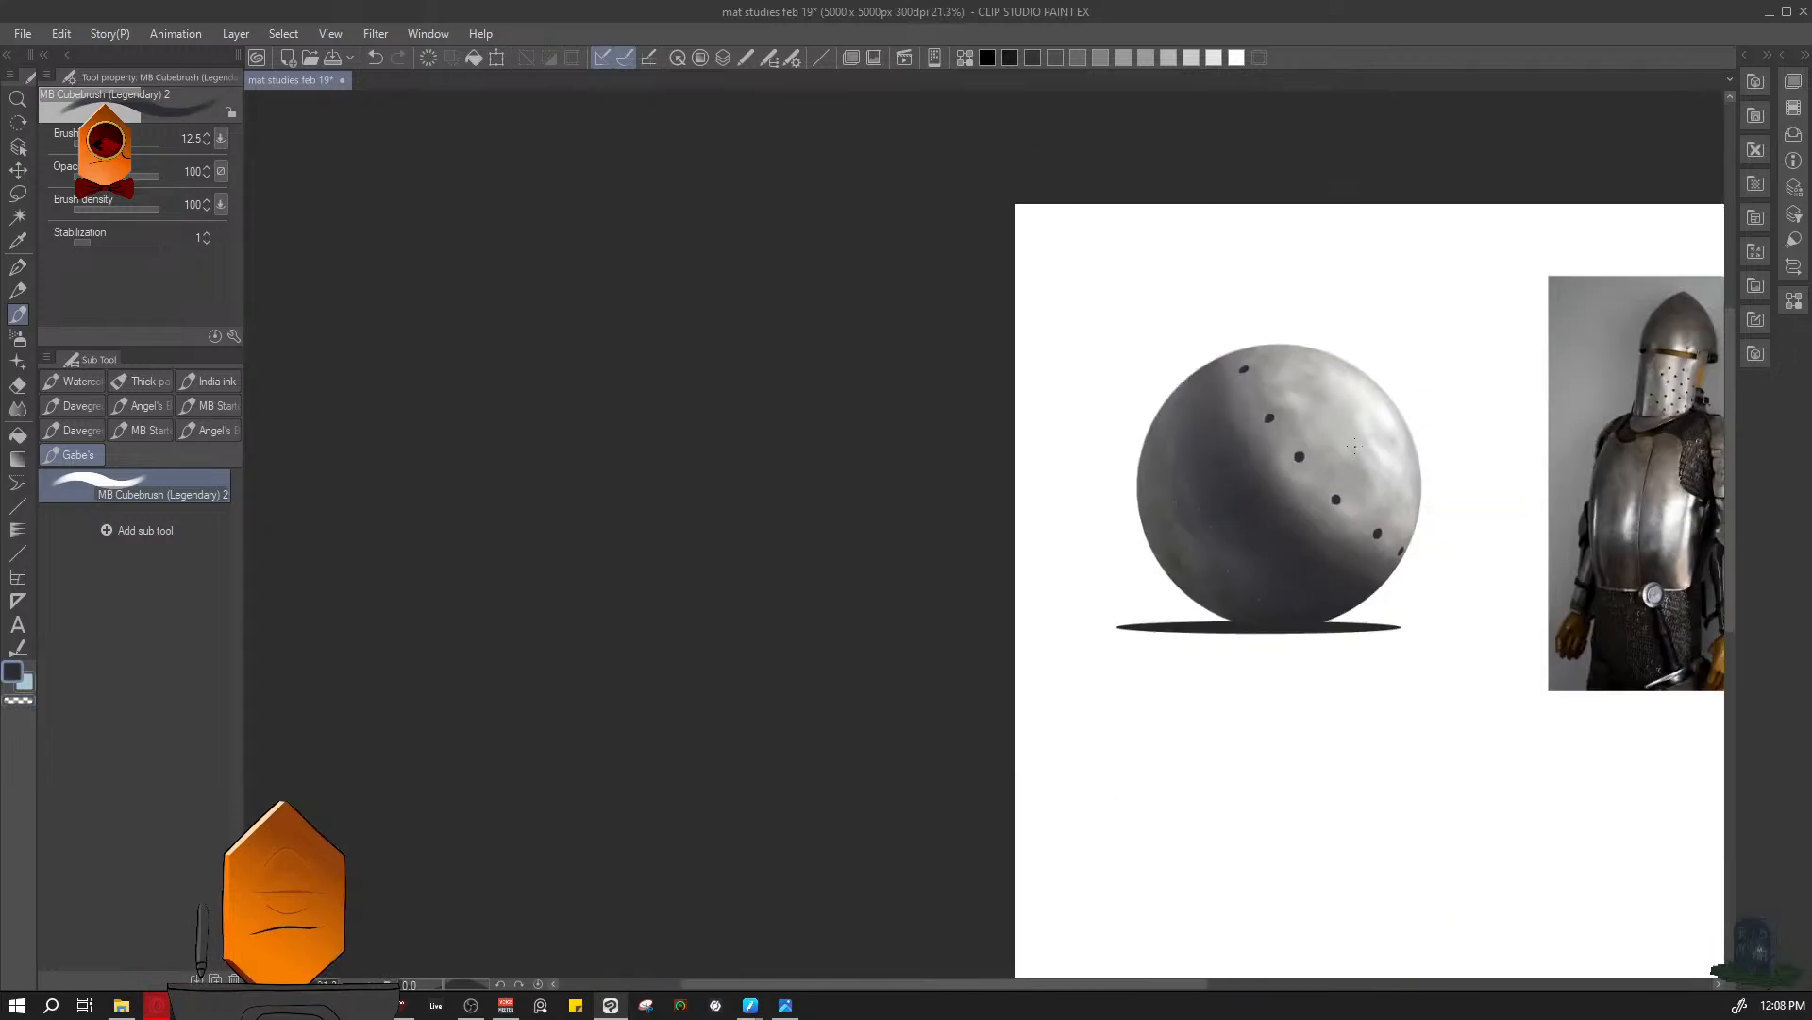
# - Lasso the topmost perforation, nudge it slightly down from the sphere's upper edge, and save the drawing
pyautogui.moveTo(1312, 378); pyautogui.dragTo(1367, 368)
pyautogui.moveTo(1174, 380); pyautogui.dragTo(1205, 378)
pyautogui.press('m')
pyautogui.moveTo(1193, 310)
pyautogui.mouseDown()
pyautogui.moveTo(1136, 316)
pyautogui.moveTo(1195, 315)
pyautogui.moveTo(1168, 367)
pyautogui.mouseUp()
pyautogui.hotkey('ctrl', 't')
pyautogui.click(1133, 426)
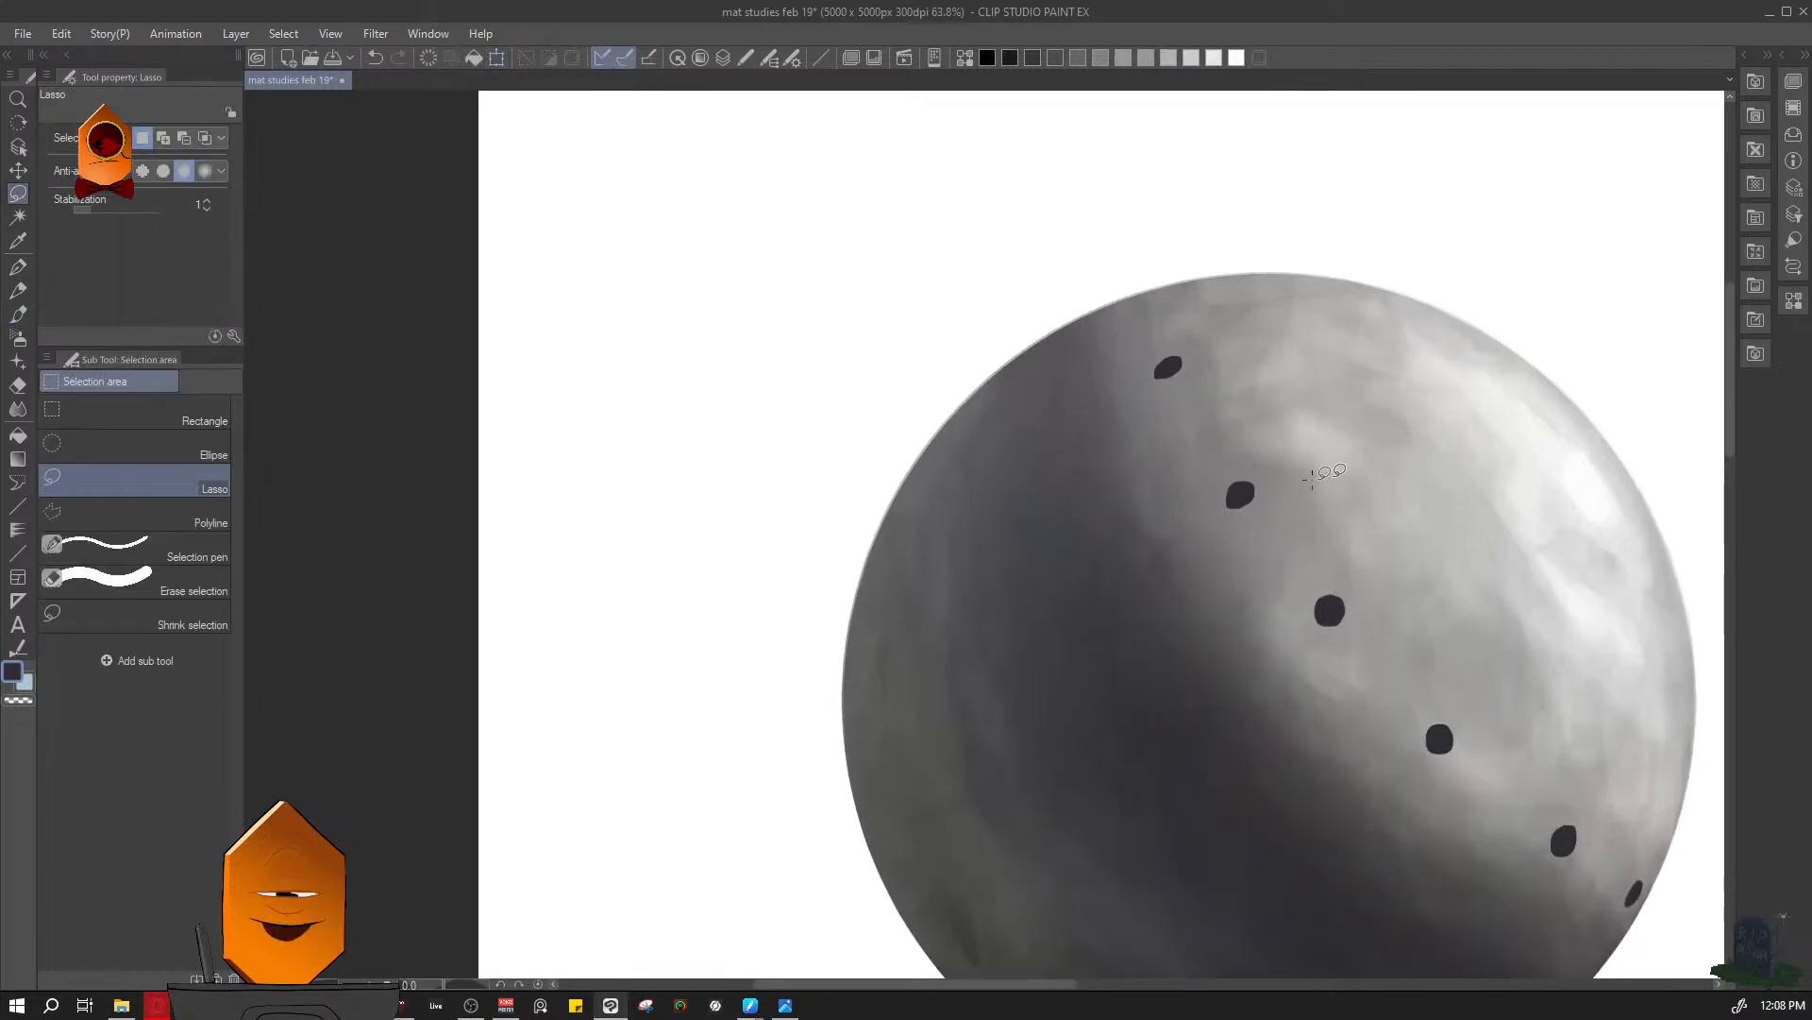
pyautogui.scroll(-5, 1312, 476)
pyautogui.hotkey('ctrl', 's')
# - Paint a thin dark perforation right on the sphere's upper rim at brush size 7, undoing the larger-brush attempt
pyautogui.scroll(5, 1373, 283)
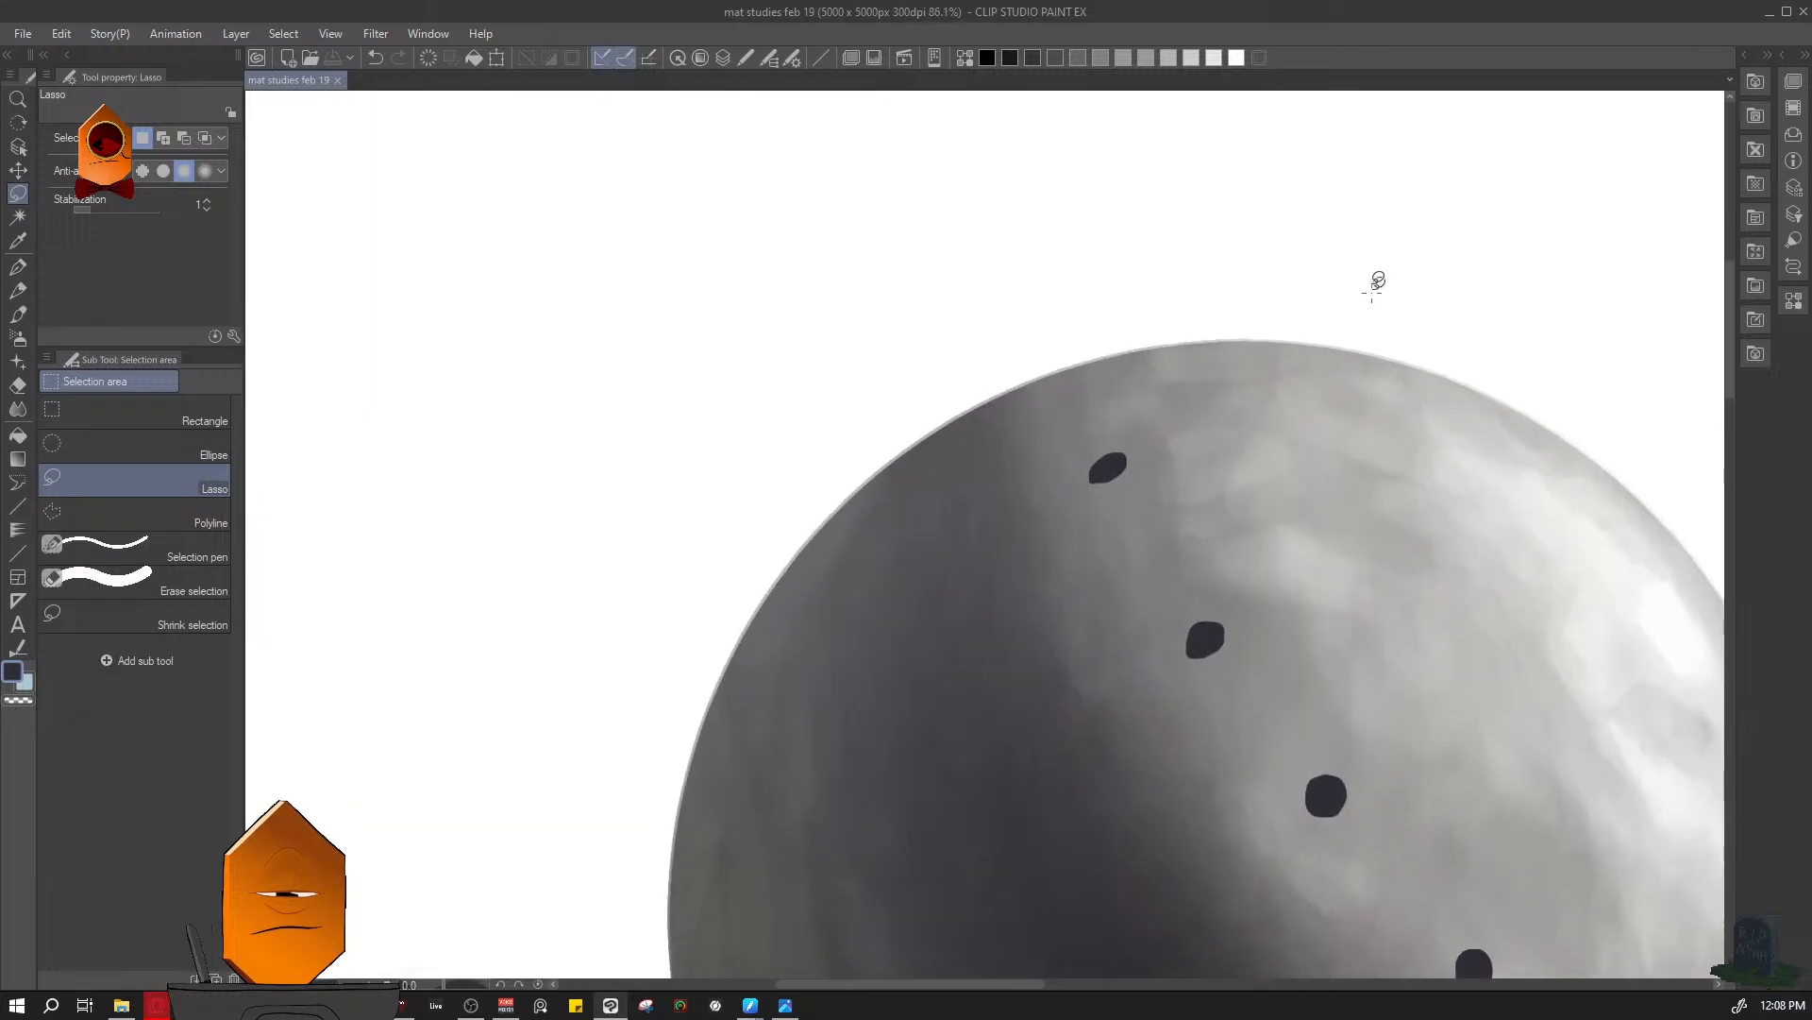
pyautogui.press('b')
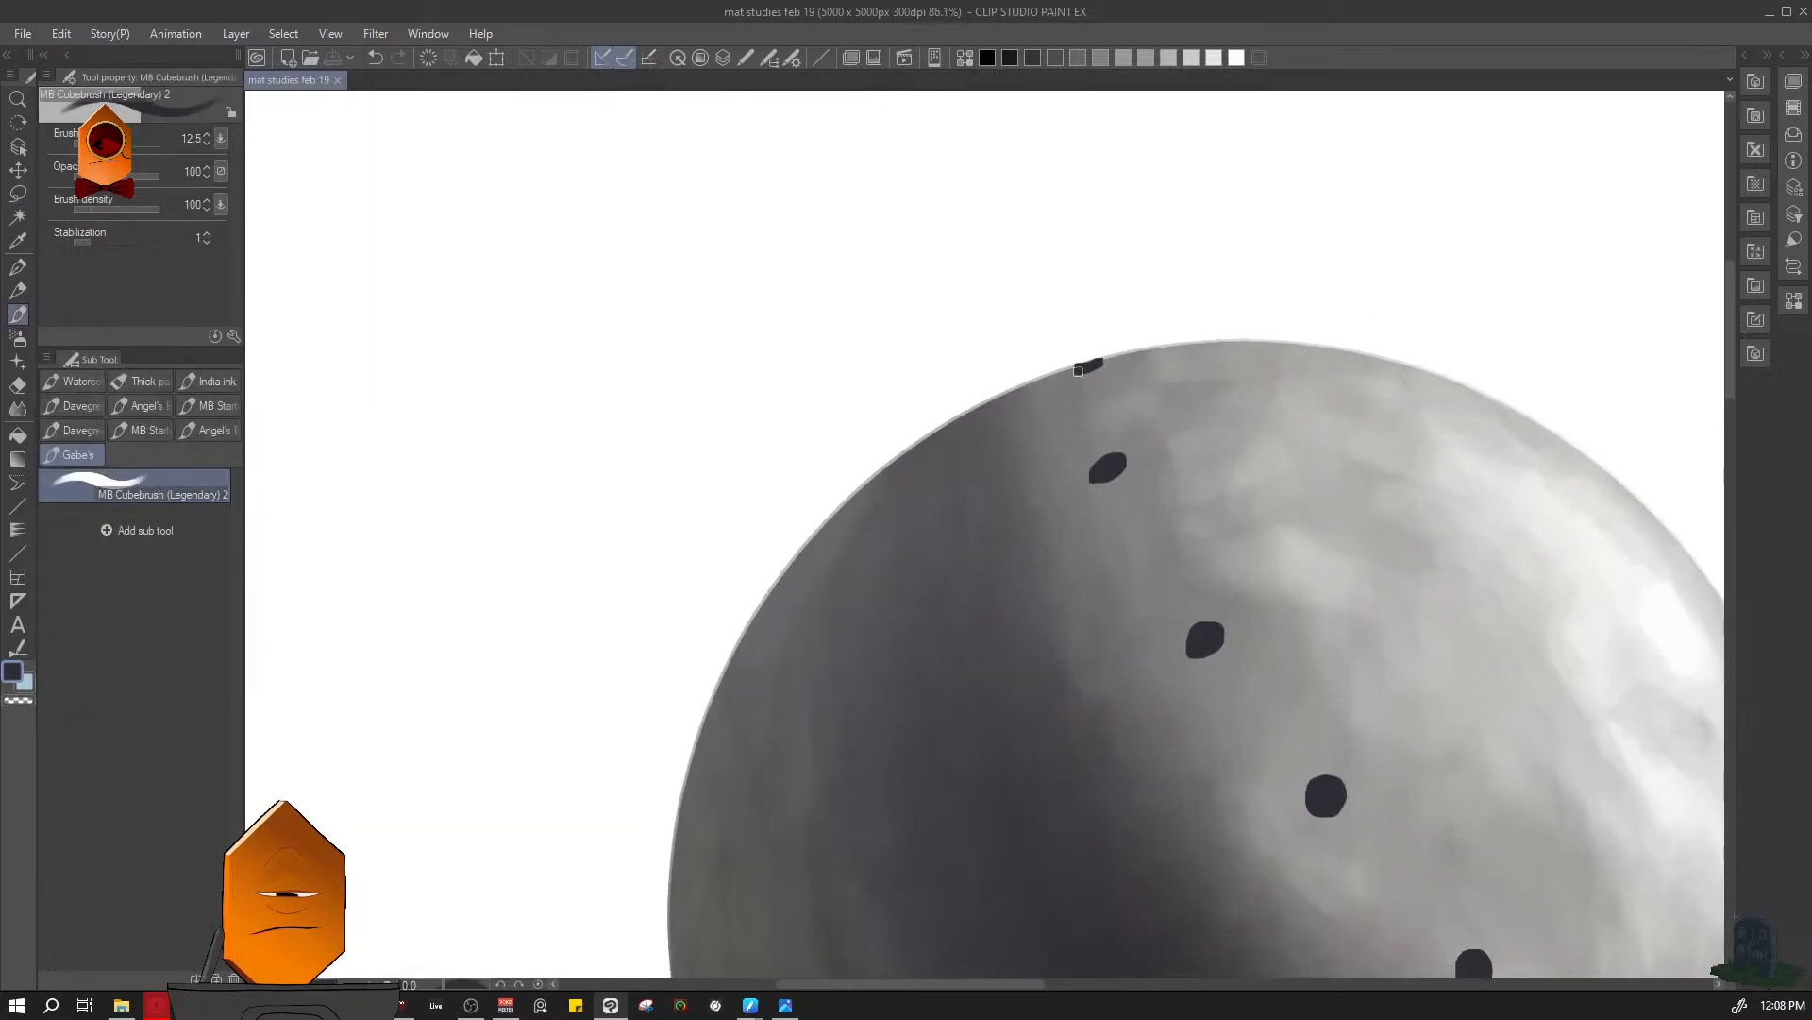
pyautogui.moveTo(1082, 369); pyautogui.dragTo(1076, 371)
pyautogui.hotkey('ctrl', 'z')
pyautogui.press('[')
pyautogui.press('[')
pyautogui.press('[')
pyautogui.press('[')
pyautogui.scroll(2, 1090, 378)
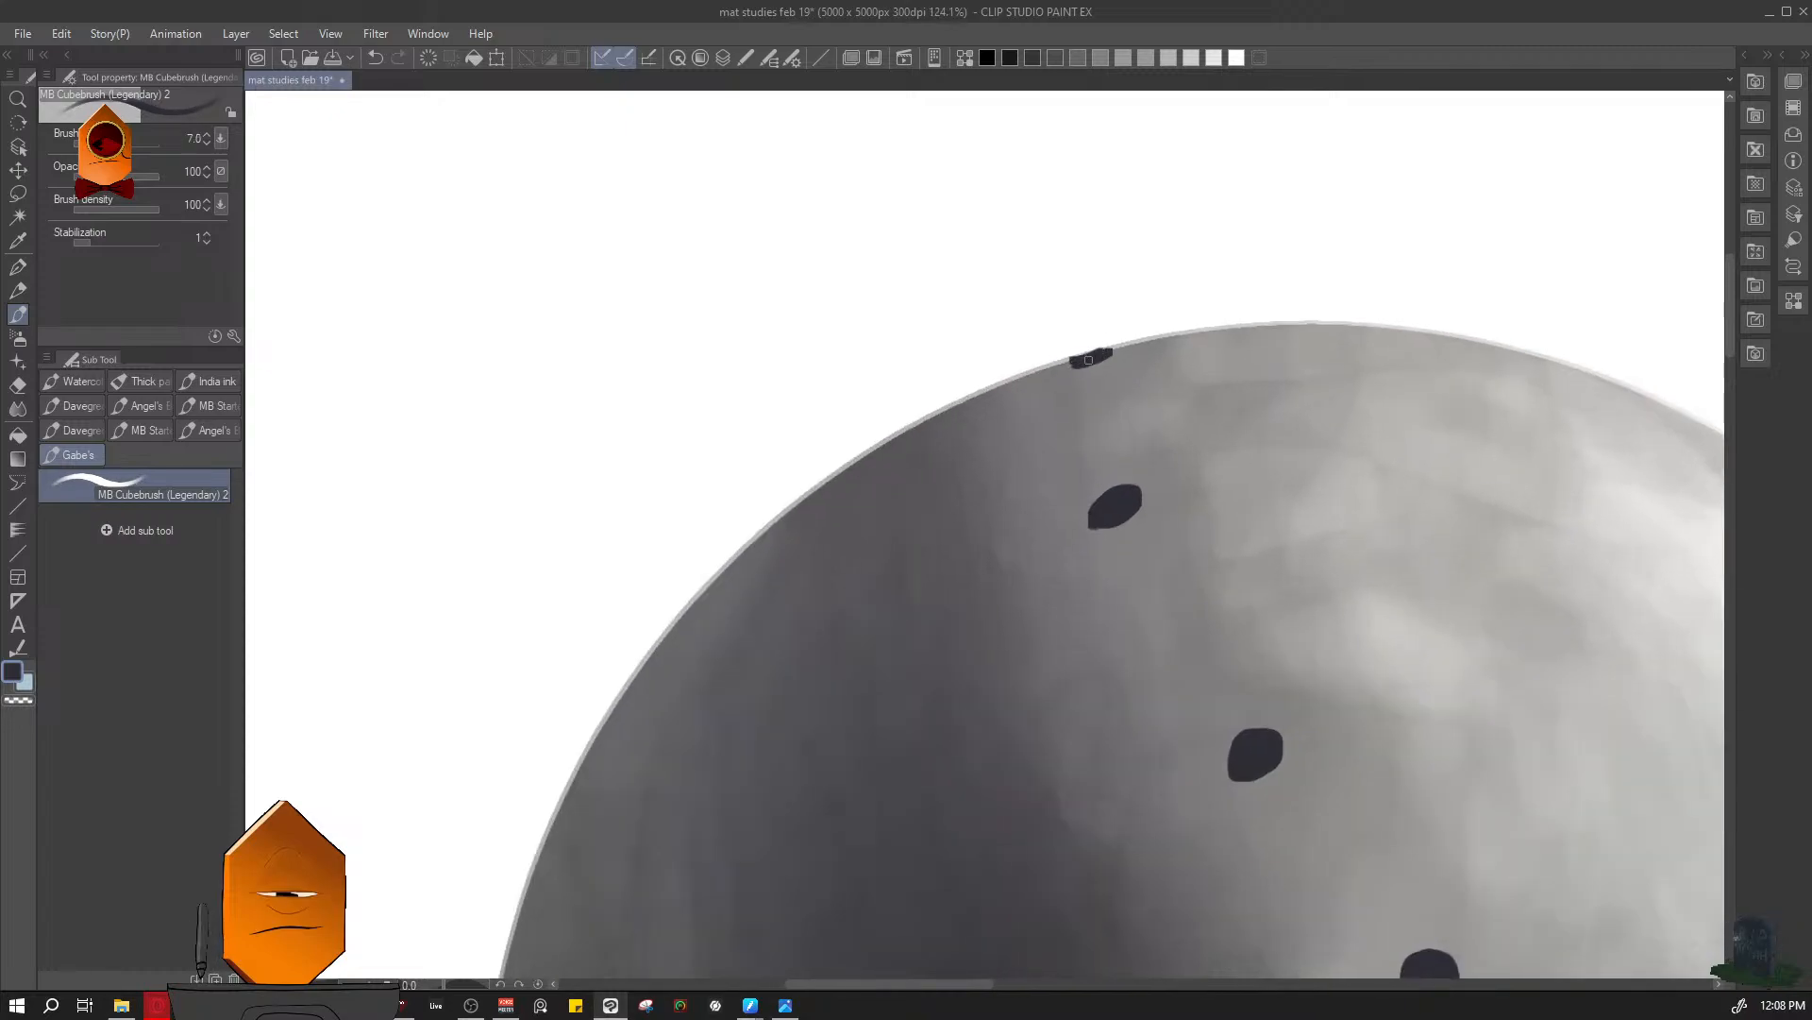
pyautogui.scroll(1, 1089, 358)
pyautogui.moveTo(1062, 361); pyautogui.dragTo(1111, 350)
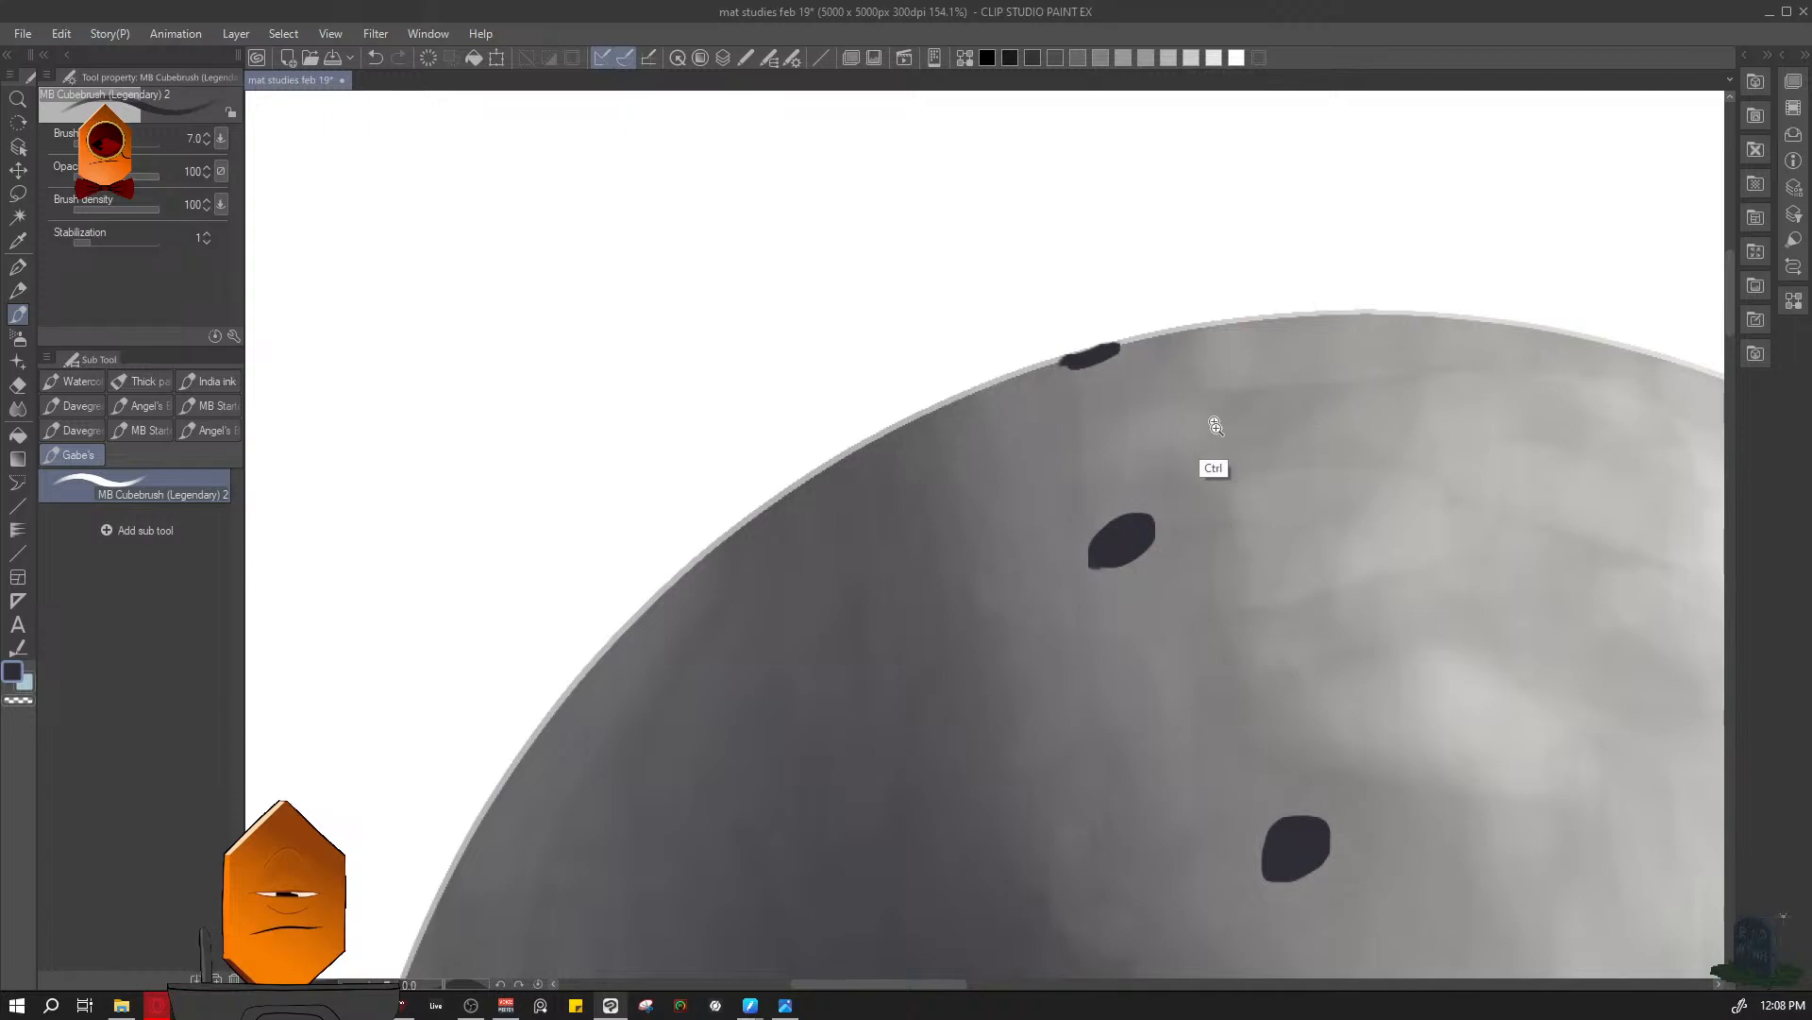
pyautogui.scroll(-4, 1205, 417)
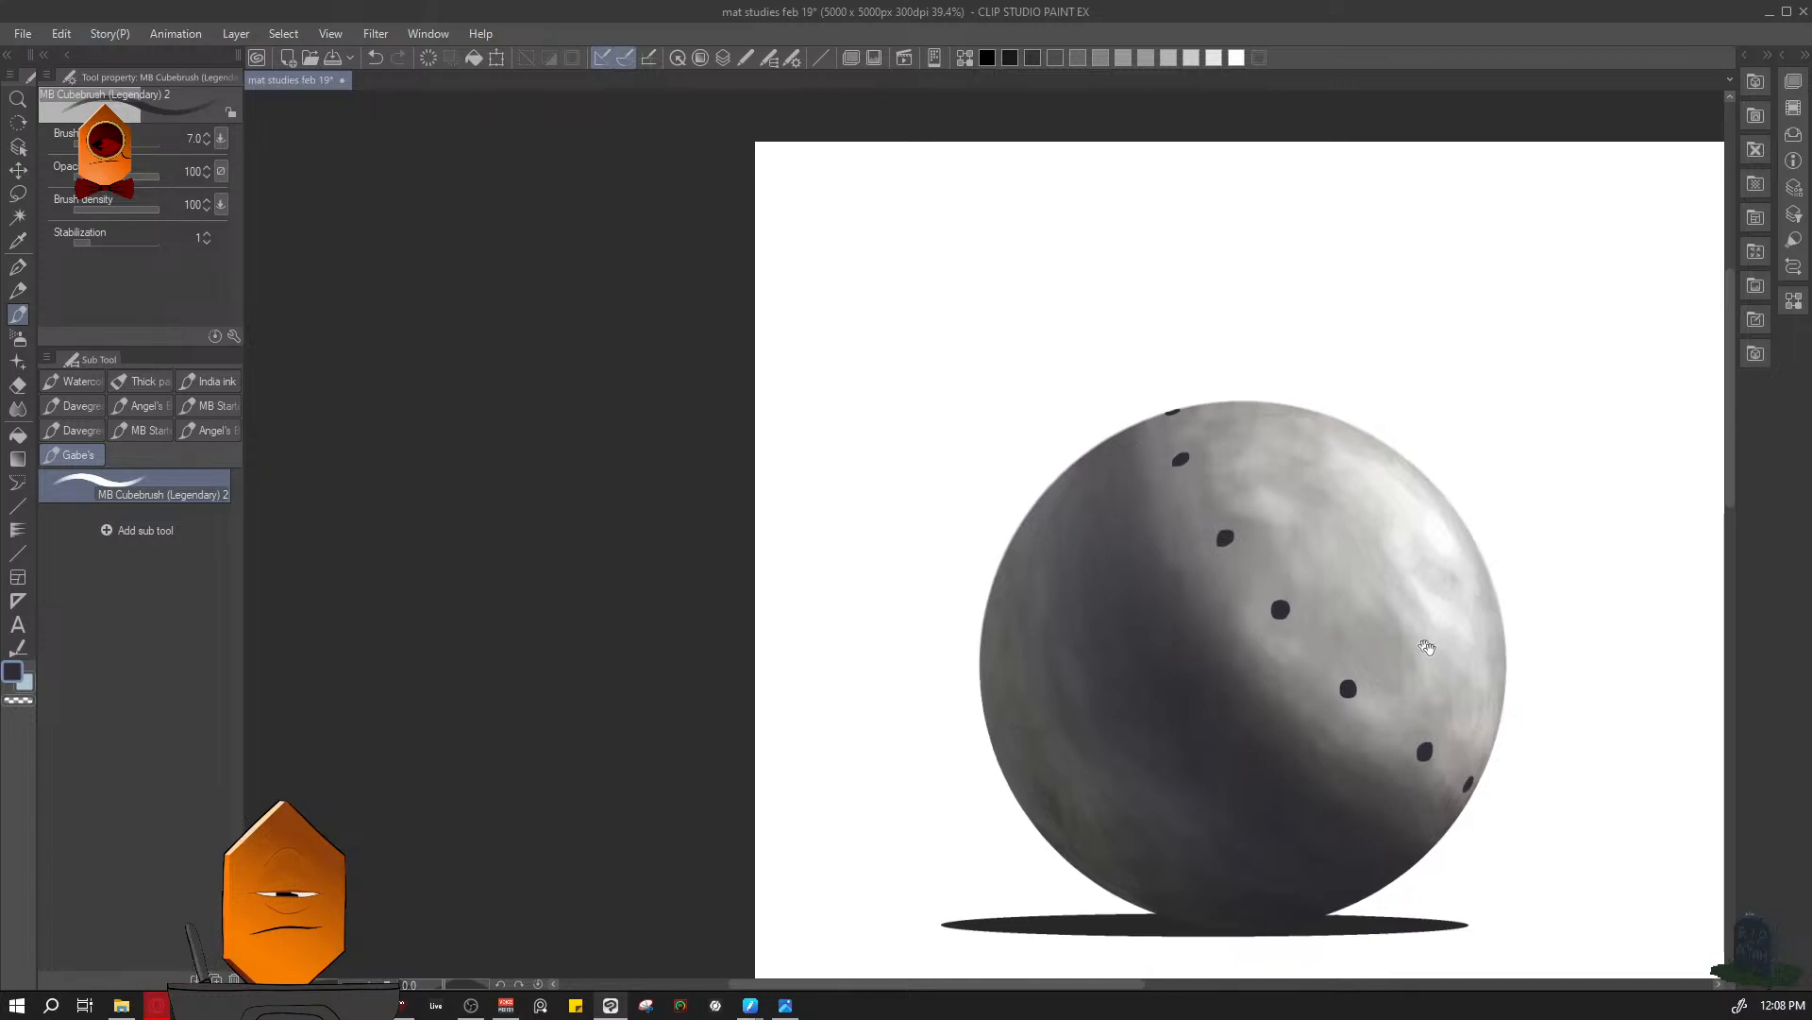
# - Lasso the lowest perforation, nudge it slightly toward the sphere's outer edge, and save the drawing
pyautogui.scroll(1, 1317, 605)
pyautogui.moveTo(1346, 587); pyautogui.dragTo(1388, 566)
pyautogui.press('m')
pyautogui.moveTo(1368, 680); pyautogui.dragTo(1368, 723)
pyautogui.click(1348, 769)
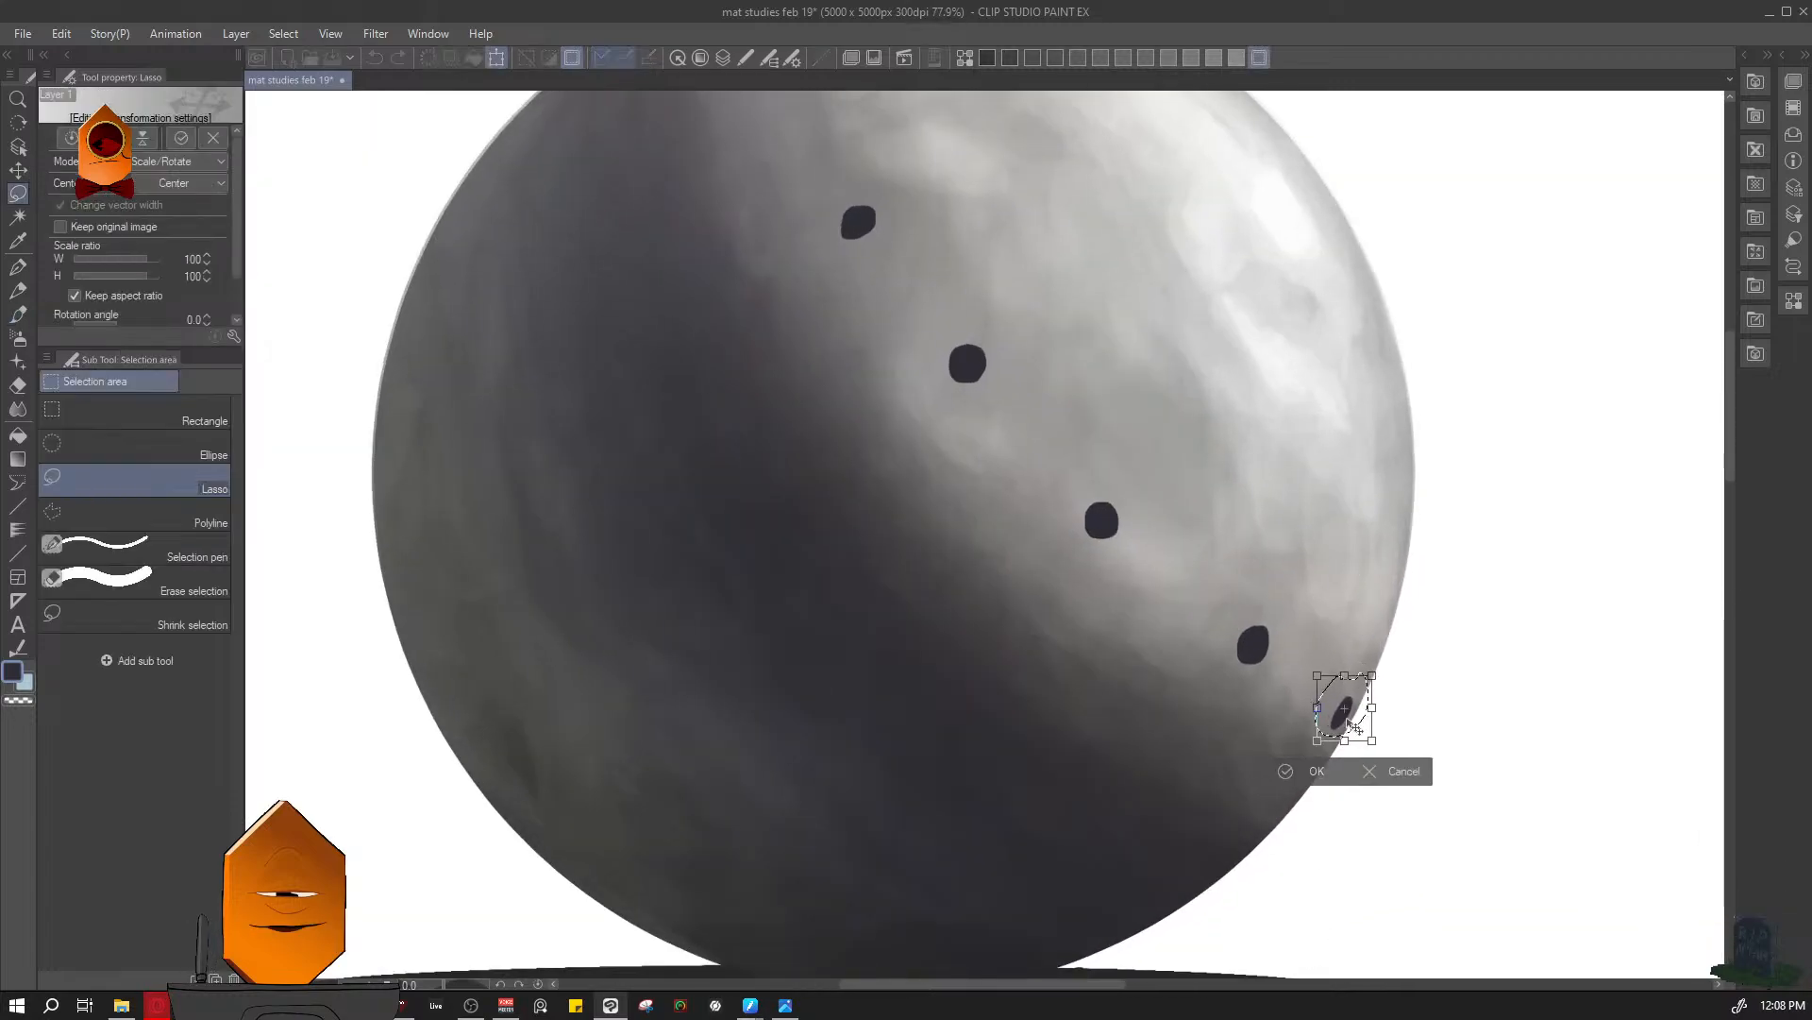
pyautogui.hotkey('ctrl', 'd')
pyautogui.moveTo(1475, 522); pyautogui.dragTo(1396, 626)
pyautogui.hotkey('ctrl', 's')
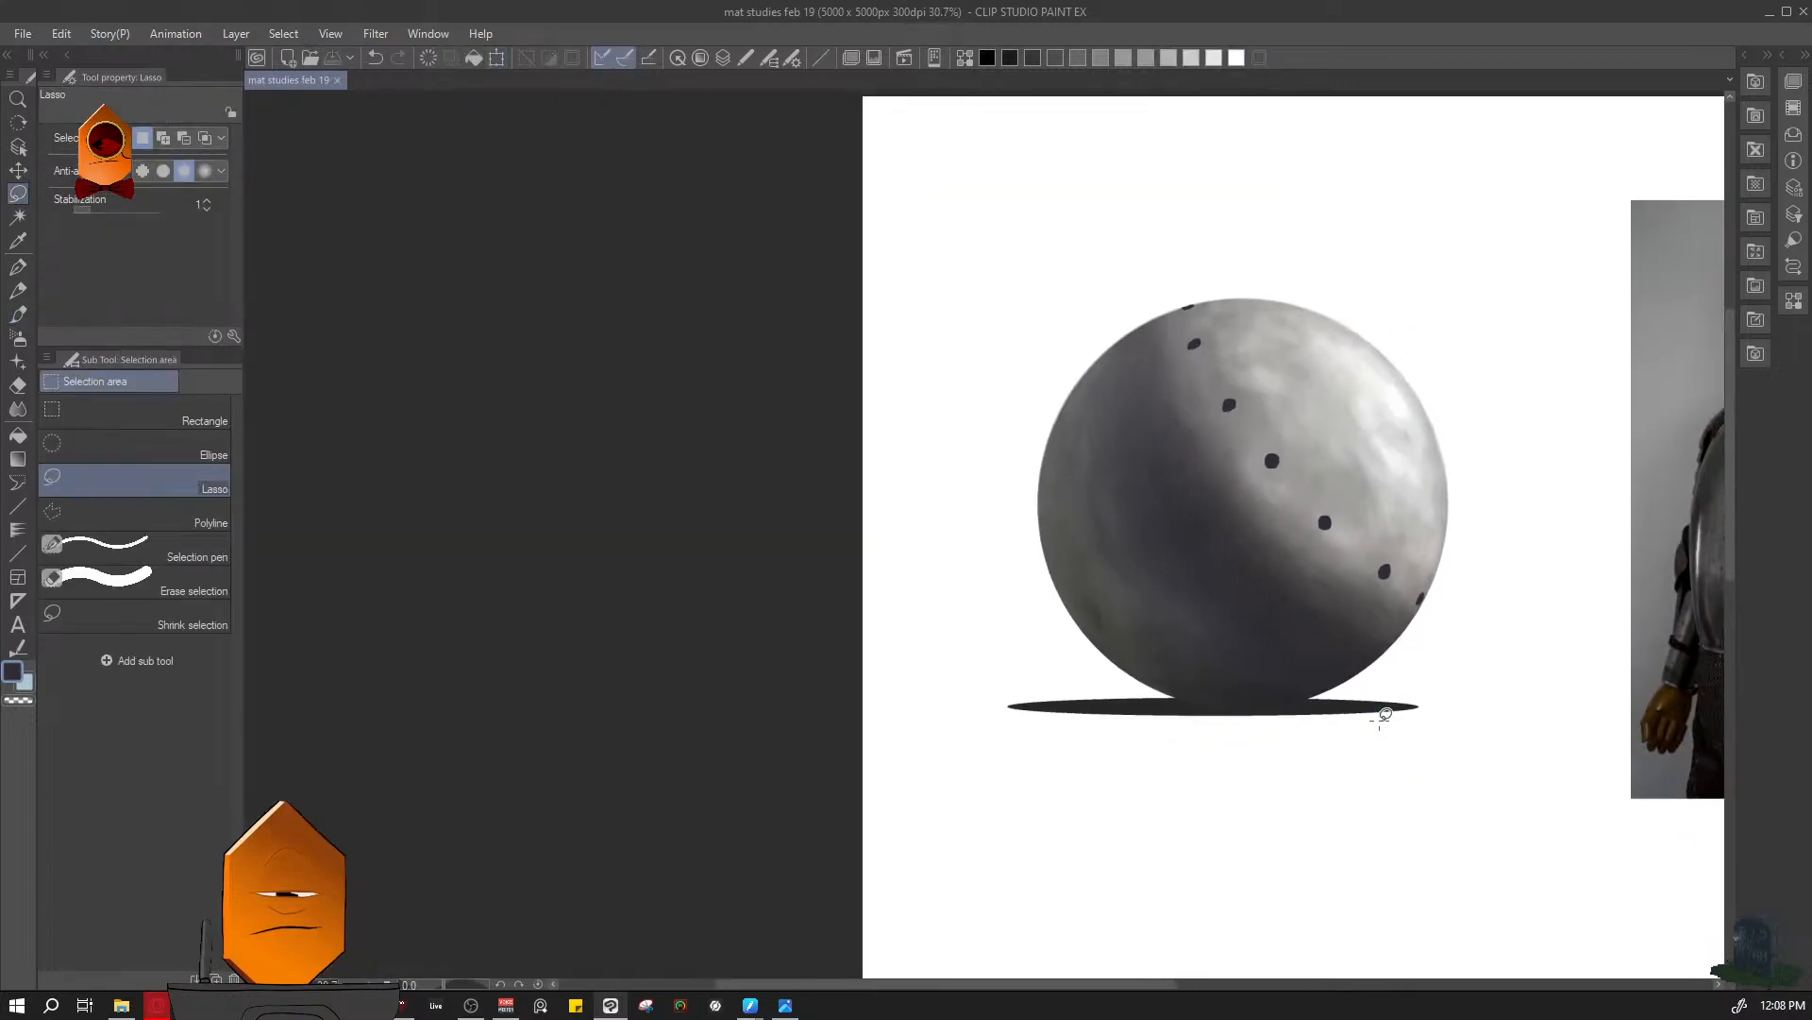
pyautogui.moveTo(1498, 547)
pyautogui.mouseDown()
pyautogui.moveTo(1474, 607)
pyautogui.moveTo(1312, 609)
pyautogui.mouseUp()
pyautogui.scroll(-2, 1312, 609)
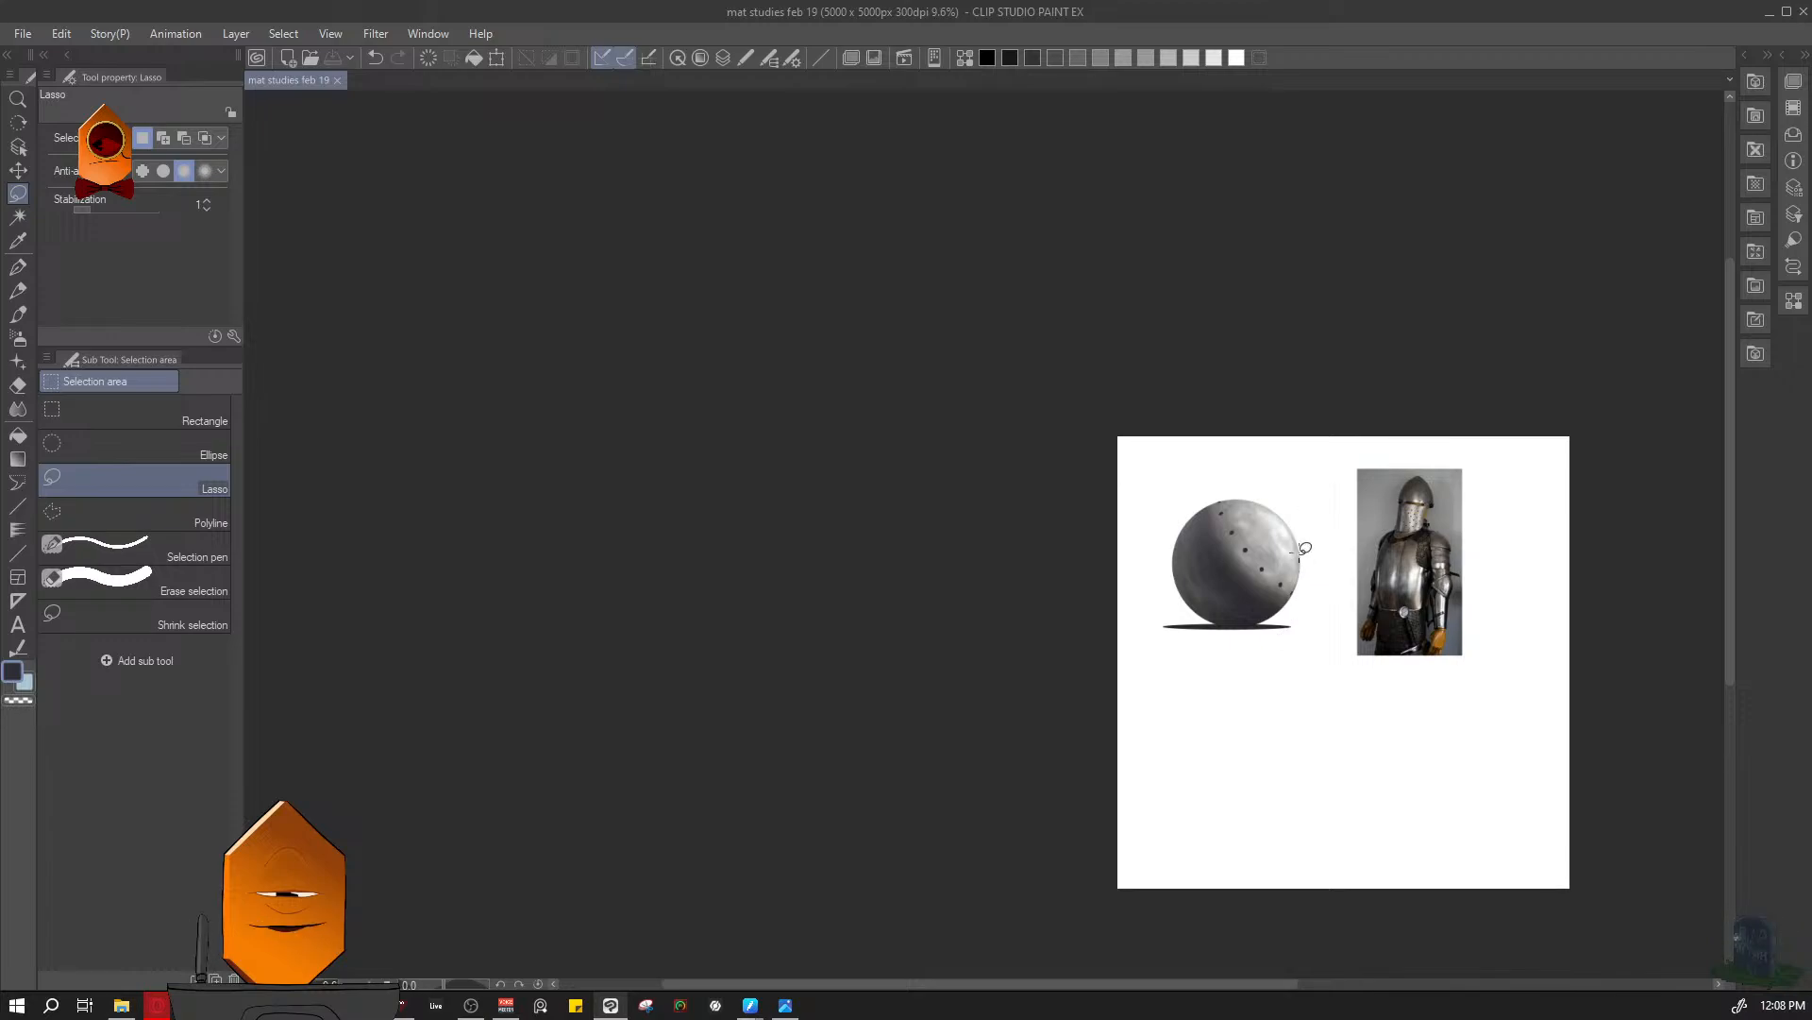
pyautogui.scroll(5, 1282, 572)
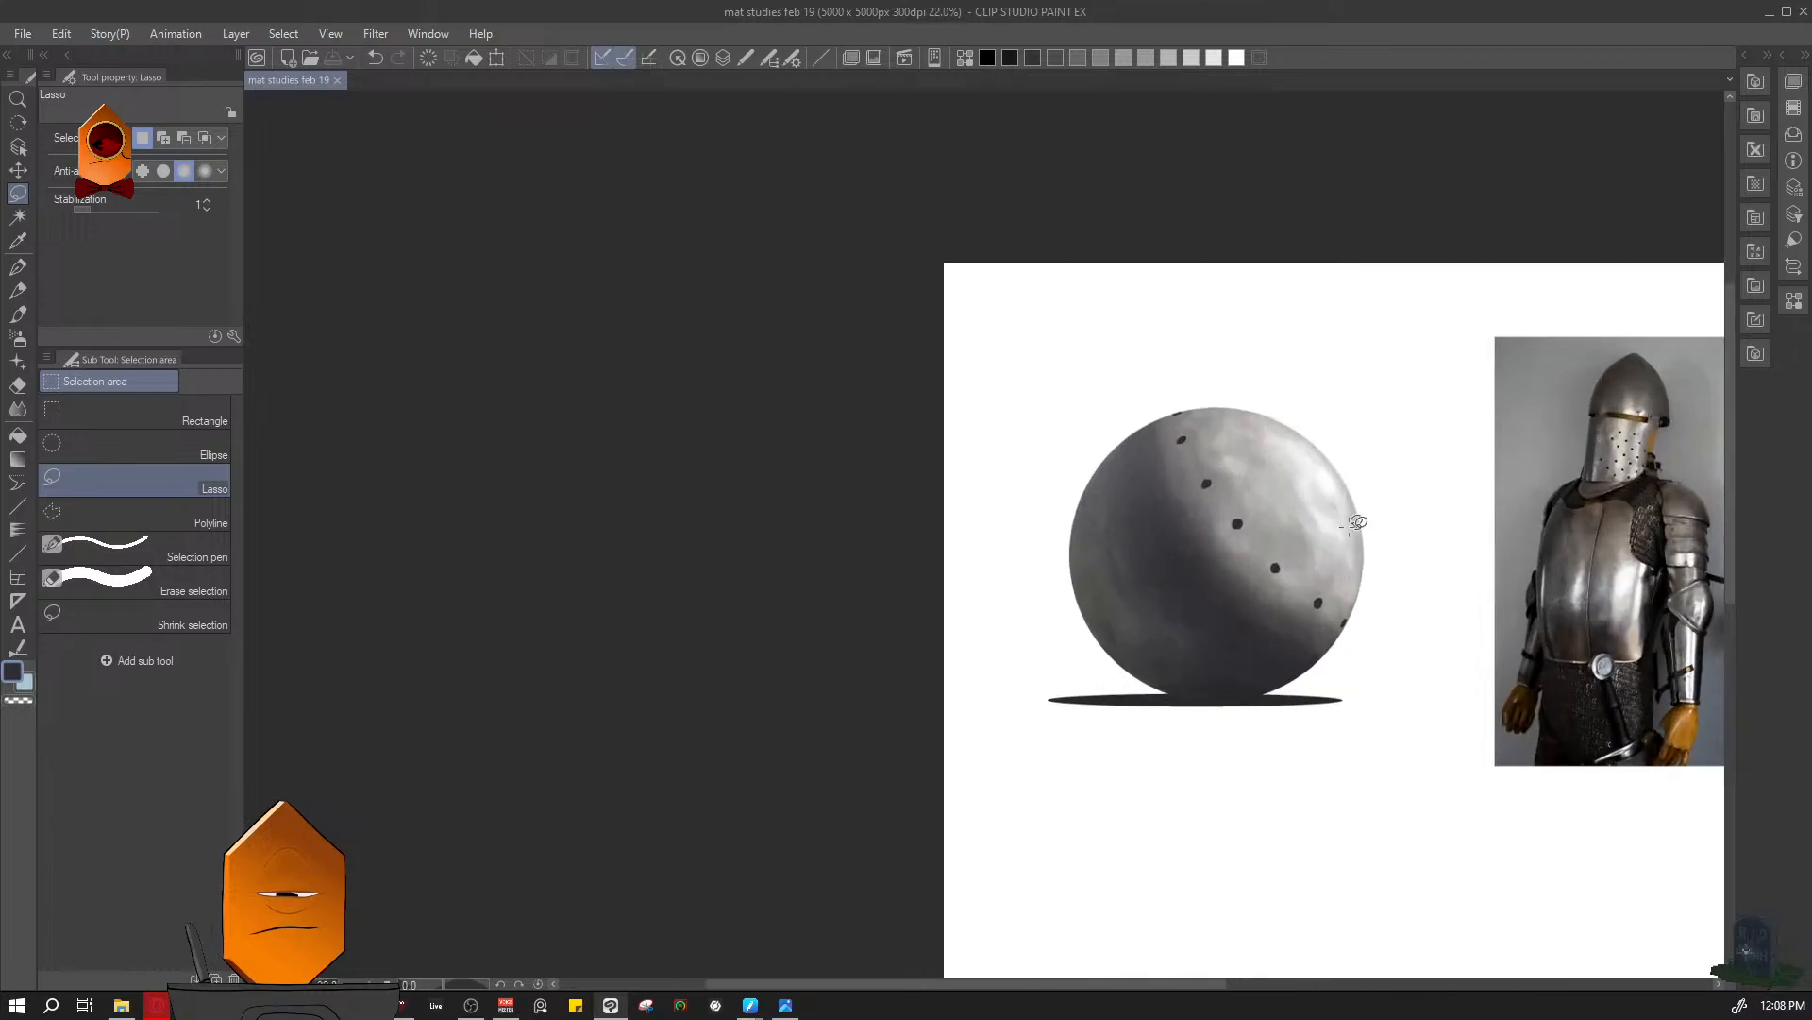
# - Erase the thin perforation on the sphere's upper rim with transparent colour, enlarging the brush to size 15
pyautogui.scroll(3, 1152, 404)
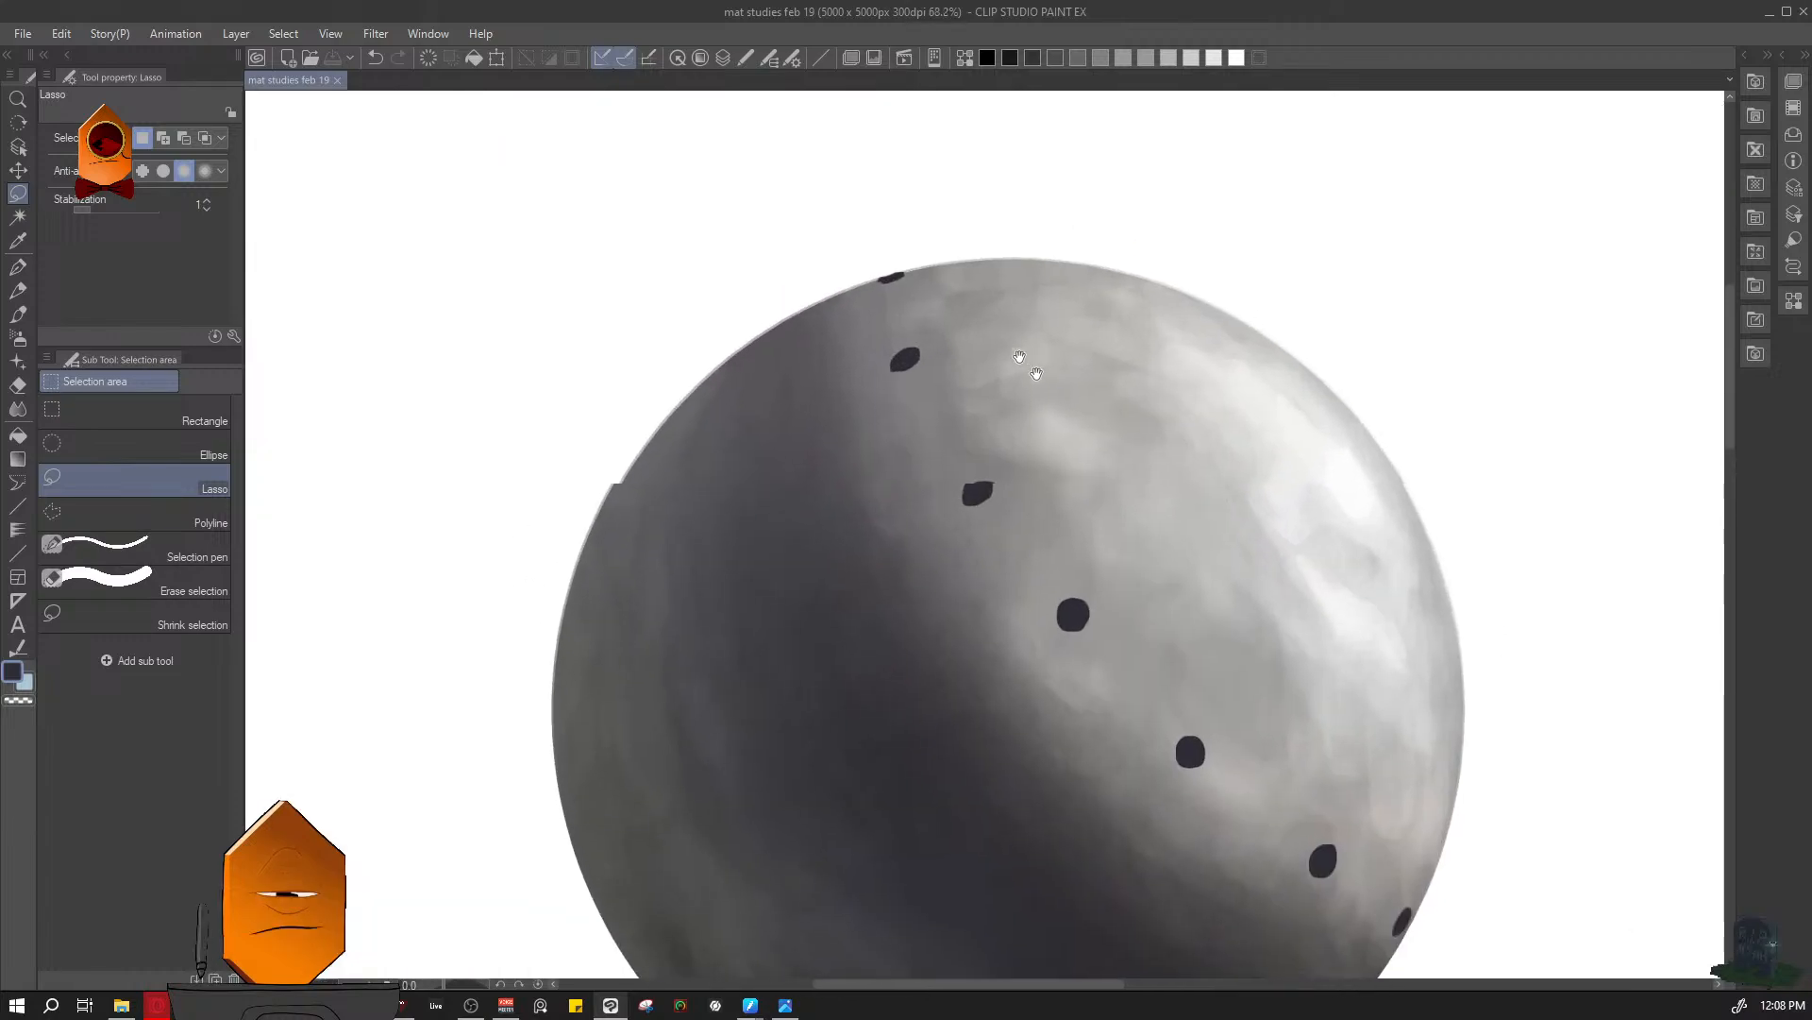
pyautogui.press('b')
pyautogui.moveTo(1083, 518); pyautogui.dragTo(1109, 501)
pyautogui.hotkey('ctrl', 'z')
pyautogui.press('c')
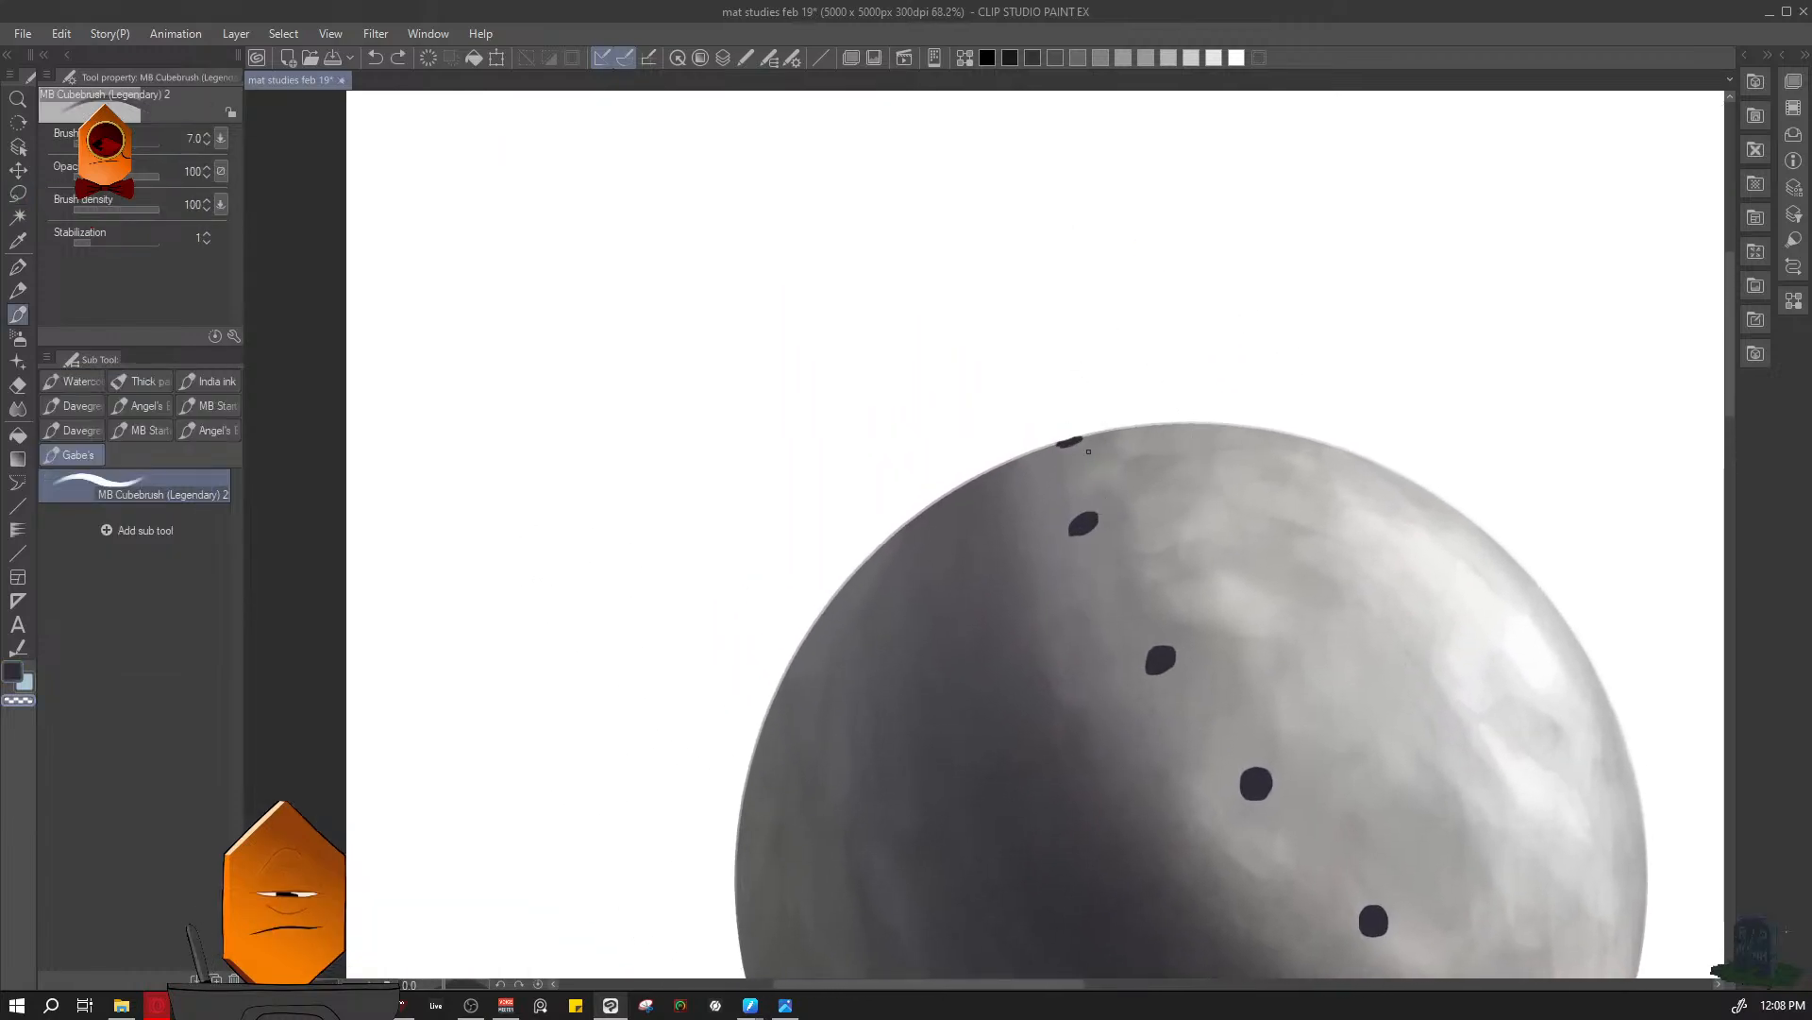
pyautogui.press(']')
pyautogui.press(']')
pyautogui.press(']')
pyautogui.press(']')
pyautogui.press(']')
pyautogui.press(']')
pyautogui.press(']')
pyautogui.press('c')
pyautogui.press('[')
pyautogui.press('[')
pyautogui.press('[')
pyautogui.press('[')
pyautogui.press('[')
pyautogui.press('[')
pyautogui.press('[')
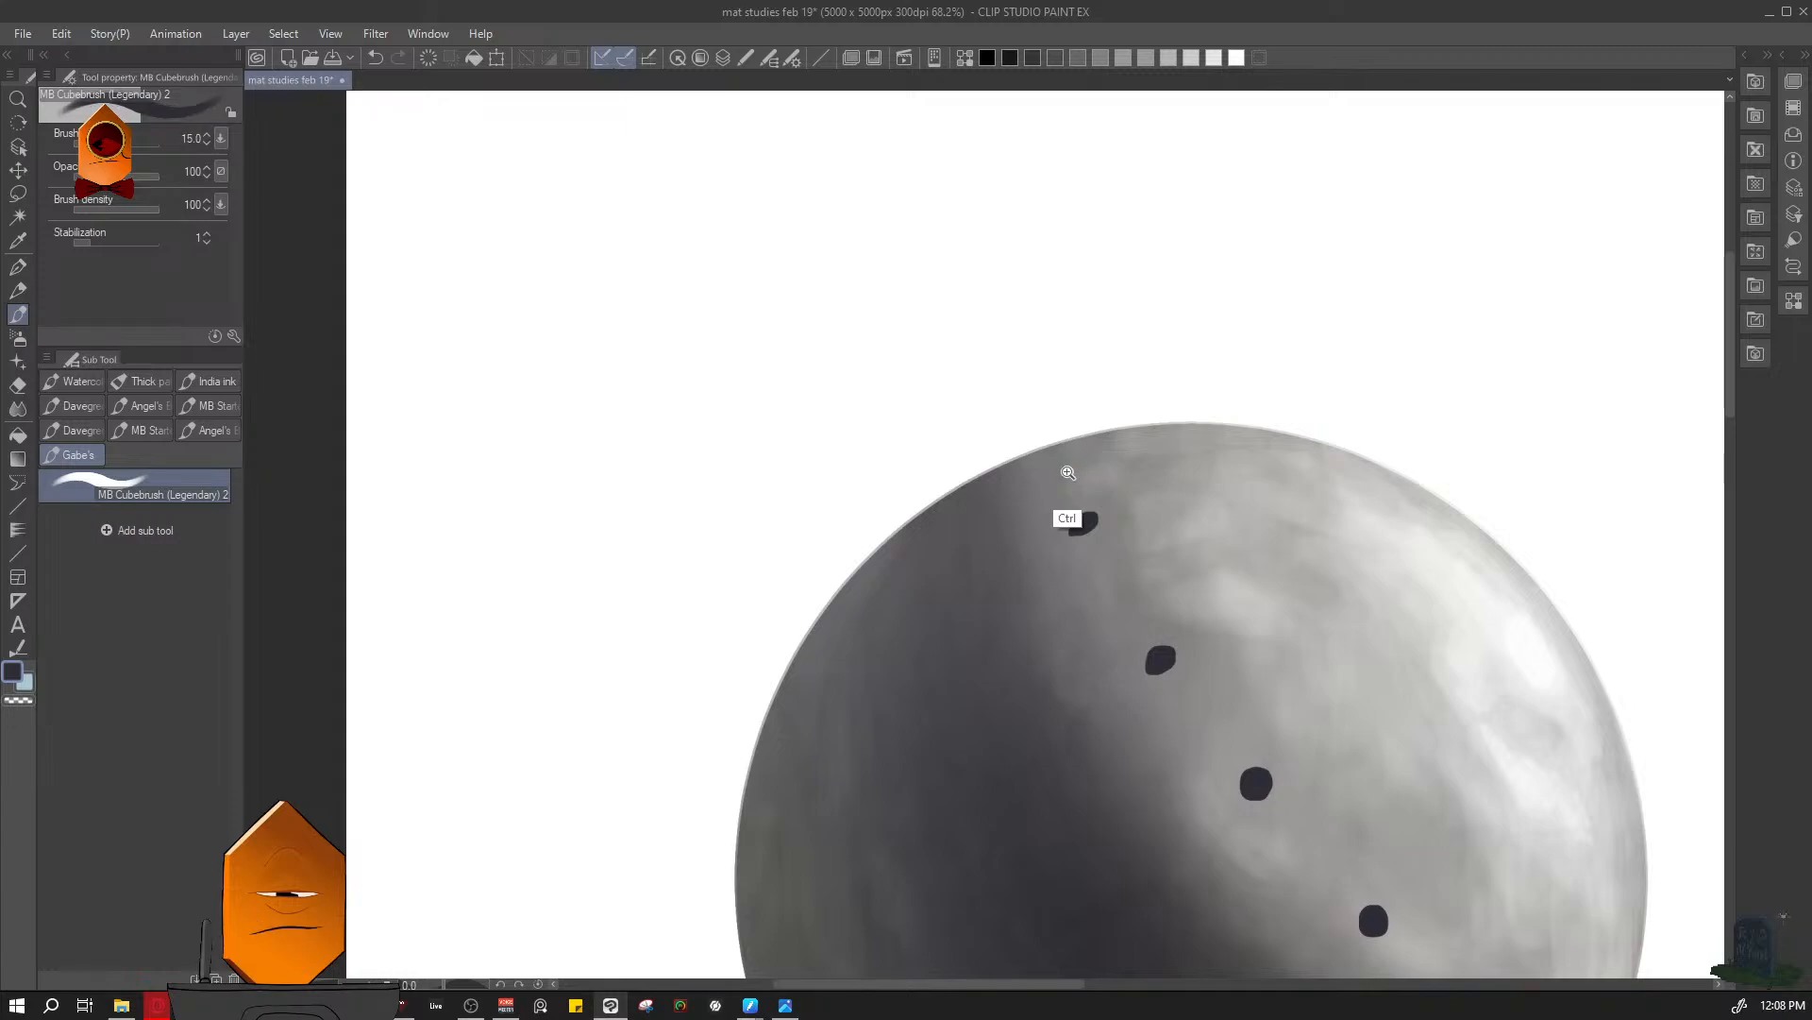
# - Repaint a small dark perforation flush with the sphere's upper rim at brush size 9, refining its shape at size 6
pyautogui.scroll(3, 1067, 469)
pyautogui.moveTo(1018, 439); pyautogui.dragTo(1026, 444)
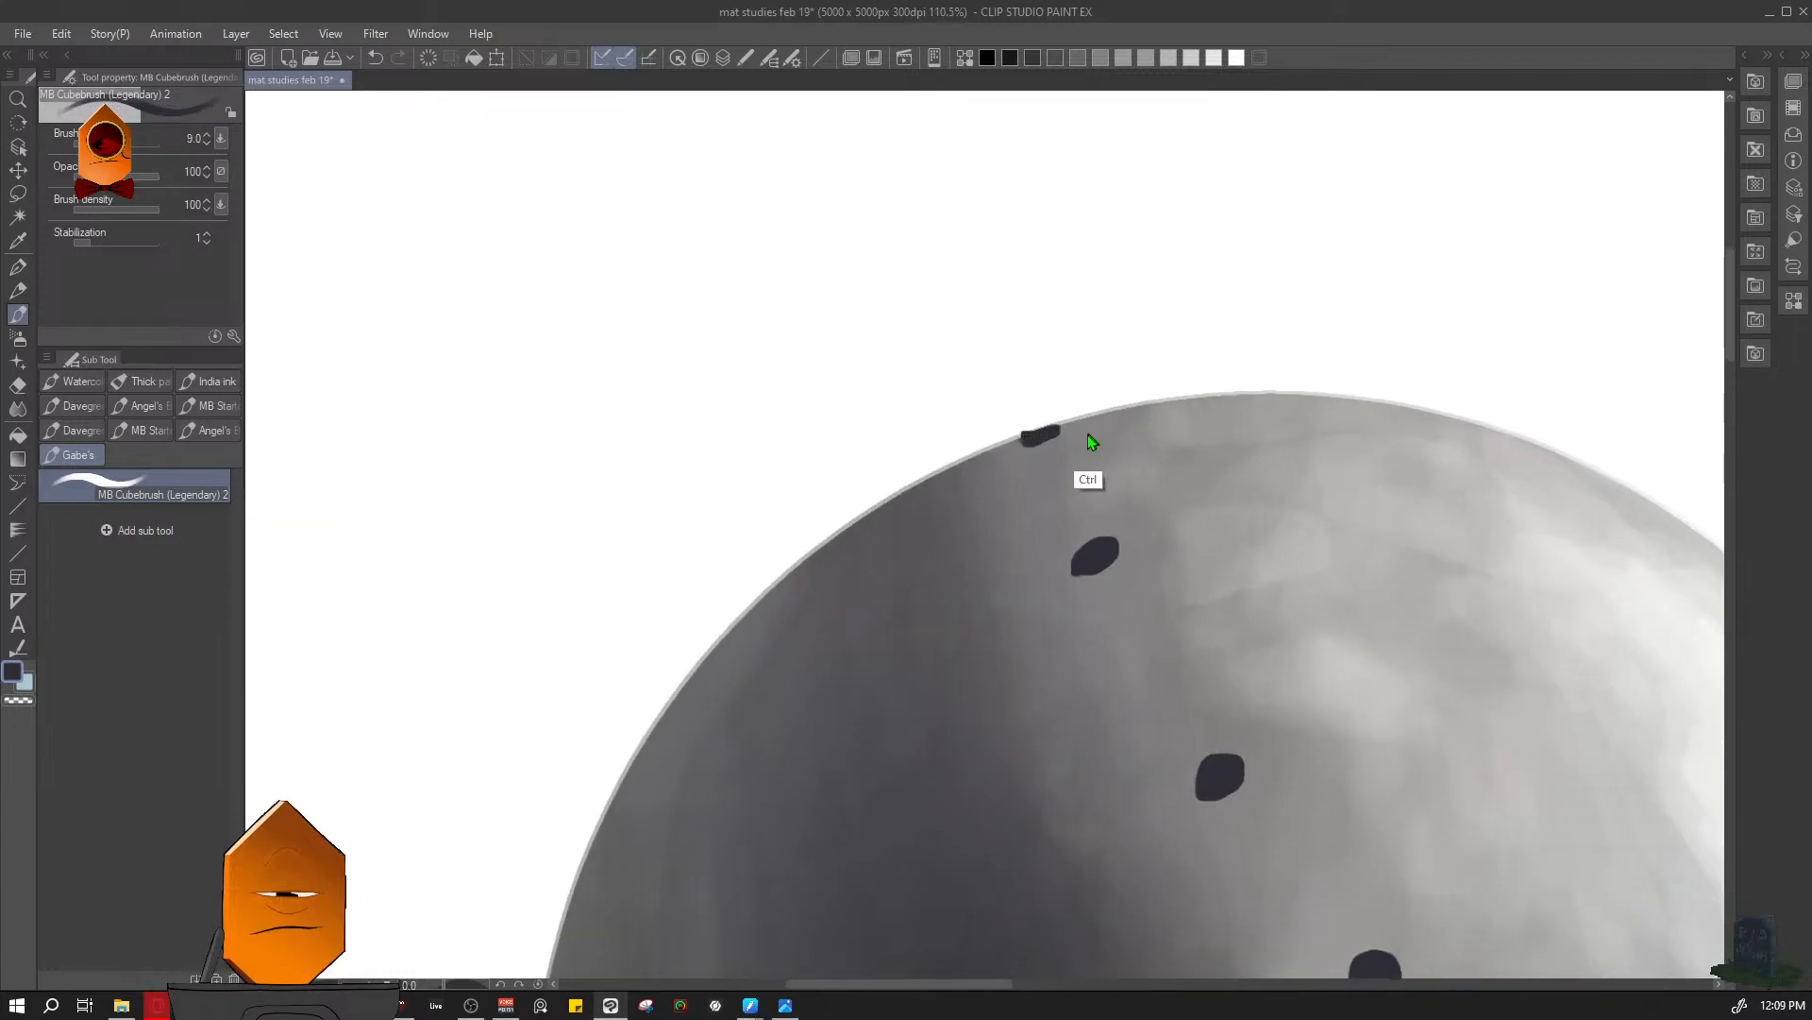
pyautogui.scroll(2, 1048, 439)
pyautogui.press('[')
pyautogui.press('[')
pyautogui.press('[')
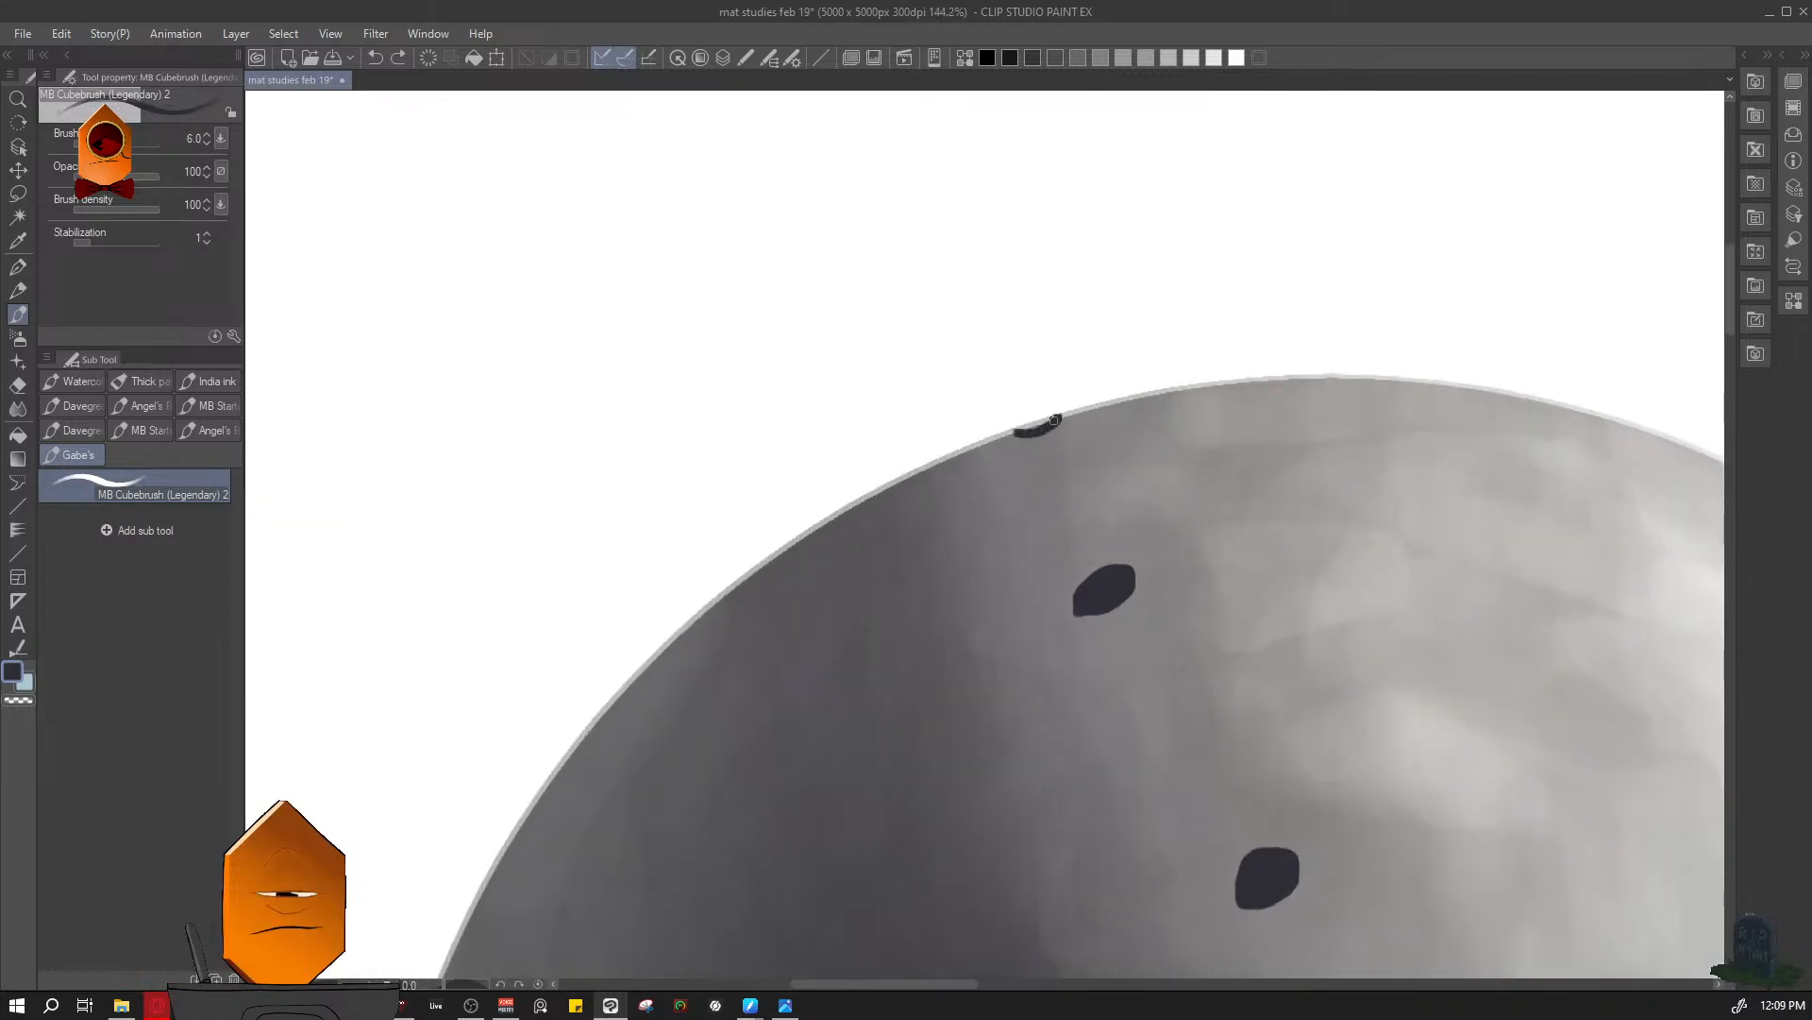
# - Examine the spacing and foreshortening of the perforation row from close up and beside the armour reference
pyautogui.scroll(-6, 1020, 431)
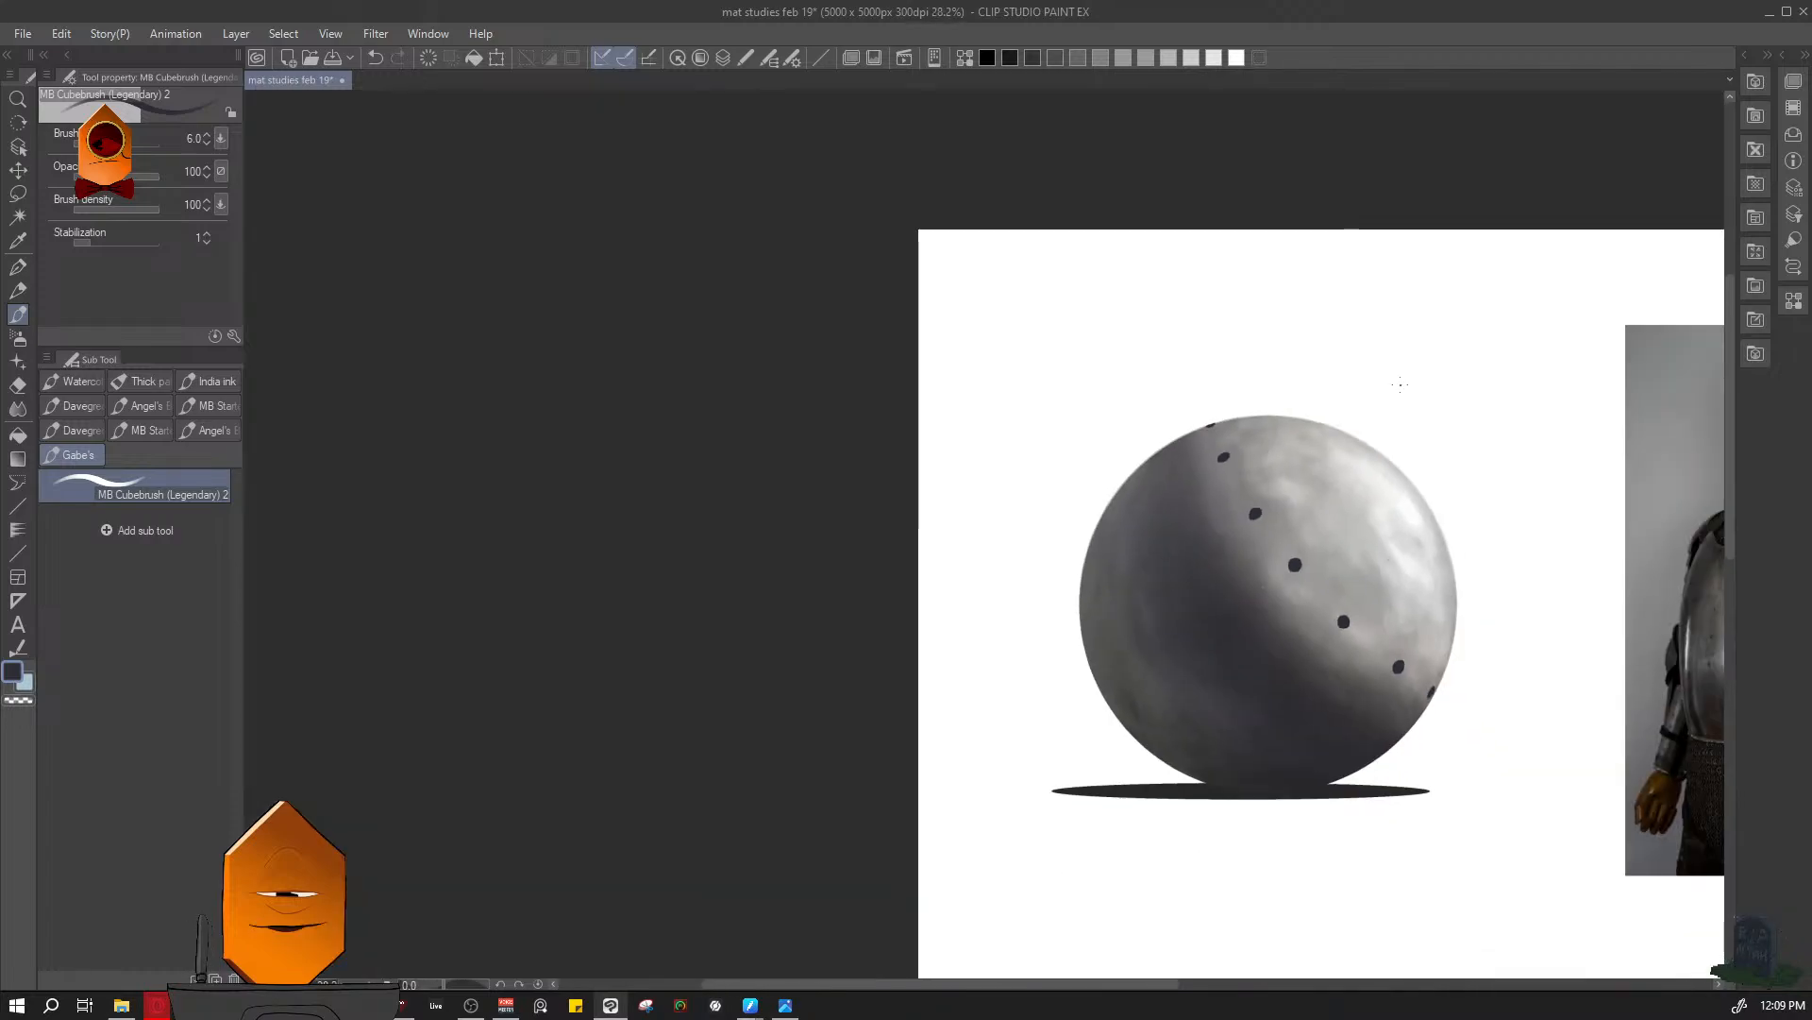
pyautogui.scroll(4, 1400, 384)
pyautogui.scroll(-3, 1343, 380)
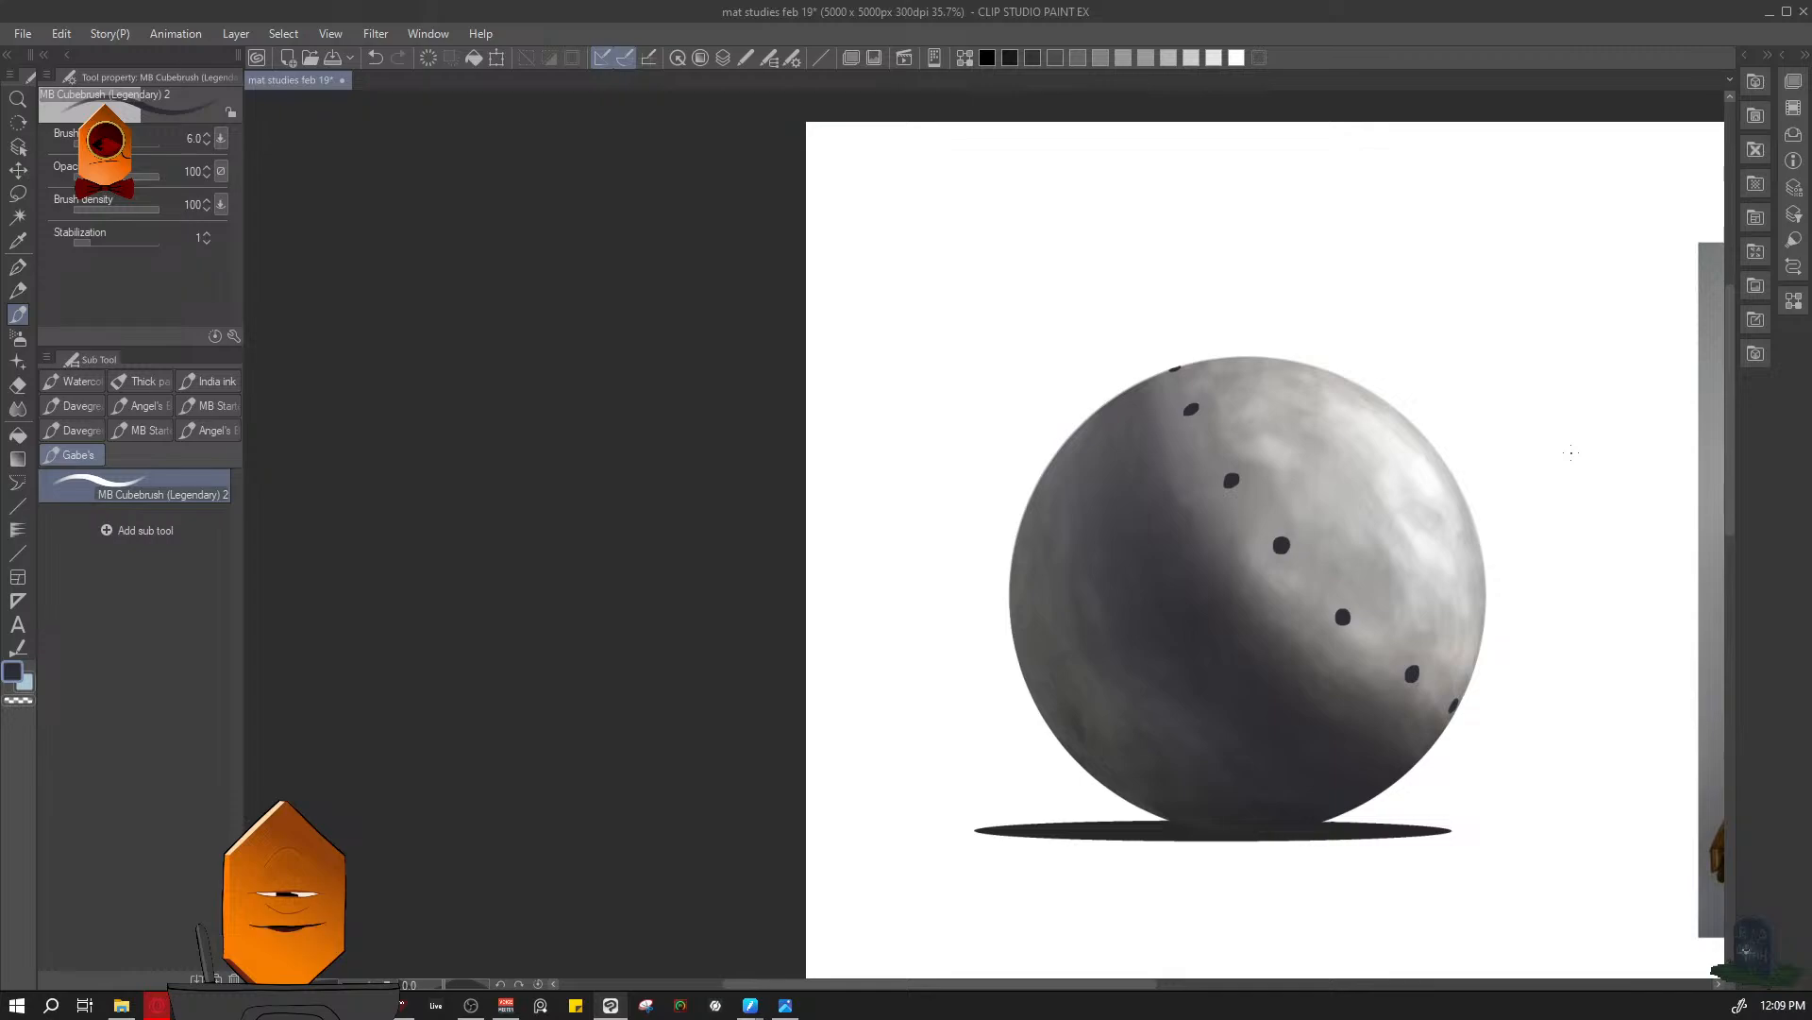
pyautogui.scroll(5, 1213, 314)
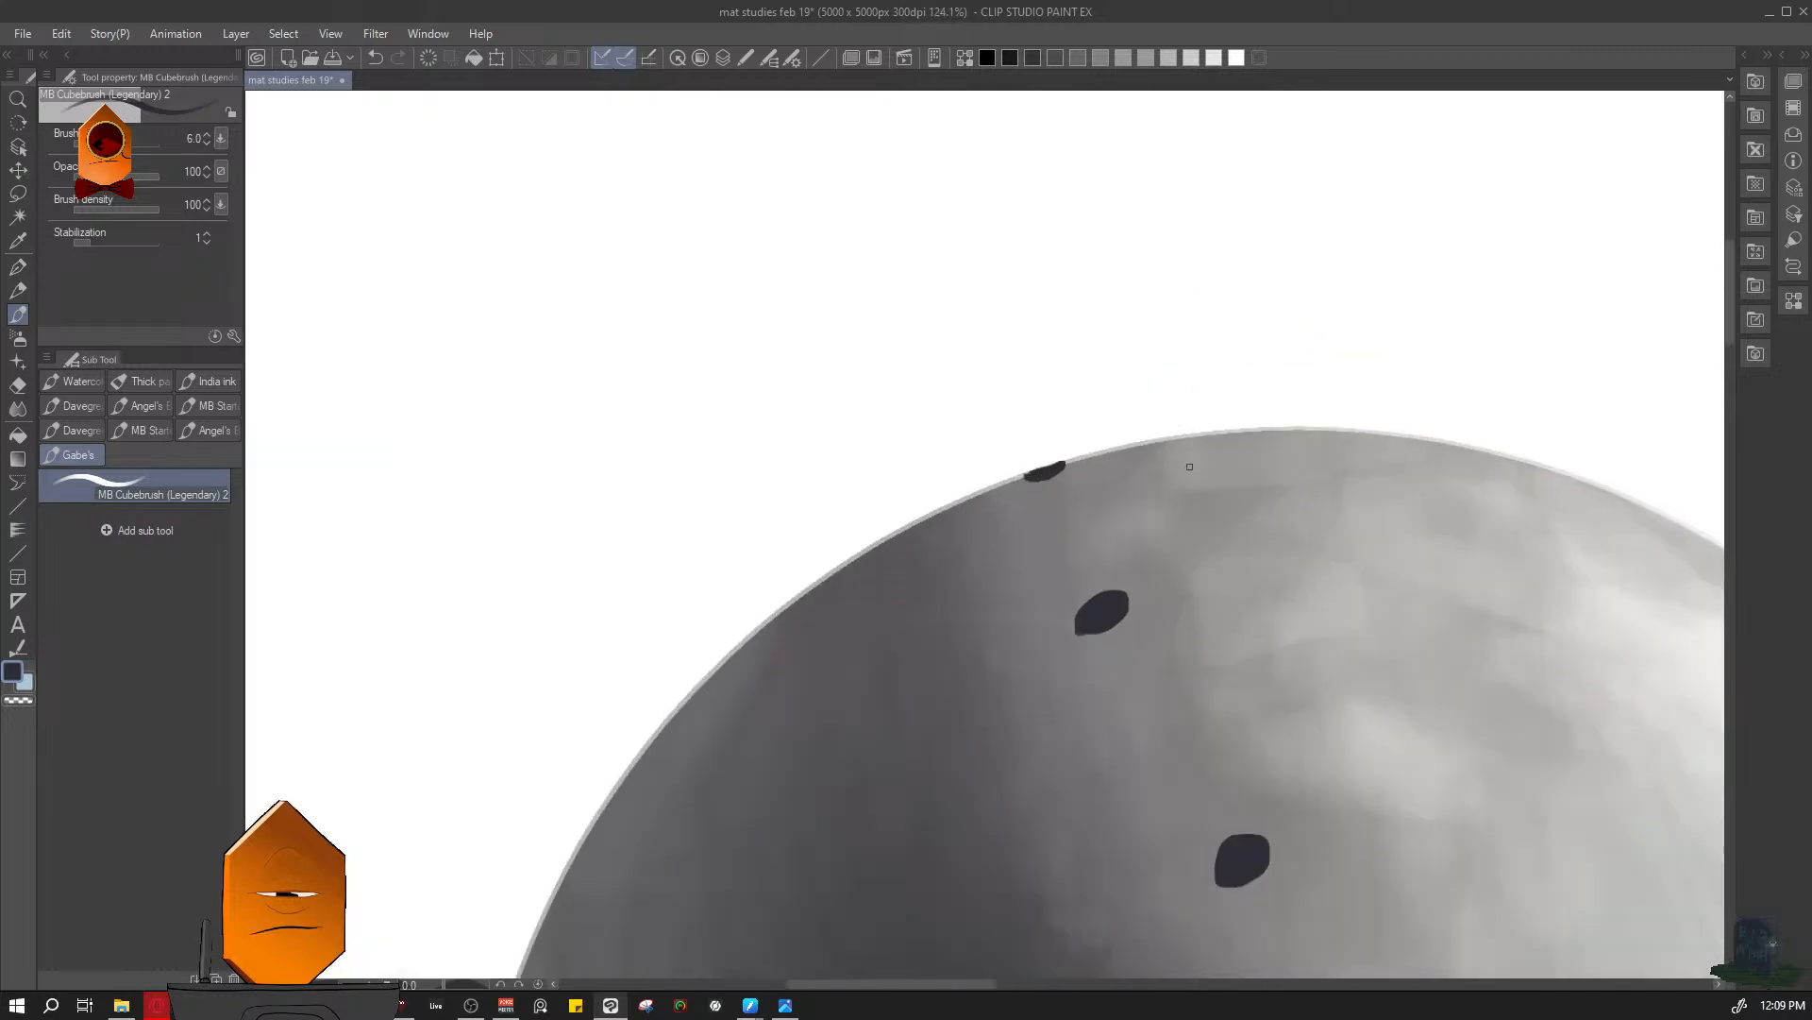
pyautogui.scroll(-6, 1189, 467)
pyautogui.scroll(3, 1214, 408)
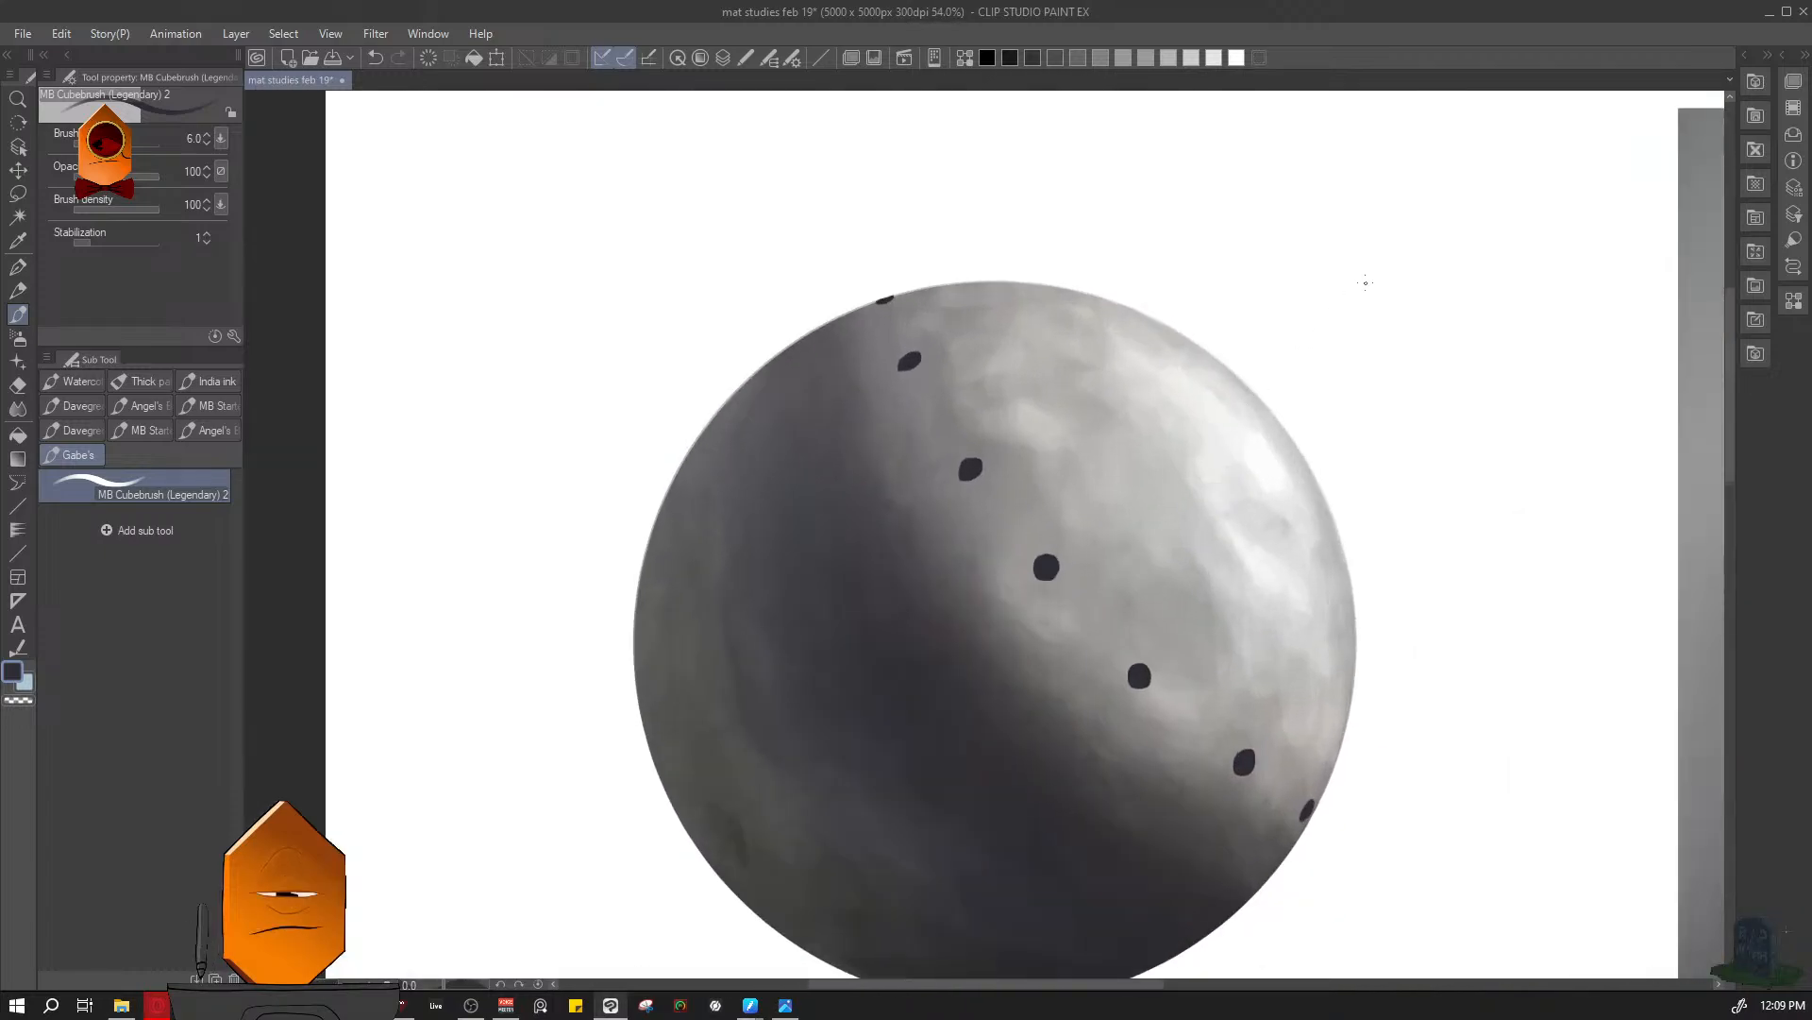
pyautogui.scroll(-2, 1354, 586)
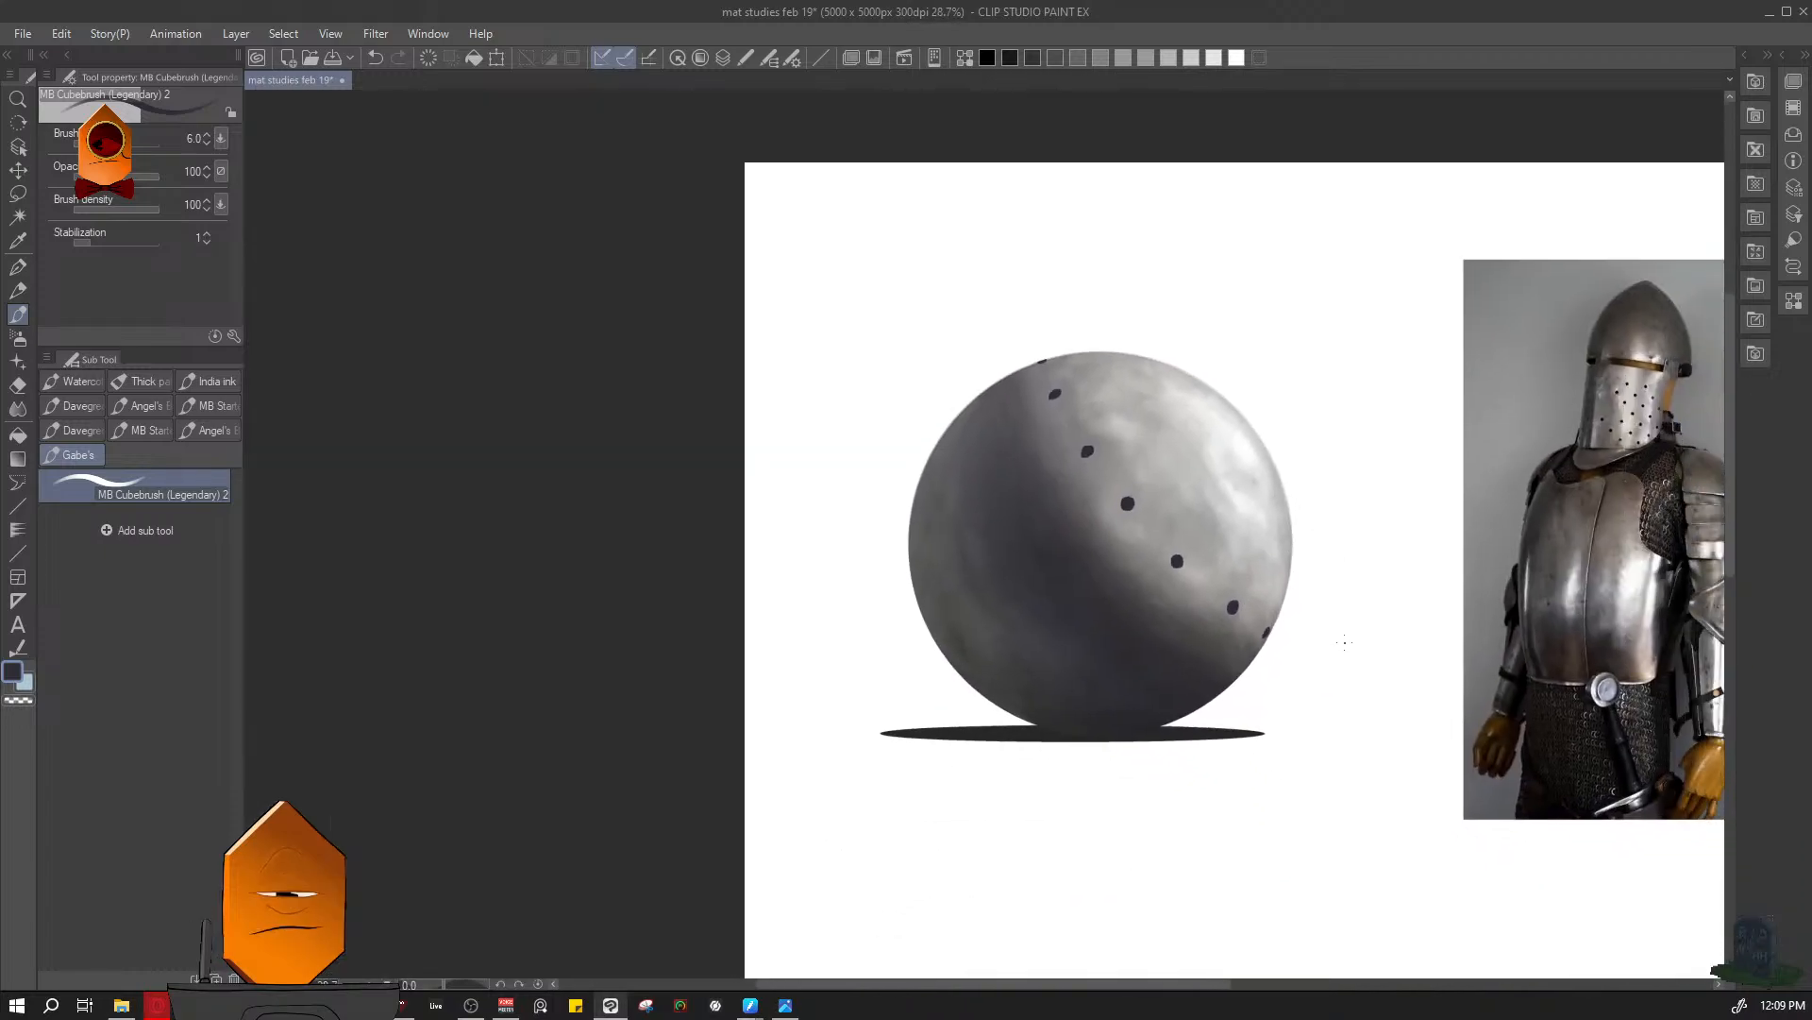
pyautogui.scroll(-1, 1350, 646)
# - Paint a slightly lighter violet-grey crescent along the outer side of the second-lowest perforation at brush size 6 to suggest metal thickness
pyautogui.scroll(7, 1356, 648)
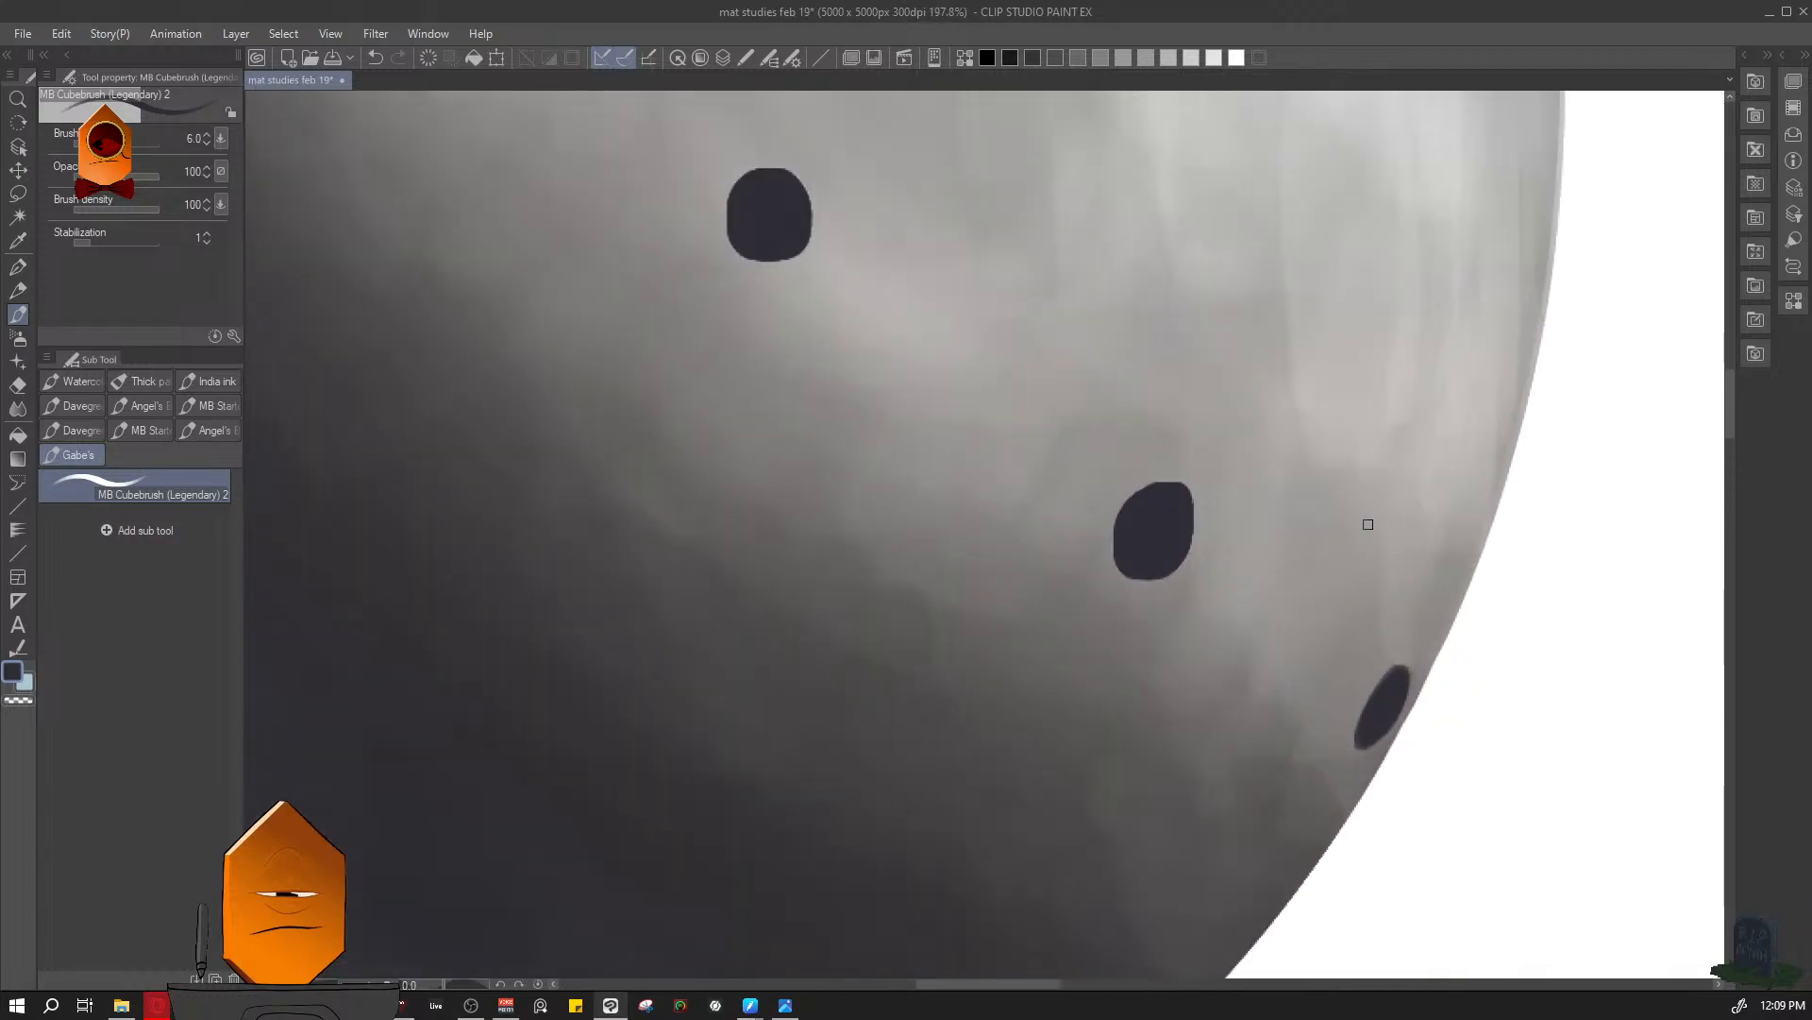
pyautogui.scroll(1, 1156, 635)
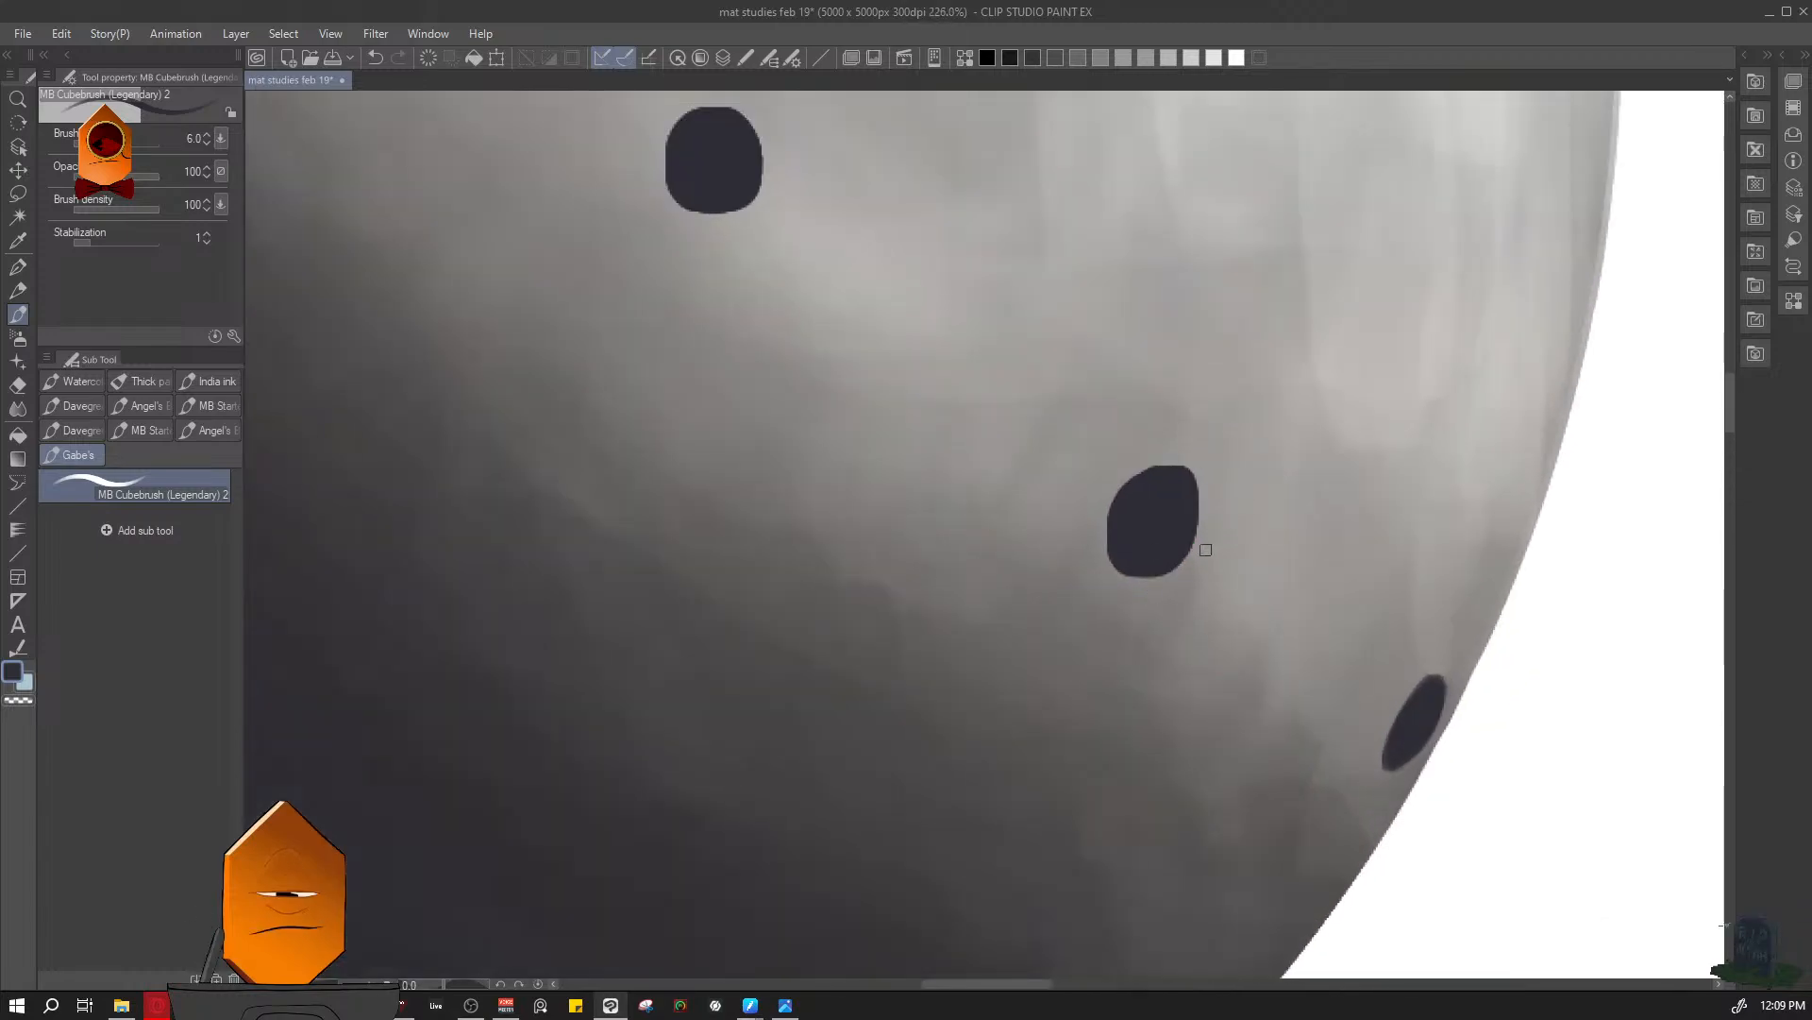
pyautogui.keyDown('alt'); pyautogui.click(1163, 538); pyautogui.keyUp('alt')
pyautogui.press('c')
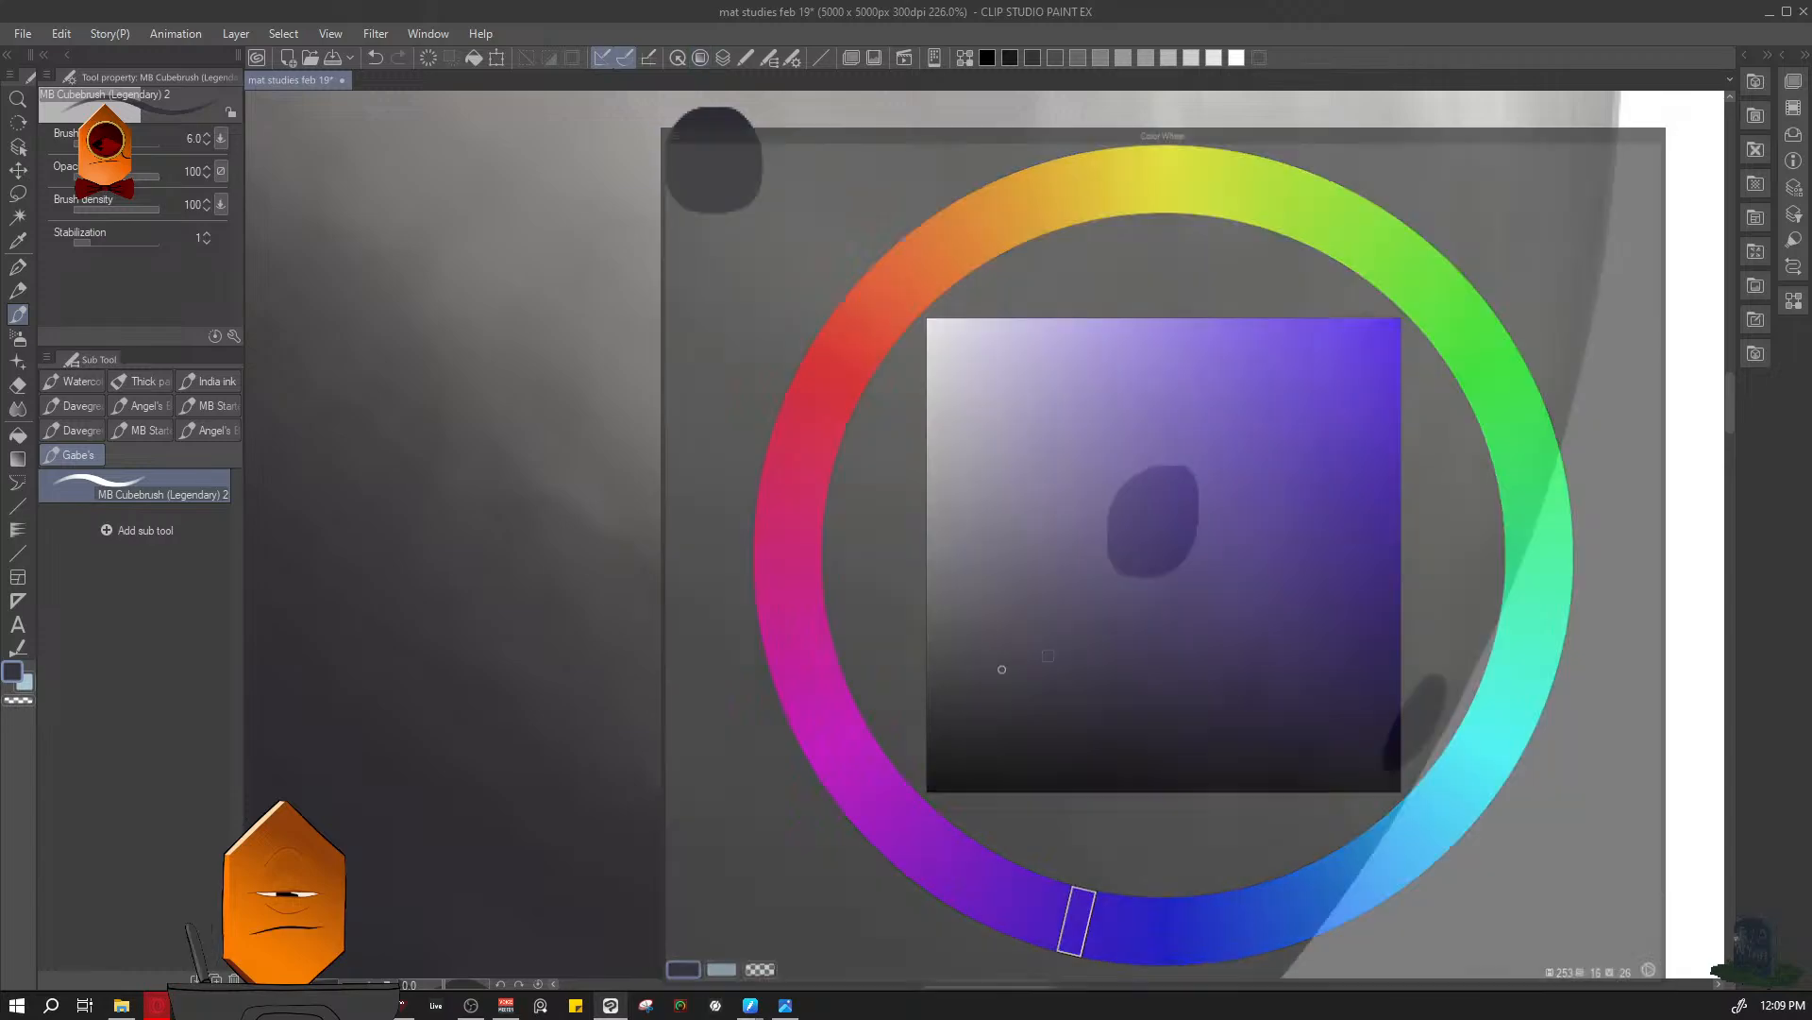
pyautogui.scroll(3, 1186, 473)
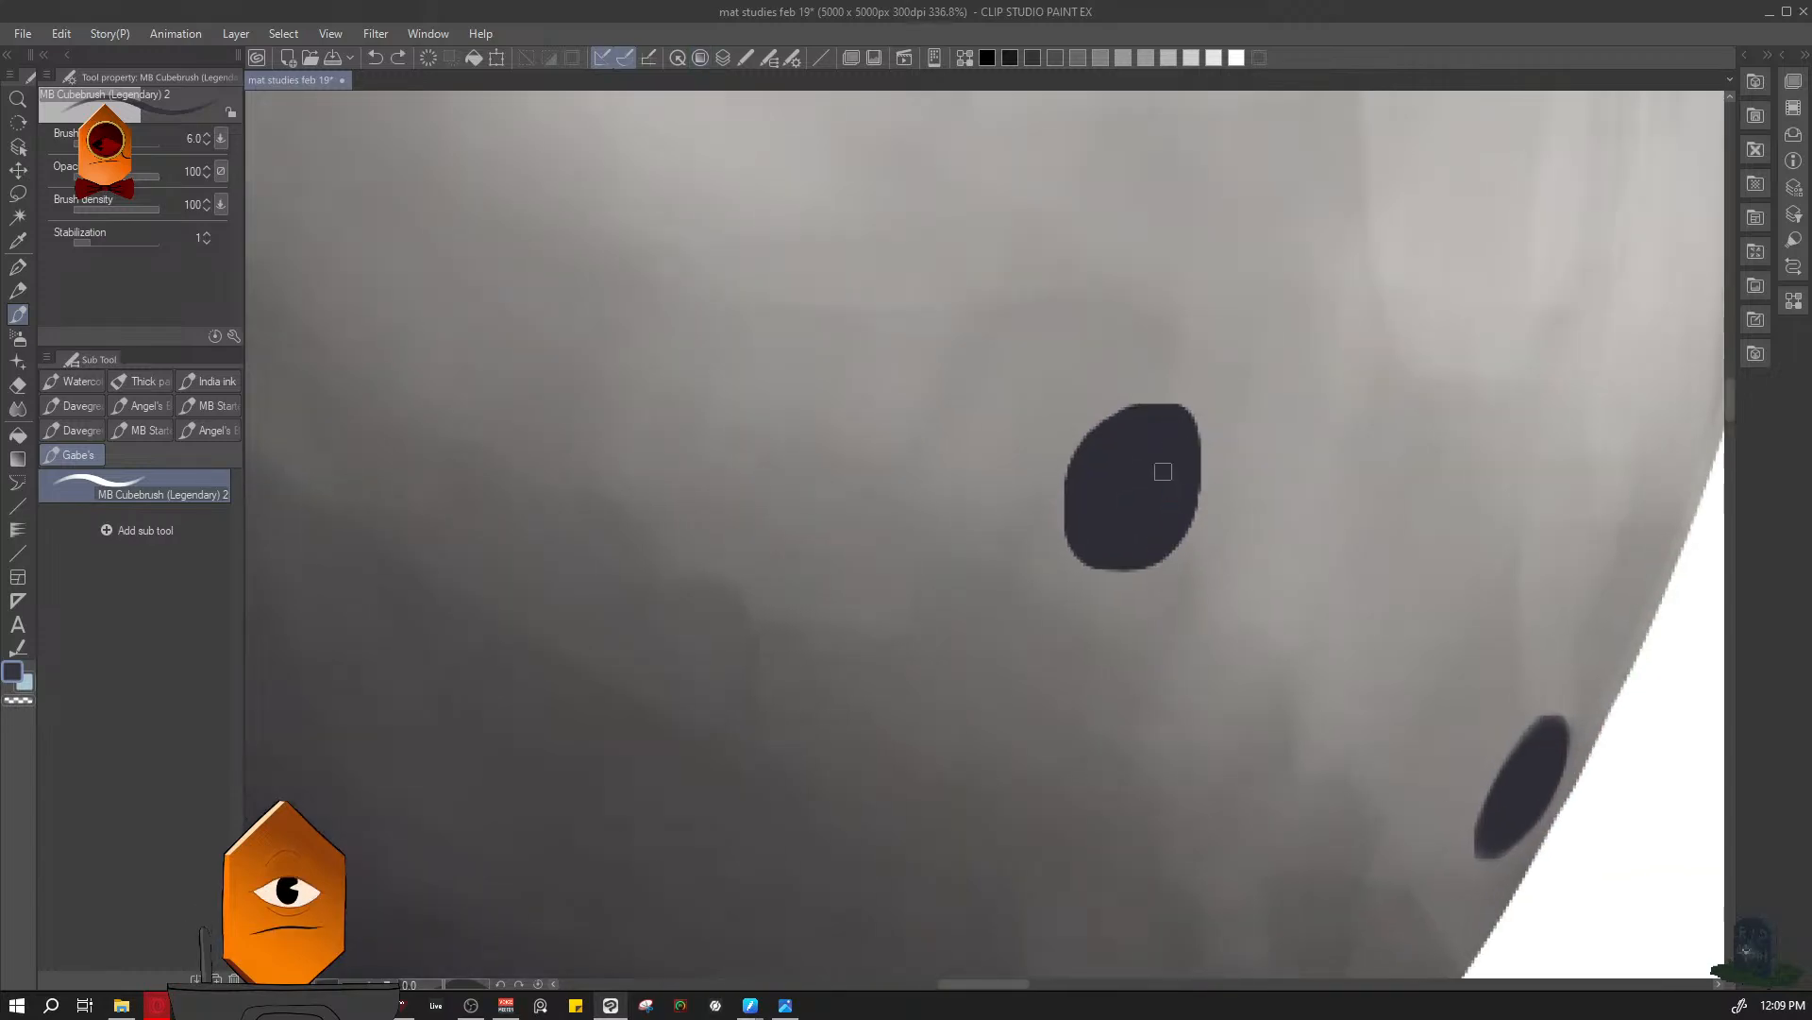
pyautogui.scroll(1, 1154, 453)
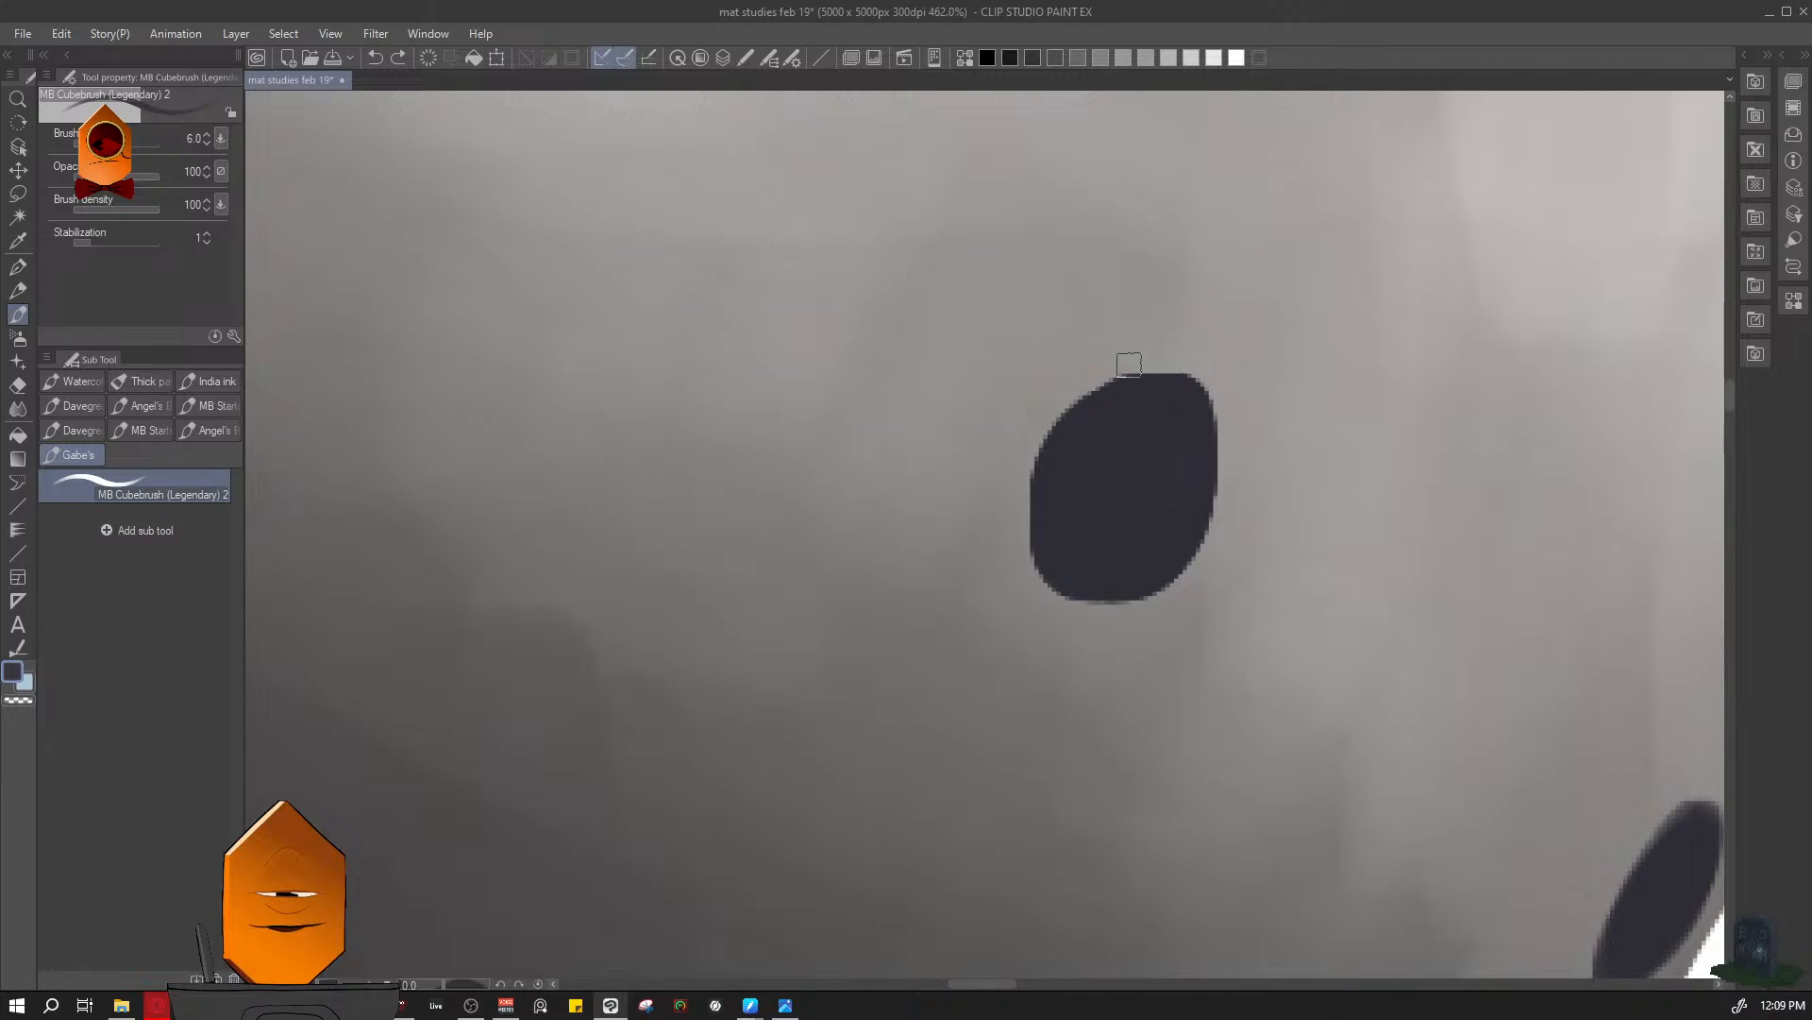
pyautogui.moveTo(1138, 381)
pyautogui.mouseDown()
pyautogui.moveTo(1162, 447)
pyautogui.moveTo(1123, 587)
pyautogui.moveTo(1178, 539)
pyautogui.moveTo(1195, 492)
pyautogui.moveTo(1176, 389)
pyautogui.mouseUp()
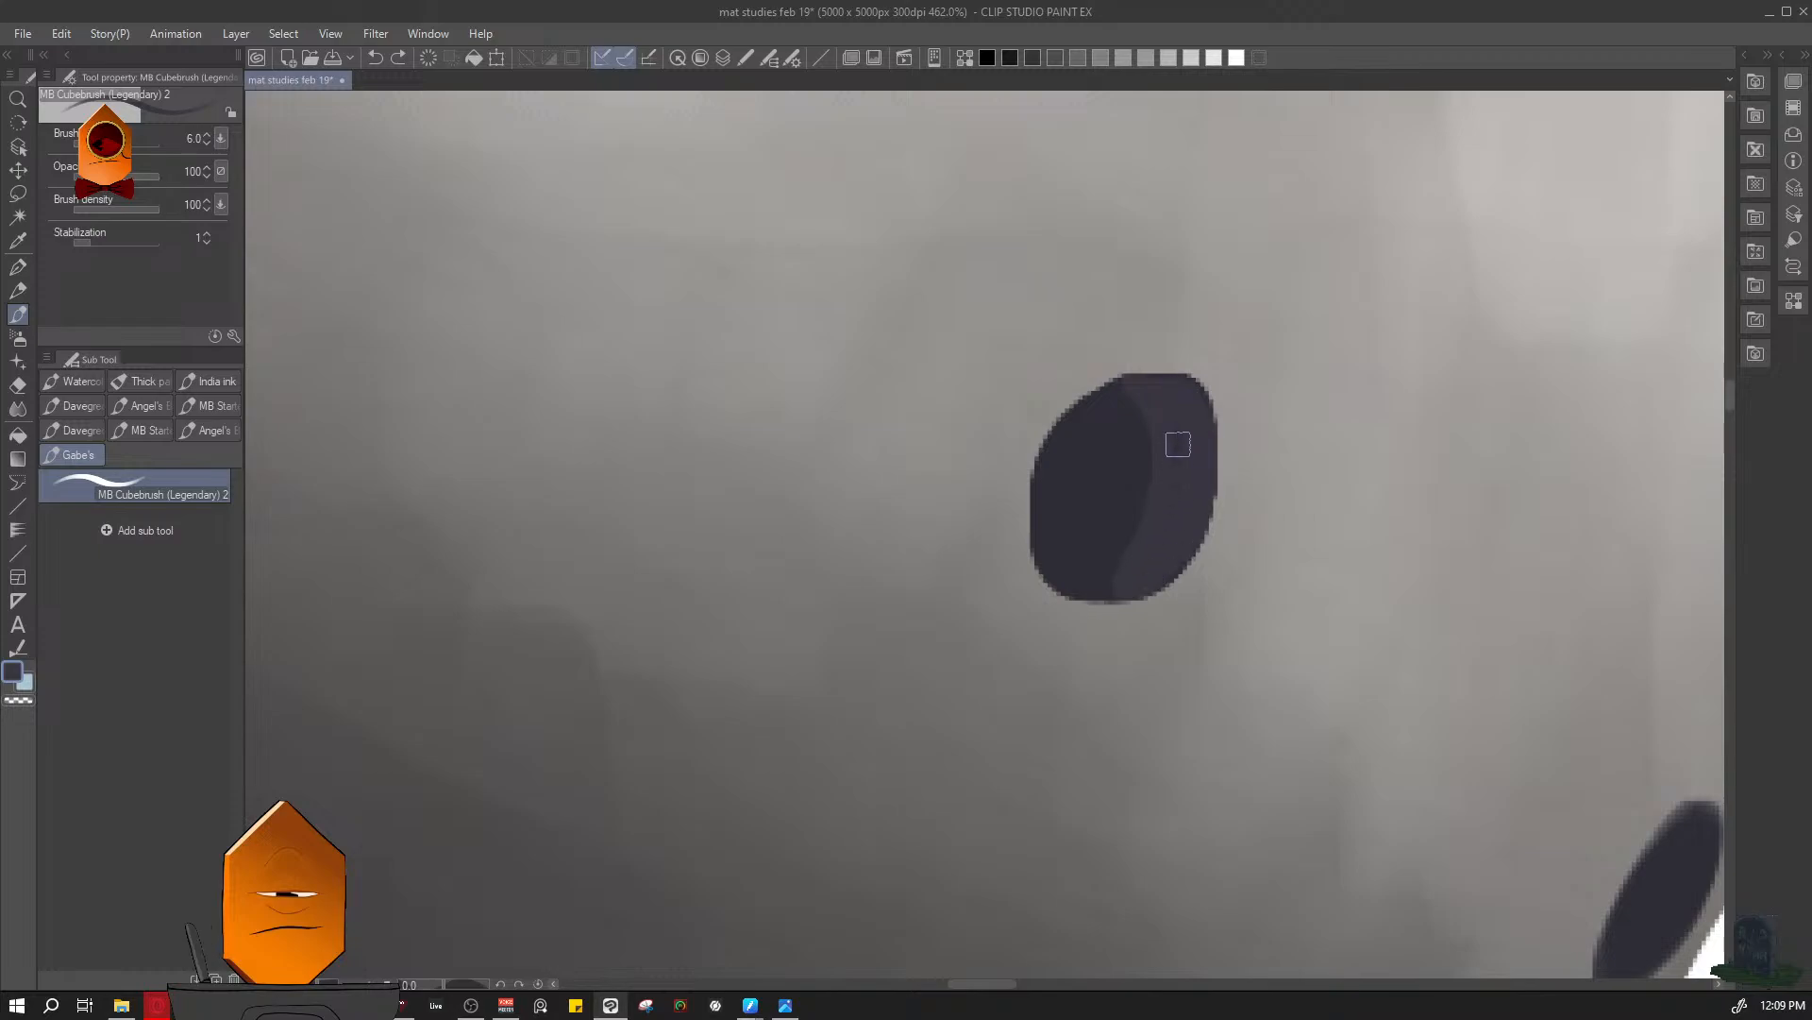
# - Add the same lighter violet-grey crescent inside the lowest perforation at the sphere's edge, using brush size 4
pyautogui.scroll(-4, 1162, 563)
pyautogui.scroll(-4, 1162, 564)
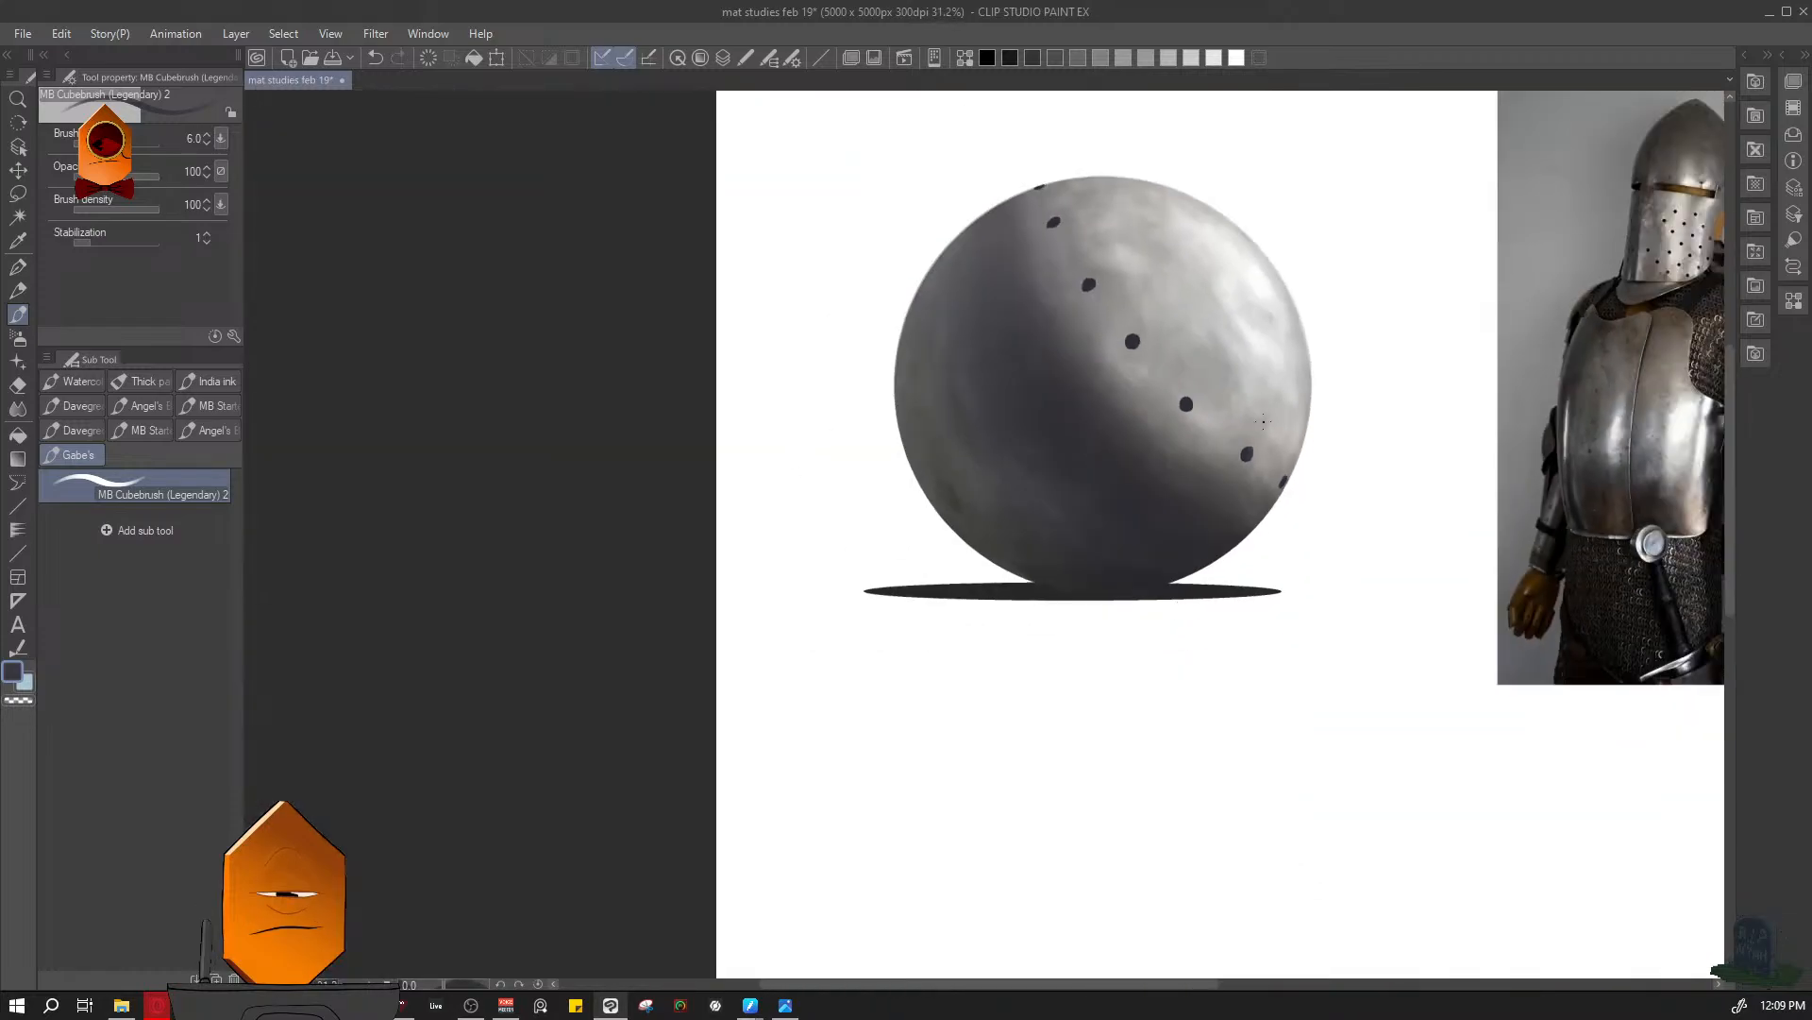
pyautogui.scroll(8, 1221, 478)
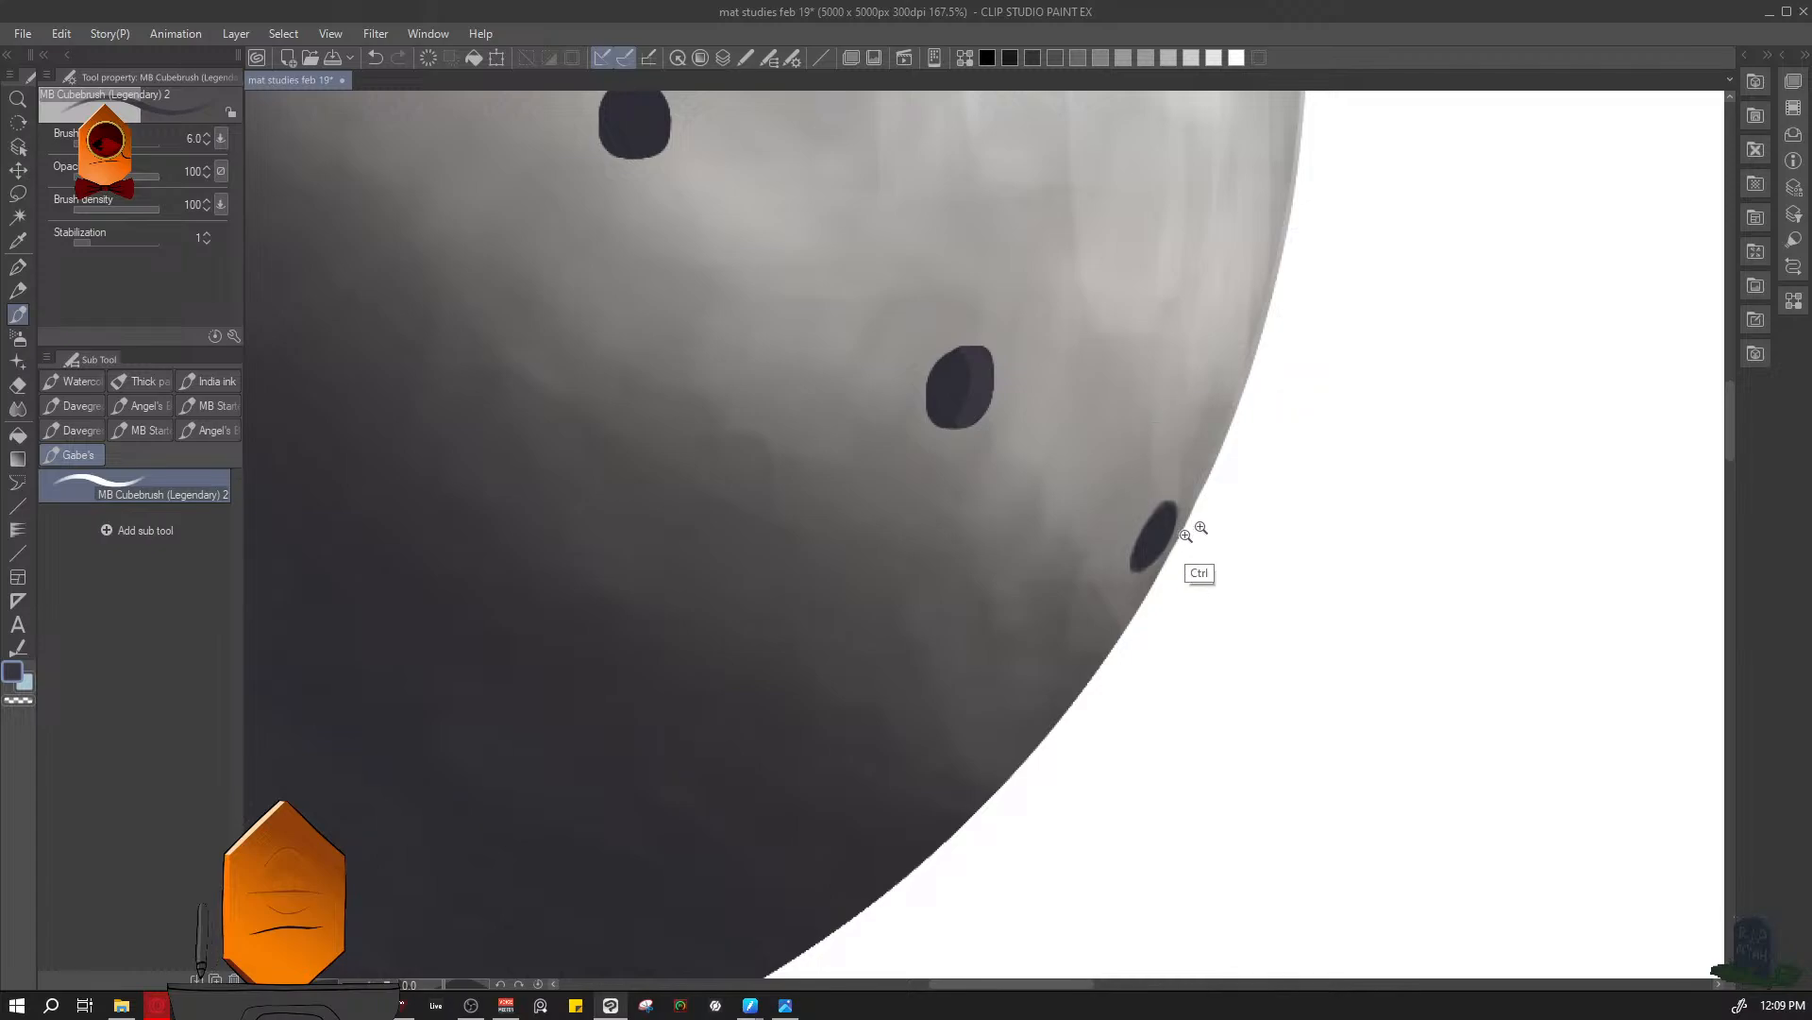
pyautogui.press('[')
pyautogui.press('[')
pyautogui.press('[')
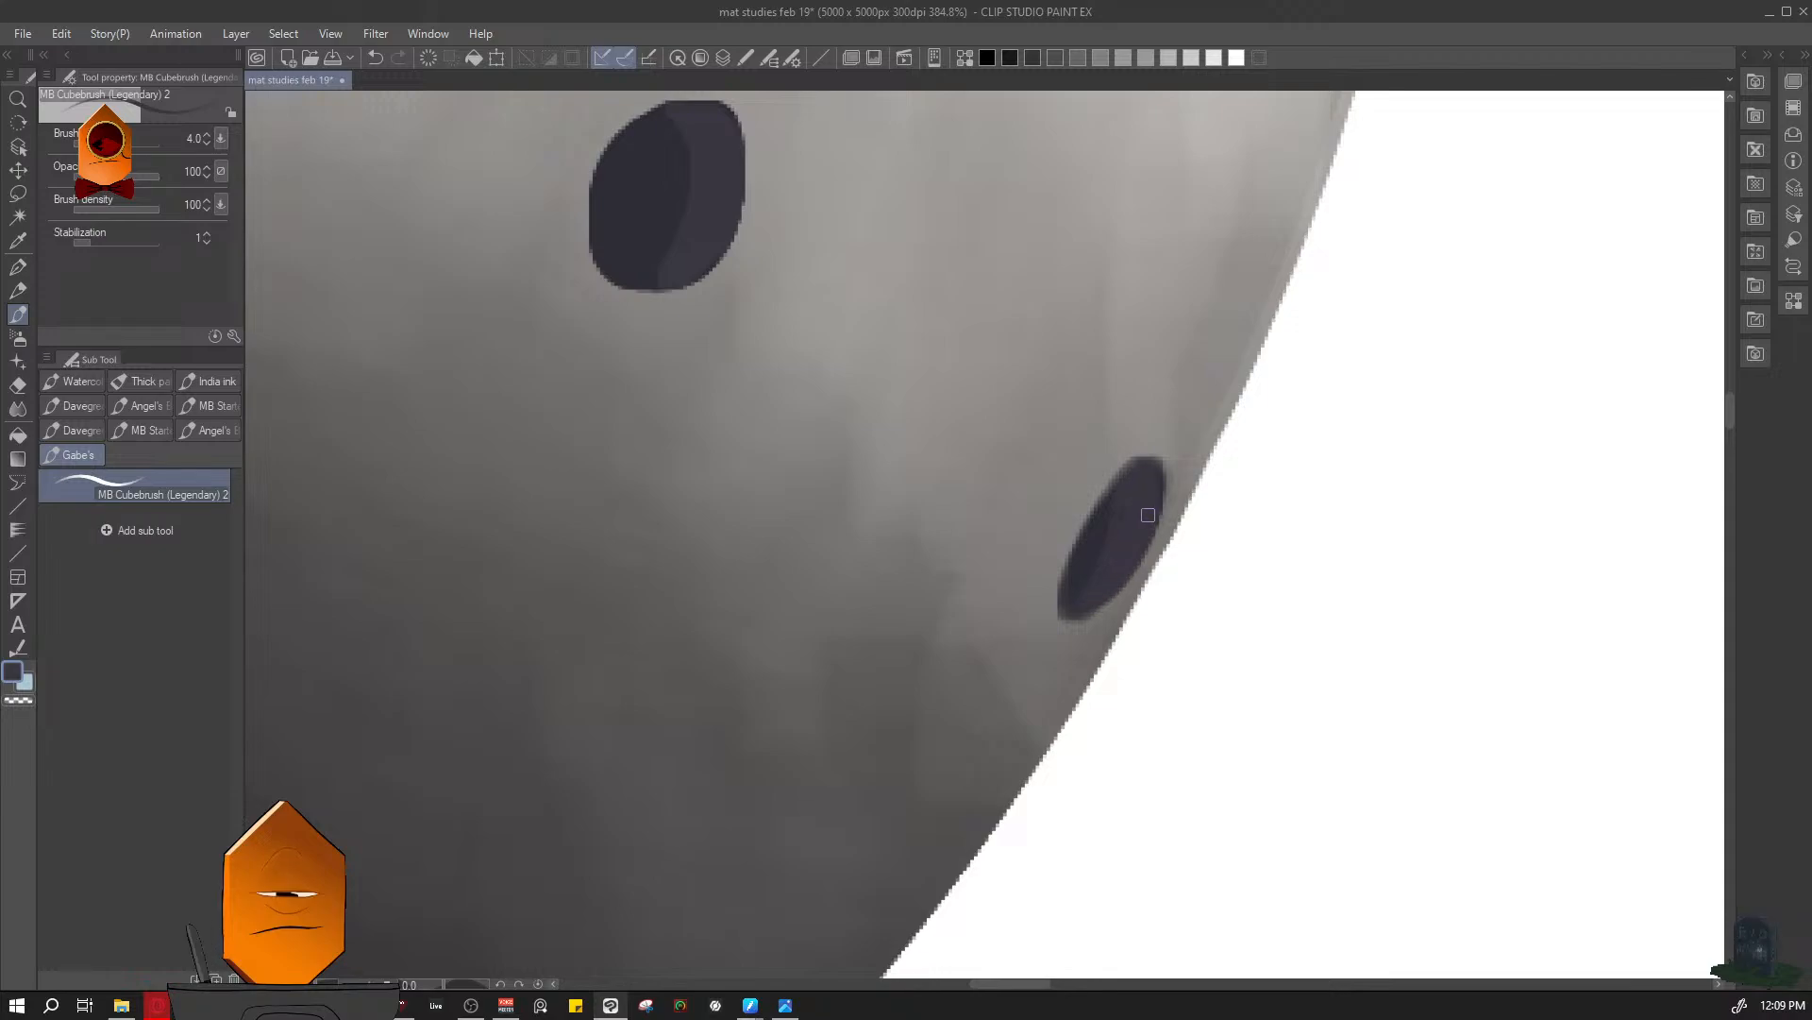
pyautogui.scroll(-8, 1179, 493)
pyautogui.scroll(9, 1155, 454)
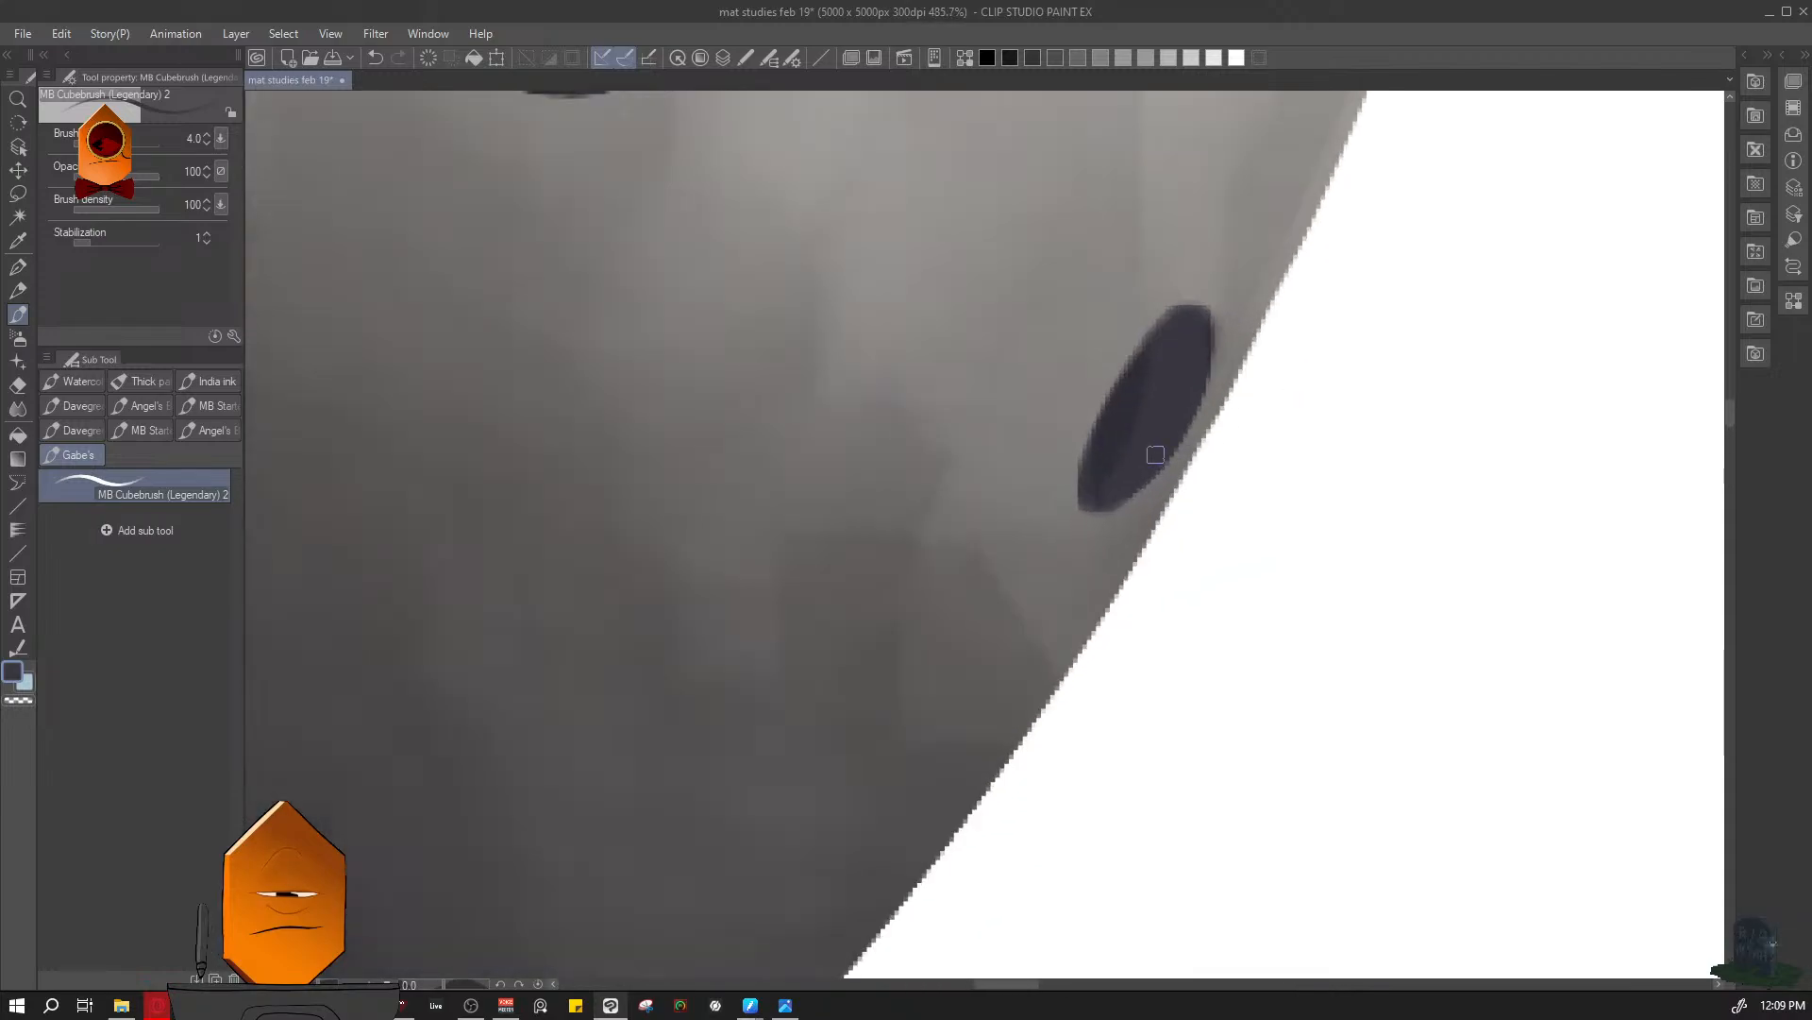
# - Enlarge and round off the third-lowest perforation with the dark colour at brush size 4, and save the drawing
pyautogui.scroll(-10, 1135, 448)
pyautogui.scroll(8, 1041, 450)
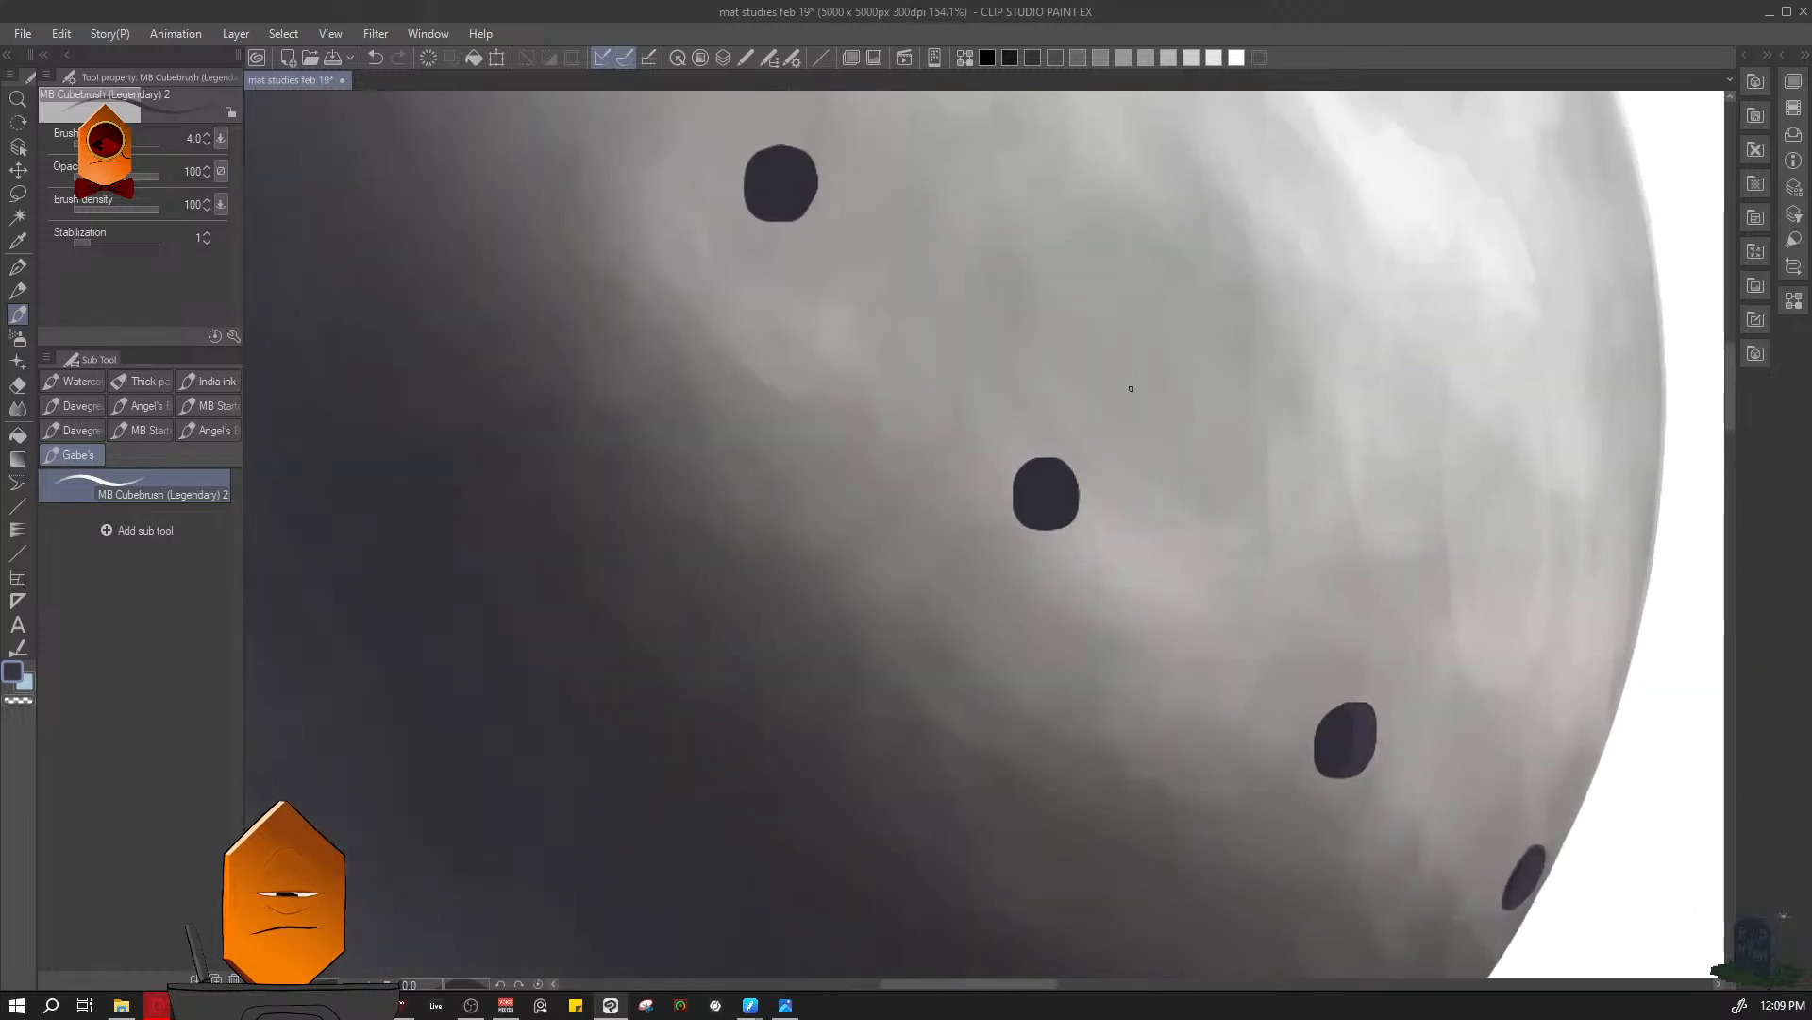
pyautogui.scroll(-10, 1022, 512)
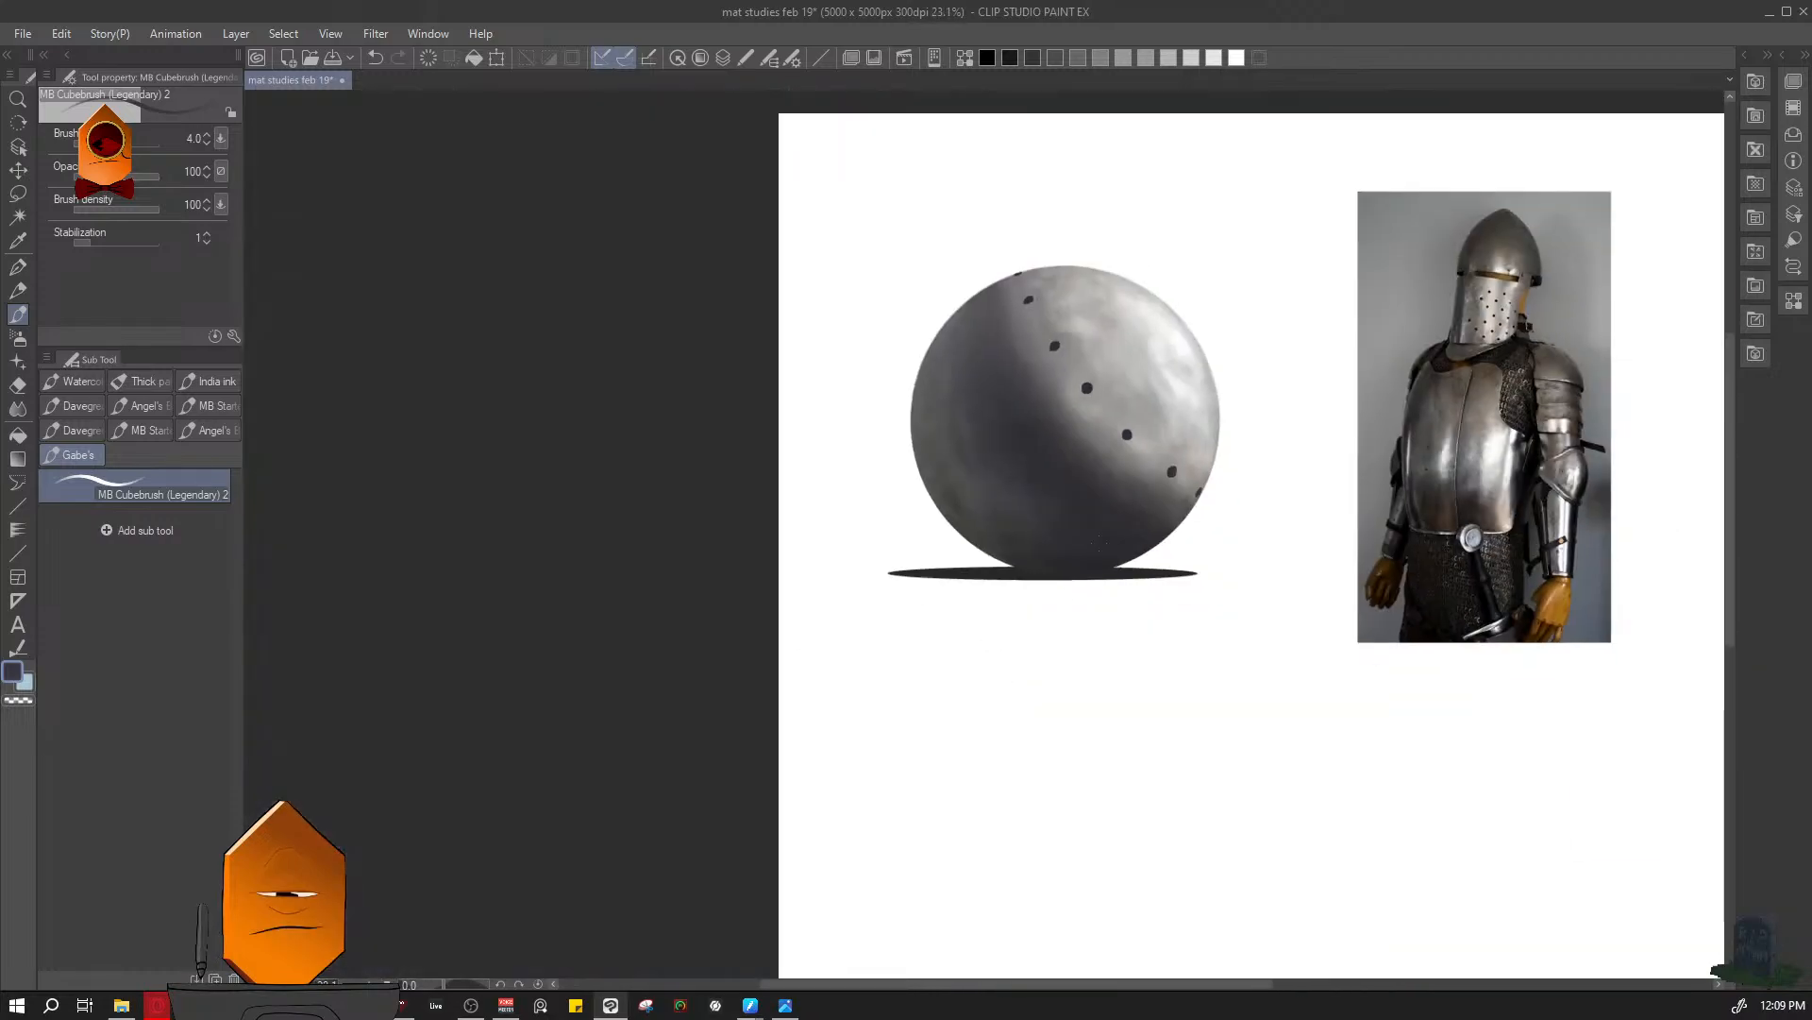
pyautogui.scroll(6, 1165, 461)
pyautogui.scroll(1, 1118, 502)
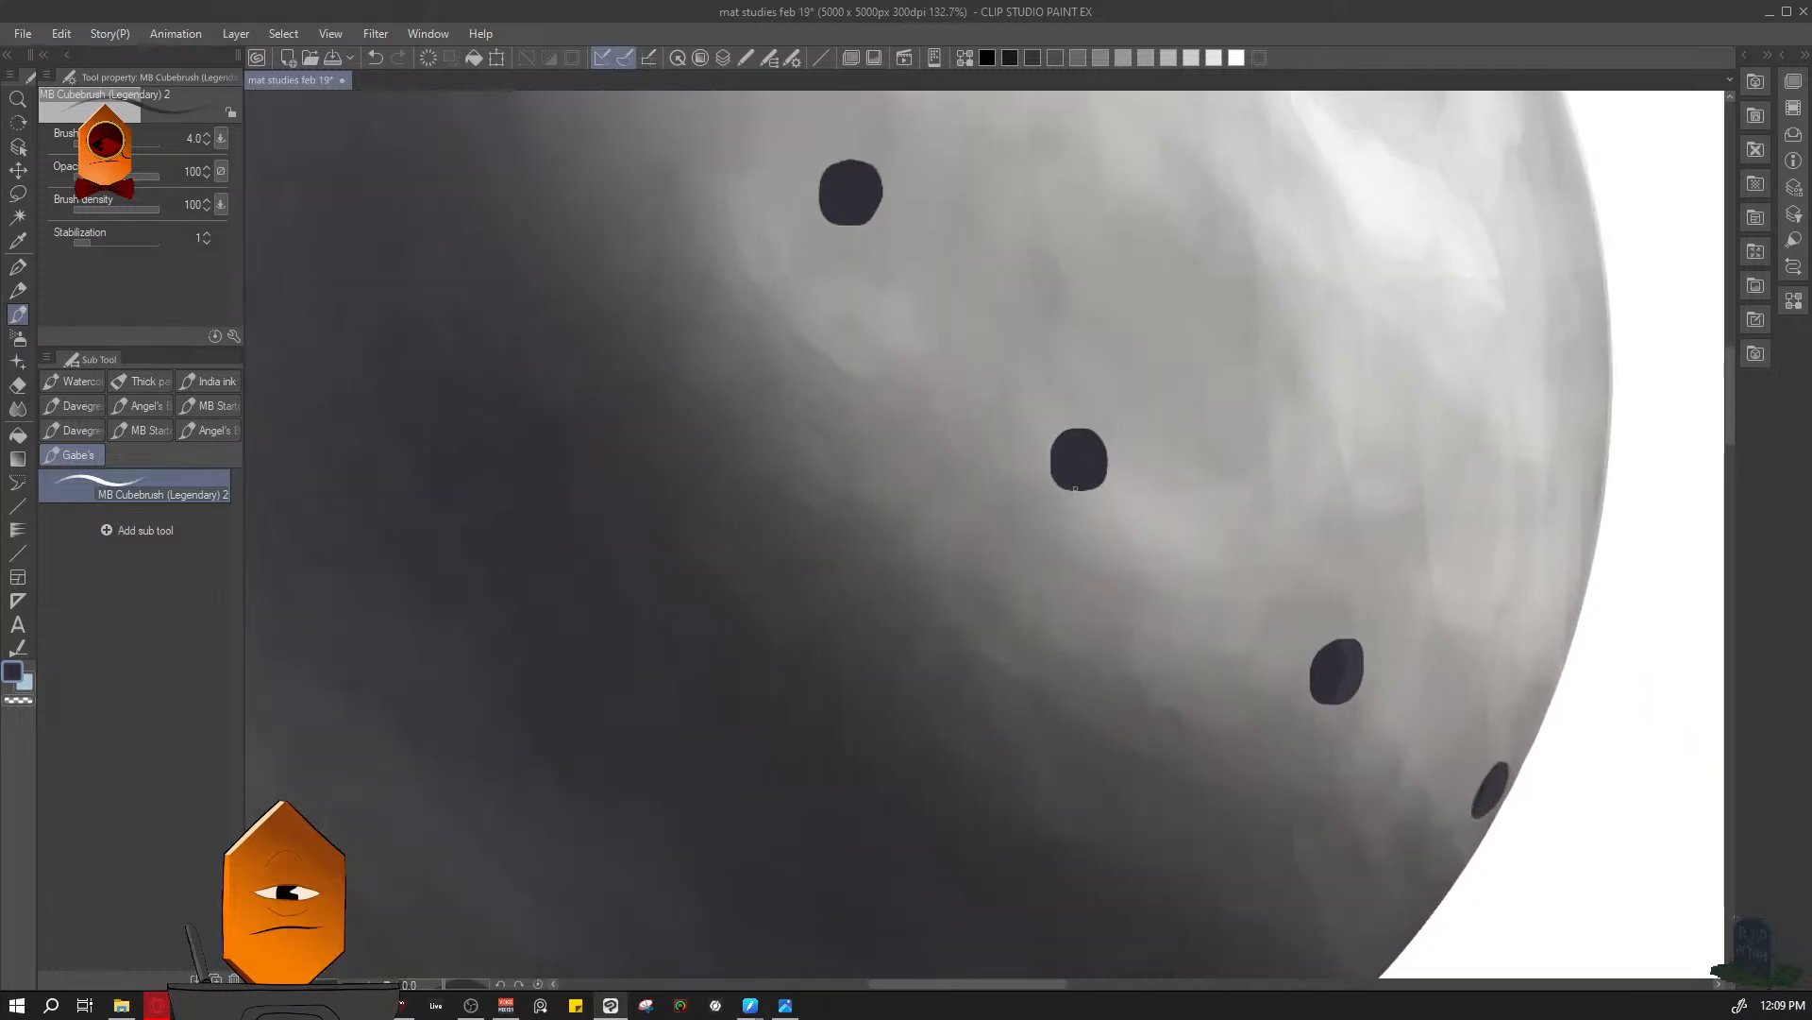
pyautogui.moveTo(1107, 473)
pyautogui.mouseDown()
pyautogui.moveTo(1080, 430)
pyautogui.moveTo(1062, 475)
pyautogui.moveTo(1109, 459)
pyautogui.moveTo(1080, 436)
pyautogui.moveTo(1109, 454)
pyautogui.moveTo(1104, 475)
pyautogui.moveTo(1114, 450)
pyautogui.moveTo(1094, 426)
pyautogui.moveTo(1069, 432)
pyautogui.moveTo(1058, 465)
pyautogui.moveTo(1085, 476)
pyautogui.moveTo(1082, 428)
pyautogui.moveTo(1052, 455)
pyautogui.moveTo(1060, 484)
pyautogui.moveTo(1112, 474)
pyautogui.moveTo(1068, 428)
pyautogui.mouseUp()
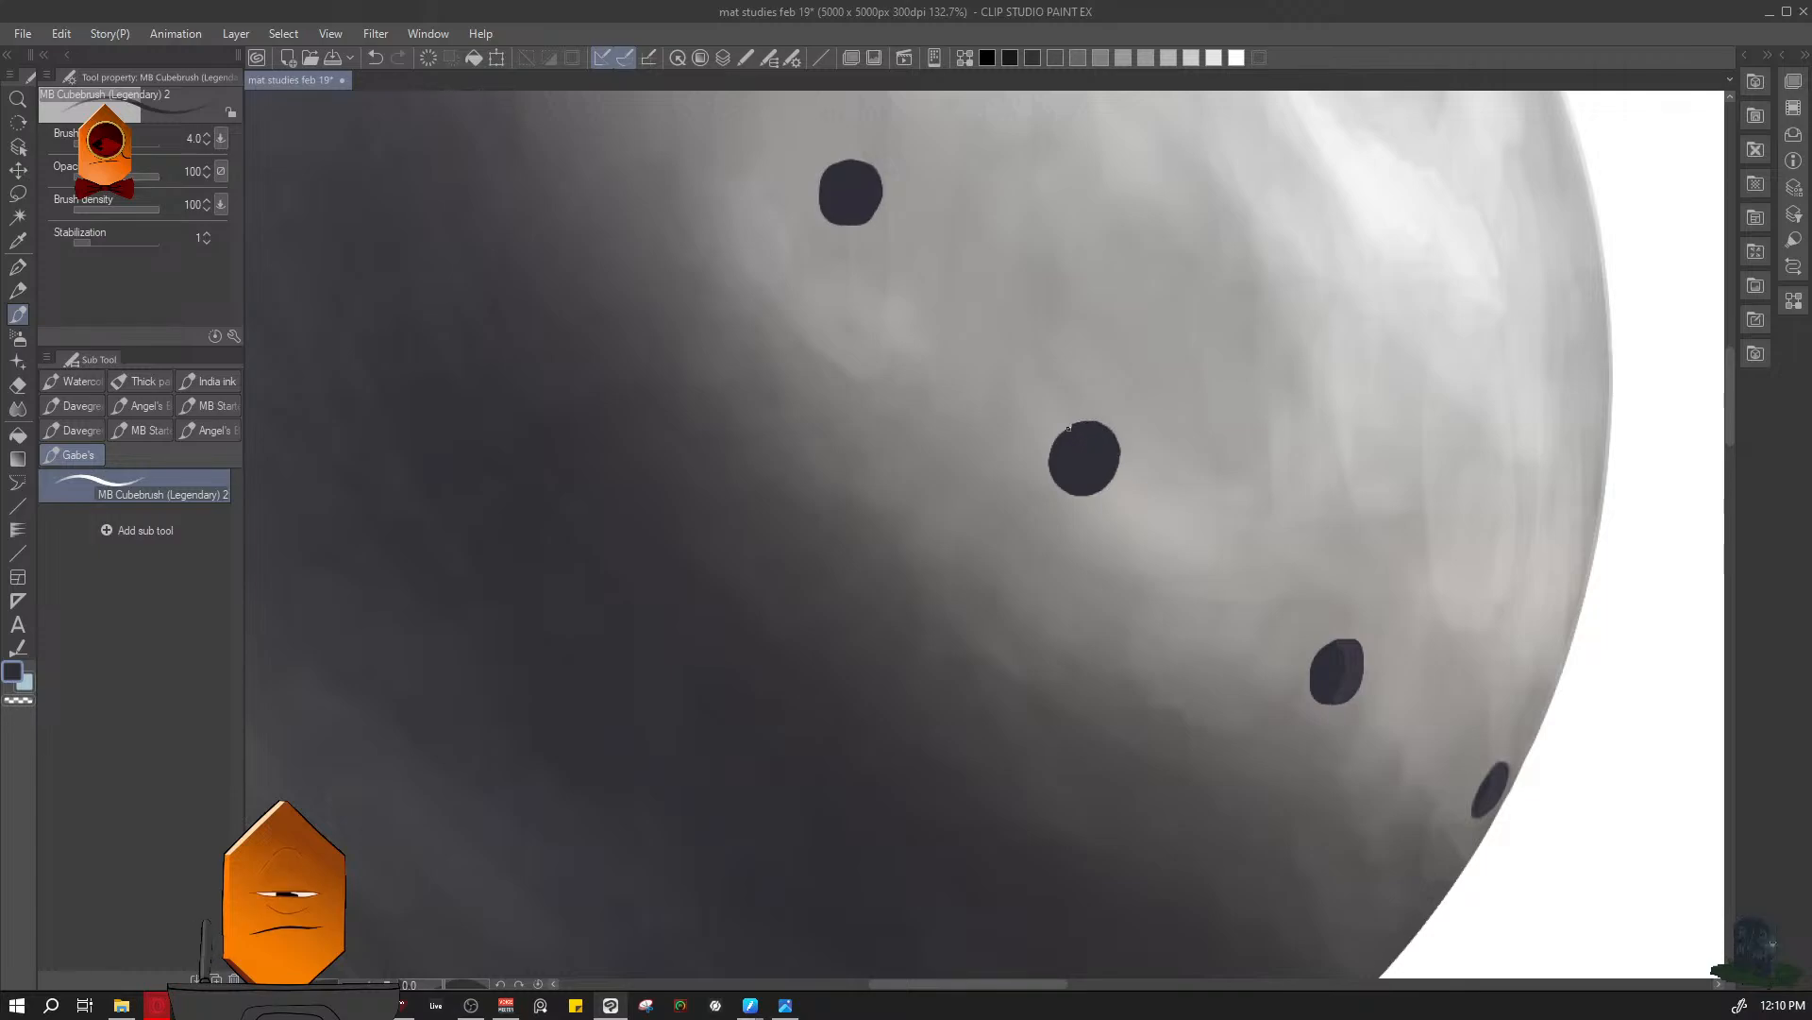
pyautogui.hotkey('ctrl', 's')
pyautogui.scroll(-6, 1169, 529)
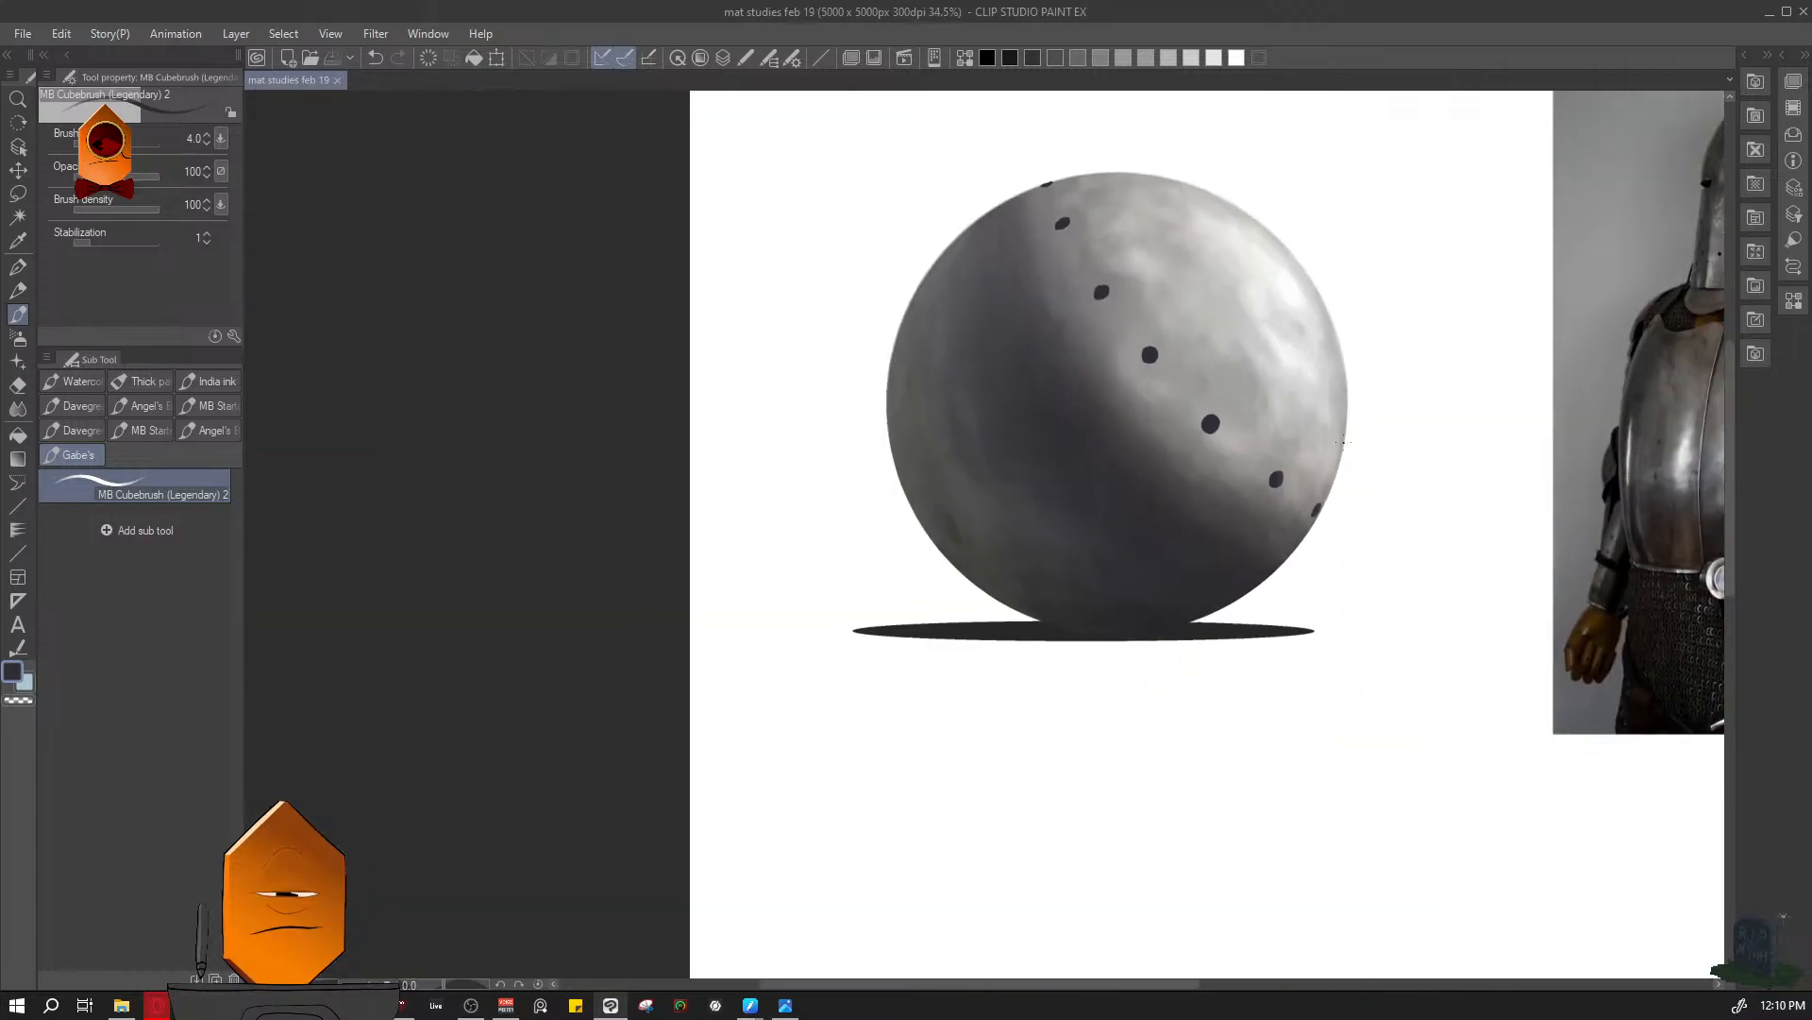
# - Smooth the upper outer edge of the second-lowest perforation at brush size 3, and save the drawing
pyautogui.moveTo(1376, 405); pyautogui.dragTo(1338, 445)
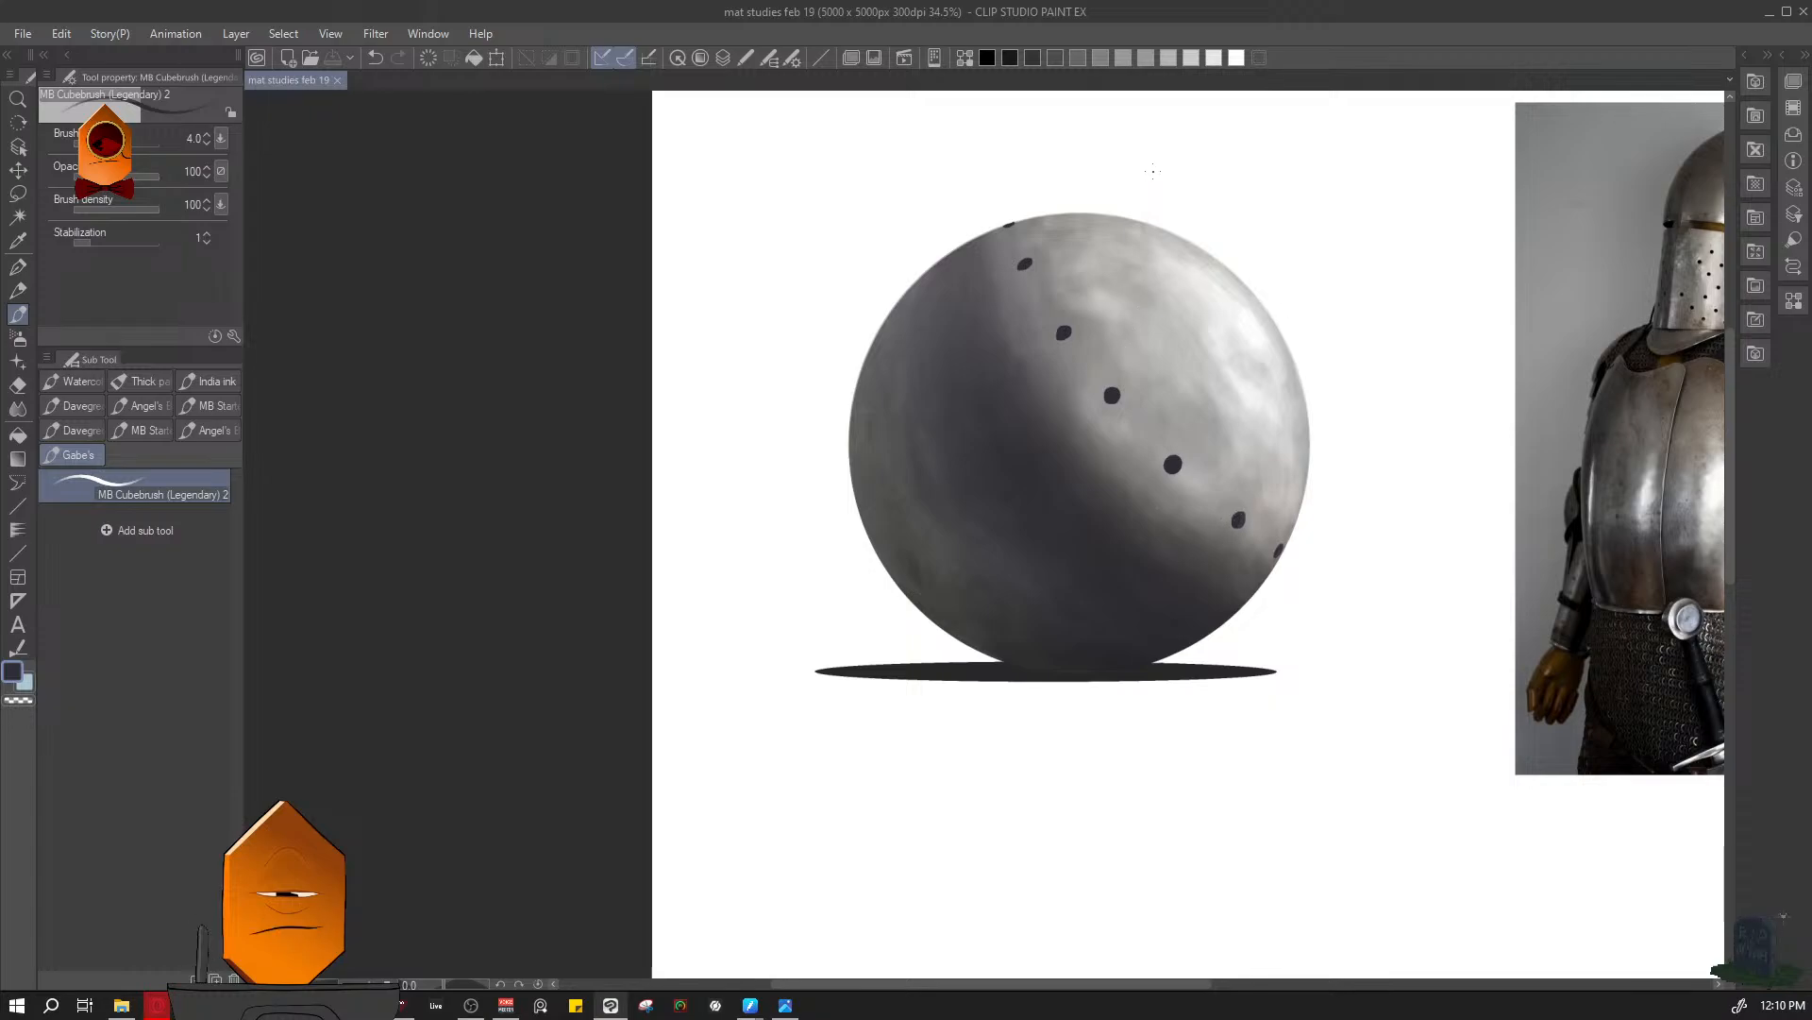
pyautogui.scroll(4, 1344, 515)
pyautogui.moveTo(1254, 590); pyautogui.dragTo(1283, 543)
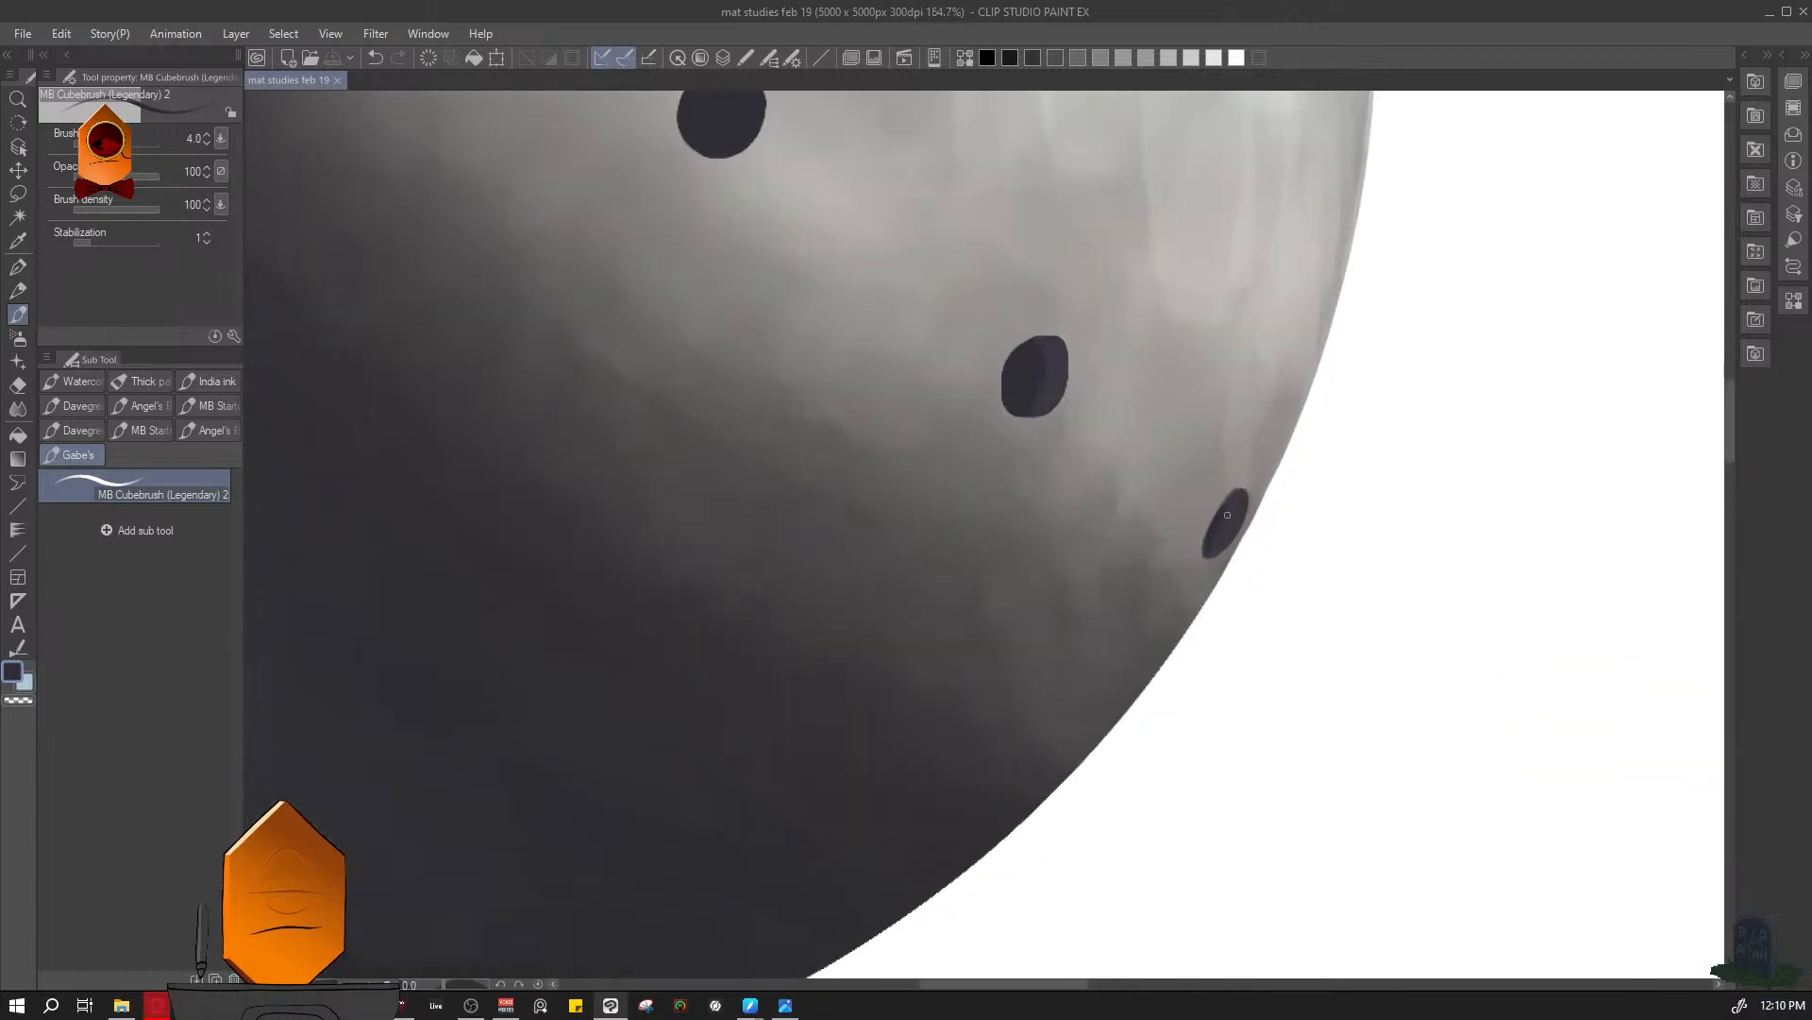
pyautogui.moveTo(1357, 457); pyautogui.dragTo(1408, 368)
pyautogui.moveTo(1199, 328); pyautogui.dragTo(1152, 617)
pyautogui.moveTo(1152, 661); pyautogui.dragTo(1174, 628)
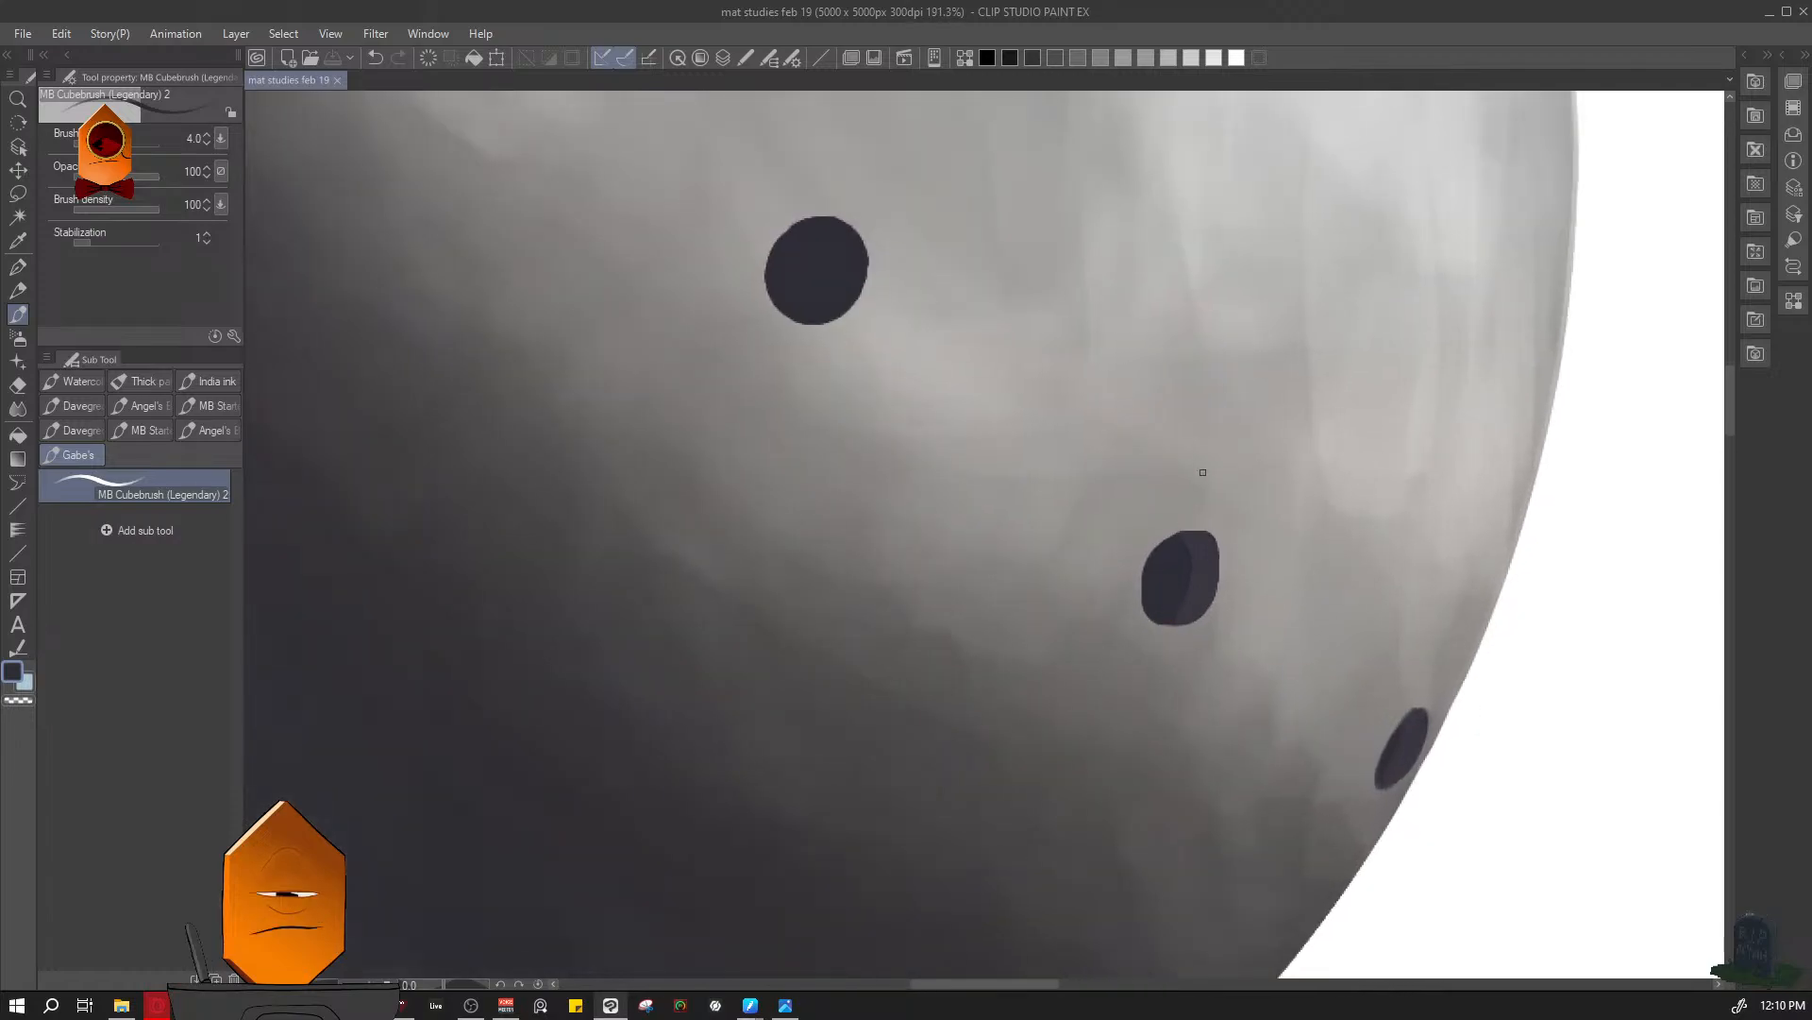
pyautogui.moveTo(1186, 556)
pyautogui.mouseDown()
pyautogui.moveTo(1210, 532)
pyautogui.moveTo(1164, 635)
pyautogui.mouseUp()
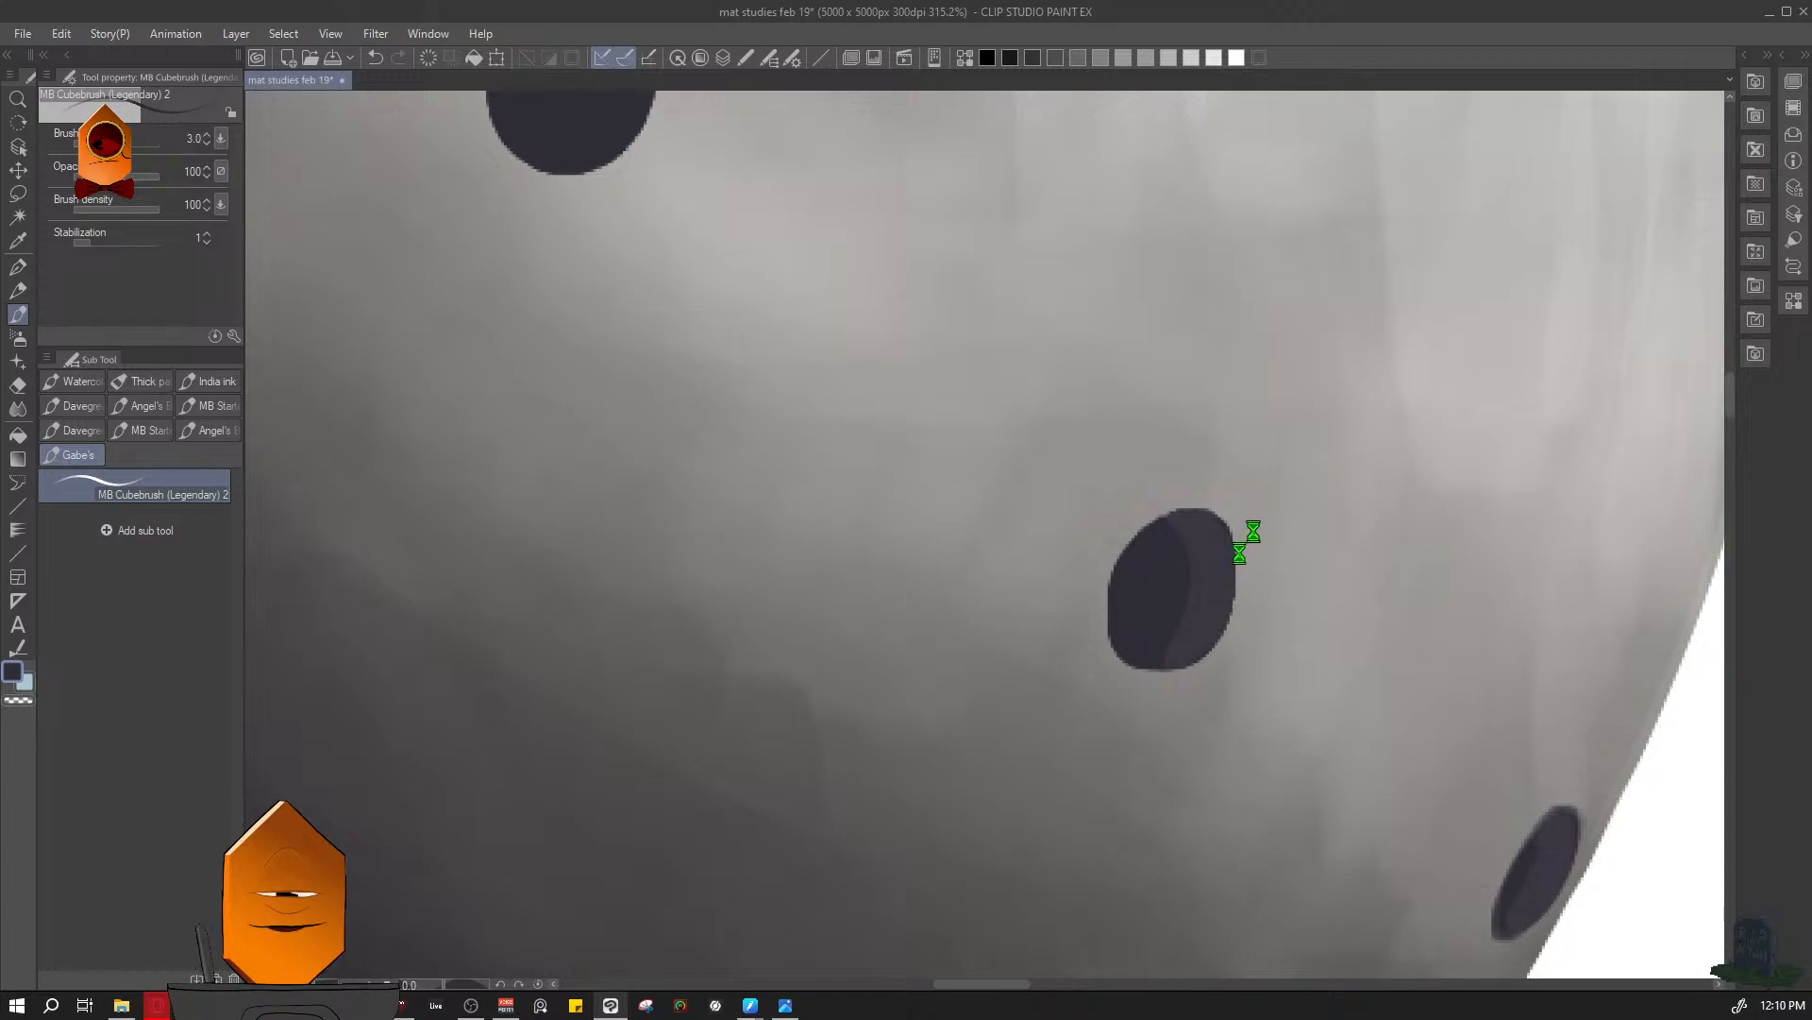
pyautogui.hotkey('ctrl', 's')
# - Refine the lower end of the crescent inside the second-lowest perforation at brush size 1
pyautogui.scroll(-5, 1327, 405)
pyautogui.scroll(4, 1326, 267)
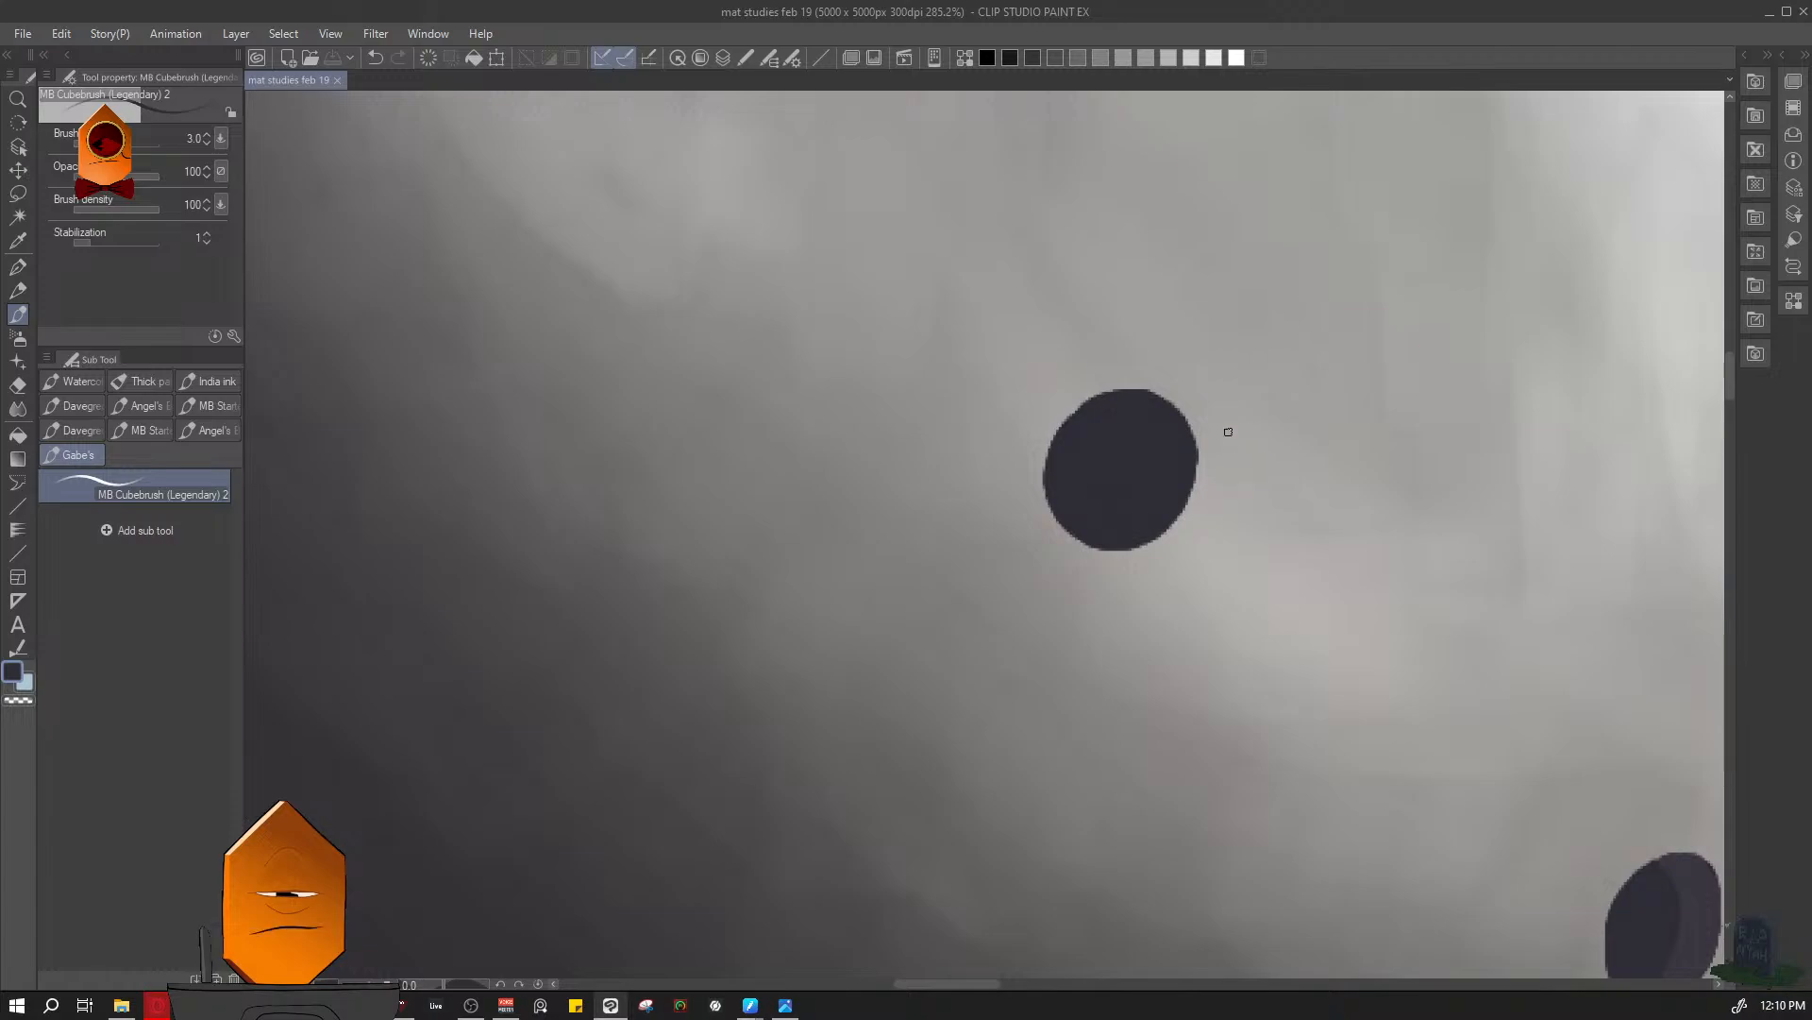
pyautogui.moveTo(1194, 435); pyautogui.dragTo(1124, 609)
pyautogui.moveTo(1356, 656); pyautogui.dragTo(919, 408)
pyautogui.moveTo(1163, 481); pyautogui.dragTo(1220, 453)
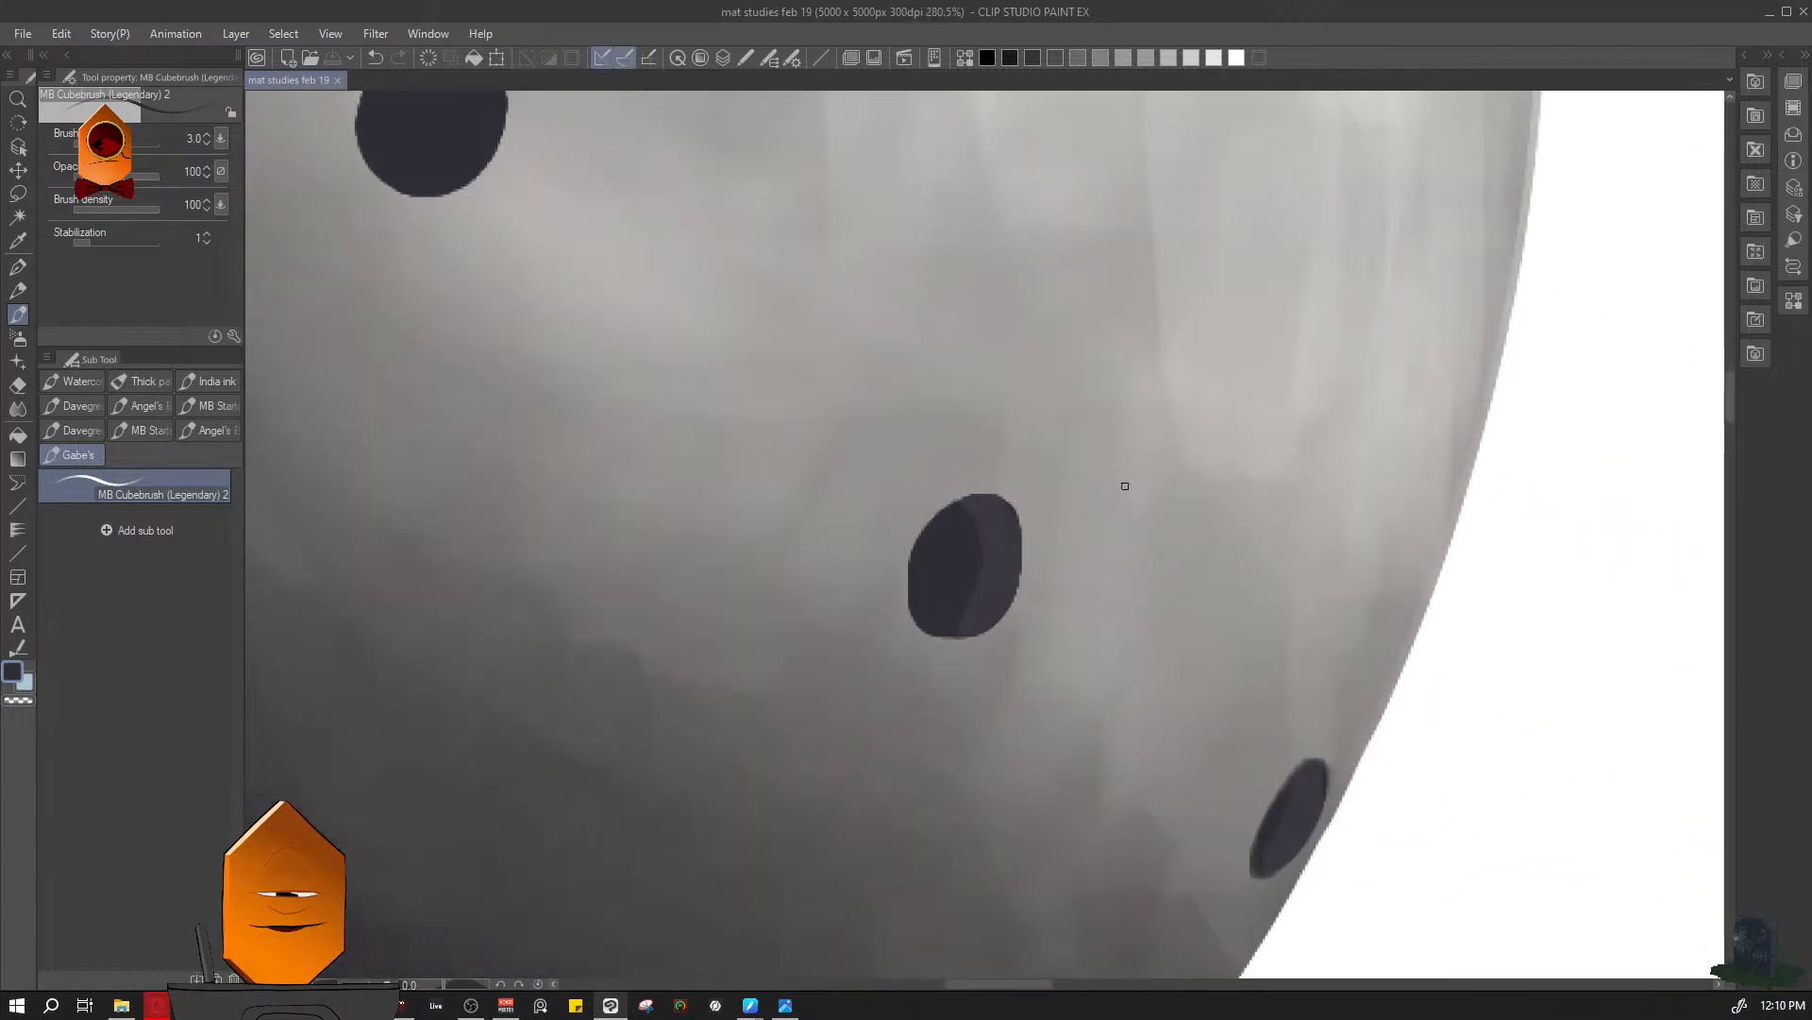
pyautogui.moveTo(973, 636); pyautogui.dragTo(1043, 592)
pyautogui.press('[')
pyautogui.press('[')
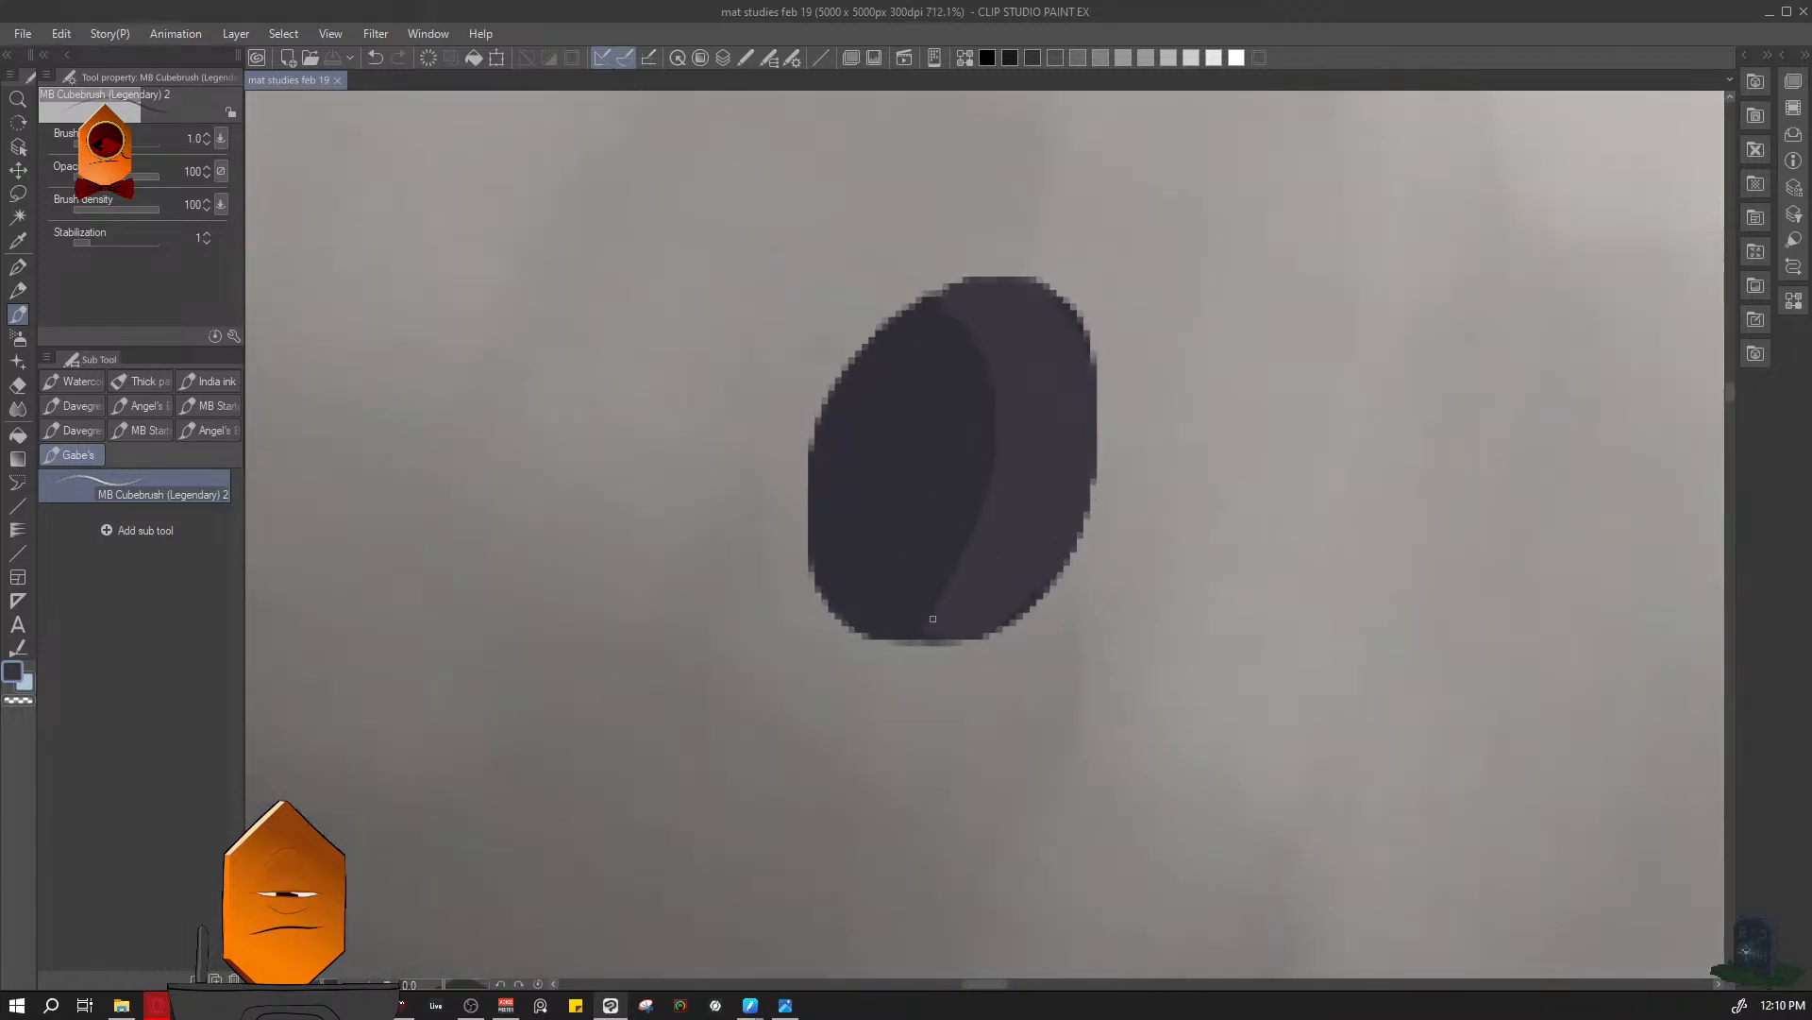
pyautogui.moveTo(932, 621); pyautogui.dragTo(926, 633)
# - Outline a thin lighter crescent along the outer side of the third-lowest perforation and fill it in at brush size 1.5
pyautogui.moveTo(1099, 510)
pyautogui.mouseDown()
pyautogui.moveTo(1033, 547)
pyautogui.moveTo(1284, 789)
pyautogui.mouseUp()
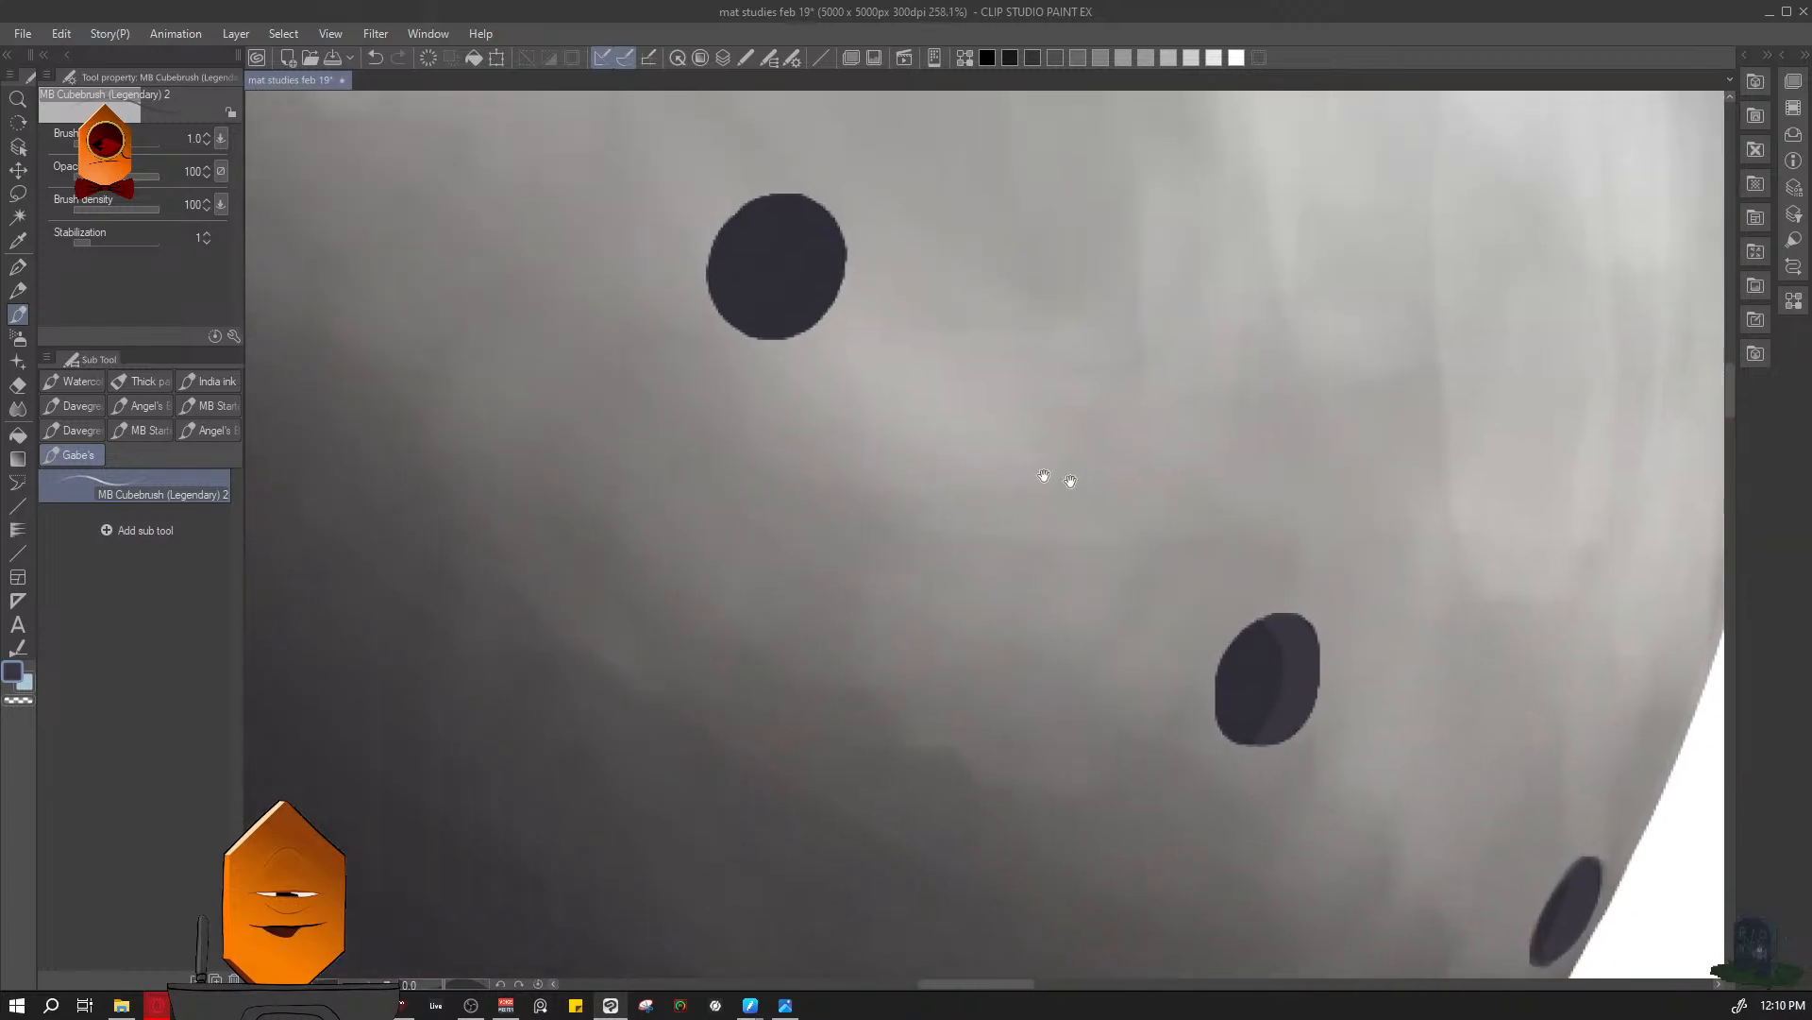
pyautogui.moveTo(1071, 482); pyautogui.dragTo(1225, 709)
pyautogui.moveTo(1003, 575); pyautogui.dragTo(1042, 555)
pyautogui.moveTo(974, 413)
pyautogui.mouseDown()
pyautogui.moveTo(1070, 499)
pyautogui.moveTo(965, 623)
pyautogui.mouseUp()
pyautogui.press(']')
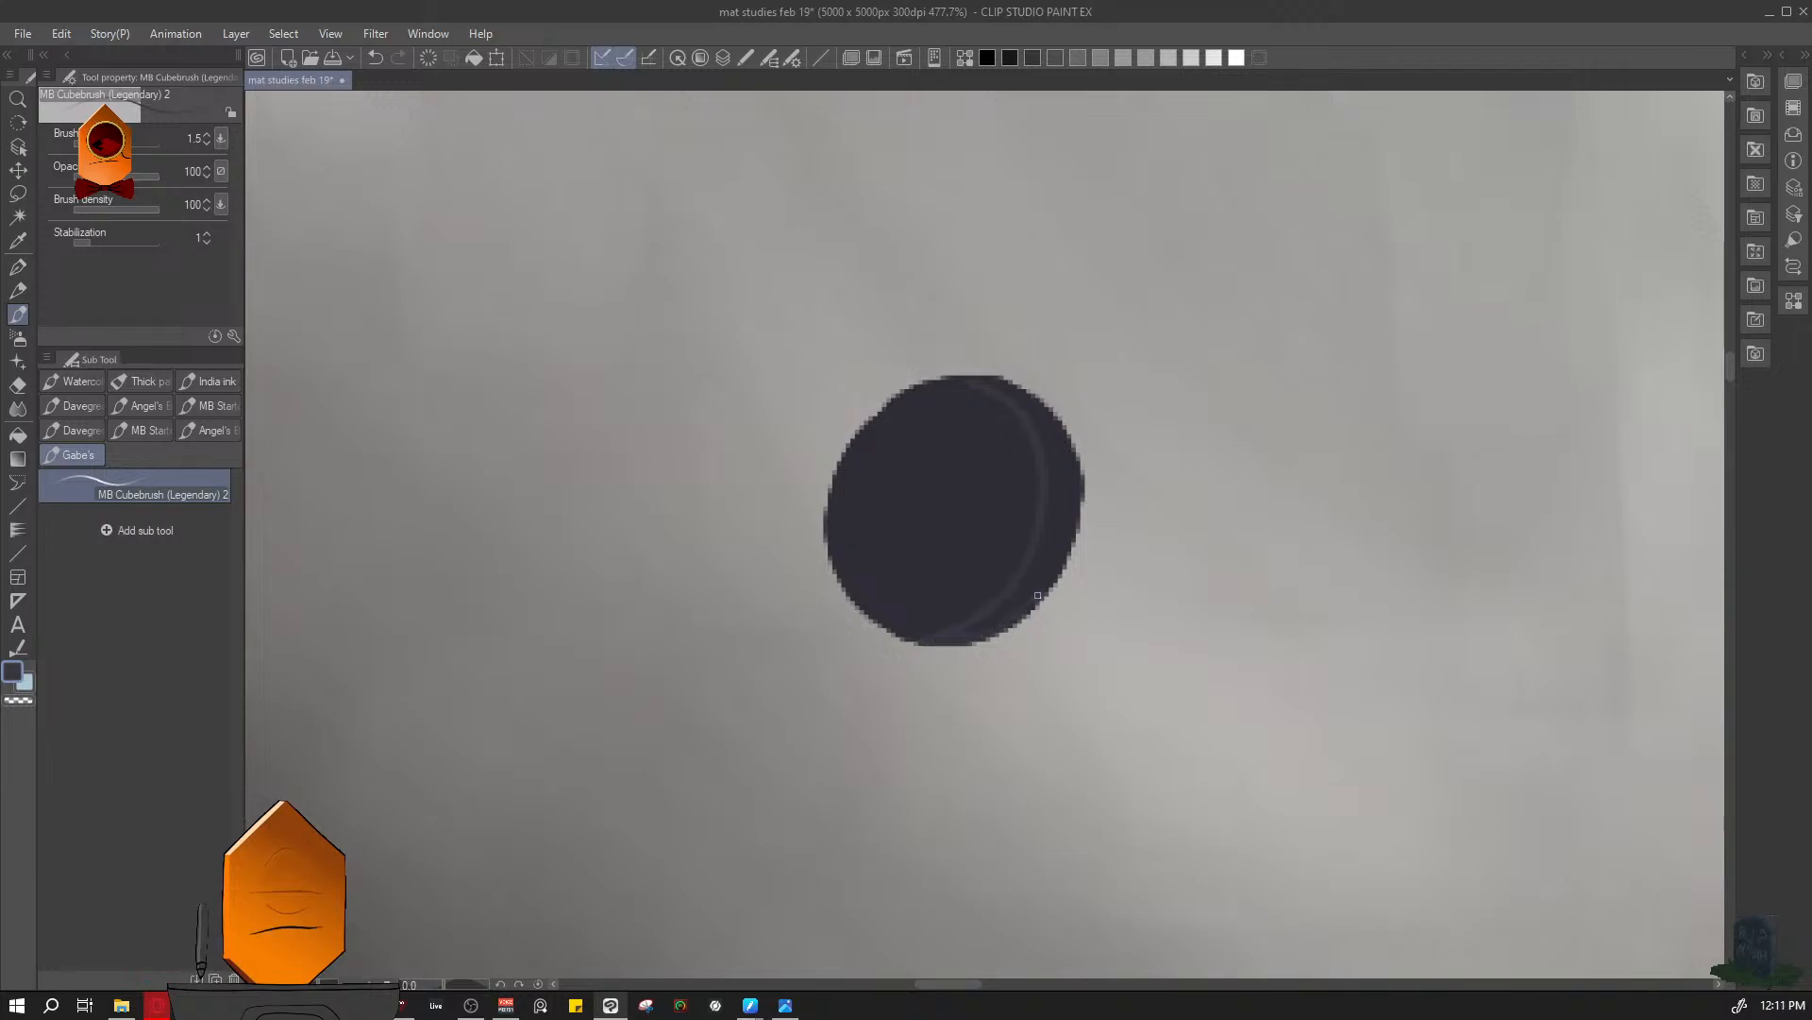
pyautogui.moveTo(1075, 496); pyautogui.dragTo(1055, 441)
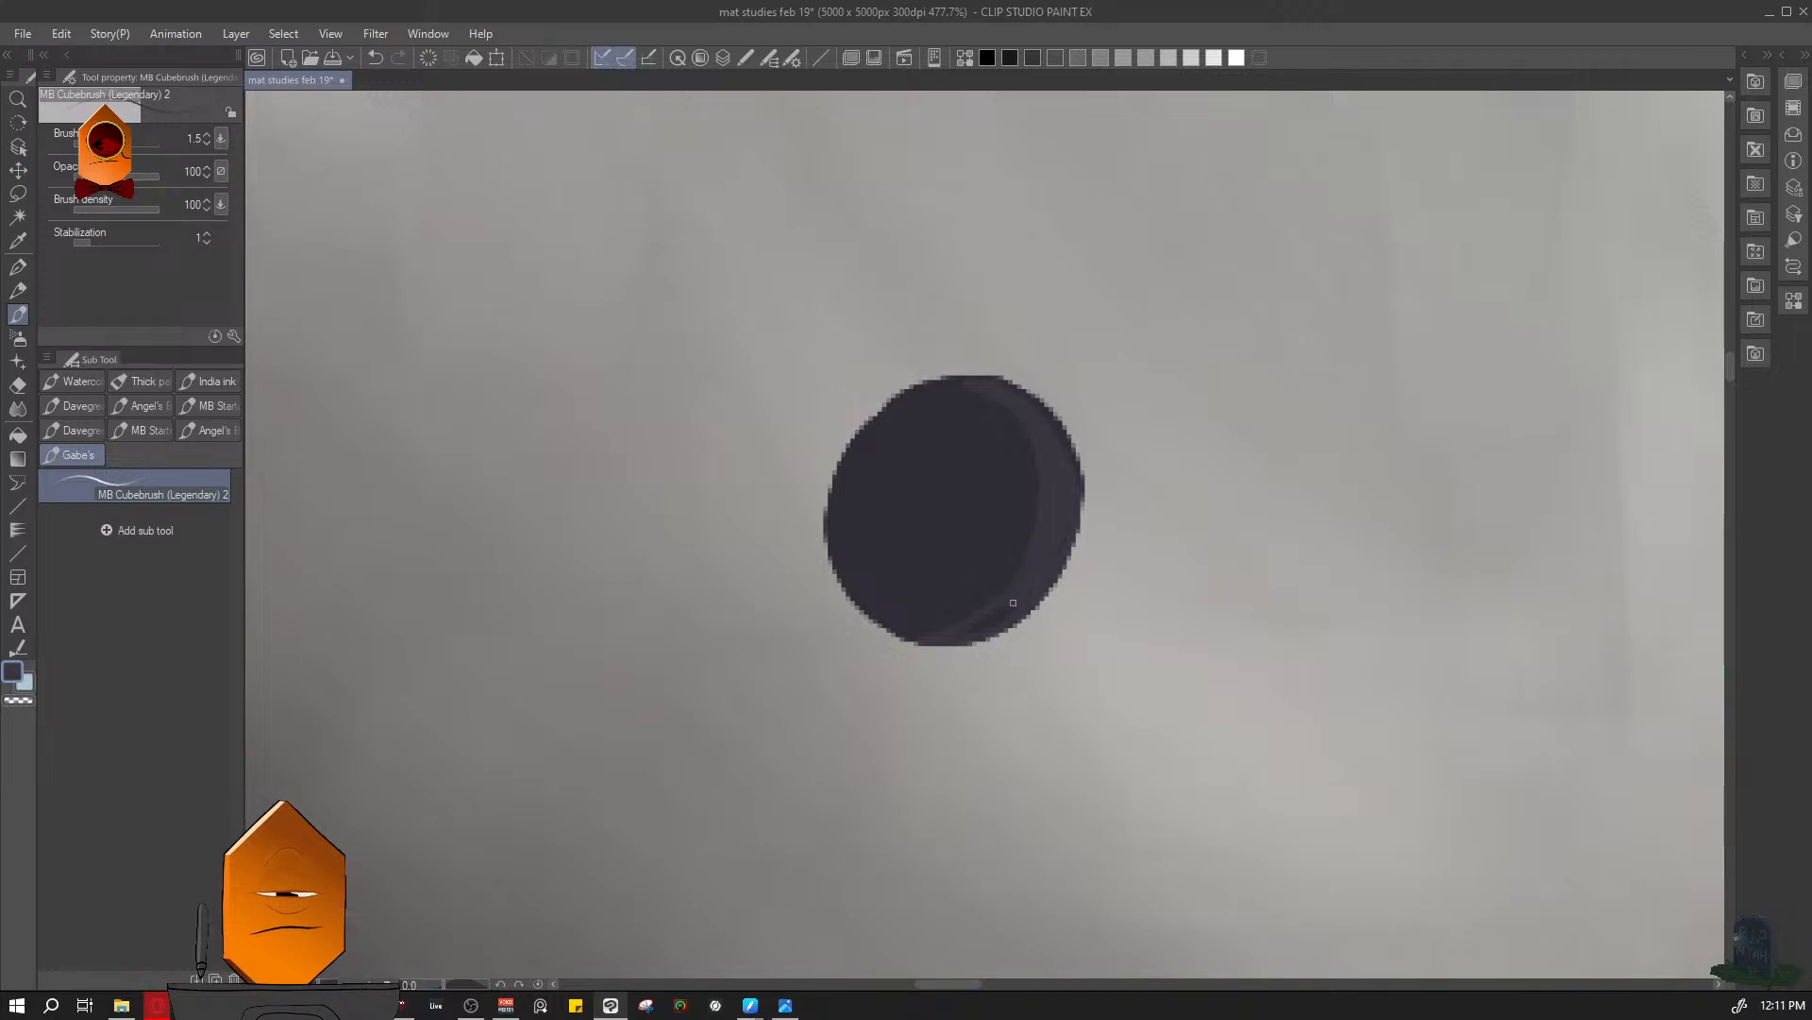
pyautogui.moveTo(1003, 614); pyautogui.dragTo(988, 624)
pyautogui.moveTo(1218, 426)
pyautogui.mouseDown()
pyautogui.moveTo(1066, 429)
pyautogui.moveTo(1299, 380)
pyautogui.moveTo(1368, 344)
pyautogui.mouseUp()
pyautogui.moveTo(1118, 425); pyautogui.dragTo(1175, 391)
pyautogui.moveTo(1016, 382)
pyautogui.mouseDown()
pyautogui.moveTo(1046, 370)
pyautogui.moveTo(976, 341)
pyautogui.mouseUp()
pyautogui.press('c')
pyautogui.hotkey('ctrl', 'z')
pyautogui.press('c')
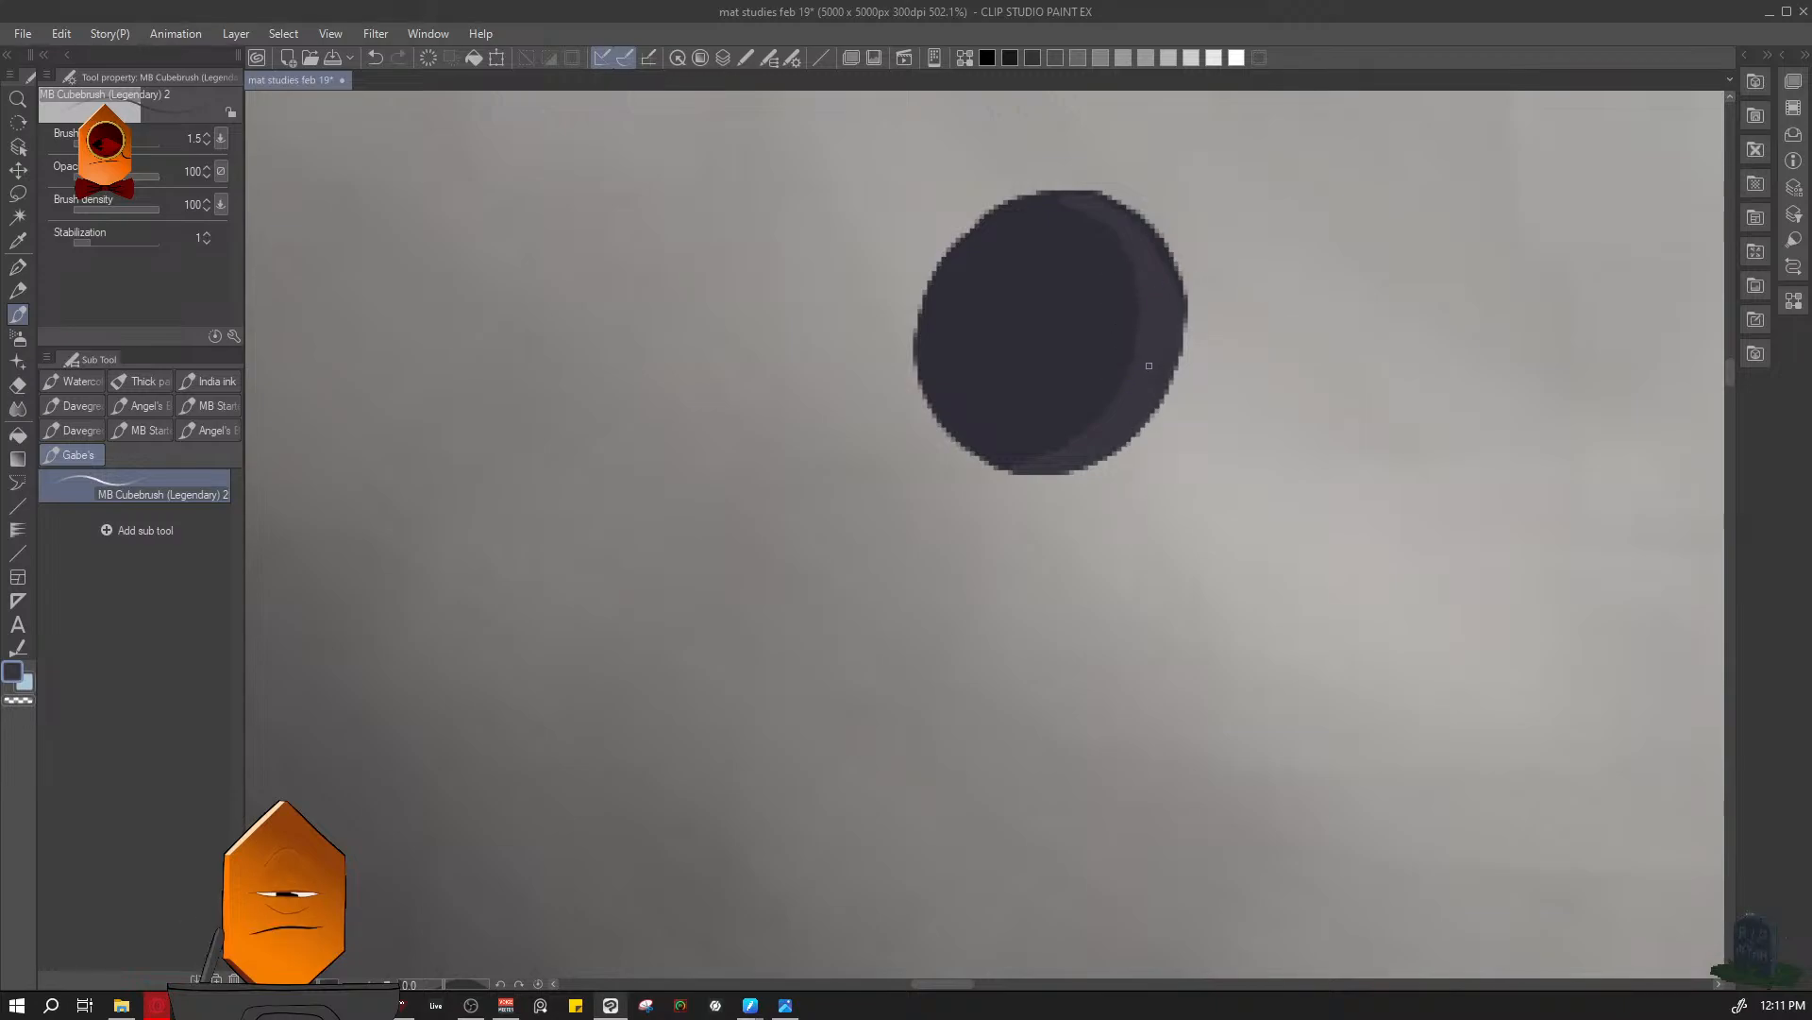
# - Save the drawing with the lighter crescents in the lower perforations, and view the sphere beside the armour reference
pyautogui.moveTo(1299, 380); pyautogui.dragTo(1124, 415)
pyautogui.moveTo(1393, 388); pyautogui.dragTo(1293, 530)
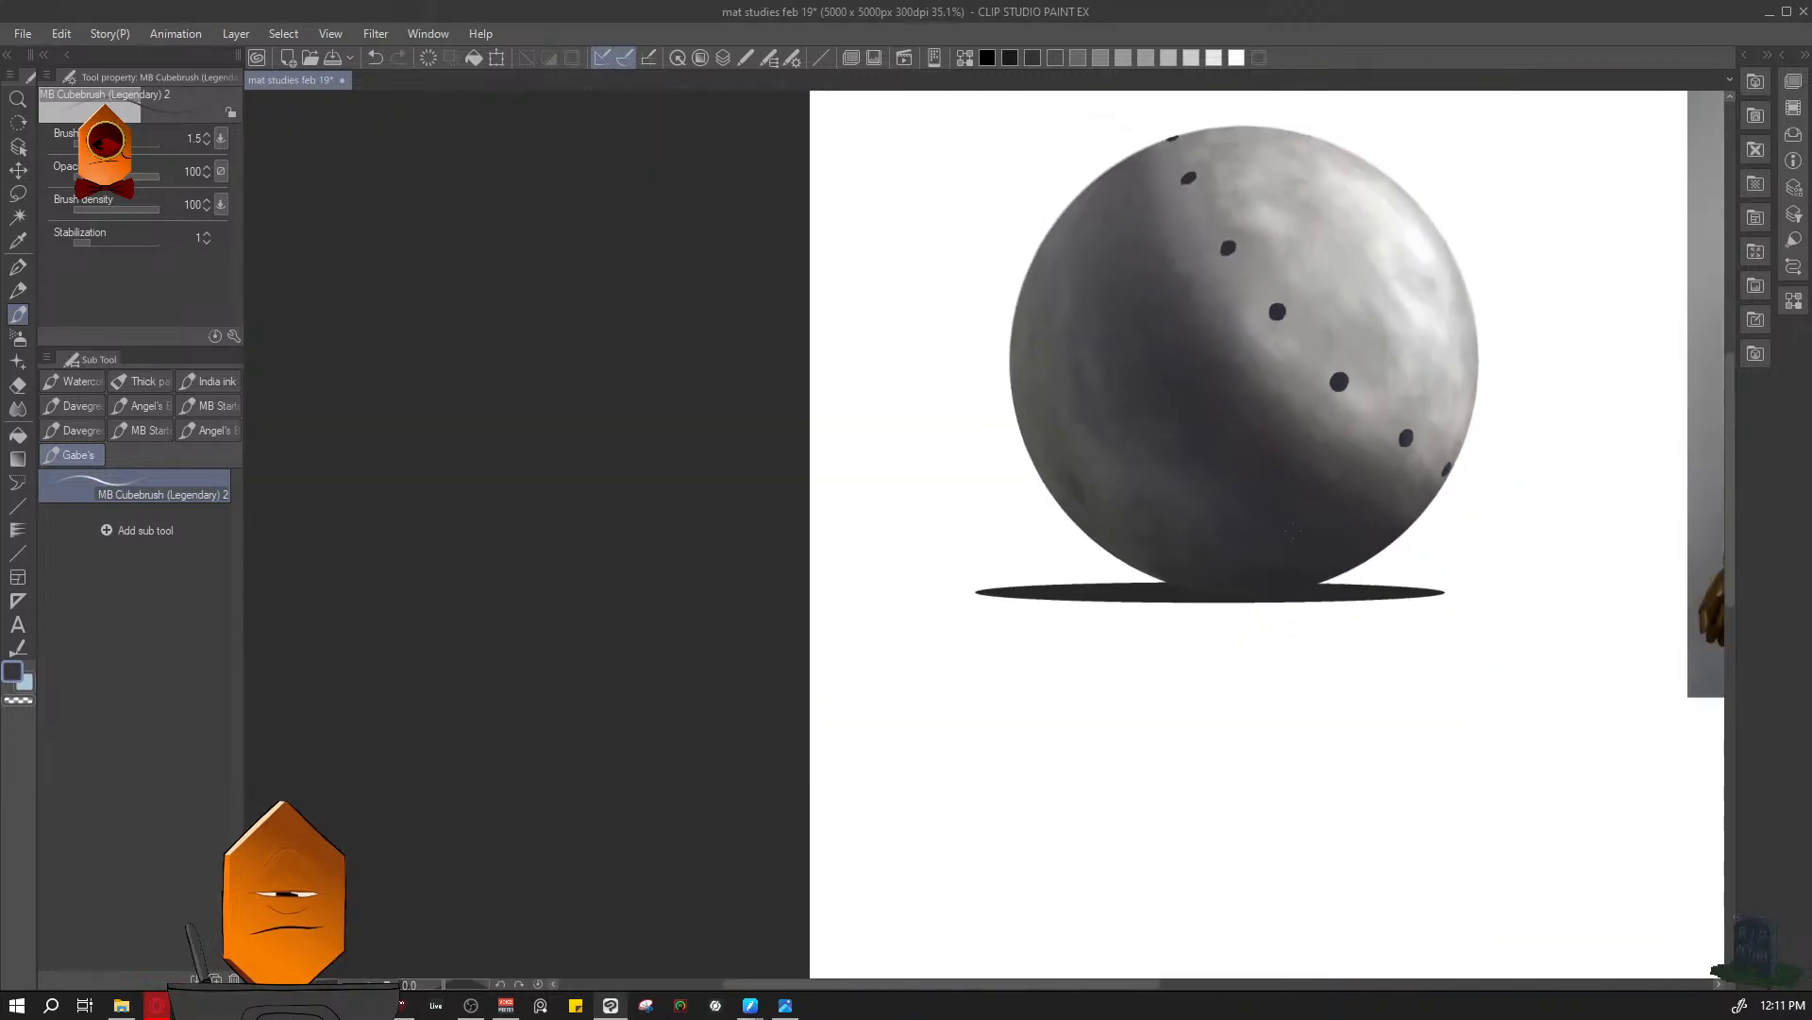
pyautogui.hotkey('ctrl', 's')
pyautogui.moveTo(1529, 428); pyautogui.dragTo(1314, 560)
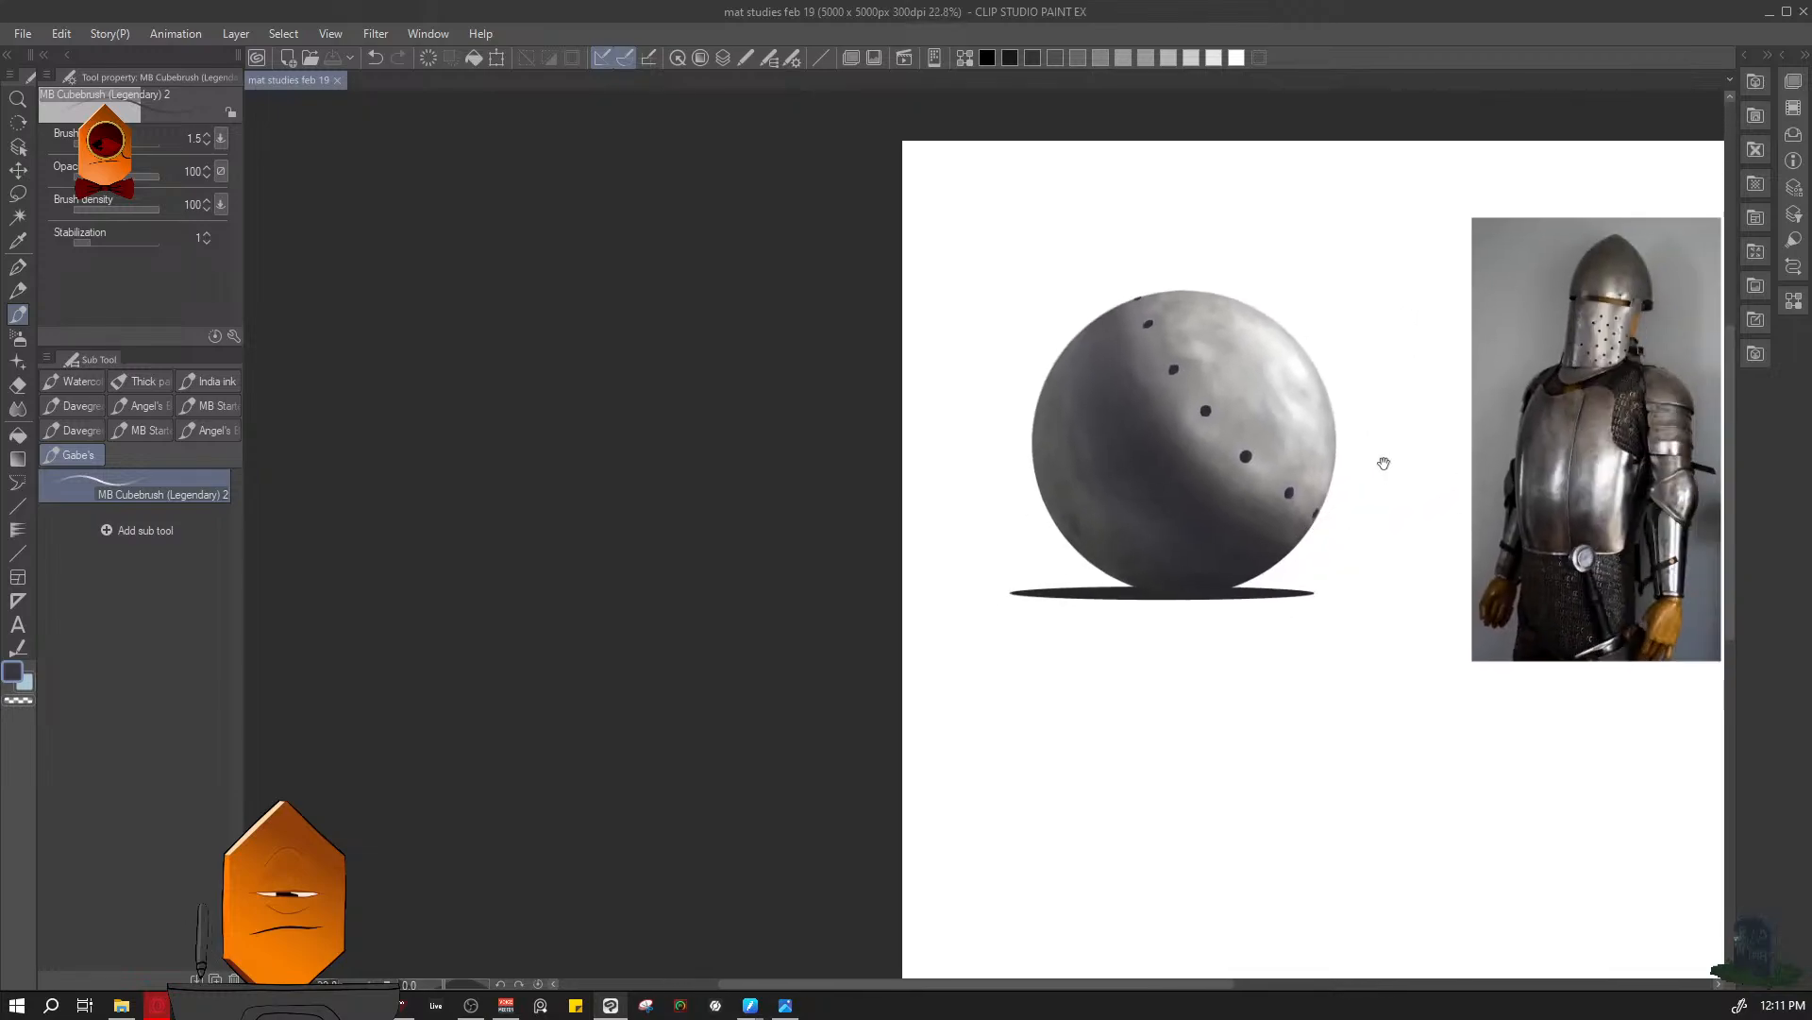
pyautogui.moveTo(1384, 462); pyautogui.dragTo(1342, 488)
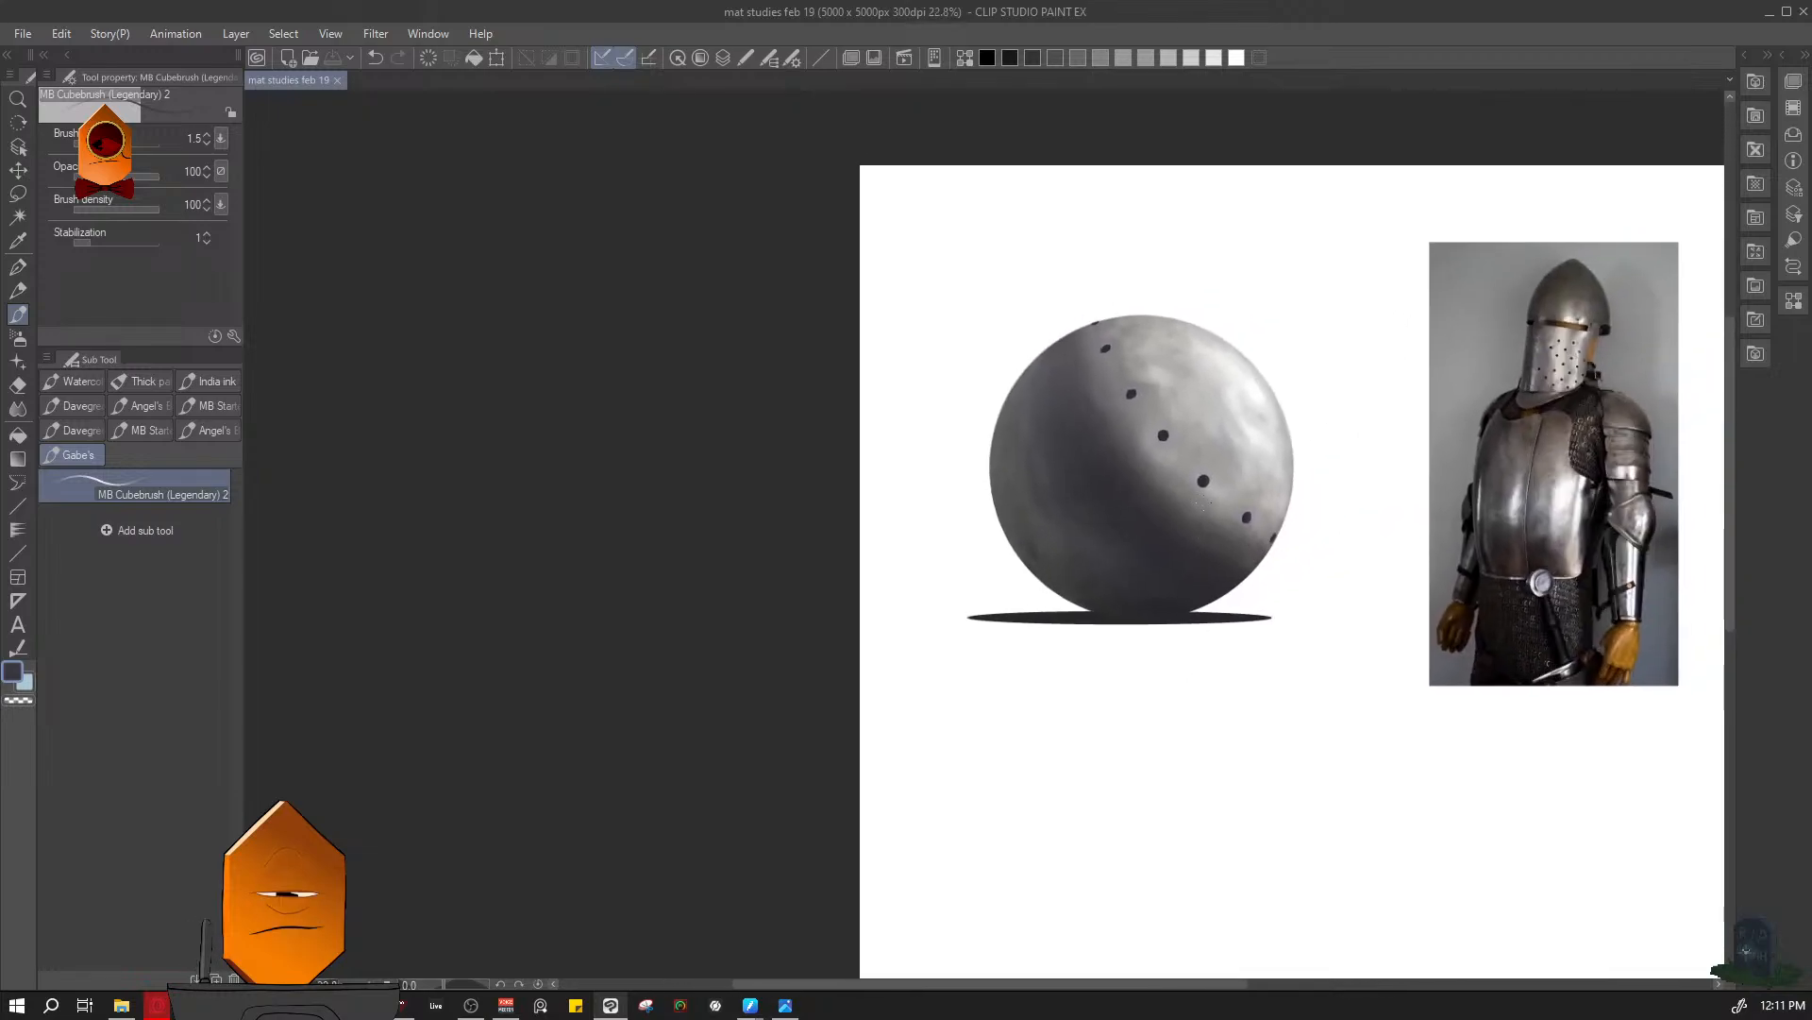
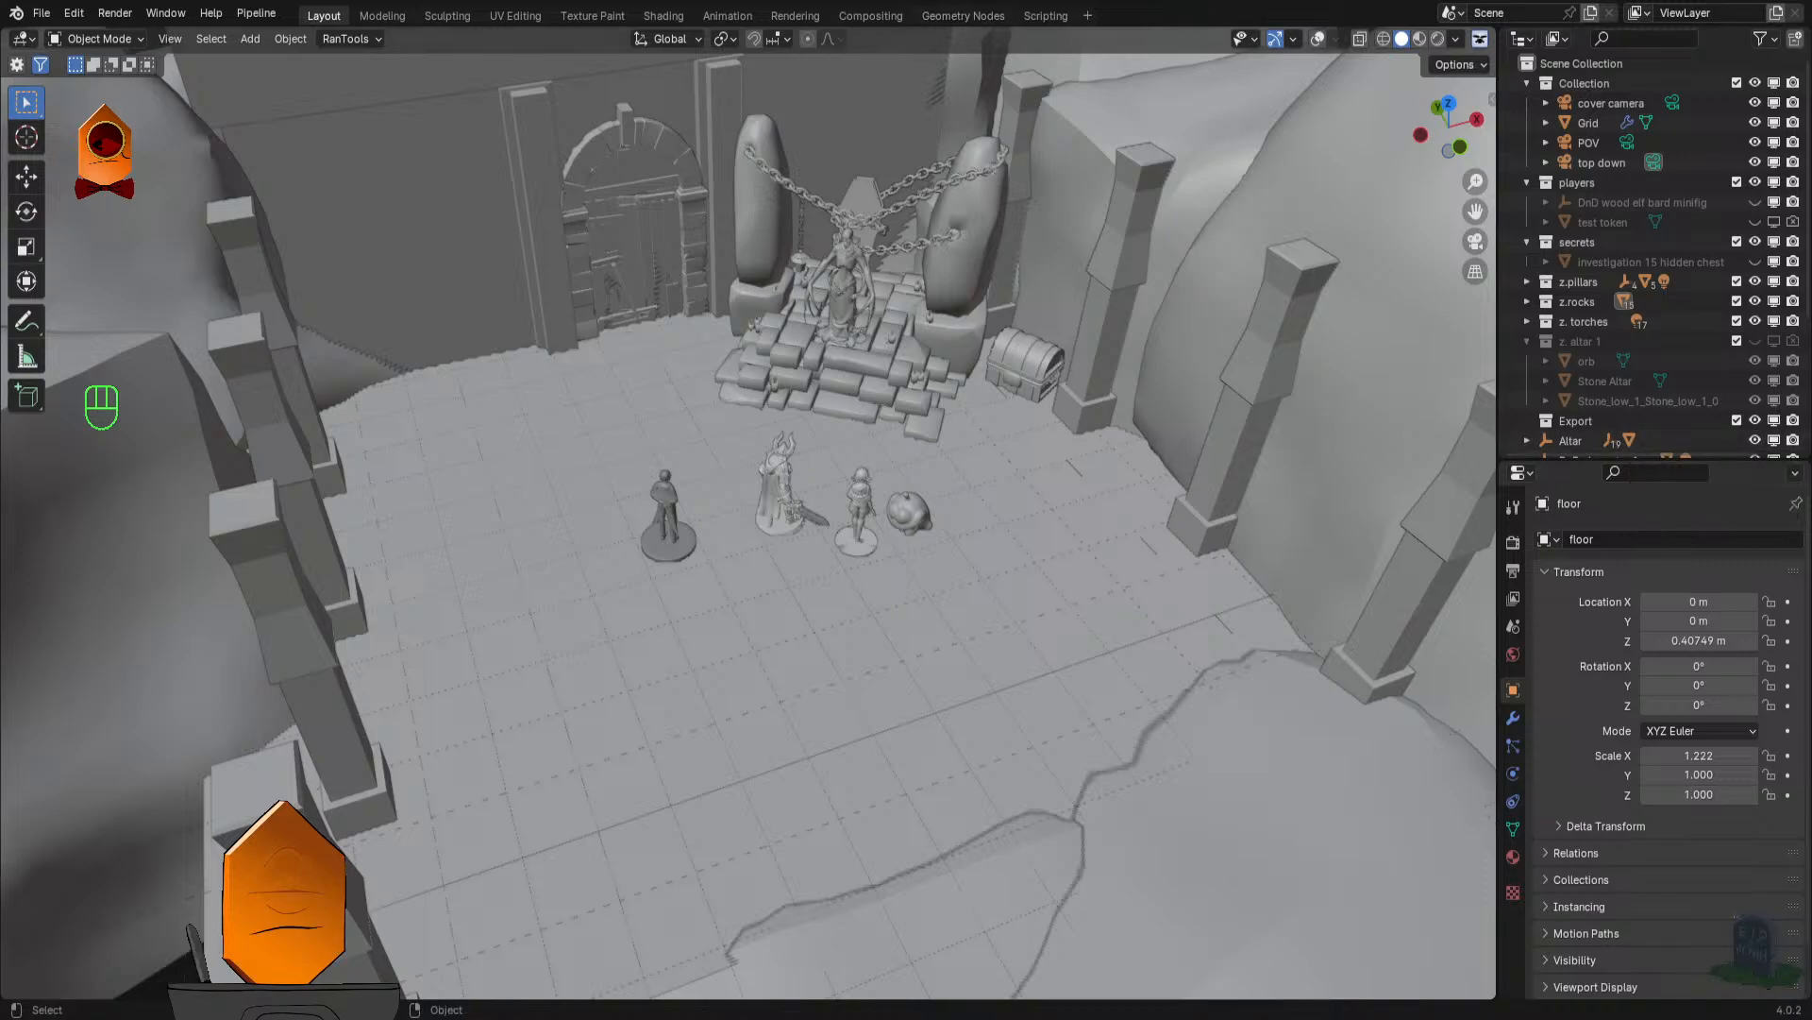
# - Display the dungeon battle map in rendered shading and view the whole room from above
pyautogui.click(1012, 537)
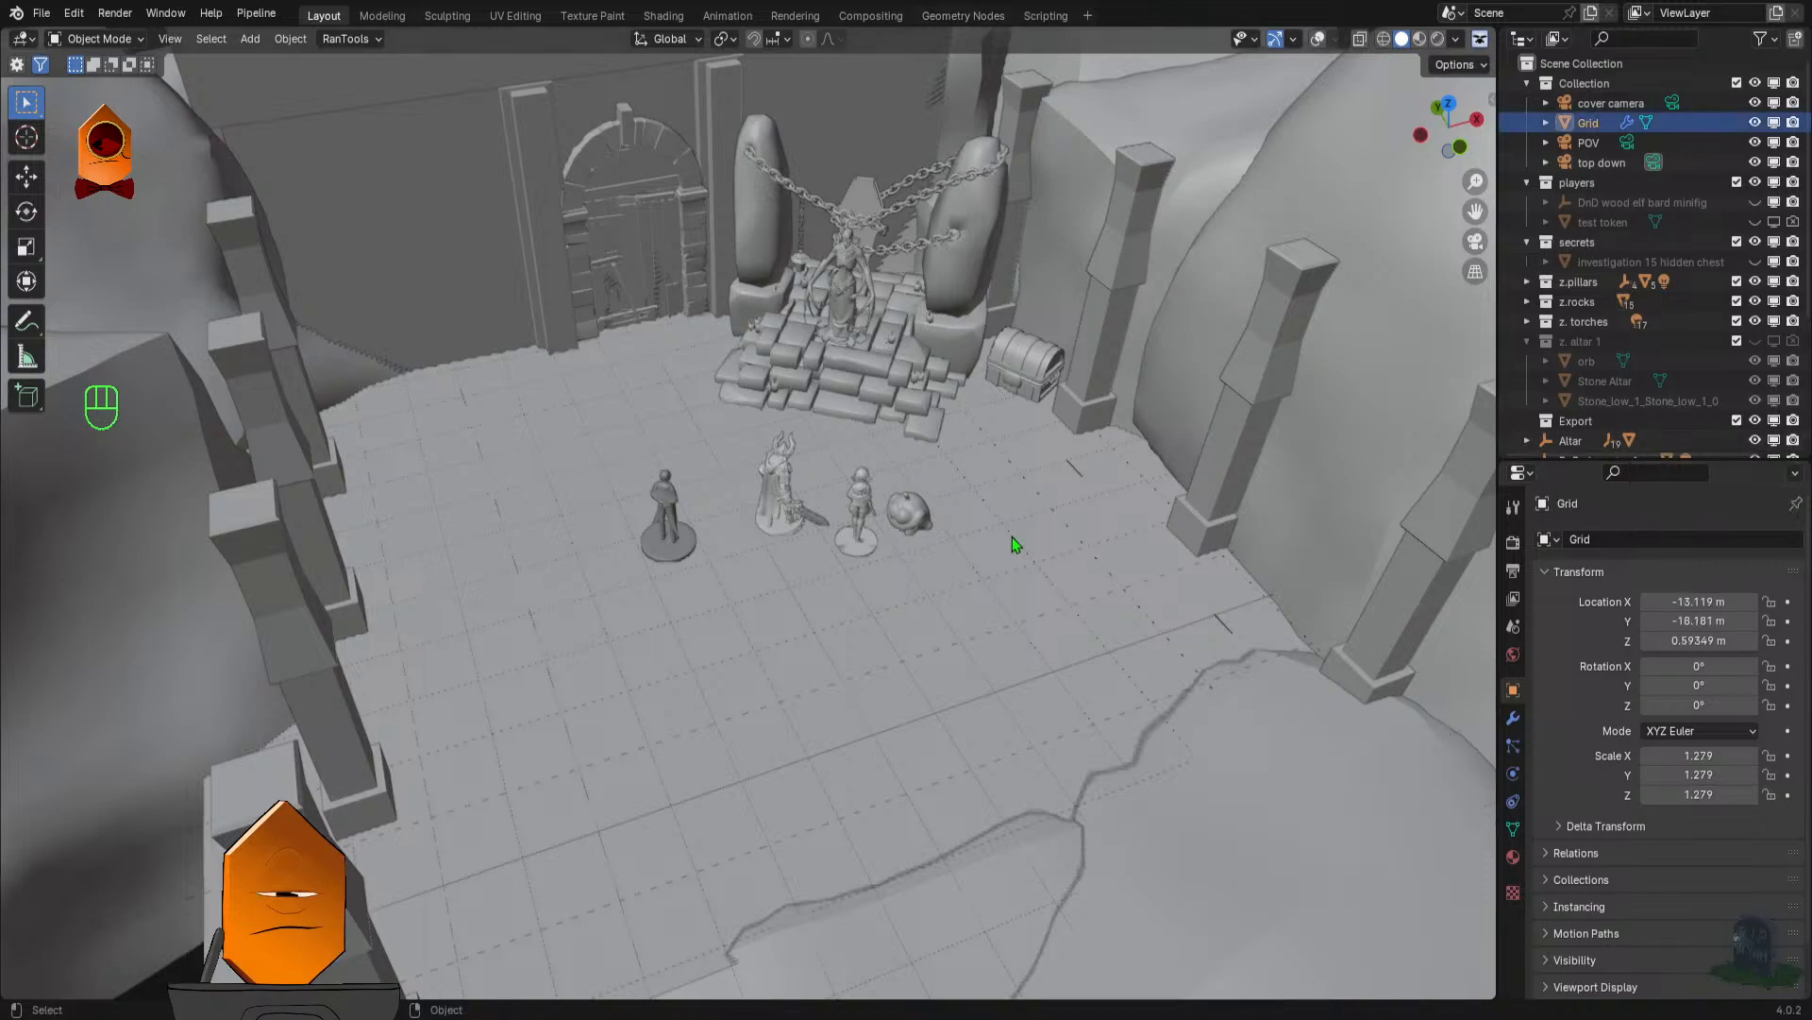
pyautogui.press('z')
pyautogui.click(978, 389)
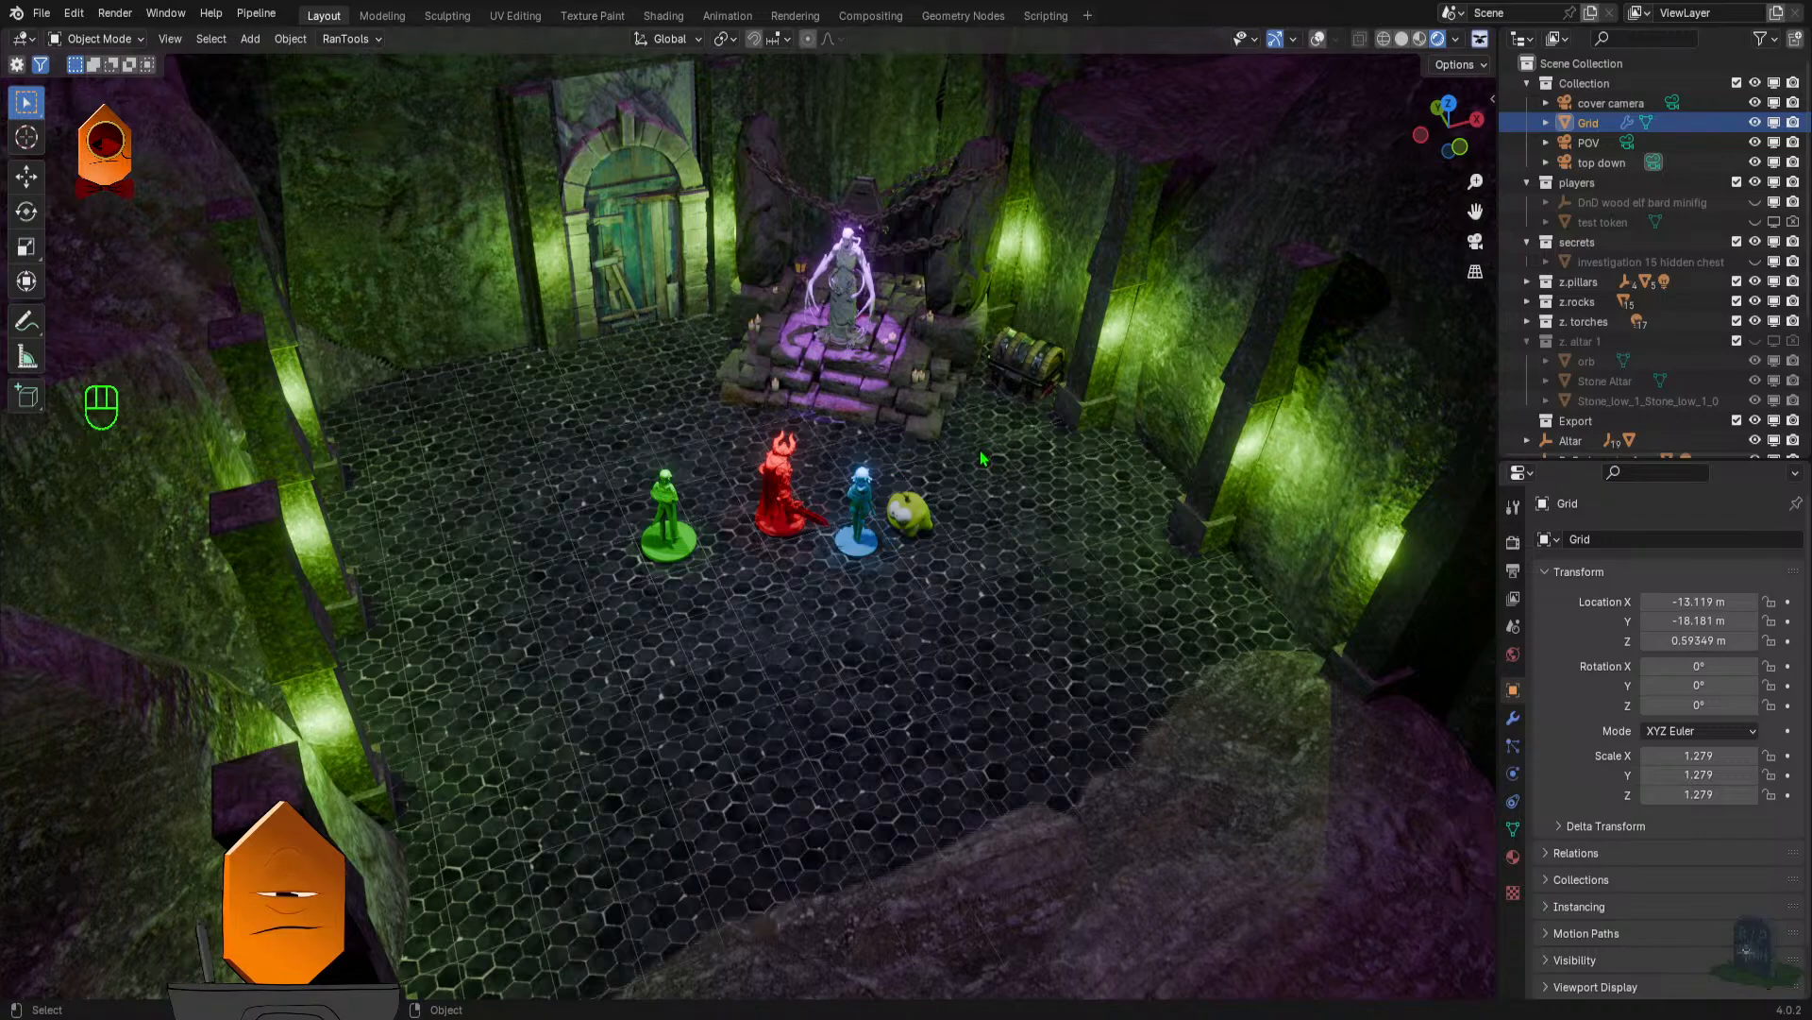
pyautogui.moveTo(994, 475); pyautogui.dragTo(849, 557)
pyautogui.scroll(-2, 566, 493)
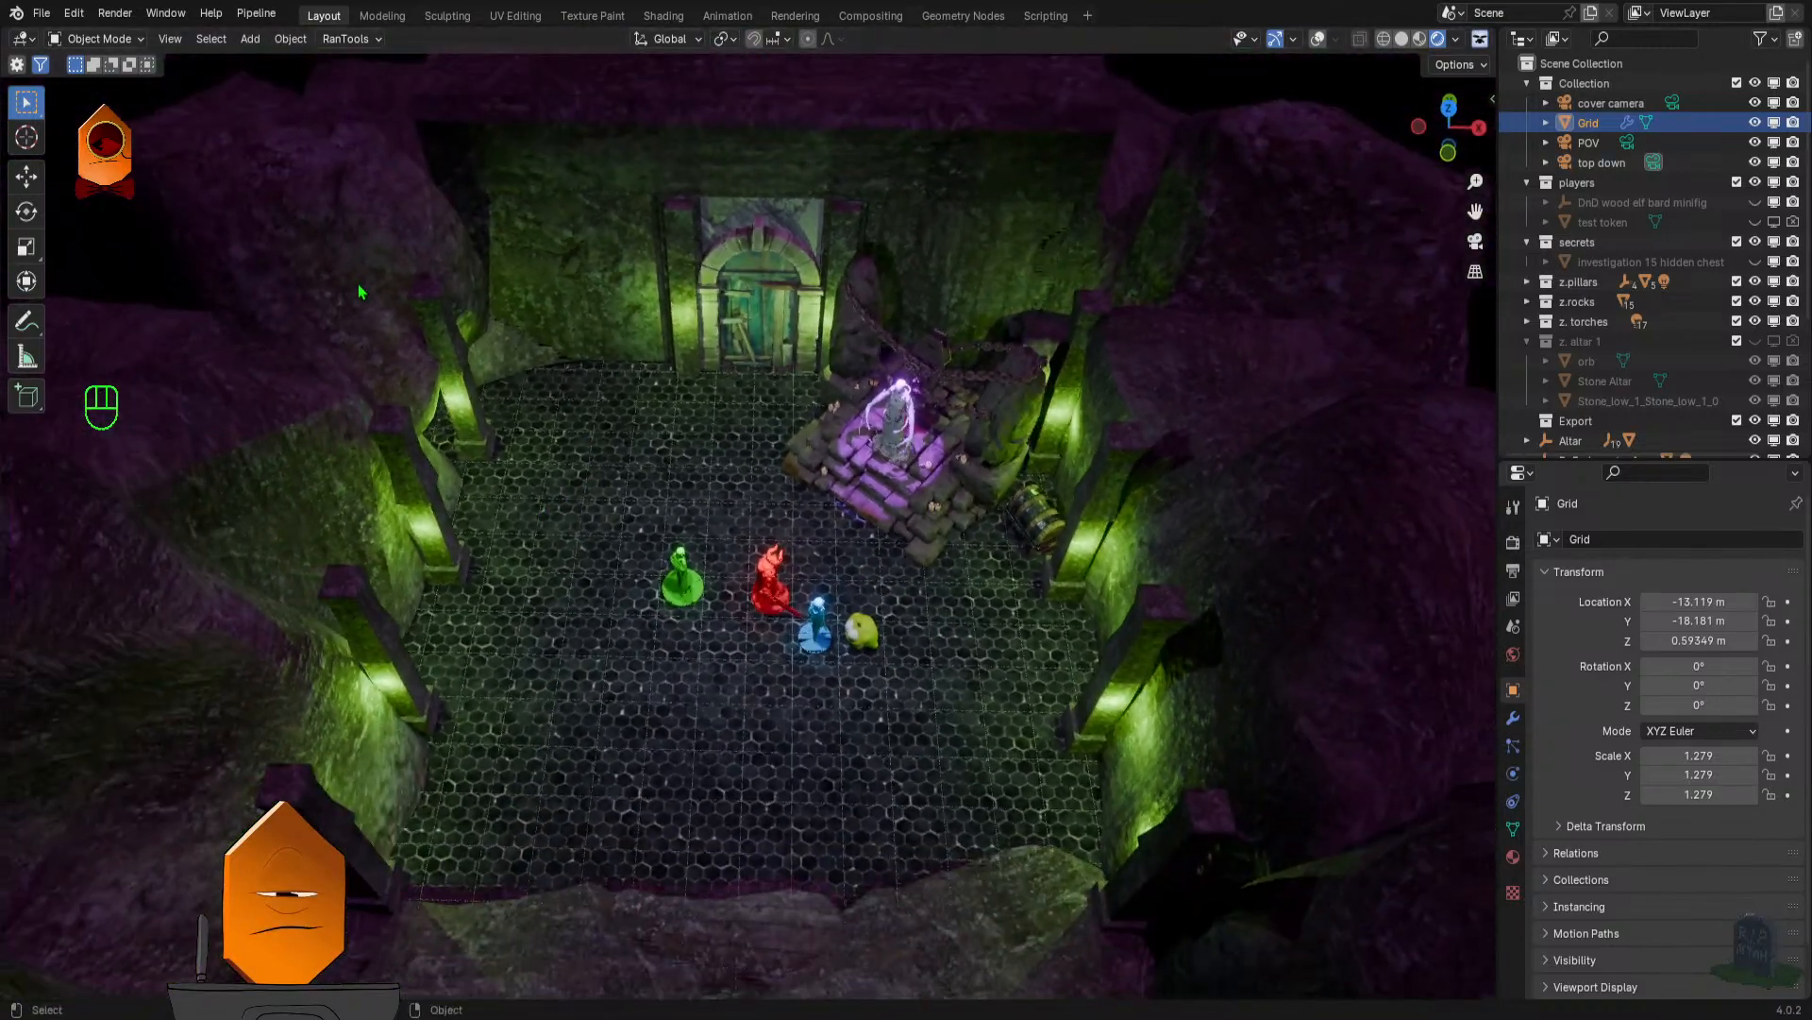
# - Select the large rock beside the dungeon's back wall, view the room with overlays shown, and hide the overlays
pyautogui.click(358, 285)
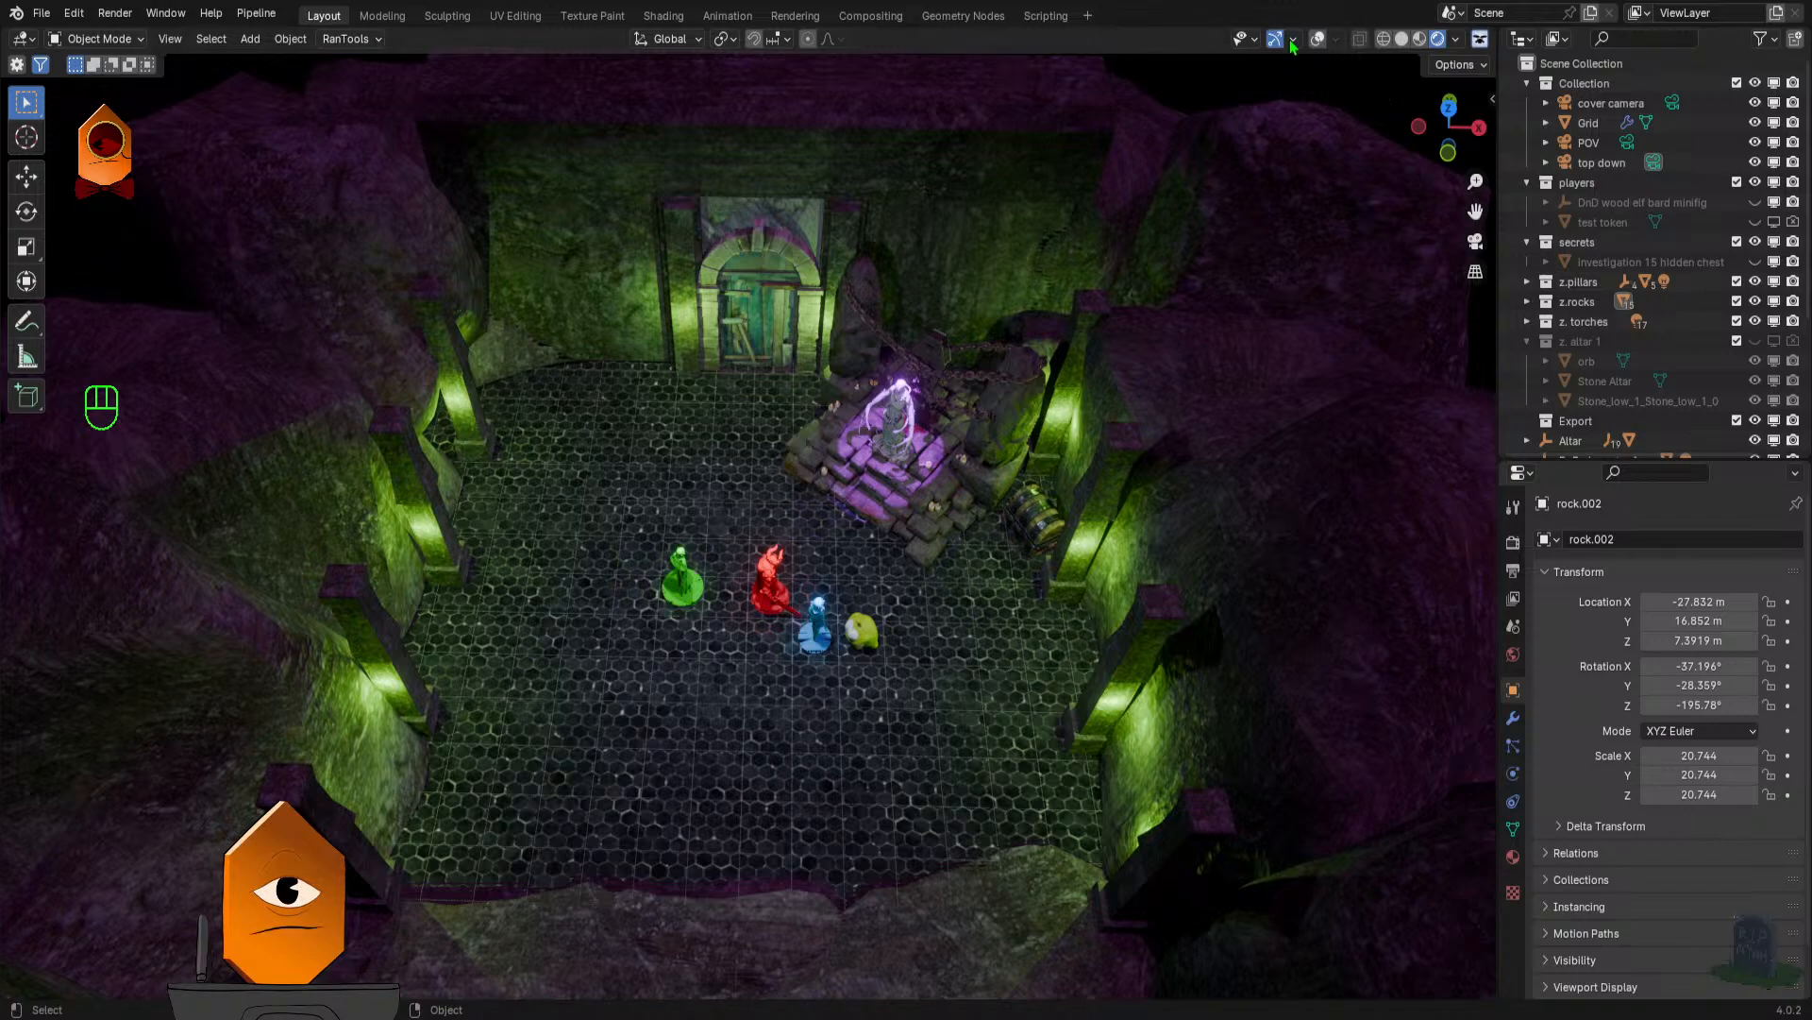
pyautogui.click(1318, 39)
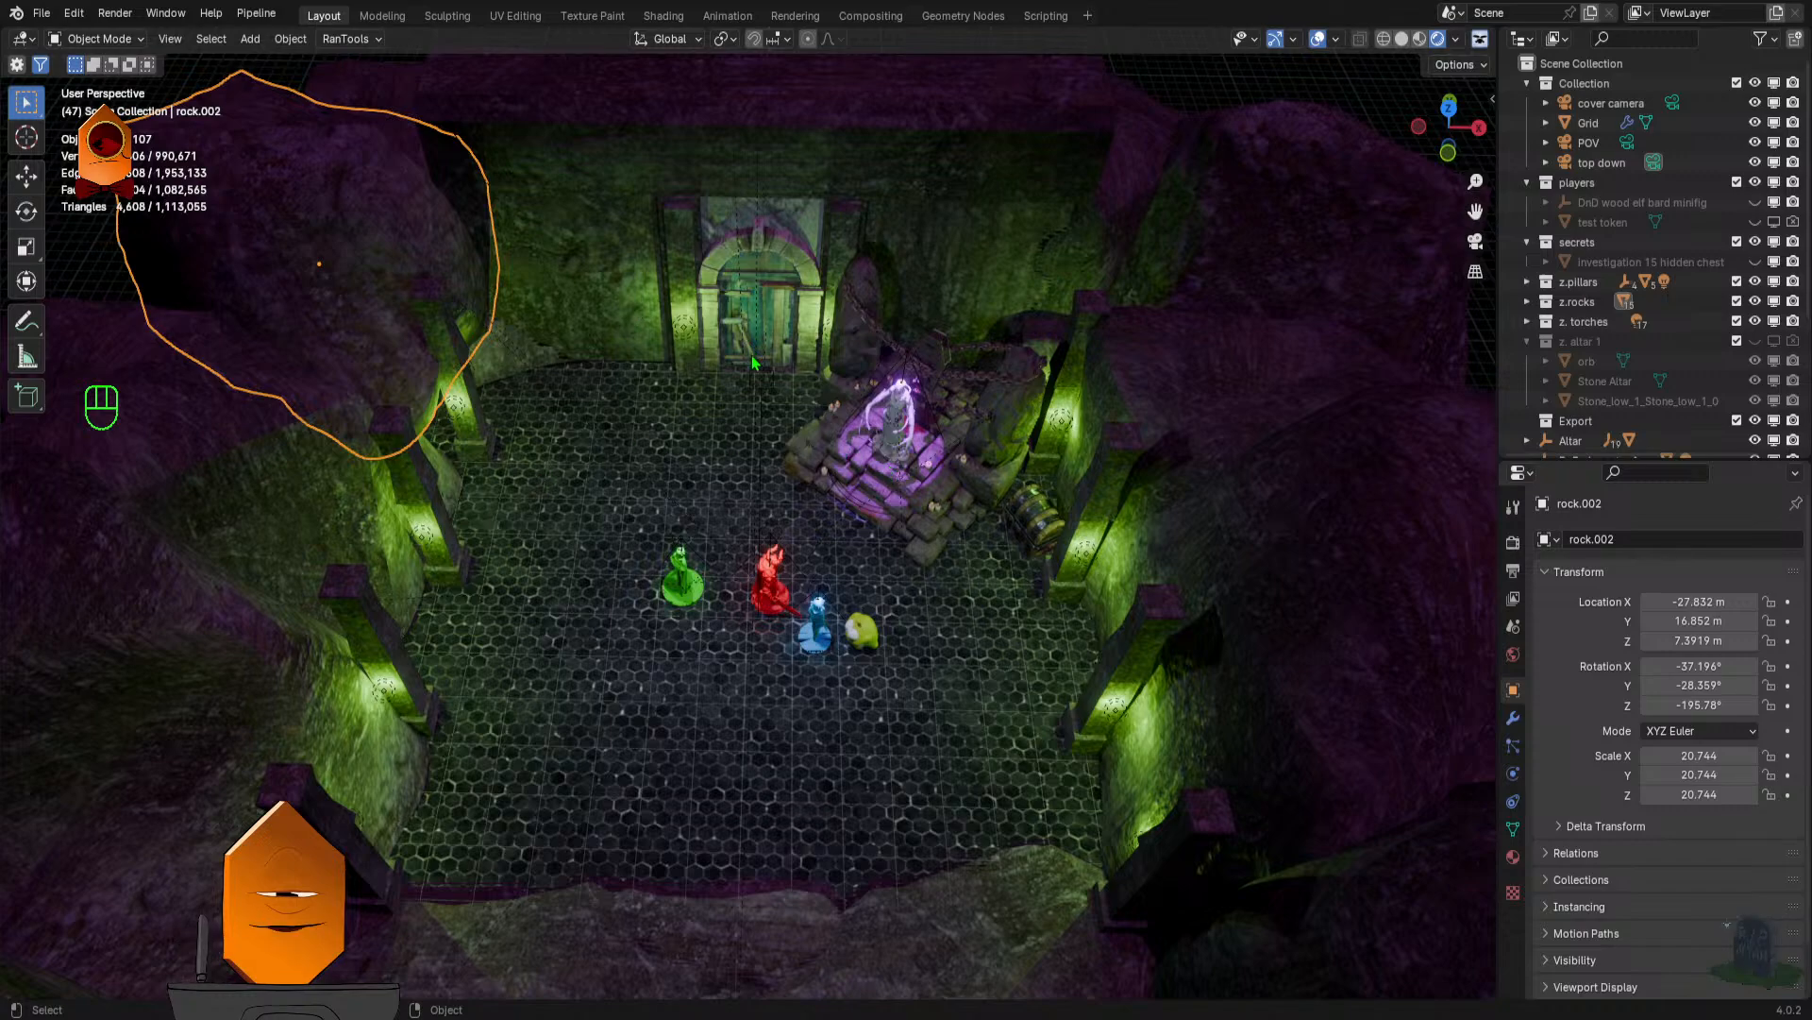
pyautogui.moveTo(741, 489)
pyautogui.mouseDown()
pyautogui.moveTo(720, 540)
pyautogui.moveTo(732, 485)
pyautogui.moveTo(743, 519)
pyautogui.mouseUp()
pyautogui.scroll(1, 741, 515)
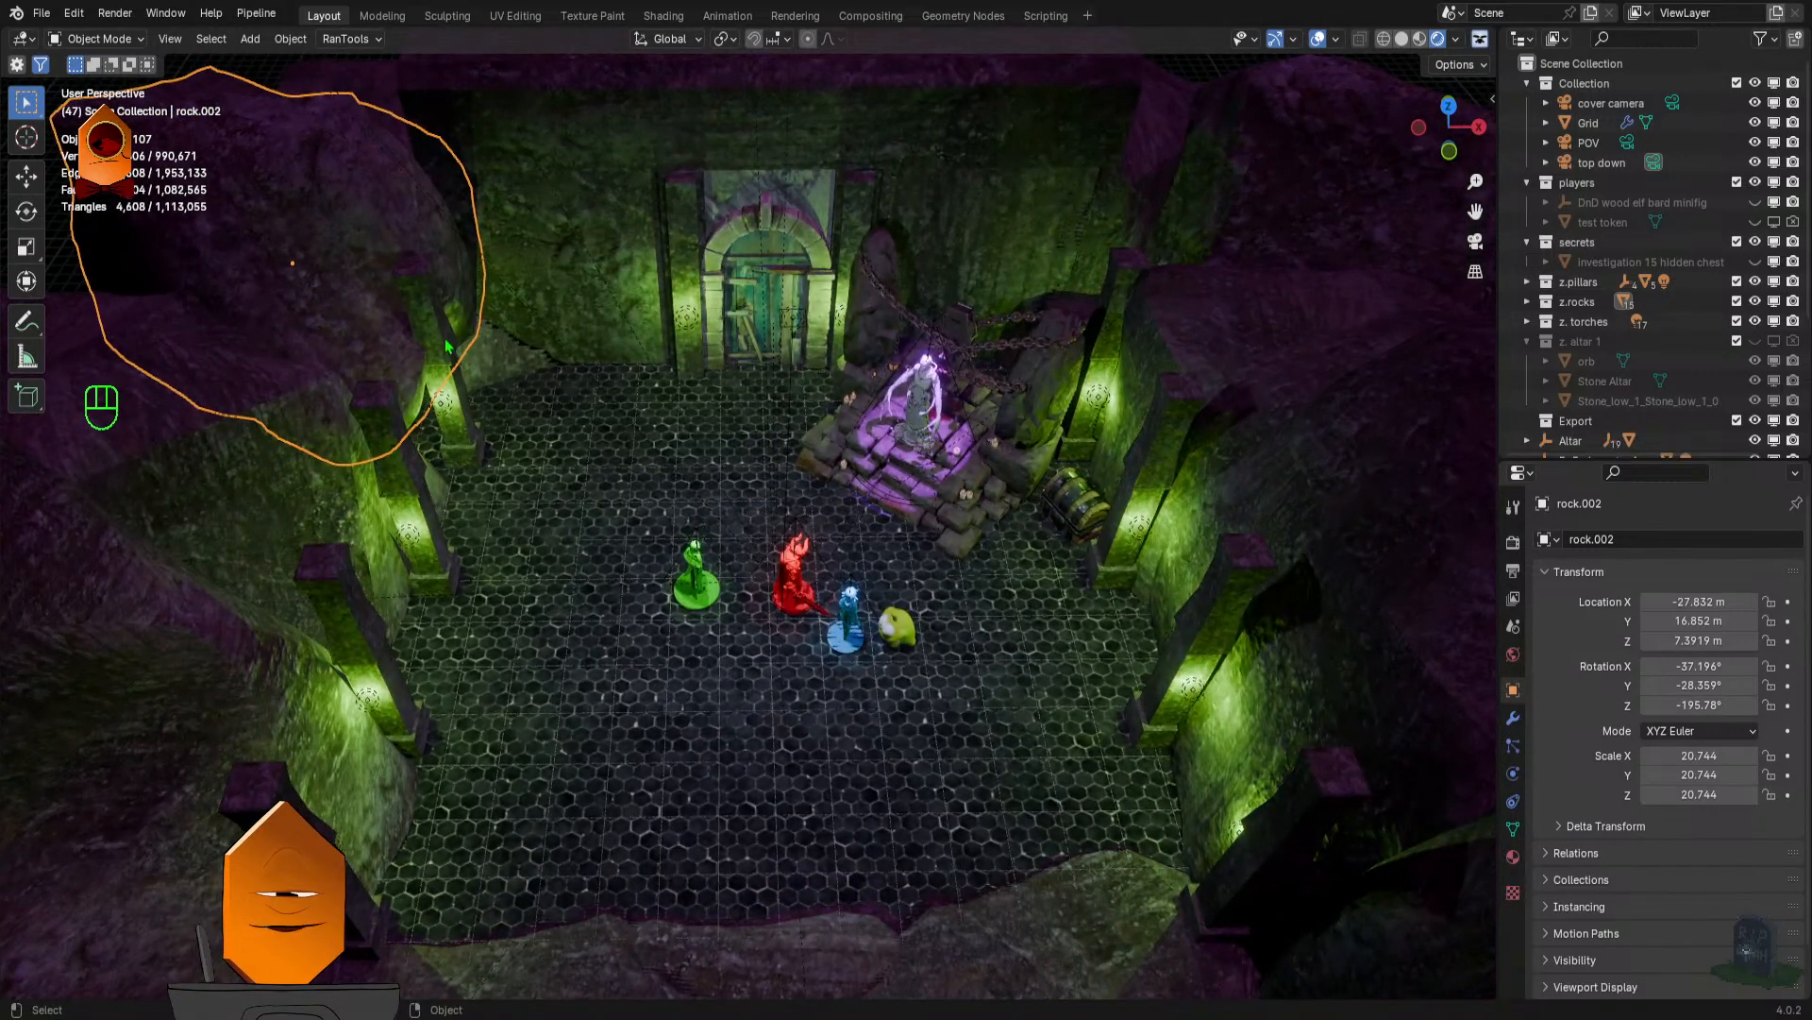
pyautogui.moveTo(739, 489); pyautogui.dragTo(652, 690)
pyautogui.click(1318, 40)
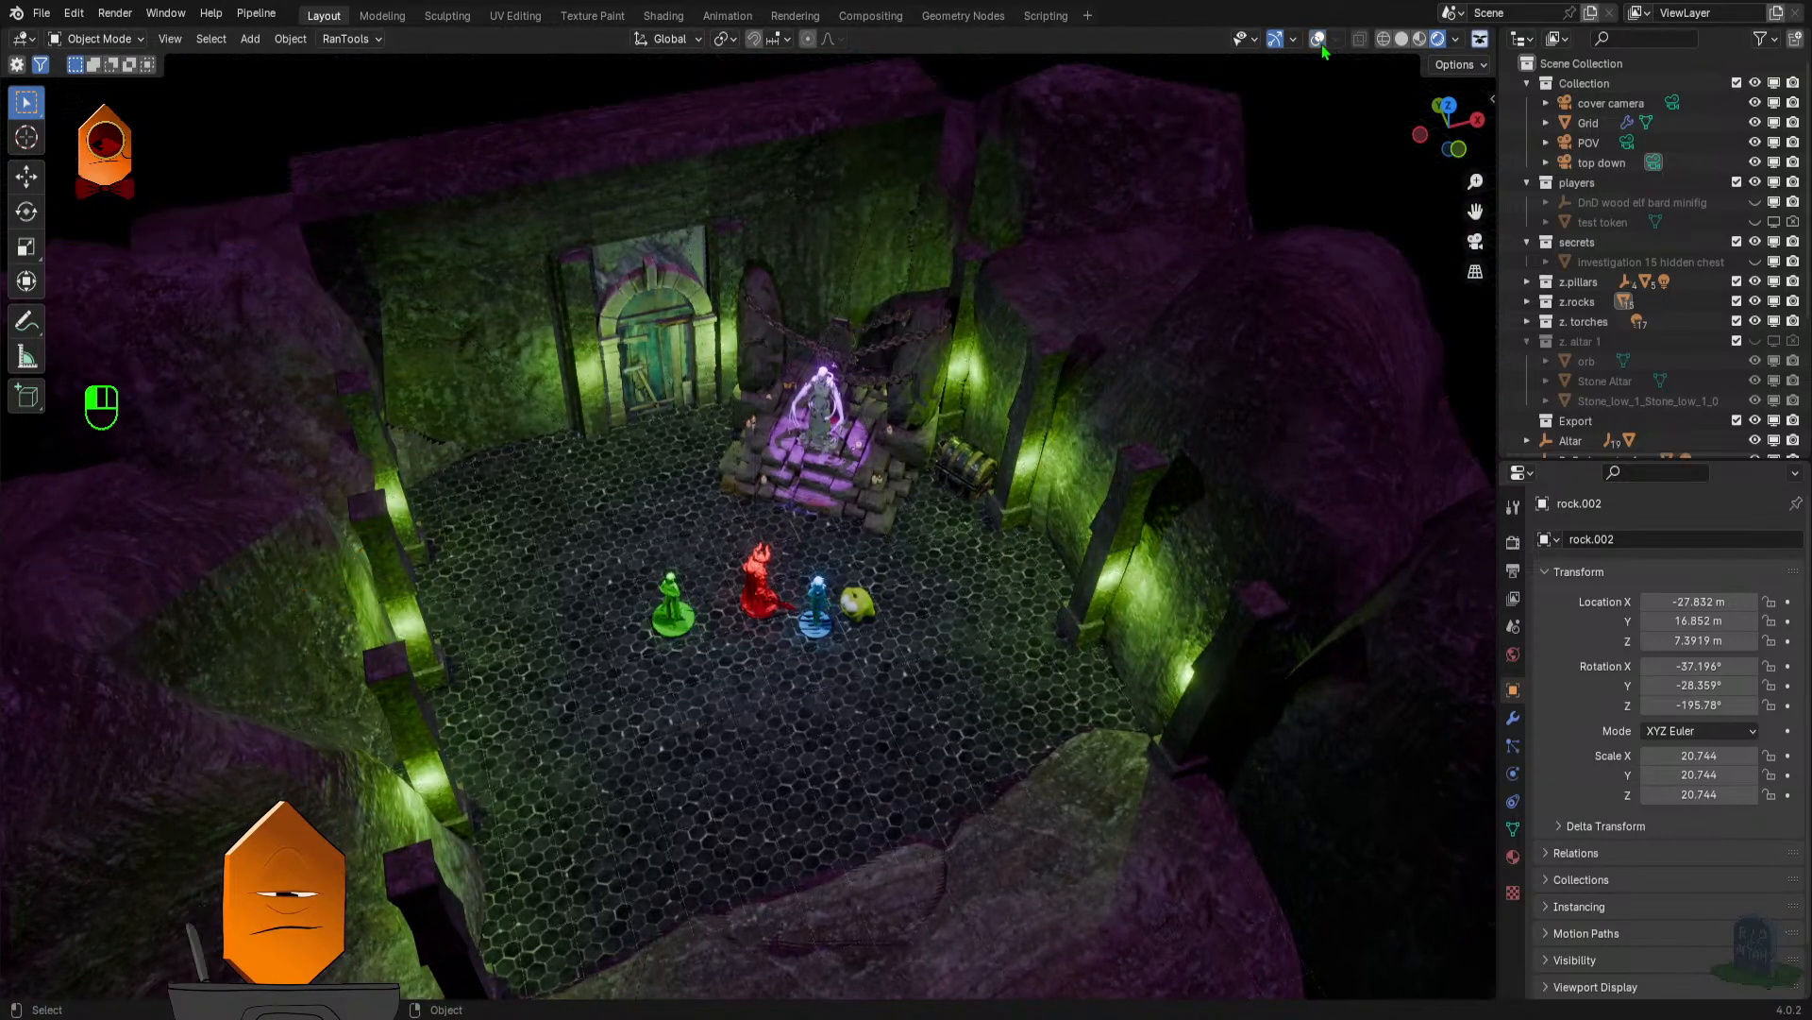
# - Make the cover camera the active camera and look at the dungeon through it
pyautogui.scroll(1, 1369, 142)
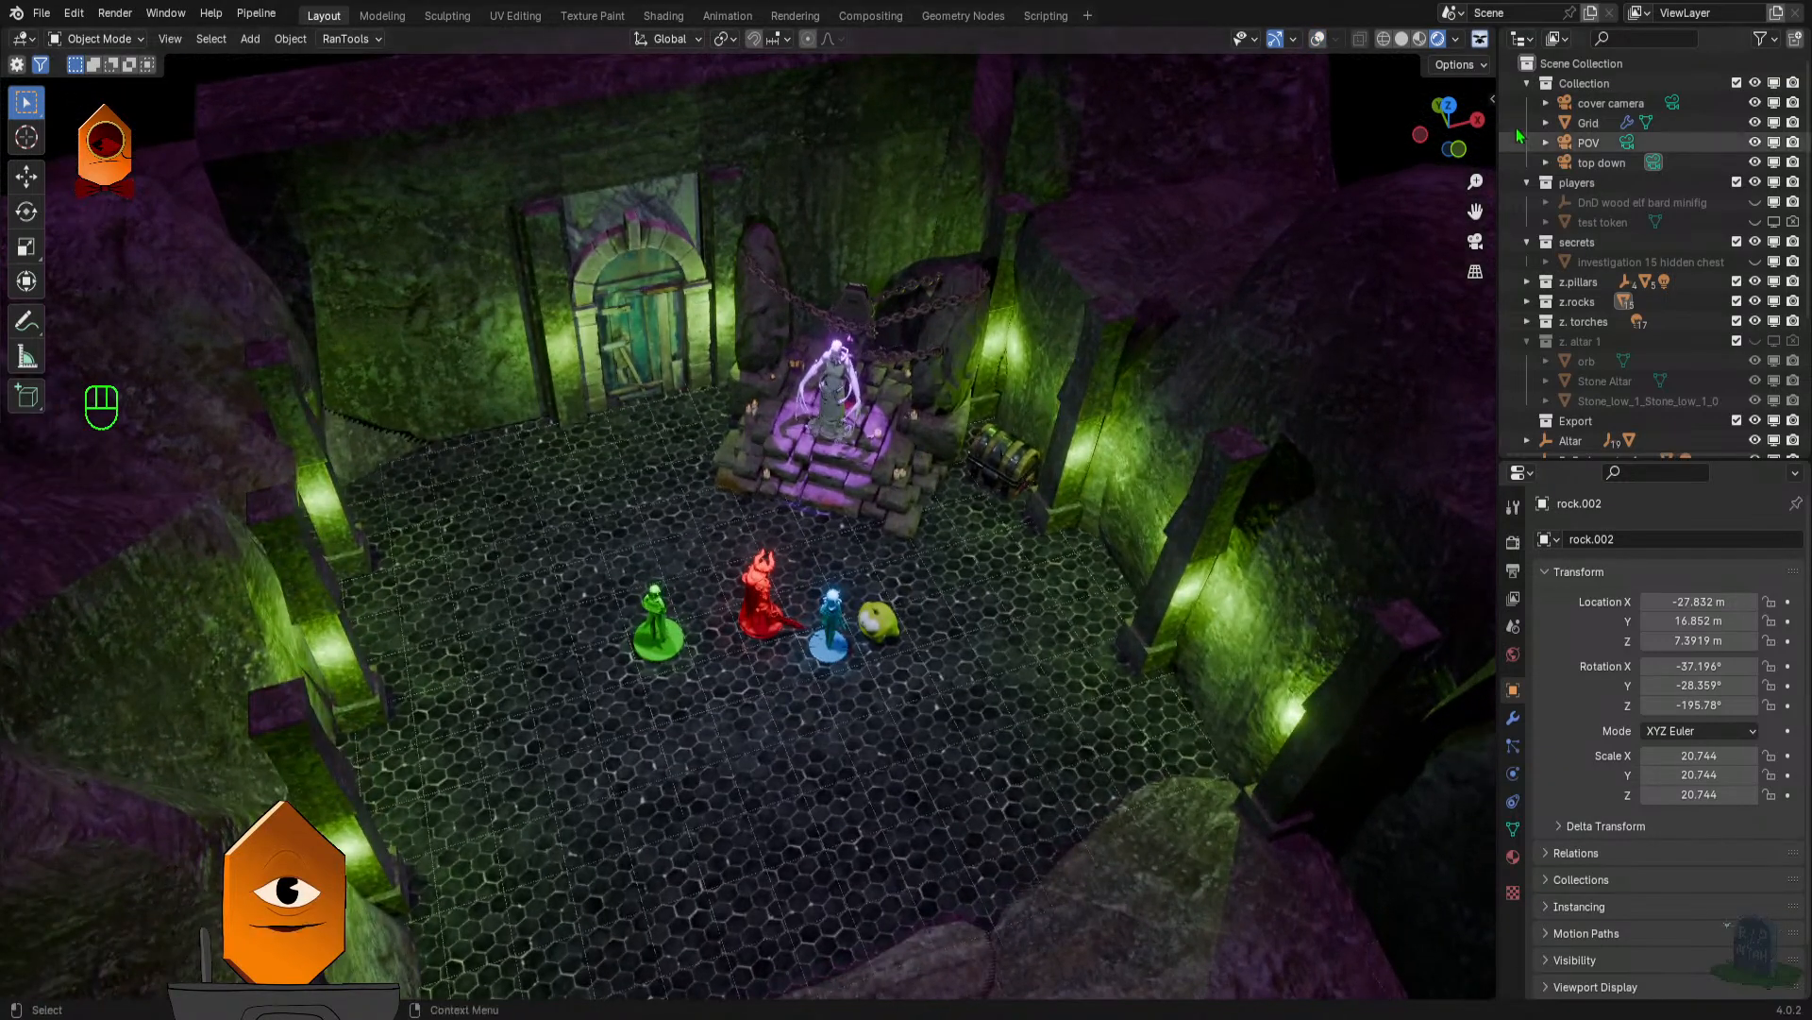
pyautogui.click(1673, 103)
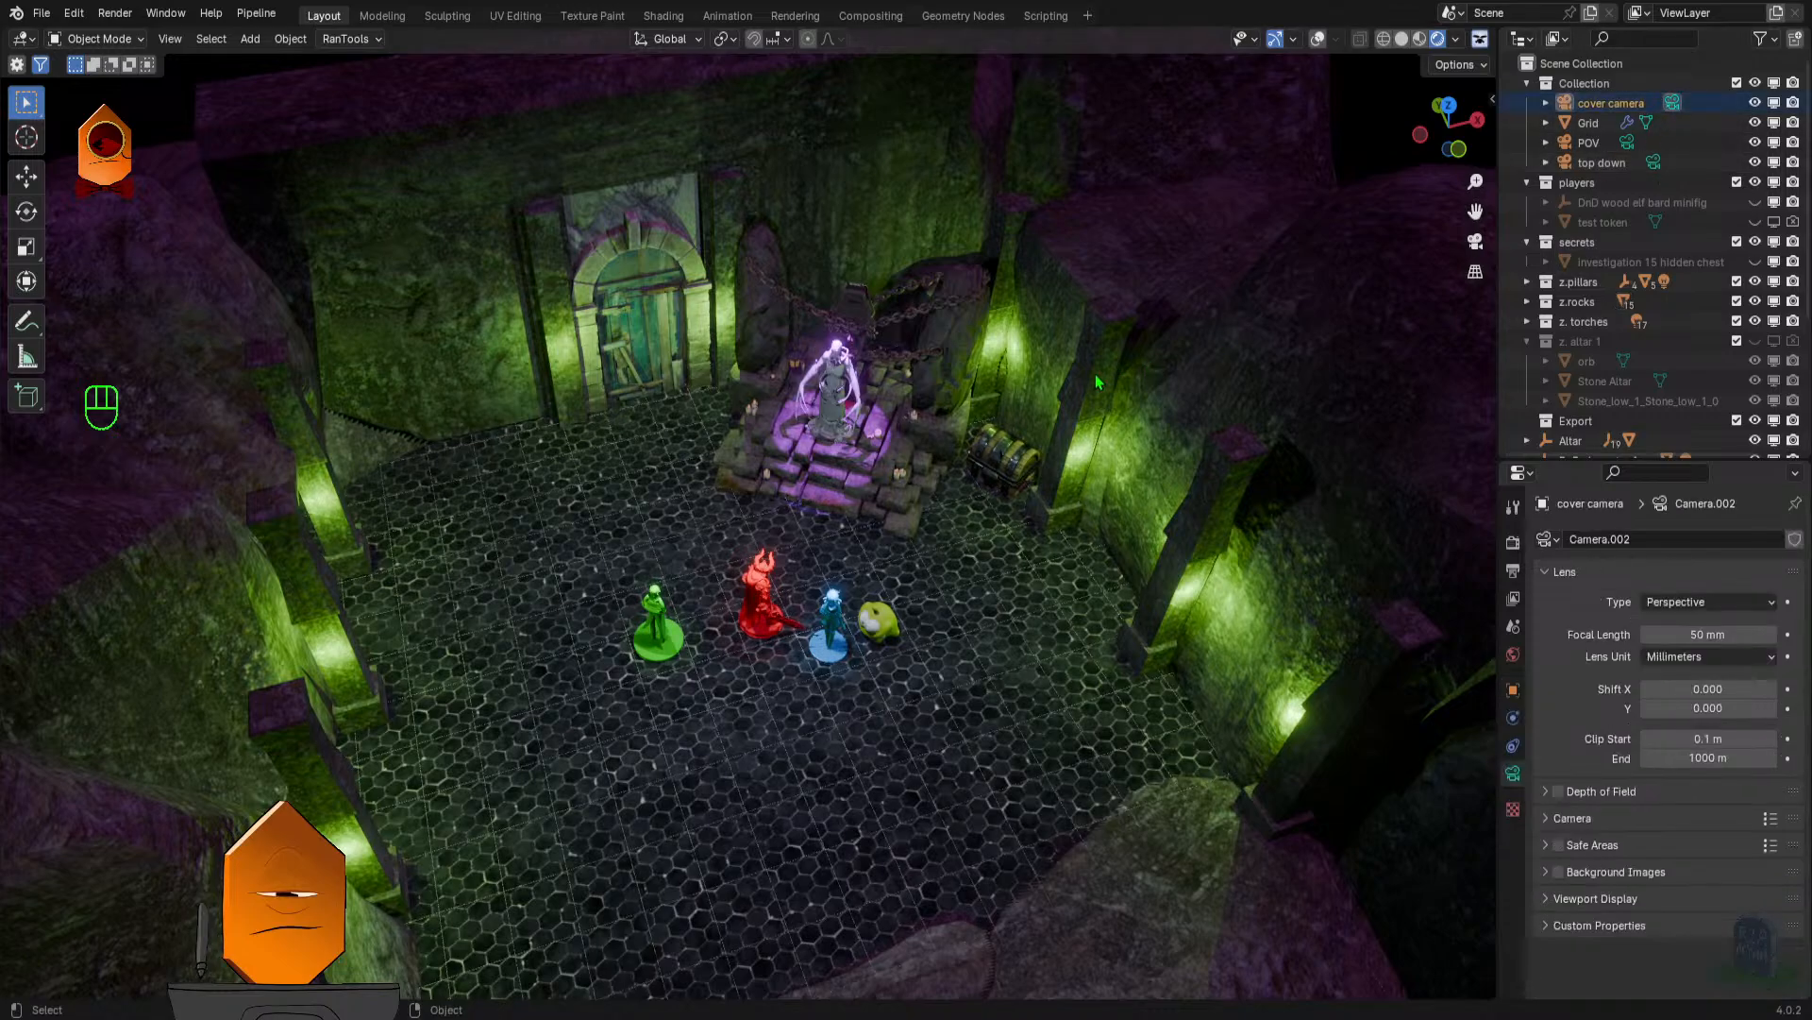
pyautogui.press('KP_0')
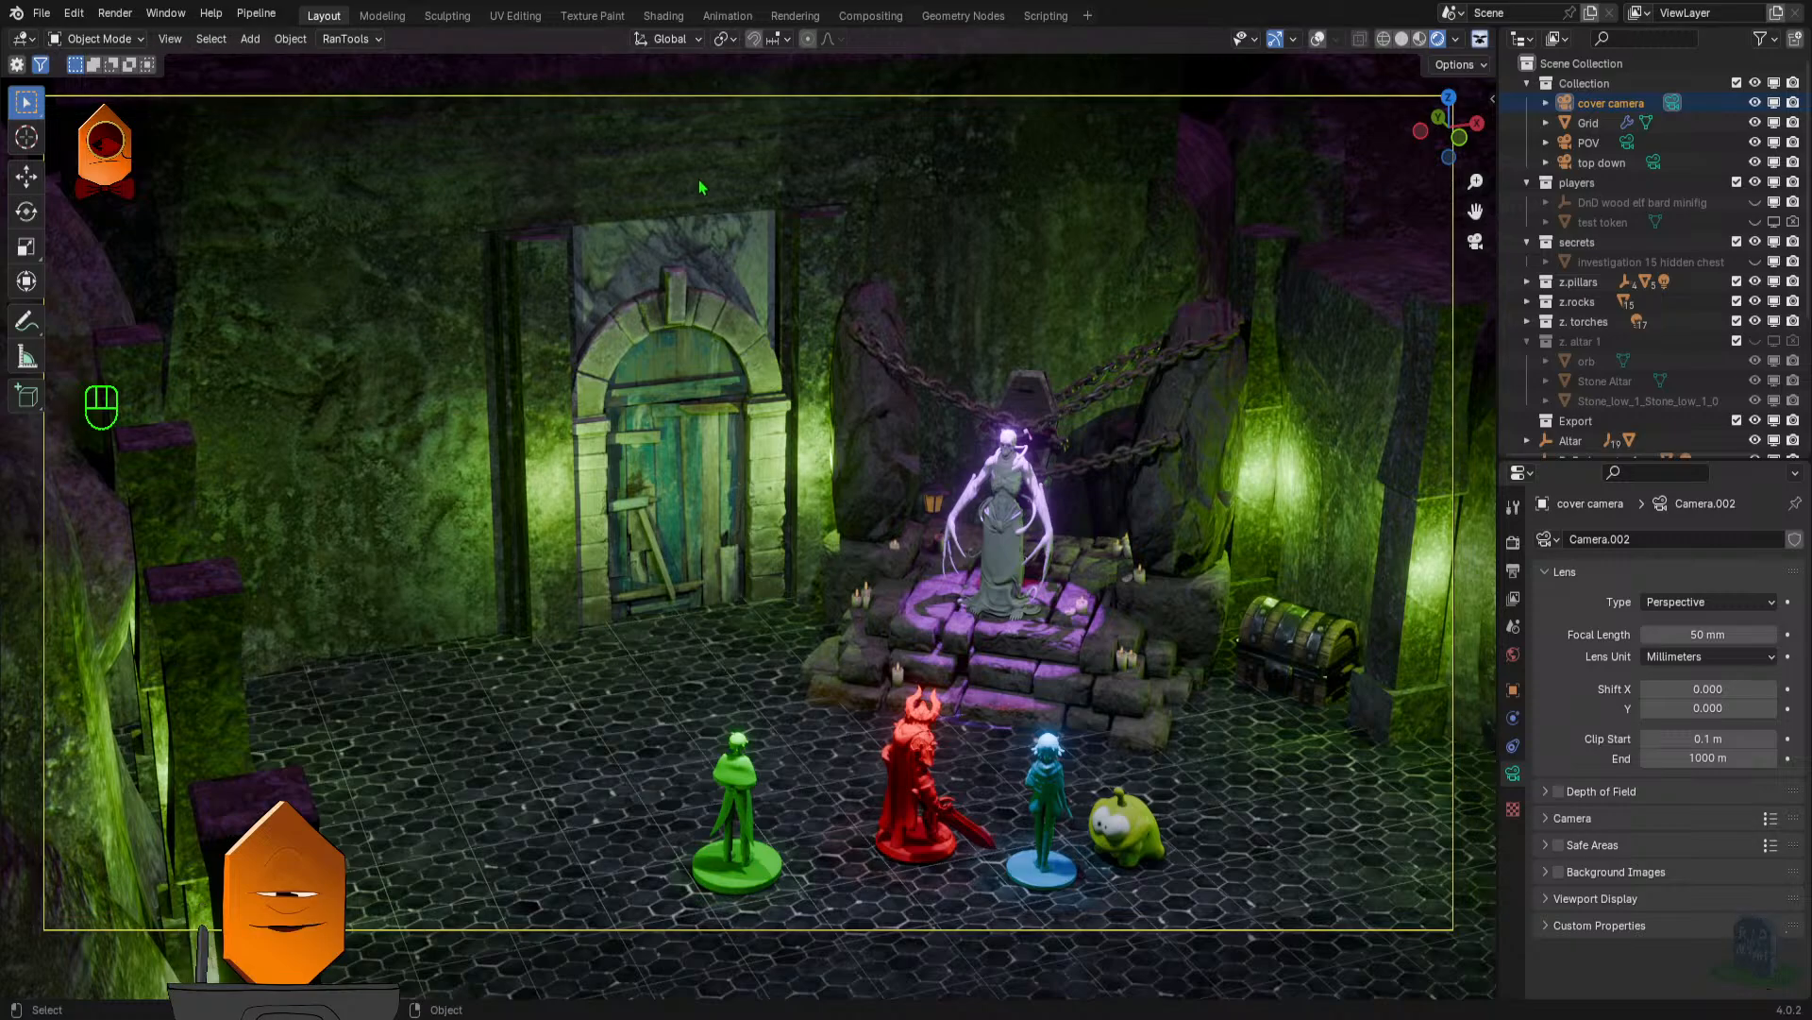
# - Open the recent file dnd blender map 2.blend without saving the current one, and display it in rendered shading
pyautogui.click(41, 13)
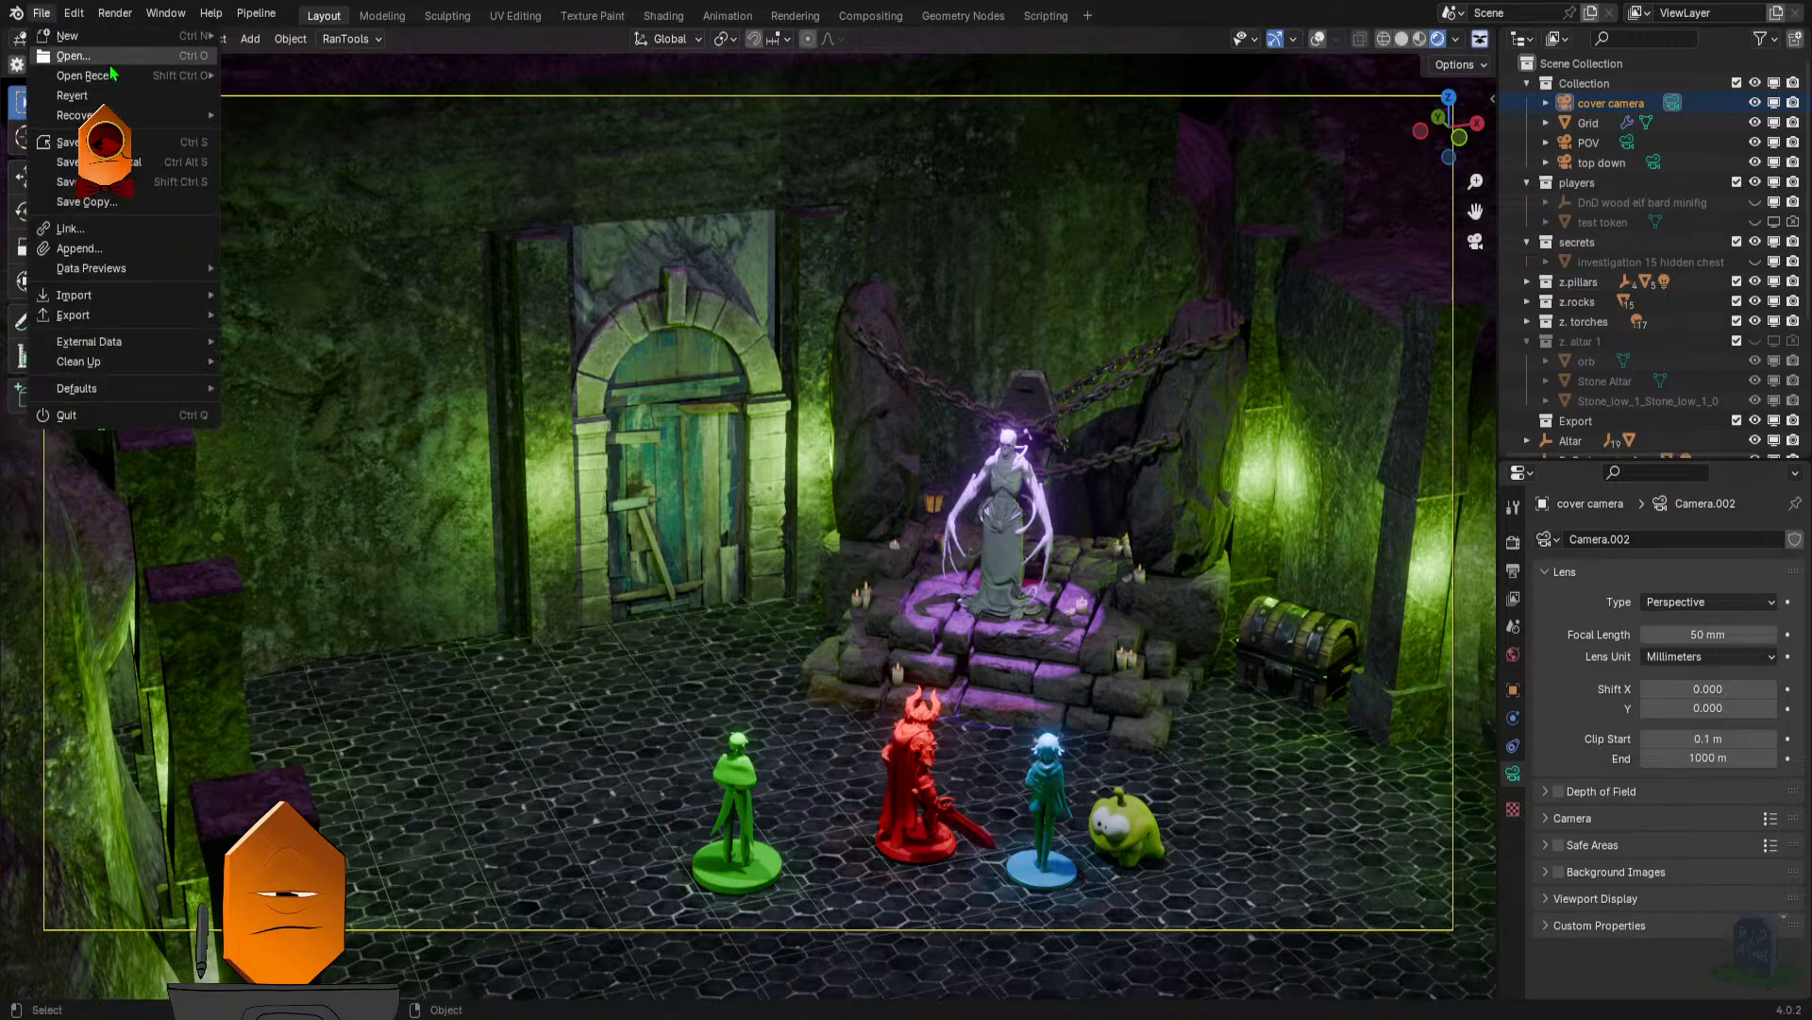
pyautogui.moveTo(117, 82)
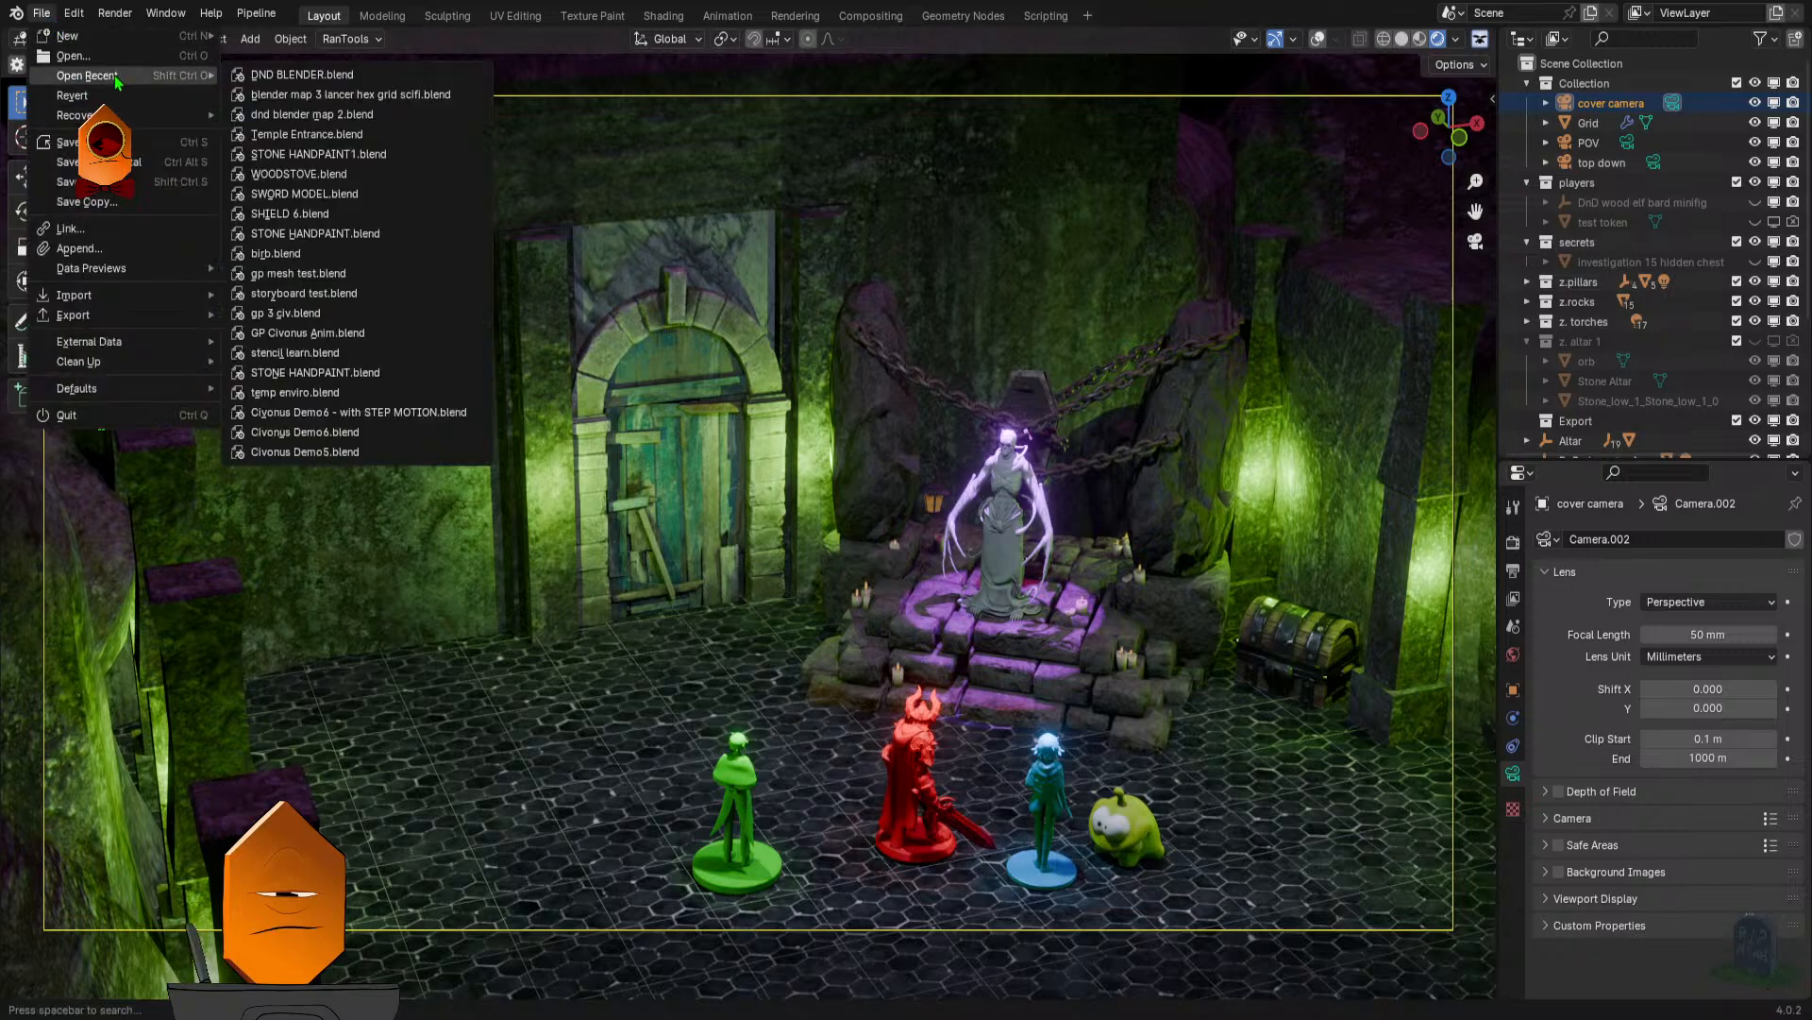
pyautogui.click(306, 114)
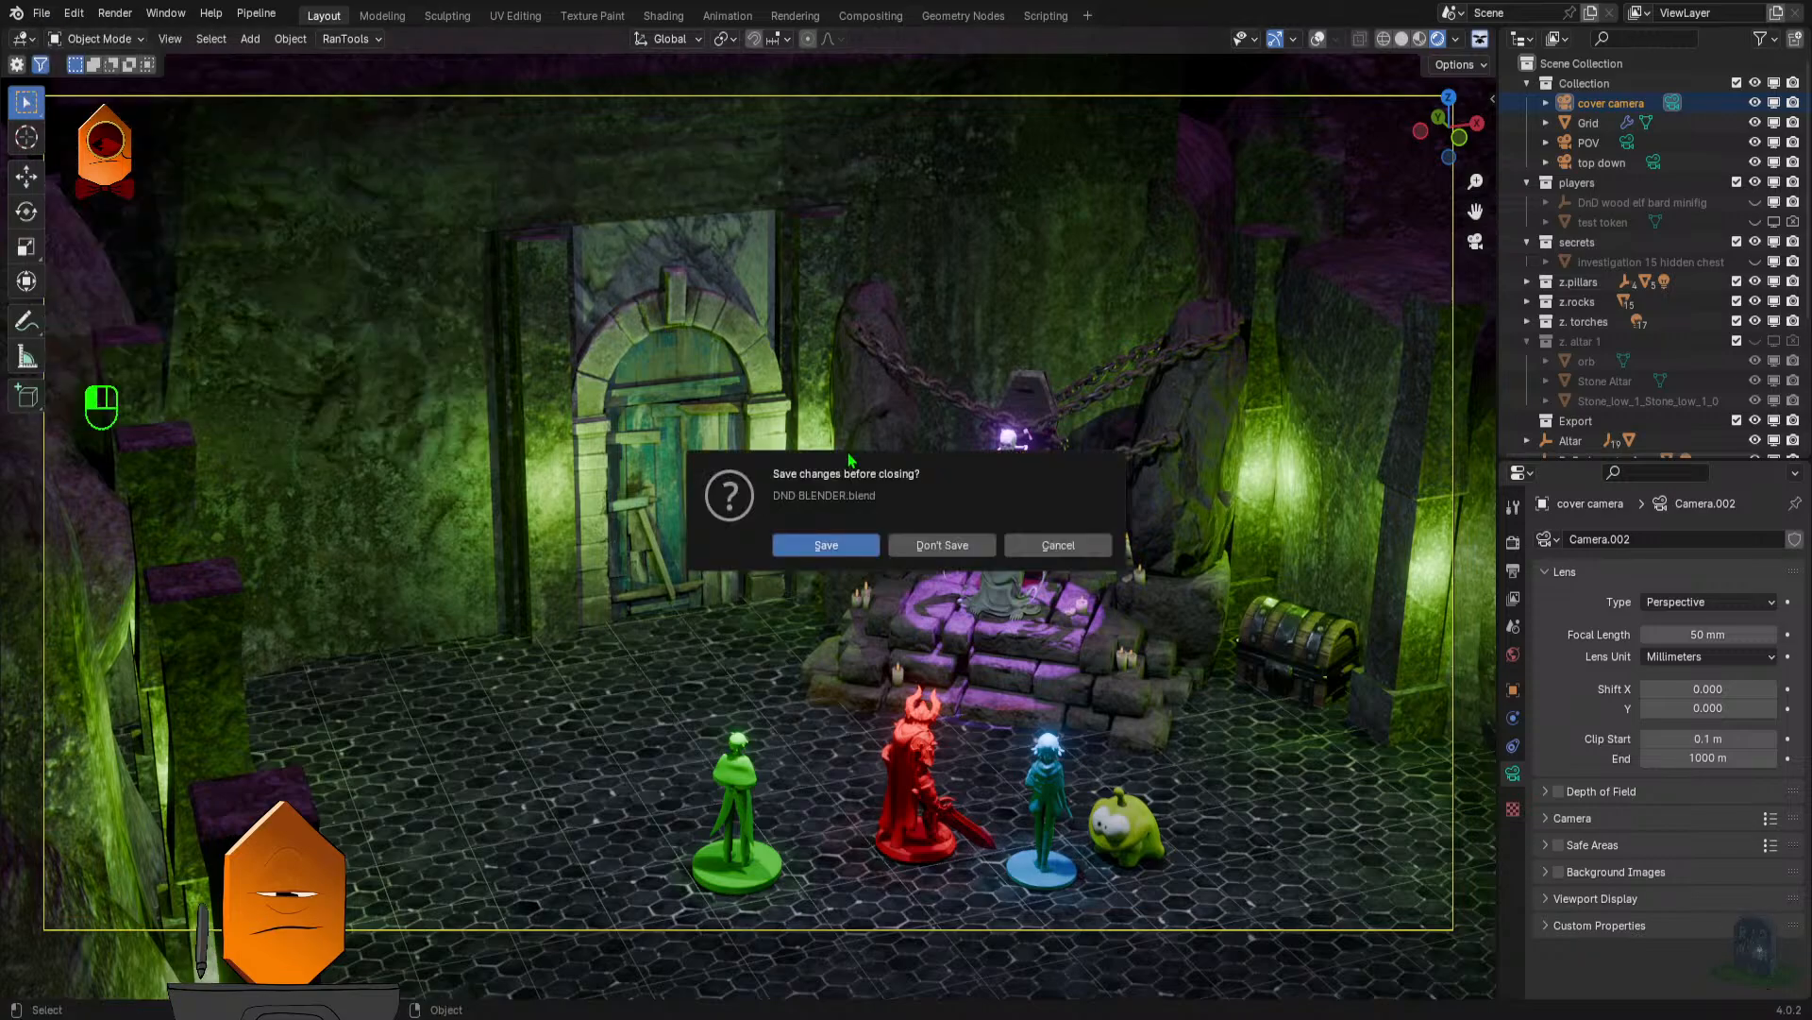
pyautogui.click(942, 546)
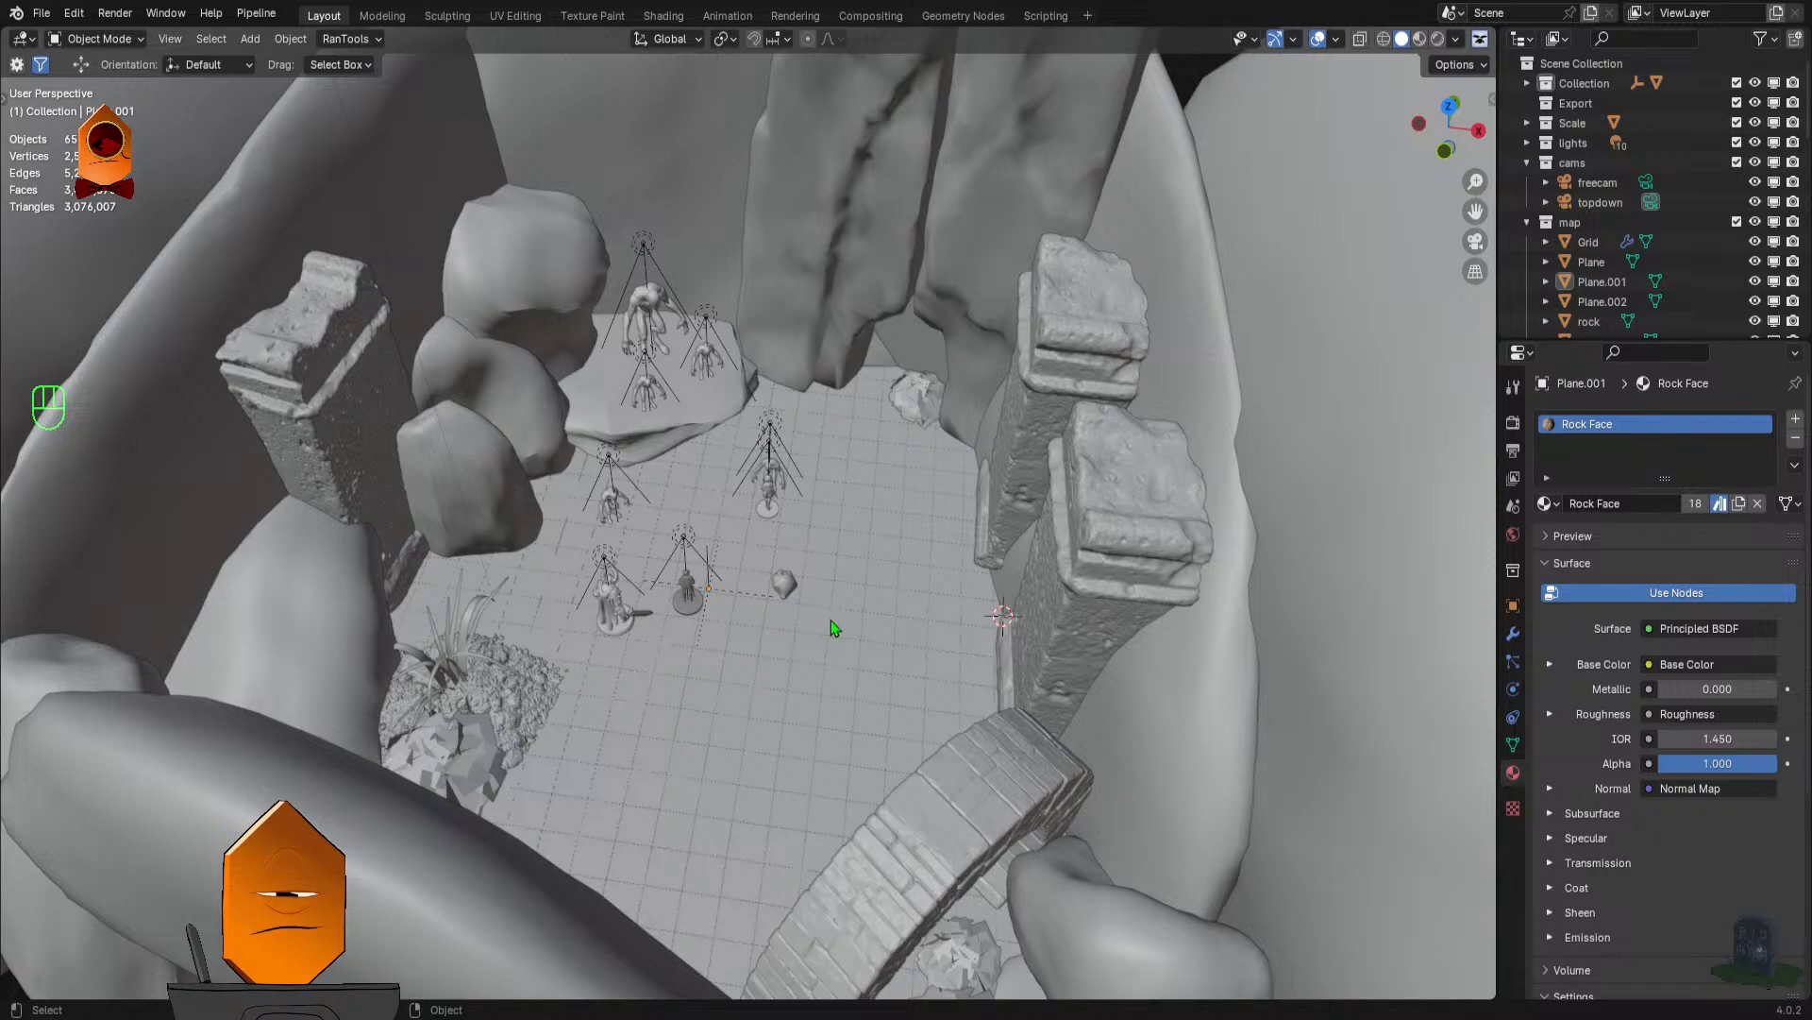
pyautogui.press('z')
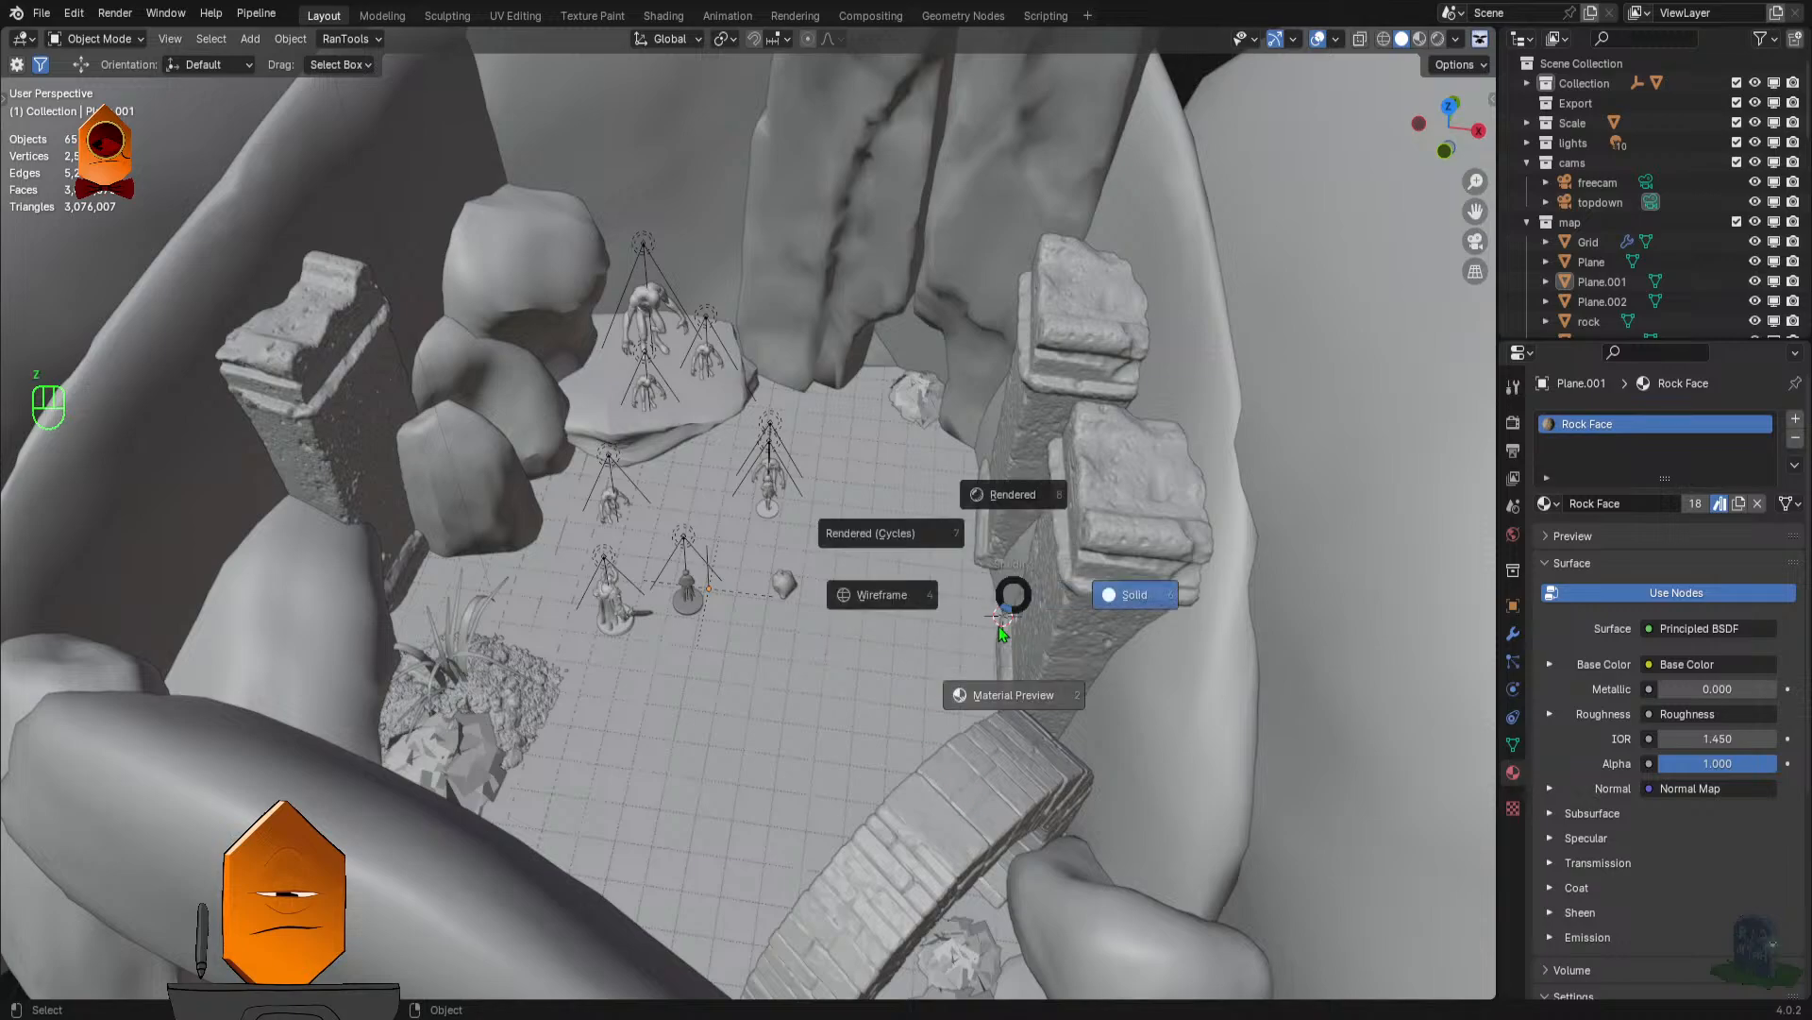
pyautogui.click(1010, 483)
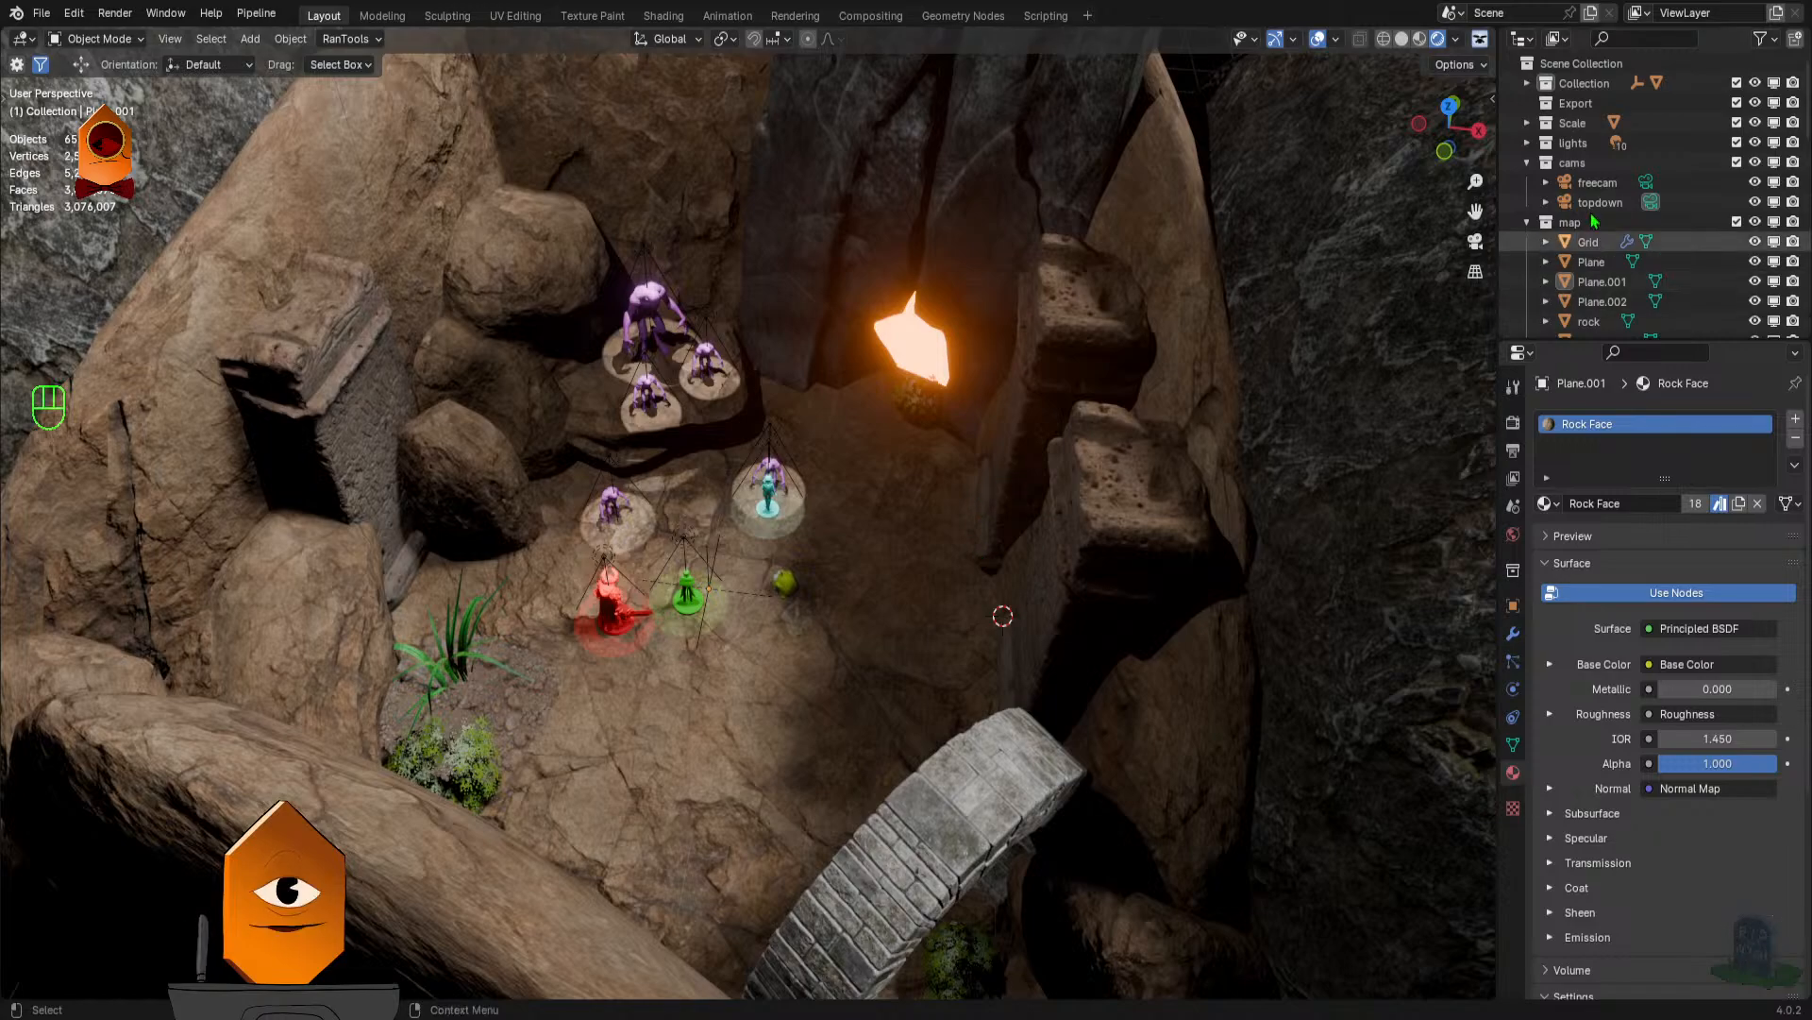
# - Look through the freecam camera and the topdown camera in turn, and leave the camera view
pyautogui.click(1652, 201)
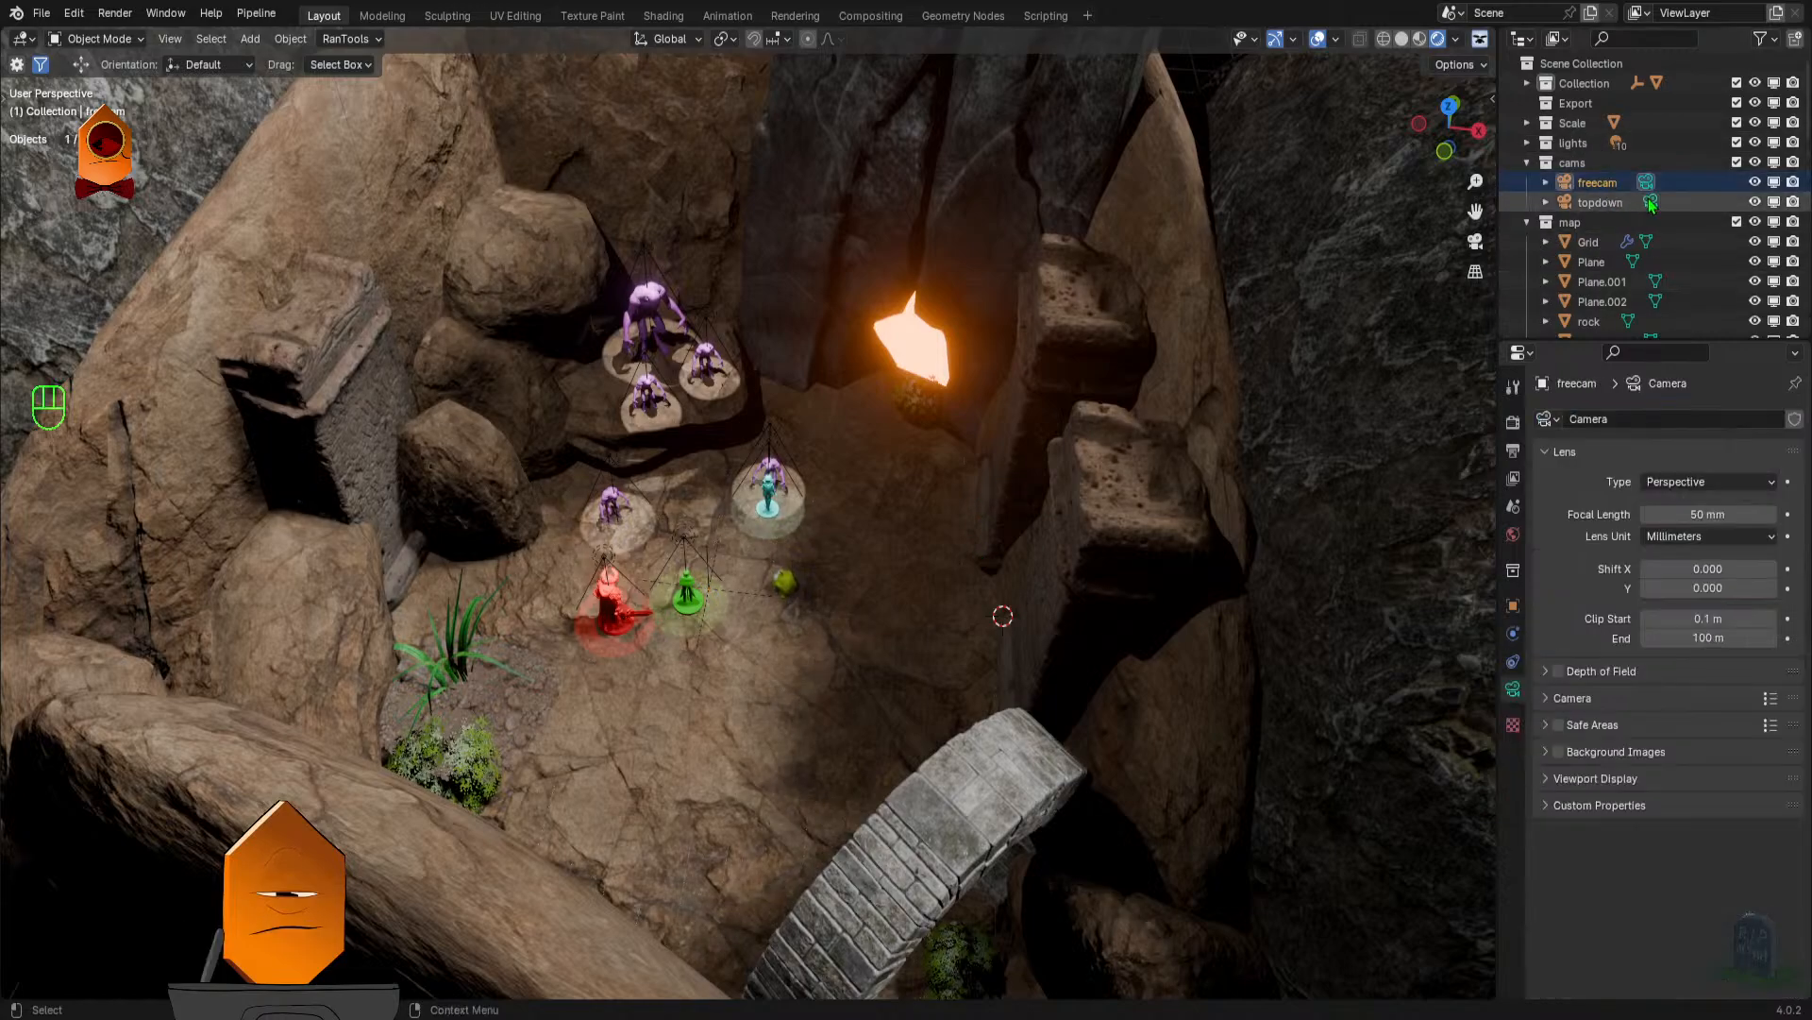
pyautogui.click(1650, 182)
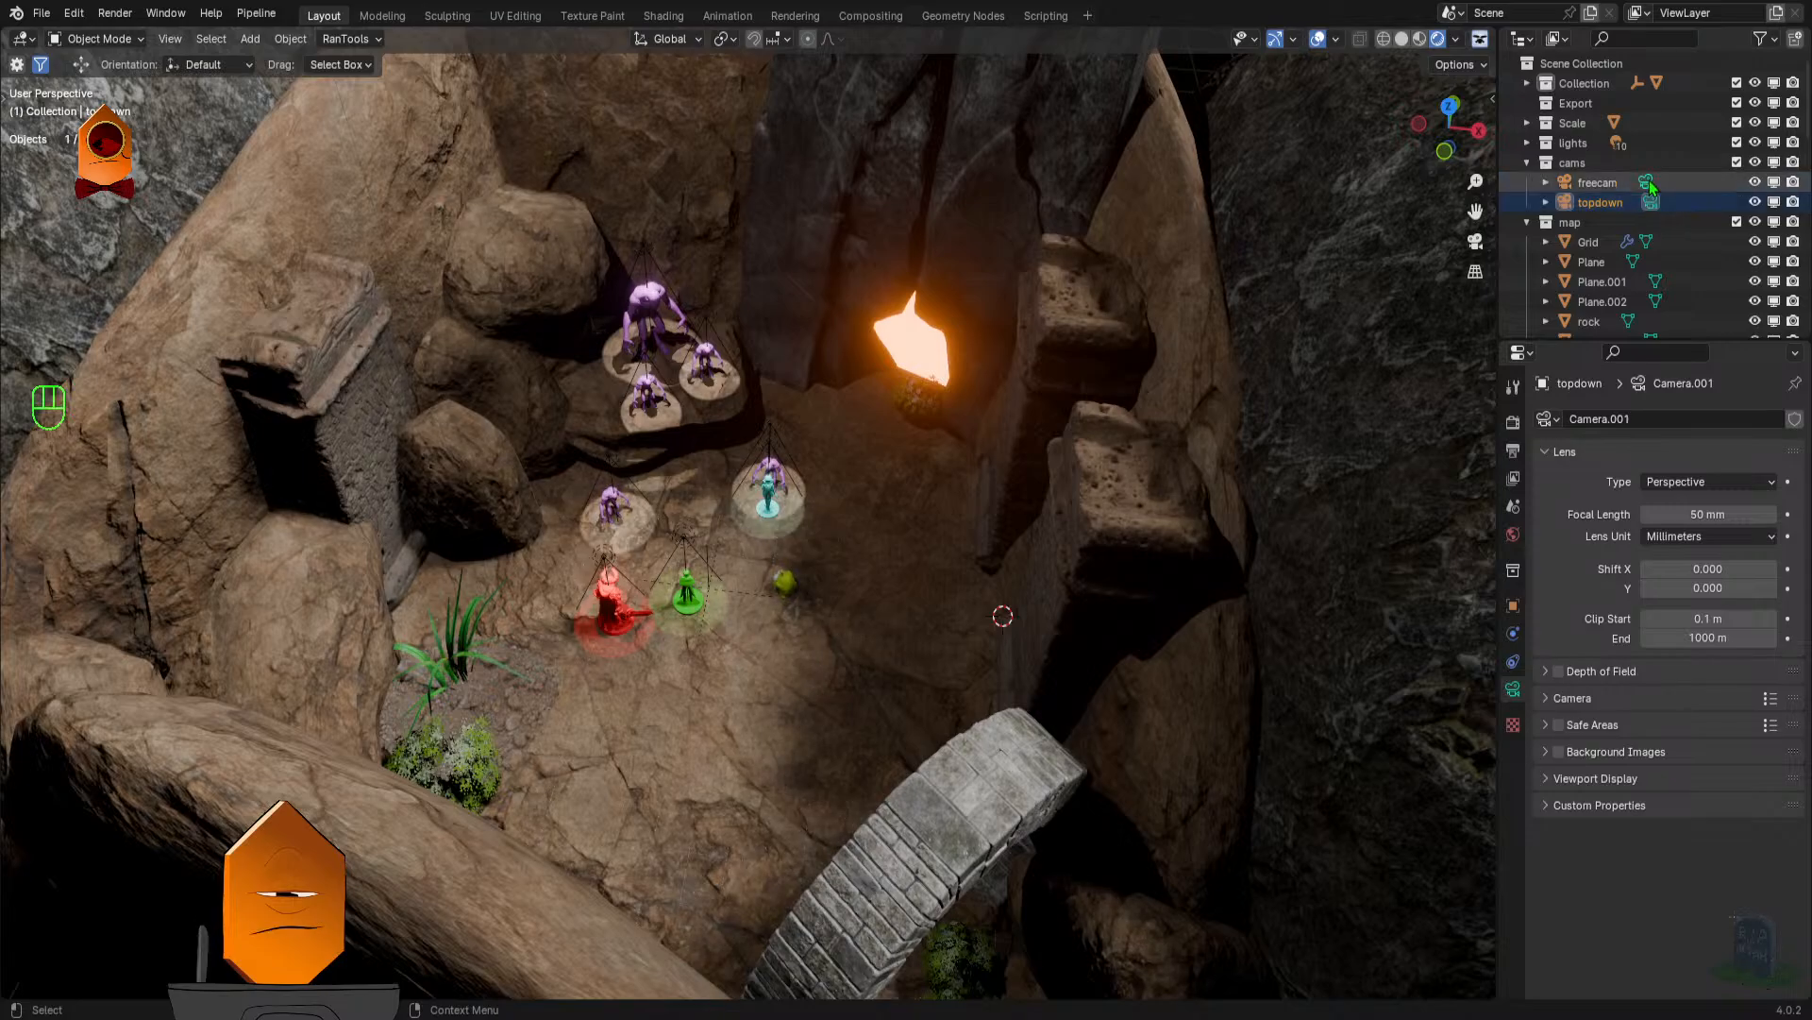
pyautogui.press('KP_0')
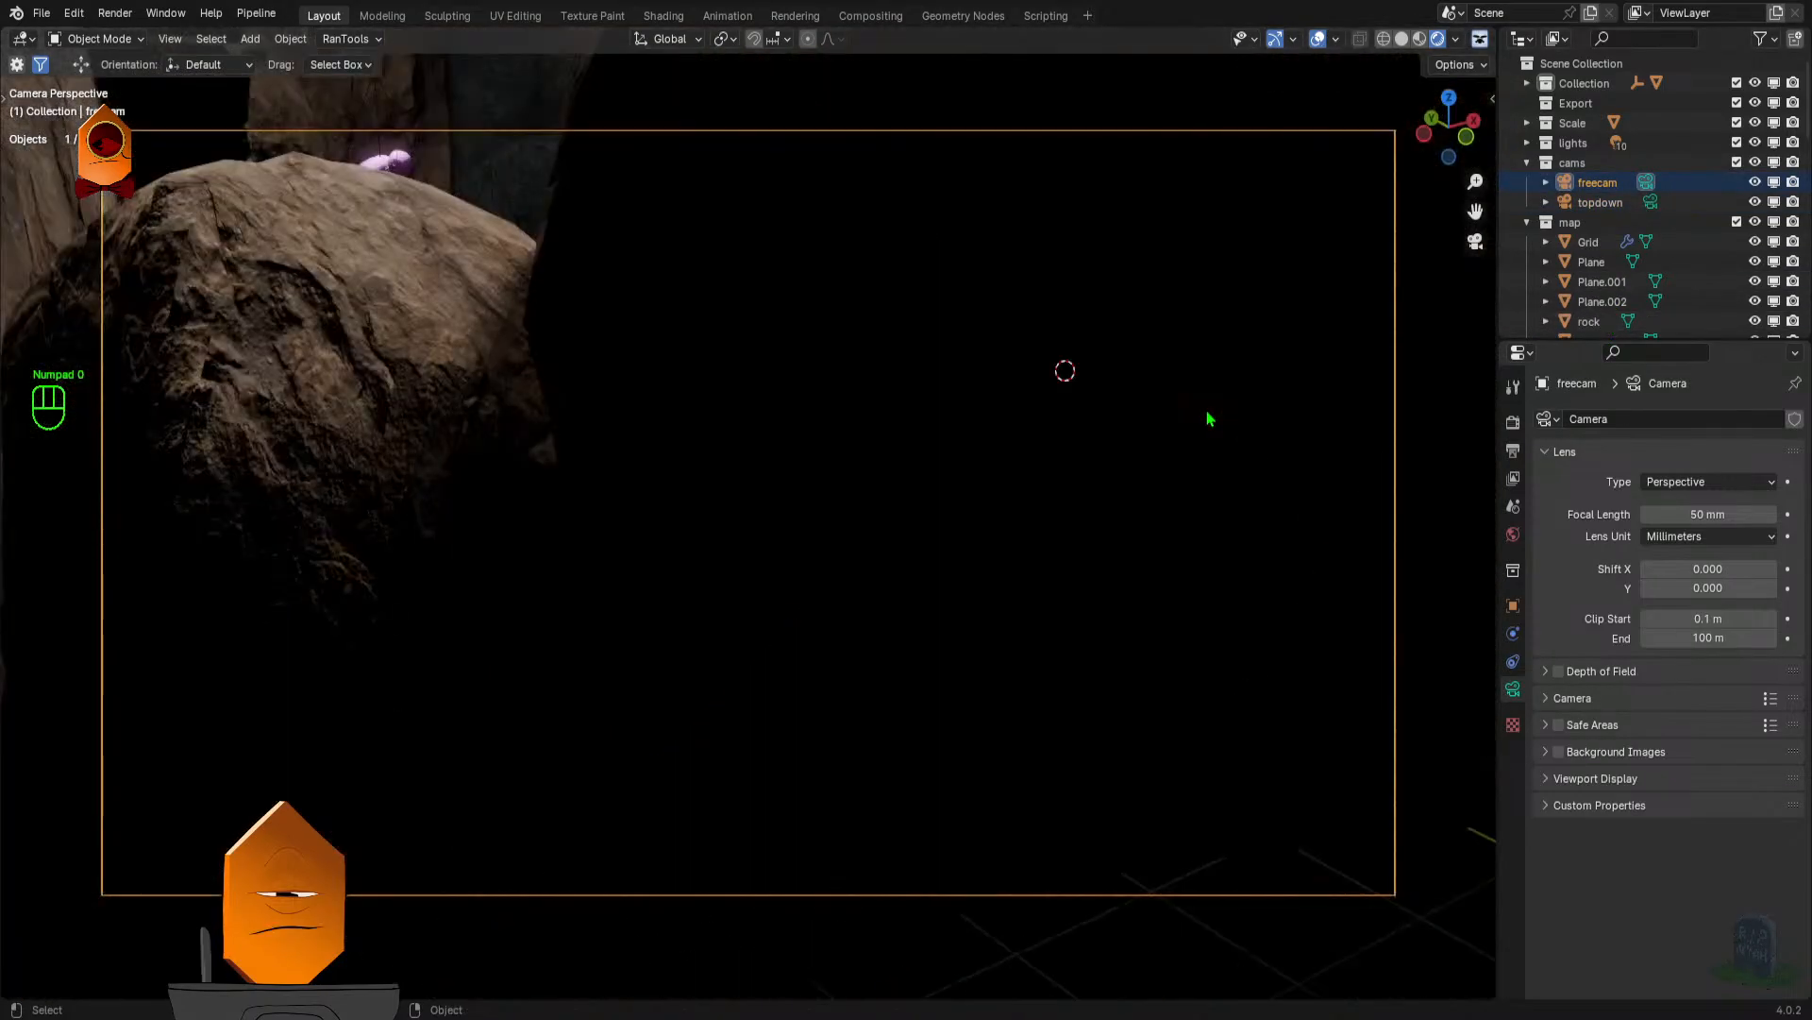
pyautogui.click(1649, 212)
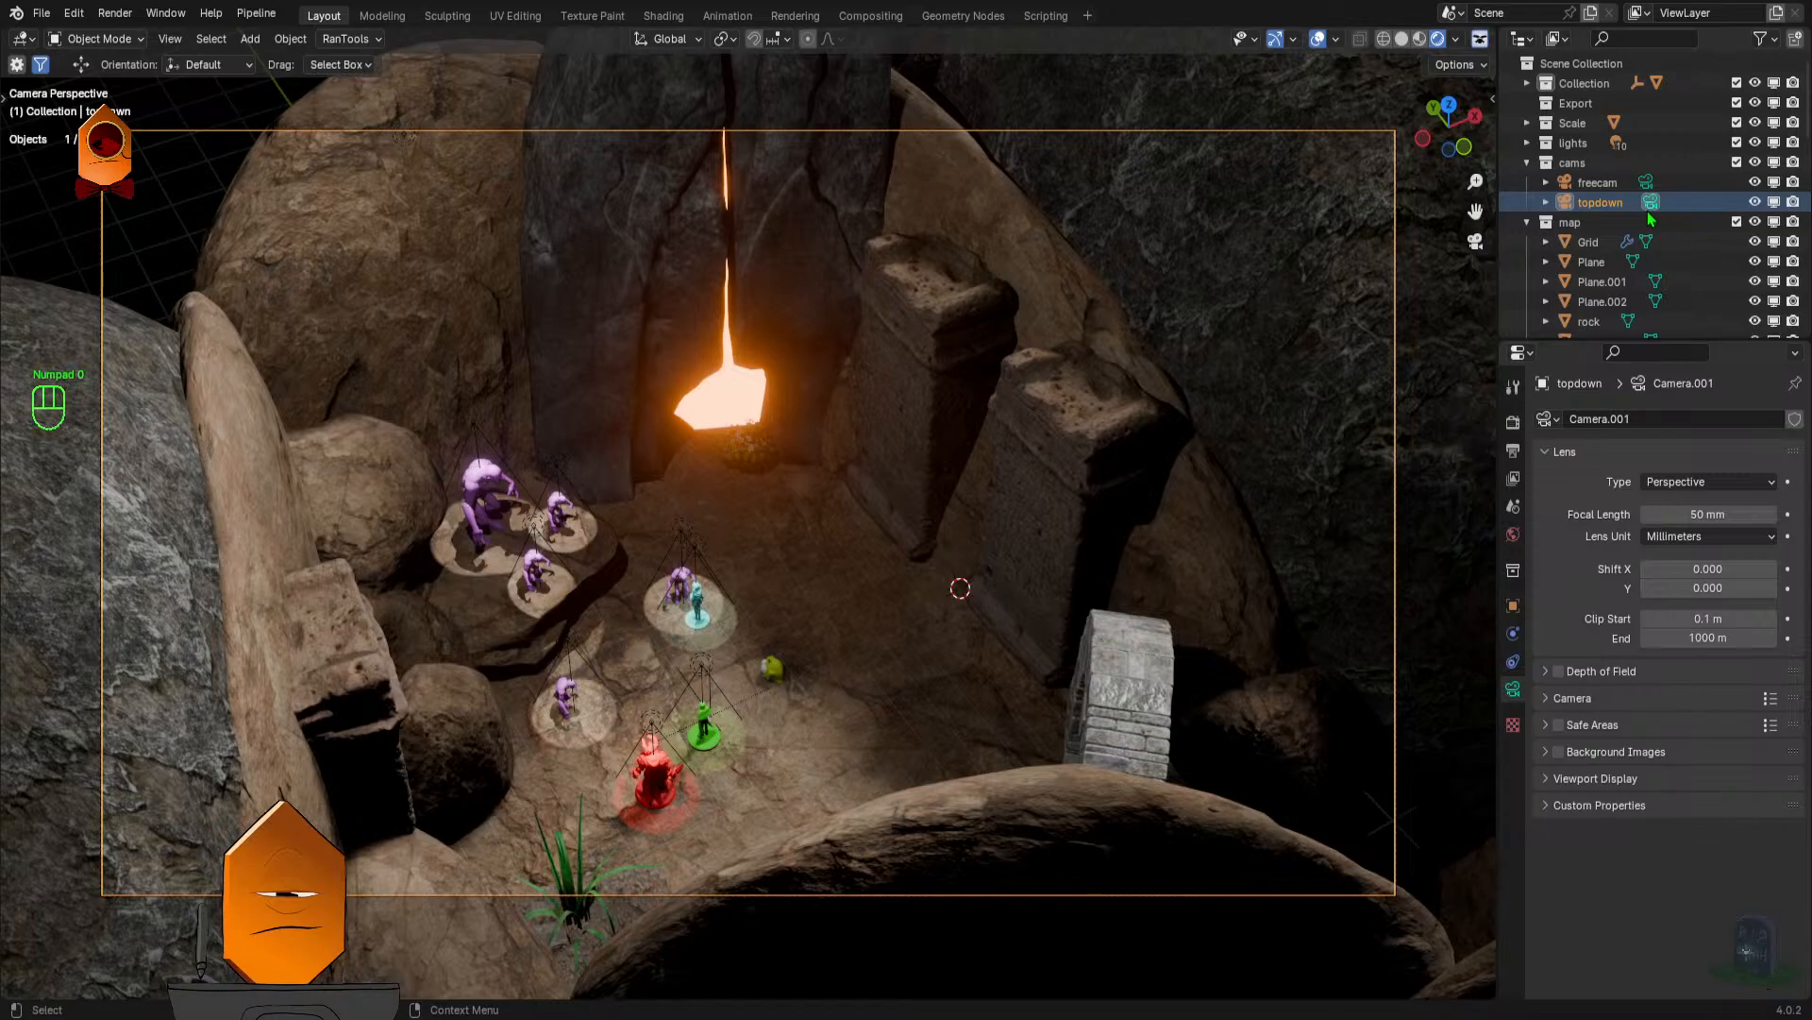
pyautogui.press('KP_0')
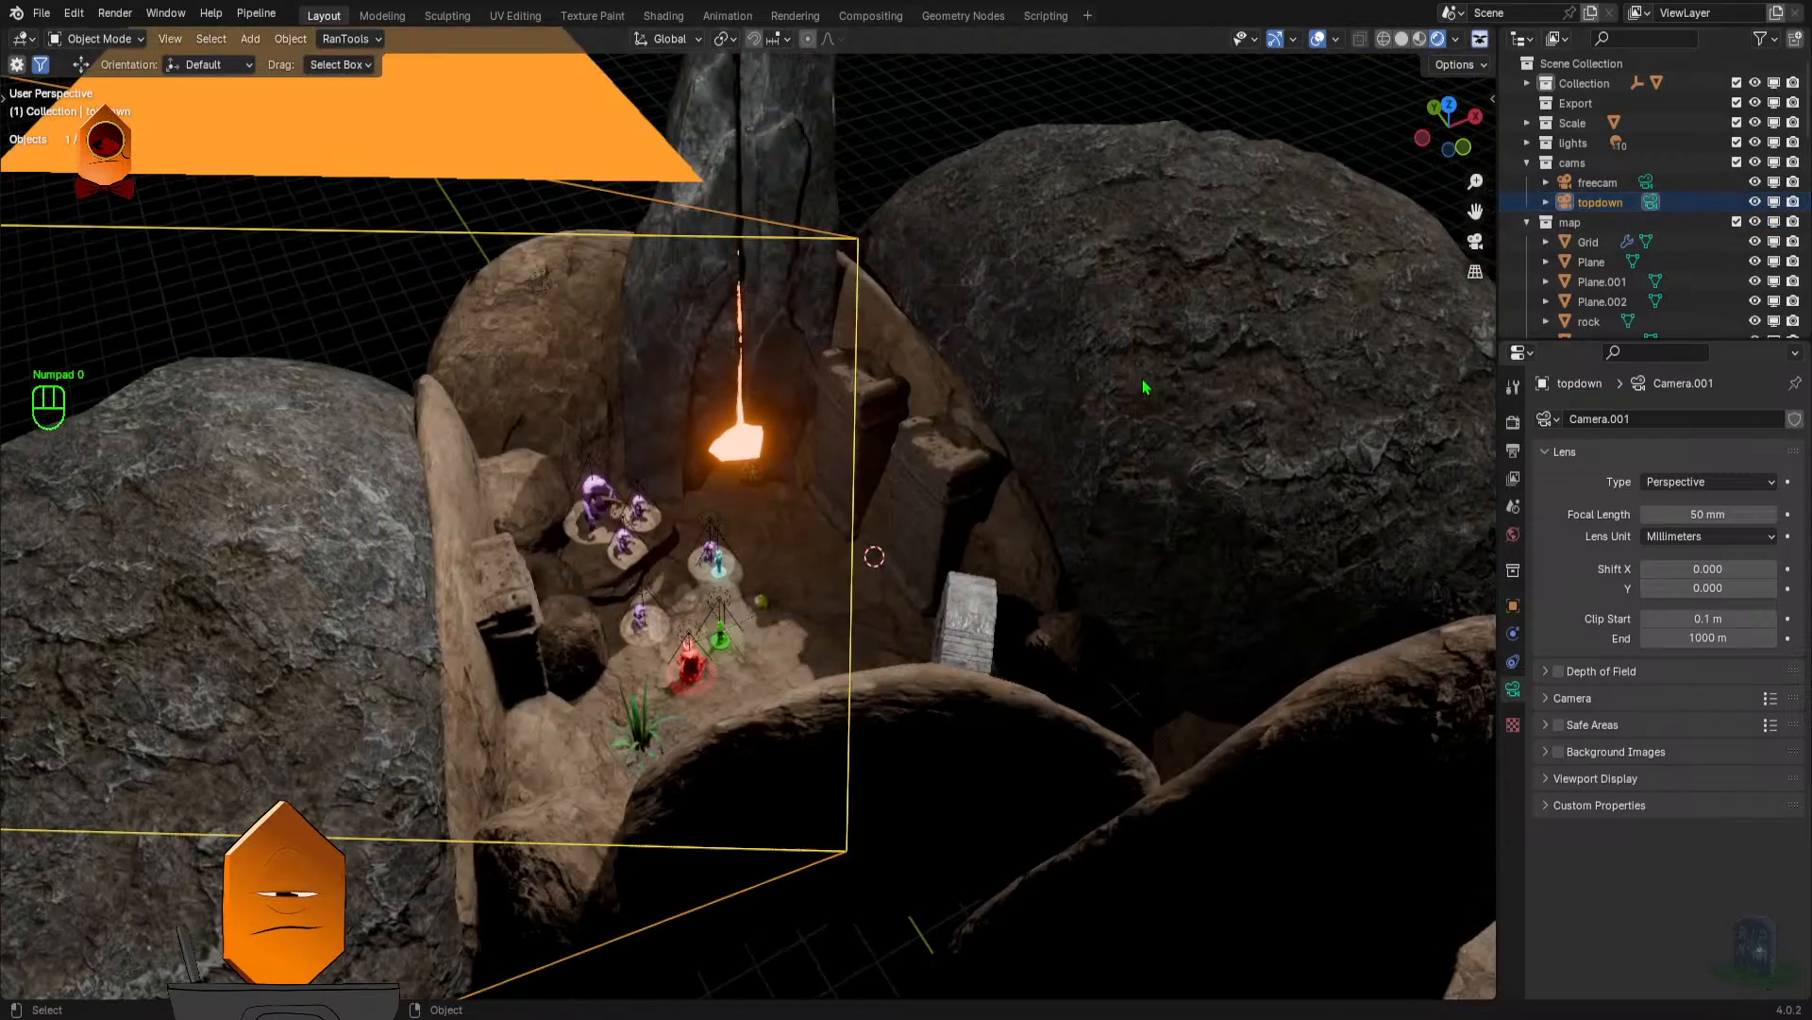
# - View the whole rocky canyon map from above with the viewport overlays hidden
pyautogui.moveTo(1143, 387); pyautogui.dragTo(884, 527)
pyautogui.scroll(-4, 953, 402)
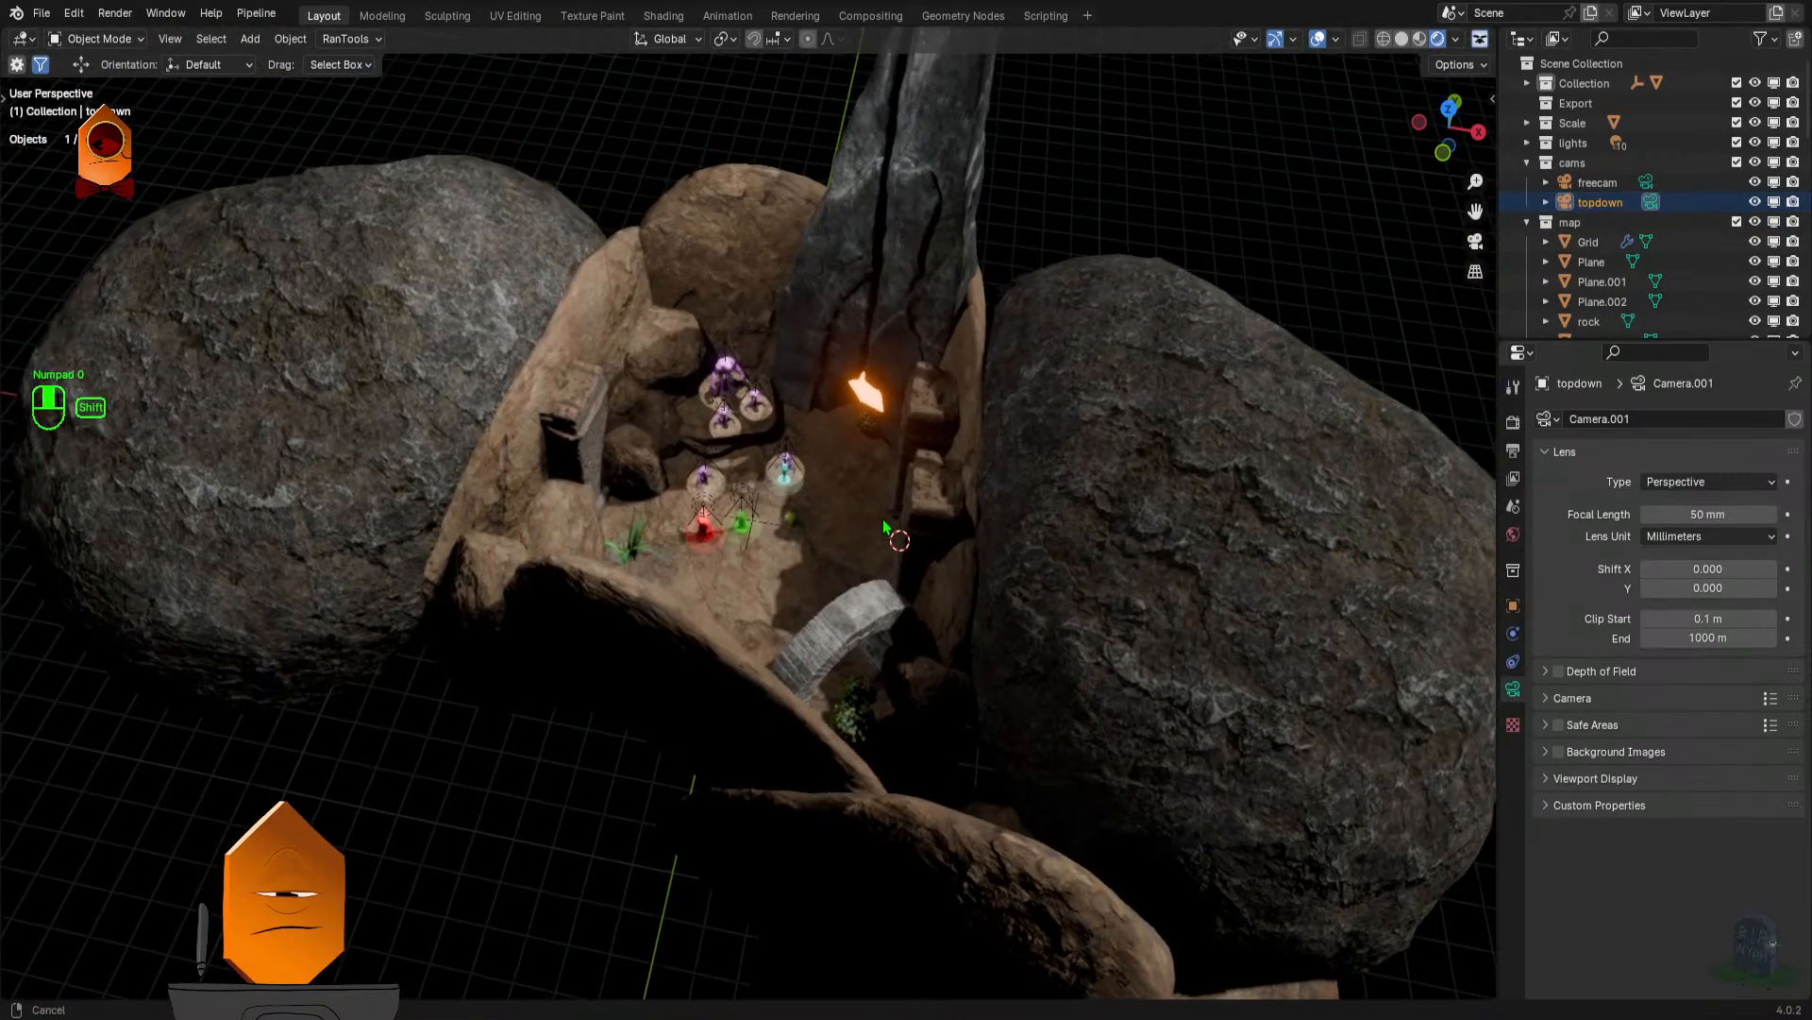
pyautogui.press('ctrl+alt+KP_0')
pyautogui.click(1319, 40)
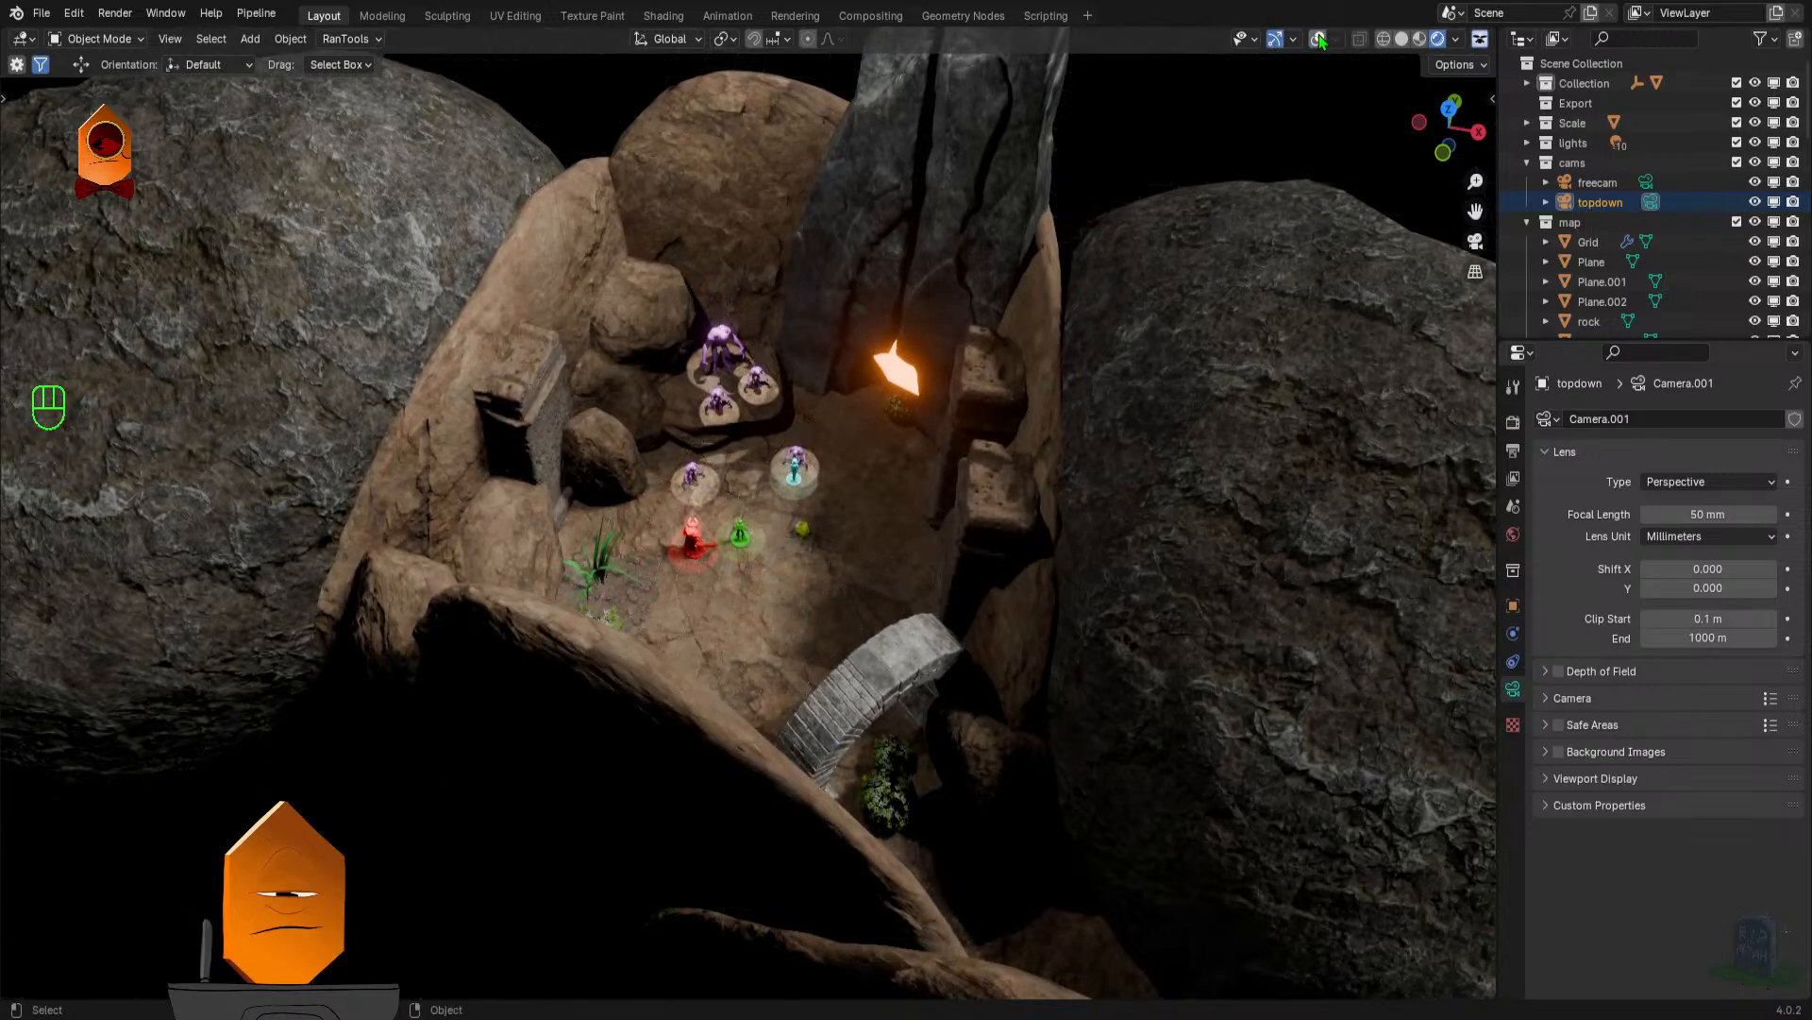
# - Frame the cyan miniature and examine the players, purple creatures and glowing lava around it from several angles
pyautogui.click(795, 479)
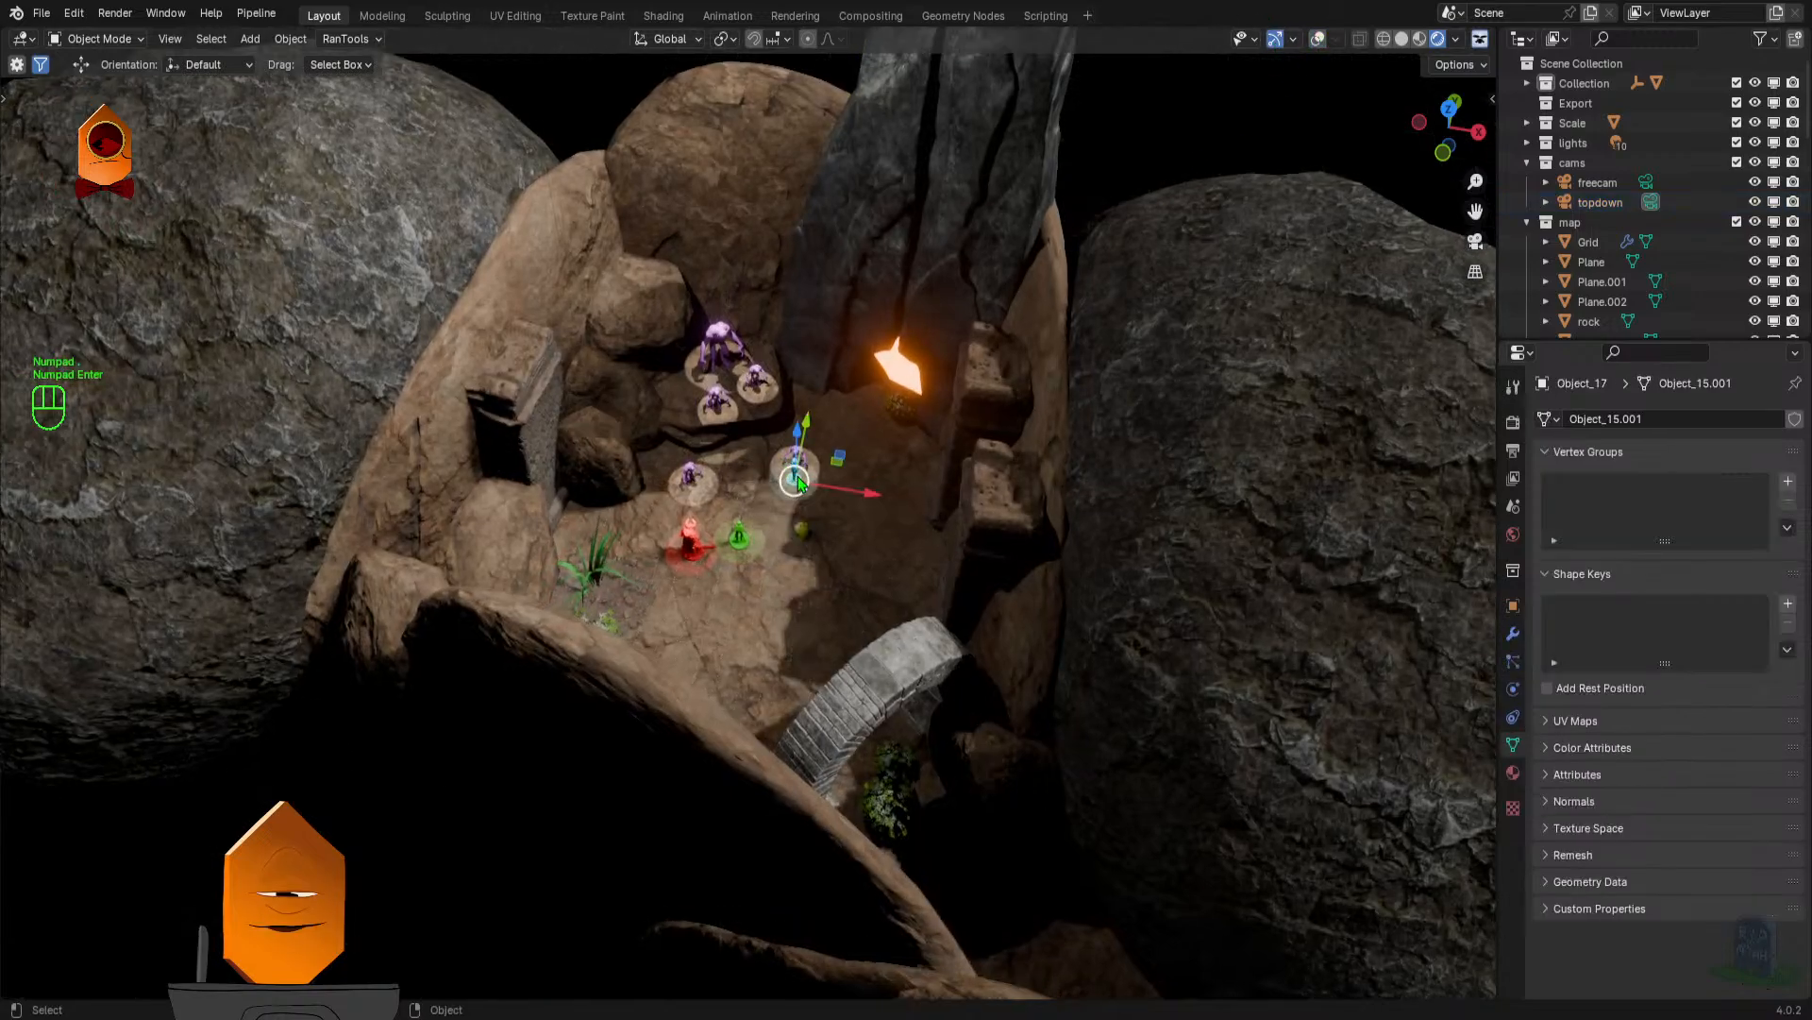
pyautogui.press('KP_Decimal')
pyautogui.press('KP_Enter')
pyautogui.moveTo(947, 446); pyautogui.dragTo(914, 487)
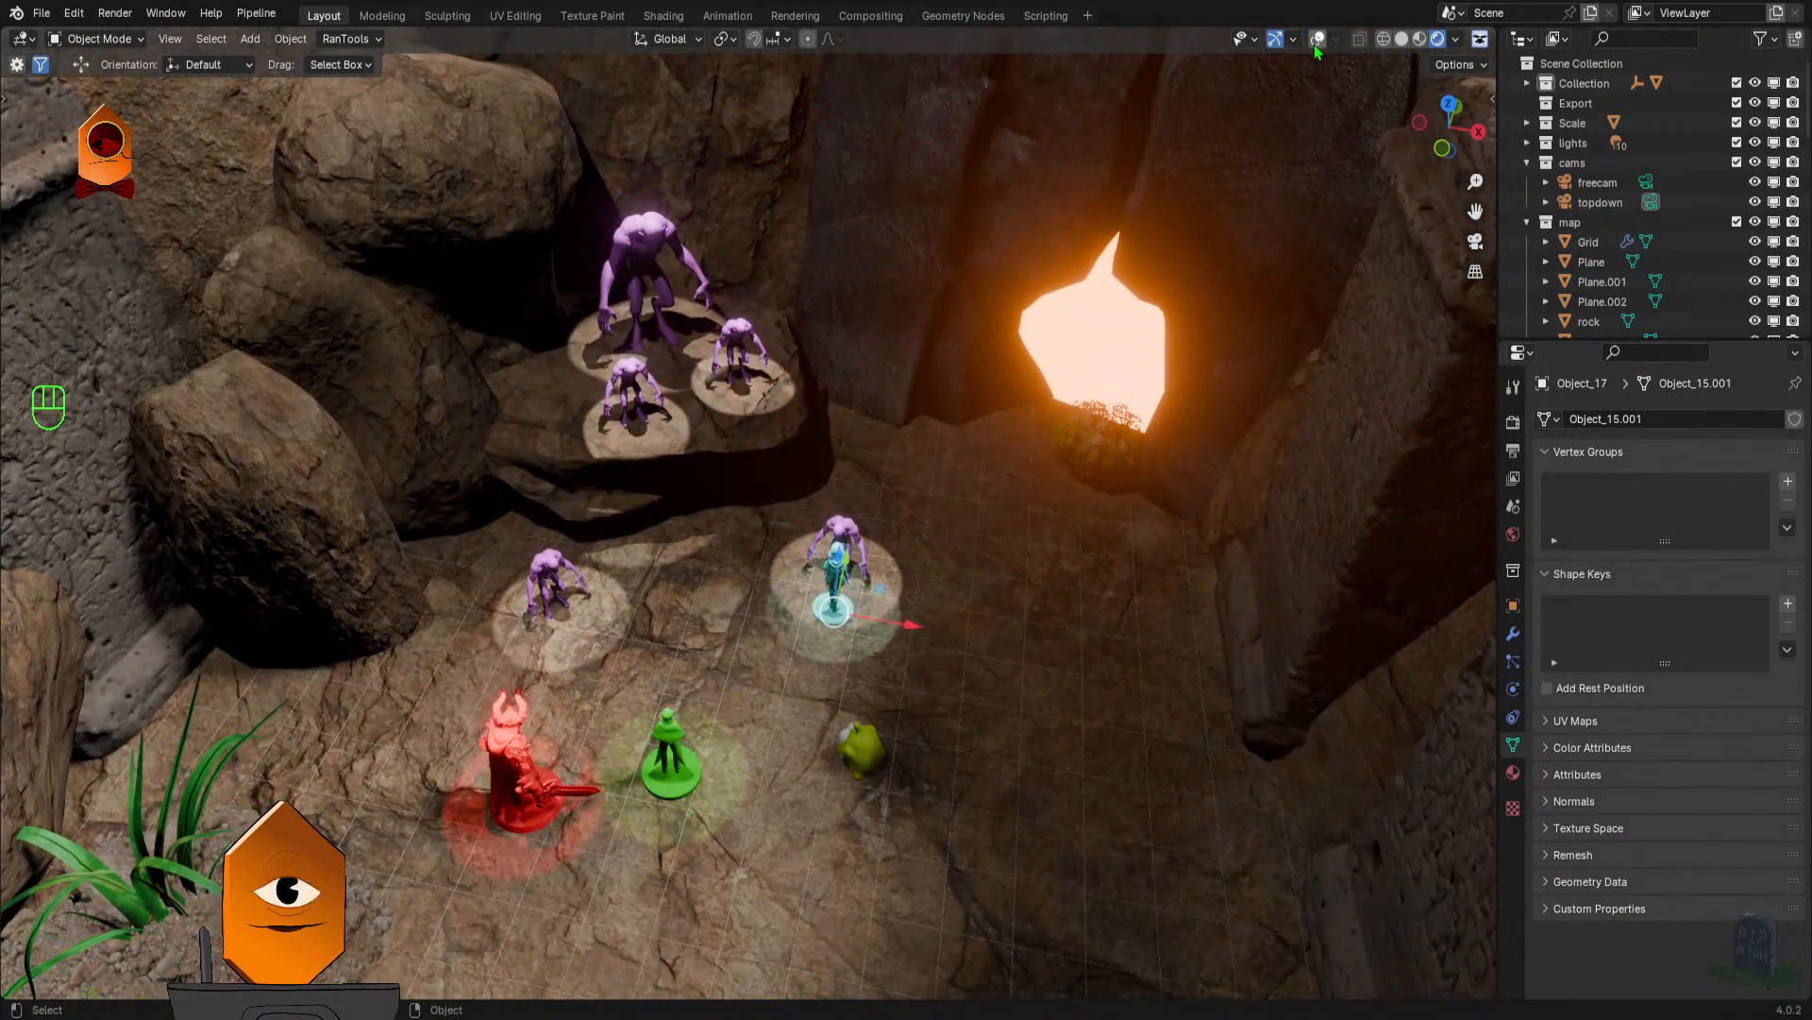
pyautogui.moveTo(1046, 317); pyautogui.dragTo(1023, 374)
pyautogui.scroll(4, 998, 312)
pyautogui.moveTo(995, 303); pyautogui.dragTo(953, 274)
pyautogui.scroll(-2, 952, 274)
pyautogui.moveTo(949, 269); pyautogui.dragTo(934, 274)
pyautogui.moveTo(934, 274); pyautogui.dragTo(902, 340)
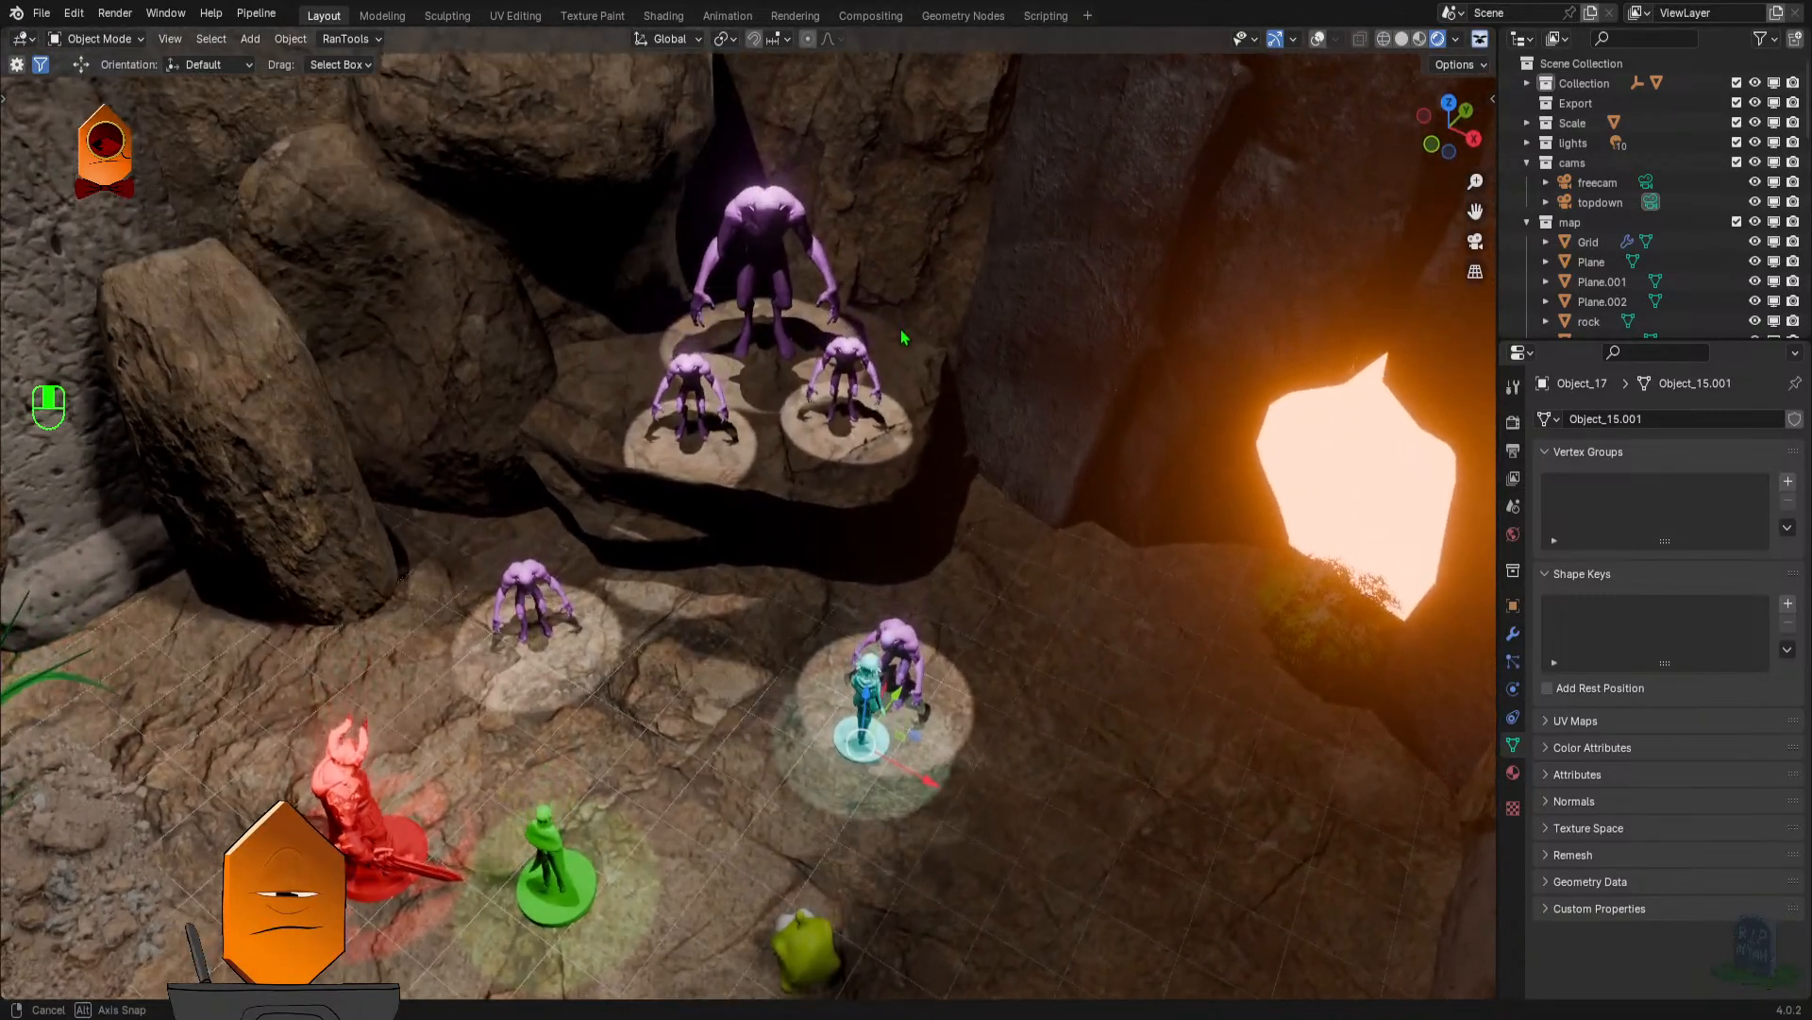
# - Open the recent file blender map 3 lancer hex grid scifi.blend without saving the current one, and view its hex-tiled floor
pyautogui.click(42, 13)
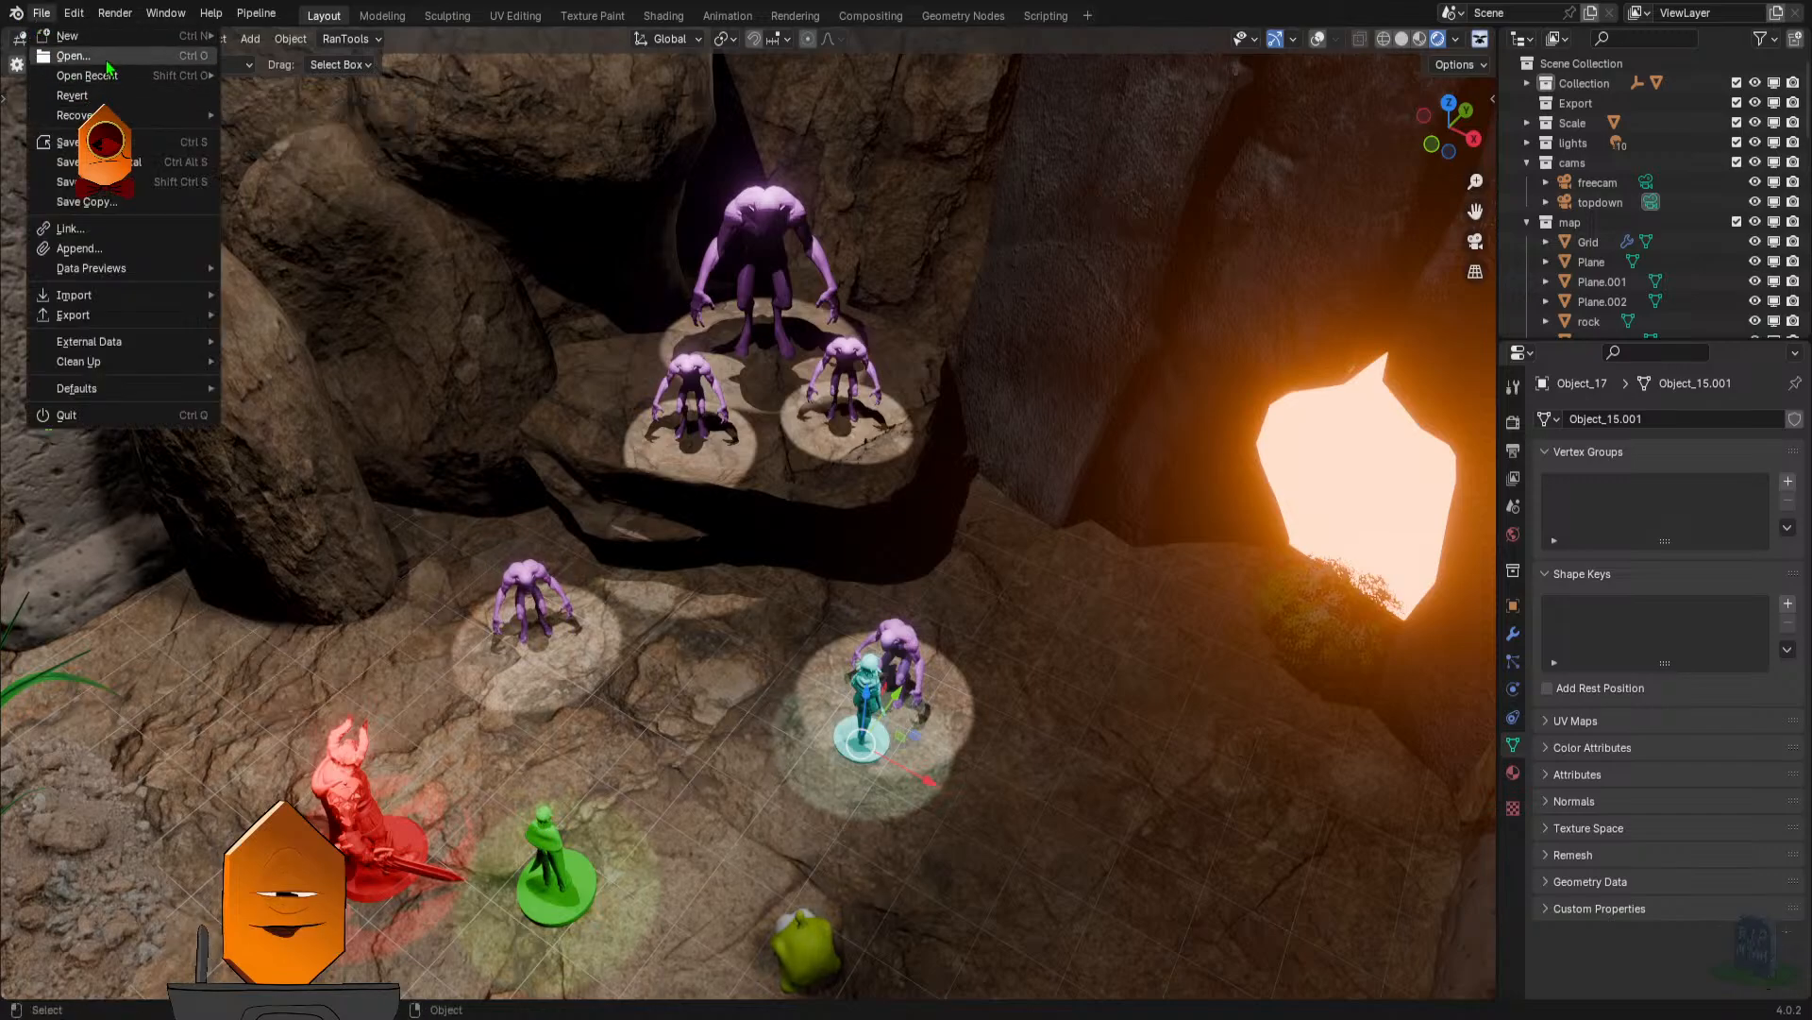
pyautogui.moveTo(104, 75)
pyautogui.click(337, 115)
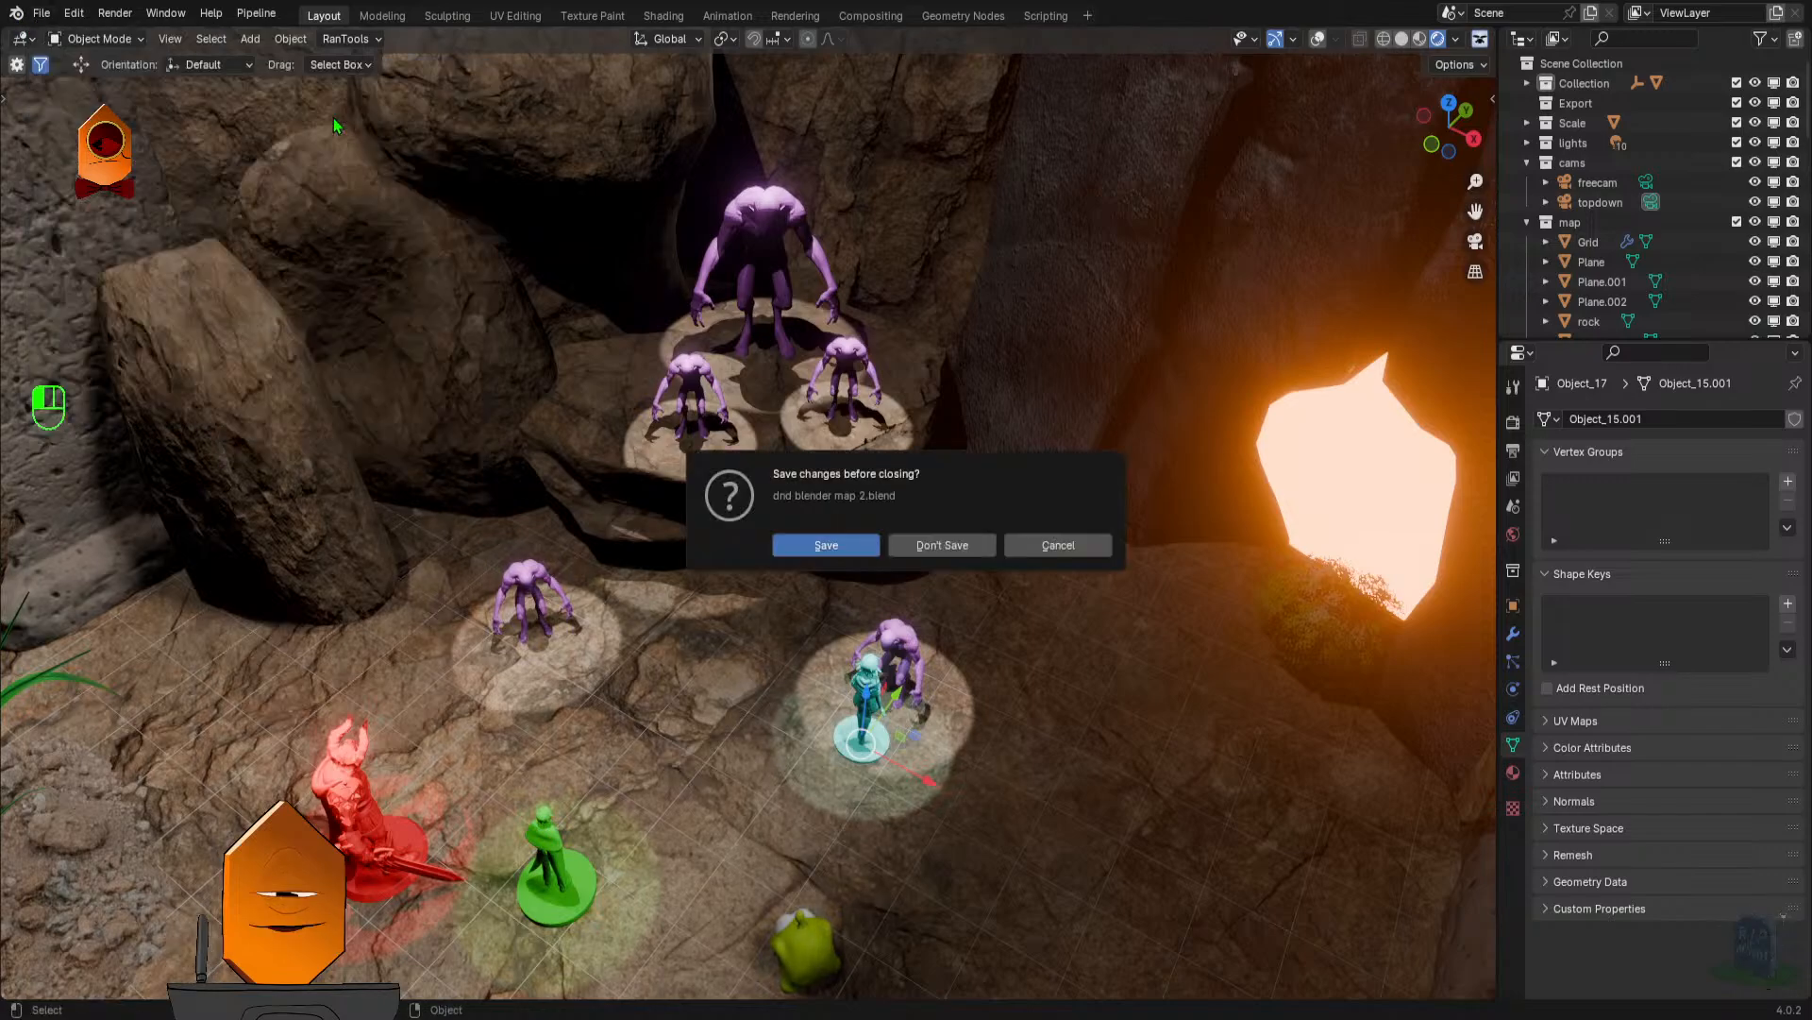
pyautogui.click(958, 551)
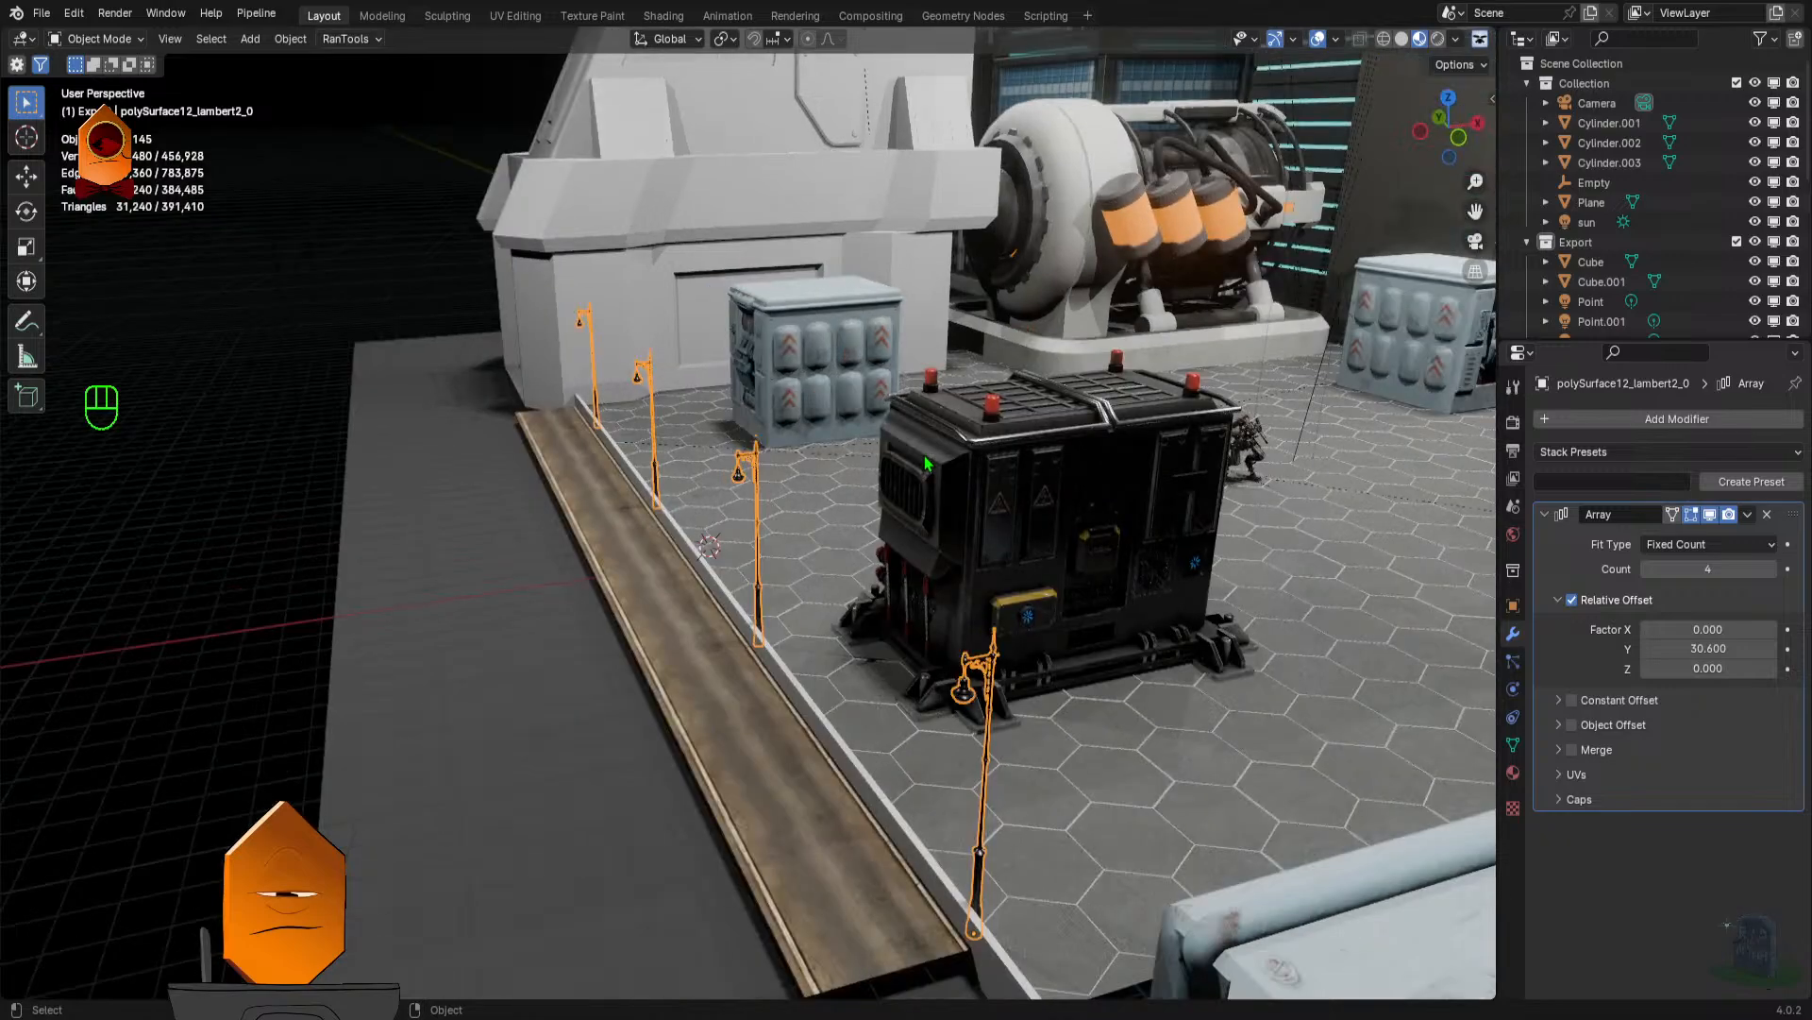
pyautogui.moveTo(1005, 382); pyautogui.dragTo(988, 643)
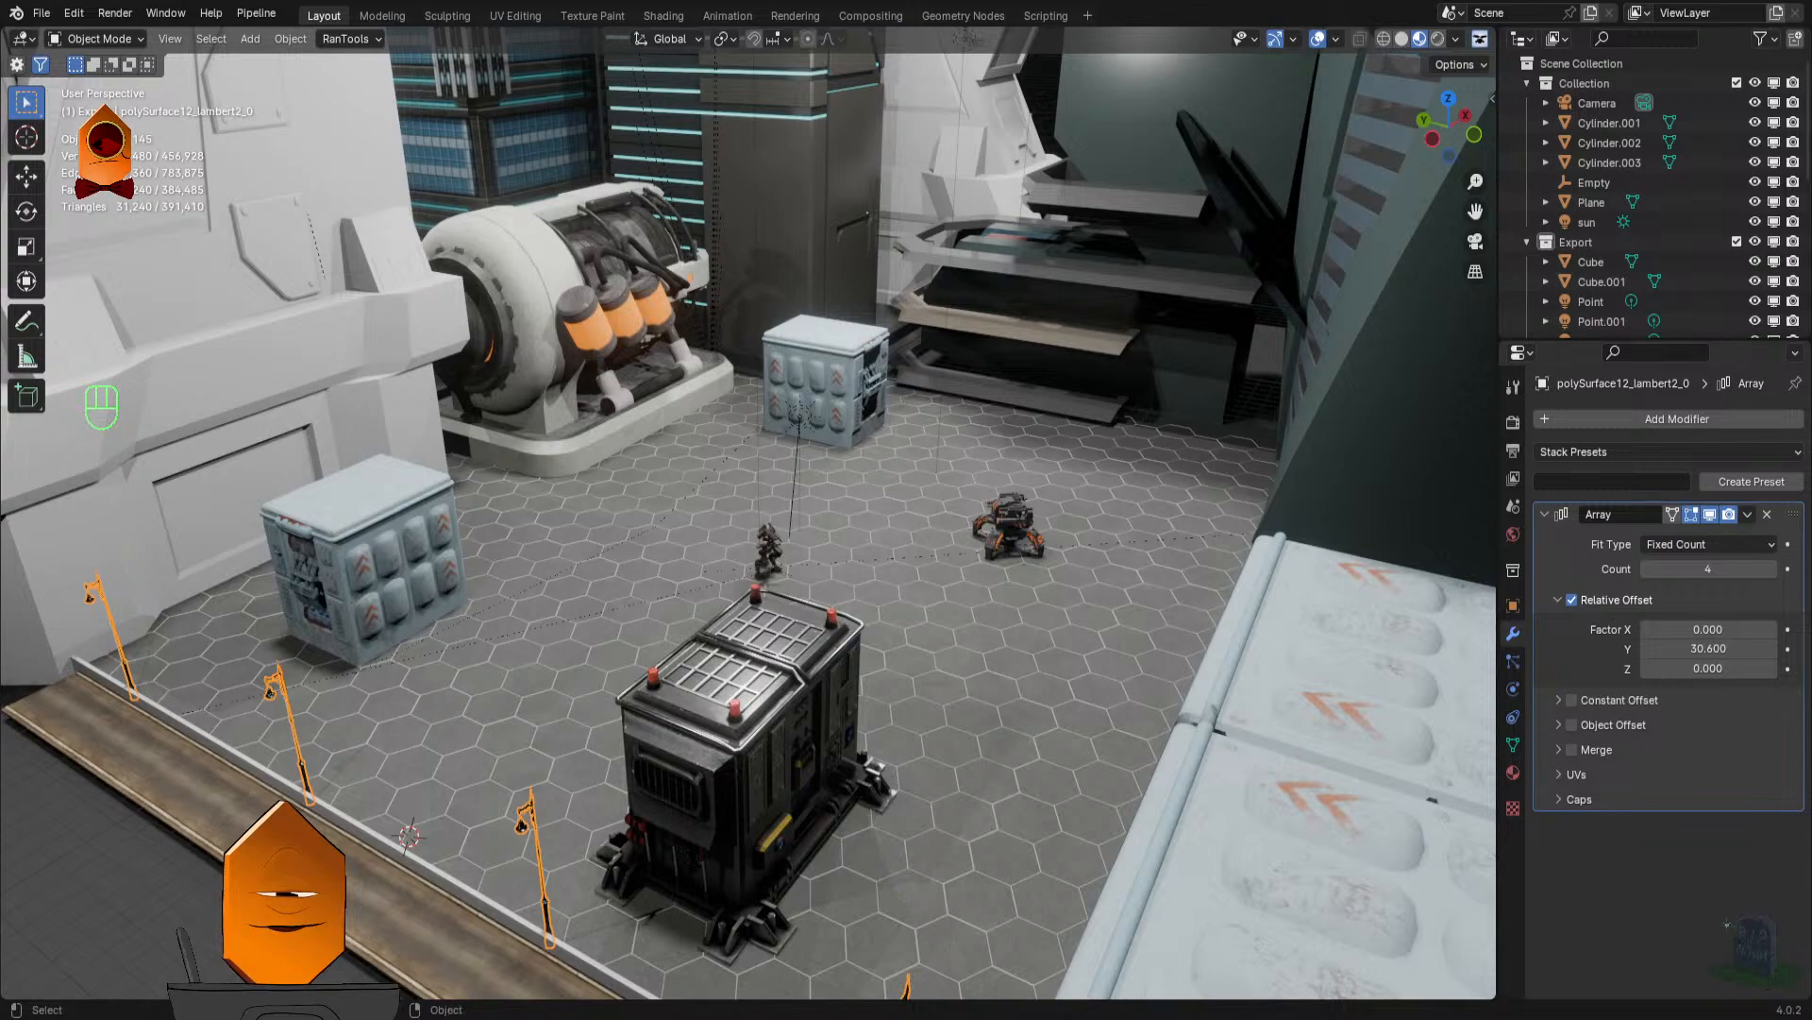
# - Walk through the sci-fi hex map at floor level, past the miniatures, to the orange-canister machine and the blue-grey crate
pyautogui.press('q')
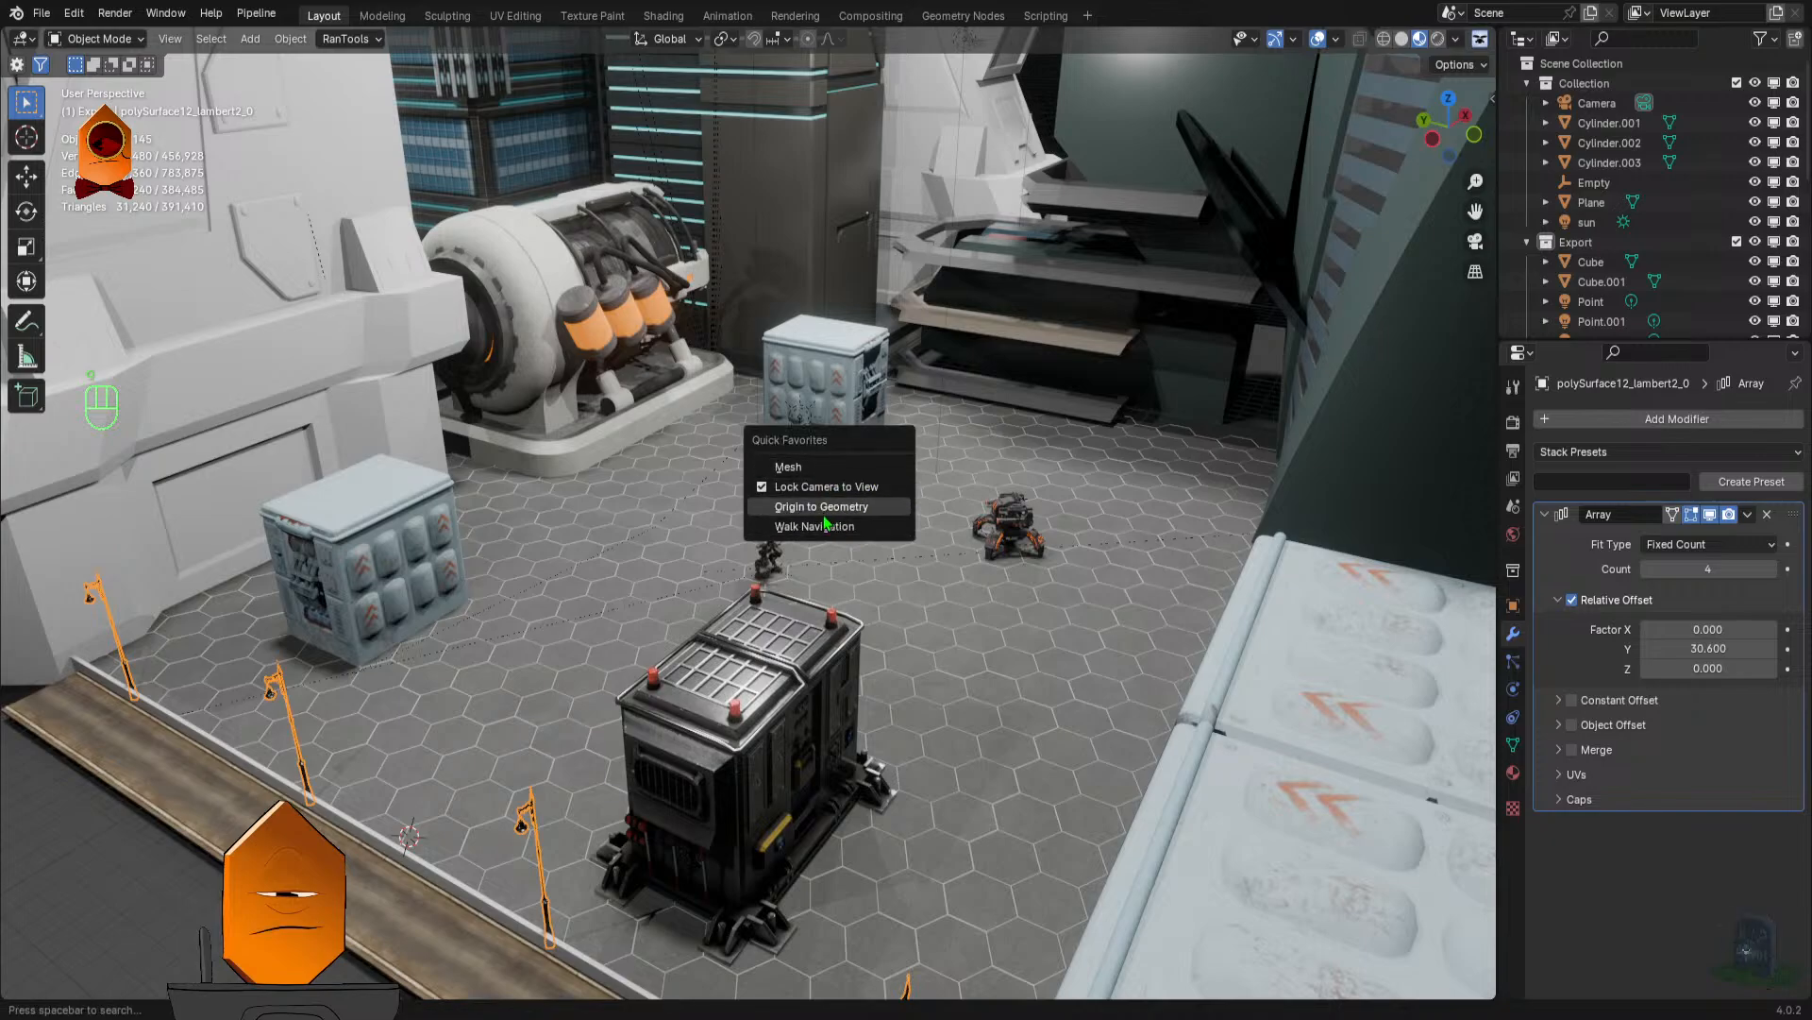
pyautogui.click(823, 528)
pyautogui.press('w')
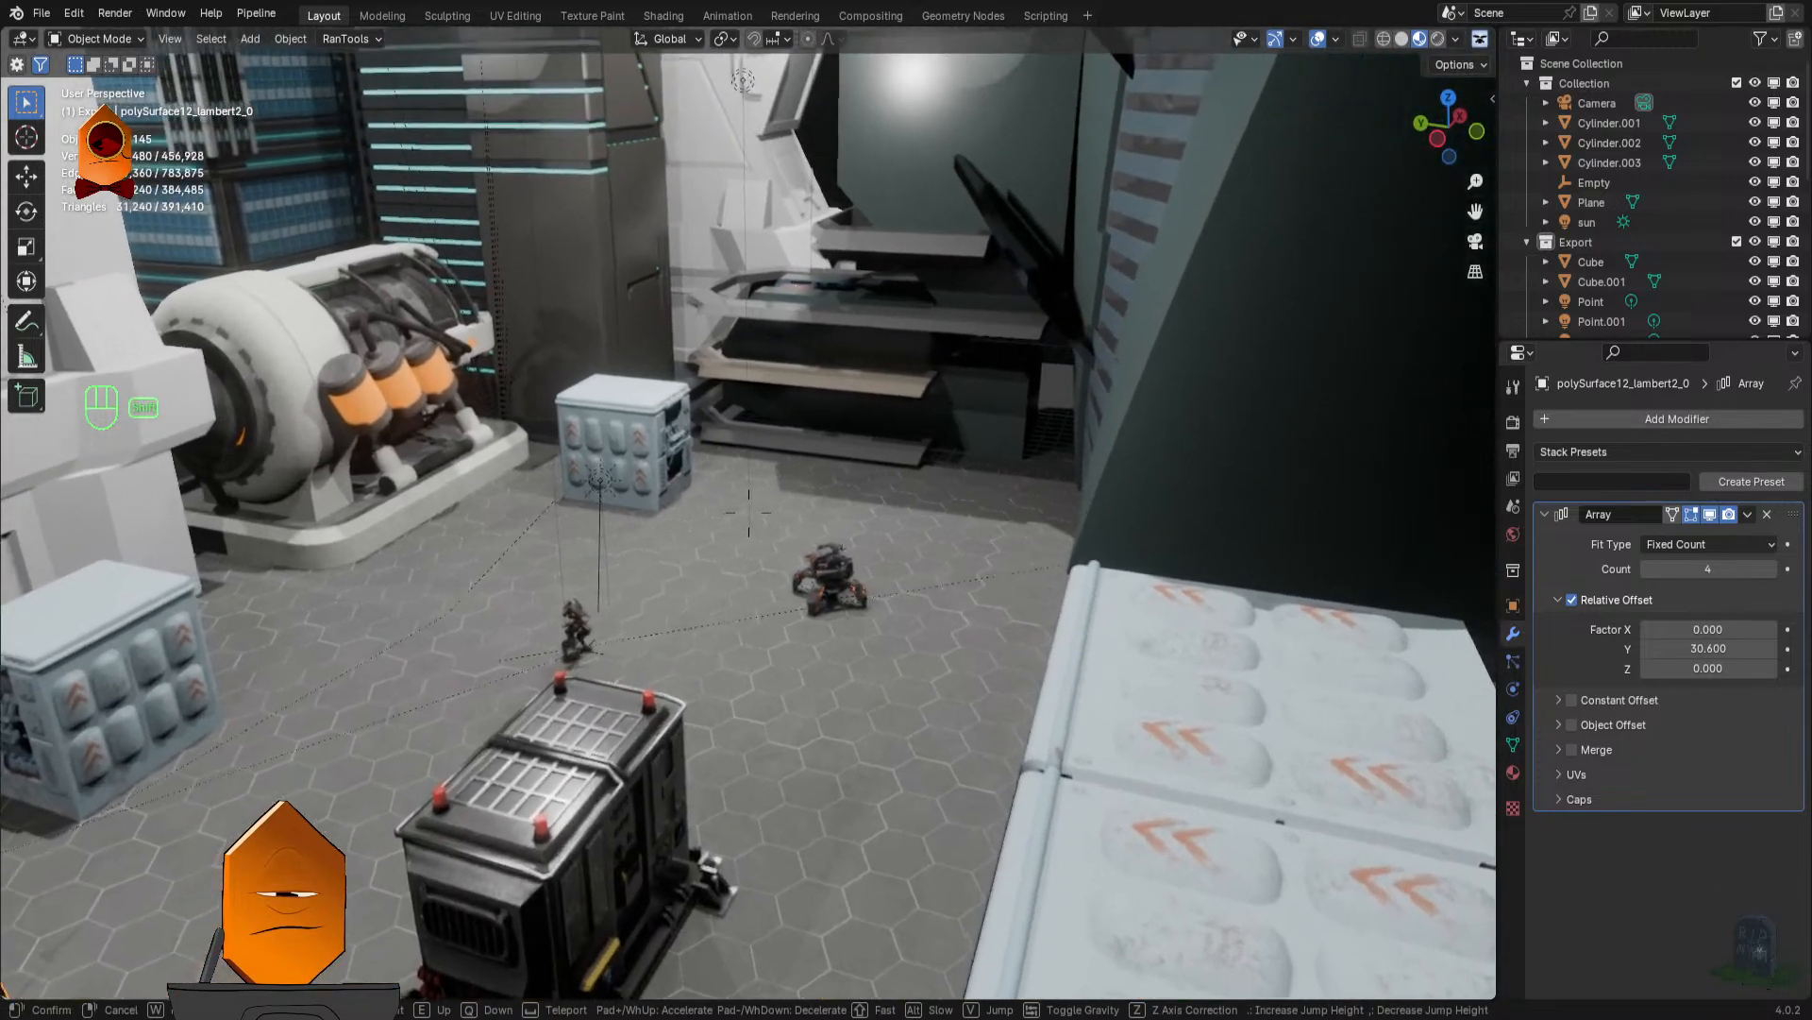
pyautogui.press('Tab')
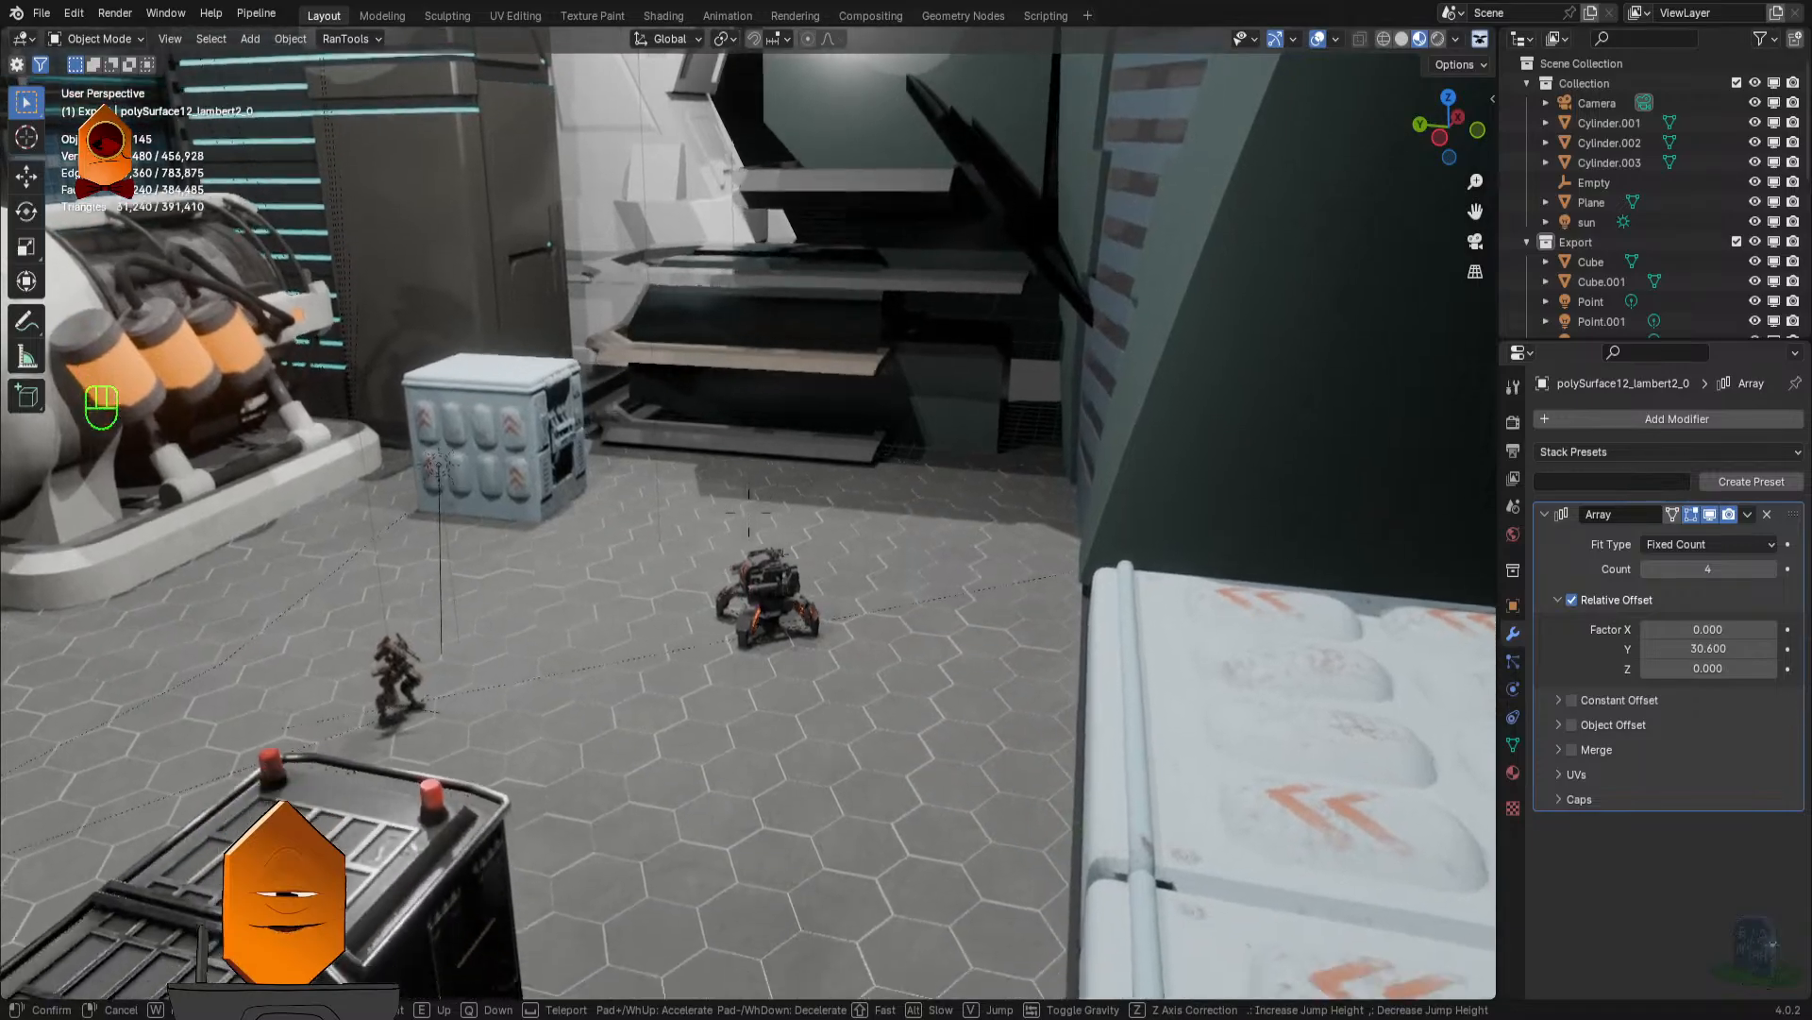
pyautogui.press('w')
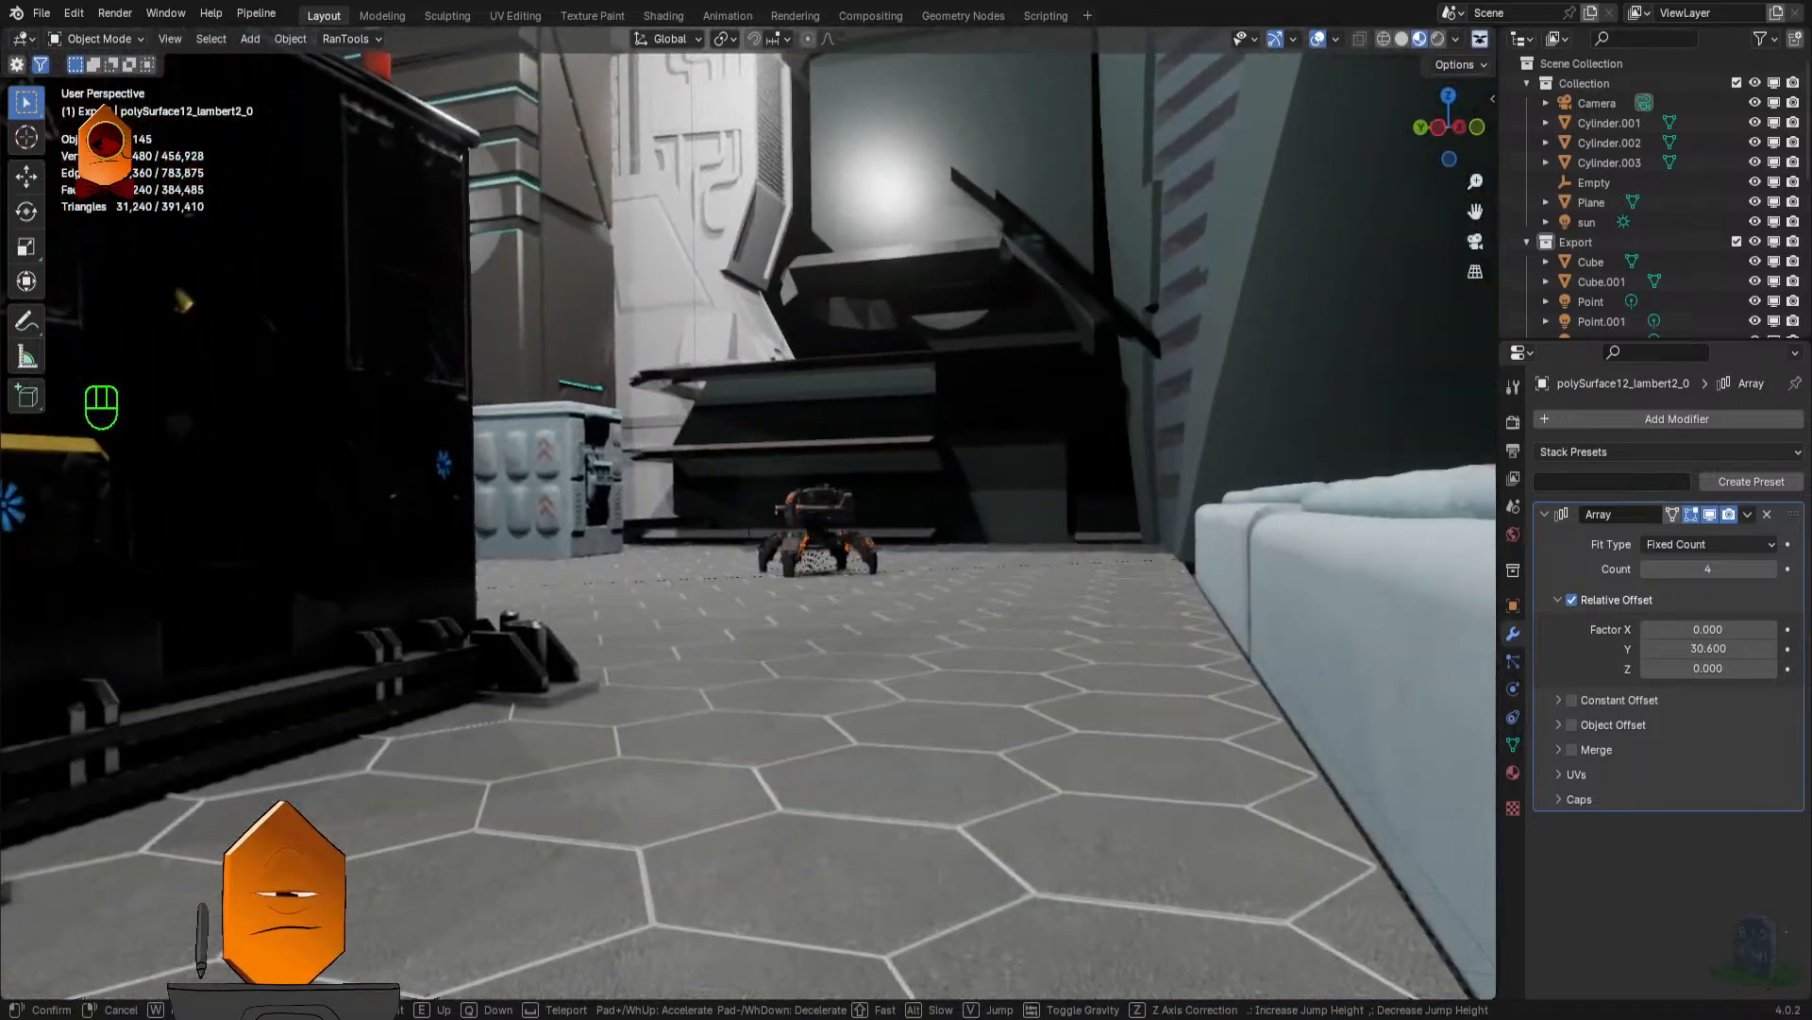
pyautogui.hotkey('shift', 'w')
pyautogui.hotkey('shift', 'w')
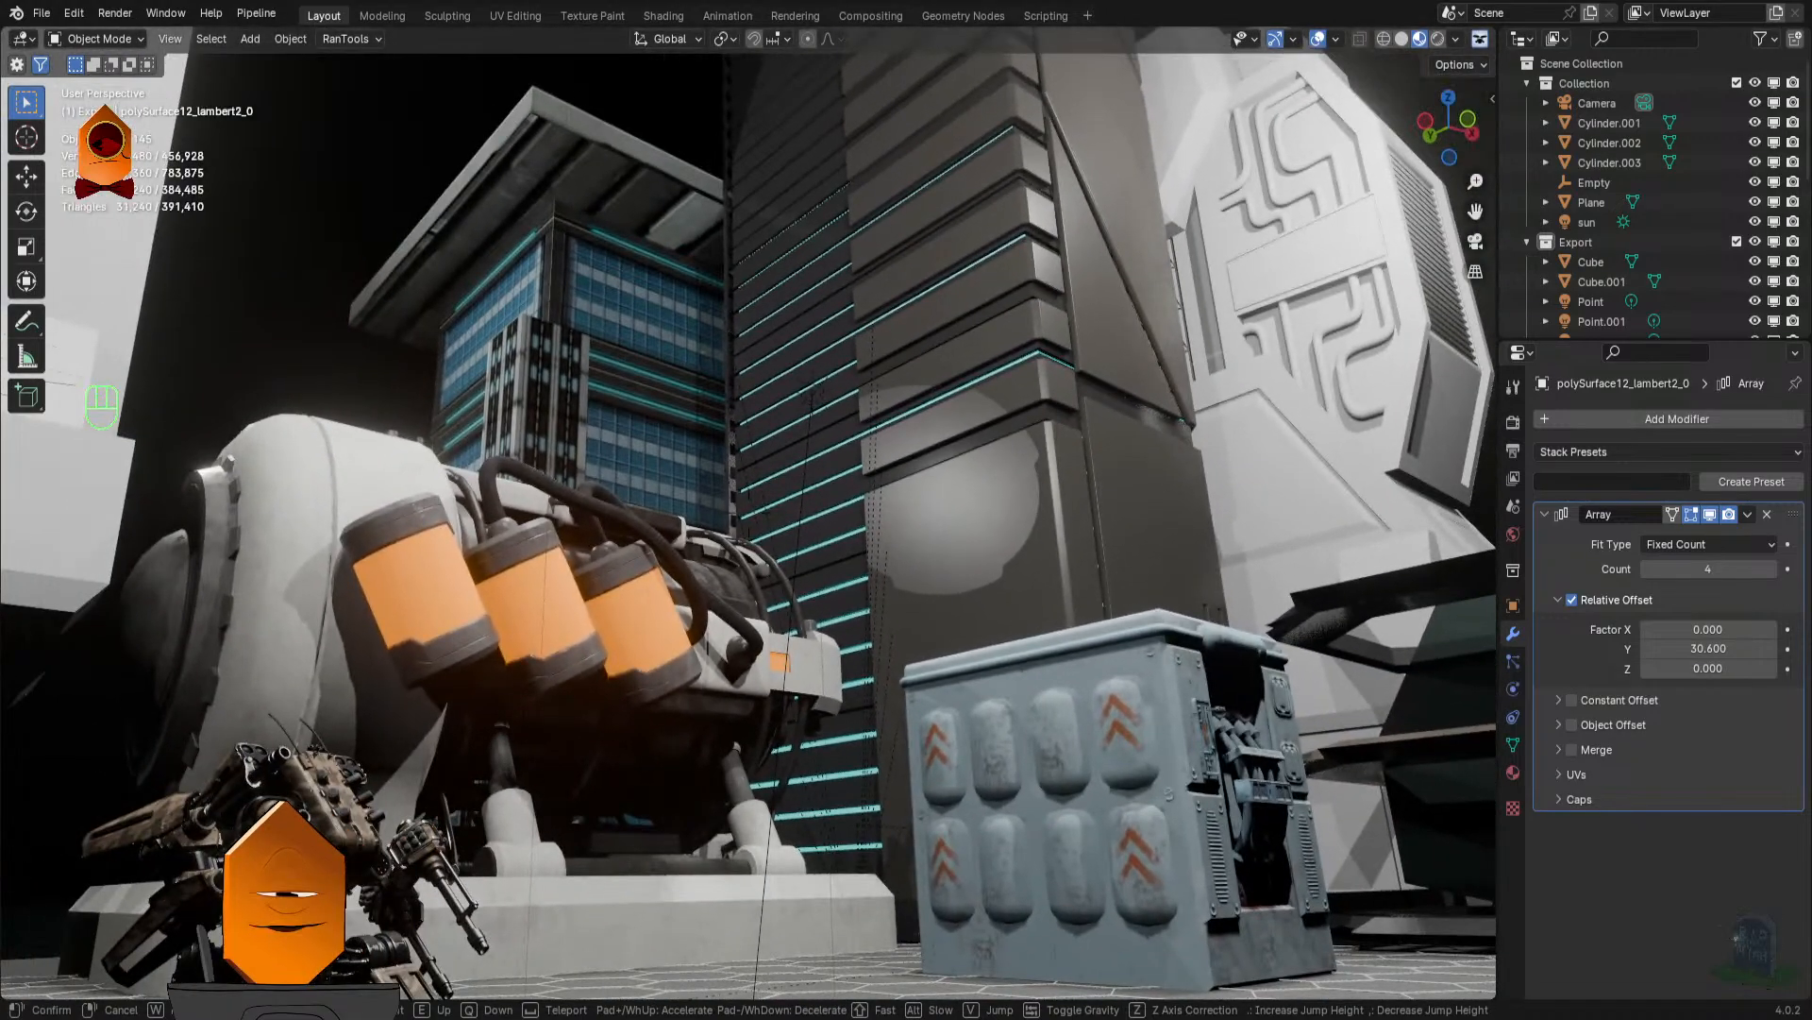
pyautogui.click(780, 534)
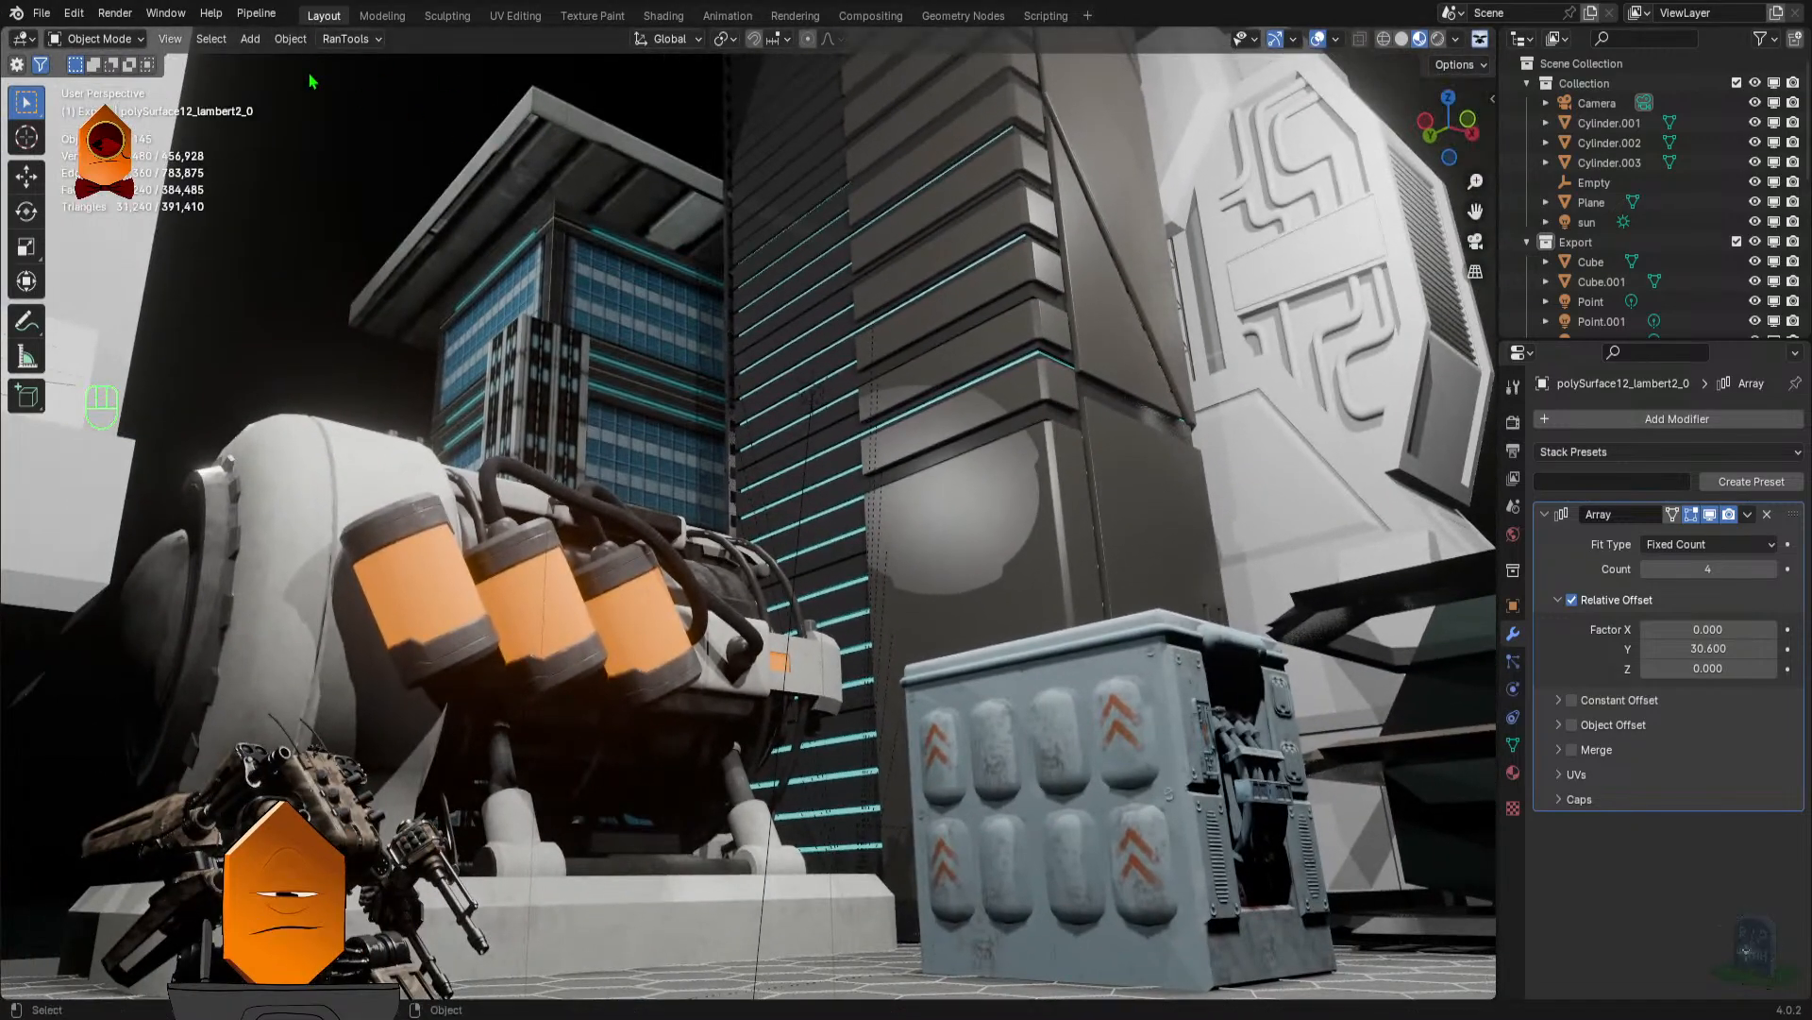
pyautogui.click(166, 15)
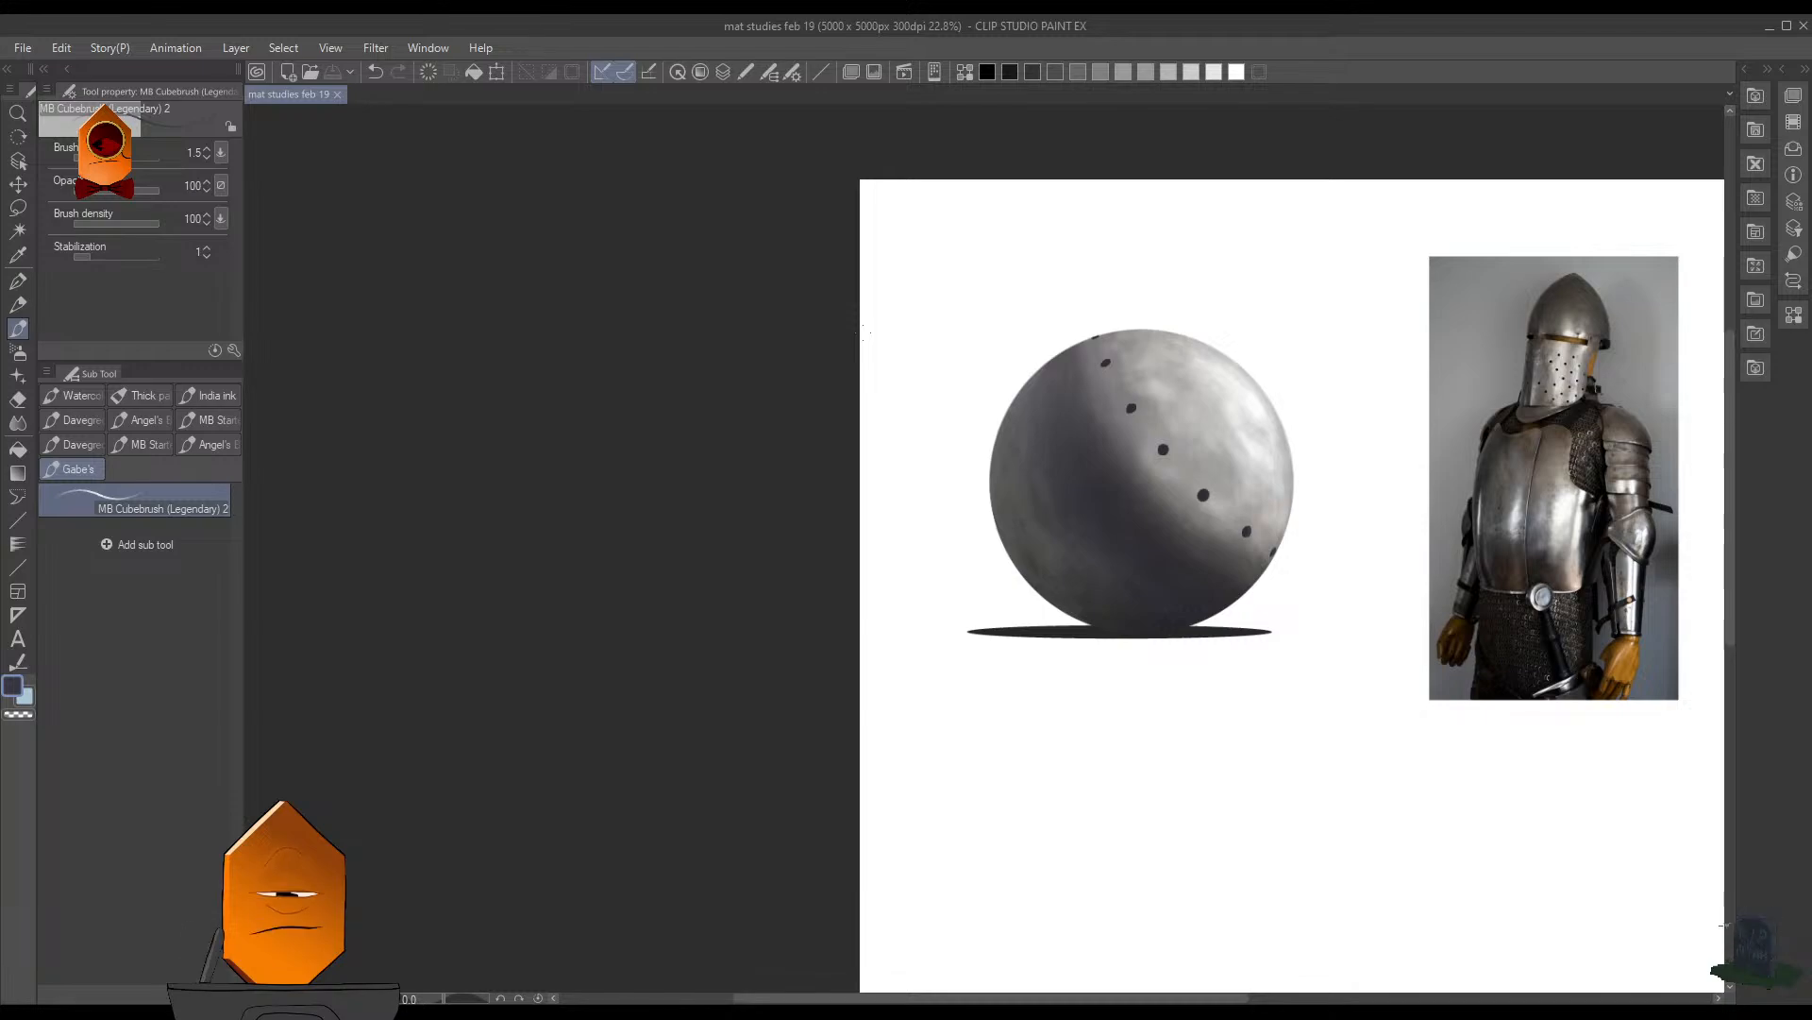
# - Switch to the mat studies feb 19 painting in Clip Studio Paint and examine the dark holes across the metal sphere at different scales
pyautogui.scroll(4, 1191, 390)
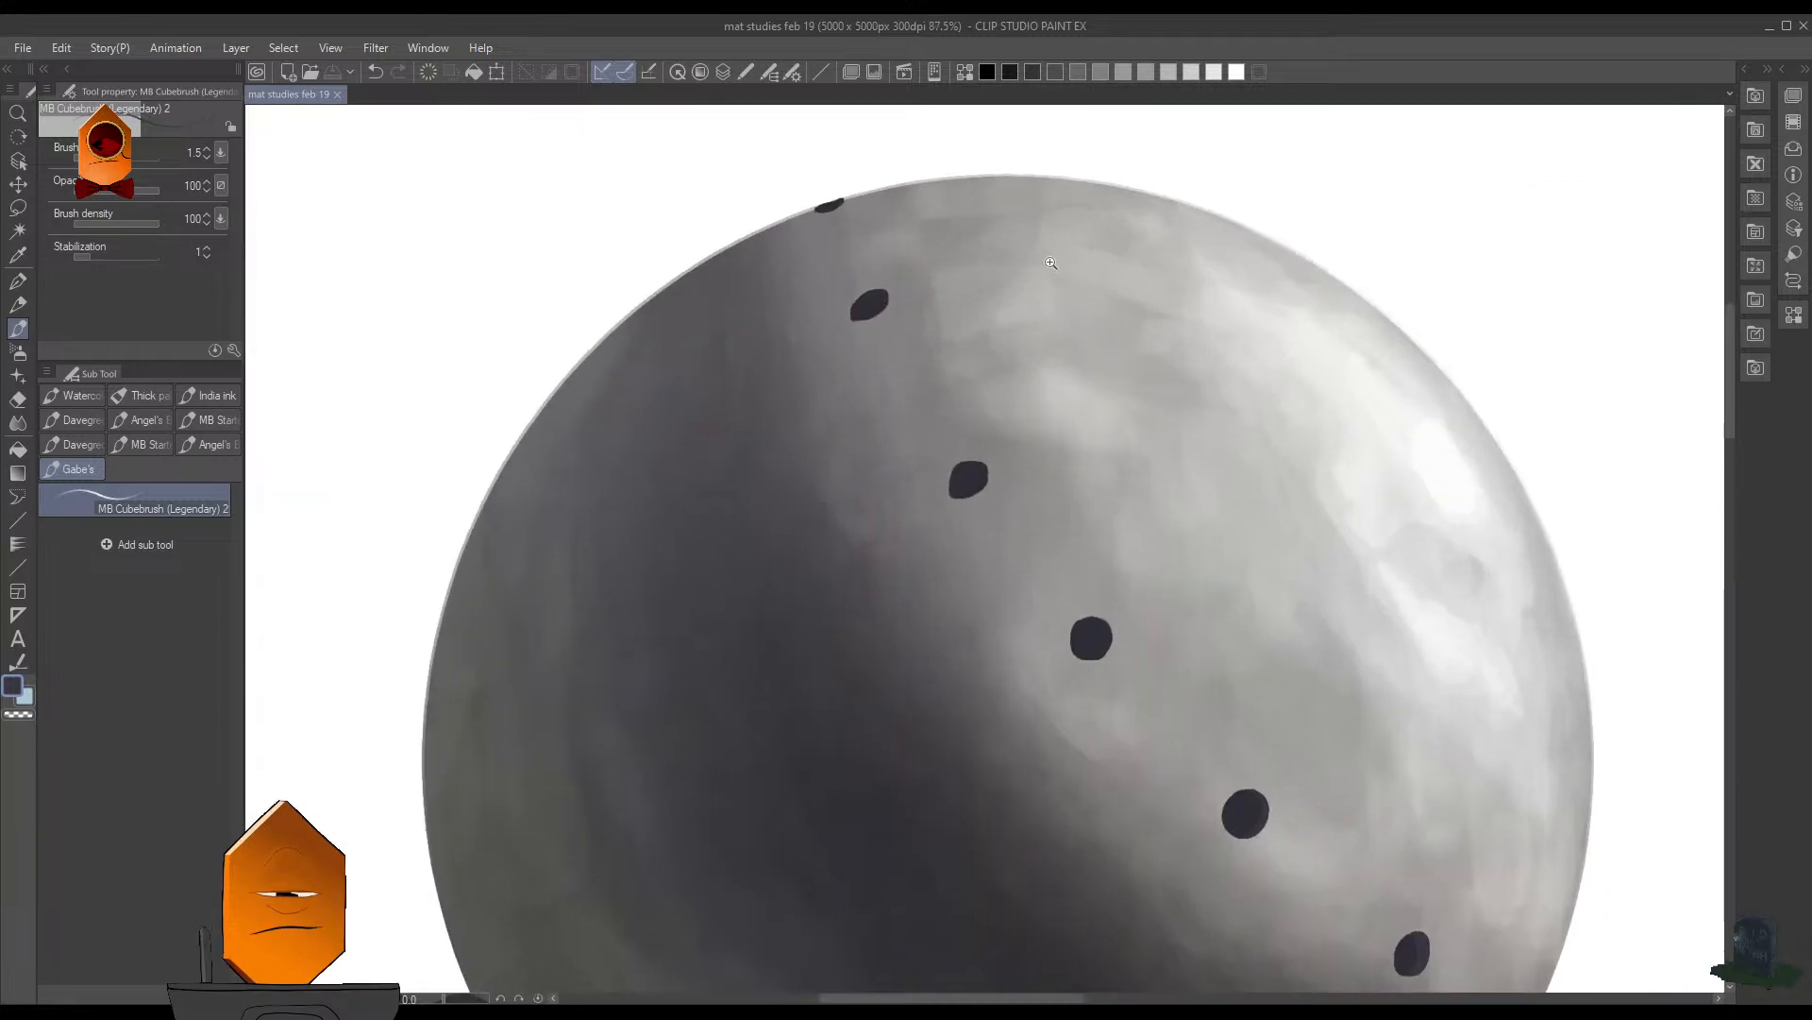
pyautogui.scroll(-1, 1174, 402)
pyautogui.scroll(-3, 1438, 522)
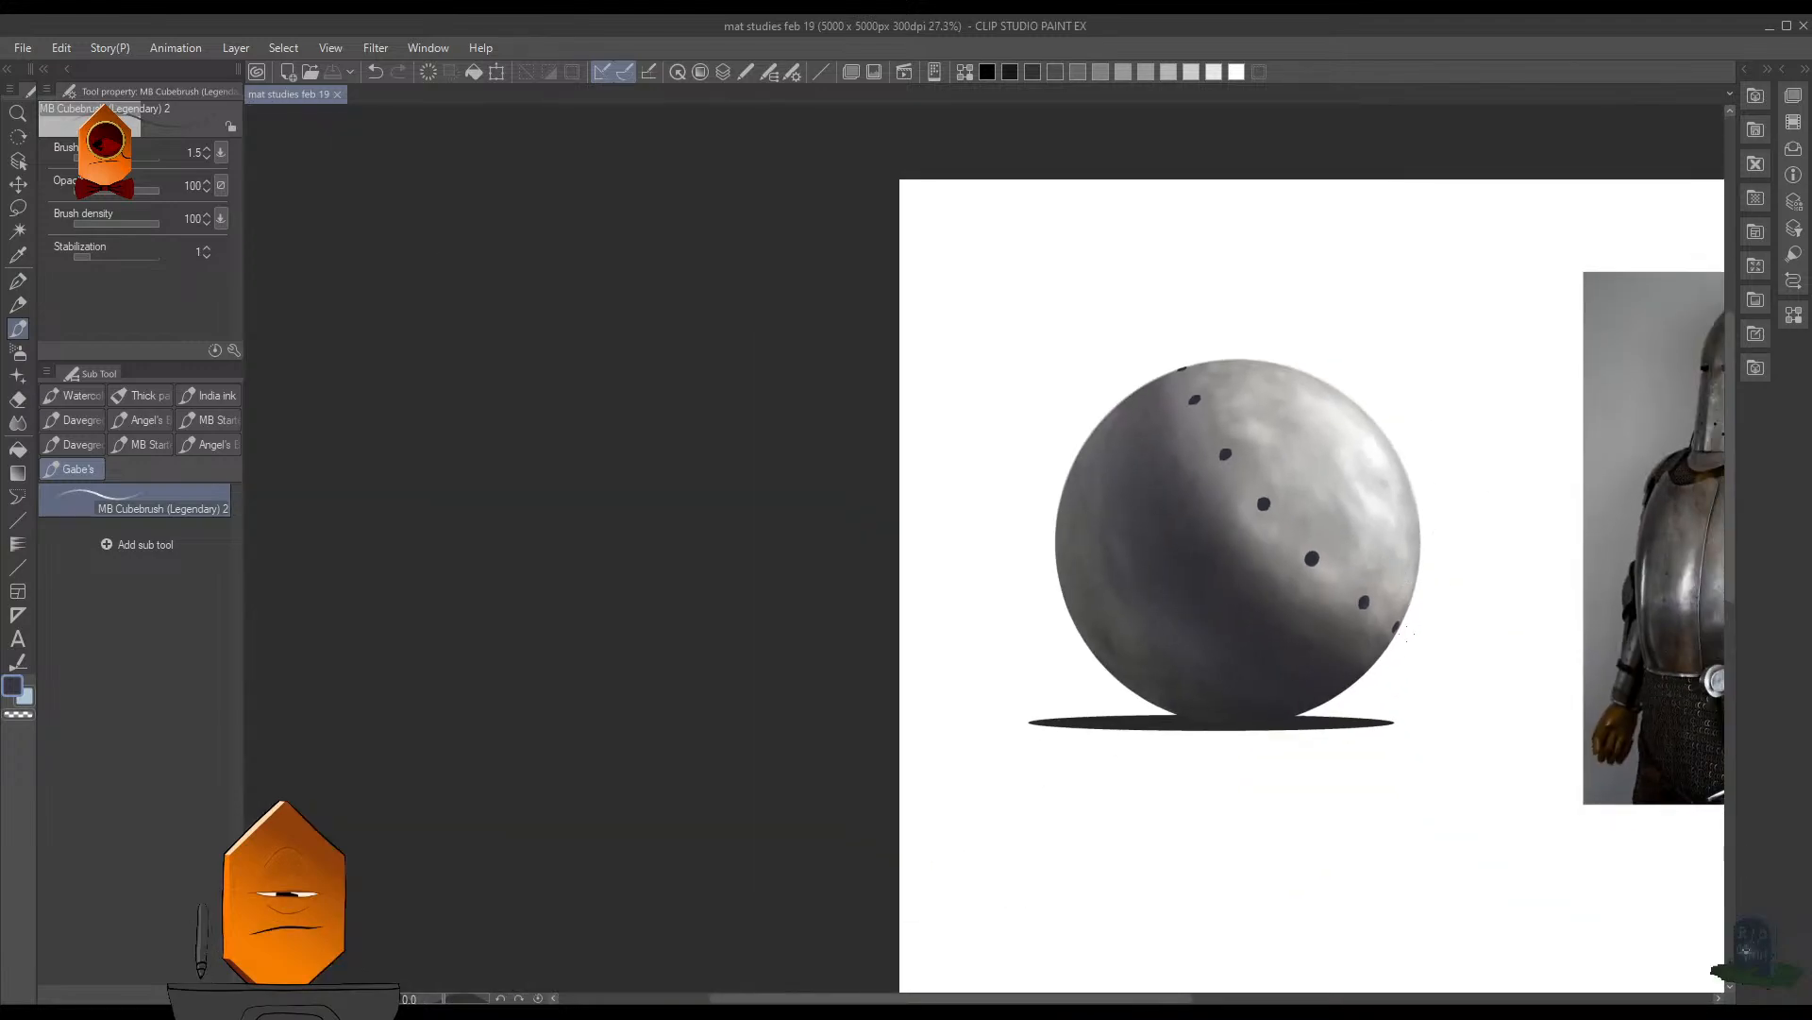
pyautogui.scroll(-3, 1421, 658)
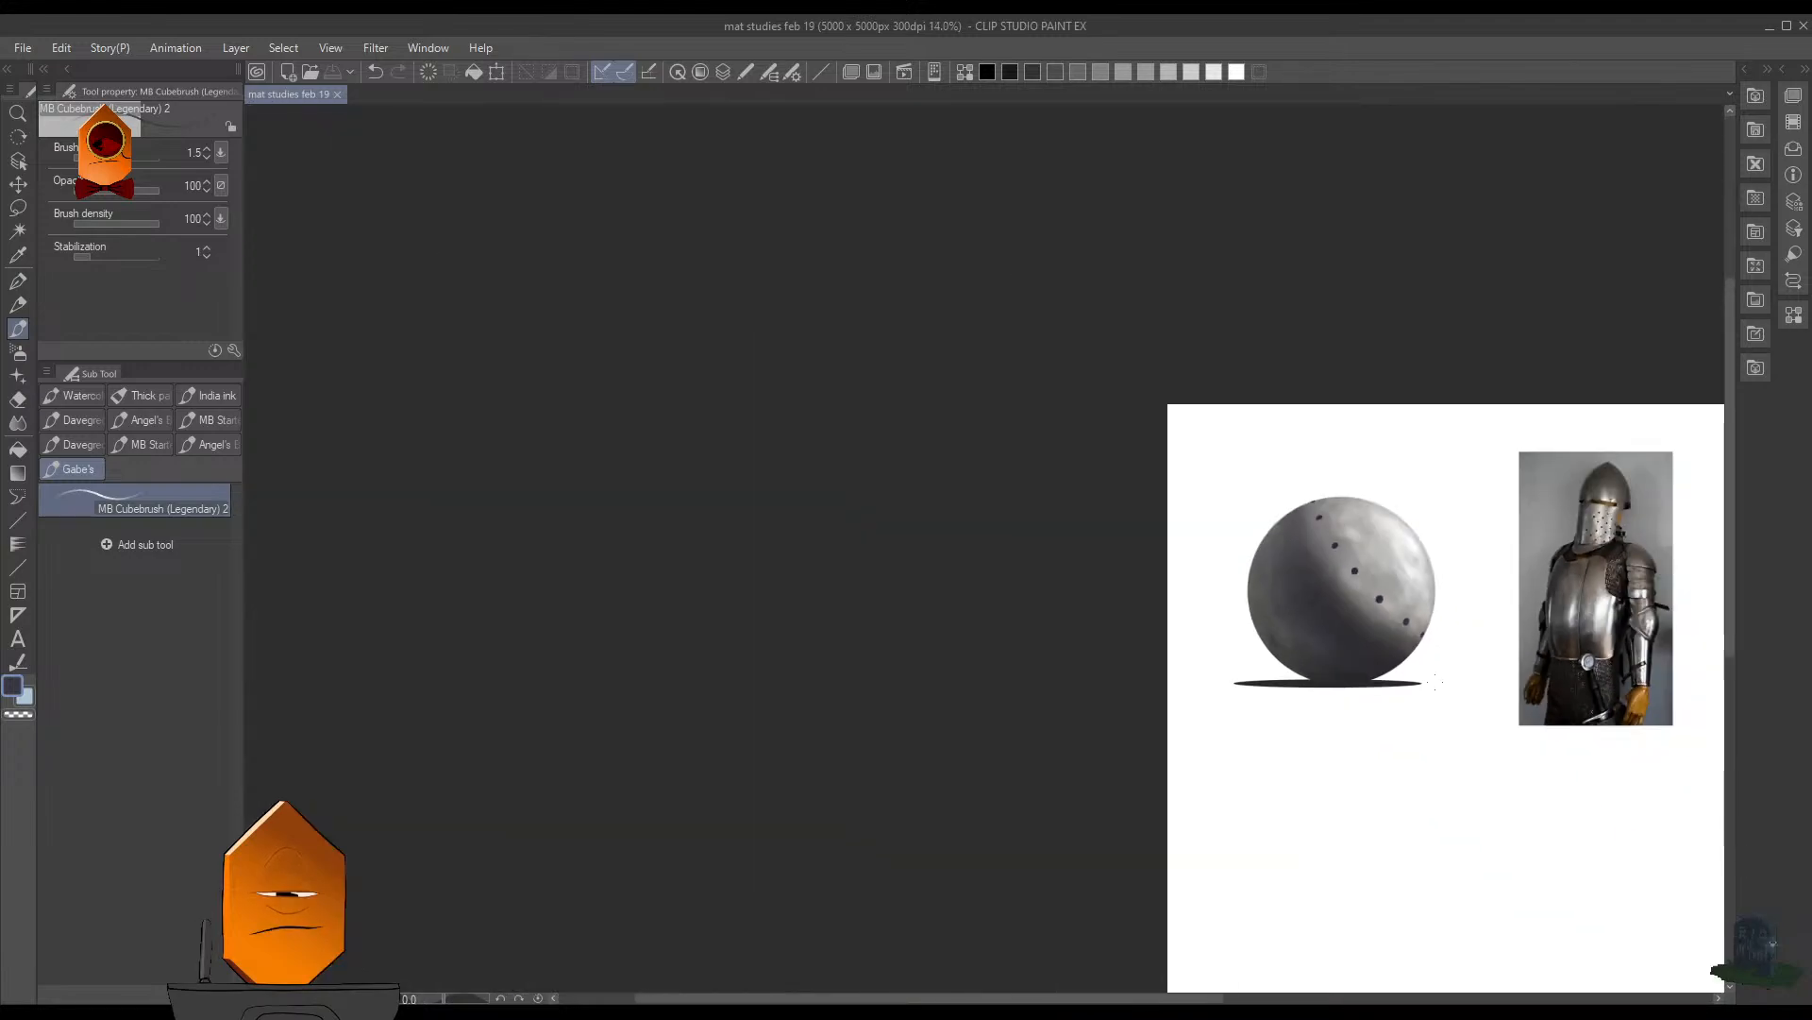
pyautogui.scroll(5, 1331, 618)
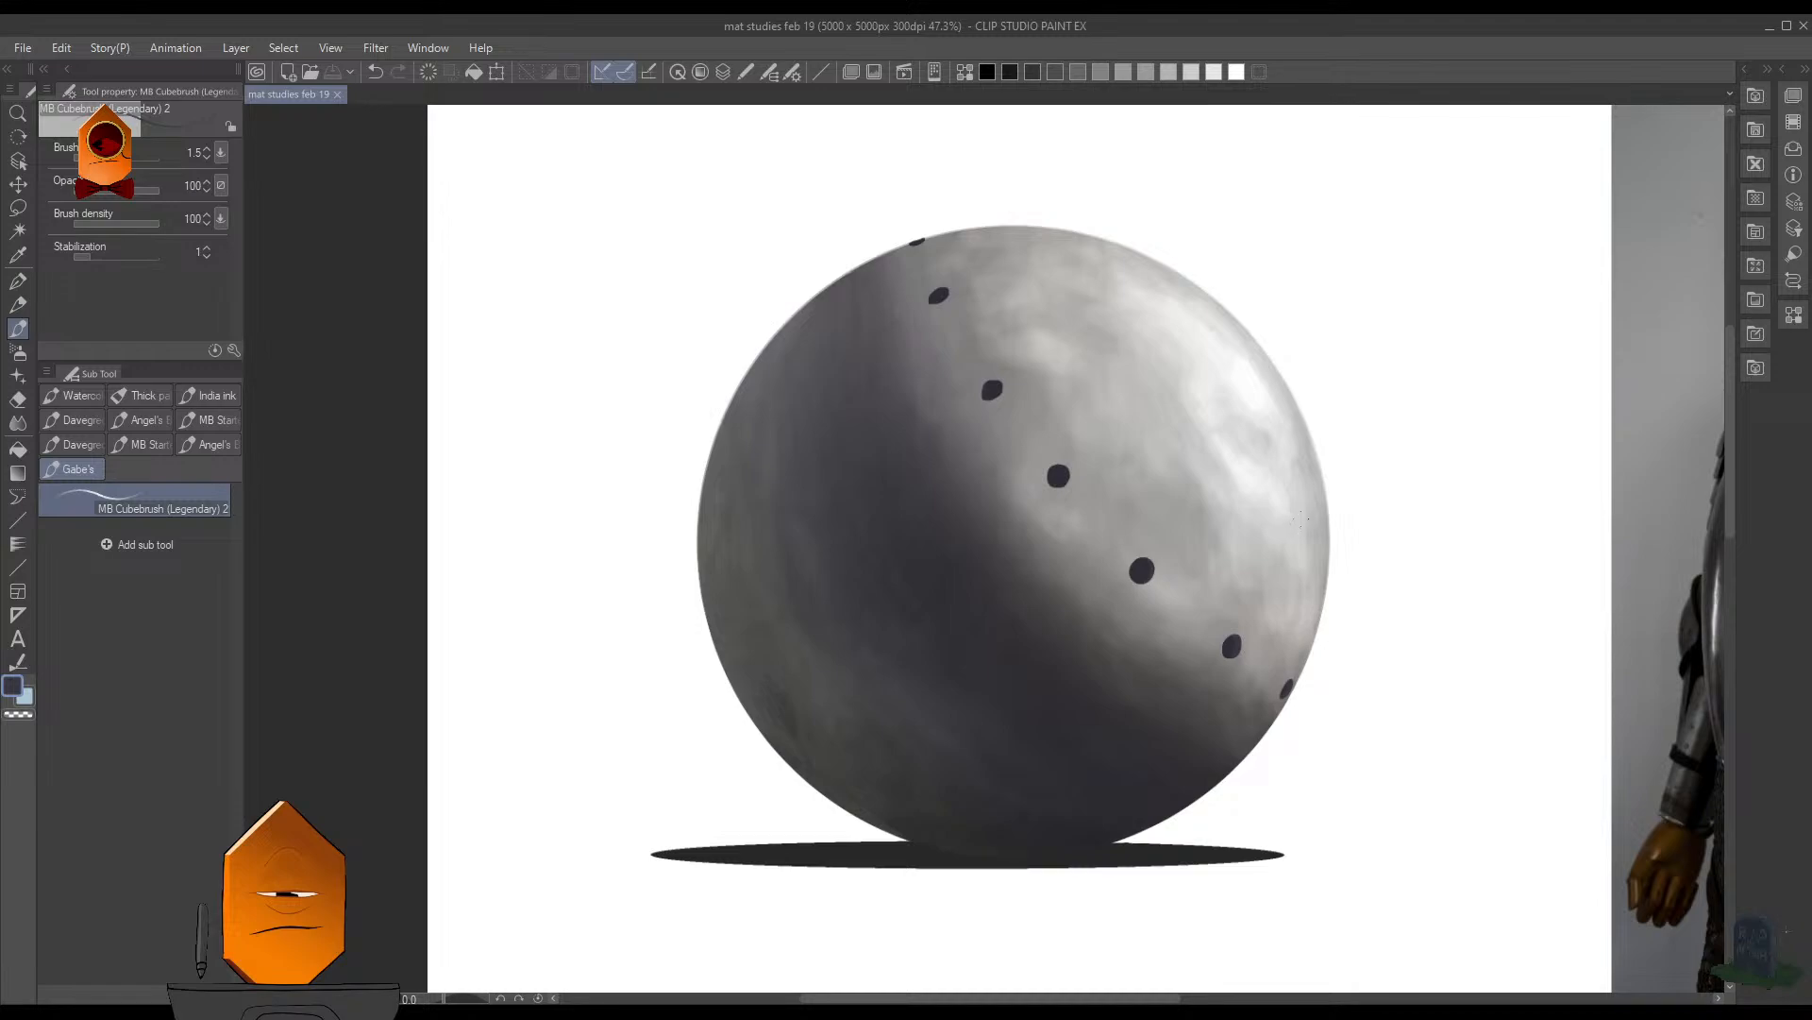
pyautogui.scroll(-2, 1332, 524)
pyautogui.scroll(8, 1227, 602)
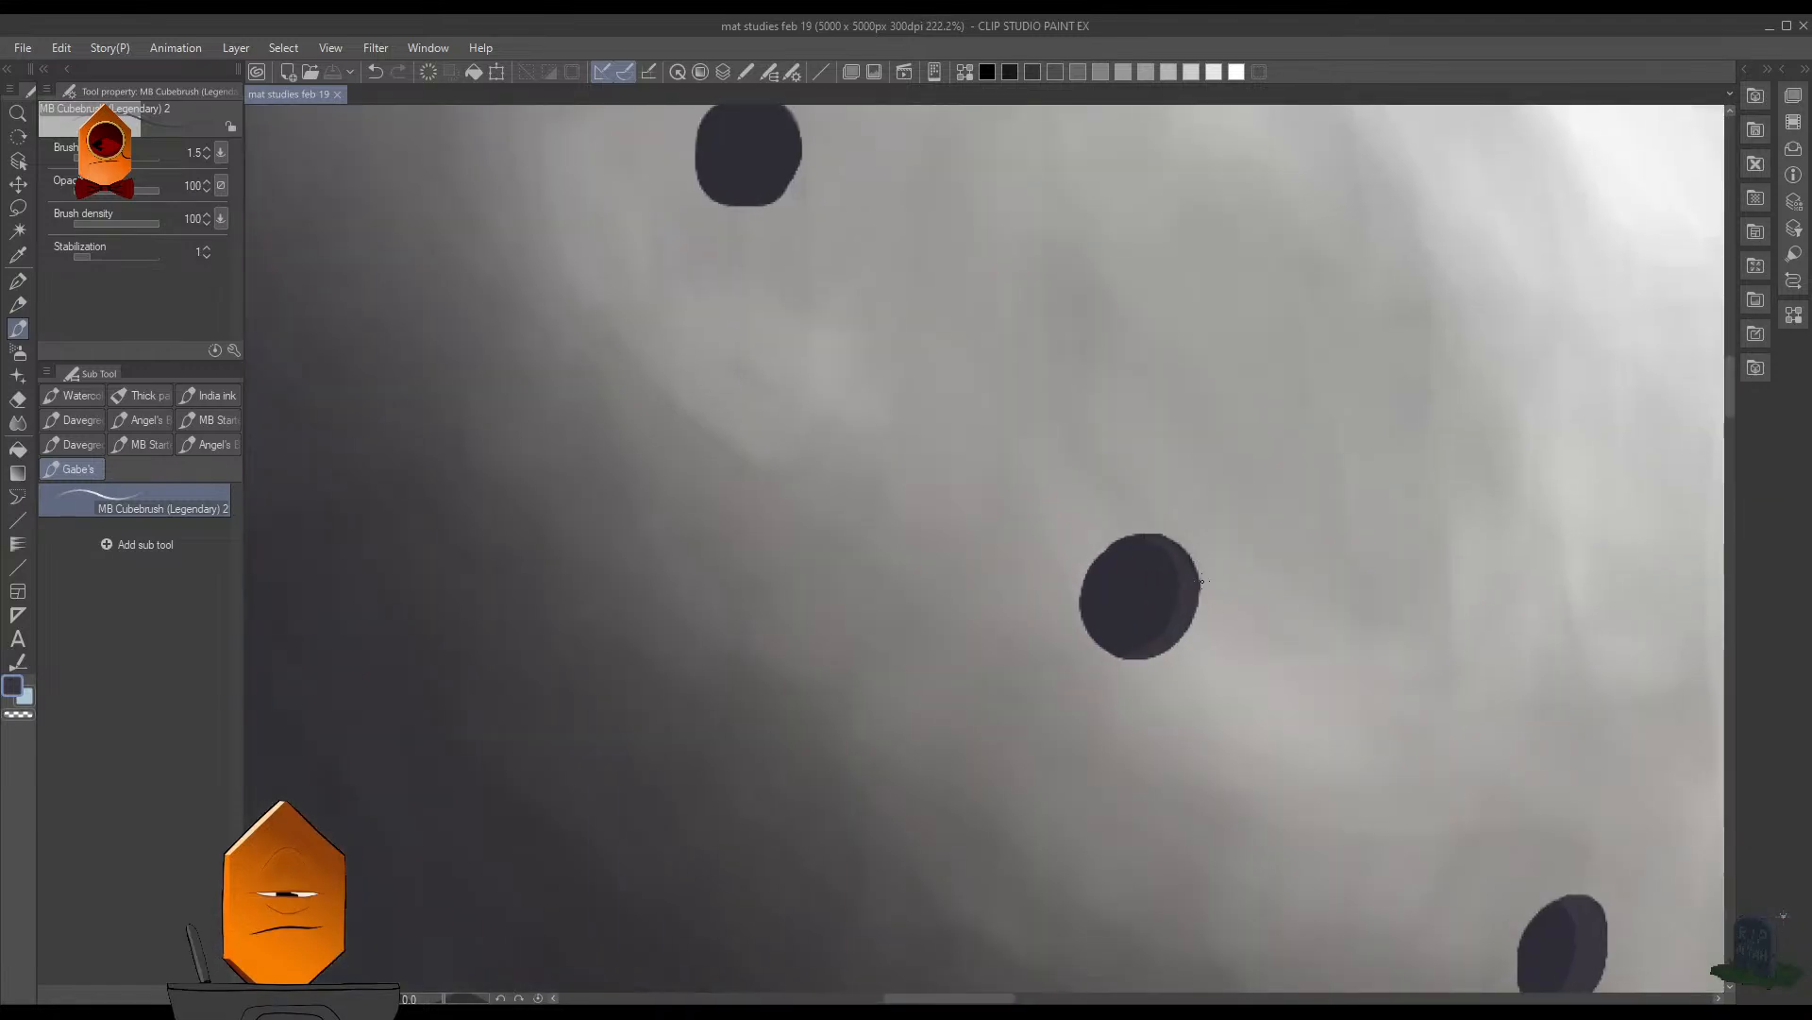
pyautogui.scroll(-6, 1227, 601)
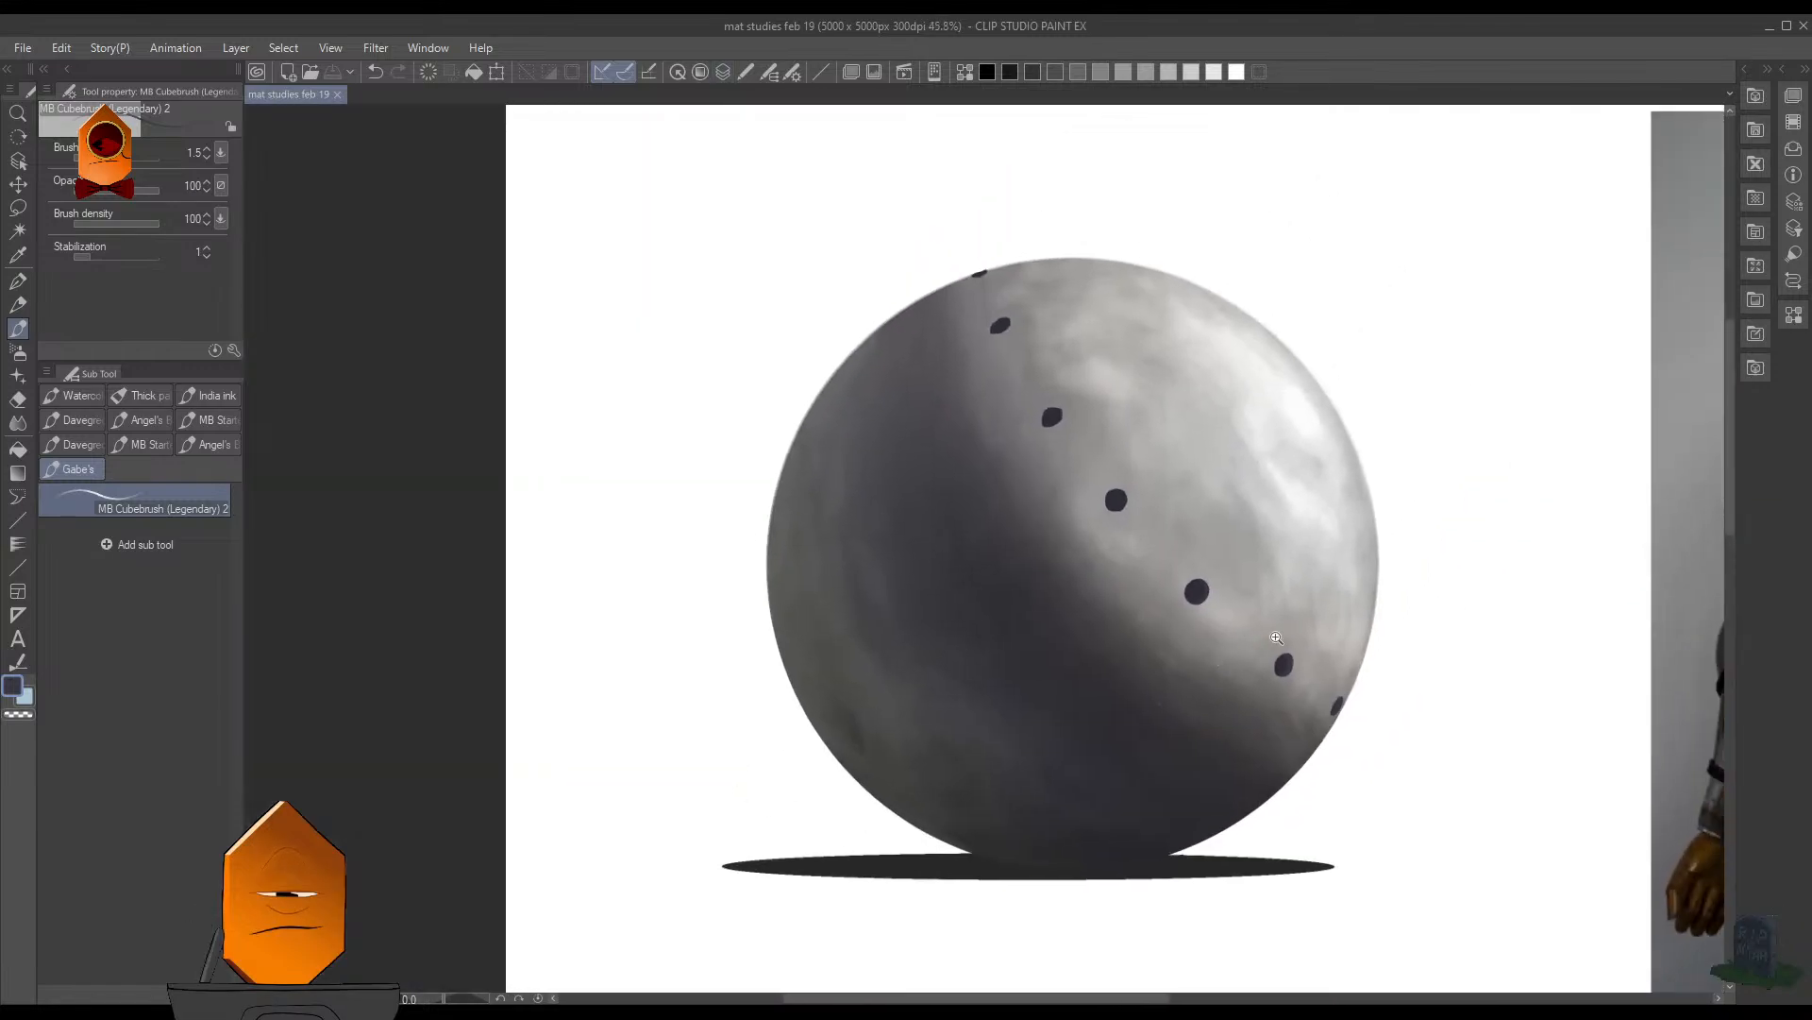
# - Duplicate the row of dark holes and place the copy up and to the right of the original on the sphere
pyautogui.scroll(1, 1365, 603)
pyautogui.hotkey('ctrl', 'c')
pyautogui.hotkey('ctrl', 'v')
pyautogui.hotkey('ctrl', 't')
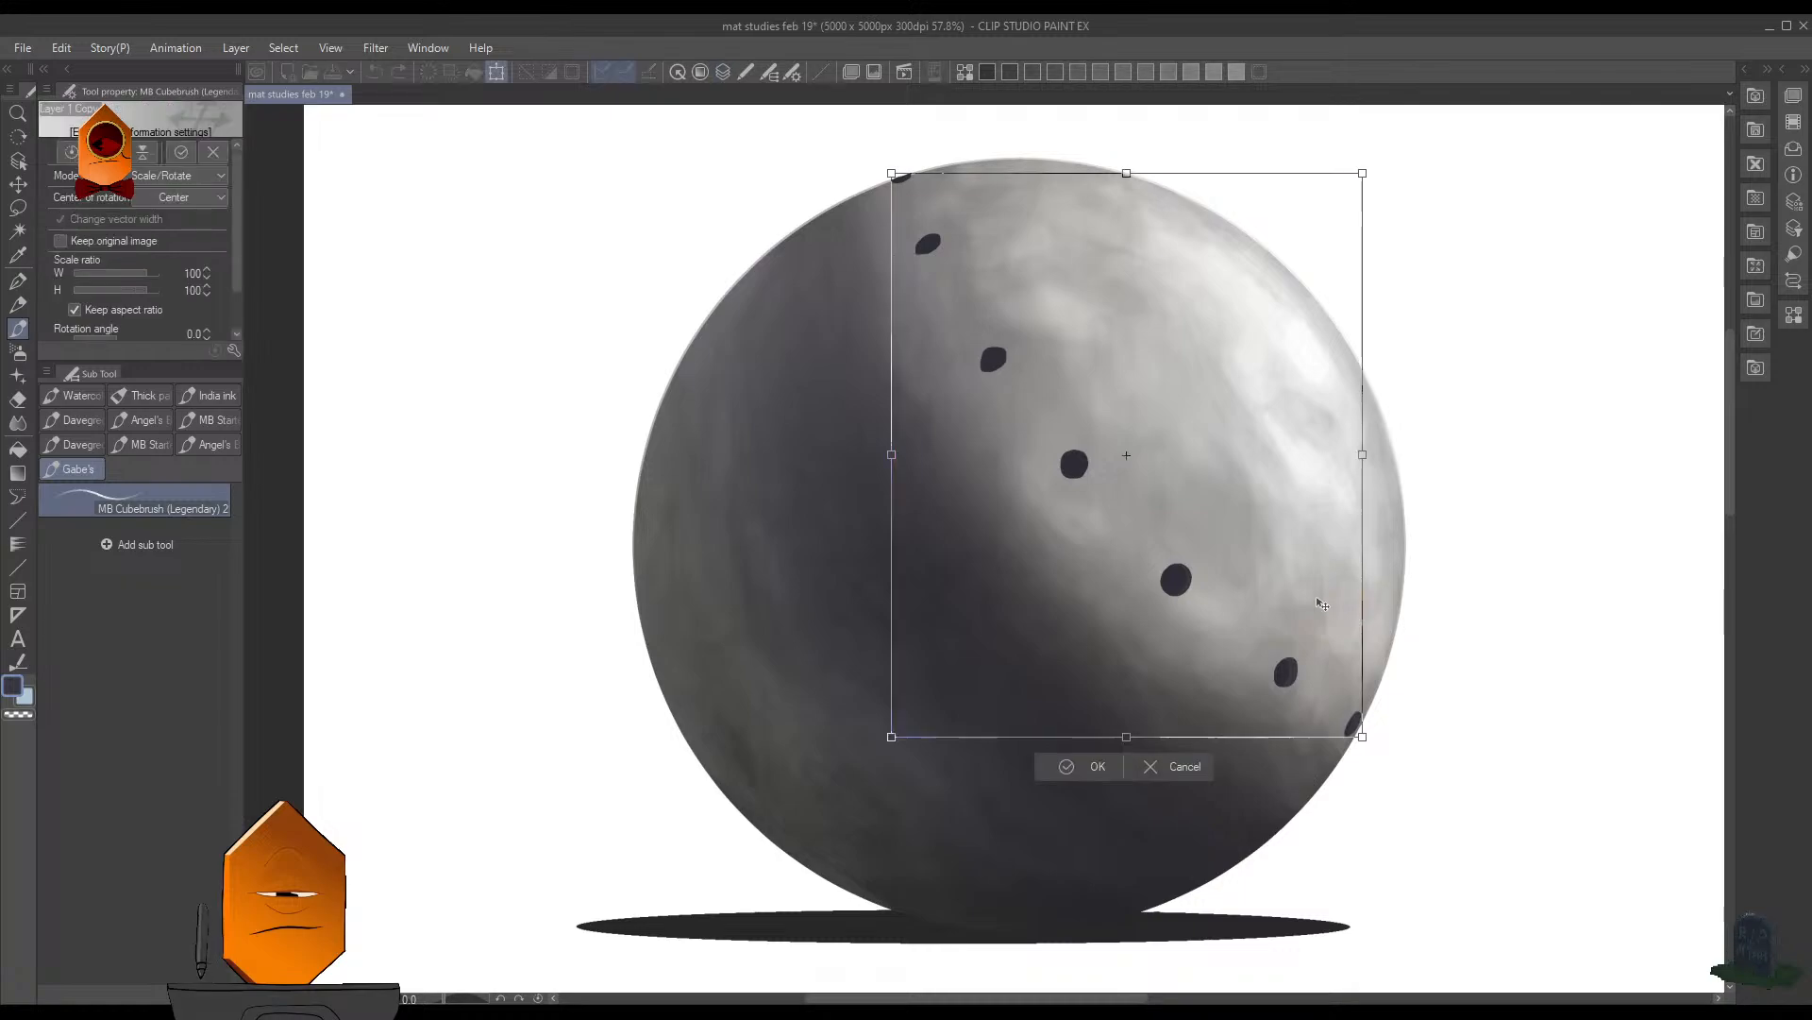
pyautogui.moveTo(1272, 554); pyautogui.dragTo(1332, 457)
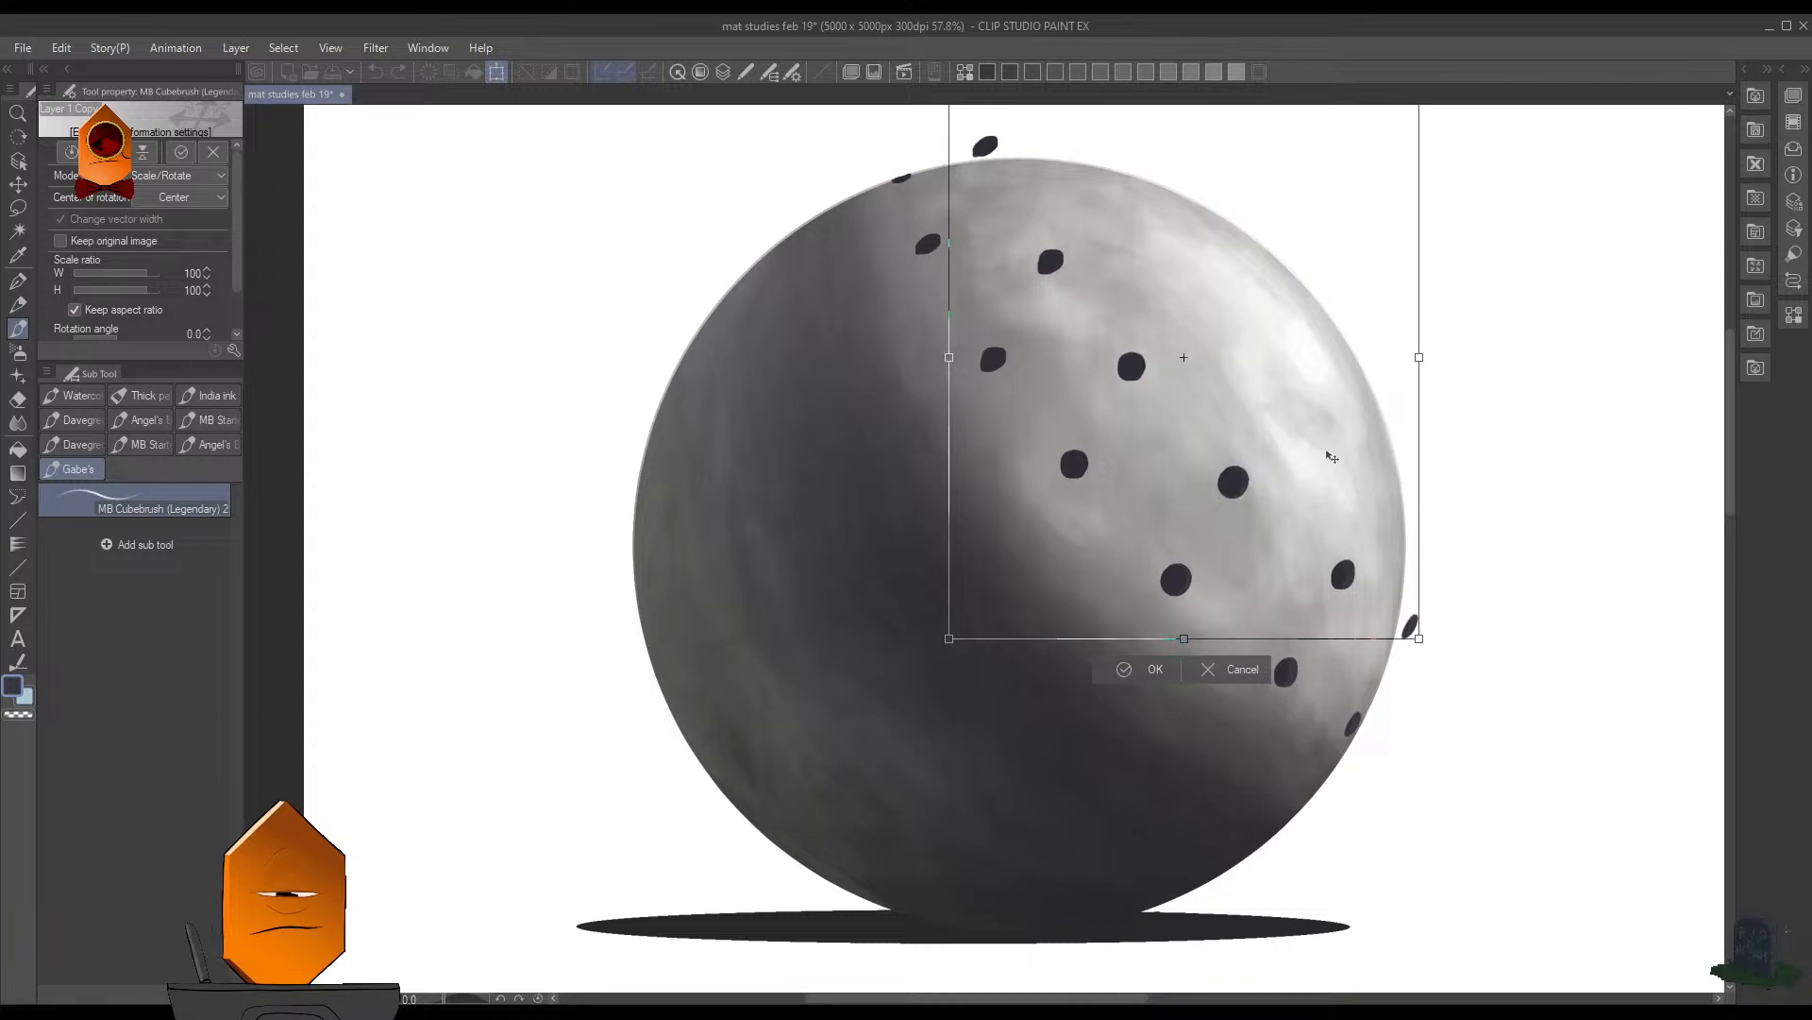
pyautogui.click(1169, 666)
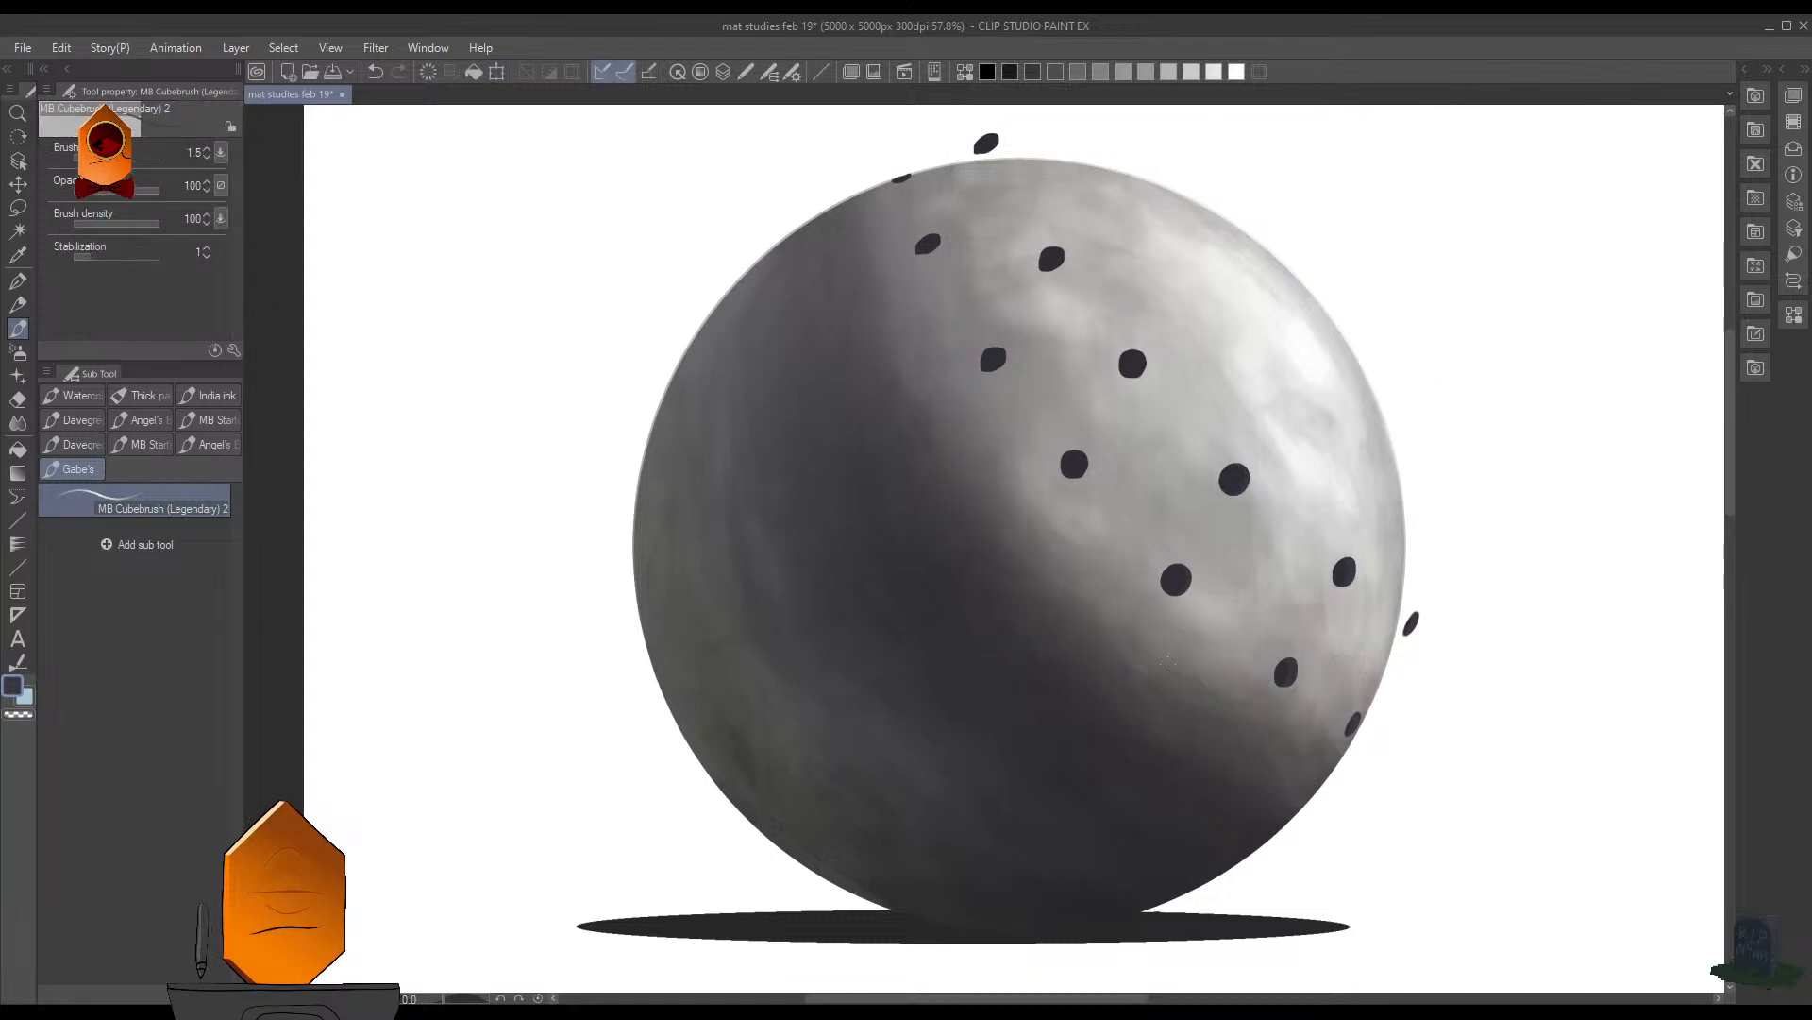
# - Duplicate the hole row again and place this copy further right to form a third row across the sphere
pyautogui.keyDown('shift'); pyautogui.click(1348, 592); pyautogui.keyUp('shift')
pyautogui.hotkey('ctrl', 't')
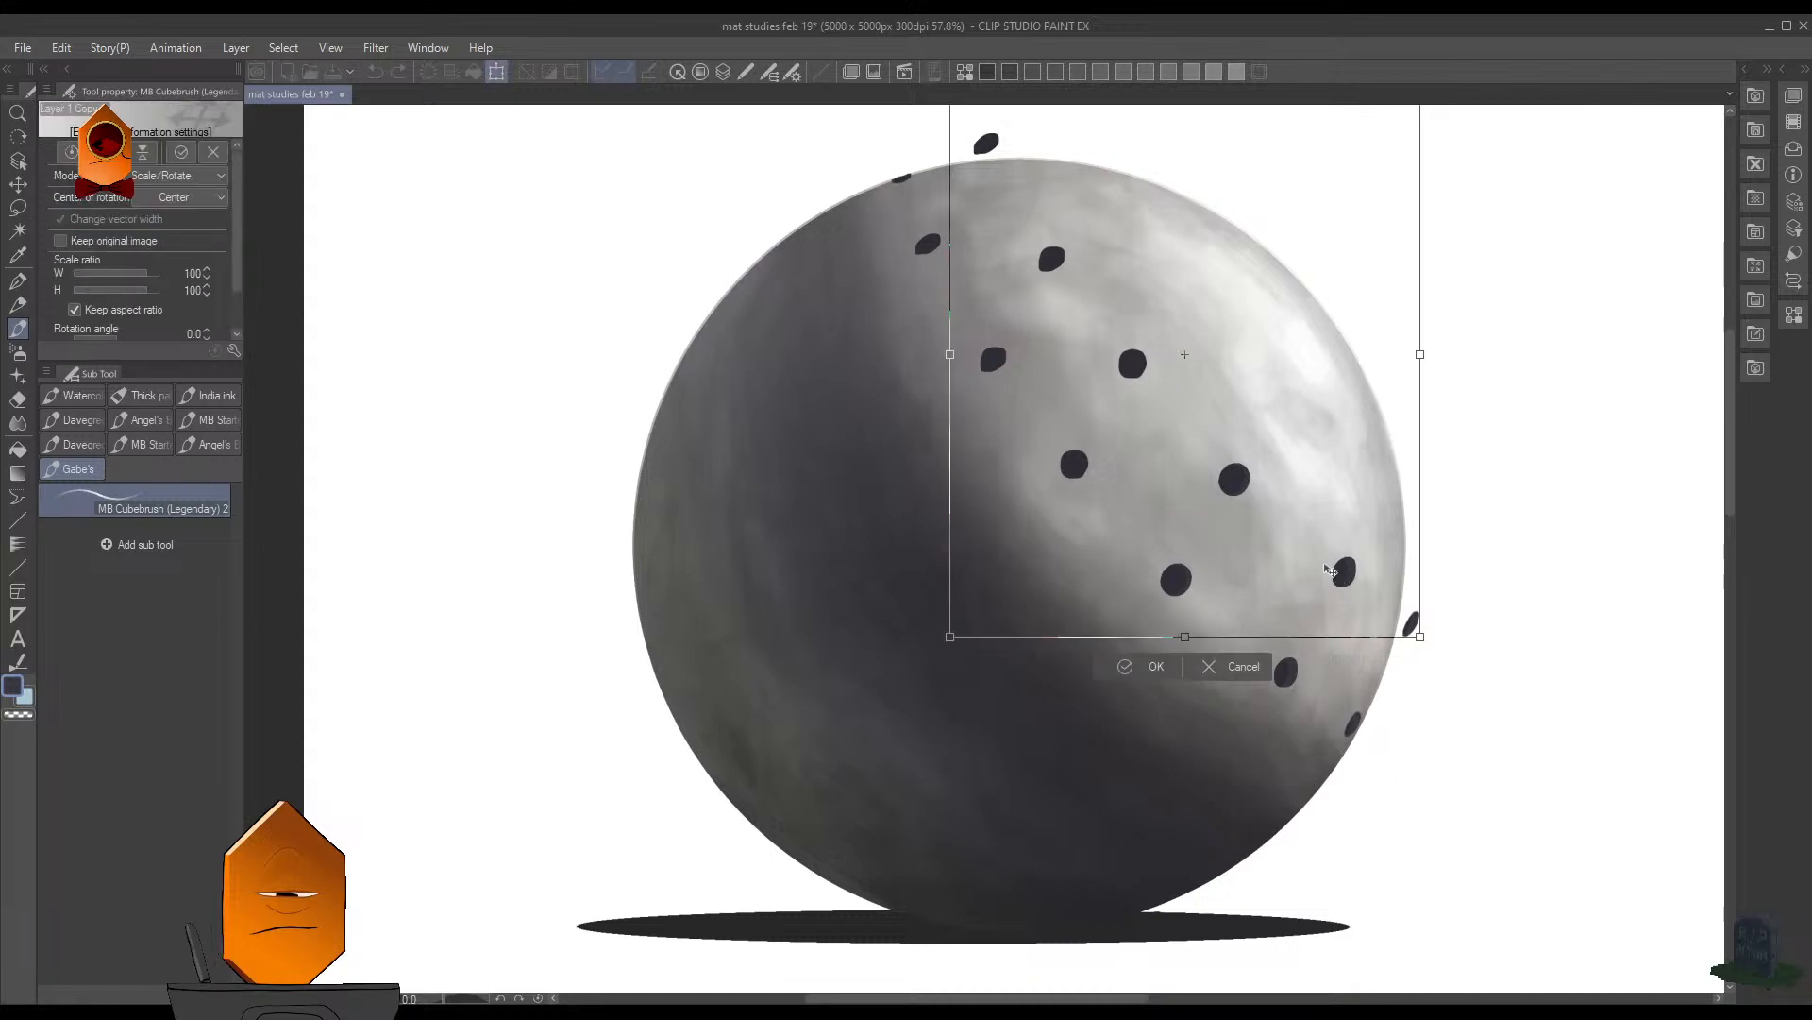
pyautogui.moveTo(1252, 492); pyautogui.dragTo(1409, 552)
pyautogui.click(1289, 671)
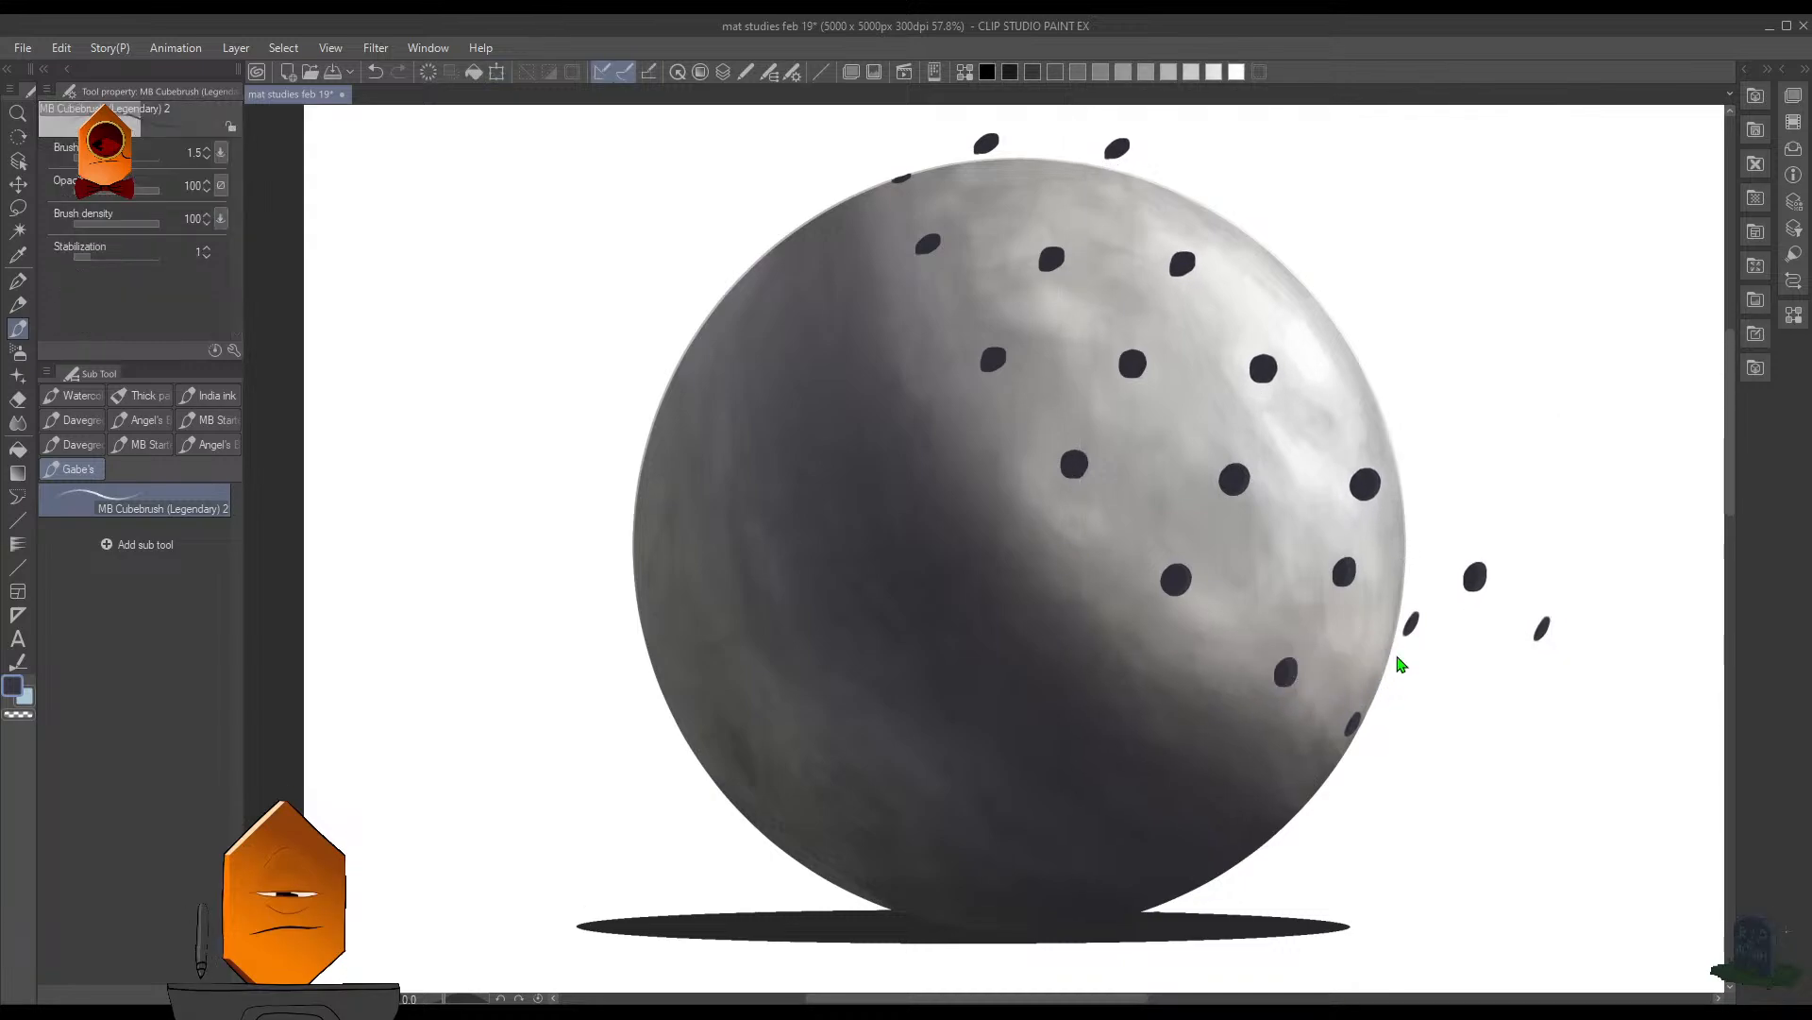
# - Erase the copied holes that lie outside the sphere's outline, beside it and above it, with the Hard eraser
pyautogui.press('e')
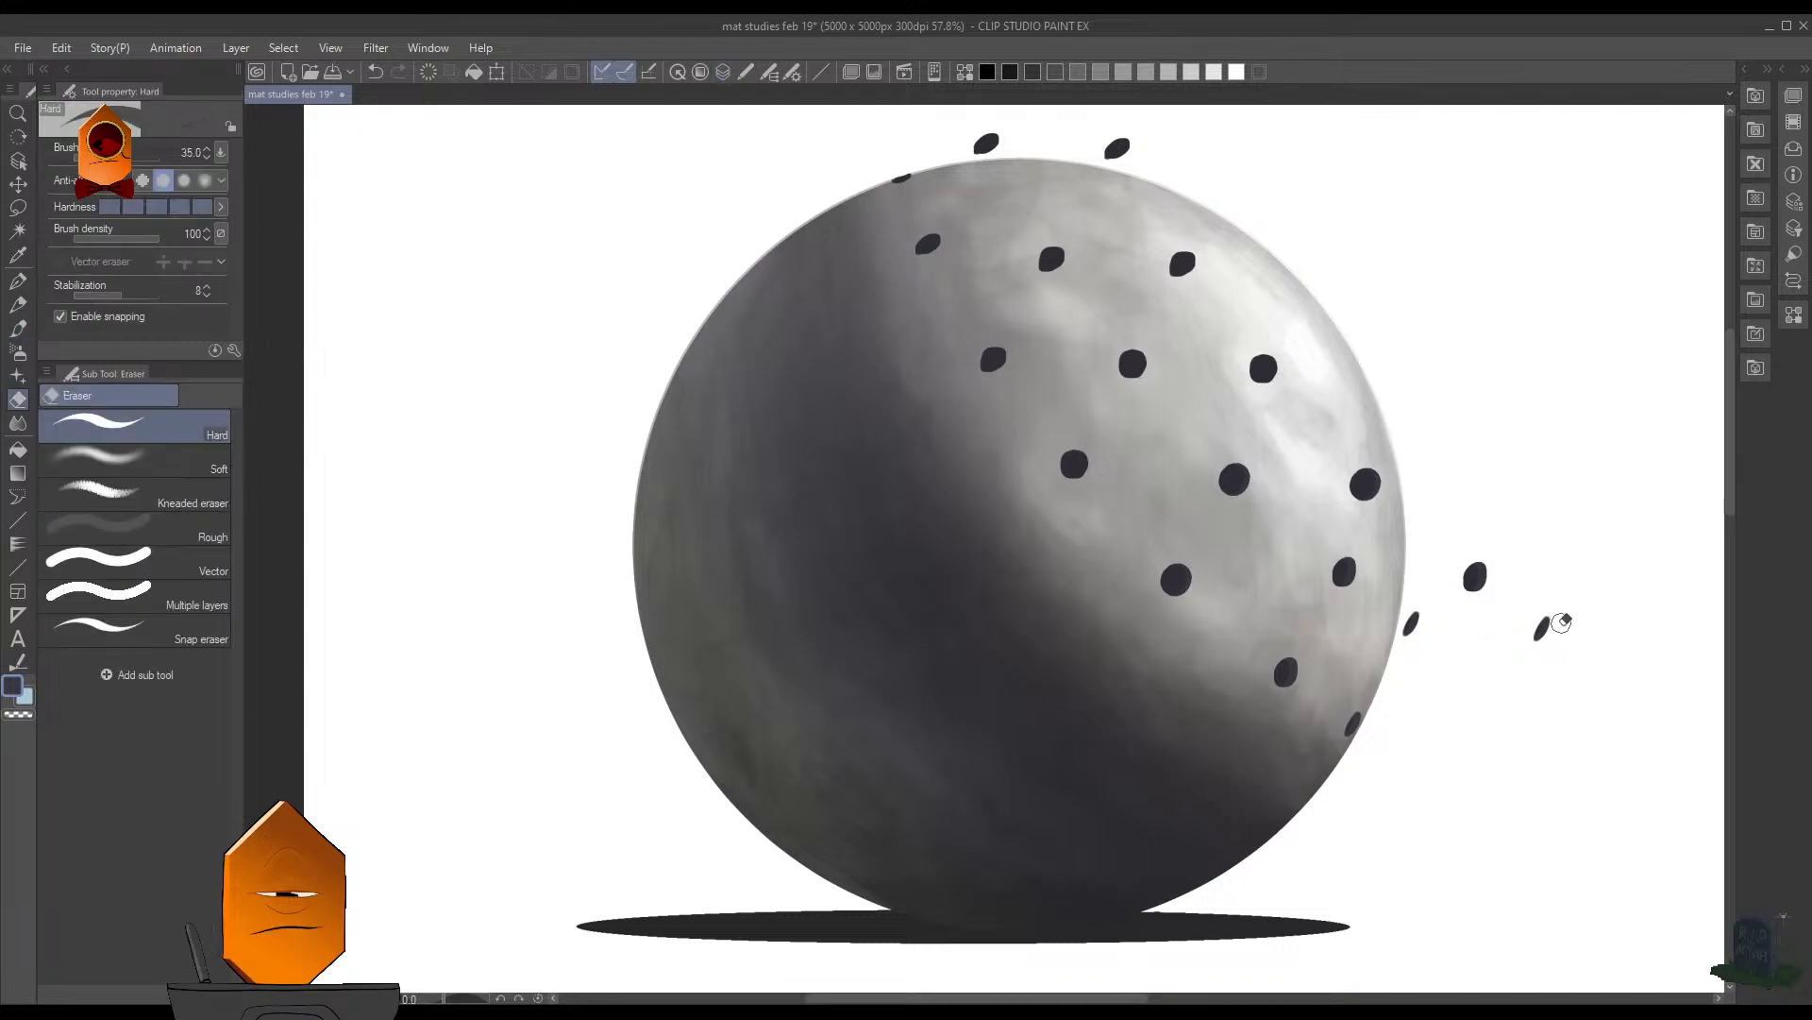
pyautogui.moveTo(1544, 630); pyautogui.dragTo(1539, 623)
pyautogui.moveTo(1412, 627); pyautogui.dragTo(1476, 554)
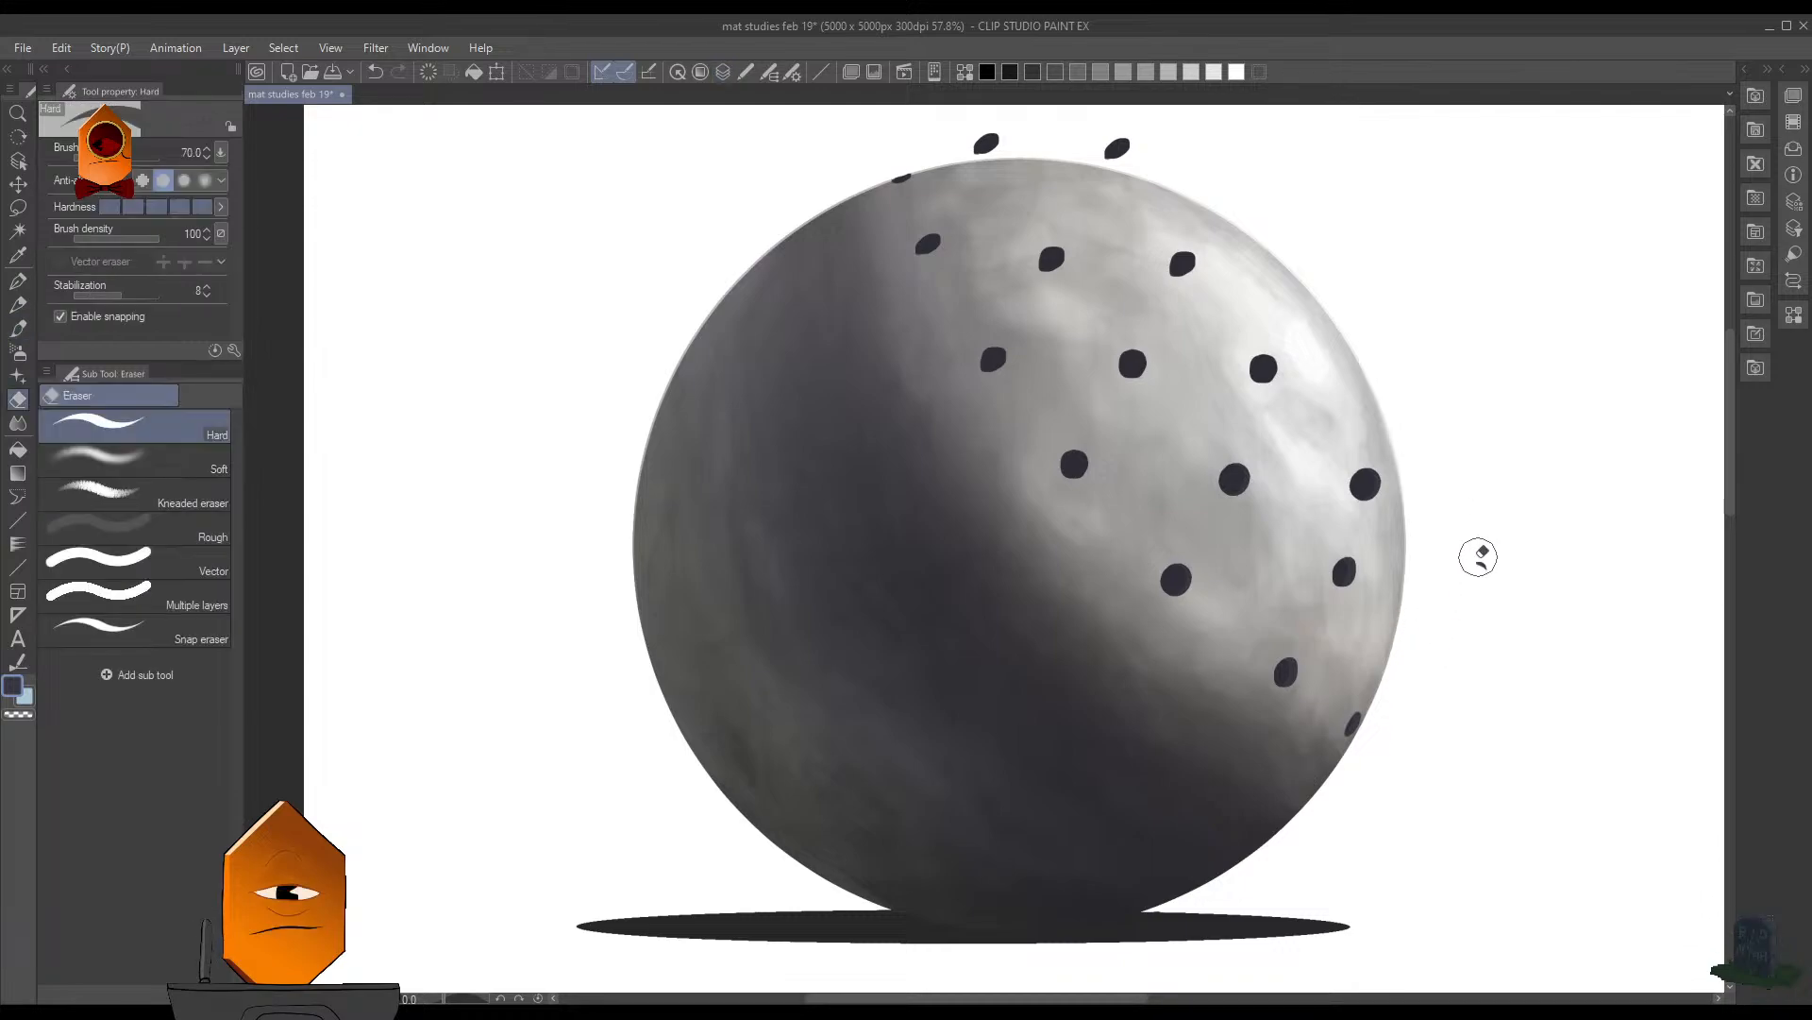
pyautogui.moveTo(1140, 146)
pyautogui.mouseDown()
pyautogui.moveTo(1146, 129)
pyautogui.moveTo(995, 129)
pyautogui.mouseUp()
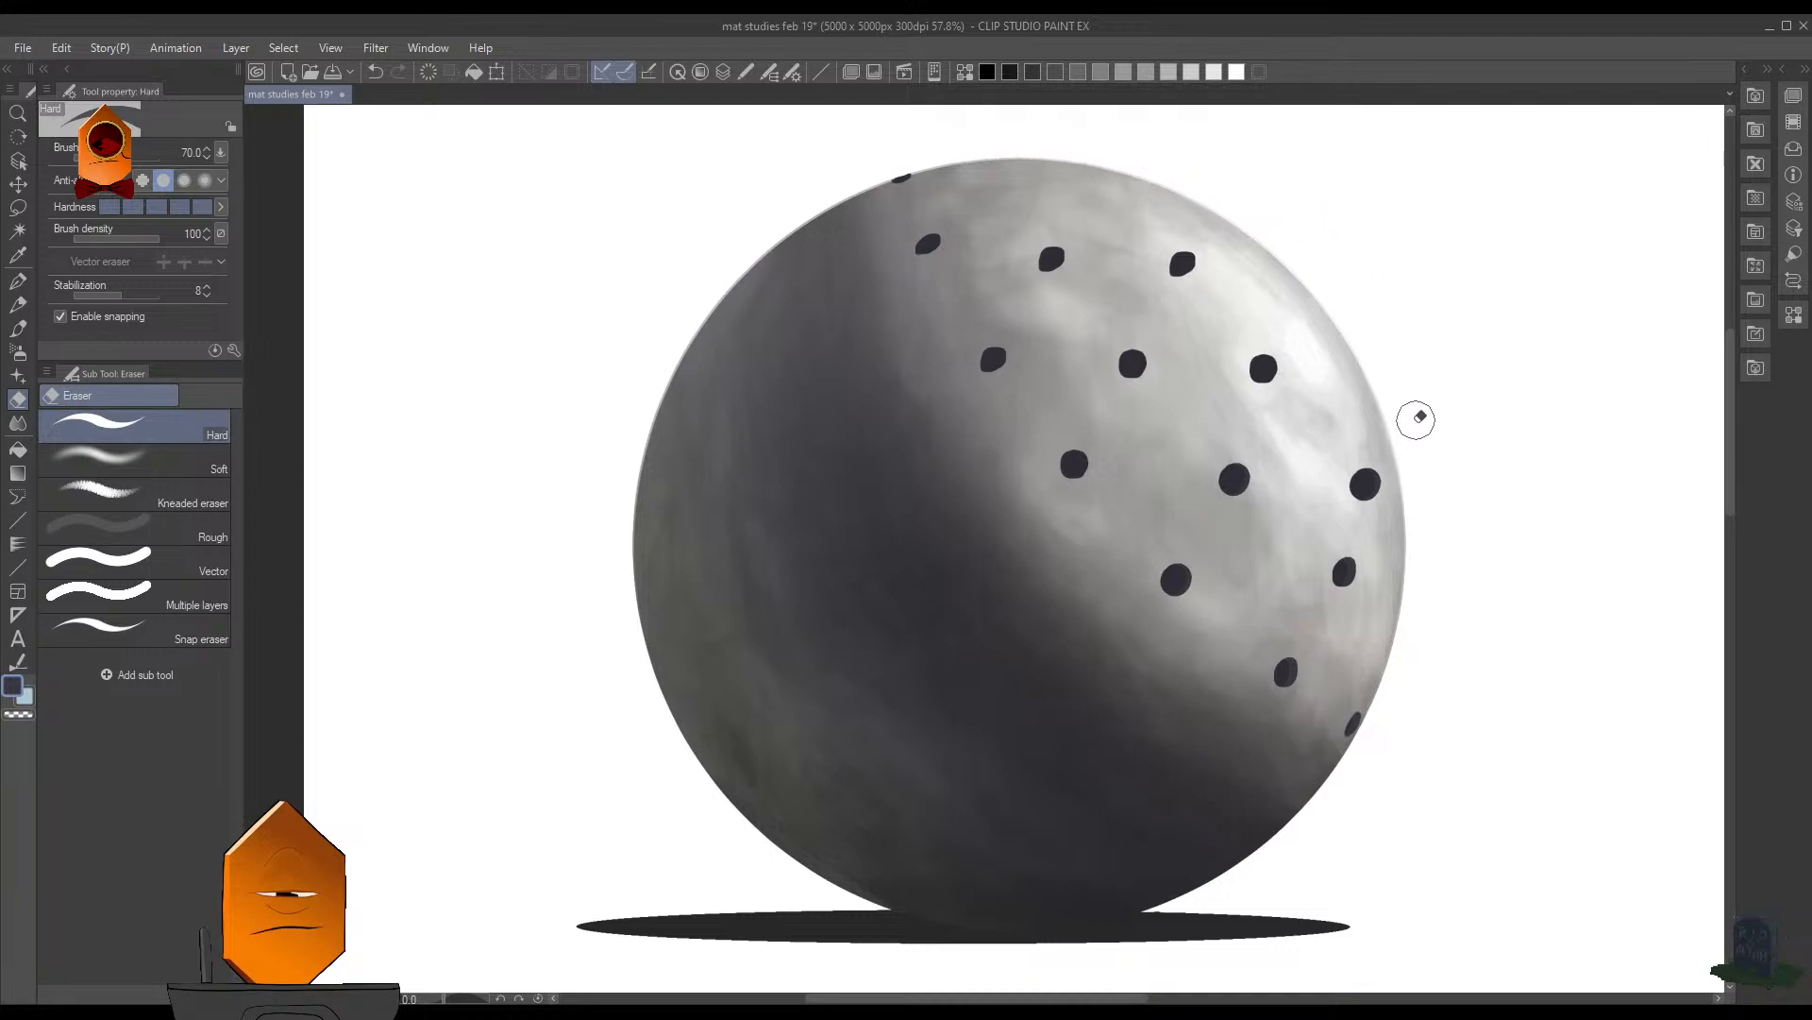
pyautogui.press('p')
pyautogui.scroll(5, 1147, 181)
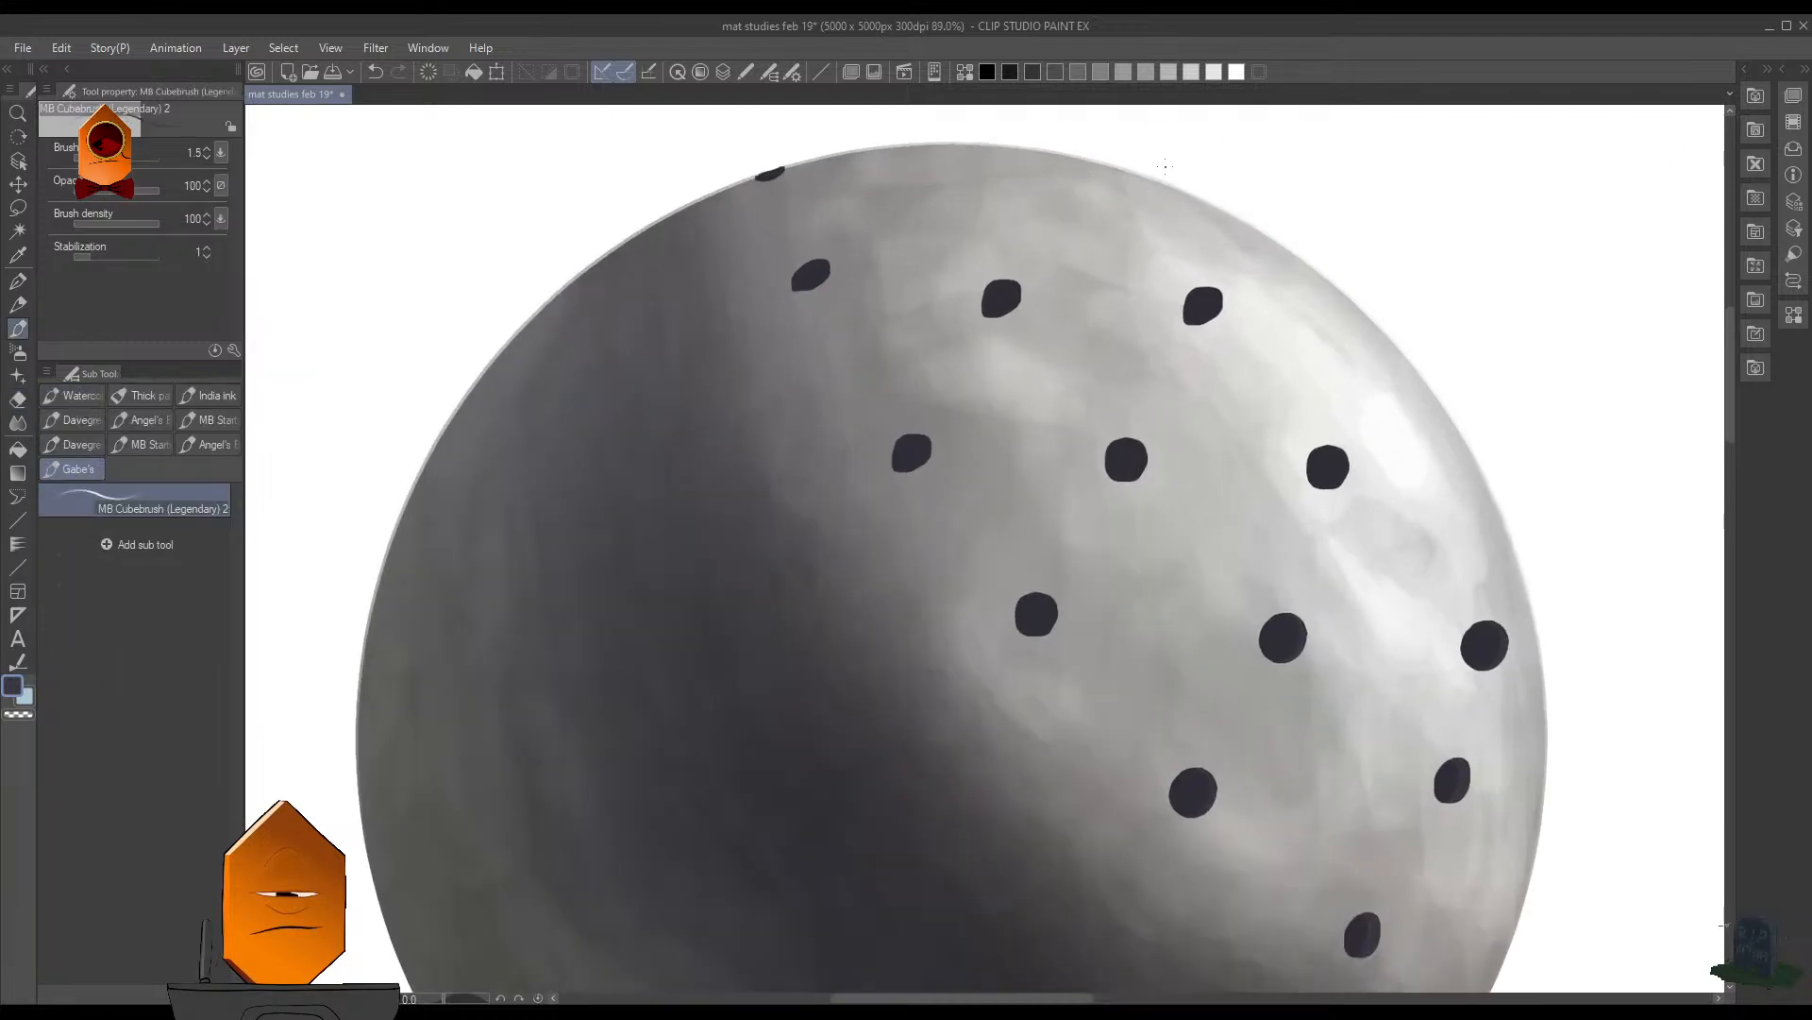
pyautogui.scroll(-2, 1199, 209)
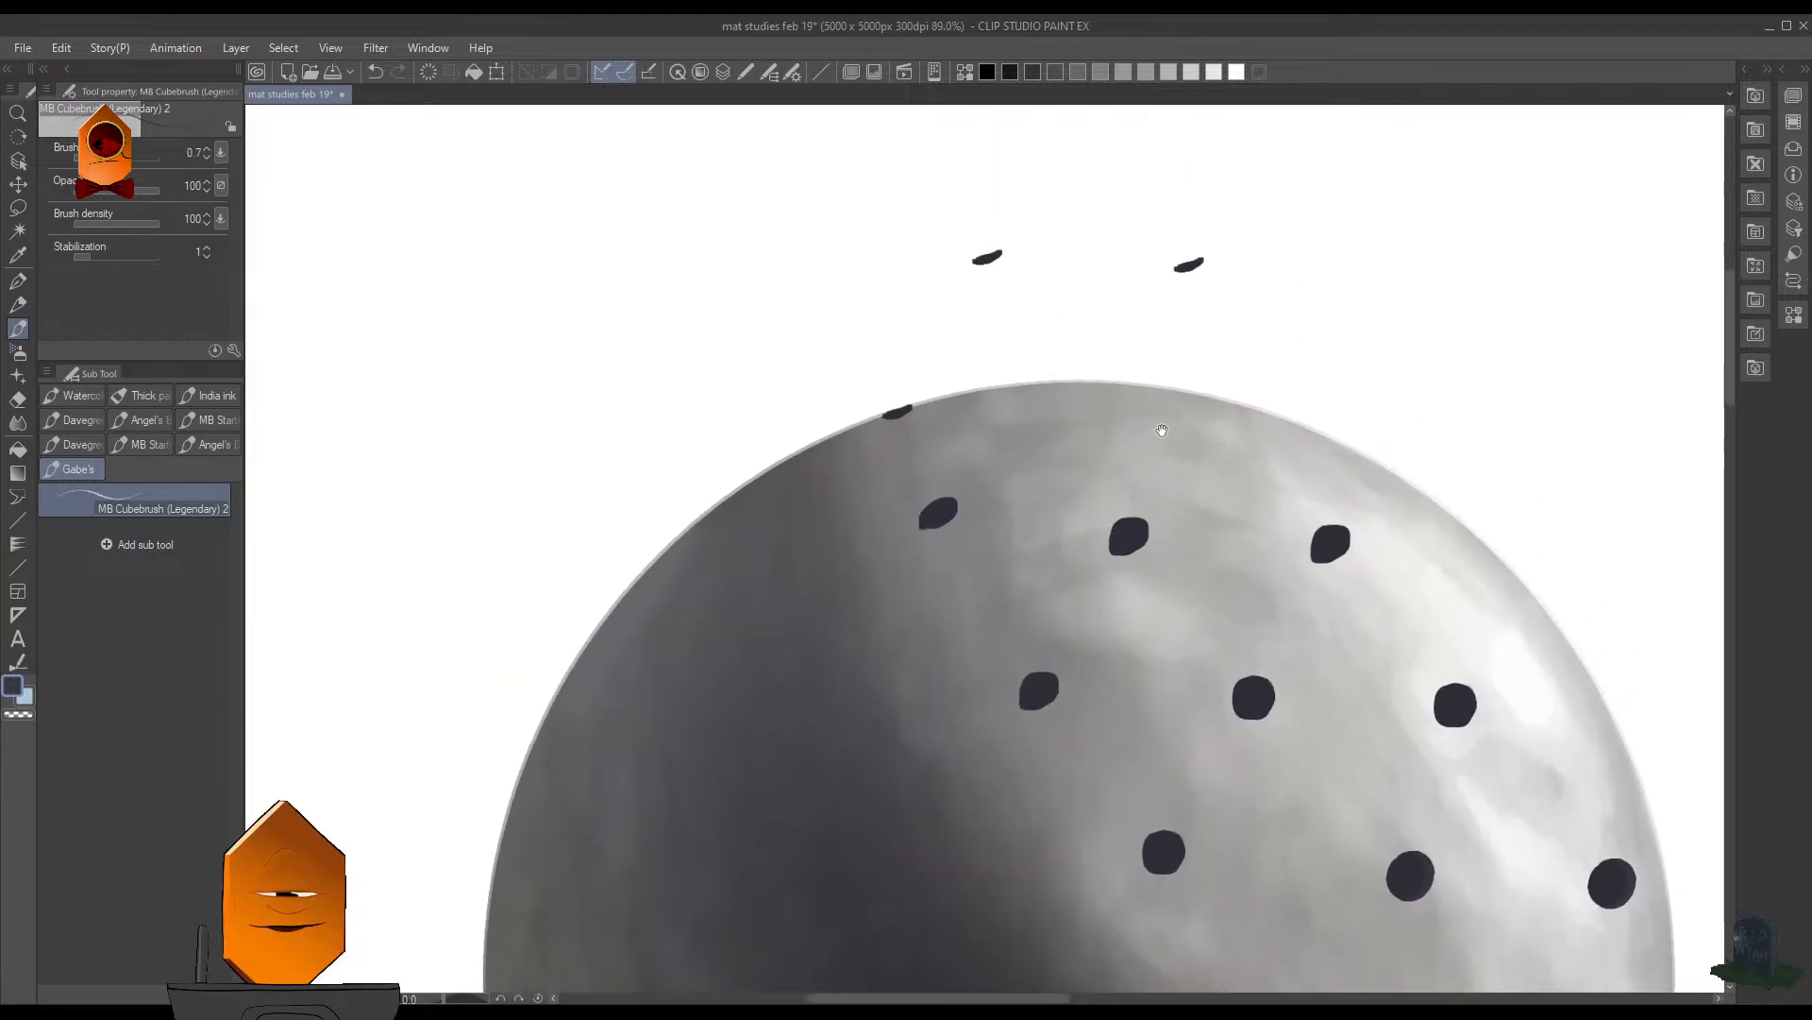
pyautogui.press('e')
pyautogui.moveTo(1201, 275); pyautogui.dragTo(919, 255)
# - Paint one flattened dark hole just inside the sphere's upper edge with the Cubebrush at size 15, undoing unwanted strokes
pyautogui.press('p')
pyautogui.press(']')
pyautogui.press(']')
pyautogui.press(']')
pyautogui.press(']')
pyautogui.press(']')
pyautogui.press(']')
pyautogui.press(']')
pyautogui.press(']')
pyautogui.press(']')
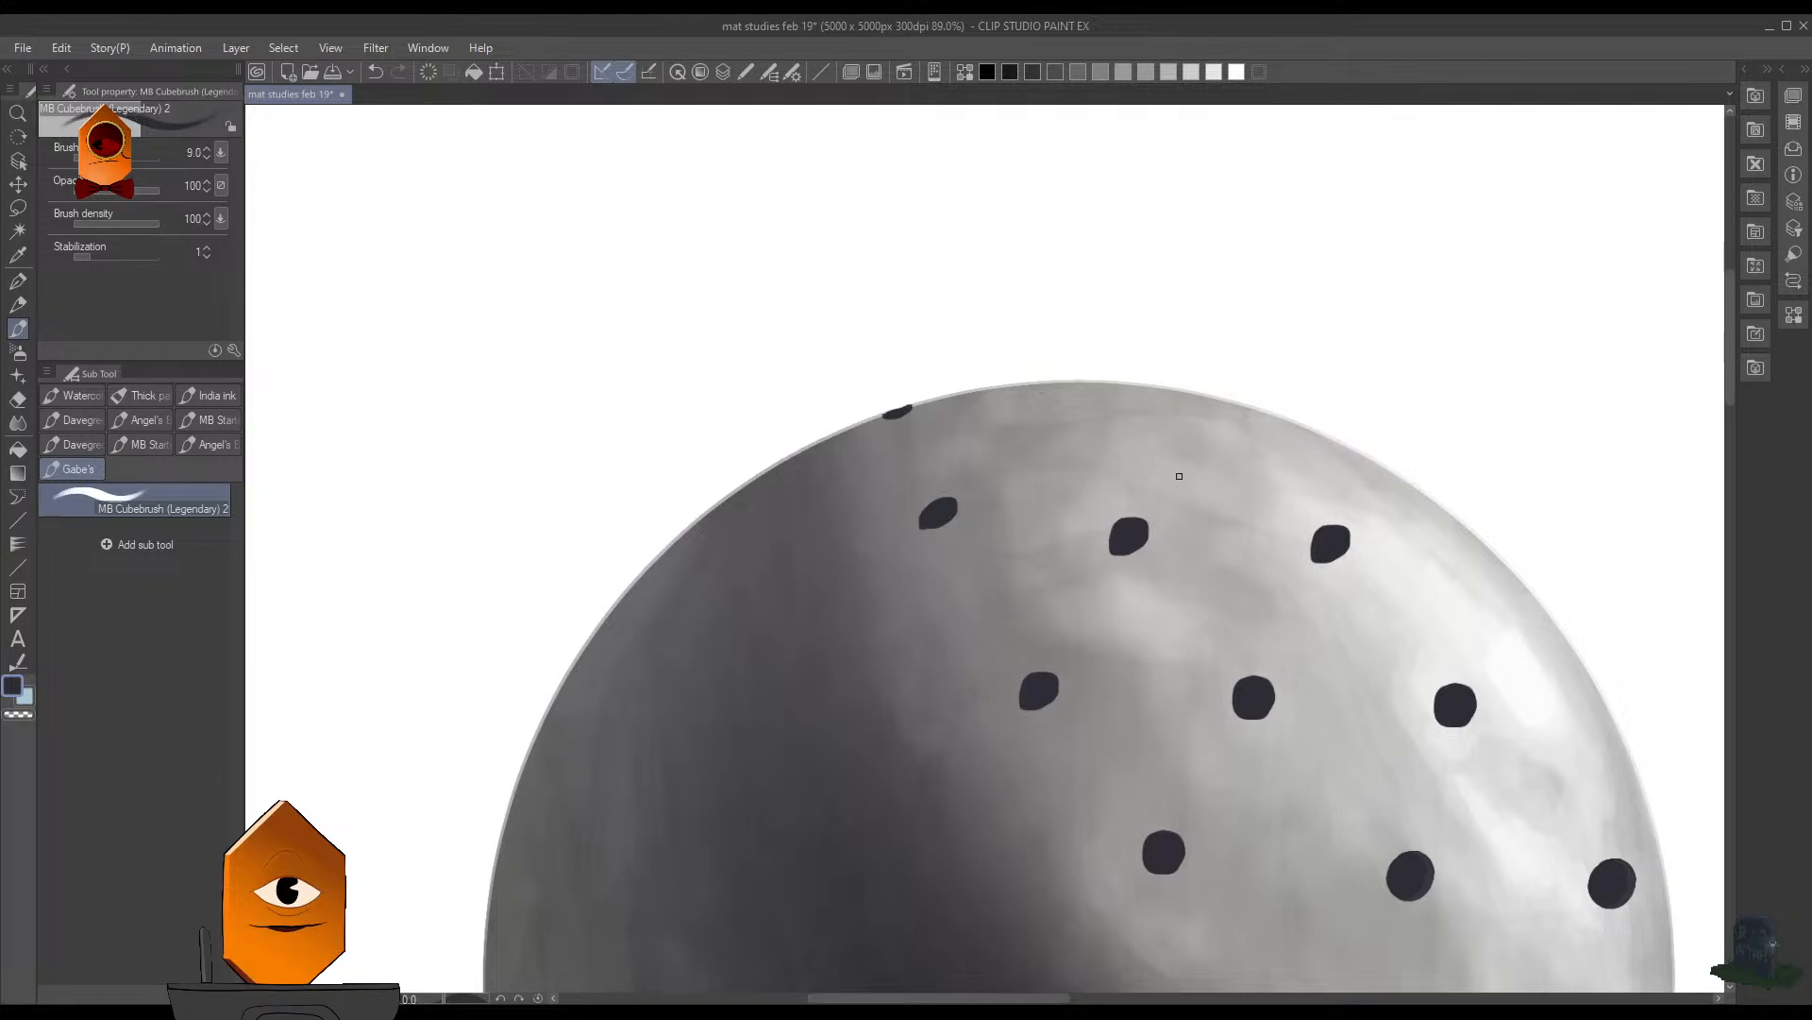
pyautogui.moveTo(1080, 413); pyautogui.dragTo(1073, 409)
pyautogui.hotkey('ctrl', 'z')
pyautogui.hotkey('ctrl', 'z')
pyautogui.hotkey('ctrl', 'z')
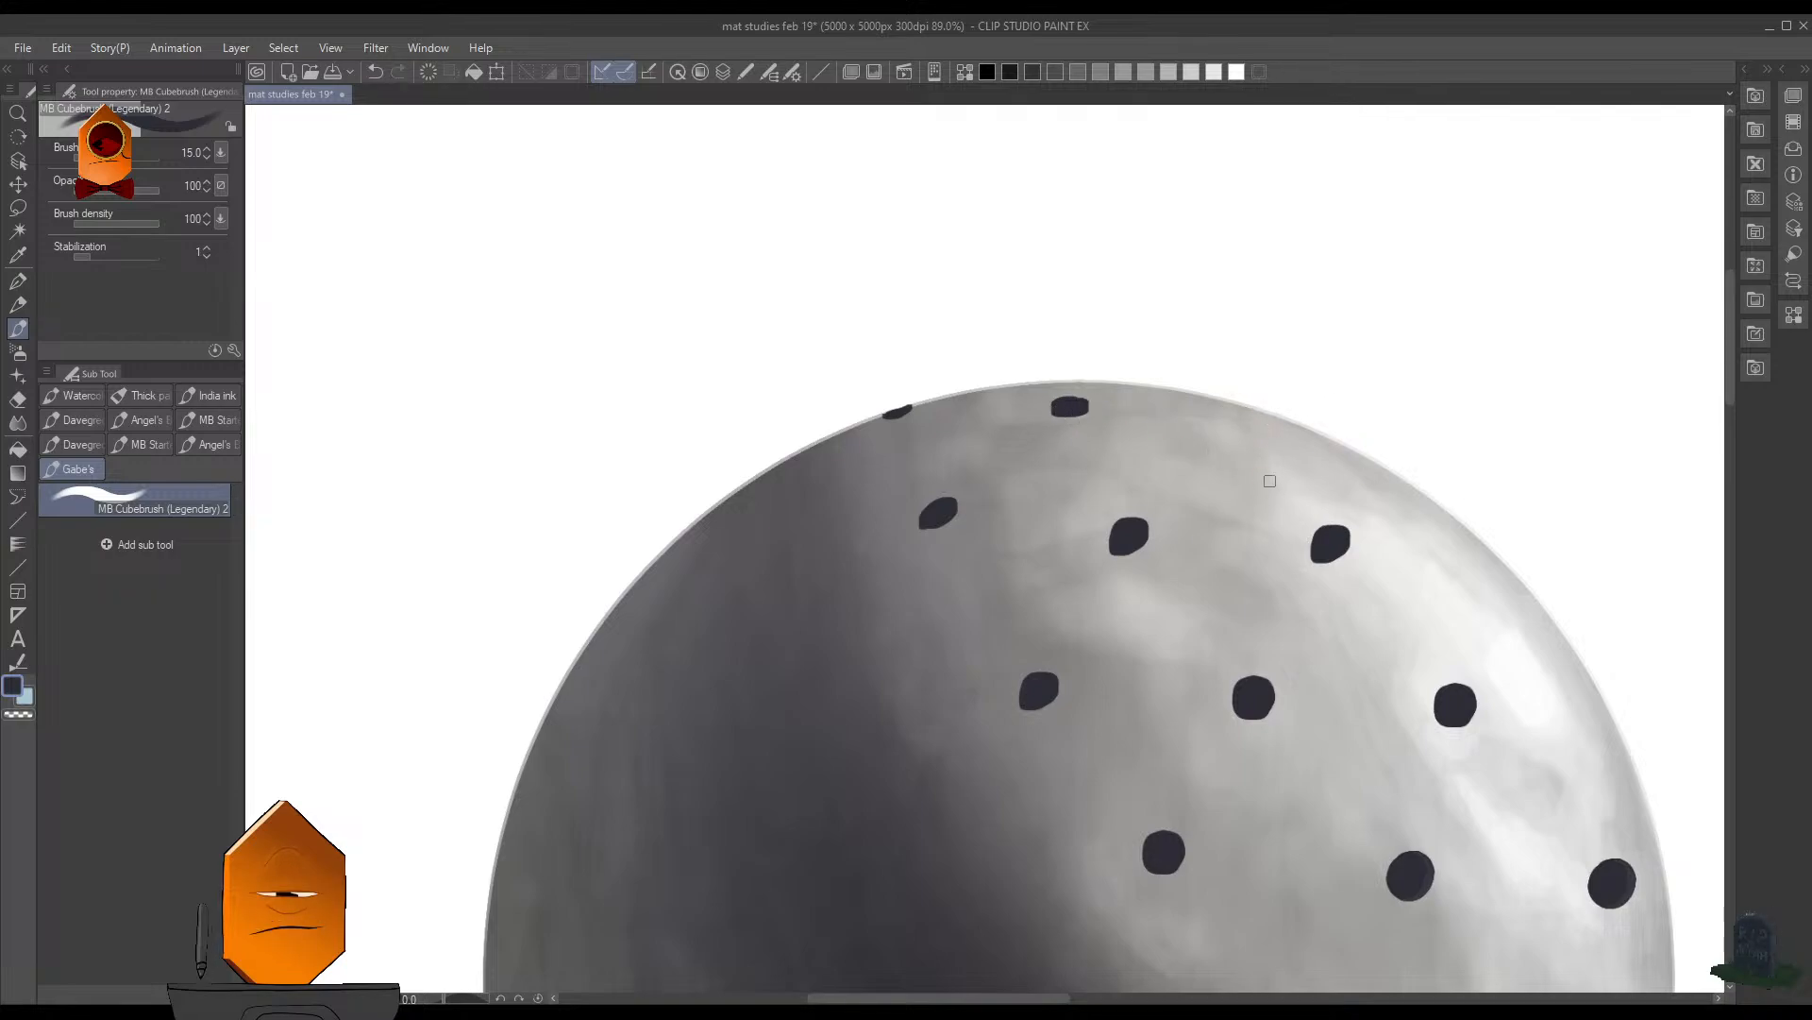
pyautogui.moveTo(1414, 484); pyautogui.dragTo(1273, 442)
# - Lasso the middle hole of the row of three in the sphere's upper half and shift it slightly left
pyautogui.scroll(-5, 1392, 479)
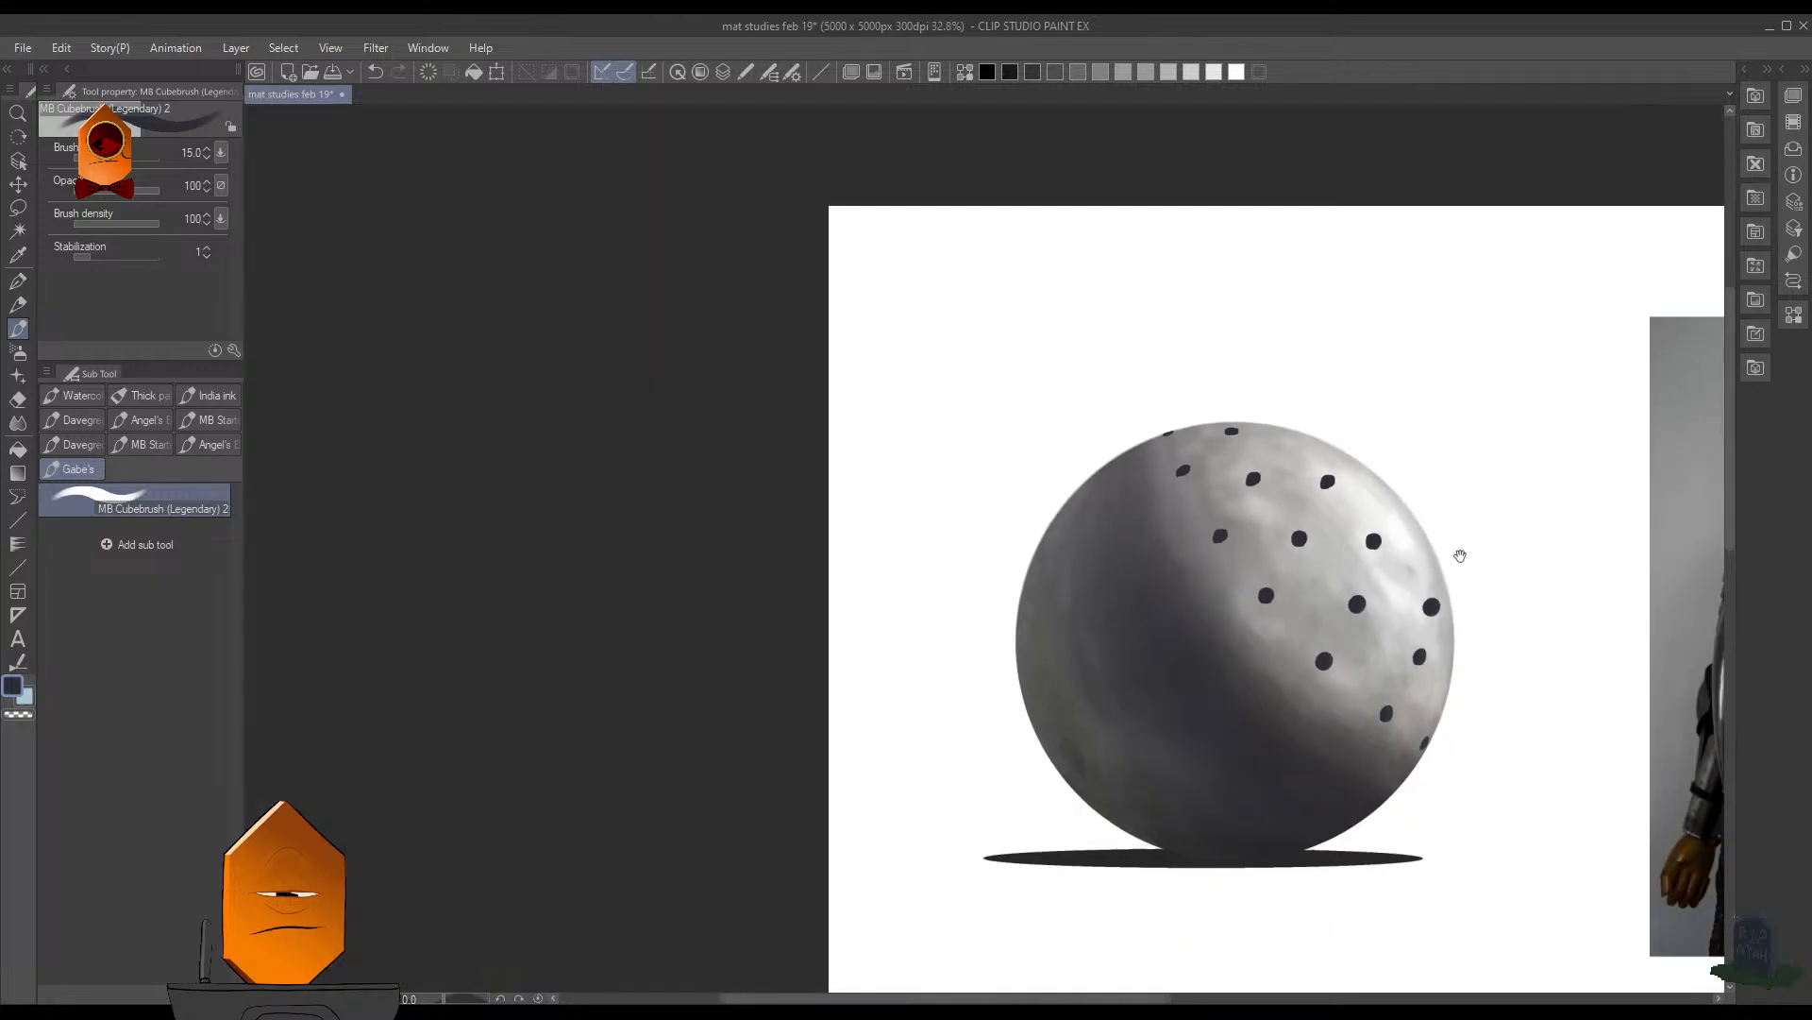
pyautogui.scroll(6, 1310, 637)
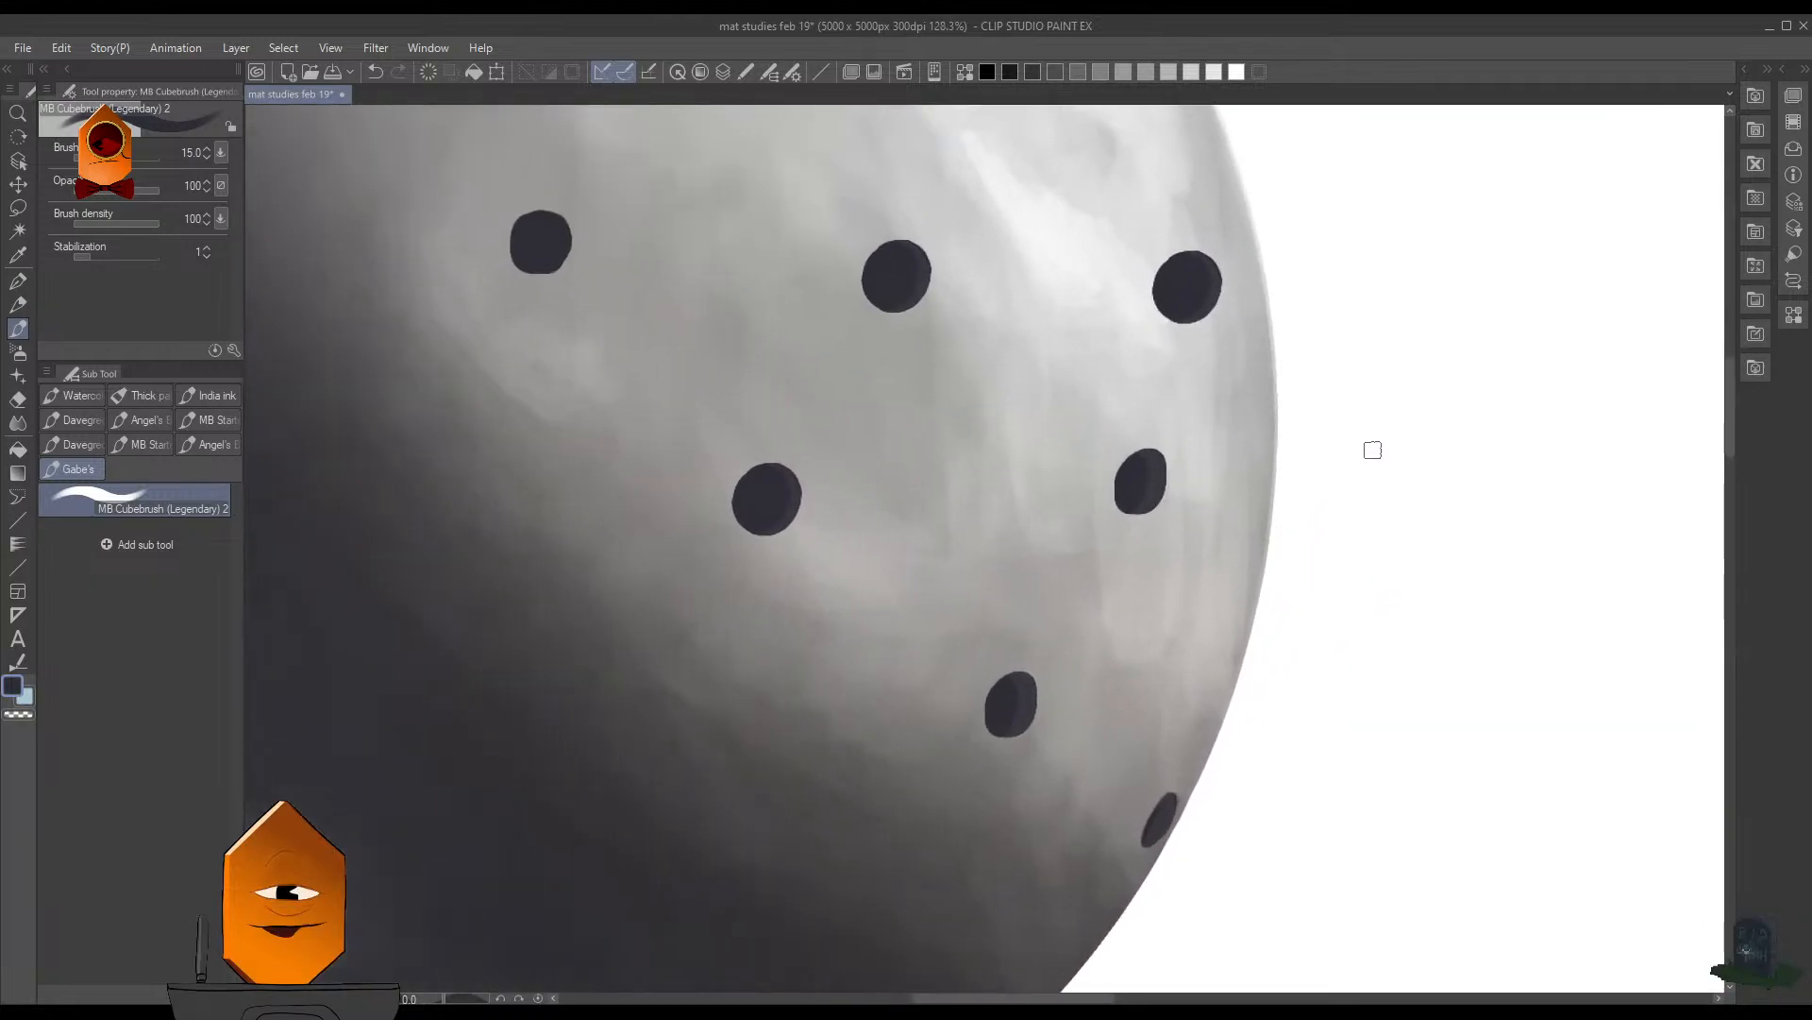
pyautogui.scroll(-3, 1369, 455)
pyautogui.moveTo(1328, 552); pyautogui.dragTo(1313, 555)
pyautogui.moveTo(1371, 485)
pyautogui.mouseDown()
pyautogui.moveTo(1368, 542)
pyautogui.moveTo(1415, 634)
pyautogui.mouseUp()
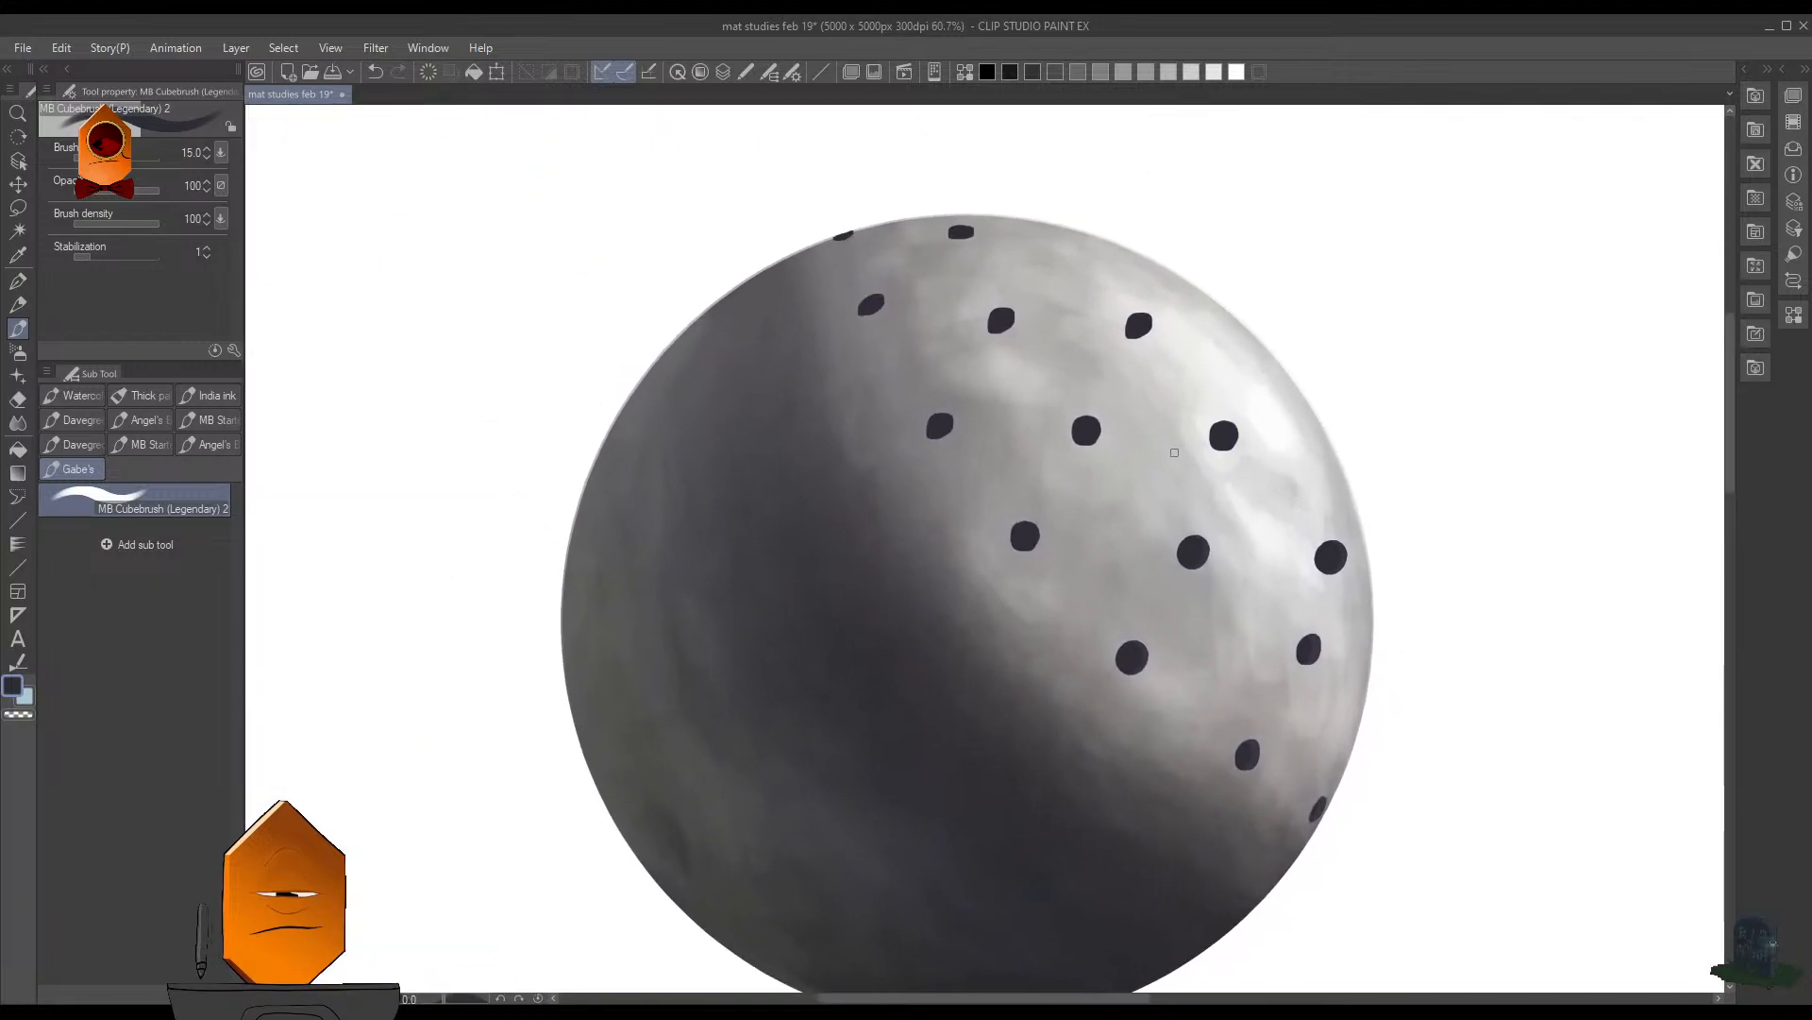
pyautogui.press('m')
pyautogui.moveTo(1086, 389); pyautogui.dragTo(1067, 436)
pyautogui.hotkey('ctrl', 't')
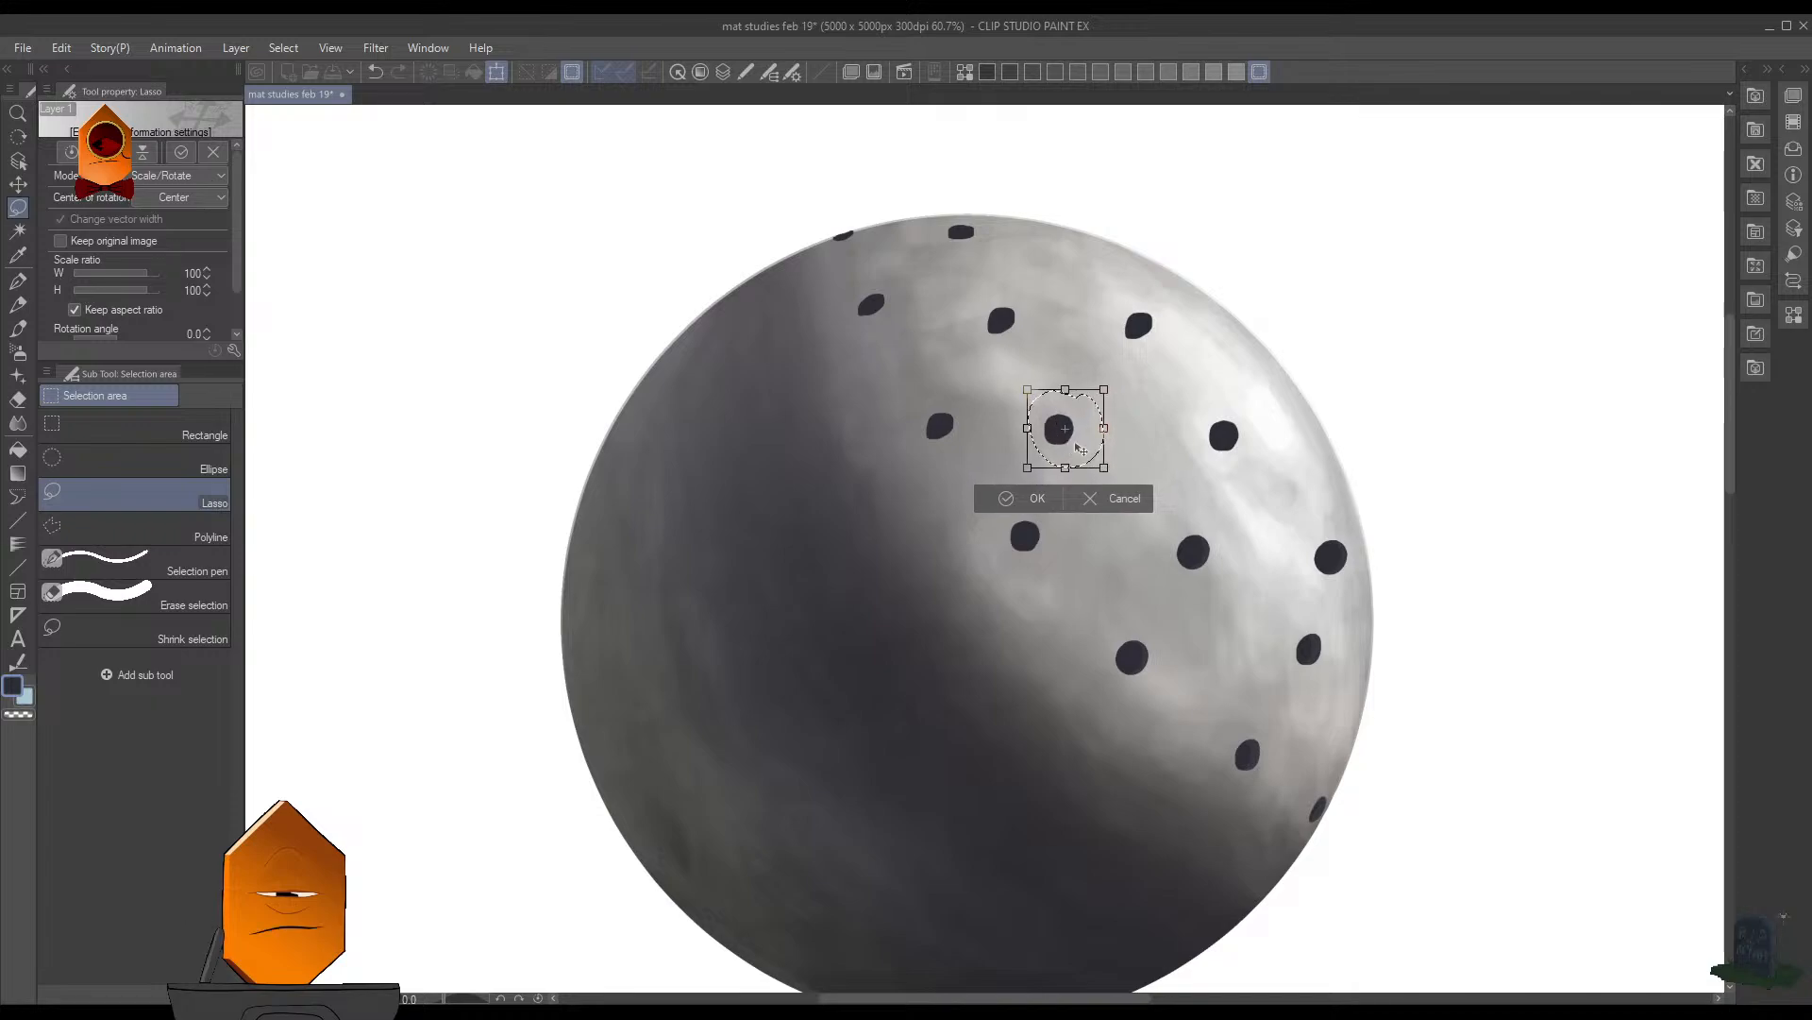
pyautogui.press('Return')
pyautogui.hotkey('ctrl', 'd')
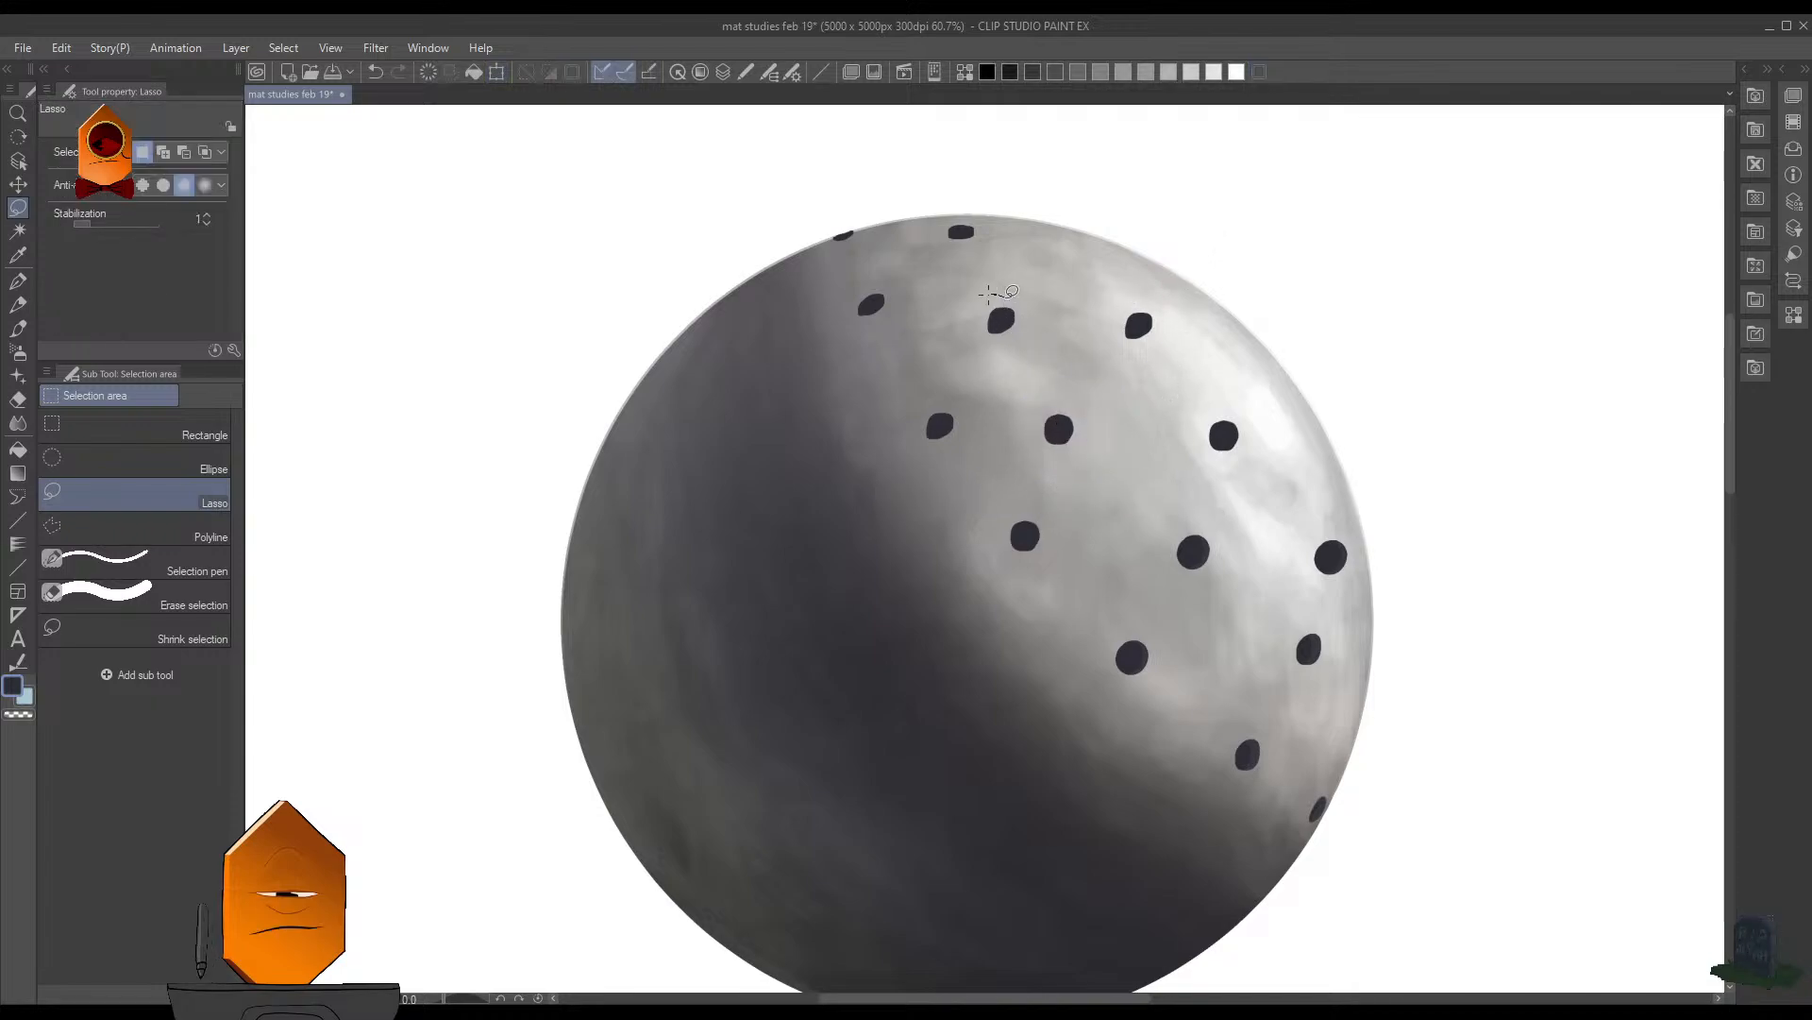
# - Shift the middle hole of the row above slightly left and clear the selection
pyautogui.hotkey('ctrl', 't')
pyautogui.moveTo(989, 294); pyautogui.dragTo(989, 318)
pyautogui.press('Return')
pyautogui.hotkey('ctrl', 'd')
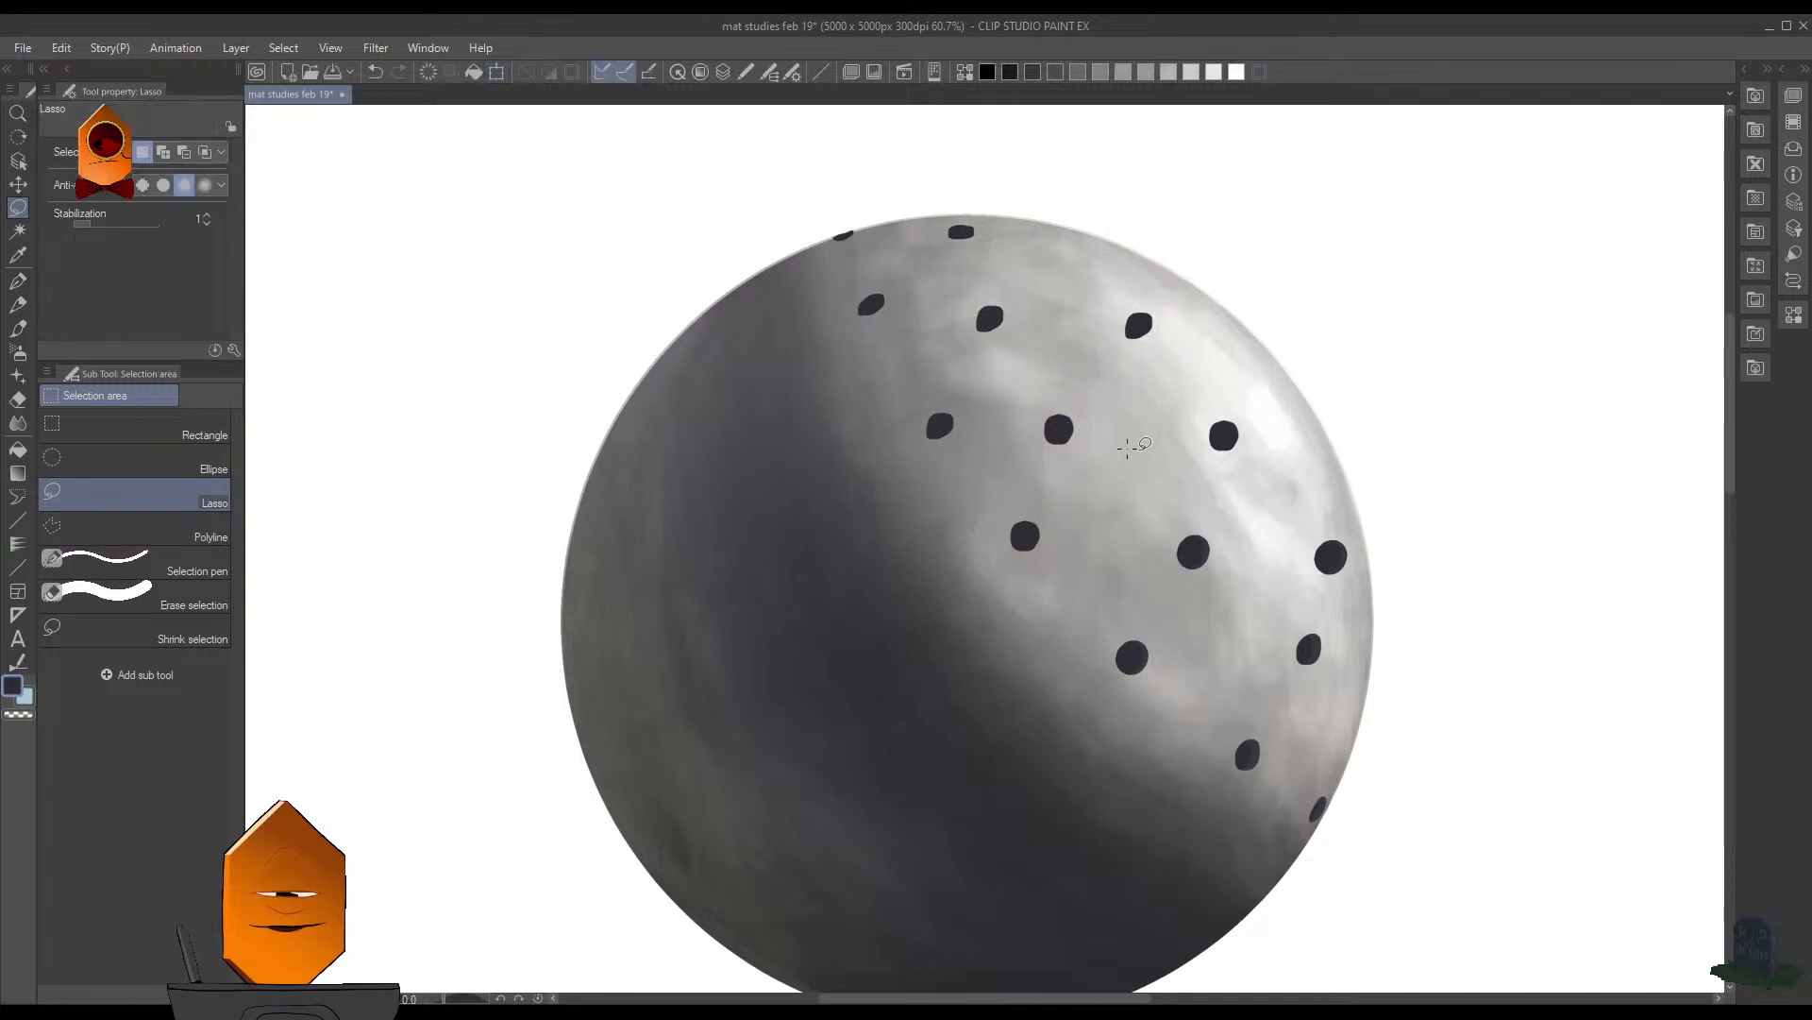
# - Lasso the next two holes down the second diagonal row one at a time and shift each one left
pyautogui.moveTo(1293, 433); pyautogui.dragTo(1250, 421)
pyautogui.moveTo(1209, 561)
pyautogui.mouseDown()
pyautogui.moveTo(1131, 467)
pyautogui.moveTo(1068, 490)
pyautogui.mouseUp()
pyautogui.hotkey('ctrl', 't')
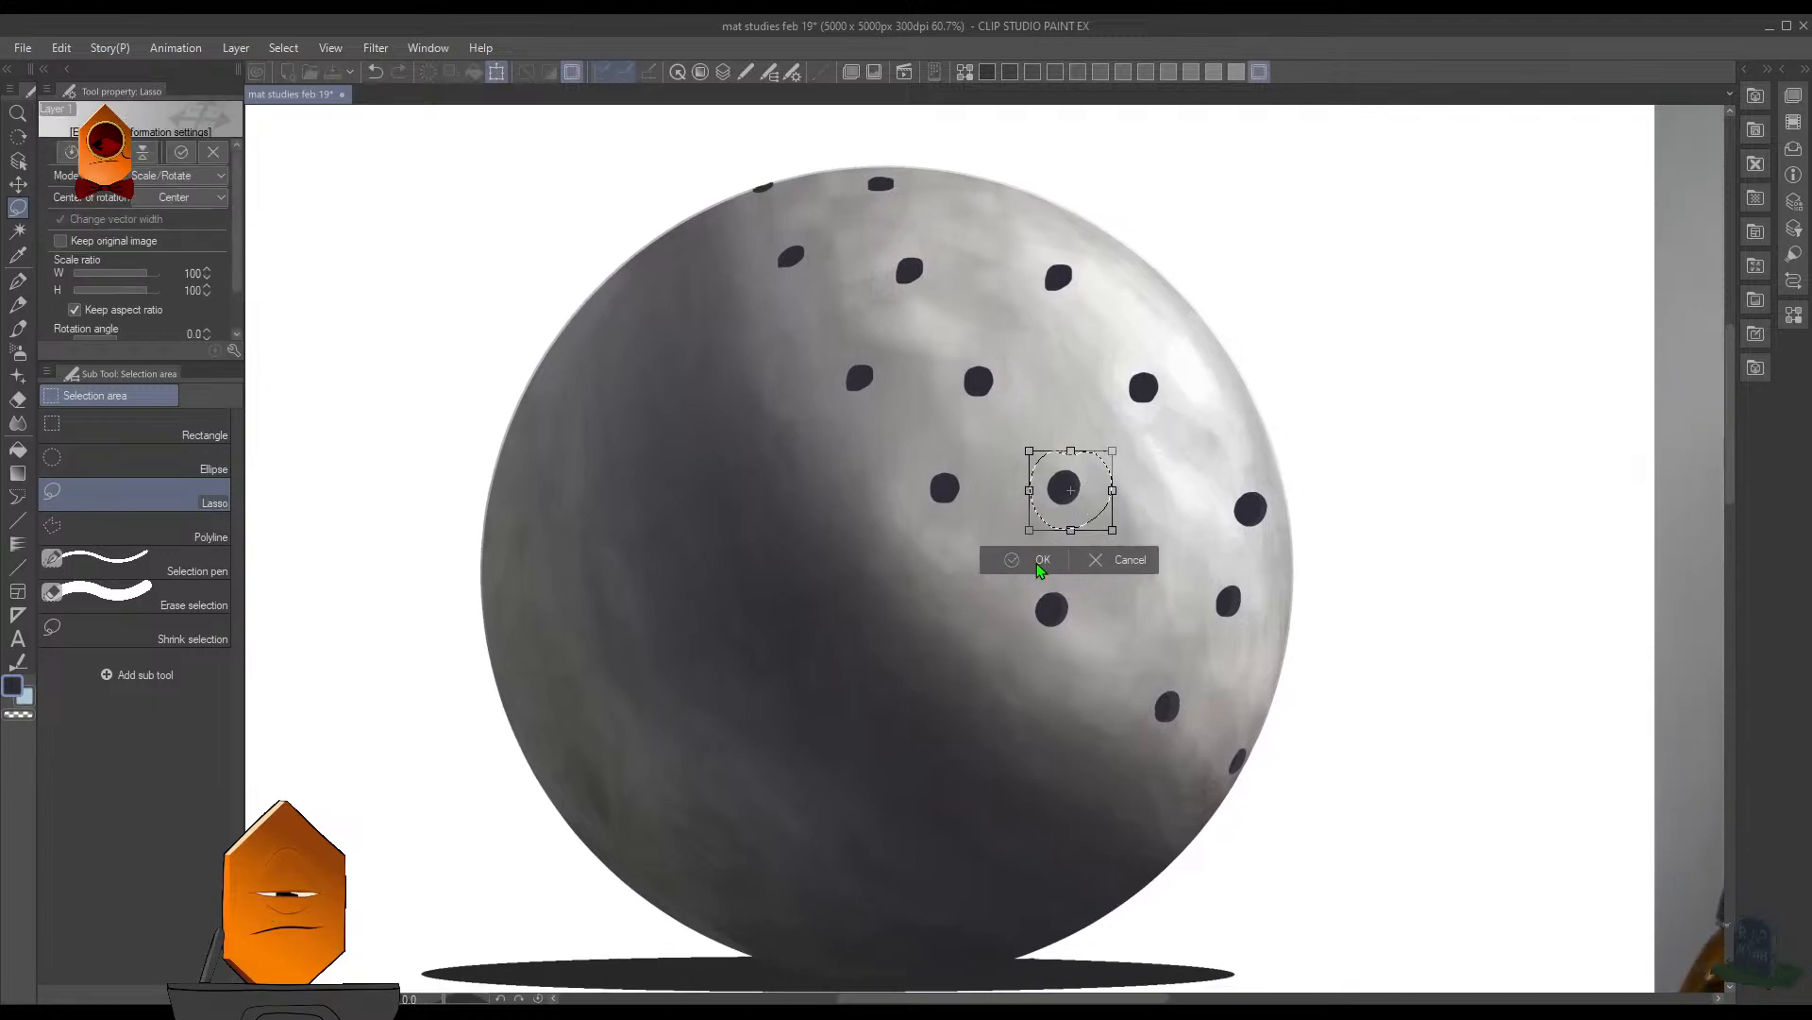
pyautogui.click(1039, 566)
pyautogui.moveTo(1251, 604)
pyautogui.mouseDown()
pyautogui.moveTo(1218, 563)
pyautogui.moveTo(1227, 642)
pyautogui.moveTo(1170, 587)
pyautogui.mouseUp()
pyautogui.hotkey('ctrl', 't')
pyautogui.click(1136, 663)
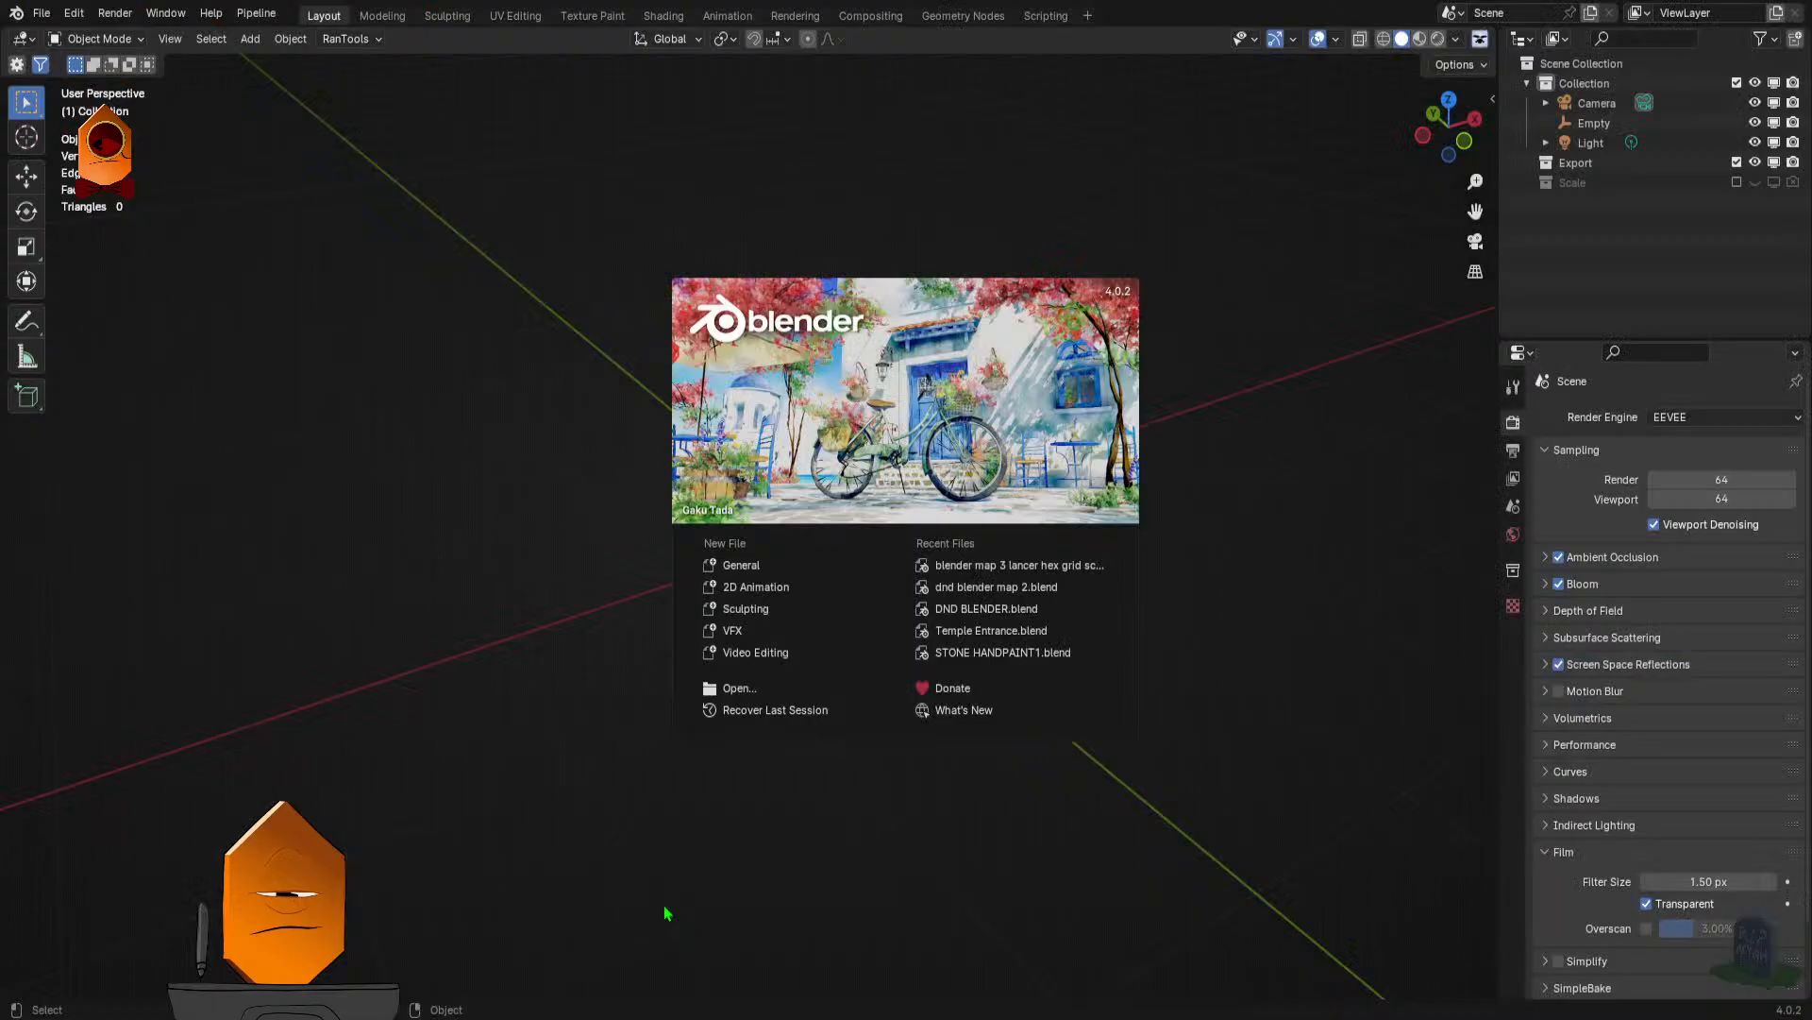
# - Start a new General file and add a cube mesh at the origin
pyautogui.click(742, 564)
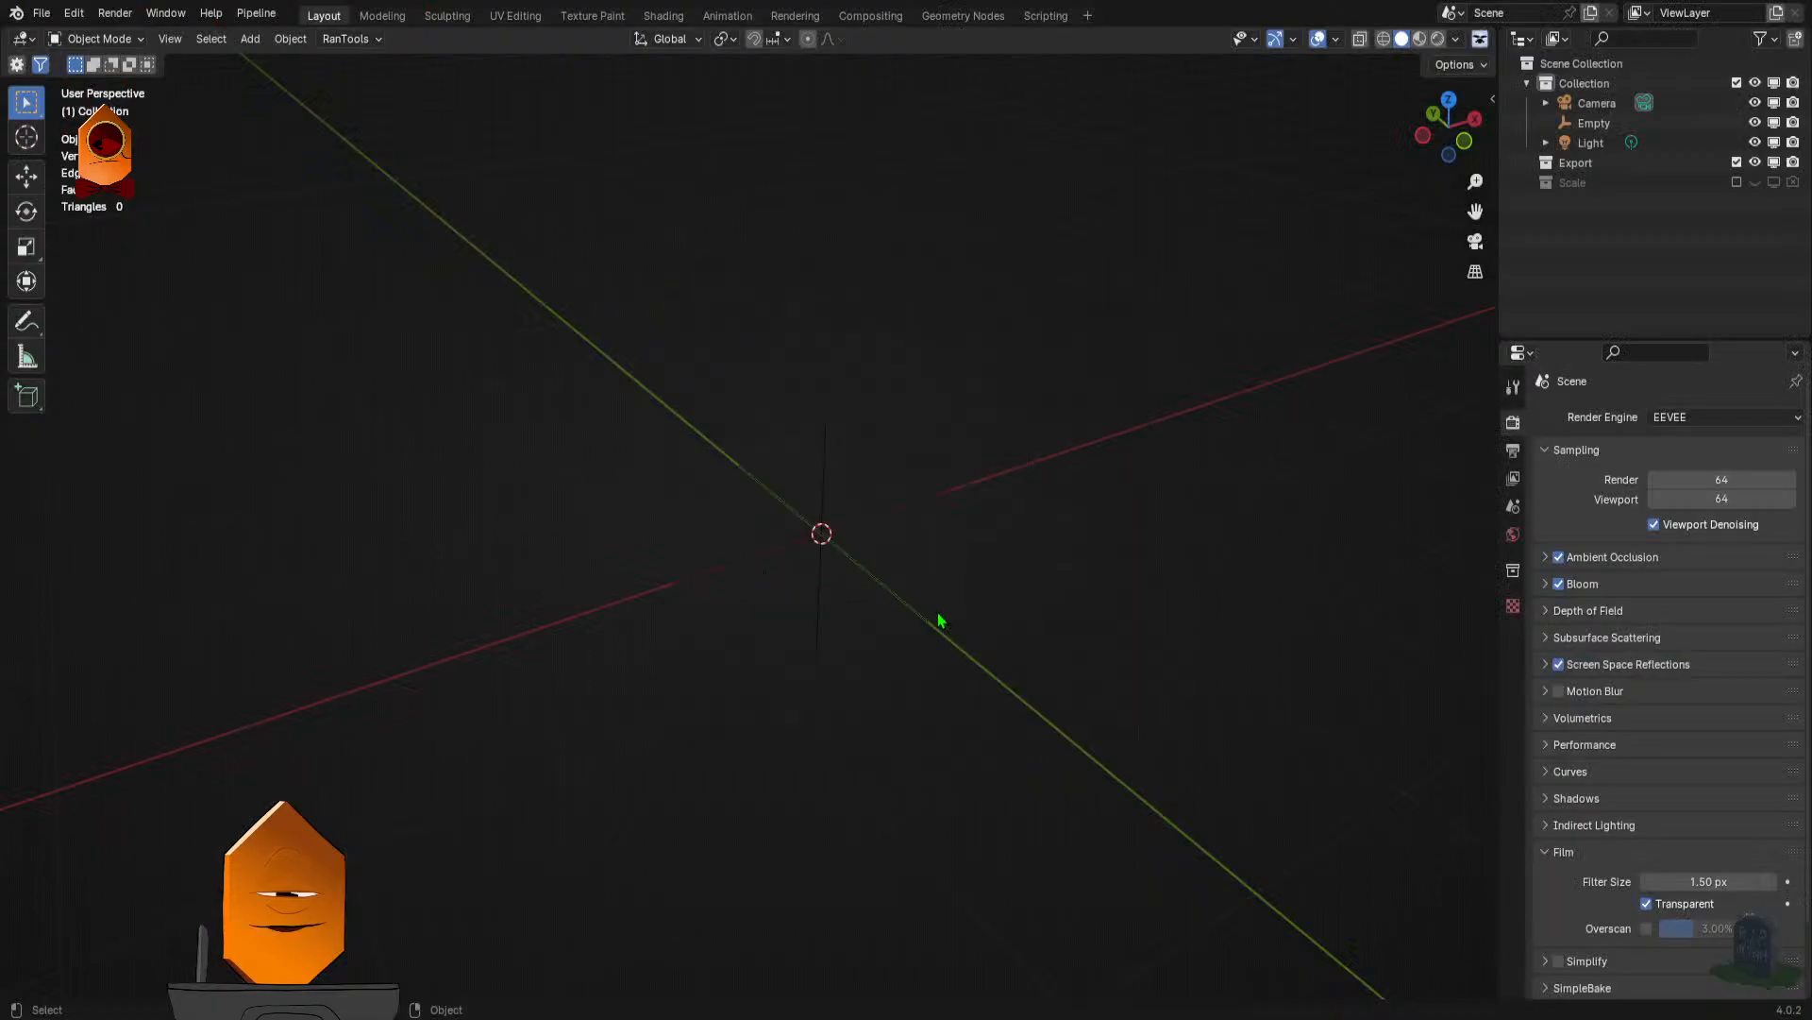
pyautogui.hotkey('shift', 'a')
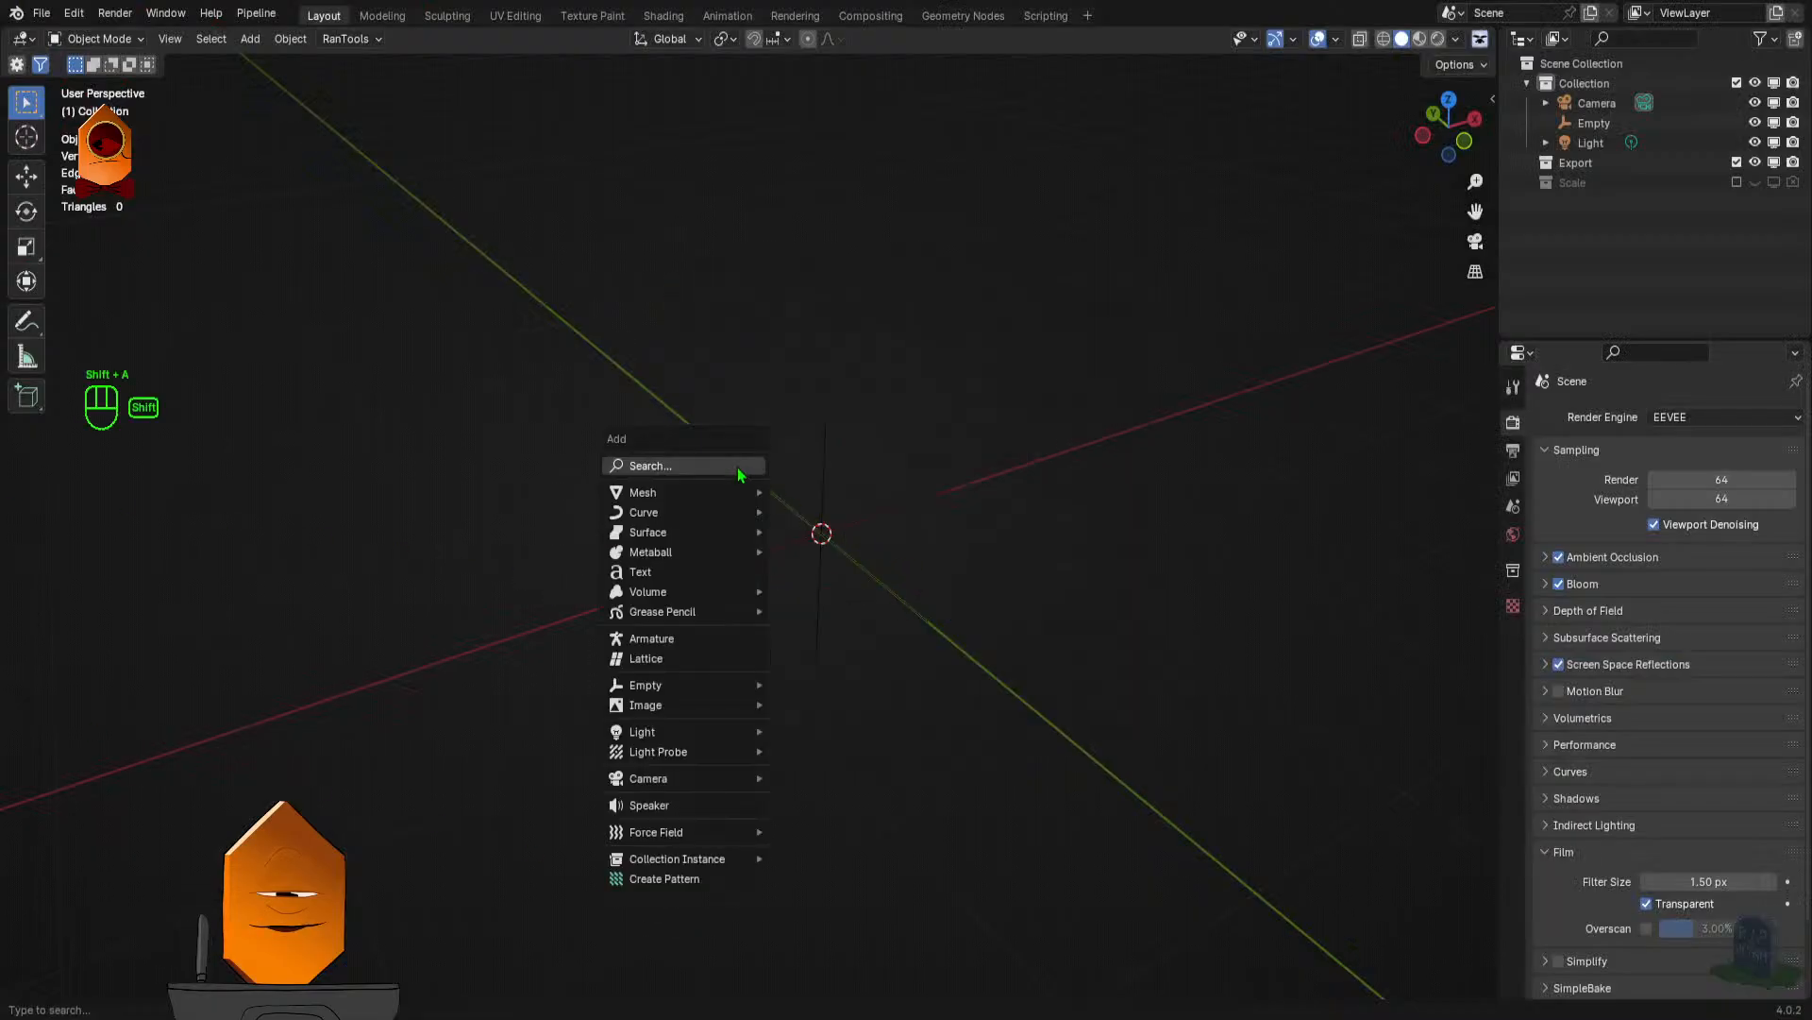
pyautogui.moveTo(689, 489)
pyautogui.click(876, 522)
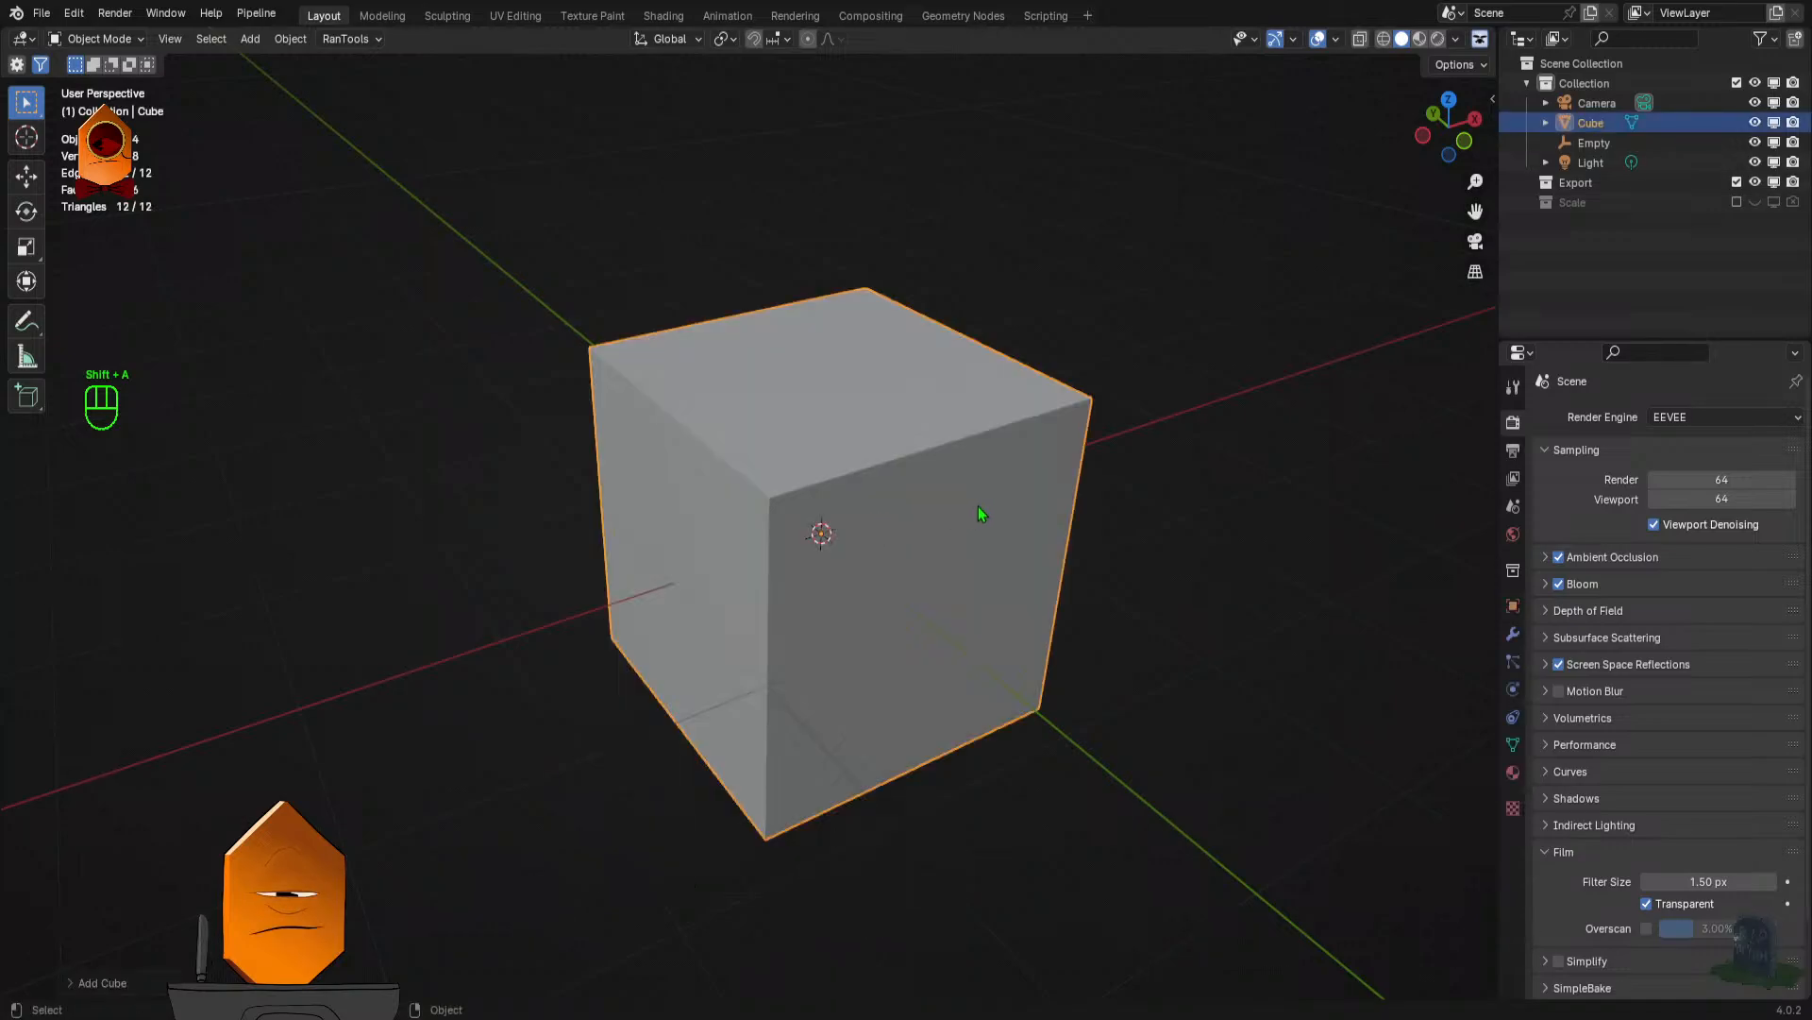
# - Set up a Principled Ucupaint node with Color, Metallic, Roughness and Normal channels on the cube and switch the viewport to Material Preview
pyautogui.press('F7')
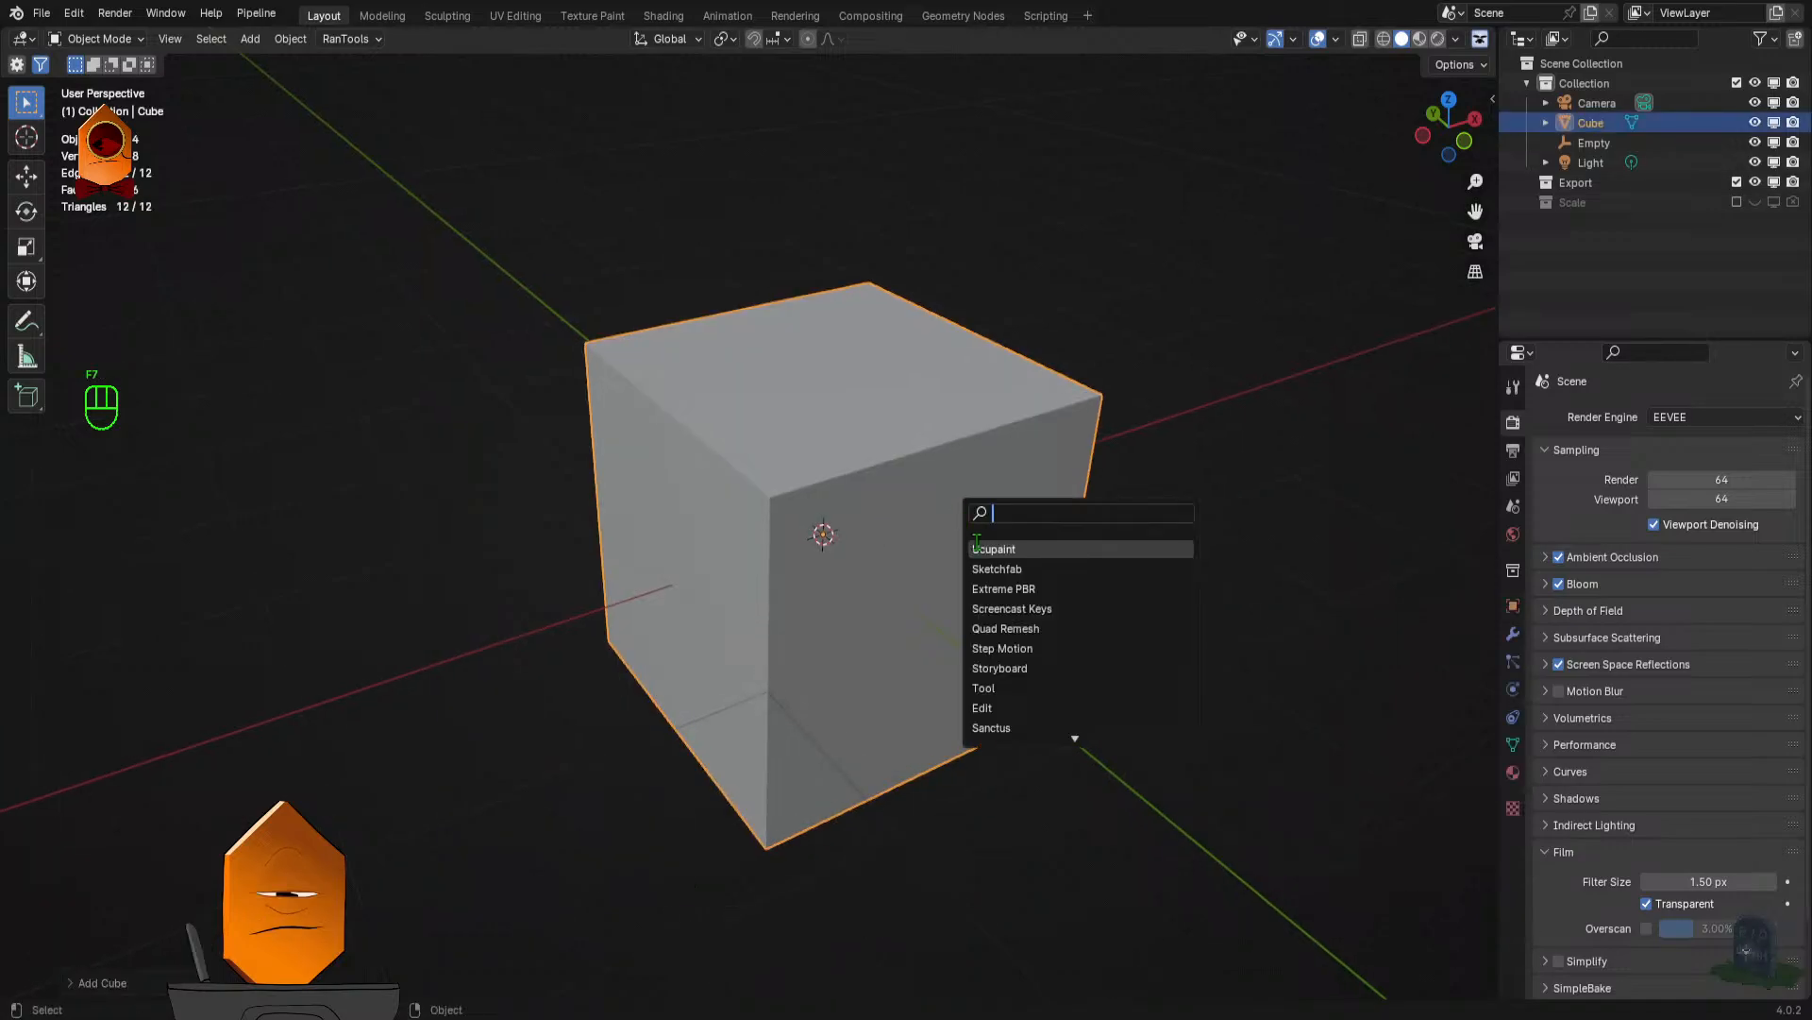
pyautogui.press('n')
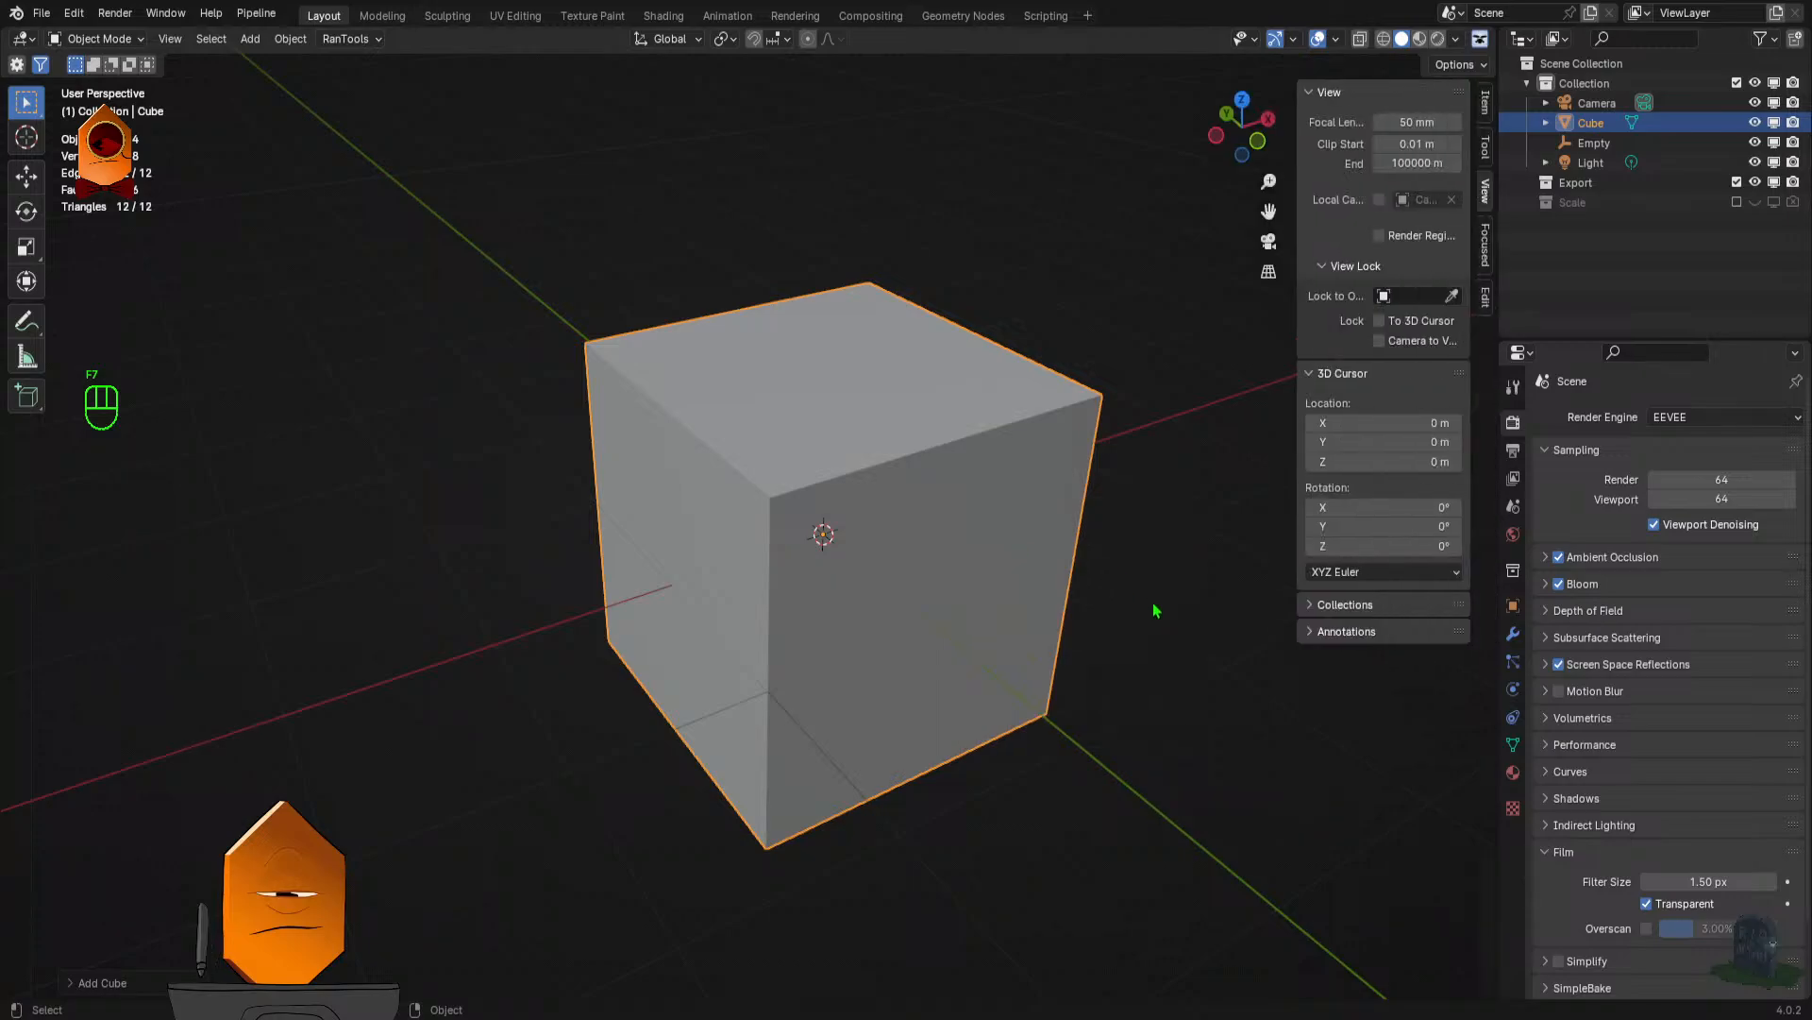
pyautogui.click(1486, 243)
pyautogui.click(1388, 203)
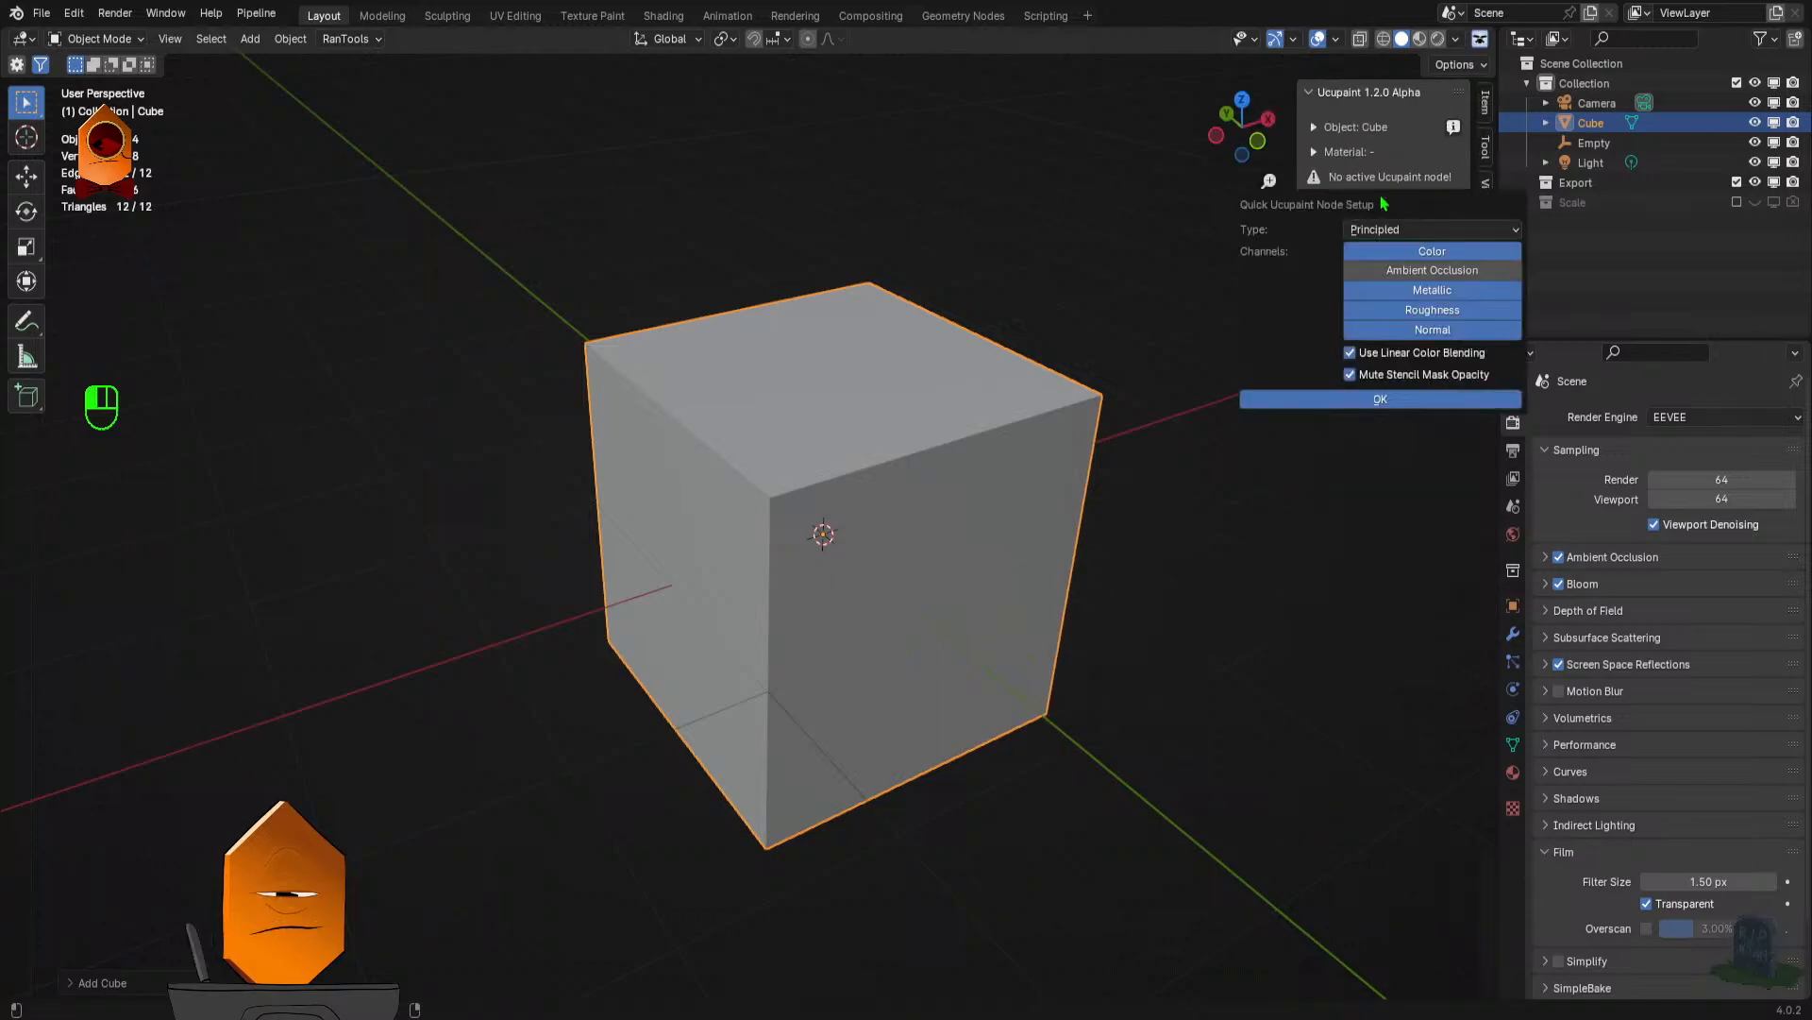
pyautogui.click(1401, 400)
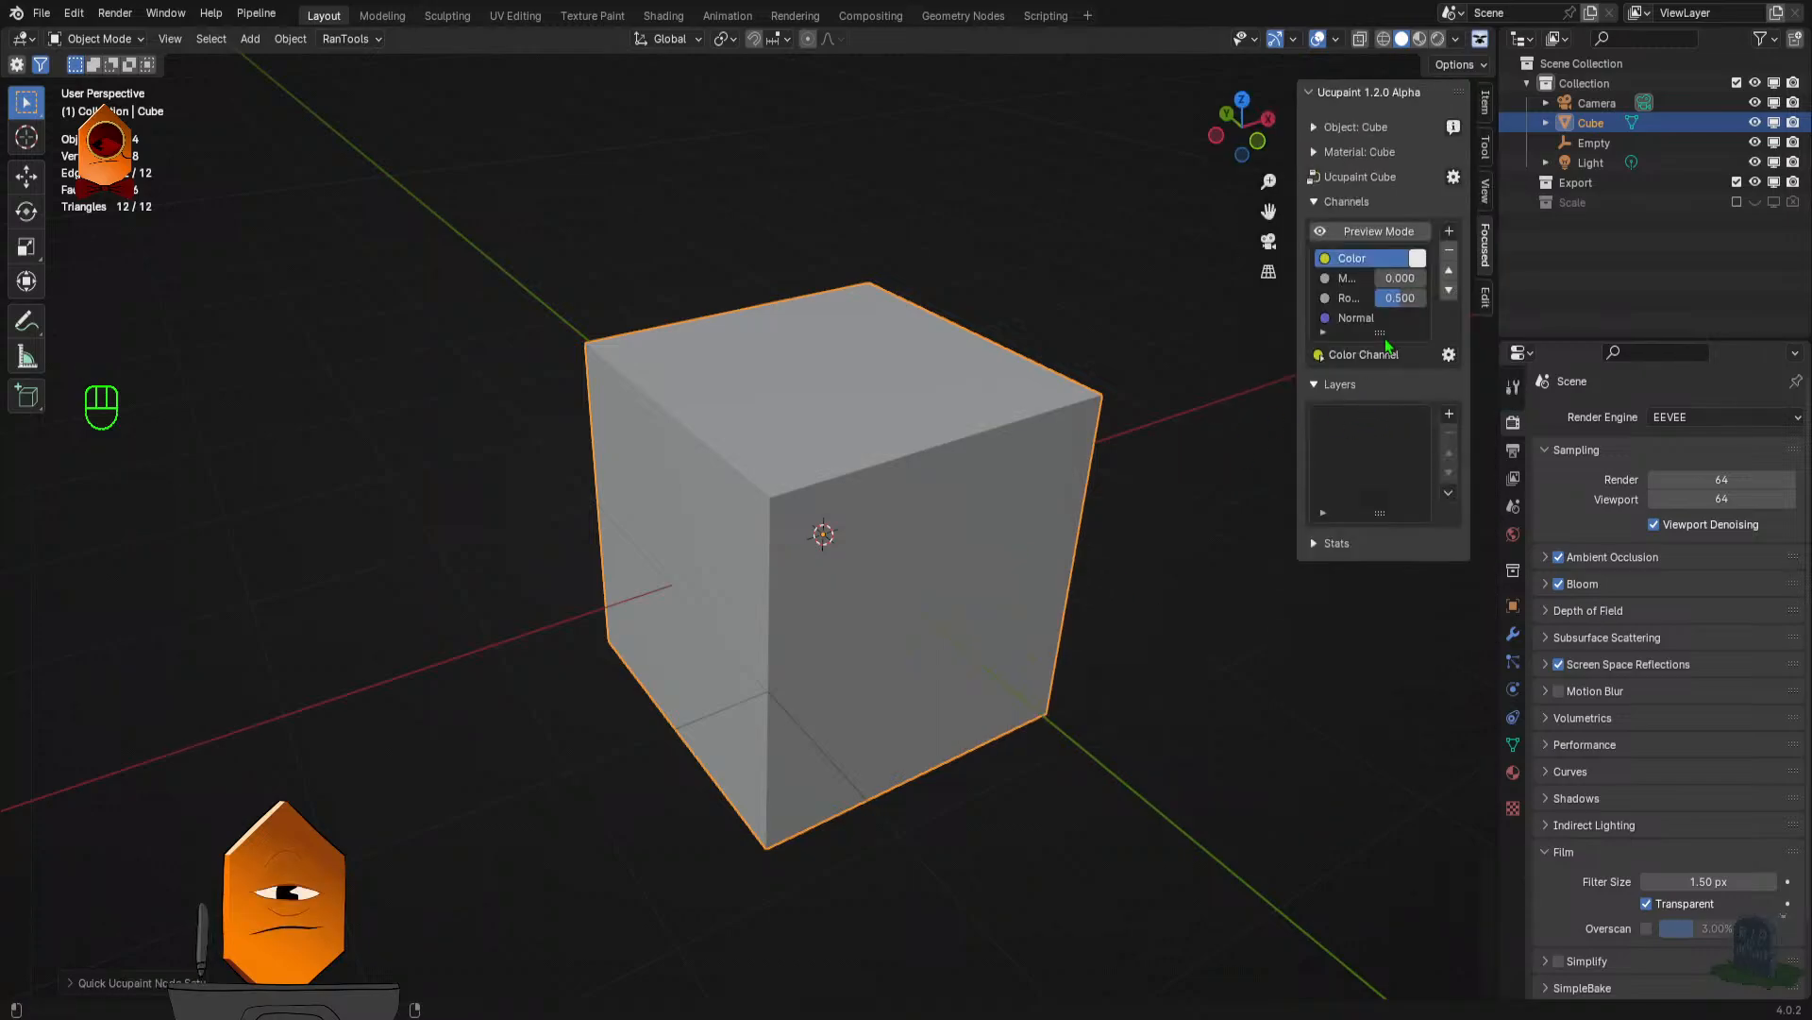
pyautogui.moveTo(1298, 429); pyautogui.dragTo(1211, 423)
pyautogui.press('z')
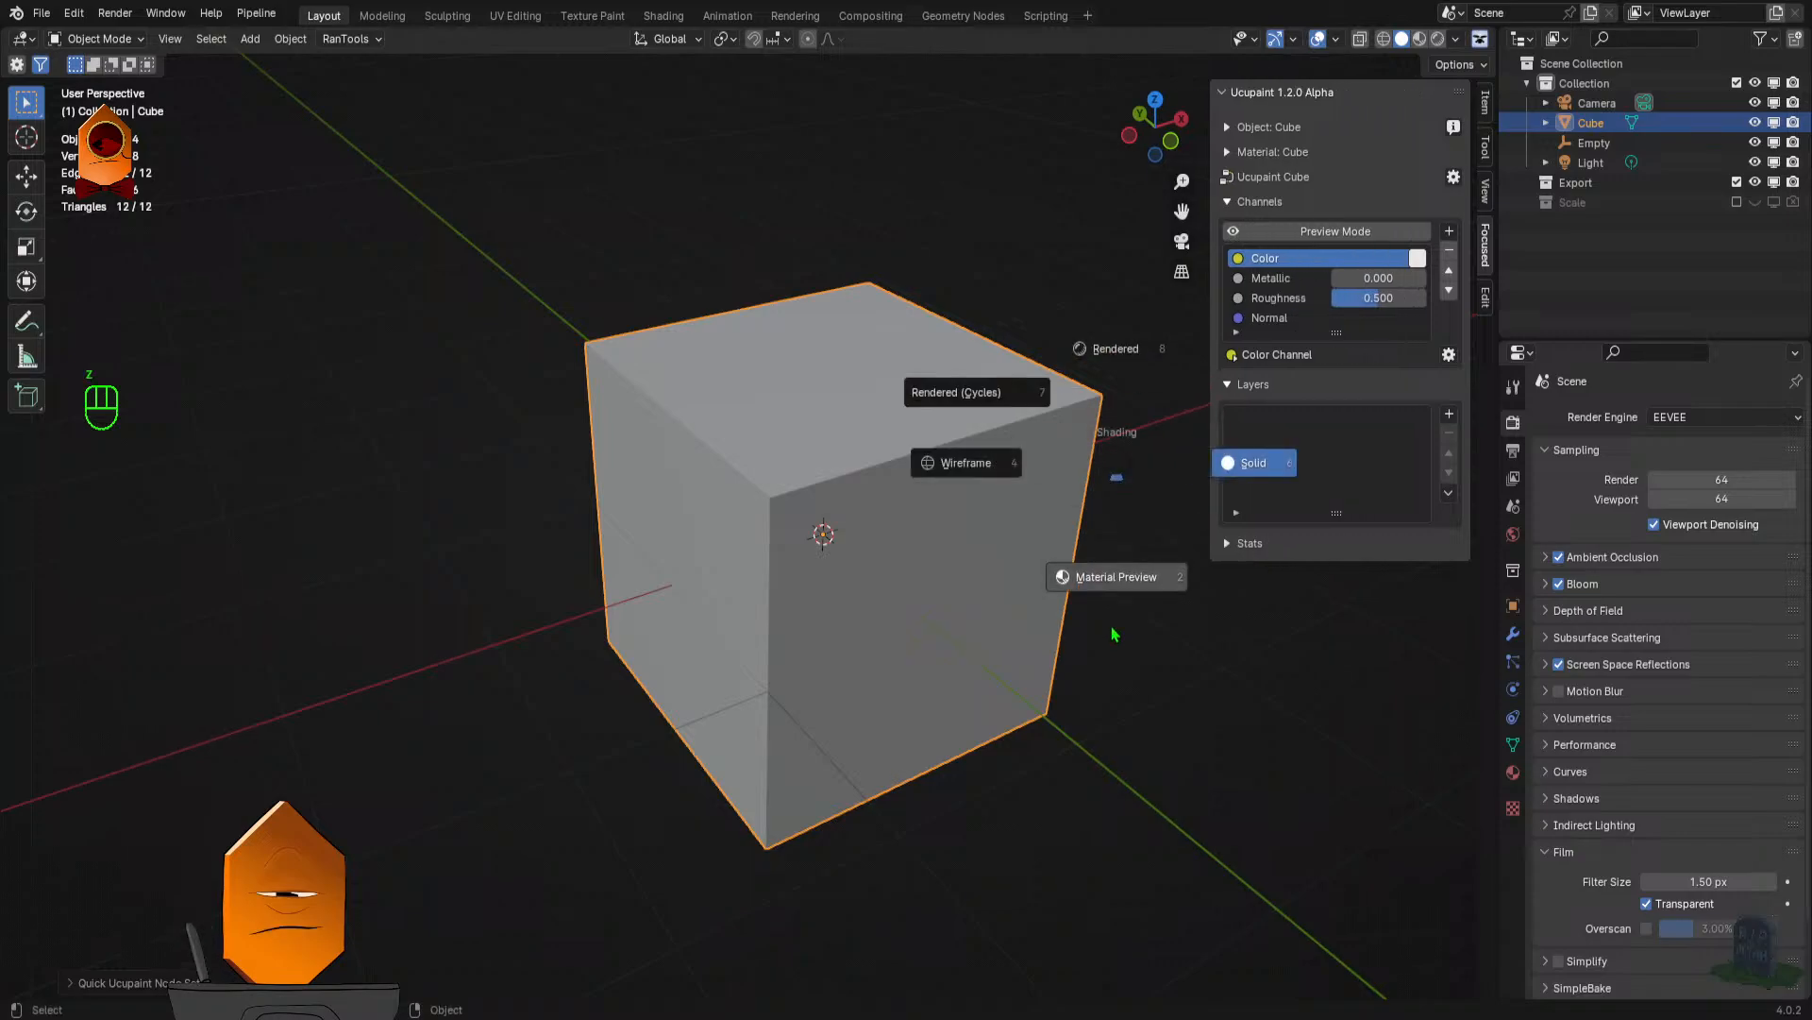
pyautogui.click(1114, 630)
pyautogui.moveTo(1136, 490); pyautogui.dragTo(1022, 545)
pyautogui.moveTo(1022, 545); pyautogui.dragTo(939, 538)
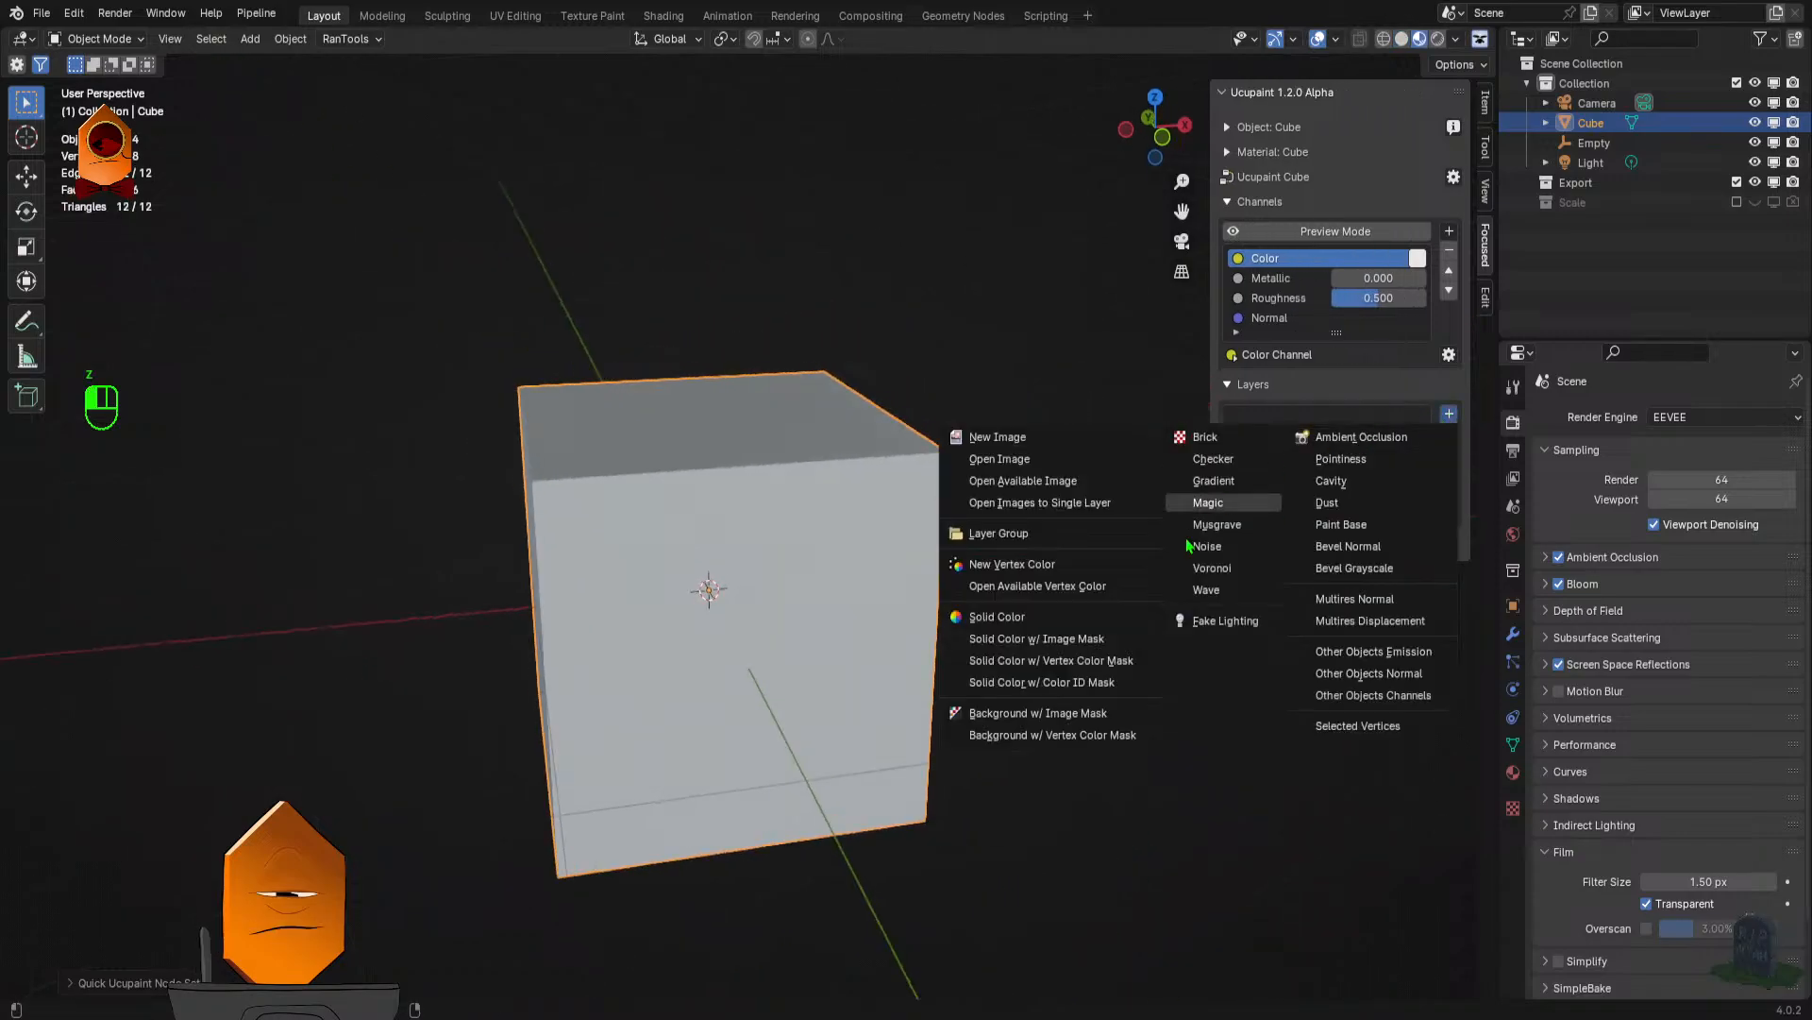
# - Add a Solid Color layer in bright orange with hue 0.016, saturation 0.993 and value 1.000
pyautogui.click(1449, 413)
pyautogui.click(1045, 618)
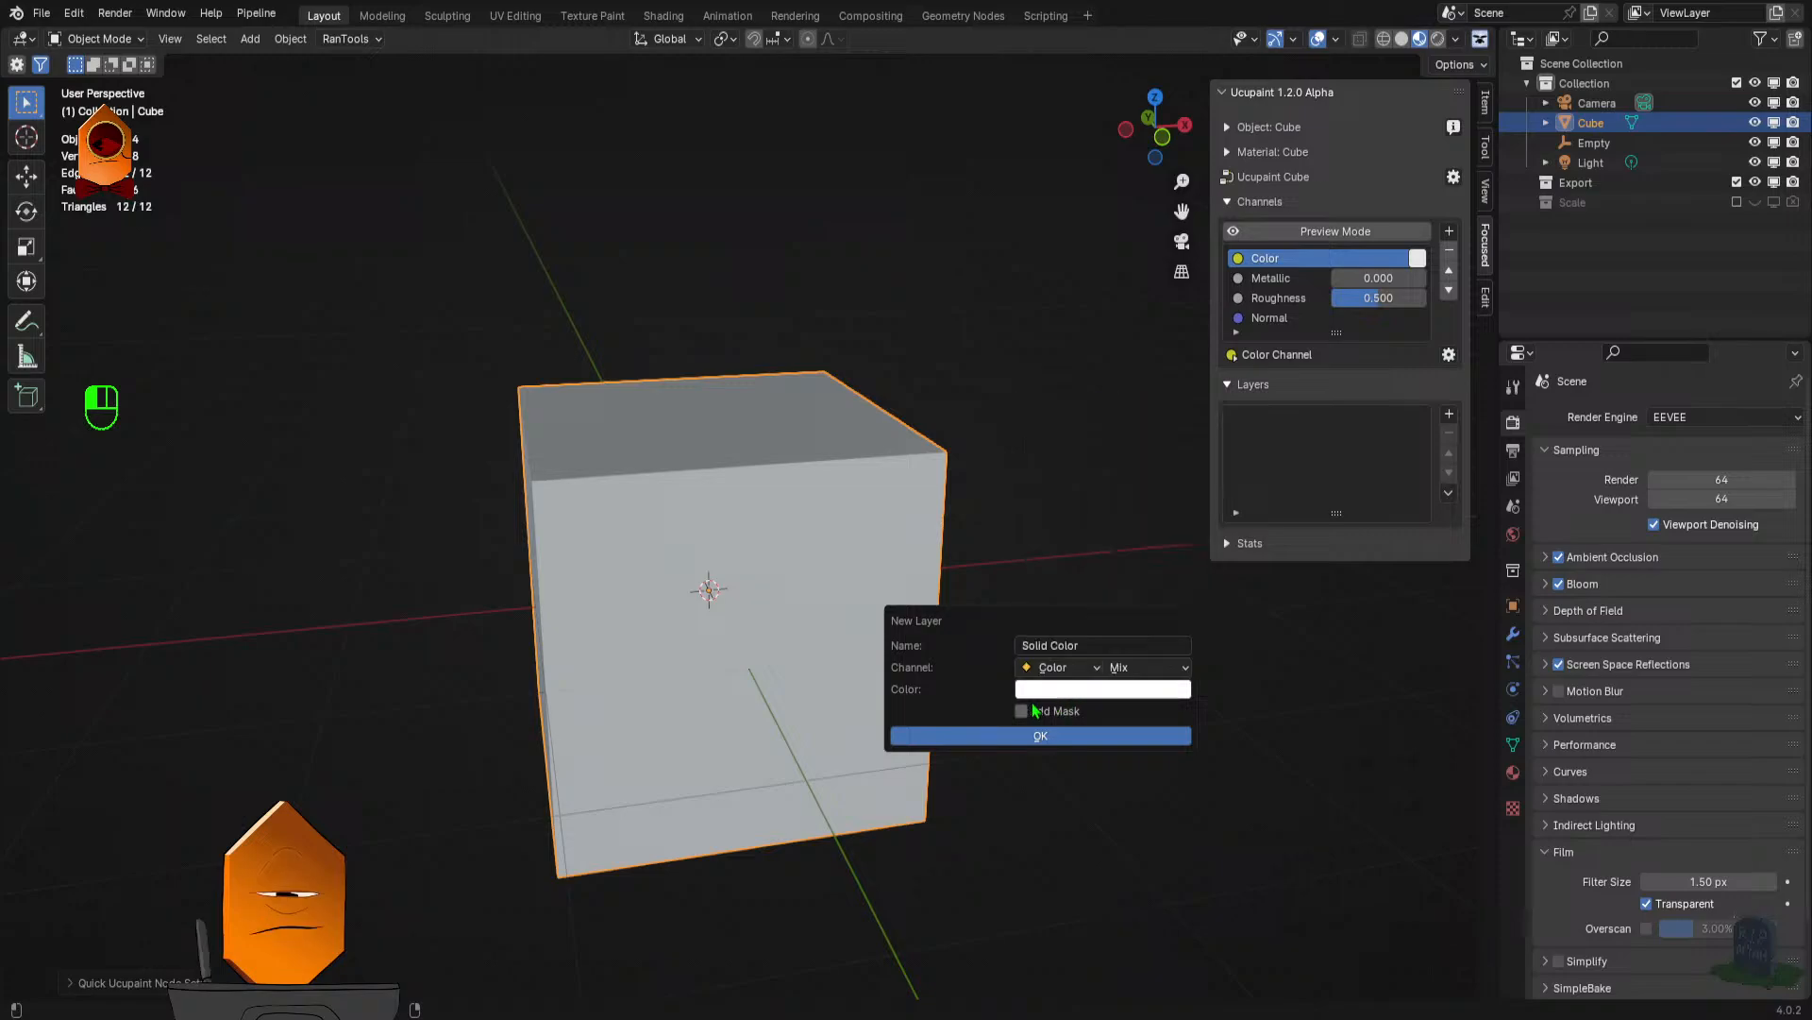
pyautogui.click(1083, 688)
pyautogui.moveTo(1068, 532); pyautogui.dragTo(1080, 558)
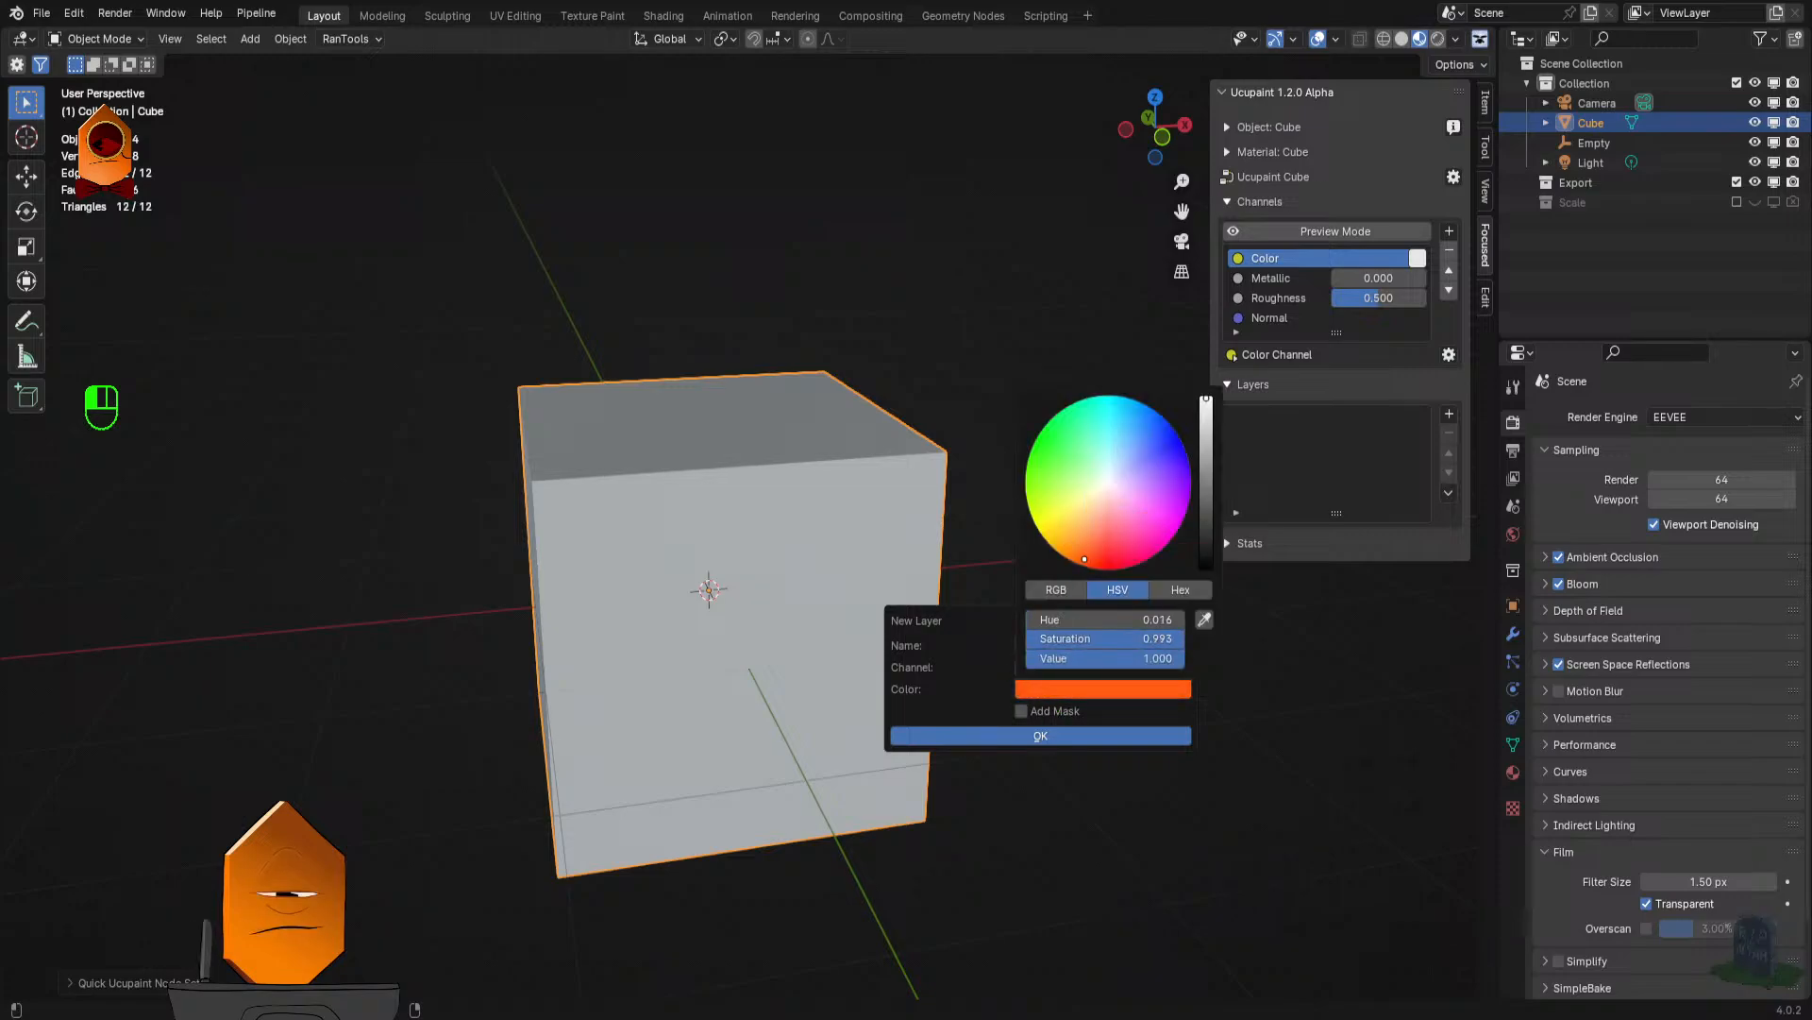
pyautogui.click(1027, 743)
pyautogui.moveTo(1024, 614); pyautogui.dragTo(1044, 506)
# - Add a 1024 × 1024 image layer on the Color channel above the solid colour and switch the cube to Texture Paint mode
pyautogui.click(1452, 418)
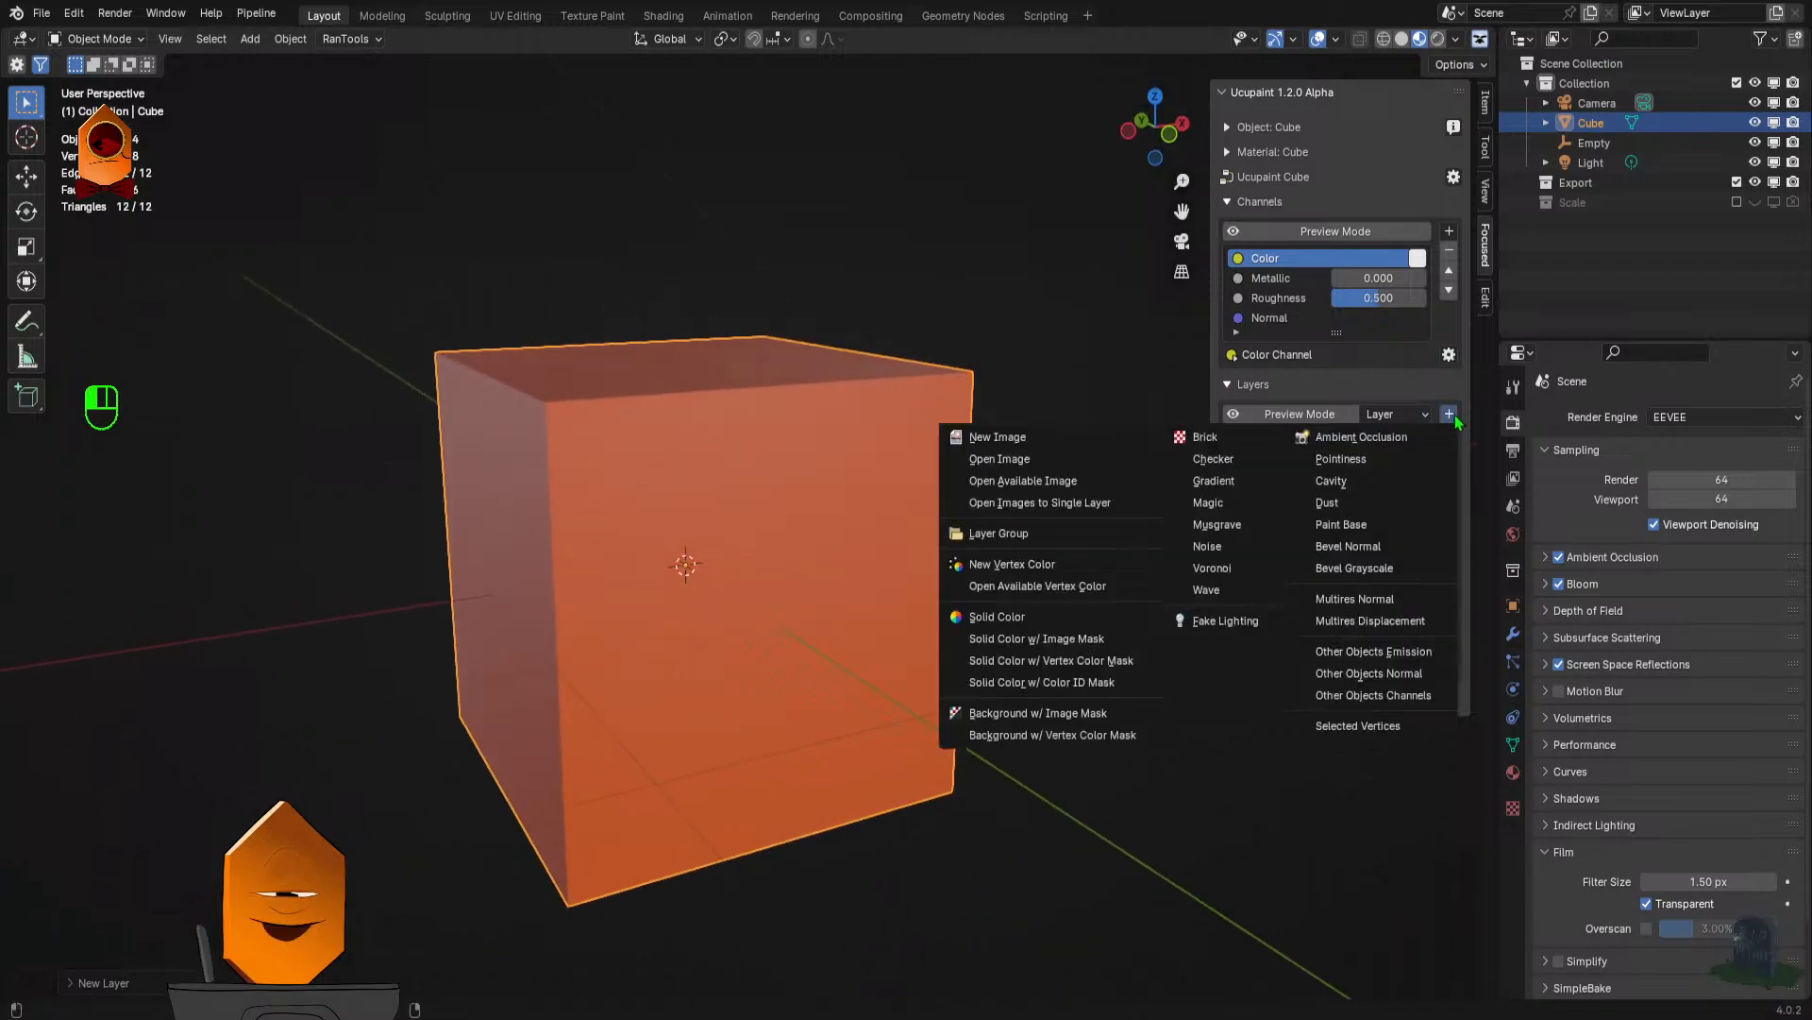
pyautogui.click(1129, 448)
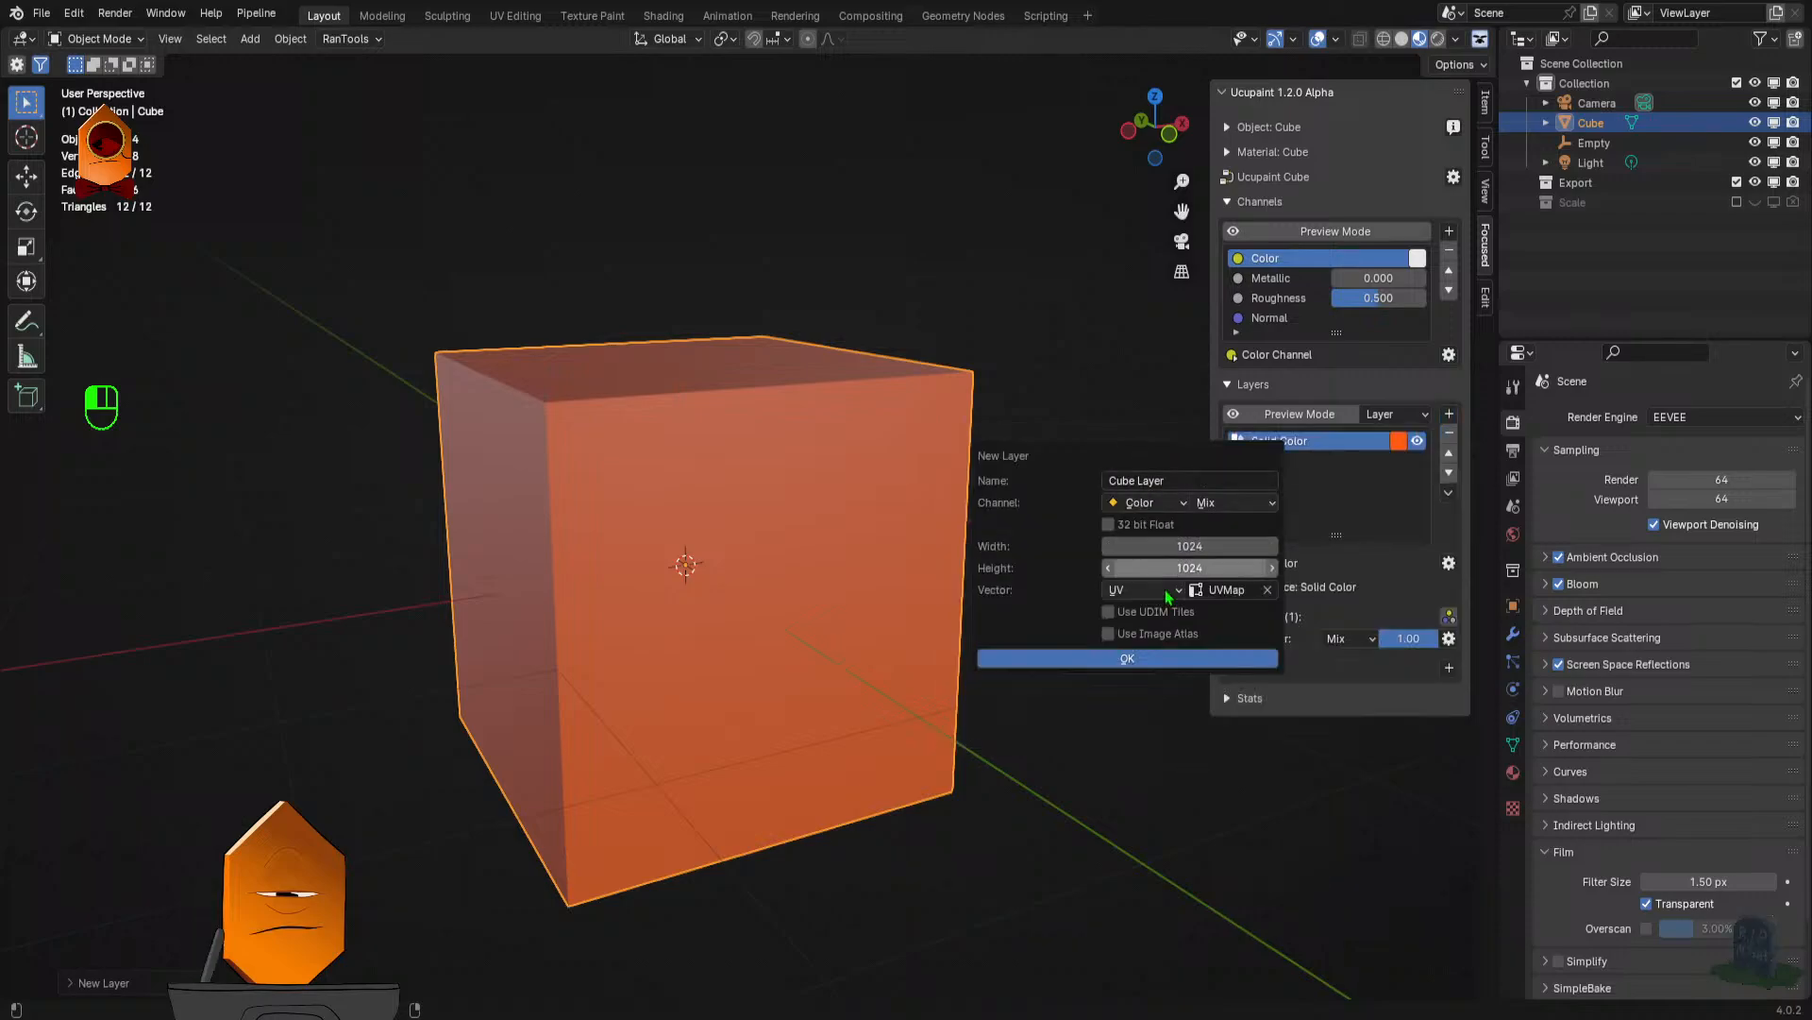
pyautogui.click(1144, 663)
pyautogui.press('Tab')
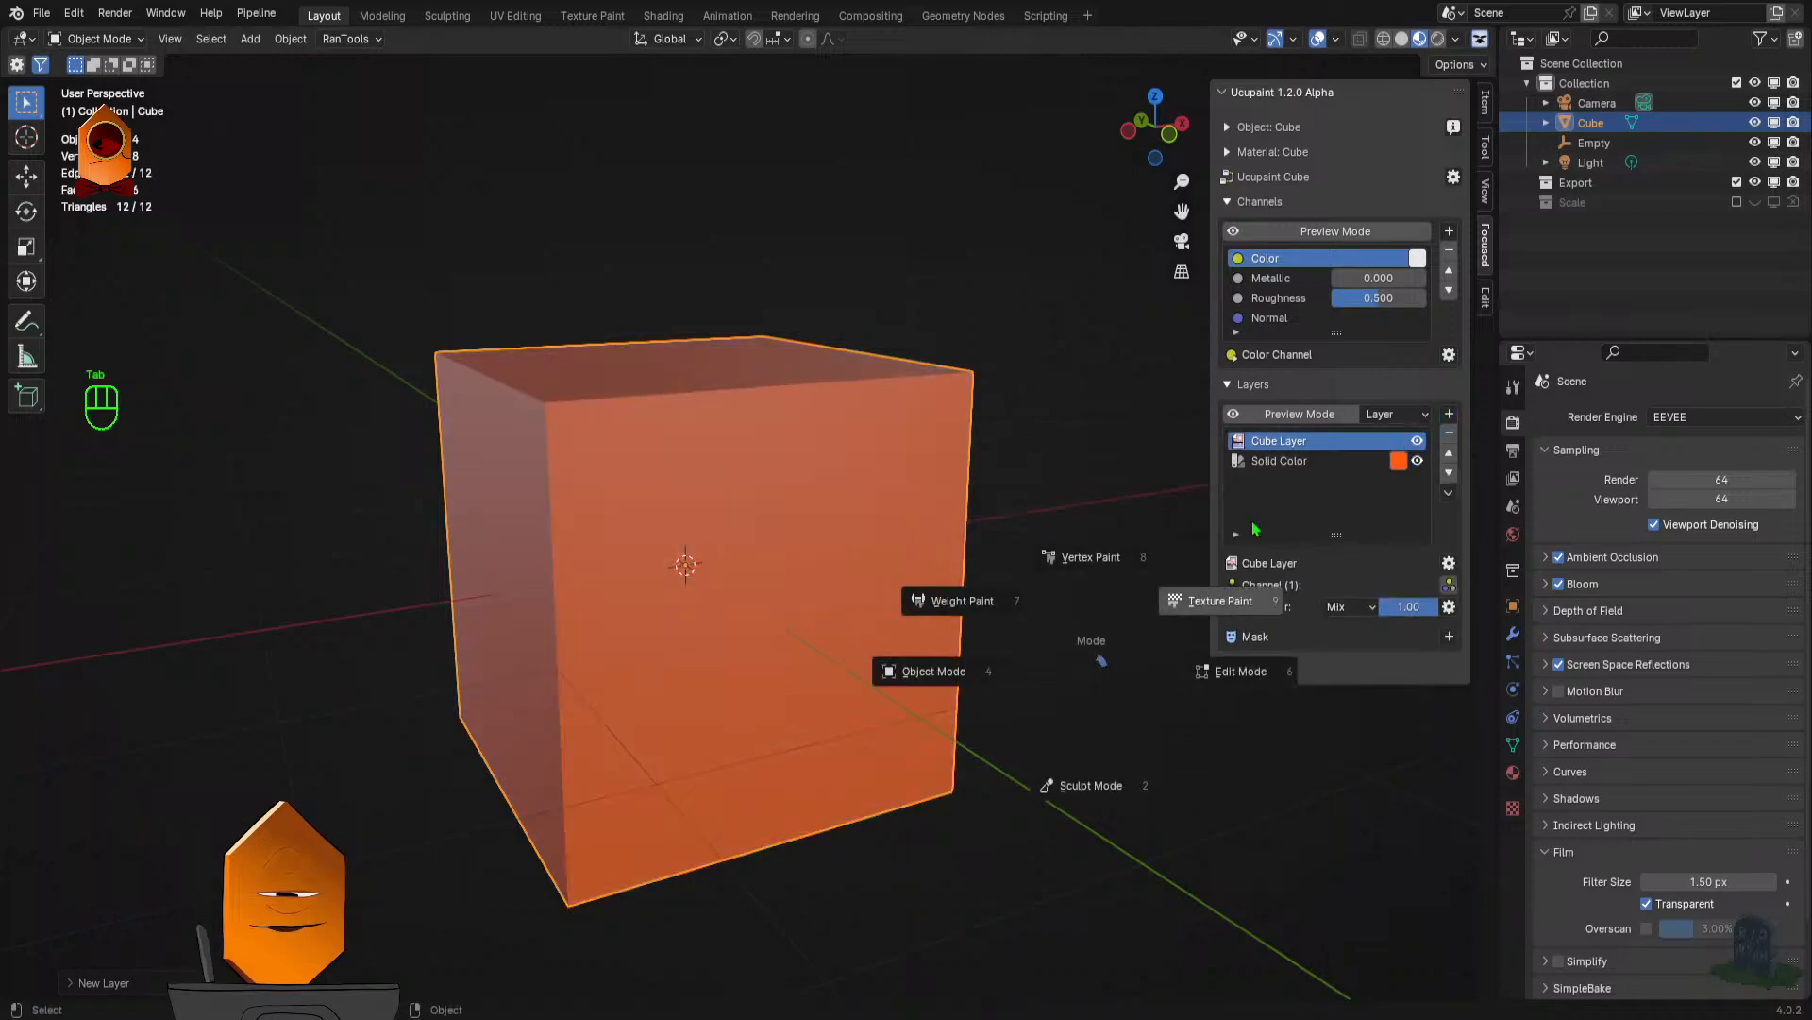
pyautogui.click(1110, 595)
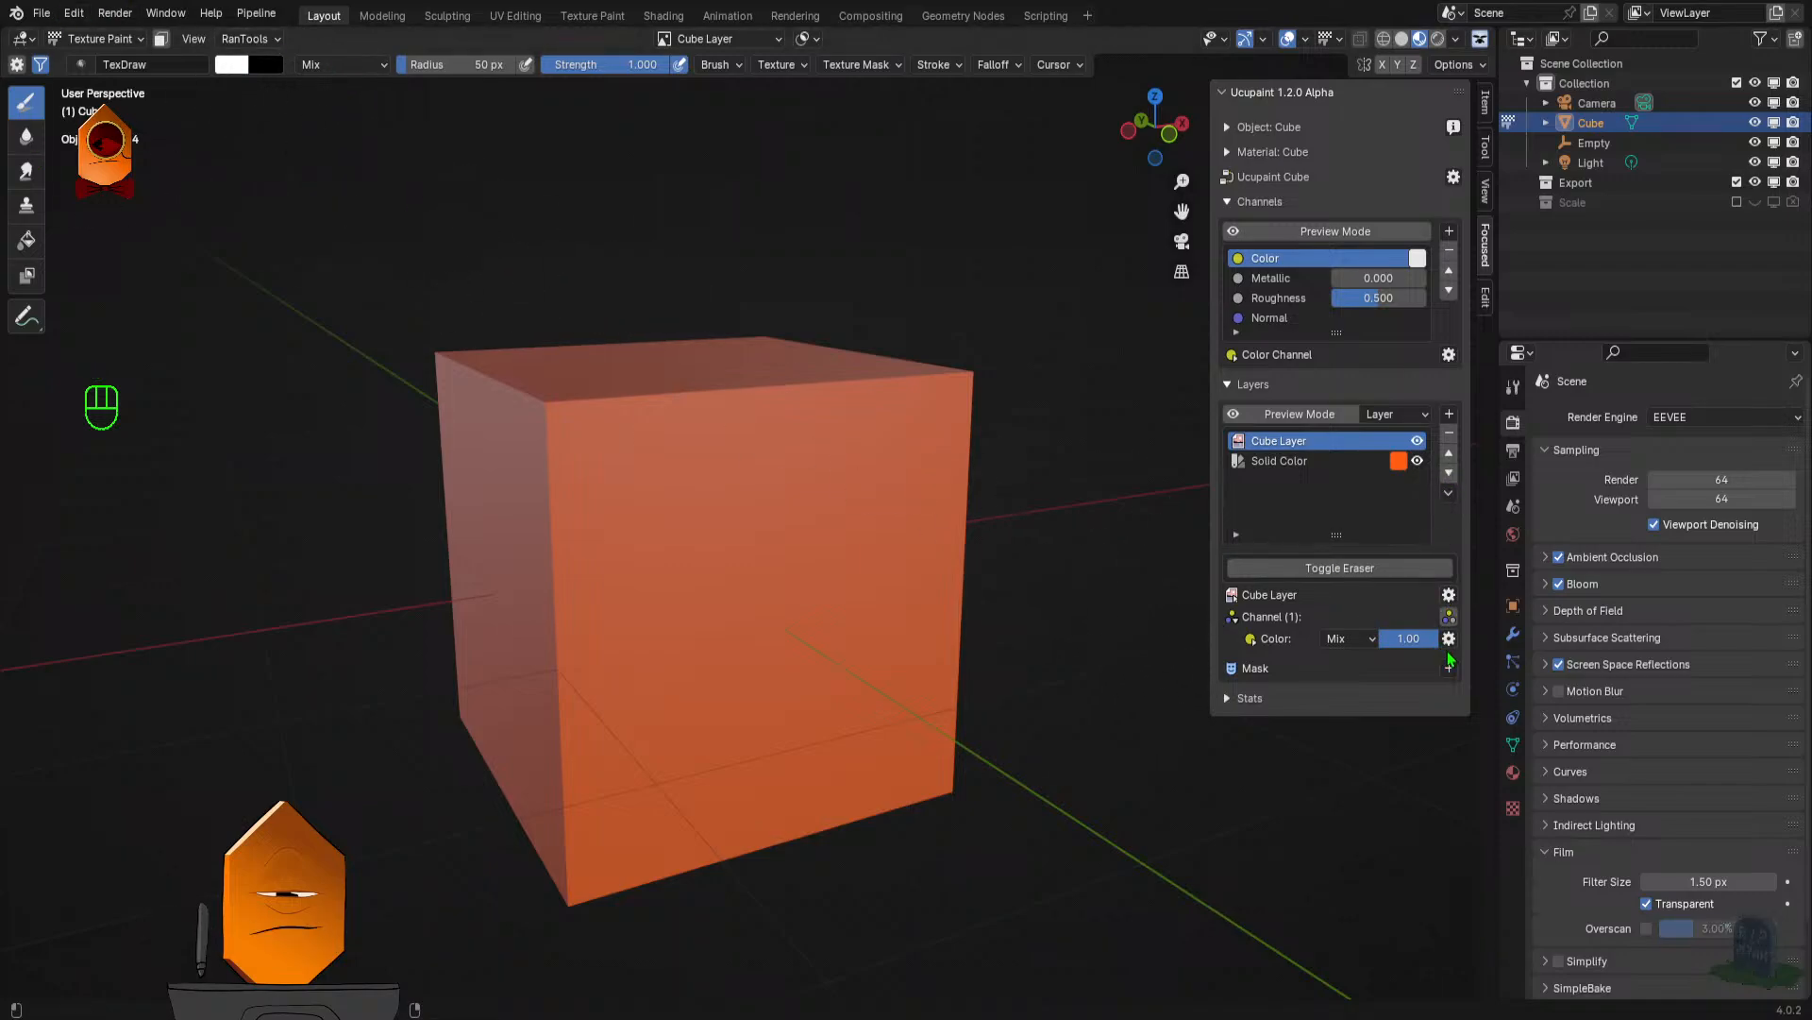
# - Expand the Cube Layer's channels, enable Normal and disable Color
pyautogui.click(1449, 618)
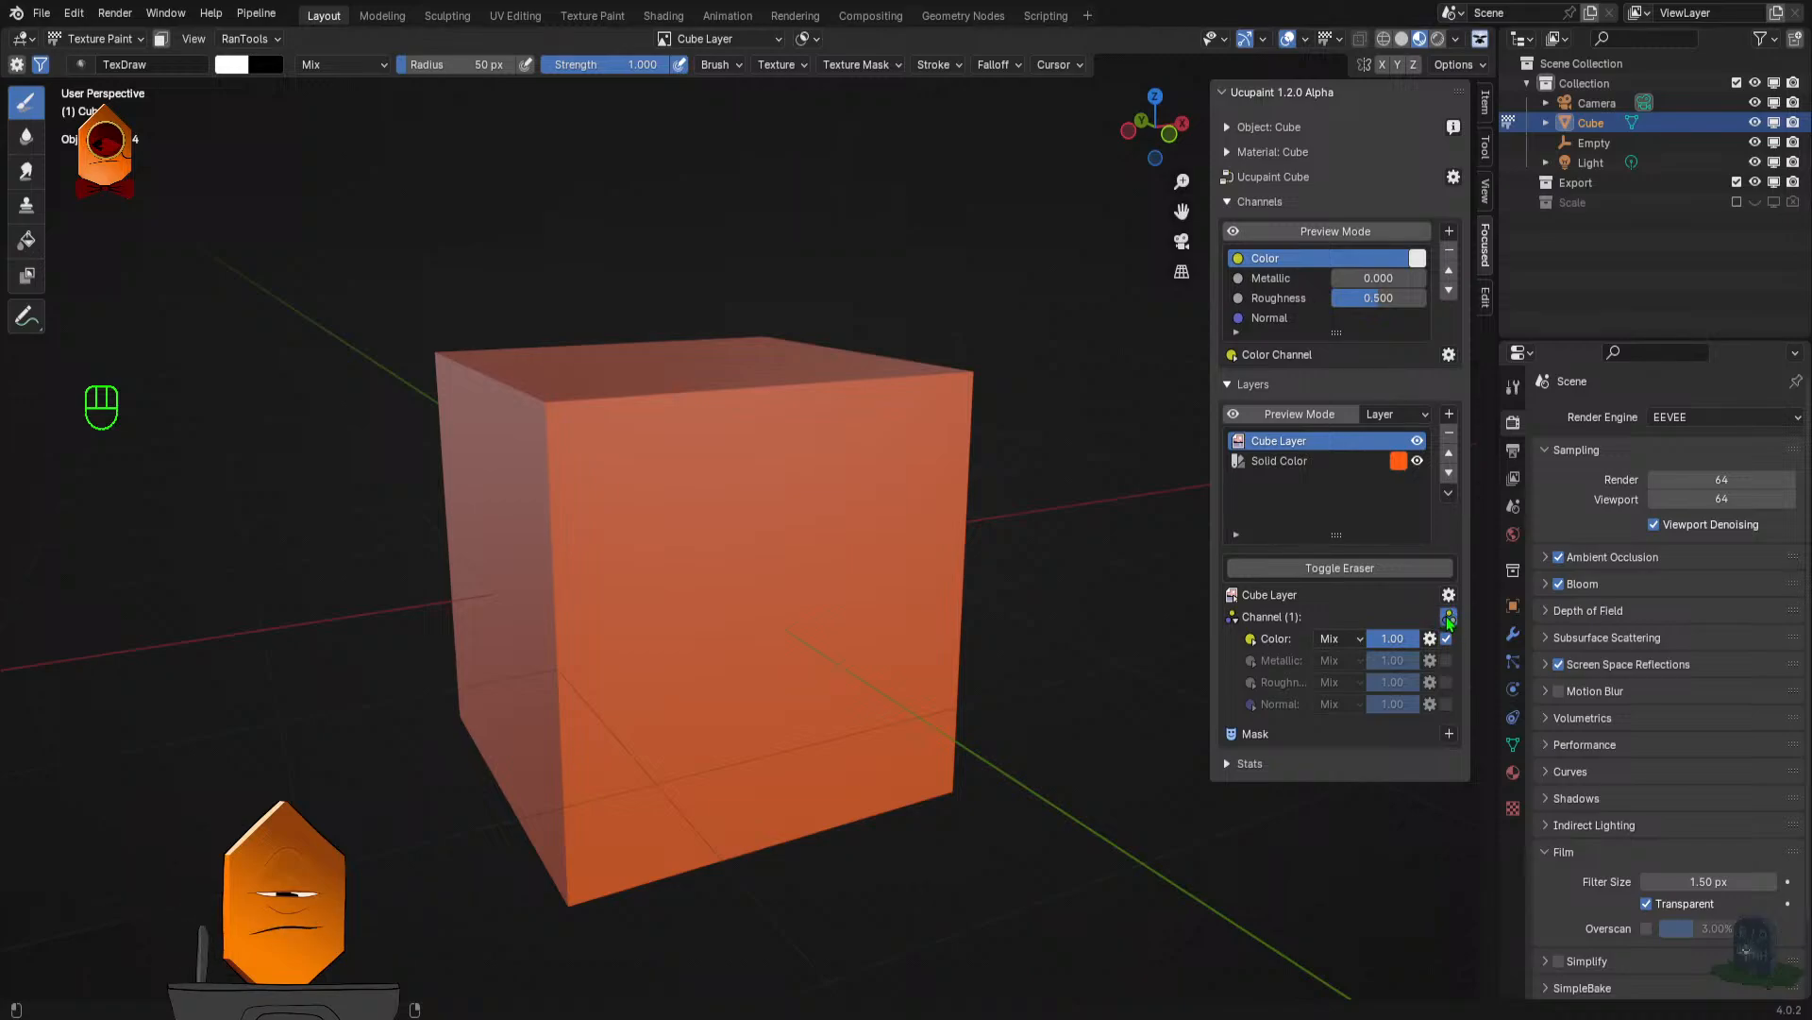
pyautogui.click(1448, 618)
pyautogui.click(1448, 619)
pyautogui.click(1449, 619)
pyautogui.click(1449, 619)
pyautogui.click(1447, 705)
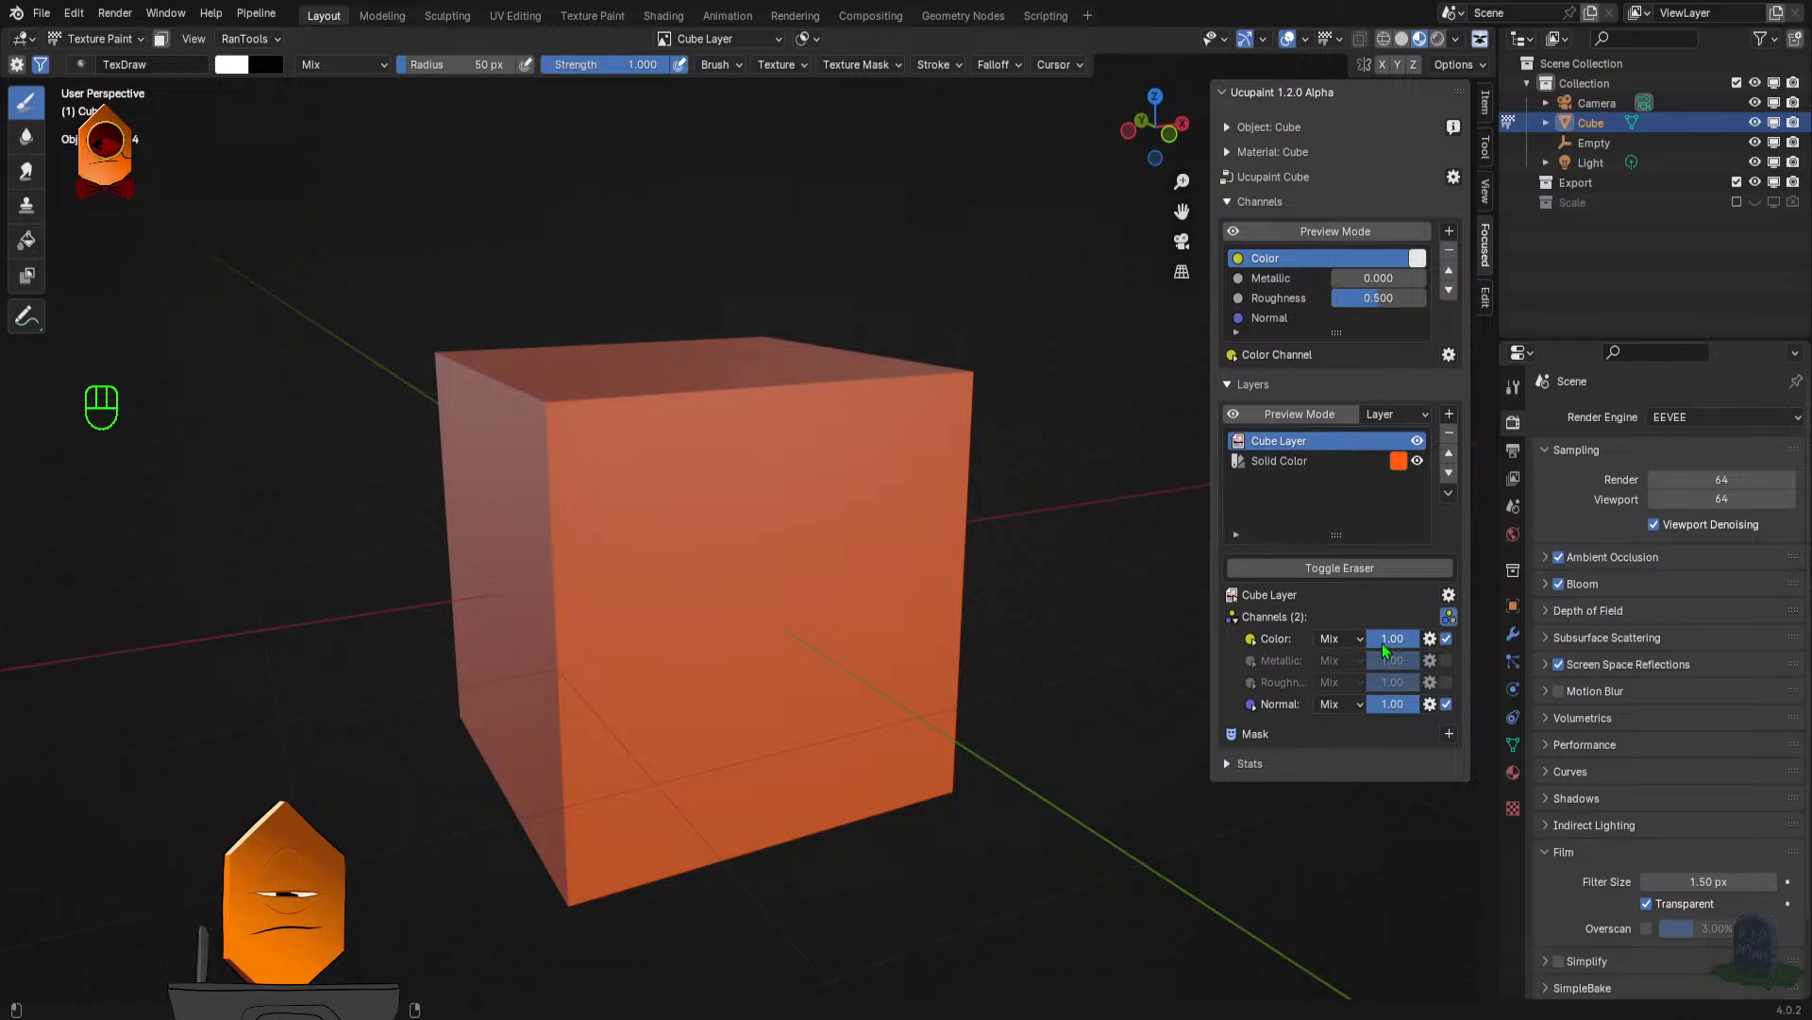
pyautogui.click(1446, 639)
# - Paint a short wavy stroke down the middle of the cube's front face on the Normal channel
pyautogui.moveTo(746, 529); pyautogui.dragTo(796, 704)
pyautogui.moveTo(927, 620)
pyautogui.mouseDown()
pyautogui.moveTo(1015, 599)
pyautogui.moveTo(995, 567)
pyautogui.moveTo(1044, 525)
pyautogui.moveTo(846, 516)
pyautogui.moveTo(849, 457)
pyautogui.moveTo(664, 433)
pyautogui.moveTo(587, 519)
pyautogui.moveTo(915, 529)
pyautogui.moveTo(943, 554)
pyautogui.moveTo(801, 536)
pyautogui.moveTo(833, 666)
pyautogui.moveTo(825, 610)
pyautogui.mouseUp()
pyautogui.scroll(-3, 834, 671)
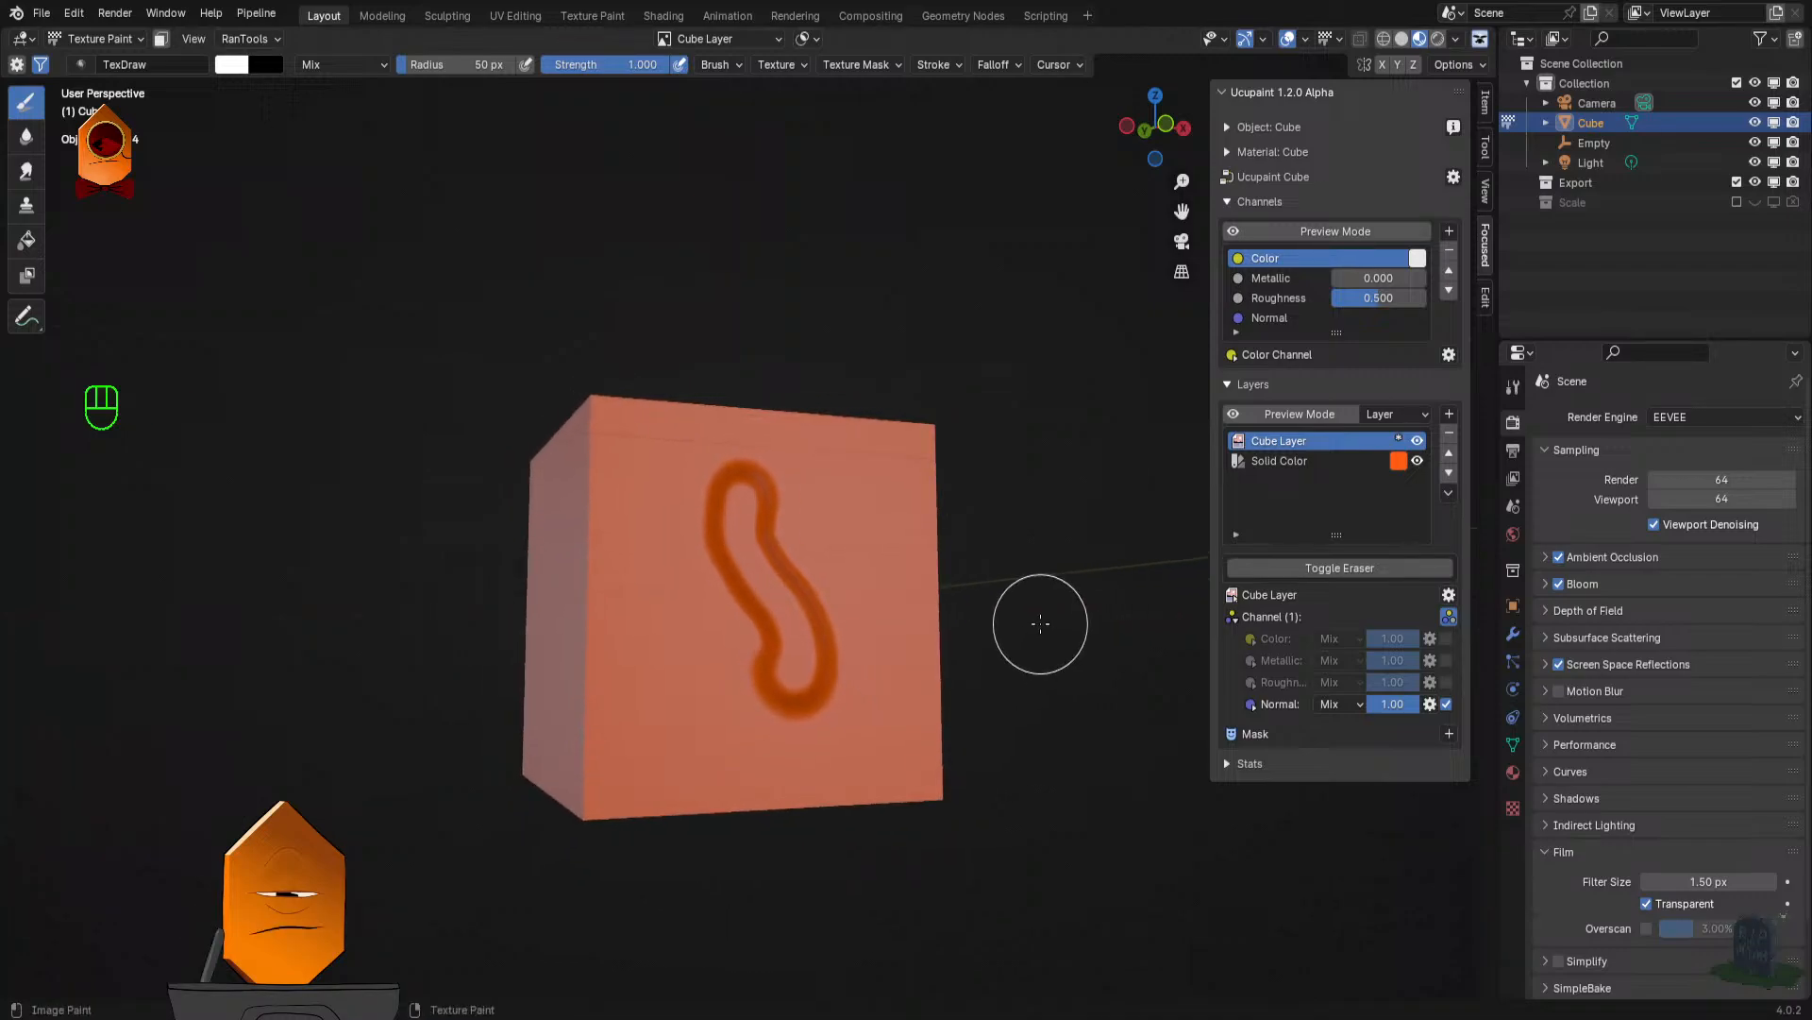
# - Rotate the Material Preview environment lighting so it strikes the painted face from another angle, and inspect the stroke up close
pyautogui.click(1513, 534)
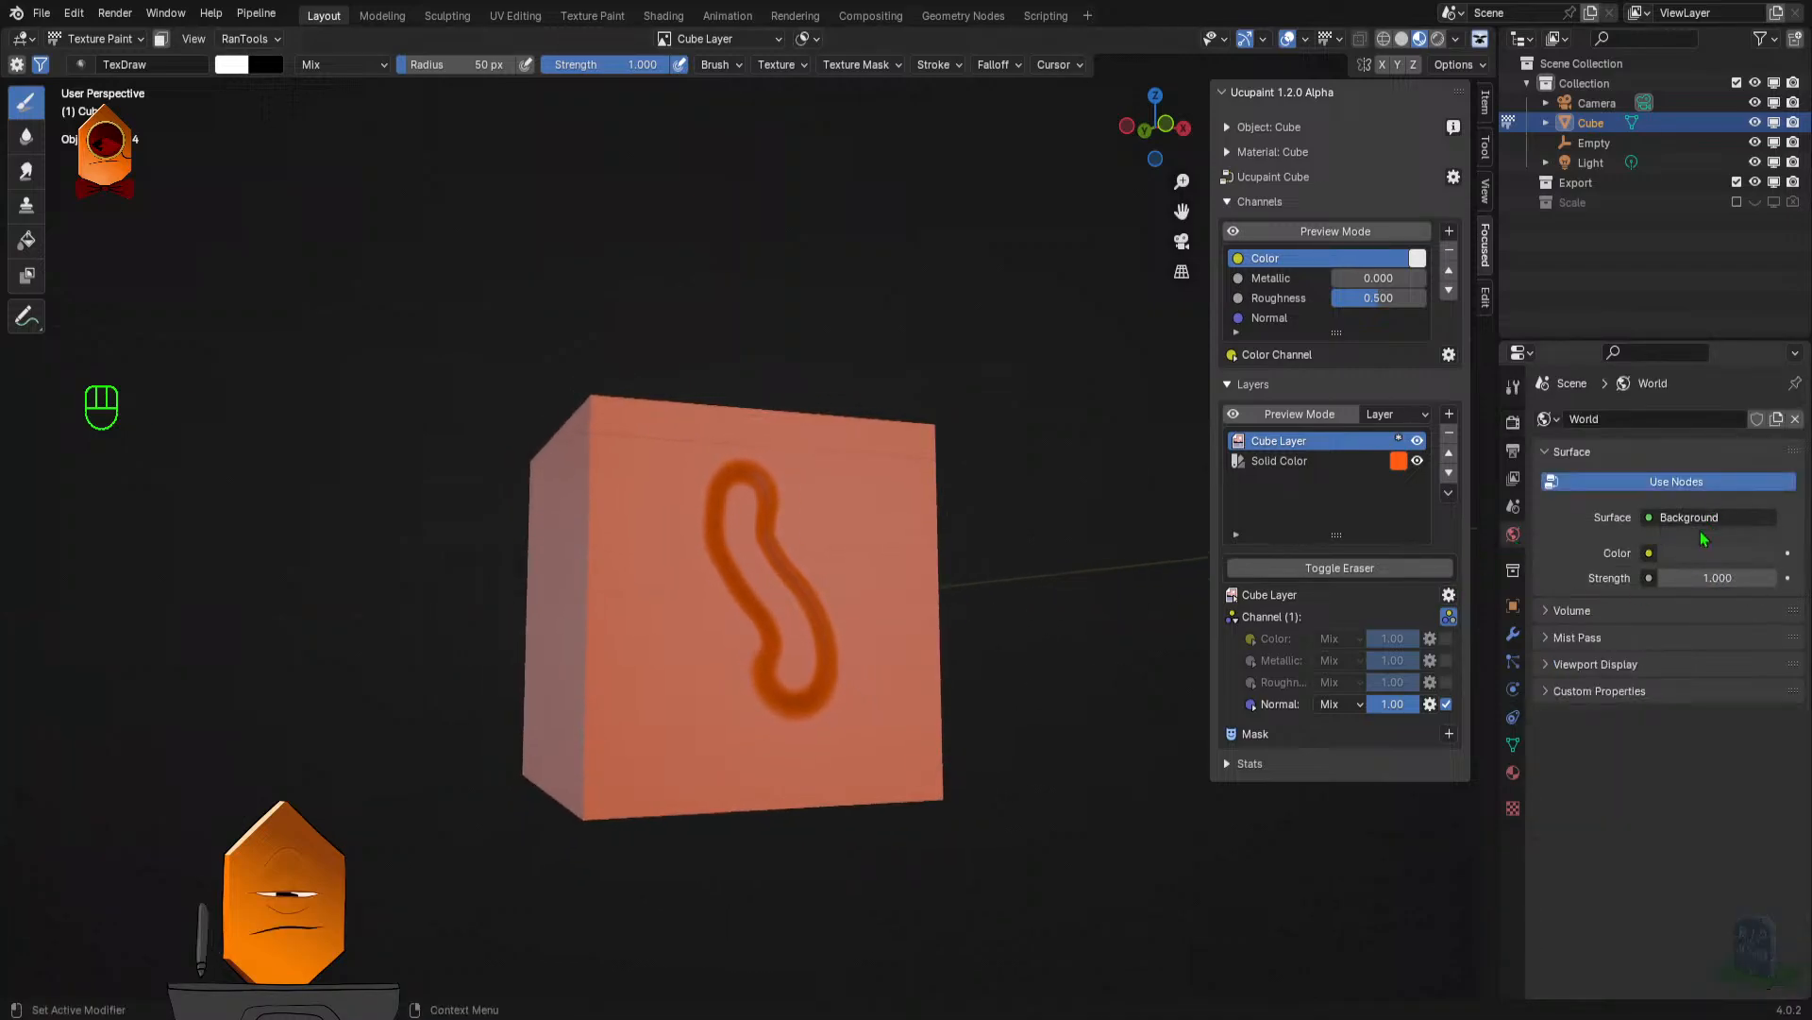
pyautogui.click(1457, 42)
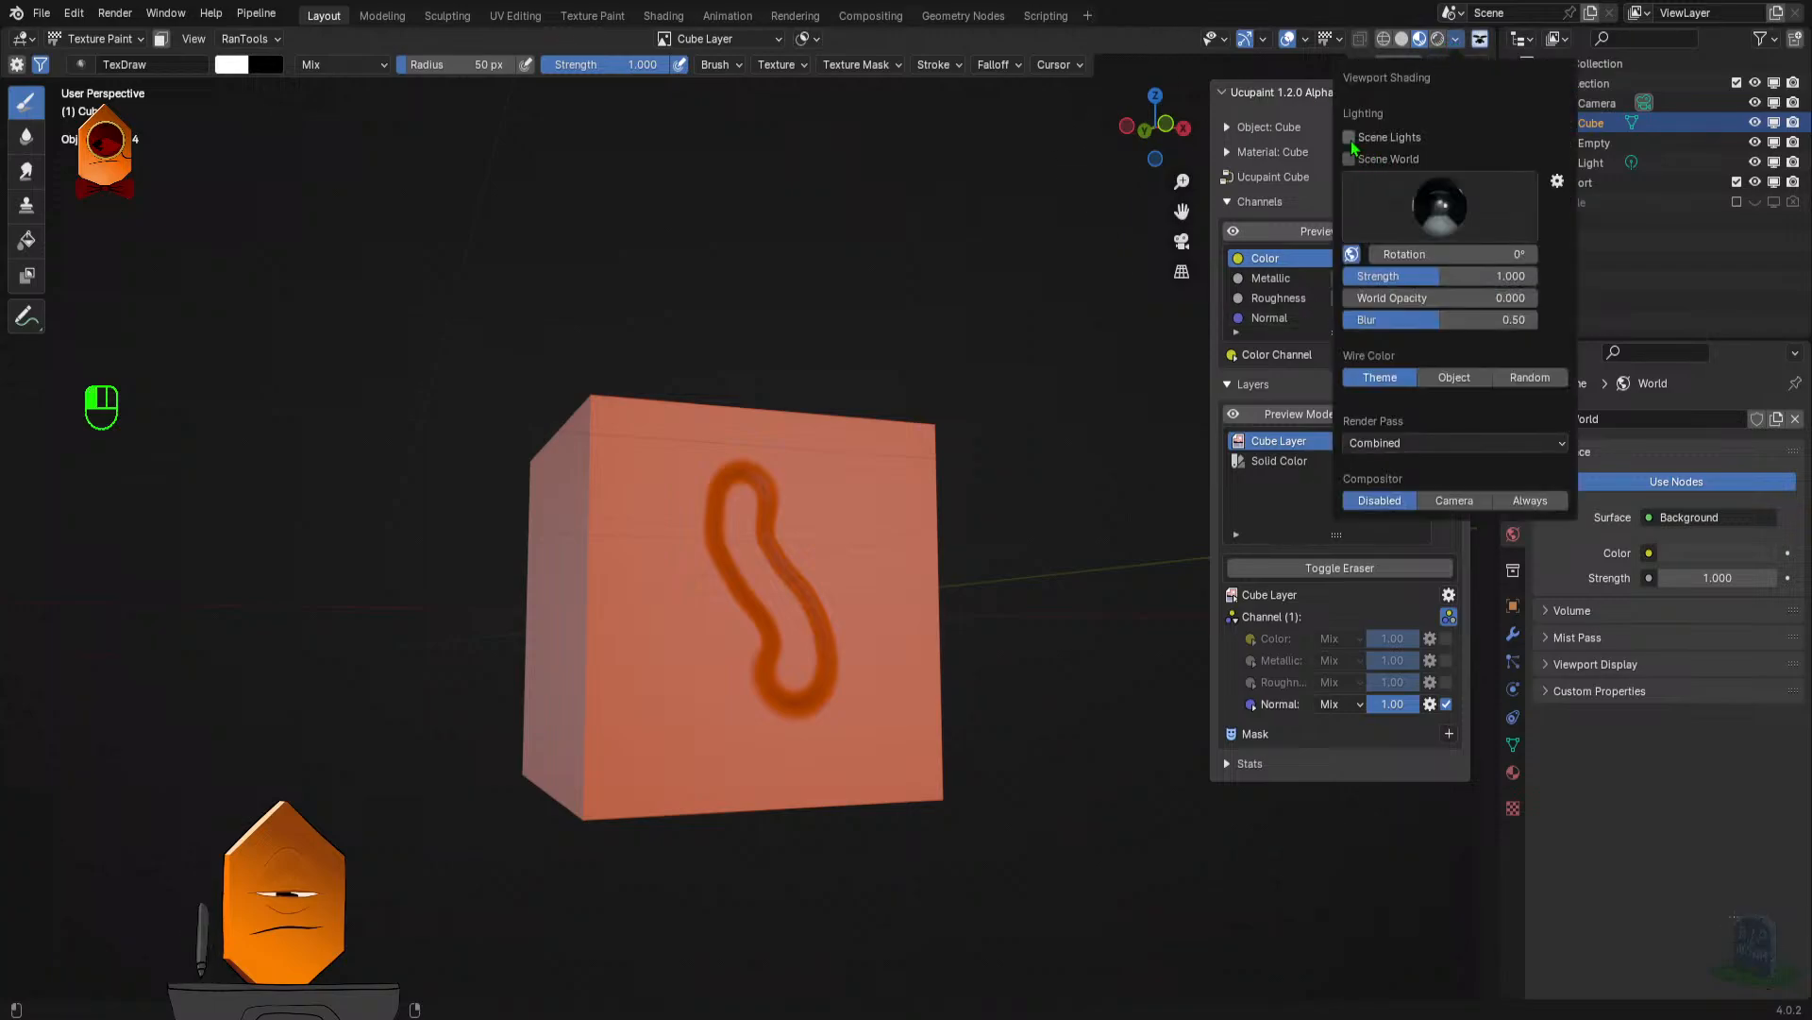
pyautogui.moveTo(1435, 254); pyautogui.dragTo(1502, 254)
pyautogui.moveTo(878, 449)
pyautogui.mouseDown()
pyautogui.moveTo(855, 458)
pyautogui.moveTo(960, 535)
pyautogui.moveTo(977, 510)
pyautogui.moveTo(915, 487)
pyautogui.moveTo(971, 492)
pyautogui.moveTo(991, 449)
pyautogui.moveTo(859, 441)
pyautogui.mouseUp()
pyautogui.scroll(1, 960, 535)
pyautogui.scroll(1, 991, 449)
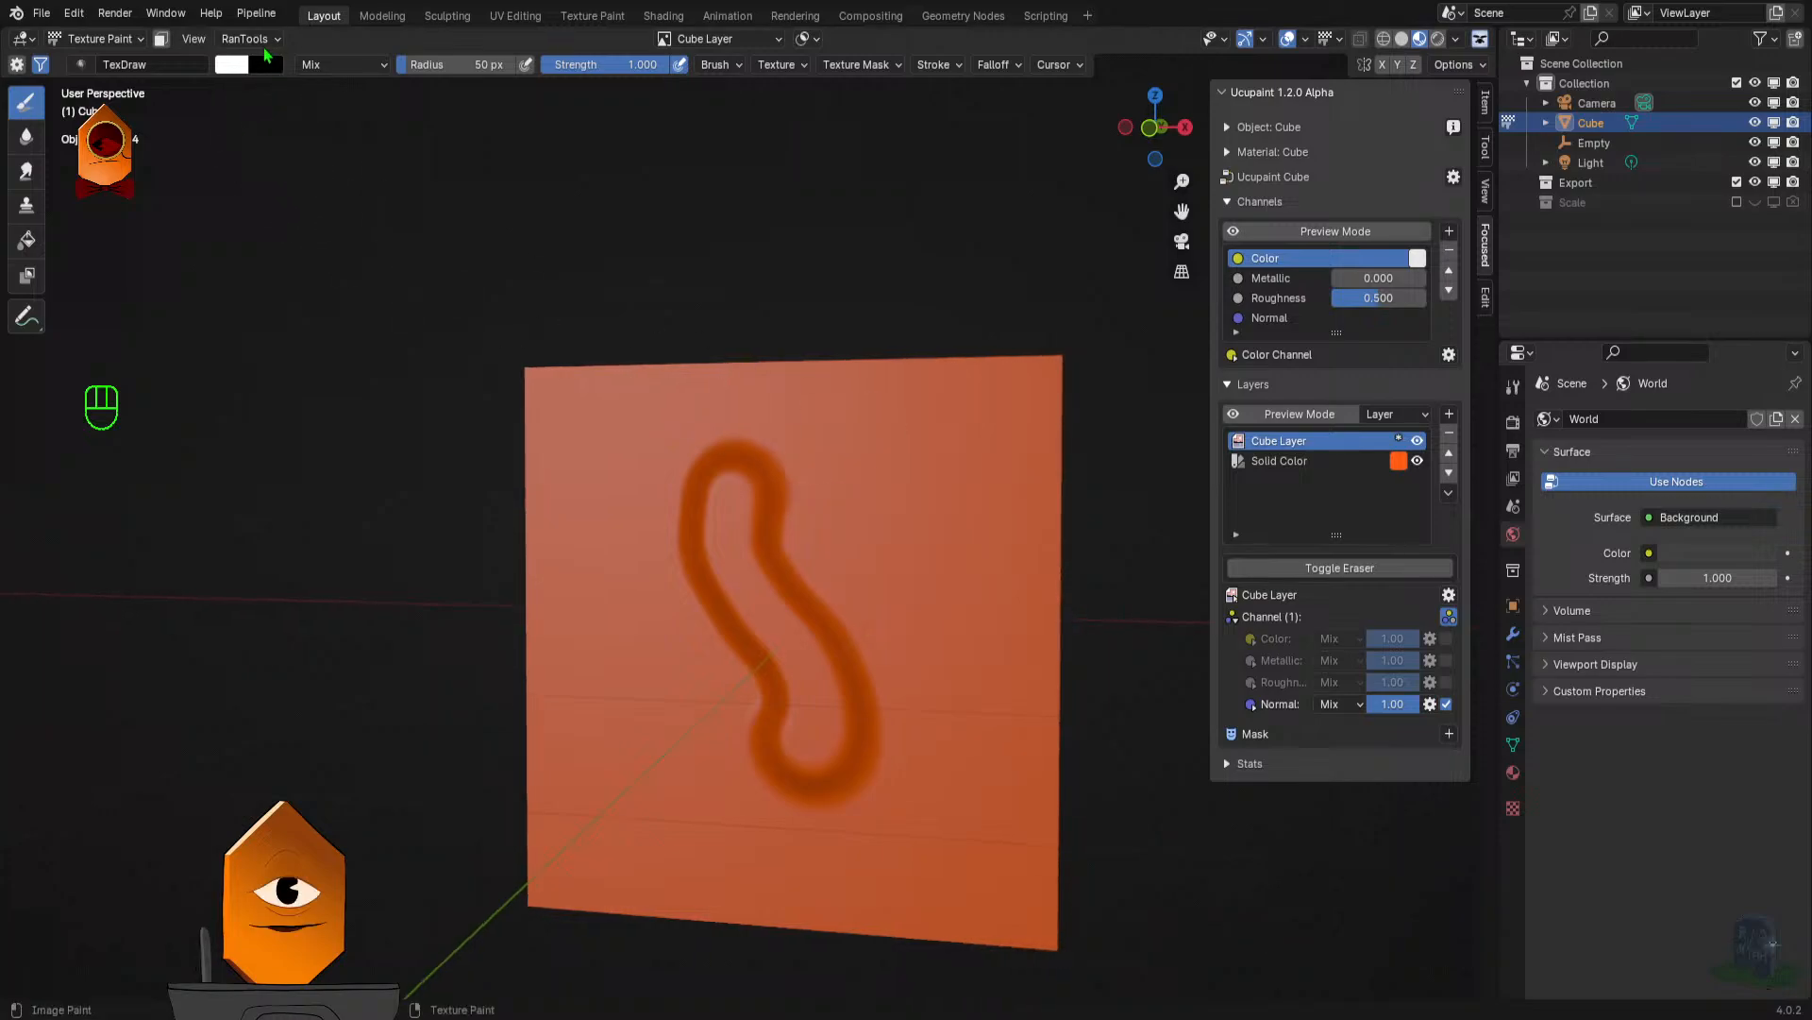
# - Set the TexDraw brush's primary colour to black
pyautogui.click(267, 66)
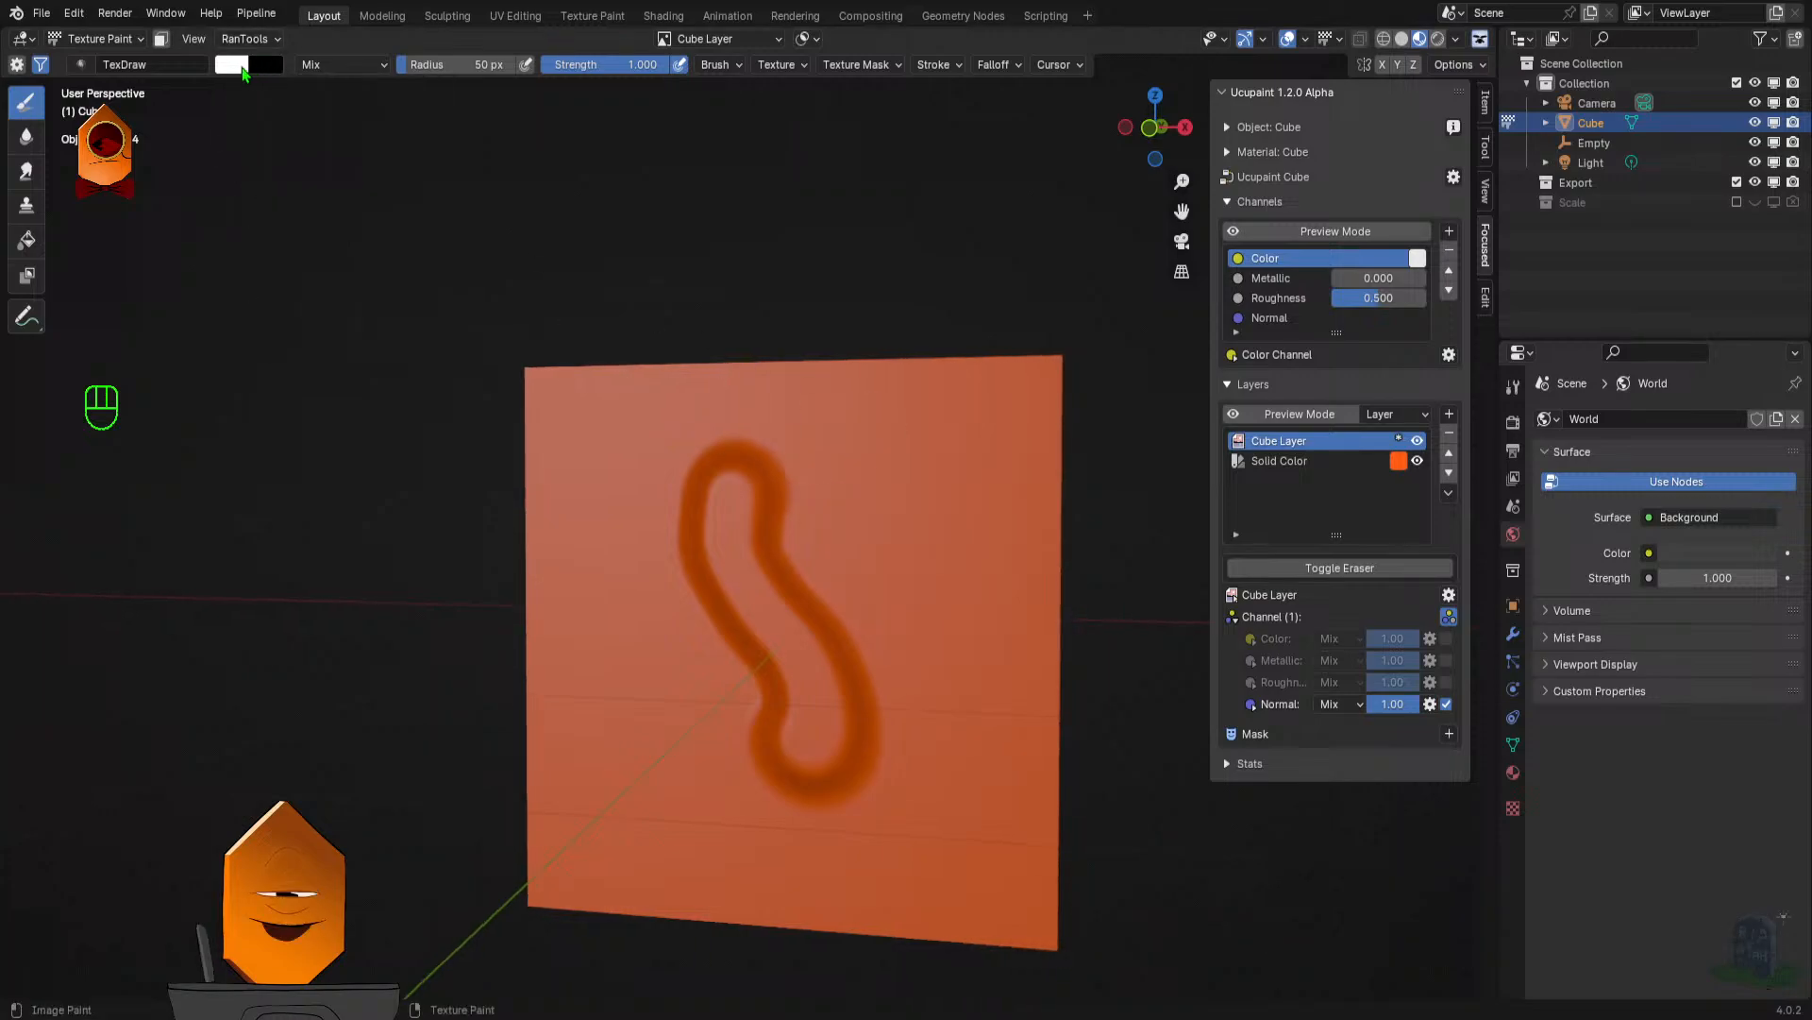
pyautogui.click(244, 66)
pyautogui.moveTo(405, 105); pyautogui.dragTo(405, 257)
# - Paint a second wavy stroke beside the first, view it from several angles, and undo the strokes and channel changes
pyautogui.moveTo(900, 438)
pyautogui.mouseDown()
pyautogui.moveTo(894, 547)
pyautogui.moveTo(933, 733)
pyautogui.moveTo(1086, 614)
pyautogui.moveTo(944, 613)
pyautogui.moveTo(1020, 623)
pyautogui.moveTo(1049, 666)
pyautogui.moveTo(1032, 668)
pyautogui.mouseUp()
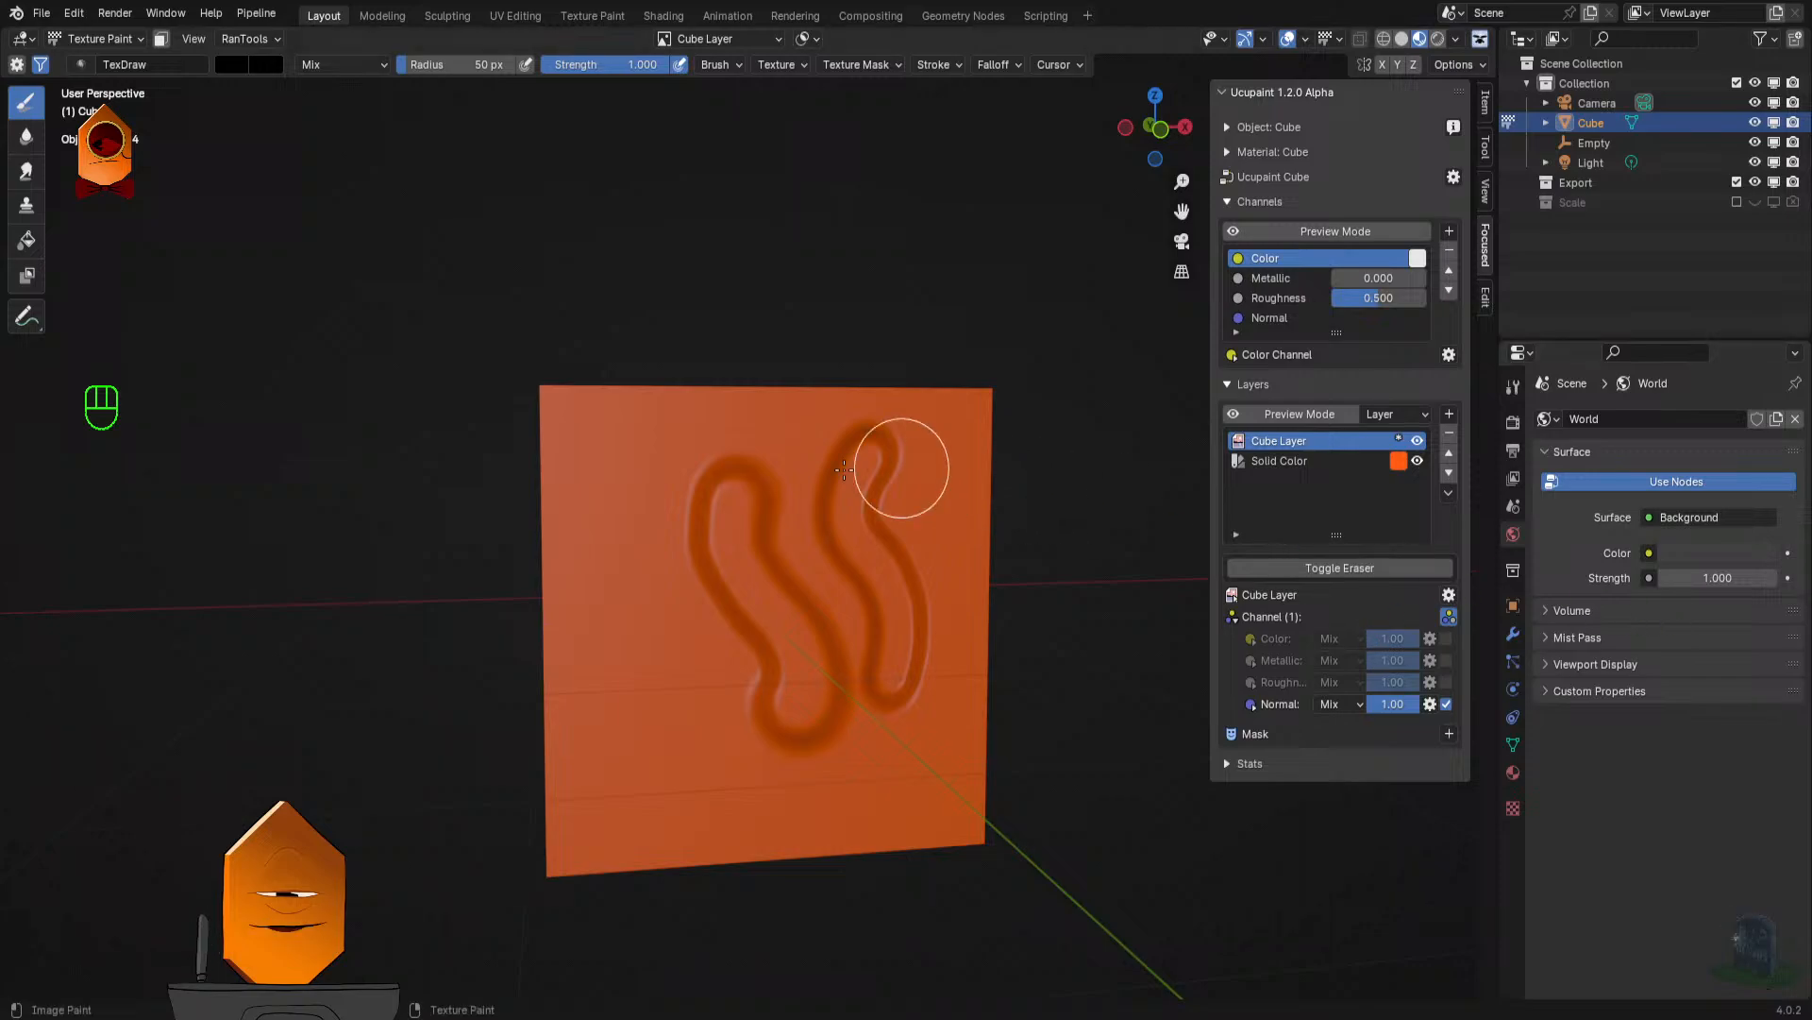
pyautogui.moveTo(694, 501); pyautogui.dragTo(761, 490)
pyautogui.moveTo(703, 570)
pyautogui.mouseDown()
pyautogui.moveTo(746, 758)
pyautogui.moveTo(655, 761)
pyautogui.moveTo(687, 746)
pyautogui.mouseUp()
pyautogui.hotkey('ctrl', 'z')
pyautogui.hotkey('ctrl', 'z')
pyautogui.hotkey('ctrl', 'z')
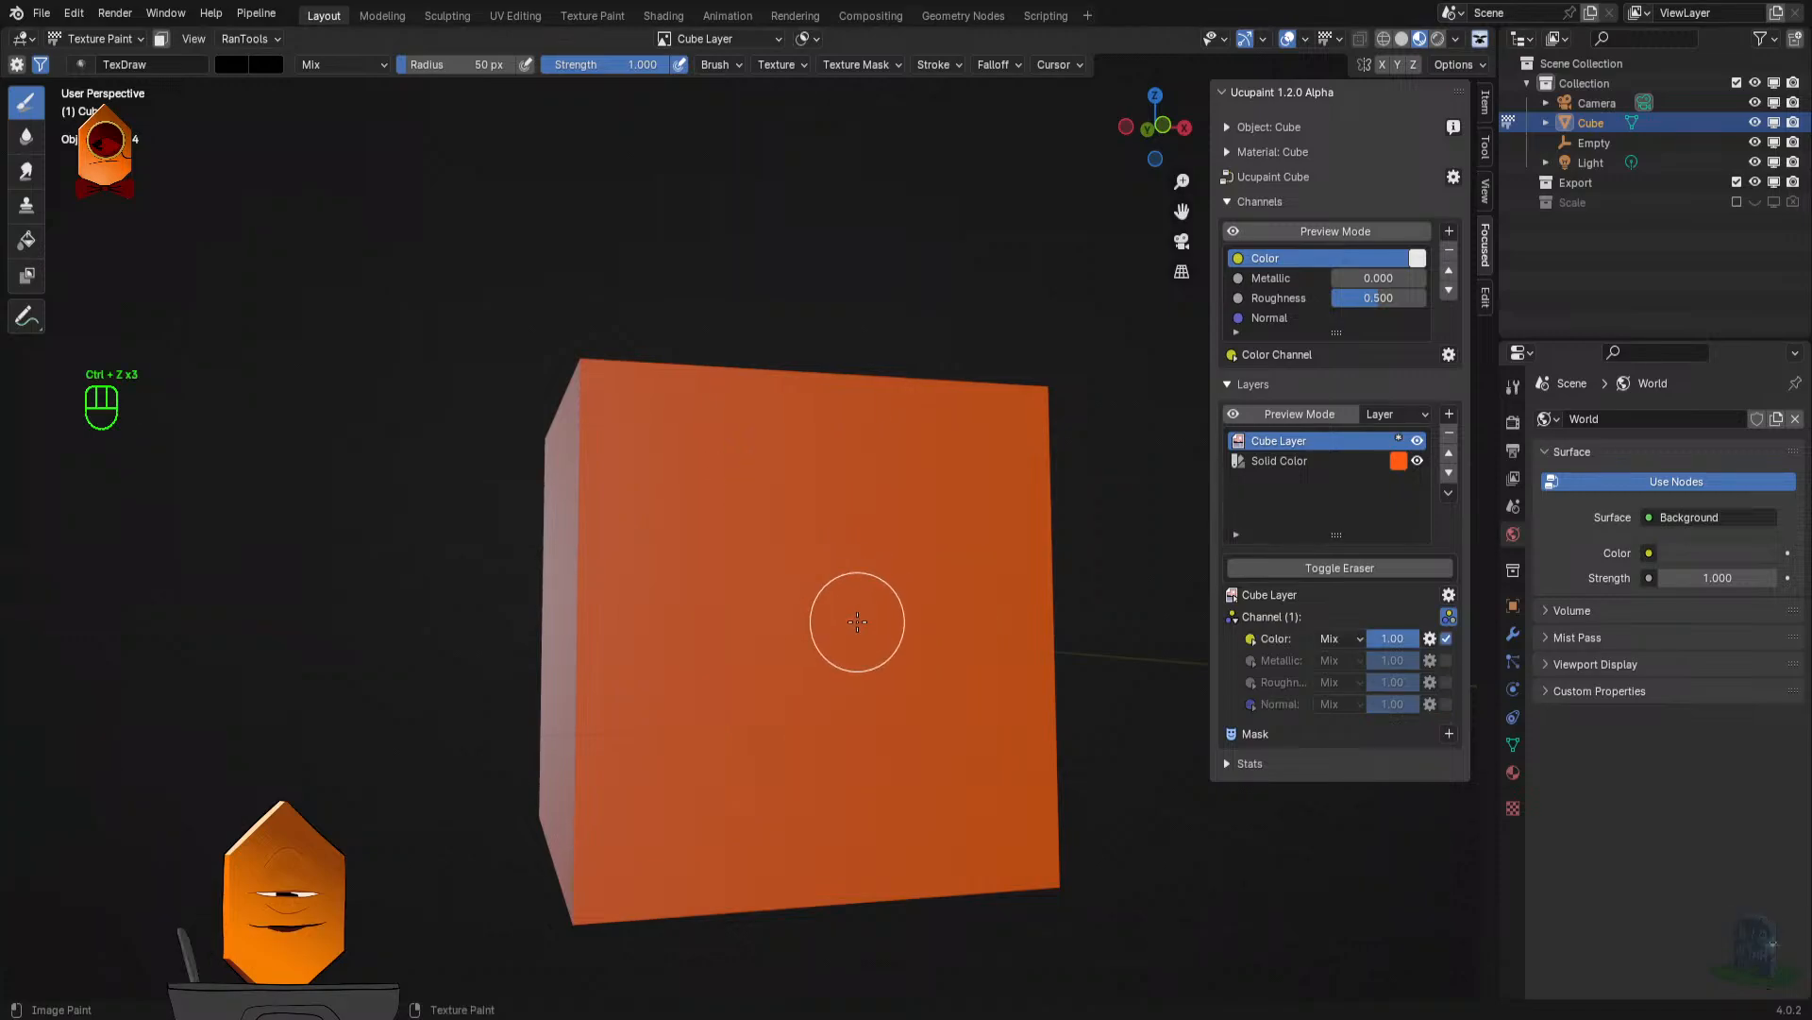
# - Reduce the TexDraw brush radius to 6 px
pyautogui.press('b')
pyautogui.press('f')
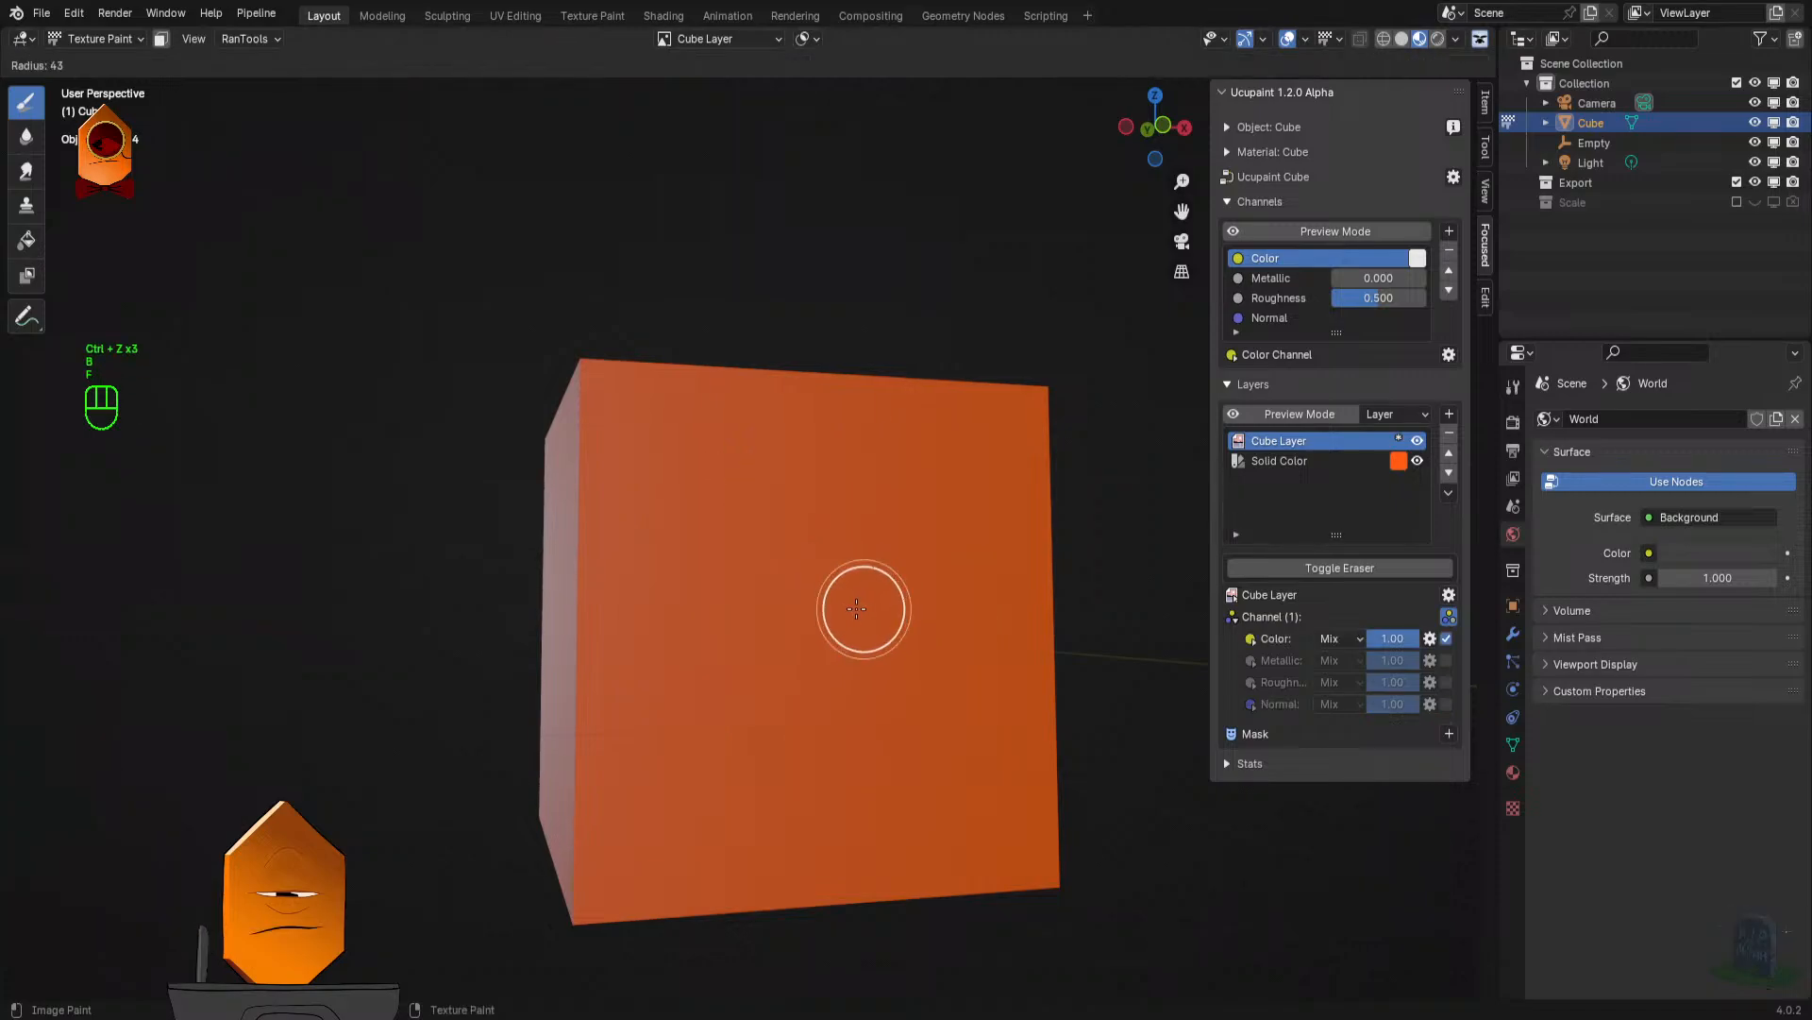
pyautogui.click(817, 618)
pyautogui.press('f')
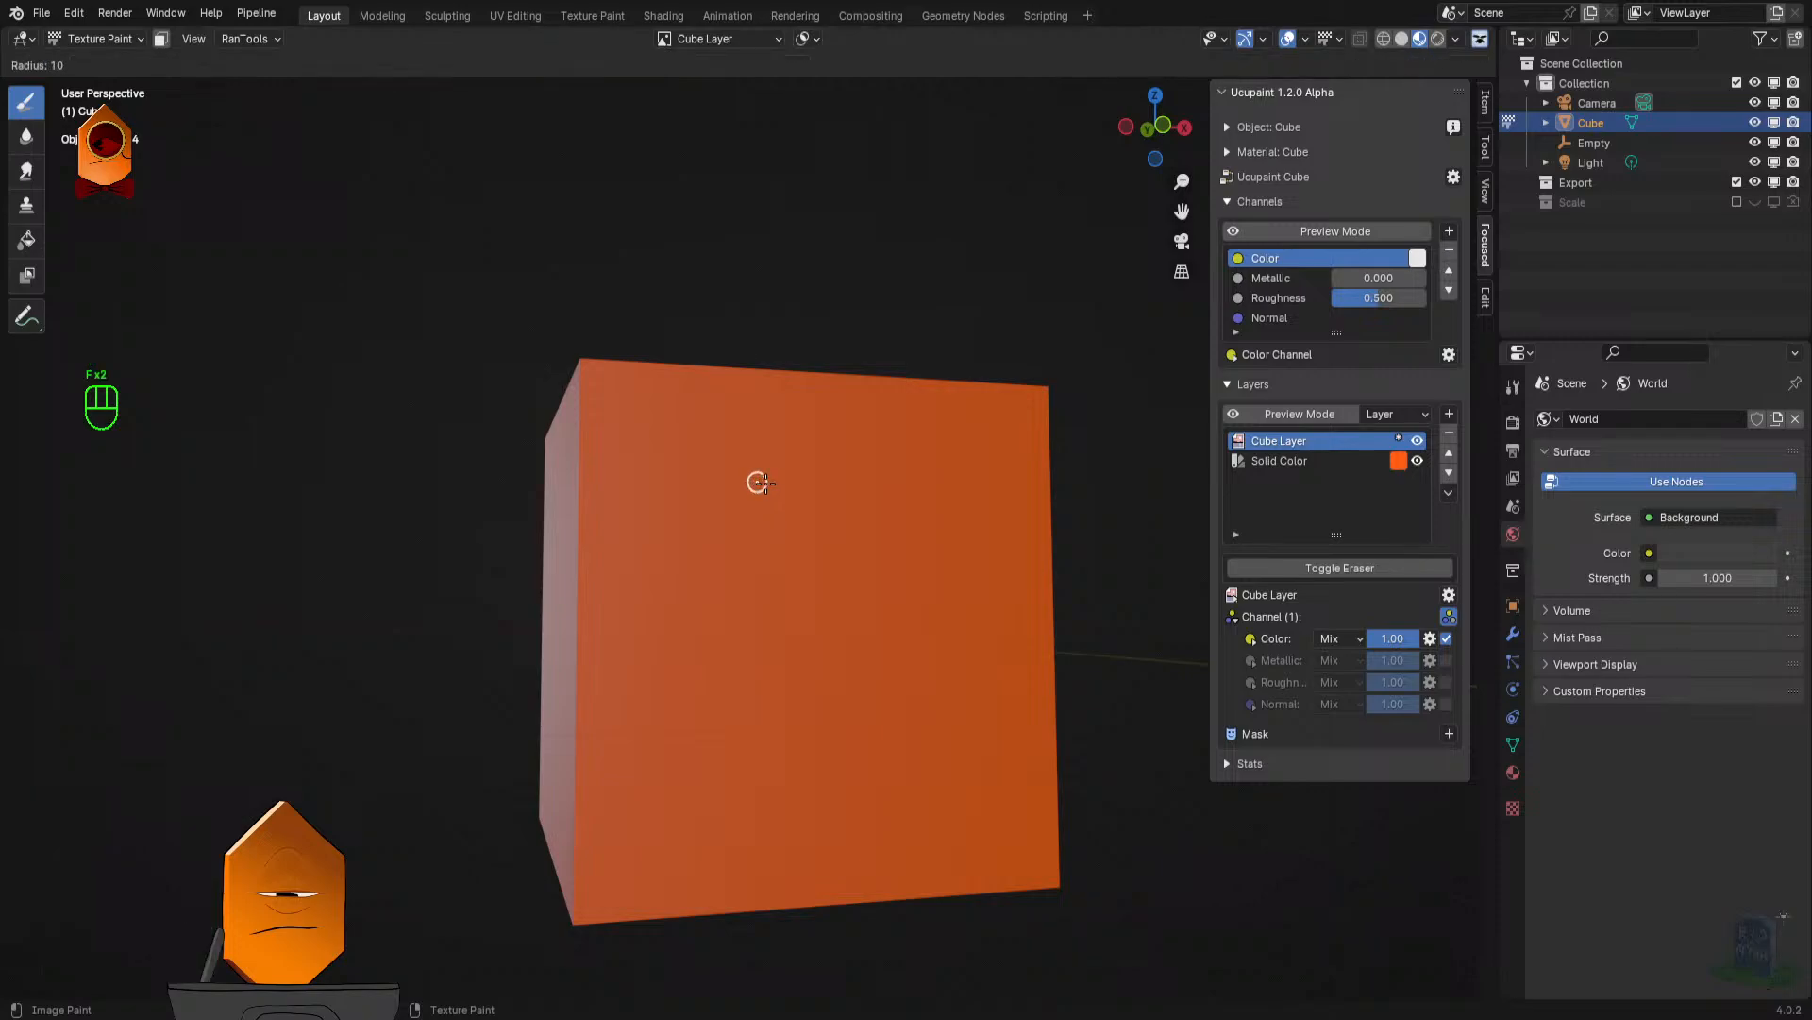
pyautogui.click(752, 477)
# - Try a thin black line on the front face's upper part and undo it
pyautogui.moveTo(746, 461)
pyautogui.mouseDown()
pyautogui.moveTo(780, 521)
pyautogui.moveTo(782, 600)
pyautogui.mouseUp()
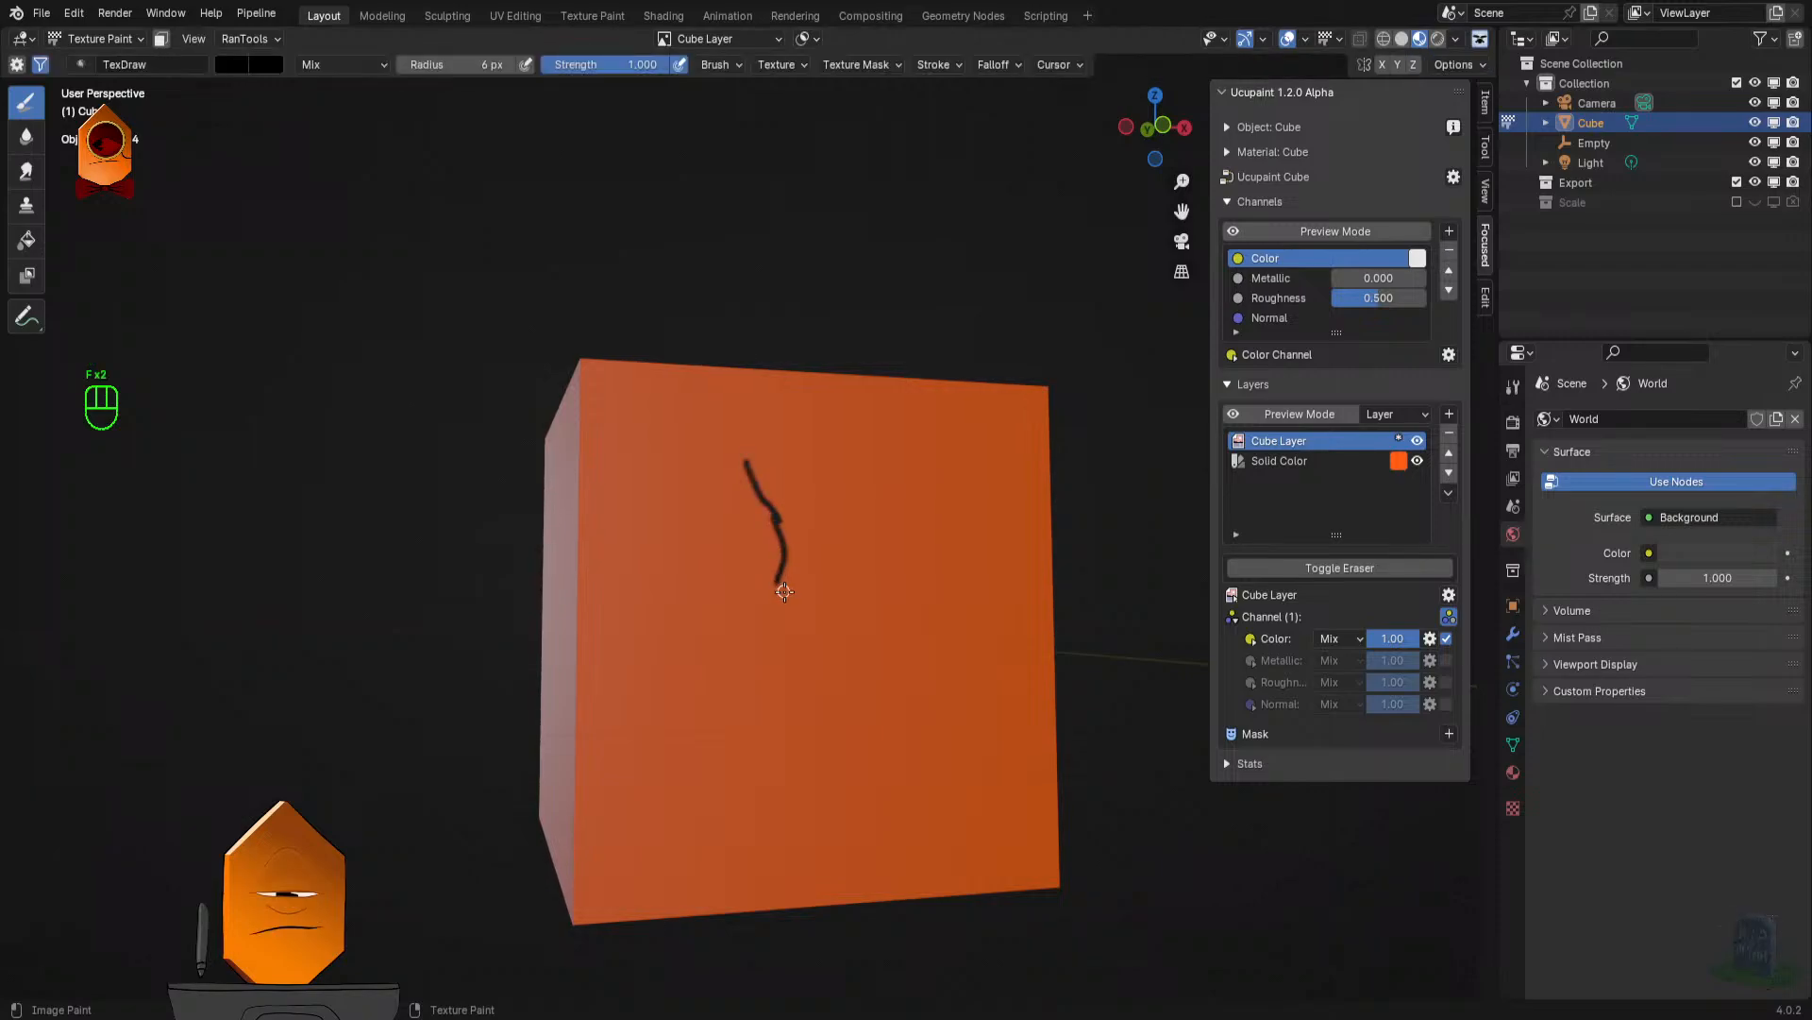
pyautogui.hotkey('ctrl', 'z')
pyautogui.hotkey('ctrl', 'z')
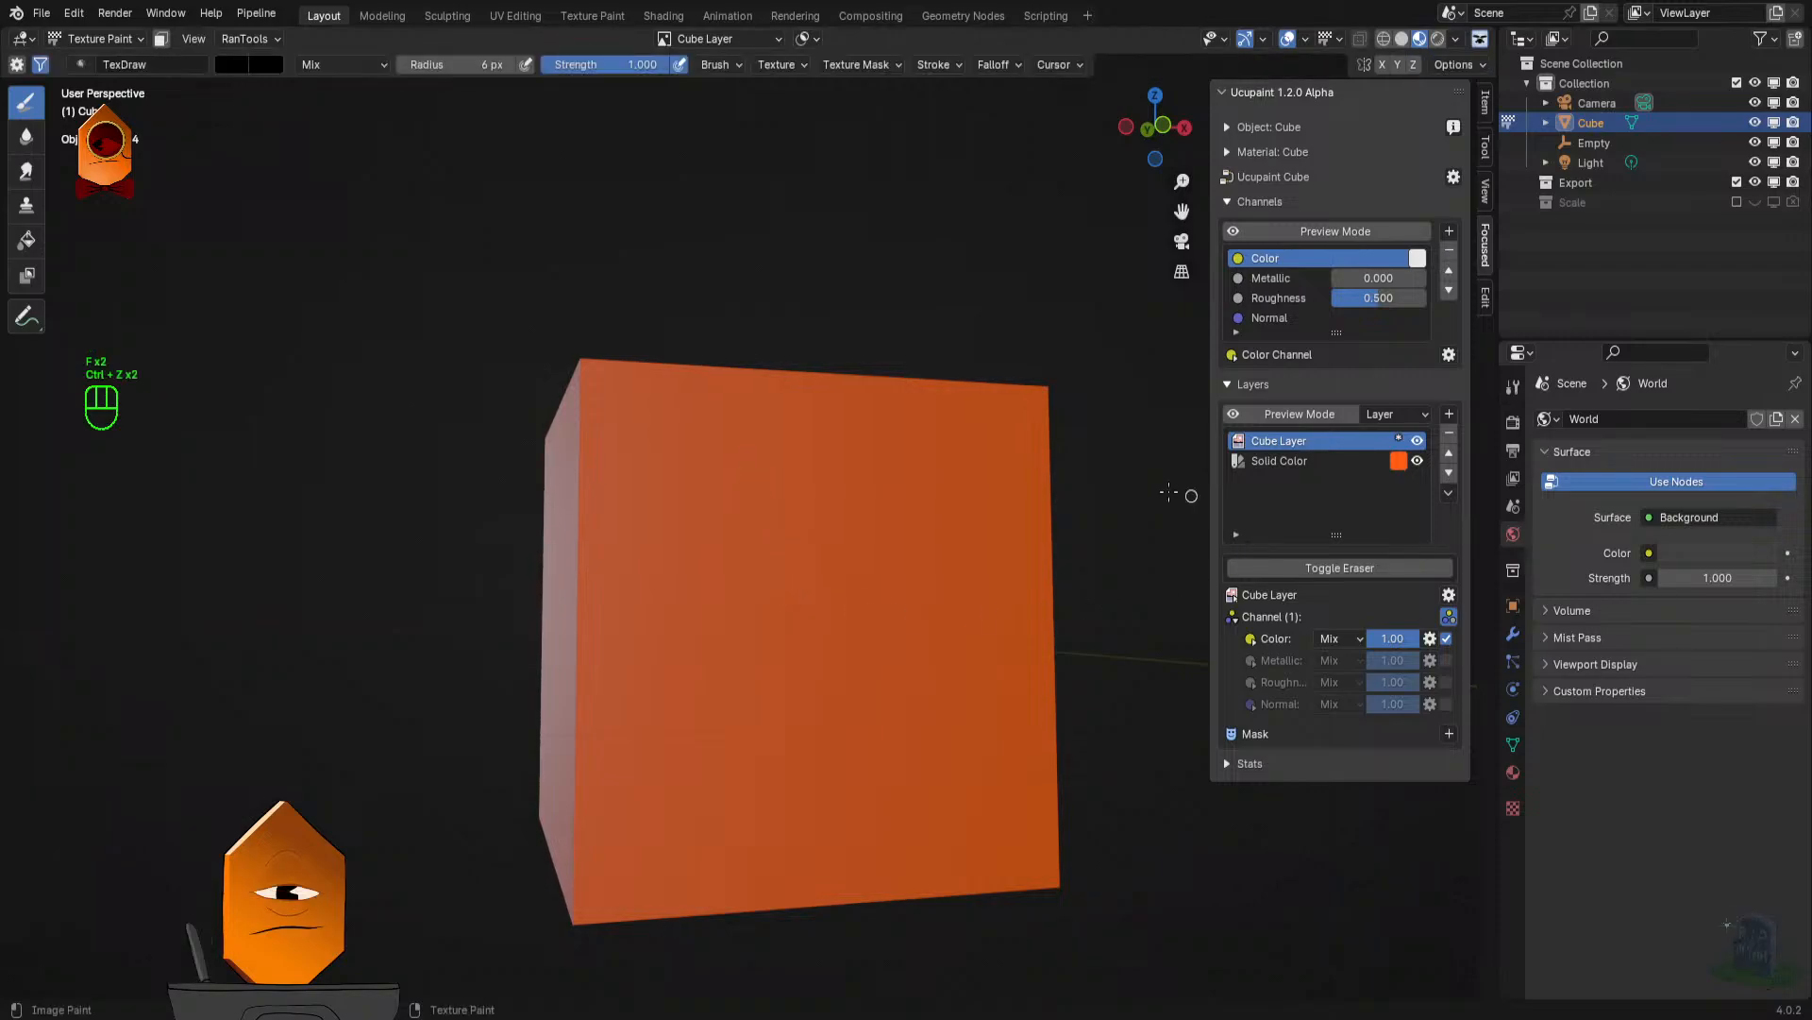
# - Switch Cube Layer from the Color to the Normal channel, paint thin branching cracks across the cube's front face, and view them from different angles
pyautogui.click(1446, 639)
pyautogui.click(1446, 705)
pyautogui.moveTo(727, 460)
pyautogui.mouseDown()
pyautogui.moveTo(837, 679)
pyautogui.moveTo(817, 607)
pyautogui.moveTo(797, 666)
pyautogui.moveTo(839, 800)
pyautogui.mouseUp()
pyautogui.moveTo(798, 672)
pyautogui.mouseDown()
pyautogui.moveTo(814, 688)
pyautogui.moveTo(834, 677)
pyautogui.moveTo(1007, 736)
pyautogui.moveTo(1035, 763)
pyautogui.mouseUp()
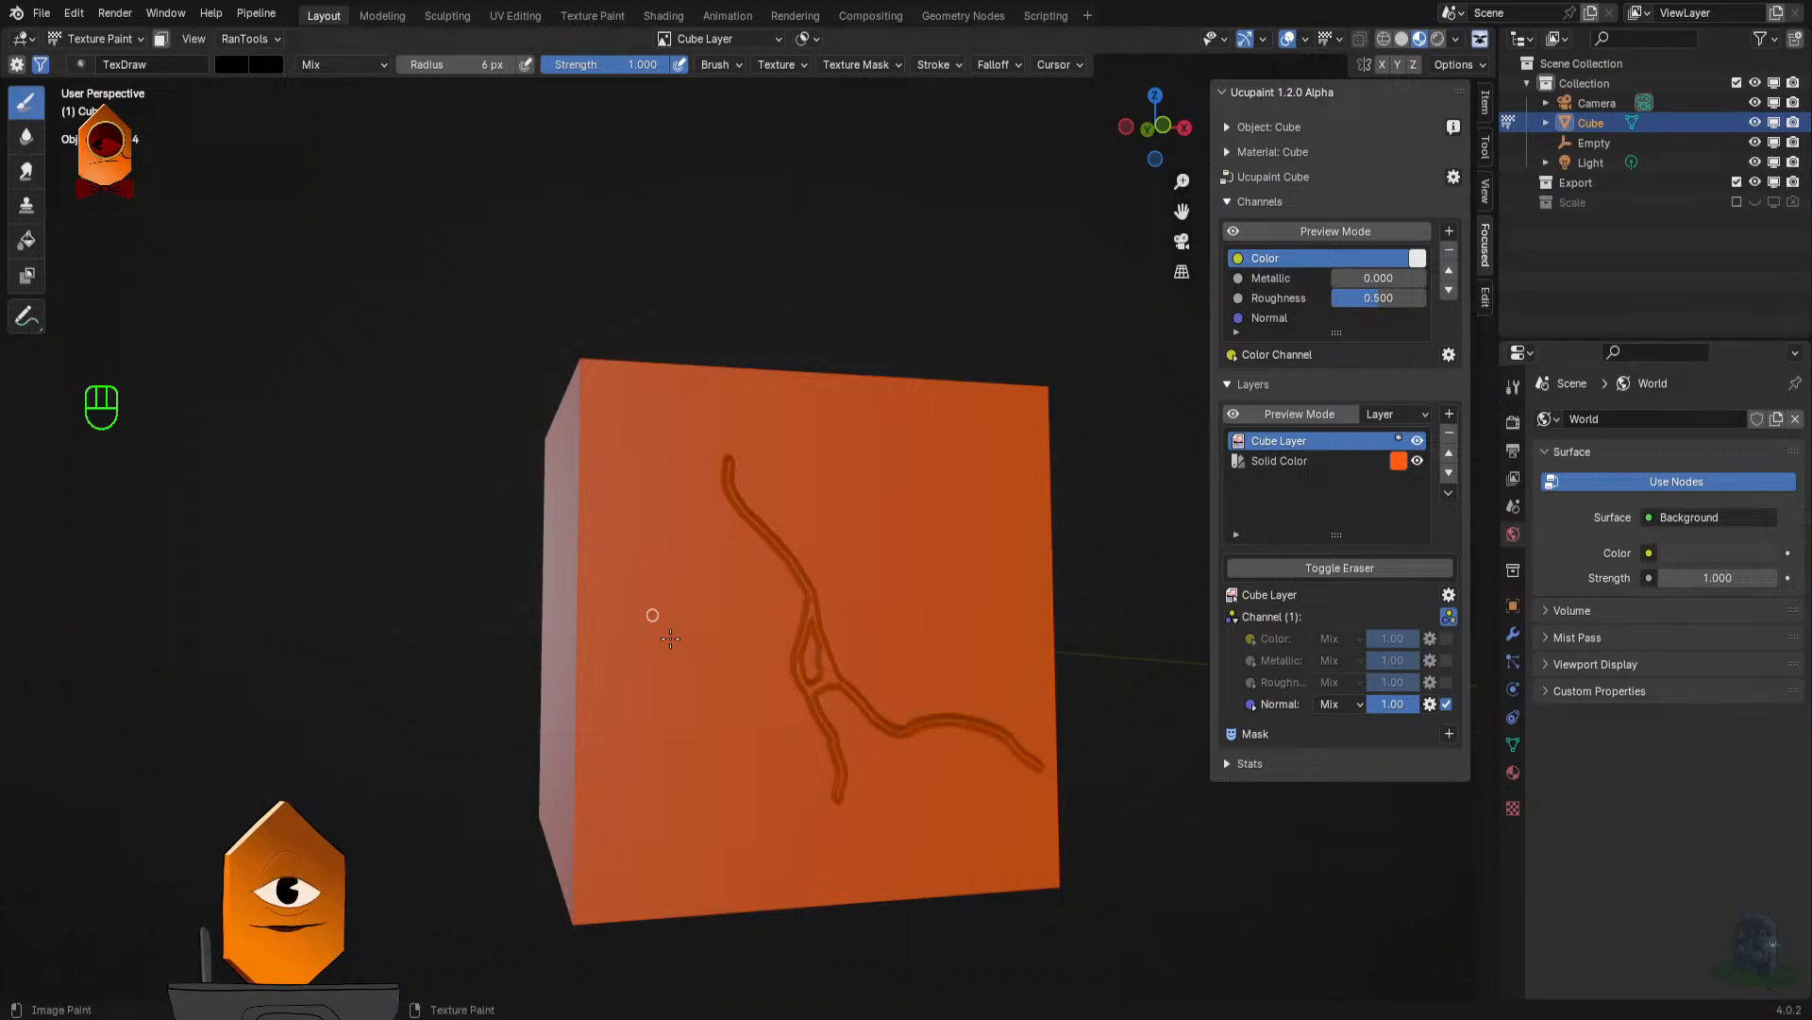
pyautogui.moveTo(959, 660)
pyautogui.mouseDown()
pyautogui.moveTo(1004, 663)
pyautogui.moveTo(825, 648)
pyautogui.moveTo(847, 651)
pyautogui.mouseUp()
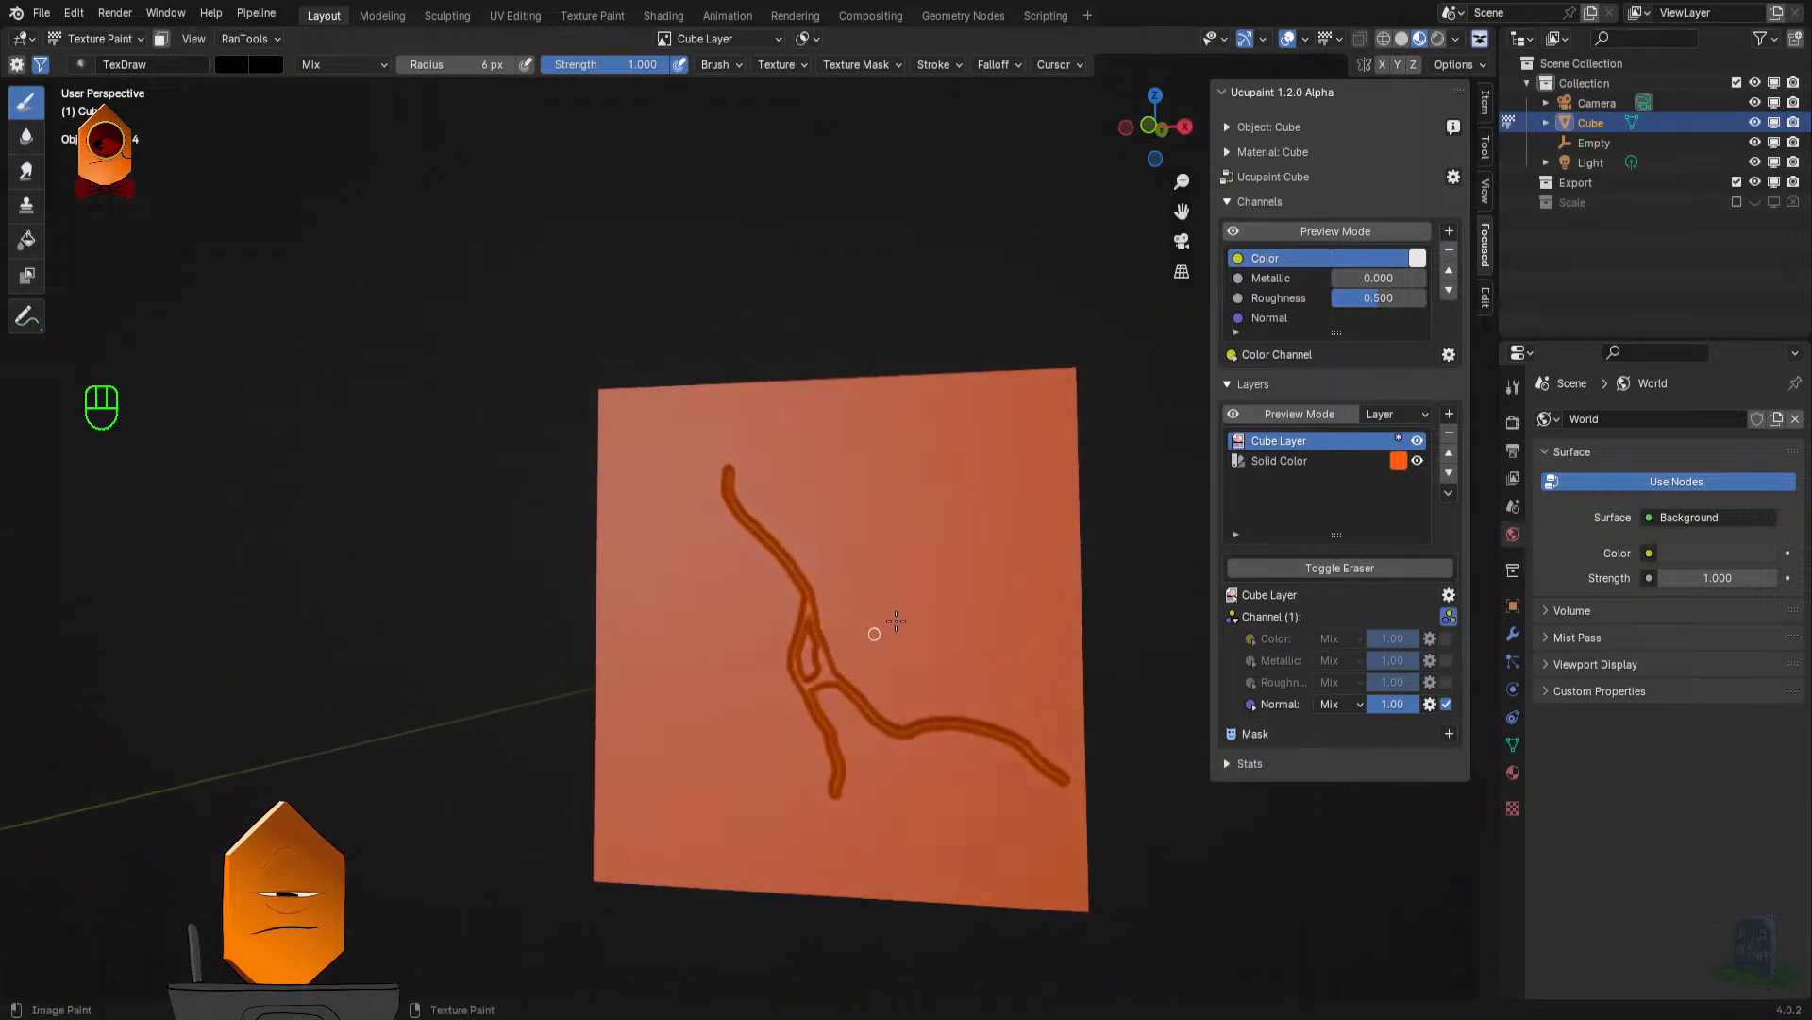
pyautogui.moveTo(852, 586)
pyautogui.mouseDown()
pyautogui.moveTo(790, 658)
pyautogui.moveTo(910, 668)
pyautogui.mouseUp()
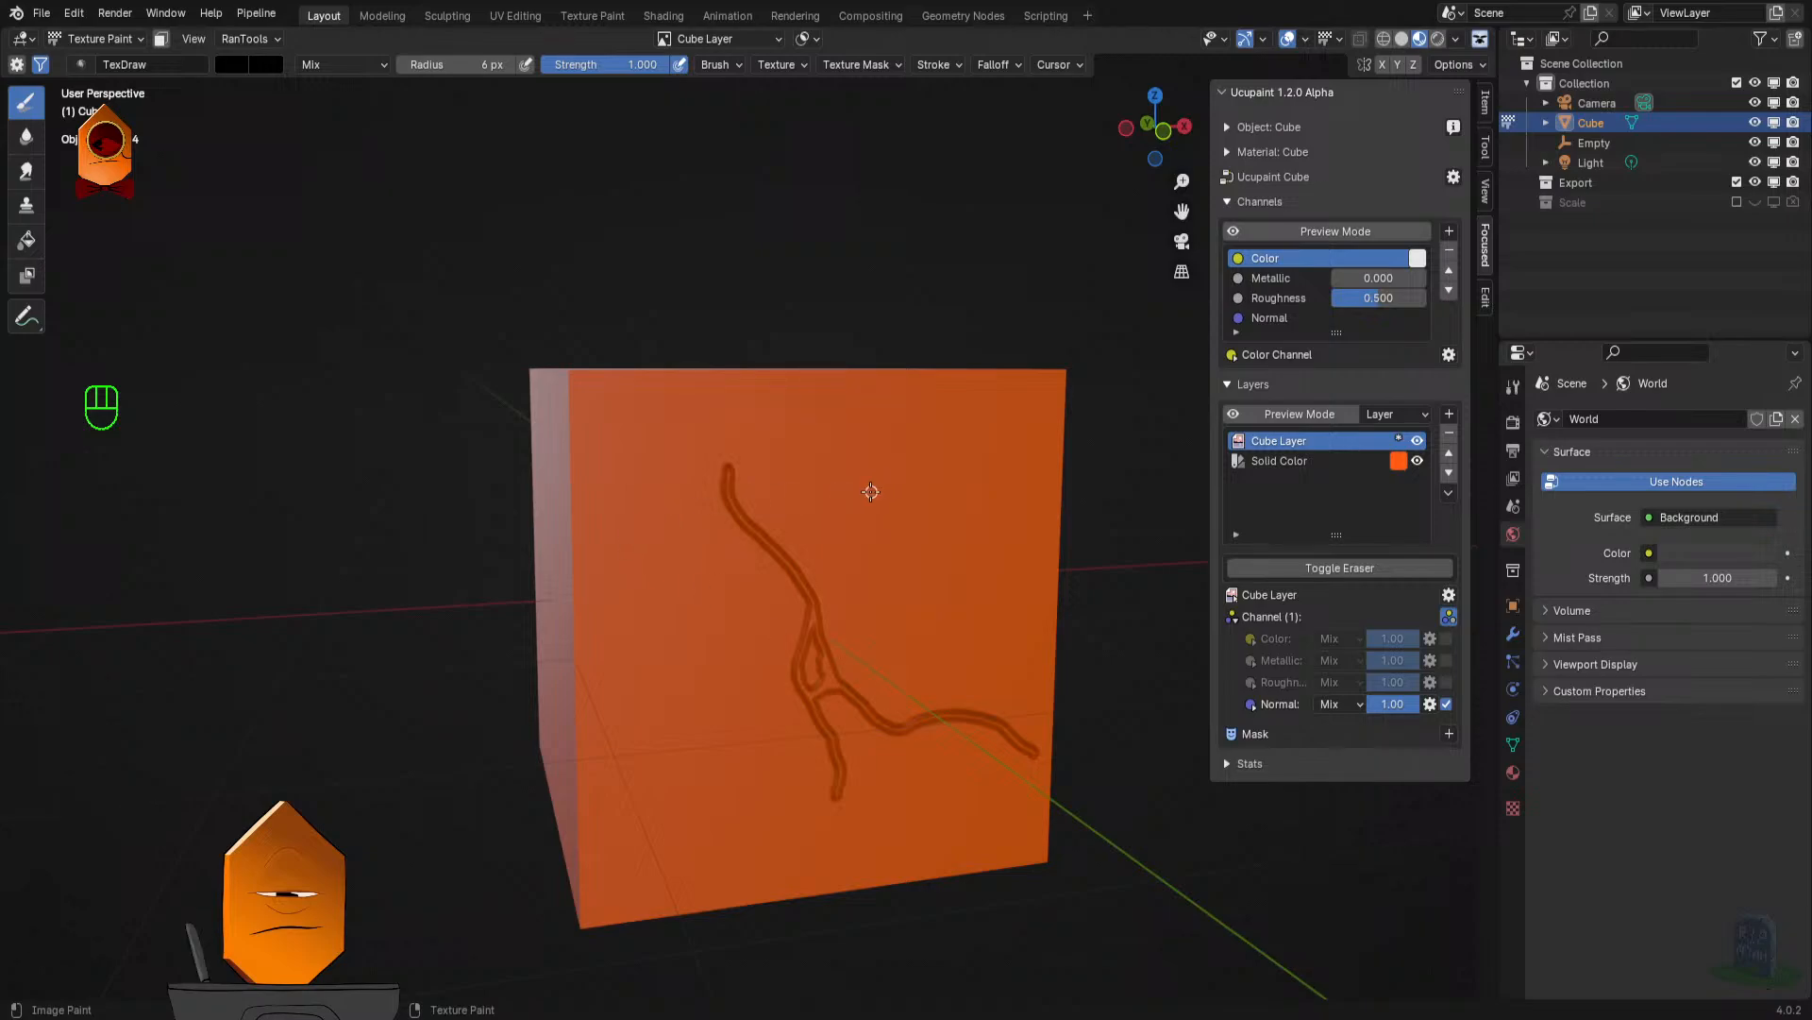
# - Quit Blender without saving, return to the sphere canvas in Clip Studio Paint, and save the mat studies feb 19 file
pyautogui.hotkey('ctrl', 'q')
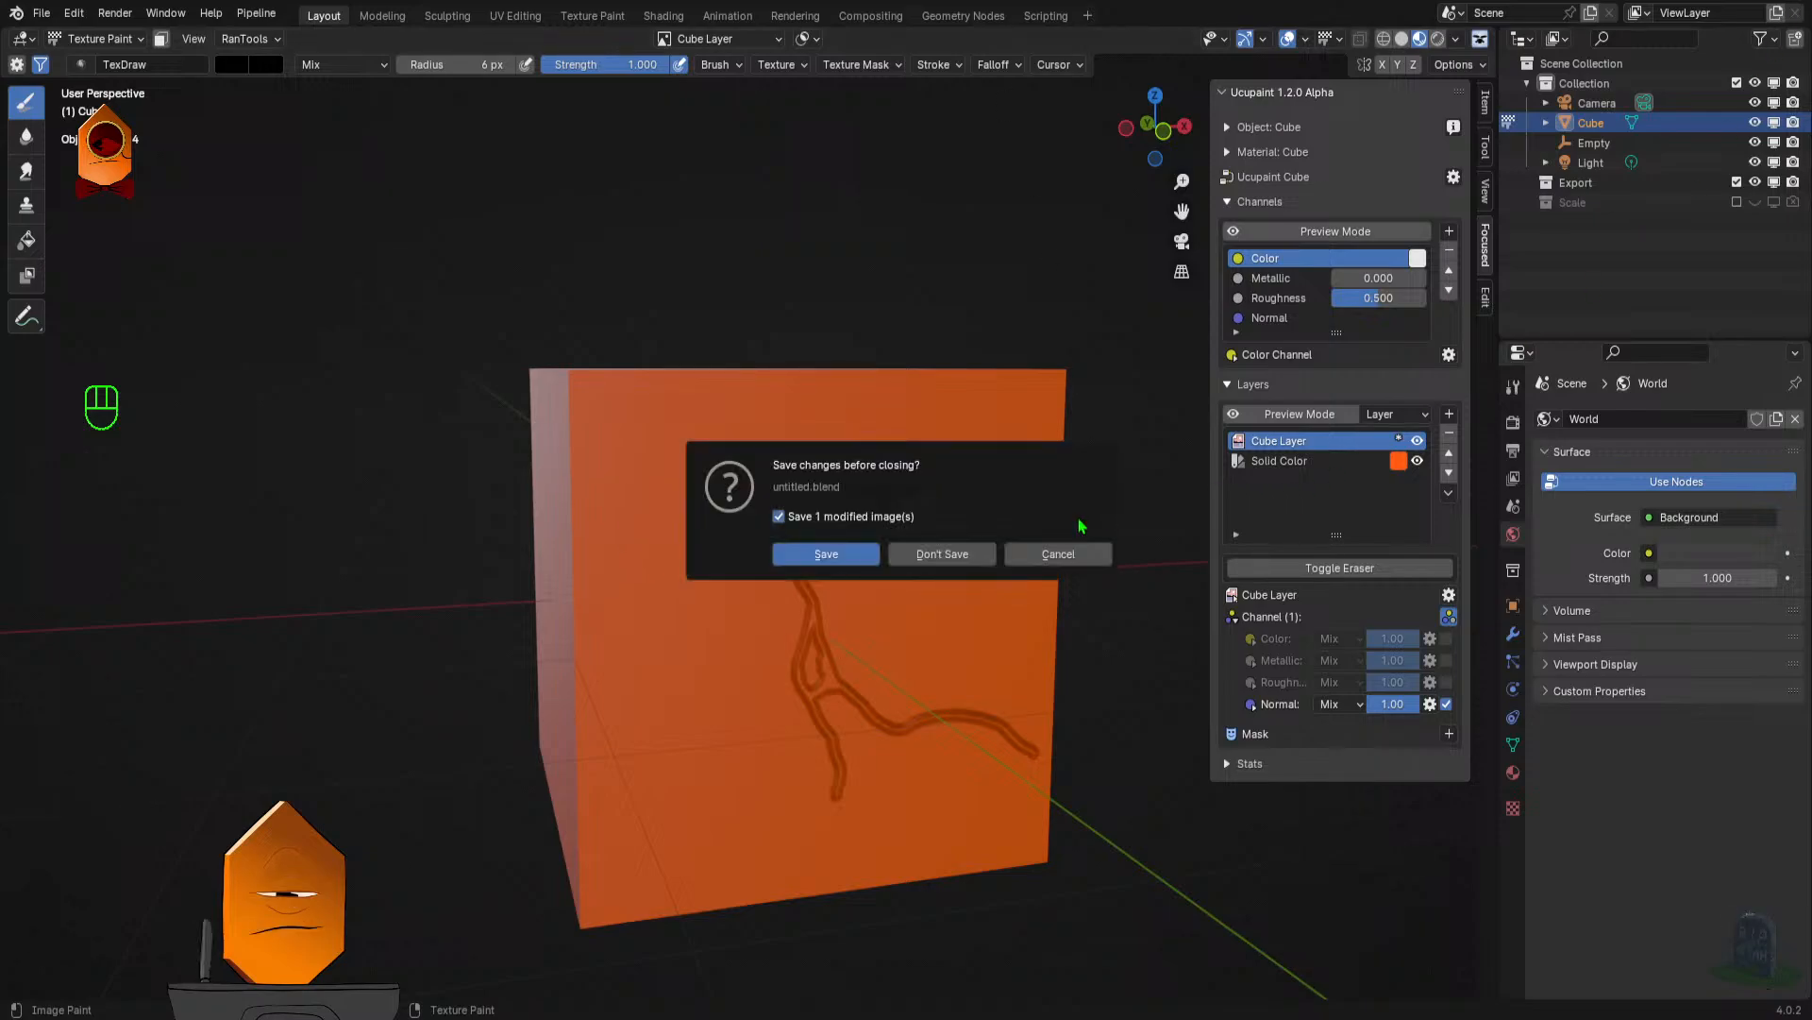
pyautogui.click(940, 559)
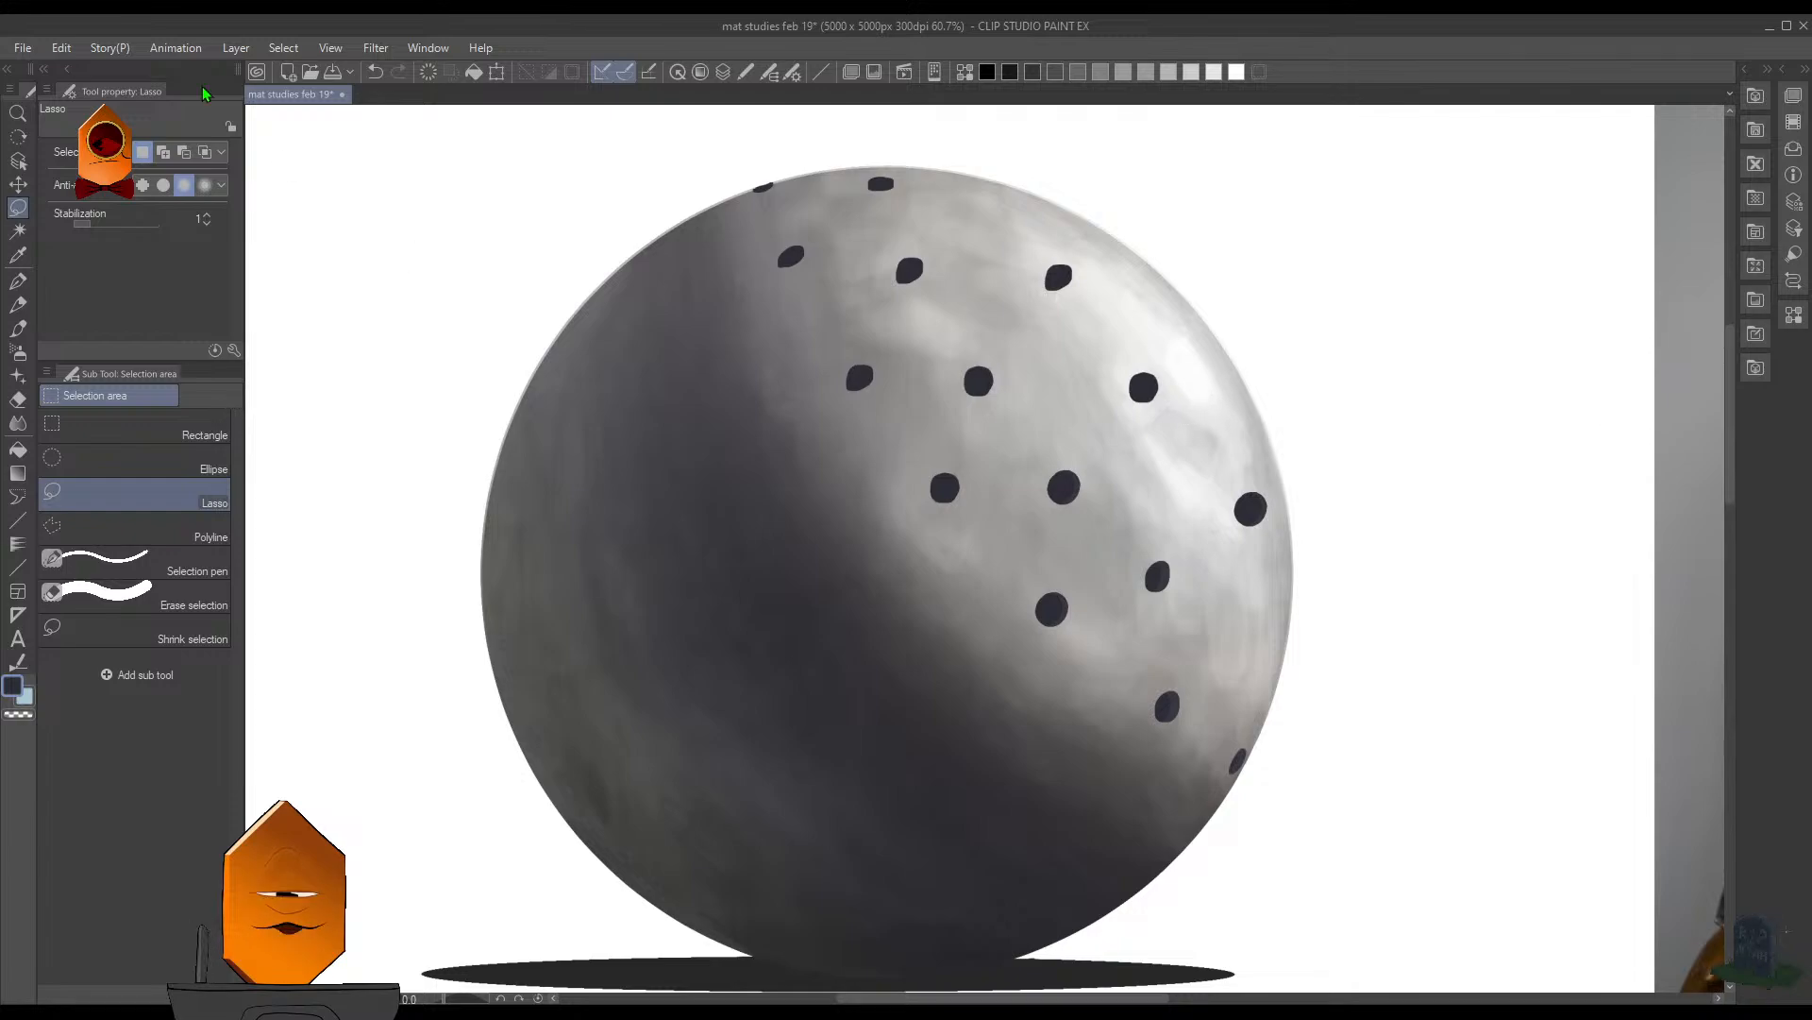
pyautogui.moveTo(922, 358); pyautogui.dragTo(873, 405)
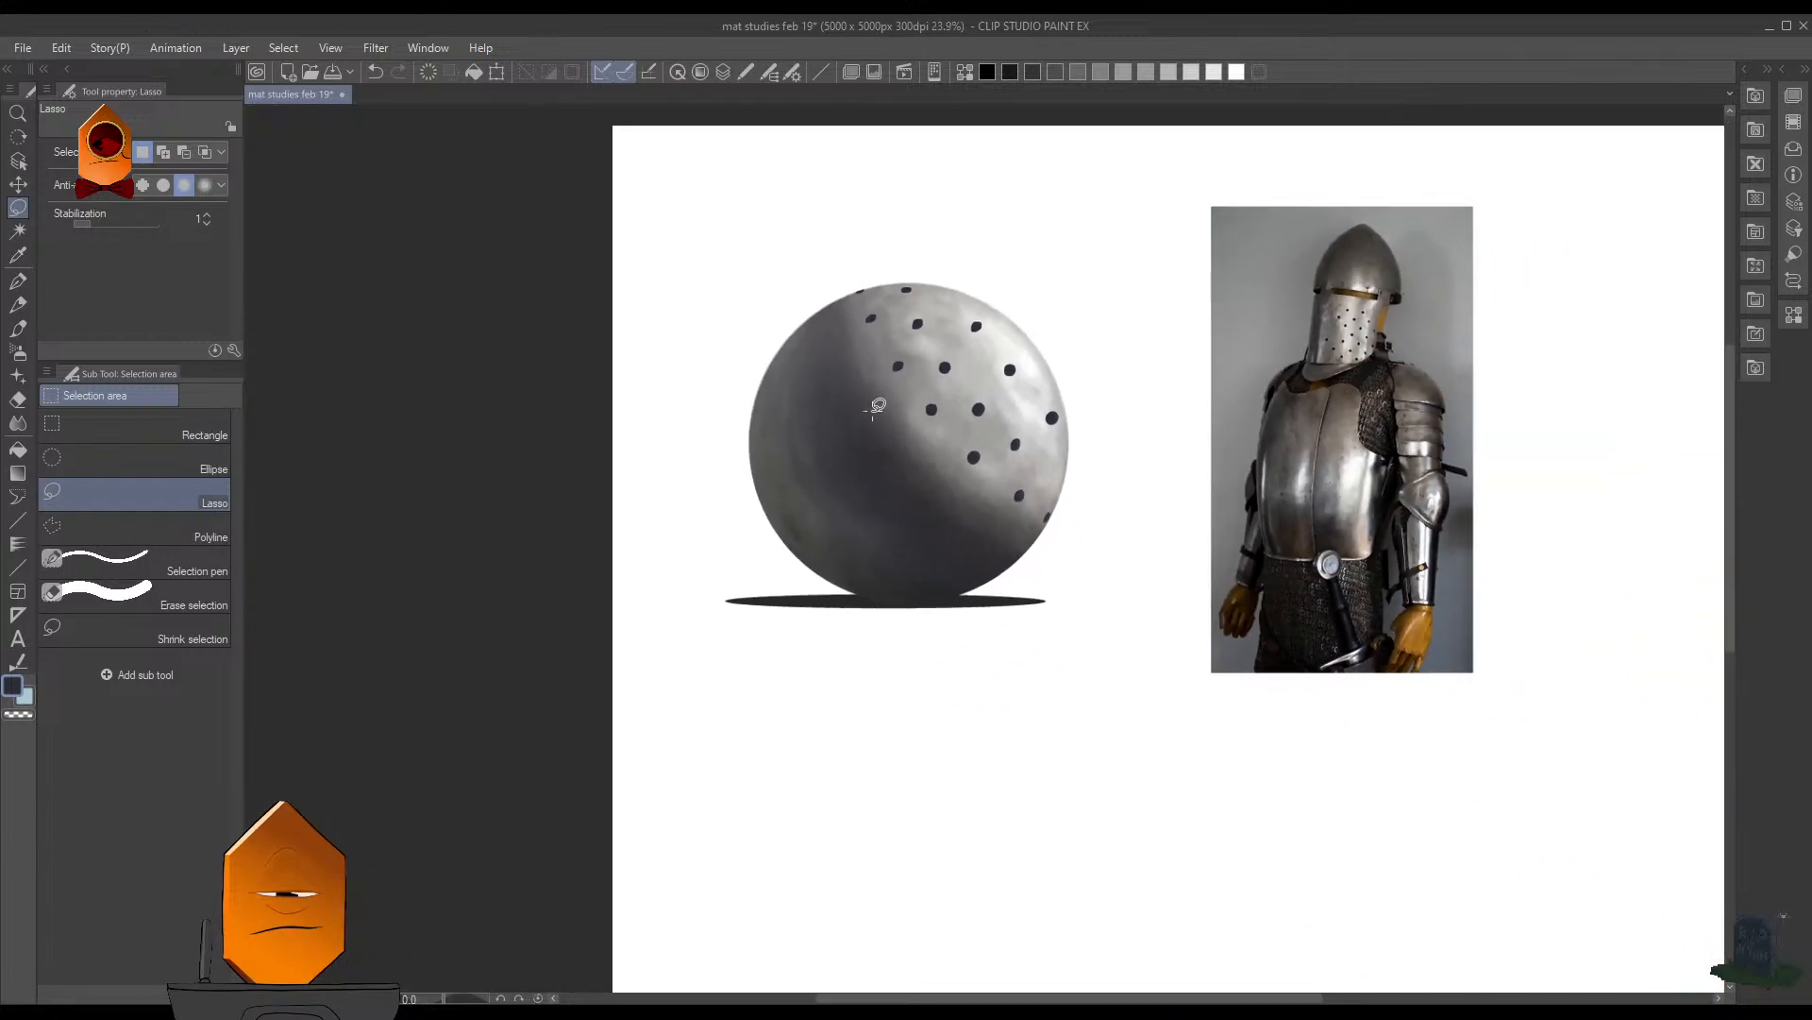
pyautogui.hotkey('ctrl', 's')
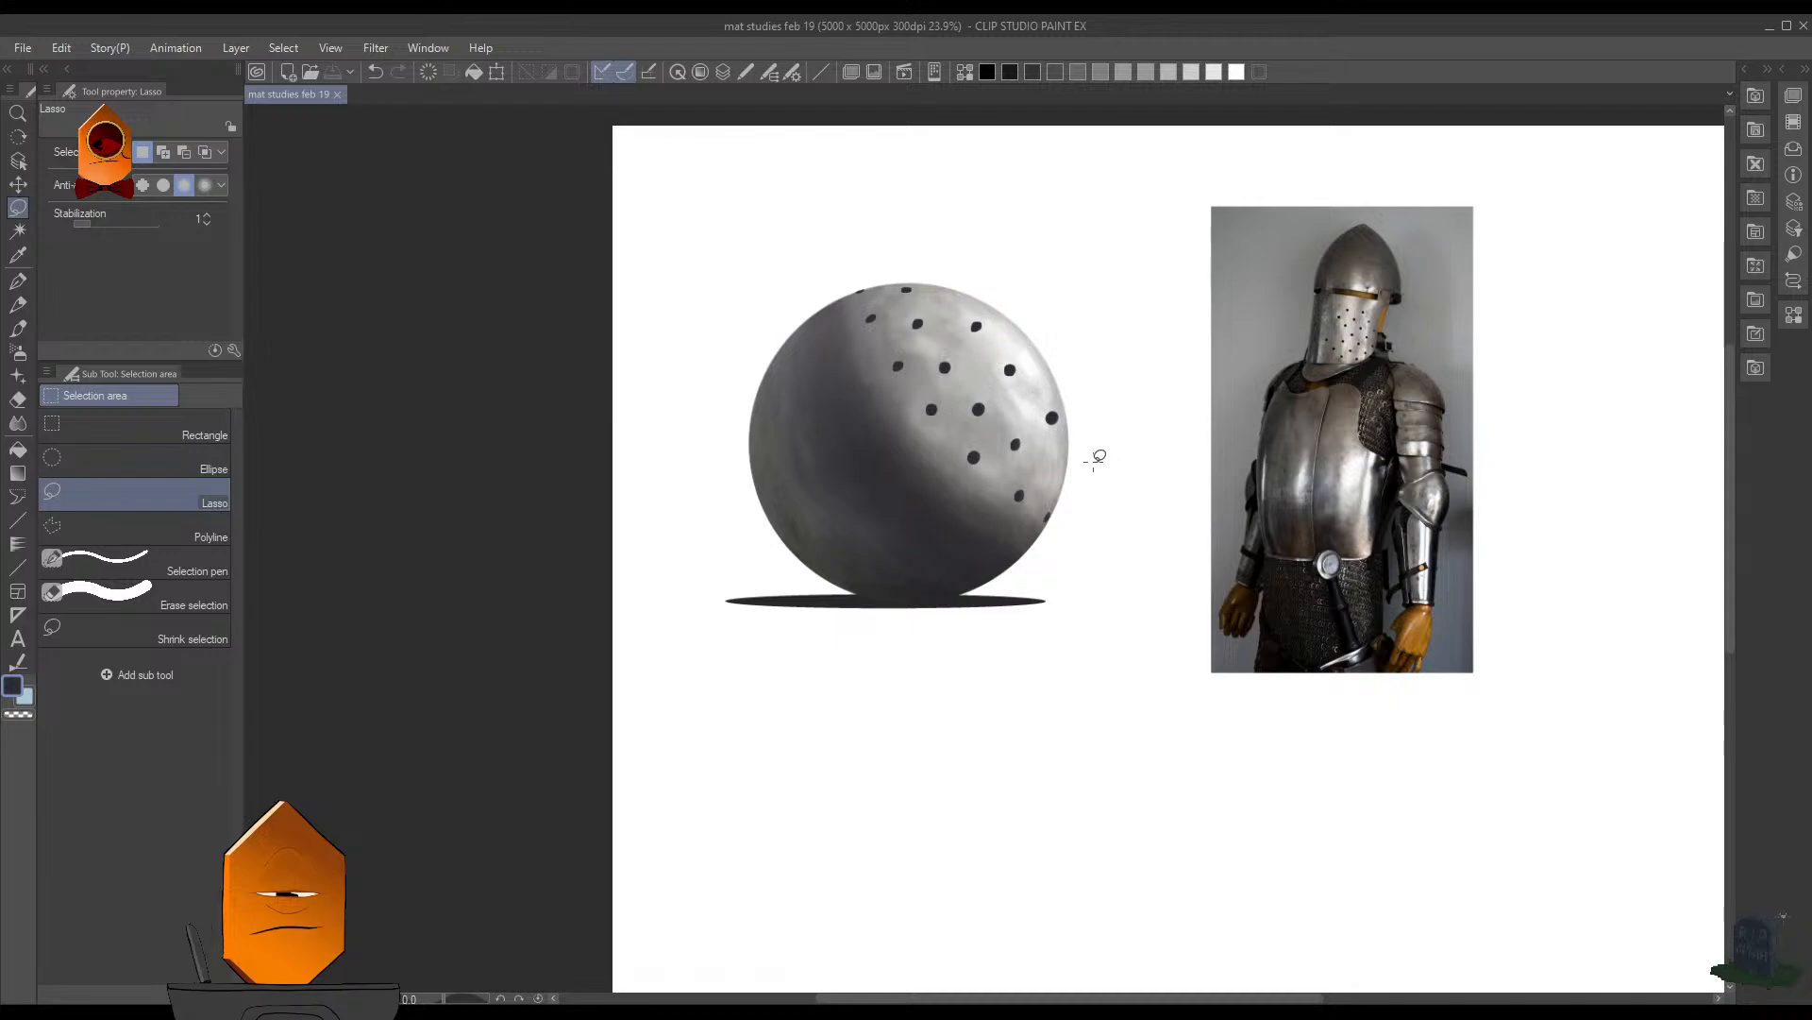
# - Erase the hole nearest the bright highlight on the sphere's right side and trim the neighbouring hole above it
pyautogui.scroll(4, 1092, 378)
pyautogui.scroll(2, 1100, 416)
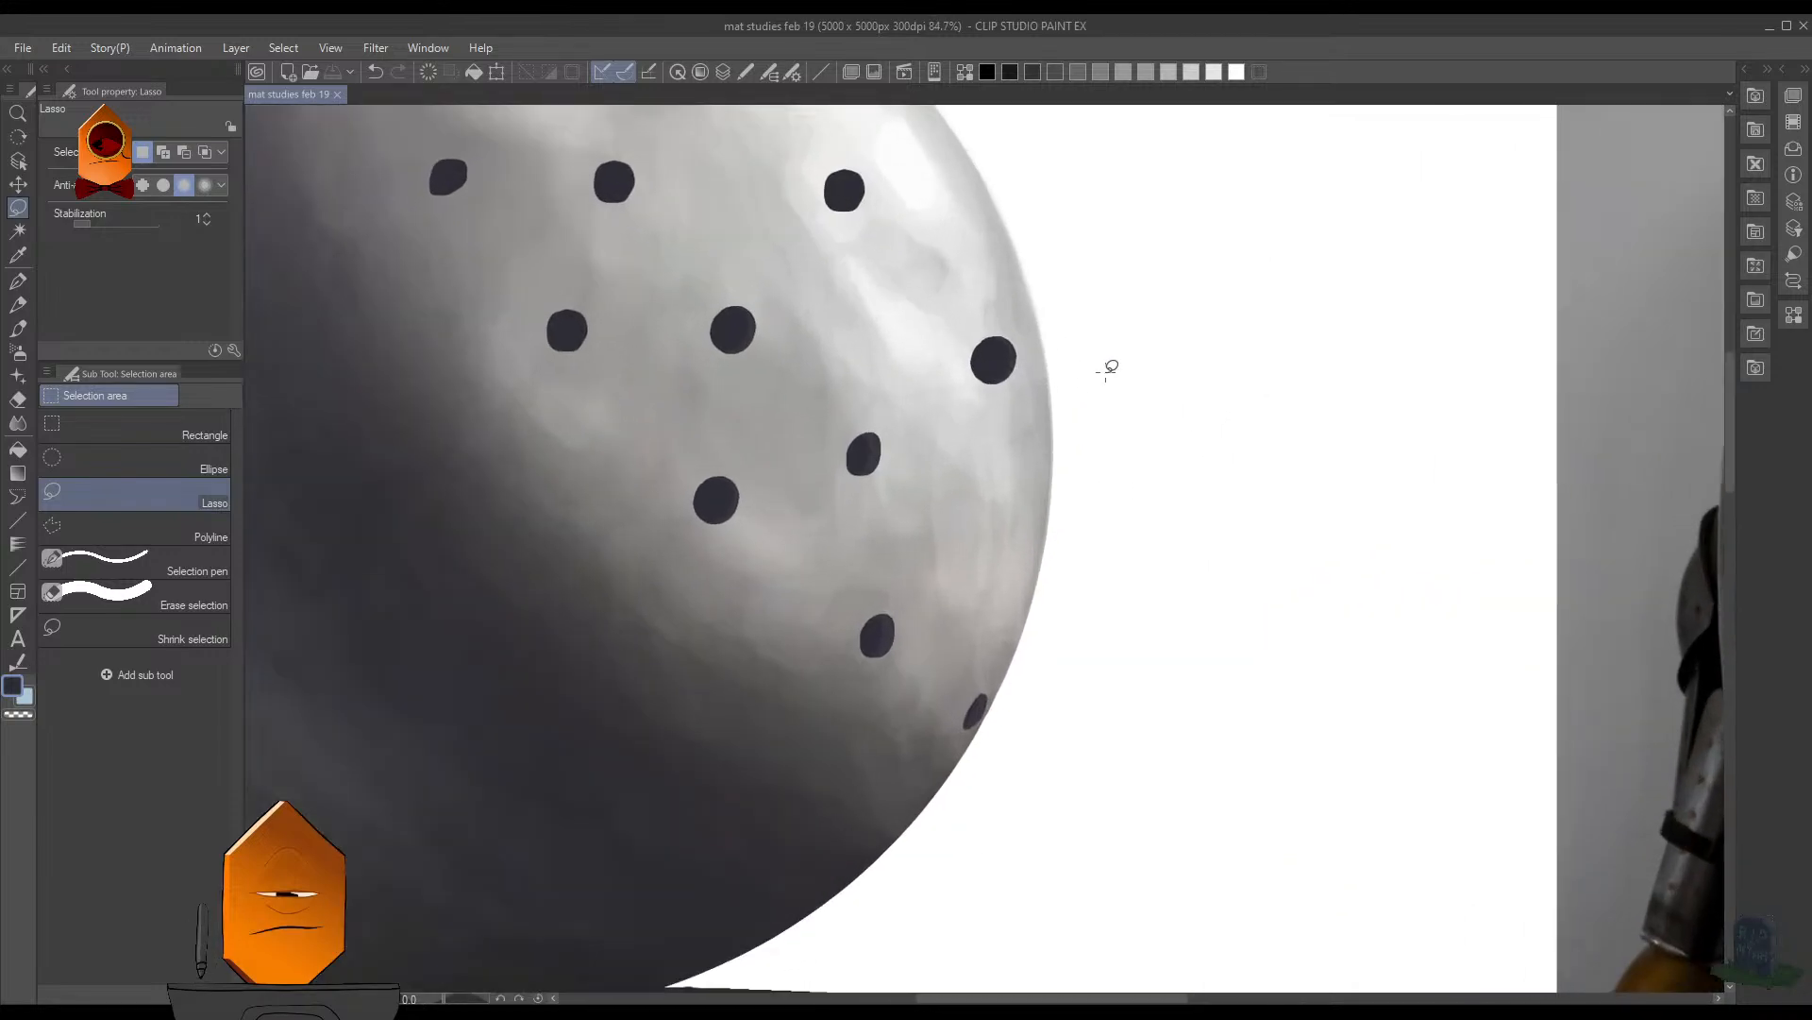
pyautogui.press('e')
pyautogui.moveTo(1086, 529); pyautogui.dragTo(1076, 586)
pyautogui.scroll(-3, 1121, 453)
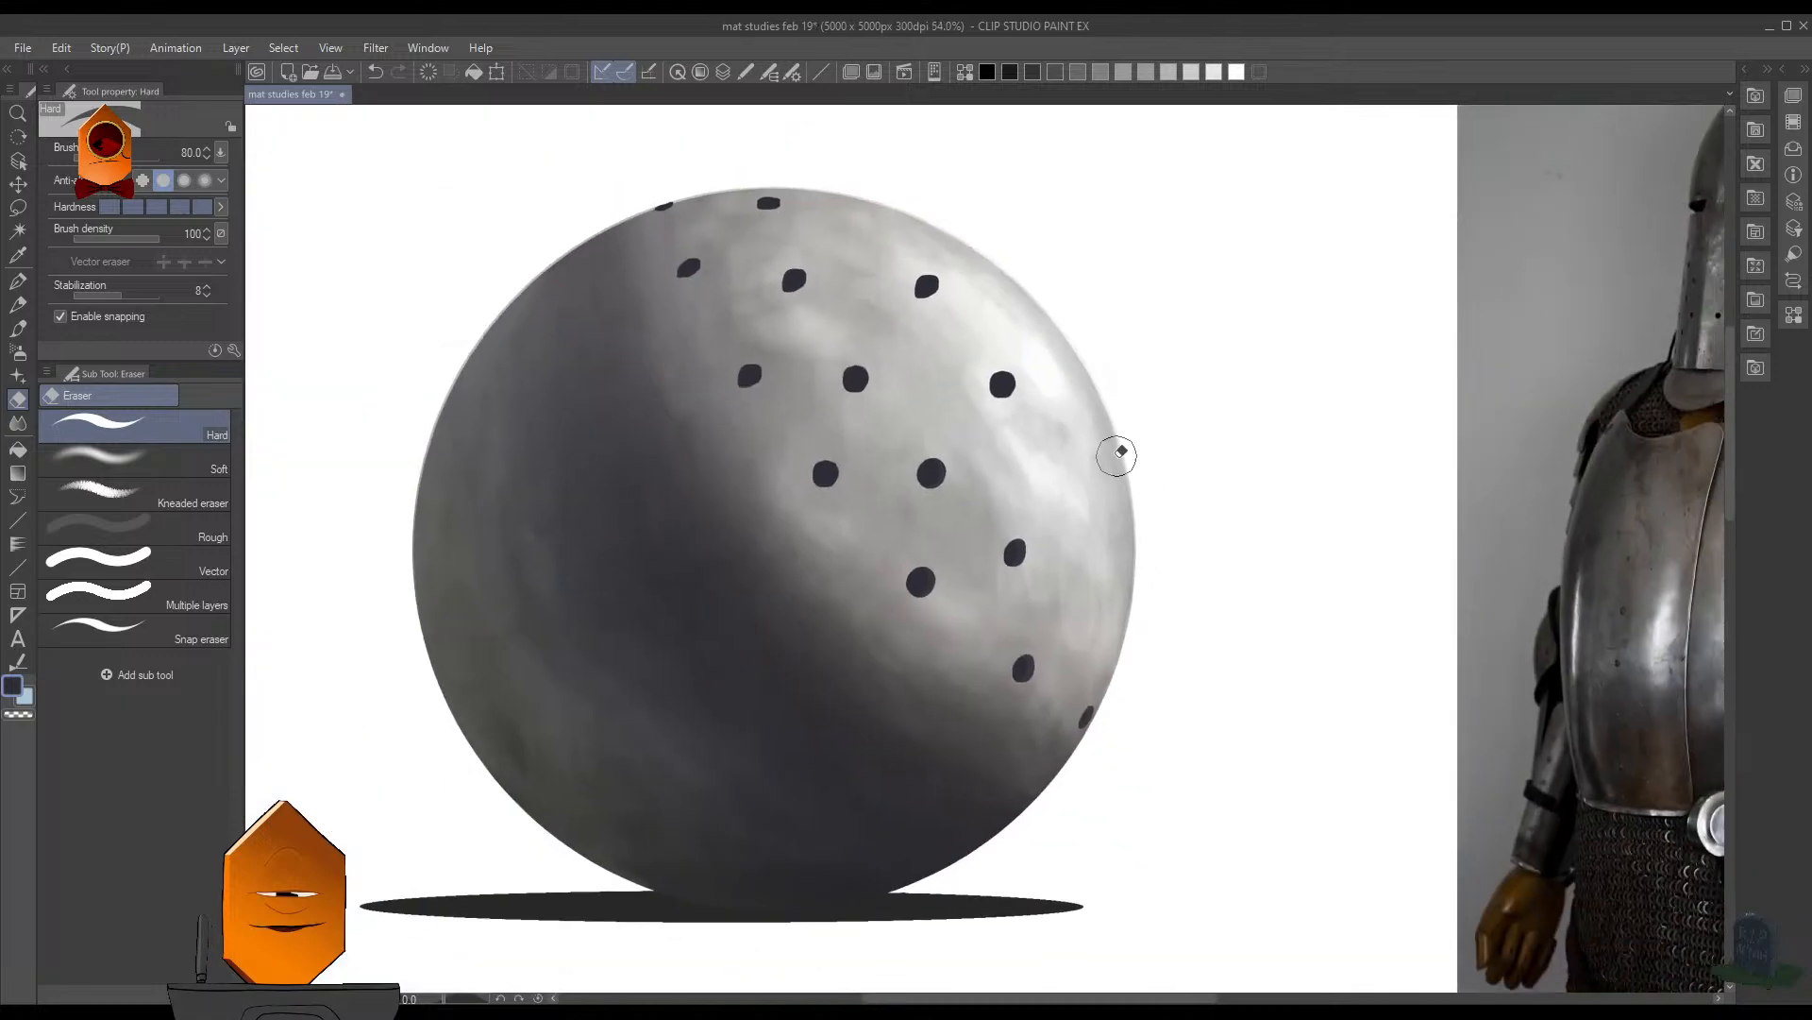
pyautogui.scroll(2, 1046, 519)
pyautogui.moveTo(1050, 475)
pyautogui.mouseDown()
pyautogui.moveTo(955, 361)
pyautogui.moveTo(918, 379)
pyautogui.mouseUp()
# - Paint a small dark hole near the sphere's upper edge, between the top rim hole and the highlight, redoing the attempts
pyautogui.press('p')
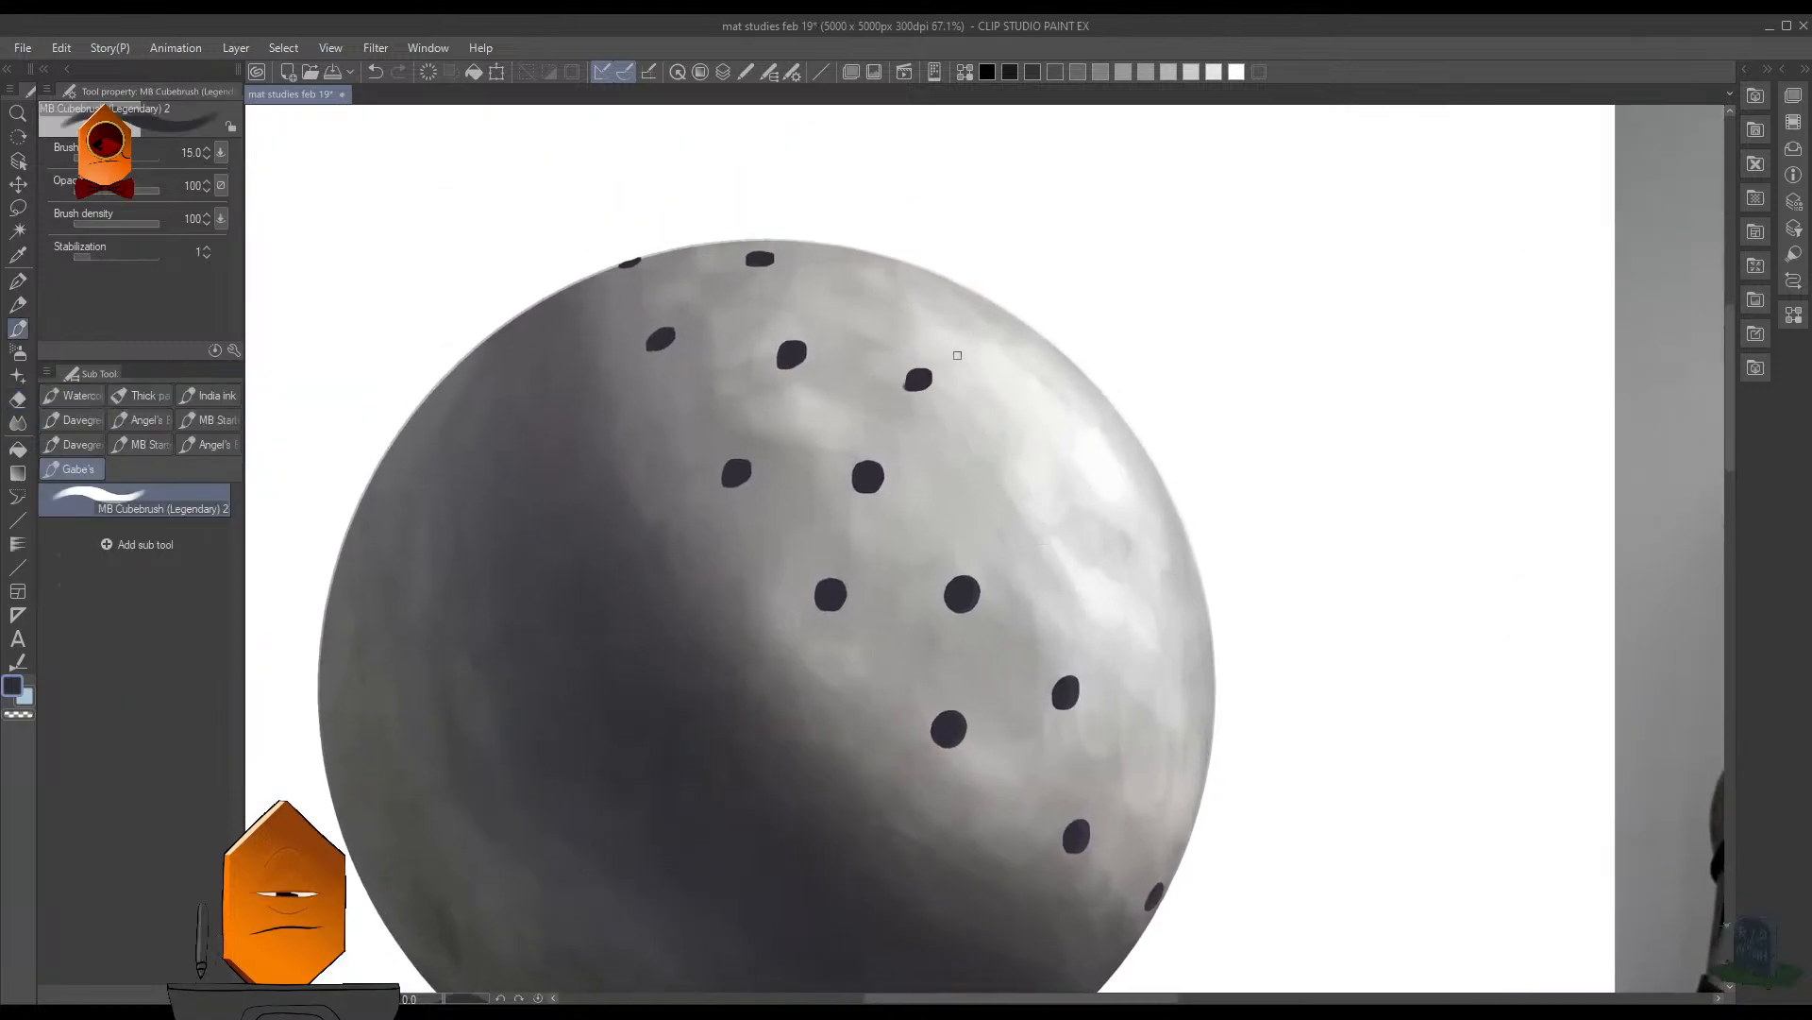
pyautogui.click(882, 279)
pyautogui.hotkey('ctrl', 'z')
pyautogui.click(869, 283)
pyautogui.hotkey('ctrl', 'z')
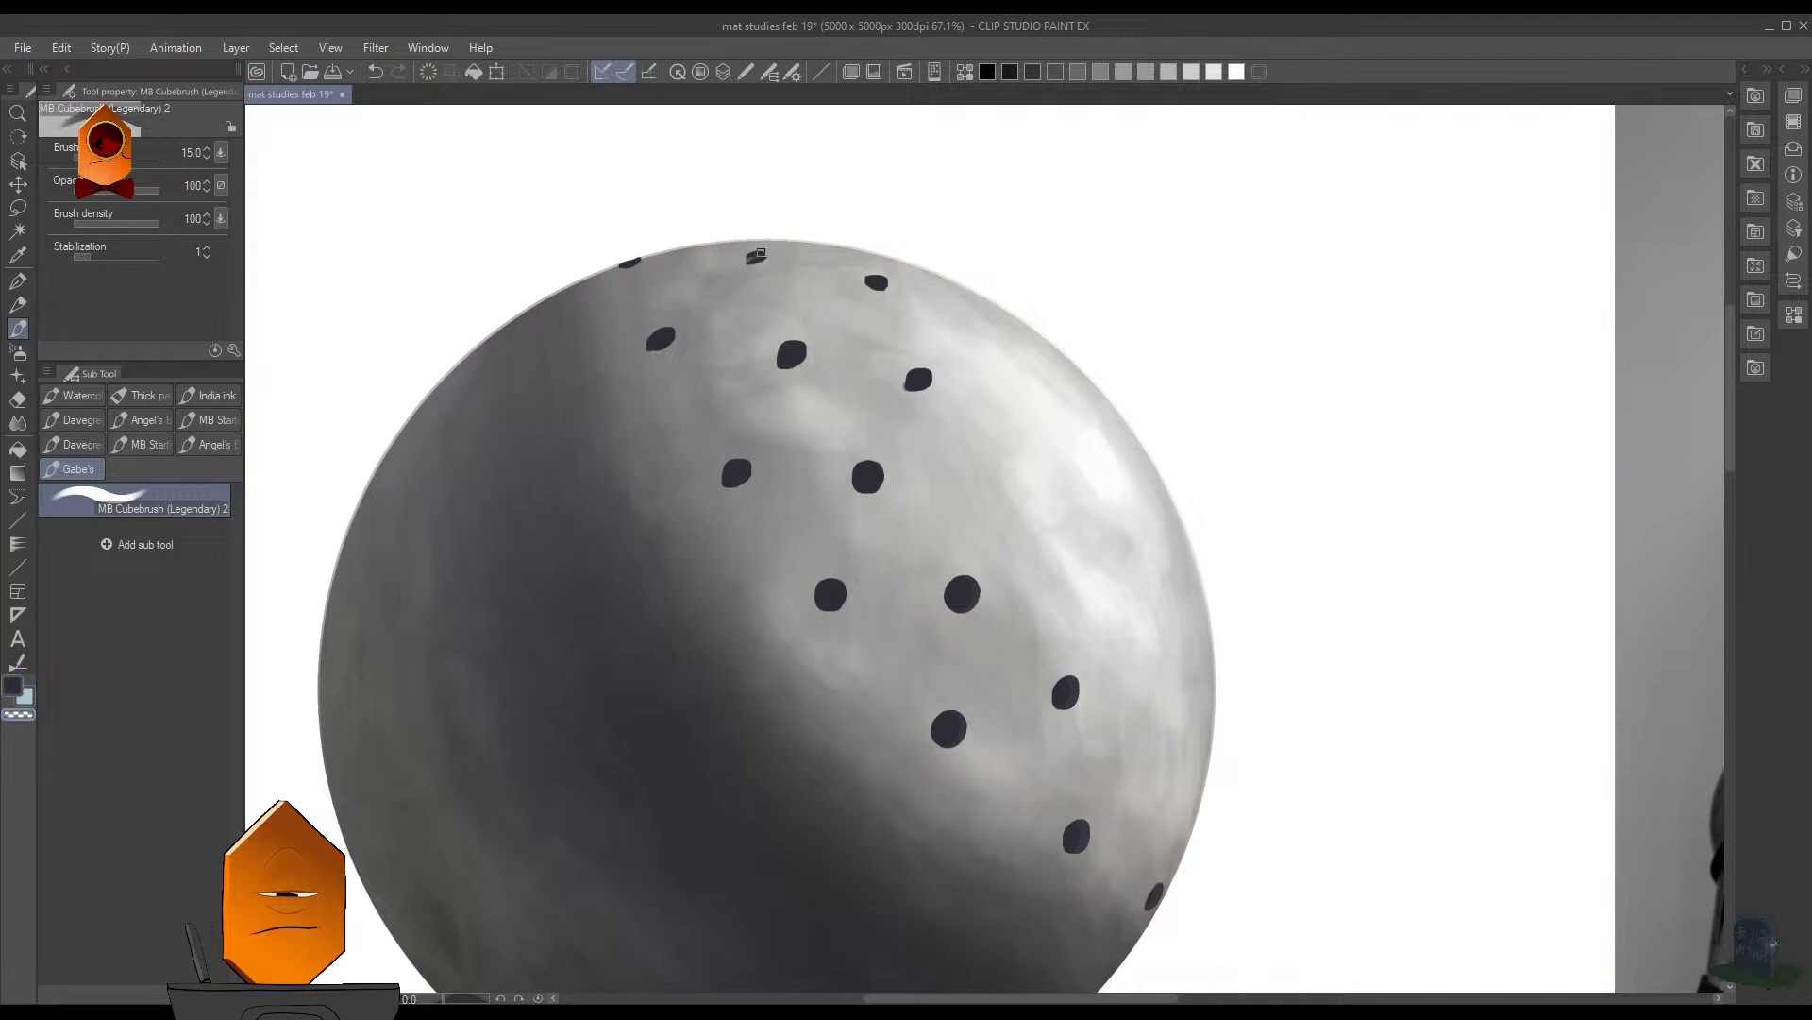
# - Repaint the hole at the sphere's top rim and trim it with transparent colour into a flat ellipse
pyautogui.moveTo(763, 253); pyautogui.dragTo(778, 261)
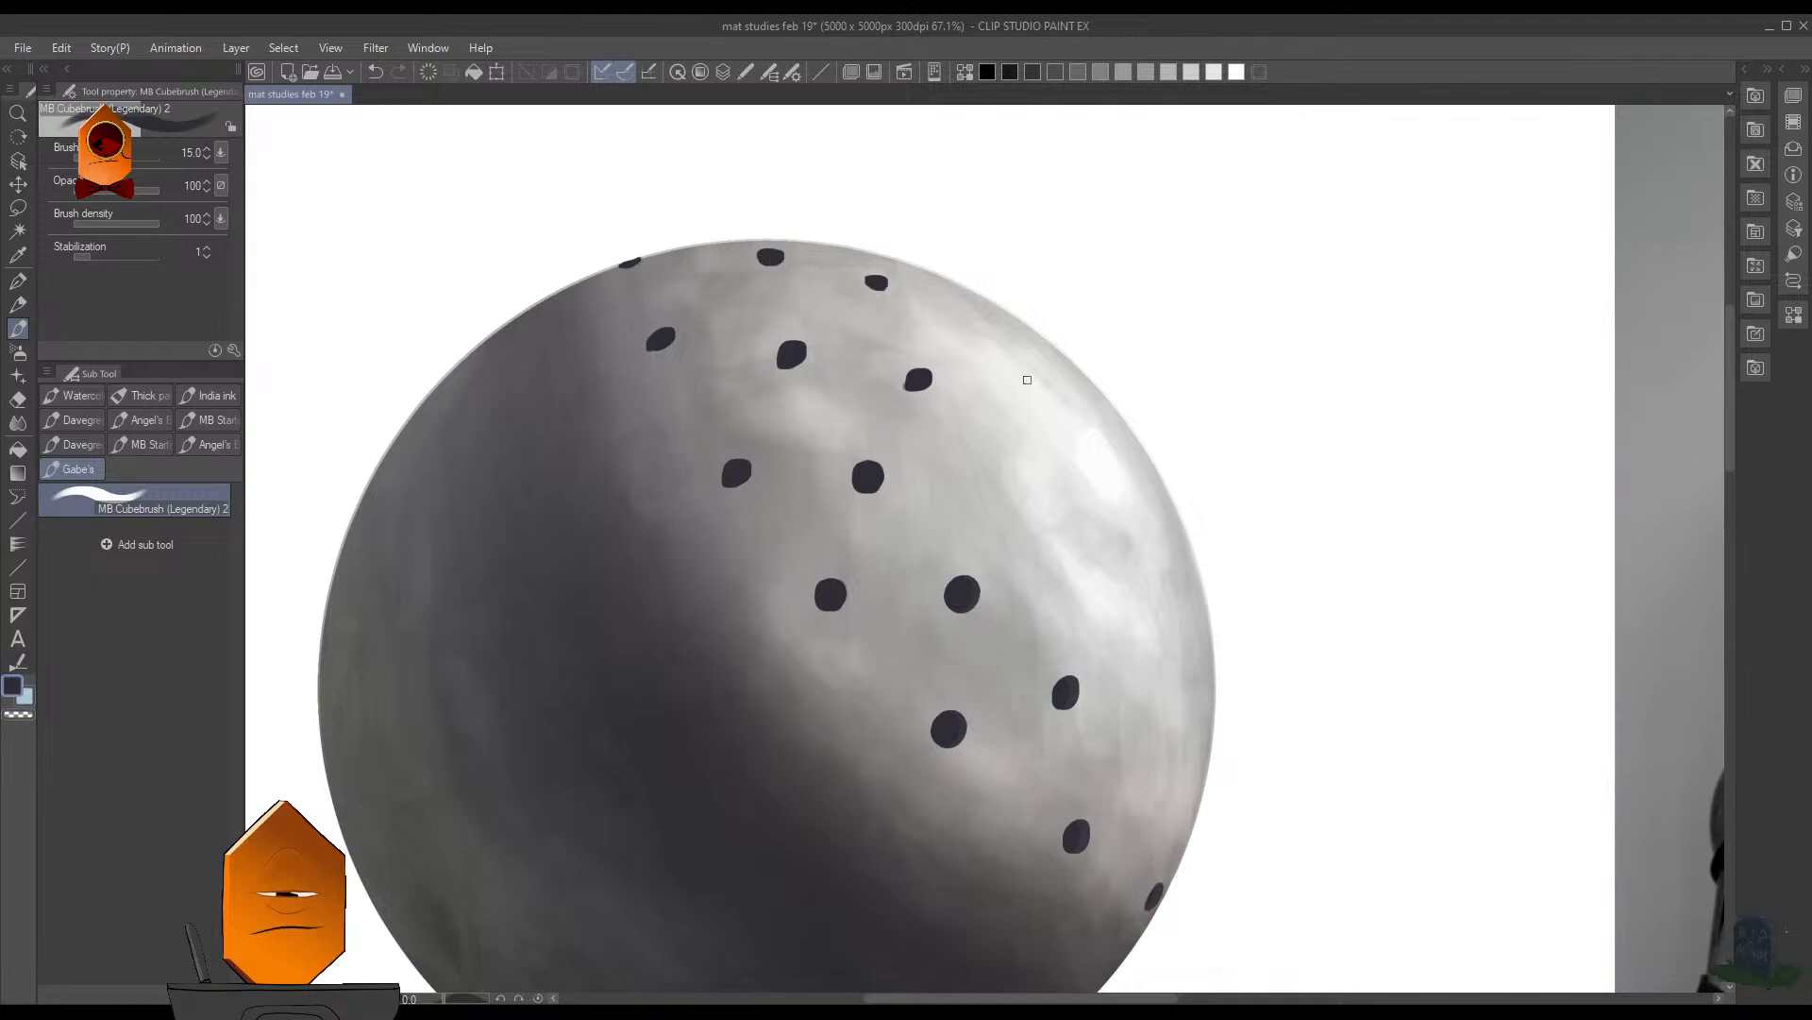
pyautogui.hotkey('ctrl', 'z')
pyautogui.moveTo(755, 262)
pyautogui.mouseDown()
pyautogui.moveTo(795, 261)
pyautogui.moveTo(752, 248)
pyautogui.moveTo(769, 248)
pyautogui.mouseUp()
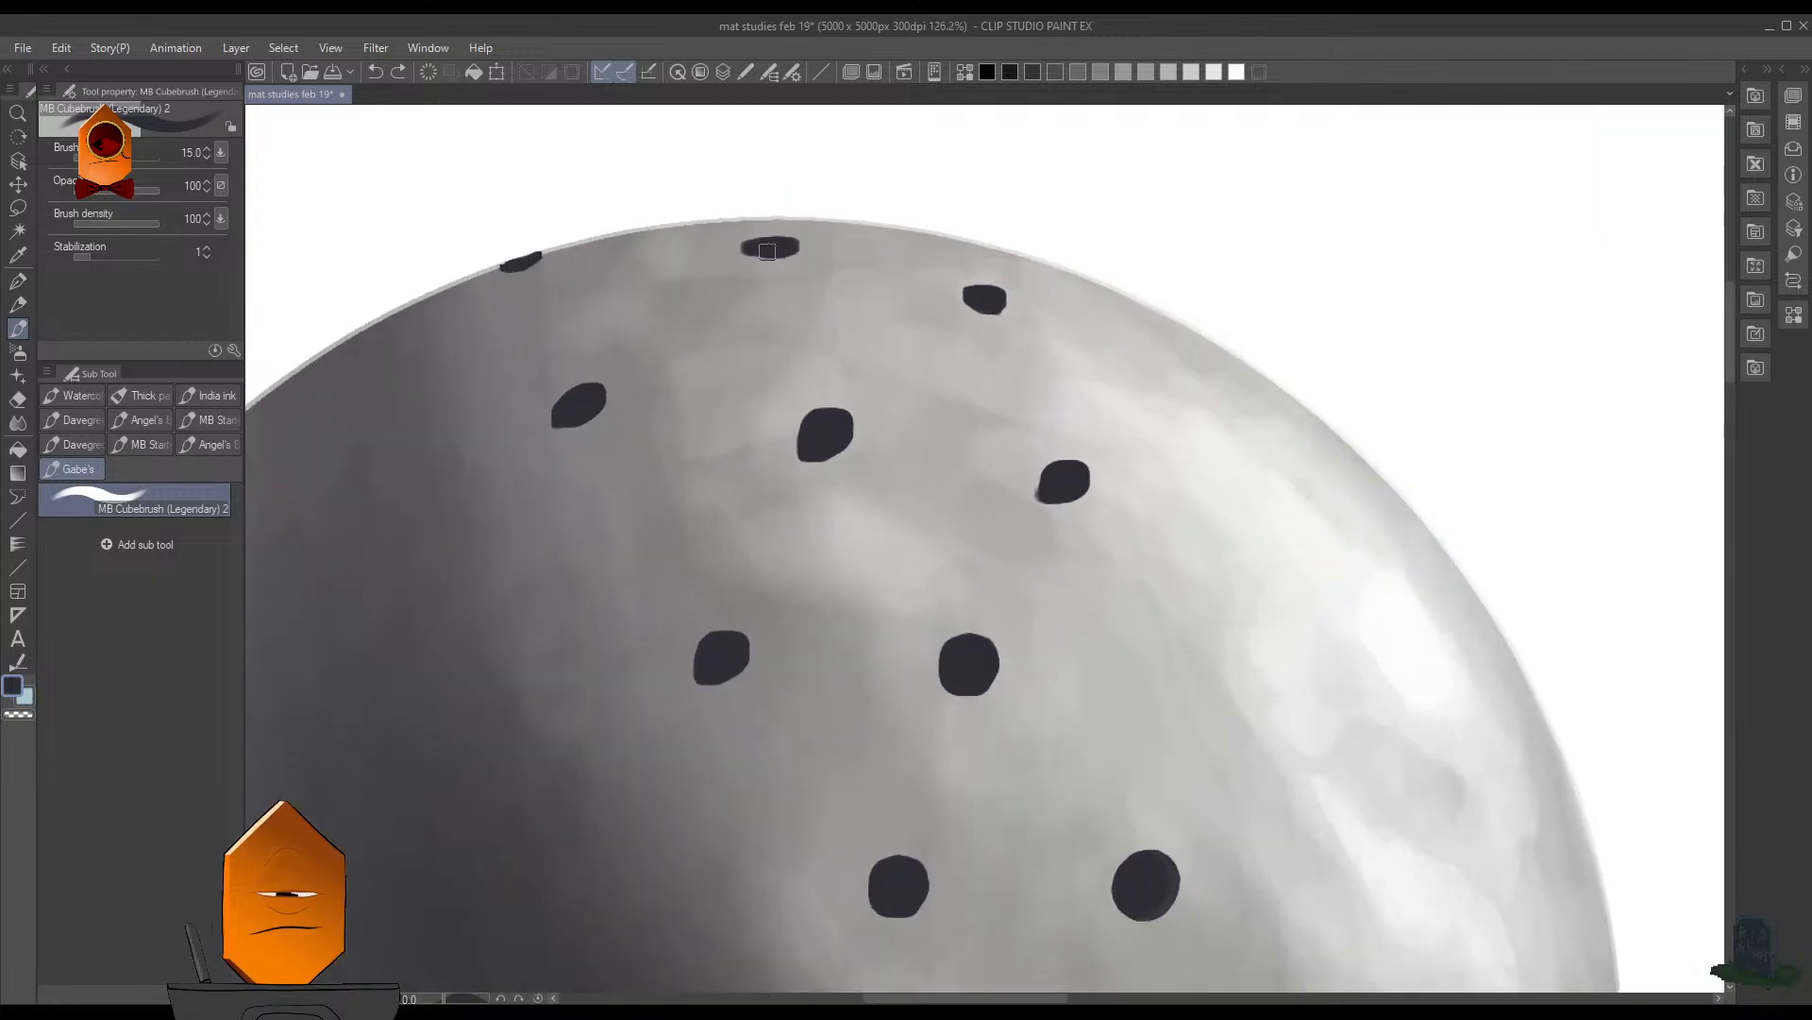
pyautogui.moveTo(970, 277); pyautogui.dragTo(892, 366)
pyautogui.moveTo(1083, 381); pyautogui.dragTo(1054, 366)
pyautogui.press('c')
pyautogui.moveTo(773, 221); pyautogui.dragTo(792, 234)
pyautogui.press('c')
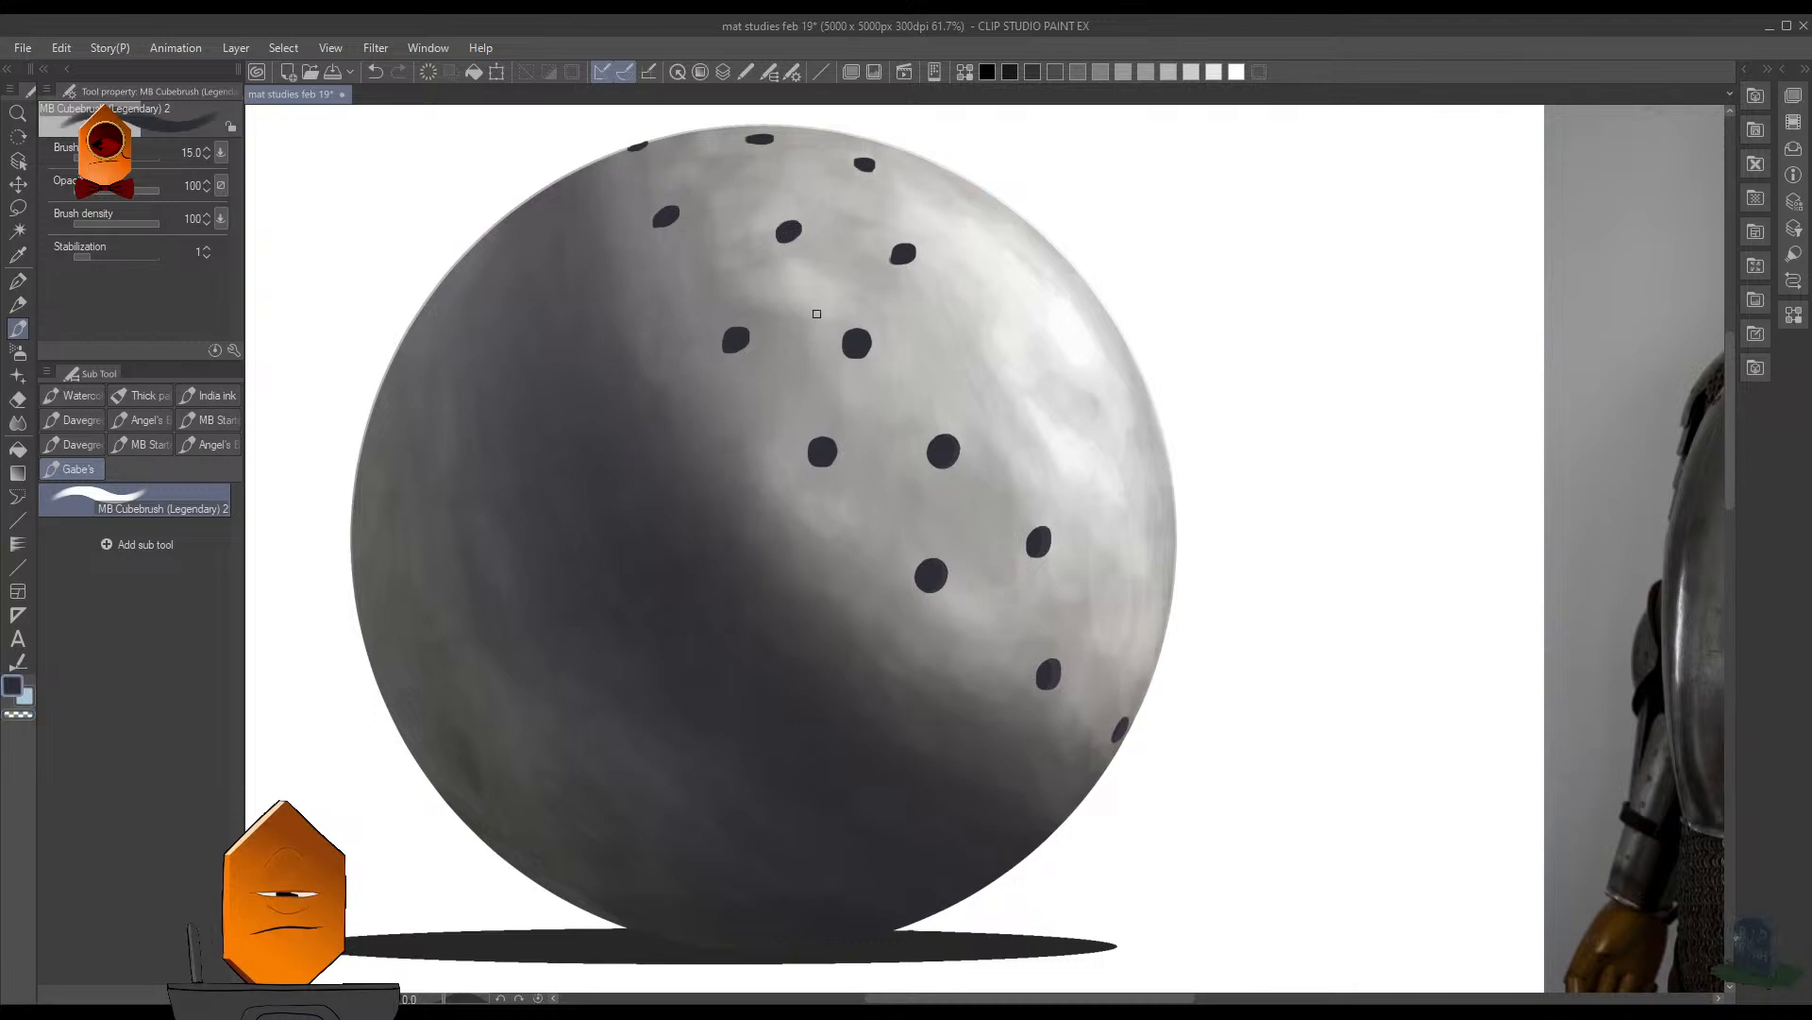
# - Reshape the hole below the highlight with dark and transparent colour, and paint a new hole between it and the right rim
pyautogui.moveTo(1042, 489)
pyautogui.mouseDown()
pyautogui.moveTo(1008, 459)
pyautogui.moveTo(1005, 530)
pyautogui.mouseUp()
pyautogui.press('c')
pyautogui.press('c')
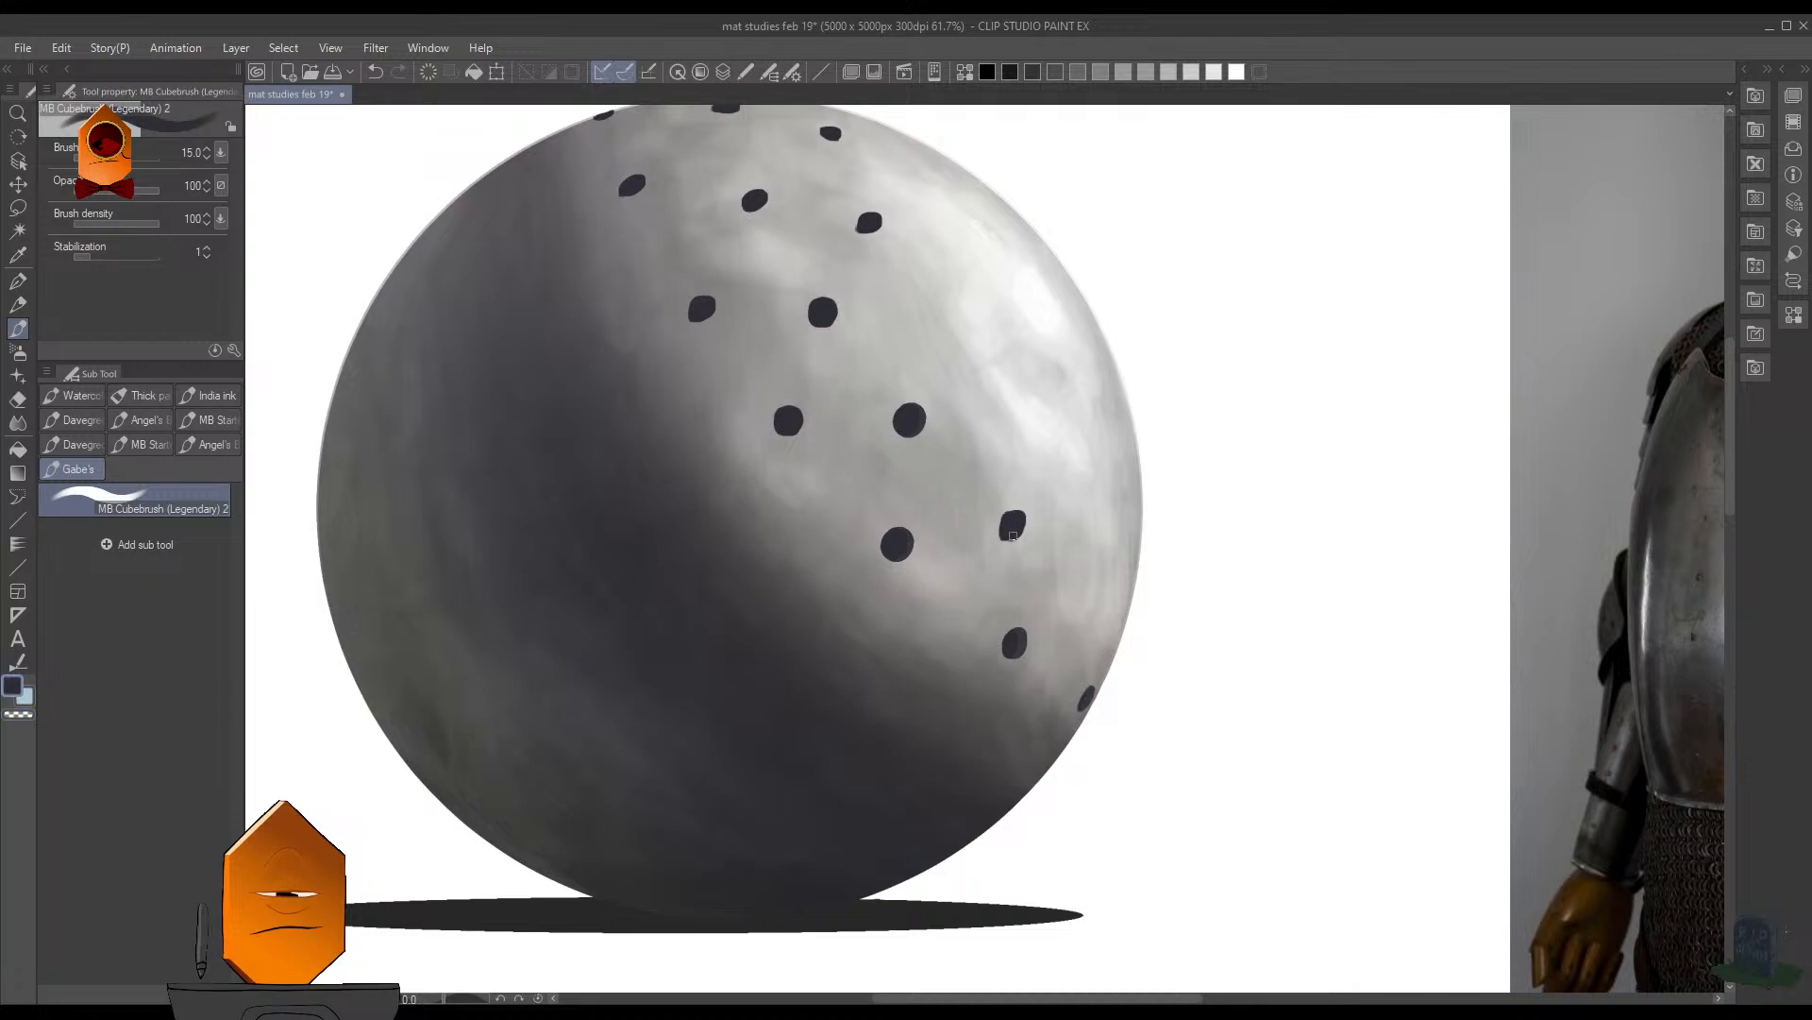
pyautogui.moveTo(1083, 612); pyautogui.dragTo(1085, 616)
pyautogui.scroll(-5, 1194, 449)
pyautogui.scroll(5, 1170, 311)
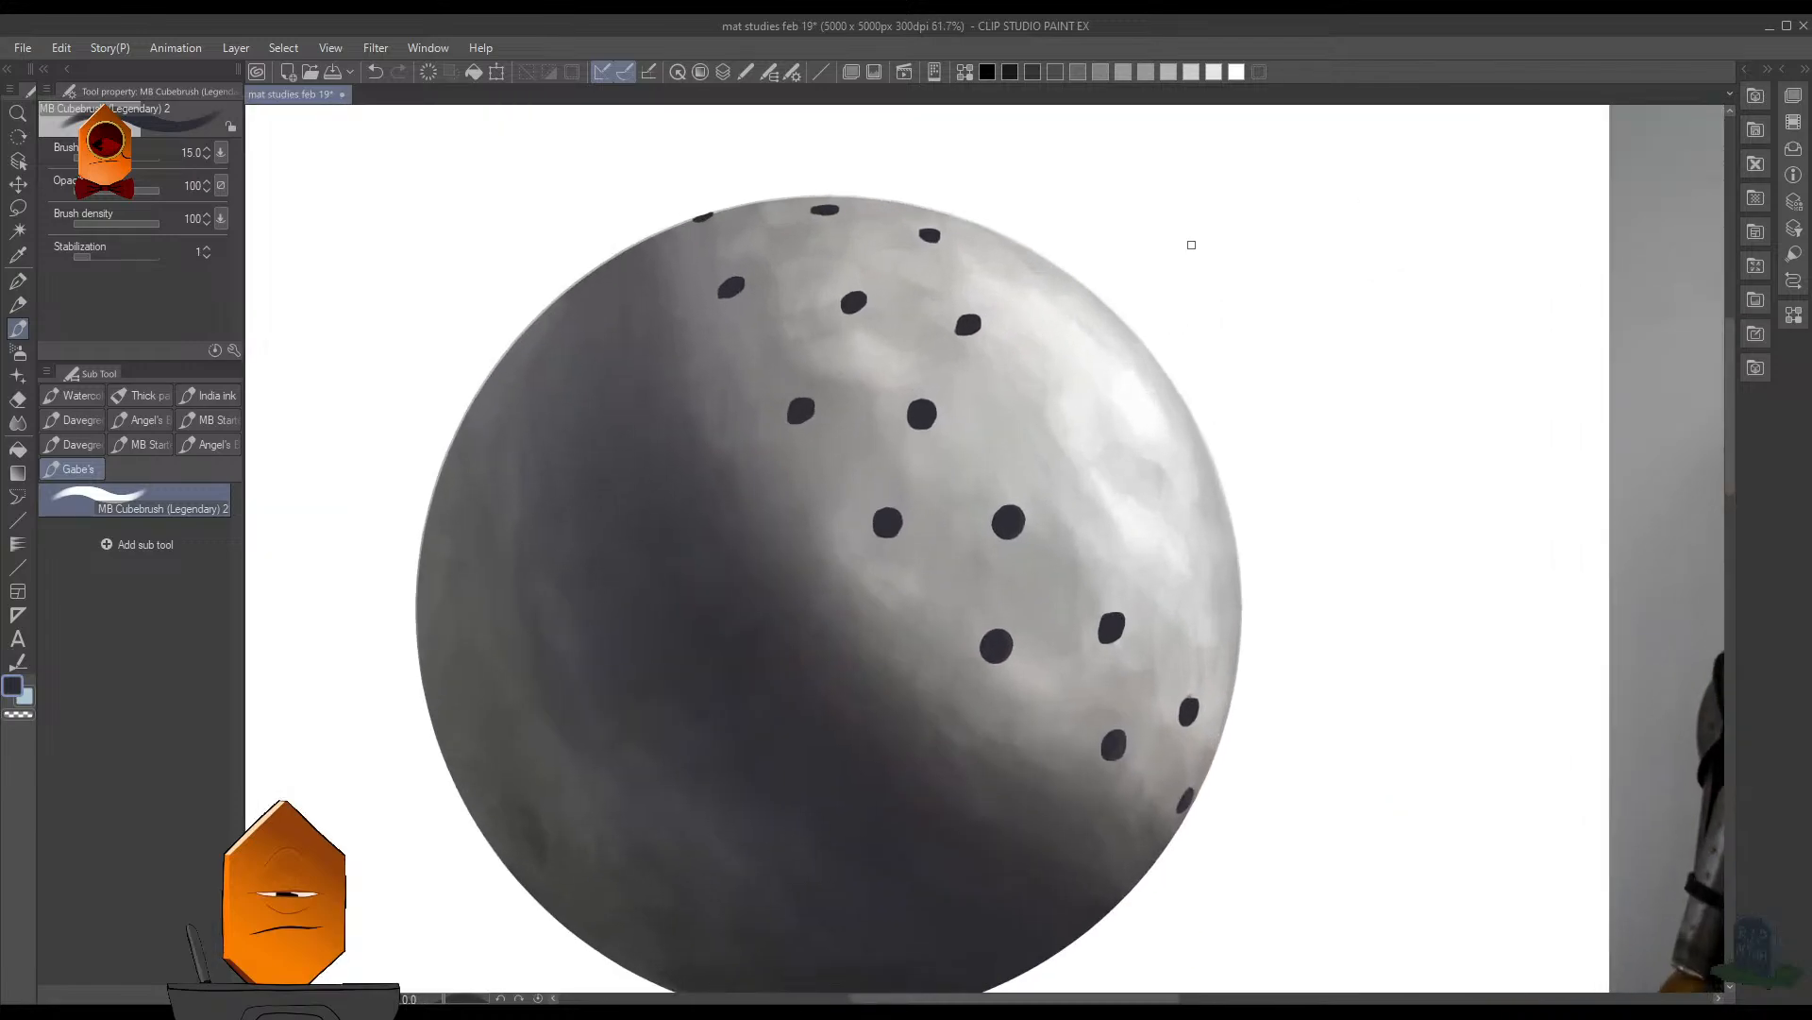
# - Trim the hole above the highlight with transparent colour and erase the hole above it near the upper edge
pyautogui.press('c')
pyautogui.moveTo(961, 317)
pyautogui.mouseDown()
pyautogui.moveTo(979, 324)
pyautogui.moveTo(964, 311)
pyautogui.mouseUp()
pyautogui.press('c')
pyautogui.hotkey('ctrl', 'z')
pyautogui.press('c')
pyautogui.moveTo(938, 229); pyautogui.dragTo(950, 247)
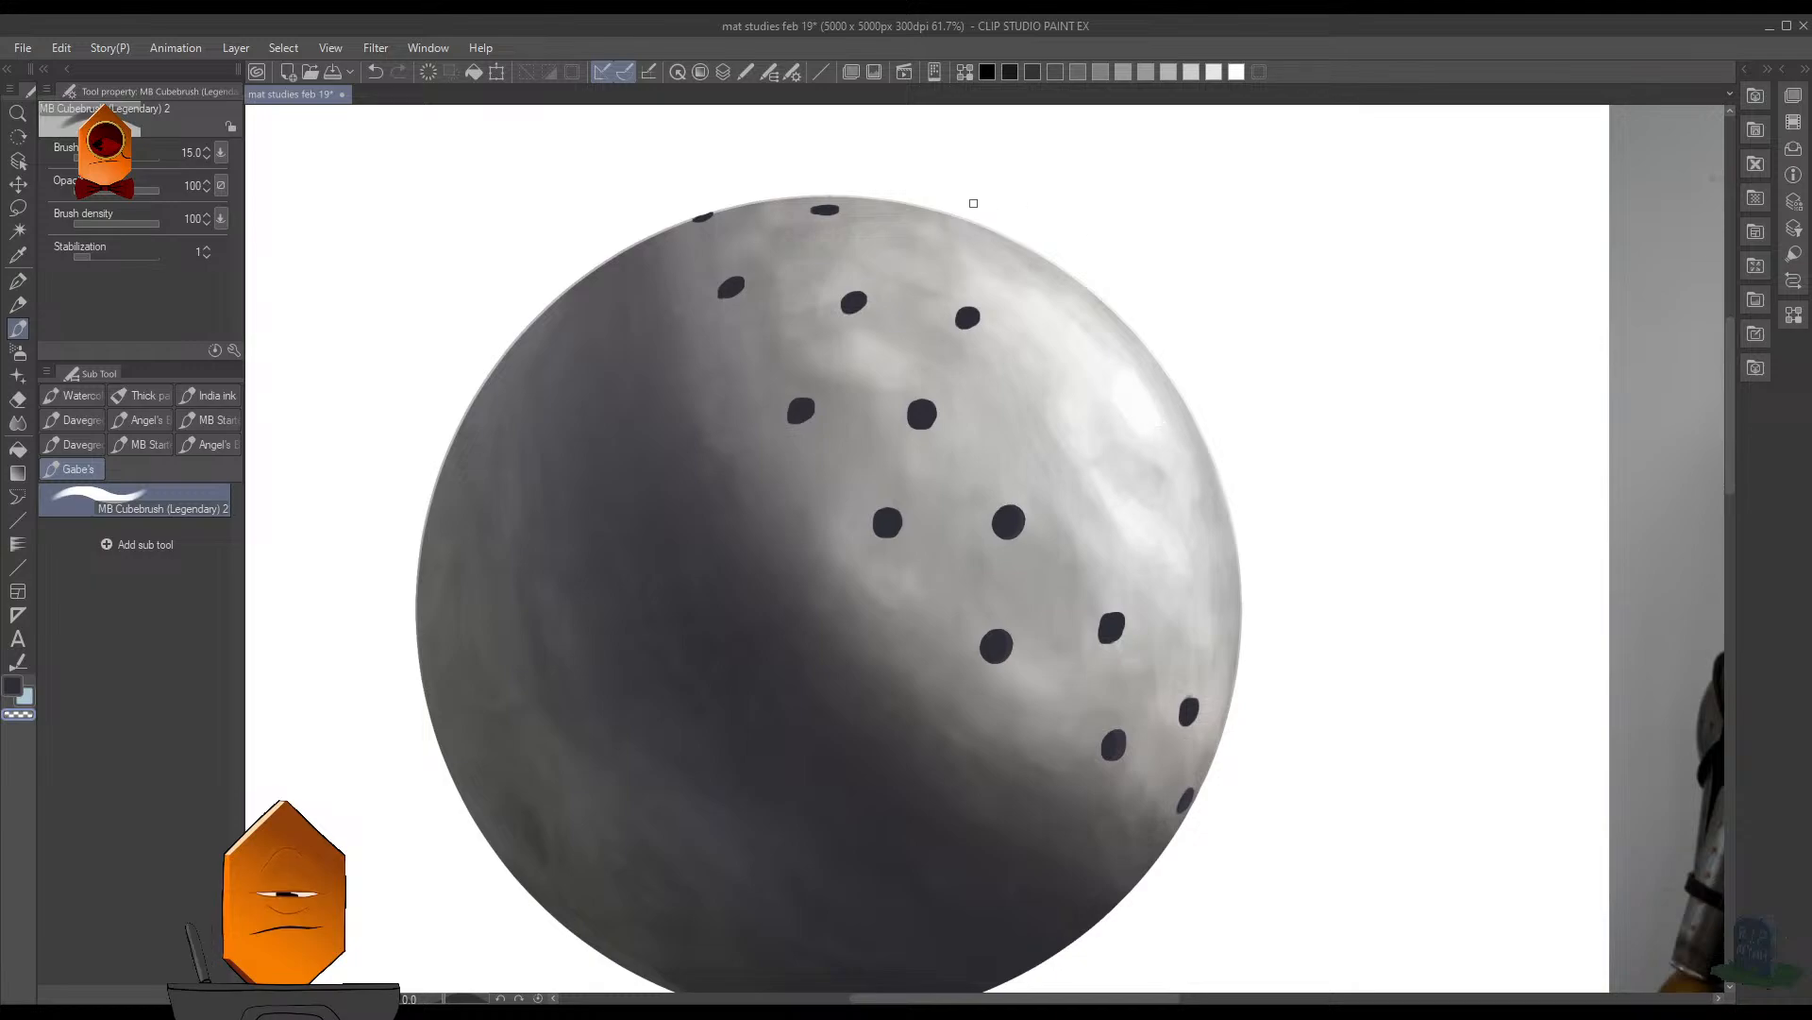
# - Lasso the hole at the sphere's top rim, shift it slightly to the left with a transform, and deselect
pyautogui.press('m')
pyautogui.moveTo(801, 193); pyautogui.dragTo(830, 220)
pyautogui.hotkey('ctrl', 't')
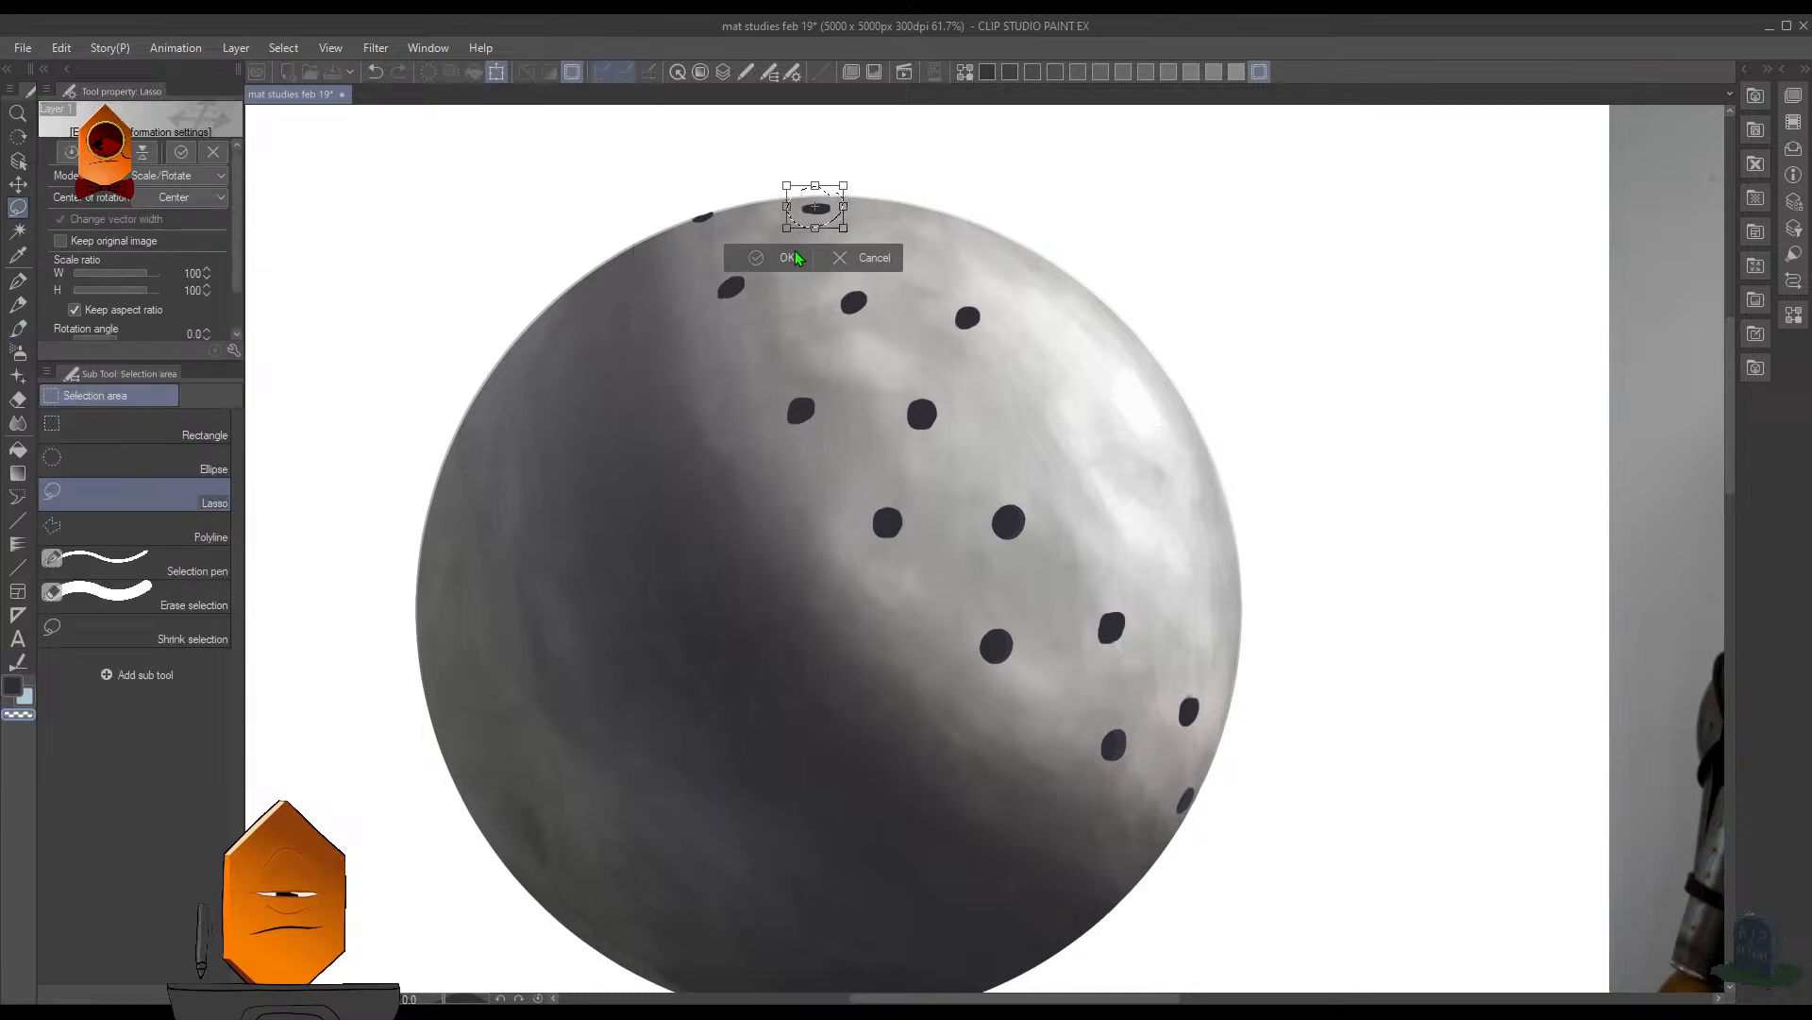
pyautogui.click(796, 260)
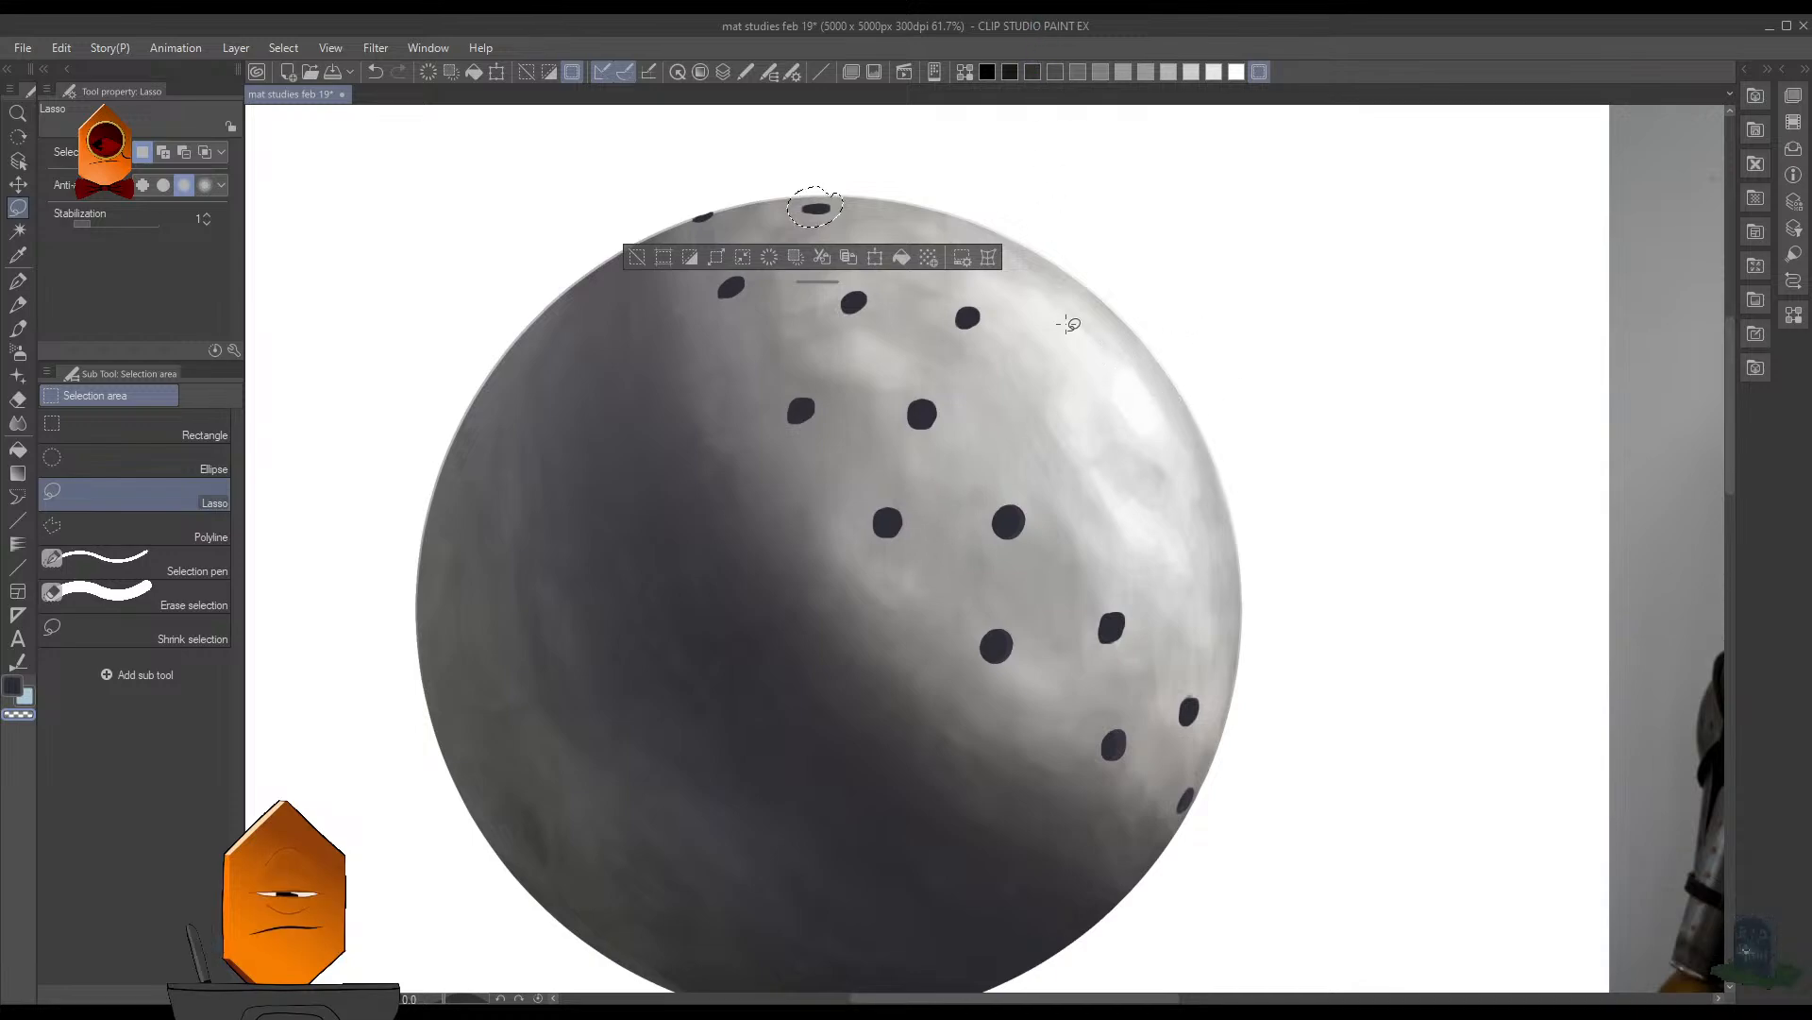
pyautogui.hotkey('ctrl', 'd')
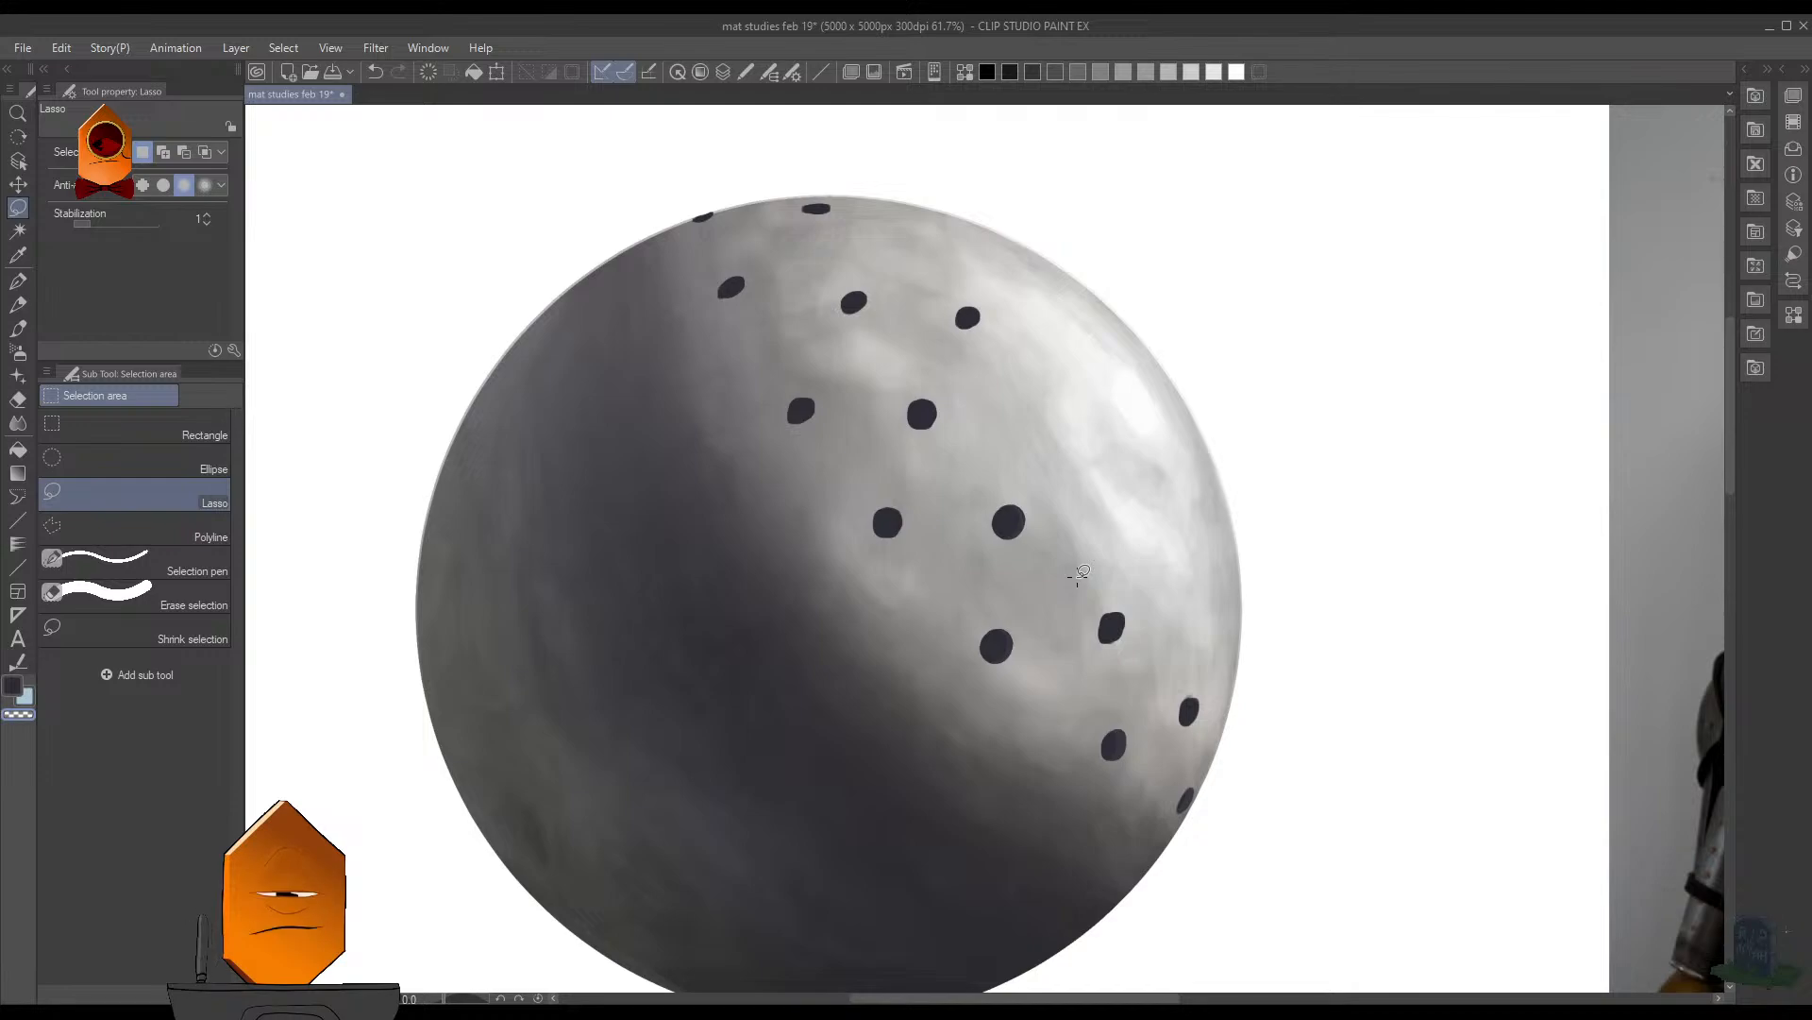
# - Repaint the erased hole near the sphere's upper edge as a flattened dark oval, undoing unwanted strokes
pyautogui.press('b')
pyautogui.scroll(2, 963, 274)
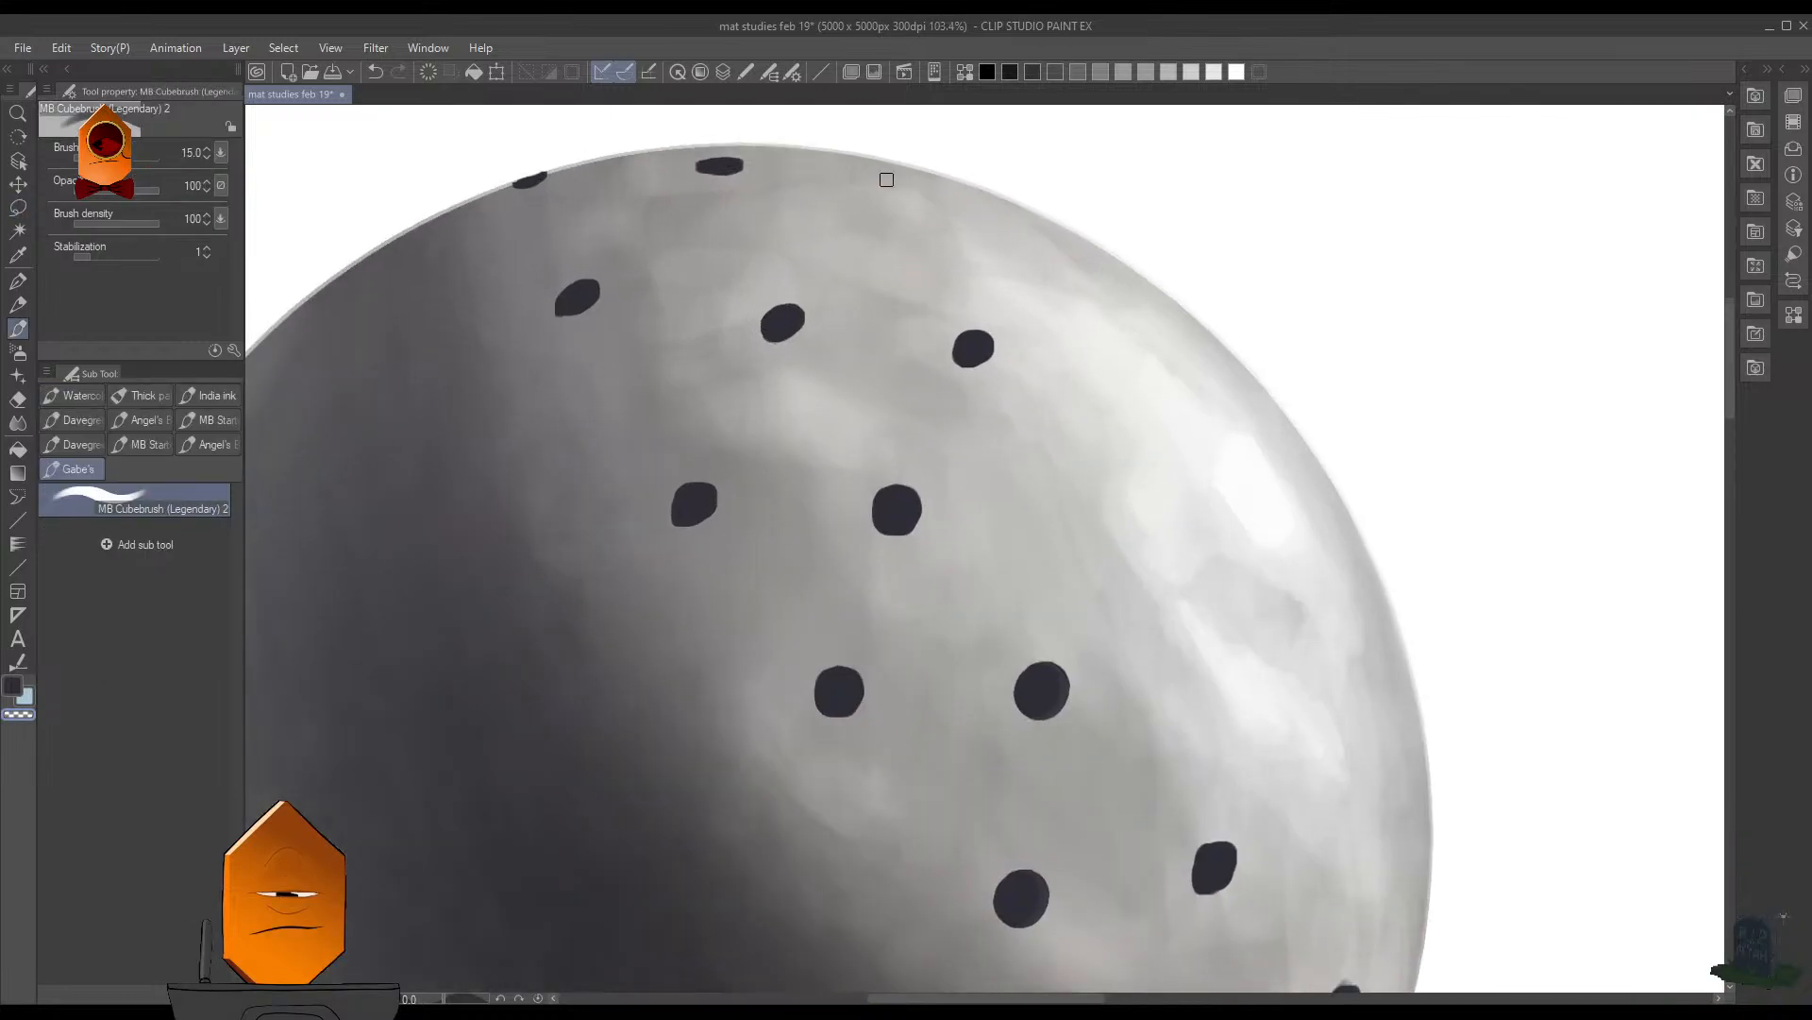
pyautogui.press('x')
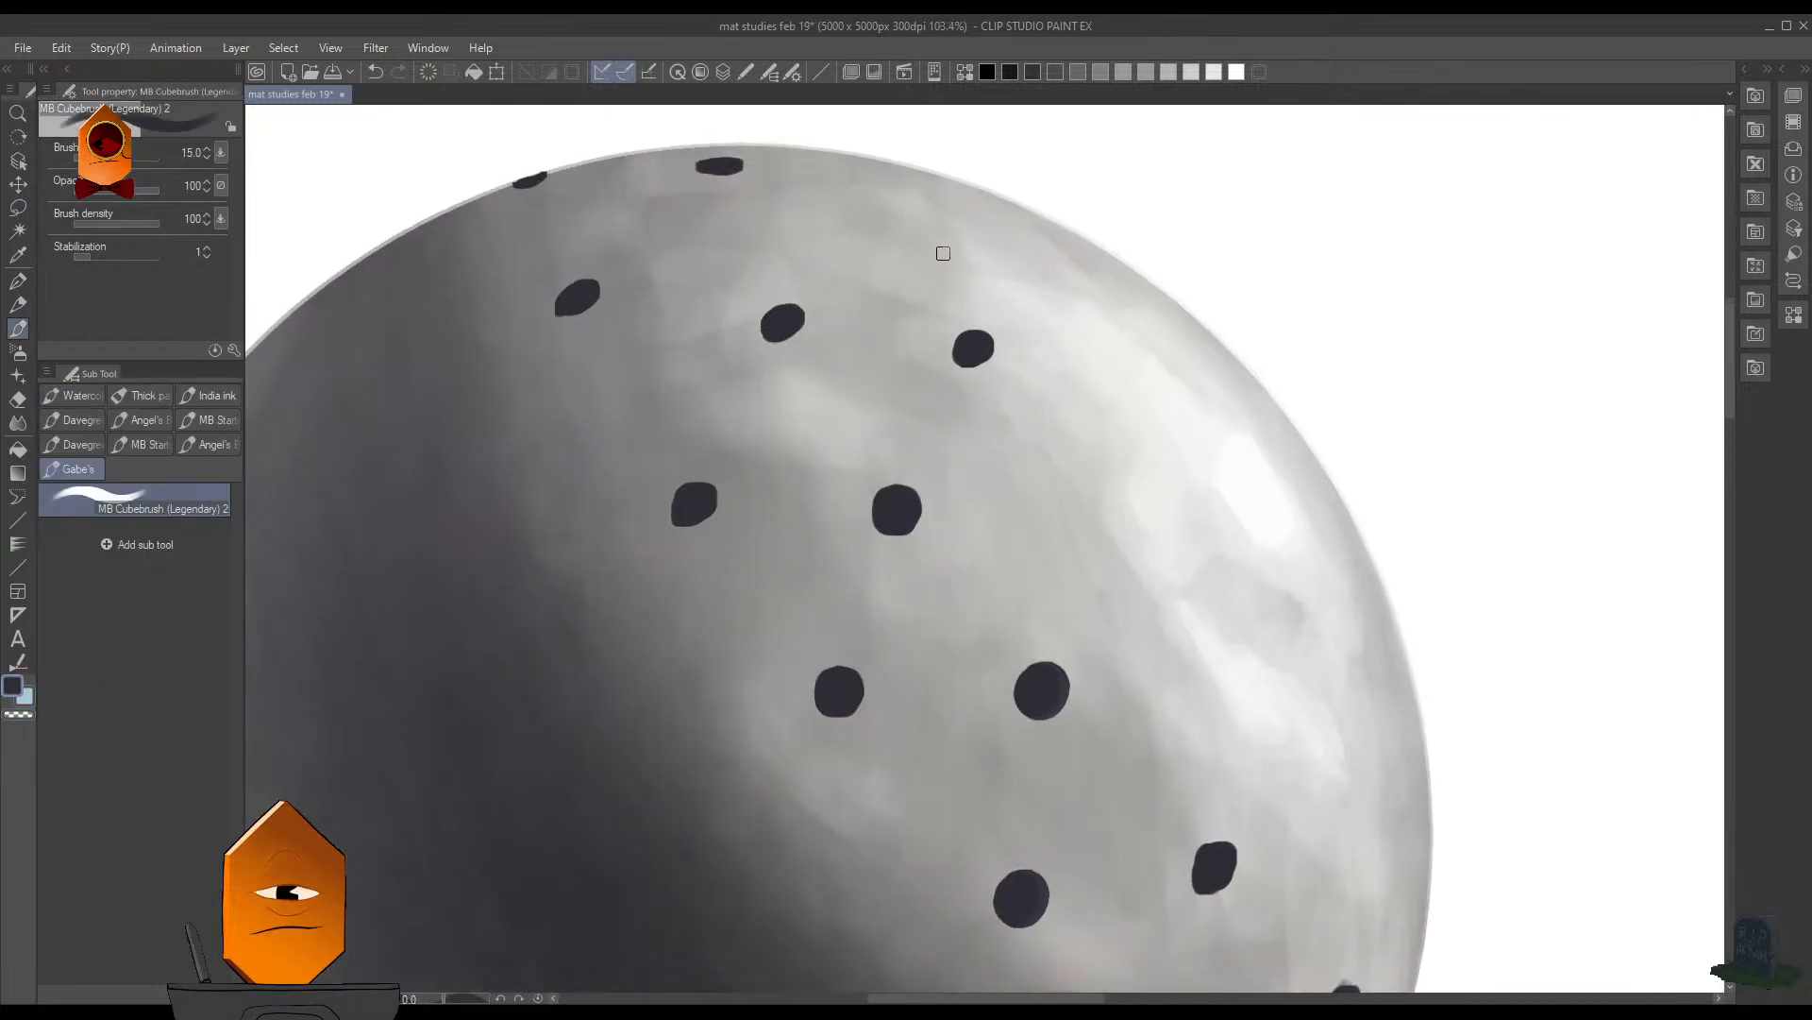
pyautogui.moveTo(890, 218); pyautogui.dragTo(900, 210)
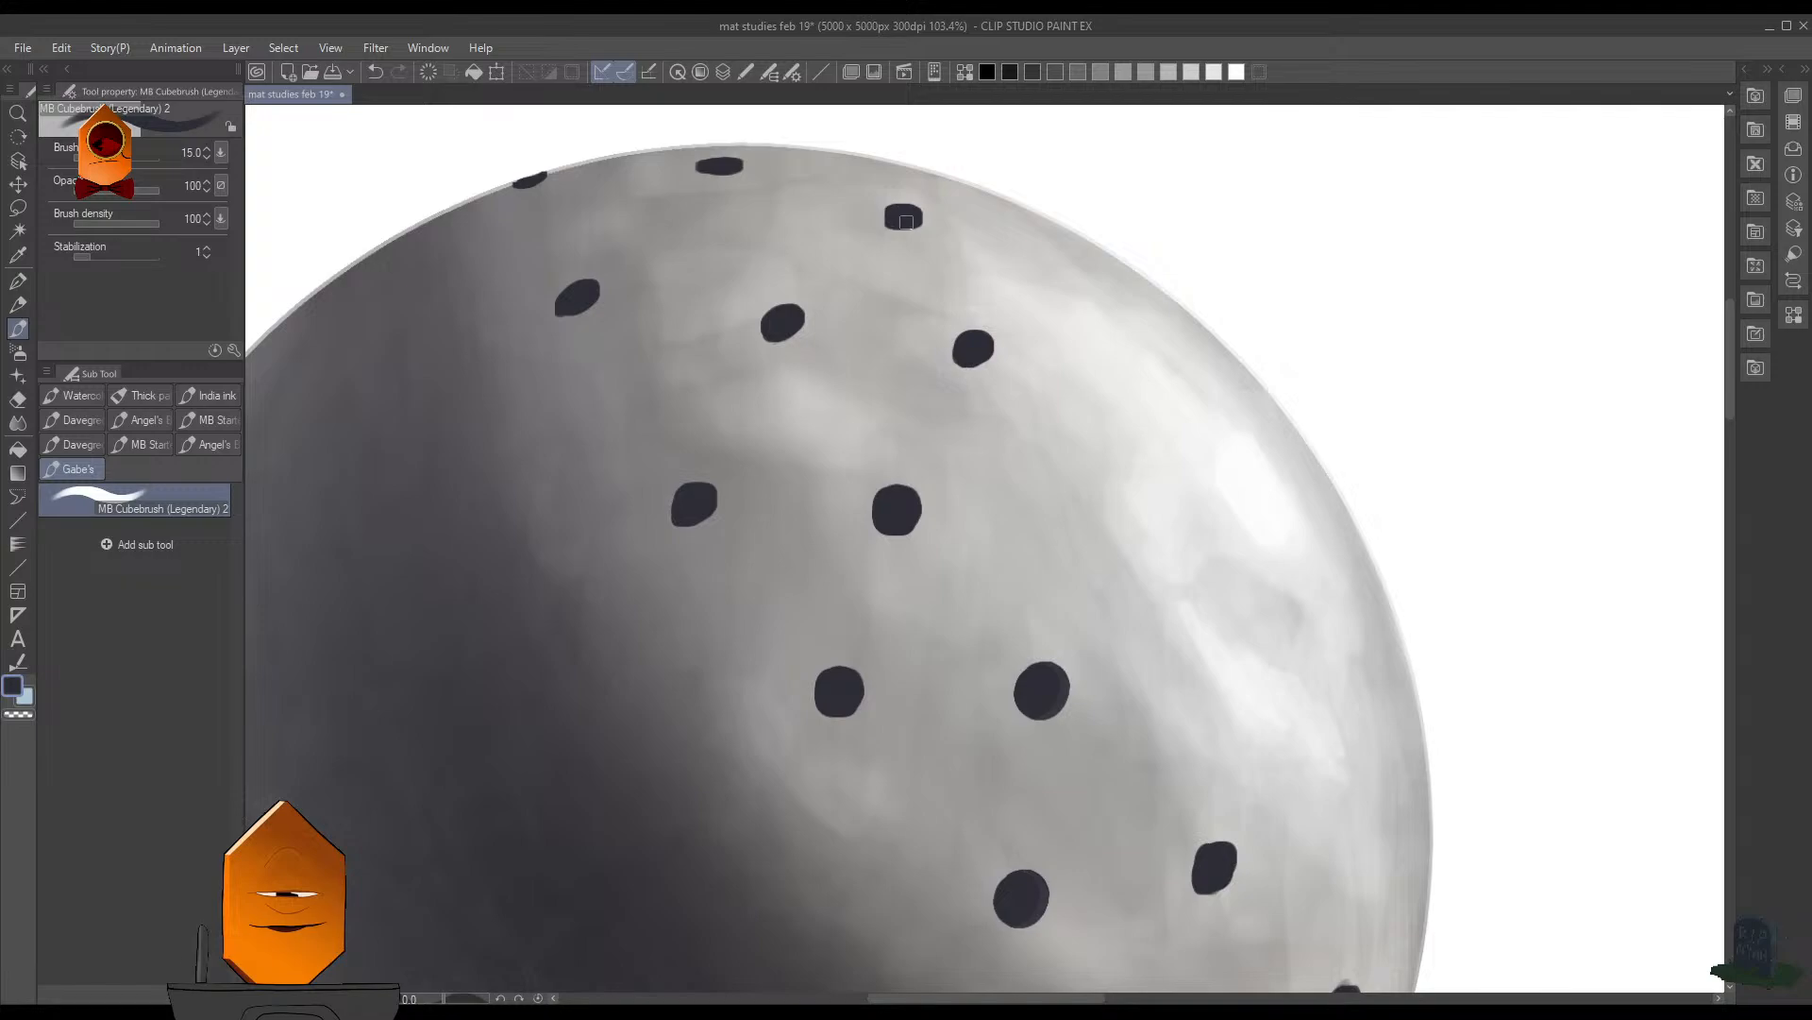
pyautogui.hotkey('ctrl', 'z')
pyautogui.scroll(1, 918, 206)
pyautogui.moveTo(898, 212); pyautogui.dragTo(934, 209)
pyautogui.hotkey('ctrl', 'z')
pyautogui.hotkey('ctrl', 'z')
pyautogui.scroll(-4, 1189, 335)
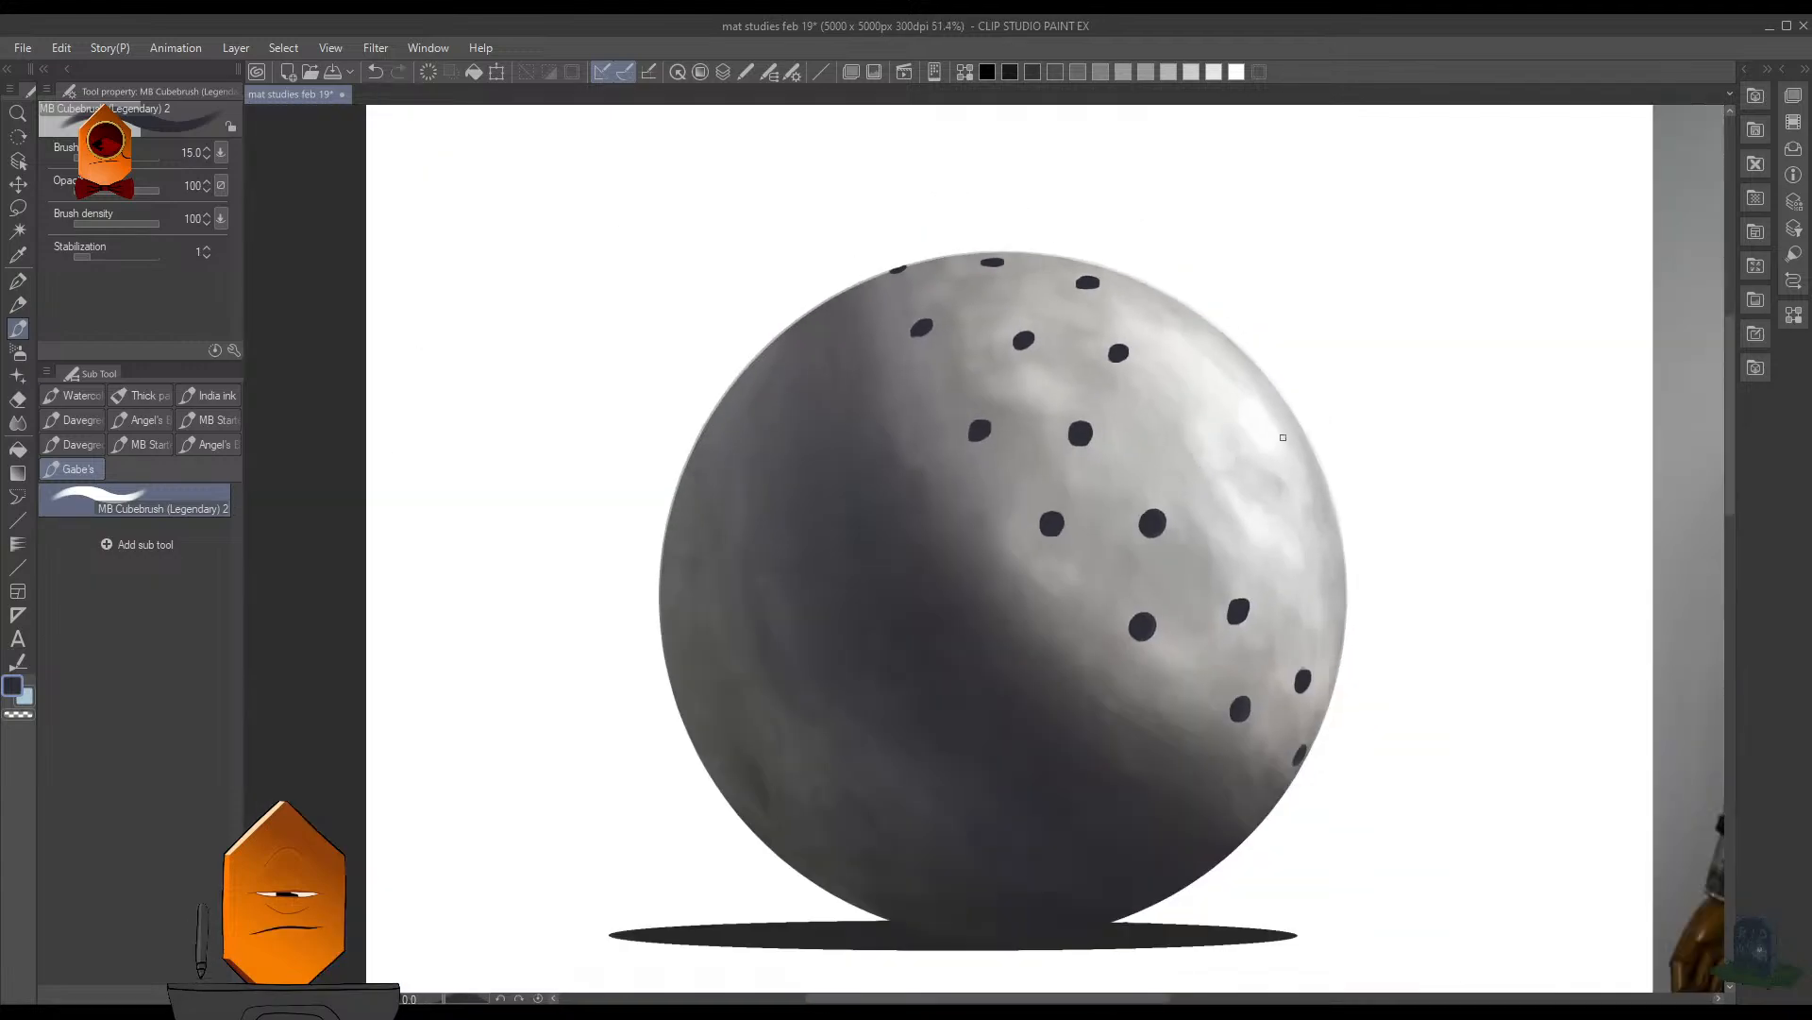
# - Paint two more dark holes along the left border of the bright highlight, extending the second and third rows
pyautogui.scroll(3, 1203, 416)
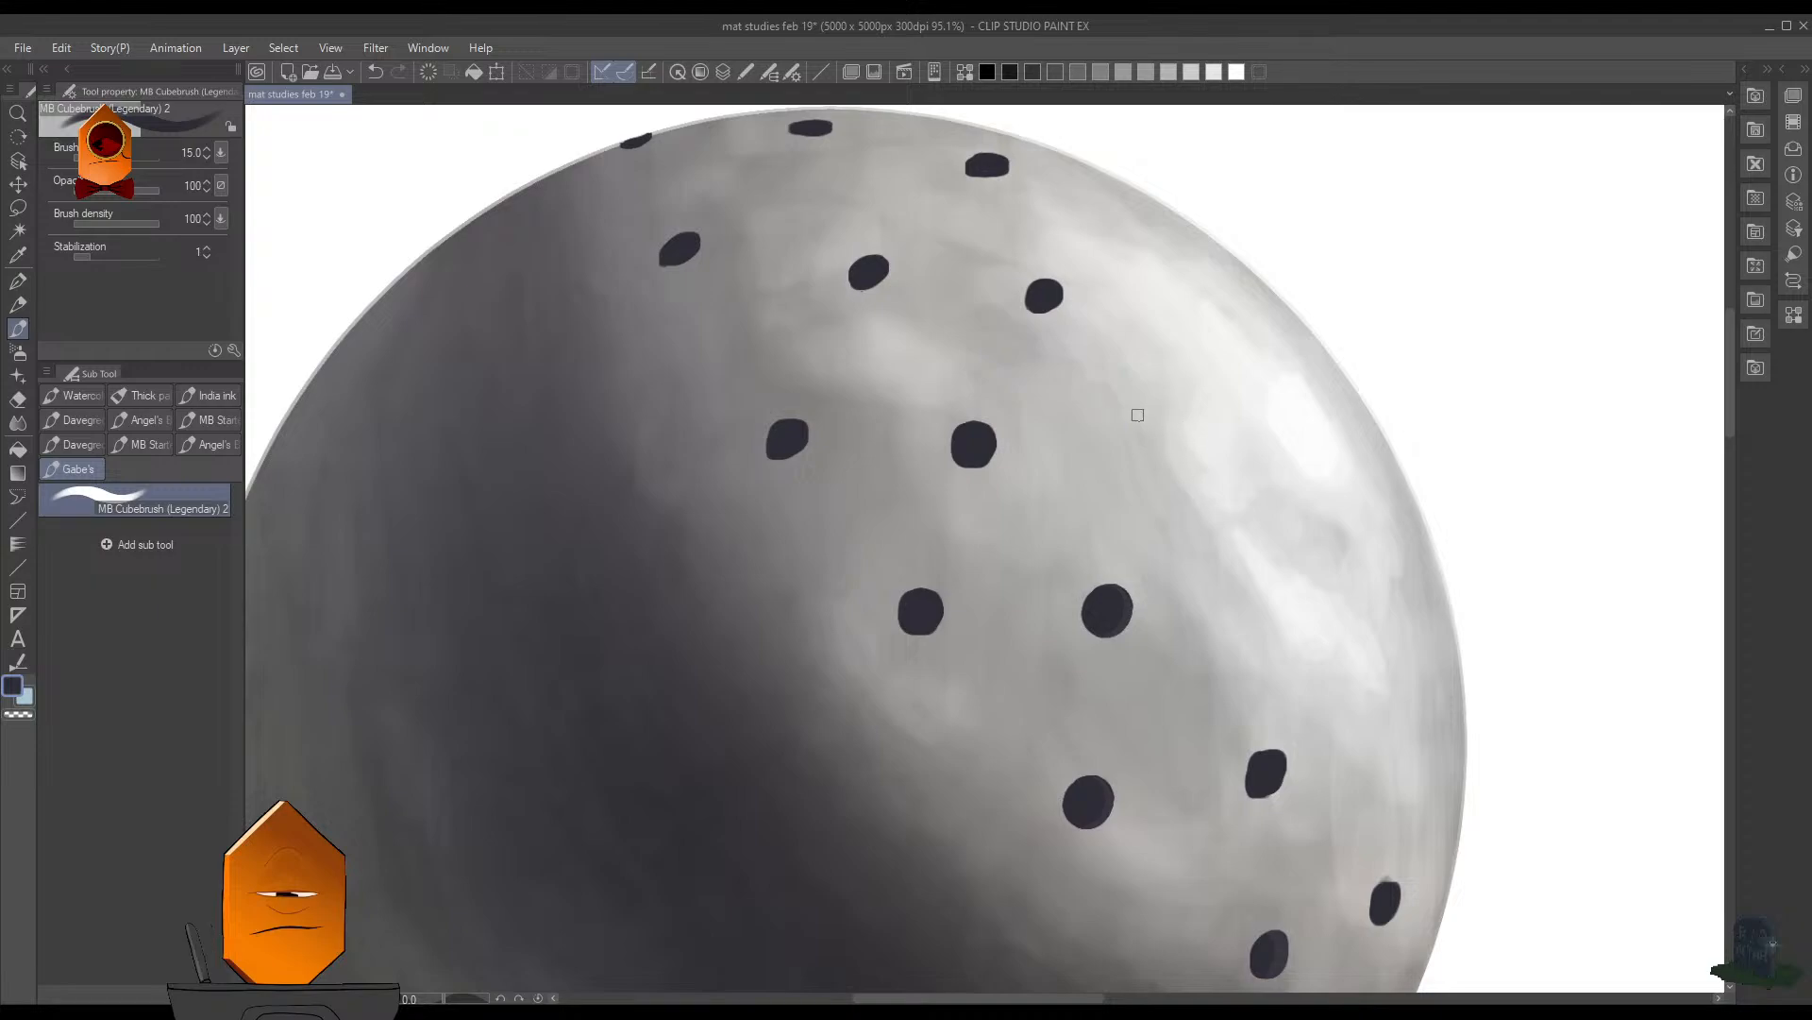
pyautogui.moveTo(1146, 431); pyautogui.dragTo(1139, 436)
pyautogui.hotkey('ctrl', 'z')
pyautogui.scroll(-4, 1260, 491)
pyautogui.scroll(3, 1270, 540)
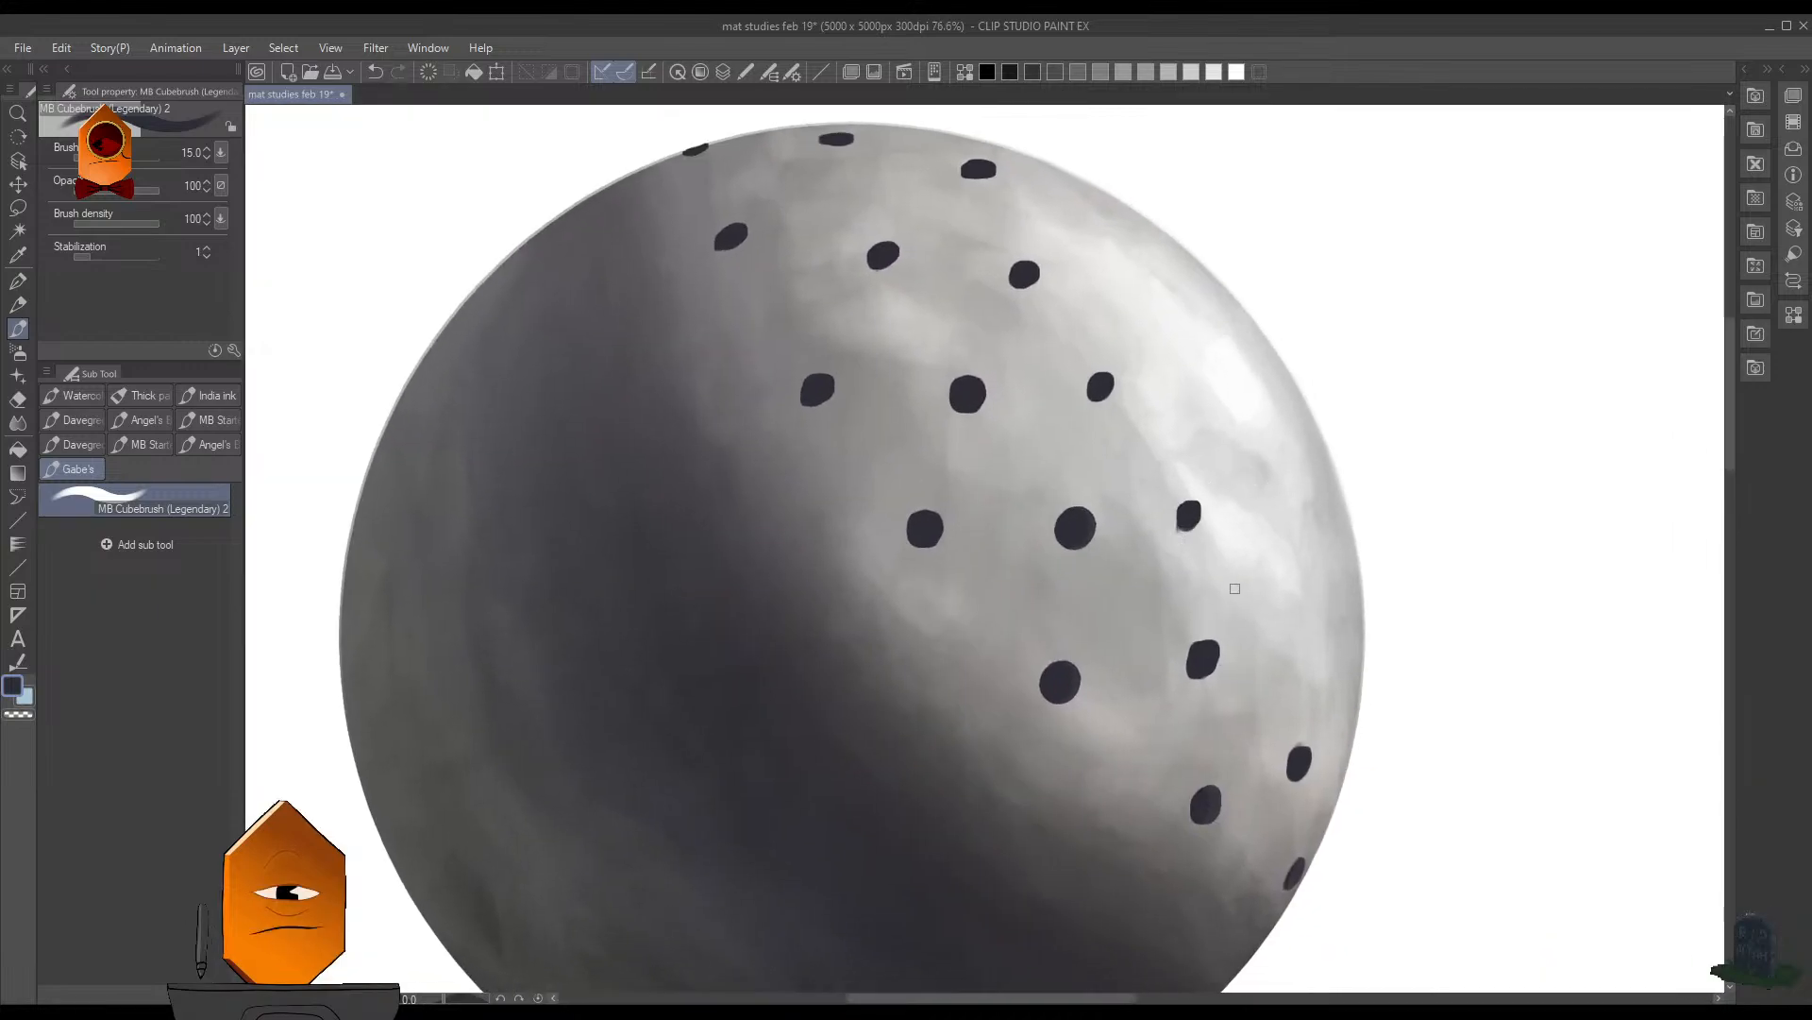
# - Redo the hole at the highlight's lower left border and paint another one below the highlight toward the right rim
pyautogui.hotkey('ctrl', 'z')
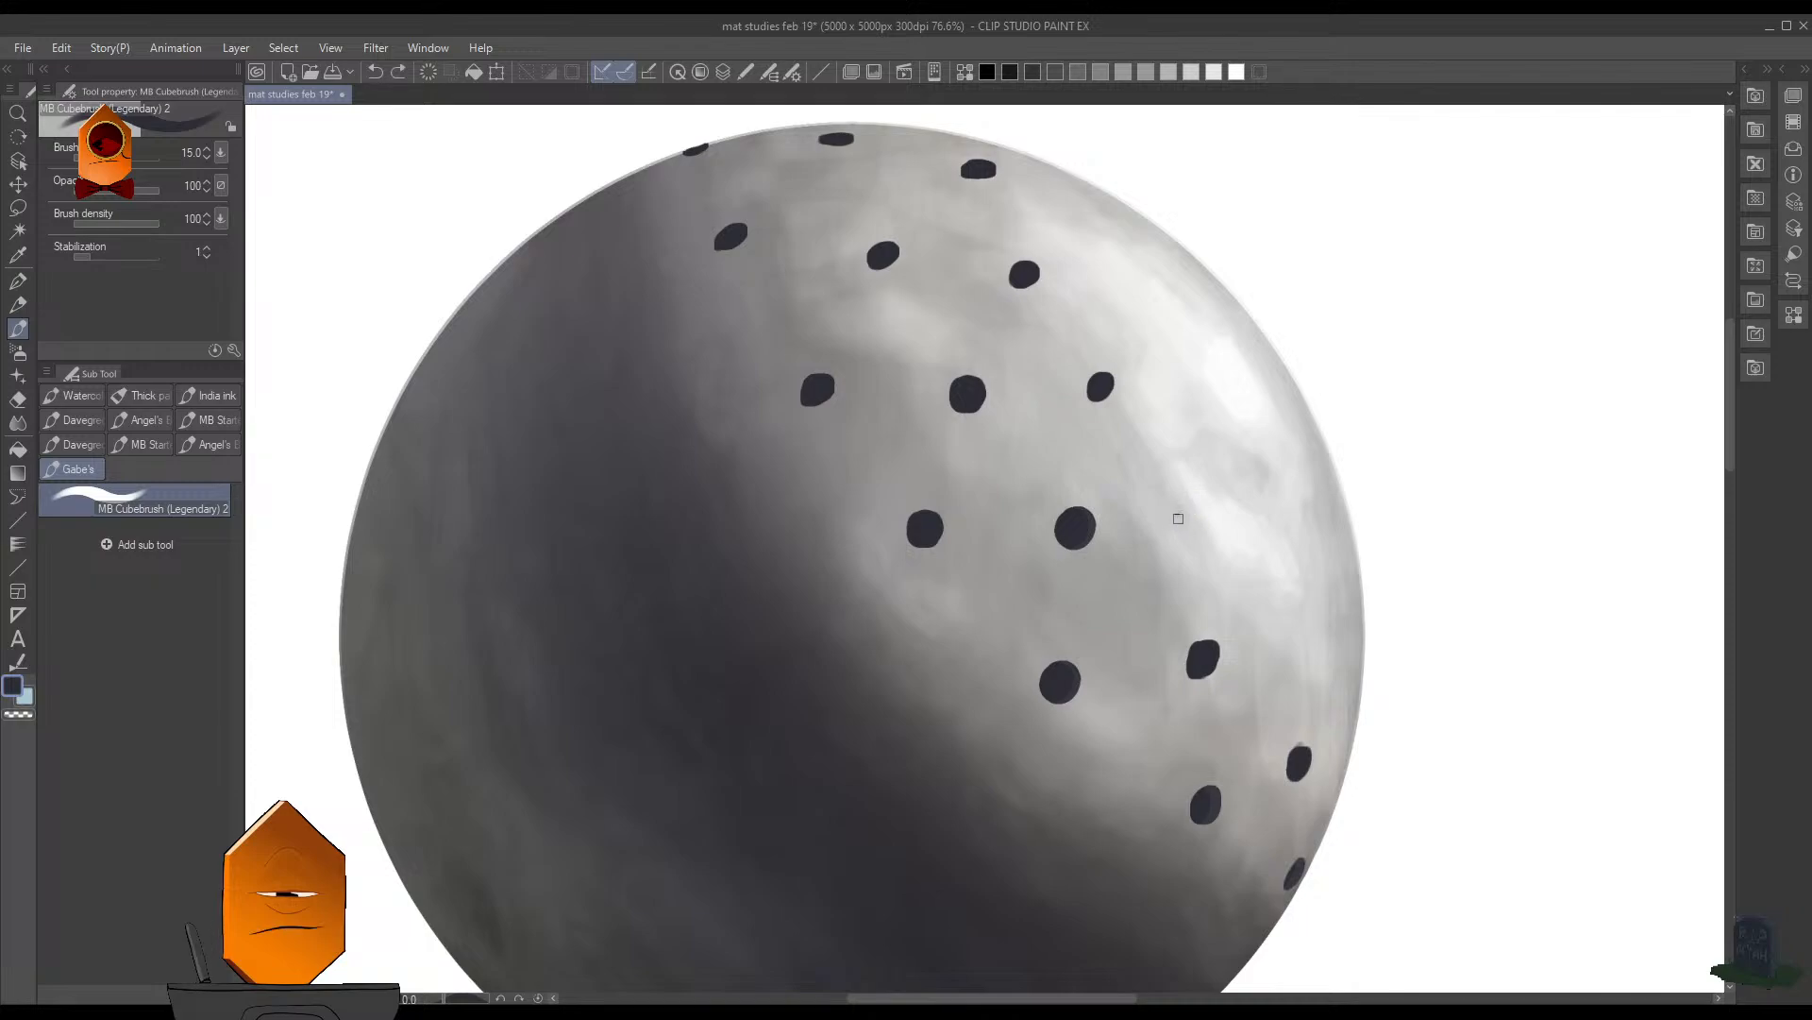
pyautogui.moveTo(1179, 518)
pyautogui.mouseDown()
pyautogui.moveTo(1261, 583)
pyautogui.moveTo(1191, 492)
pyautogui.moveTo(1193, 523)
pyautogui.moveTo(1256, 559)
pyautogui.moveTo(1197, 525)
pyautogui.mouseUp()
pyautogui.hotkey('ctrl', 'z')
pyautogui.hotkey('ctrl', 'z')
pyautogui.hotkey('ctrl', 'z')
pyautogui.moveTo(1287, 624); pyautogui.dragTo(1294, 627)
pyautogui.scroll(-5, 1378, 510)
pyautogui.scroll(3, 1448, 483)
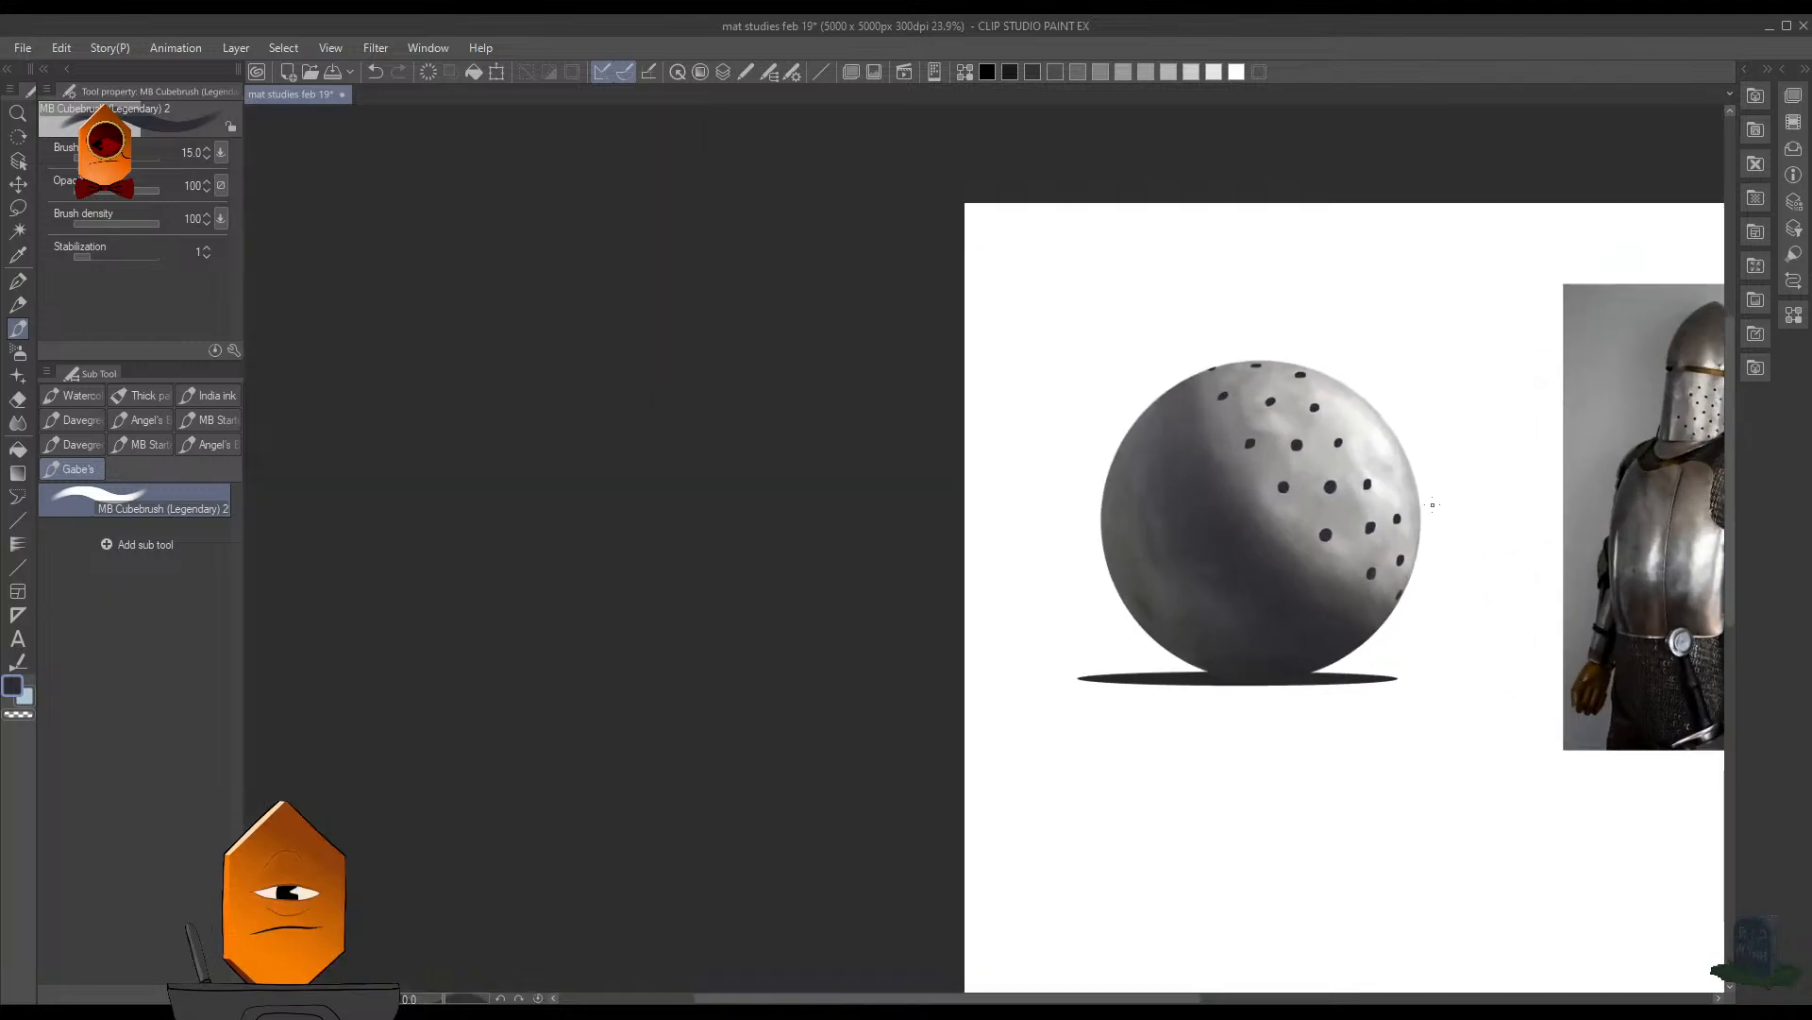
# - Paint a narrow foreshortened hole at the sphere's right rim and reduce the brush size to 9 for refining it
pyautogui.scroll(2, 1401, 552)
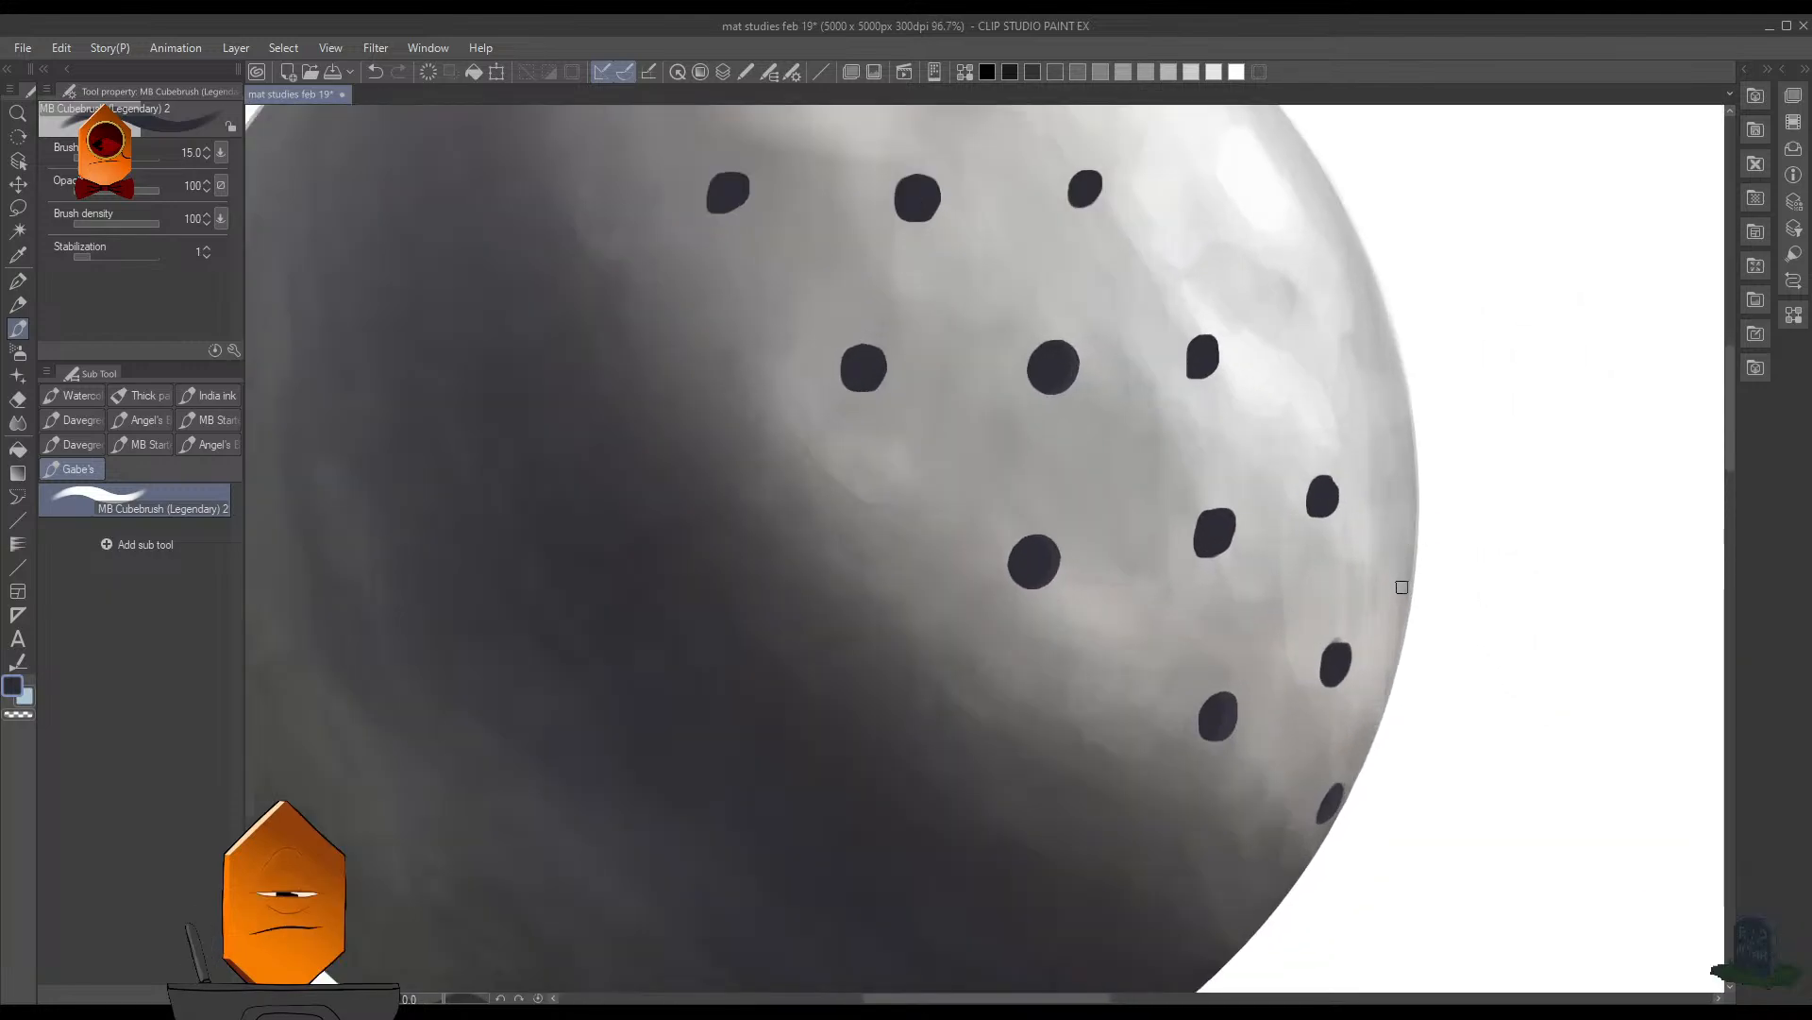
pyautogui.moveTo(1401, 589)
pyautogui.mouseDown()
pyautogui.moveTo(1398, 623)
pyautogui.moveTo(1423, 644)
pyautogui.moveTo(1486, 511)
pyautogui.mouseUp()
pyautogui.hotkey('ctrl', 'z')
pyautogui.hotkey('ctrl', 'z')
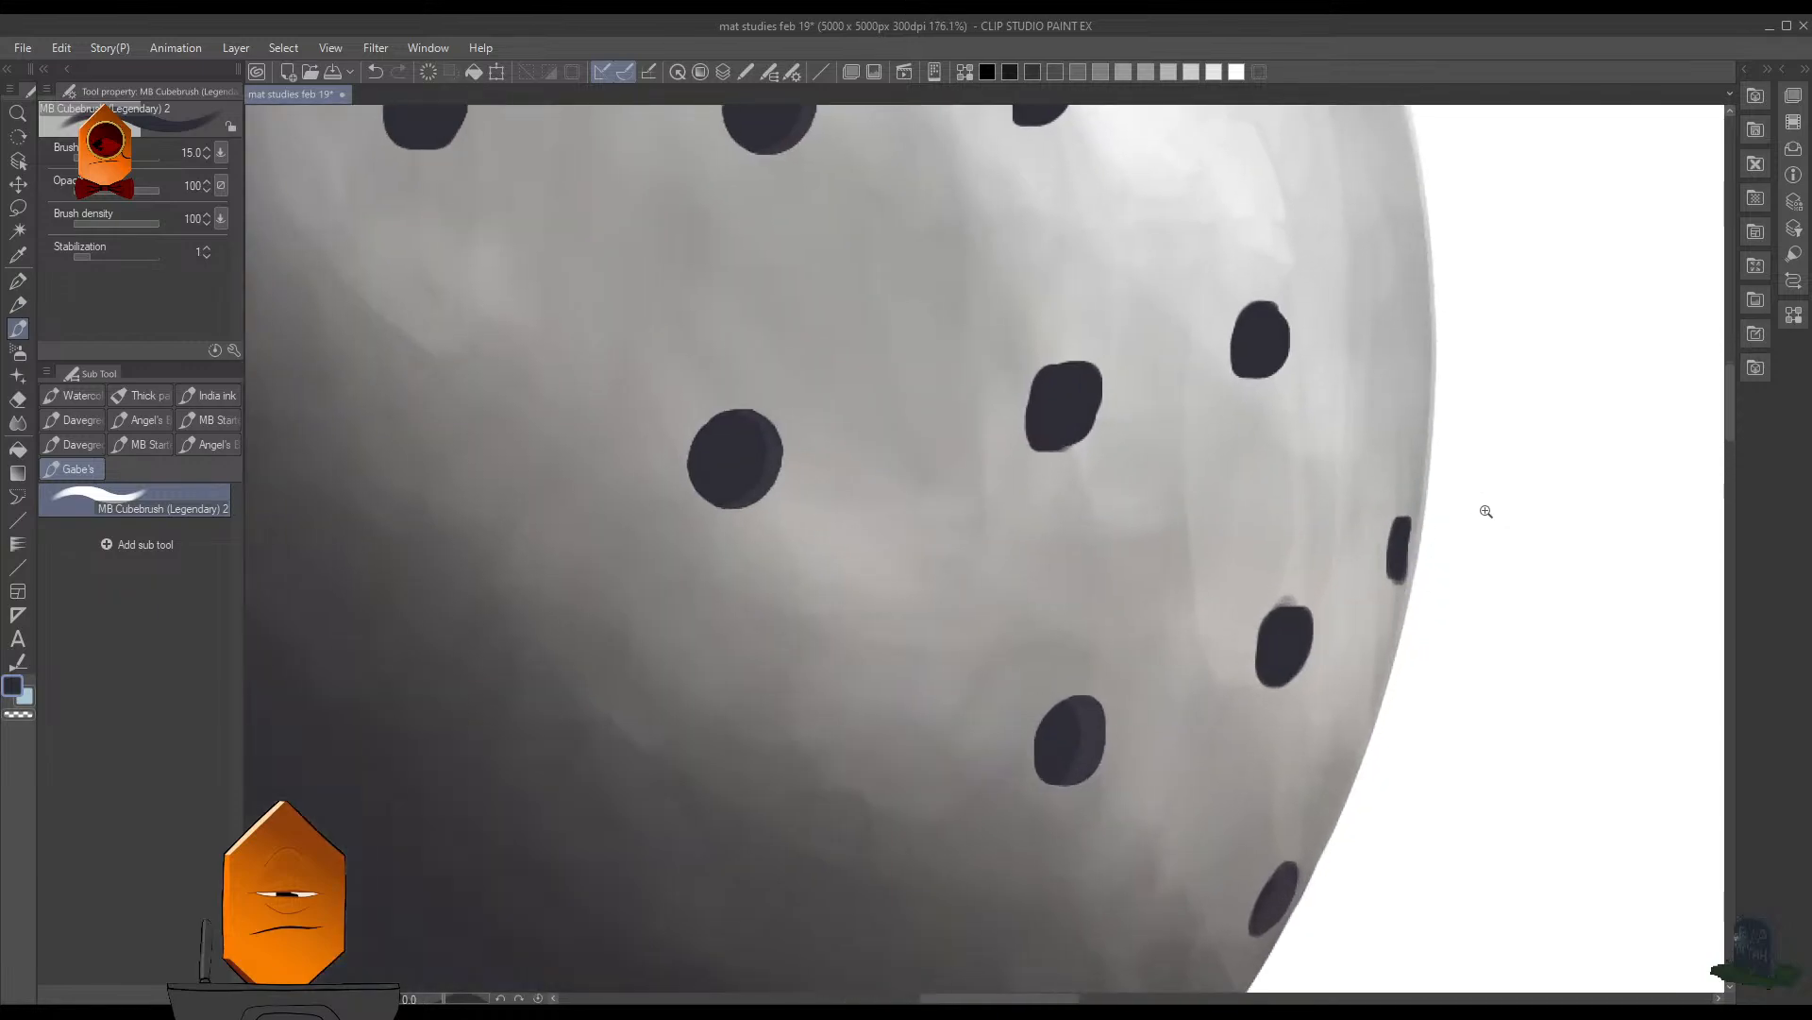
pyautogui.press('[')
pyautogui.press('[')
pyautogui.press('[')
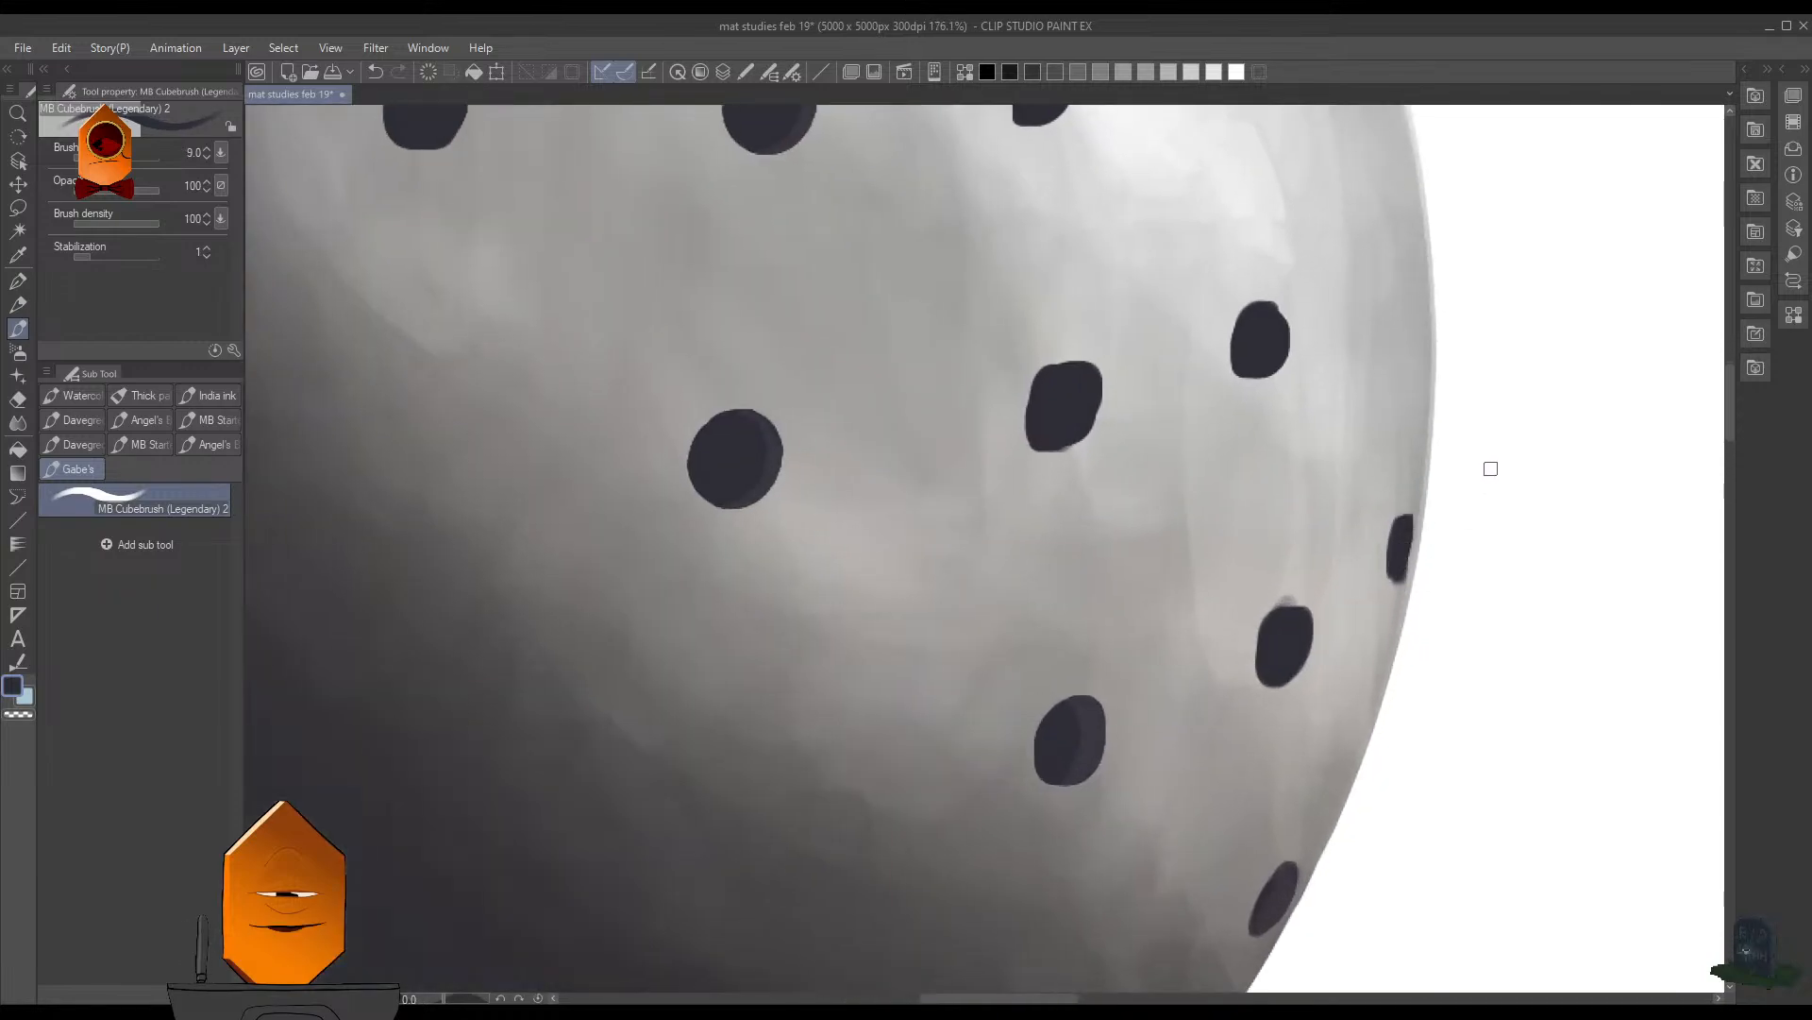
pyautogui.moveTo(1386, 439); pyautogui.dragTo(1326, 566)
pyautogui.moveTo(1365, 338); pyautogui.dragTo(1356, 370)
pyautogui.moveTo(1362, 350); pyautogui.dragTo(1300, 546)
pyautogui.moveTo(1228, 479); pyautogui.dragTo(1245, 451)
# - Lasso the upper hole right of the top rim hole, nudge it up and left with a transform, and deselect
pyautogui.moveTo(1142, 378)
pyautogui.mouseDown()
pyautogui.moveTo(1134, 408)
pyautogui.moveTo(1126, 349)
pyautogui.moveTo(1102, 330)
pyautogui.moveTo(1164, 300)
pyautogui.mouseUp()
pyautogui.press('m')
pyautogui.hotkey('ctrl', 't')
pyautogui.moveTo(1066, 342); pyautogui.dragTo(994, 319)
pyautogui.press('Return')
pyautogui.hotkey('ctrl', 'd')
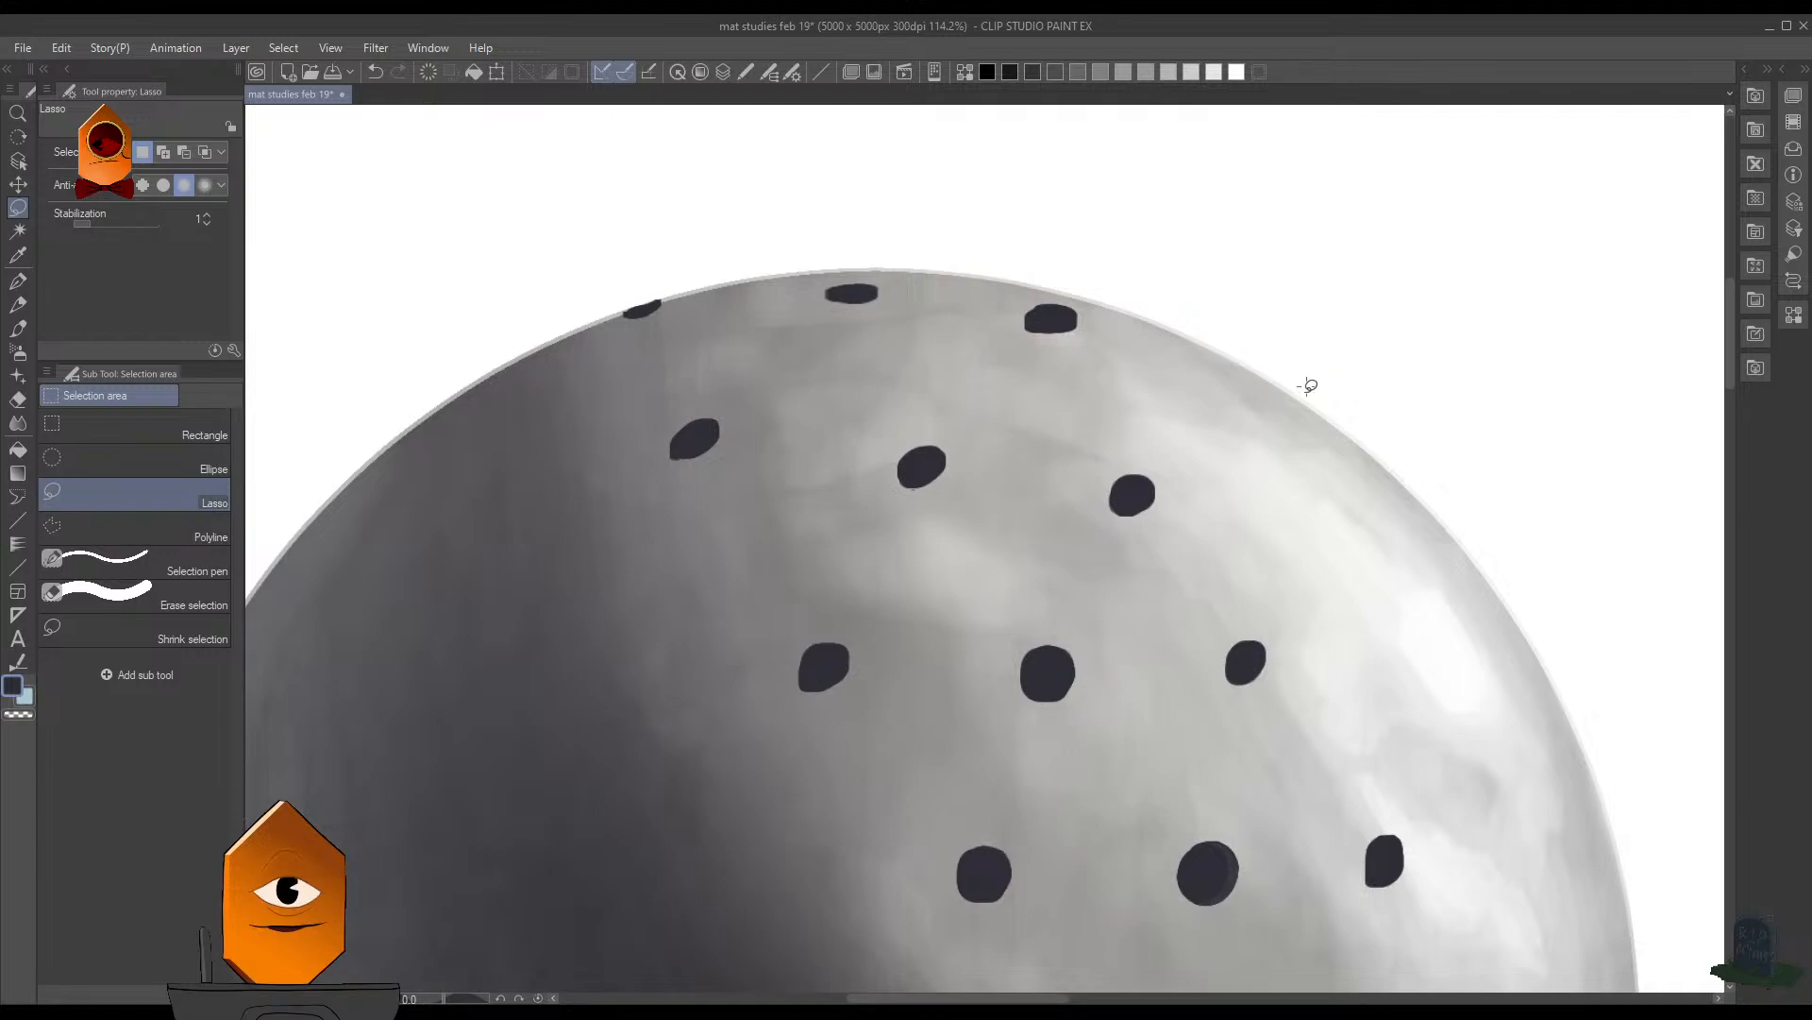
# - Paint an oval hole below the highlight and two thin foreshortened holes along the sphere's right rim, undoing stray strokes
pyautogui.moveTo(1306, 476); pyautogui.dragTo(1289, 490)
pyautogui.moveTo(1367, 442)
pyautogui.mouseDown()
pyautogui.moveTo(1363, 583)
pyautogui.moveTo(1250, 478)
pyautogui.mouseUp()
pyautogui.moveTo(1325, 528)
pyautogui.mouseDown()
pyautogui.moveTo(1363, 620)
pyautogui.moveTo(1236, 517)
pyautogui.mouseUp()
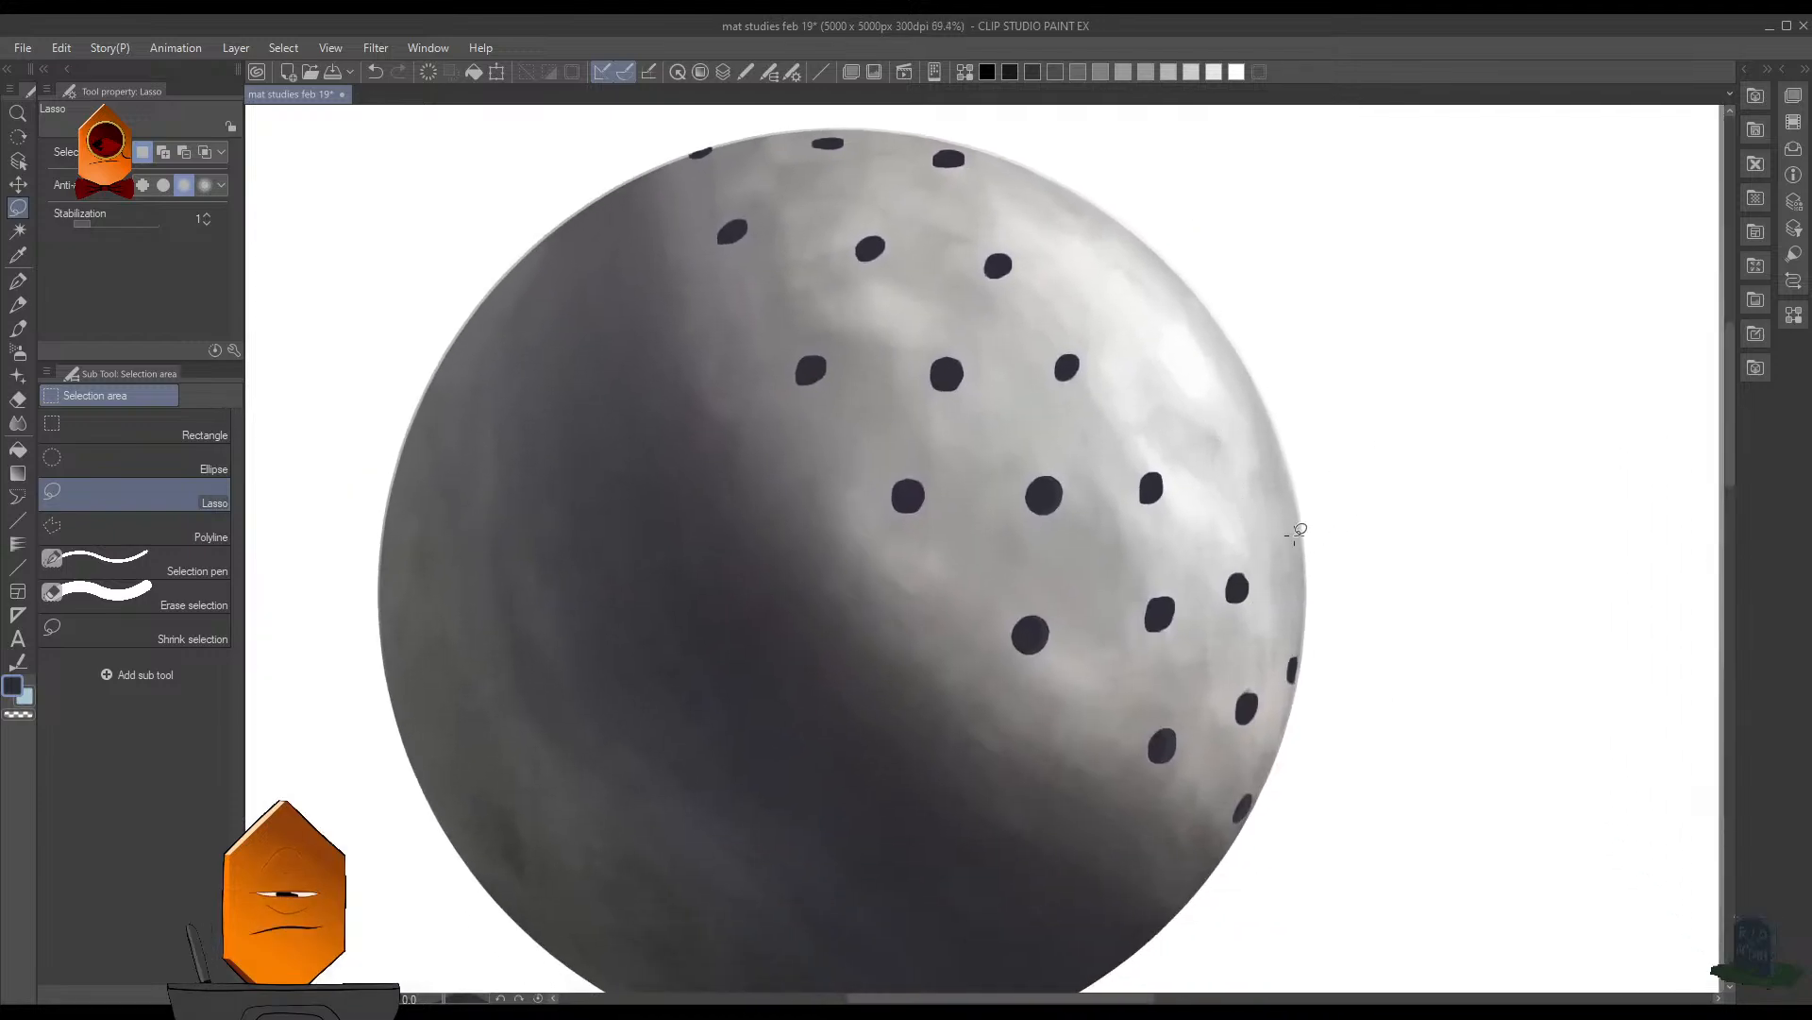
pyautogui.scroll(2, 1258, 442)
pyautogui.press('b')
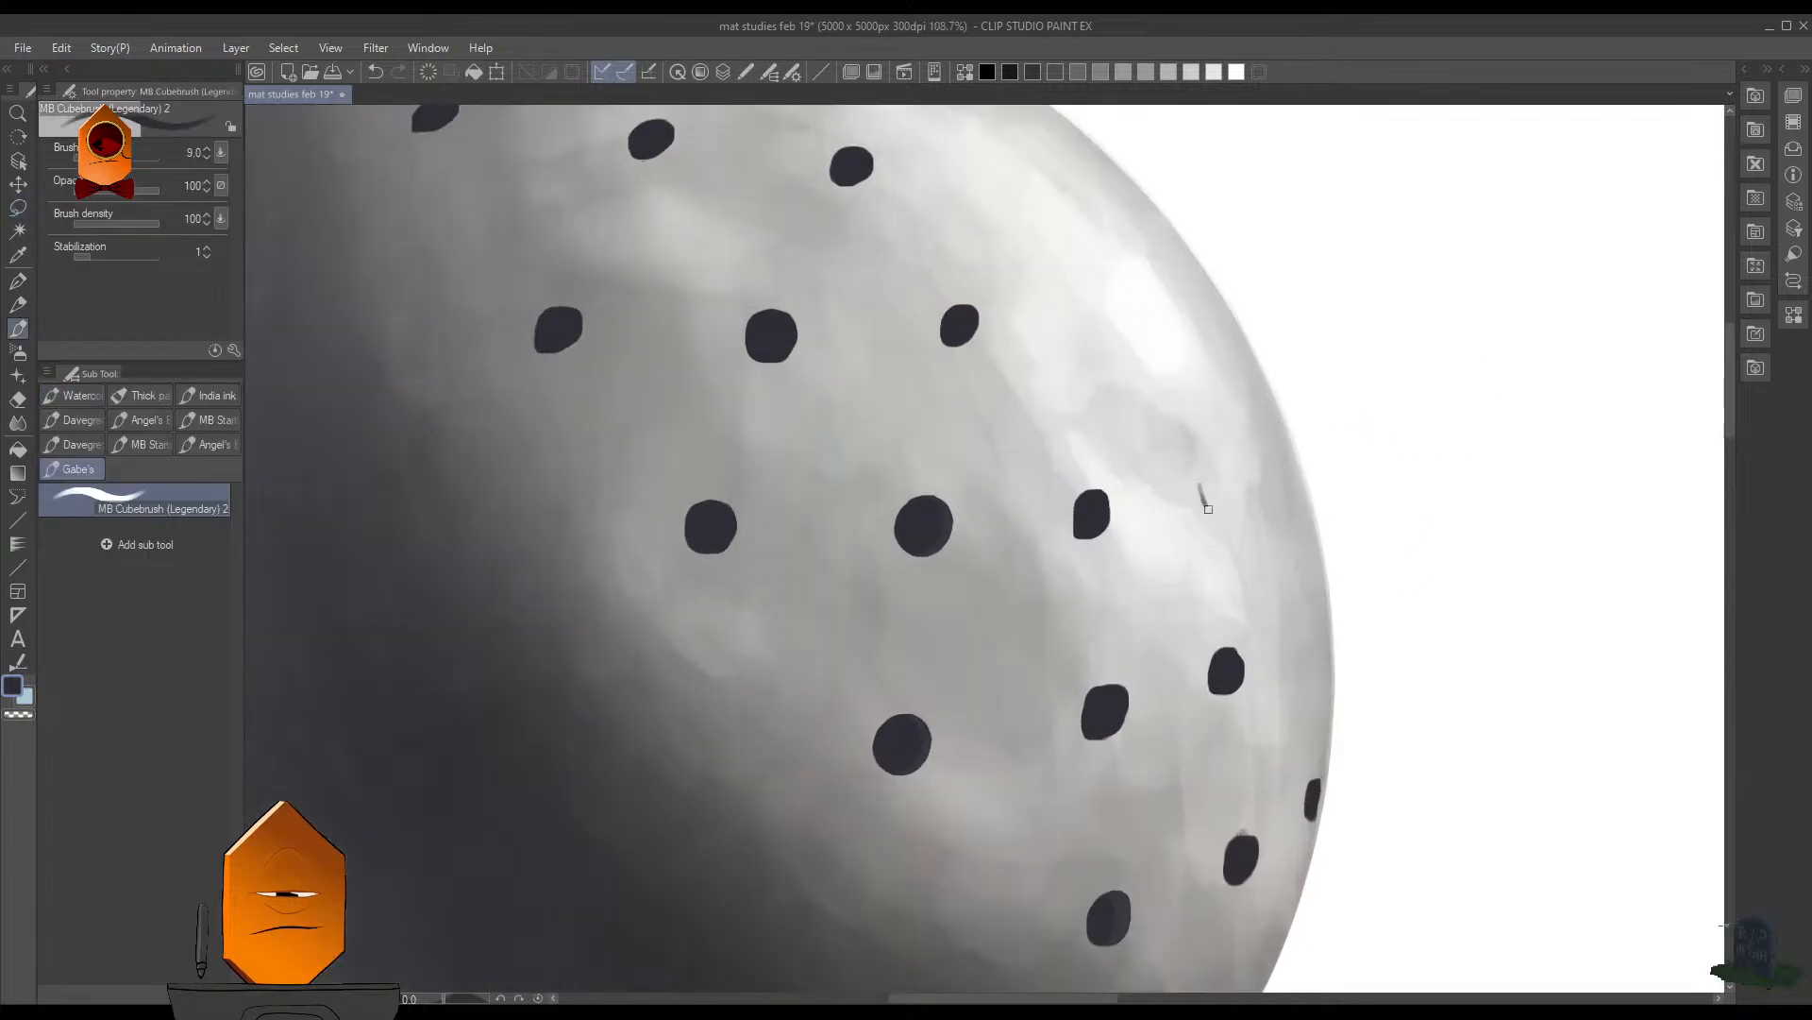
pyautogui.moveTo(1209, 509); pyautogui.dragTo(1304, 489)
pyautogui.hotkey('ctrl', 'z')
pyautogui.hotkey('ctrl', 'z')
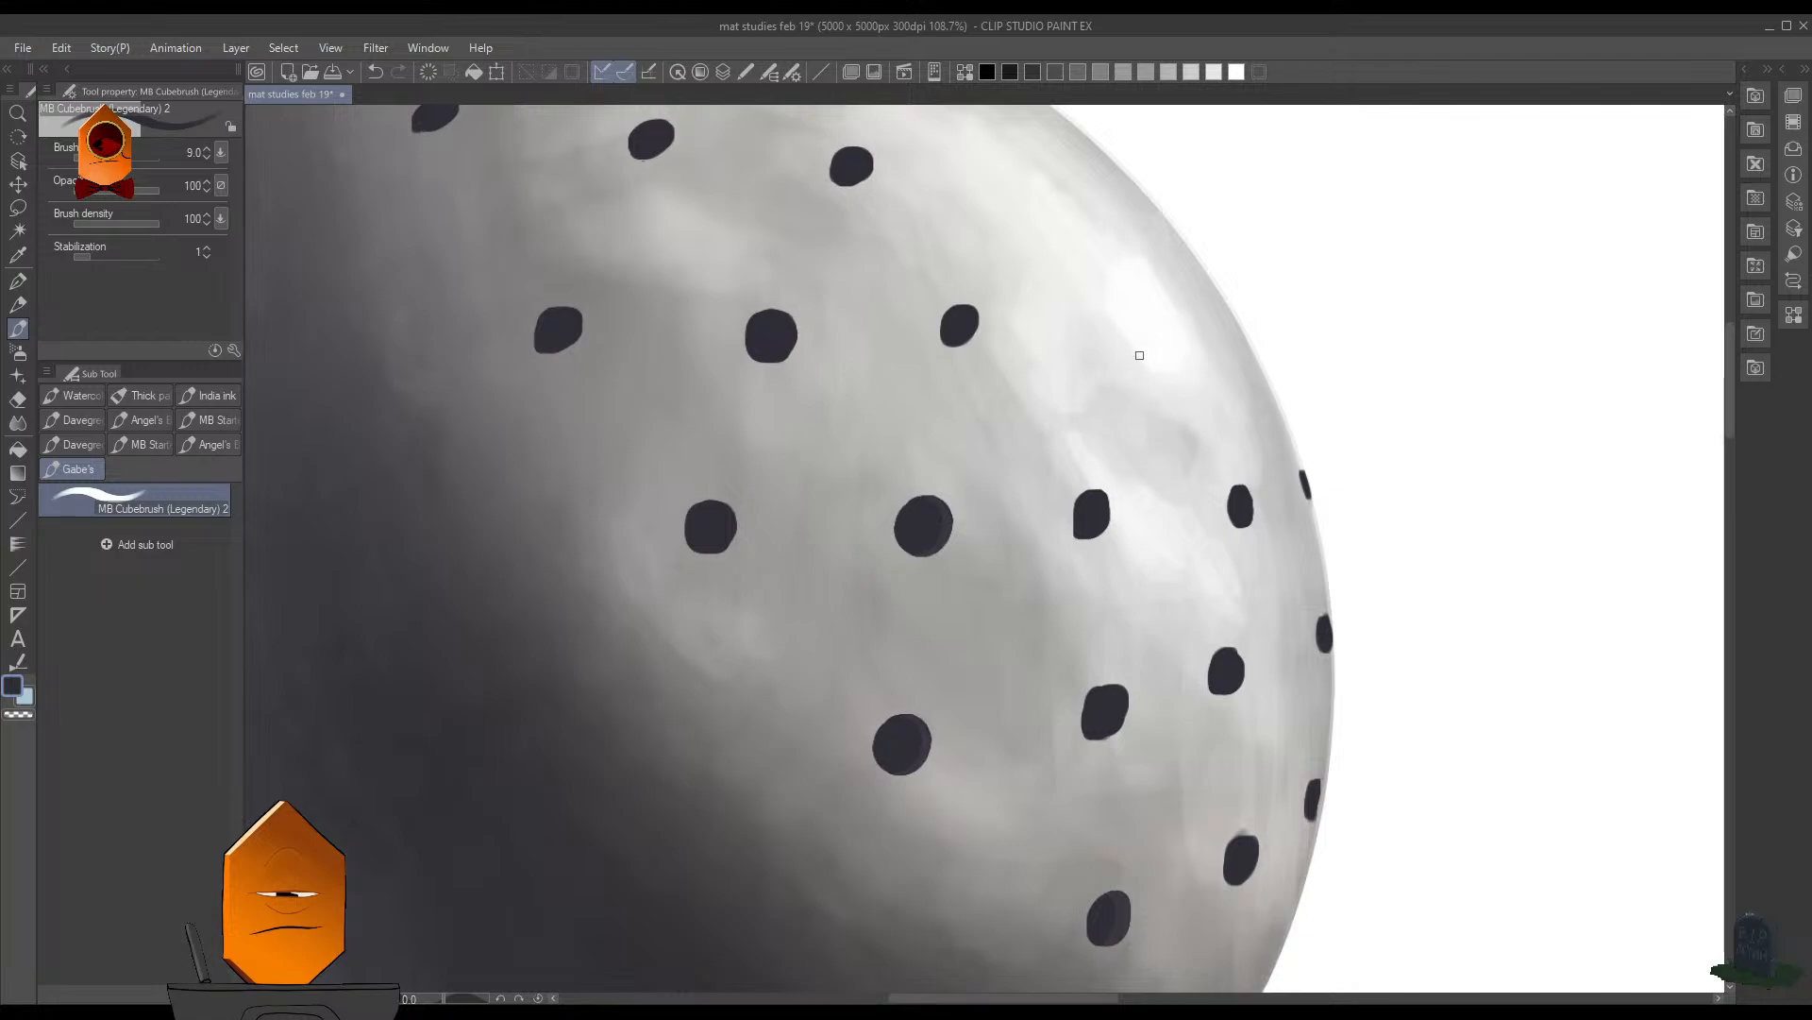
# - Paint two dark oval holes in the bright highlight, continuing the upper rows toward the sphere's right edge
pyautogui.moveTo(1132, 321); pyautogui.dragTo(1149, 327)
pyautogui.scroll(-5, 1248, 299)
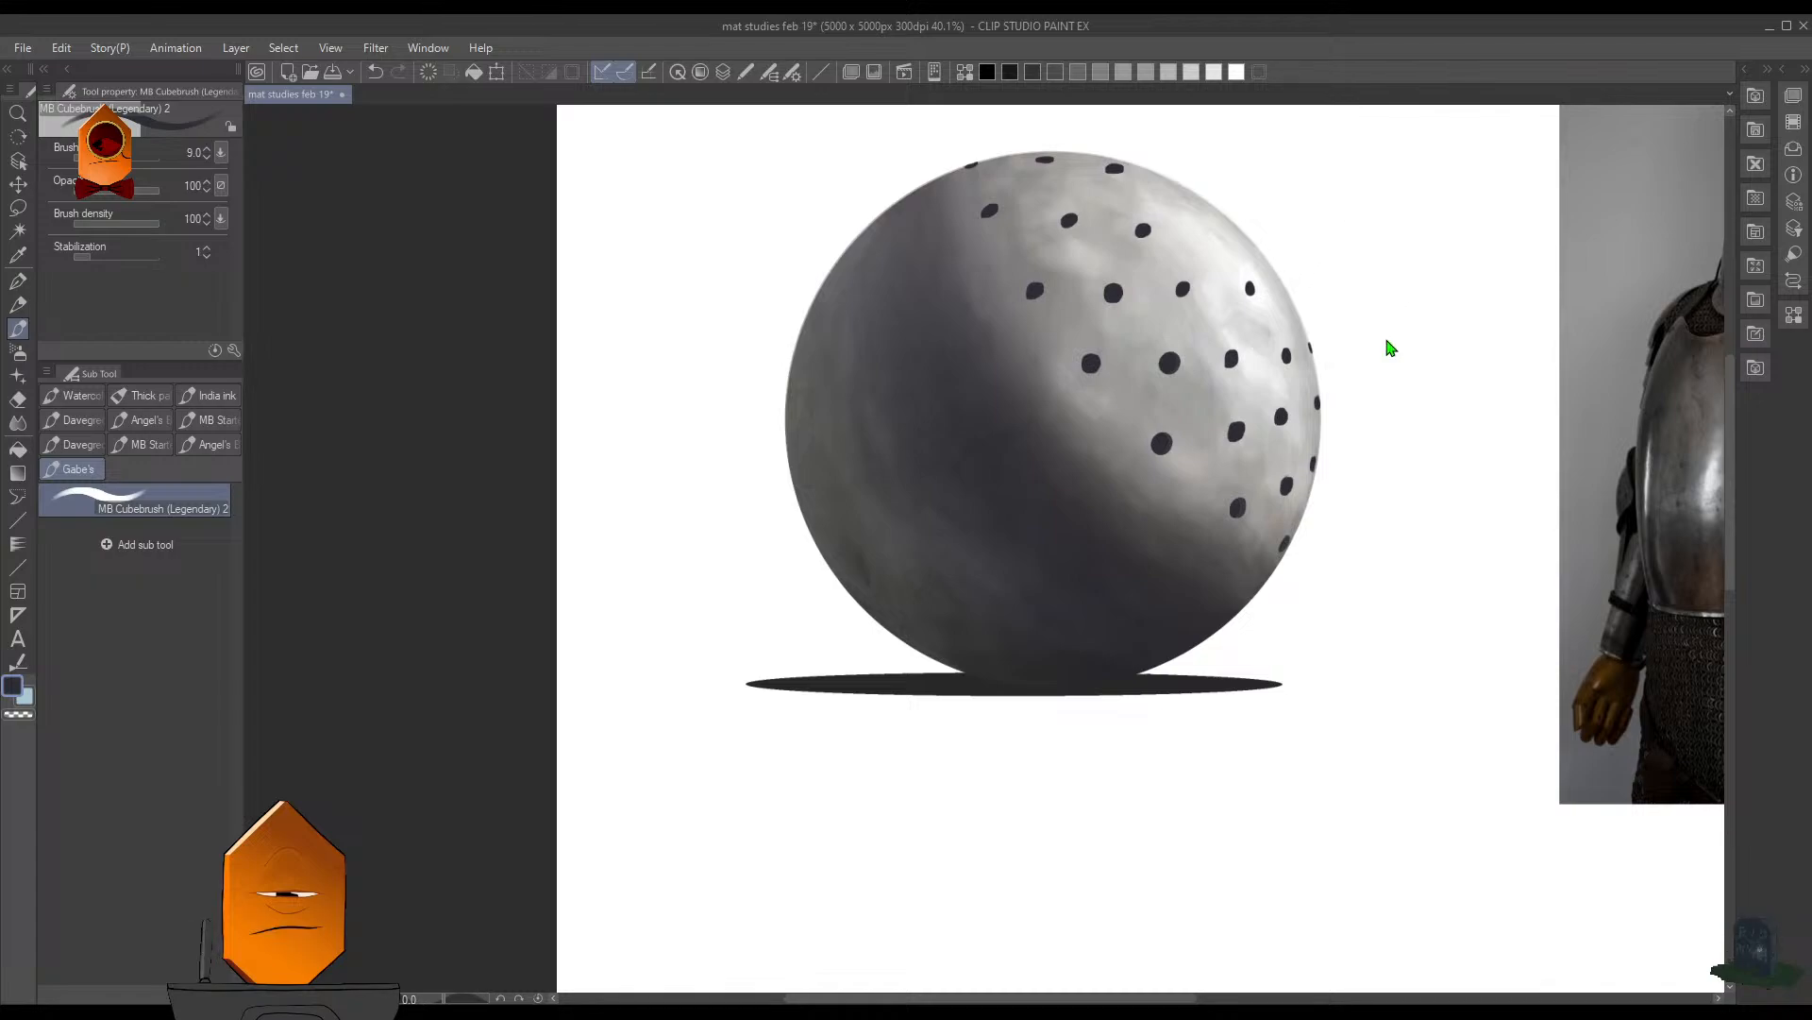
pyautogui.scroll(3, 1282, 257)
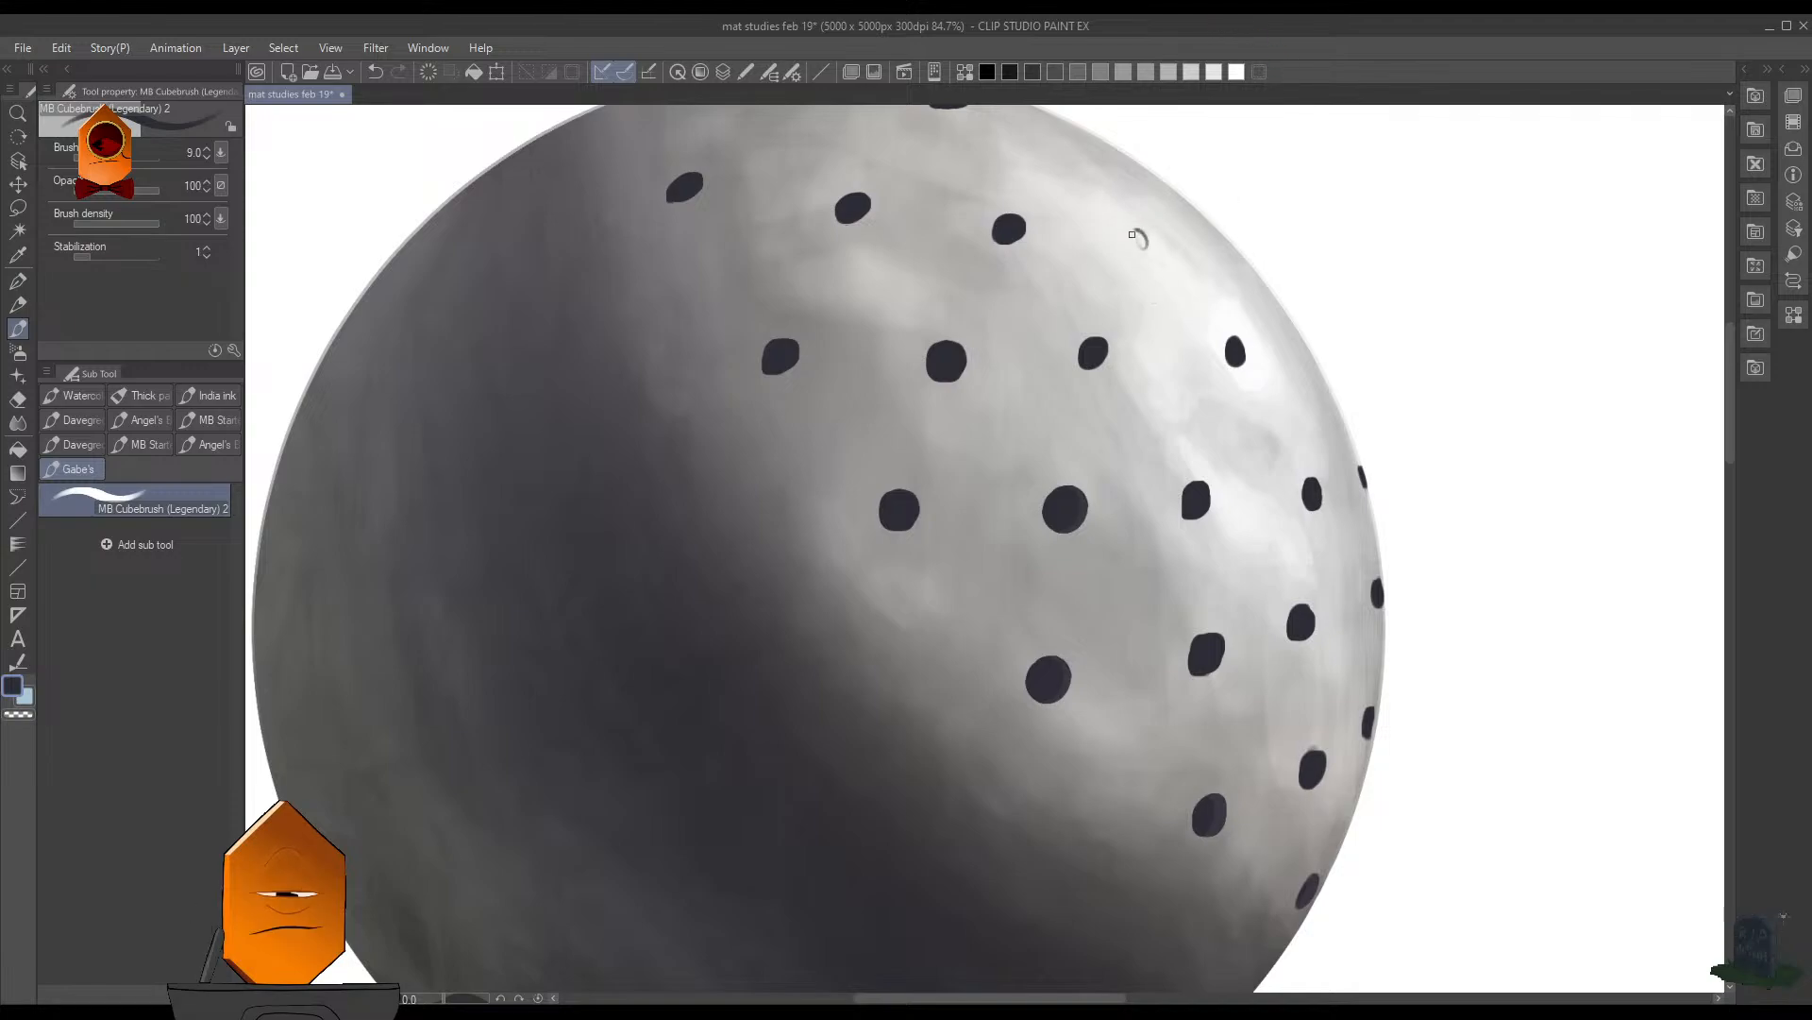
pyautogui.moveTo(1132, 234); pyautogui.dragTo(1140, 250)
pyautogui.moveTo(1236, 228); pyautogui.dragTo(1345, 373)
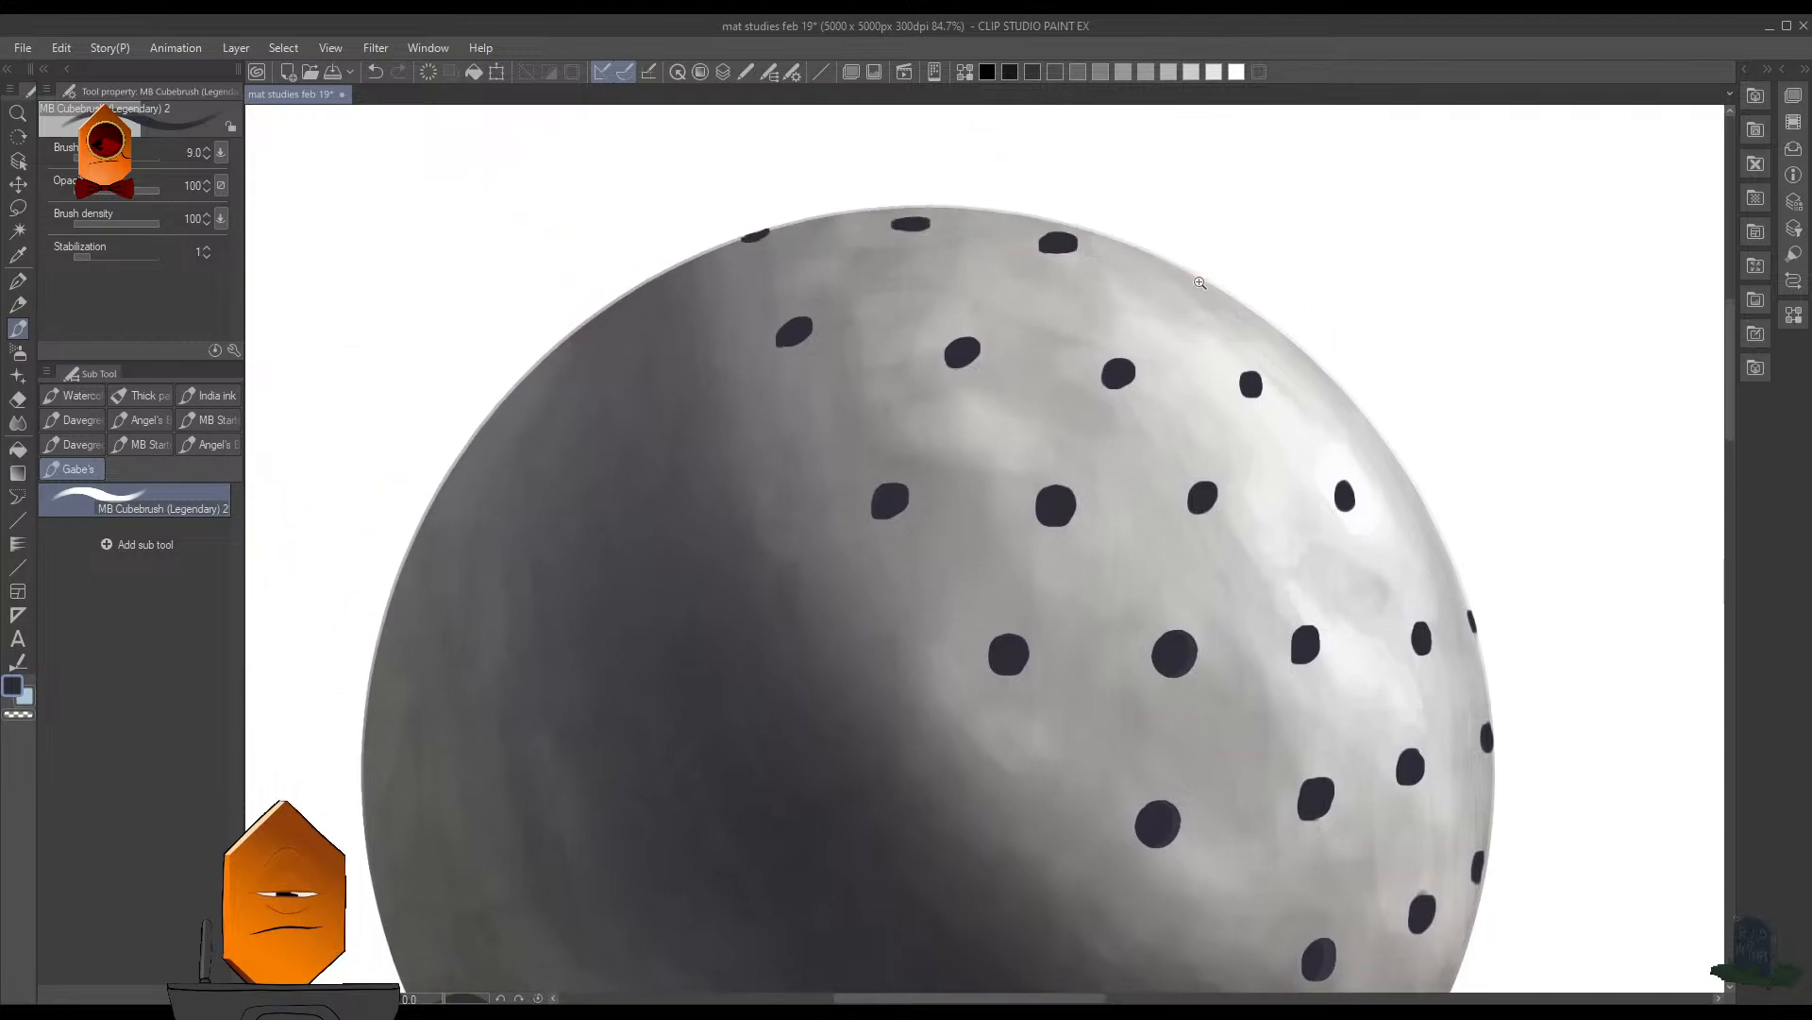
# - Paint a thin slanted hole on the sphere's upper right rim and check the whole hole pattern
pyautogui.scroll(3, 1200, 282)
pyautogui.moveTo(1167, 263); pyautogui.dragTo(1207, 284)
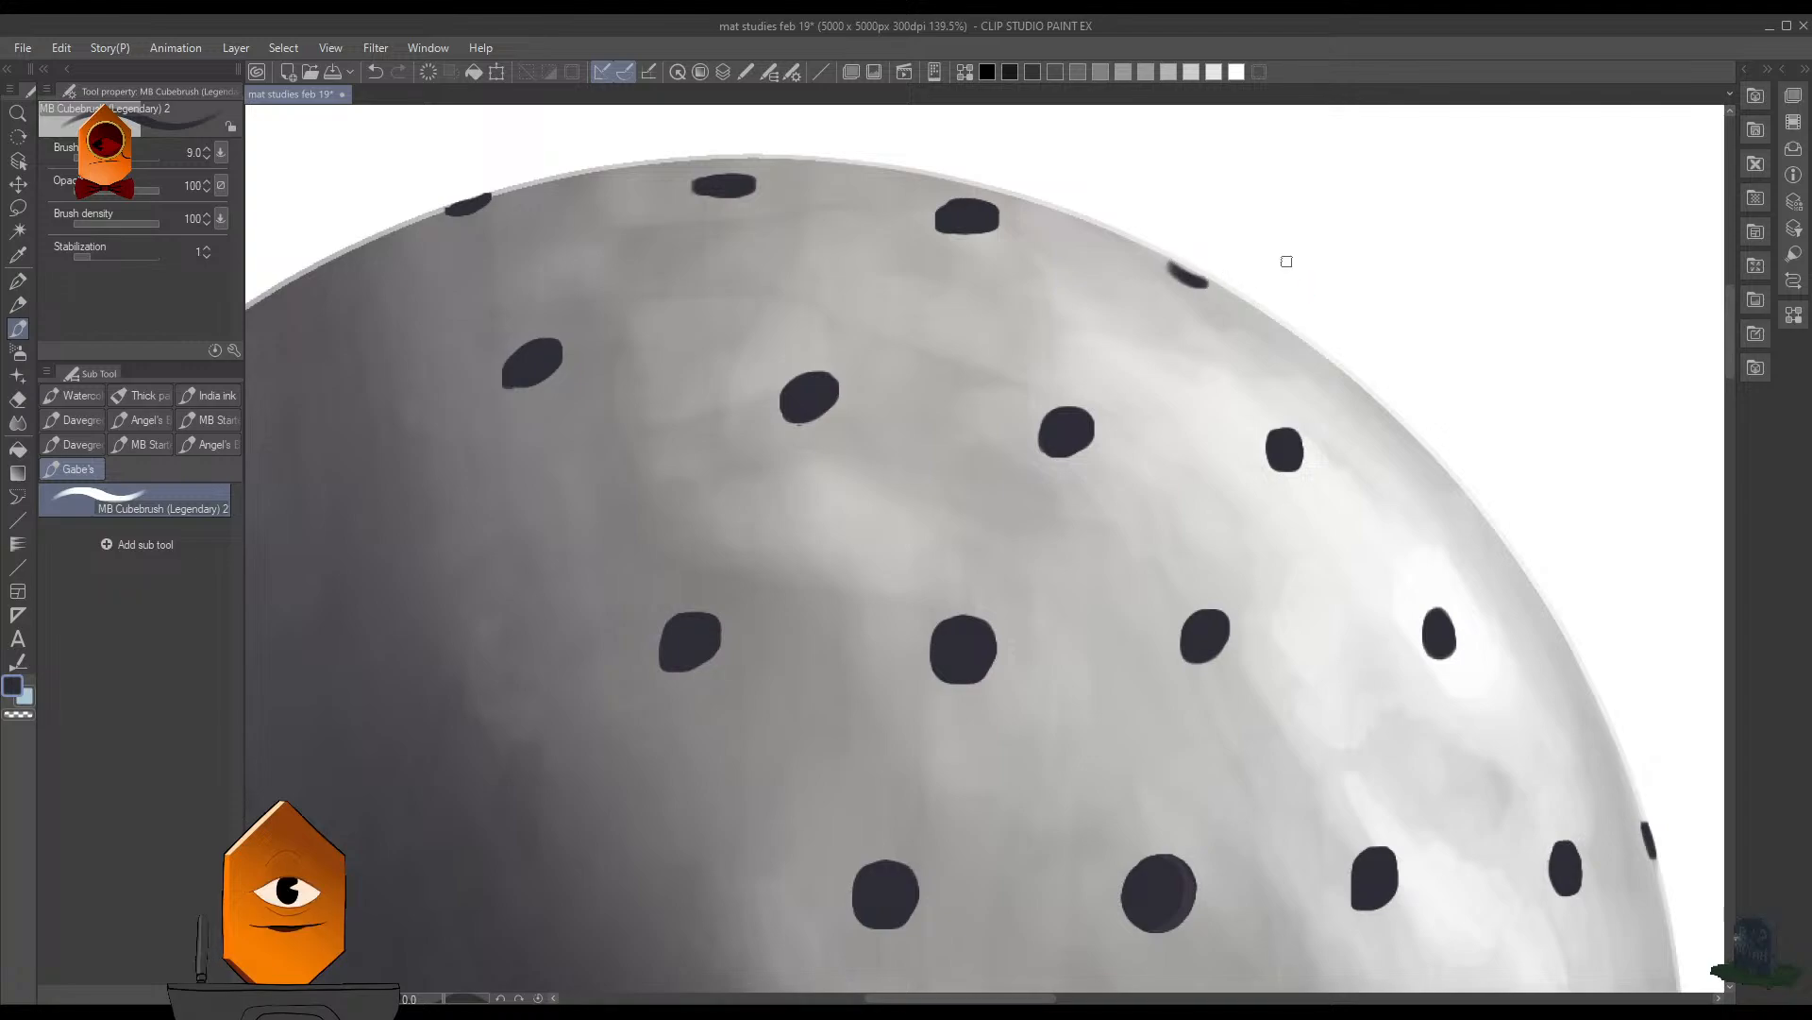
pyautogui.scroll(-5, 1293, 263)
pyautogui.scroll(-6, 1507, 653)
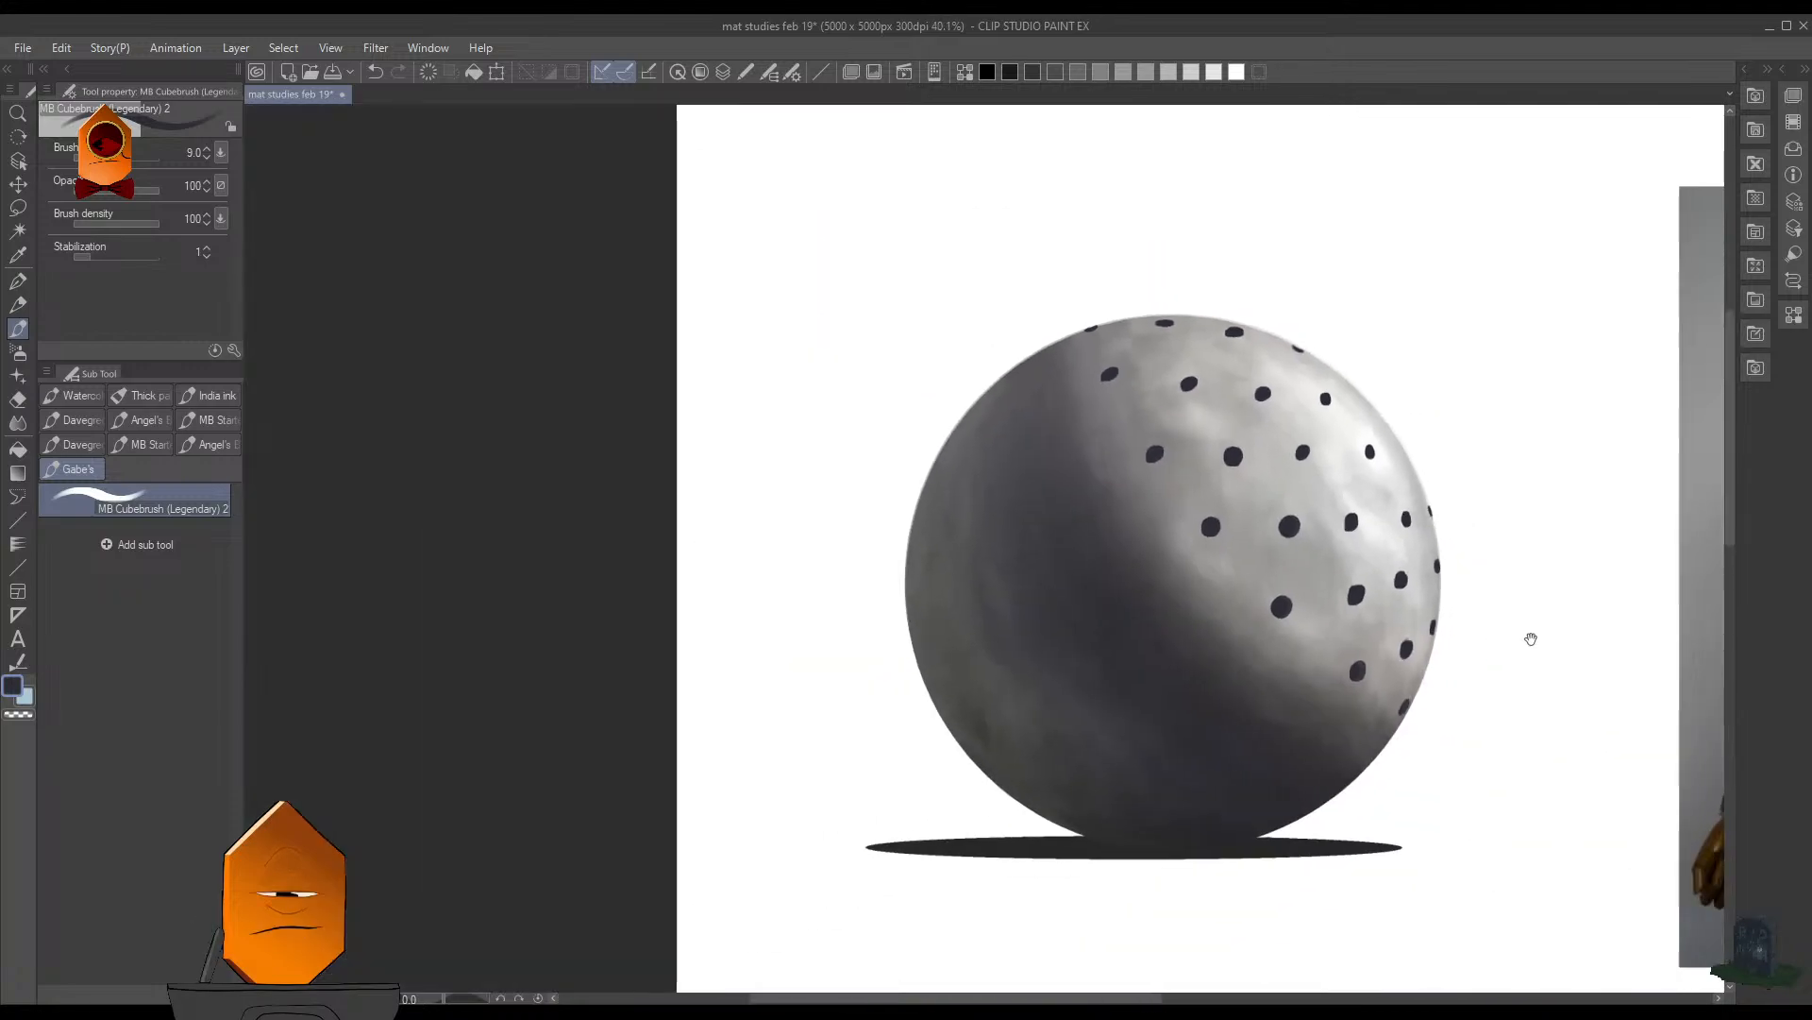
# - Reduce the brush size to 6 and trim the uppermost hole on the right rim with transparent colour into a thin sliver
pyautogui.scroll(8, 1389, 673)
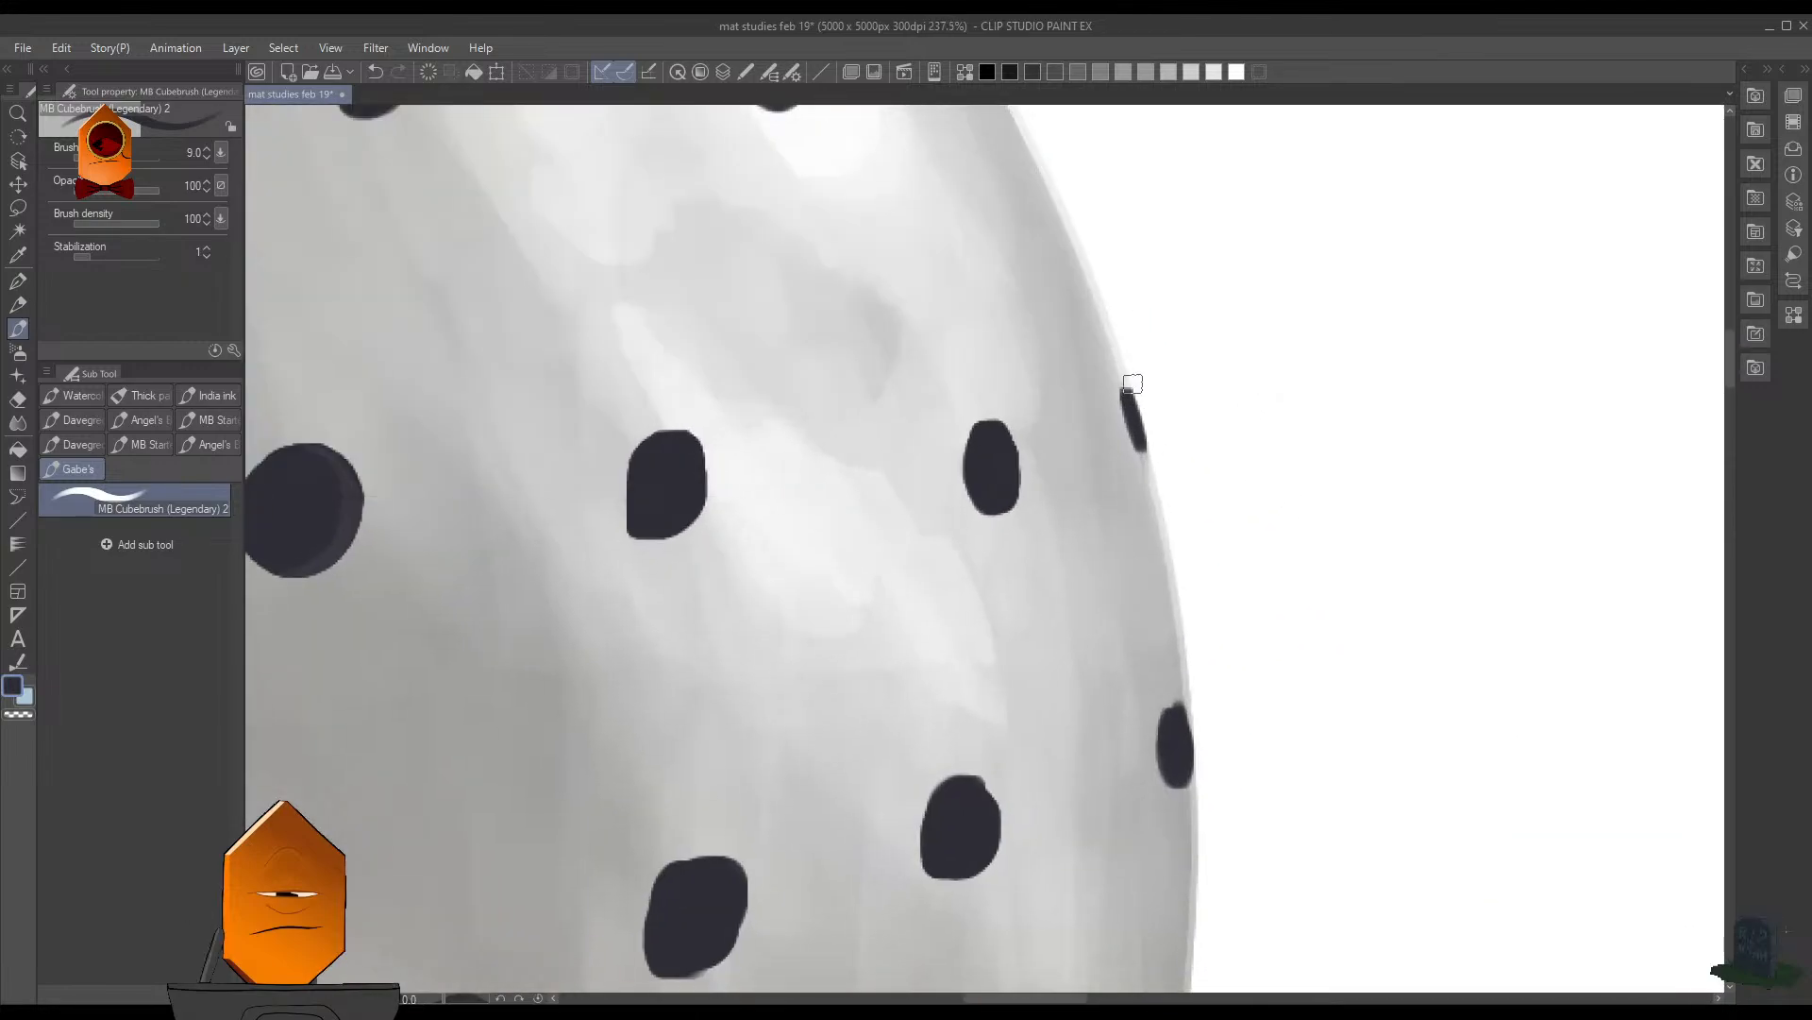
pyautogui.scroll(1, 1140, 385)
pyautogui.press('c')
pyautogui.press('[')
pyautogui.press('[')
pyautogui.press('[')
pyautogui.moveTo(1126, 381); pyautogui.dragTo(1141, 428)
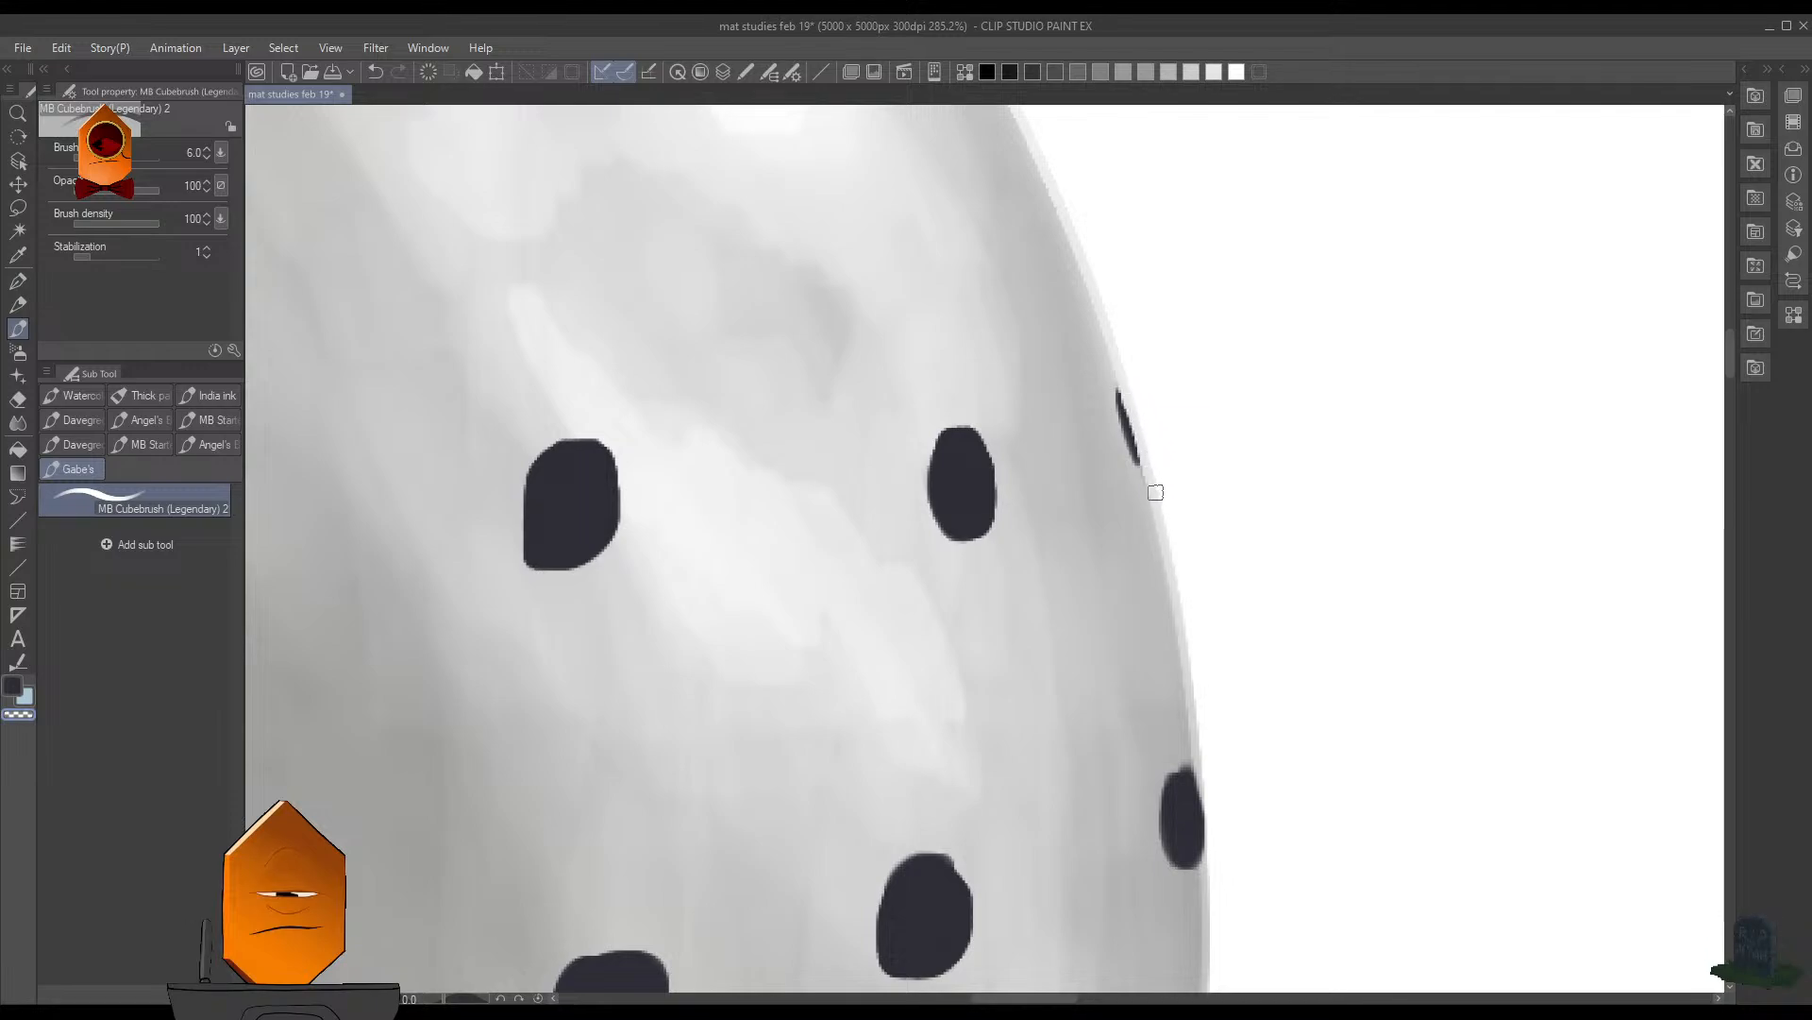
# - Trim the outer edge of the second hole on the sphere's right rim with transparent colour
pyautogui.moveTo(1203, 775)
pyautogui.mouseDown()
pyautogui.moveTo(1210, 867)
pyautogui.moveTo(1203, 765)
pyautogui.mouseUp()
pyautogui.scroll(-2, 1227, 755)
pyautogui.scroll(1, 1218, 755)
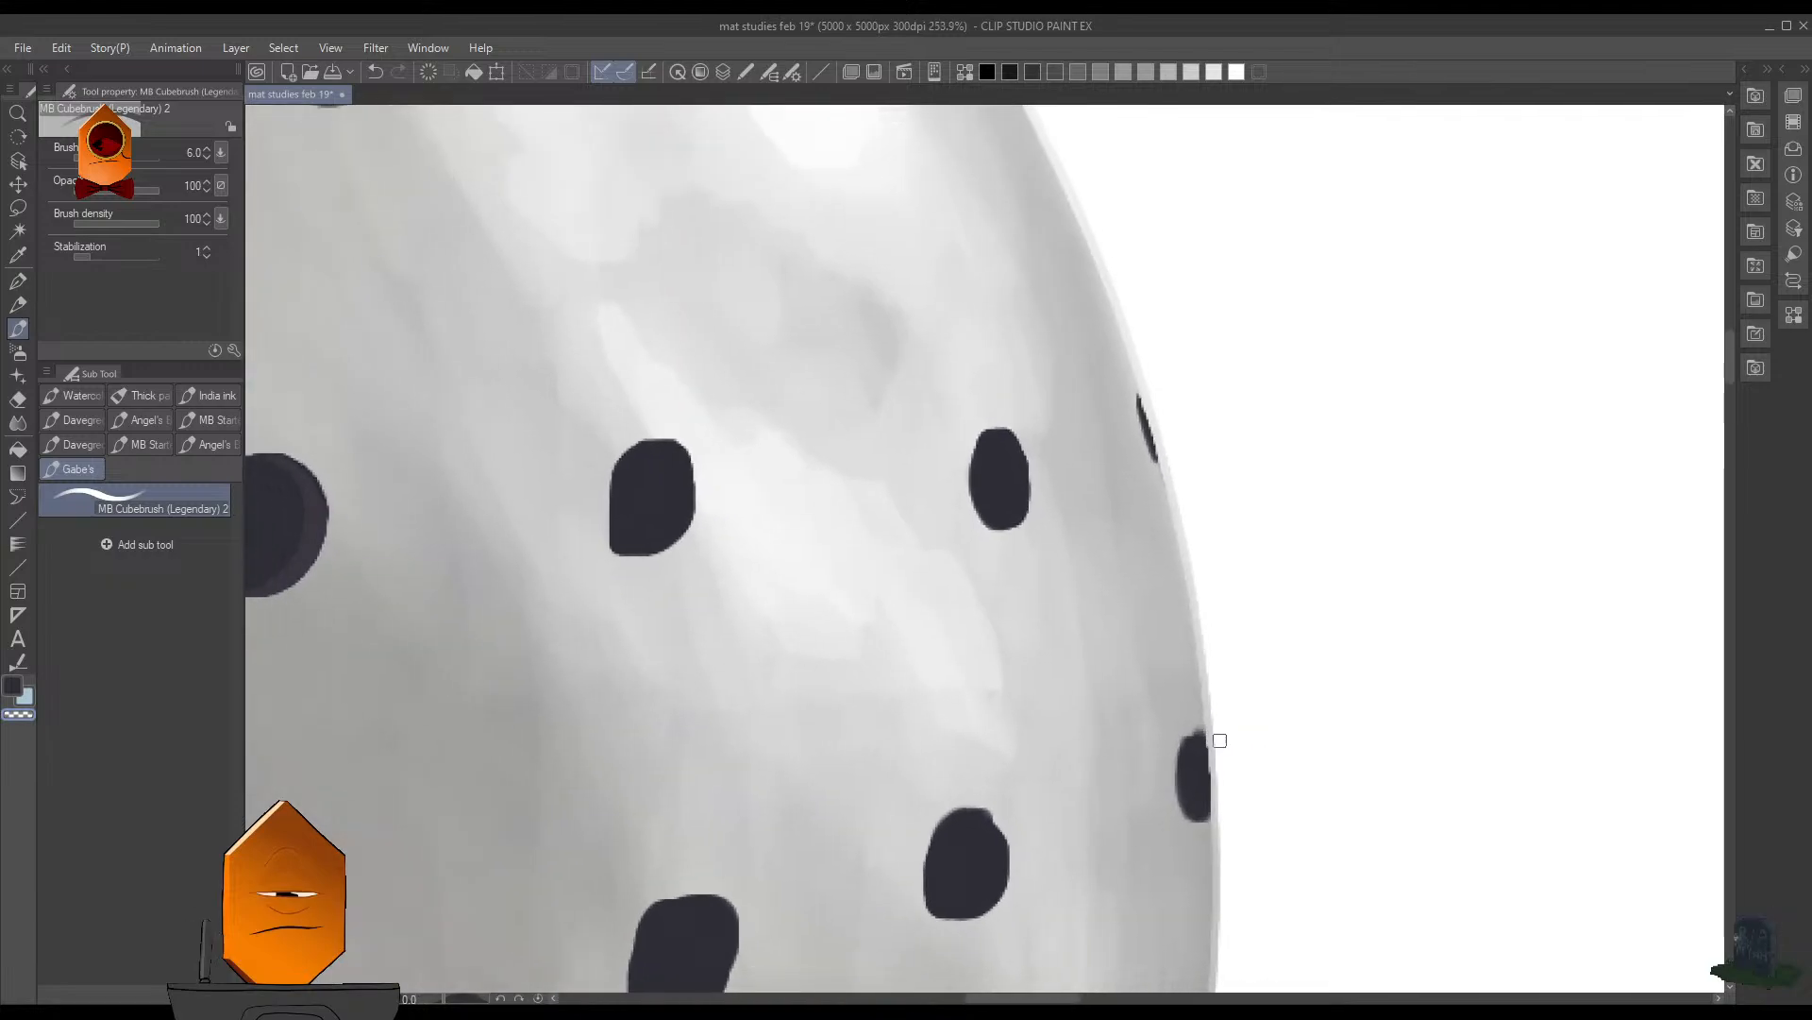
pyautogui.scroll(-4, 1293, 755)
pyautogui.scroll(3, 1283, 566)
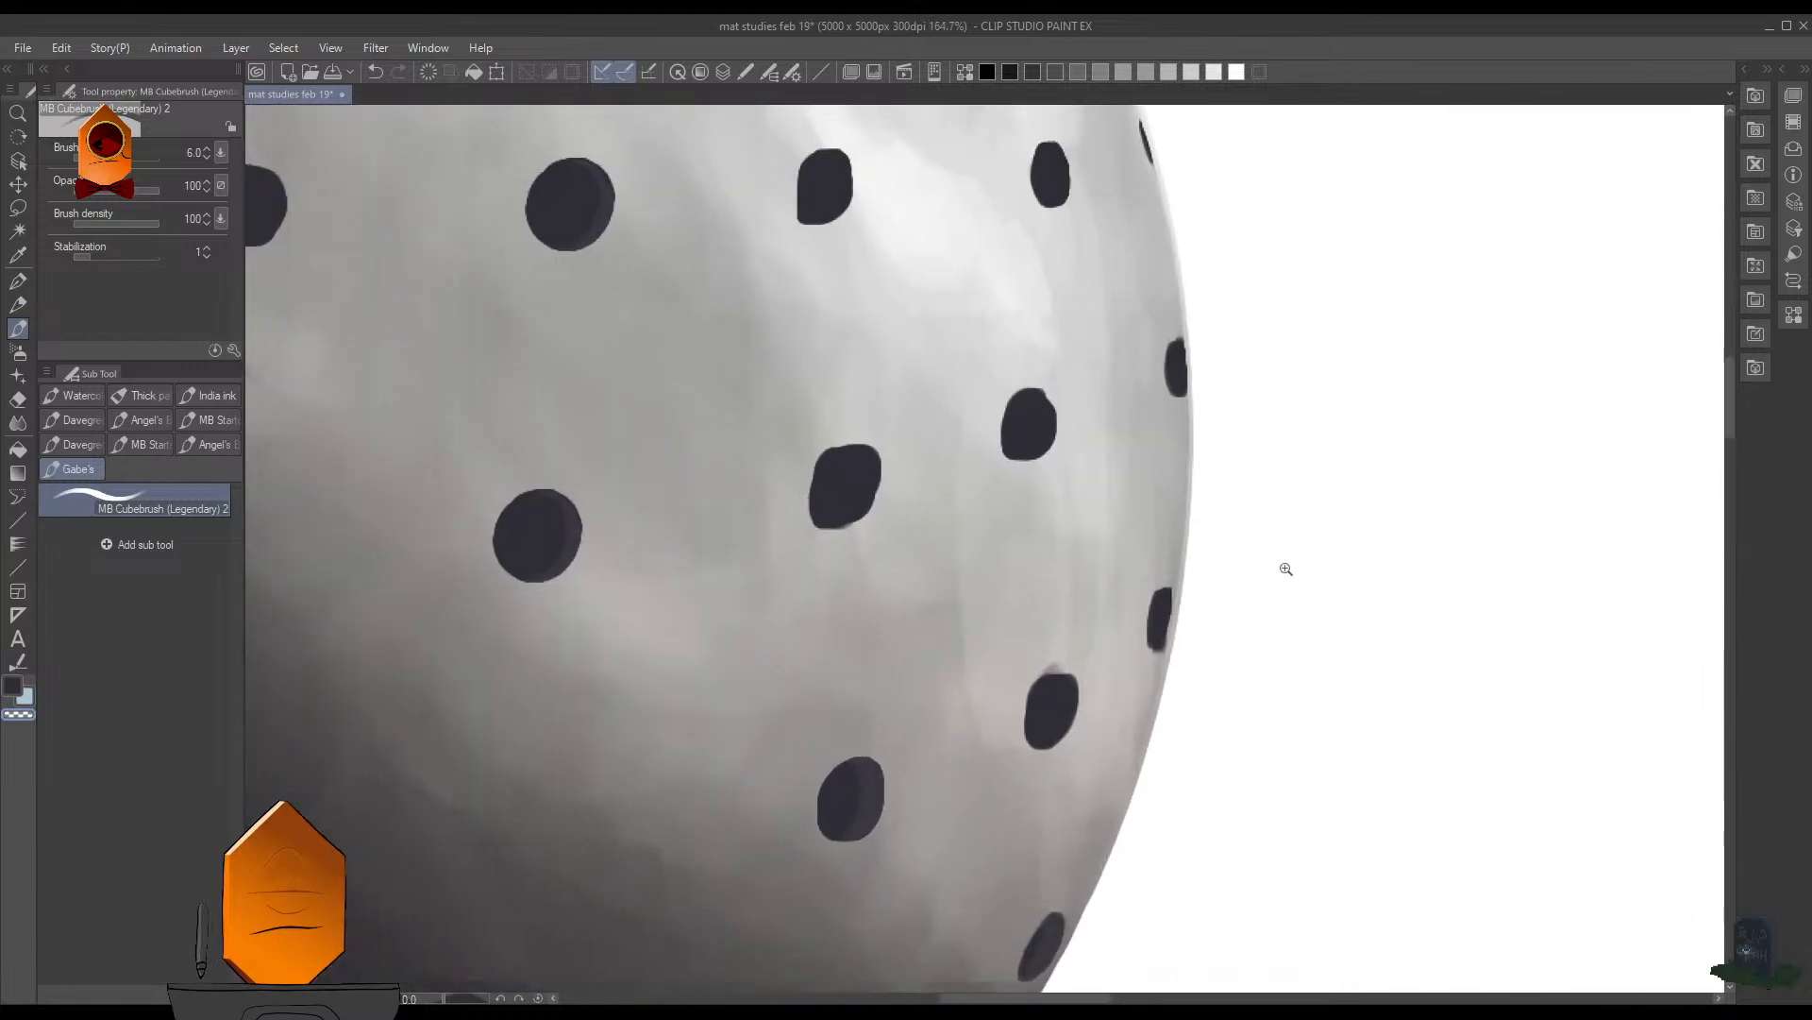
# - Reduce the brush size to 4, sharpen the dark hole lower on the sphere's right rim, and save the file
pyautogui.scroll(3, 1199, 593)
pyautogui.press('c')
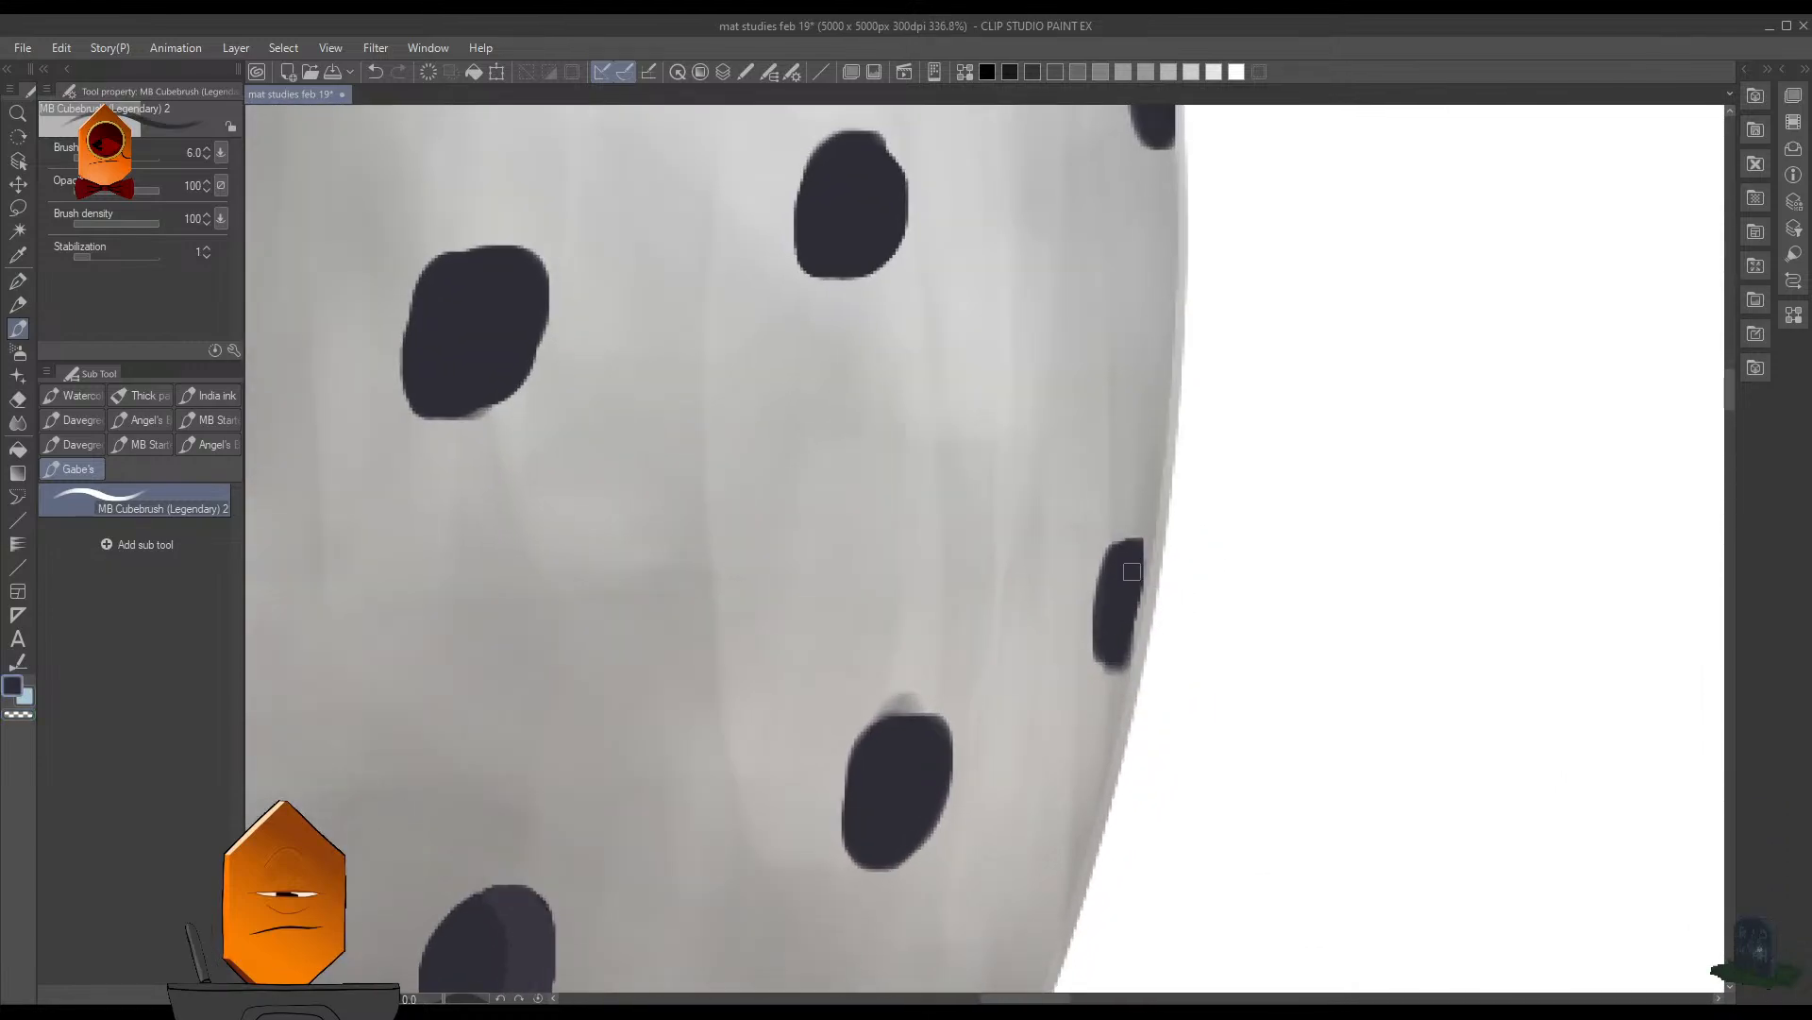
pyautogui.press('[')
pyautogui.press('[')
pyautogui.moveTo(1145, 544)
pyautogui.mouseDown()
pyautogui.moveTo(1125, 654)
pyautogui.moveTo(1102, 664)
pyautogui.moveTo(1104, 577)
pyautogui.mouseUp()
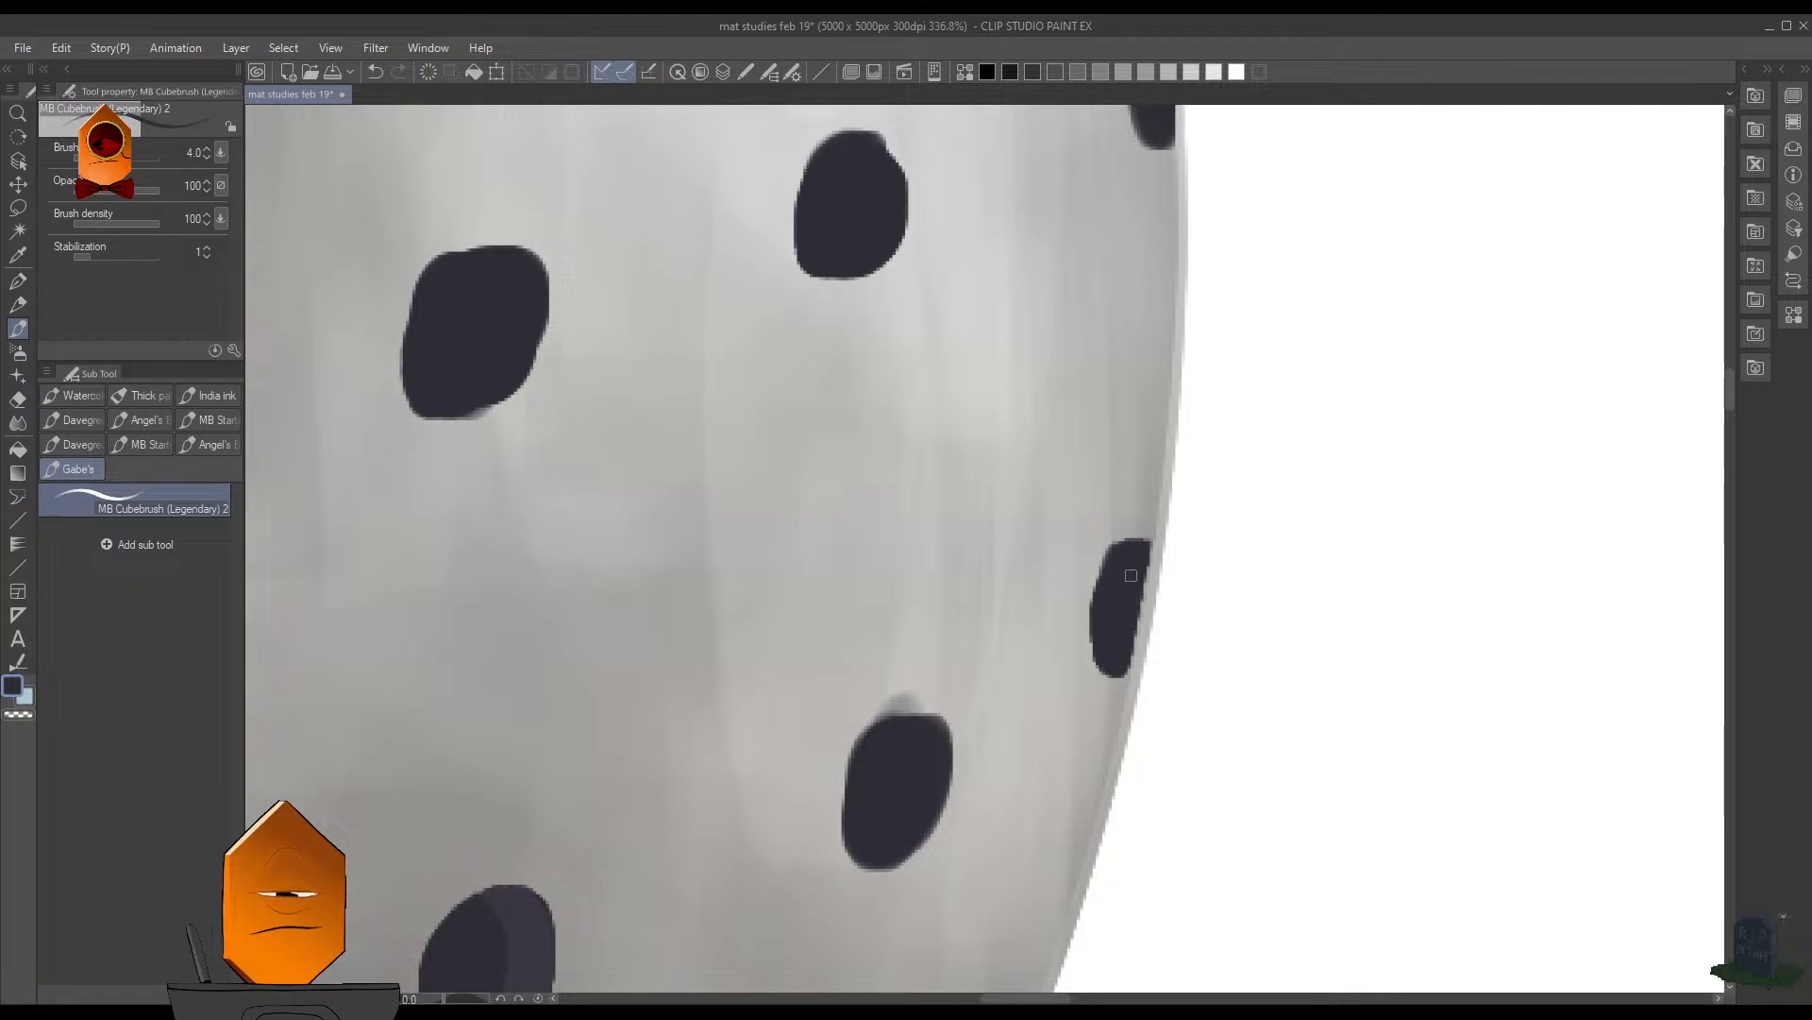
pyautogui.scroll(-12, 1297, 420)
pyautogui.moveTo(1339, 436); pyautogui.dragTo(1250, 645)
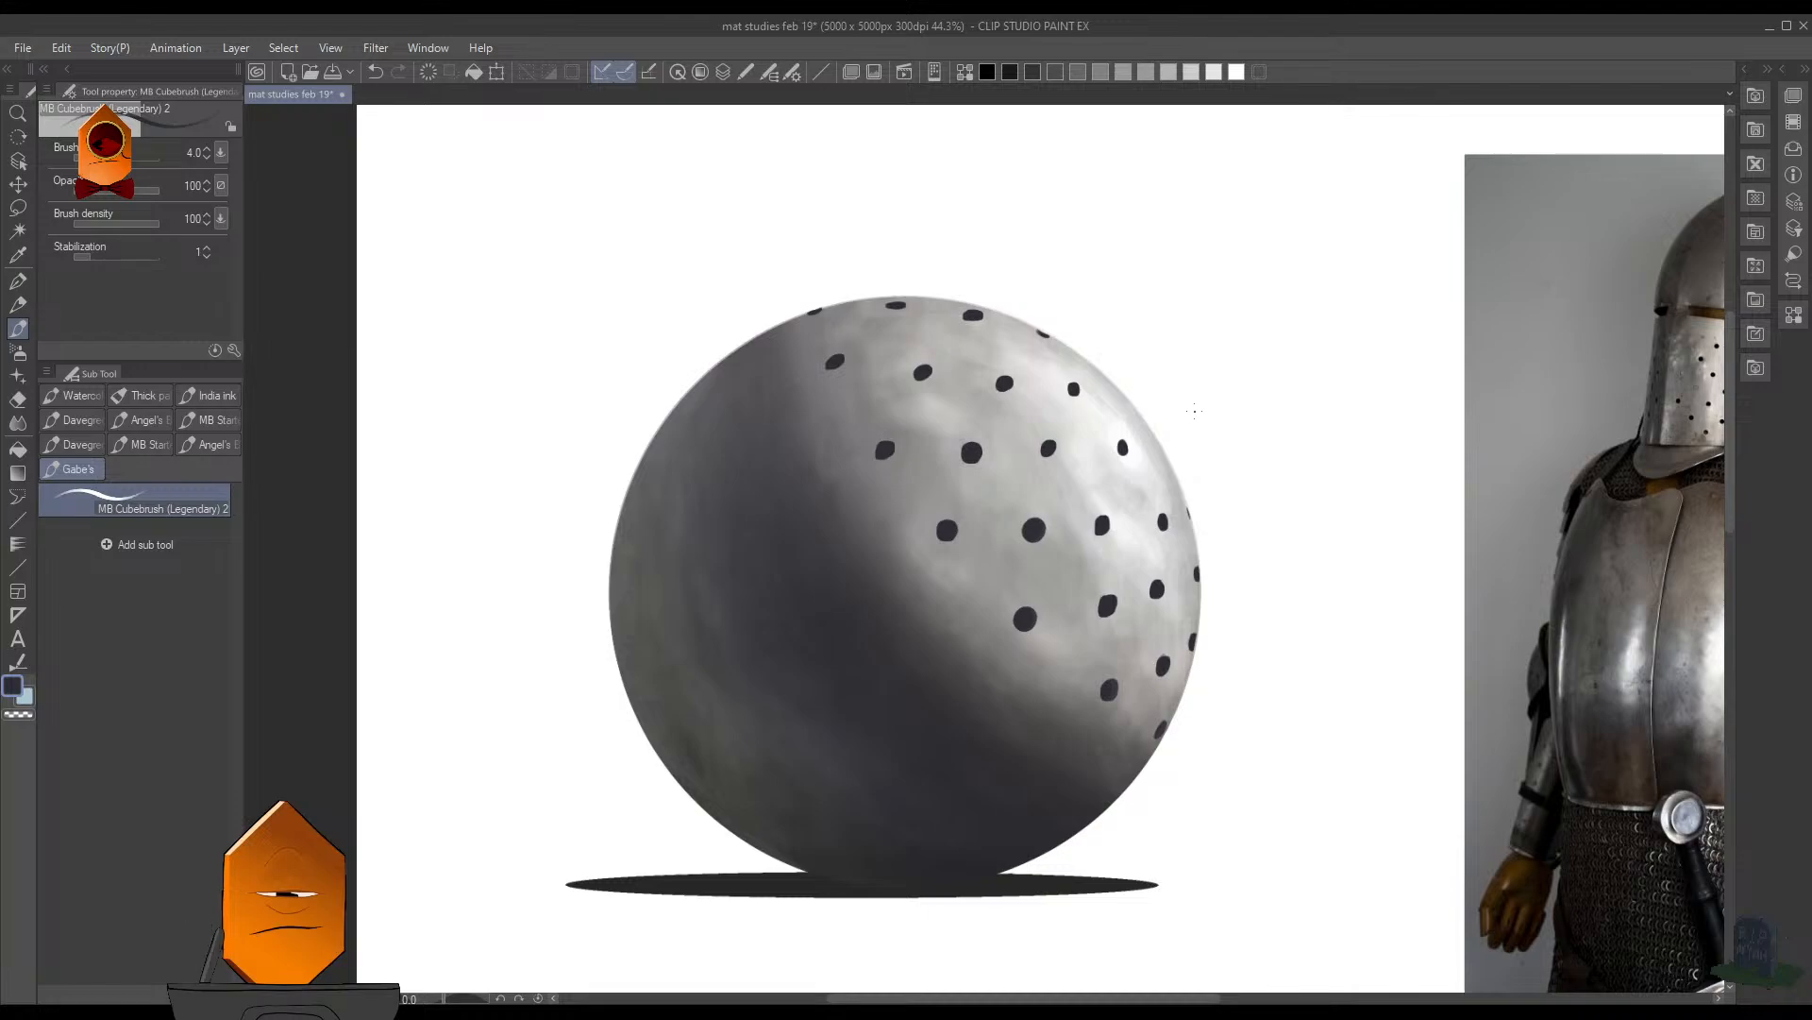
pyautogui.hotkey('ctrl', 's')
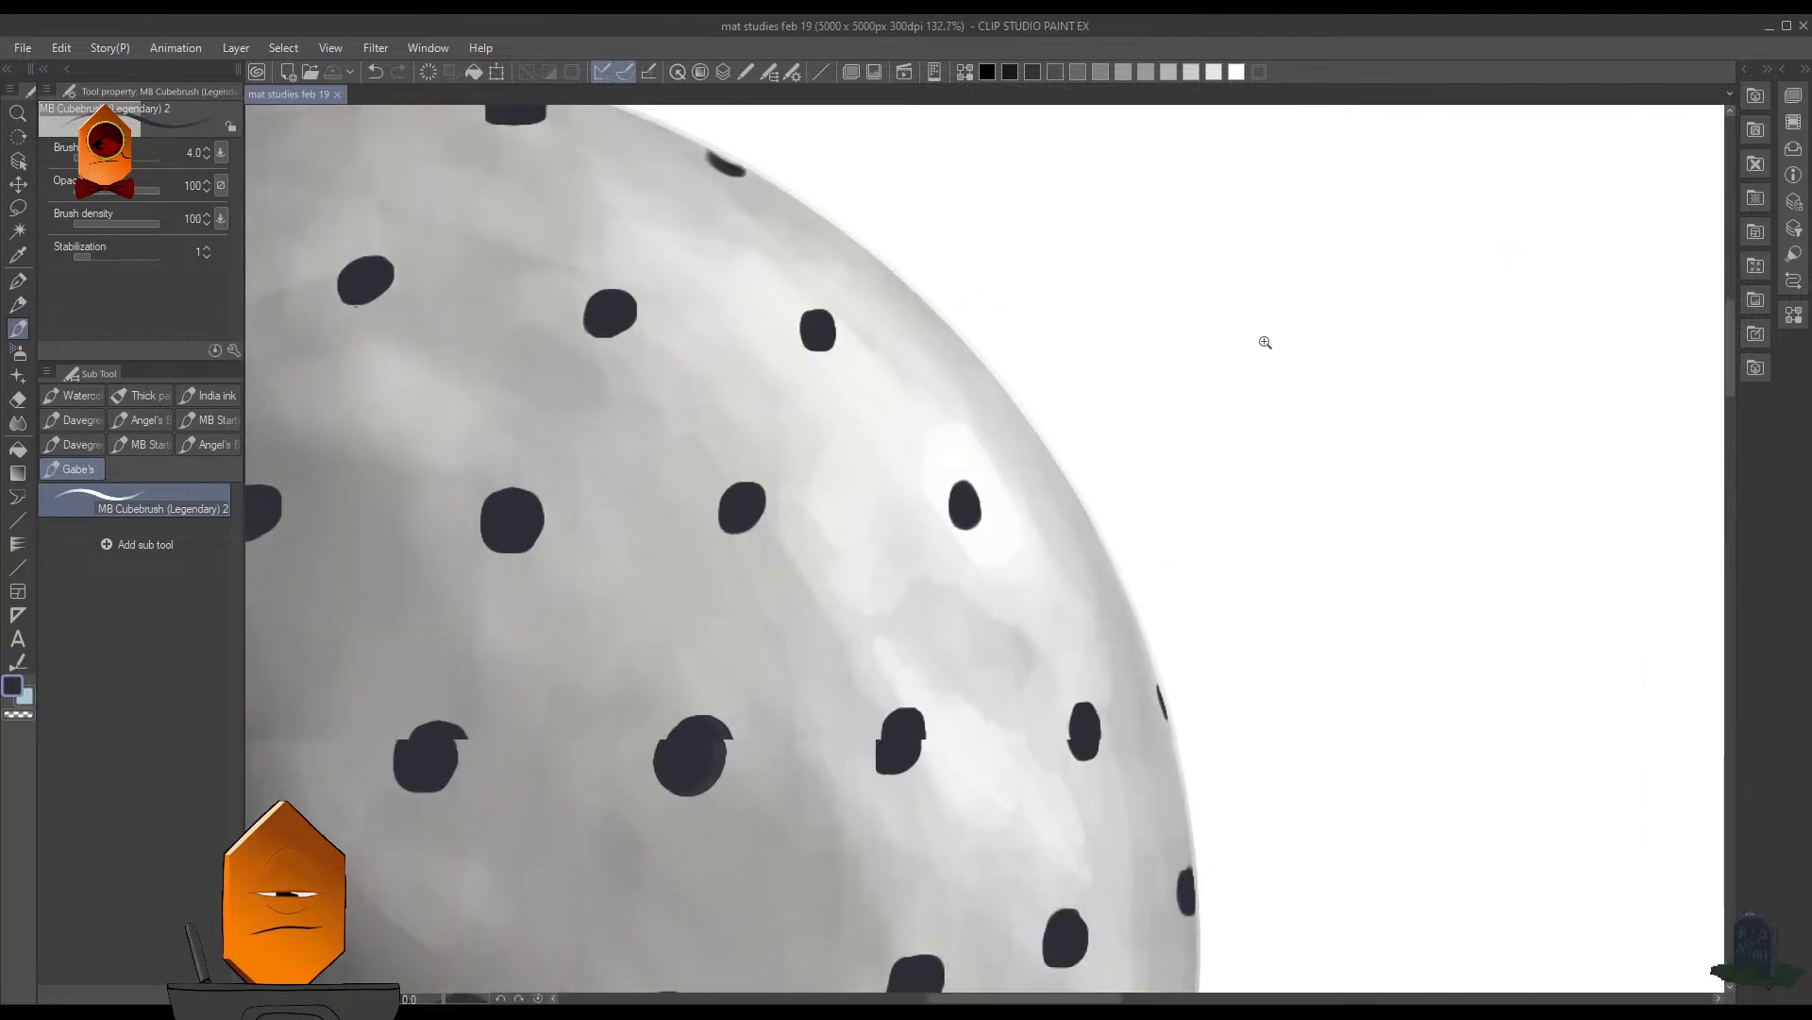
# - Try to paint a thin slanted hole on the upper right rim beside the highlight, using brush size 3
pyautogui.scroll(6, 1206, 416)
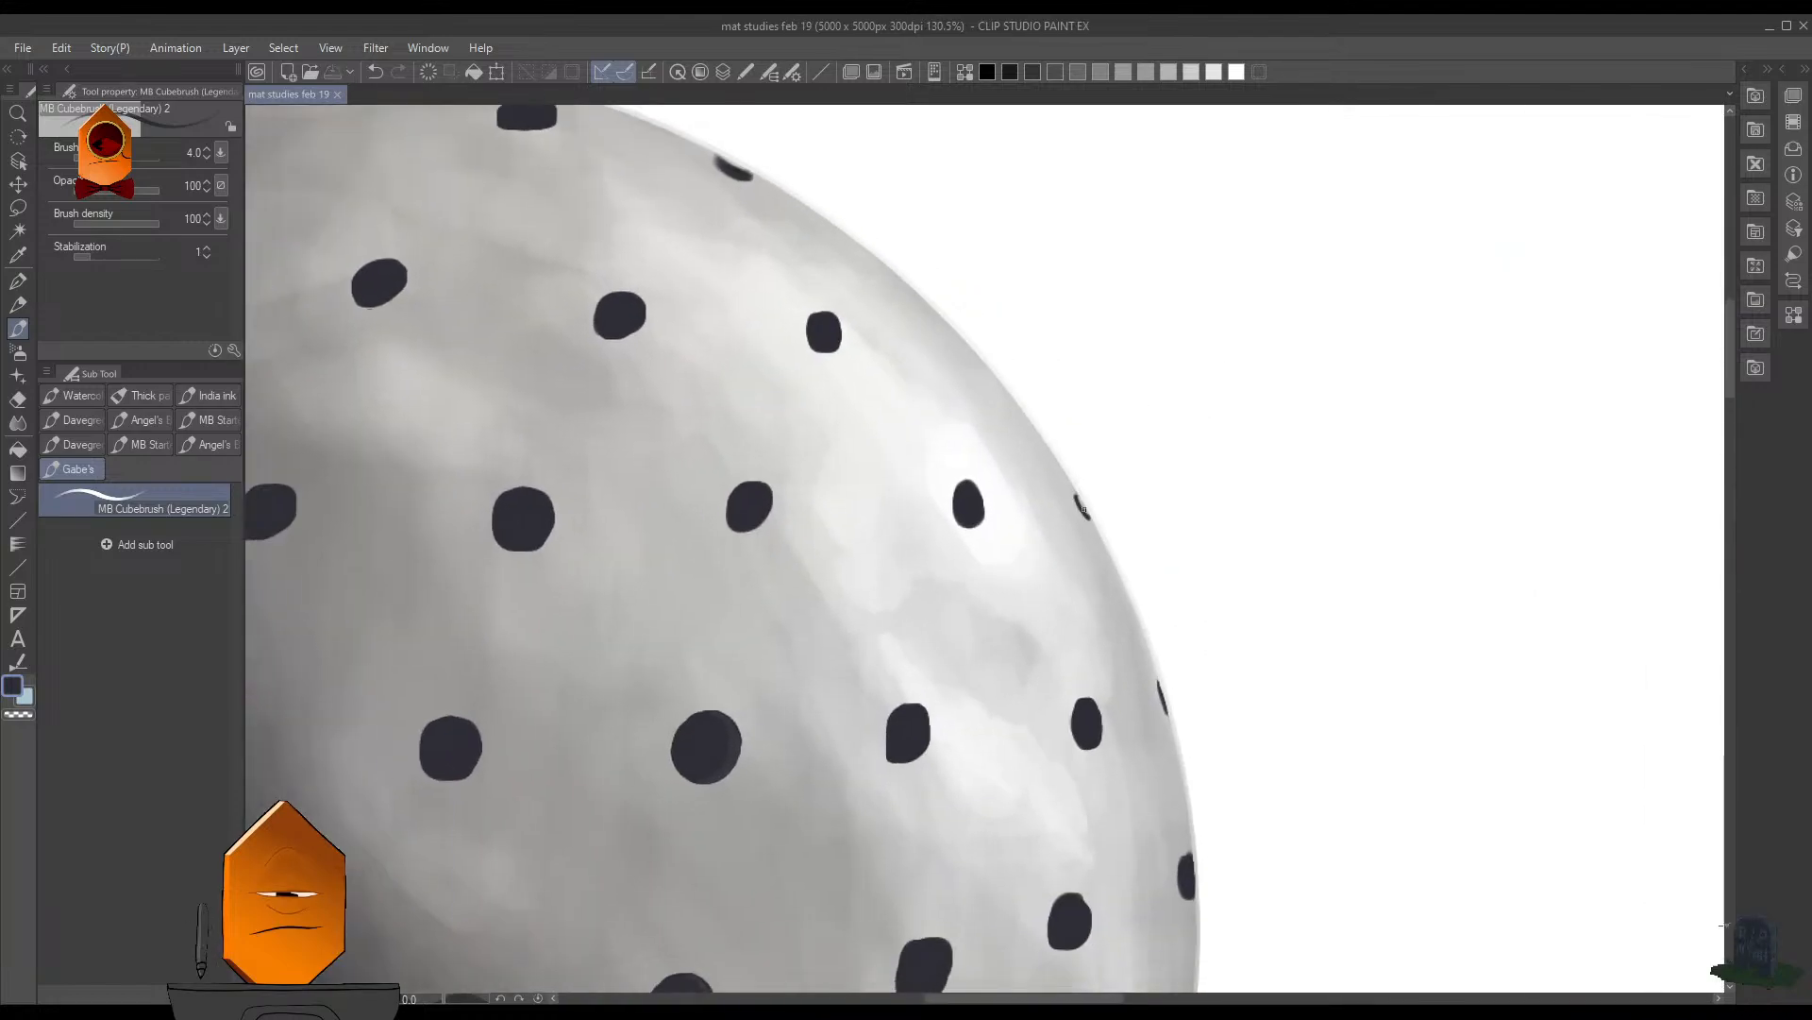
pyautogui.moveTo(1083, 510); pyautogui.dragTo(1088, 519)
pyautogui.scroll(3, 1123, 453)
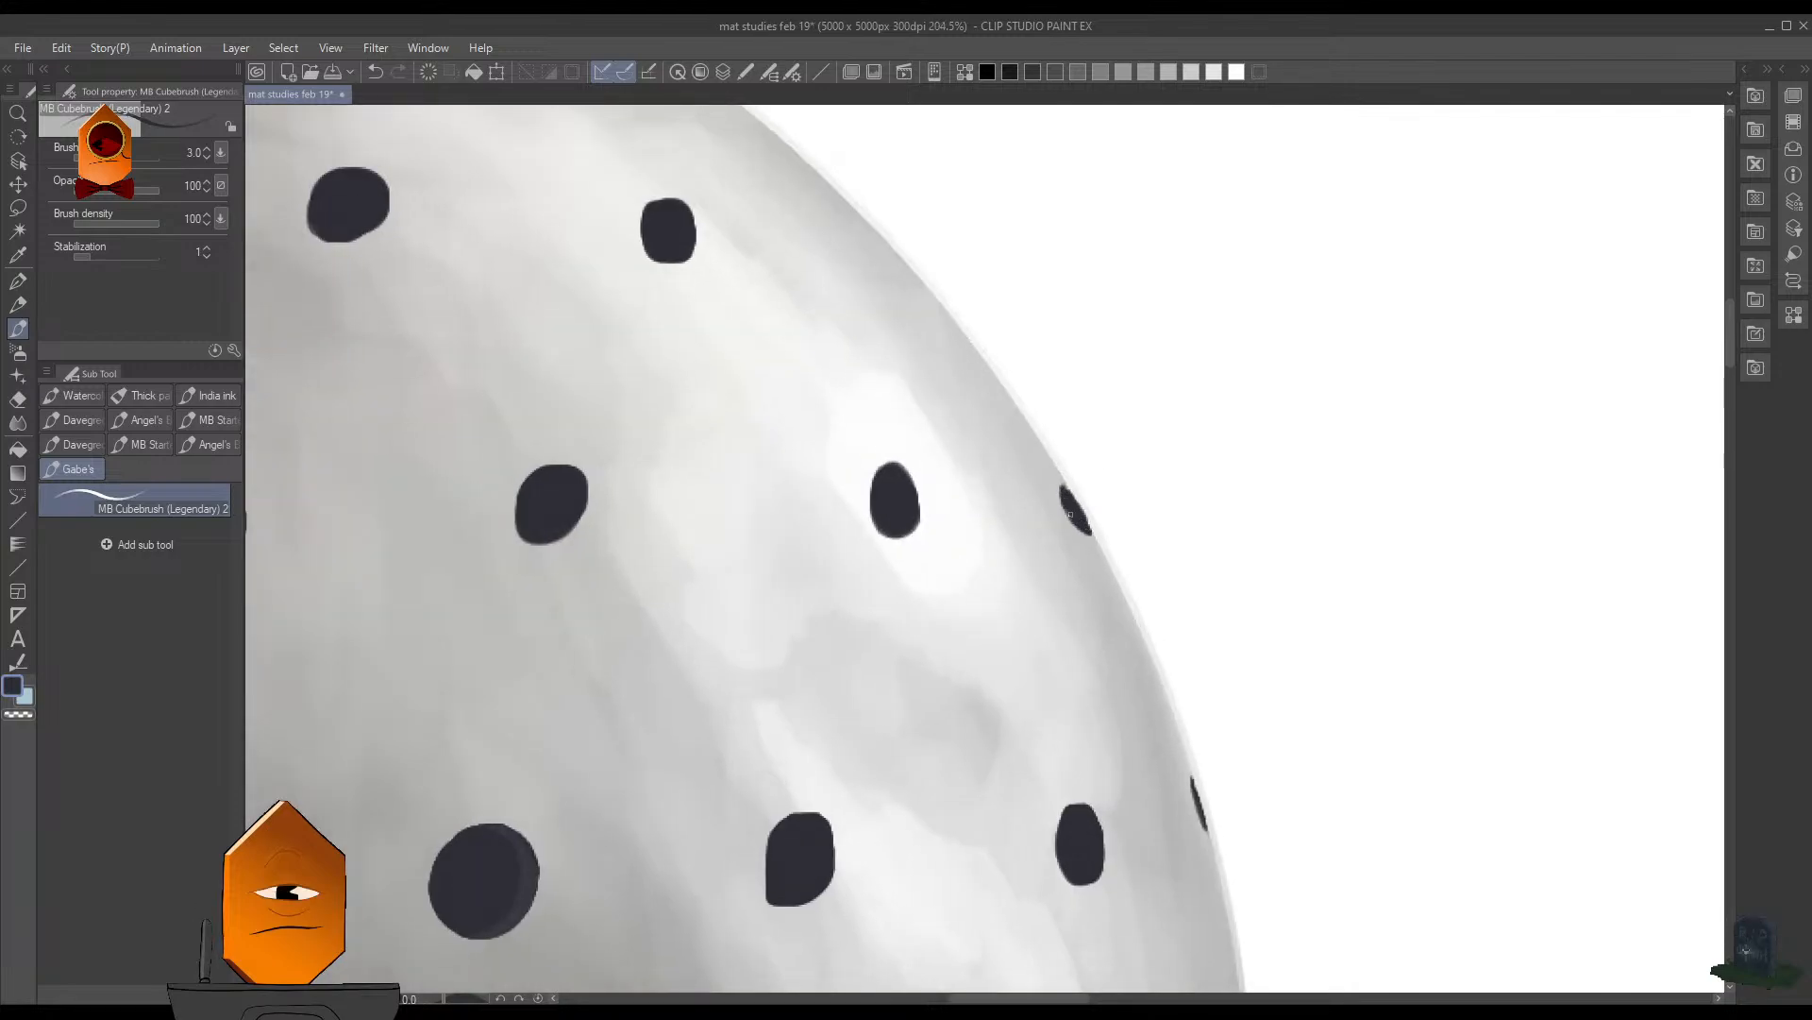
pyautogui.scroll(-4, 1187, 351)
pyautogui.scroll(-4, 1187, 351)
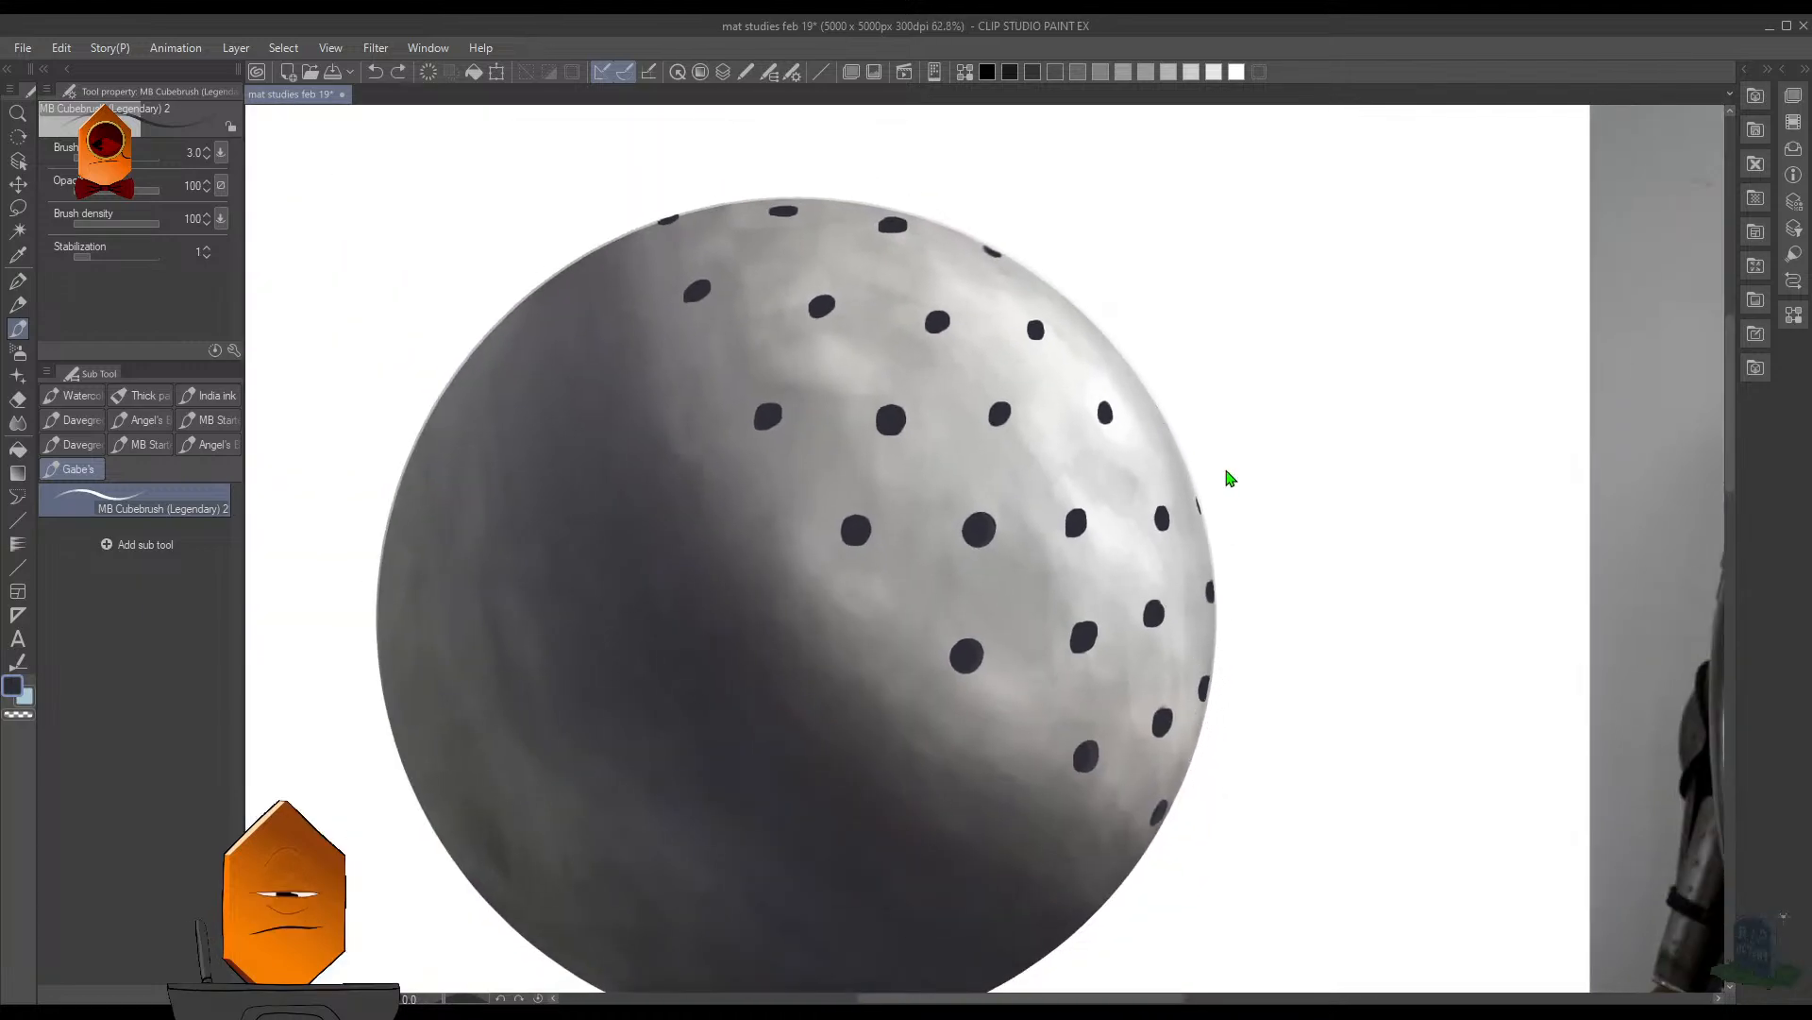
pyautogui.scroll(1, 1218, 451)
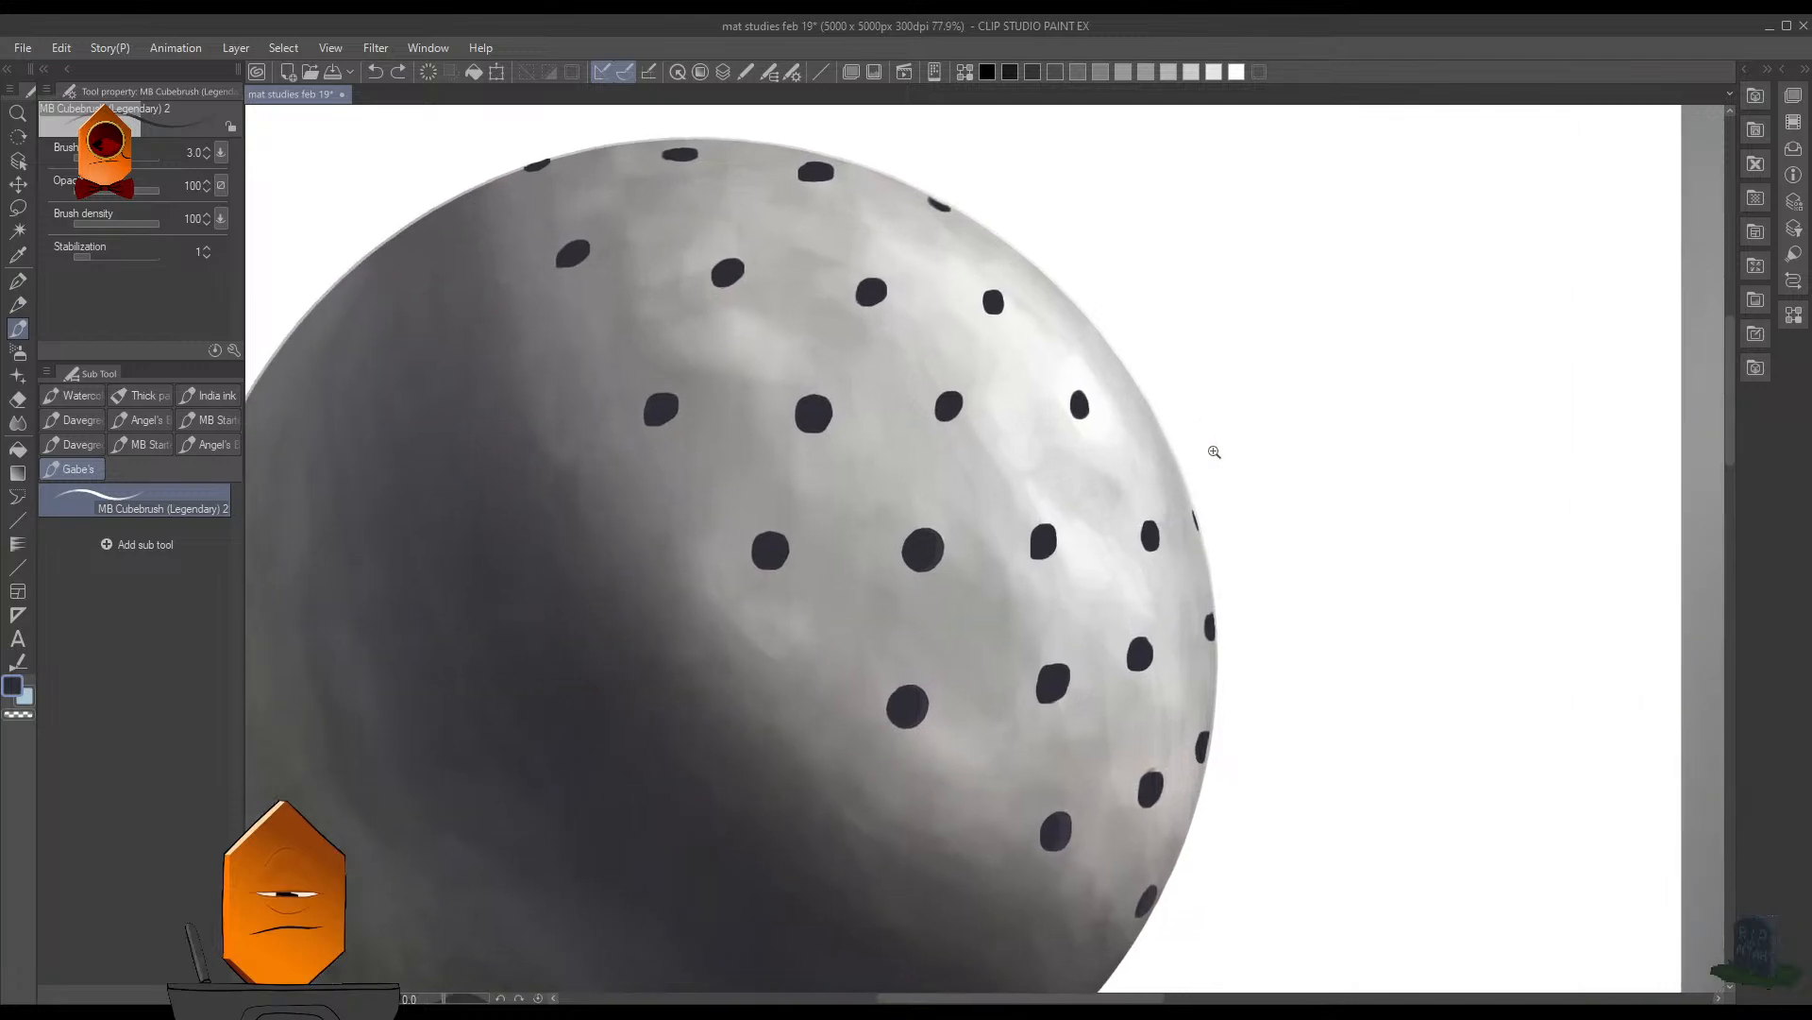
pyautogui.scroll(-1, 1168, 406)
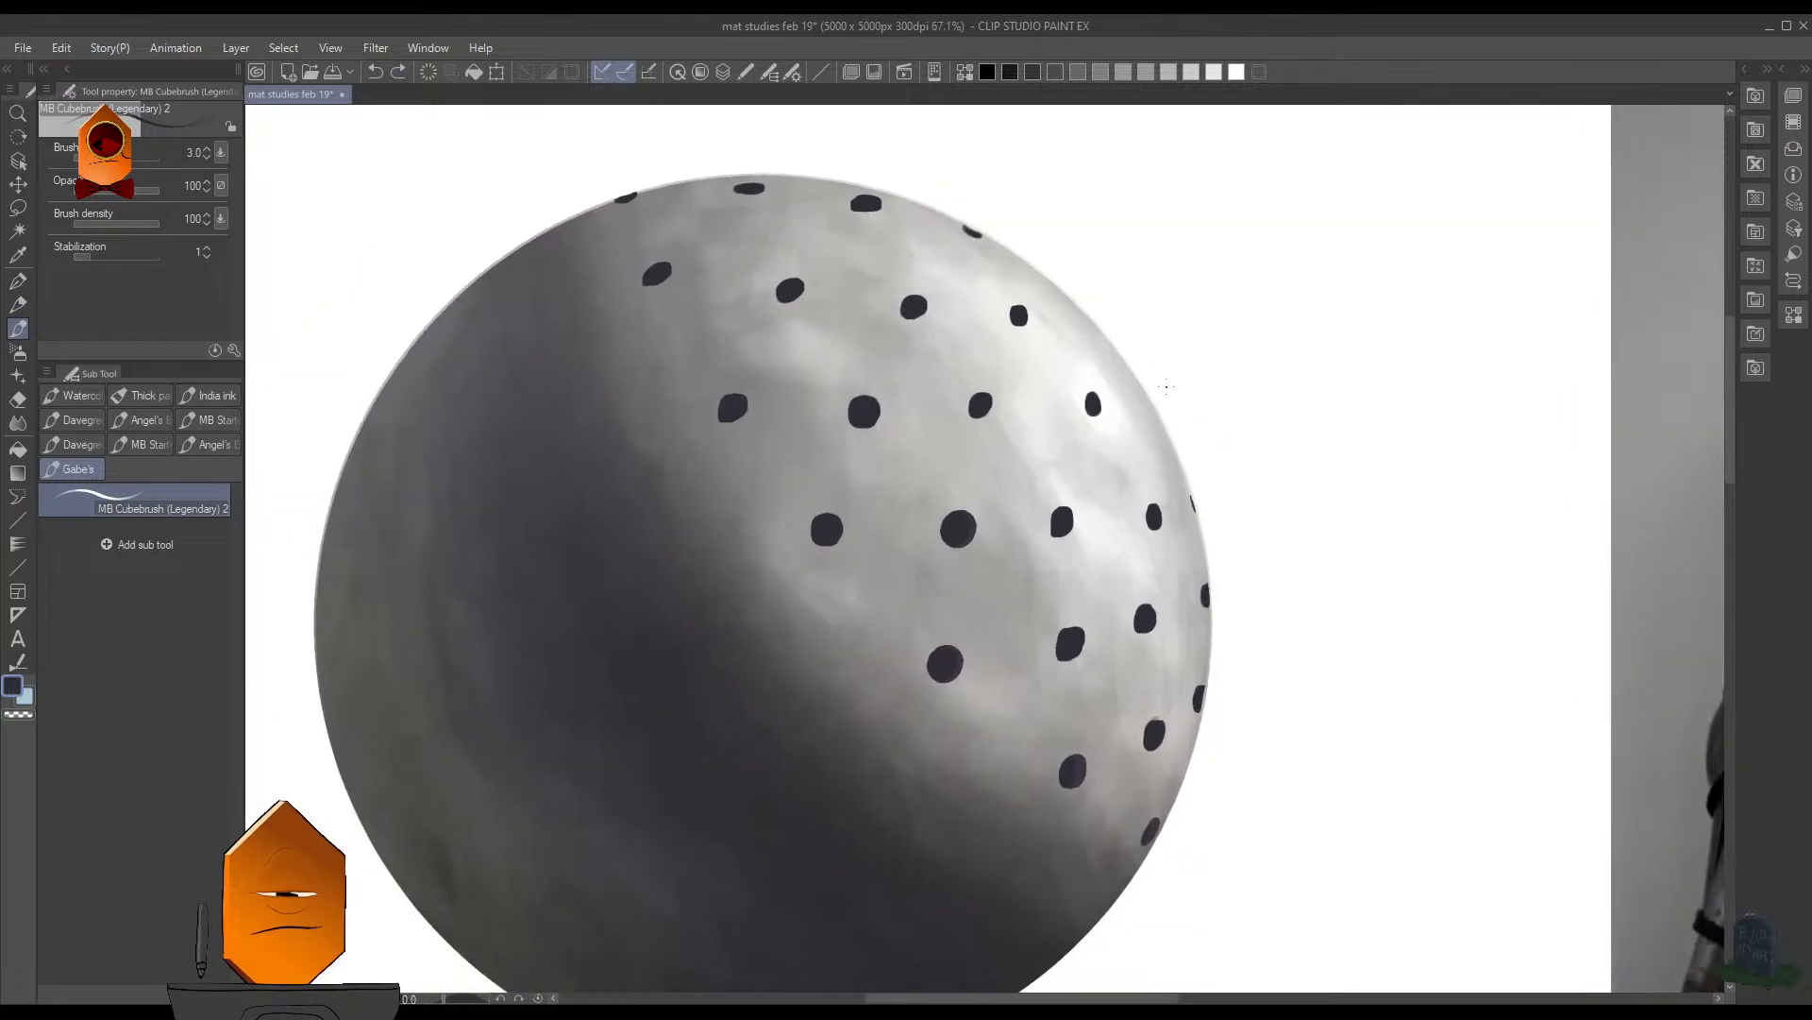
# - Lasso the three holes nearest the rim in the third row, adjust them with Scale/Rotate, deselect, and save the file
pyautogui.press('m')
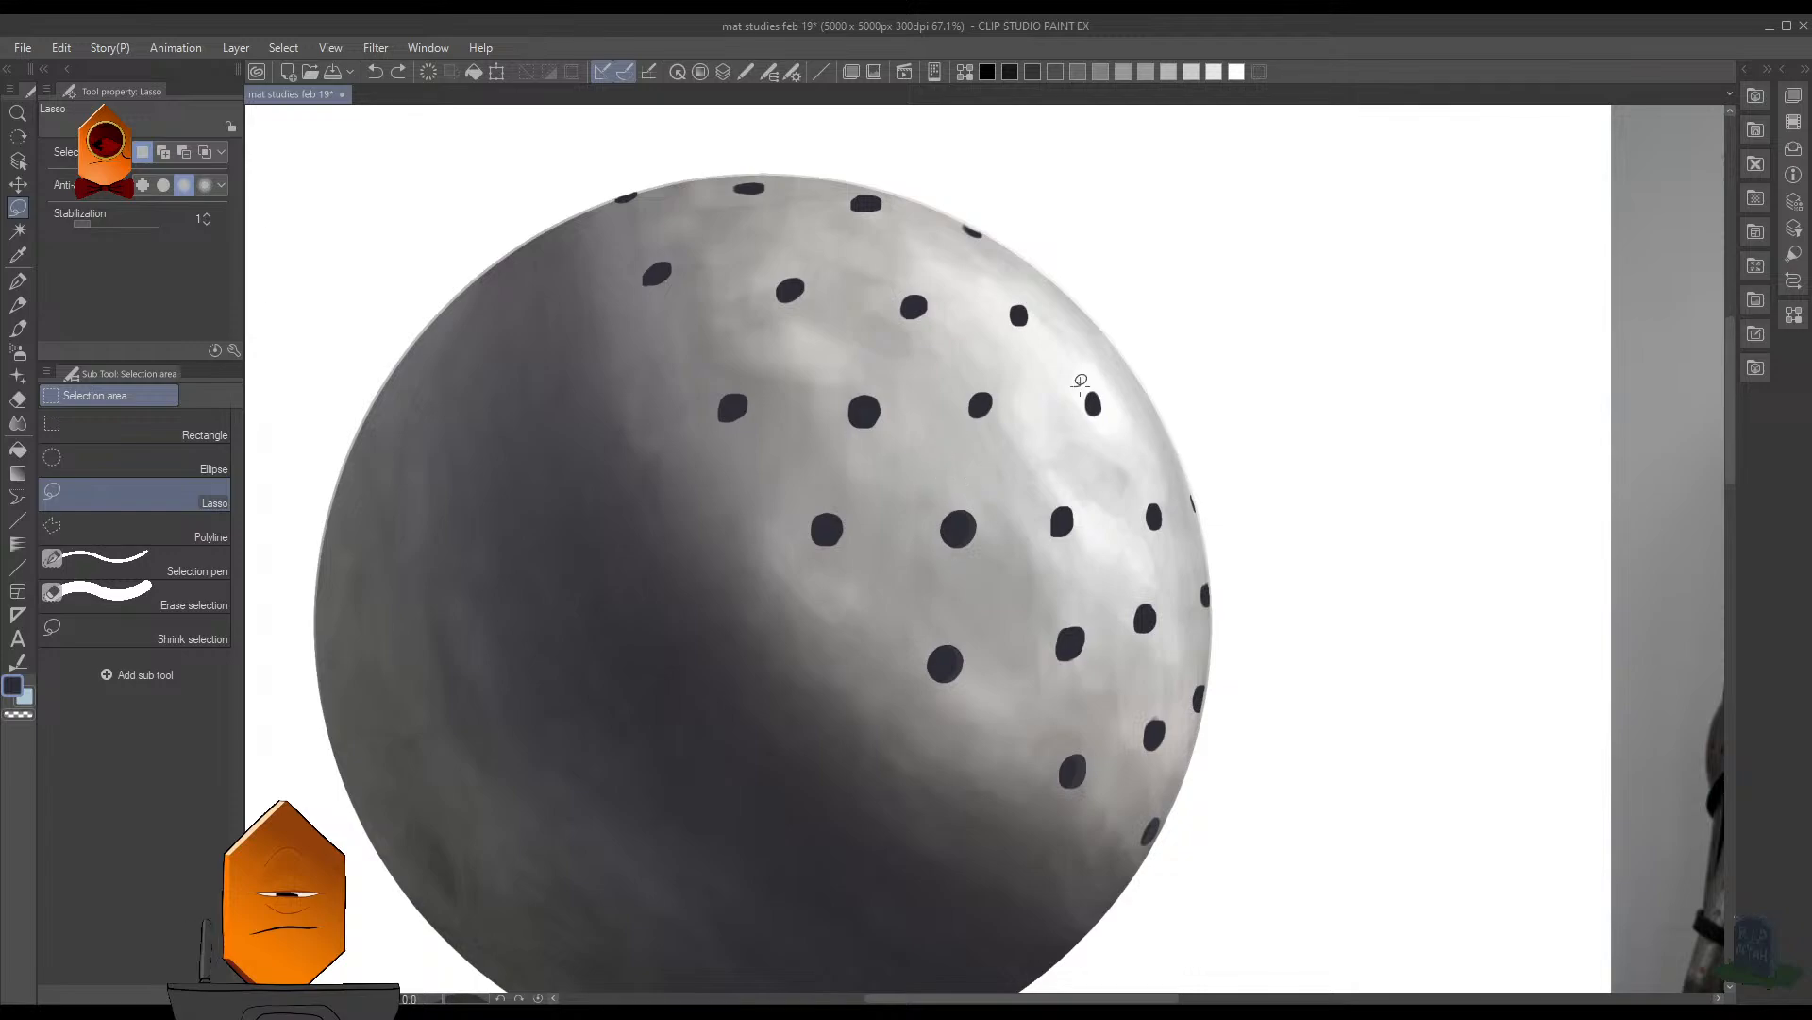
pyautogui.moveTo(1081, 382)
pyautogui.mouseDown()
pyautogui.moveTo(977, 354)
pyautogui.moveTo(1100, 387)
pyautogui.moveTo(1032, 445)
pyautogui.moveTo(1060, 442)
pyautogui.mouseUp()
pyautogui.click(1046, 484)
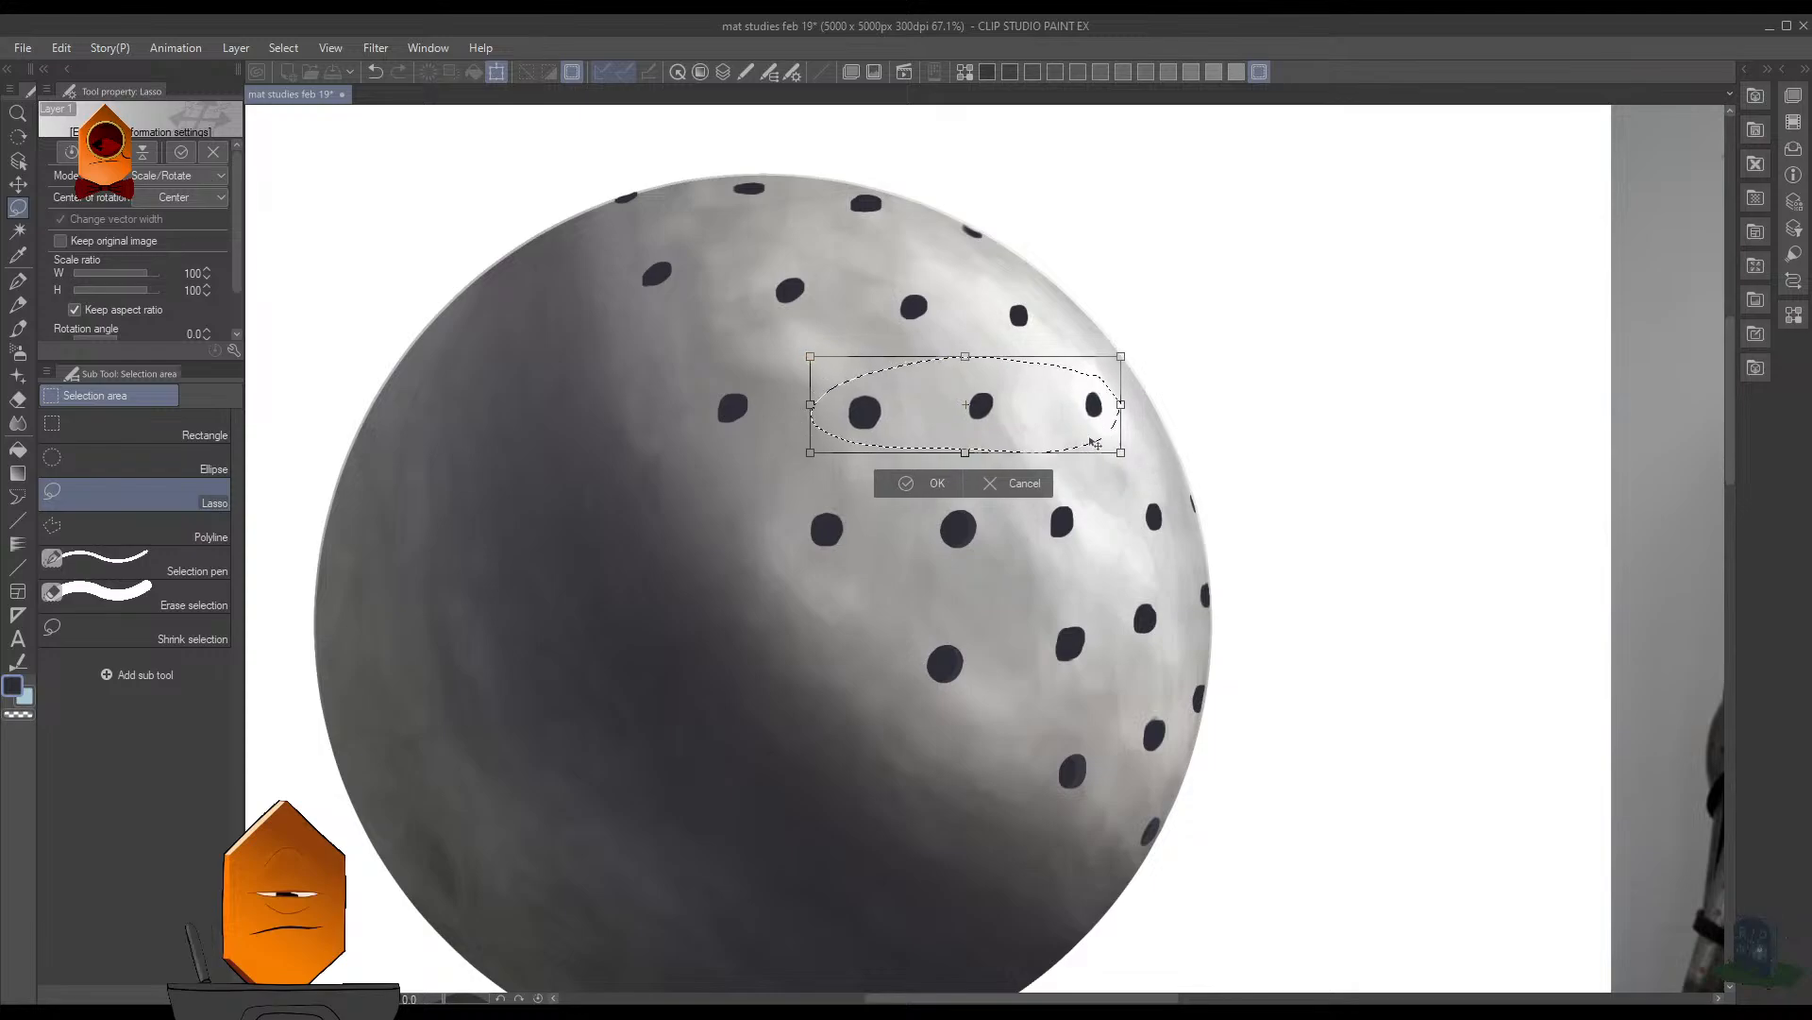
pyautogui.press('Return')
pyautogui.hotkey('ctrl', 'd')
pyautogui.scroll(-2, 1270, 445)
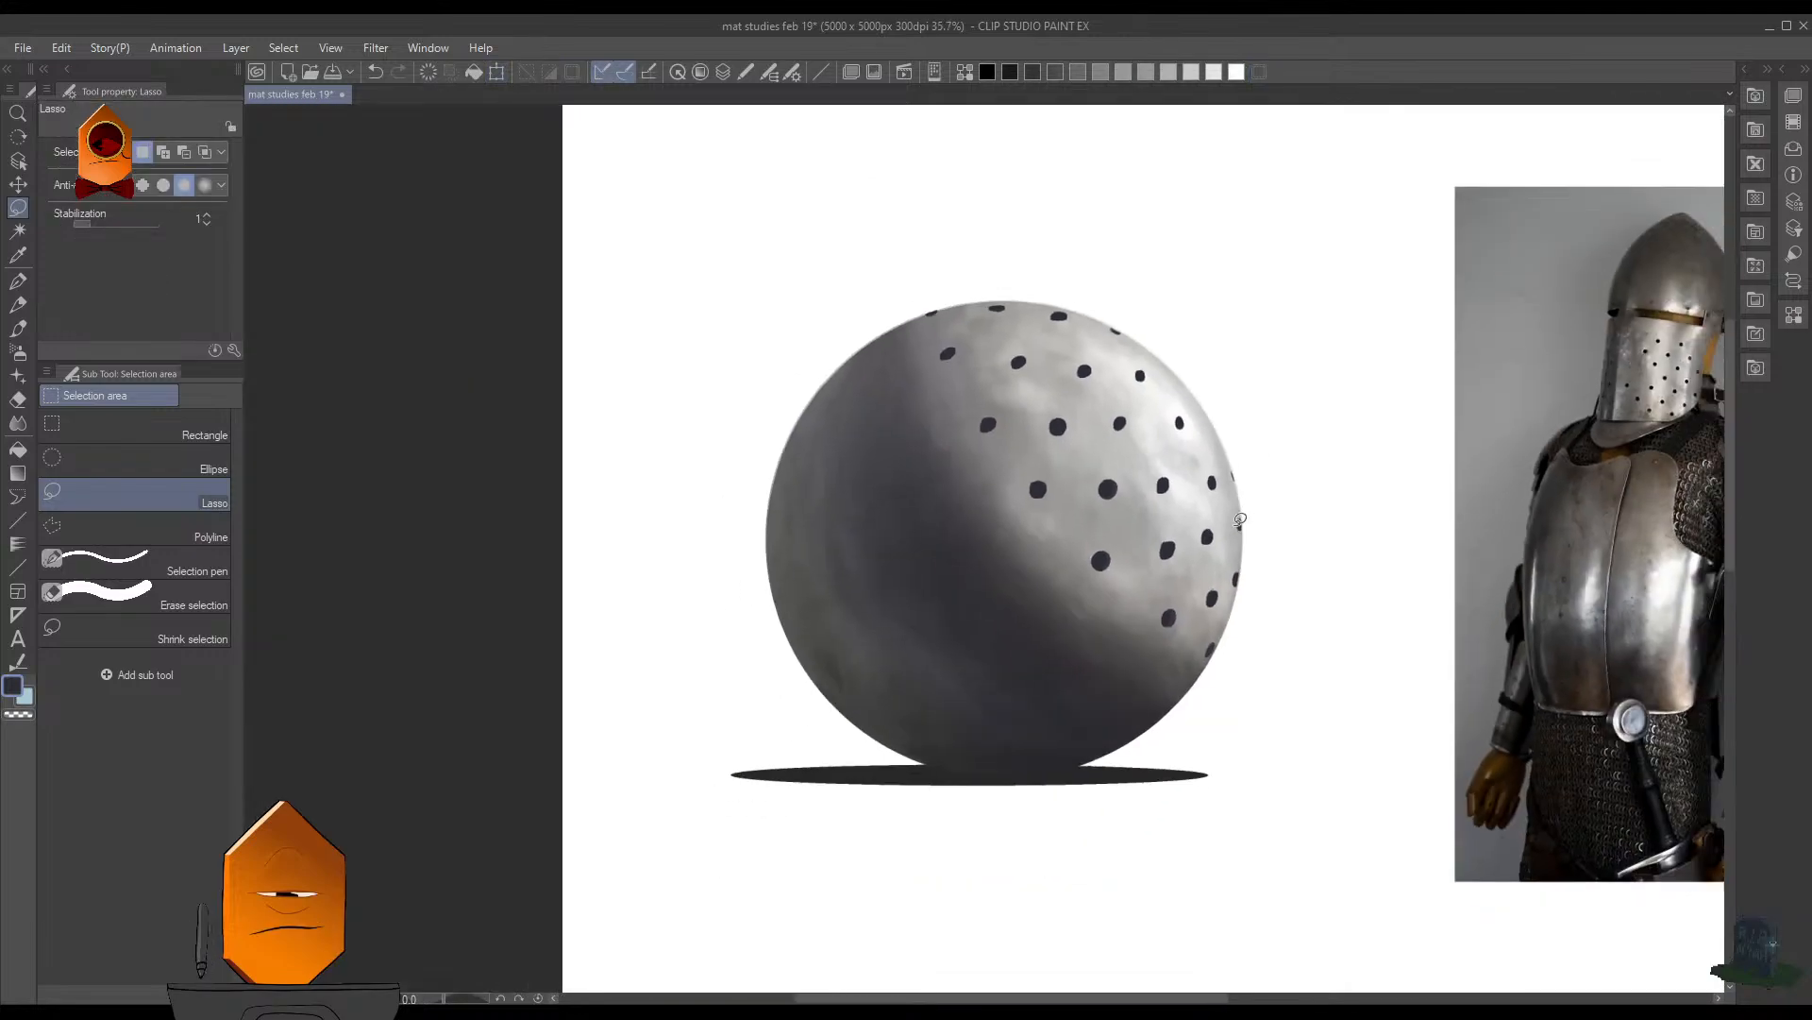
pyautogui.hotkey('ctrl', 's')
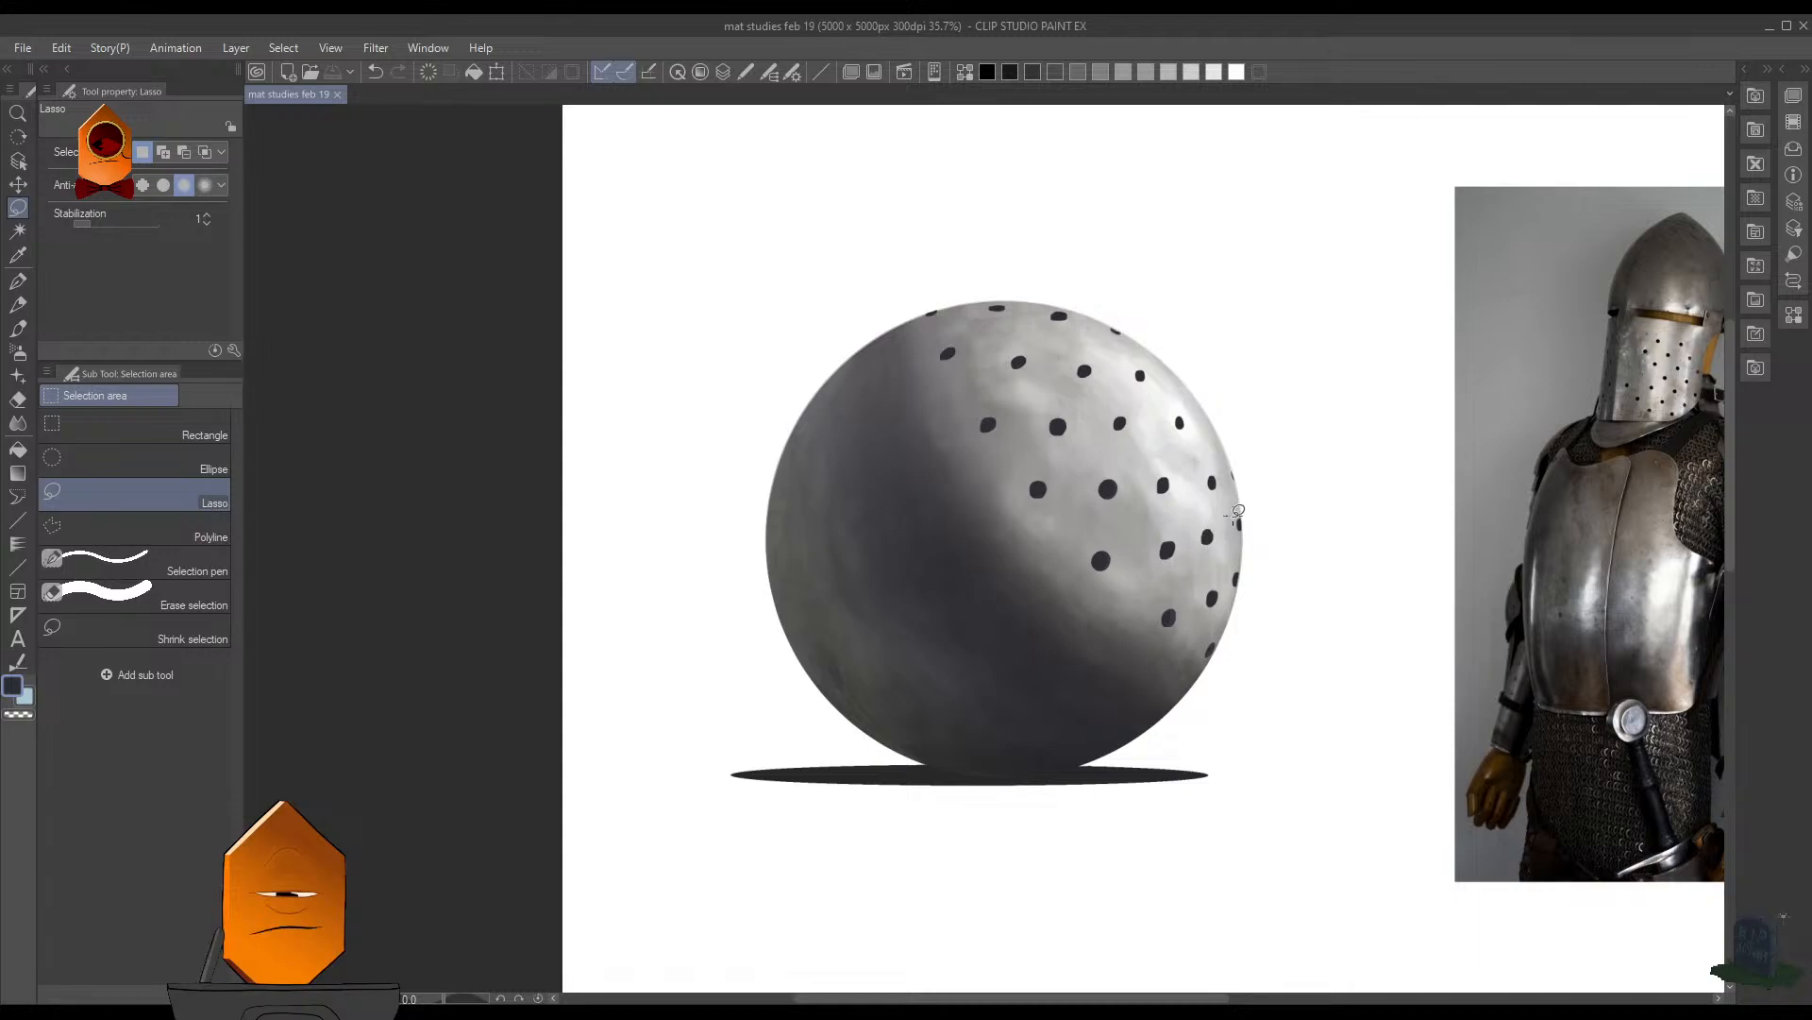
# - Trim the outer edge of the leftmost hole on the sphere's upper rim with the Hard eraser at size 9
pyautogui.scroll(-5, 1298, 479)
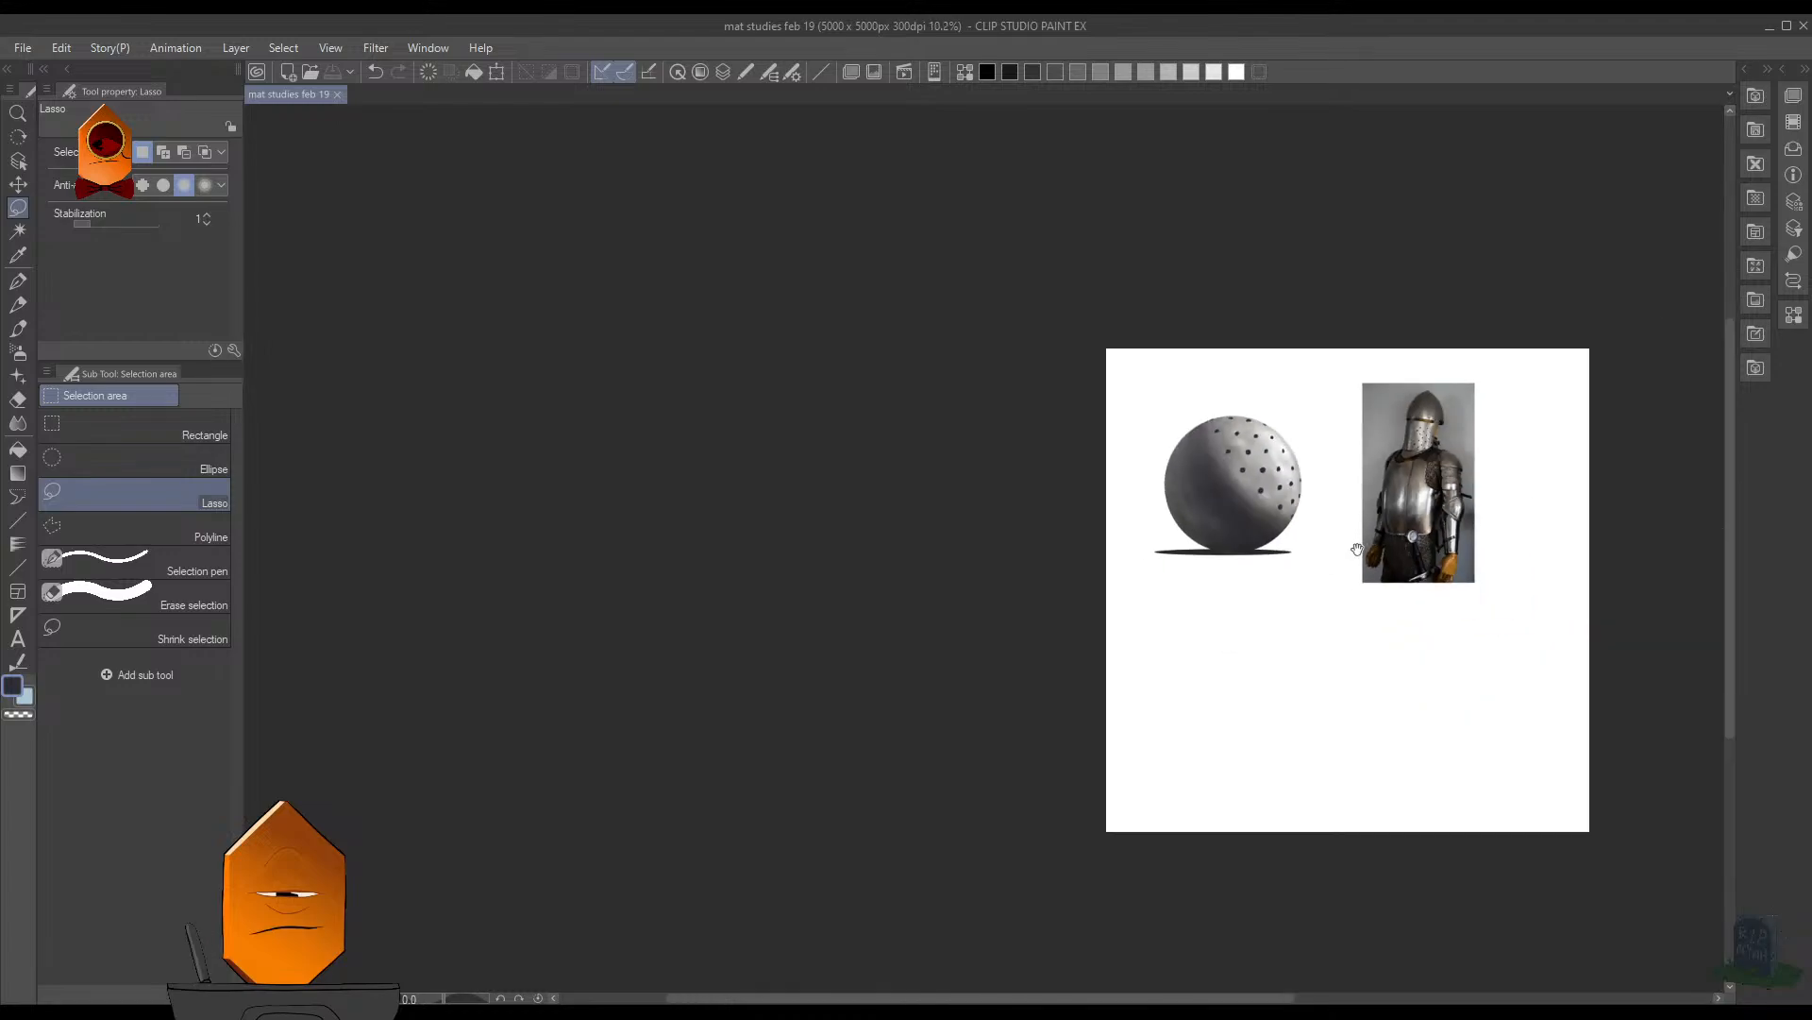
pyautogui.moveTo(1272, 598); pyautogui.dragTo(1179, 659)
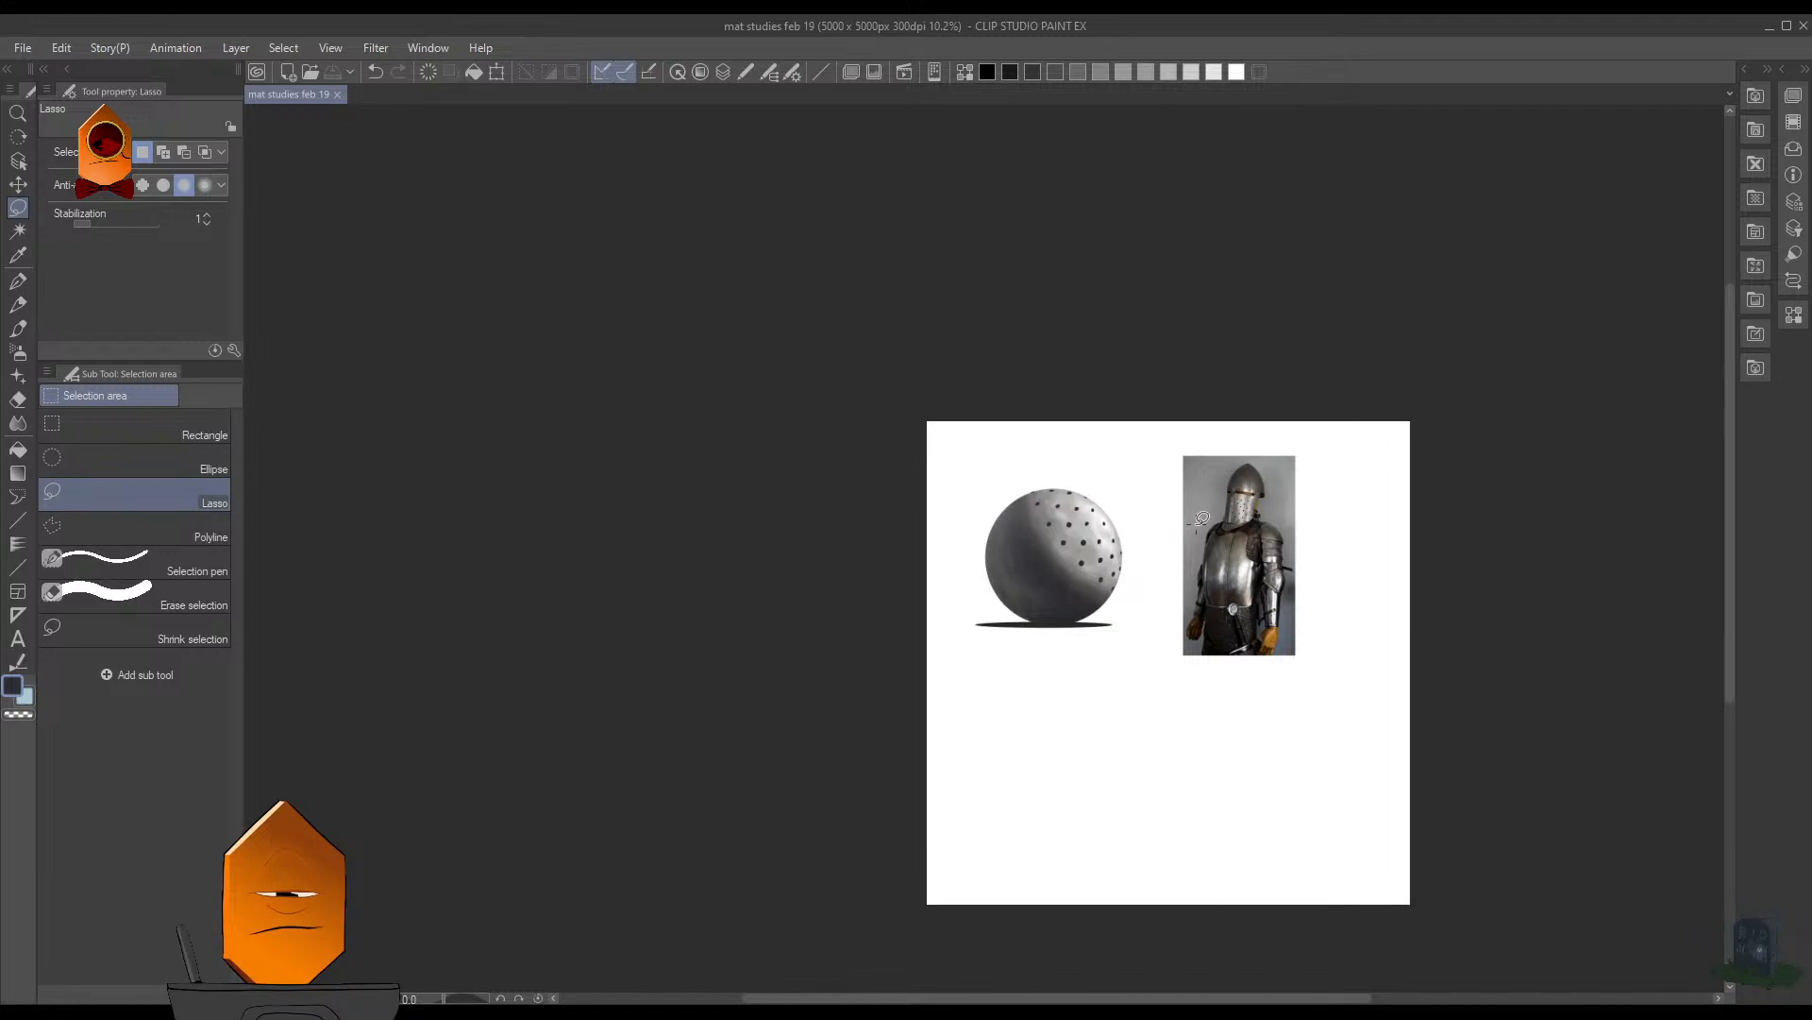
pyautogui.moveTo(1209, 564); pyautogui.dragTo(1307, 402)
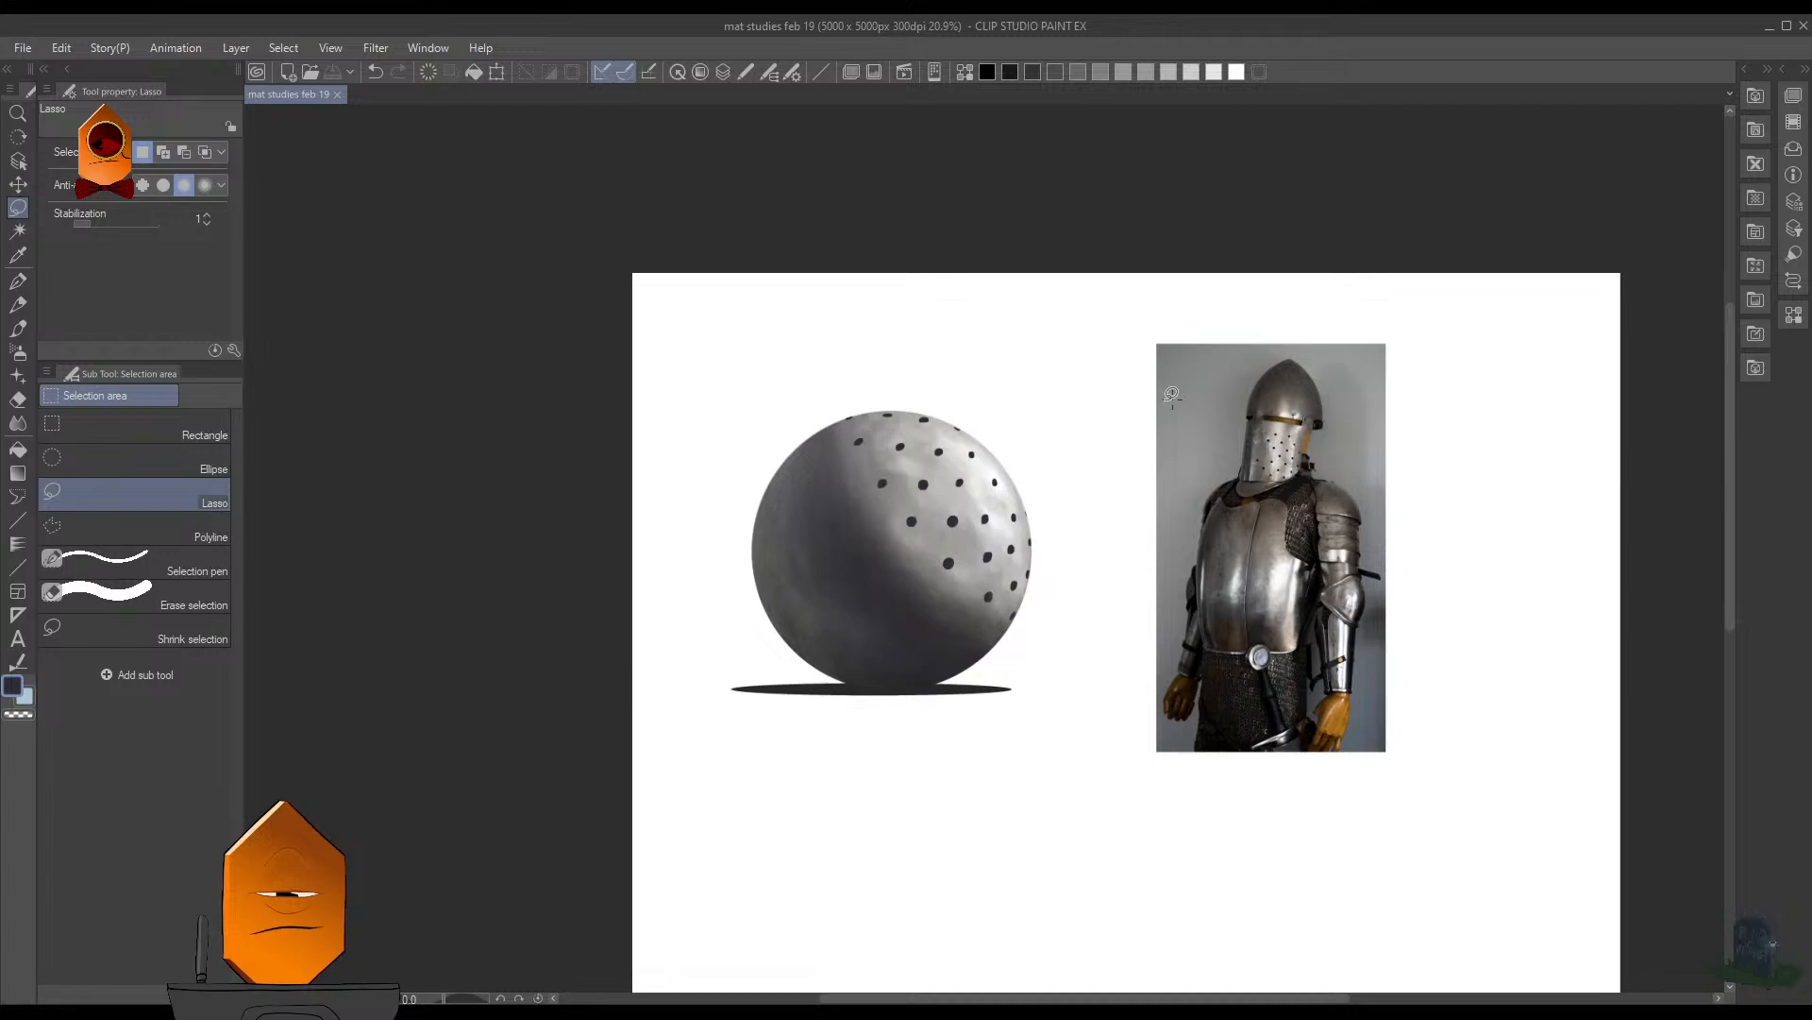
pyautogui.moveTo(934, 367); pyautogui.dragTo(961, 433)
pyautogui.moveTo(828, 511); pyautogui.dragTo(1492, 495)
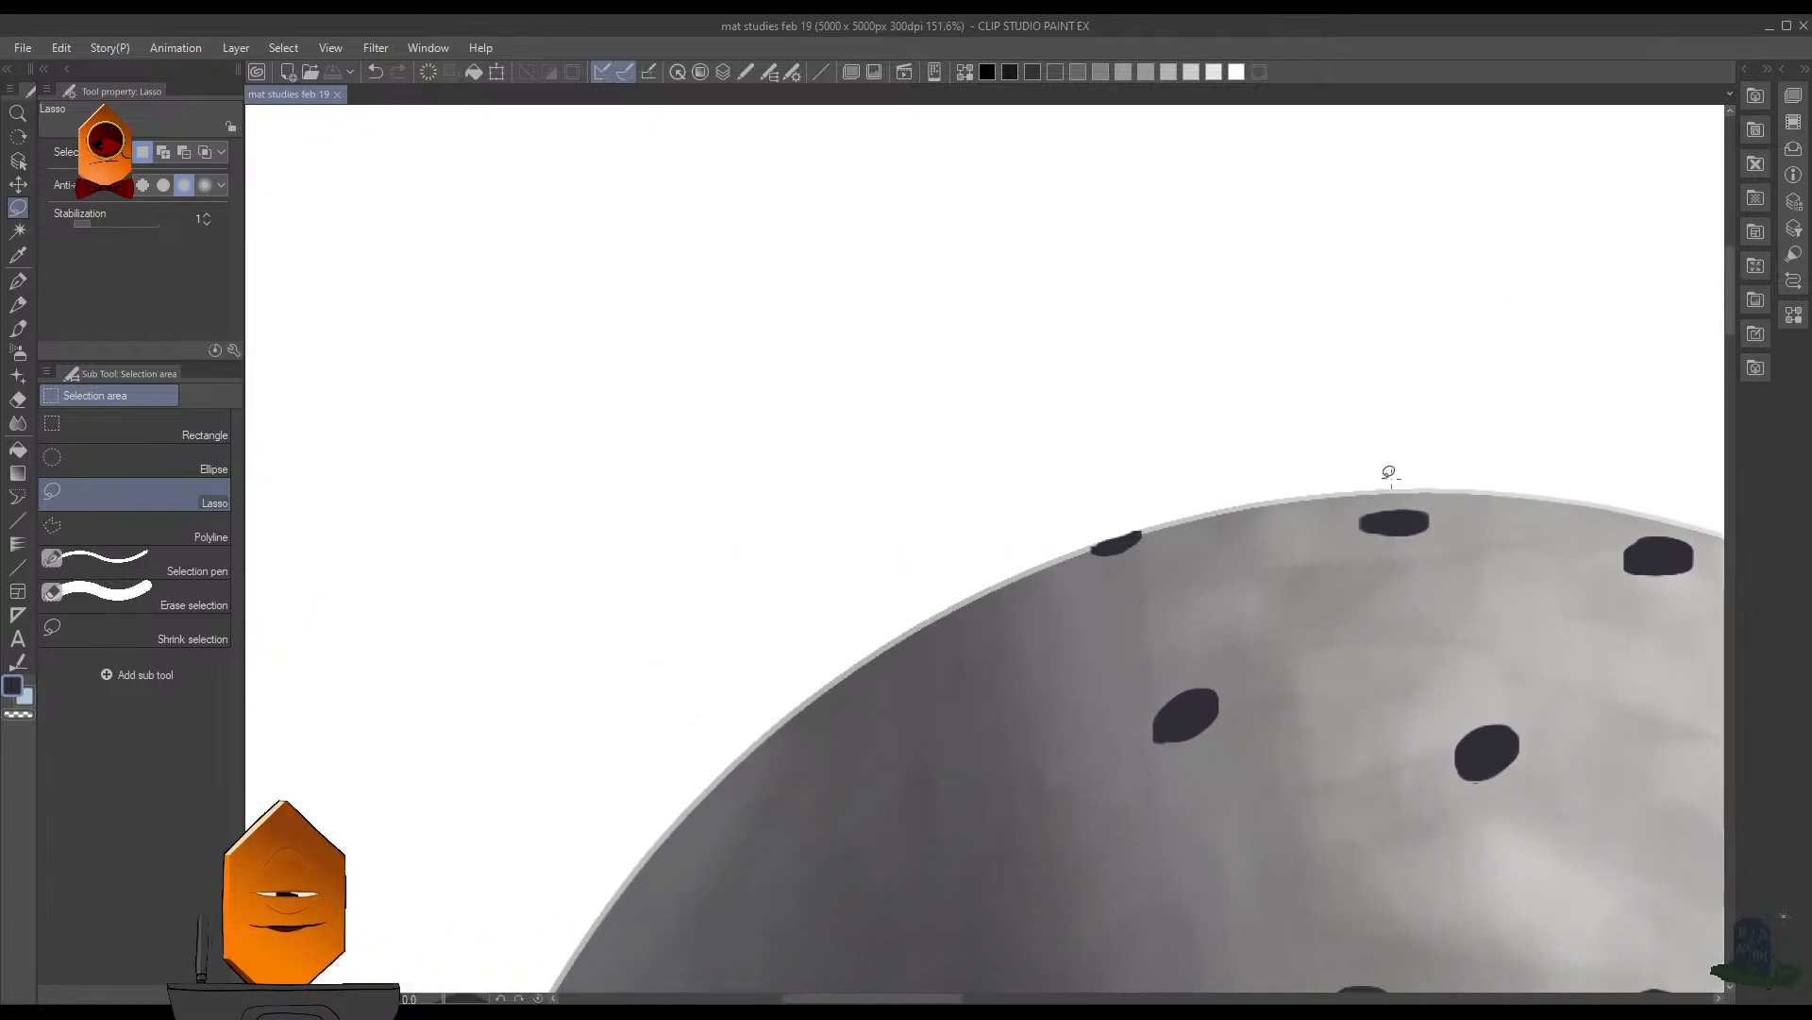
pyautogui.moveTo(1155, 530); pyautogui.dragTo(1151, 487)
pyautogui.press('e')
pyautogui.press('[')
pyautogui.press('[')
pyautogui.press('[')
pyautogui.press('[')
pyautogui.press('[')
pyautogui.press('[')
pyautogui.press('[')
pyautogui.press('[')
pyautogui.press('[')
pyautogui.press('[')
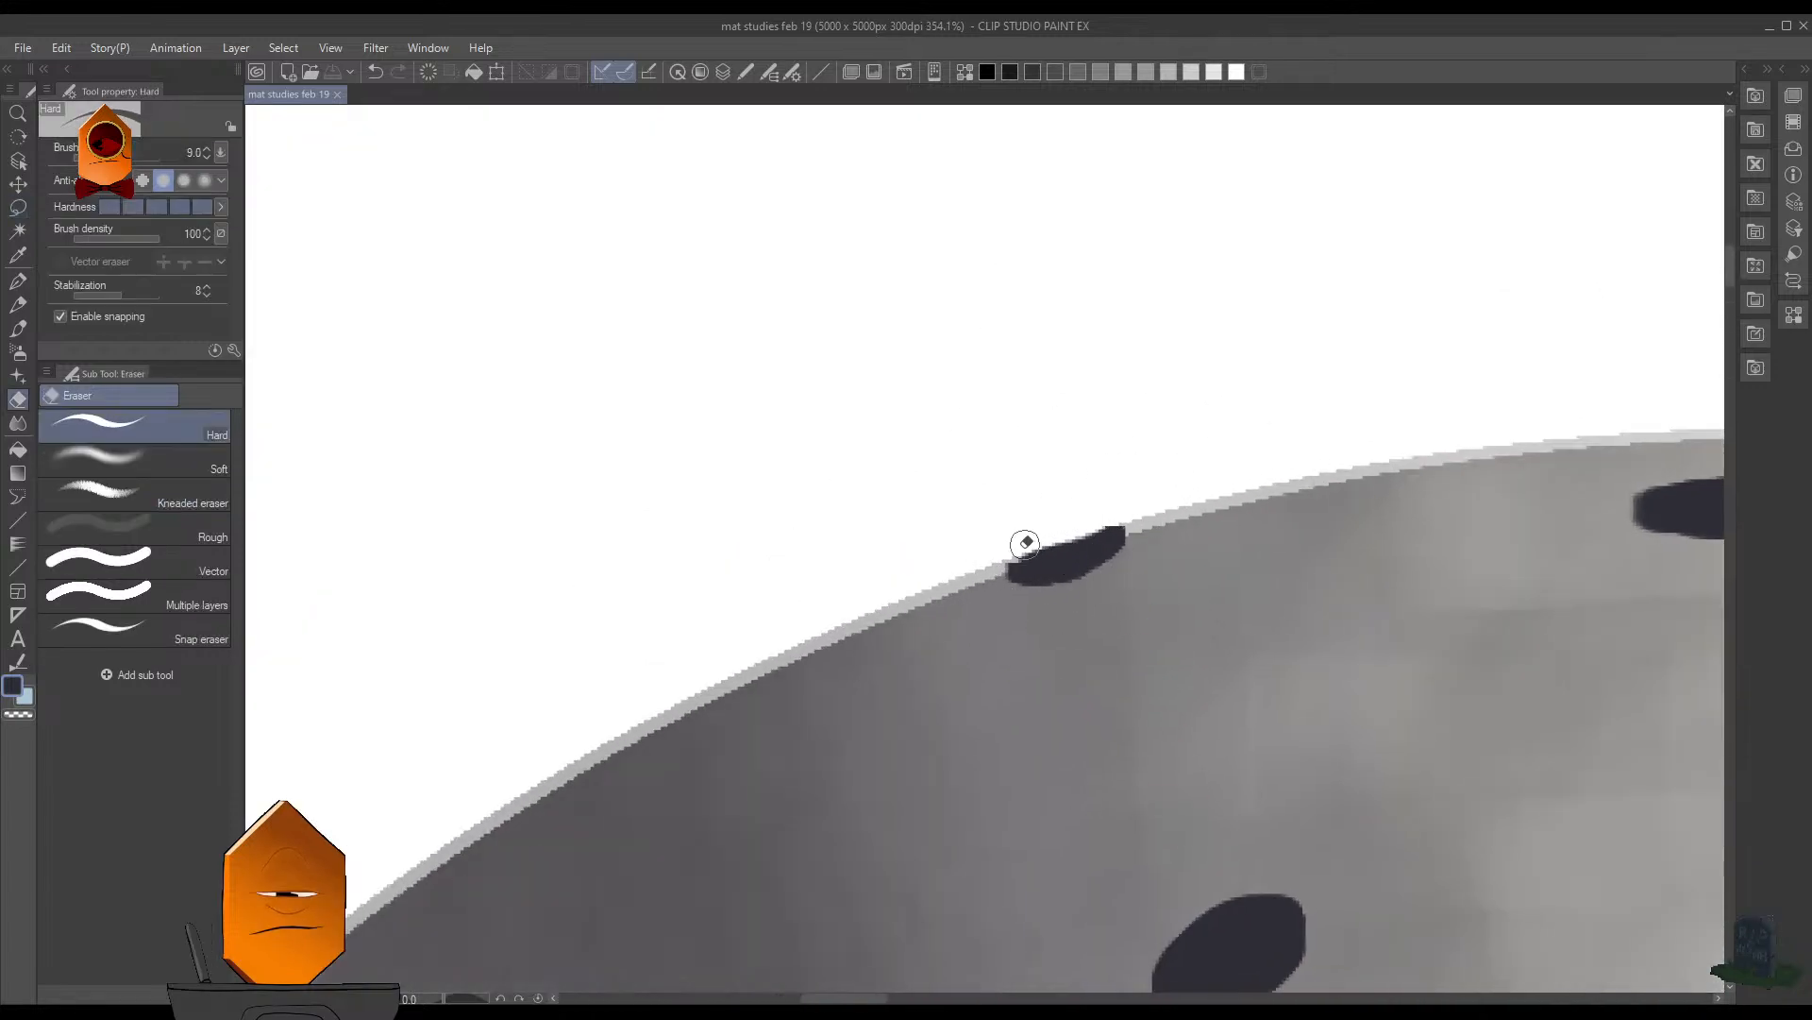
pyautogui.moveTo(1021, 553); pyautogui.dragTo(1146, 517)
# - Repaint the small blurry hole on the upper right rim as a crisp dark half-oval with brush size 3
pyautogui.moveTo(1450, 464); pyautogui.dragTo(721, 483)
pyautogui.moveTo(1458, 519); pyautogui.dragTo(804, 364)
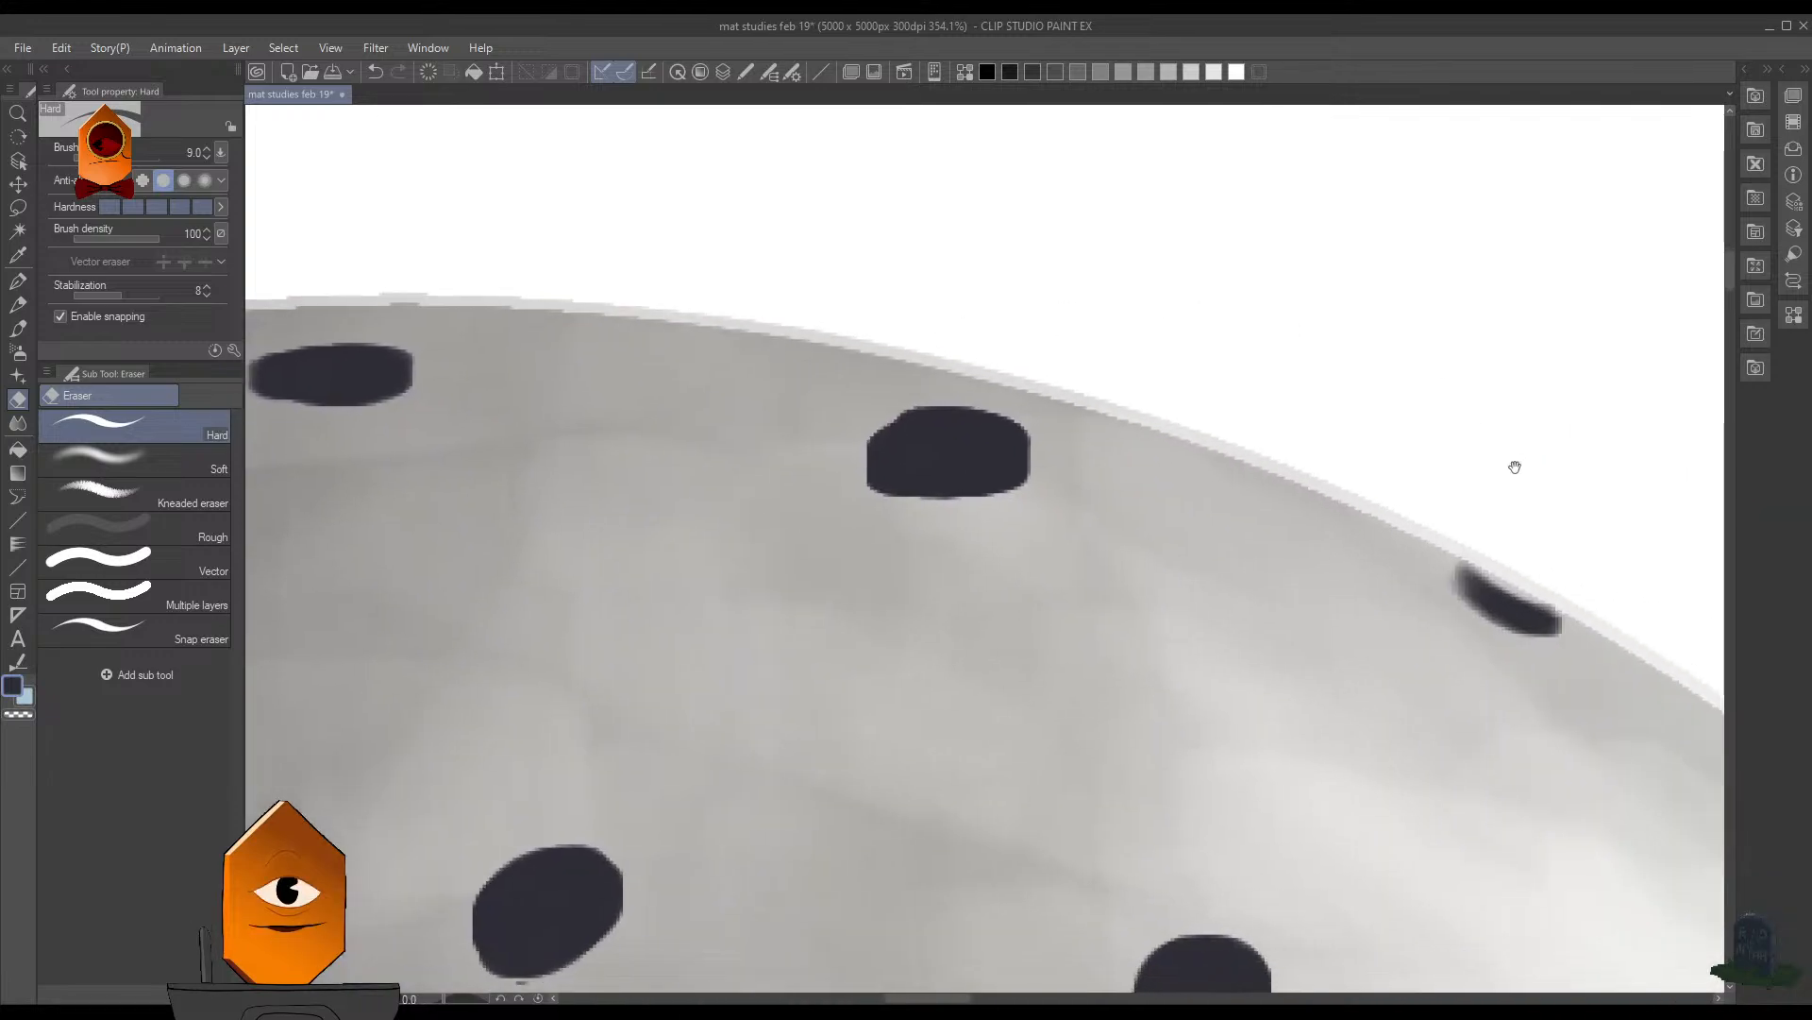
pyautogui.moveTo(1513, 465); pyautogui.dragTo(966, 343)
pyautogui.press('p')
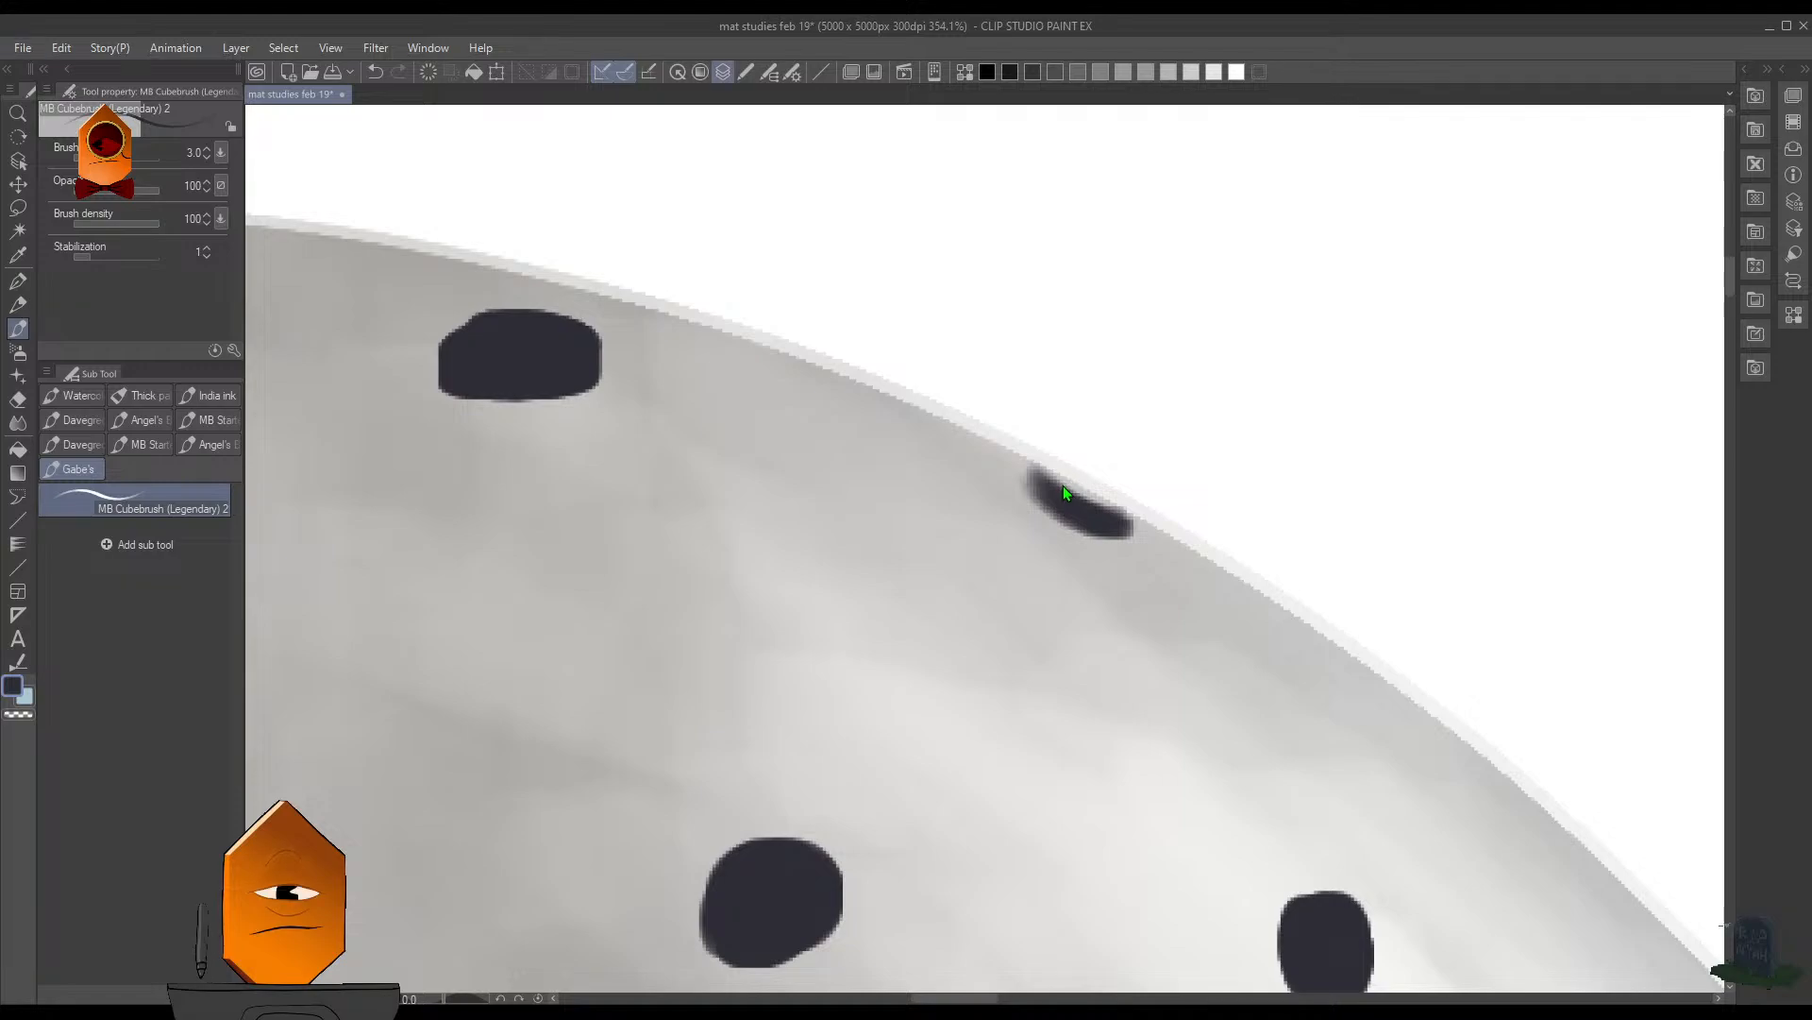
pyautogui.moveTo(1043, 473)
pyautogui.mouseDown()
pyautogui.moveTo(1093, 498)
pyautogui.moveTo(1105, 534)
pyautogui.moveTo(1034, 501)
pyautogui.moveTo(1024, 465)
pyautogui.moveTo(1056, 478)
pyautogui.moveTo(1039, 501)
pyautogui.moveTo(1055, 505)
pyautogui.mouseUp()
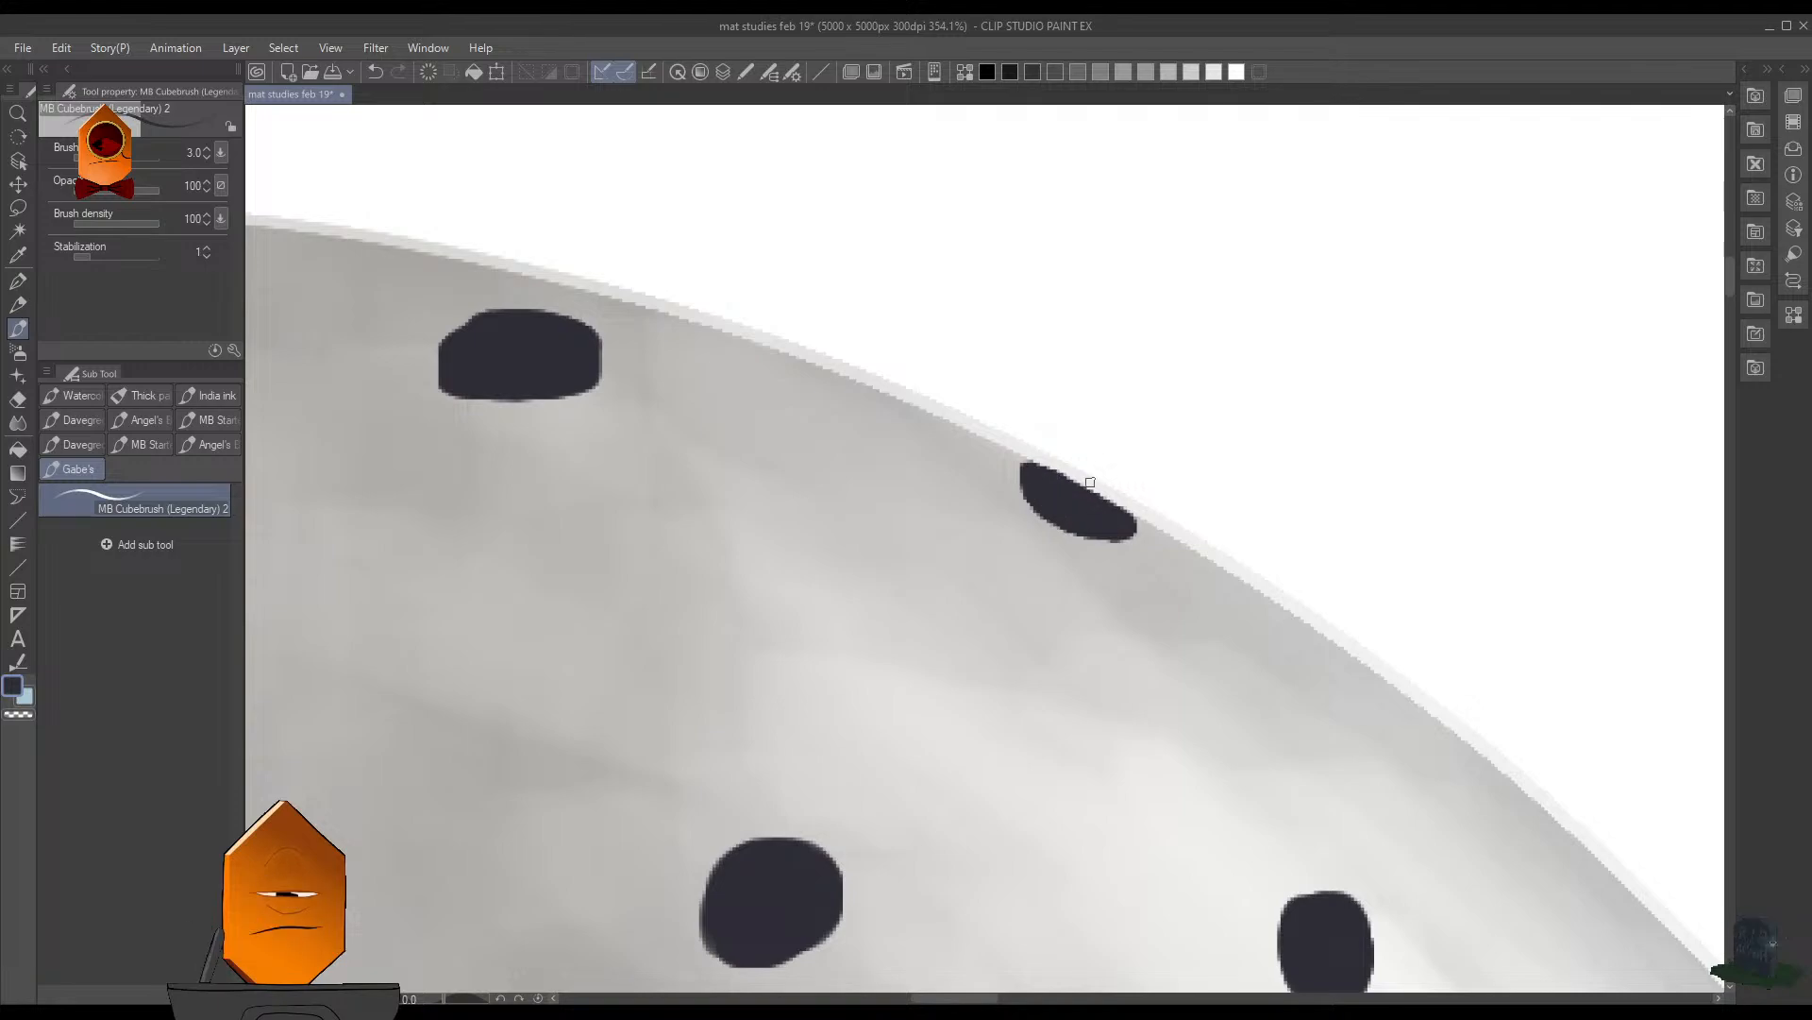
pyautogui.scroll(1, 1139, 521)
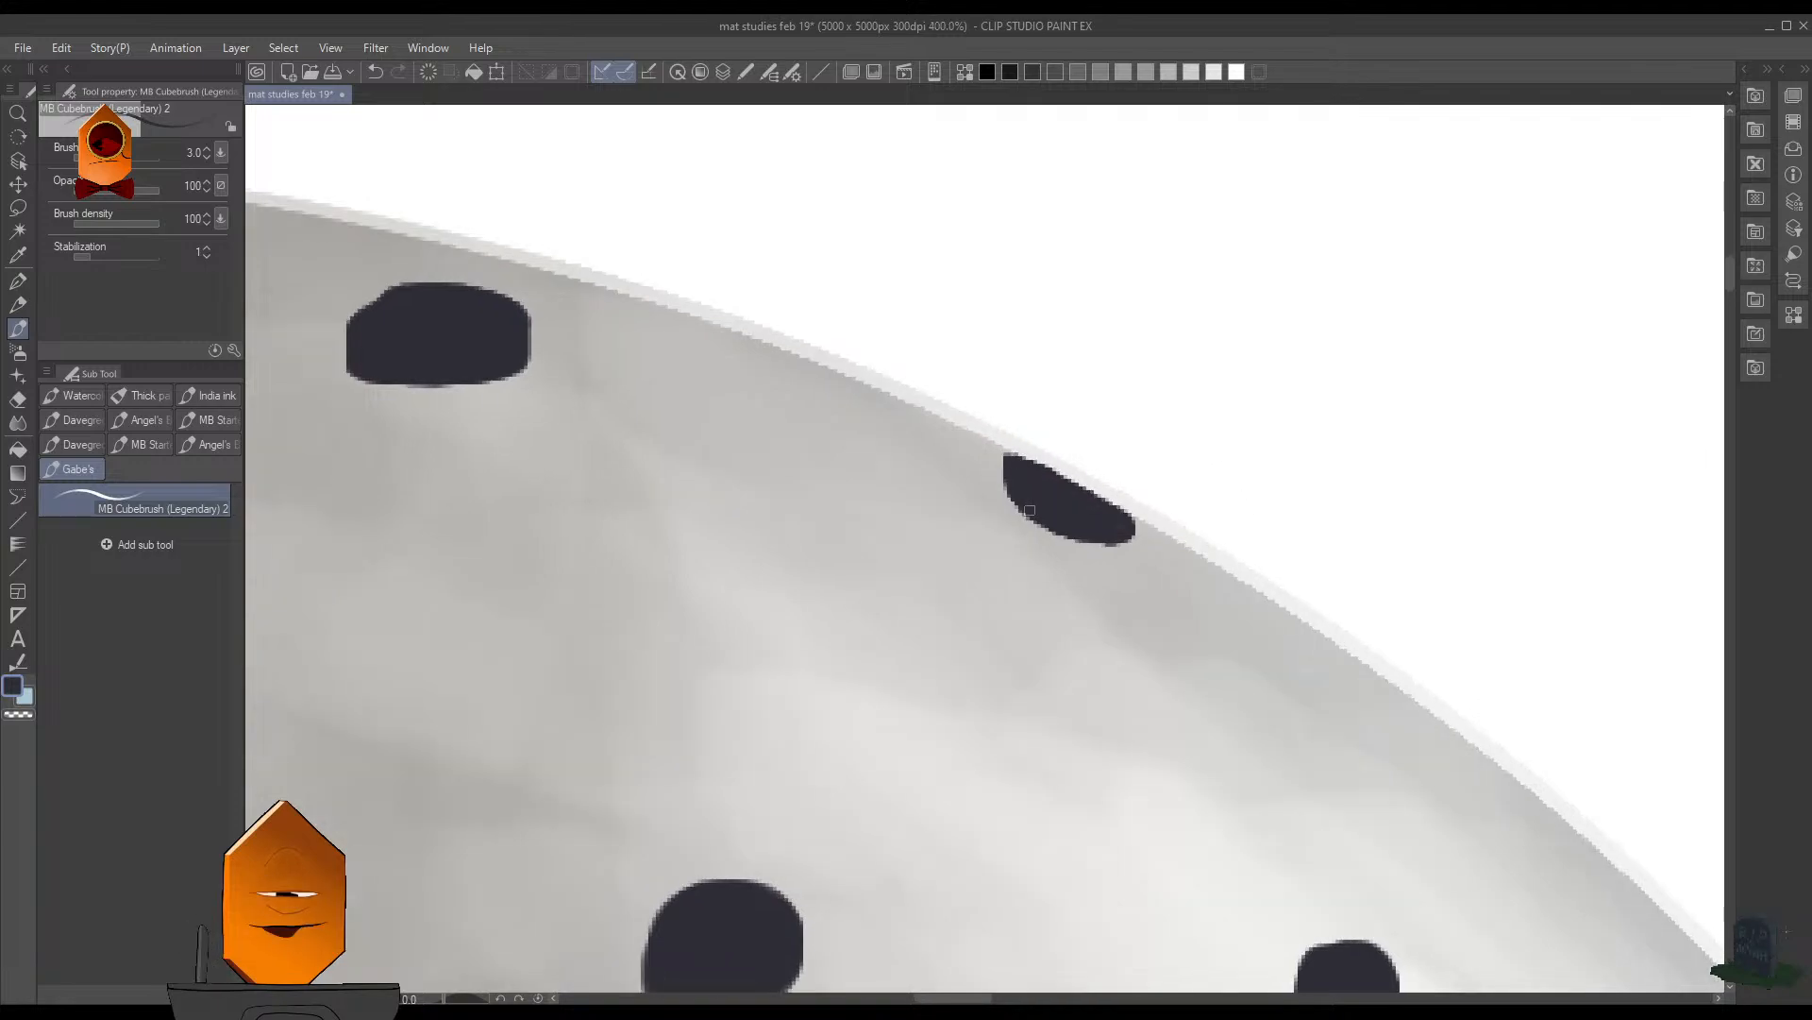
pyautogui.scroll(-10, 1029, 510)
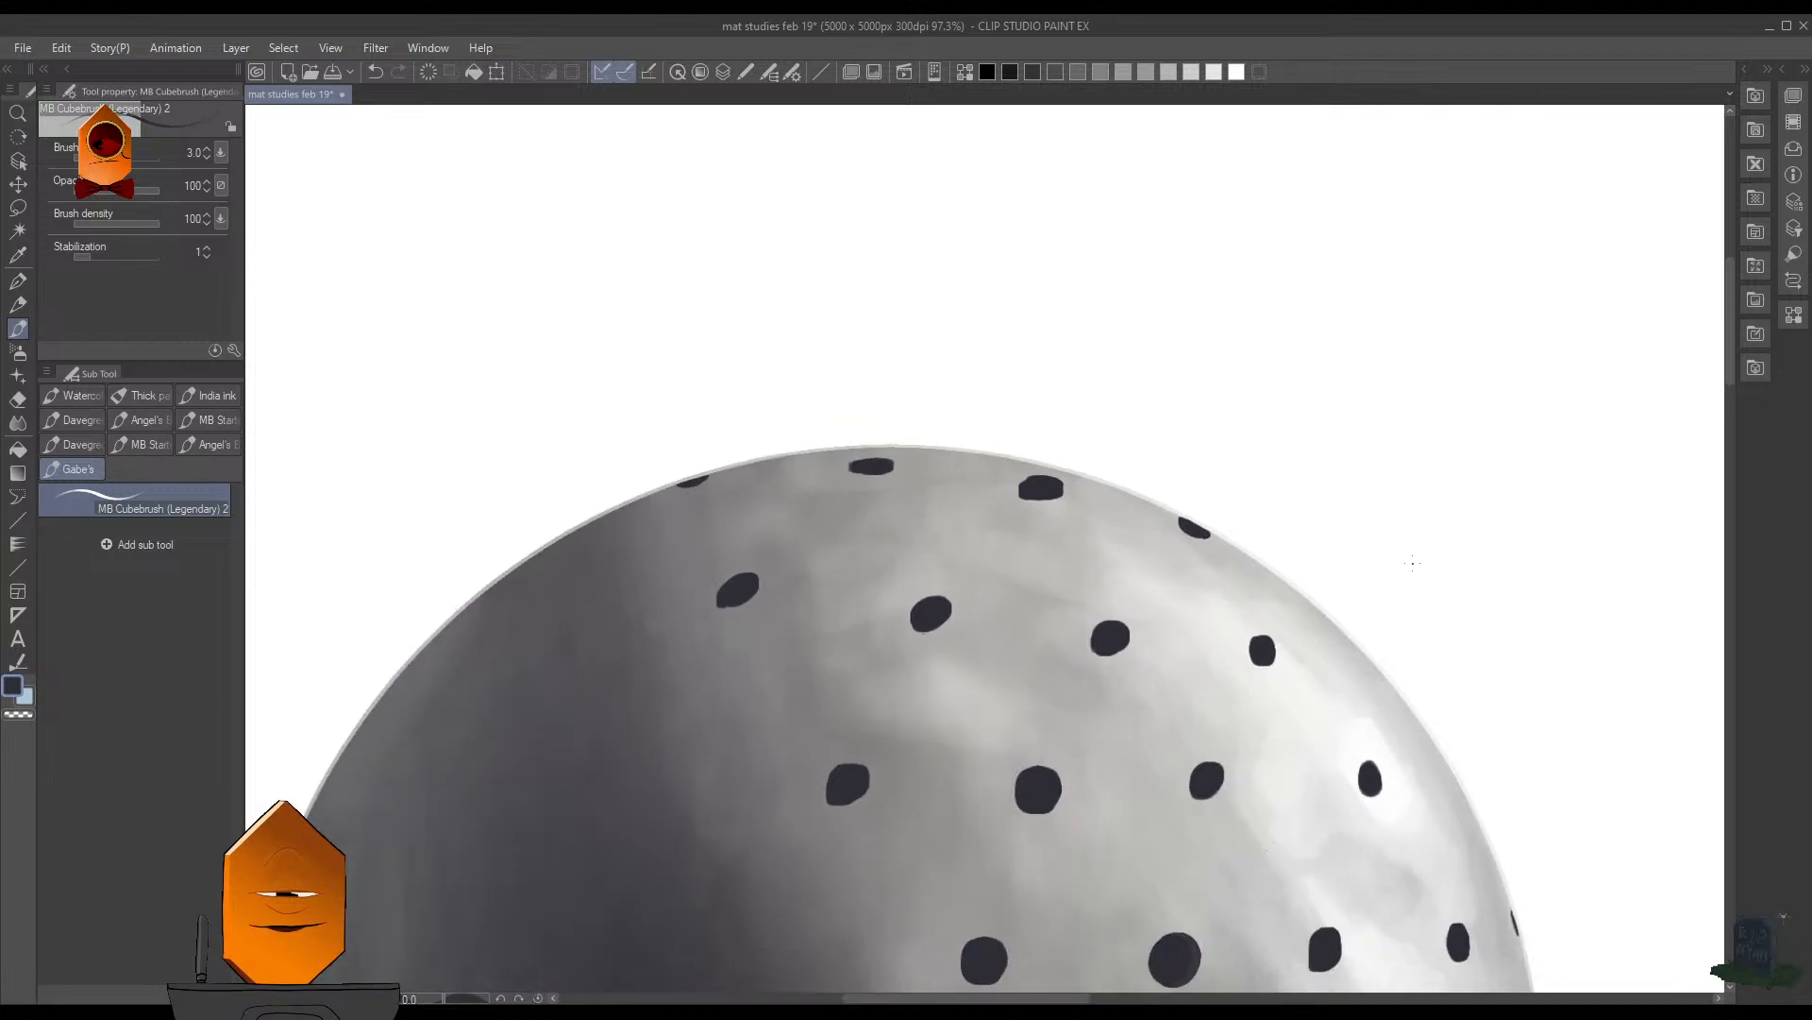
# - Try to reshape the top-row hole beside the upper right rim hole by painting dark colour inside an elliptical selection, and deselect
pyautogui.scroll(3, 1169, 495)
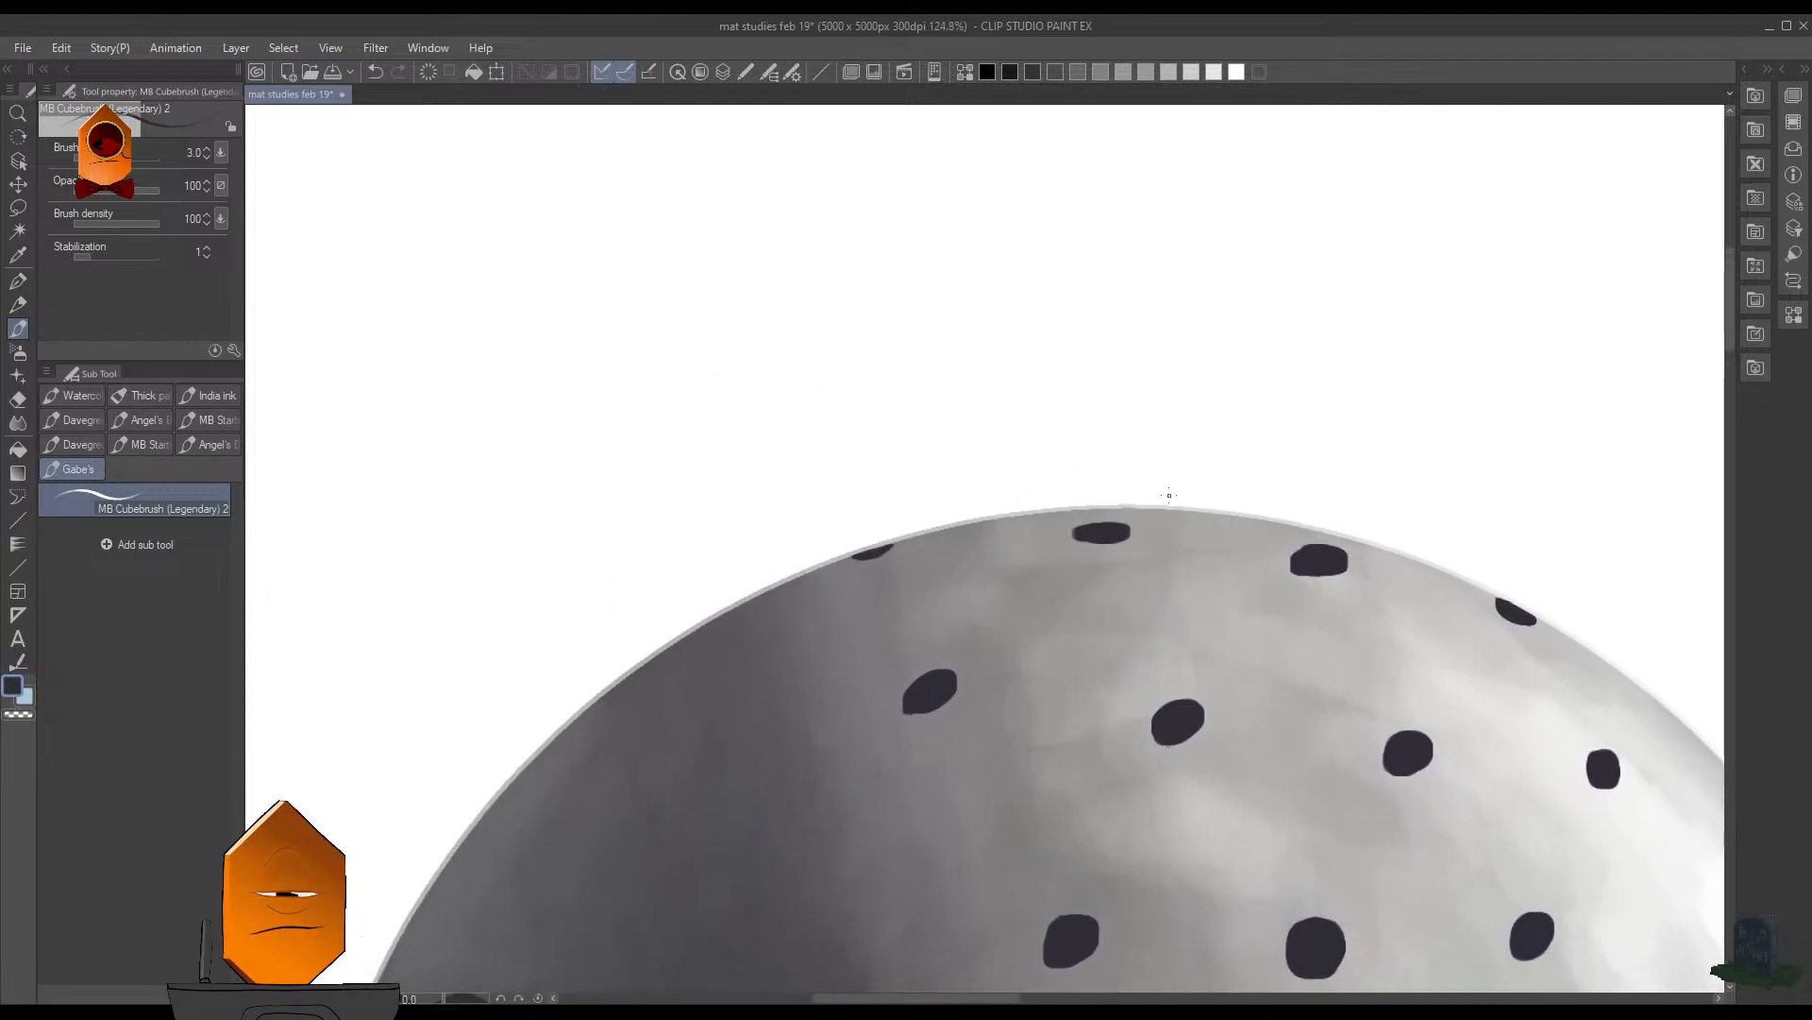
pyautogui.scroll(-12, 1255, 514)
pyautogui.moveTo(1355, 672); pyautogui.dragTo(1190, 711)
pyautogui.scroll(10, 1048, 586)
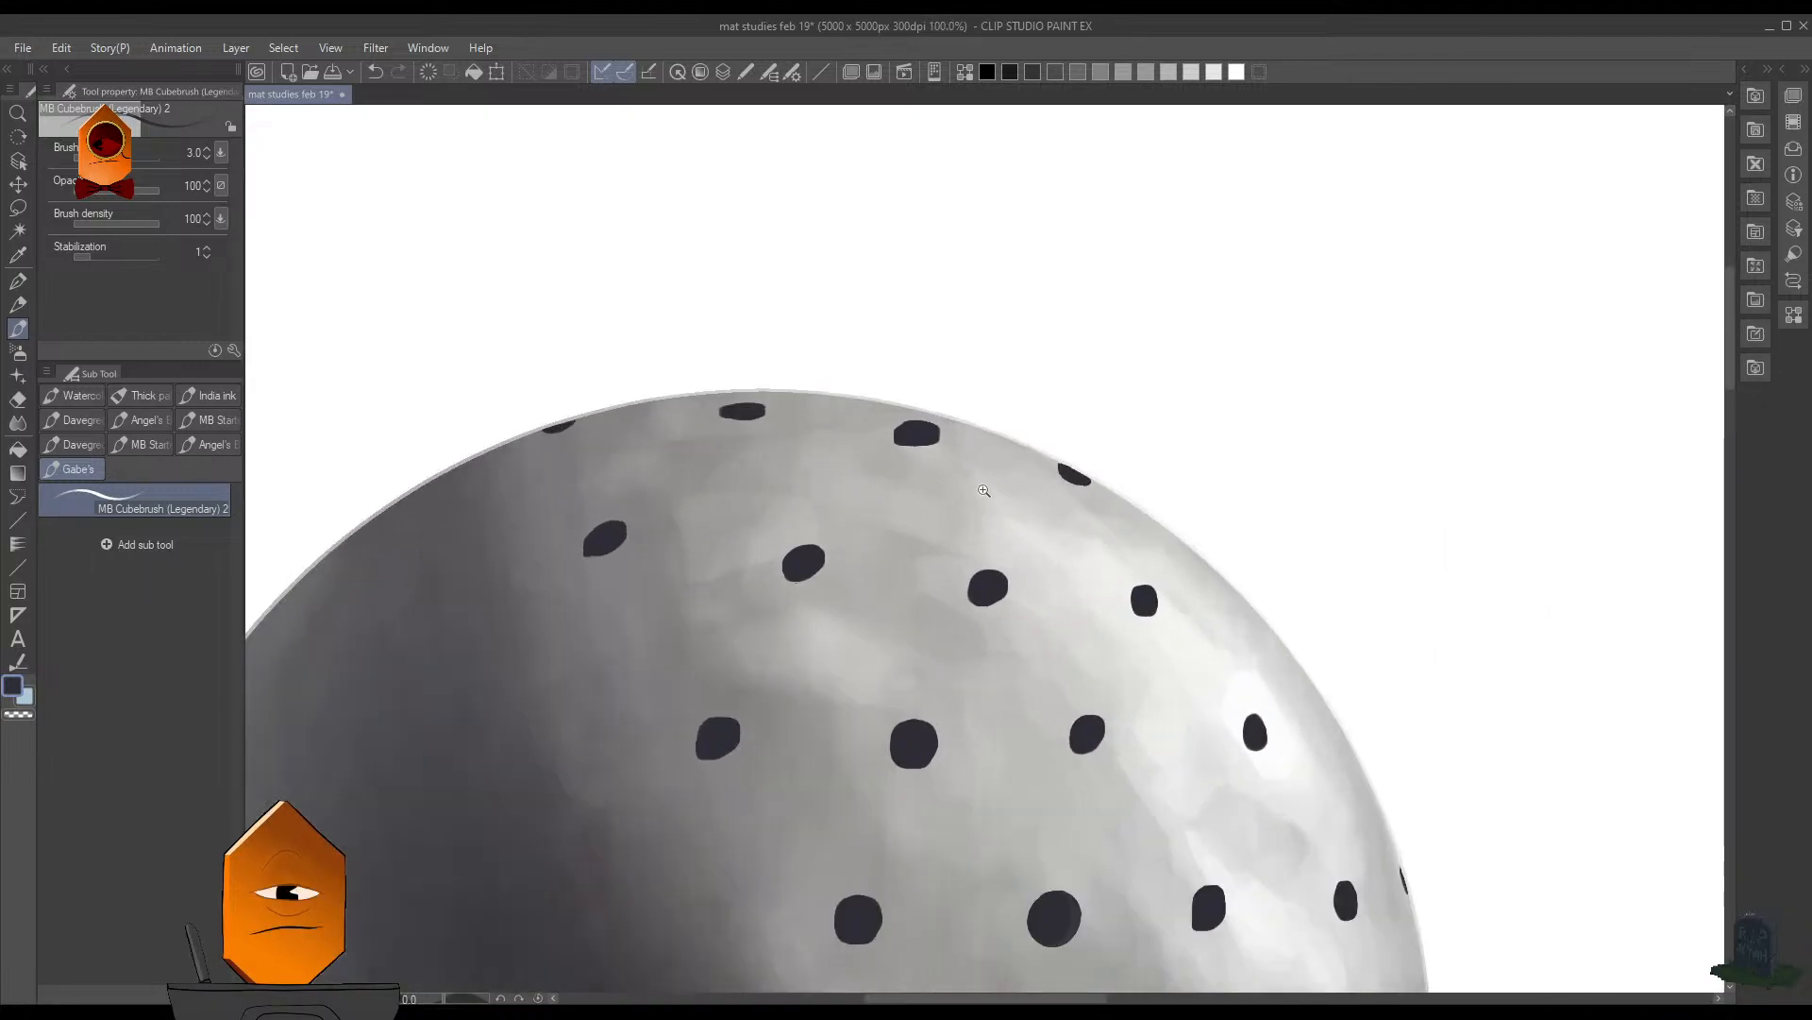
pyautogui.scroll(3, 973, 453)
pyautogui.scroll(2, 880, 479)
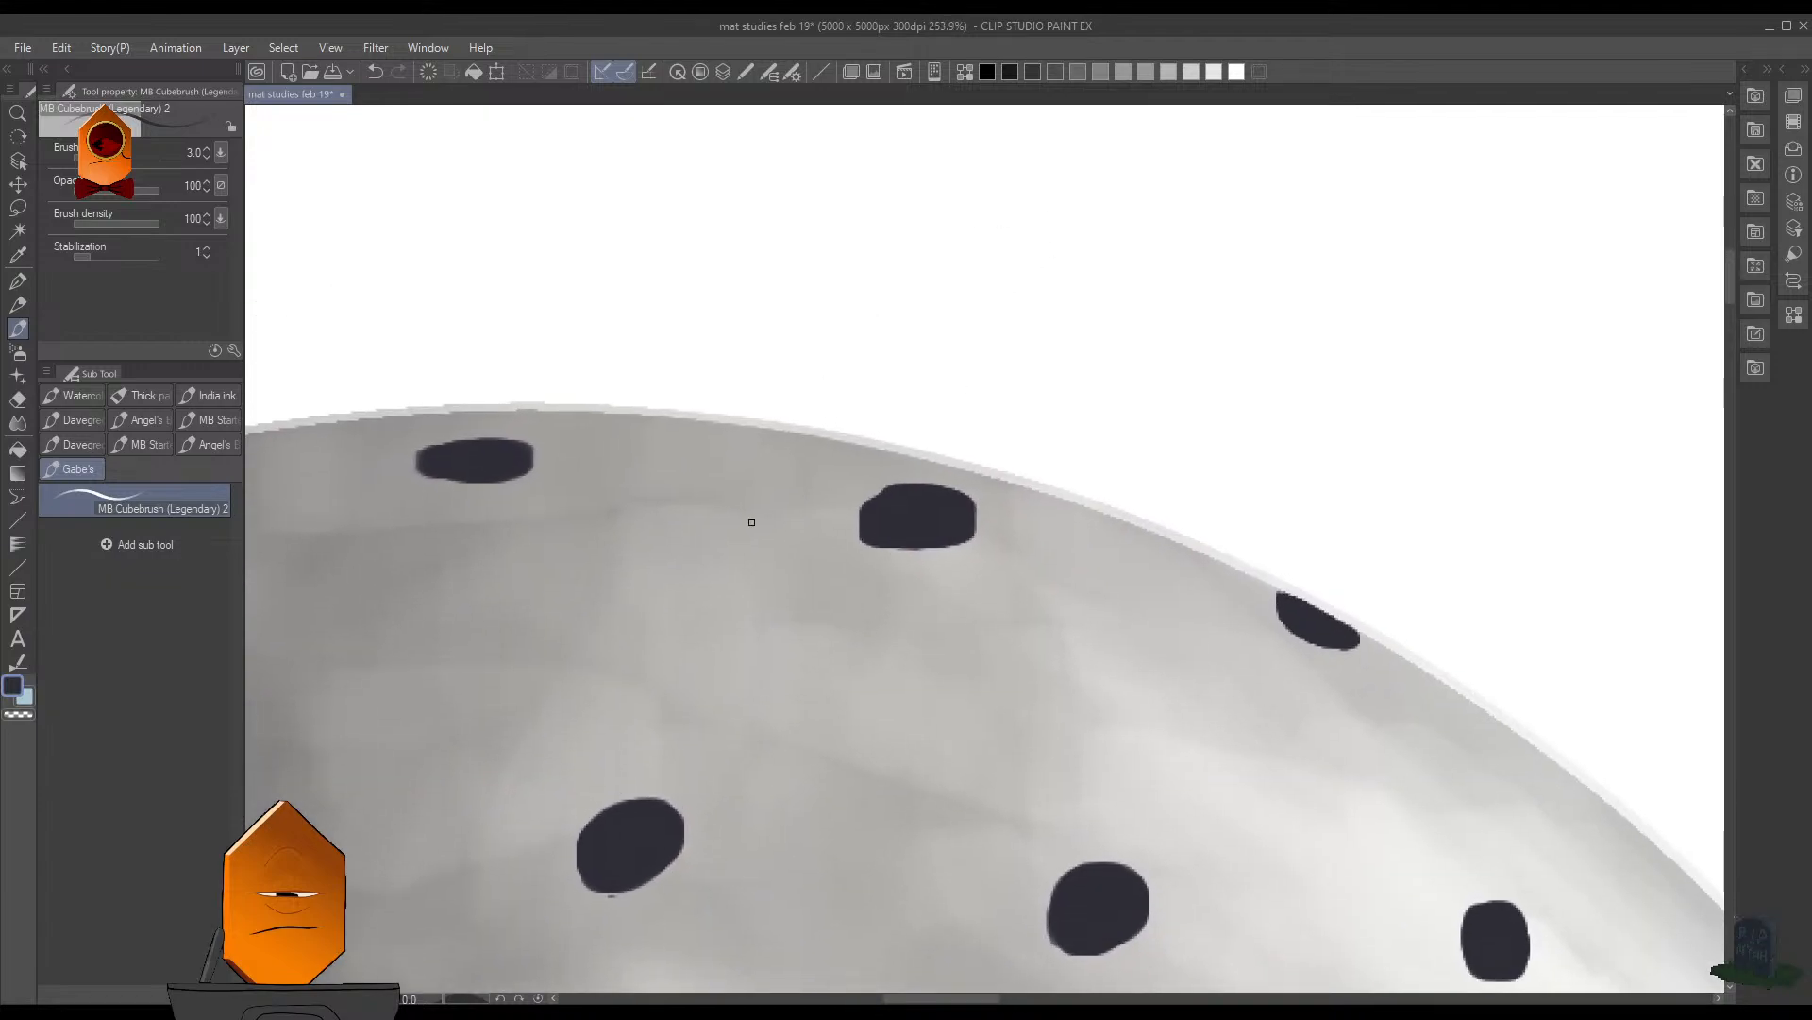
pyautogui.press('m')
pyautogui.click(157, 453)
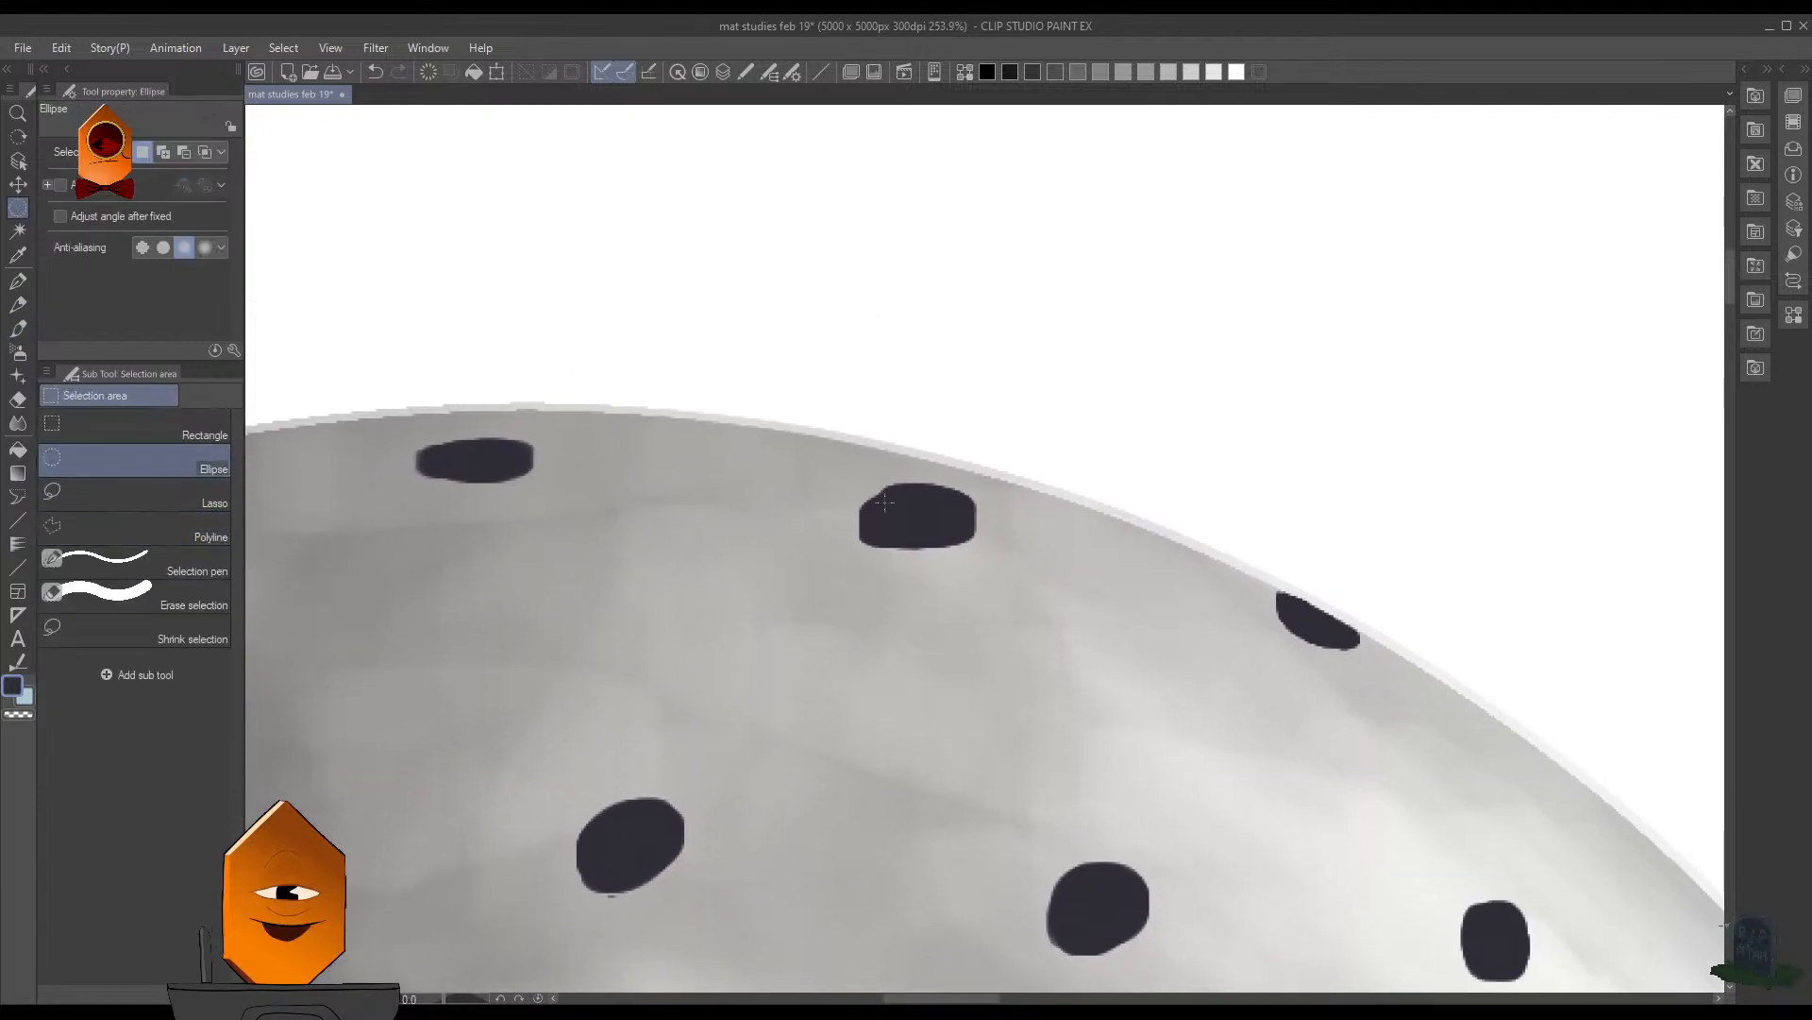
pyautogui.moveTo(859, 484)
pyautogui.mouseDown()
pyautogui.moveTo(953, 509)
pyautogui.moveTo(976, 548)
pyautogui.mouseUp()
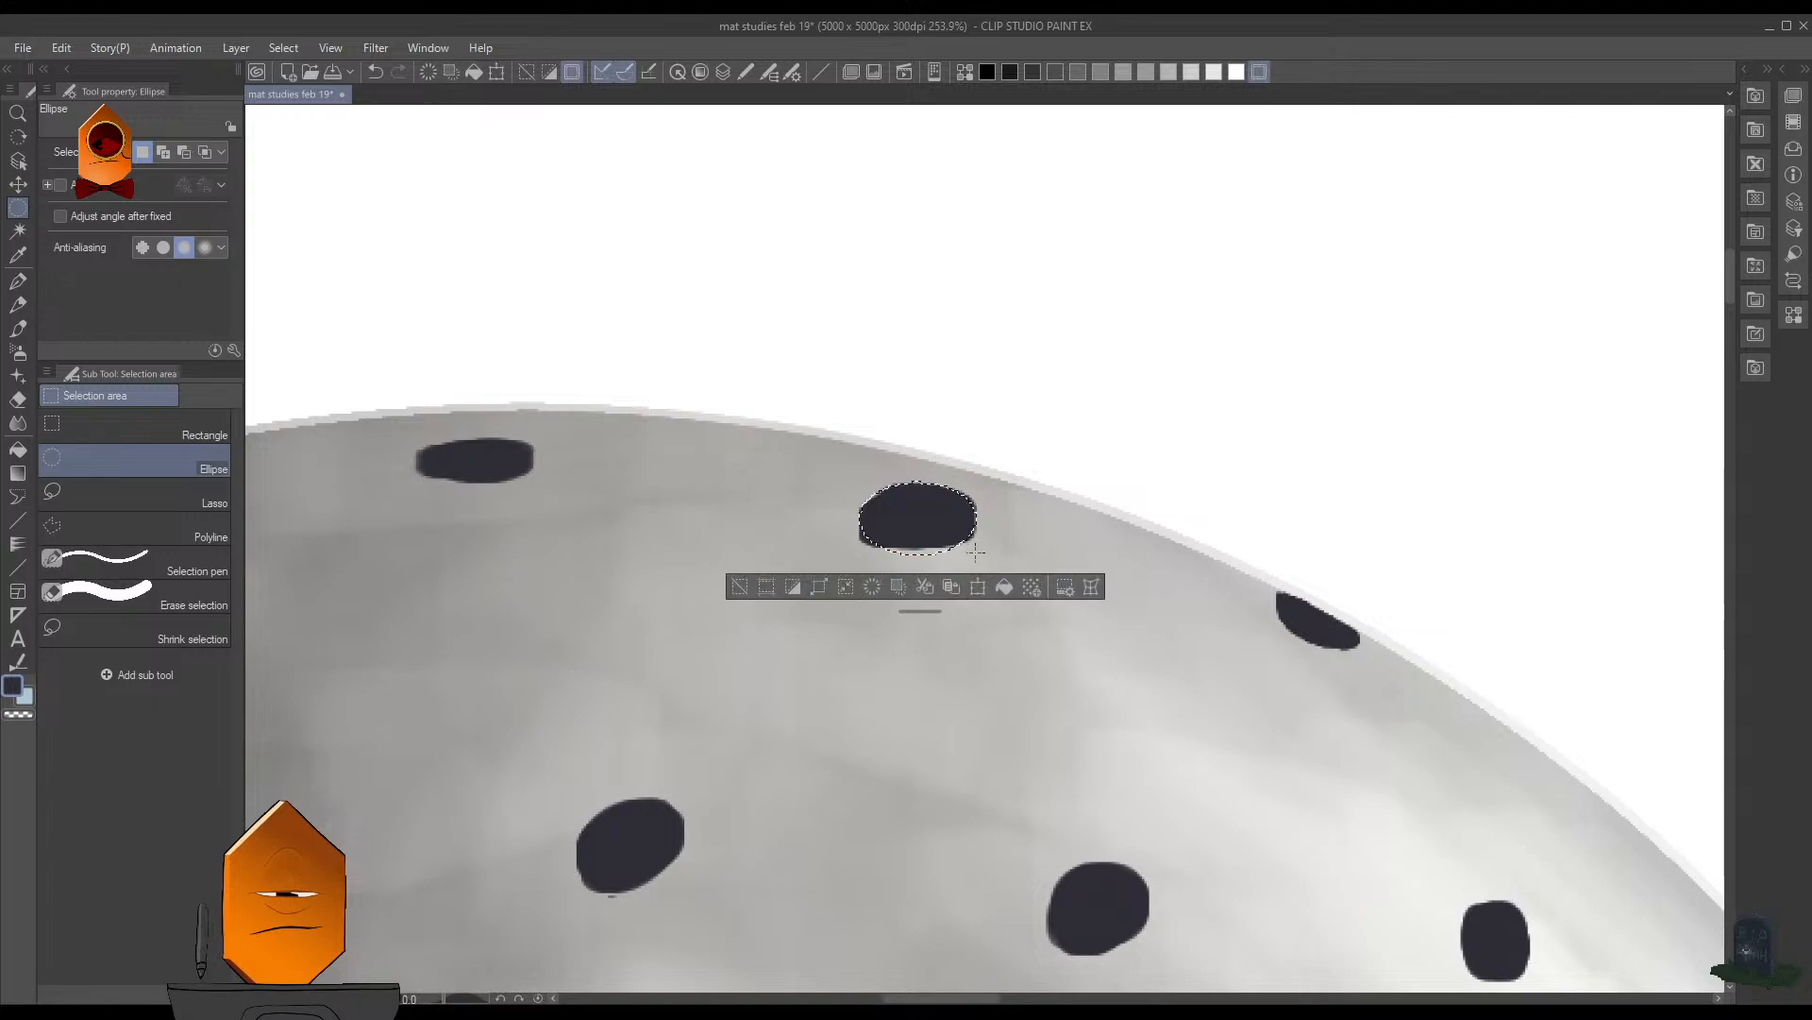
pyautogui.hotkey('ctrl', 'd')
pyautogui.moveTo(862, 475); pyautogui.dragTo(986, 552)
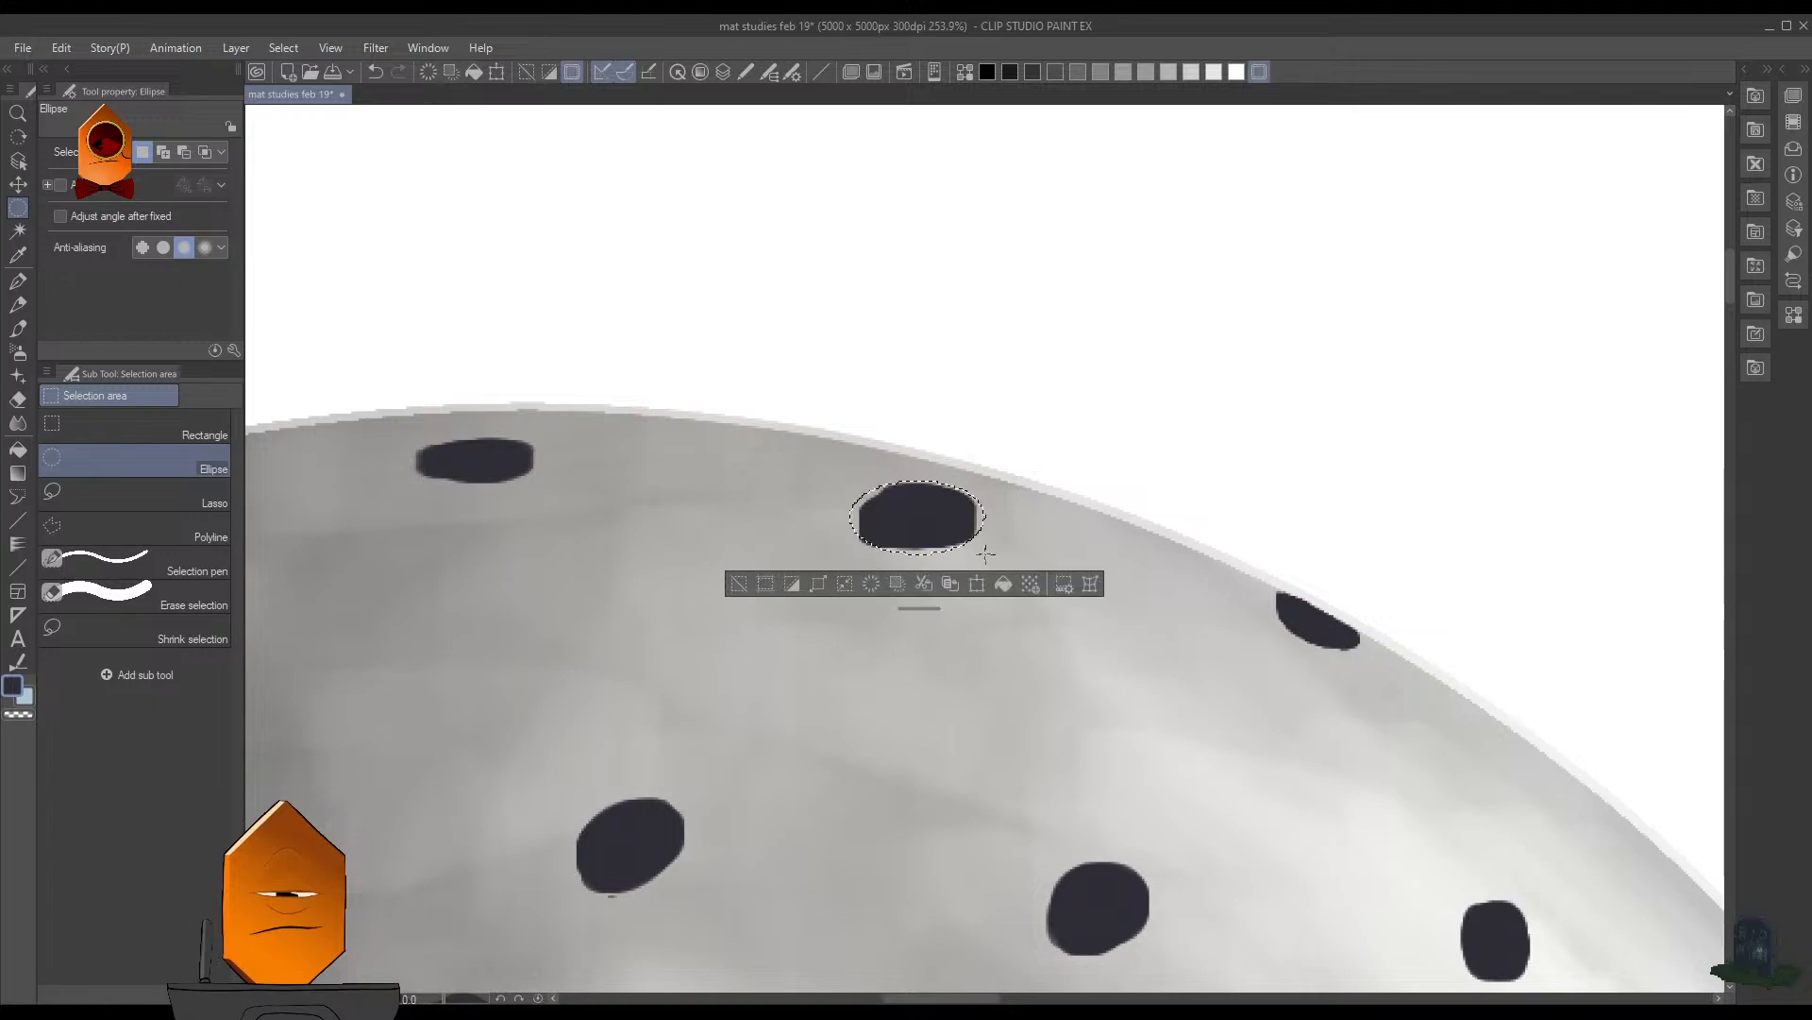
pyautogui.hotkey('ctrl', 'd')
pyautogui.hotkey('ctrl', 'z')
pyautogui.press('b')
pyautogui.moveTo(961, 500); pyautogui.dragTo(971, 522)
pyautogui.hotkey('ctrl', 'd')
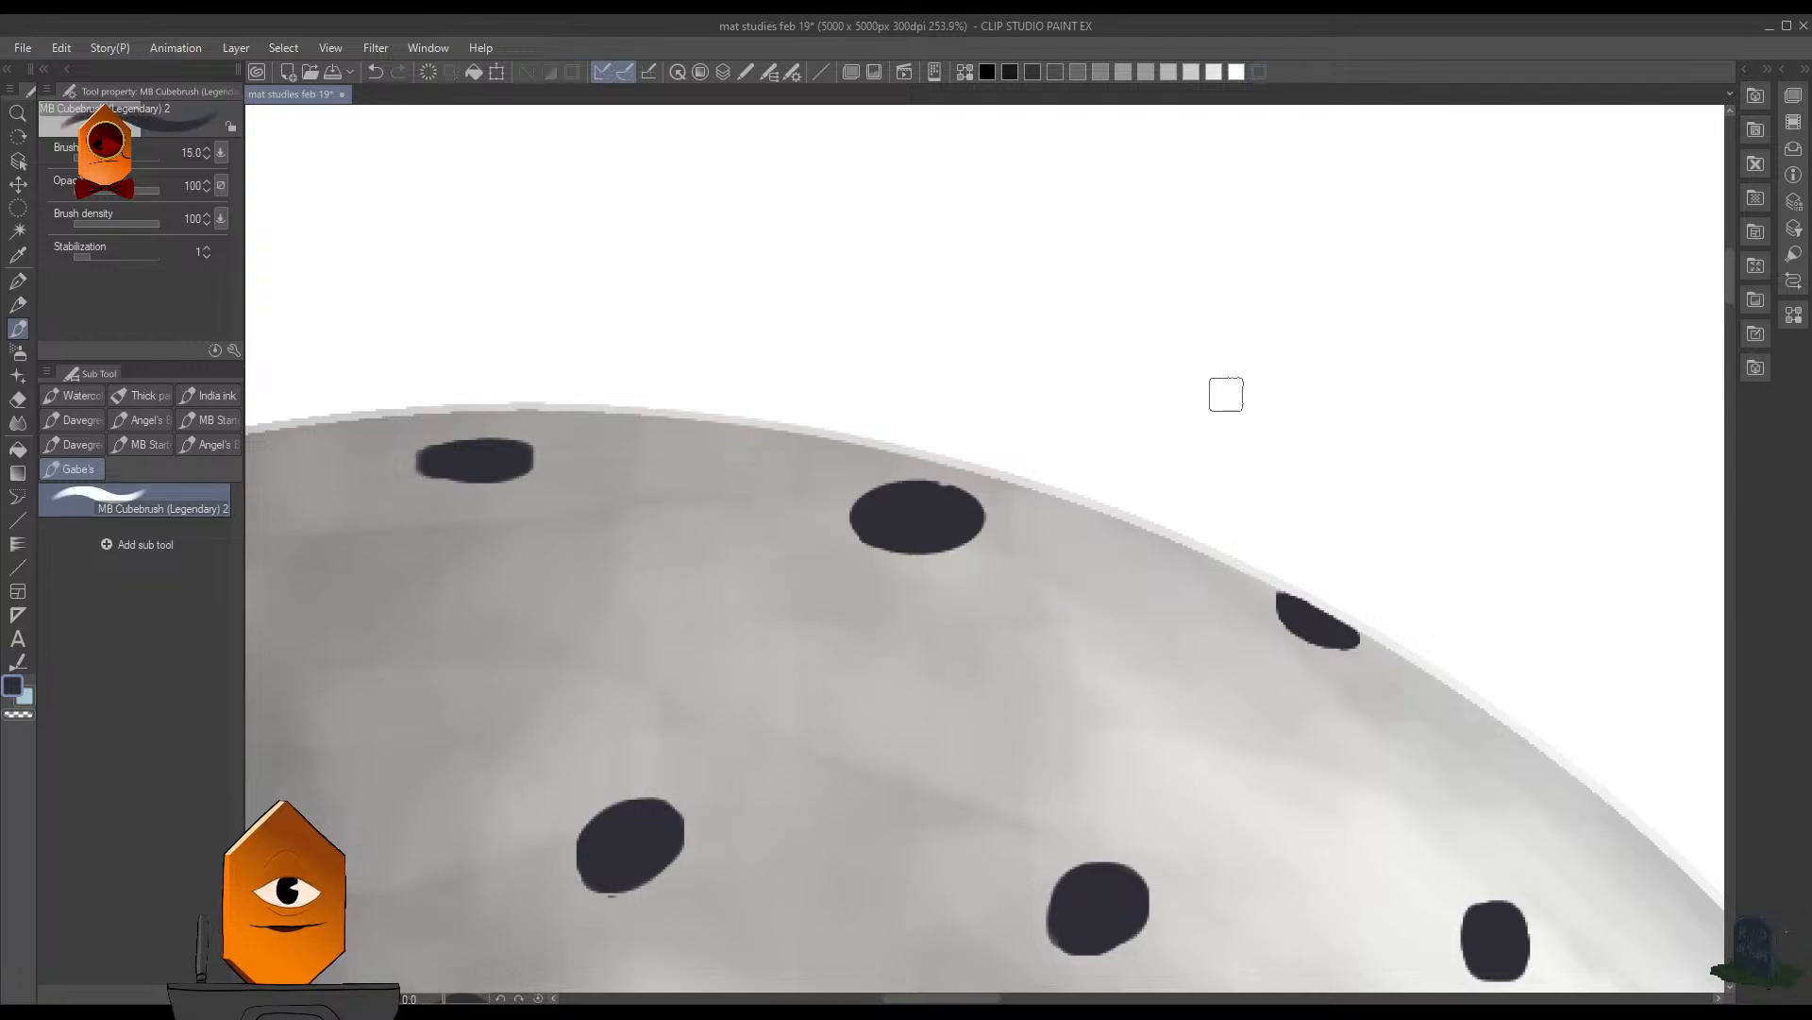
# - Undo the elliptical repaint and the selection around the top-row hole
pyautogui.scroll(-6, 1241, 393)
pyautogui.scroll(-4, 1269, 449)
pyautogui.hotkey('ctrl', 'z')
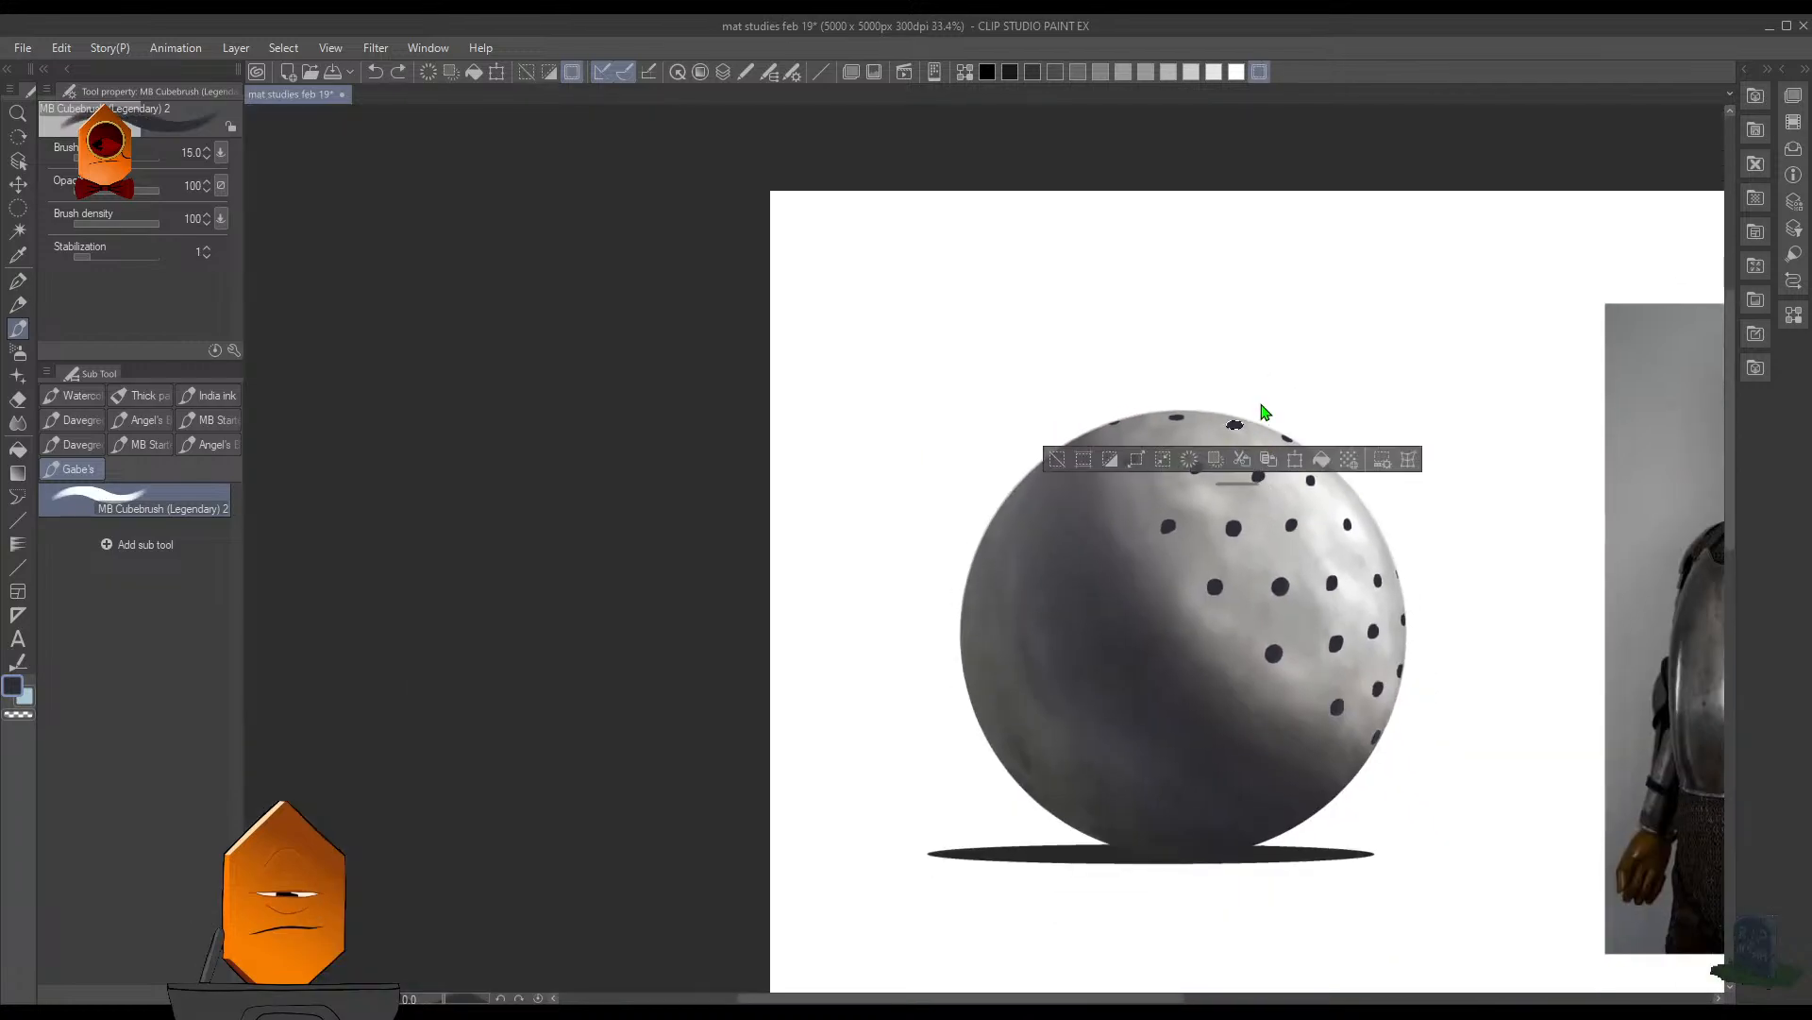
pyautogui.hotkey('ctrl', 'z')
pyautogui.hotkey('ctrl', 'z')
pyautogui.scroll(7, 1269, 395)
pyautogui.scroll(1, 1130, 526)
# - Try to reshape the top-row hole freehand with transparent colour, reduce the brush size to 9, and undo the last stroke
pyautogui.press('c')
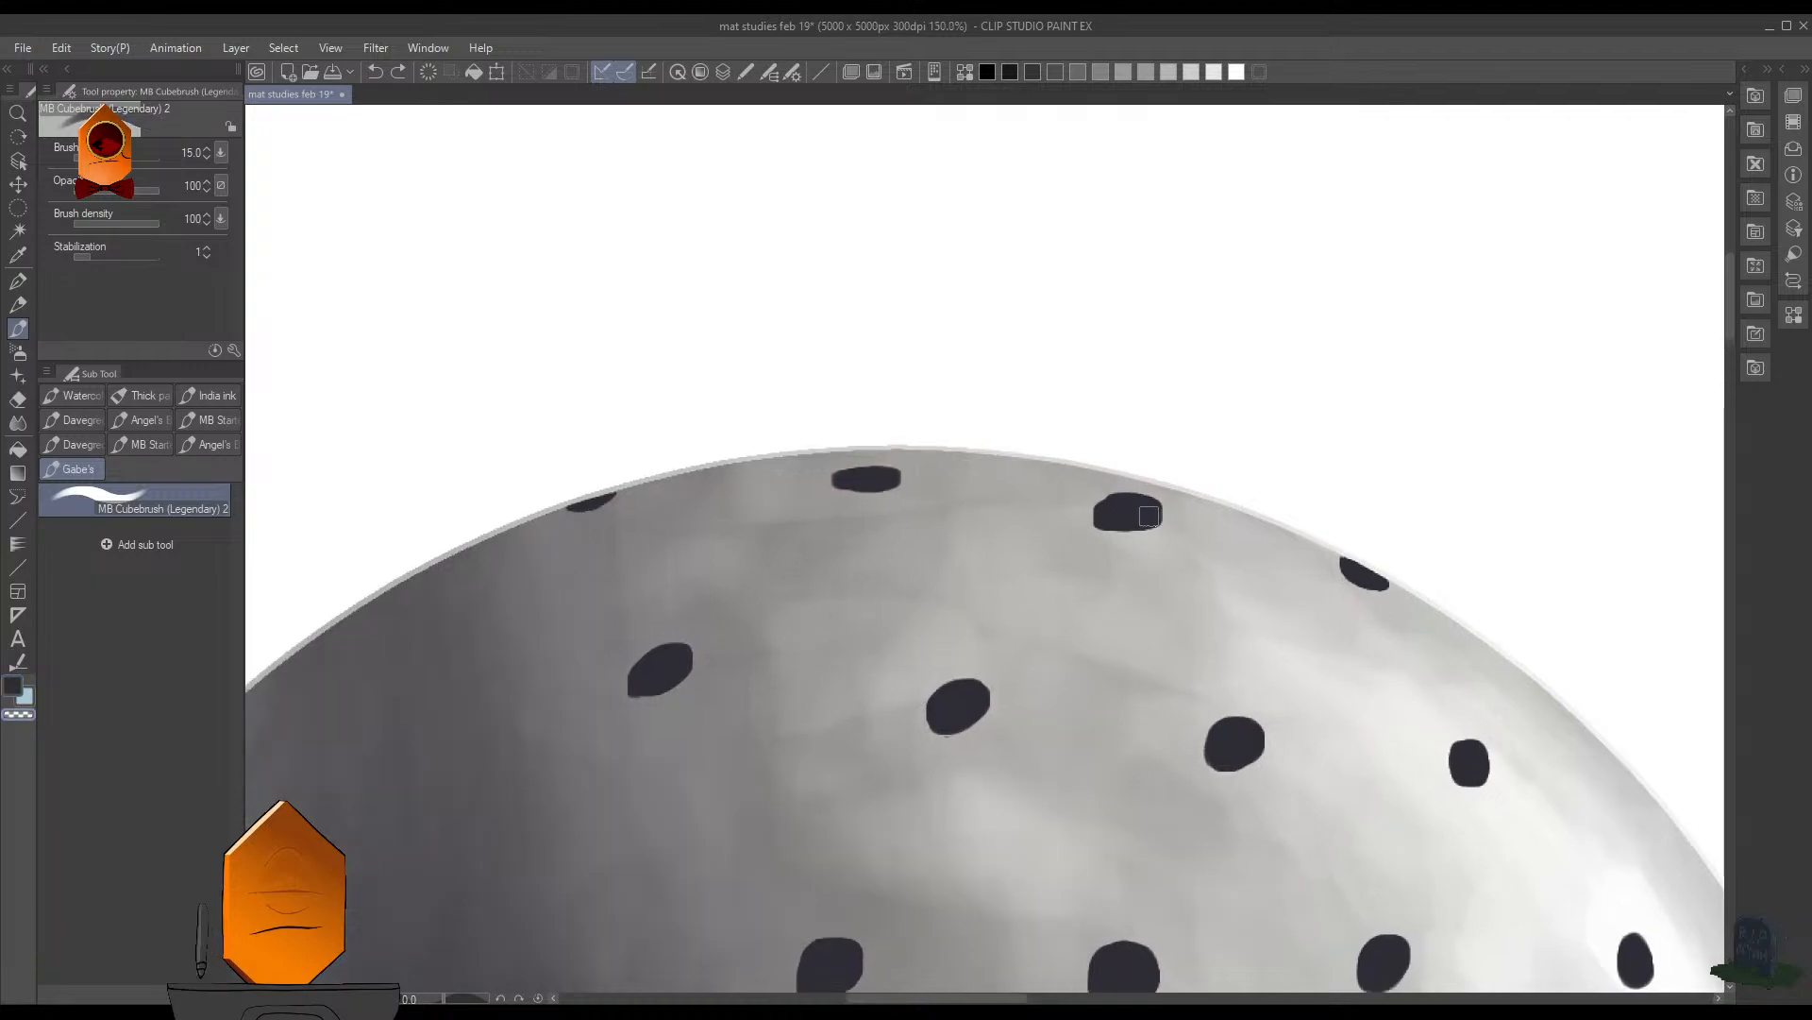
pyautogui.moveTo(1133, 501)
pyautogui.mouseDown()
pyautogui.moveTo(1096, 522)
pyautogui.moveTo(1163, 515)
pyautogui.moveTo(1112, 515)
pyautogui.mouseUp()
pyautogui.press('c')
pyautogui.press('[')
pyautogui.hotkey('ctrl', 'z')
pyautogui.scroll(-9, 1320, 439)
pyautogui.moveTo(1312, 539); pyautogui.dragTo(1143, 547)
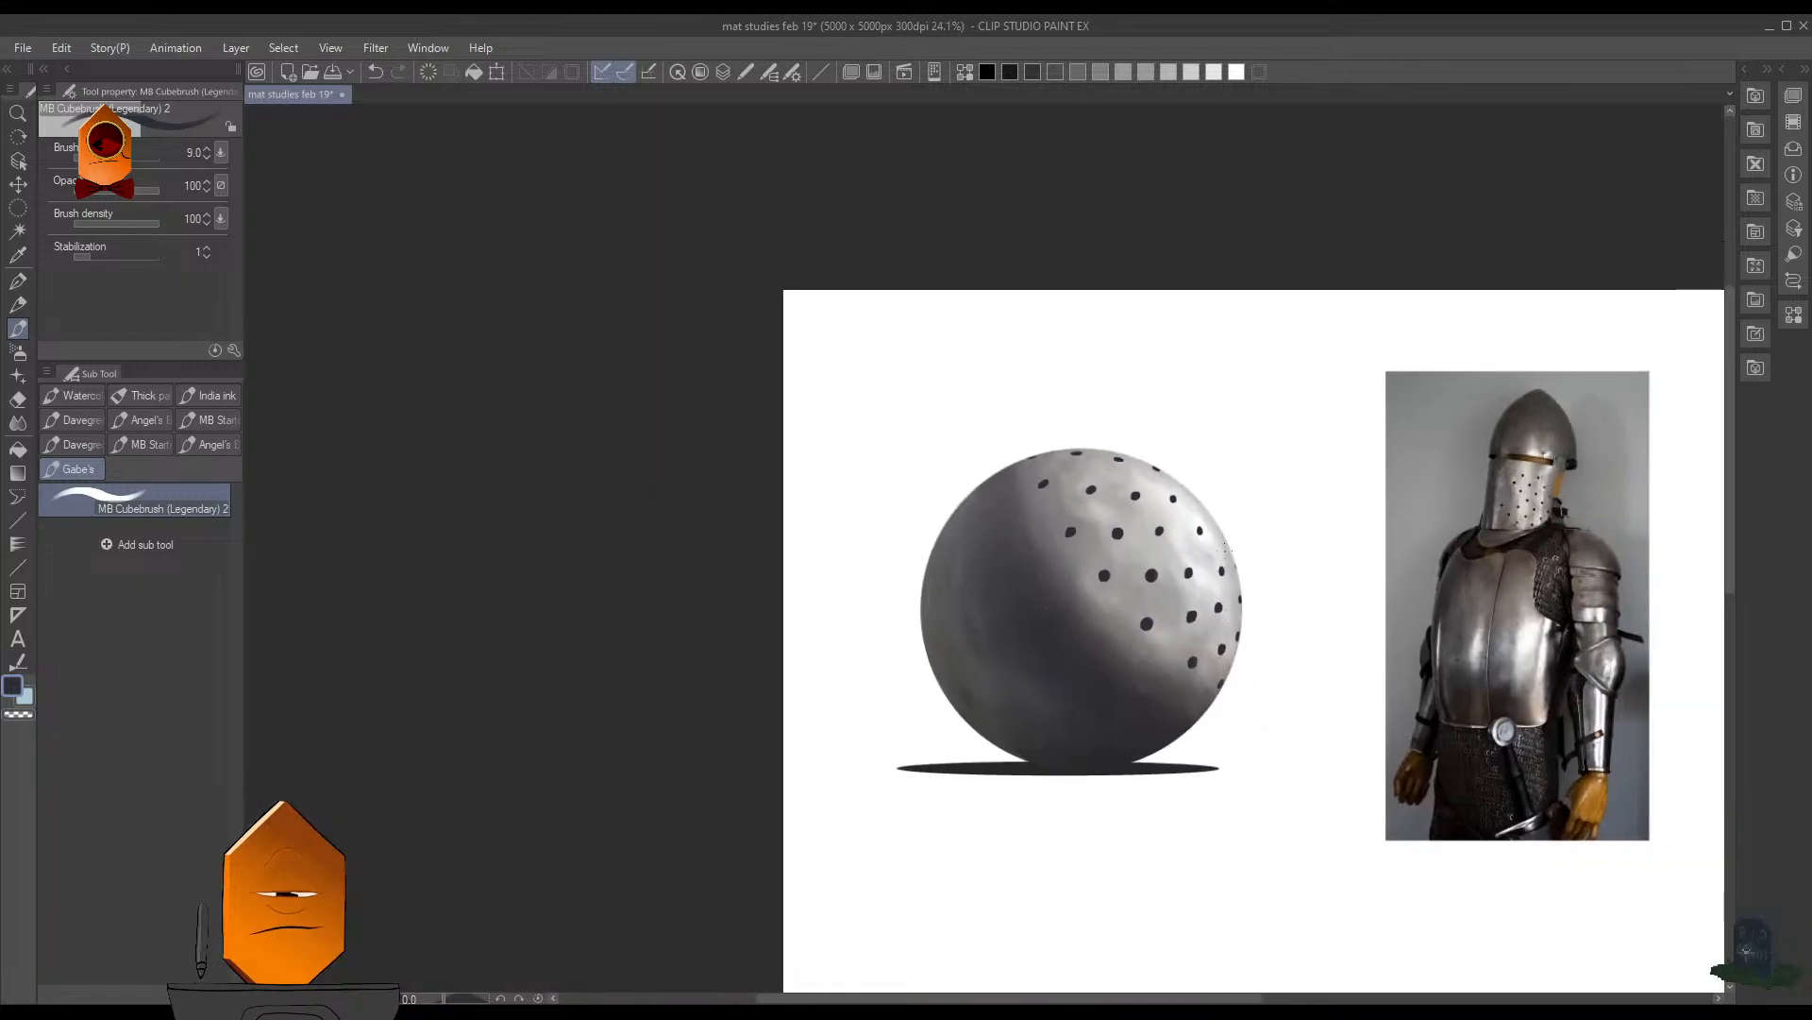
# - Paint a thin dark hole on the upper right rim inside a small elliptical lasso selection with brush size 9, and deselect
pyautogui.scroll(7, 1236, 481)
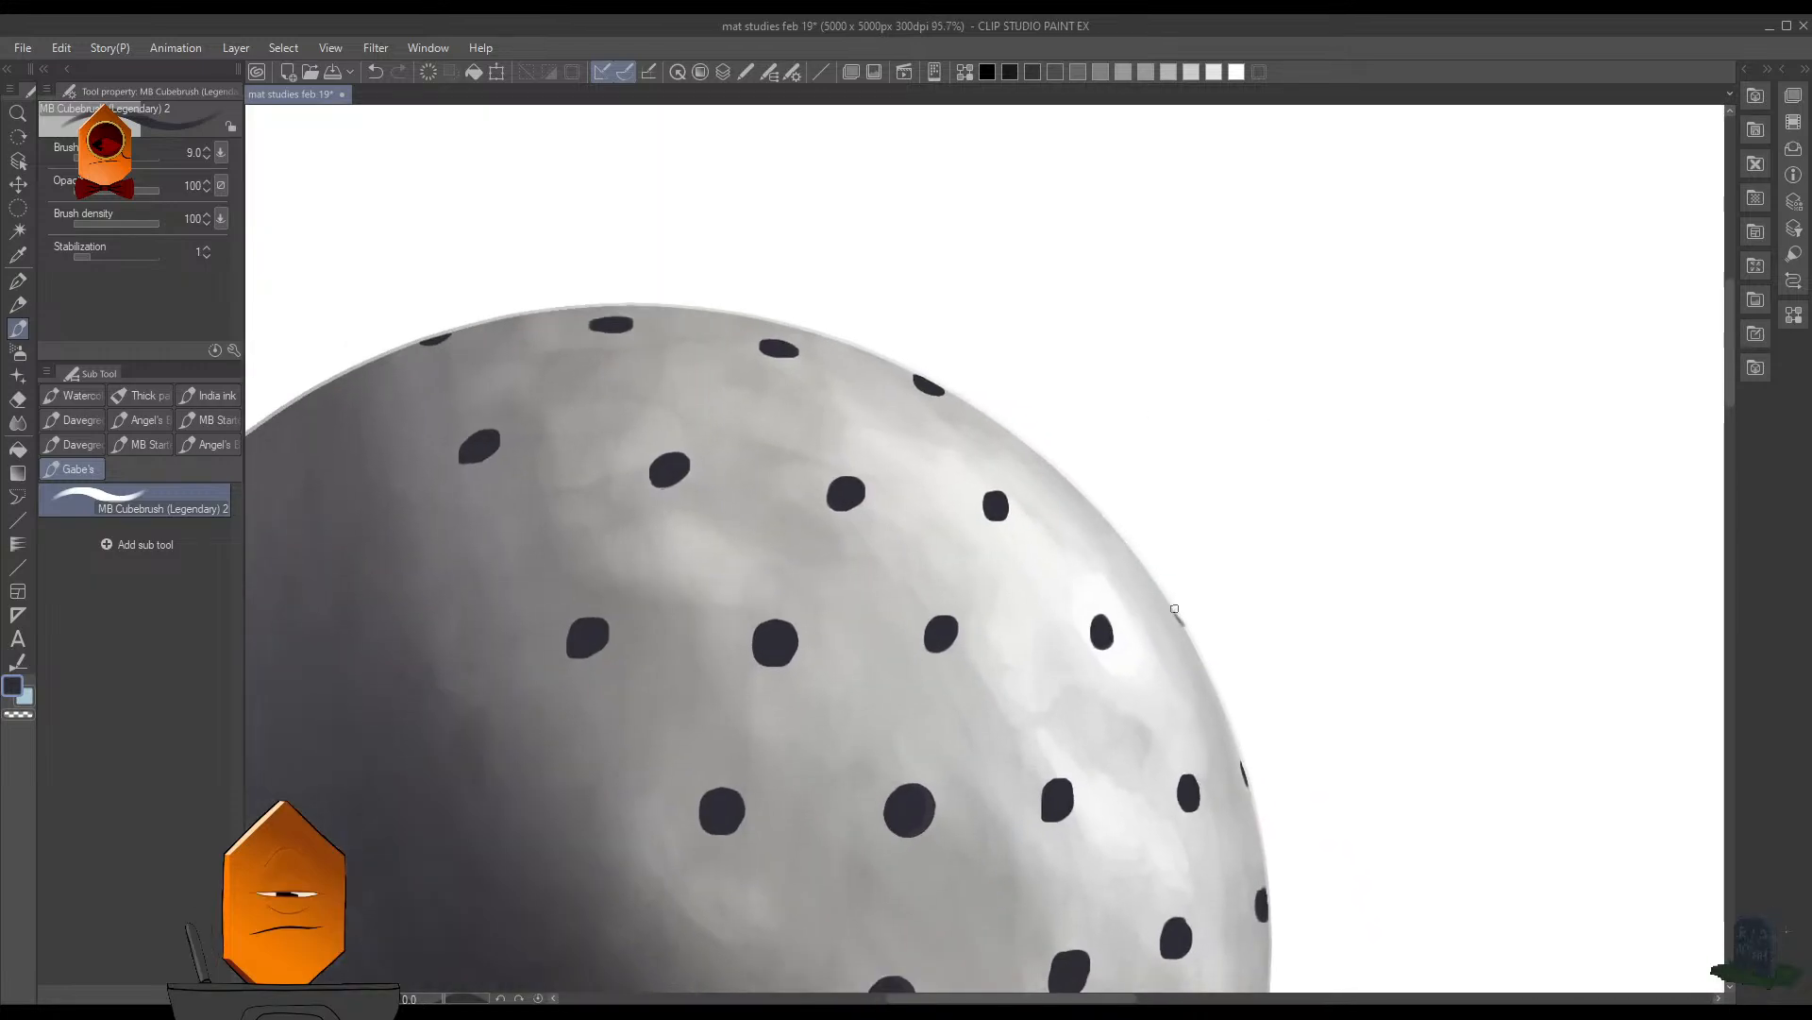
pyautogui.scroll(4, 1212, 627)
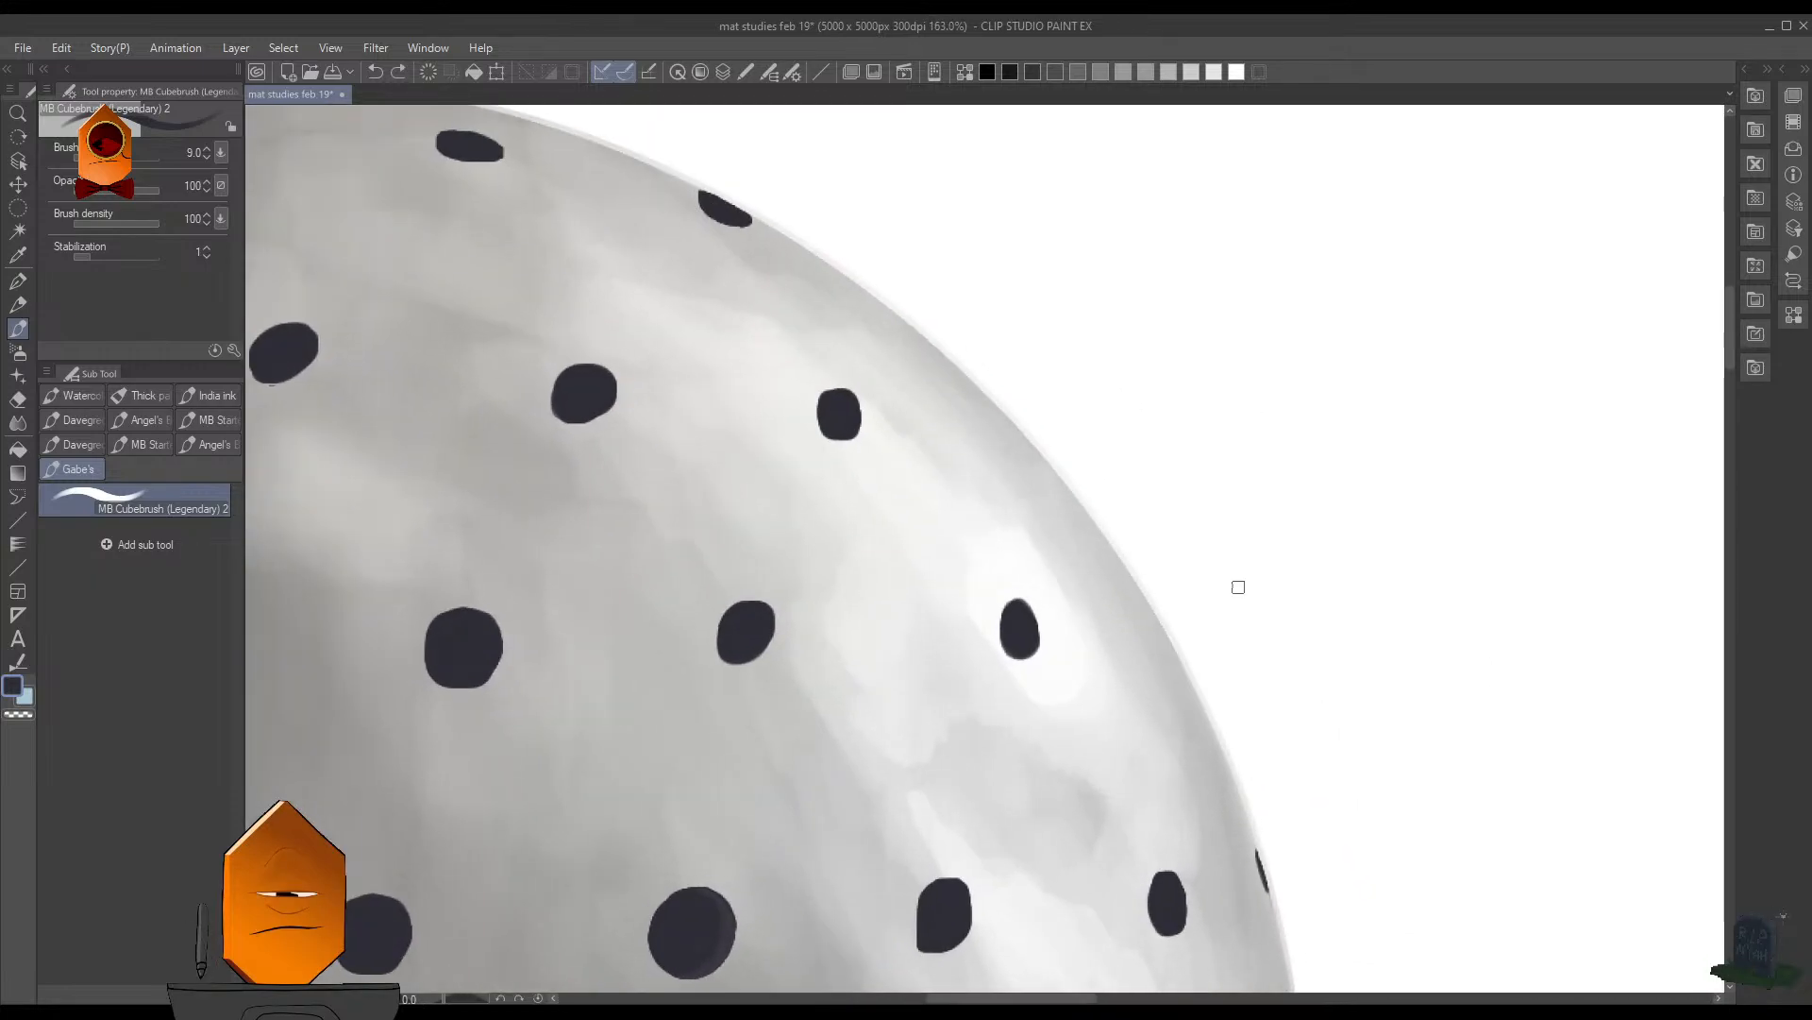
pyautogui.scroll(1, 1183, 599)
pyautogui.press('m')
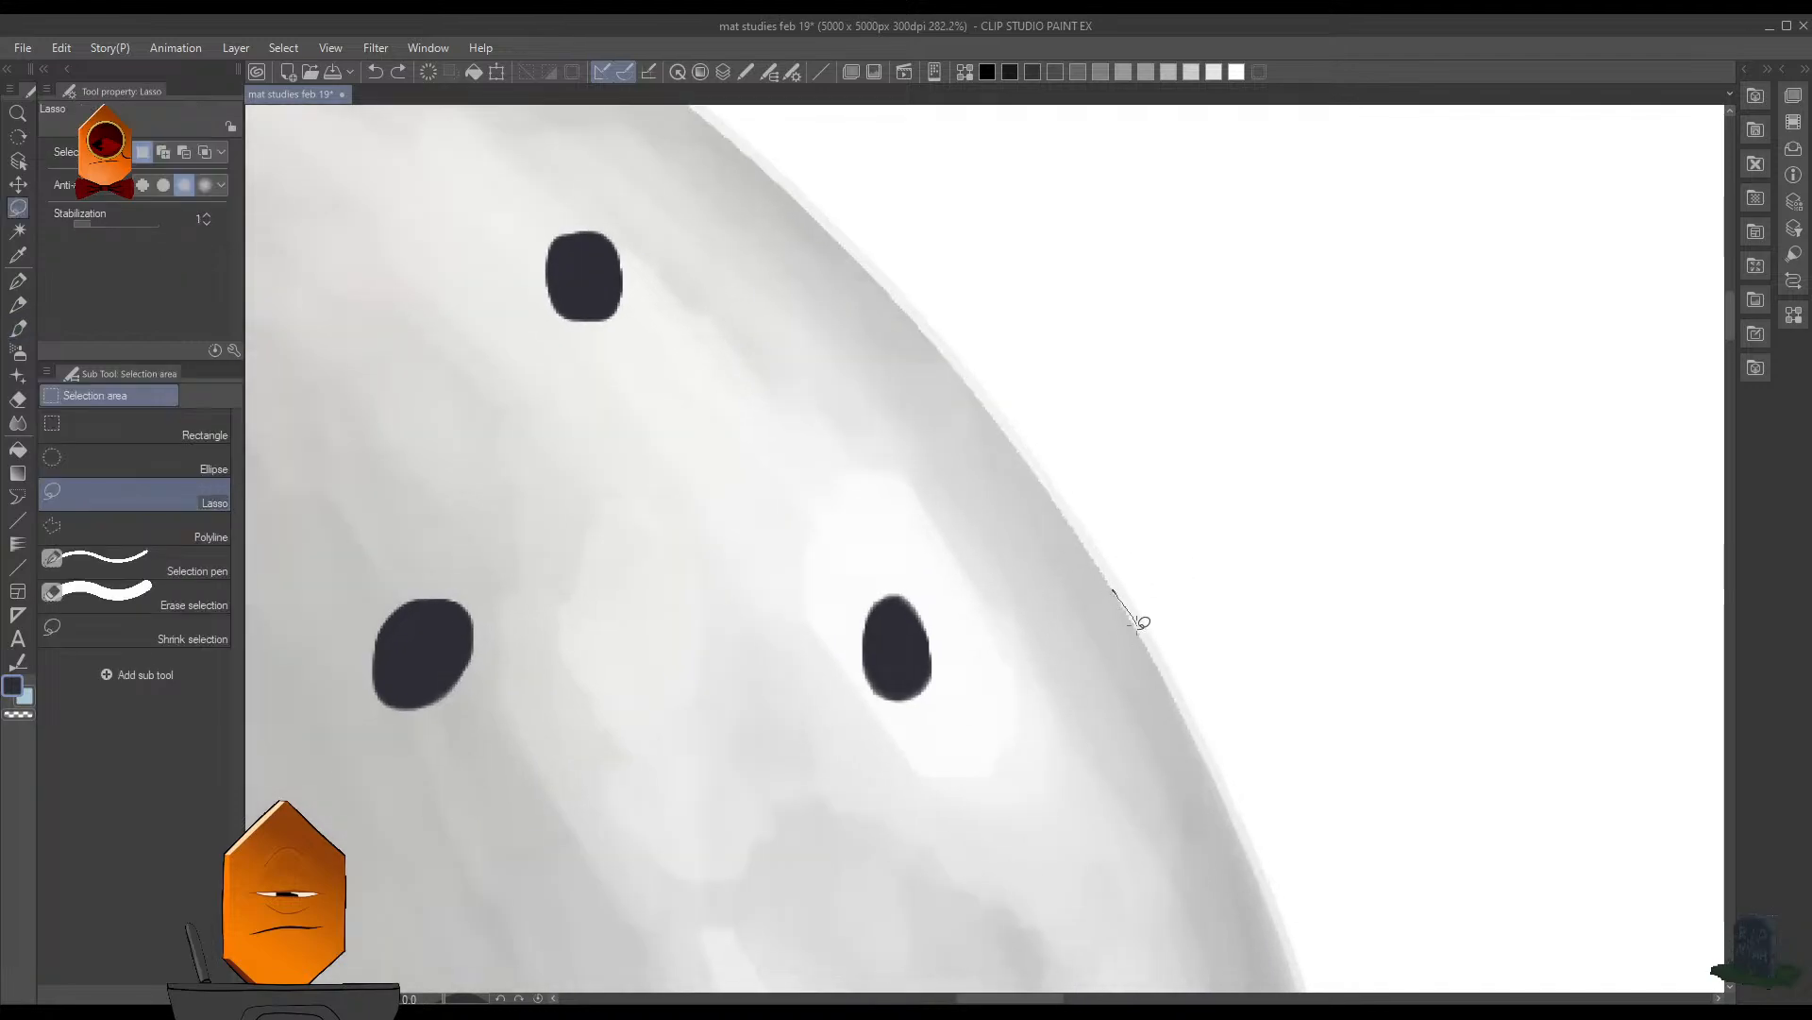
pyautogui.moveTo(1143, 624)
pyautogui.mouseDown()
pyautogui.moveTo(1173, 694)
pyautogui.moveTo(1072, 584)
pyautogui.moveTo(1143, 615)
pyautogui.mouseUp()
pyautogui.scroll(2, 1143, 612)
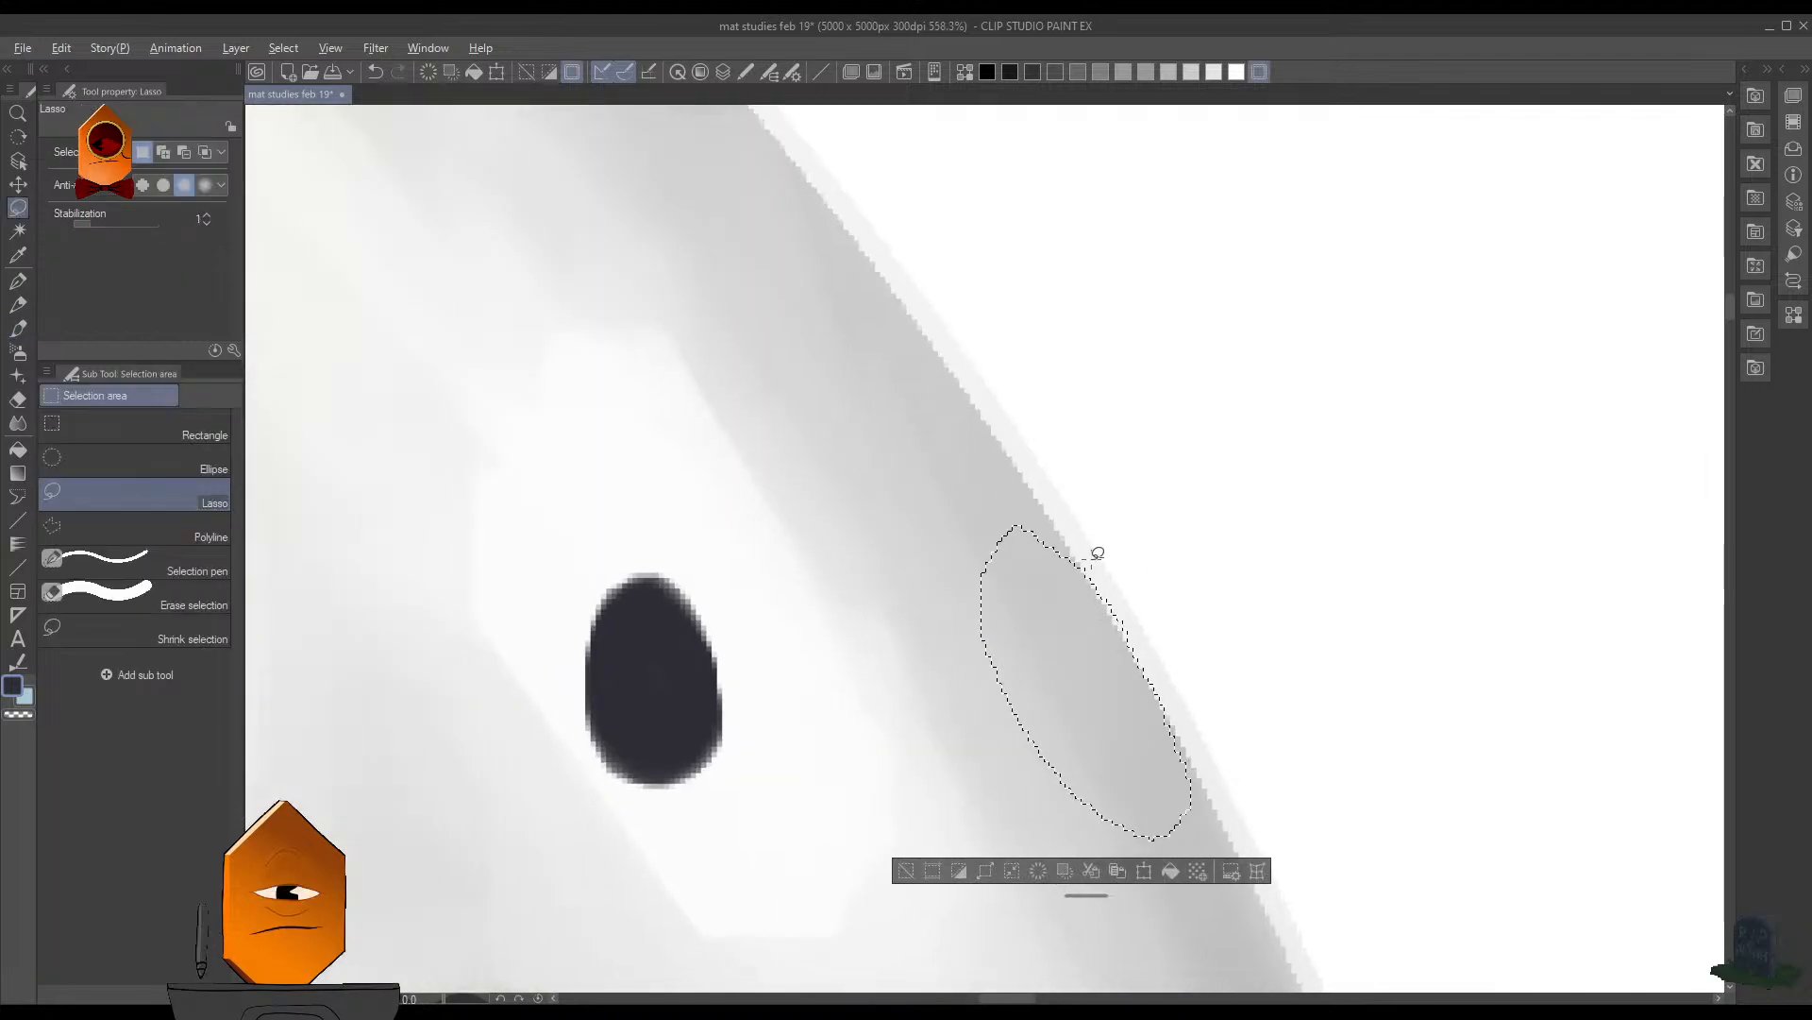
pyautogui.press('b')
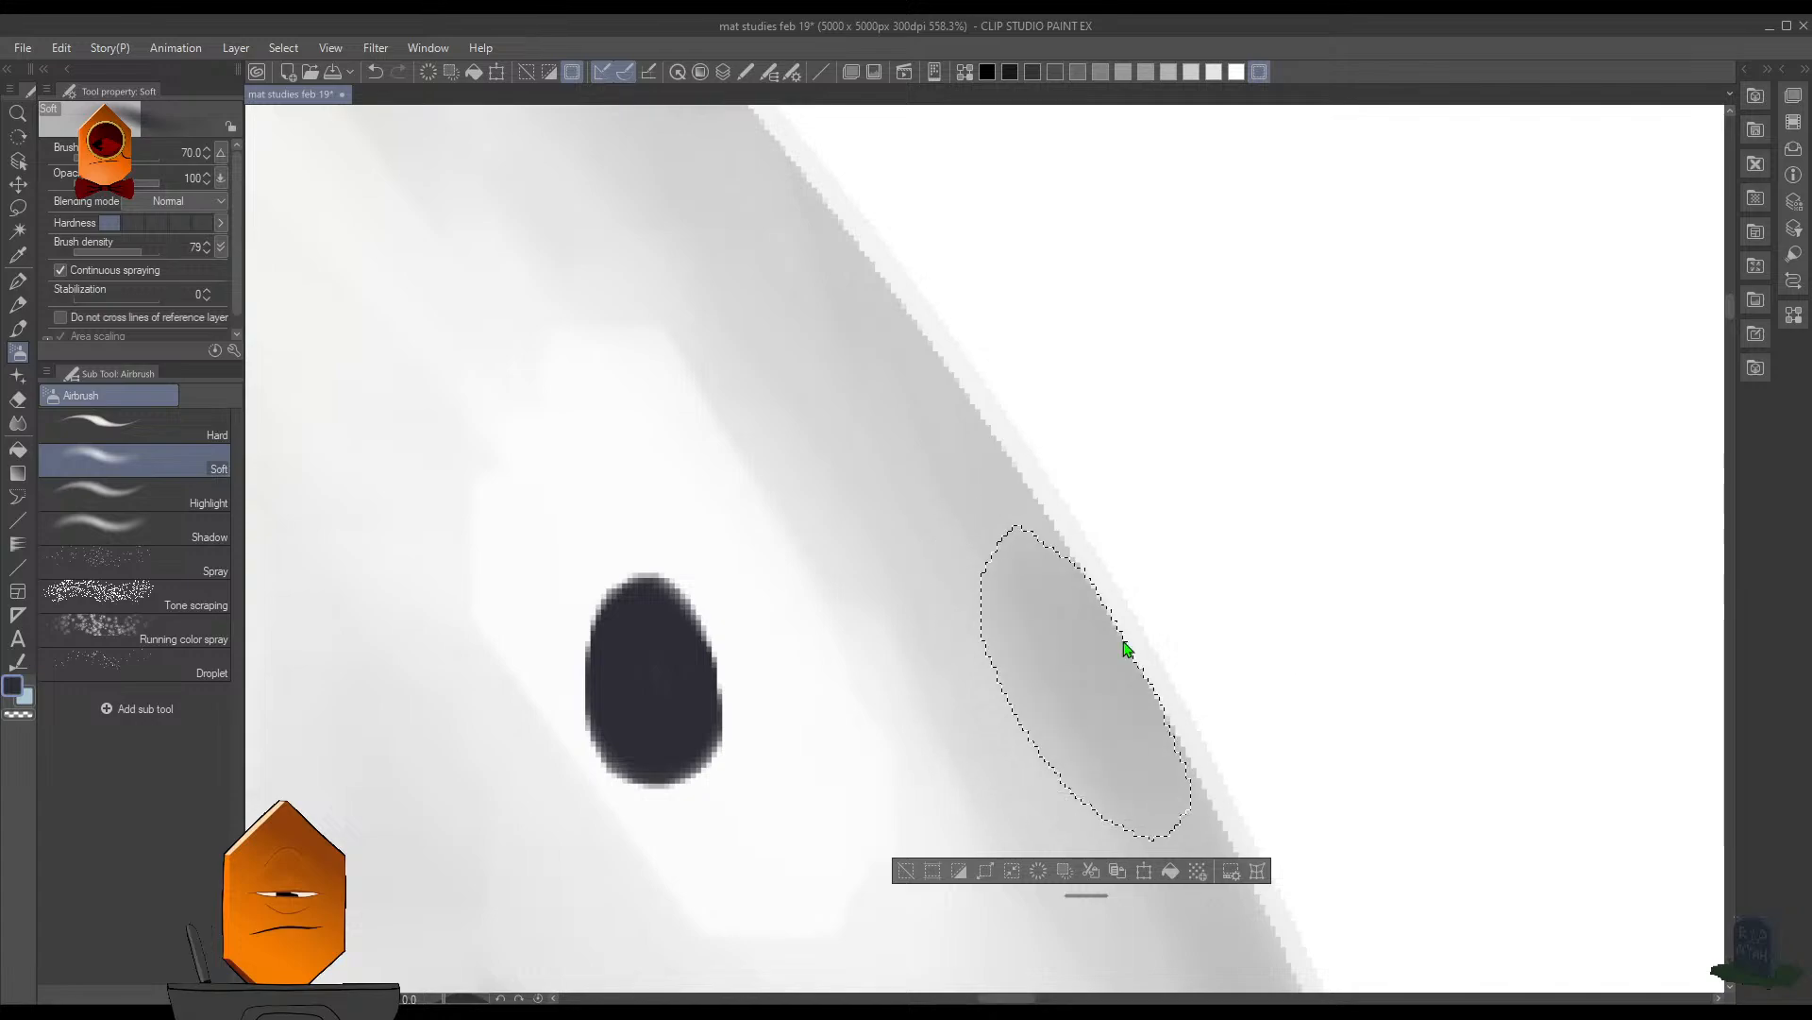
pyautogui.press('p')
pyautogui.moveTo(1101, 607); pyautogui.dragTo(1161, 708)
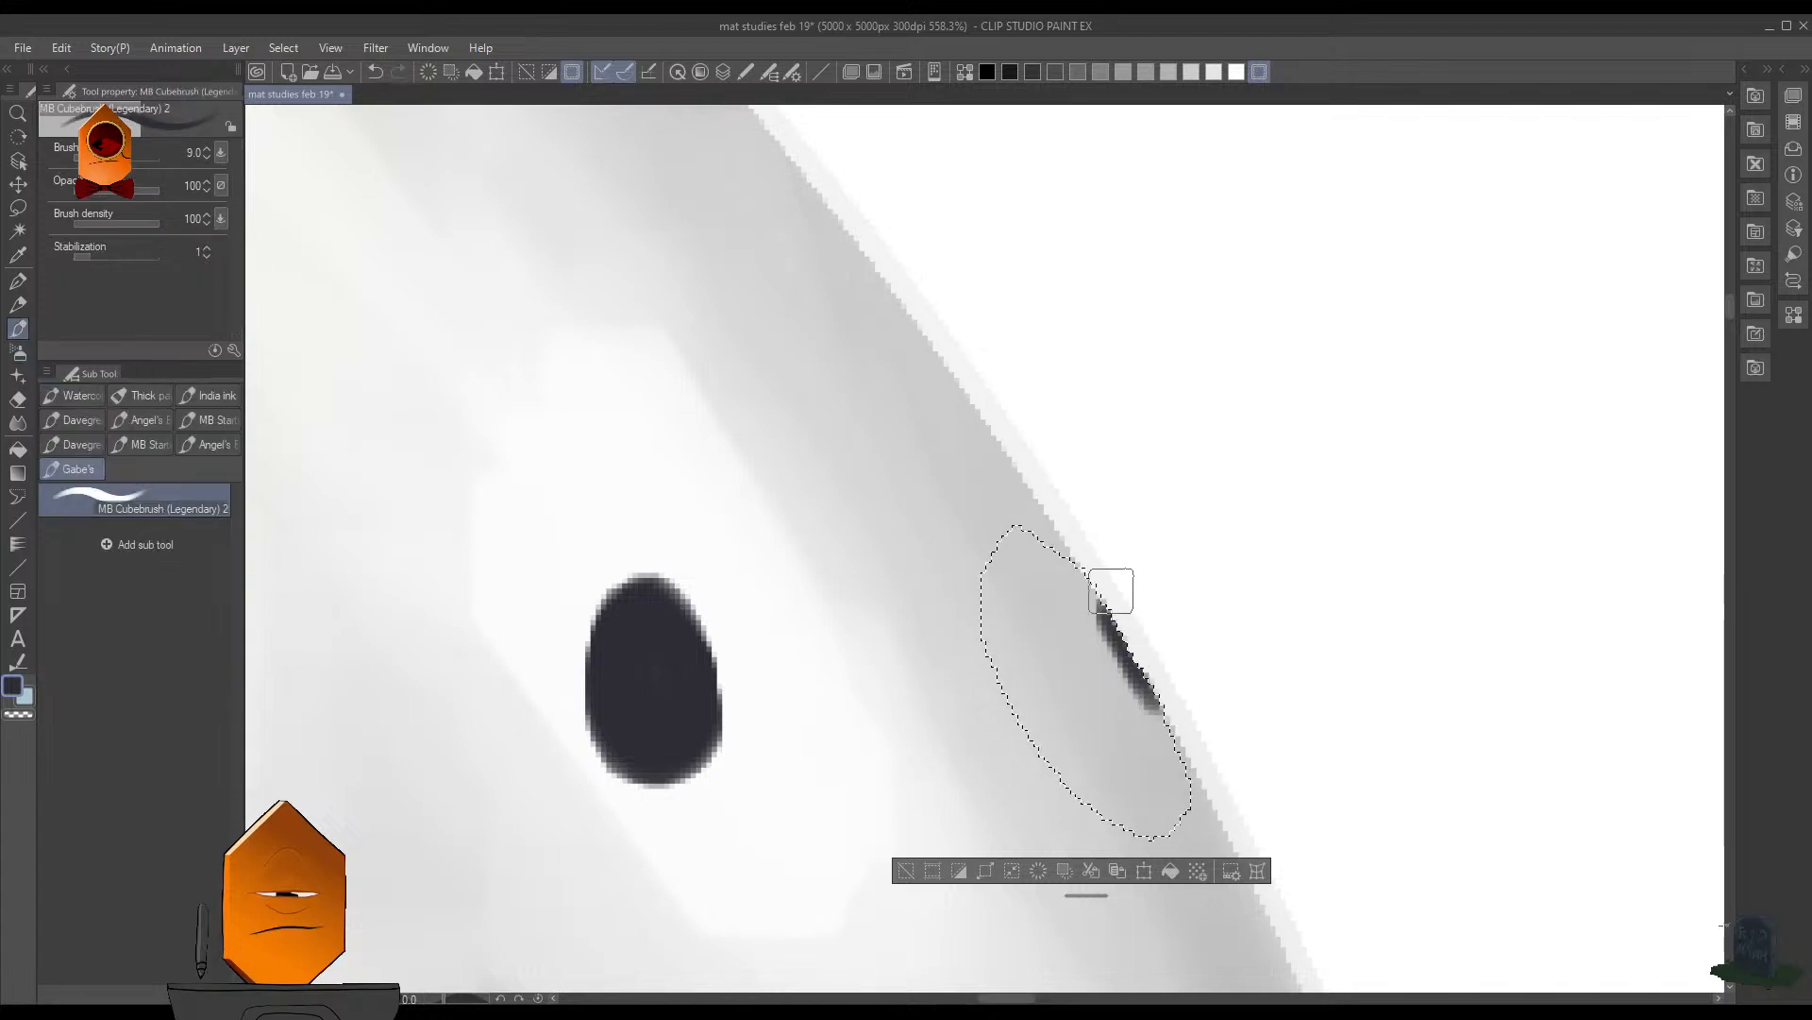
pyautogui.scroll(-6, 1227, 476)
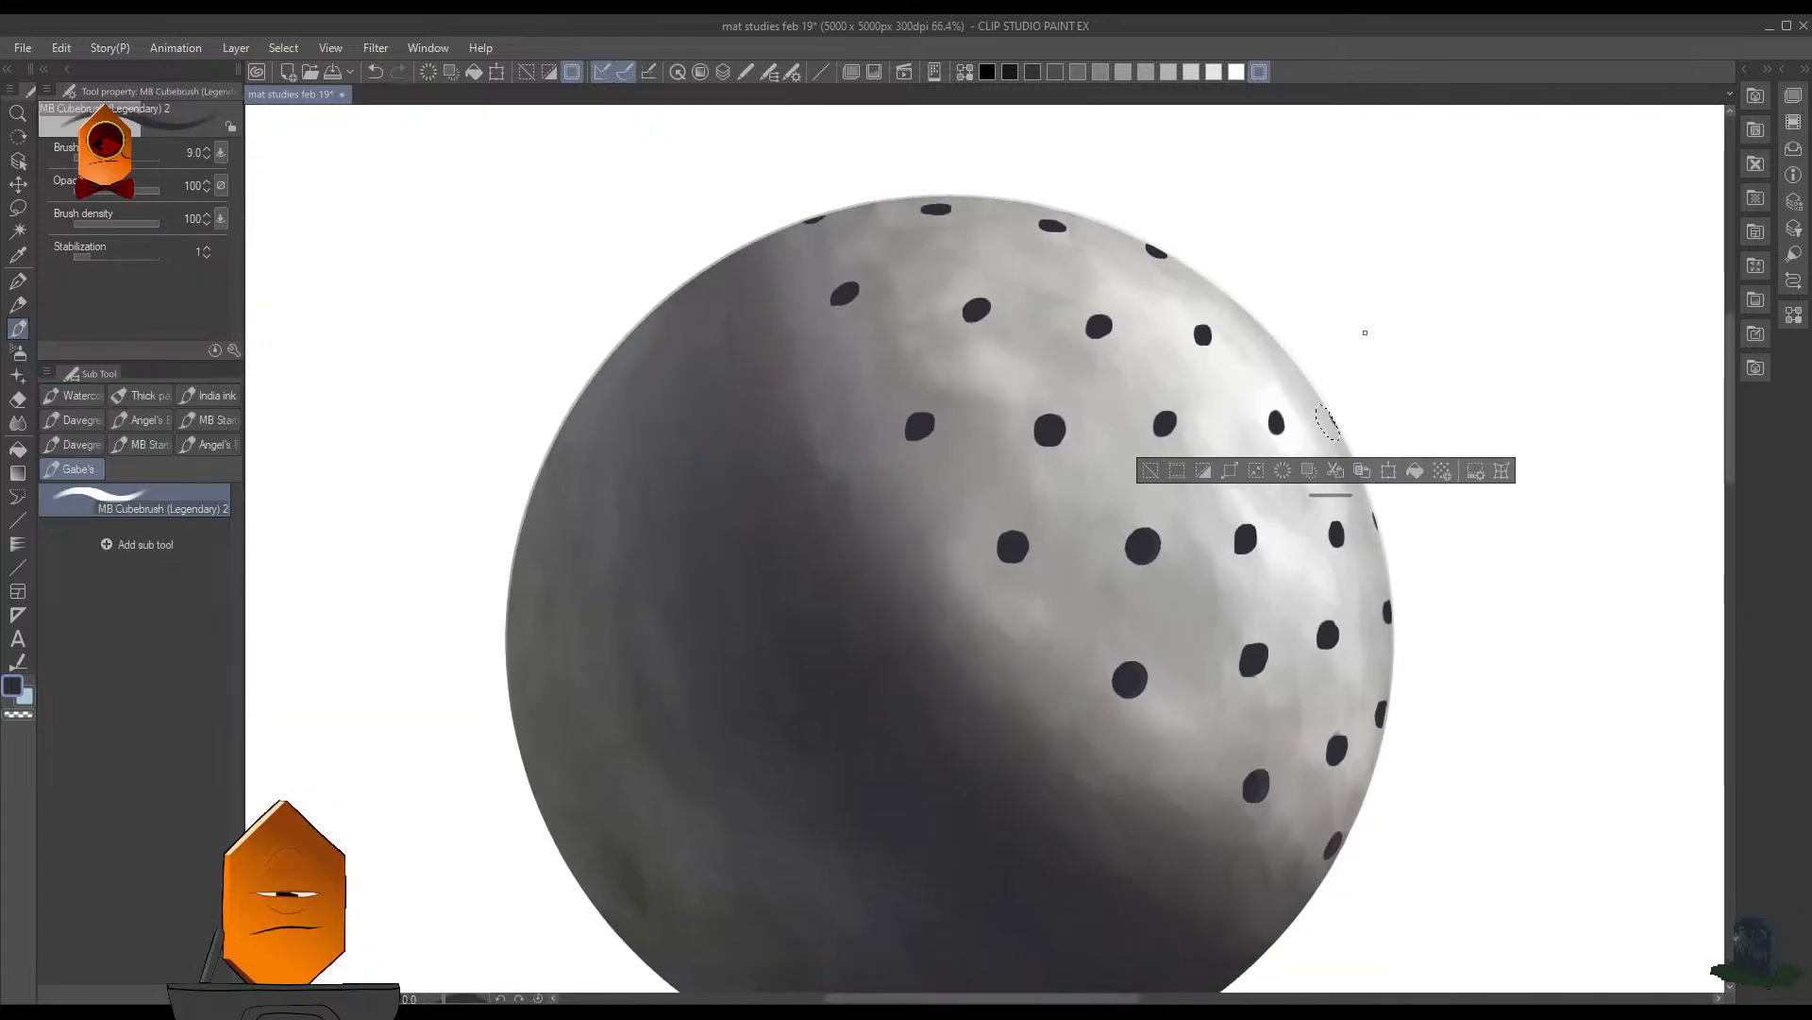
pyautogui.scroll(3, 1365, 333)
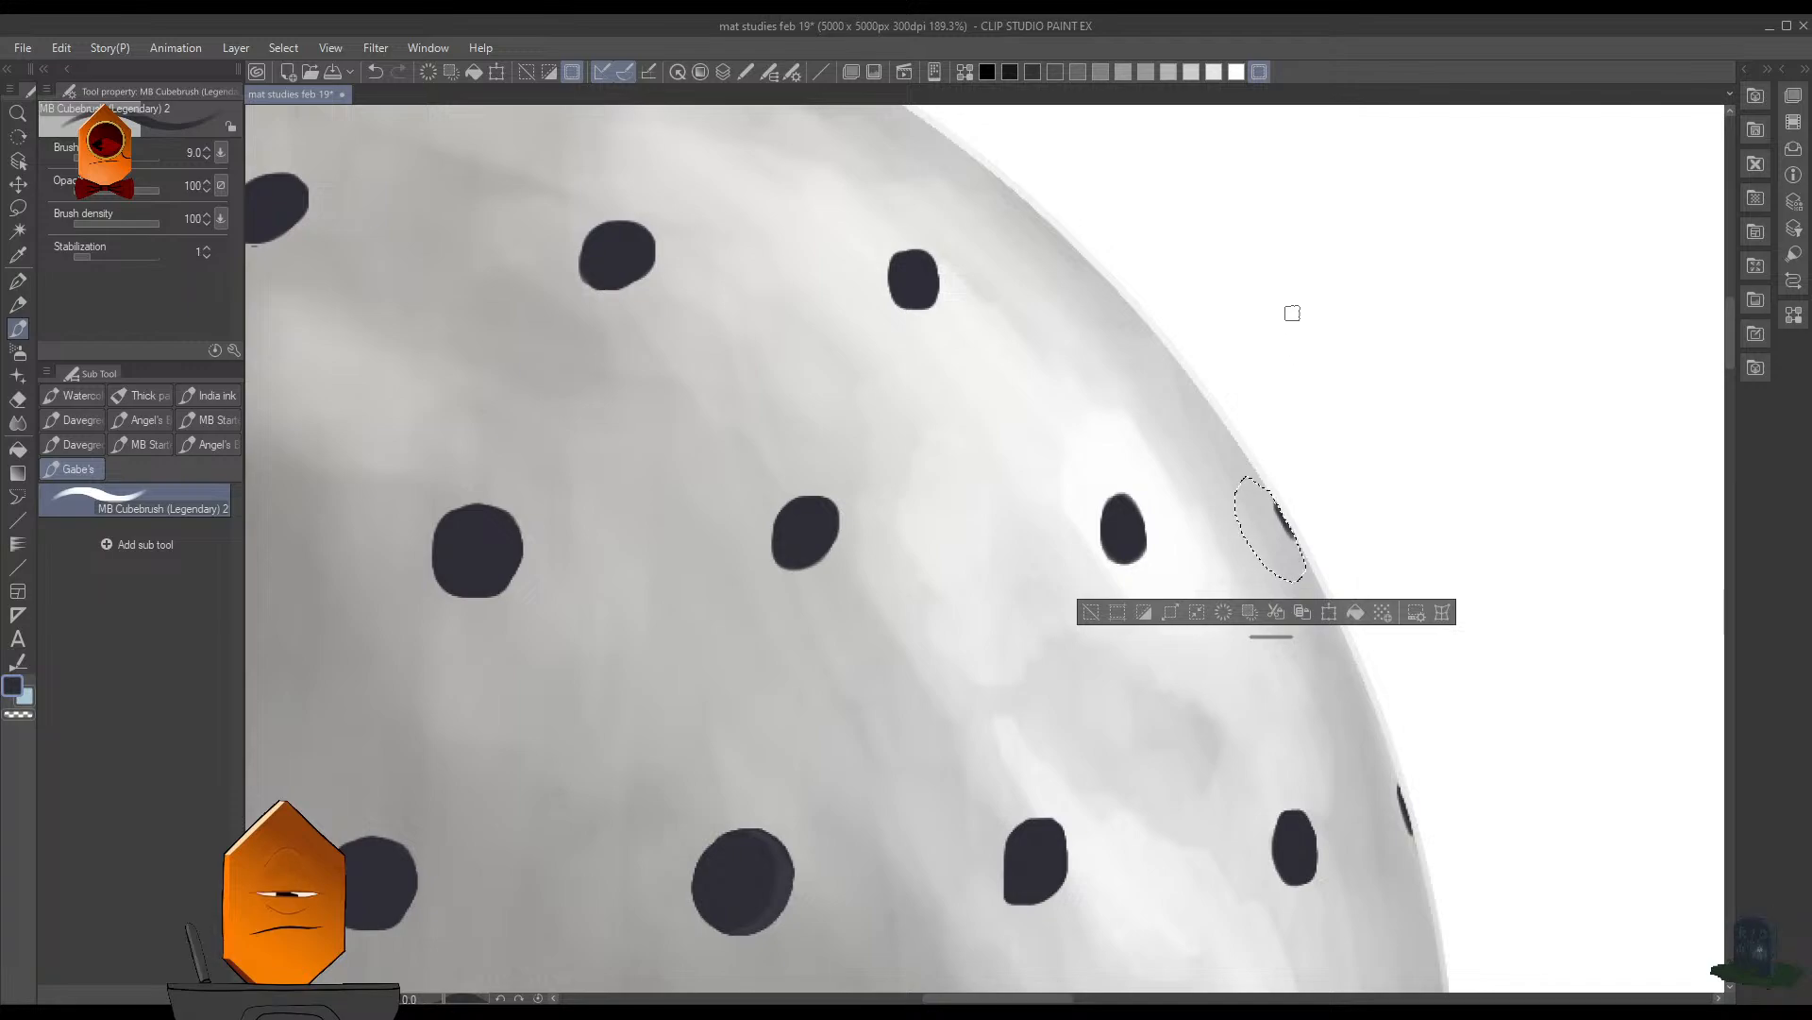
pyautogui.hotkey('ctrl', 'd')
# - Lasso and paint another thin dark hole higher on the upper right rim, in line with the second row, deselect, and save the file
pyautogui.scroll(-2, 1307, 413)
pyautogui.scroll(1, 1290, 377)
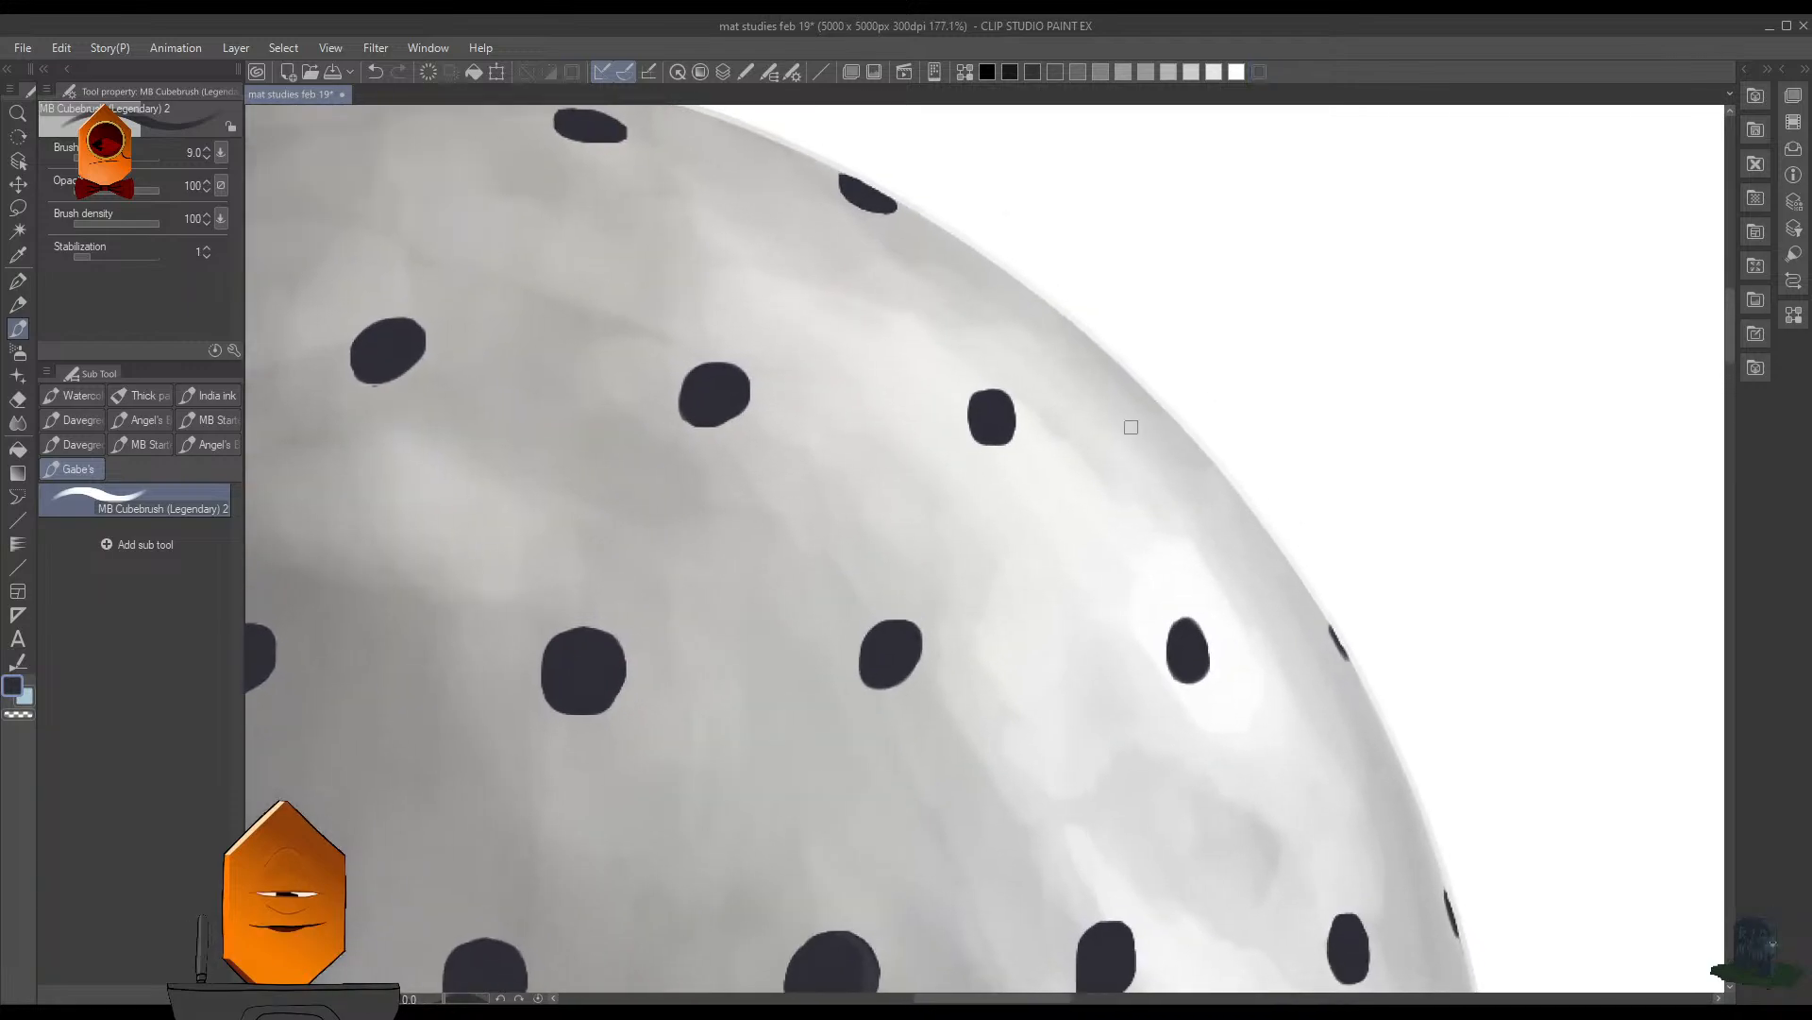
pyautogui.scroll(3, 1181, 432)
pyautogui.press('m')
pyautogui.moveTo(1151, 399)
pyautogui.mouseDown()
pyautogui.moveTo(1131, 385)
pyautogui.moveTo(1205, 457)
pyautogui.moveTo(1120, 436)
pyautogui.moveTo(1122, 379)
pyautogui.moveTo(1196, 451)
pyautogui.mouseUp()
pyautogui.hotkey('ctrl', 'd')
pyautogui.press('b')
pyautogui.hotkey('ctrl', 'd')
pyautogui.moveTo(1368, 385); pyautogui.dragTo(1228, 657)
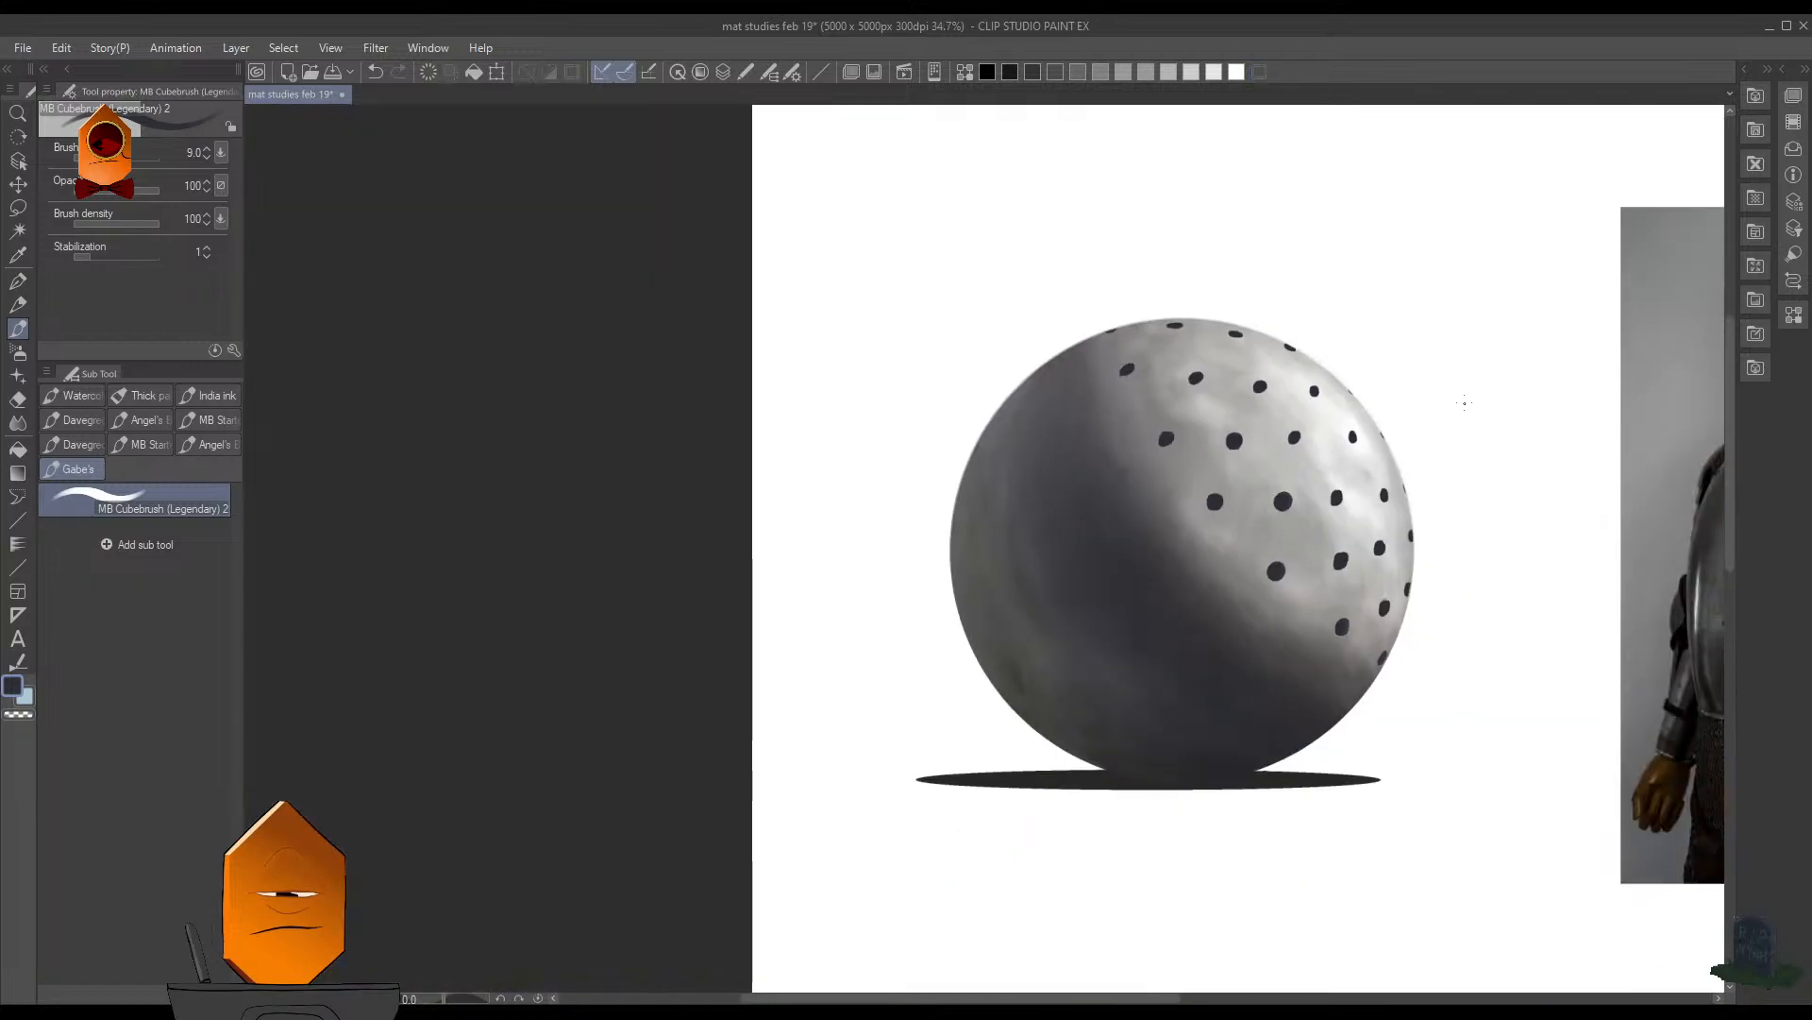
pyautogui.hotkey('ctrl', 's')
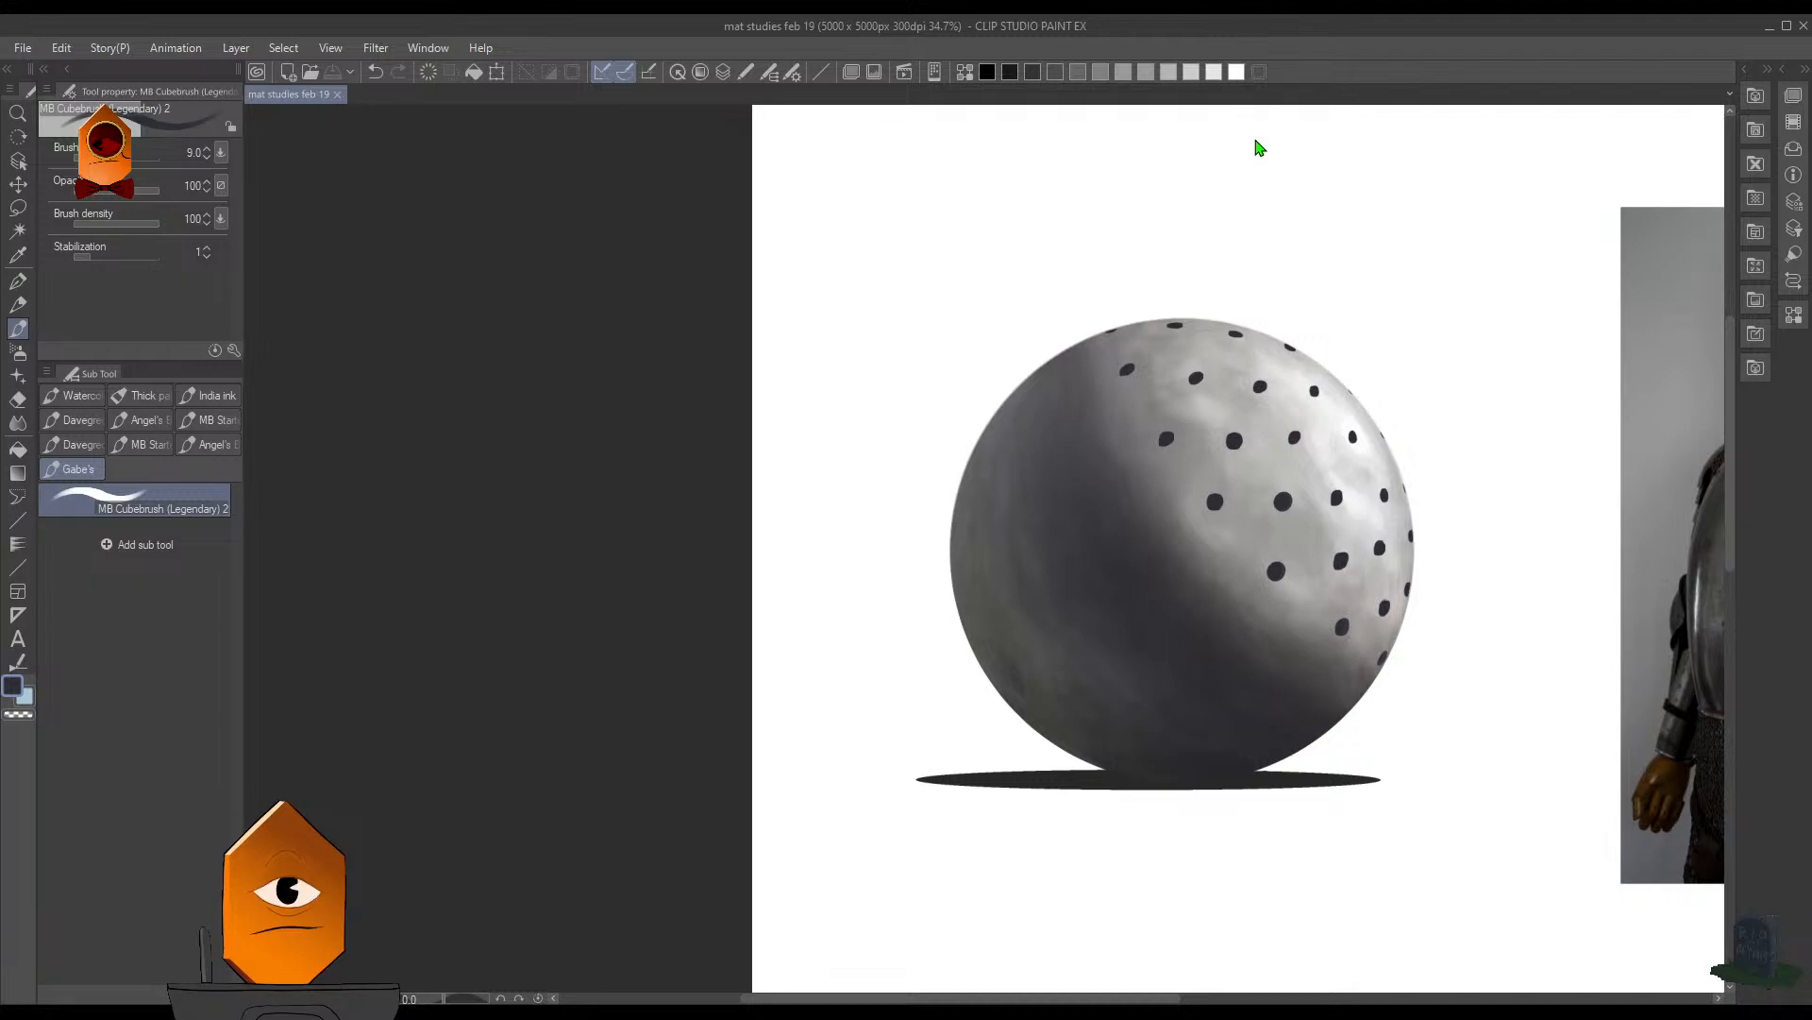
# - Erase a bit of the light rim beside the lower right edge hole with the Hard eraser at size 9
pyautogui.scroll(5, 1407, 434)
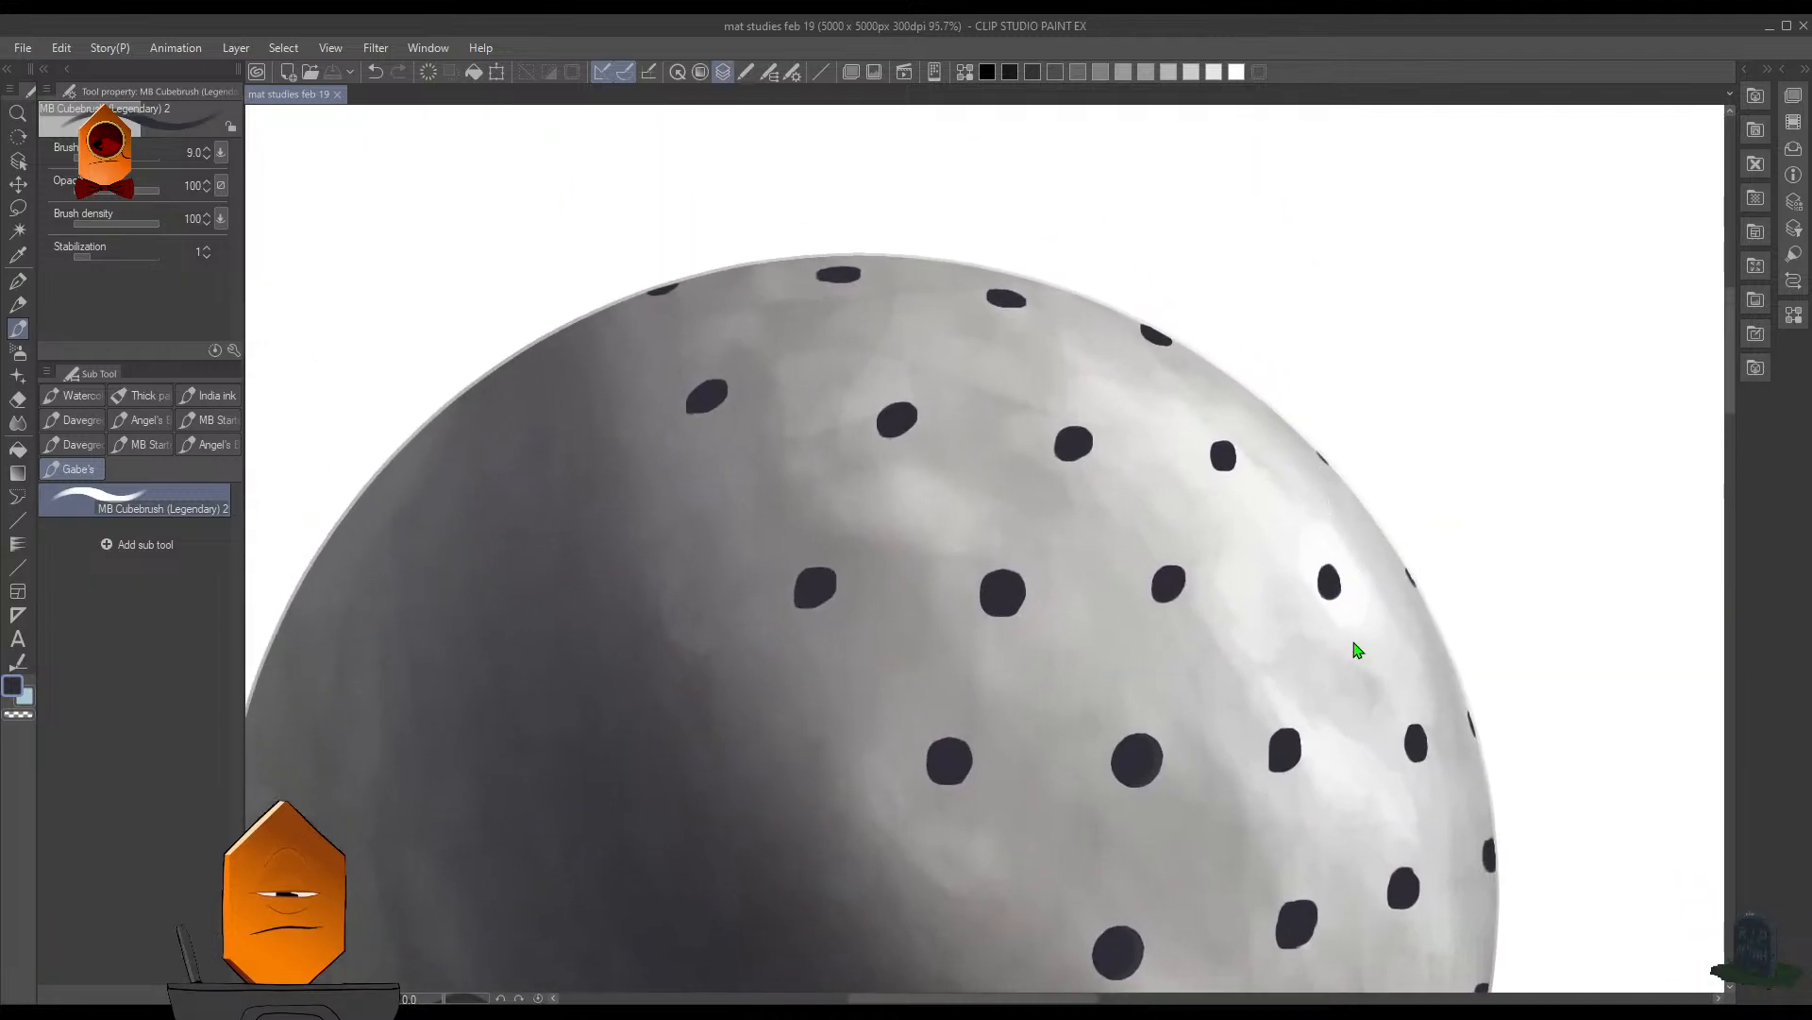
pyautogui.scroll(-2, 1482, 466)
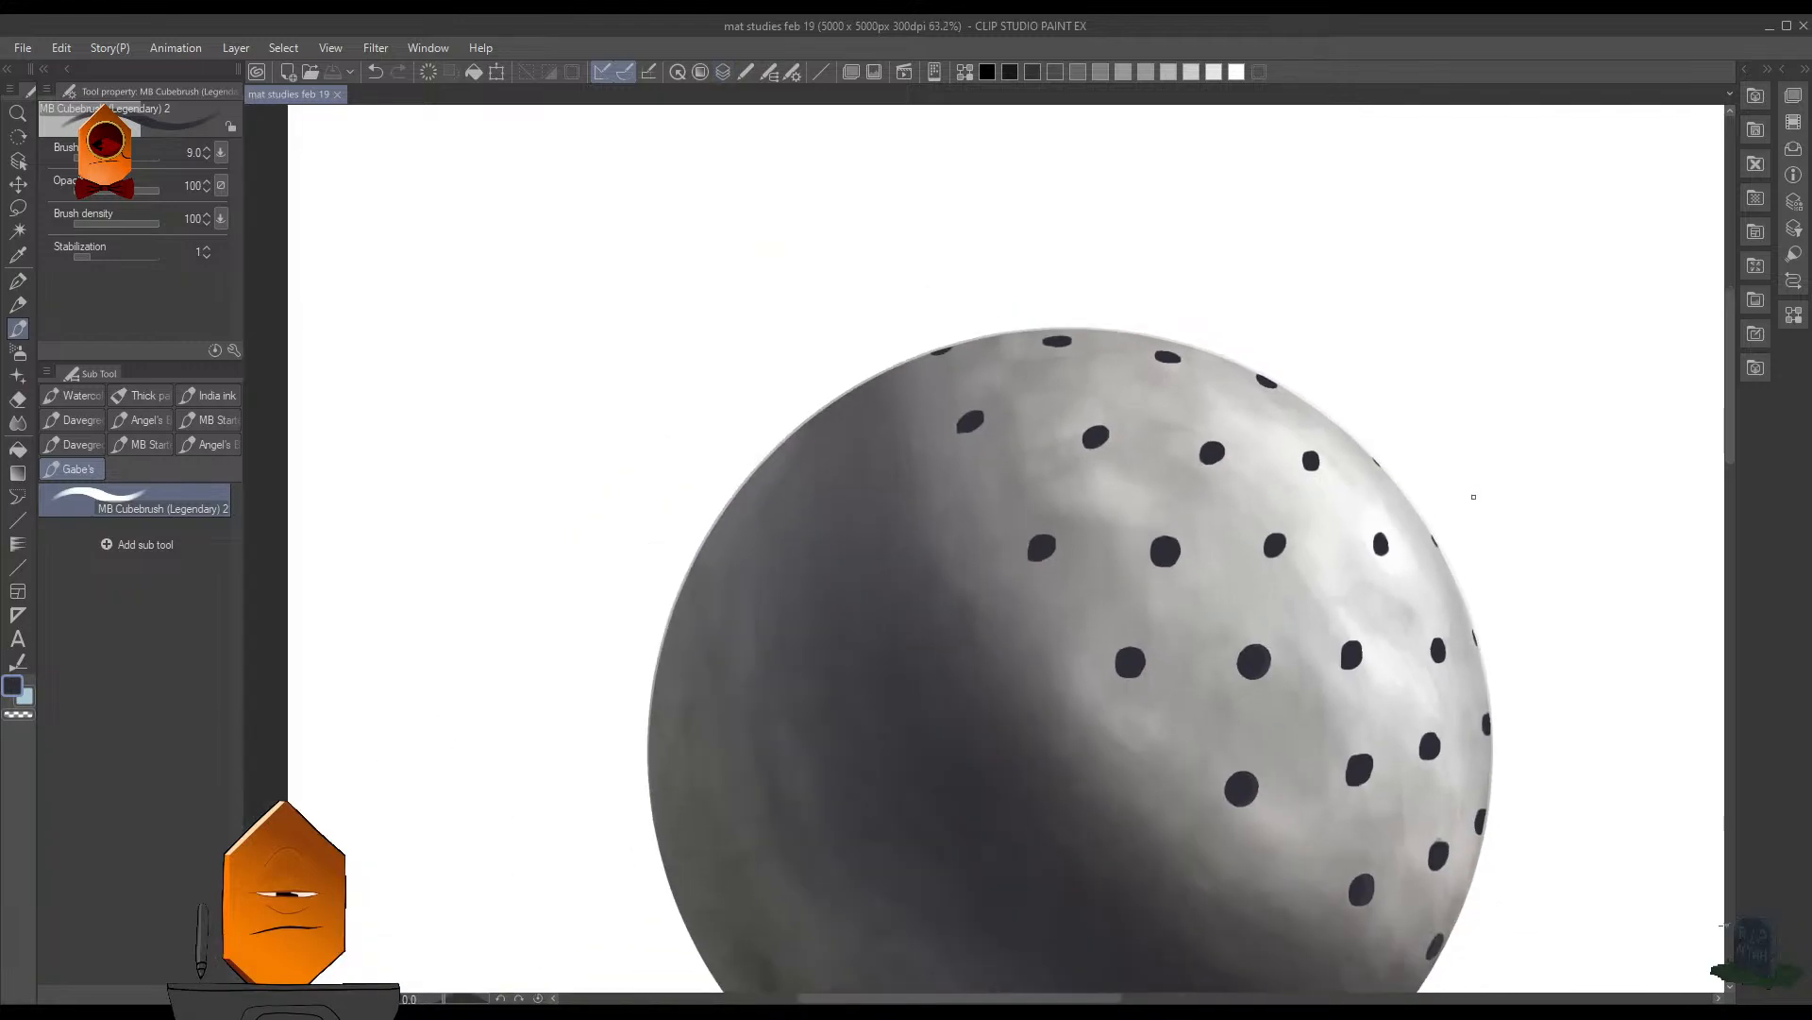
pyautogui.moveTo(1472, 497); pyautogui.dragTo(1217, 315)
pyautogui.scroll(5, 1270, 635)
pyautogui.scroll(3, 1288, 625)
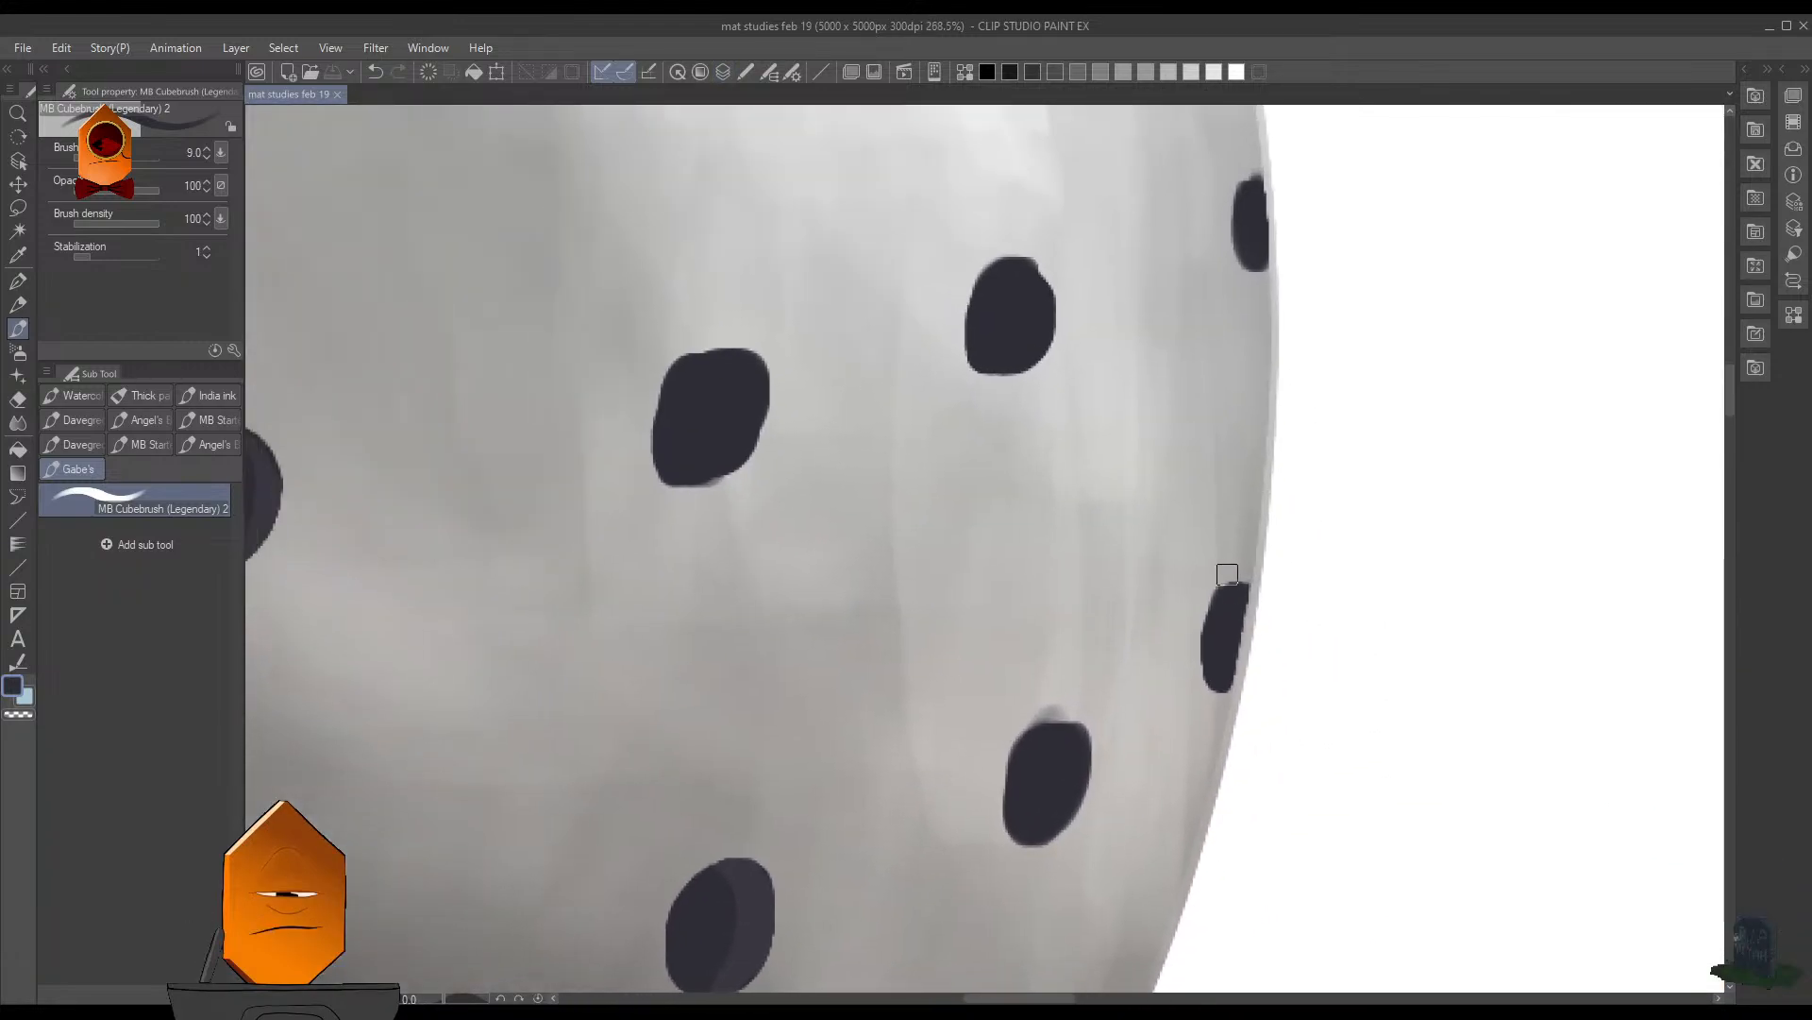
pyautogui.press('e')
pyautogui.moveTo(1269, 591); pyautogui.dragTo(1260, 619)
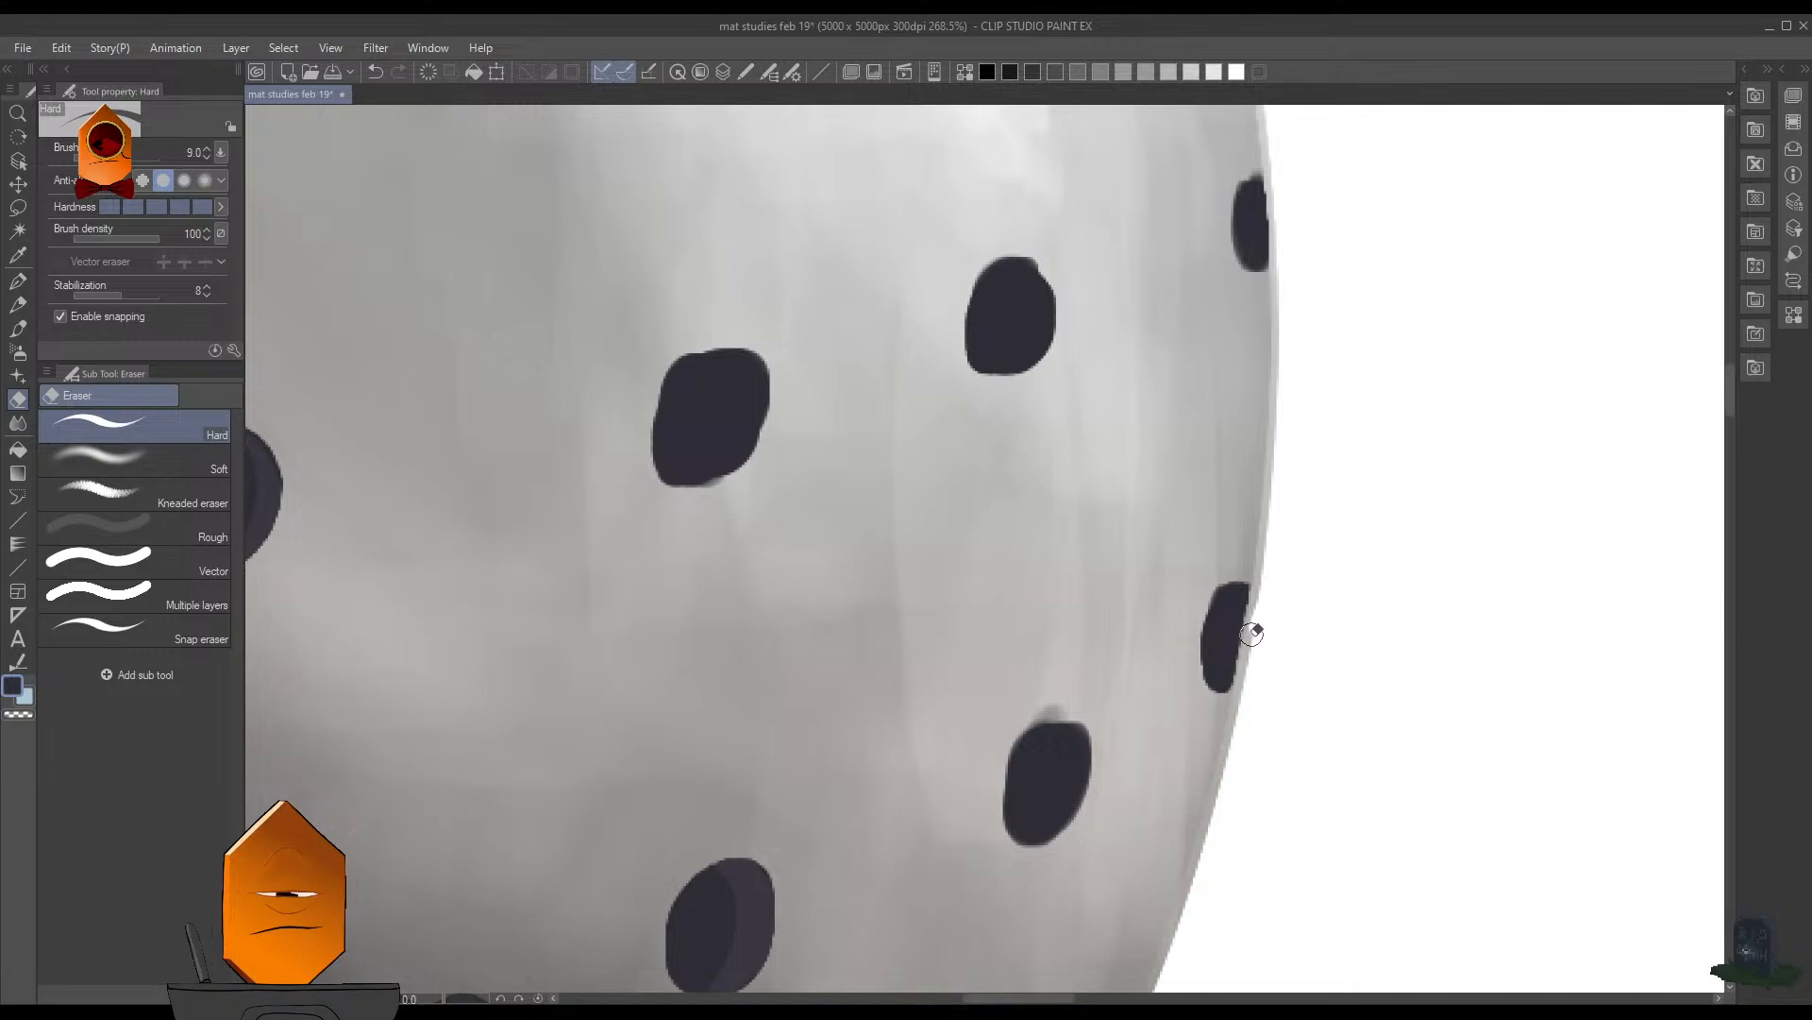
# - Cut away the rest of the light rim beside that edge hole with transparent colour at brush size 4.5, undoing and repeating the stroke
pyautogui.scroll(2, 1265, 615)
pyautogui.press('b')
pyautogui.press('[')
pyautogui.press('[')
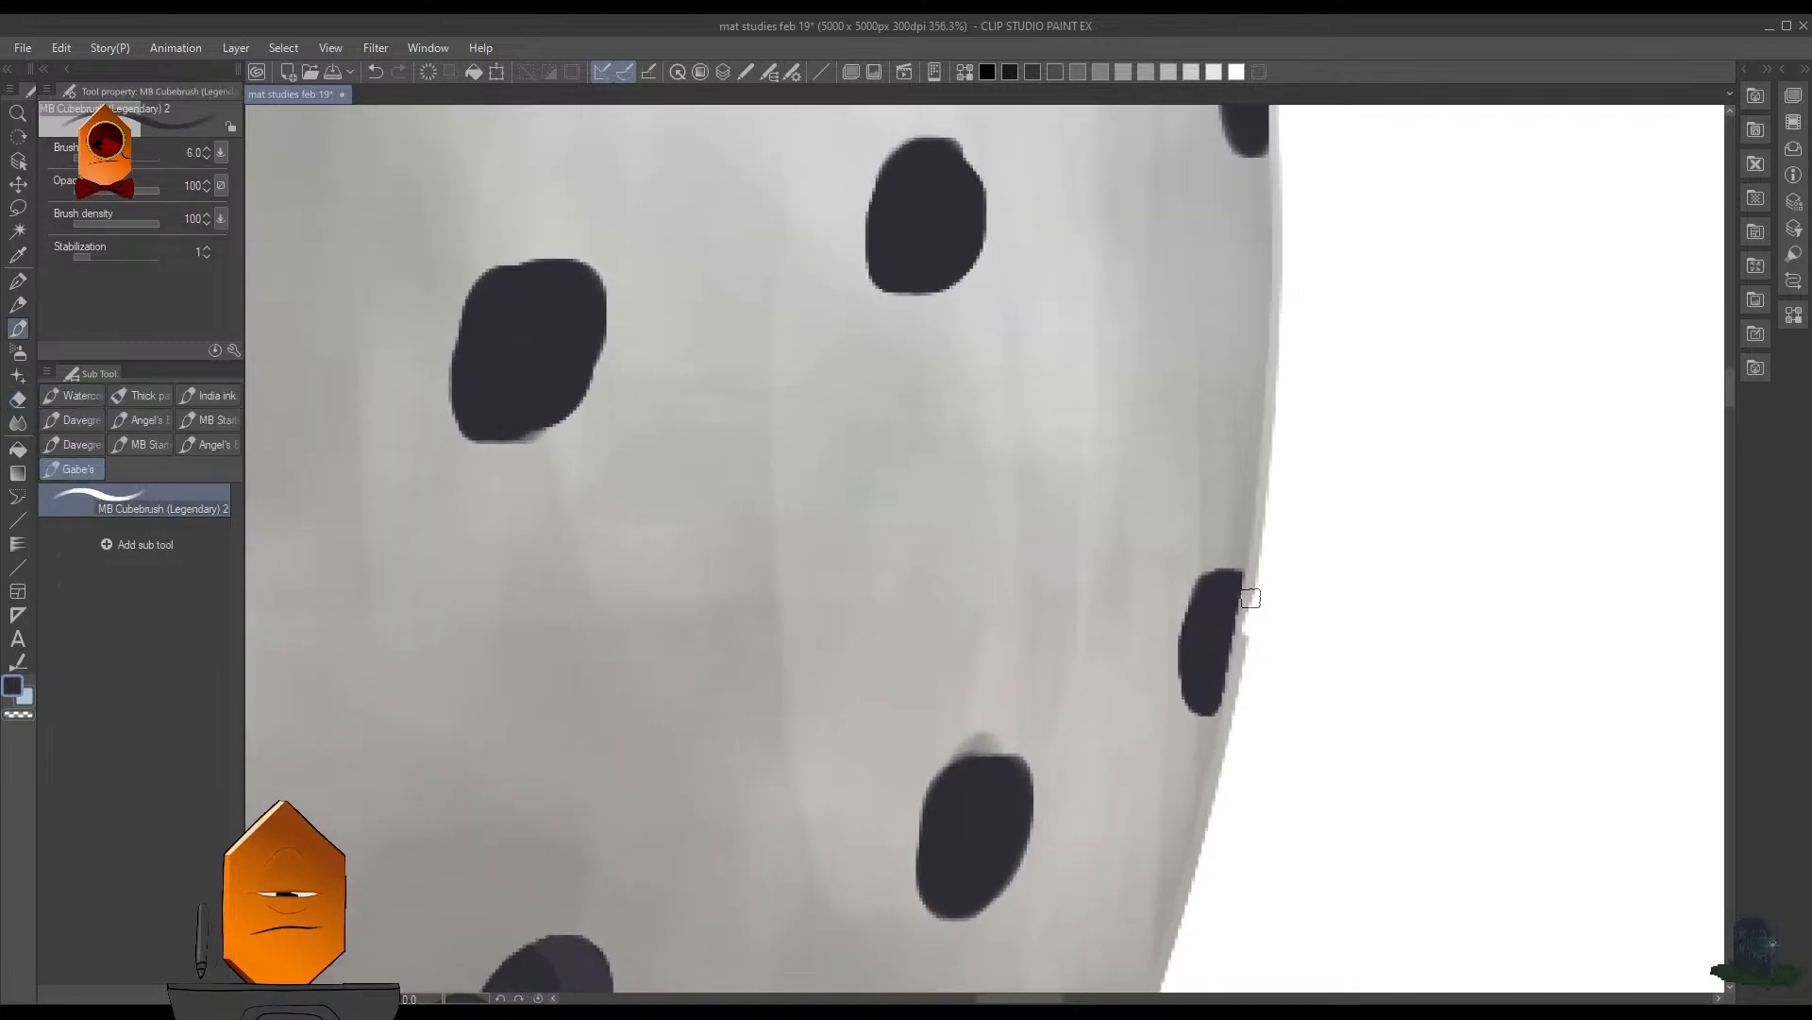
pyautogui.press('[')
pyautogui.press('[')
pyautogui.hotkey('ctrl', 'z')
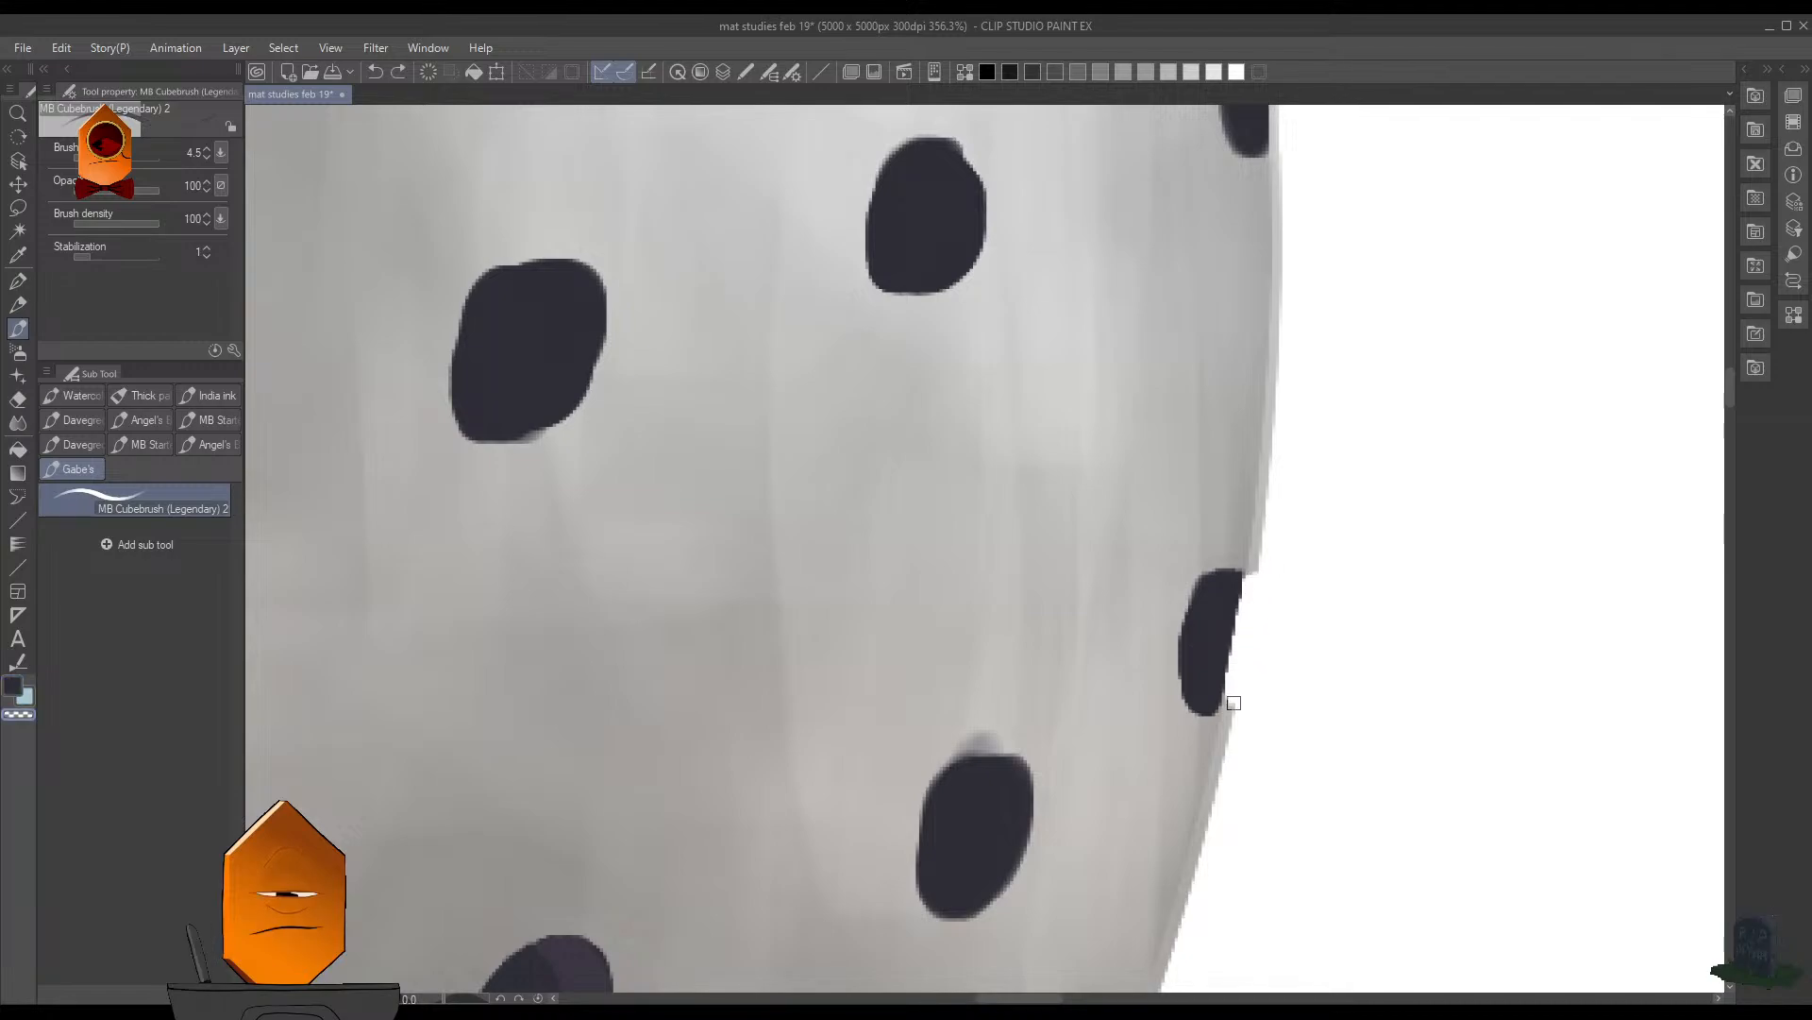
pyautogui.hotkey('ctrl', 'z')
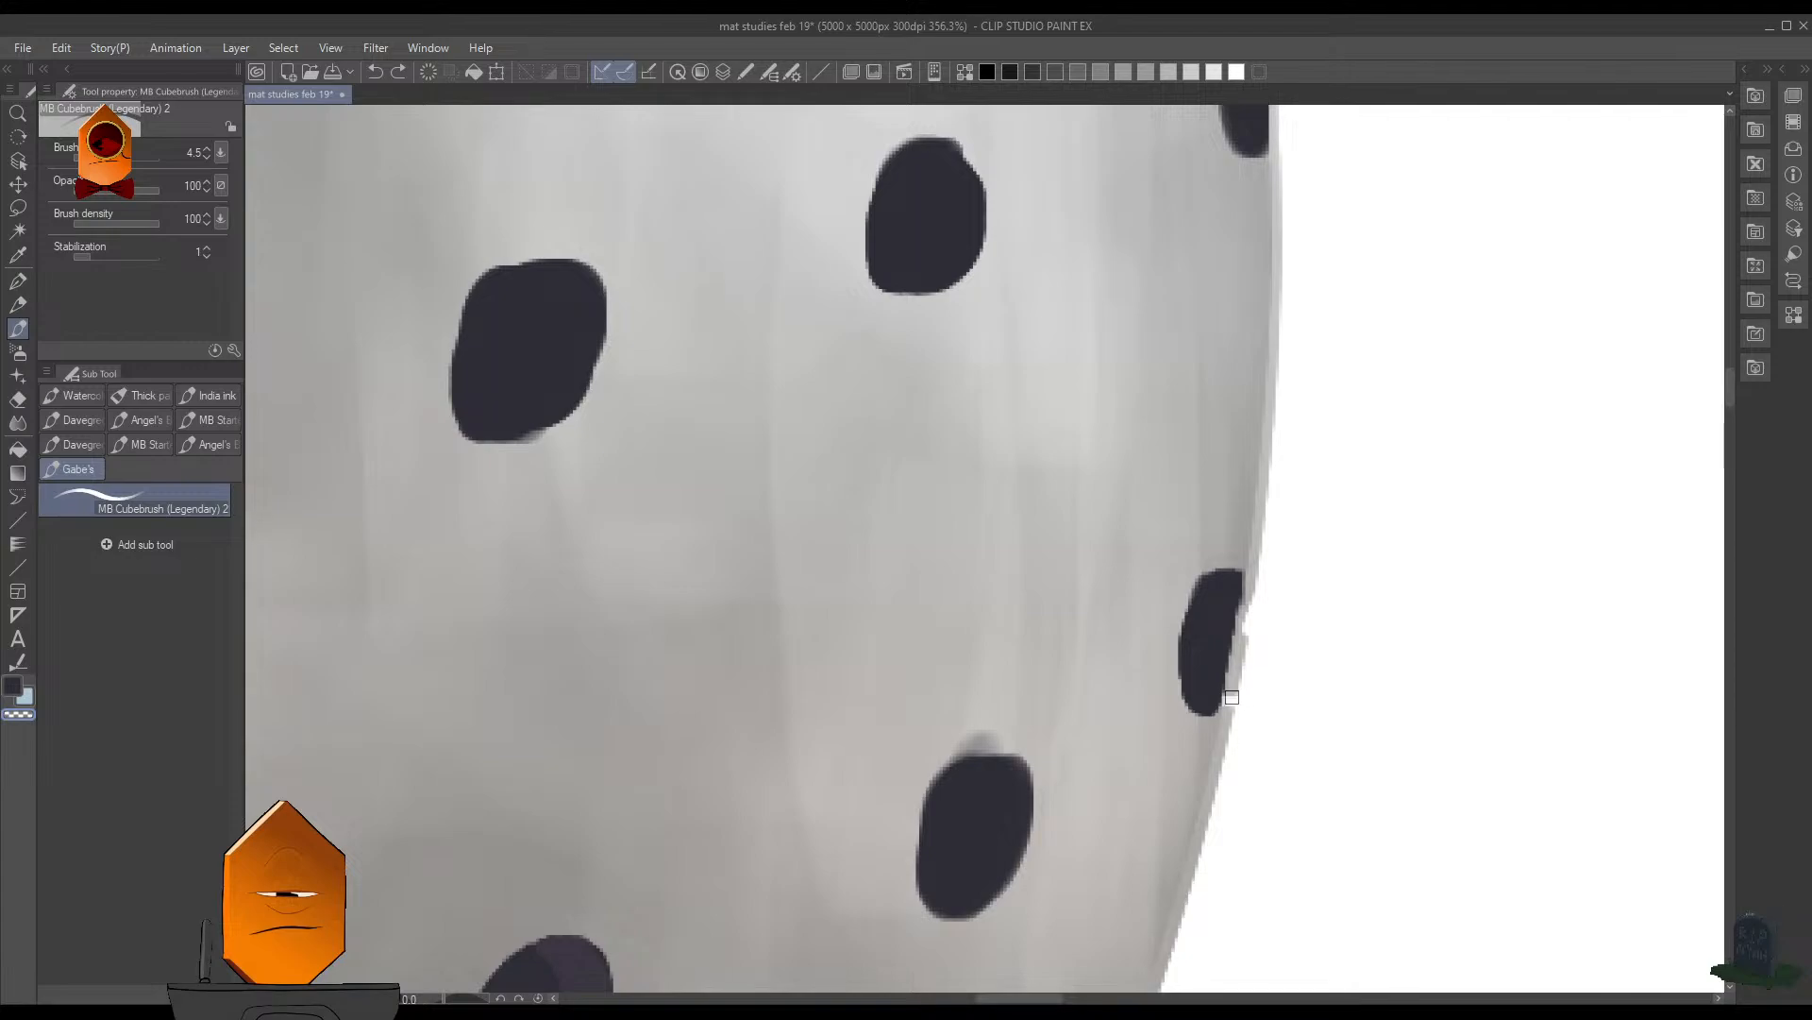
pyautogui.moveTo(1233, 679)
pyautogui.mouseDown()
pyautogui.moveTo(1219, 693)
pyautogui.moveTo(1249, 605)
pyautogui.mouseUp()
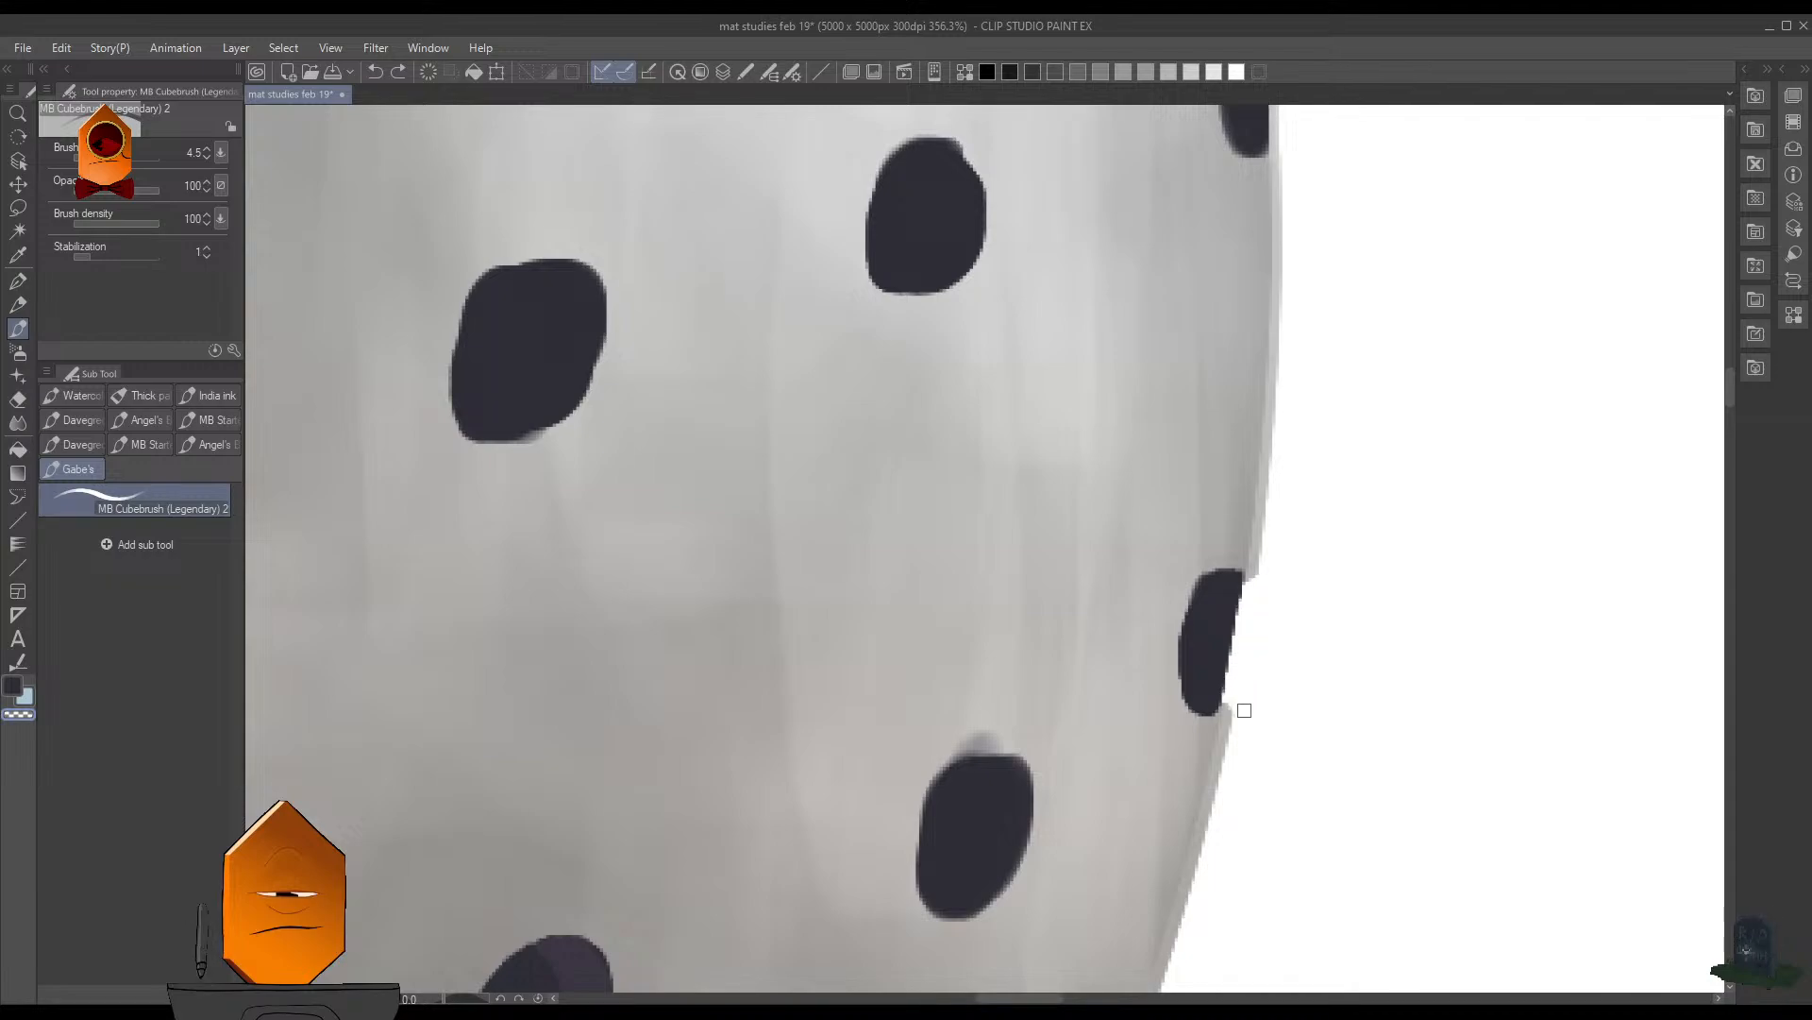
# - Cut the light rim away beside the next two holes up the sphere's right edge with transparent colour
pyautogui.scroll(-6, 1348, 583)
pyautogui.scroll(-5, 1413, 538)
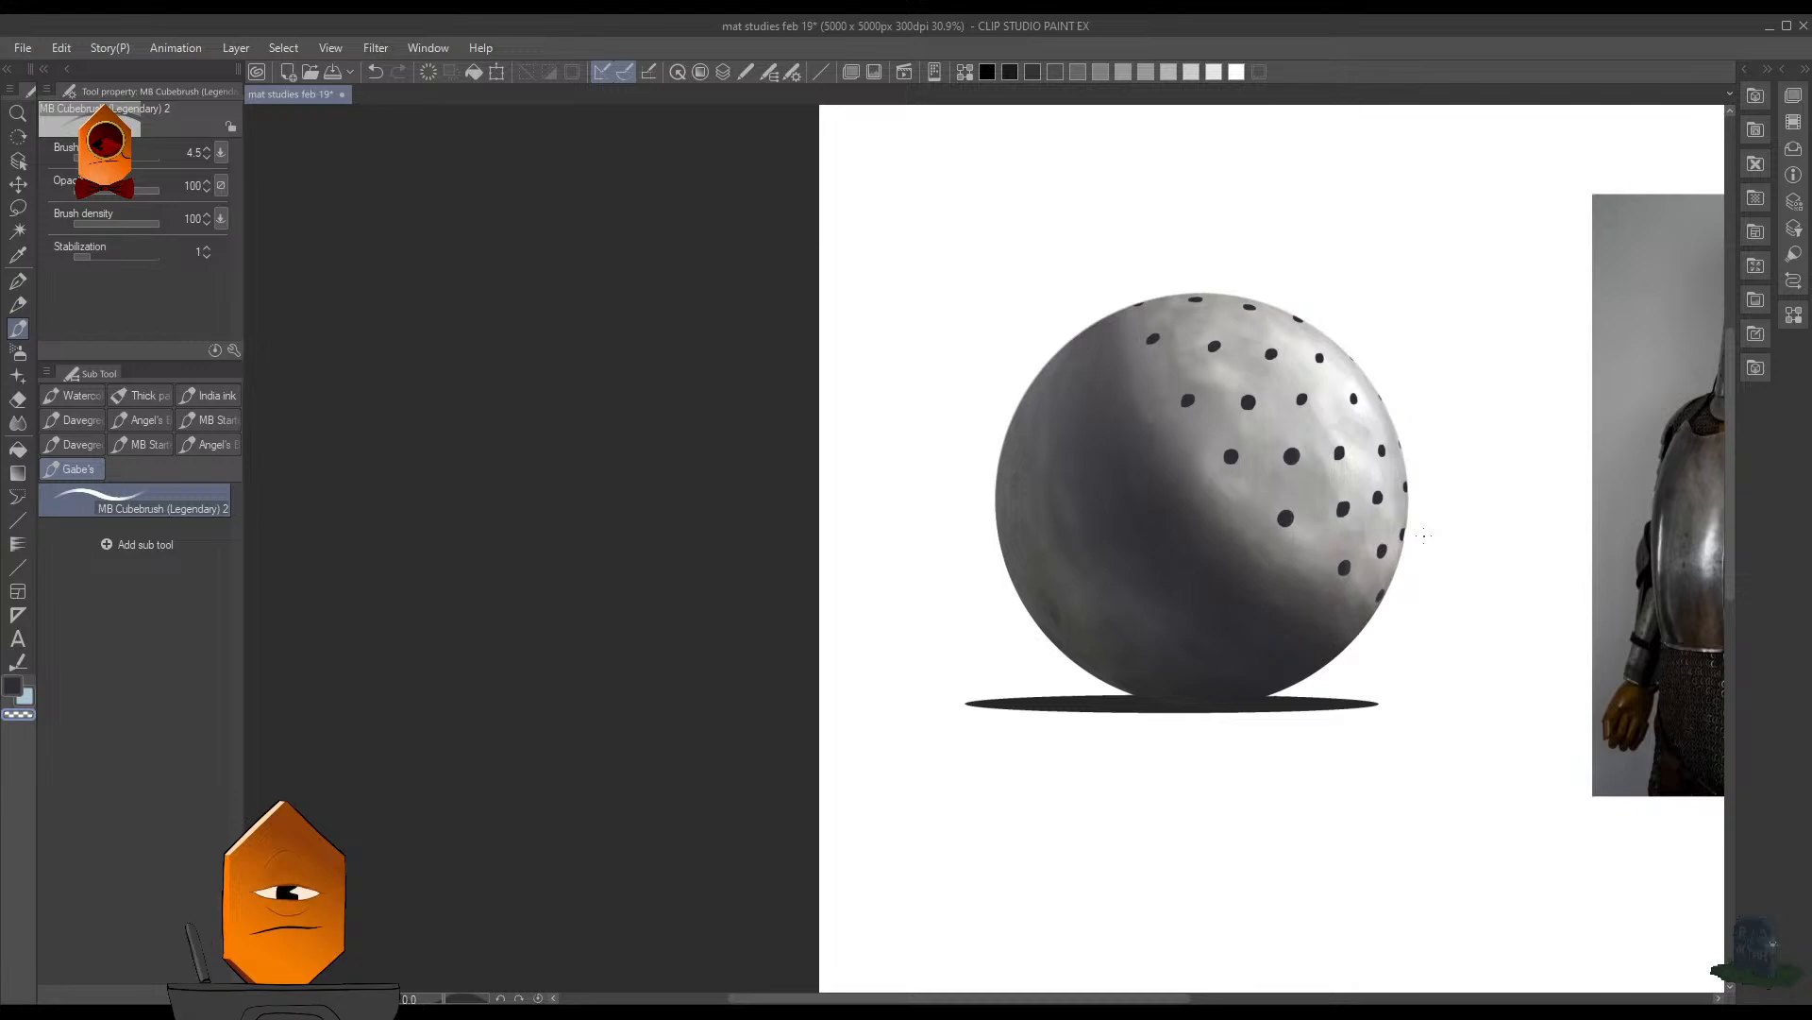
pyautogui.scroll(5, 1412, 574)
pyautogui.scroll(-5, 1366, 582)
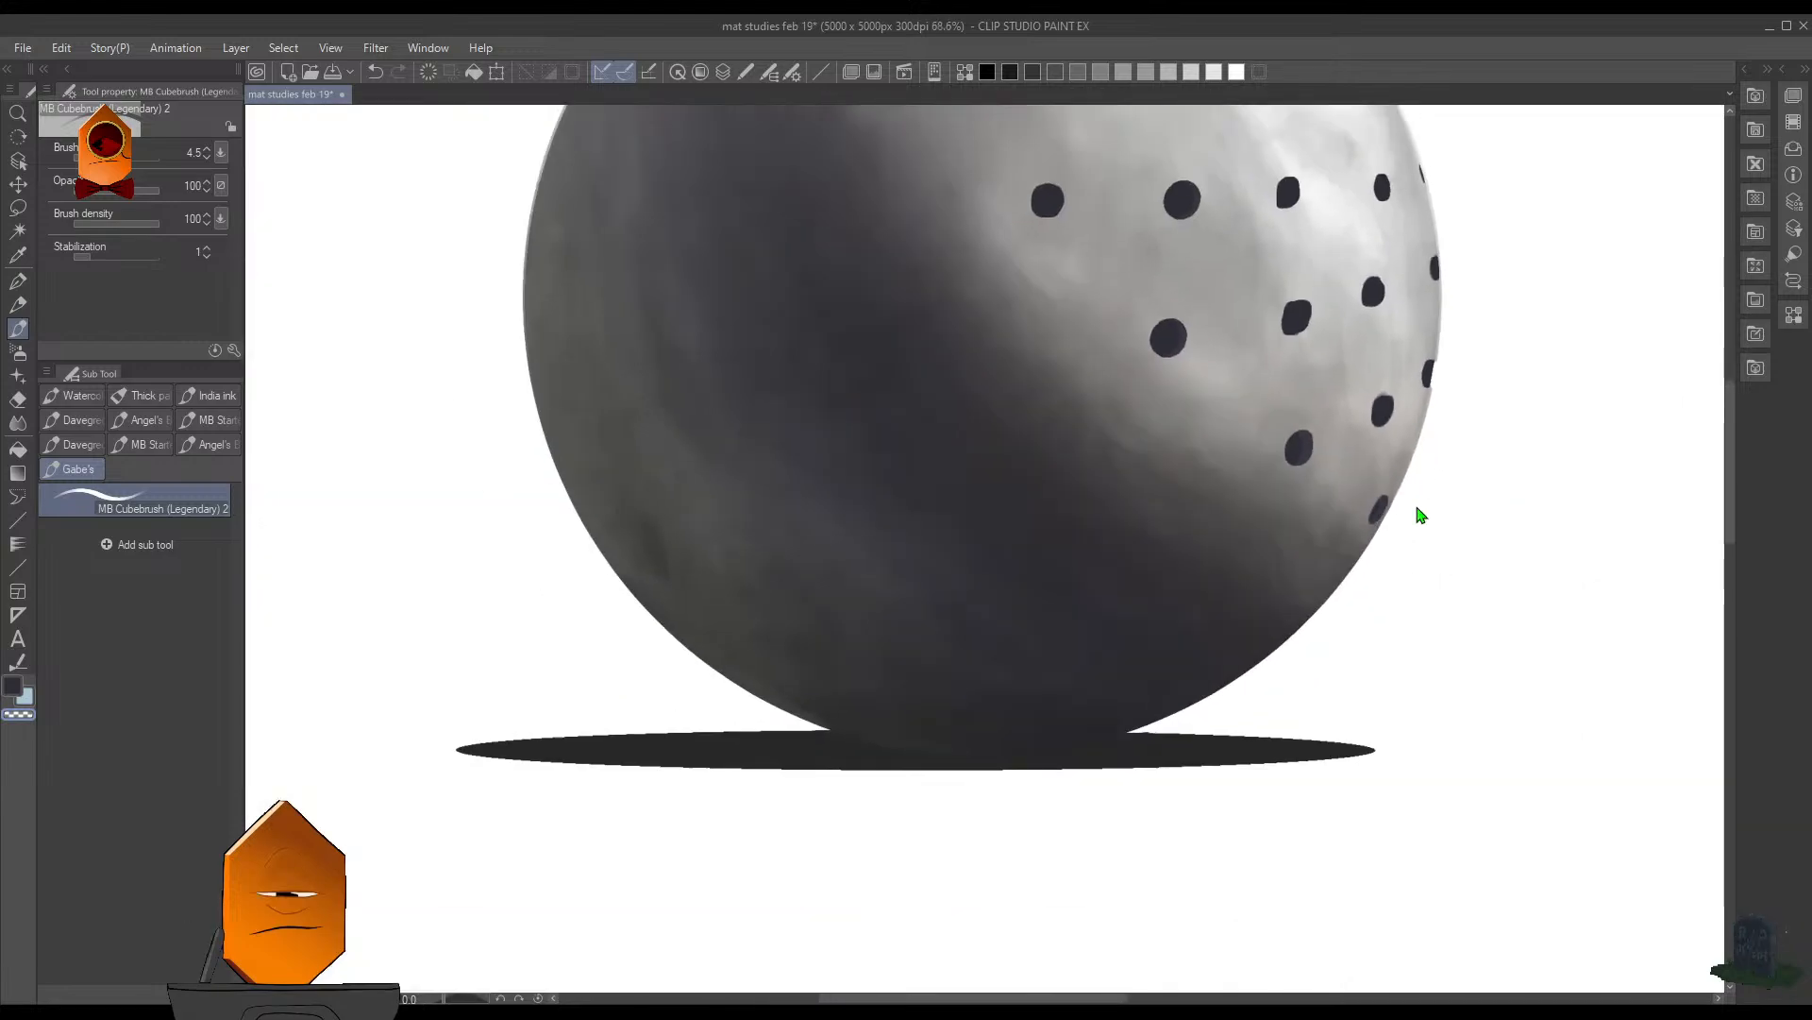
pyautogui.scroll(6, 1416, 513)
pyautogui.scroll(2, 1163, 601)
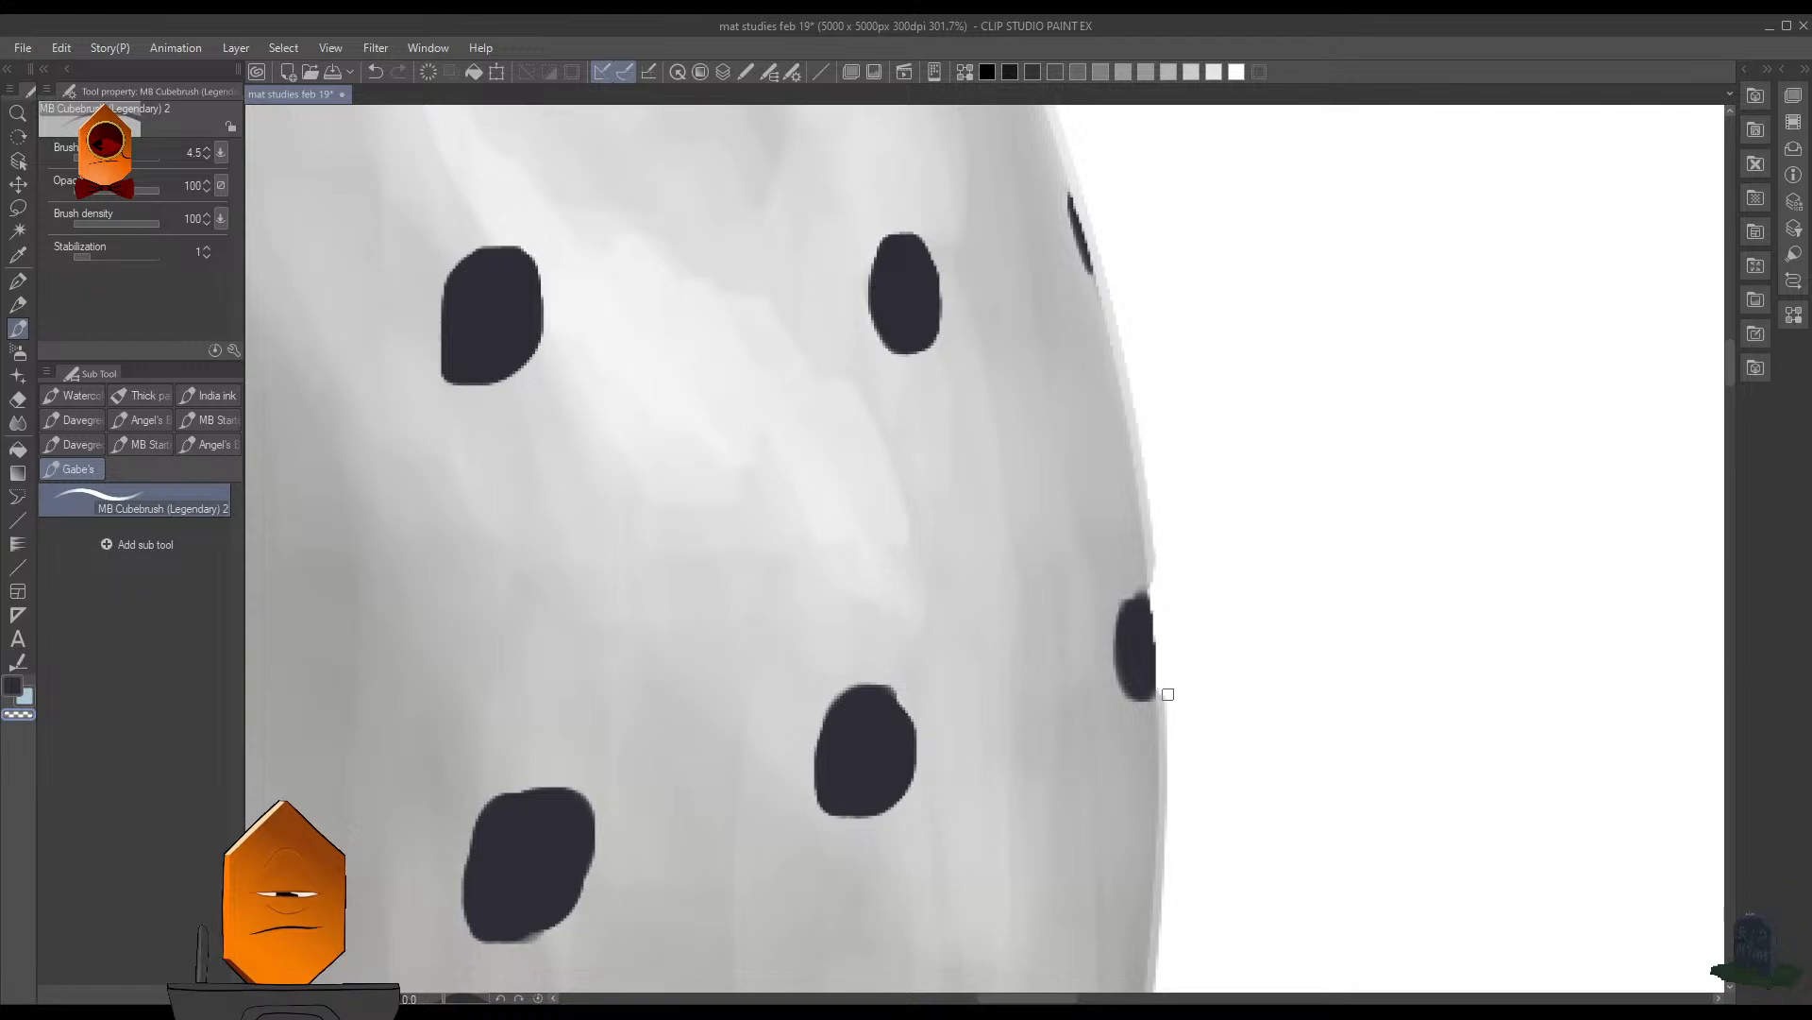
pyautogui.scroll(2, 1171, 689)
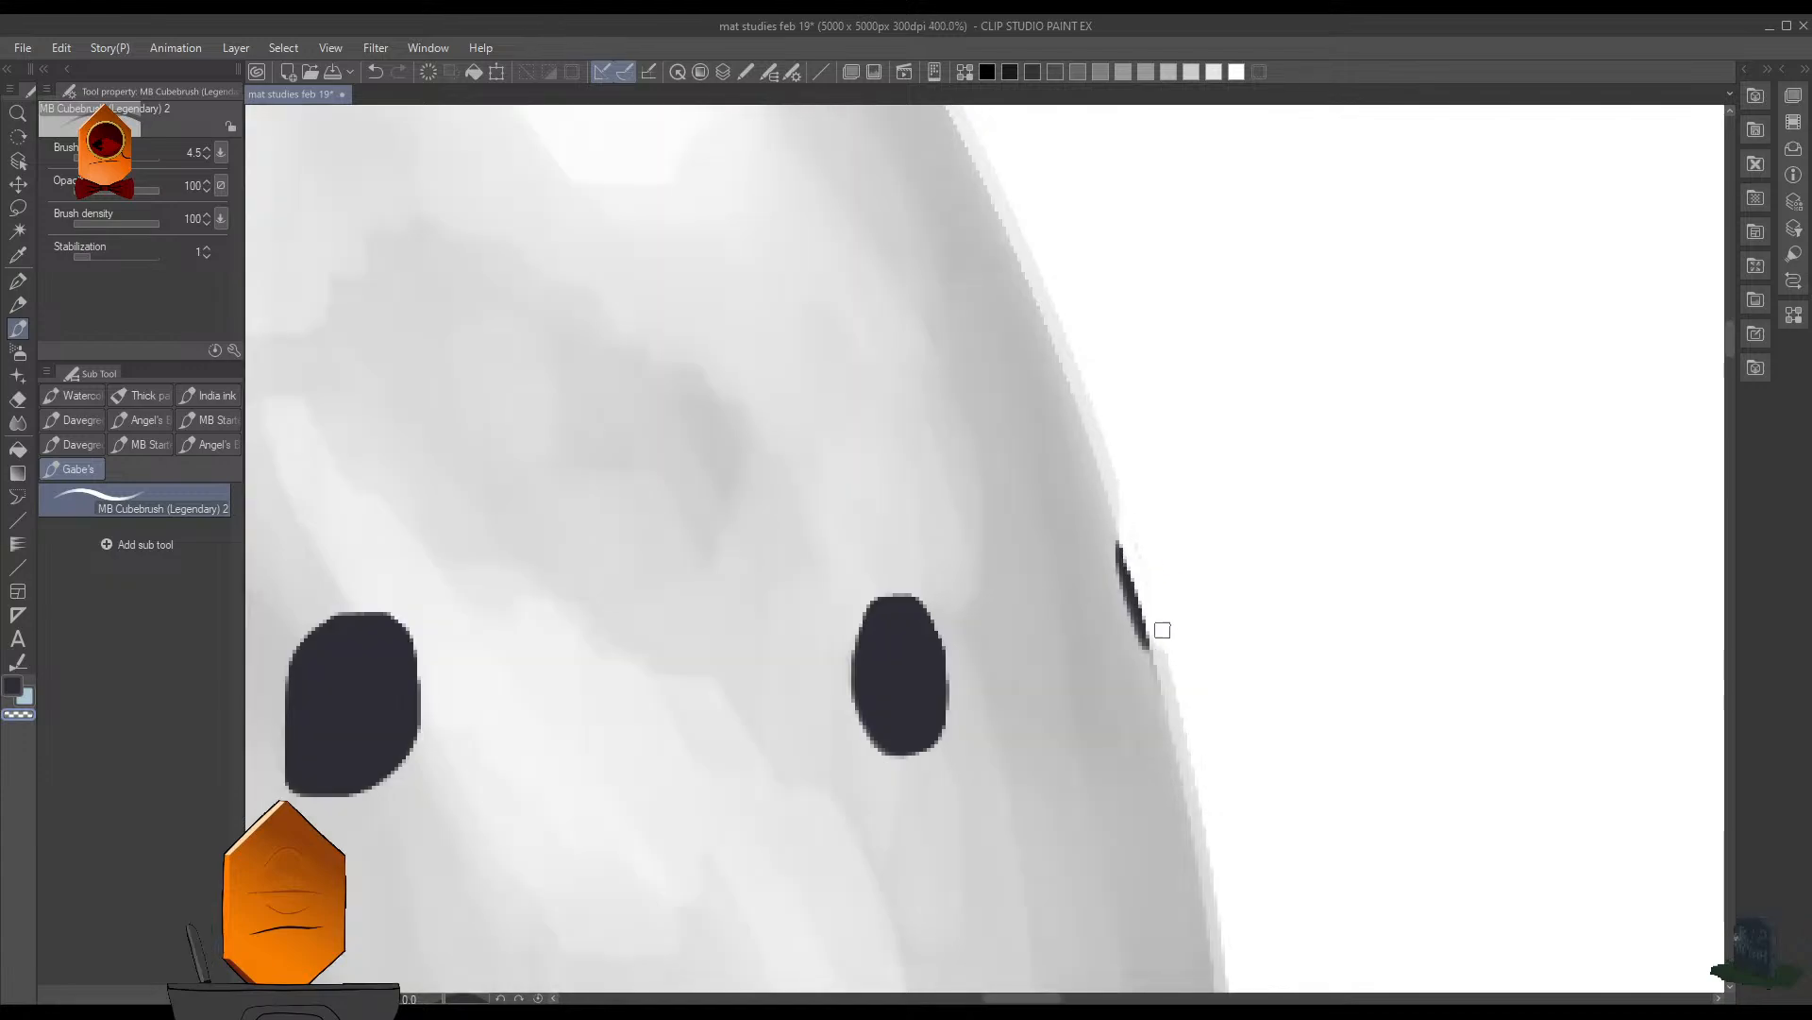
# - Erase the light rim strip beside the two thin dark holes on the upper right edge
pyautogui.scroll(-2, 1185, 519)
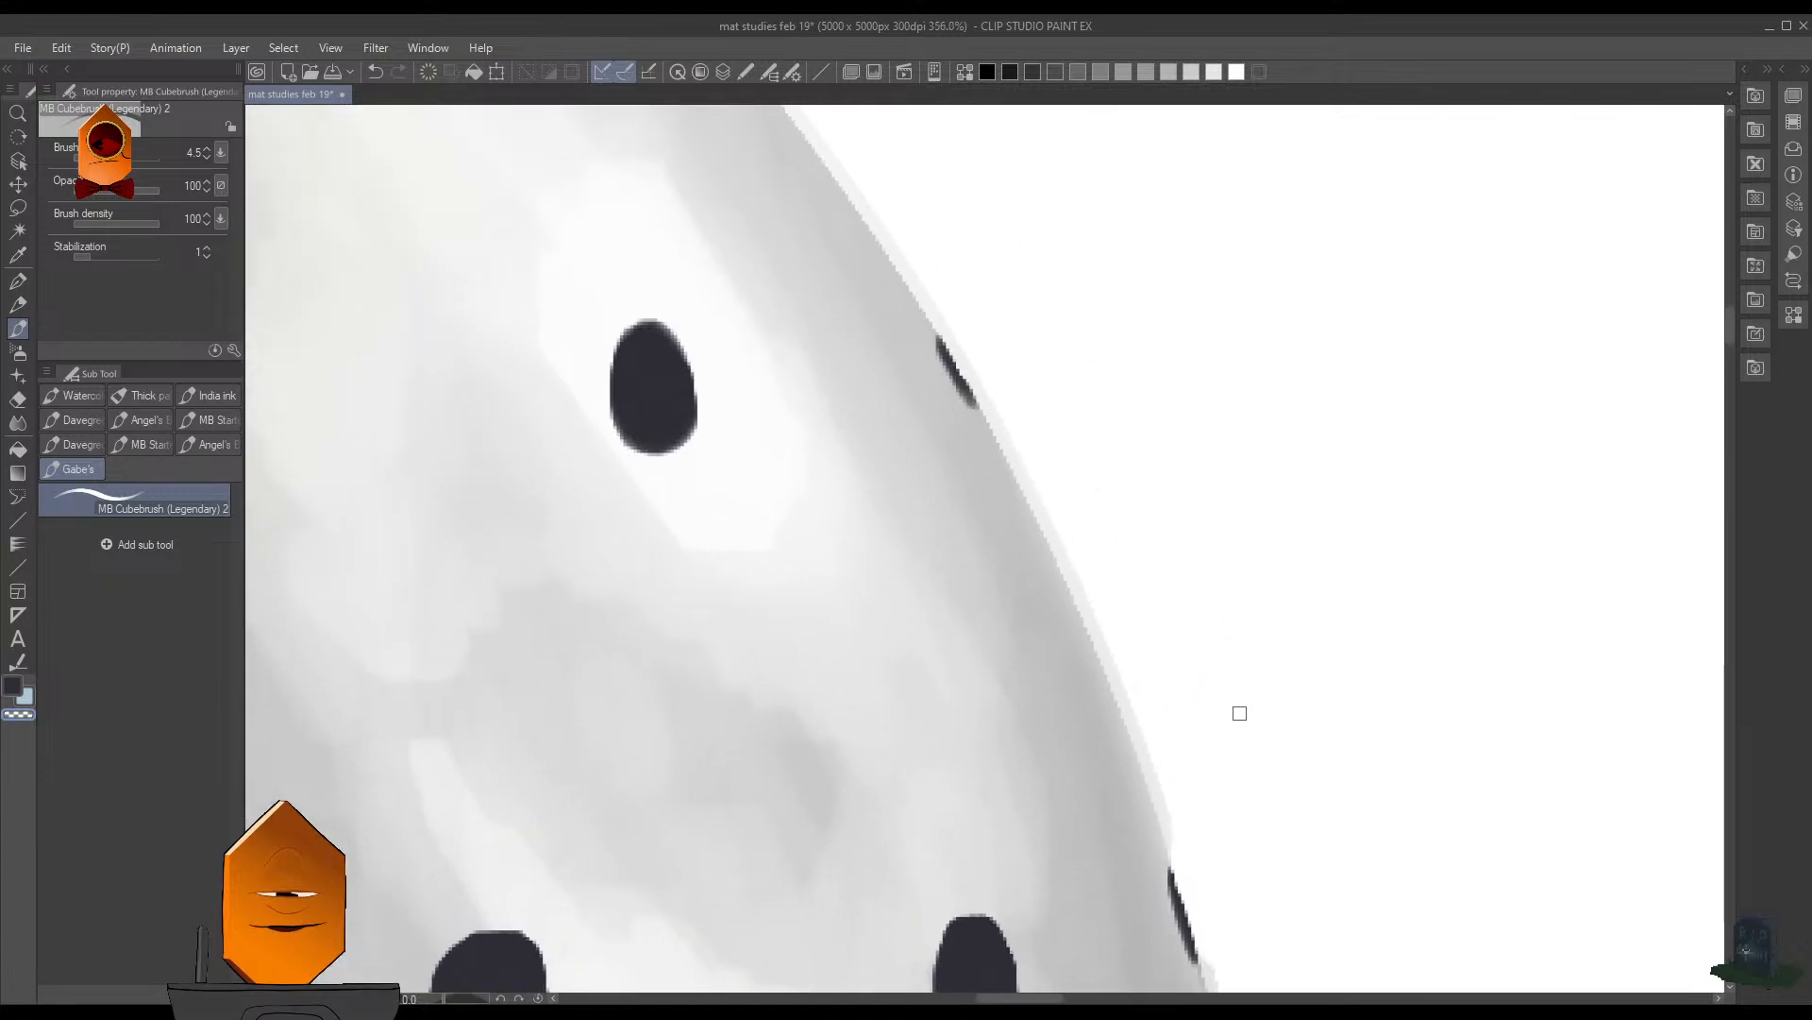
pyautogui.scroll(2, 1138, 515)
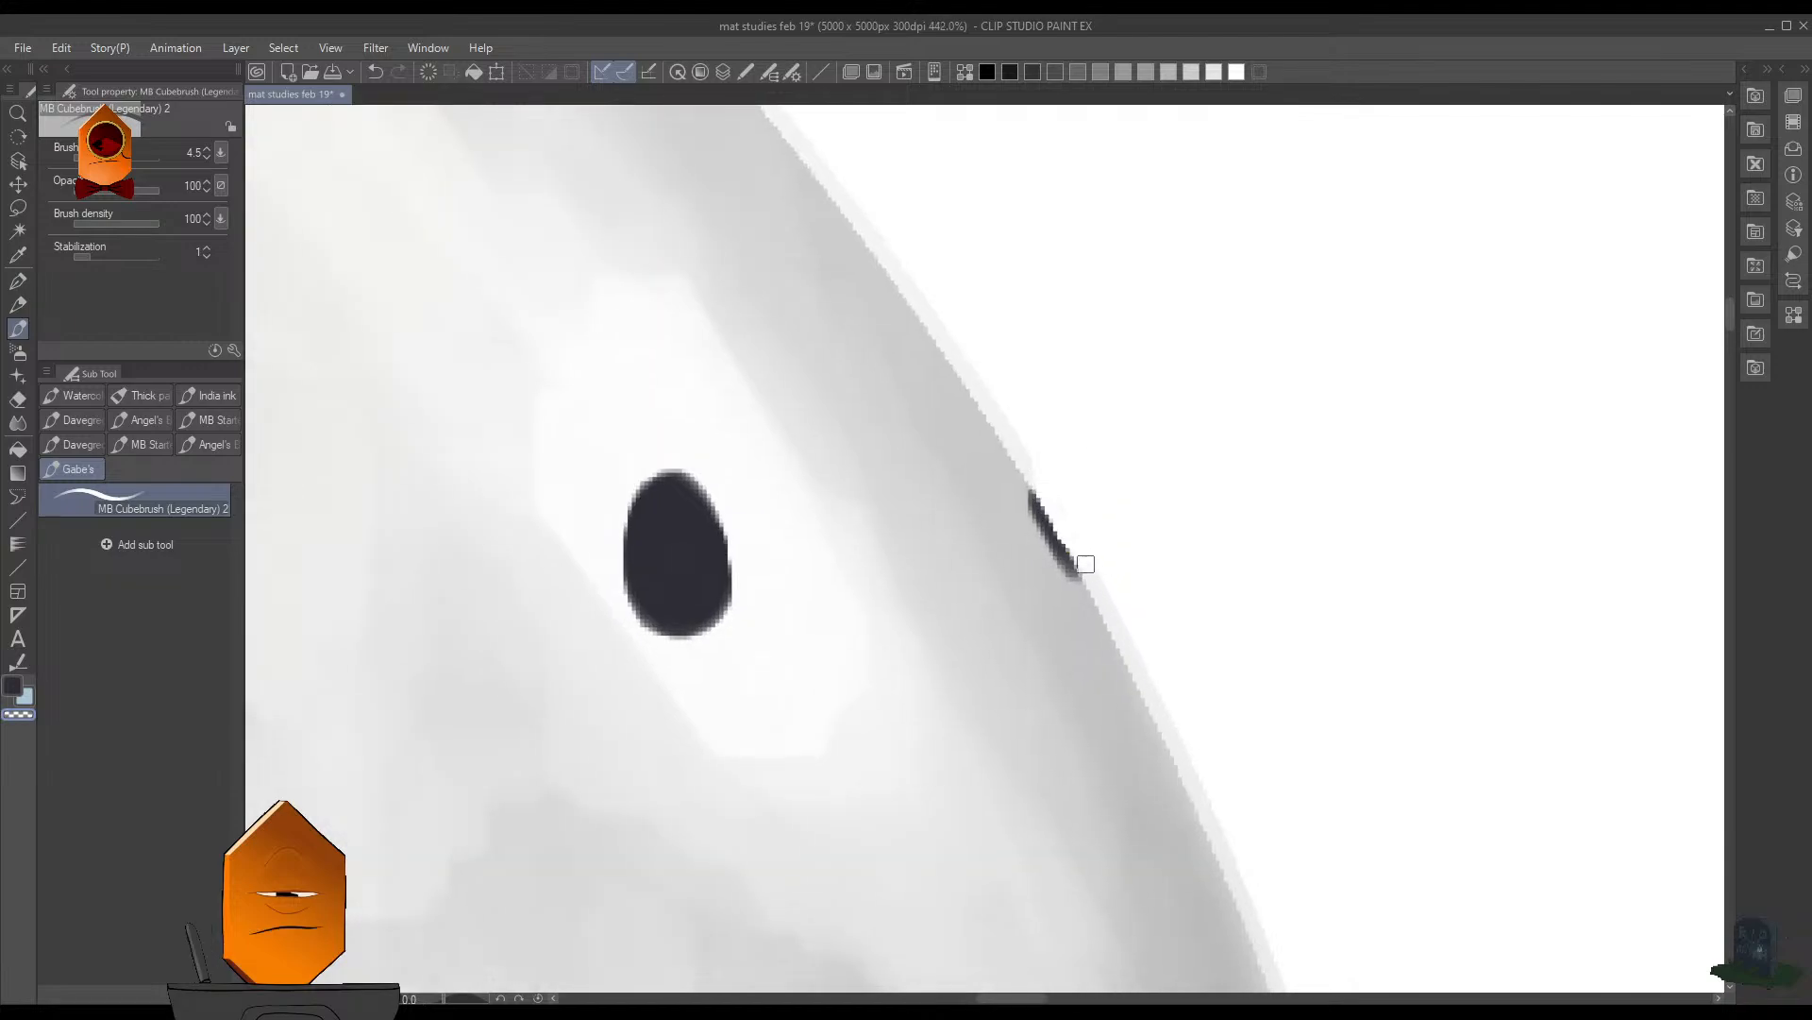
pyautogui.scroll(-2, 1170, 393)
pyautogui.moveTo(1170, 393); pyautogui.dragTo(1267, 655)
pyautogui.scroll(3, 990, 354)
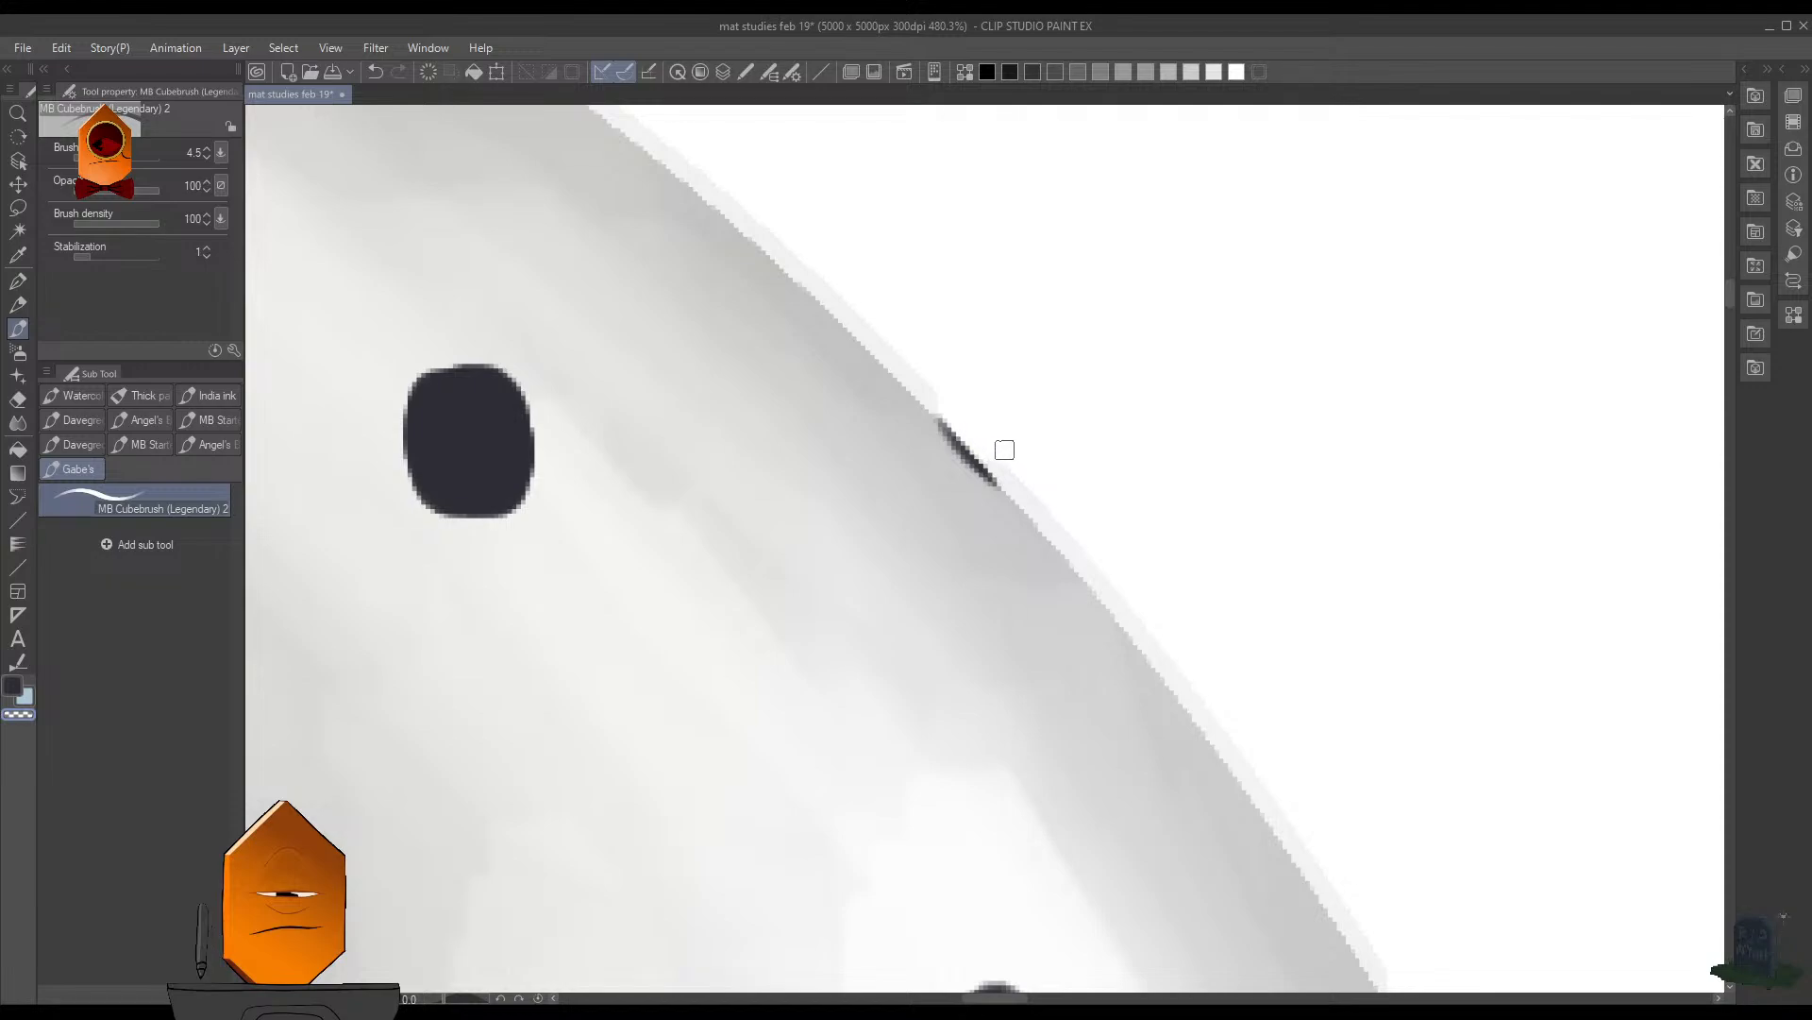
# - Cut the light rim away above the dark half-oval hole on the upper right edge, undoing and redrawing the erasing stroke
pyautogui.scroll(-4, 1152, 472)
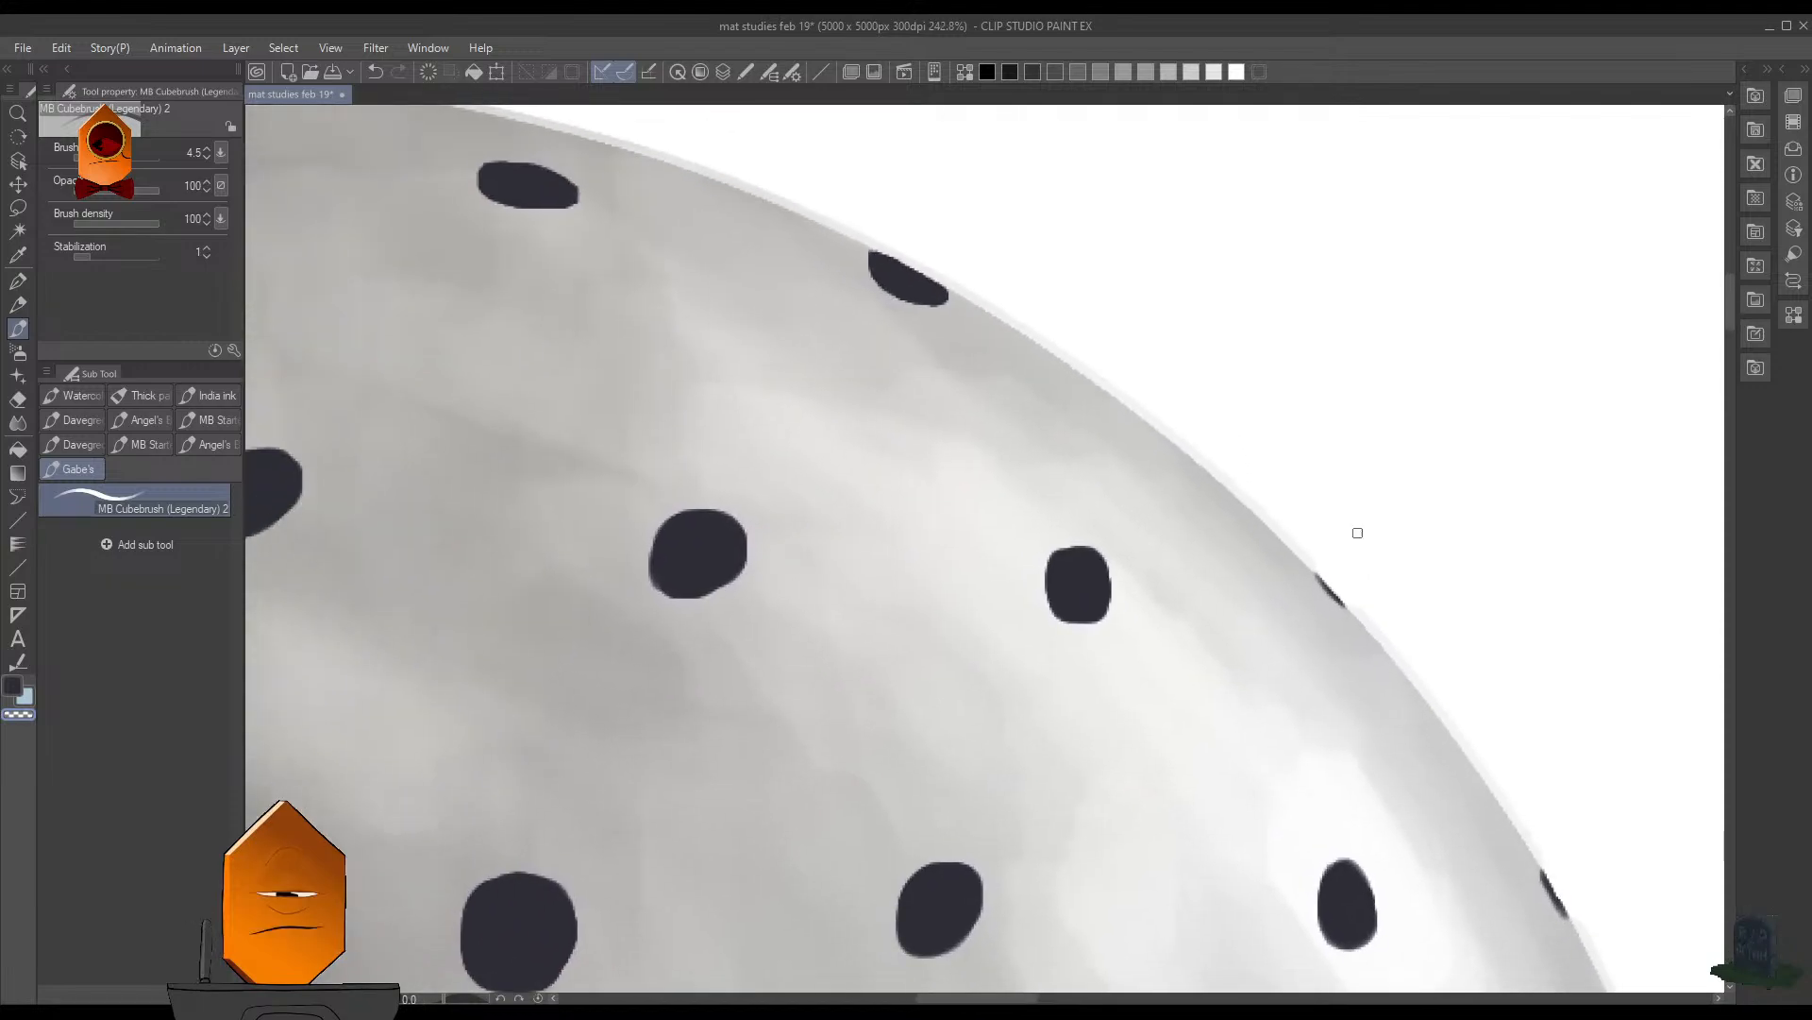
pyautogui.scroll(2, 1007, 347)
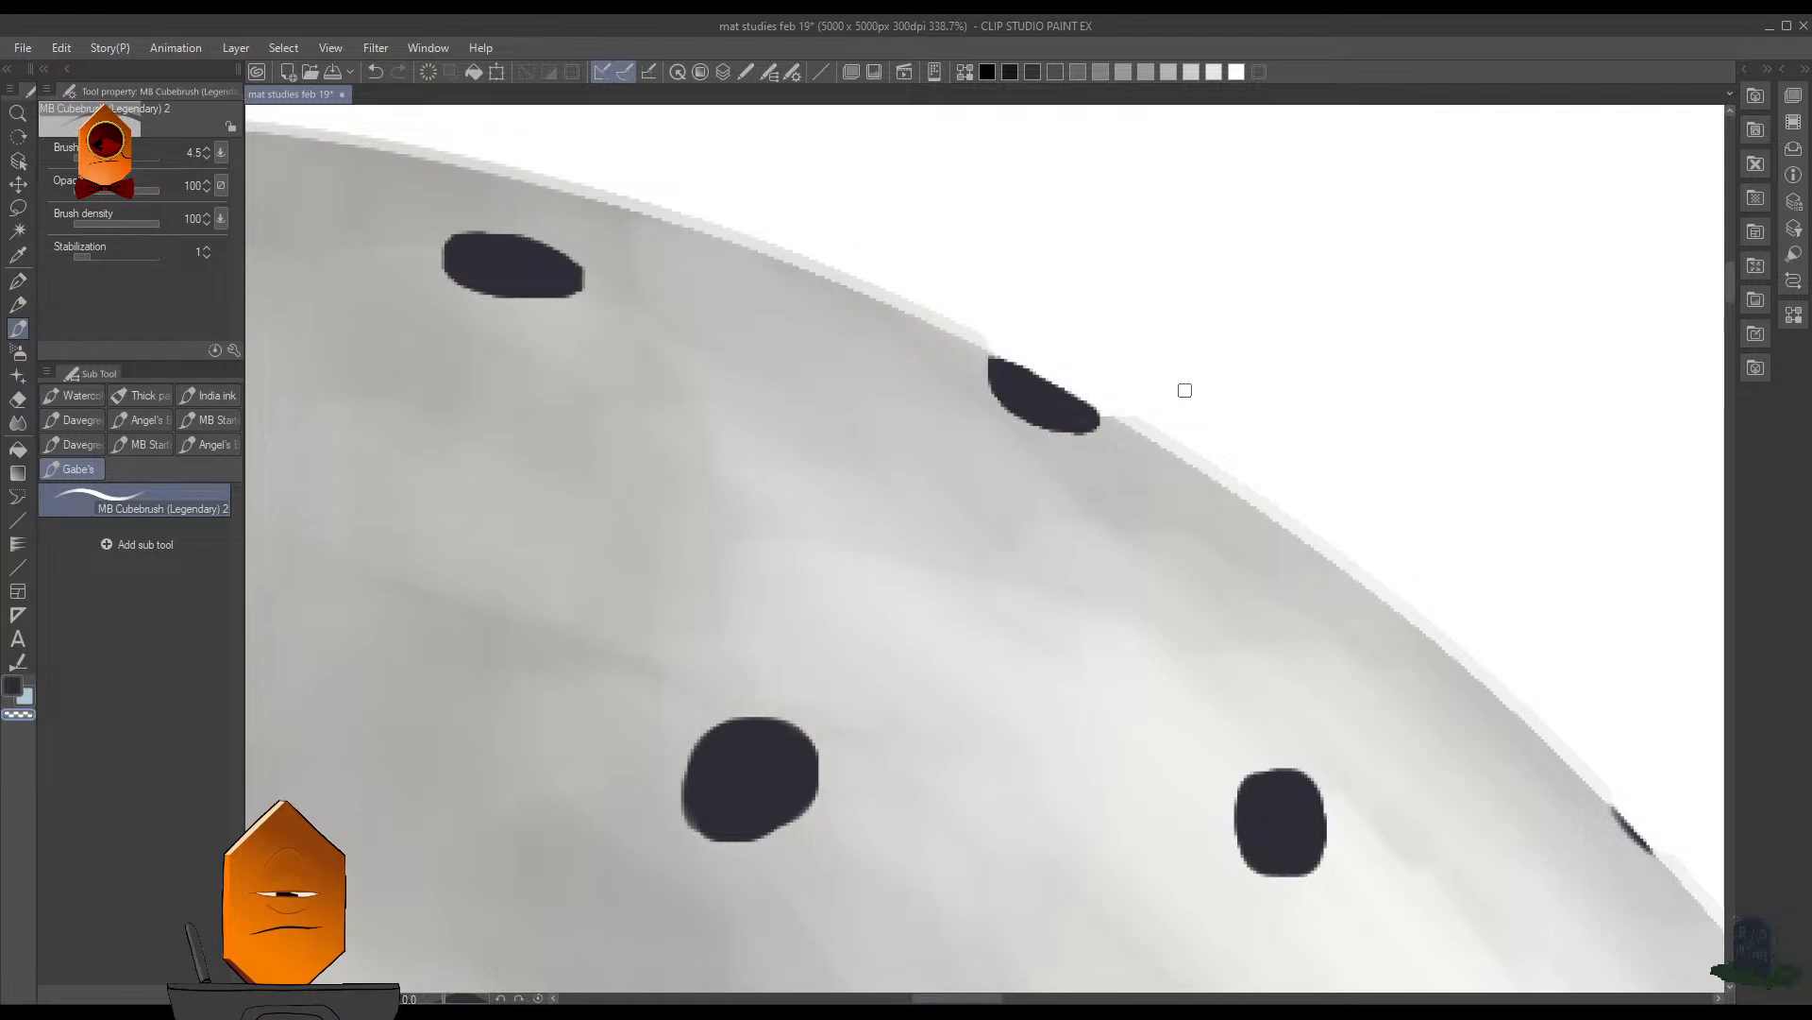
pyautogui.hotkey('ctrl', 'z')
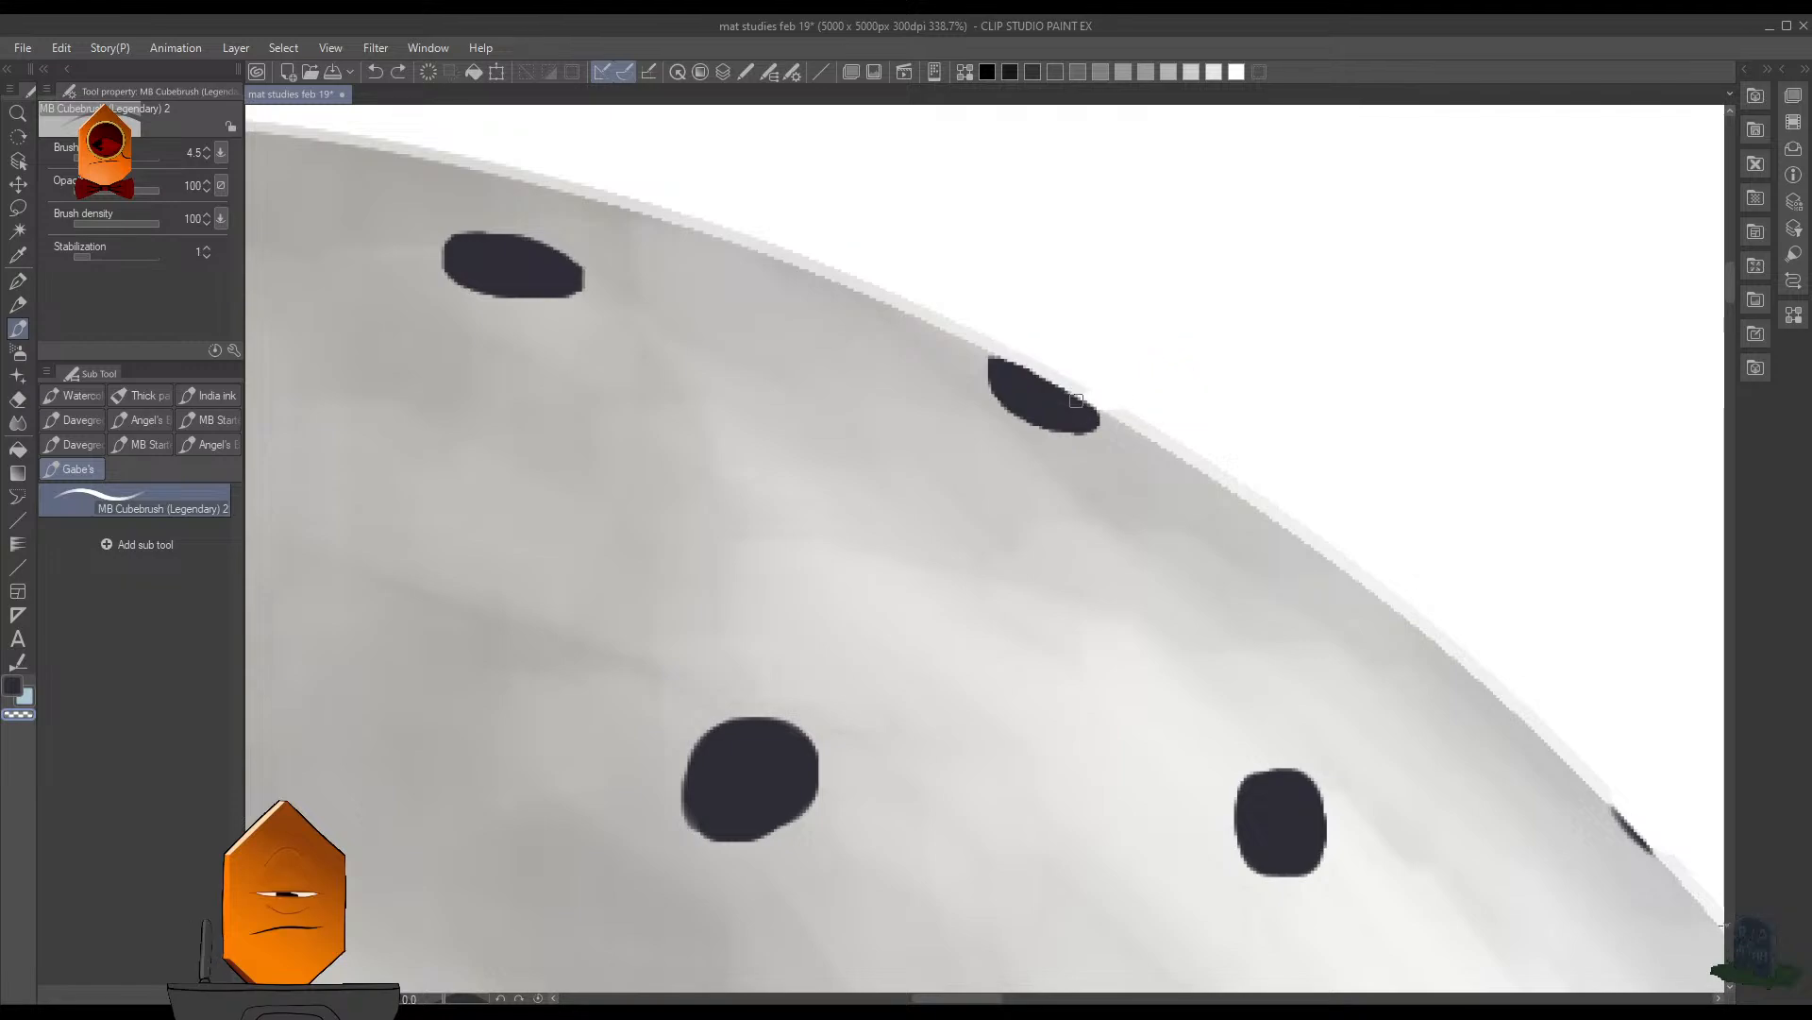
pyautogui.moveTo(1065, 378); pyautogui.dragTo(988, 328)
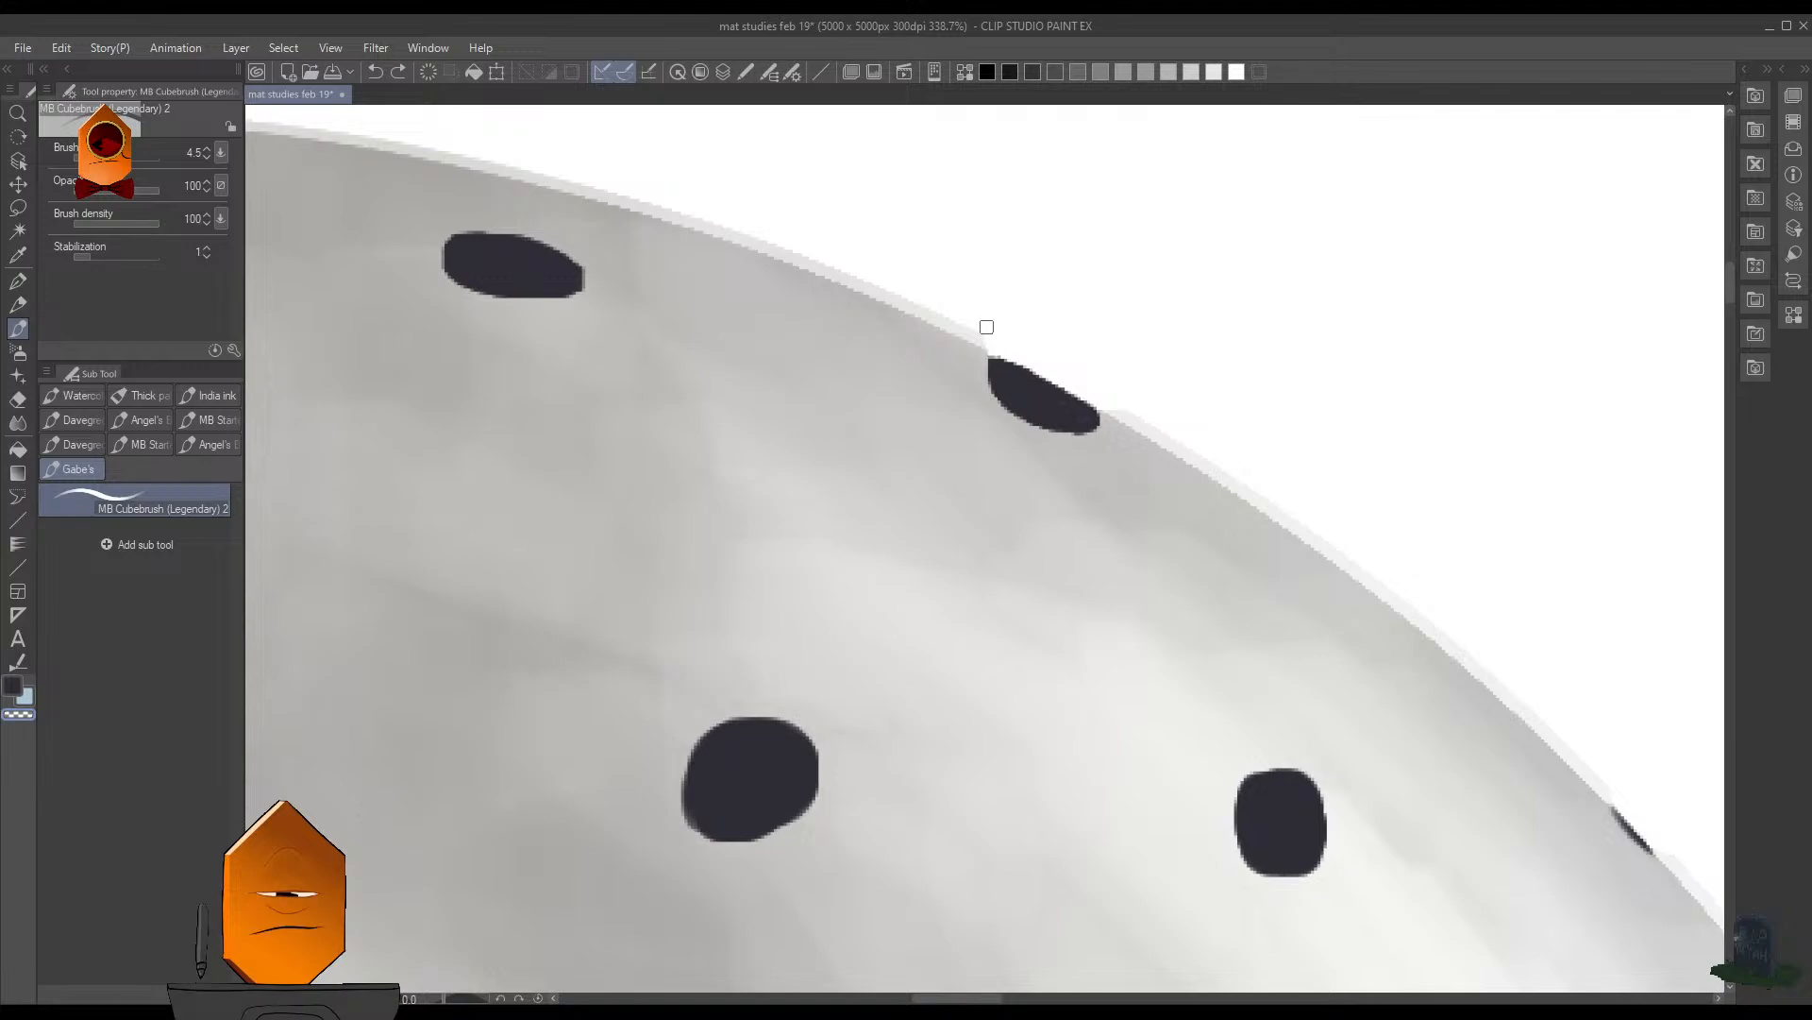
pyautogui.moveTo(924, 255); pyautogui.dragTo(1143, 351)
pyautogui.moveTo(750, 337); pyautogui.dragTo(704, 373)
# - Erase the light rim strip above the small hole on the sphere's upper left edge and check the whole sphere
pyautogui.moveTo(752, 465); pyautogui.dragTo(1250, 461)
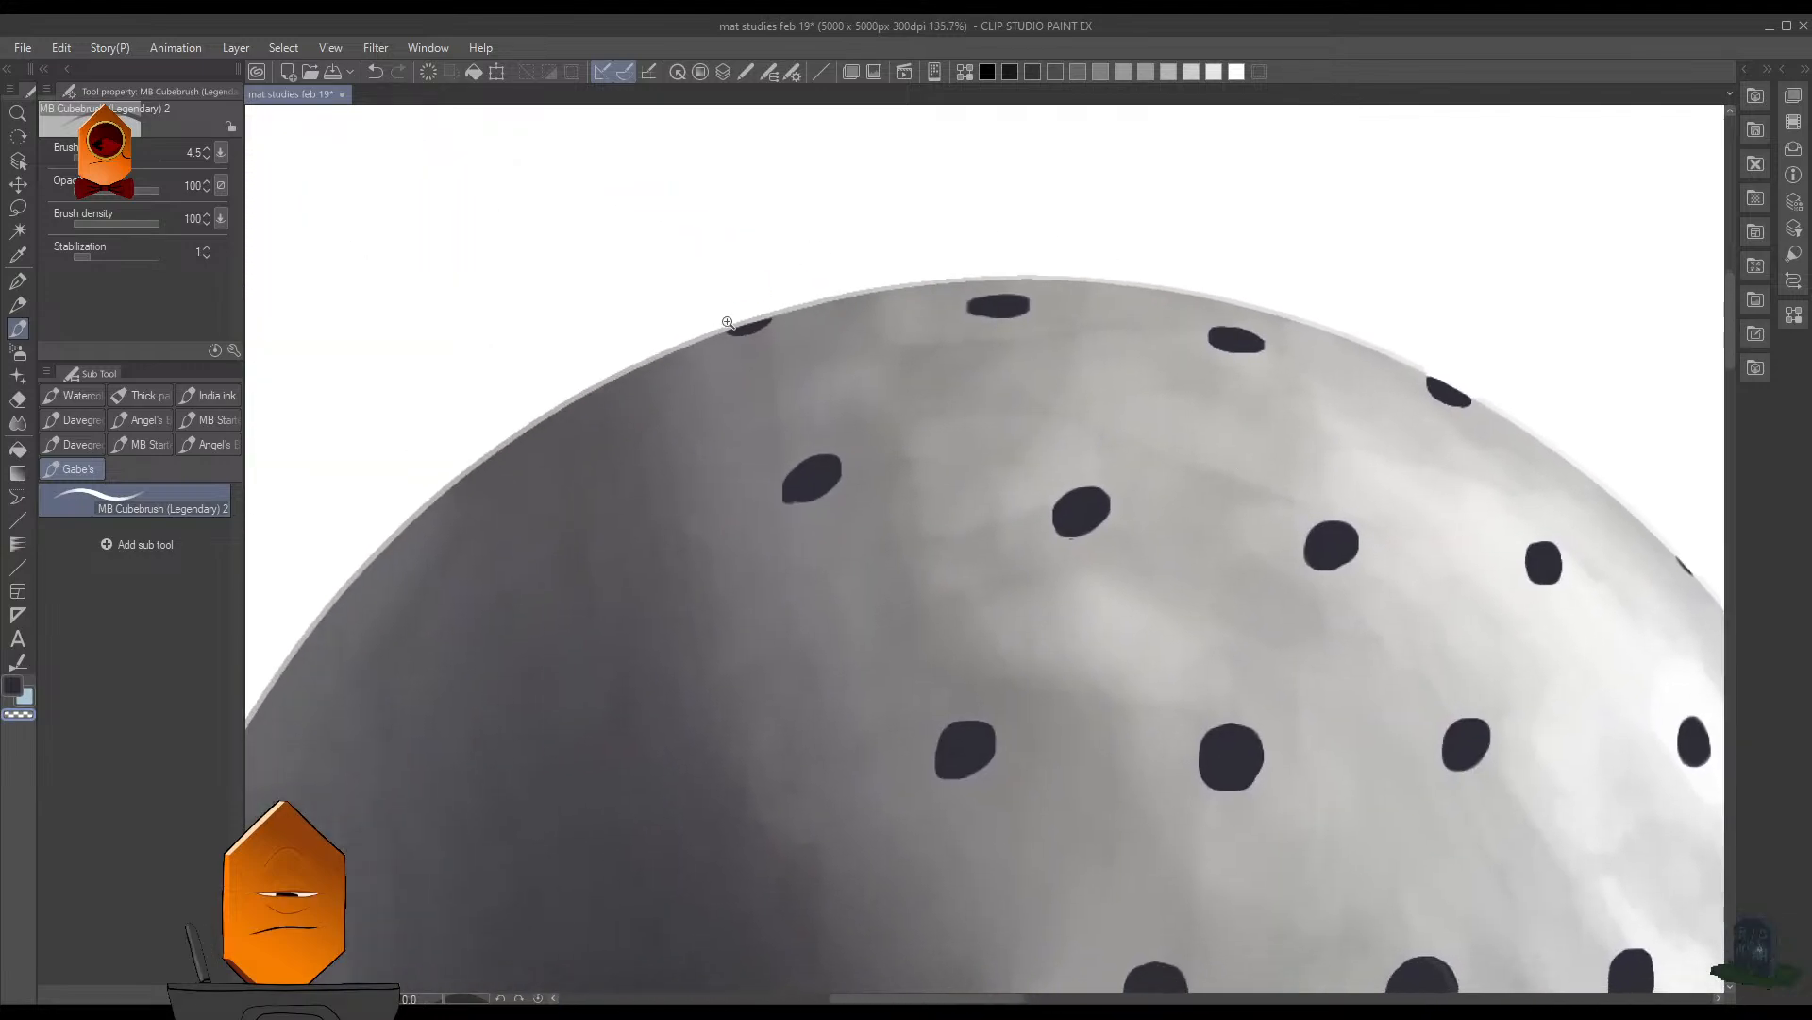
pyautogui.moveTo(729, 322); pyautogui.dragTo(827, 240)
pyautogui.moveTo(680, 283)
pyautogui.mouseDown()
pyautogui.moveTo(906, 241)
pyautogui.moveTo(979, 194)
pyautogui.moveTo(885, 215)
pyautogui.mouseUp()
pyautogui.moveTo(735, 266); pyautogui.dragTo(768, 255)
pyautogui.moveTo(959, 224); pyautogui.dragTo(878, 283)
pyautogui.moveTo(1182, 350); pyautogui.dragTo(996, 381)
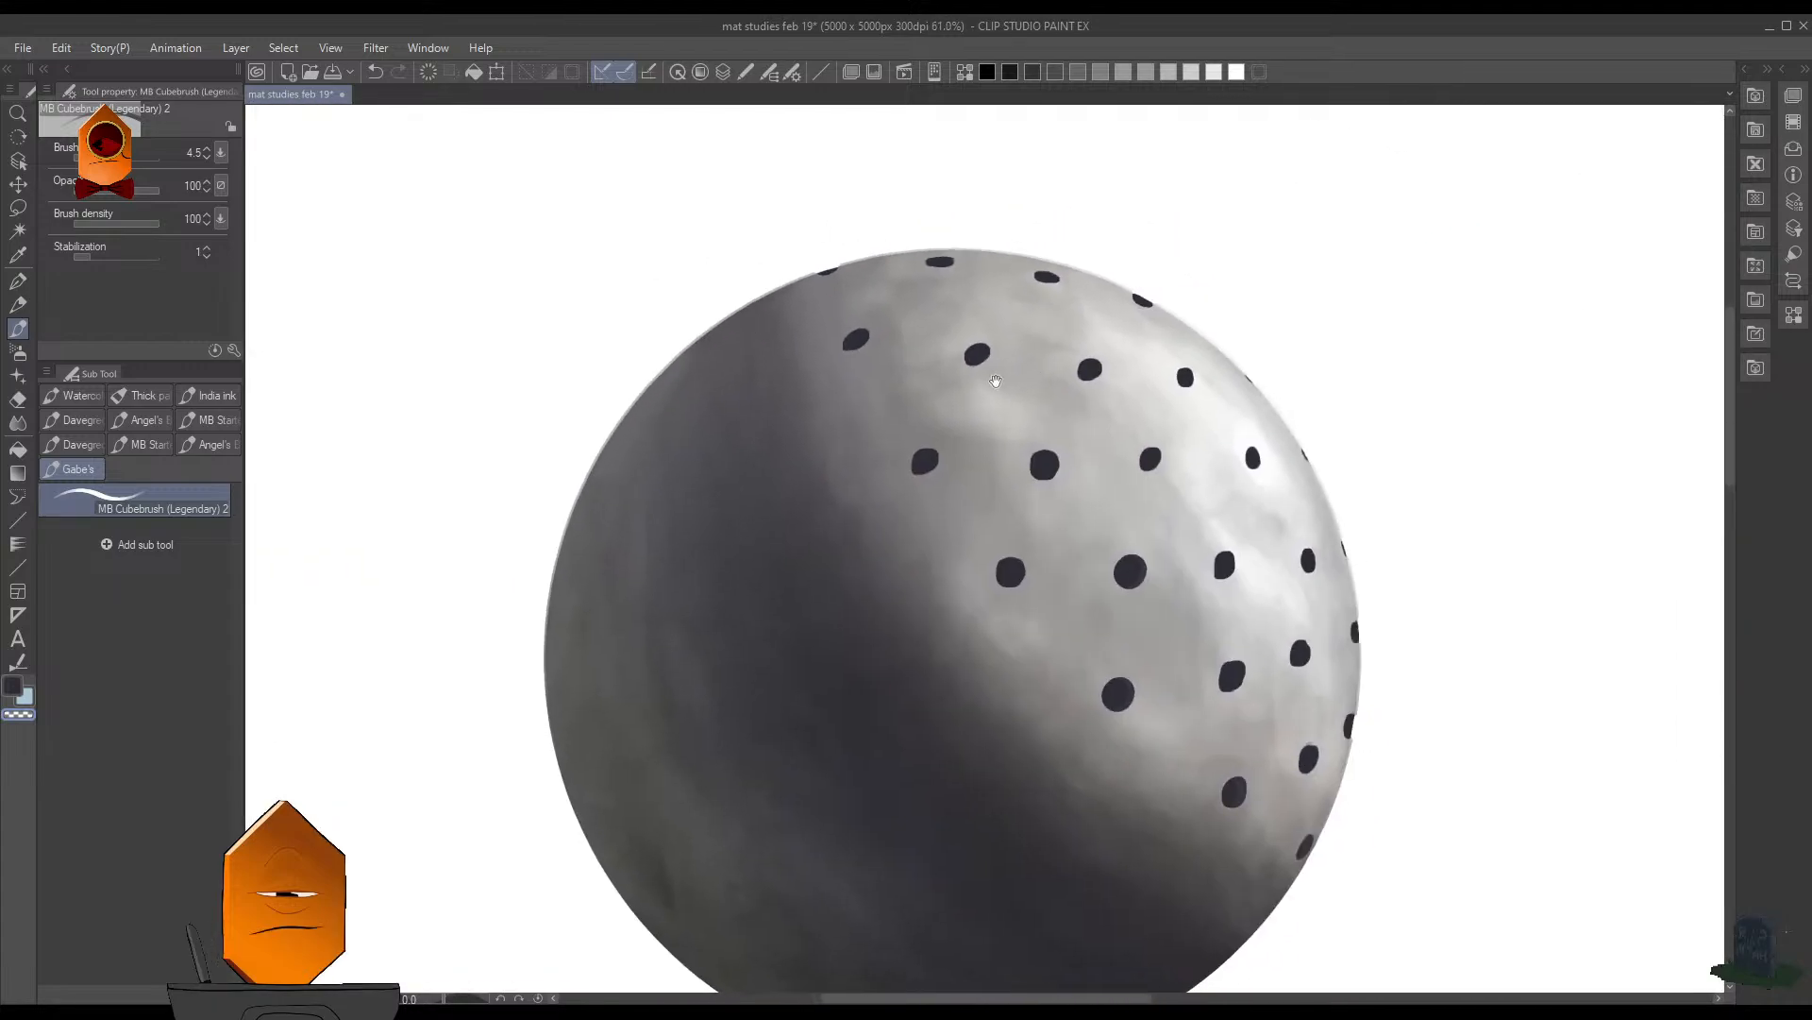
pyautogui.moveTo(1332, 351); pyautogui.dragTo(1307, 366)
pyautogui.moveTo(1408, 479); pyautogui.dragTo(1317, 439)
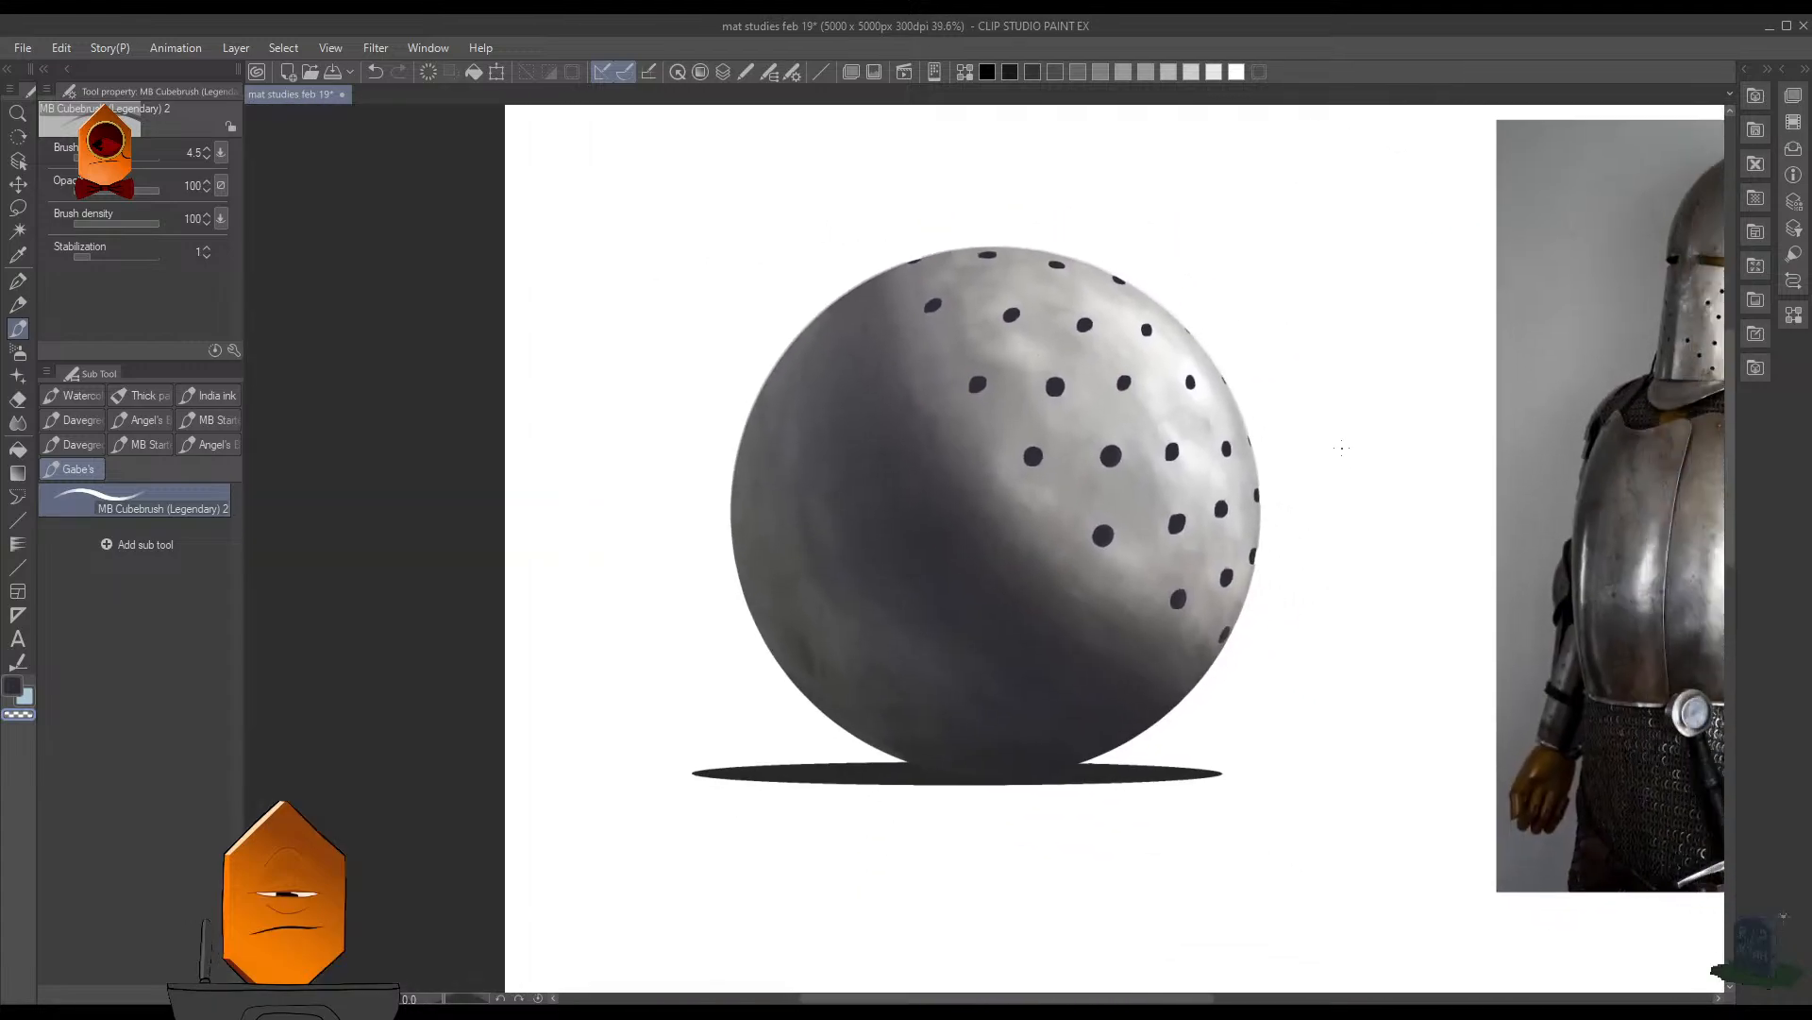
# - Sample the light grey metal colour and touch up the sphere's rim beside the dark half-oval hole on the right edge with a size 2 brush
pyautogui.moveTo(1283, 569); pyautogui.dragTo(1375, 478)
pyautogui.moveTo(1149, 493); pyautogui.dragTo(1211, 386)
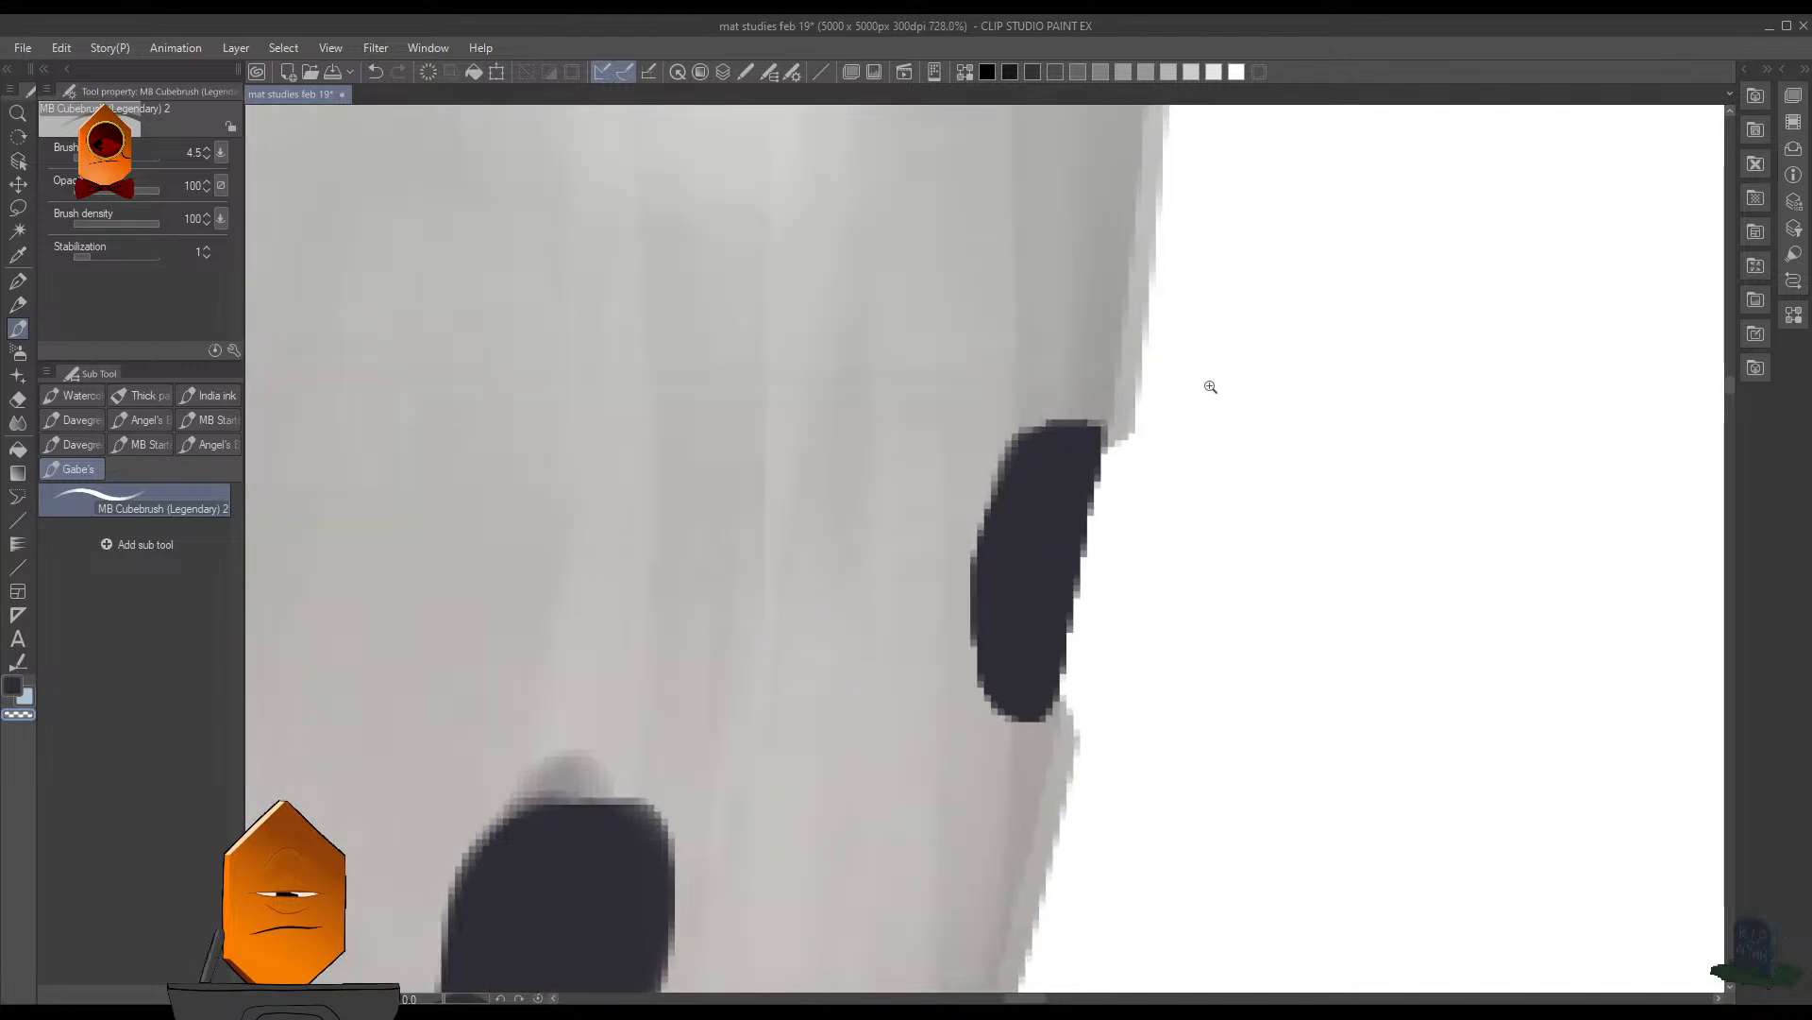
pyautogui.keyDown('alt'); pyautogui.click(1118, 428); pyautogui.keyUp('alt')
pyautogui.press('[')
pyautogui.press('[')
pyautogui.press('[')
pyautogui.press('[')
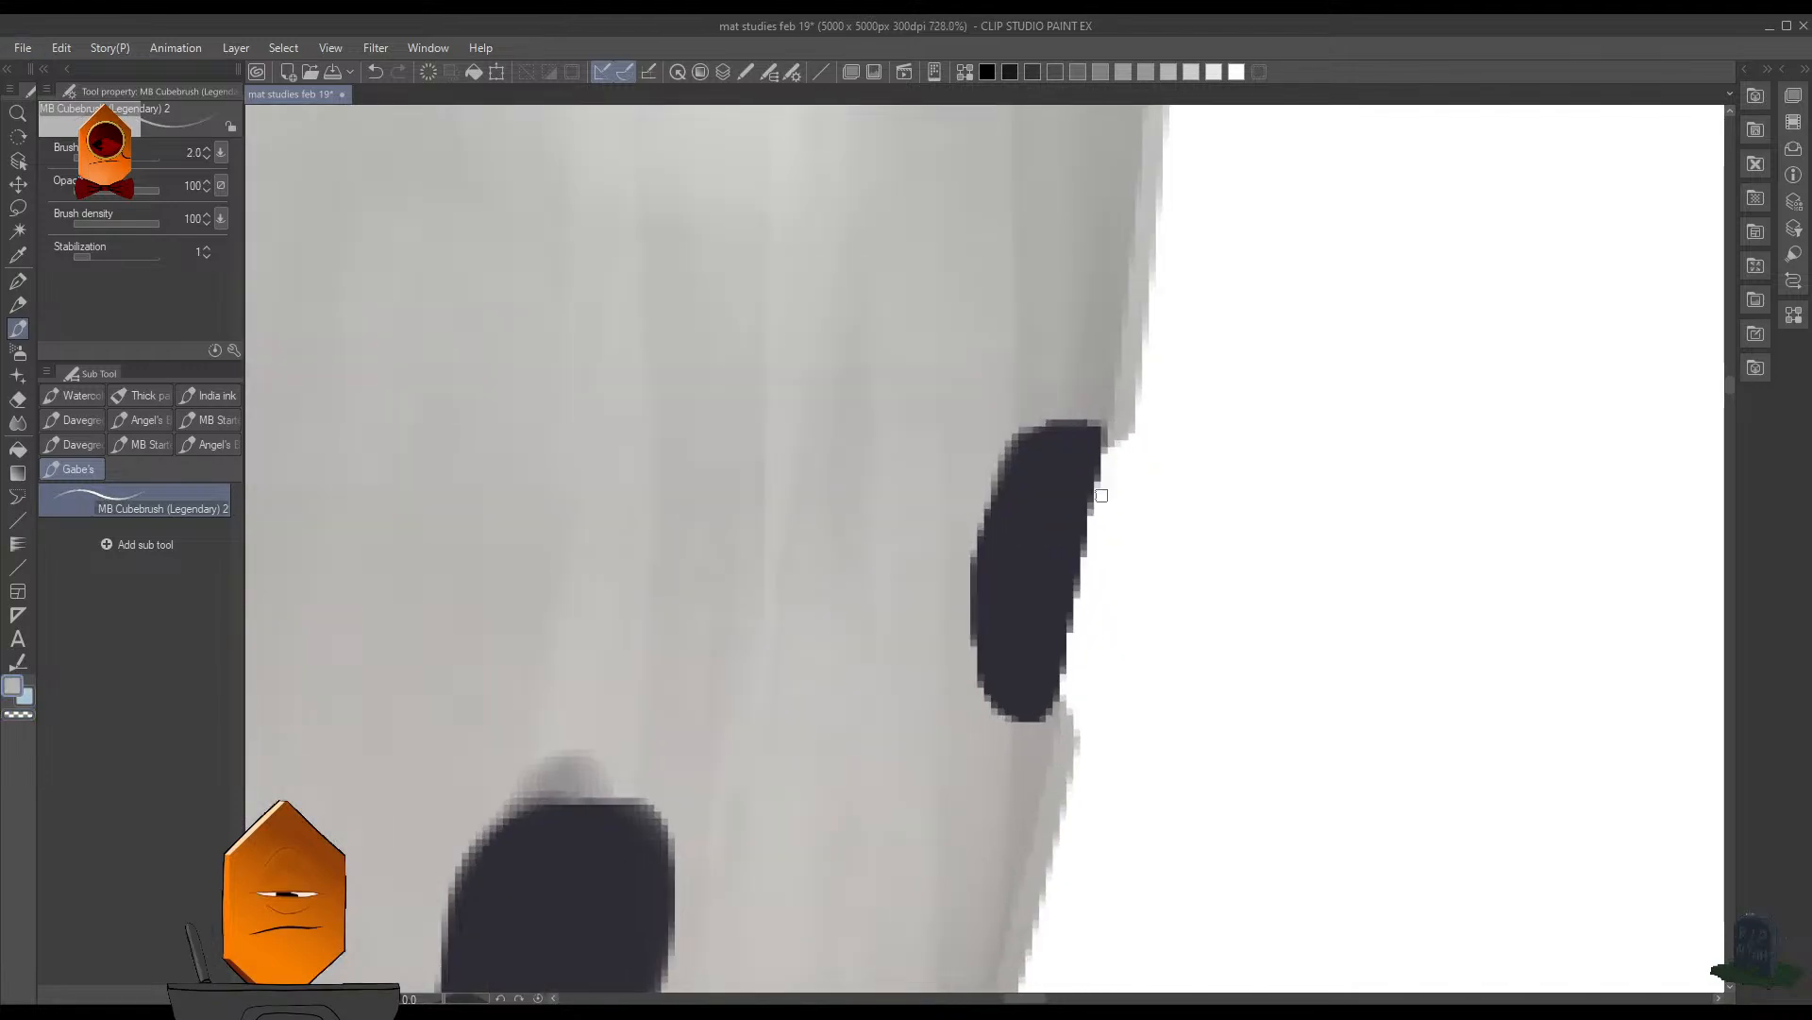
pyautogui.moveTo(1102, 497)
pyautogui.mouseDown()
pyautogui.moveTo(1114, 435)
pyautogui.moveTo(1100, 486)
pyautogui.mouseUp()
pyautogui.moveTo(1057, 678)
pyautogui.mouseDown()
pyautogui.moveTo(1073, 650)
pyautogui.moveTo(1066, 741)
pyautogui.mouseUp()
pyautogui.scroll(-15, 1216, 484)
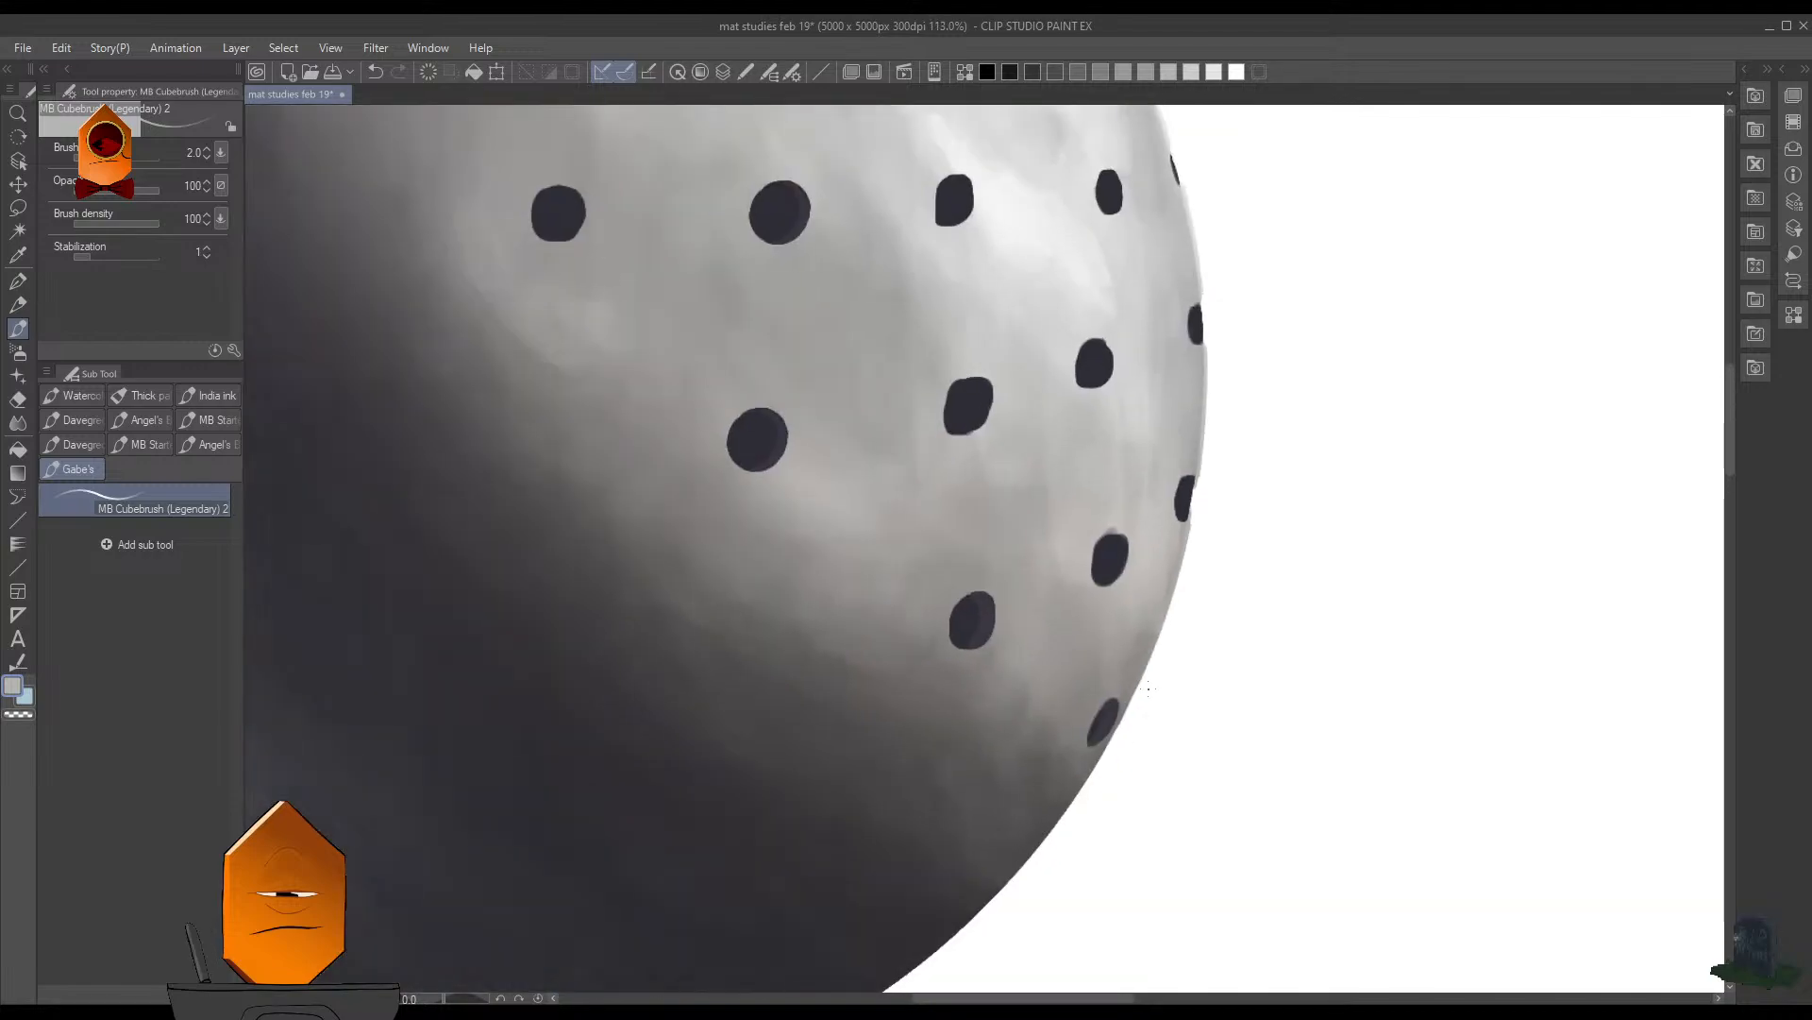
pyautogui.scroll(4, 1311, 487)
pyautogui.scroll(5, 1320, 368)
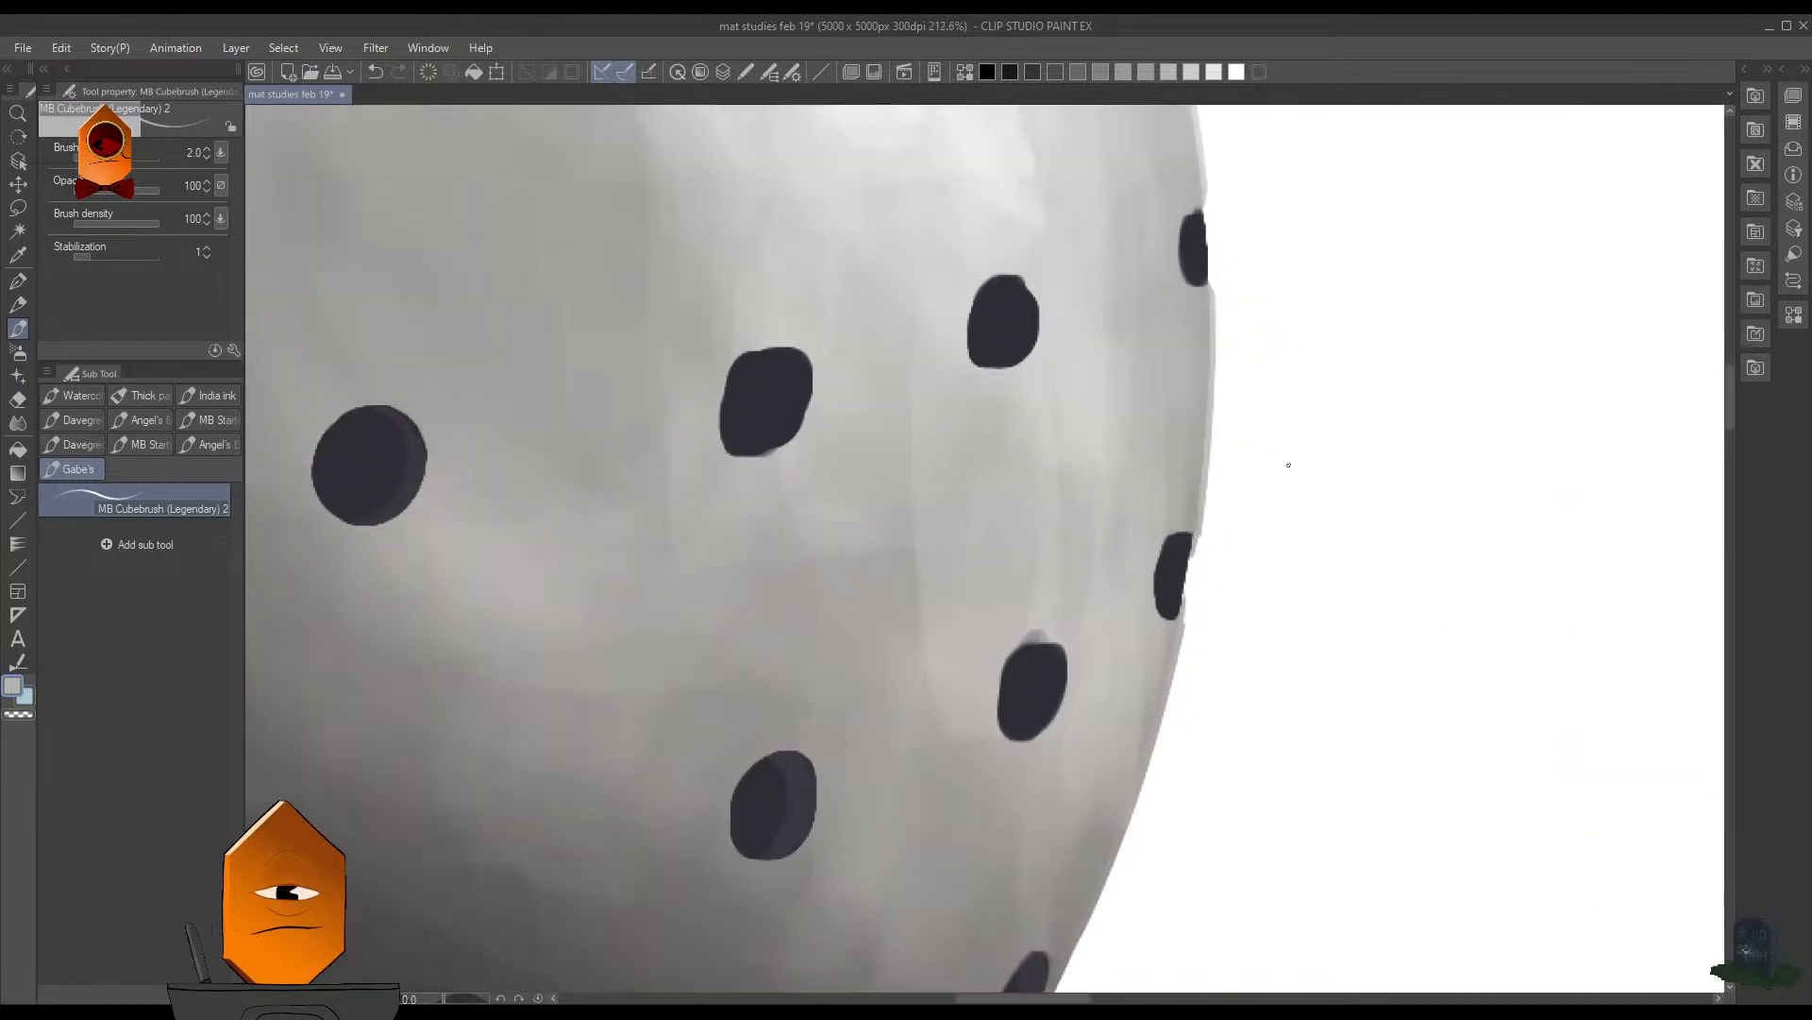
pyautogui.scroll(-6, 1269, 511)
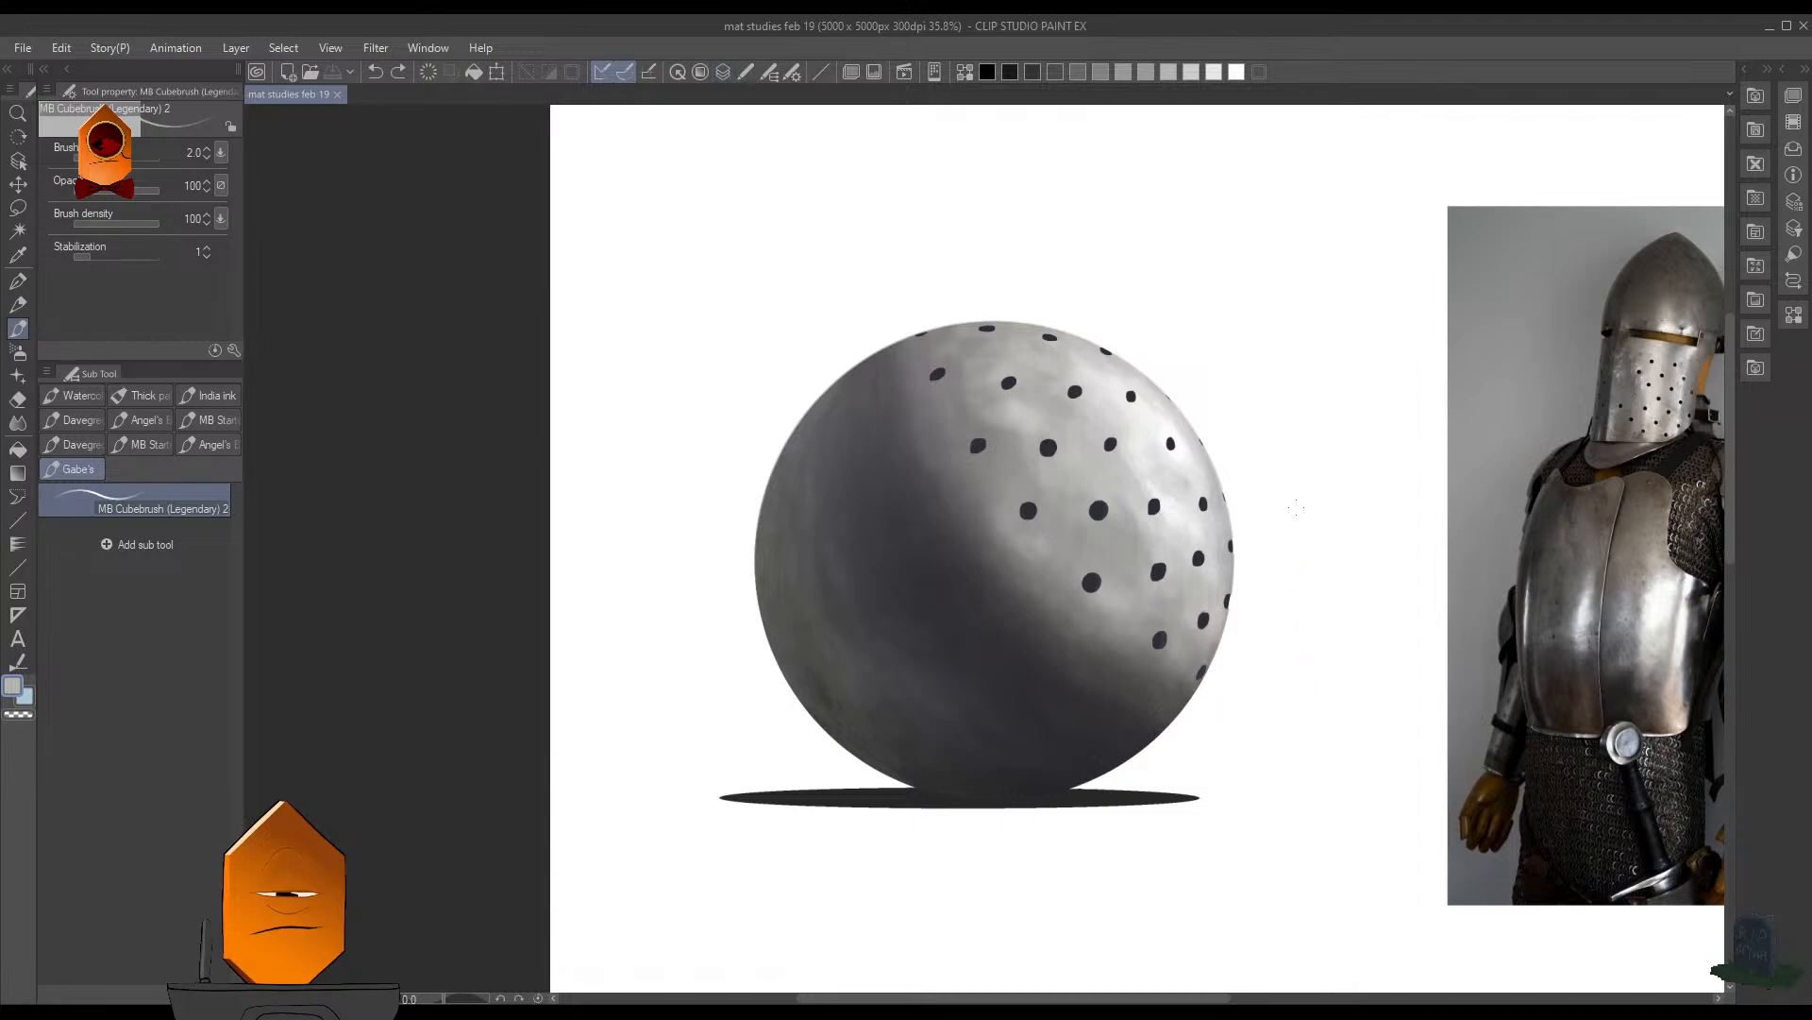
# - Try a soft grey wash over the holes with the Soft airbrush at size 450 and undo it
pyautogui.press('b')
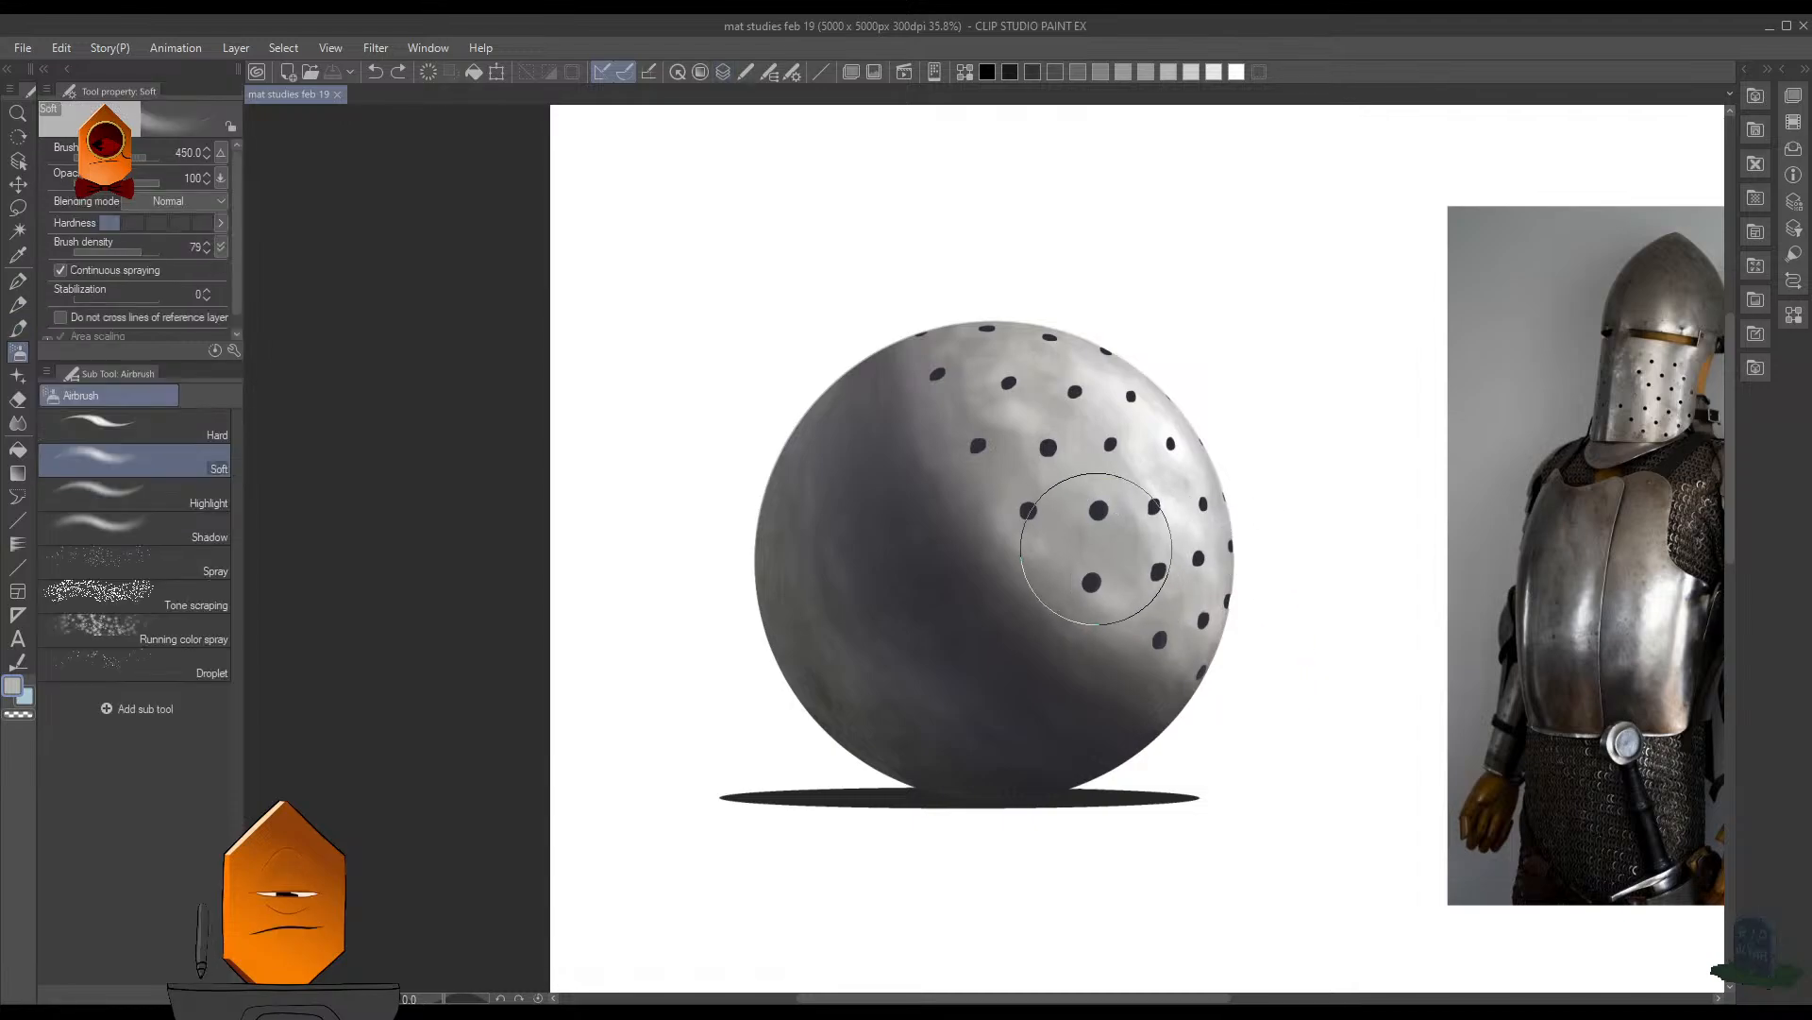
pyautogui.hotkey('ctrl', 'z')
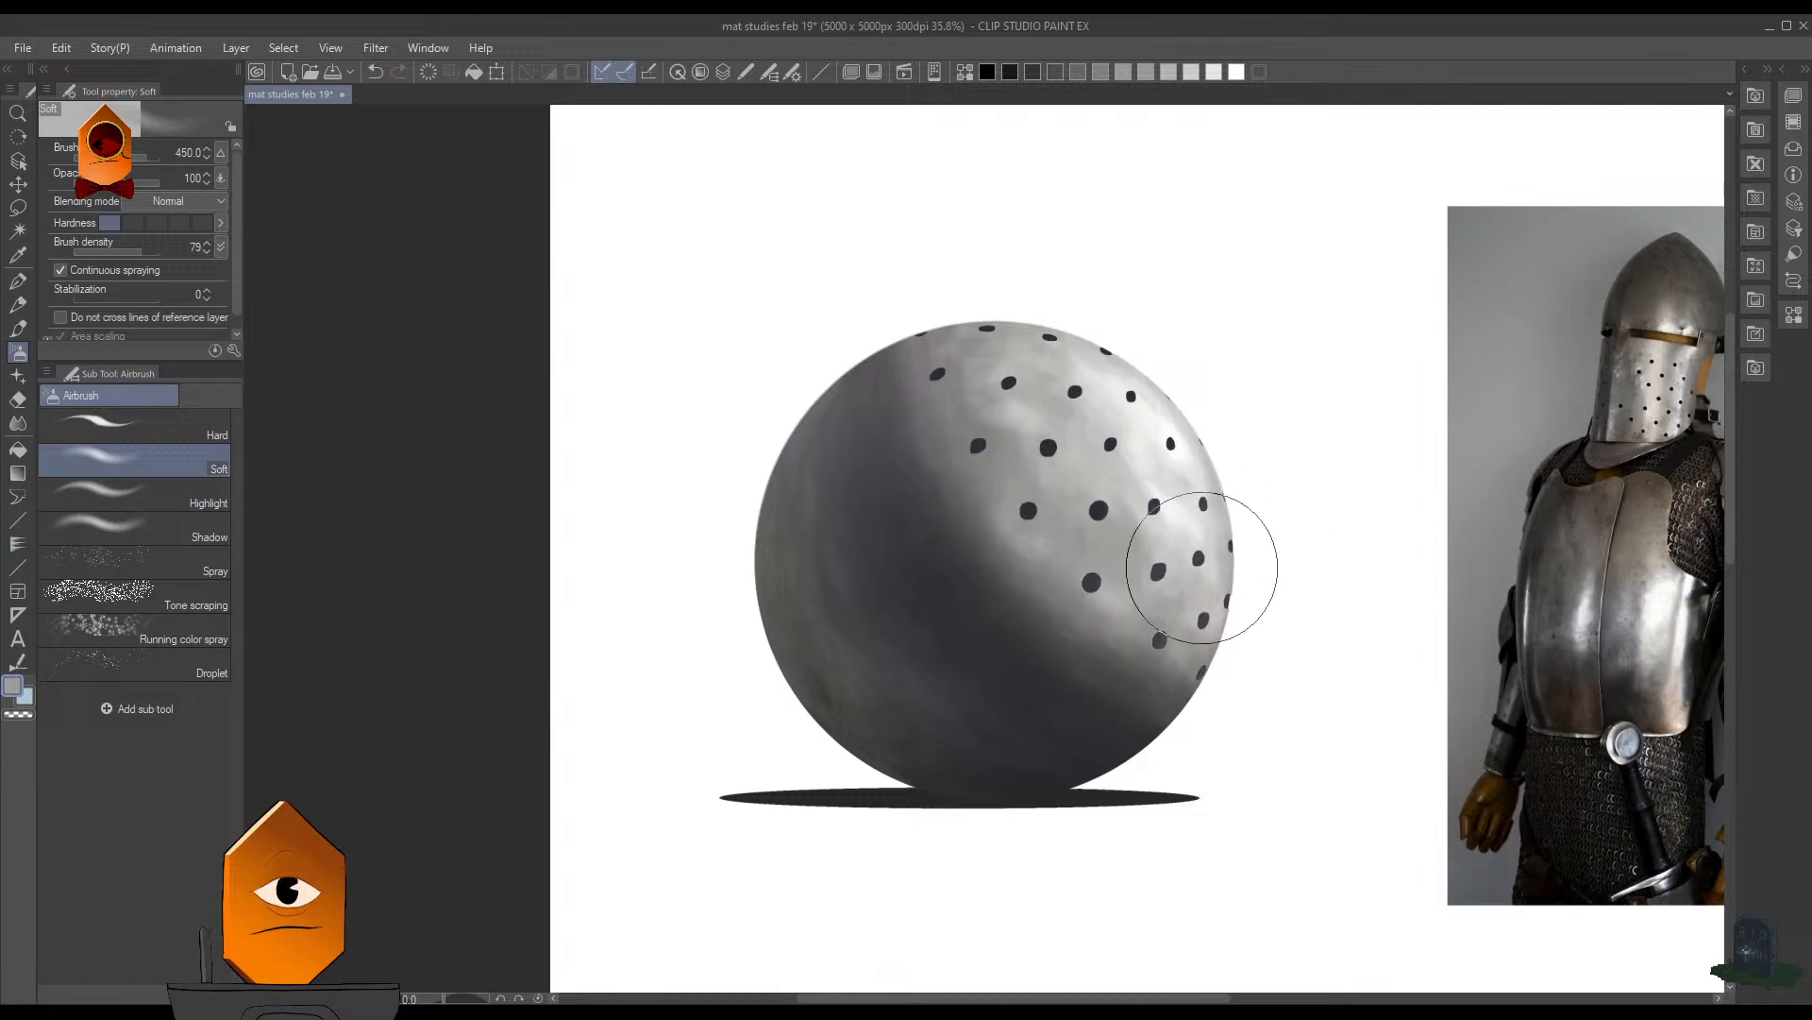
pyautogui.hotkey('ctrl', 'z')
# - Try lightening the holes on the lit side with near-white Soft airbrush strokes at size 125 and undo the last stroke
pyautogui.scroll(3, 1185, 582)
pyautogui.press('[')
pyautogui.press('[')
pyautogui.press('[')
pyautogui.press('[')
pyautogui.press('[')
pyautogui.press('[')
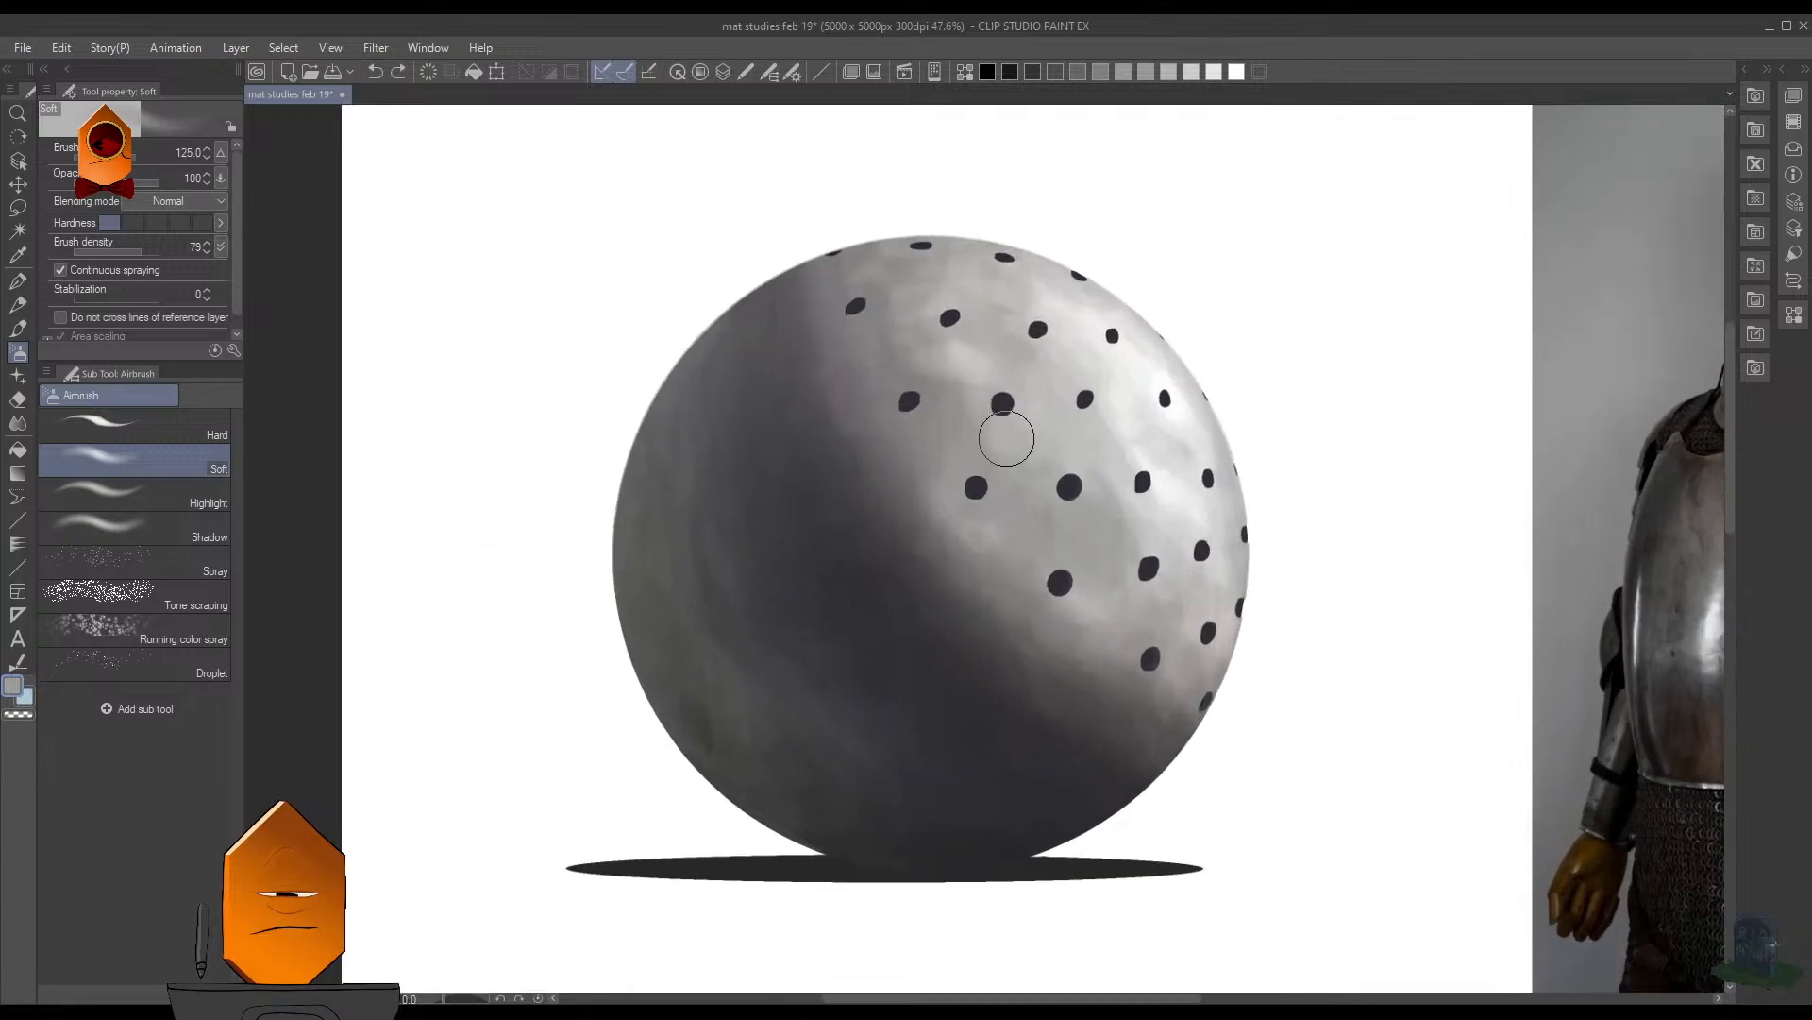
pyautogui.press('[')
pyautogui.press('[')
pyautogui.keyDown('alt'); pyautogui.click(797, 307); pyautogui.keyUp('alt')
pyautogui.moveTo(960, 506); pyautogui.dragTo(1079, 294)
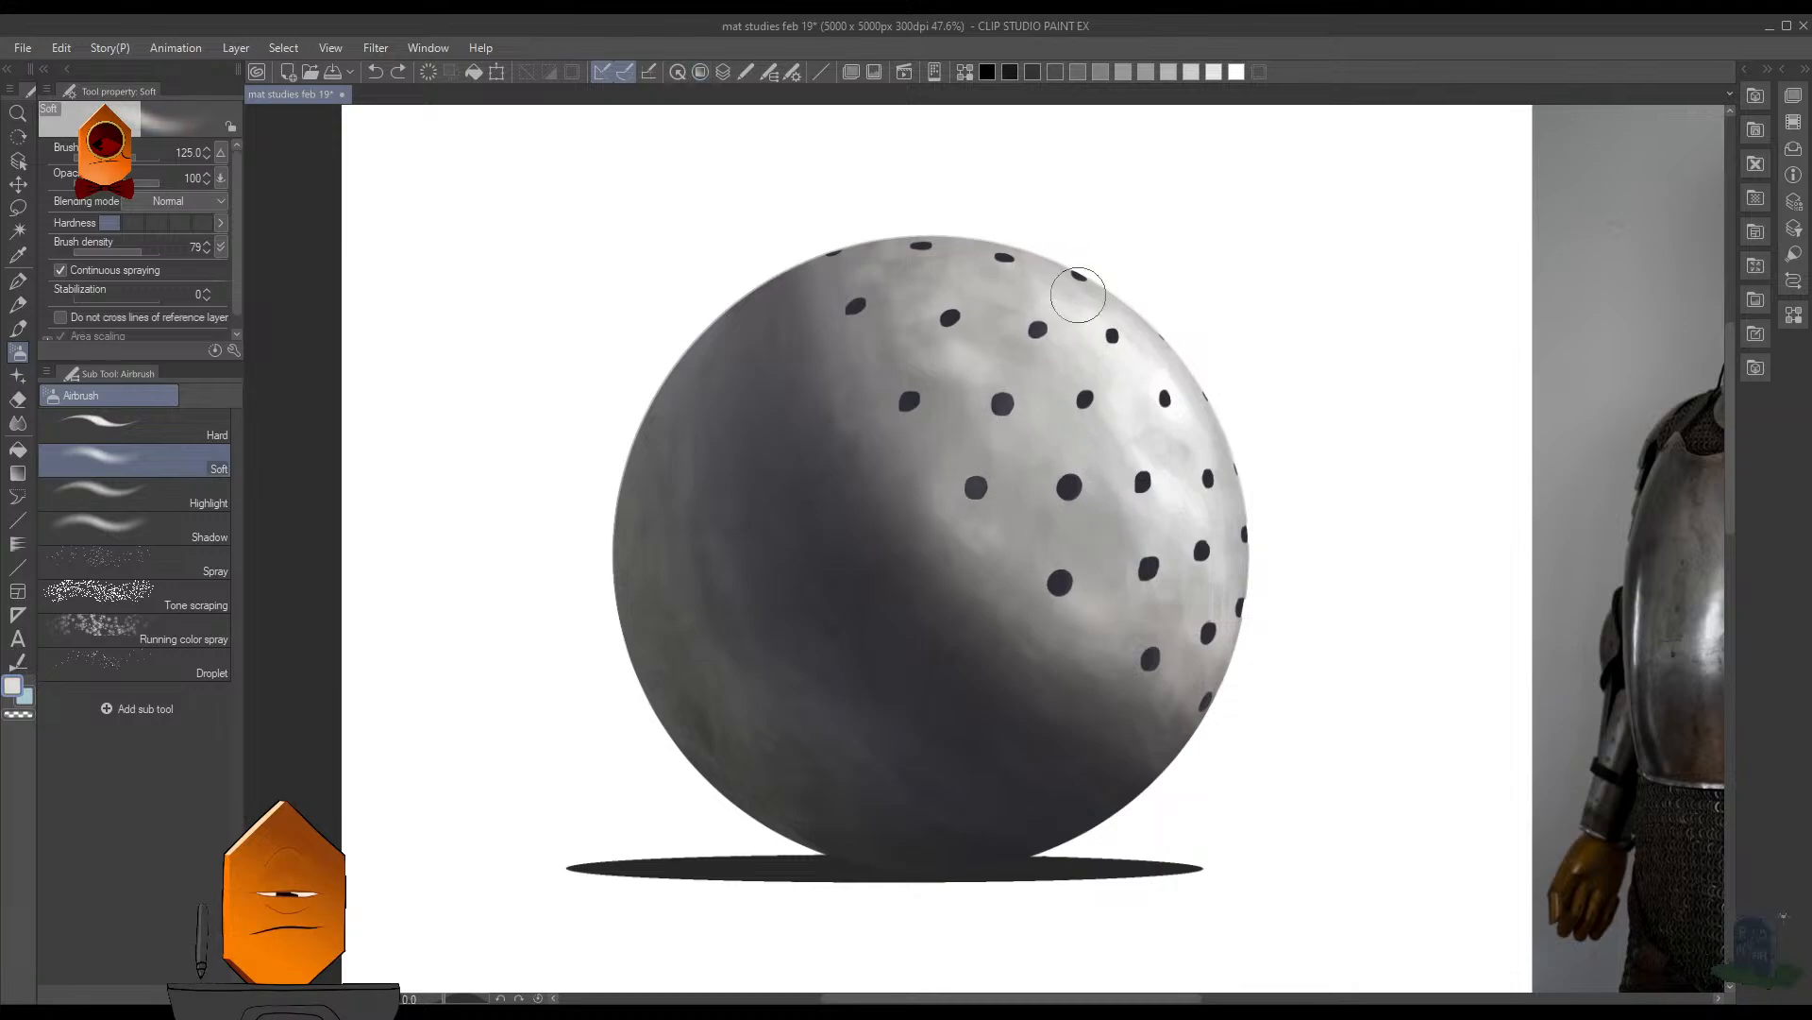
pyautogui.moveTo(921, 410); pyautogui.dragTo(993, 236)
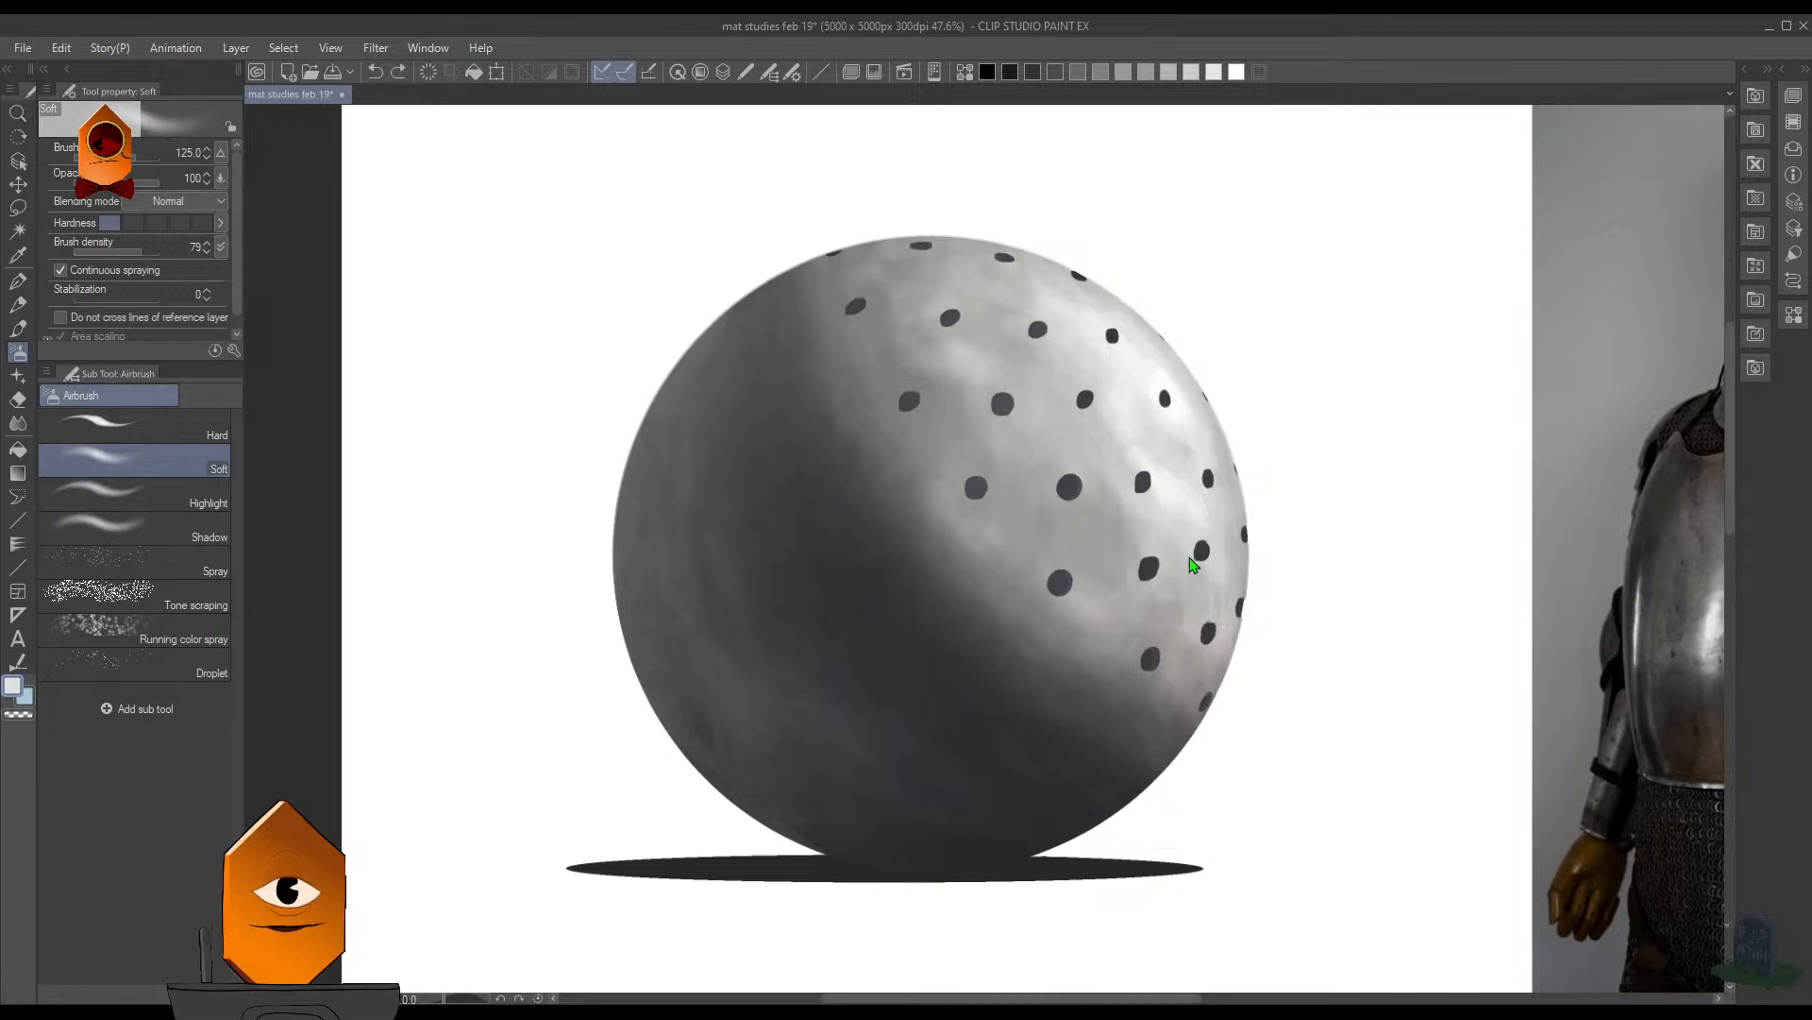
pyautogui.hotkey('ctrl', 'z')
# - Airbrush a soft light haze over the holes on the lit side, enlarging the Soft airbrush to 350 and 700
pyautogui.press(']')
pyautogui.press(']')
pyautogui.press(']')
pyautogui.press(']')
pyautogui.press(']')
pyautogui.press(']')
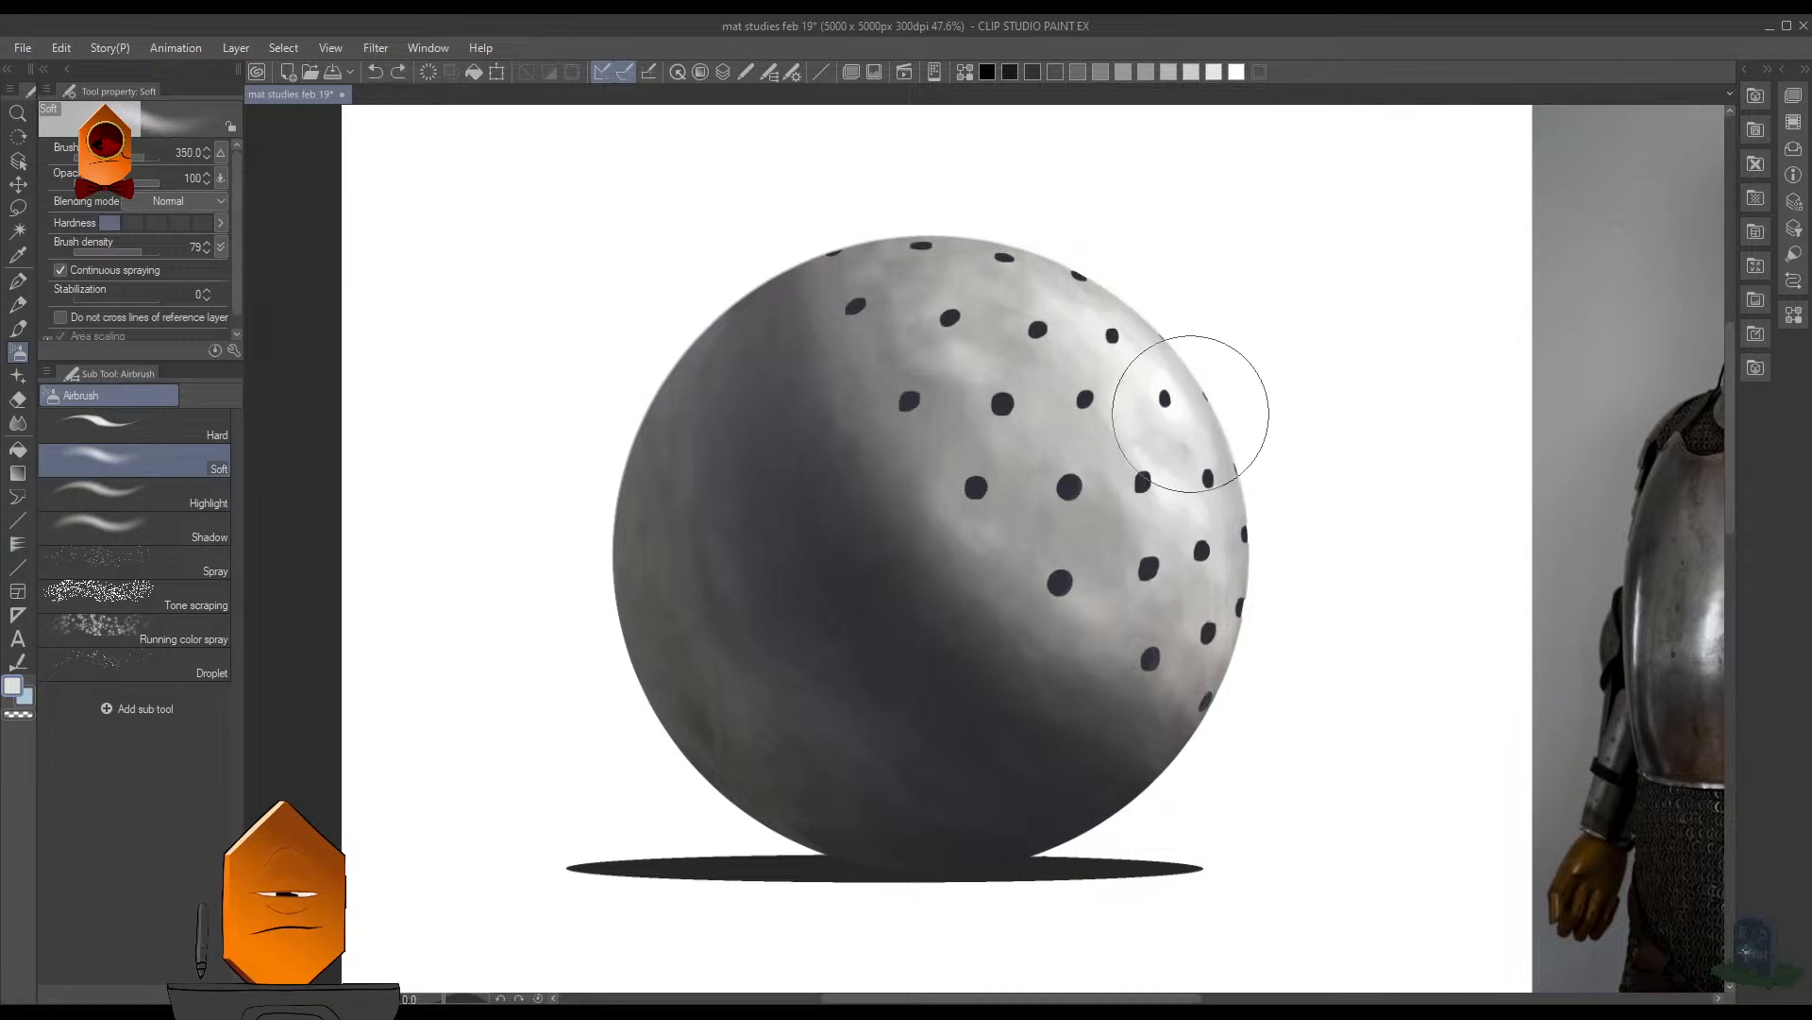
pyautogui.moveTo(1101, 316)
pyautogui.mouseDown()
pyautogui.moveTo(1104, 402)
pyautogui.moveTo(1007, 279)
pyautogui.moveTo(1029, 425)
pyautogui.mouseUp()
pyautogui.press(']')
pyautogui.press(']')
pyautogui.press(']')
pyautogui.press(']')
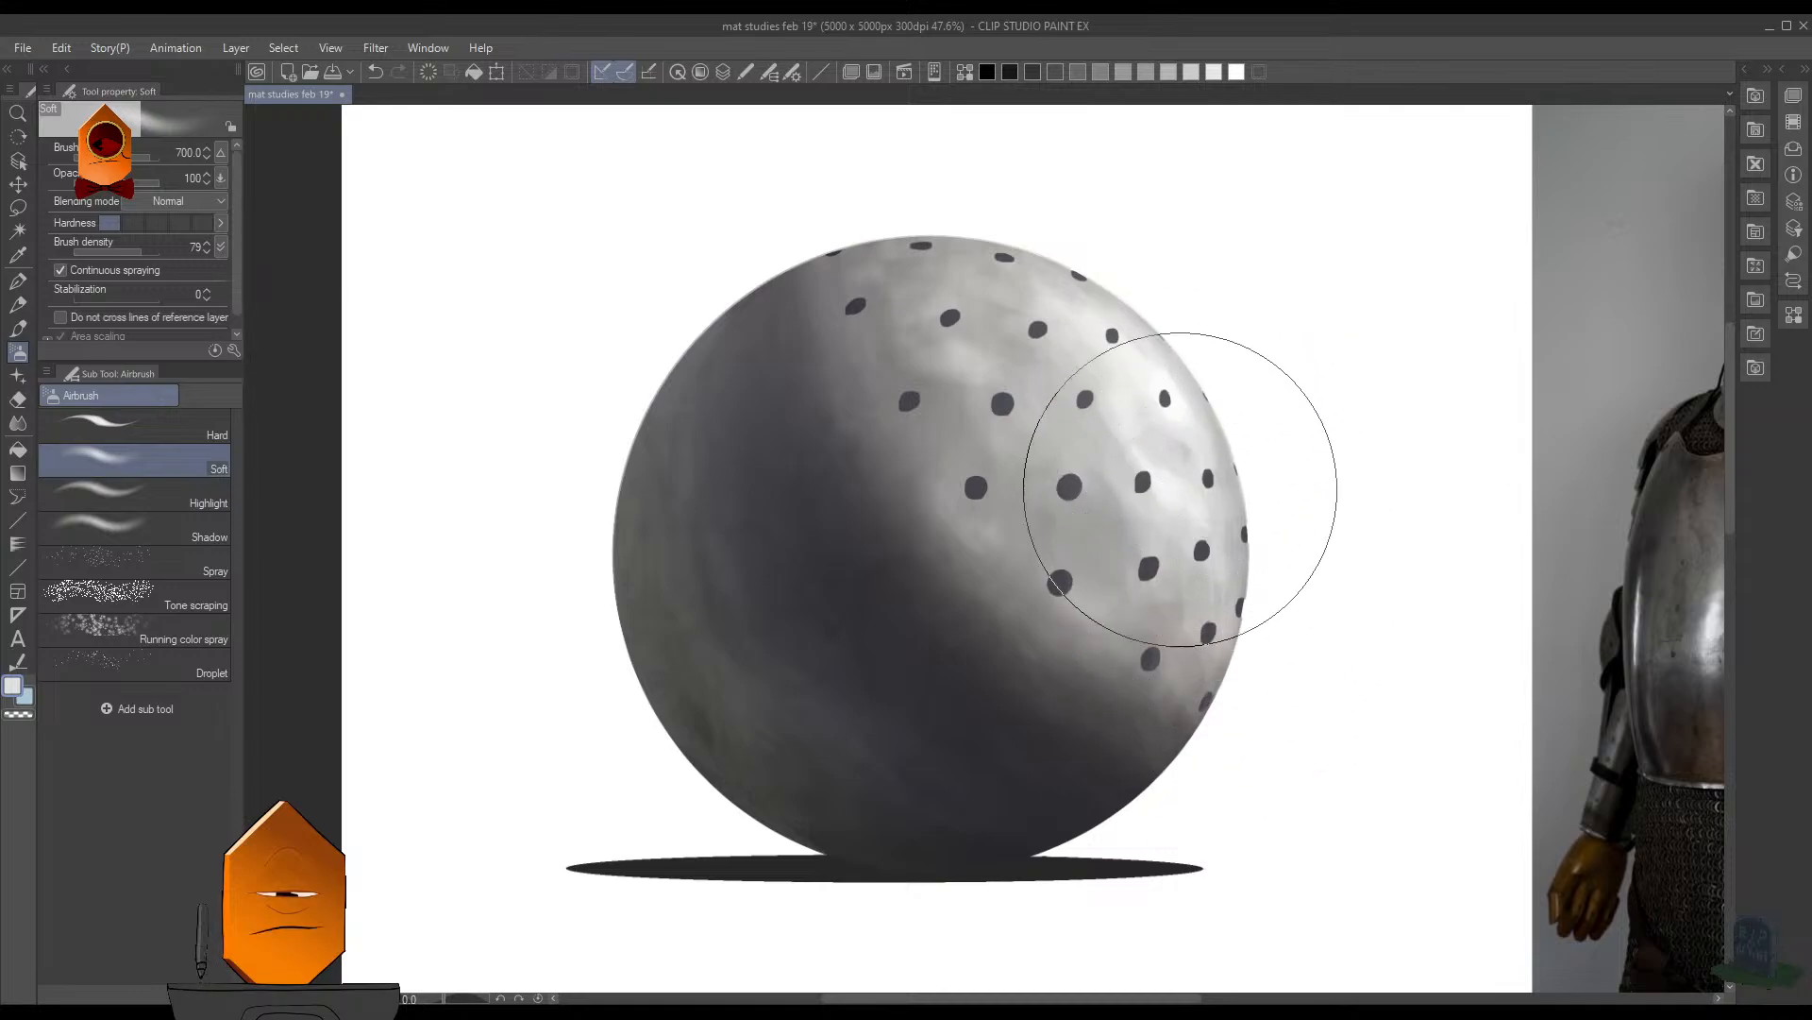
# - Compare the sphere with the armour reference and refine the haze over the holes, reducing the Soft airbrush to size 350
pyautogui.scroll(-5, 1293, 429)
pyautogui.scroll(3, 1312, 435)
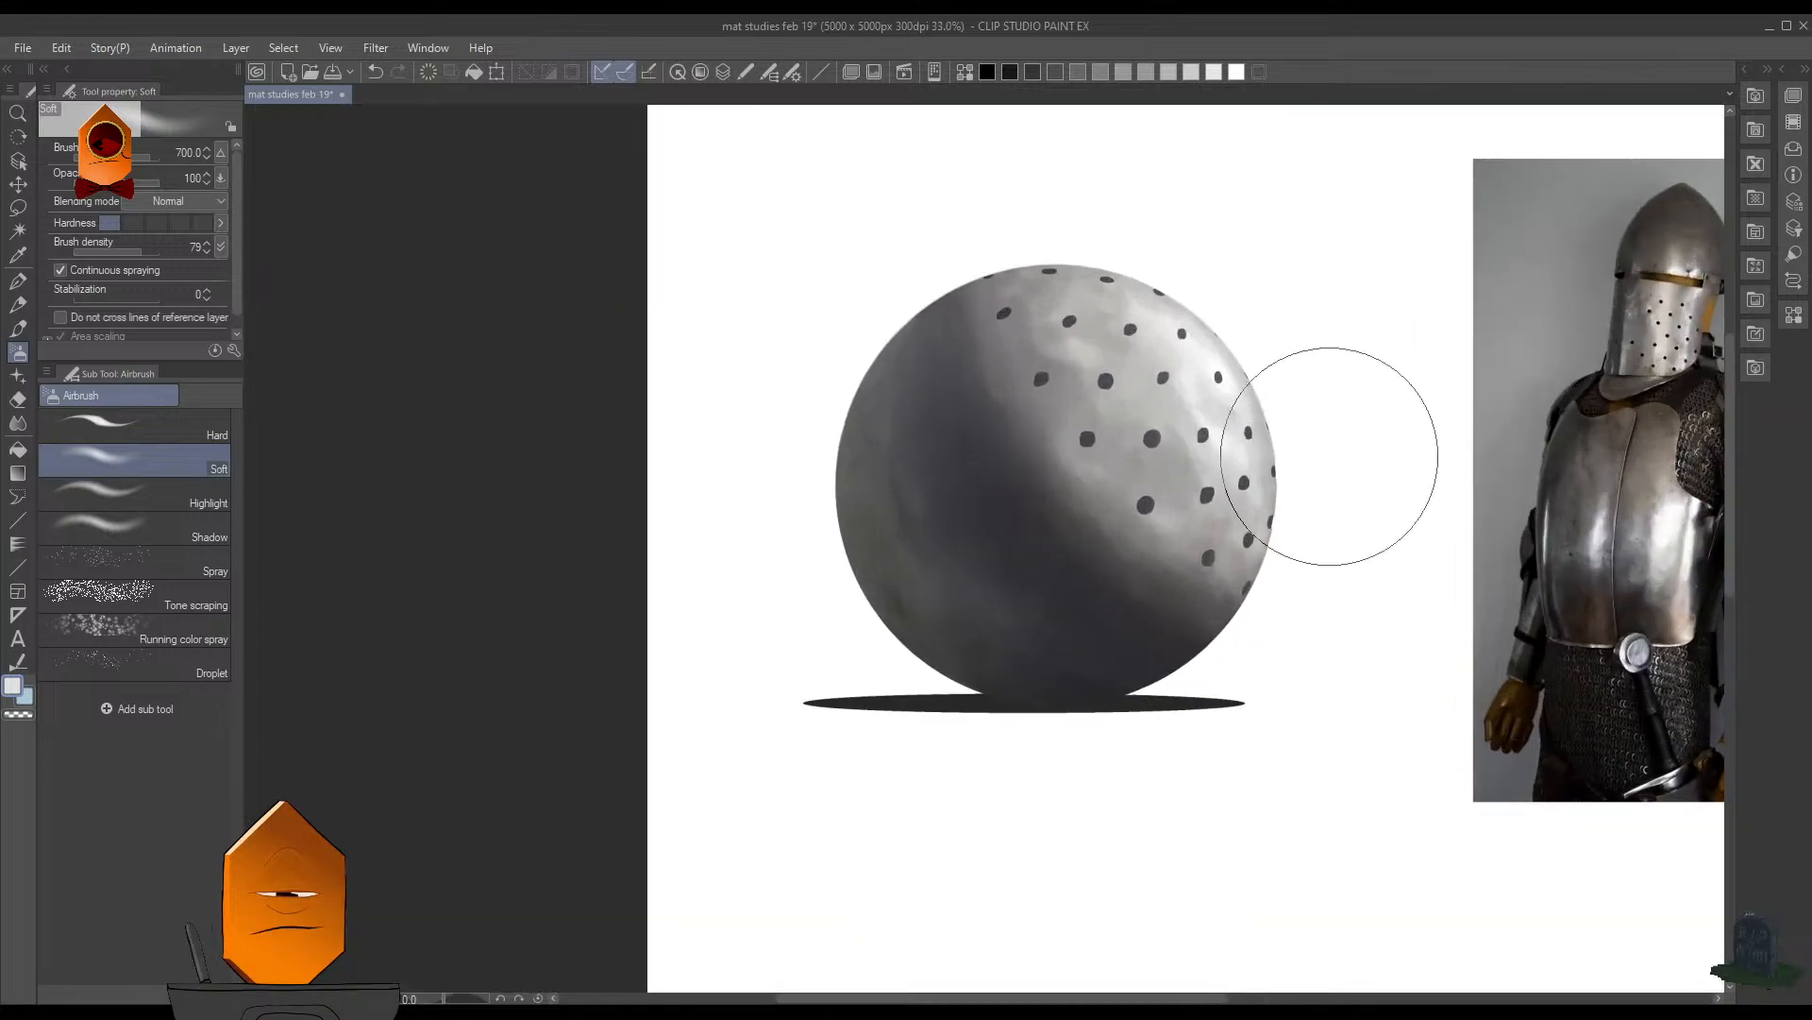
pyautogui.scroll(-5, 1352, 507)
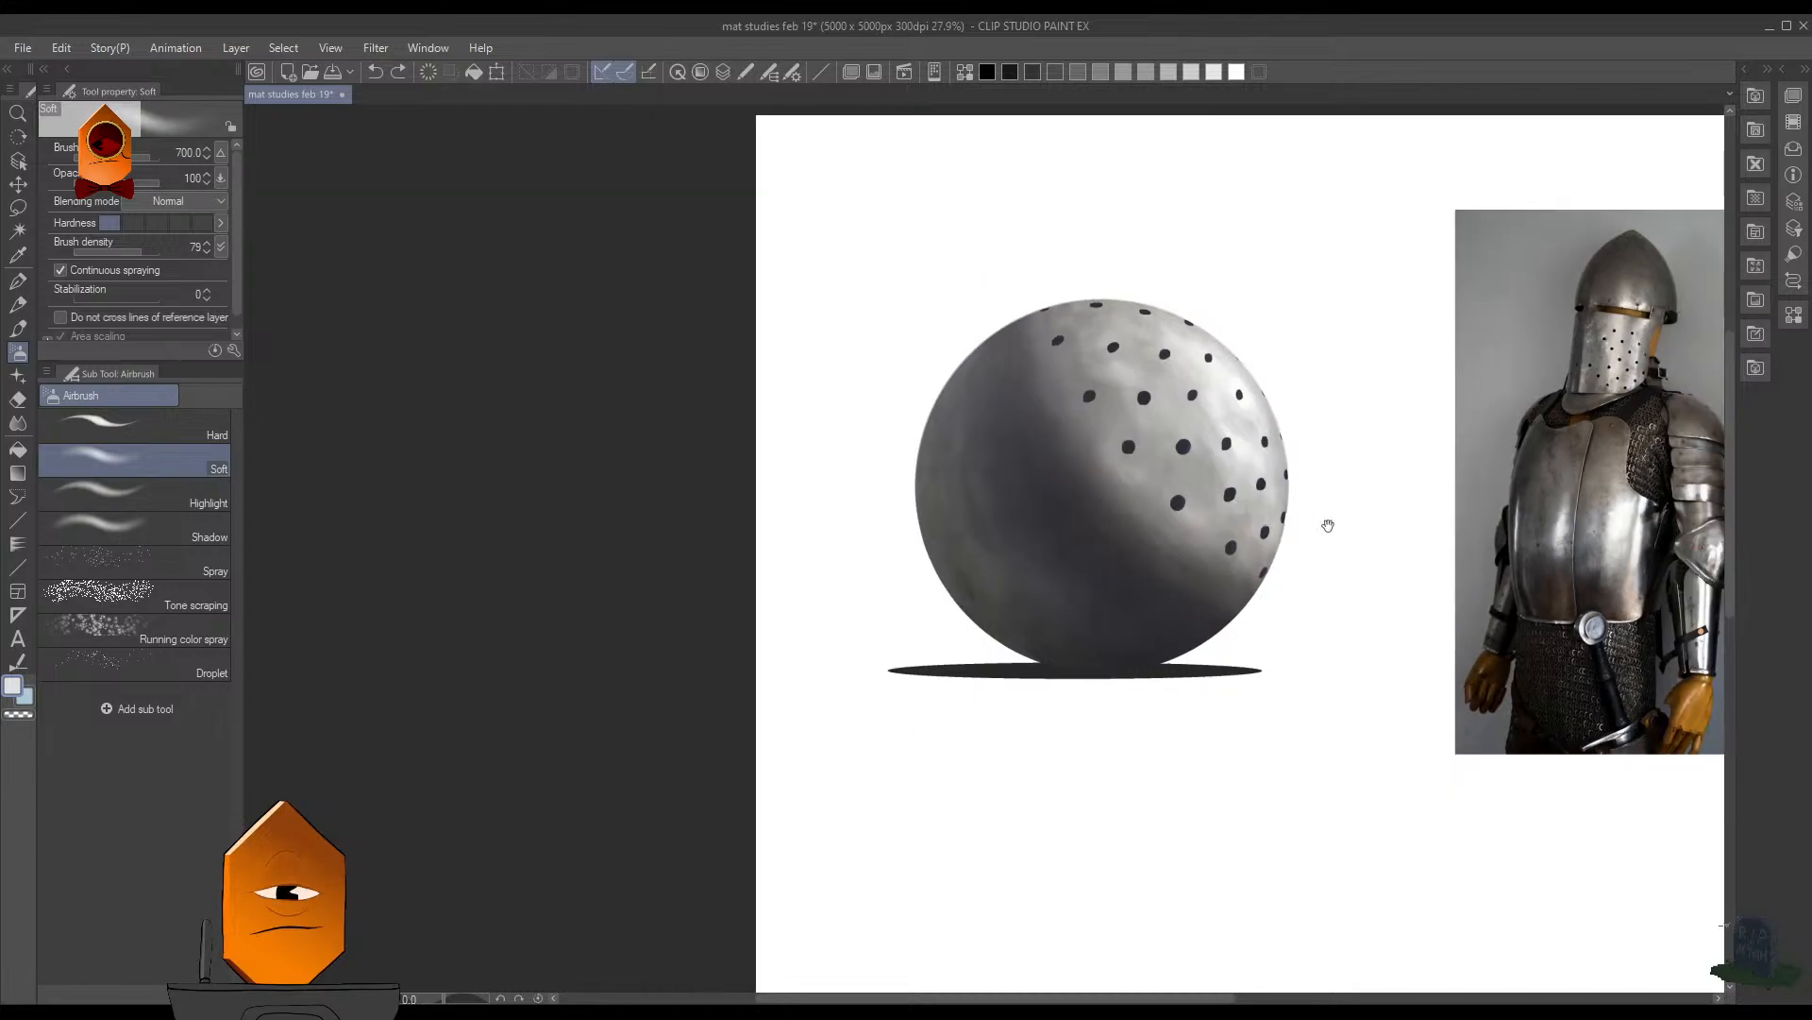
pyautogui.scroll(5, 1243, 667)
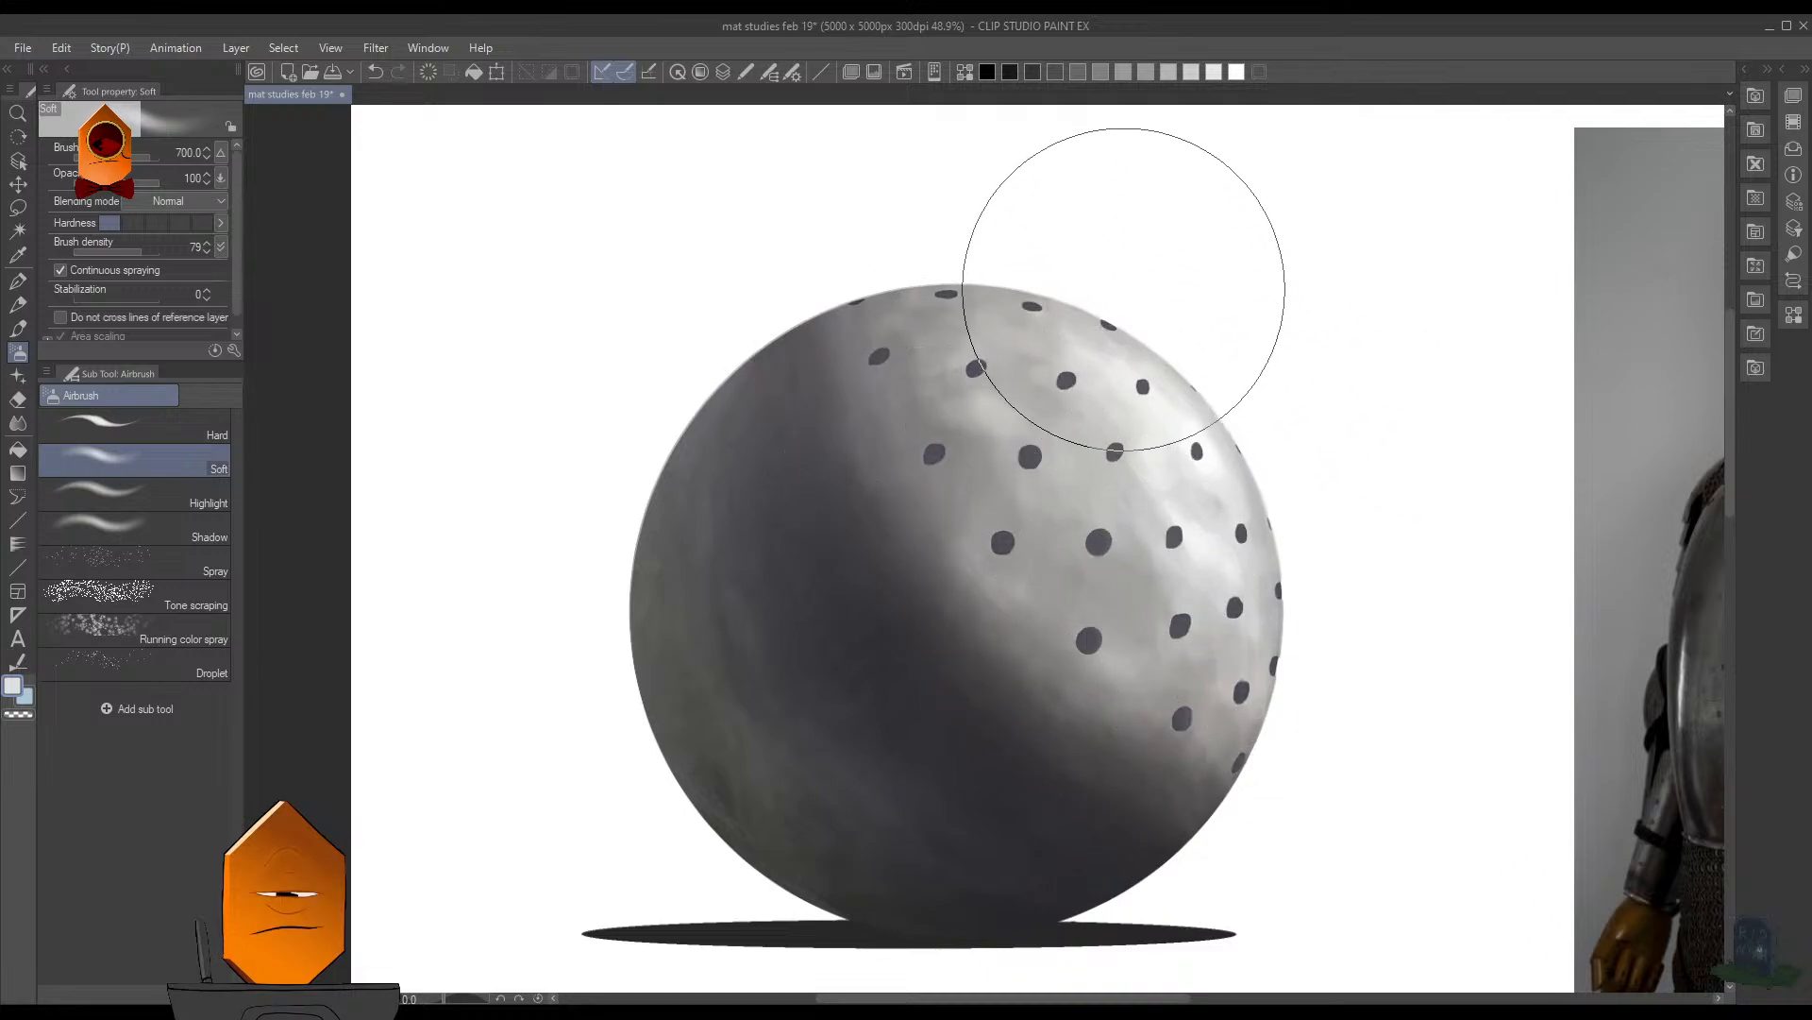
pyautogui.press('[')
pyautogui.press('[')
pyautogui.press('[')
pyautogui.press('[')
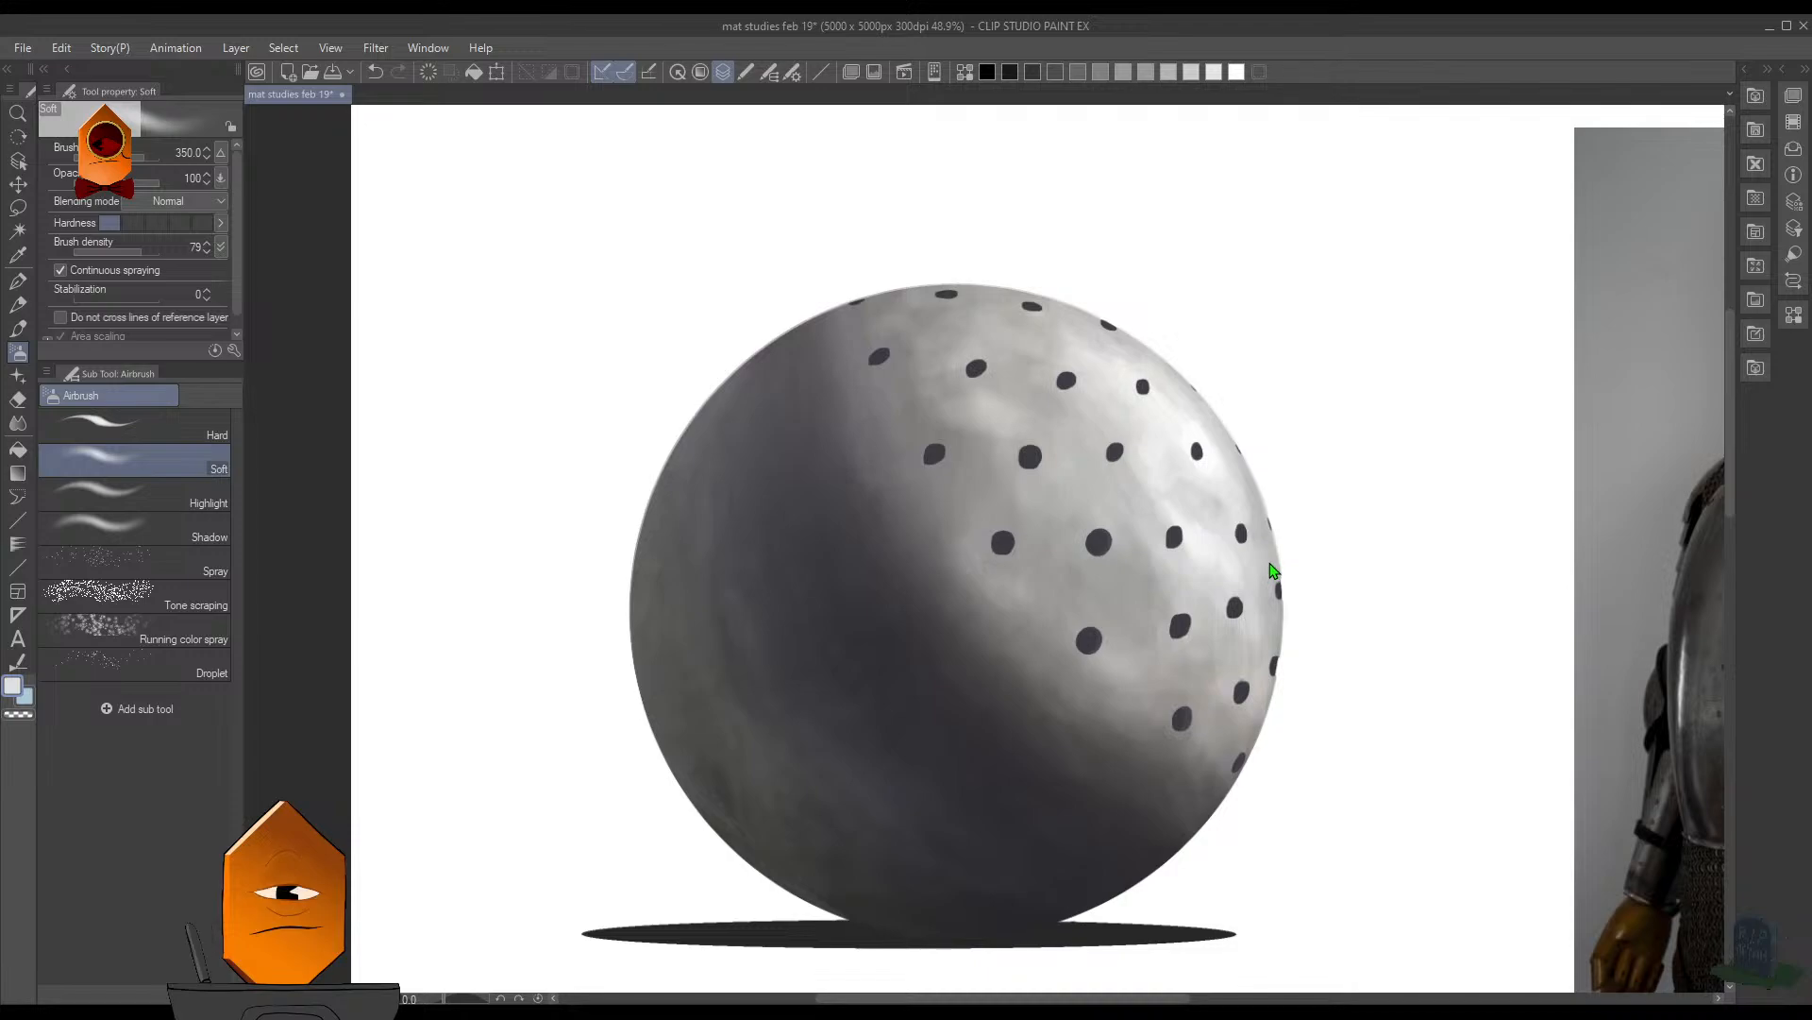
# - Switch to the MB Cubebrush (Legendary) 2 brush in white at size 17.5 and save the file
pyautogui.press('p')
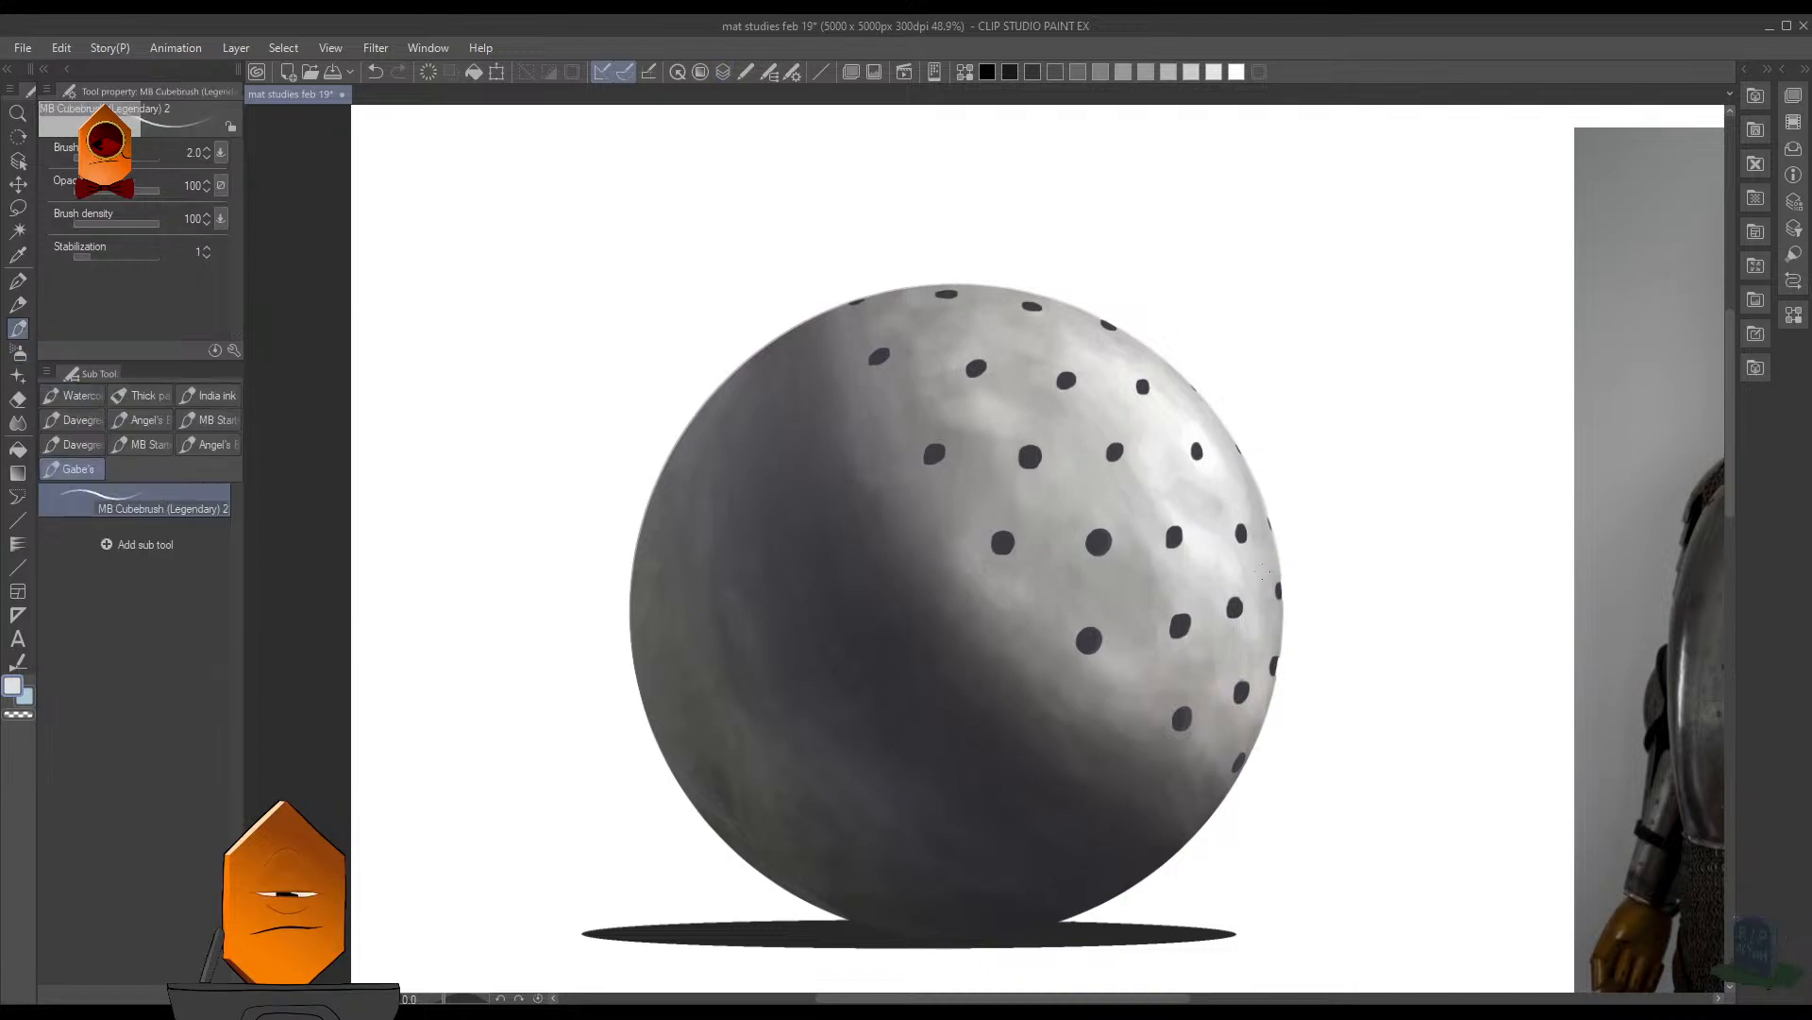
pyautogui.scroll(2, 1268, 571)
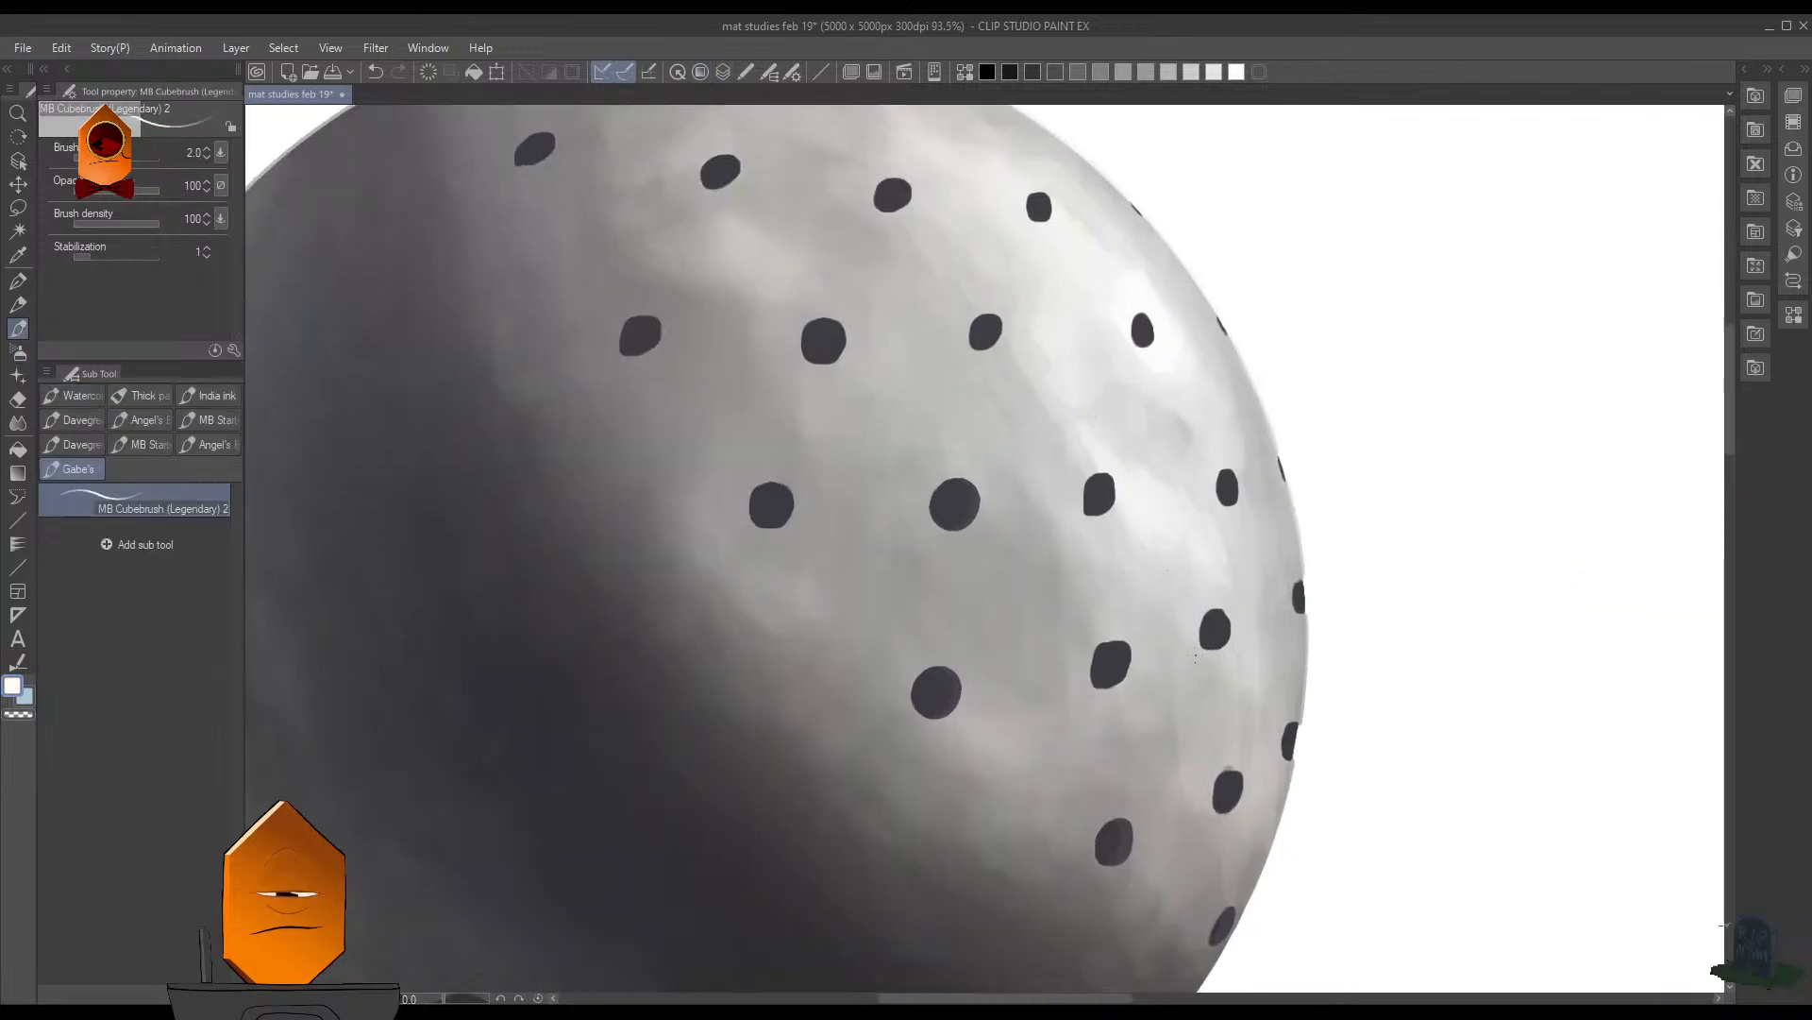
pyautogui.press(']')
pyautogui.press(']')
pyautogui.press(']')
pyautogui.press(']')
pyautogui.press(']')
pyautogui.press(']')
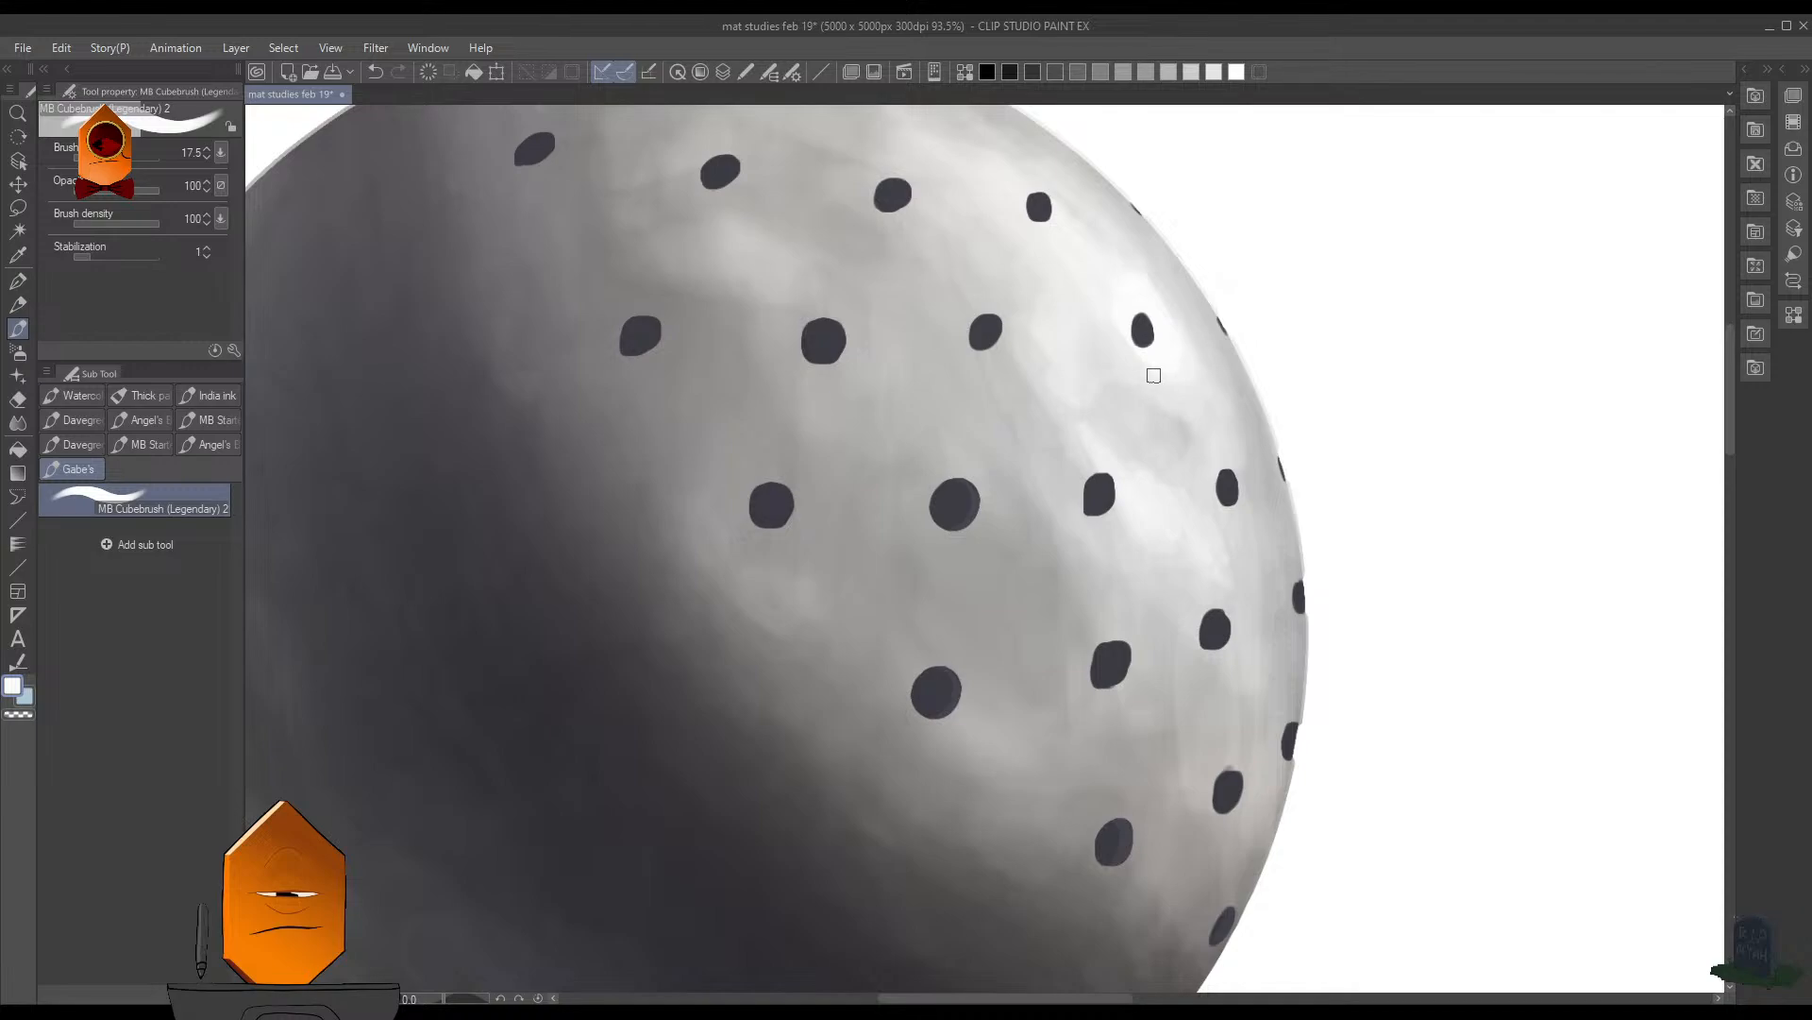
pyautogui.hotkey('ctrl', 's')
# - Examine the perforated sphere beside the armour reference, close up and from a distance, to compare how the metal and holes read
pyautogui.moveTo(1337, 363); pyautogui.dragTo(1238, 355)
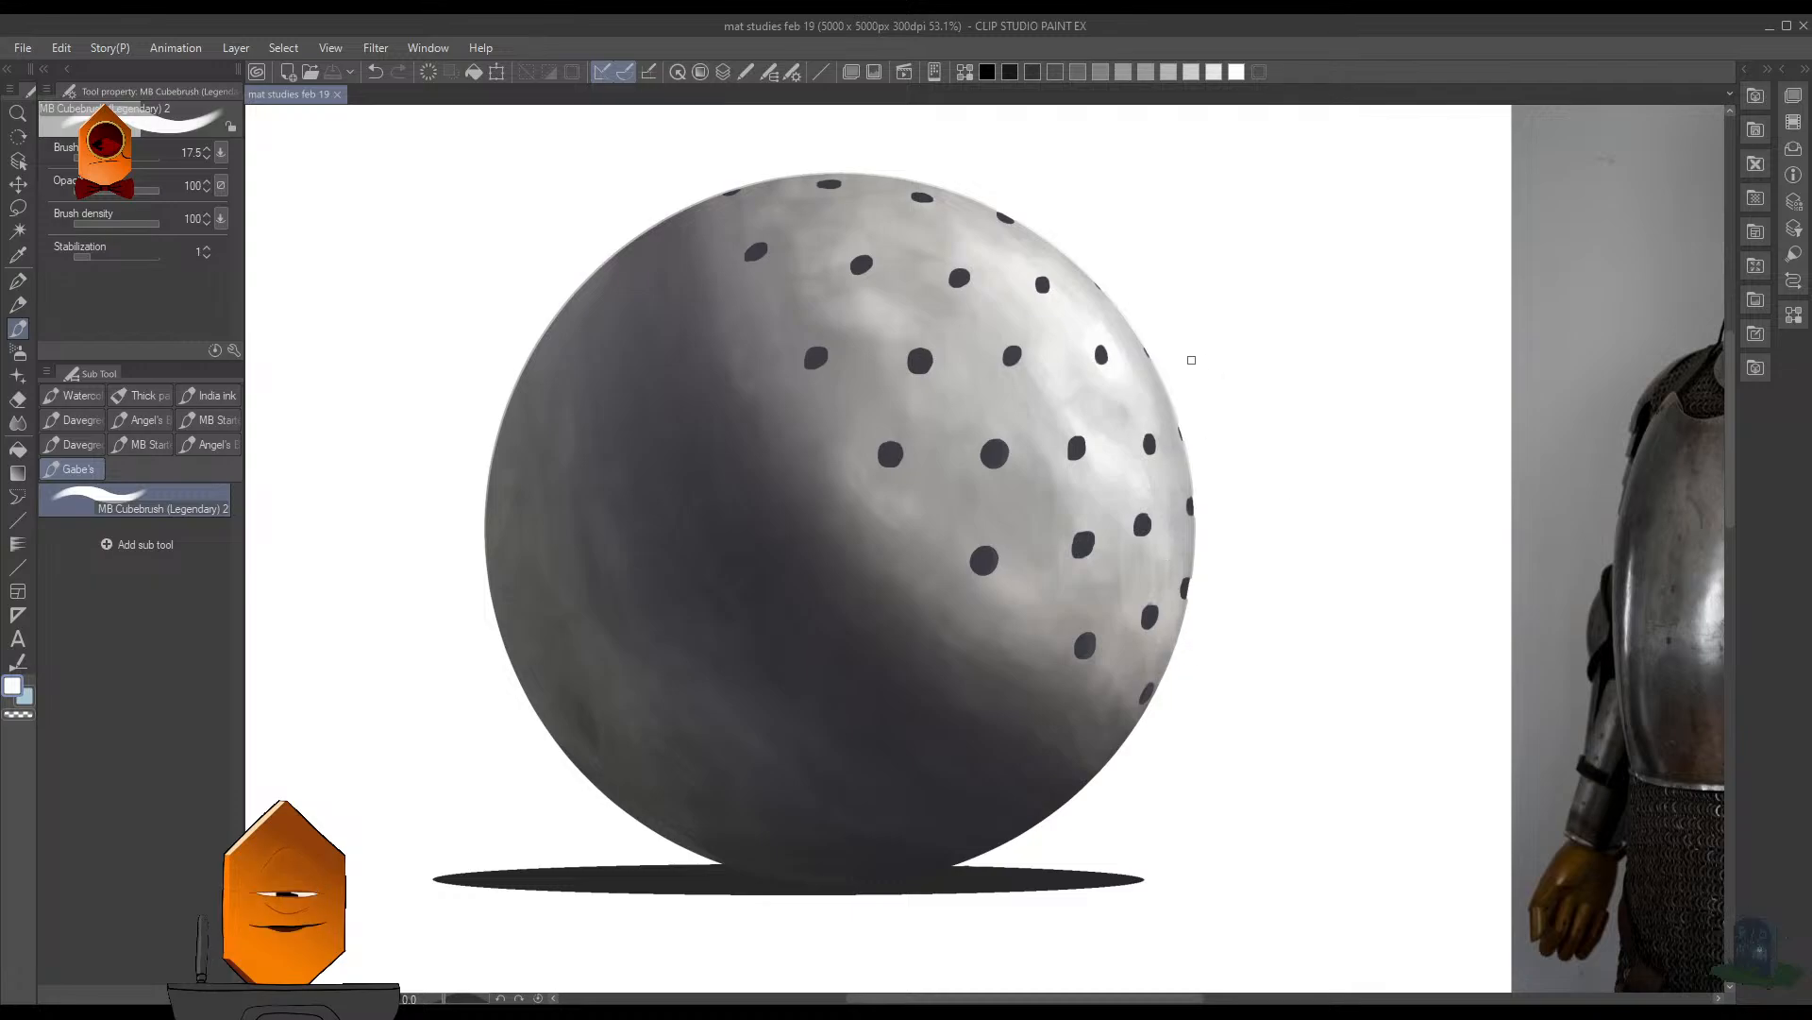
pyautogui.scroll(-6, 1230, 604)
pyautogui.moveTo(1295, 655); pyautogui.dragTo(975, 671)
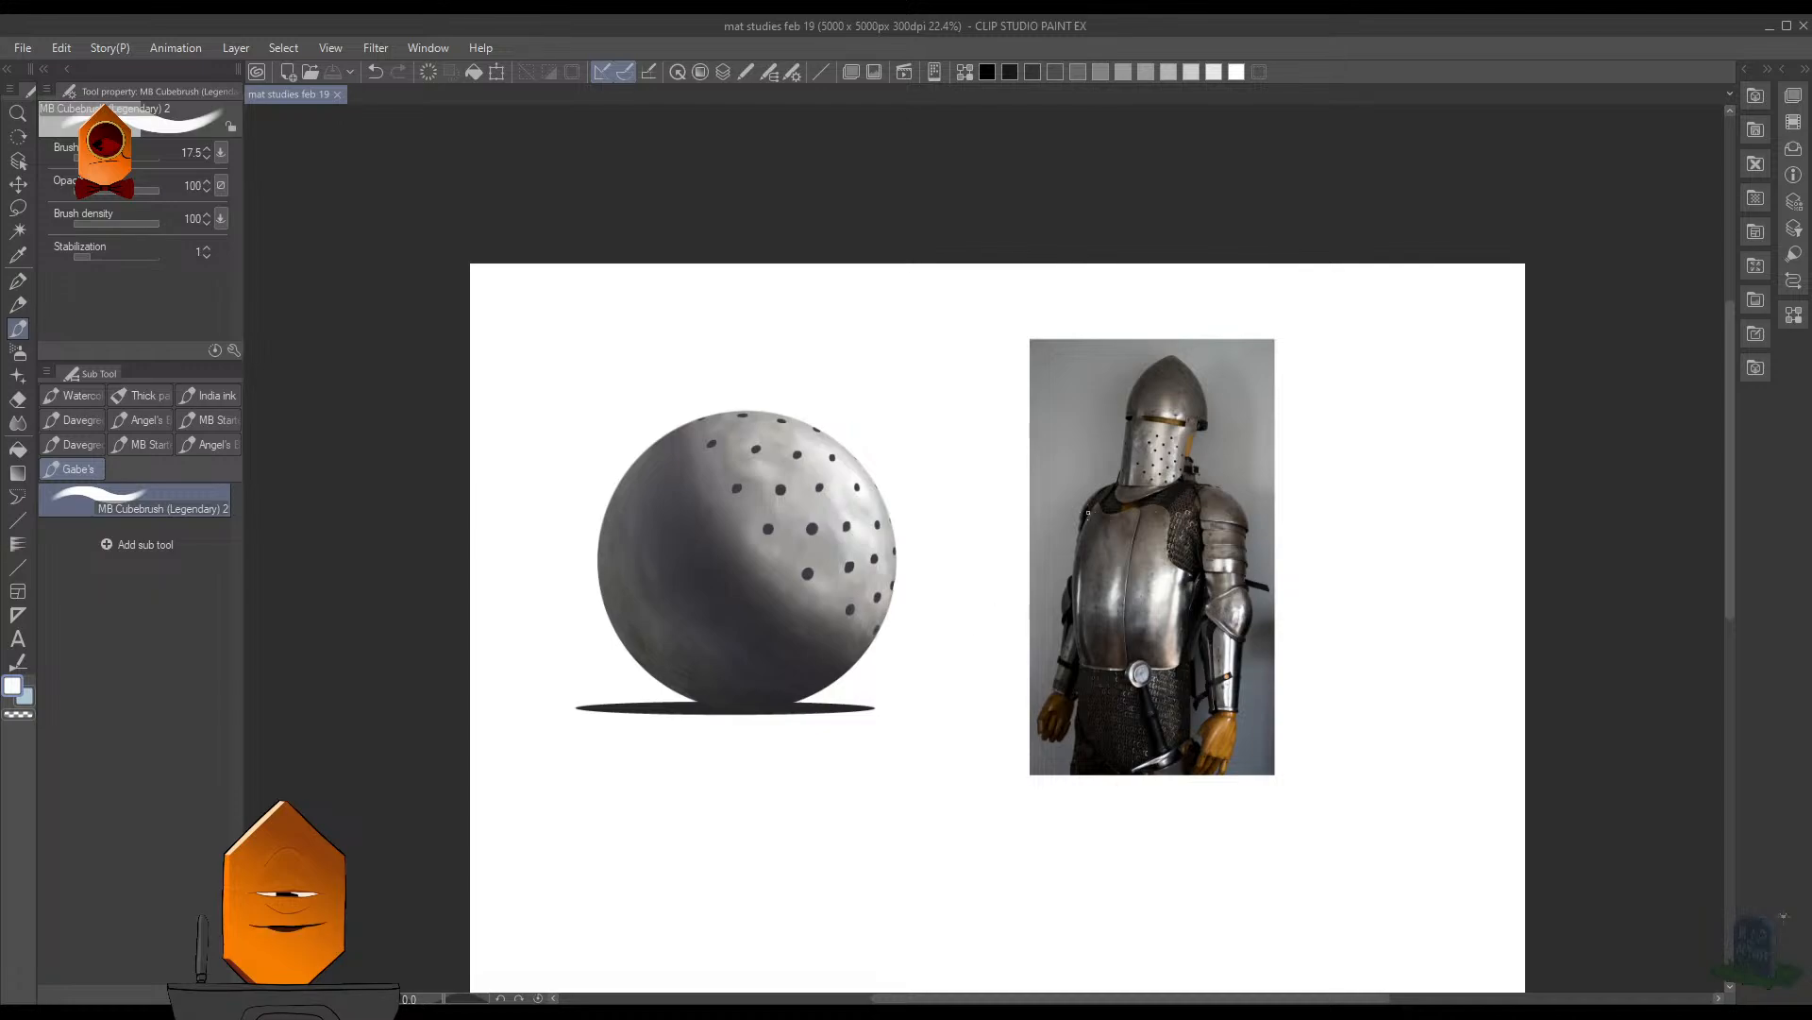
pyautogui.scroll(-3, 1056, 640)
pyautogui.scroll(5, 1054, 577)
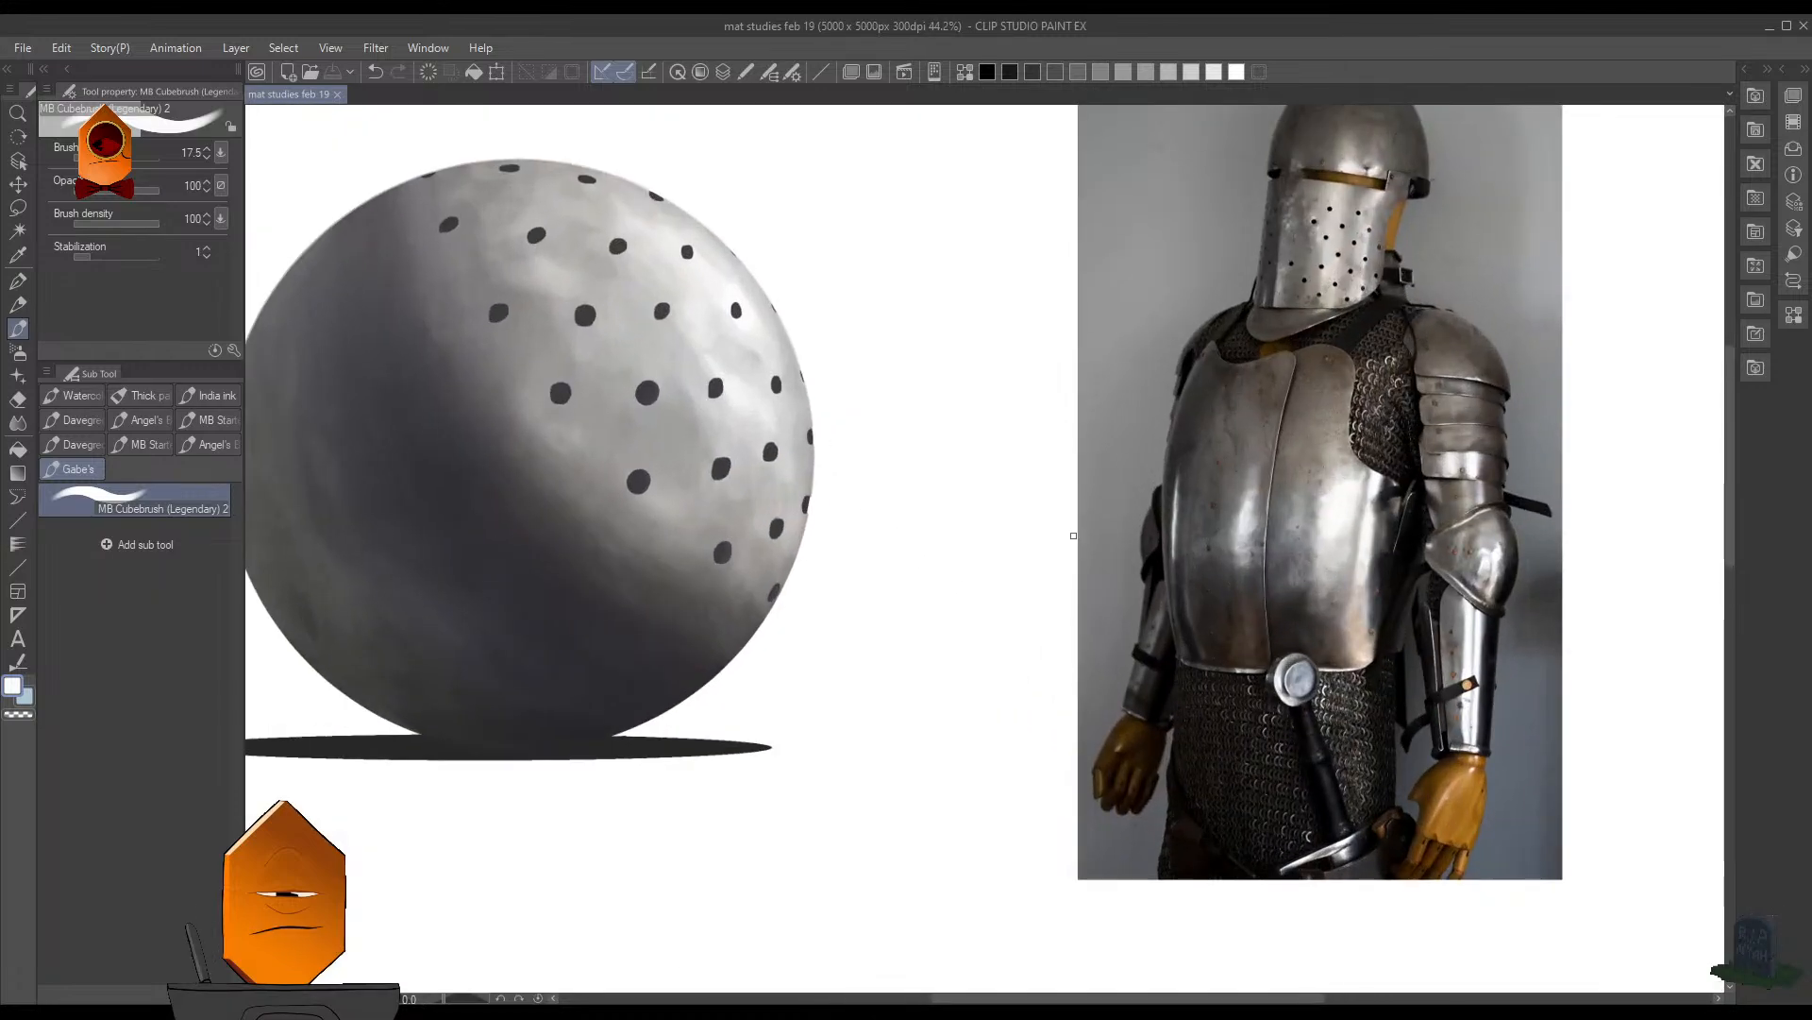
pyautogui.scroll(-4, 1093, 493)
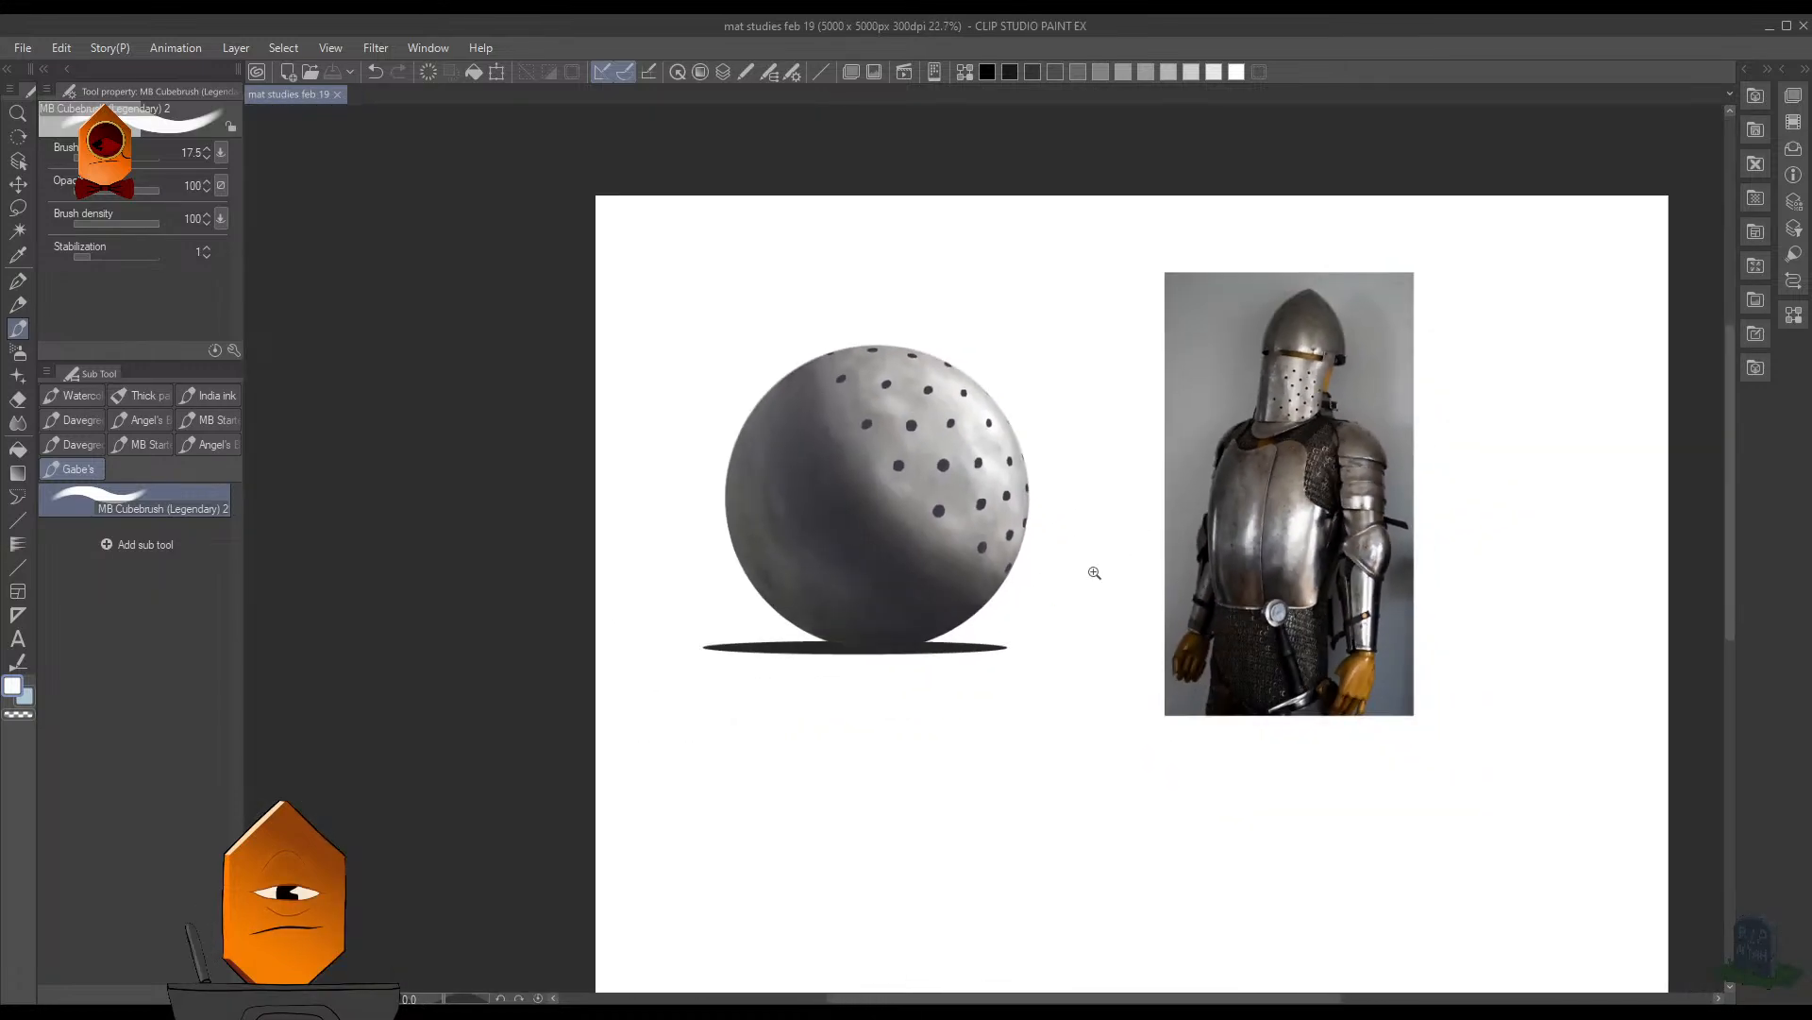
pyautogui.click(1288, 268)
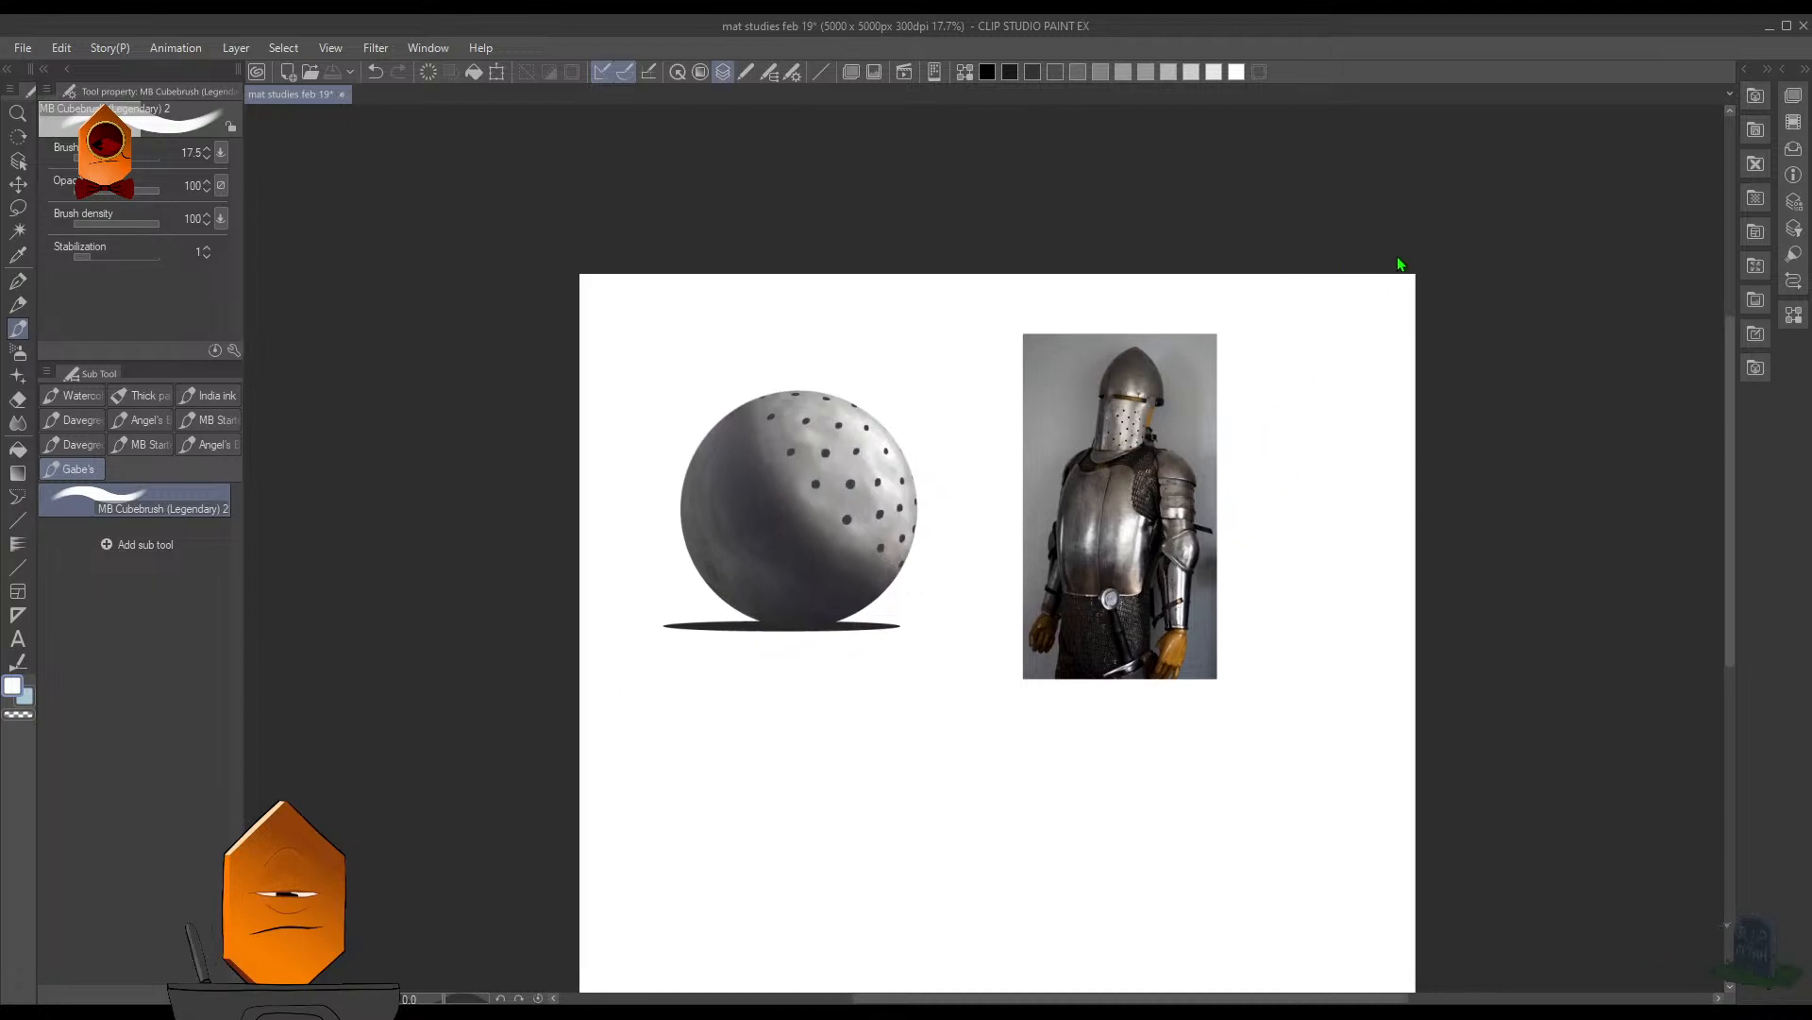
pyautogui.scroll(6, 977, 511)
pyautogui.moveTo(919, 432); pyautogui.dragTo(1594, 405)
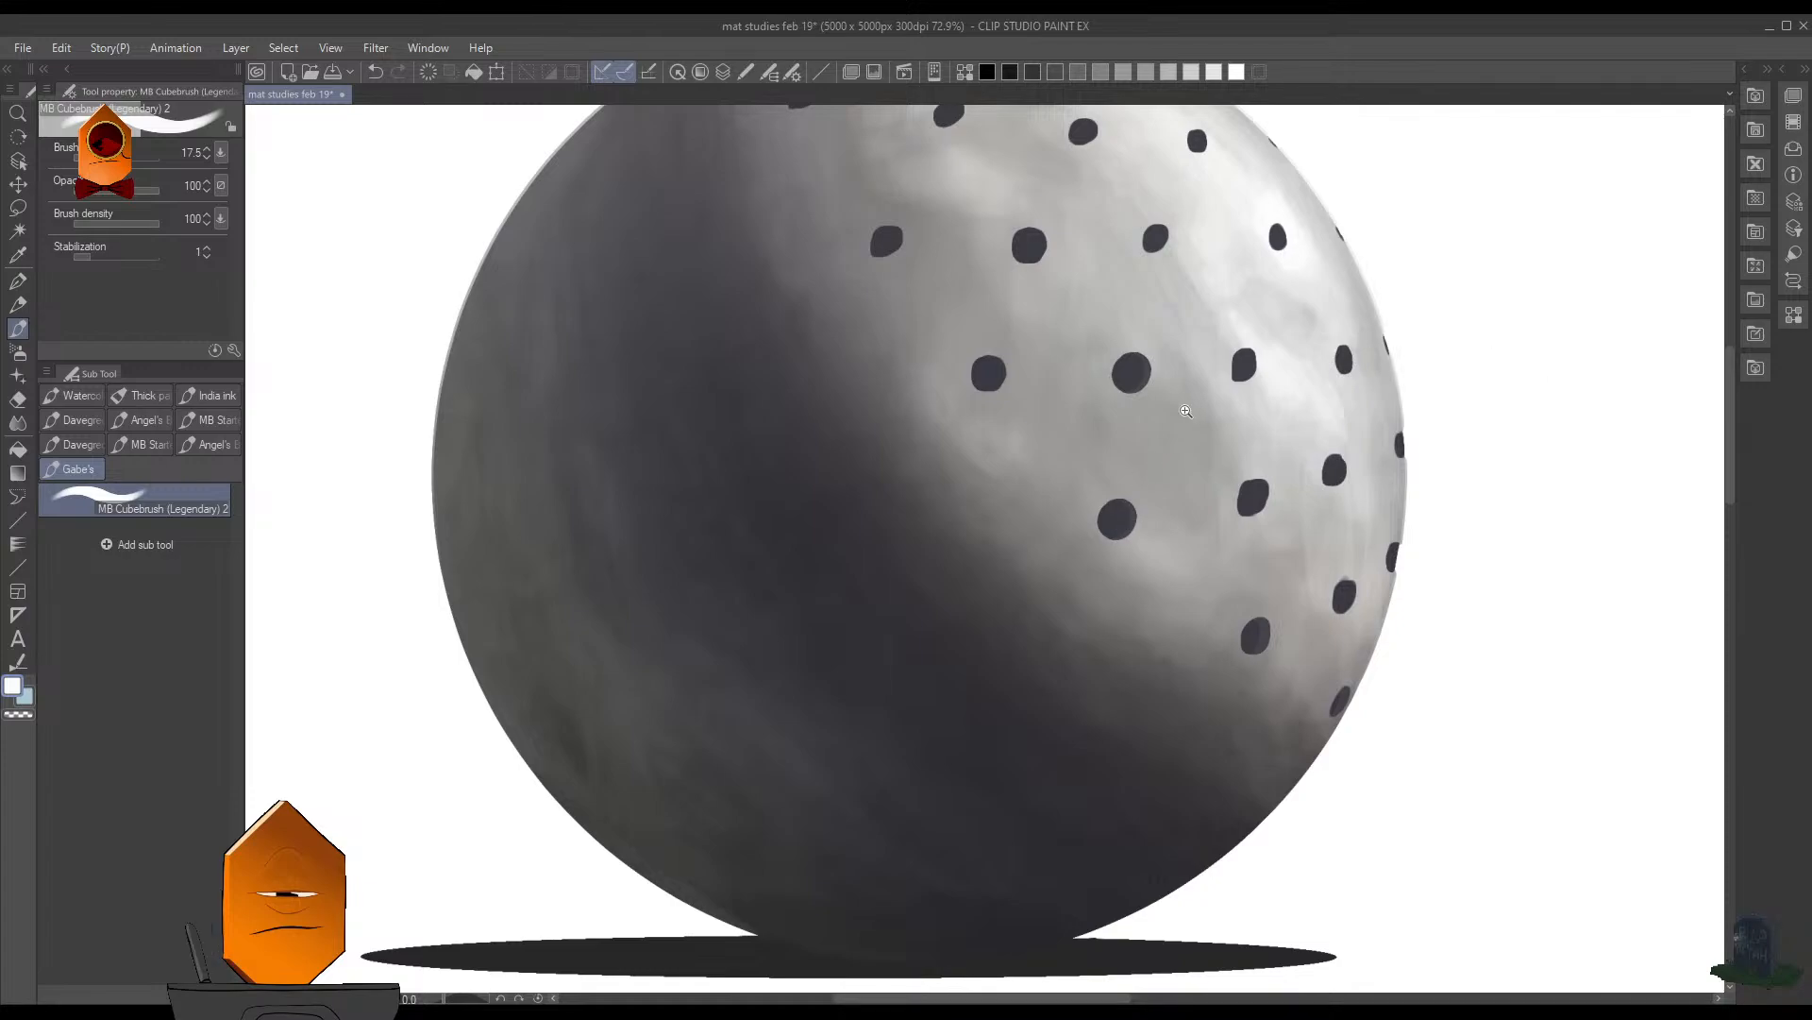
# - Try painting a white highlight along the lower-left edge of the large central hole at brush sizes 7 and 10, undoing the strokes
pyautogui.moveTo(1186, 412); pyautogui.dragTo(1246, 382)
pyautogui.moveTo(1201, 375)
pyautogui.mouseDown()
pyautogui.moveTo(1136, 614)
pyautogui.moveTo(1124, 604)
pyautogui.mouseUp()
pyautogui.press('[')
pyautogui.press('[')
pyautogui.press('[')
pyautogui.press('[')
pyautogui.press('[')
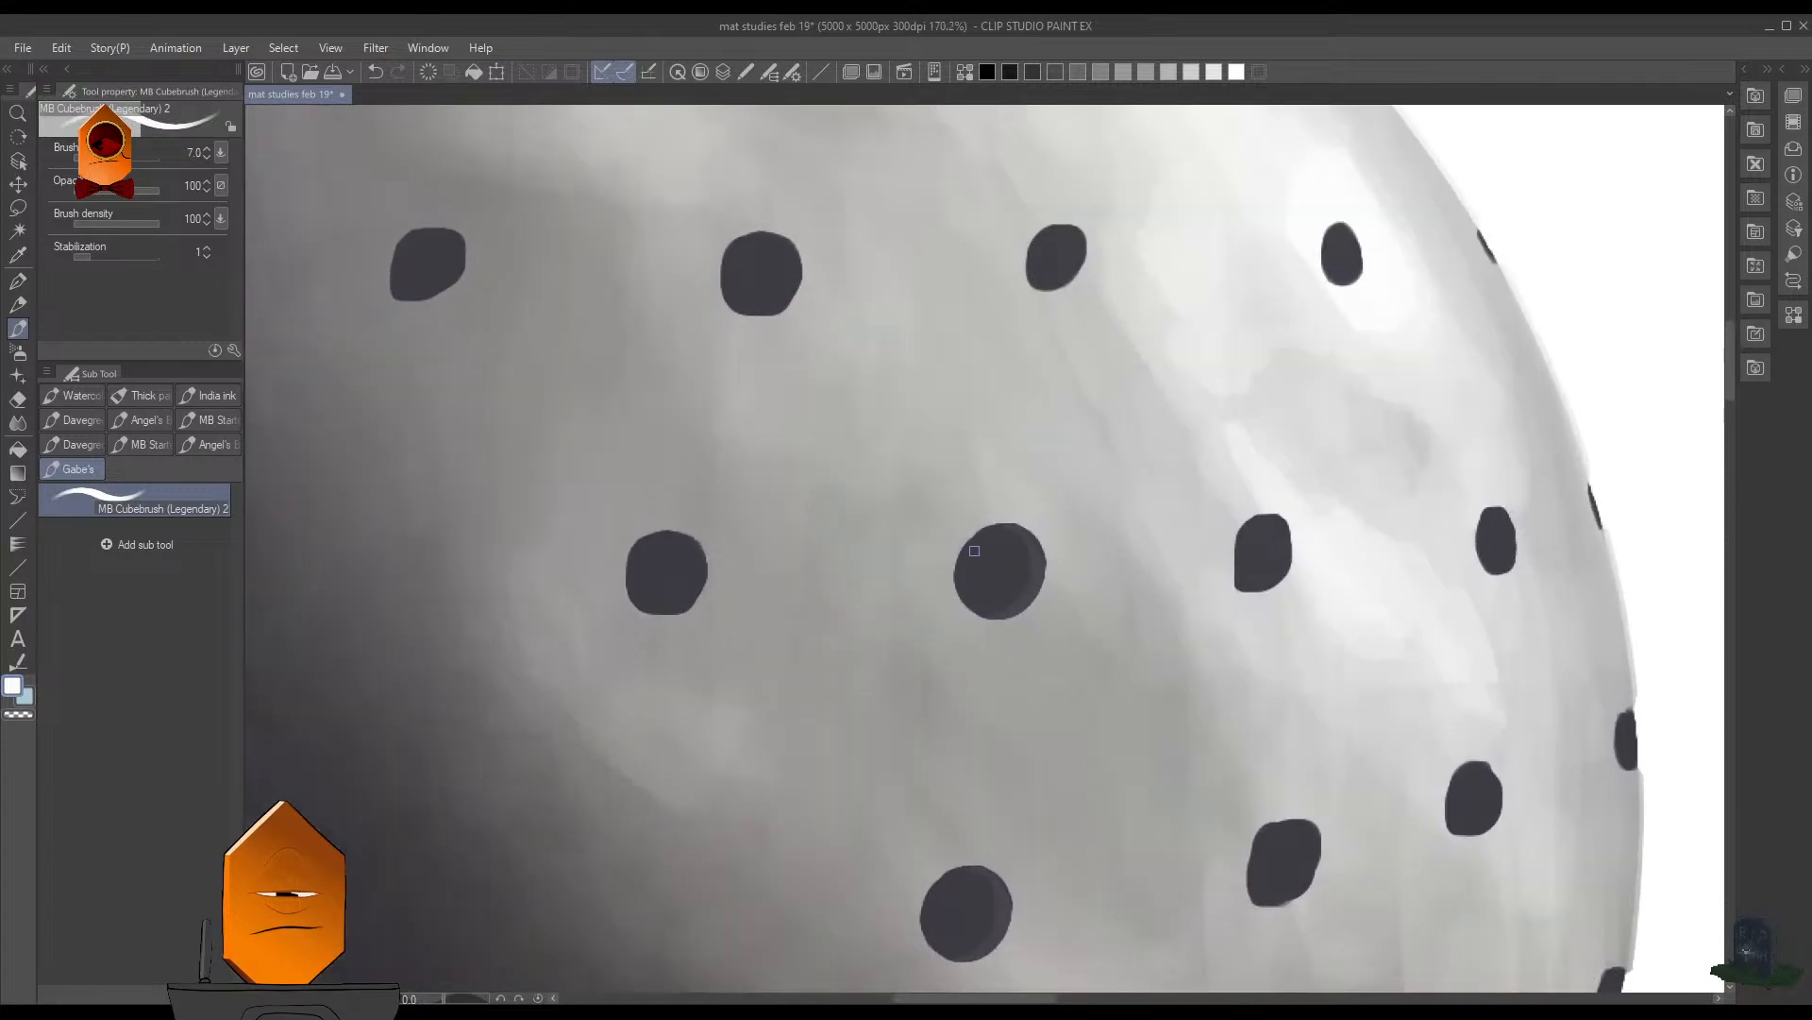
pyautogui.moveTo(945, 594); pyautogui.dragTo(968, 540)
pyautogui.hotkey('ctrl', 'z')
pyautogui.press(']')
pyautogui.press(']')
pyautogui.hotkey('ctrl', 'z')
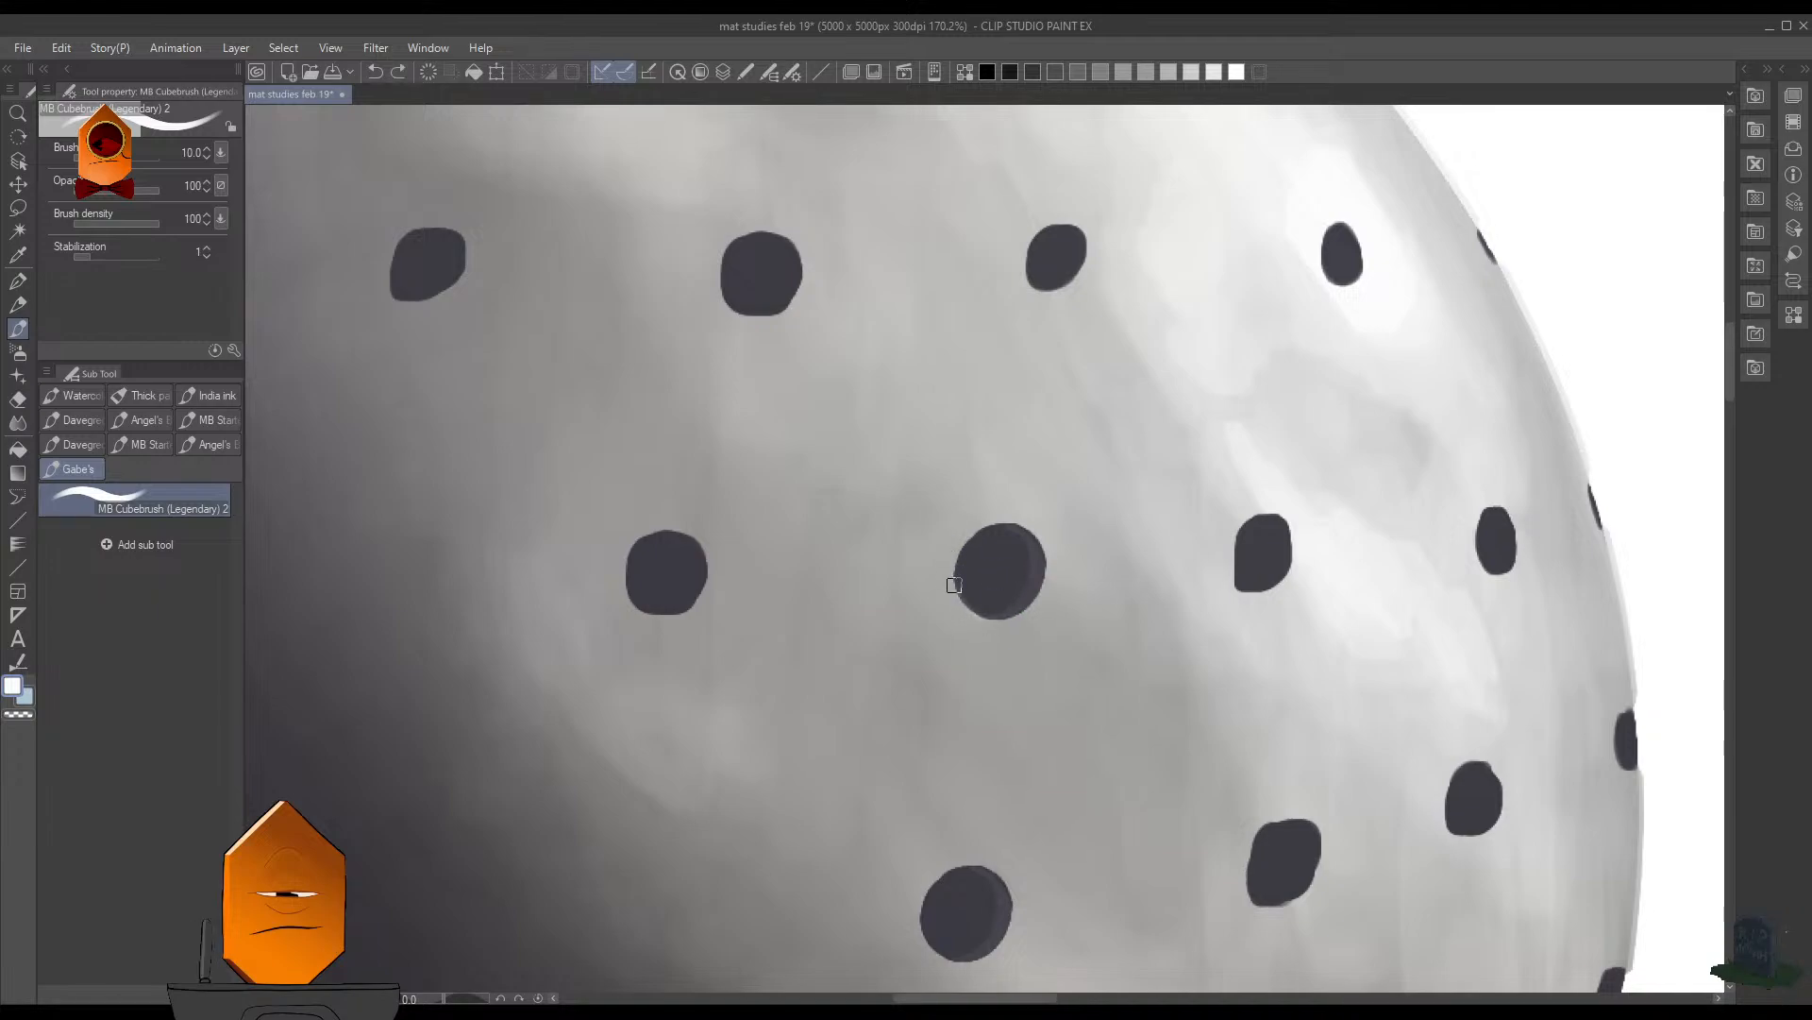
# - Paint white crescent highlights on the lower-left edges of the central hole, its left neighbour and the leftmost hole one row up at brush size 9
pyautogui.moveTo(1059, 424)
pyautogui.mouseDown()
pyautogui.moveTo(1087, 575)
pyautogui.moveTo(1039, 575)
pyautogui.mouseUp()
pyautogui.moveTo(1007, 717); pyautogui.dragTo(953, 614)
pyautogui.press('[')
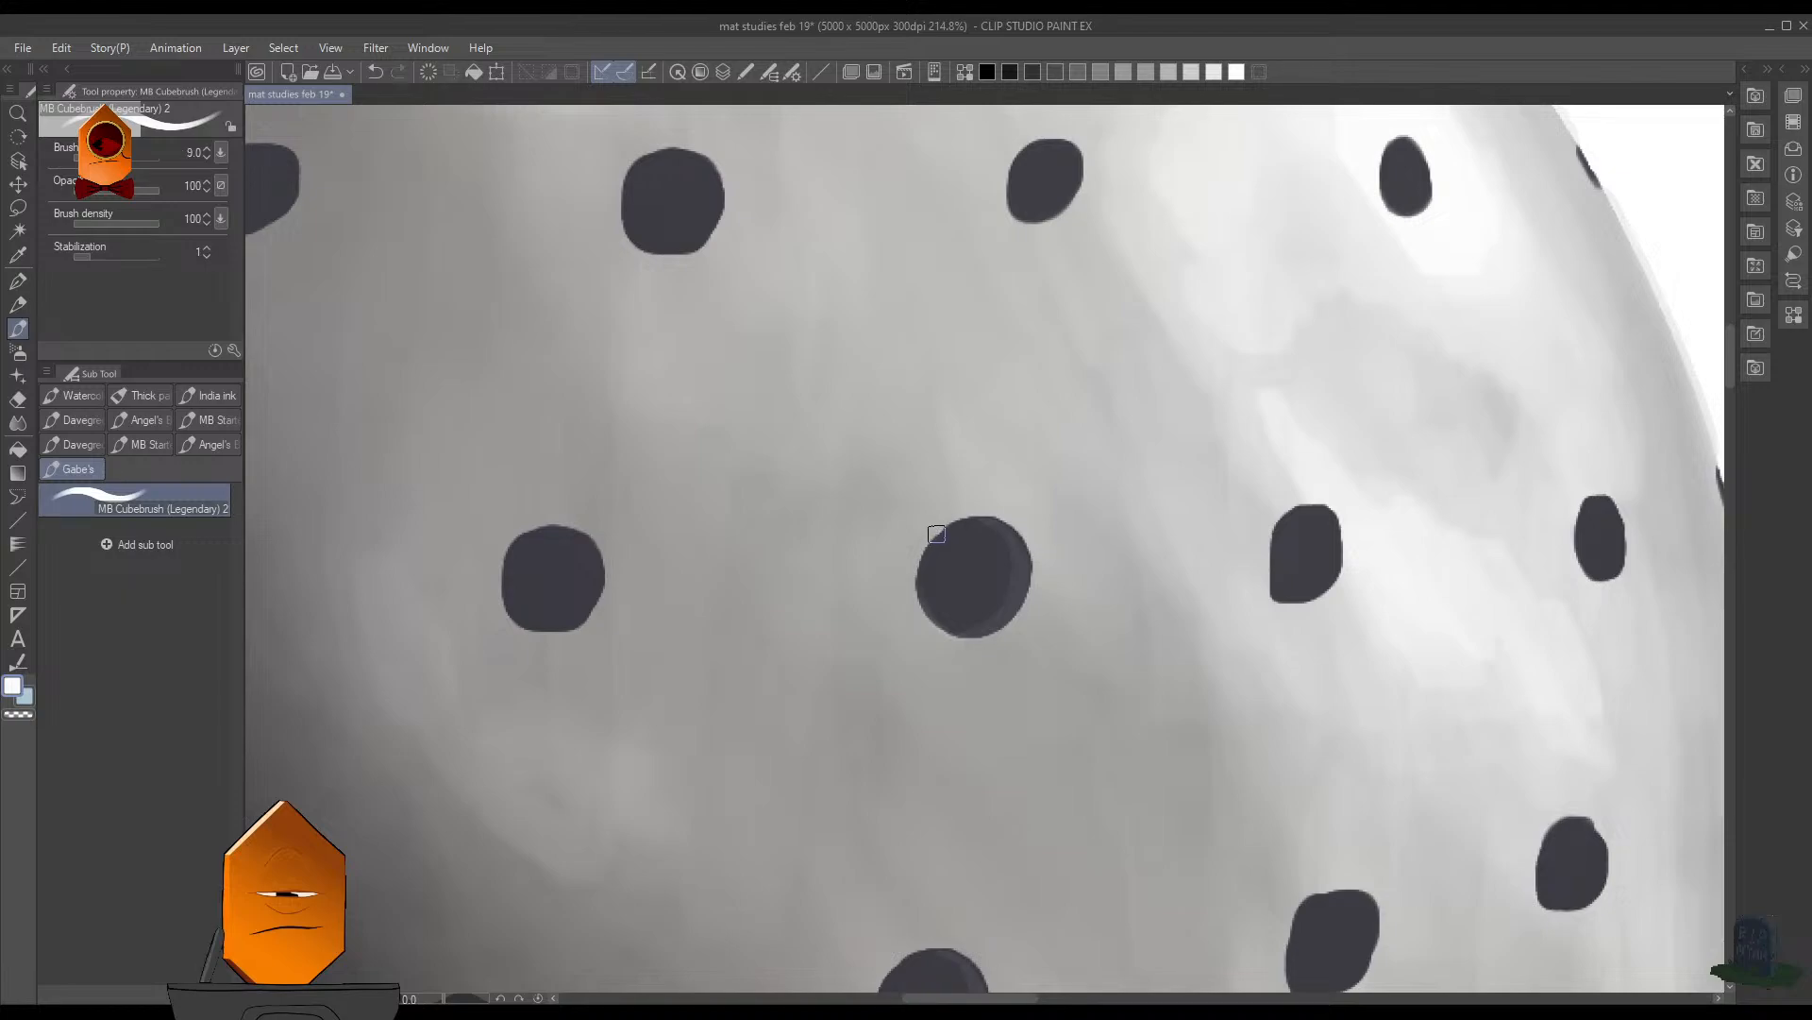
pyautogui.moveTo(976, 627); pyautogui.dragTo(1162, 524)
pyautogui.moveTo(970, 441)
pyautogui.mouseDown()
pyautogui.moveTo(1181, 490)
pyautogui.moveTo(1444, 518)
pyautogui.mouseUp()
pyautogui.moveTo(1050, 359); pyautogui.dragTo(1005, 551)
pyautogui.moveTo(824, 341); pyautogui.dragTo(877, 392)
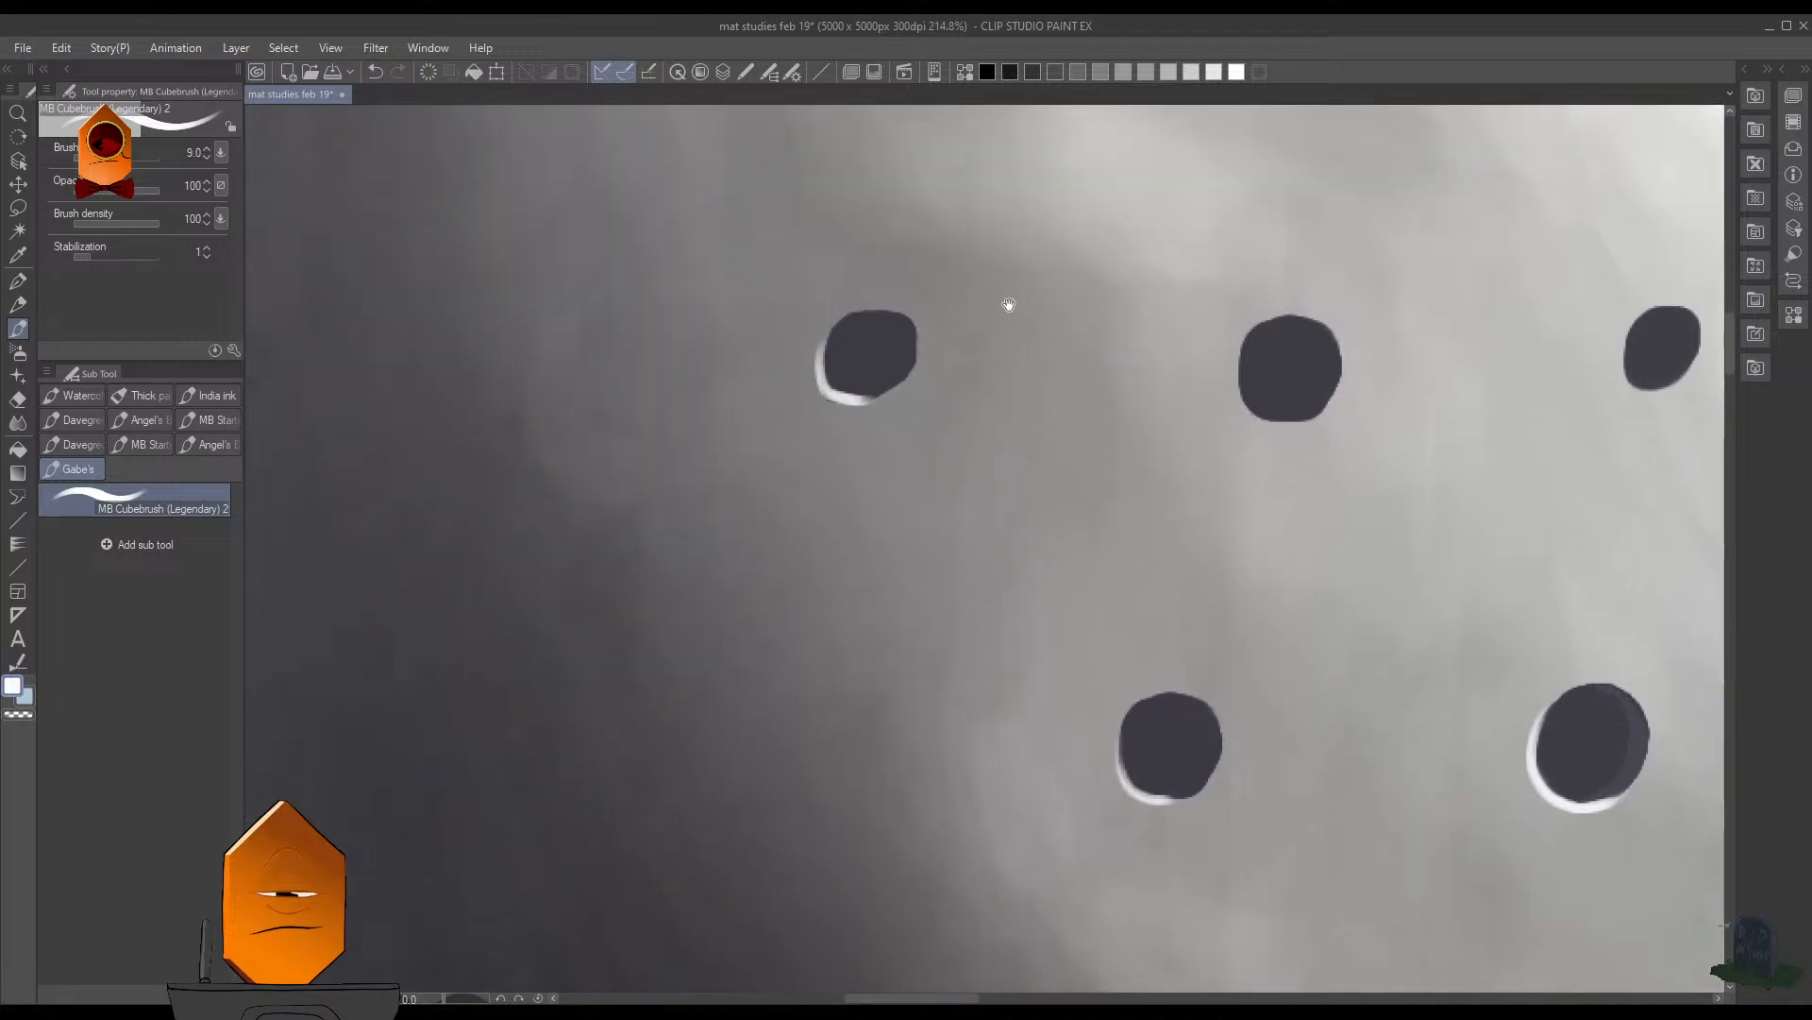
# - Paint a short white highlight on the lower-left edge of the oval hole near the upper shadow boundary, undoing and redrawing the stroke
pyautogui.moveTo(1007, 299); pyautogui.dragTo(866, 514)
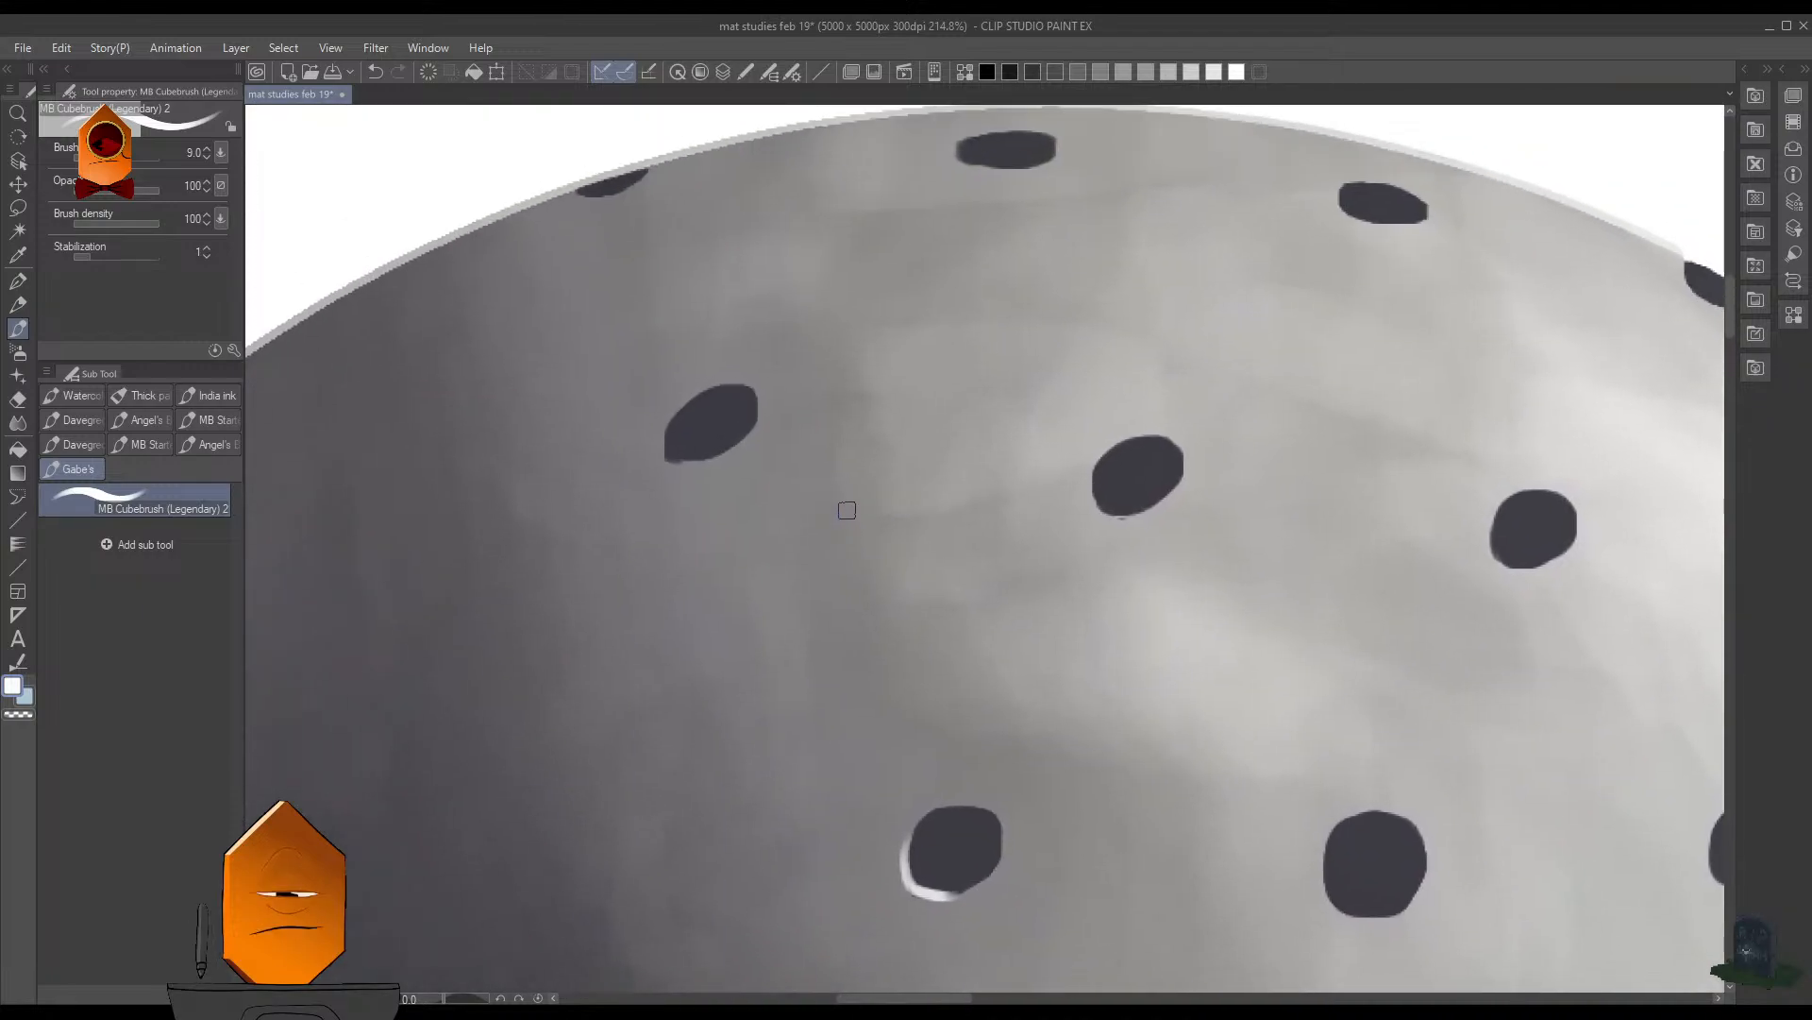
pyautogui.moveTo(890, 428); pyautogui.dragTo(937, 429)
pyautogui.moveTo(715, 431)
pyautogui.mouseDown()
pyautogui.moveTo(765, 456)
pyautogui.moveTo(806, 425)
pyautogui.moveTo(784, 467)
pyautogui.moveTo(732, 455)
pyautogui.mouseUp()
pyautogui.hotkey('ctrl', 'z')
pyautogui.hotkey('ctrl', 'z')
pyautogui.moveTo(866, 316); pyautogui.dragTo(935, 457)
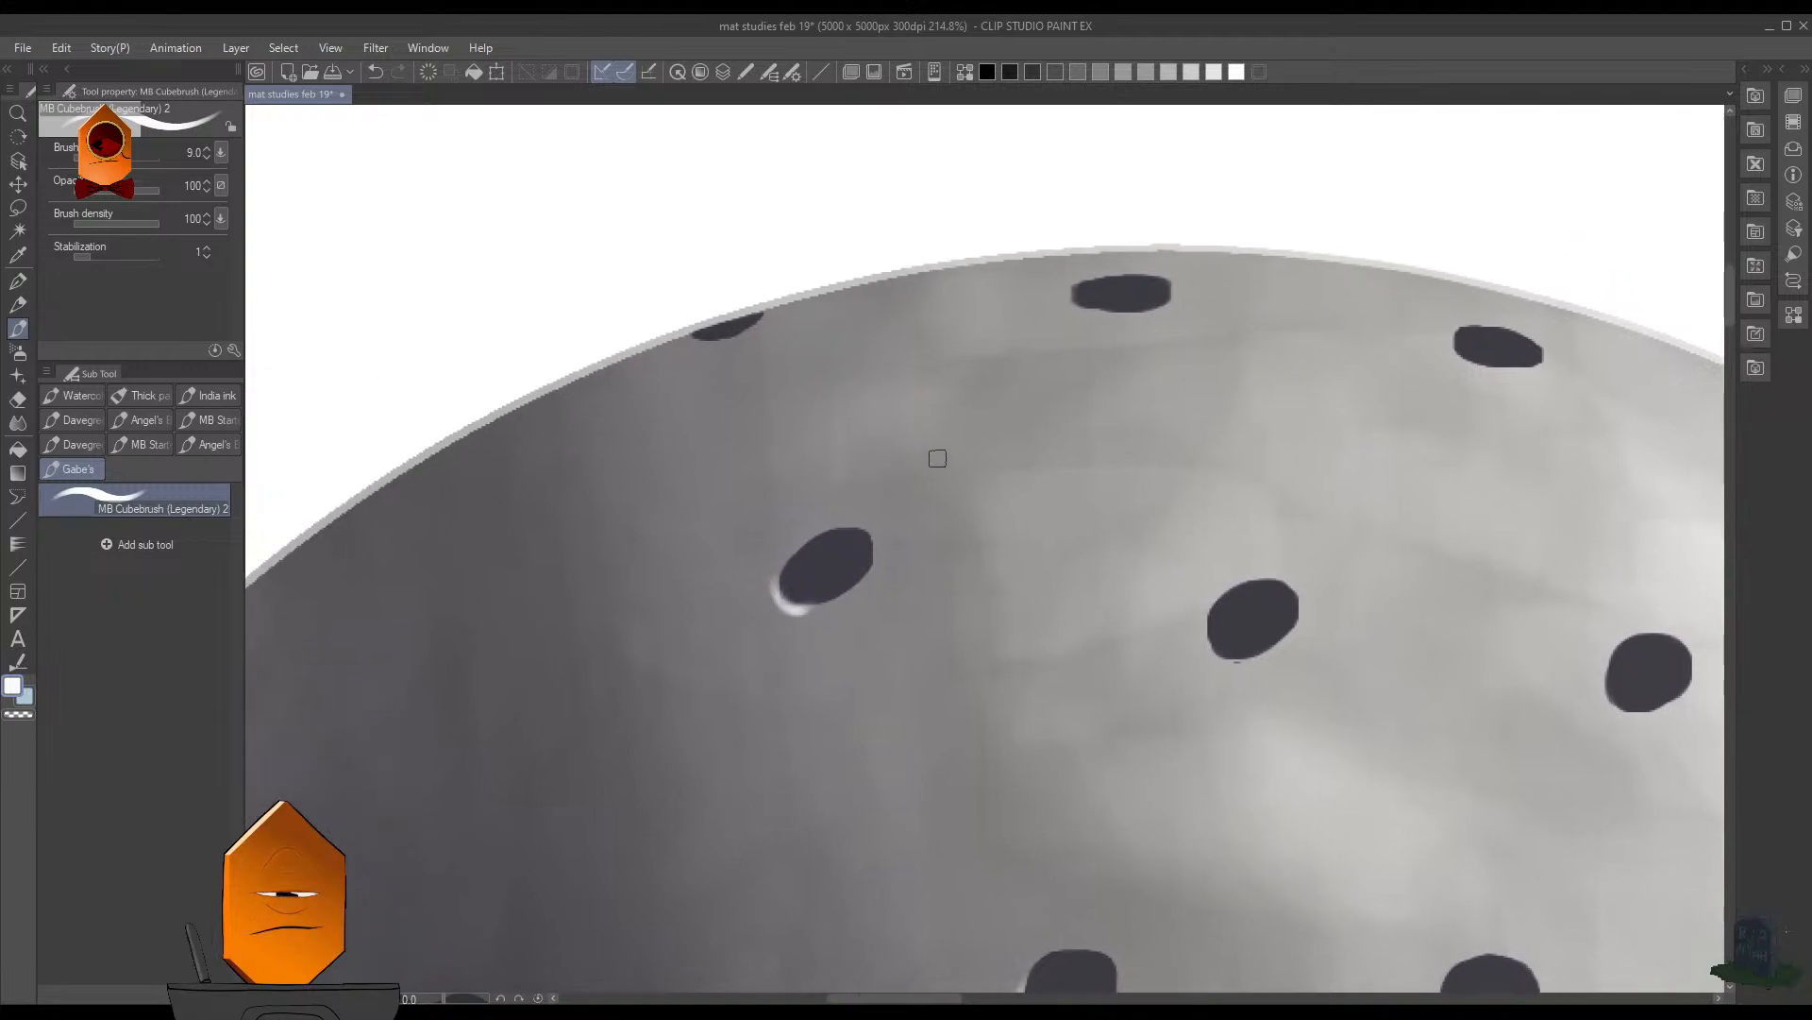
# - Add thin white highlights to the lower-left edges of the flat hole at the sphere's top and the second oval hole in the row below
pyautogui.moveTo(1275, 541); pyautogui.dragTo(943, 540)
pyautogui.moveTo(746, 295); pyautogui.dragTo(766, 308)
pyautogui.moveTo(987, 501); pyautogui.dragTo(935, 464)
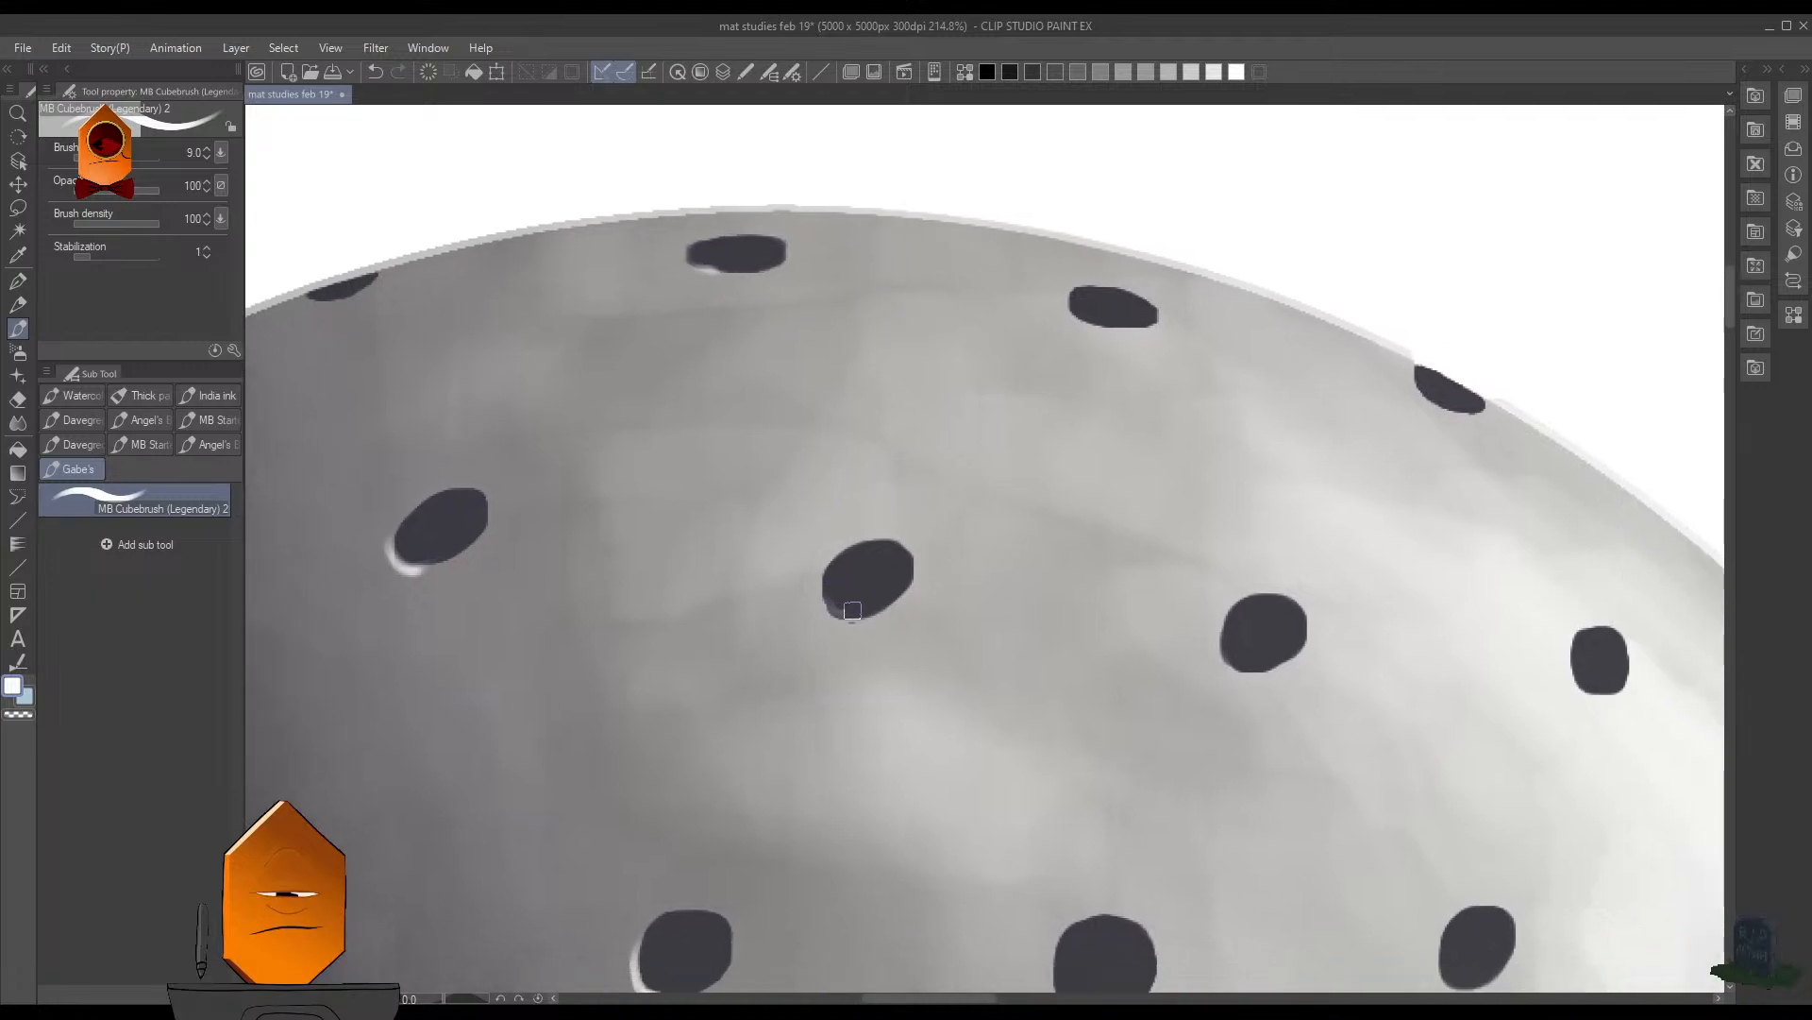
pyautogui.moveTo(821, 600); pyautogui.dragTo(846, 621)
pyautogui.moveTo(822, 601); pyautogui.dragTo(850, 621)
# - Extend the white highlight along the bottom edge of the central hole's left neighbour with a smaller brush and save the file
pyautogui.scroll(-10, 1139, 580)
pyautogui.moveTo(1160, 678); pyautogui.dragTo(1059, 596)
pyautogui.scroll(6, 1058, 597)
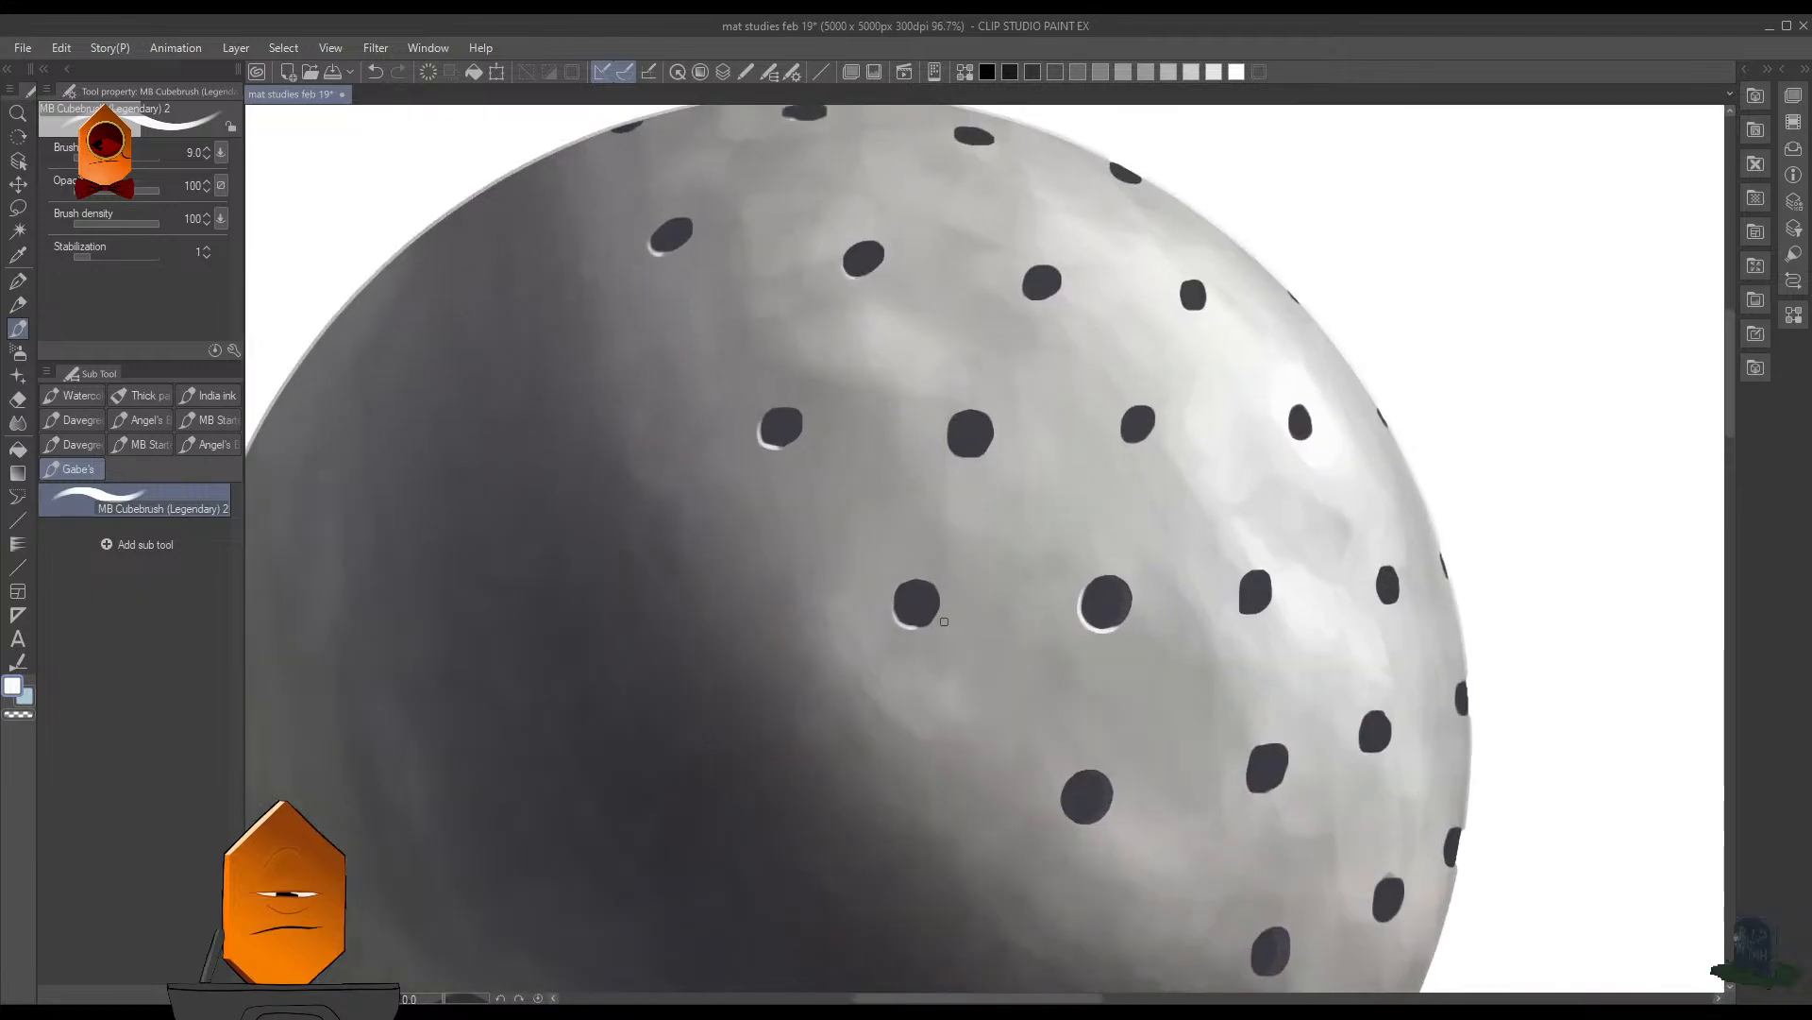
pyautogui.scroll(4, 930, 631)
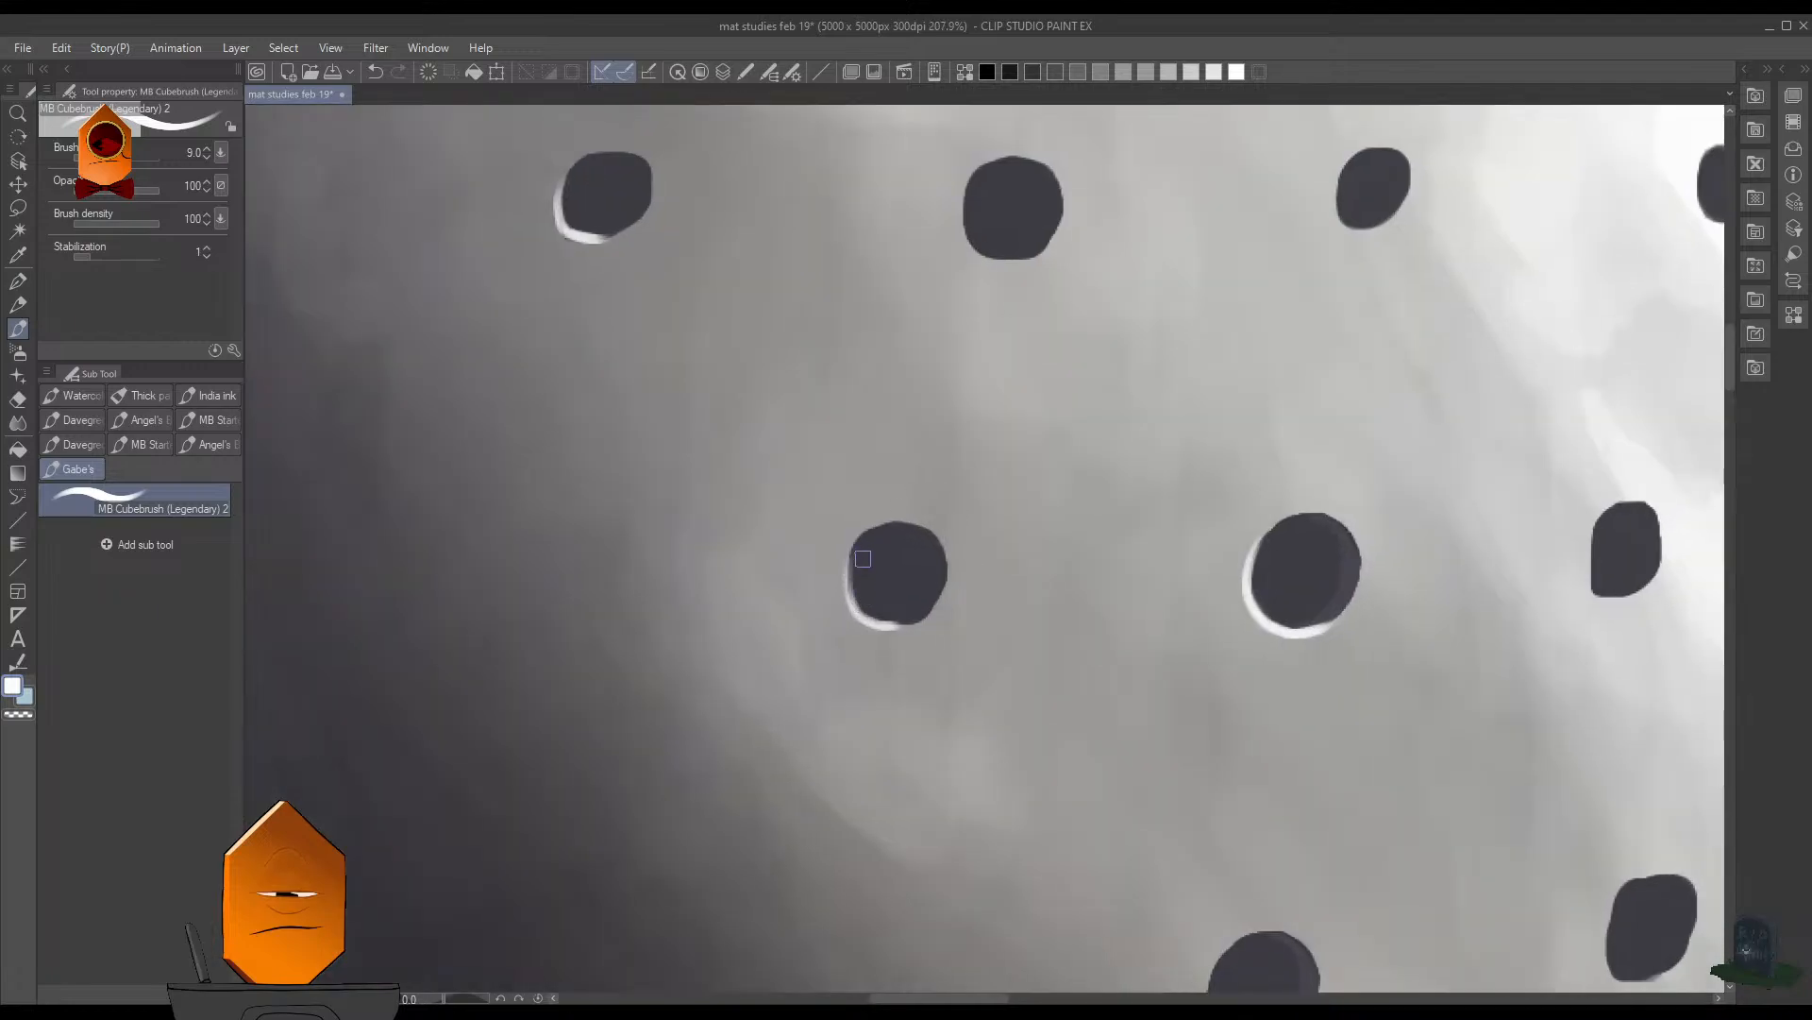
pyautogui.scroll(-2, 1116, 553)
pyautogui.scroll(7, 949, 627)
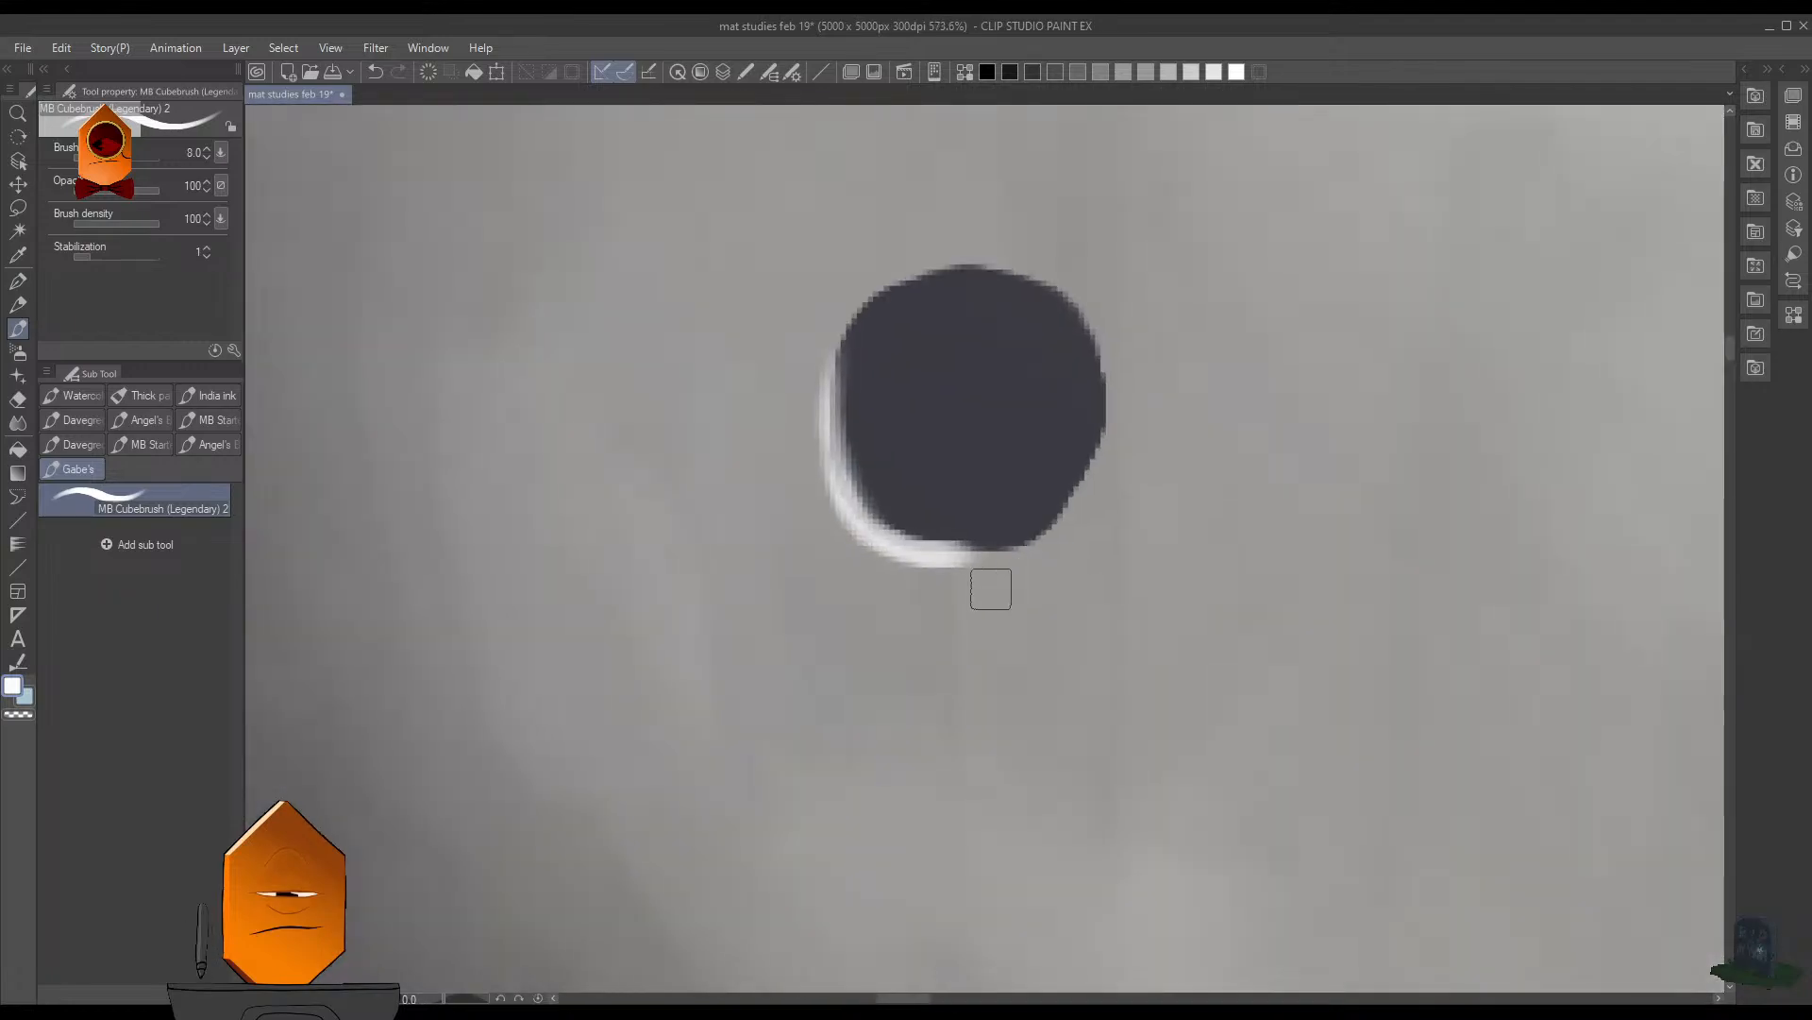
pyautogui.press('[')
pyautogui.moveTo(949, 555); pyautogui.dragTo(1011, 541)
pyautogui.scroll(-10, 1038, 529)
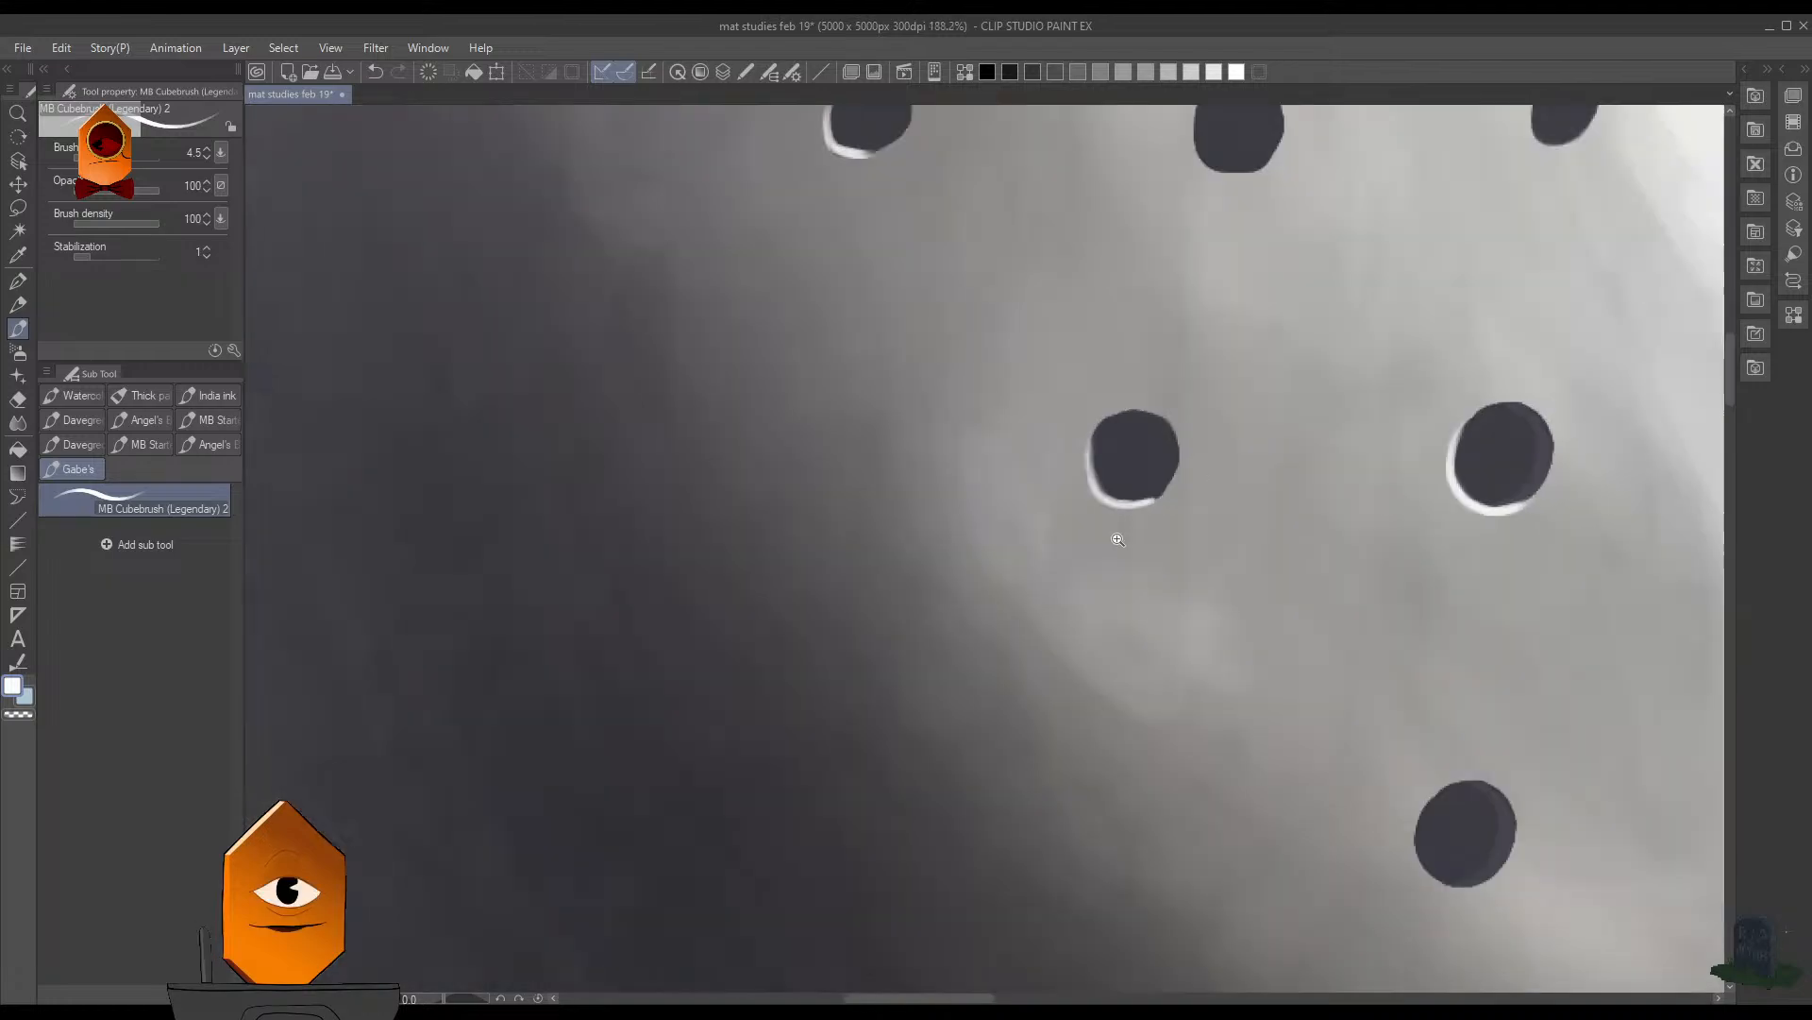
pyautogui.scroll(3, 1116, 428)
pyautogui.scroll(5, 944, 481)
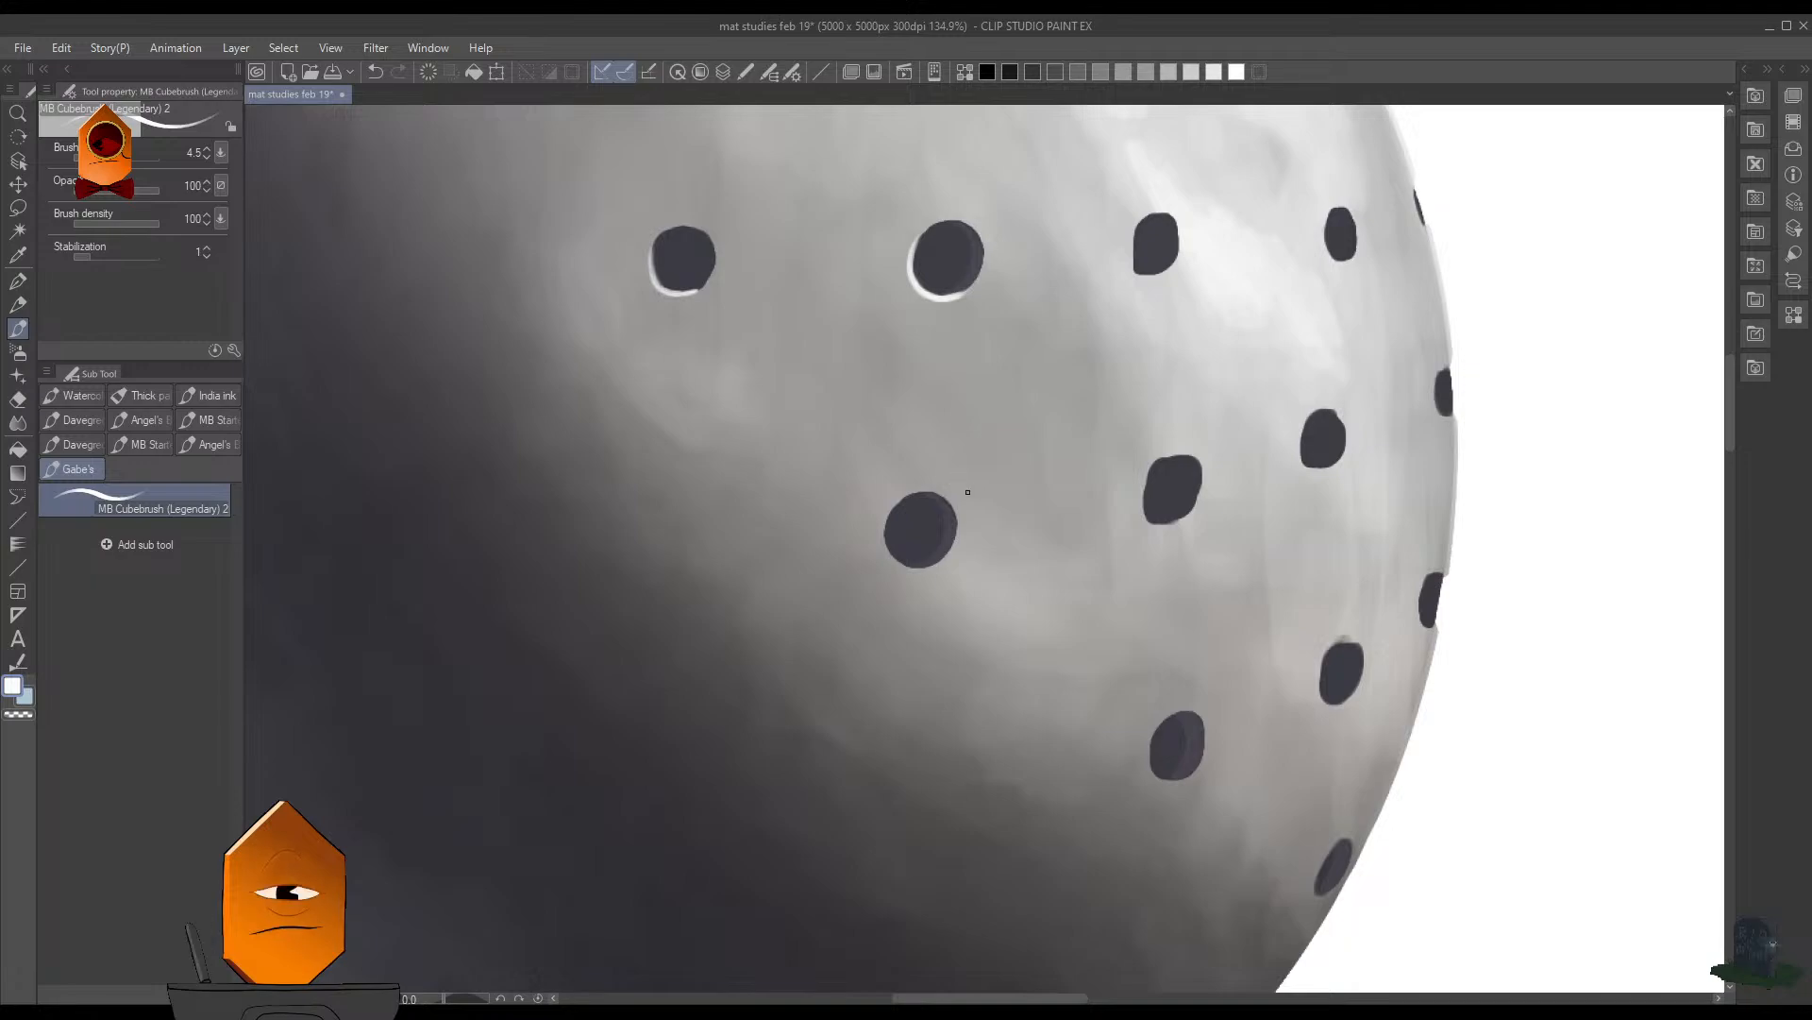
pyautogui.hotkey('ctrl', 's')
# - Paint a white crescent highlight on the lower-left edge of the two-toned hole below the central hole at brush size 6
pyautogui.moveTo(966, 526); pyautogui.dragTo(1024, 526)
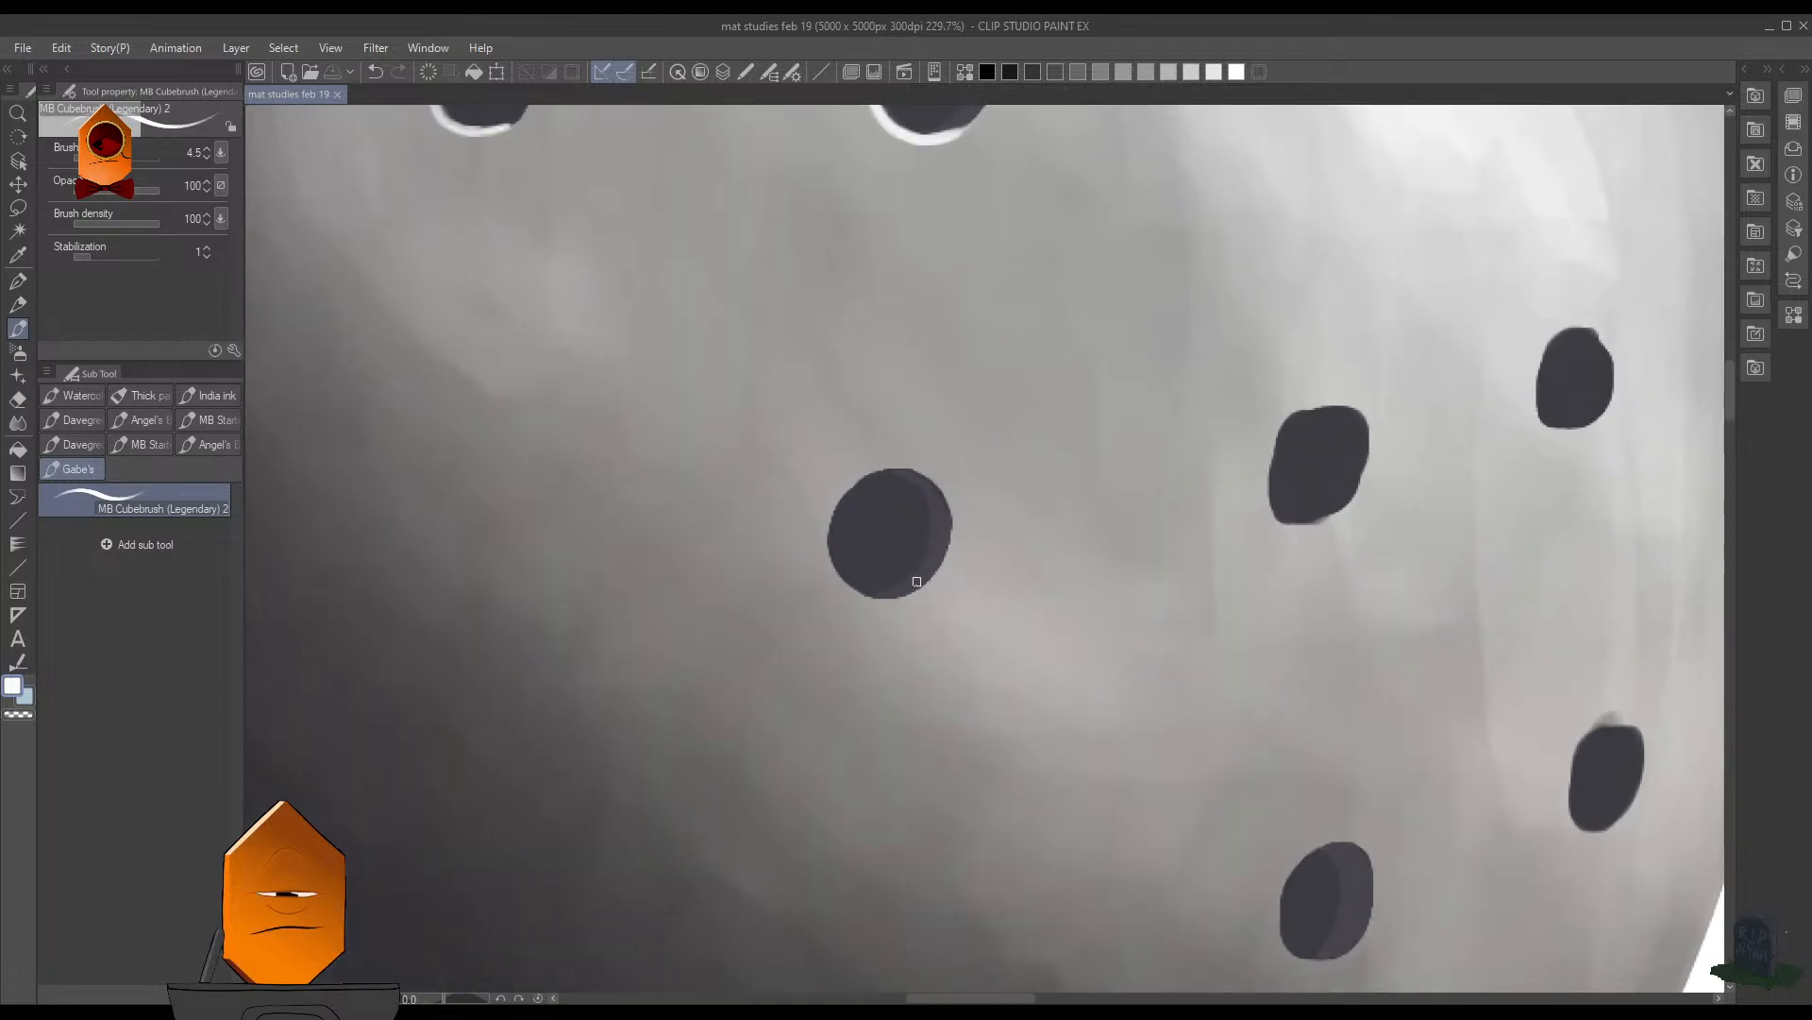
pyautogui.moveTo(915, 579); pyautogui.dragTo(936, 550)
pyautogui.hotkey('ctrl', 'z')
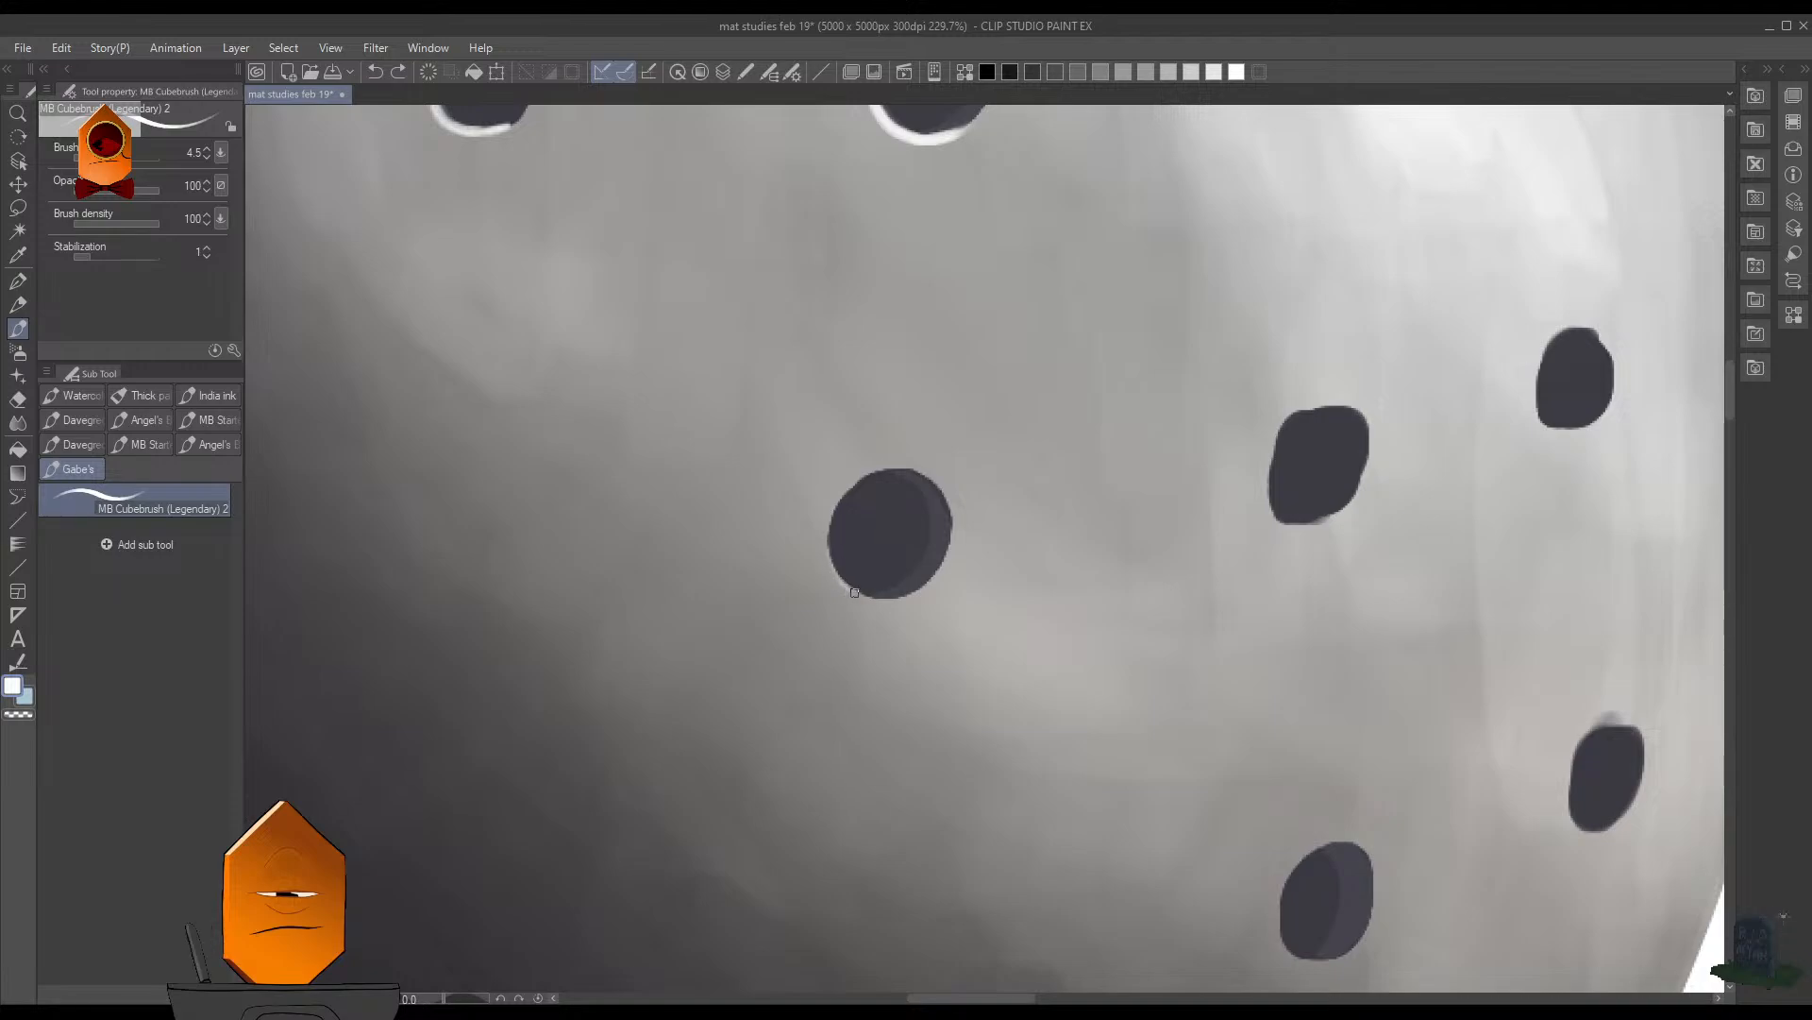
pyautogui.press(']')
pyautogui.press(']')
pyautogui.hotkey('ctrl', 'z')
pyautogui.moveTo(829, 520); pyautogui.dragTo(858, 594)
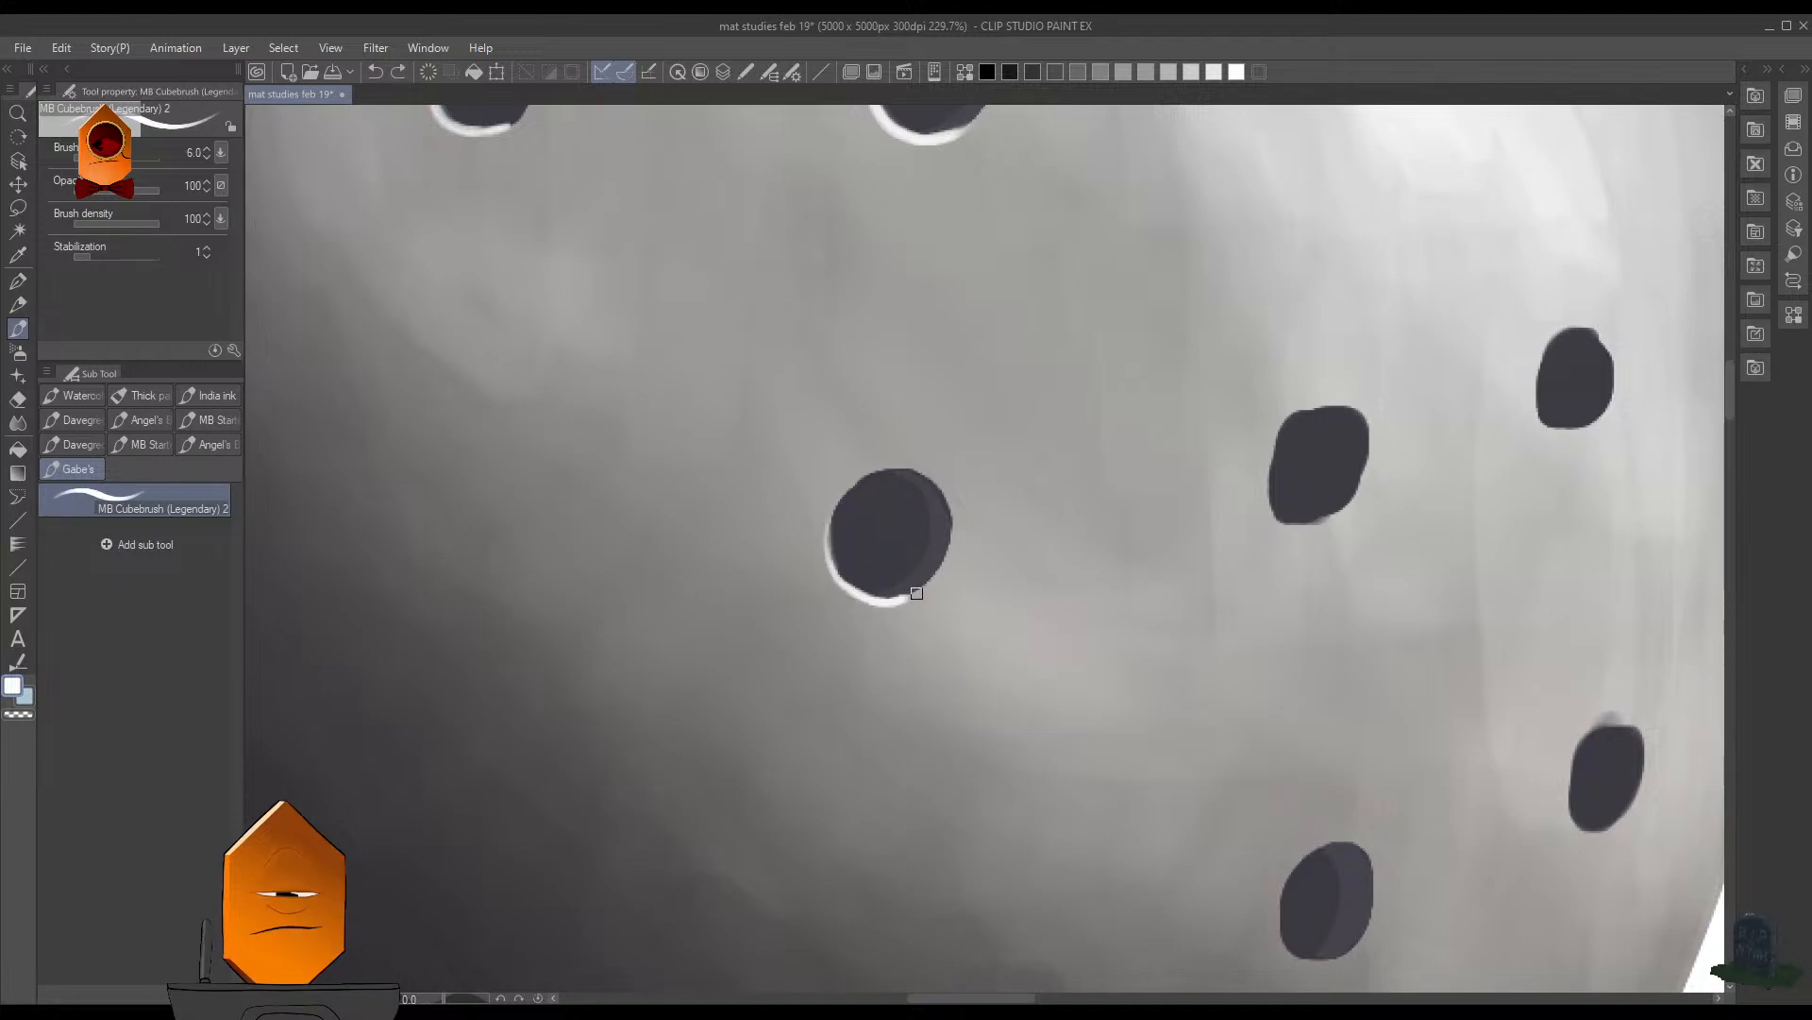
# - Paint a white highlight on the lower-left edge of the next hole to the right in that row
pyautogui.moveTo(1176, 722); pyautogui.dragTo(752, 755)
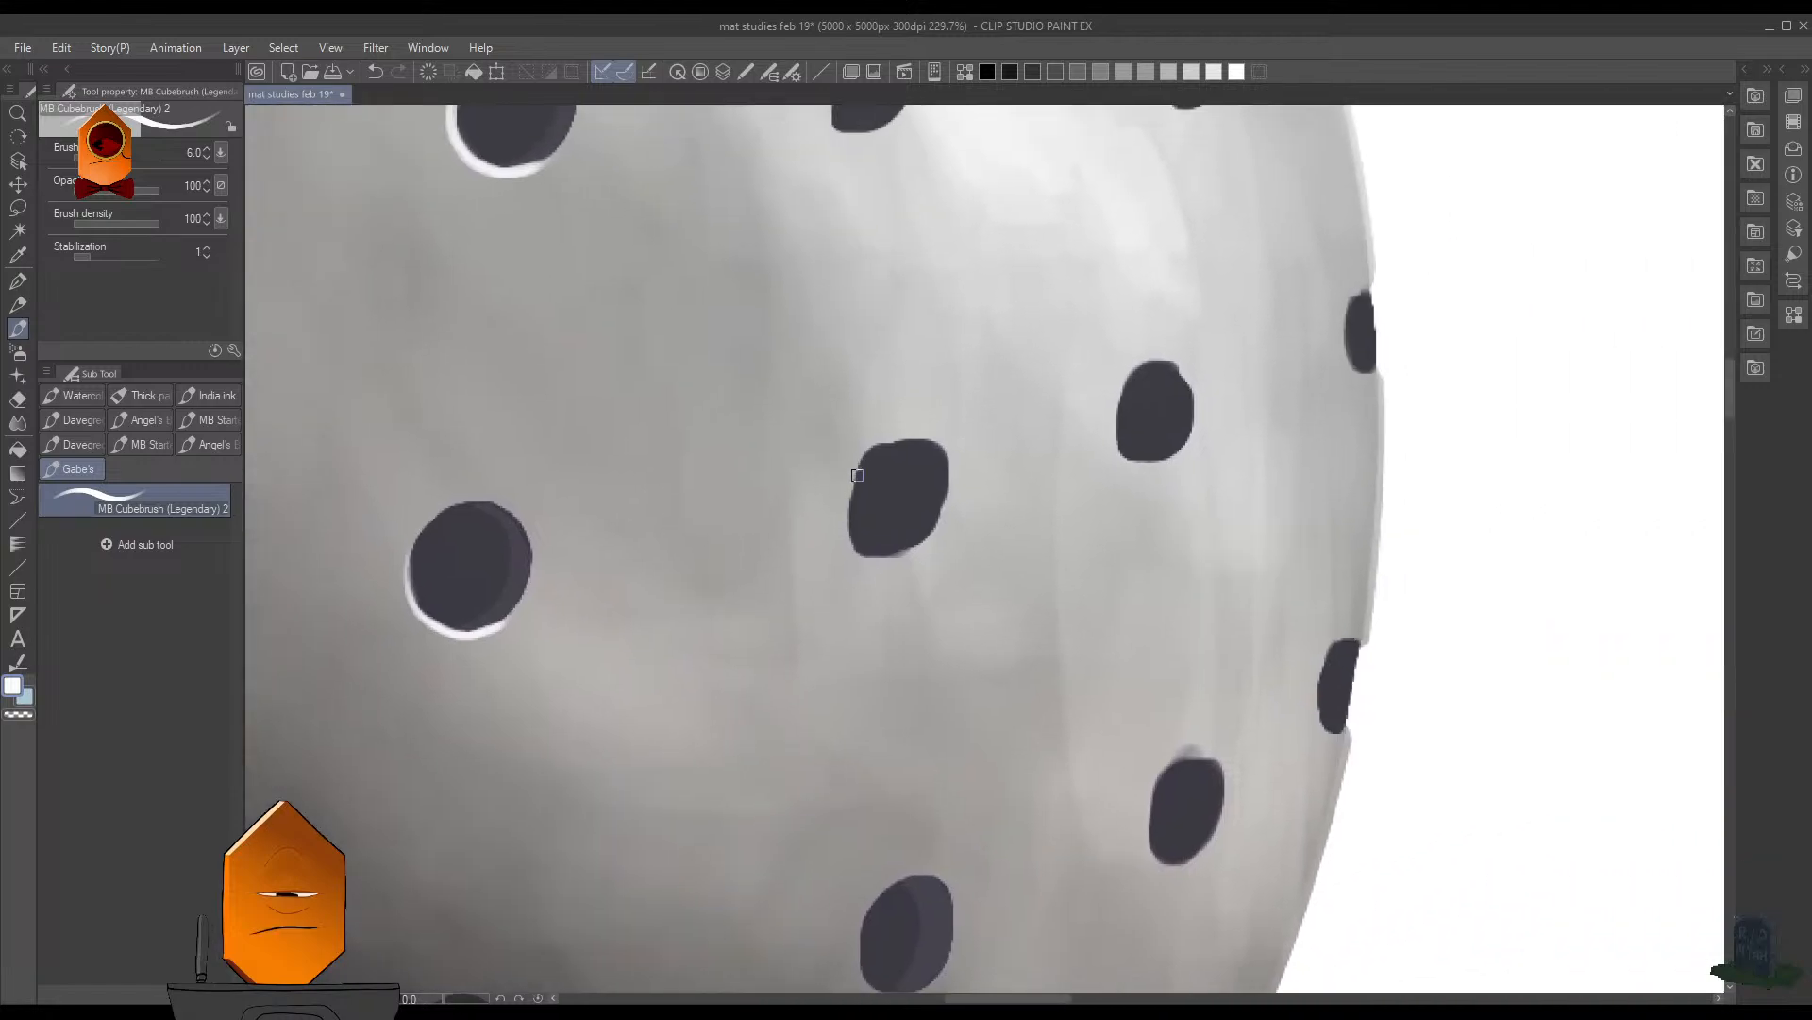
pyautogui.moveTo(871, 556); pyautogui.dragTo(919, 541)
pyautogui.moveTo(994, 727); pyautogui.dragTo(973, 519)
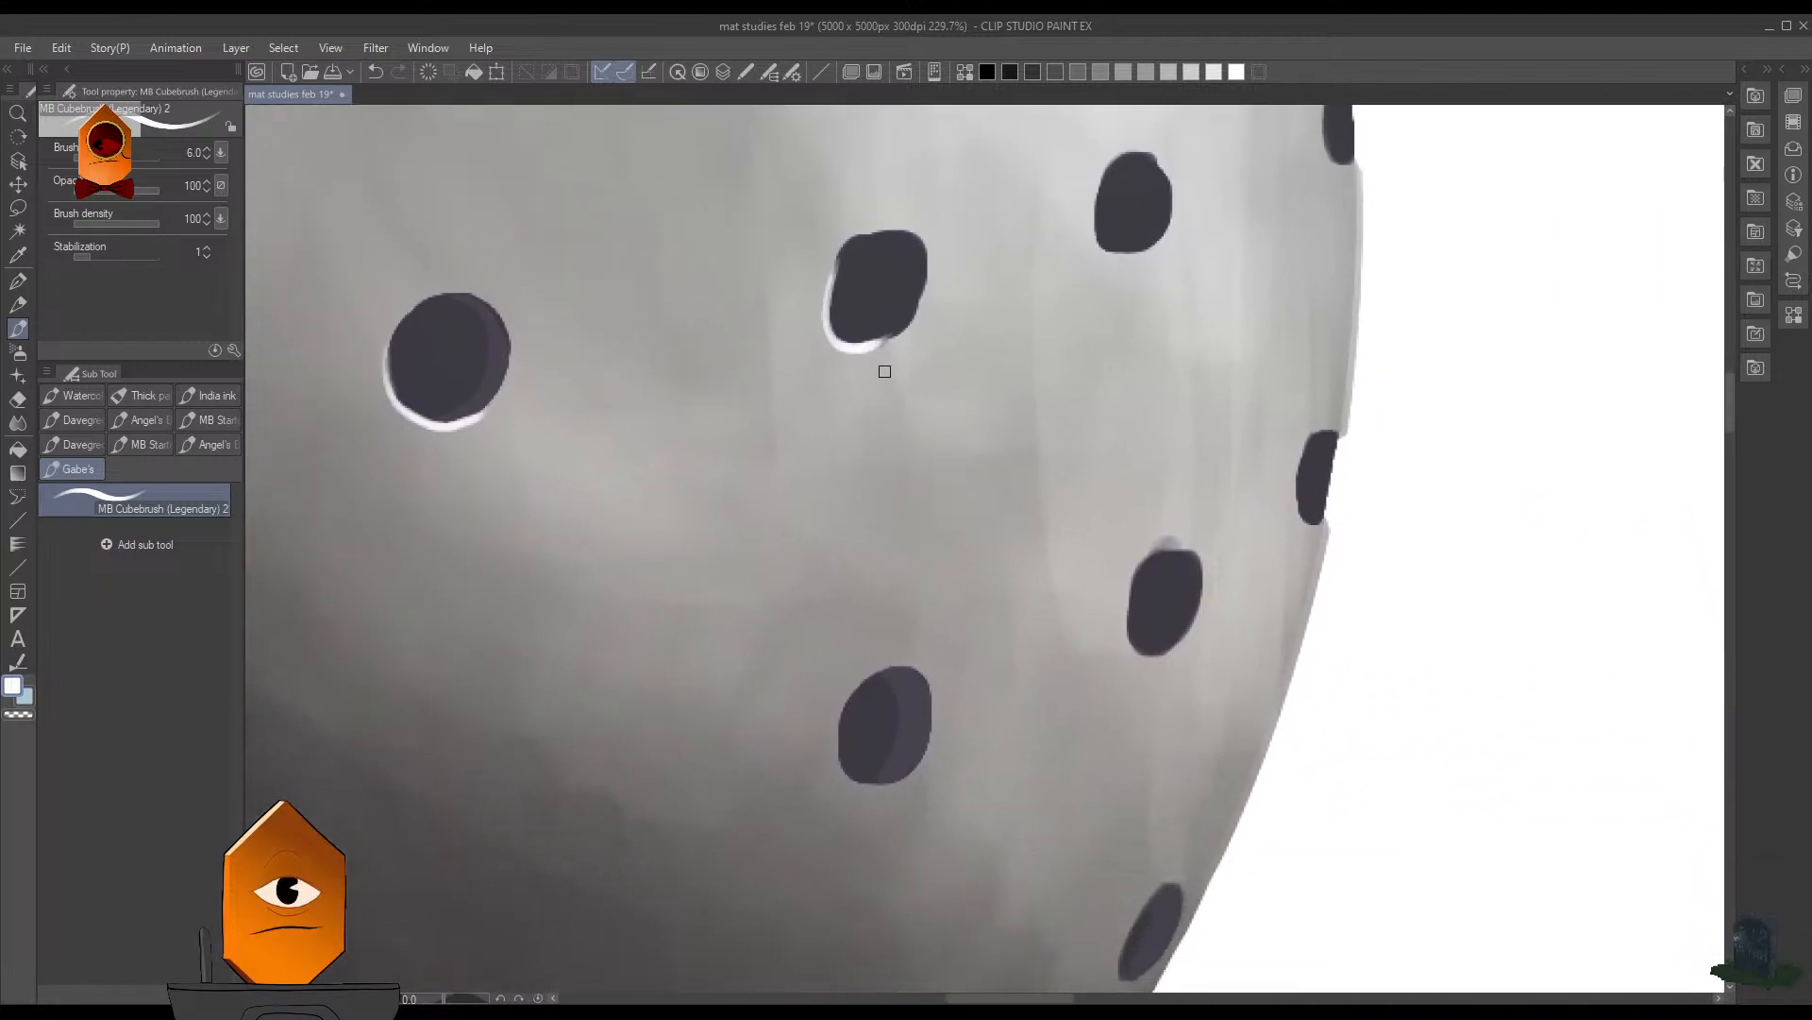
pyautogui.hotkey('ctrl', 'z')
pyautogui.moveTo(829, 267)
pyautogui.mouseDown()
pyautogui.moveTo(824, 331)
pyautogui.moveTo(912, 353)
pyautogui.moveTo(850, 722)
pyautogui.mouseUp()
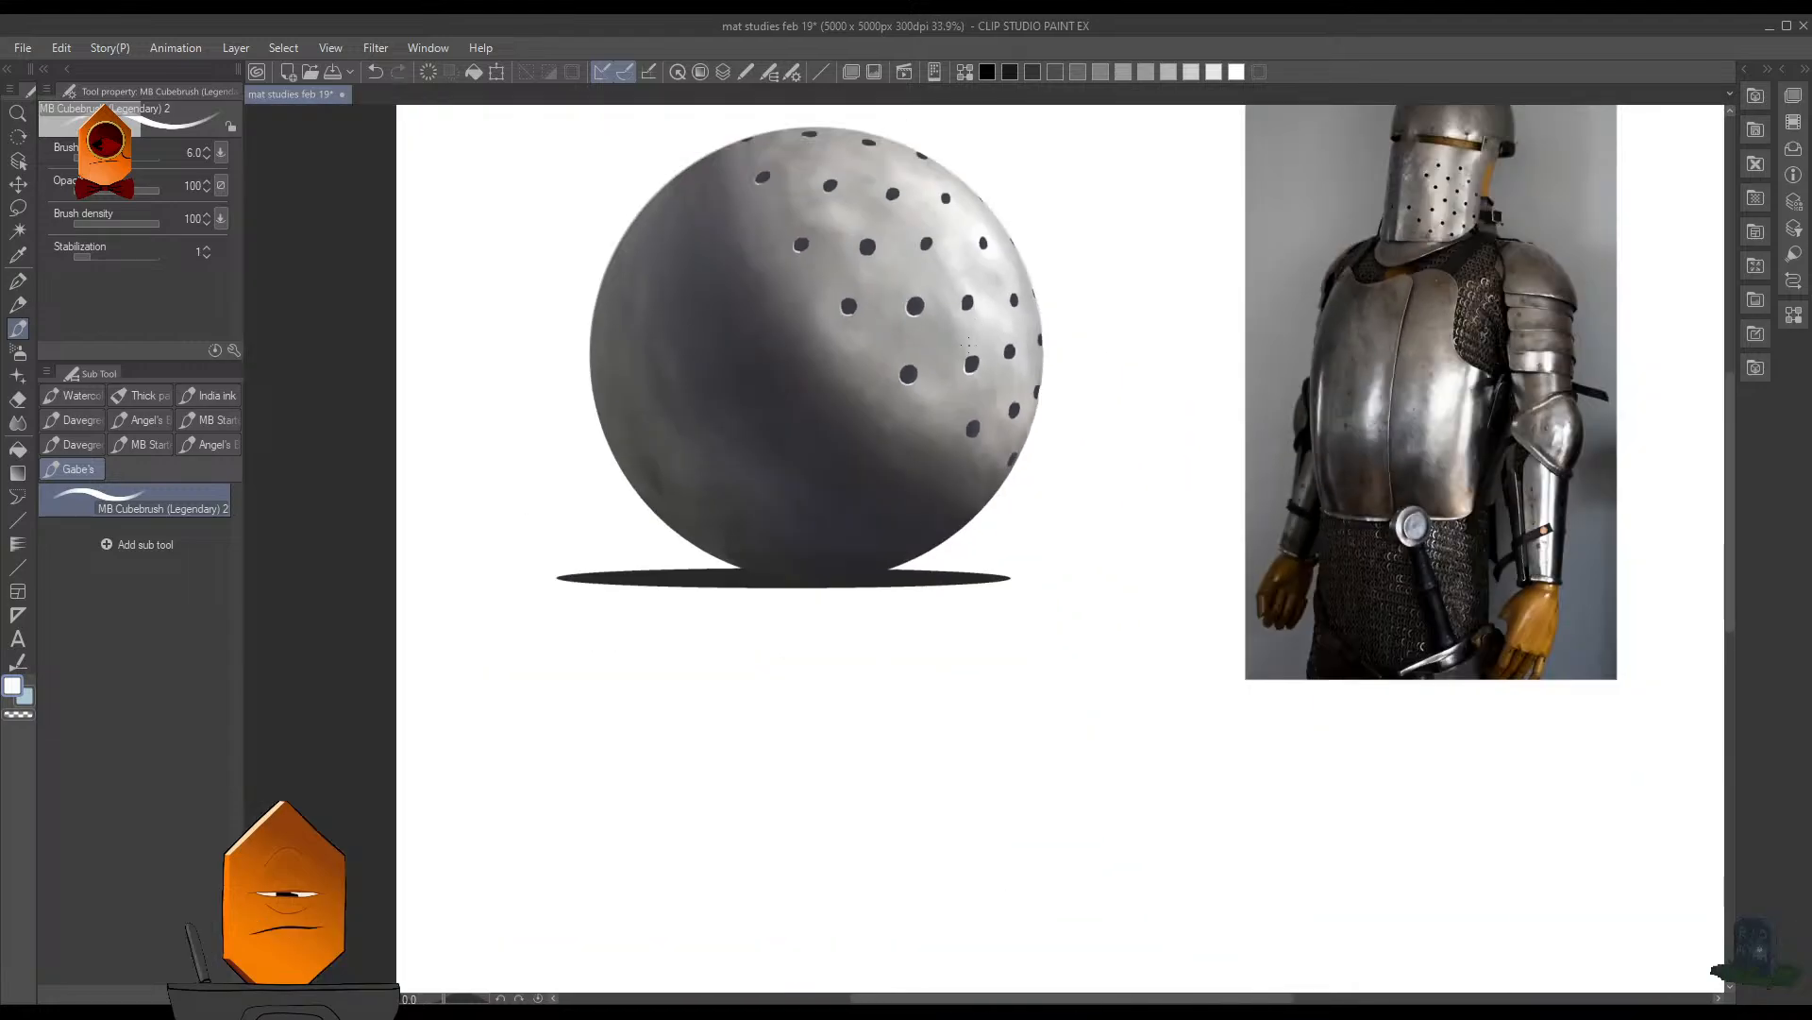
# - Paint a thin white highlight along the lower-left edge of the two-toned hole in the row below, redrawing the first stroke
pyautogui.scroll(5, 967, 344)
pyautogui.moveTo(963, 575)
pyautogui.mouseDown()
pyautogui.moveTo(941, 505)
pyautogui.moveTo(944, 547)
pyautogui.moveTo(987, 577)
pyautogui.mouseUp()
pyautogui.hotkey('ctrl', 'z')
pyautogui.moveTo(943, 512)
pyautogui.mouseDown()
pyautogui.moveTo(957, 572)
pyautogui.moveTo(1006, 581)
pyautogui.mouseUp()
pyautogui.moveTo(944, 491); pyautogui.dragTo(977, 571)
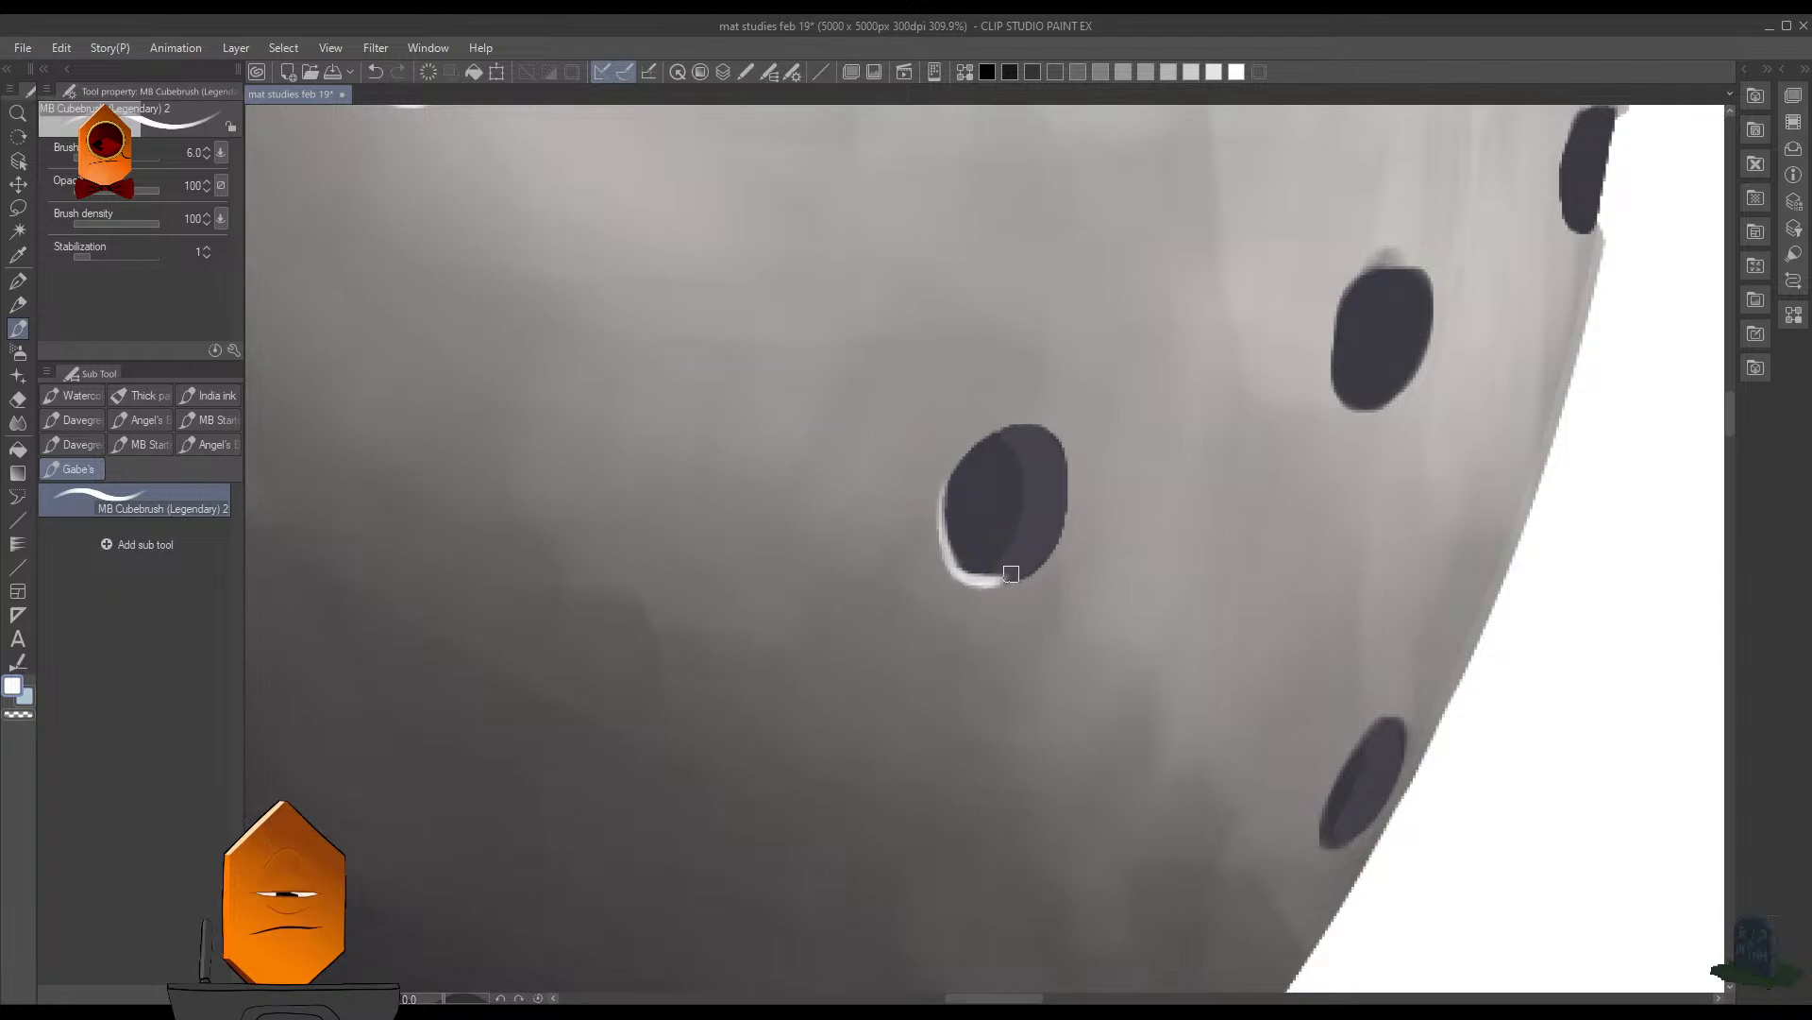
pyautogui.scroll(-6, 1218, 404)
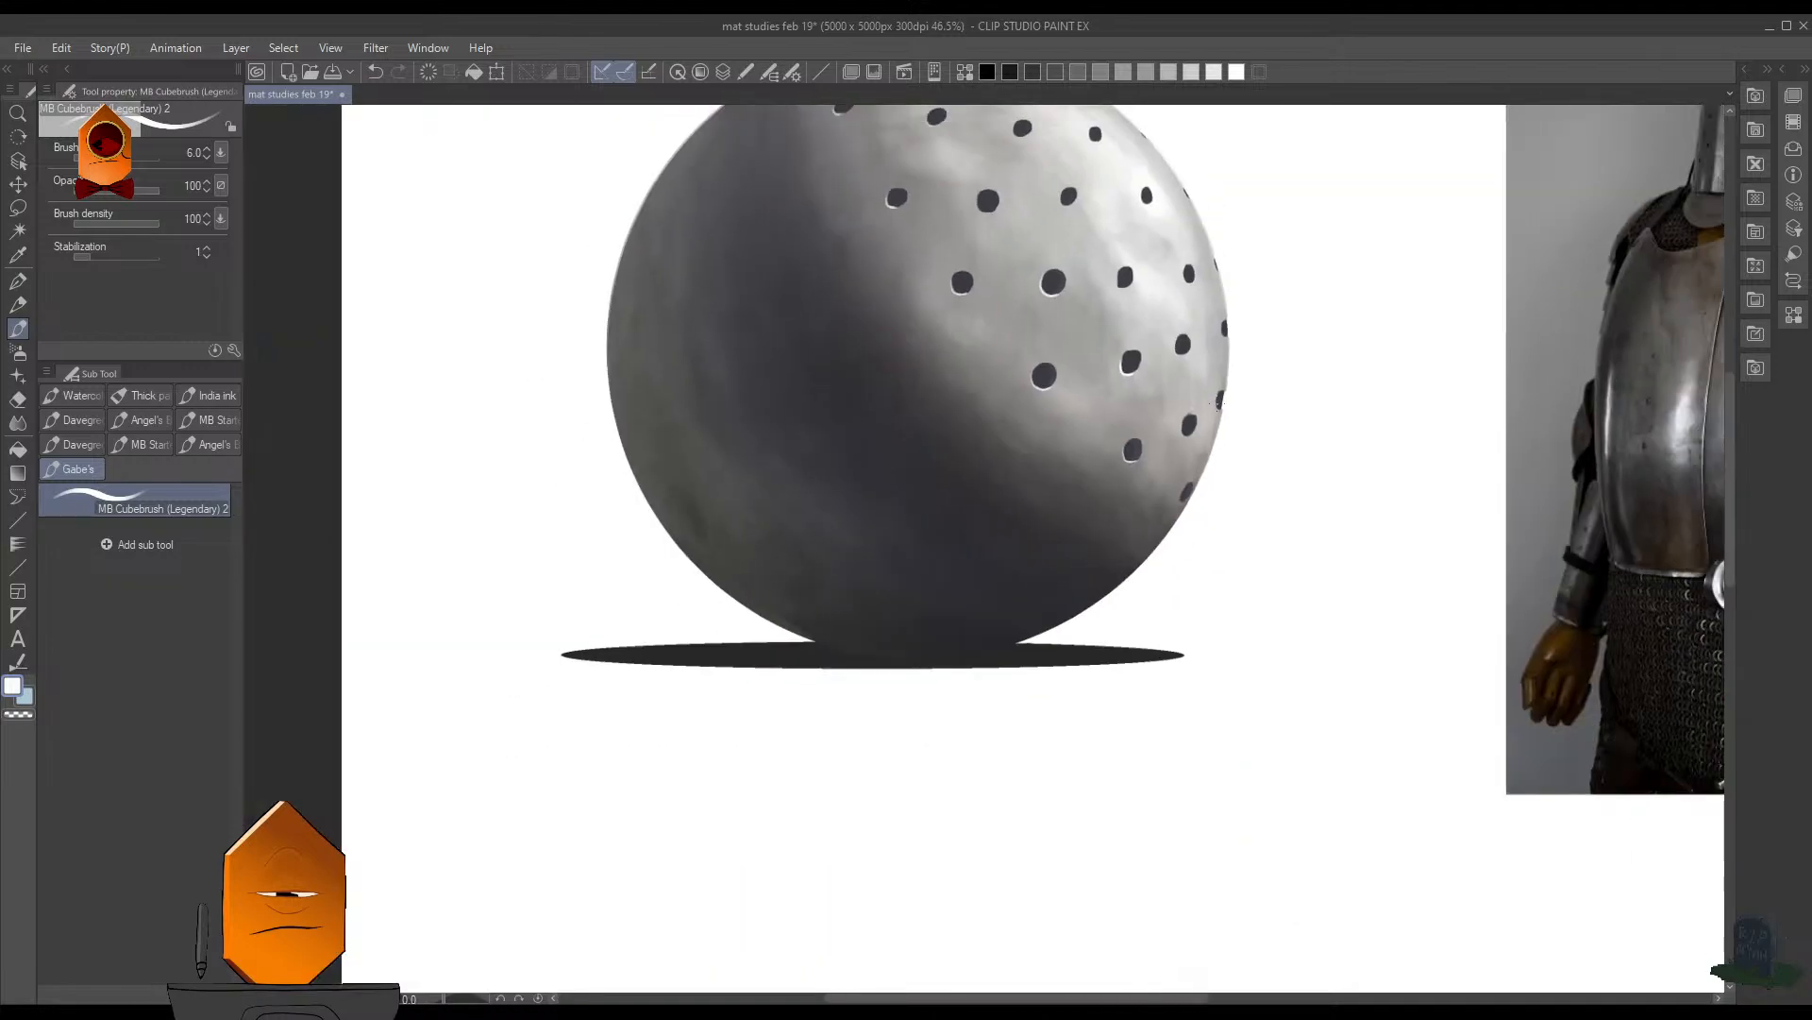
# - Paint a white highlight on the lower-left edge of the hole second from the rim, one row below the central hole, at brush size 6
pyautogui.moveTo(1183, 364); pyautogui.dragTo(1167, 432)
pyautogui.scroll(4, 1144, 500)
pyautogui.press('[')
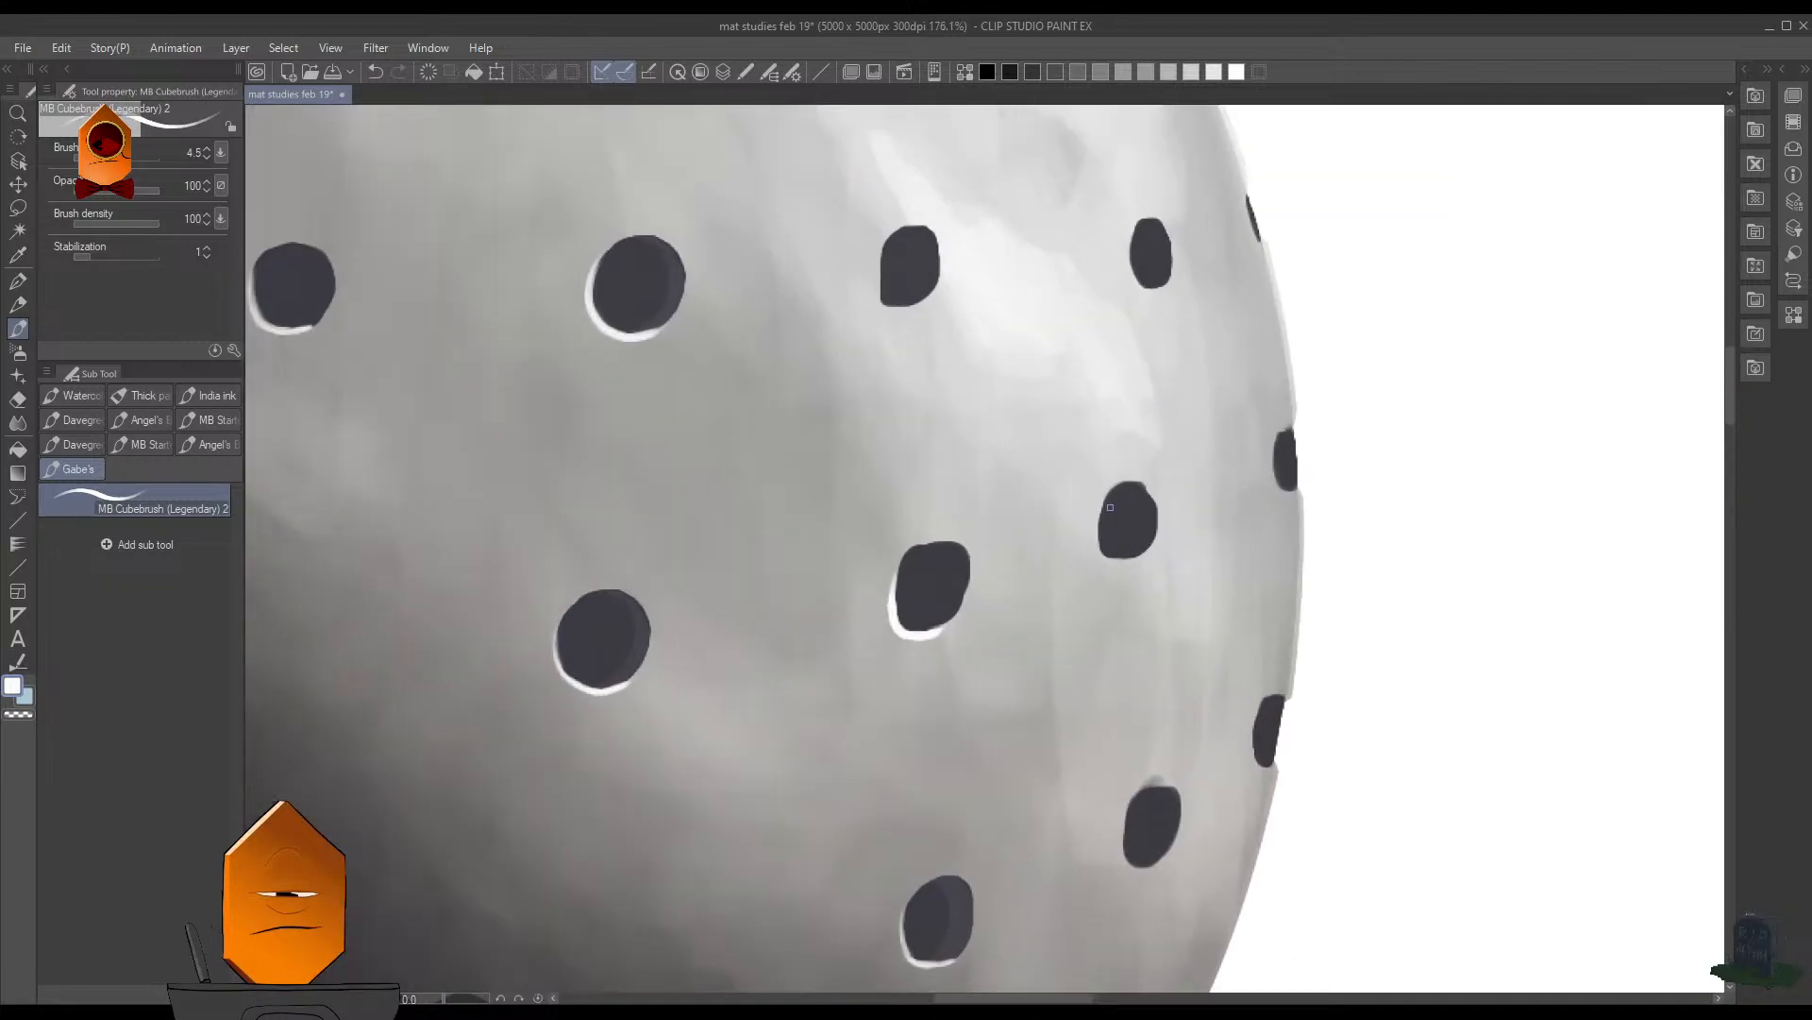
pyautogui.scroll(2, 1131, 551)
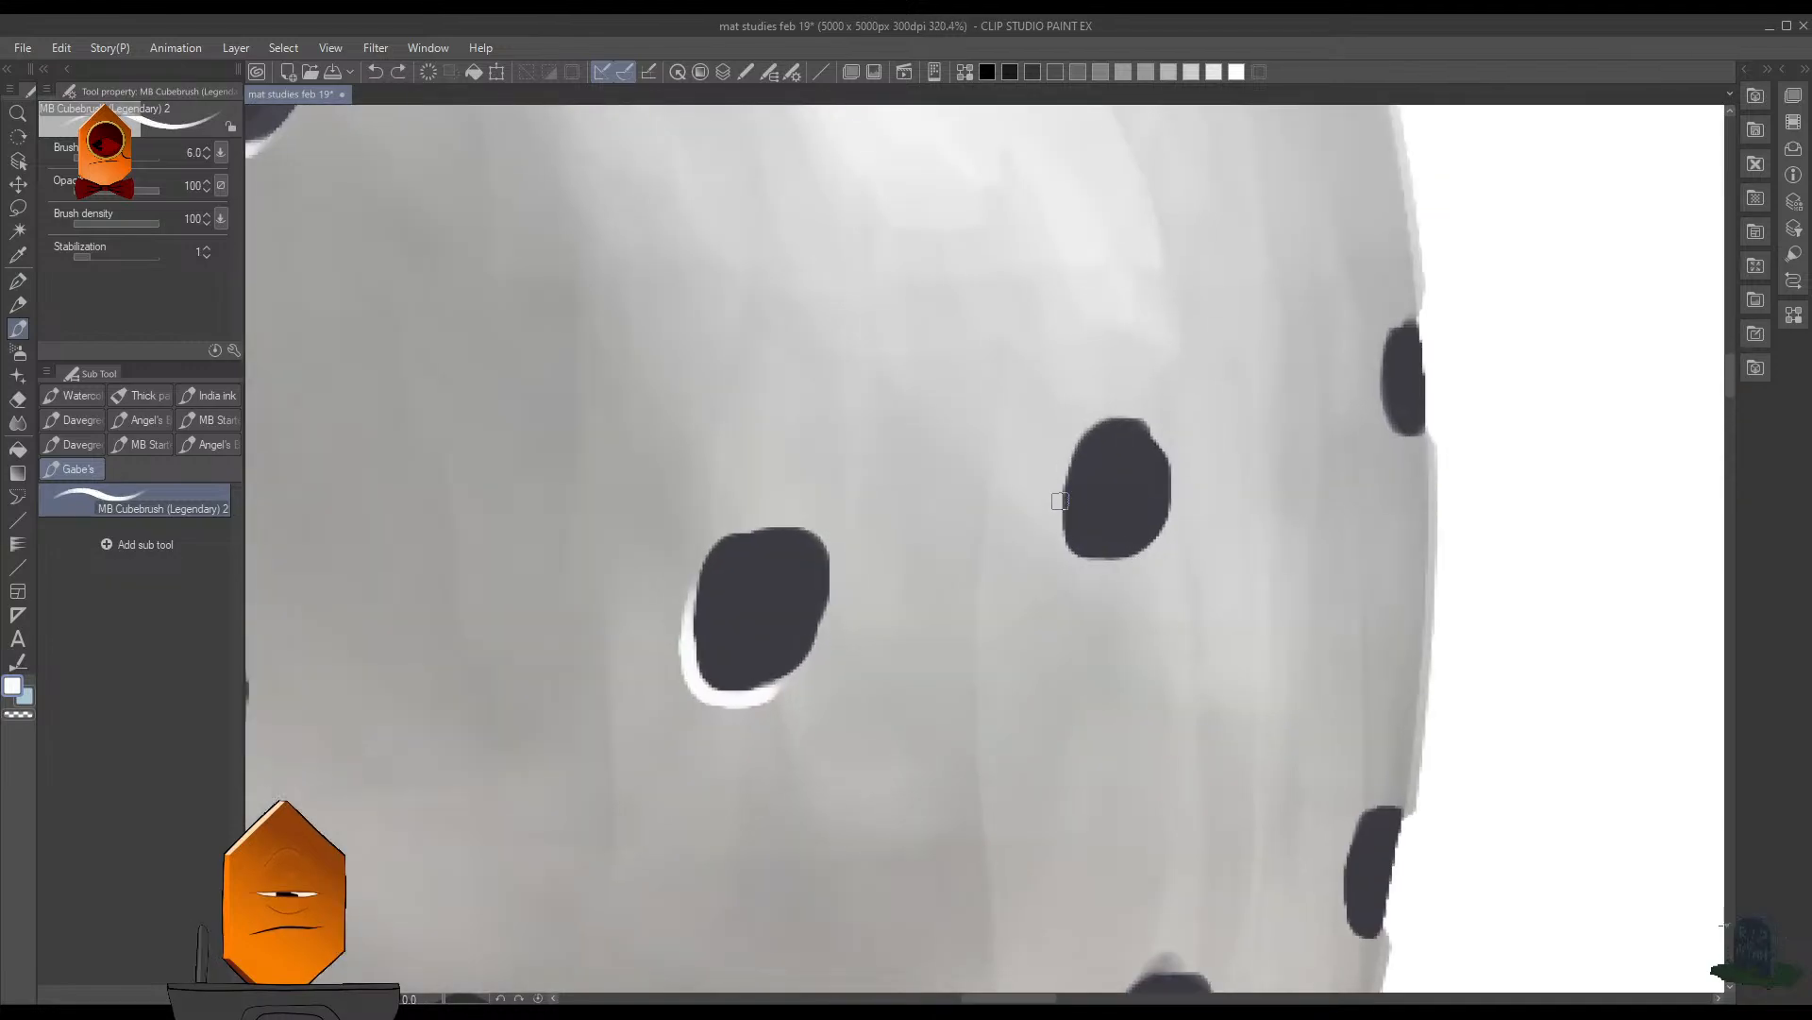
pyautogui.moveTo(1062, 520)
pyautogui.mouseDown()
pyautogui.moveTo(1100, 557)
pyautogui.moveTo(1144, 553)
pyautogui.mouseUp()
pyautogui.hotkey('ctrl', 'z')
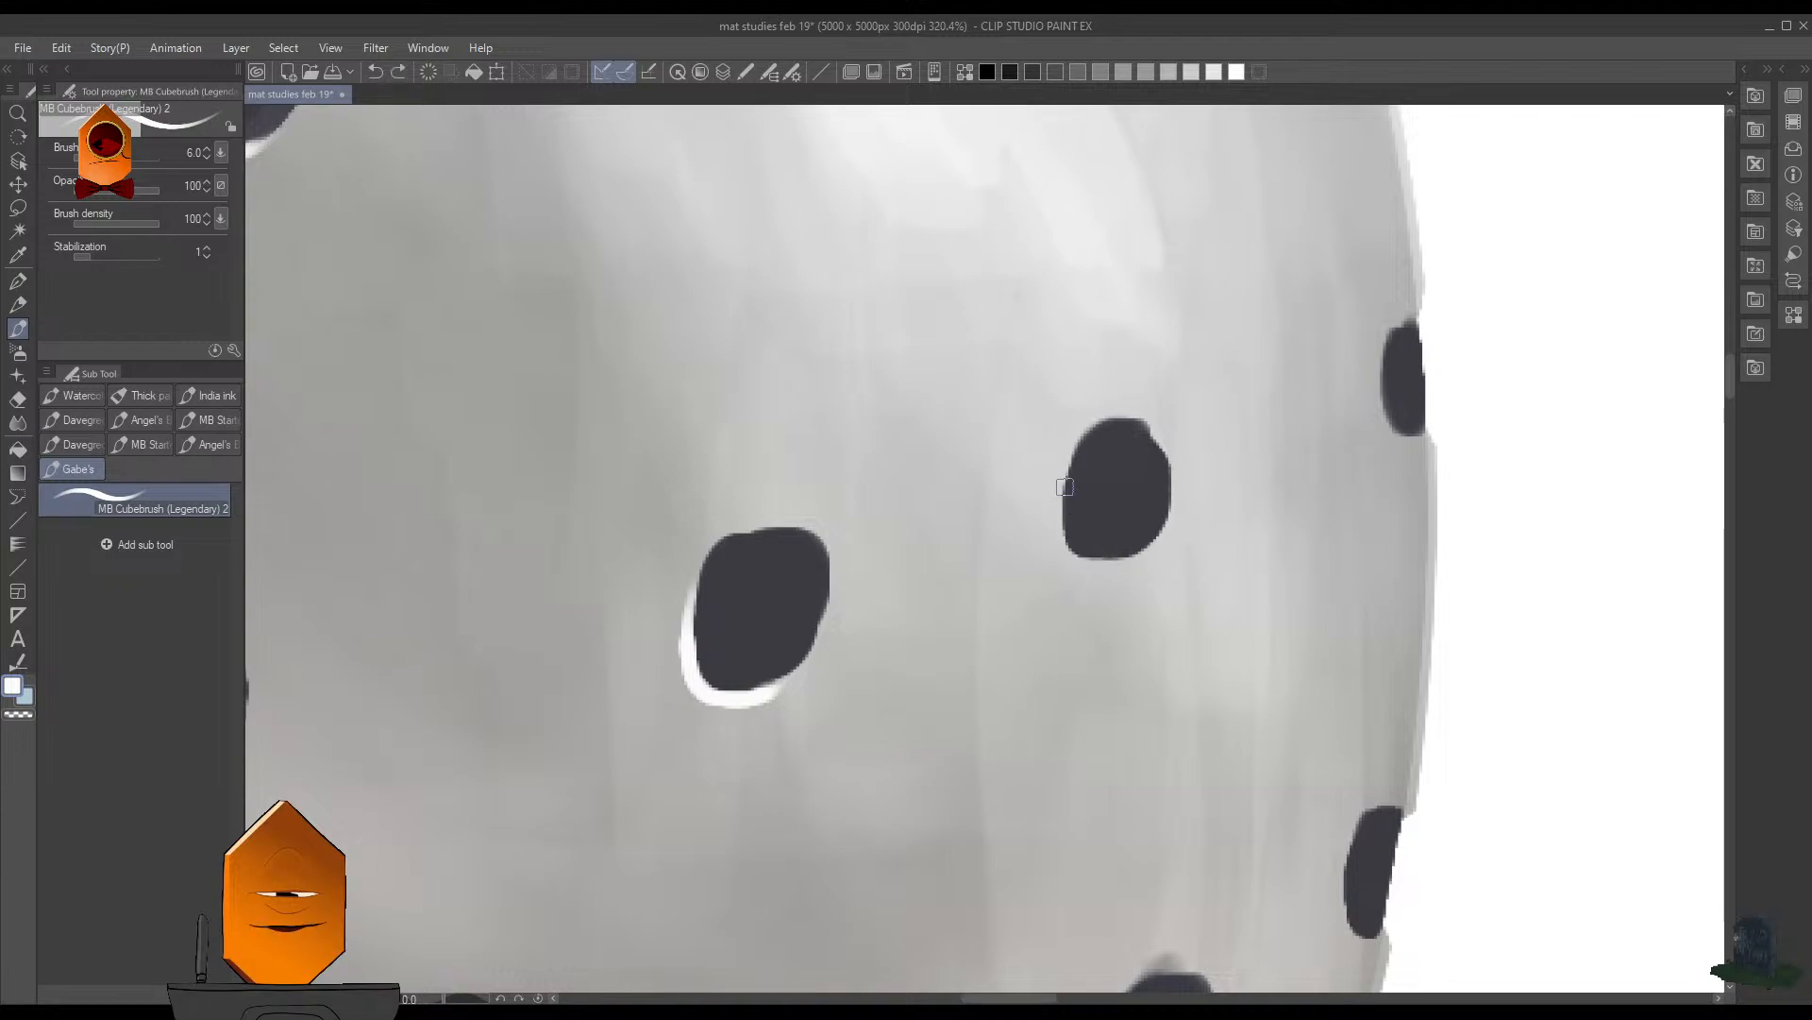
pyautogui.moveTo(1066, 466); pyautogui.dragTo(1121, 556)
# - Add a white highlight to the lower-left edge of the oval hole near the rim in the next row down
pyautogui.moveTo(1238, 647); pyautogui.dragTo(1109, 299)
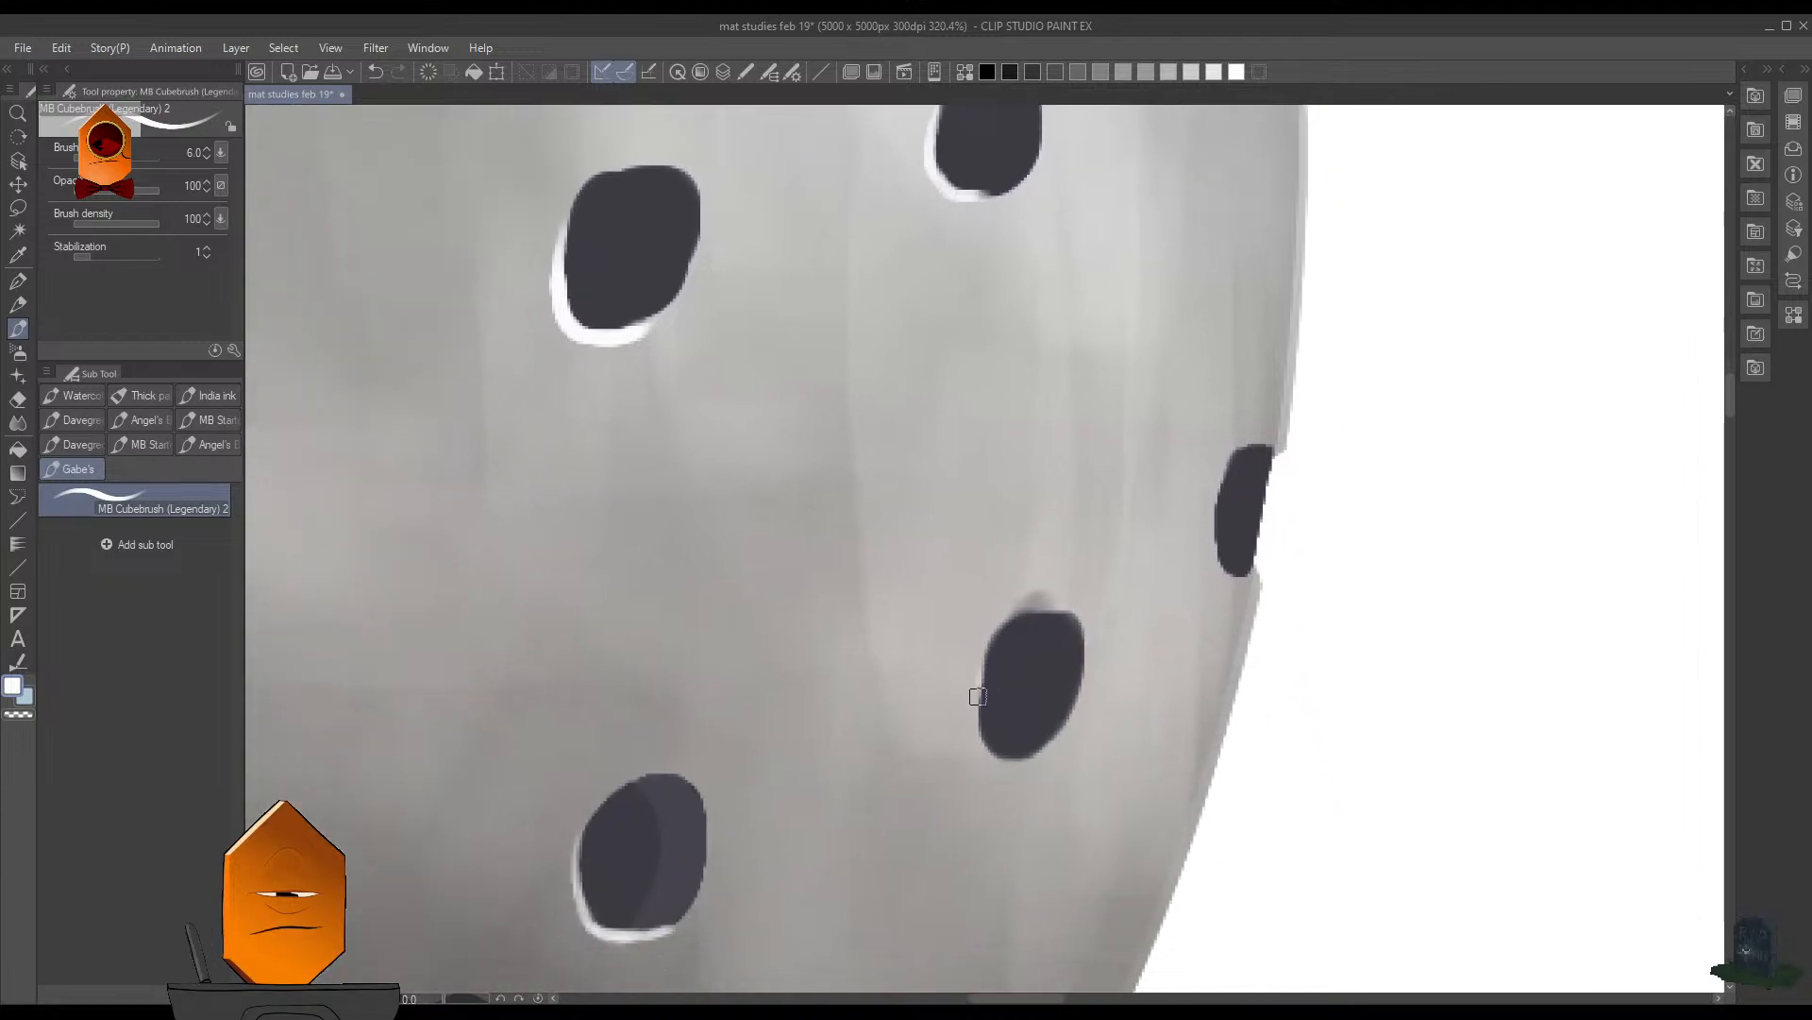
pyautogui.moveTo(978, 697)
pyautogui.mouseDown()
pyautogui.moveTo(992, 748)
pyautogui.moveTo(1047, 736)
pyautogui.mouseUp()
pyautogui.moveTo(980, 651)
pyautogui.mouseDown()
pyautogui.moveTo(982, 744)
pyautogui.moveTo(1048, 747)
pyautogui.mouseUp()
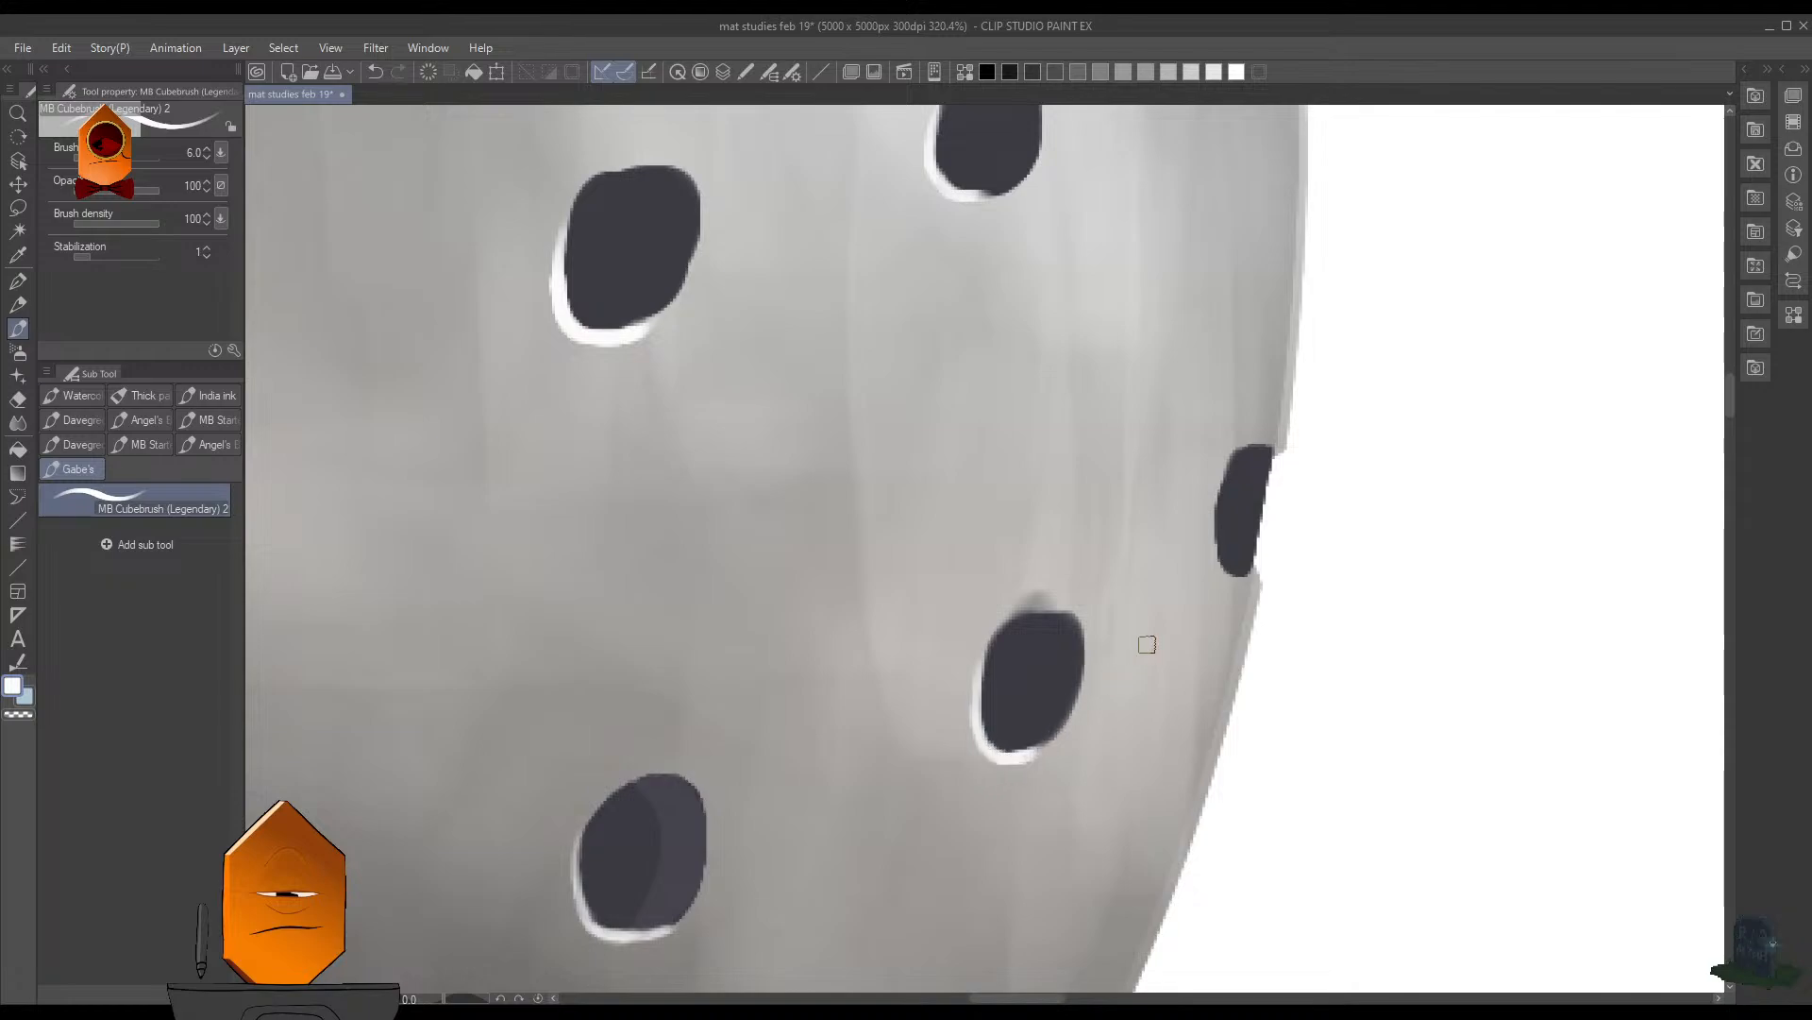
# - Paint white highlights along the lower-left edges of the two cut-off holes on the sphere's right rim, redrawing the lower one's strokes
pyautogui.moveTo(1227, 461)
pyautogui.mouseDown()
pyautogui.moveTo(1216, 515)
pyautogui.moveTo(1252, 571)
pyautogui.mouseUp()
pyautogui.hotkey('ctrl', 'z')
pyautogui.moveTo(1218, 502)
pyautogui.mouseDown()
pyautogui.moveTo(1240, 569)
pyautogui.moveTo(1262, 560)
pyautogui.moveTo(1218, 479)
pyautogui.moveTo(1215, 533)
pyautogui.moveTo(1242, 574)
pyautogui.moveTo(1266, 557)
pyautogui.moveTo(1210, 549)
pyautogui.mouseUp()
pyautogui.hotkey('ctrl', 'z')
pyautogui.moveTo(1221, 475); pyautogui.dragTo(1219, 551)
pyautogui.moveTo(1173, 291)
pyautogui.mouseDown()
pyautogui.moveTo(1170, 392)
pyautogui.moveTo(1219, 691)
pyautogui.mouseUp()
pyautogui.moveTo(1302, 384)
pyautogui.mouseDown()
pyautogui.moveTo(1305, 449)
pyautogui.moveTo(1341, 466)
pyautogui.mouseUp()
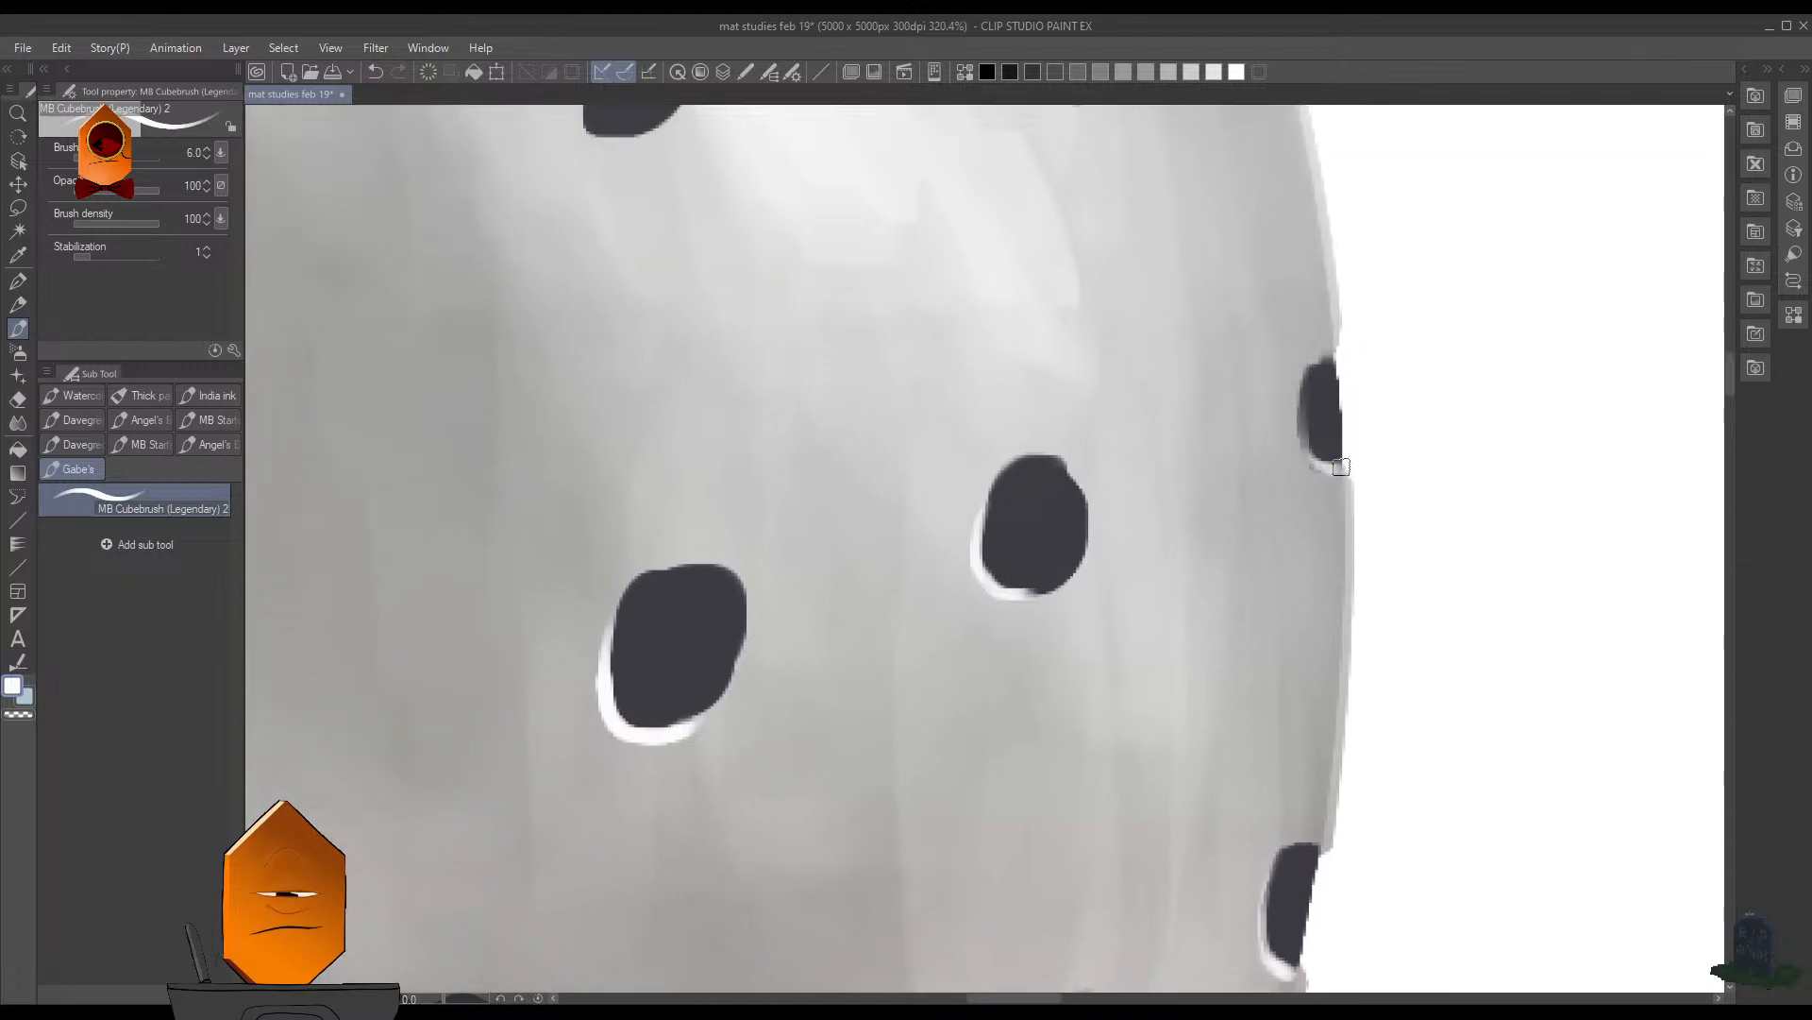
# - Round out the left side of the central hole's right neighbour with its sampled dark, and highlight its lower-left edge with the sampled near-white
pyautogui.moveTo(599, 126); pyautogui.dragTo(842, 396)
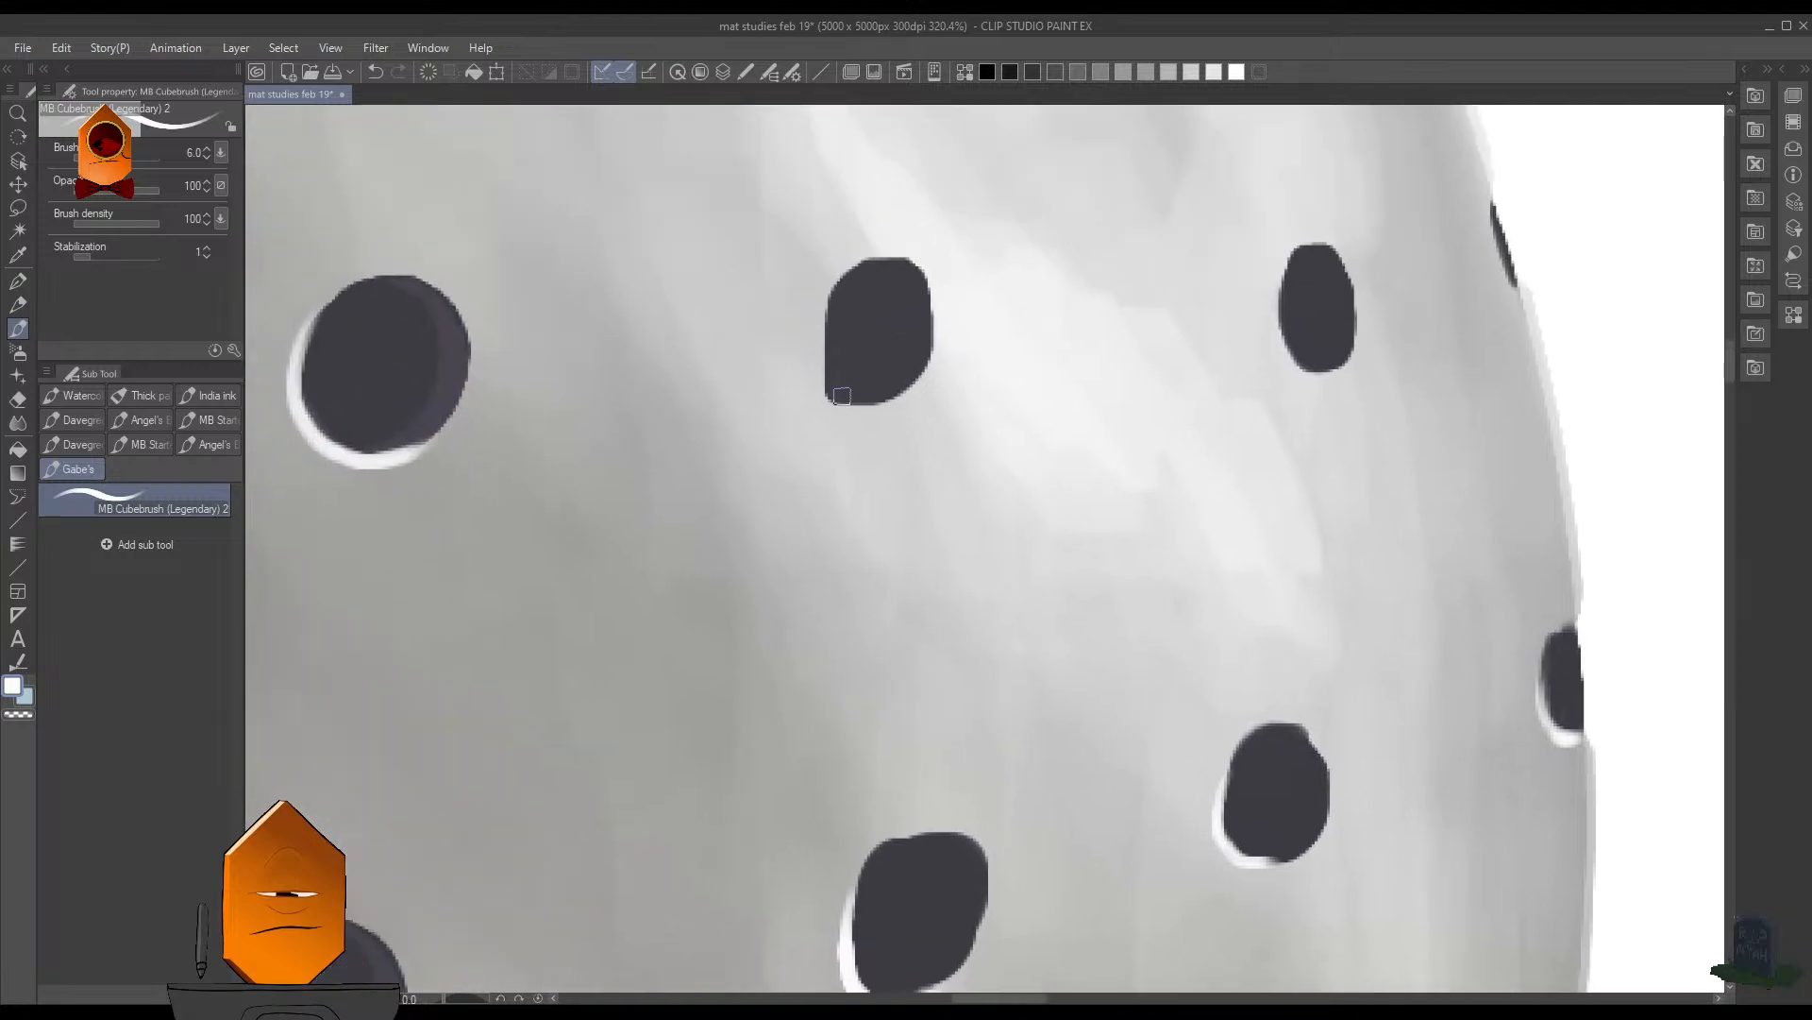
pyautogui.keyDown('alt'); pyautogui.click(850, 336); pyautogui.keyUp('alt')
pyautogui.moveTo(827, 304); pyautogui.dragTo(821, 364)
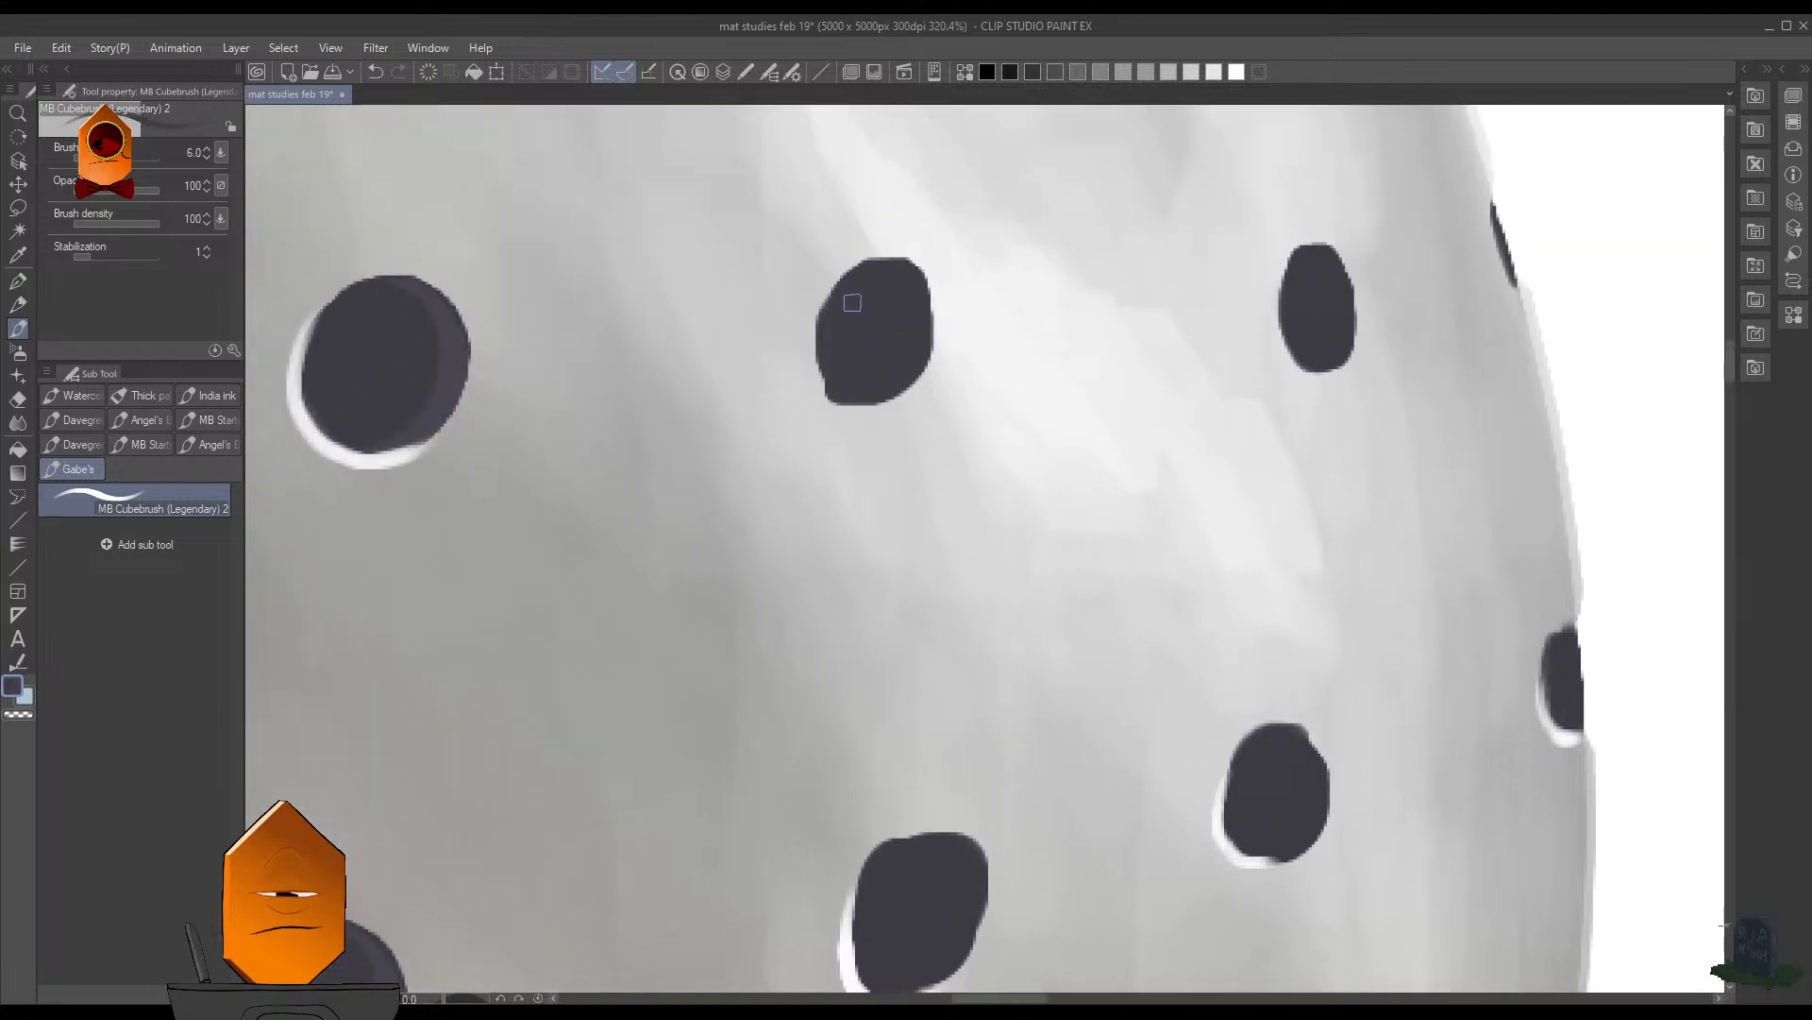
pyautogui.keyDown('alt'); pyautogui.click(379, 460); pyautogui.keyUp('alt')
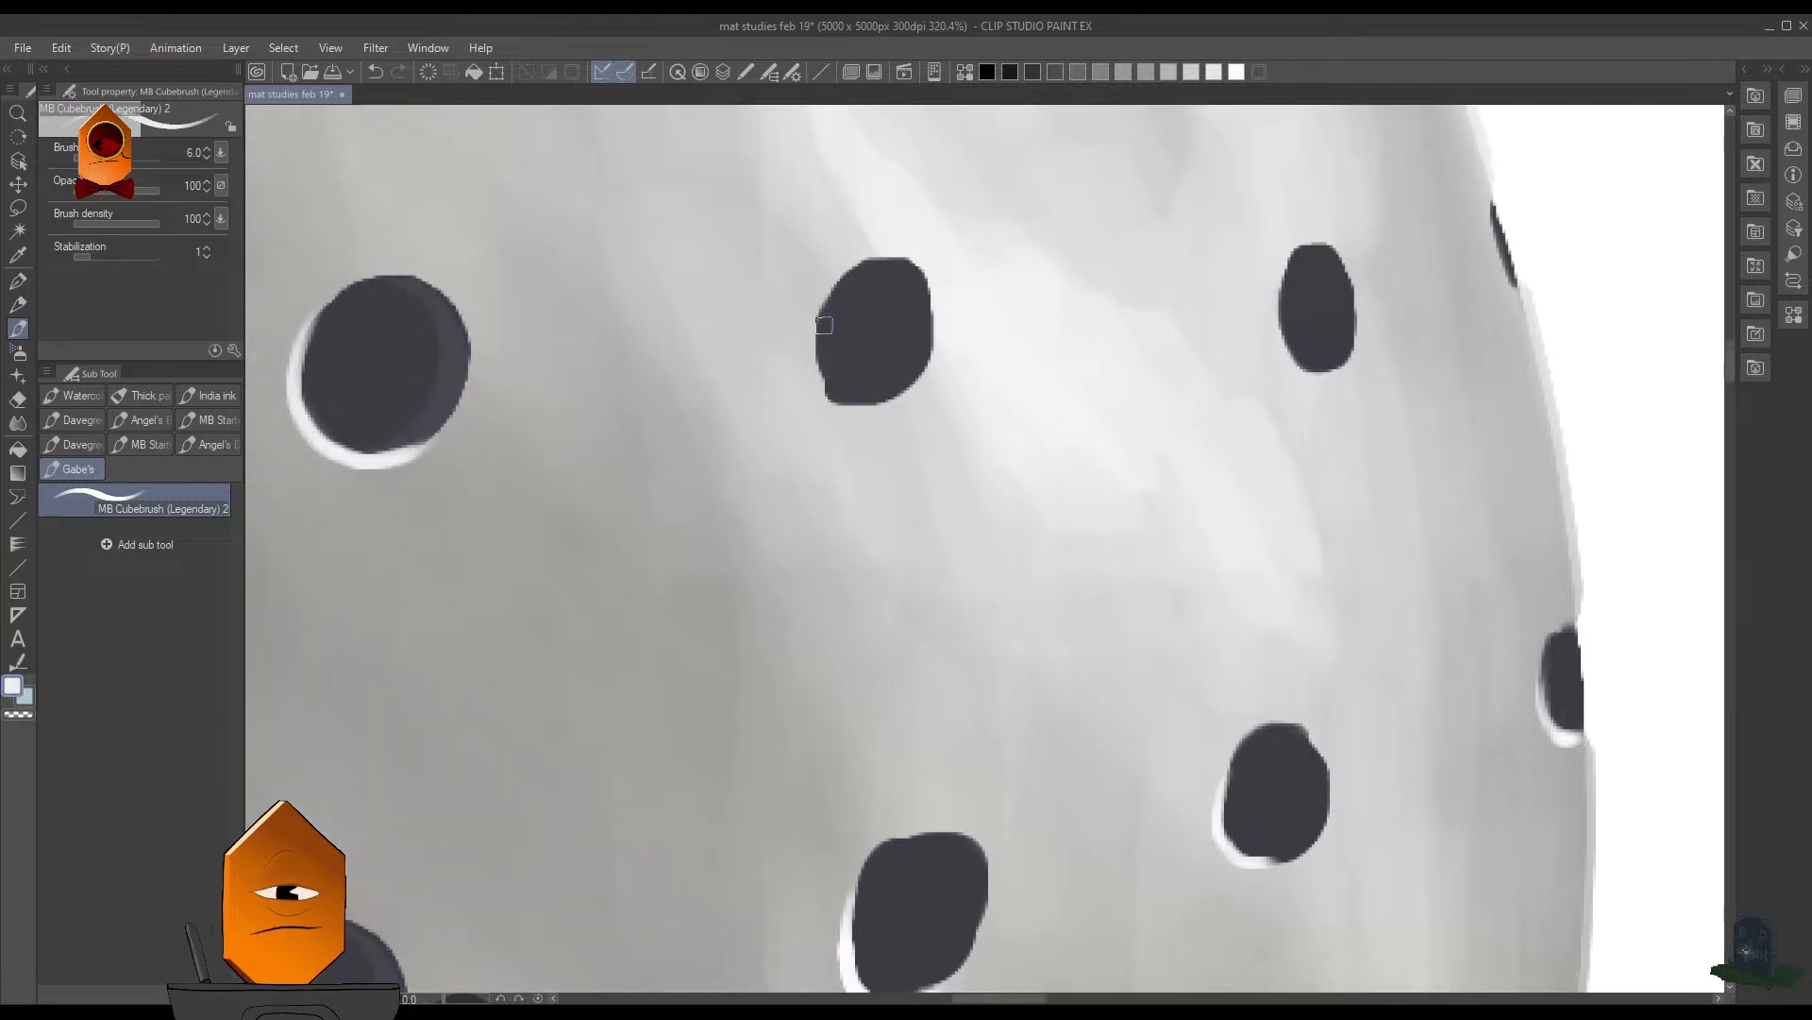
pyautogui.moveTo(829, 304)
pyautogui.mouseDown()
pyautogui.moveTo(869, 405)
pyautogui.moveTo(823, 290)
pyautogui.mouseUp()
pyautogui.moveTo(1046, 265); pyautogui.dragTo(930, 486)
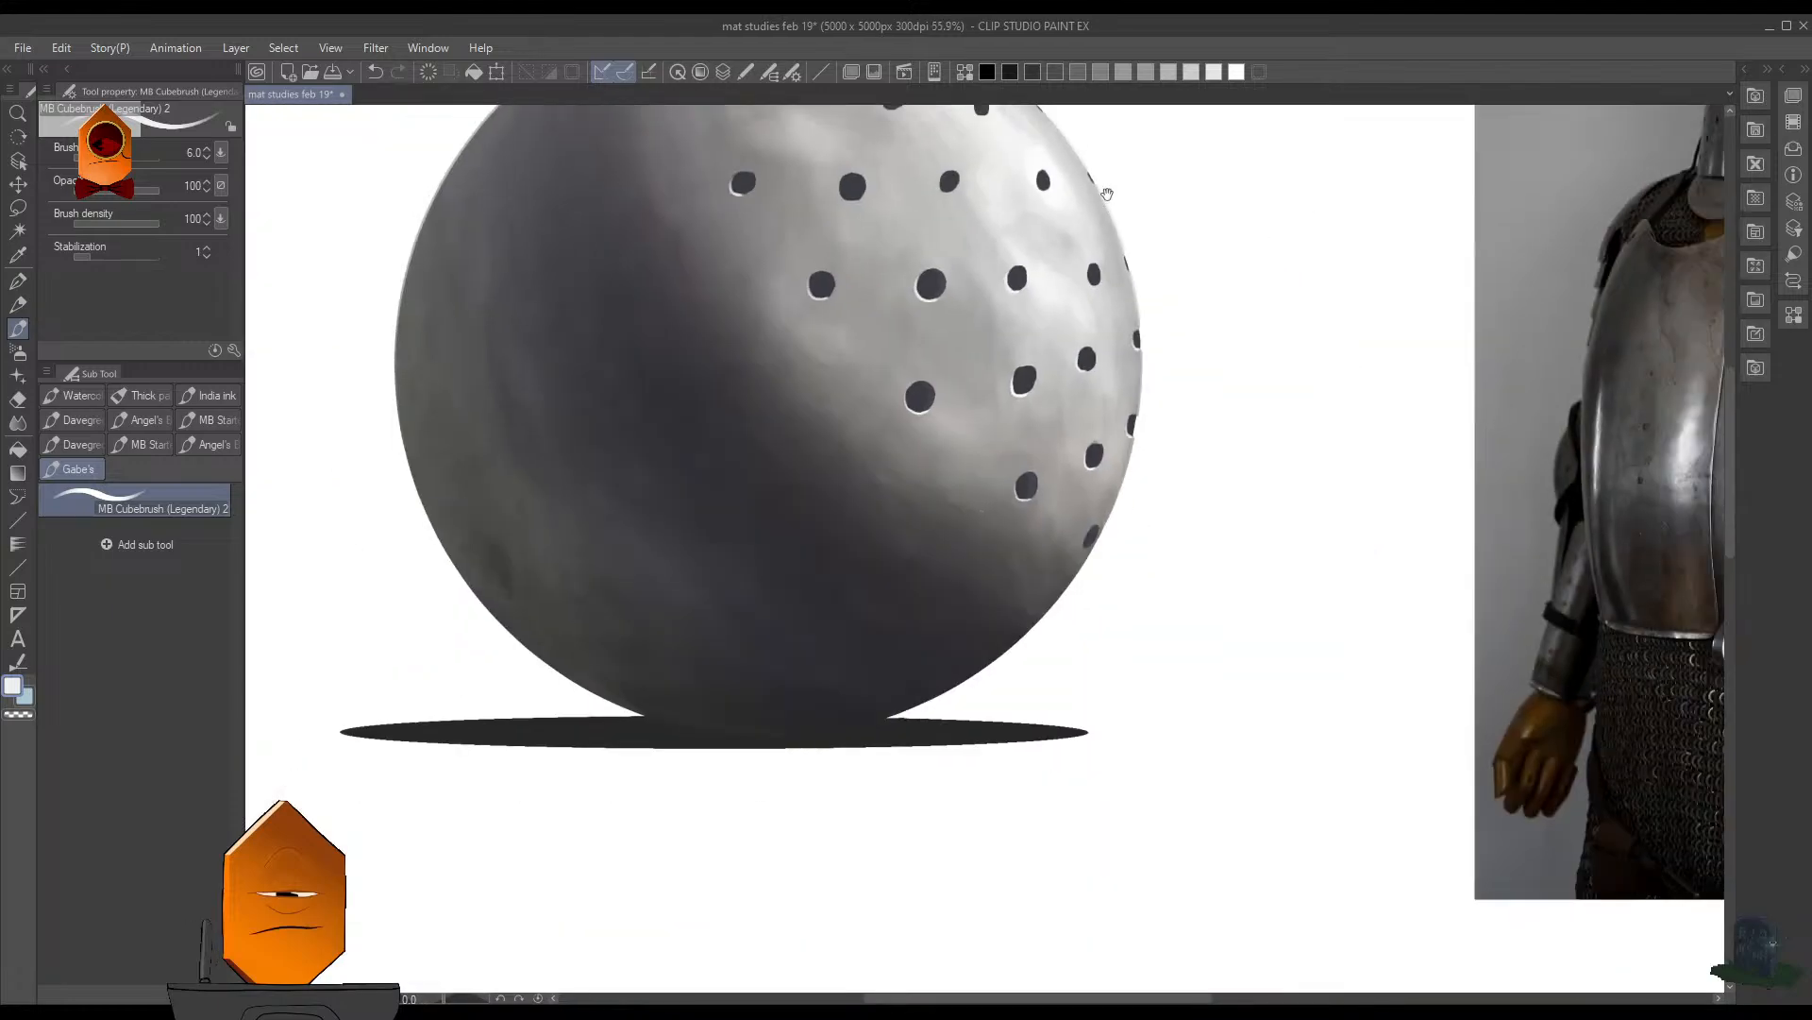
# - Highlight the lower-left edges of the next hole toward the rim at brush size 5 and the thin rim hole beside it at size 4
pyautogui.moveTo(1105, 270)
pyautogui.mouseDown()
pyautogui.moveTo(1115, 411)
pyautogui.moveTo(1185, 356)
pyautogui.mouseUp()
pyautogui.moveTo(1178, 306)
pyautogui.mouseDown()
pyautogui.moveTo(1165, 344)
pyautogui.moveTo(1201, 398)
pyautogui.moveTo(1175, 308)
pyautogui.moveTo(1198, 404)
pyautogui.mouseUp()
pyautogui.hotkey('ctrl', 'z')
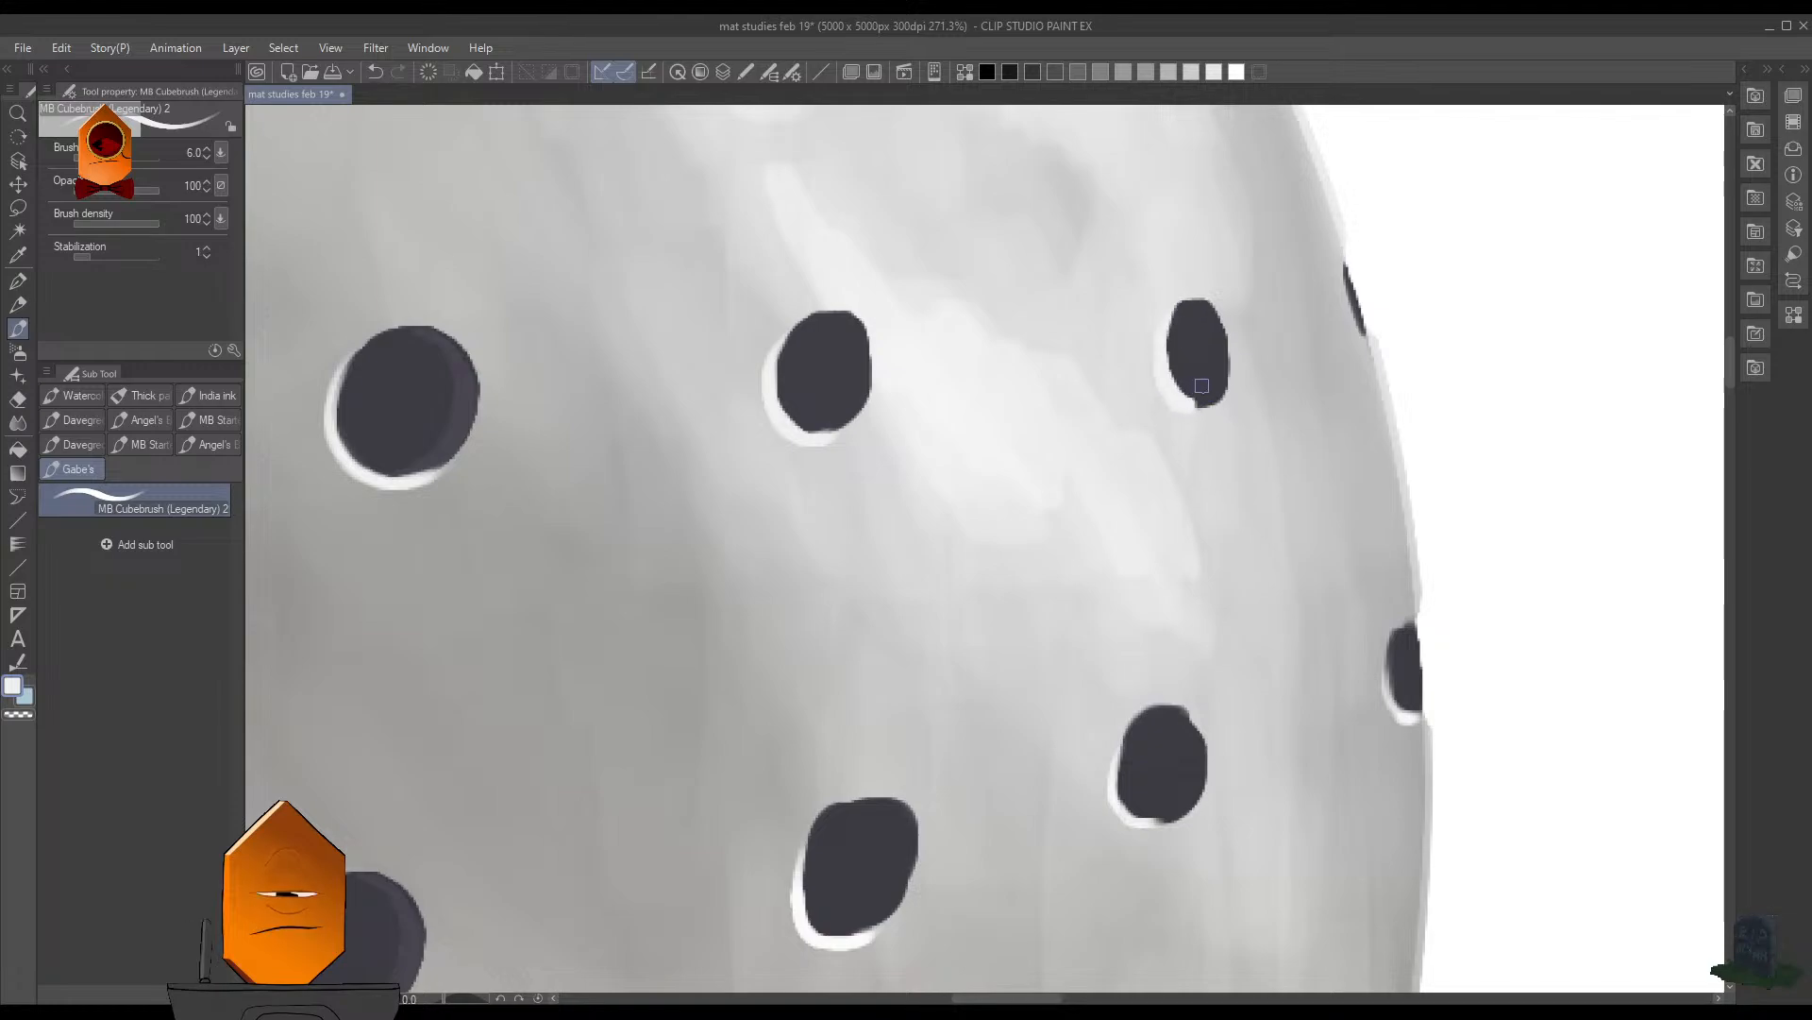
pyautogui.hotkey('ctrl', 'z')
pyautogui.moveTo(1176, 308)
pyautogui.mouseDown()
pyautogui.moveTo(1167, 348)
pyautogui.moveTo(1204, 405)
pyautogui.mouseUp()
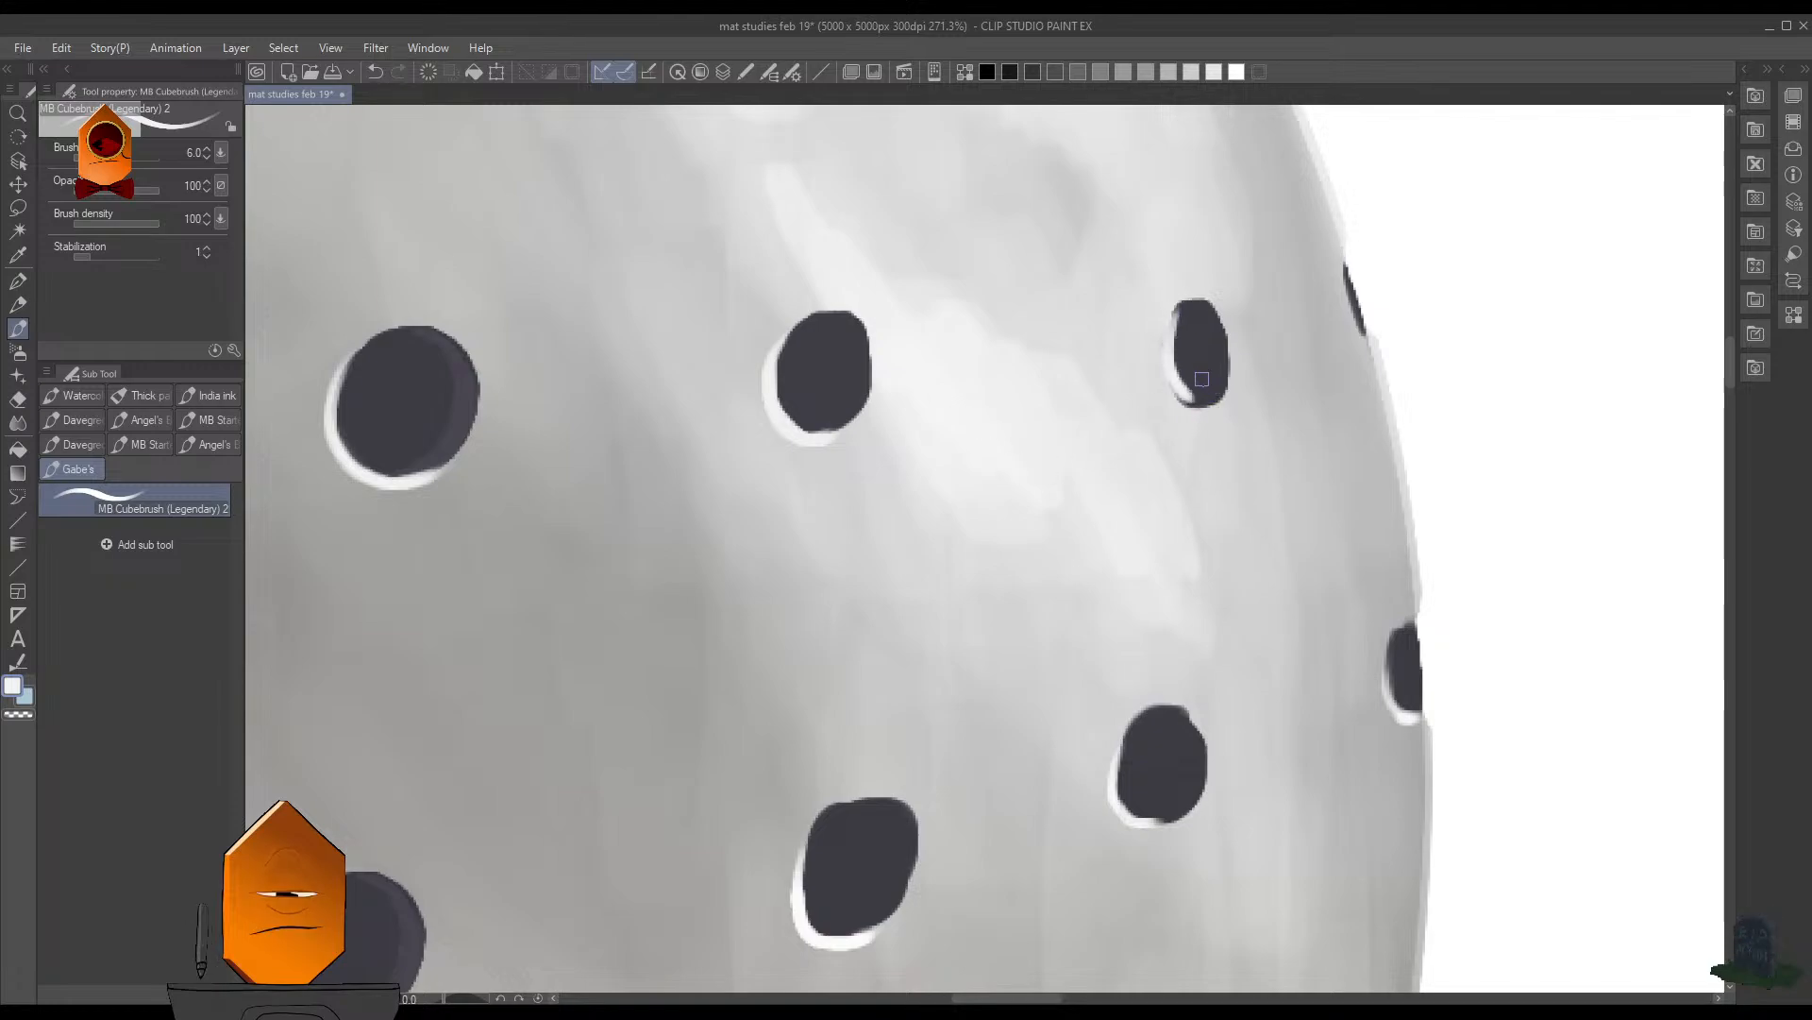
pyautogui.hotkey('ctrl', 'z')
pyautogui.moveTo(1171, 308); pyautogui.dragTo(1211, 408)
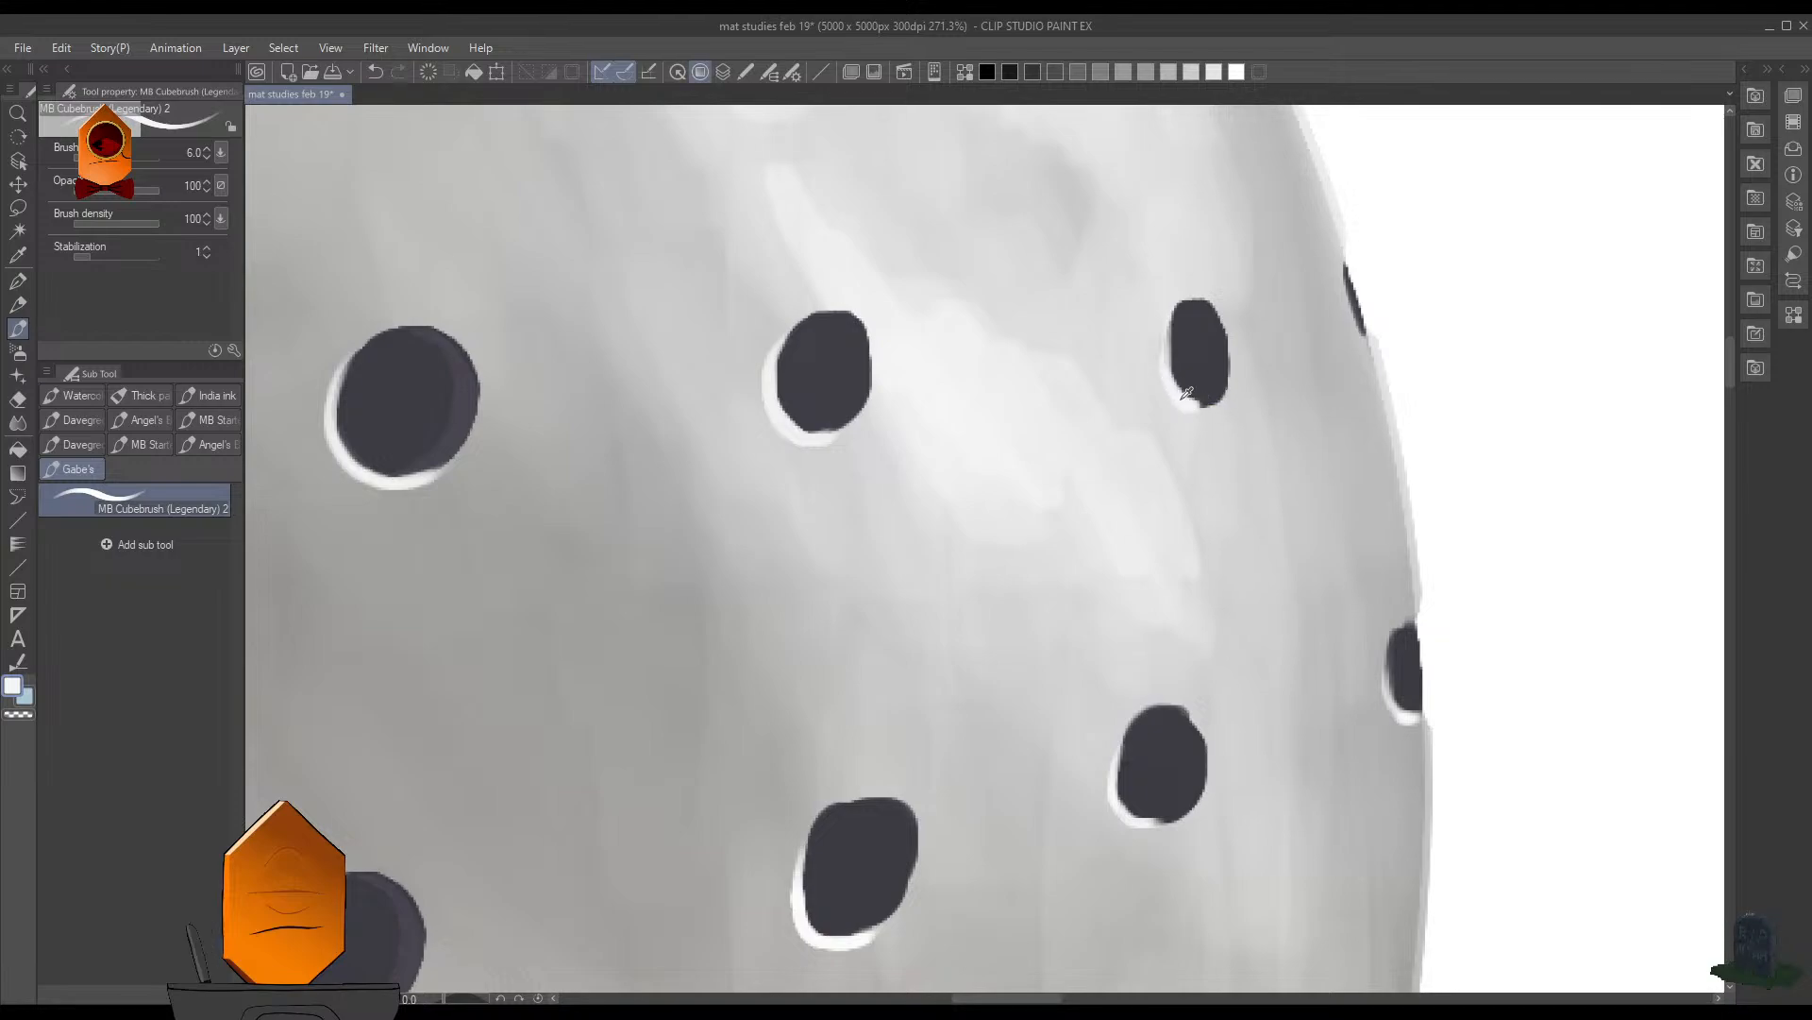
pyautogui.press('[')
pyautogui.moveTo(1169, 323)
pyautogui.mouseDown()
pyautogui.moveTo(1179, 392)
pyautogui.moveTo(1210, 404)
pyautogui.mouseUp()
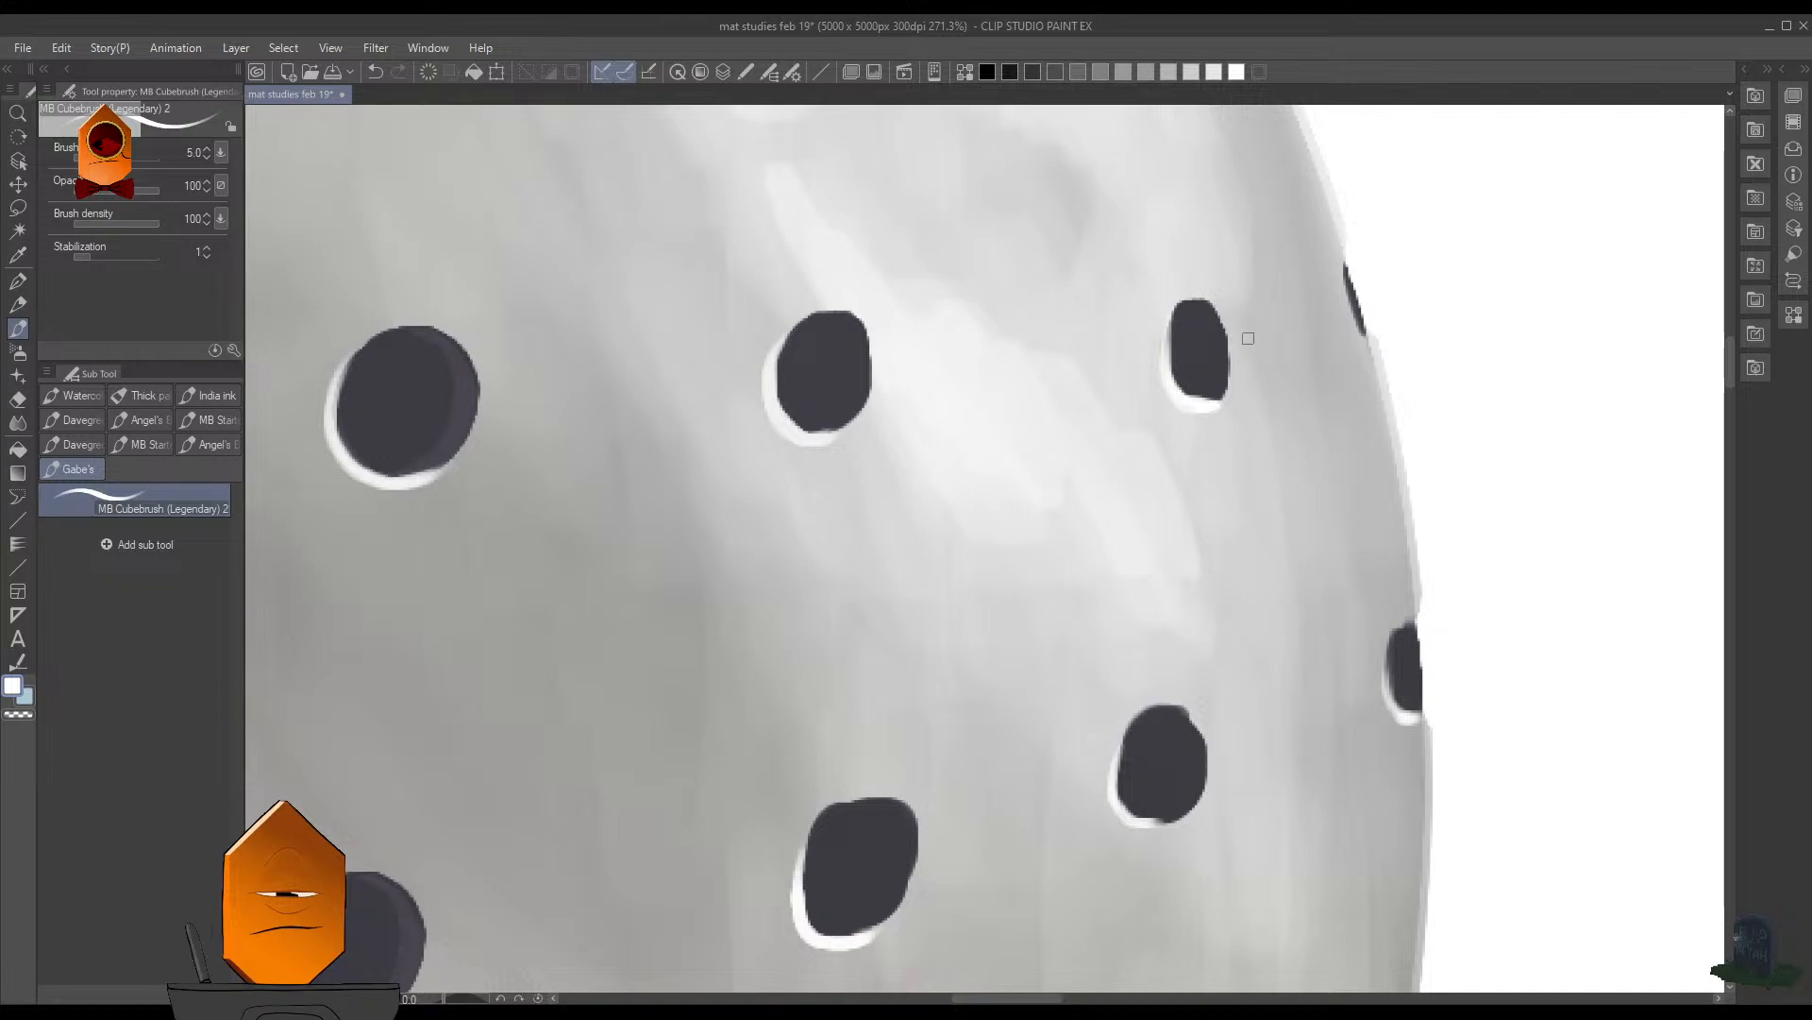
pyautogui.press('[')
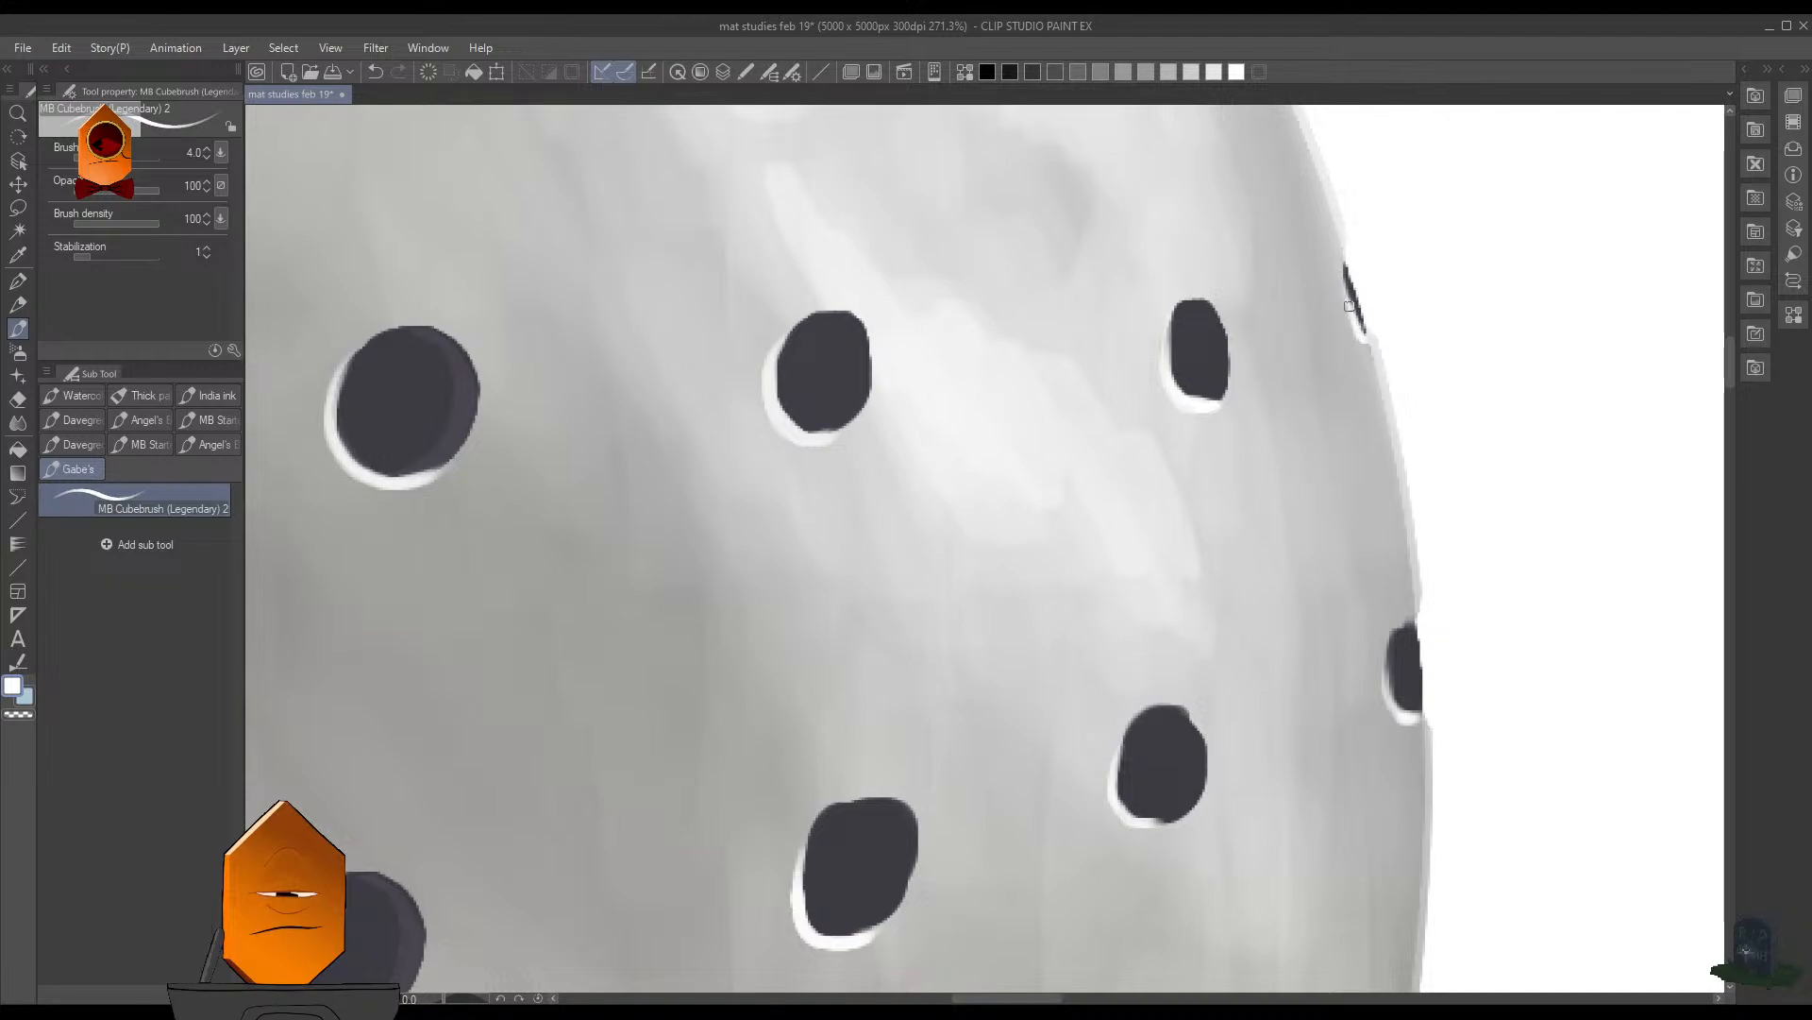
pyautogui.moveTo(1384, 696); pyautogui.dragTo(1346, 670)
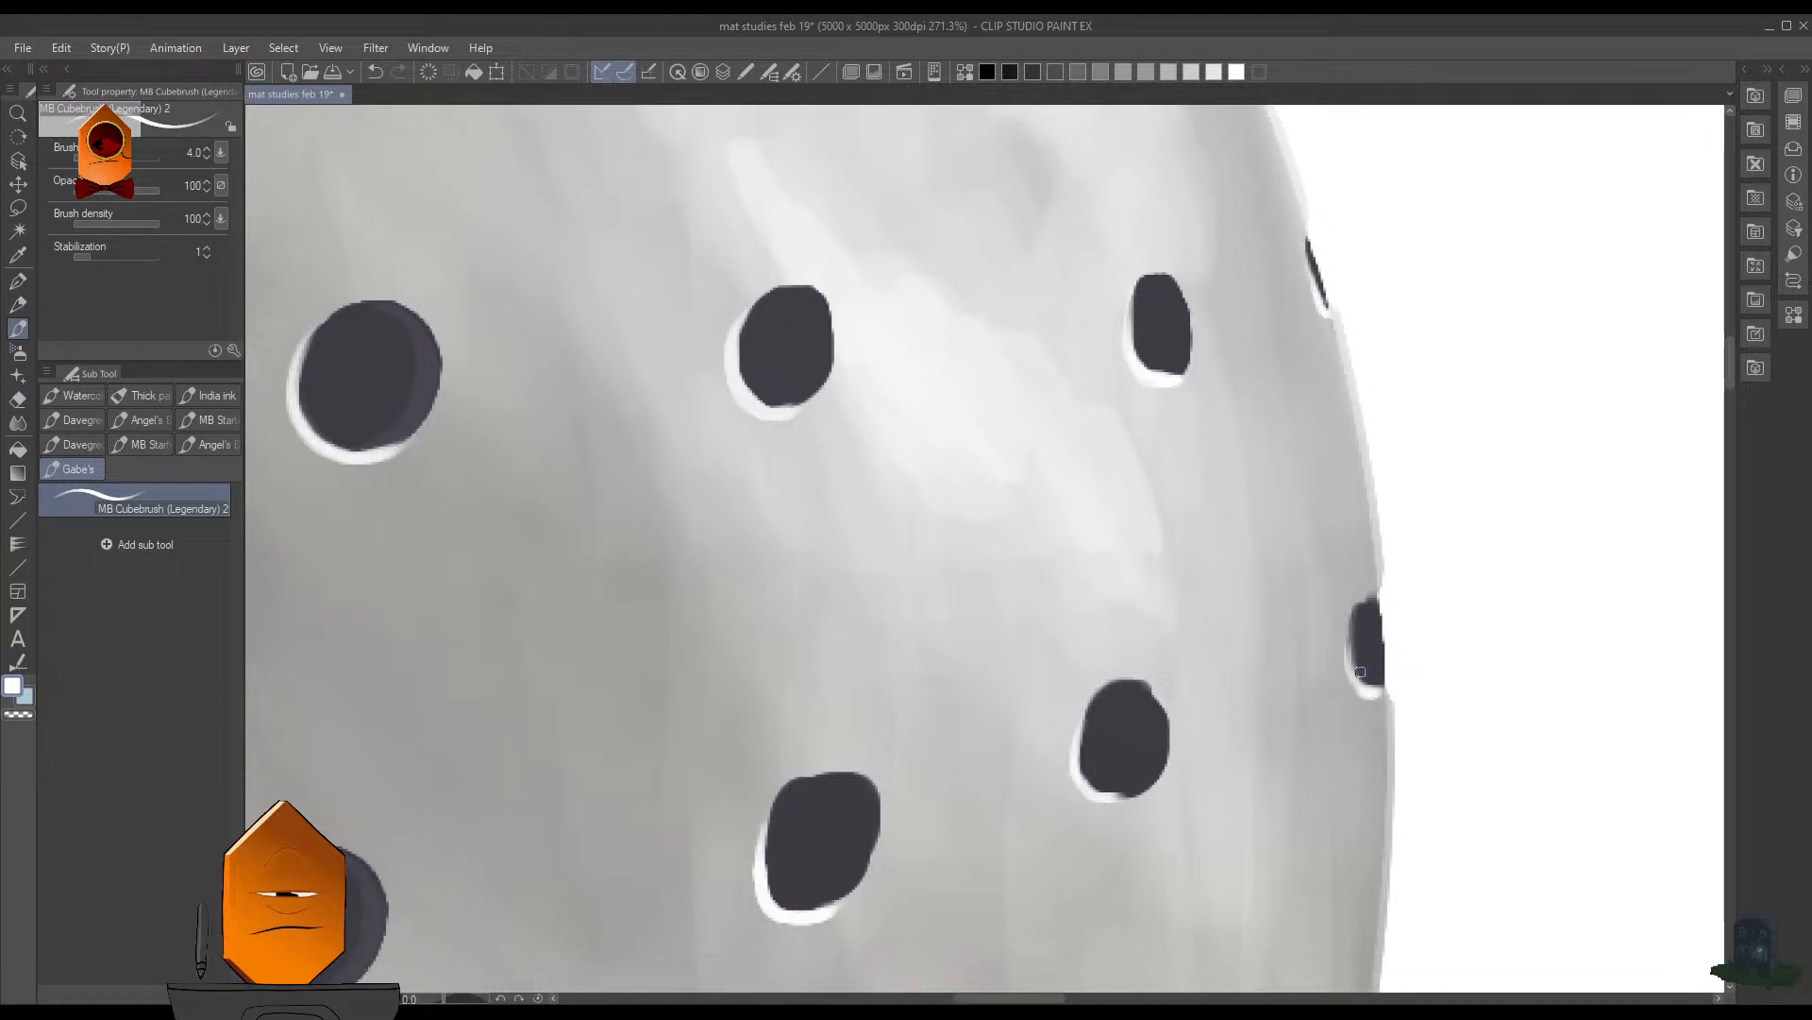
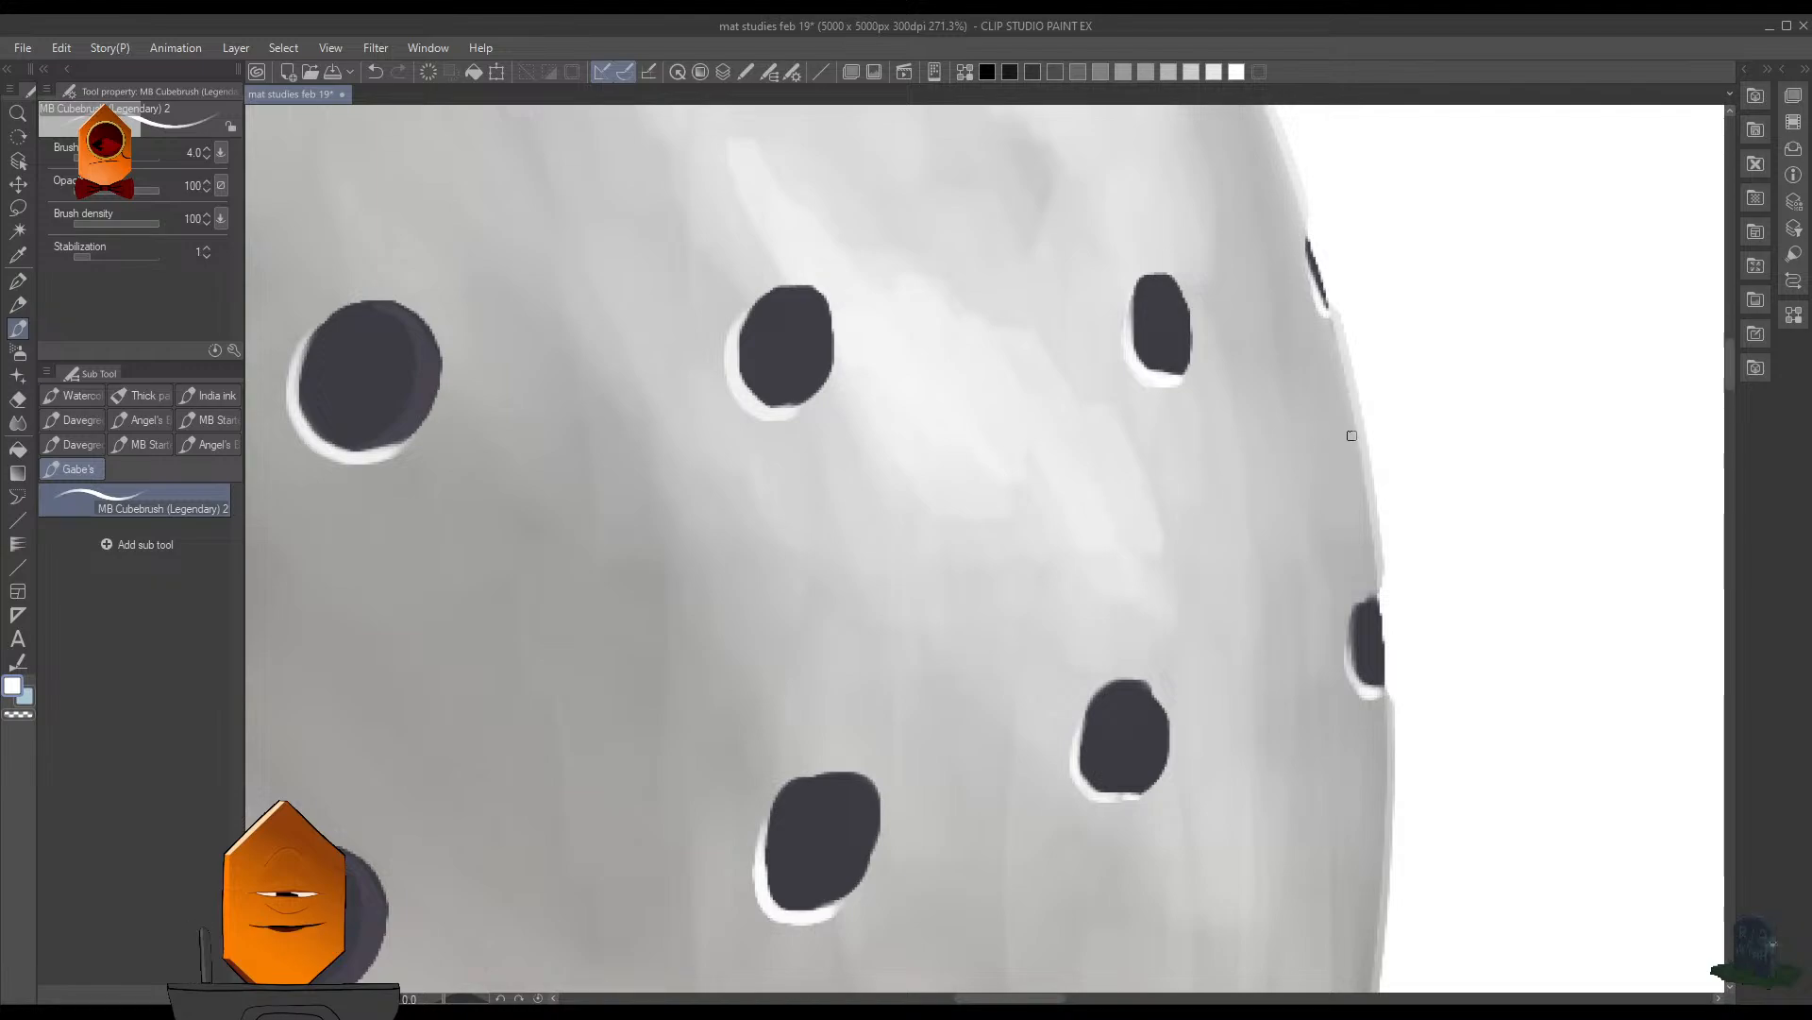
# - Save the drawing and review the hole highlights from the lower rim up to the top of the sphere
pyautogui.hotkey('ctrl', 's')
pyautogui.scroll(-4, 1347, 453)
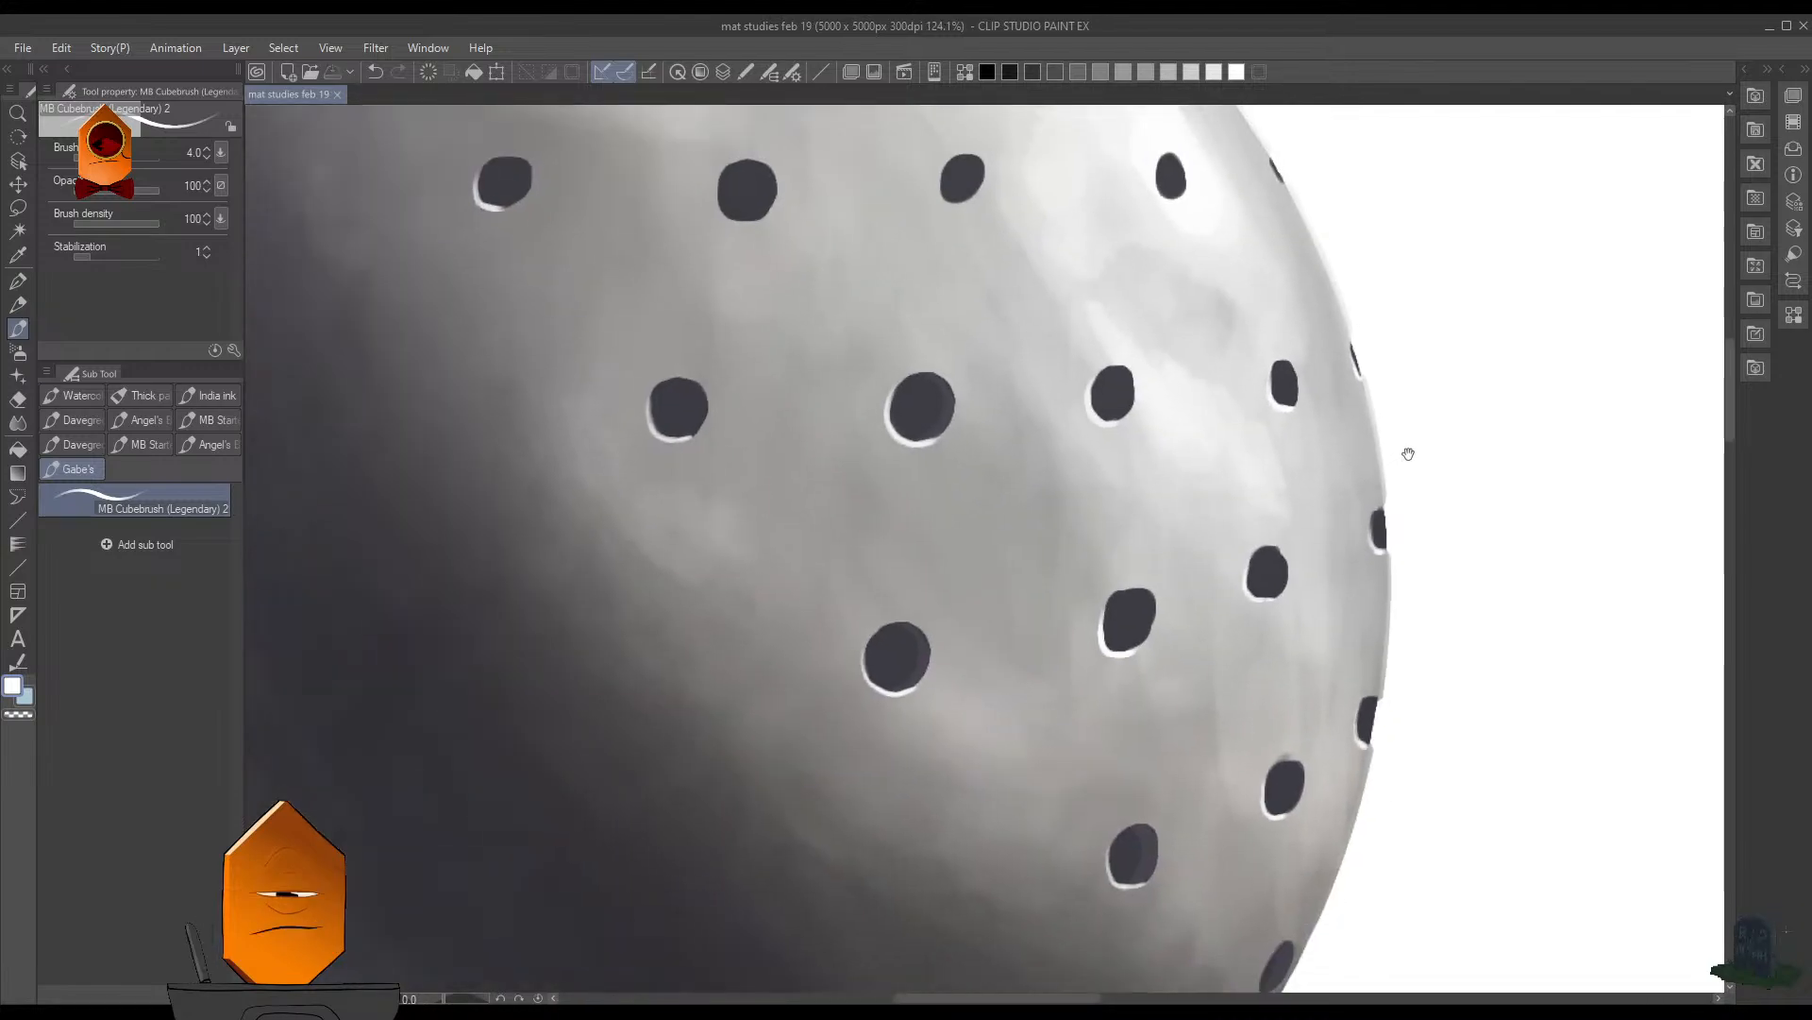
pyautogui.scroll(-2, 1410, 451)
pyautogui.moveTo(1409, 453); pyautogui.dragTo(1312, 527)
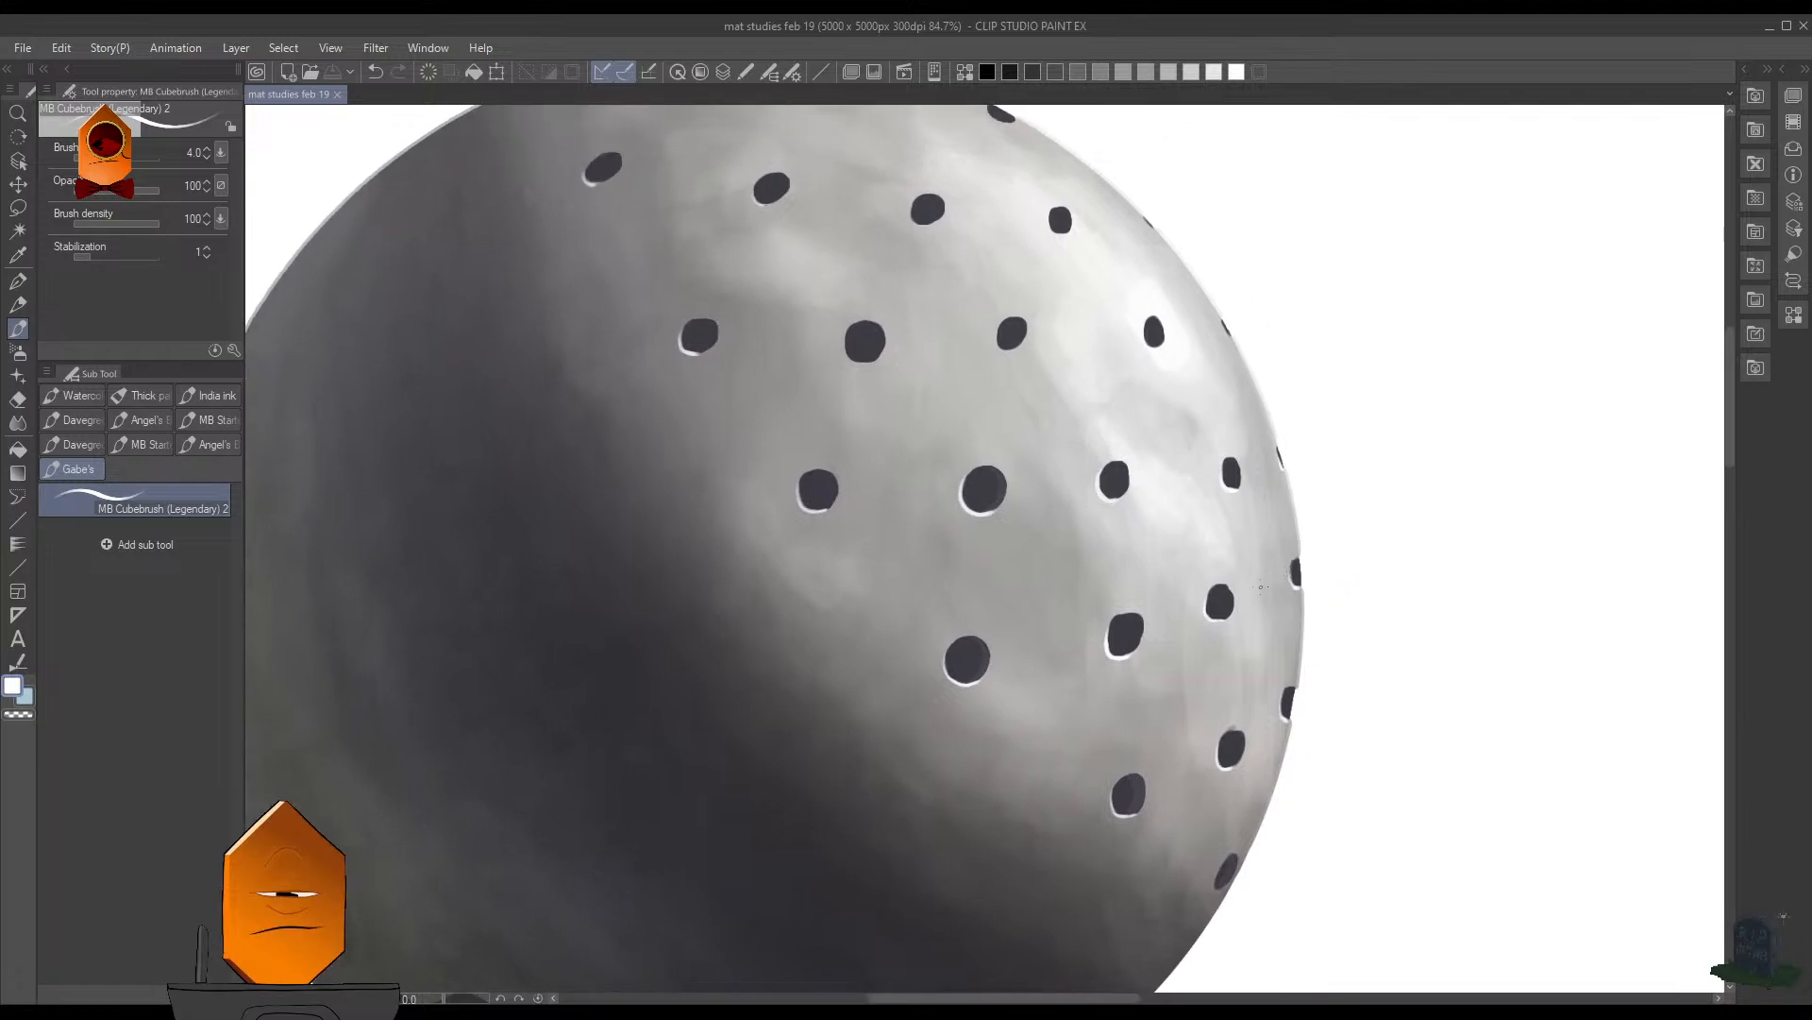
pyautogui.moveTo(1259, 583); pyautogui.dragTo(1512, 565)
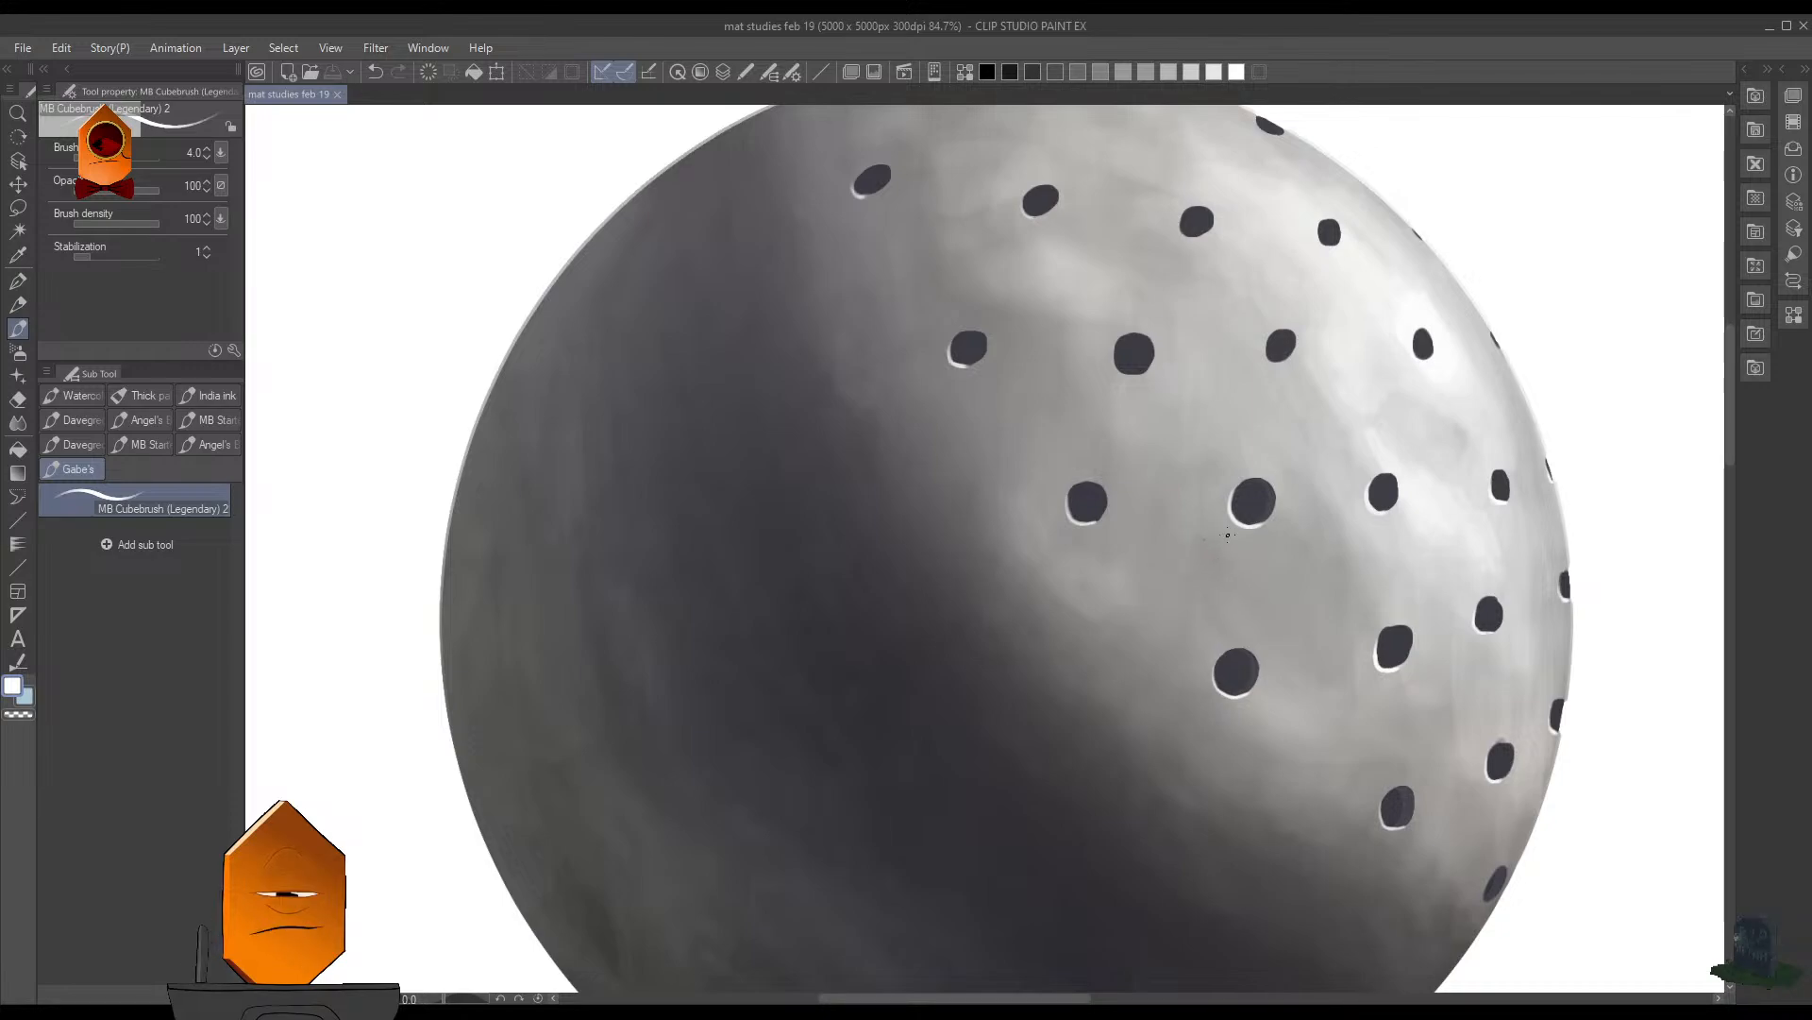
pyautogui.moveTo(1229, 536); pyautogui.dragTo(1152, 543)
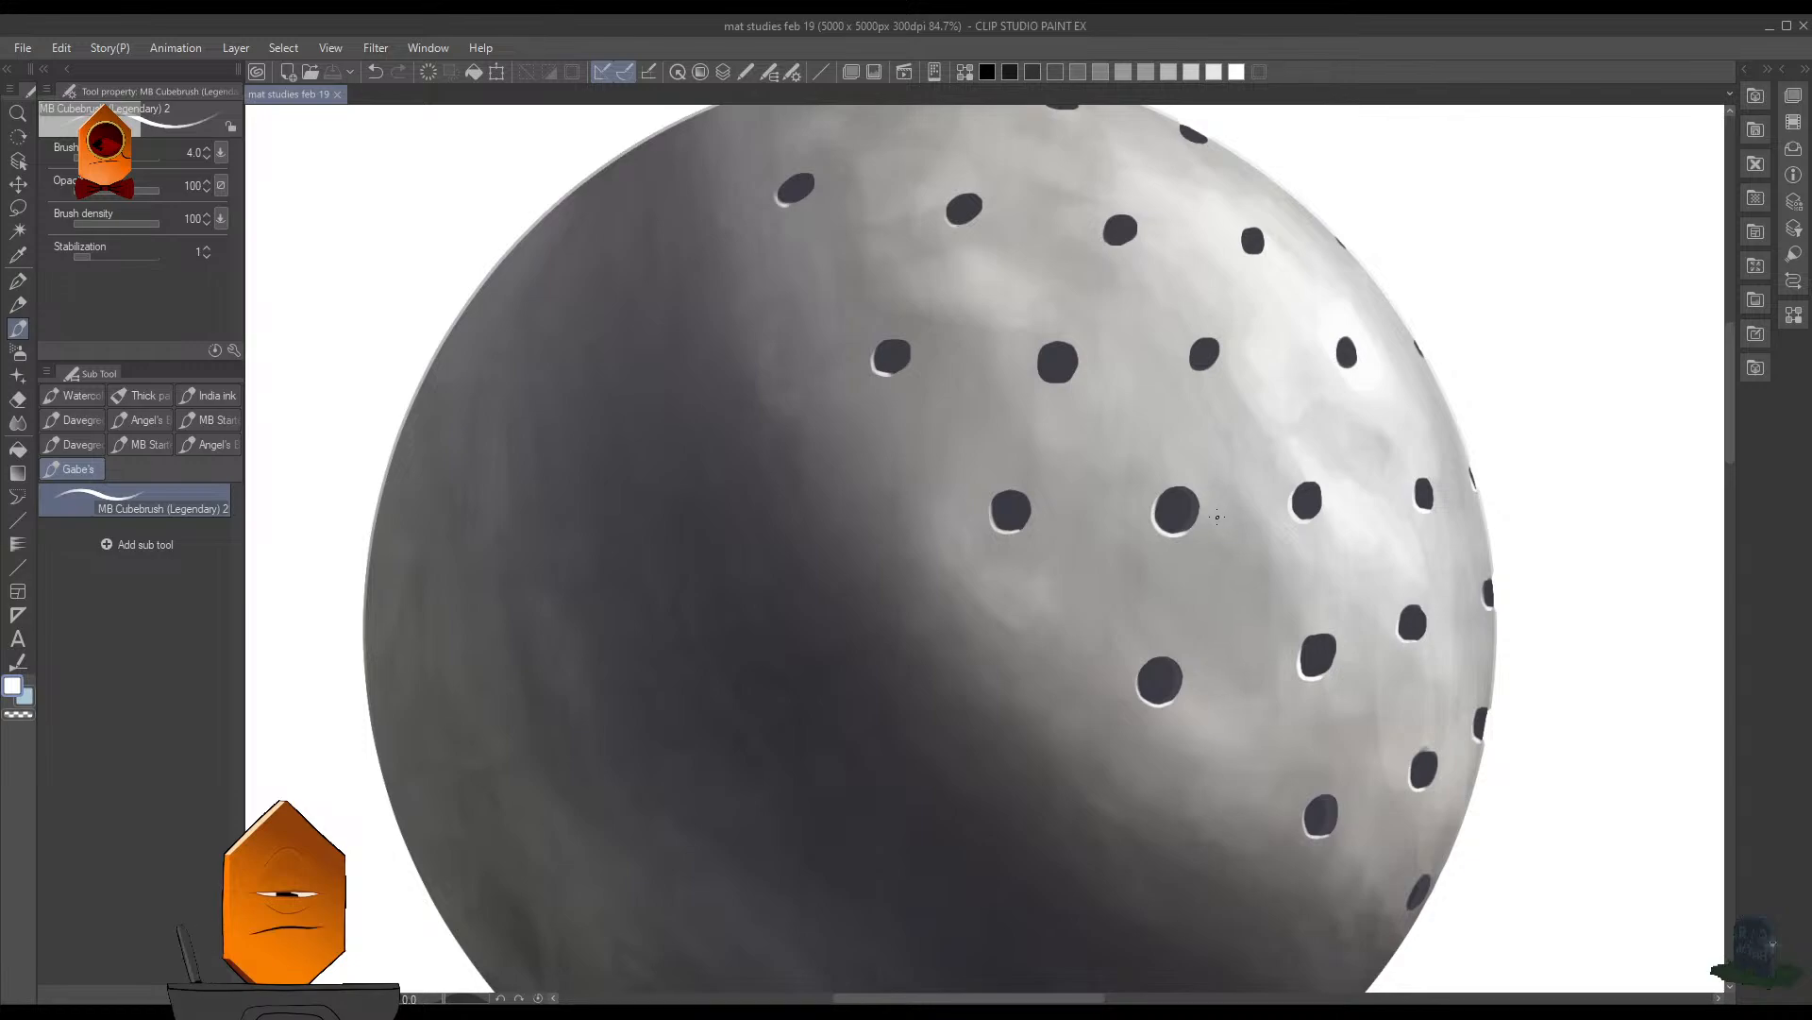
pyautogui.moveTo(1218, 516); pyautogui.dragTo(1218, 587)
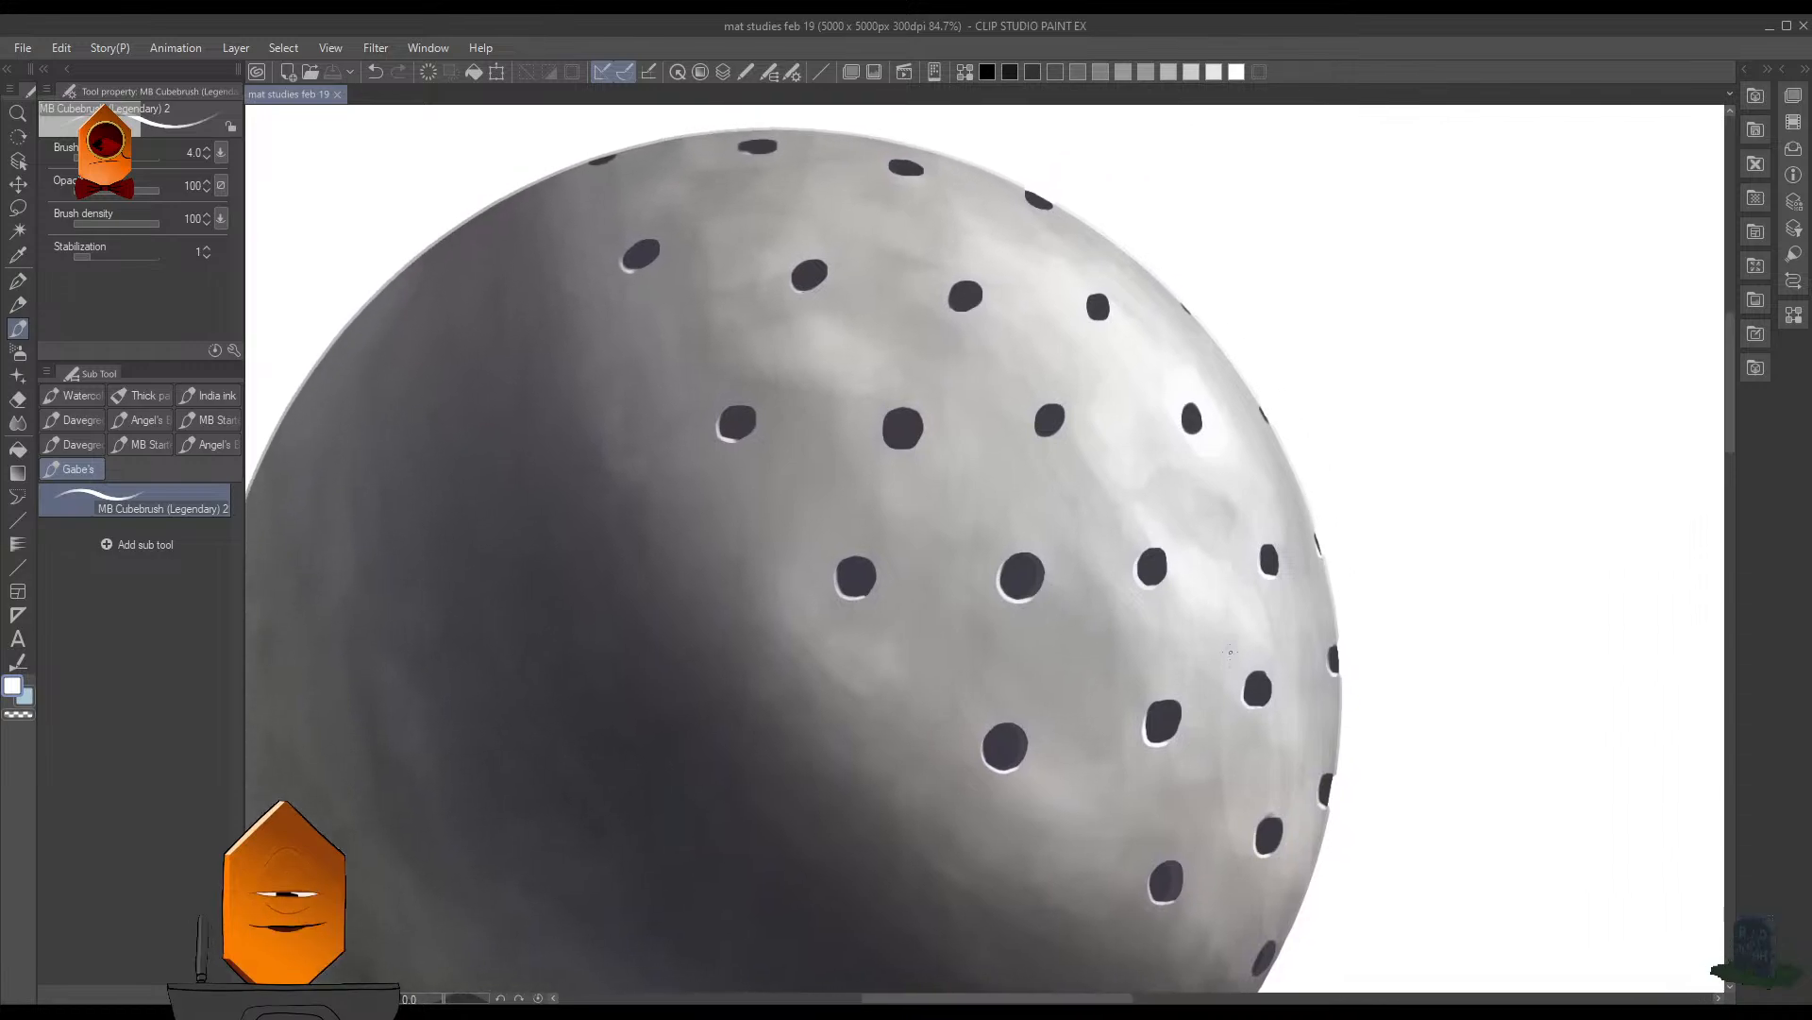
pyautogui.moveTo(1223, 616); pyautogui.dragTo(1220, 649)
pyautogui.moveTo(1134, 419); pyautogui.dragTo(1142, 542)
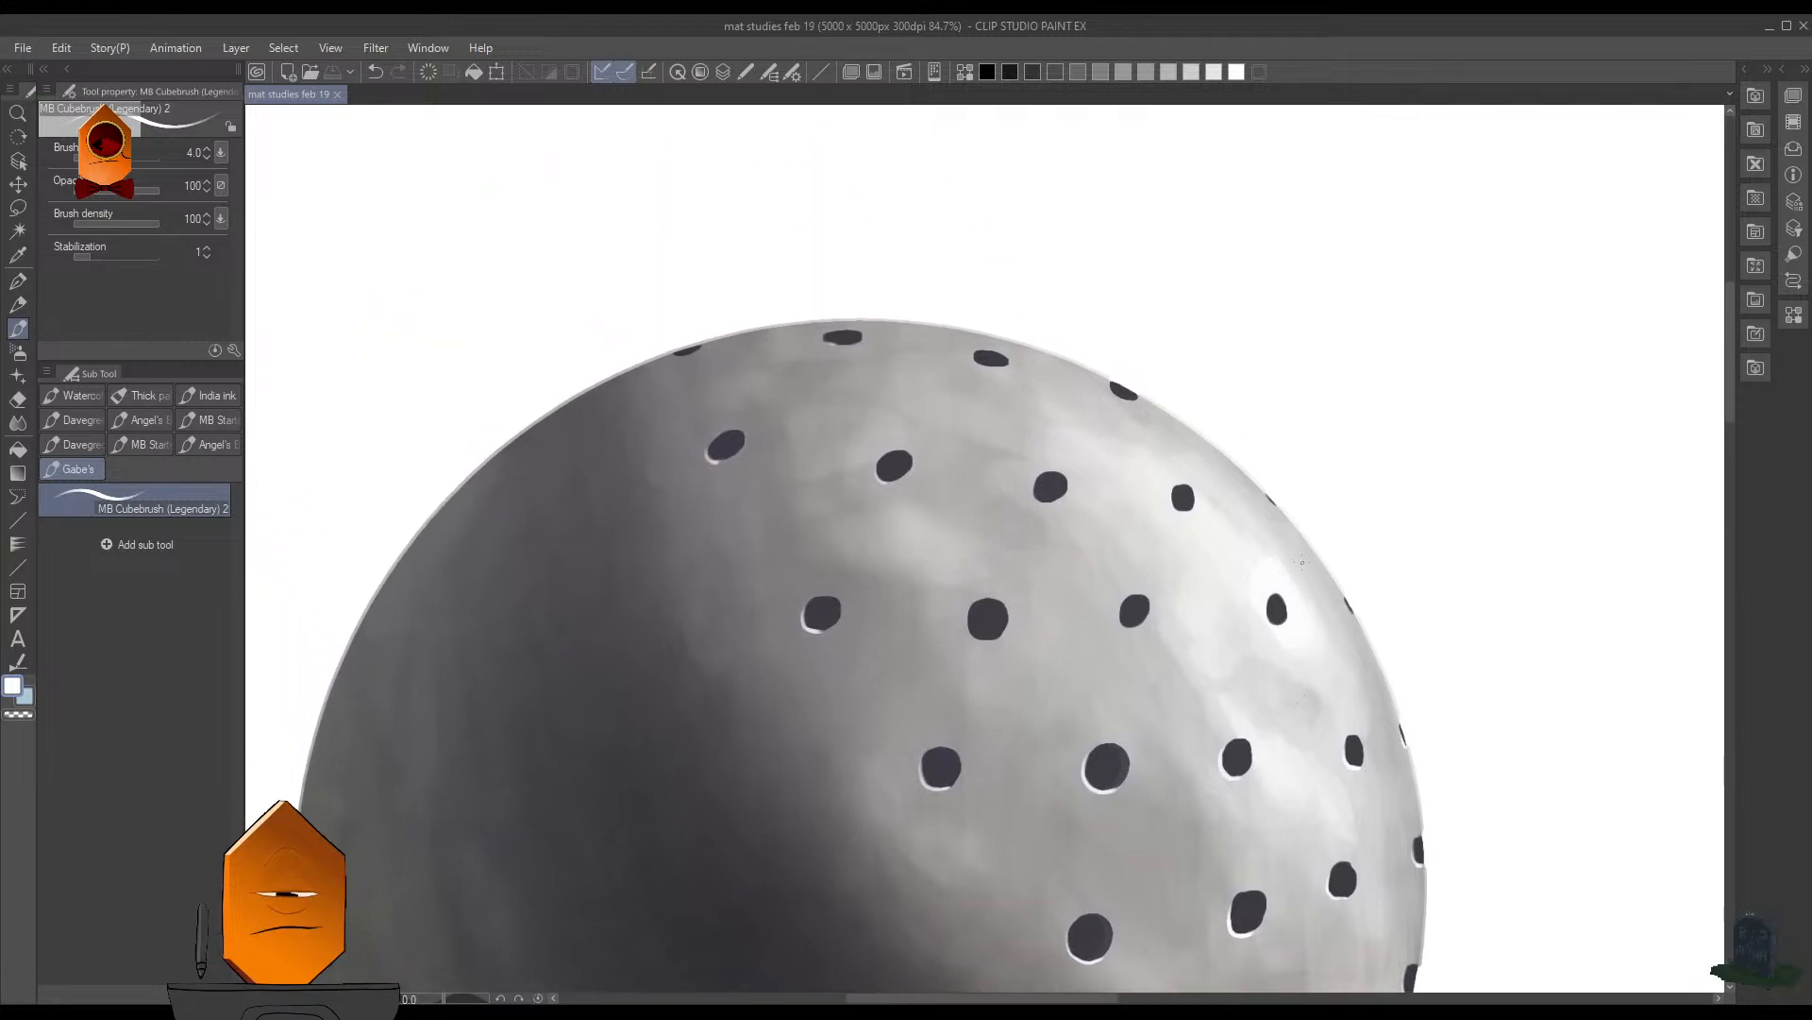
pyautogui.moveTo(1334, 486); pyautogui.dragTo(1110, 447)
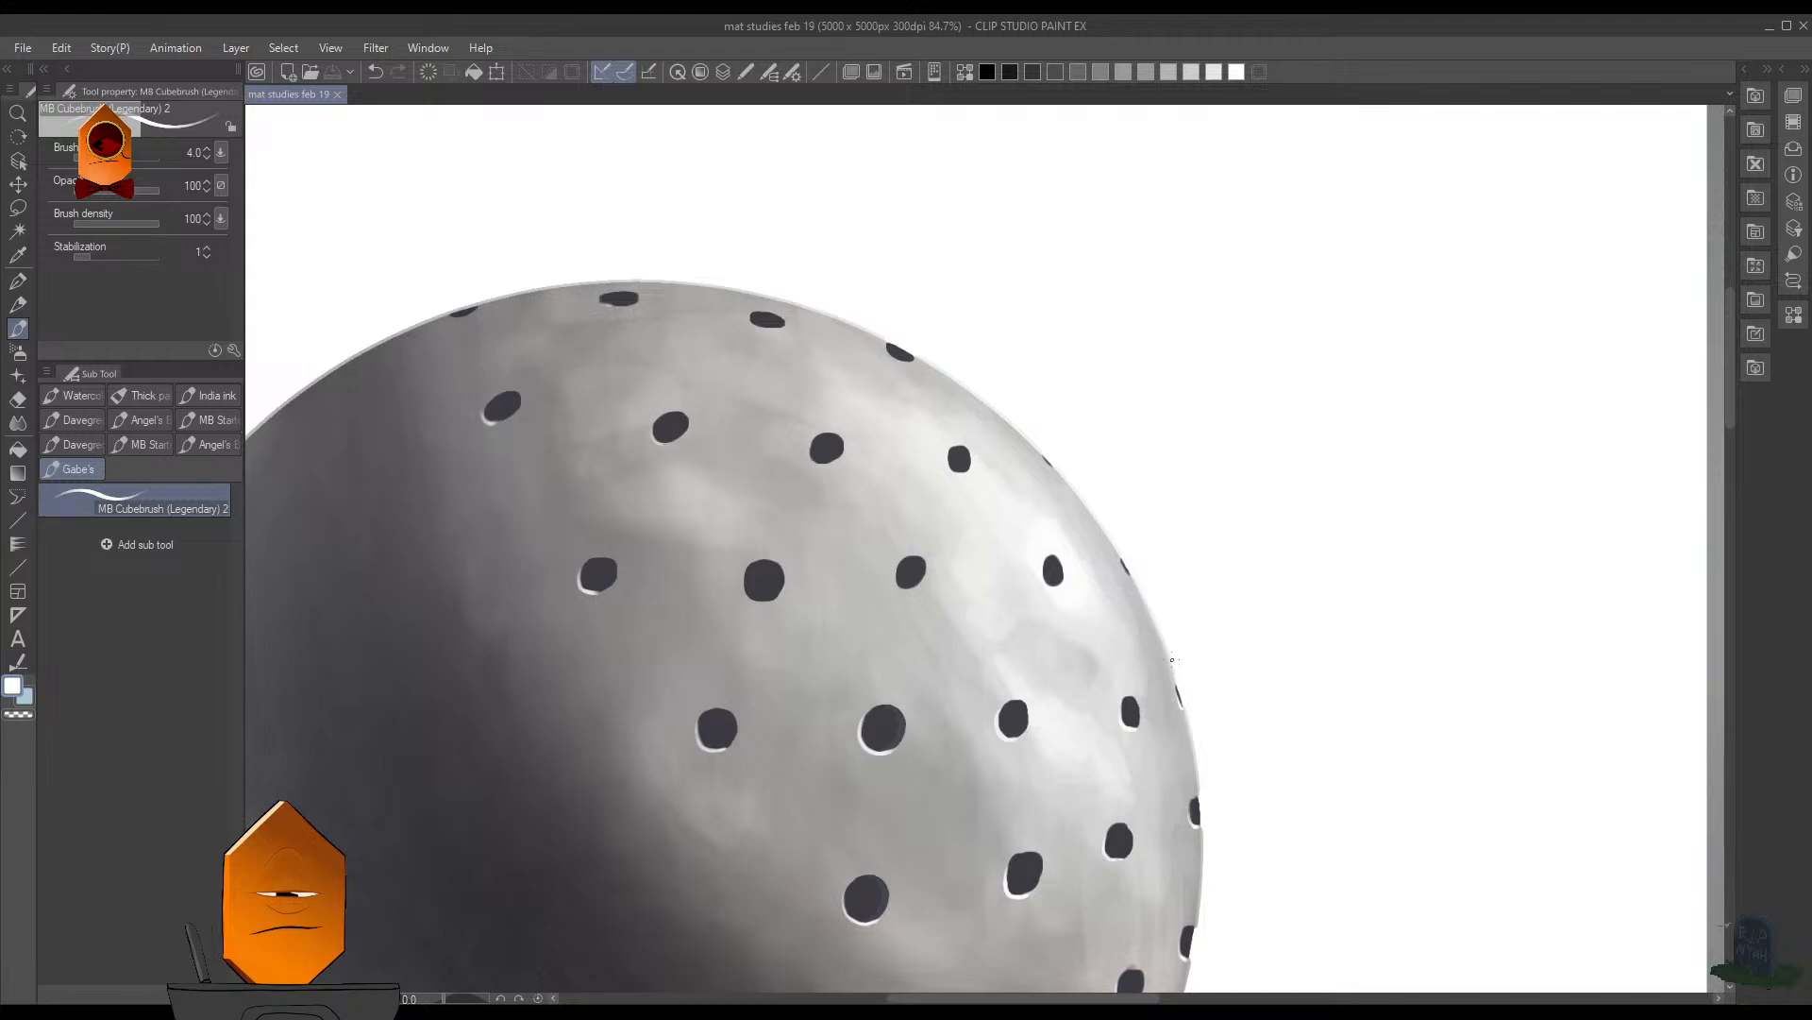
# - Paint fine white highlights at brush size 1.5 along the lower-left edges of the two thin holes on the upper-right rim
pyautogui.scroll(2, 1283, 485)
pyautogui.scroll(3, 894, 478)
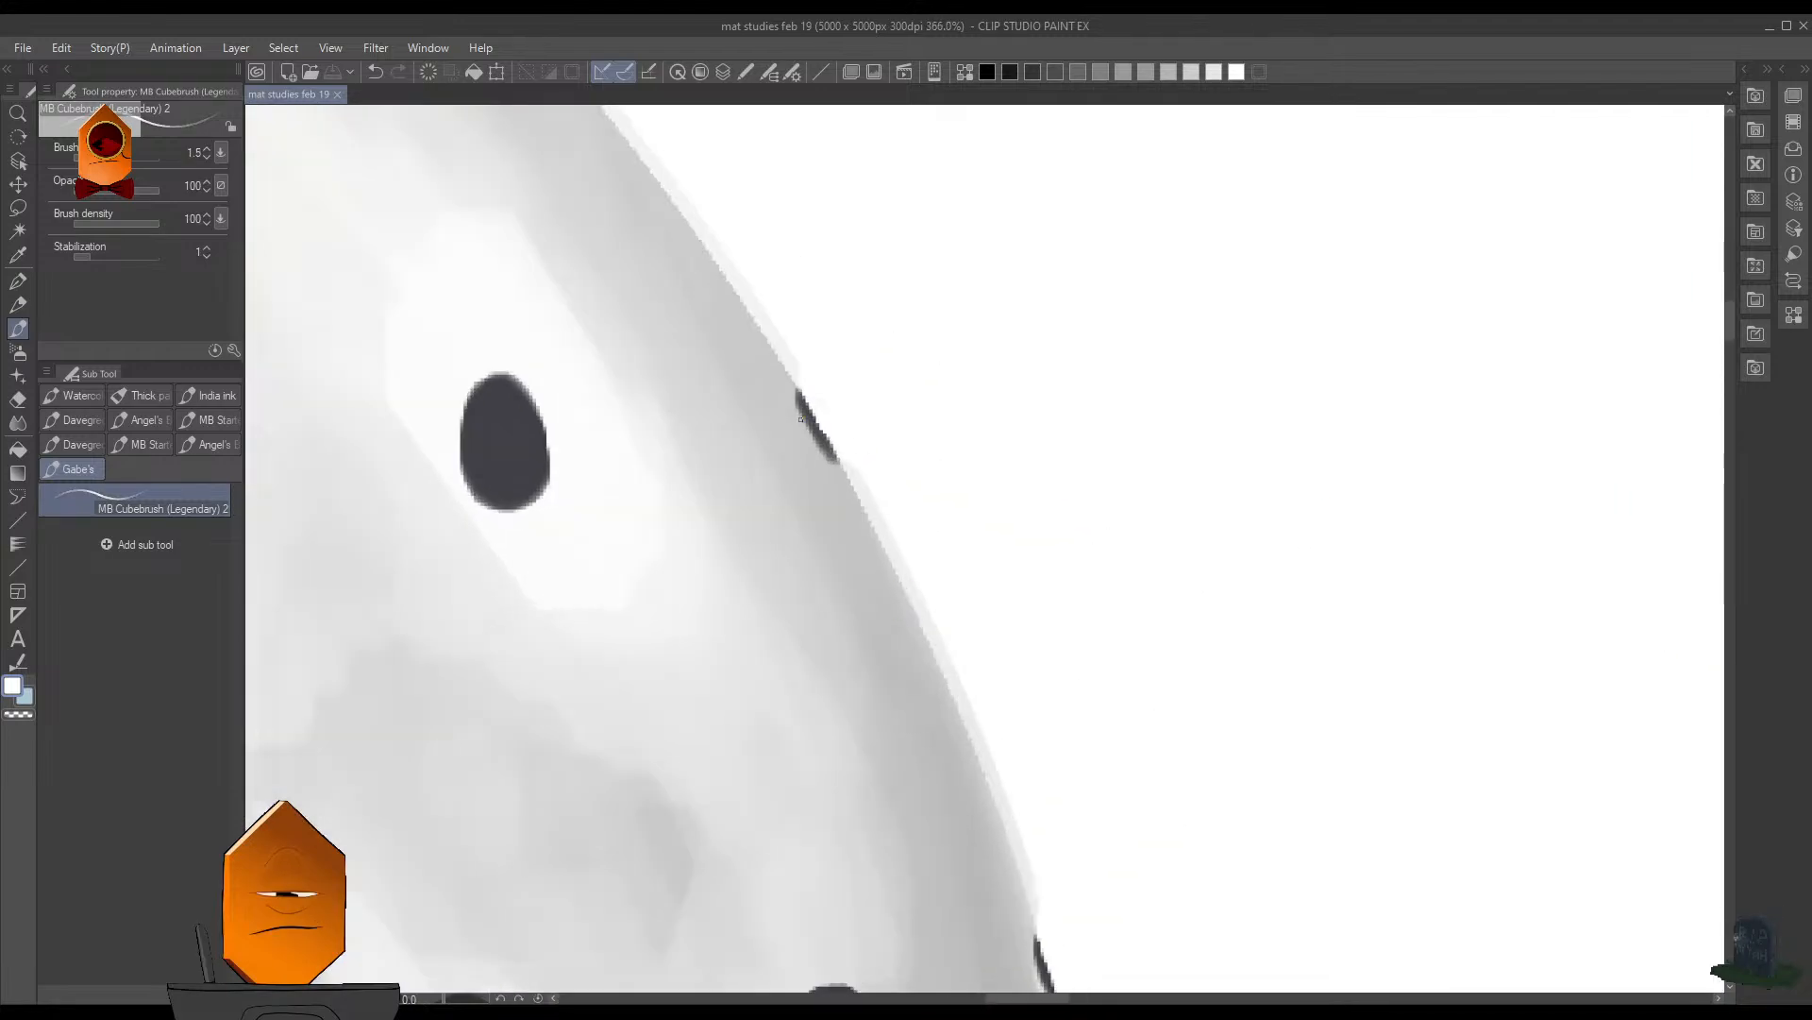
pyautogui.moveTo(800, 323); pyautogui.dragTo(1147, 643)
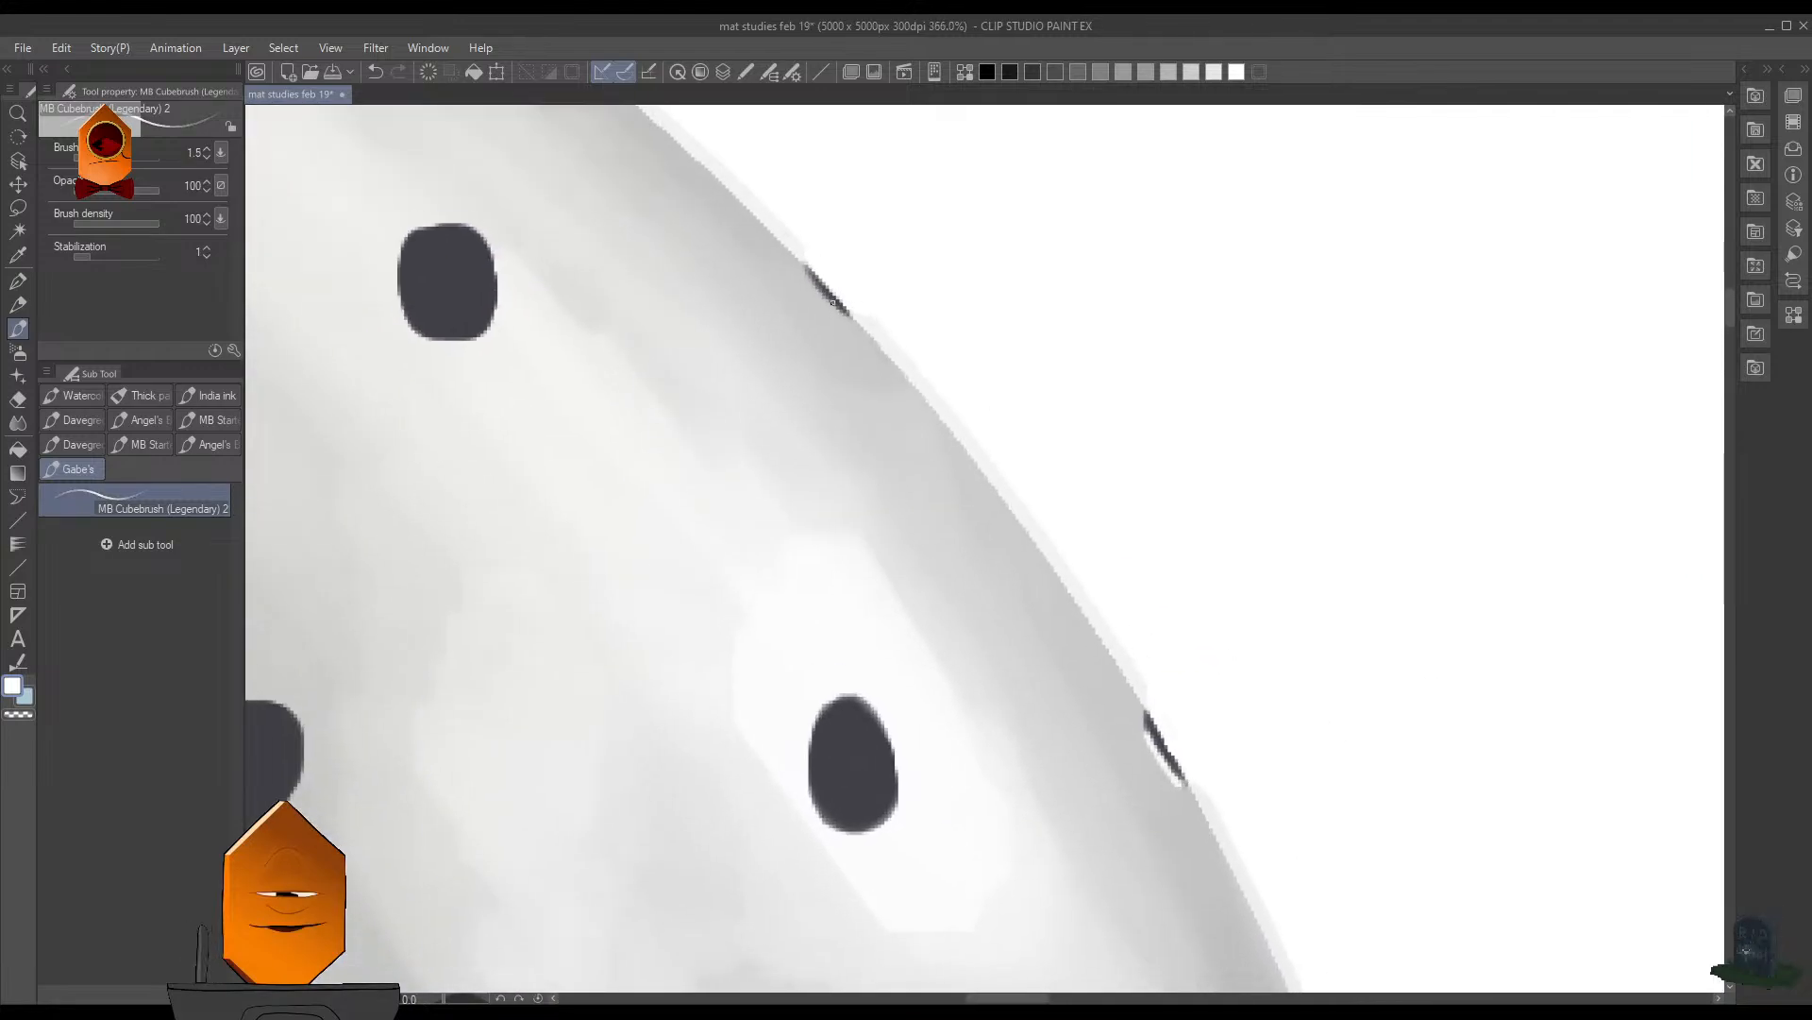
pyautogui.moveTo(811, 280); pyautogui.dragTo(843, 313)
pyautogui.moveTo(967, 300)
pyautogui.mouseDown()
pyautogui.moveTo(967, 384)
pyautogui.moveTo(1001, 370)
pyautogui.mouseUp()
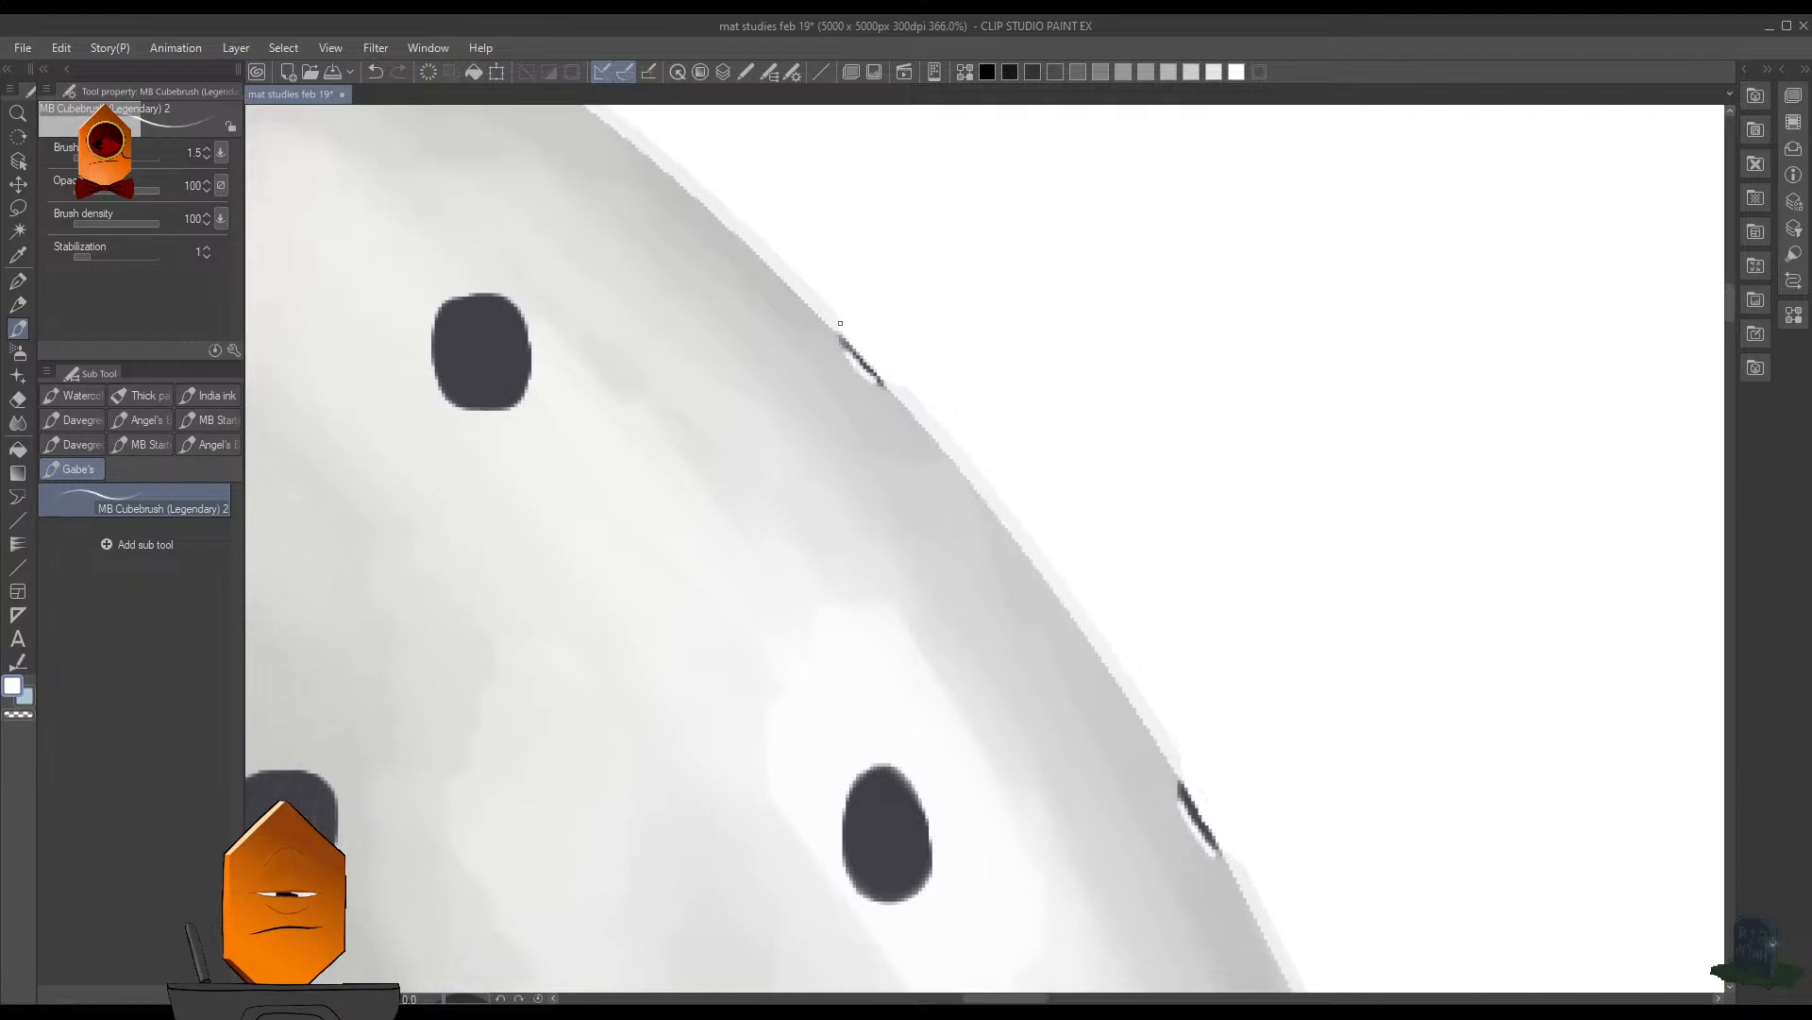
# - Highlight the left and lower edges of the squarish hole inward from the upper rim hole at brush size 3
pyautogui.press(']')
pyautogui.press(']')
pyautogui.press(']')
pyautogui.moveTo(440, 311)
pyautogui.mouseDown()
pyautogui.moveTo(436, 382)
pyautogui.moveTo(493, 414)
pyautogui.mouseUp()
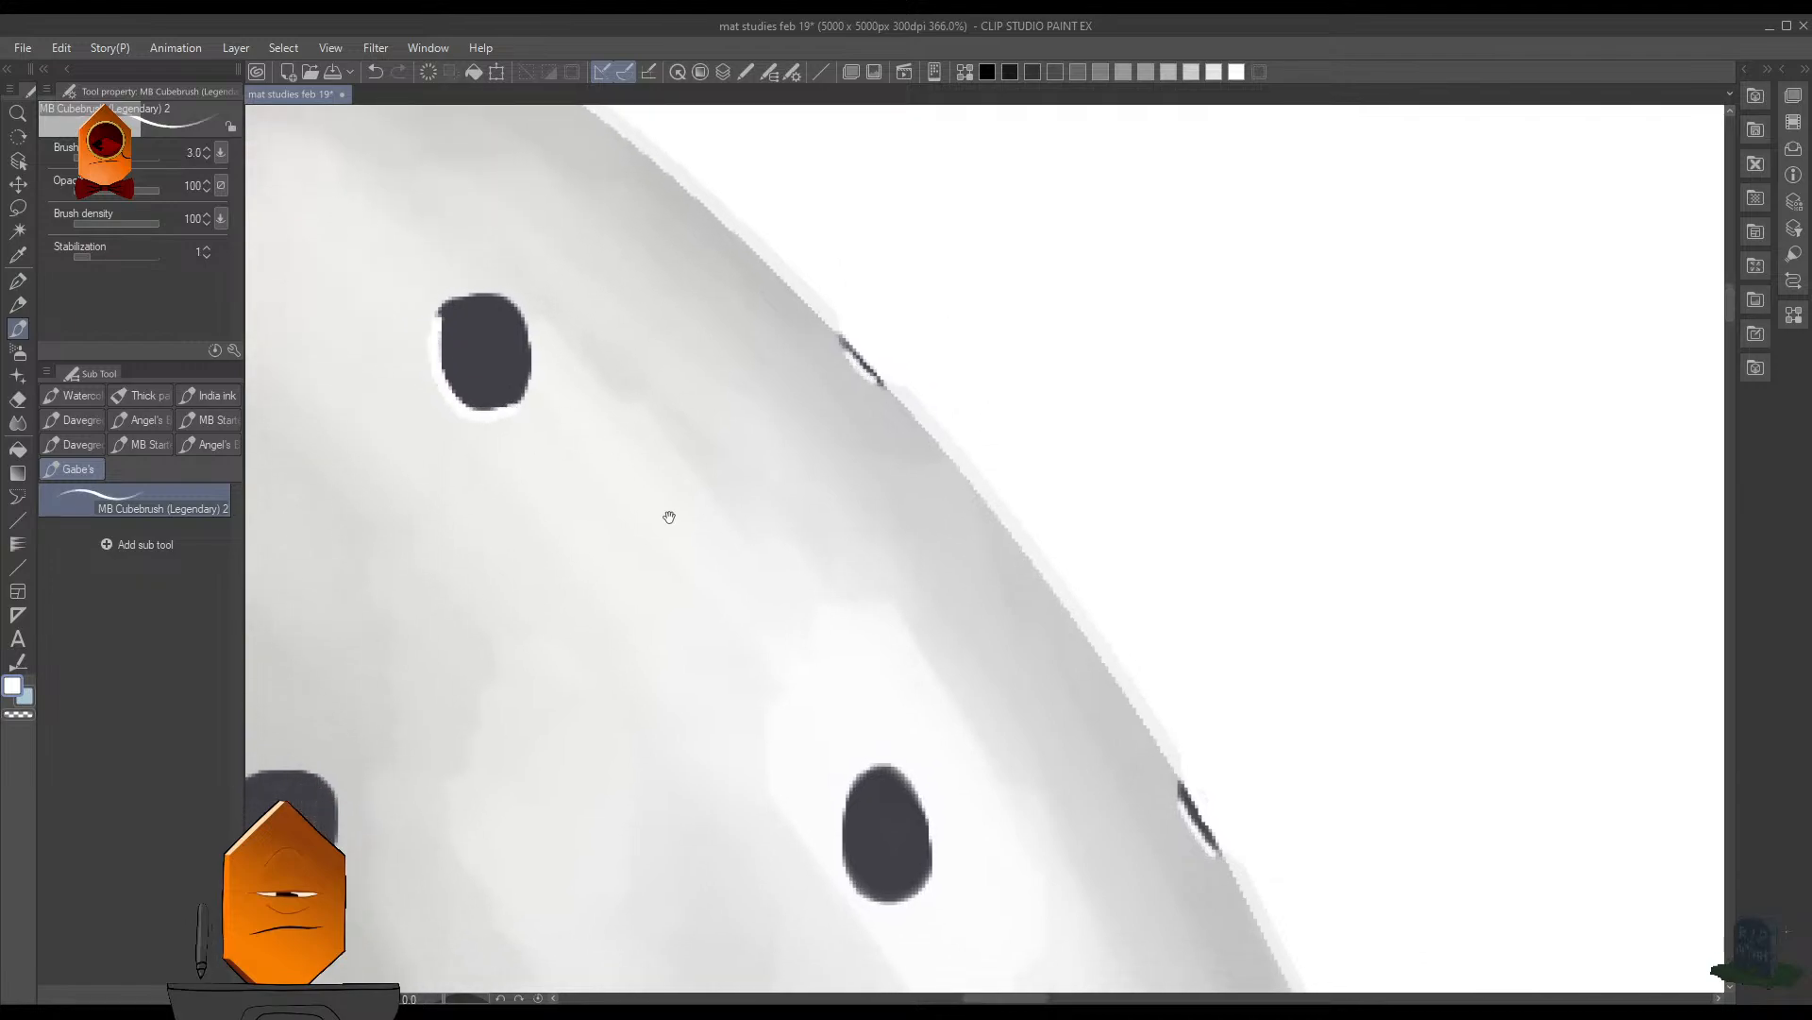
# - Paint a white highlight on the lower-left edge of the oval hole in the brightest patch, redrawing the stroke as needed
pyautogui.moveTo(669, 517); pyautogui.dragTo(672, 244)
pyautogui.moveTo(854, 505)
pyautogui.mouseDown()
pyautogui.moveTo(847, 547)
pyautogui.moveTo(886, 628)
pyautogui.mouseUp()
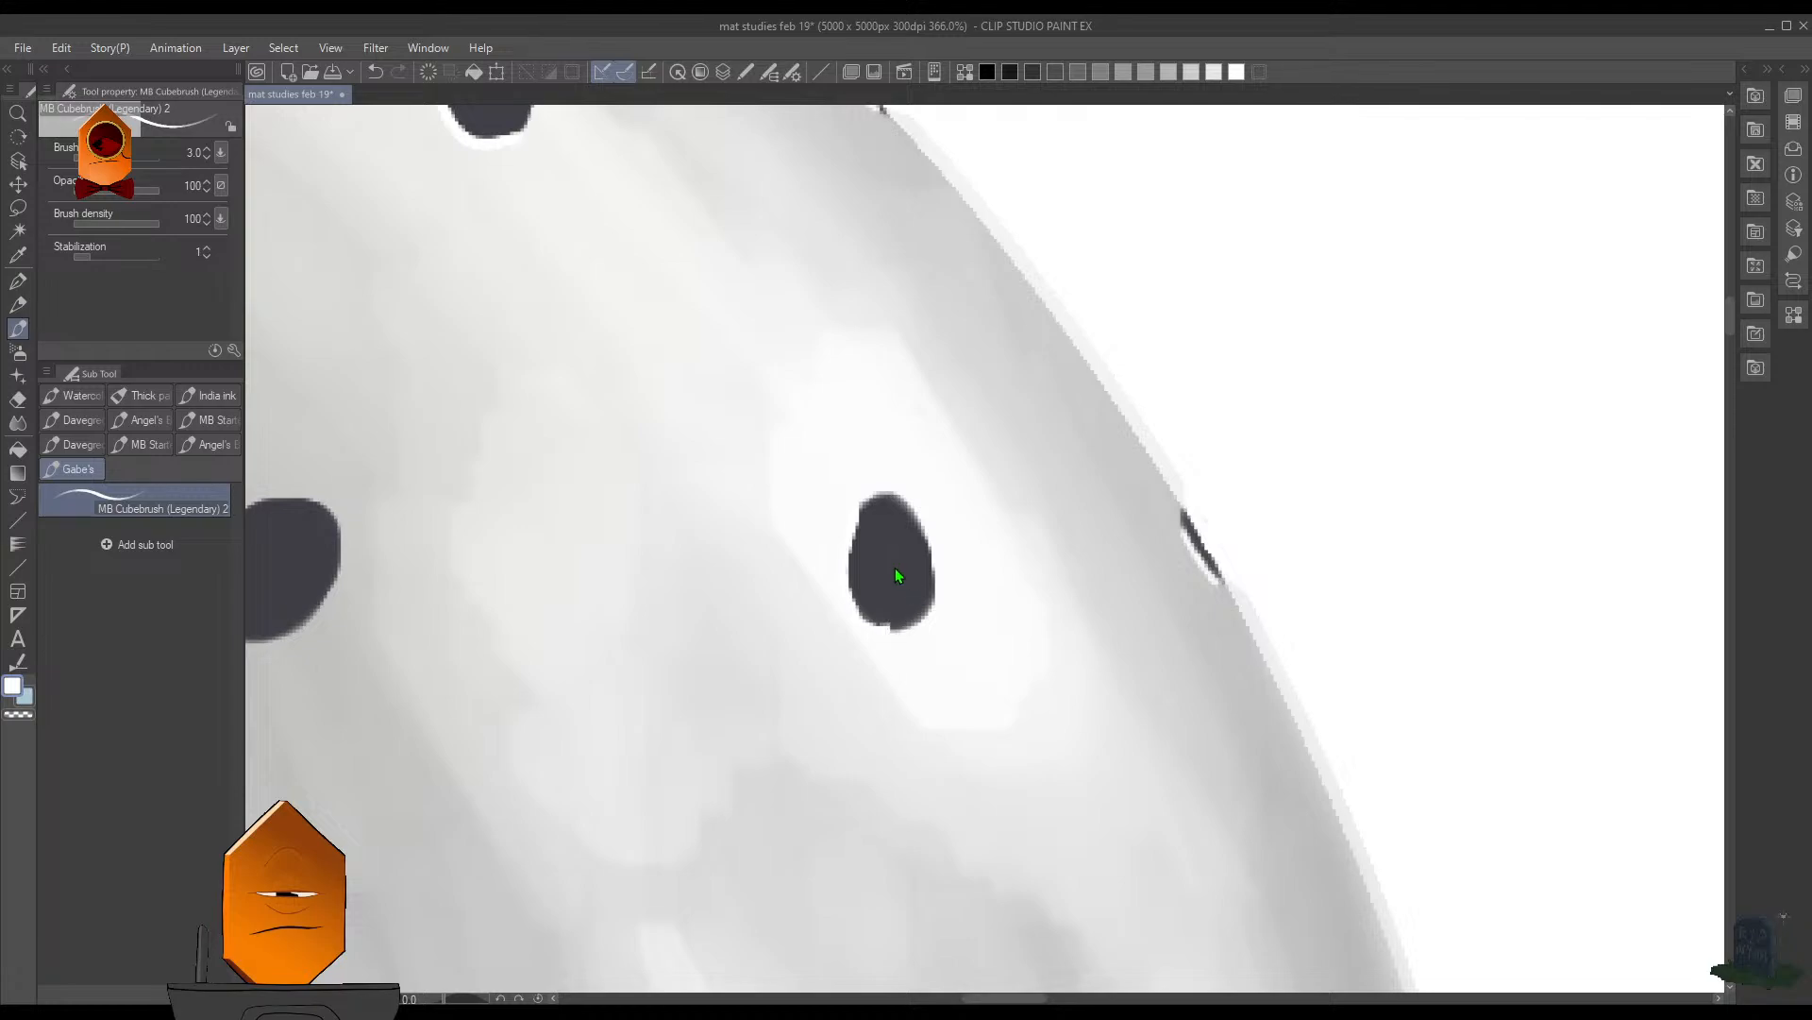
pyautogui.moveTo(851, 560); pyautogui.dragTo(891, 622)
pyautogui.hotkey('ctrl', 'z')
pyautogui.hotkey('ctrl', 'z')
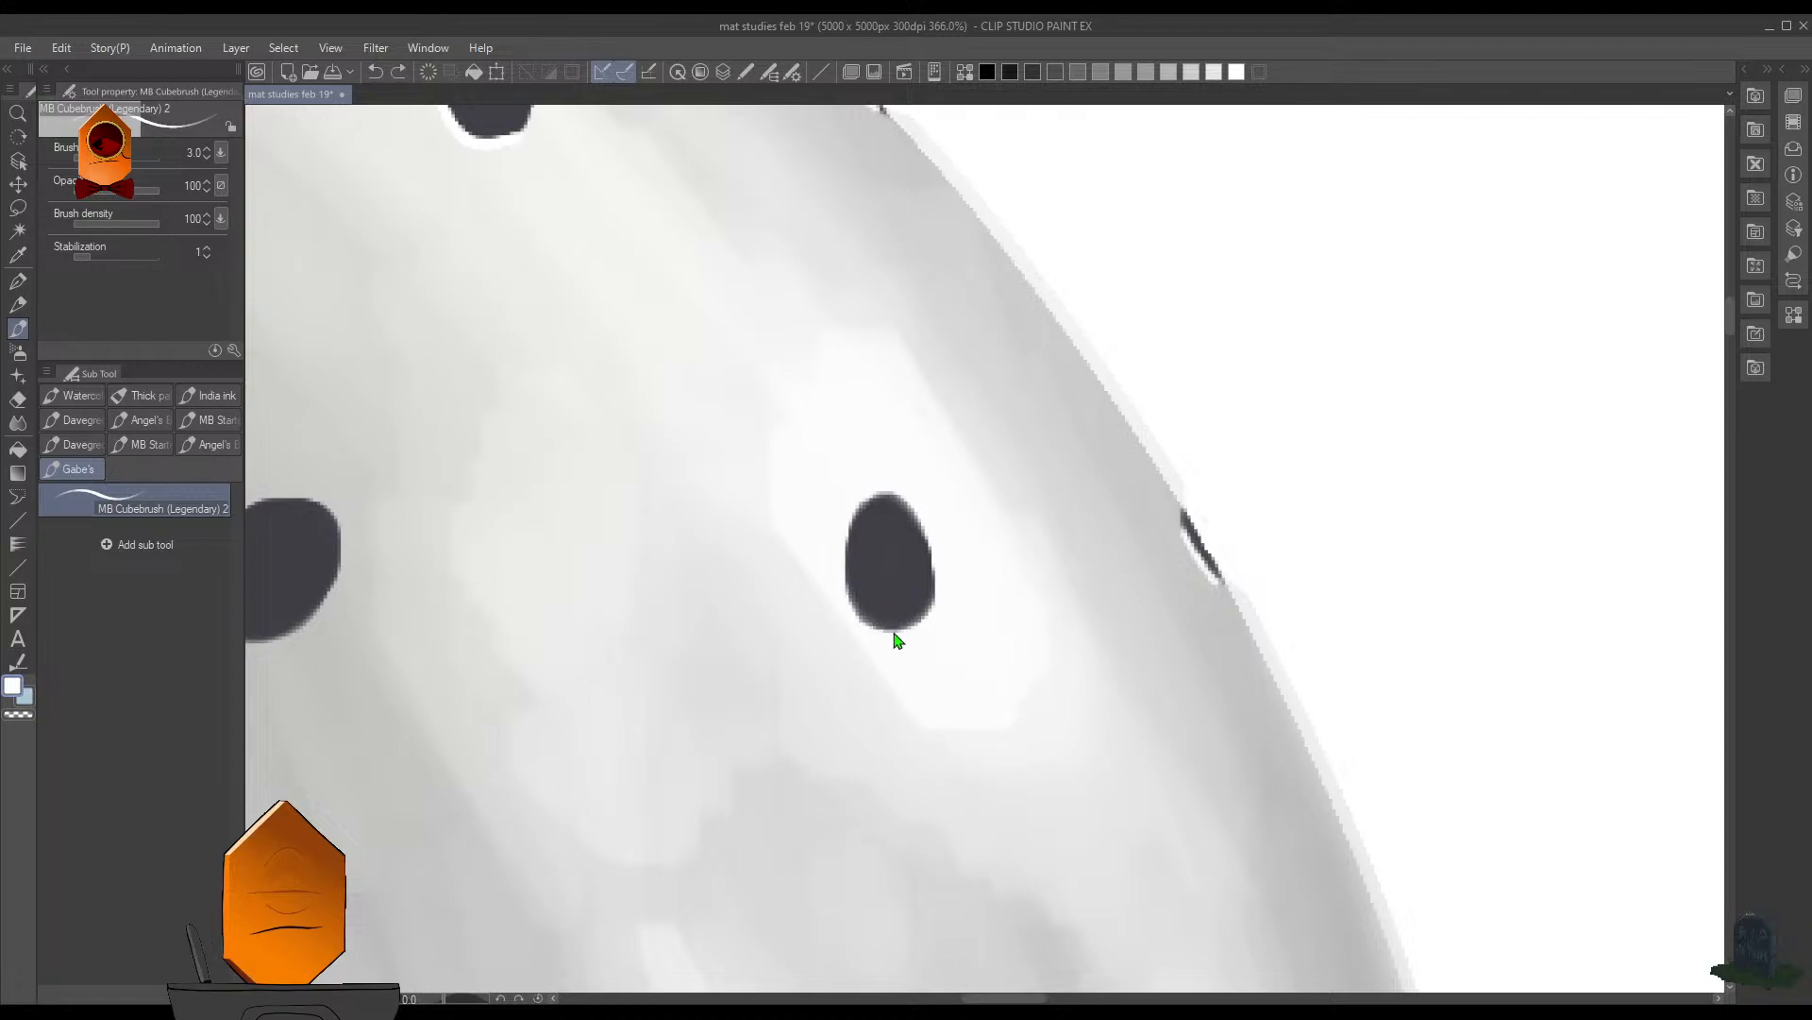
pyautogui.moveTo(848, 550)
pyautogui.mouseDown()
pyautogui.moveTo(866, 615)
pyautogui.moveTo(914, 612)
pyautogui.moveTo(853, 538)
pyautogui.moveTo(849, 598)
pyautogui.moveTo(891, 629)
pyautogui.mouseUp()
# - Highlight the lower-left edge of the hole inward from the bright-patch oval in the same row at brush size 5
pyautogui.hotkey('ctrl', 'z')
# - Redraw the white highlight around the lower-left edge of the large round hole in that row, then reduce the brush to 4.5
pyautogui.hotkey('ctrl', 'z')
pyautogui.moveTo(851, 546); pyautogui.dragTo(872, 626)
pyautogui.moveTo(896, 446); pyautogui.dragTo(1241, 457)
pyautogui.press(']')
pyautogui.press(']')
pyautogui.moveTo(566, 540)
pyautogui.mouseDown()
pyautogui.moveTo(569, 638)
pyautogui.moveTo(625, 643)
pyautogui.moveTo(559, 620)
pyautogui.moveTo(634, 655)
pyautogui.mouseUp()
pyautogui.hotkey('ctrl', 'z')
pyautogui.moveTo(779, 526)
pyautogui.mouseDown()
pyautogui.moveTo(645, 575)
pyautogui.moveTo(880, 496)
pyautogui.moveTo(971, 494)
pyautogui.mouseUp()
pyautogui.moveTo(686, 388)
pyautogui.mouseDown()
pyautogui.moveTo(679, 450)
pyautogui.moveTo(702, 481)
pyautogui.moveTo(681, 462)
pyautogui.moveTo(756, 483)
pyautogui.mouseUp()
pyautogui.hotkey('ctrl', 'z')
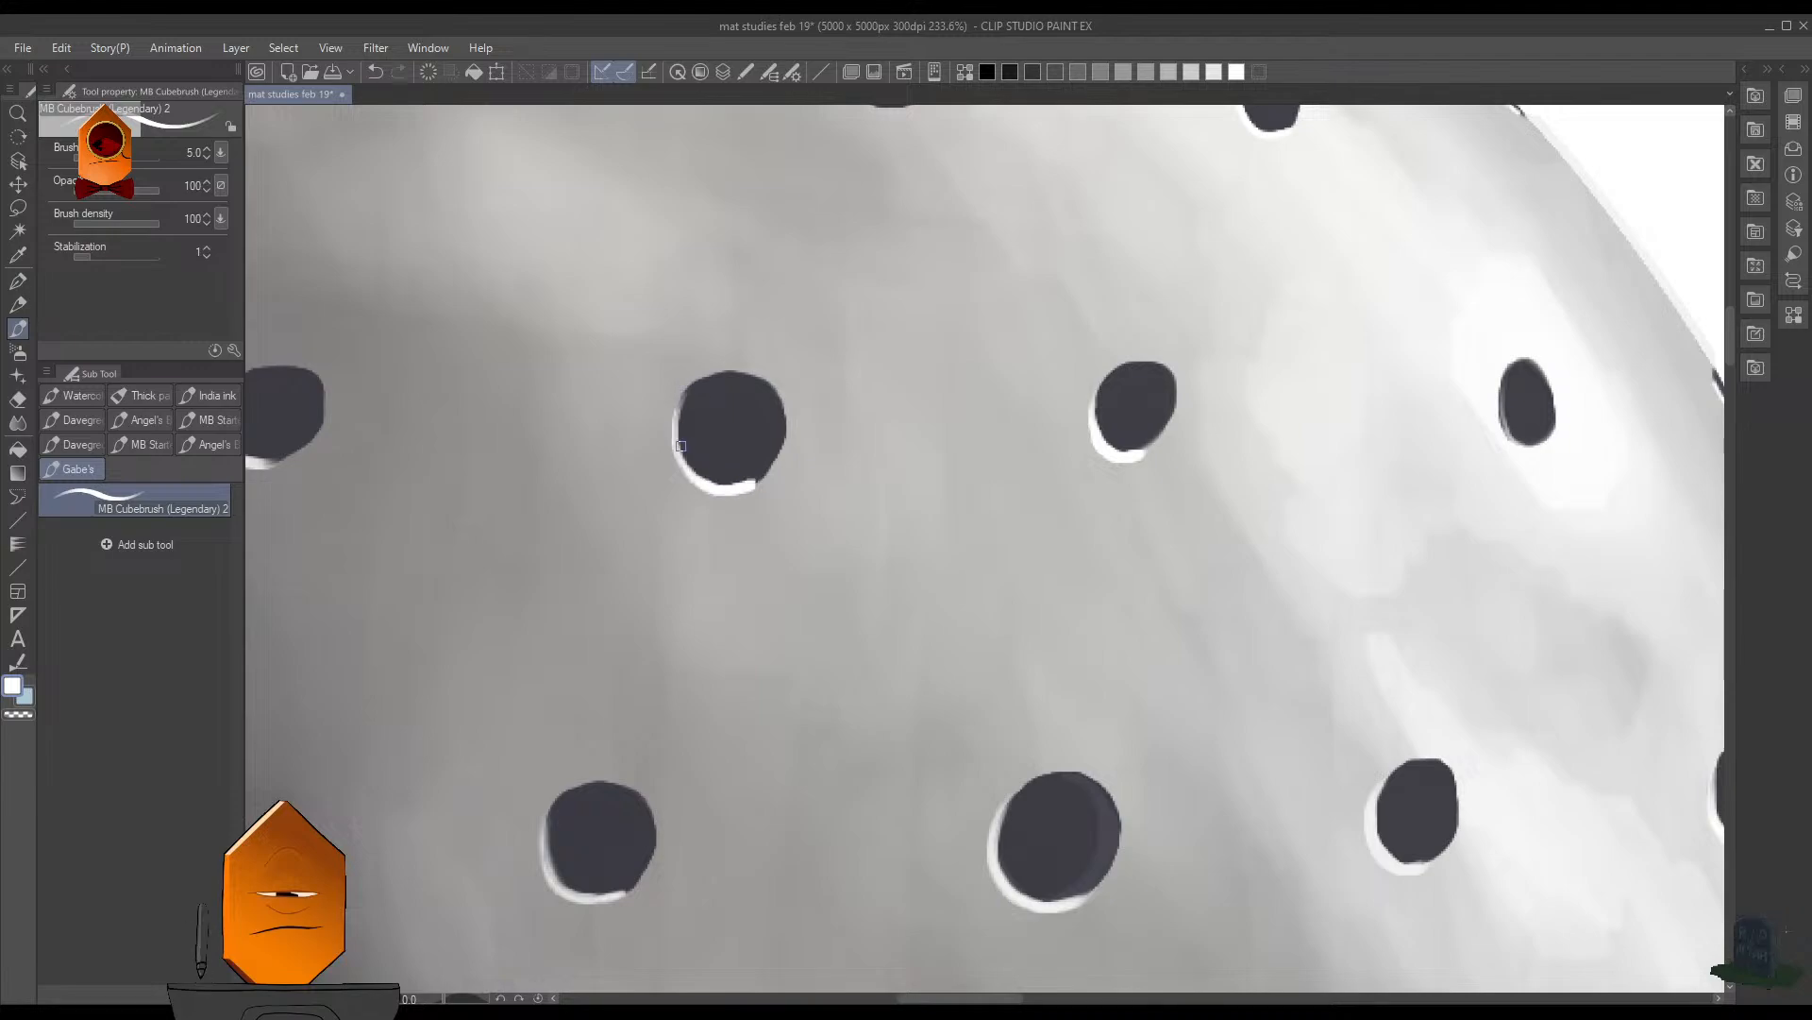
pyautogui.moveTo(684, 386); pyautogui.dragTo(677, 434)
pyautogui.moveTo(854, 331)
pyautogui.mouseDown()
pyautogui.moveTo(802, 530)
pyautogui.moveTo(878, 655)
pyautogui.mouseUp()
pyautogui.moveTo(900, 532)
pyautogui.mouseDown()
pyautogui.moveTo(976, 514)
pyautogui.moveTo(889, 494)
pyautogui.mouseUp()
pyautogui.press('[')
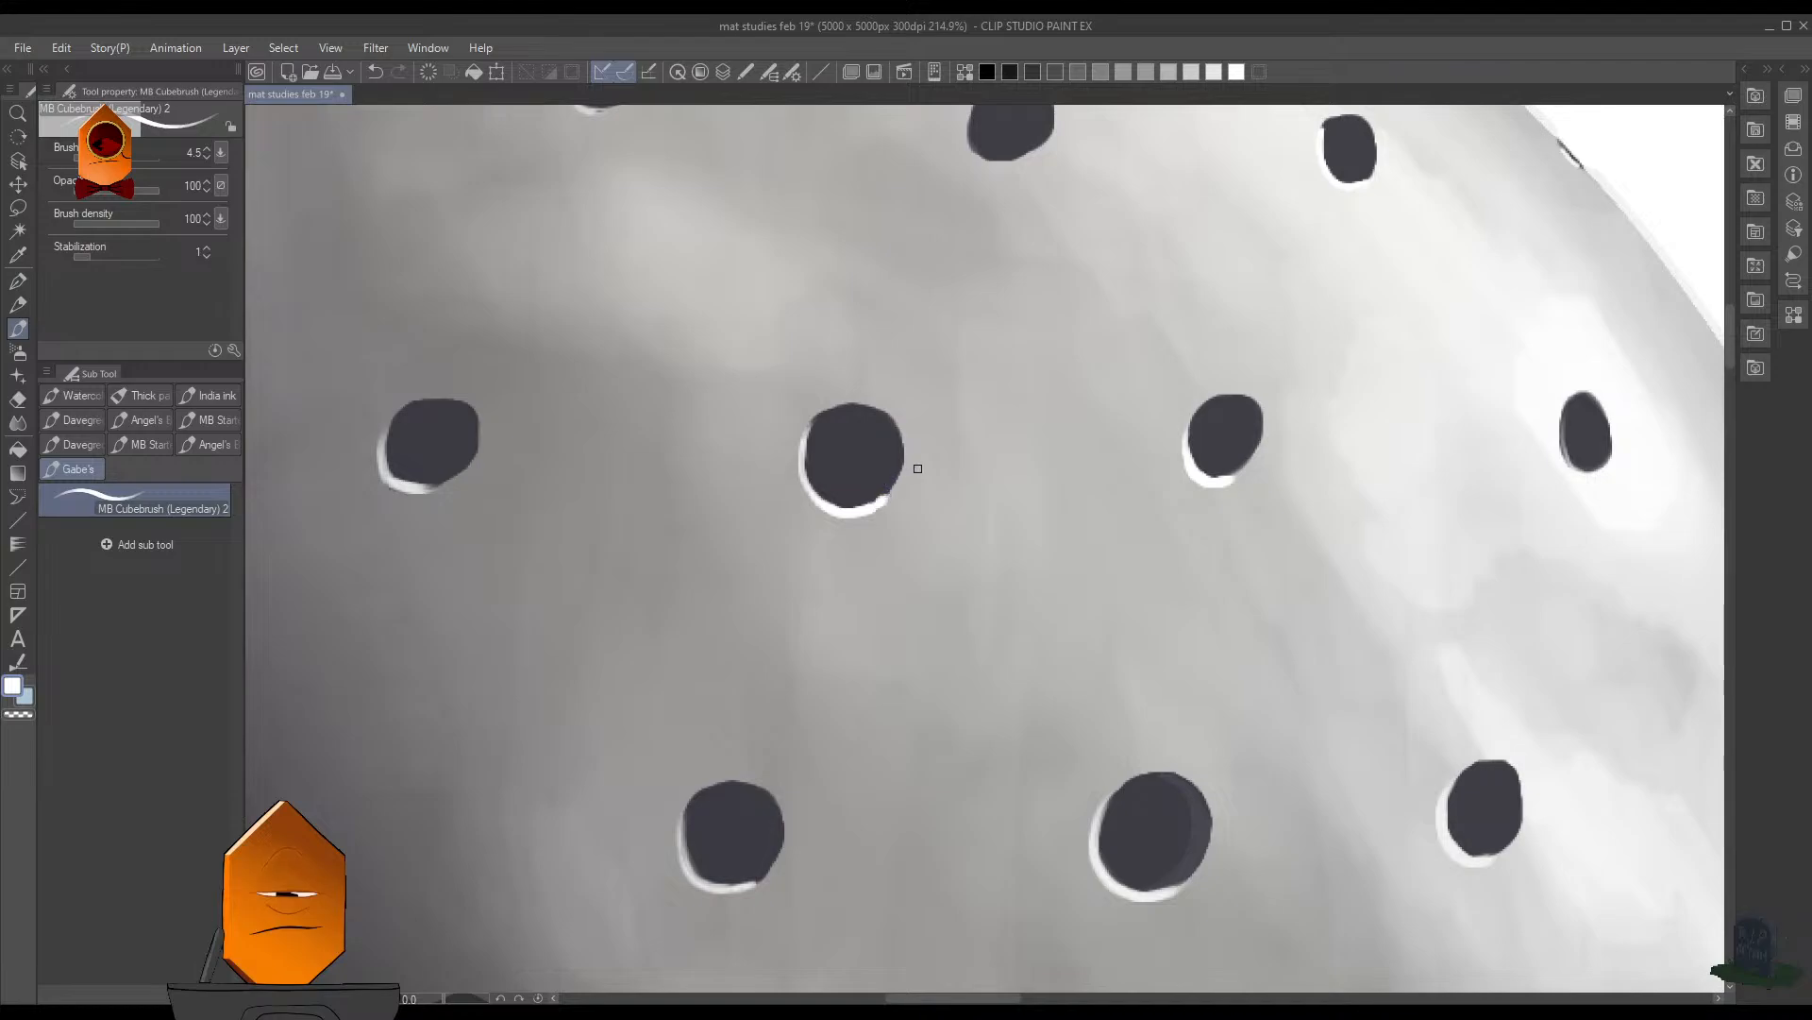
# - Highlight the lower-left edge of the slanted hole at the lower-right rim, reducing the brush size to 2.5
pyautogui.moveTo(991, 347); pyautogui.dragTo(823, 357)
pyautogui.moveTo(1049, 317)
pyautogui.mouseDown()
pyautogui.moveTo(1071, 320)
pyautogui.moveTo(1085, 362)
pyautogui.mouseUp()
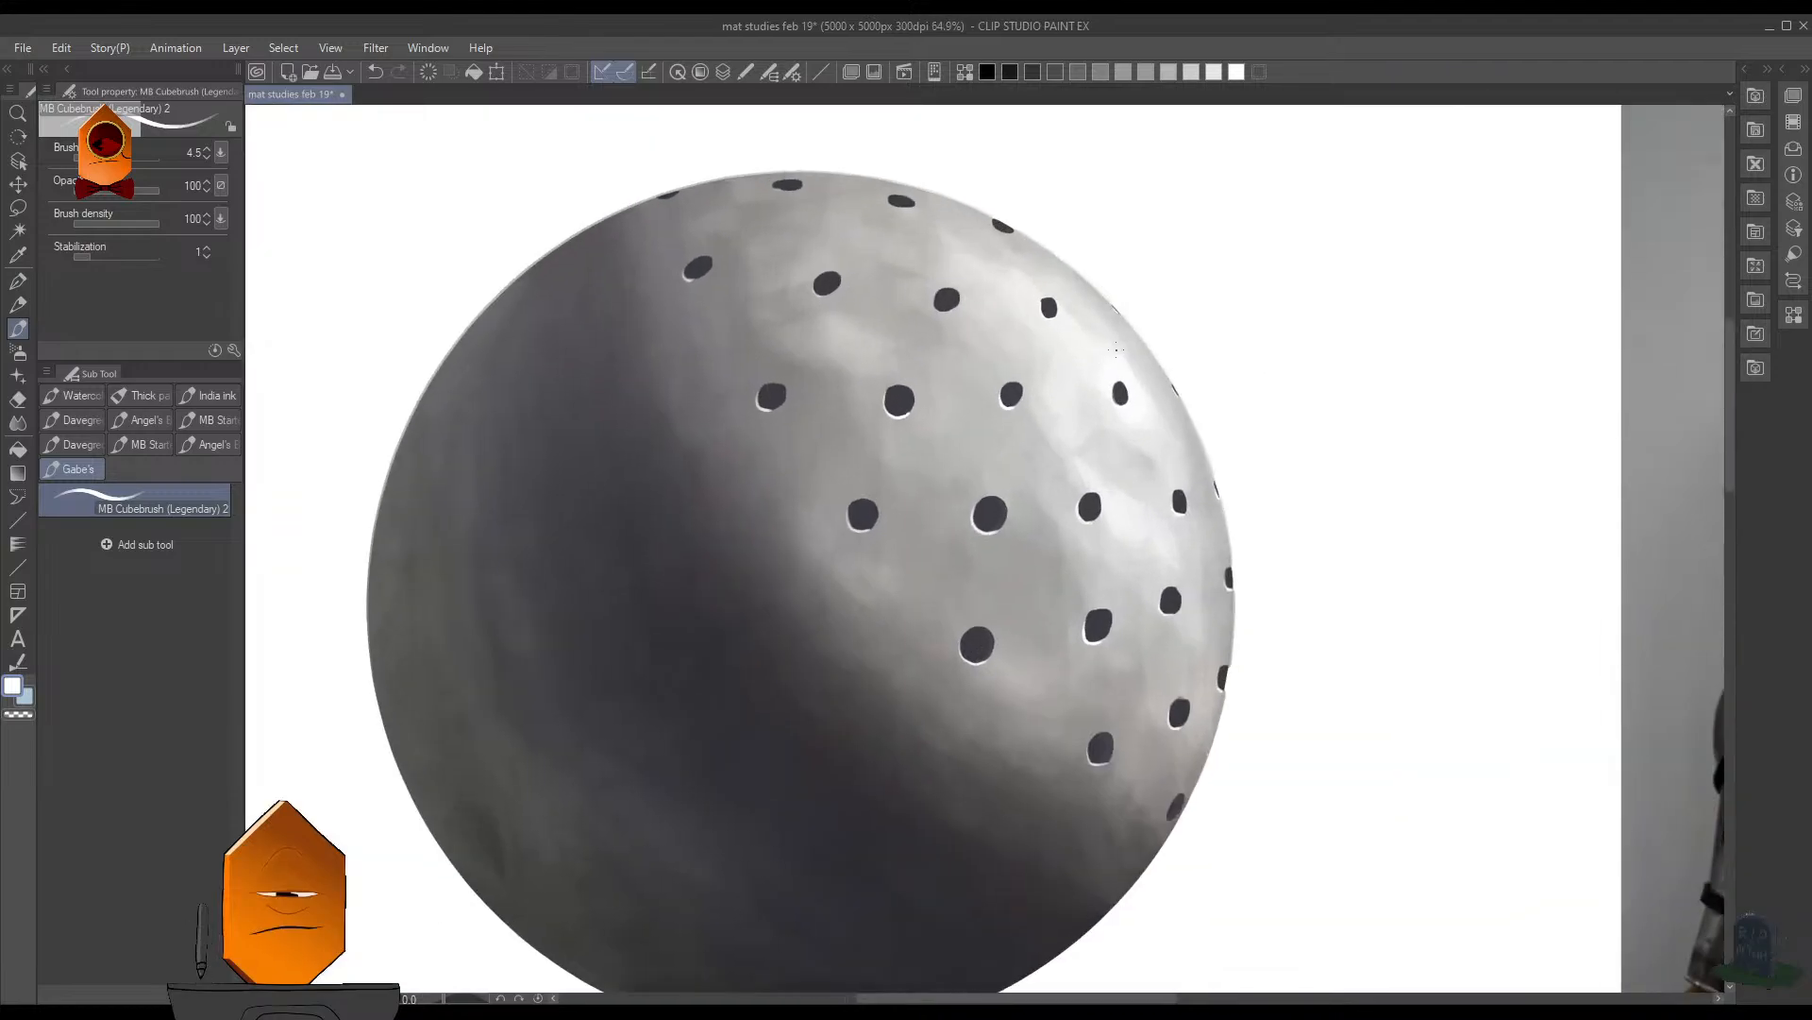
pyautogui.moveTo(1180, 749)
pyautogui.mouseDown()
pyautogui.moveTo(1235, 810)
pyautogui.moveTo(1161, 671)
pyautogui.mouseUp()
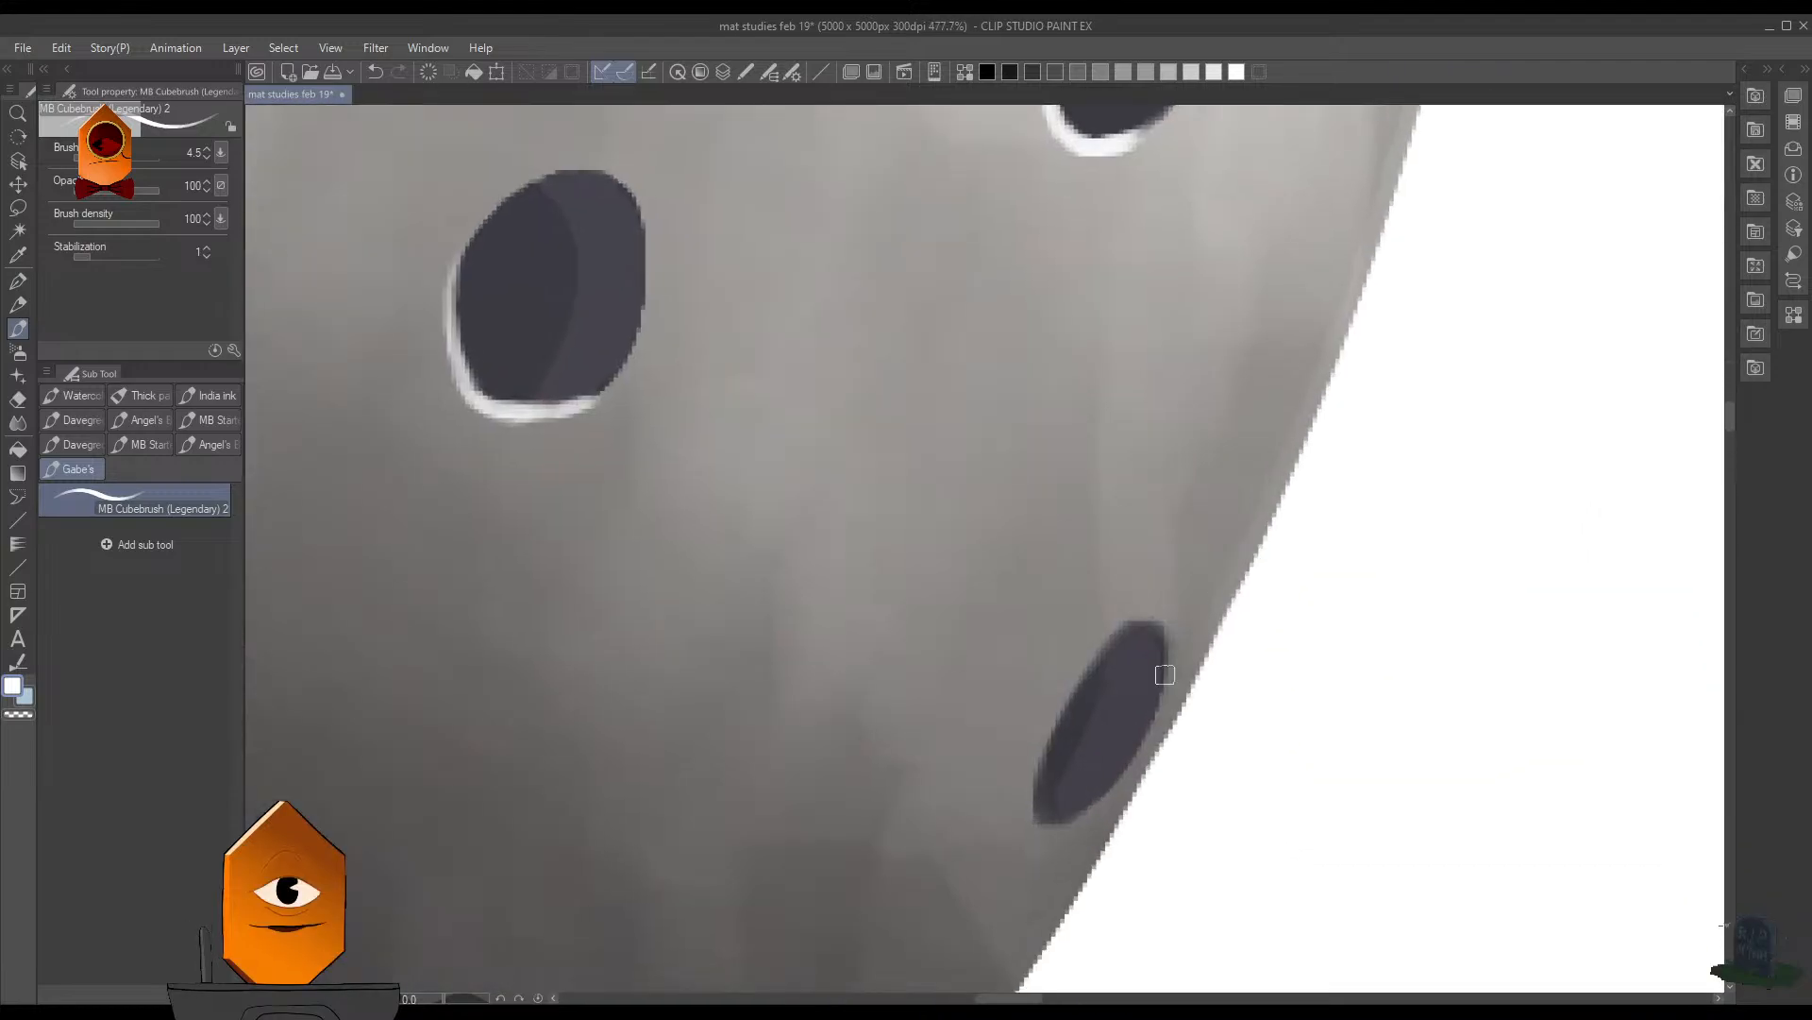
pyautogui.press('[')
pyautogui.press('[')
pyautogui.moveTo(1035, 808)
pyautogui.mouseDown()
pyautogui.moveTo(1100, 797)
pyautogui.moveTo(1069, 816)
pyautogui.moveTo(1036, 807)
pyautogui.moveTo(1039, 756)
pyautogui.moveTo(1044, 823)
pyautogui.mouseUp()
pyautogui.press('[')
# - Examine the highlighted holes across the sphere, from the lower rim up to the top rows
pyautogui.moveTo(1301, 458); pyautogui.dragTo(1317, 419)
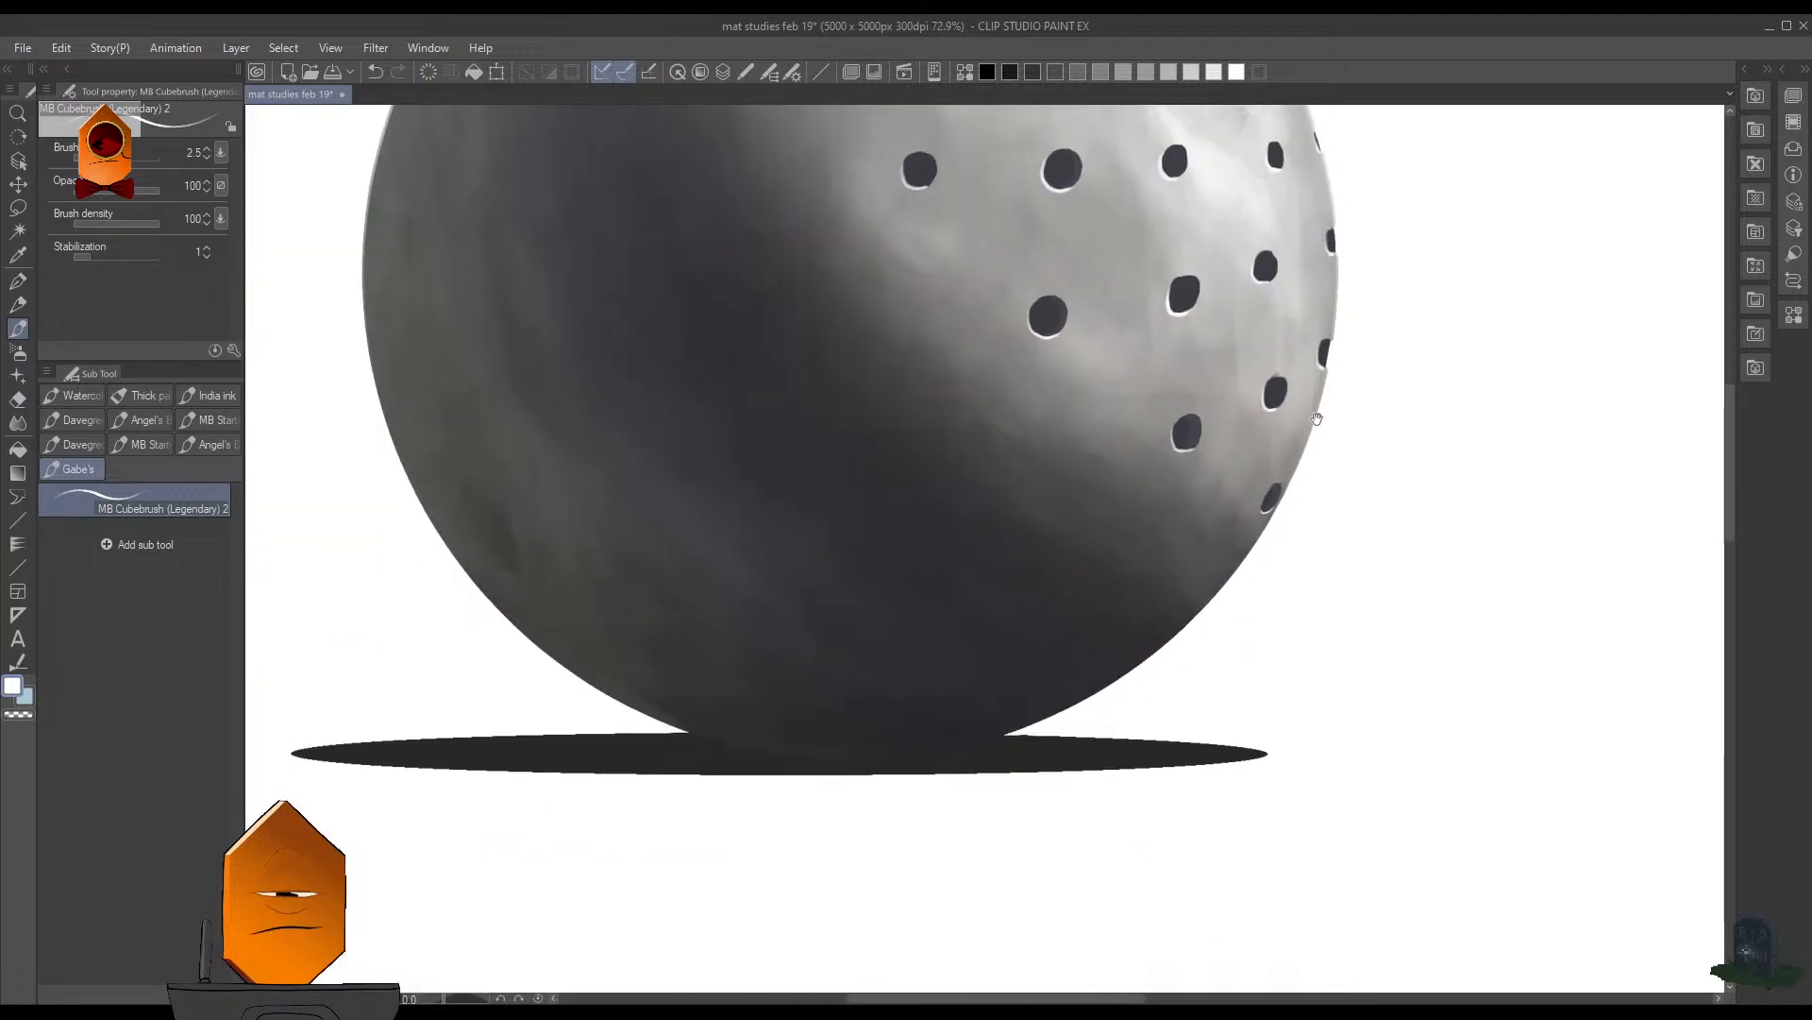
pyautogui.moveTo(1351, 276); pyautogui.dragTo(1307, 480)
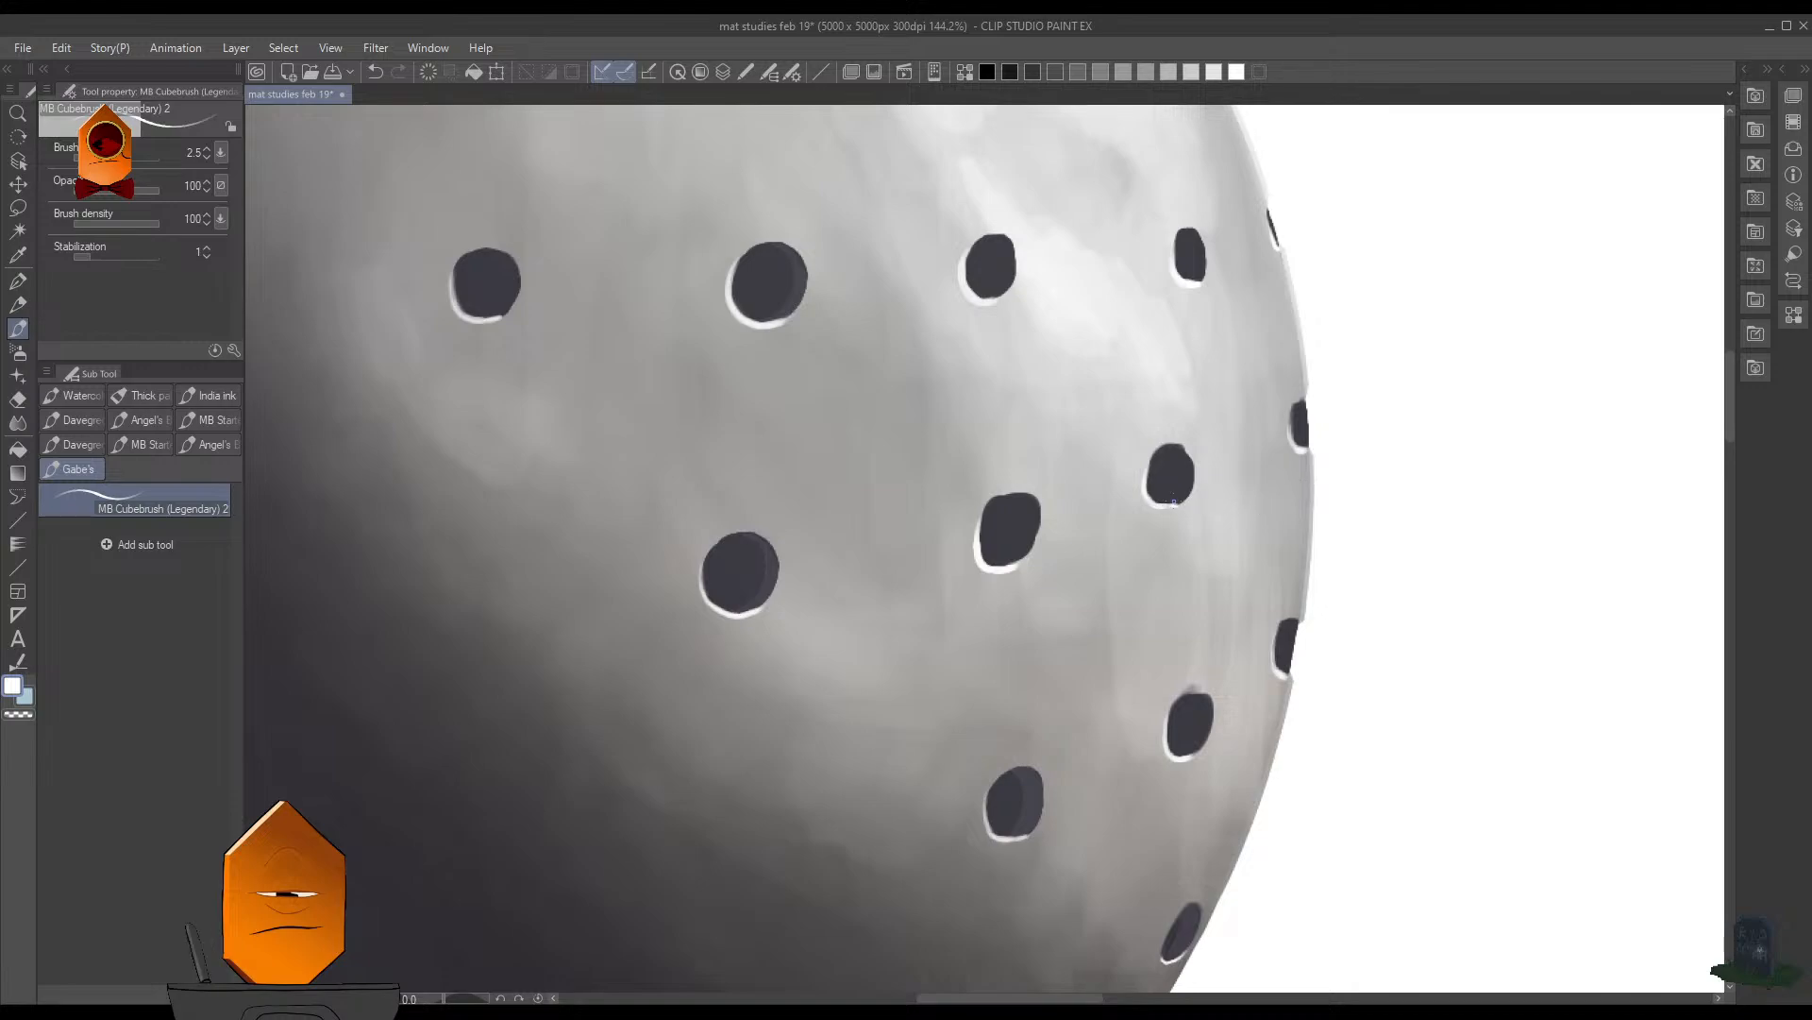
pyautogui.scroll(2, 1173, 503)
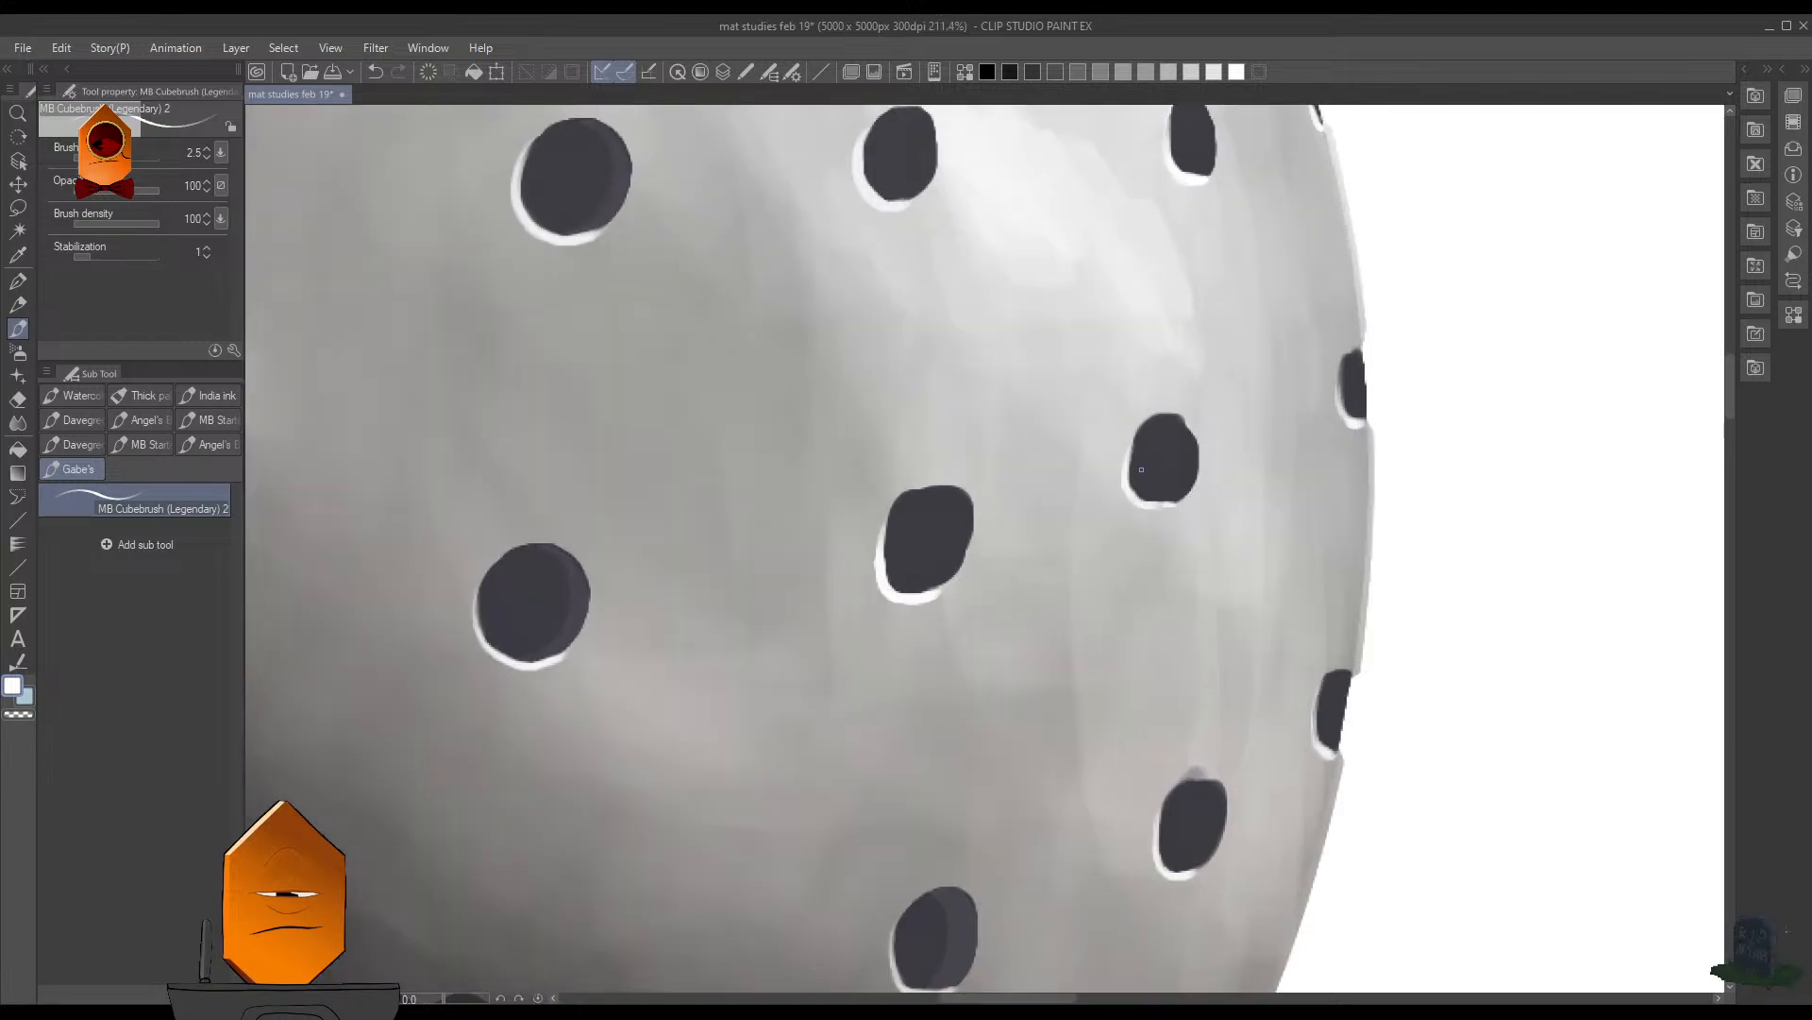
pyautogui.moveTo(1141, 469); pyautogui.dragTo(1525, 816)
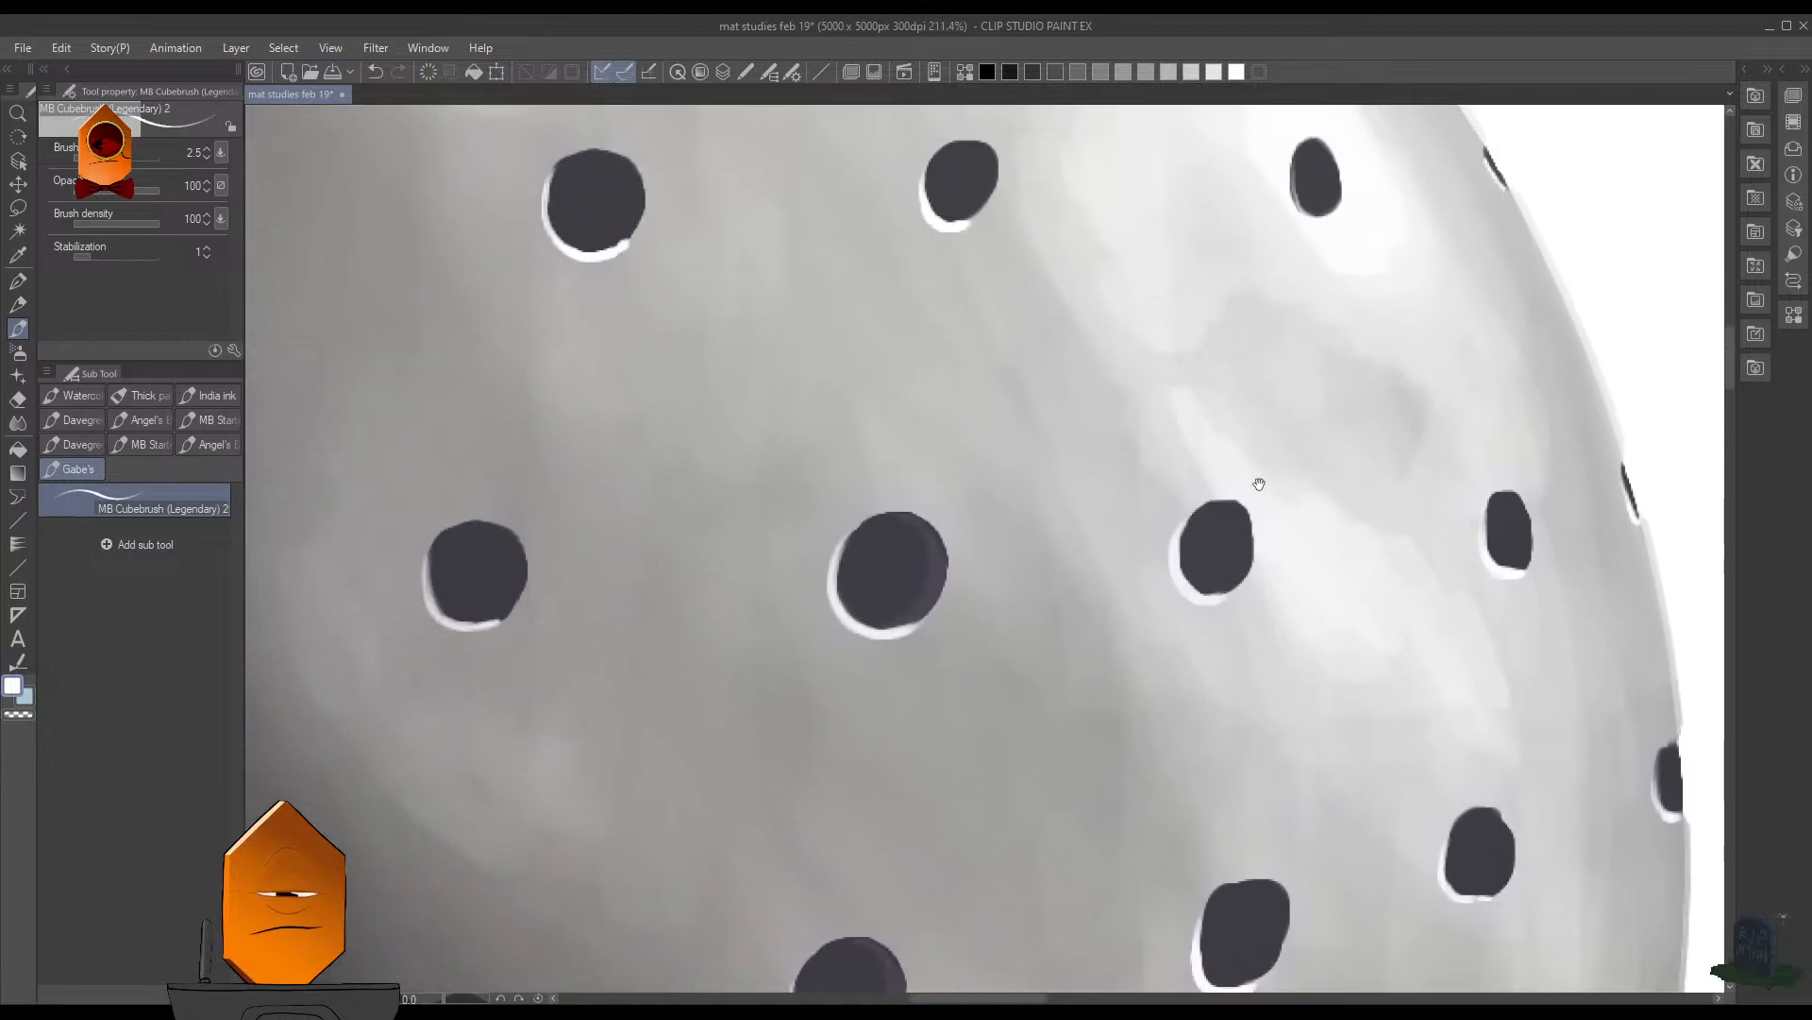
pyautogui.moveTo(1259, 485)
pyautogui.mouseDown()
pyautogui.moveTo(1294, 688)
pyautogui.moveTo(1175, 782)
pyautogui.mouseUp()
pyautogui.moveTo(1178, 510)
pyautogui.mouseDown()
pyautogui.moveTo(1210, 525)
pyautogui.moveTo(1209, 508)
pyautogui.mouseUp()
pyautogui.moveTo(1361, 442); pyautogui.dragTo(1220, 462)
pyautogui.moveTo(1355, 491)
pyautogui.mouseDown()
pyautogui.moveTo(1385, 442)
pyautogui.moveTo(1345, 511)
pyautogui.mouseUp()
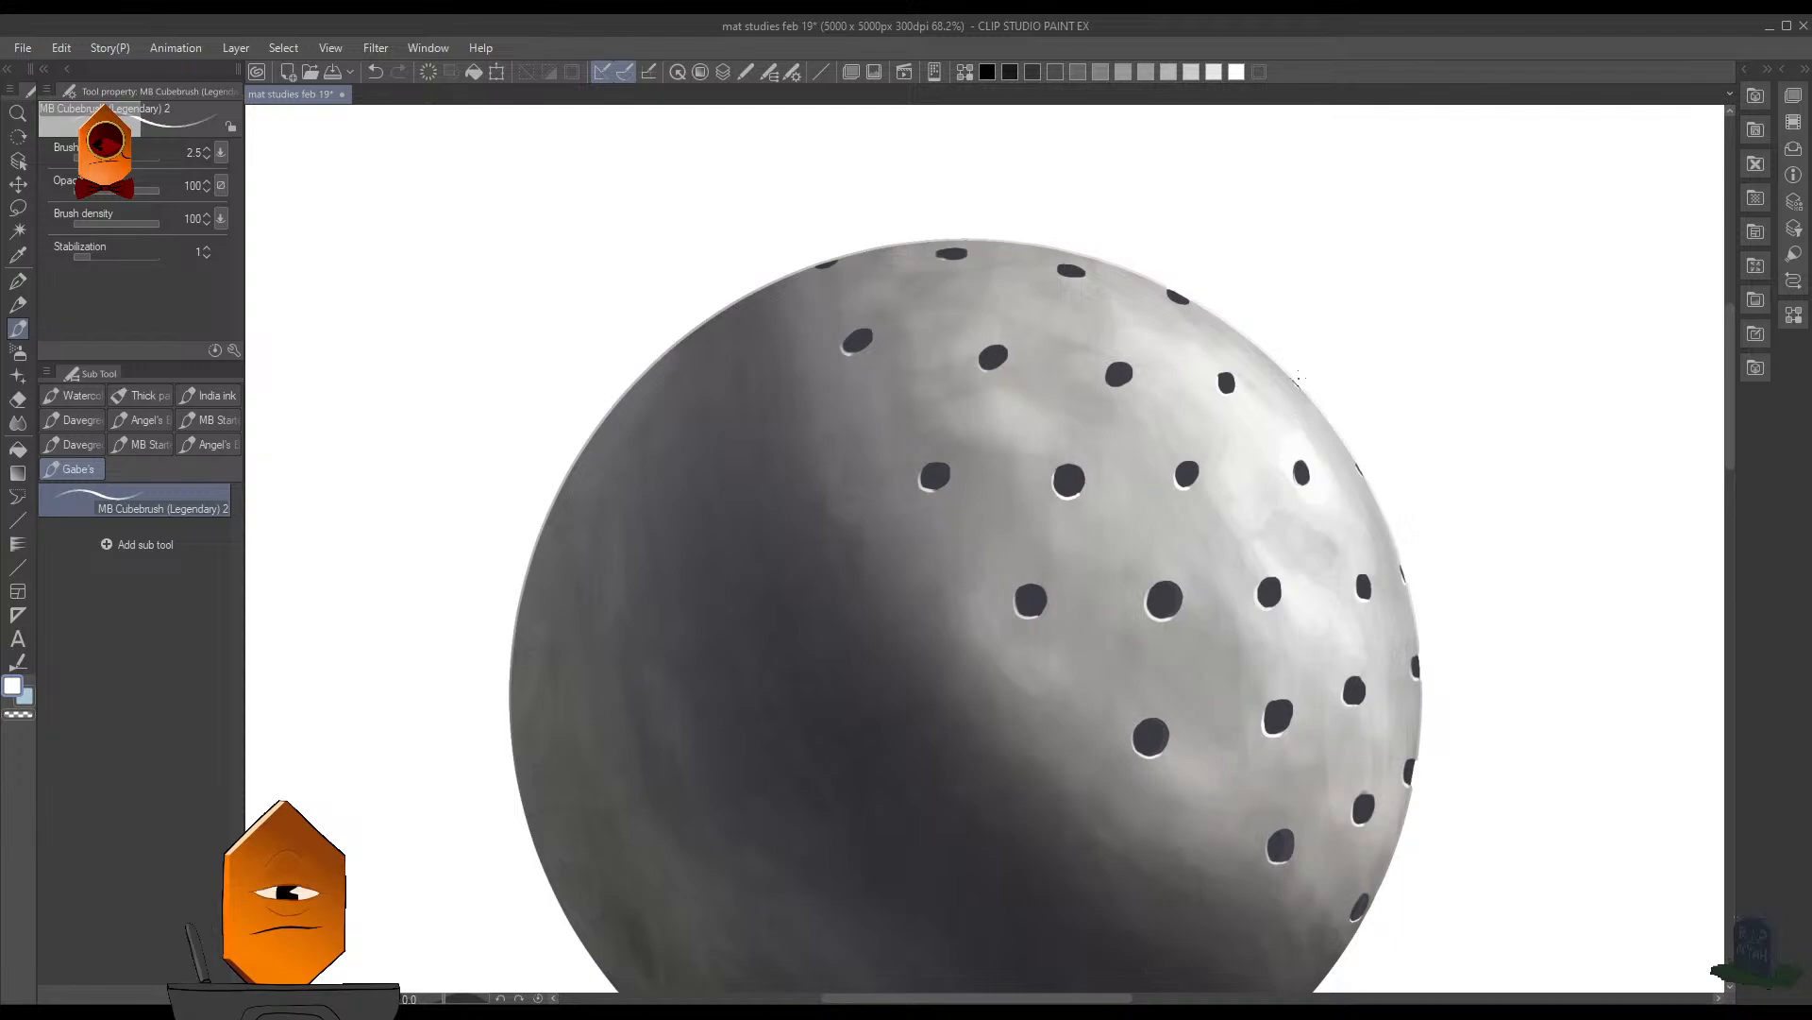
# - Widen the oval hole in the brightest patch with its sampled dark at brush size 4
pyautogui.moveTo(1300, 415); pyautogui.dragTo(1343, 348)
pyautogui.keyDown('alt'); pyautogui.click(1322, 584); pyautogui.keyUp('alt')
pyautogui.press(']')
pyautogui.press(']')
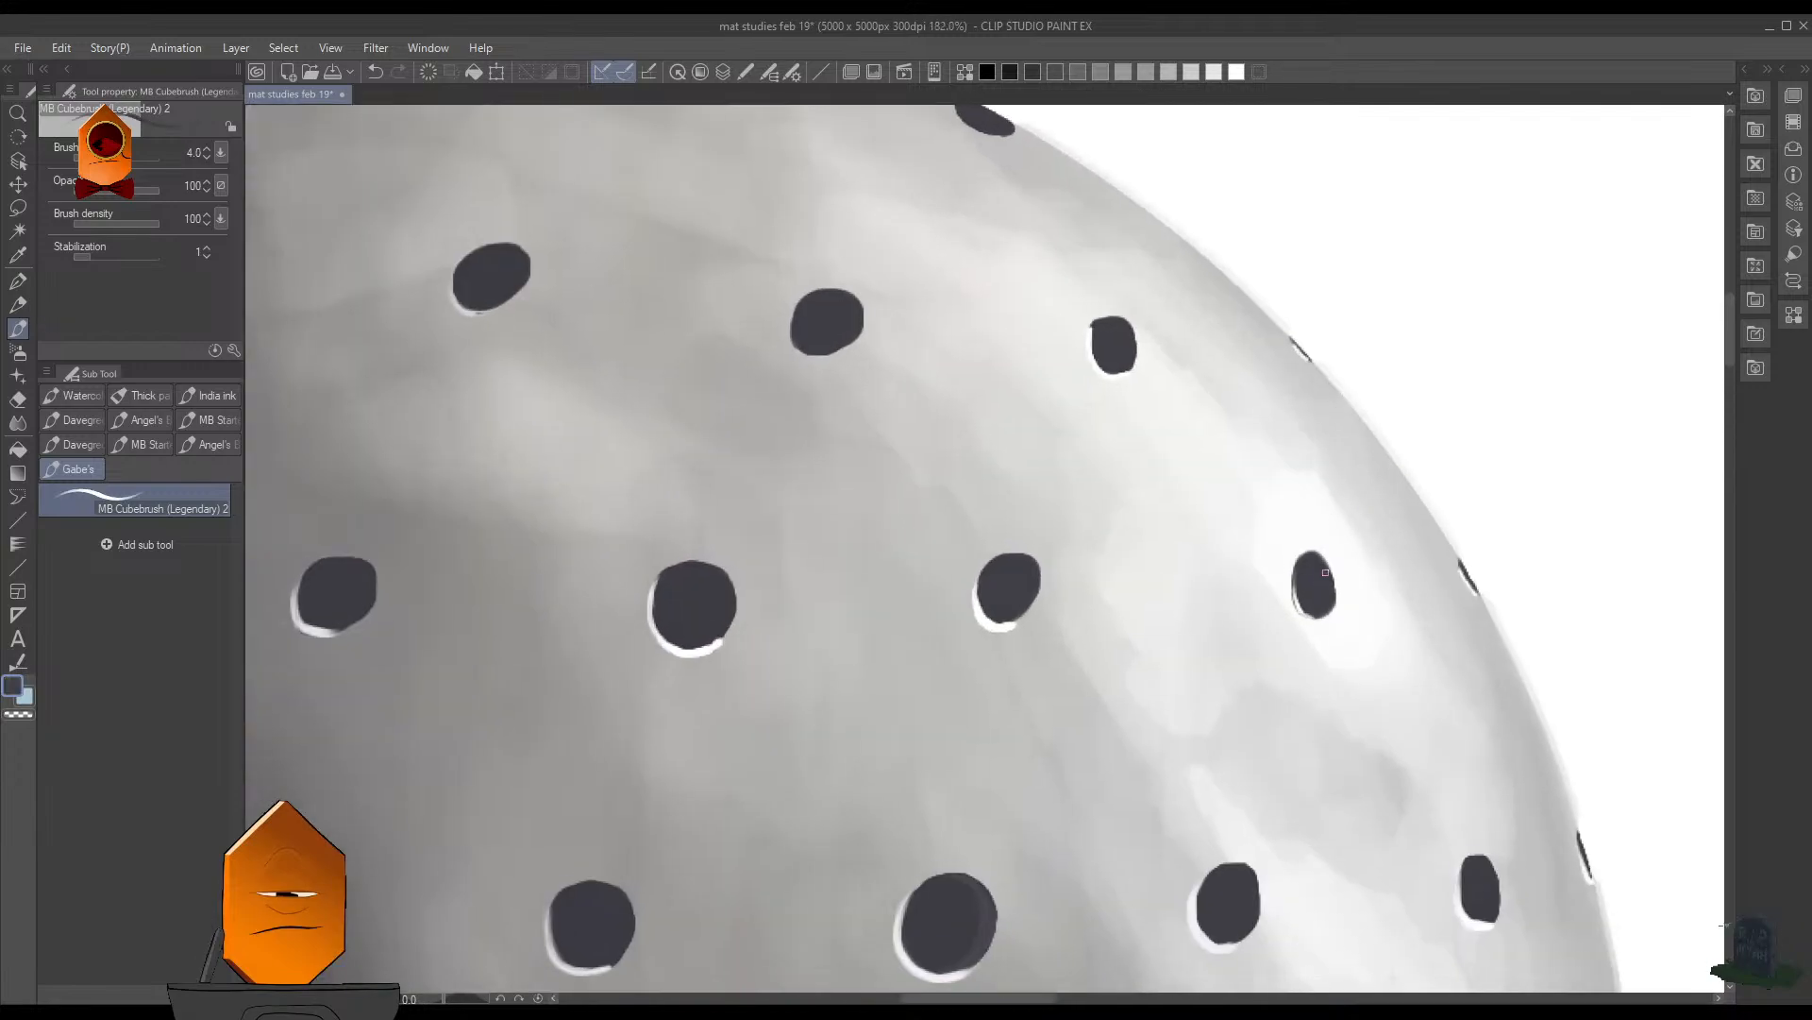
pyautogui.moveTo(1326, 563)
pyautogui.mouseDown()
pyautogui.moveTo(1332, 610)
pyautogui.moveTo(1380, 557)
pyautogui.mouseUp()
# - Sample white and highlight the lower-left edge of the round hole beside the squarish one in the upper row at brush size 4
pyautogui.moveTo(1272, 450)
pyautogui.mouseDown()
pyautogui.moveTo(1313, 451)
pyautogui.moveTo(1337, 541)
pyautogui.moveTo(1317, 609)
pyautogui.moveTo(1236, 605)
pyautogui.moveTo(1222, 524)
pyautogui.mouseUp()
pyautogui.moveTo(1306, 408)
pyautogui.mouseDown()
pyautogui.moveTo(1255, 662)
pyautogui.moveTo(1188, 758)
pyautogui.mouseUp()
pyautogui.moveTo(1289, 539); pyautogui.dragTo(1352, 436)
pyautogui.moveTo(1372, 376); pyautogui.dragTo(1344, 490)
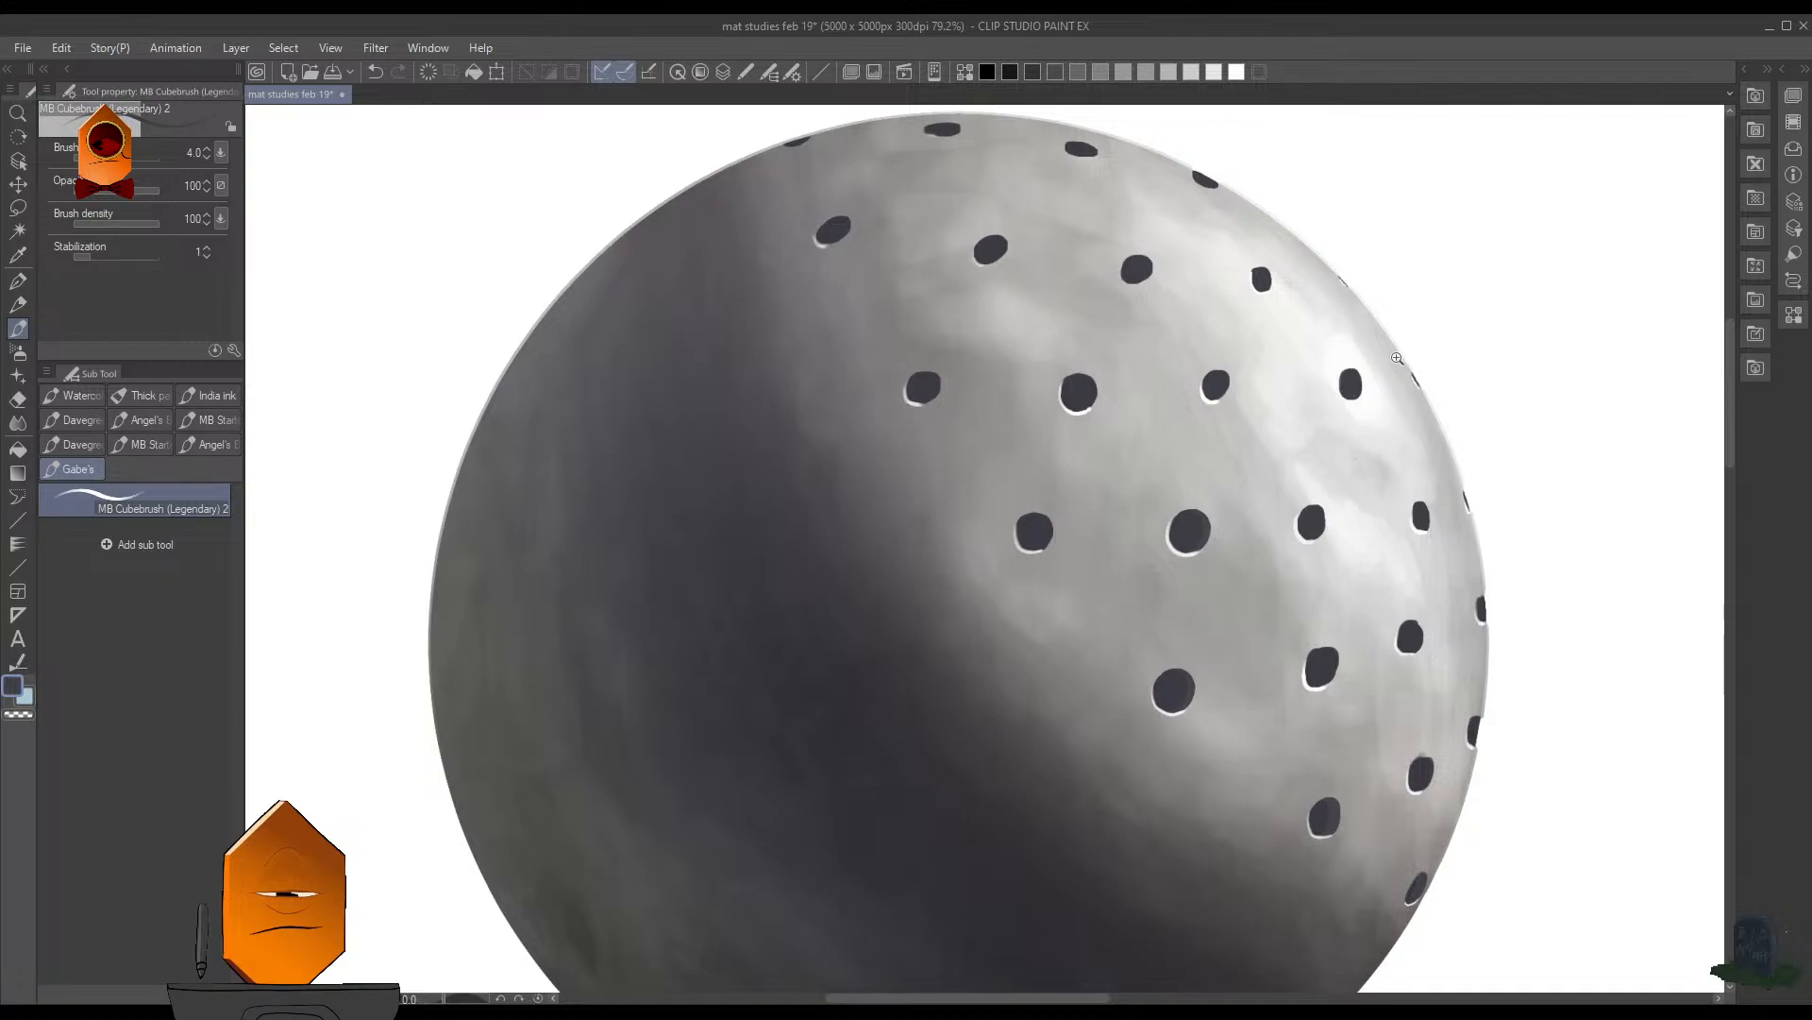
pyautogui.moveTo(1397, 358); pyautogui.dragTo(1367, 420)
pyautogui.moveTo(1372, 373); pyautogui.dragTo(1346, 306)
pyautogui.moveTo(1101, 411); pyautogui.dragTo(1181, 465)
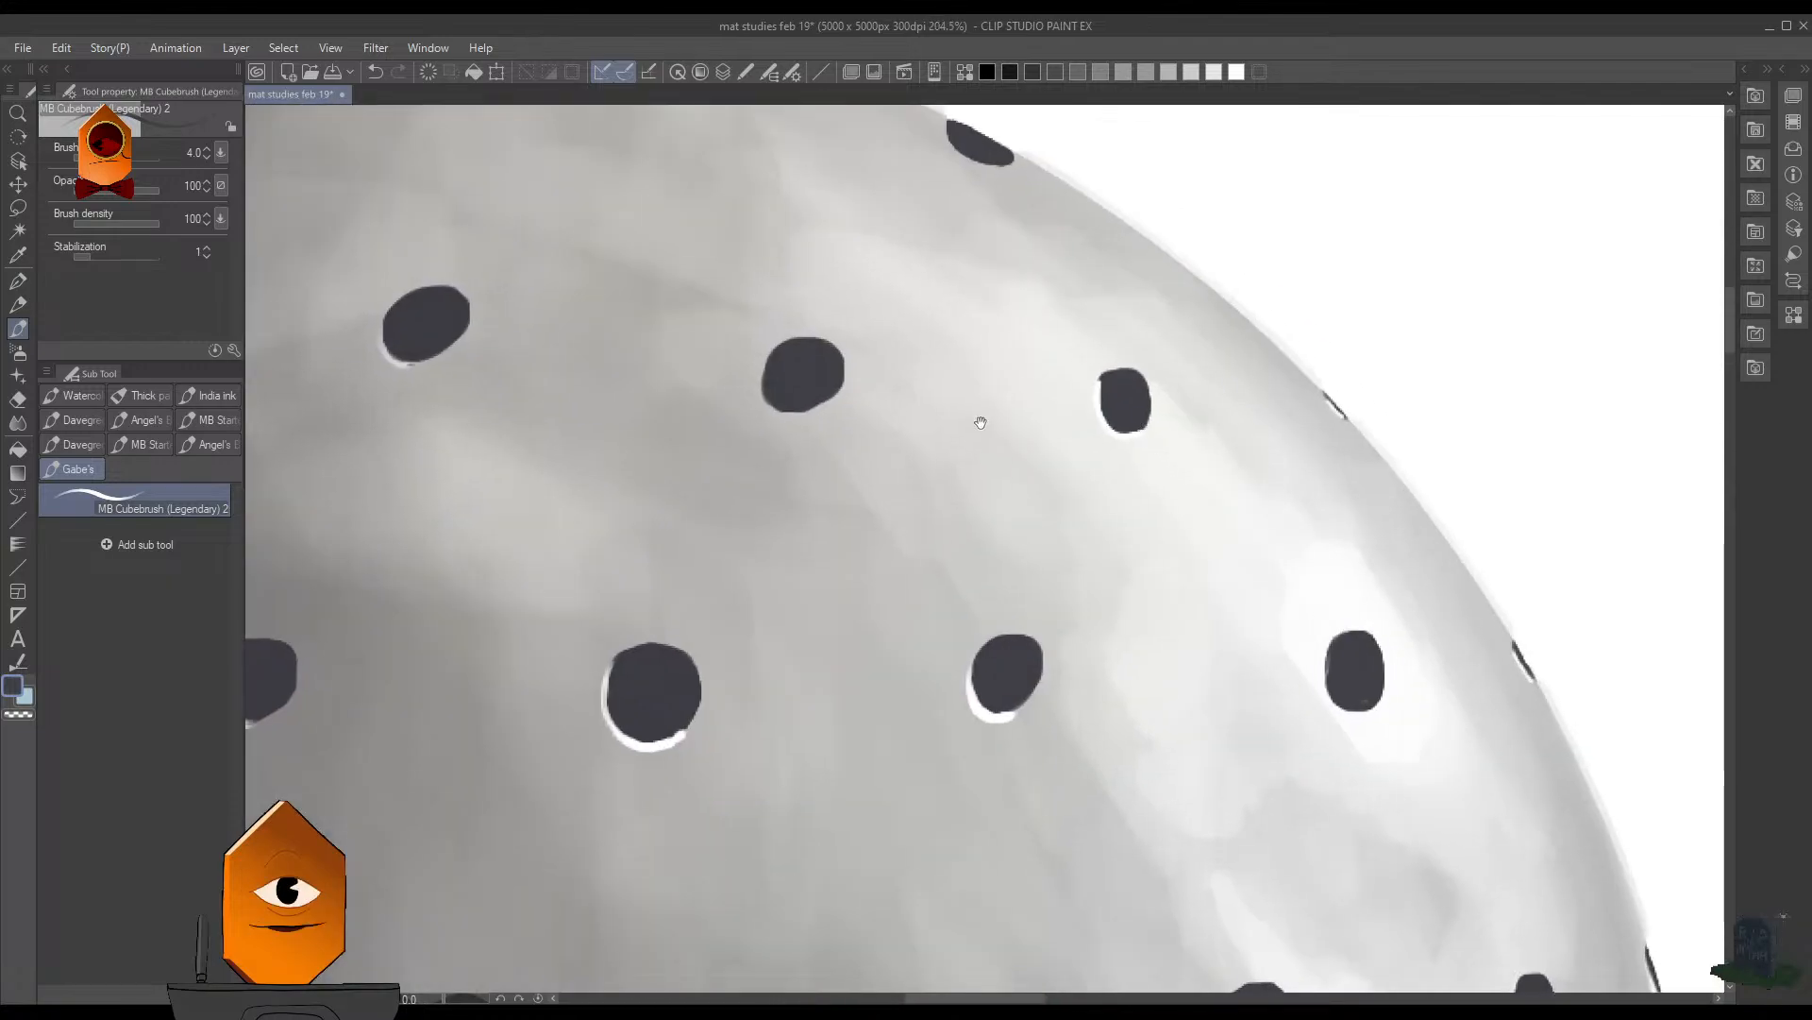
pyautogui.moveTo(981, 423); pyautogui.dragTo(1392, 561)
pyautogui.click(1108, 489)
pyautogui.moveTo(1233, 547); pyautogui.dragTo(1260, 448)
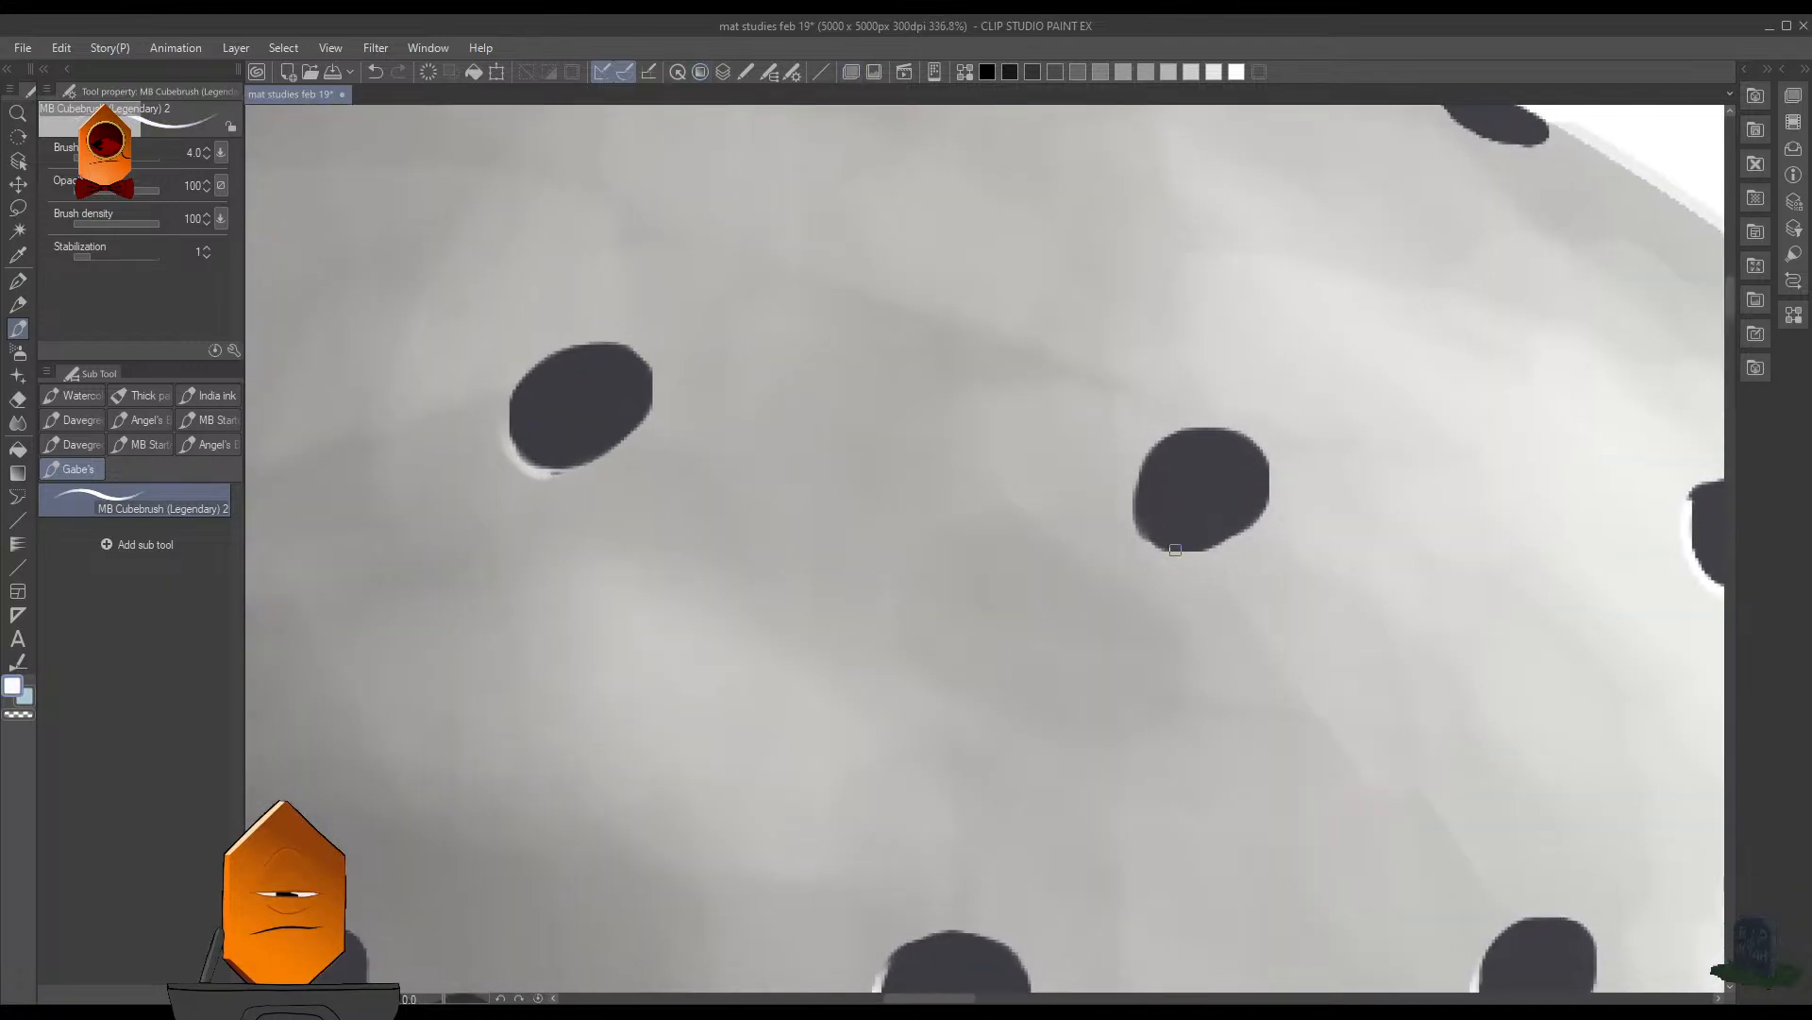
pyautogui.moveTo(1146, 461)
pyautogui.mouseDown()
pyautogui.moveTo(1141, 529)
pyautogui.moveTo(1207, 548)
pyautogui.moveTo(1148, 445)
pyautogui.mouseUp()
pyautogui.moveTo(772, 459); pyautogui.dragTo(1117, 482)
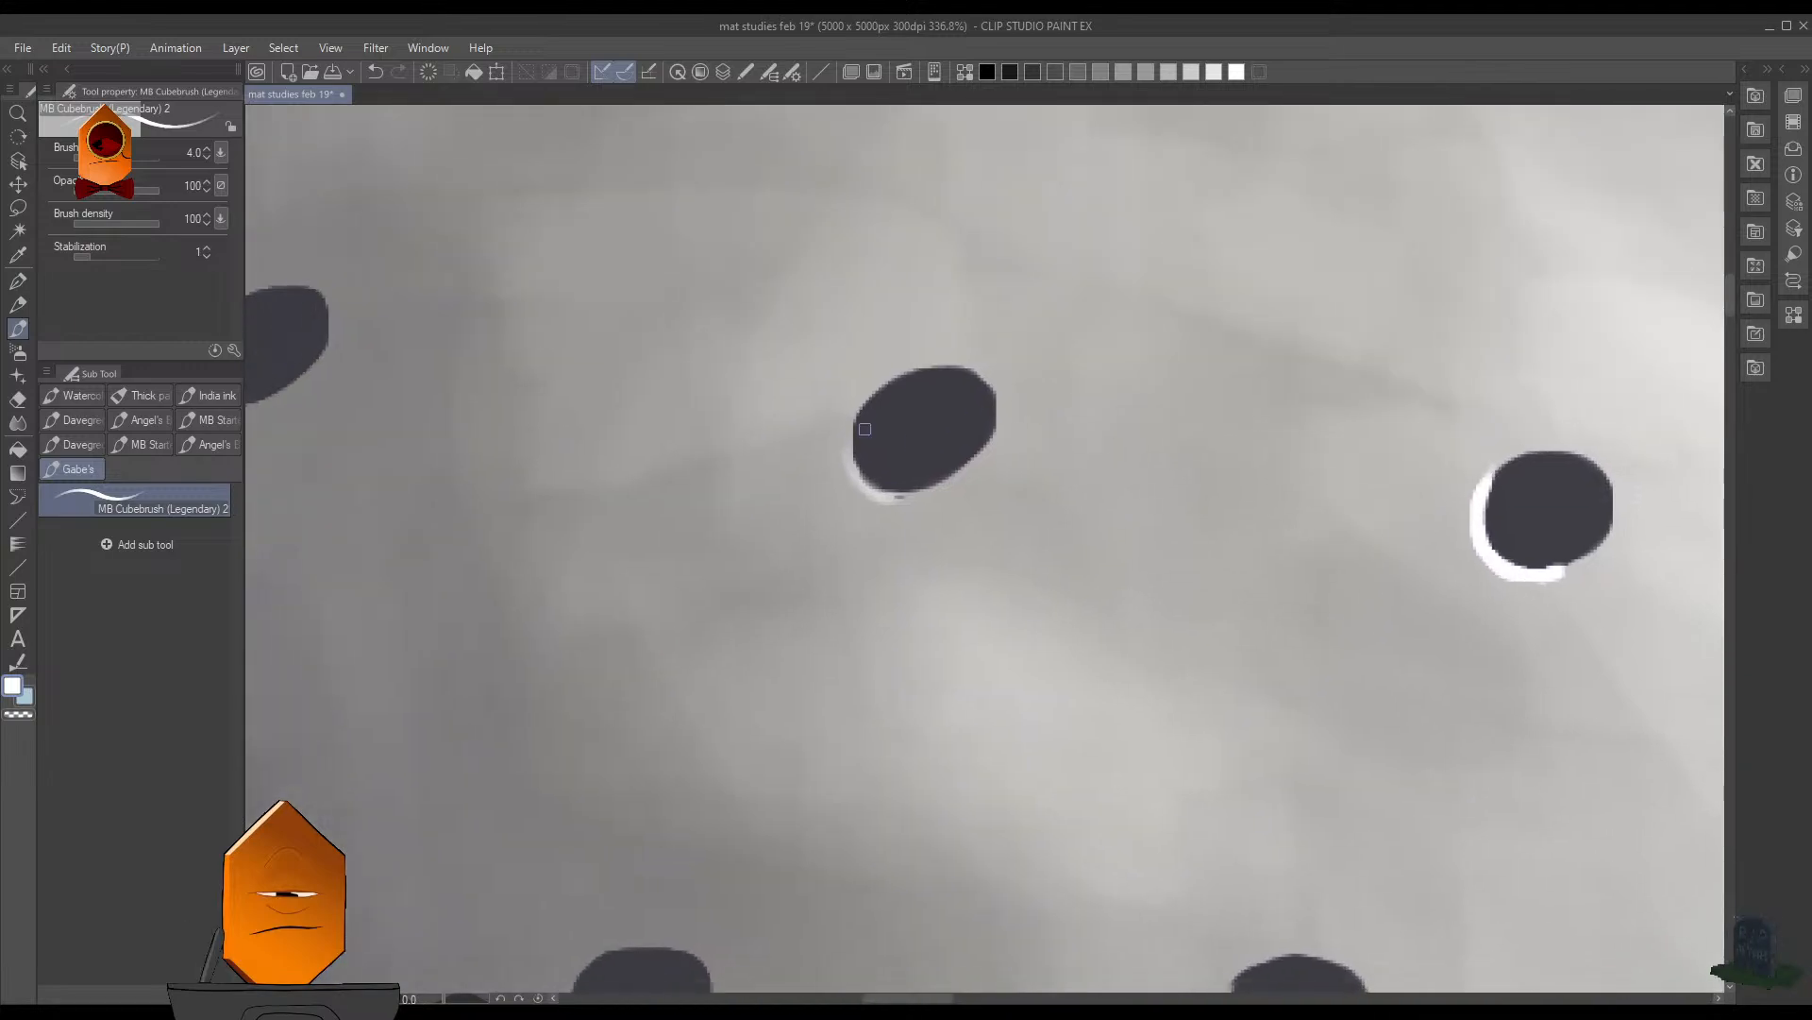
# - Highlight the lower-left edge of the neighbouring slanted hole toward the shadow side in the upper row
pyautogui.moveTo(857, 421); pyautogui.dragTo(883, 496)
pyautogui.moveTo(931, 400); pyautogui.dragTo(778, 552)
pyautogui.moveTo(778, 552); pyautogui.dragTo(1145, 615)
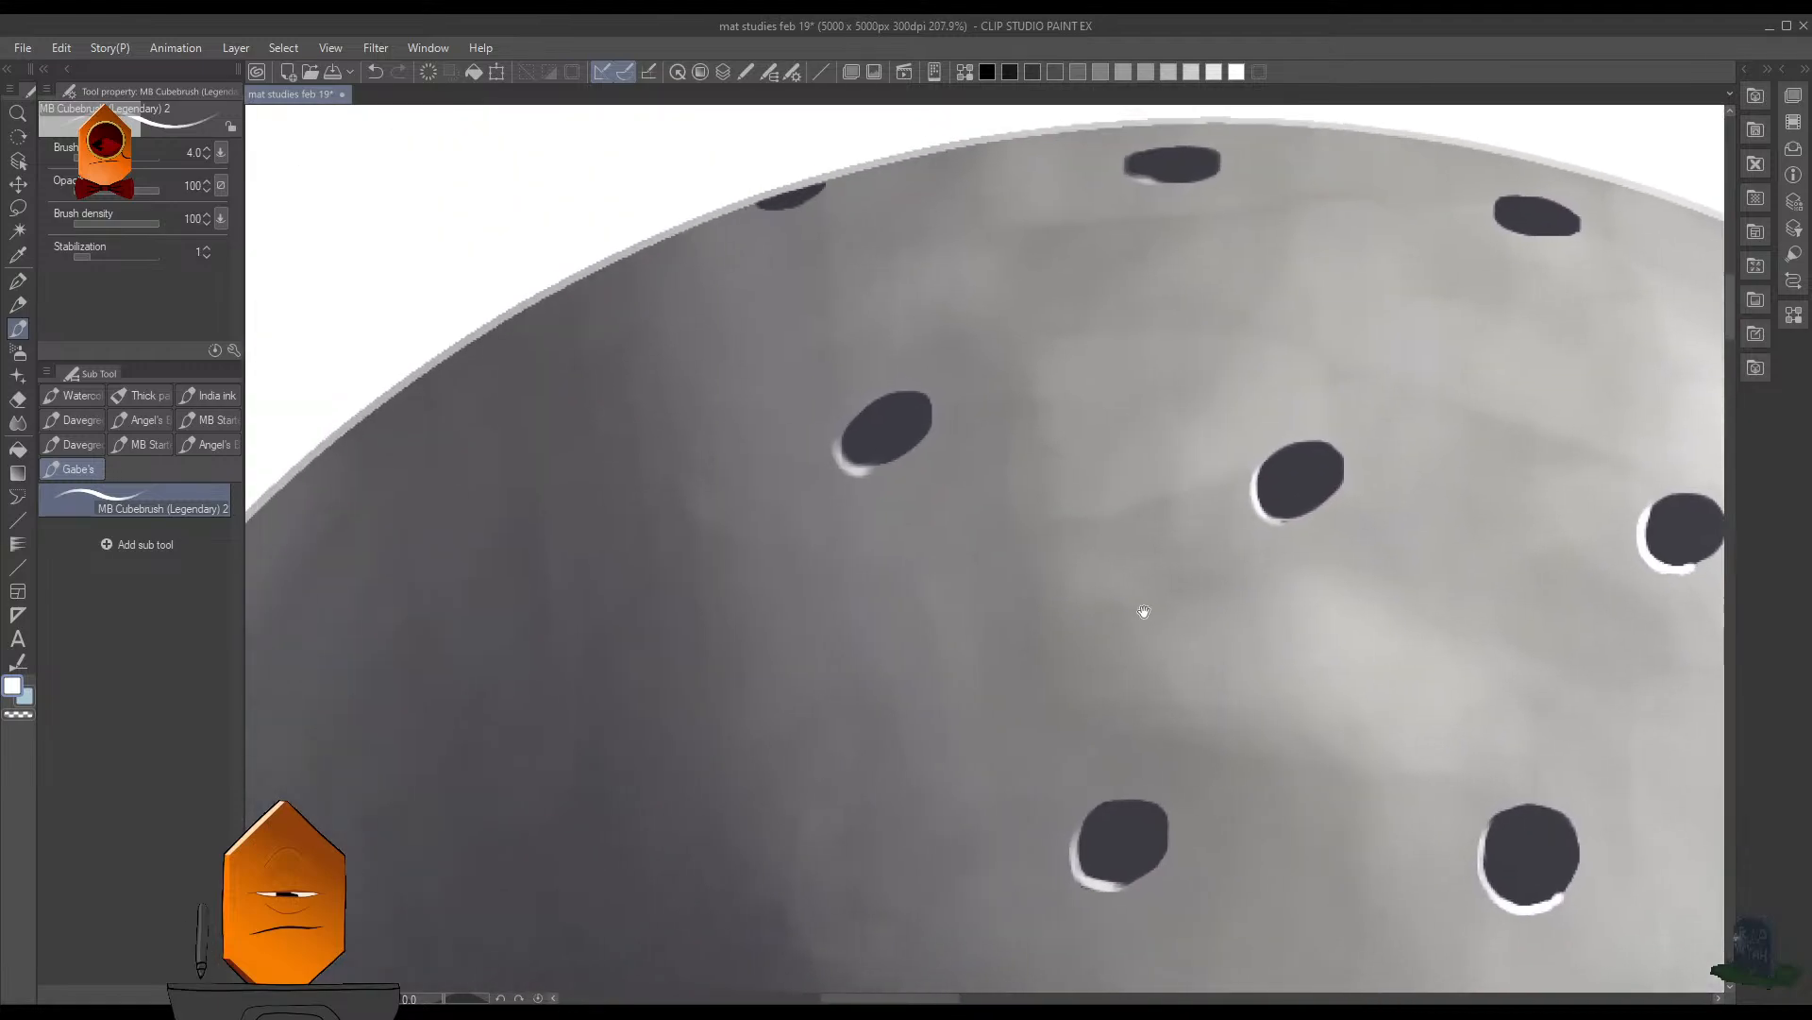
# - Paint a white highlight around the shadow-side end of the flat hole at the sphere's very top at brush size 2.5
pyautogui.moveTo(905, 370); pyautogui.dragTo(619, 606)
pyautogui.moveTo(619, 605); pyautogui.dragTo(1166, 415)
pyautogui.moveTo(1142, 215)
pyautogui.mouseDown()
pyautogui.moveTo(1015, 365)
pyautogui.moveTo(963, 331)
pyautogui.moveTo(937, 381)
pyautogui.moveTo(1008, 389)
pyautogui.moveTo(978, 332)
pyautogui.mouseUp()
pyautogui.press('[')
pyautogui.press('[')
# - Highlight the lower-left edges of the next flat hole along the top and the cut-off hole on the upper rim
pyautogui.moveTo(1254, 416); pyautogui.dragTo(801, 530)
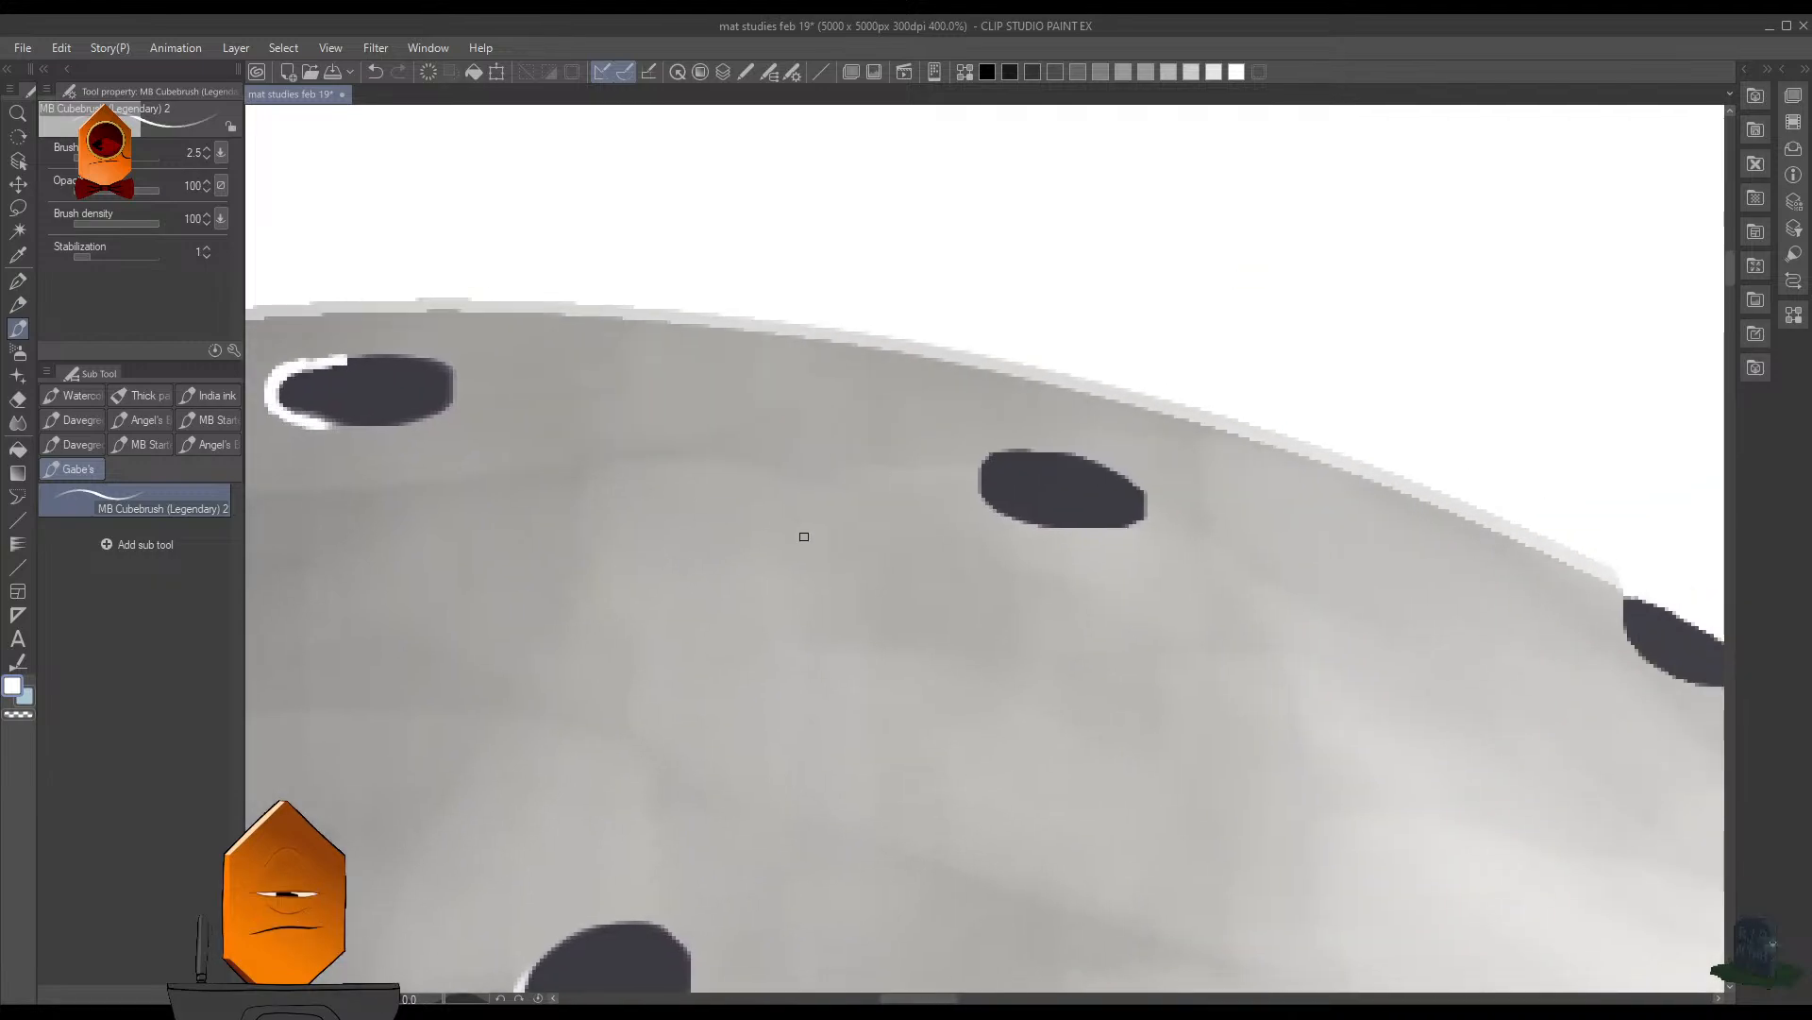
pyautogui.moveTo(995, 453)
pyautogui.mouseDown()
pyautogui.moveTo(986, 493)
pyautogui.moveTo(1057, 526)
pyautogui.moveTo(997, 509)
pyautogui.mouseUp()
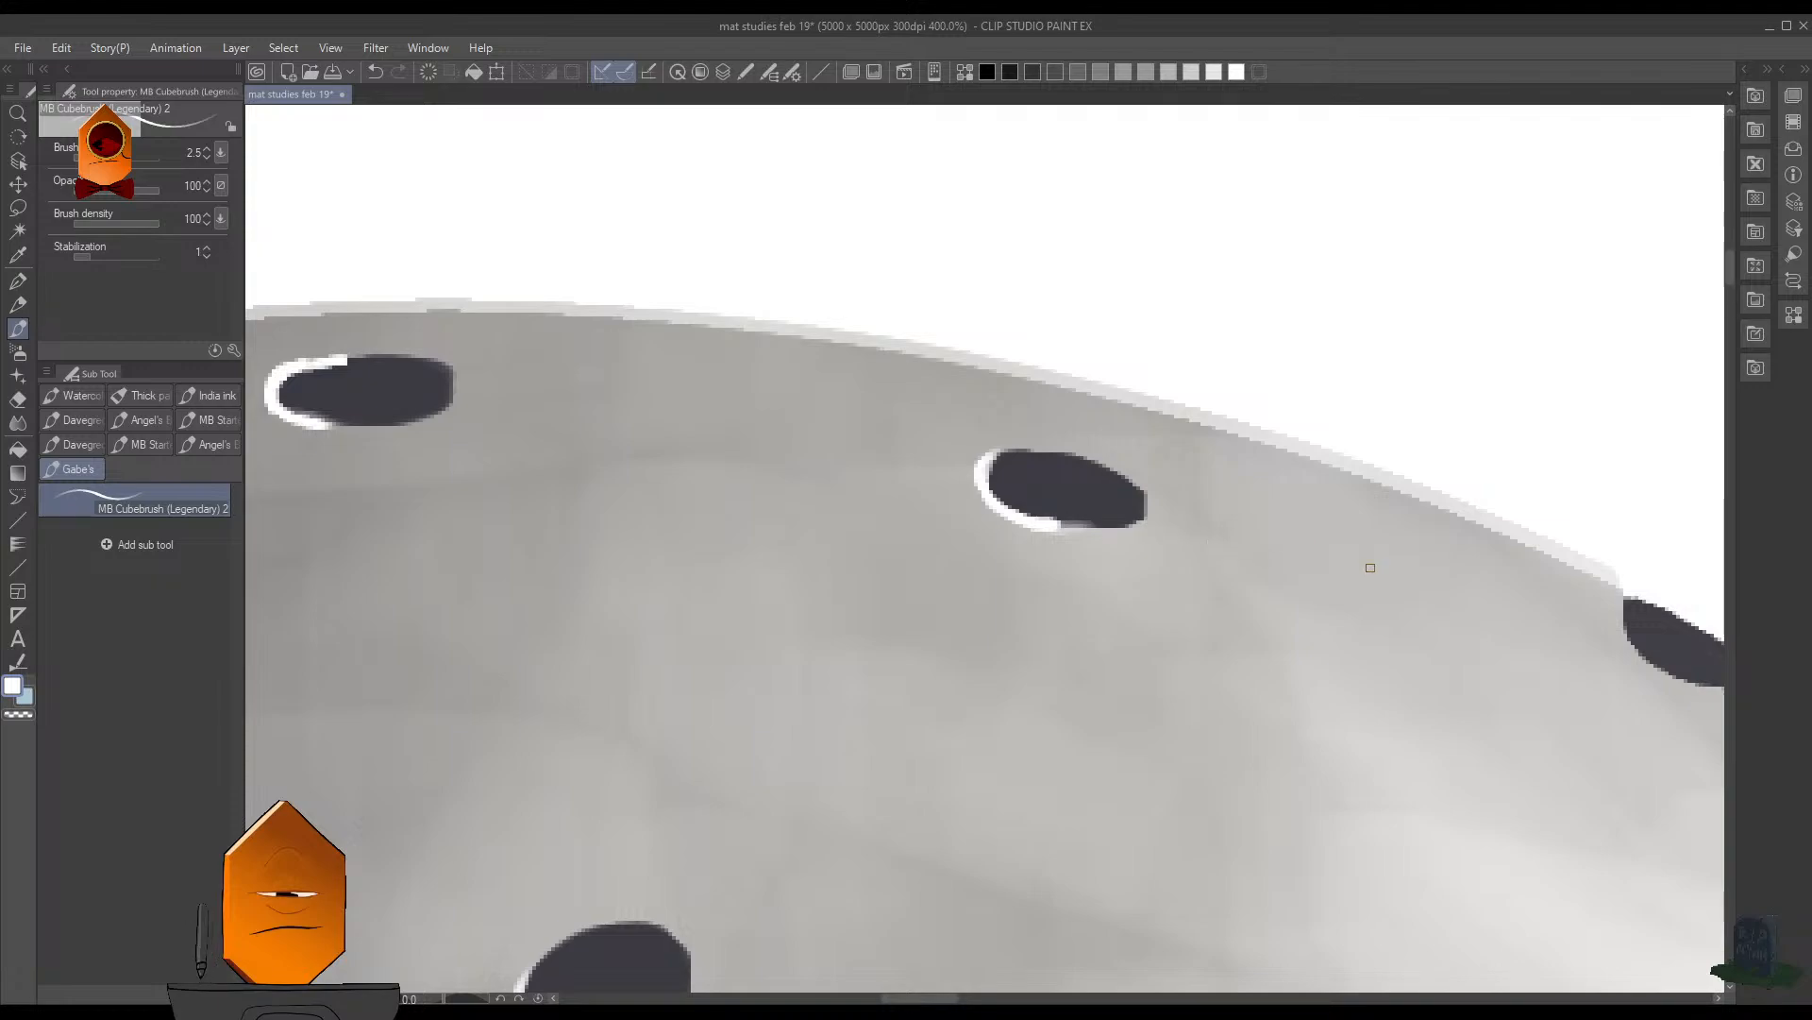
pyautogui.moveTo(1367, 562); pyautogui.dragTo(864, 749)
pyautogui.moveTo(1123, 517)
pyautogui.mouseDown()
pyautogui.moveTo(1126, 549)
pyautogui.moveTo(1233, 587)
pyautogui.moveTo(1185, 587)
pyautogui.mouseUp()
pyautogui.moveTo(1350, 427); pyautogui.dragTo(1308, 442)
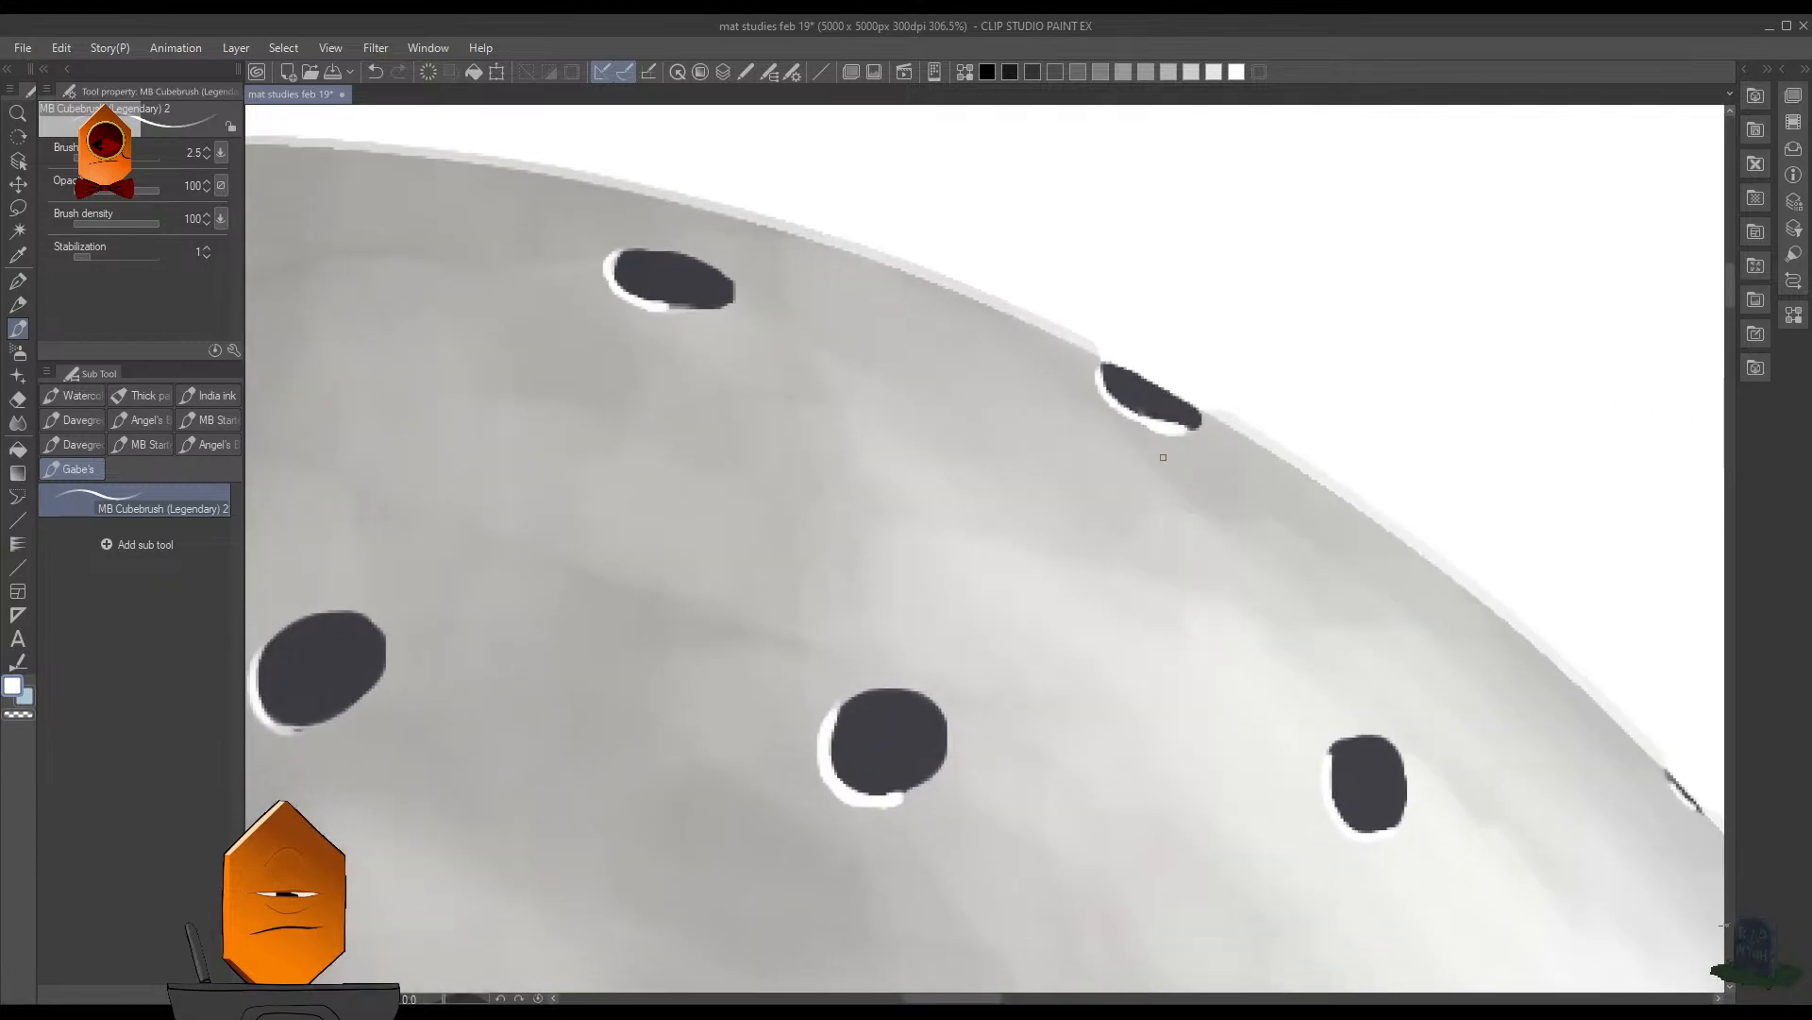
# - Trim the excess white below the cut-off upper rim hole with the transparent colour at brush size 5
pyautogui.press('alt')
pyautogui.press('c')
pyautogui.press(']')
pyautogui.press(']')
pyautogui.press(']')
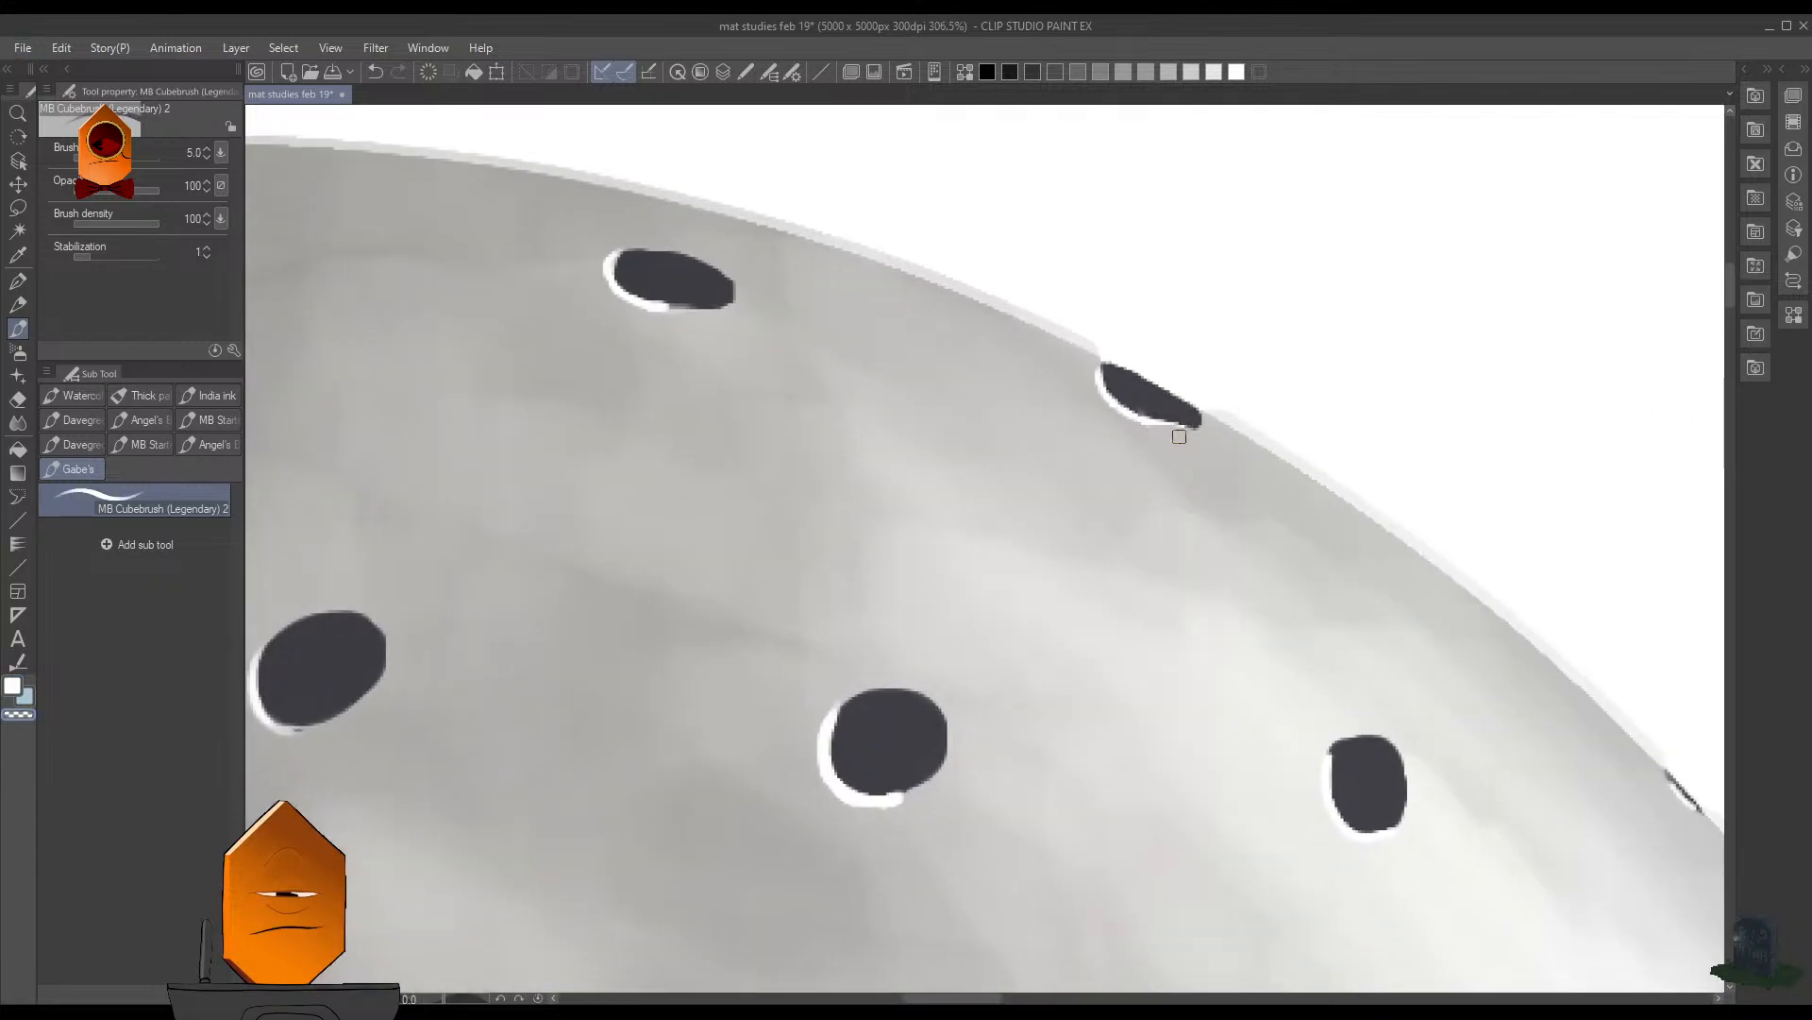
pyautogui.moveTo(1287, 429)
pyautogui.mouseDown()
pyautogui.moveTo(1328, 554)
pyautogui.moveTo(1239, 503)
pyautogui.mouseUp()
pyautogui.moveTo(1191, 370)
pyautogui.mouseDown()
pyautogui.moveTo(1161, 358)
pyautogui.moveTo(1079, 381)
pyautogui.mouseUp()
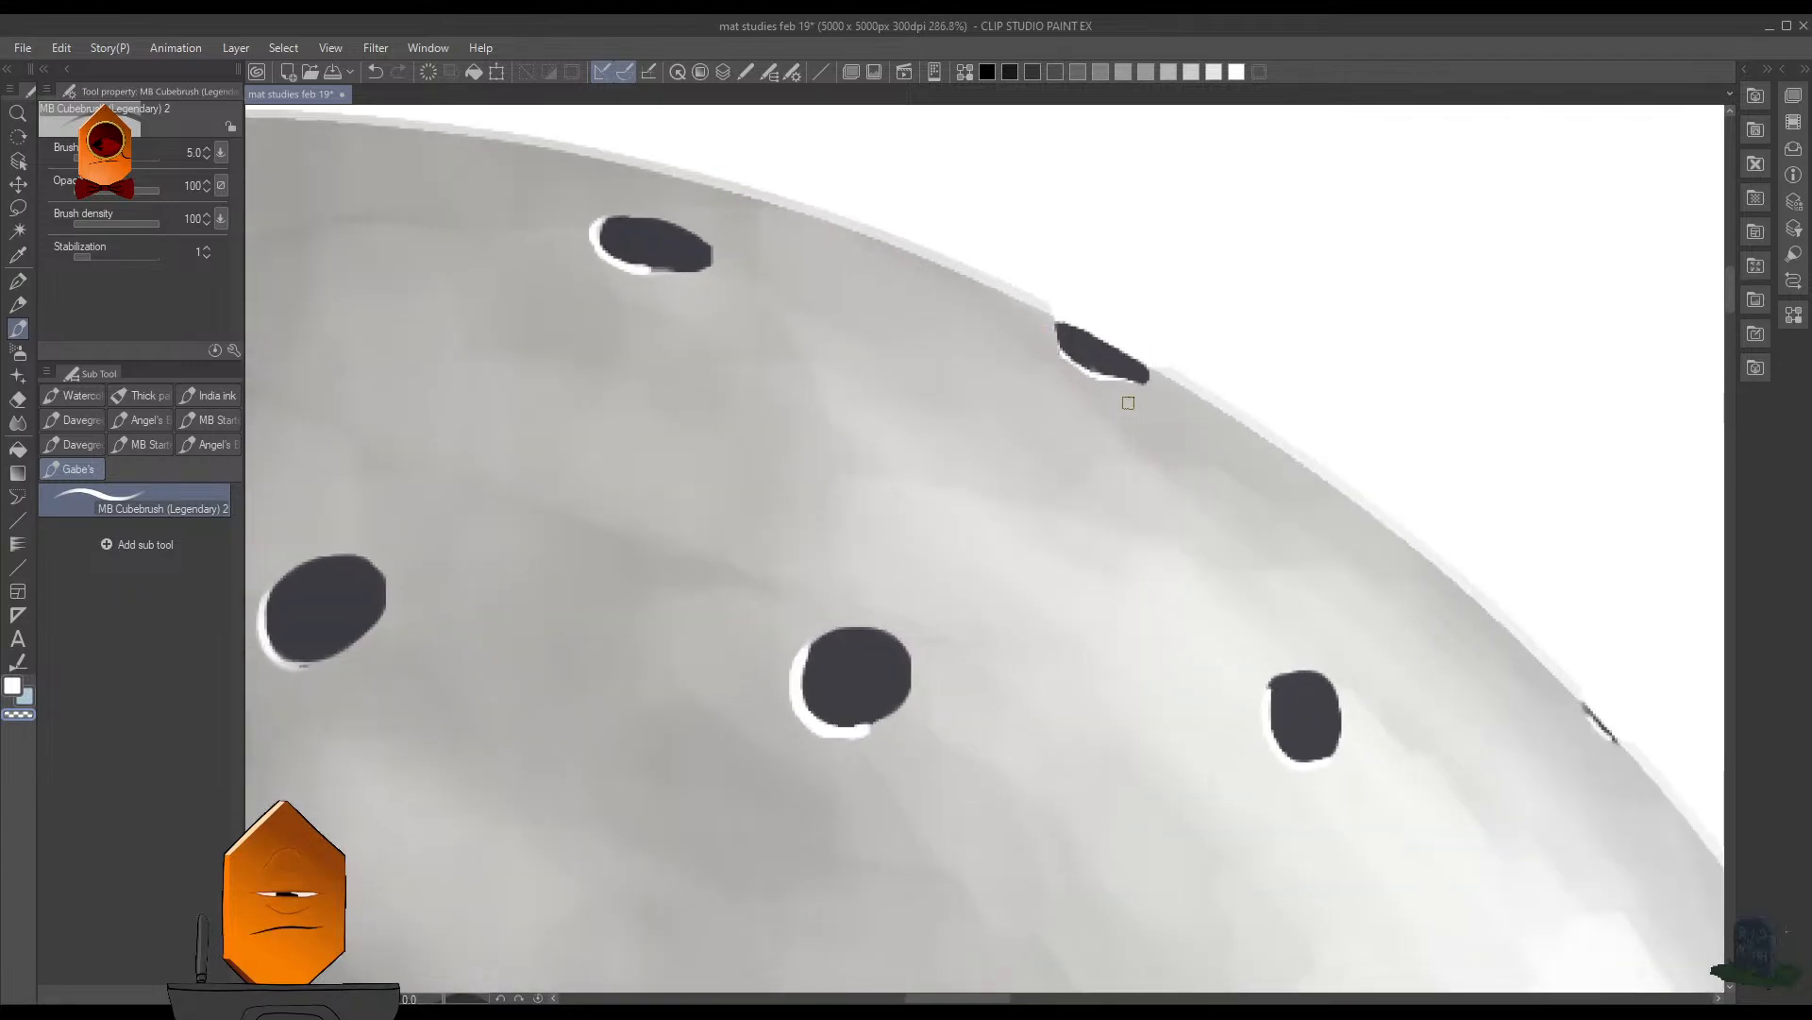
pyautogui.moveTo(1251, 378); pyautogui.dragTo(1111, 536)
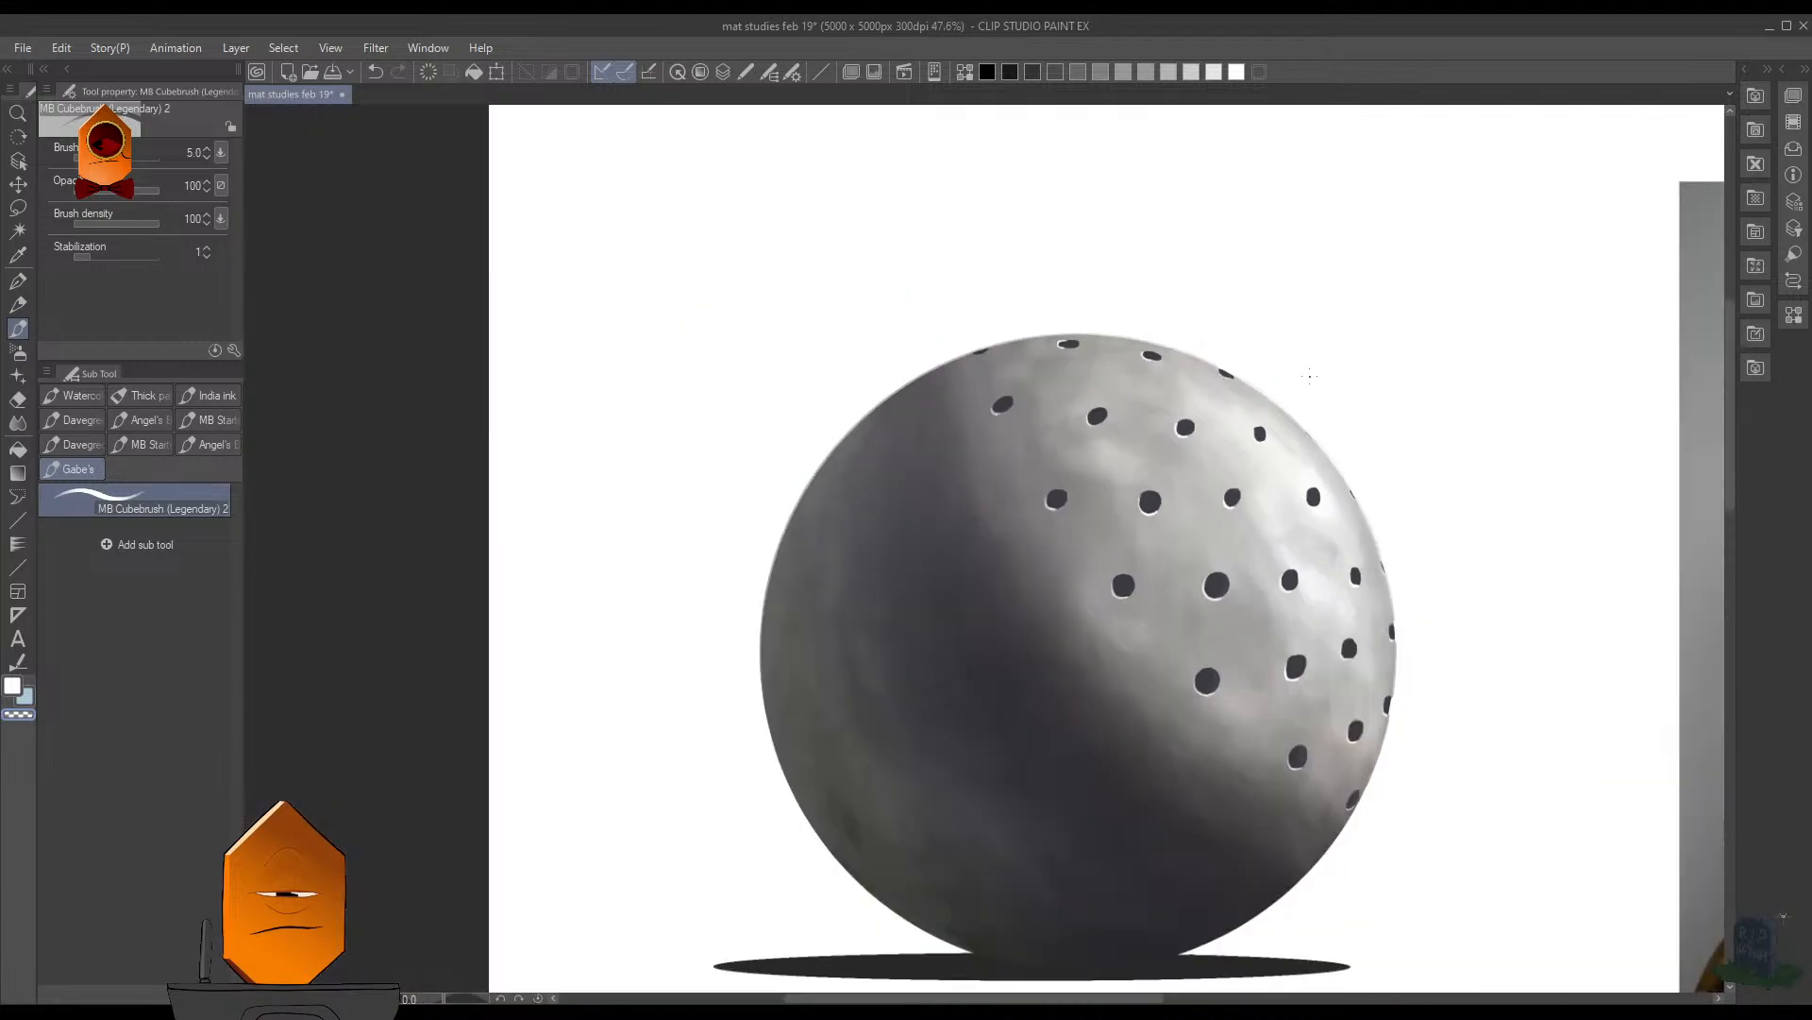
pyautogui.moveTo(1143, 338); pyautogui.dragTo(1235, 267)
pyautogui.moveTo(1212, 421)
pyautogui.mouseDown()
pyautogui.moveTo(1237, 421)
pyautogui.moveTo(1146, 467)
pyautogui.mouseUp()
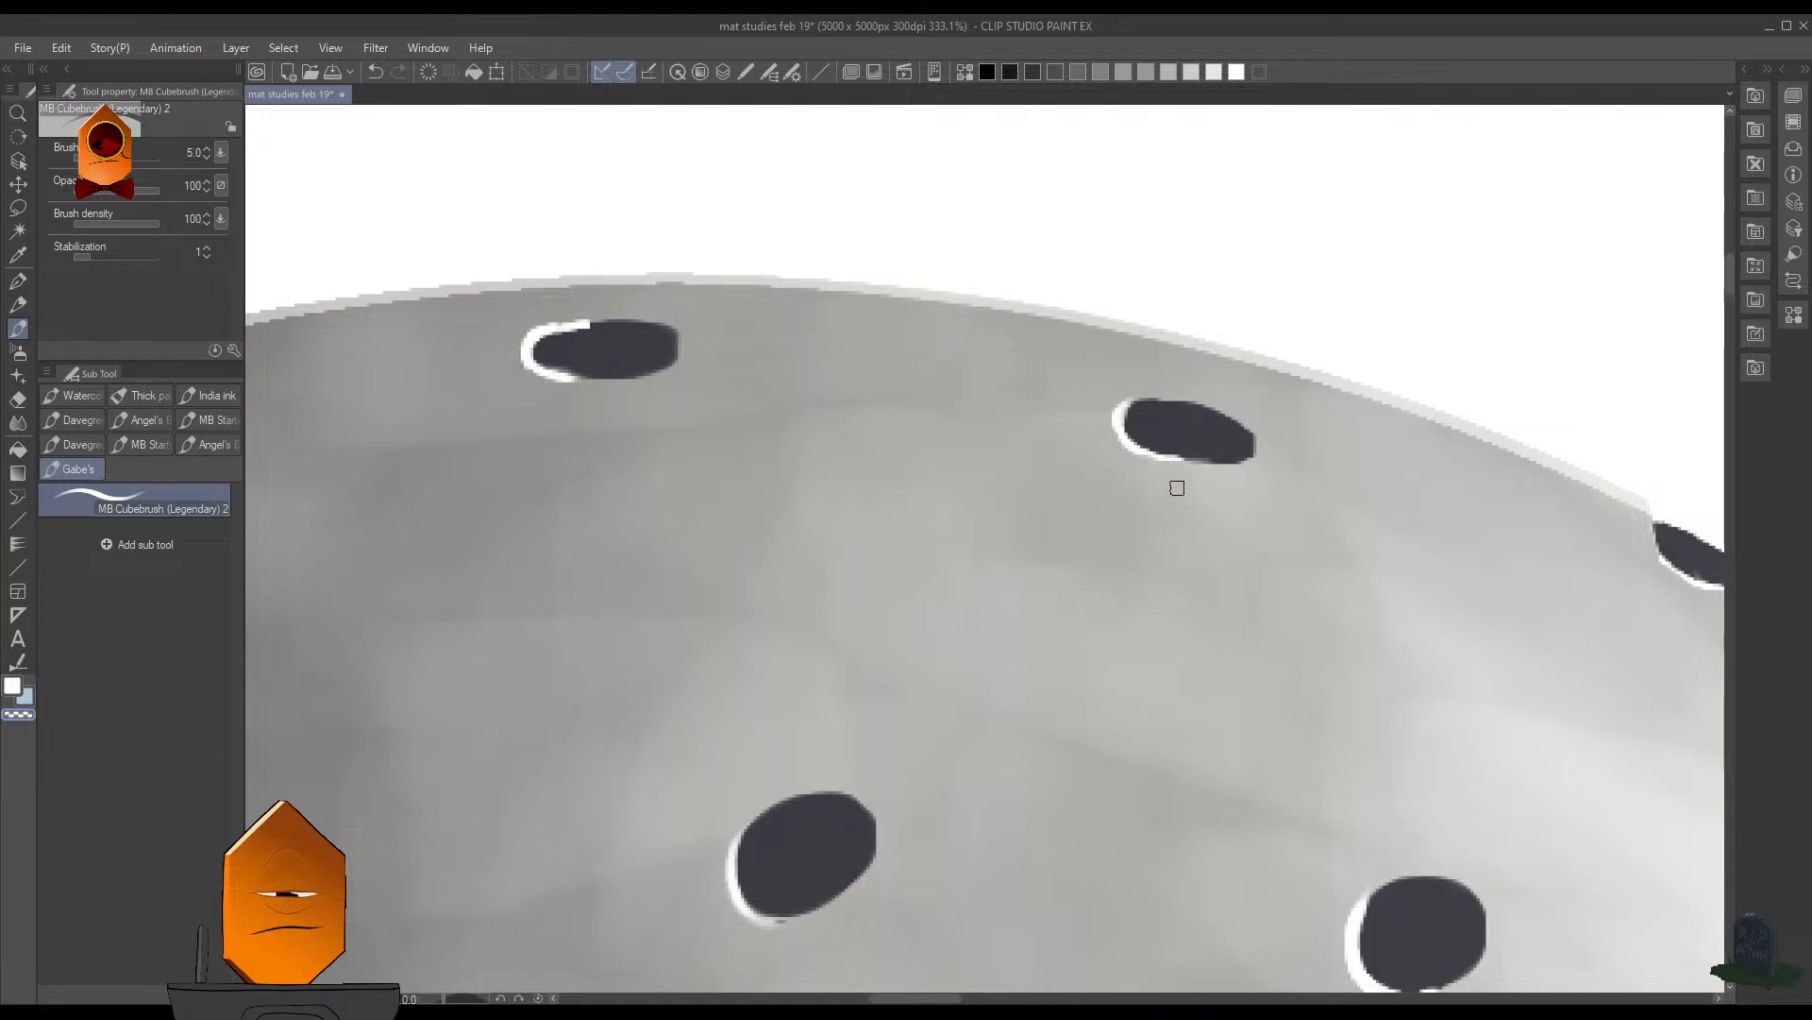
# - Undo the recent white highlights on the flat holes along the sphere's top and the cut-off upper rim hole
pyautogui.hotkey('ctrl', 'z')
pyautogui.hotkey('ctrl', 'z')
pyautogui.hotkey('ctrl', 'z')
pyautogui.hotkey('ctrl', 'z')
pyautogui.hotkey('ctrl', 'z')
pyautogui.hotkey('ctrl', 'z')
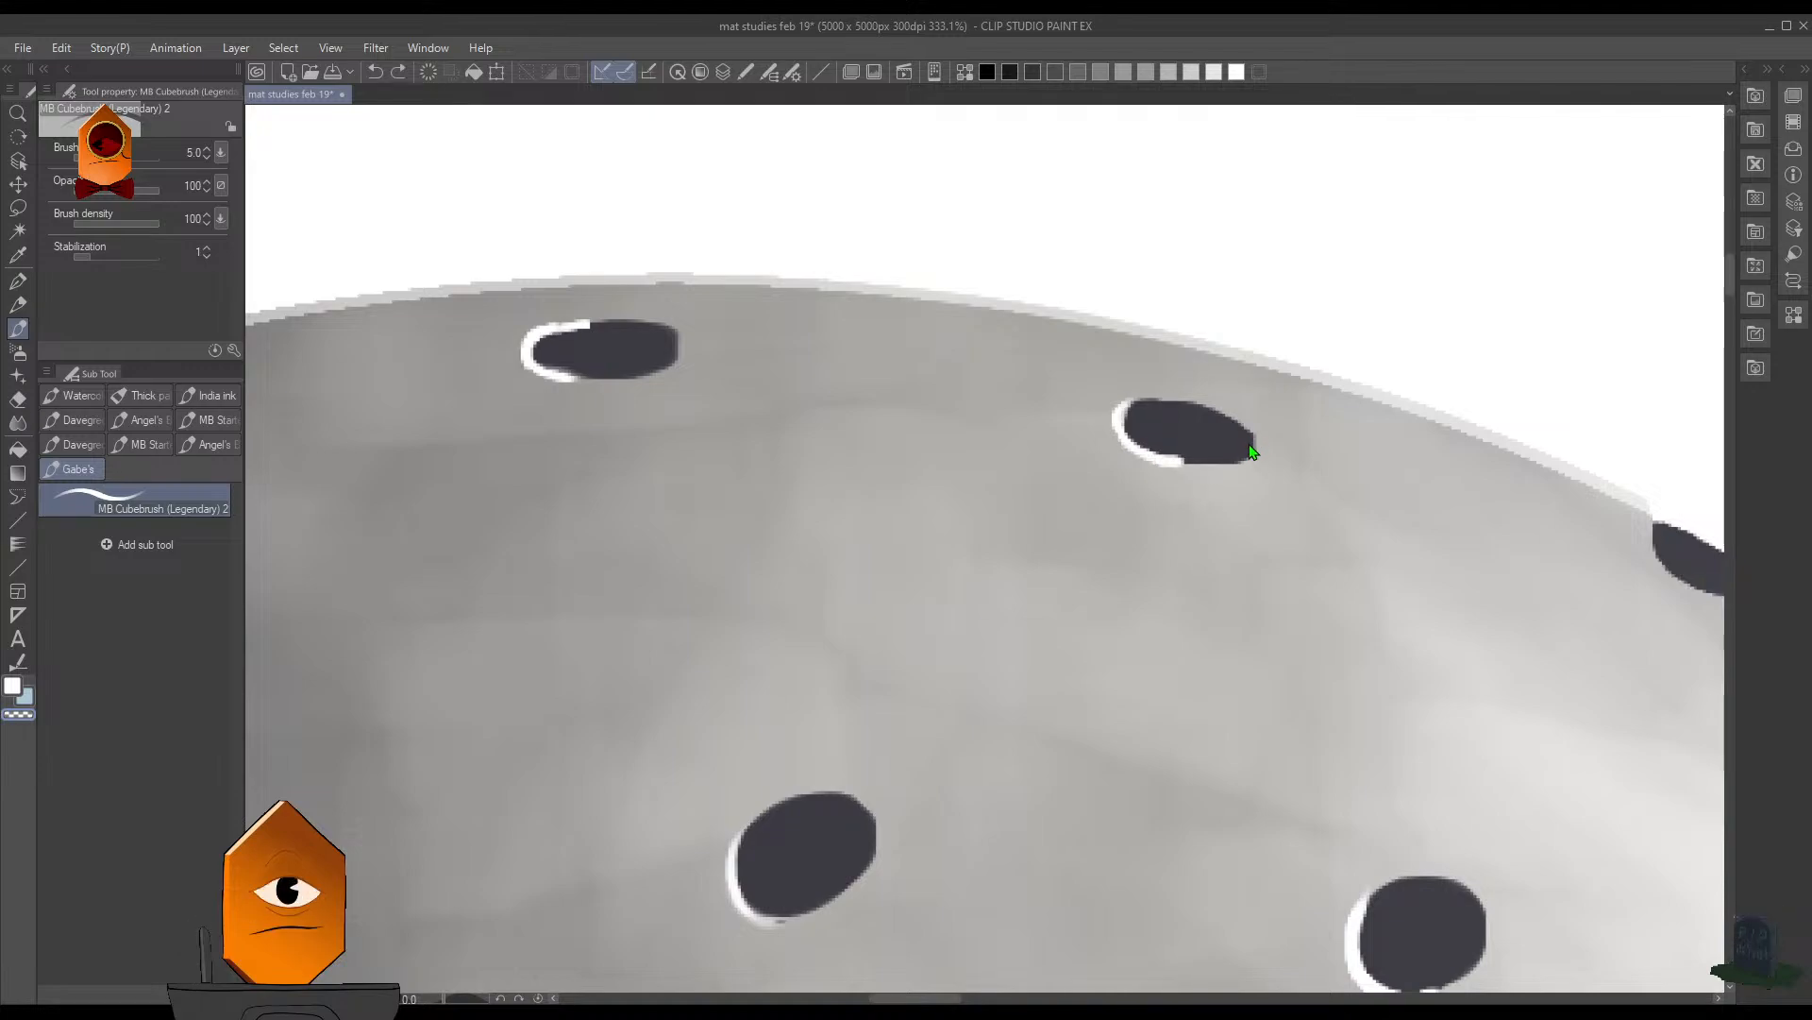
pyautogui.hotkey('ctrl', 'z')
pyautogui.hotkey('ctrl', 'z')
# - Lighten the upper inside of the flat hole at the sphere's very top with the transparent colour at brush size 9
pyautogui.moveTo(1349, 479); pyautogui.dragTo(1246, 595)
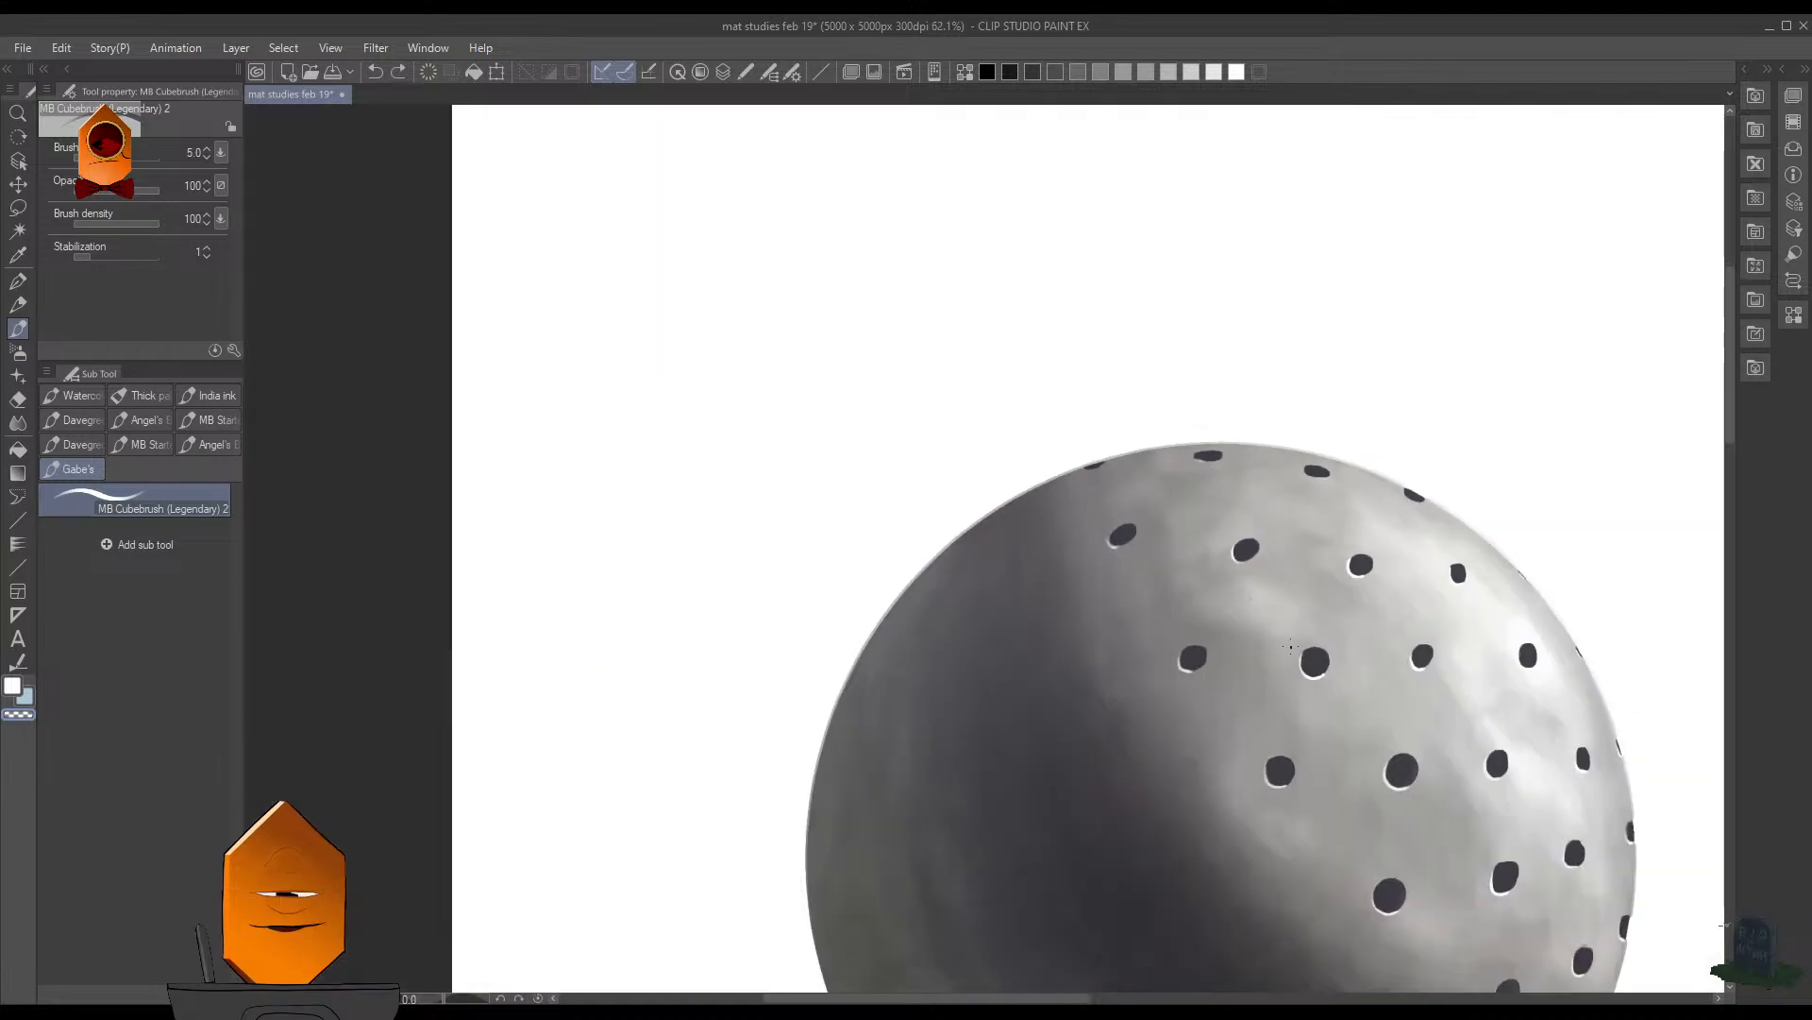
pyautogui.moveTo(1415, 488); pyautogui.dragTo(1235, 486)
pyautogui.moveTo(1099, 476); pyautogui.dragTo(1090, 396)
pyautogui.moveTo(930, 417); pyautogui.dragTo(950, 365)
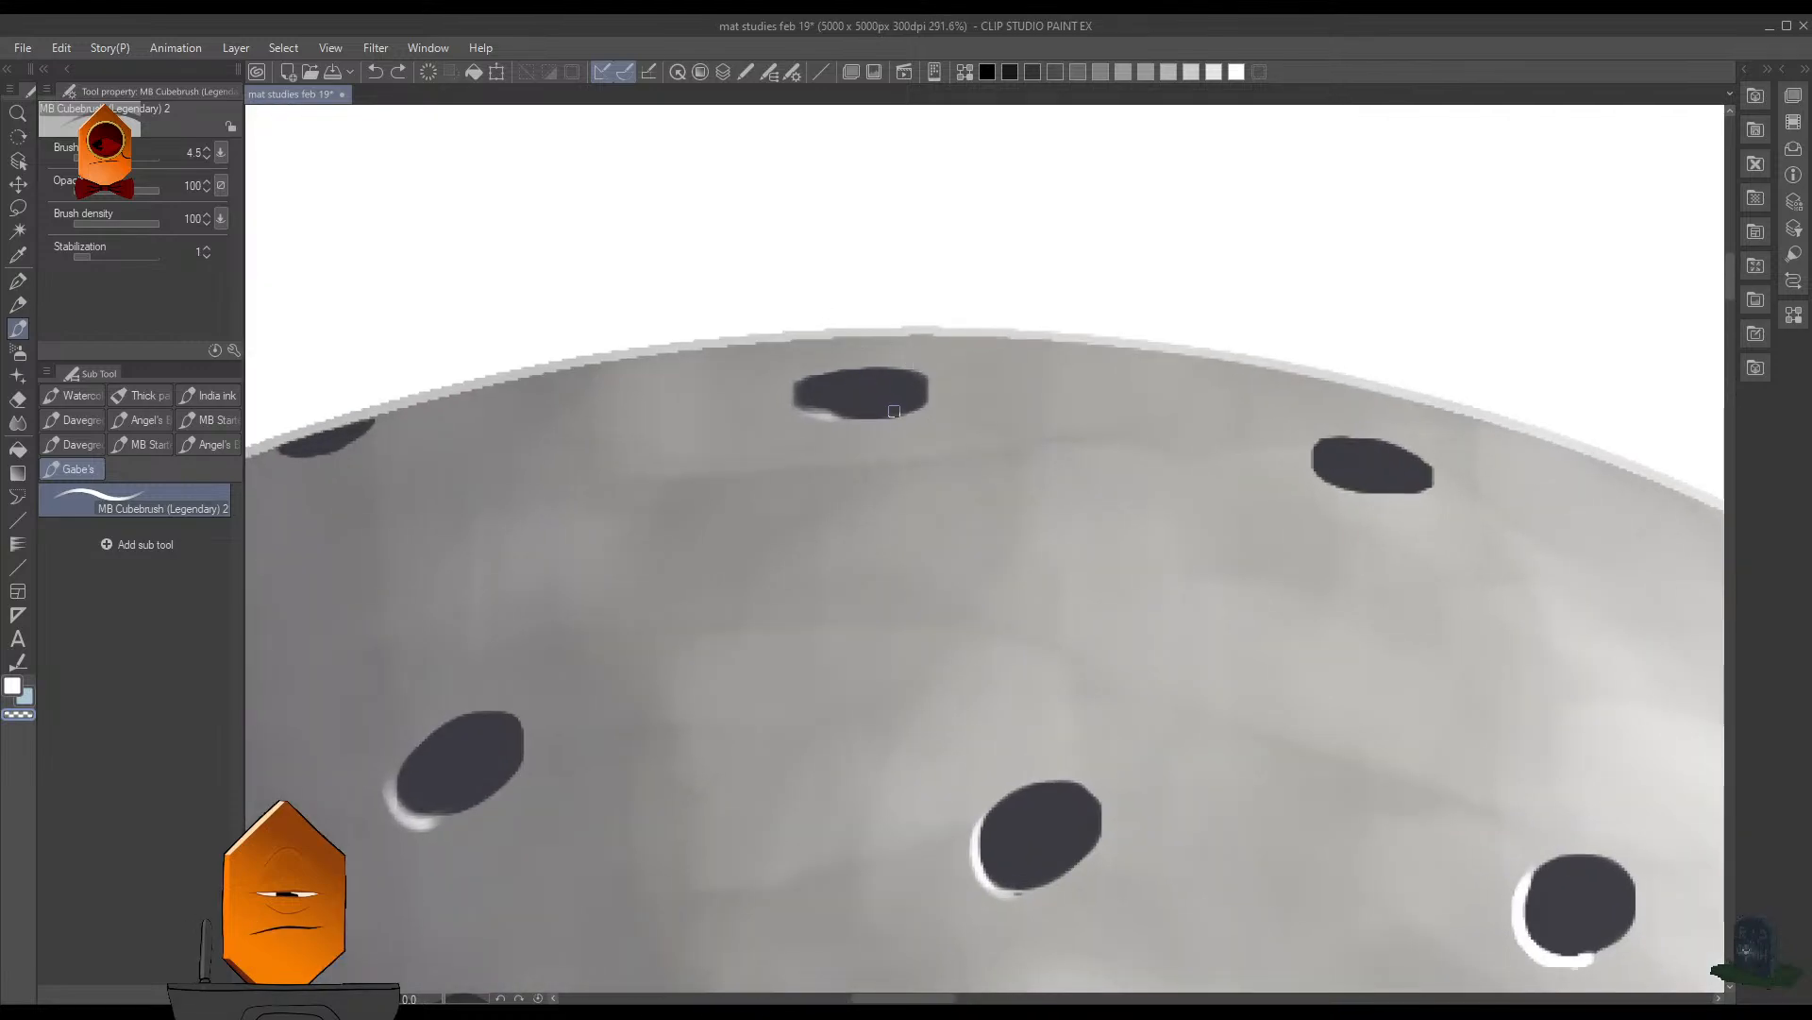
pyautogui.press('[')
pyautogui.press(']')
pyautogui.press(']')
pyautogui.press(']')
pyautogui.press(']')
pyautogui.press(']')
pyautogui.press(']')
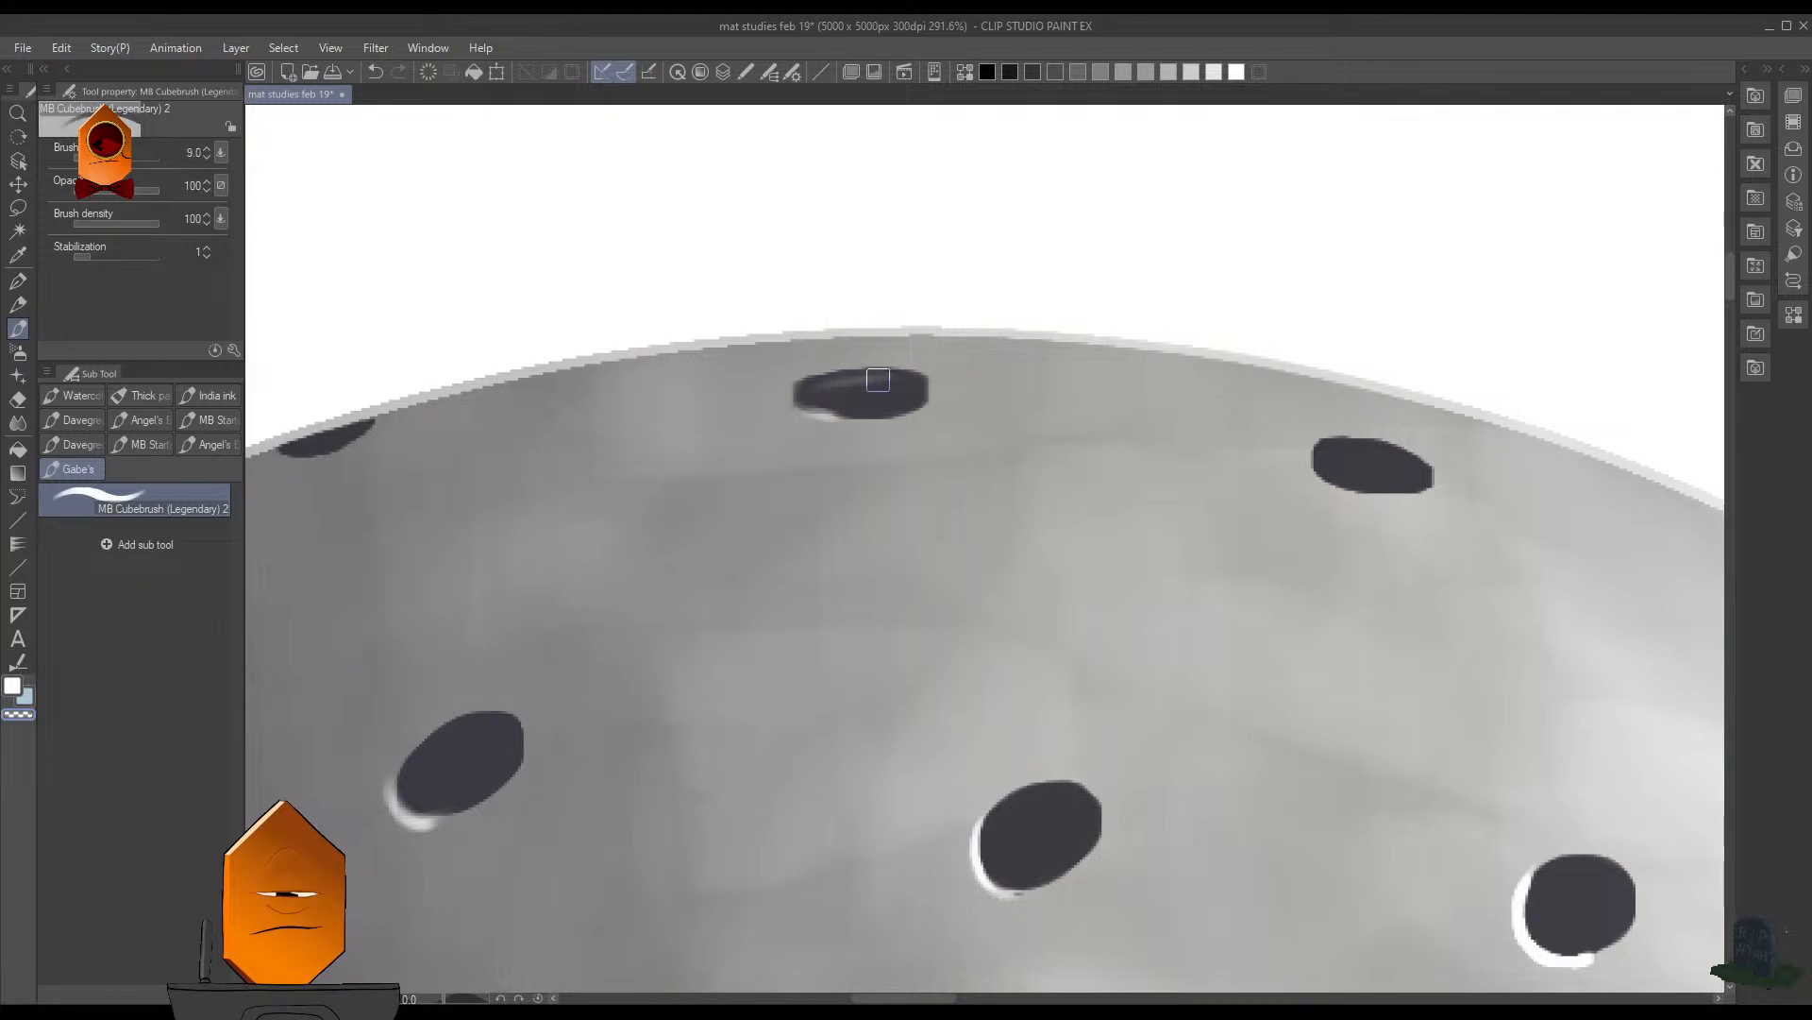
pyautogui.moveTo(864, 380)
pyautogui.mouseDown()
pyautogui.moveTo(920, 378)
pyautogui.moveTo(827, 380)
pyautogui.mouseUp()
pyautogui.press('[')
pyautogui.press('[')
pyautogui.press('[')
pyautogui.press('[')
pyautogui.press('[')
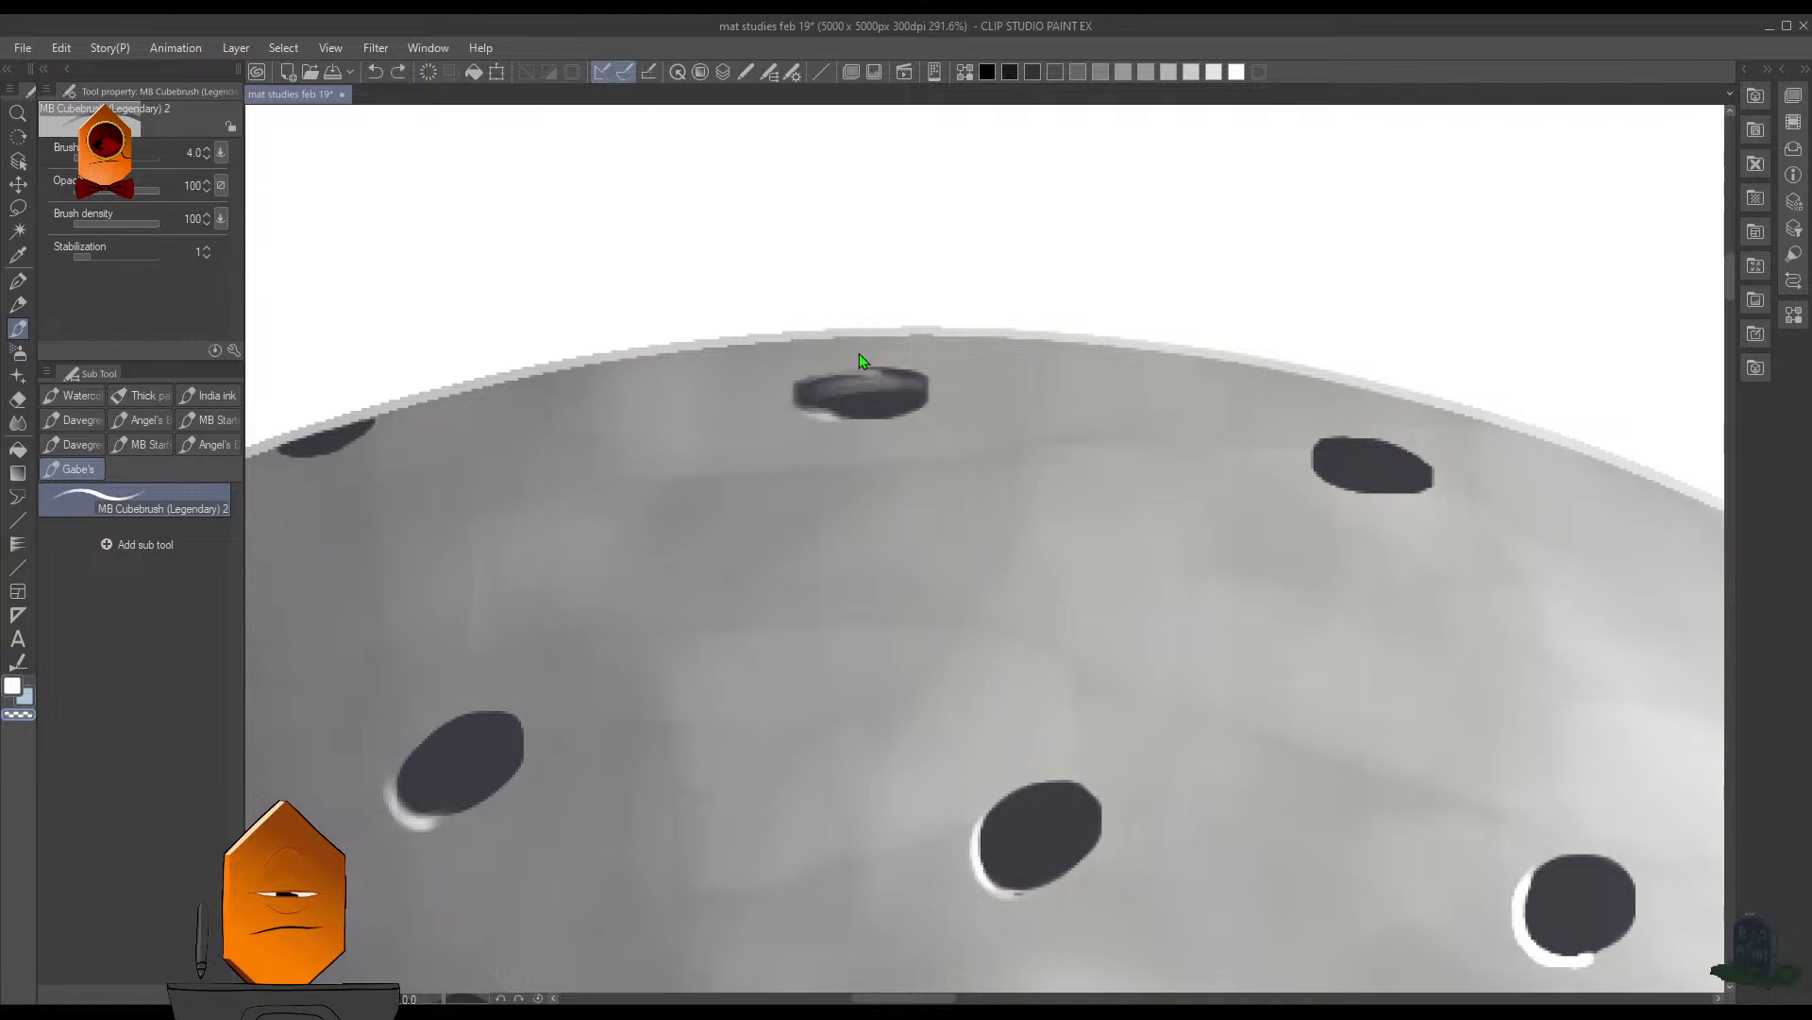
# - Paint a white highlight around the shadow-side end of the flat top hole at brush size 4, and save the file
pyautogui.press('c')
pyautogui.moveTo(804, 383)
pyautogui.mouseDown()
pyautogui.moveTo(855, 374)
pyautogui.moveTo(799, 387)
pyautogui.moveTo(818, 375)
pyautogui.mouseUp()
pyautogui.hotkey('ctrl', 'z')
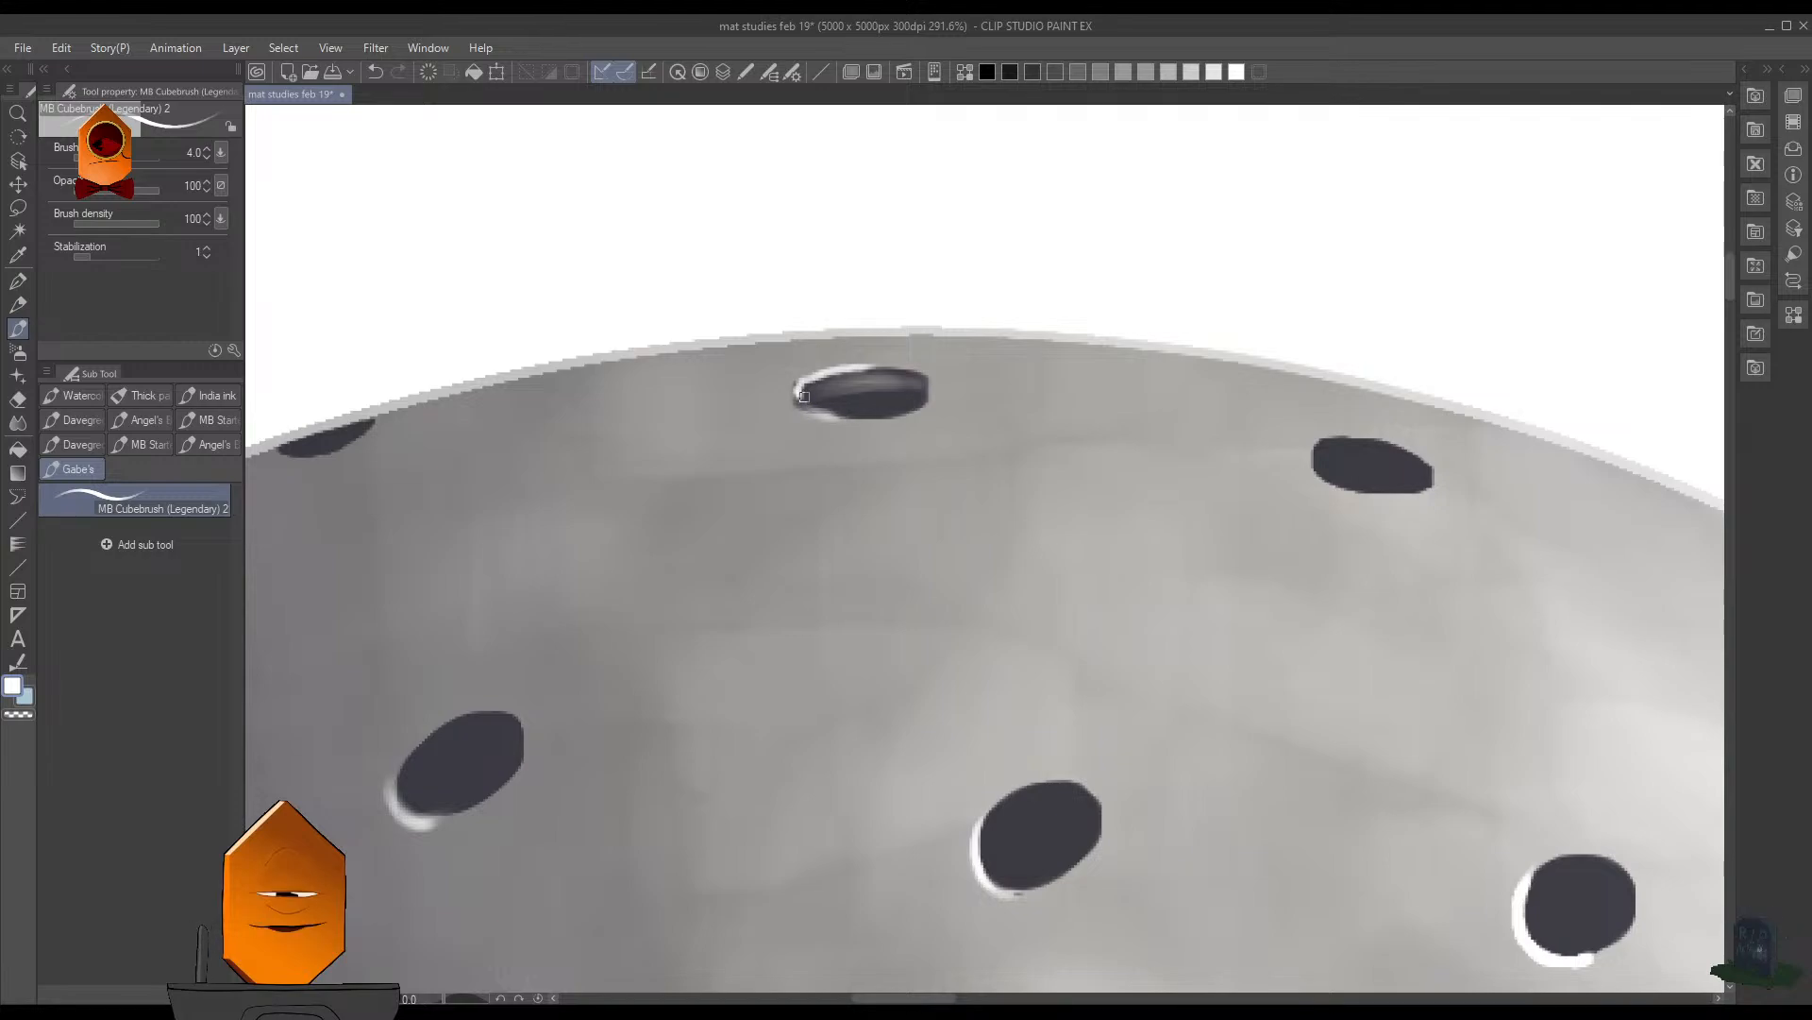
pyautogui.moveTo(803, 396); pyautogui.dragTo(860, 415)
pyautogui.scroll(3, 1215, 531)
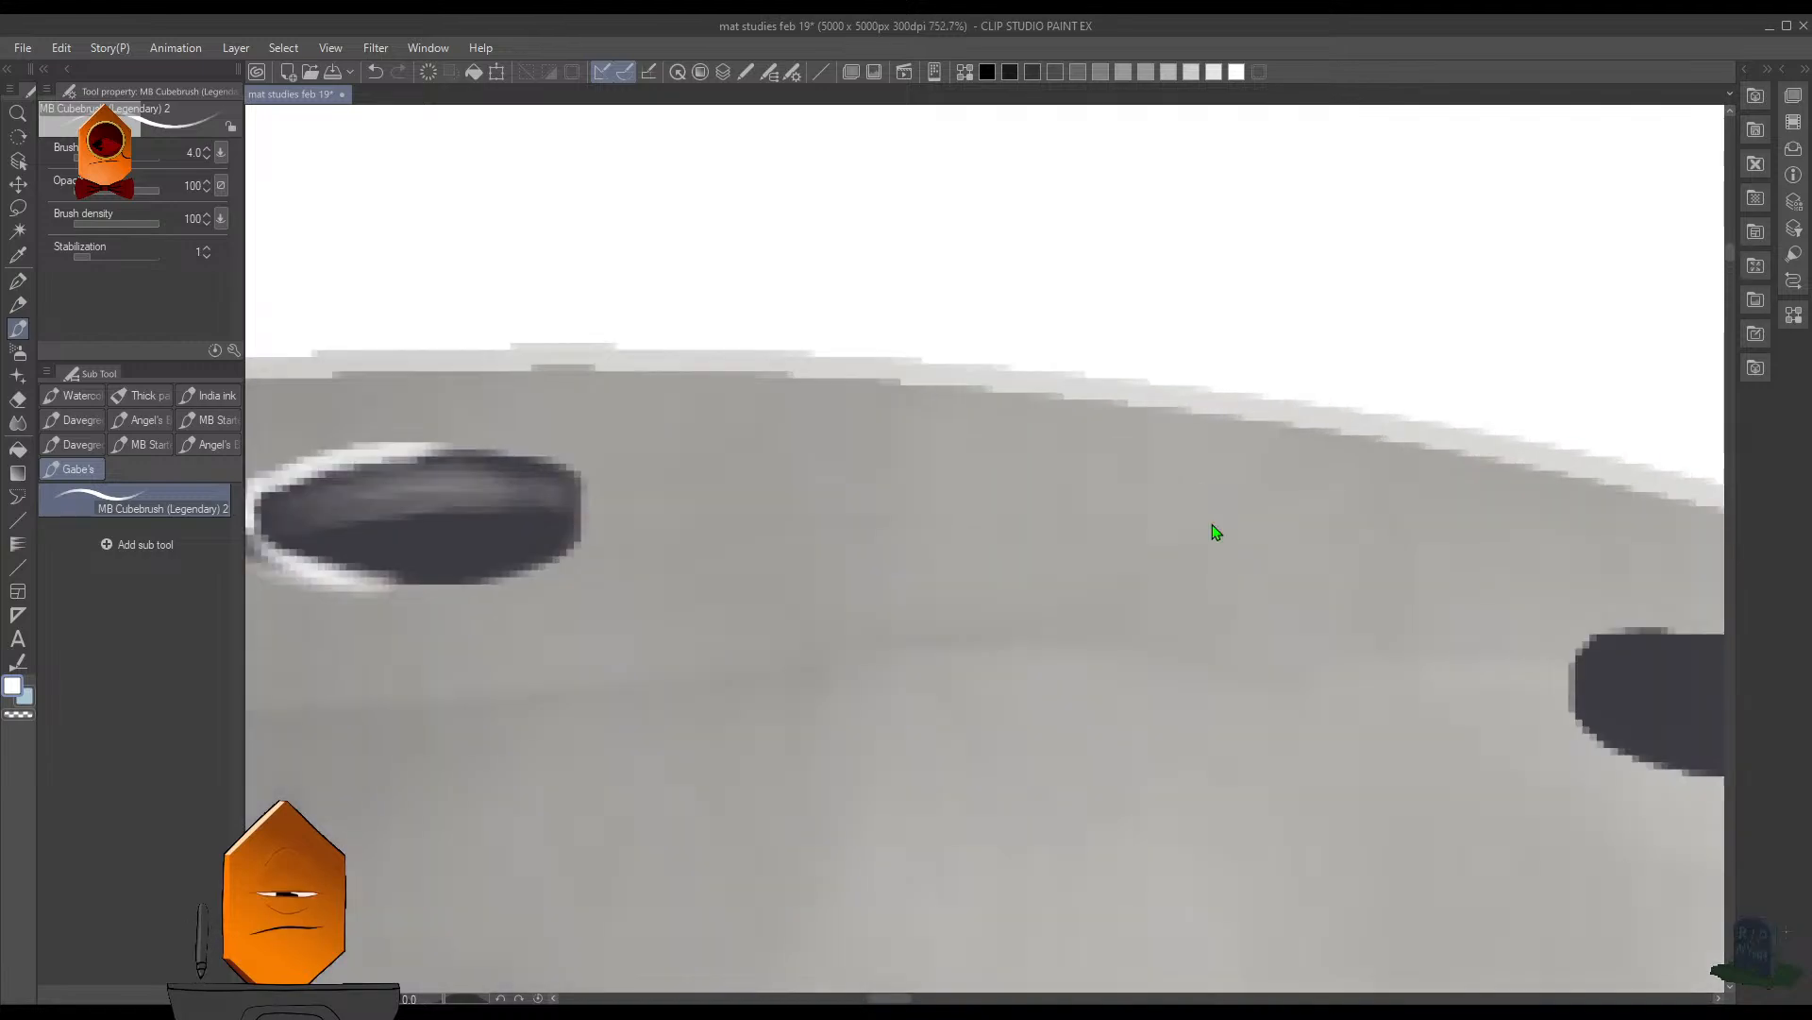
pyautogui.scroll(-1, 1180, 377)
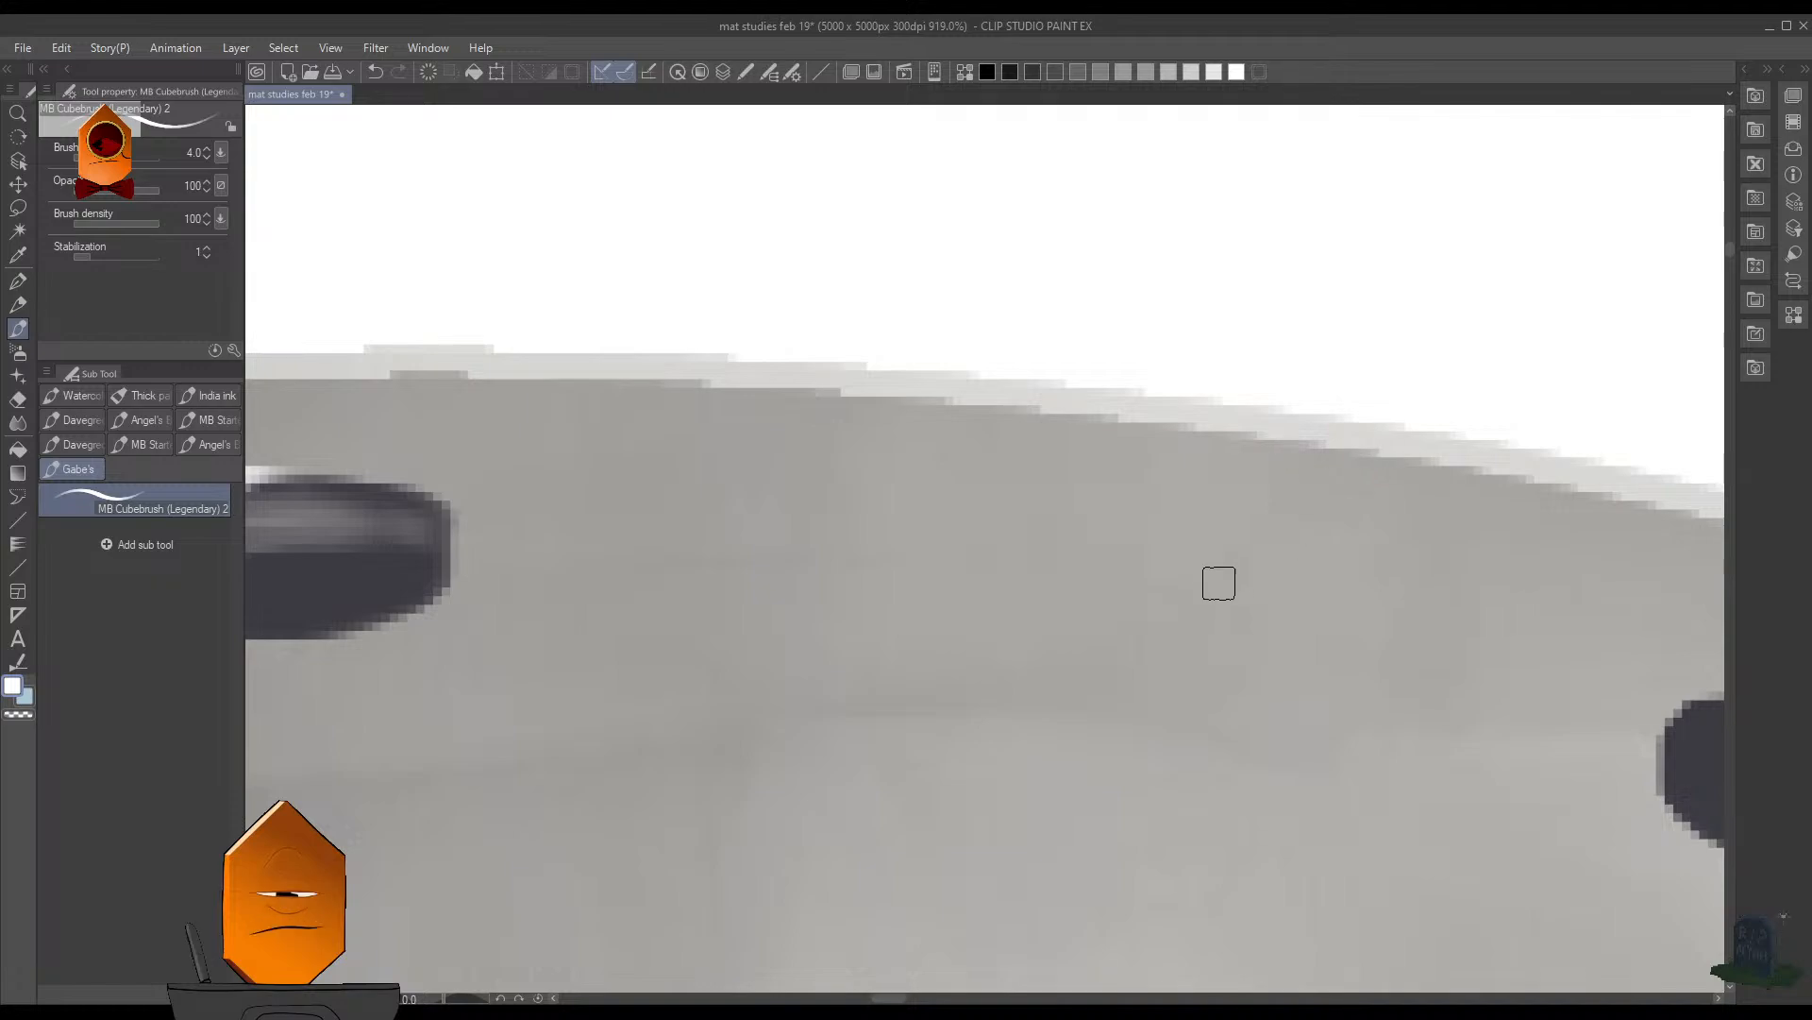
pyautogui.scroll(-1, 1216, 594)
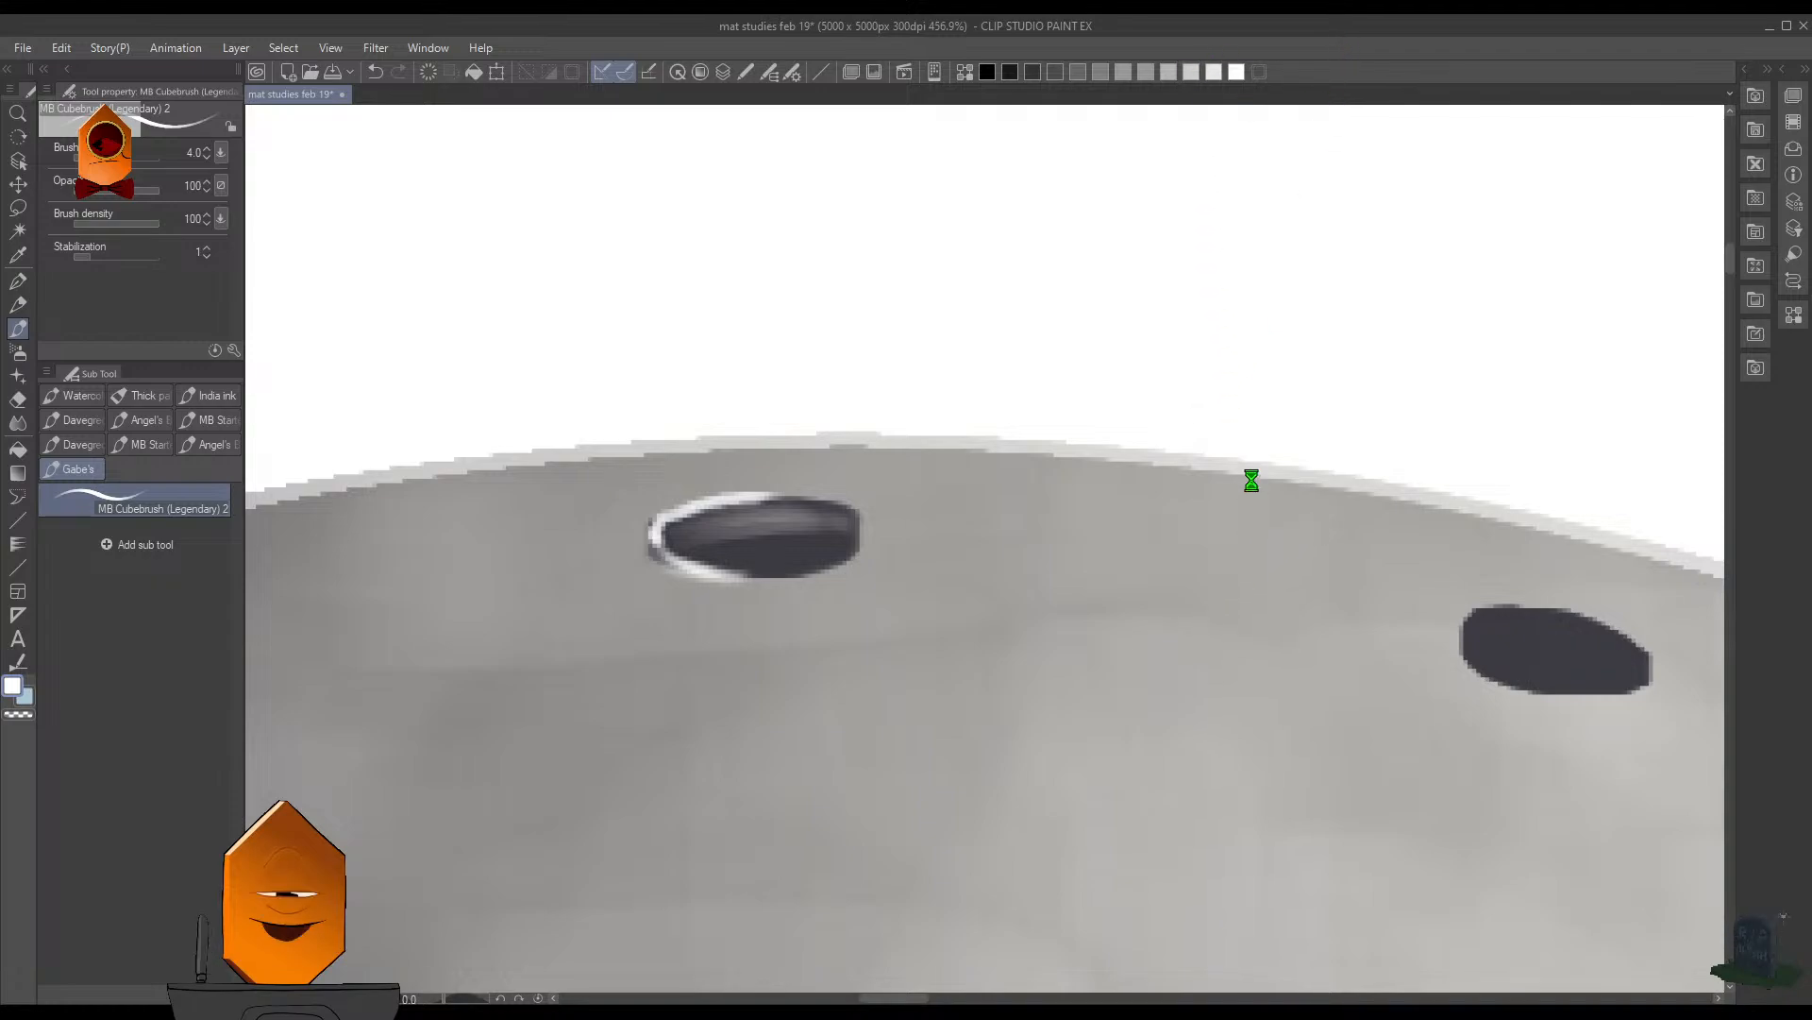
pyautogui.hotkey('ctrl', 's')
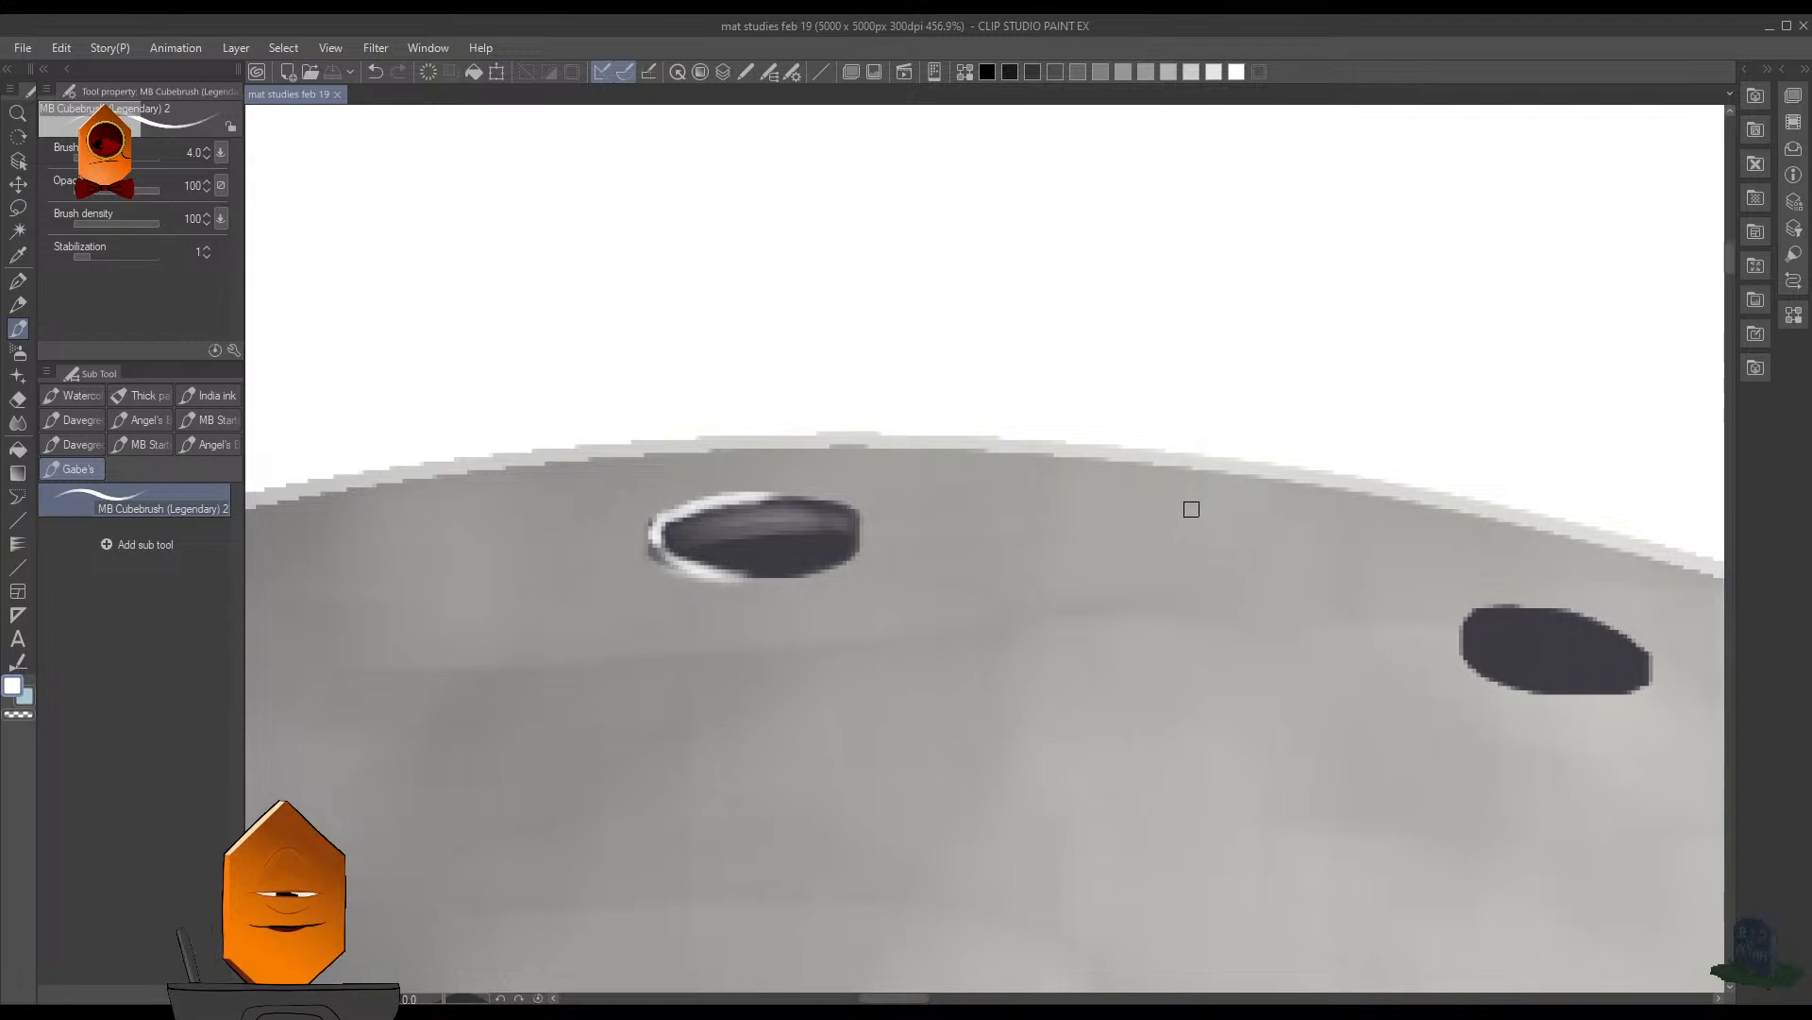
# - Sample an off-white from the top hole's highlight and solidify its shadow-side end at brush size 3.5
pyautogui.moveTo(1211, 497); pyautogui.dragTo(1135, 646)
pyautogui.moveTo(1078, 529); pyautogui.dragTo(1156, 472)
pyautogui.keyDown('alt'); pyautogui.click(1043, 396); pyautogui.keyUp('alt')
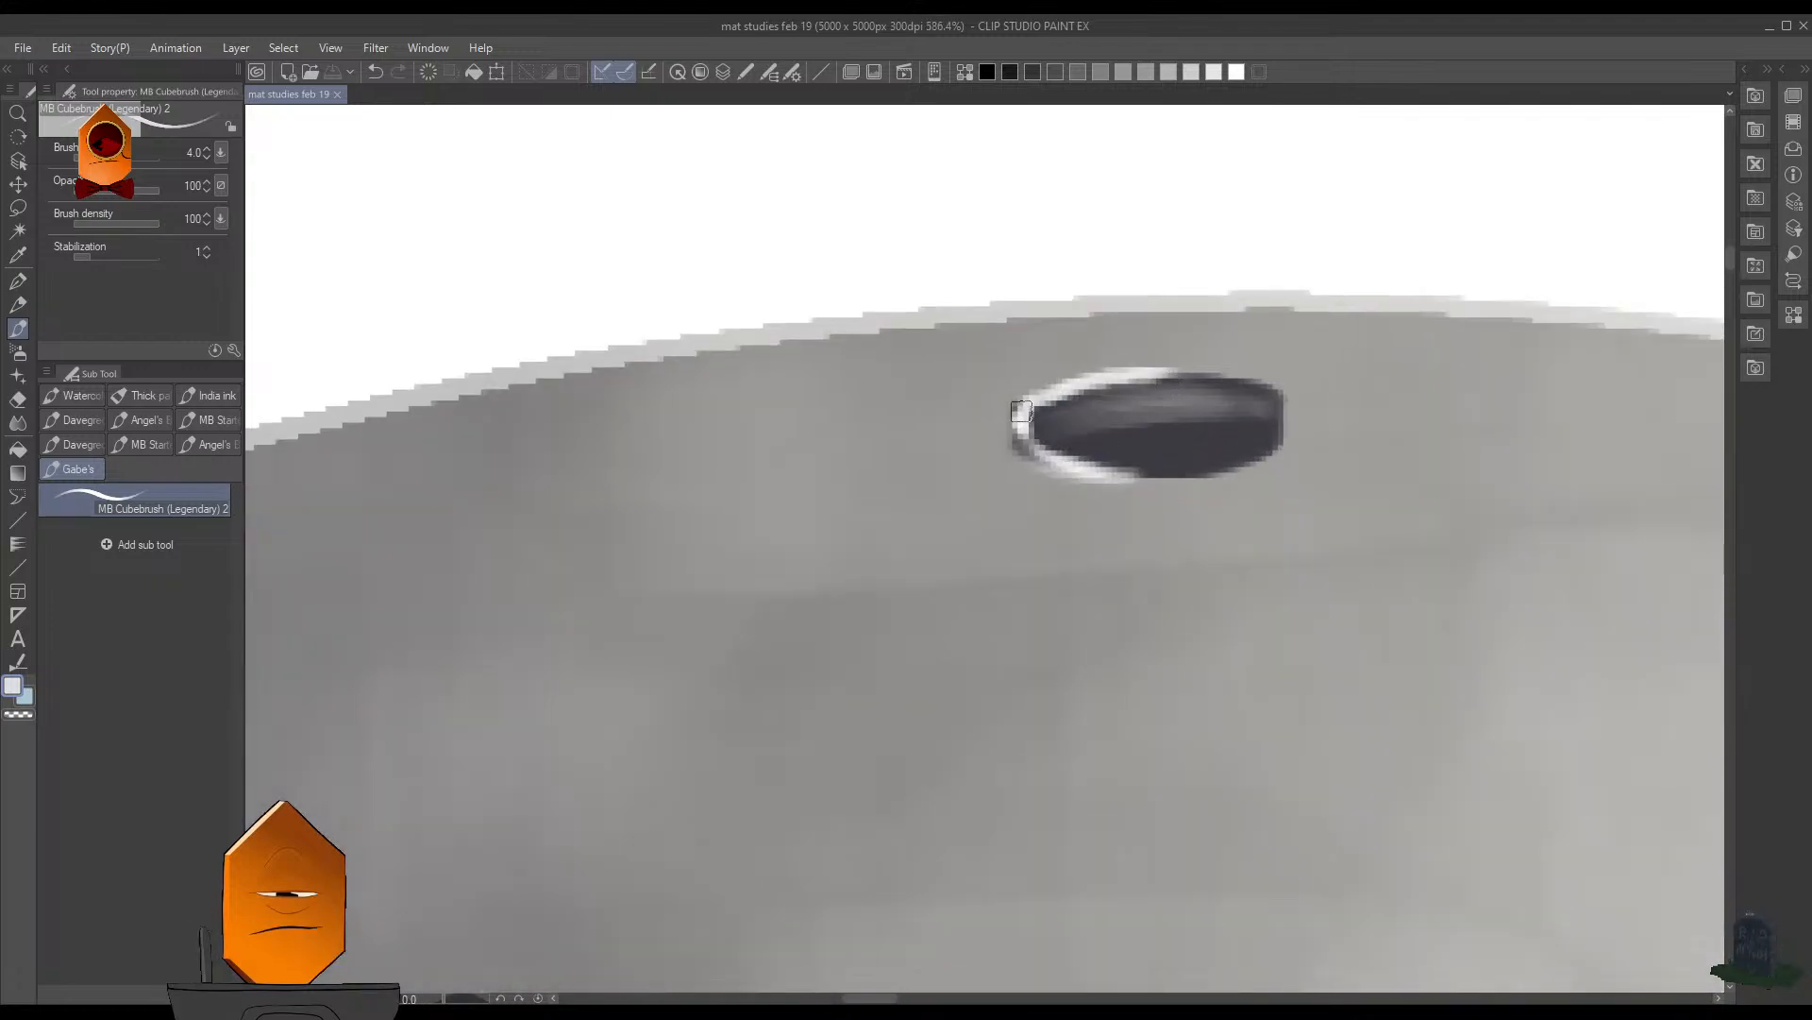
pyautogui.press('[')
pyautogui.moveTo(1020, 432)
pyautogui.mouseDown()
pyautogui.moveTo(1026, 404)
pyautogui.moveTo(1017, 452)
pyautogui.moveTo(1038, 459)
pyautogui.mouseUp()
# - Highlight the shadow-side tip of the cut-off hole on the dark side of the upper rim in off-white at brush size 1.5
pyautogui.moveTo(1333, 421); pyautogui.dragTo(1237, 444)
pyautogui.moveTo(1113, 456); pyautogui.dragTo(1113, 405)
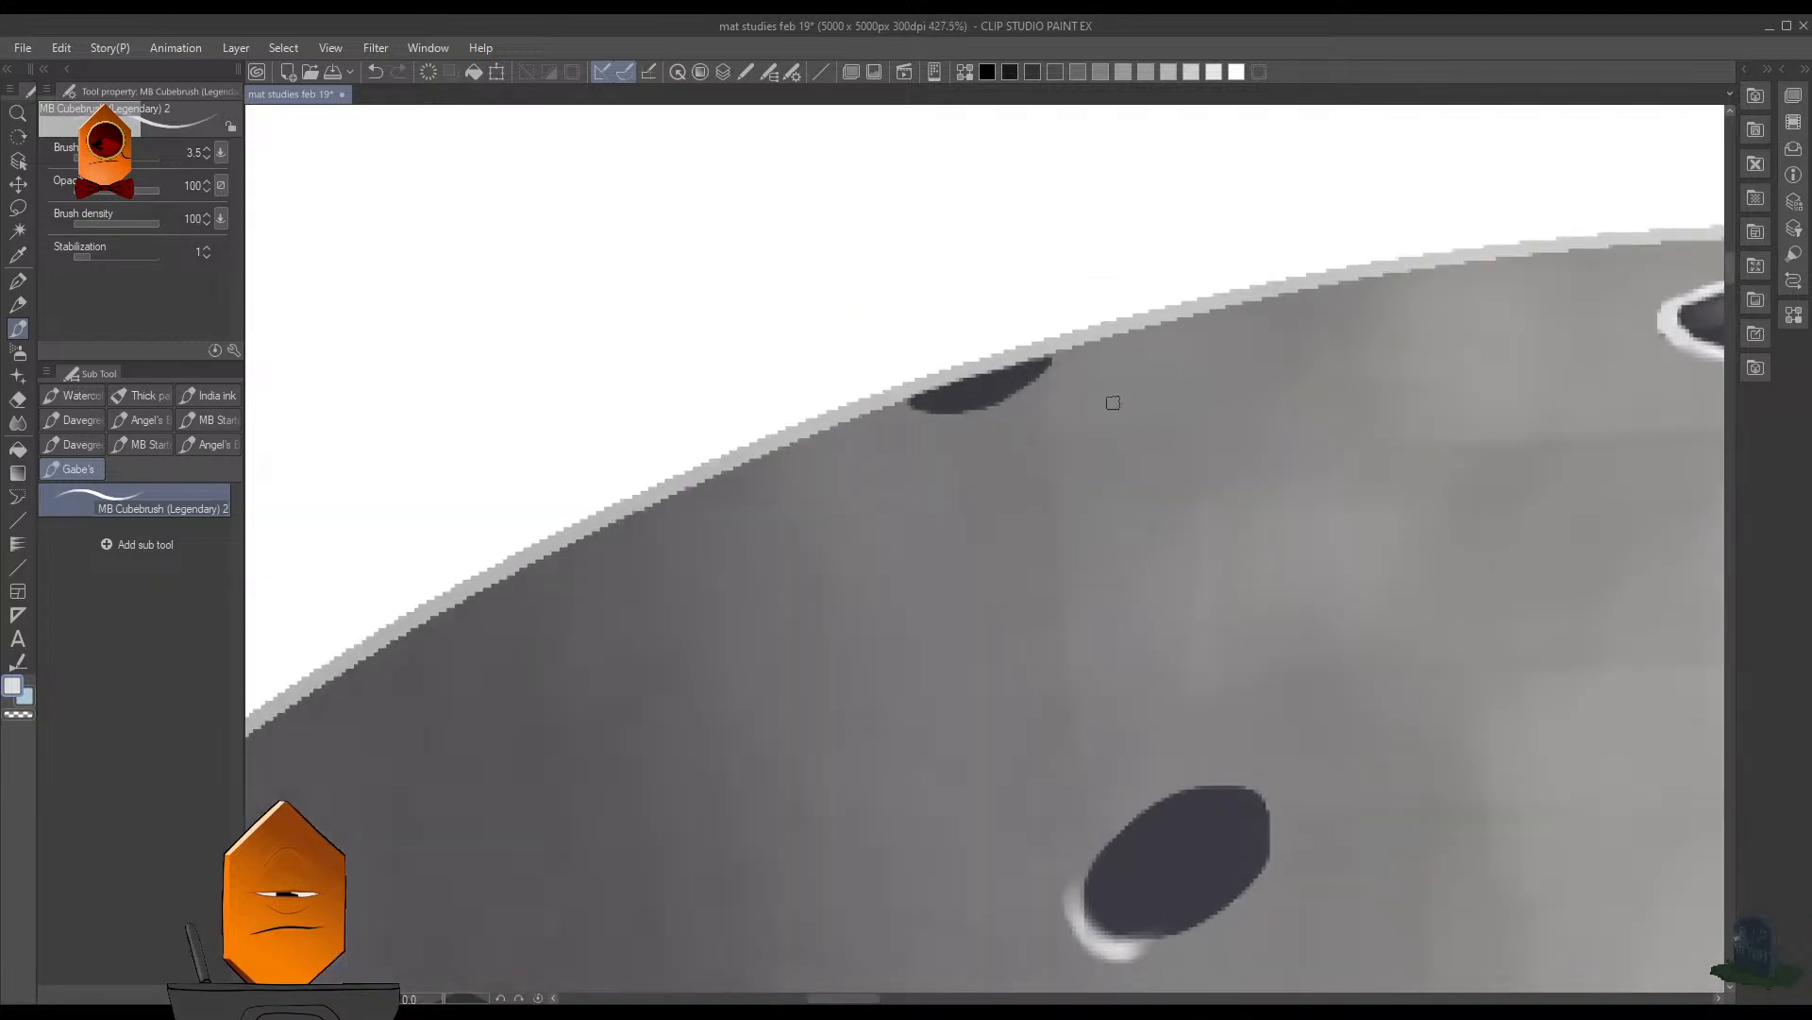
pyautogui.moveTo(992, 437); pyautogui.dragTo(986, 410)
pyautogui.press('[')
pyautogui.press('[')
pyautogui.press('[')
pyautogui.moveTo(1194, 362); pyautogui.dragTo(1125, 518)
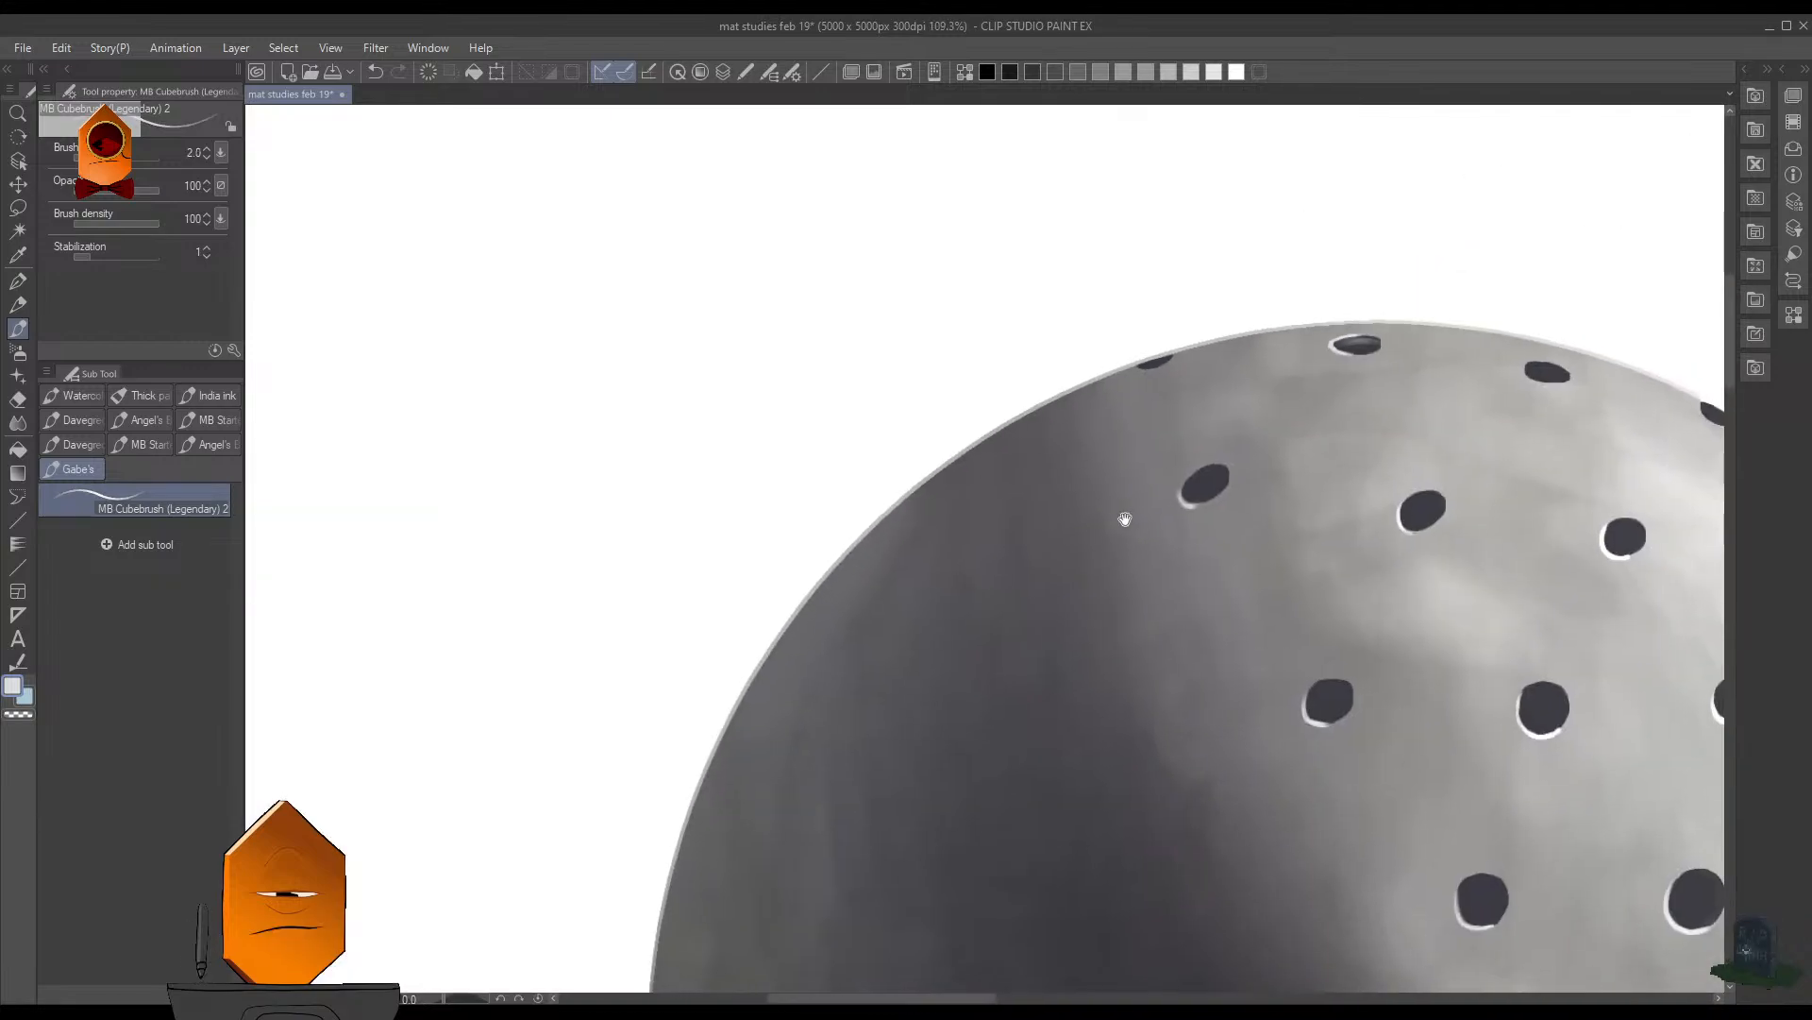
pyautogui.moveTo(1116, 411)
pyautogui.mouseDown()
pyautogui.moveTo(1177, 274)
pyautogui.moveTo(870, 611)
pyautogui.mouseUp()
pyautogui.press('[')
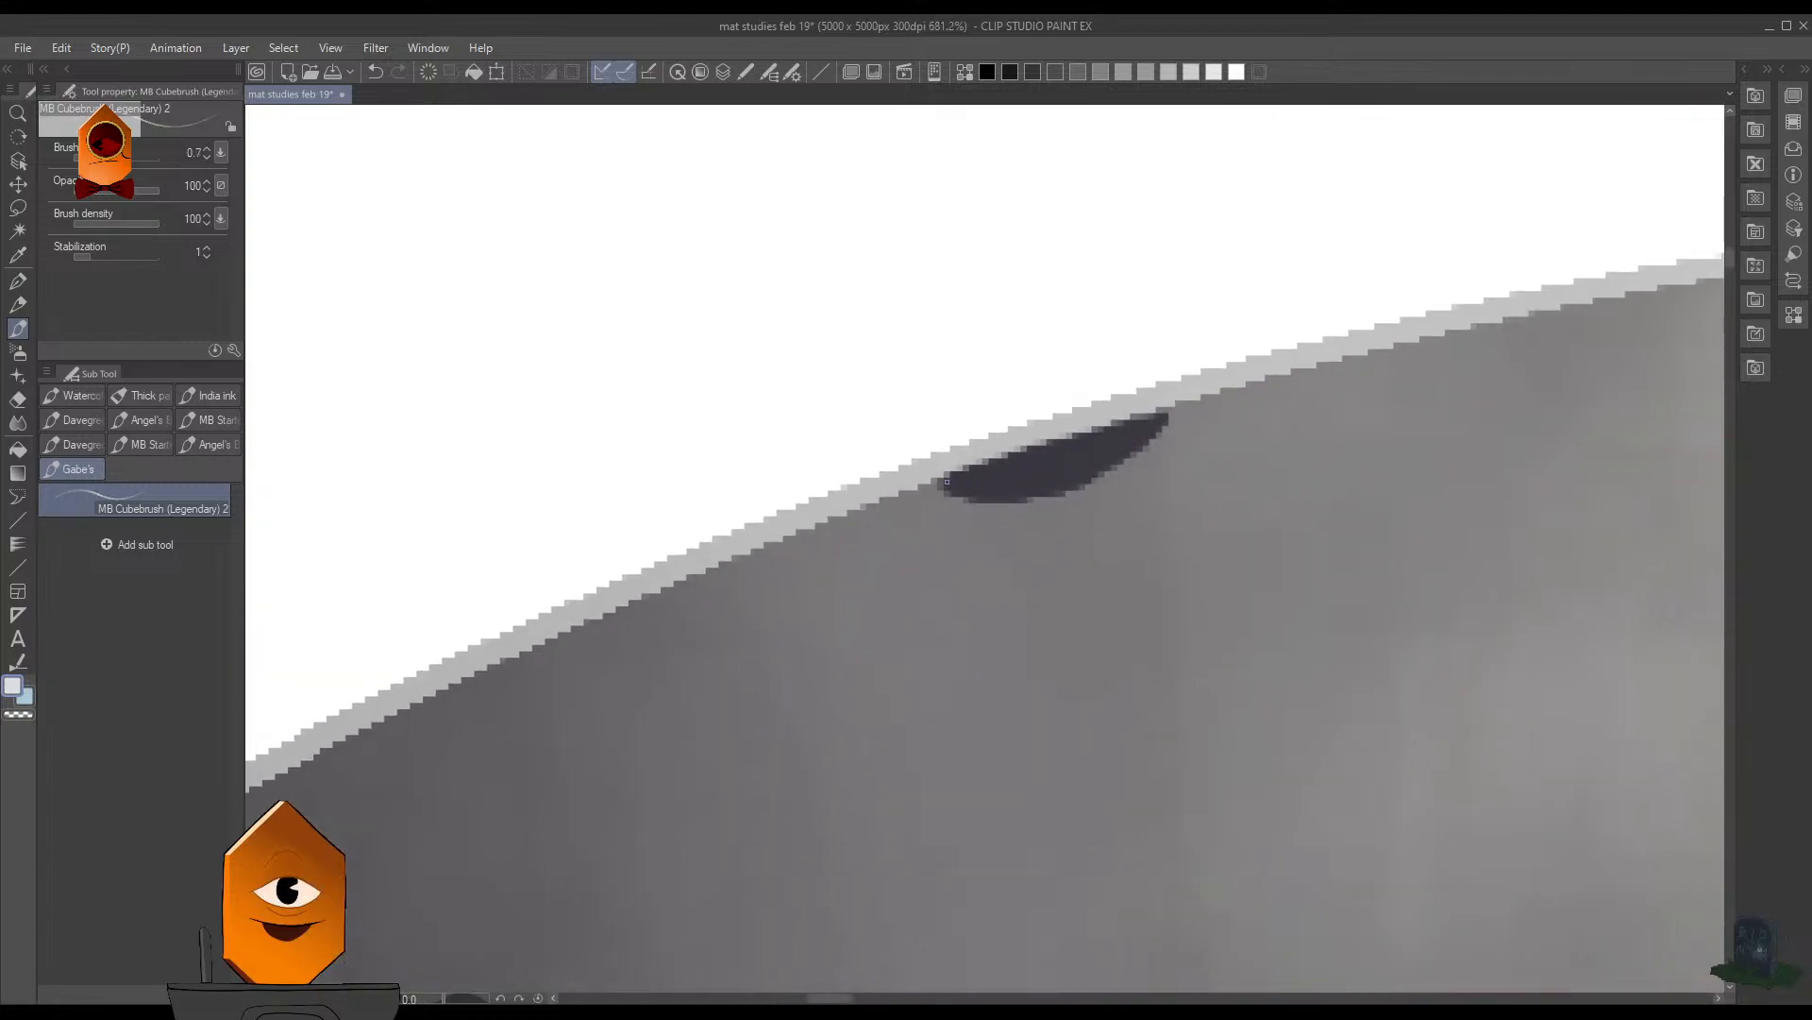
pyautogui.moveTo(944, 477)
pyautogui.mouseDown()
pyautogui.moveTo(987, 507)
pyautogui.moveTo(1101, 476)
pyautogui.mouseUp()
pyautogui.moveTo(1372, 397); pyautogui.dragTo(1086, 528)
pyautogui.moveTo(1125, 397); pyautogui.dragTo(1244, 307)
pyautogui.hotkey('ctrl', 'z')
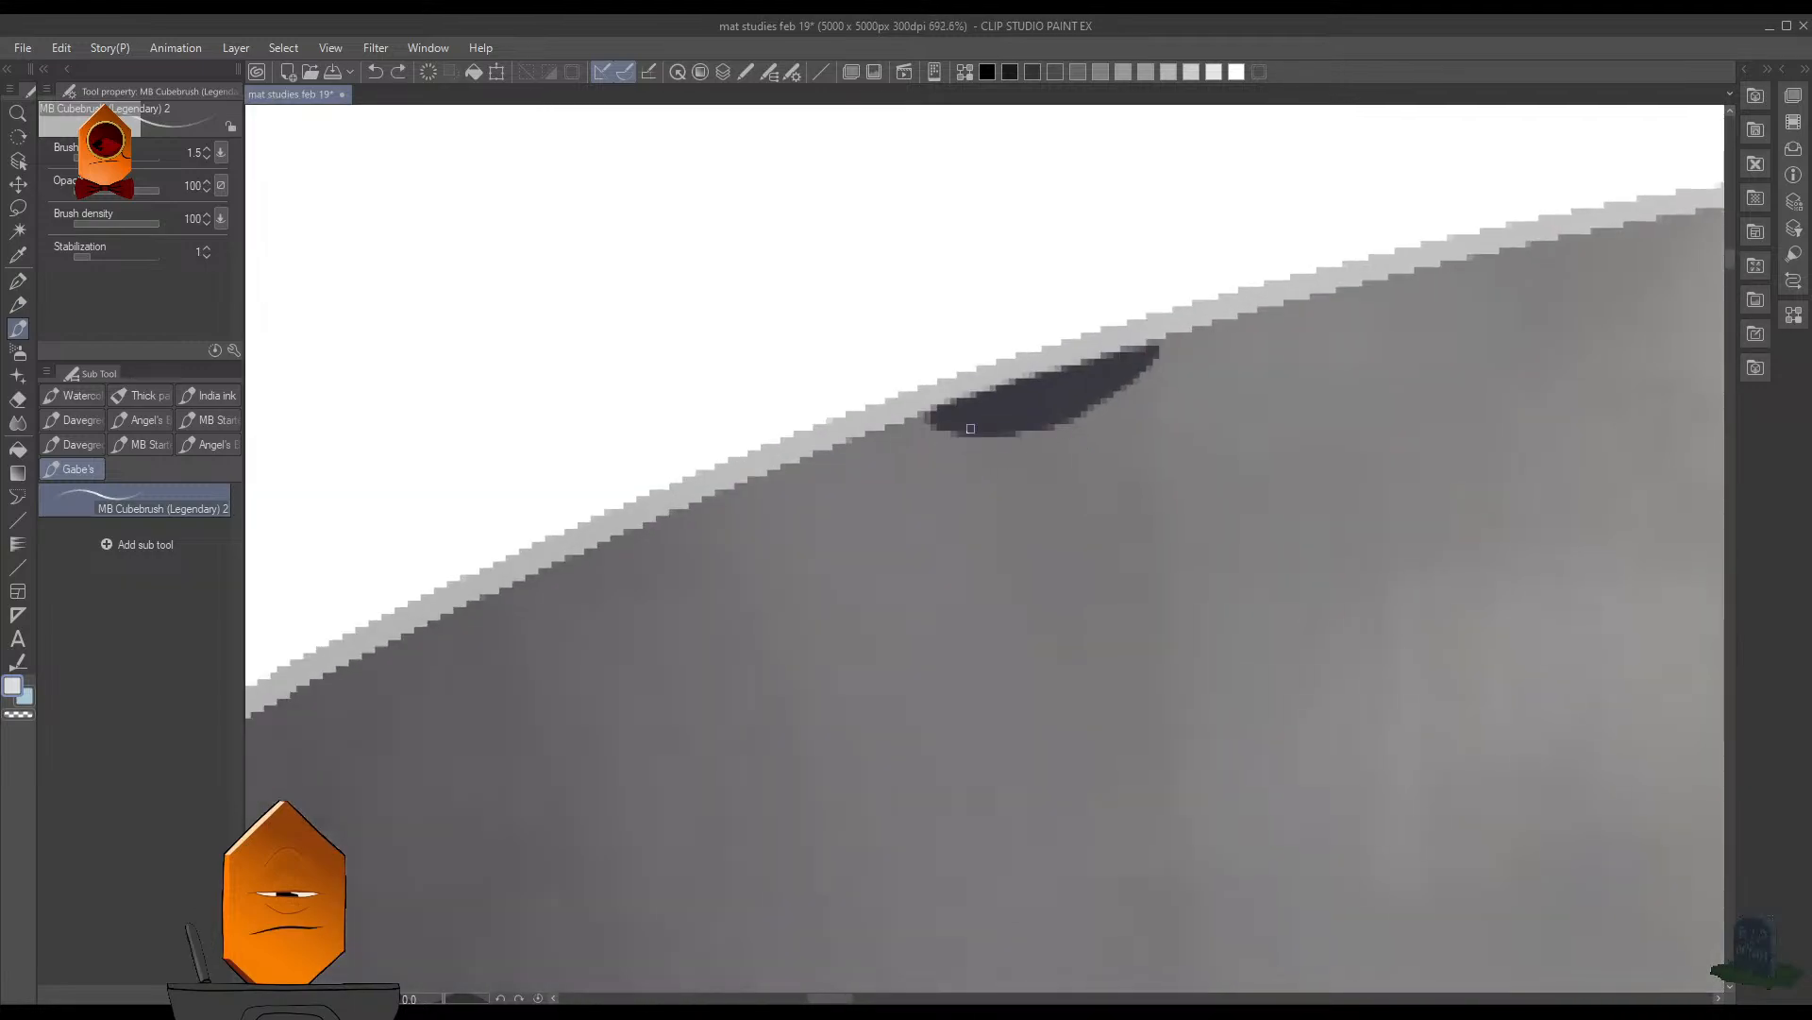
pyautogui.moveTo(933, 409)
pyautogui.mouseDown()
pyautogui.moveTo(957, 437)
pyautogui.moveTo(923, 410)
pyautogui.mouseUp()
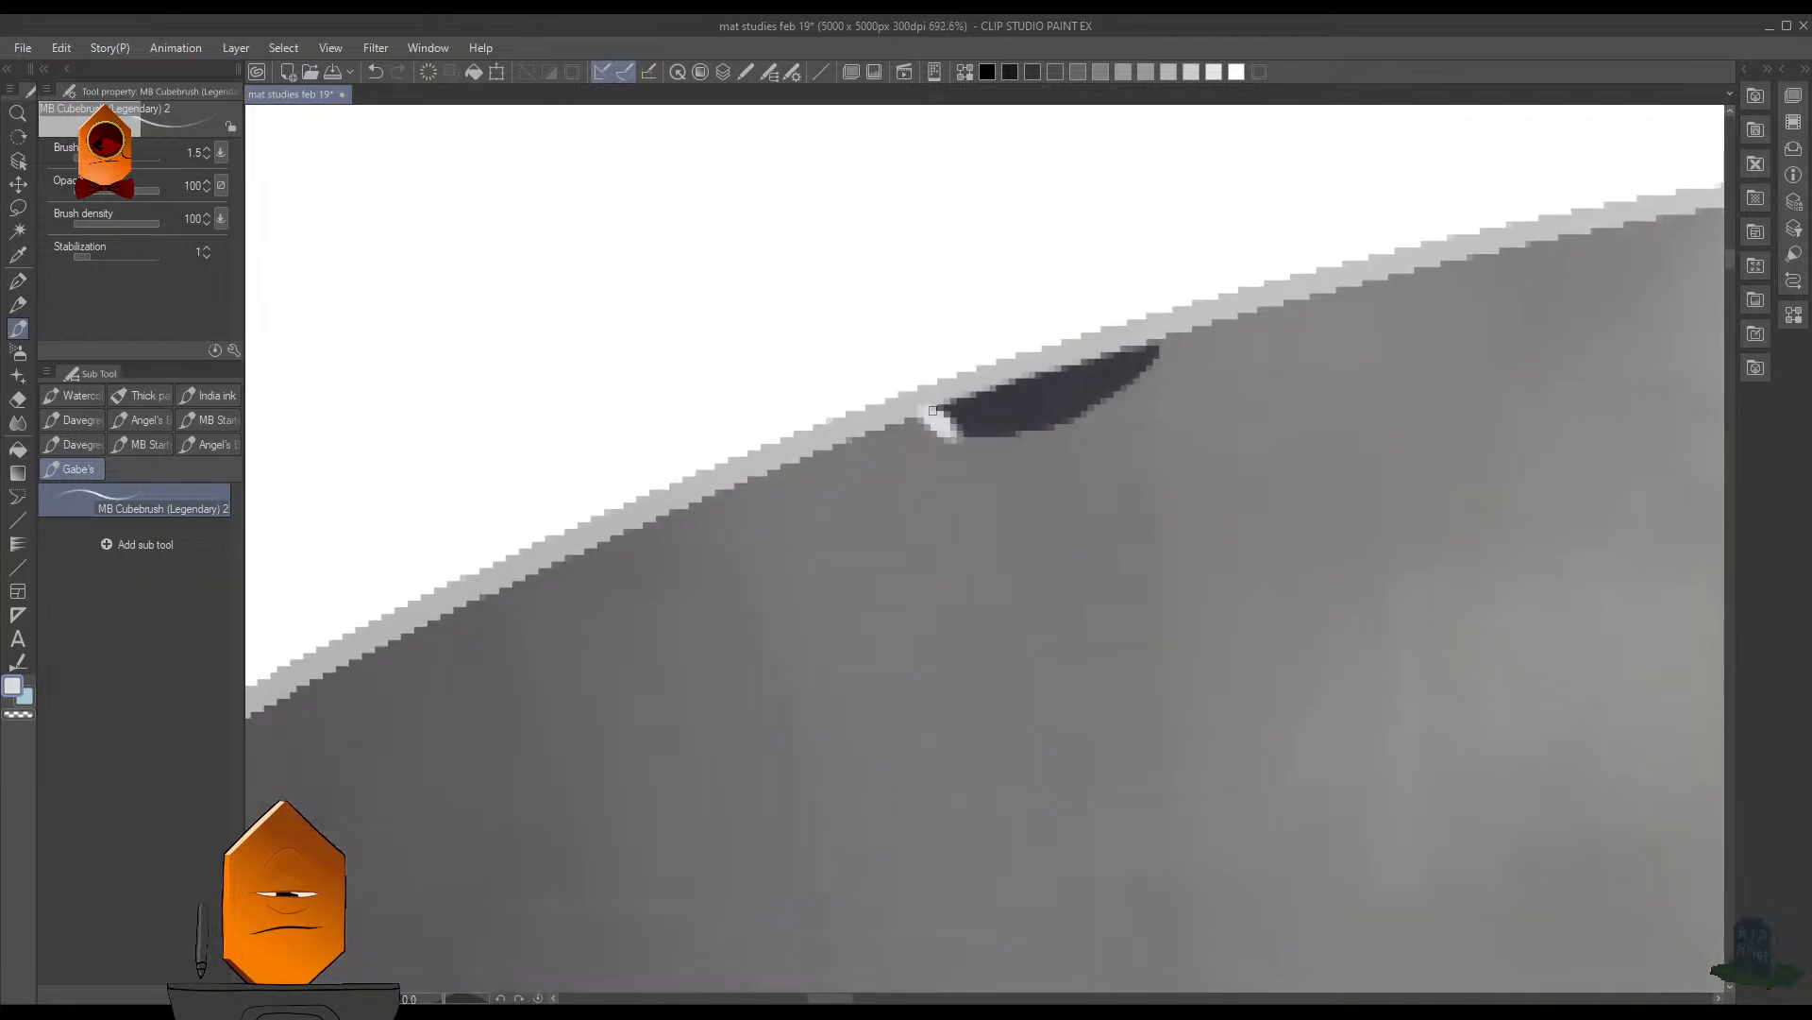
# - Erase the white along the upper edge of the flat top hole with the transparent colour at brush size 4
pyautogui.moveTo(1029, 388); pyautogui.dragTo(918, 611)
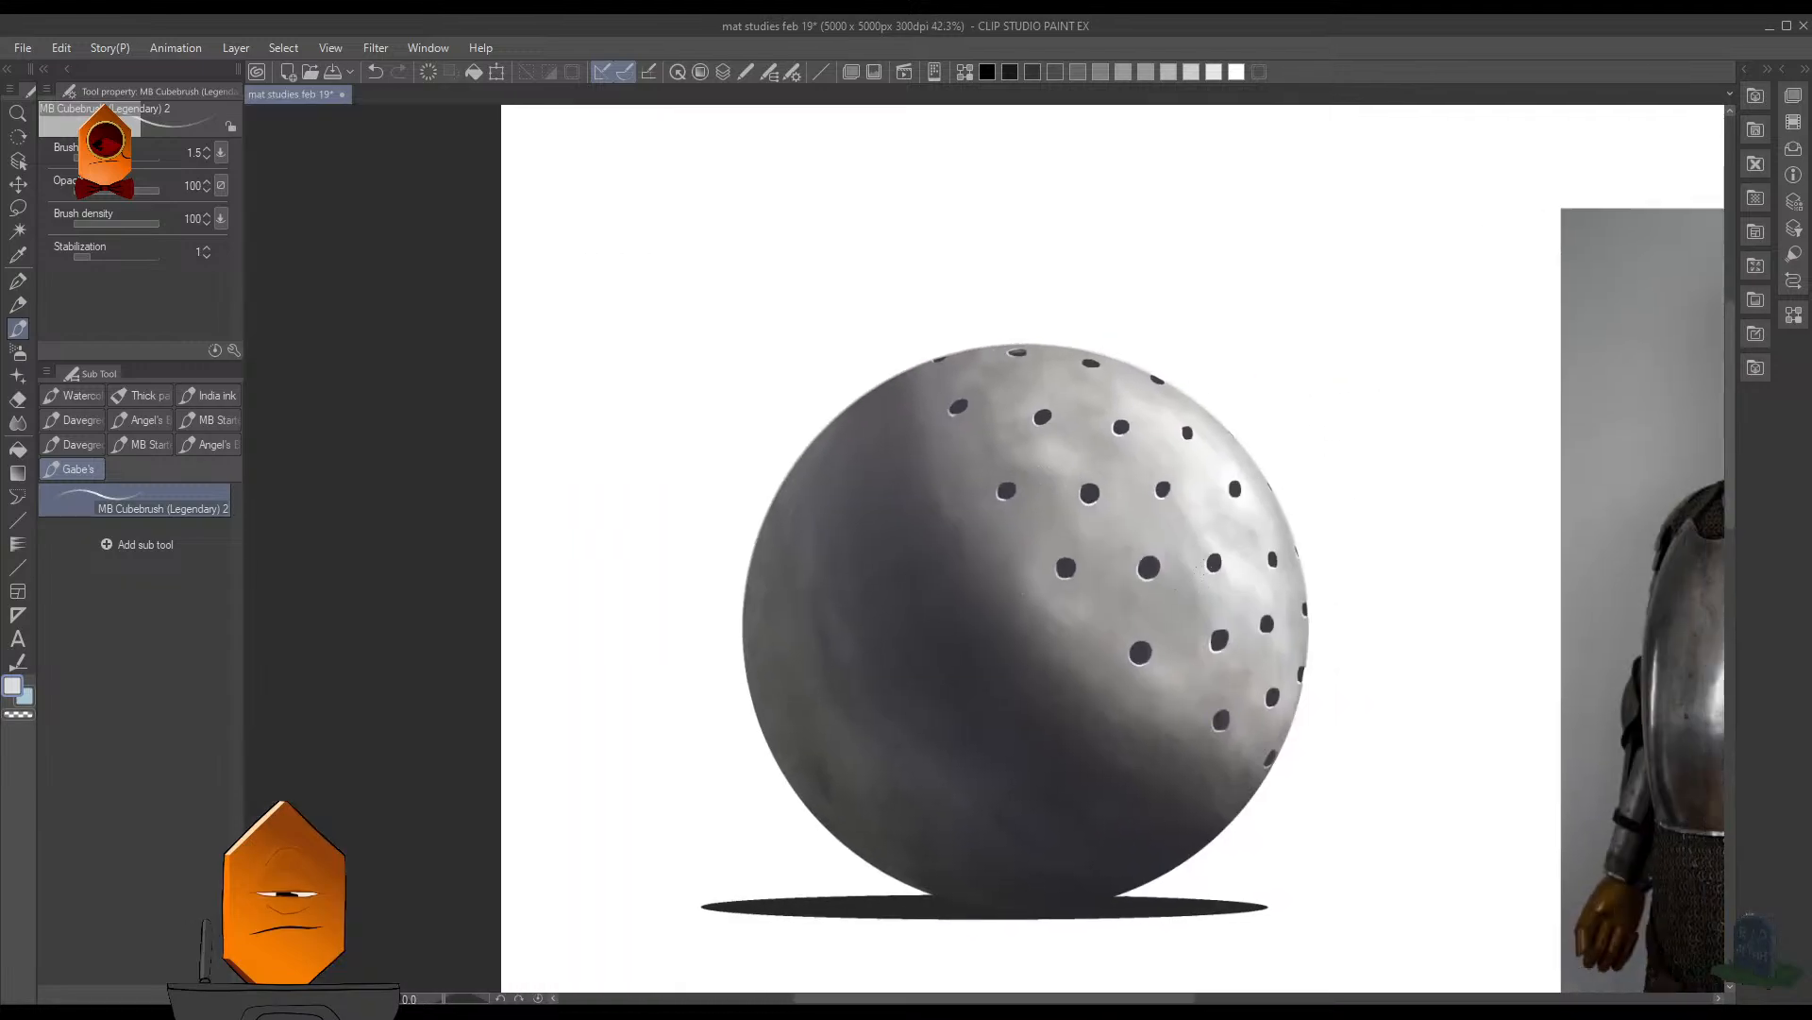
pyautogui.moveTo(1014, 348); pyautogui.dragTo(1128, 279)
pyautogui.press('c')
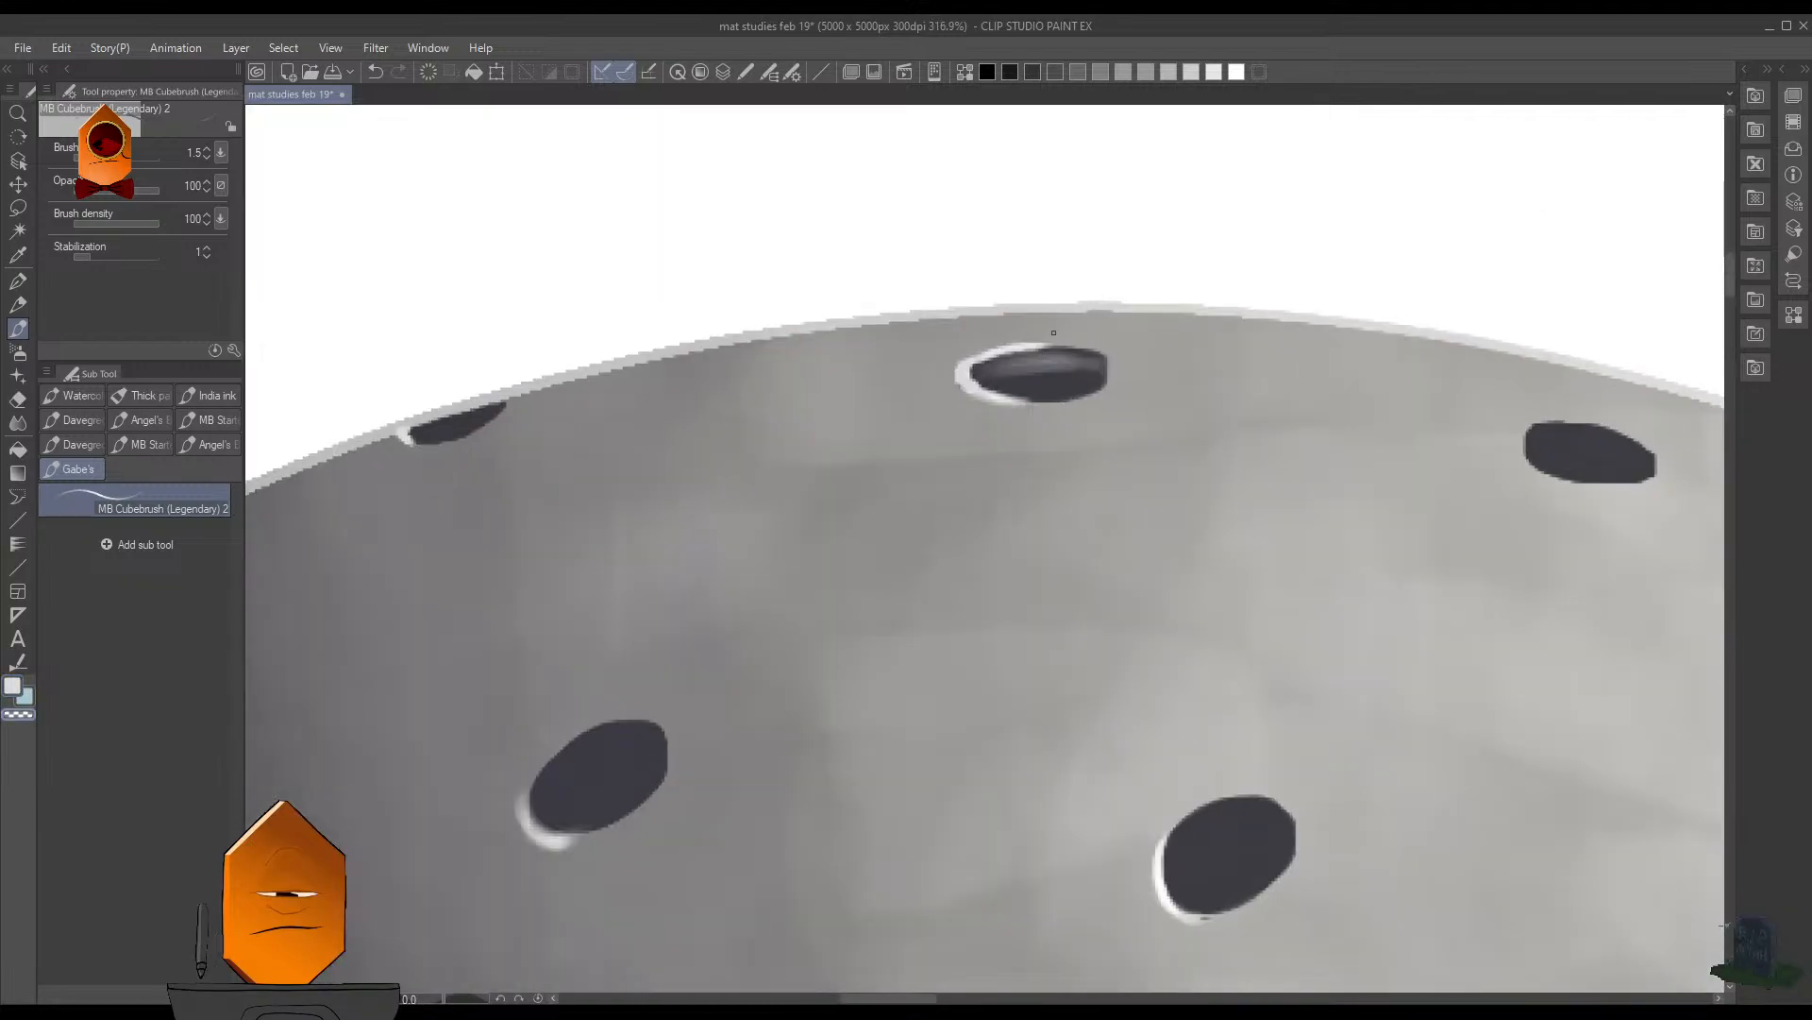
pyautogui.press(']')
pyautogui.press(']')
pyautogui.press(']')
pyautogui.press(']')
pyautogui.moveTo(1056, 342); pyautogui.dragTo(963, 364)
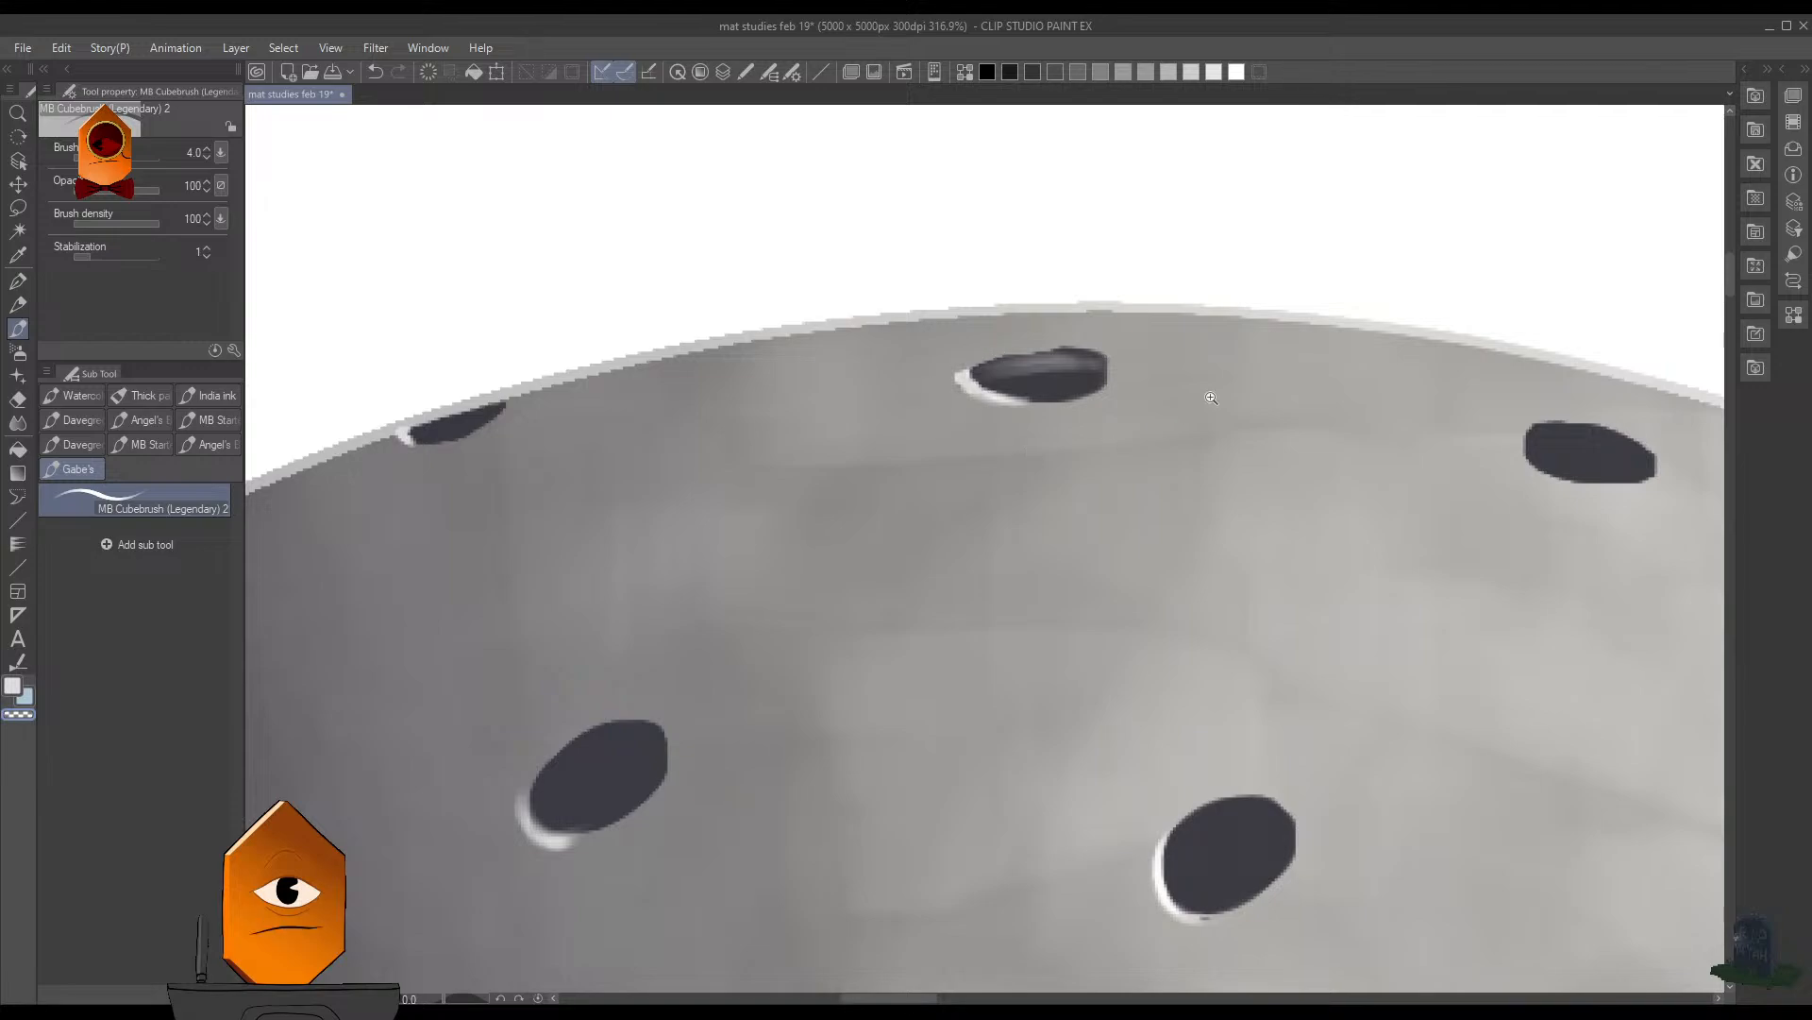
# - Paint a white highlight on the lower-left edge of the next flat hole toward the light at brush size 2.5
pyautogui.moveTo(1213, 397); pyautogui.dragTo(1227, 509)
pyautogui.moveTo(1416, 448); pyautogui.dragTo(1210, 416)
pyautogui.moveTo(1095, 362); pyautogui.dragTo(1203, 269)
pyautogui.keyDown('alt'); pyautogui.click(1015, 256); pyautogui.keyUp('alt')
pyautogui.press('[')
pyautogui.press('[')
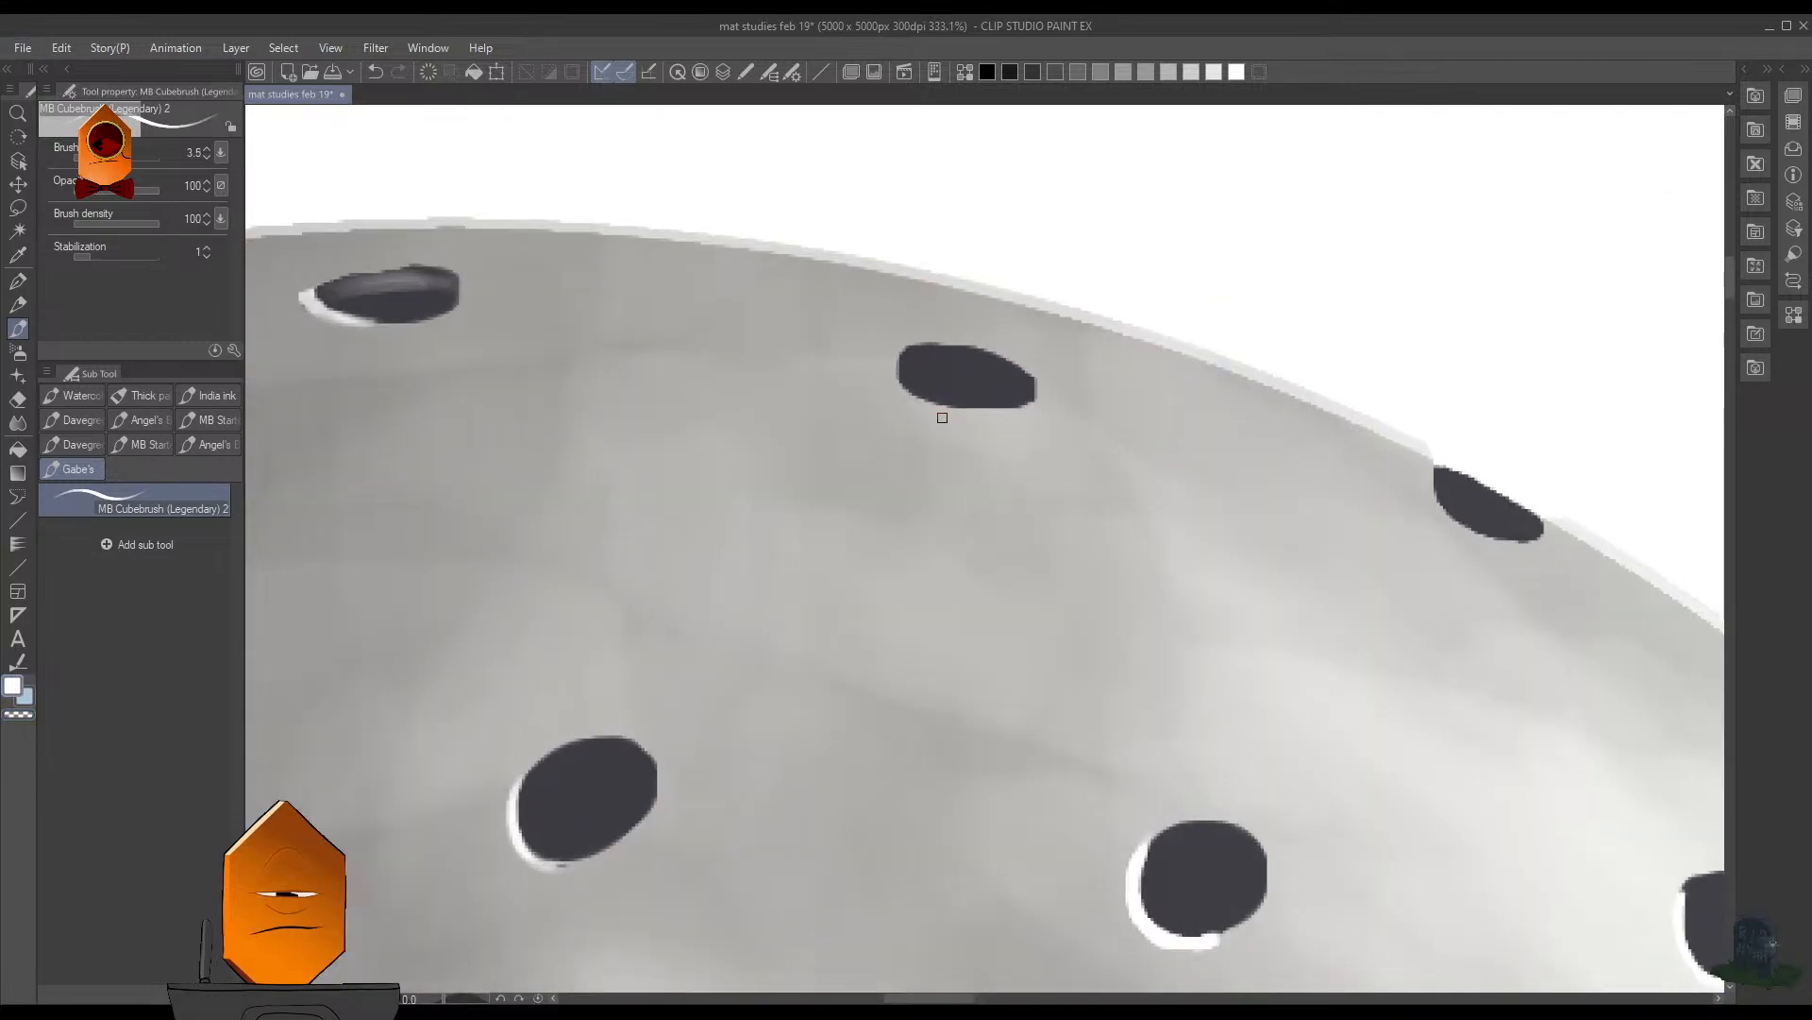
pyautogui.moveTo(932, 383); pyautogui.dragTo(986, 226)
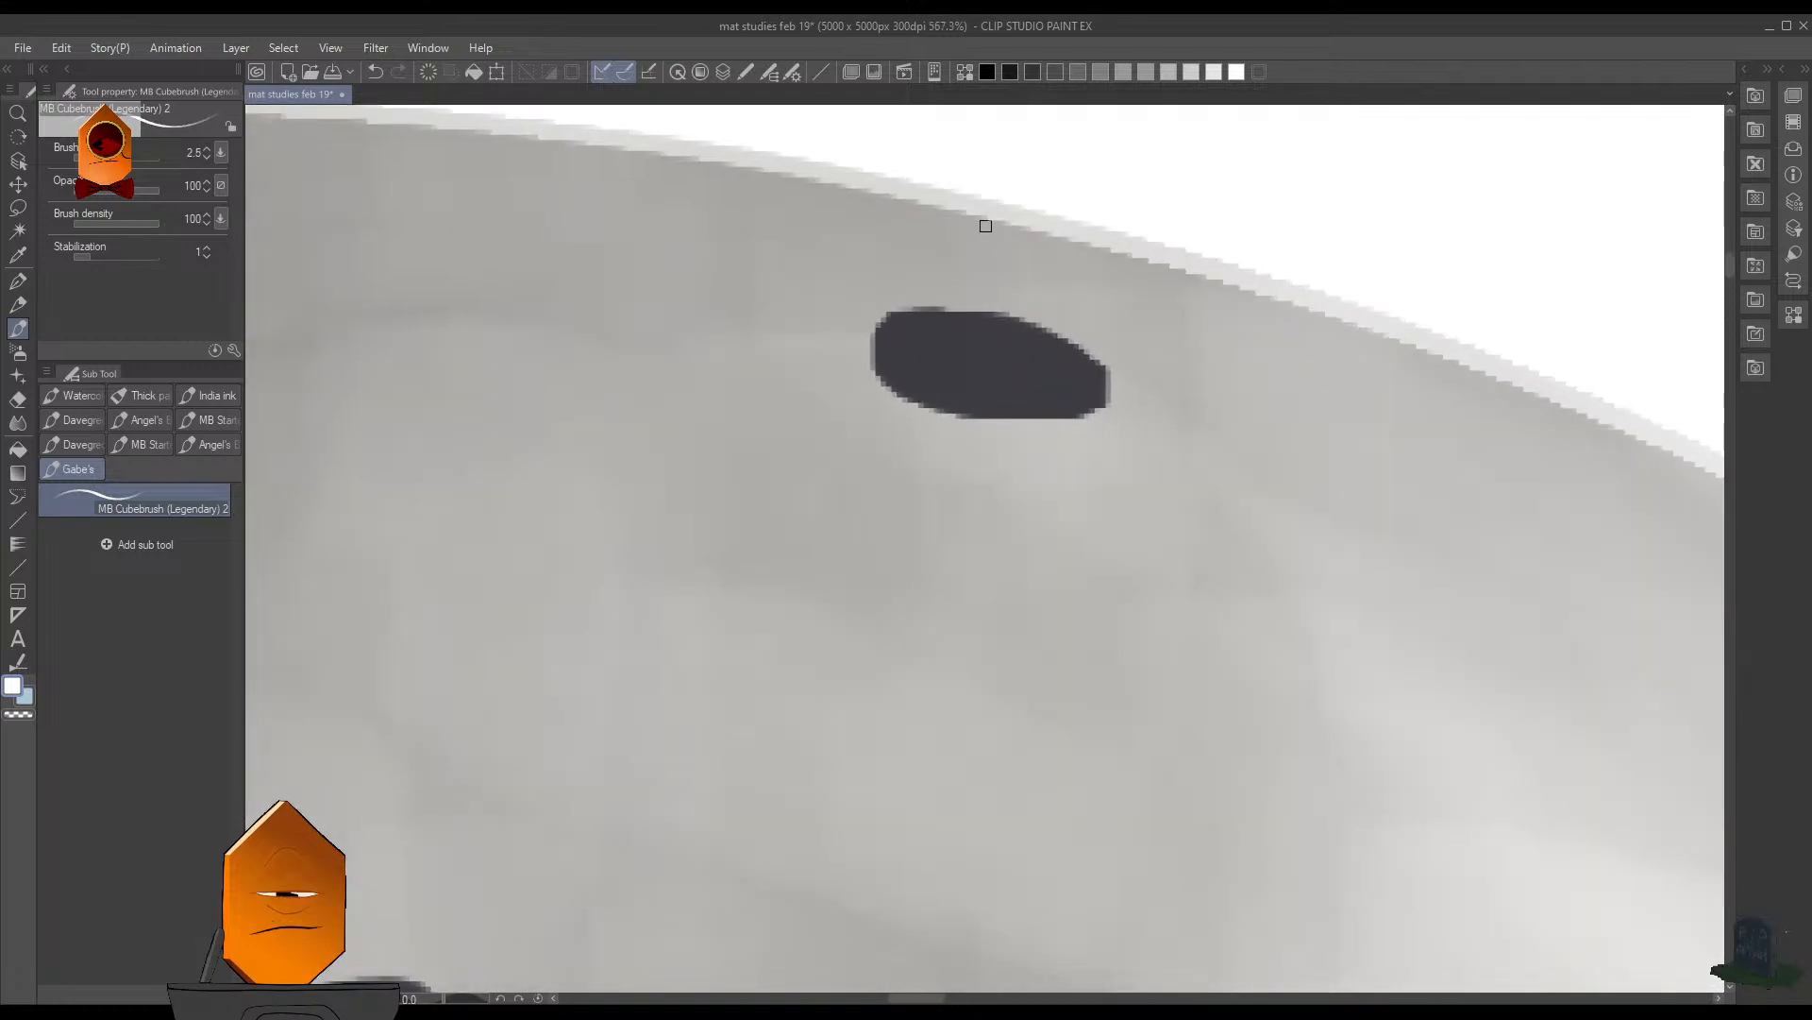
pyautogui.moveTo(988, 422)
pyautogui.mouseDown()
pyautogui.moveTo(907, 396)
pyautogui.moveTo(885, 327)
pyautogui.mouseUp()
pyautogui.hotkey('ctrl', 'z')
pyautogui.moveTo(885, 321)
pyautogui.mouseDown()
pyautogui.moveTo(883, 377)
pyautogui.moveTo(963, 414)
pyautogui.mouseUp()
# - Touch up the highlight on the cut-off hole at the light side of the upper rim at brush size 2.5
pyautogui.moveTo(1295, 441); pyautogui.dragTo(1142, 441)
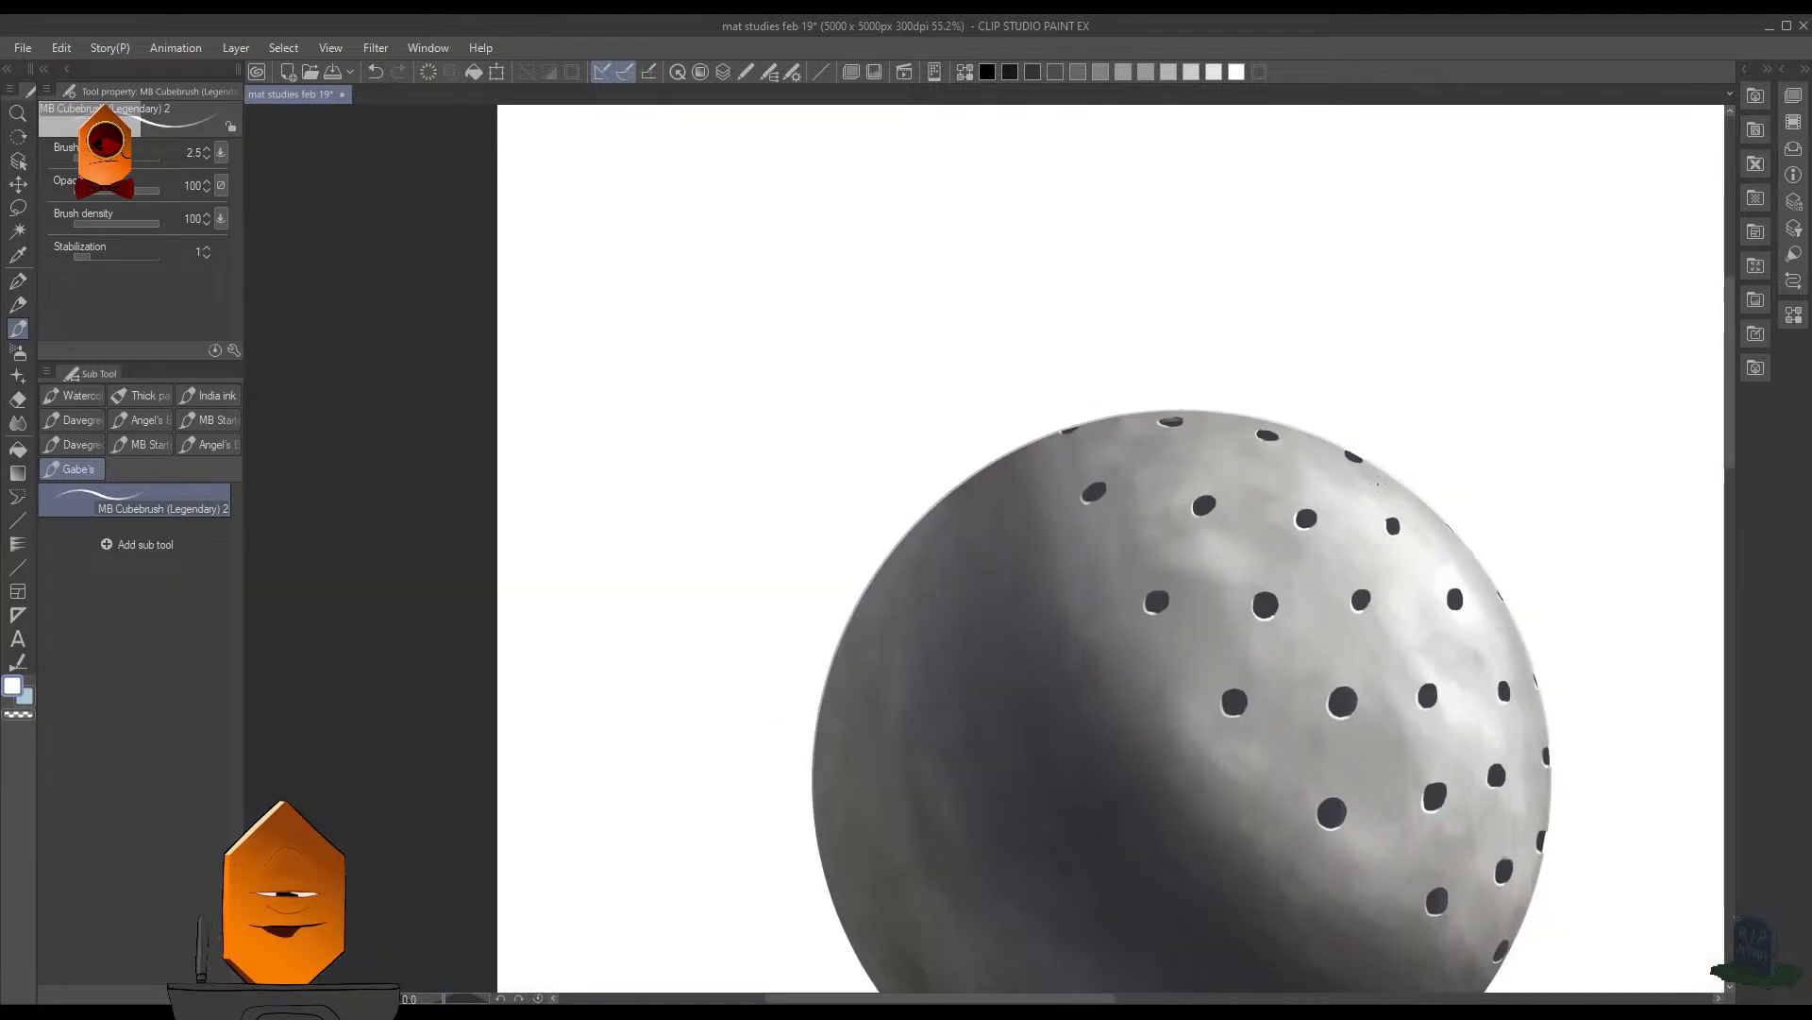
pyautogui.moveTo(1302, 459)
pyautogui.mouseDown()
pyautogui.moveTo(1385, 413)
pyautogui.moveTo(1473, 401)
pyautogui.mouseUp()
pyautogui.moveTo(1070, 355)
pyautogui.mouseDown()
pyautogui.moveTo(1127, 365)
pyautogui.moveTo(1079, 356)
pyautogui.mouseUp()
pyautogui.moveTo(1312, 415); pyautogui.dragTo(1066, 410)
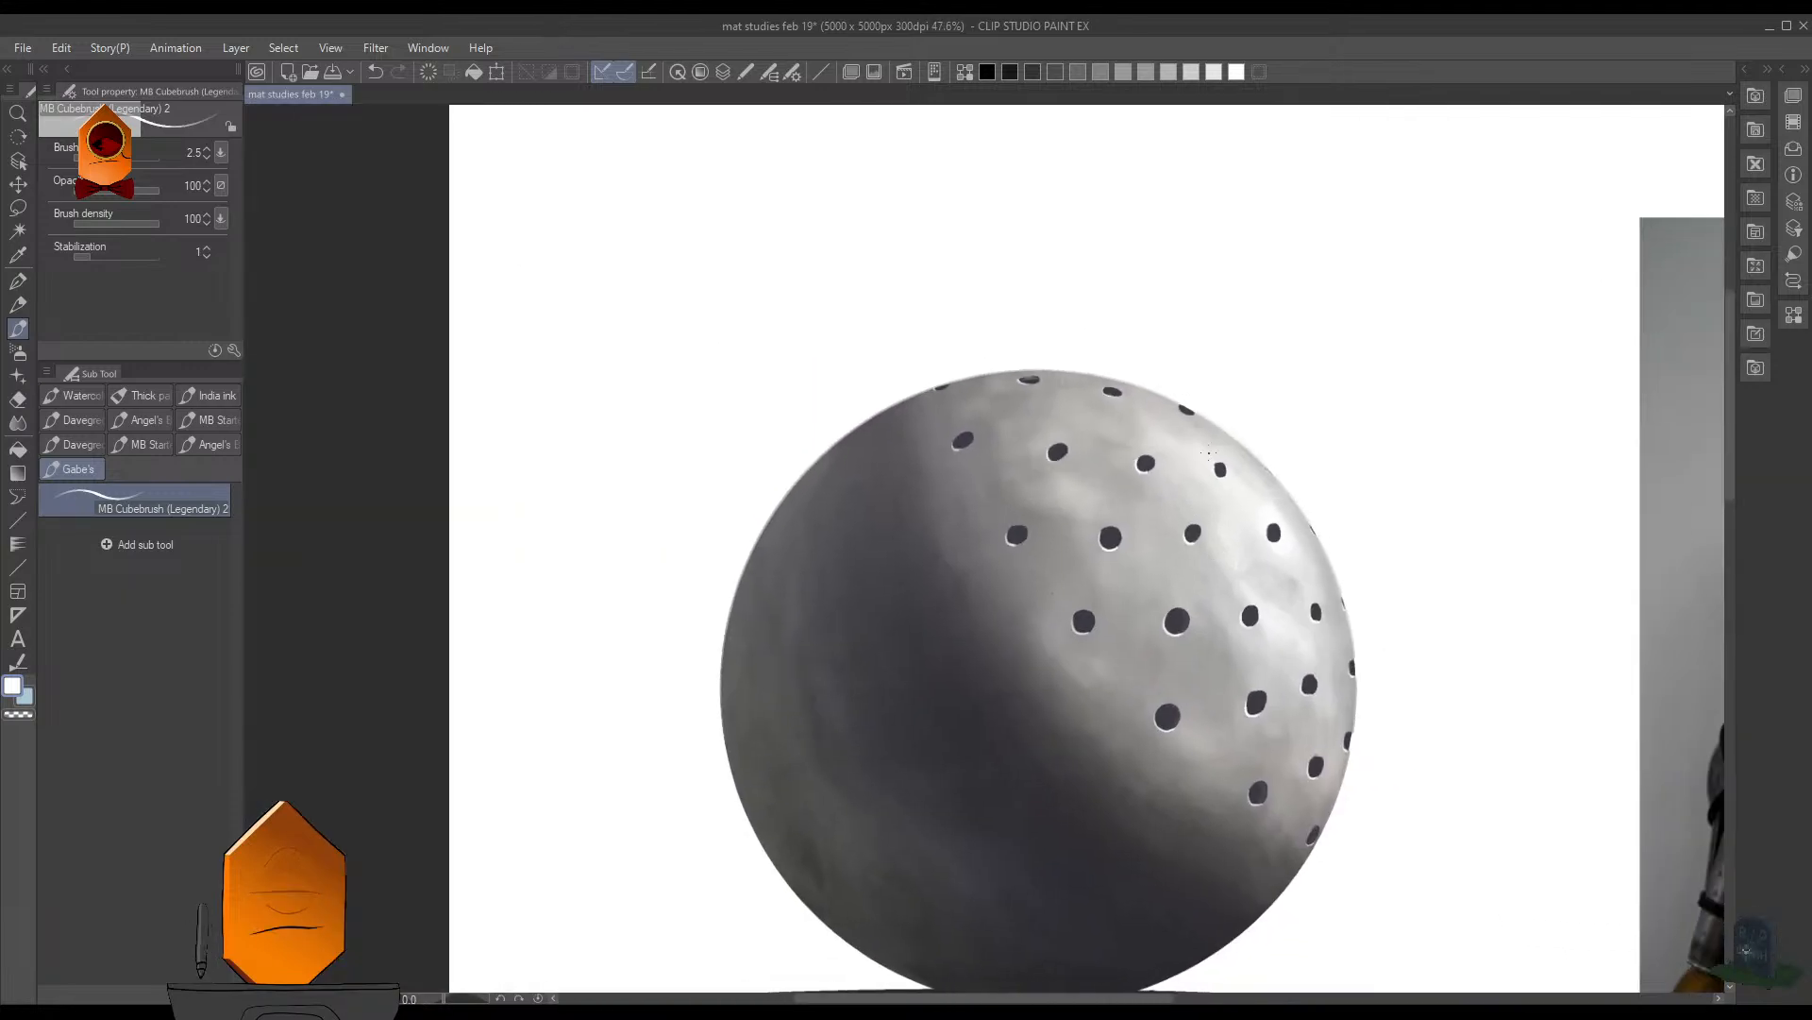
pyautogui.moveTo(1214, 408); pyautogui.dragTo(1350, 408)
pyautogui.moveTo(994, 425)
pyautogui.mouseDown()
pyautogui.moveTo(1012, 477)
pyautogui.moveTo(1073, 493)
pyautogui.moveTo(1011, 468)
pyautogui.mouseUp()
pyautogui.hotkey('ctrl', 'z')
pyautogui.moveTo(1168, 335); pyautogui.dragTo(1077, 349)
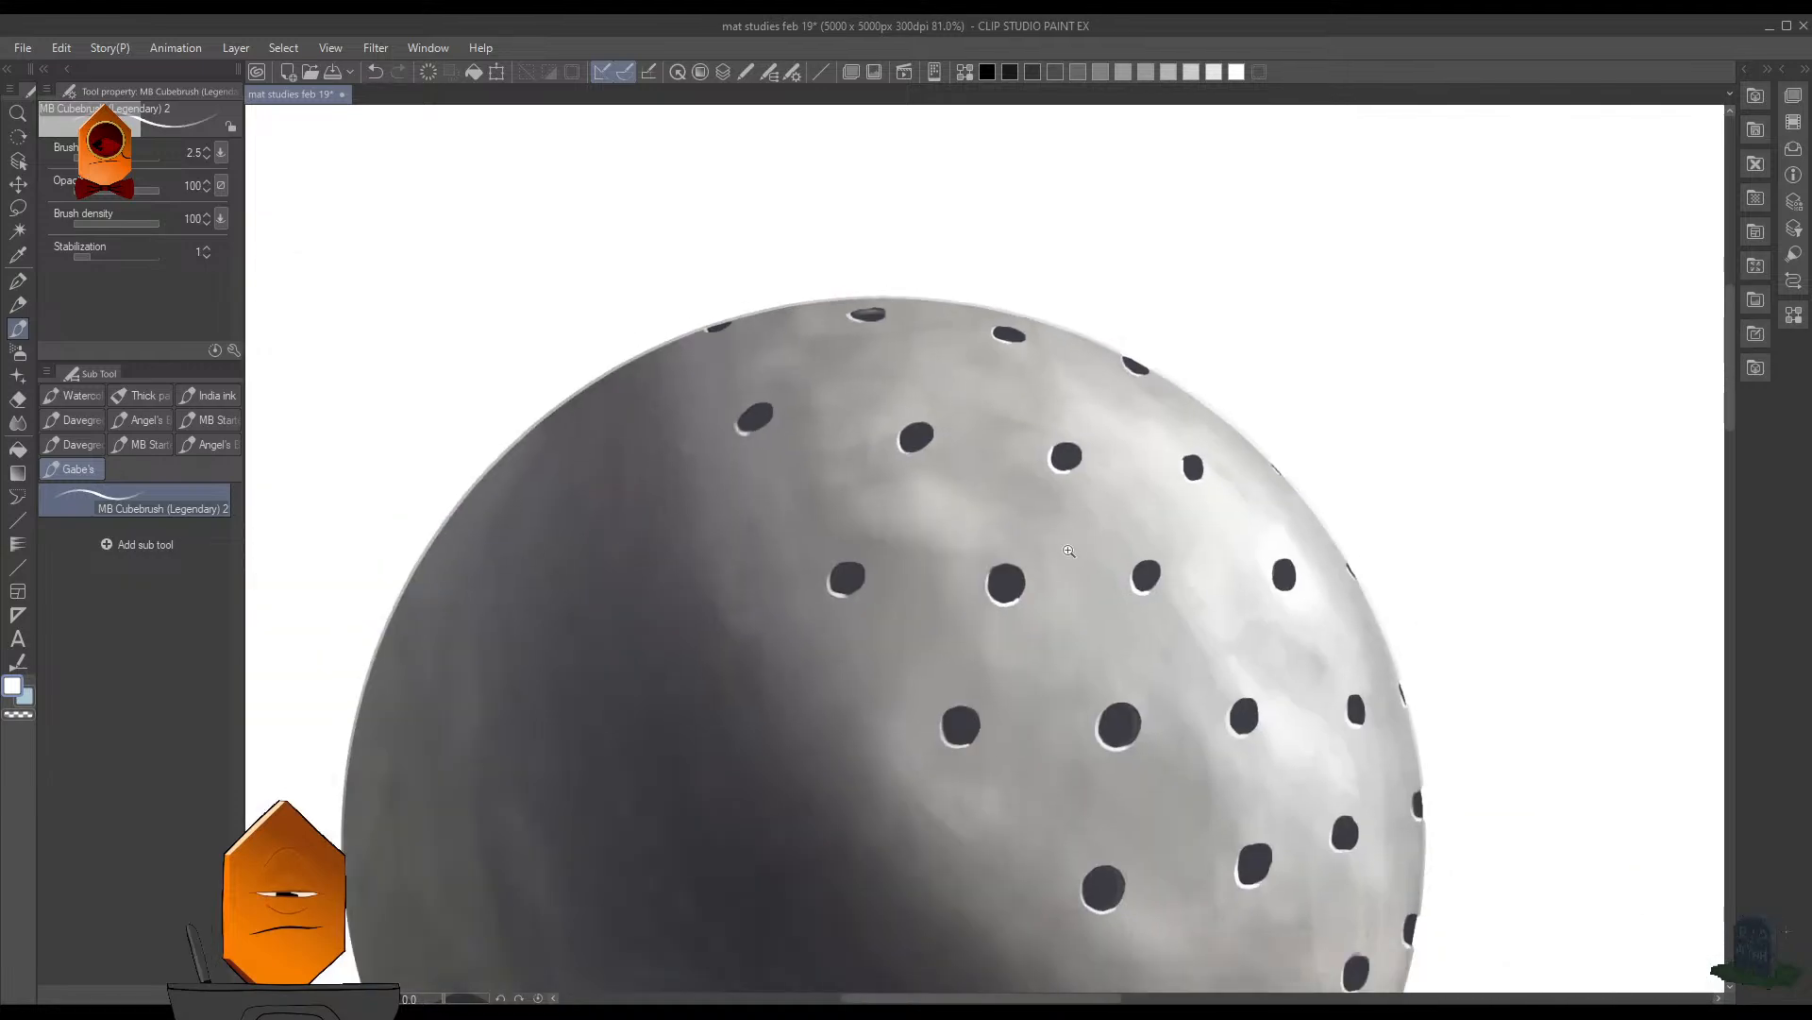
# - Paint a white highlight on the lower-left edge of the hole inside the sphere's brightest spot at brush size 4
pyautogui.moveTo(1292, 533); pyautogui.dragTo(1252, 578)
pyautogui.moveTo(1364, 592); pyautogui.dragTo(1309, 382)
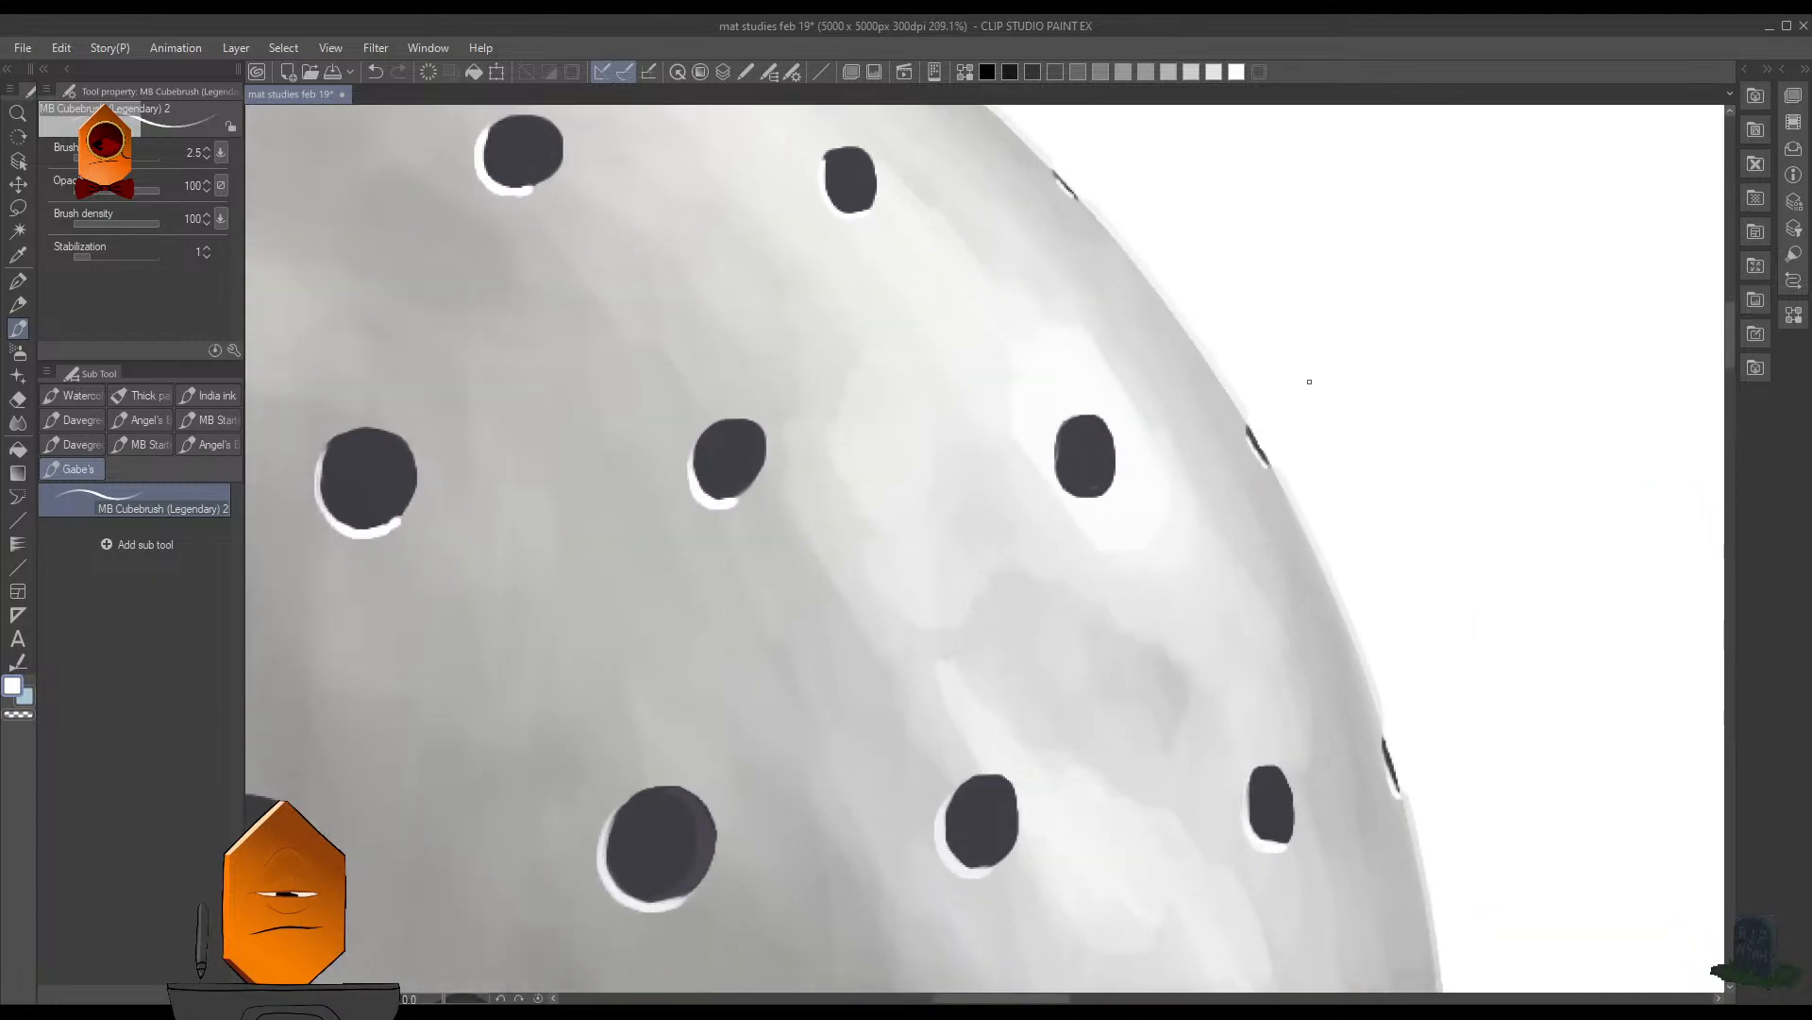
pyautogui.moveTo(1084, 478); pyautogui.dragTo(1144, 463)
pyautogui.press(']')
pyautogui.press(']')
pyautogui.moveTo(1043, 428)
pyautogui.mouseDown()
pyautogui.moveTo(1060, 509)
pyautogui.moveTo(1105, 501)
pyautogui.mouseUp()
pyautogui.hotkey('ctrl', 'z')
pyautogui.moveTo(1036, 434); pyautogui.dragTo(1100, 514)
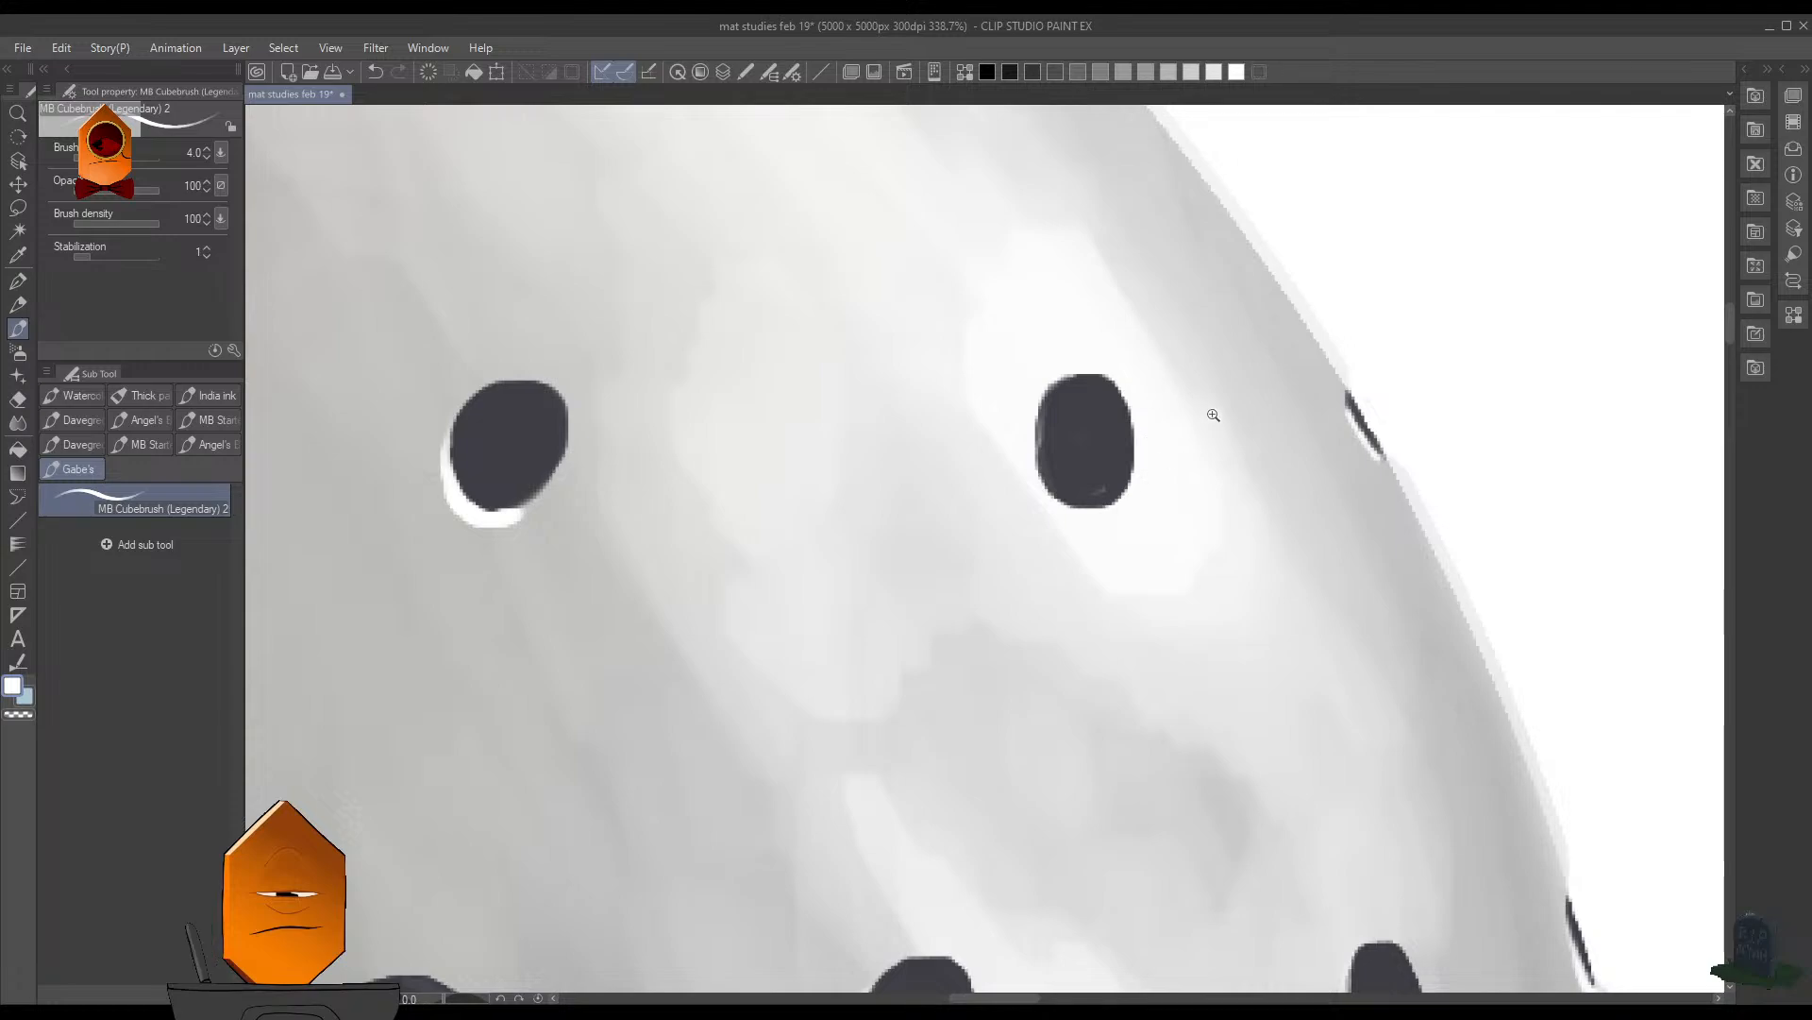
# - Compare the whole perforated sphere with the armour reference and save the file
pyautogui.moveTo(1214, 415)
pyautogui.mouseDown()
pyautogui.moveTo(1163, 515)
pyautogui.moveTo(1188, 536)
pyautogui.mouseUp()
pyautogui.moveTo(1353, 451); pyautogui.dragTo(1320, 515)
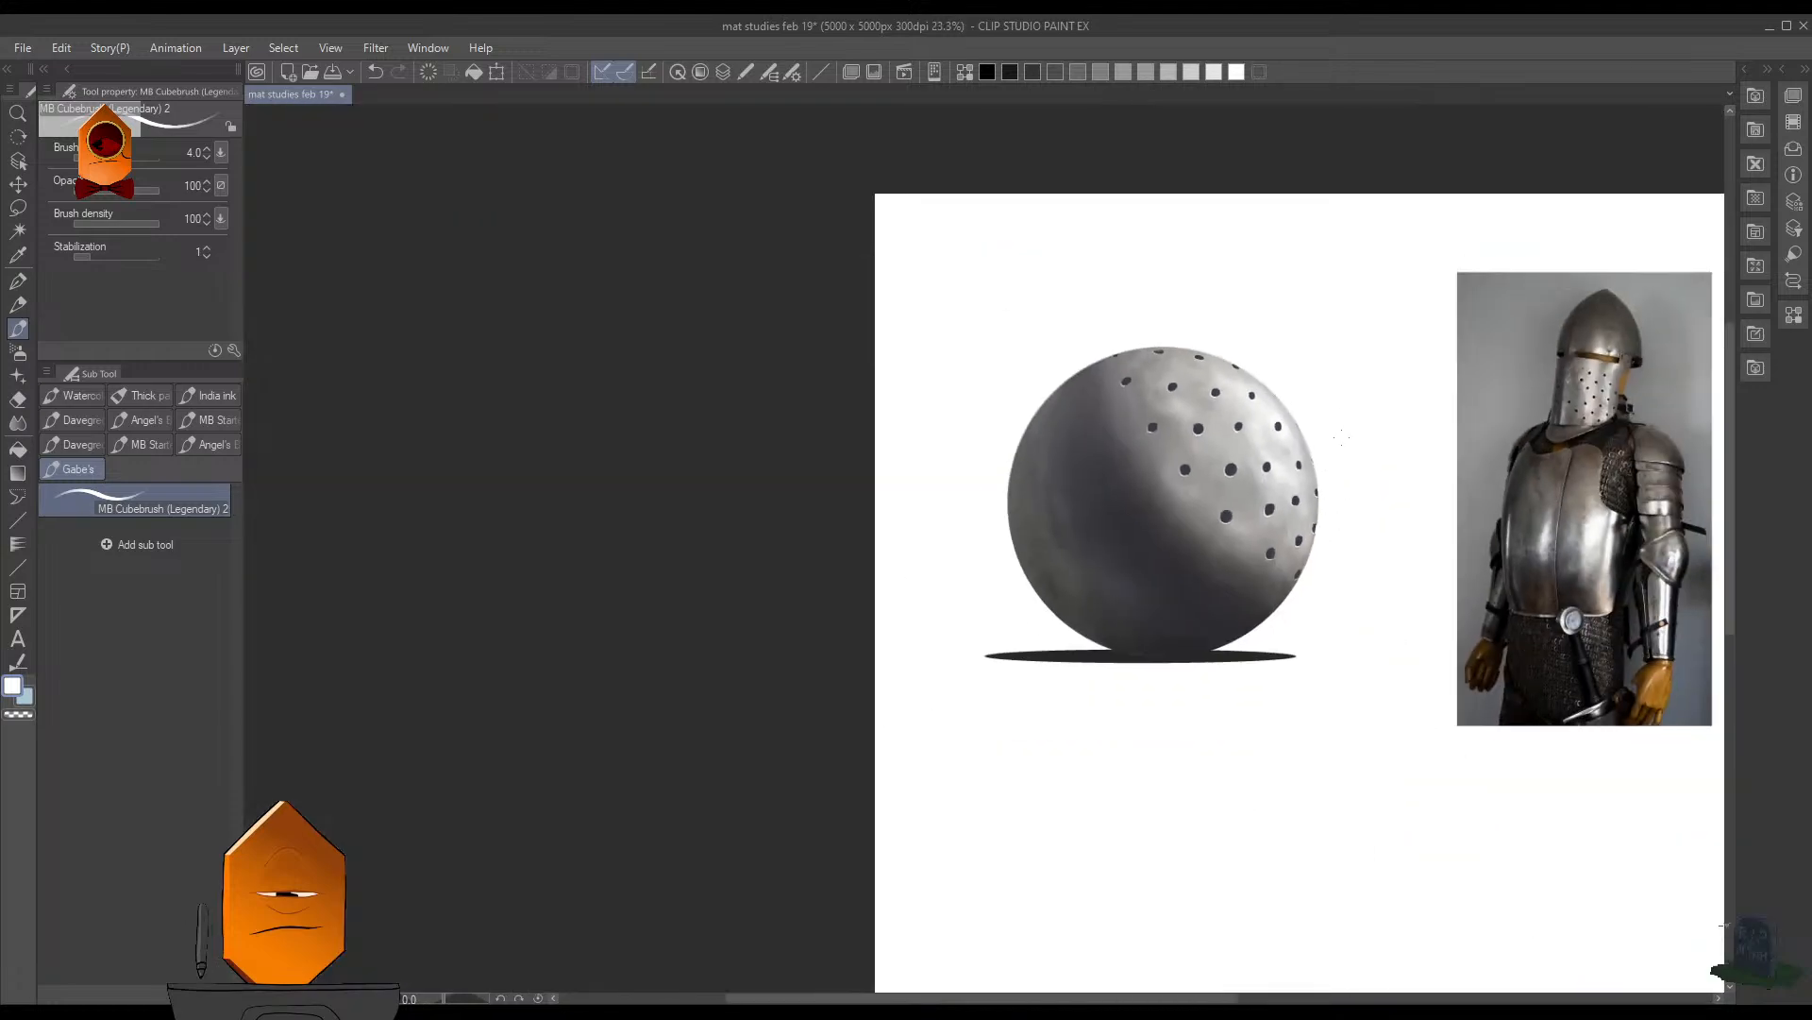
pyautogui.moveTo(1369, 433); pyautogui.dragTo(1256, 512)
pyautogui.hotkey('ctrl', 's')
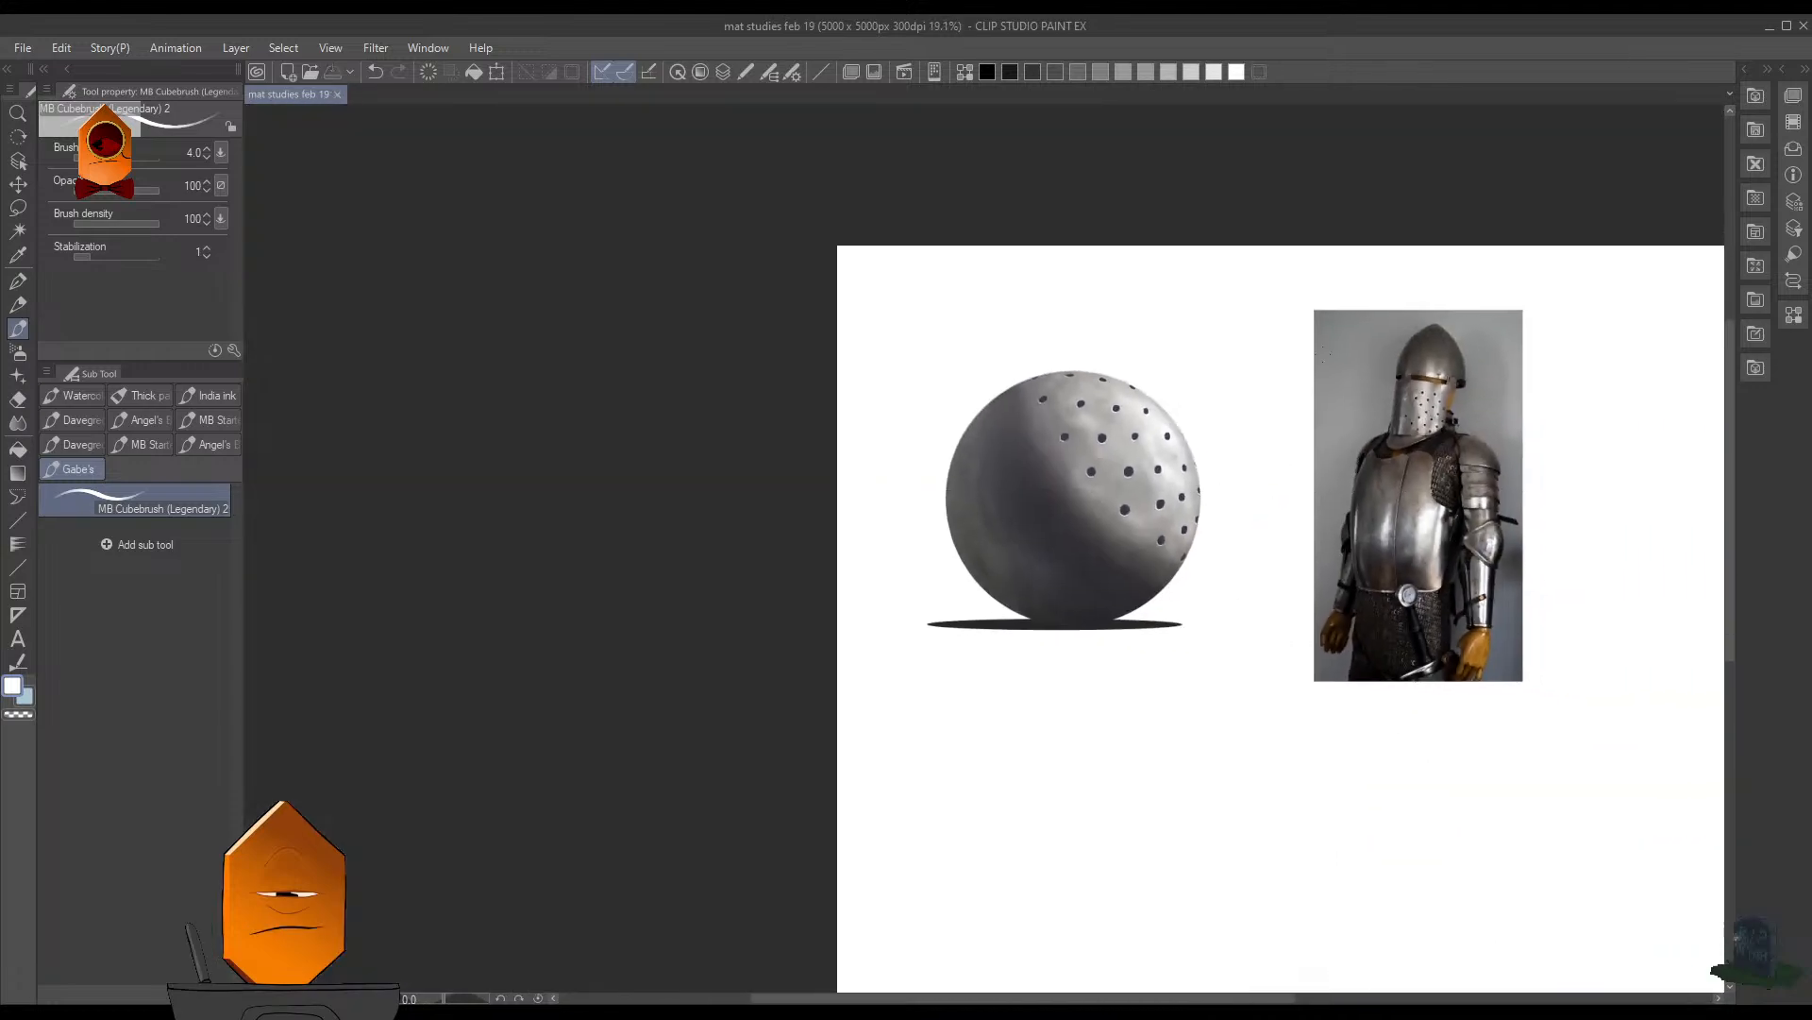
pyautogui.moveTo(1238, 579); pyautogui.dragTo(1199, 620)
pyautogui.moveTo(1201, 613); pyautogui.dragTo(1250, 548)
pyautogui.press('F3')
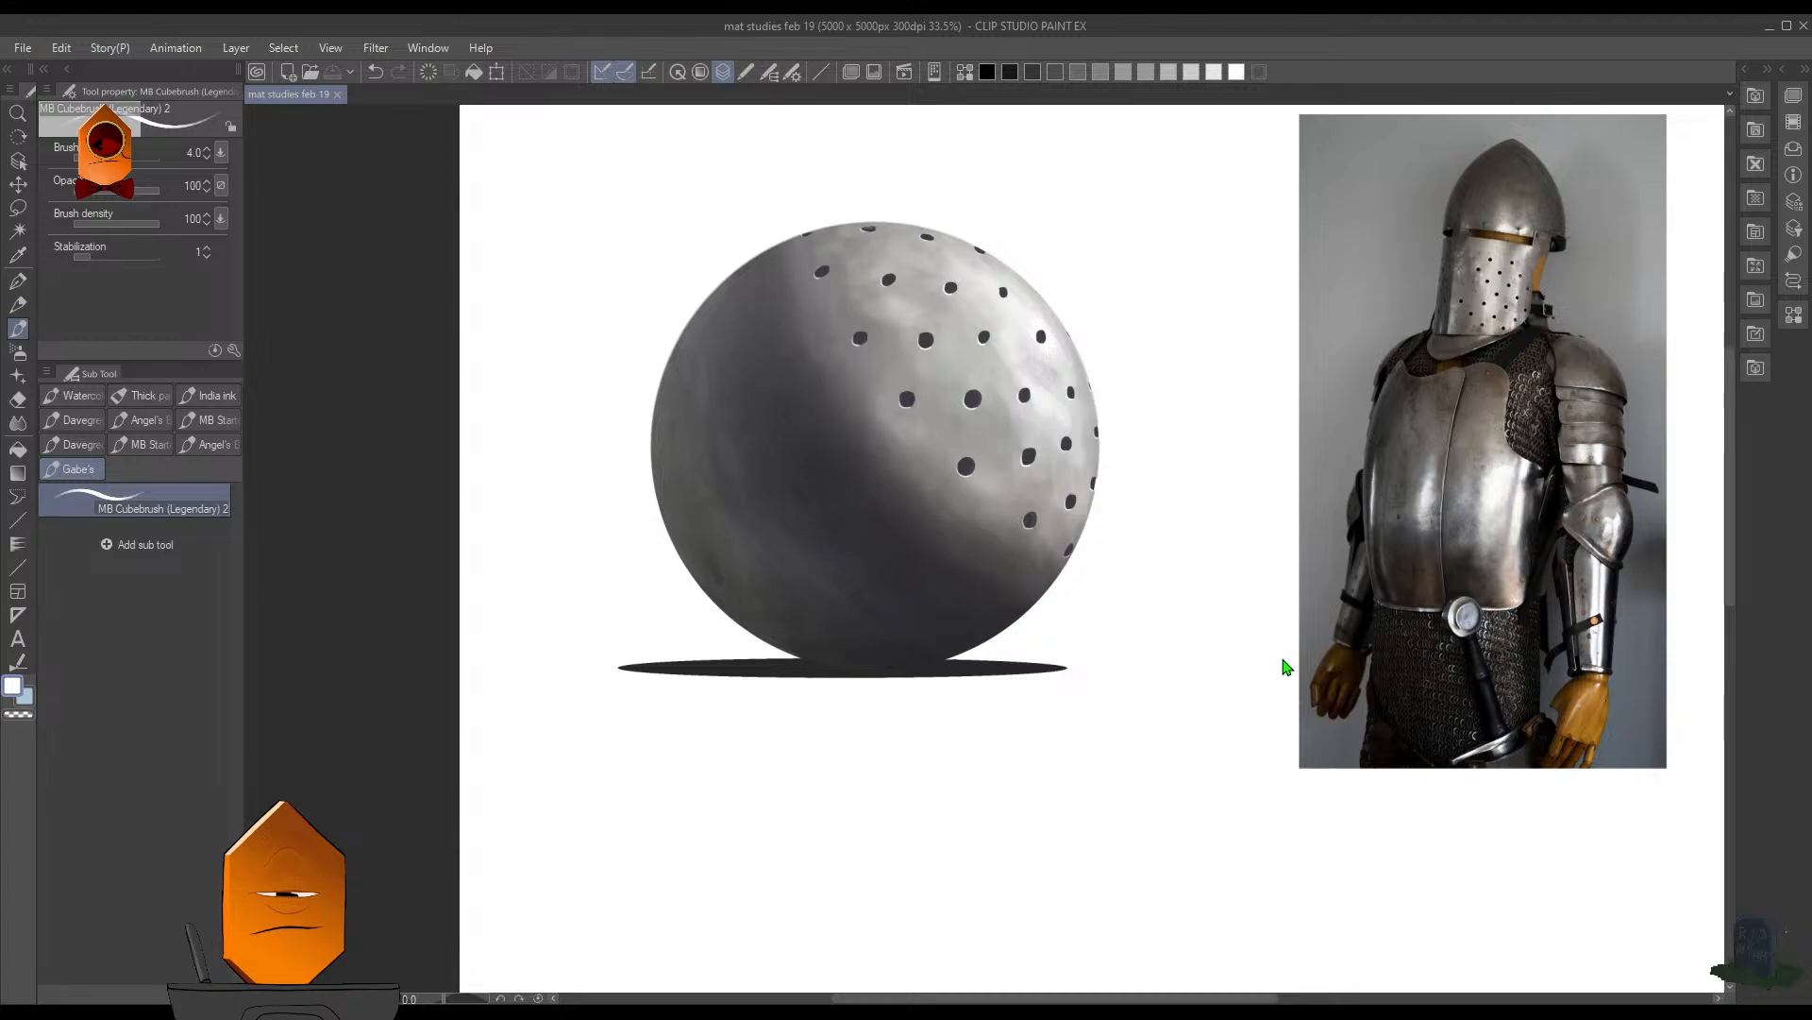
pyautogui.click(1282, 609)
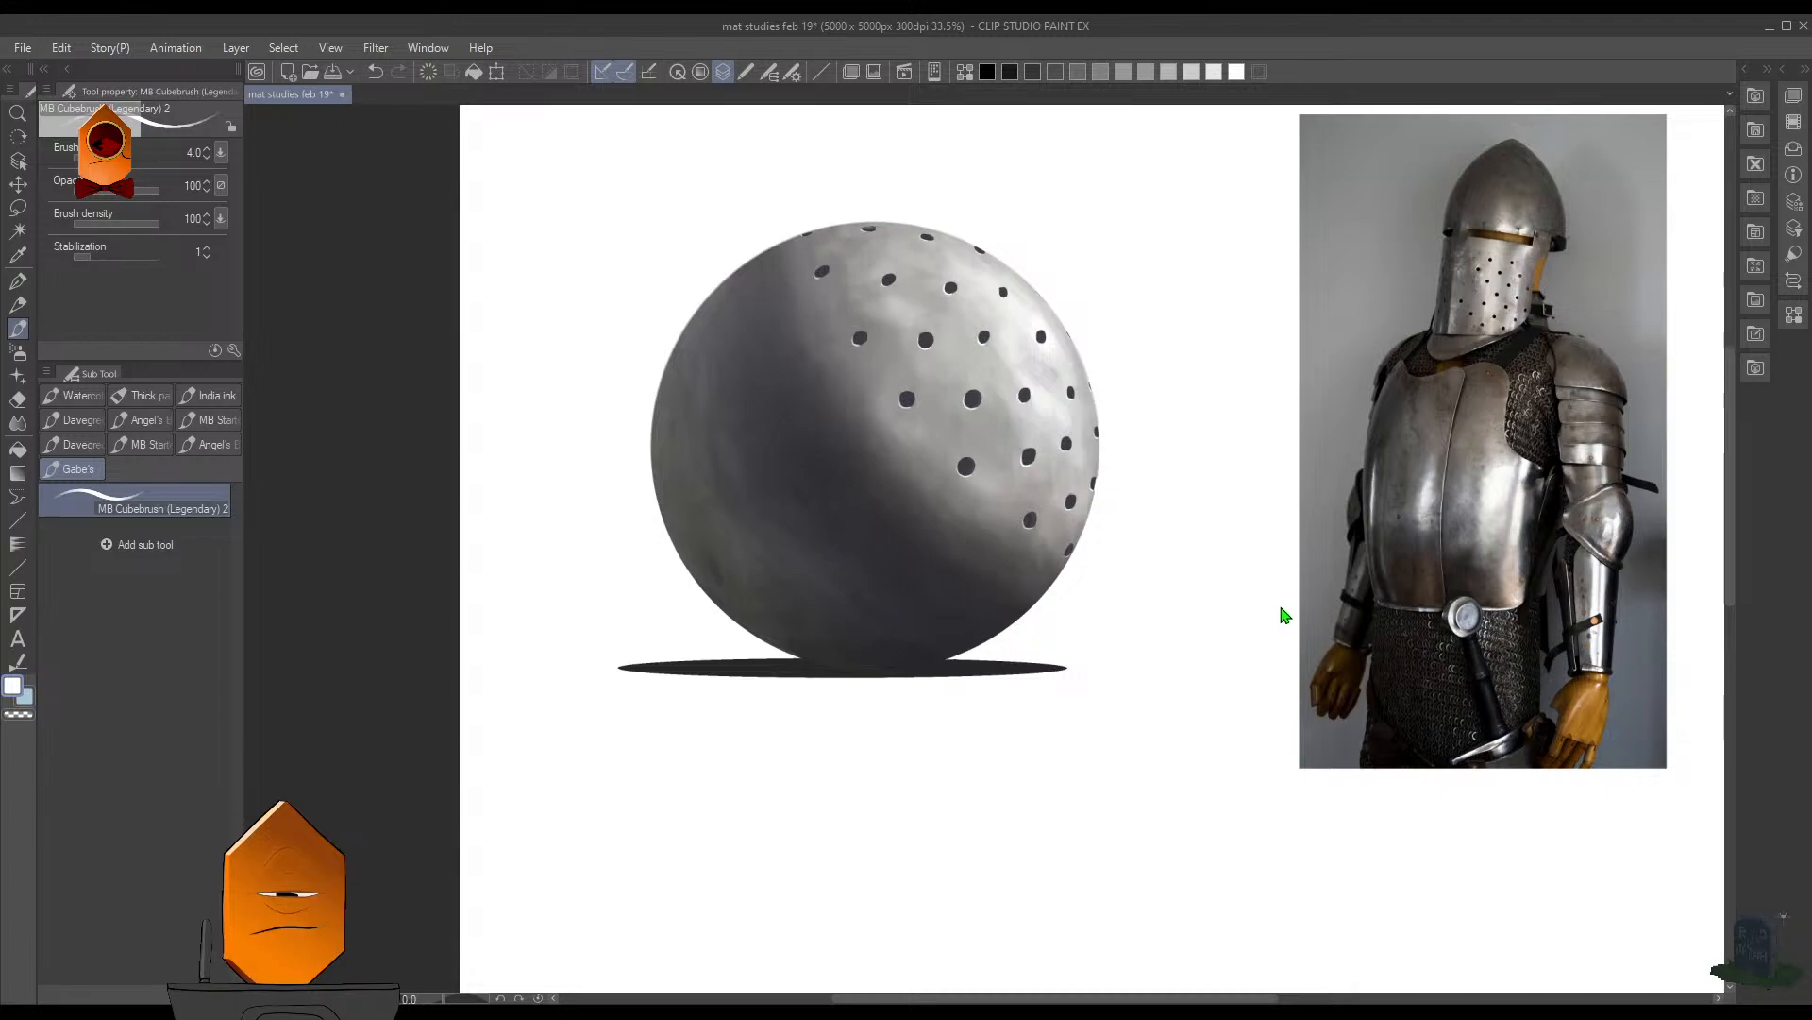
pyautogui.hotkey('ctrl', 's')
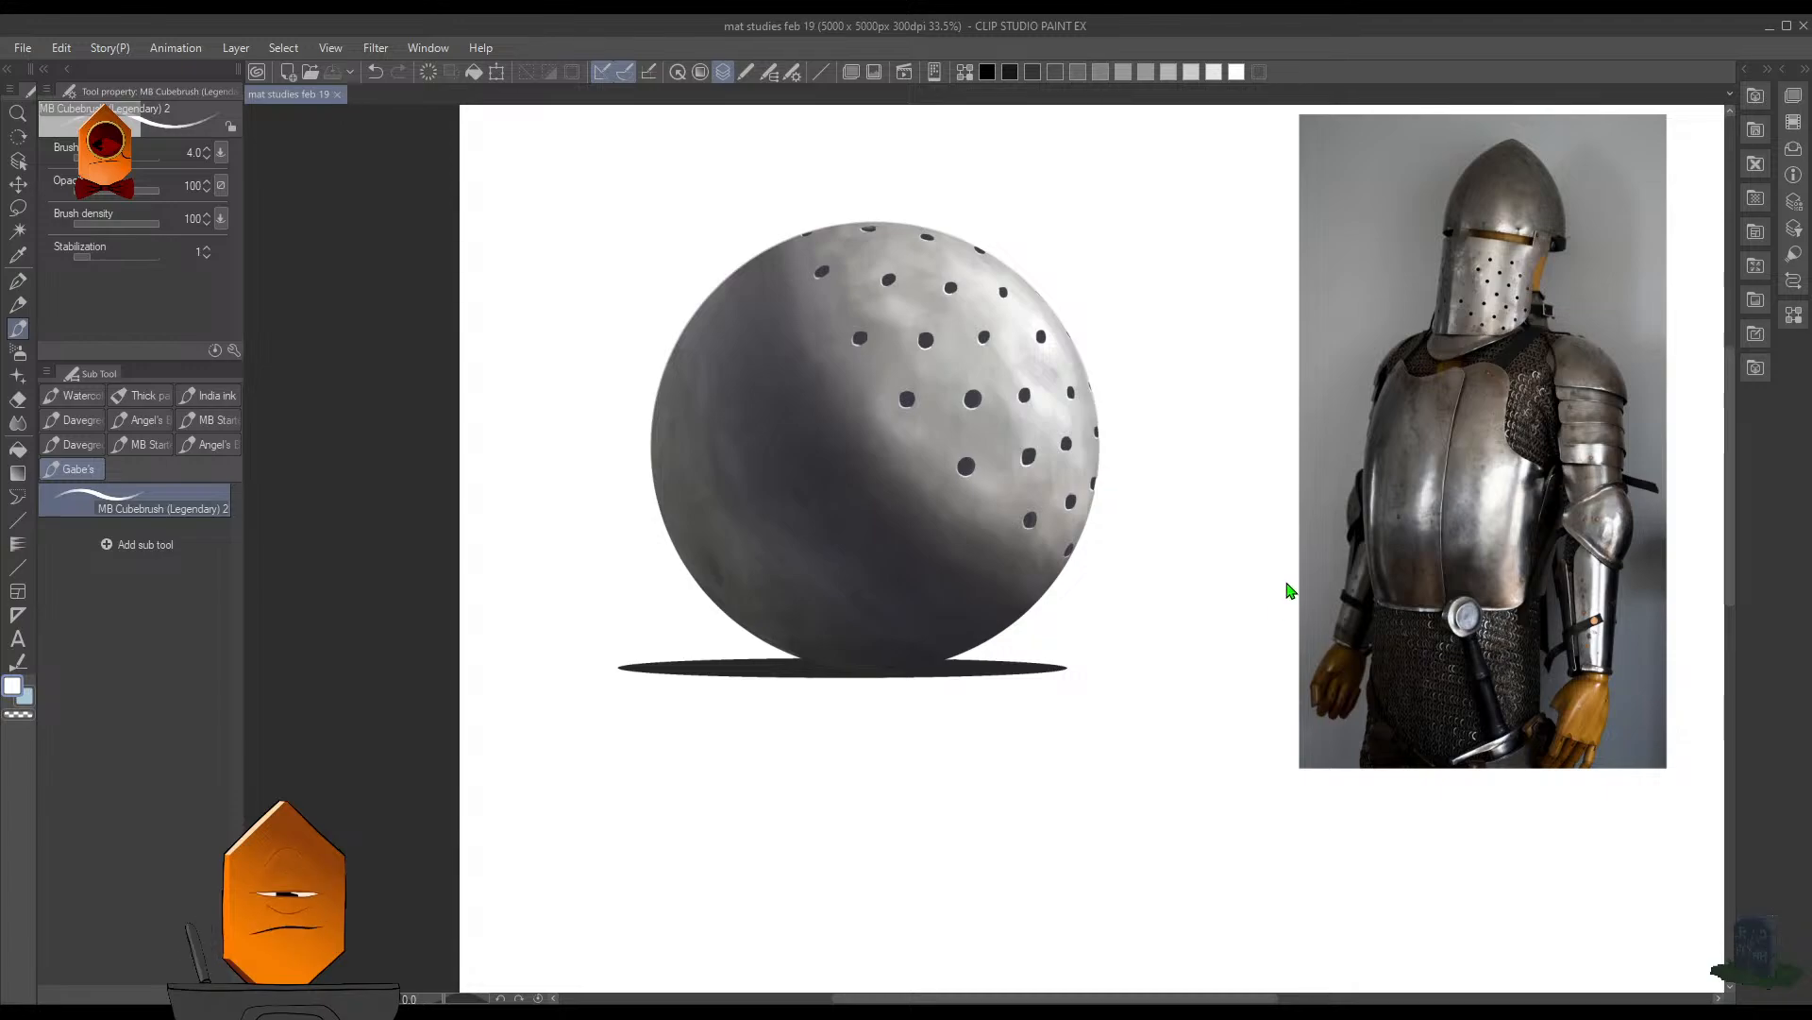
# - Sample a warm tone from the armour's breastplate and spray it over the sphere's lower light-side edge with the Soft airbrush at size 600
pyautogui.click(1318, 245)
pyautogui.moveTo(1372, 489); pyautogui.dragTo(1211, 673)
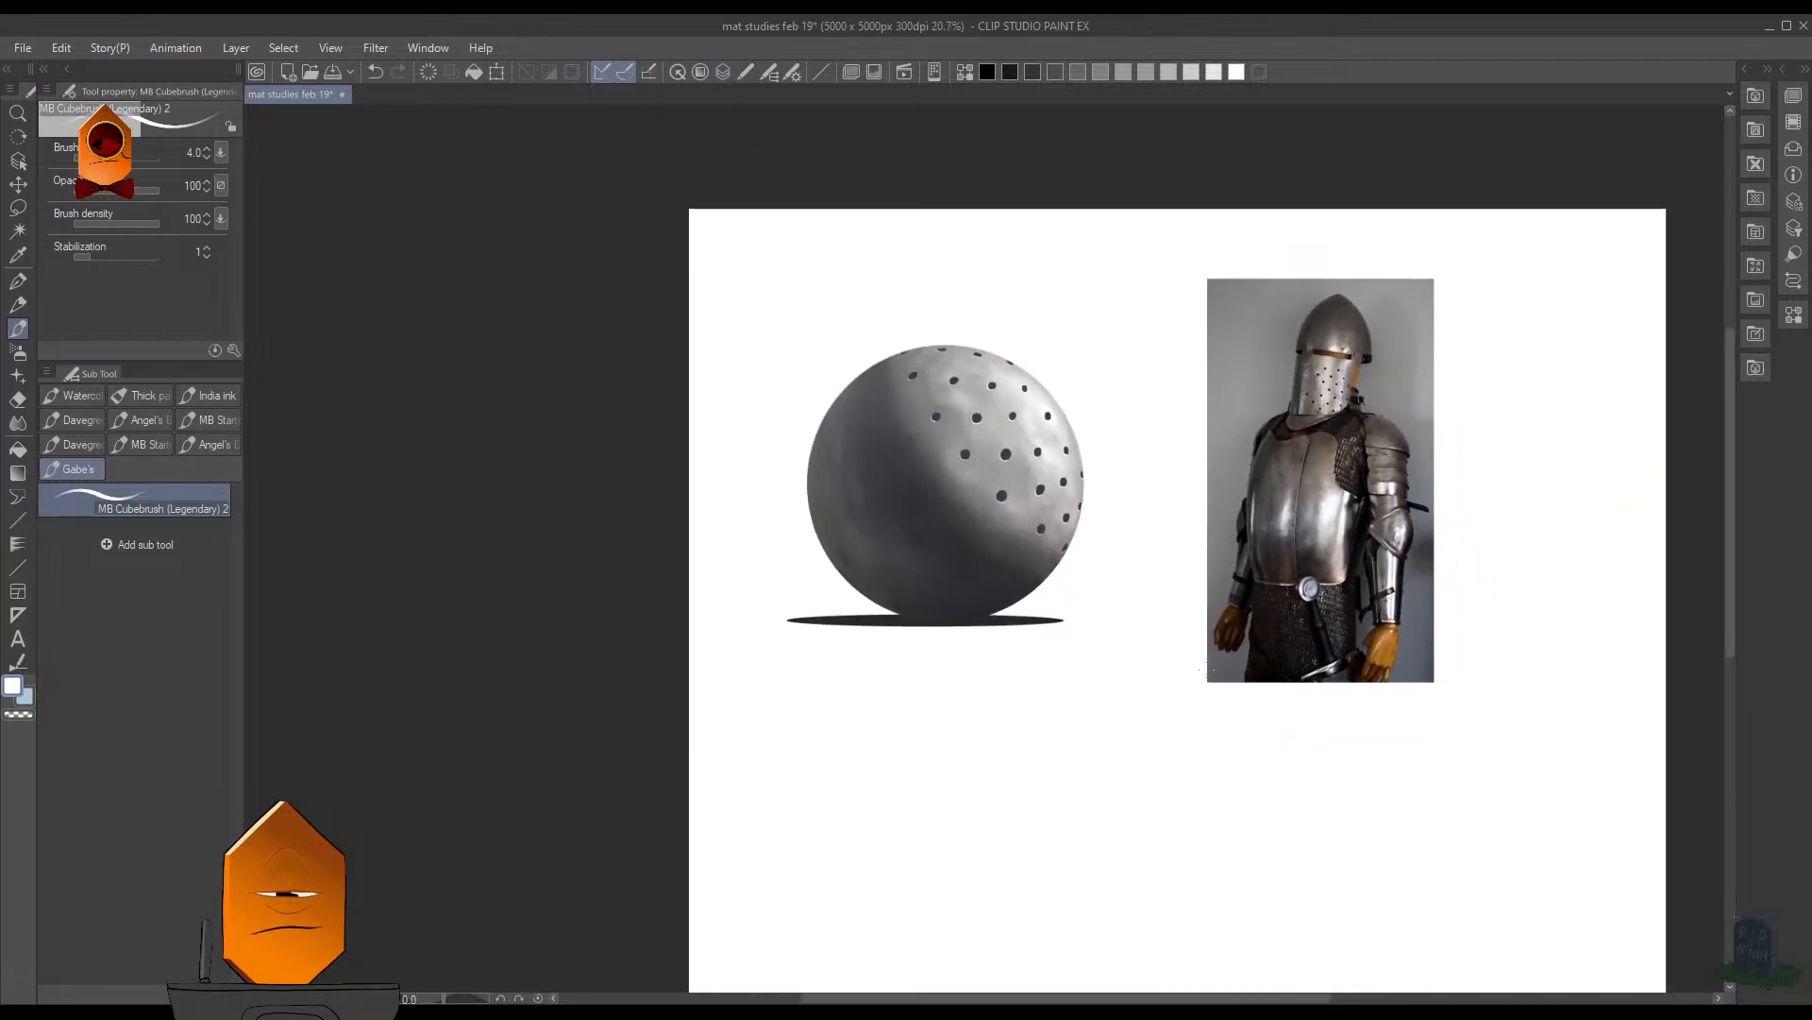
pyautogui.moveTo(1265, 559); pyautogui.dragTo(1166, 682)
pyautogui.scroll(4, 1165, 682)
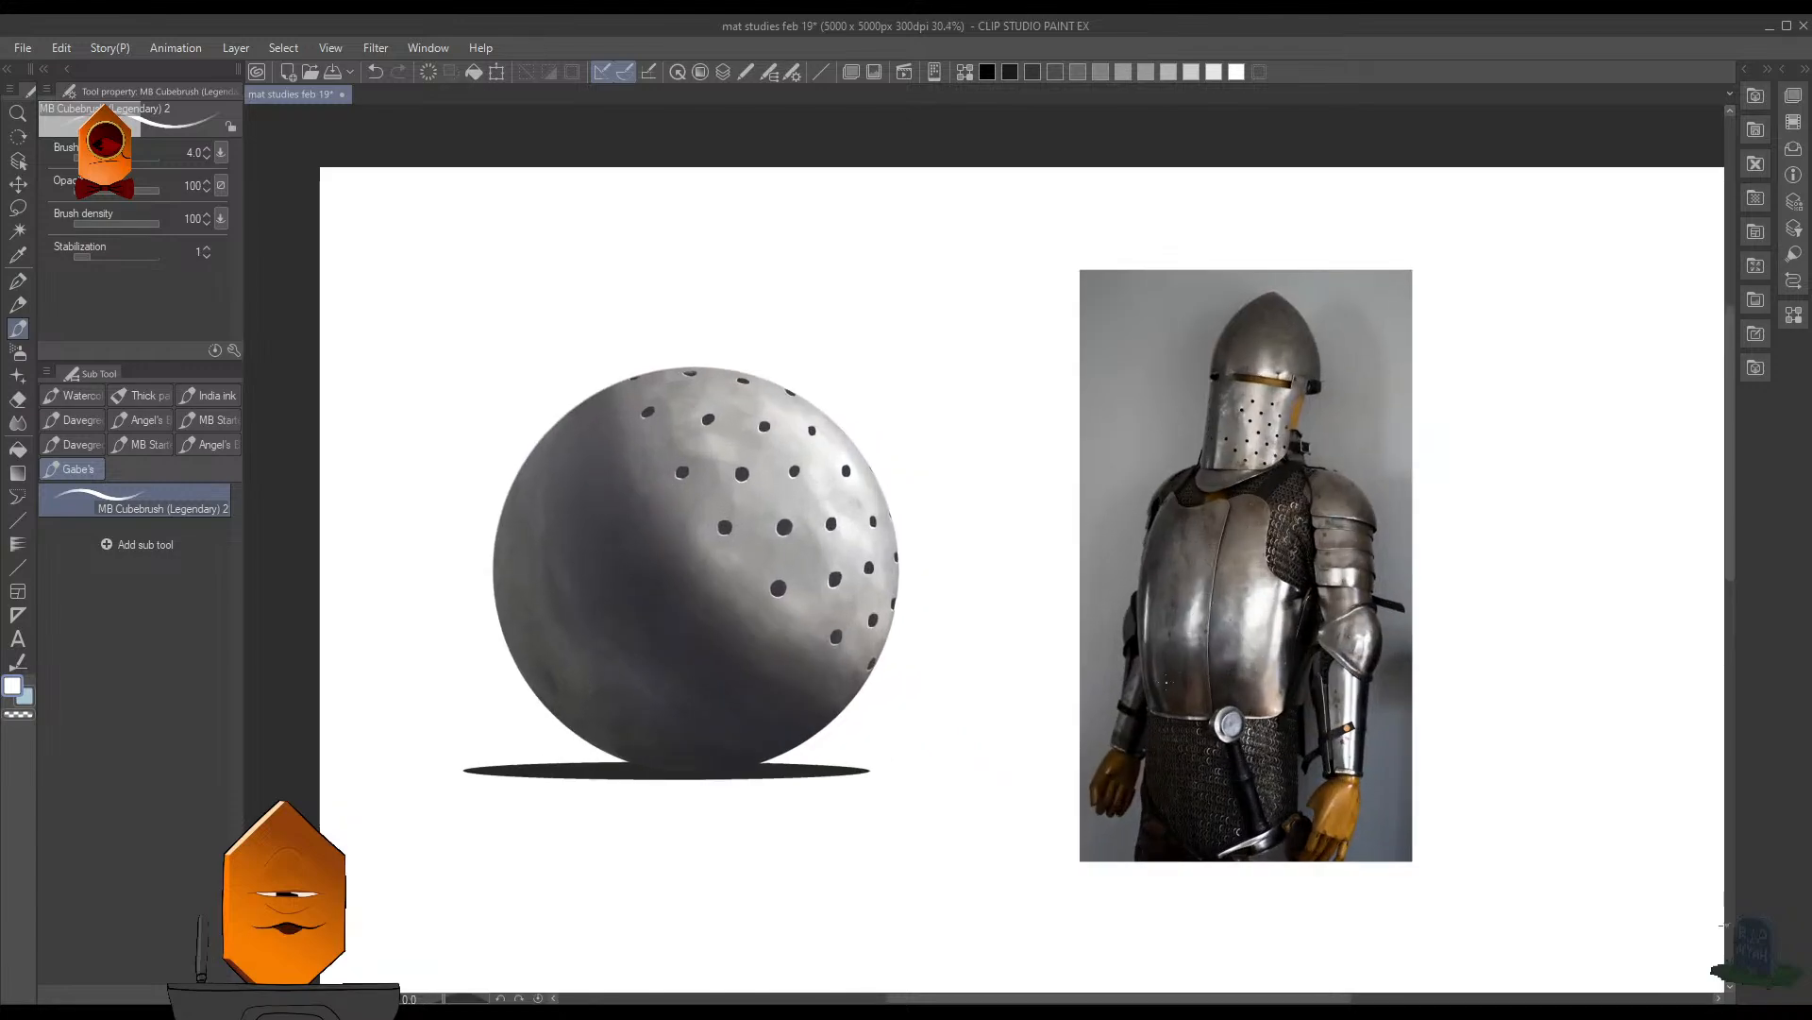
pyautogui.keyDown('alt'); pyautogui.click(1247, 557); pyautogui.keyUp('alt')
pyautogui.press('b')
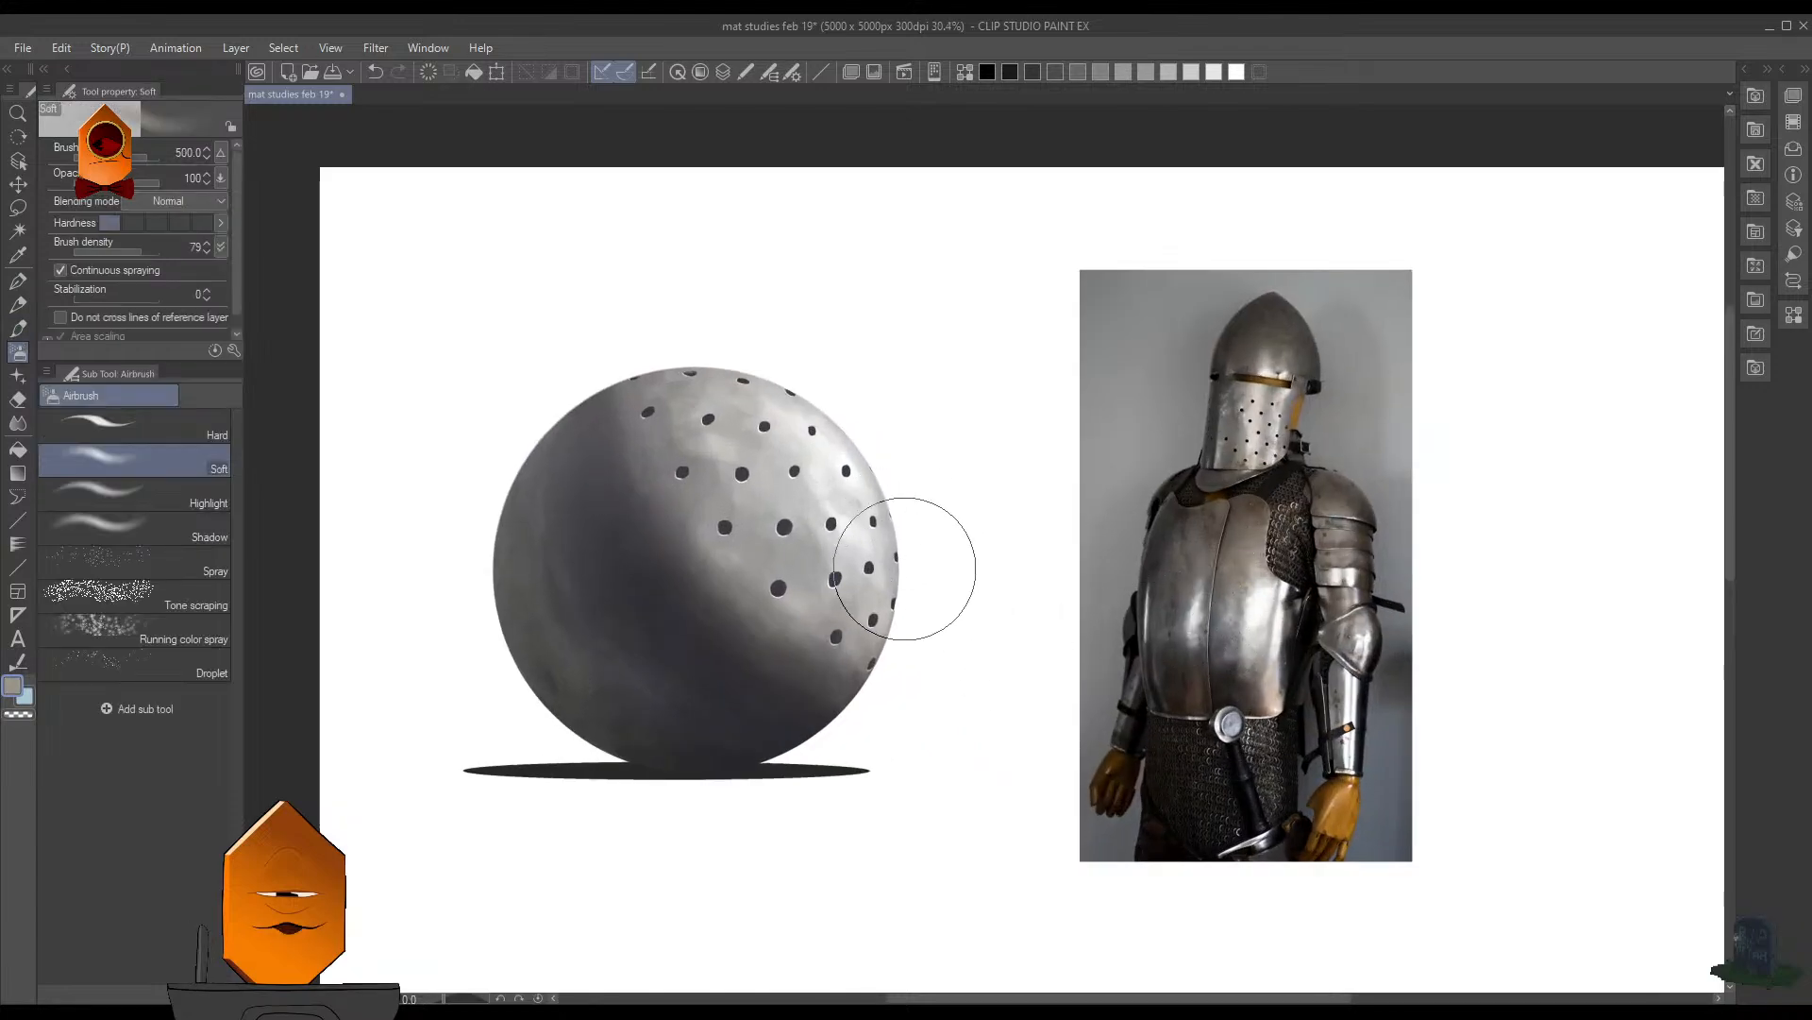
pyautogui.press('F7')
pyautogui.moveTo(835, 586)
pyautogui.mouseDown()
pyautogui.moveTo(1036, 564)
pyautogui.moveTo(967, 652)
pyautogui.moveTo(916, 536)
pyautogui.moveTo(923, 397)
pyautogui.moveTo(882, 371)
pyautogui.moveTo(990, 622)
pyautogui.moveTo(867, 379)
pyautogui.moveTo(989, 590)
pyautogui.moveTo(881, 435)
pyautogui.moveTo(1074, 618)
pyautogui.mouseUp()
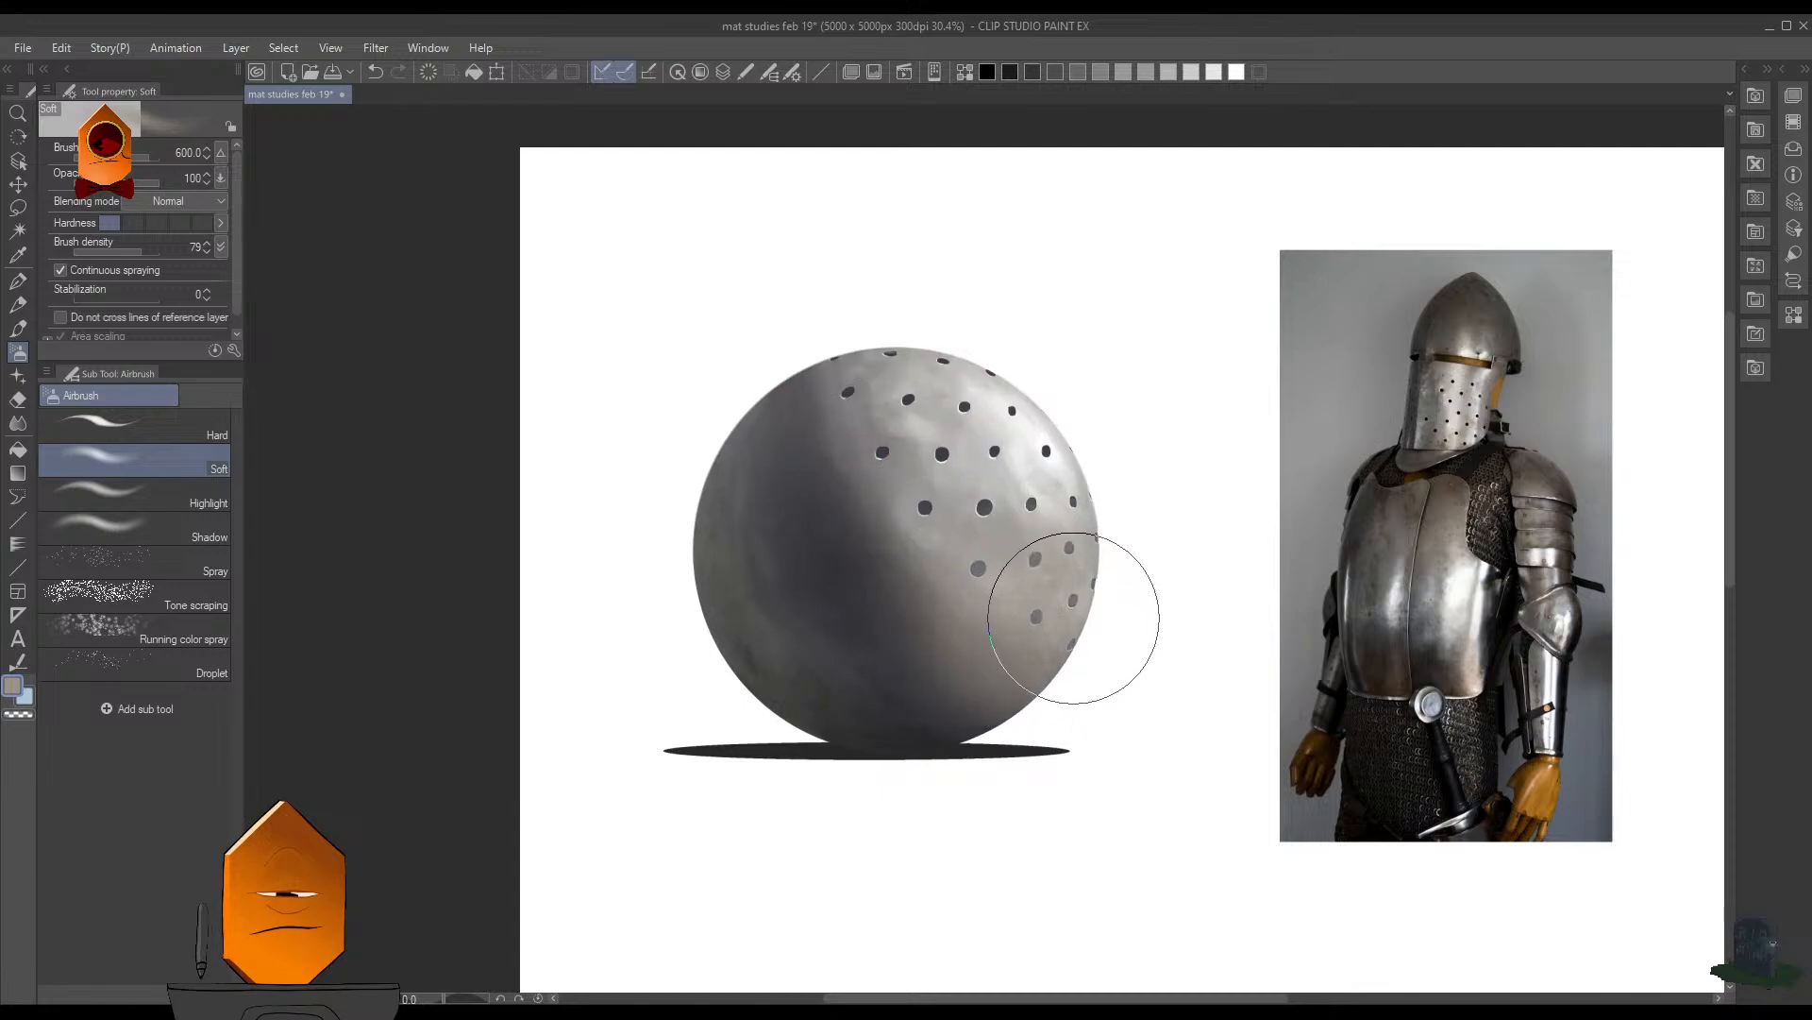
# - Undo the warm spray on the sphere's lower light-side edge and save the file
pyautogui.hotkey('ctrl', 'z')
pyautogui.press('F7')
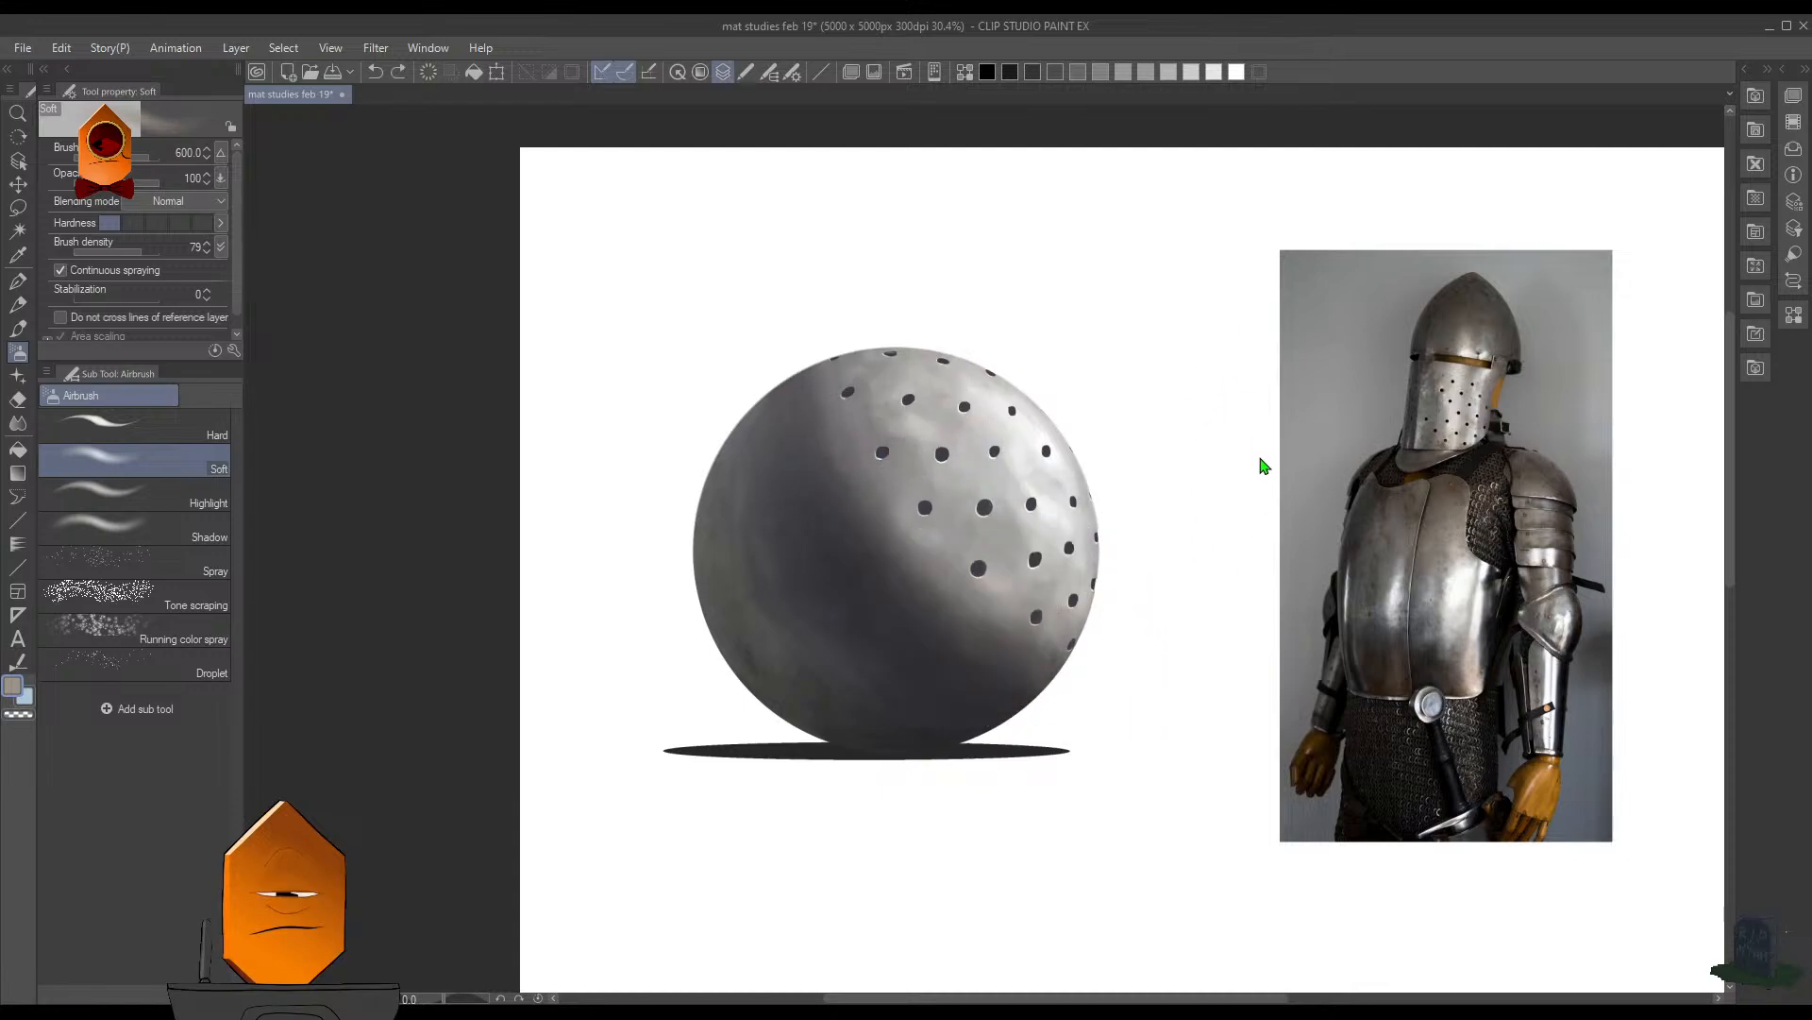
pyautogui.moveTo(1365, 629); pyautogui.dragTo(1246, 576)
pyautogui.moveTo(1121, 546); pyautogui.dragTo(1279, 595)
pyautogui.scroll(1, 1280, 600)
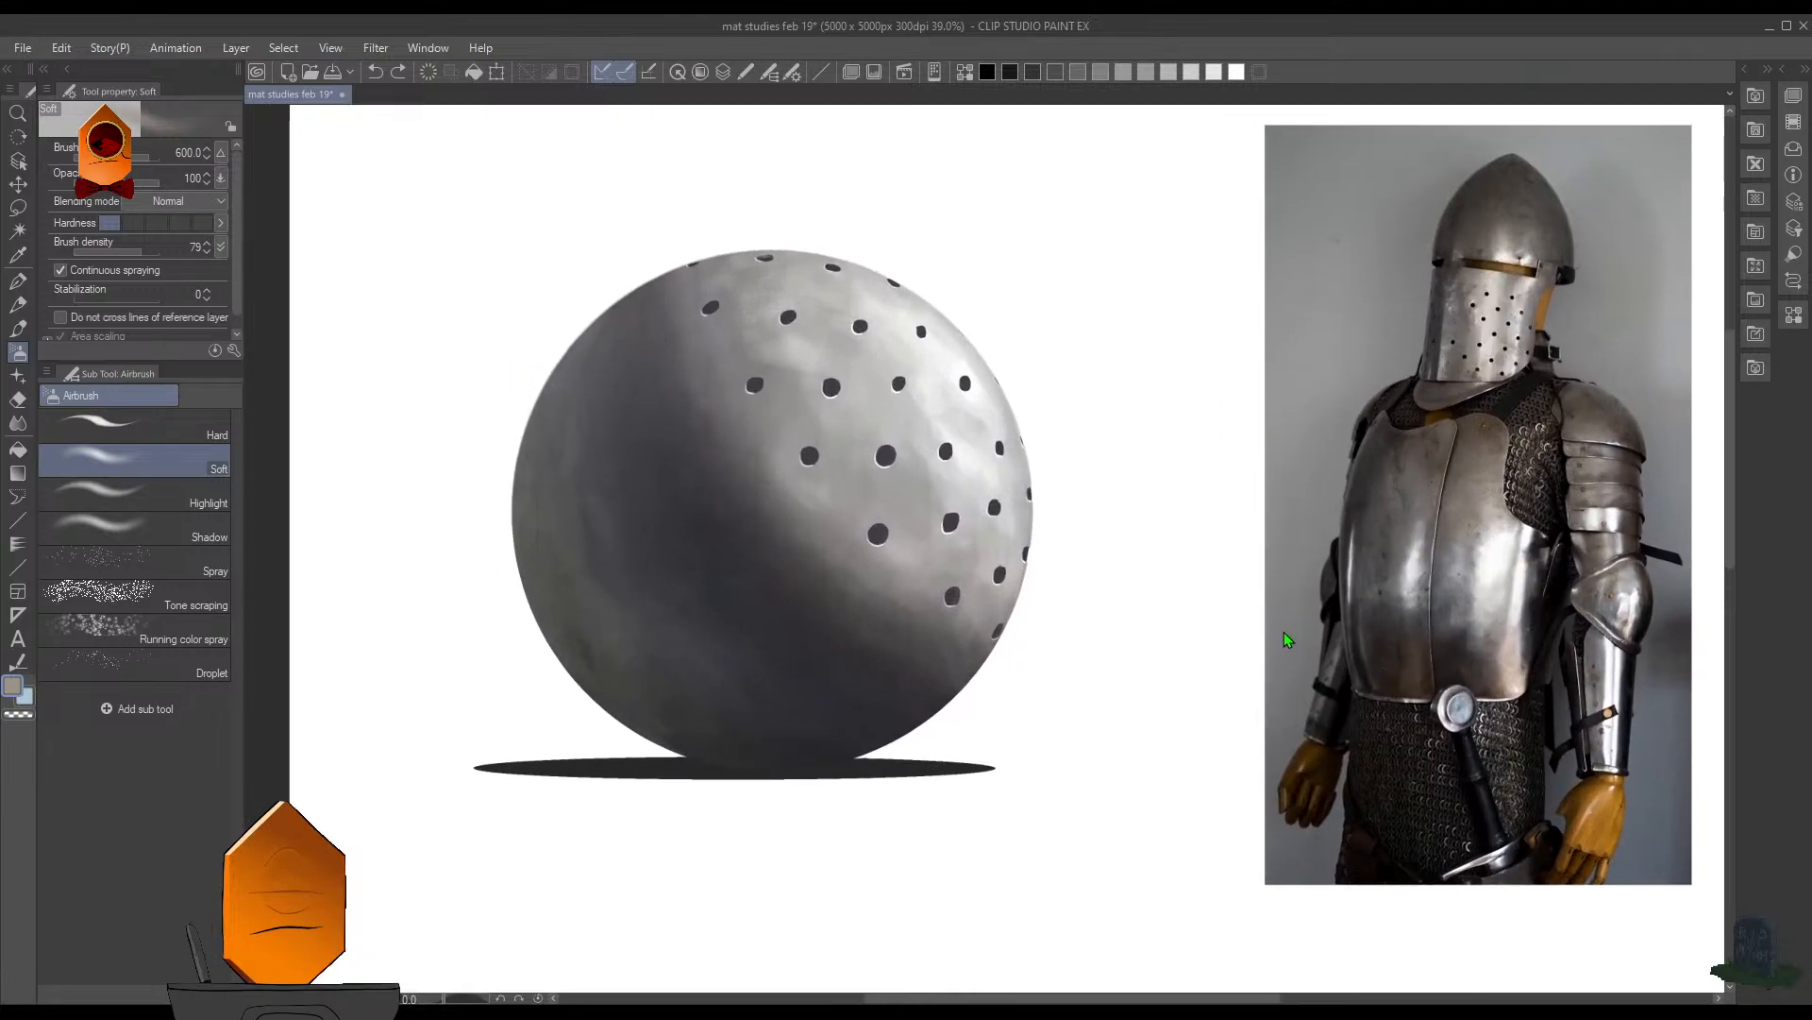
pyautogui.hotkey('ctrl', 's')
# - On a clipped Color-mode layer, spray warm tones over the sphere's lower light-side edge and shadow side with the Soft airbrush at size 600
pyautogui.press('F7')
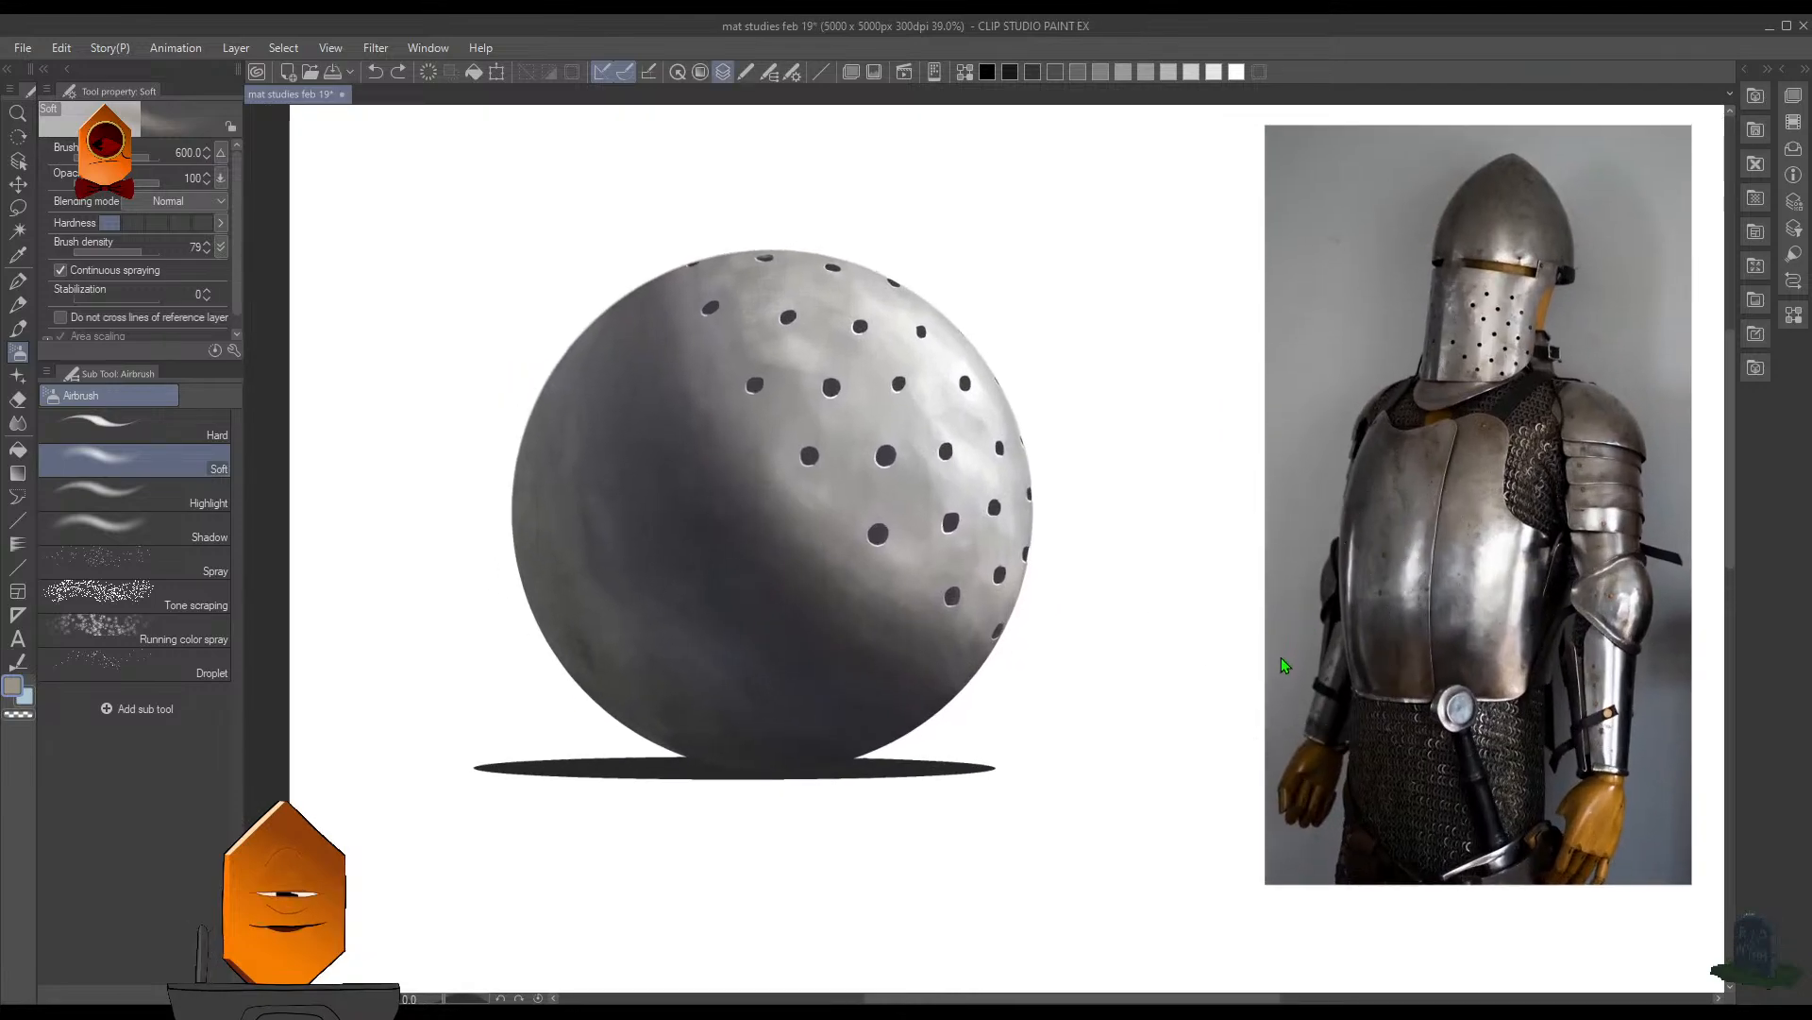
pyautogui.click(1281, 656)
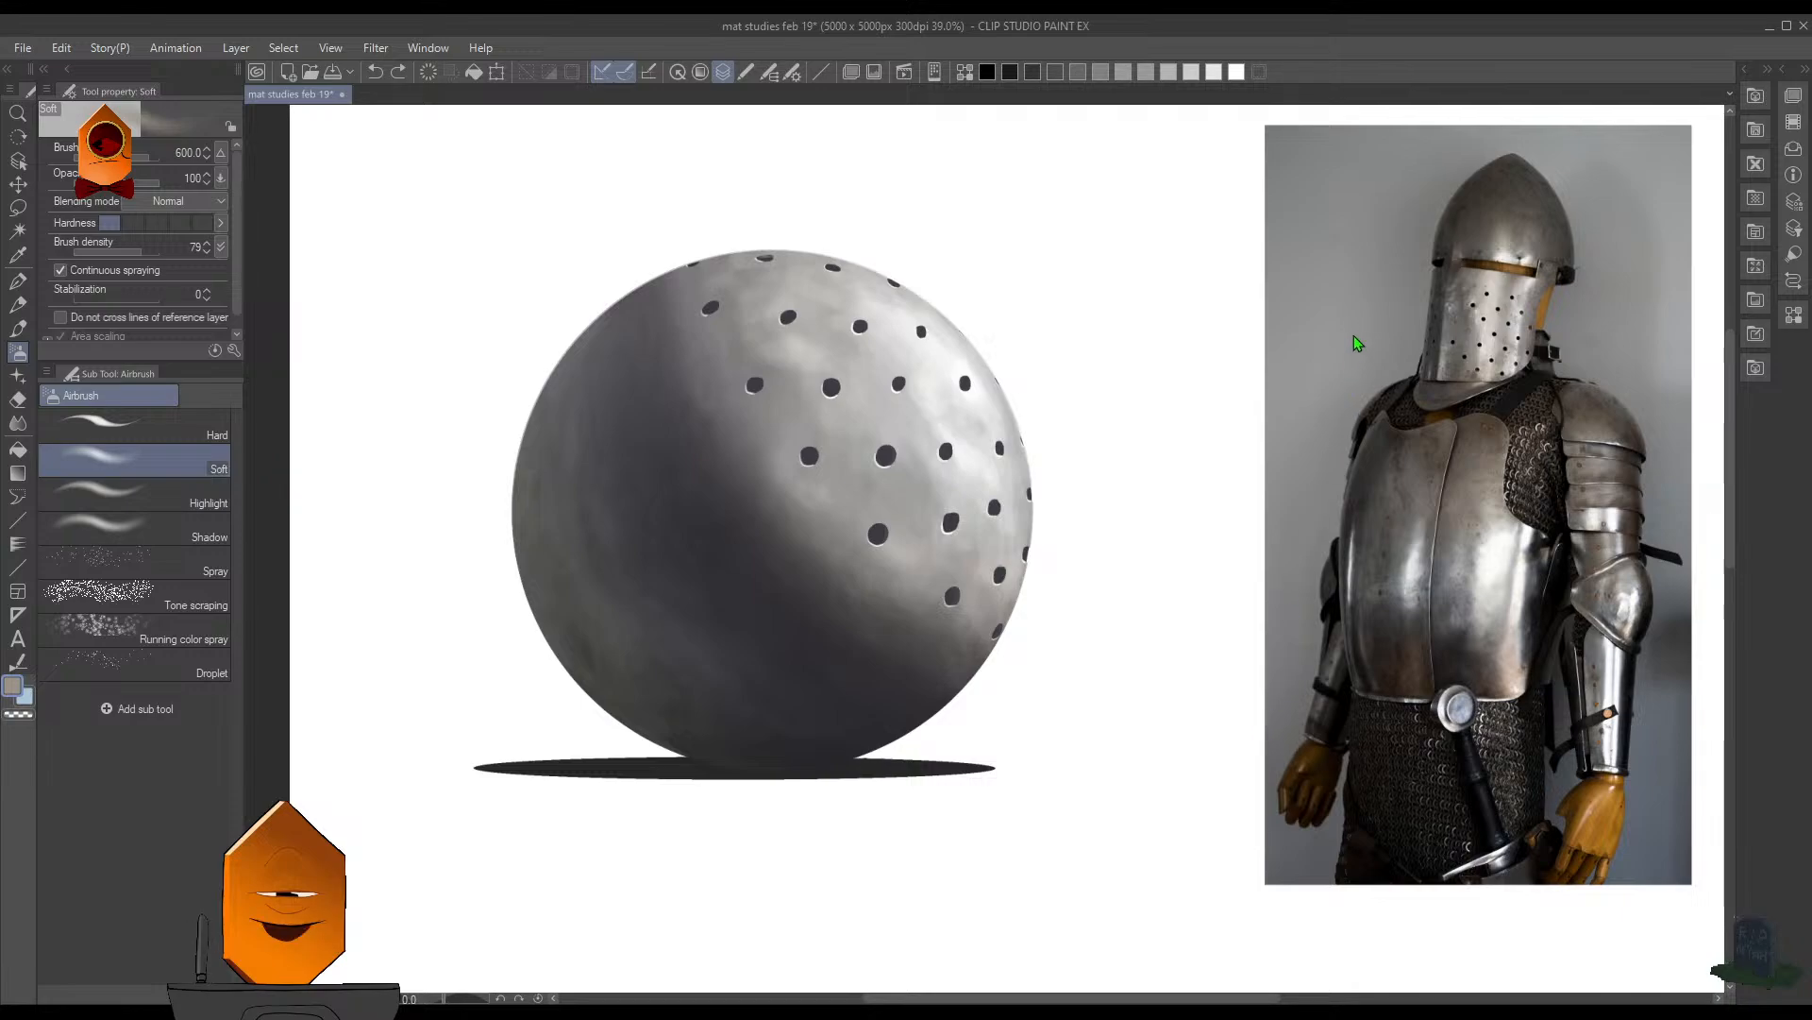
pyautogui.click(1310, 303)
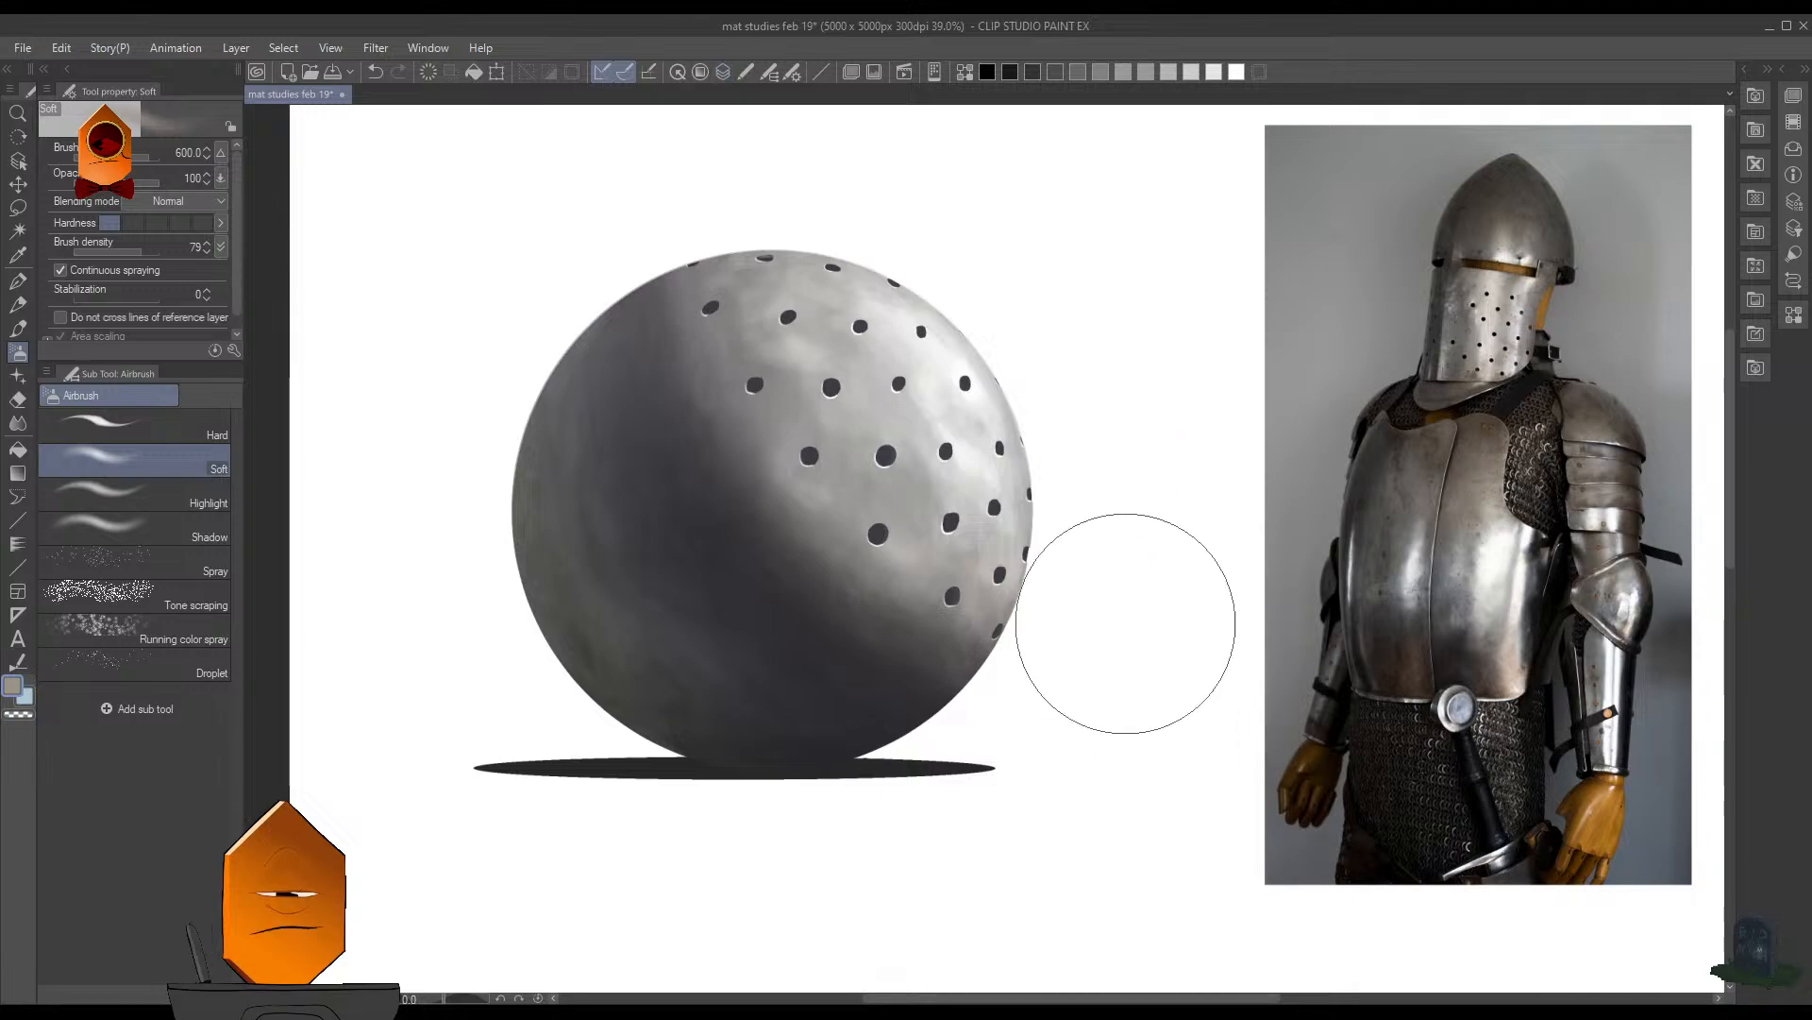
pyautogui.moveTo(994, 615)
pyautogui.mouseDown()
pyautogui.moveTo(1016, 667)
pyautogui.moveTo(987, 647)
pyautogui.mouseUp()
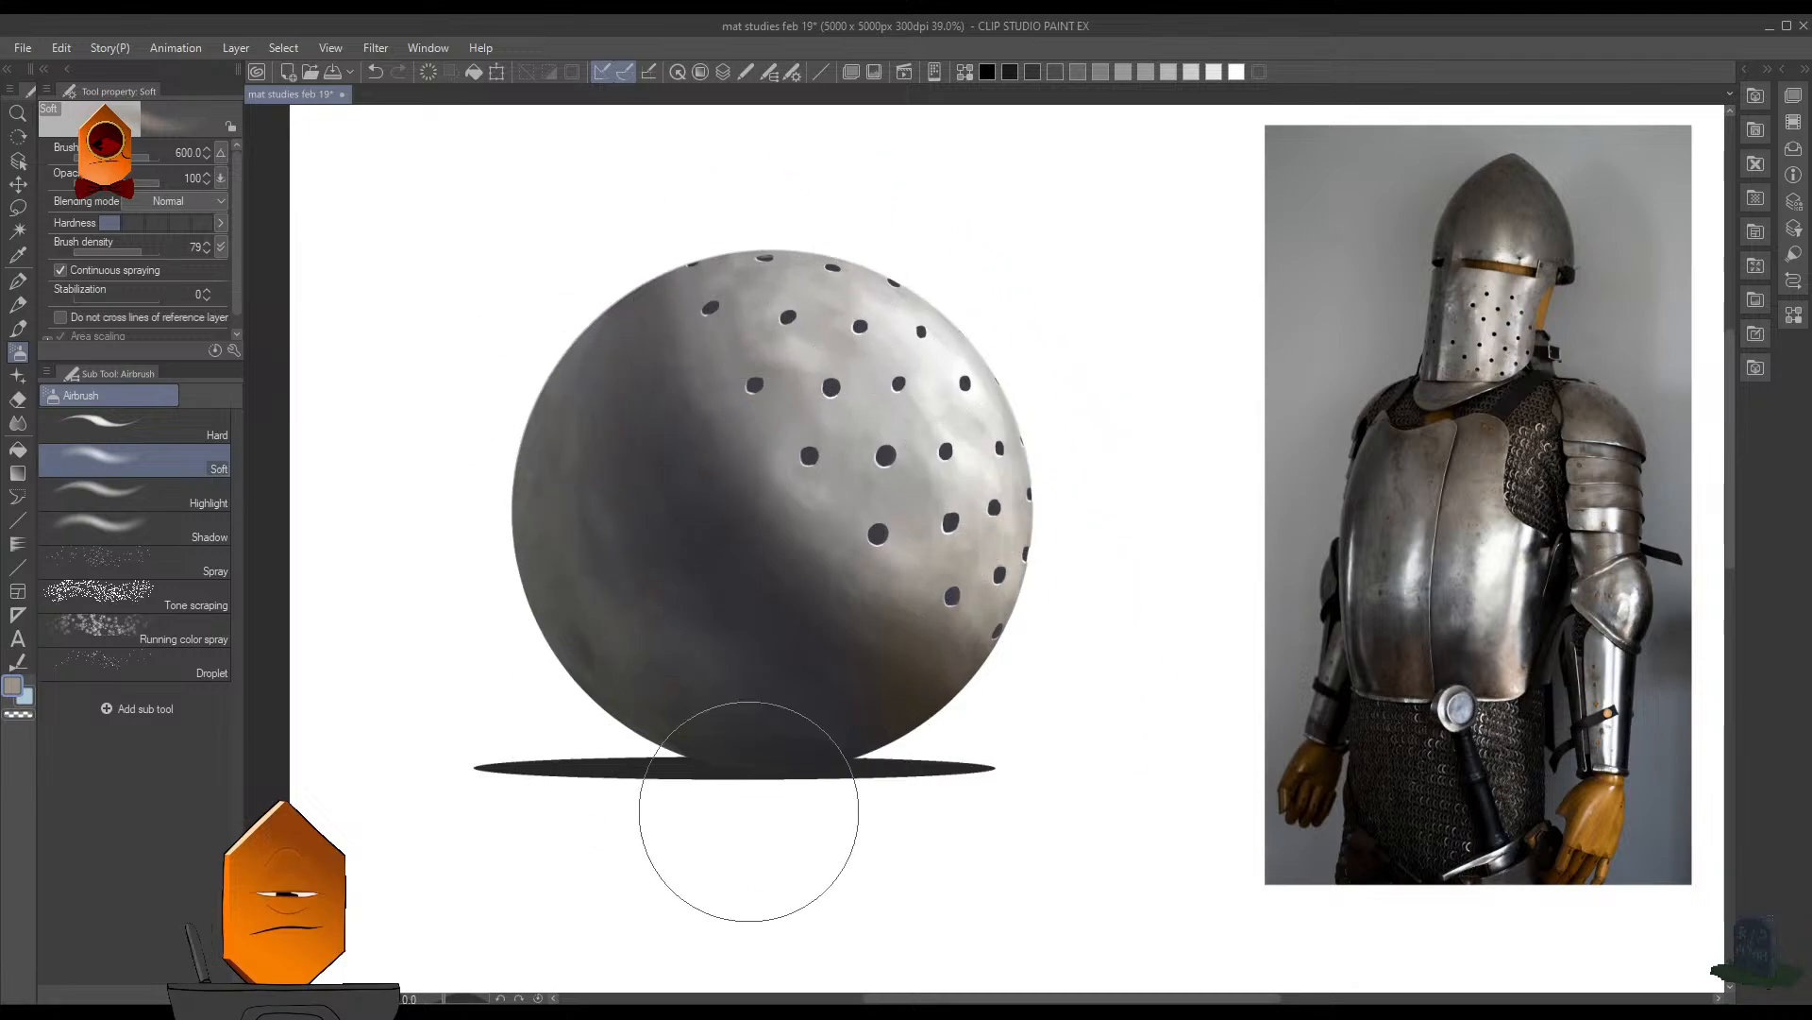
pyautogui.moveTo(508, 479)
pyautogui.mouseDown()
pyautogui.moveTo(516, 525)
pyautogui.moveTo(514, 441)
pyautogui.moveTo(511, 534)
pyautogui.mouseUp()
pyautogui.moveTo(1082, 669); pyautogui.dragTo(1019, 712)
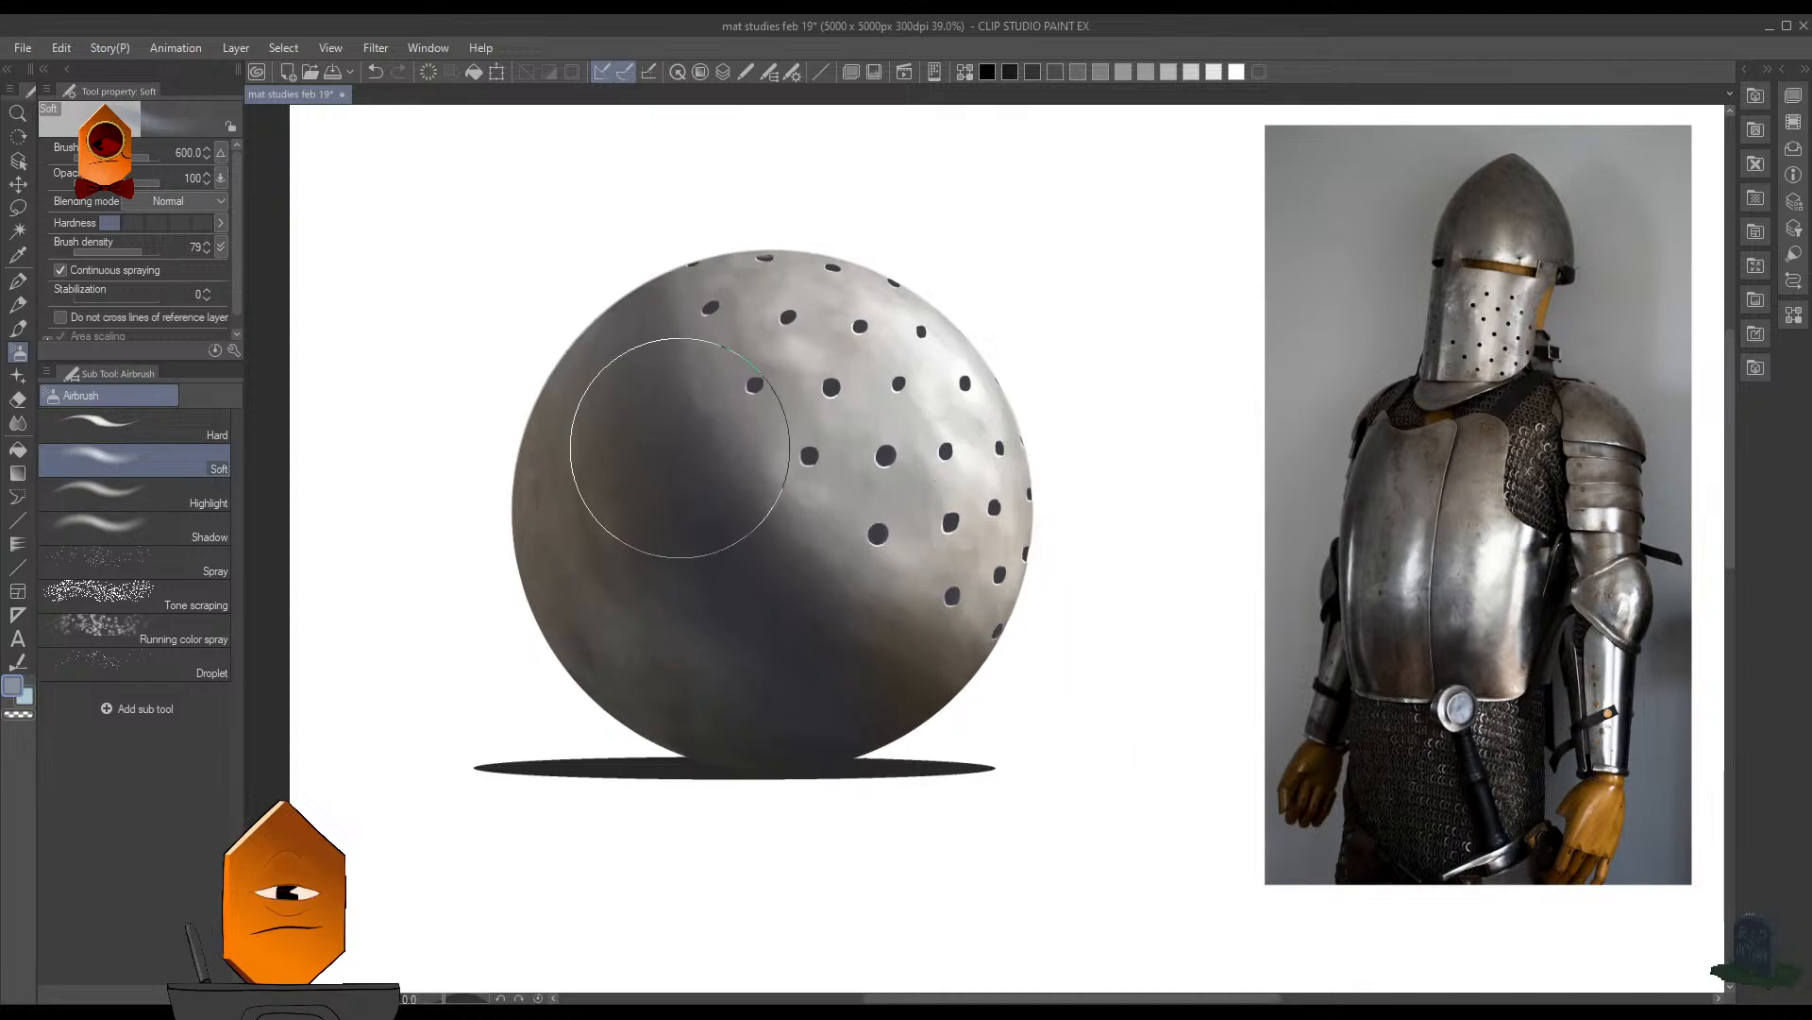
# - Check the warm-toned sphere against the armour reference and save the file
pyautogui.scroll(-3, 1124, 463)
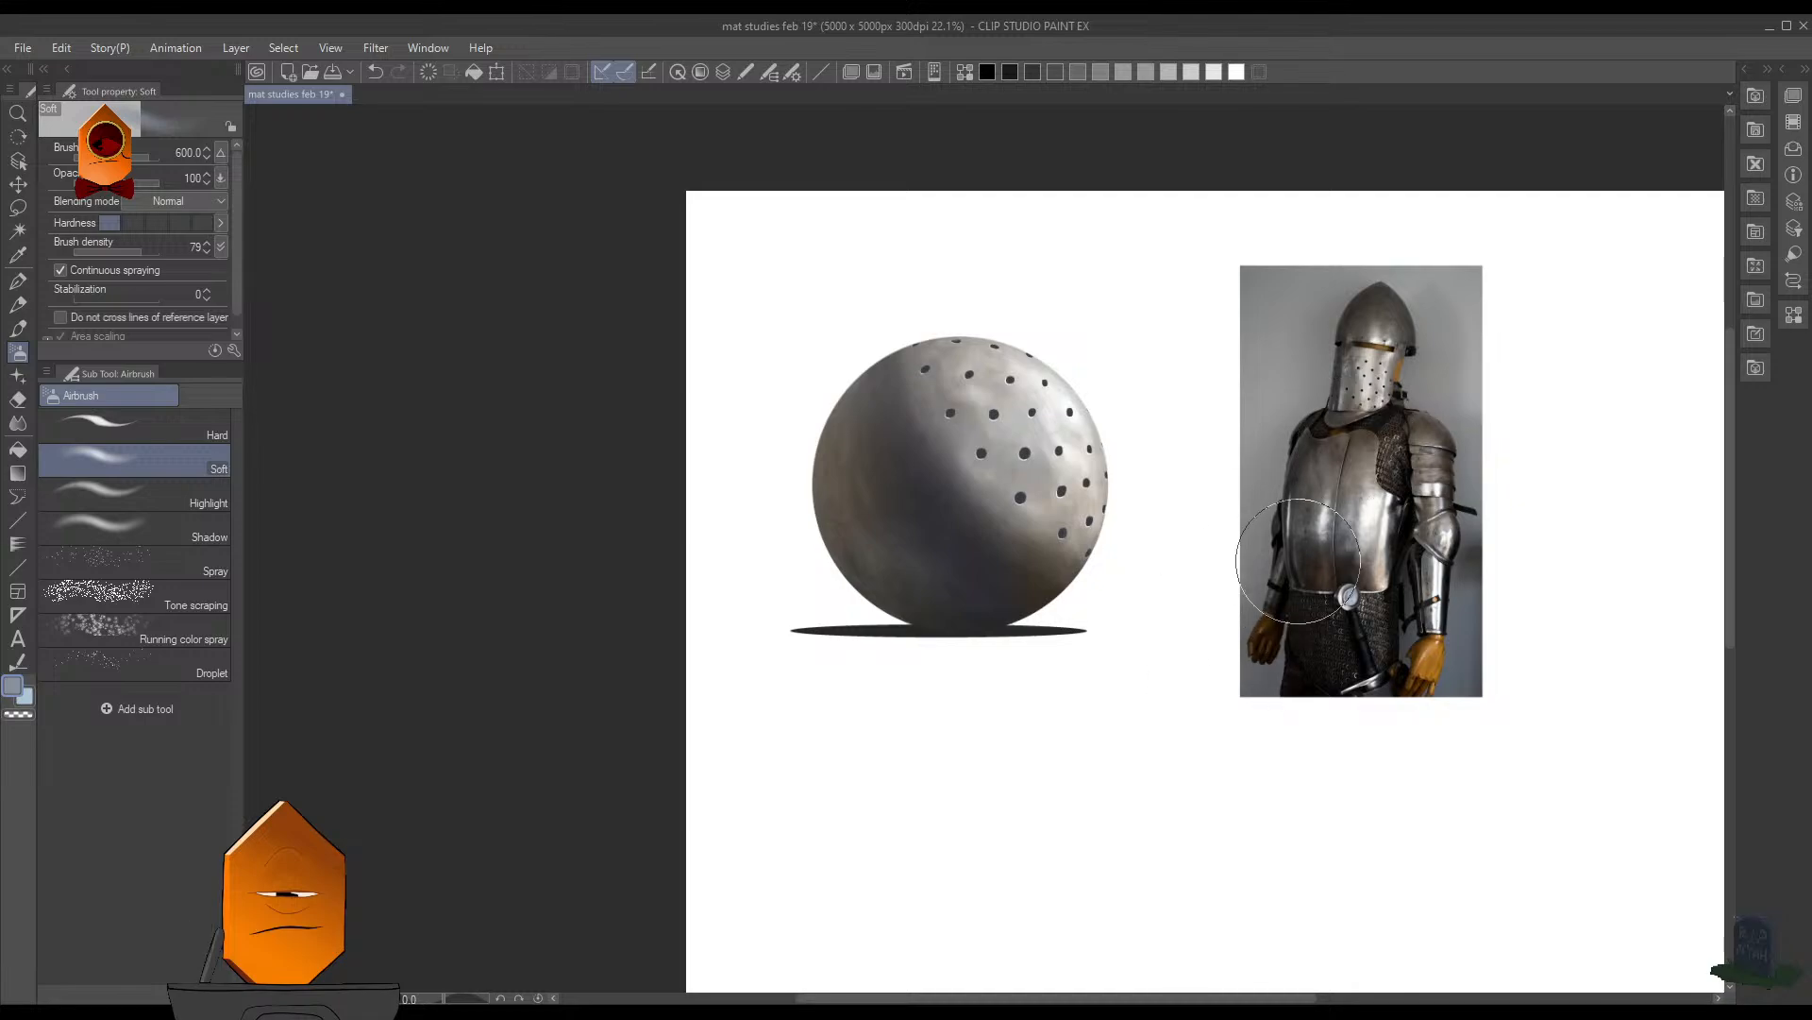
pyautogui.scroll(1, 1298, 561)
pyautogui.hotkey('ctrl', 's')
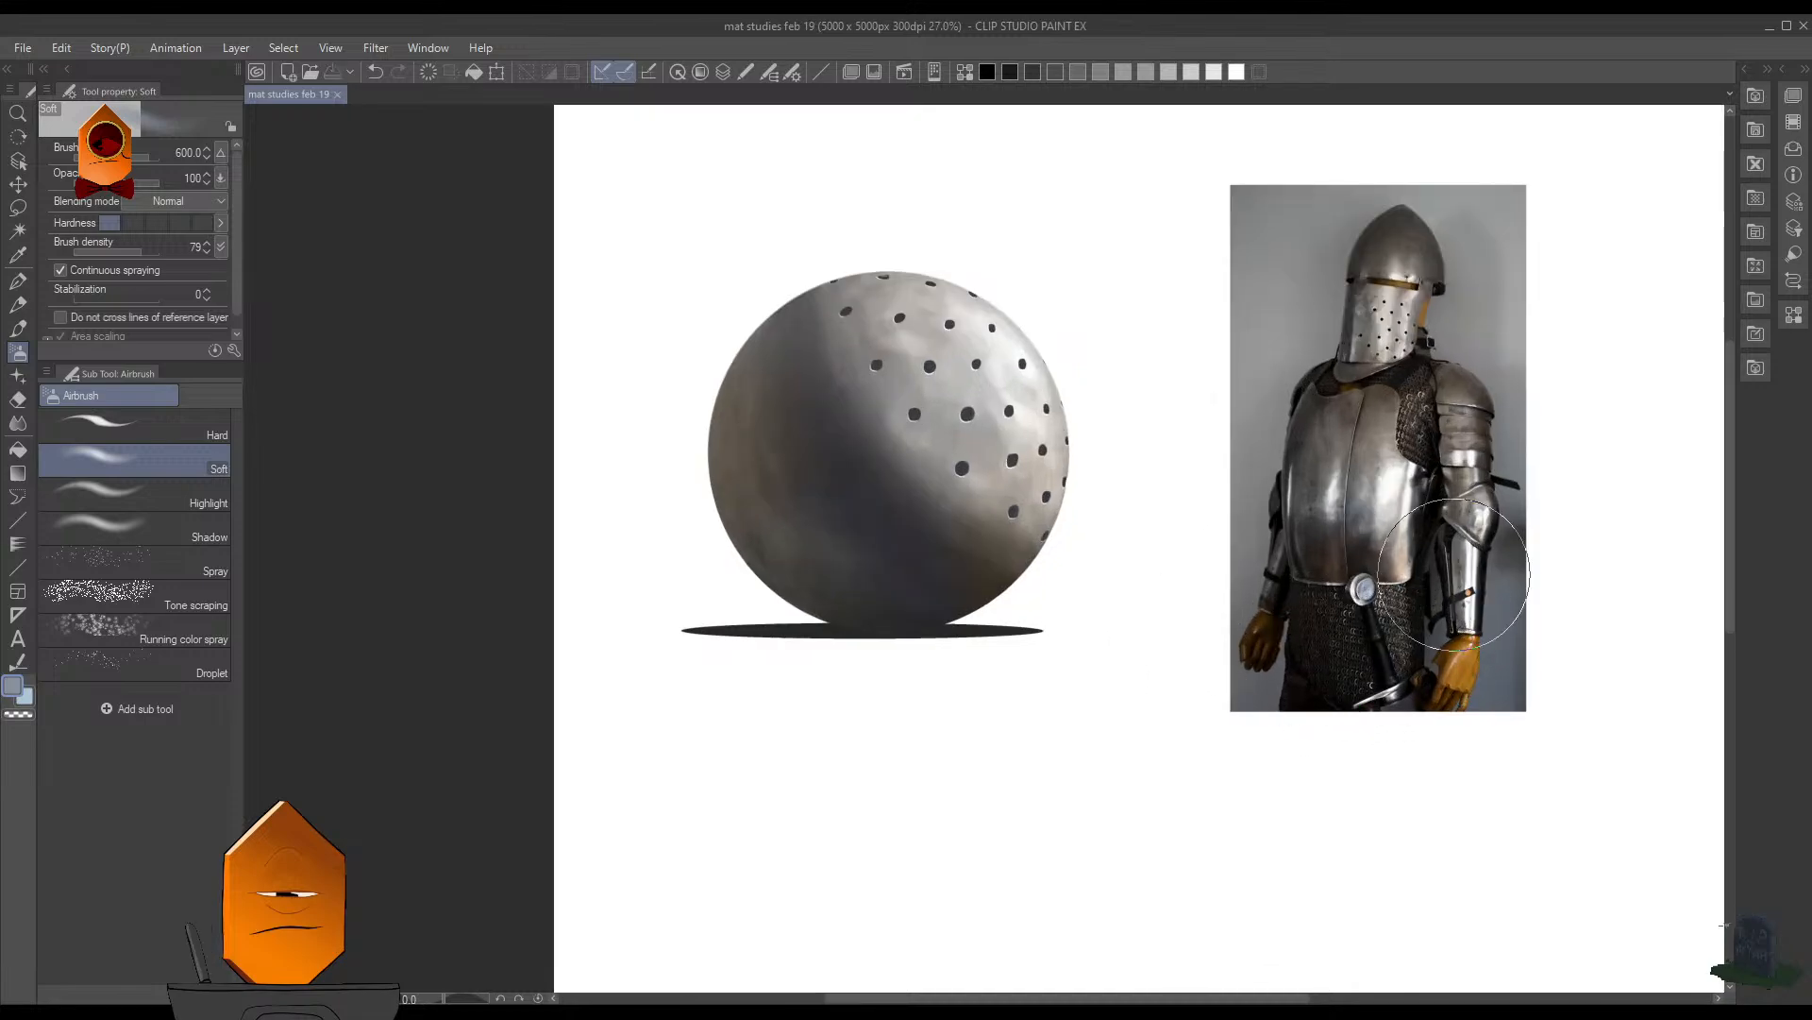
pyautogui.scroll(-1, 1464, 570)
pyautogui.moveTo(1463, 574); pyautogui.dragTo(1238, 577)
pyautogui.scroll(2, 1228, 625)
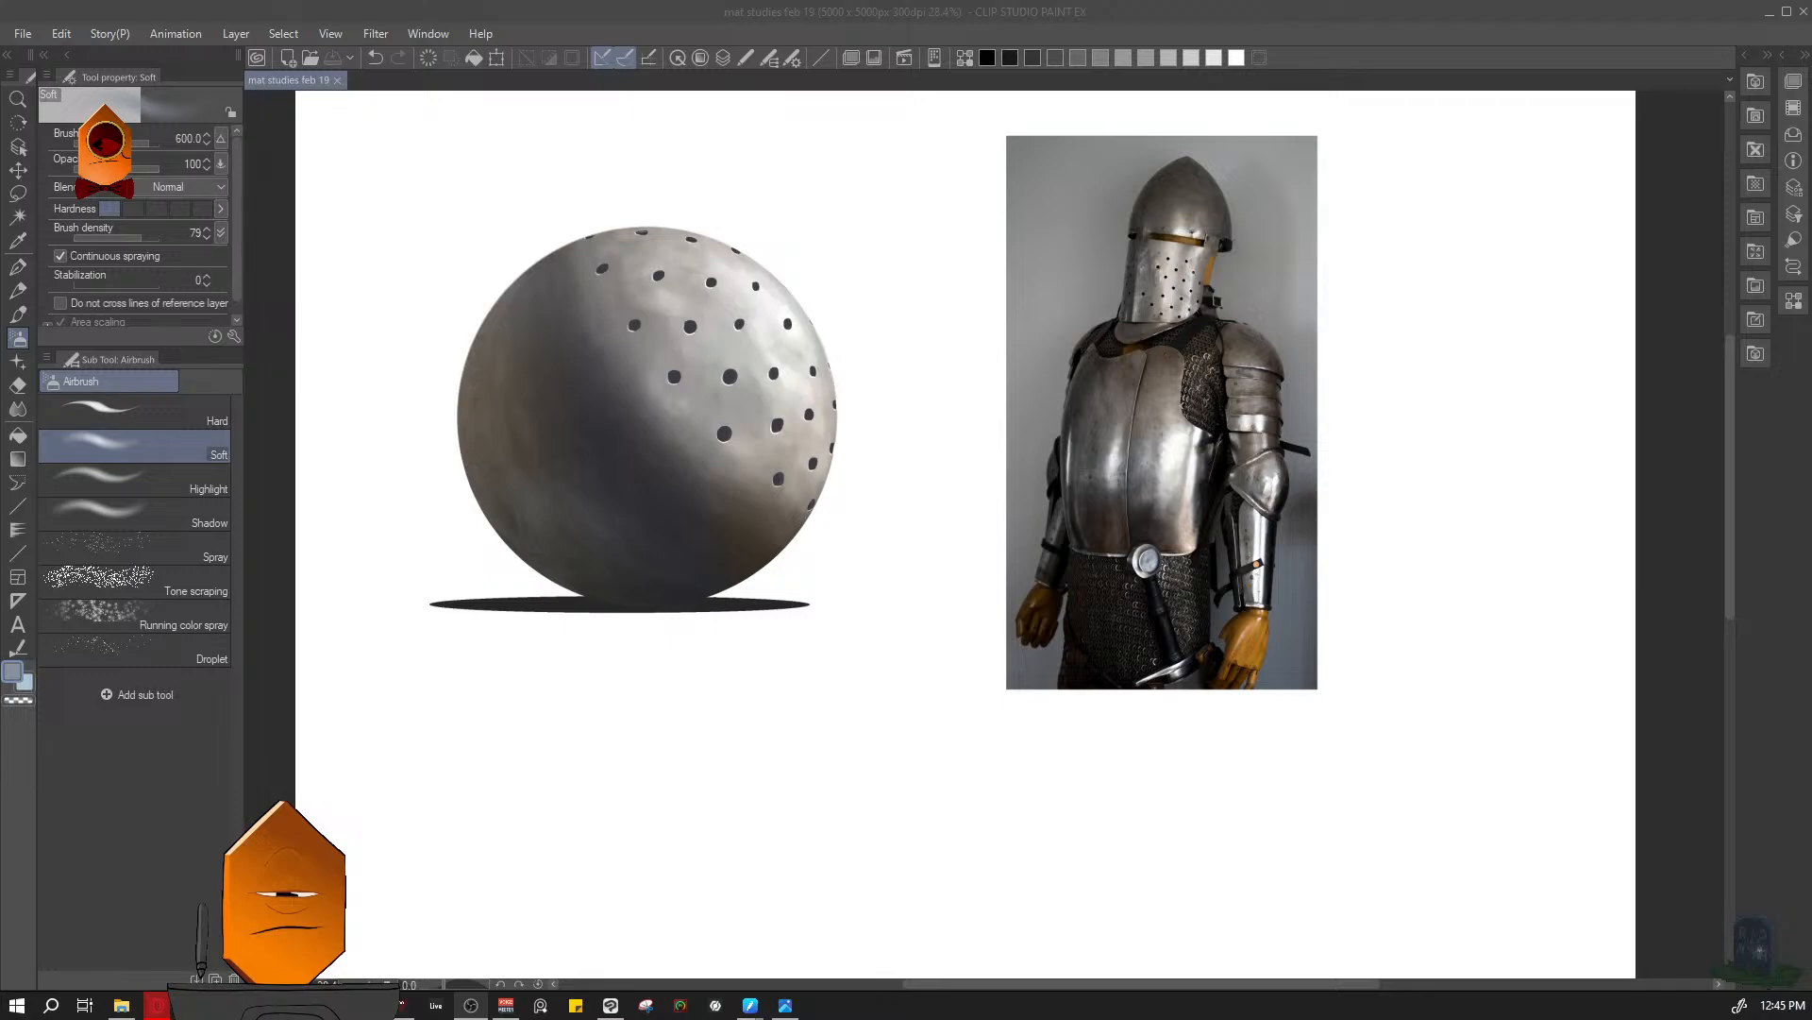
pyautogui.click(1076, 12)
pyautogui.click(375, 34)
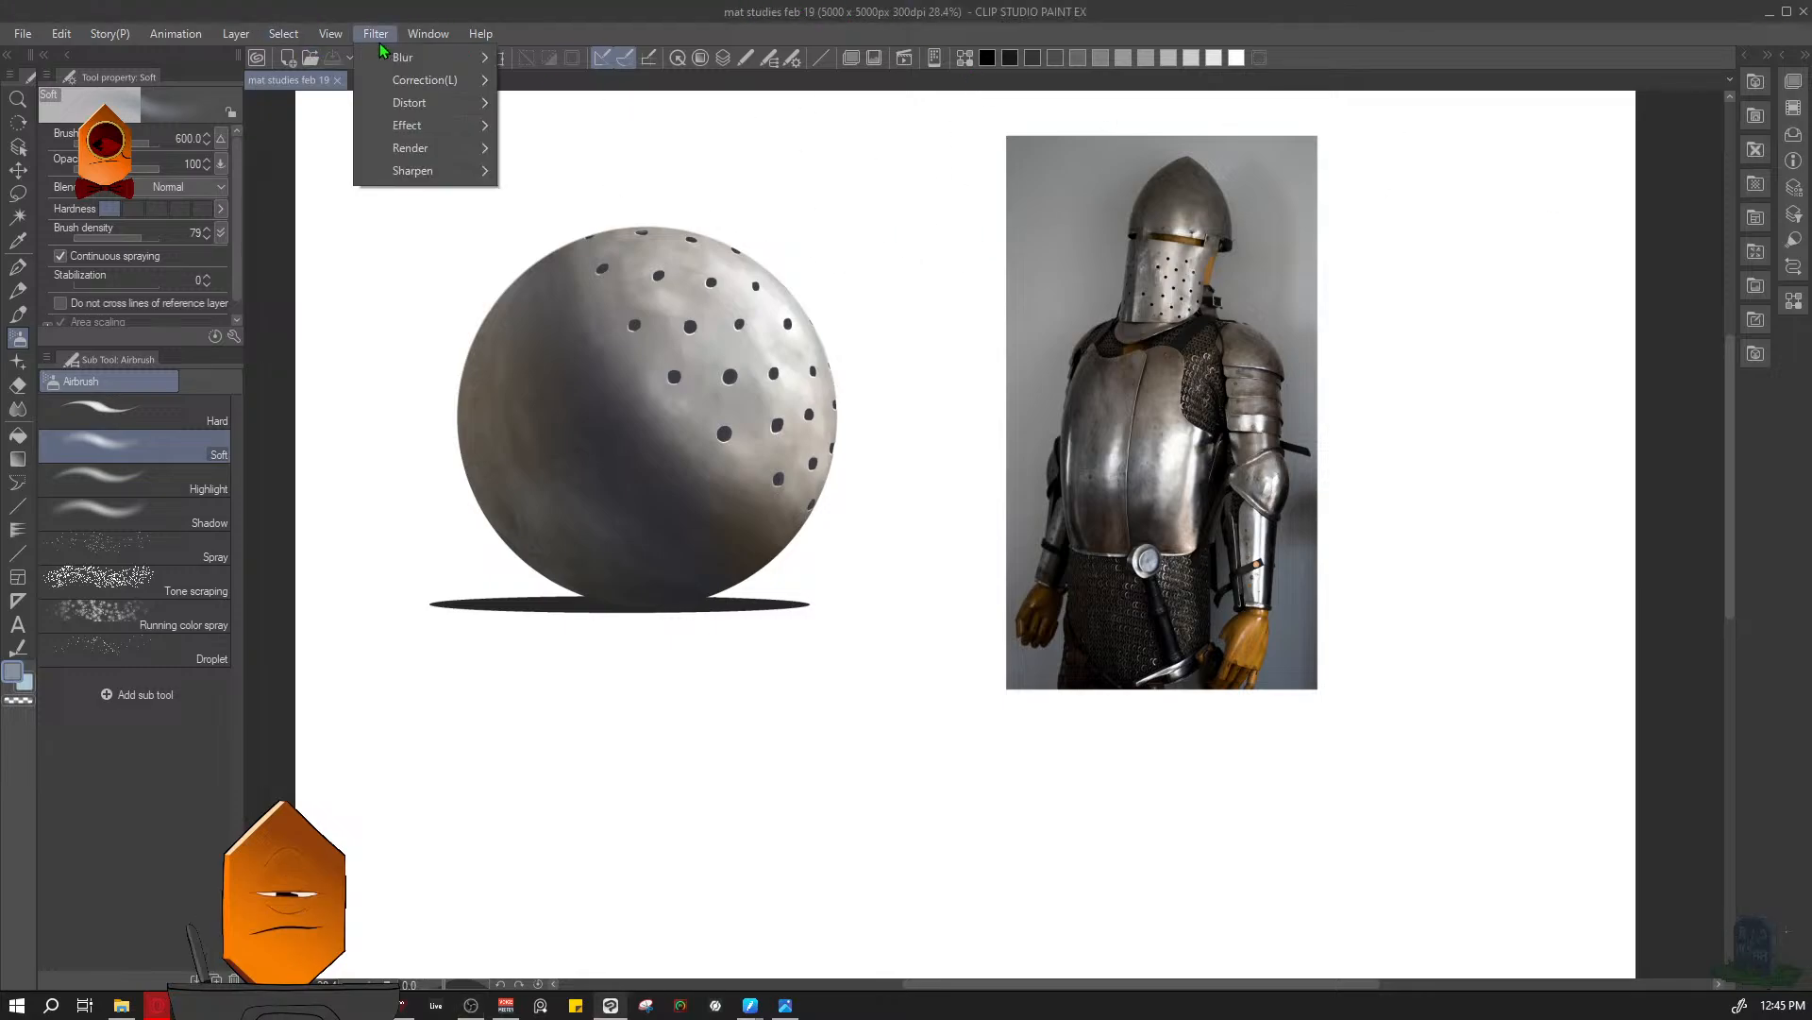
pyautogui.moveTo(455, 134)
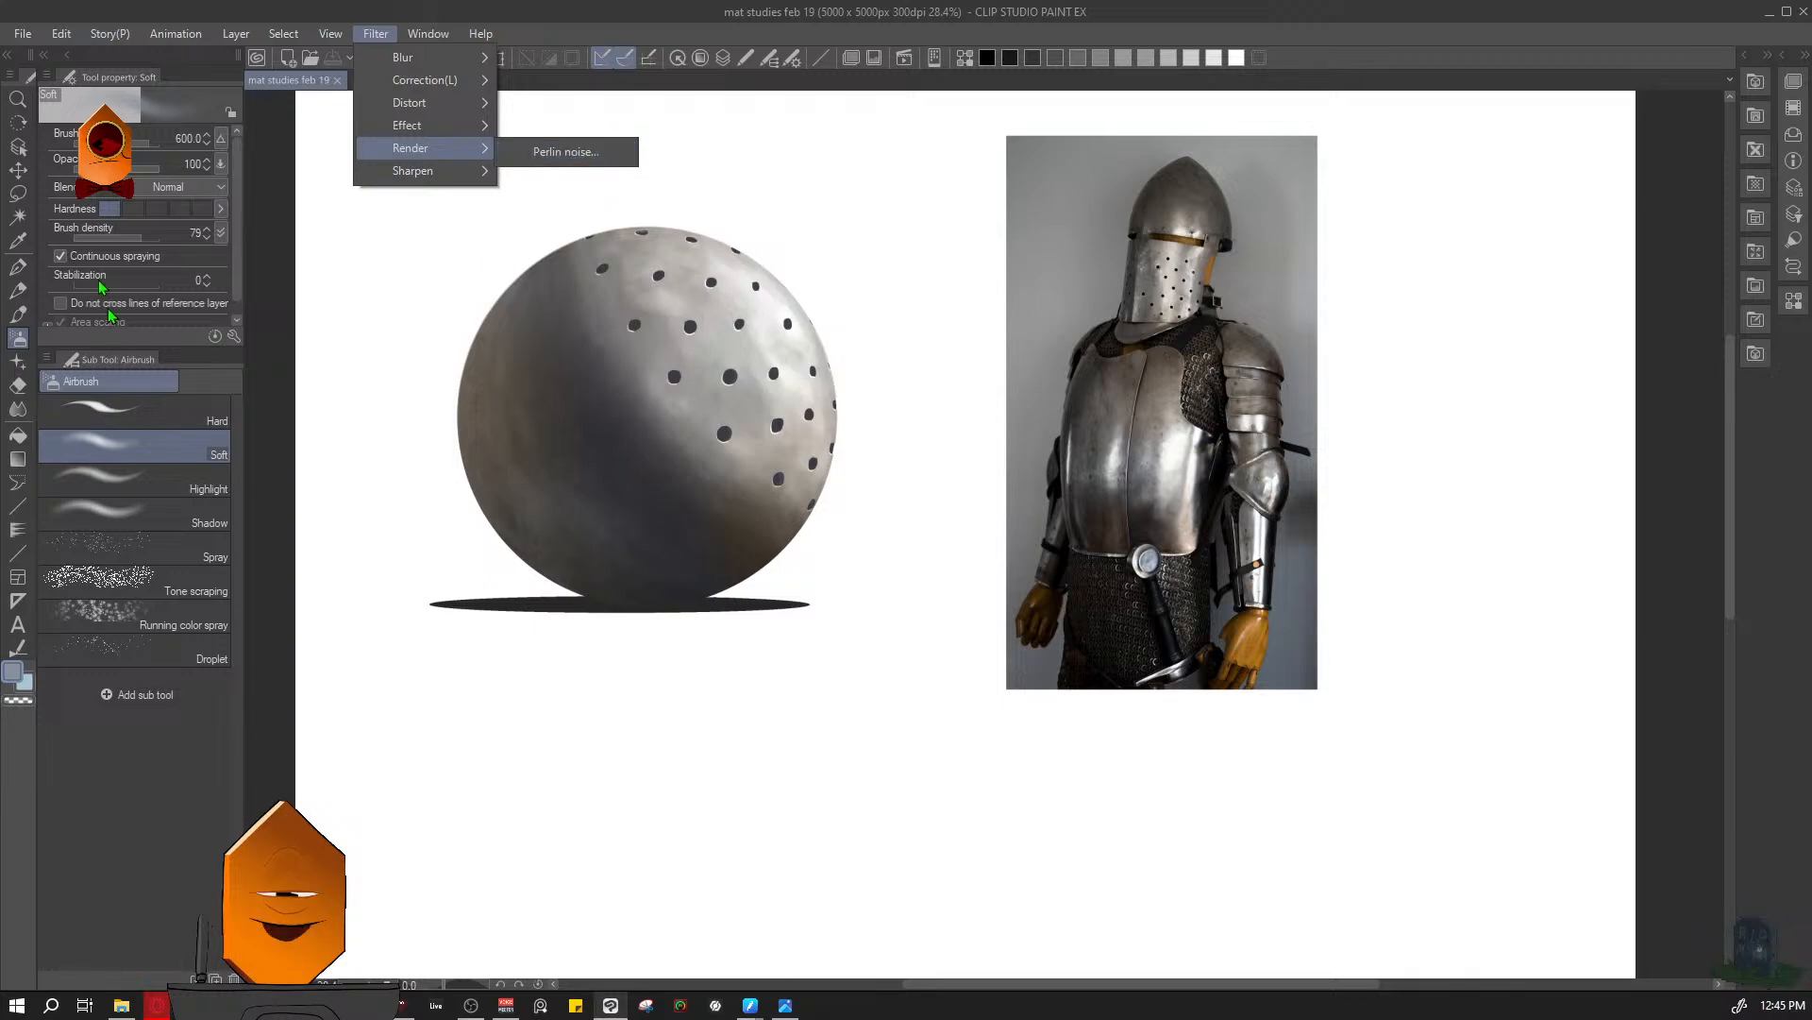
pyautogui.click(676, 13)
# - Hide the ventilation holes' layer and save the file
pyautogui.press('F7')
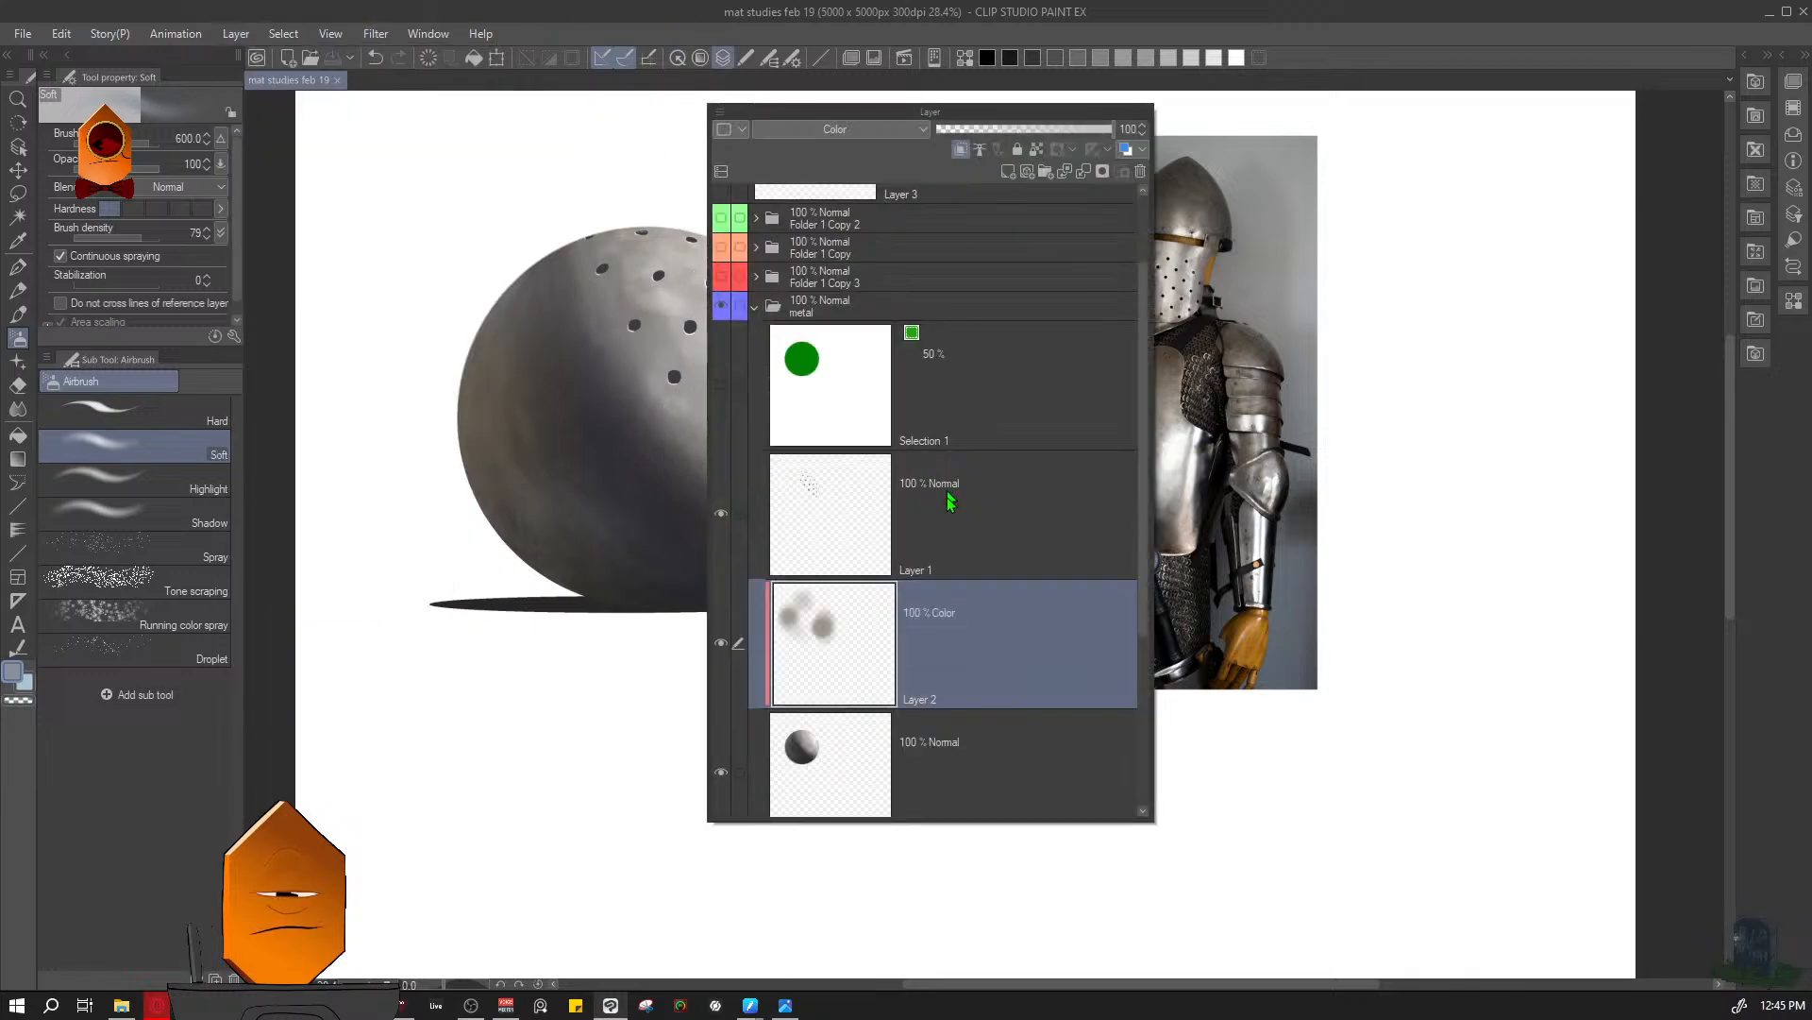
pyautogui.click(722, 512)
pyautogui.press('F7')
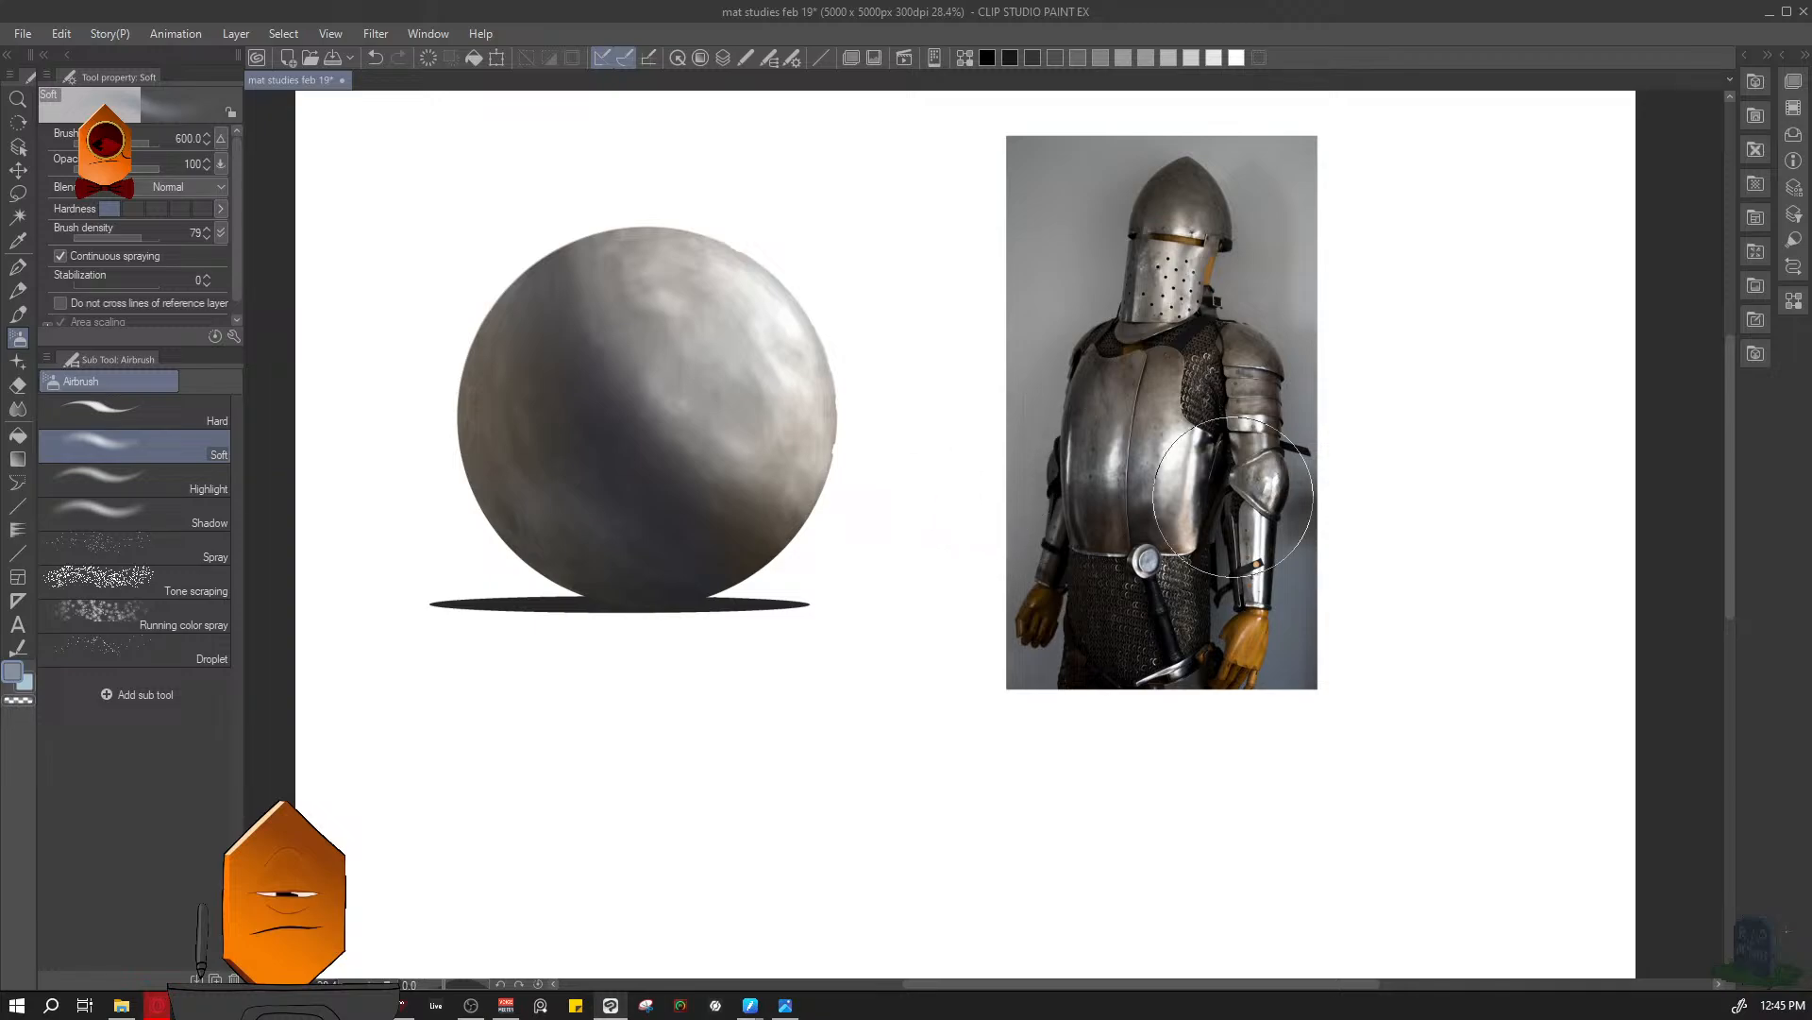
pyautogui.hotkey('ctrl', 's')
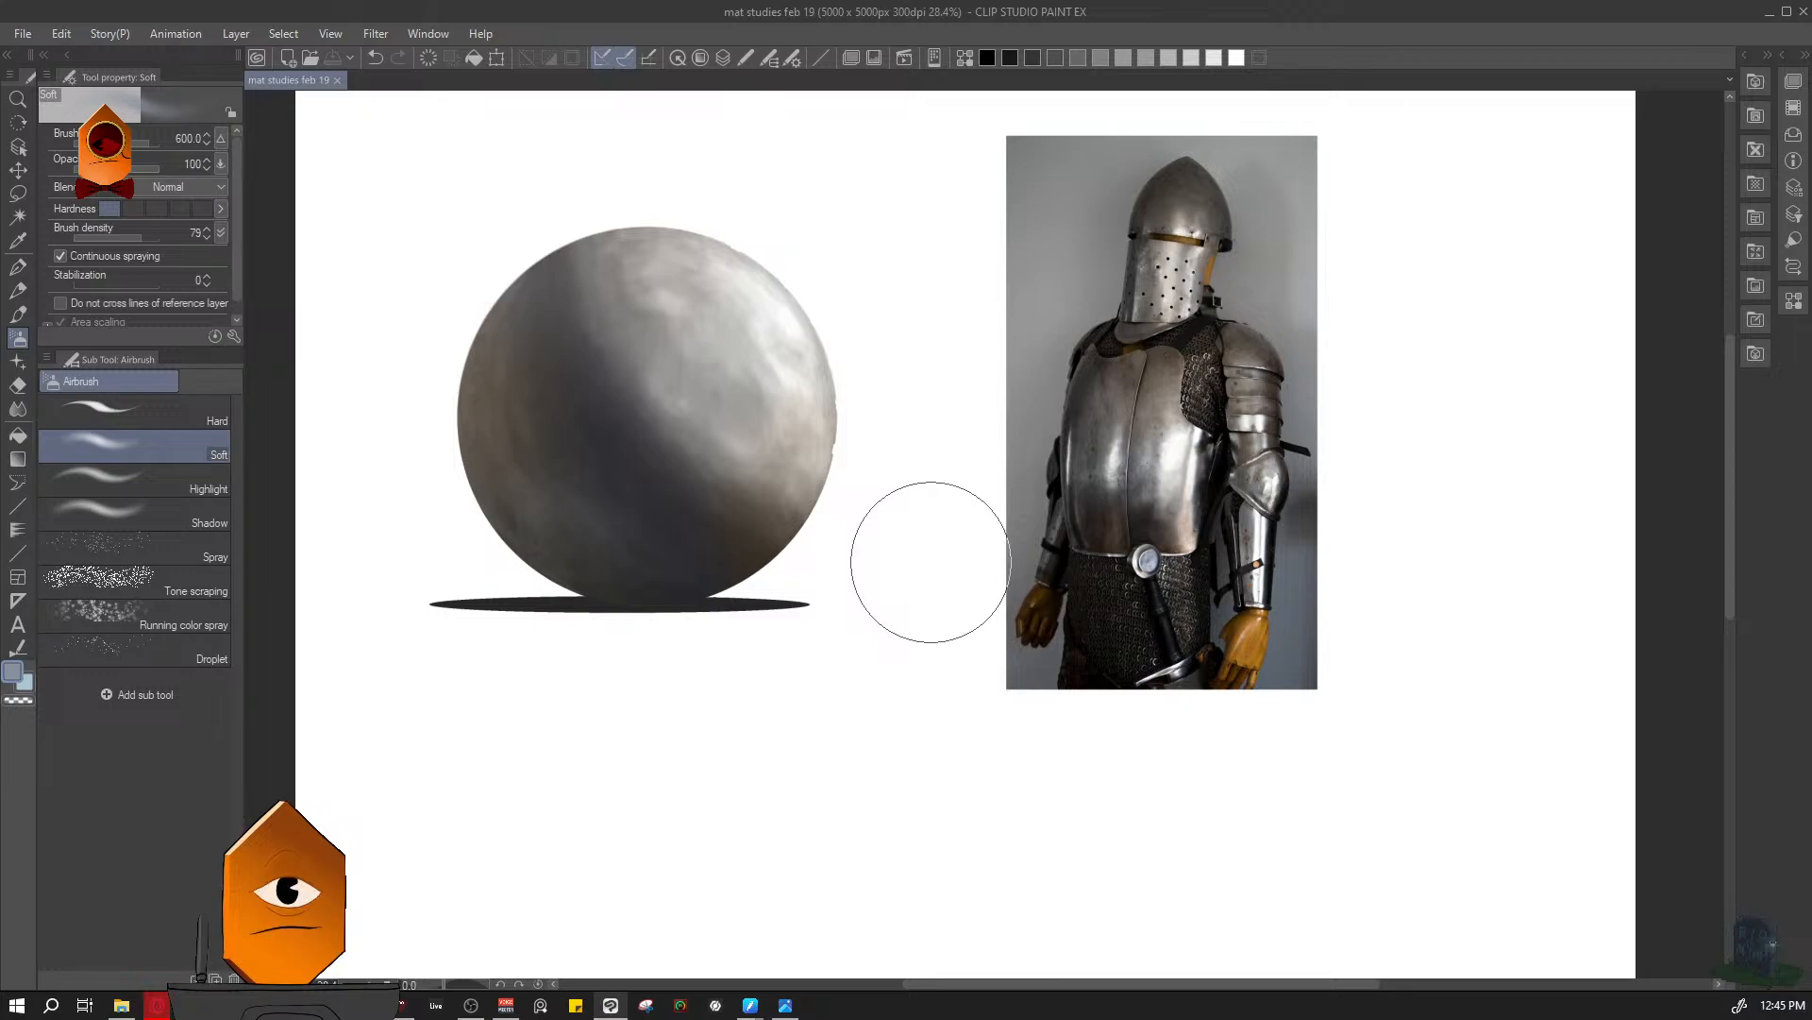
# - Show the ventilation holes' layer again and save the file
pyautogui.press('F7')
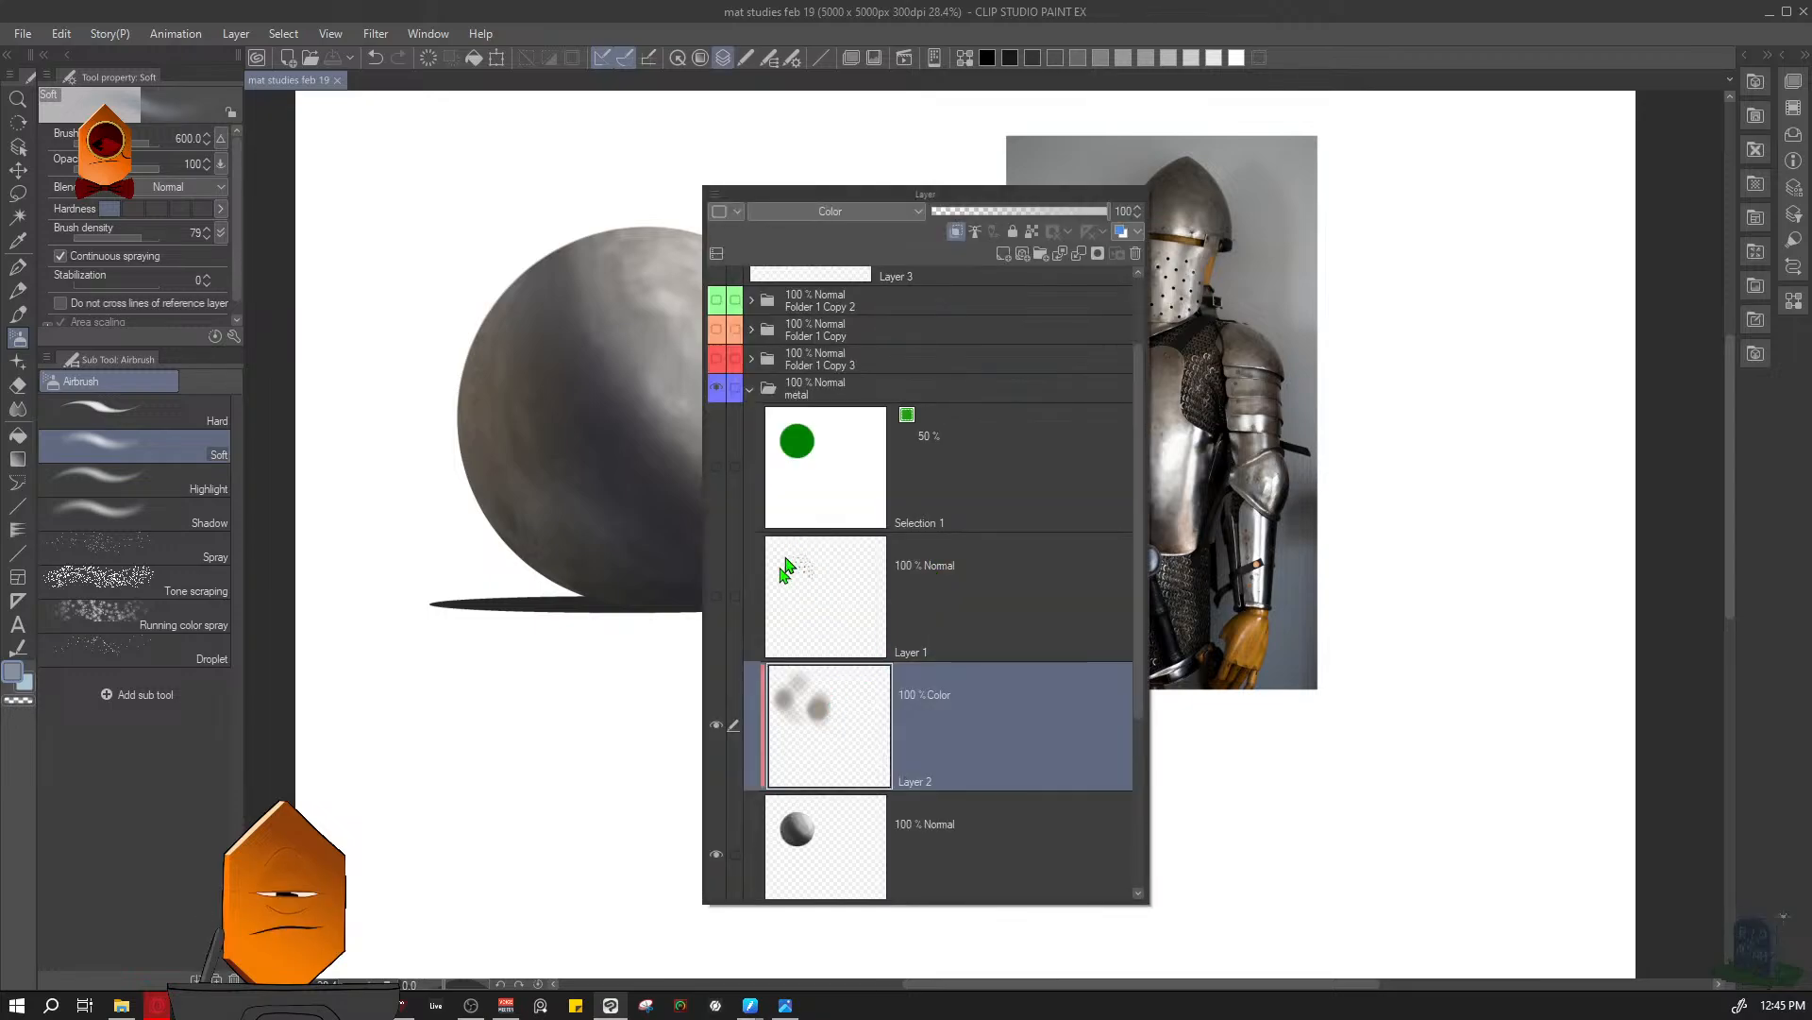
pyautogui.click(722, 598)
pyautogui.press('F7')
pyautogui.moveTo(1125, 534); pyautogui.dragTo(996, 659)
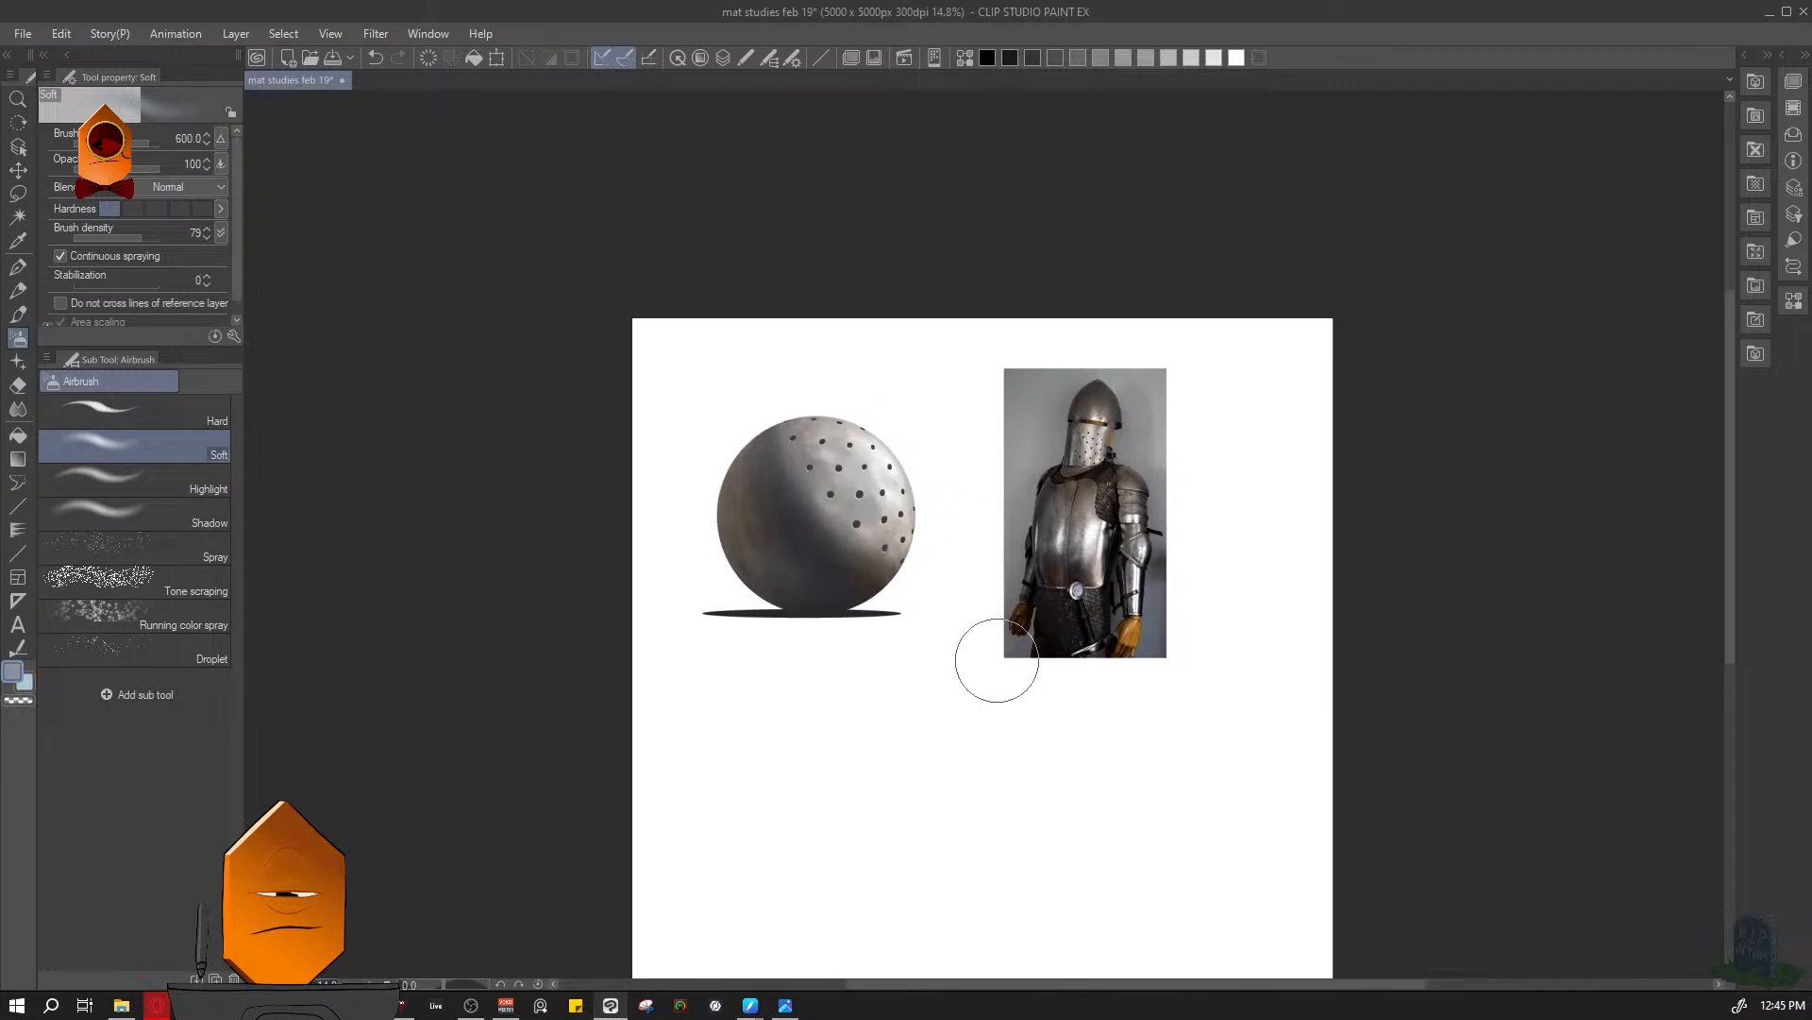
pyautogui.click(967, 589)
pyautogui.click(979, 558)
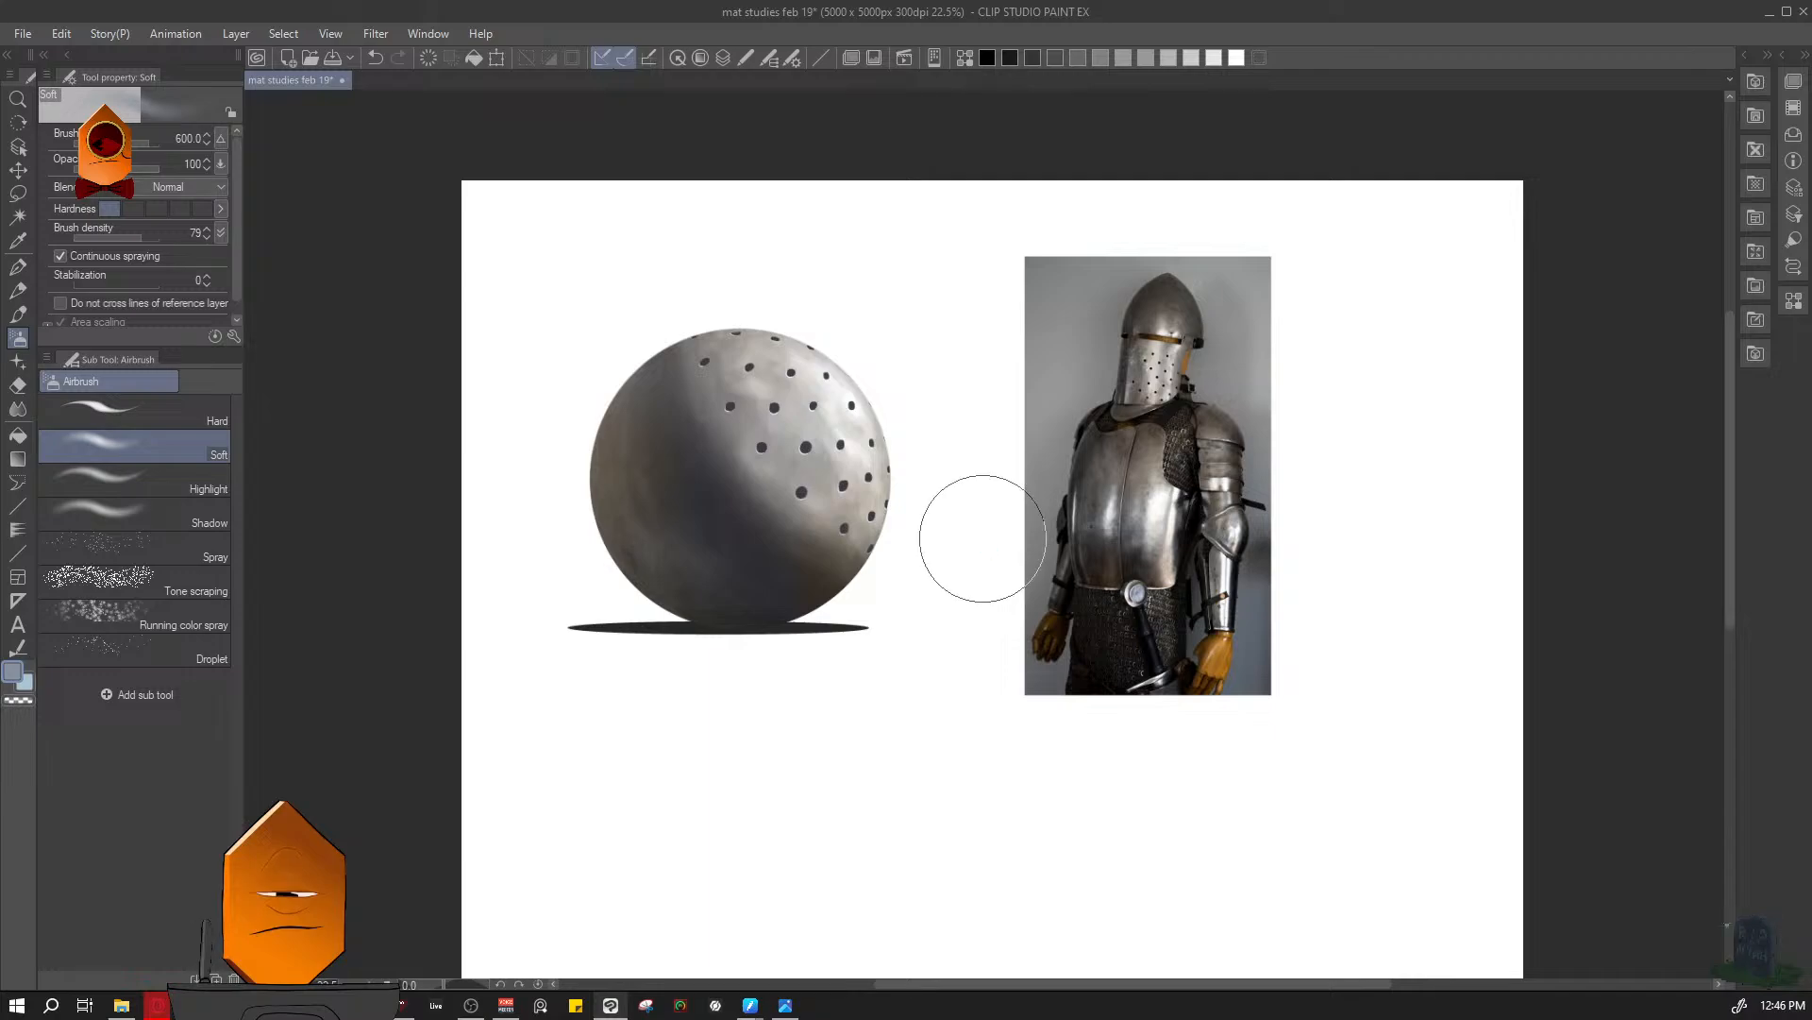
pyautogui.hotkey('ctrl', 's')
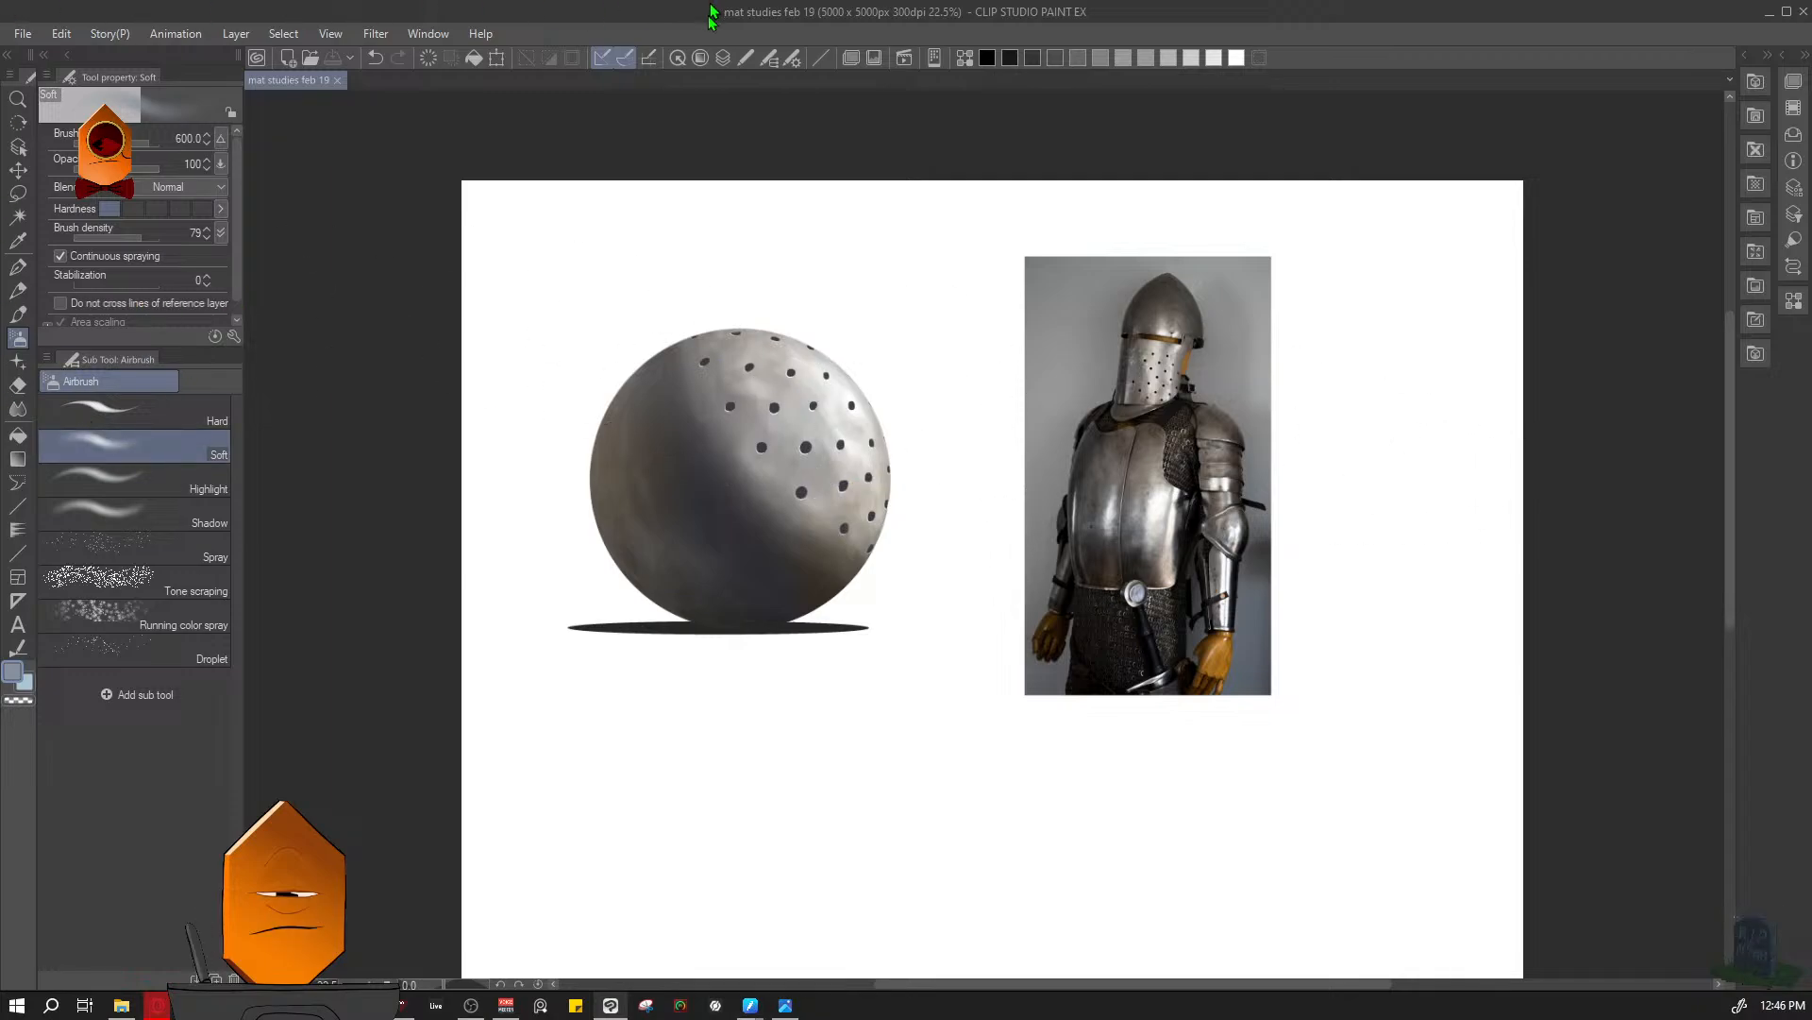
# - Add a new layer above the ventilation holes' layer in the metal folder
pyautogui.click(723, 57)
pyautogui.click(798, 623)
pyautogui.click(806, 723)
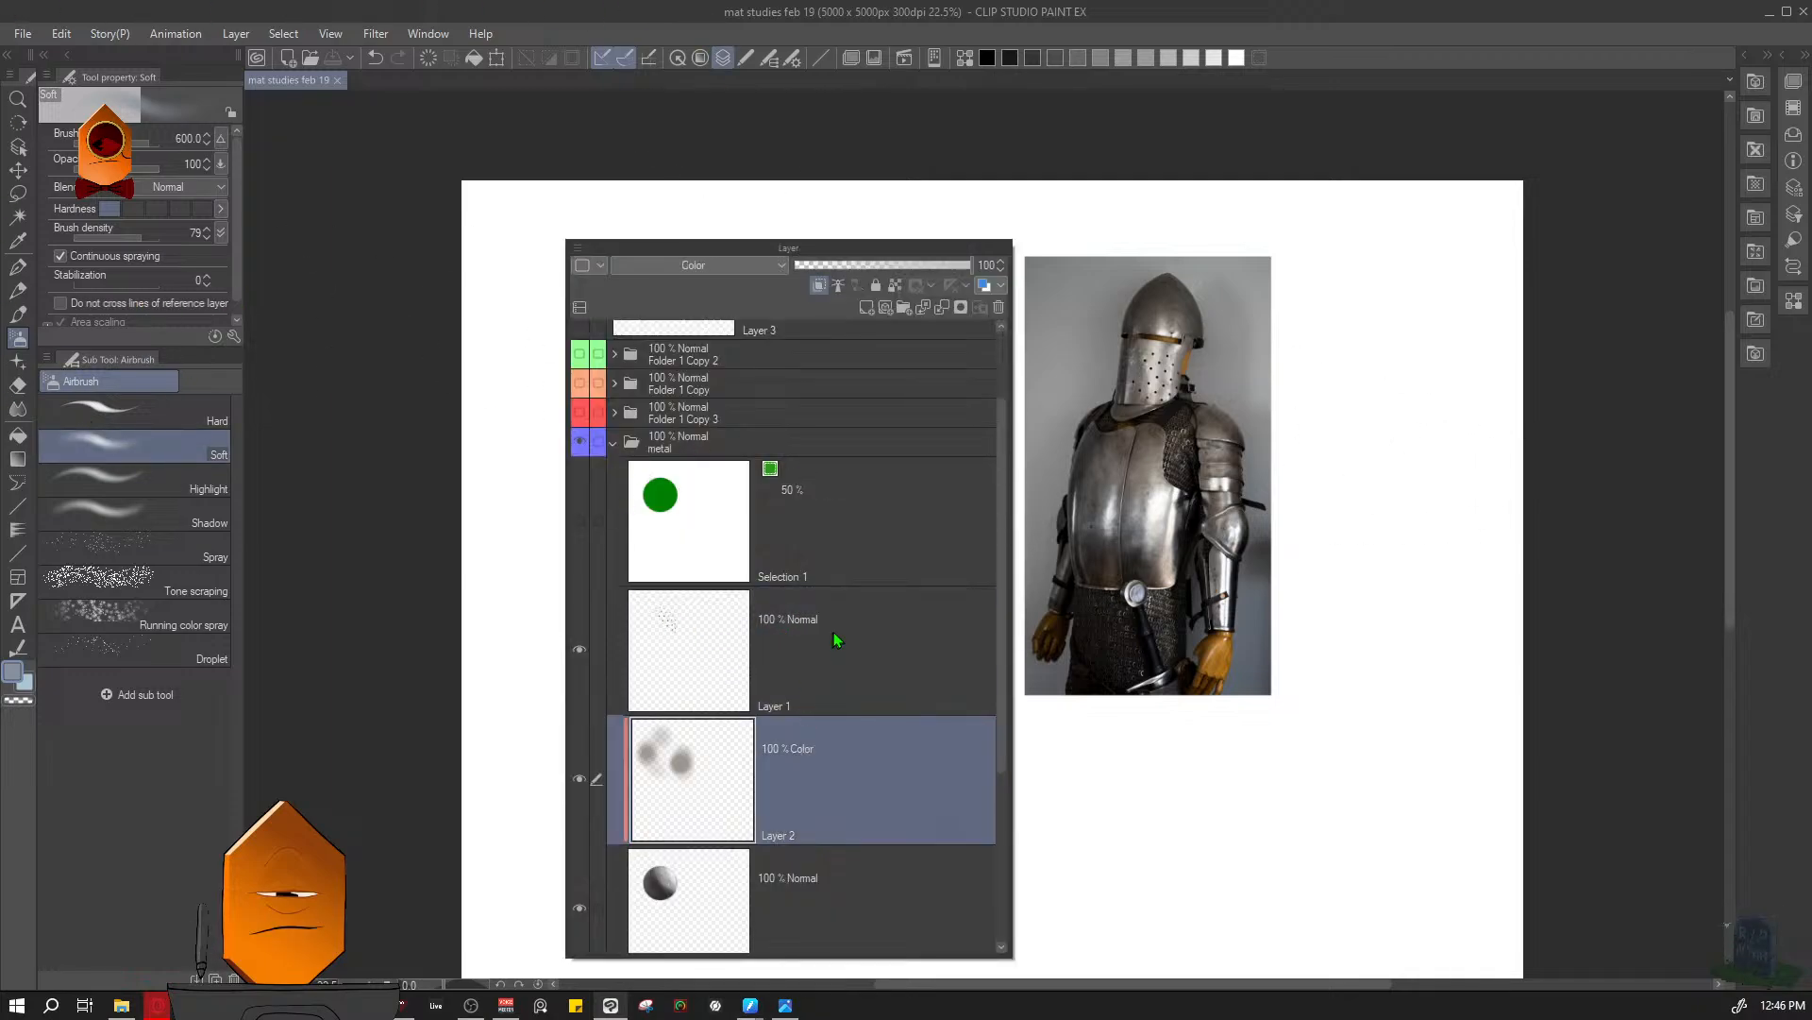
pyautogui.click(822, 678)
pyautogui.click(867, 307)
pyautogui.press('Escape')
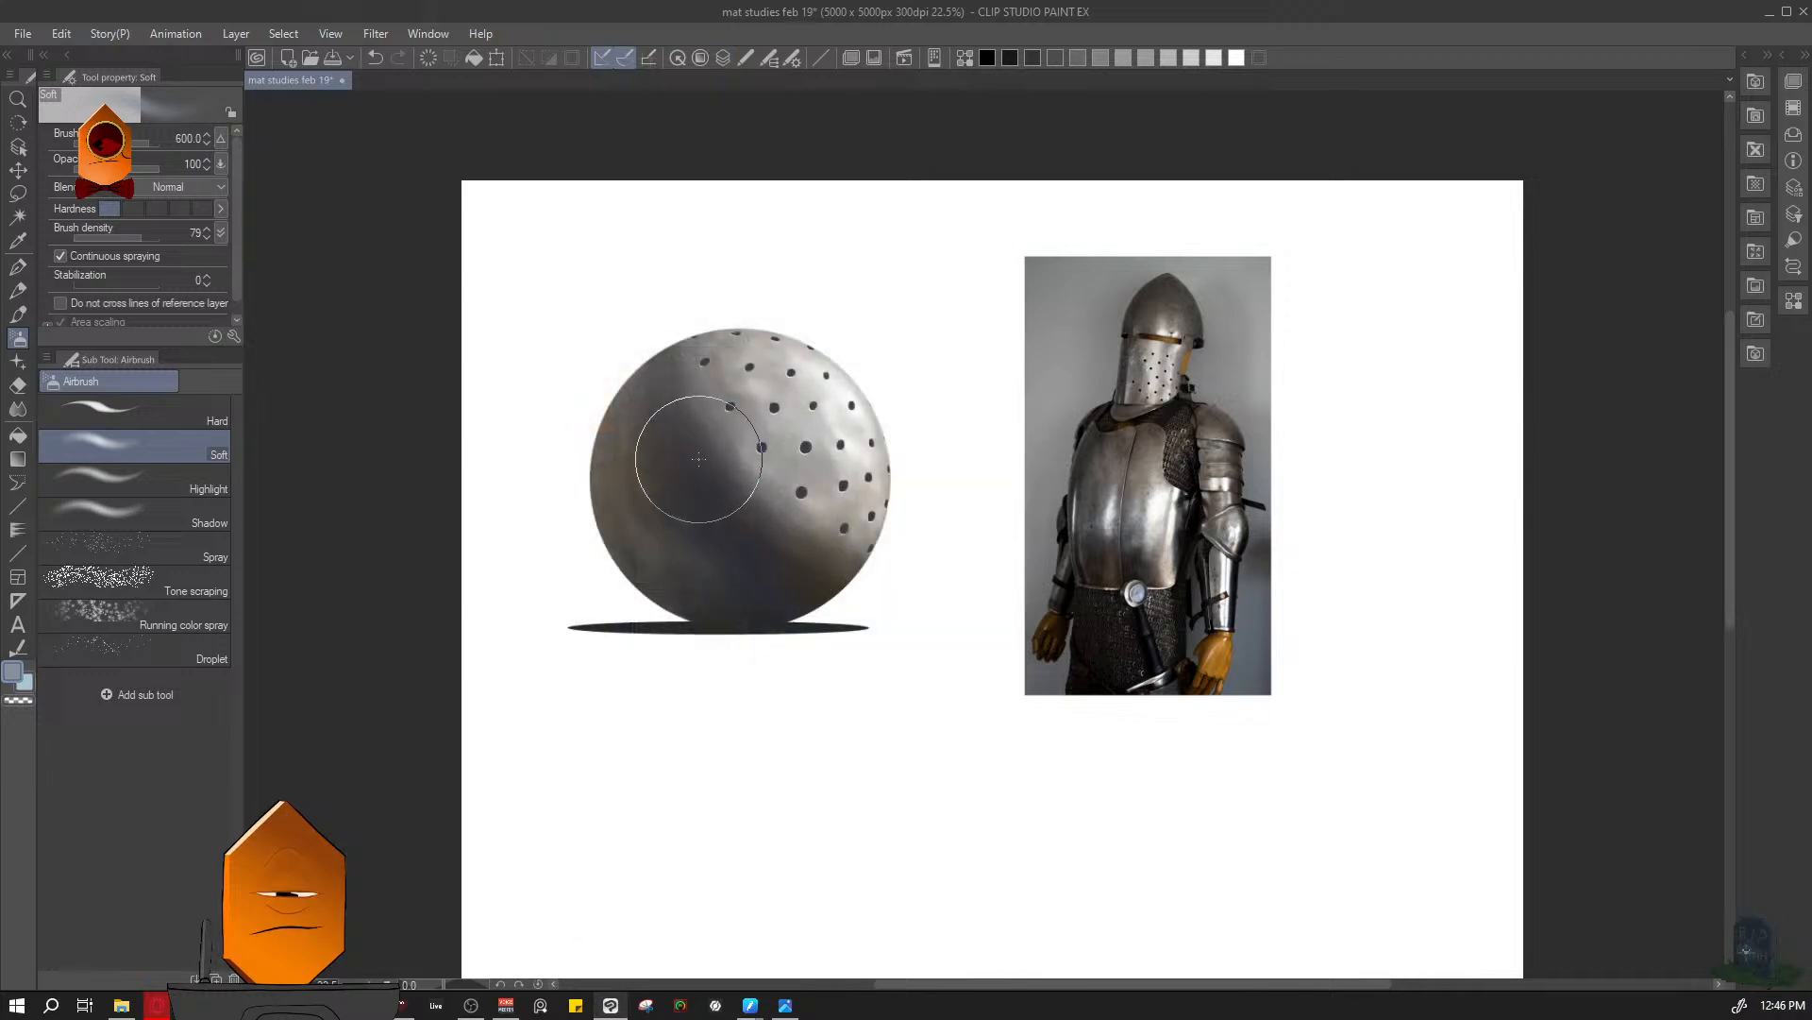
# - Draw a filled blue rectangle across the lower part of the sphere with the Rectangle tool
pyautogui.press('m')
pyautogui.press('p')
pyautogui.press('u')
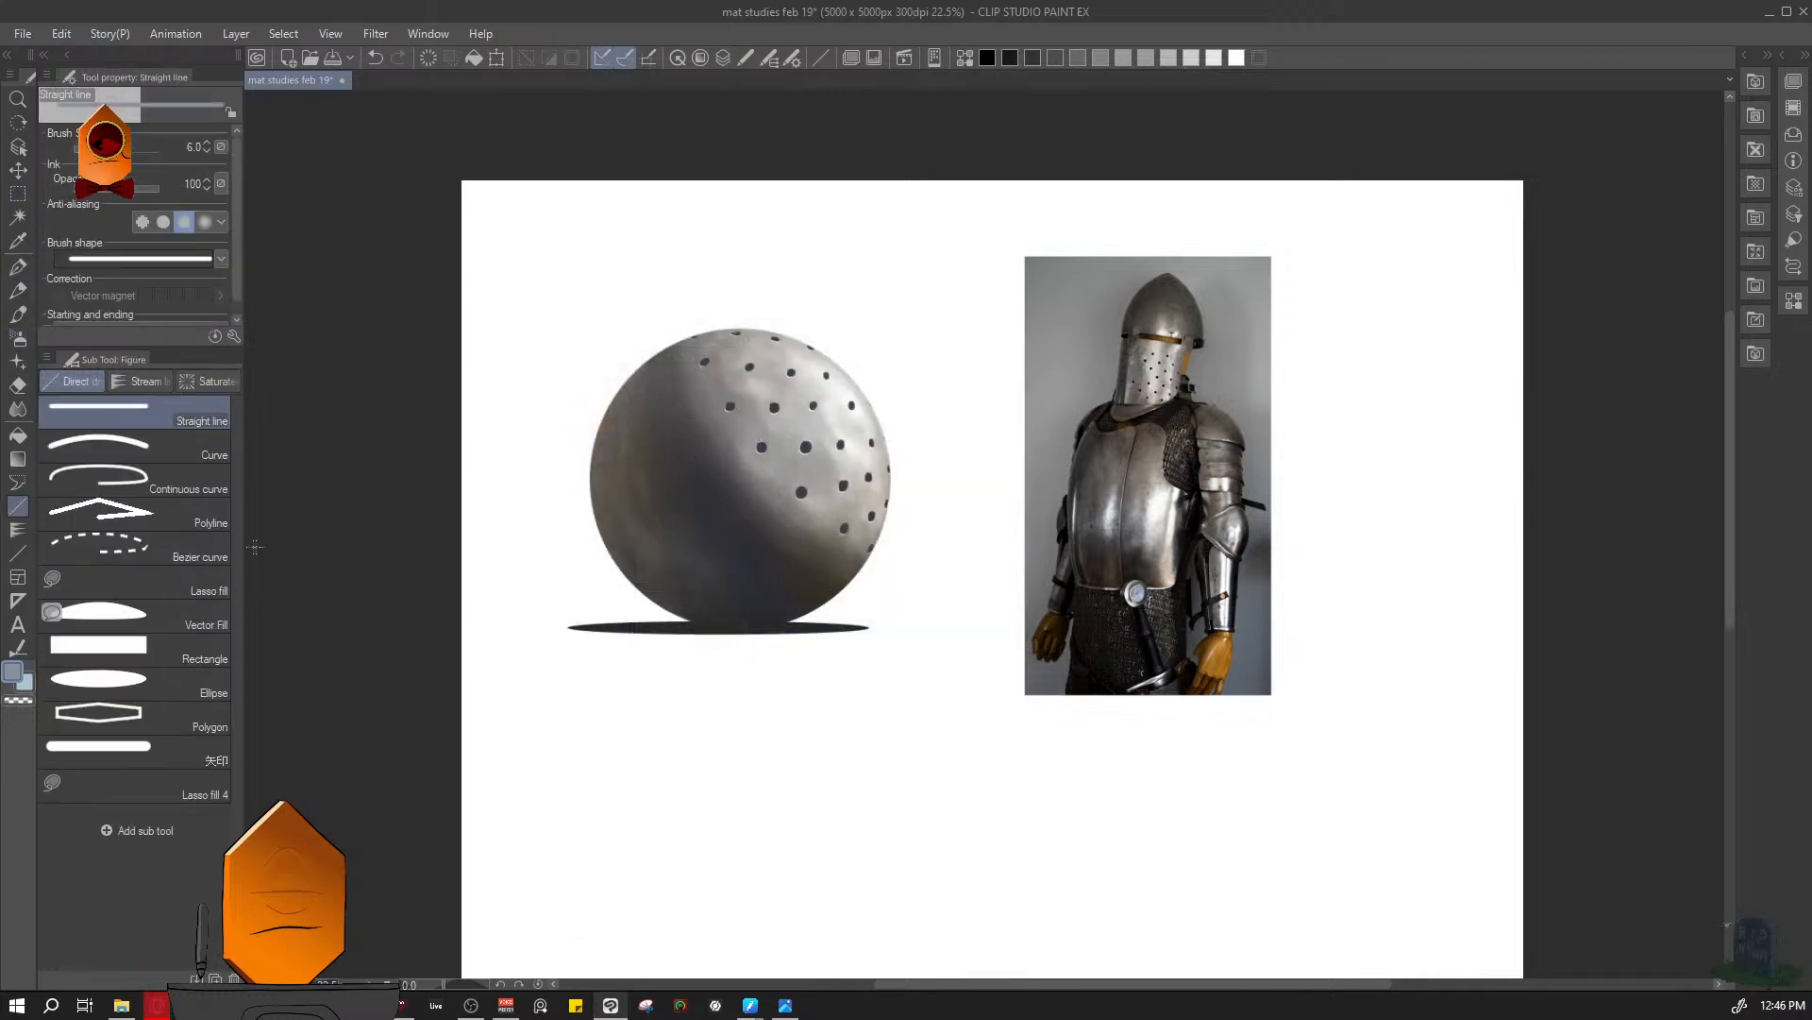
pyautogui.click(133, 644)
pyautogui.press('c')
pyautogui.moveTo(551, 397); pyautogui.dragTo(1017, 658)
# - Add a layer mask to the blue rectangle's layer
pyautogui.press('F7')
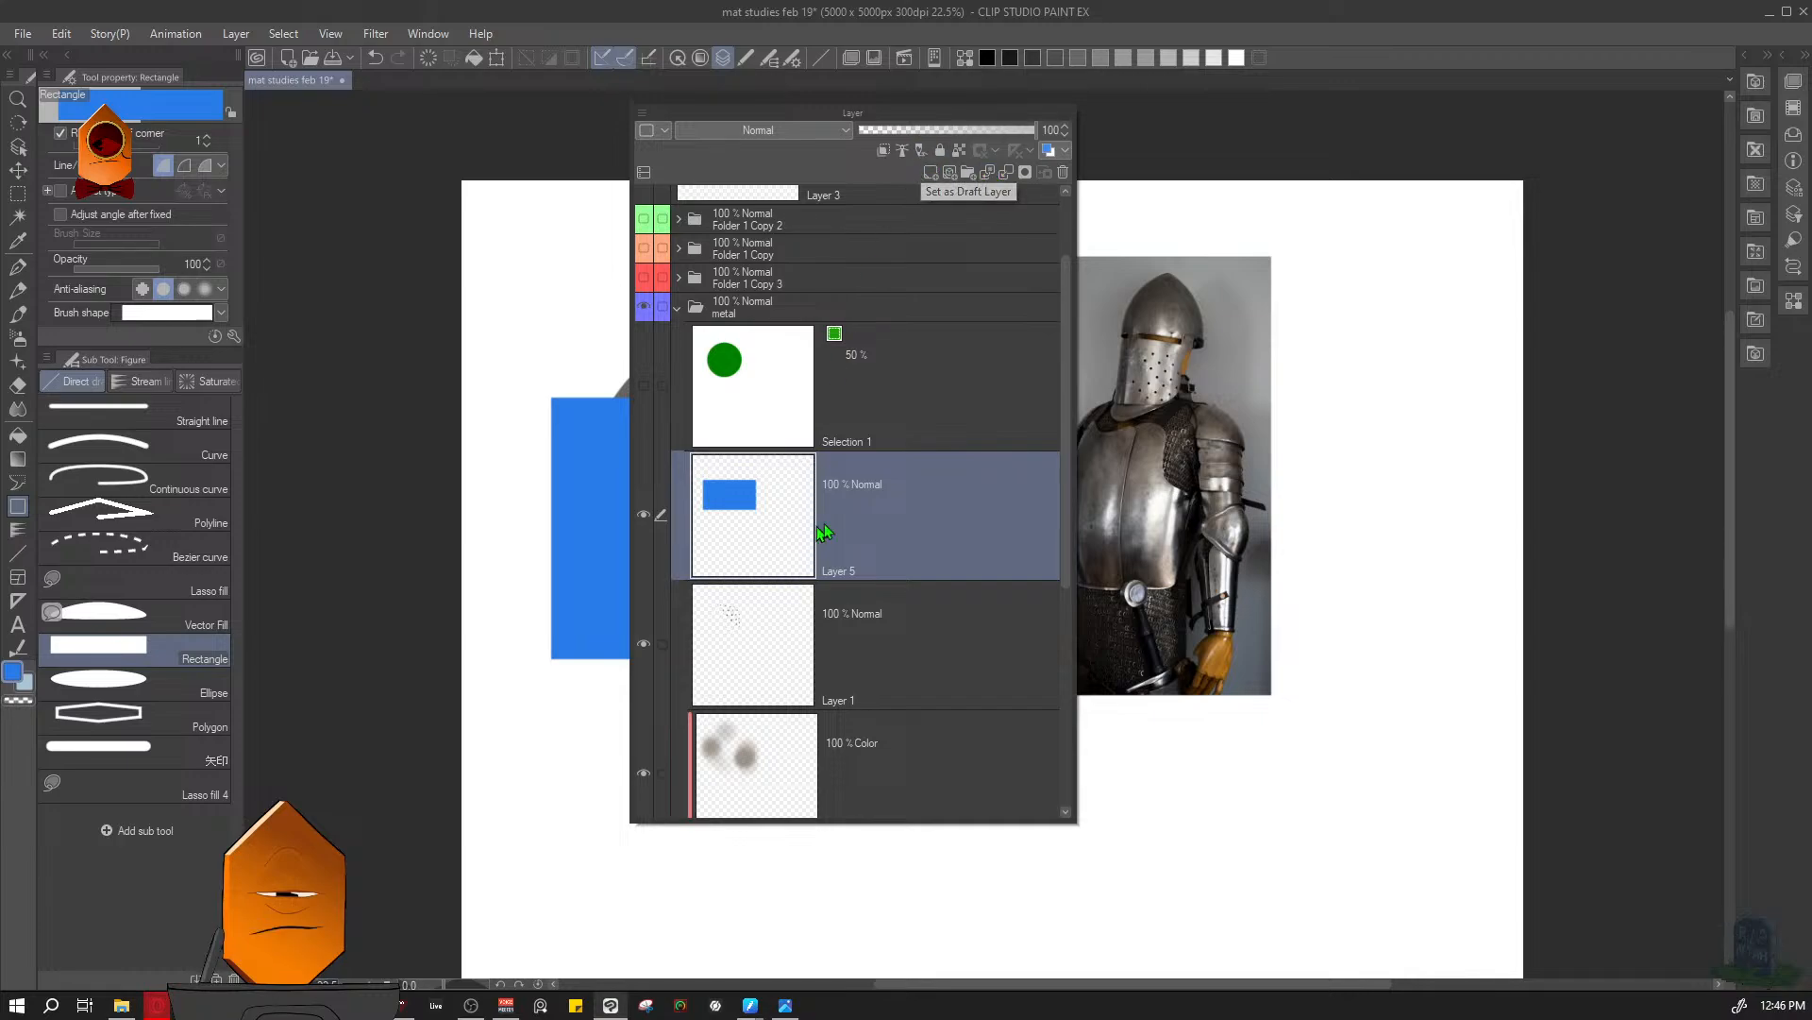
pyautogui.click(1025, 173)
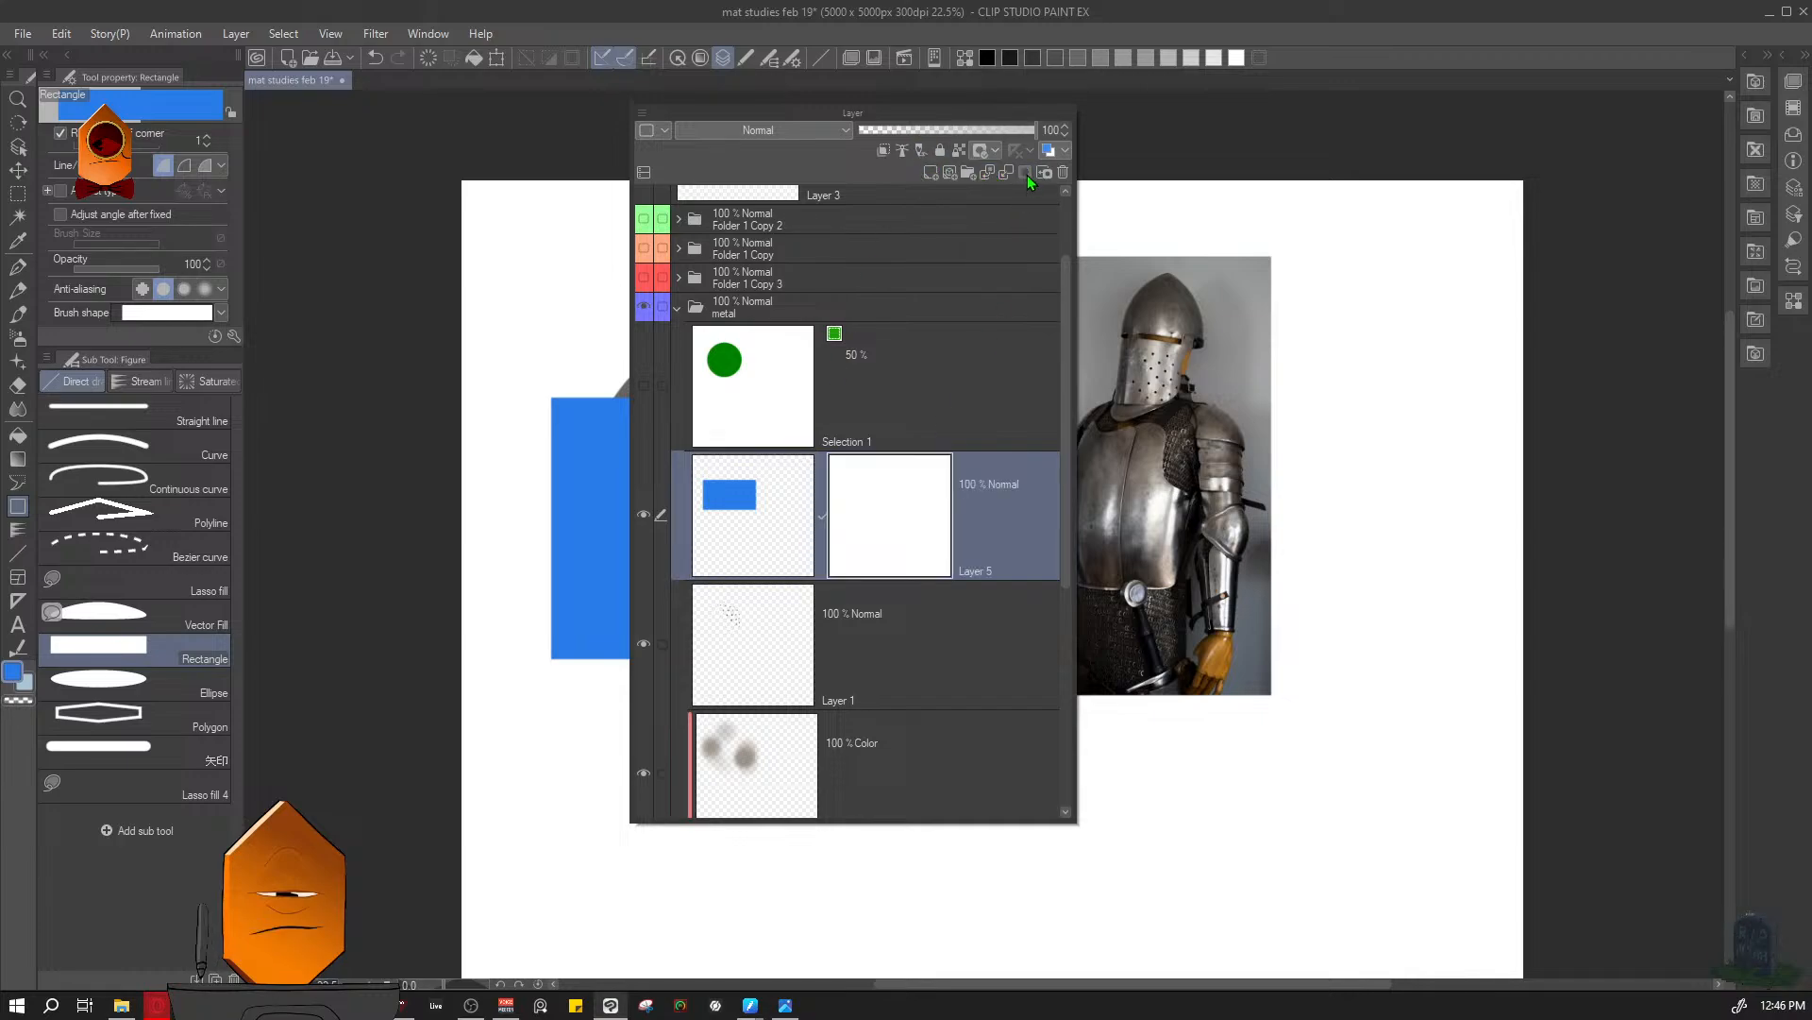
pyautogui.press('F7')
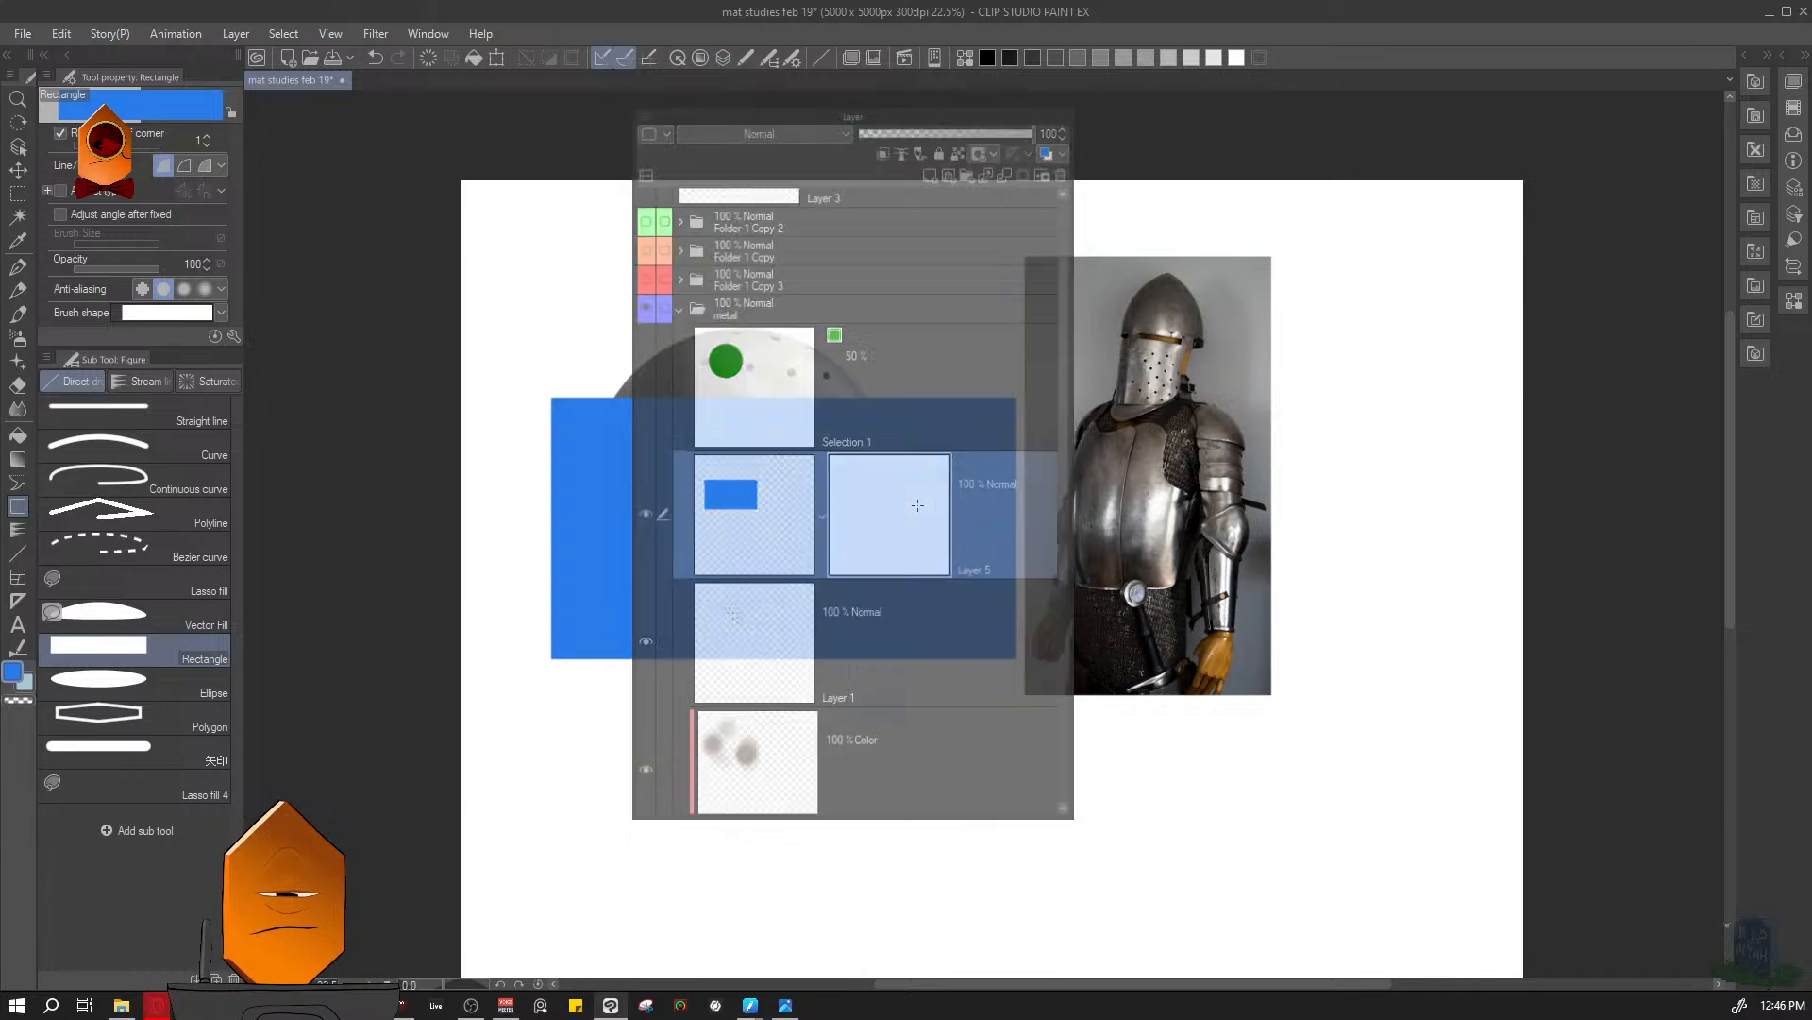
pyautogui.press('F7')
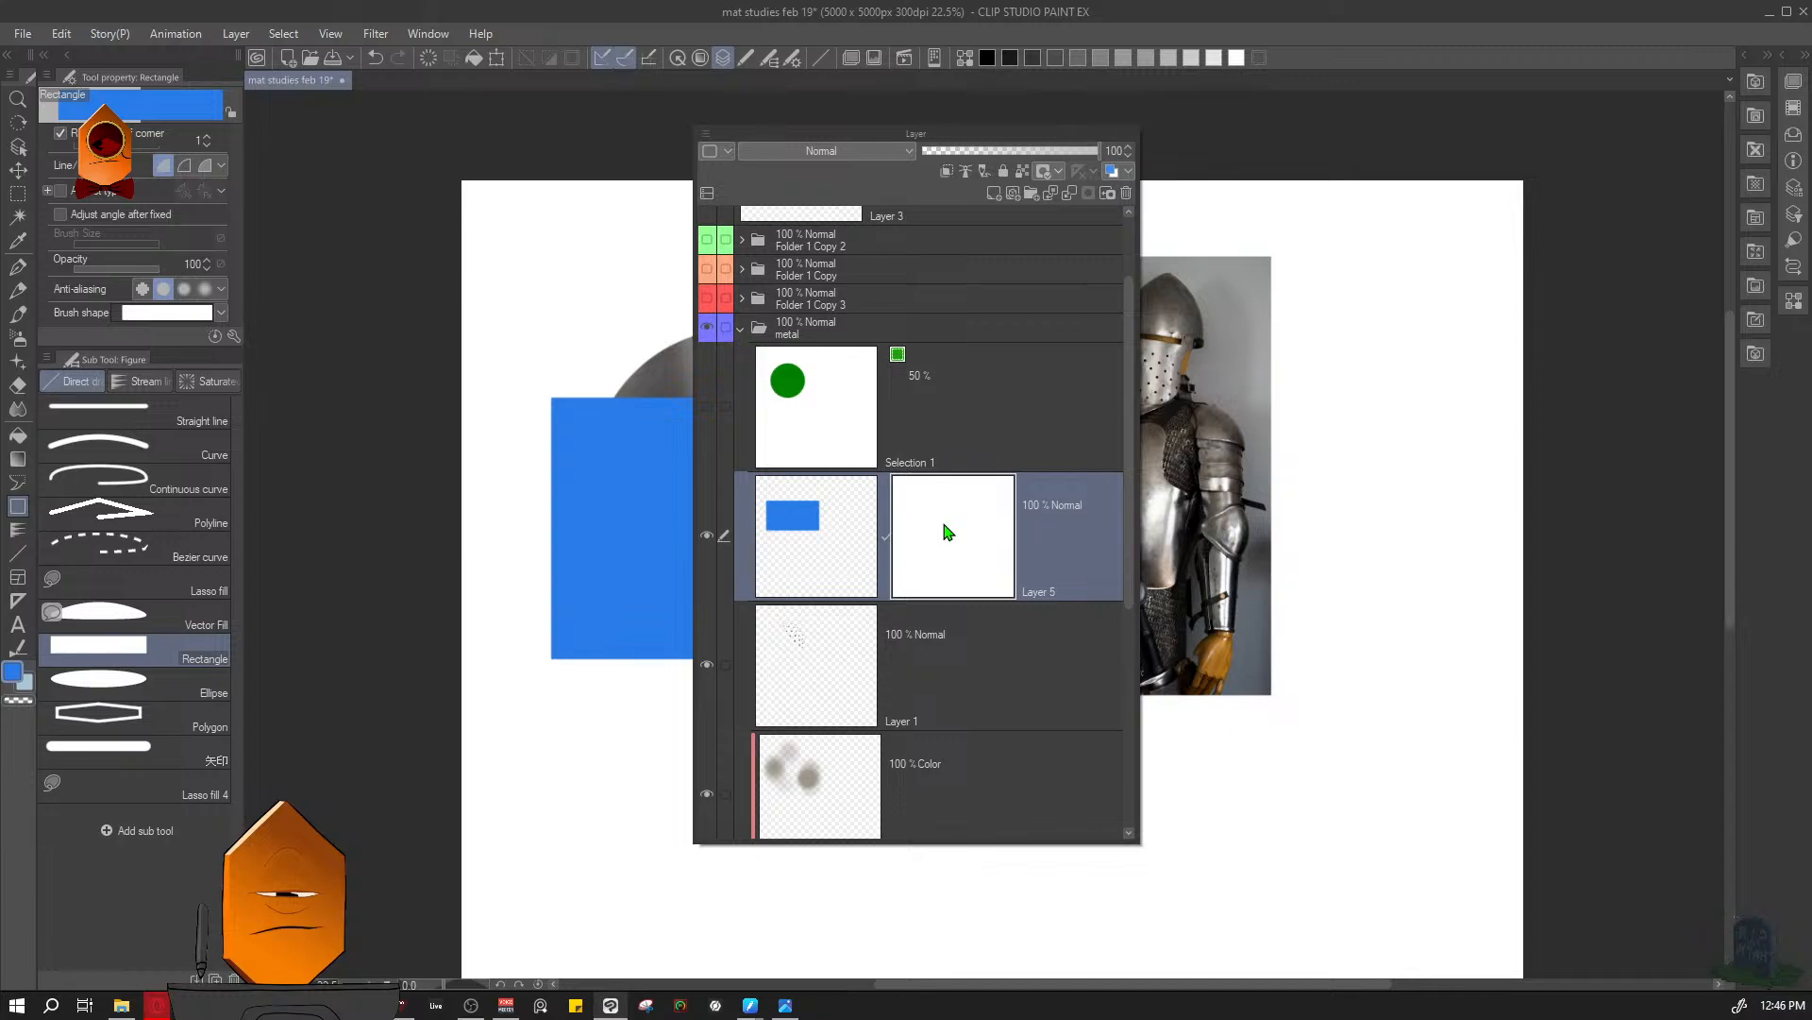
pyautogui.press('l')
pyautogui.press('l')
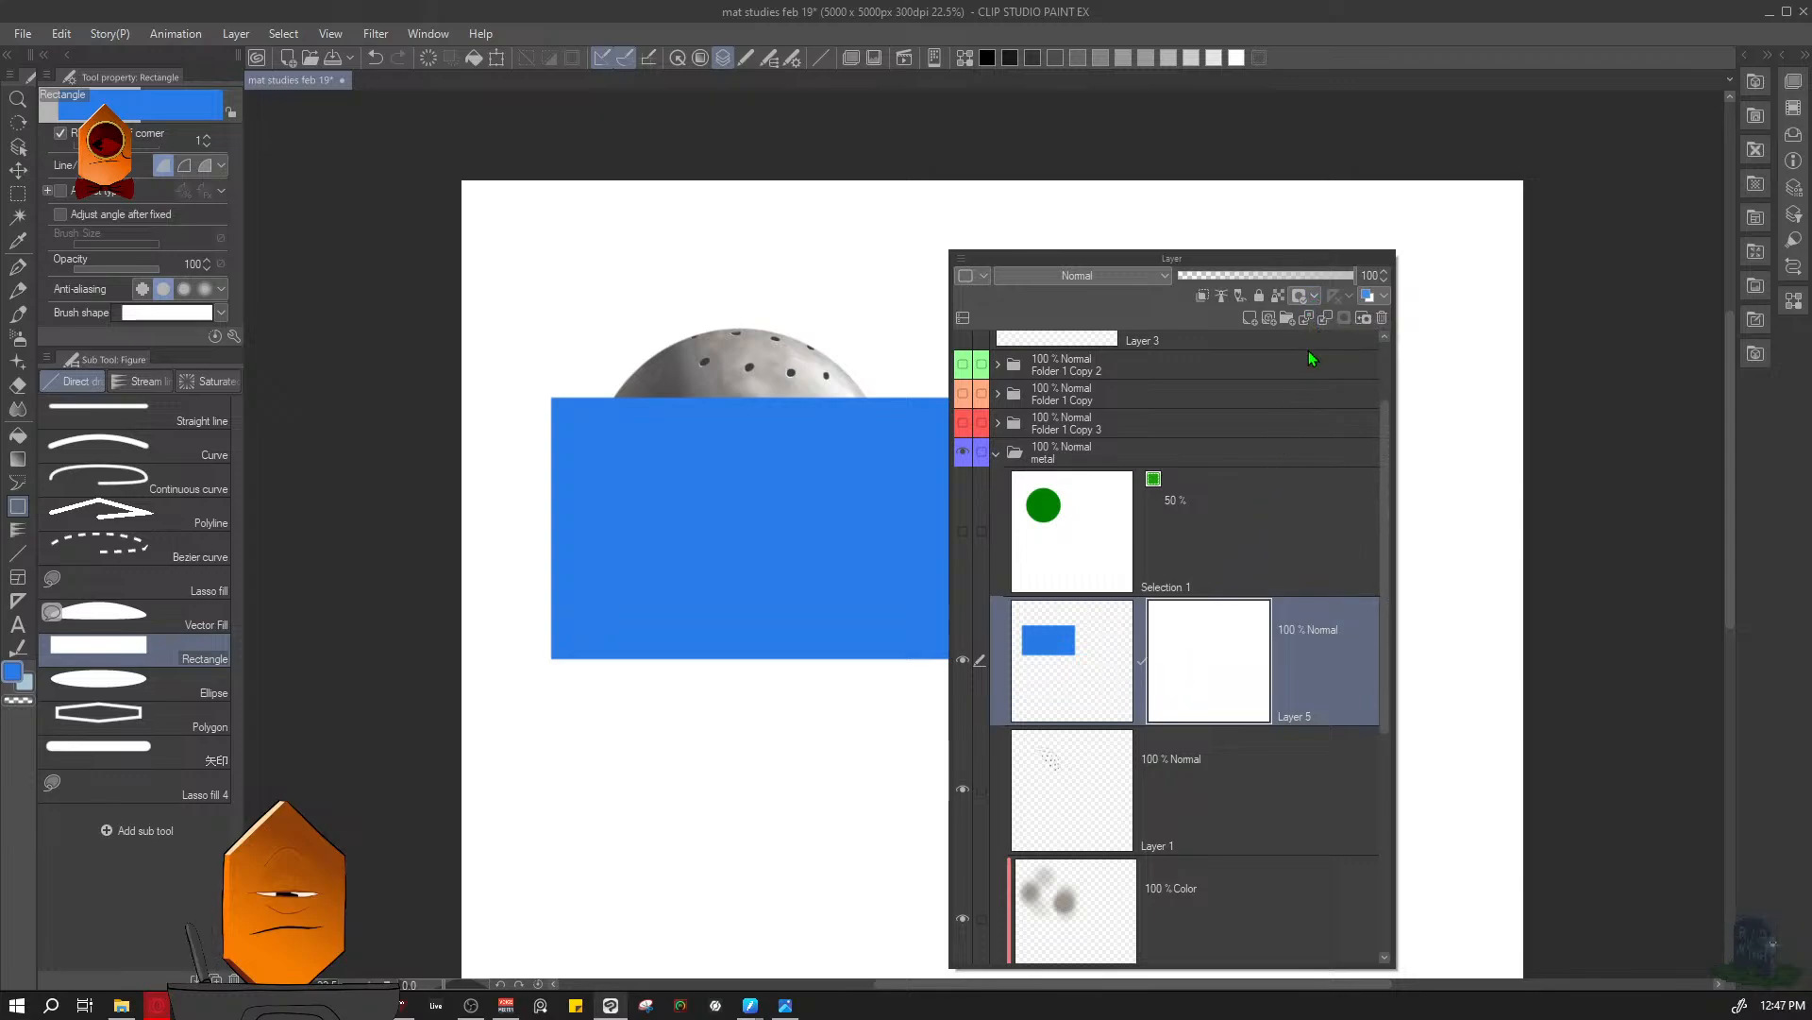
# - Render Perlin noise into the blue rectangle's layer mask
pyautogui.click(374, 34)
pyautogui.moveTo(434, 147)
pyautogui.click(528, 149)
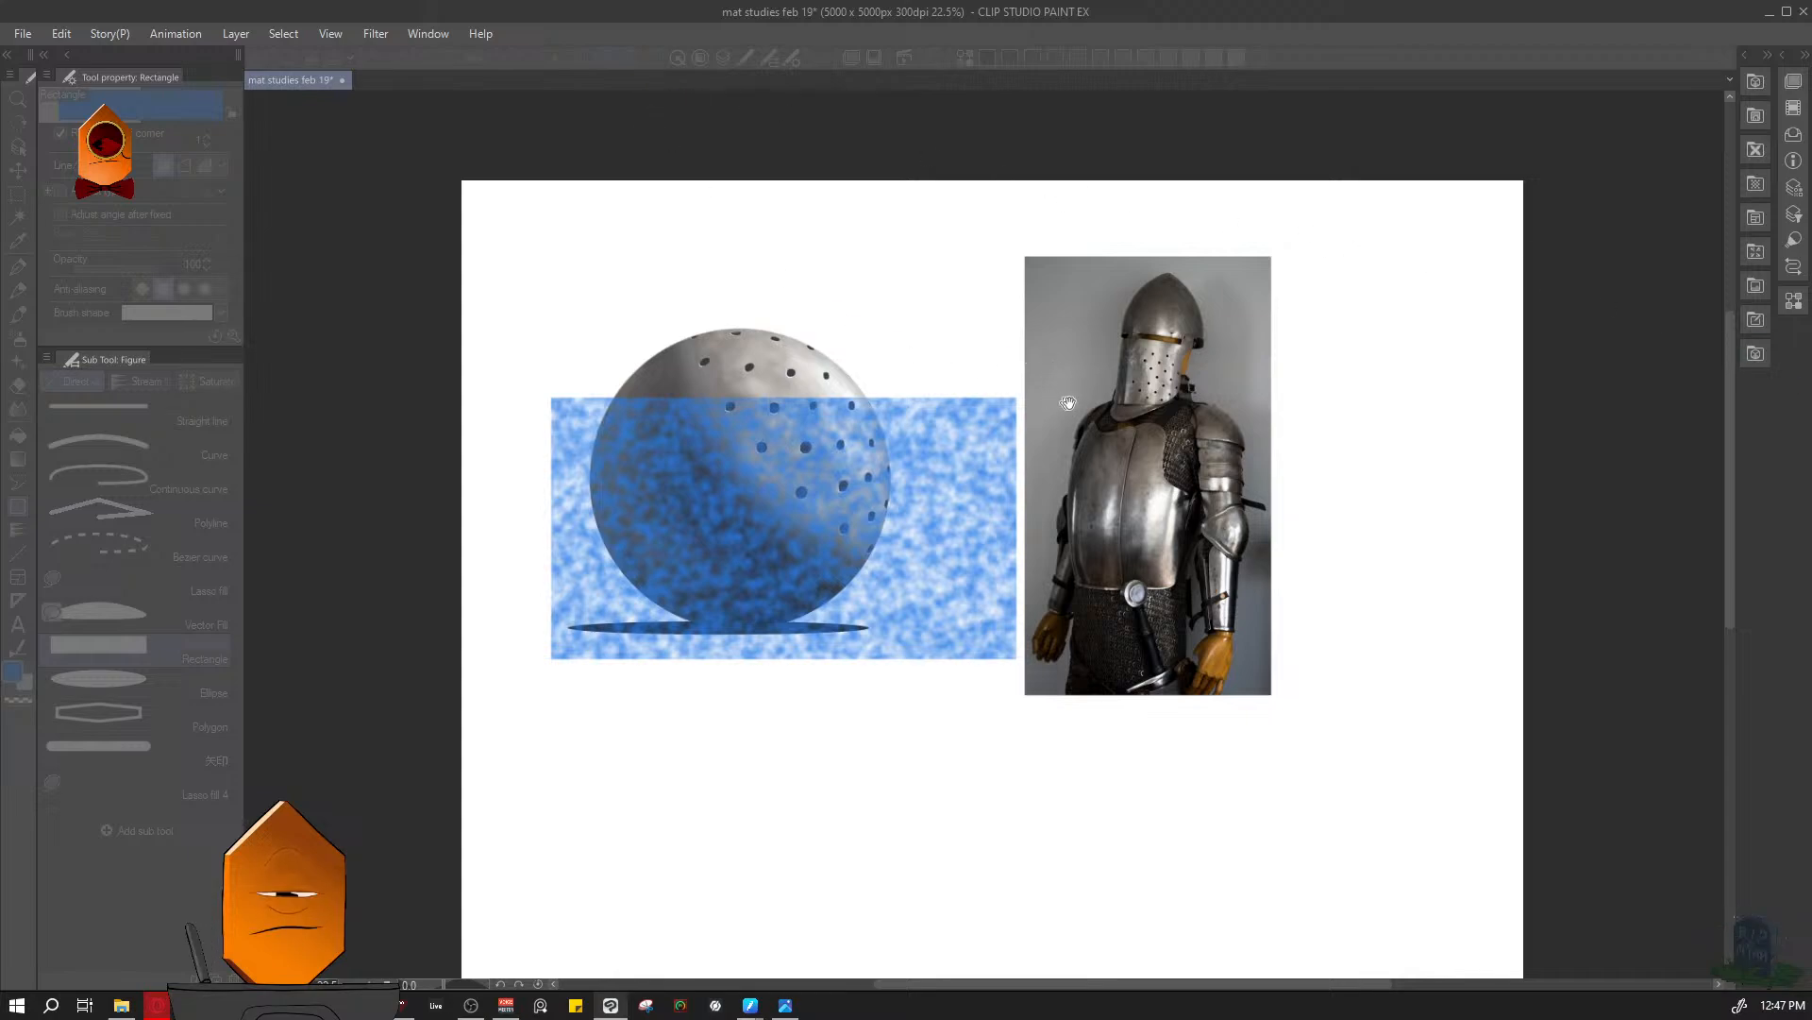
pyautogui.press('F7')
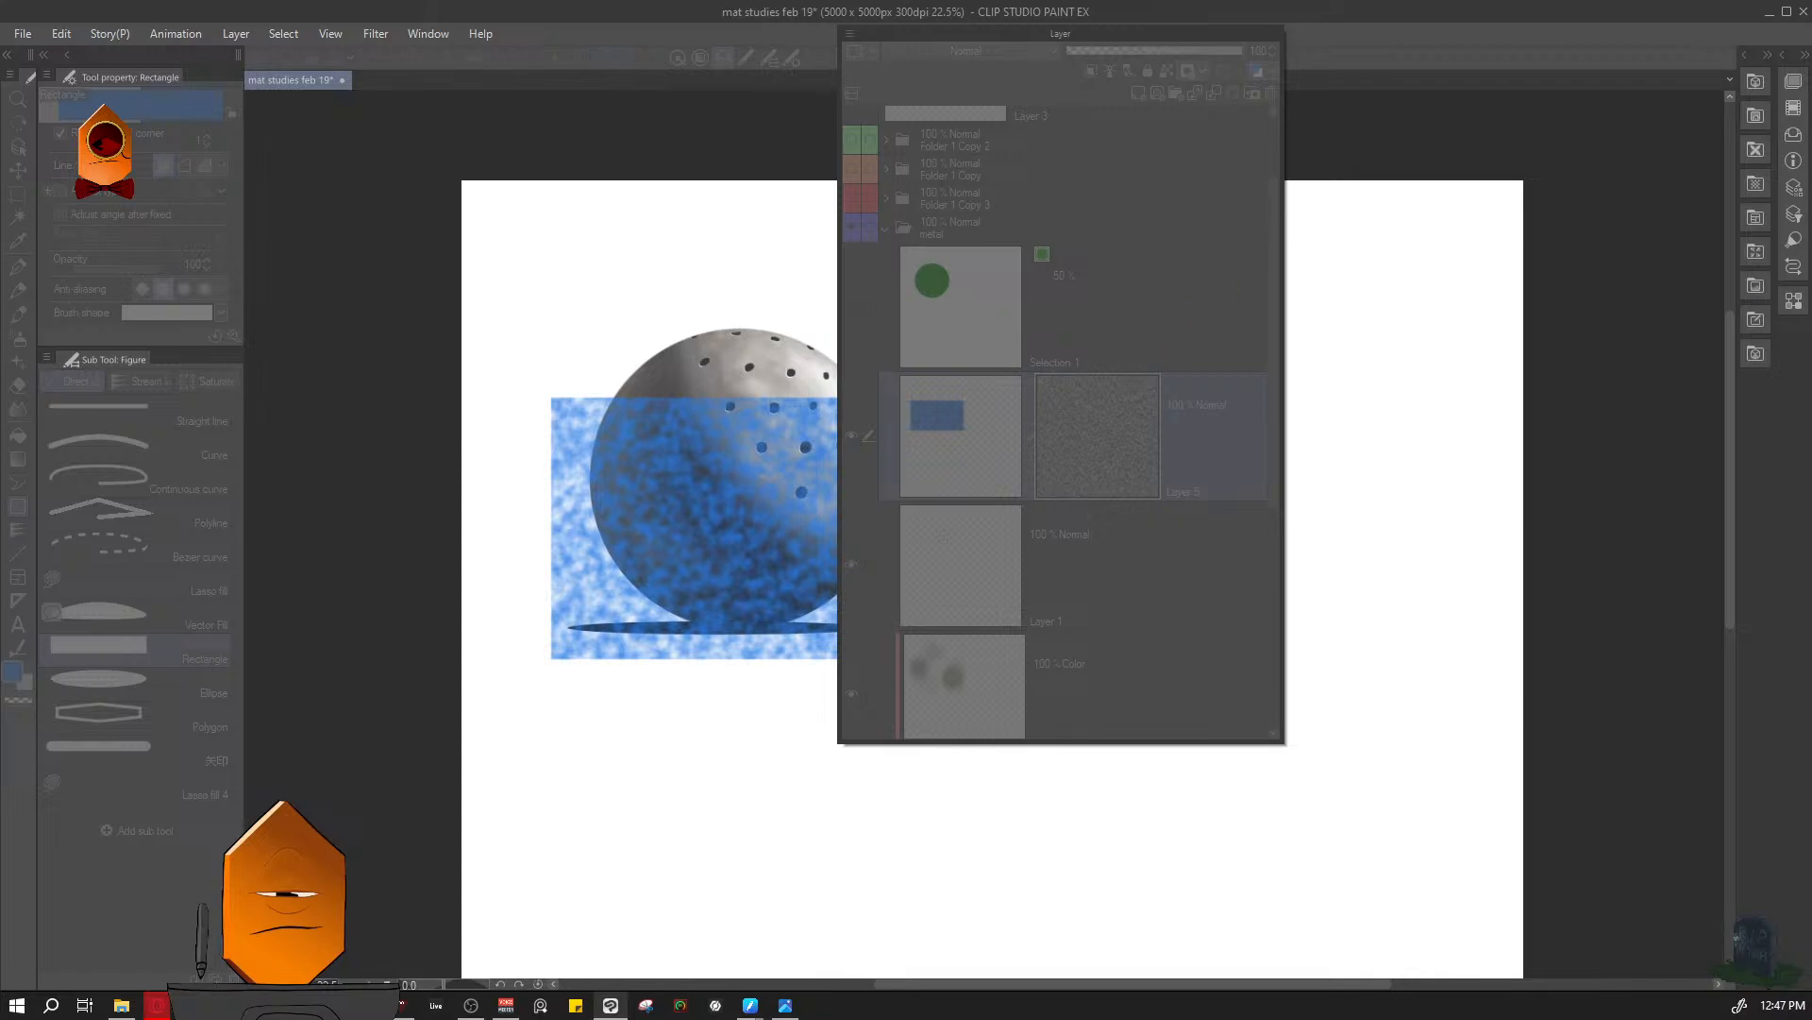
pyautogui.press('F7')
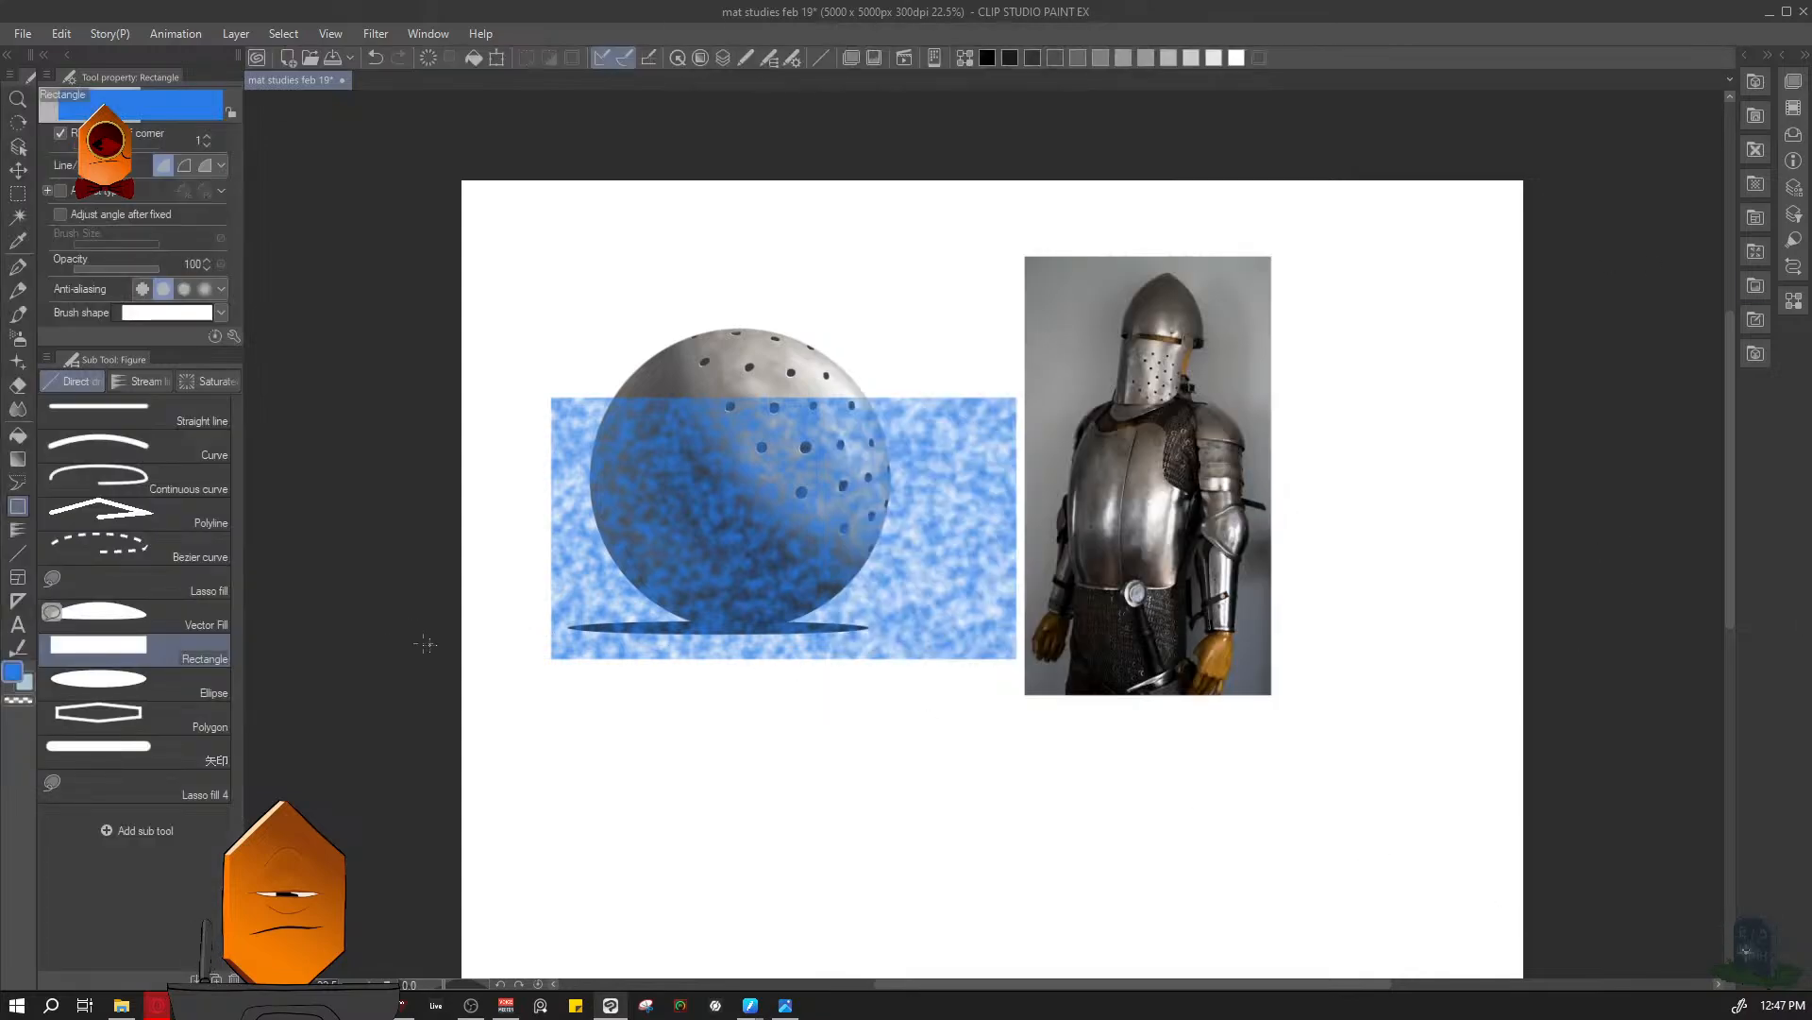
pyautogui.press('F7')
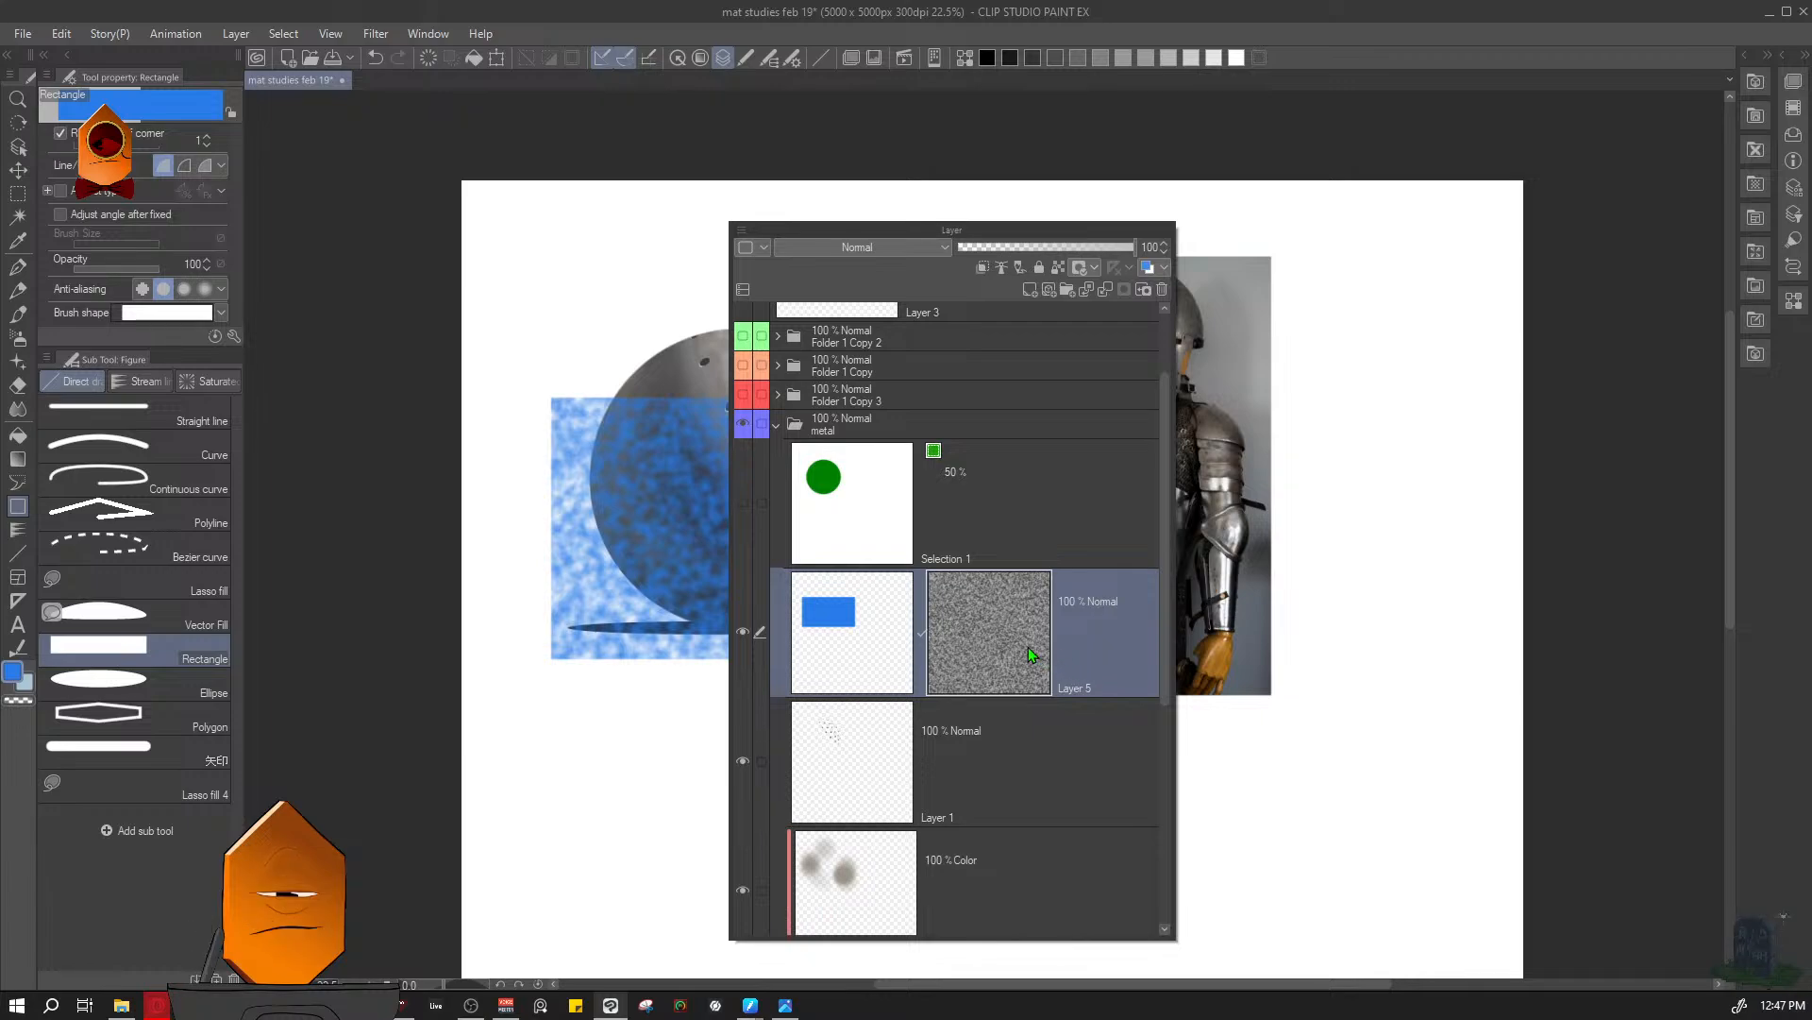
pyautogui.keyDown('ctrl'); pyautogui.click(888, 638); pyautogui.keyUp('ctrl')
pyautogui.press('F7')
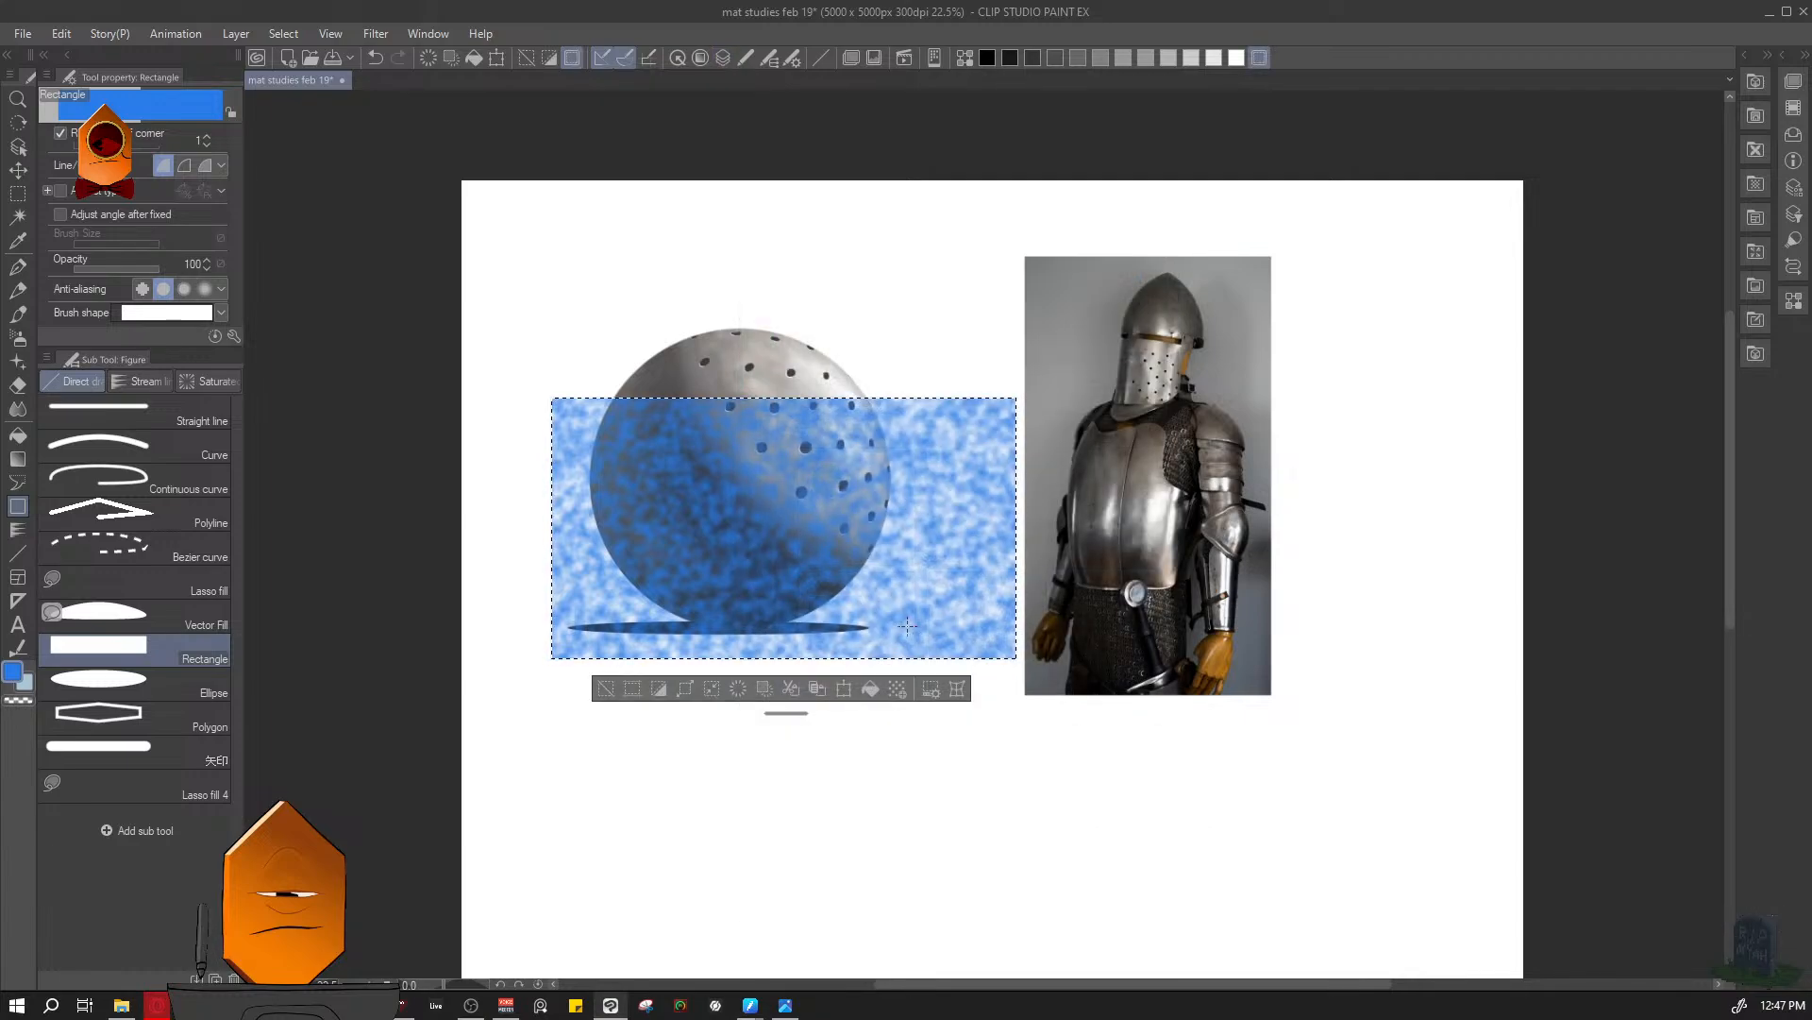
pyautogui.hotkey('ctrl', 'd')
# - Delete the masked blue rectangle's layer and collapse the metal folder
pyautogui.press('F7')
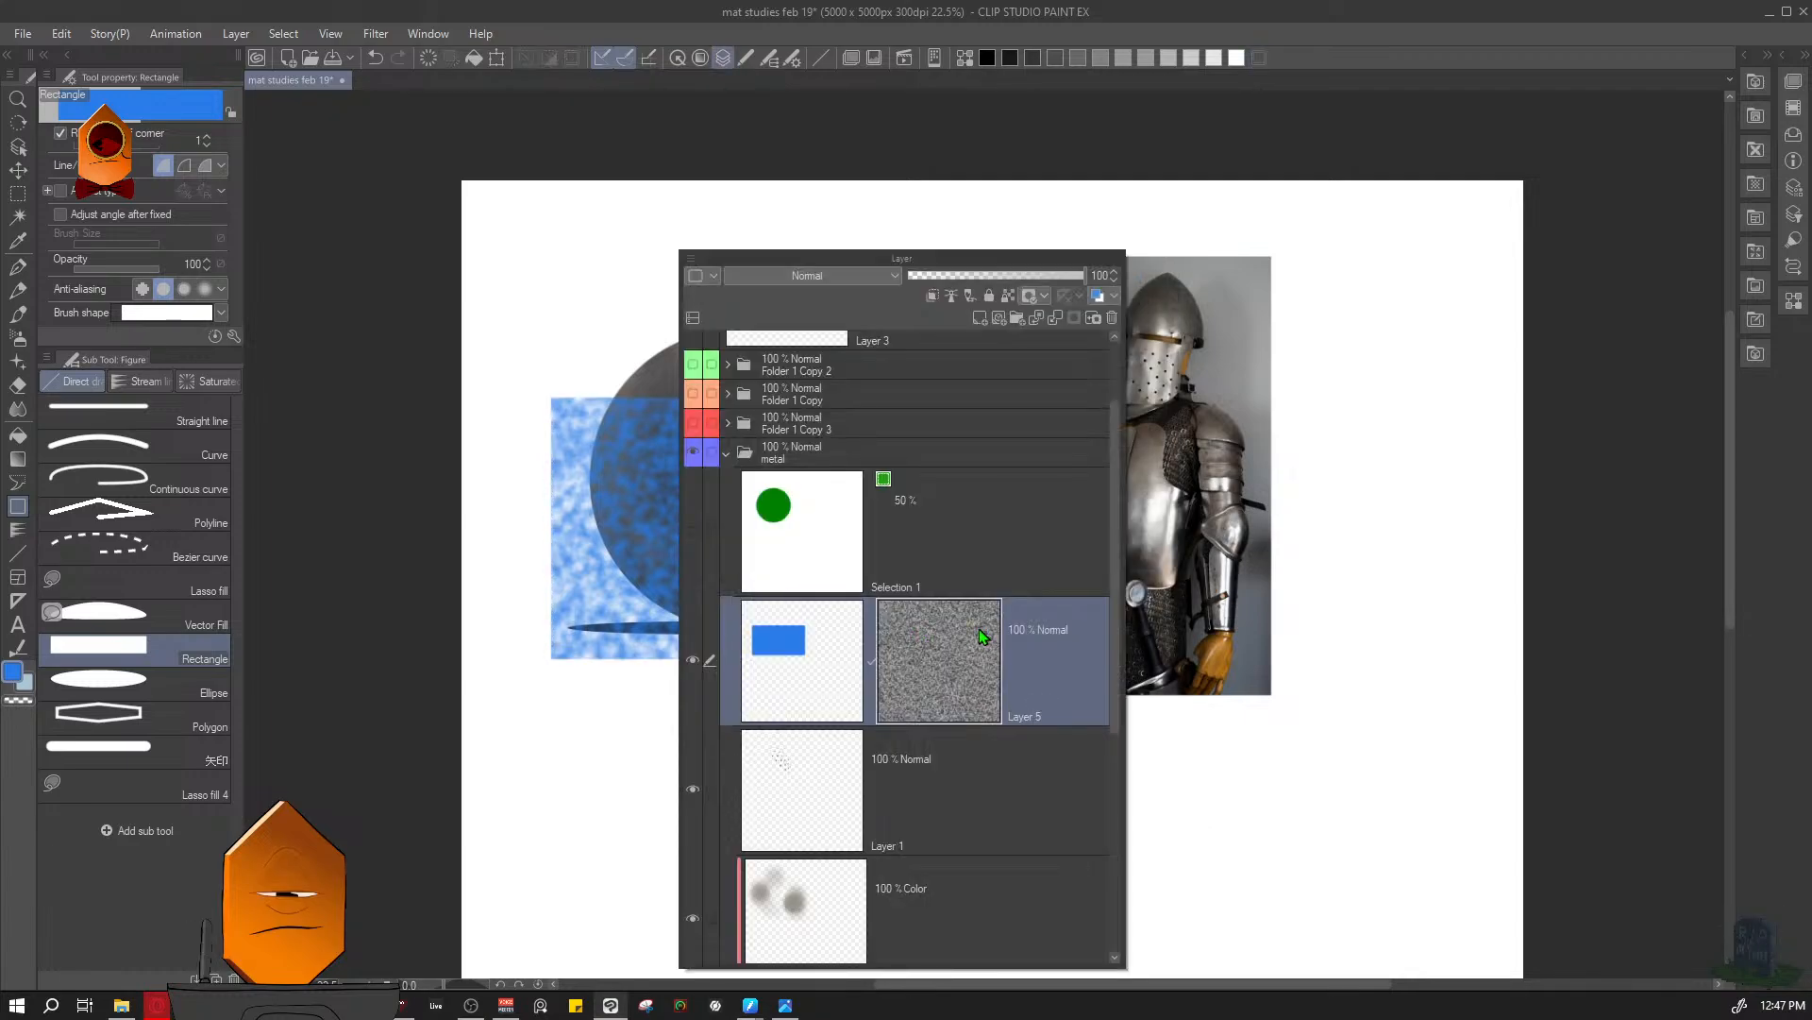
pyautogui.click(1111, 319)
pyautogui.click(991, 541)
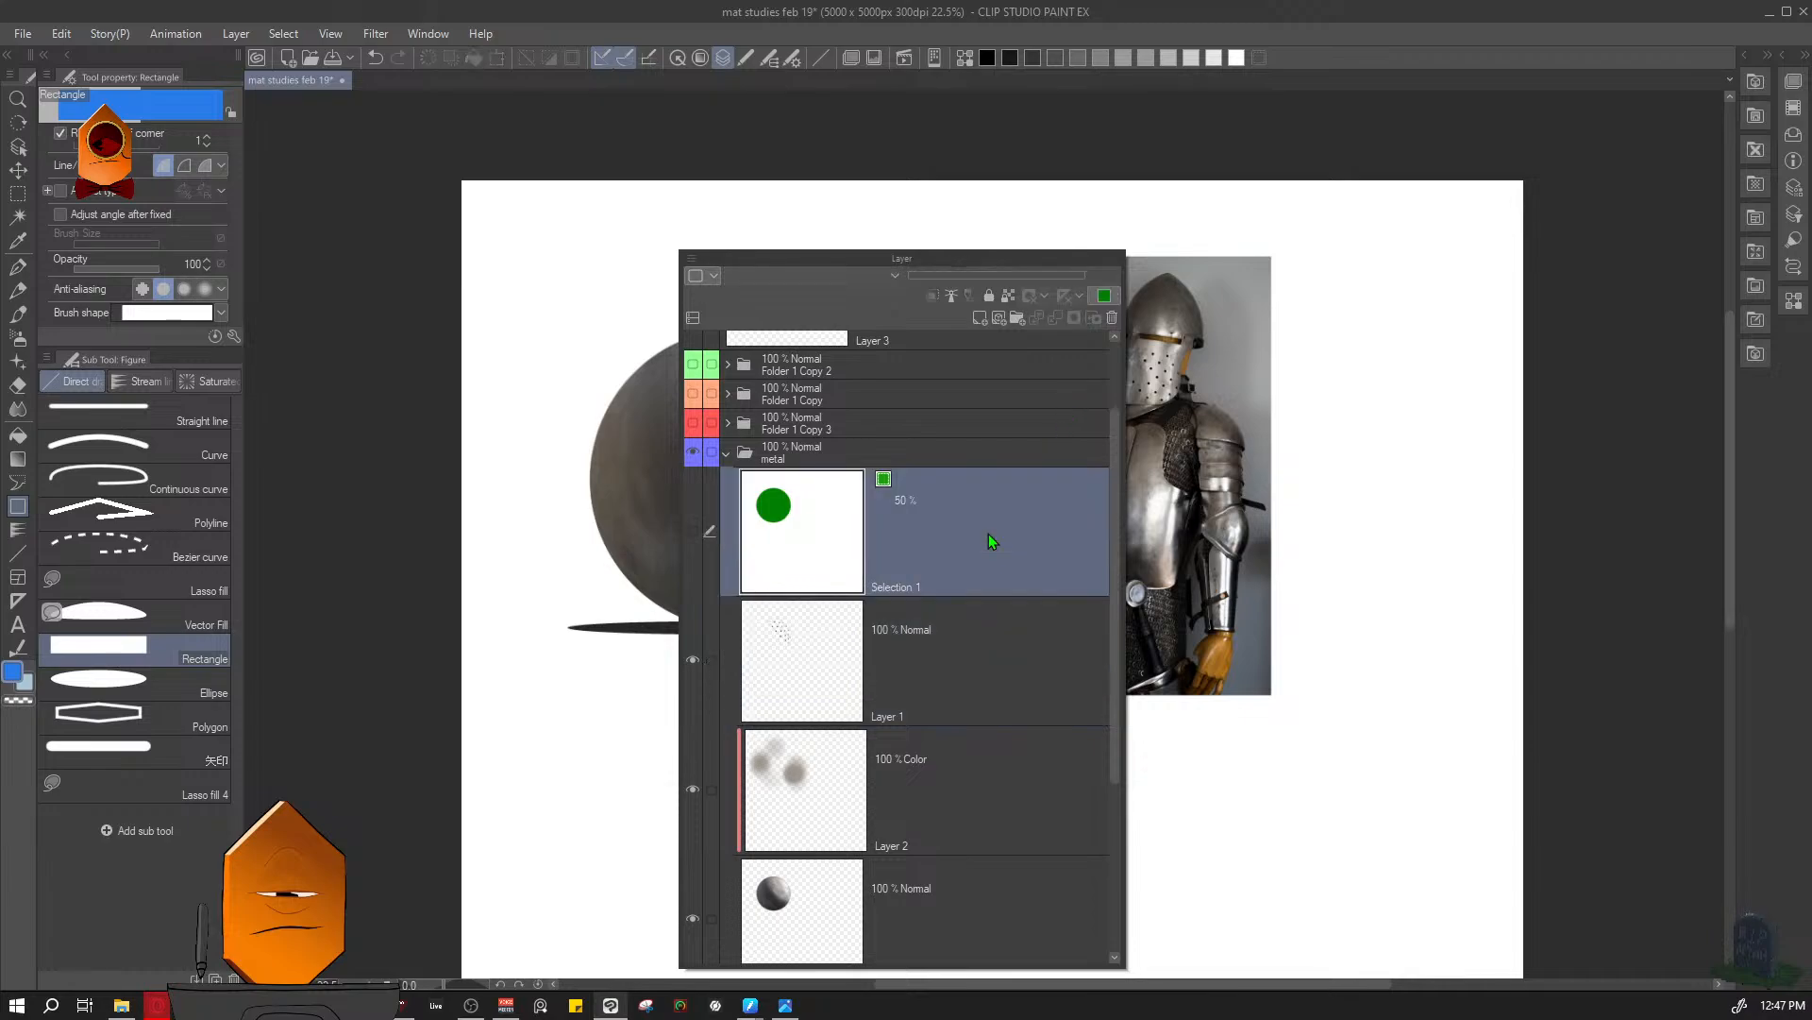
pyautogui.click(726, 454)
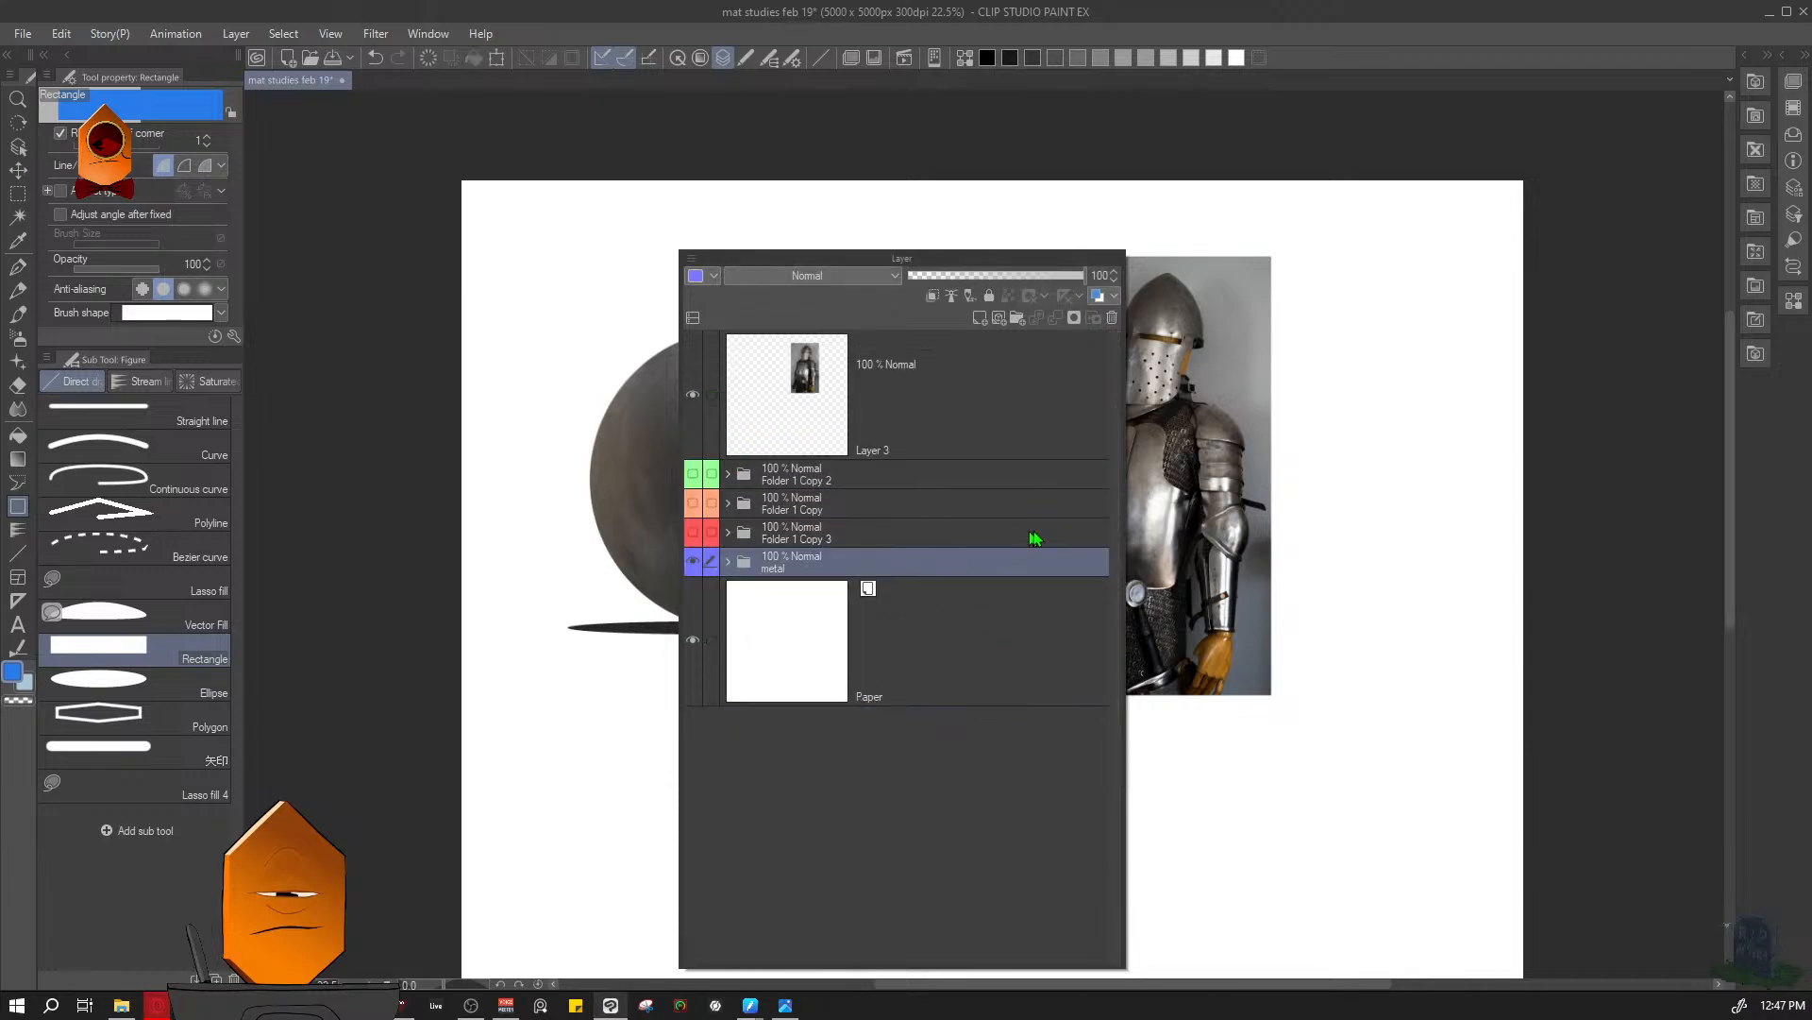
# - Erase the dark hole overlapping the sphere's upper-right outline on Layer 1 in the metal folder, using the Hard eraser at size 7
pyautogui.moveTo(1000, 529); pyautogui.dragTo(1051, 258)
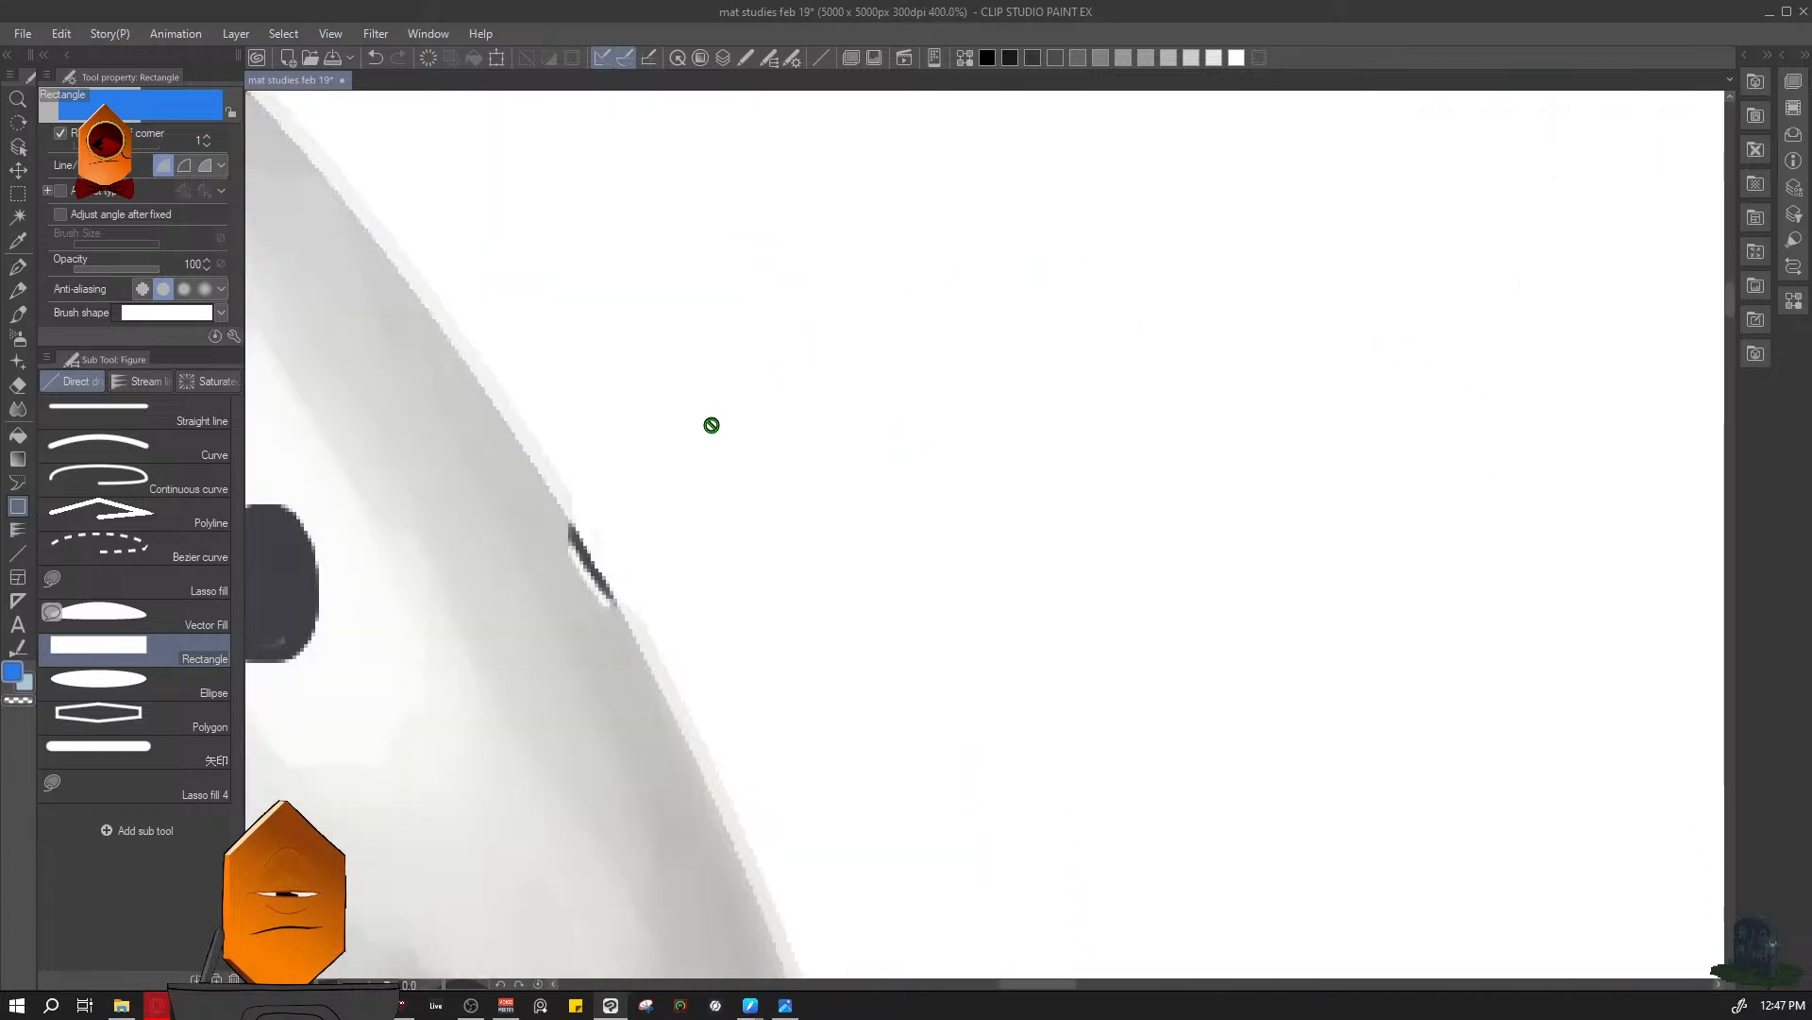
pyautogui.moveTo(711, 421)
pyautogui.mouseDown()
pyautogui.moveTo(775, 435)
pyautogui.moveTo(745, 458)
pyautogui.mouseUp()
pyautogui.moveTo(745, 464); pyautogui.dragTo(1043, 480)
pyautogui.press('e')
pyautogui.press('l')
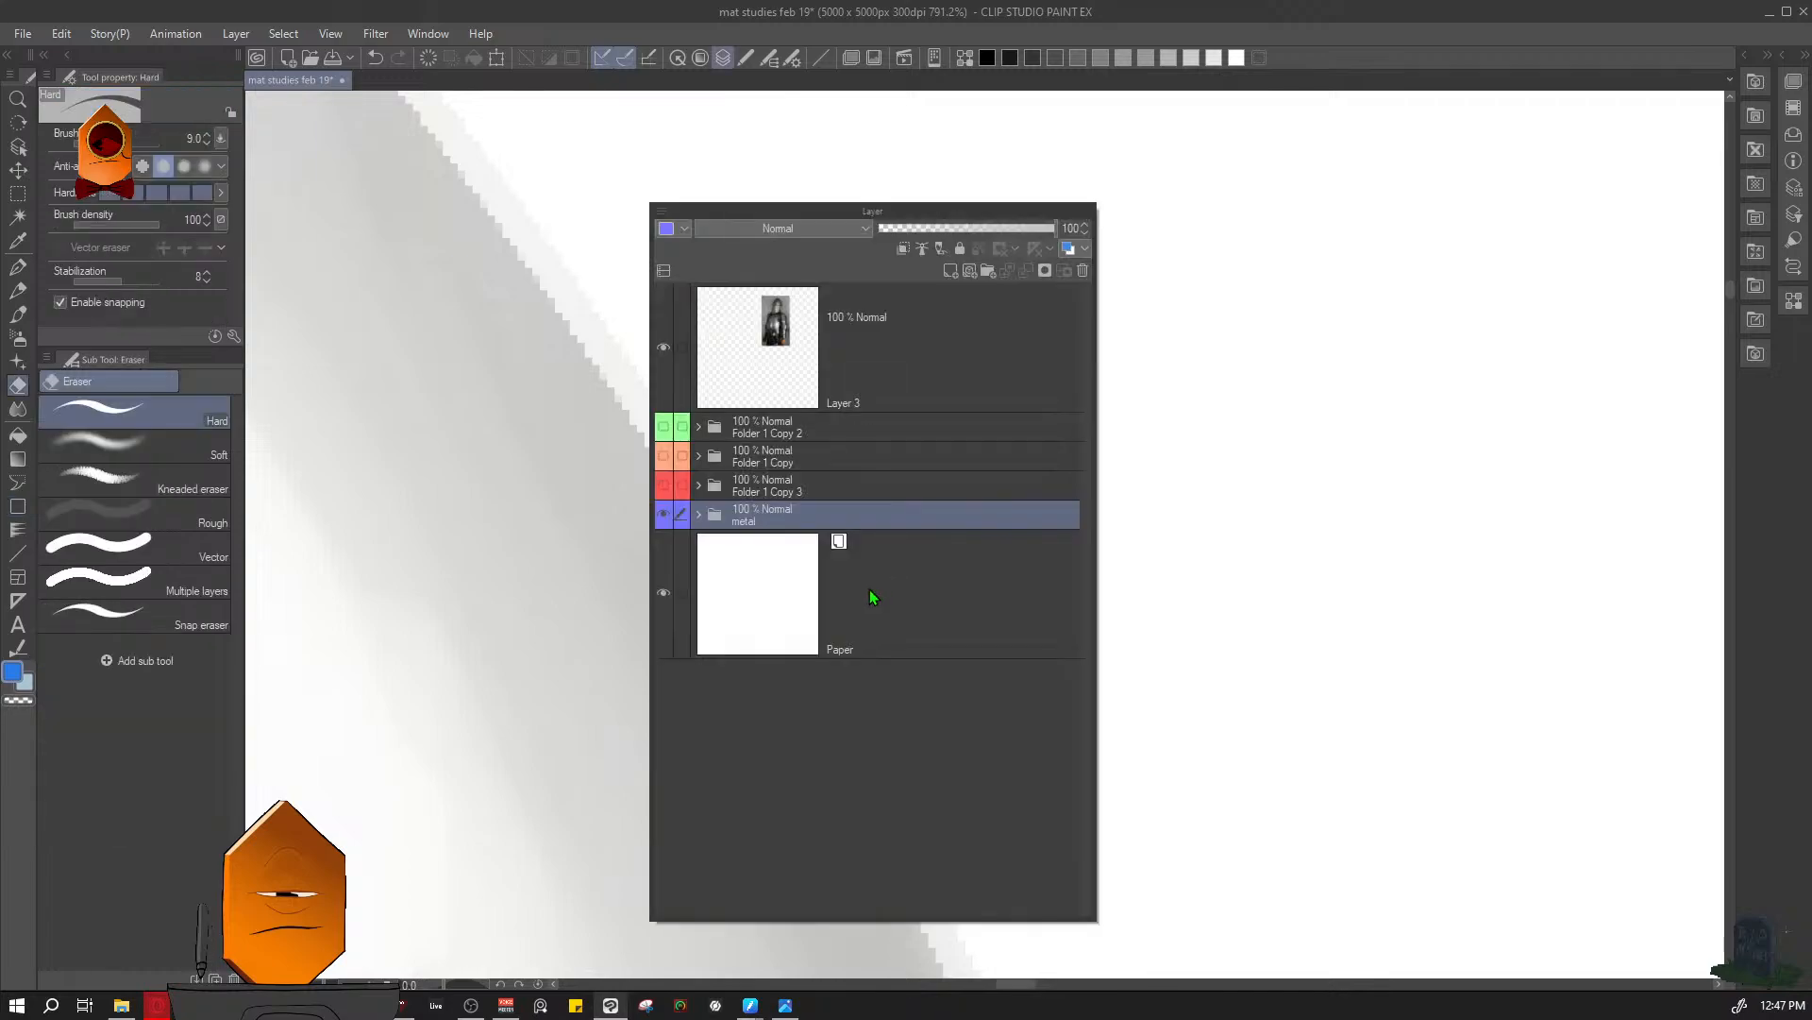
pyautogui.click(699, 519)
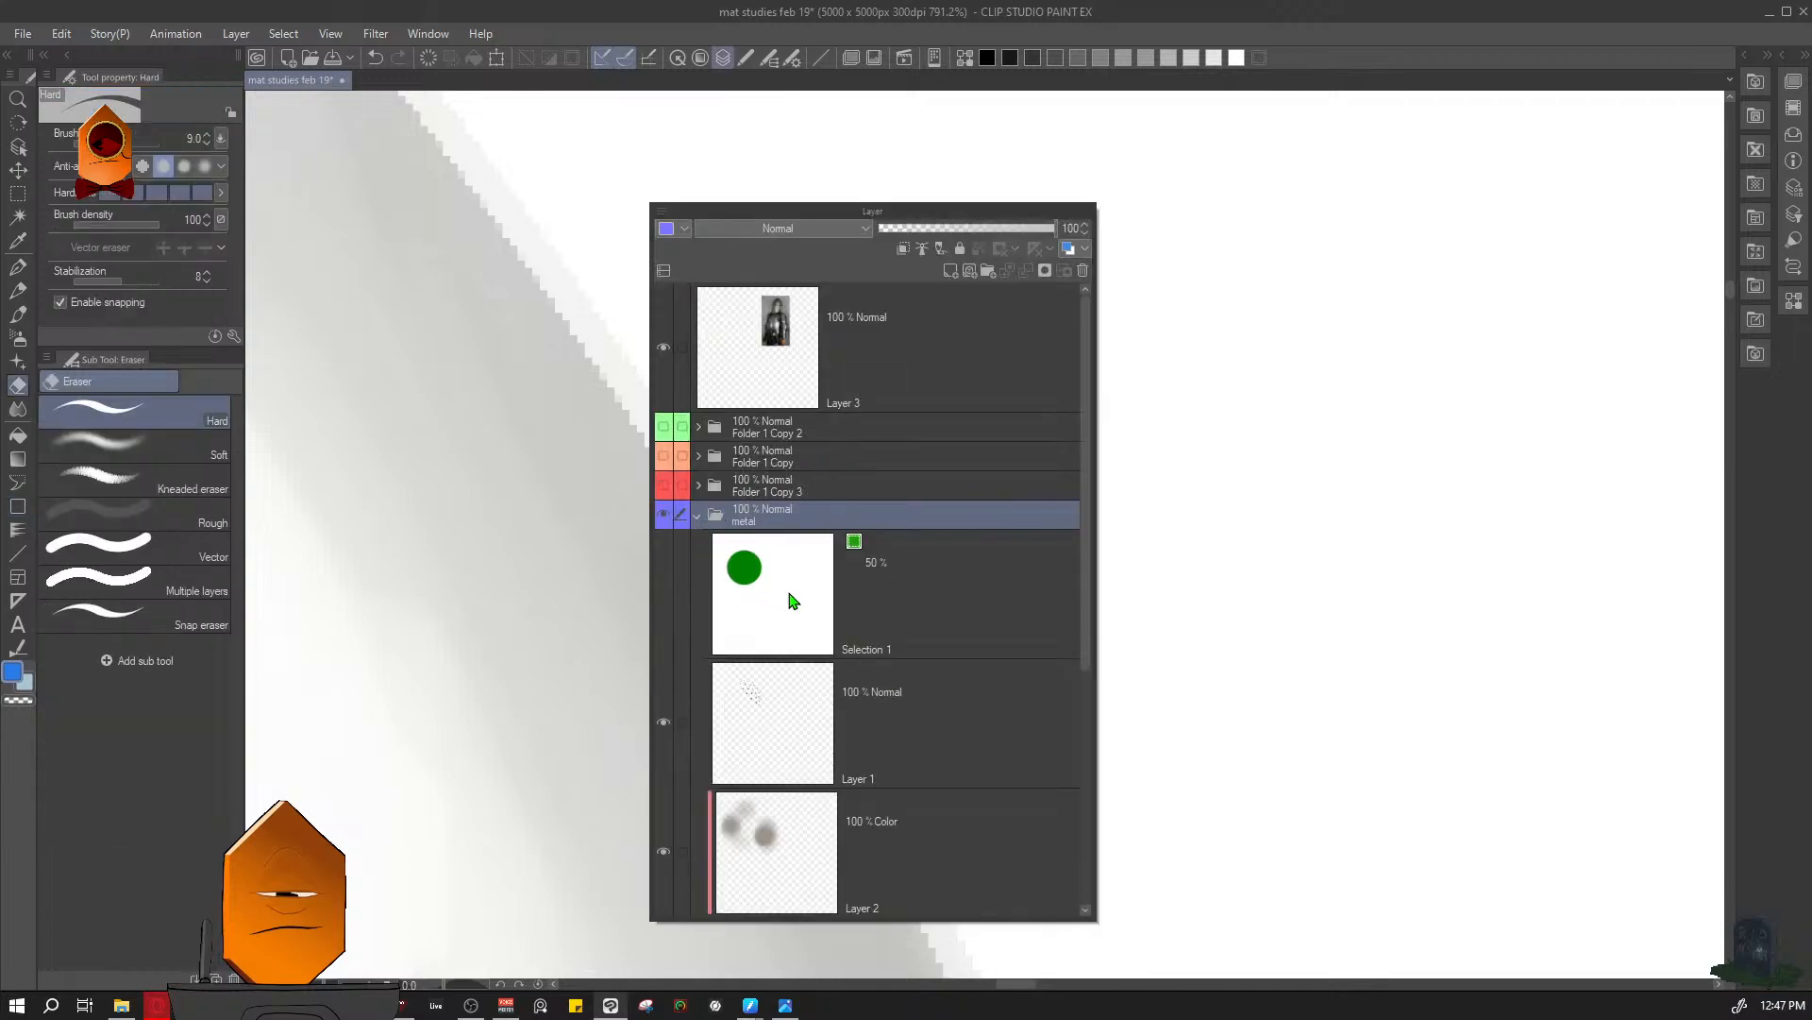
pyautogui.click(819, 735)
pyautogui.press('l')
pyautogui.press('[')
pyautogui.press('[')
pyautogui.moveTo(775, 607)
pyautogui.mouseDown()
pyautogui.moveTo(809, 692)
pyautogui.moveTo(825, 671)
pyautogui.mouseUp()
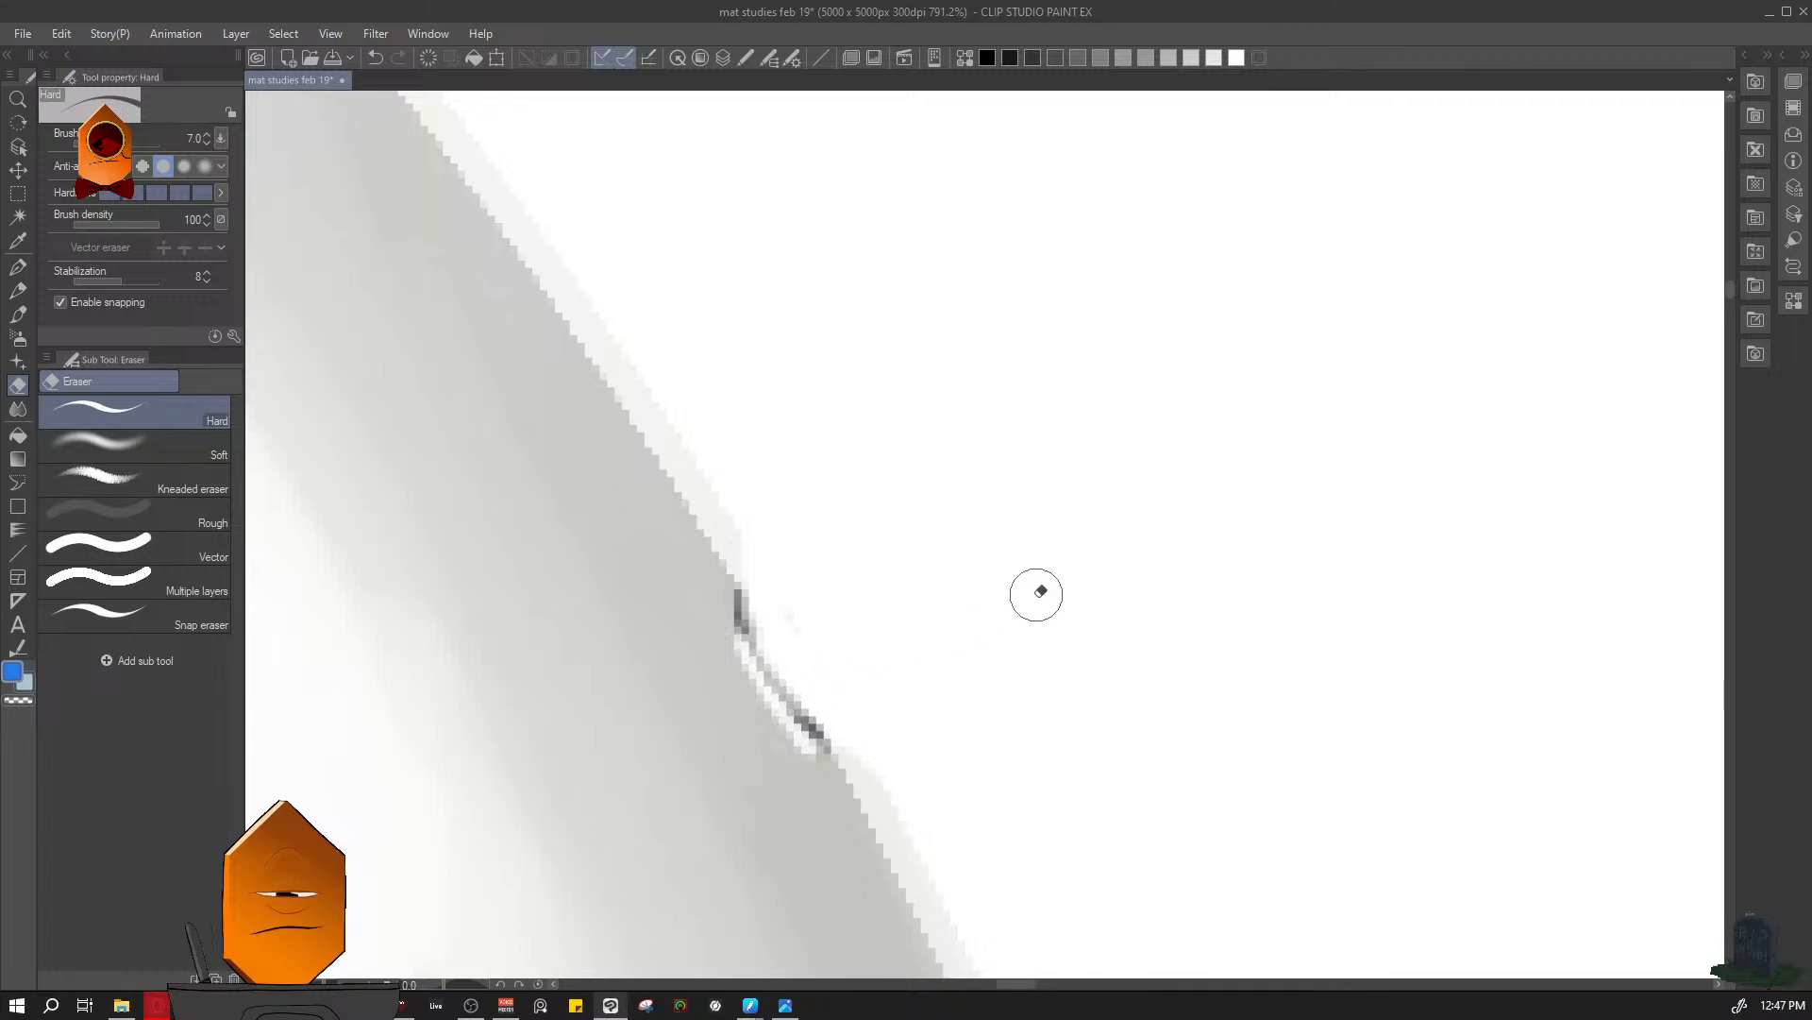
# - Merge the Color layer down into Layer 4 with the sphere shading and reselect Layer 1
pyautogui.press('l')
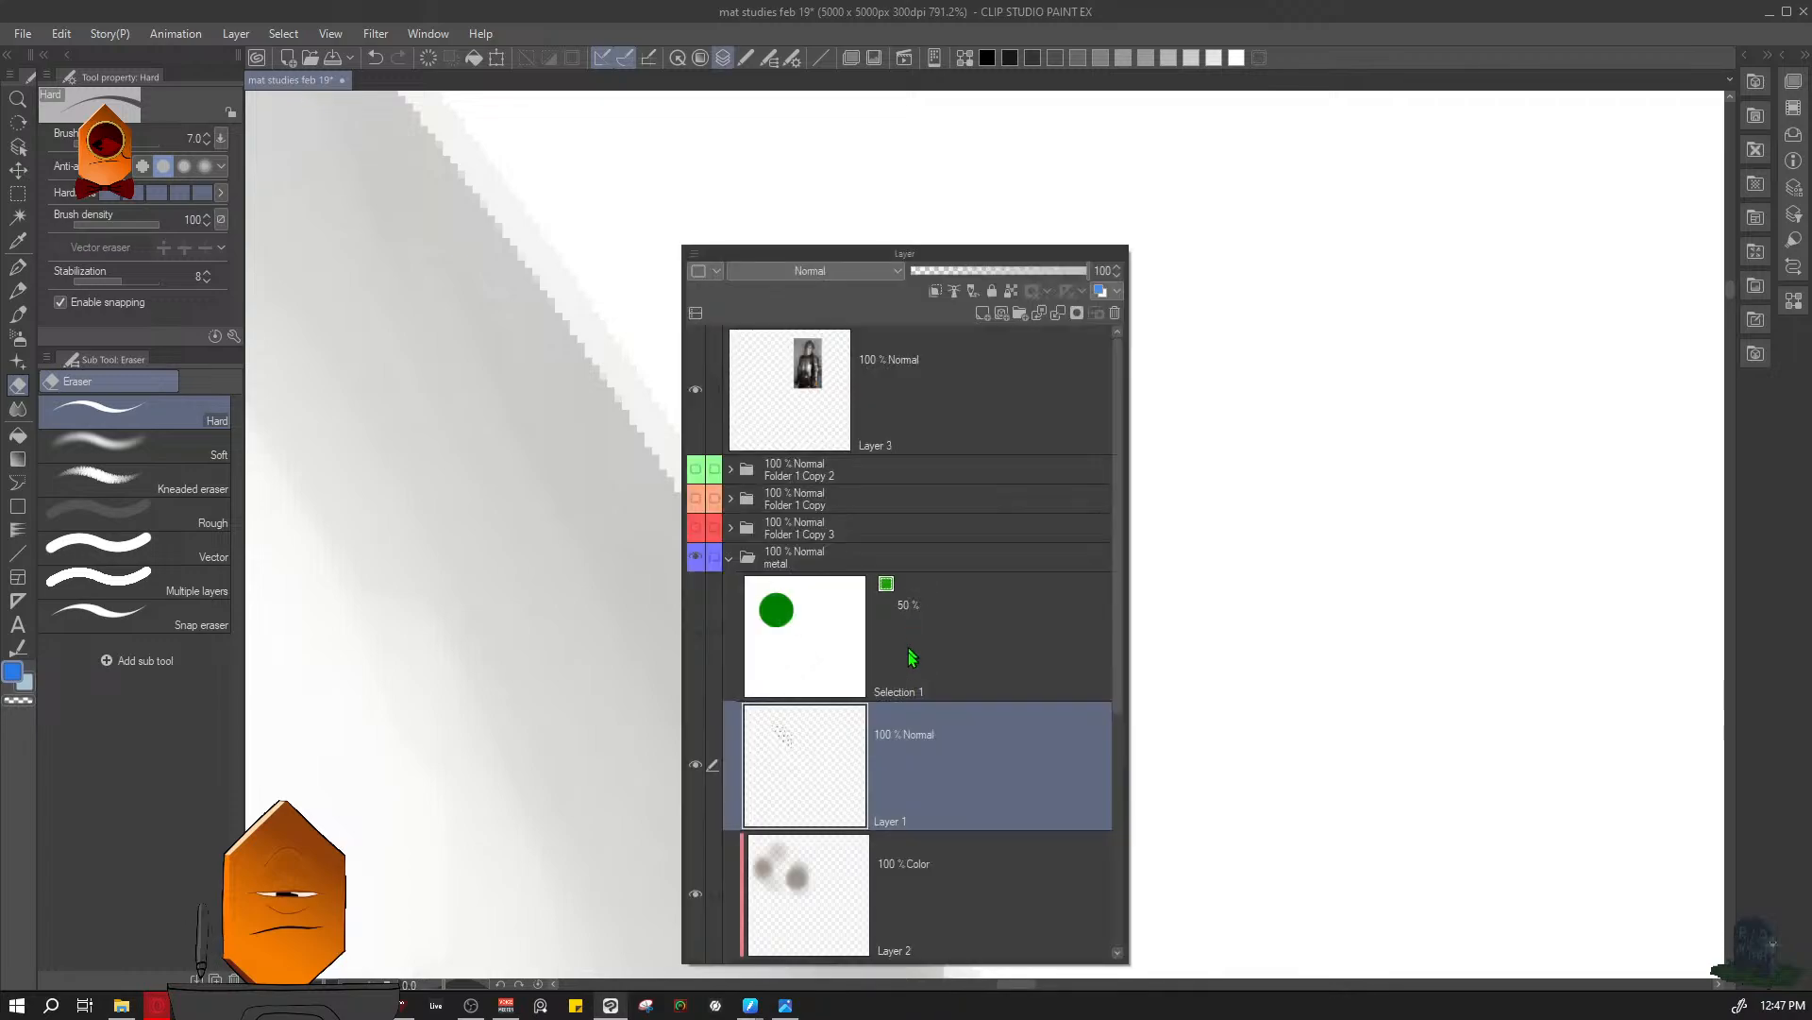
pyautogui.click(928, 877)
pyautogui.scroll(-2, 964, 694)
pyautogui.hotkey('ctrl', 'e')
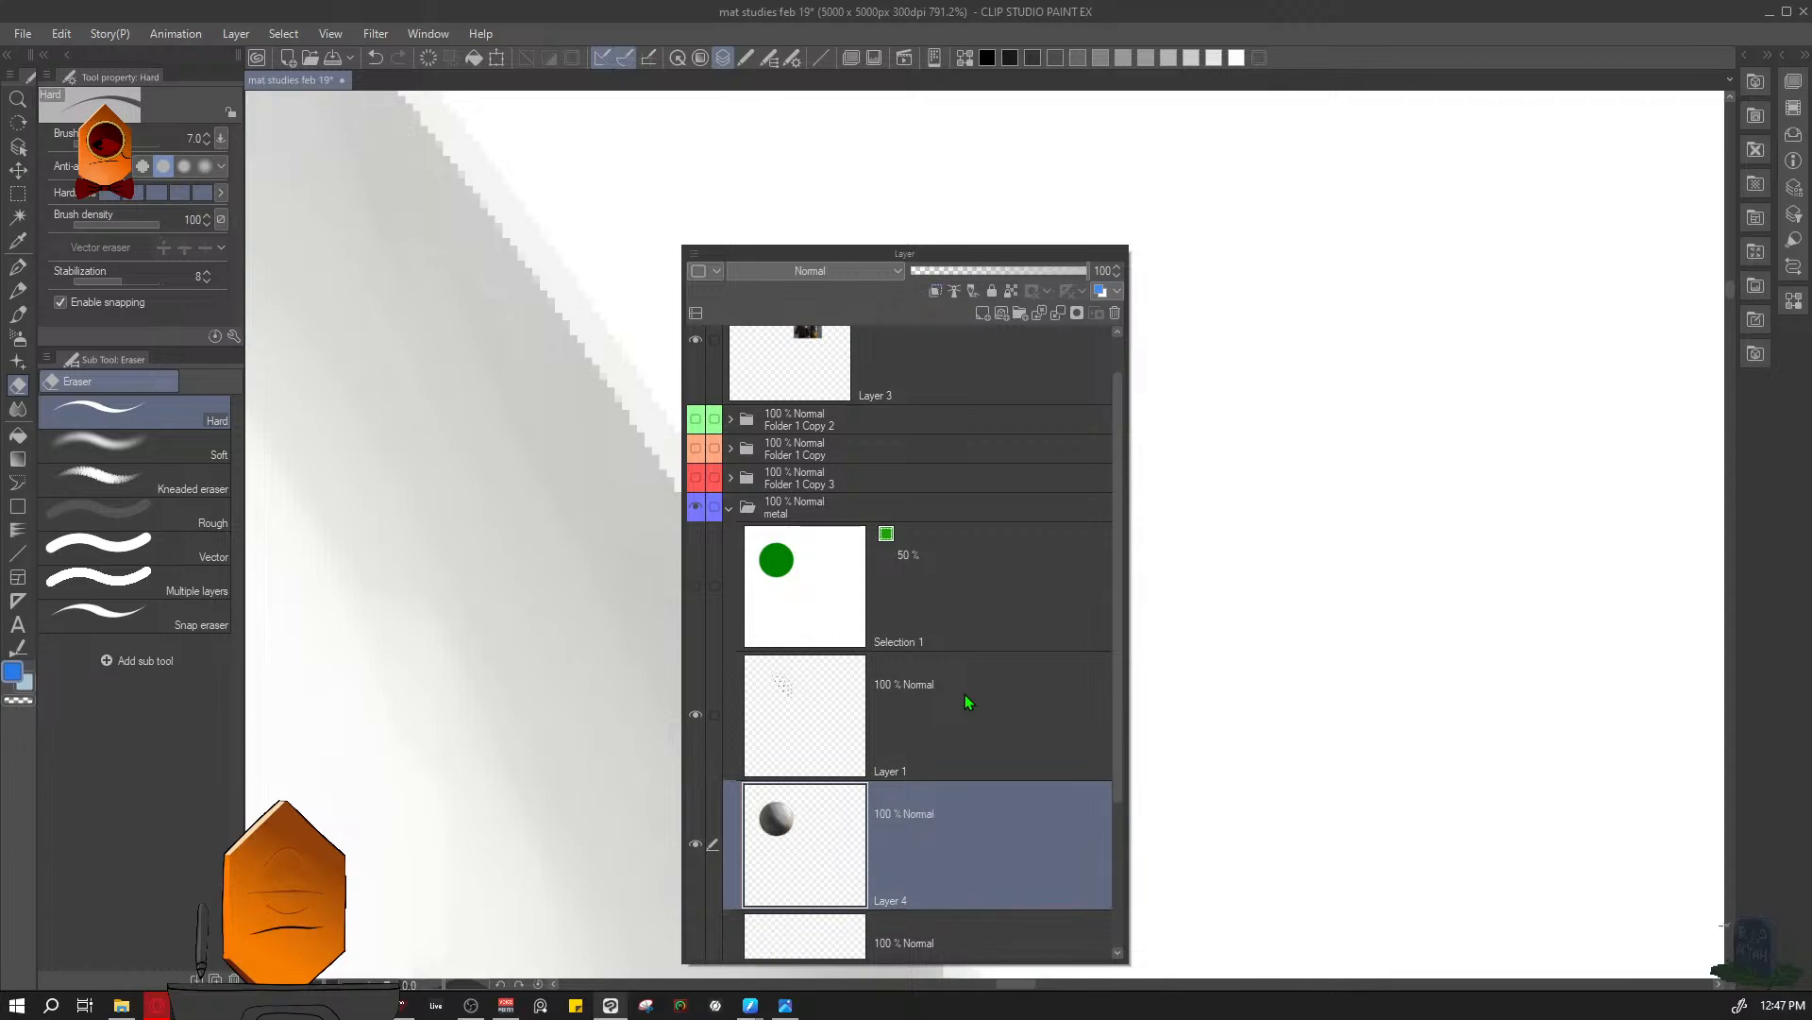
pyautogui.click(964, 694)
pyautogui.press('l')
# - Erase the hole just below on the sphere's upper-right edge so the rim looks notched
pyautogui.moveTo(1165, 550); pyautogui.dragTo(1082, 870)
pyautogui.moveTo(1119, 693); pyautogui.dragTo(910, 591)
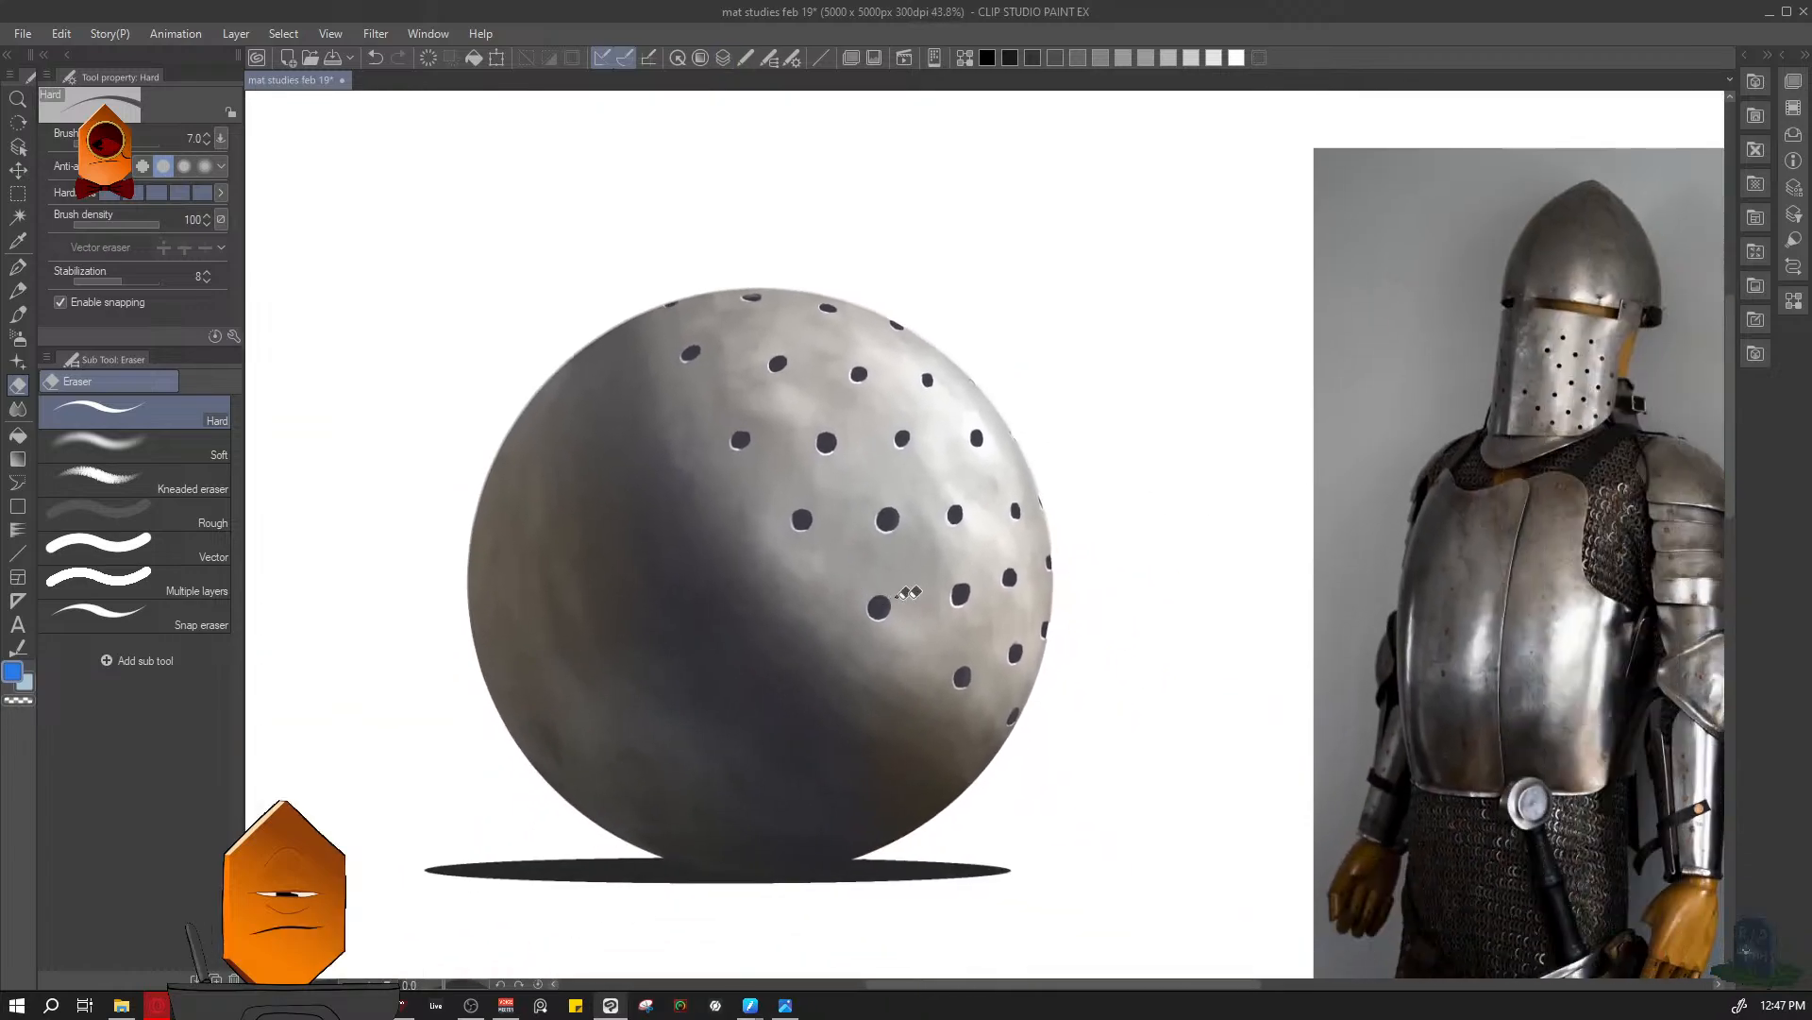
pyautogui.moveTo(1054, 542)
pyautogui.mouseDown()
pyautogui.moveTo(1126, 463)
pyautogui.moveTo(1066, 292)
pyautogui.moveTo(971, 332)
pyautogui.moveTo(1004, 425)
pyautogui.mouseUp()
pyautogui.press('F7')
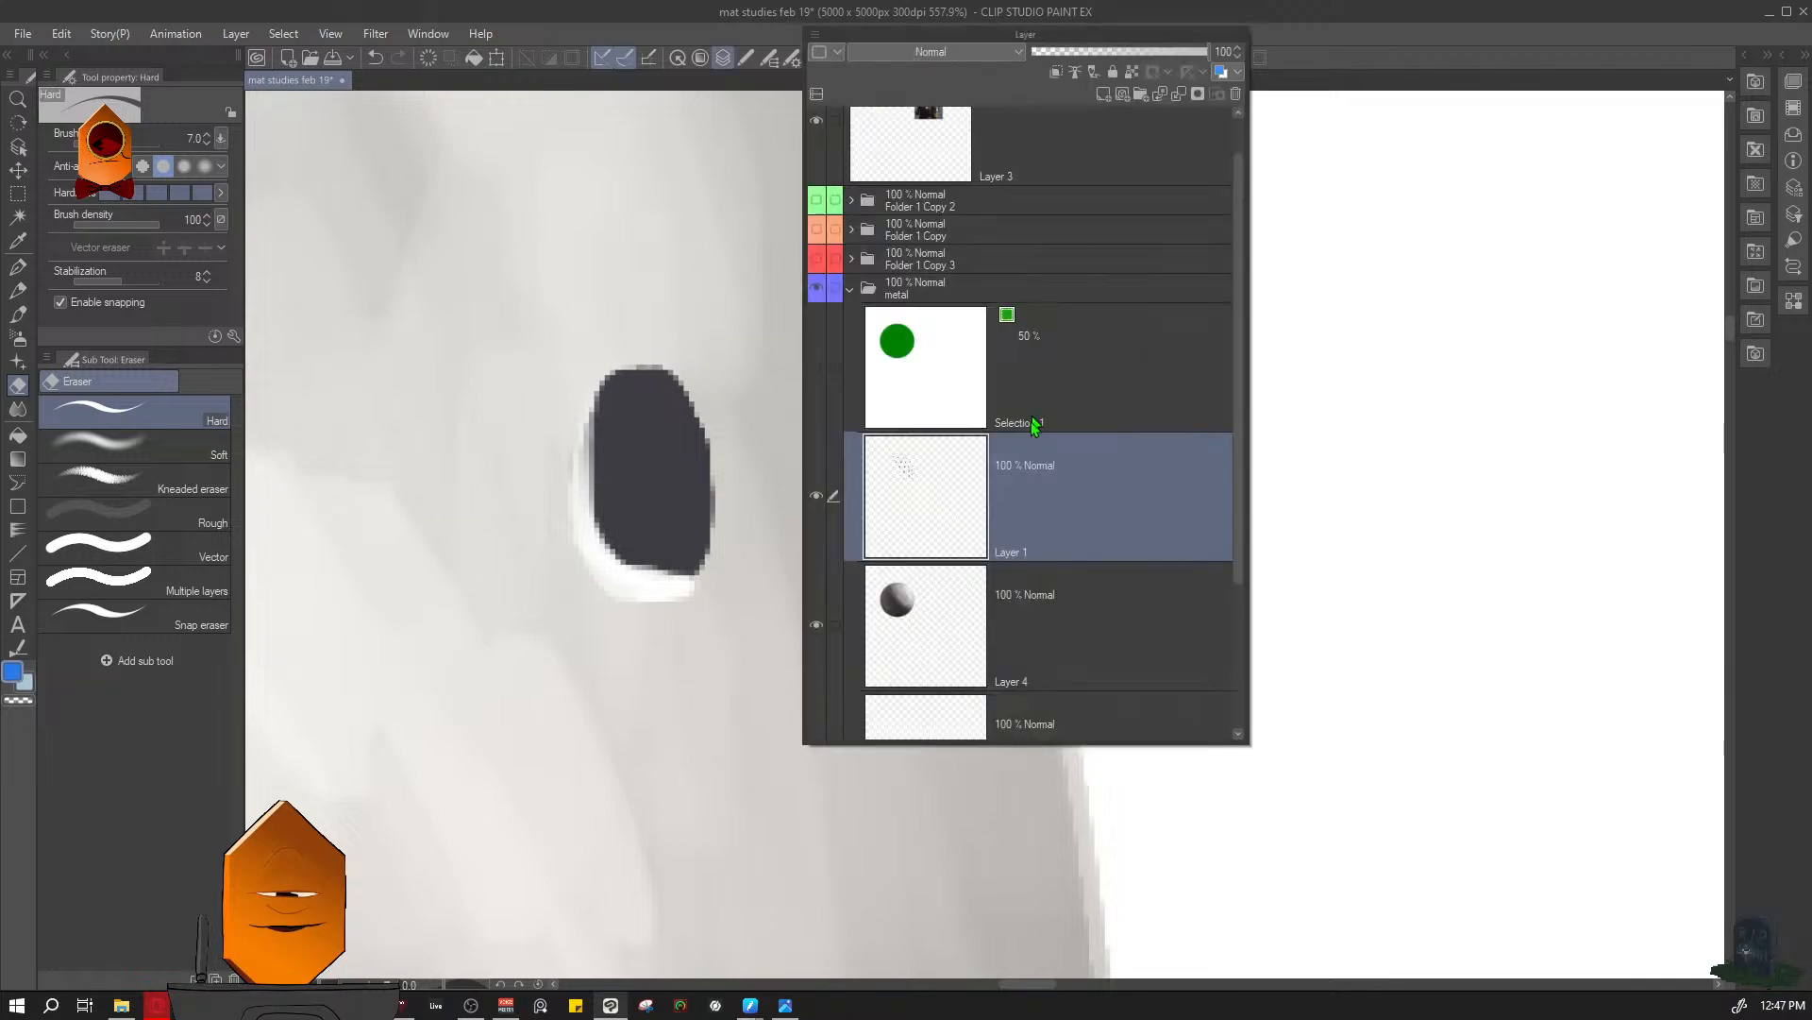
pyautogui.keyDown('ctrl'); pyautogui.click(1011, 642); pyautogui.keyUp('ctrl')
pyautogui.press('F7')
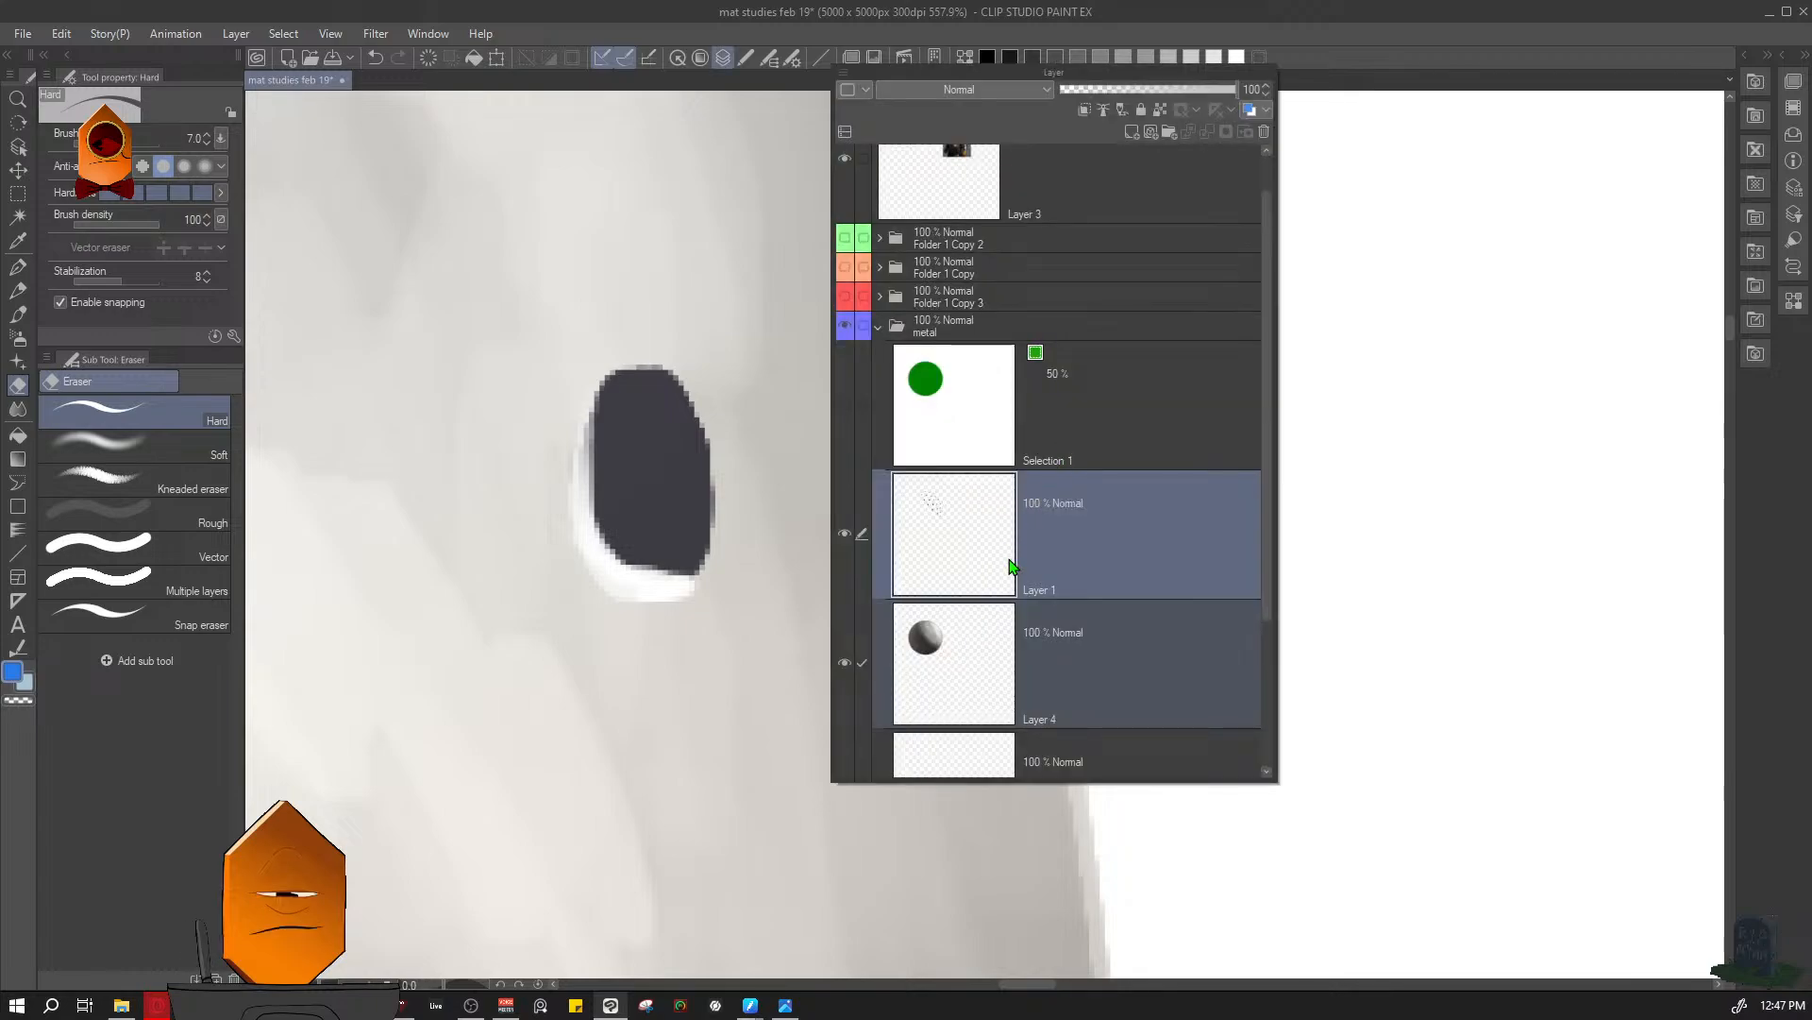
pyautogui.click(1010, 559)
pyautogui.press('F7')
pyautogui.moveTo(987, 370)
pyautogui.mouseDown()
pyautogui.moveTo(997, 422)
pyautogui.moveTo(964, 307)
pyautogui.mouseUp()
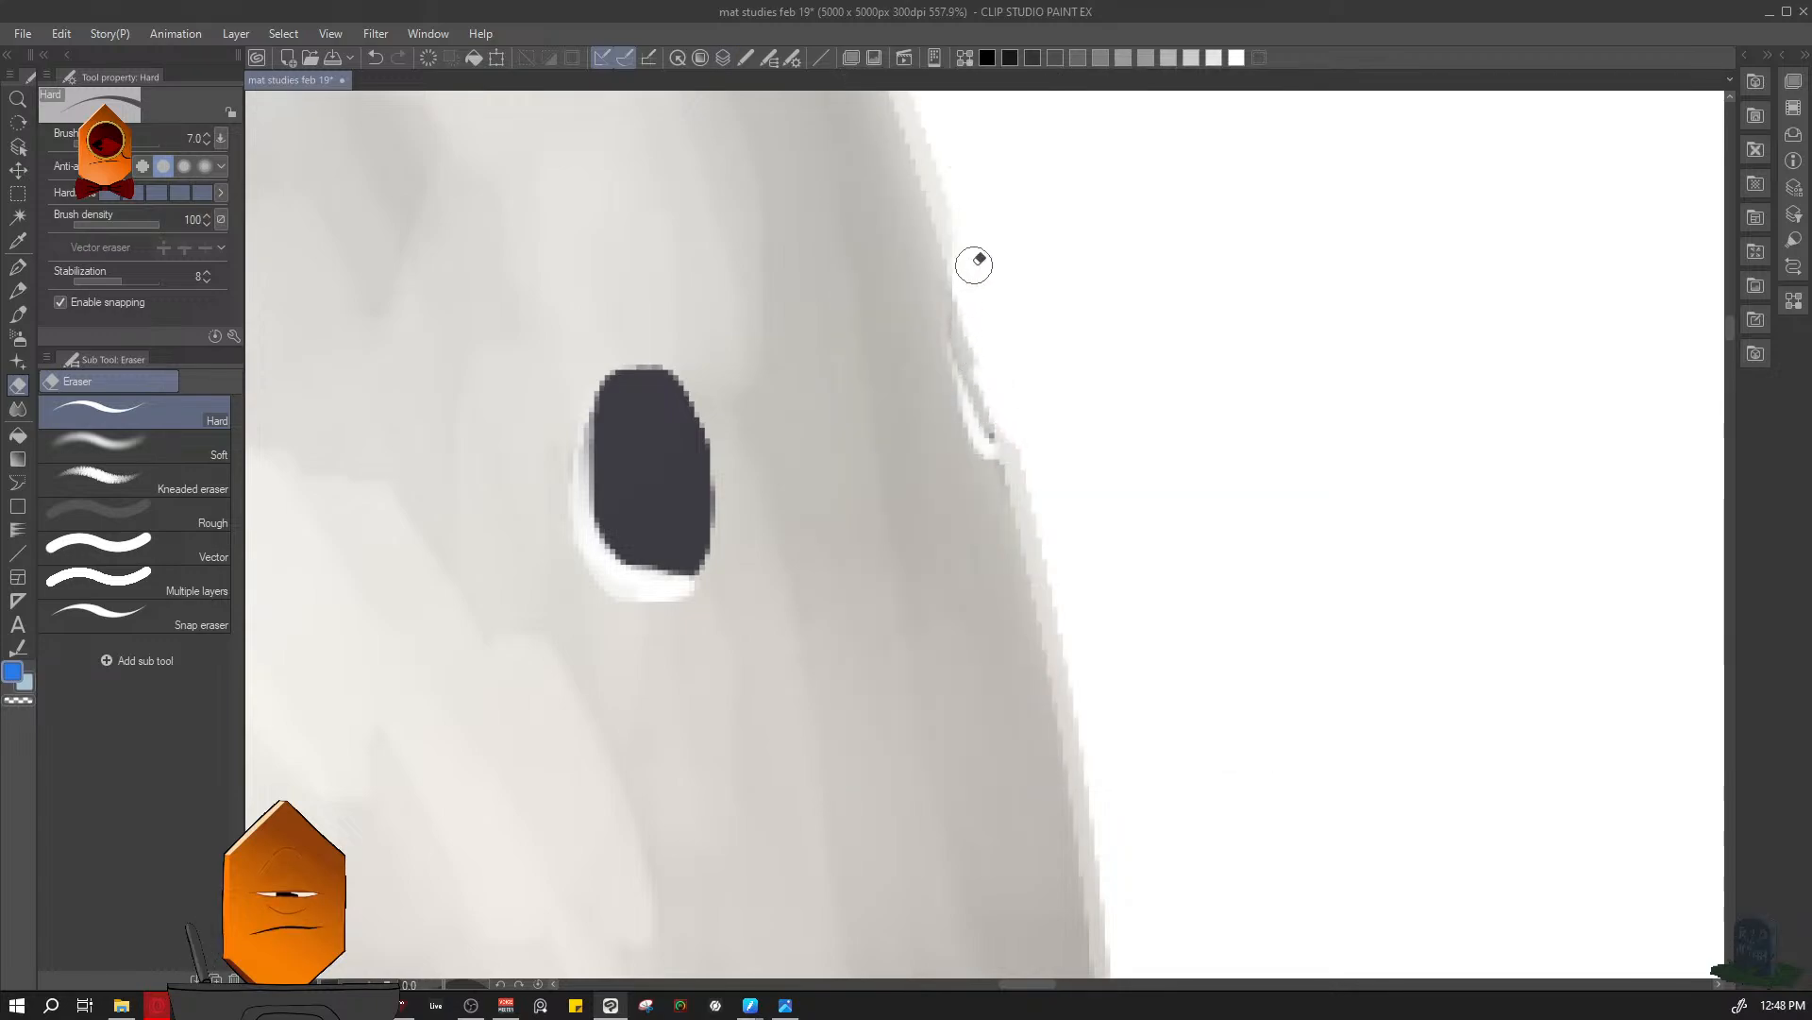
pyautogui.scroll(-3, 1174, 485)
pyautogui.scroll(2, 1003, 493)
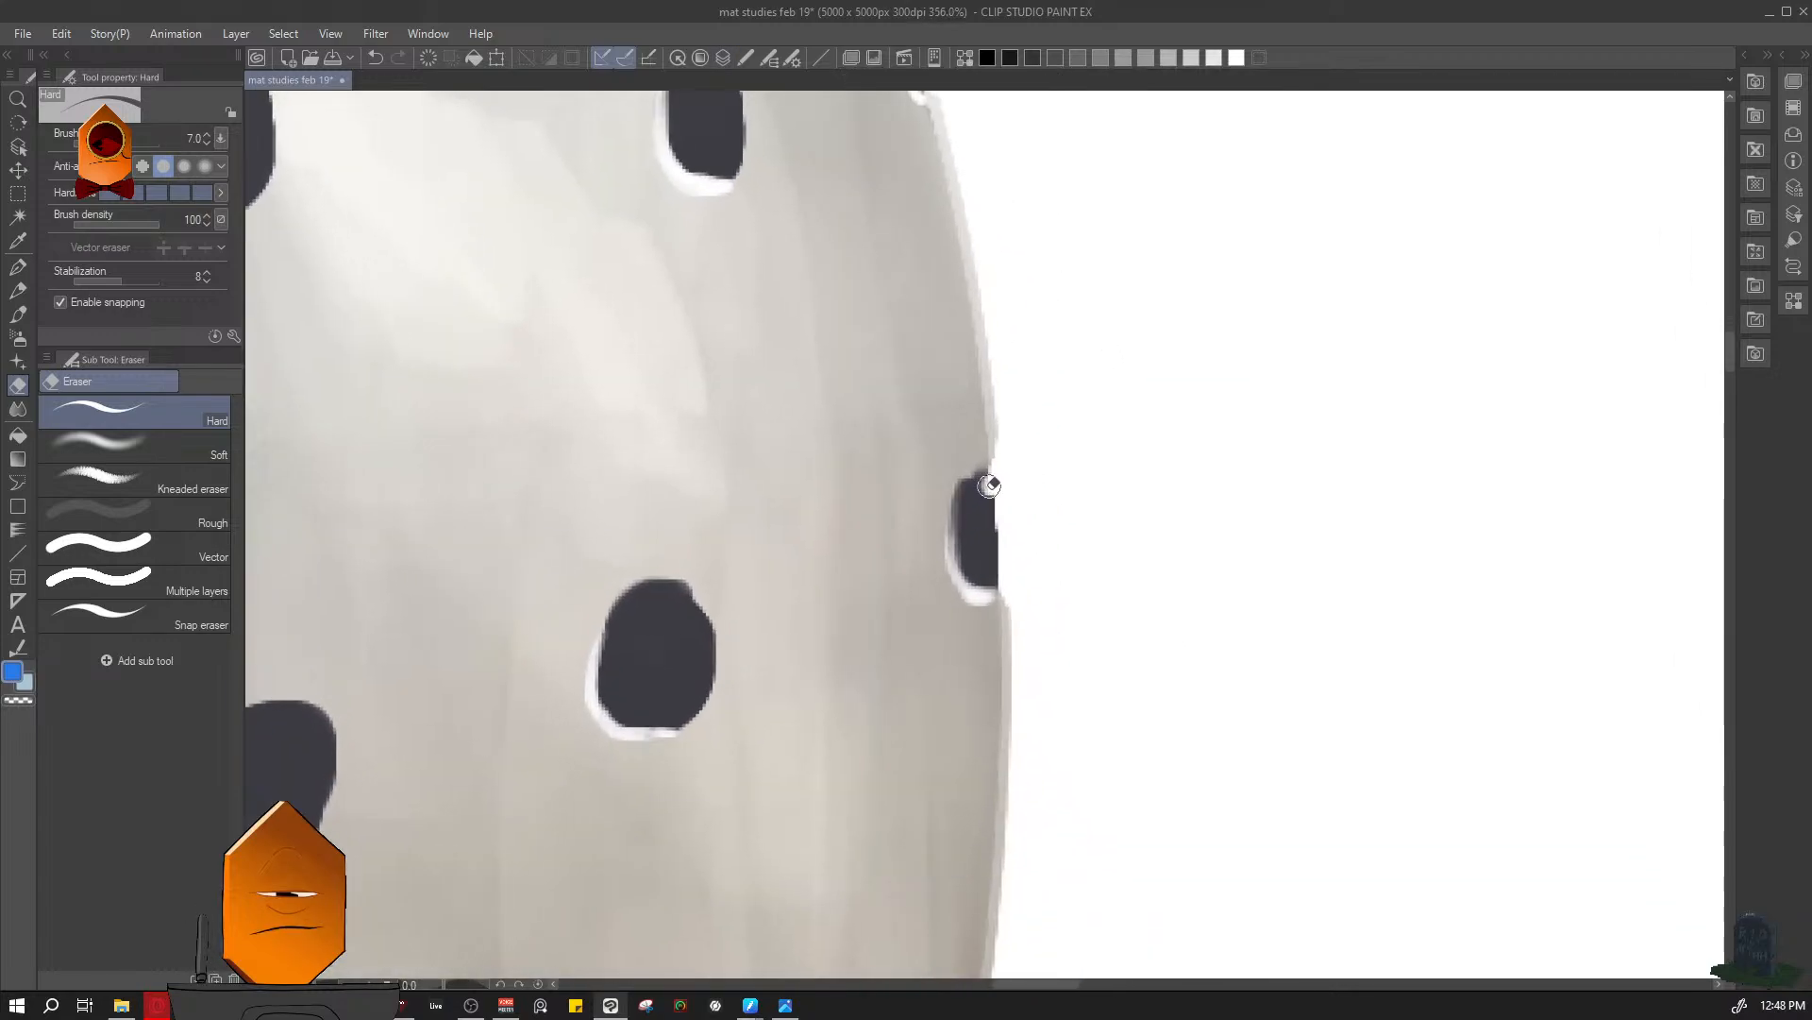
# - Erase the dark interior of the hole at the middle of the sphere's right edge, keeping a thin dark inner rim
pyautogui.moveTo(988, 486)
pyautogui.mouseDown()
pyautogui.moveTo(990, 570)
pyautogui.moveTo(999, 502)
pyautogui.mouseUp()
pyautogui.press('F7')
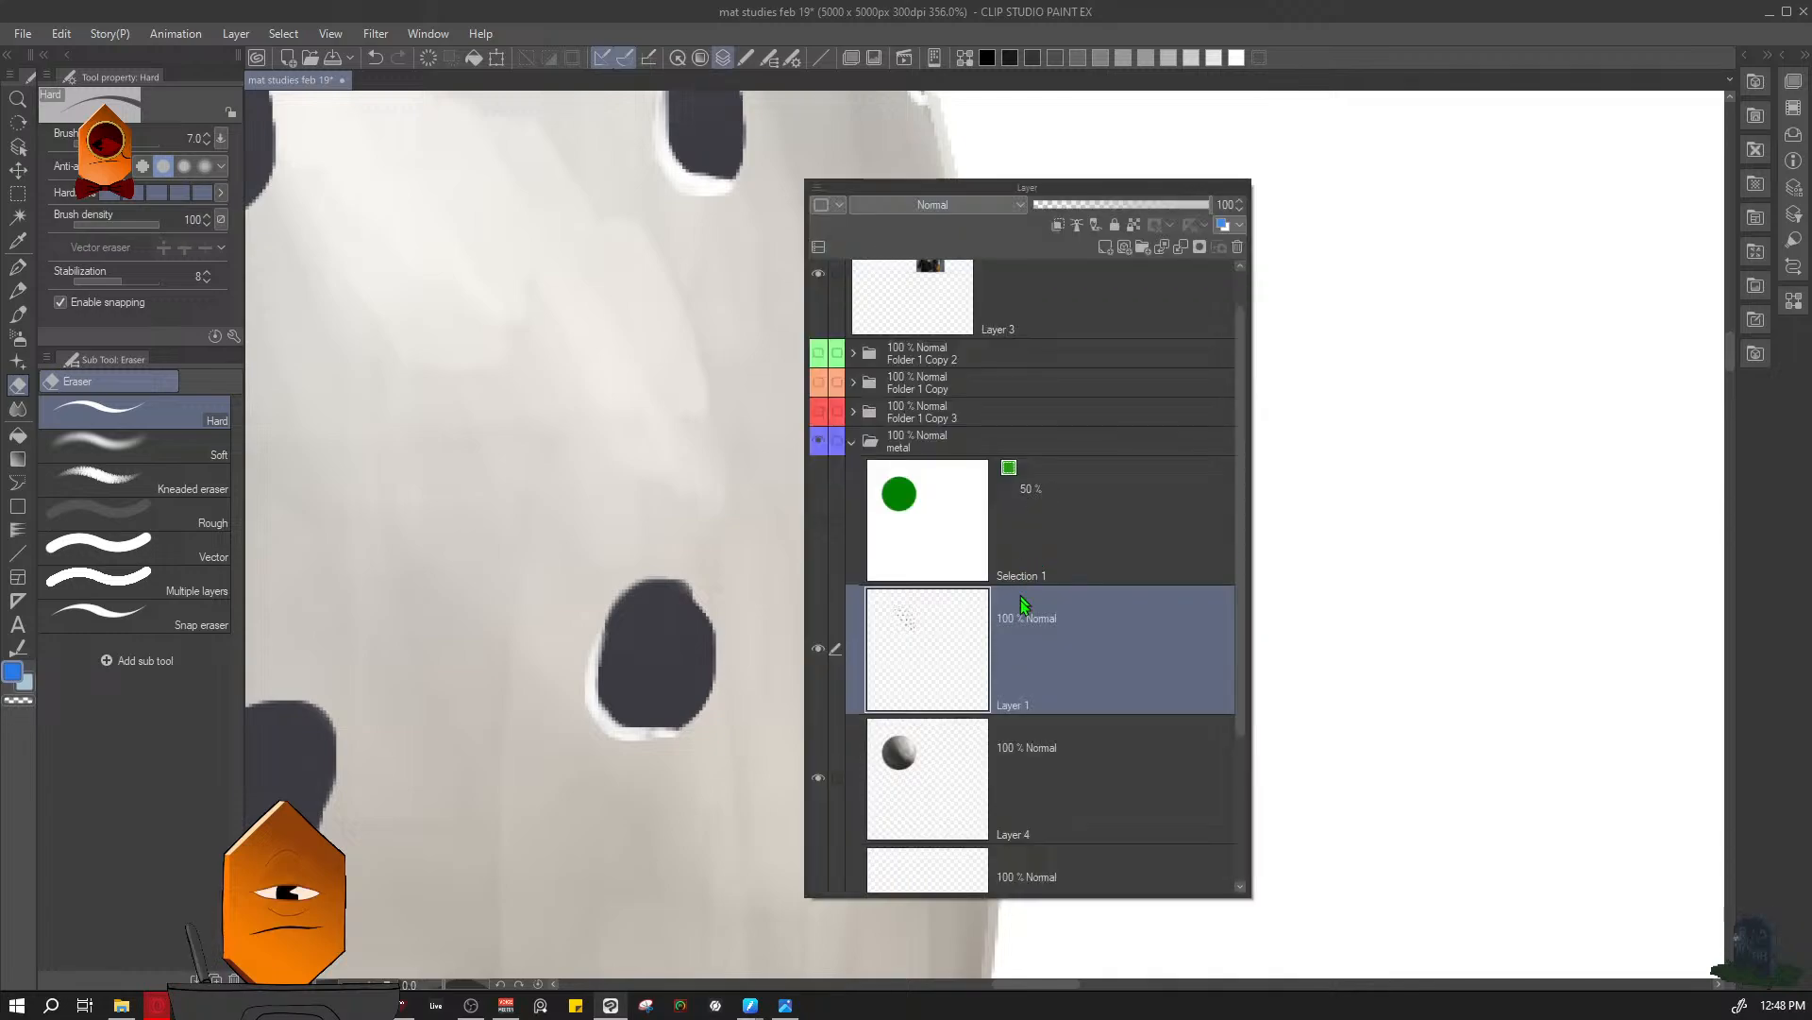
pyautogui.scroll(-5, 1271, 596)
pyautogui.scroll(3, 1240, 472)
pyautogui.scroll(4, 1092, 368)
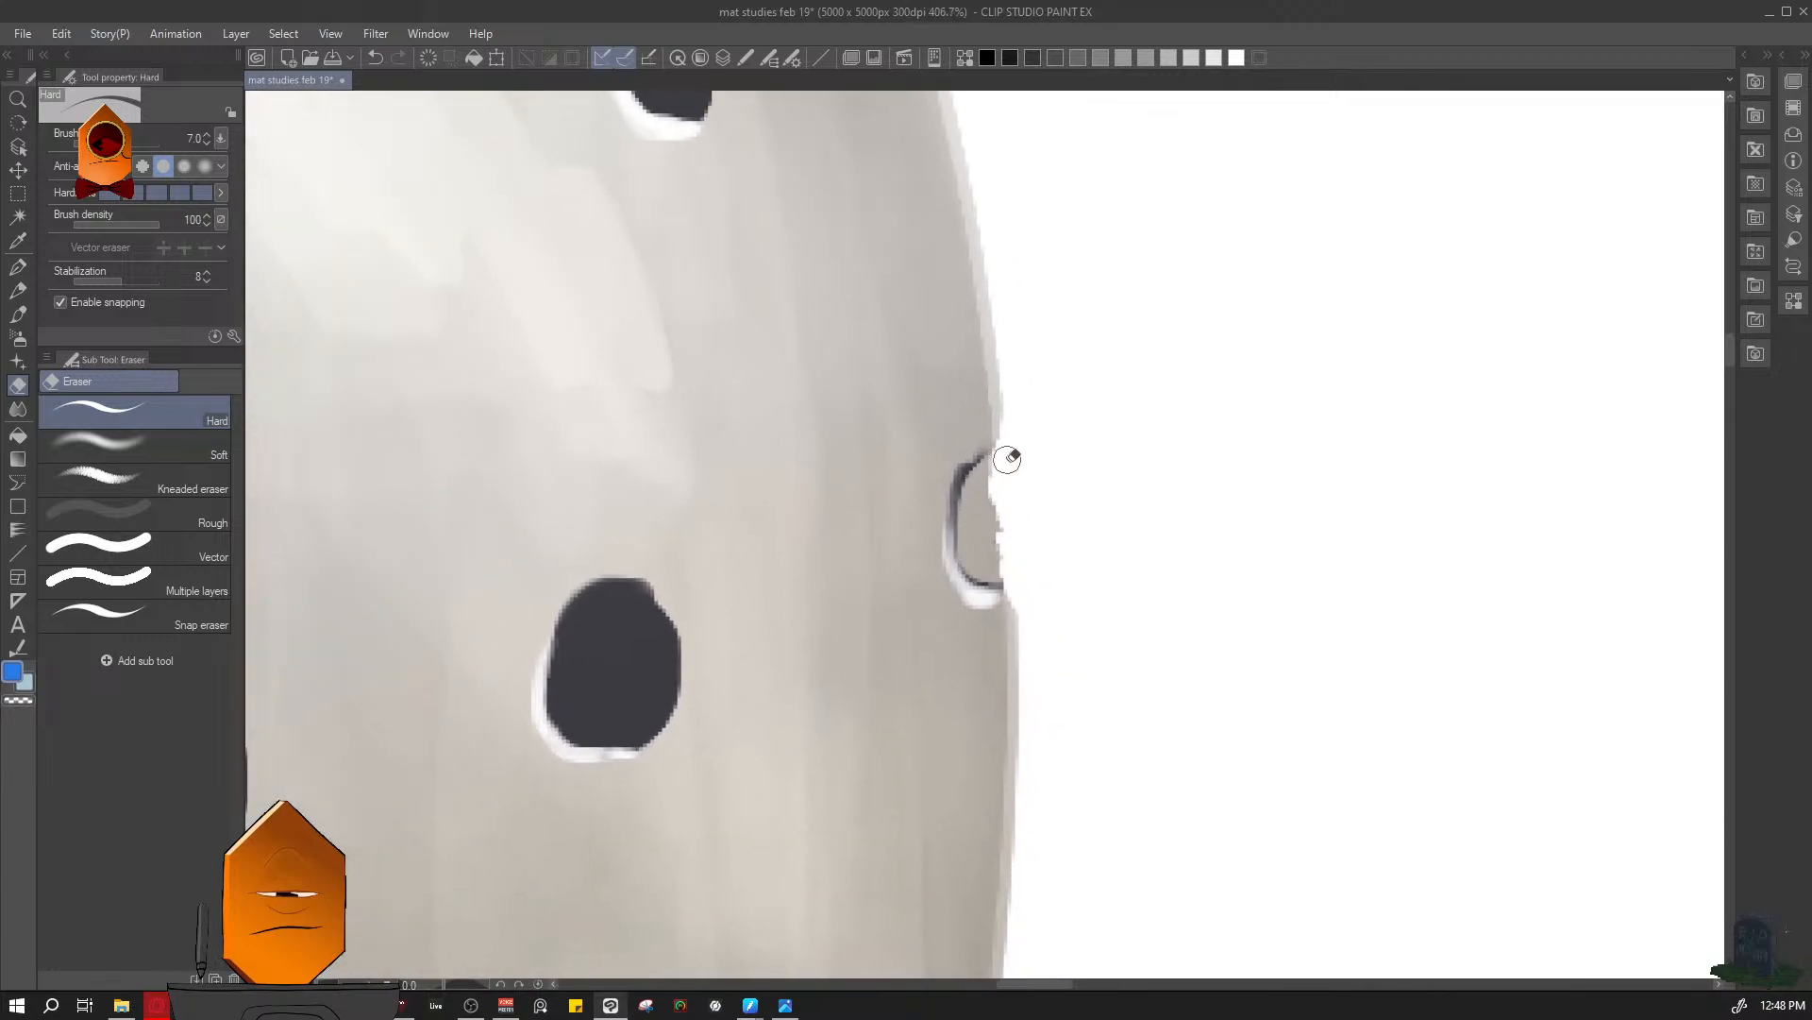
pyautogui.scroll(-2, 1080, 695)
pyautogui.scroll(3, 1083, 538)
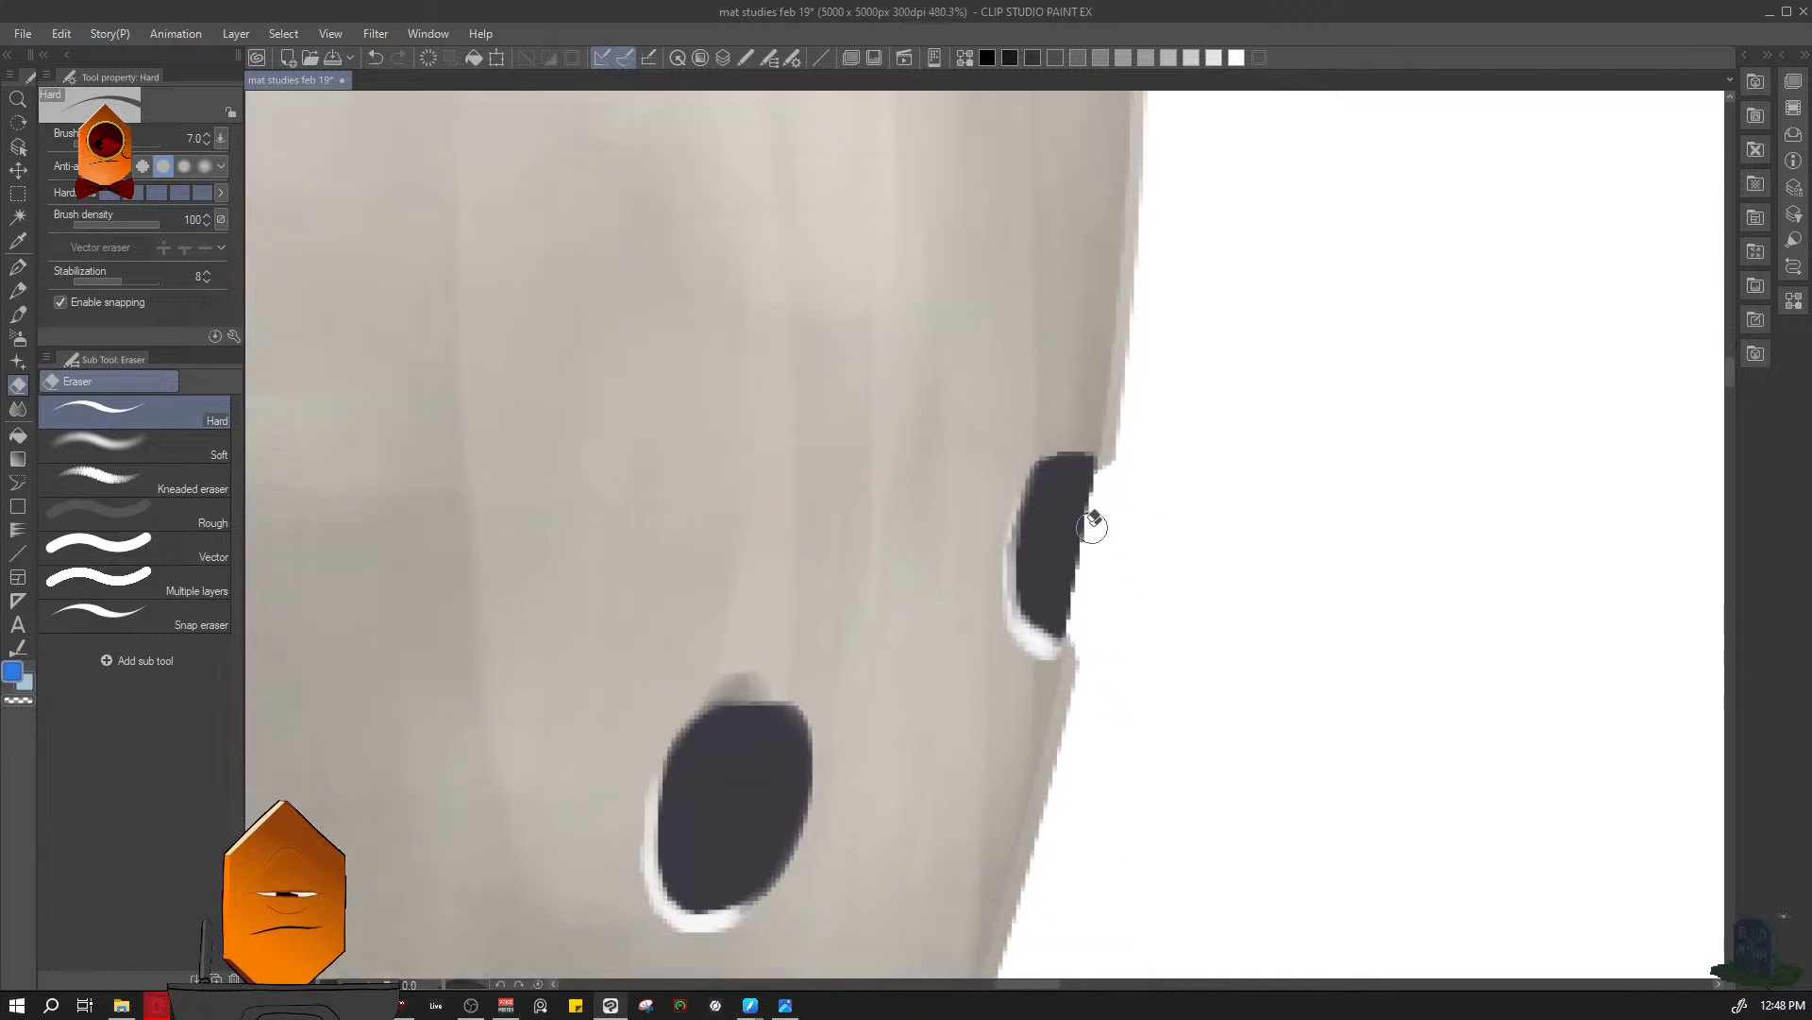
# - Cut the next lower right-edge hole through both the hole layer and the sphere layer, keeping its dark rim
pyautogui.moveTo(1078, 481)
pyautogui.mouseDown()
pyautogui.moveTo(1038, 551)
pyautogui.moveTo(1053, 604)
pyautogui.moveTo(1083, 559)
pyautogui.moveTo(1076, 508)
pyautogui.moveTo(1062, 584)
pyautogui.mouseUp()
pyautogui.scroll(-5, 1145, 569)
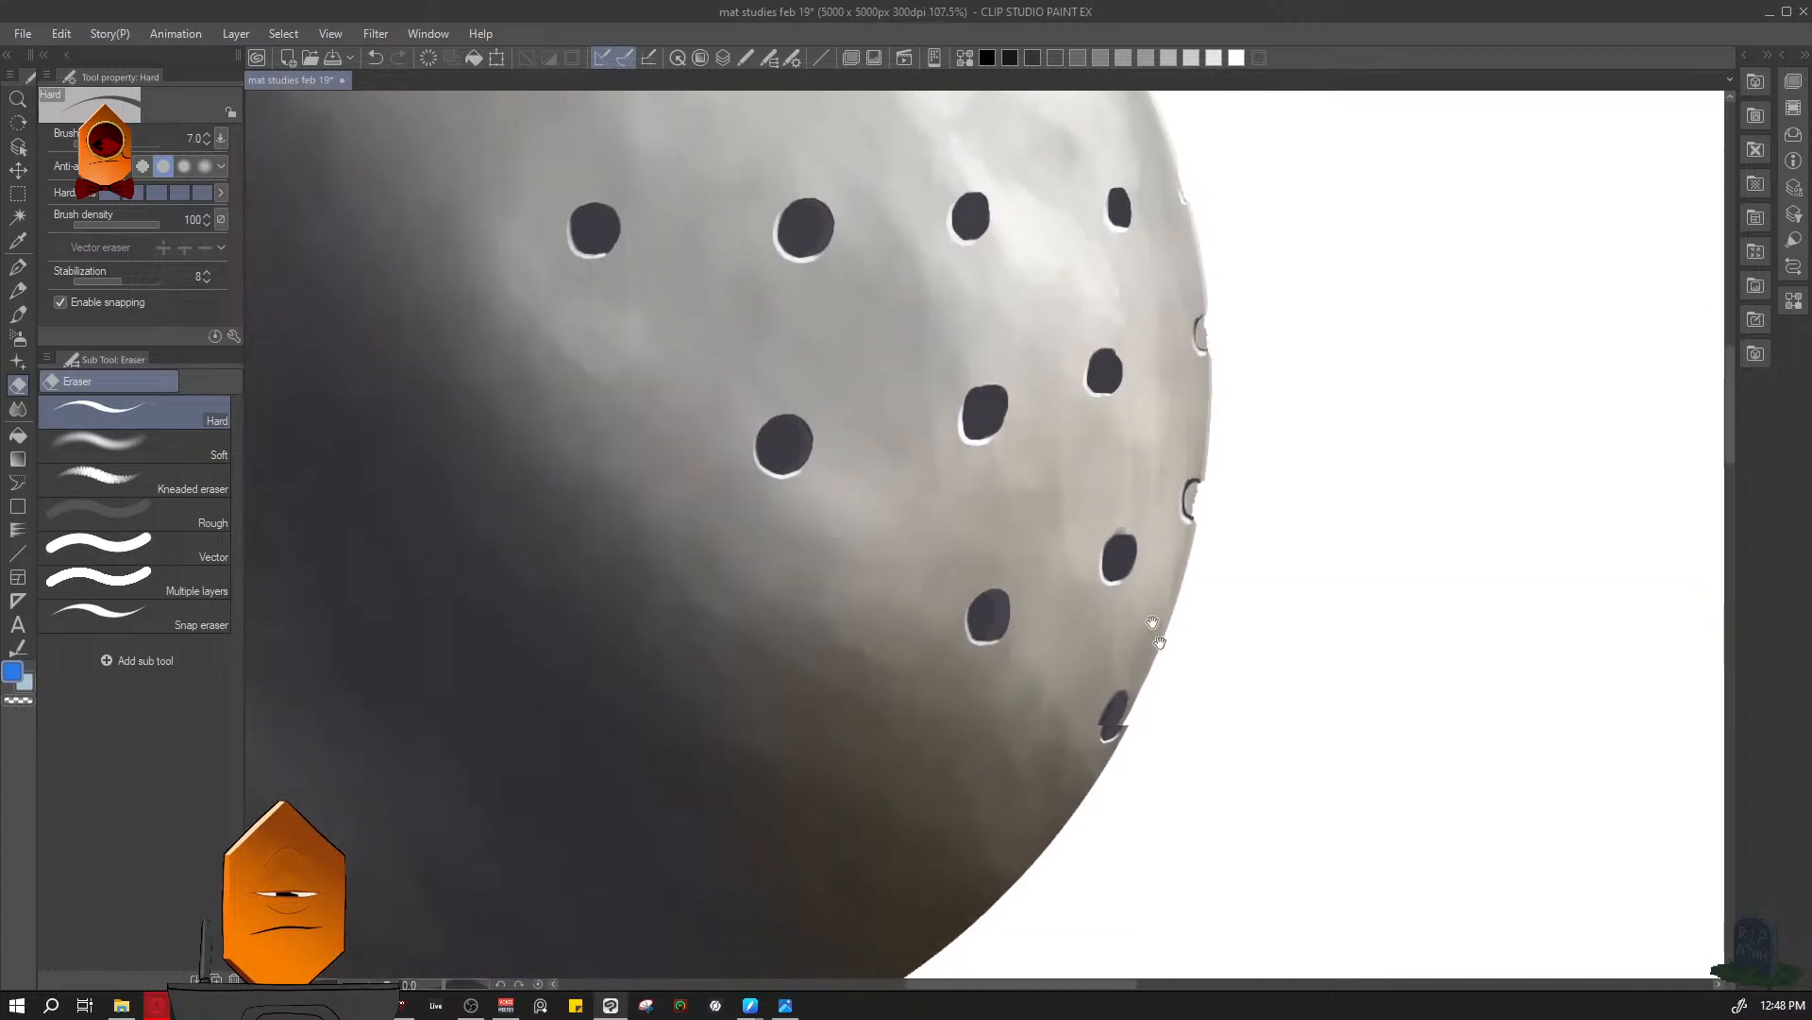
pyautogui.scroll(2, 1150, 623)
pyautogui.press('F7')
pyautogui.click(1119, 753)
pyautogui.scroll(6, 1271, 372)
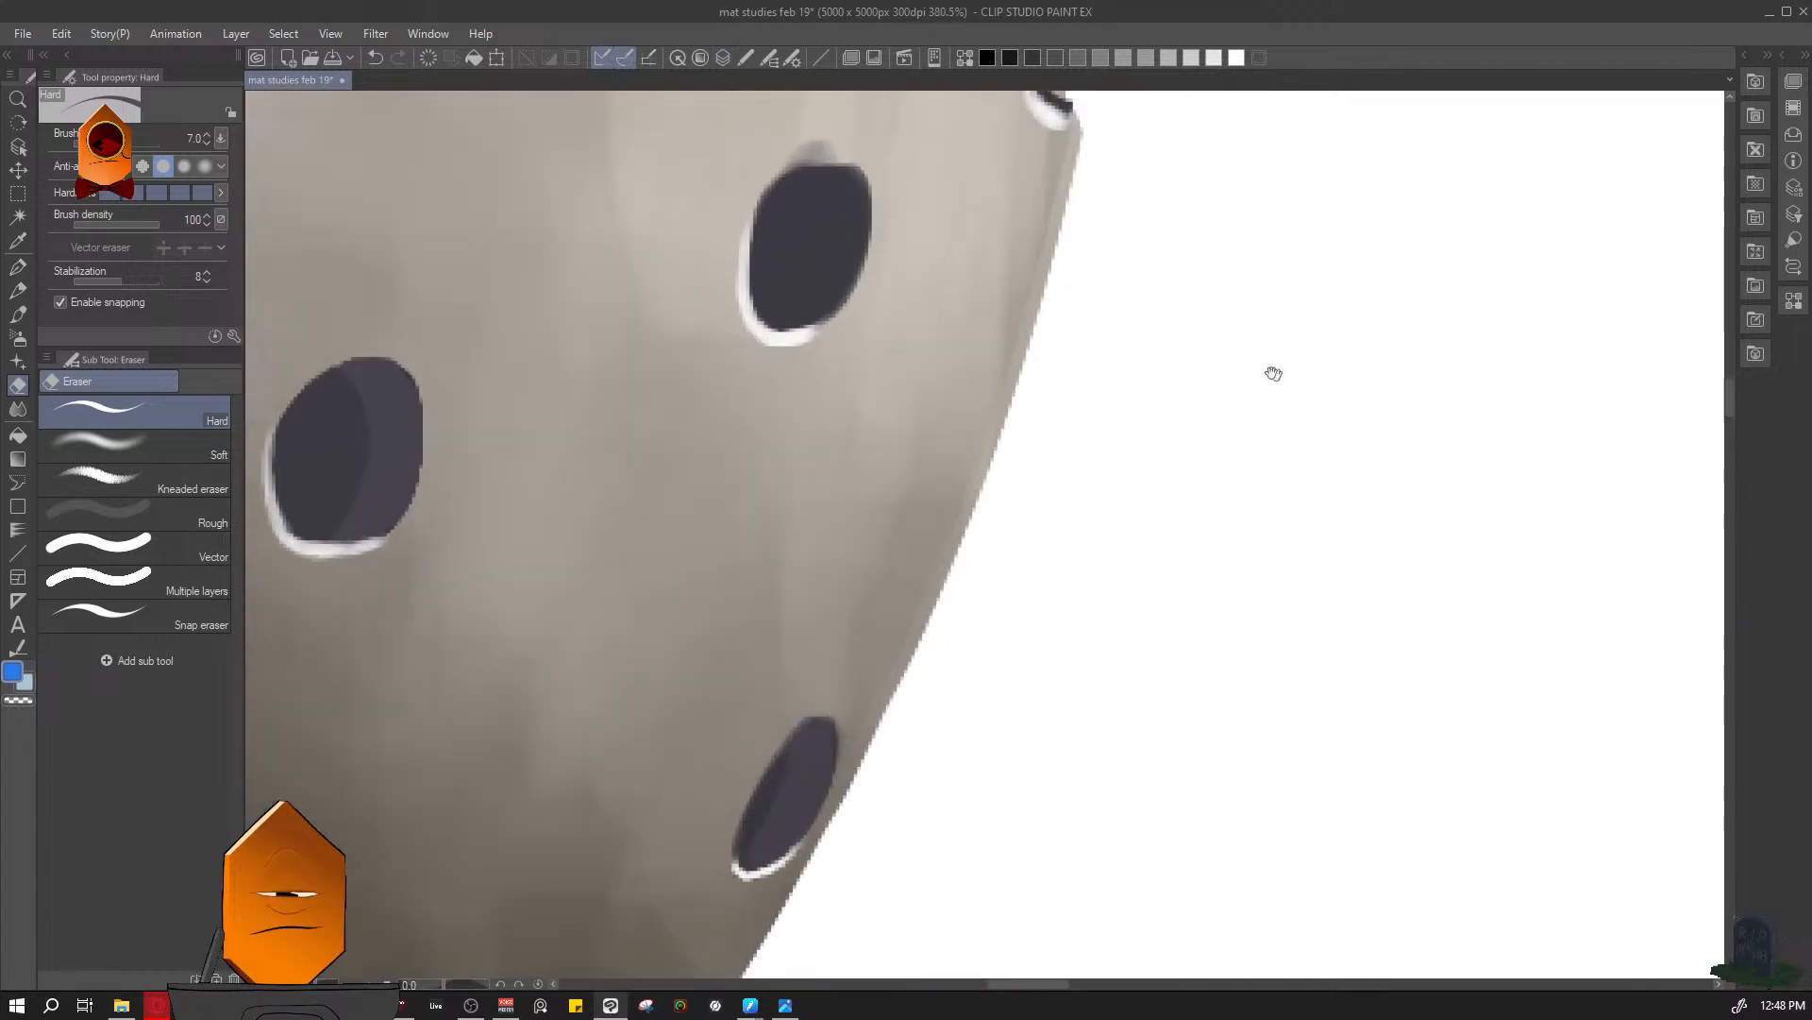
pyautogui.moveTo(995, 210)
pyautogui.mouseDown()
pyautogui.moveTo(933, 307)
pyautogui.moveTo(953, 435)
pyautogui.moveTo(976, 440)
pyautogui.moveTo(972, 296)
pyautogui.moveTo(1044, 258)
pyautogui.moveTo(991, 375)
pyautogui.mouseUp()
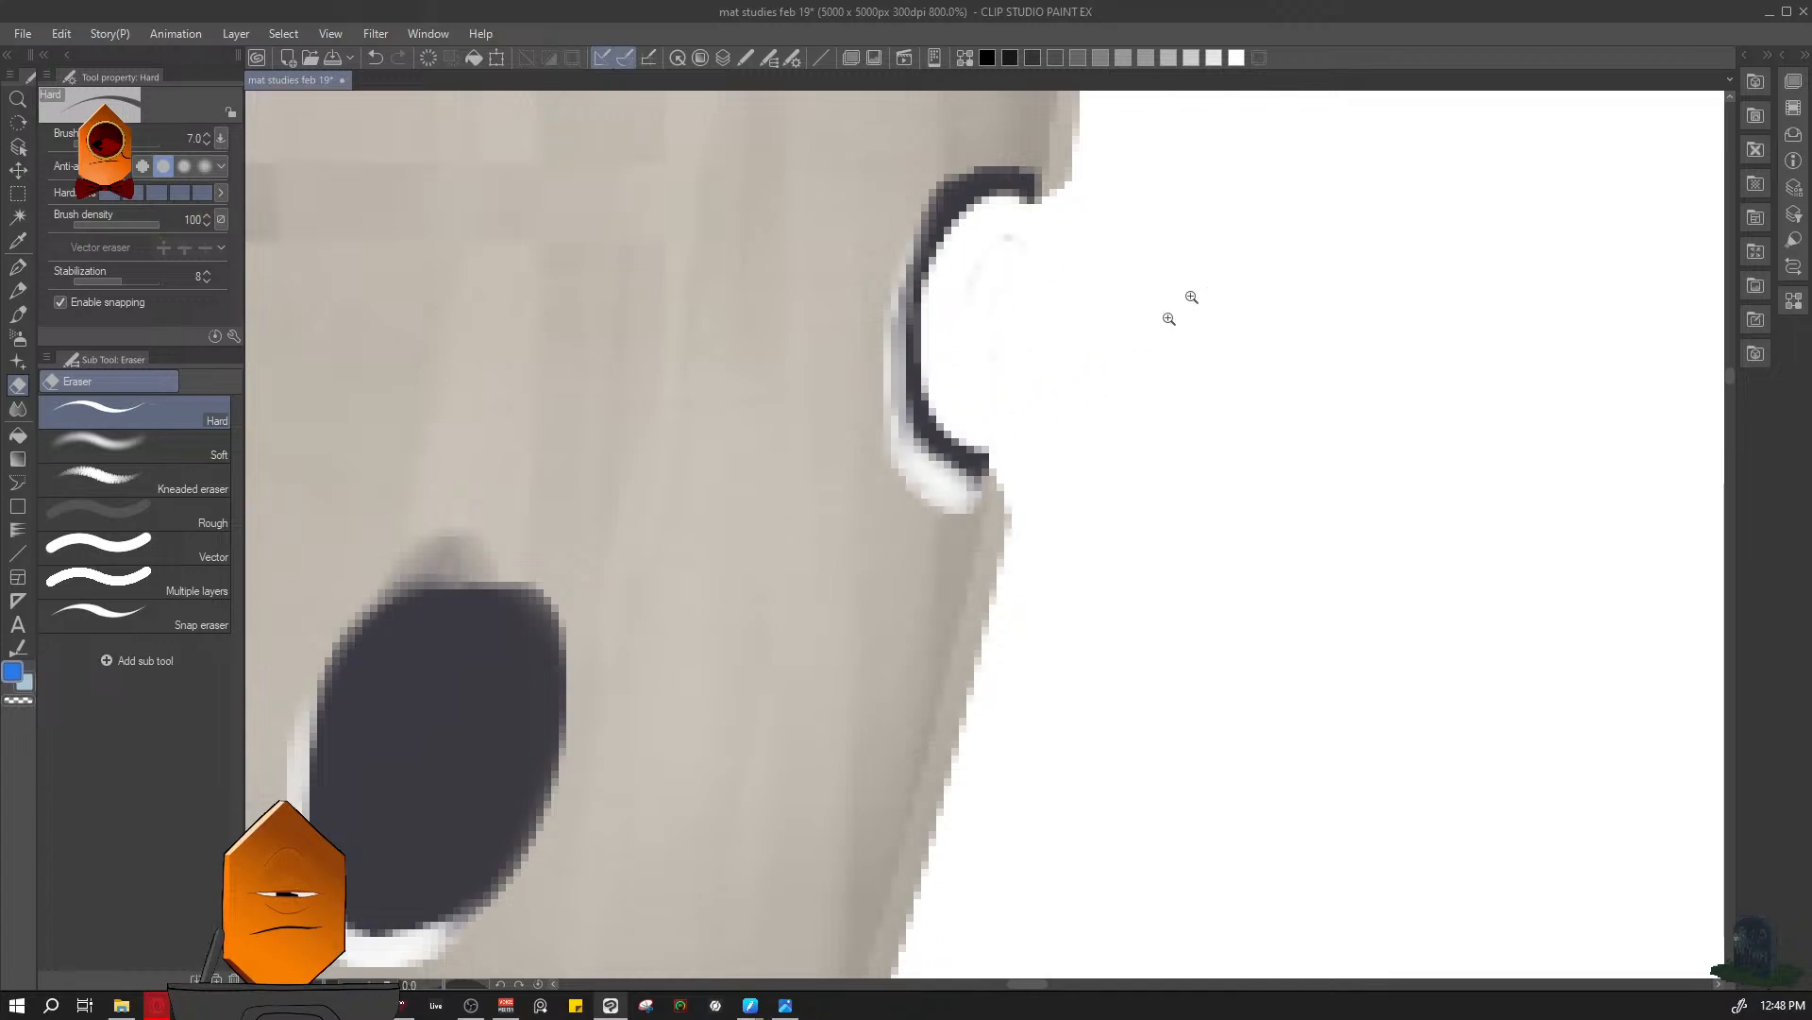
pyautogui.moveTo(1221, 261)
pyautogui.mouseDown()
pyautogui.moveTo(1228, 432)
pyautogui.moveTo(1123, 602)
pyautogui.mouseUp()
# - Enlarge the Hard eraser and cut the sphere surface out of the middle right-edge hole, finishing at size 25
pyautogui.scroll(6, 1131, 604)
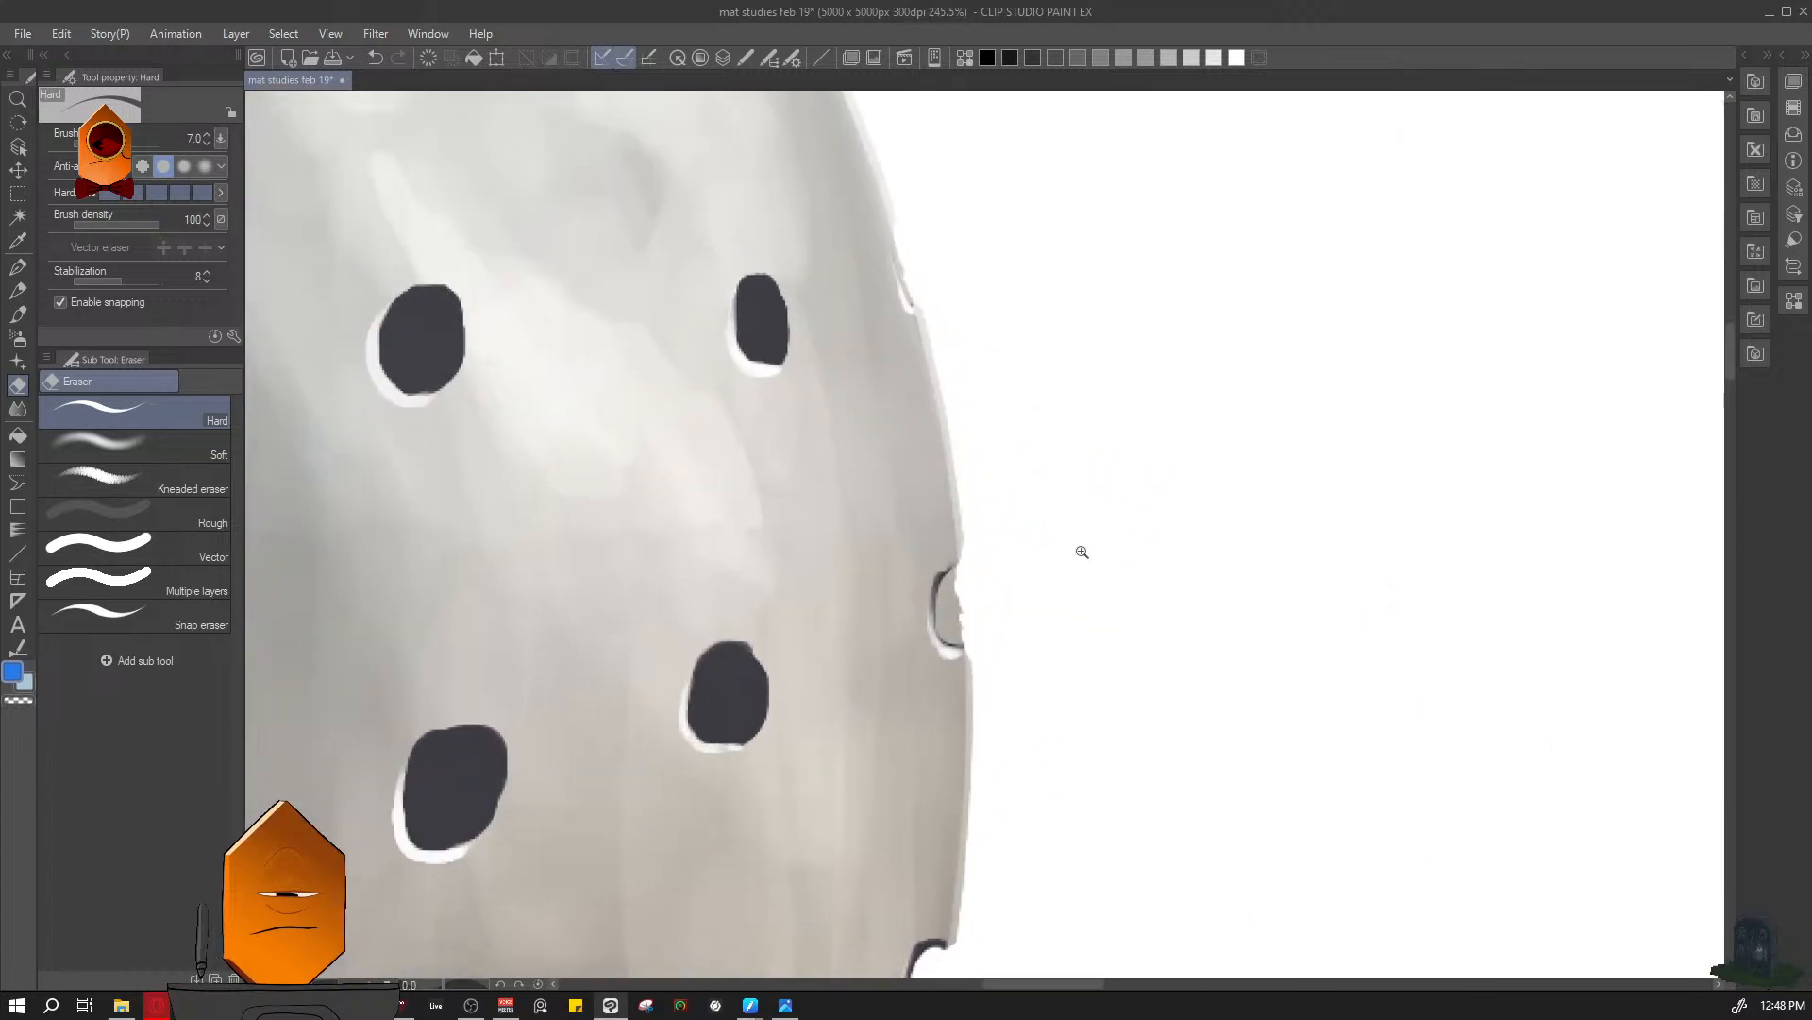
pyautogui.scroll(2, 972, 588)
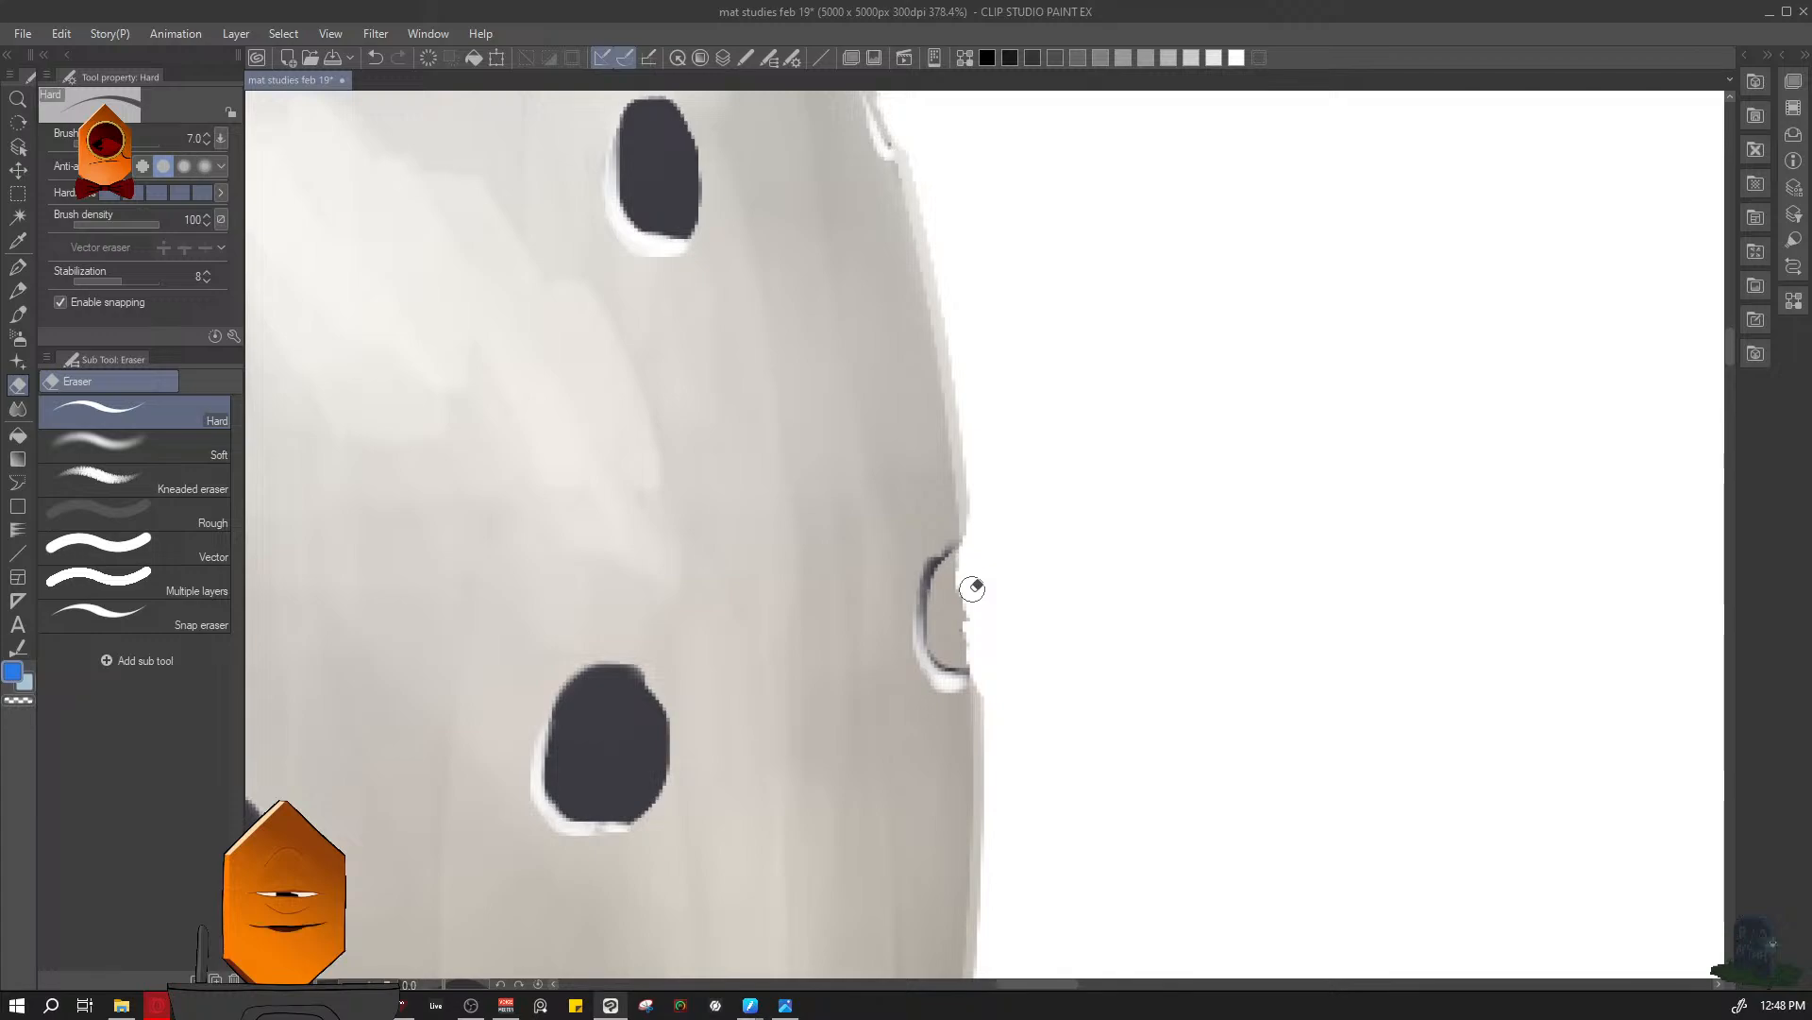
pyautogui.press(']')
pyautogui.press(']')
pyautogui.press(']')
pyautogui.press(']')
pyautogui.press(']')
pyautogui.press(']')
pyautogui.press(']')
pyautogui.press(']')
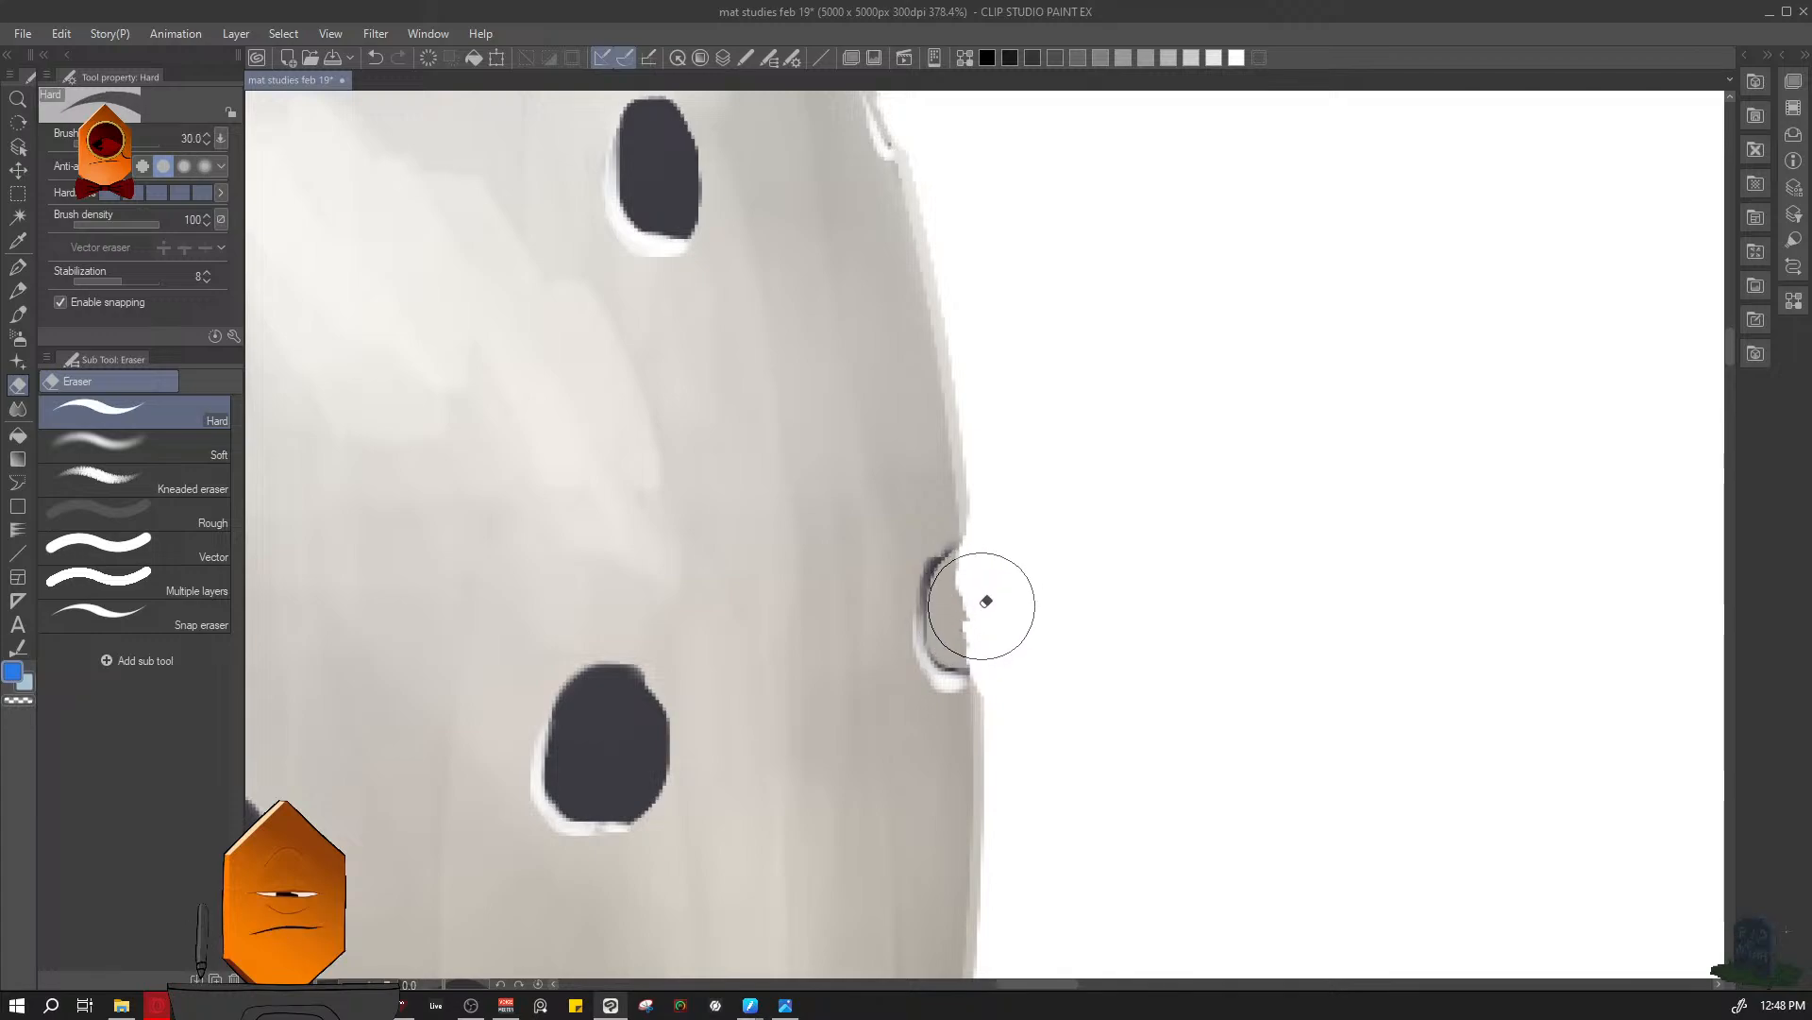
pyautogui.moveTo(982, 598); pyautogui.dragTo(982, 614)
pyautogui.press('[')
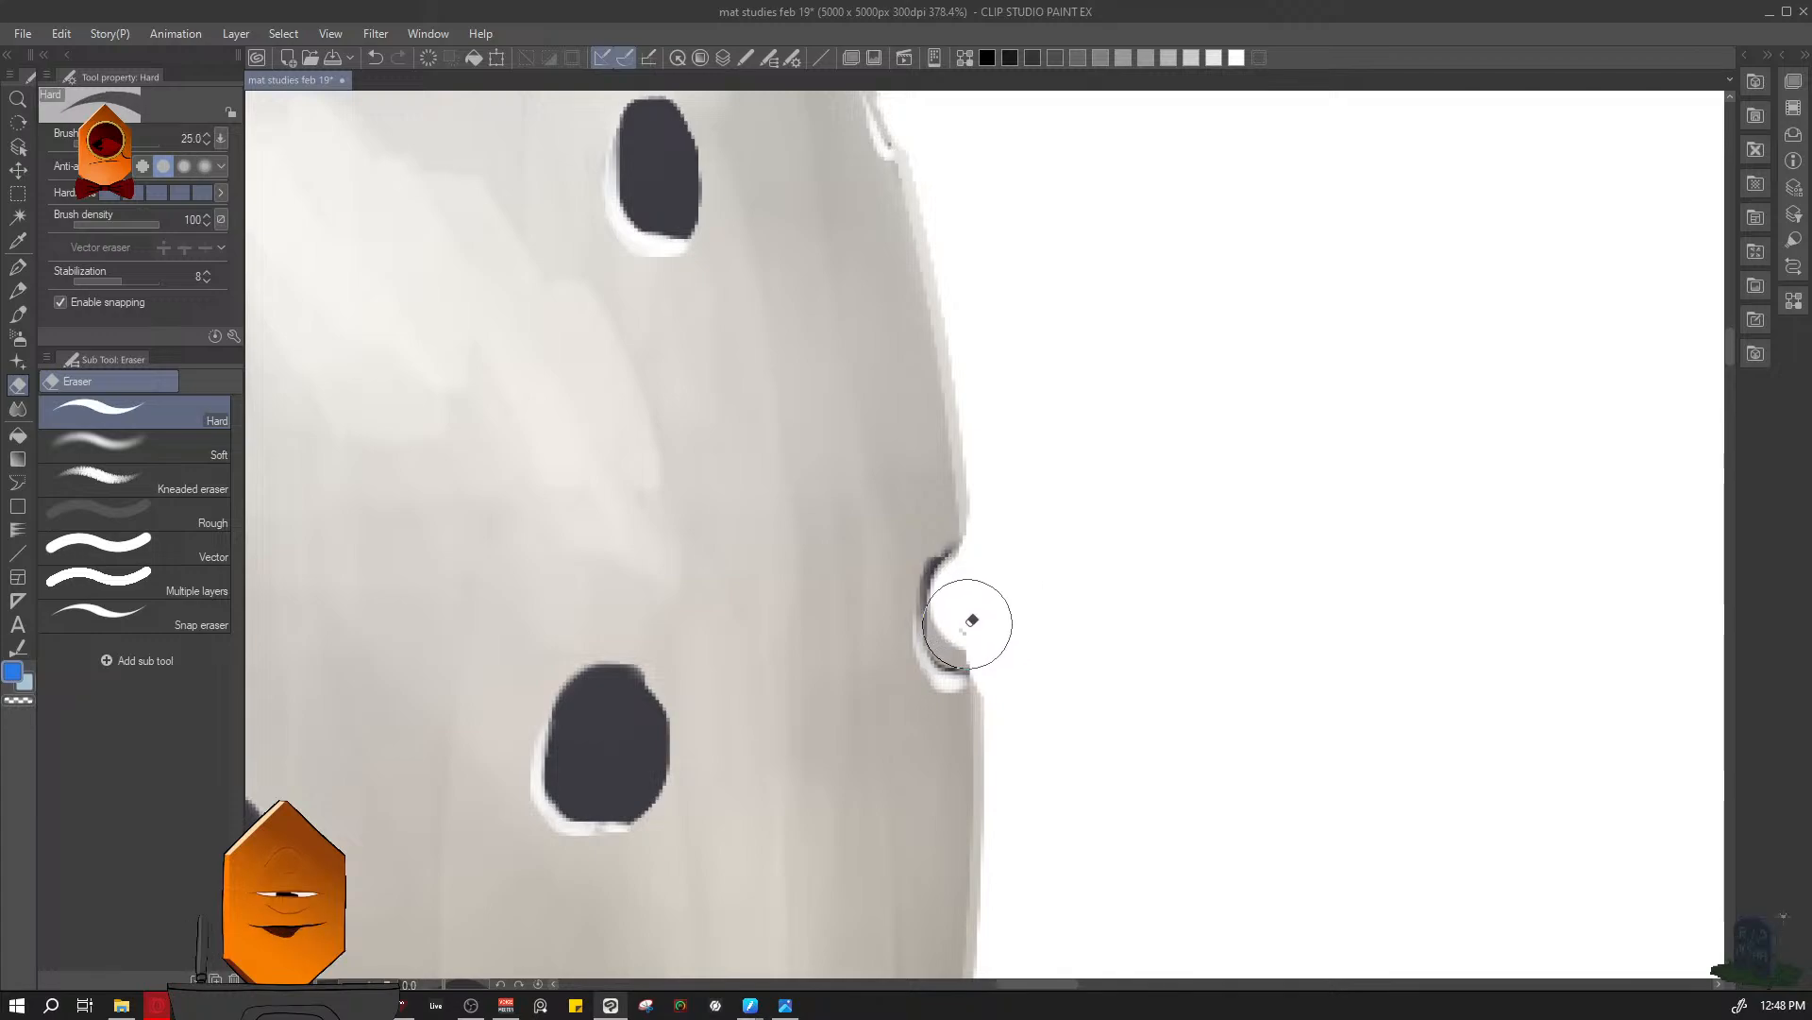
pyautogui.scroll(-3, 1067, 603)
pyautogui.scroll(2, 1149, 619)
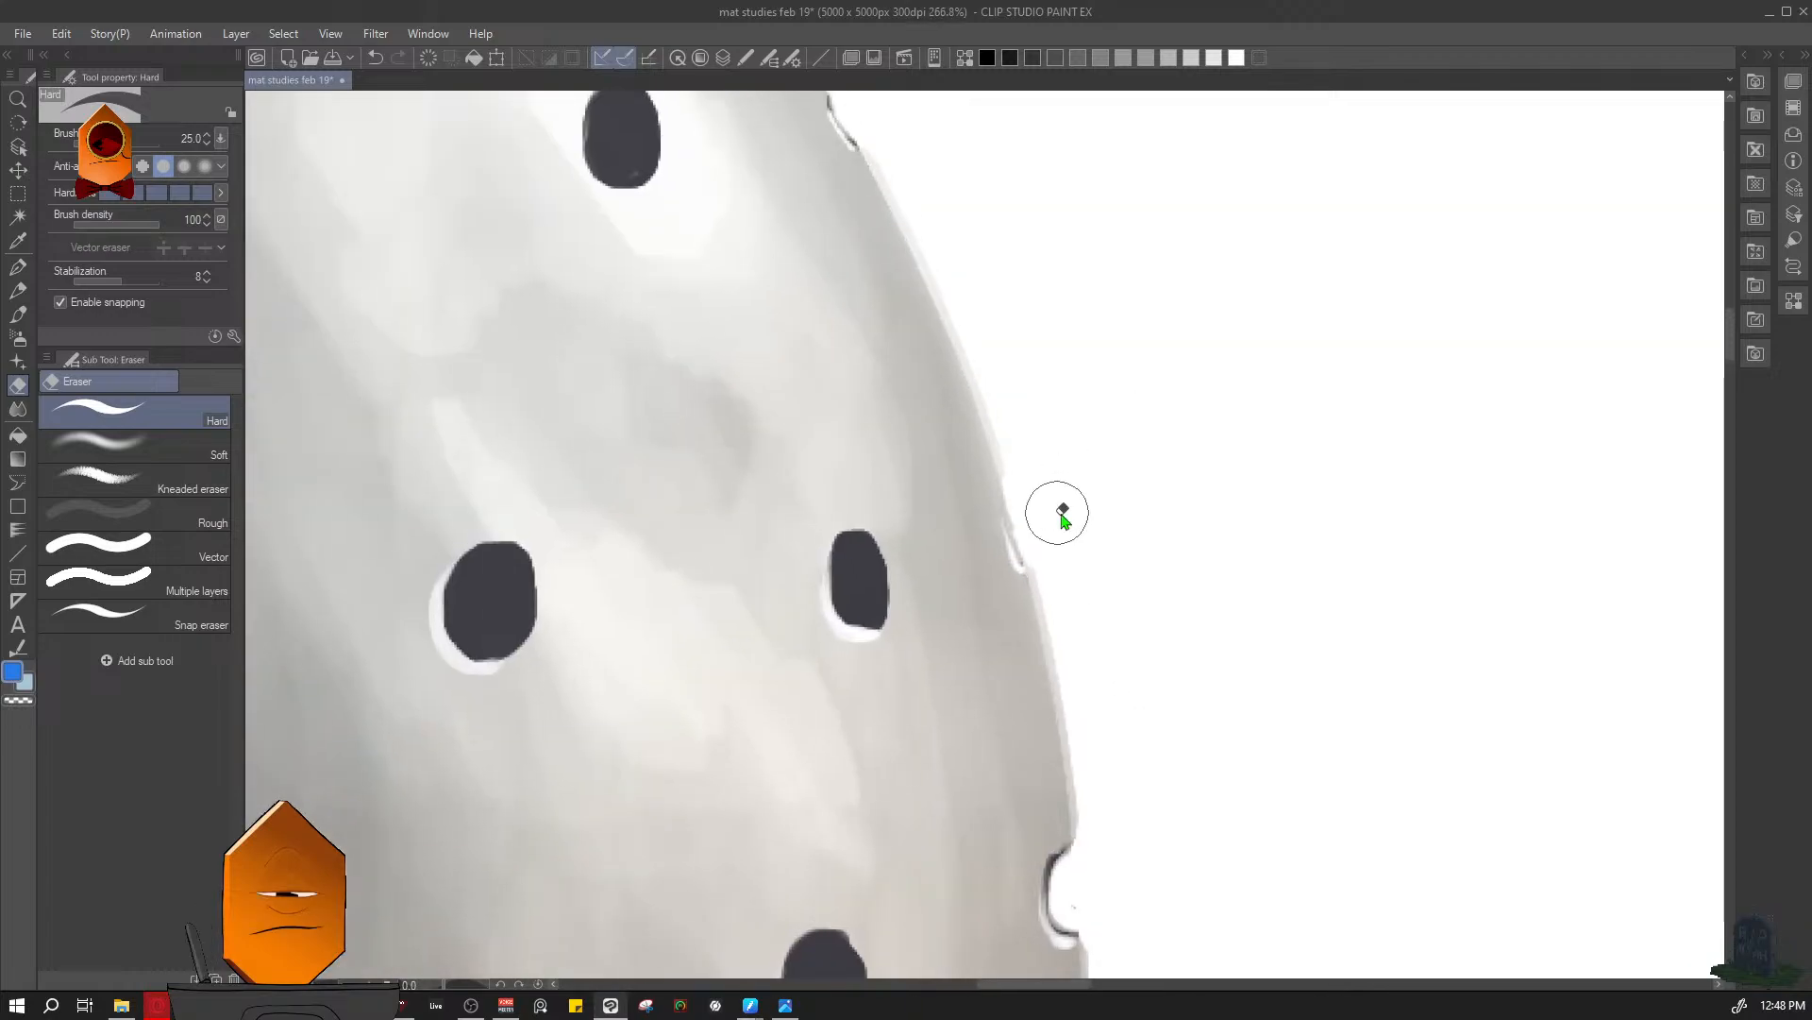
# - Cut size 25 eraser notches into the sphere's silhouette at the two small holes on its upper-right edge
pyautogui.scroll(1, 1062, 514)
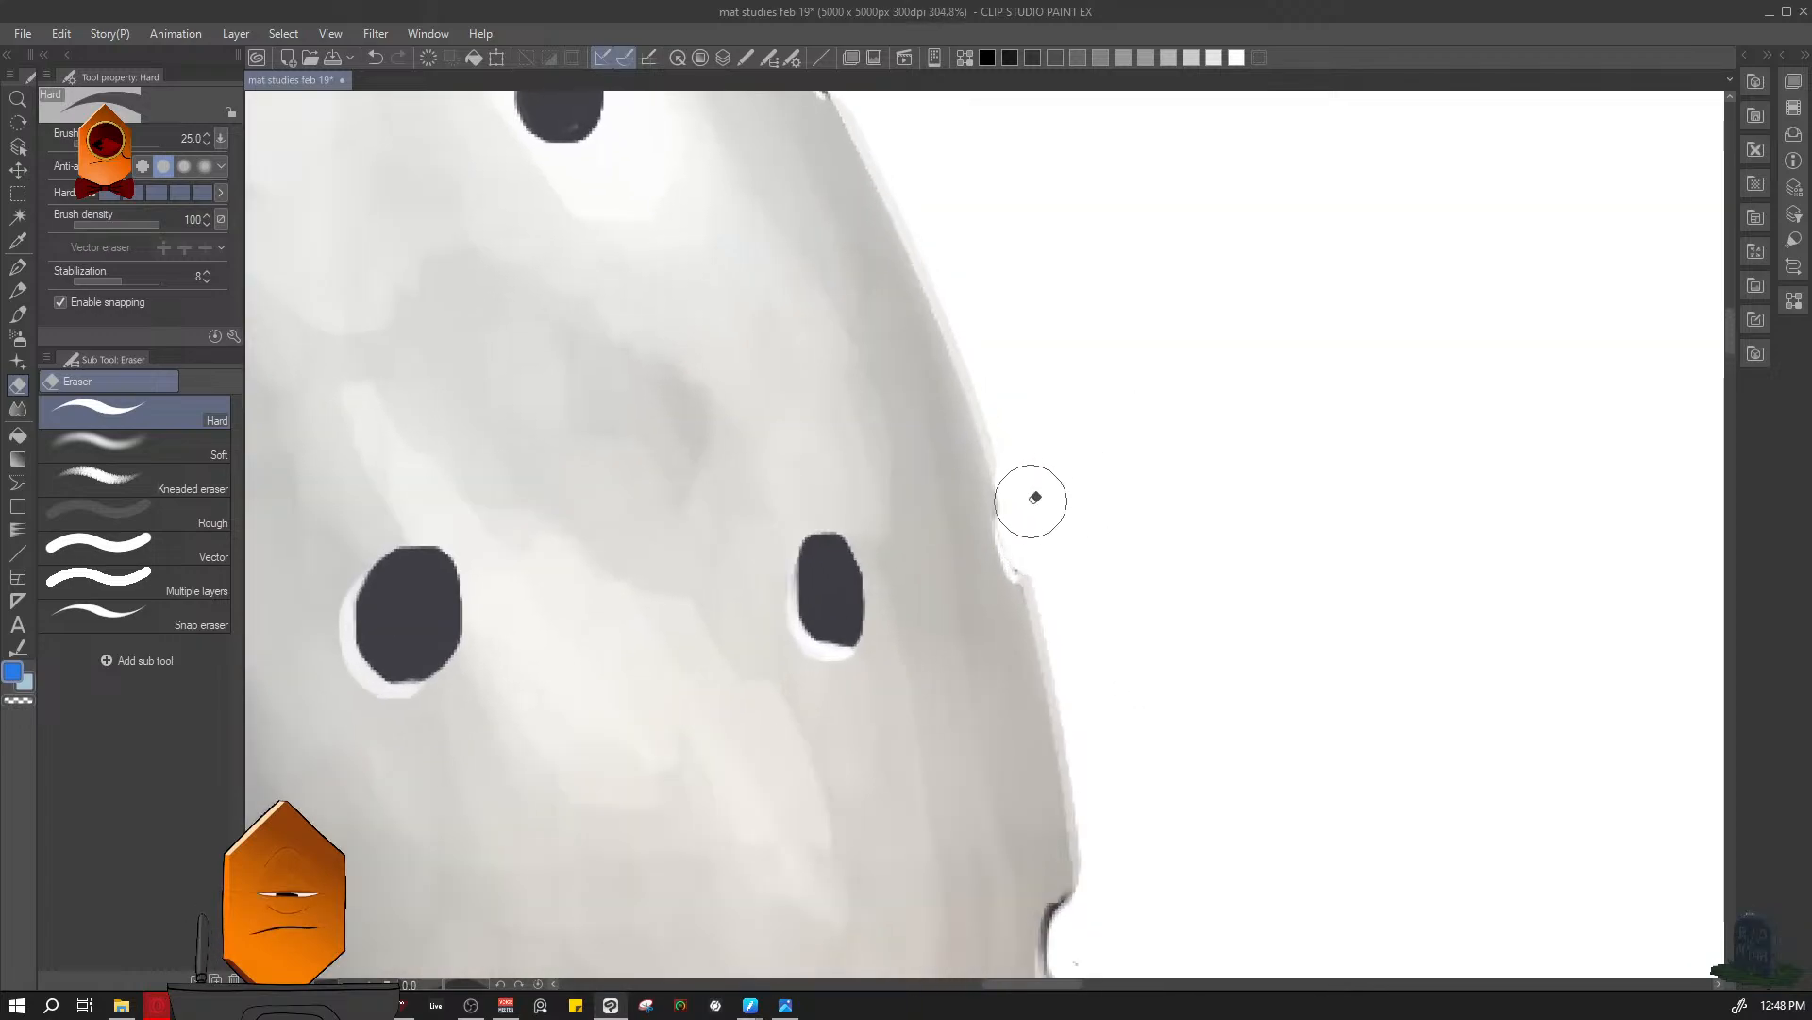
pyautogui.scroll(2, 1110, 510)
pyautogui.scroll(-3, 1032, 416)
pyautogui.scroll(2, 1153, 648)
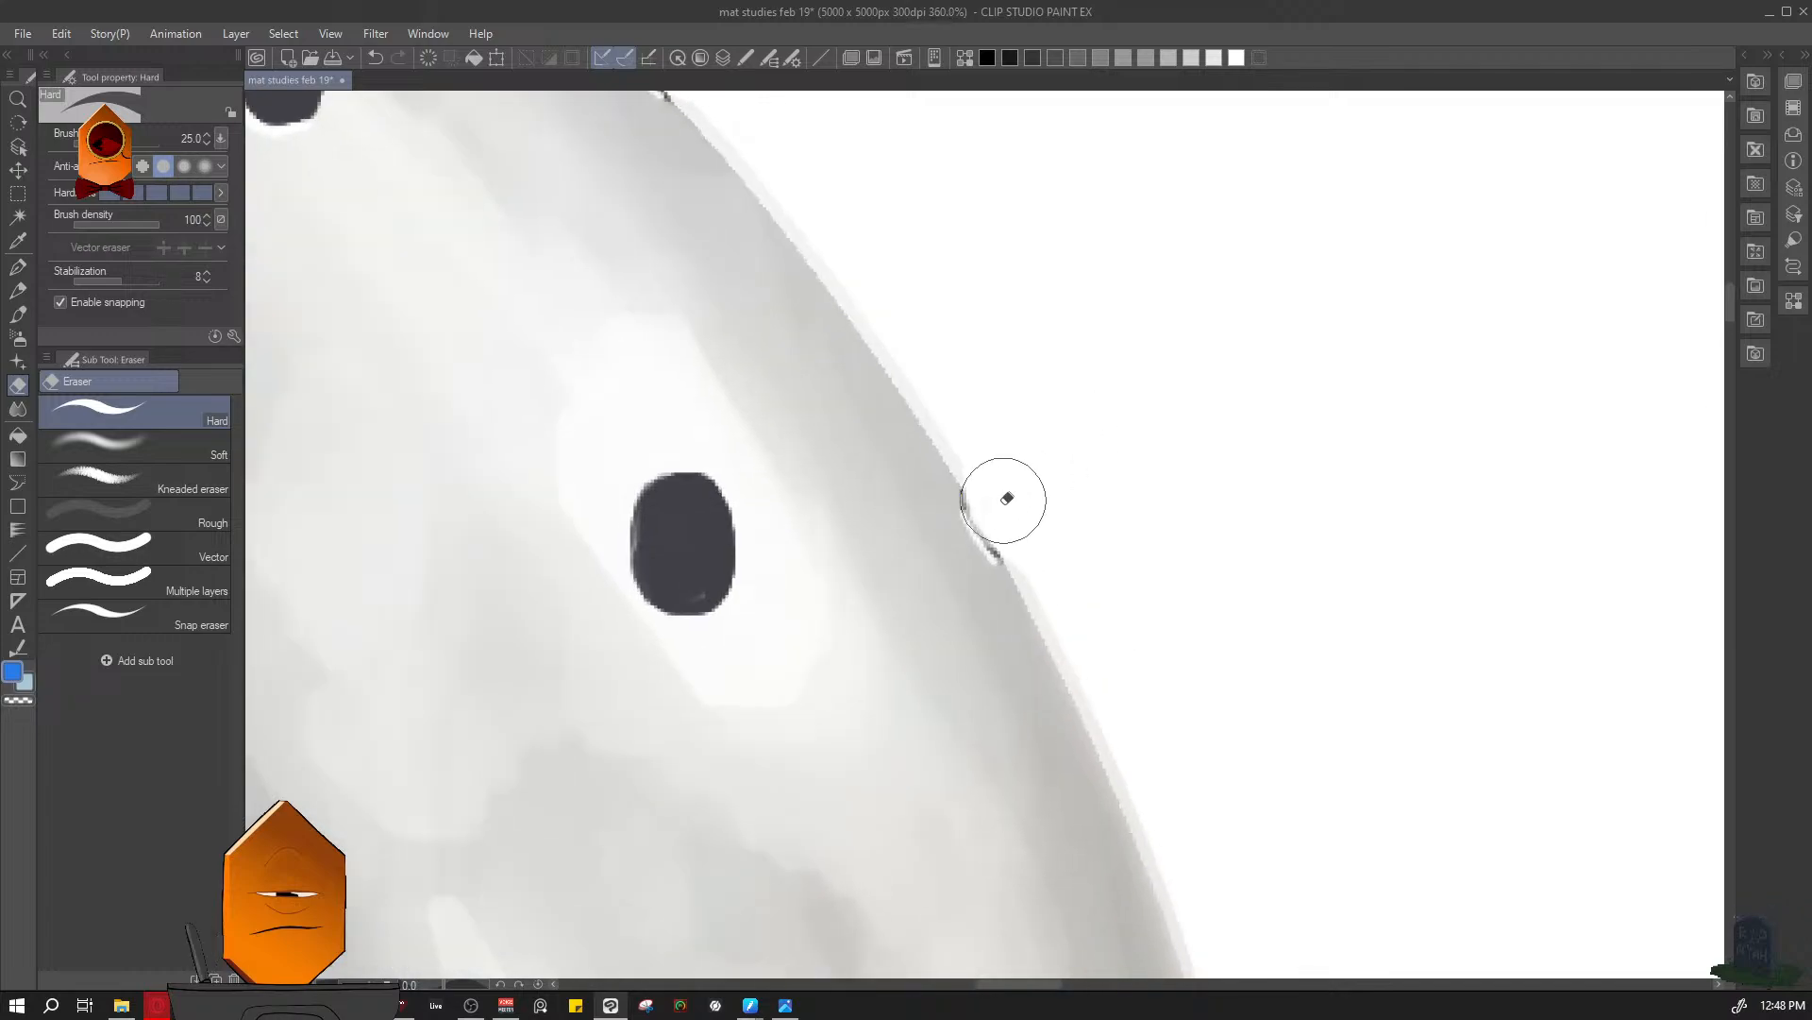
pyautogui.moveTo(1002, 503); pyautogui.dragTo(1009, 513)
pyautogui.moveTo(1056, 428); pyautogui.dragTo(1308, 738)
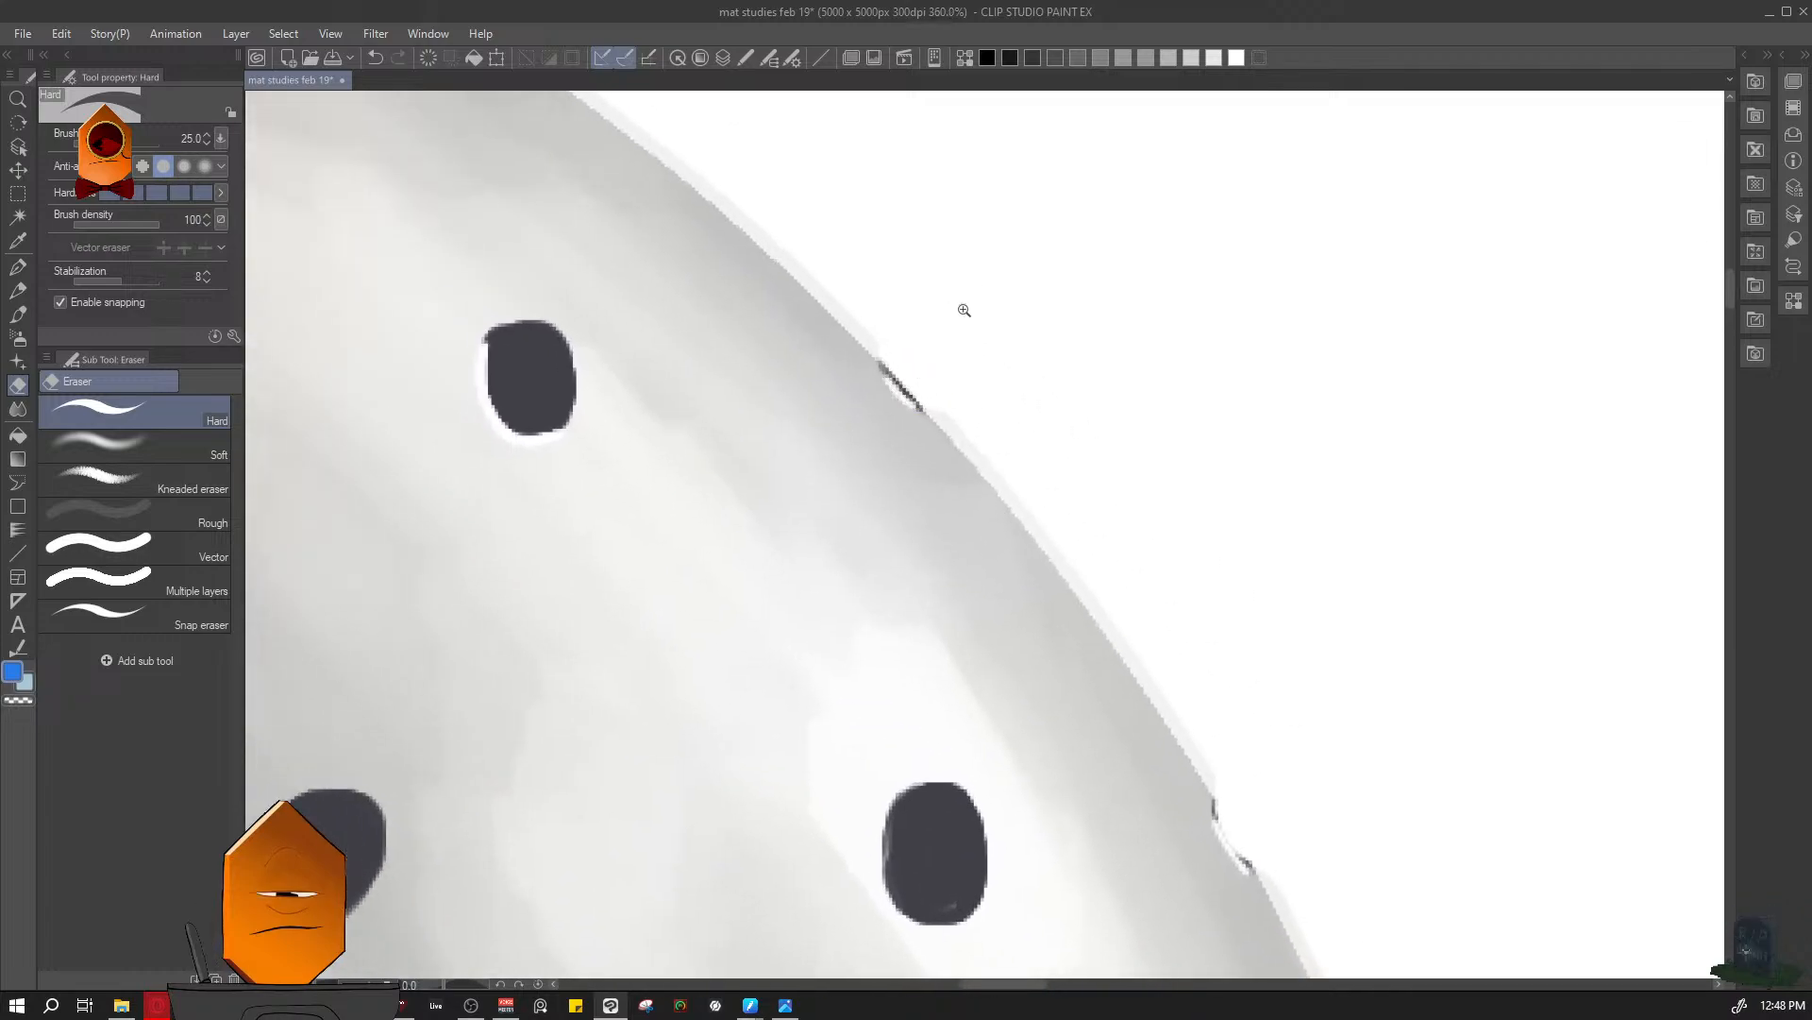
# - Cut a notch into the outline at the dark hole near the sphere's top right, erasing on both layers
pyautogui.scroll(2, 958, 298)
pyautogui.scroll(-4, 952, 276)
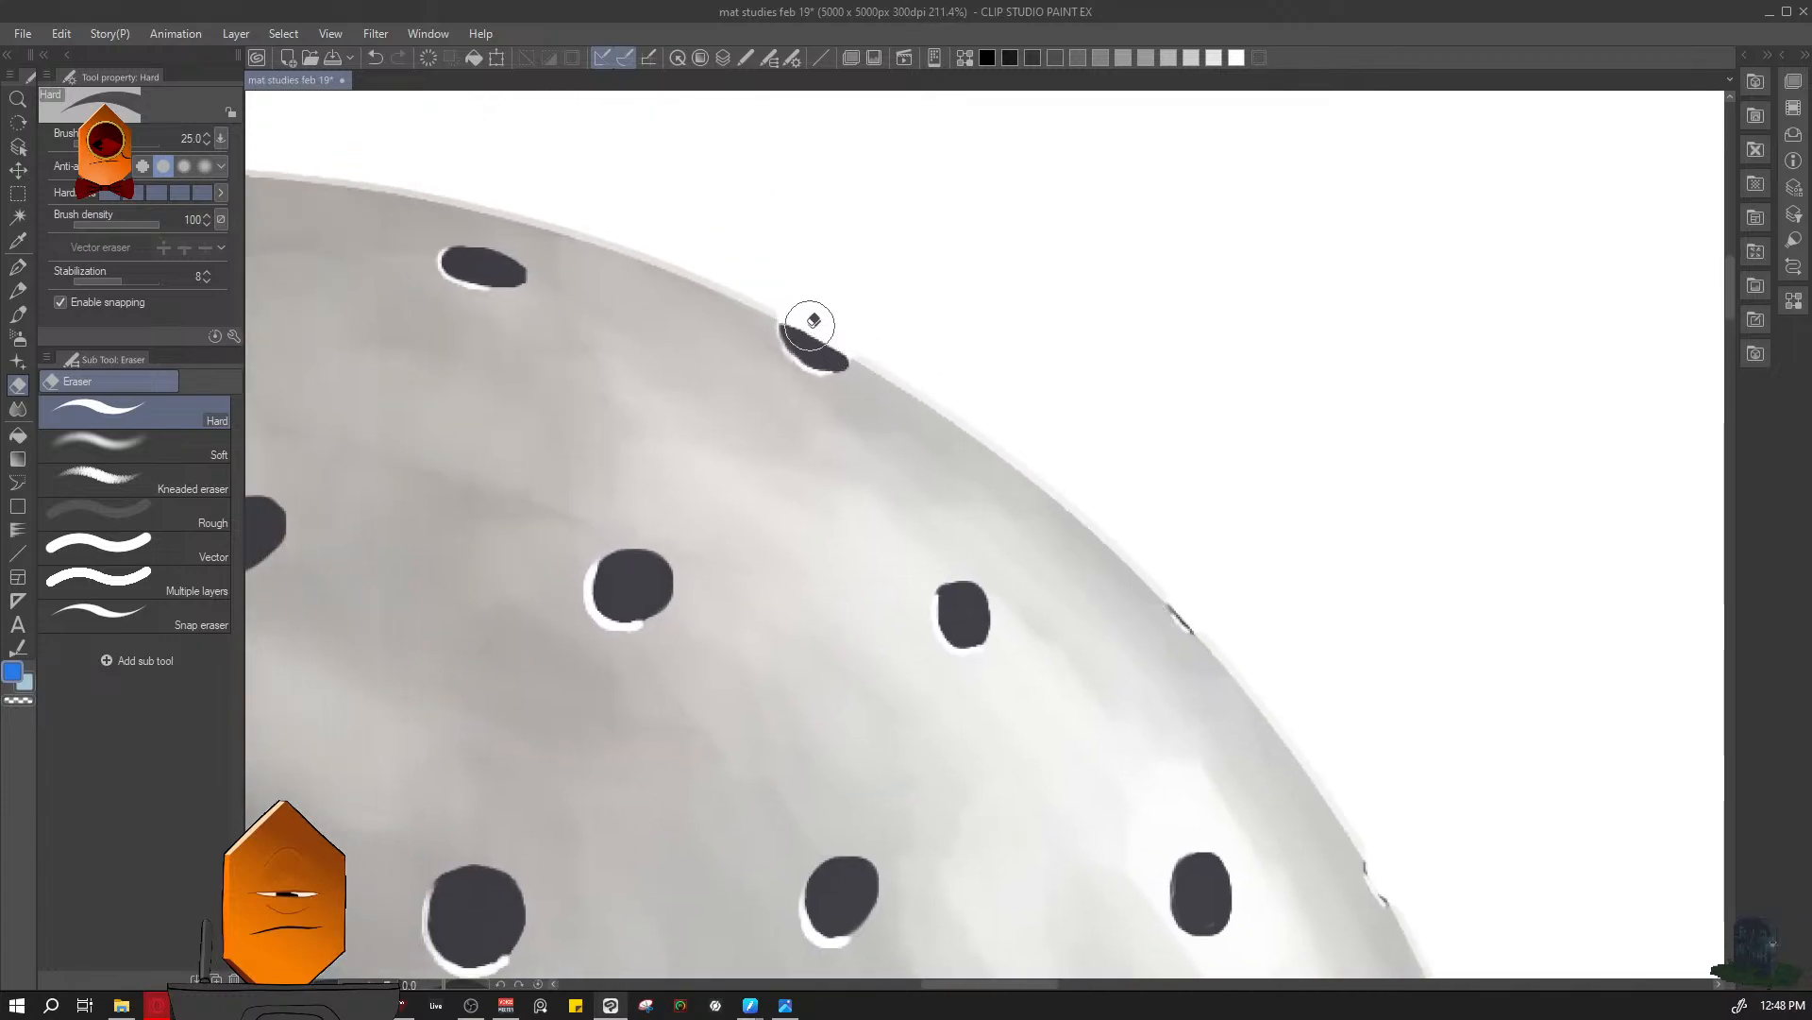
pyautogui.press('F7')
pyautogui.click(796, 482)
pyautogui.press('F7')
pyautogui.moveTo(803, 320)
pyautogui.mouseDown()
pyautogui.moveTo(810, 323)
pyautogui.moveTo(937, 308)
pyautogui.mouseUp()
pyautogui.moveTo(1105, 415); pyautogui.dragTo(924, 435)
pyautogui.moveTo(961, 372); pyautogui.dragTo(1074, 269)
# - Erase the hole on the sphere's upper-left outline on both layers to form a notch in the silhouette
pyautogui.moveTo(759, 247); pyautogui.dragTo(865, 430)
pyautogui.click(866, 431)
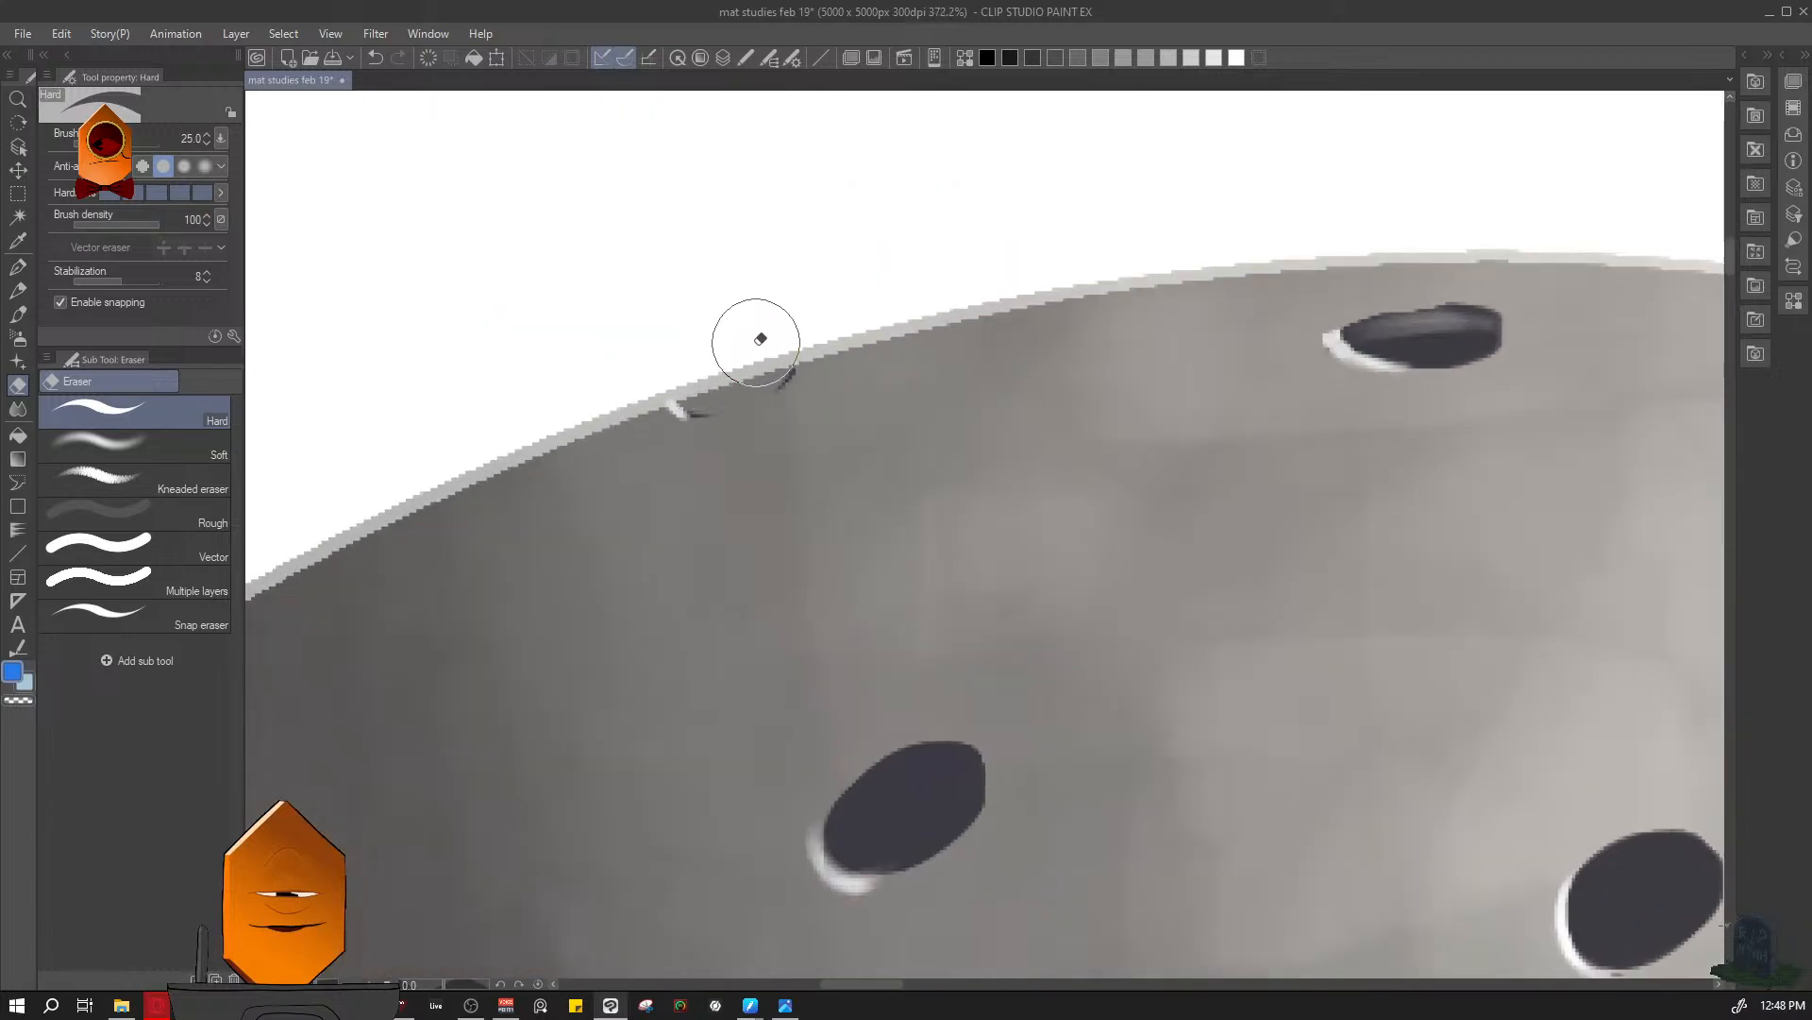
pyautogui.moveTo(719, 373); pyautogui.dragTo(763, 342)
pyautogui.press('F7')
pyautogui.click(712, 558)
pyautogui.press('F7')
pyautogui.moveTo(864, 229); pyautogui.dragTo(758, 397)
pyautogui.moveTo(915, 294); pyautogui.dragTo(964, 416)
pyautogui.moveTo(915, 280); pyautogui.dragTo(942, 235)
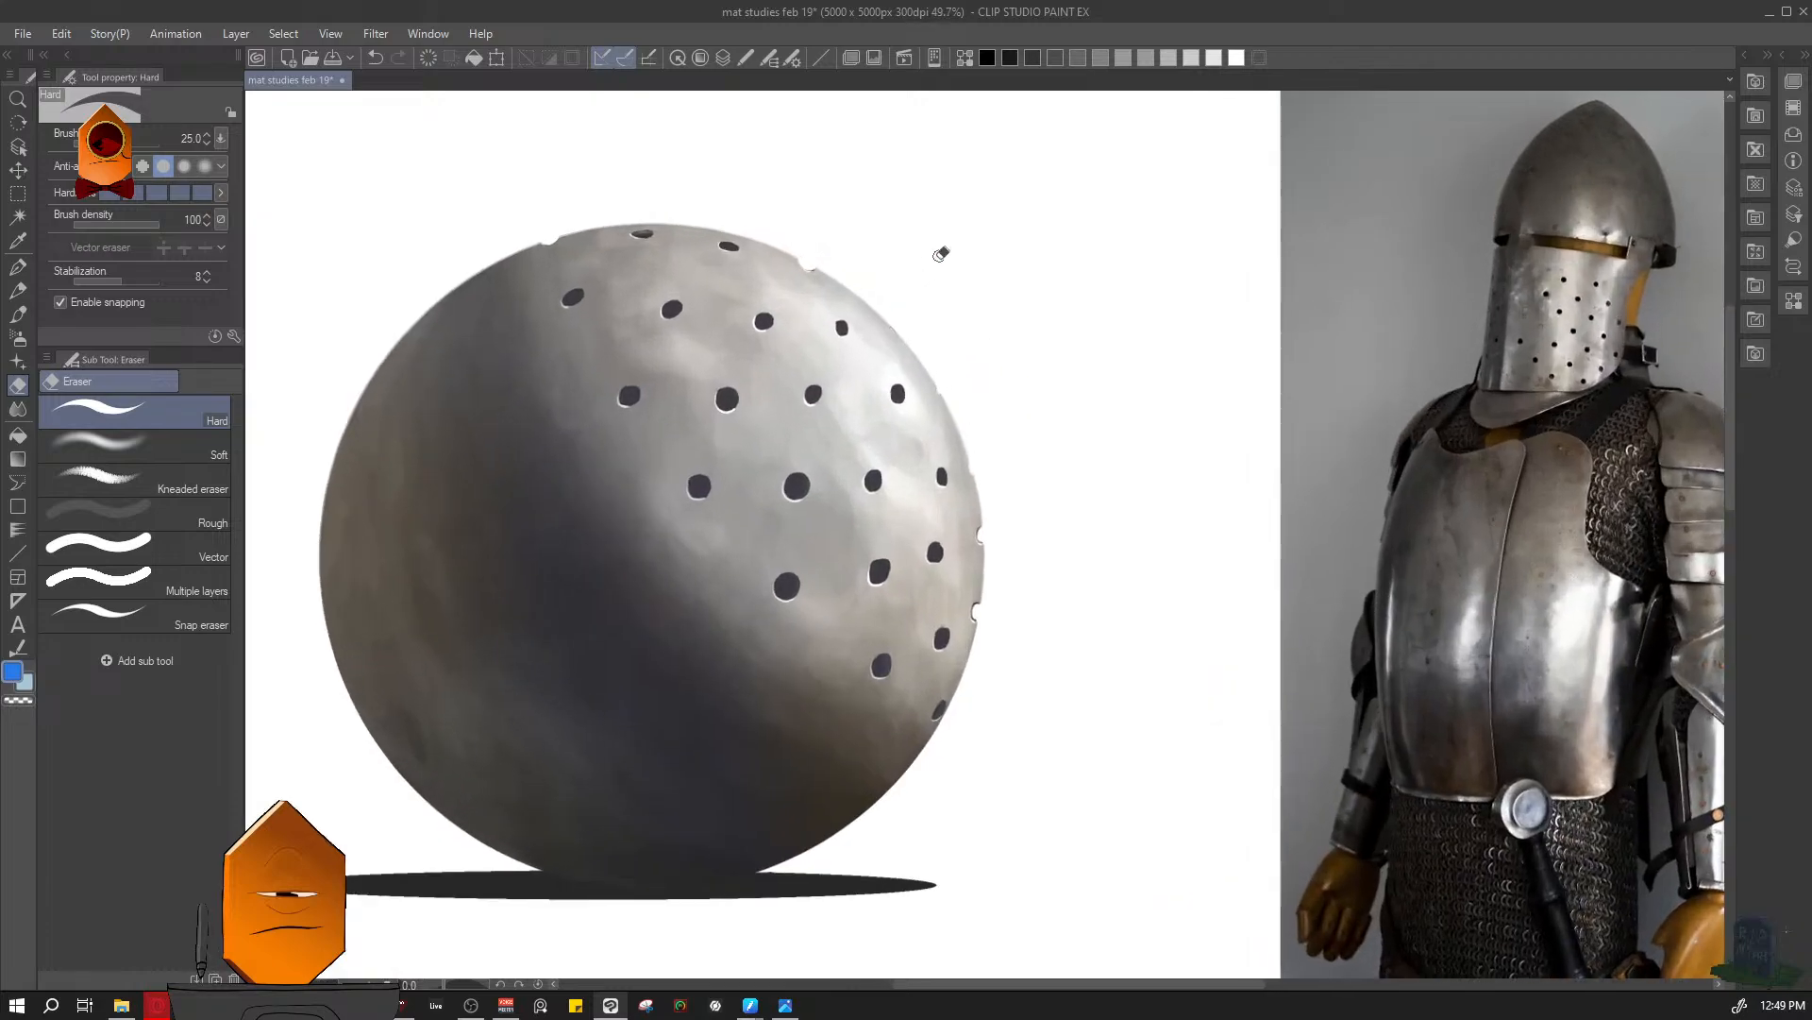
# - Switch layers and cut a notch into the sphere's edge at the small hole between the existing upper-right notches
pyautogui.moveTo(911, 296); pyautogui.dragTo(974, 257)
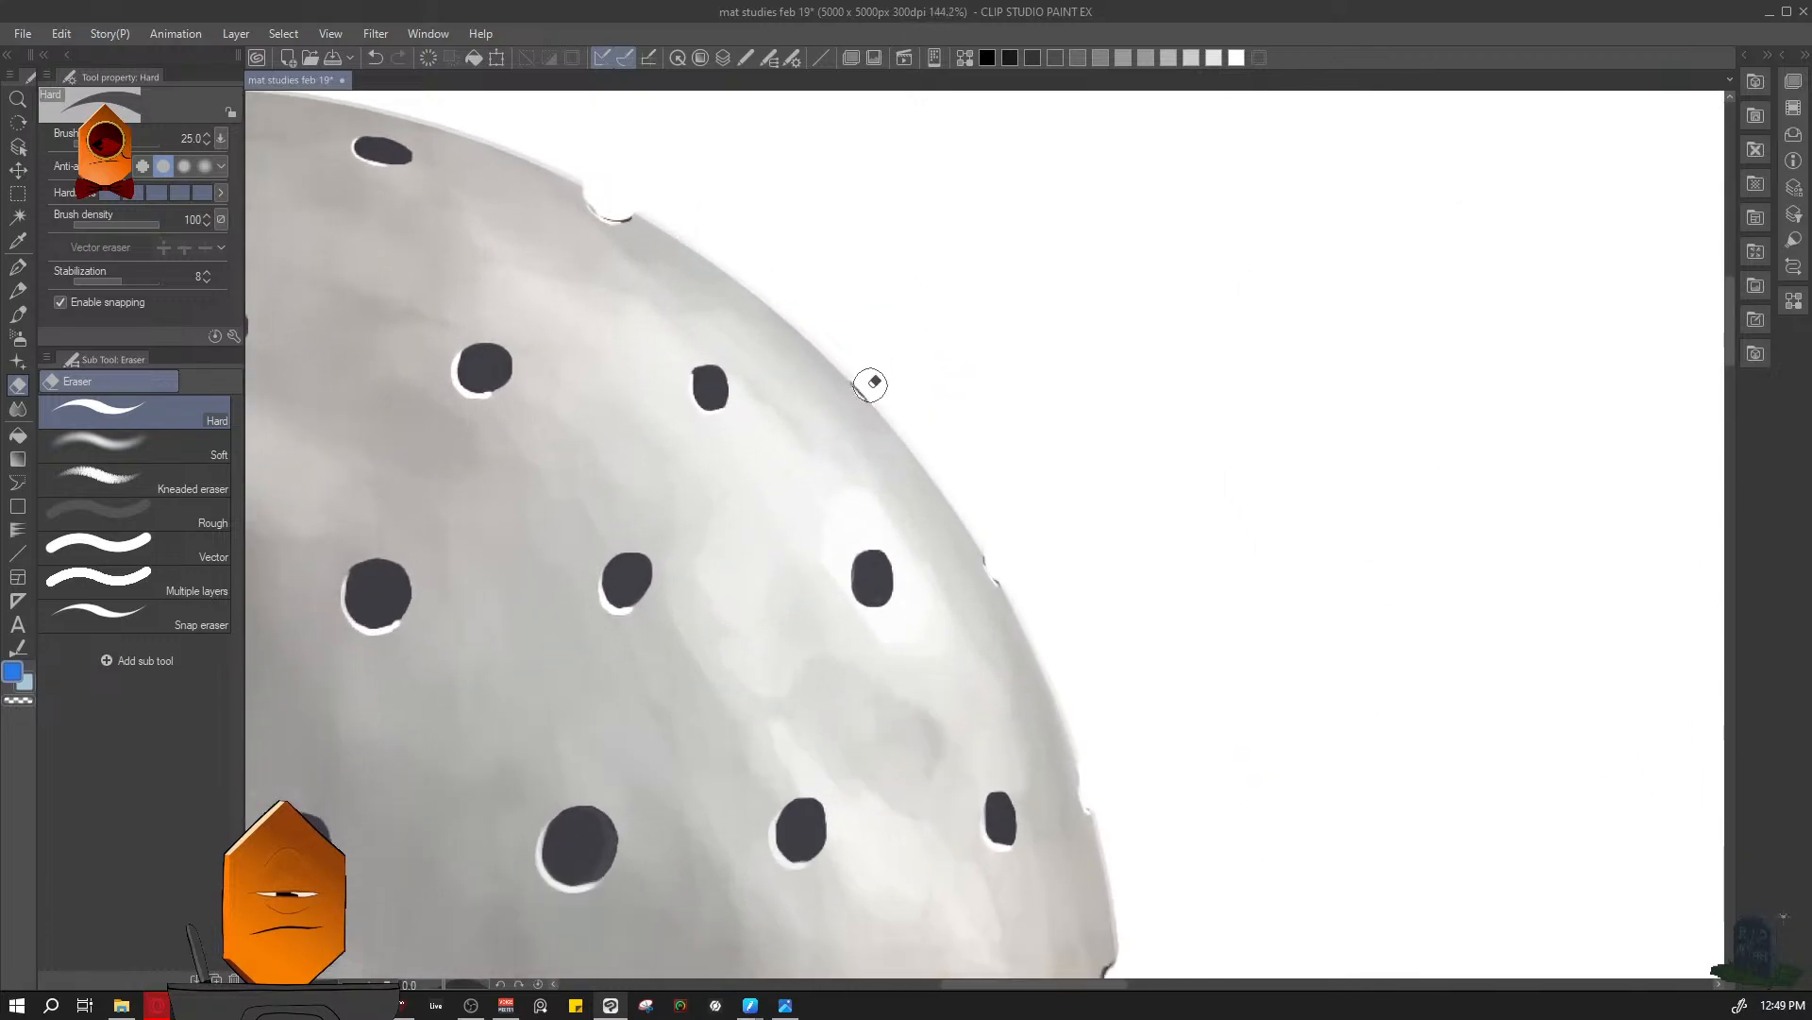
pyautogui.press('F7')
pyautogui.click(848, 474)
pyautogui.press('F7')
pyautogui.moveTo(865, 376); pyautogui.dragTo(868, 382)
pyautogui.moveTo(990, 365); pyautogui.dragTo(954, 413)
# - Erase the leftover dark line and highlight along the inside of the notch near the sphere's top right
pyautogui.moveTo(770, 240); pyautogui.dragTo(841, 212)
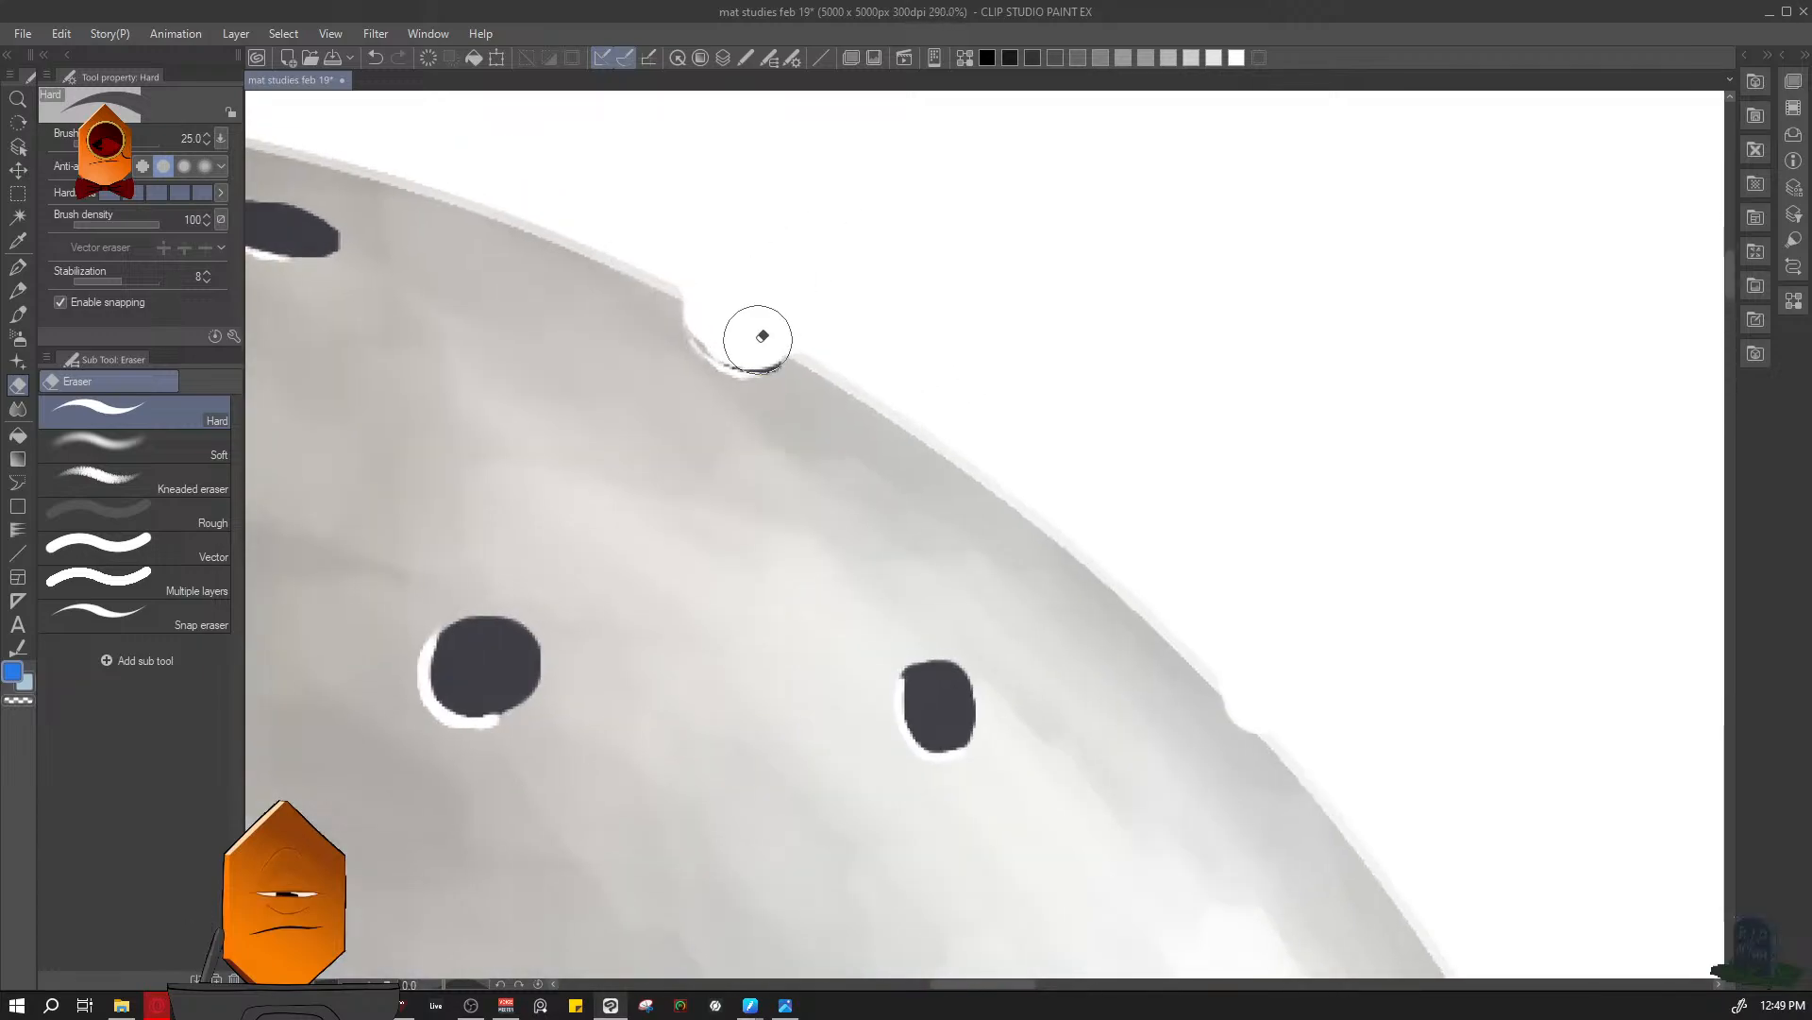
pyautogui.moveTo(765, 344)
pyautogui.mouseDown()
pyautogui.moveTo(720, 322)
pyautogui.moveTo(753, 346)
pyautogui.mouseUp()
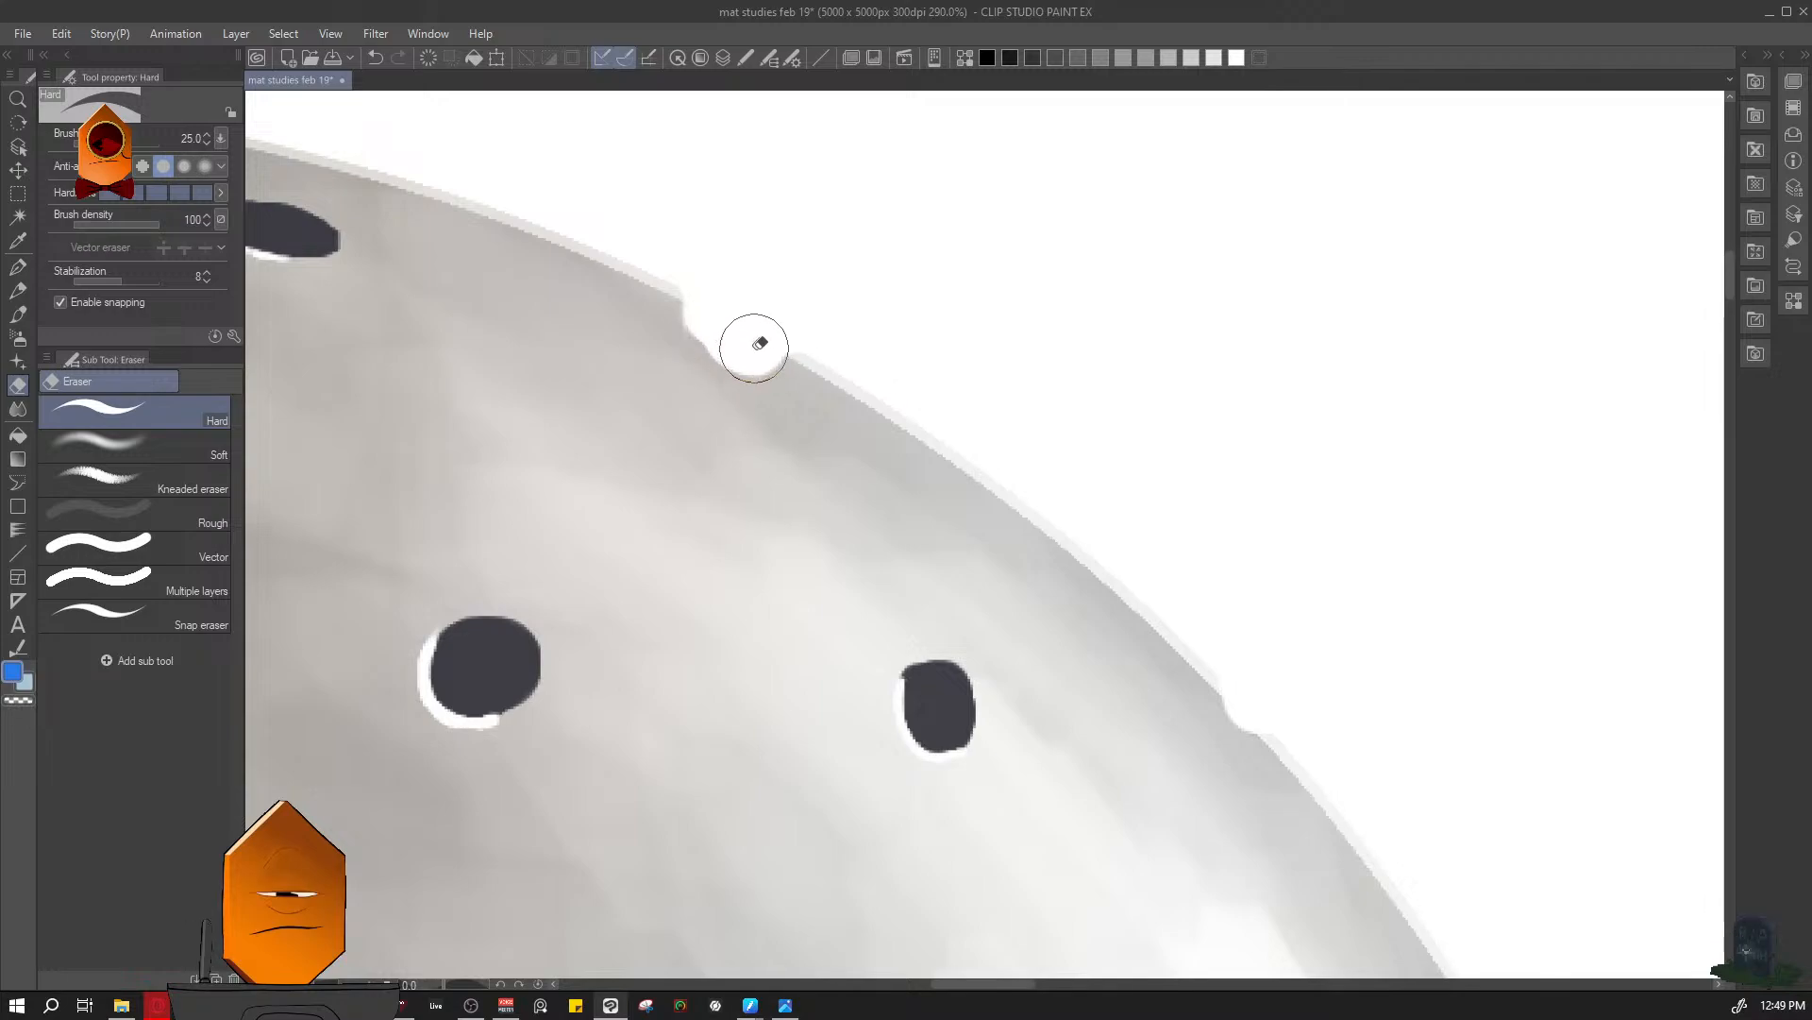
pyautogui.moveTo(1059, 396); pyautogui.dragTo(902, 518)
pyautogui.moveTo(1036, 435)
pyautogui.mouseDown()
pyautogui.moveTo(1107, 378)
pyautogui.moveTo(1027, 452)
pyautogui.mouseUp()
pyautogui.moveTo(1009, 372); pyautogui.dragTo(1095, 316)
# - Round out the notch near the sphere's top right with the eraser
pyautogui.press('l')
pyautogui.press('l')
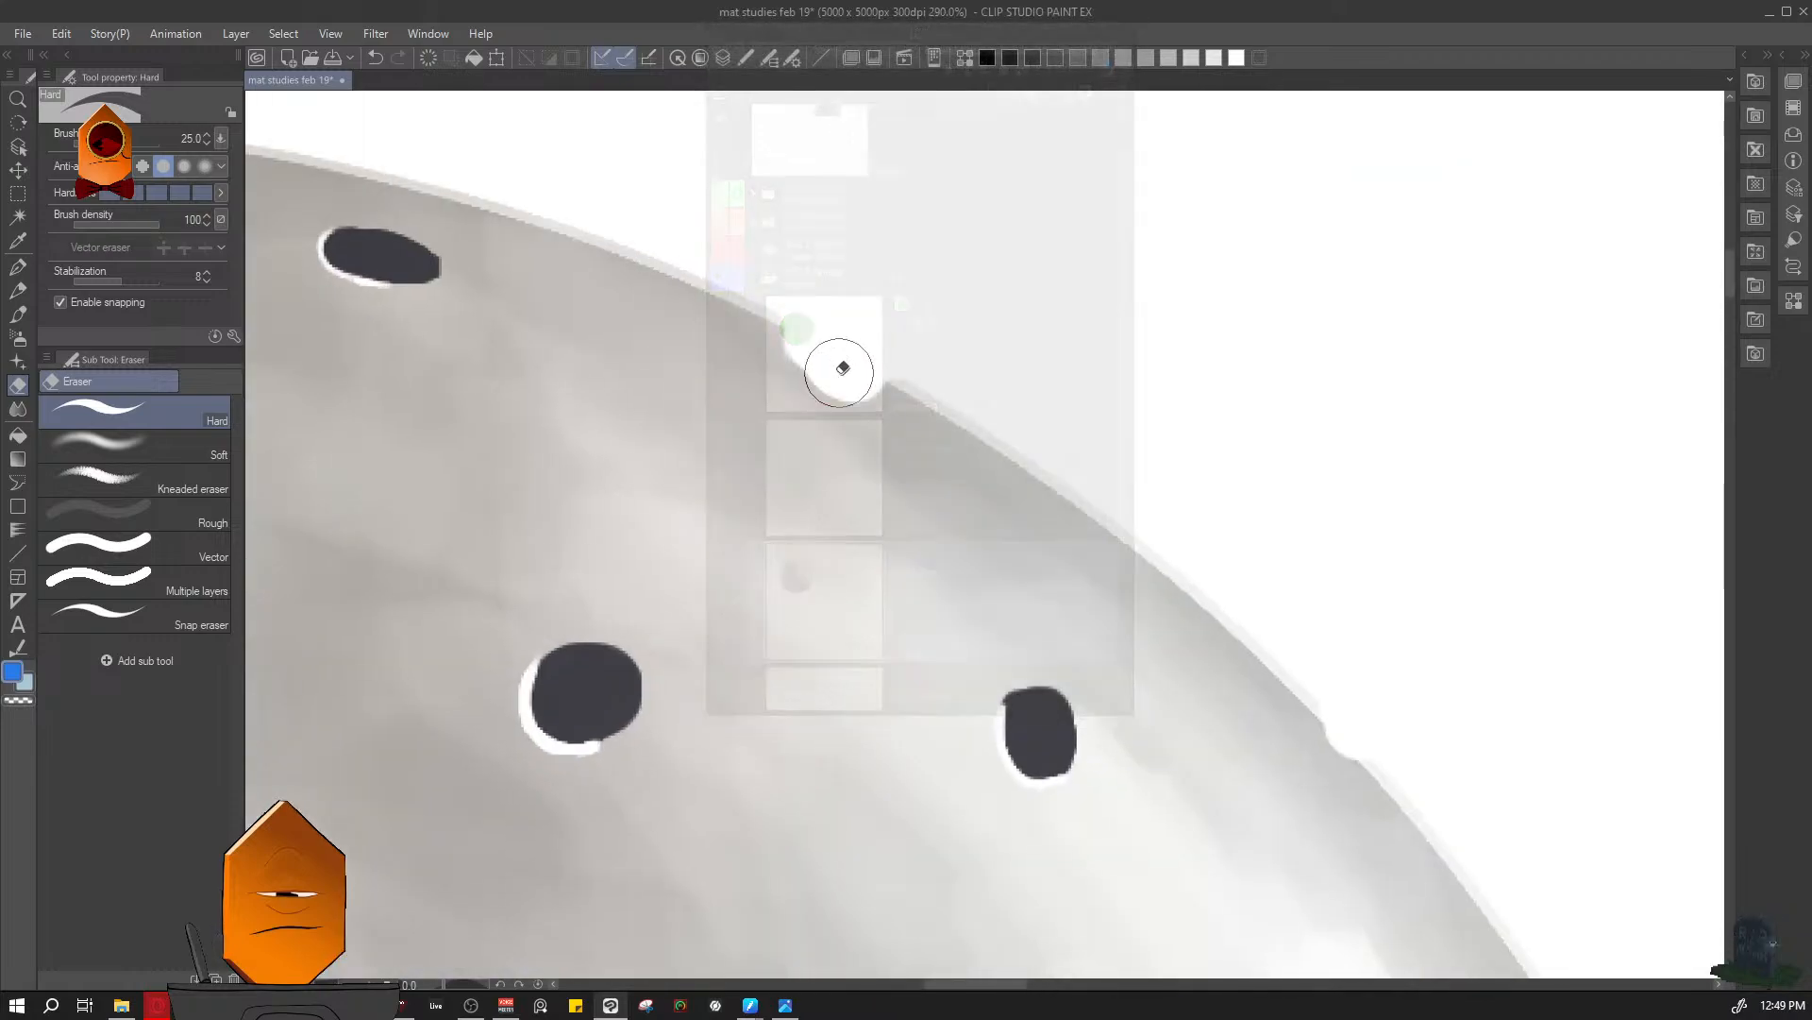
pyautogui.moveTo(841, 368); pyautogui.dragTo(824, 354)
pyautogui.moveTo(1008, 292); pyautogui.dragTo(942, 350)
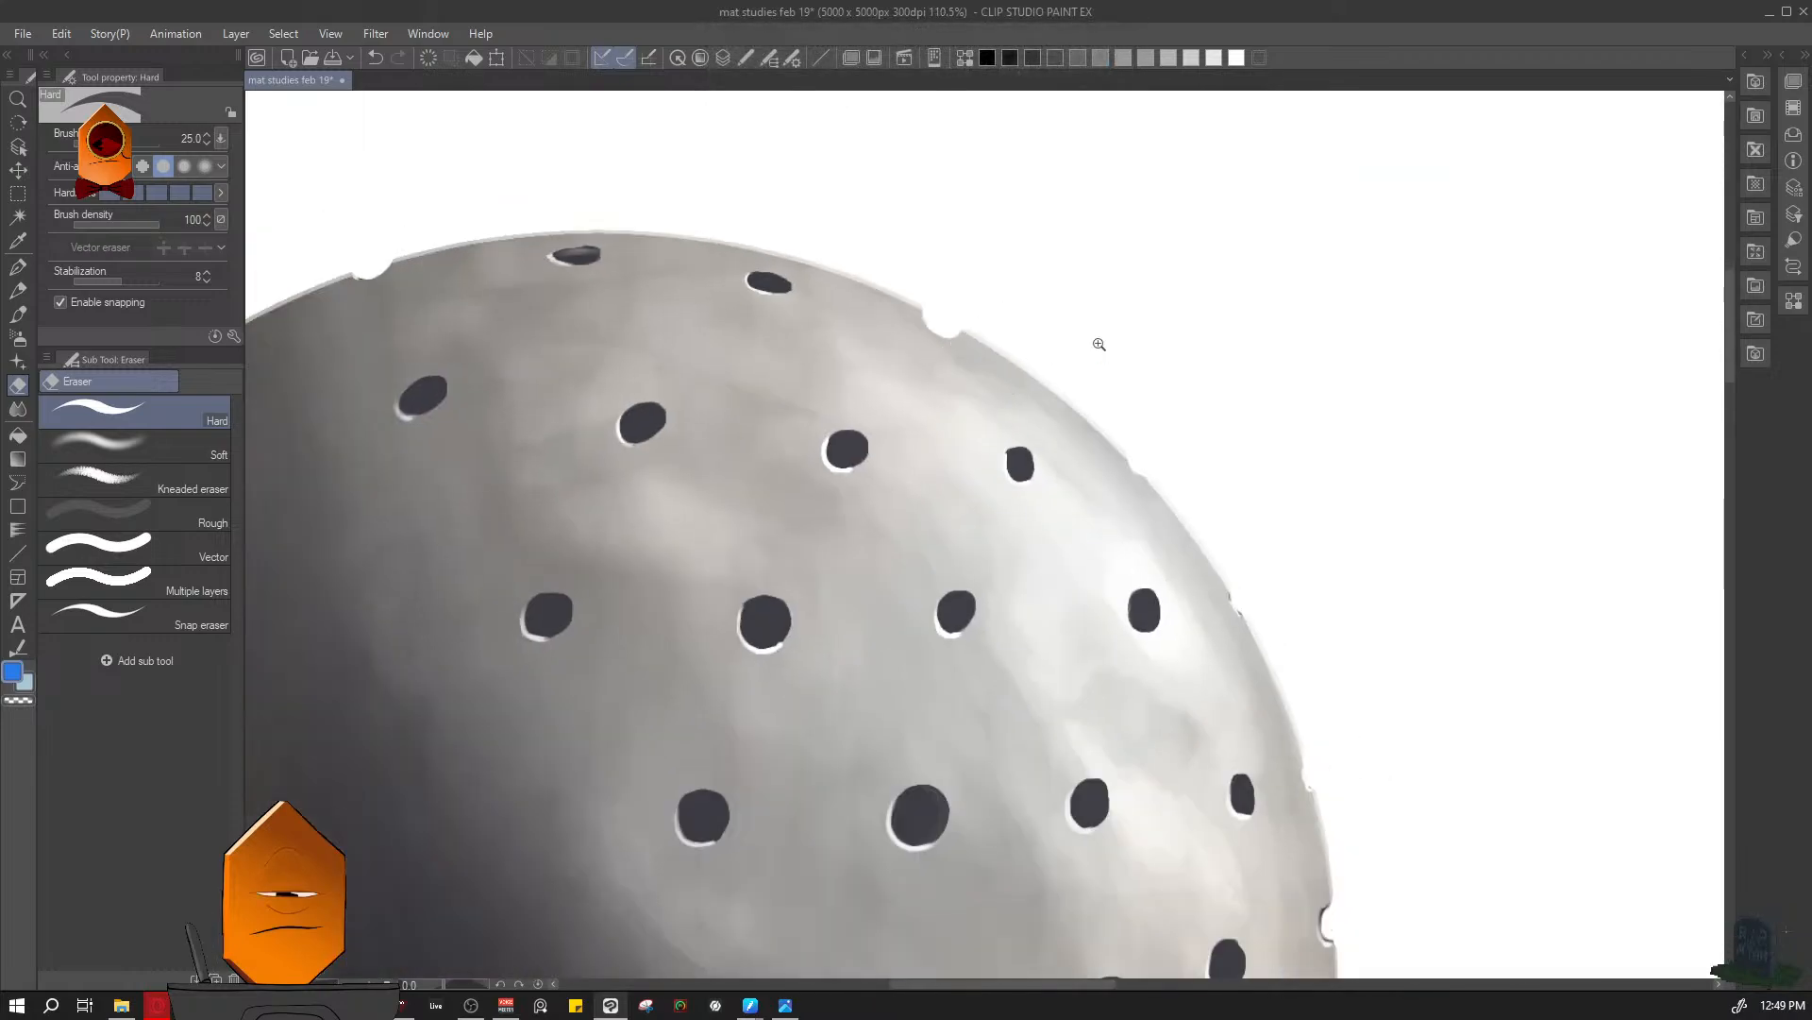
# - Erase the leftover dark marks from the small notch on the sphere's upper-right edge using an eraser size of 35
pyautogui.moveTo(1100, 344); pyautogui.dragTo(1044, 430)
pyautogui.moveTo(1200, 453); pyautogui.dragTo(1185, 472)
pyautogui.moveTo(1218, 474); pyautogui.dragTo(1160, 373)
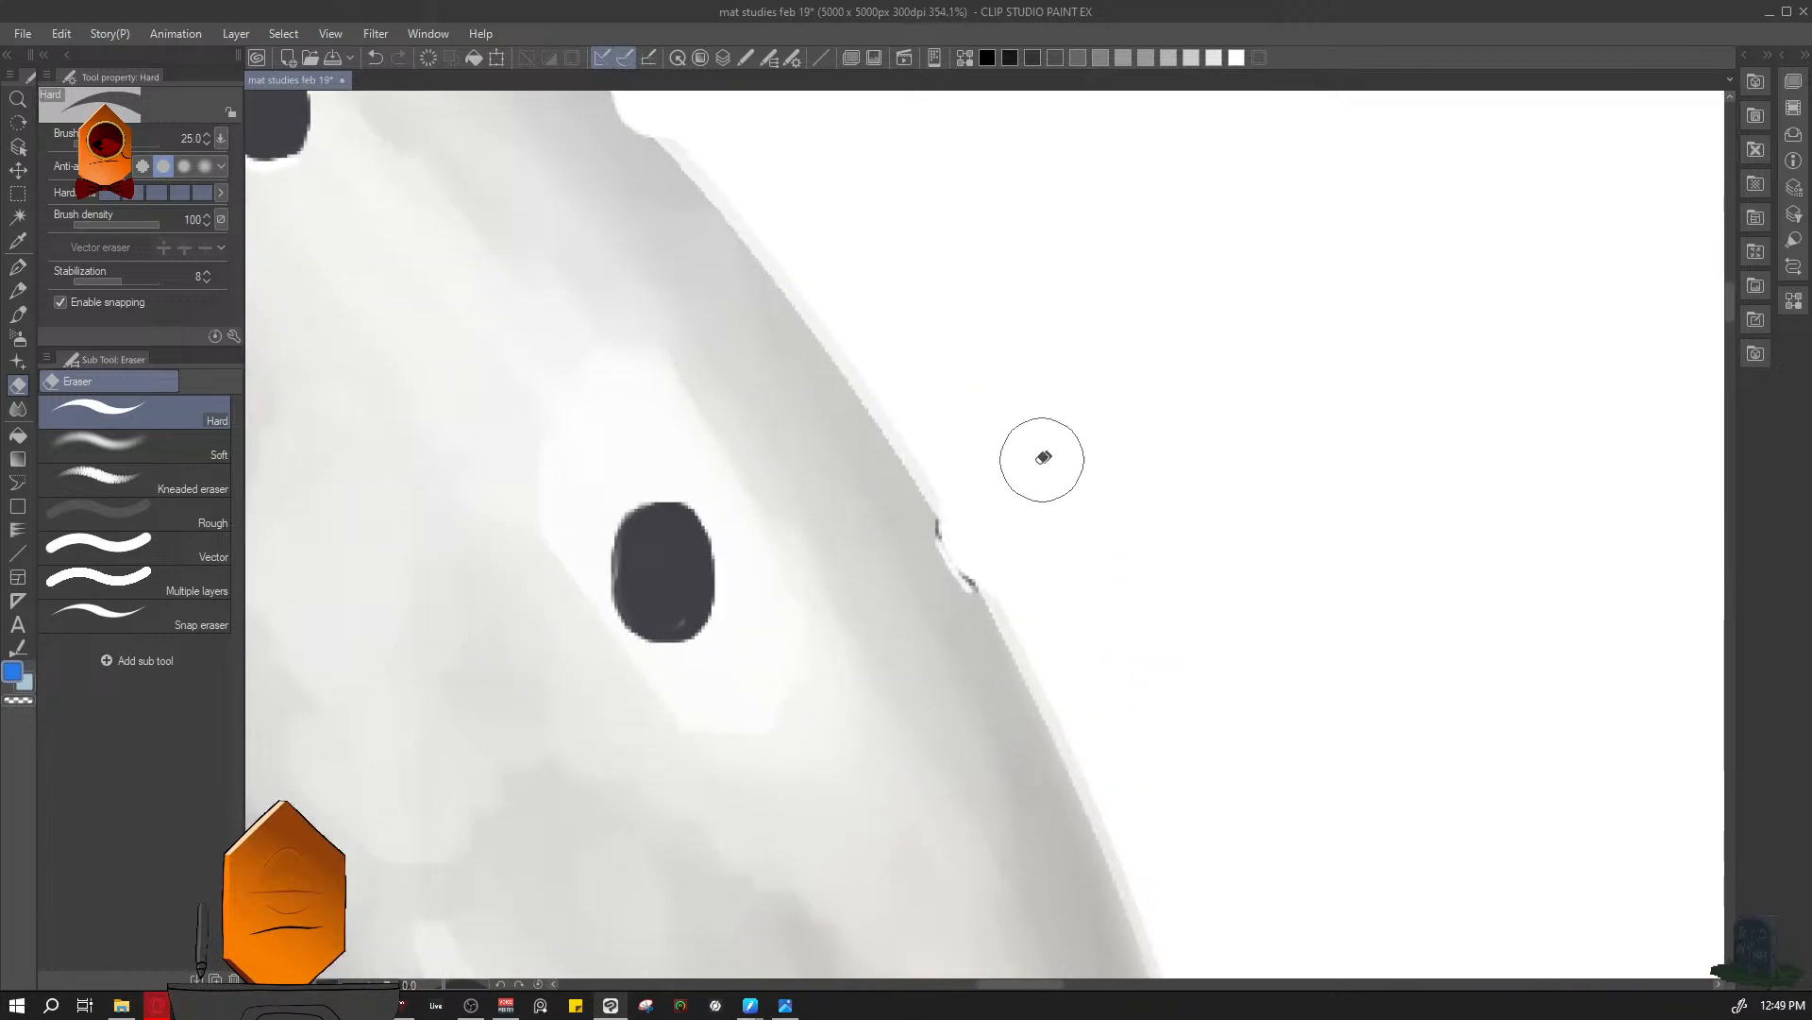
pyautogui.press('l')
pyautogui.click(965, 627)
pyautogui.press('l')
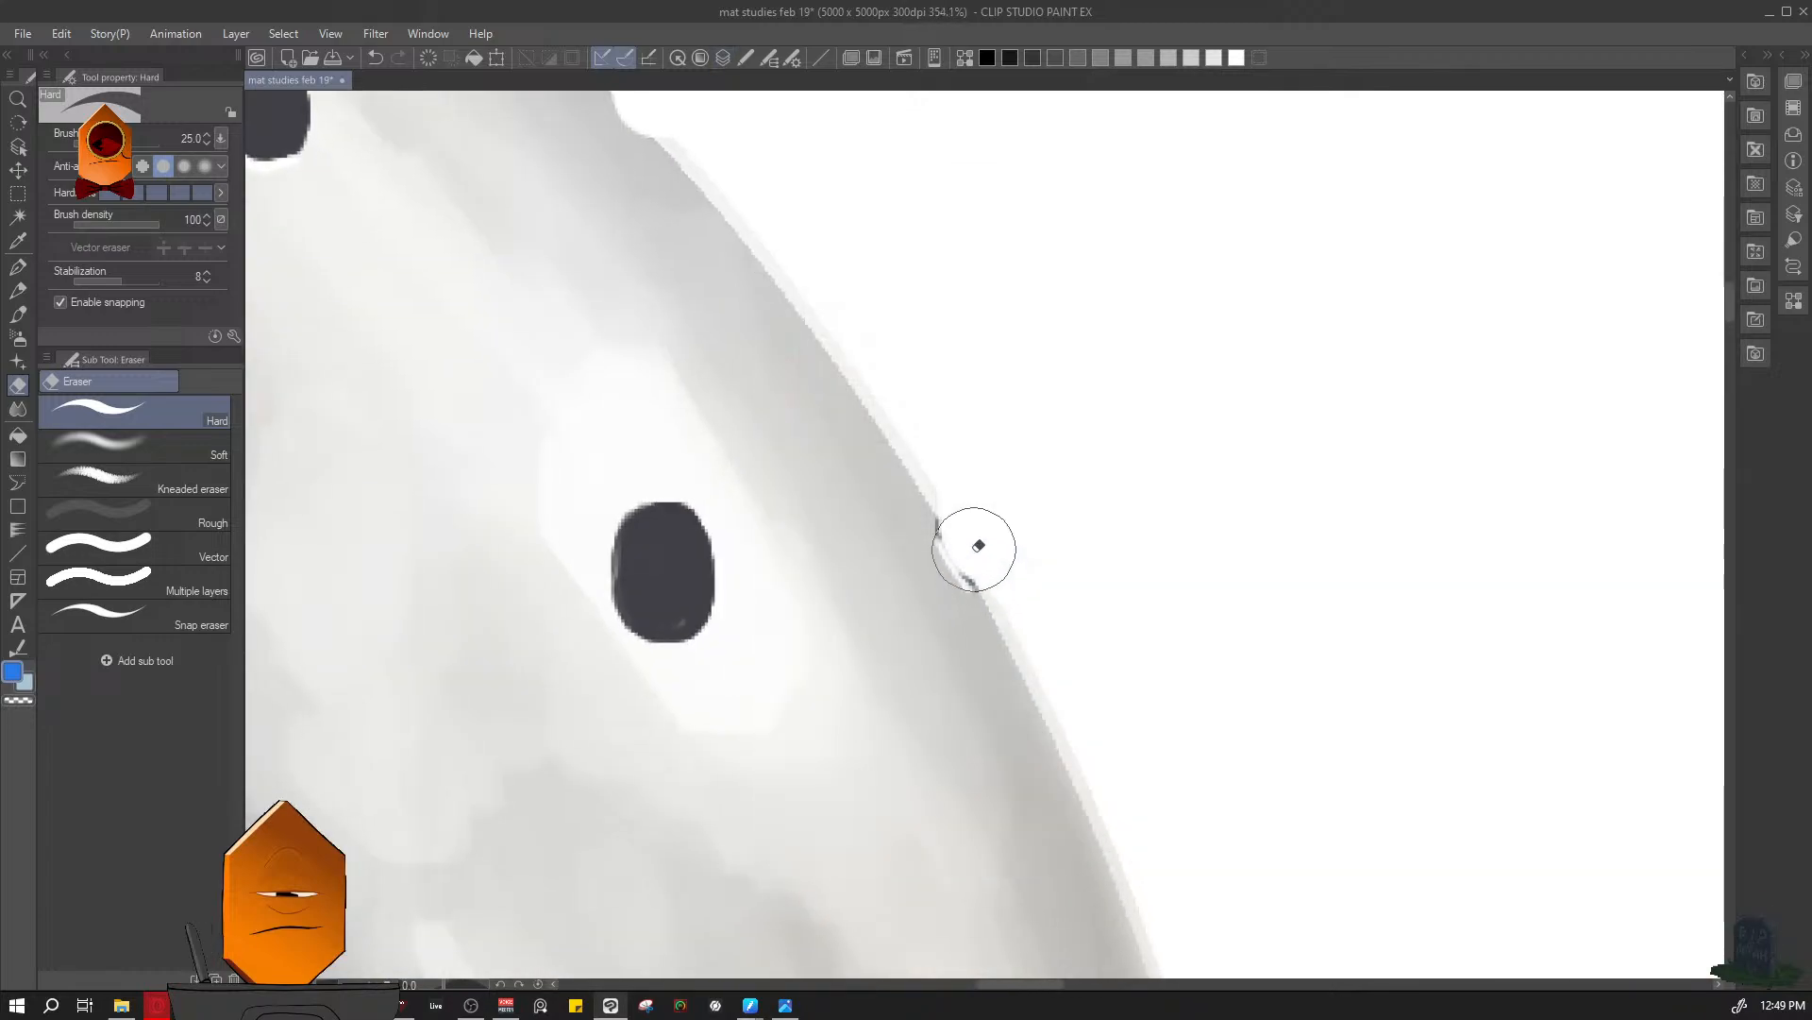
pyautogui.press(']')
pyautogui.press(']')
pyautogui.press(']')
pyautogui.press('[')
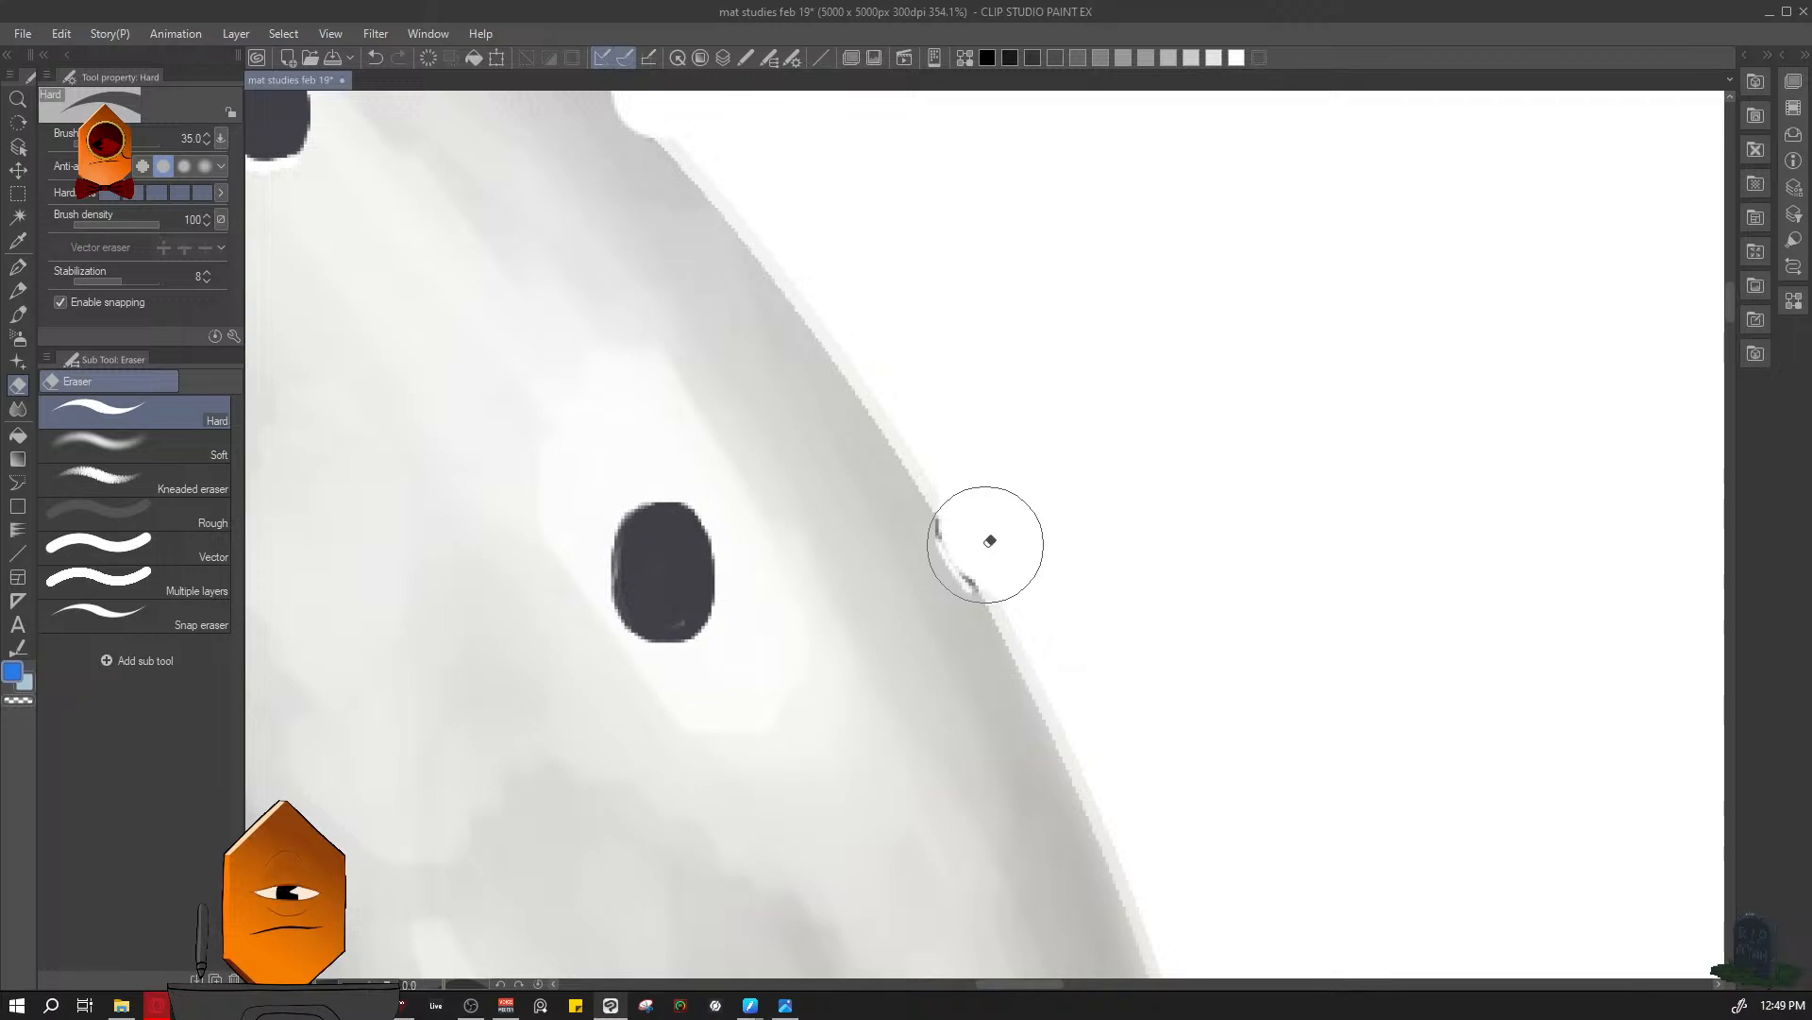
# - Erase the two dark-rimmed holes on the sphere's right edge into clean notches with the eraser at size 40
pyautogui.moveTo(1197, 506)
pyautogui.mouseDown()
pyautogui.moveTo(1149, 629)
pyautogui.moveTo(1084, 533)
pyautogui.moveTo(1048, 526)
pyautogui.mouseUp()
pyautogui.moveTo(1123, 573); pyautogui.dragTo(1093, 421)
pyautogui.press(']')
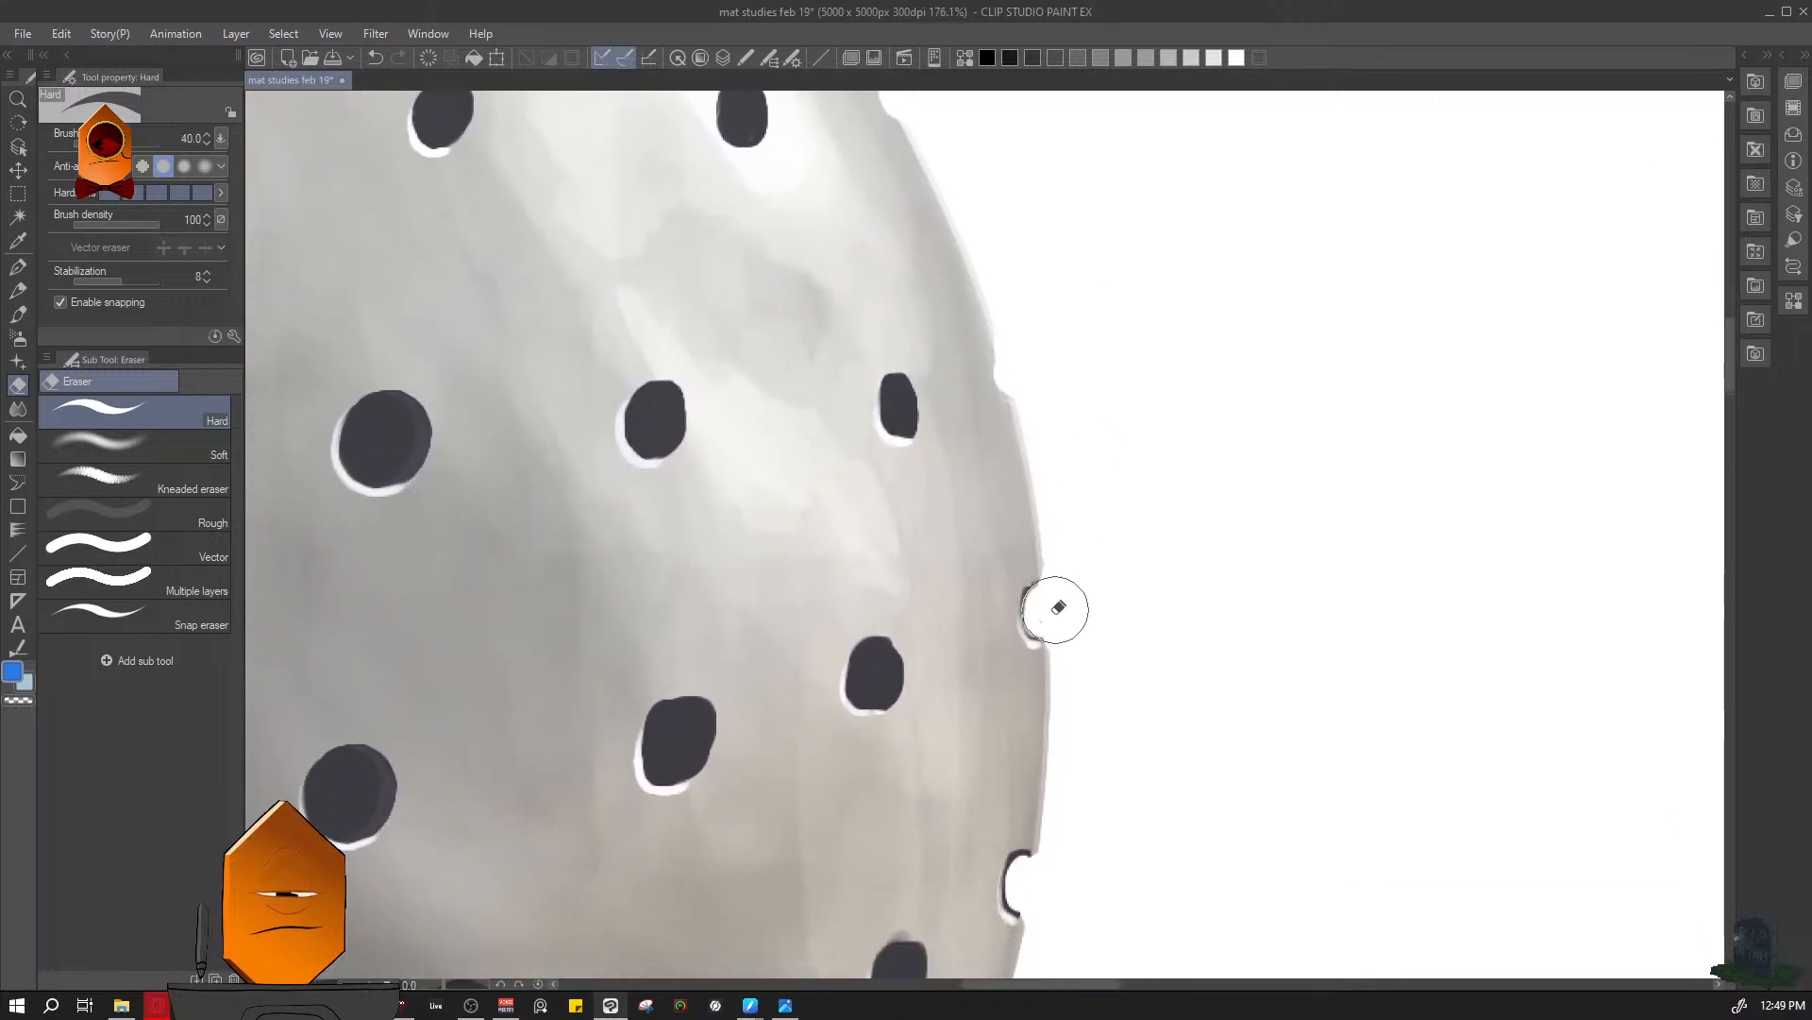
pyautogui.moveTo(1056, 611); pyautogui.dragTo(1066, 455)
pyautogui.moveTo(972, 642)
pyautogui.mouseDown()
pyautogui.moveTo(967, 703)
pyautogui.moveTo(1045, 665)
pyautogui.moveTo(1016, 744)
pyautogui.mouseUp()
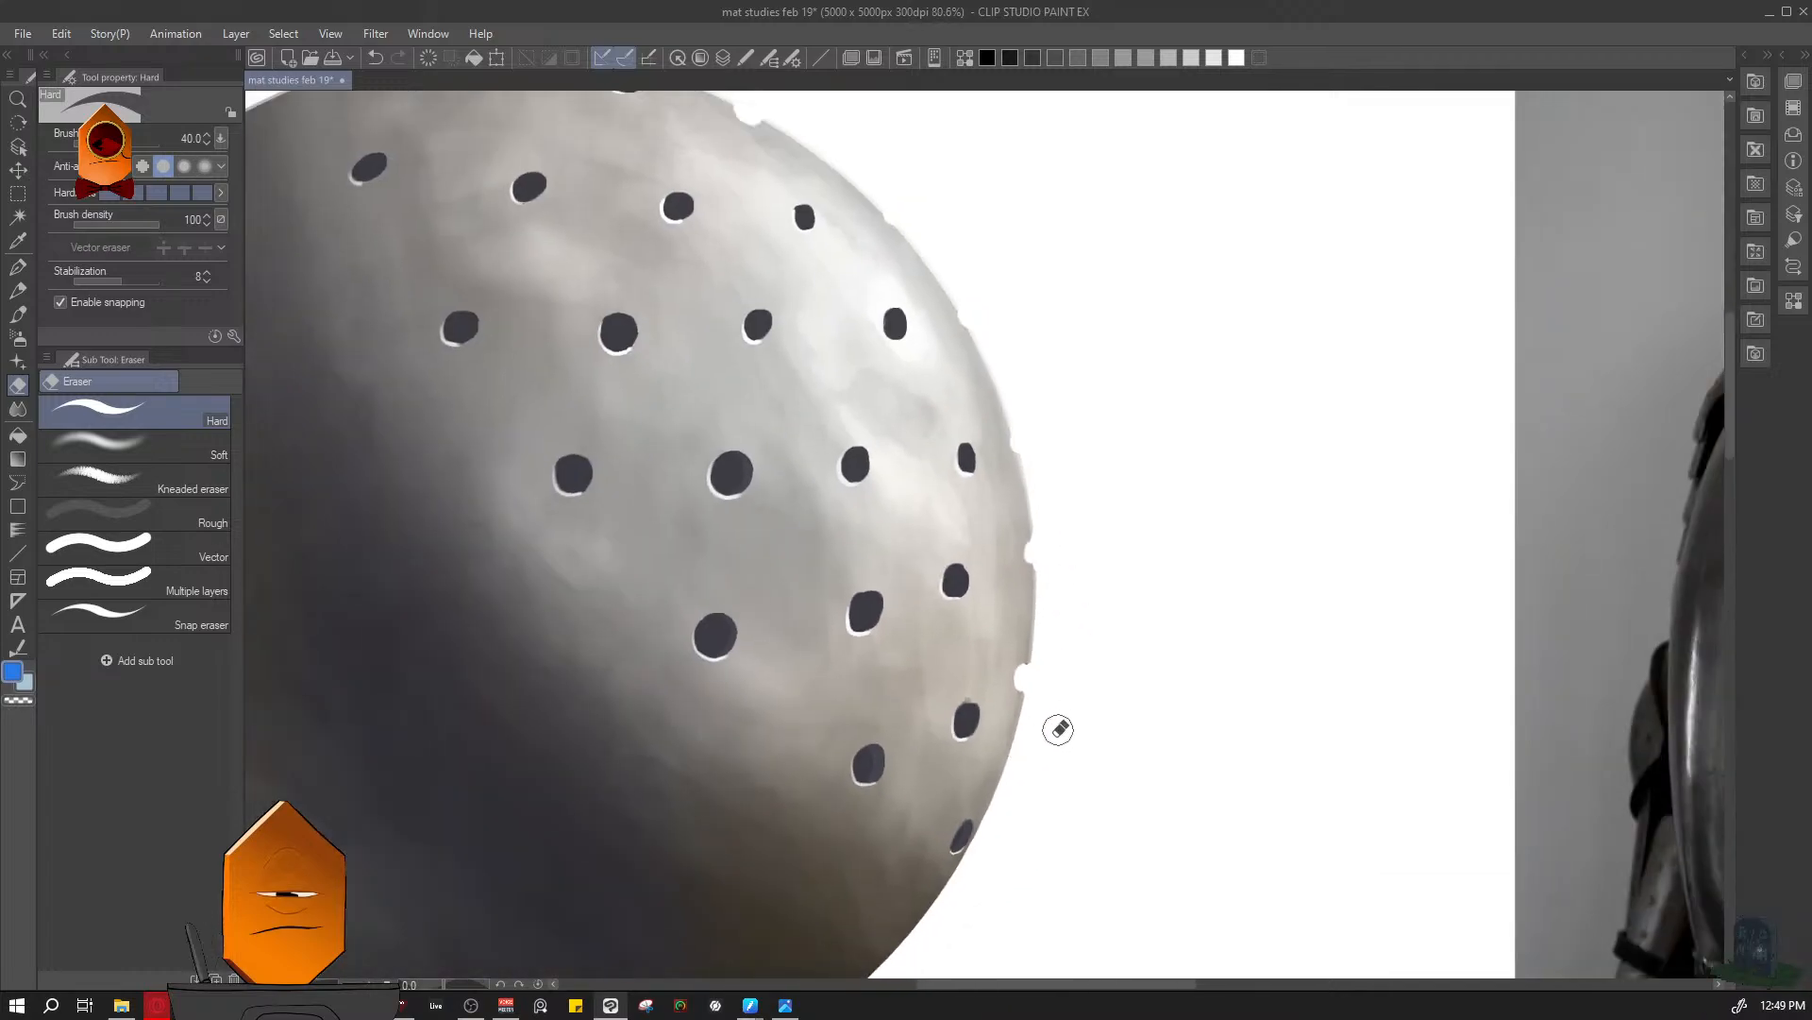
# - Check the layers and the notches along the sphere's lower-right edge, and save the file
pyautogui.moveTo(1034, 823); pyautogui.dragTo(1164, 567)
pyautogui.press('l')
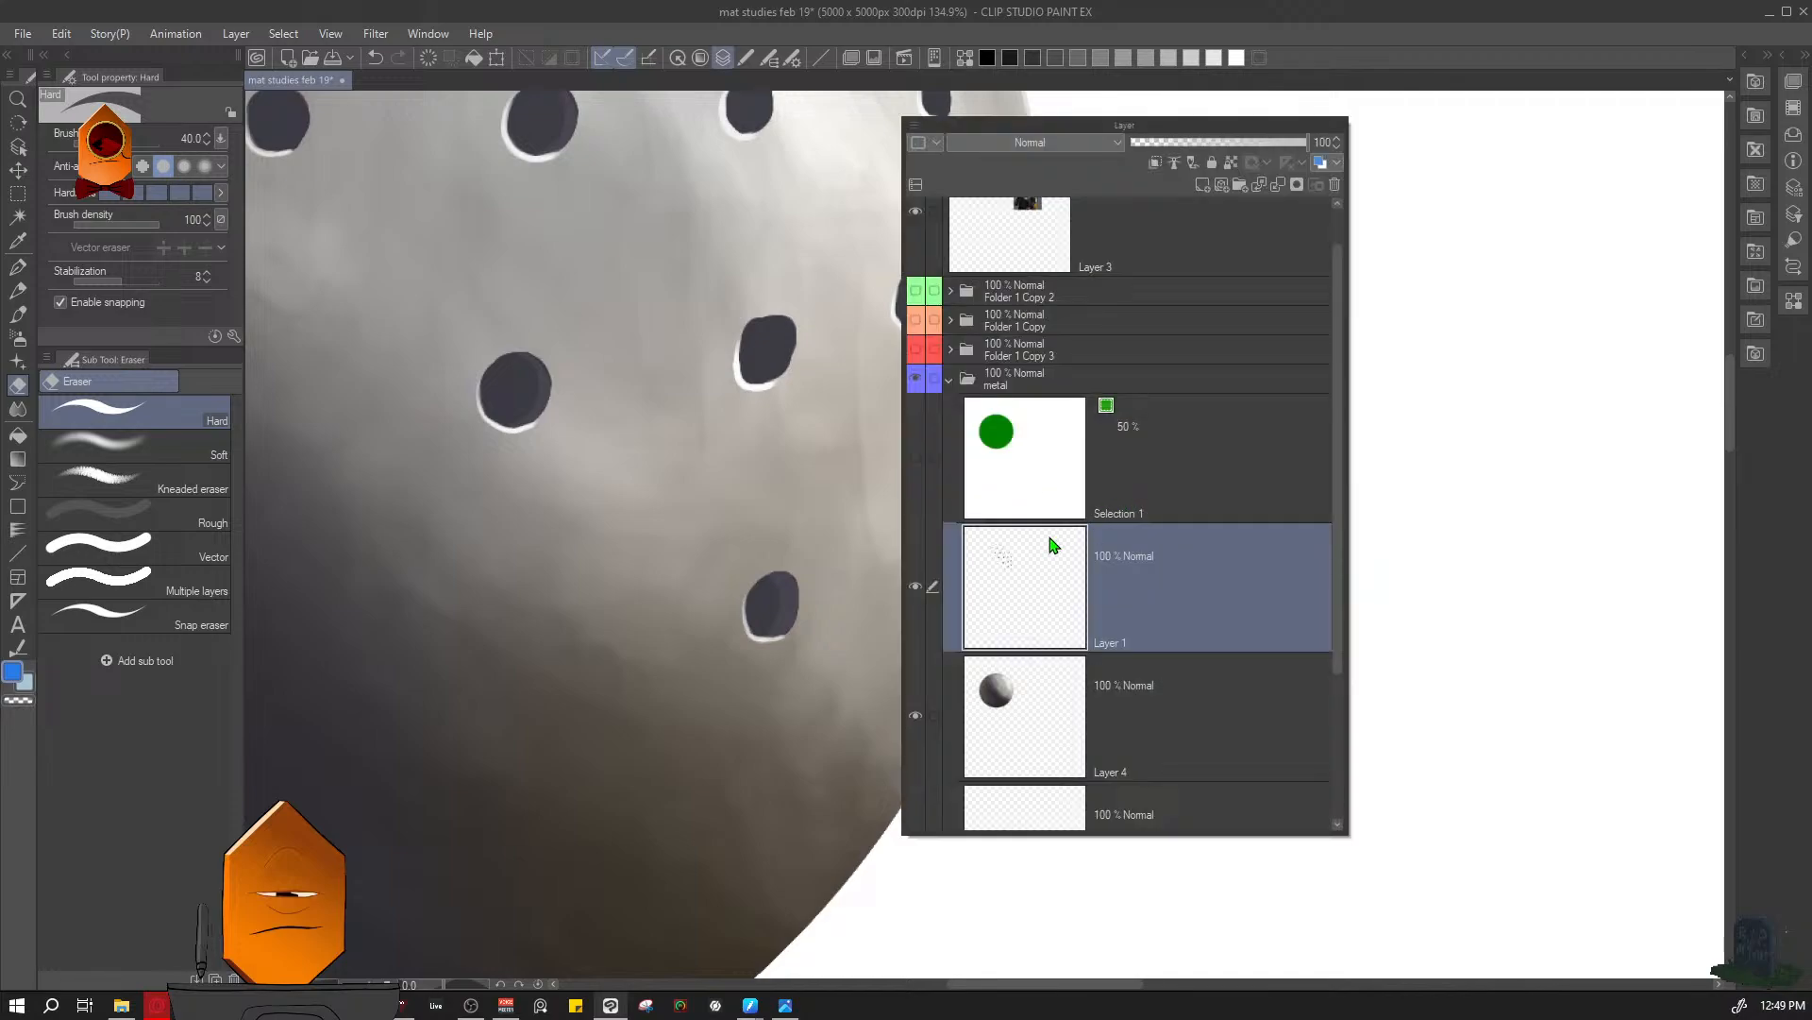
pyautogui.press('l')
pyautogui.press('l')
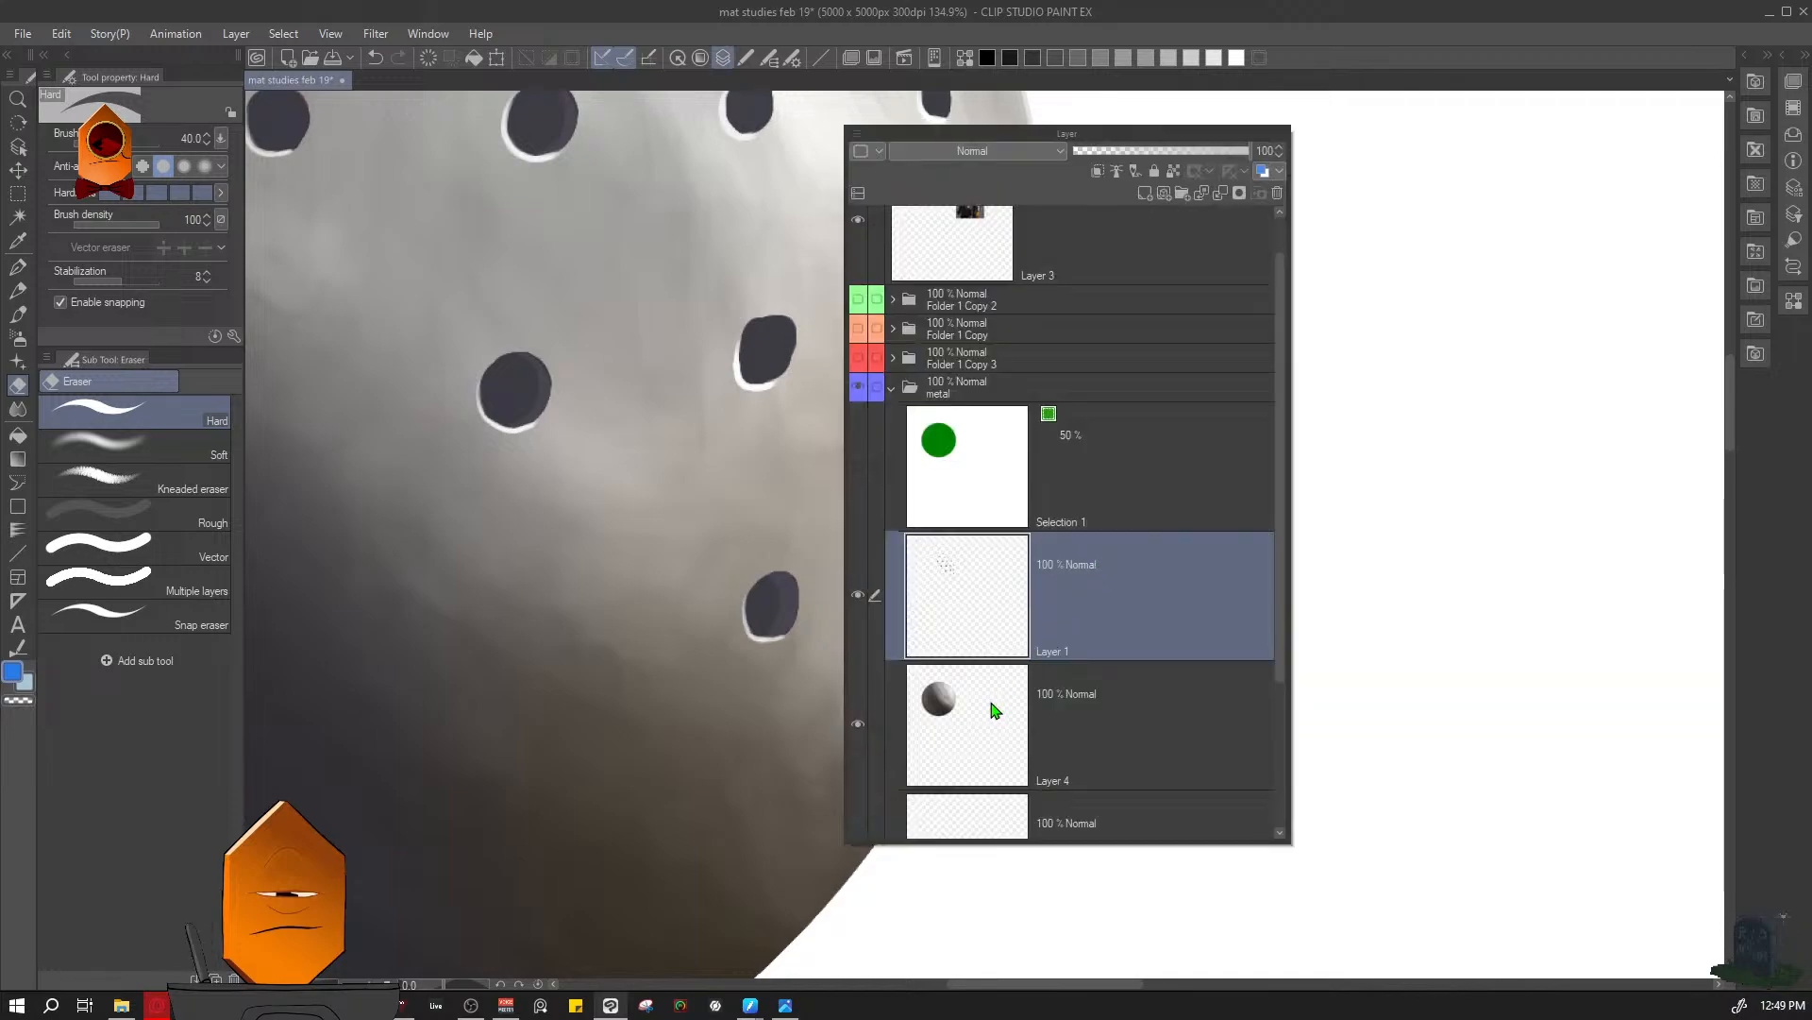
pyautogui.press('l')
pyautogui.moveTo(1040, 538); pyautogui.dragTo(1060, 516)
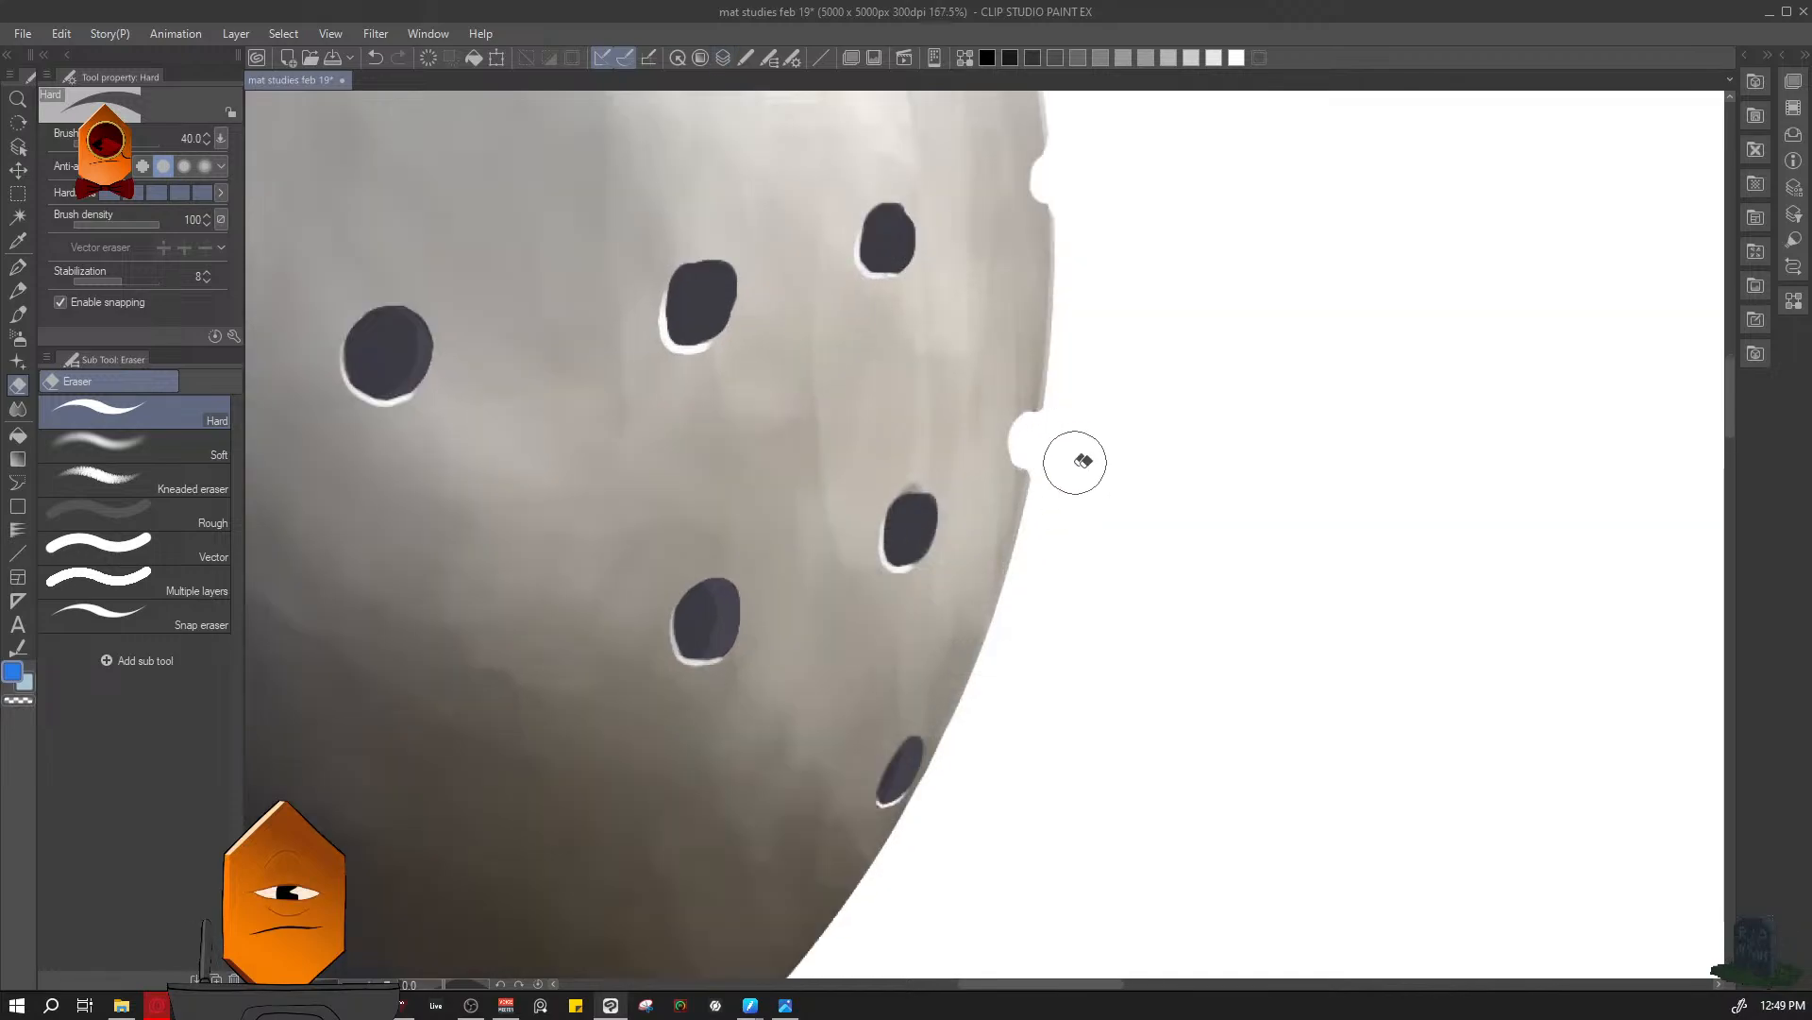
pyautogui.moveTo(1121, 425); pyautogui.dragTo(1094, 515)
pyautogui.moveTo(1187, 413); pyautogui.dragTo(1218, 521)
pyautogui.hotkey('ctrl', 's')
# - Compare the sphere's metal shading and perforations with the armor reference photo
pyautogui.scroll(1, 1190, 566)
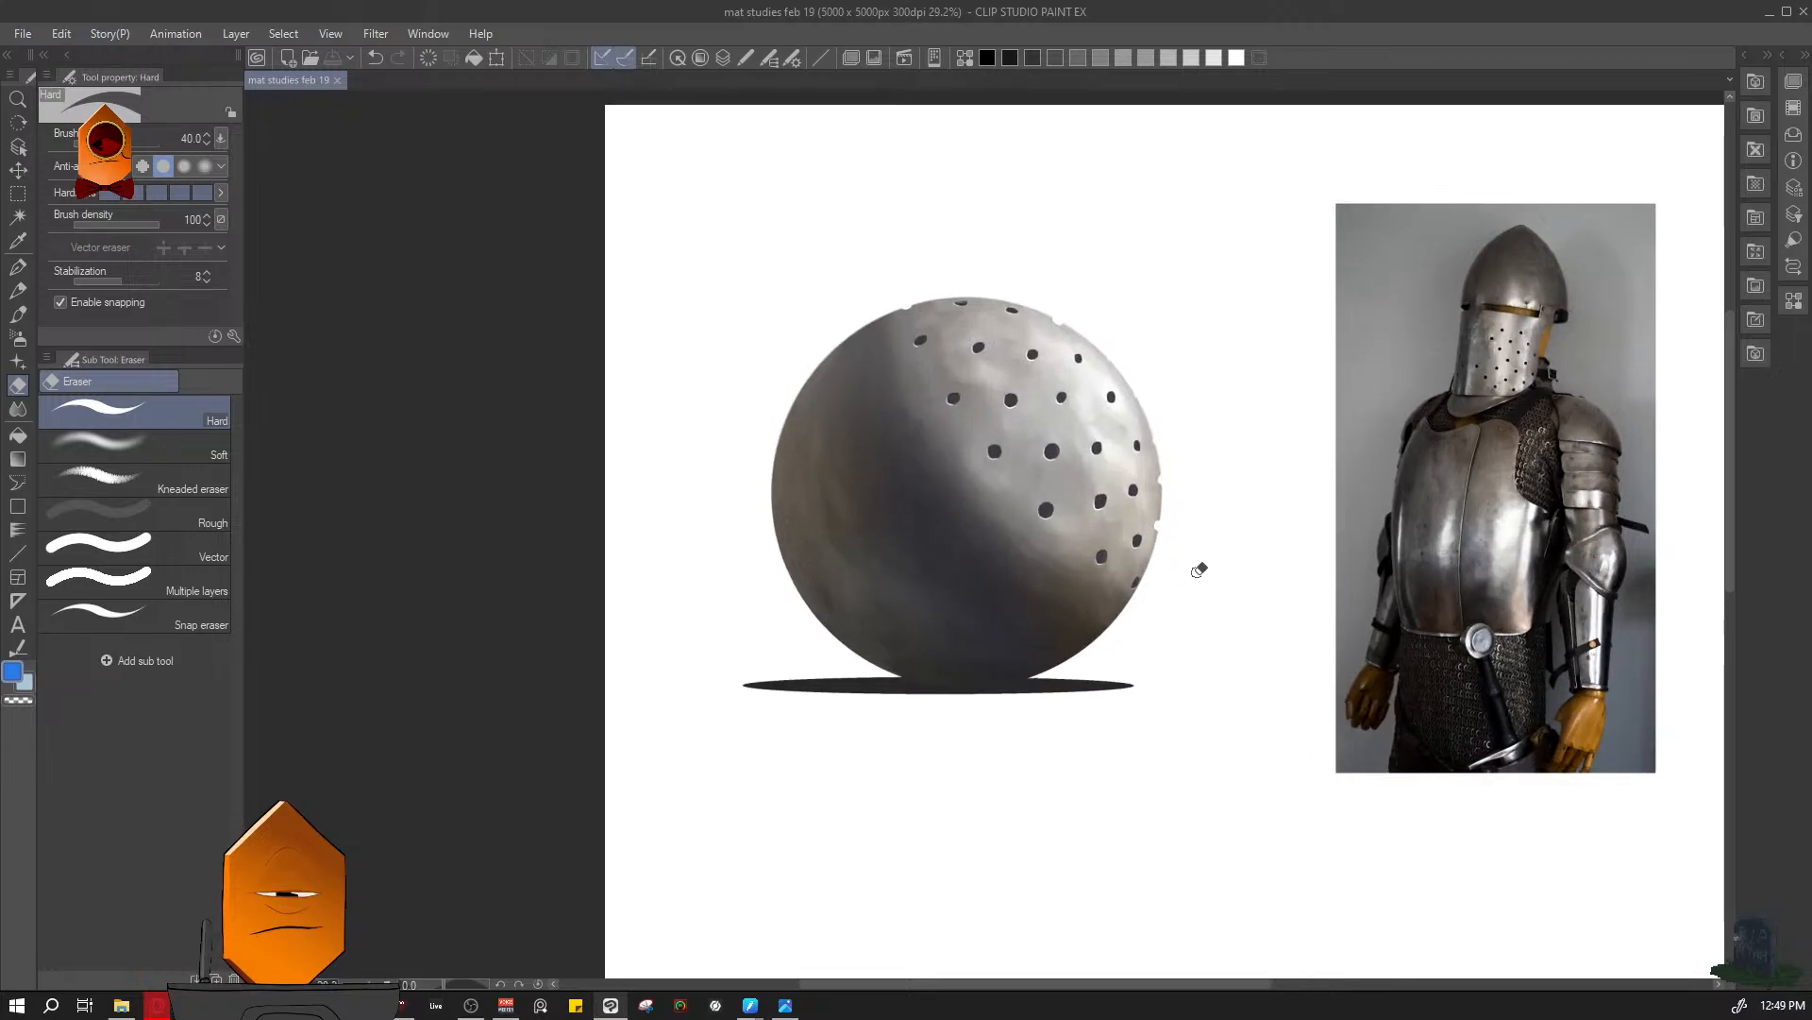
pyautogui.moveTo(1214, 512); pyautogui.dragTo(1133, 558)
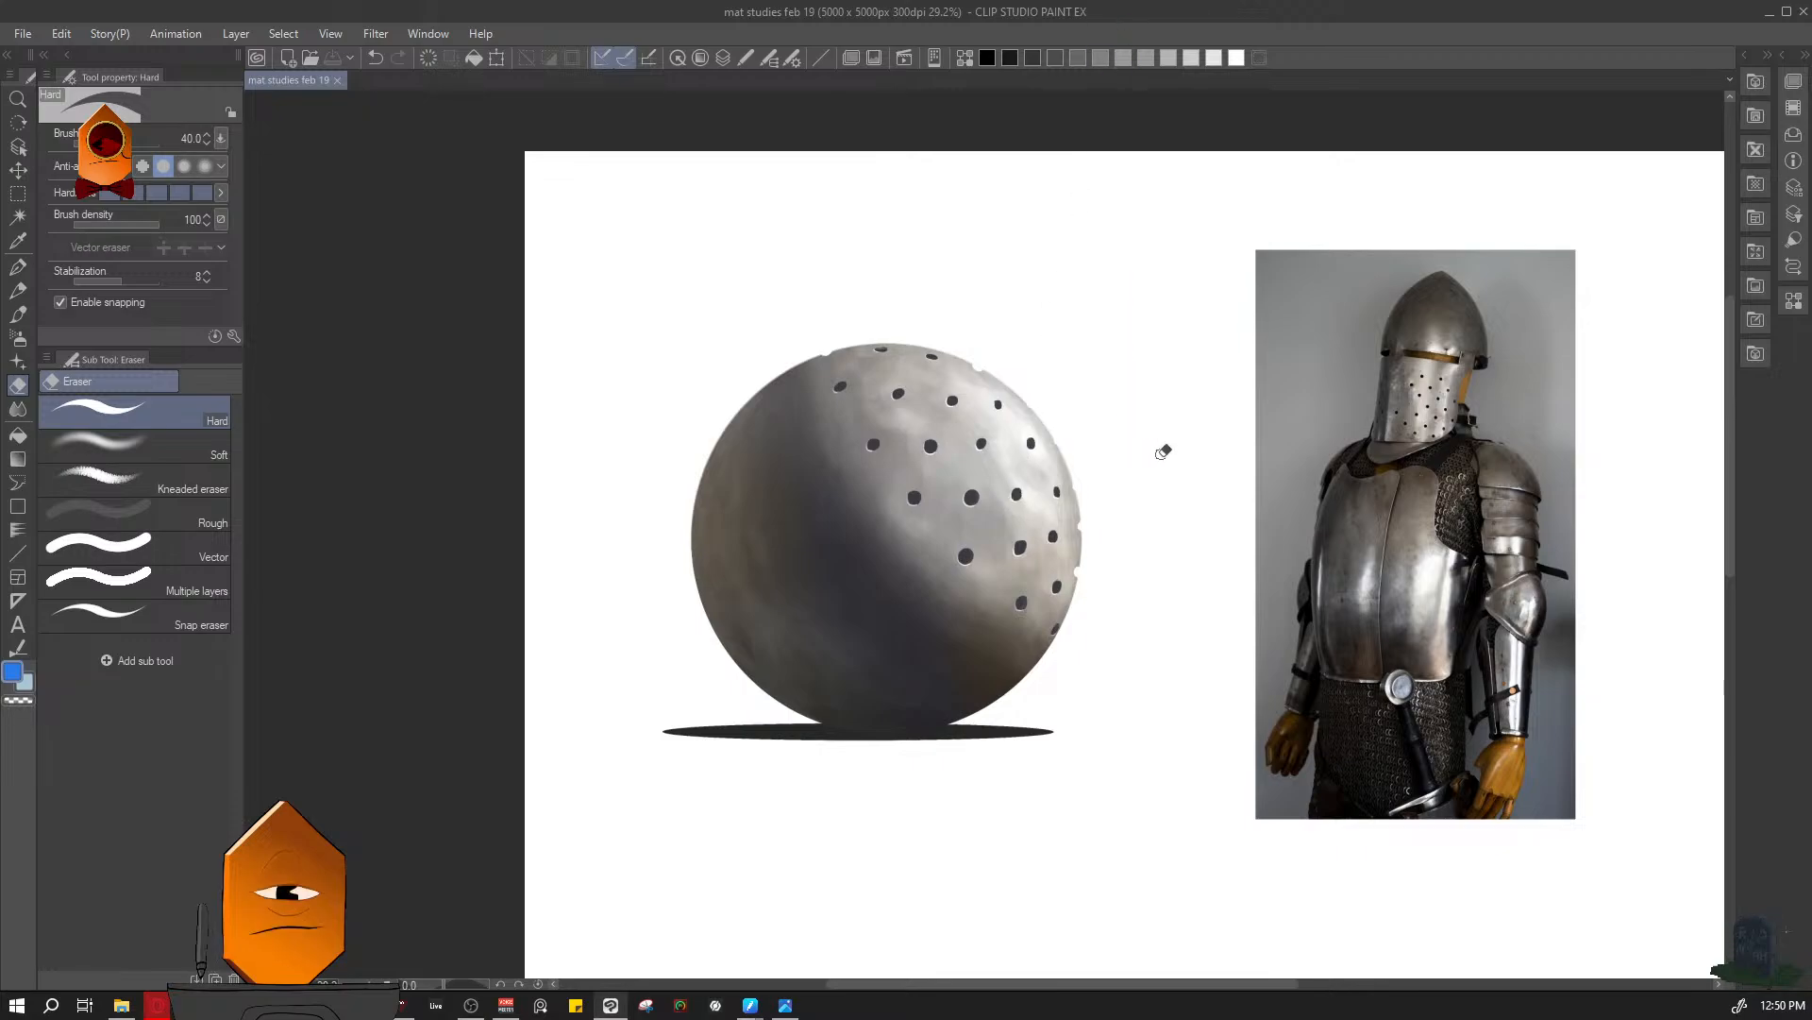
pyautogui.scroll(-6, 1169, 485)
pyautogui.scroll(2, 1178, 507)
pyautogui.press('p')
pyautogui.scroll(7, 1157, 525)
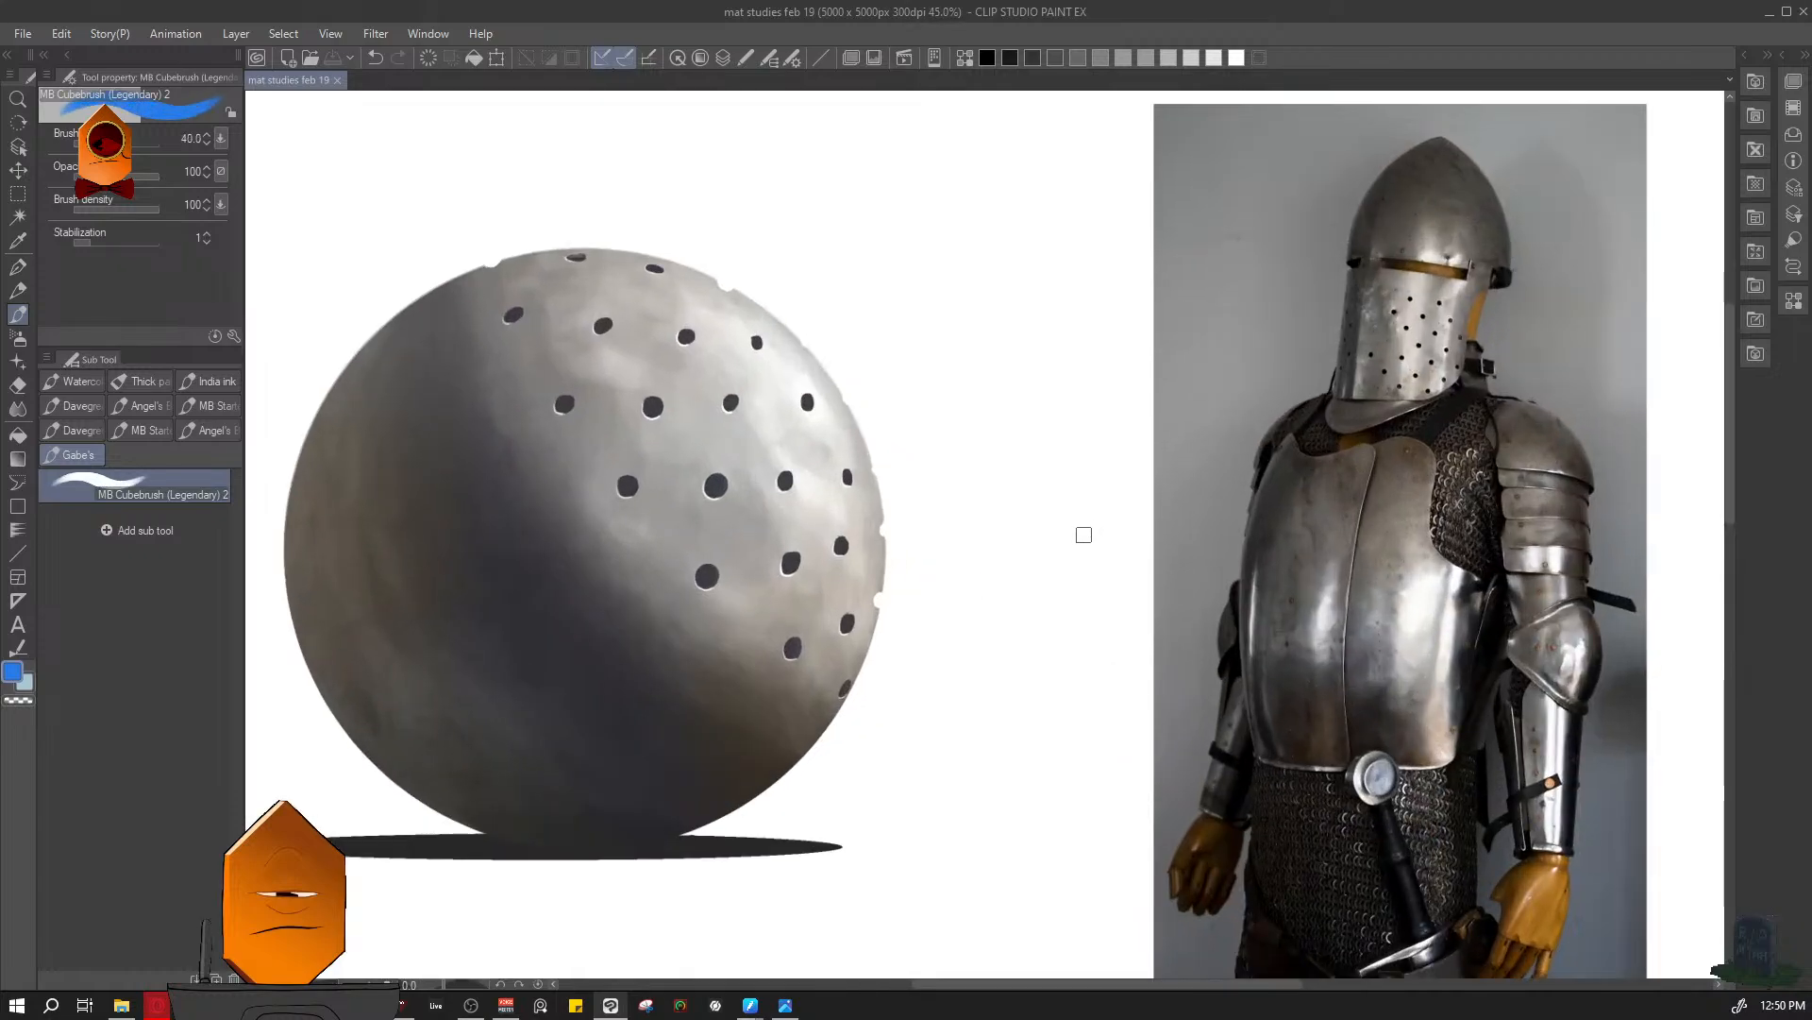
pyautogui.scroll(-2, 1071, 619)
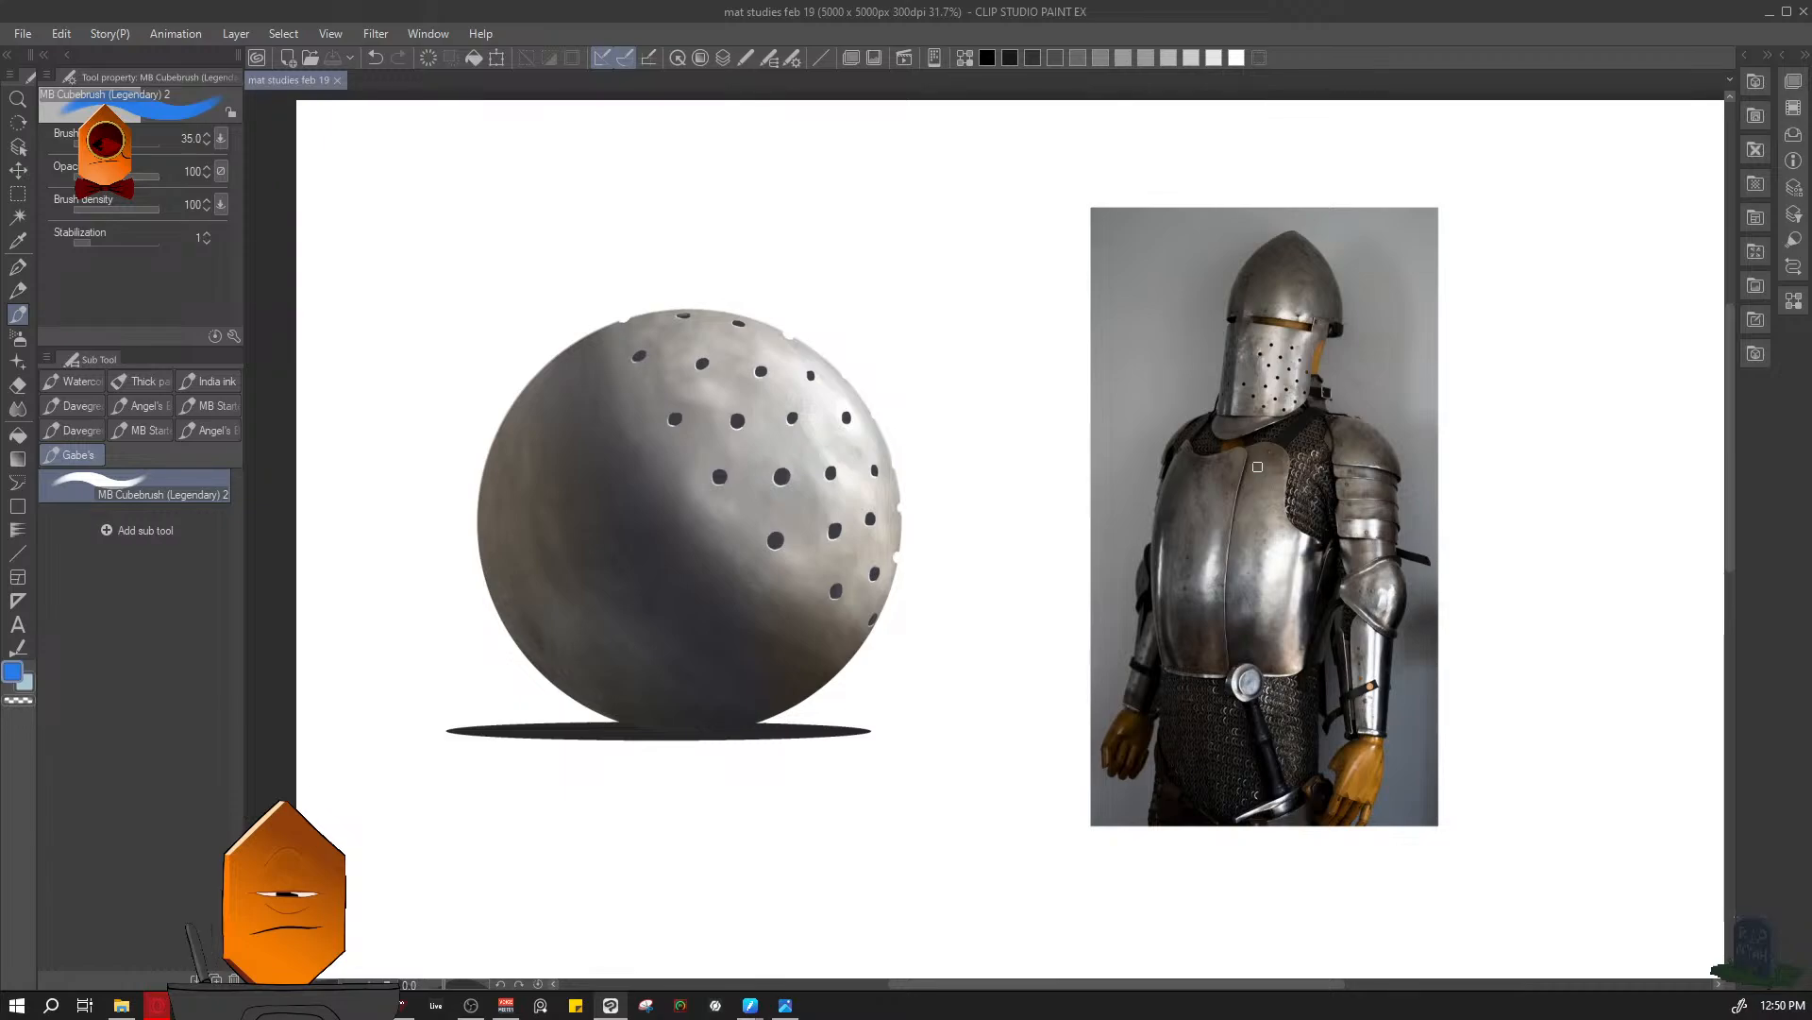
pyautogui.scroll(1, 1324, 611)
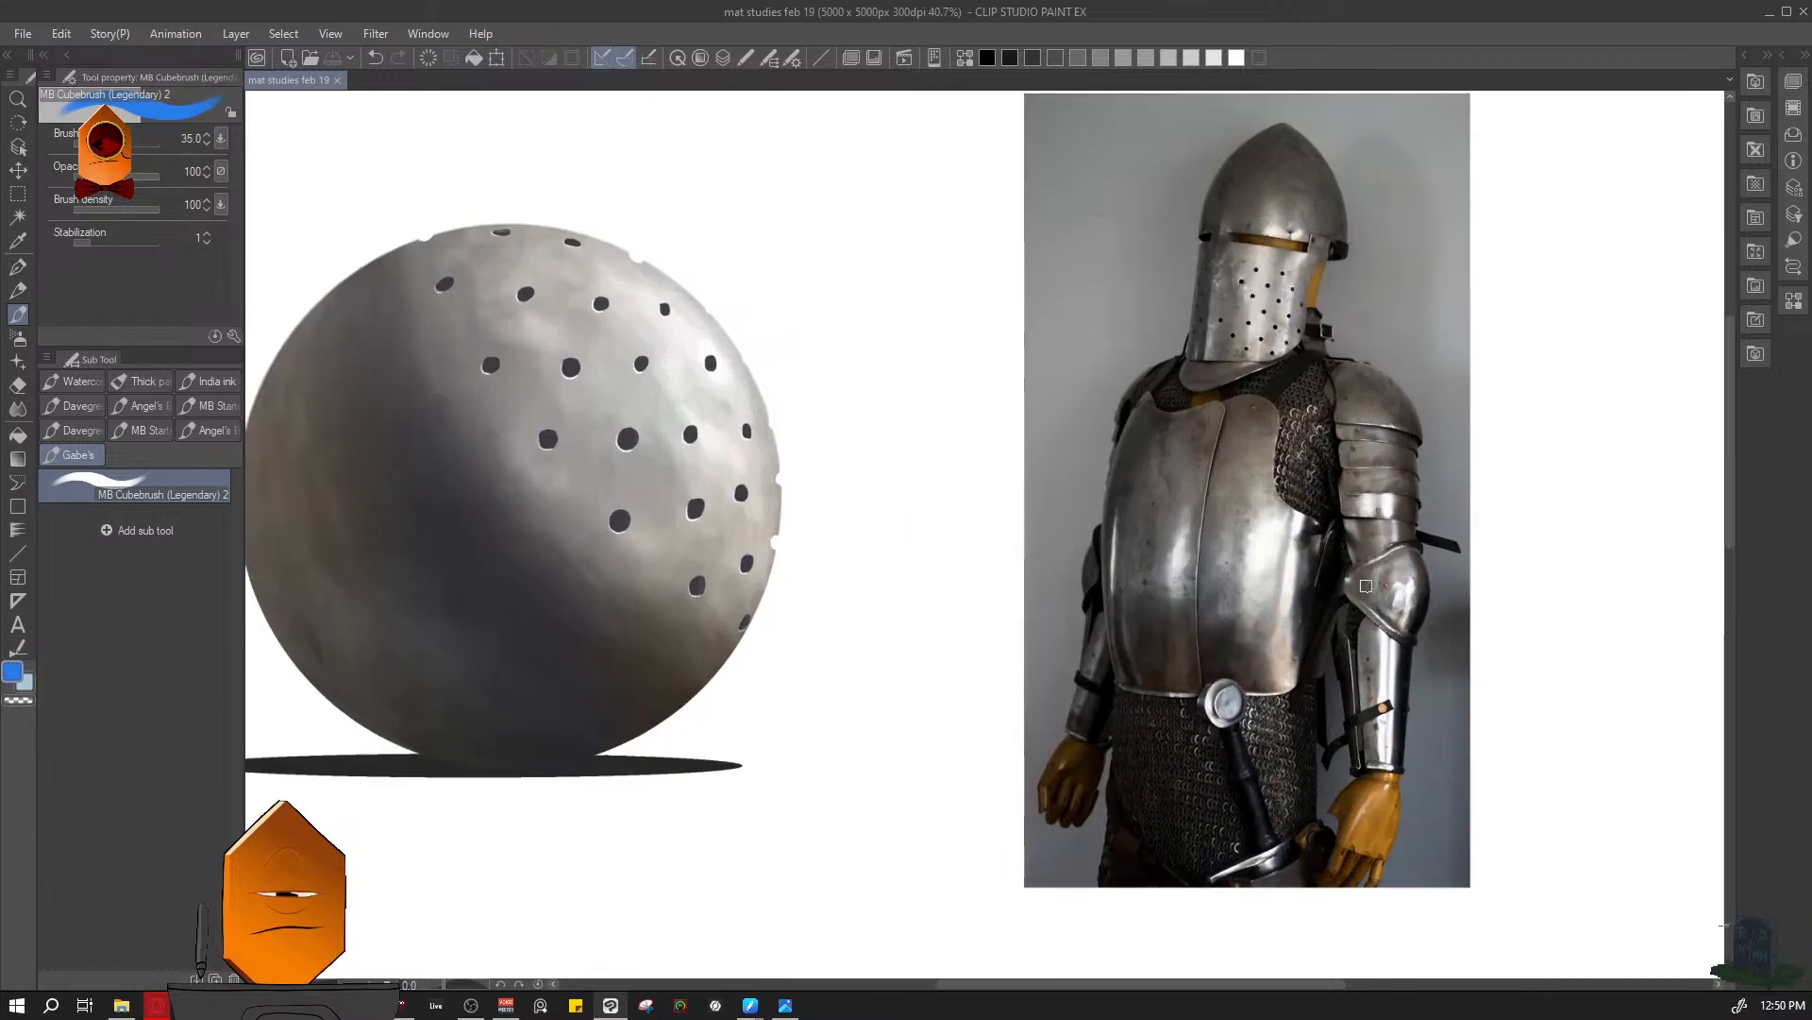
pyautogui.scroll(-2, 1390, 573)
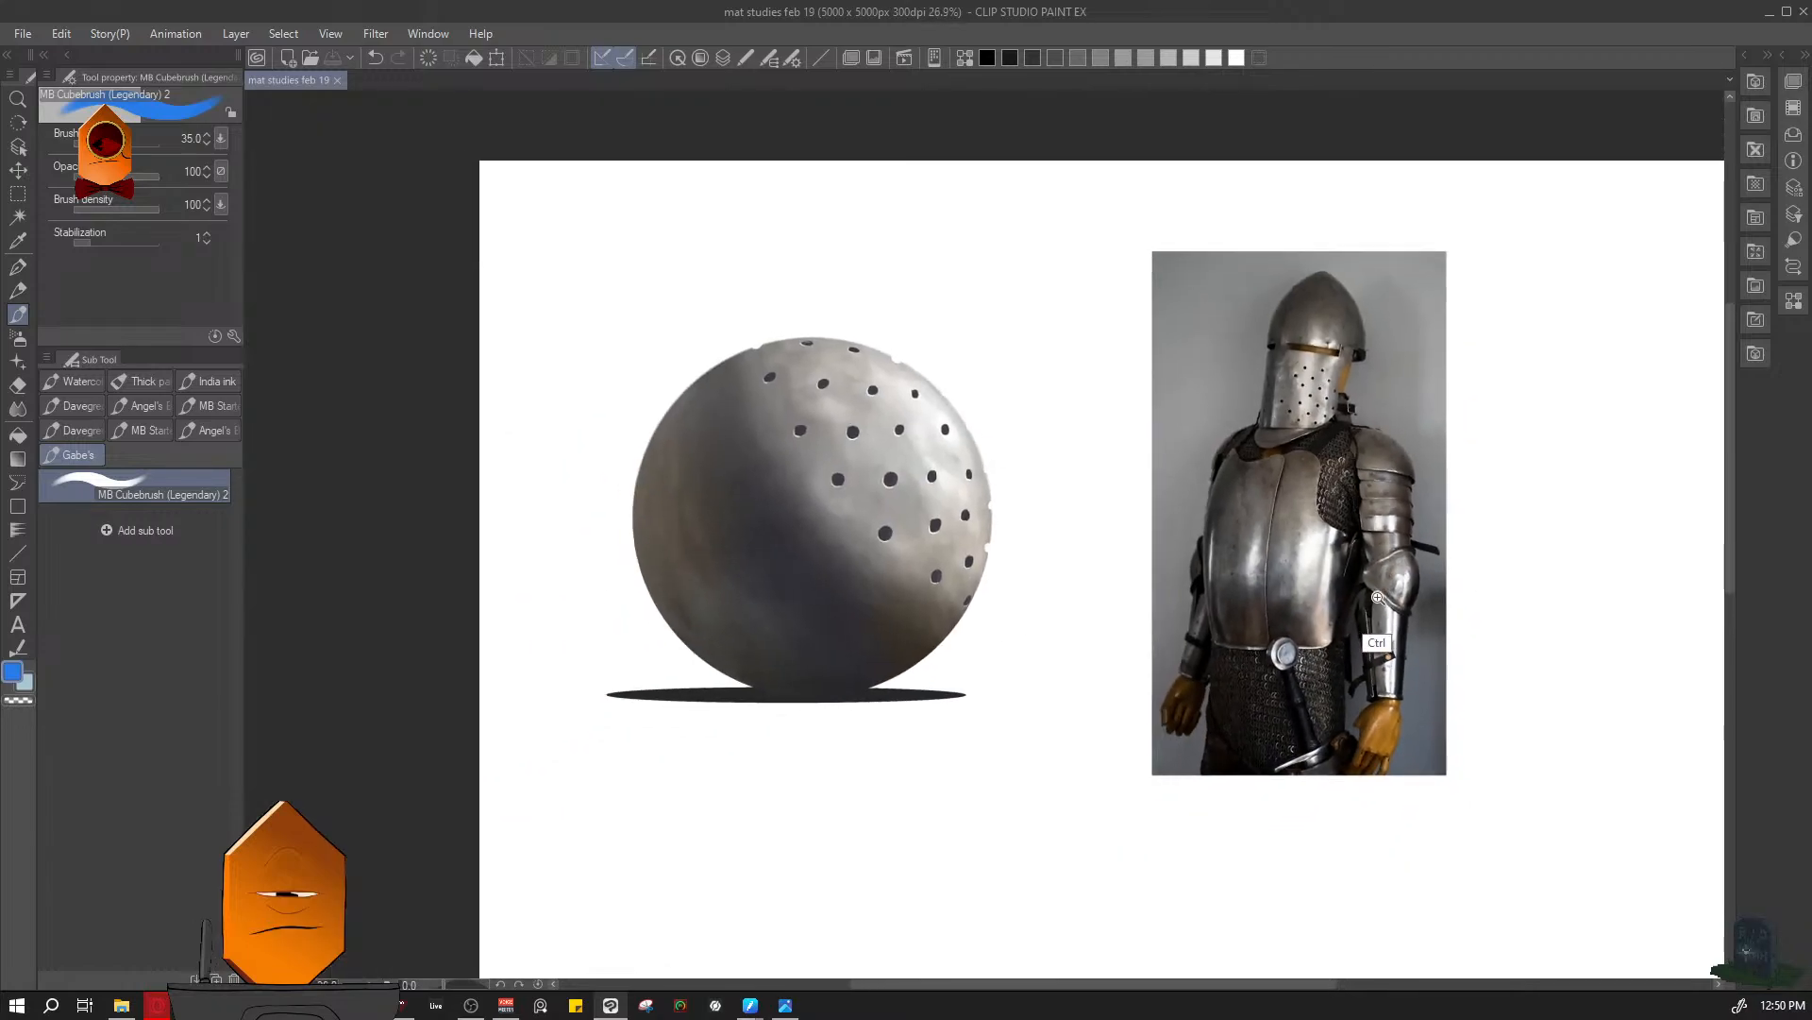
pyautogui.scroll(2, 972, 835)
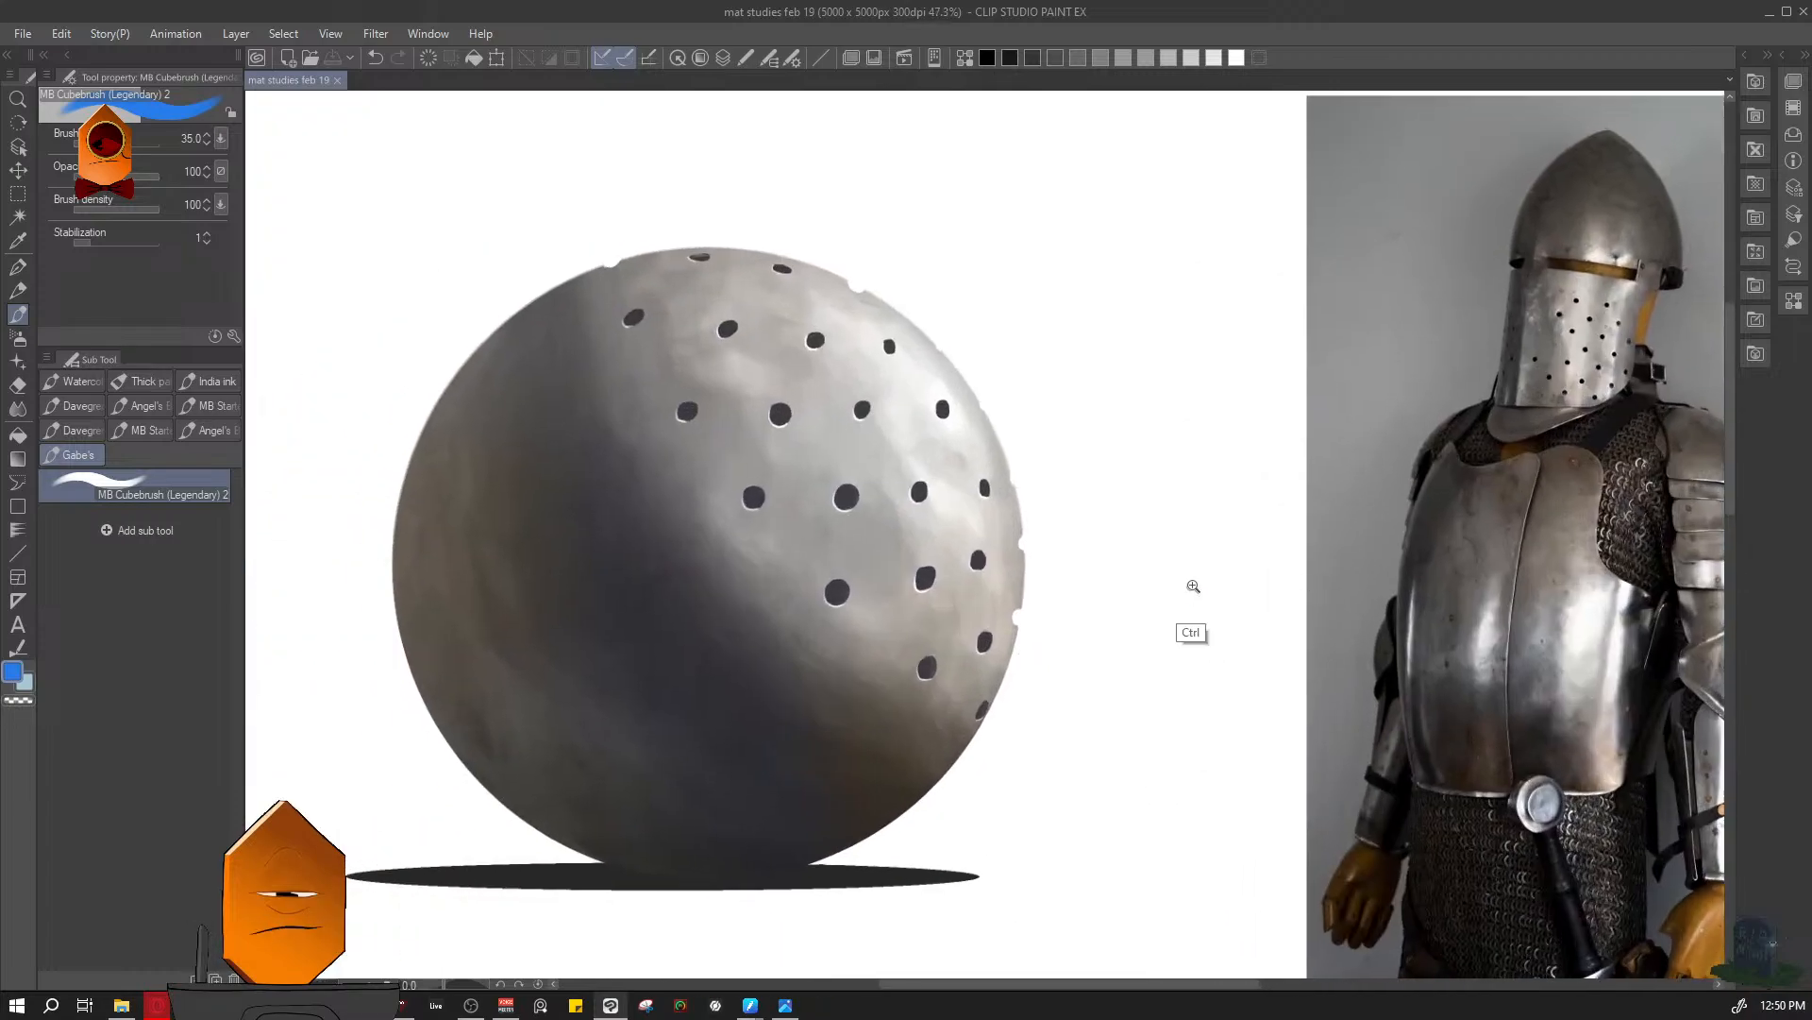
pyautogui.scroll(-2, 1197, 623)
pyautogui.scroll(-1, 1069, 735)
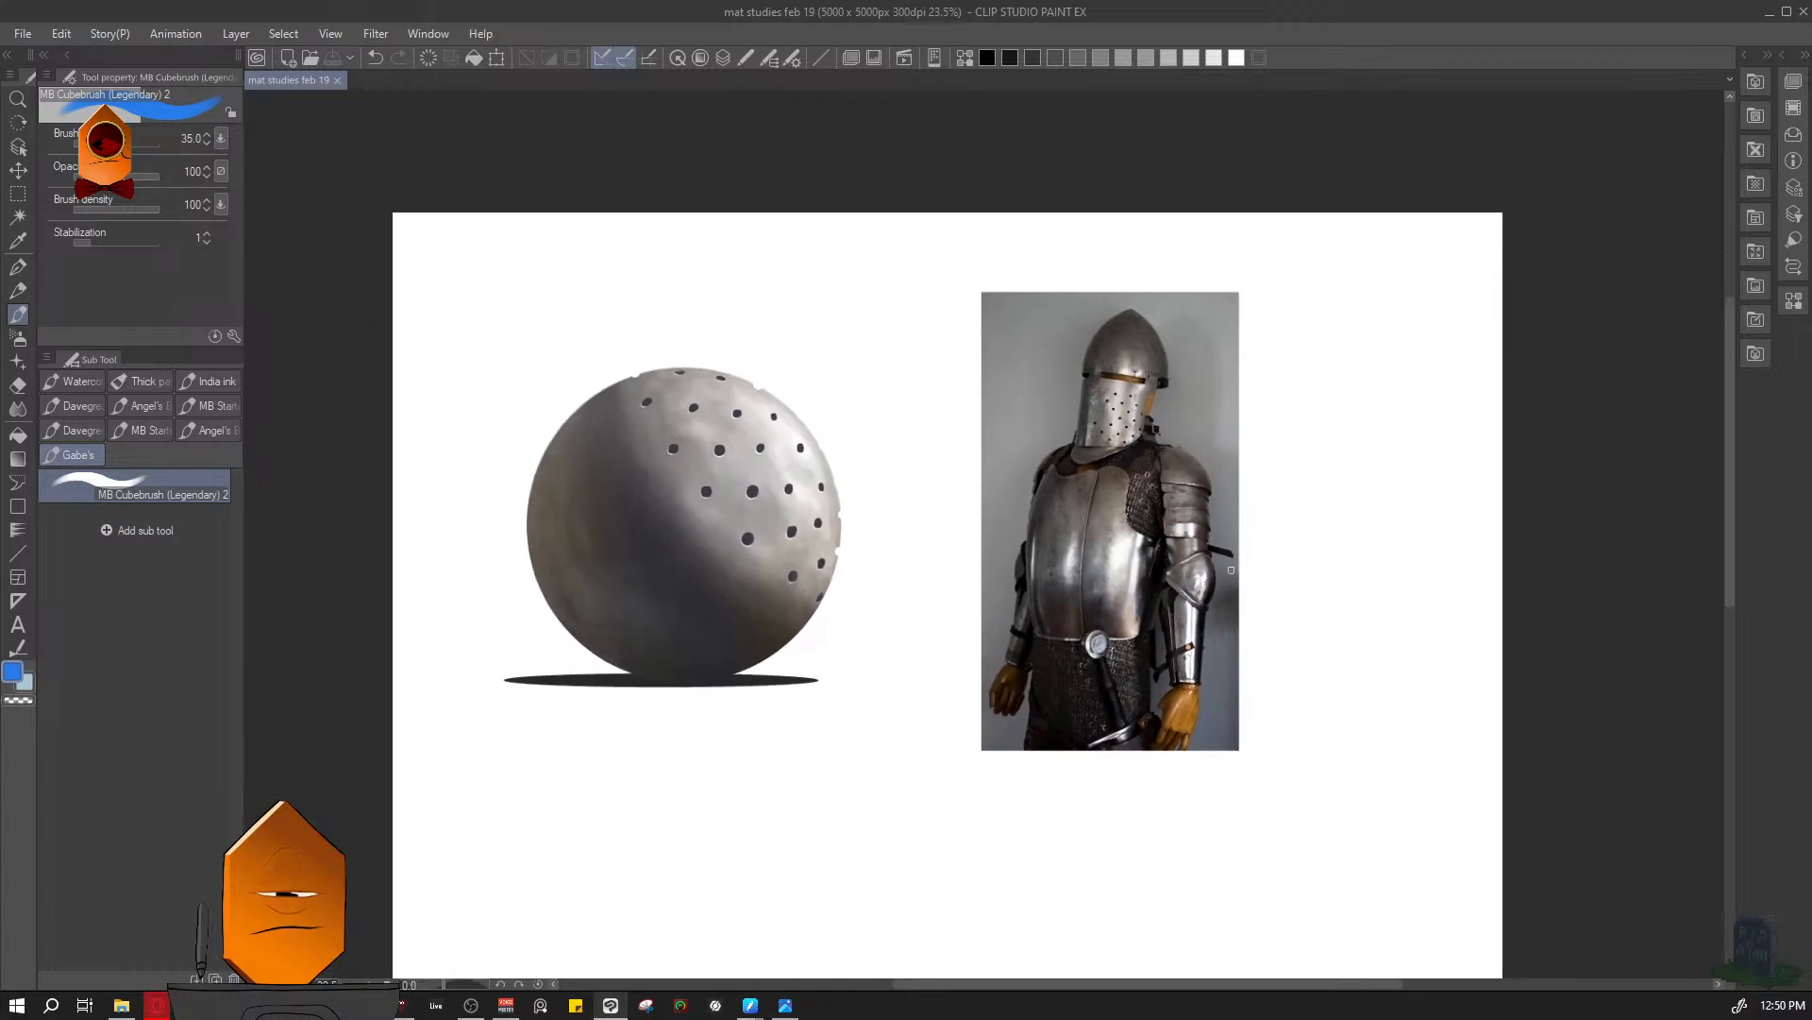
pyautogui.scroll(-1, 1230, 570)
# - Set the drawing color to pure black
pyautogui.moveTo(1230, 576); pyautogui.dragTo(1254, 628)
pyautogui.press('c')
pyautogui.moveTo(1364, 755); pyautogui.dragTo(1518, 854)
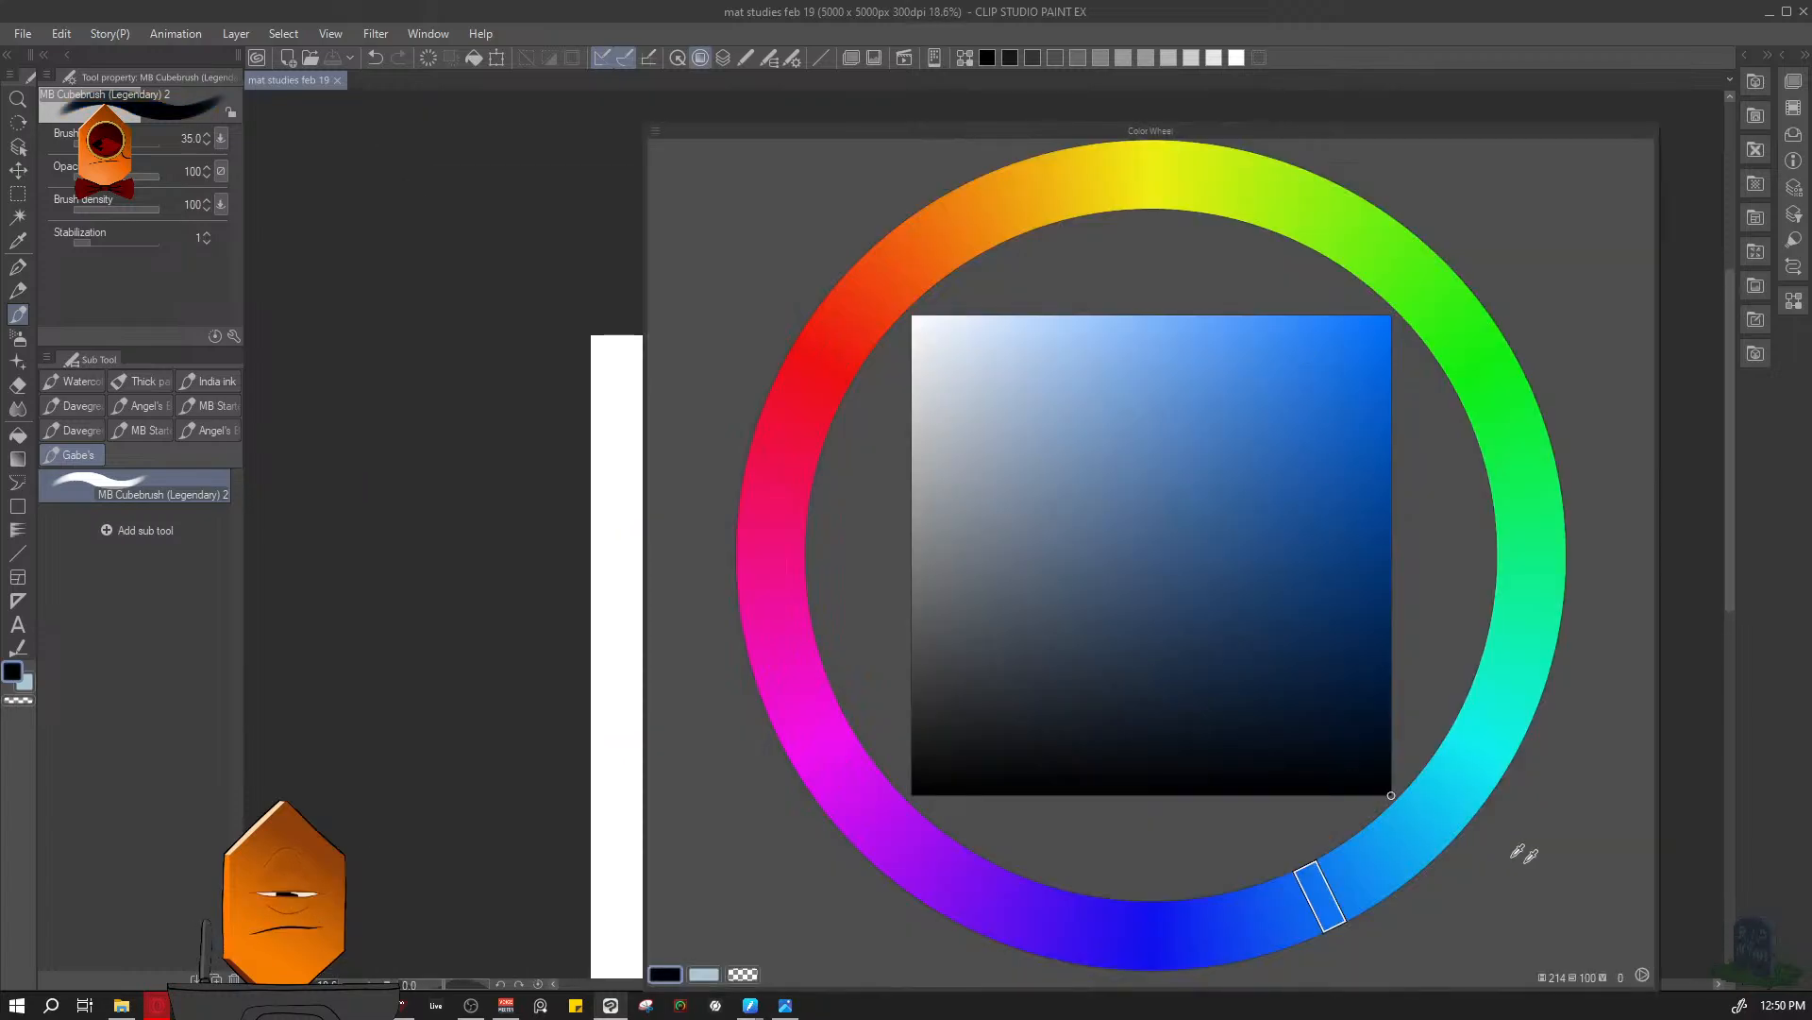
pyautogui.scroll(3, 1083, 542)
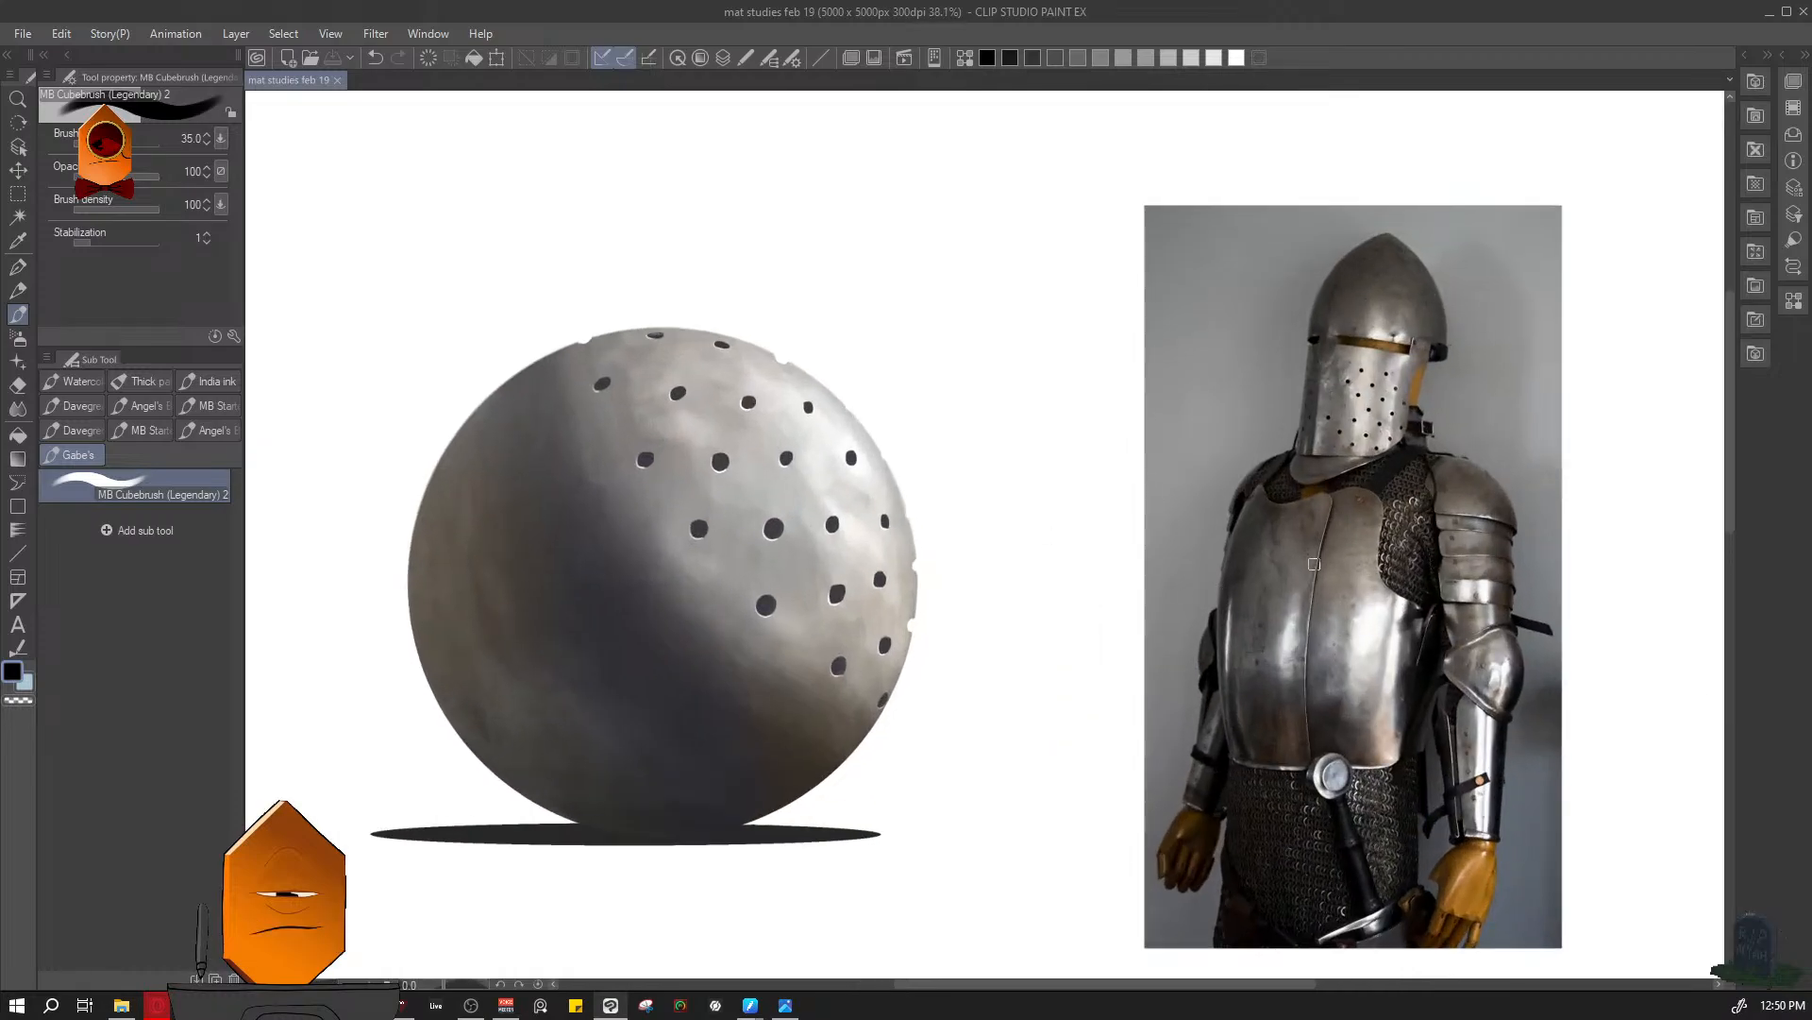
# - Touch up the notch on the sphere's upper-left outline on Layer 1 with the MB Cubebrush in transparent color
pyautogui.scroll(6, 679, 292)
pyautogui.scroll(-4, 672, 422)
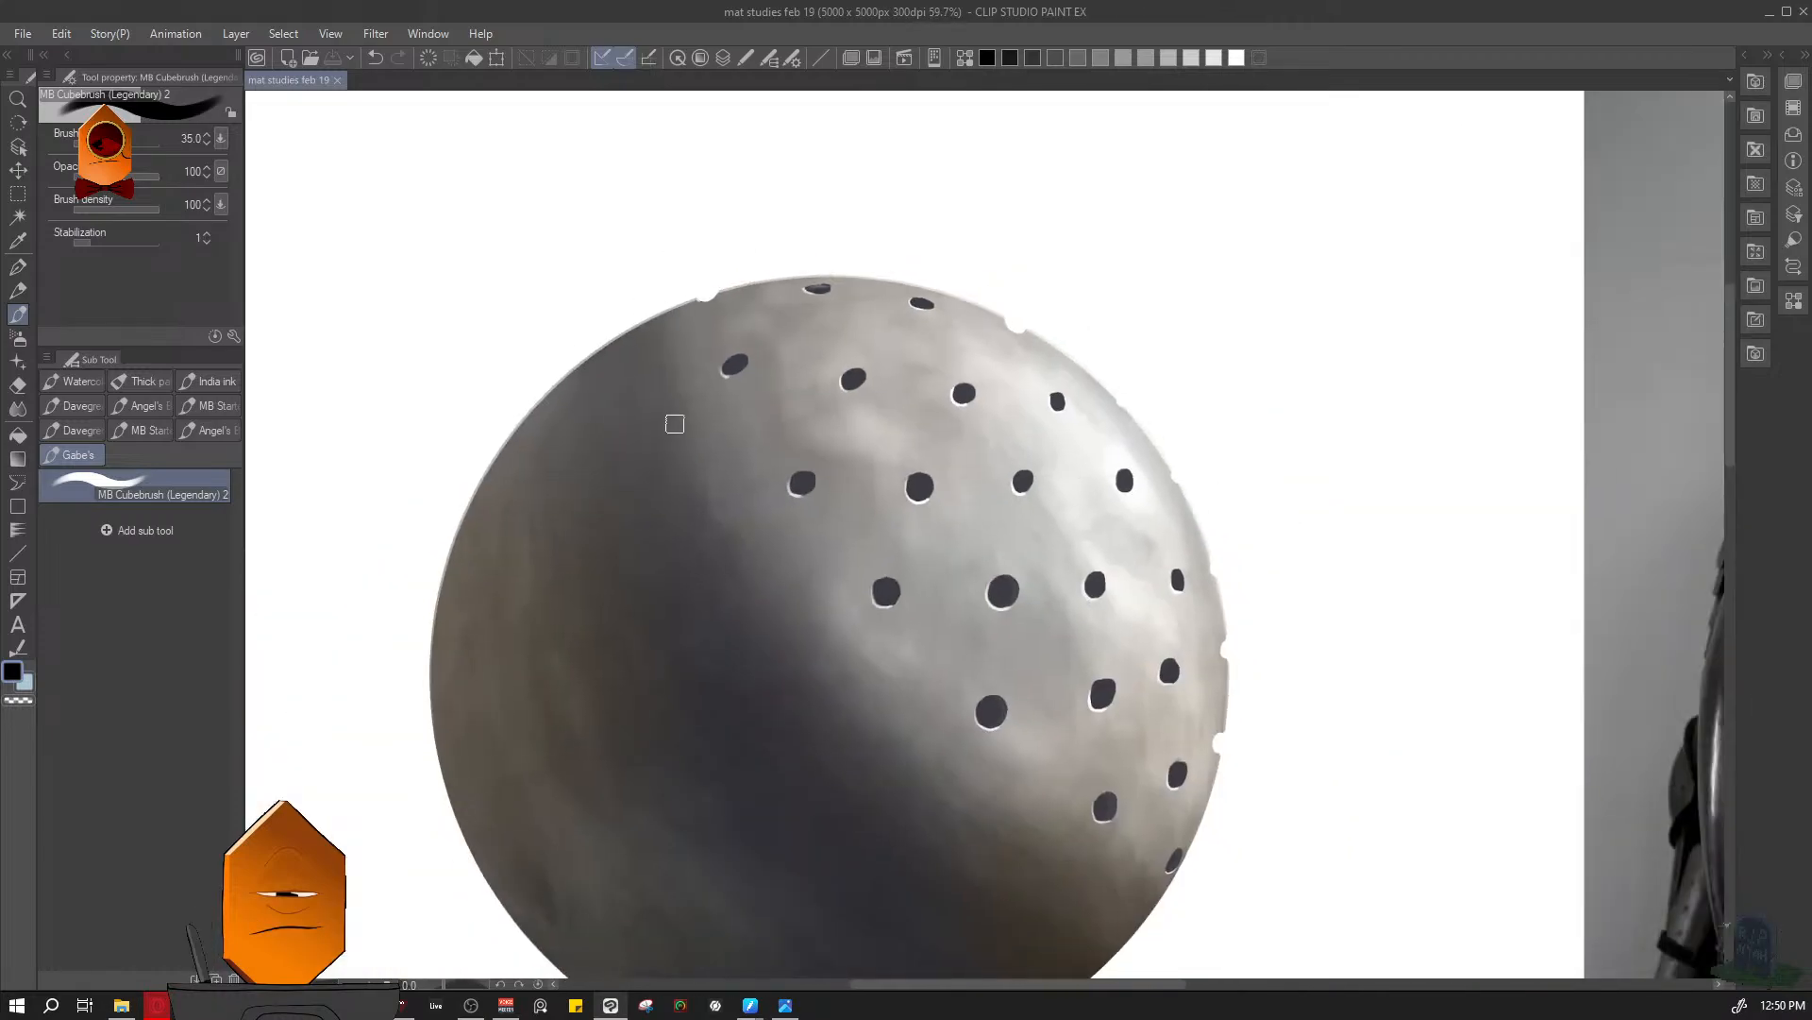
pyautogui.scroll(5, 797, 381)
pyautogui.moveTo(780, 294); pyautogui.dragTo(828, 481)
pyautogui.press('l')
pyautogui.click(826, 481)
pyautogui.click(819, 534)
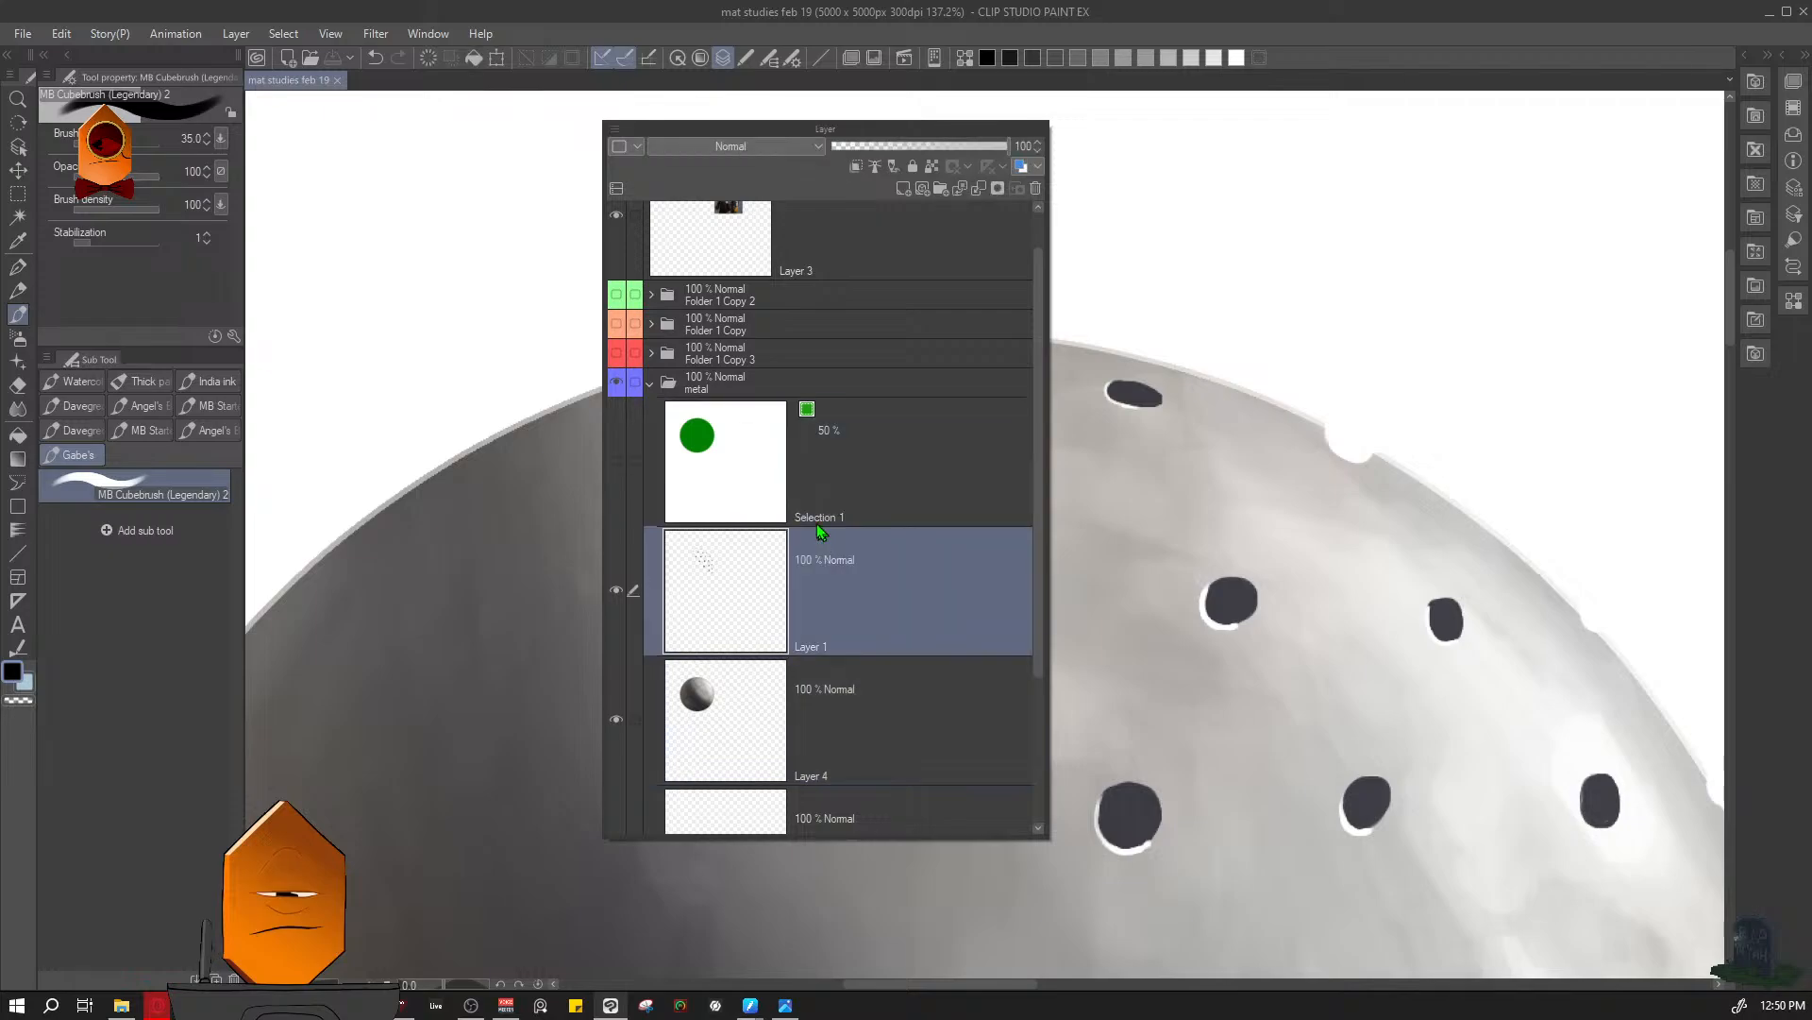
pyautogui.press('l')
pyautogui.moveTo(685, 361)
pyautogui.mouseDown()
pyautogui.moveTo(634, 406)
pyautogui.moveTo(648, 369)
pyautogui.mouseUp()
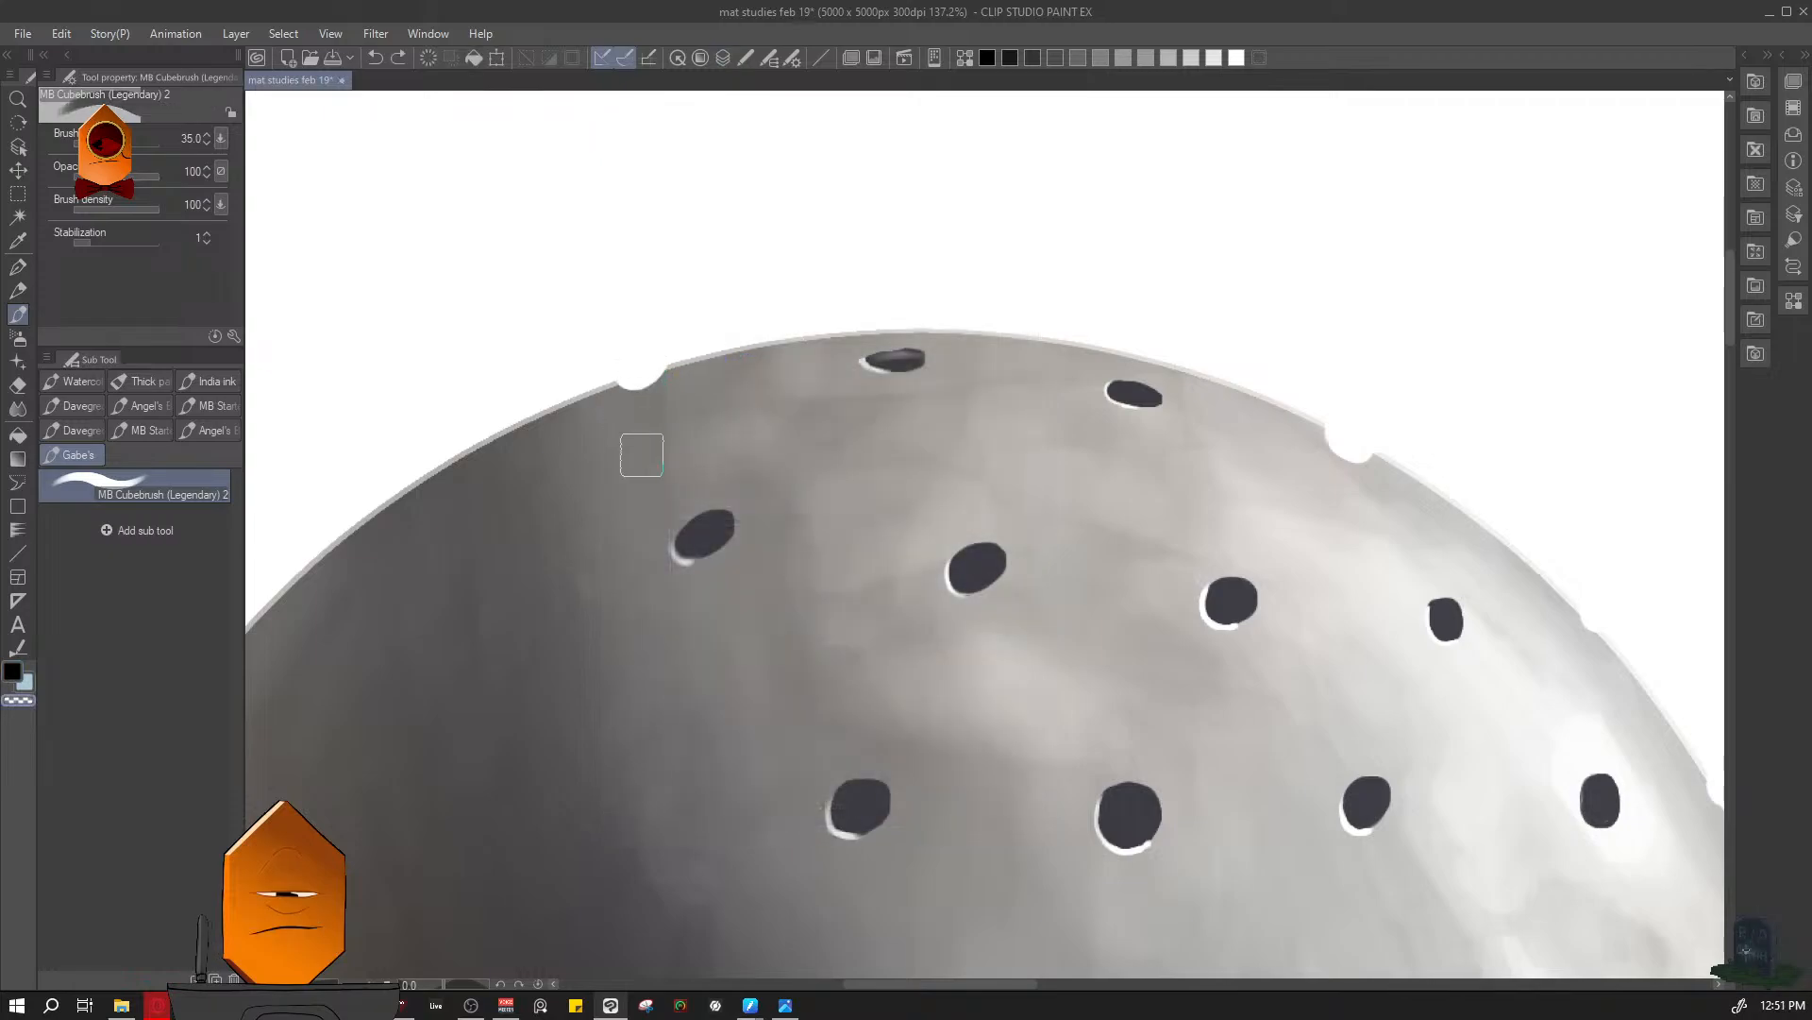
# - Review the remaining notches along the sphere's right edge and save the file
pyautogui.moveTo(1457, 570); pyautogui.dragTo(1057, 416)
pyautogui.moveTo(1391, 696); pyautogui.dragTo(1300, 513)
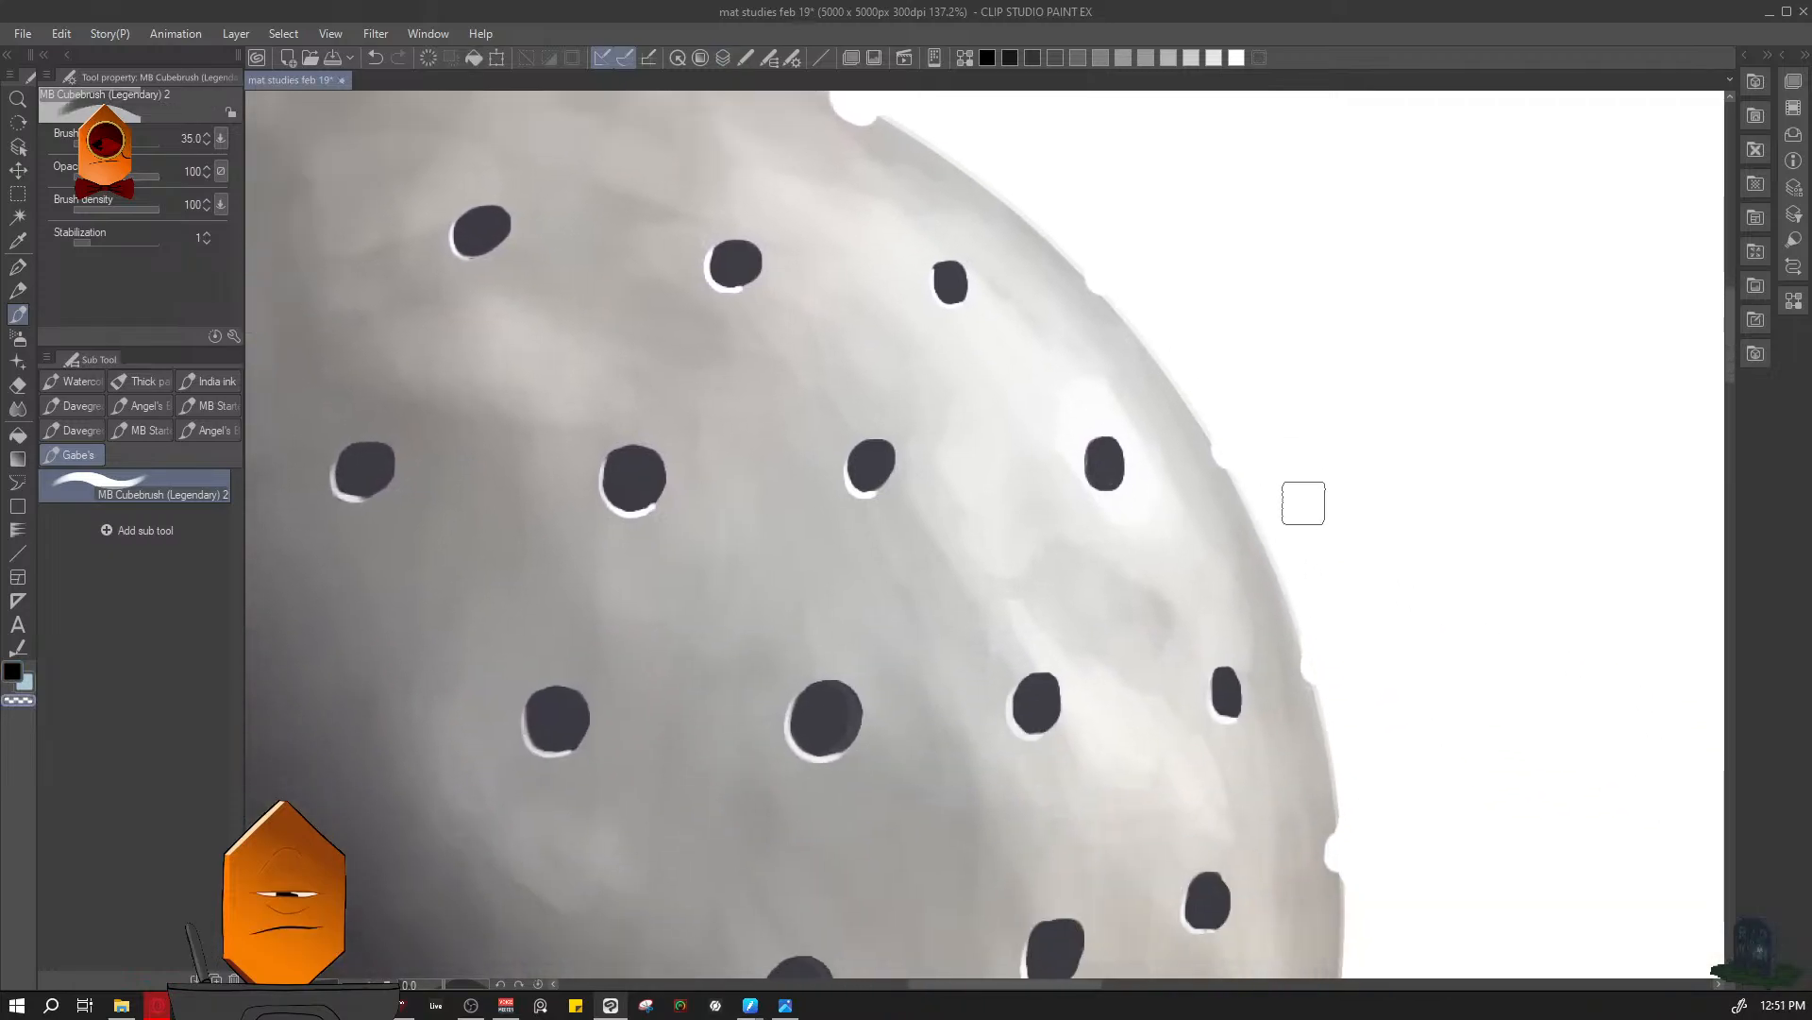
pyautogui.moveTo(1406, 576); pyautogui.dragTo(1309, 274)
pyautogui.moveTo(1274, 798); pyautogui.dragTo(1298, 368)
pyautogui.scroll(-5, 1294, 518)
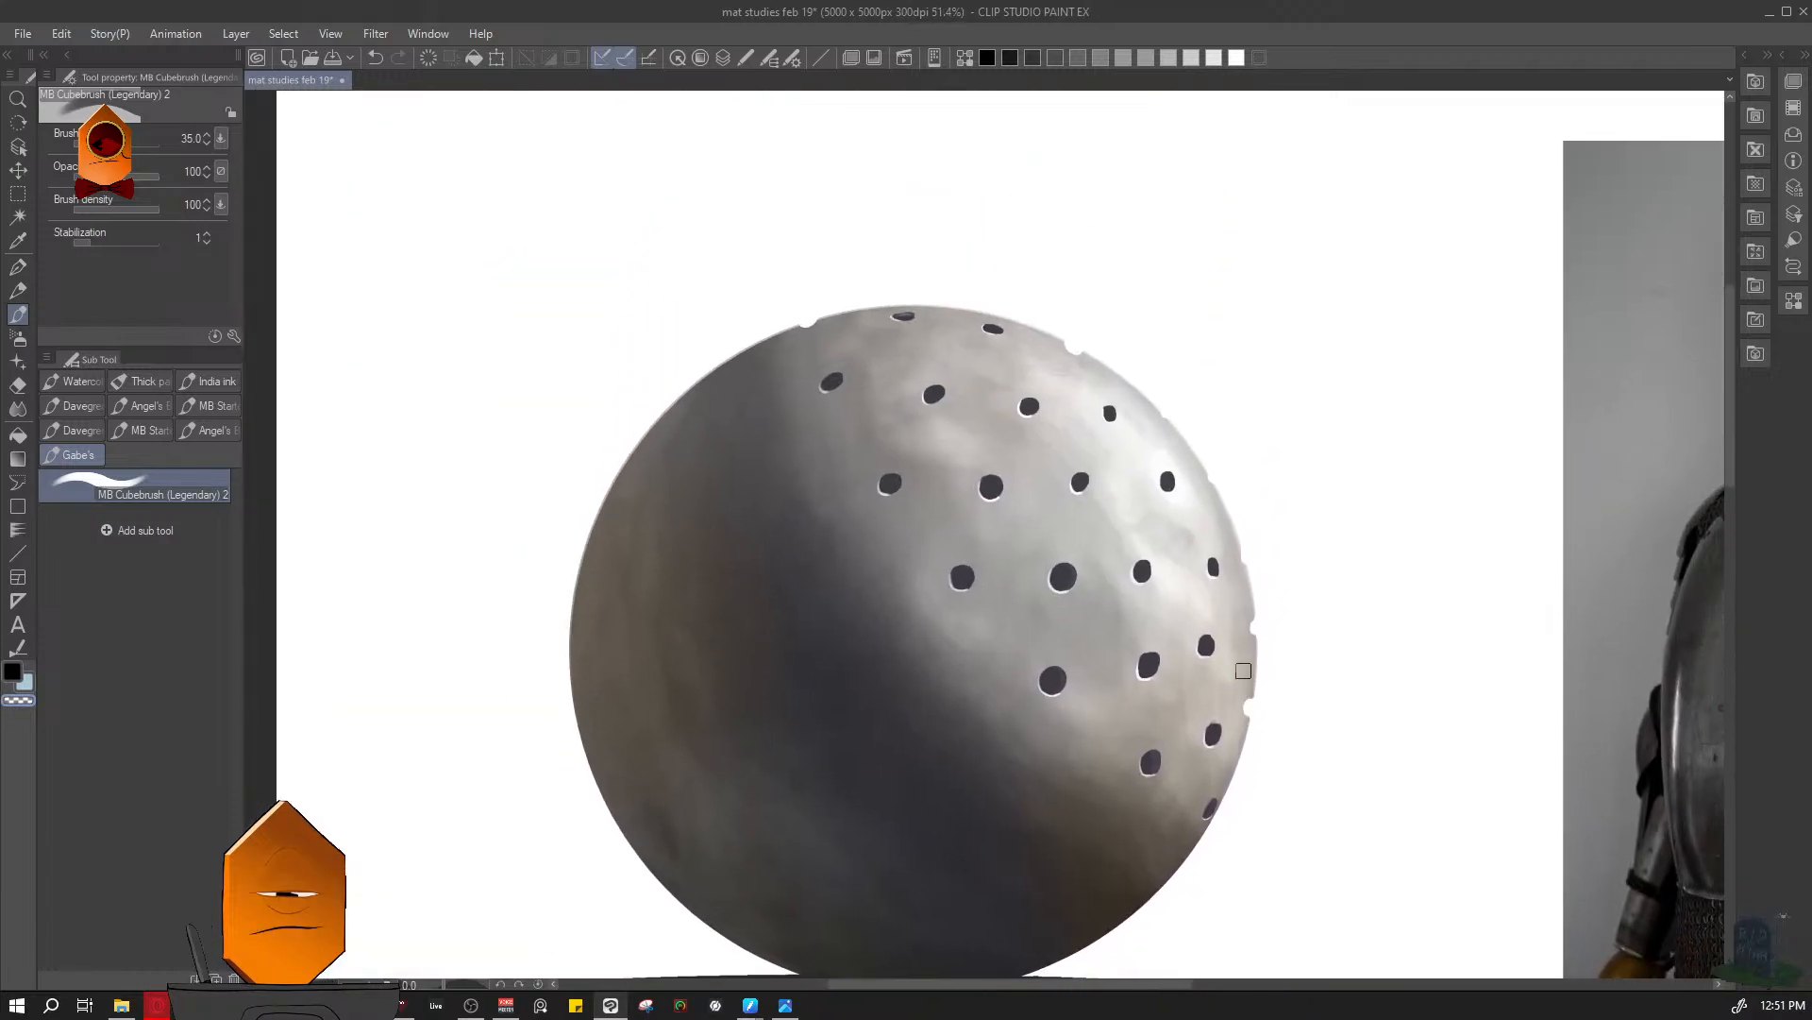
pyautogui.moveTo(1361, 518); pyautogui.dragTo(1343, 547)
pyautogui.moveTo(1341, 609); pyautogui.dragTo(1284, 597)
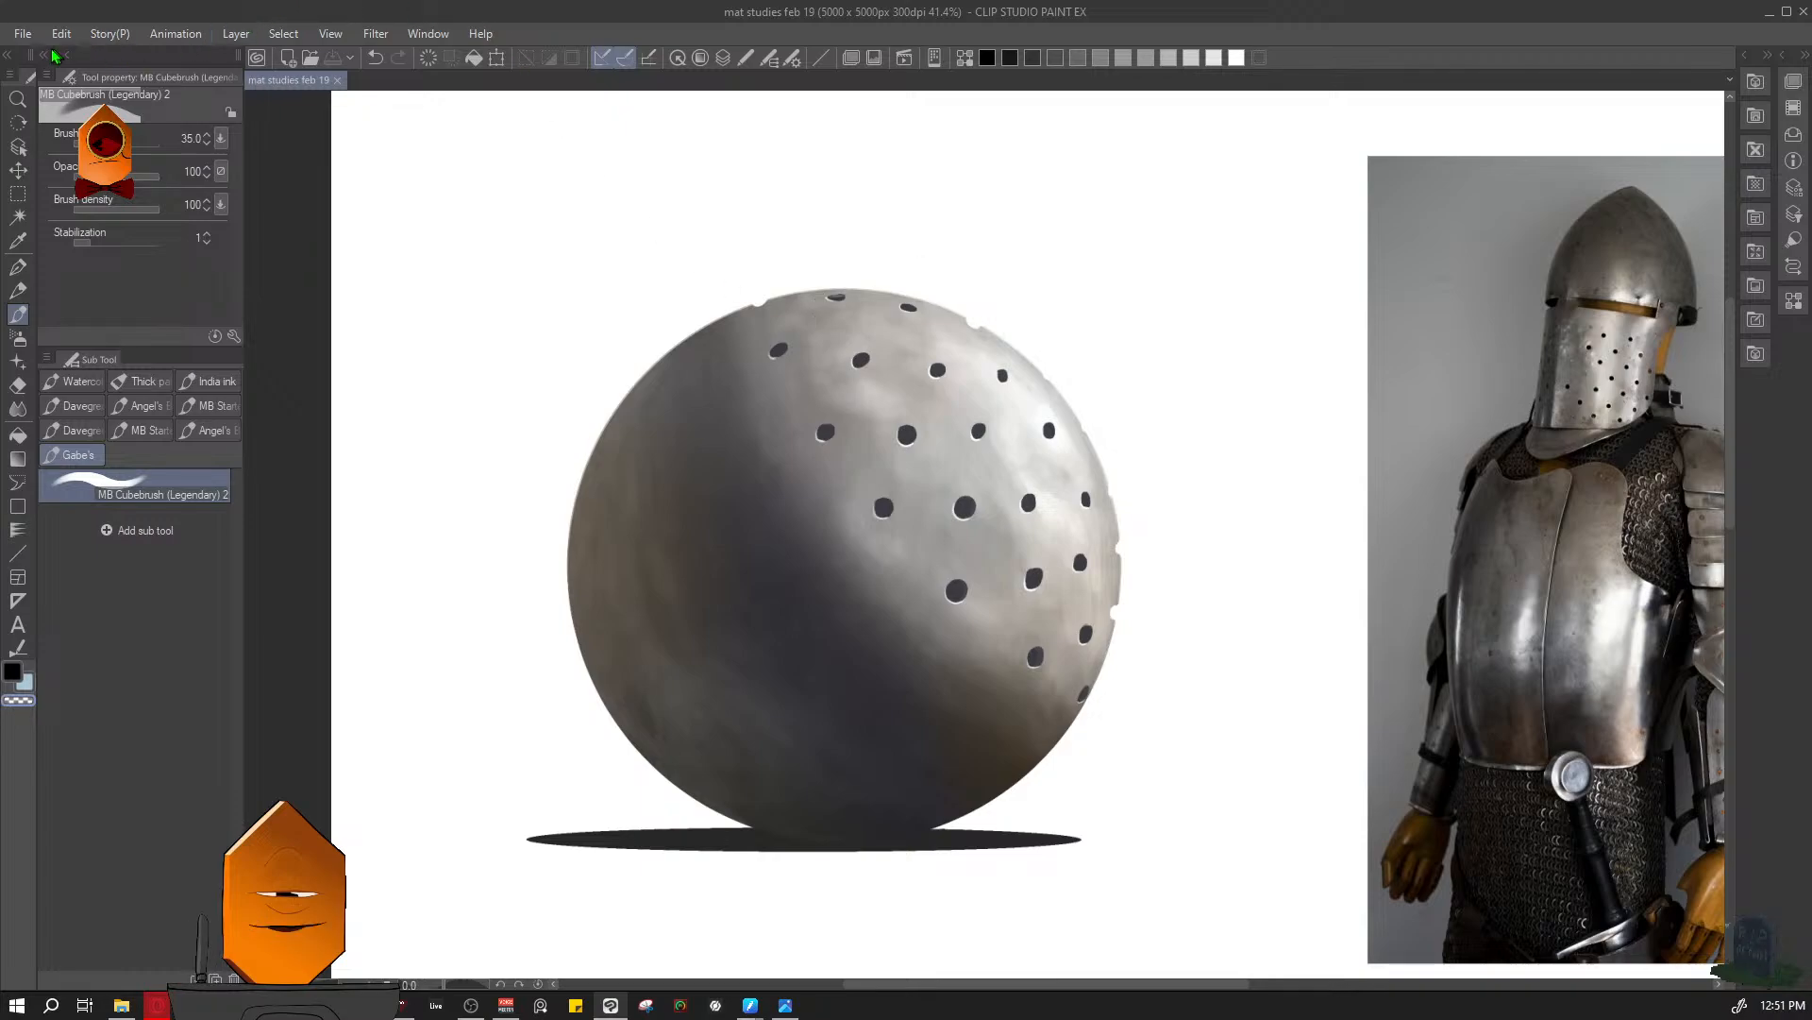
# - Open the recent file "enviro thumbs feb 15 2024.clip"
pyautogui.click(24, 34)
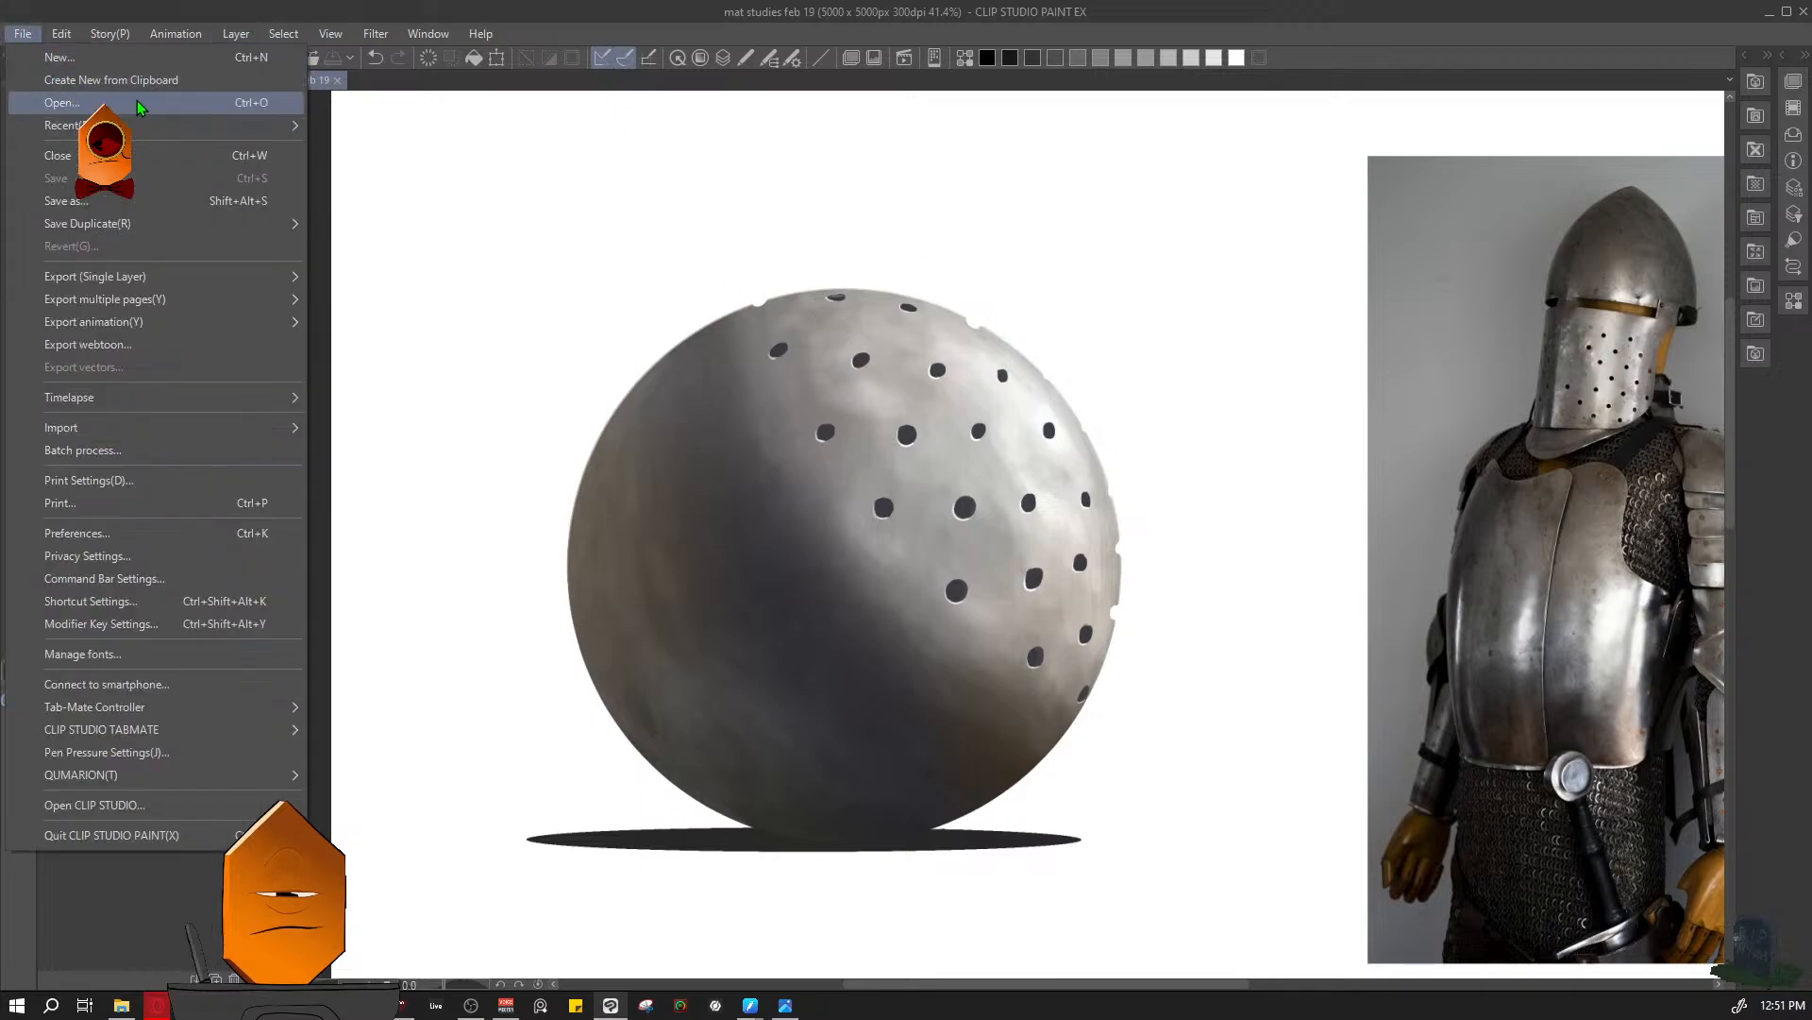
pyautogui.moveTo(157, 128)
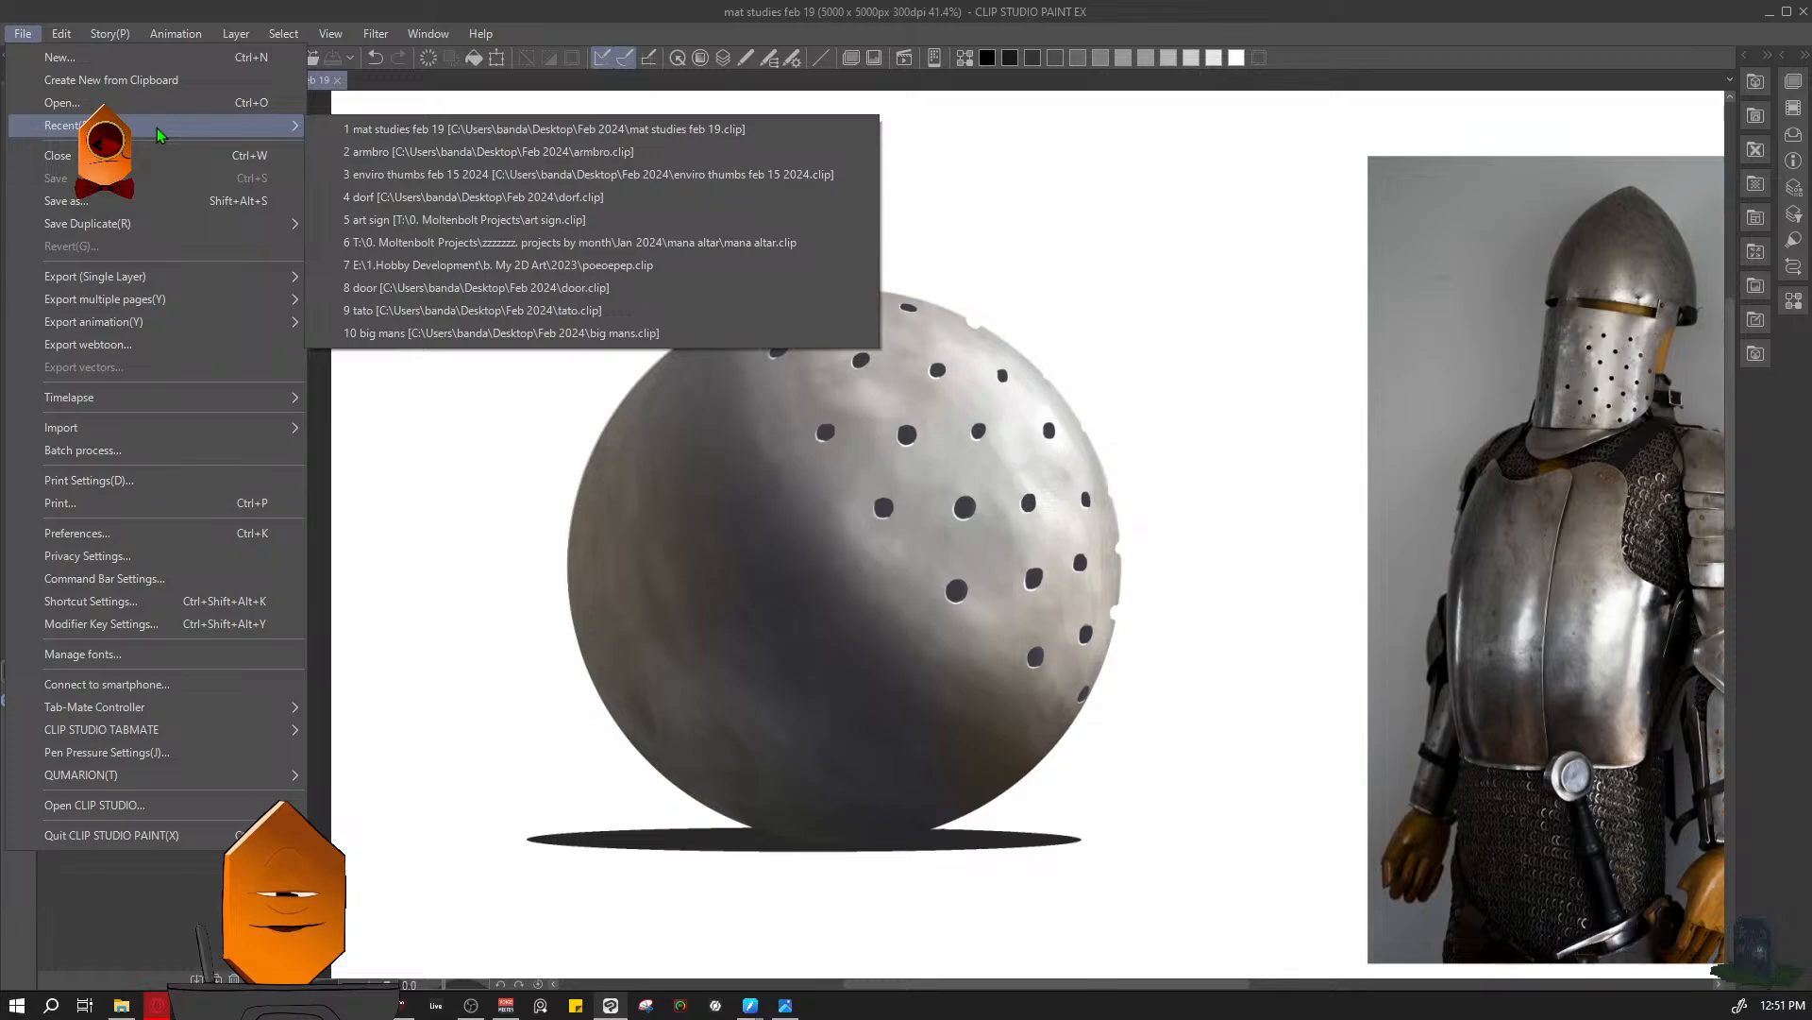
pyautogui.click(444, 174)
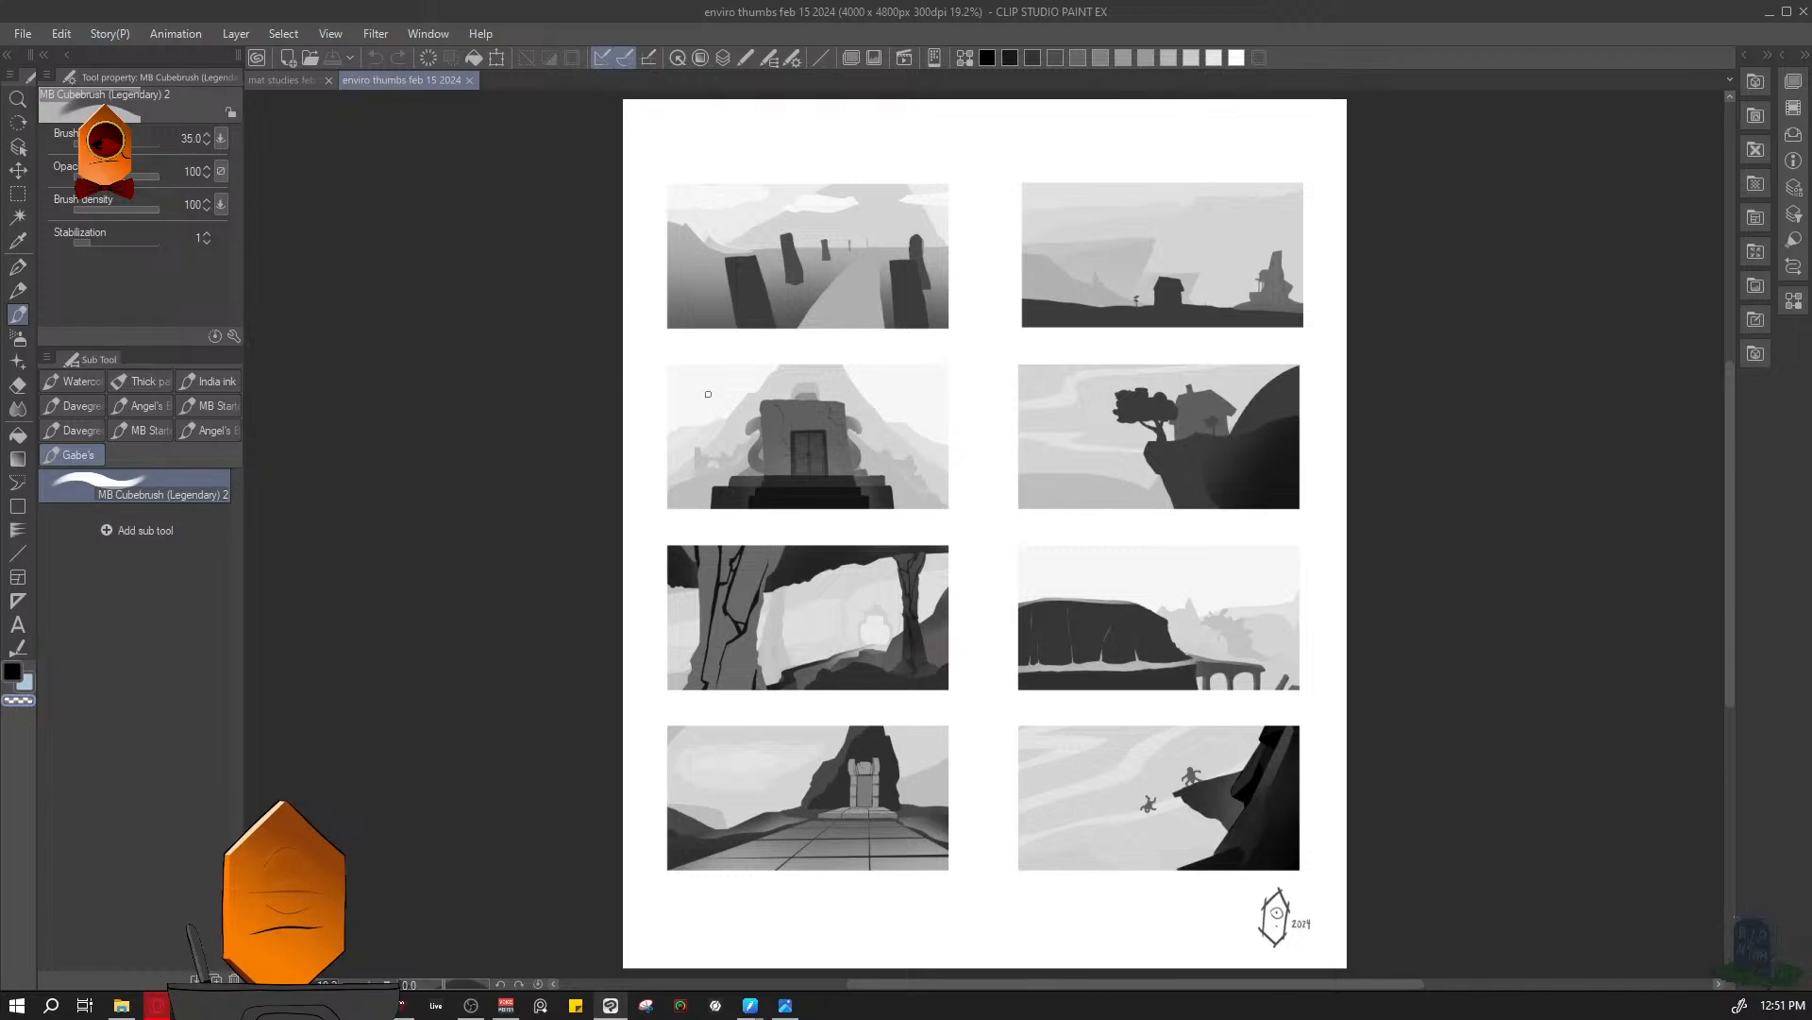
# - Examine the standing-stones path and lone hut thumbnails in the top row, including the distant rock tower, down to the cliff house
pyautogui.scroll(5, 814, 289)
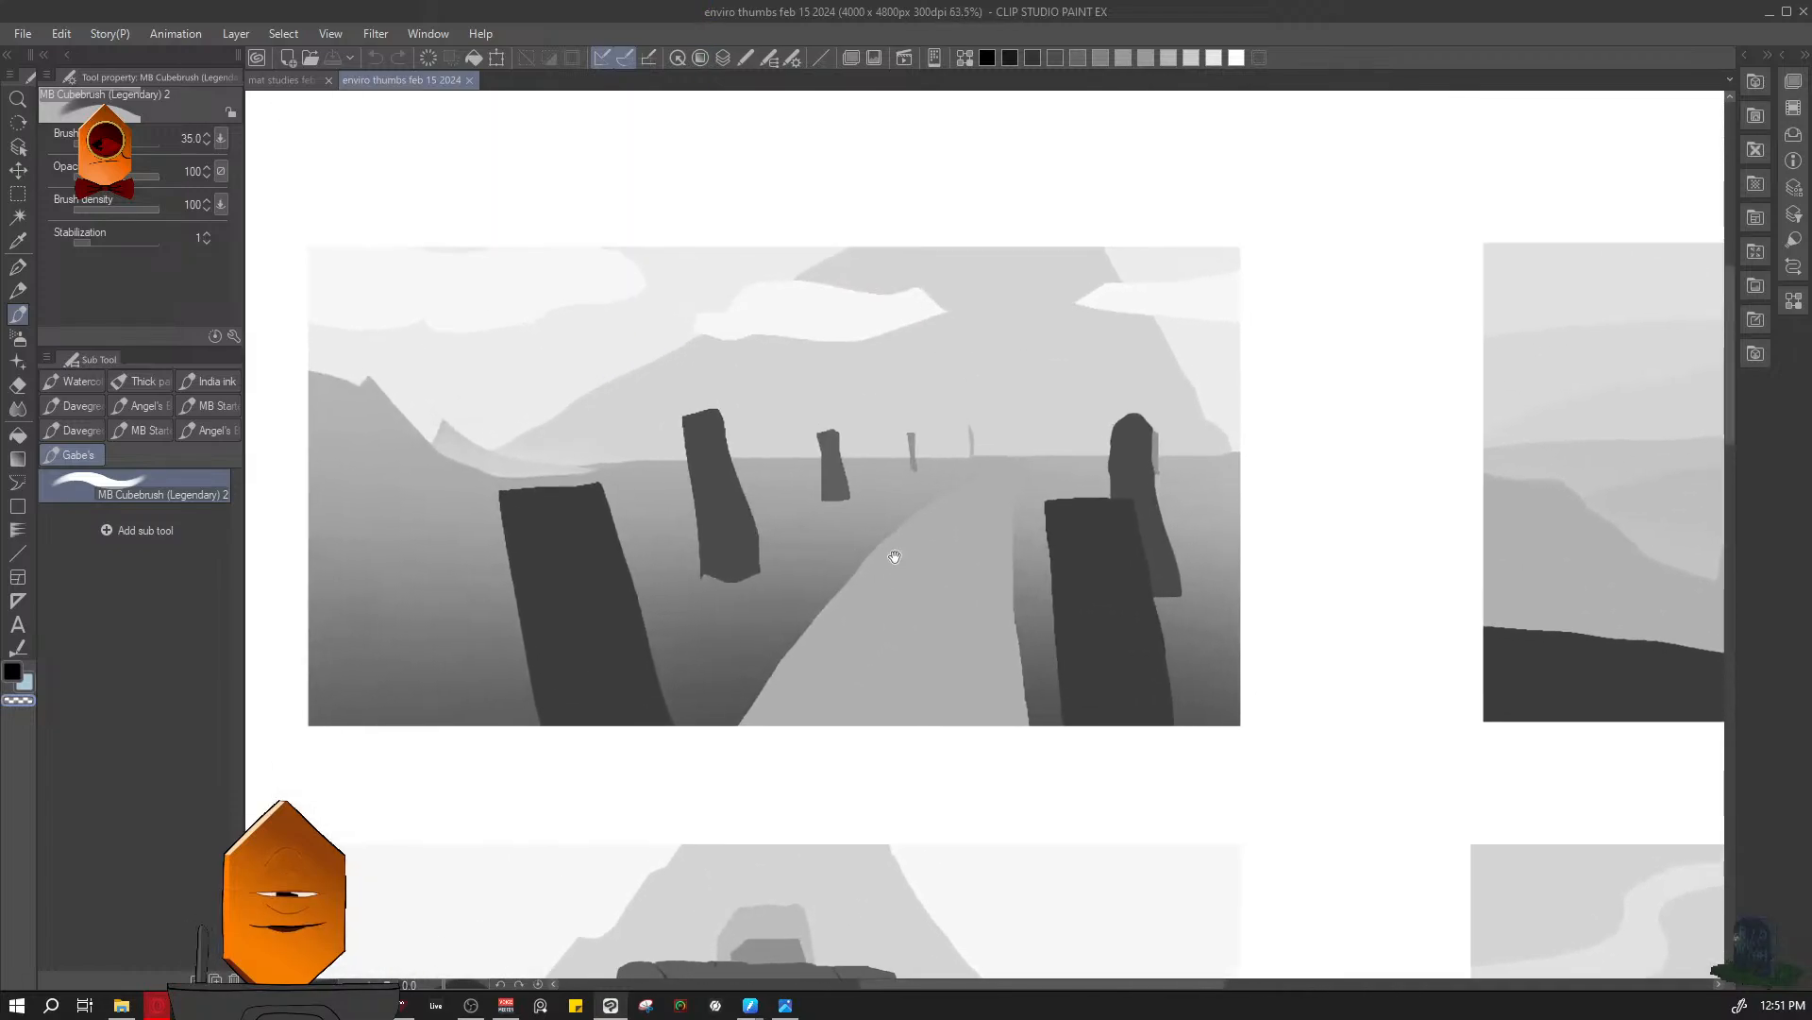
pyautogui.moveTo(1099, 669); pyautogui.dragTo(1163, 706)
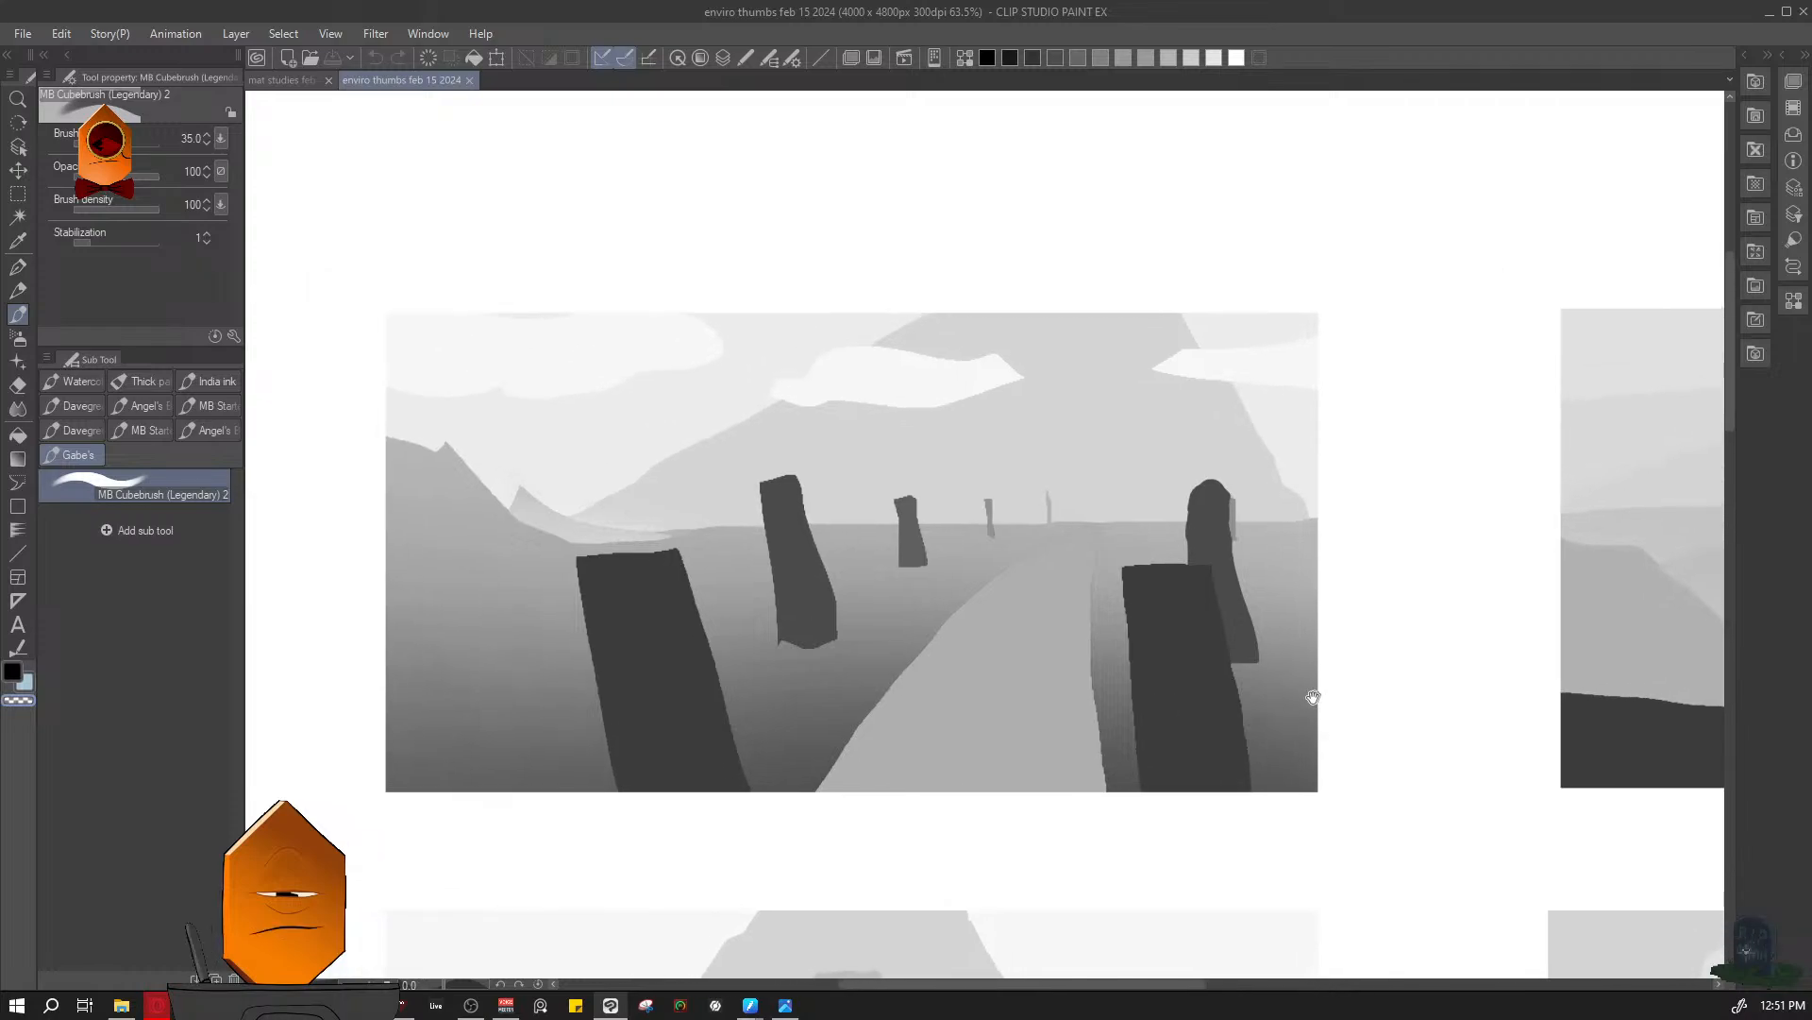
pyautogui.moveTo(1306, 695); pyautogui.dragTo(207, 635)
pyautogui.moveTo(462, 627); pyautogui.dragTo(427, 587)
pyautogui.scroll(5, 738, 538)
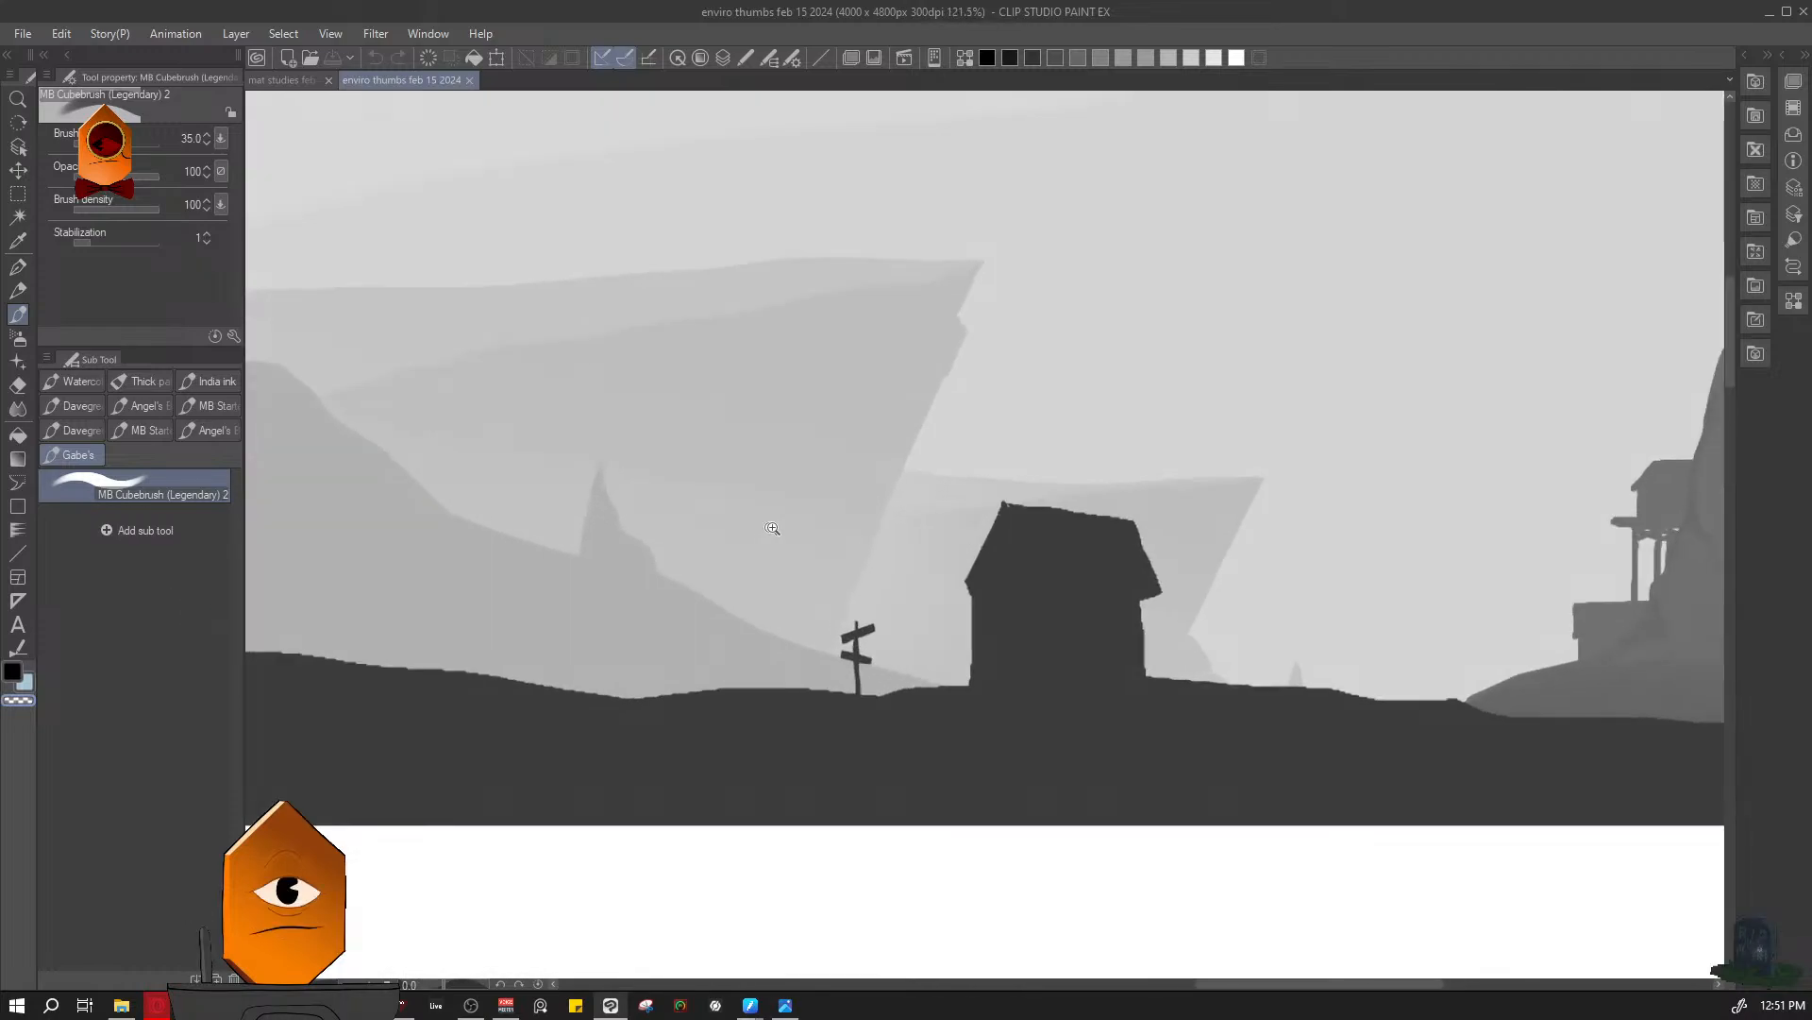
pyautogui.moveTo(976, 526); pyautogui.dragTo(913, 623)
pyautogui.scroll(-2, 854, 562)
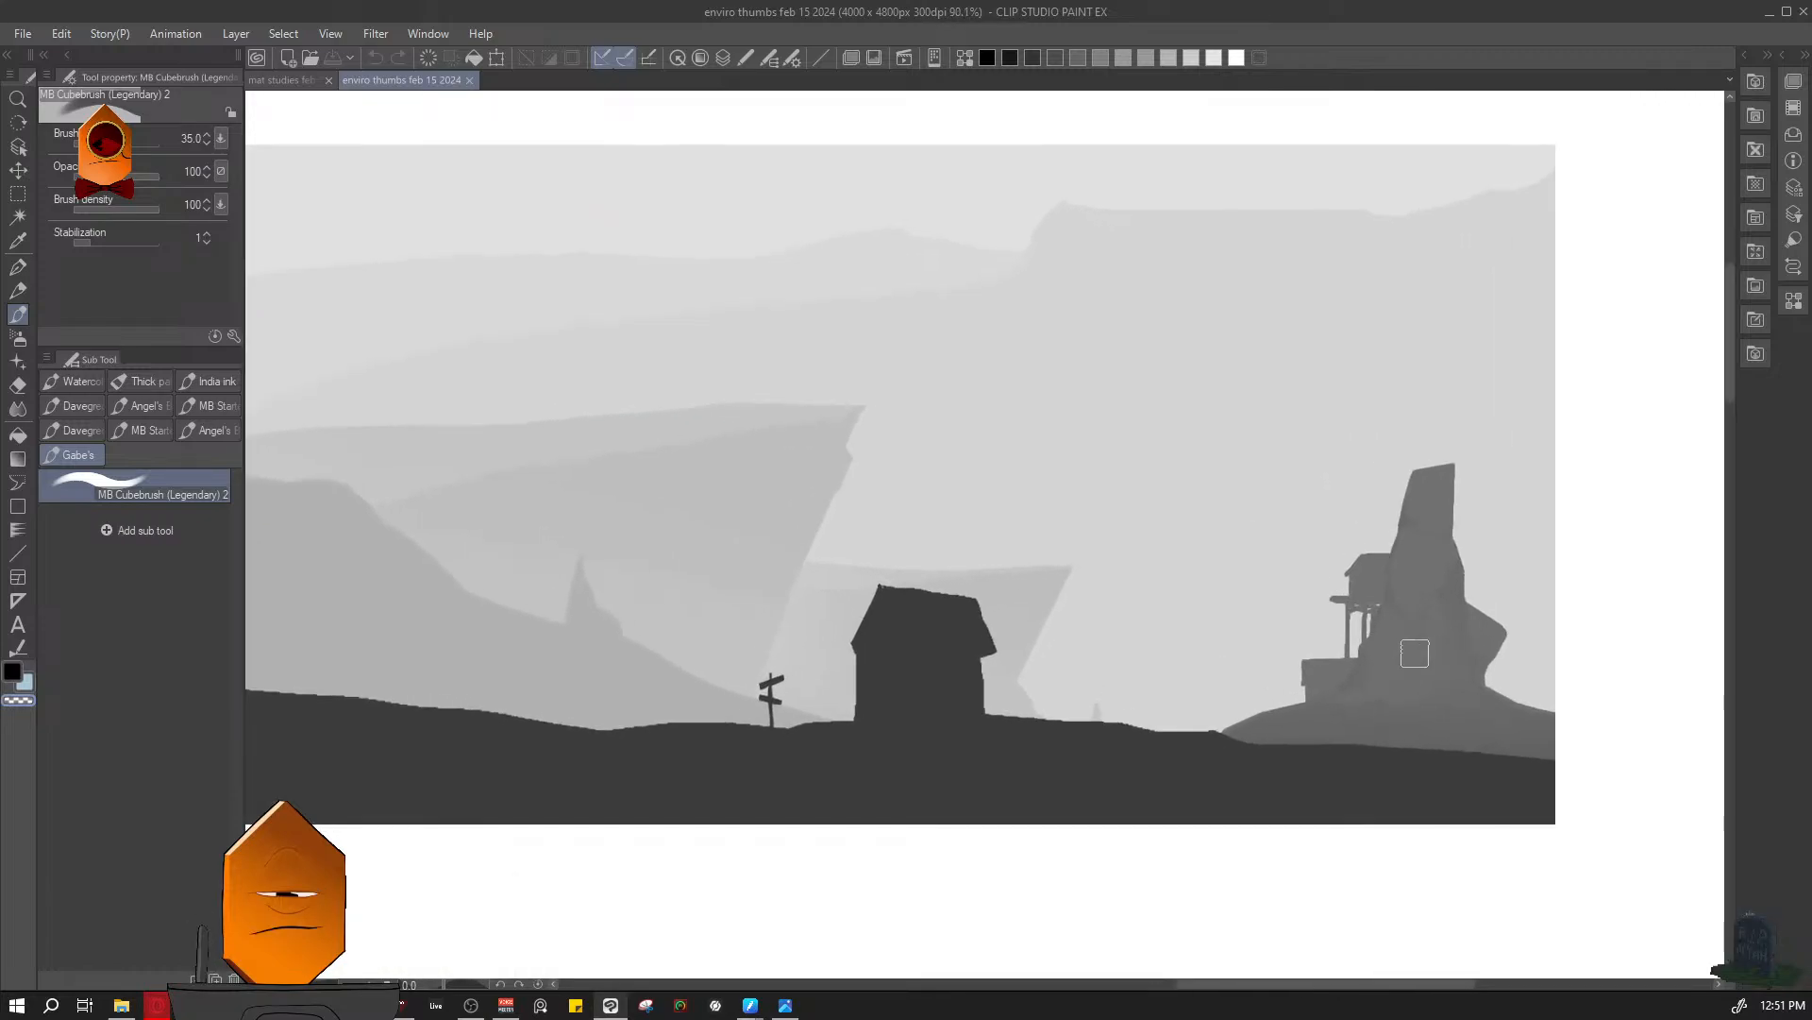
pyautogui.scroll(3, 1416, 642)
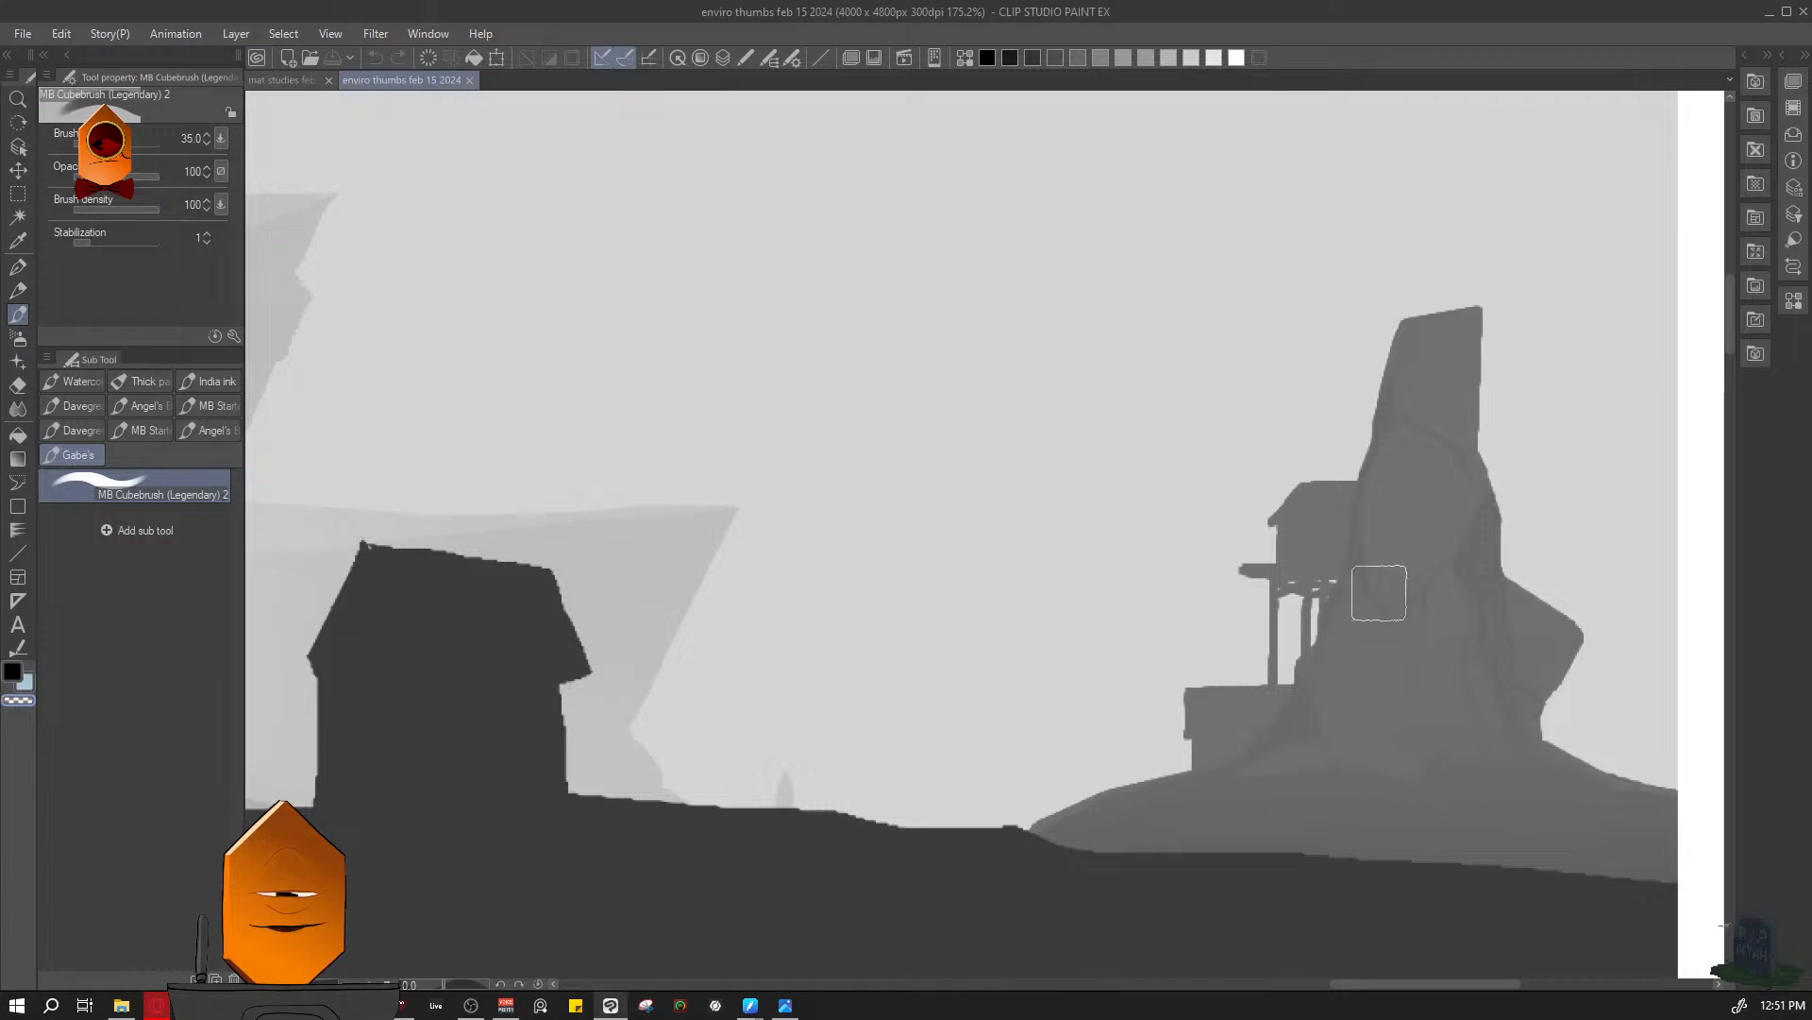
pyautogui.scroll(-6, 1244, 561)
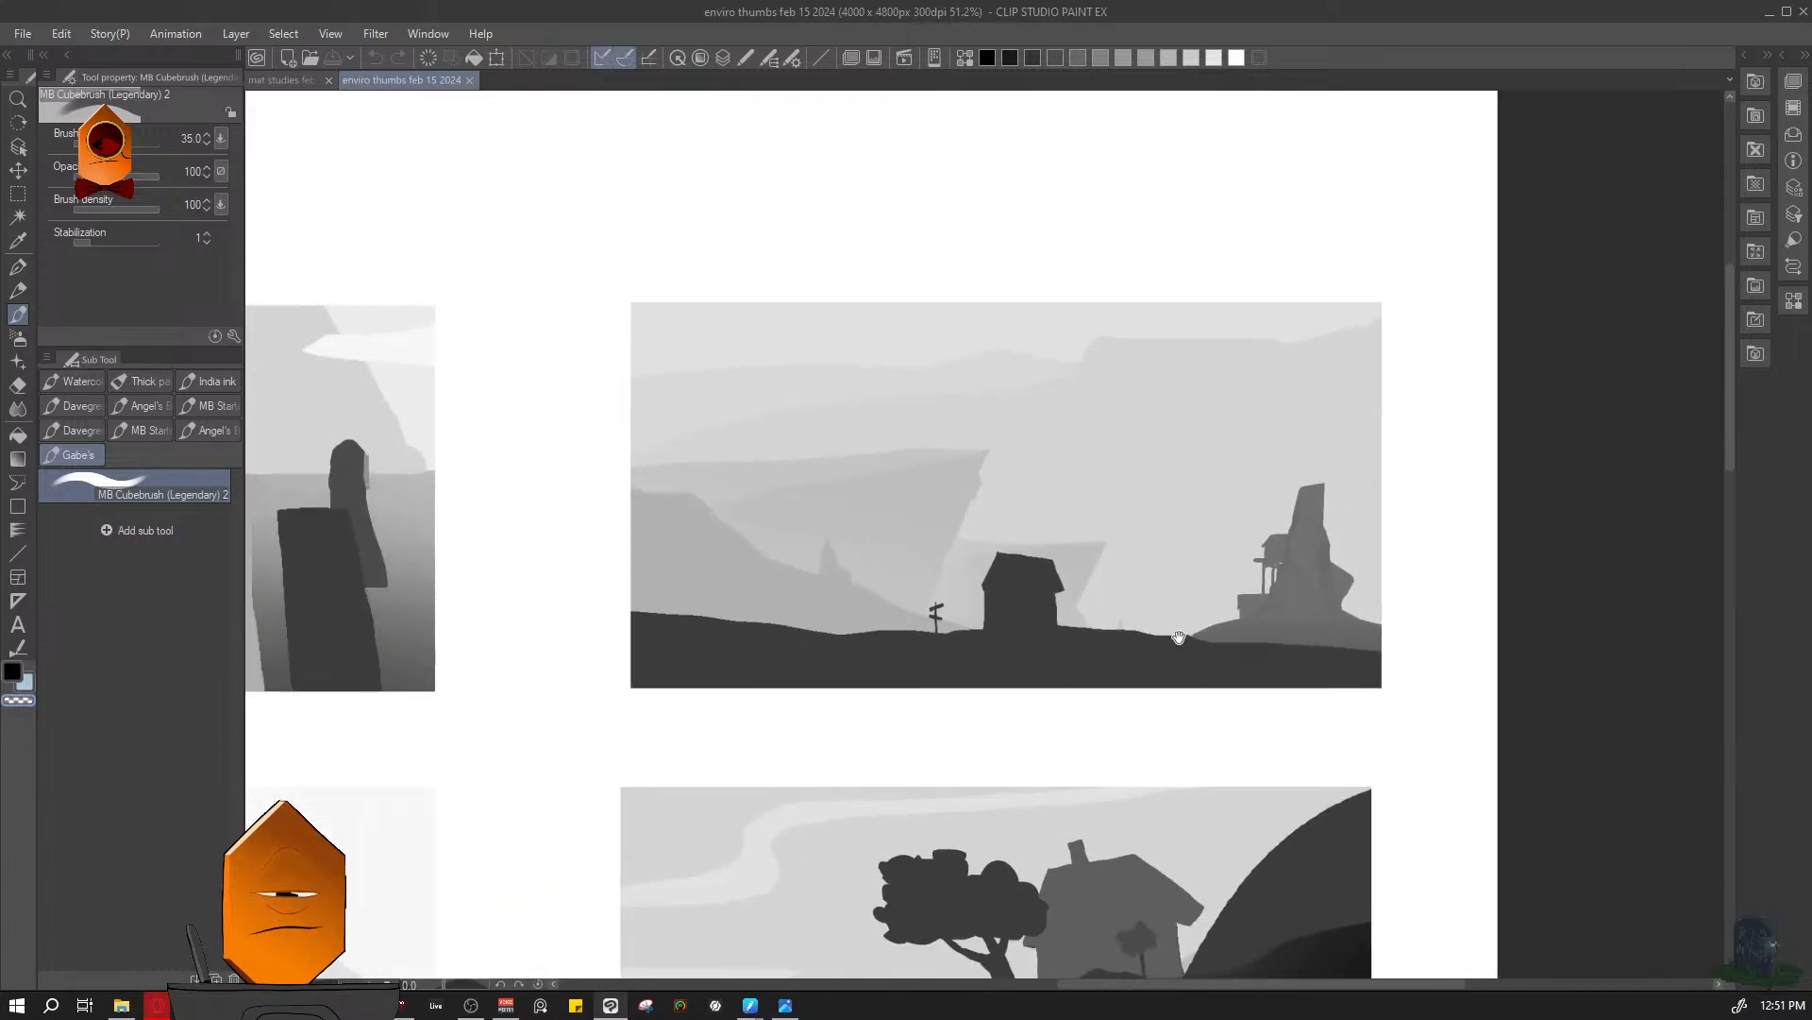
pyautogui.moveTo(1179, 637); pyautogui.dragTo(1181, 481)
pyautogui.moveTo(1041, 577); pyautogui.dragTo(1028, 462)
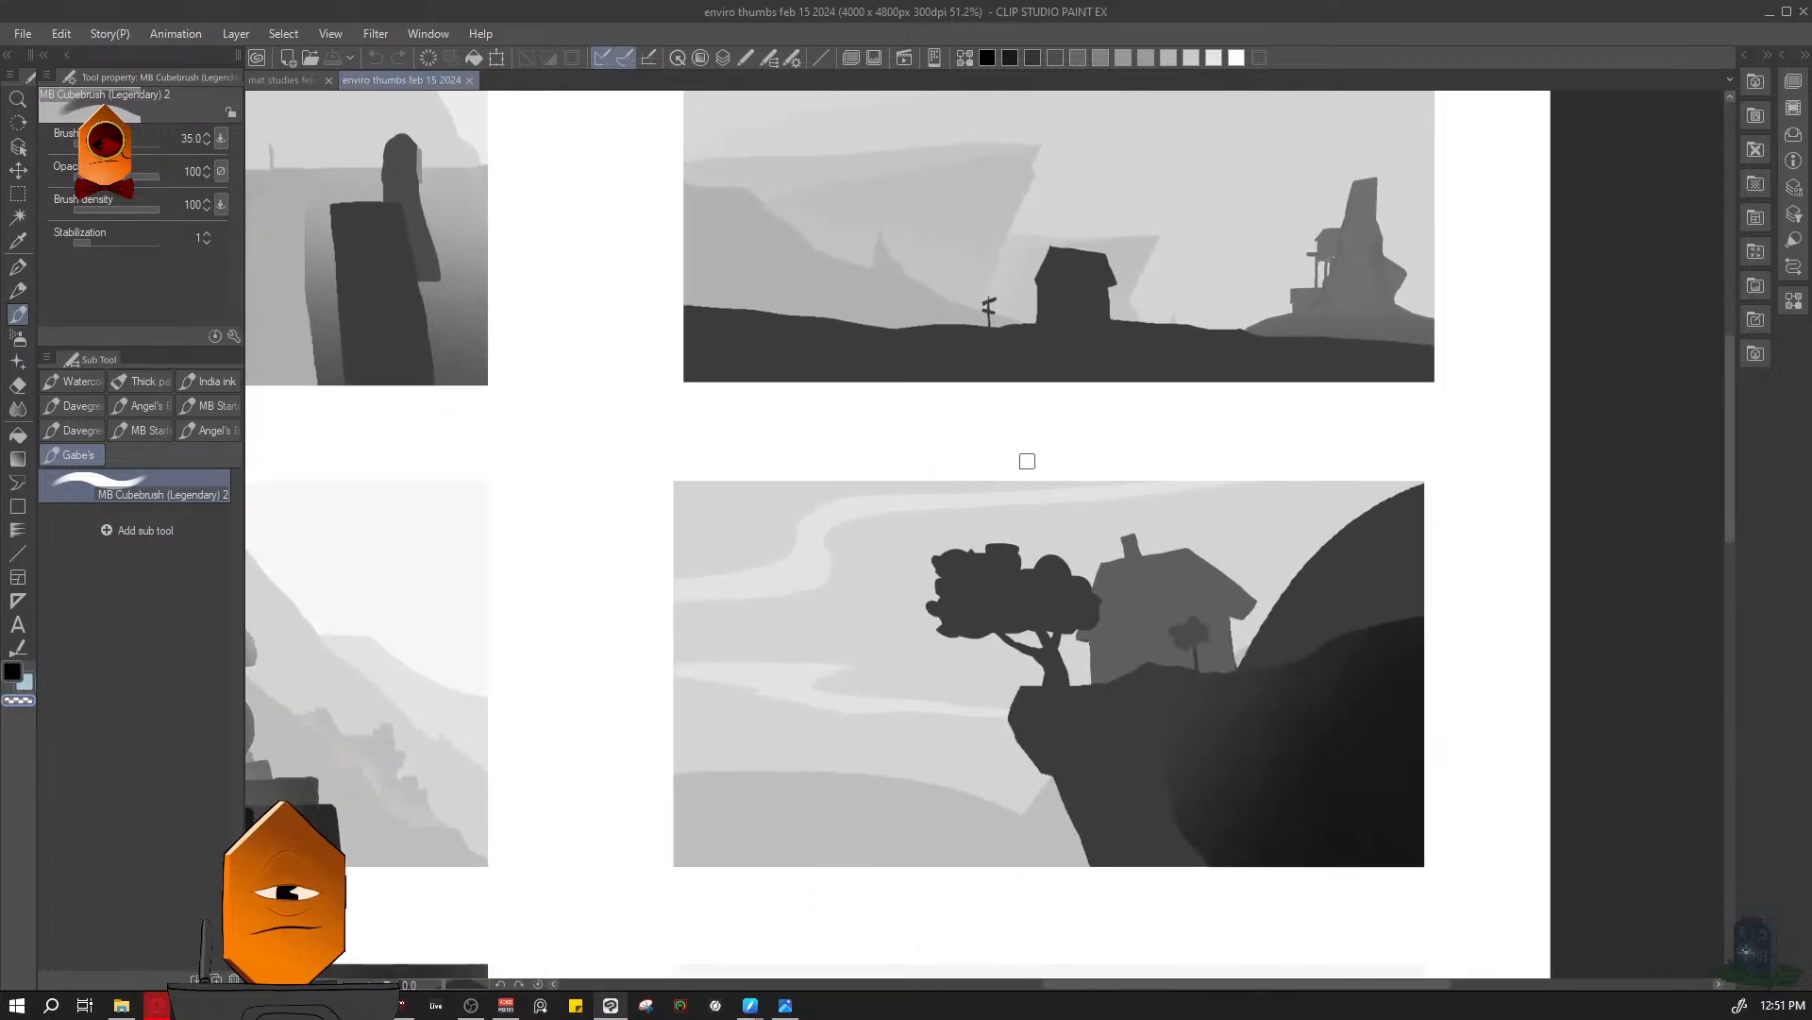
# - Examine the mountain temple thumbnail and the cave thumbnail with cracked pillars below it
pyautogui.moveTo(661, 460); pyautogui.dragTo(970, 457)
pyautogui.scroll(5, 938, 460)
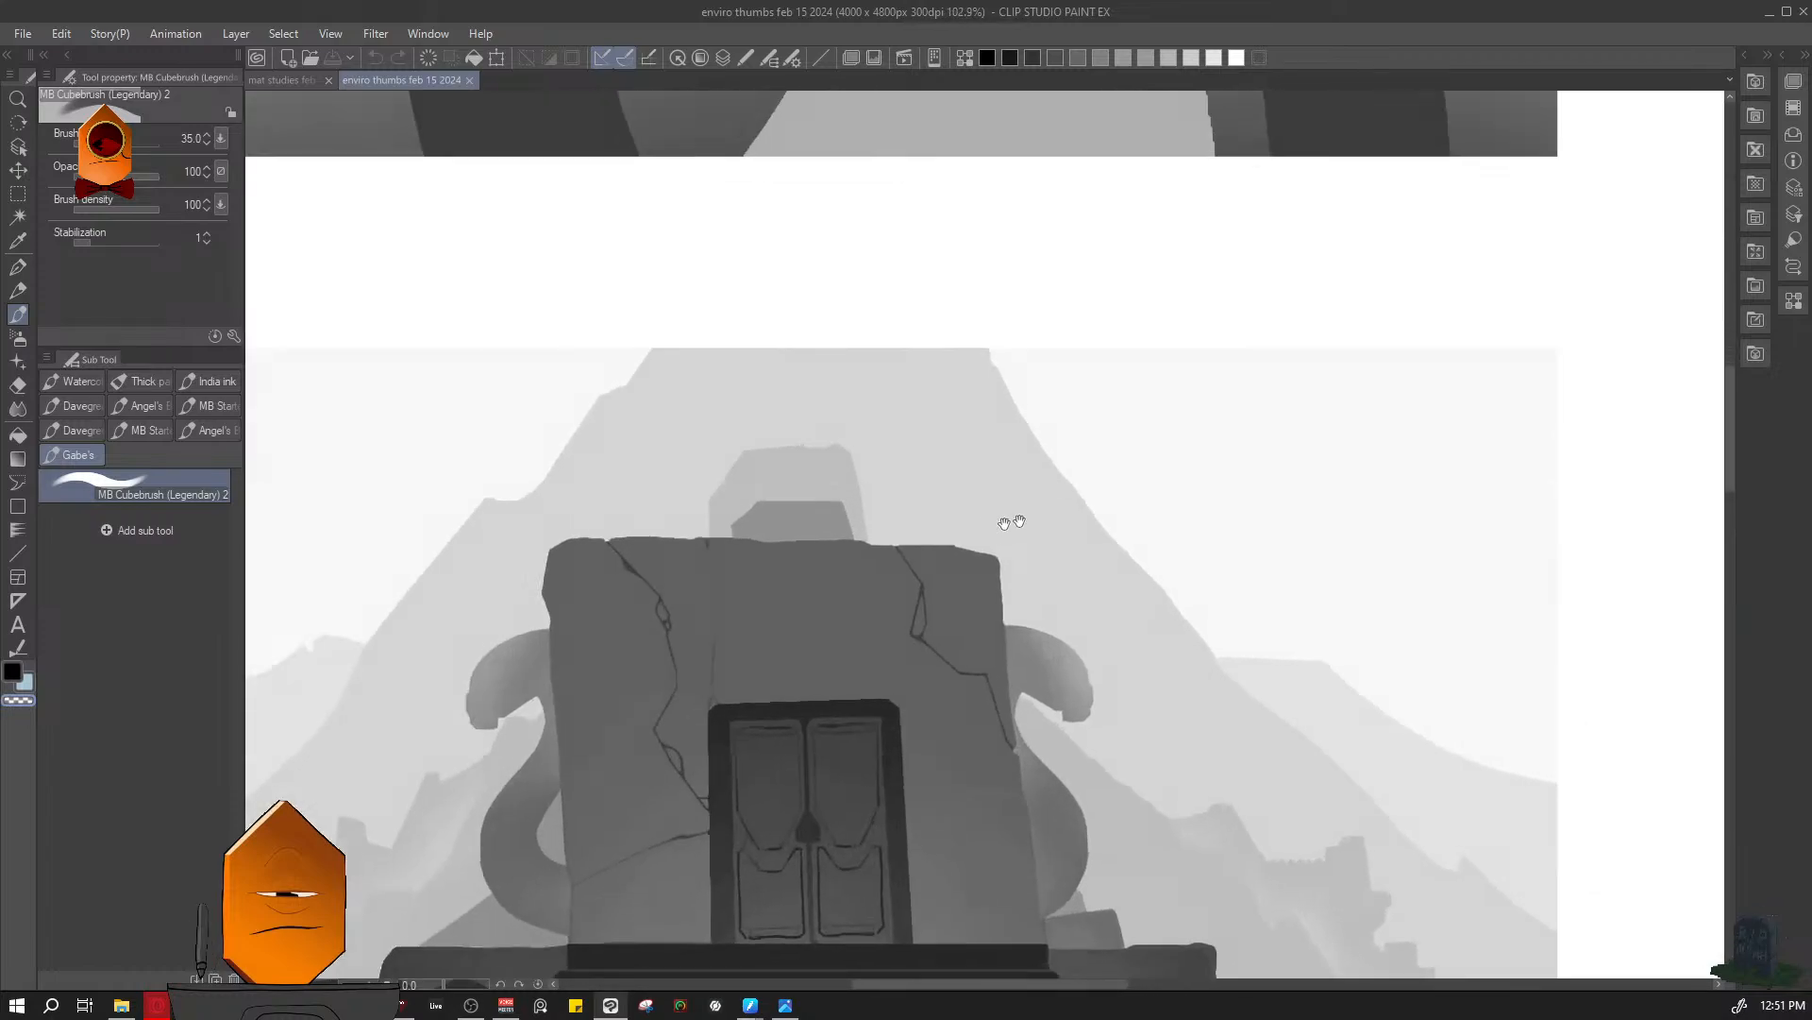
pyautogui.moveTo(1008, 522); pyautogui.dragTo(1184, 390)
pyautogui.scroll(-2, 1203, 354)
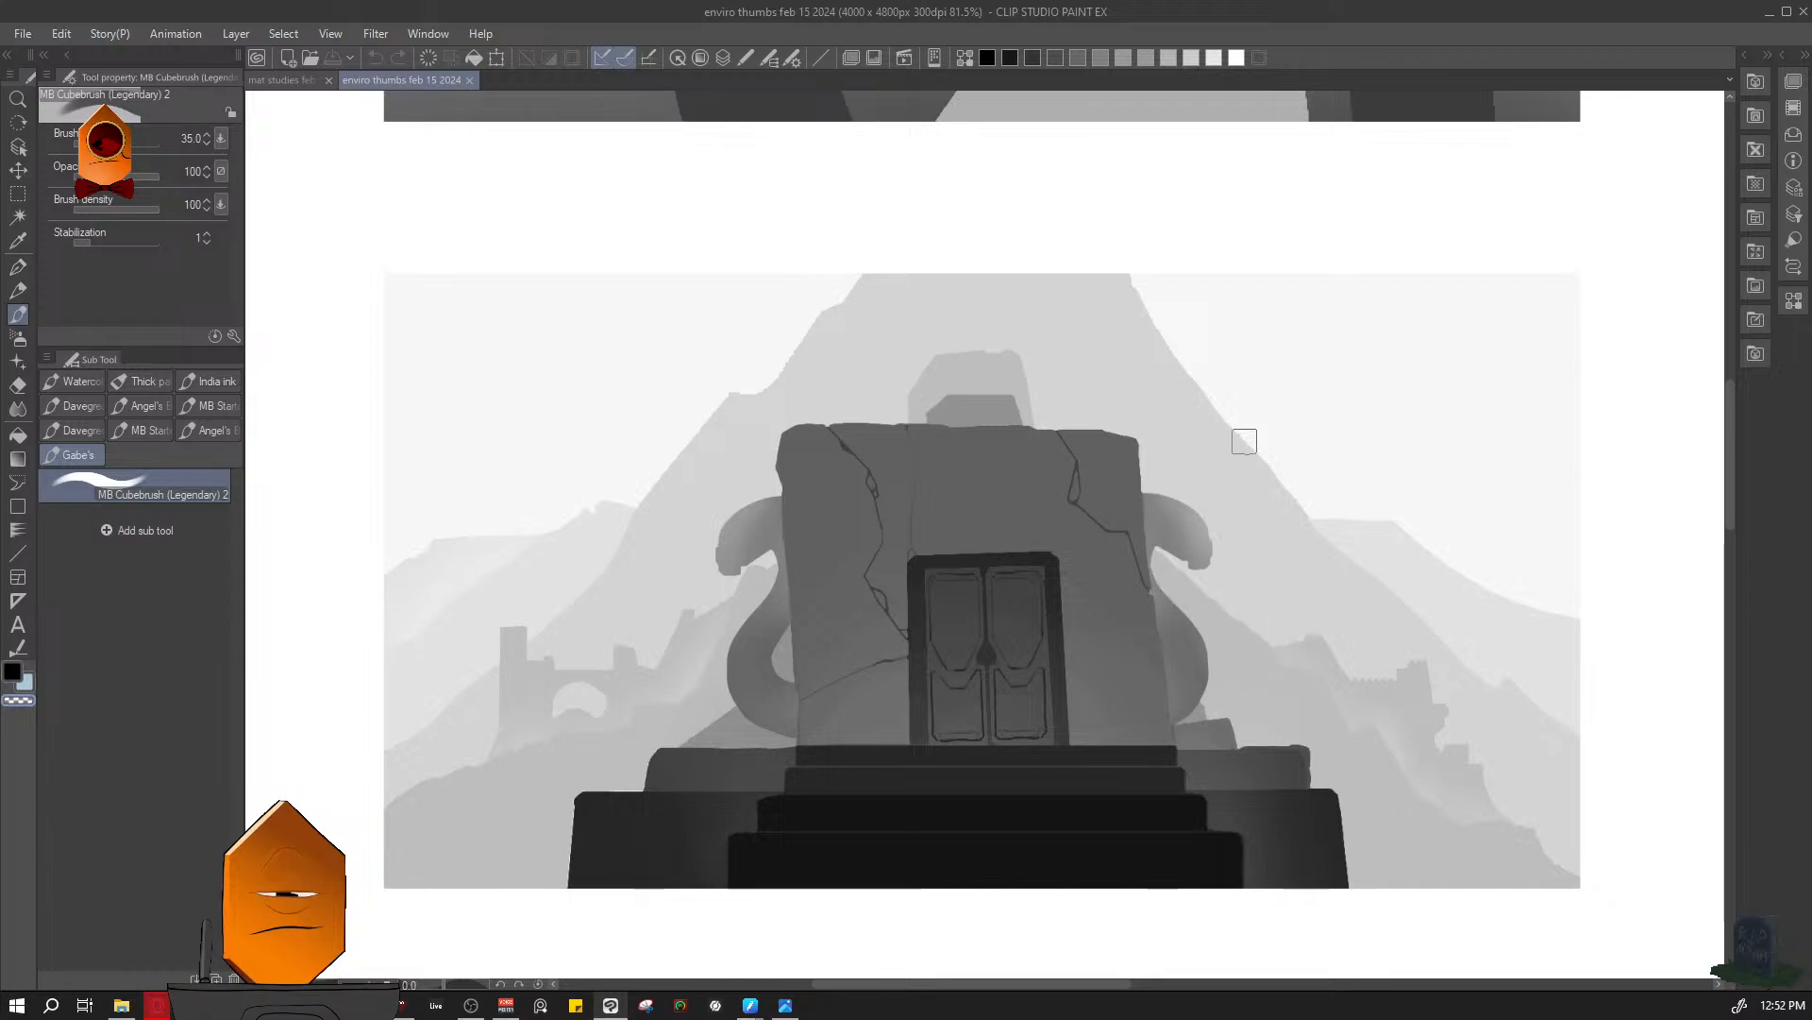
pyautogui.moveTo(1319, 439); pyautogui.dragTo(1311, 506)
pyautogui.moveTo(1311, 506); pyautogui.dragTo(1195, 226)
pyautogui.moveTo(1145, 363); pyautogui.dragTo(1189, 335)
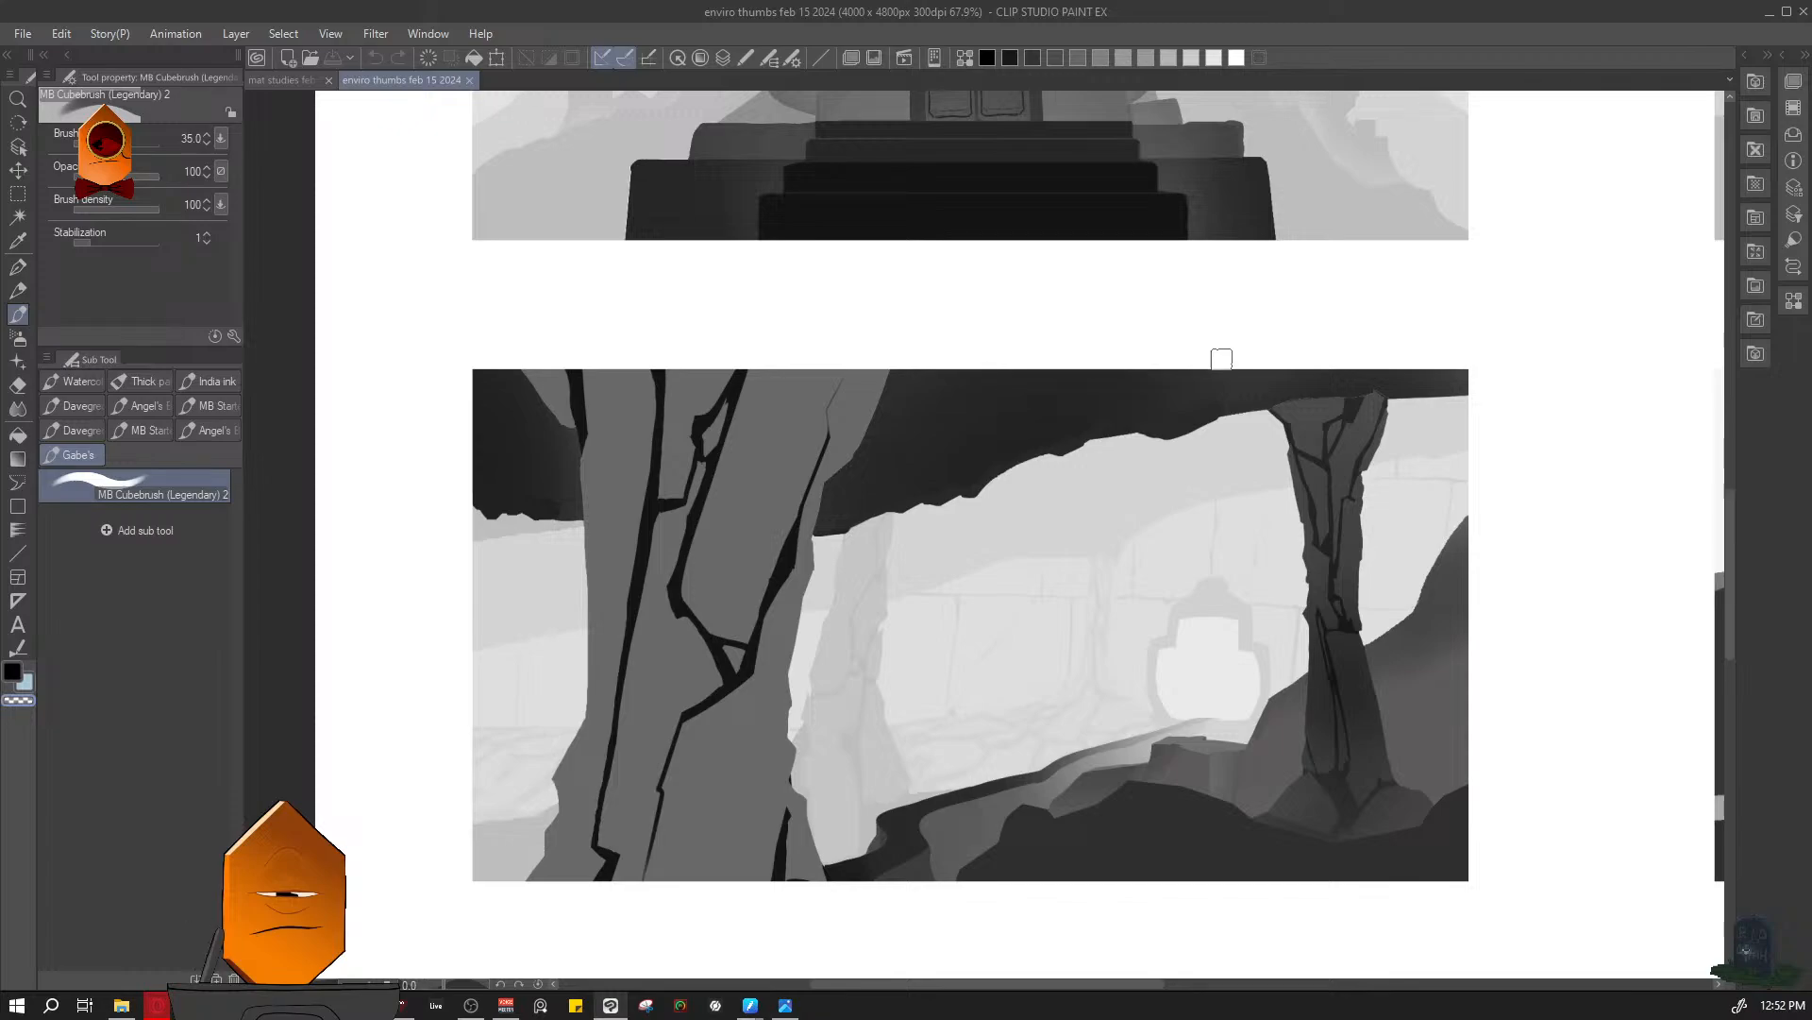
pyautogui.moveTo(1220, 361); pyautogui.dragTo(1214, 388)
pyautogui.moveTo(1346, 425); pyautogui.dragTo(1096, 432)
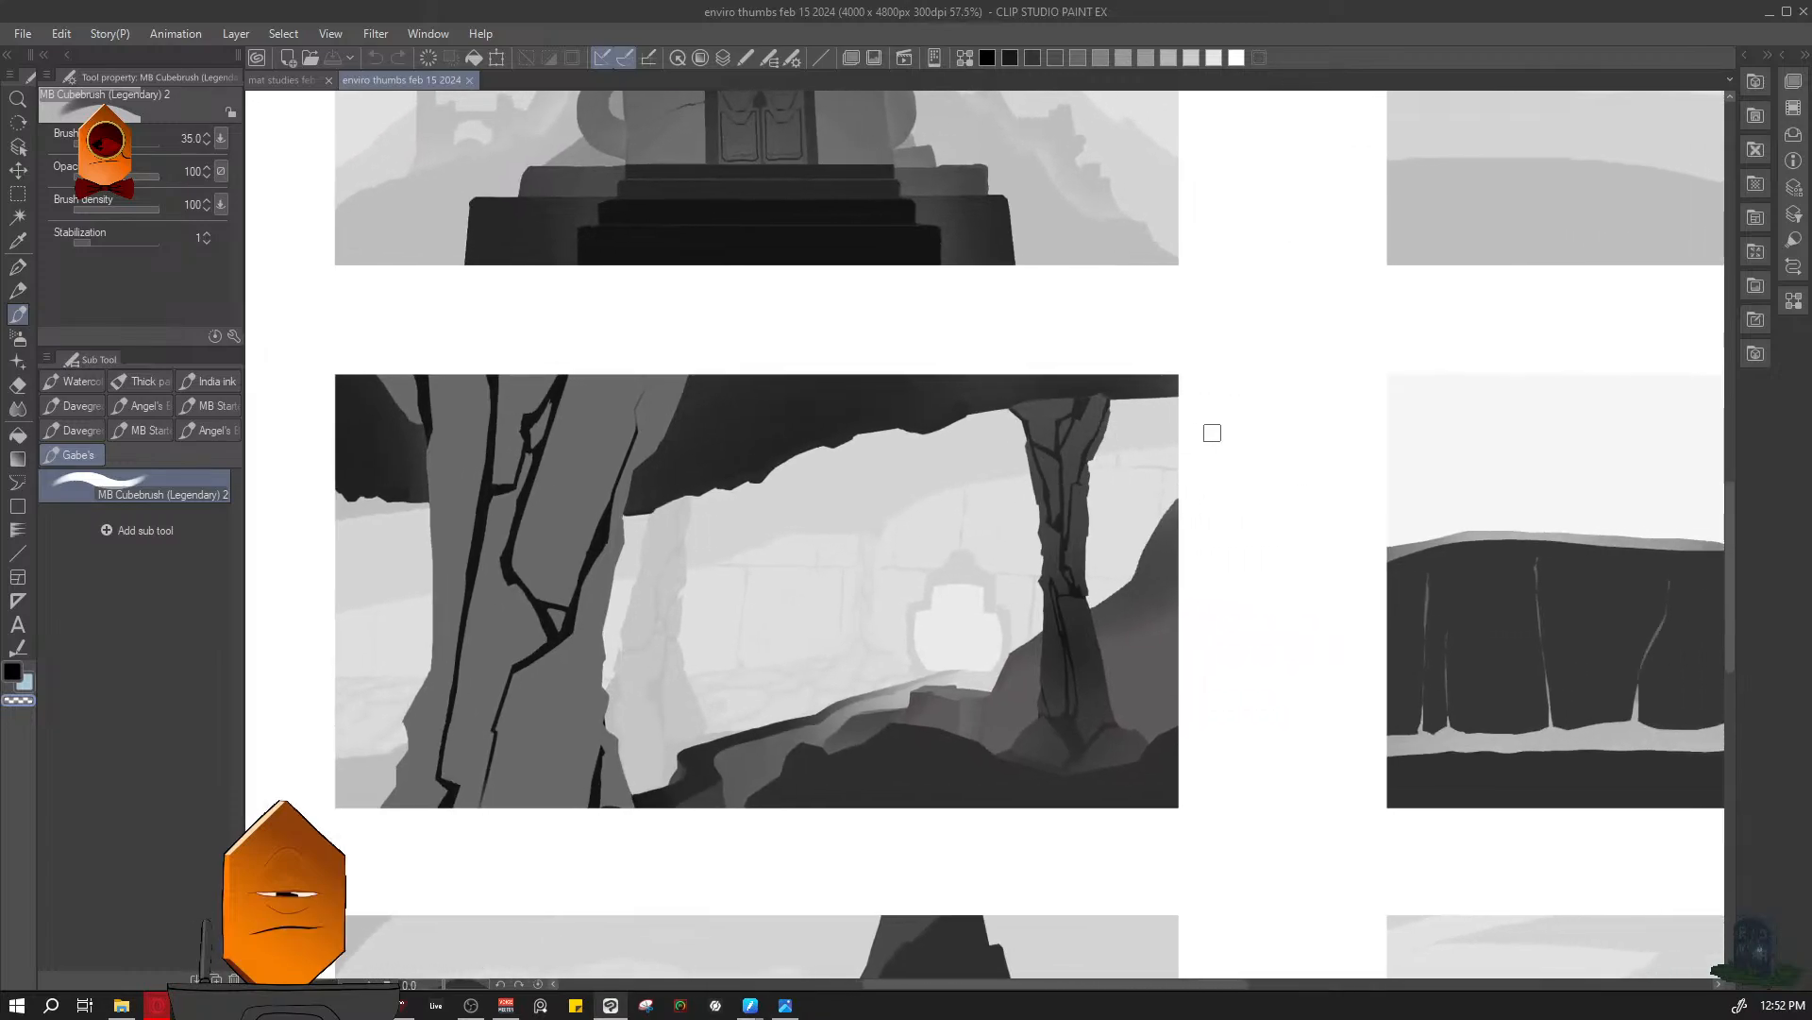
# - Examine the canyon and arched bridge thumbnail, including the creature in the misty background
pyautogui.moveTo(1213, 432); pyautogui.dragTo(740, 411)
pyautogui.moveTo(1117, 441); pyautogui.dragTo(782, 430)
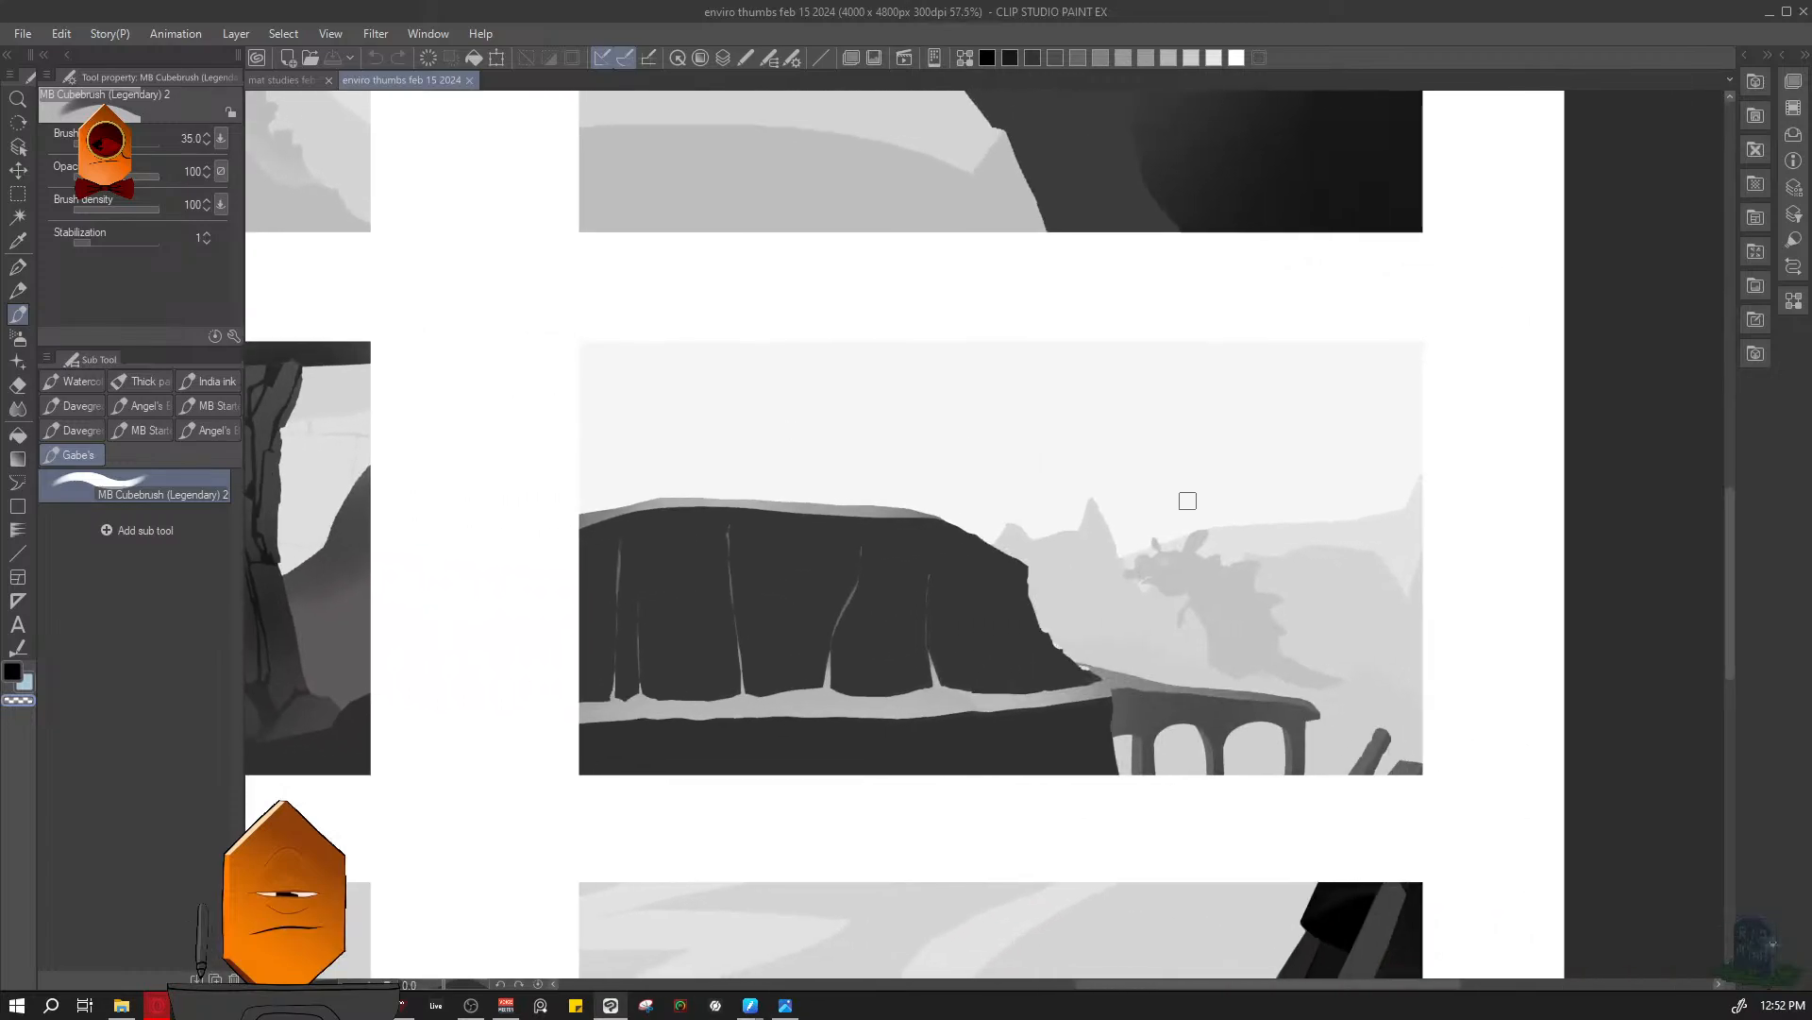
pyautogui.moveTo(1196, 528); pyautogui.dragTo(1145, 409)
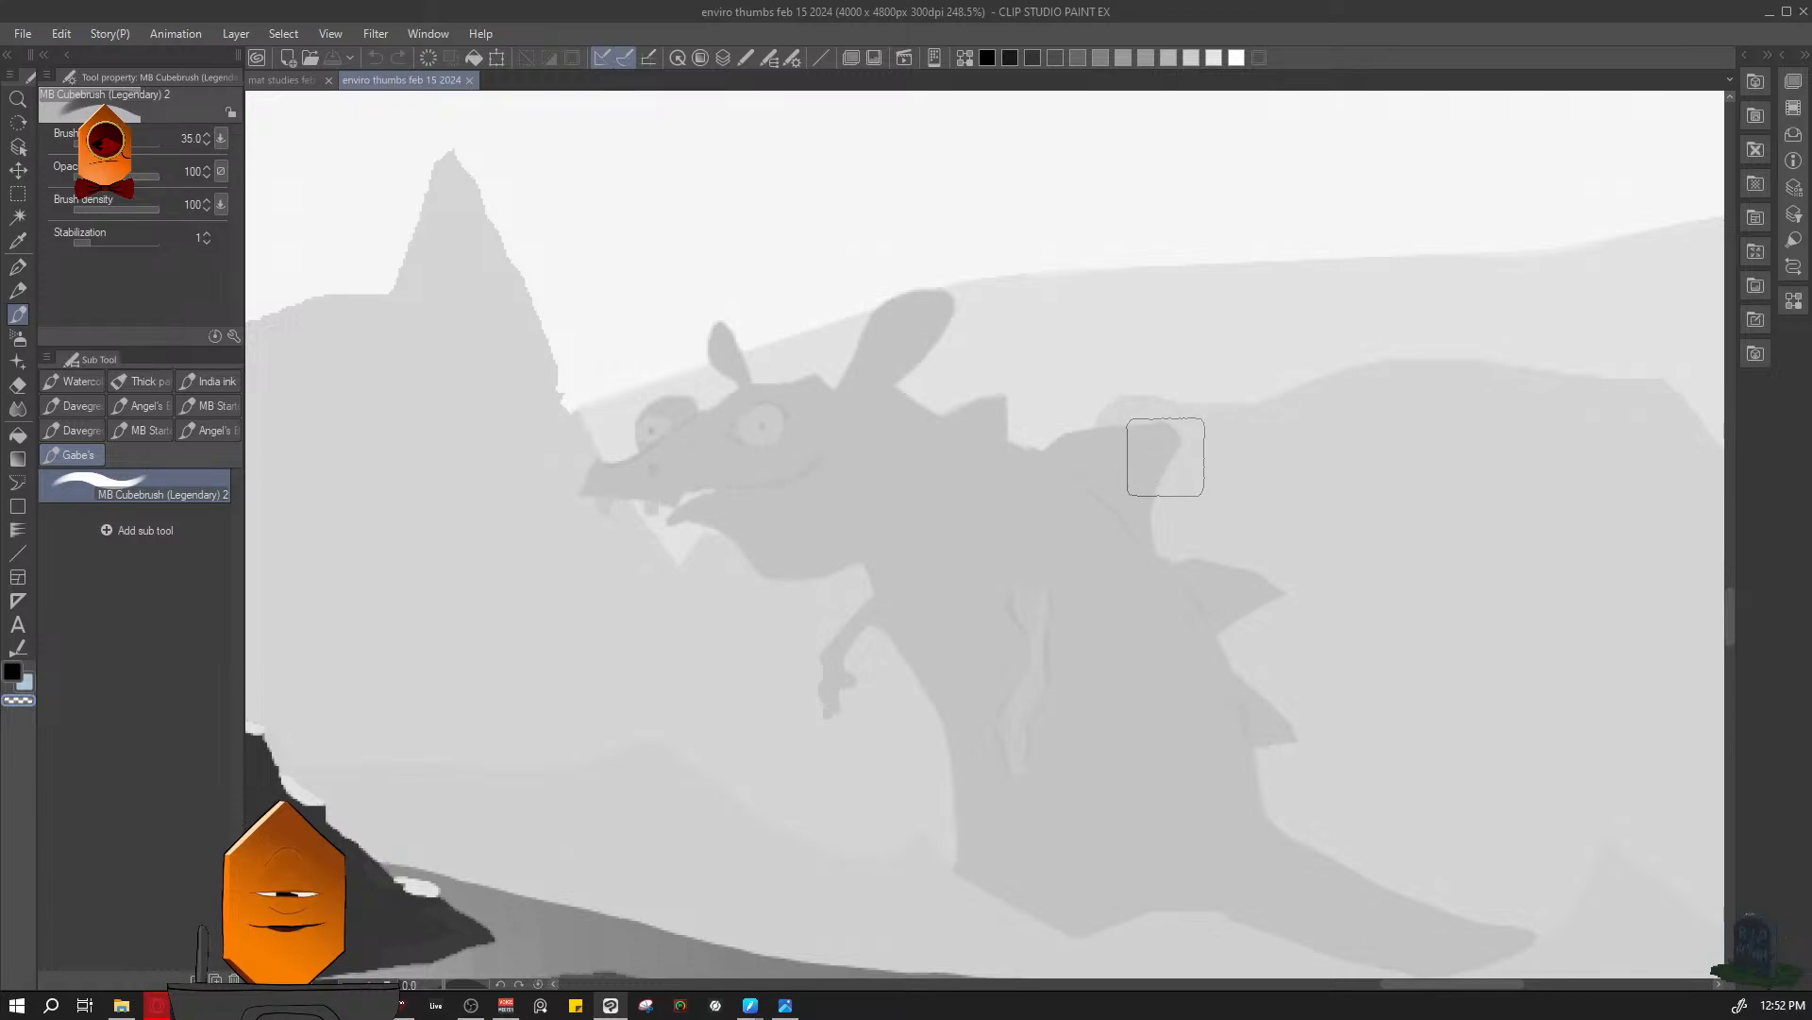
pyautogui.moveTo(1231, 487); pyautogui.dragTo(1219, 451)
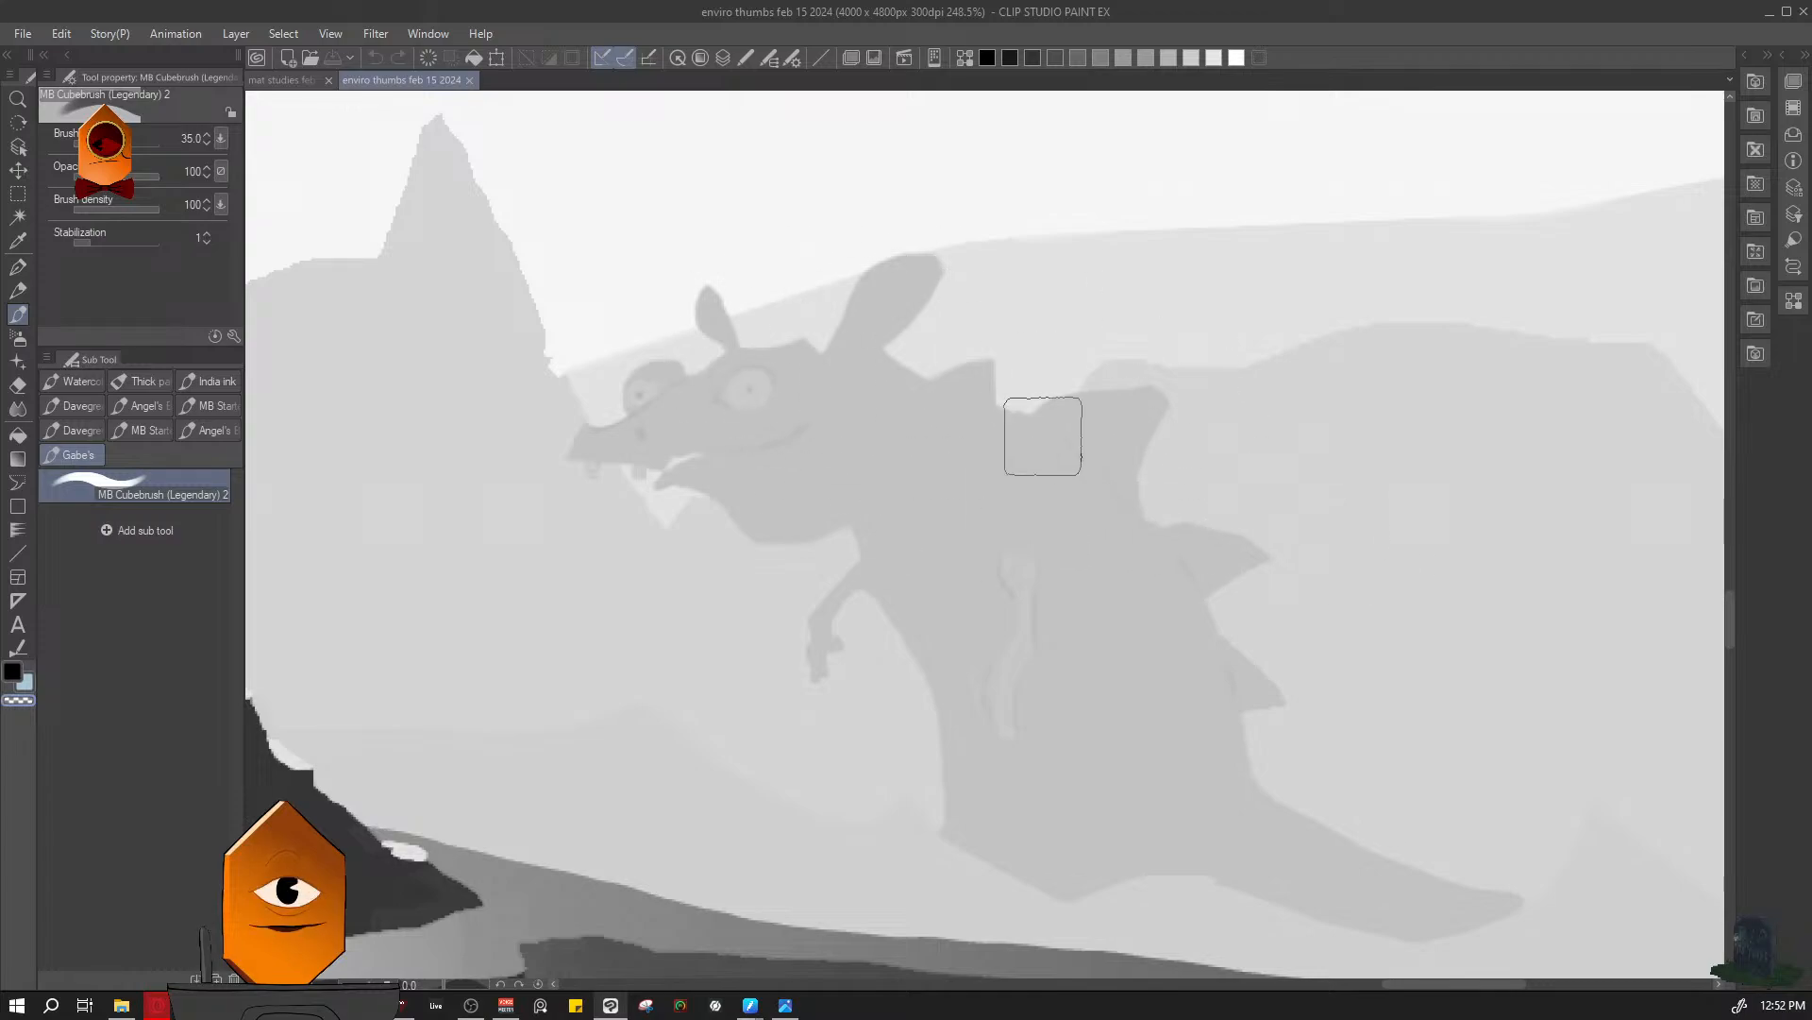
pyautogui.scroll(-5, 1359, 490)
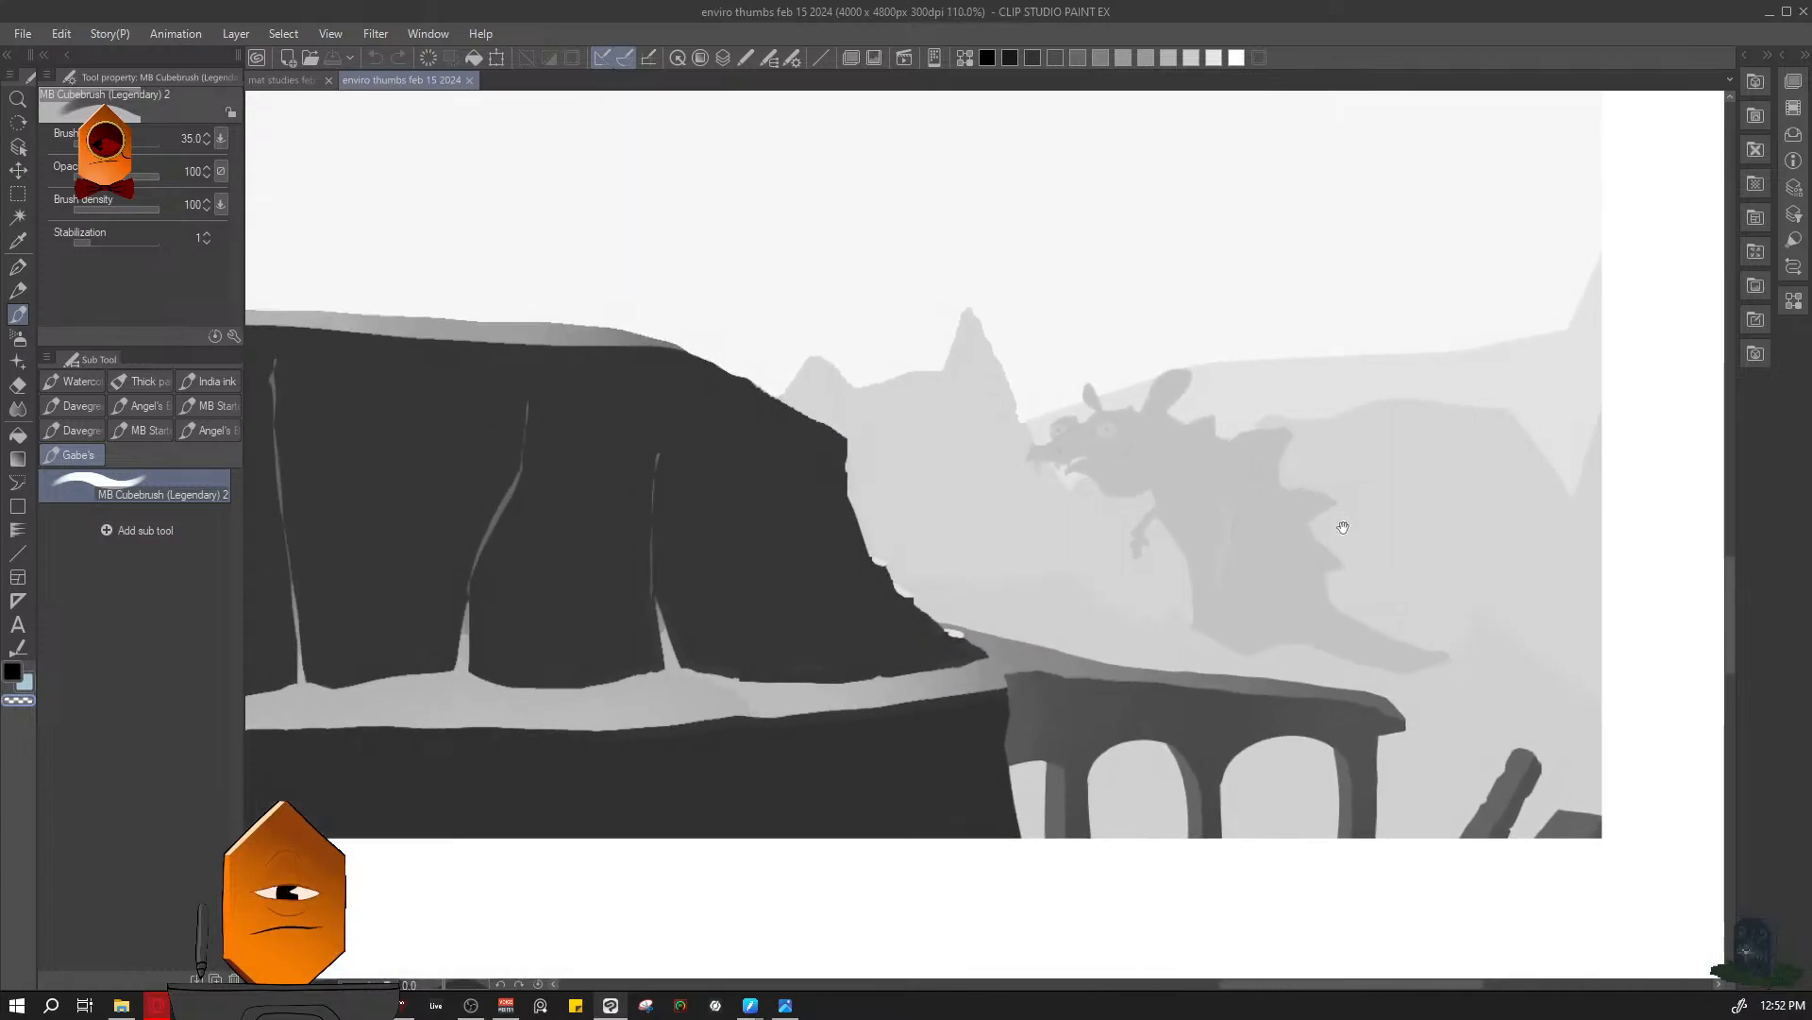
pyautogui.scroll(-2, 1343, 527)
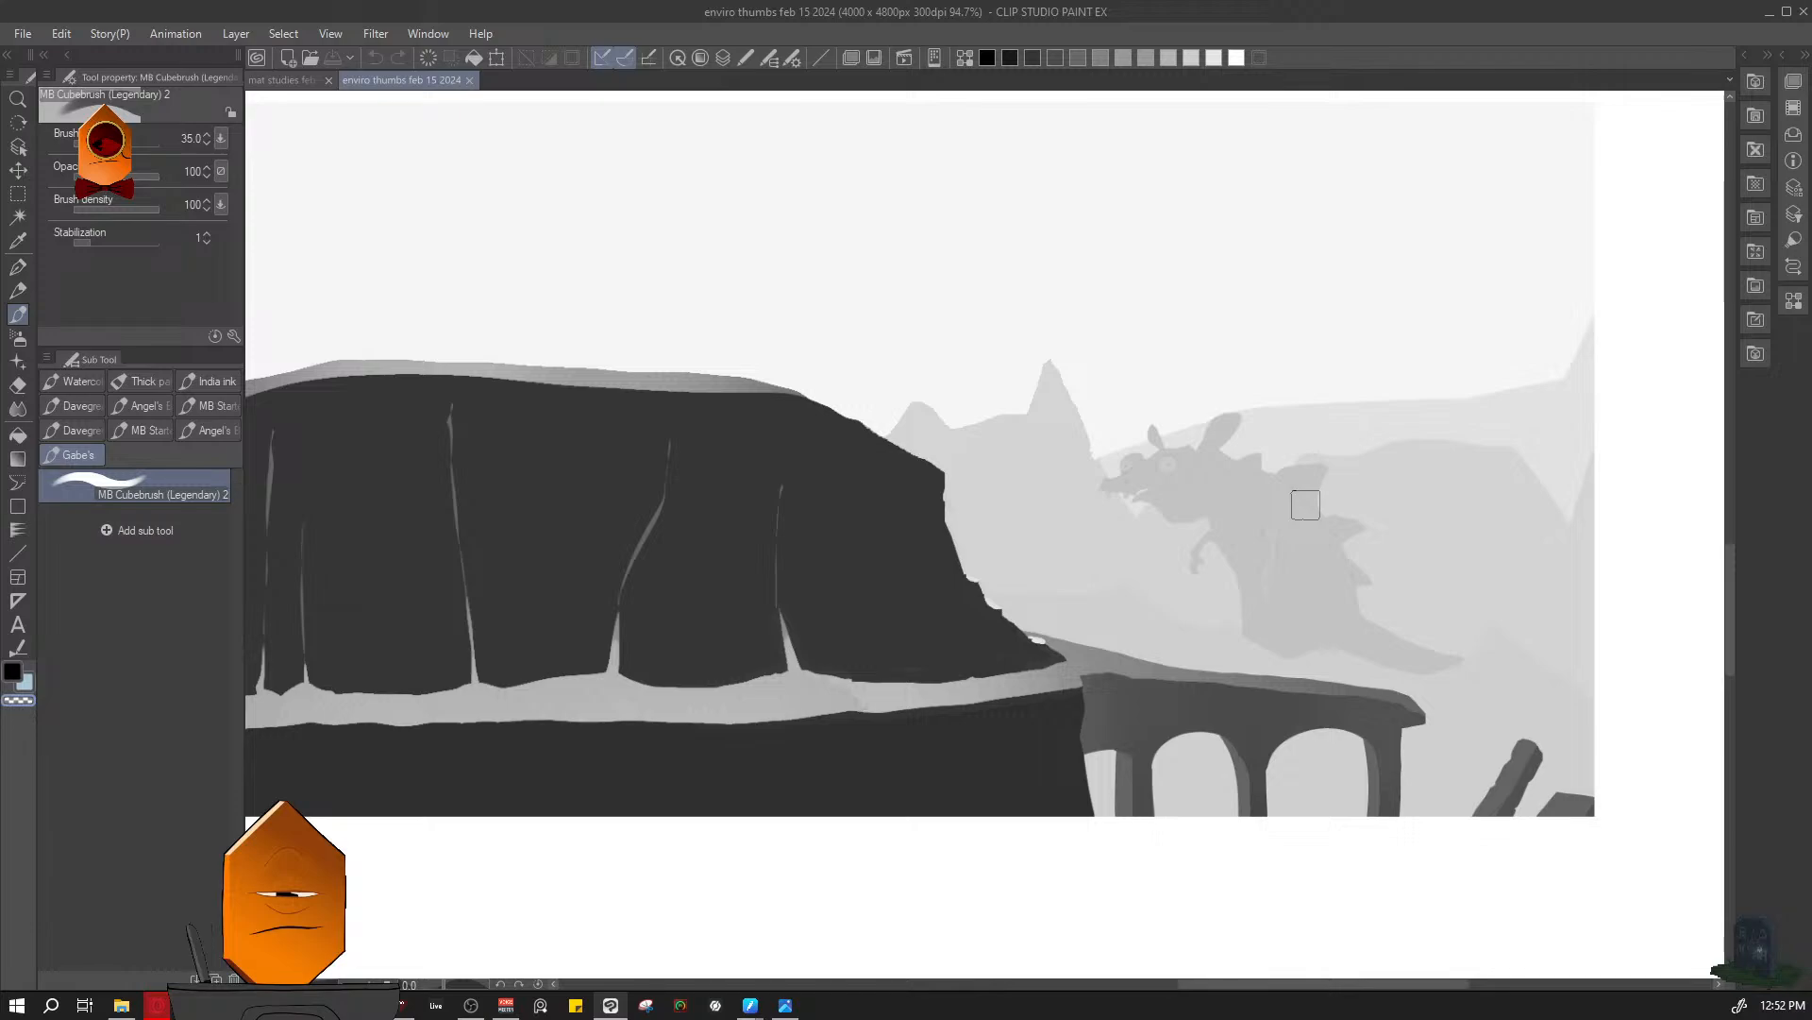
# - Examine the two bottom-row thumbnails, the falling figure by the cliff and the stone gateway, and return to the cave
pyautogui.moveTo(1251, 458); pyautogui.dragTo(1220, 552)
pyautogui.scroll(-2, 1249, 528)
pyautogui.scroll(-8, 1219, 552)
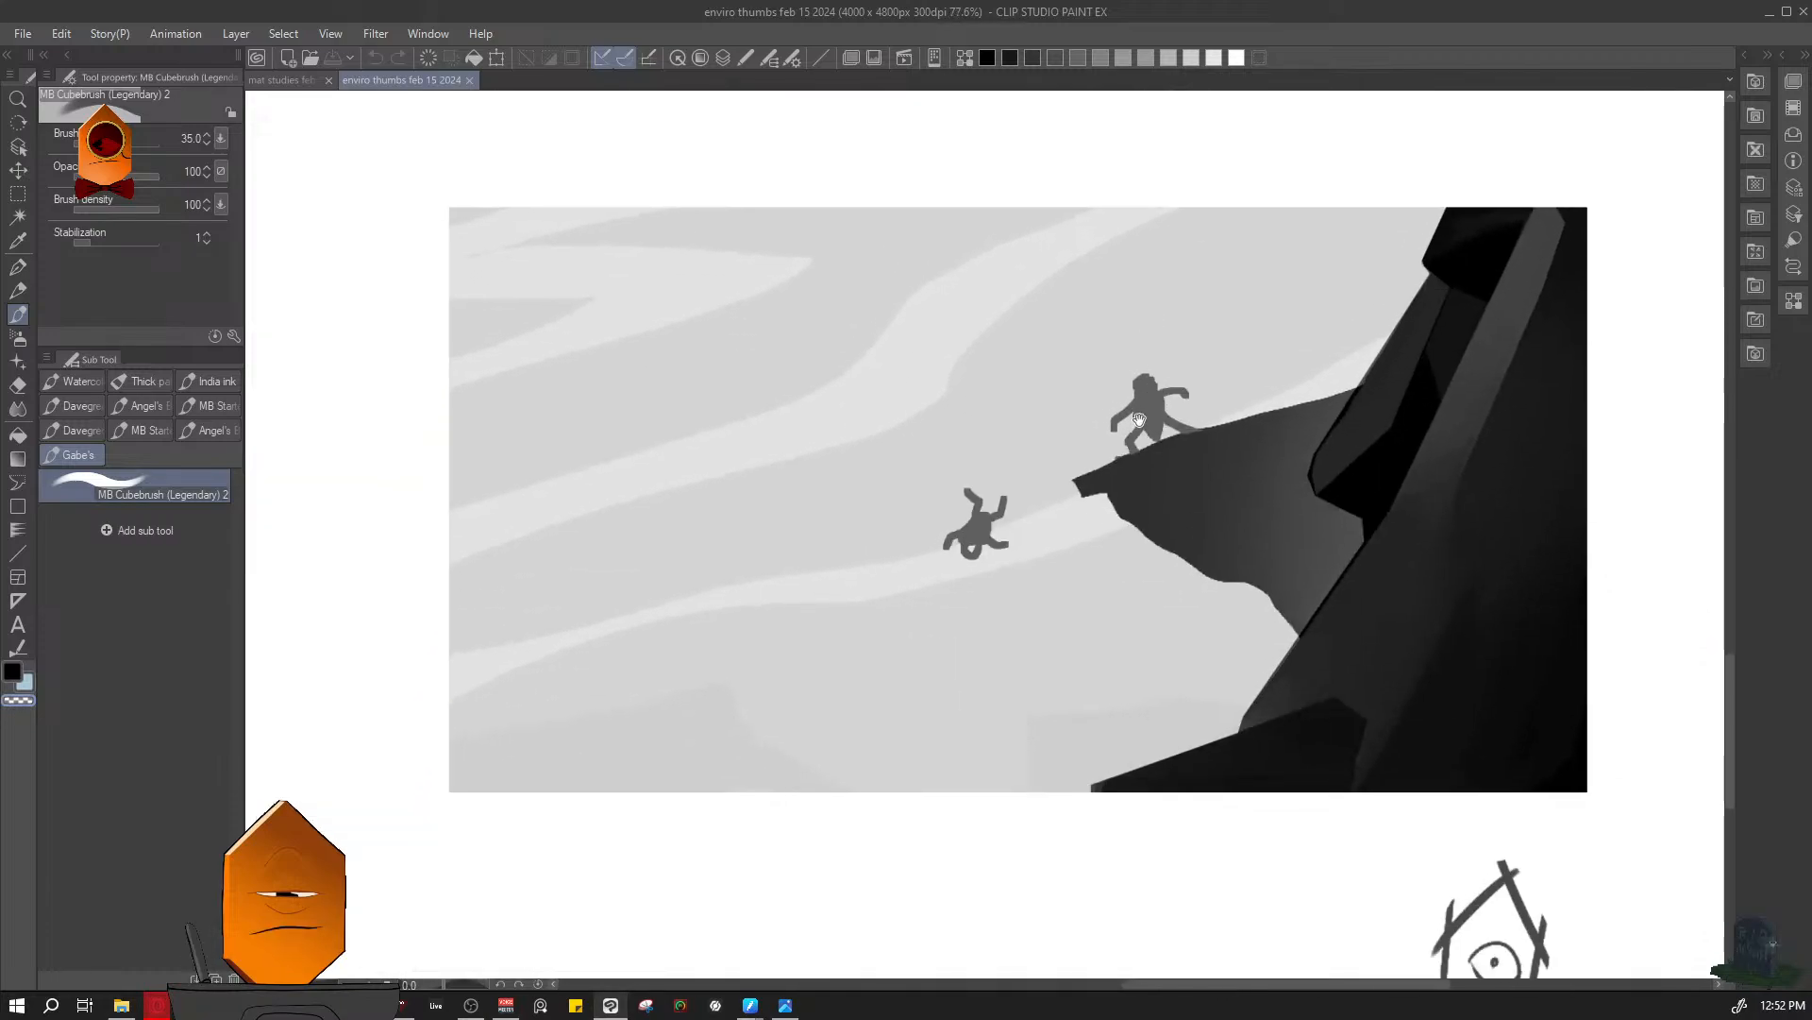
pyautogui.moveTo(1139, 420)
pyautogui.mouseDown()
pyautogui.moveTo(1050, 480)
pyautogui.moveTo(947, 483)
pyautogui.moveTo(1674, 491)
pyautogui.mouseUp()
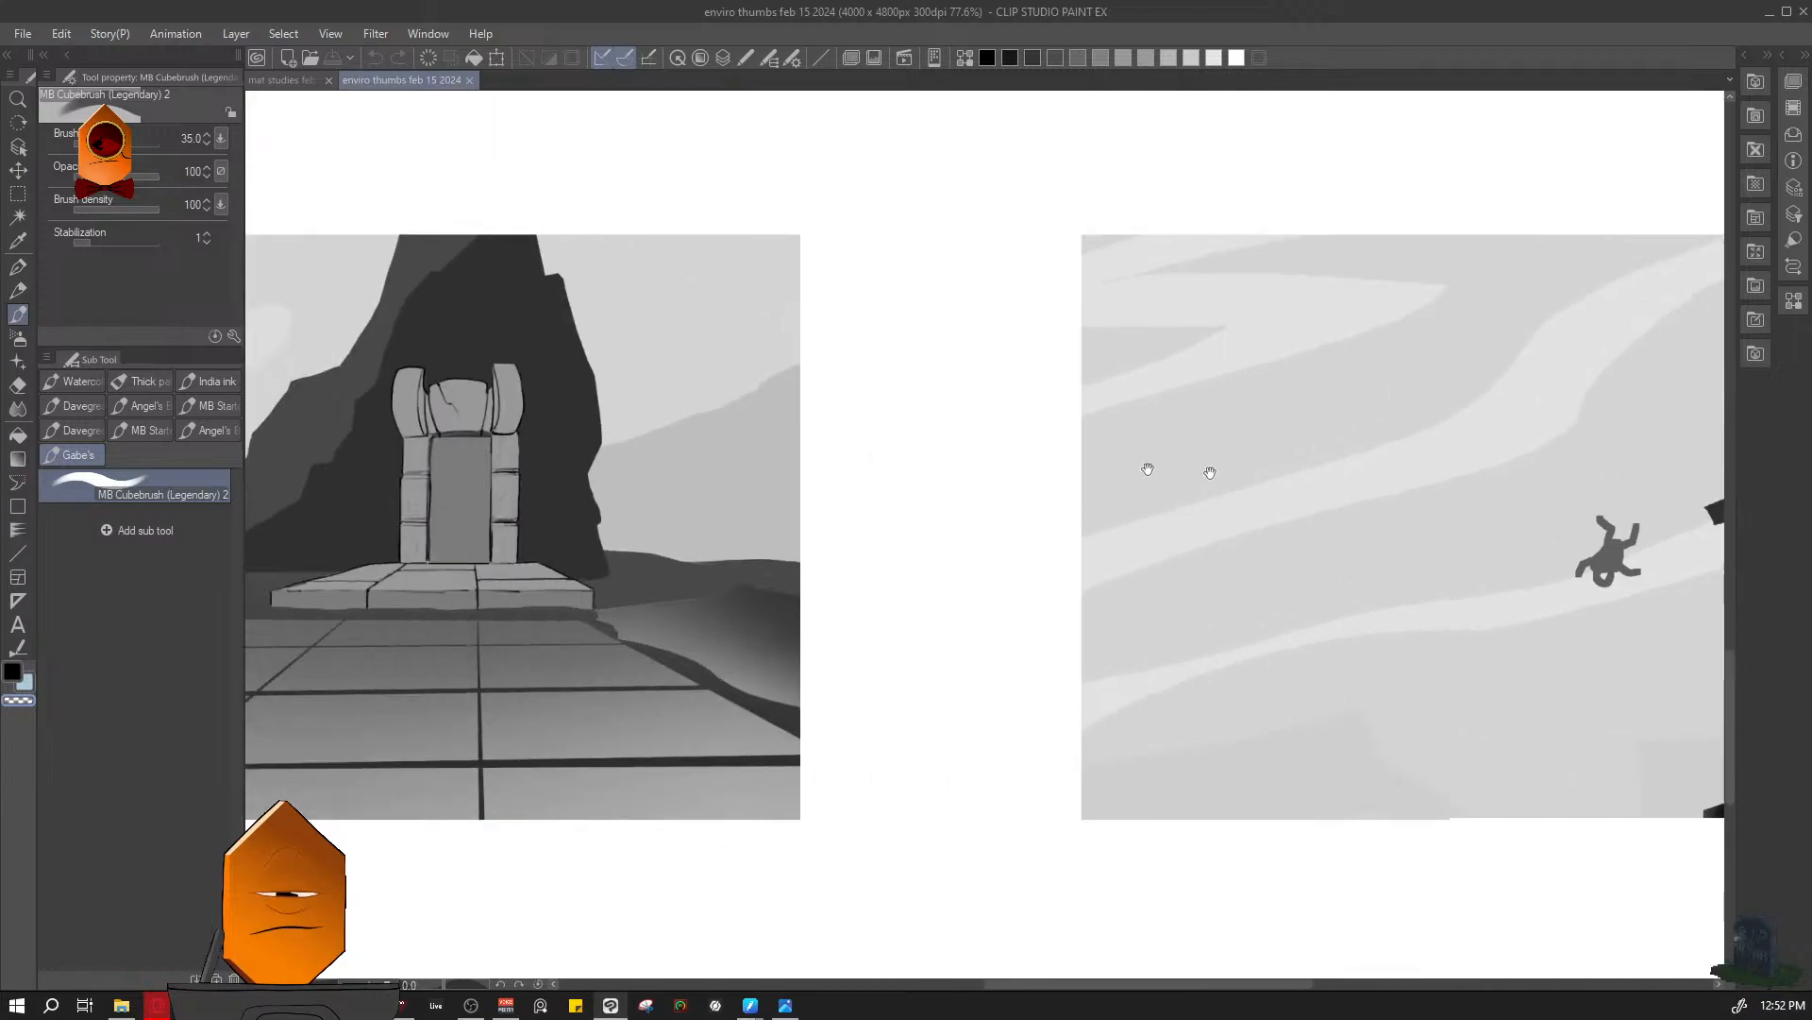
pyautogui.moveTo(824, 462)
pyautogui.mouseDown()
pyautogui.moveTo(1209, 494)
pyautogui.moveTo(1418, 561)
pyautogui.mouseUp()
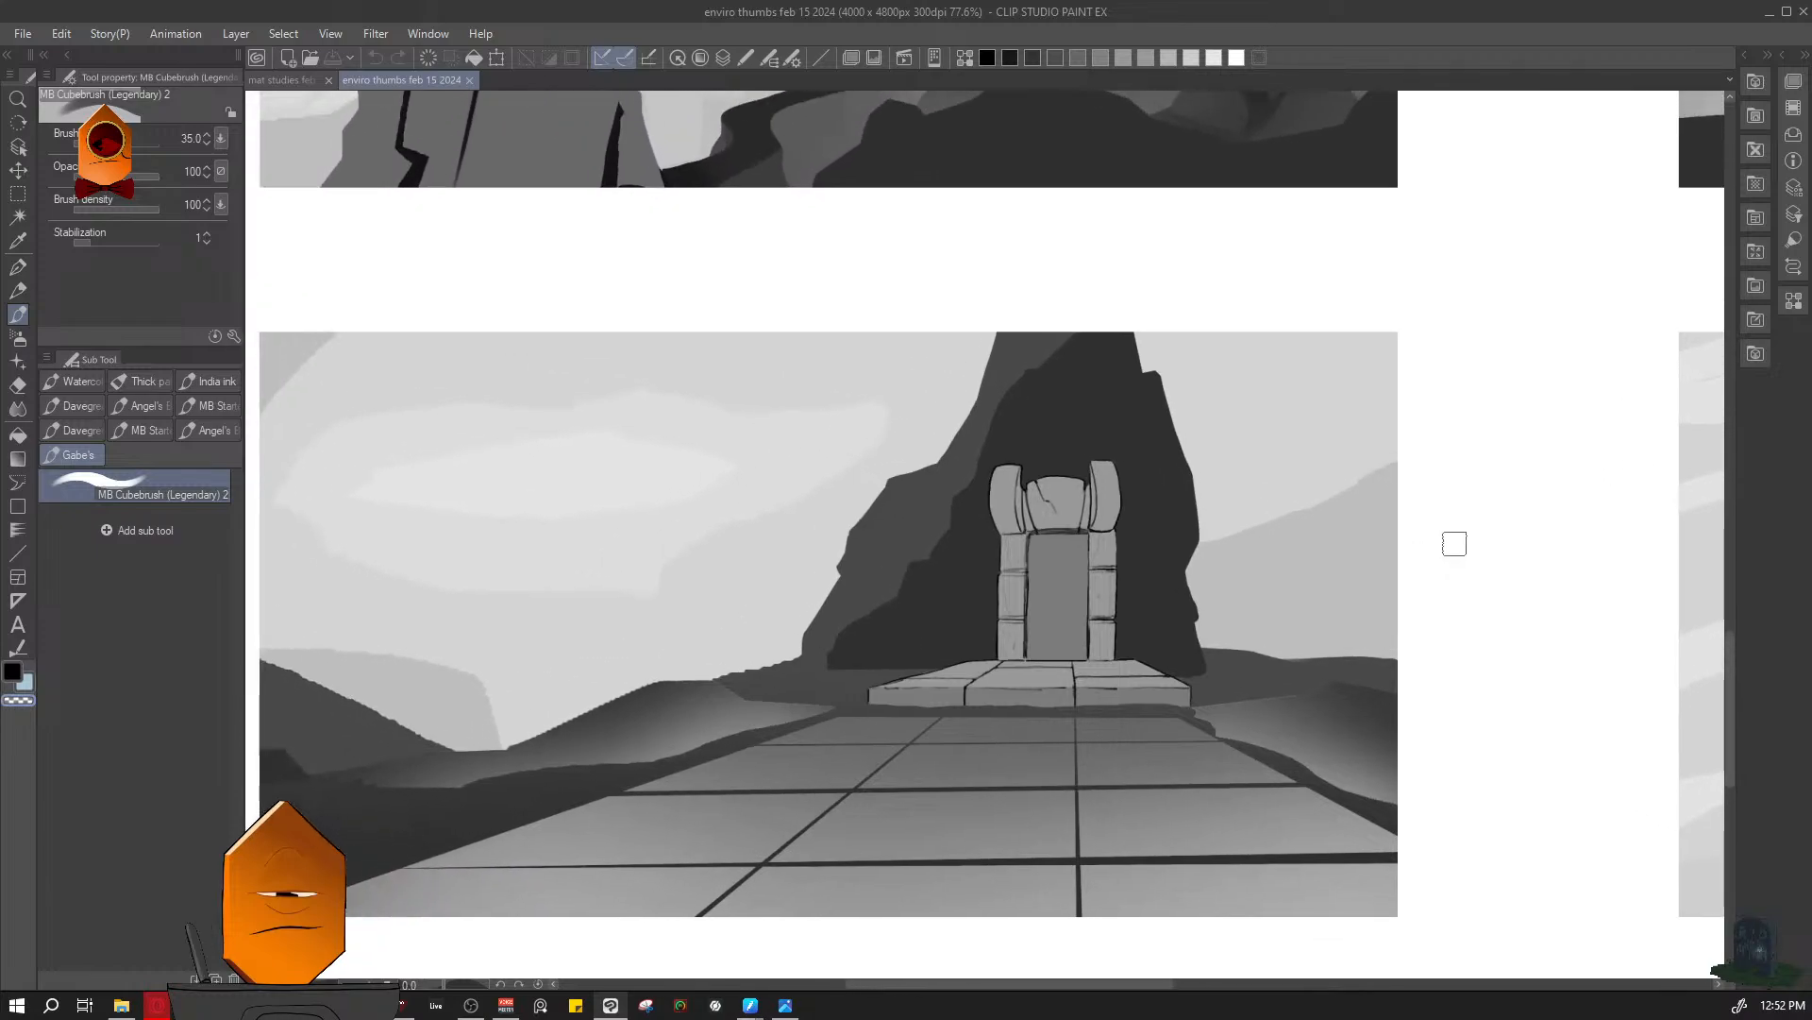
pyautogui.moveTo(1426, 444); pyautogui.dragTo(1335, 639)
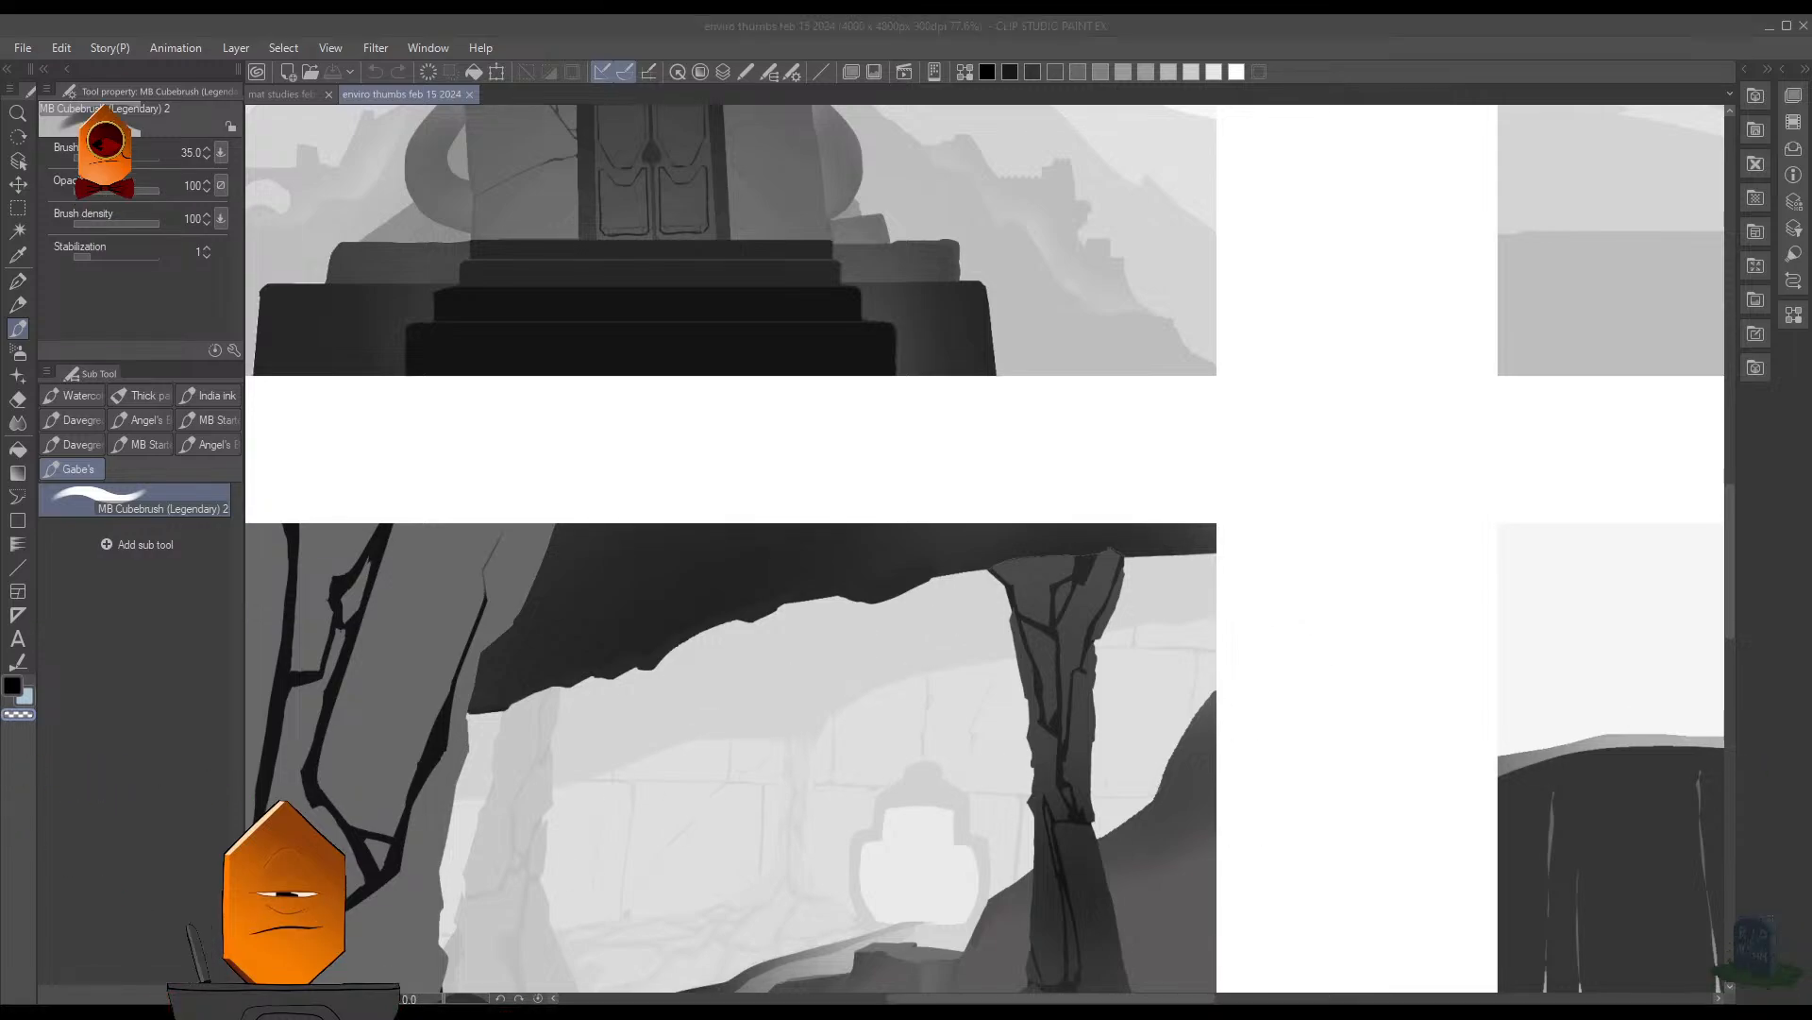
# - Open the drawing "armbro" and look closely at the soldier's mechanical arm and legs
pyautogui.click(1138, 185)
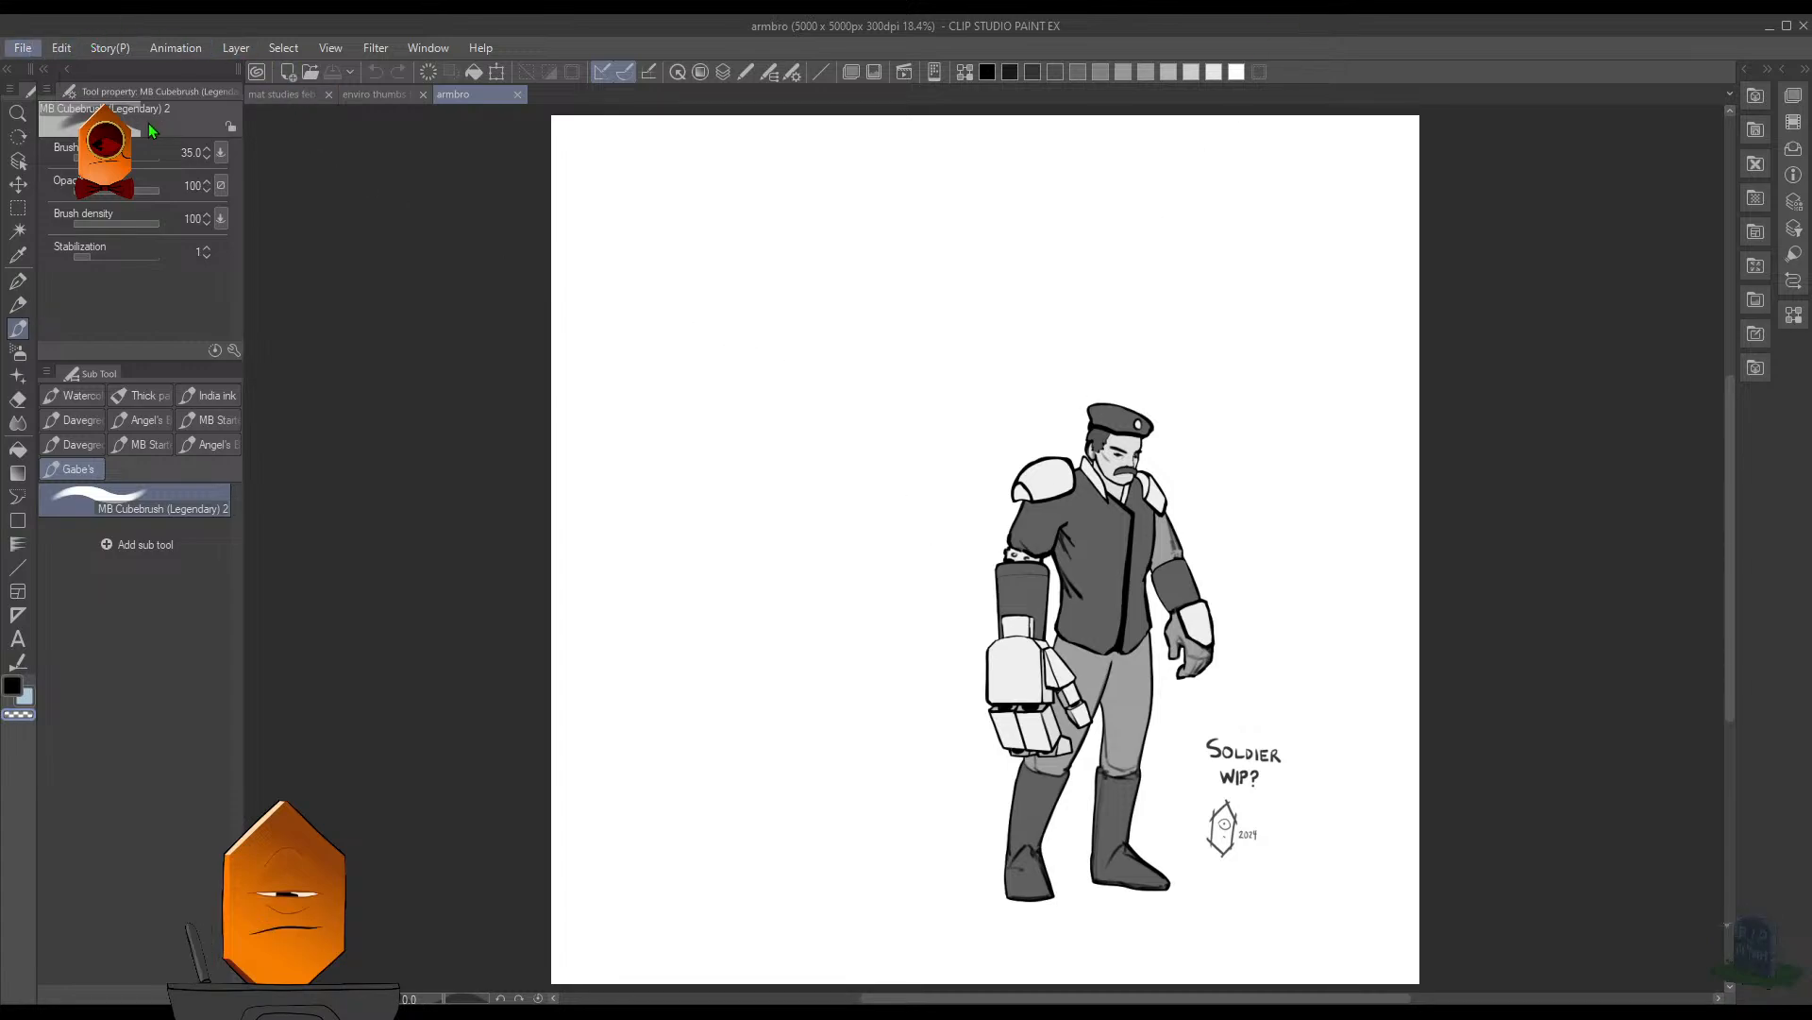
pyautogui.scroll(2, 930, 564)
pyautogui.moveTo(930, 564); pyautogui.dragTo(586, 273)
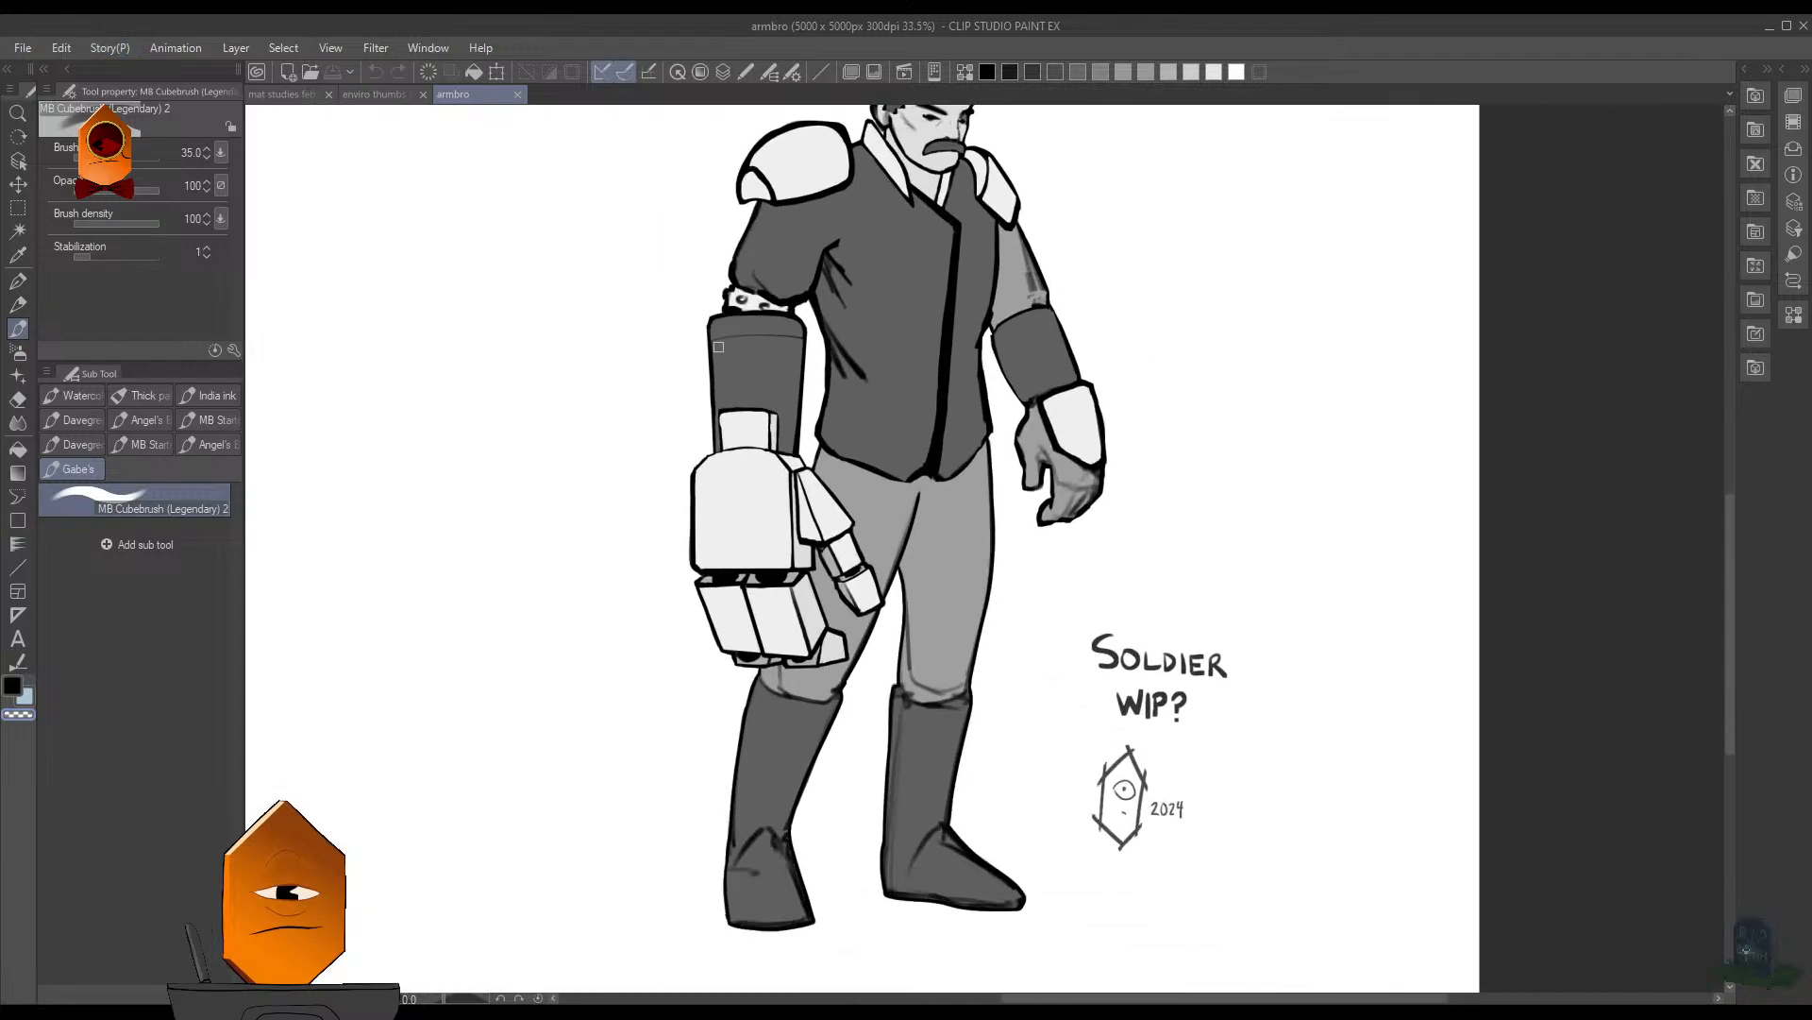
pyautogui.moveTo(631, 394); pyautogui.dragTo(639, 416)
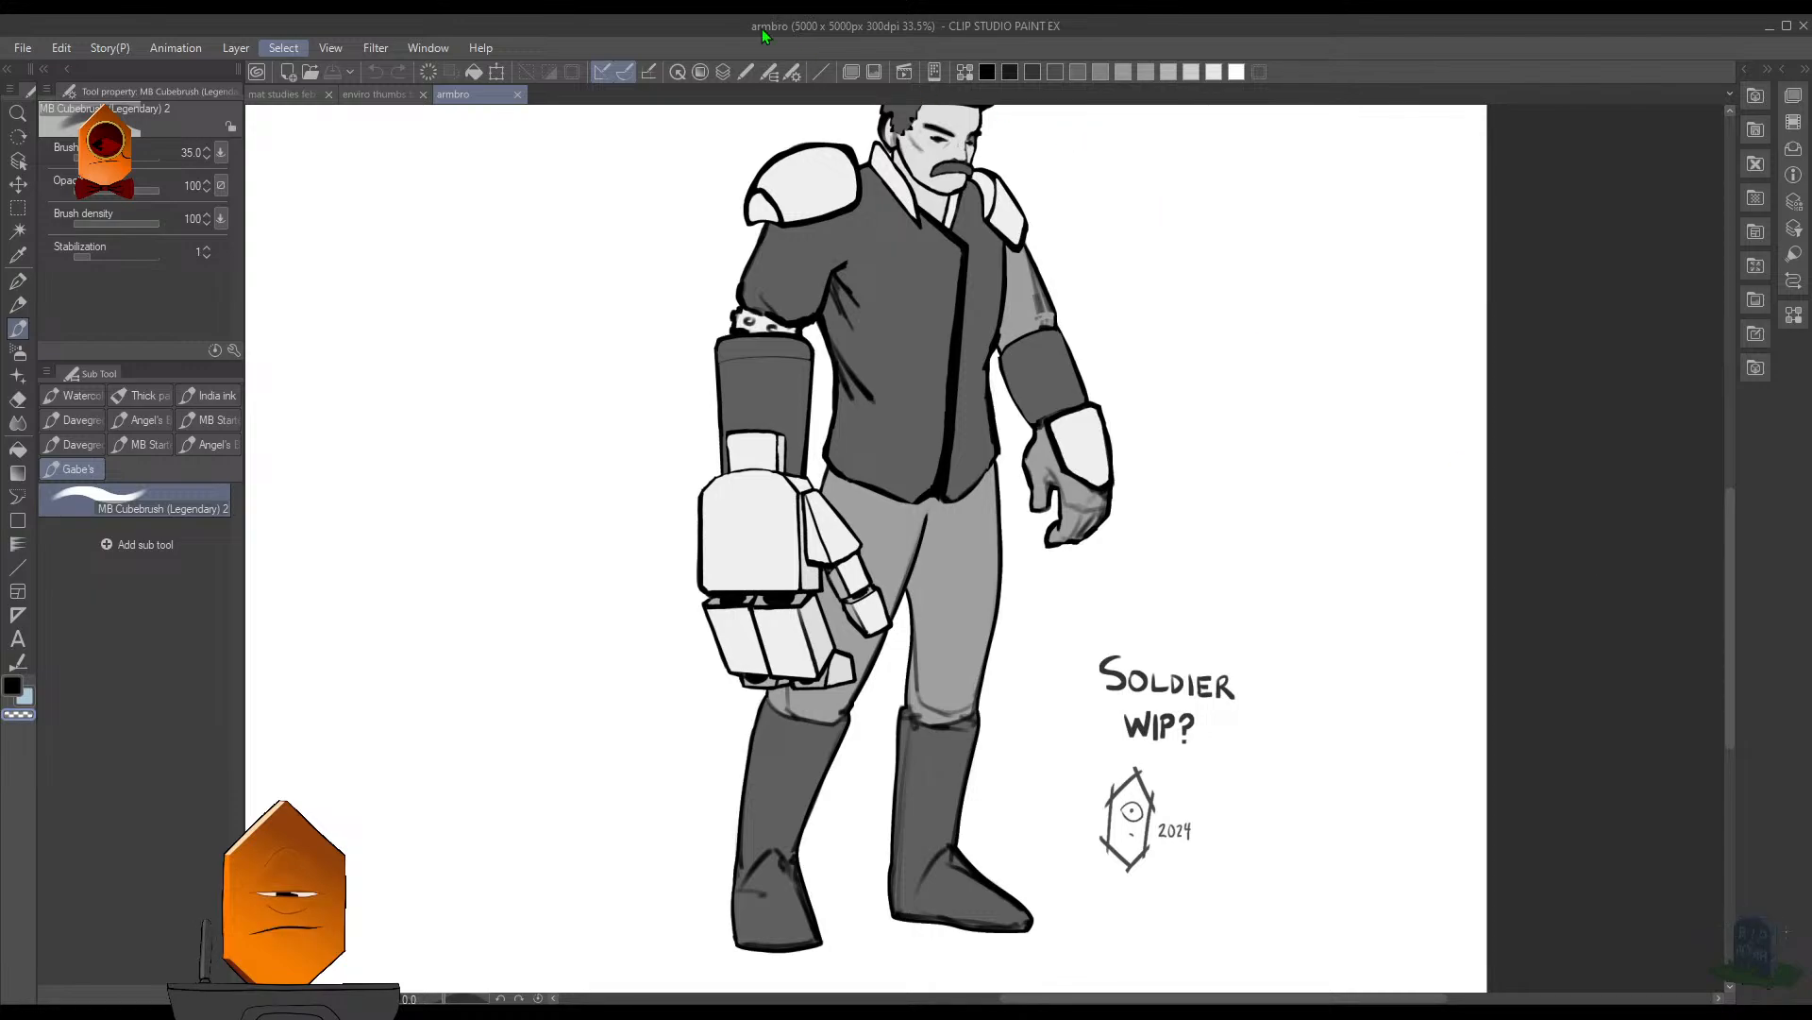
# - Check the metal sphere in "mat studies feb 19" and return to the environment thumbnails document
pyautogui.click(285, 94)
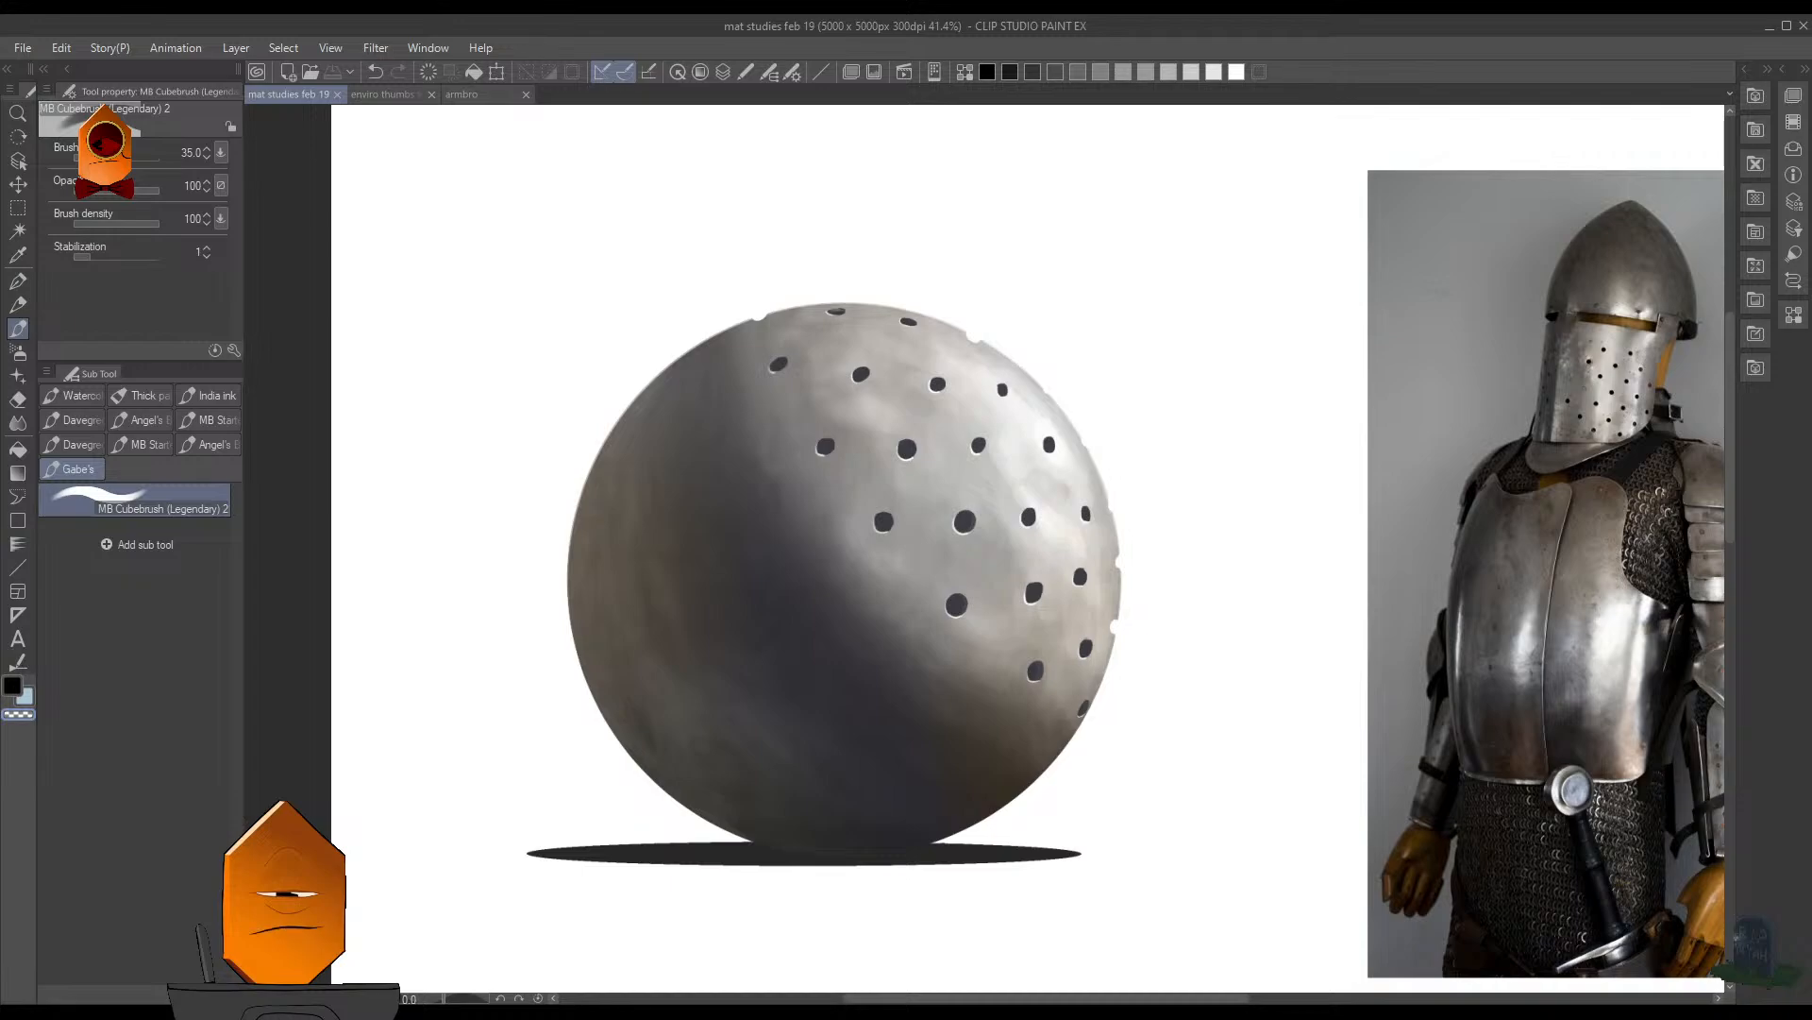
pyautogui.click(378, 95)
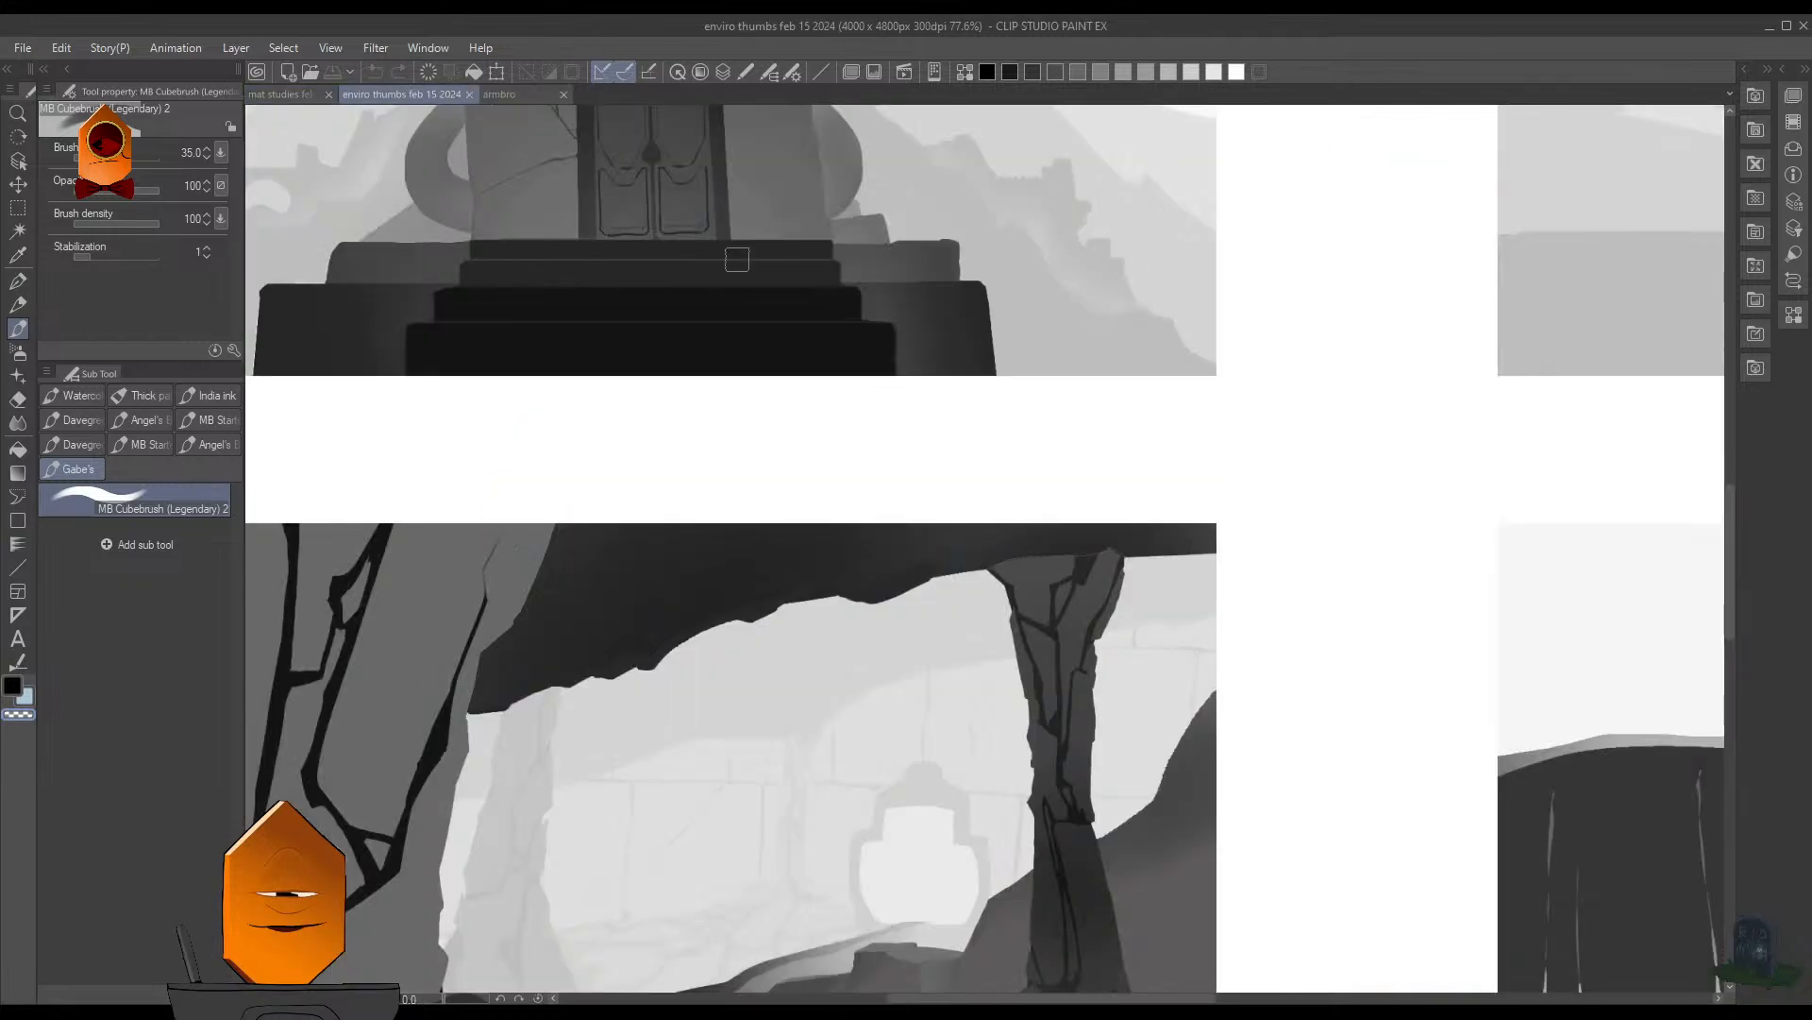
pyautogui.moveTo(857, 333); pyautogui.dragTo(769, 401)
pyautogui.moveTo(769, 401); pyautogui.dragTo(979, 358)
pyautogui.moveTo(1085, 635); pyautogui.dragTo(1185, 612)
# - Hide the palettes and open the drawing "big mans" to examine the front-view armored silhouette
pyautogui.press('Tab')
pyautogui.moveTo(1024, 601); pyautogui.dragTo(1054, 597)
pyautogui.moveTo(1061, 612)
pyautogui.mouseDown()
pyautogui.moveTo(1102, 605)
pyautogui.moveTo(1033, 632)
pyautogui.mouseUp()
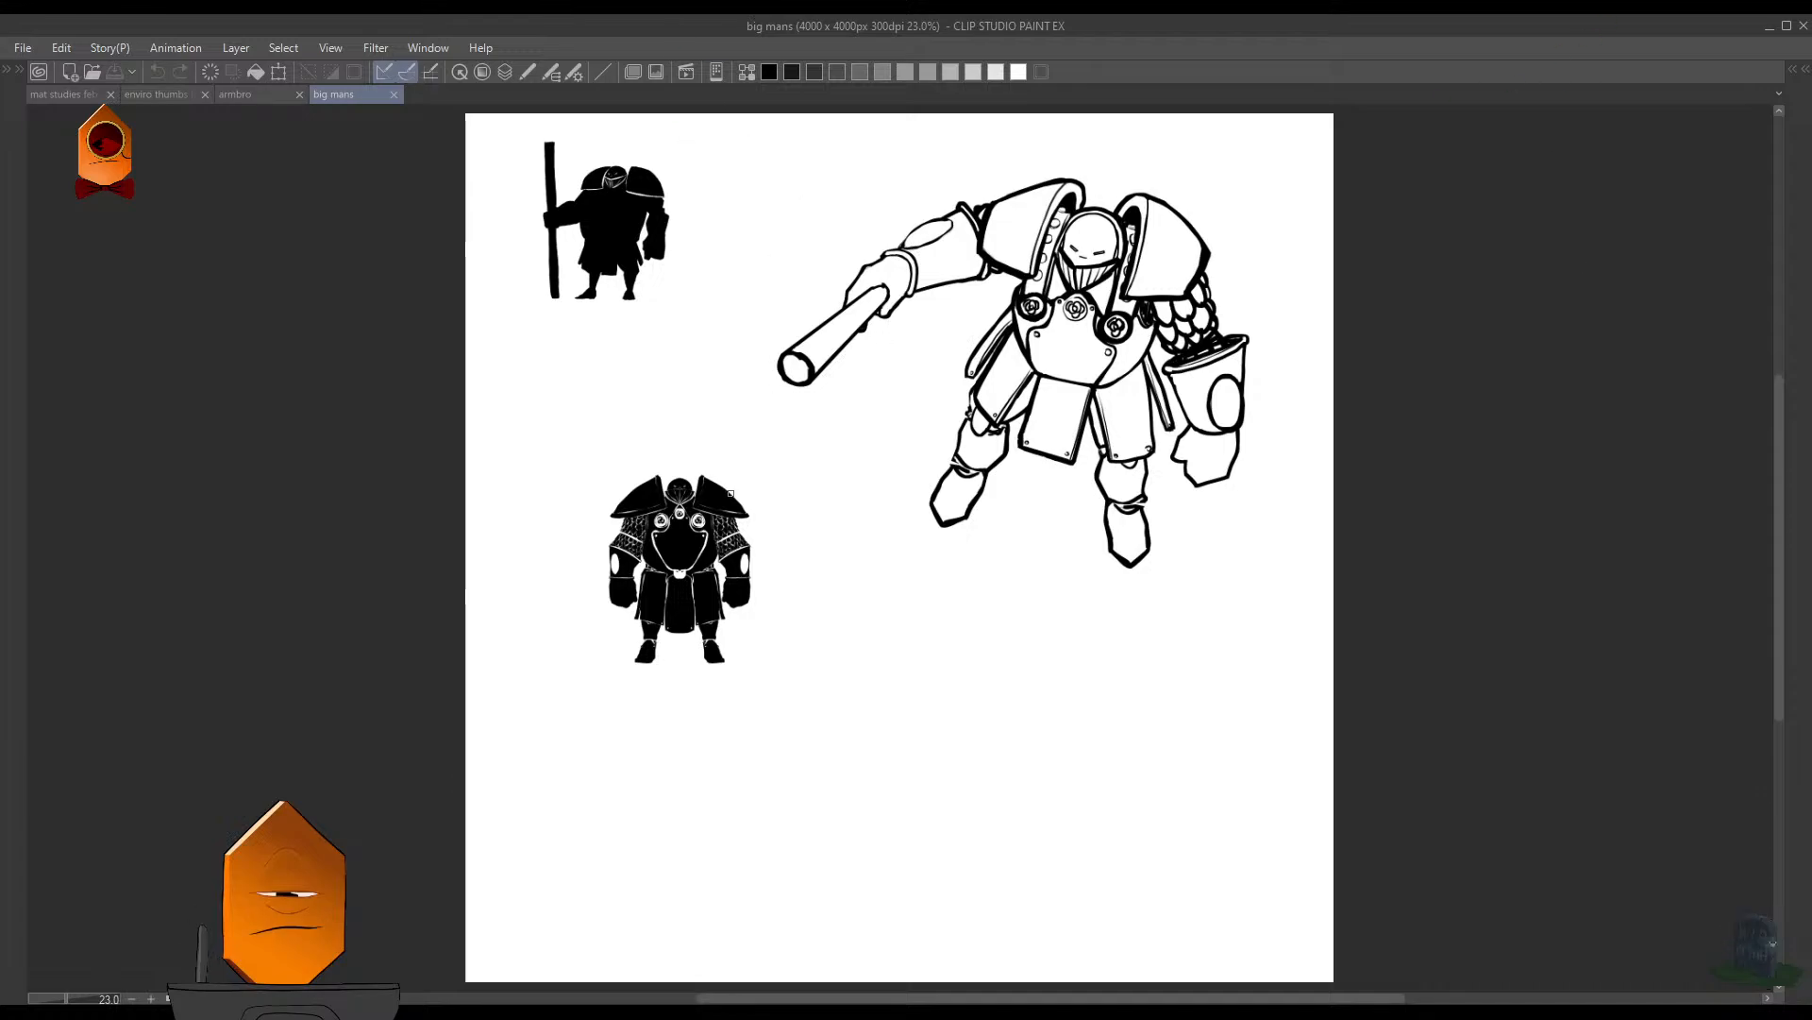
pyautogui.moveTo(653, 565); pyautogui.dragTo(736, 534)
pyautogui.moveTo(1161, 508); pyautogui.dragTo(1137, 539)
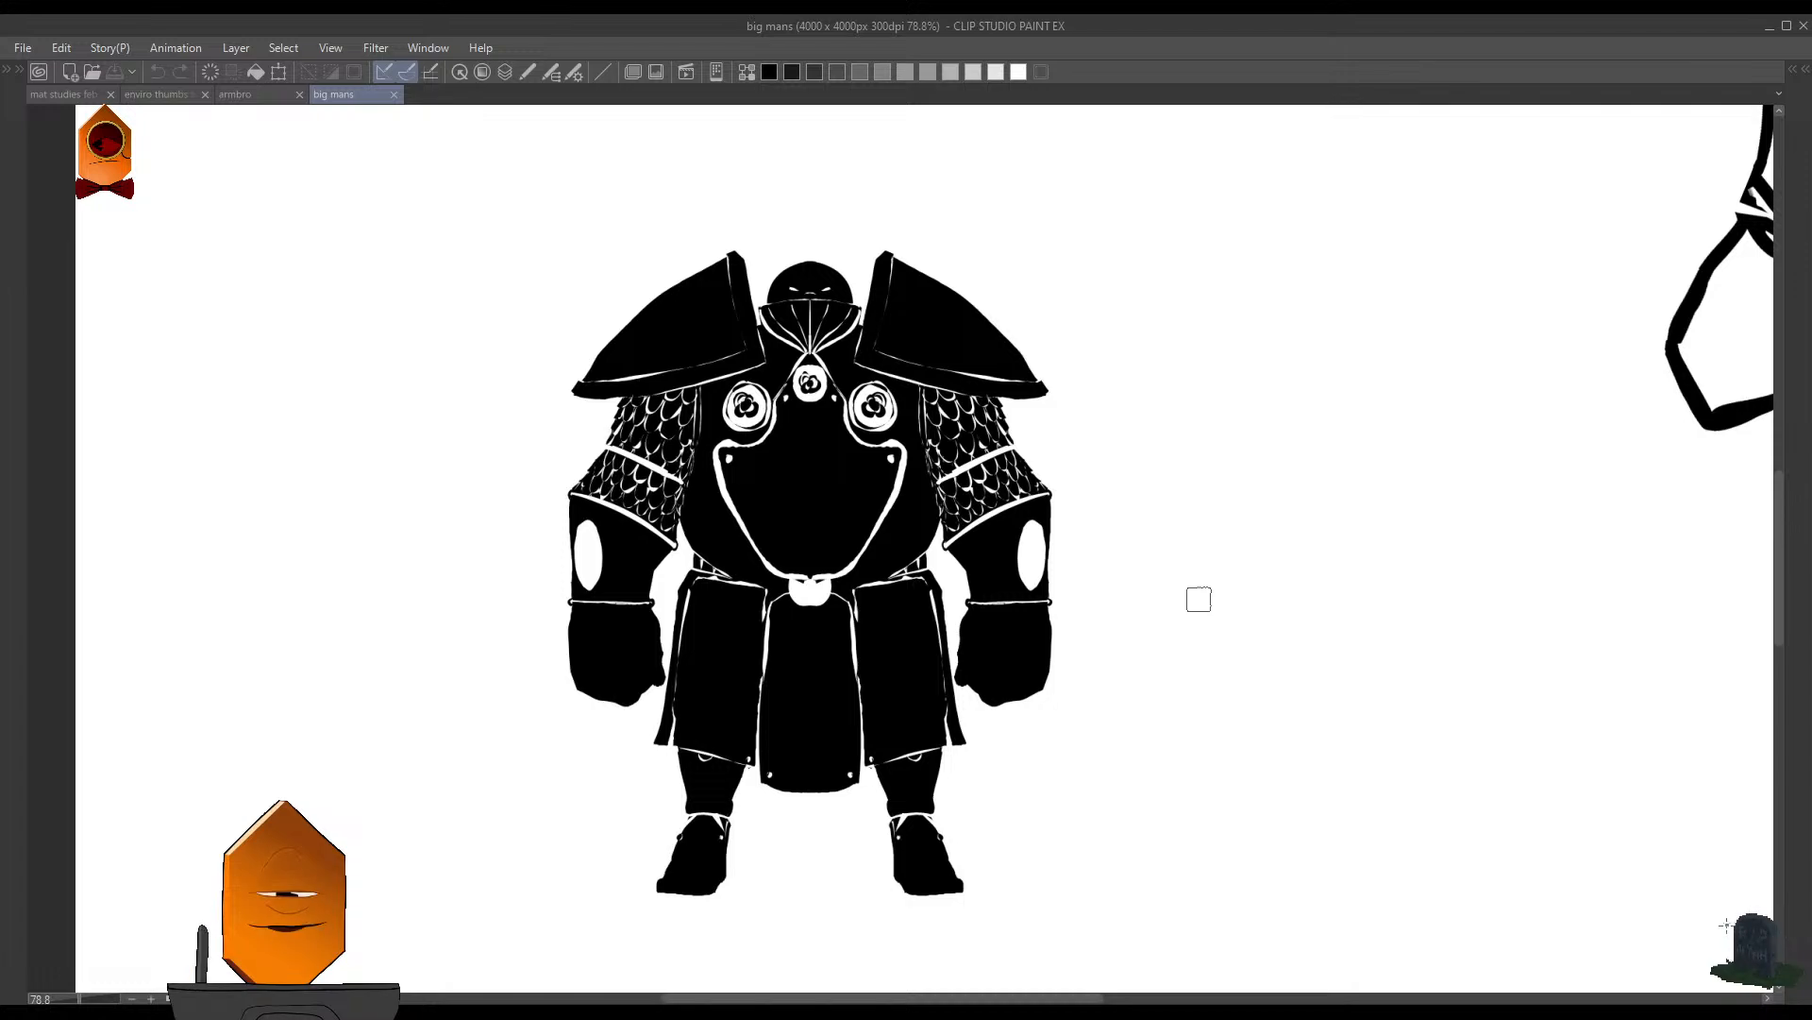
# - In the "armbro" drawing, show the blue construction sketch and hide the gray fills to view the whole soldier's line art
pyautogui.click(251, 94)
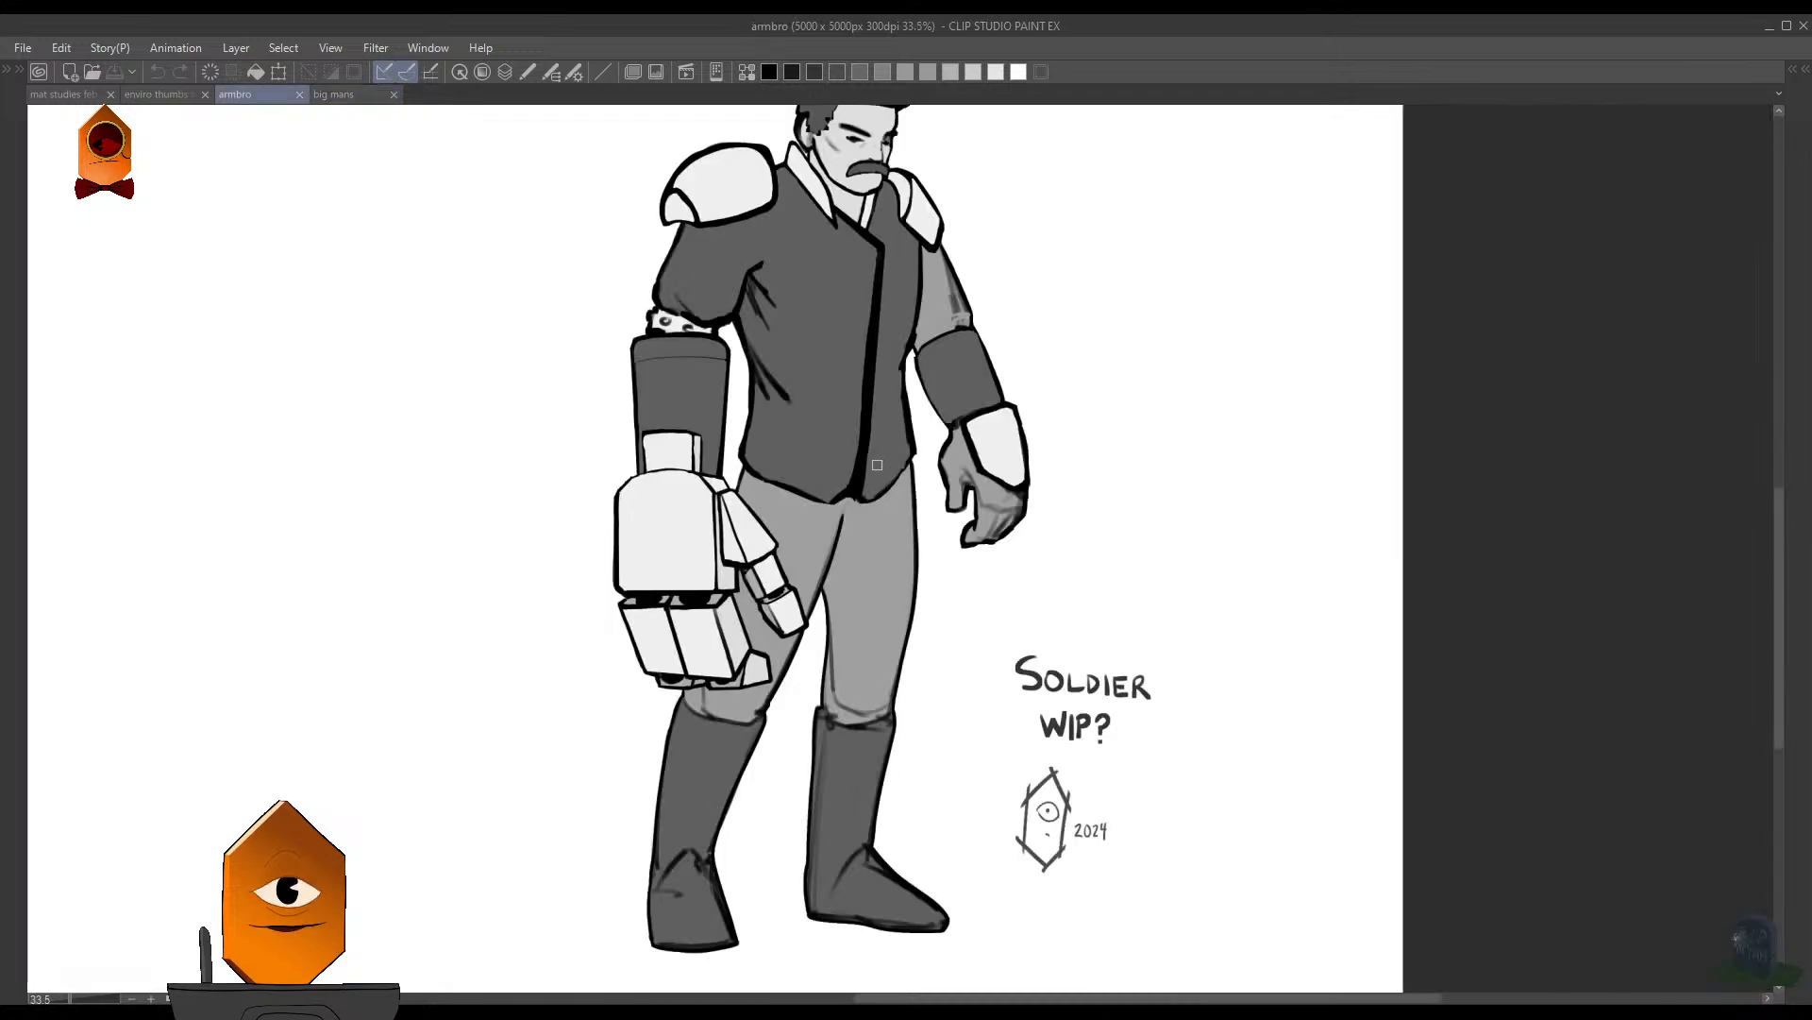
pyautogui.click(668, 628)
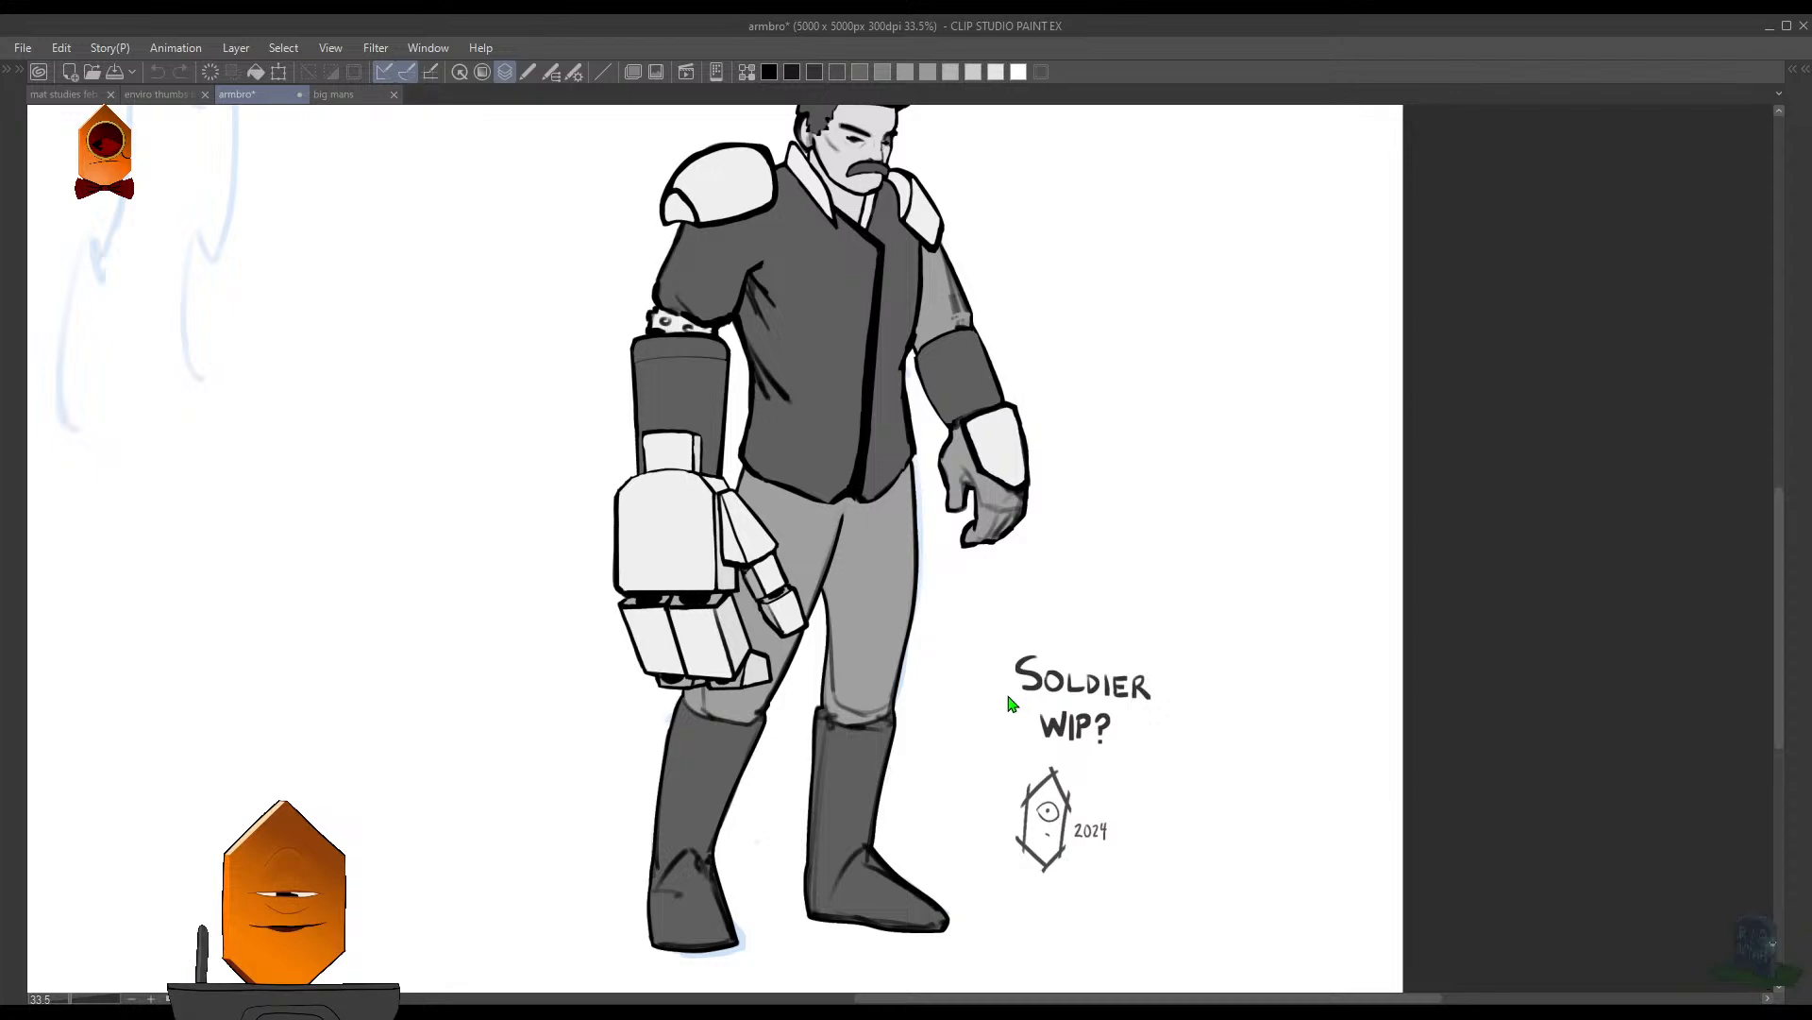
pyautogui.click(797, 461)
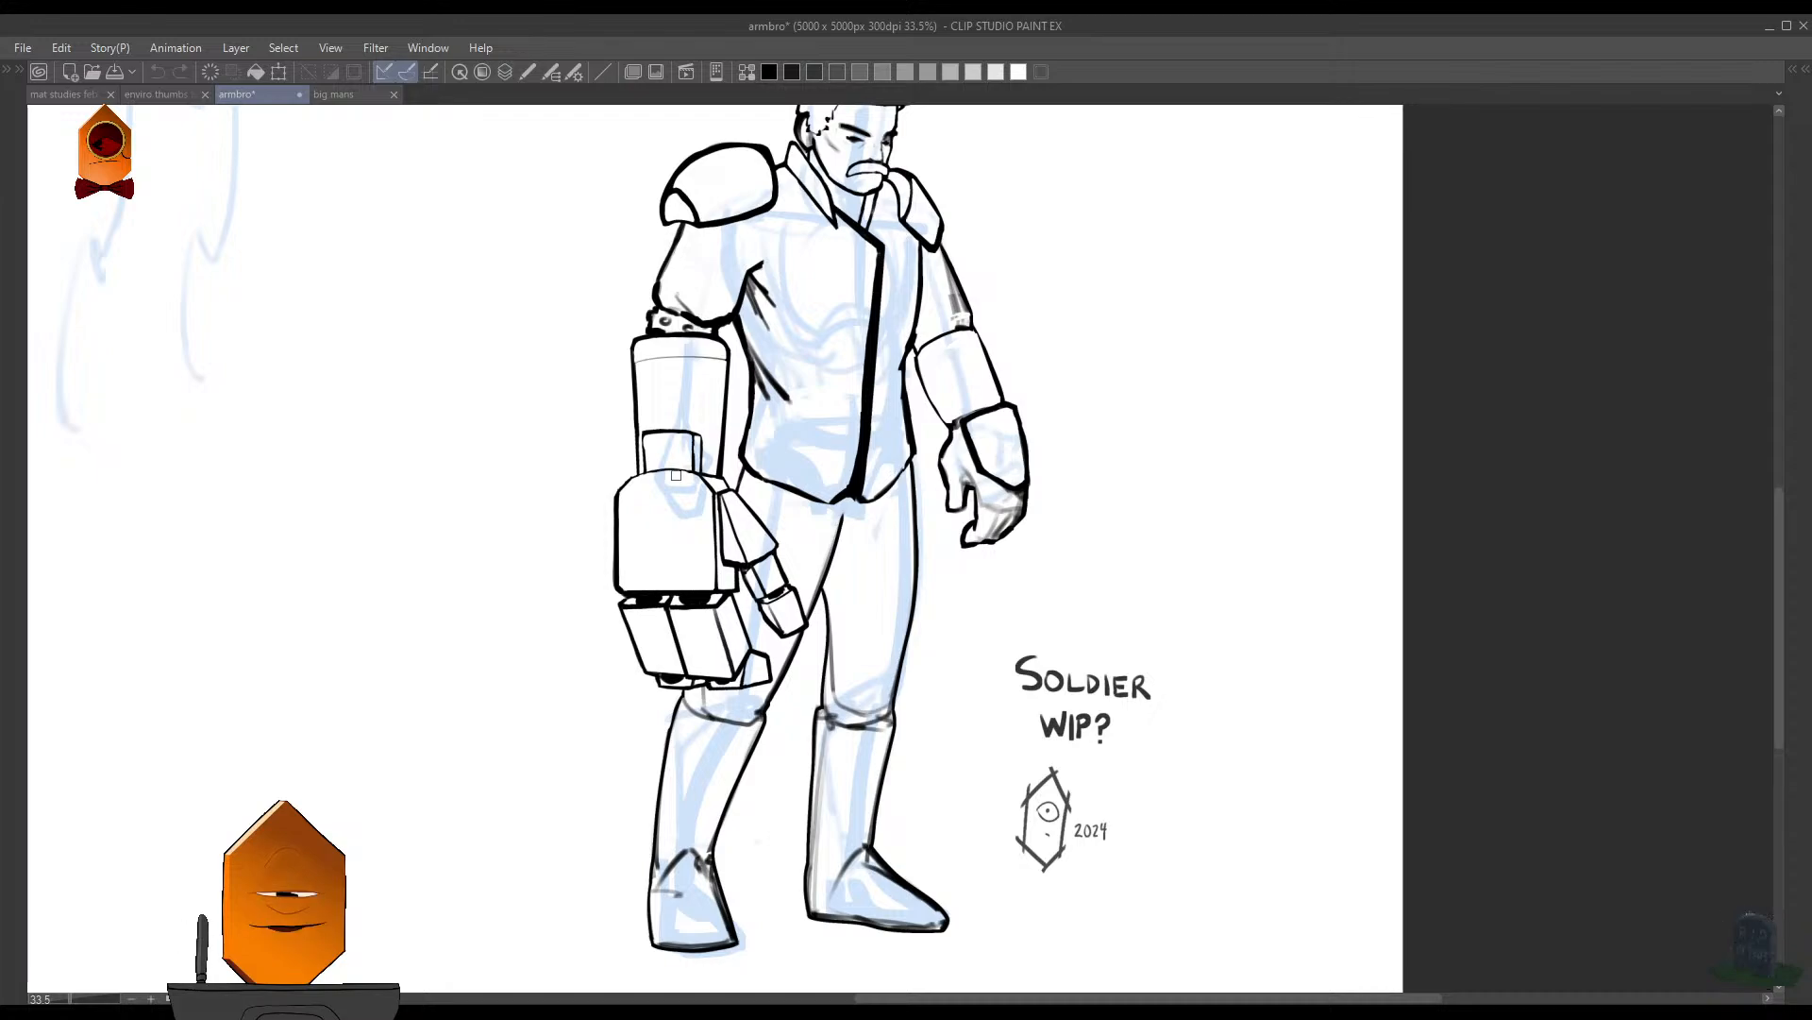
pyautogui.press('F7')
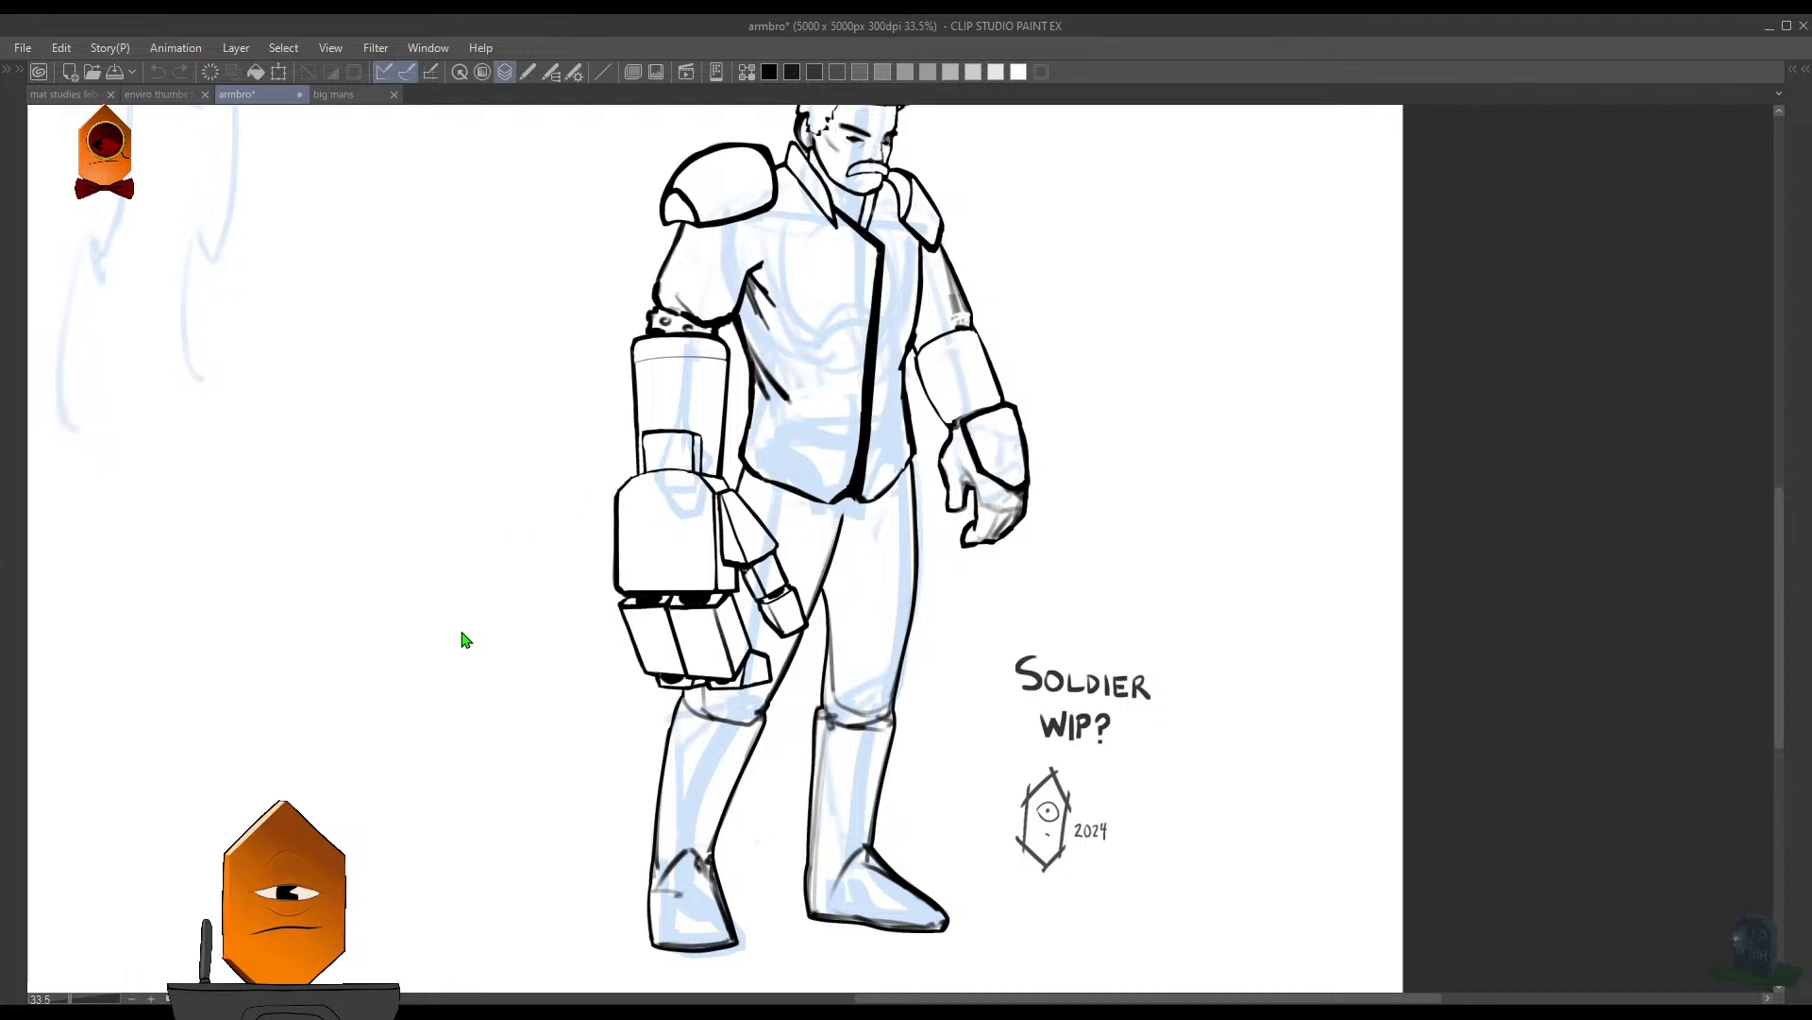
pyautogui.press('F7')
pyautogui.moveTo(1097, 538); pyautogui.dragTo(1061, 572)
pyautogui.moveTo(1061, 572); pyautogui.dragTo(995, 660)
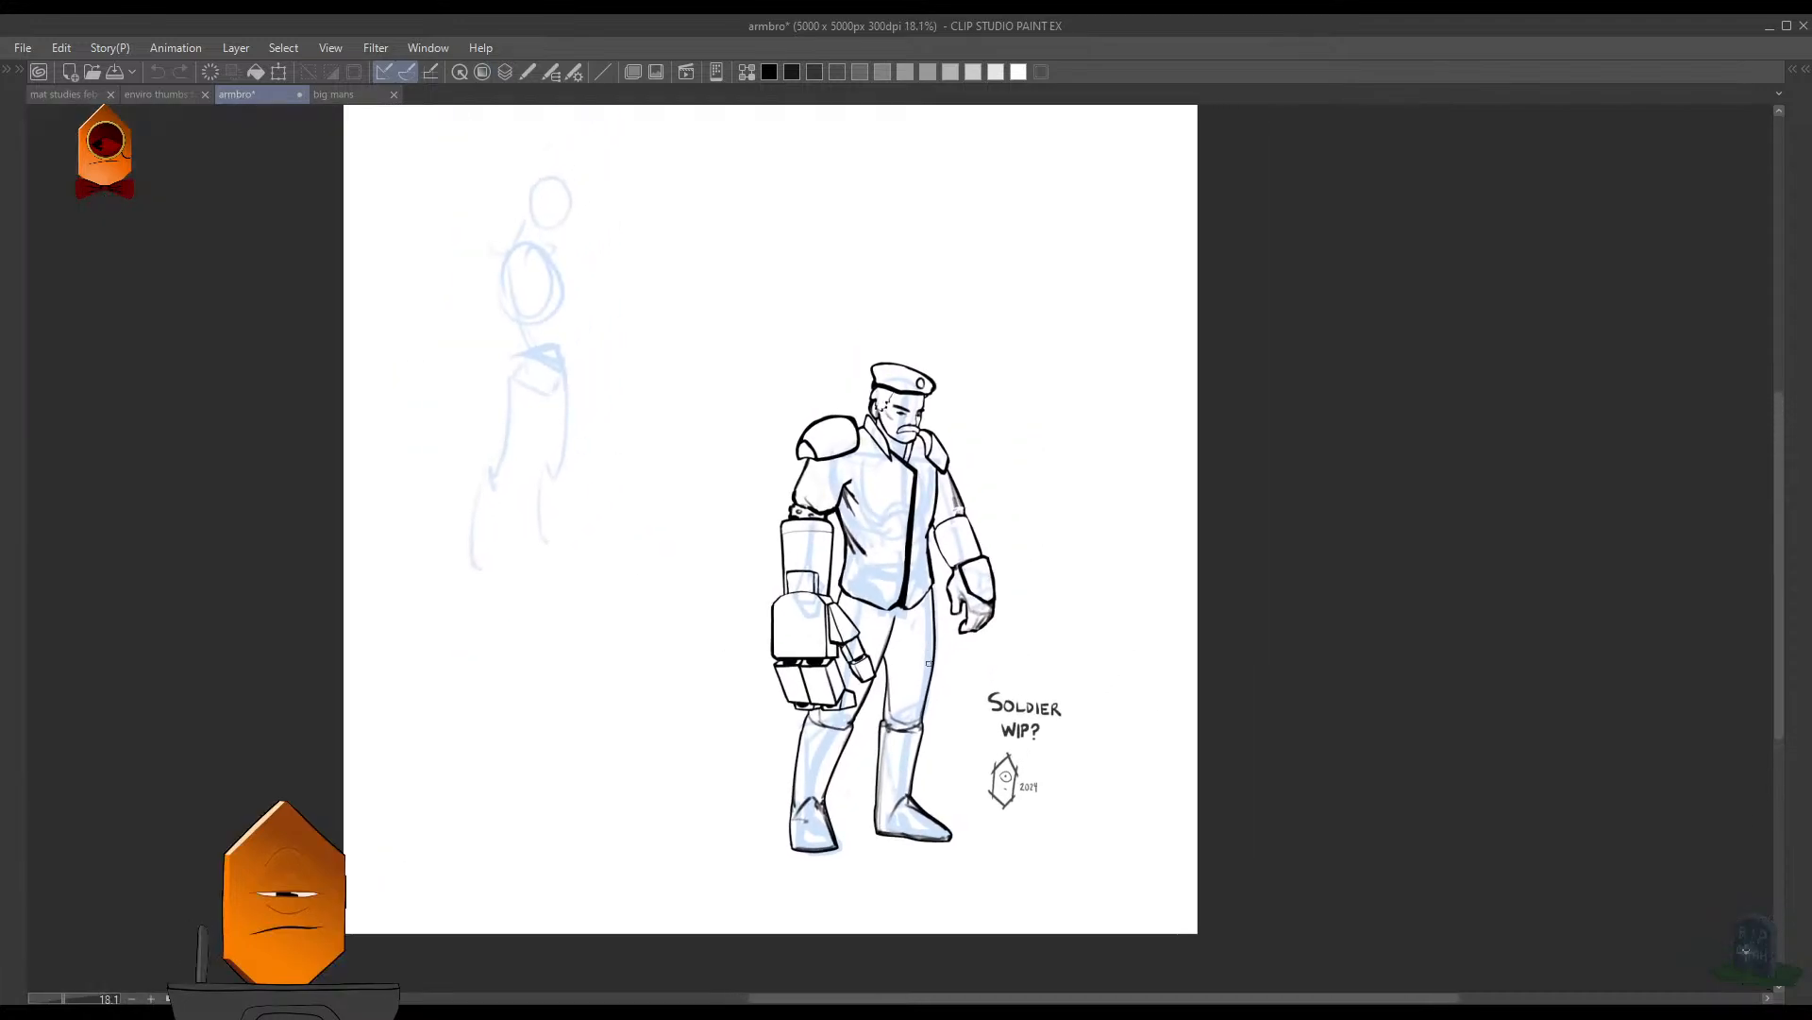
# - Hide the blue construction sketch and show the soldier's gray fills again
pyautogui.press('F7')
pyautogui.click(826, 823)
pyautogui.click(826, 622)
pyautogui.press('F7')
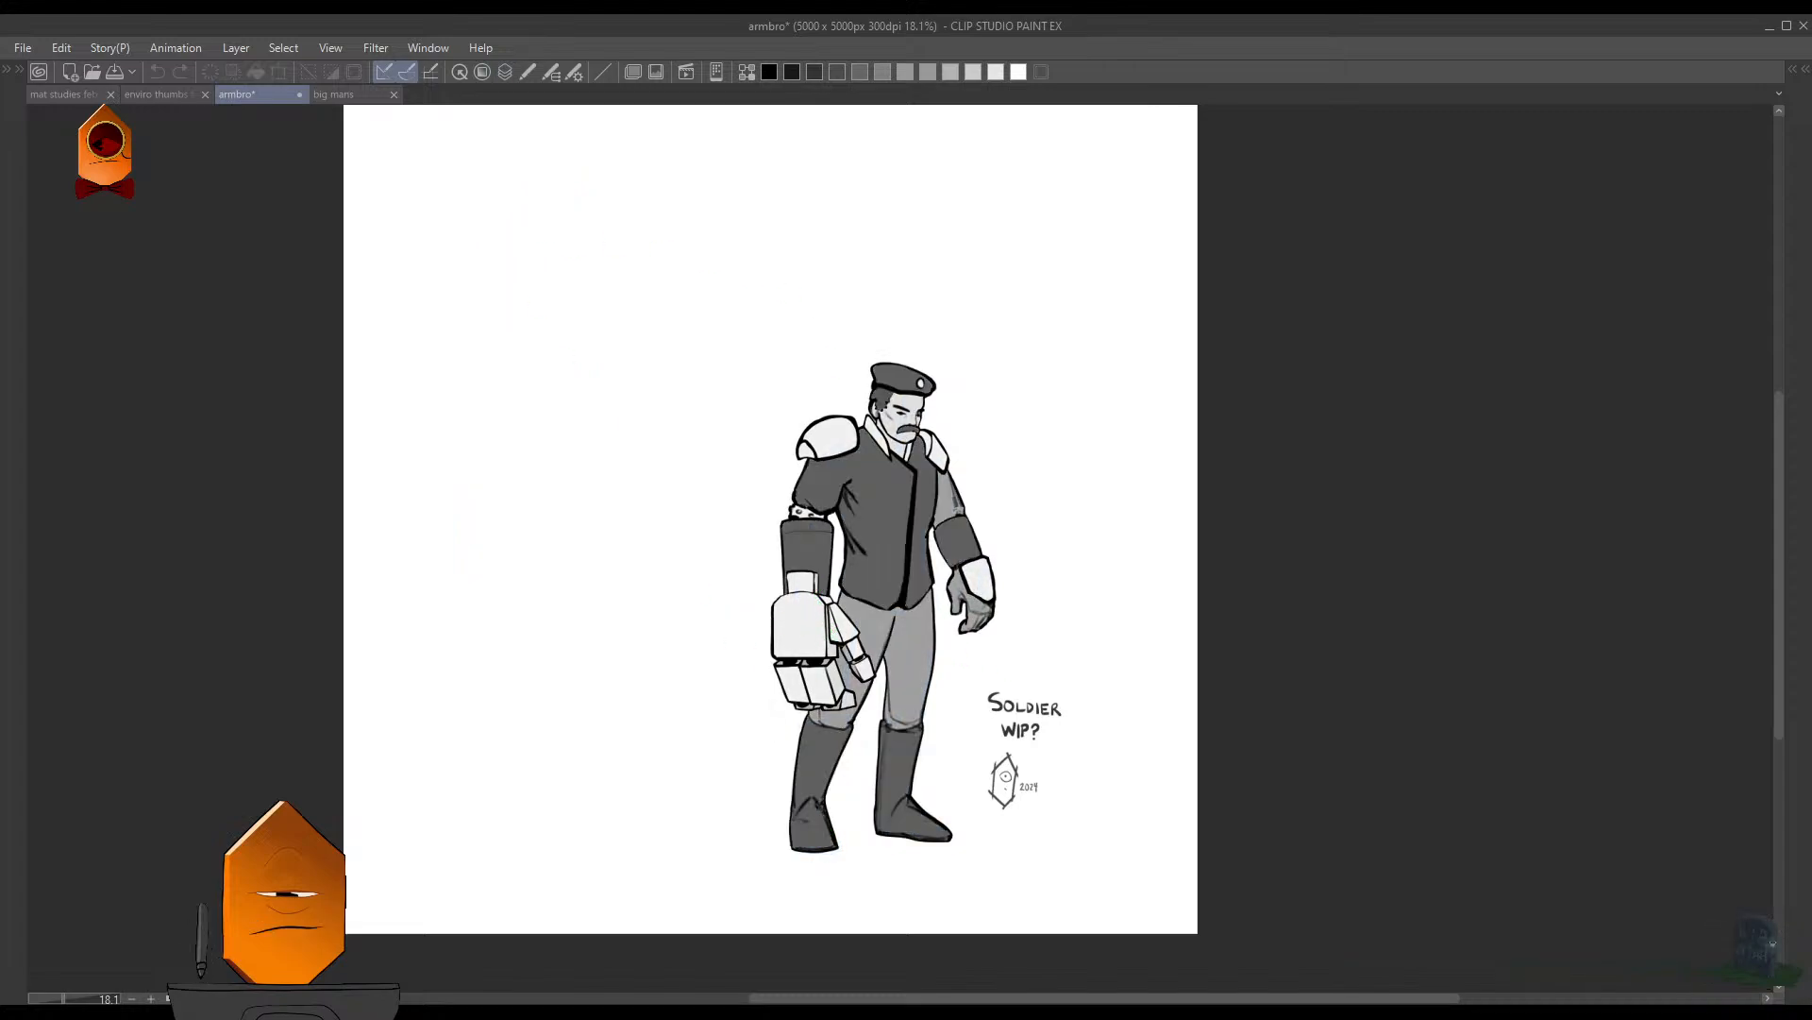
# - View the filled soldier drawing up close and switch back to the "big mans" drawing
pyautogui.moveTo(800, 543); pyautogui.dragTo(663, 522)
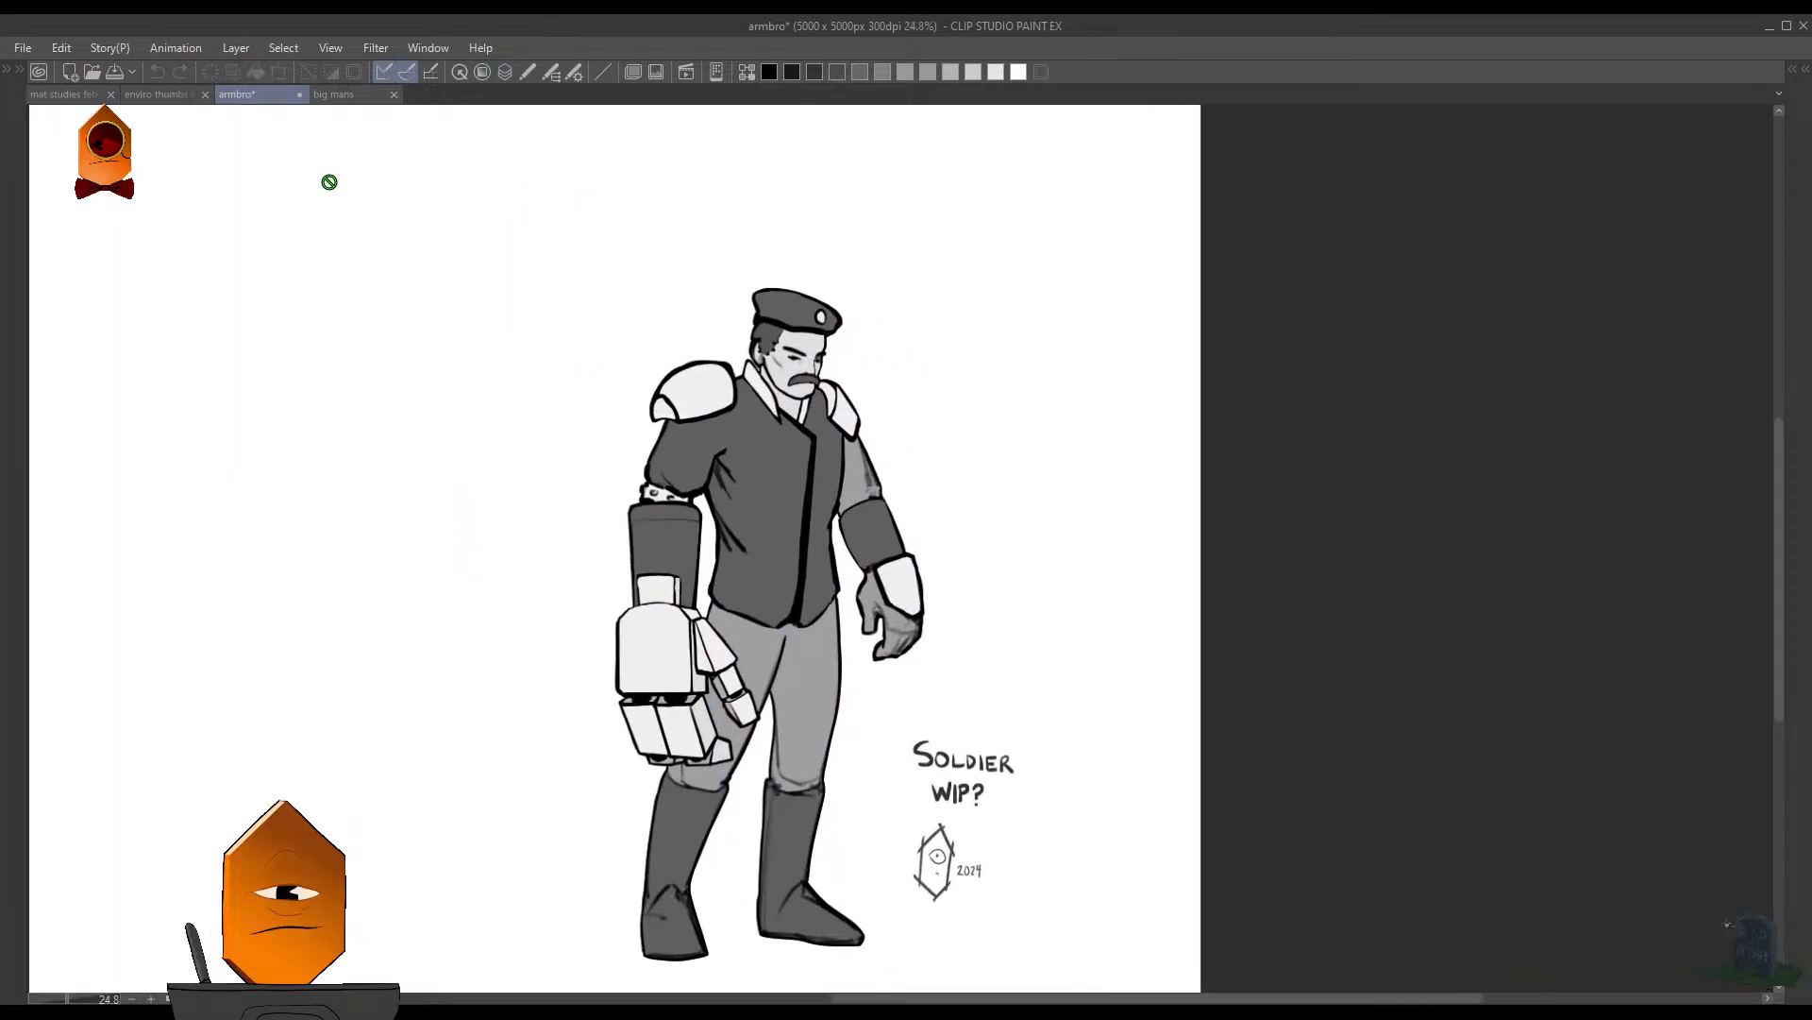
pyautogui.click(344, 101)
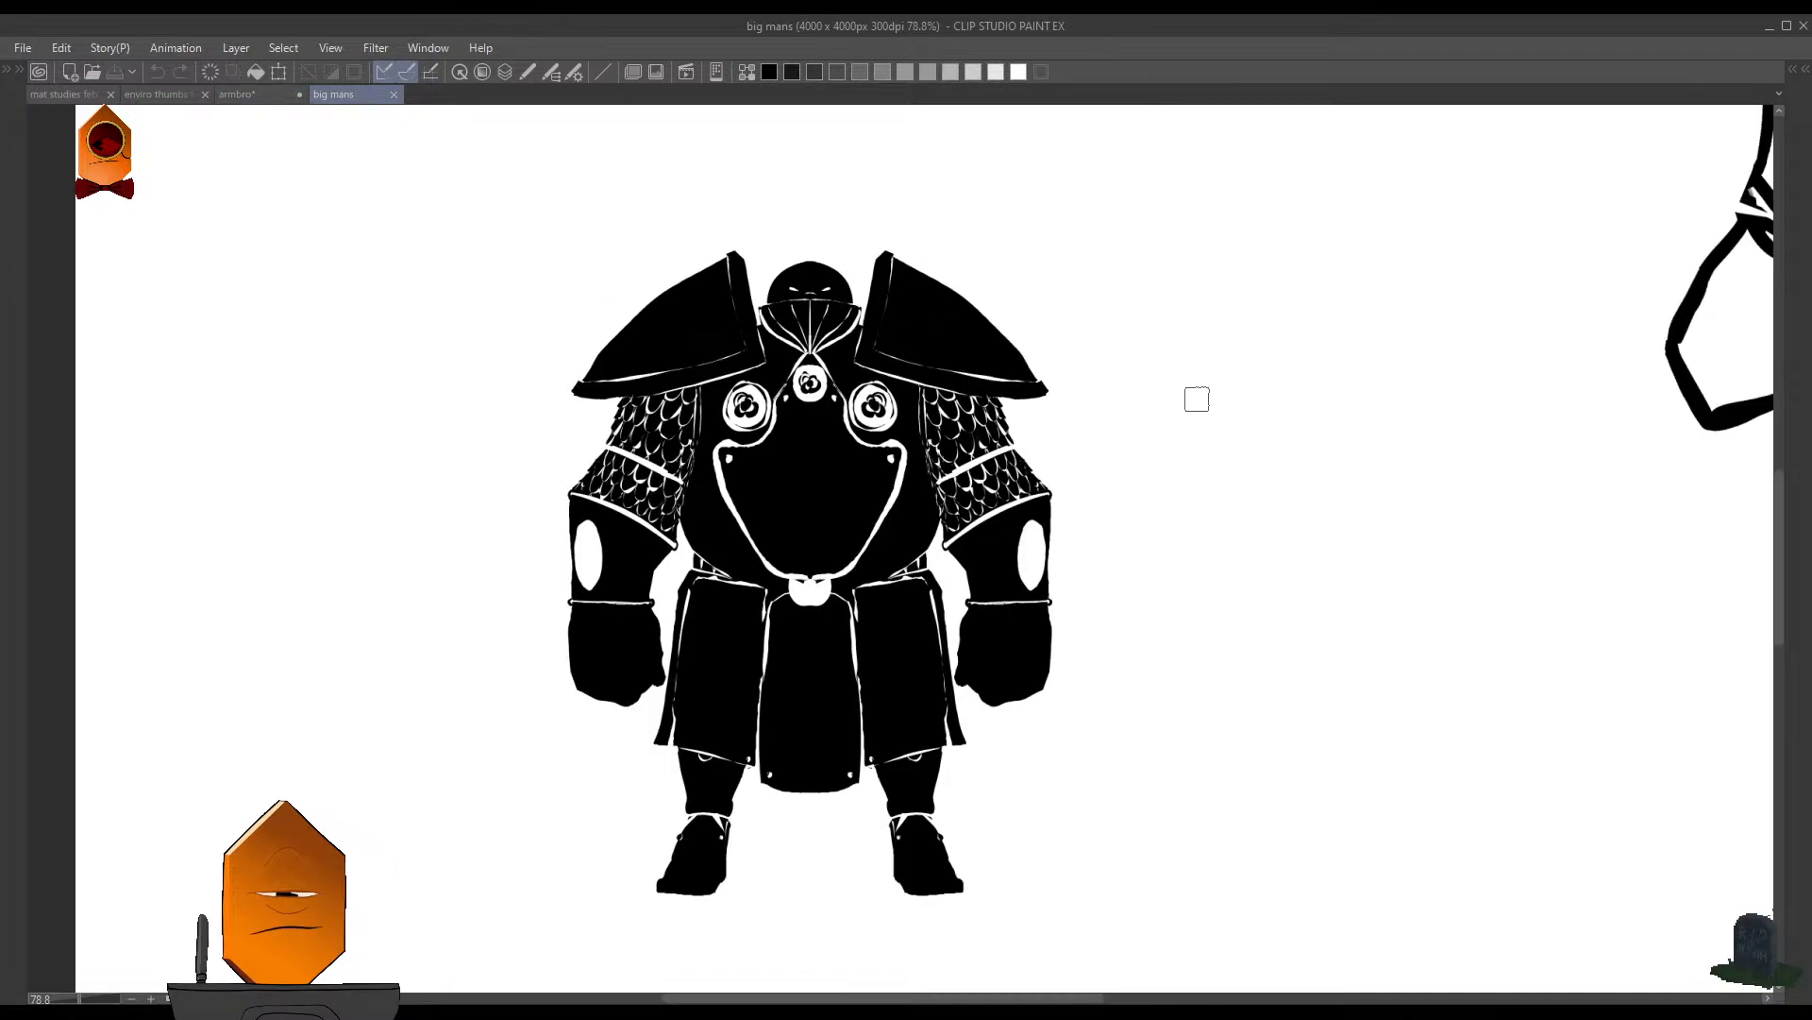
# - Examine the three armored figures in "big mans", from the staff-bearing silhouette to the large line drawing, and view the whole page
pyautogui.moveTo(1197, 316)
pyautogui.mouseDown()
pyautogui.moveTo(1078, 439)
pyautogui.moveTo(1099, 621)
pyautogui.mouseUp()
pyautogui.moveTo(1019, 548); pyautogui.dragTo(1100, 580)
pyautogui.moveTo(1132, 588); pyautogui.dragTo(883, 595)
pyautogui.moveTo(932, 608); pyautogui.dragTo(710, 576)
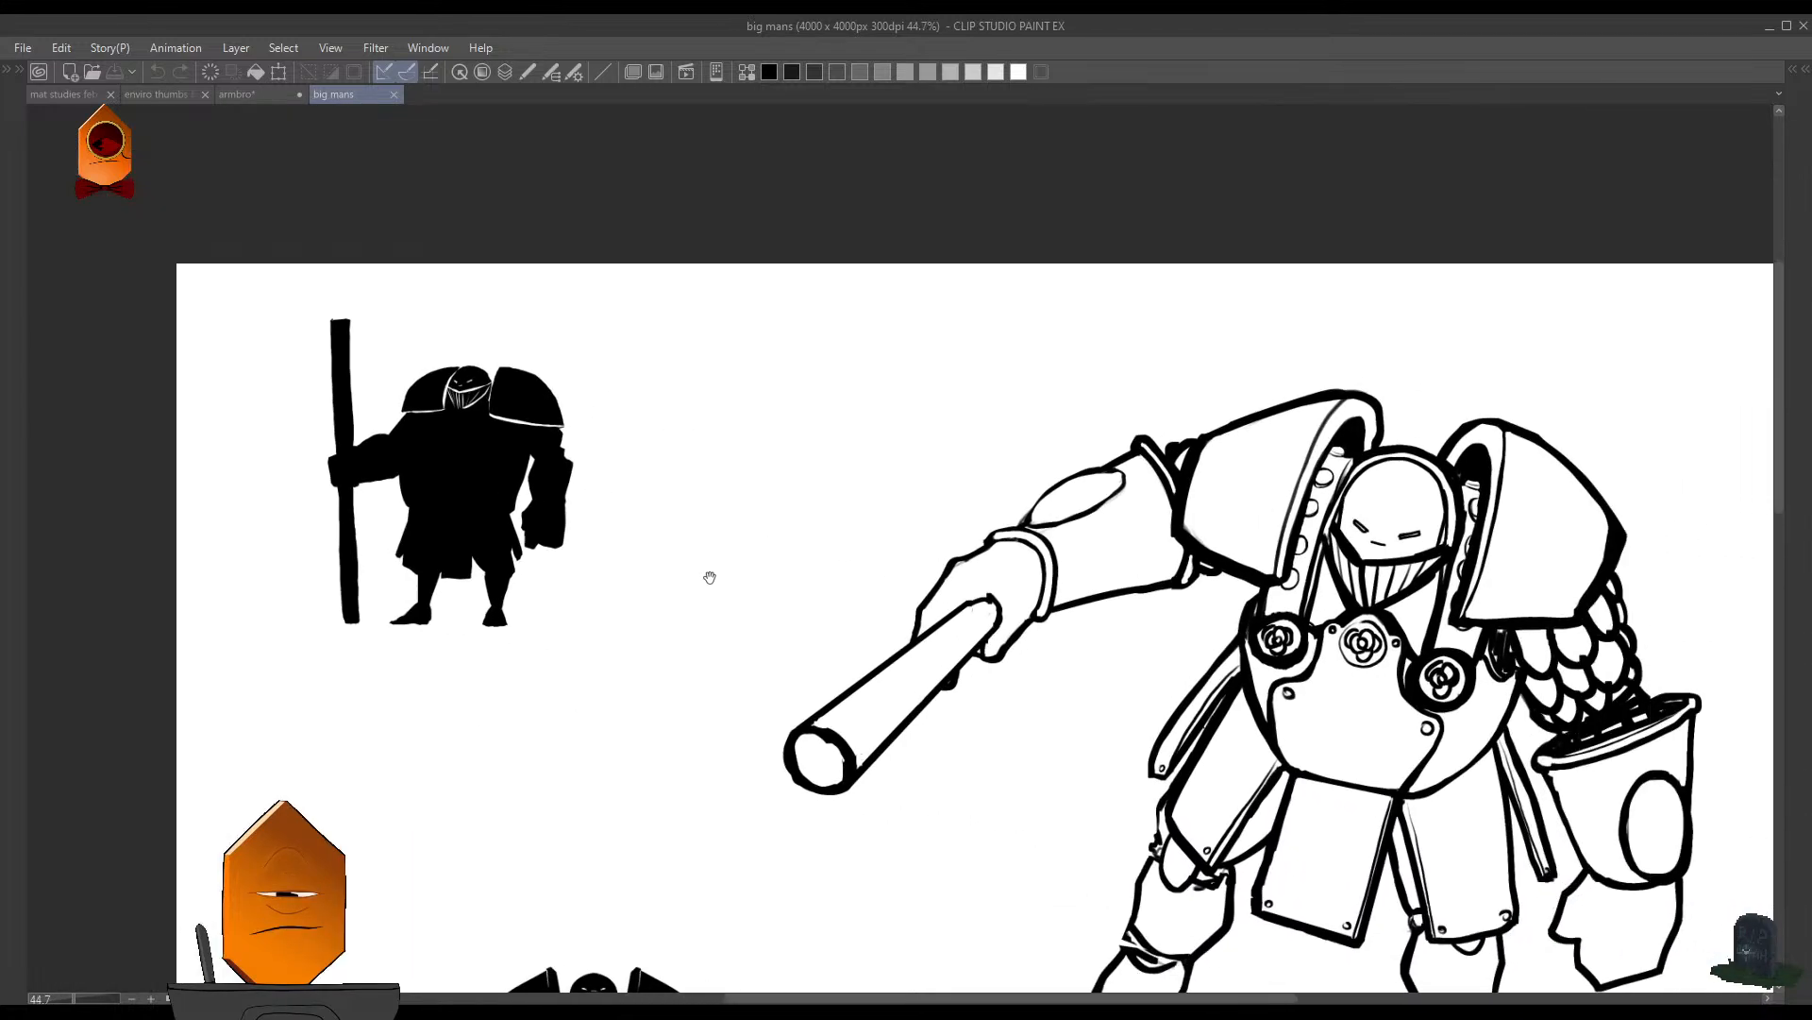
pyautogui.moveTo(828, 571); pyautogui.dragTo(680, 595)
pyautogui.moveTo(801, 609); pyautogui.dragTo(752, 578)
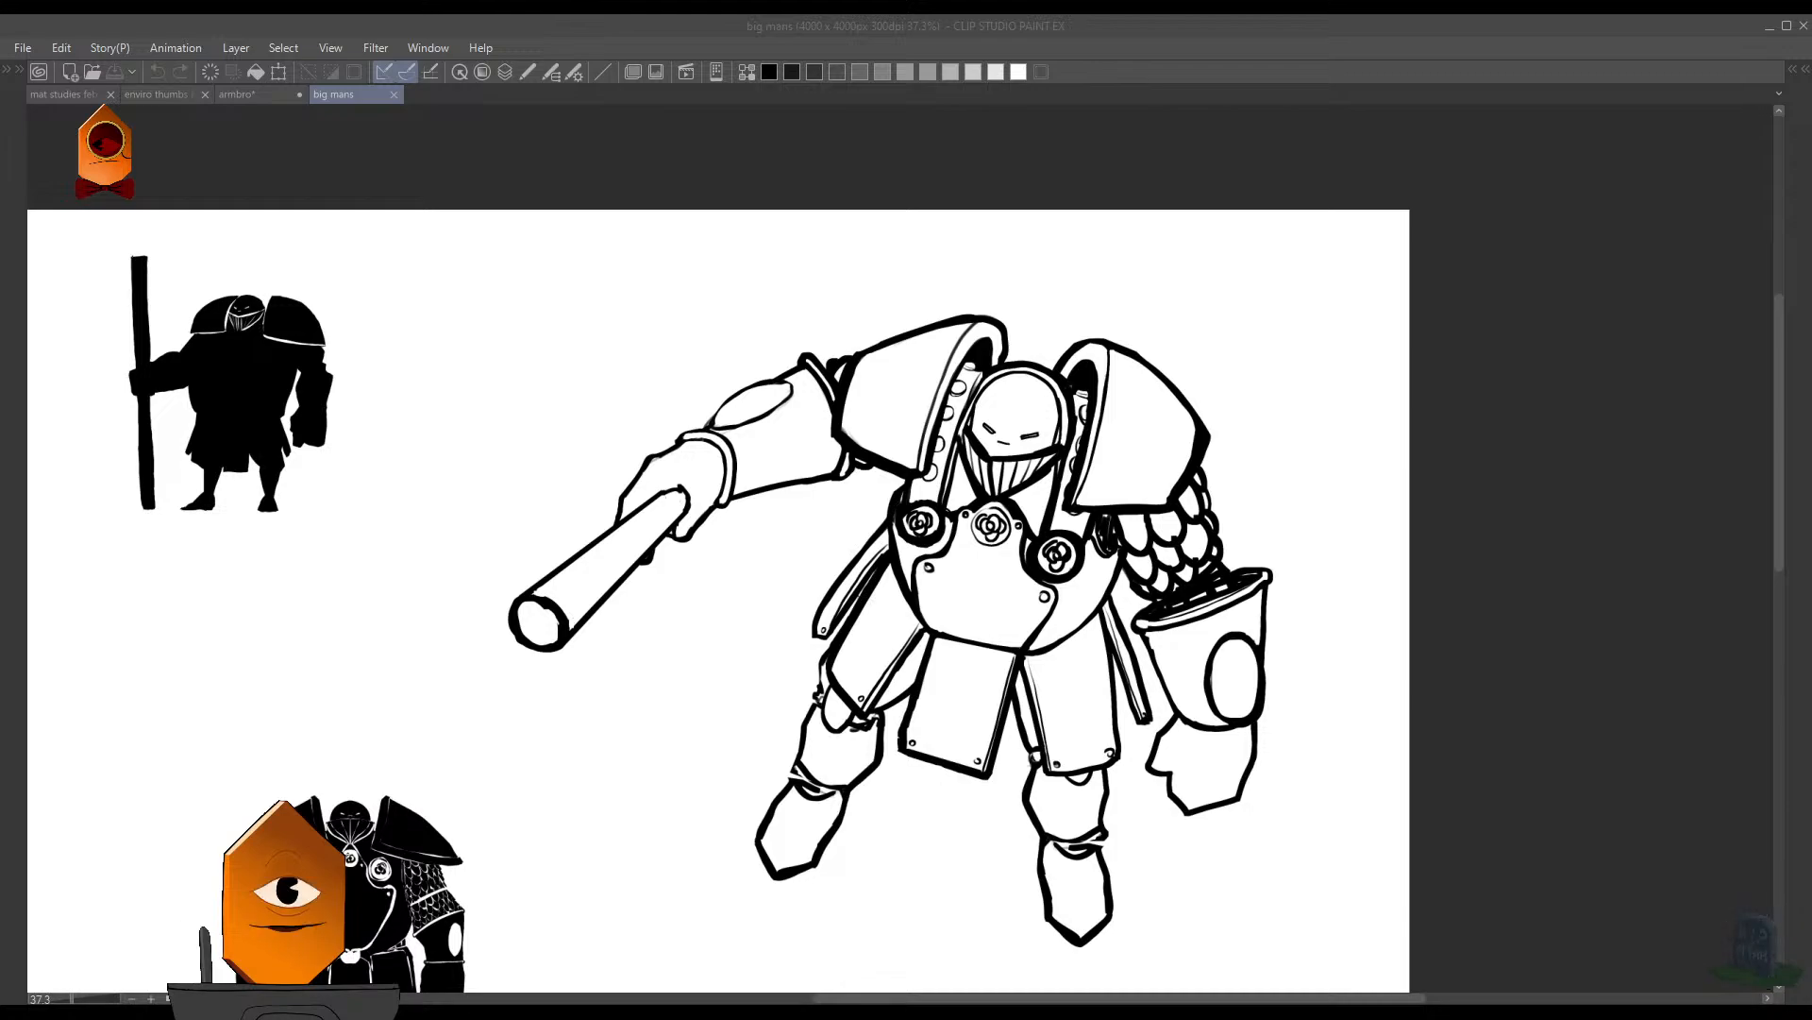
pyautogui.click(1527, 180)
pyautogui.moveTo(879, 302); pyautogui.dragTo(774, 311)
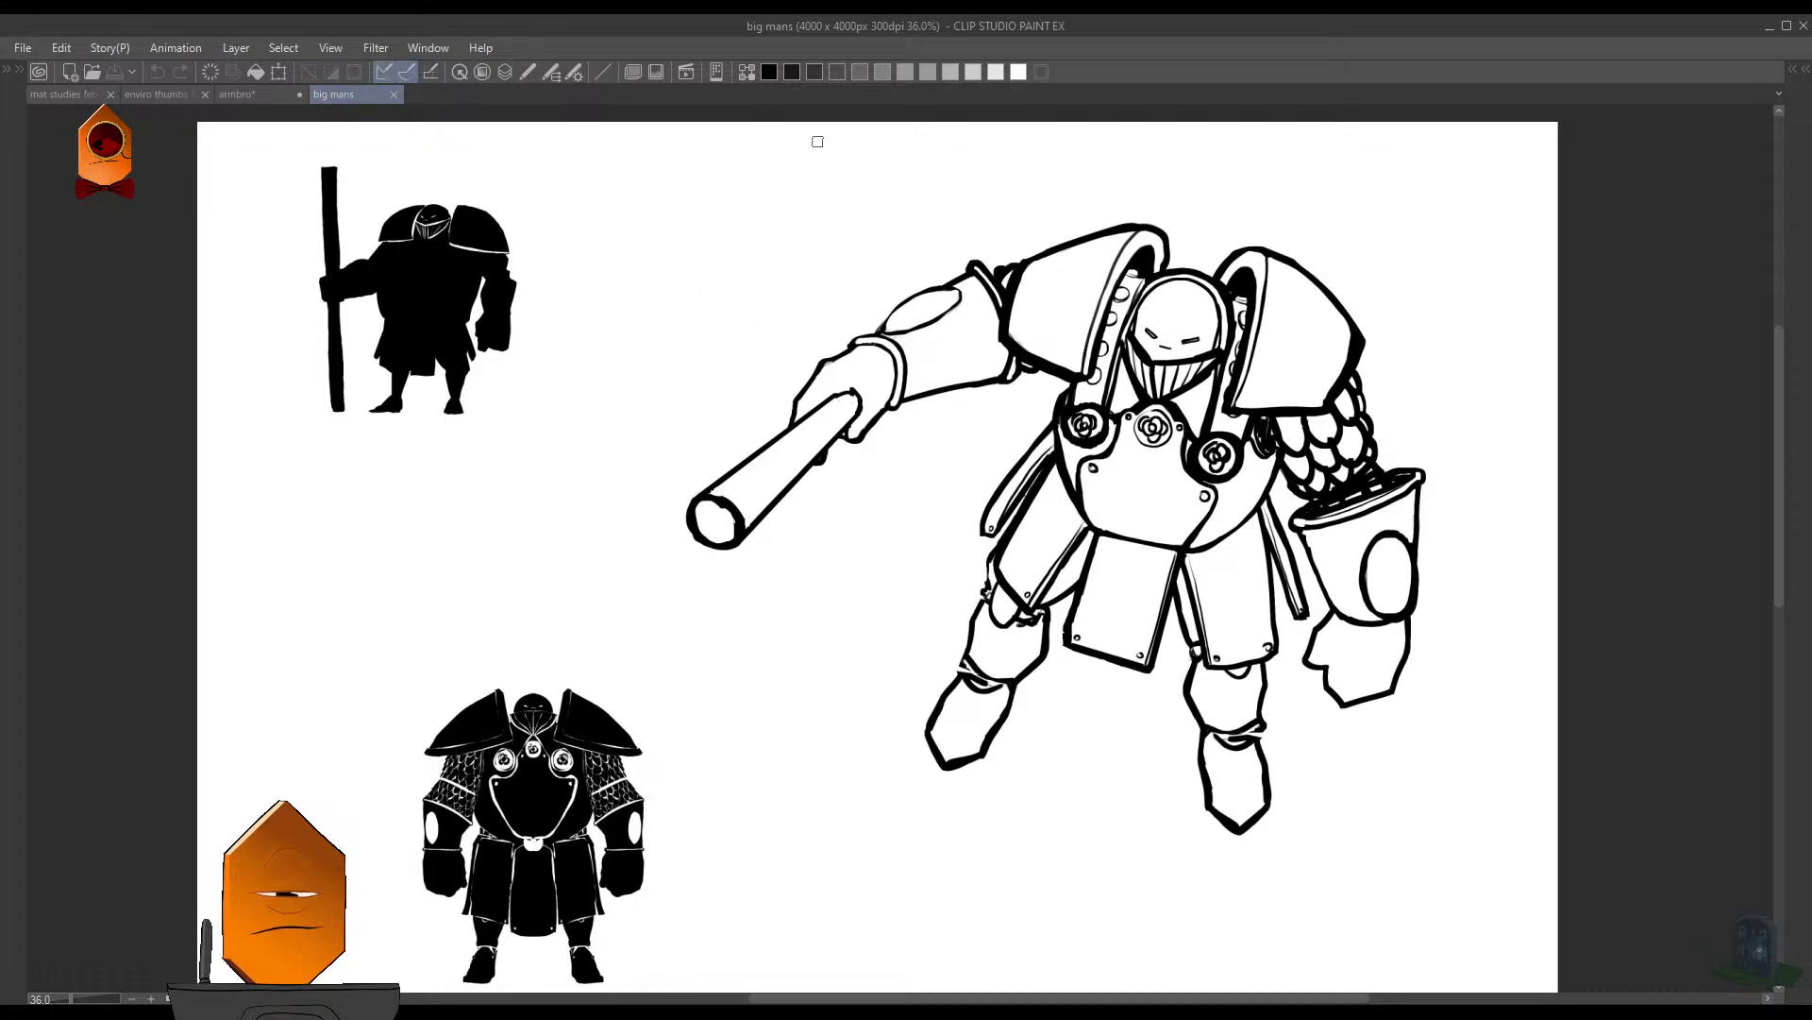
# - Open the drawing "rockses" to view the blue cracked rock
pyautogui.click(1746, 952)
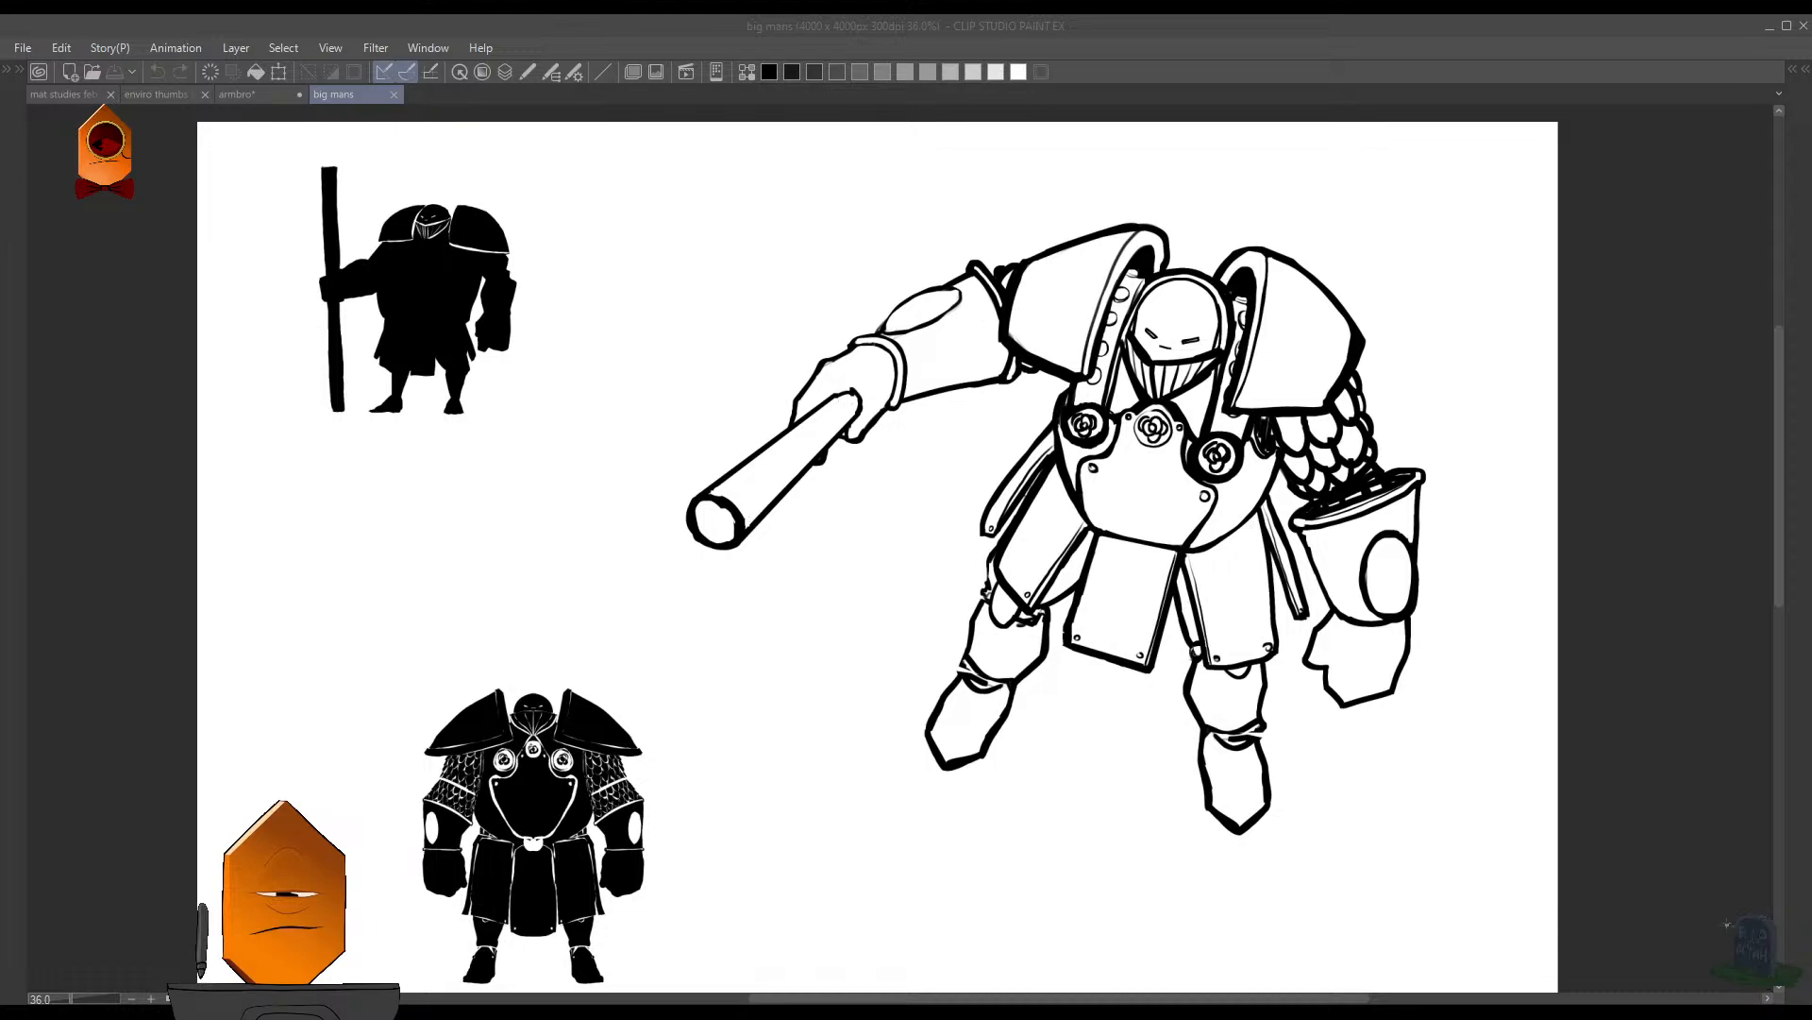
pyautogui.press('Return')
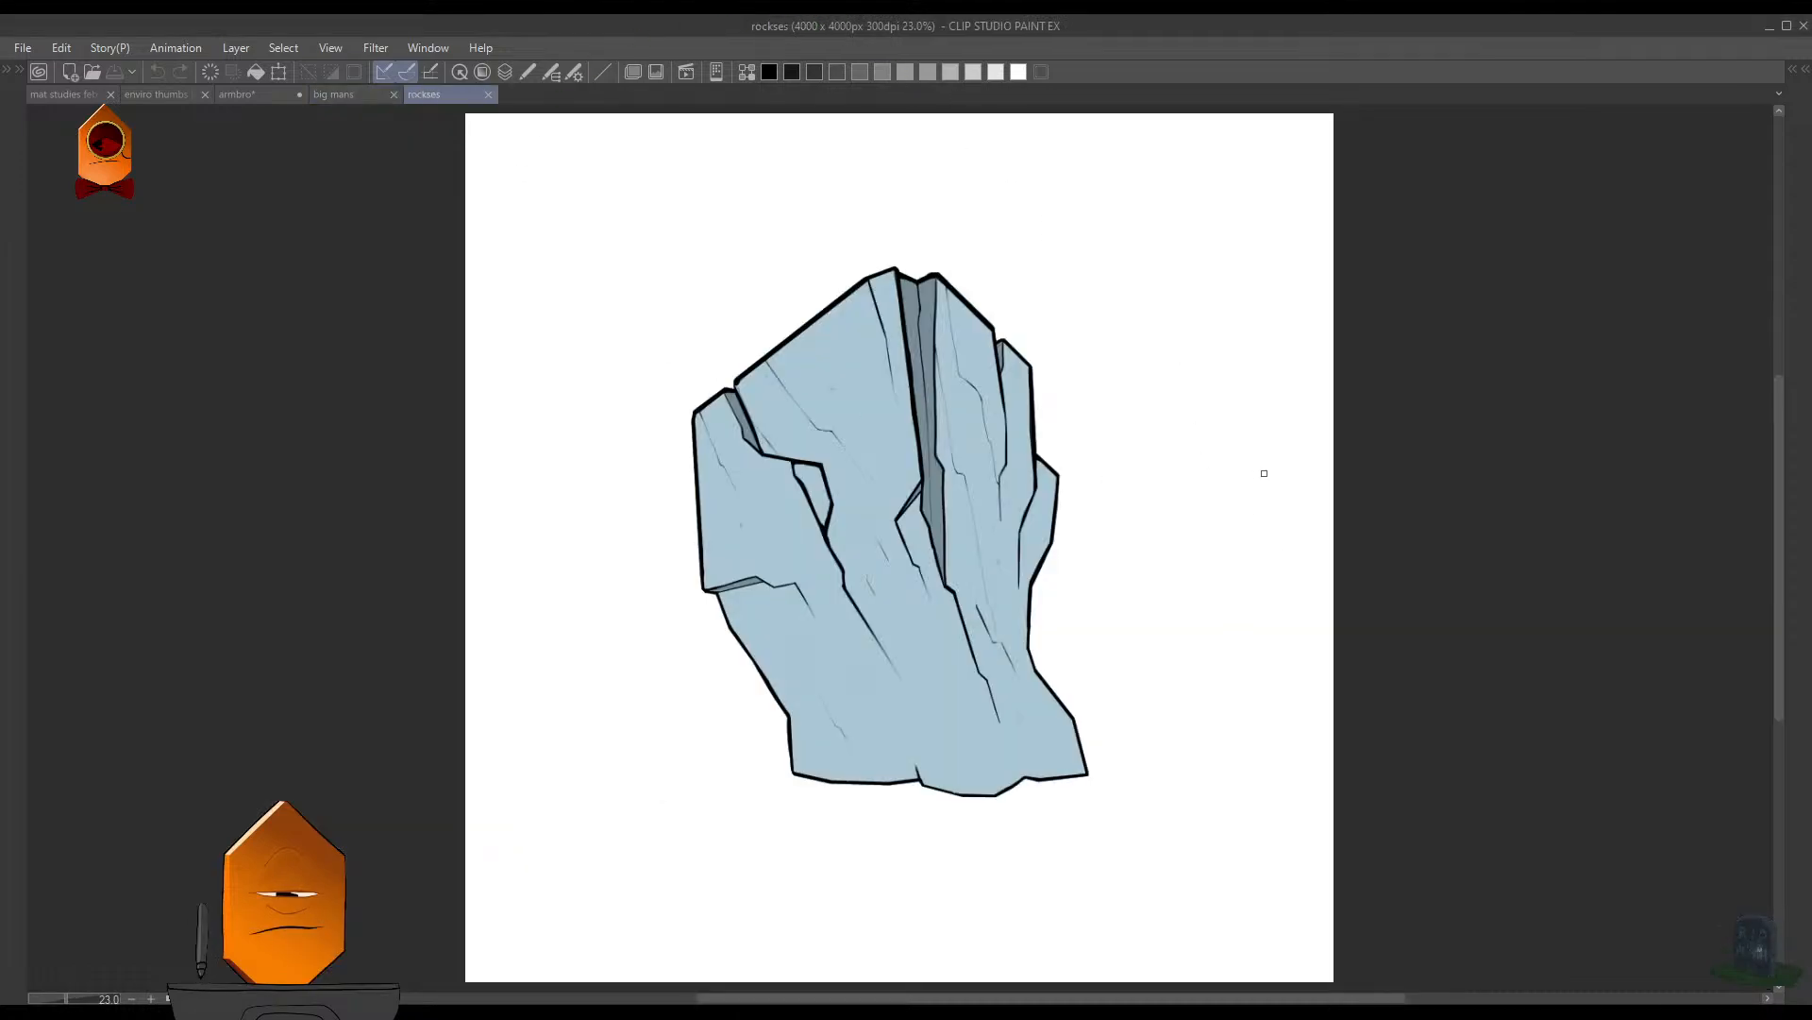
# - Clear the rock's blue fill to expose its line art, and undo the clearing
pyautogui.press('o')
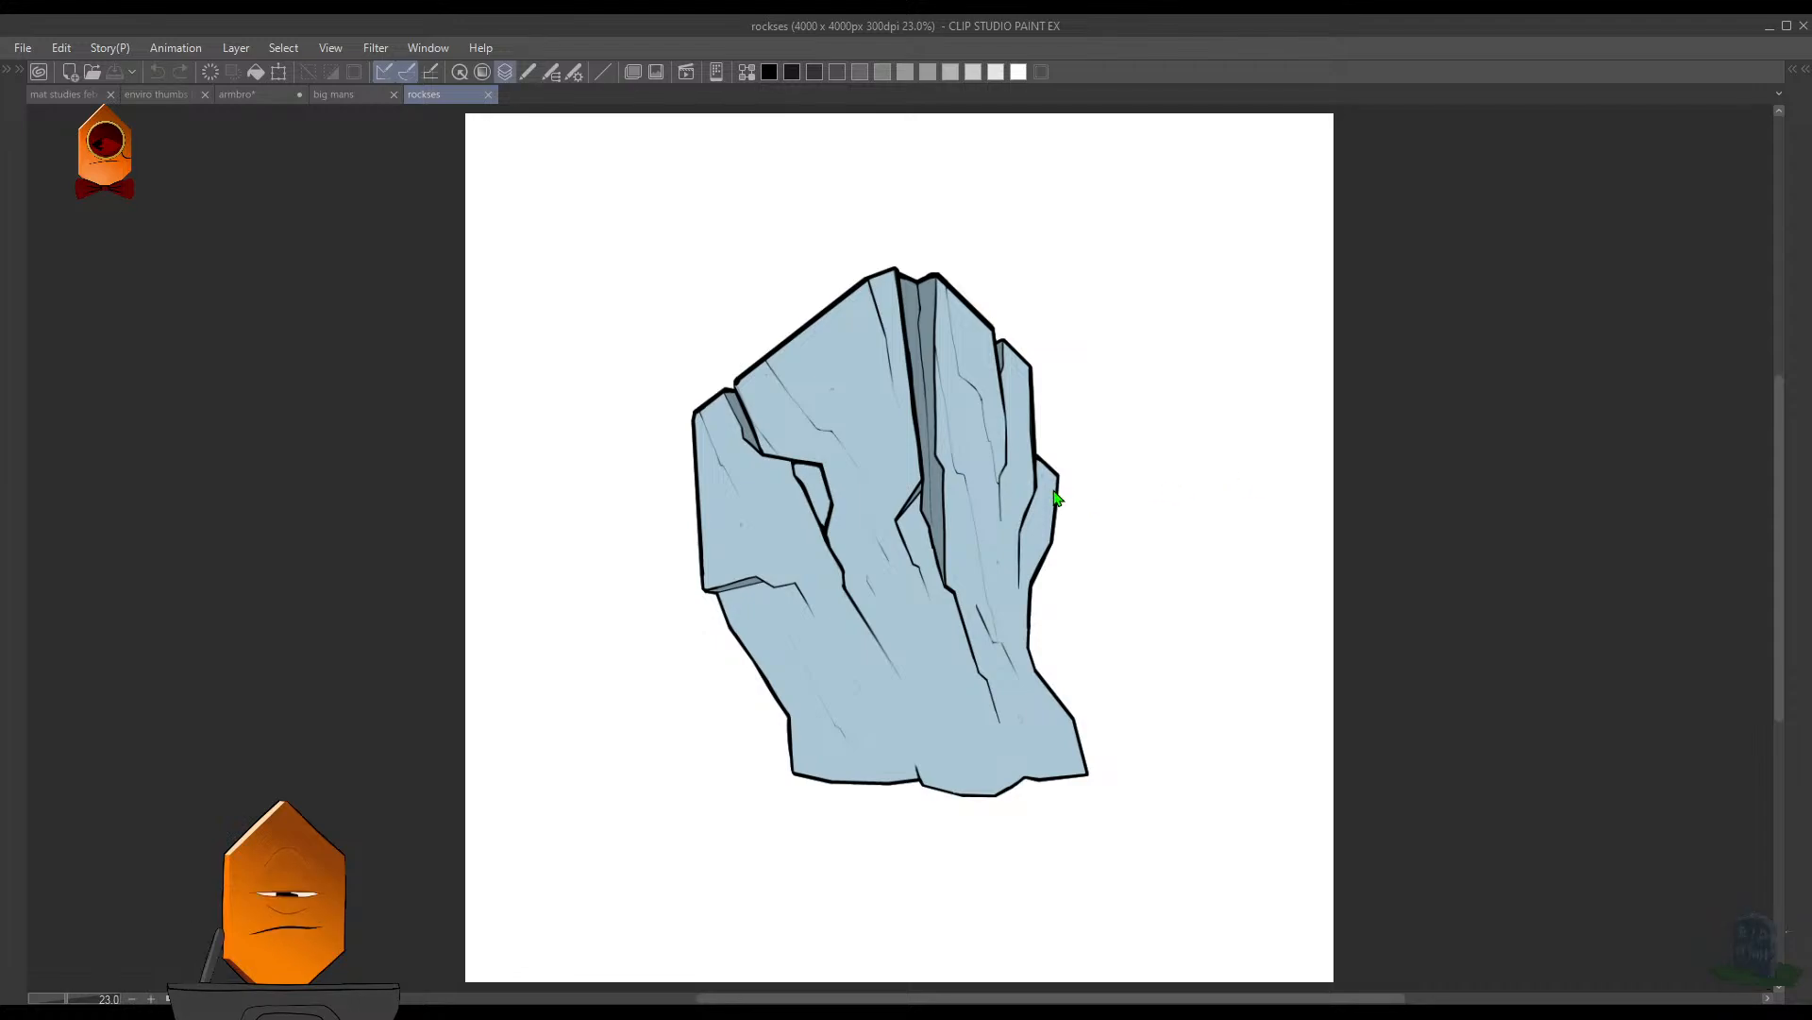
pyautogui.press('Delete')
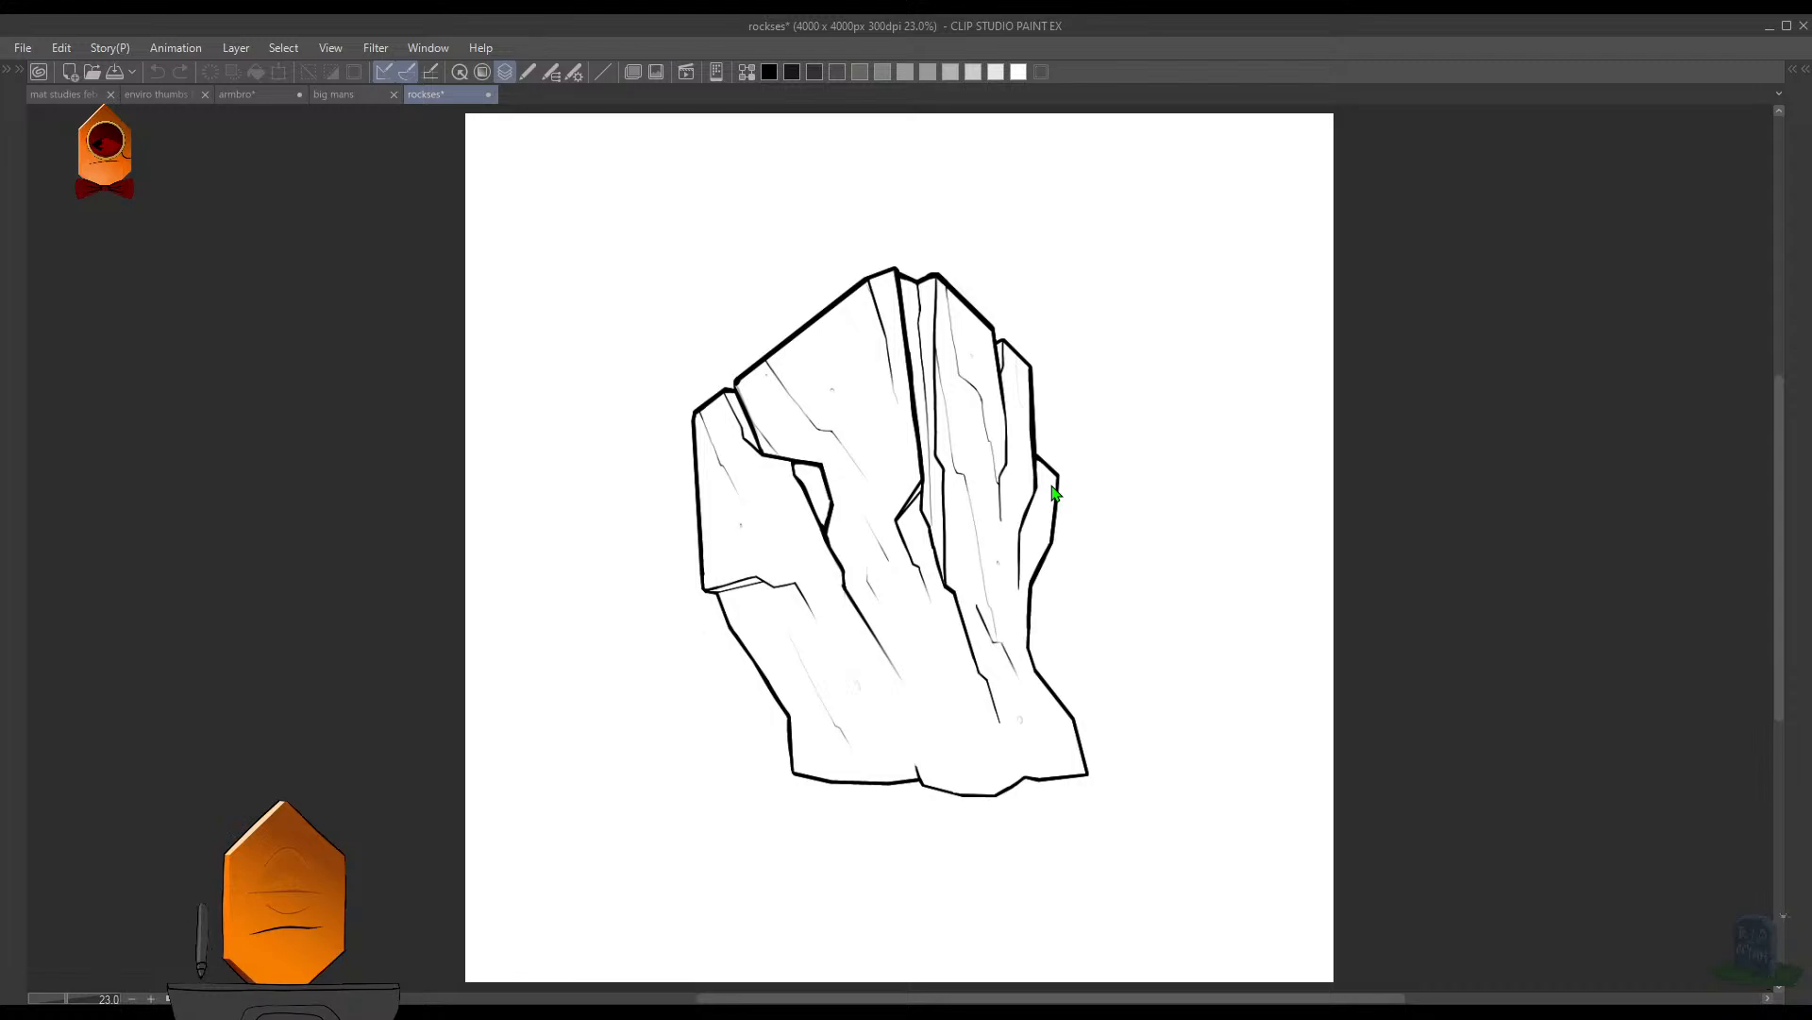
pyautogui.hotkey('ctrl', 'z')
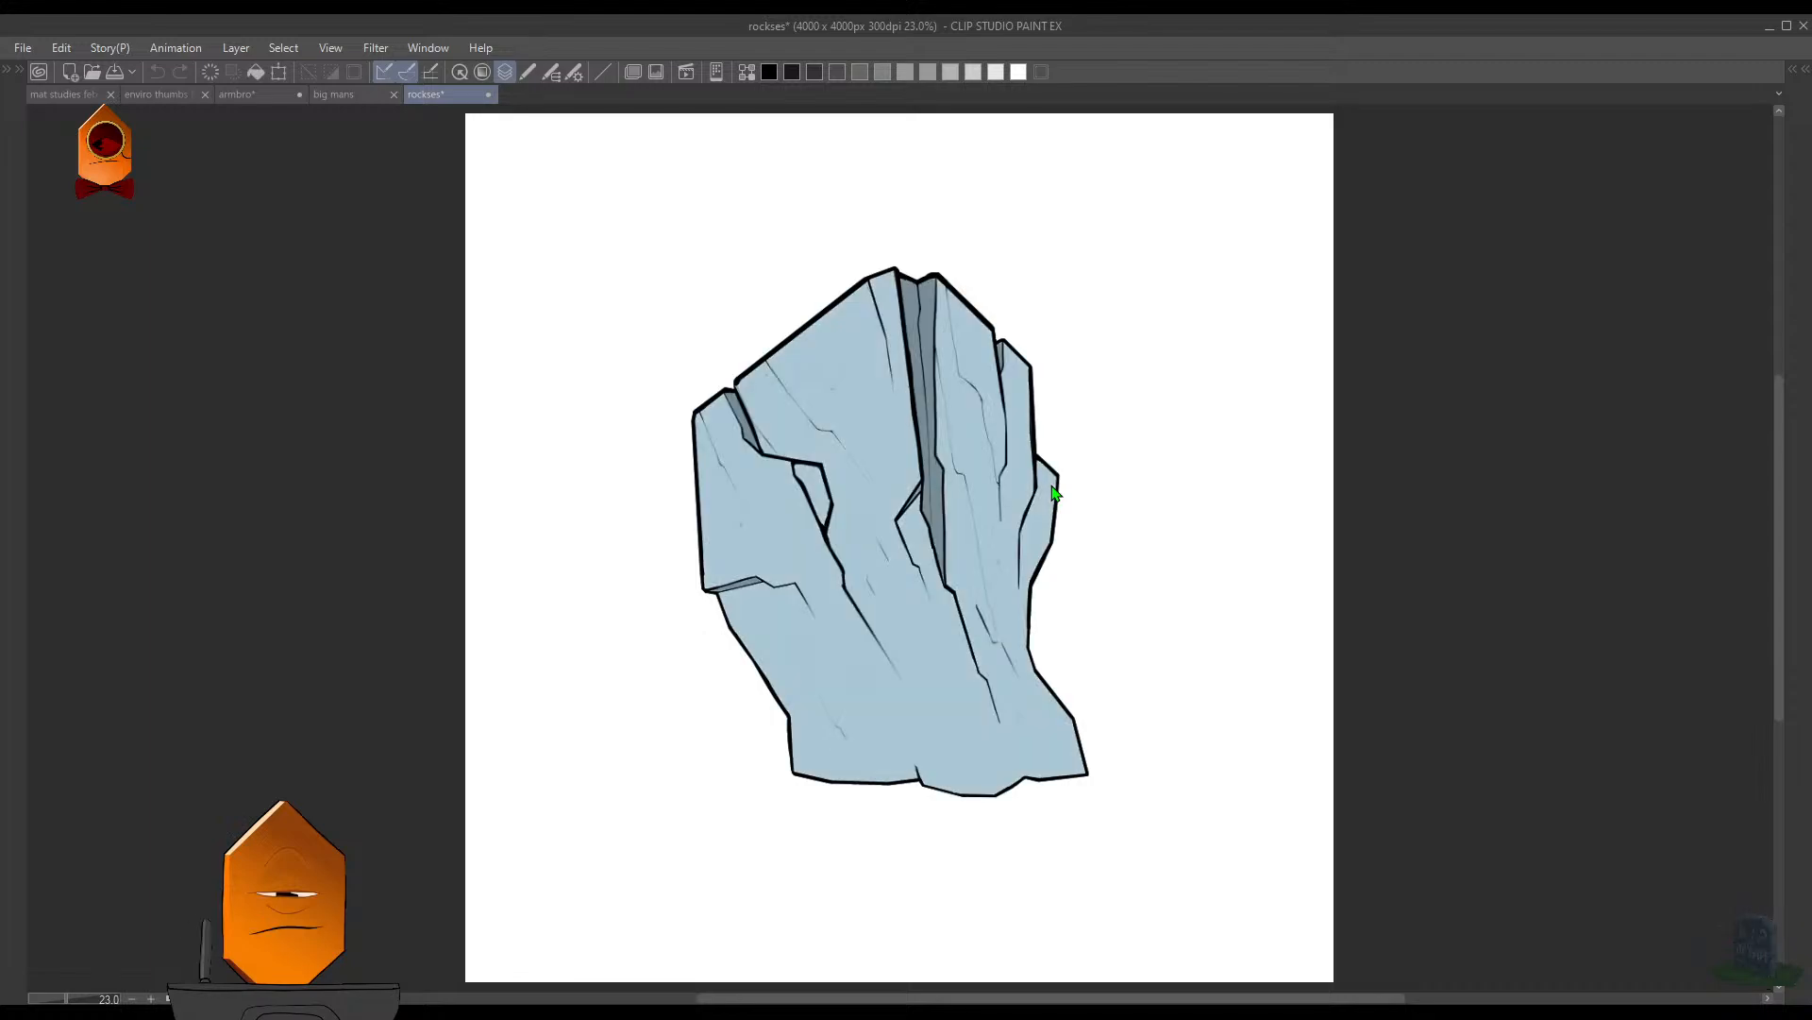
# - Save the "rockses" drawing and return to the metal sphere study in "mat studies feb 19"
pyautogui.click(94, 90)
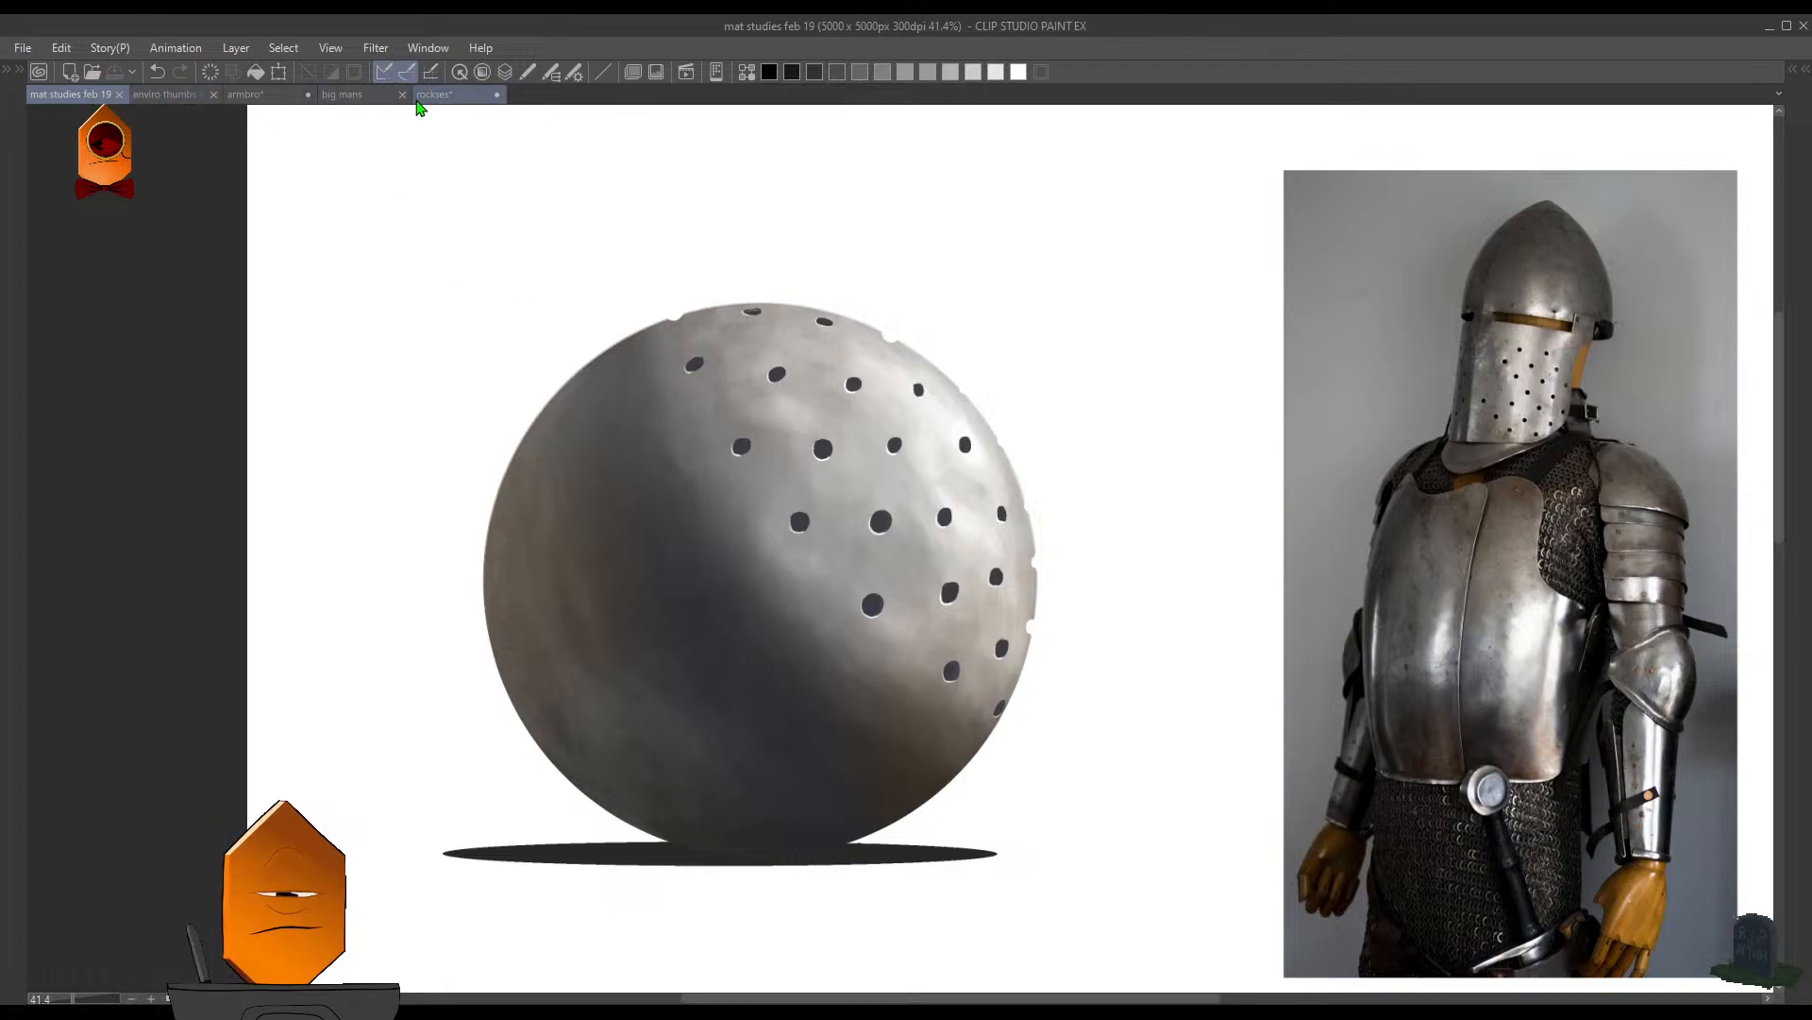
pyautogui.click(418, 102)
pyautogui.hotkey('ctrl', 's')
pyautogui.click(93, 95)
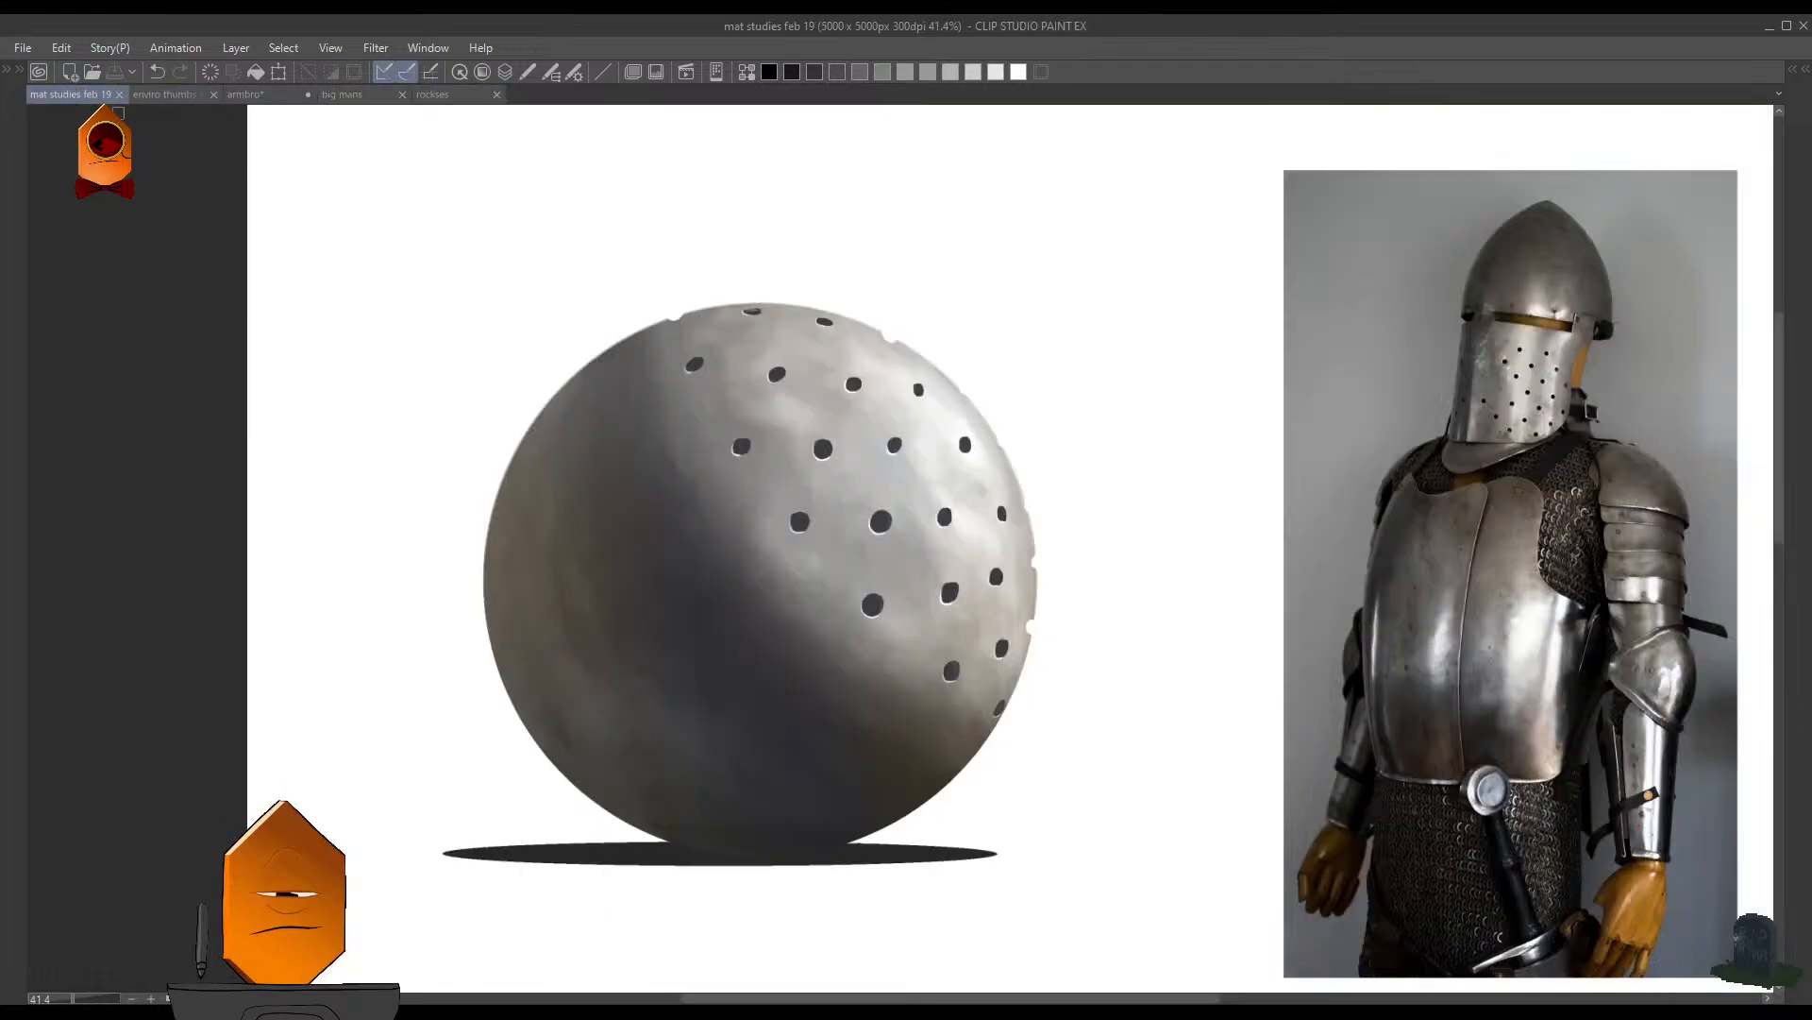
pyautogui.press('Delete')
pyautogui.hotkey('ctrl', 'z')
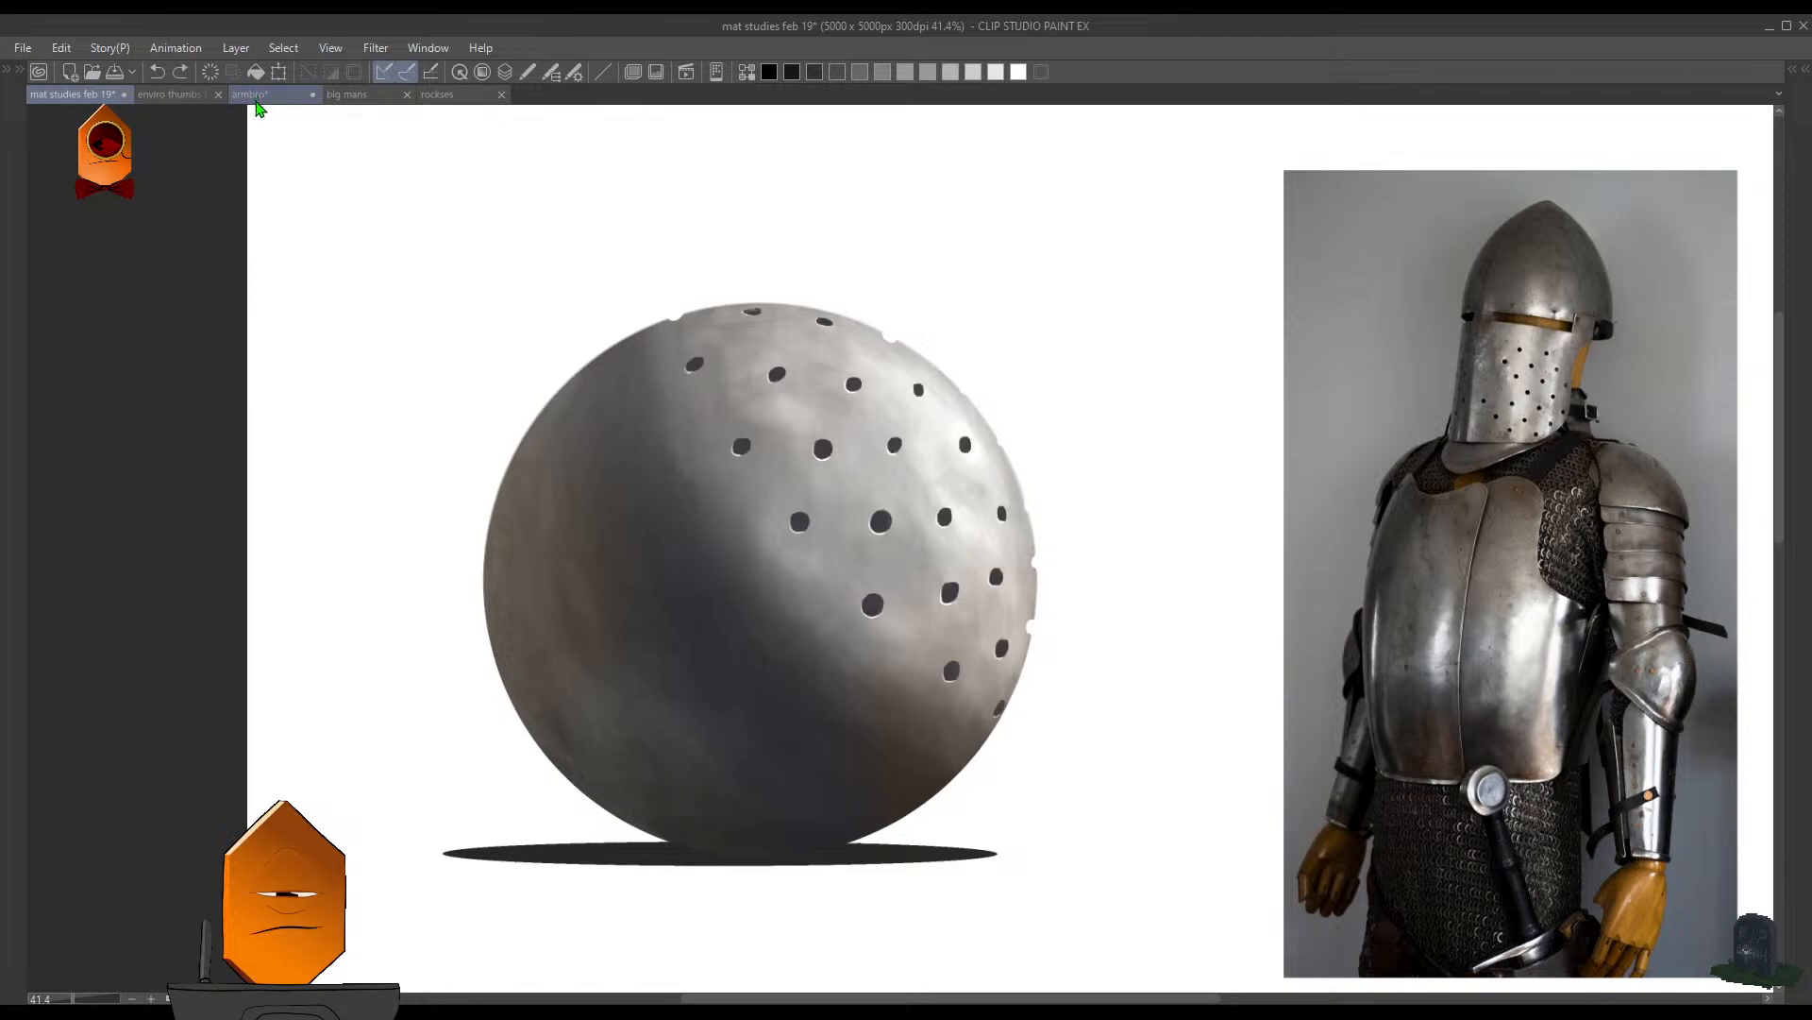
# - Save the "armbro" drawing and go back to "mat studies feb 19" to view the metal sphere beside the armor photo
pyautogui.click(254, 97)
pyautogui.click(68, 98)
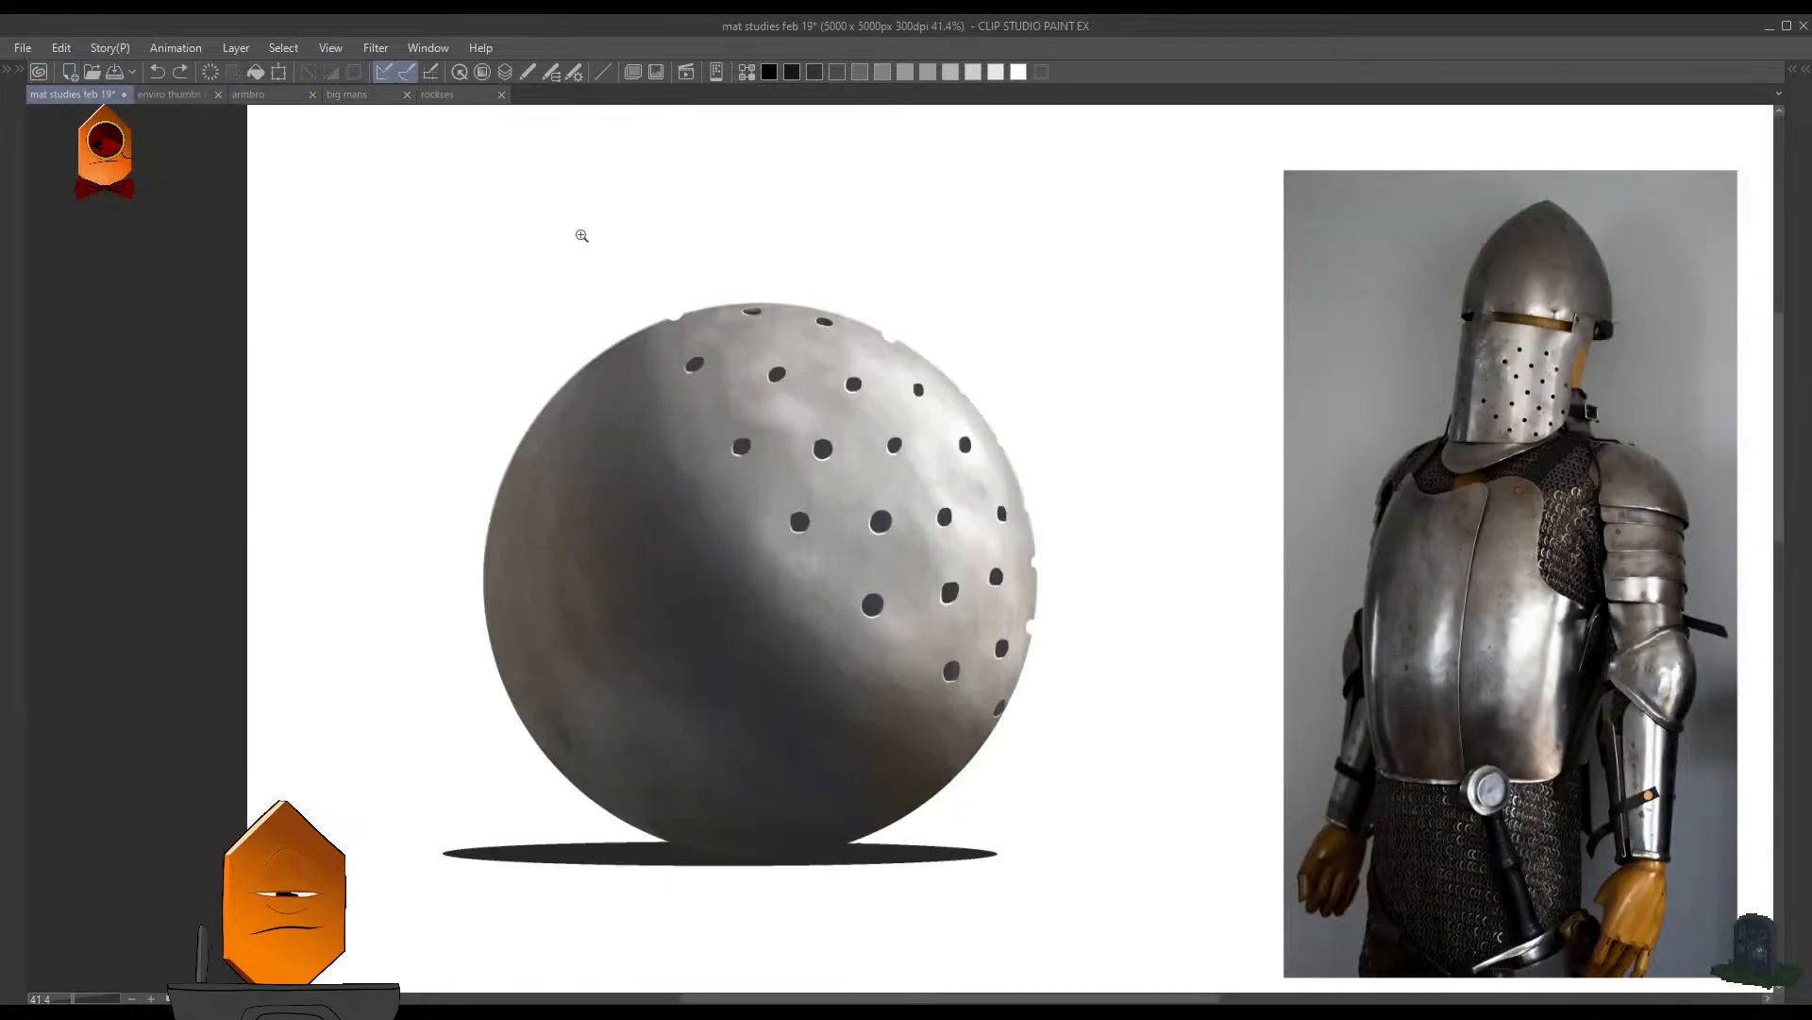
pyautogui.scroll(-4, 579, 230)
pyautogui.scroll(4, 623, 312)
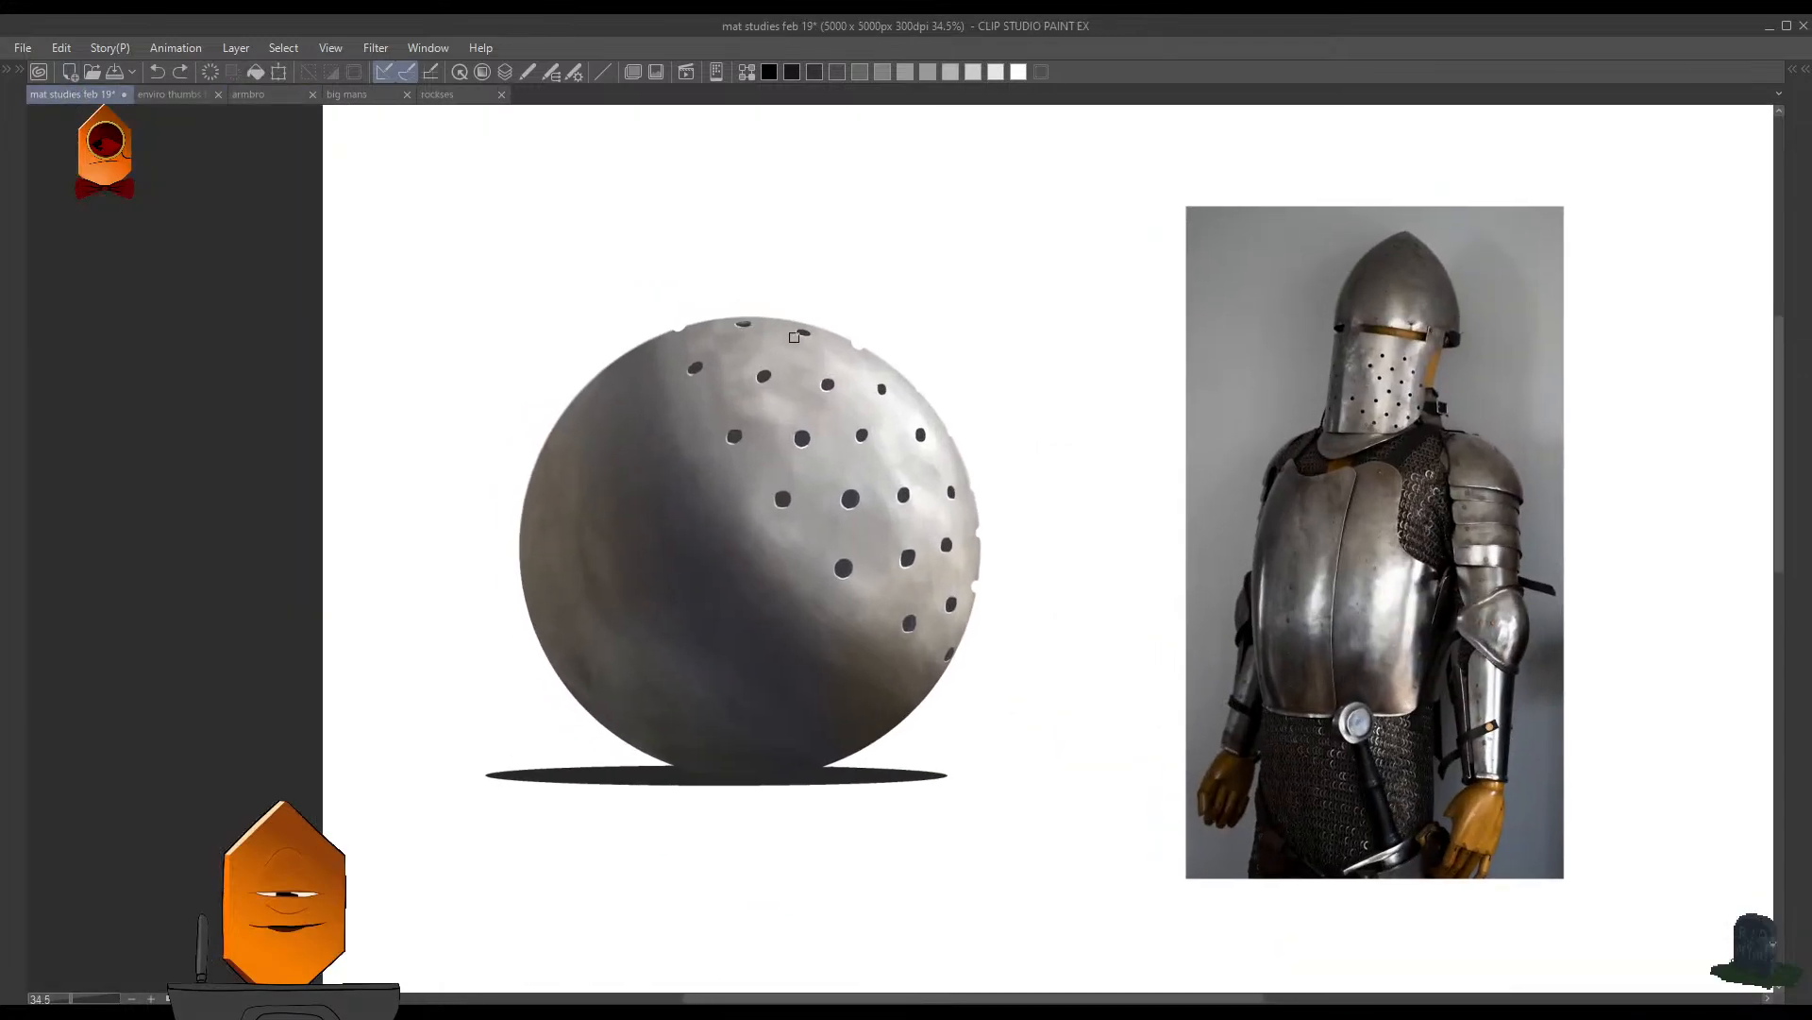